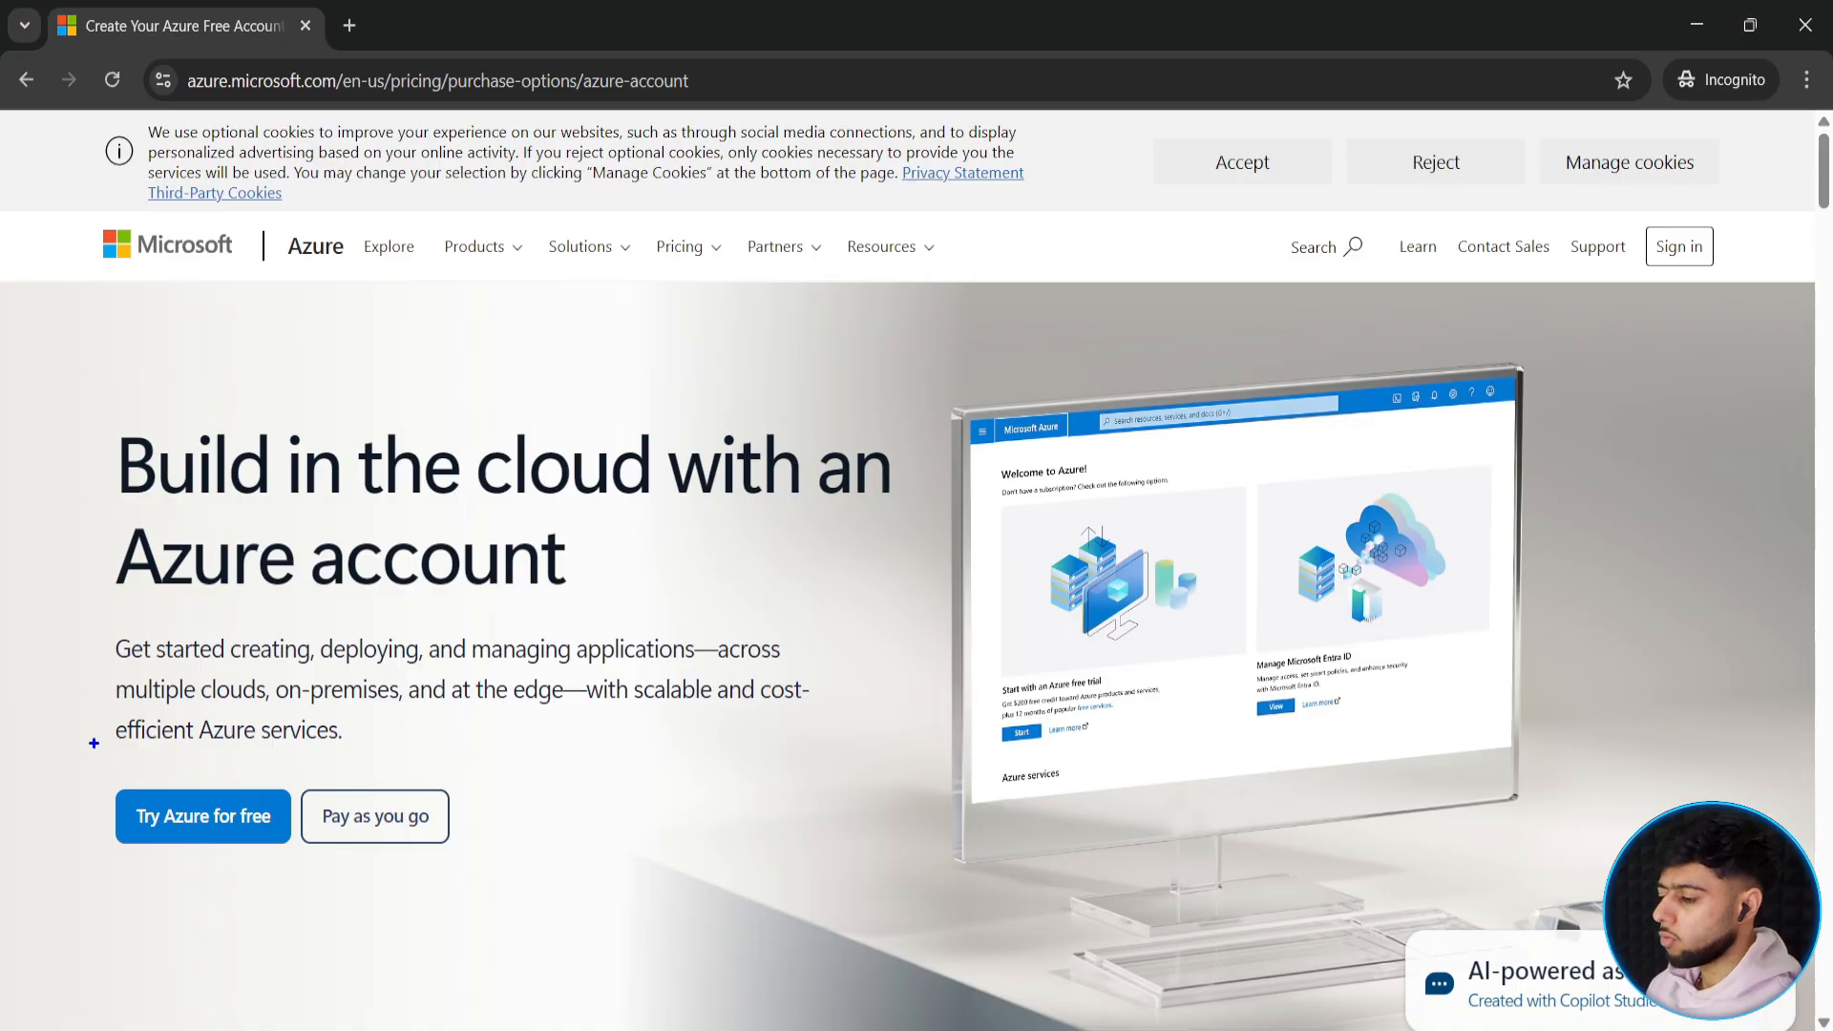
Start signing up for a free Azure account from the Azure account page.
{"action": "left_click_drag", "start_coordinate": [93, 764], "coordinate": [294, 867]}
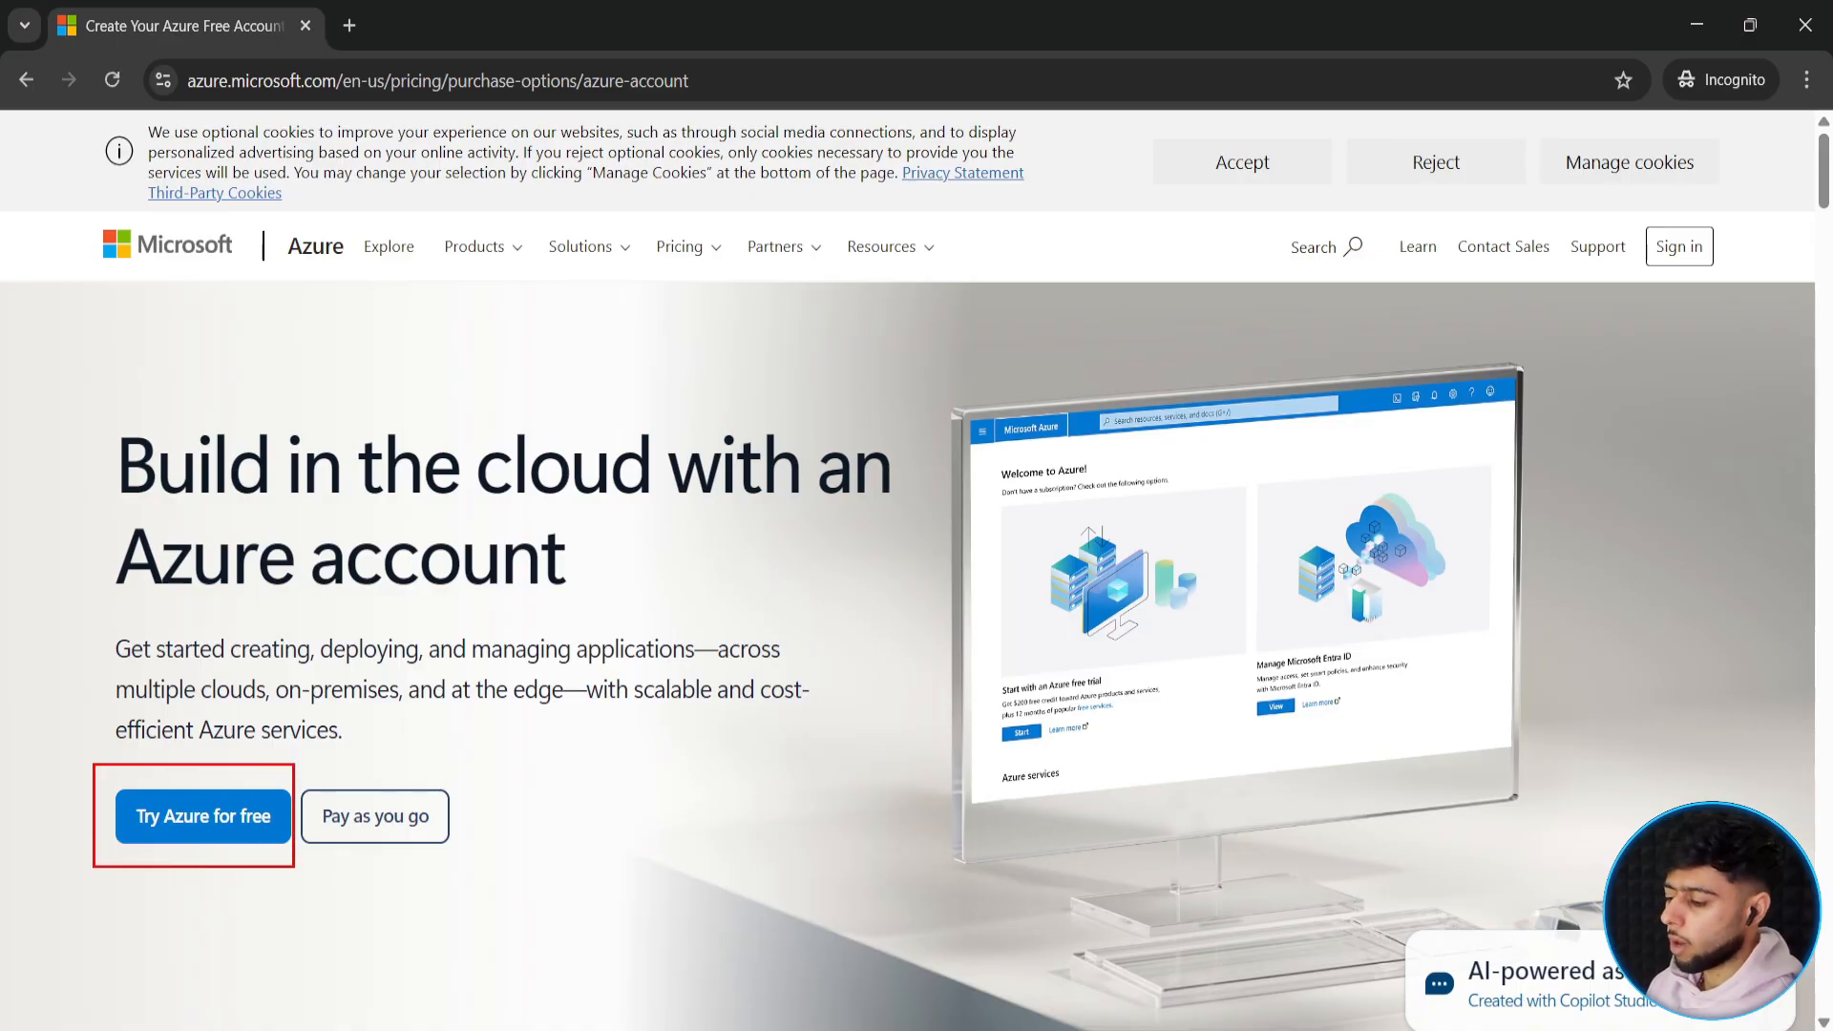
{"action": "left_click_drag", "start_coordinate": [422, 785], "coordinate": [488, 729]}
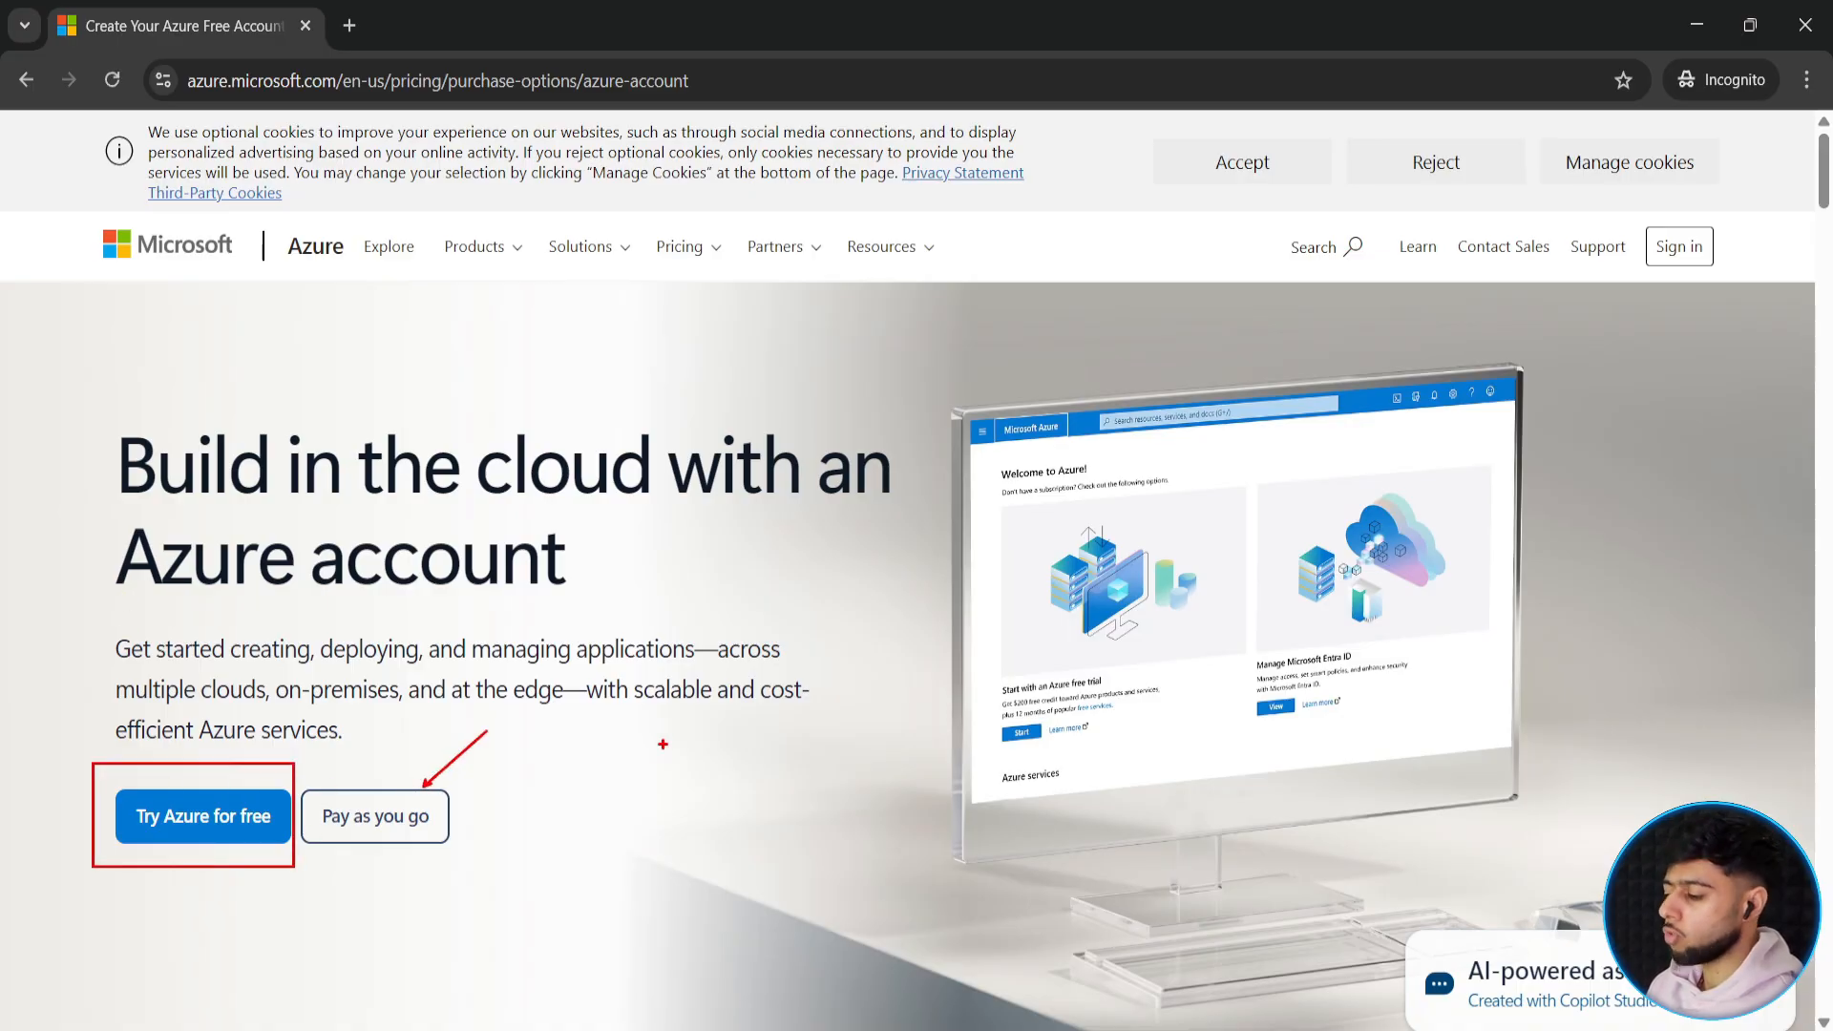
{"action": "key", "text": "Escape"}
{"action": "left_click", "coordinate": [184, 827]}
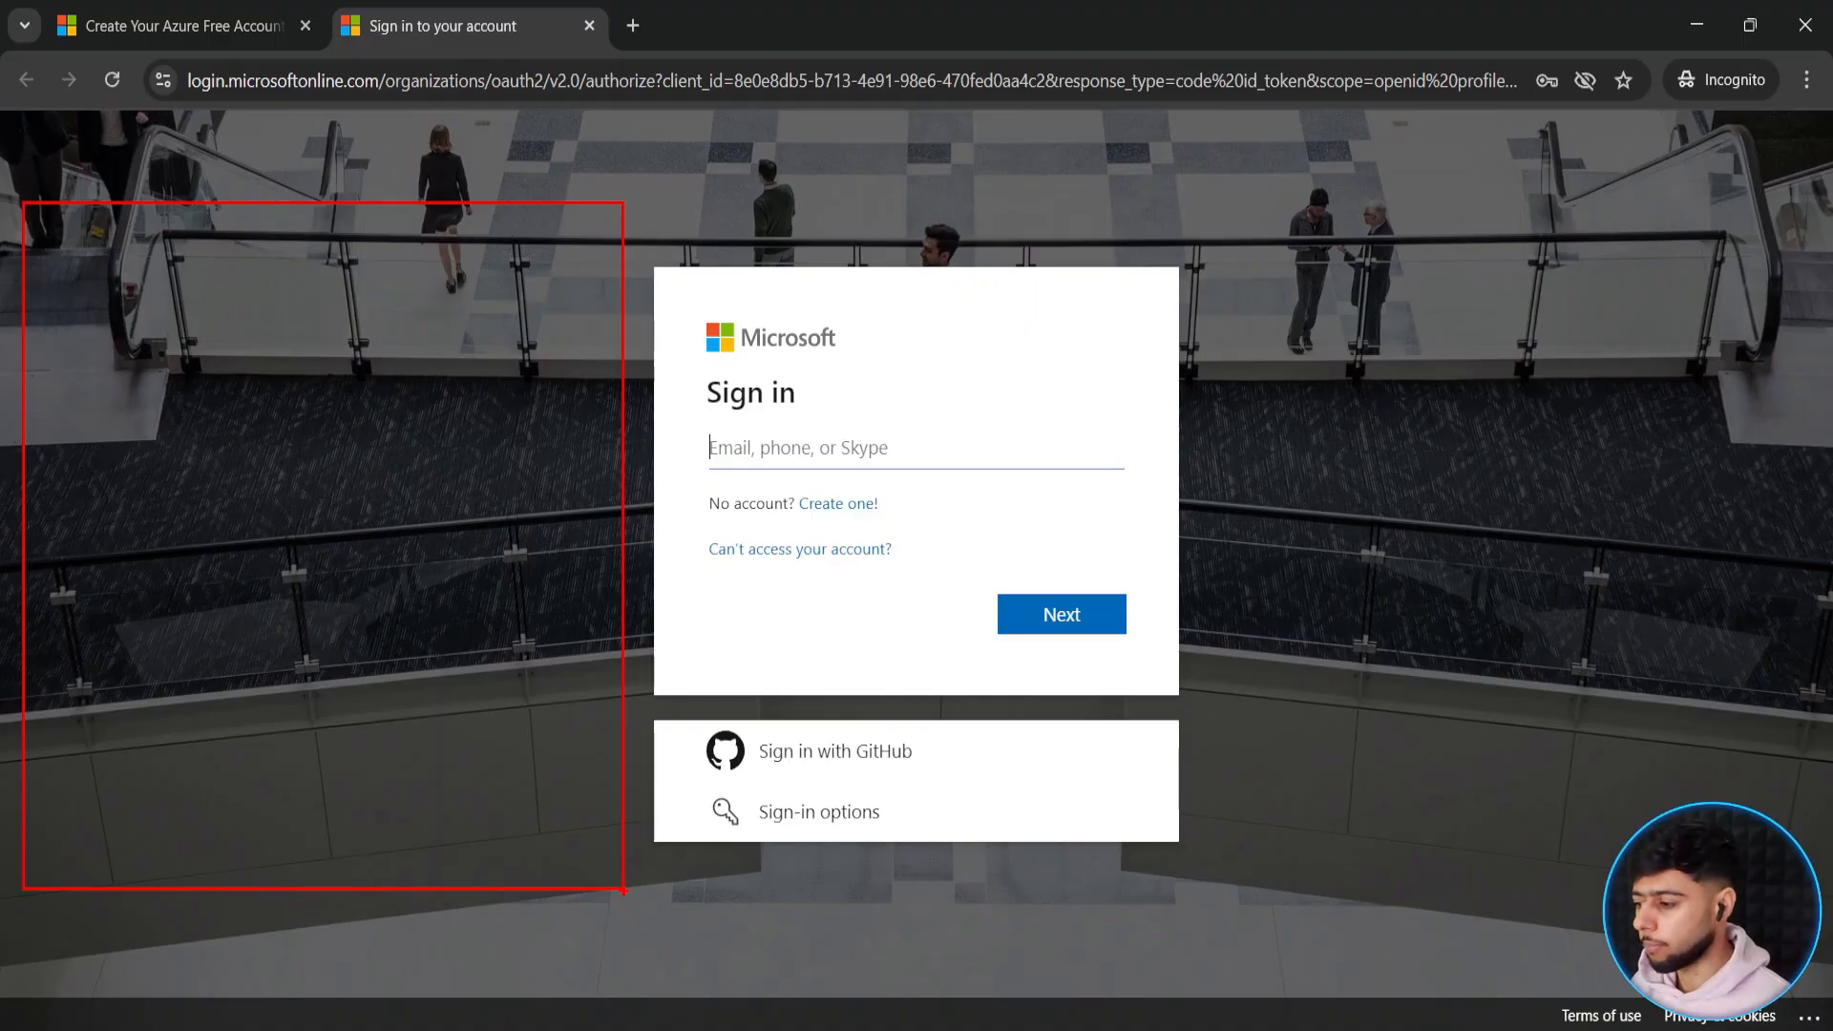
{"action": "left_click_drag", "start_coordinate": [97, 823], "coordinate": [517, 870]}
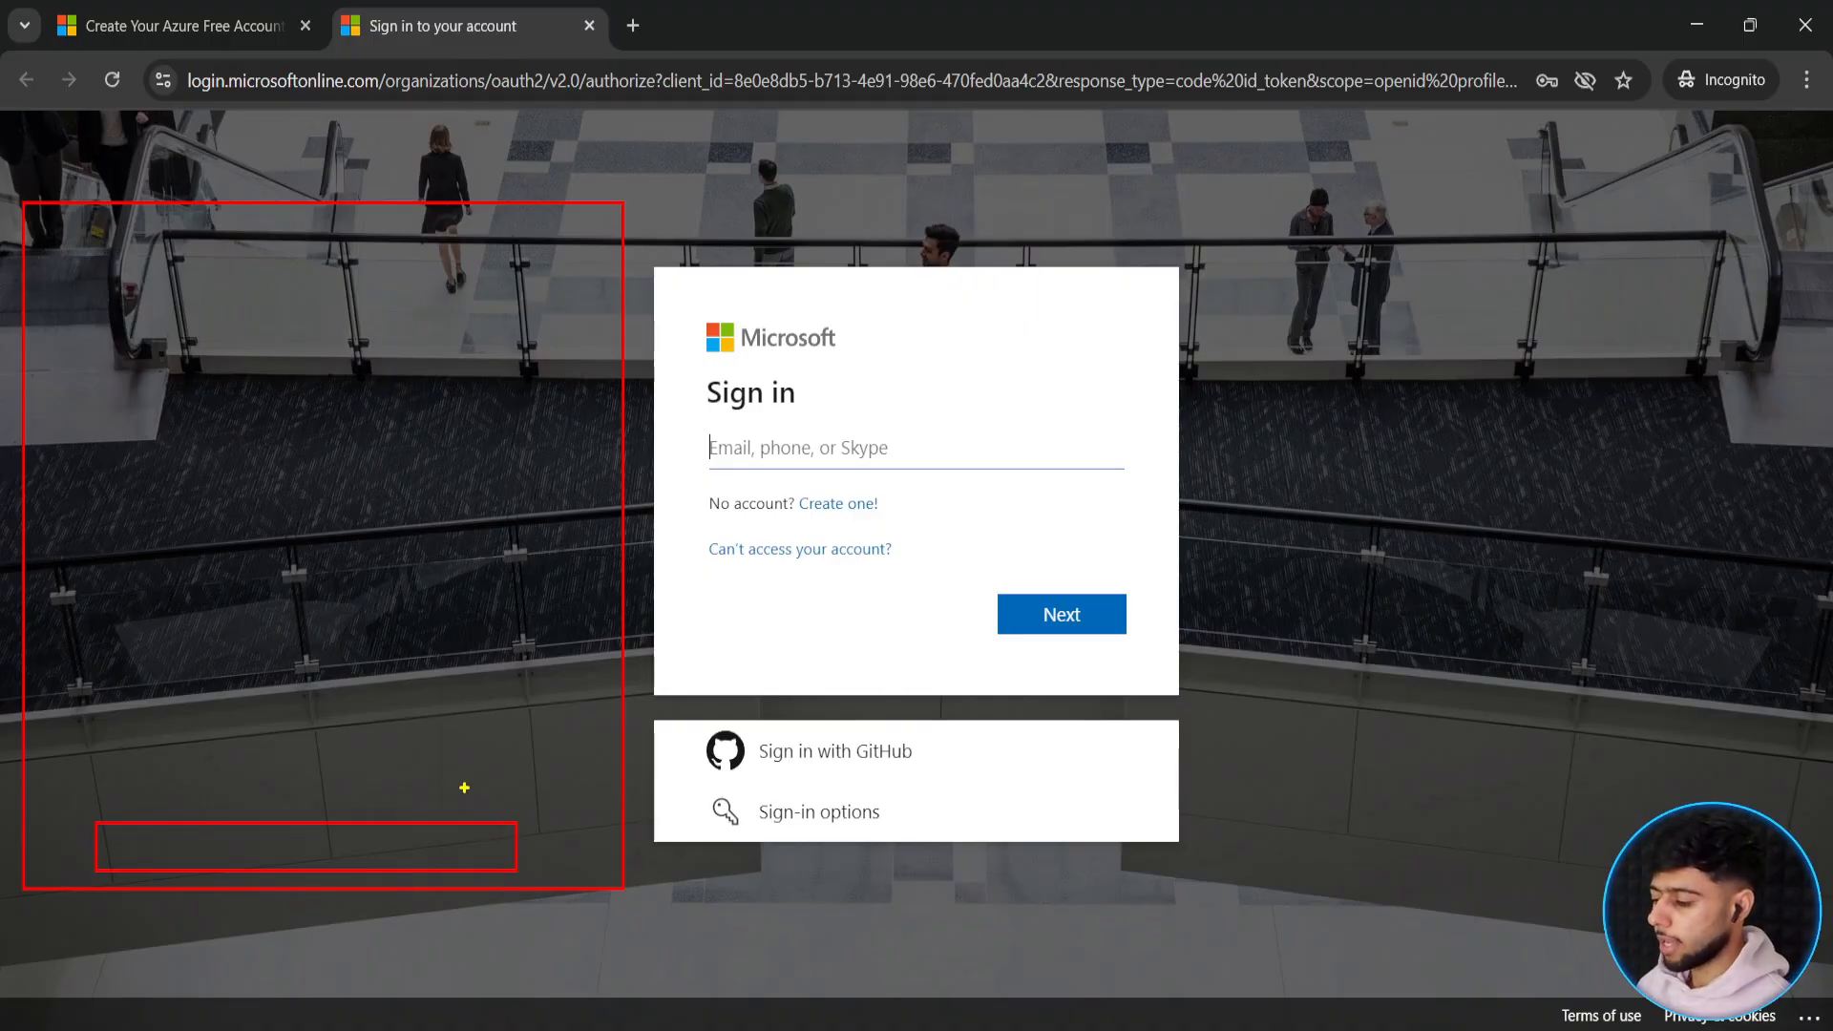
{"action": "left_click_drag", "start_coordinate": [438, 819], "coordinate": [495, 736]}
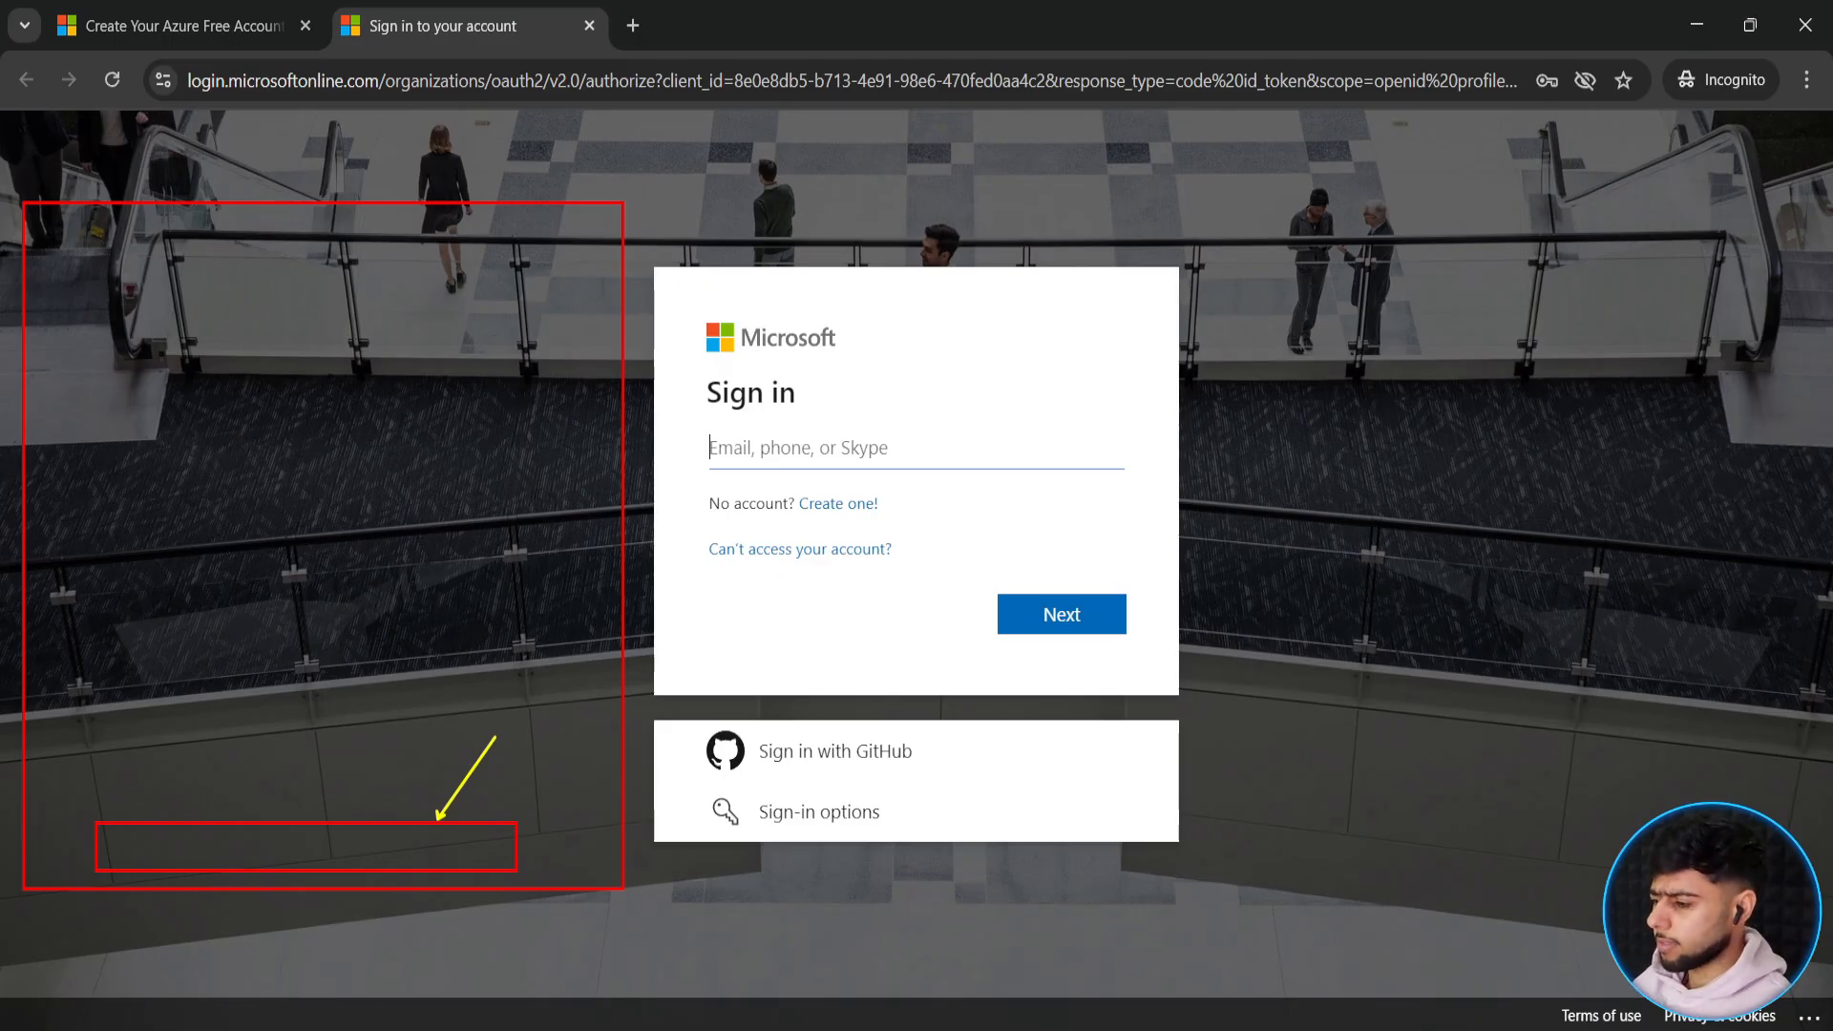
Open portal.azure.com in a new browser tab.
{"action": "left_click", "coordinate": [633, 25]}
{"action": "type", "text": "portal.azure.com"}
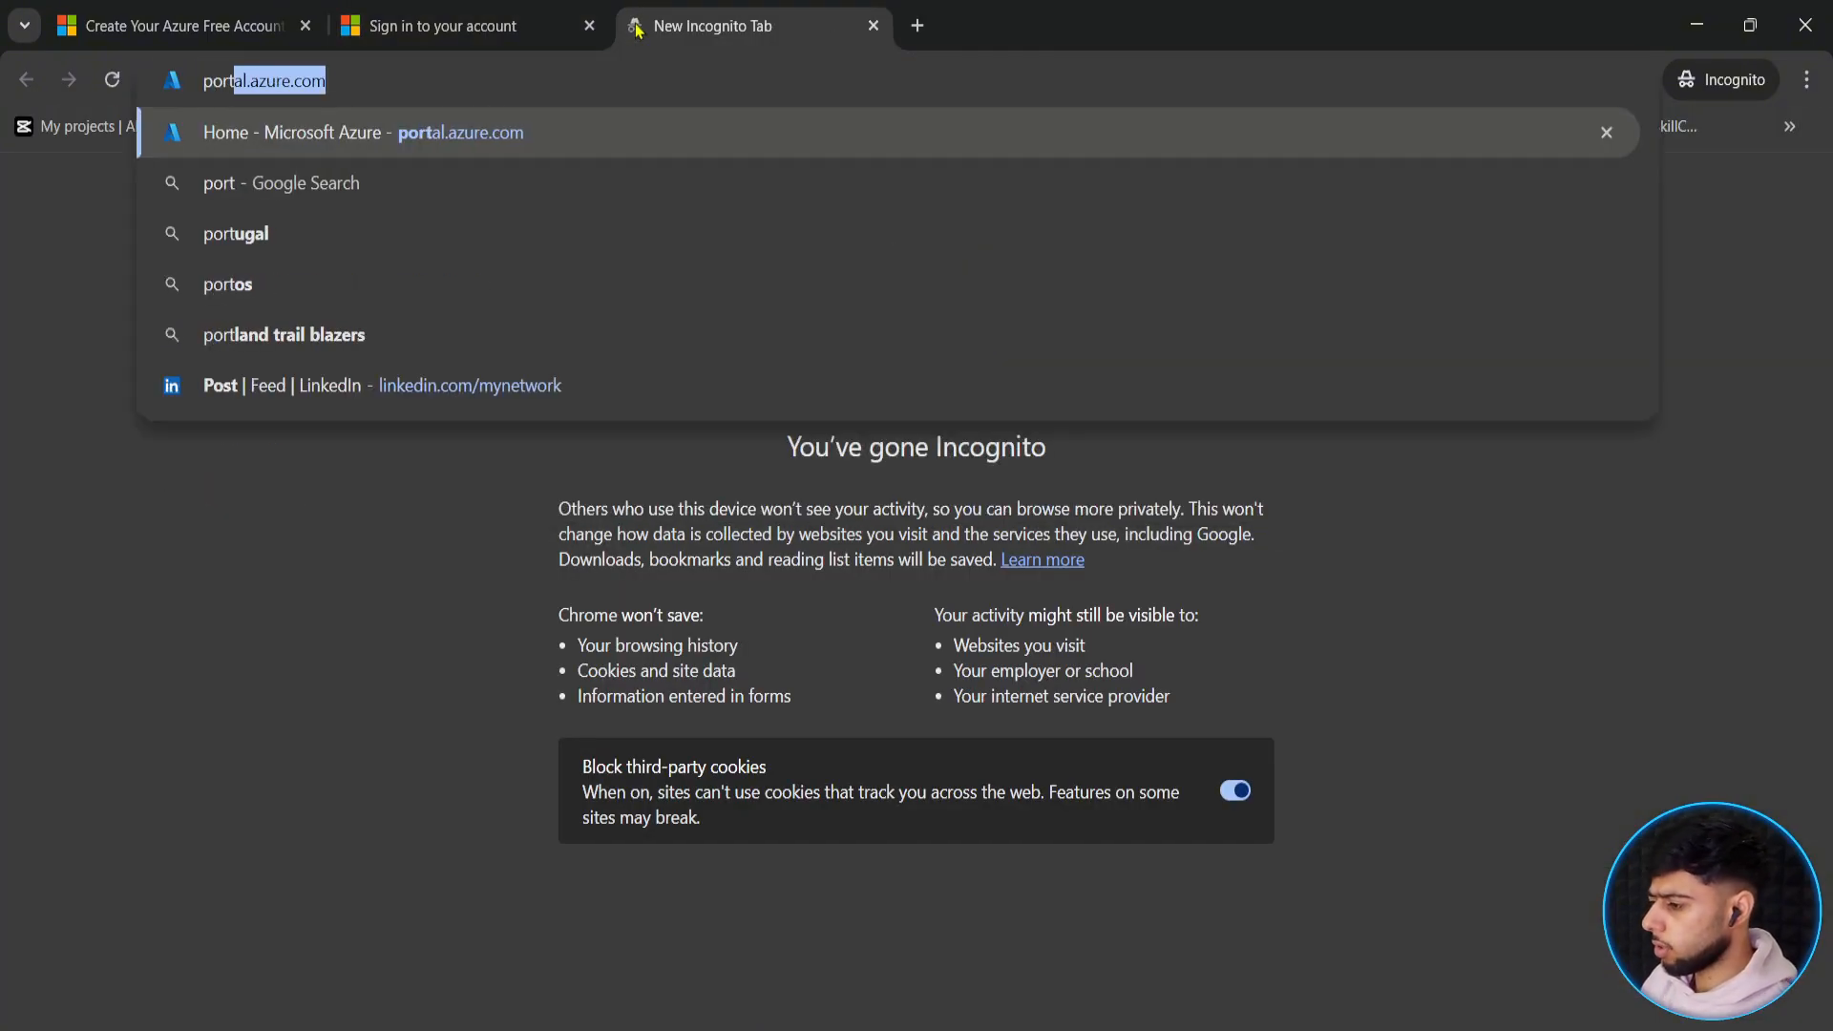
{"action": "left_click", "coordinate": [457, 72]}
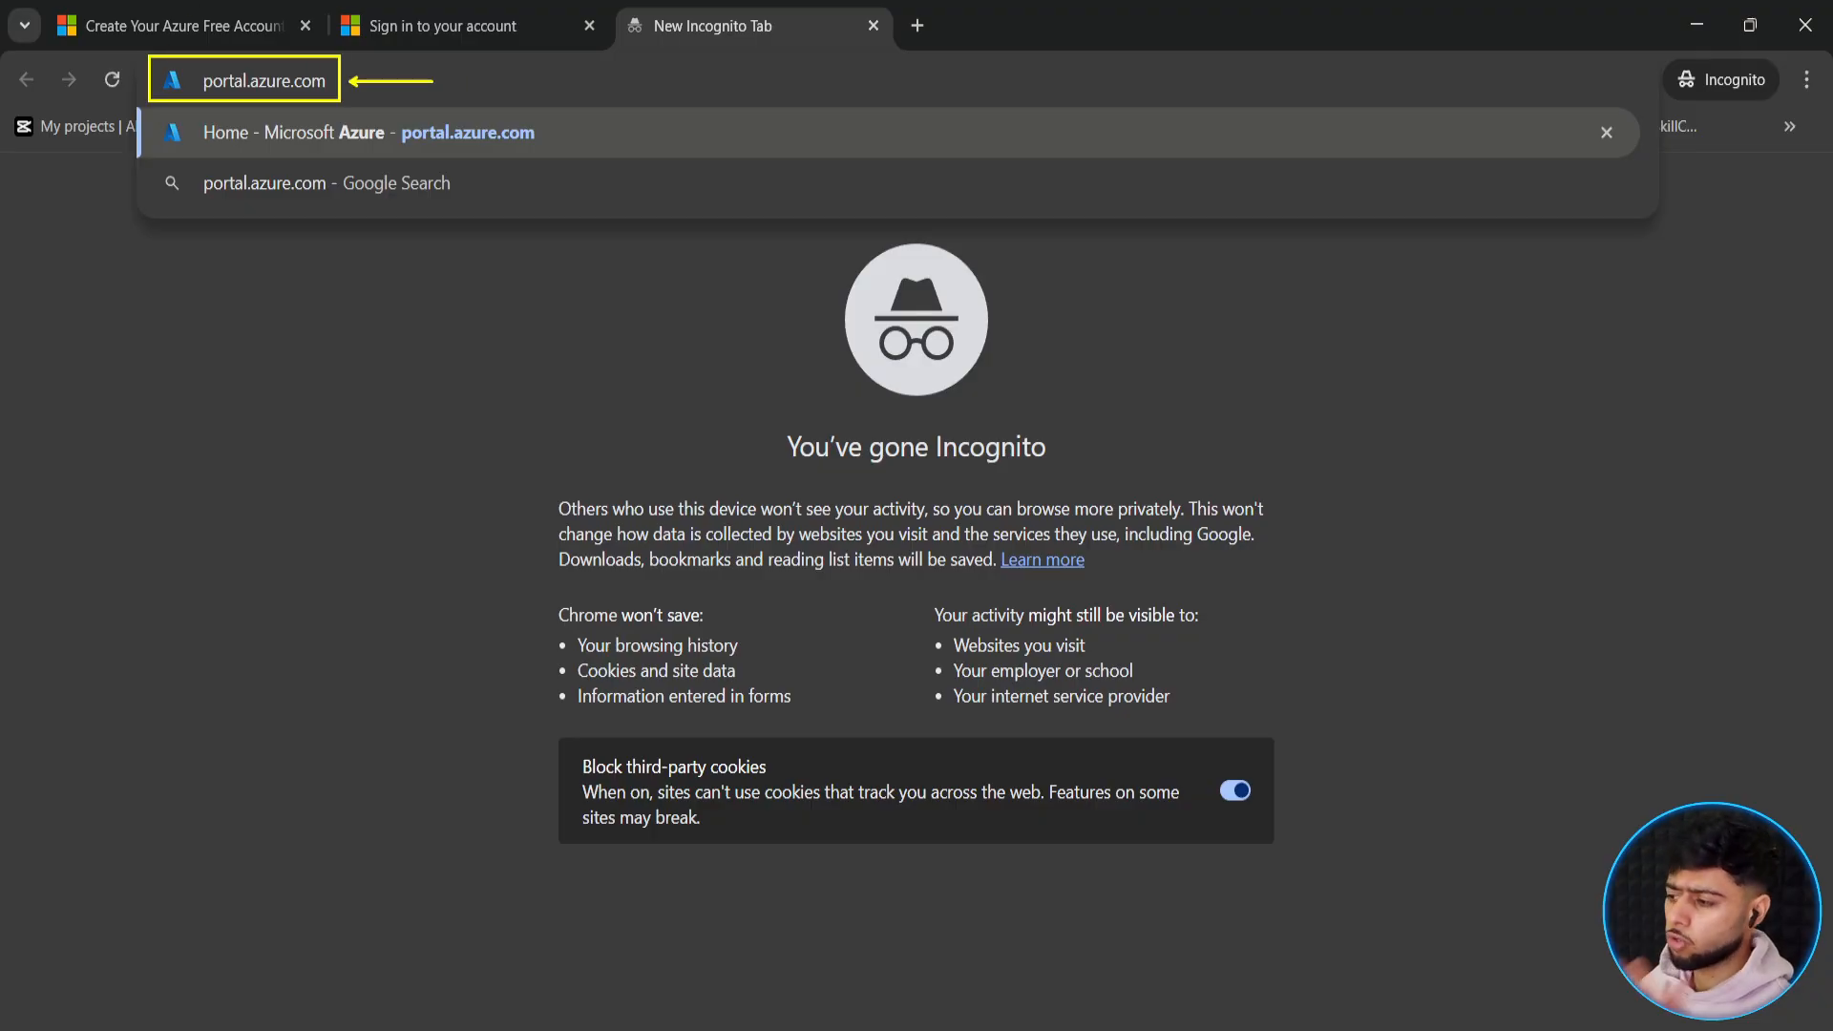
{"action": "key", "text": "Return"}
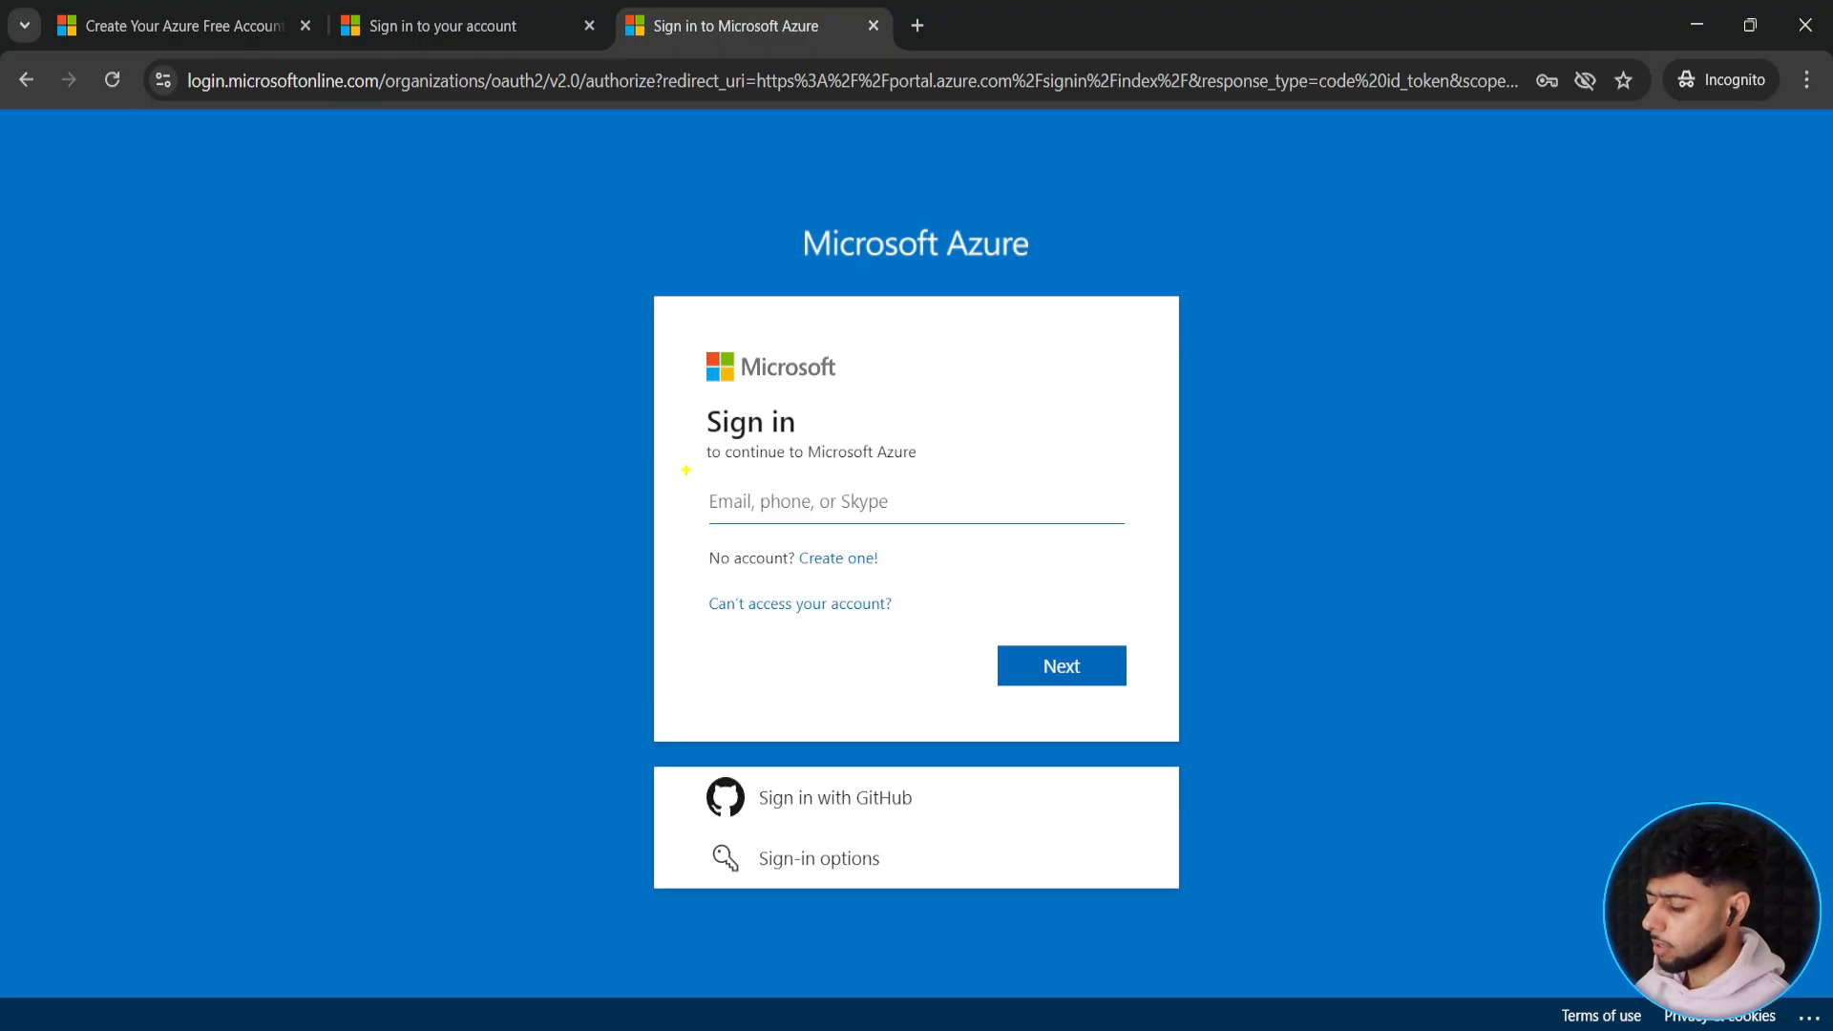
{"action": "left_click_drag", "start_coordinate": [686, 471], "coordinate": [1143, 531]}
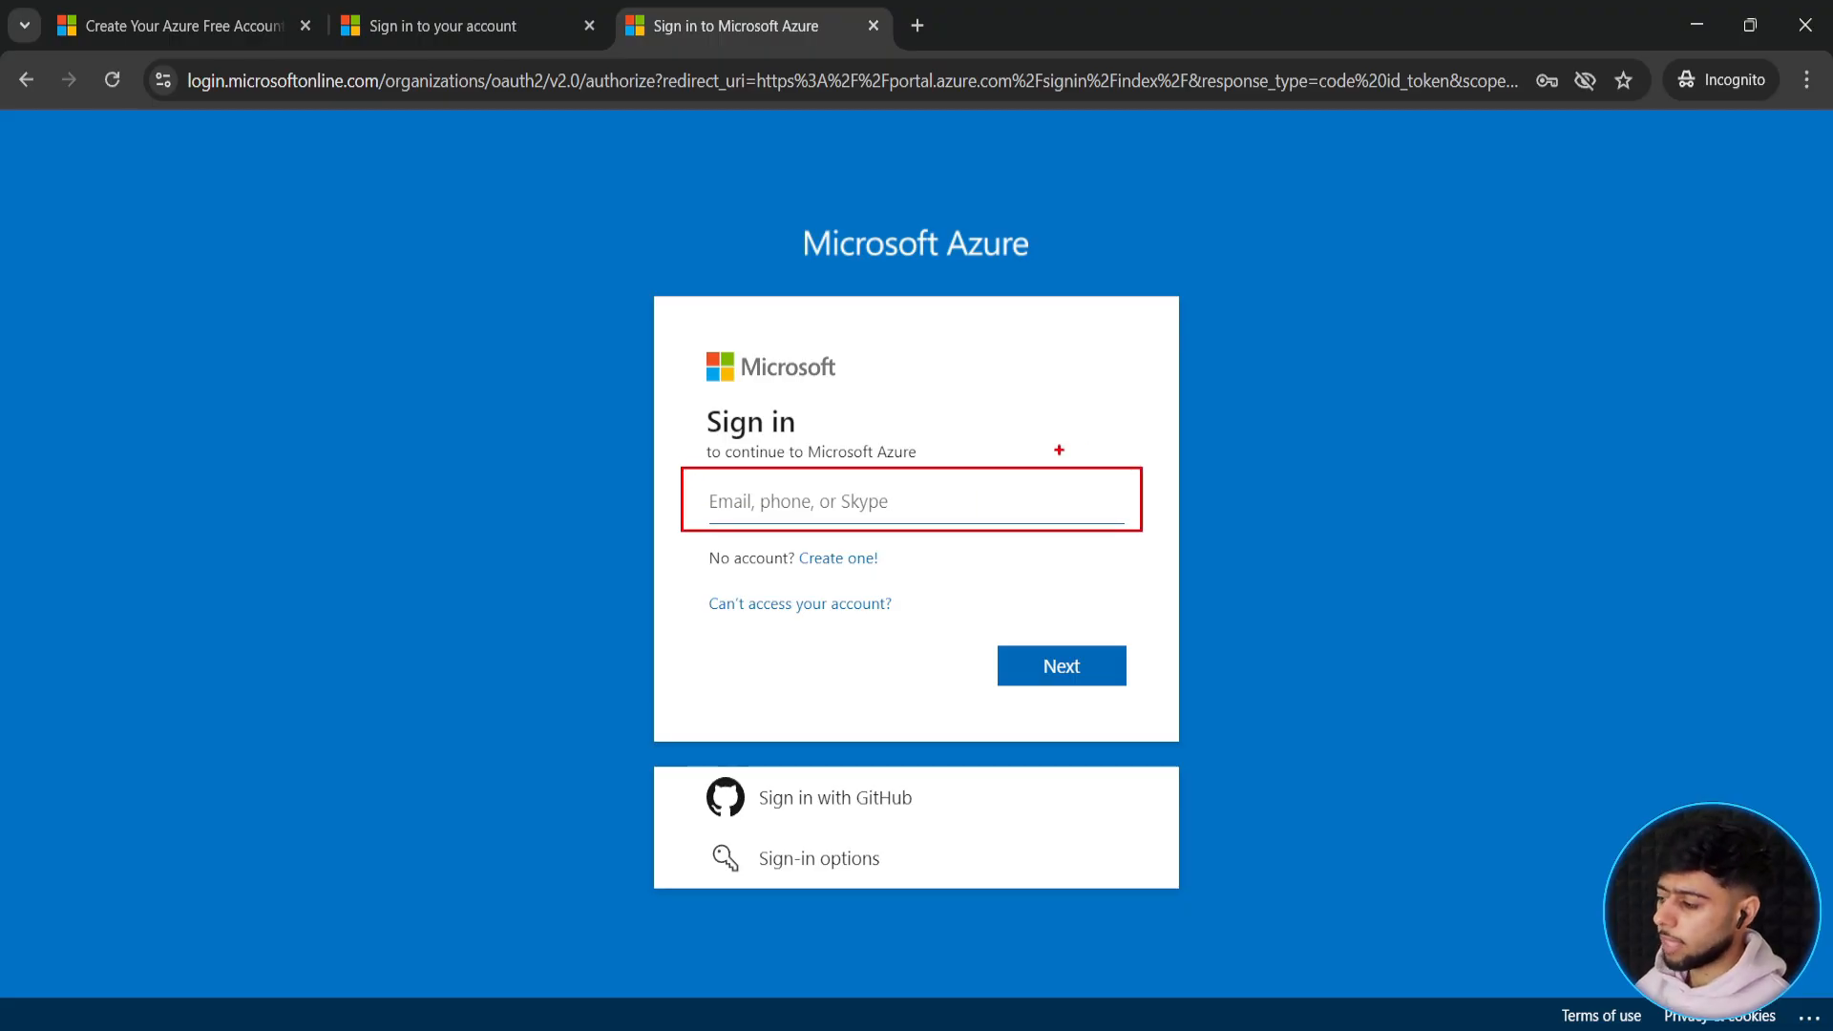
{"action": "left_click_drag", "start_coordinate": [1043, 461], "coordinate": [1079, 403]}
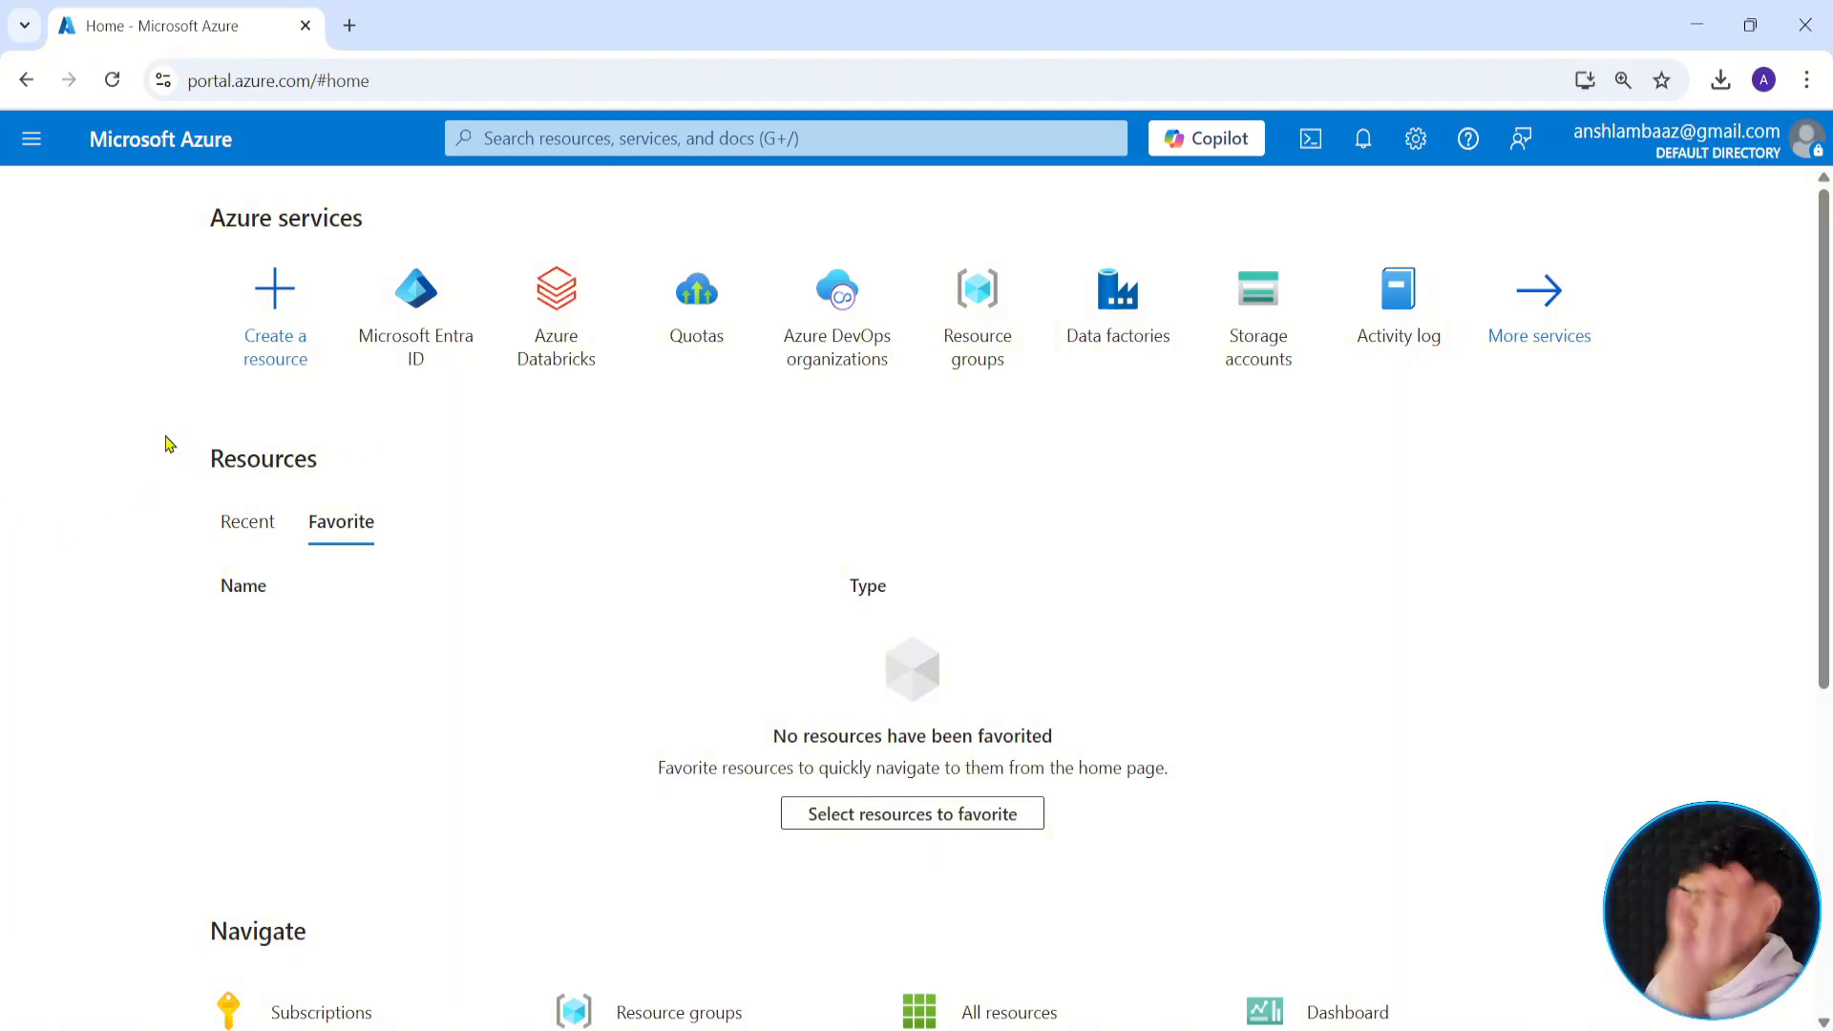
{"action": "key", "text": "ctrl+2"}
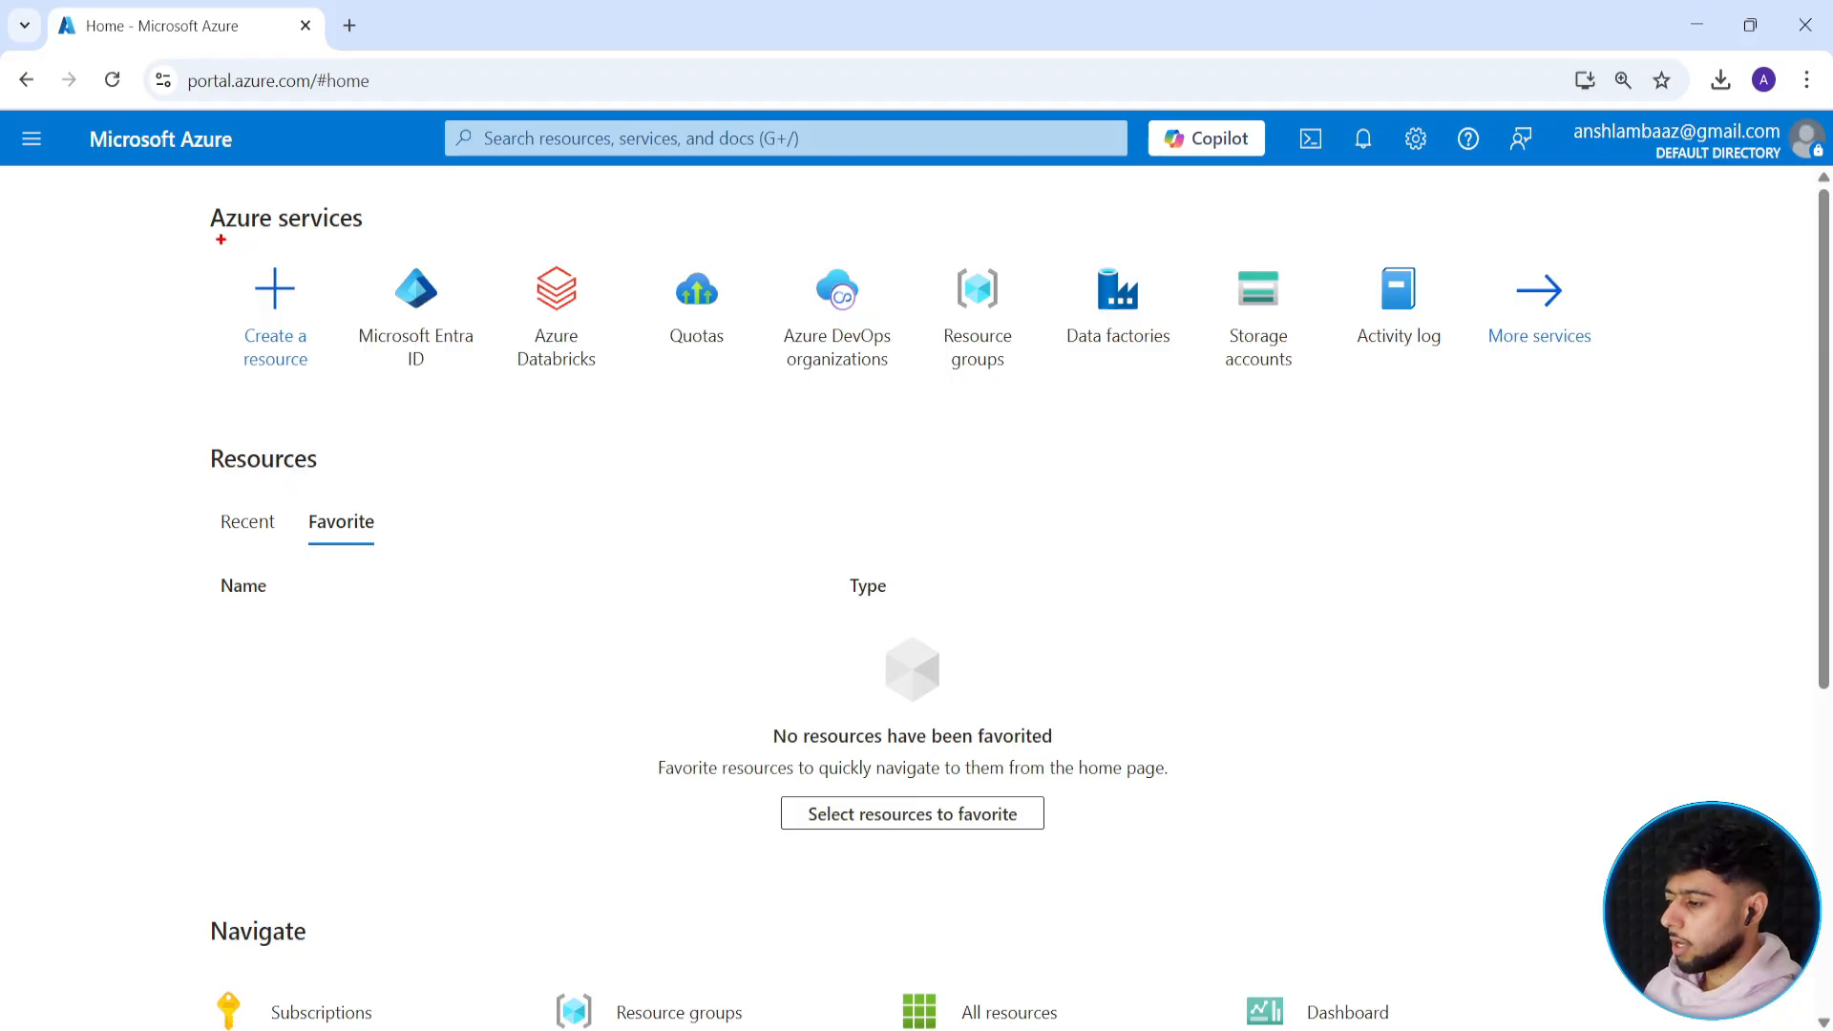
{"action": "mouse_move", "coordinate": [218, 238]}
{"action": "left_mouse_down"}
{"action": "mouse_move", "coordinate": [1624, 369]}
{"action": "mouse_move", "coordinate": [1624, 409]}
{"action": "left_mouse_up"}
{"action": "left_click_drag", "start_coordinate": [1545, 241], "coordinate": [1576, 183]}
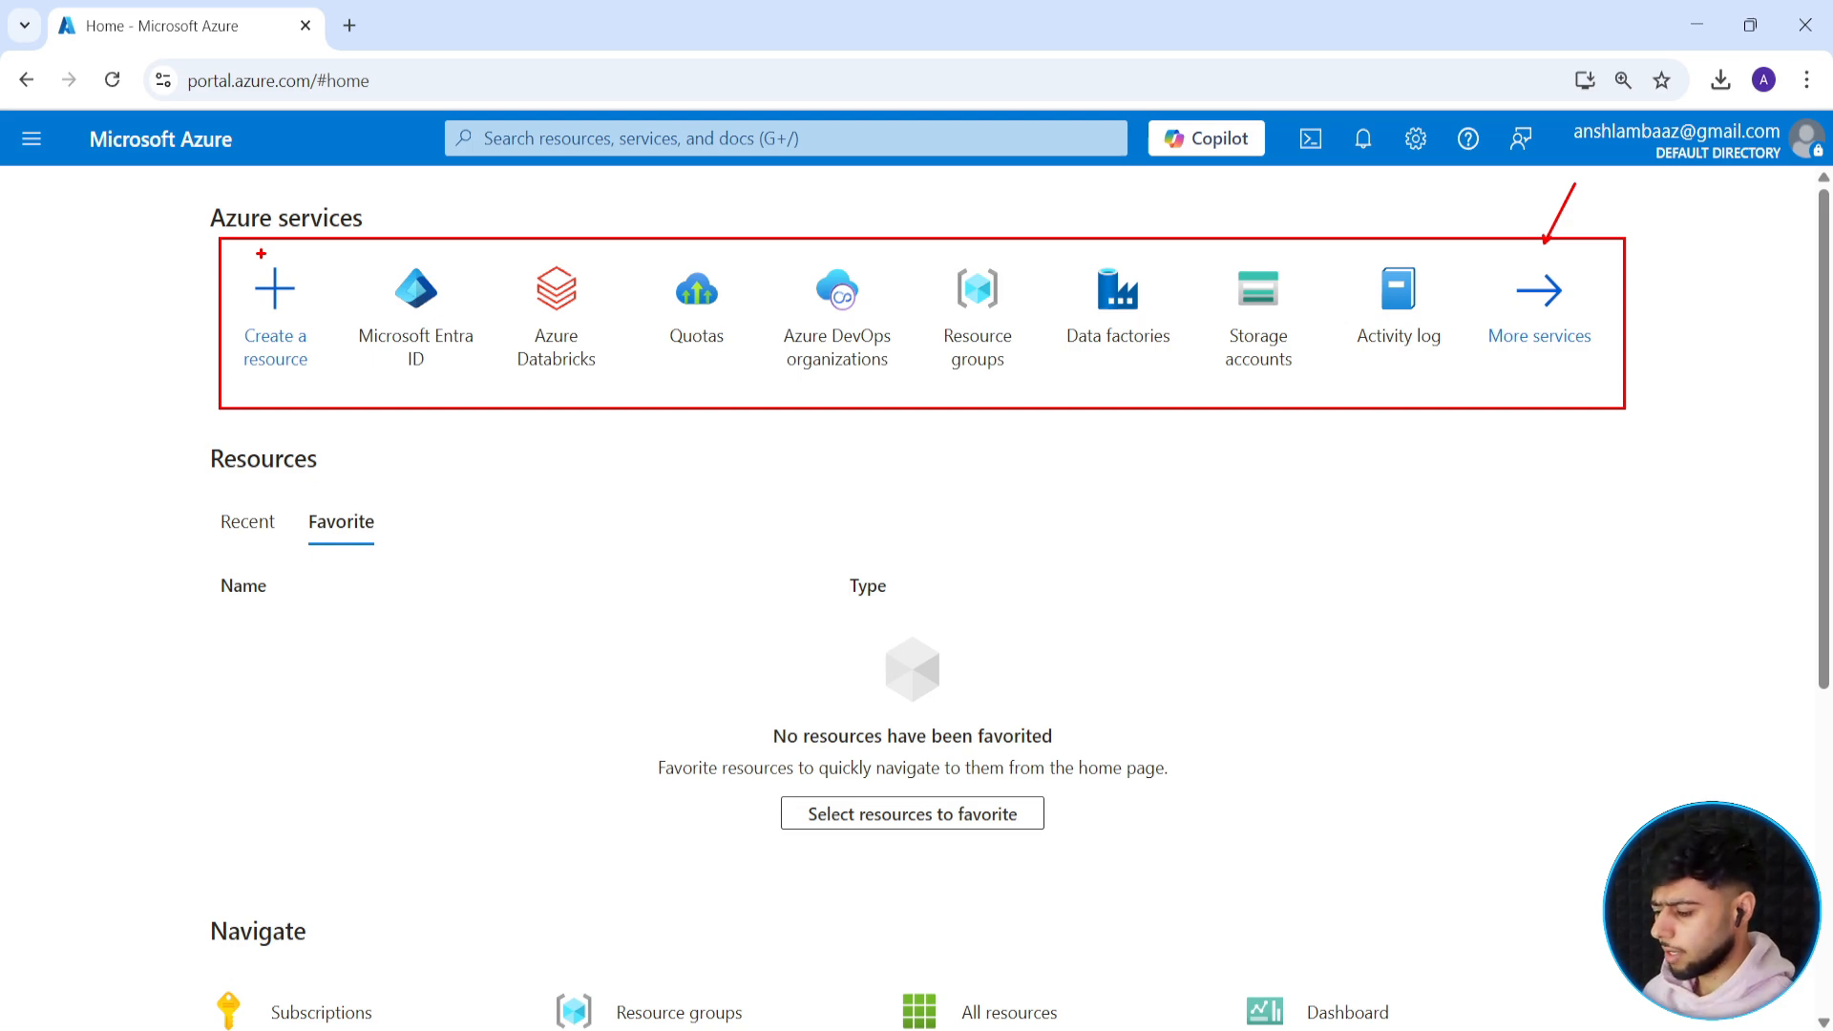
{"action": "key", "text": "Escape"}
Look through the portal's navigation menu of favorite services and preview the Resource groups entry.
{"action": "left_click", "coordinate": [30, 143]}
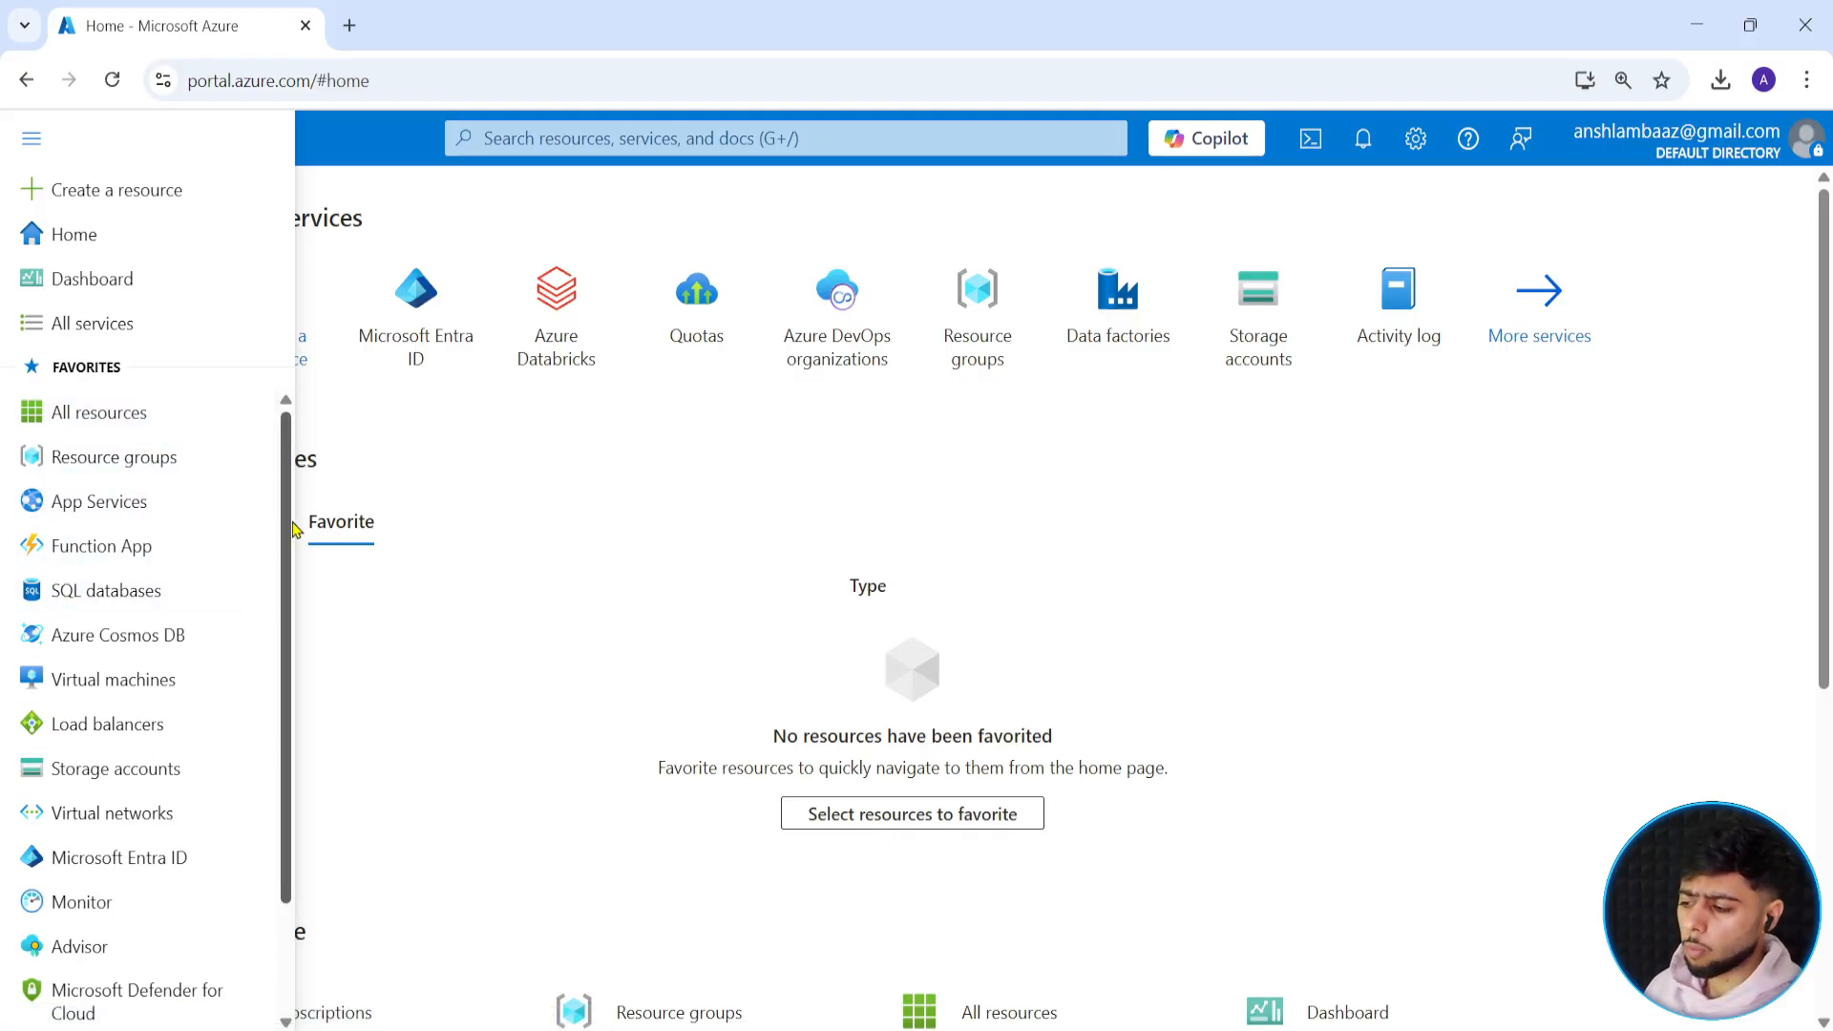
{"action": "scroll", "coordinate": [289, 587], "scroll_direction": "down", "scroll_amount": 1}
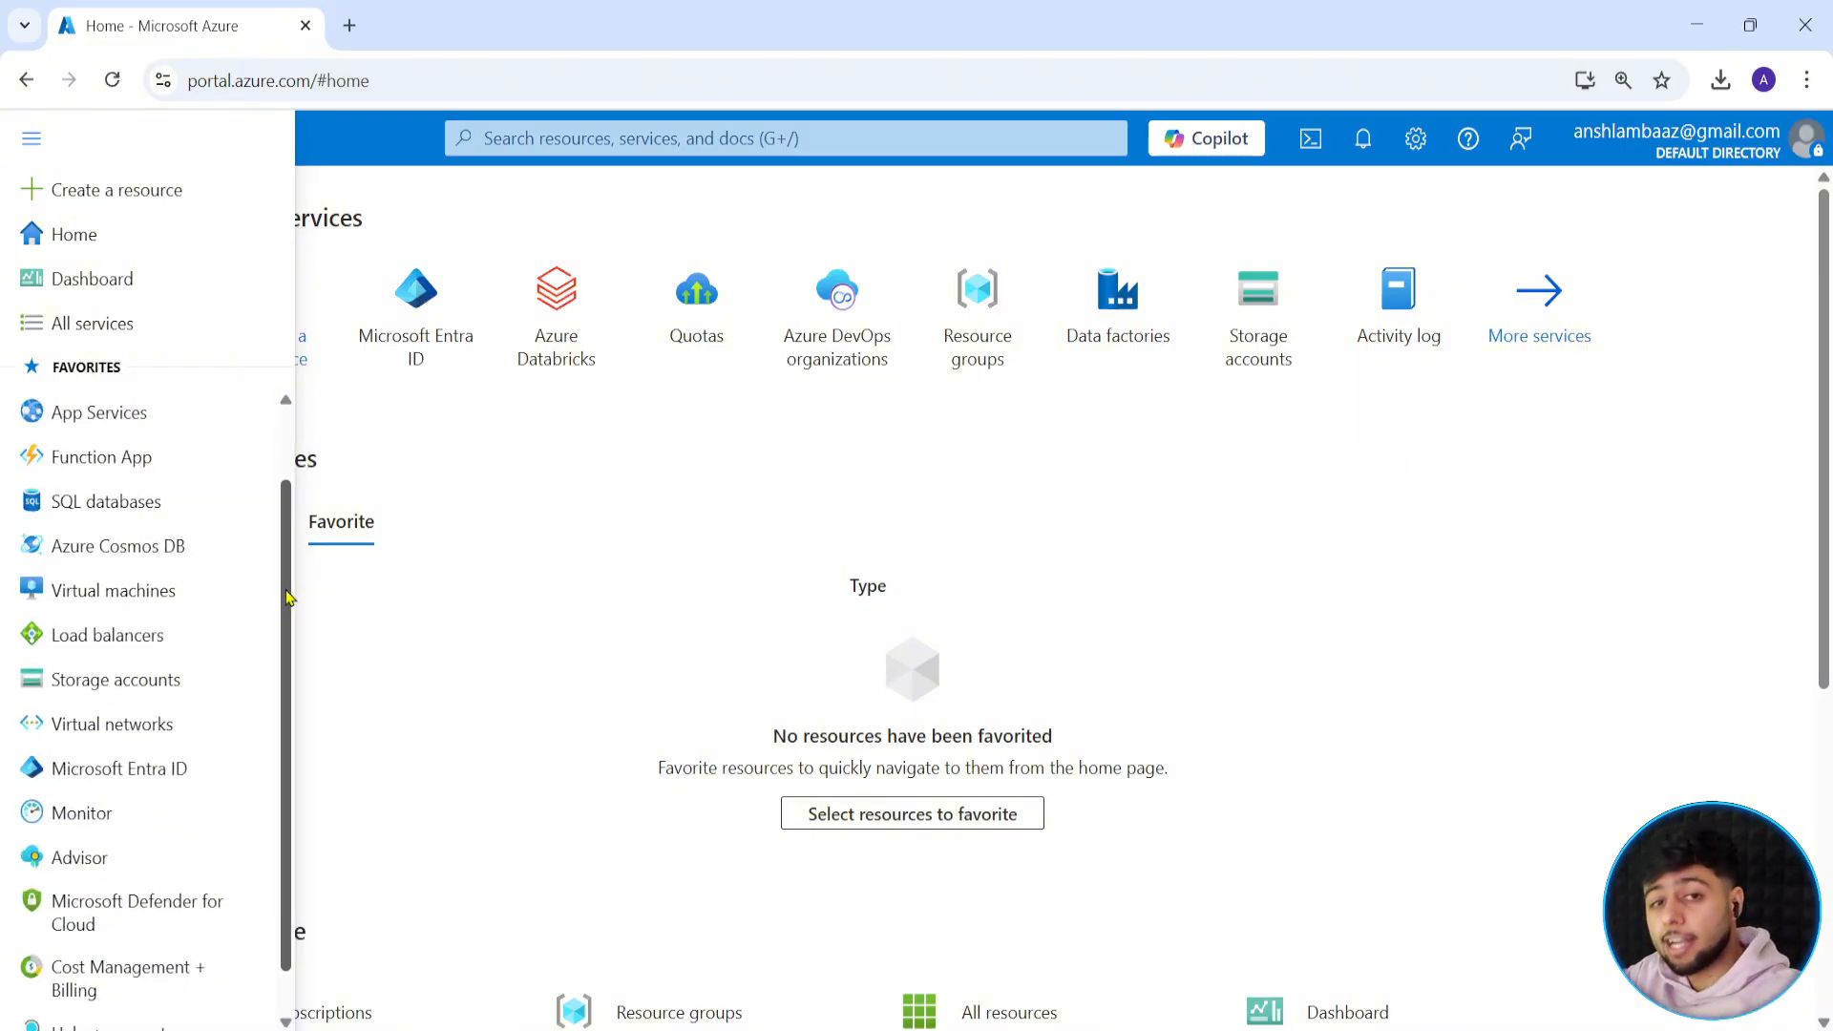
{"action": "scroll", "coordinate": [287, 592], "scroll_direction": "up", "scroll_amount": 1}
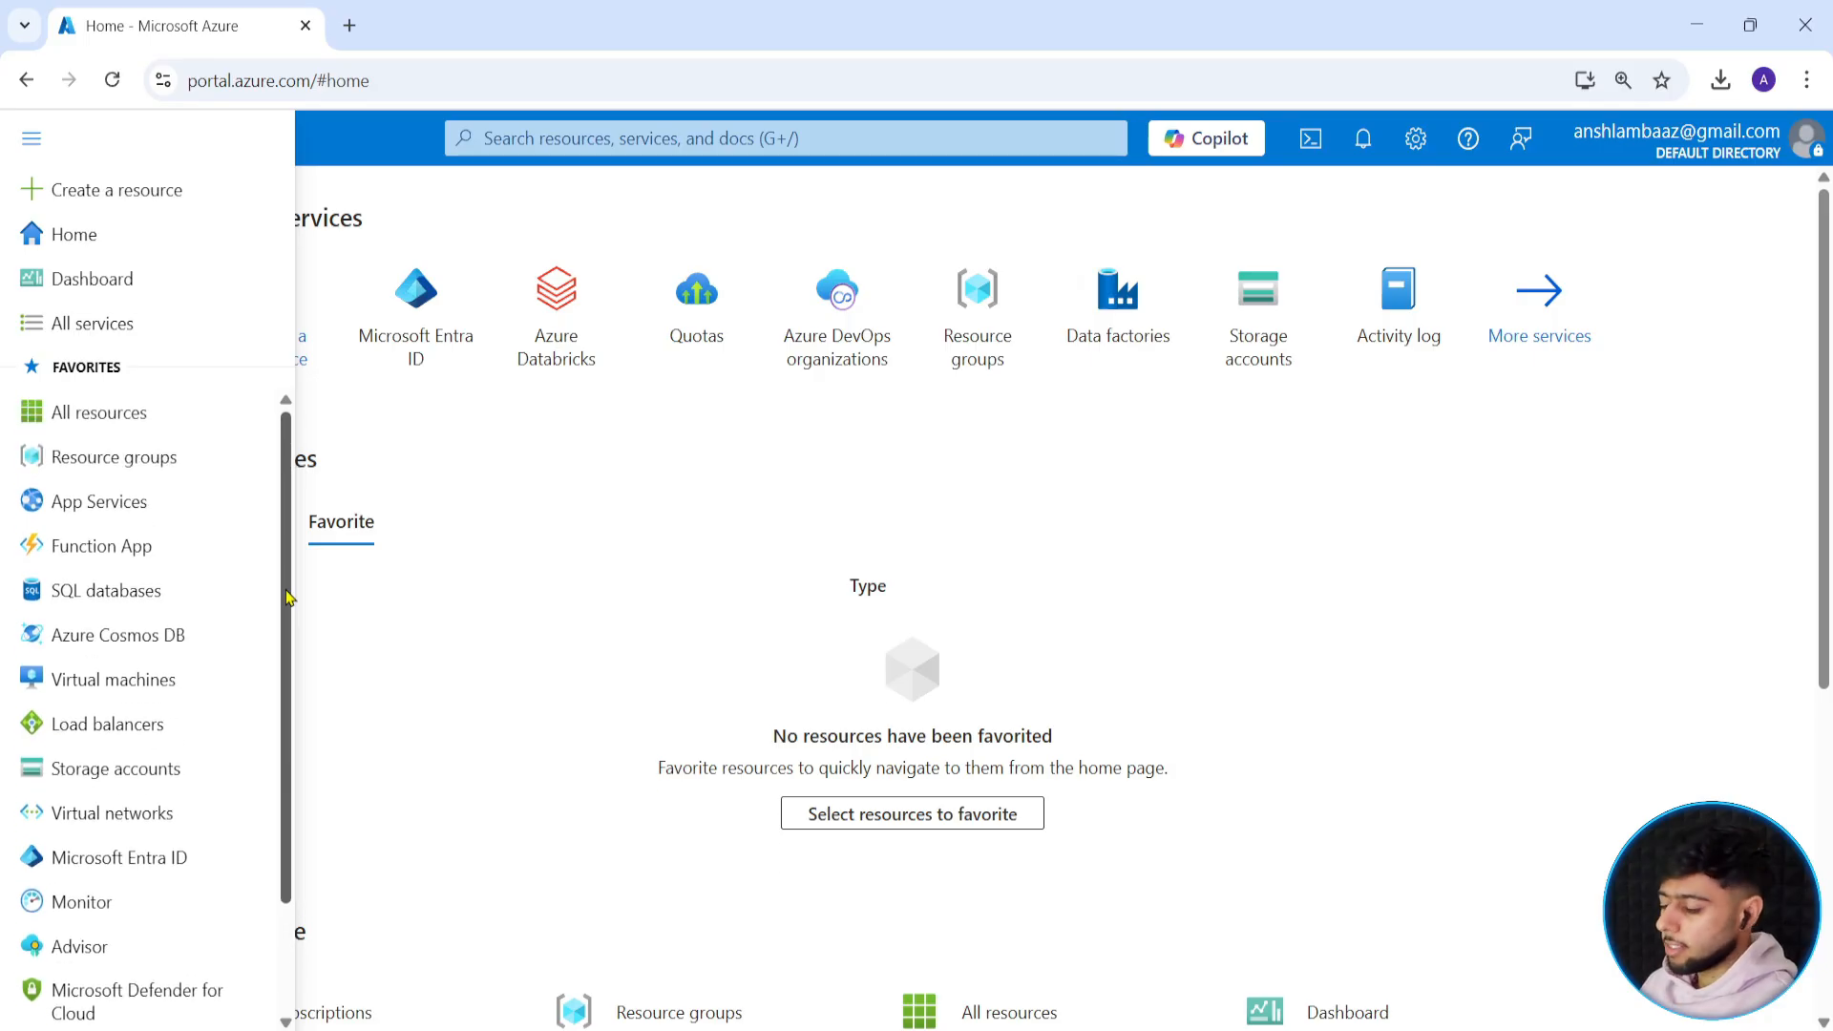
{"action": "mouse_move", "coordinate": [10, 436]}
{"action": "left_mouse_down"}
{"action": "mouse_move", "coordinate": [184, 474]}
{"action": "mouse_move", "coordinate": [256, 452]}
{"action": "left_mouse_up"}
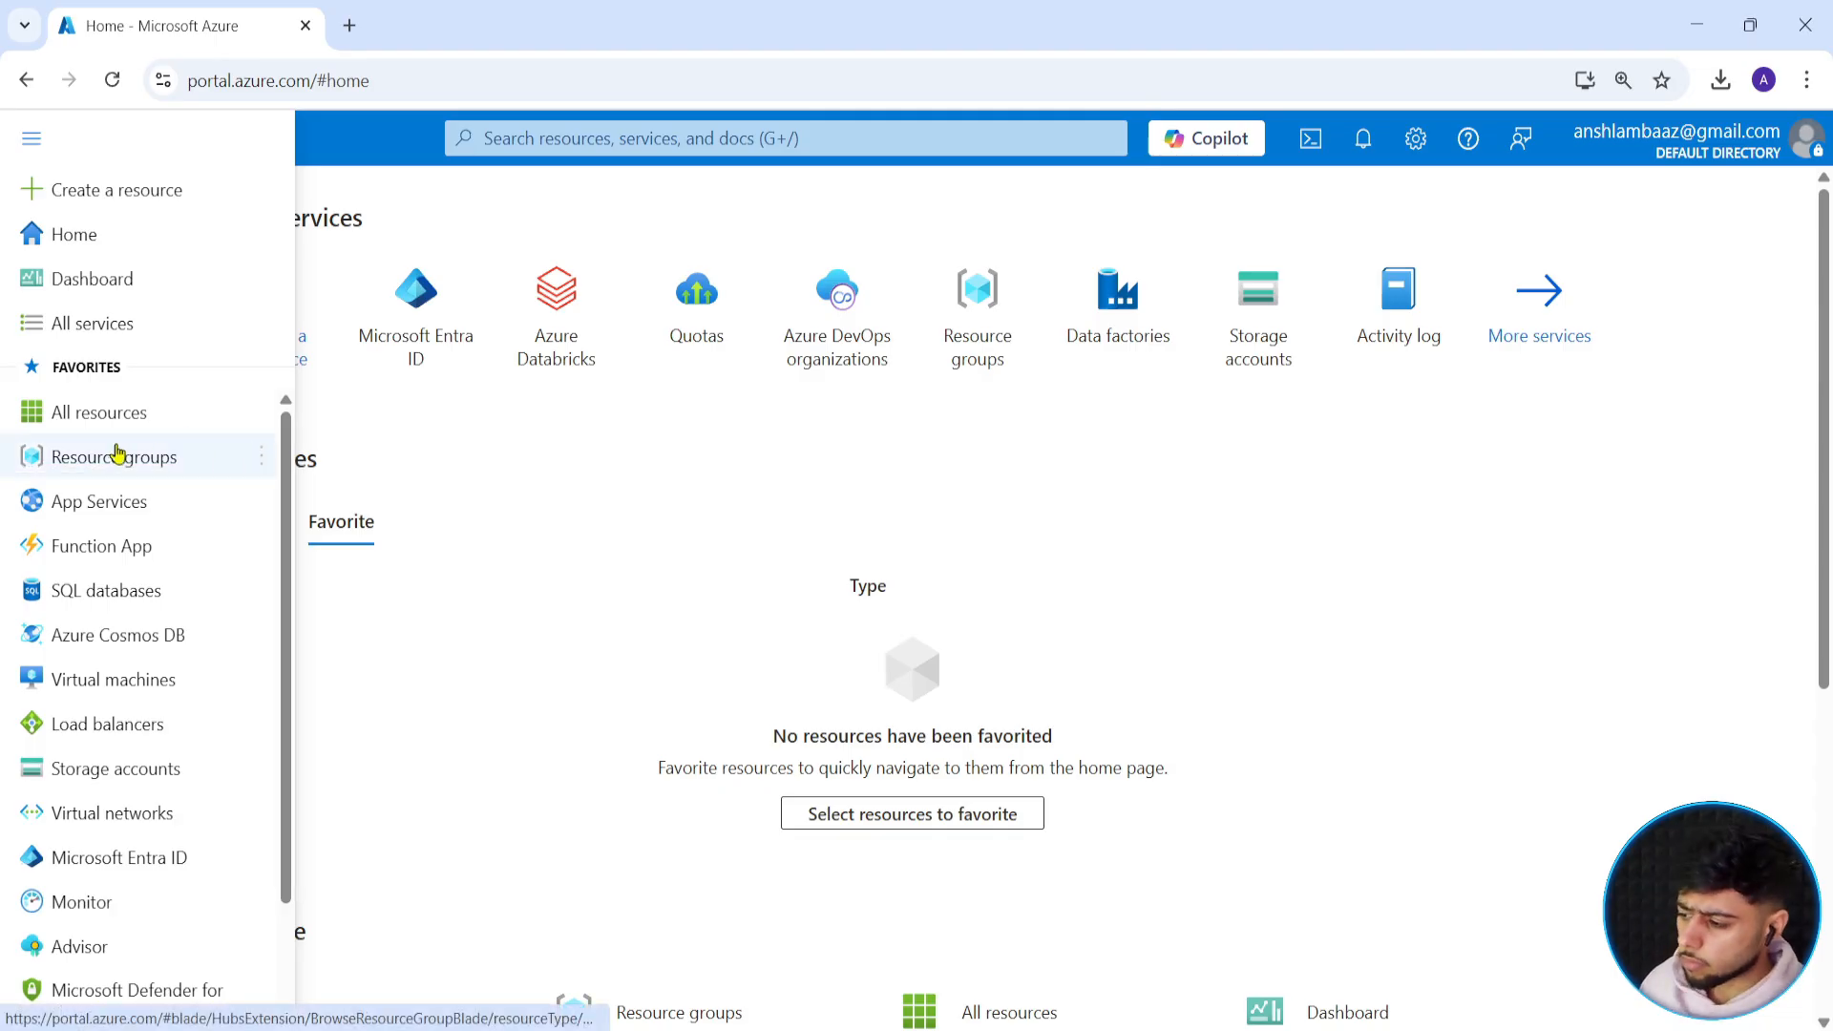
{"action": "mouse_move", "coordinate": [109, 465]}
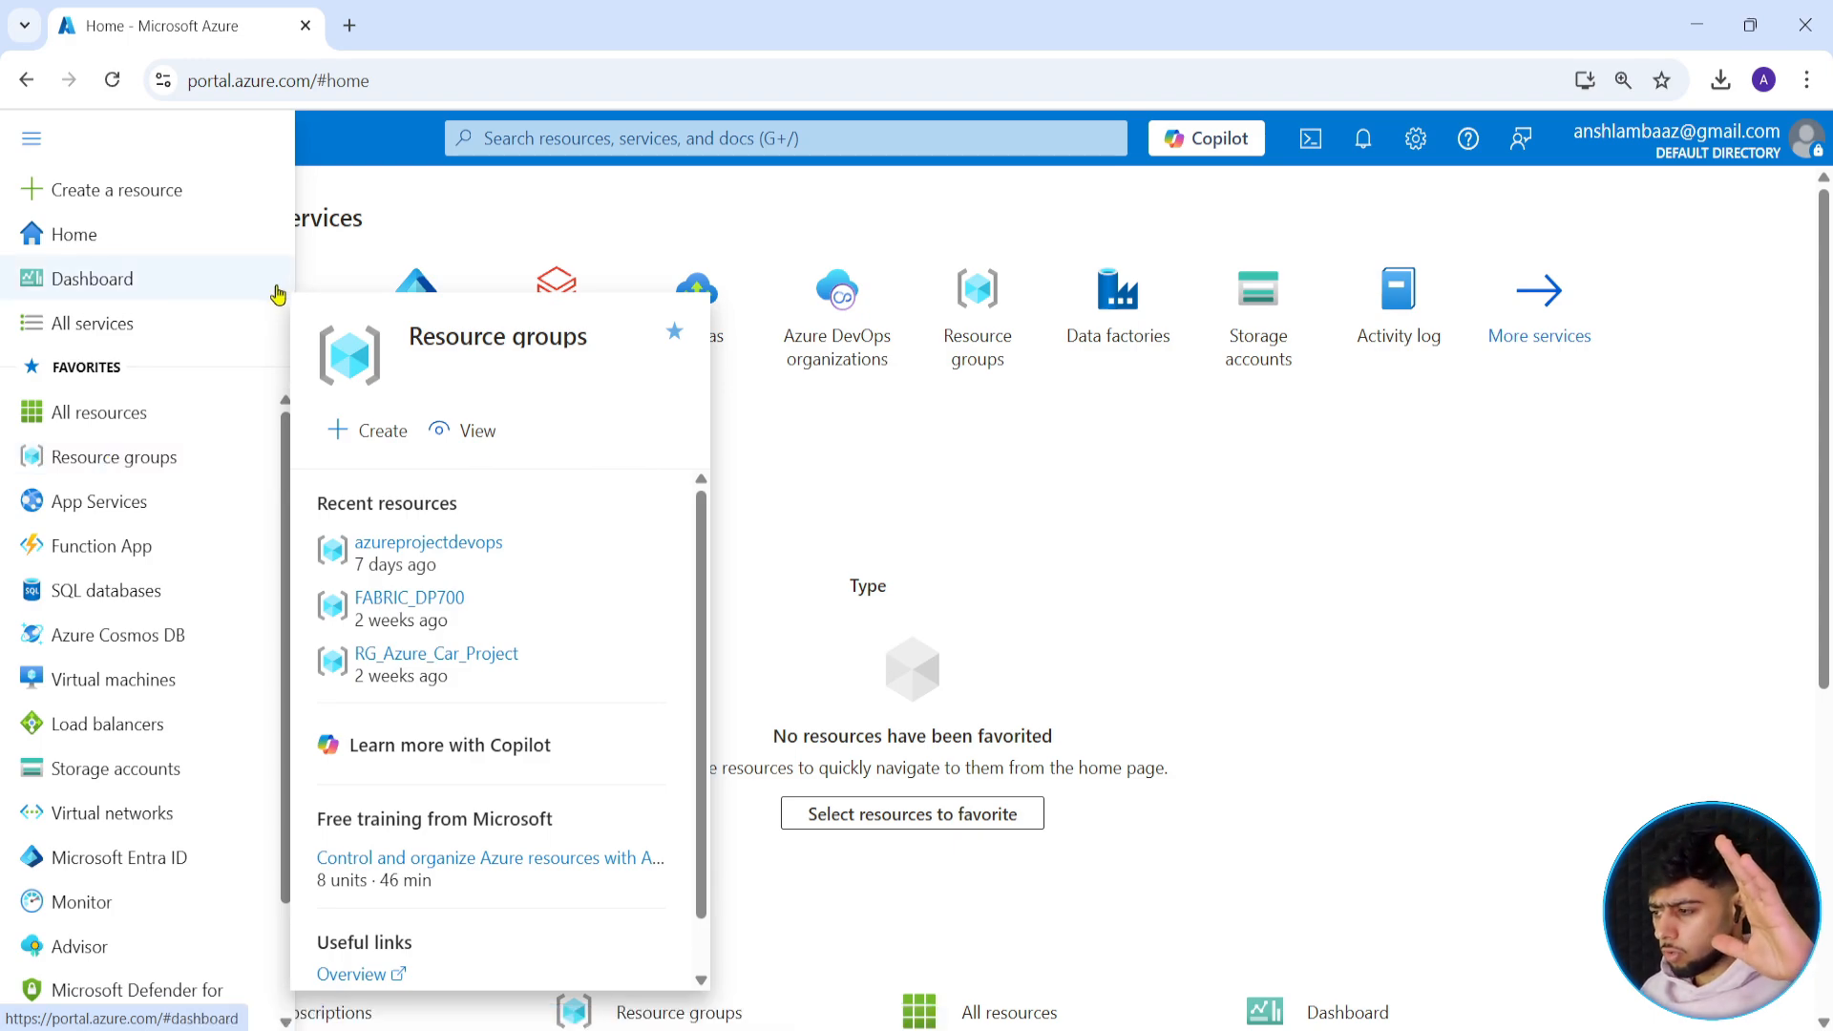
{"action": "left_click", "coordinate": [557, 656]}
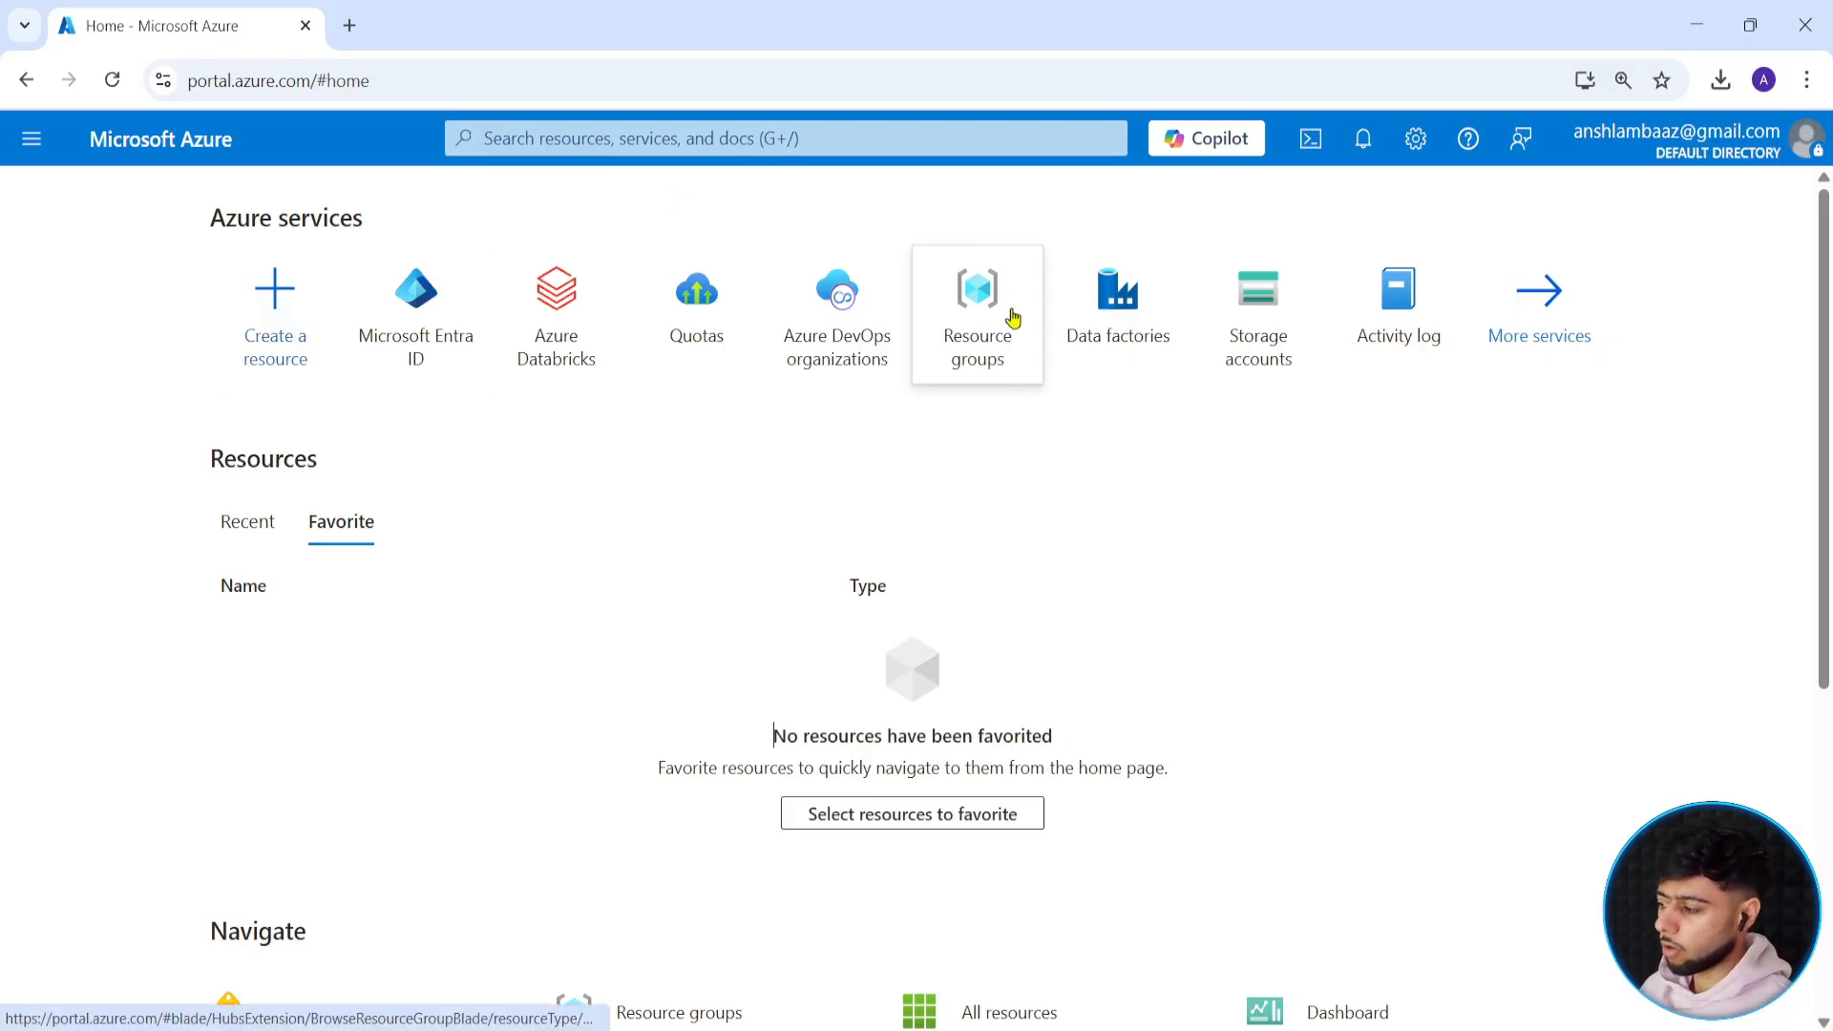
Search the portal for "res" and open the Resource groups service.
{"action": "left_click", "coordinate": [651, 134]}
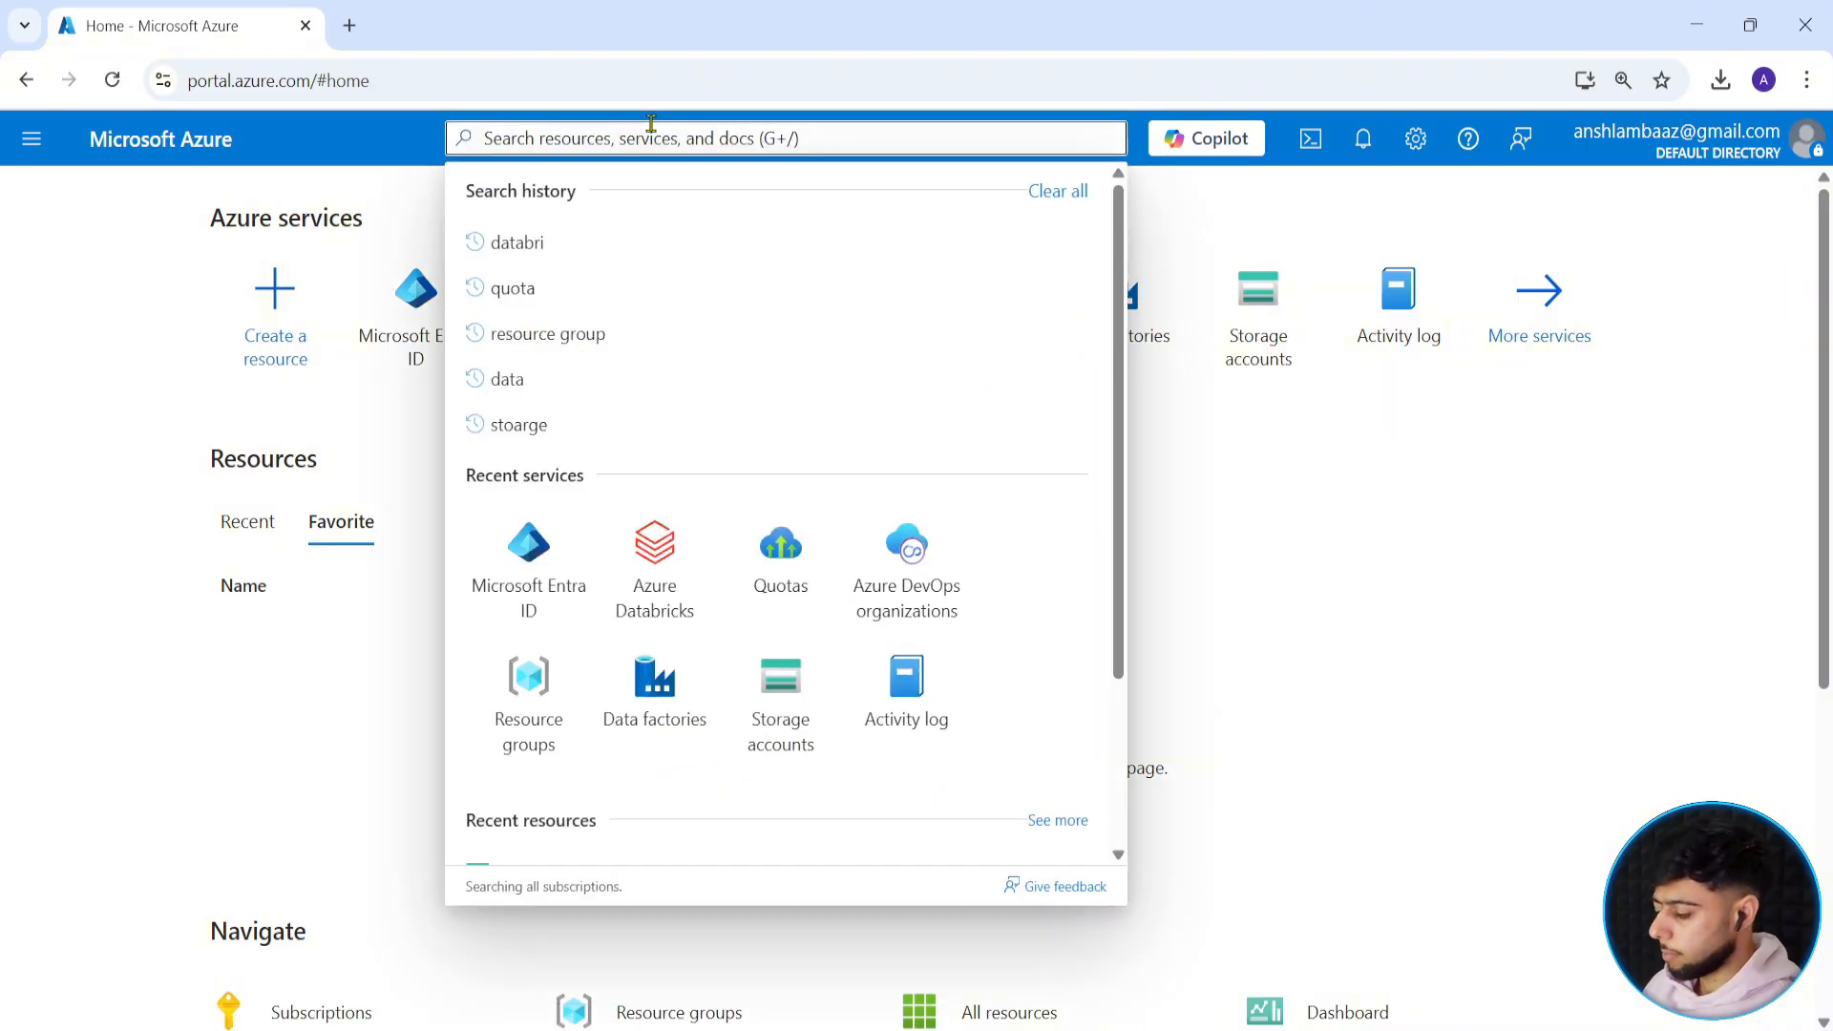
{"action": "type", "text": "res"}
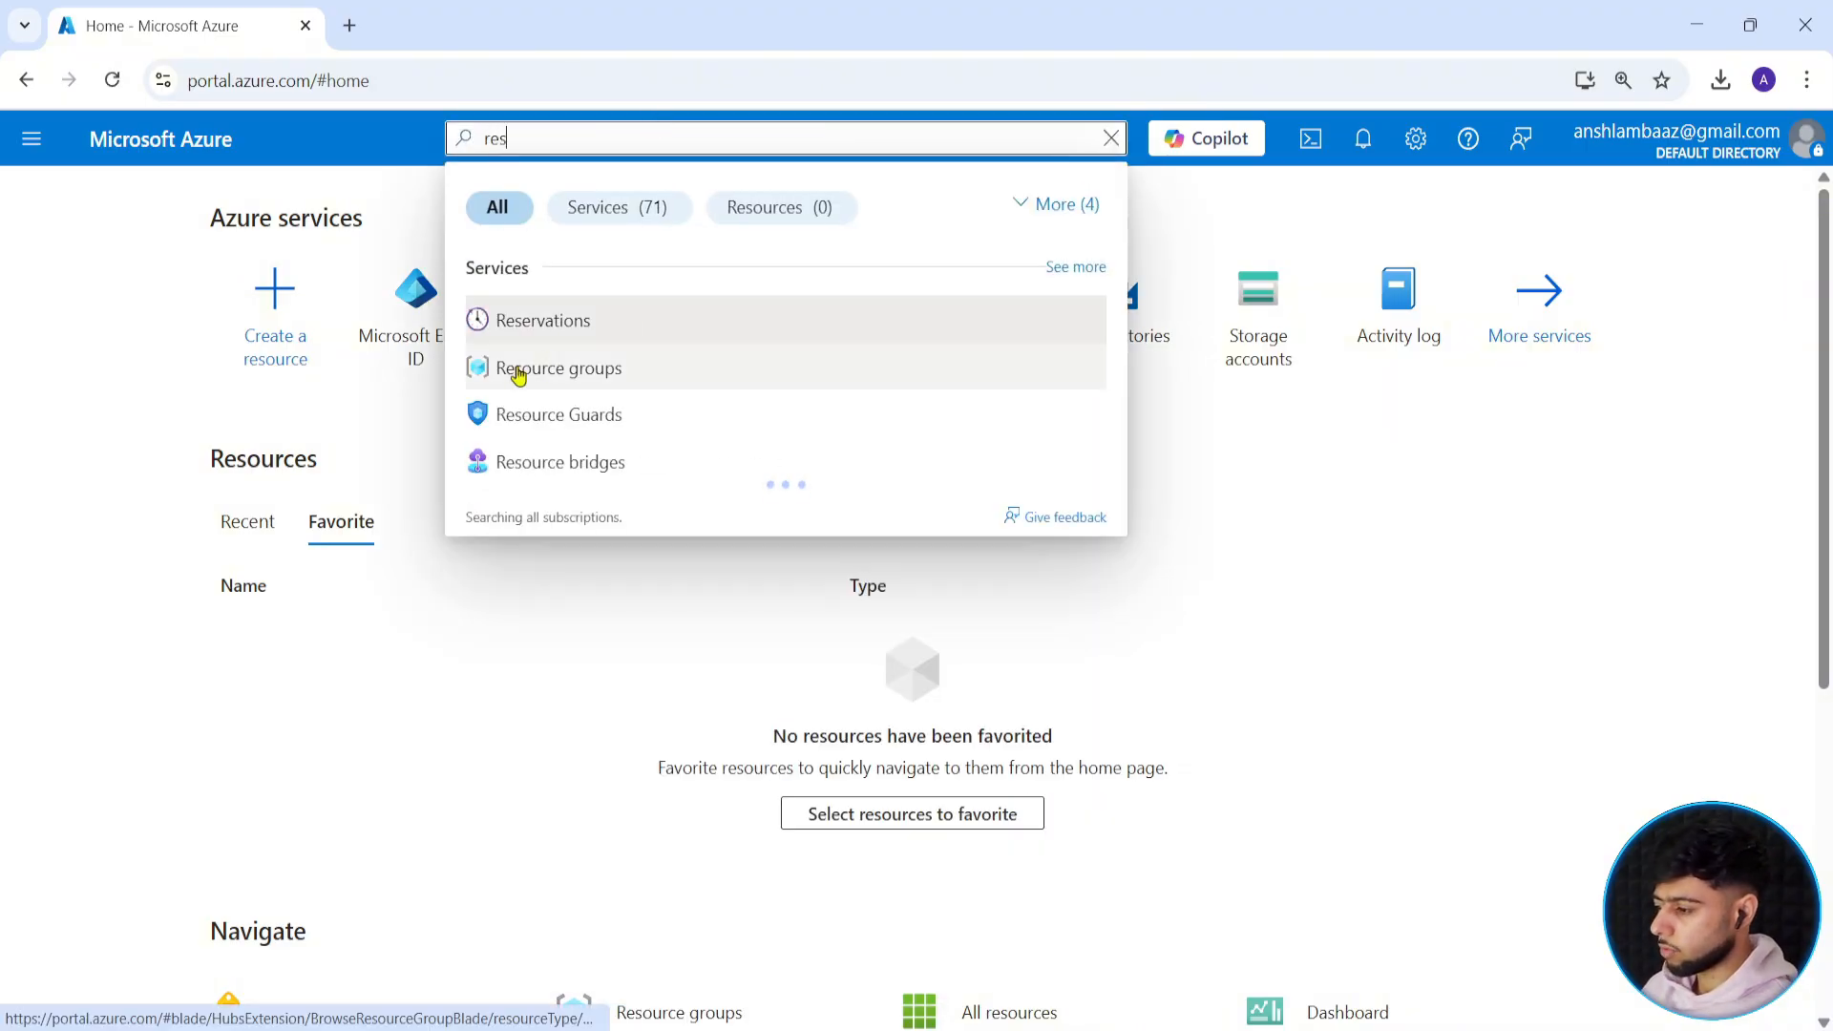
{"action": "left_click", "coordinate": [514, 369]}
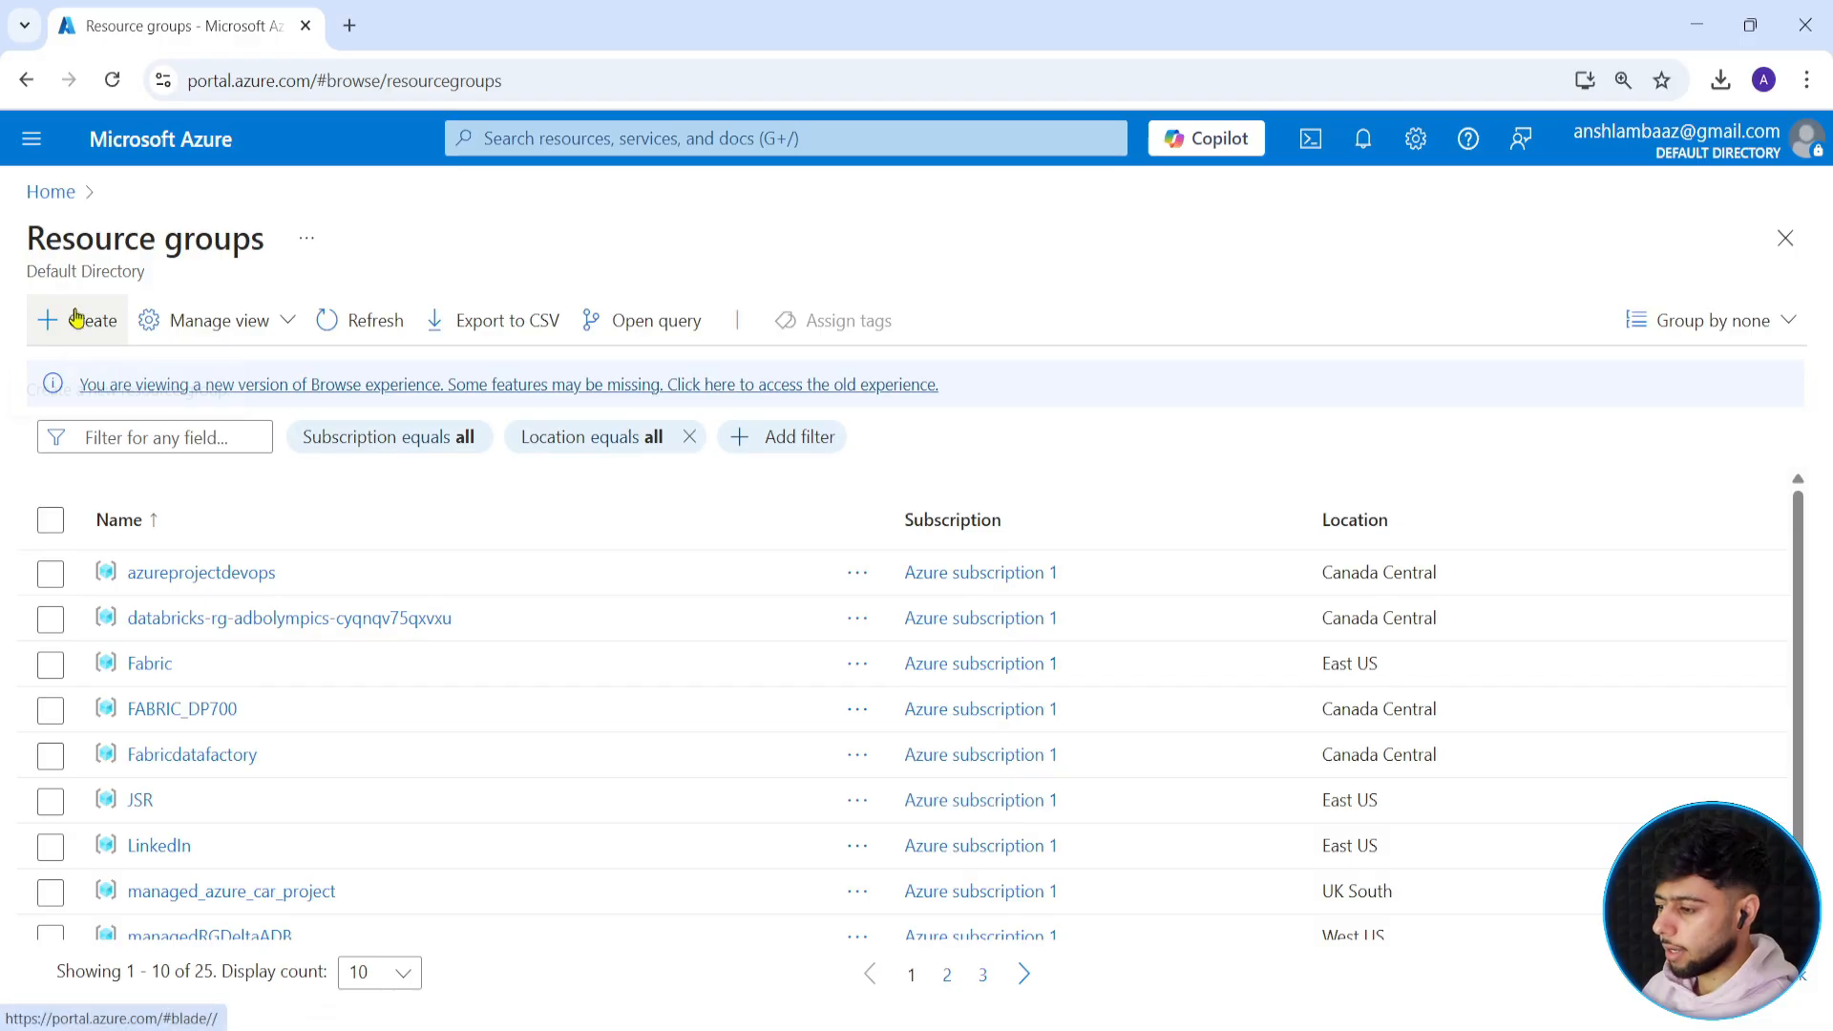
Create a resource group named adf-realtime, keeping Azure subscription 1 and the Canada Central region.
{"action": "left_click", "coordinate": [82, 318]}
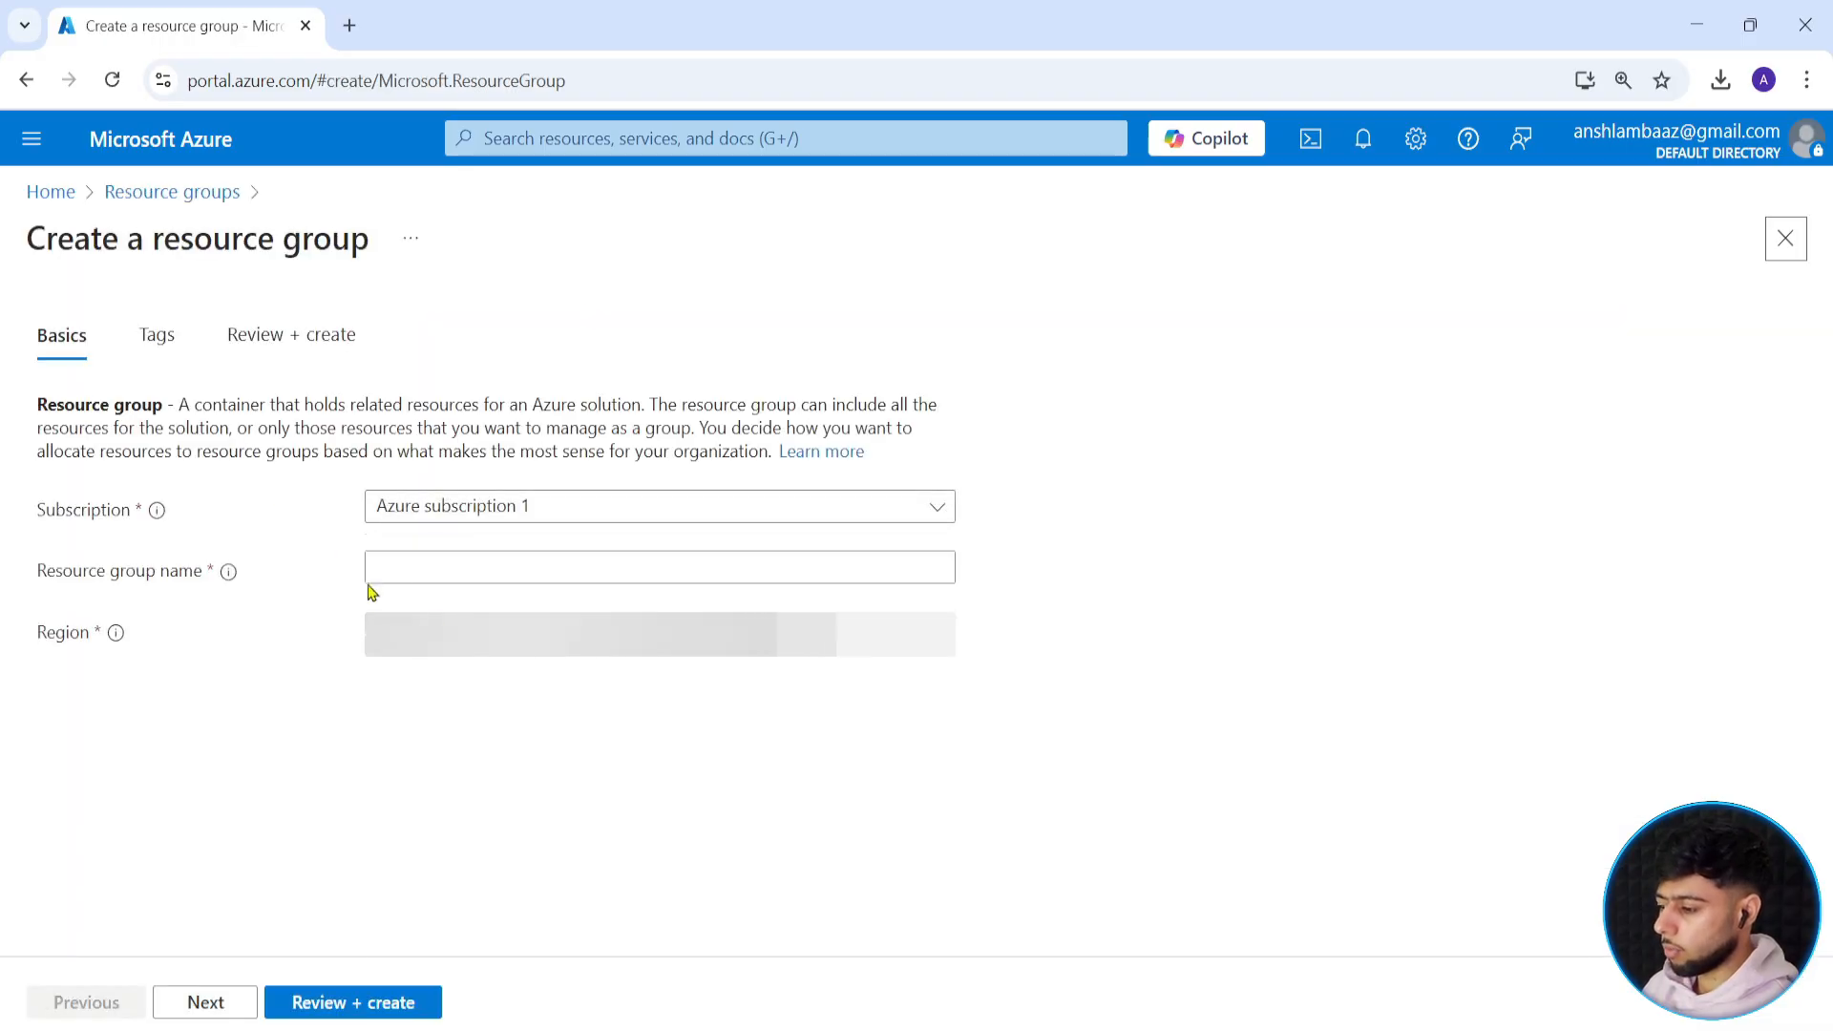
{"action": "left_click", "coordinate": [405, 566]}
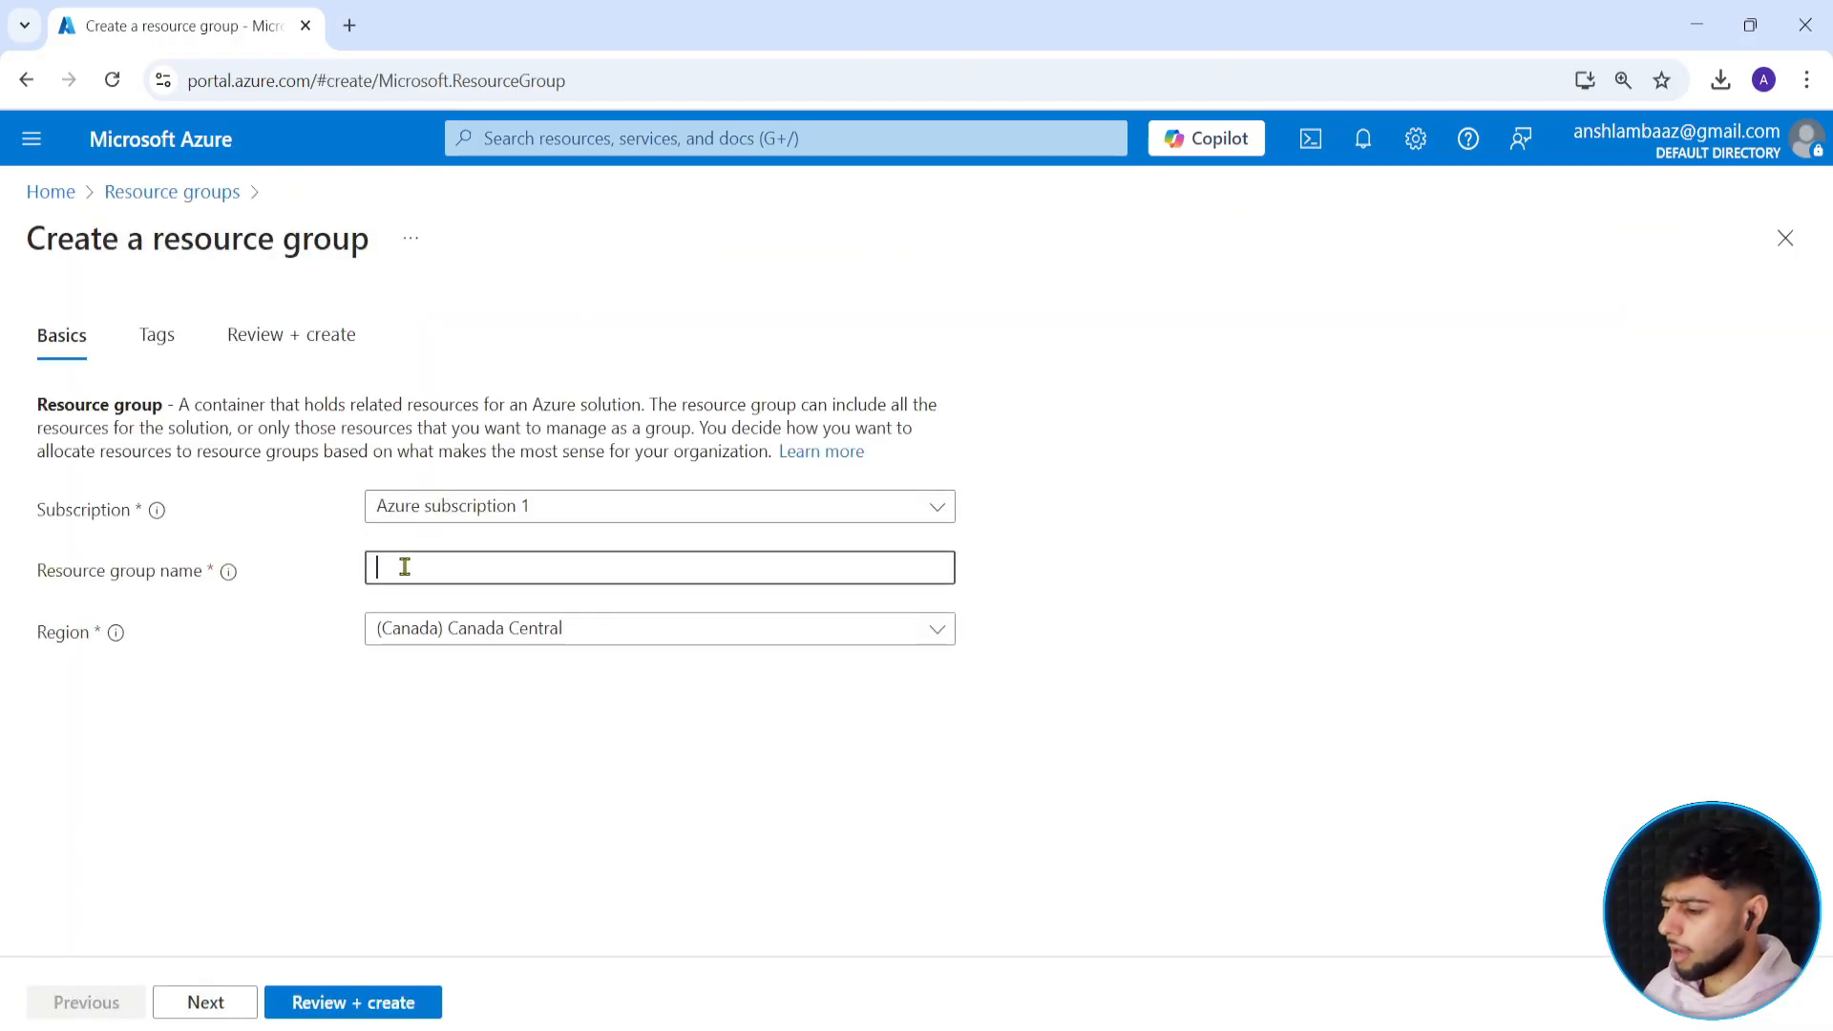
{"action": "type", "text": "adf"}
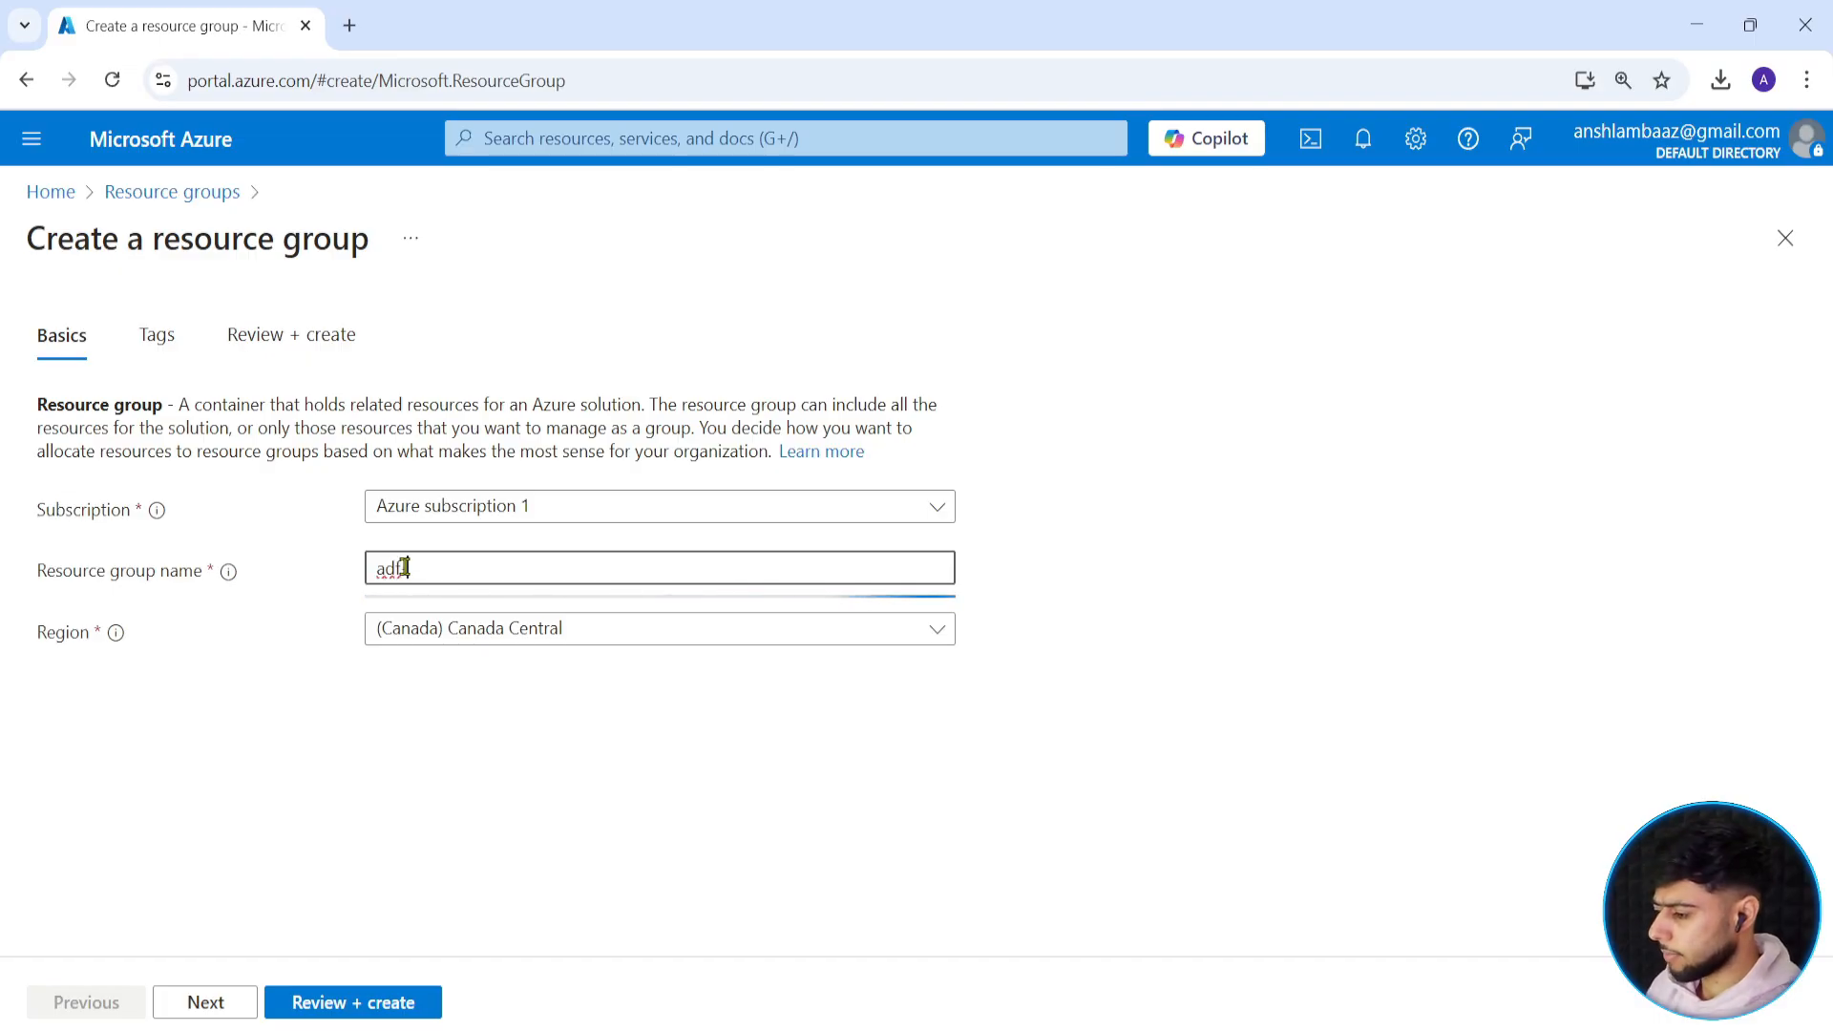
{"action": "type", "text": "realtimne"}
{"action": "key", "text": "BackSpace"}
{"action": "key", "text": "BackSpace"}
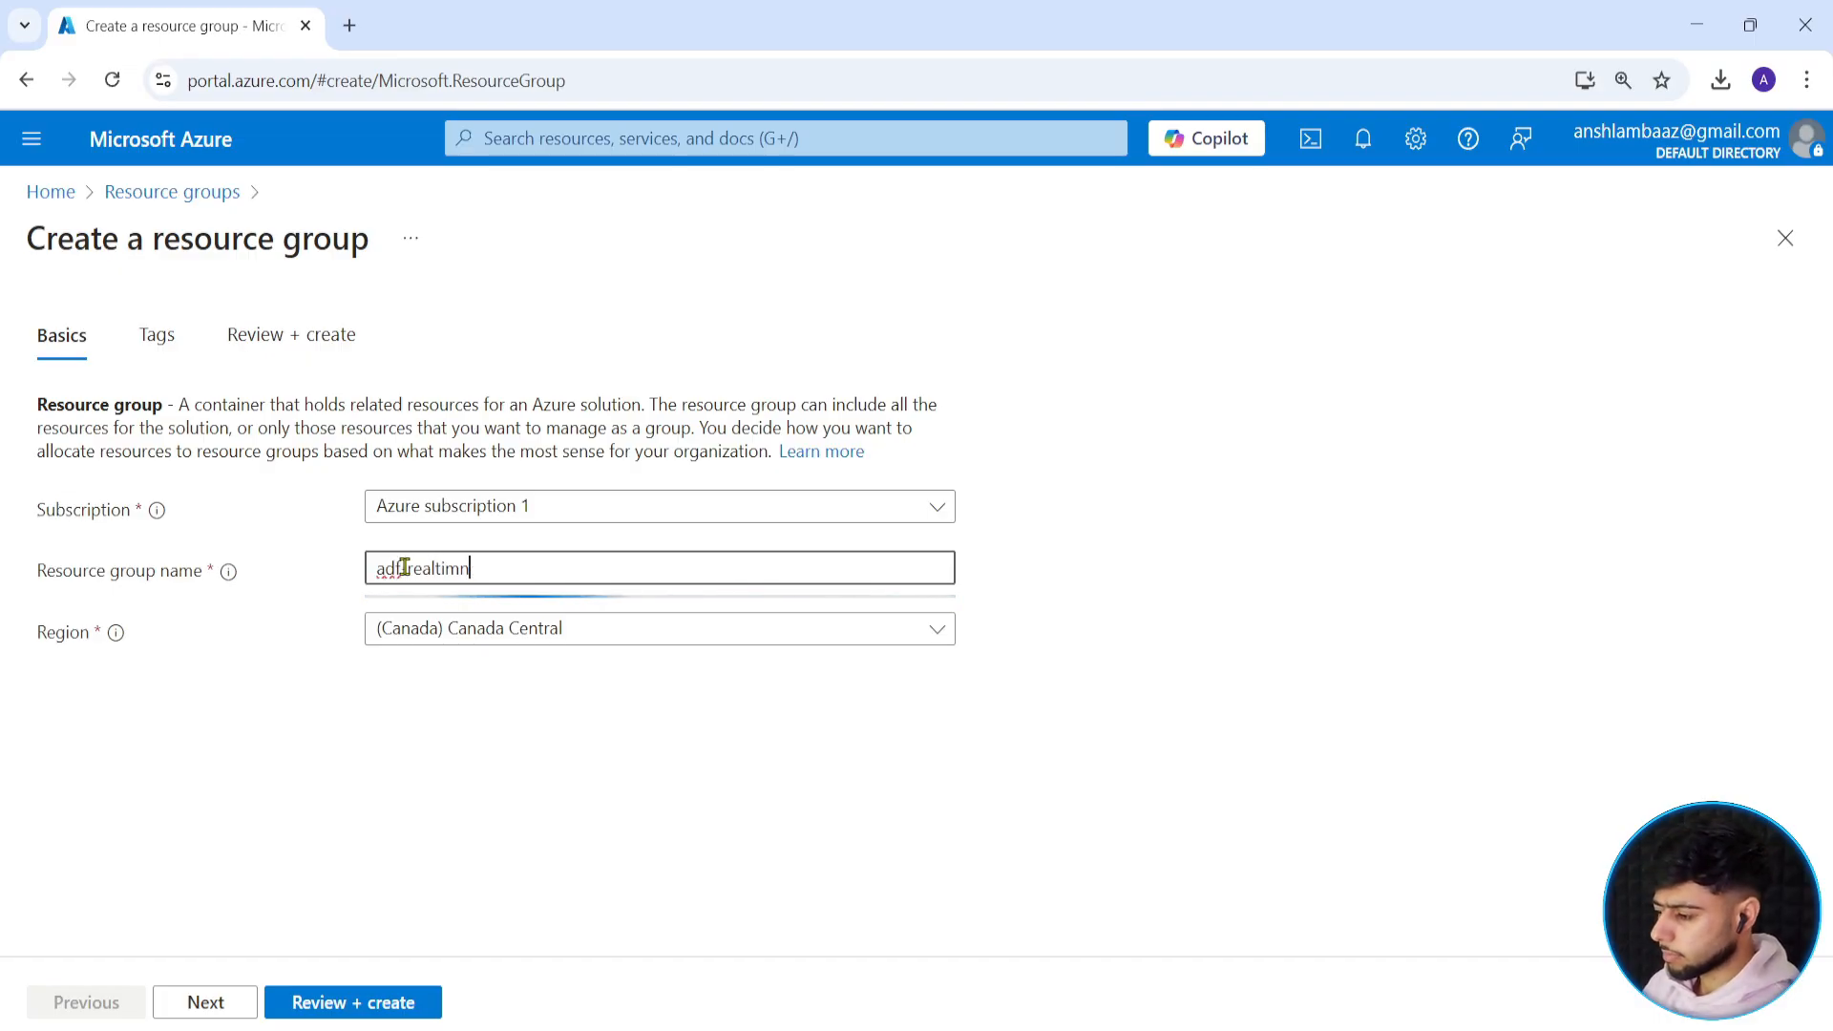
{"action": "type", "text": "e"}
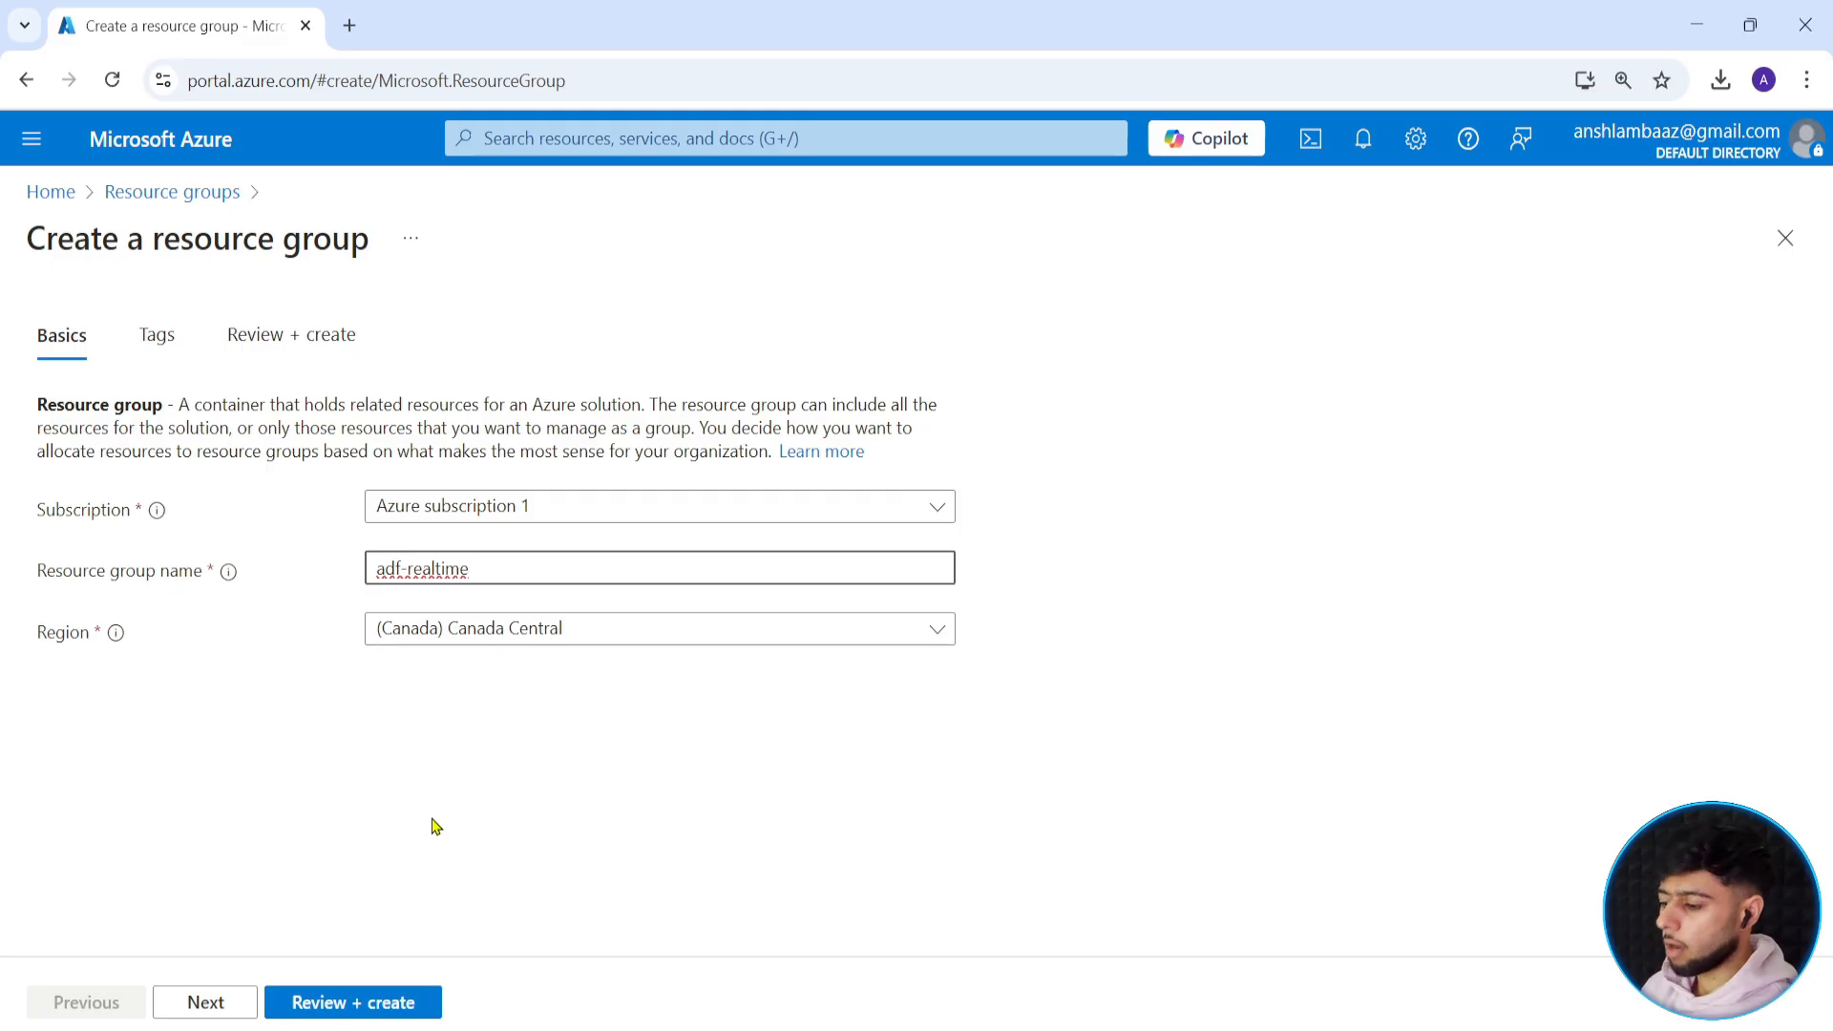
{"action": "left_click", "coordinate": [346, 1011]}
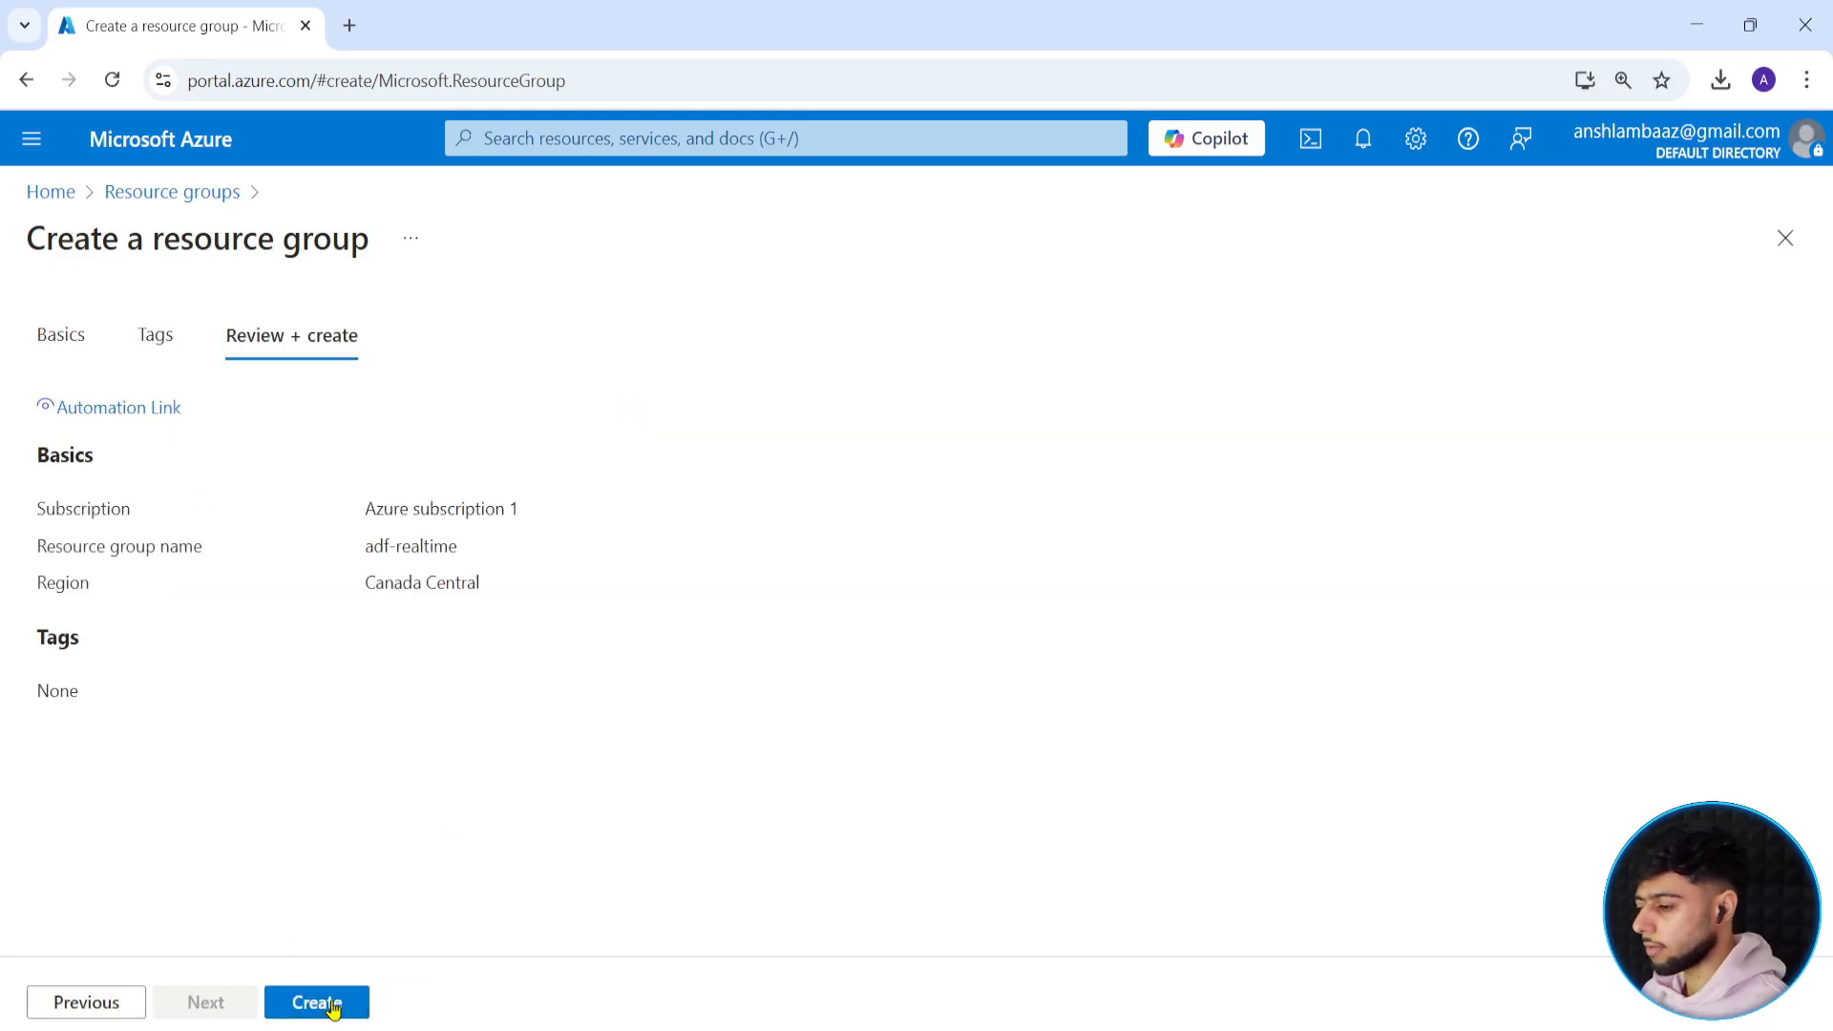
{"action": "left_click", "coordinate": [333, 1005]}
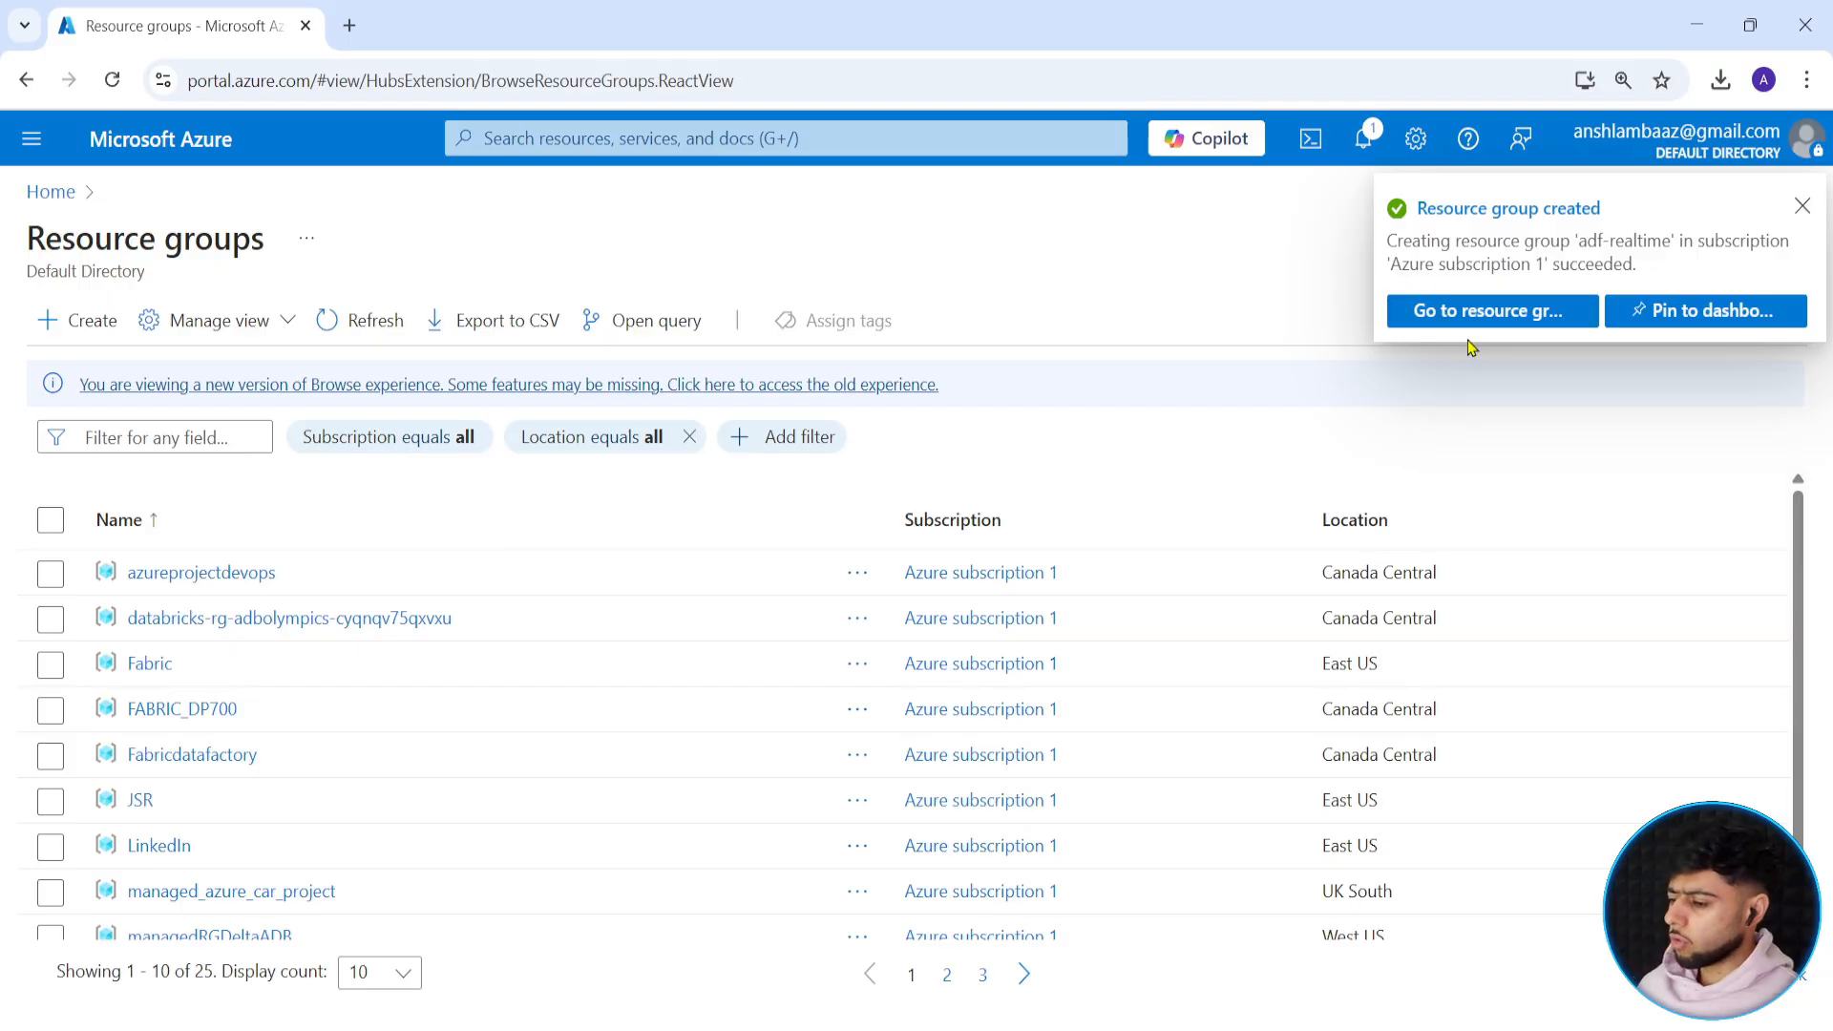
From the portal home page, search for "adf" and open the adf-realtime resource group.
{"action": "left_click", "coordinate": [53, 194]}
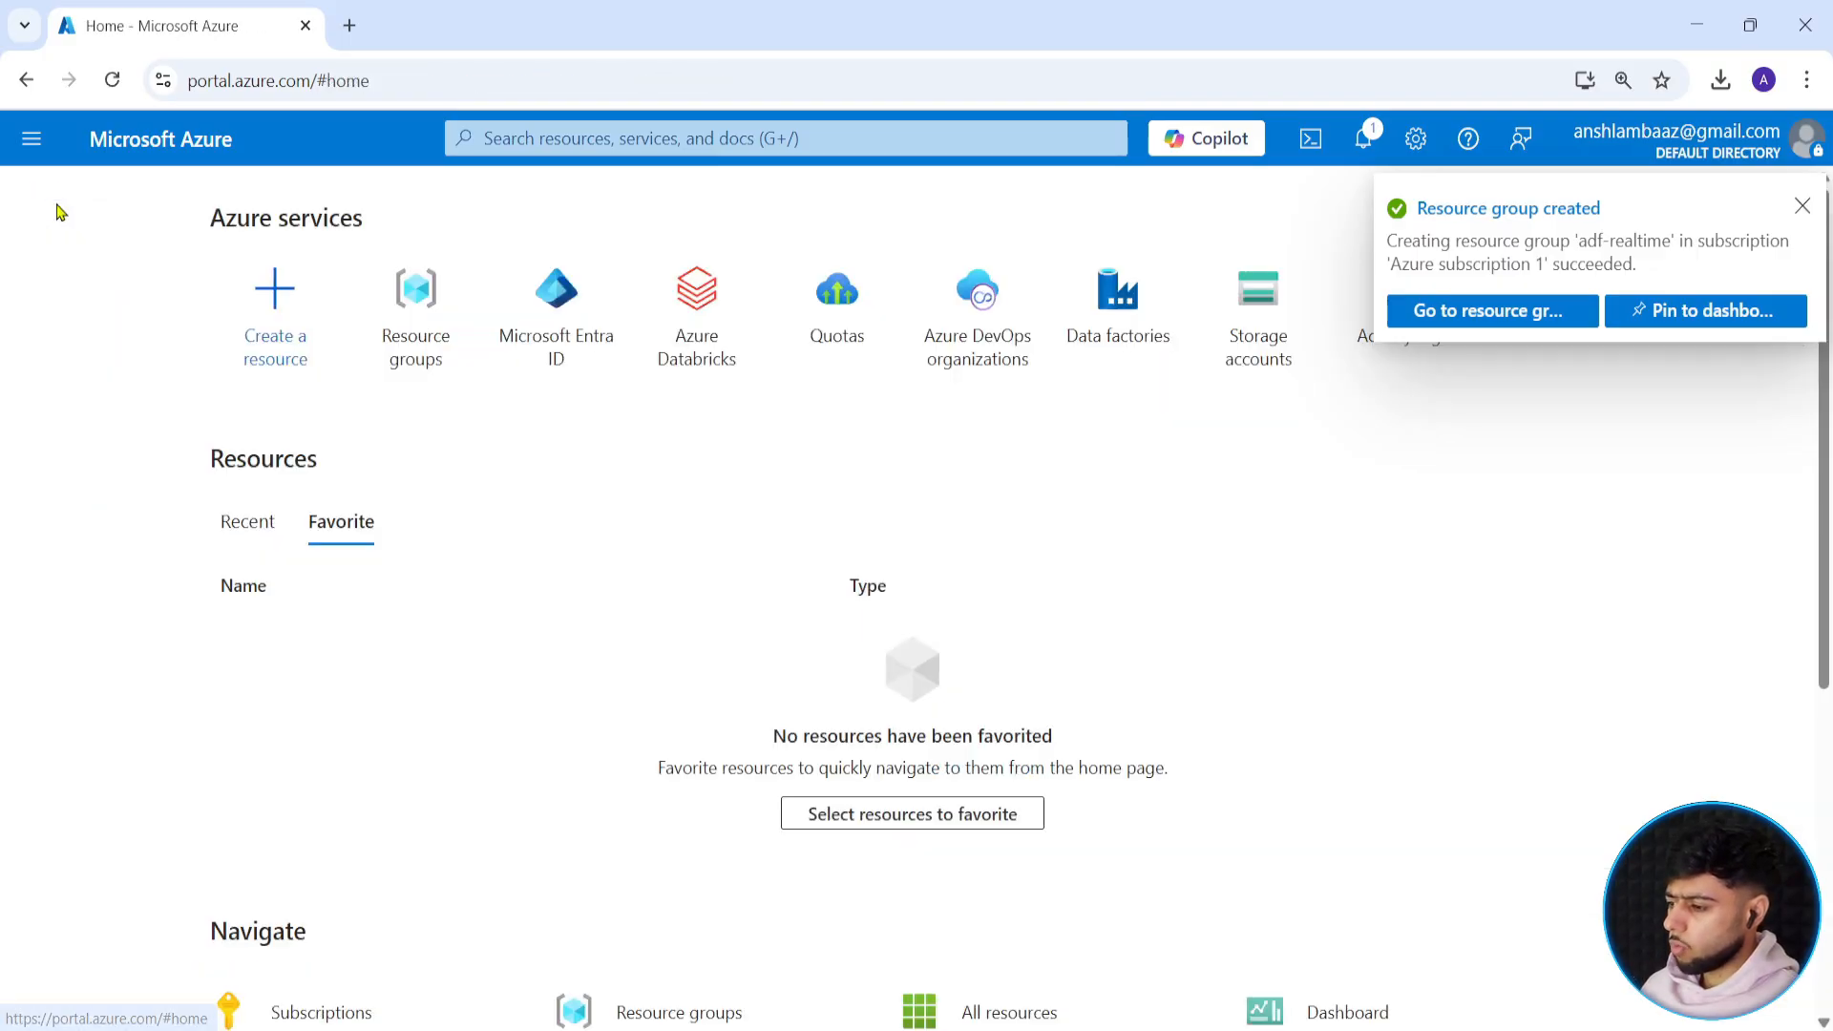
{"action": "left_click", "coordinate": [1801, 206]}
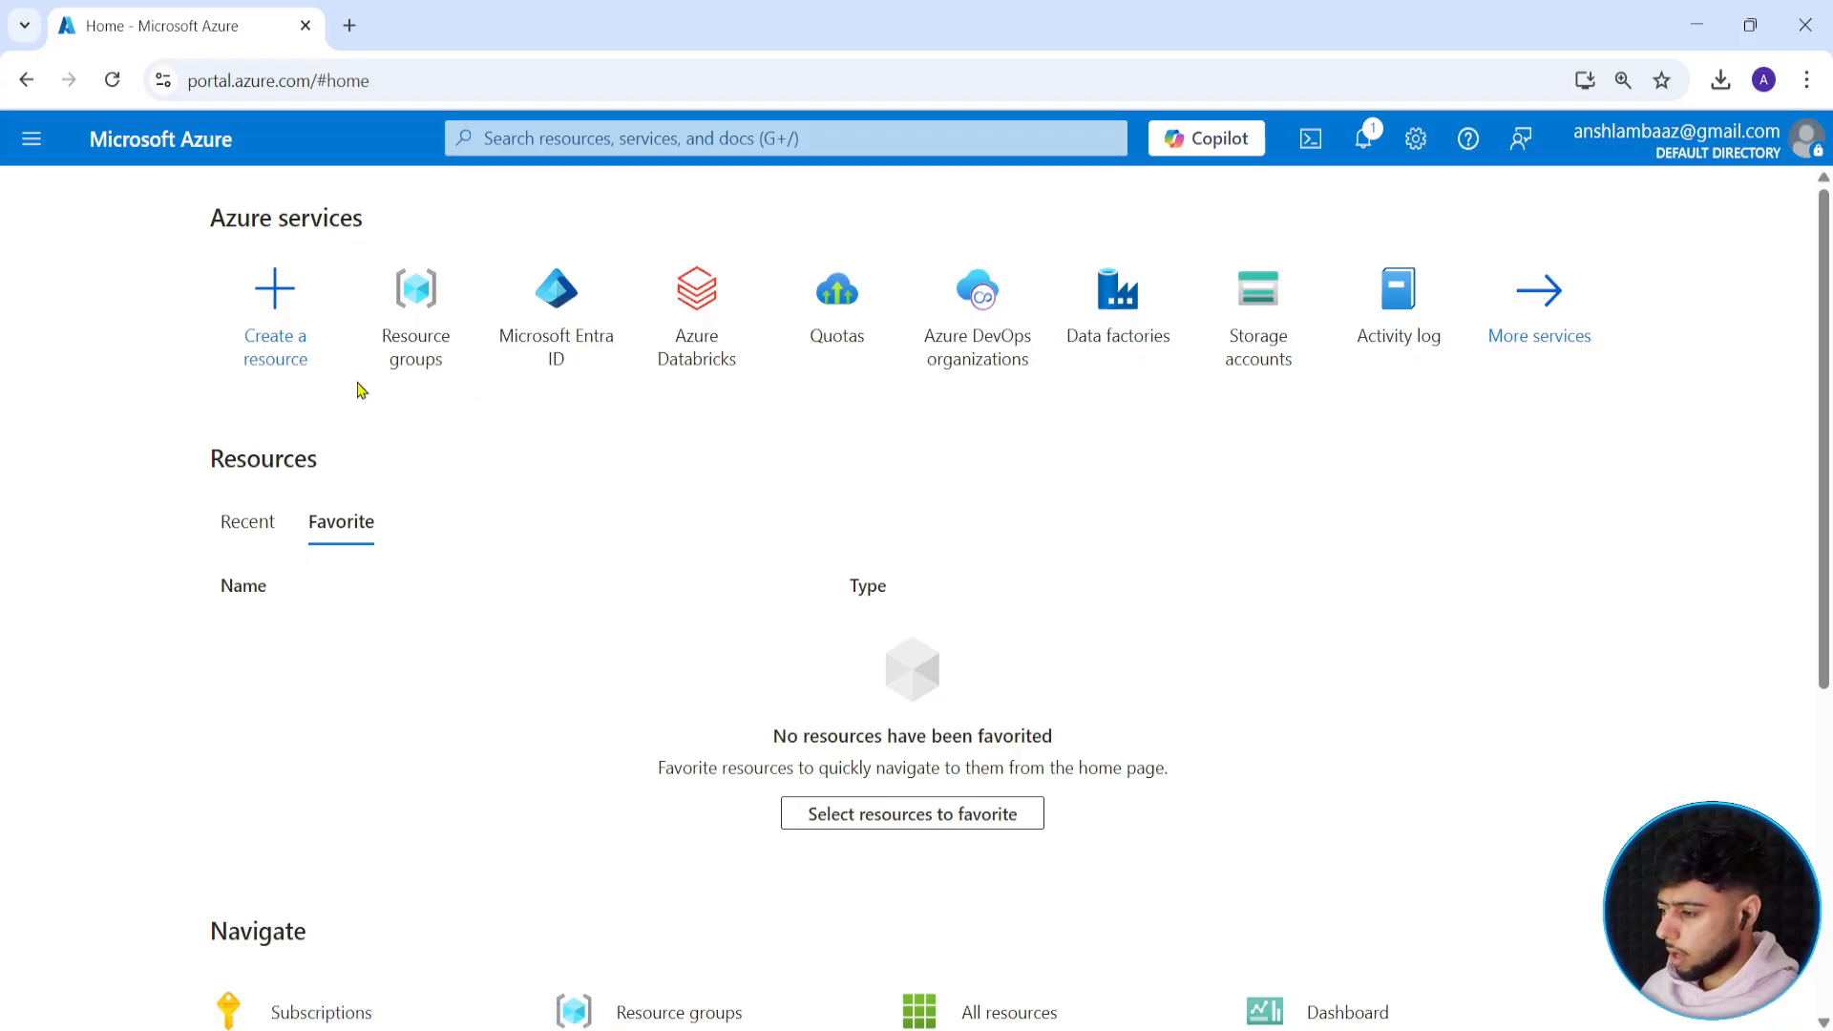
{"action": "mouse_move", "coordinate": [444, 344]}
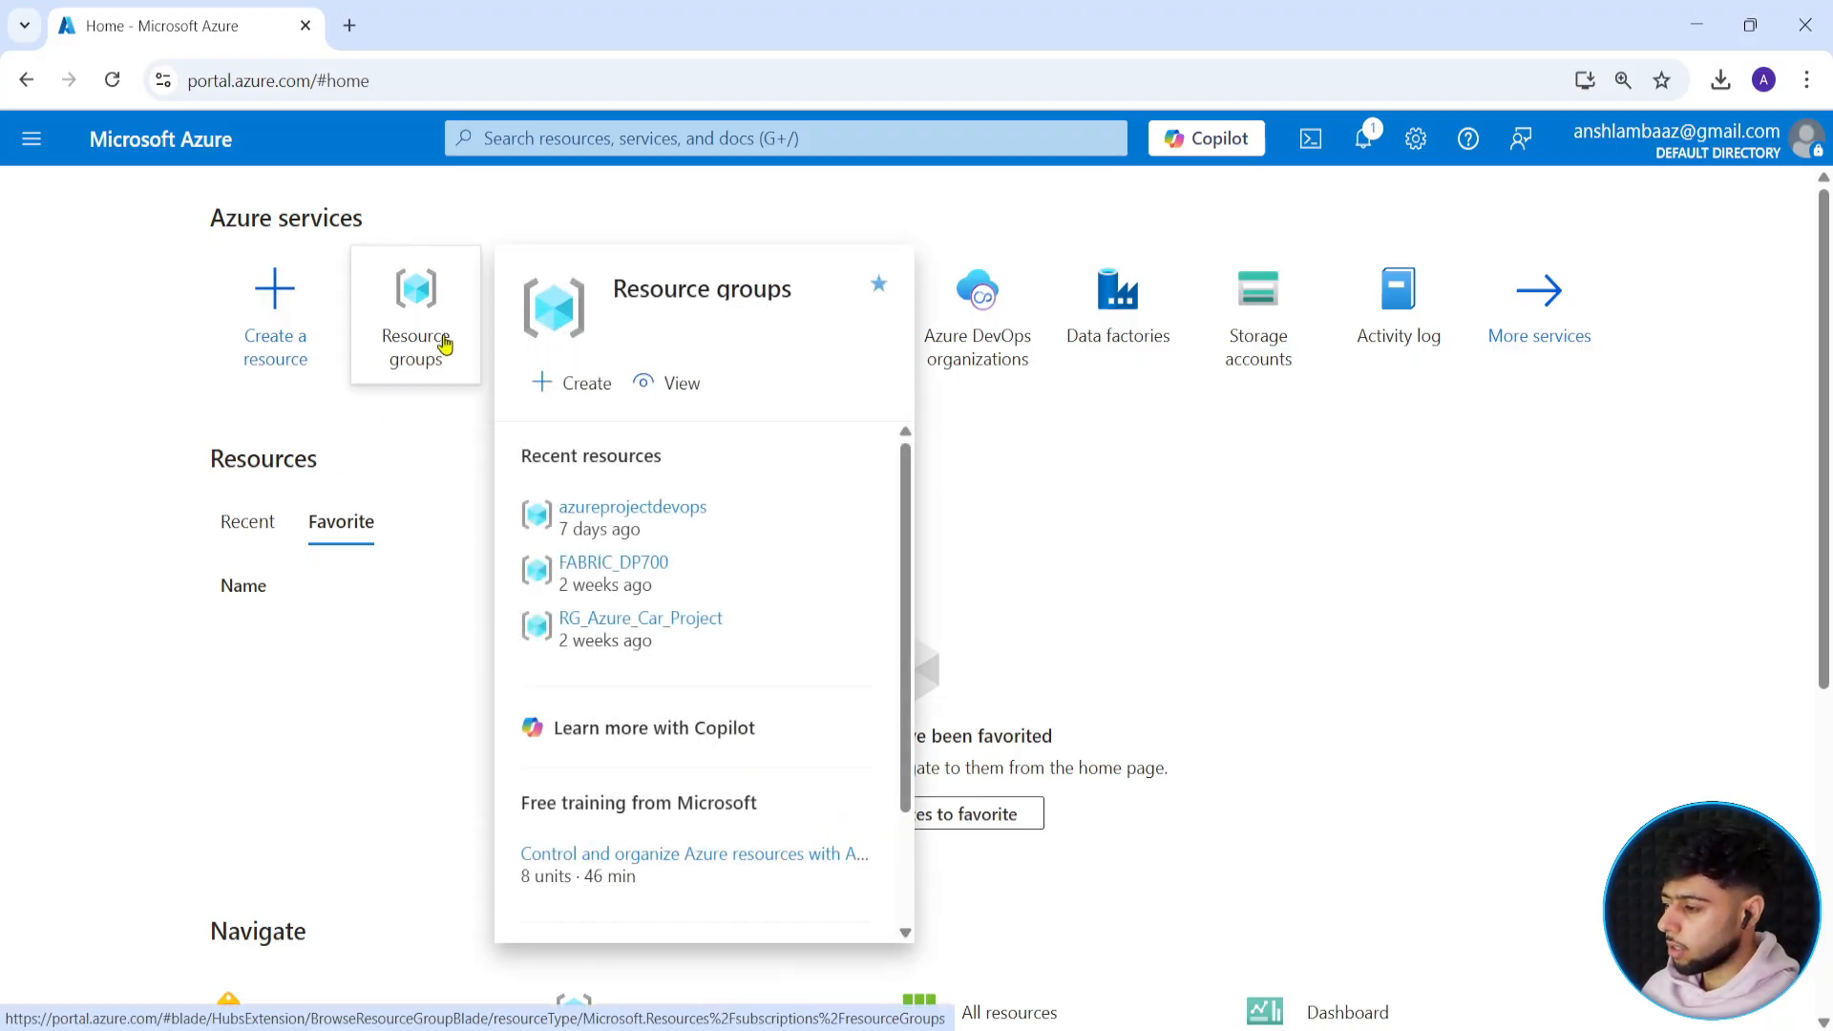
{"action": "left_click", "coordinate": [463, 139]}
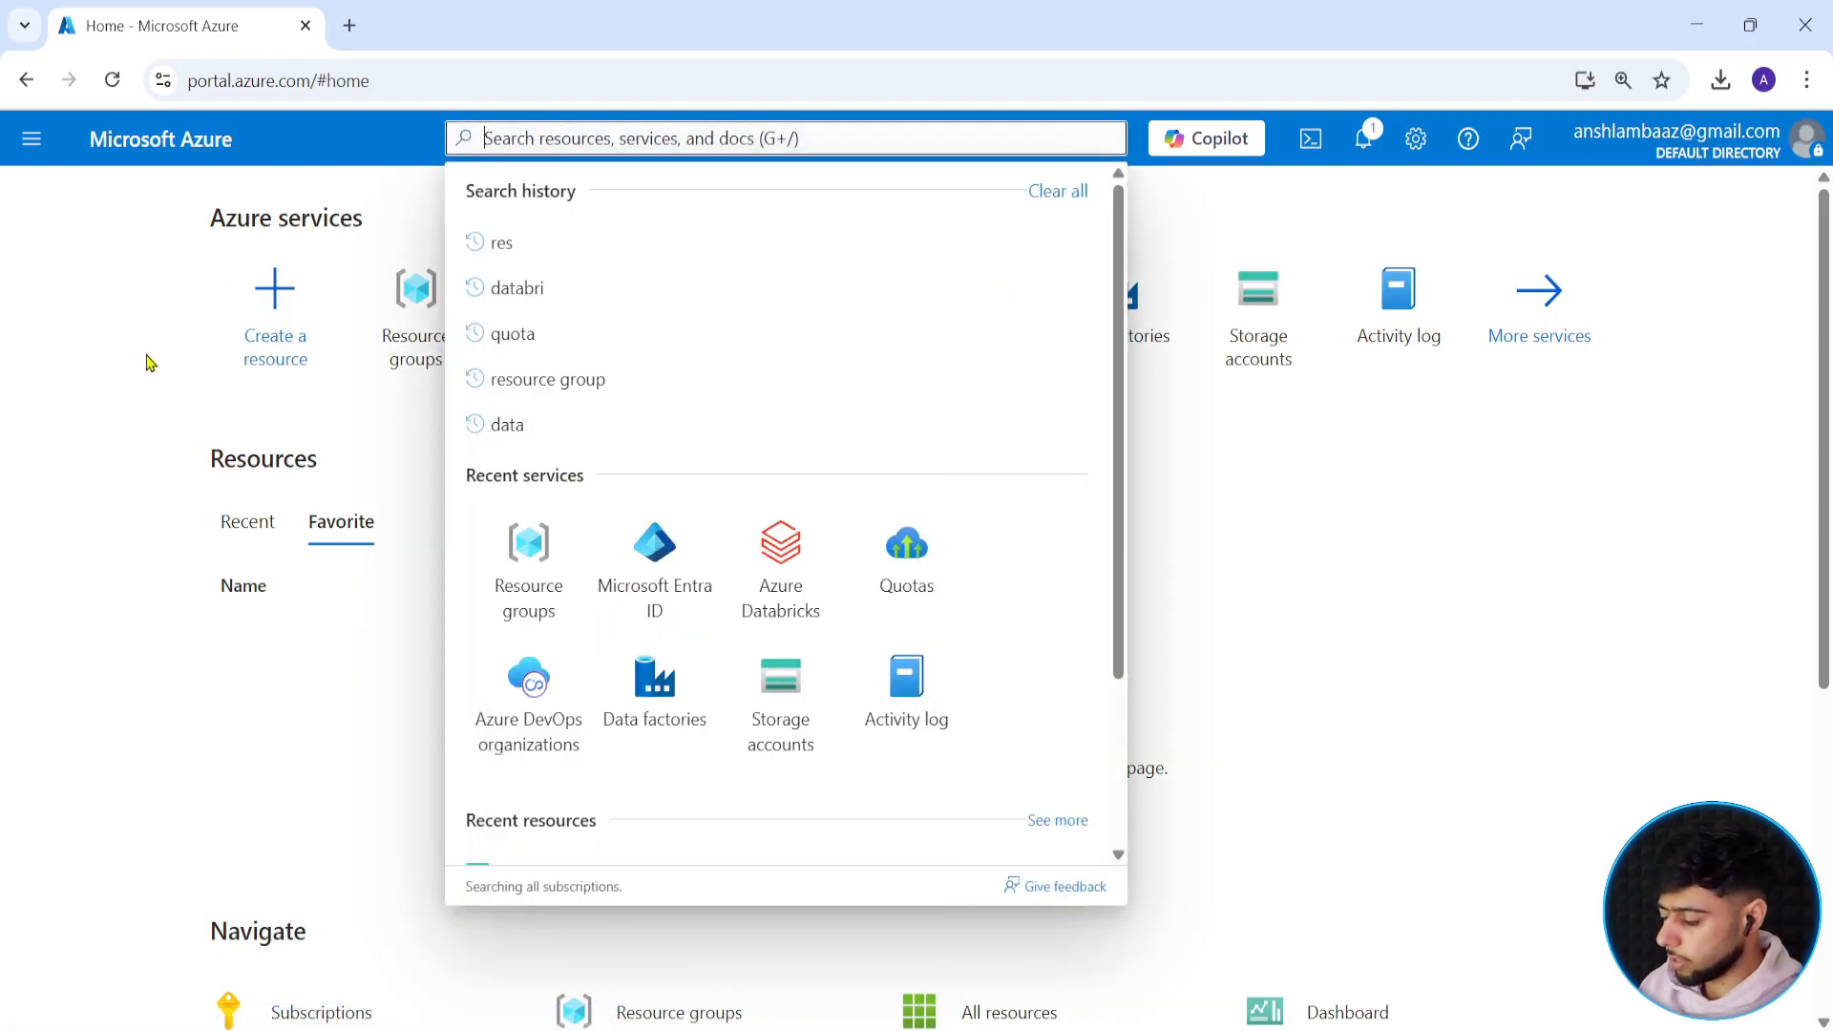
{"action": "type", "text": "adf"}
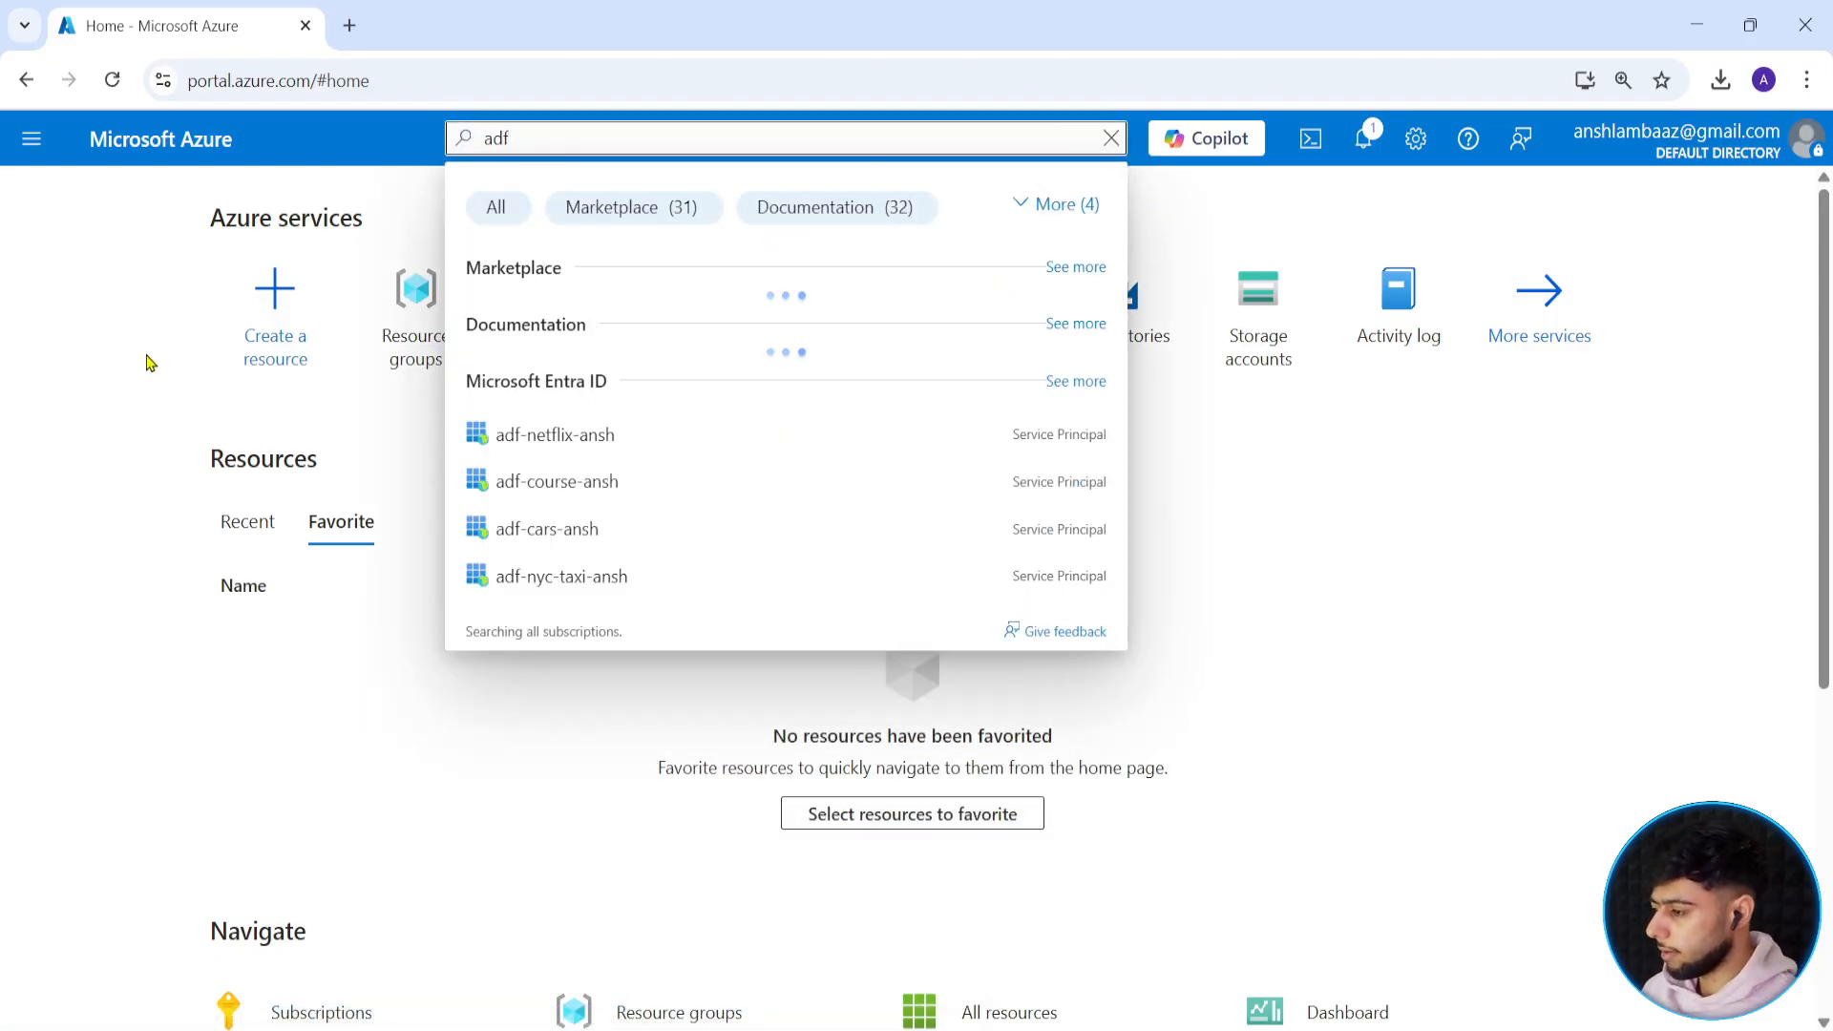
{"action": "left_click", "coordinate": [563, 571]}
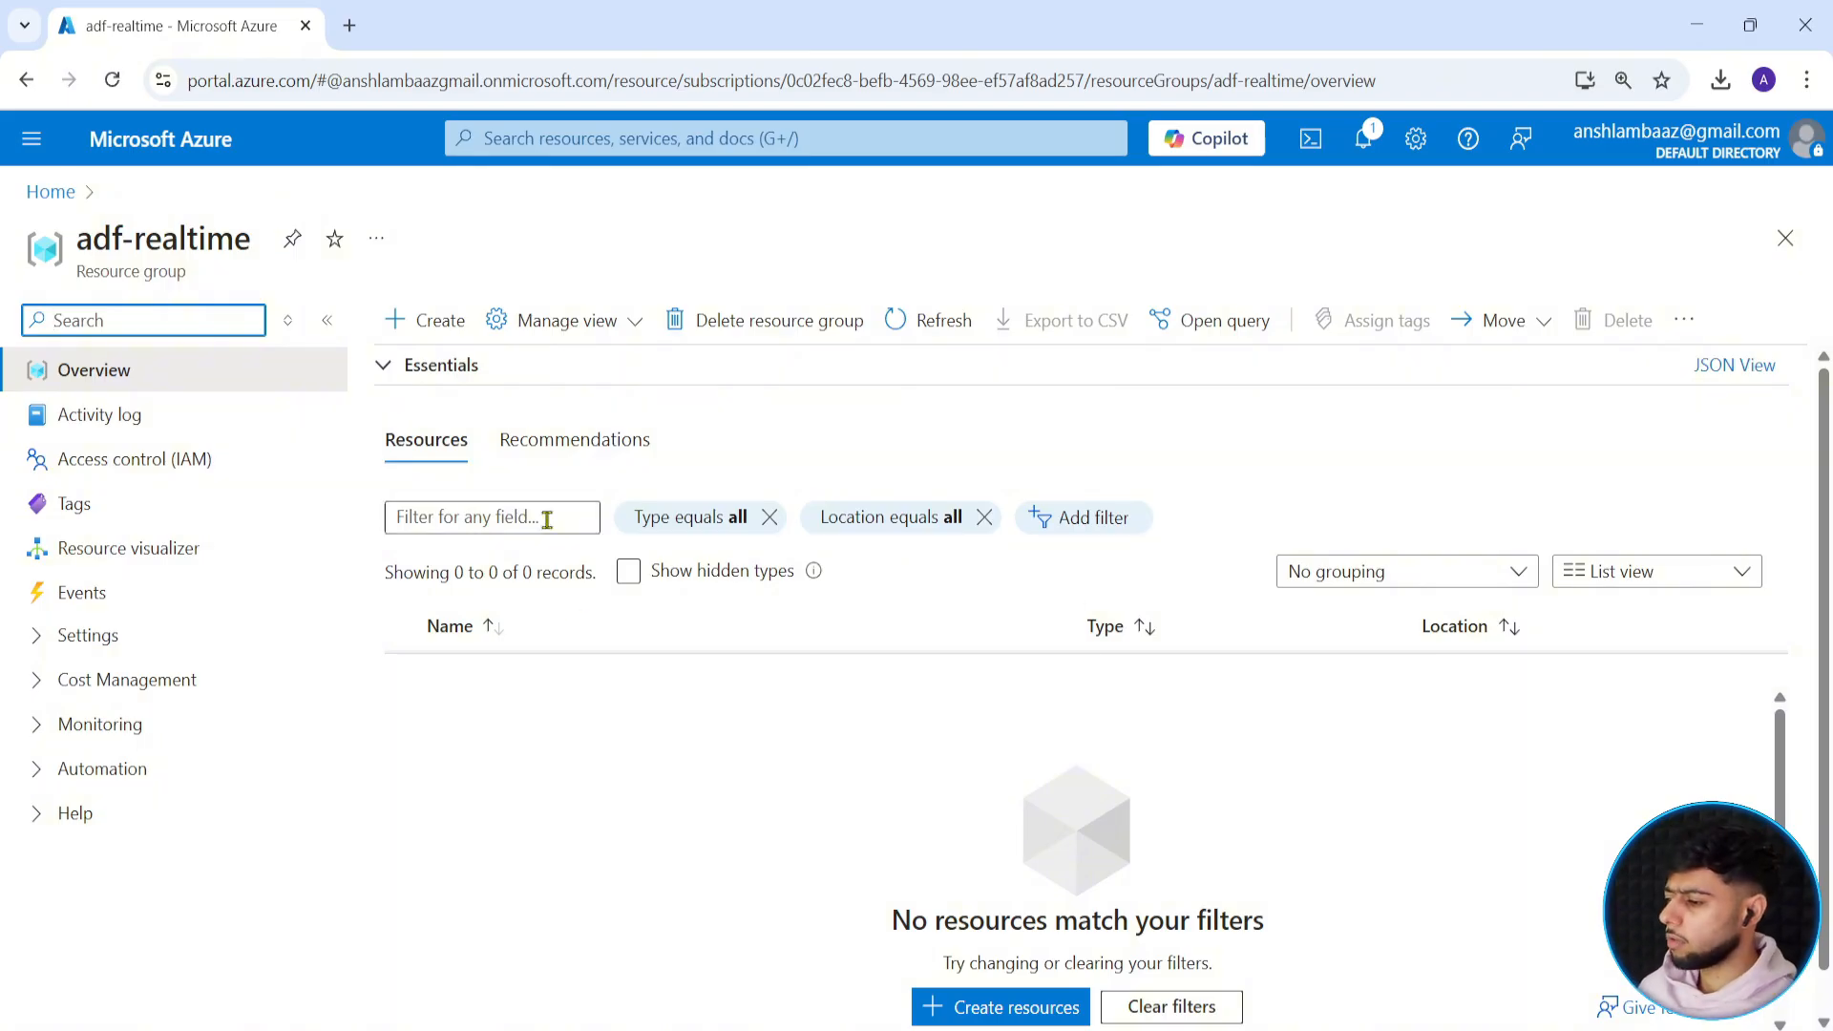
Find the Microsoft Data Factory service in the Marketplace by searching "data factory" and start creating it in adf-realtime.
{"action": "left_click", "coordinate": [429, 322]}
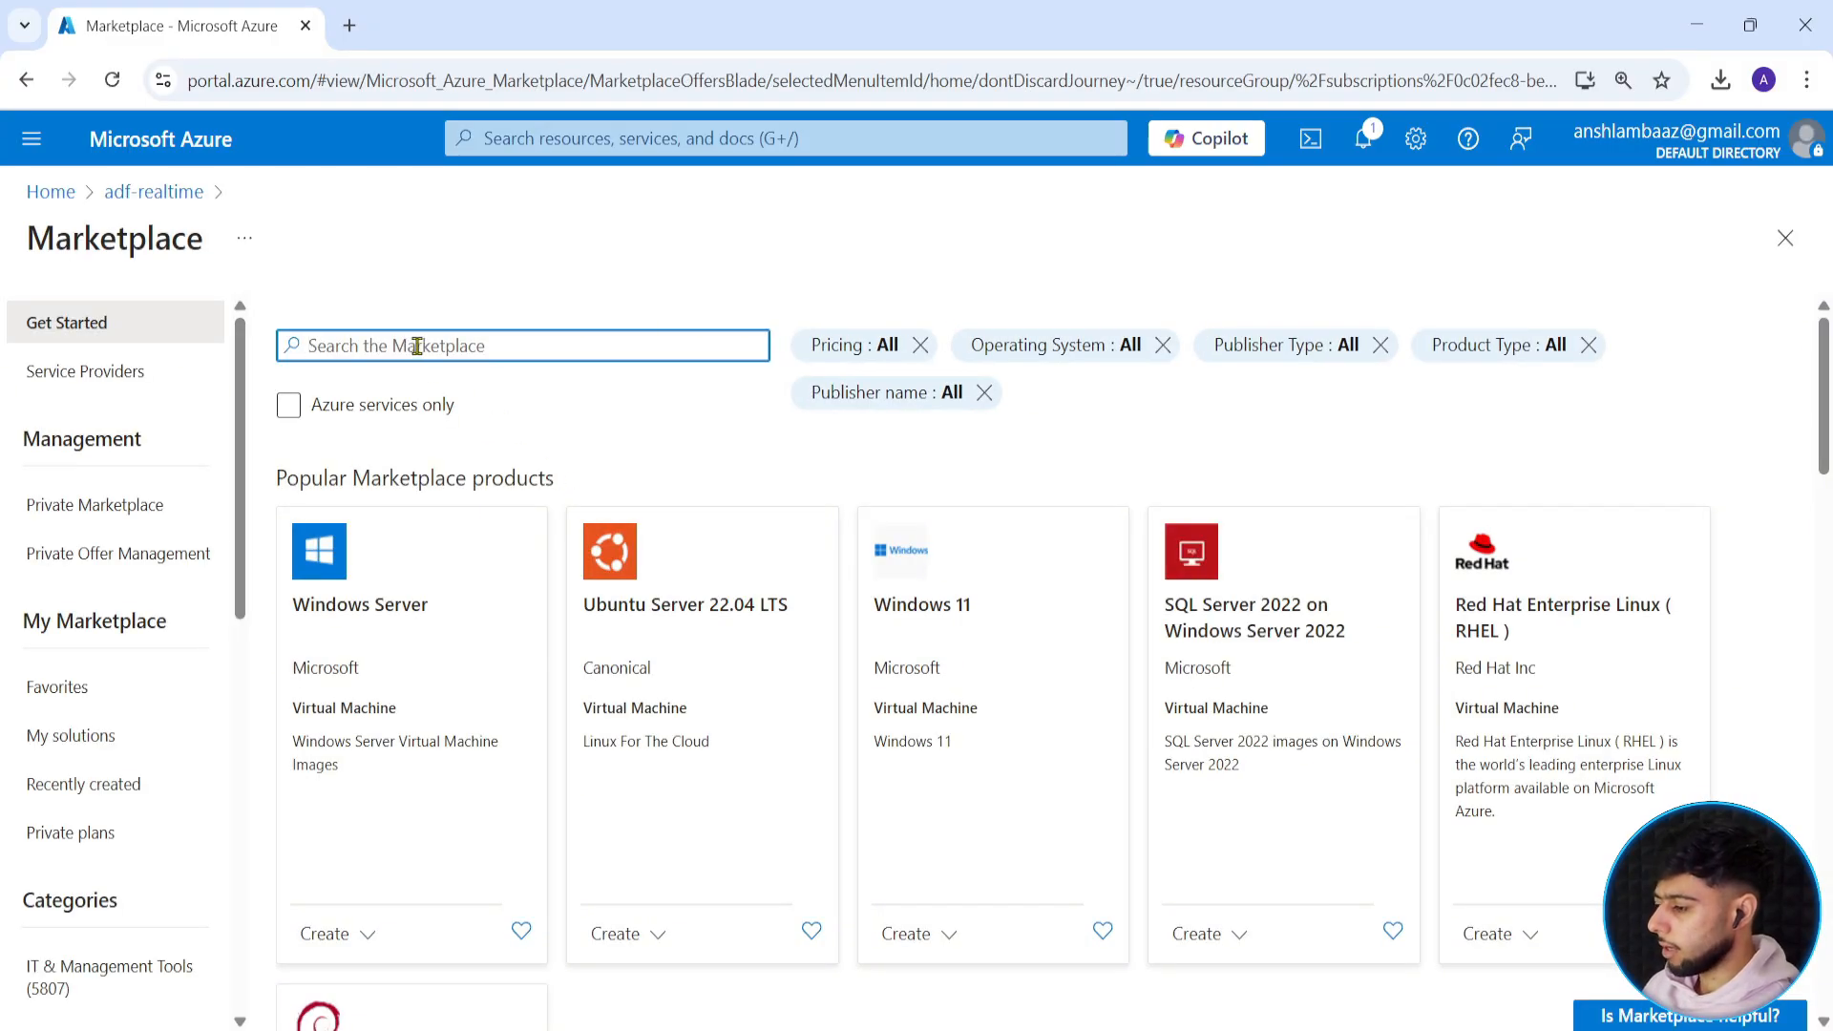
{"action": "type", "text": "data factory"}
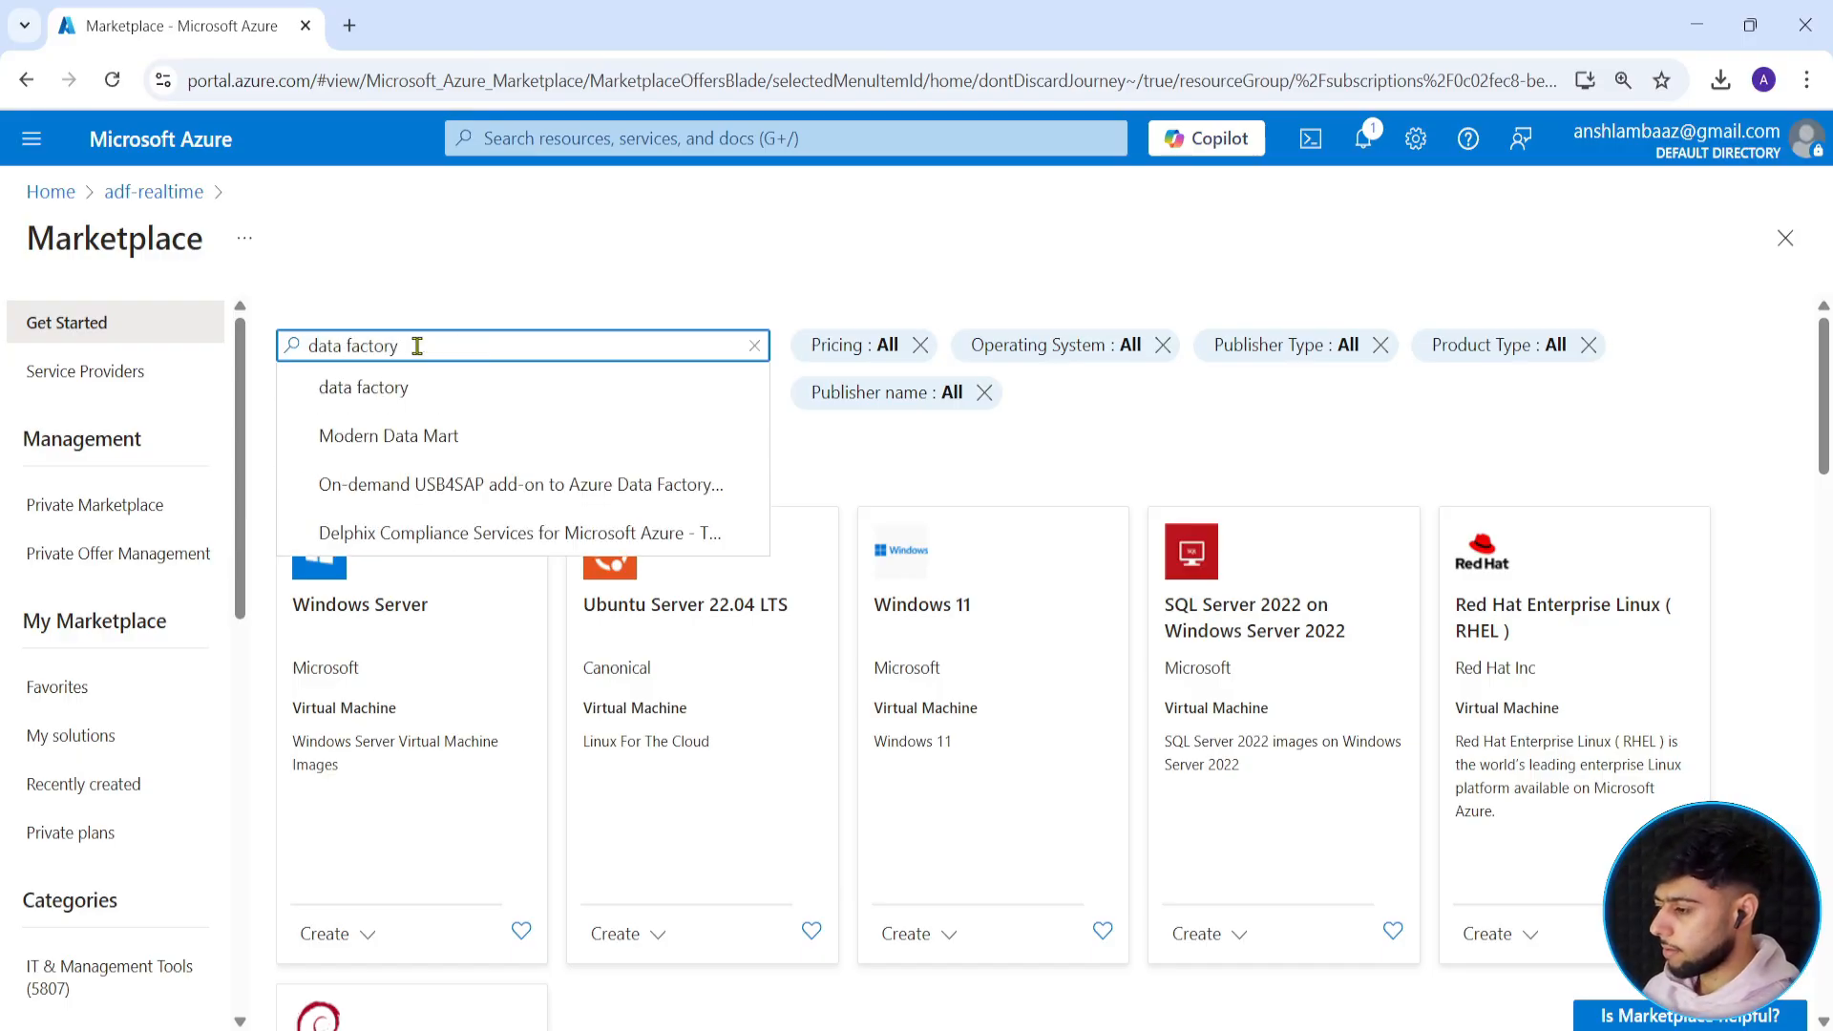
{"action": "left_click", "coordinate": [405, 386]}
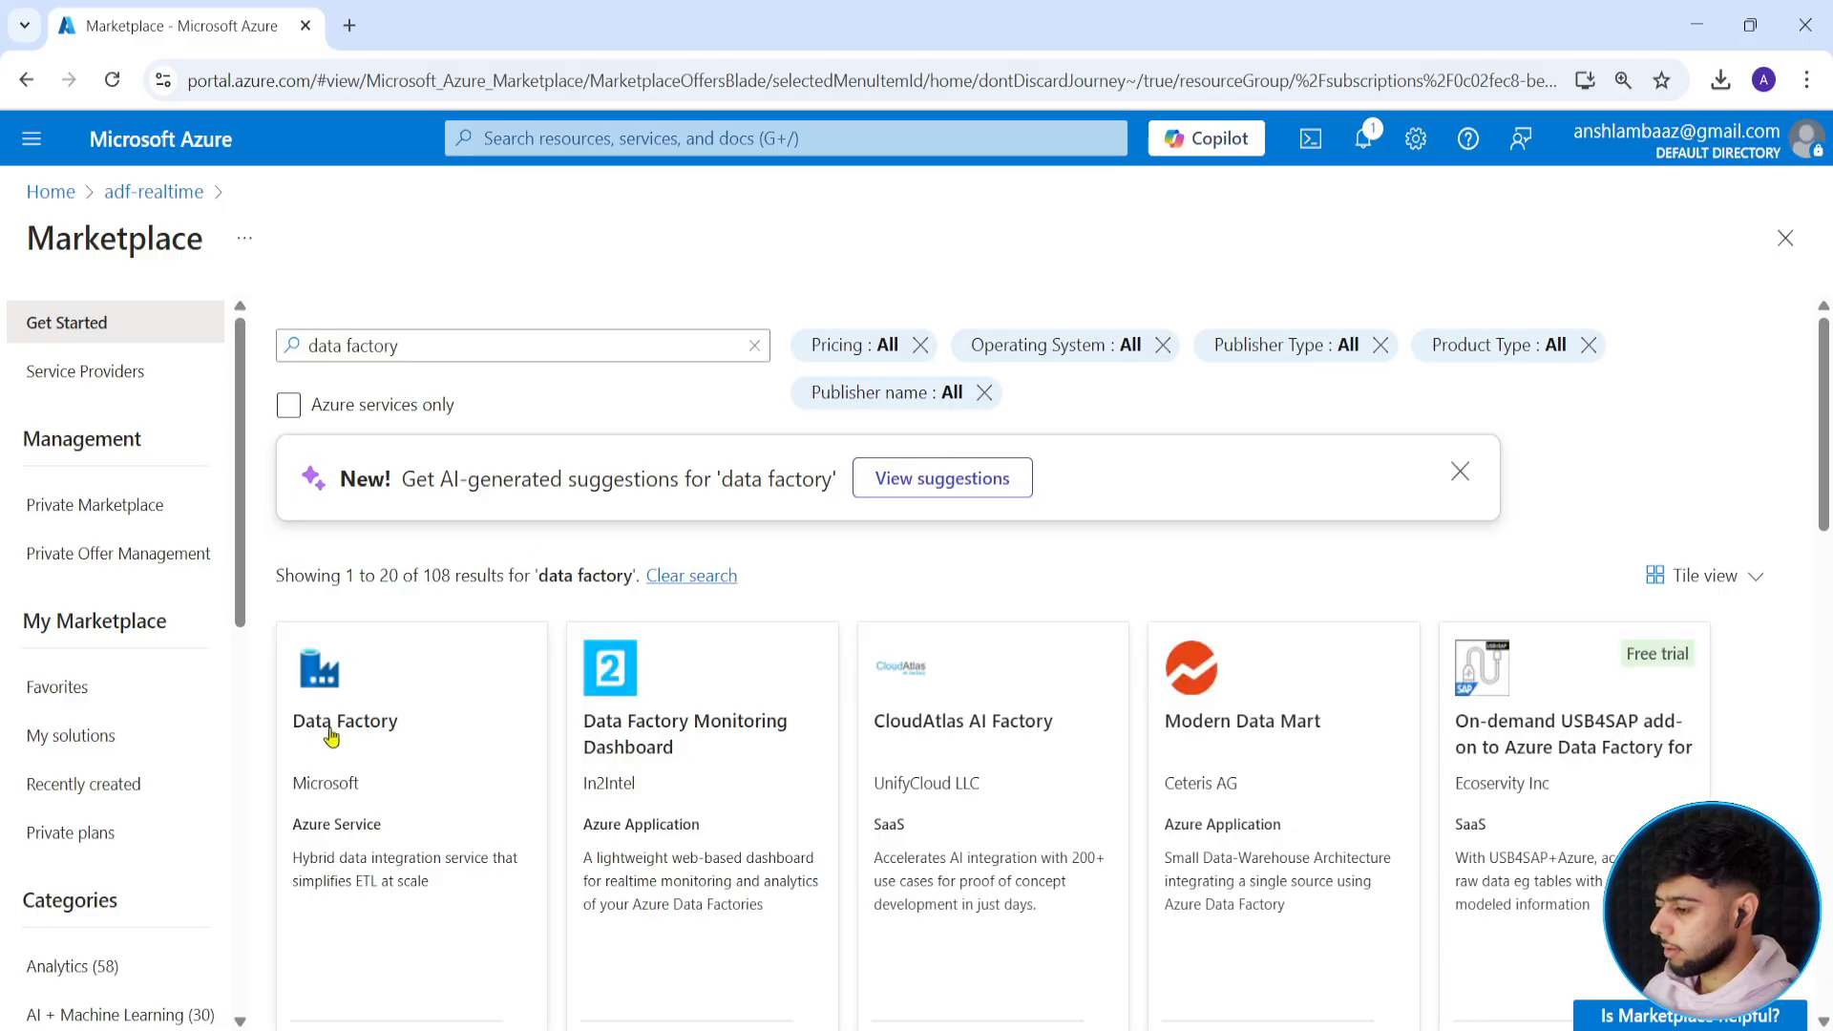
{"action": "left_click", "coordinate": [398, 752]}
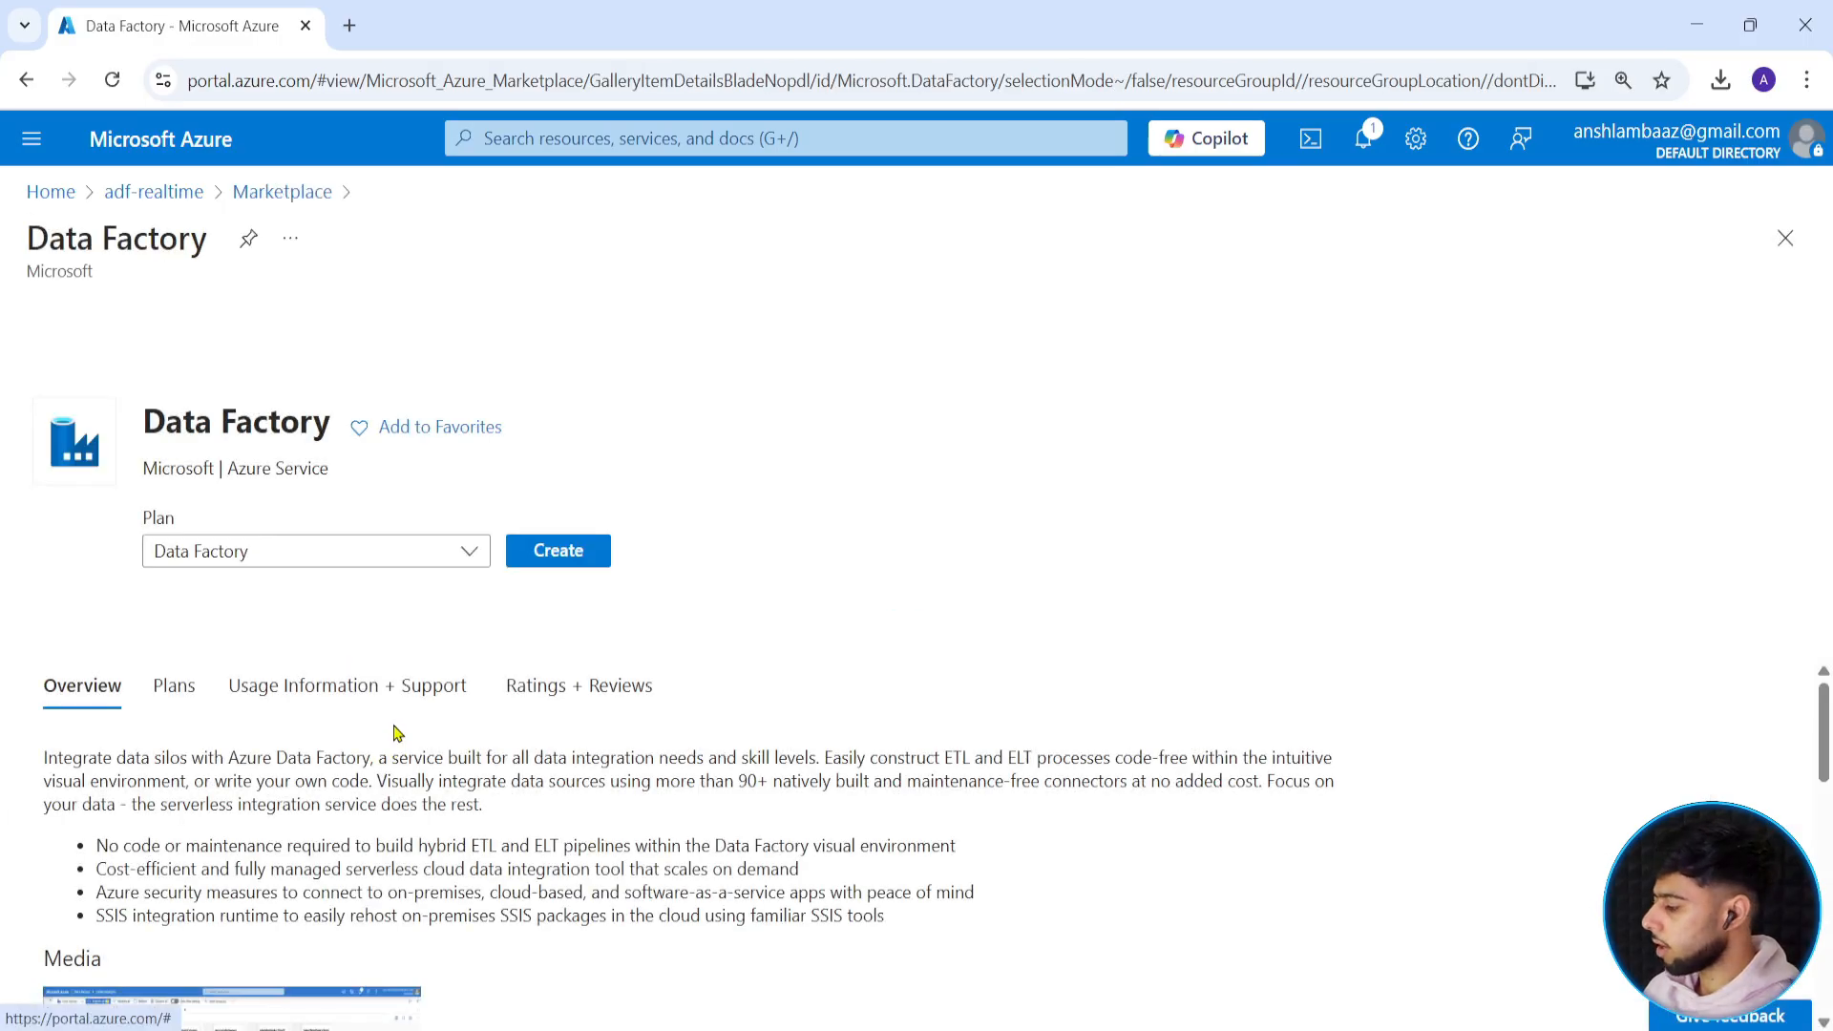
{"action": "left_click", "coordinate": [529, 592]}
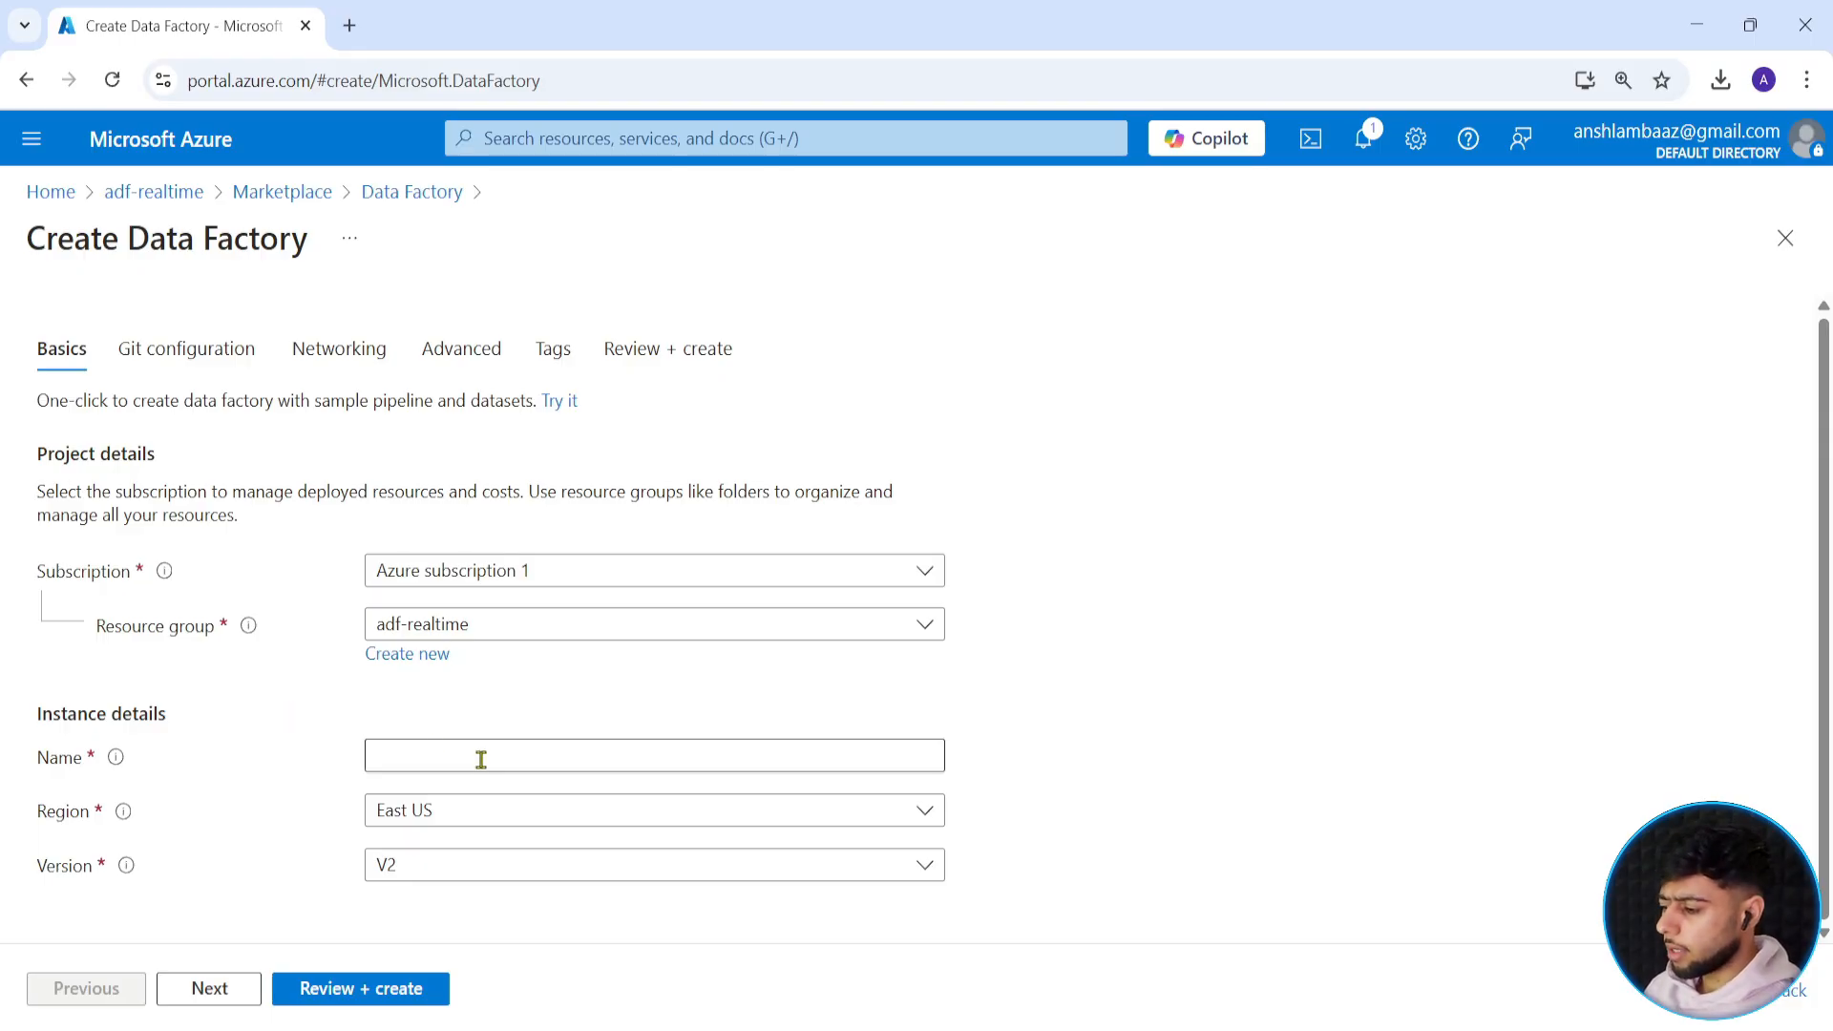
Name the data factory adf-realtime-ws, keep the East US region and version V2, and deploy it.
{"action": "key", "text": "Tab"}
{"action": "key", "text": "Tab"}
{"action": "key", "text": "Tab"}
{"action": "key", "text": "Tab"}
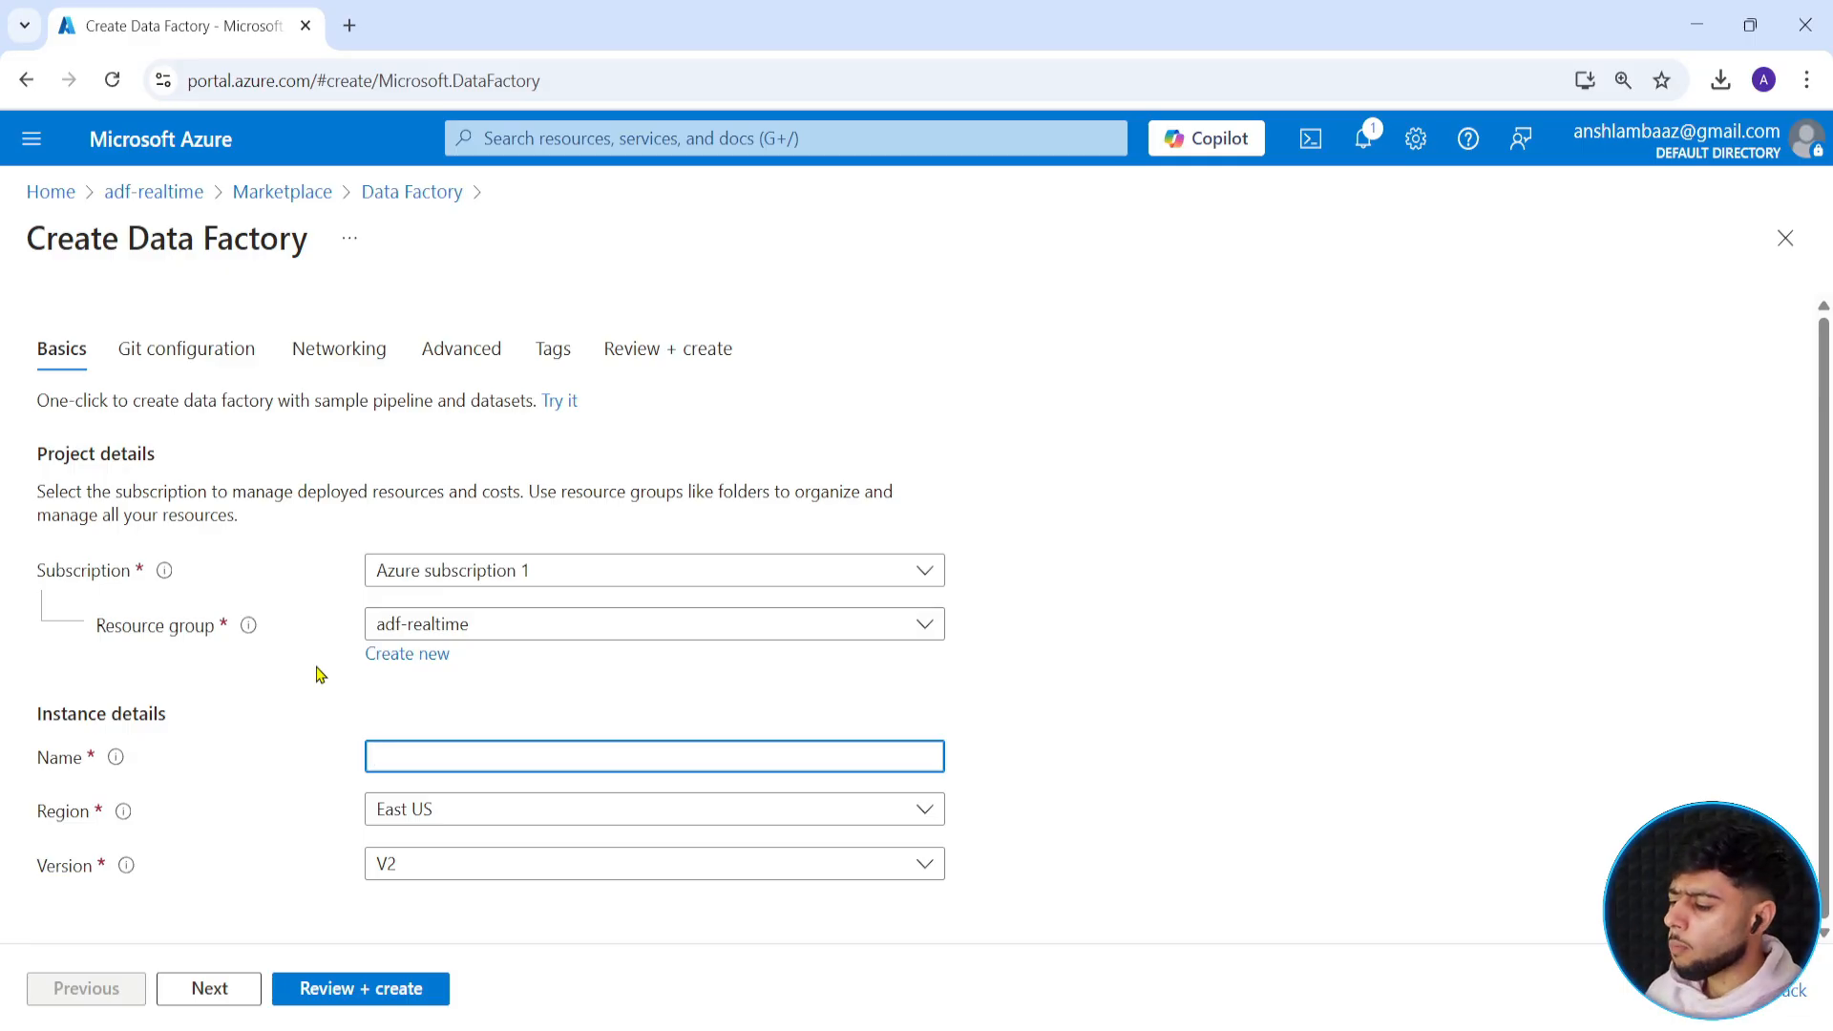
{"action": "type", "text": "asdf"}
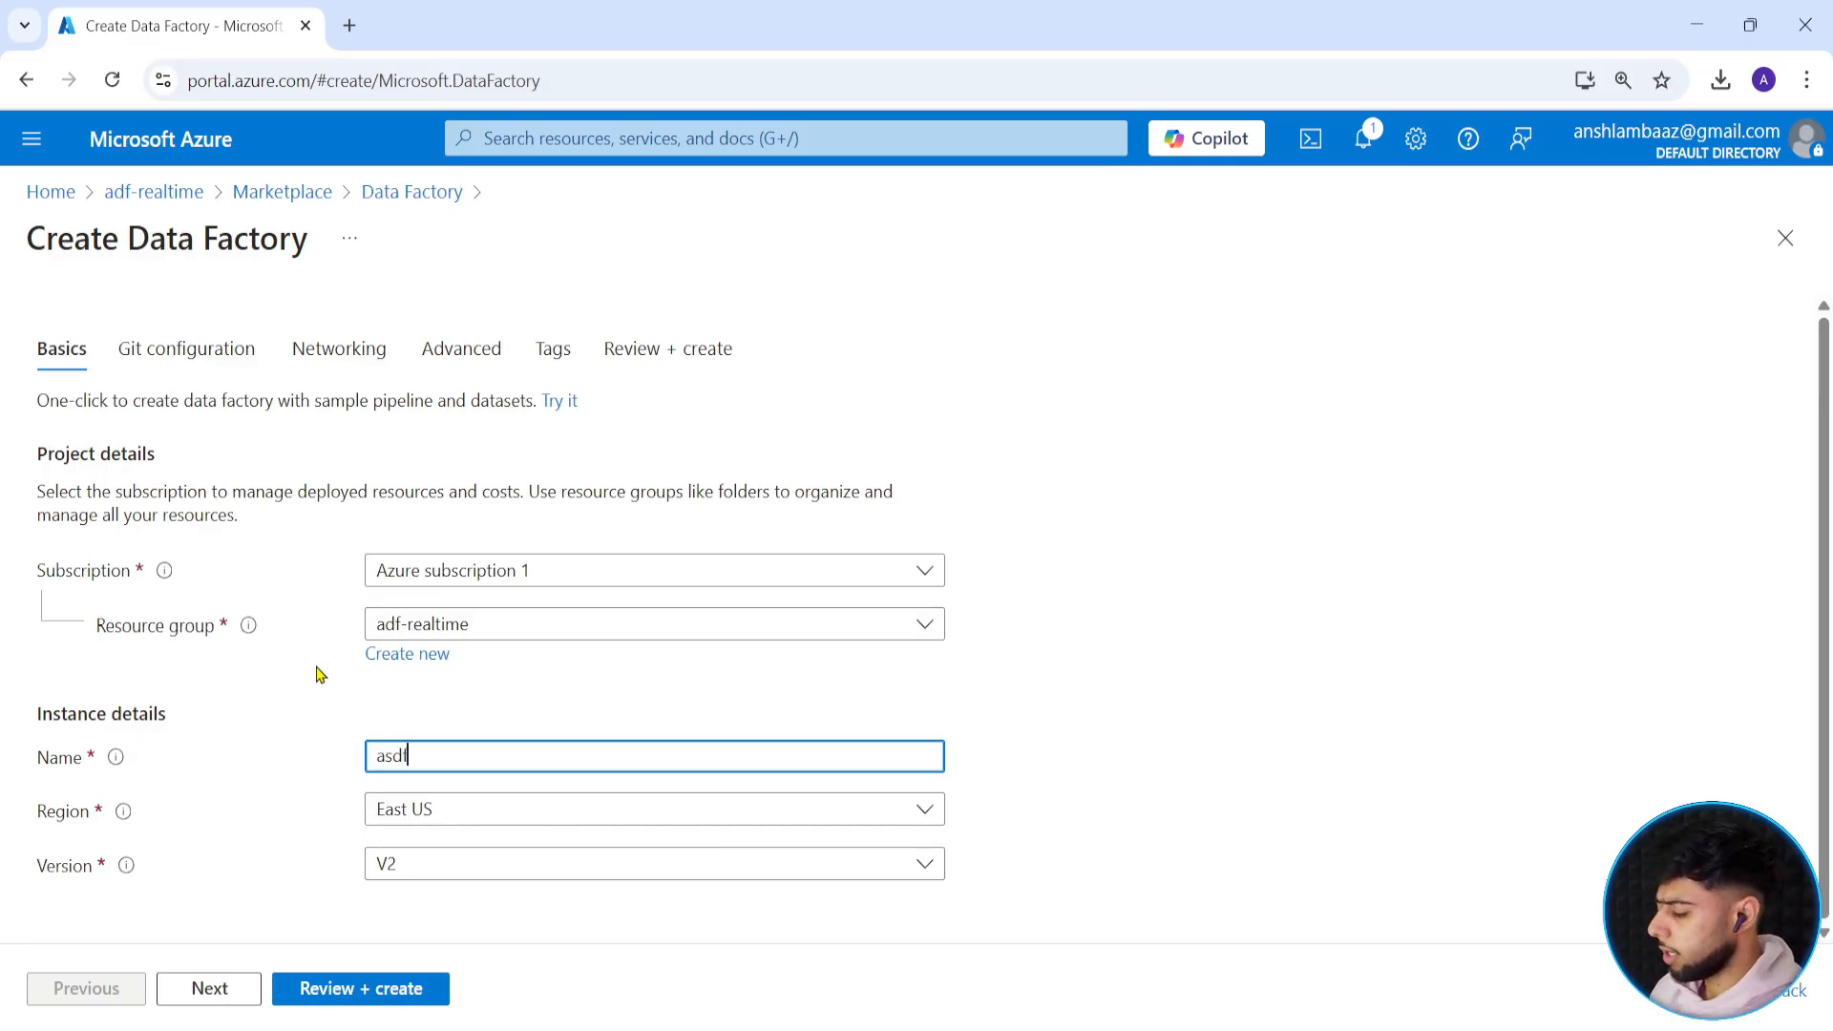
{"action": "key", "text": "BackSpace"}
{"action": "key", "text": "BackSpace"}
{"action": "key", "text": "BackSpace"}
{"action": "key", "text": "BackSpace"}
{"action": "type", "text": "adf-"}
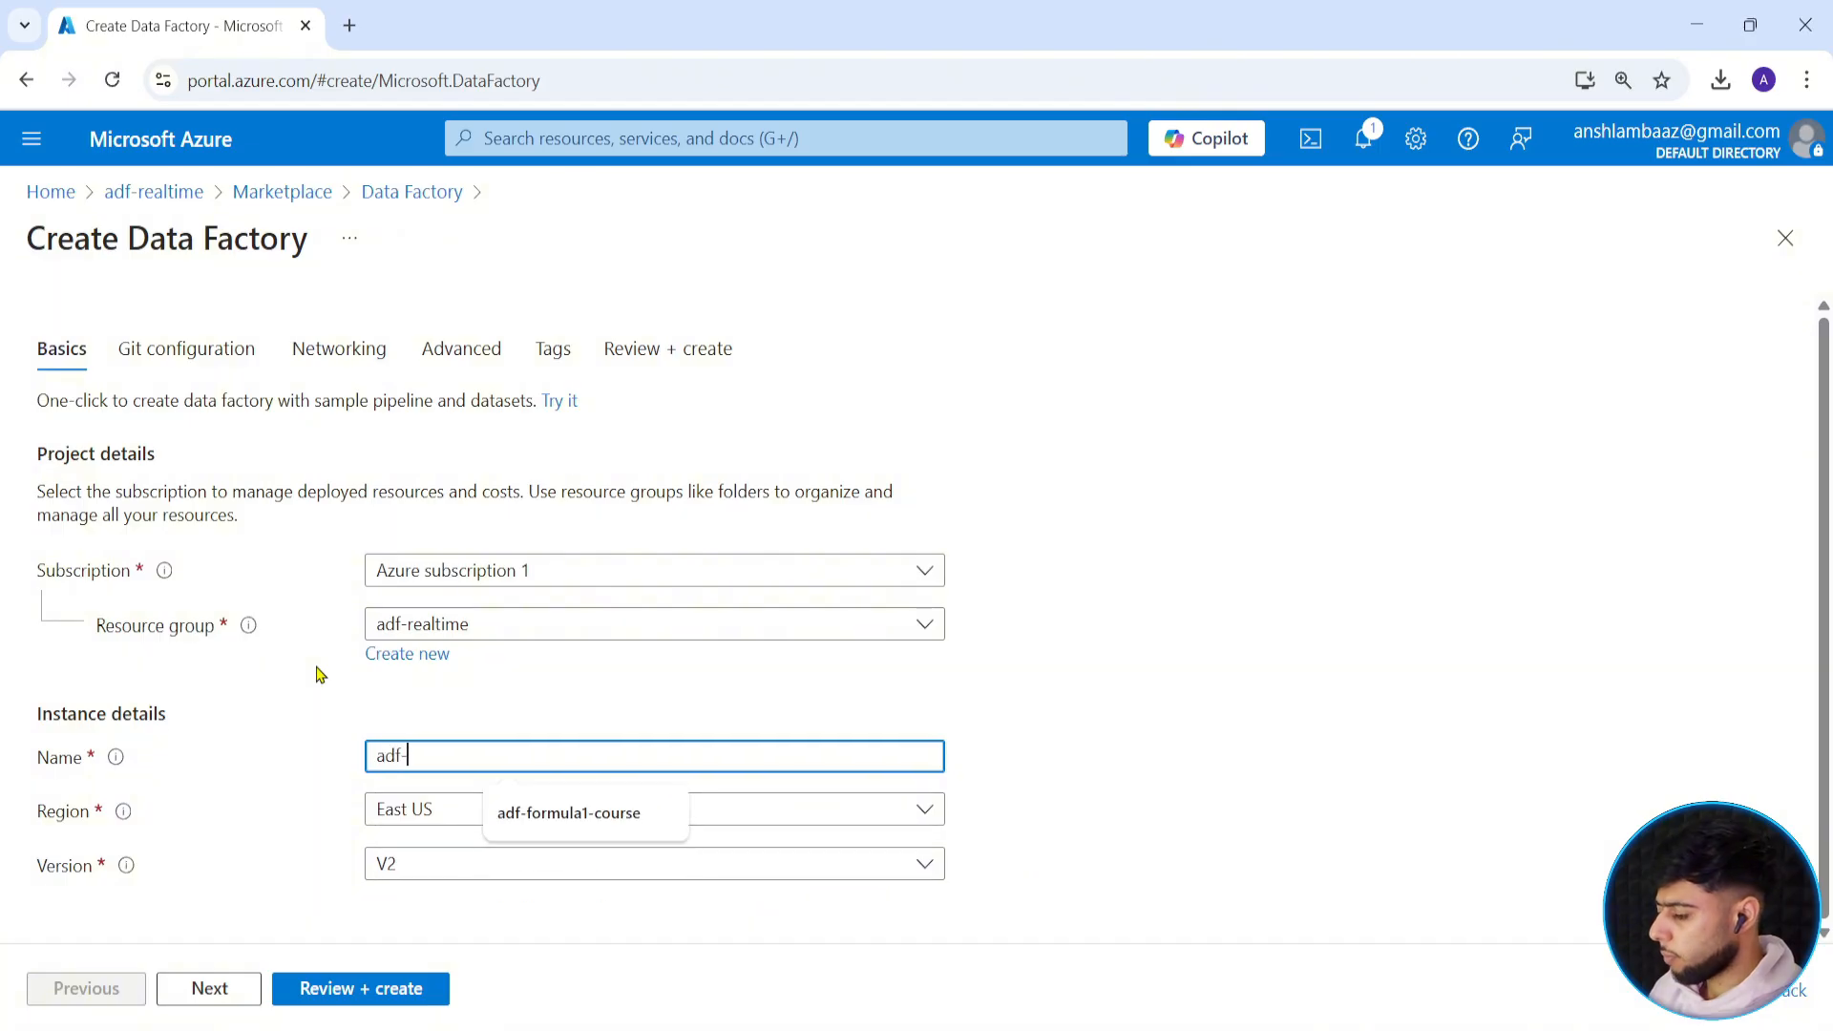
{"action": "type", "text": "realtime"}
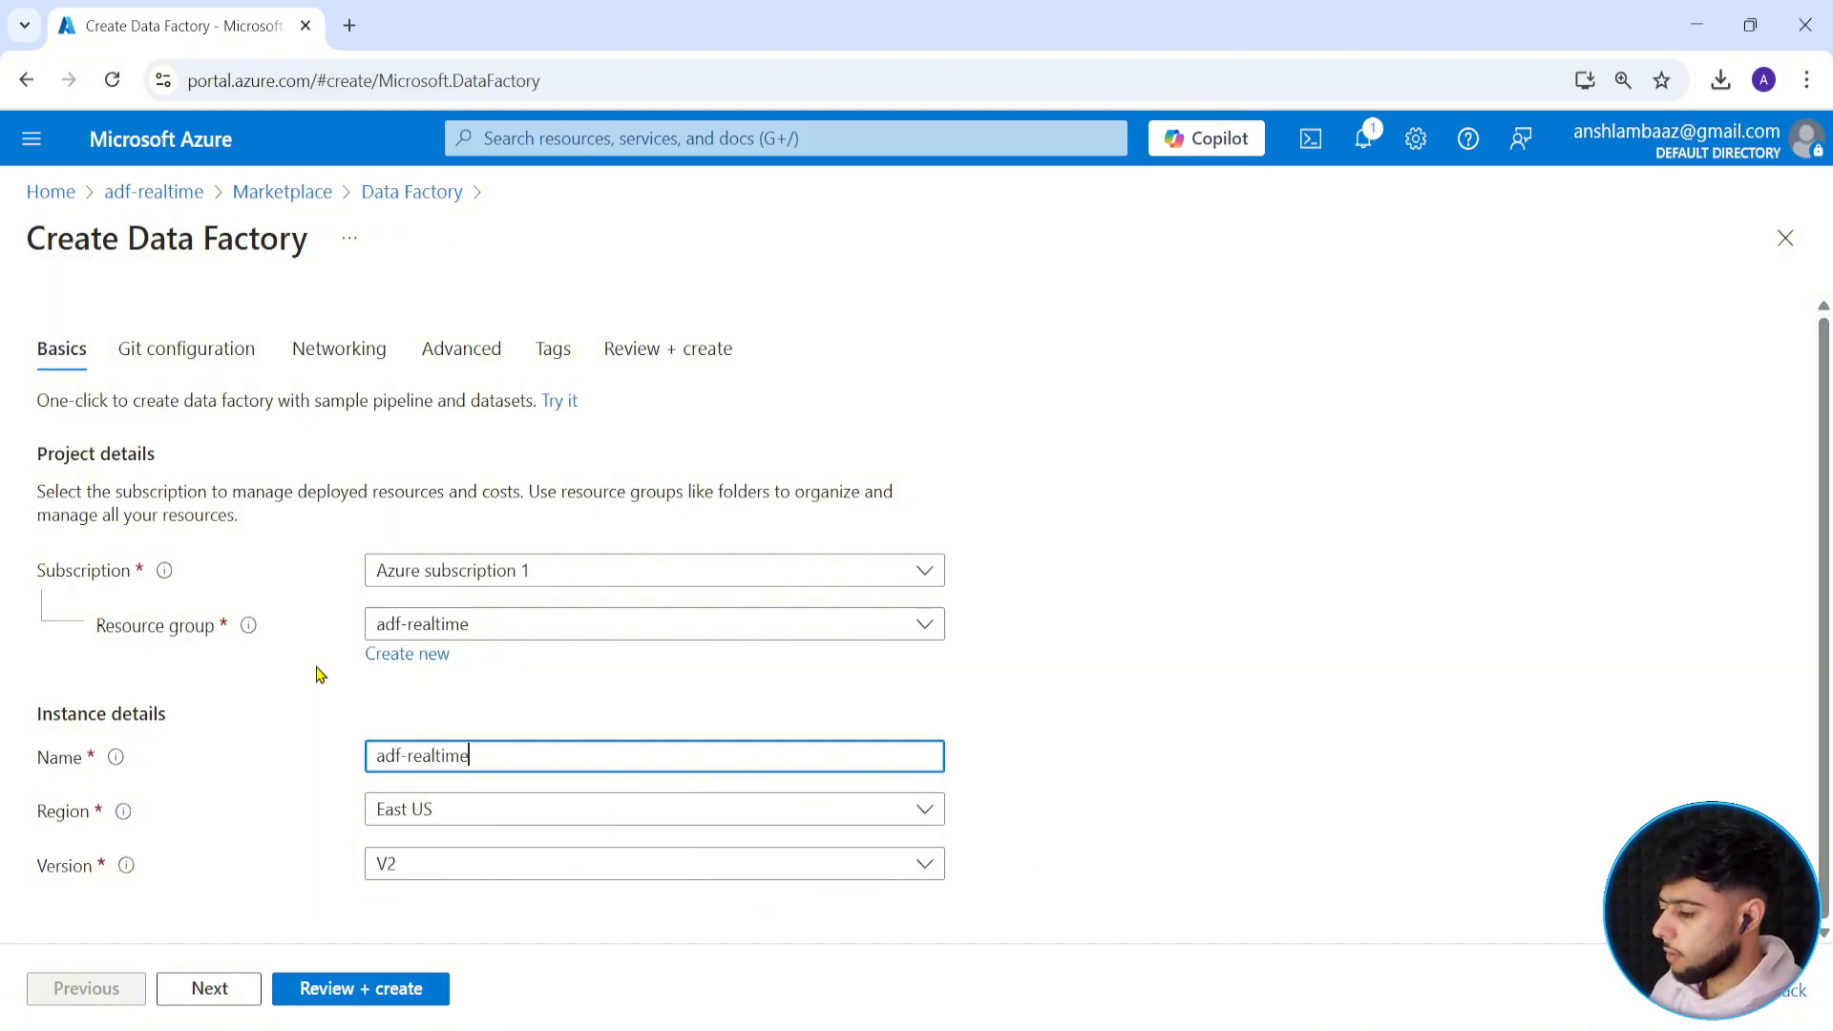
{"action": "type", "text": "-ws"}
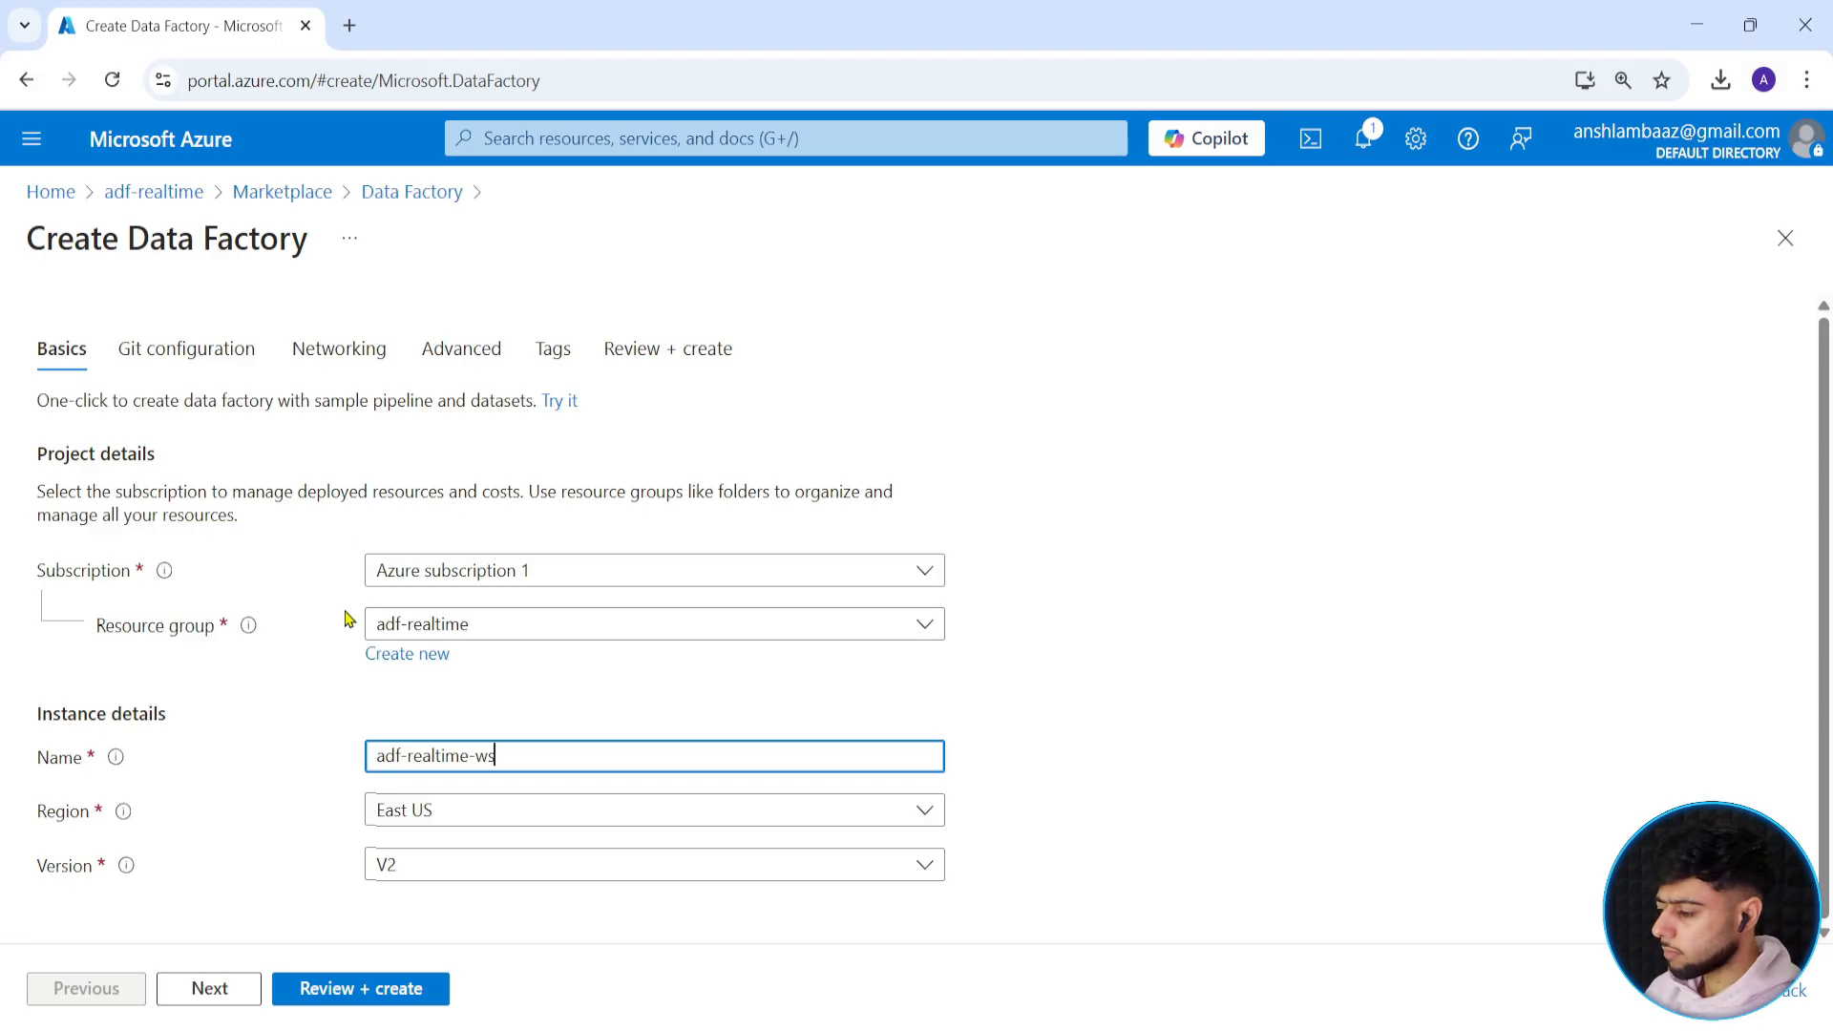
{"action": "left_click", "coordinate": [321, 993]}
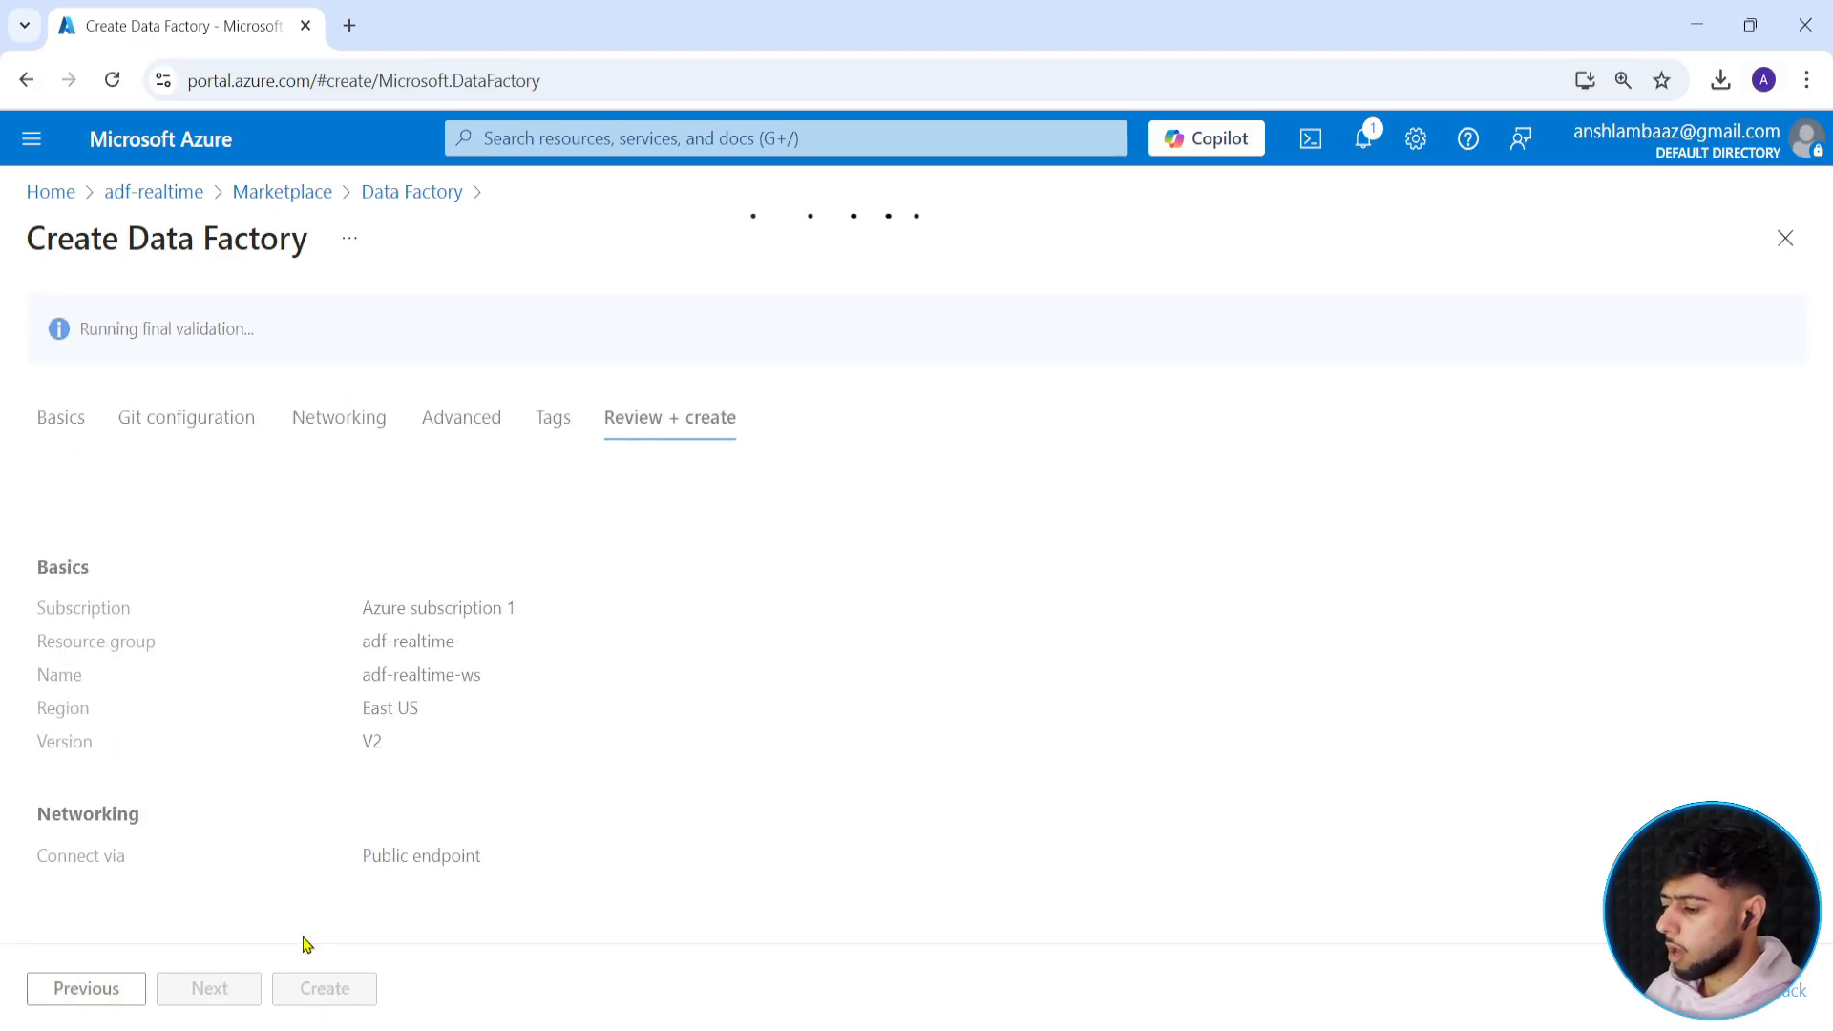
{"action": "left_click", "coordinate": [351, 999]}
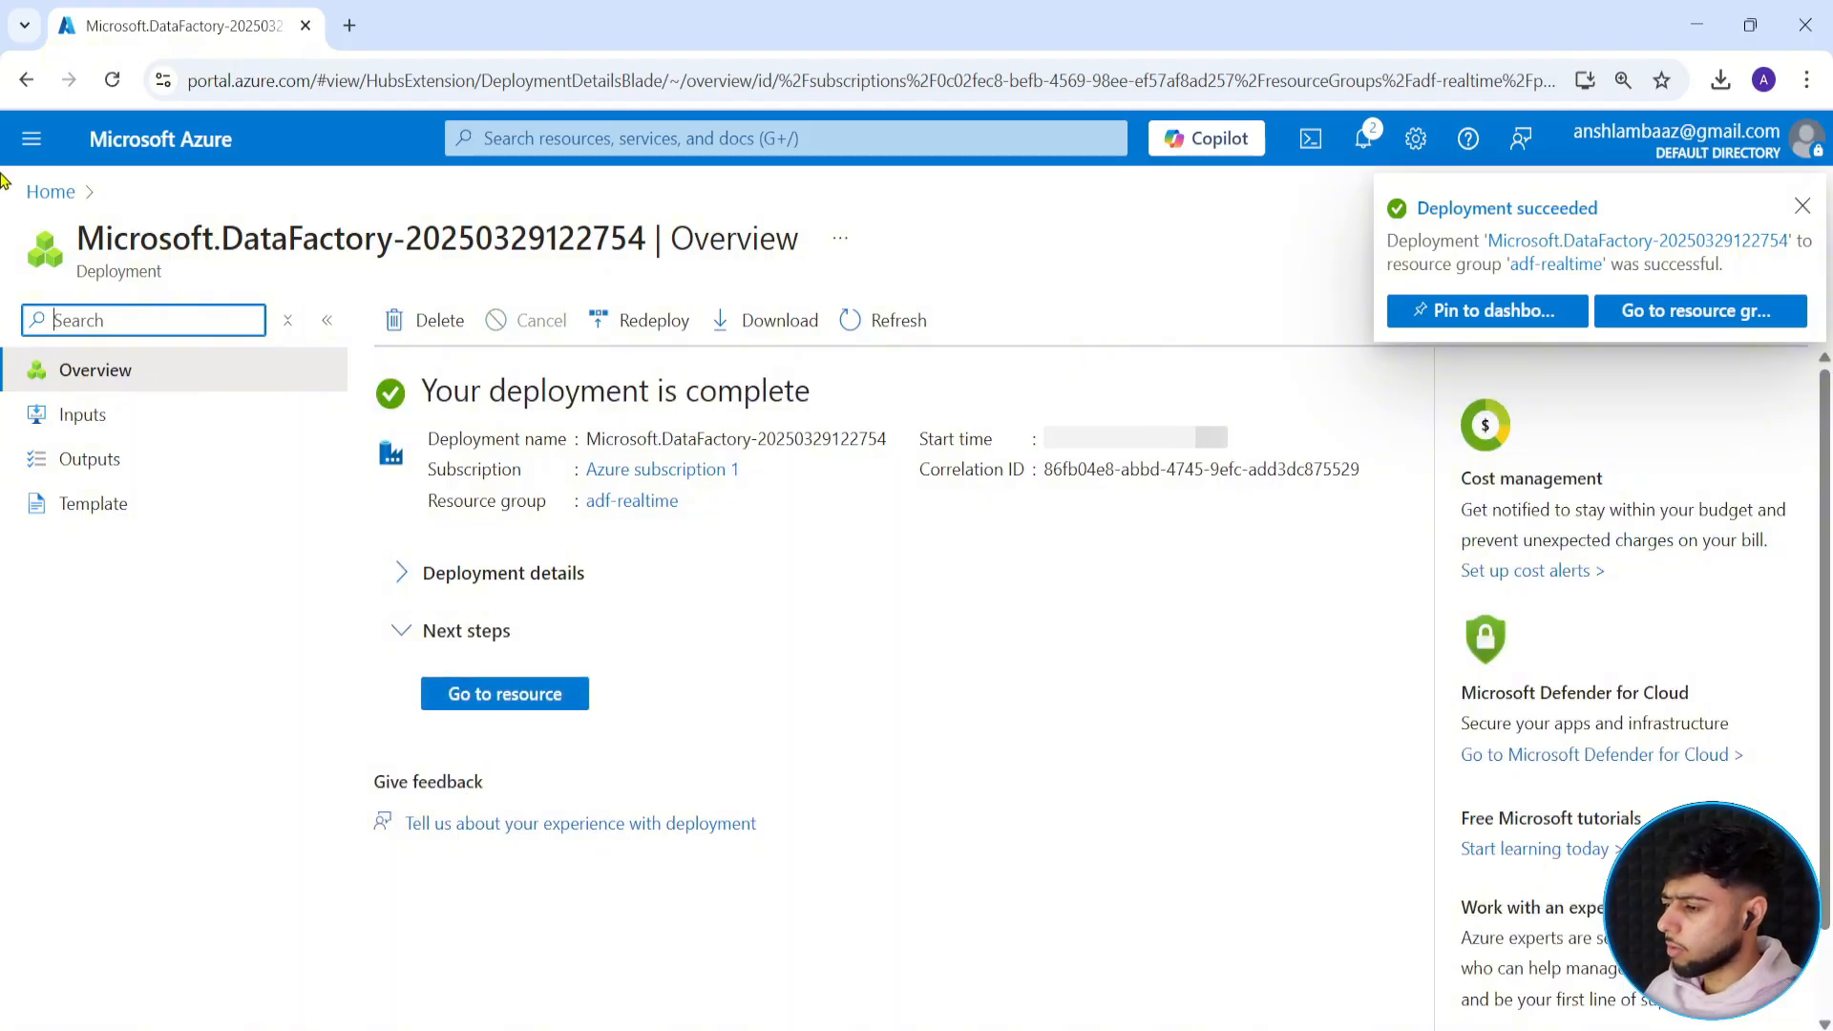
Return to the adf-realtime resource group from the completed deployment and refresh its resource list.
{"action": "left_click", "coordinate": [525, 698]}
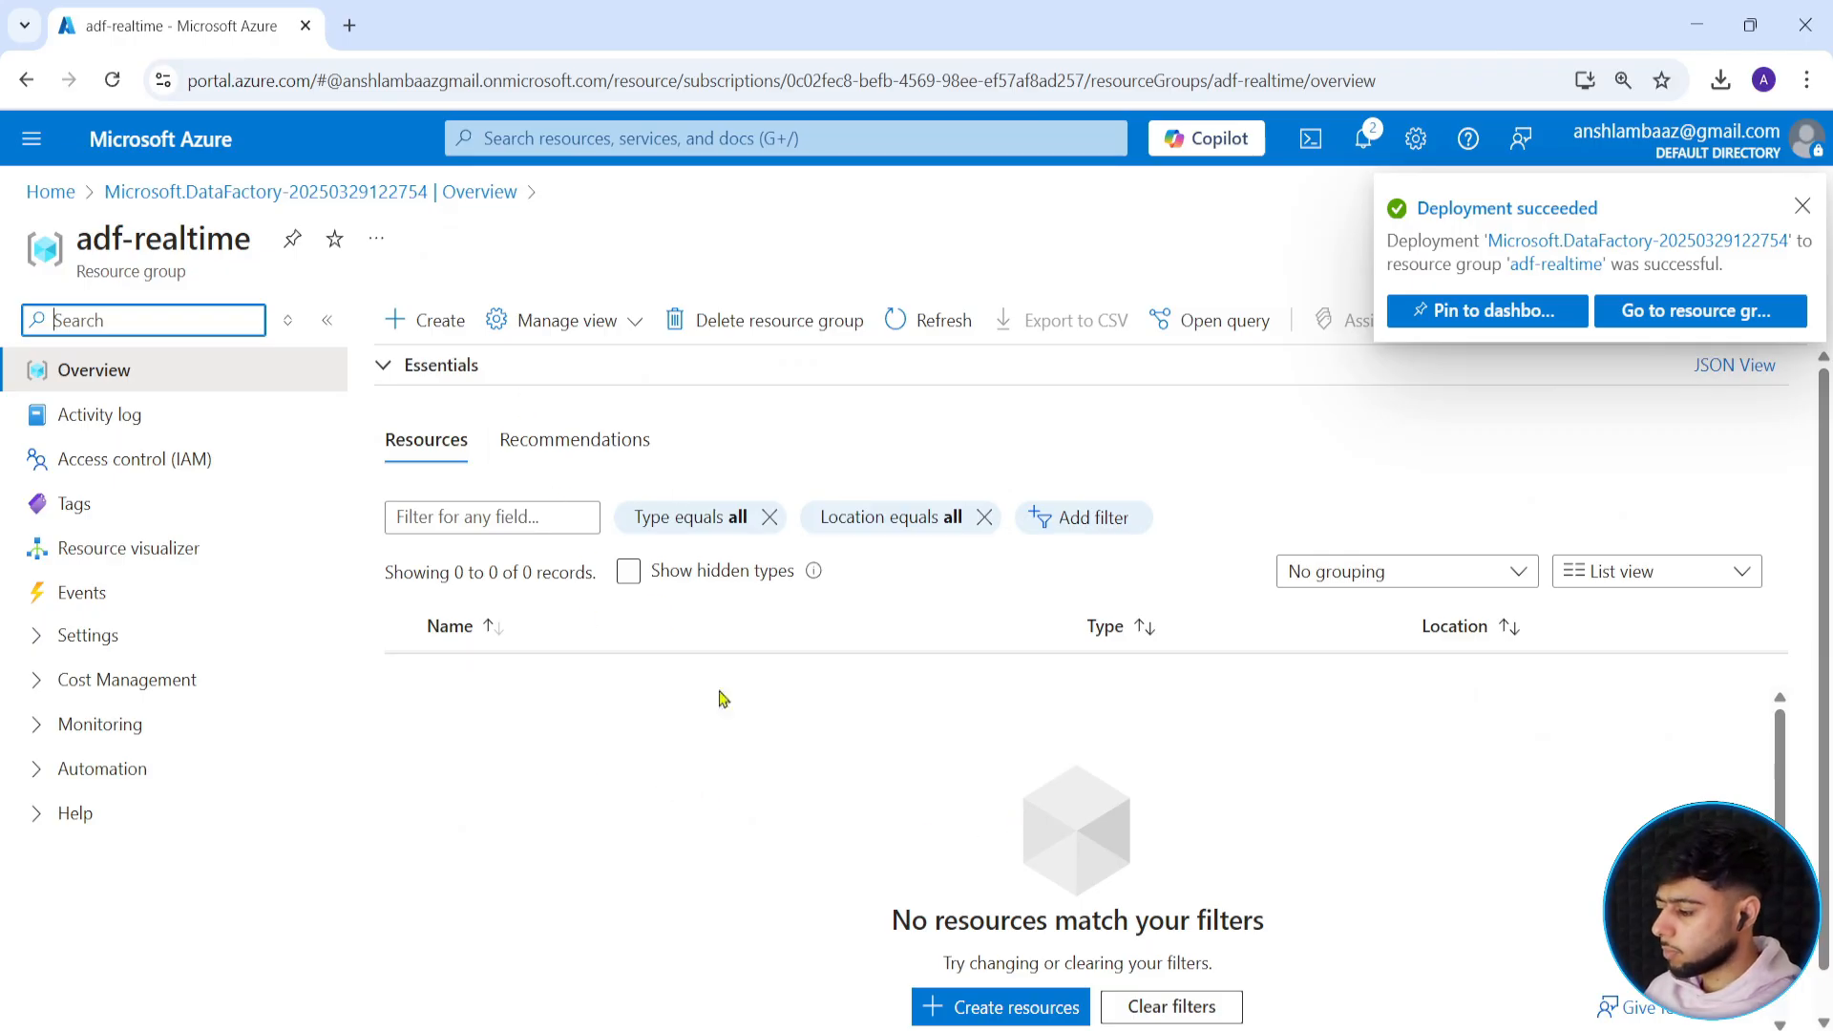
{"action": "left_click", "coordinate": [902, 322]}
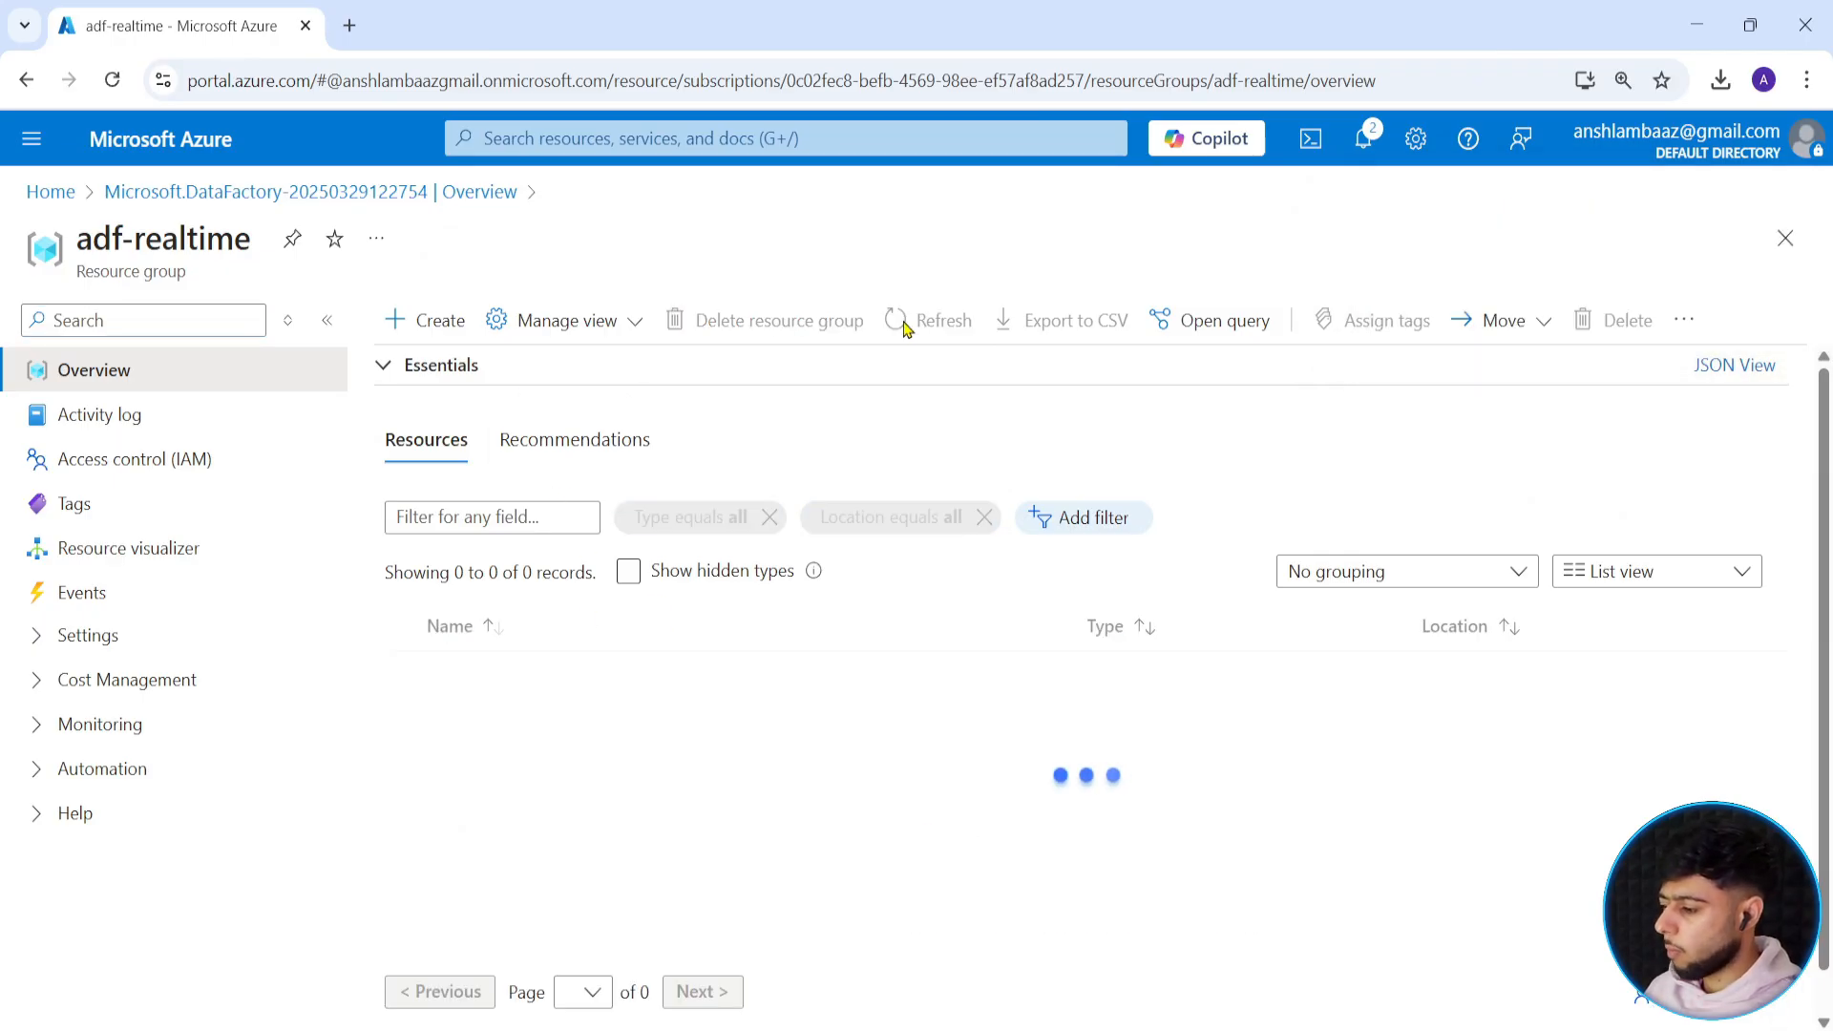
{"action": "left_click", "coordinate": [905, 325]}
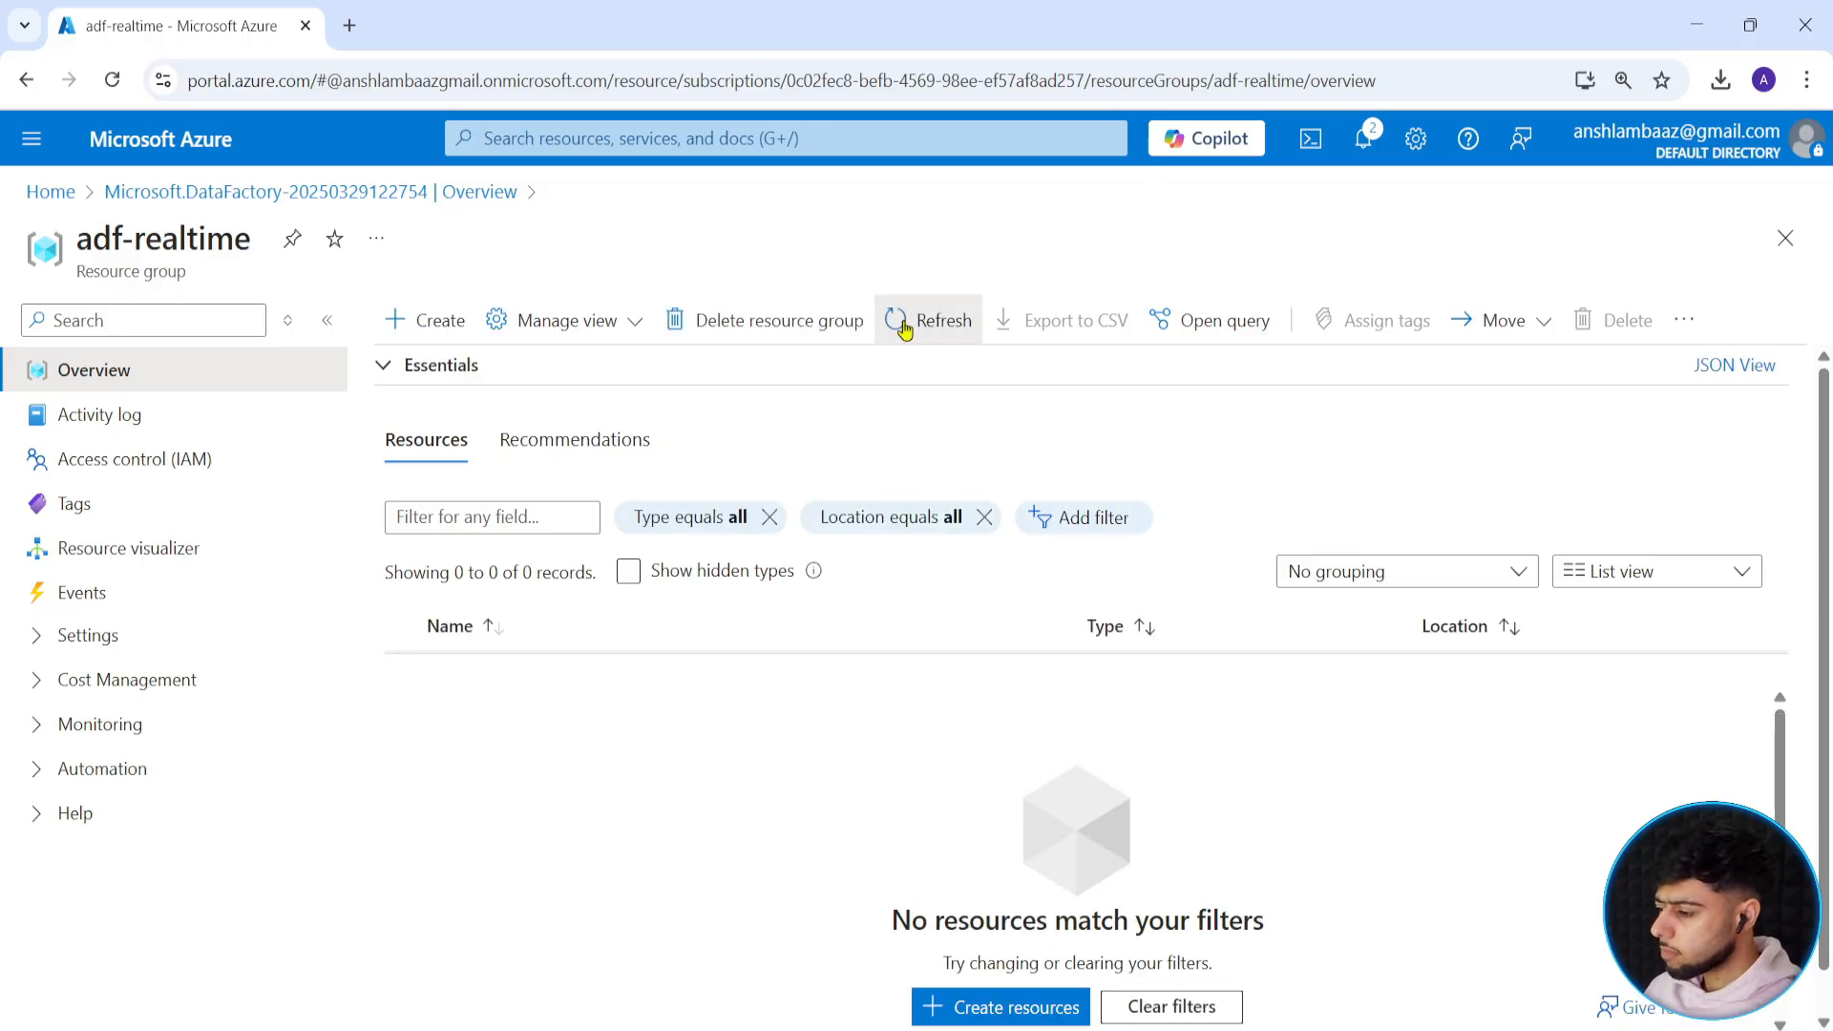
{"action": "left_click", "coordinate": [904, 325]}
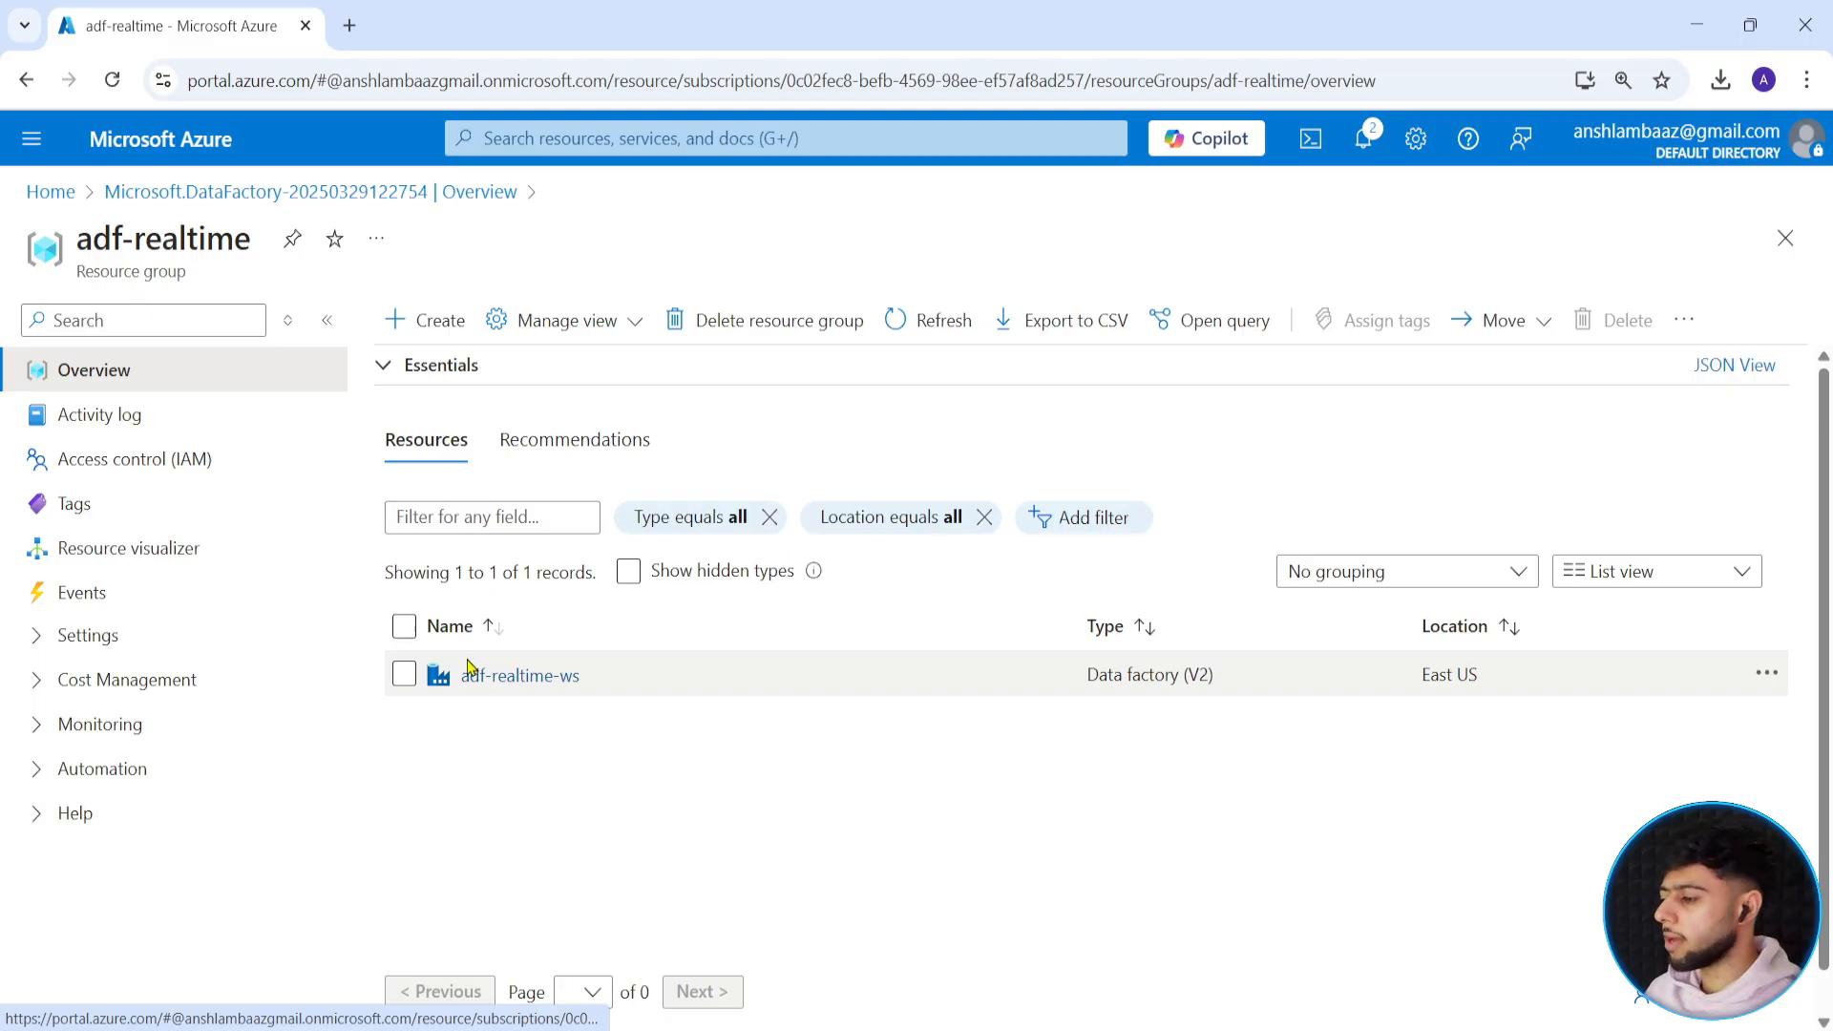
Find Microsoft's Storage account service in the Marketplace by searching "storage account" and start creating it in adf-realtime.
{"action": "left_click", "coordinate": [427, 332]}
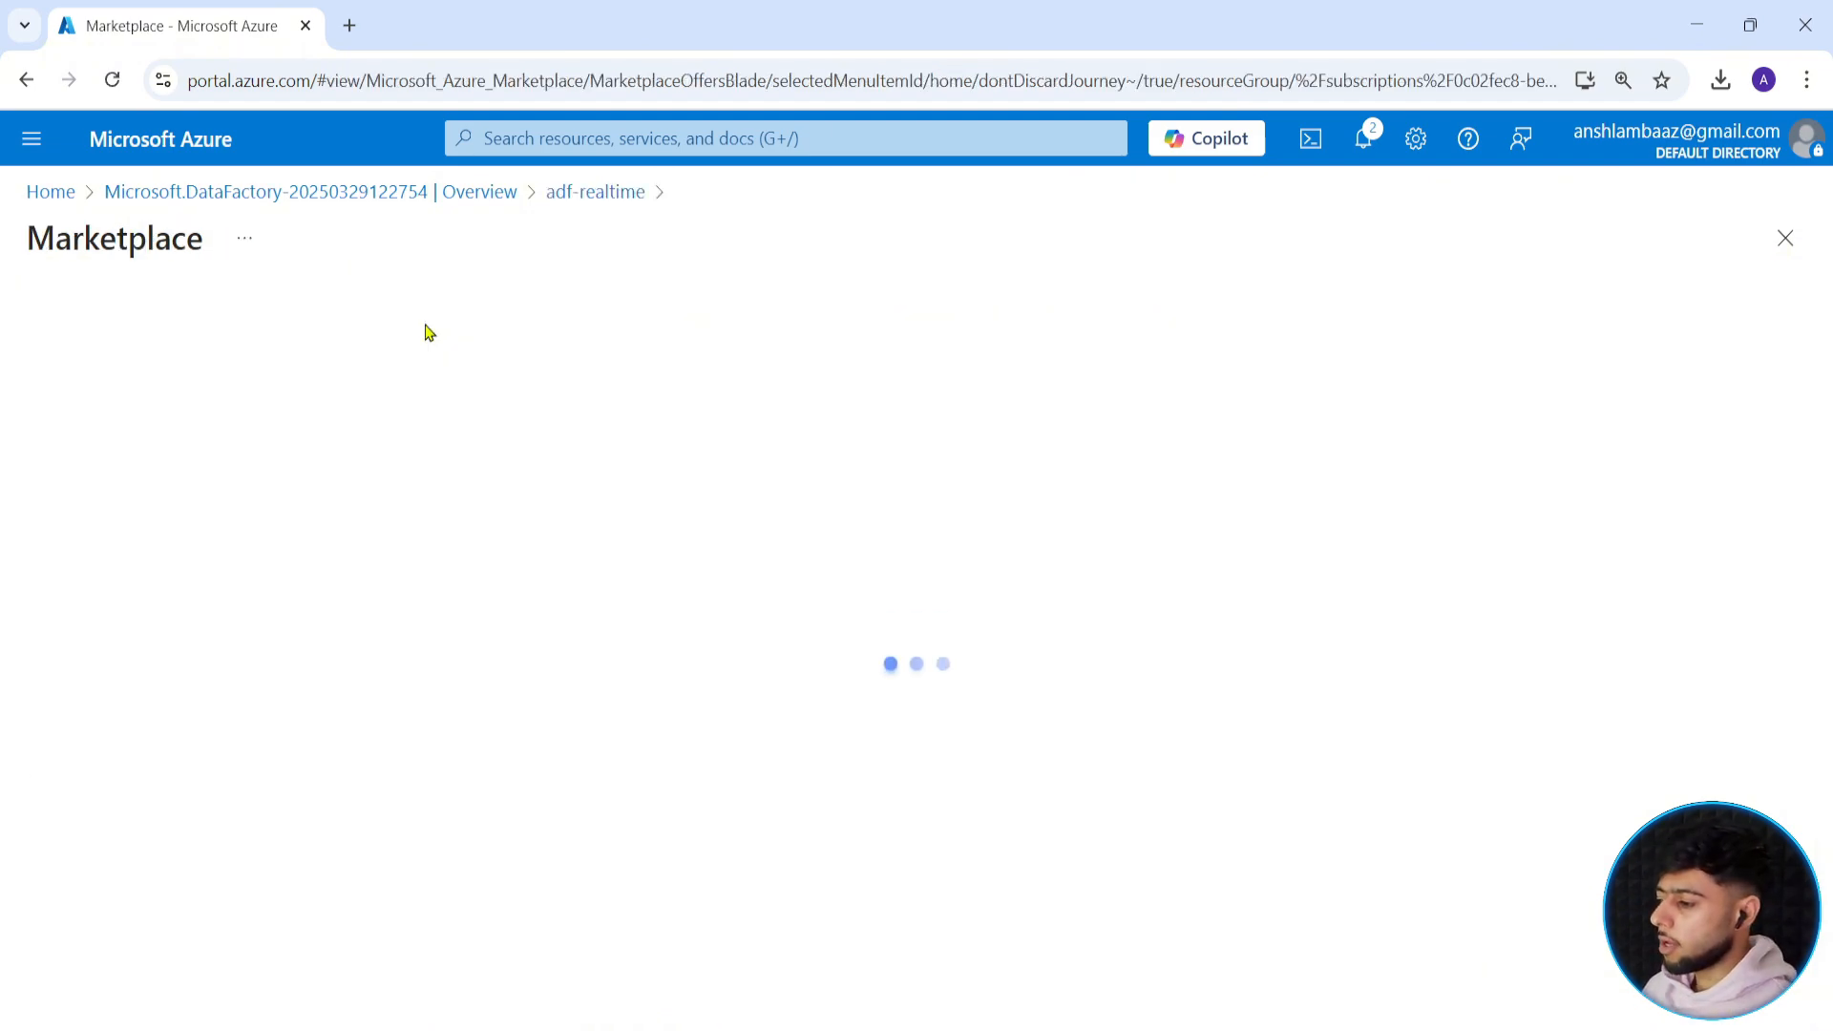
{"action": "type", "text": "storage account"}
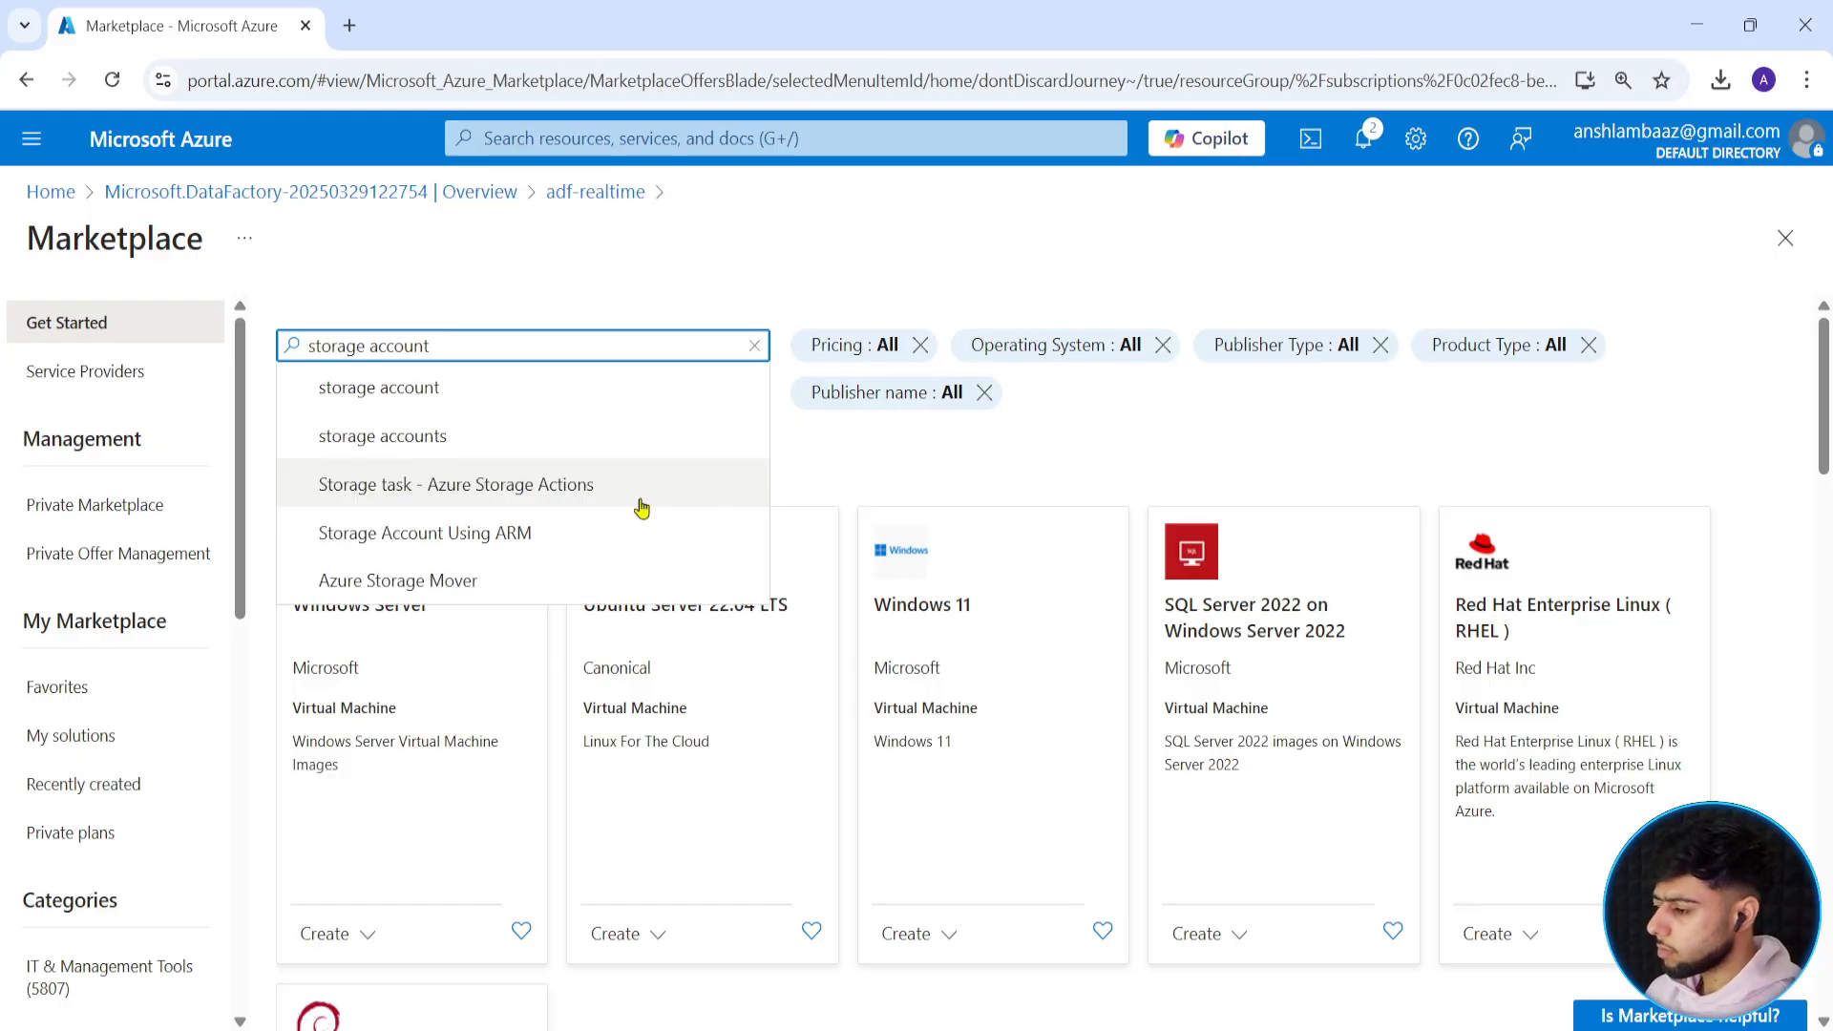
{"action": "left_click", "coordinate": [507, 399]}
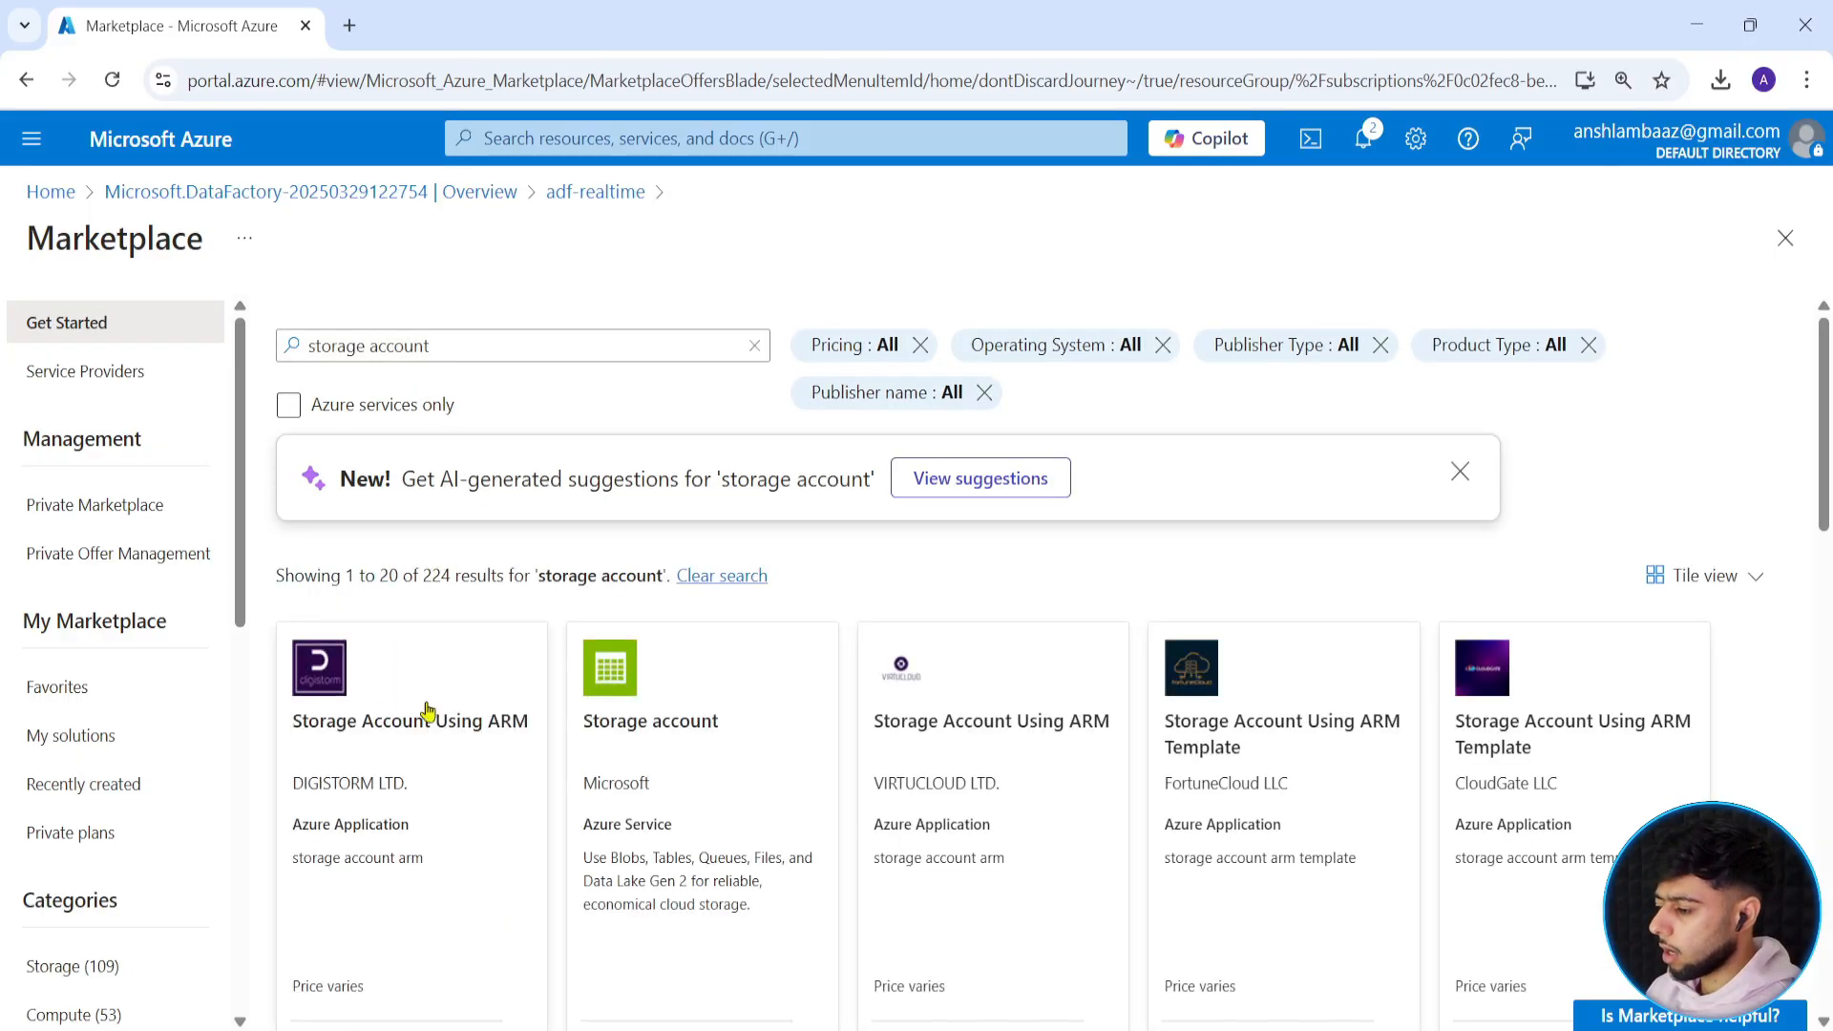
{"action": "left_click", "coordinate": [691, 728]}
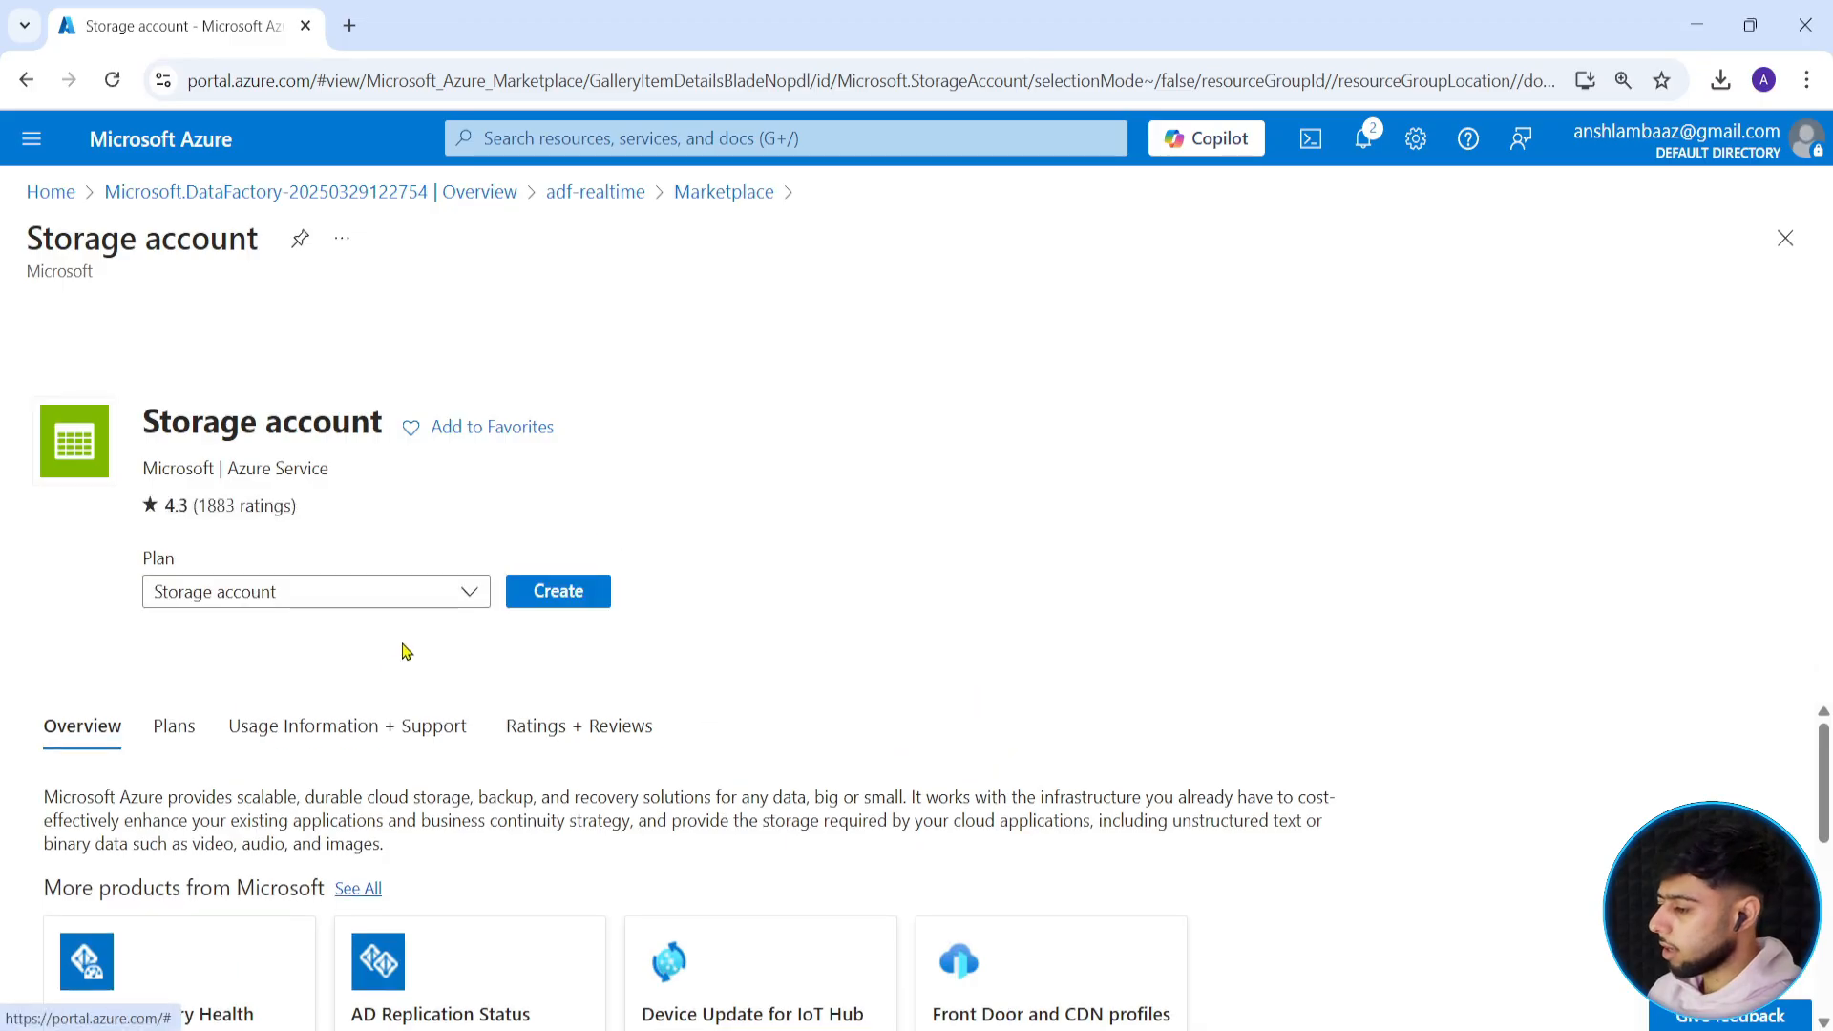
{"action": "left_click", "coordinate": [538, 591]}
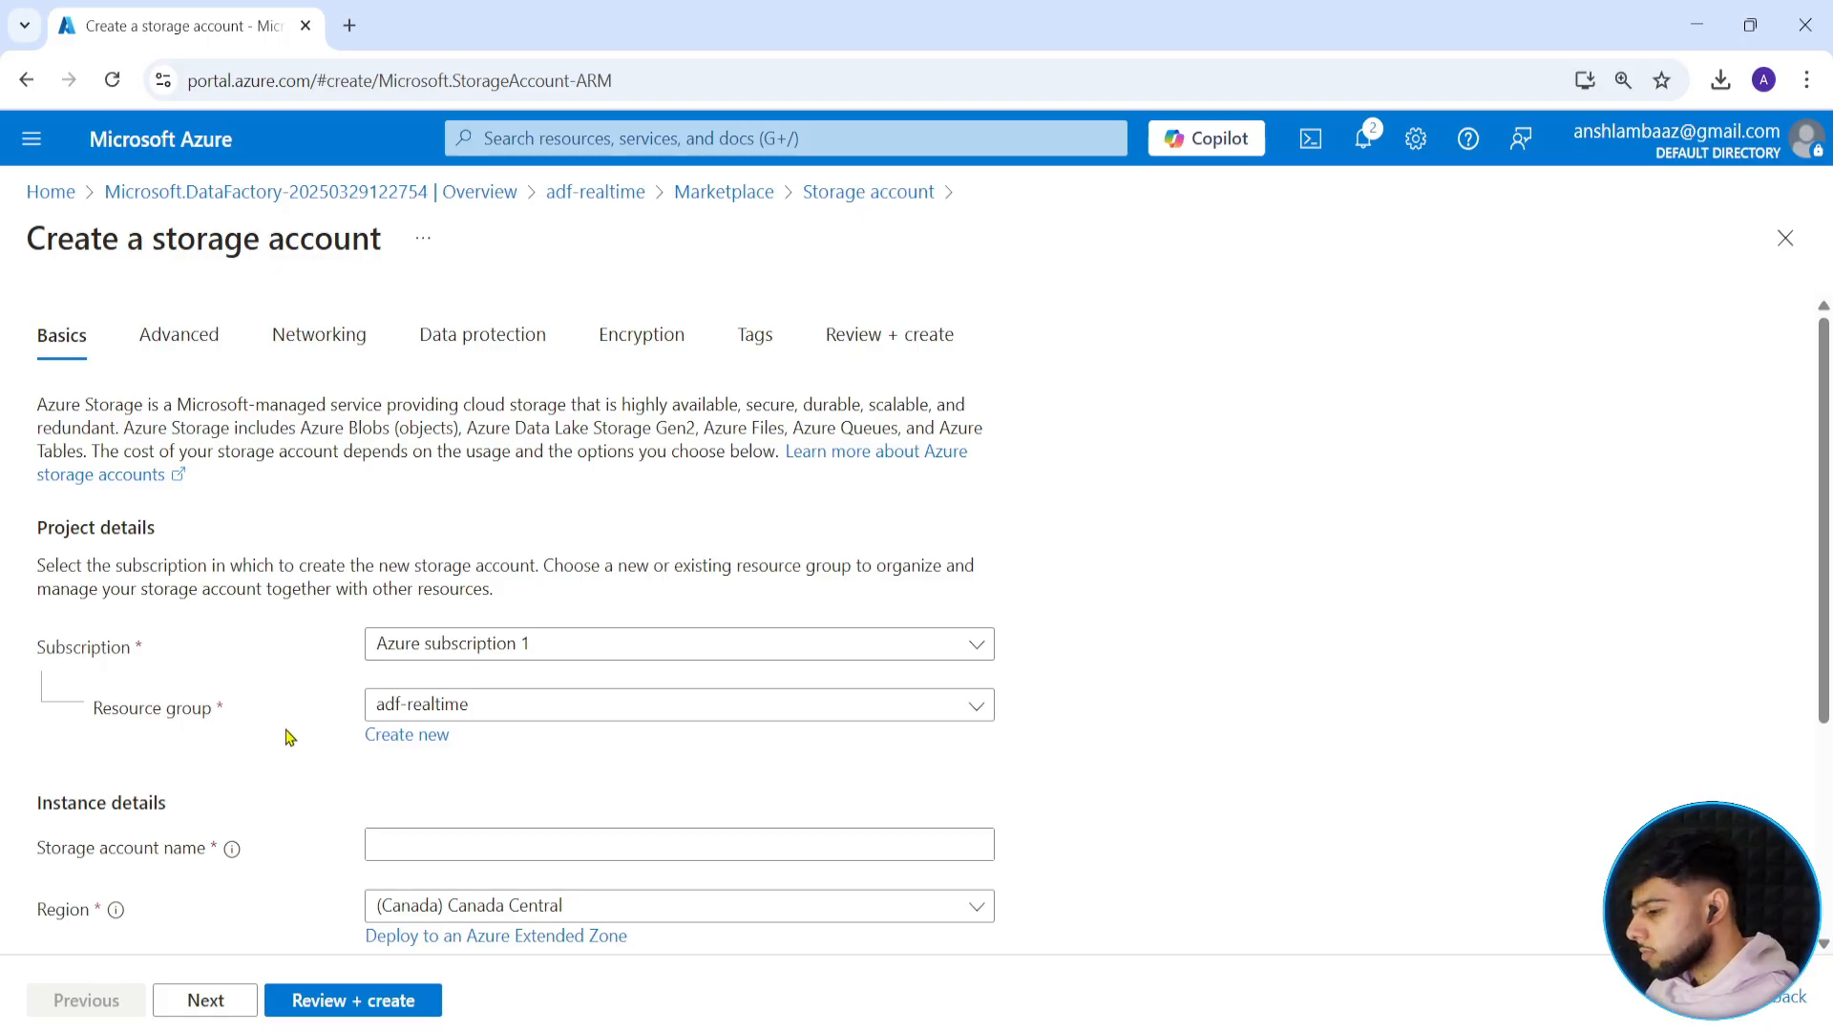
Look over the basic settings of the new storage account and enter adf-realtime-storage as its name.
{"action": "scroll", "coordinate": [281, 755], "scroll_direction": "down", "scroll_amount": 3}
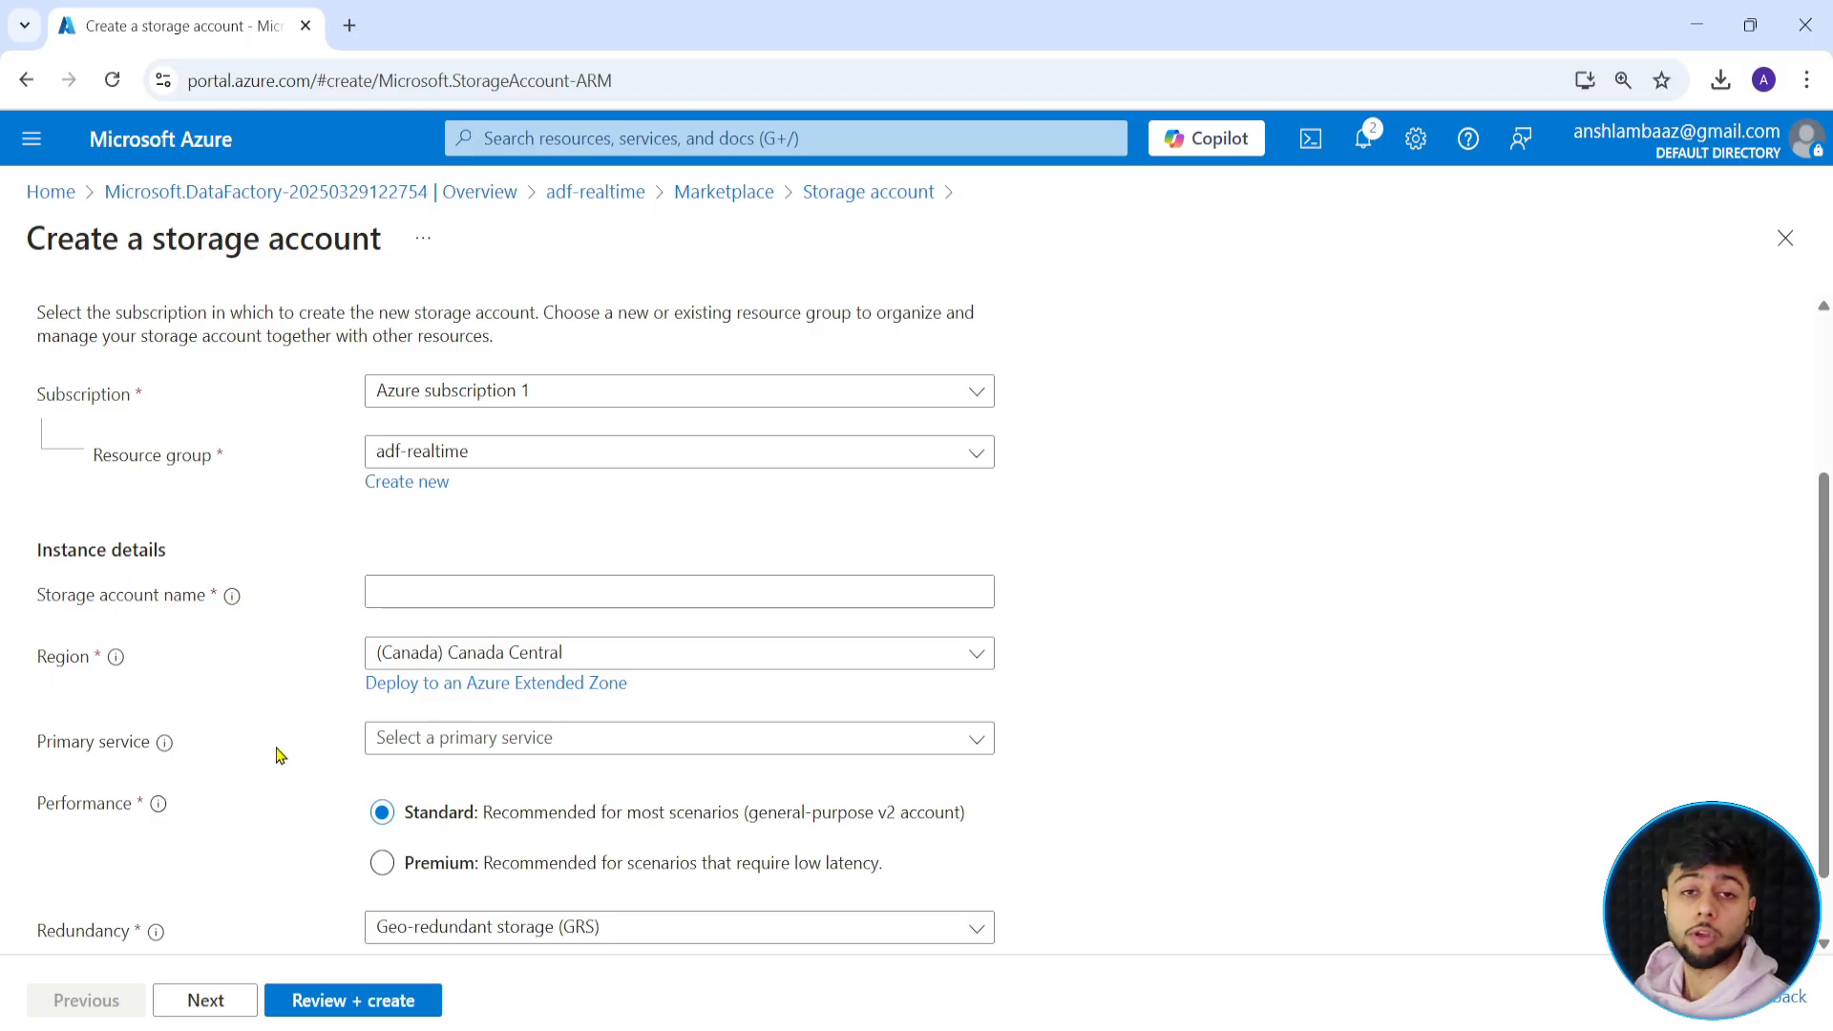
{"action": "scroll", "coordinate": [280, 755], "scroll_direction": "up", "scroll_amount": 3}
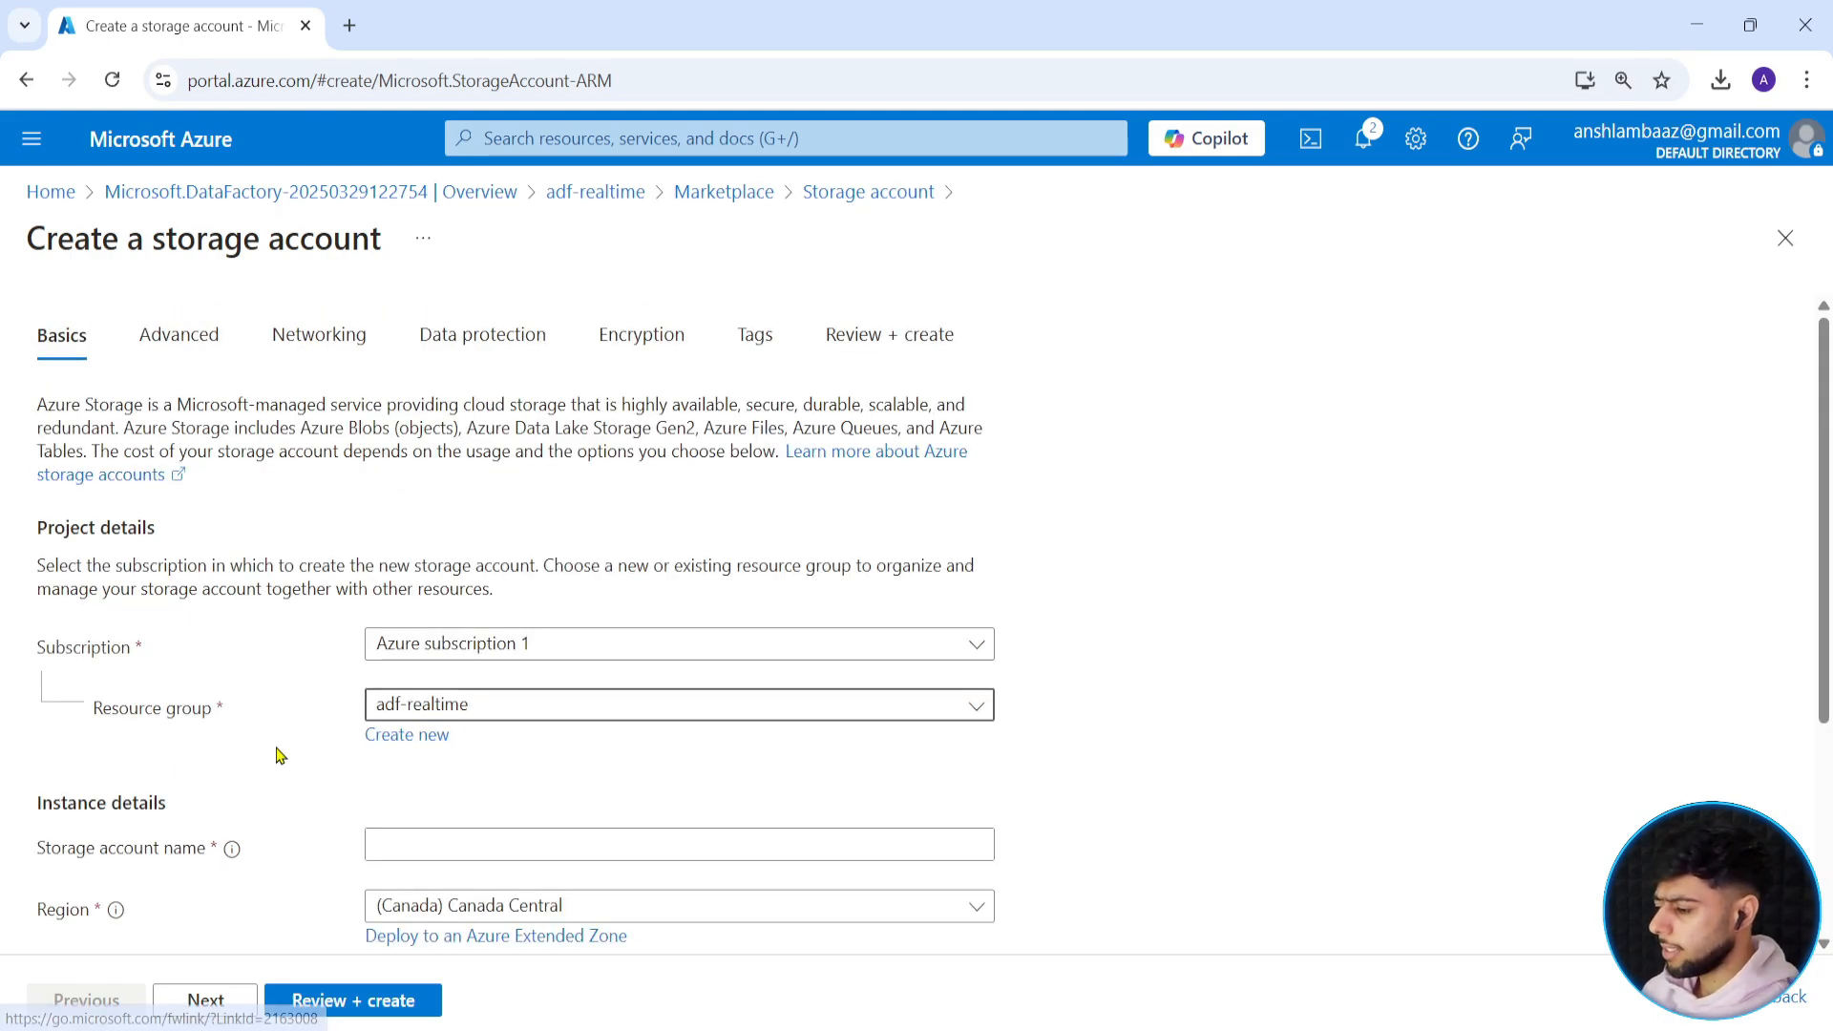
{"action": "scroll", "coordinate": [280, 756], "scroll_direction": "down", "scroll_amount": 2}
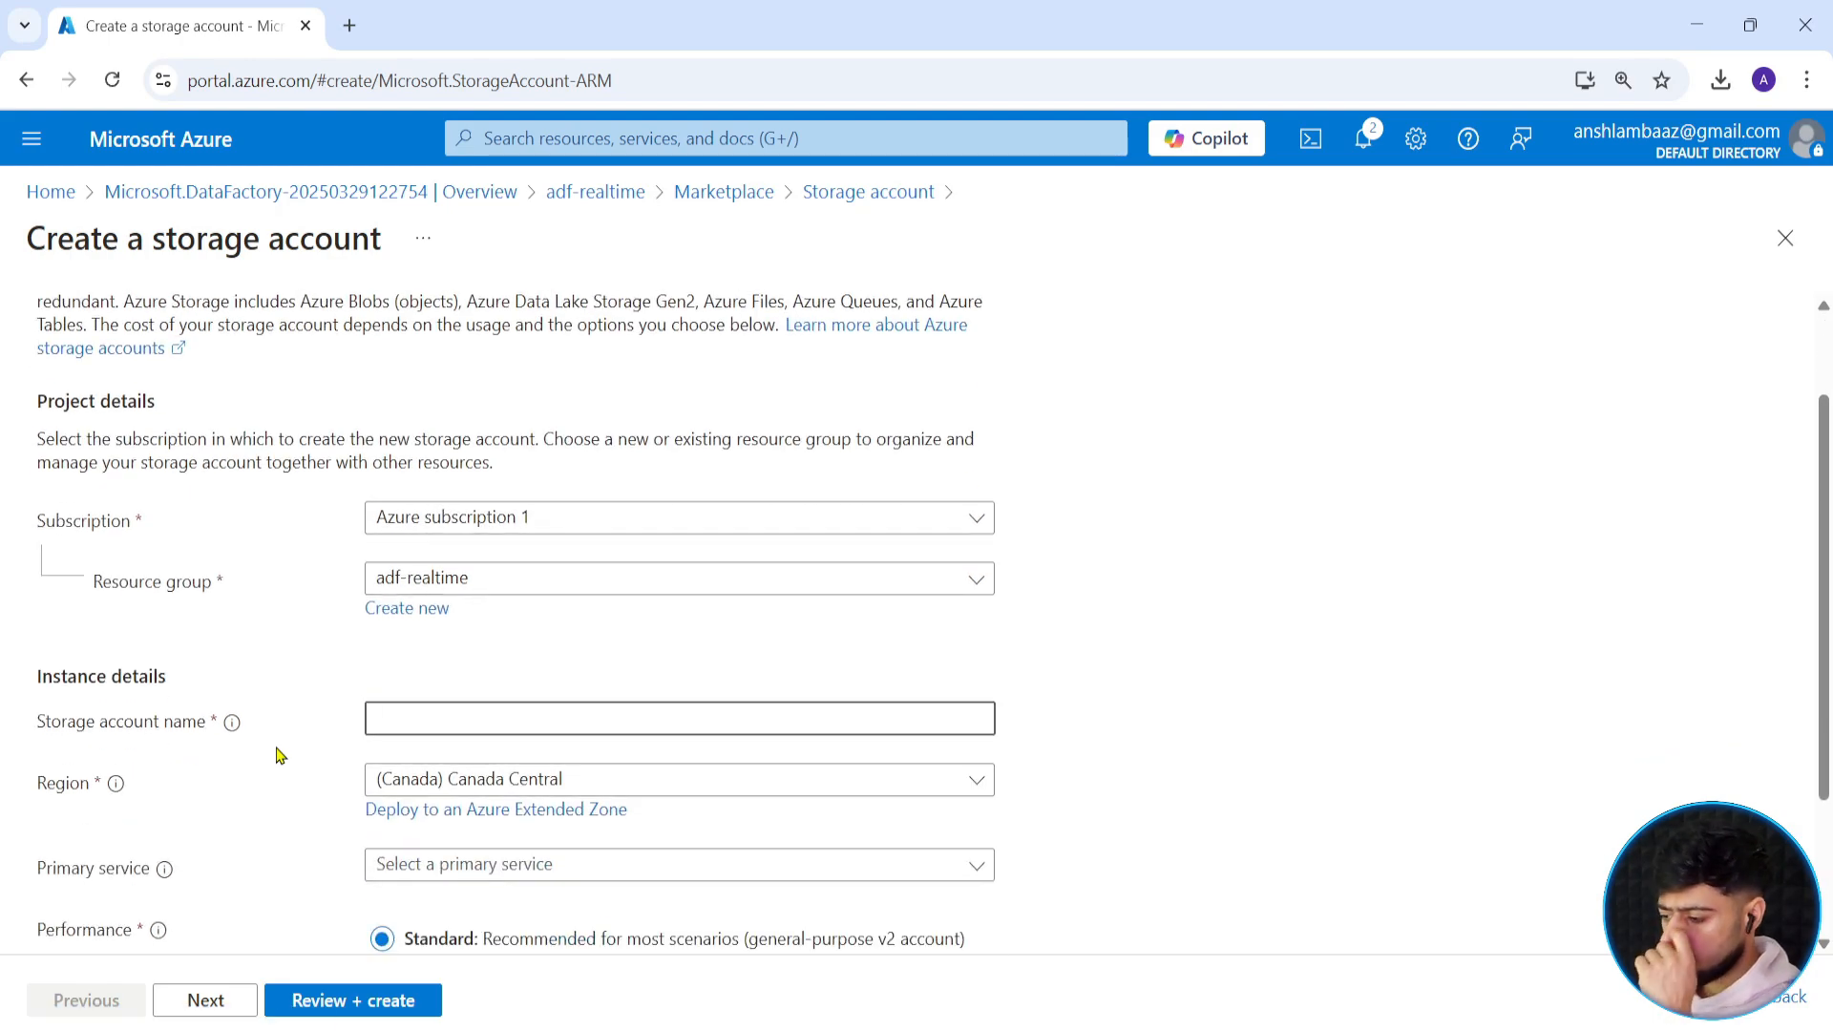
{"action": "type", "text": "adf-"}
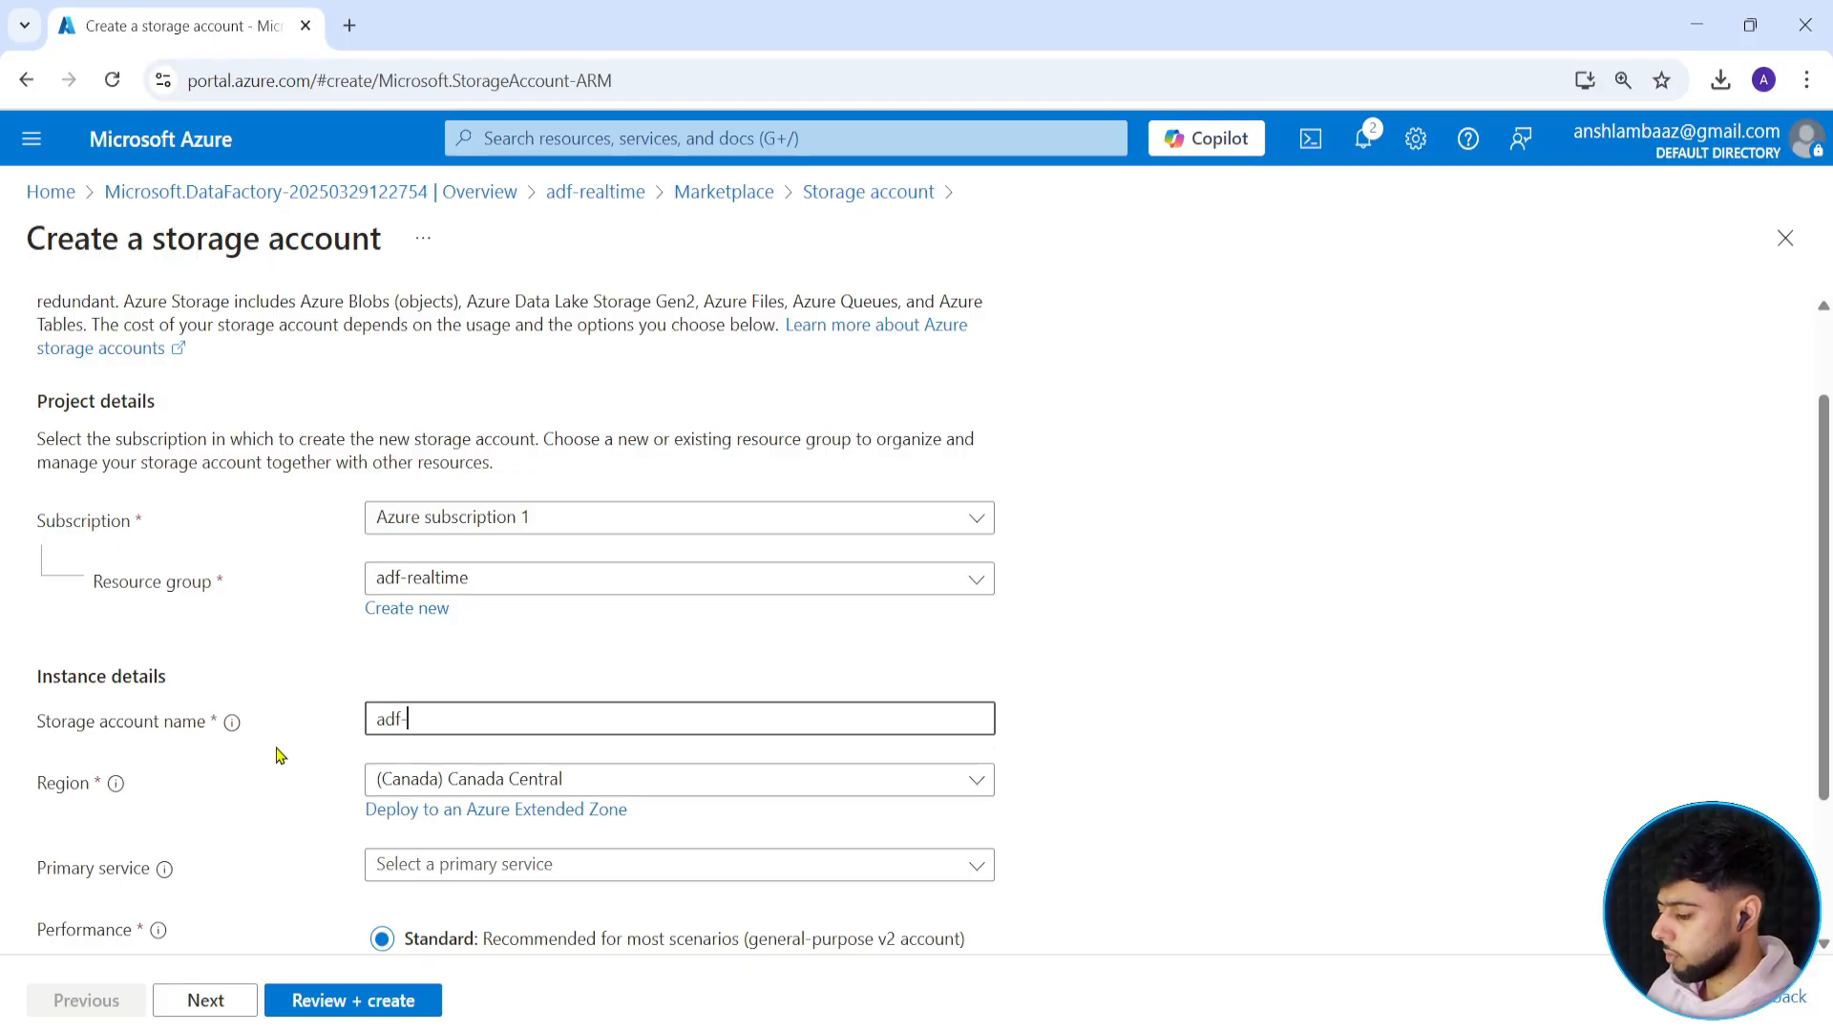
{"action": "type", "text": "realtime"}
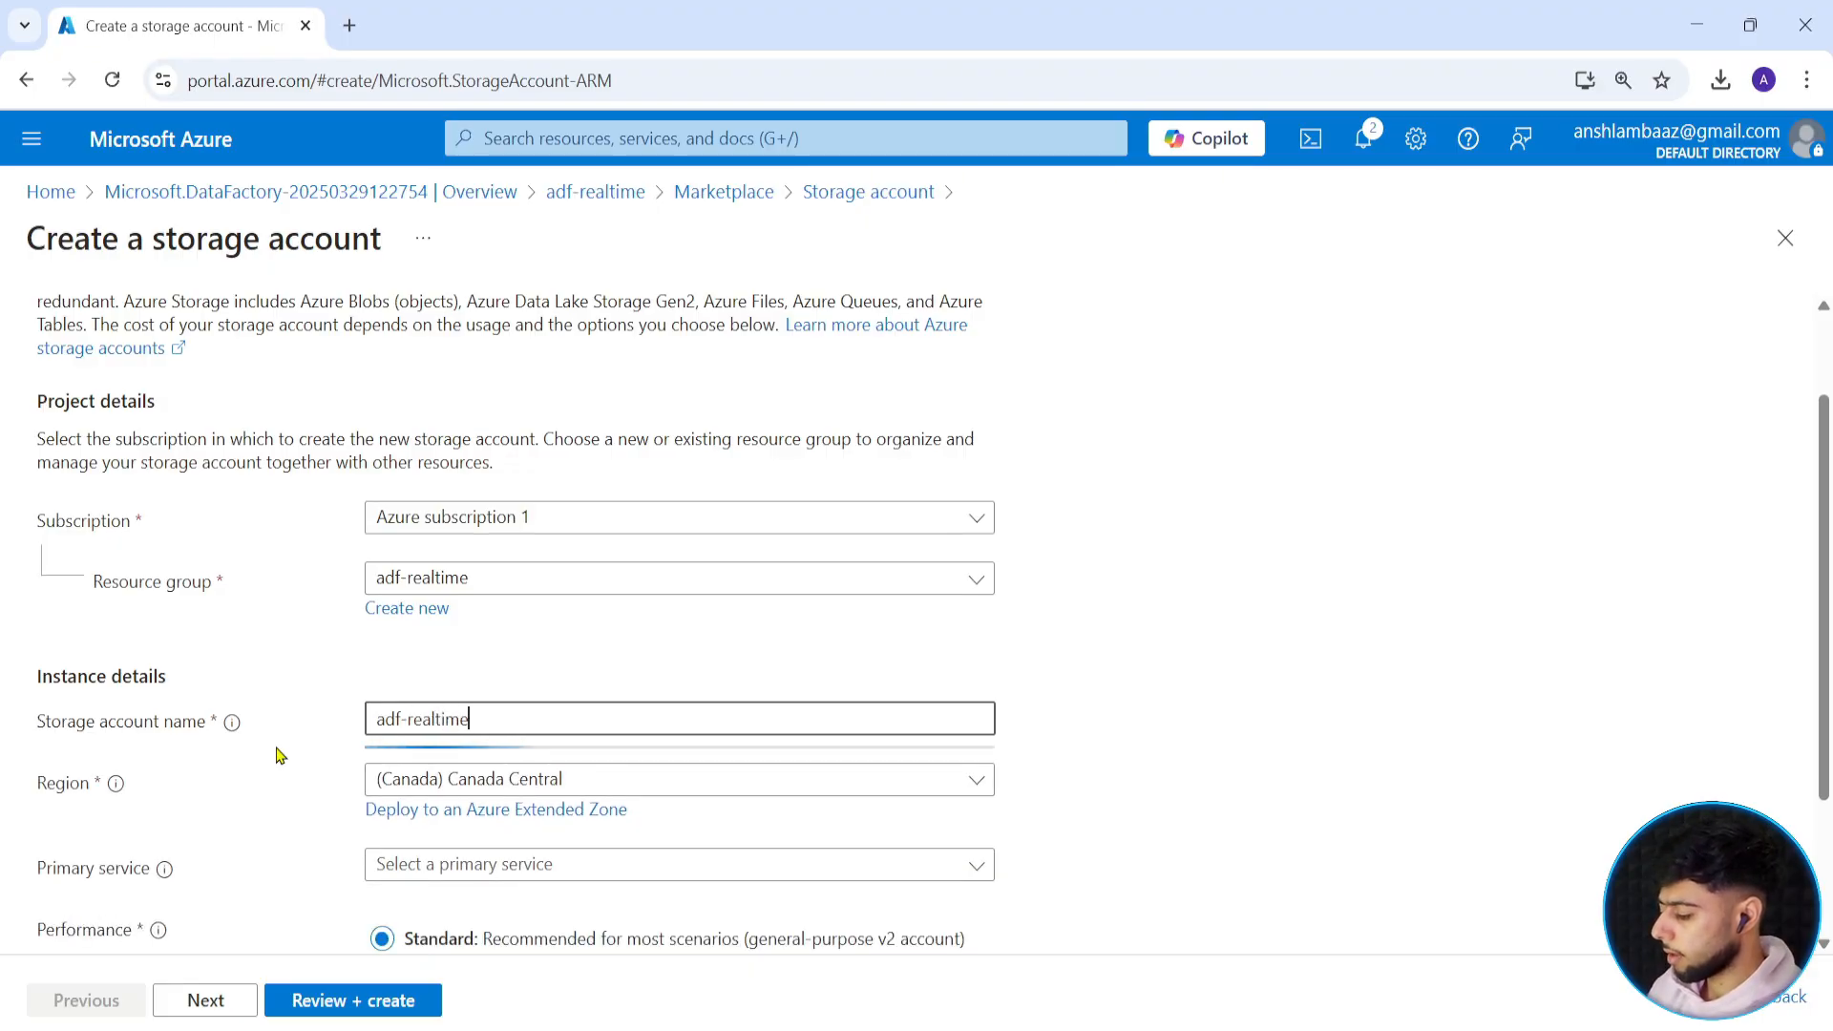
{"action": "type", "text": "-s"}
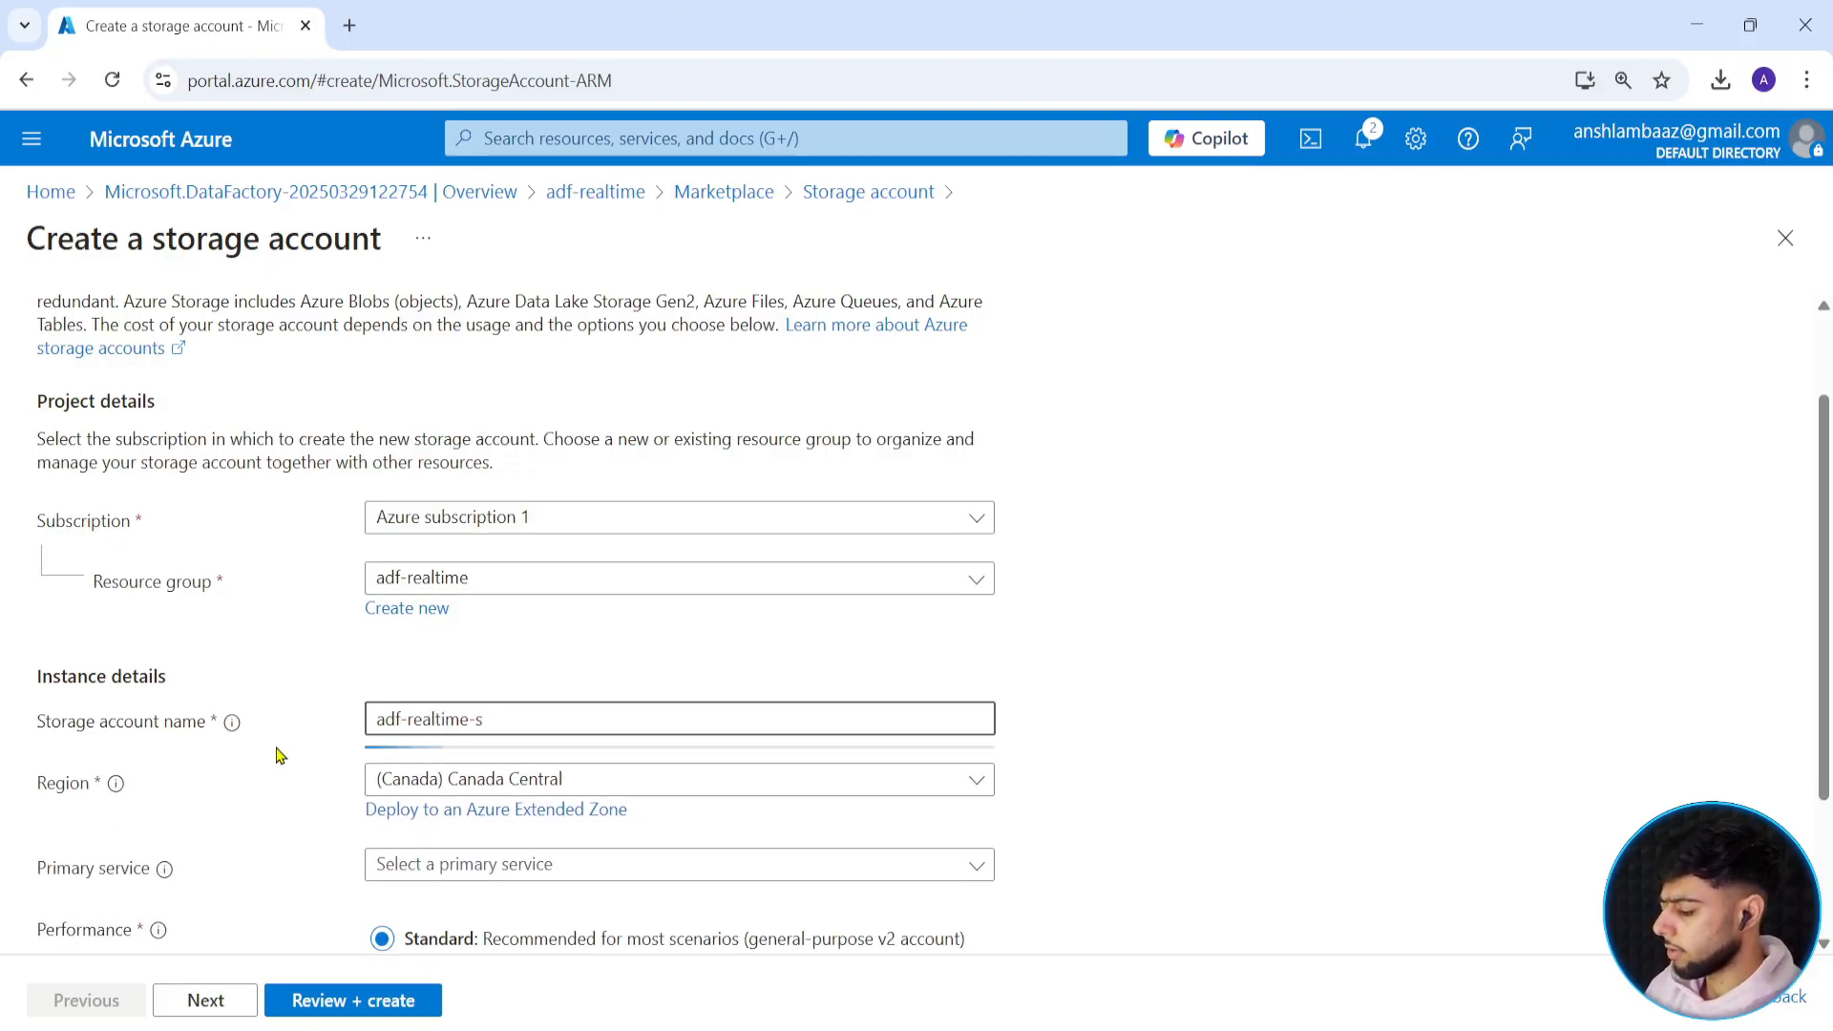
{"action": "type", "text": "torage"}
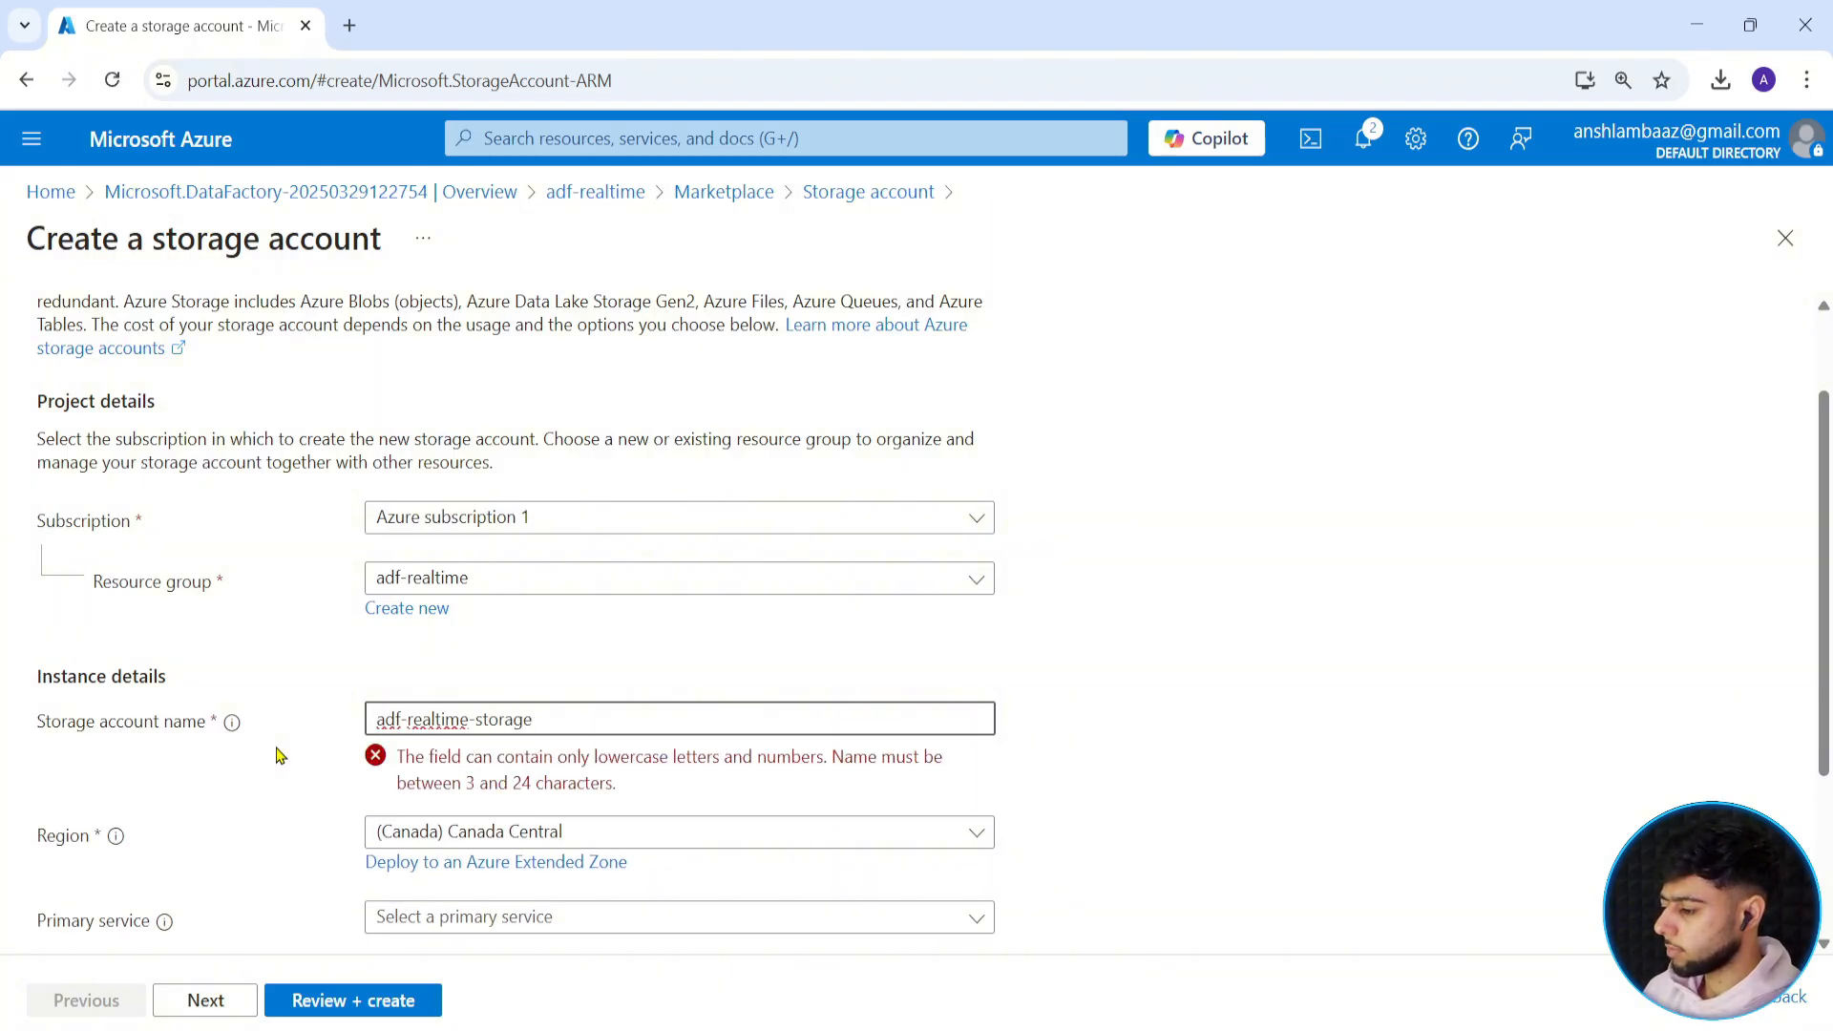
Remove both hyphens from the storage account name so that it reads adfrealtimestorage.
{"action": "key", "text": "Left"}
{"action": "key", "text": "Left"}
{"action": "key", "text": "Left"}
{"action": "key", "text": "Left"}
{"action": "key", "text": "Left"}
{"action": "key", "text": "Left"}
{"action": "key", "text": "BackSpace"}
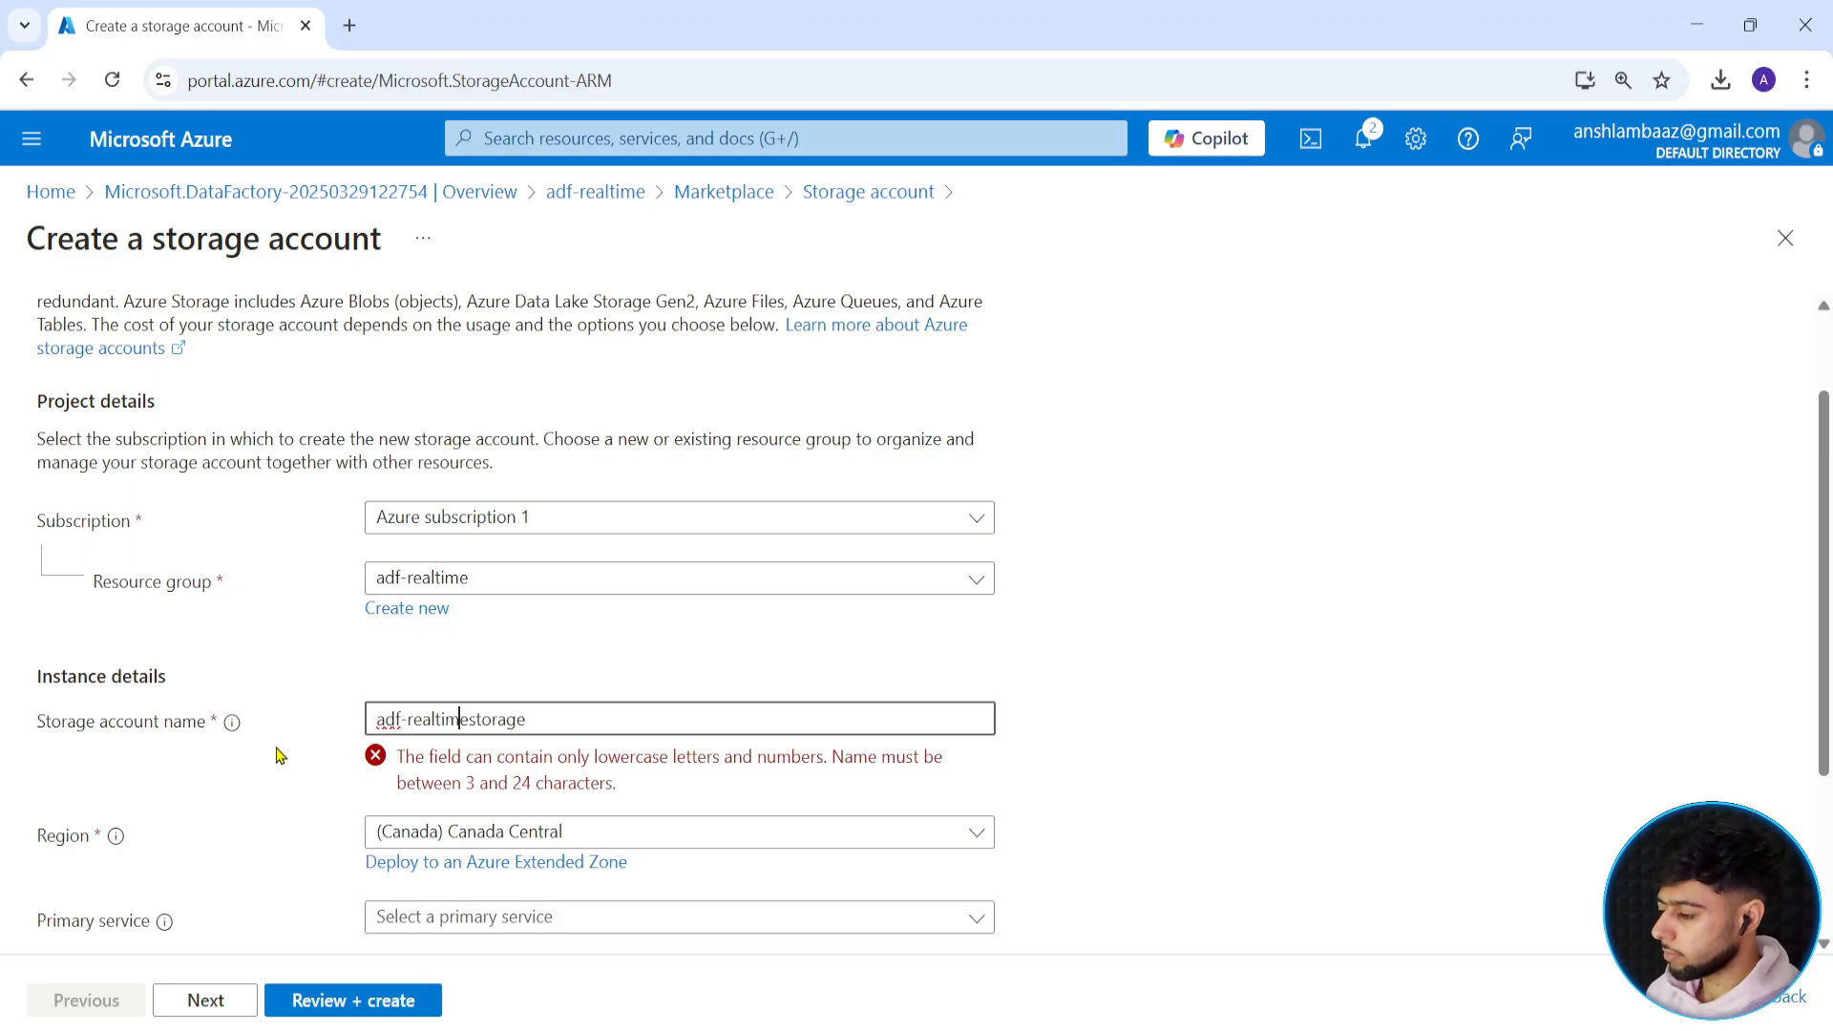
{"action": "key", "text": "Left"}
{"action": "key", "text": "Left"}
{"action": "key", "text": "Left"}
{"action": "key", "text": "Left"}
{"action": "key", "text": "Left"}
{"action": "key", "text": "Left"}
{"action": "key", "text": "Left"}
{"action": "key", "text": "Left"}
{"action": "key", "text": "BackSpace"}
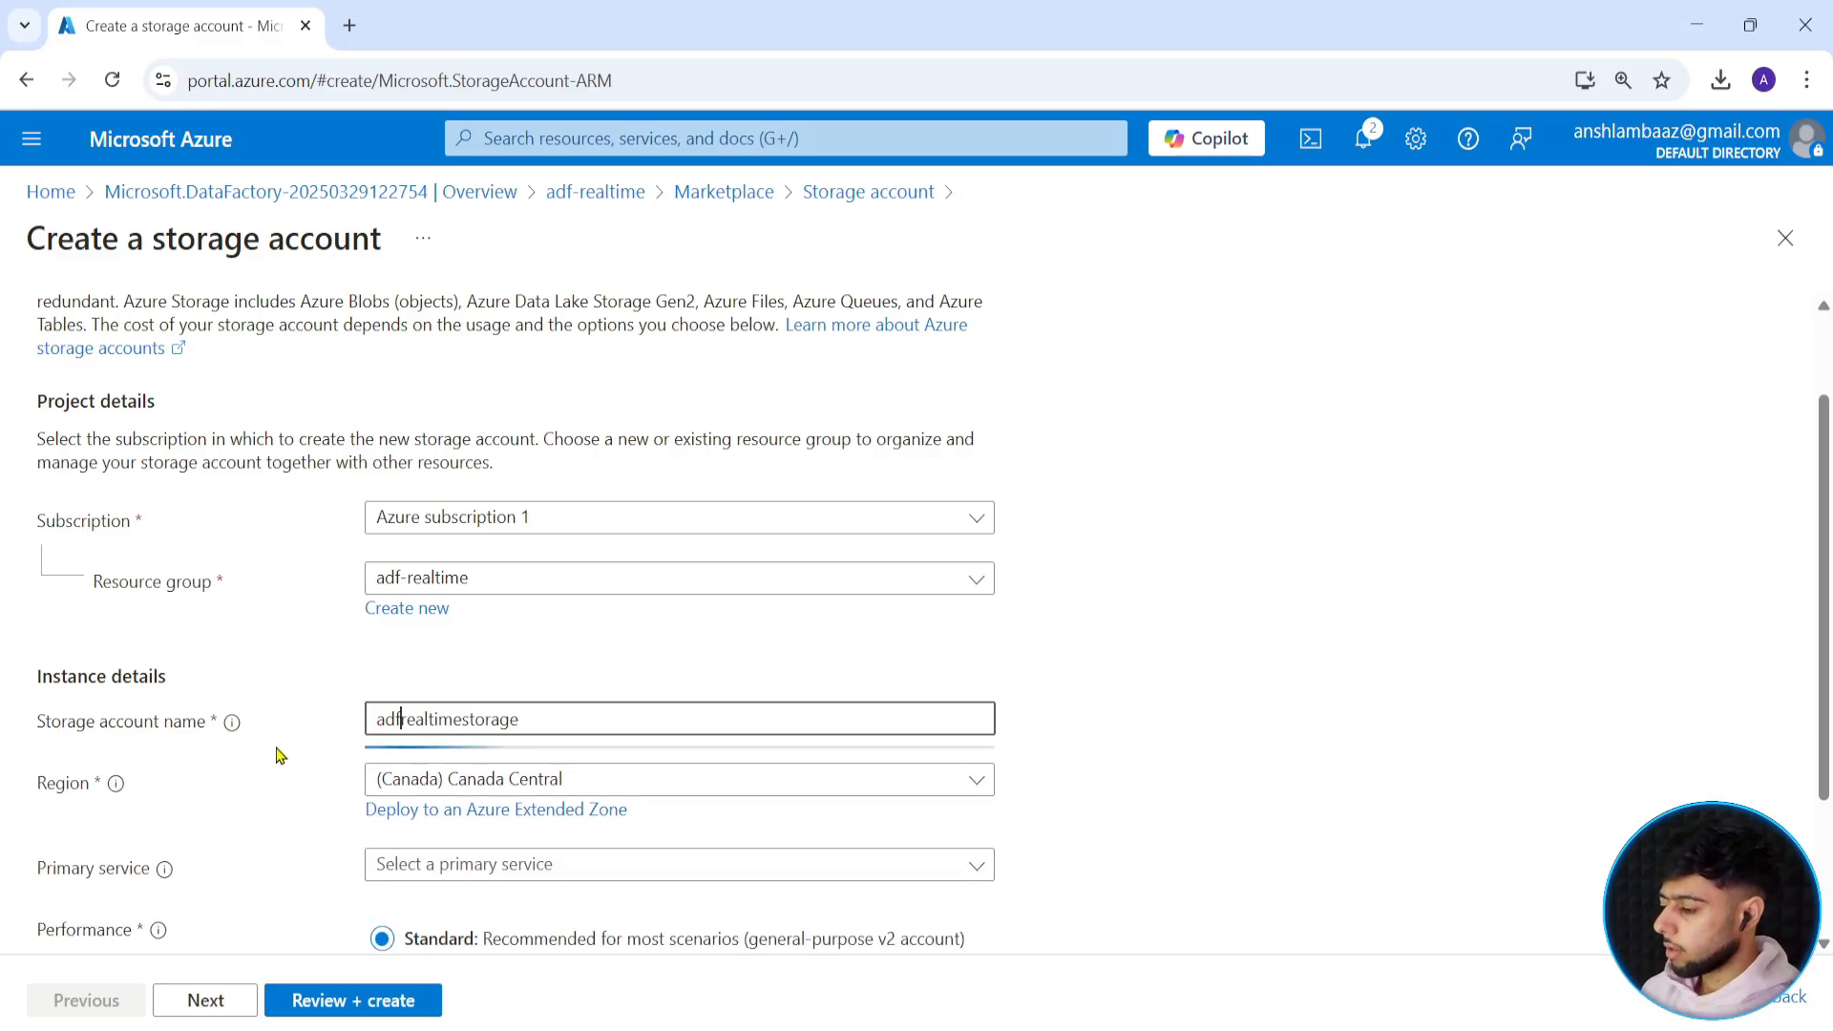
{"action": "left_click", "coordinate": [502, 693]}
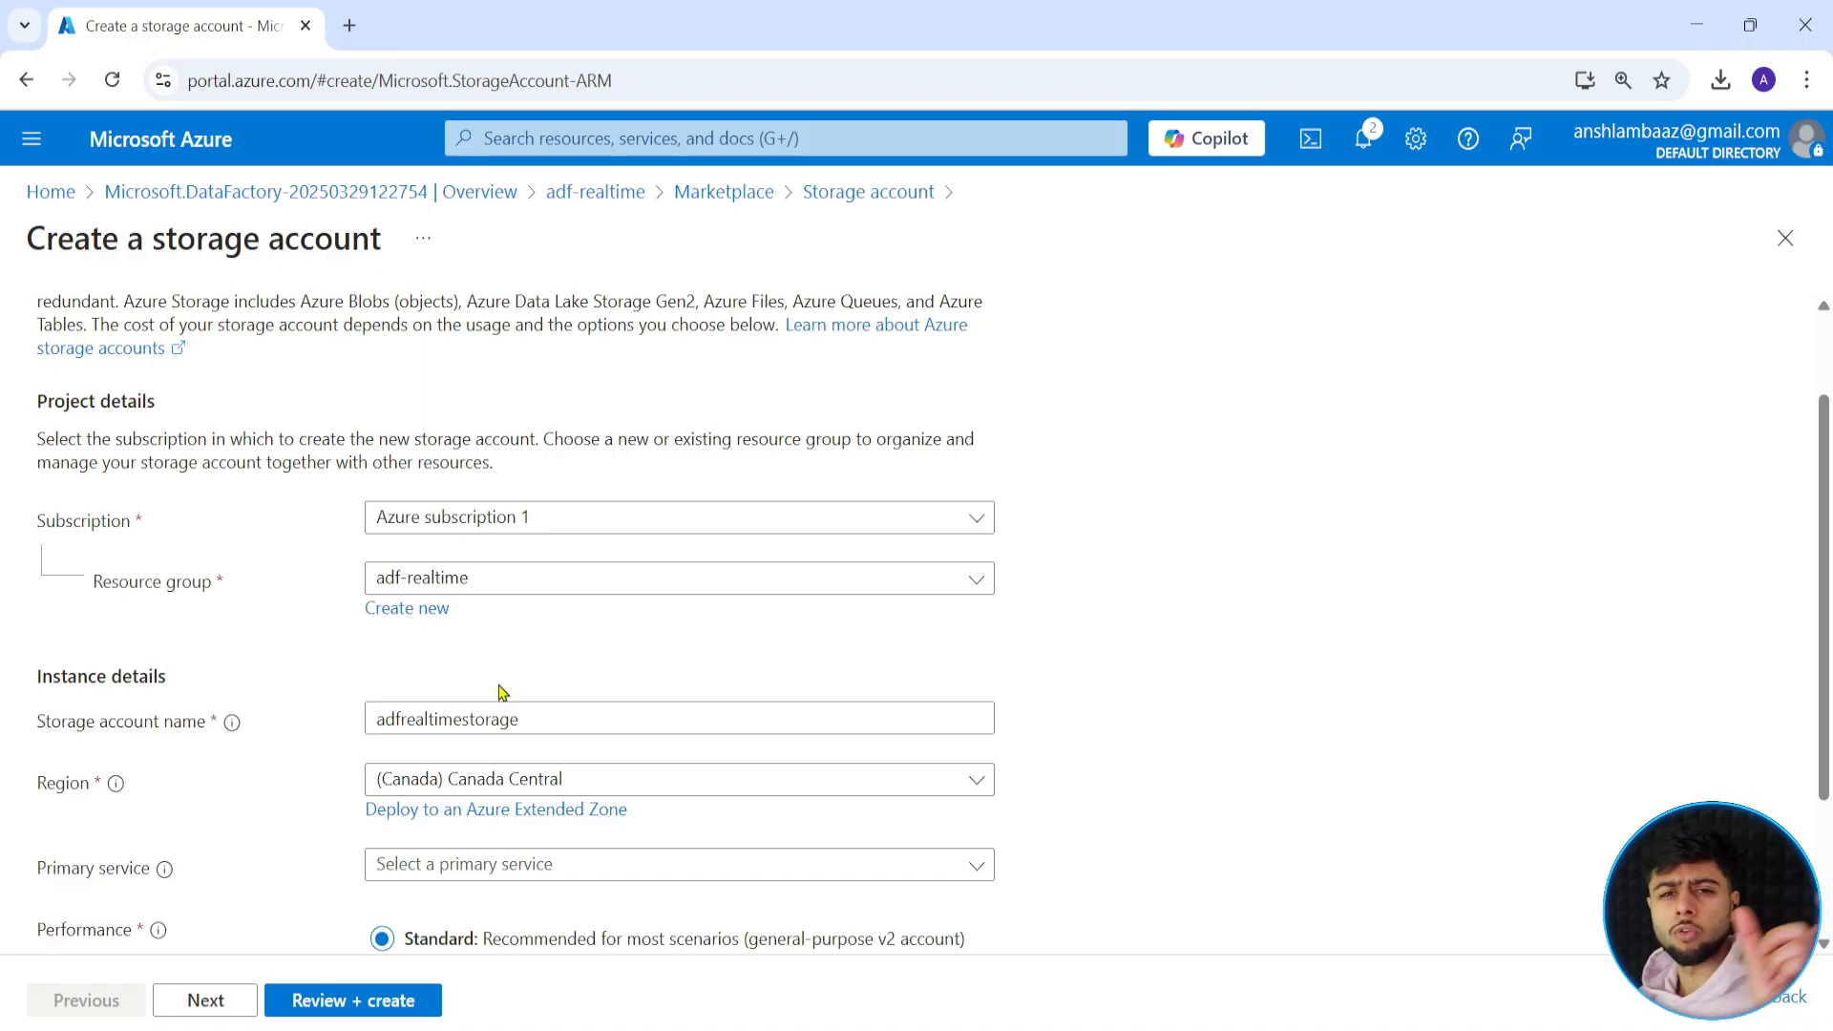
Set the storage account's redundancy to Locally-redundant storage (LRS).
{"action": "scroll", "coordinate": [301, 764], "scroll_direction": "down", "scroll_amount": 2}
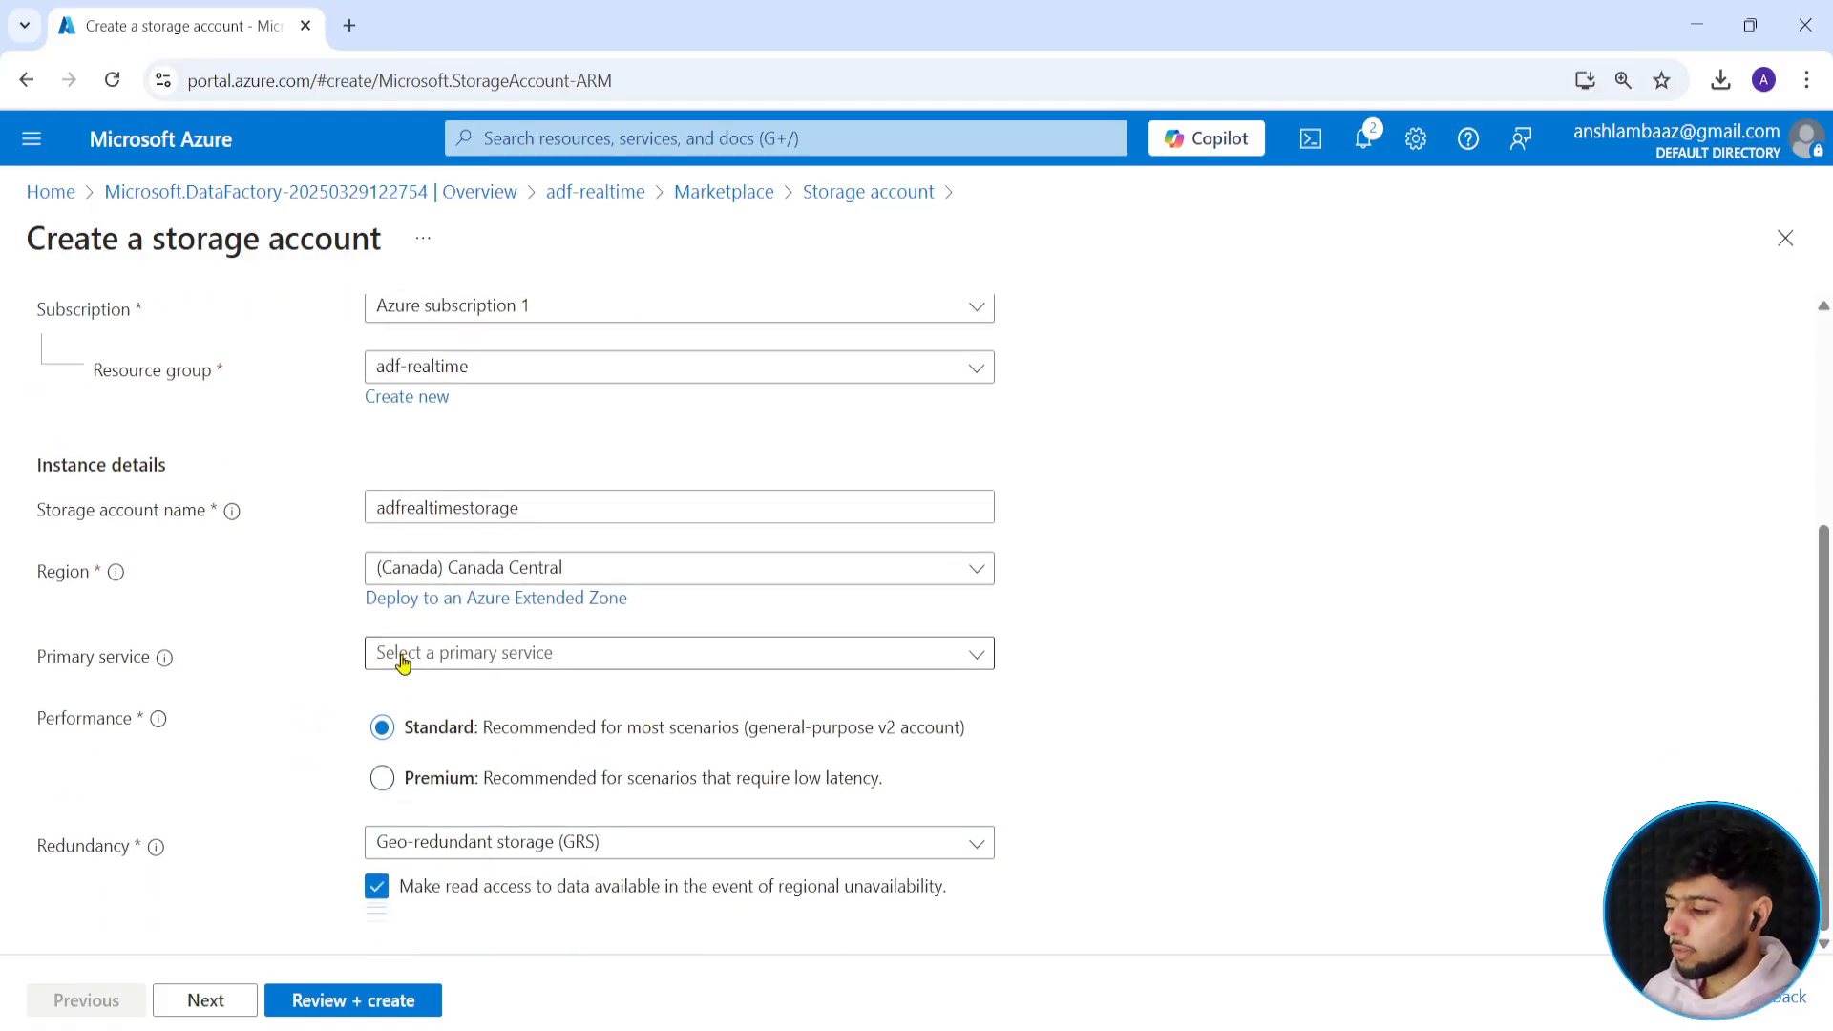
{"action": "left_click", "coordinate": [582, 846]}
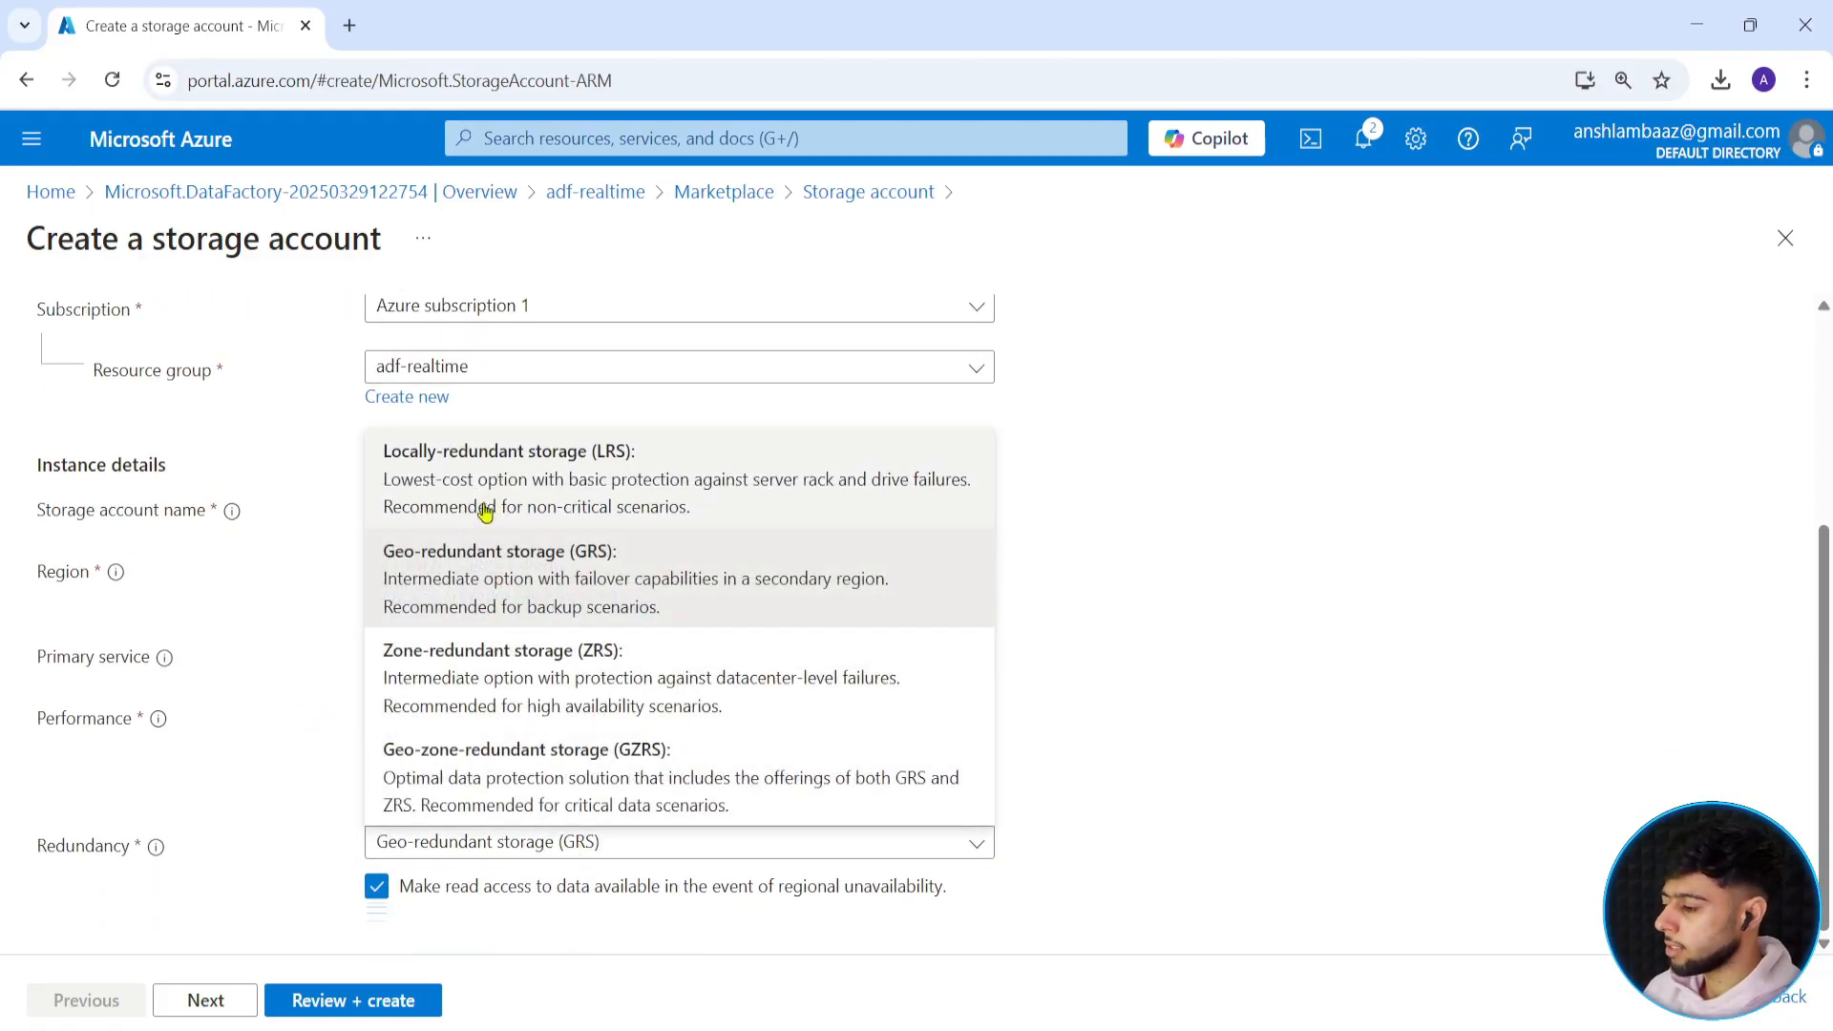
{"action": "left_click", "coordinate": [486, 511]}
Enable the hierarchical namespace in the advanced settings of the new storage account.
{"action": "left_click", "coordinate": [206, 998]}
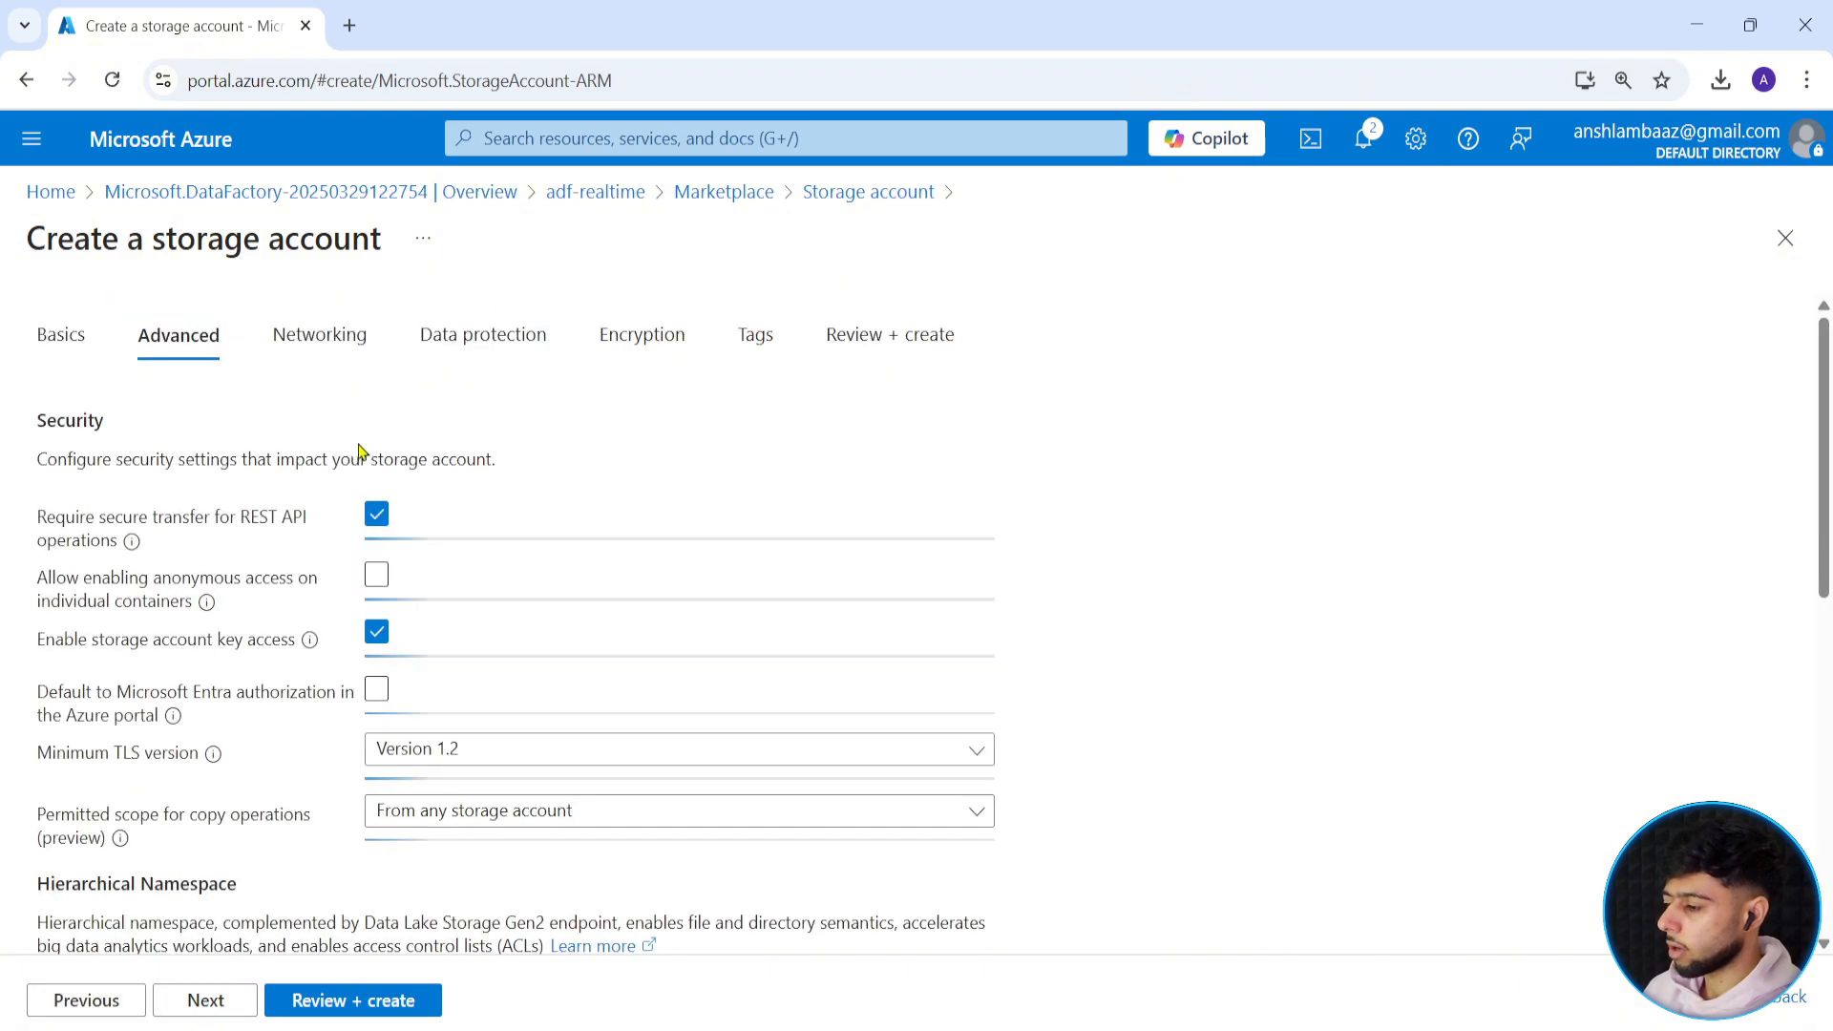
{"action": "scroll", "coordinate": [295, 643], "scroll_direction": "down", "scroll_amount": 5}
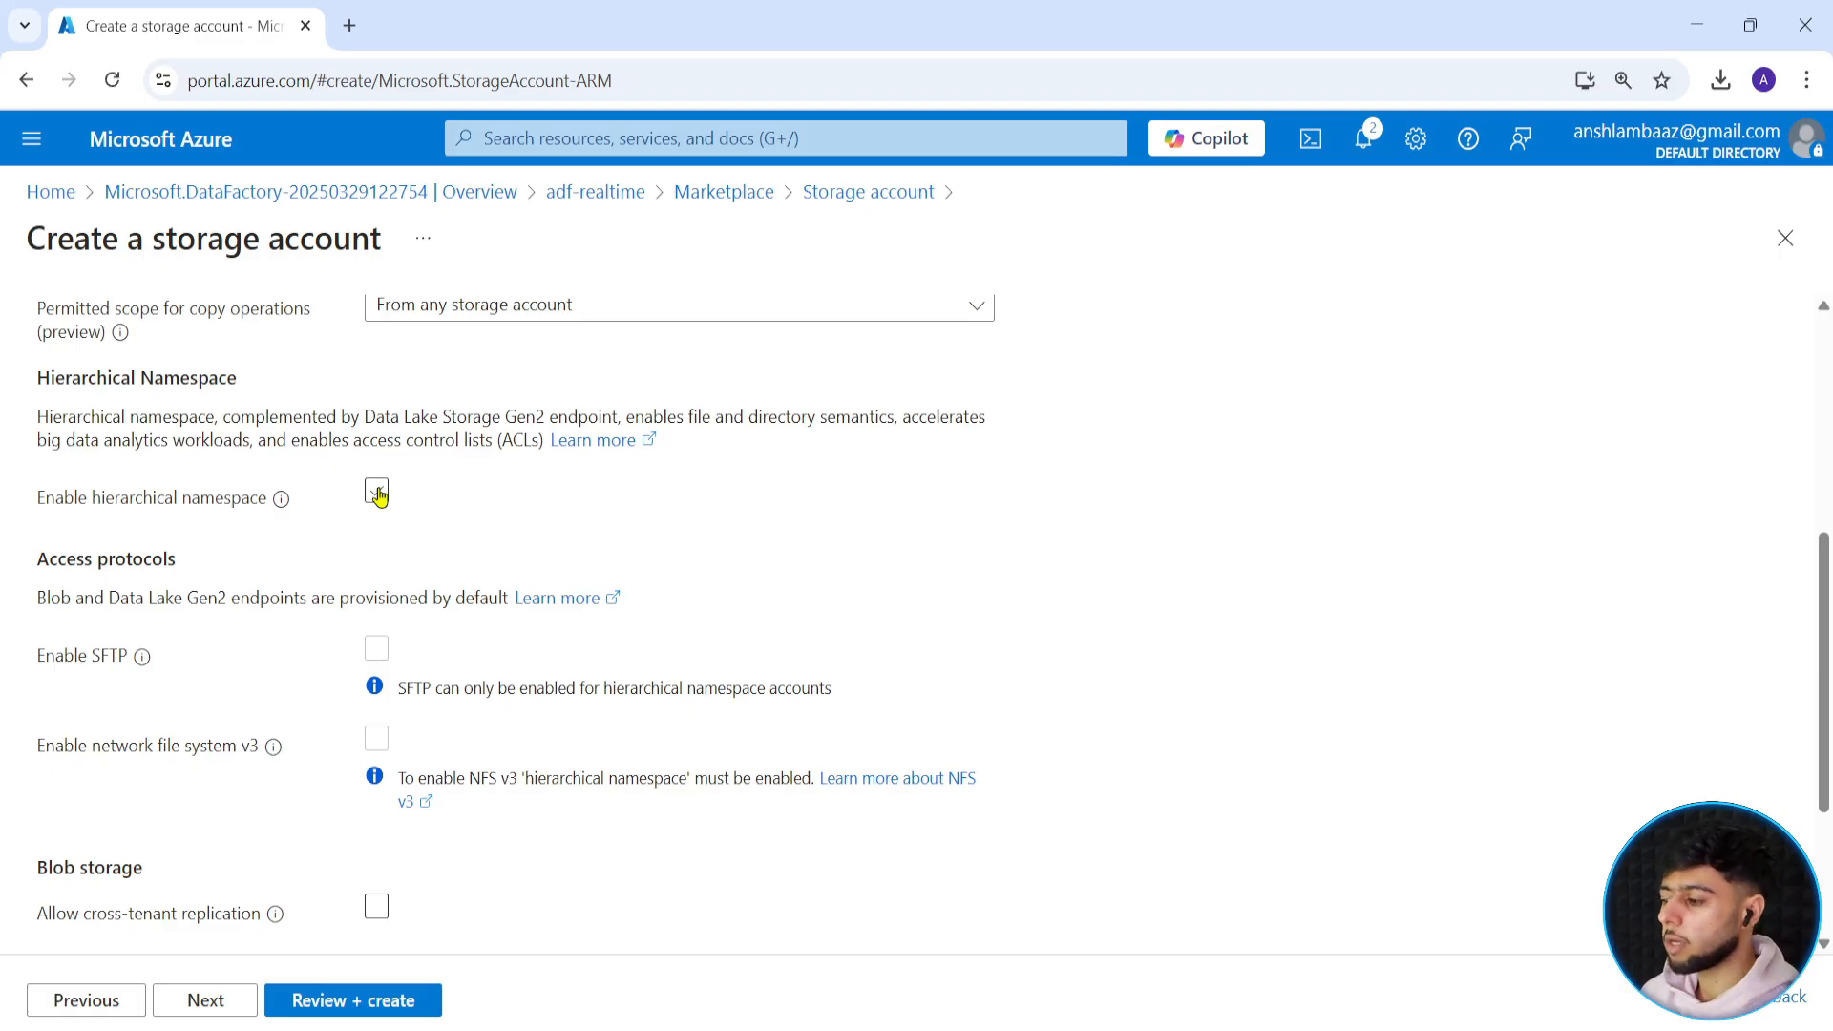
{"action": "left_click", "coordinate": [378, 493]}
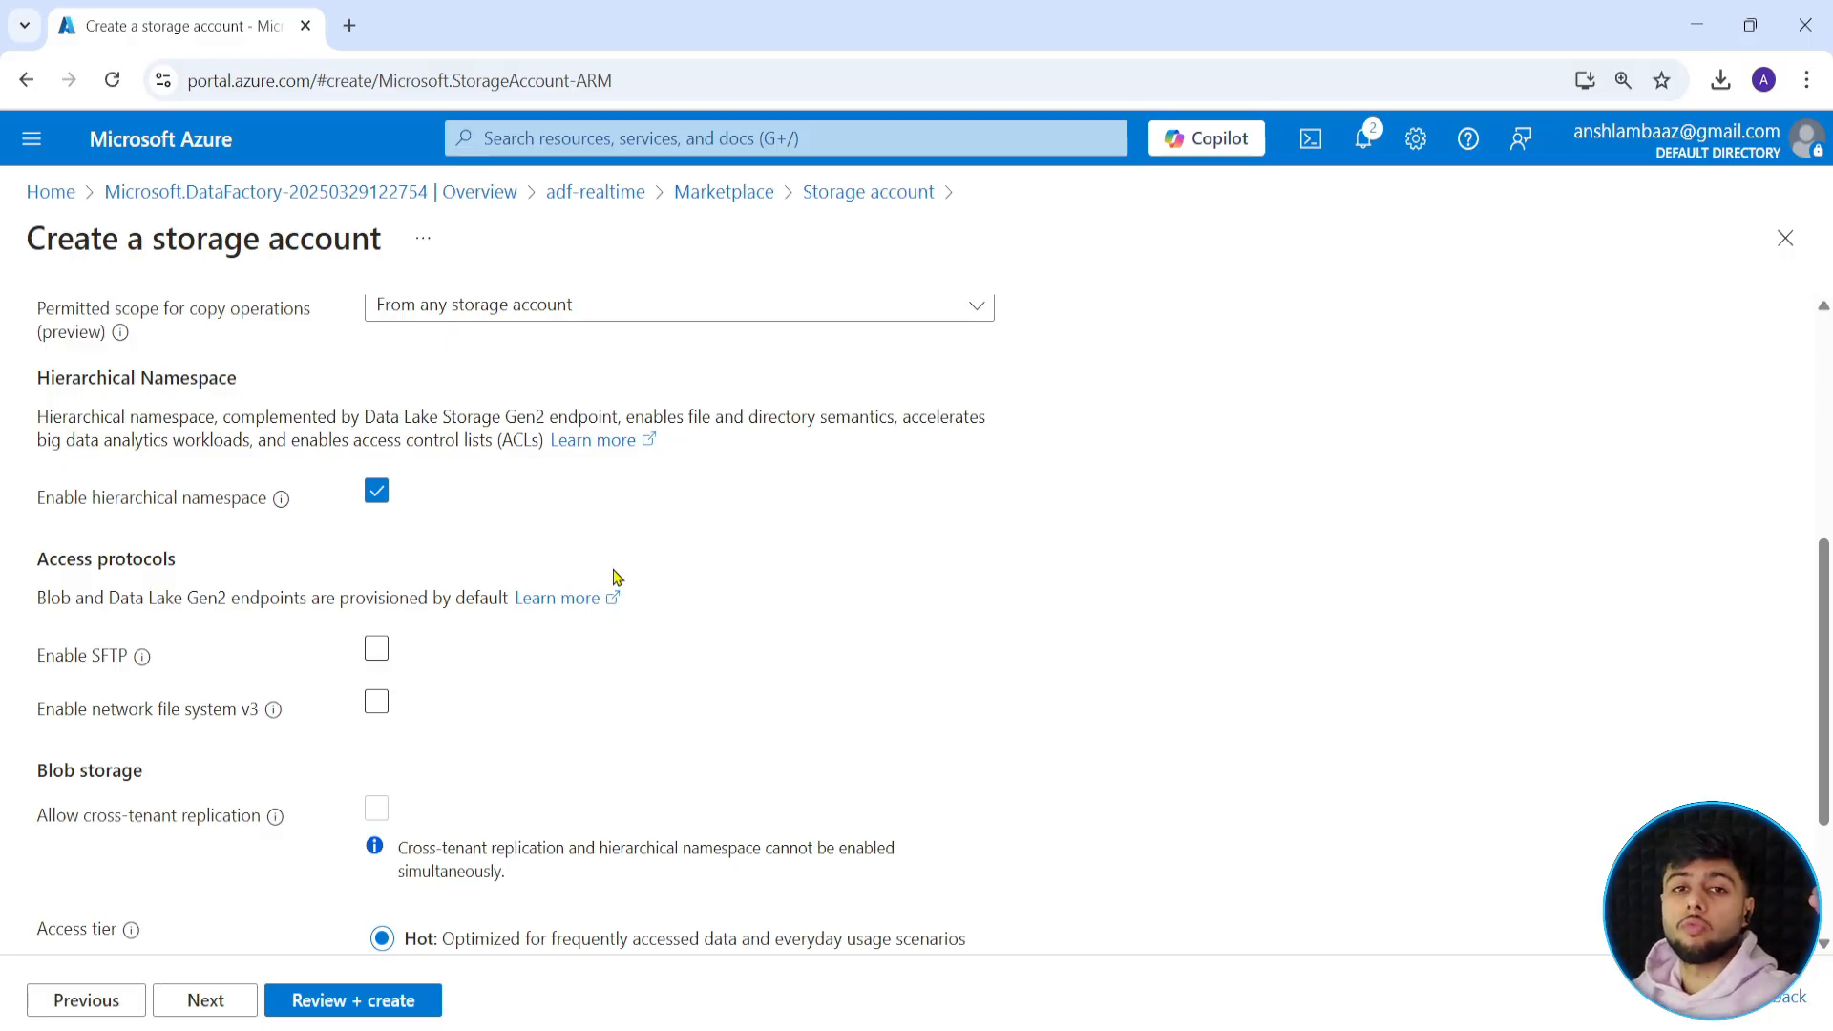
Review the configuration of adfrealtimestorage, create the storage account and refresh its deployment status.
{"action": "left_click", "coordinate": [344, 1003]}
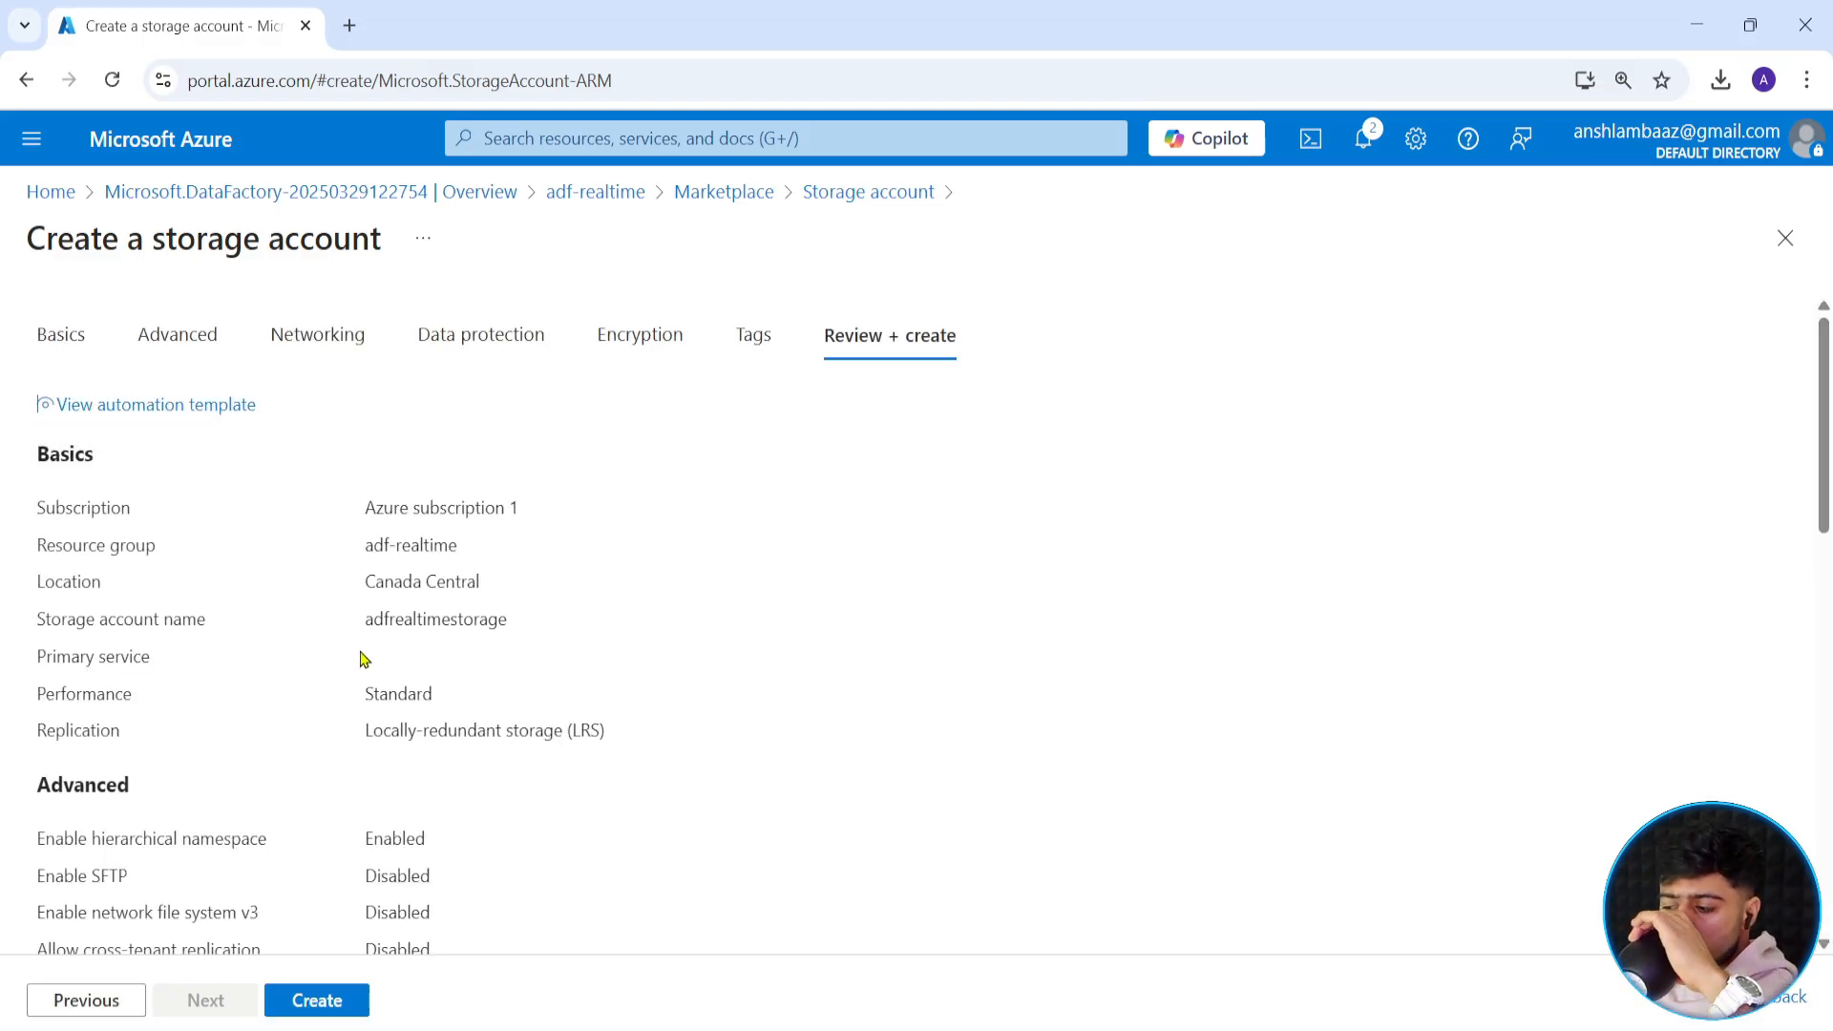
{"action": "scroll", "coordinate": [353, 811], "scroll_direction": "down", "scroll_amount": 3}
{"action": "left_click", "coordinate": [318, 1000]}
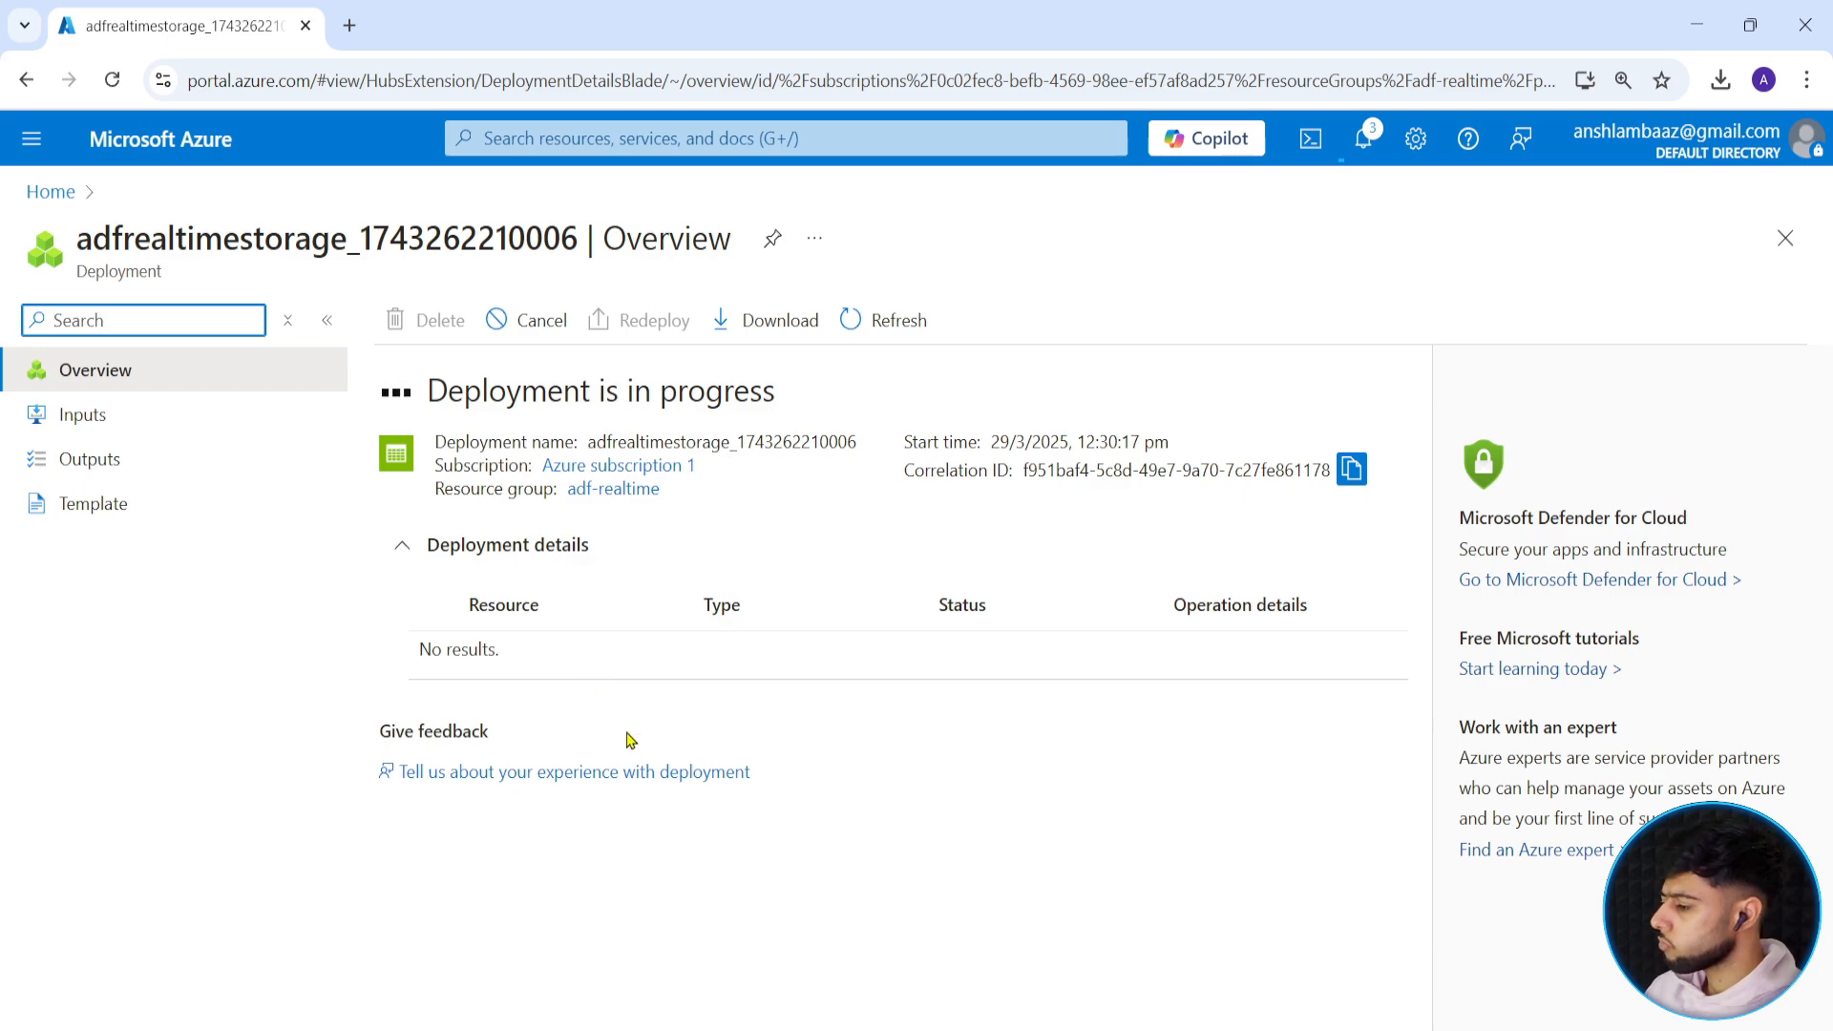
{"action": "left_click", "coordinate": [859, 324]}
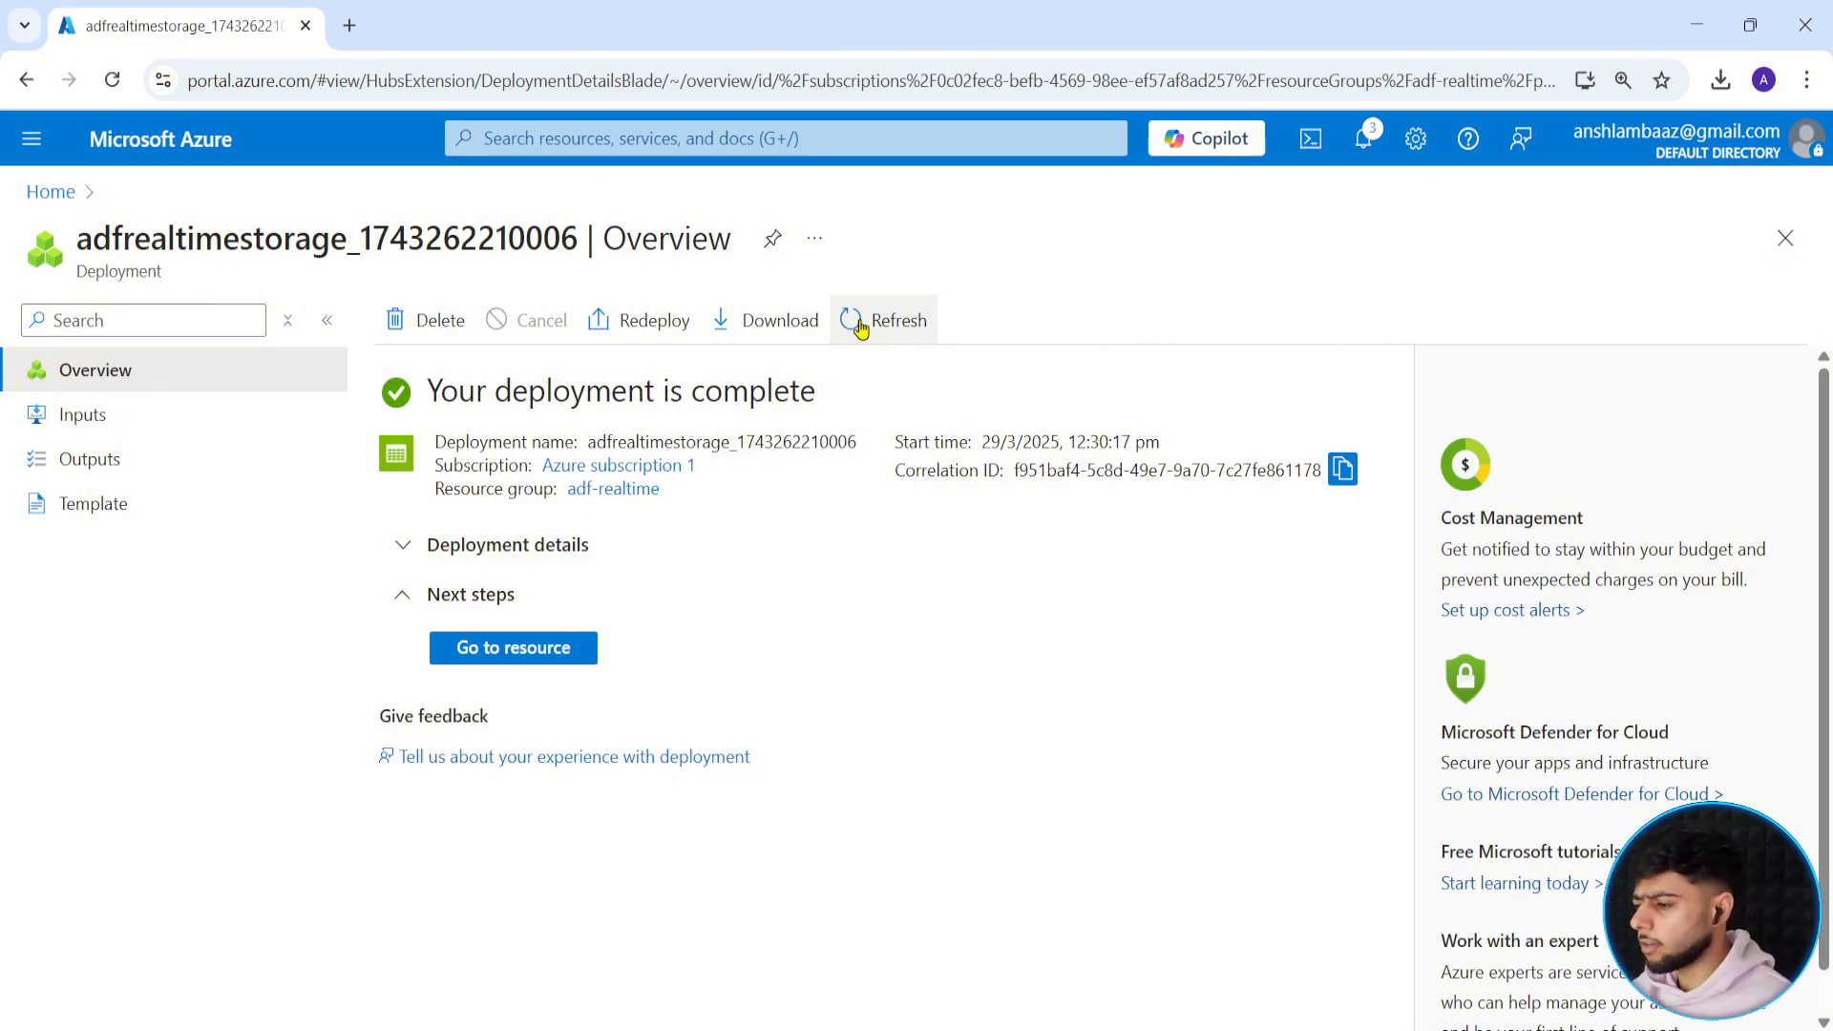
Return to the portal home, open the adf-realtime resource group and collapse the list of resource groups beside it.
{"action": "left_click", "coordinate": [43, 195]}
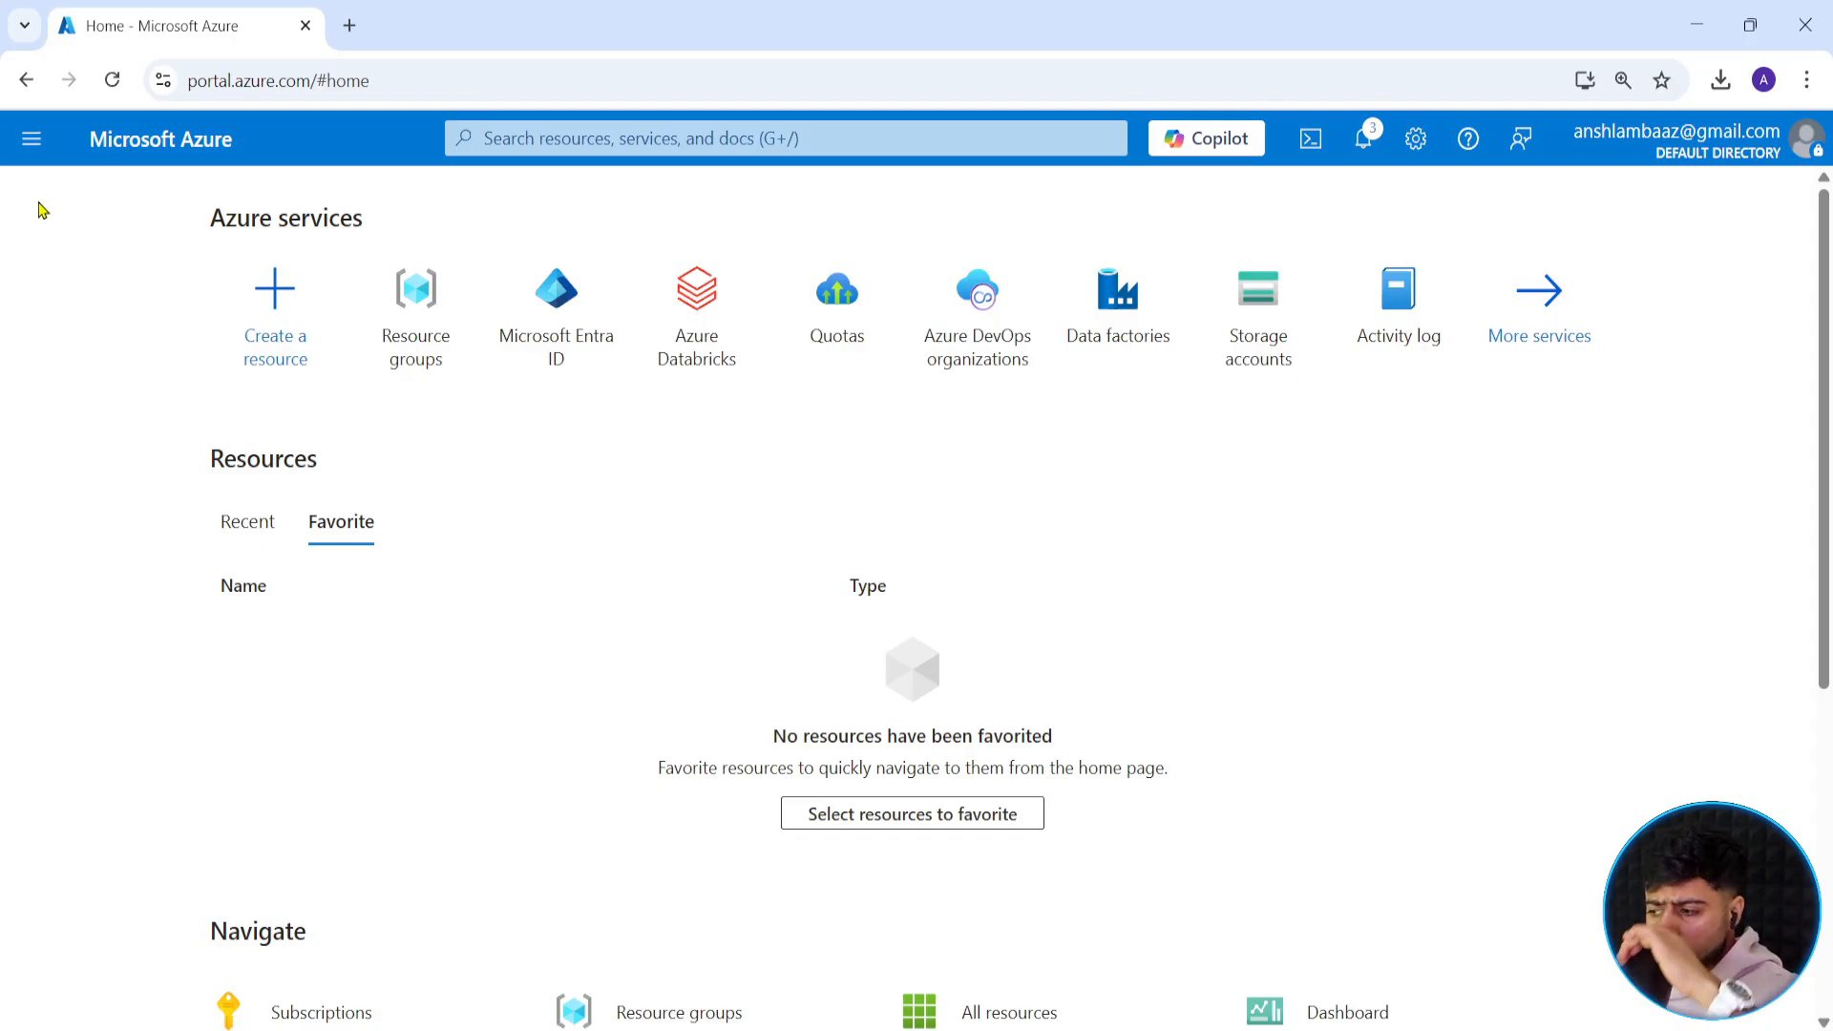
{"action": "left_click", "coordinate": [387, 356]}
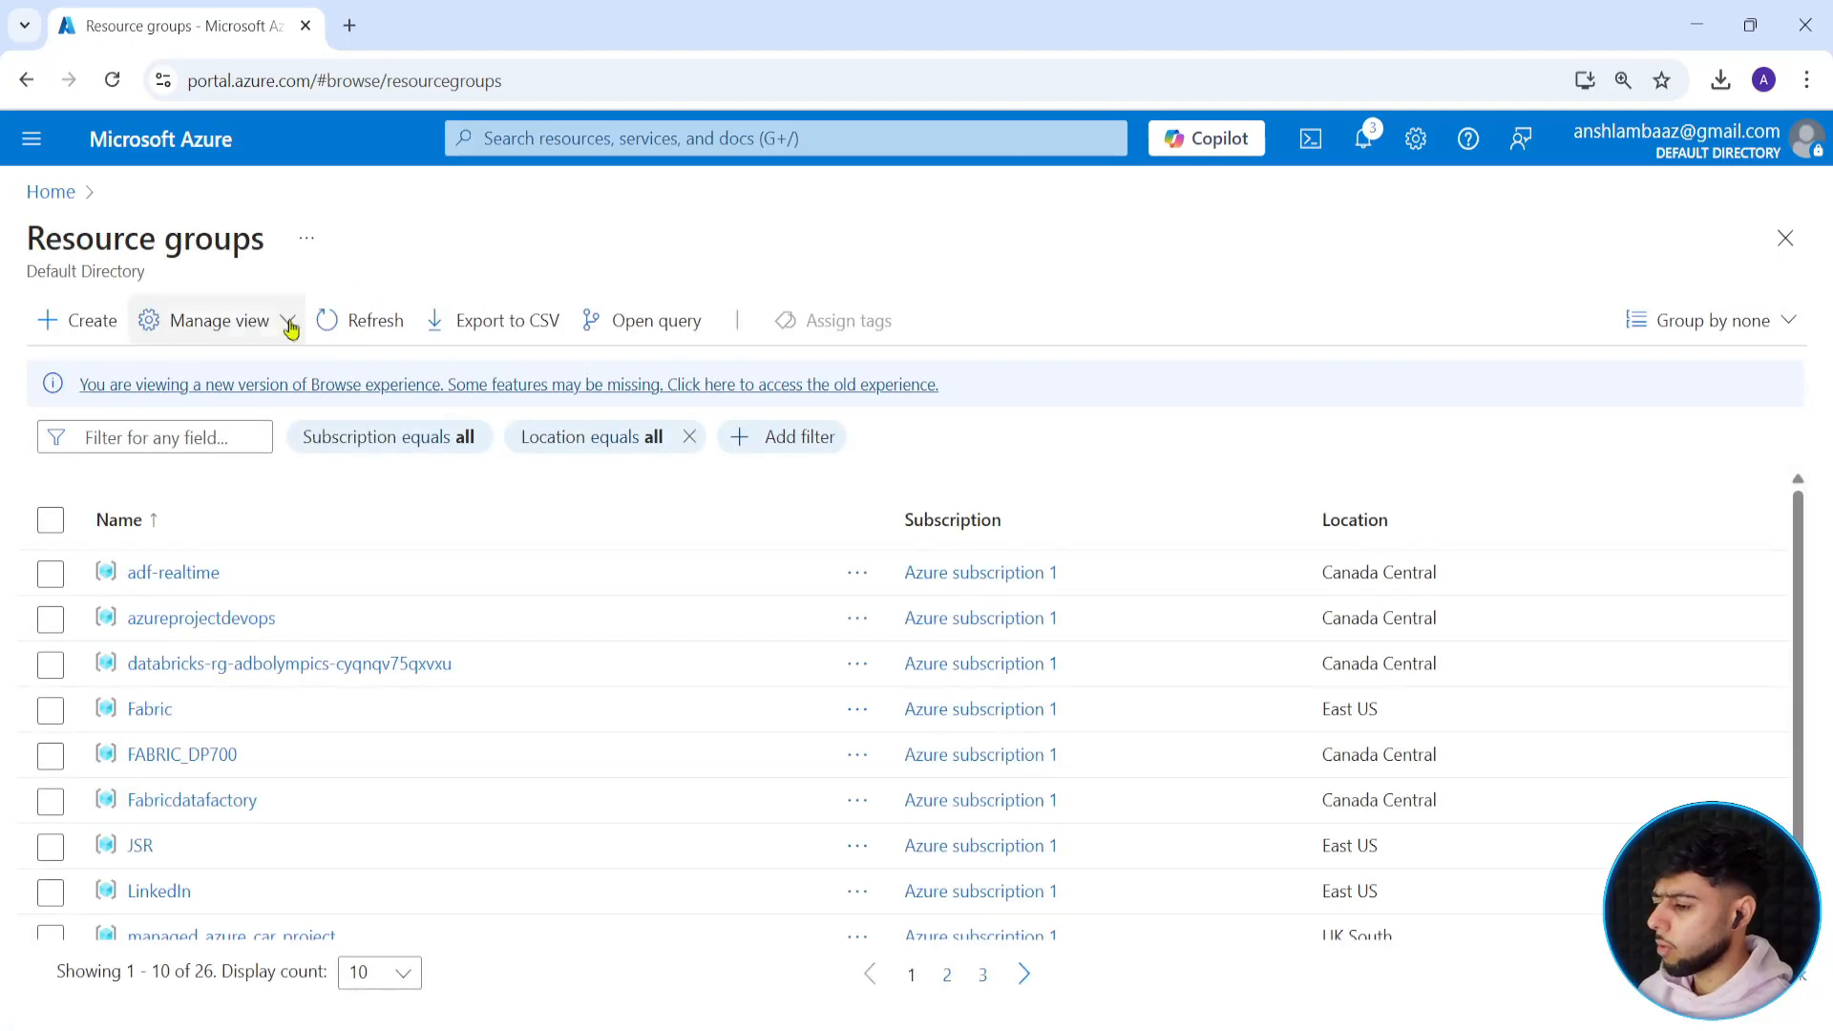
{"action": "left_click", "coordinate": [183, 574]}
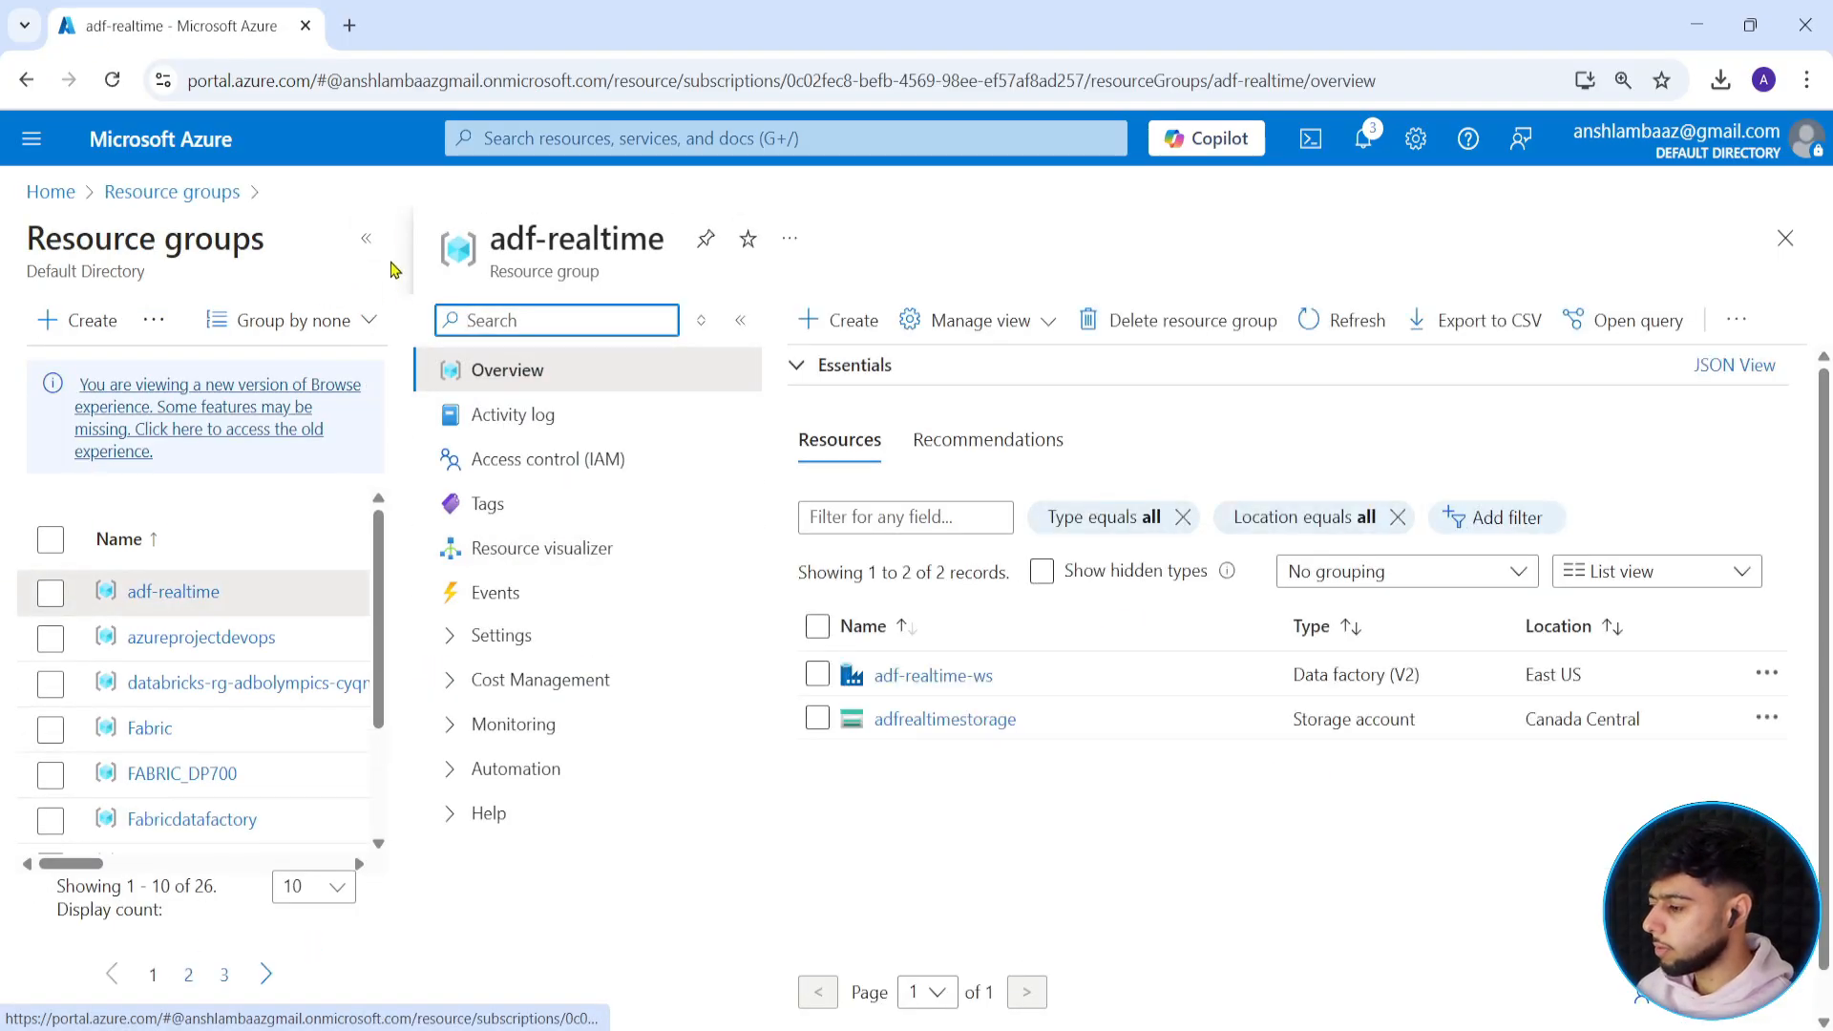
{"action": "left_click", "coordinate": [366, 237]}
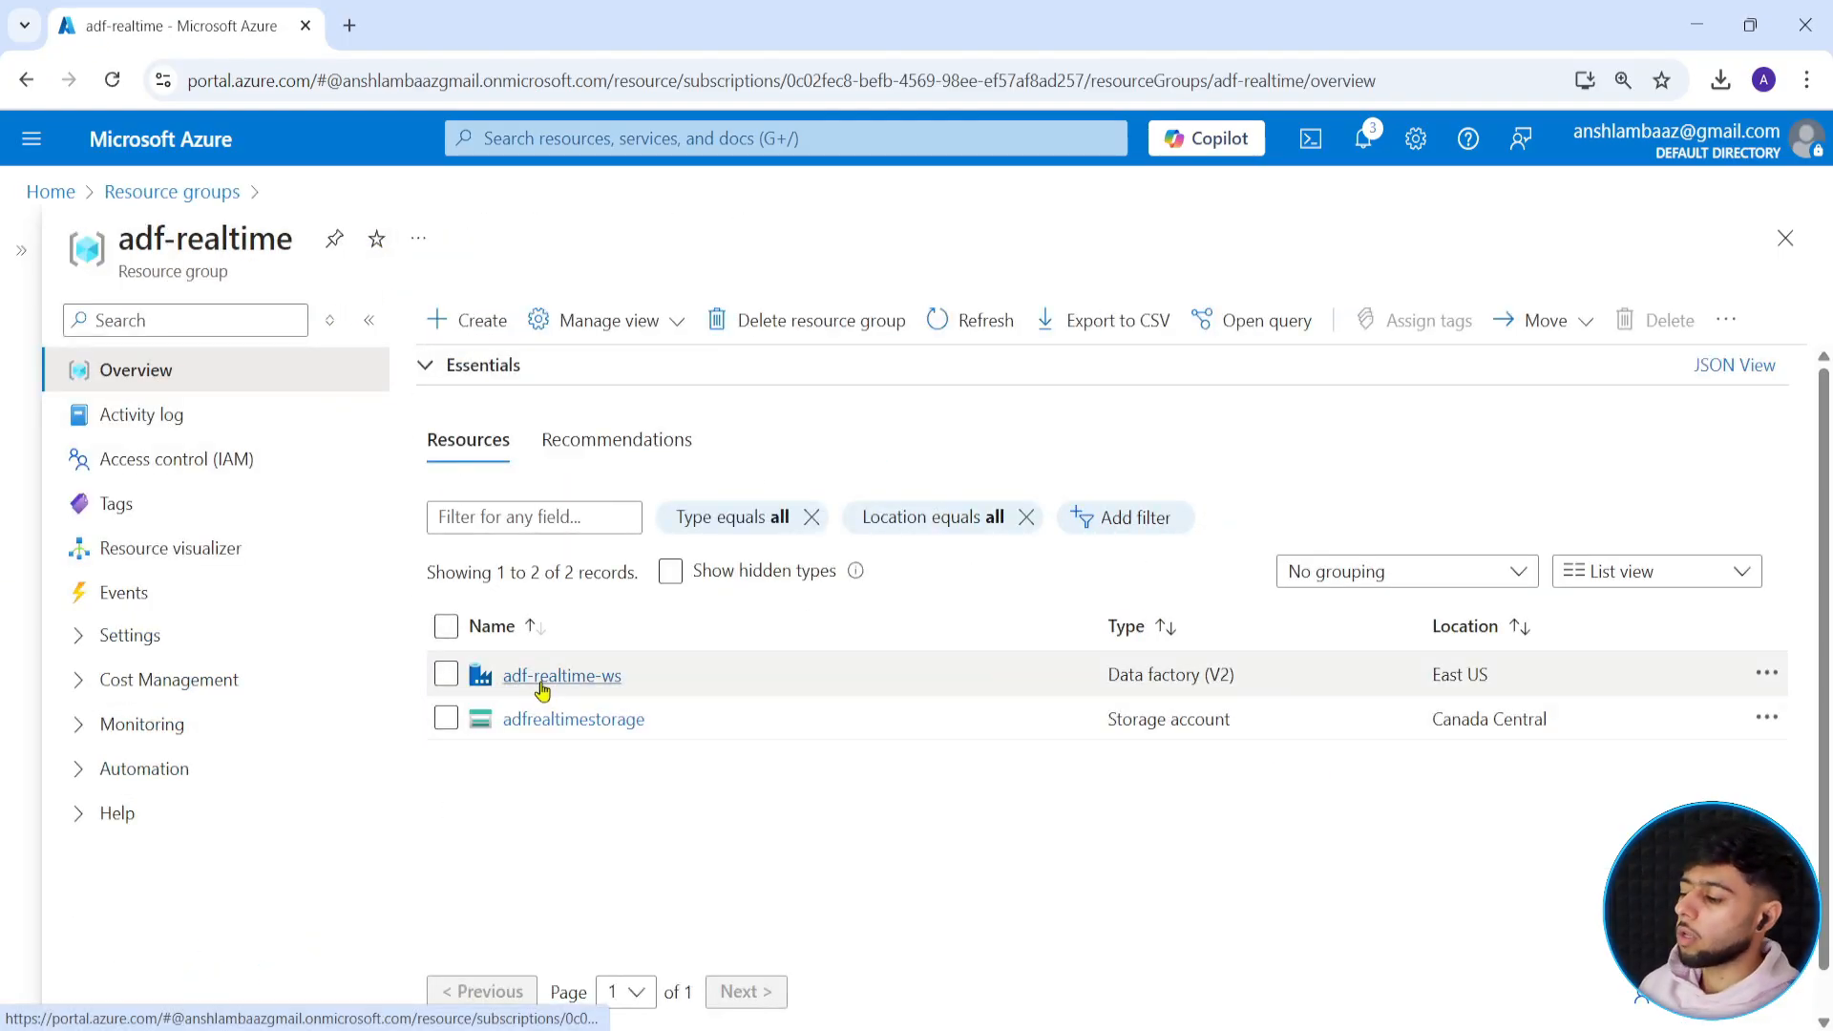
Open the adfrealtimestorage storage account and show the containers in its data storage.
{"action": "left_click", "coordinate": [565, 731]}
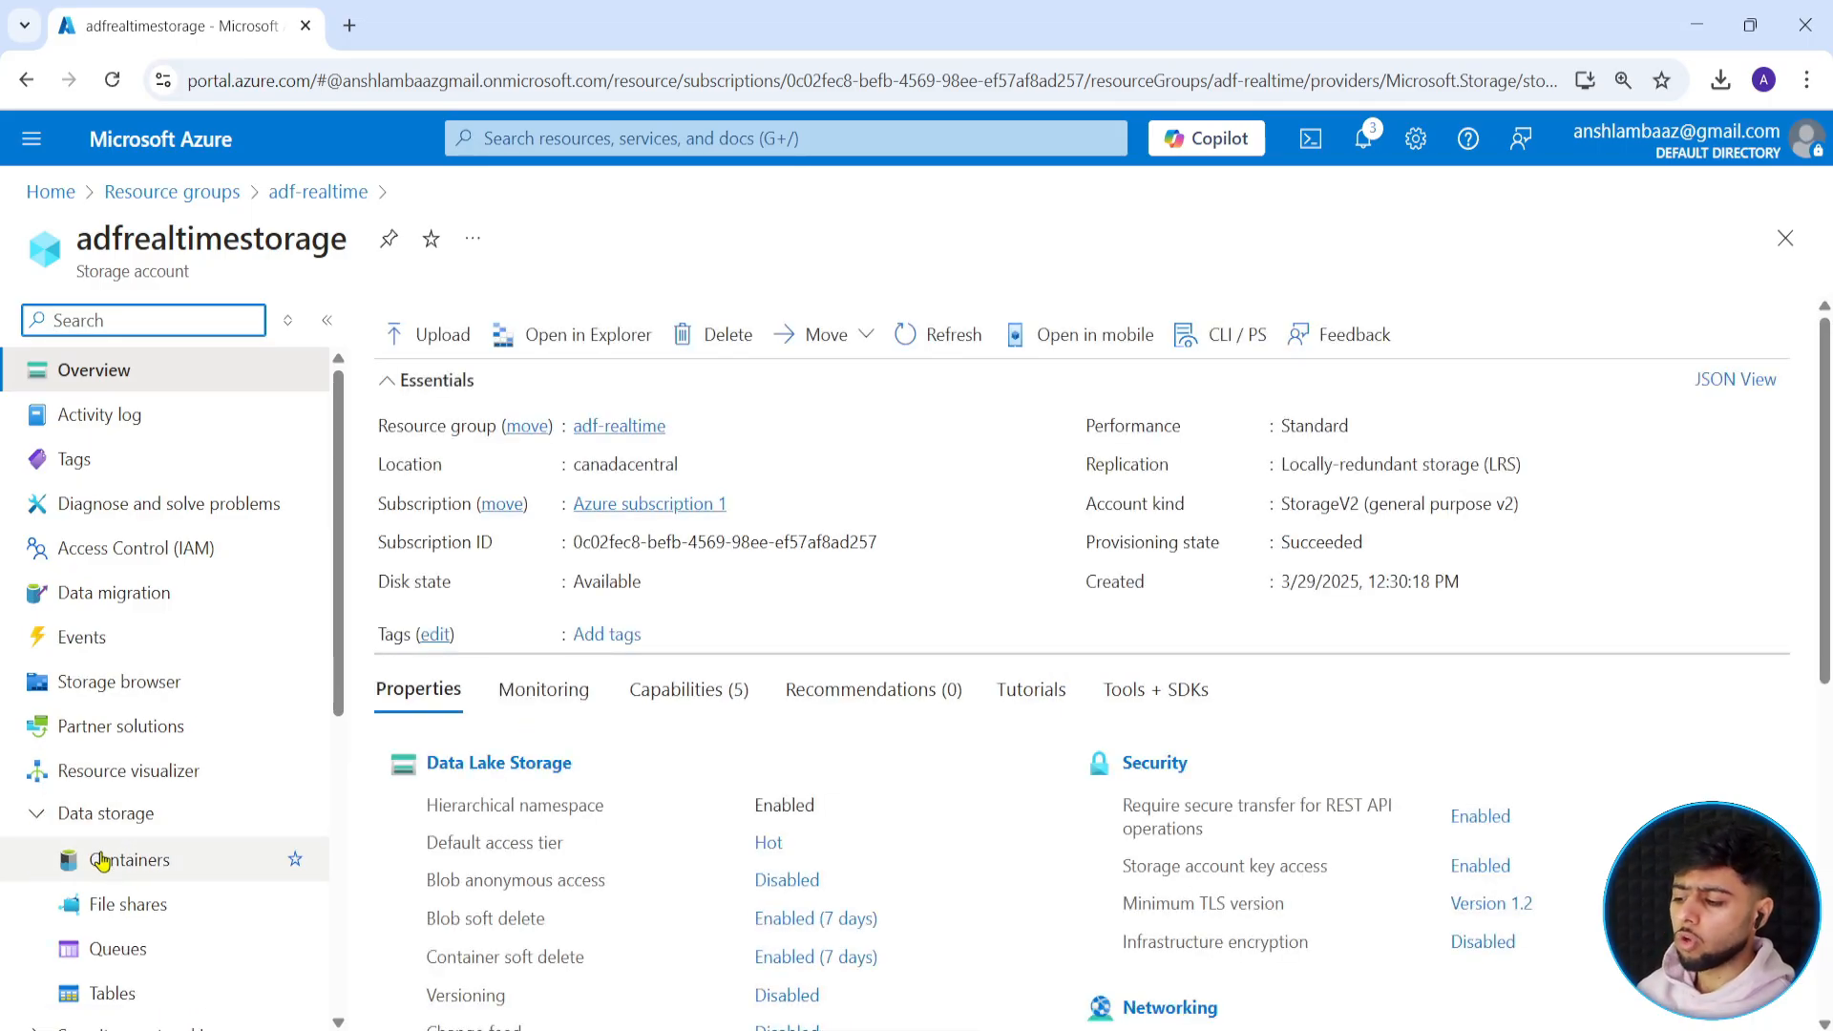
{"action": "left_click", "coordinate": [88, 820]}
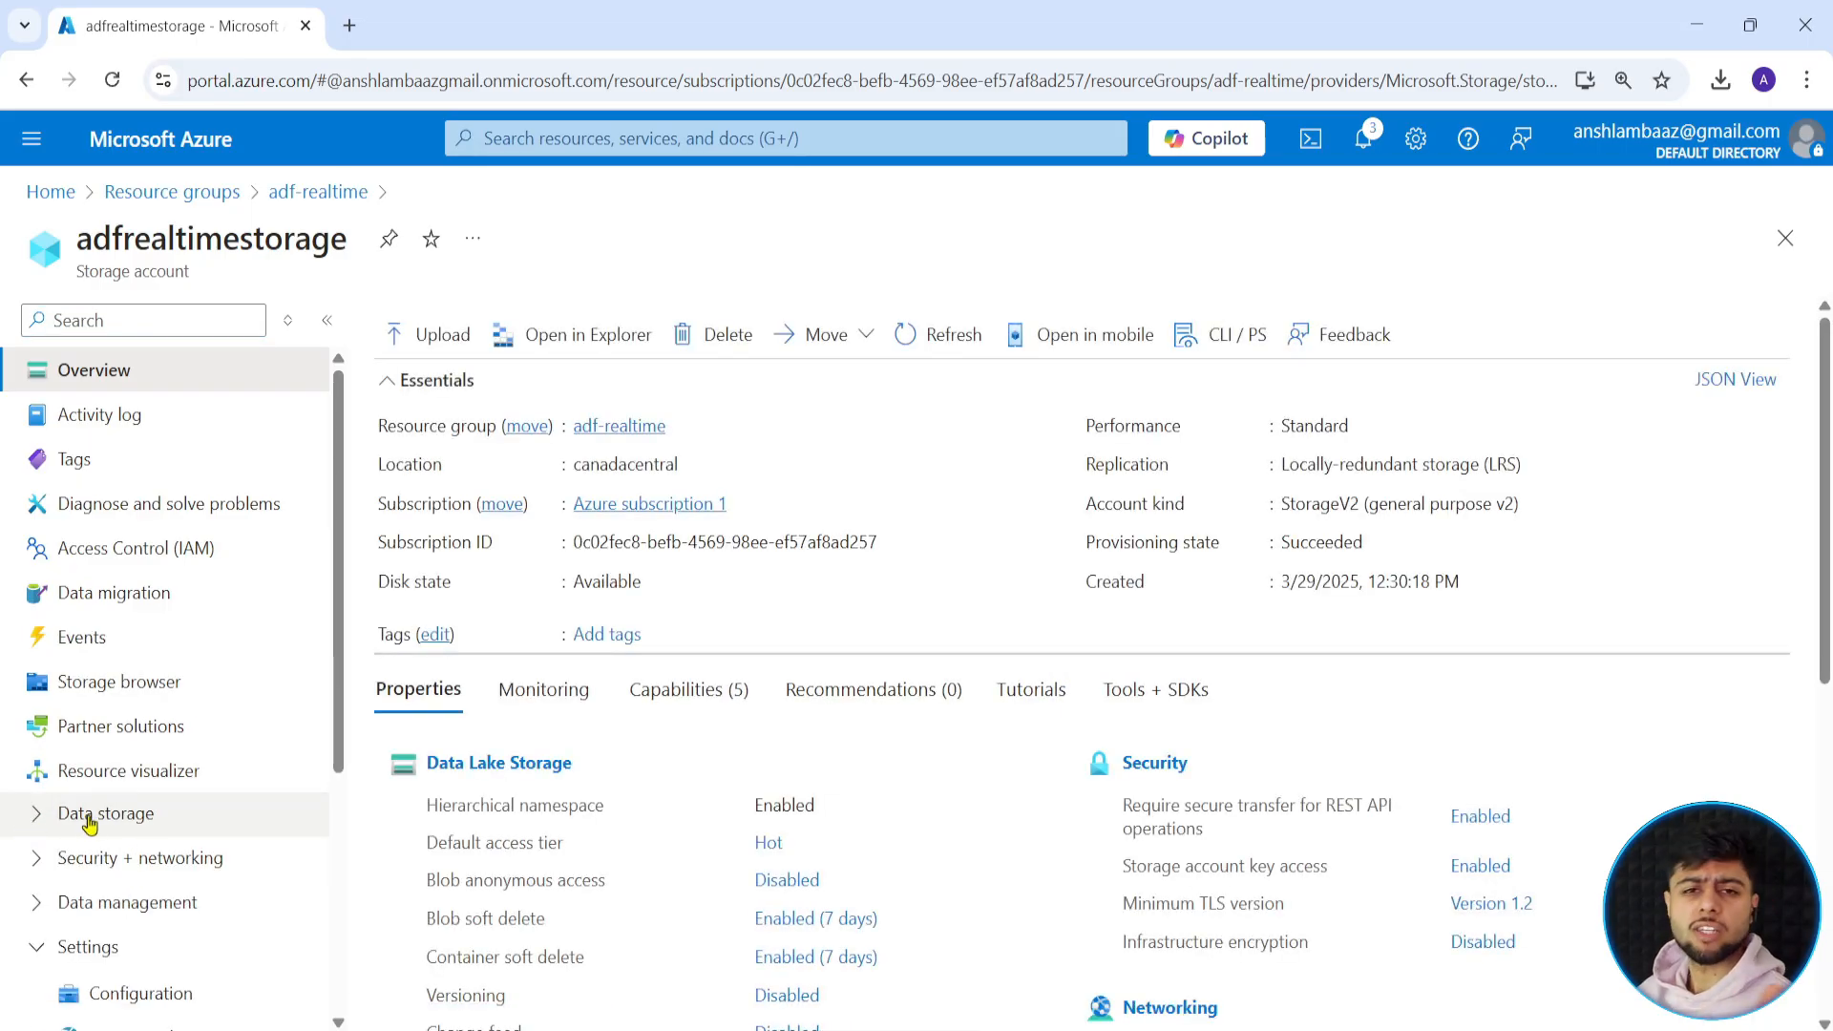
{"action": "left_click", "coordinate": [59, 816]}
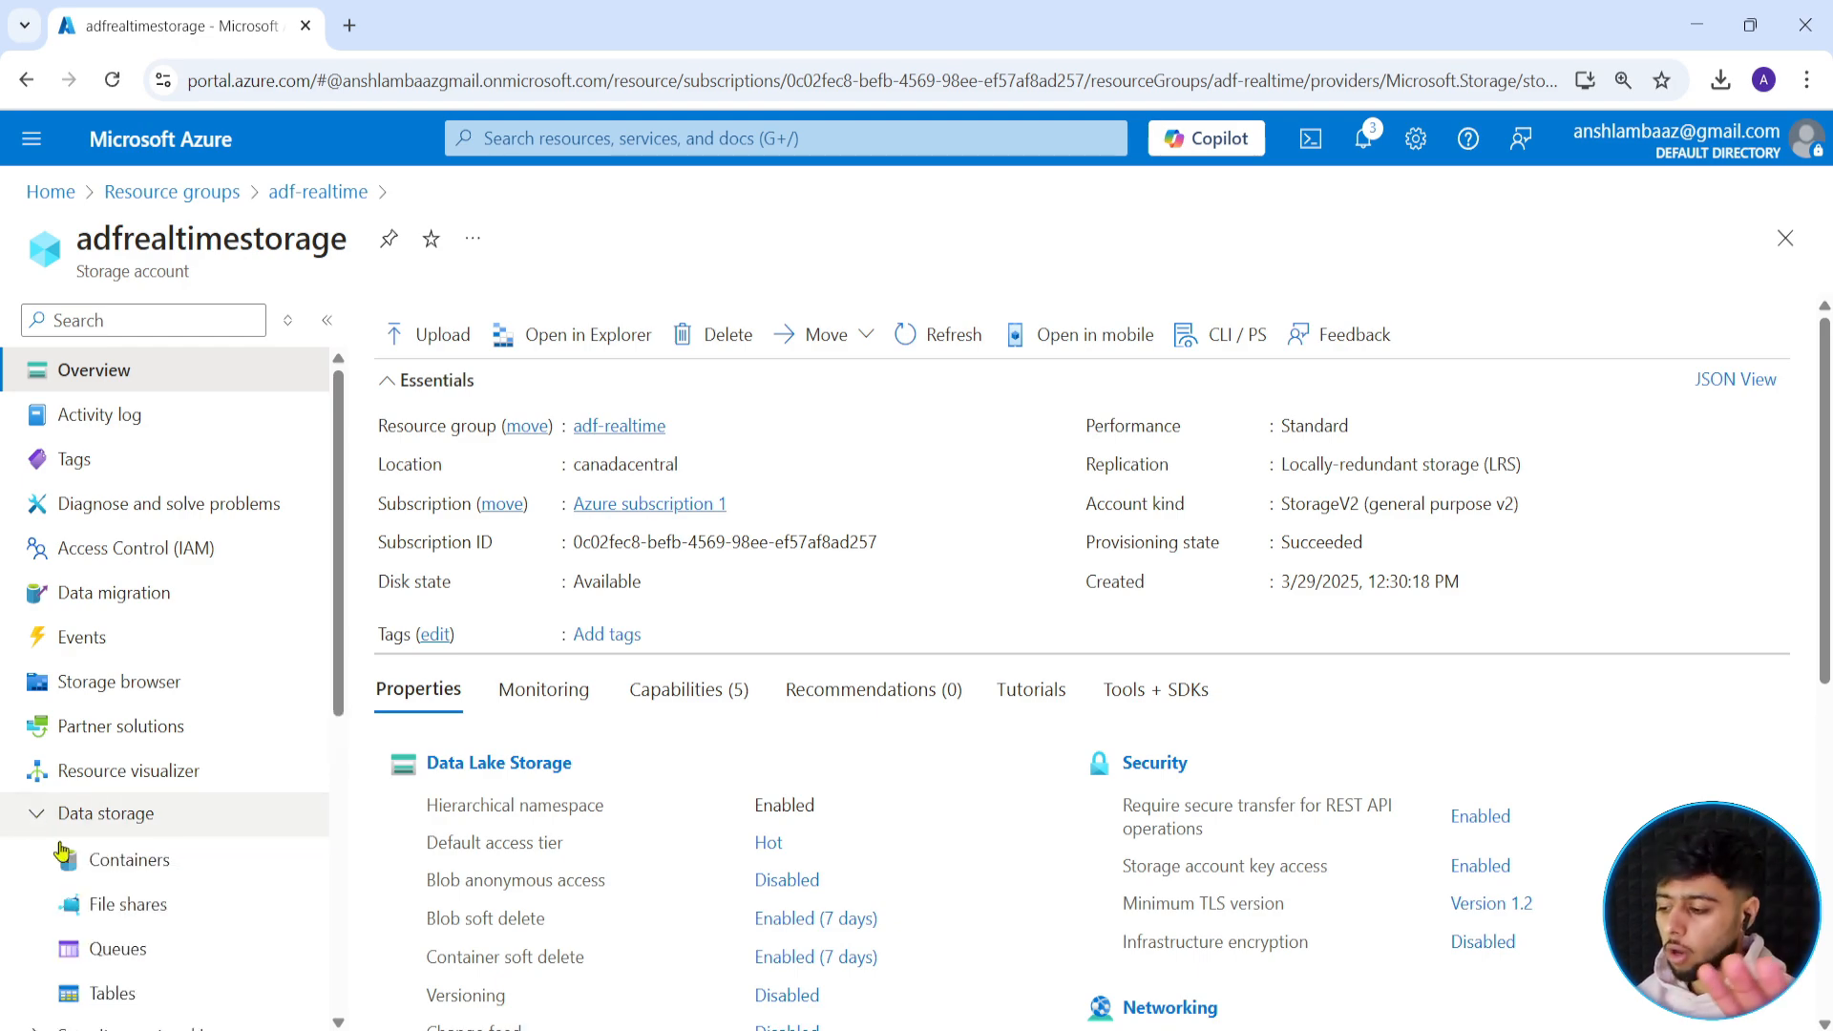
{"action": "left_click", "coordinate": [103, 867]}
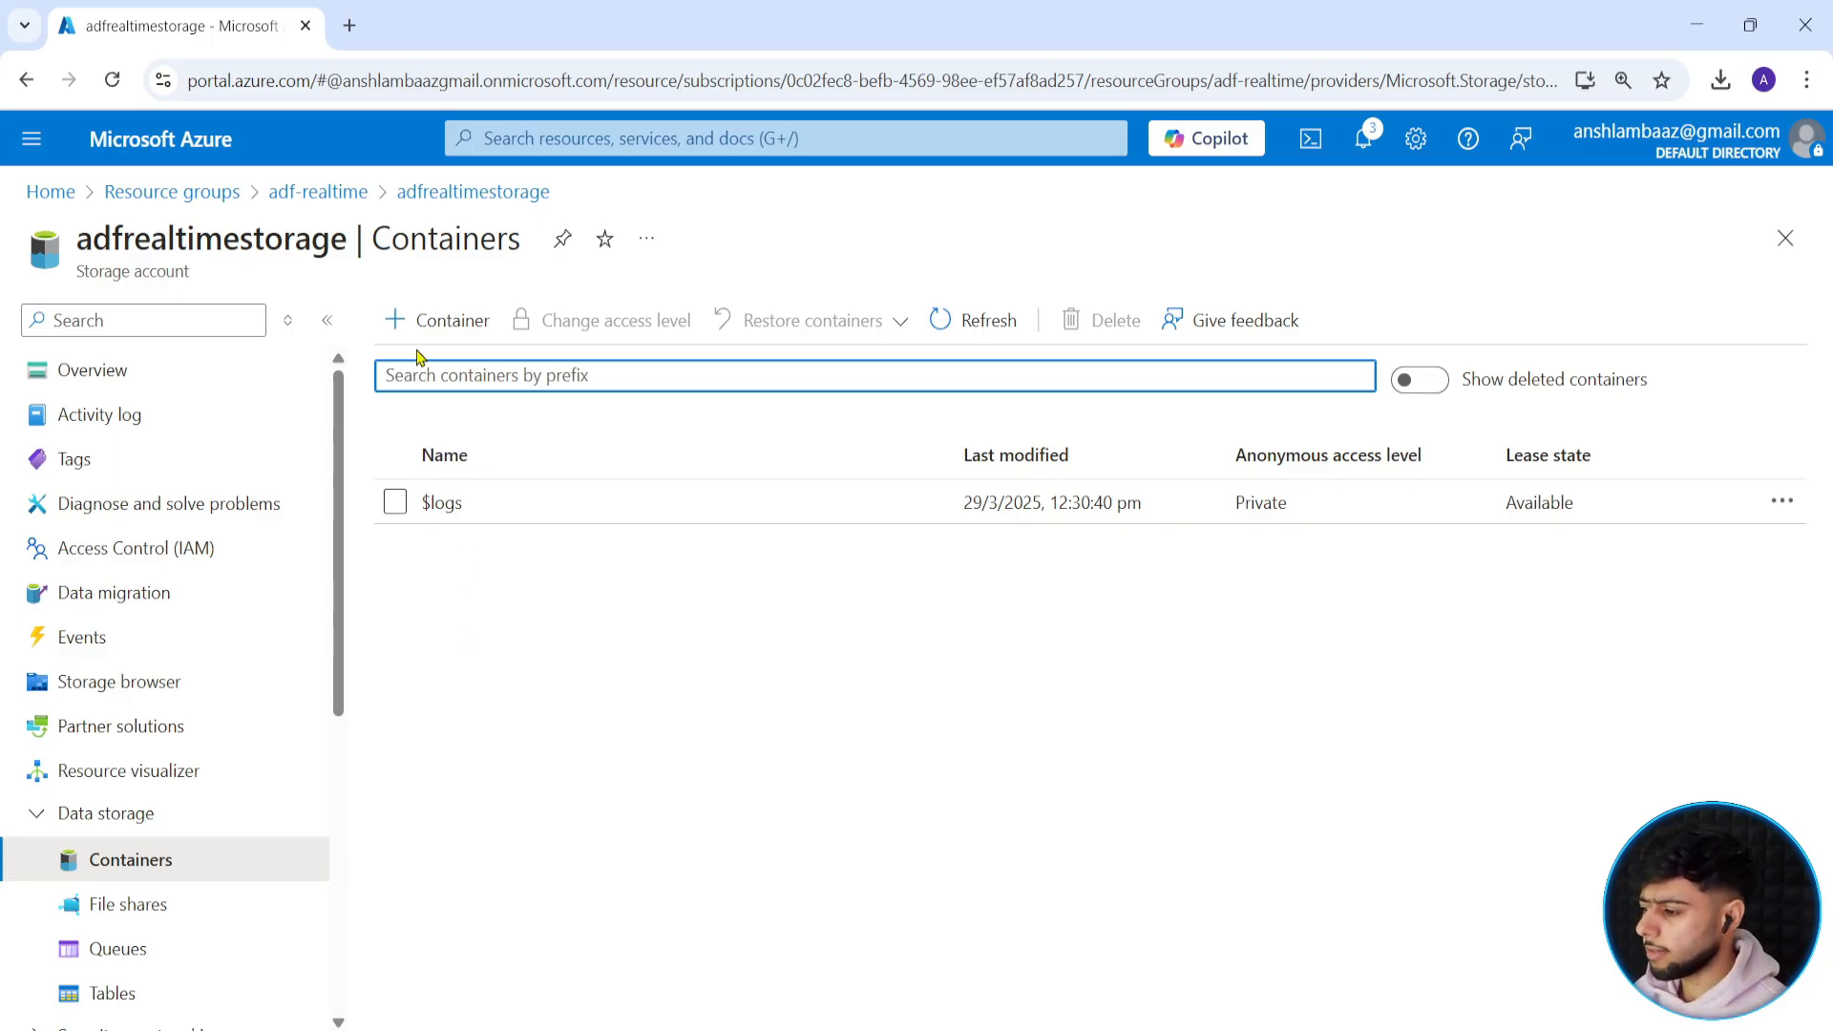
Create a container named source in the adfrealtimestorage account.
{"action": "left_click", "coordinate": [432, 321]}
{"action": "type", "text": "sou"}
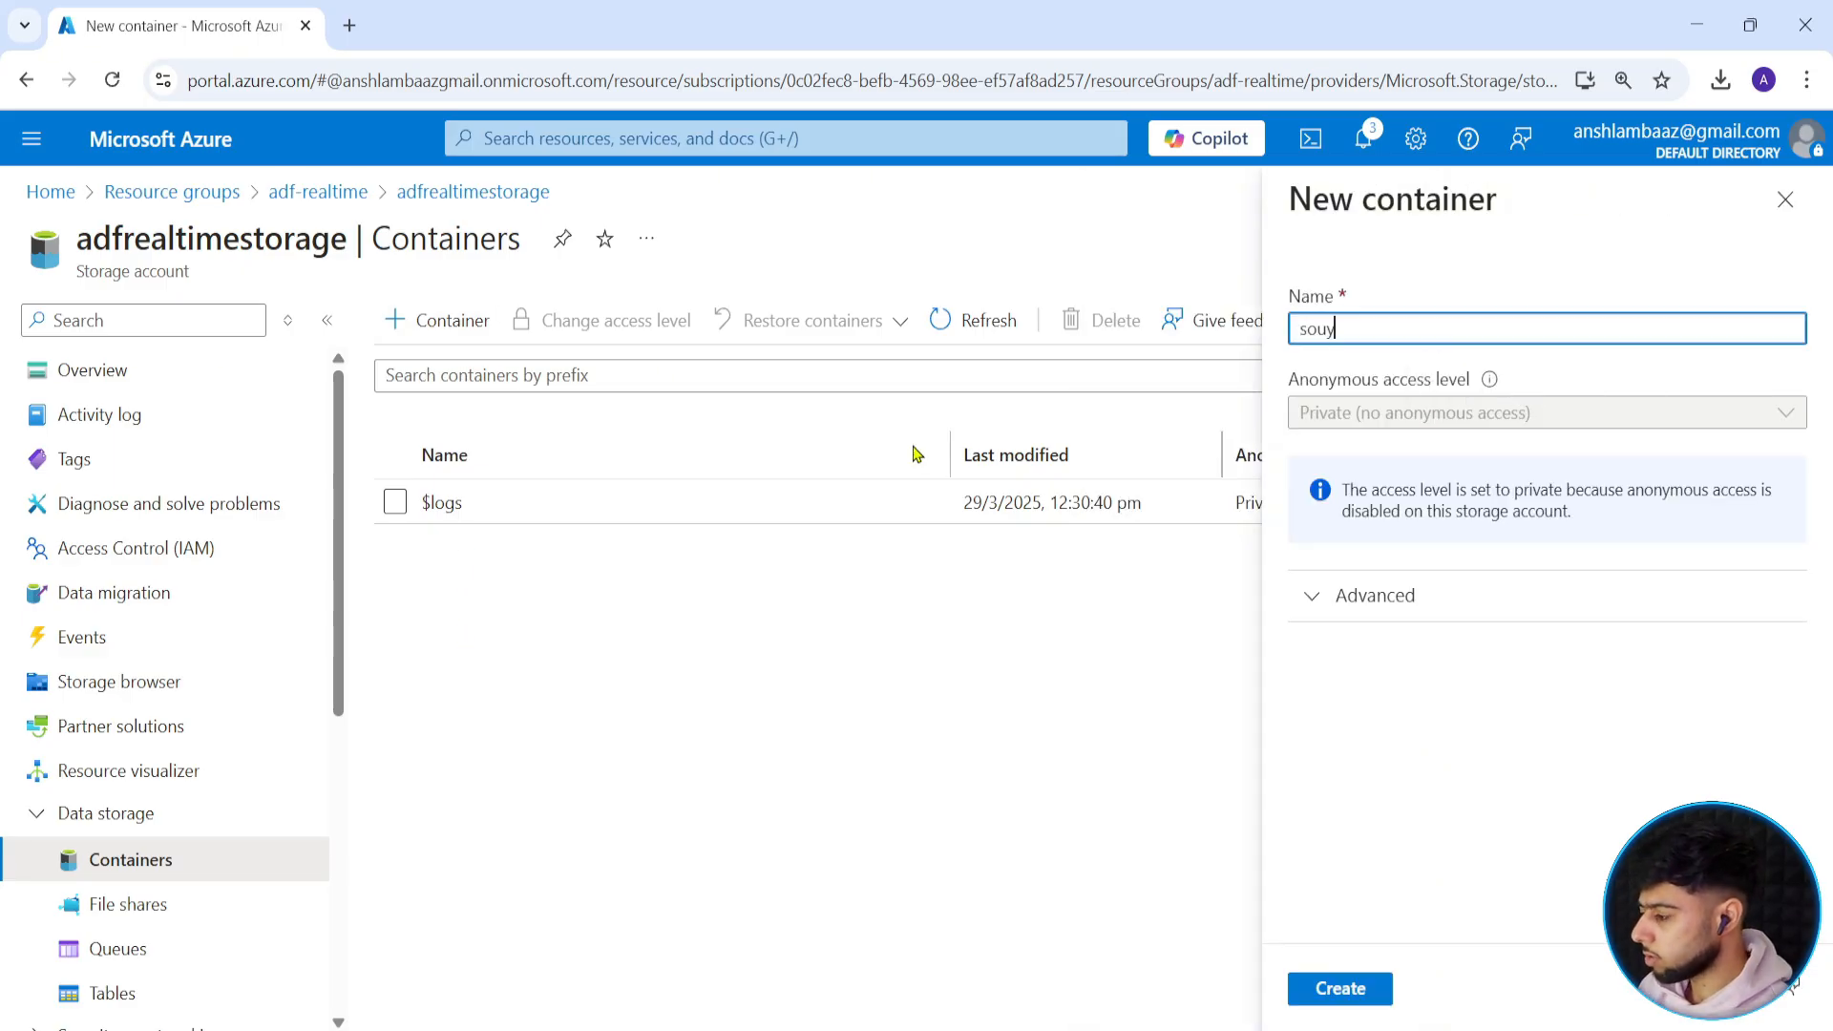
{"action": "type", "text": "rce"}
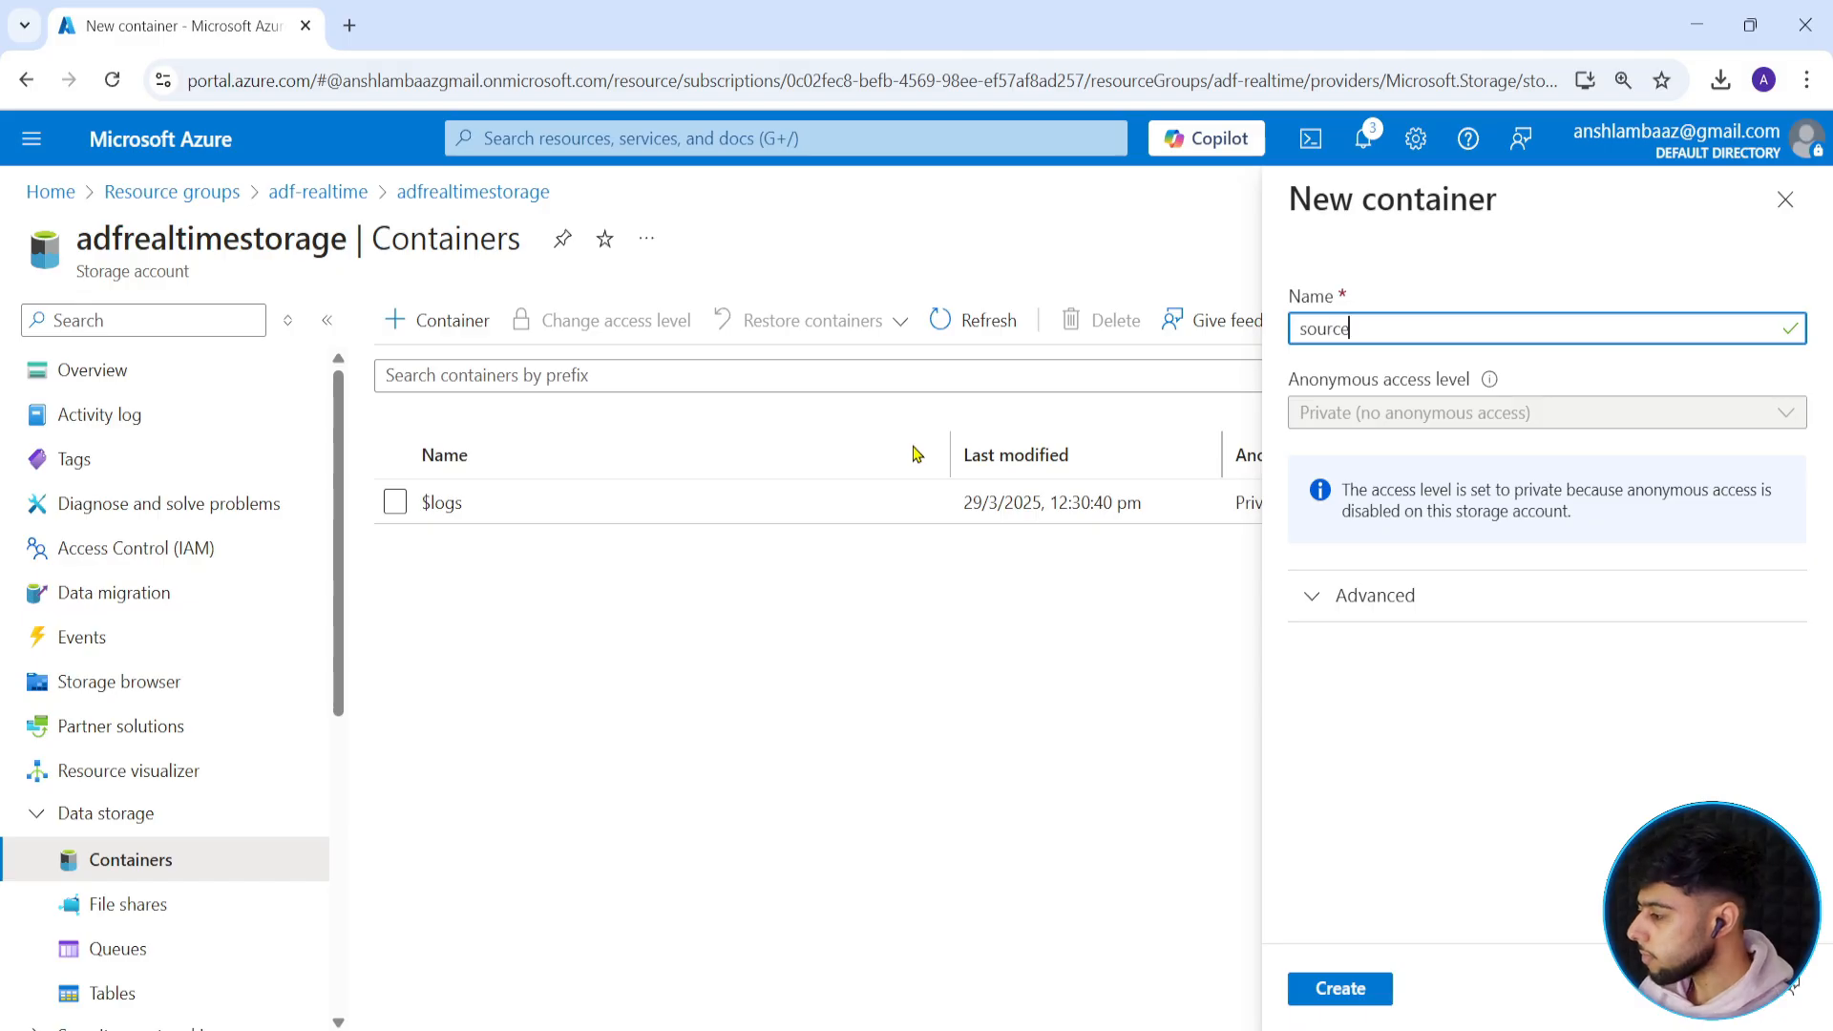
{"action": "left_click", "coordinate": [1334, 990]}
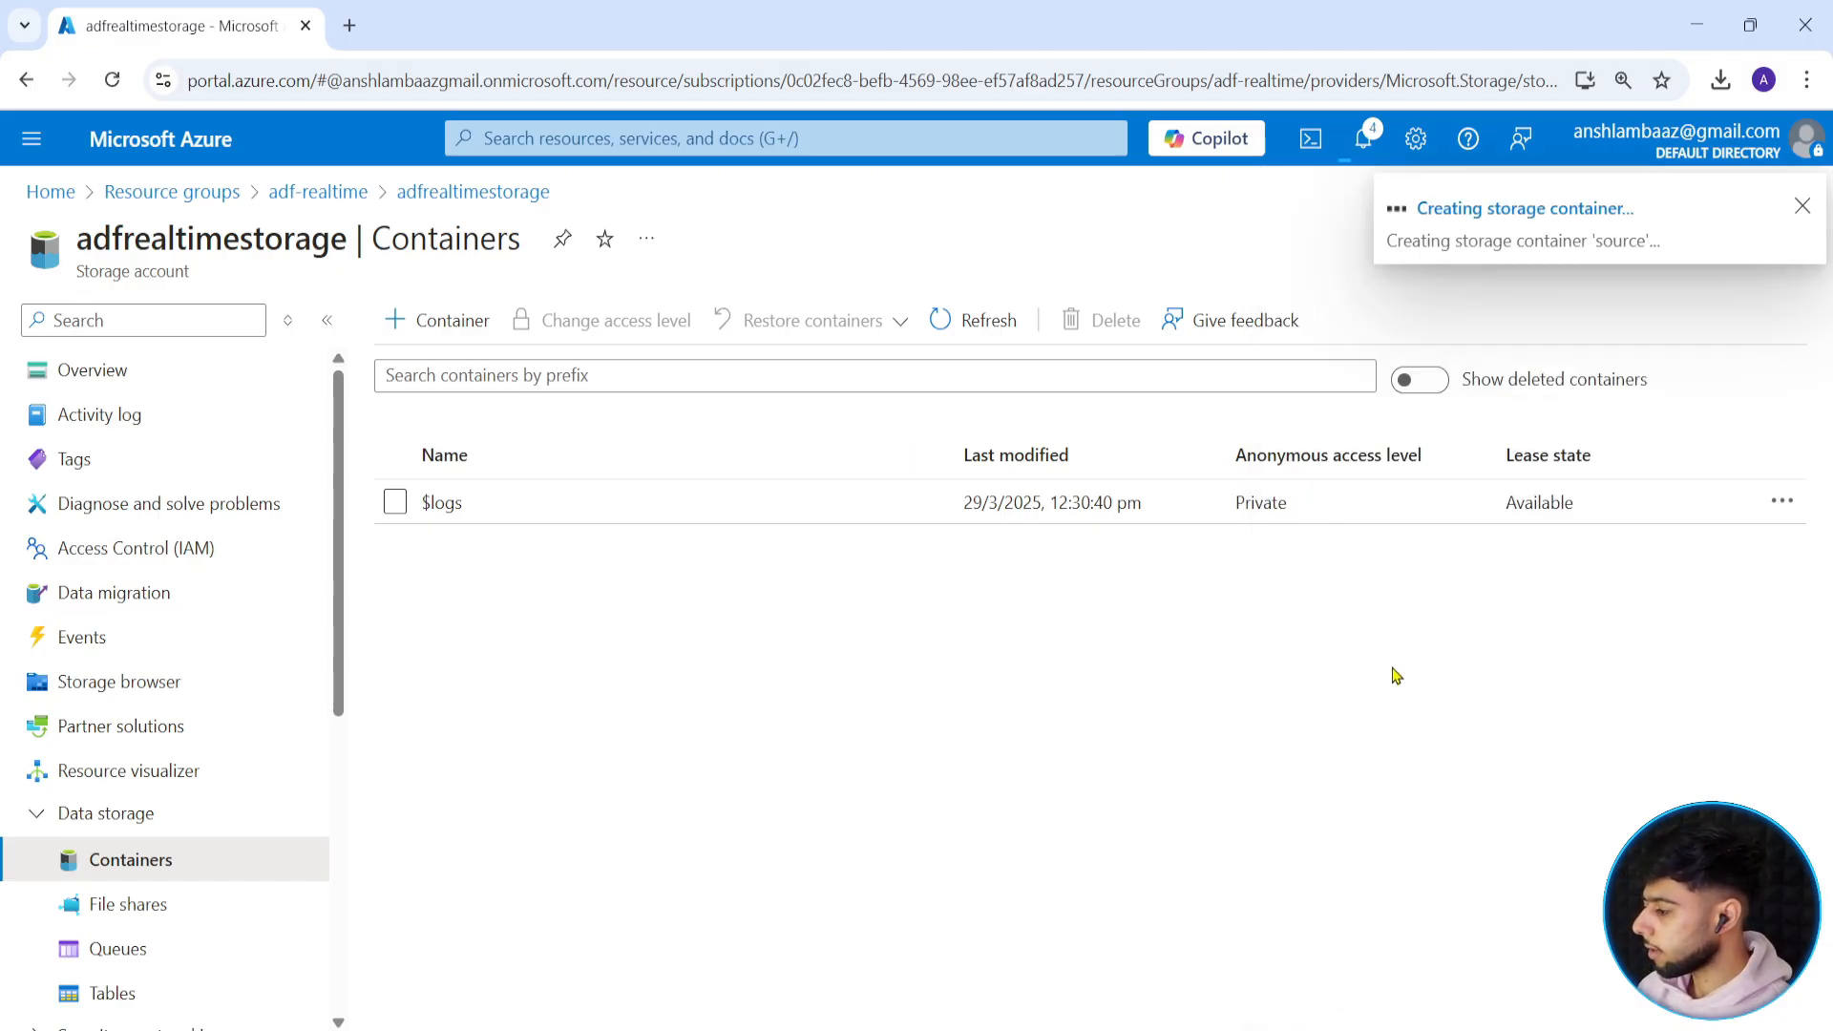
Create a second container named destination in the adfrealtimestorage account.
{"action": "left_click", "coordinate": [499, 329]}
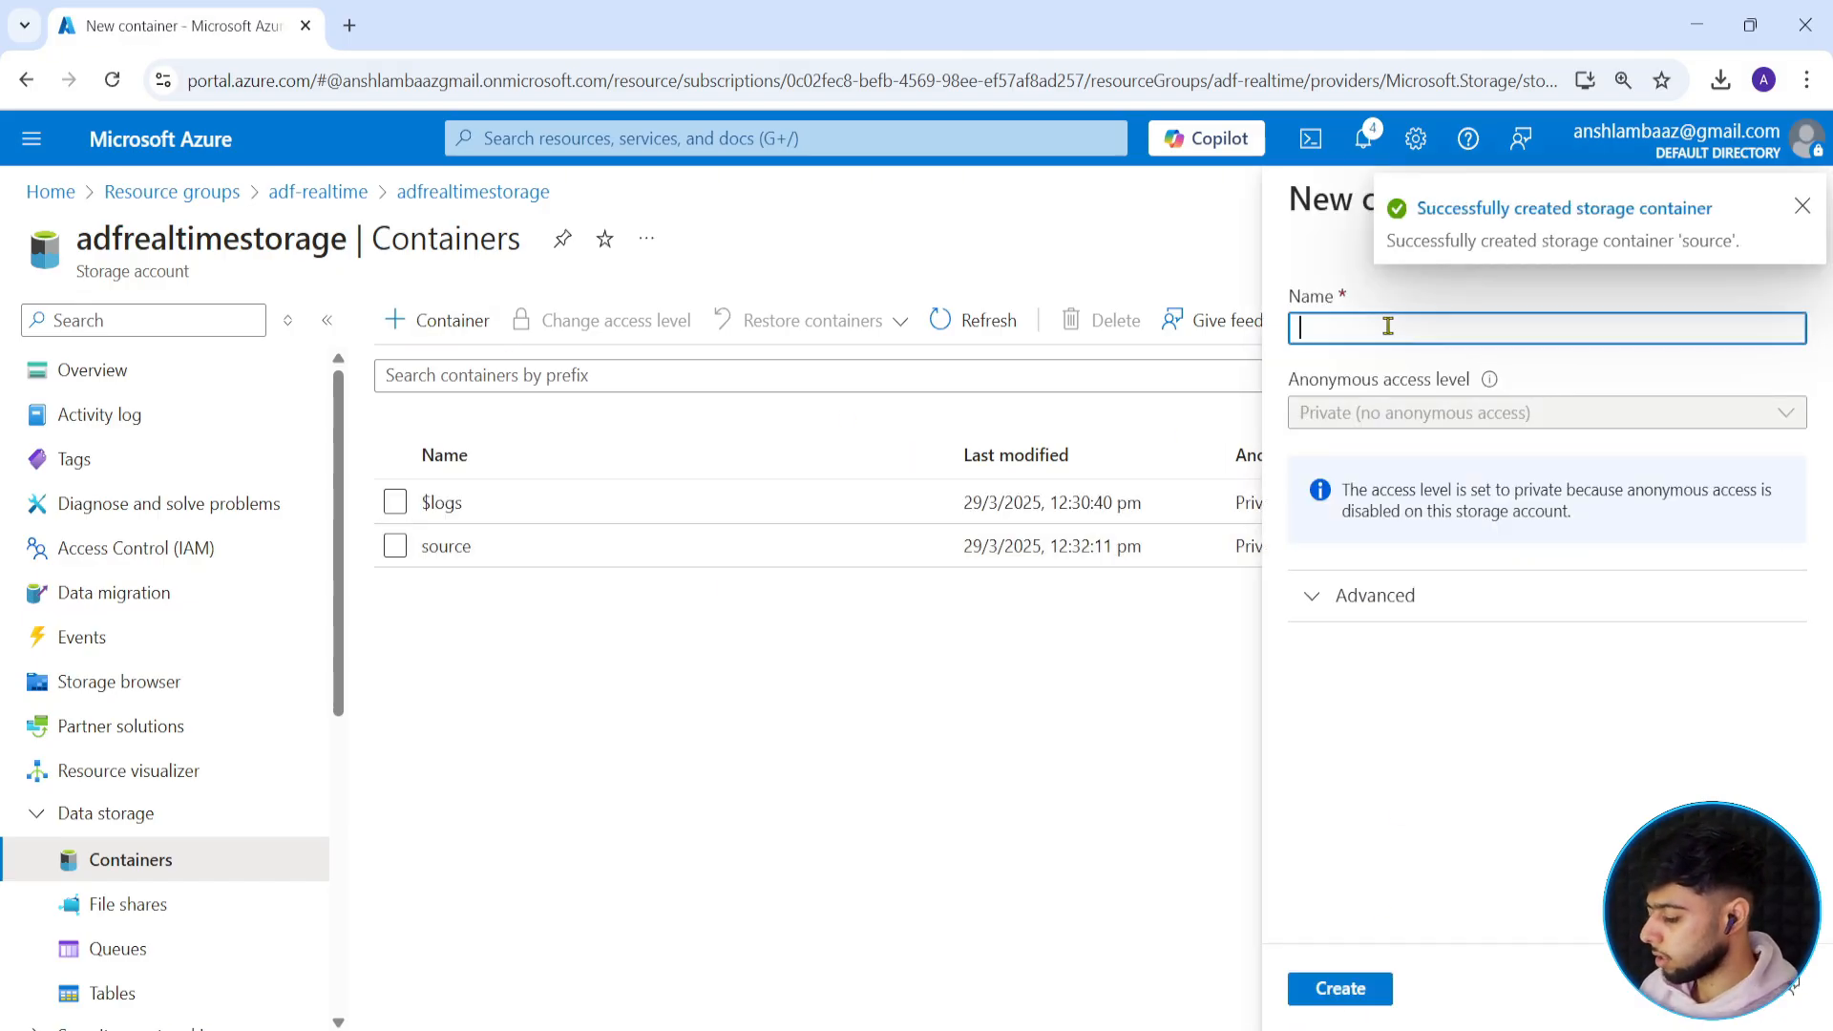
{"action": "type", "text": "destination"}
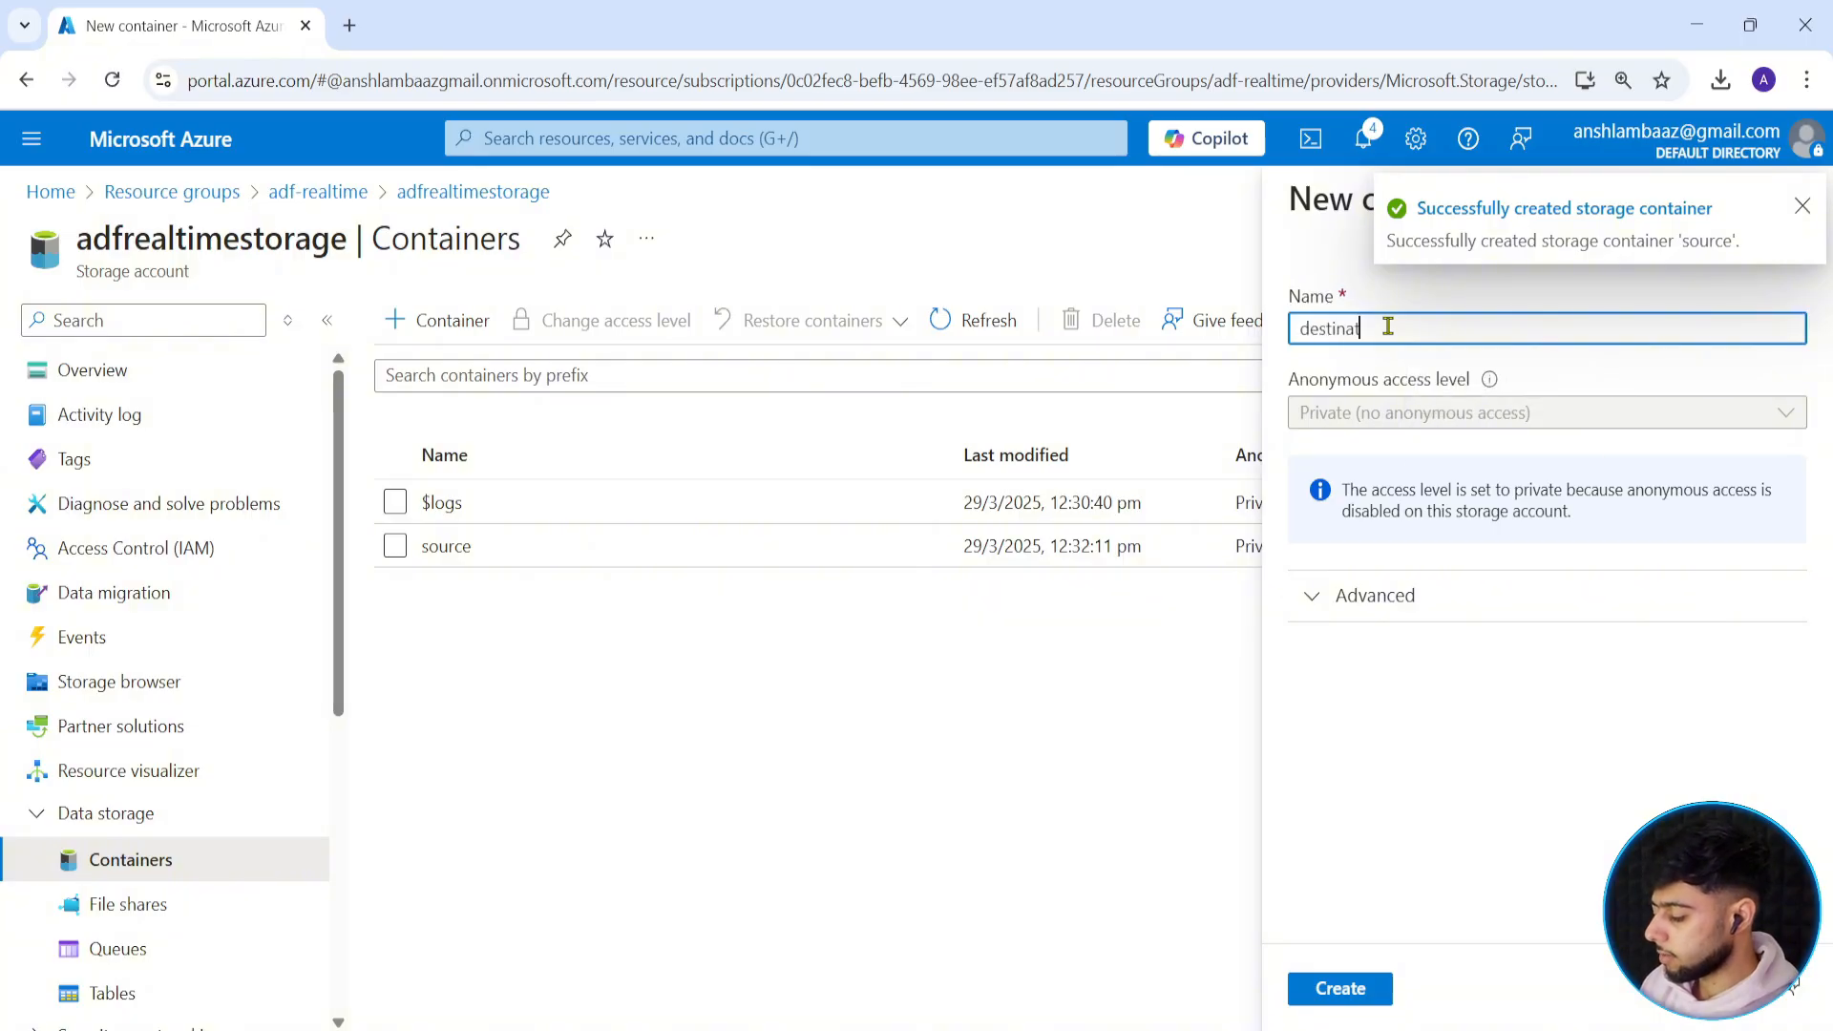
{"action": "left_click", "coordinate": [1336, 991]}
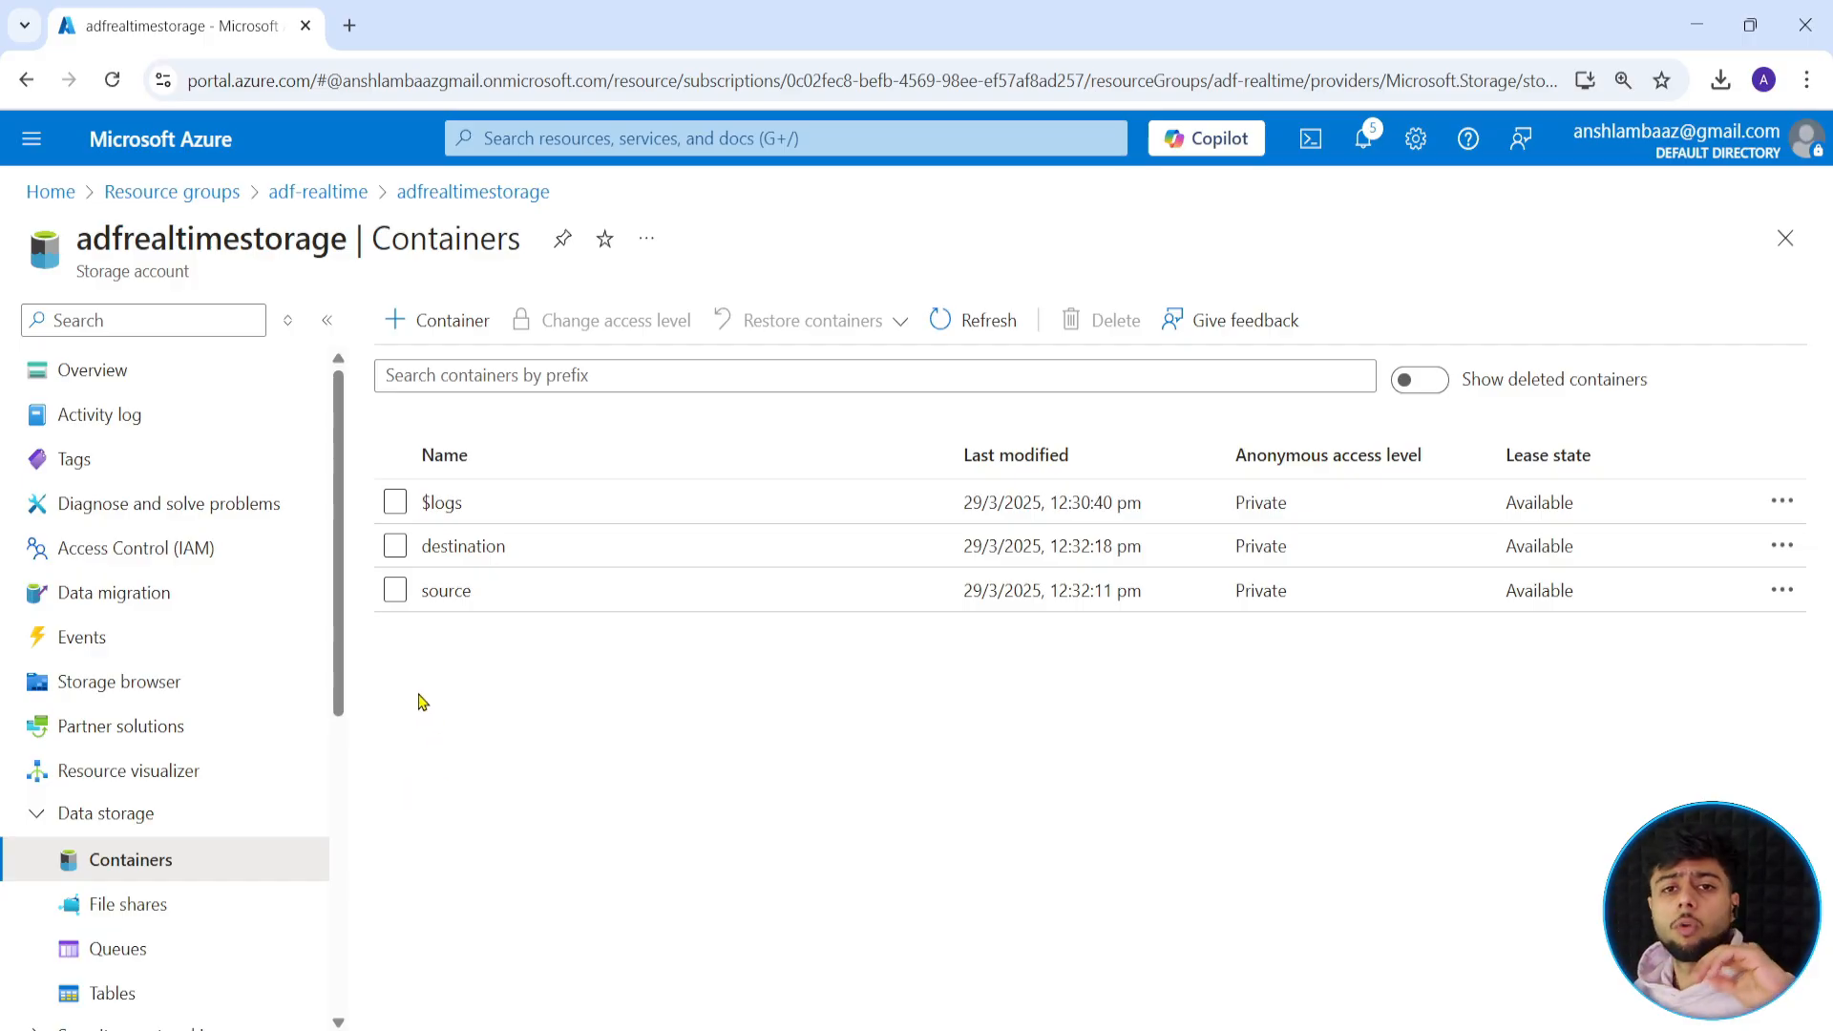
Open the ADF-RealTime-Scenarios repository on GitHub in a new browser tab and examine its list of files.
{"action": "left_click", "coordinate": [349, 26]}
{"action": "type", "text": "g"}
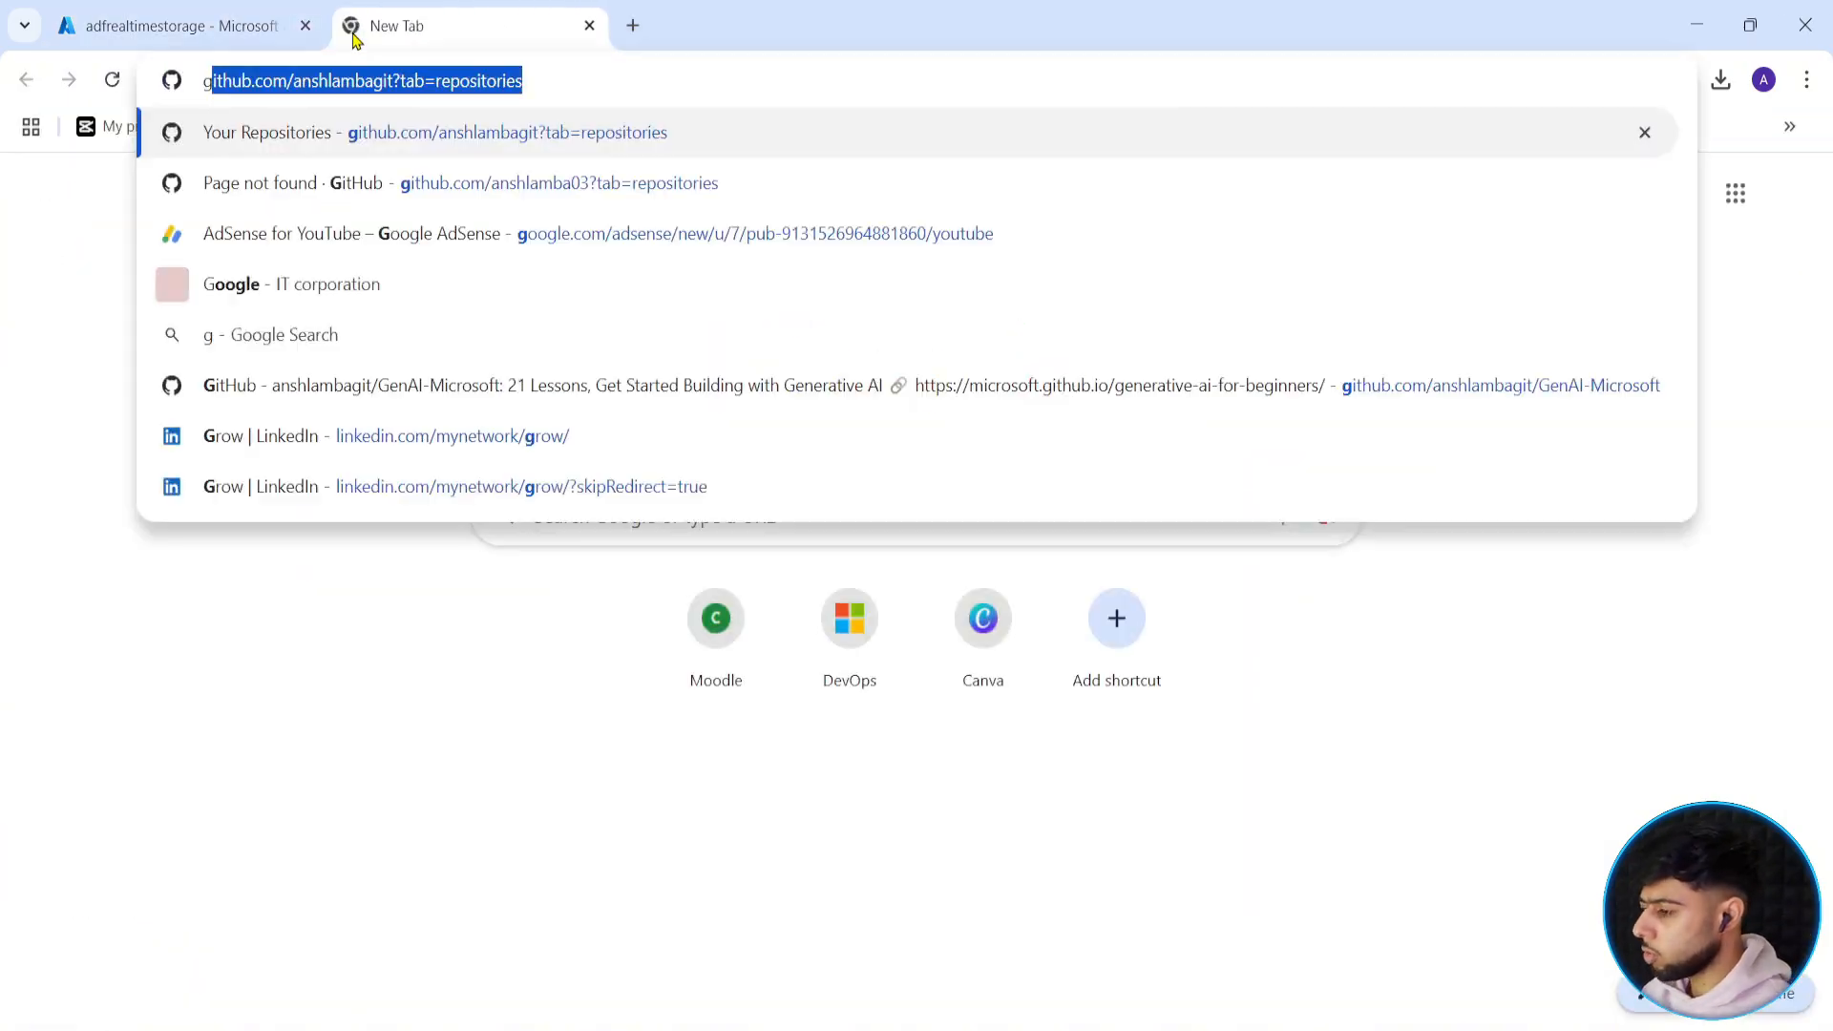
{"action": "key", "text": "Return"}
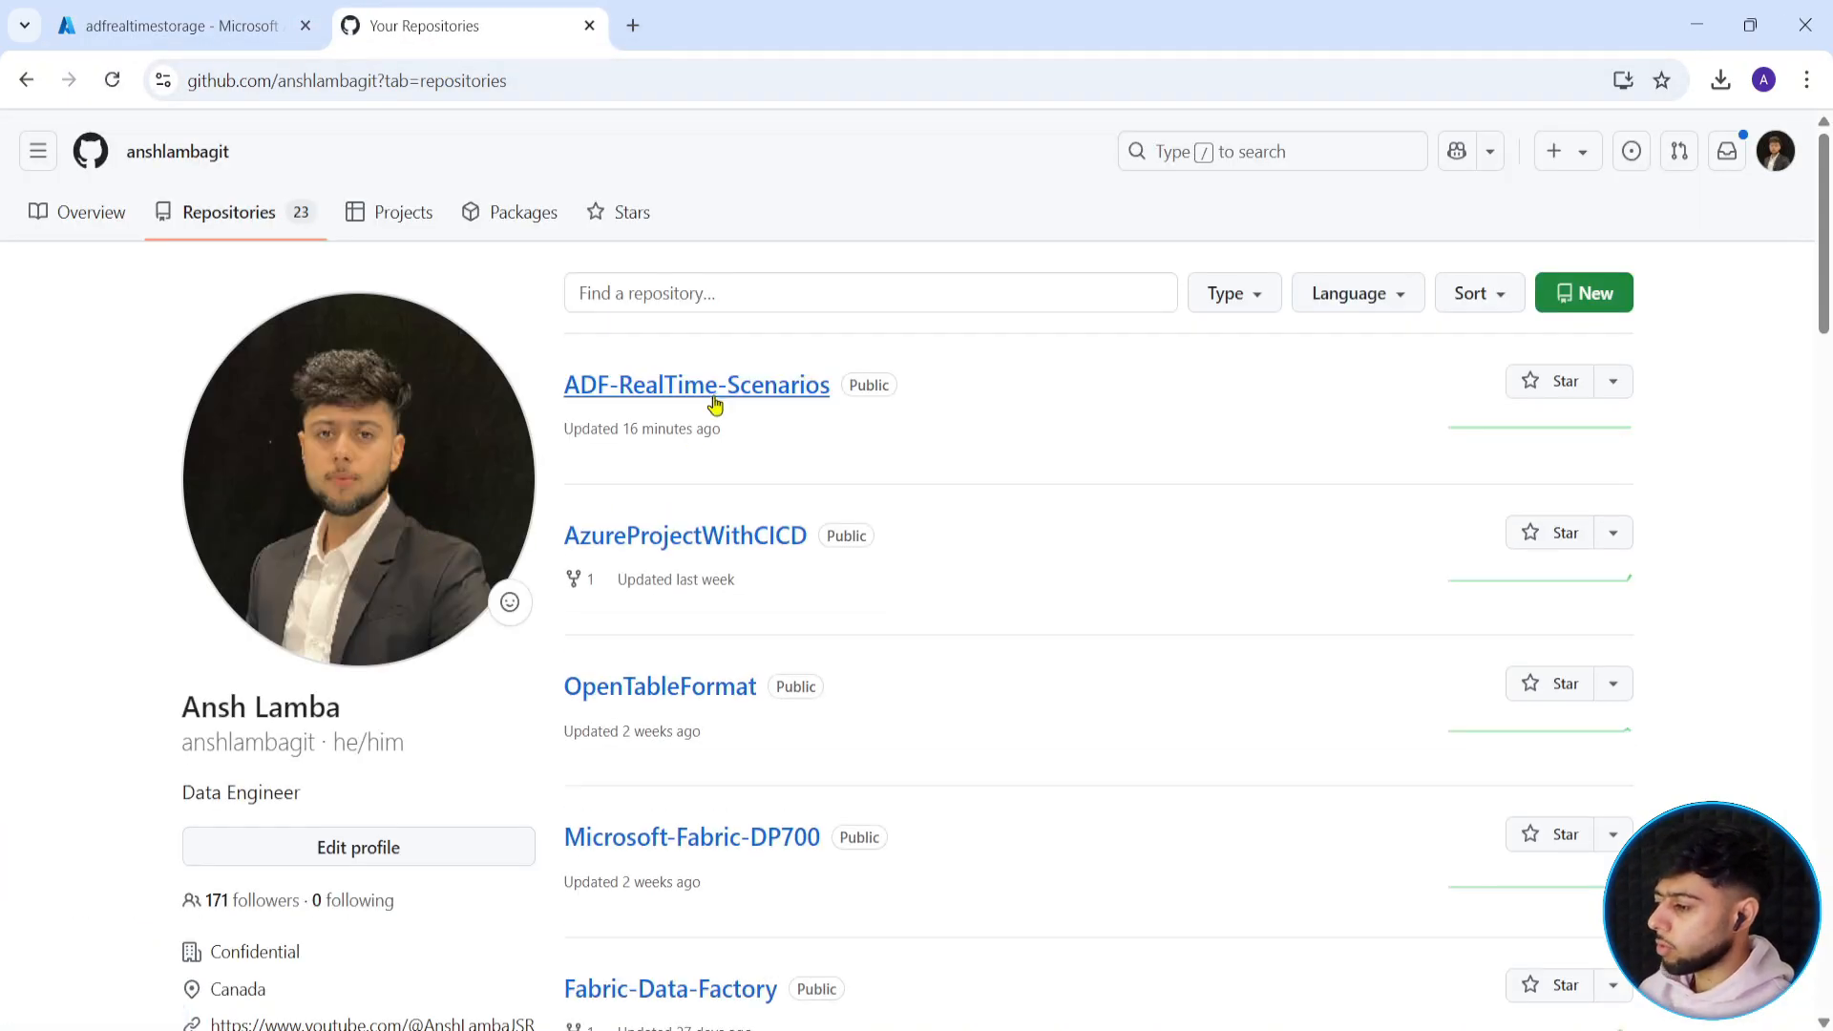
{"action": "left_click", "coordinate": [714, 392]}
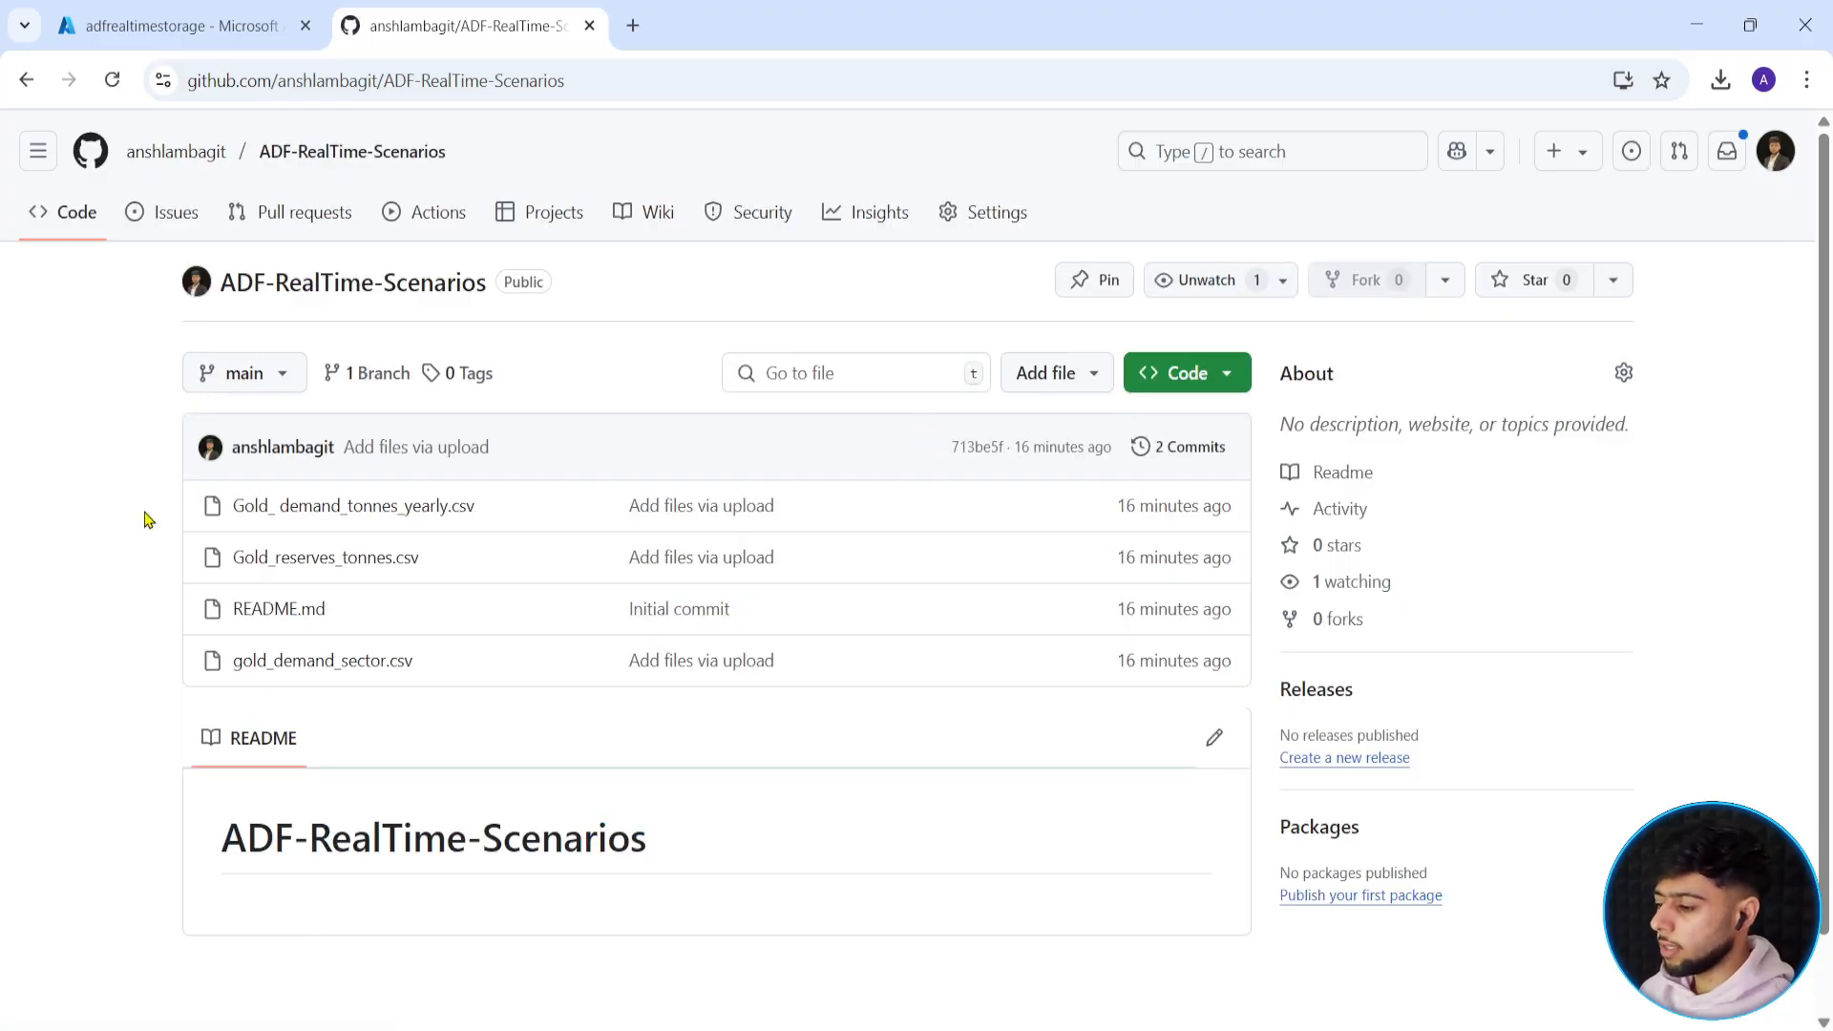
{"action": "mouse_move", "coordinate": [172, 476]}
{"action": "left_mouse_down"}
{"action": "mouse_move", "coordinate": [708, 556]}
{"action": "mouse_move", "coordinate": [1235, 687]}
{"action": "mouse_move", "coordinate": [1210, 695]}
{"action": "left_mouse_up"}
{"action": "left_click_drag", "start_coordinate": [75, 574], "coordinate": [171, 575]}
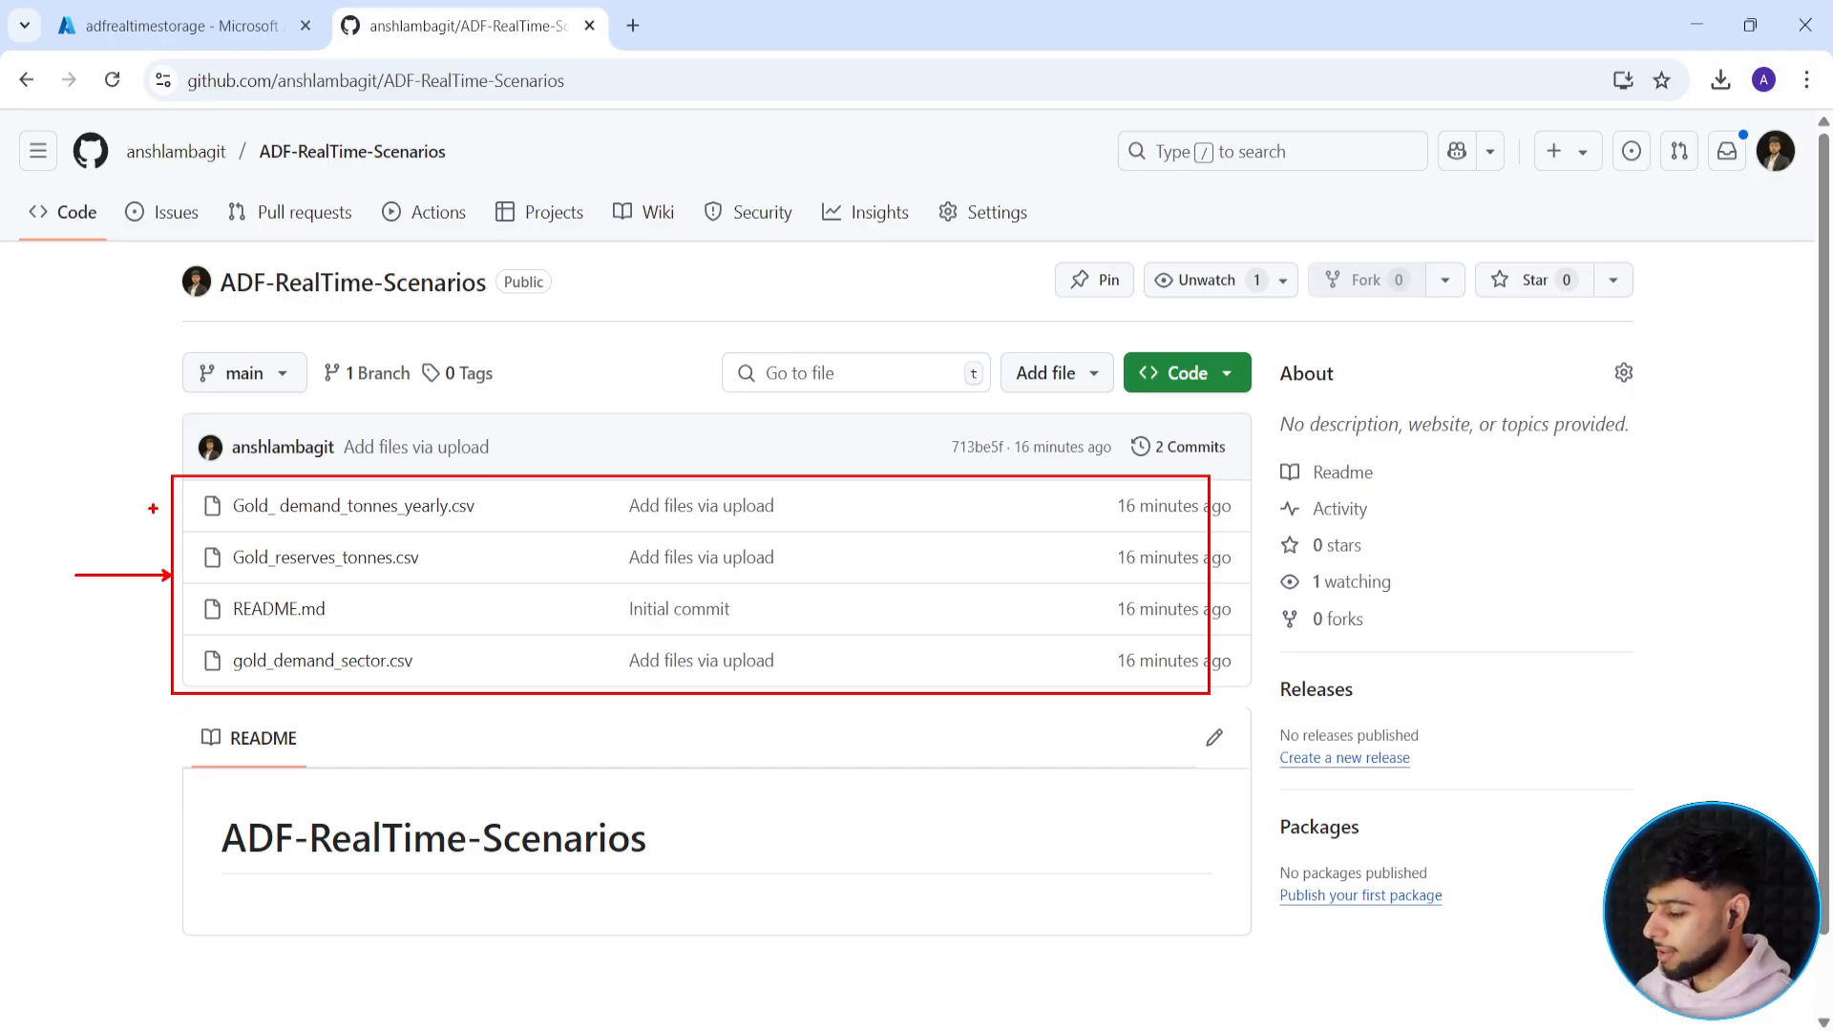
{"action": "key", "text": "Escape"}
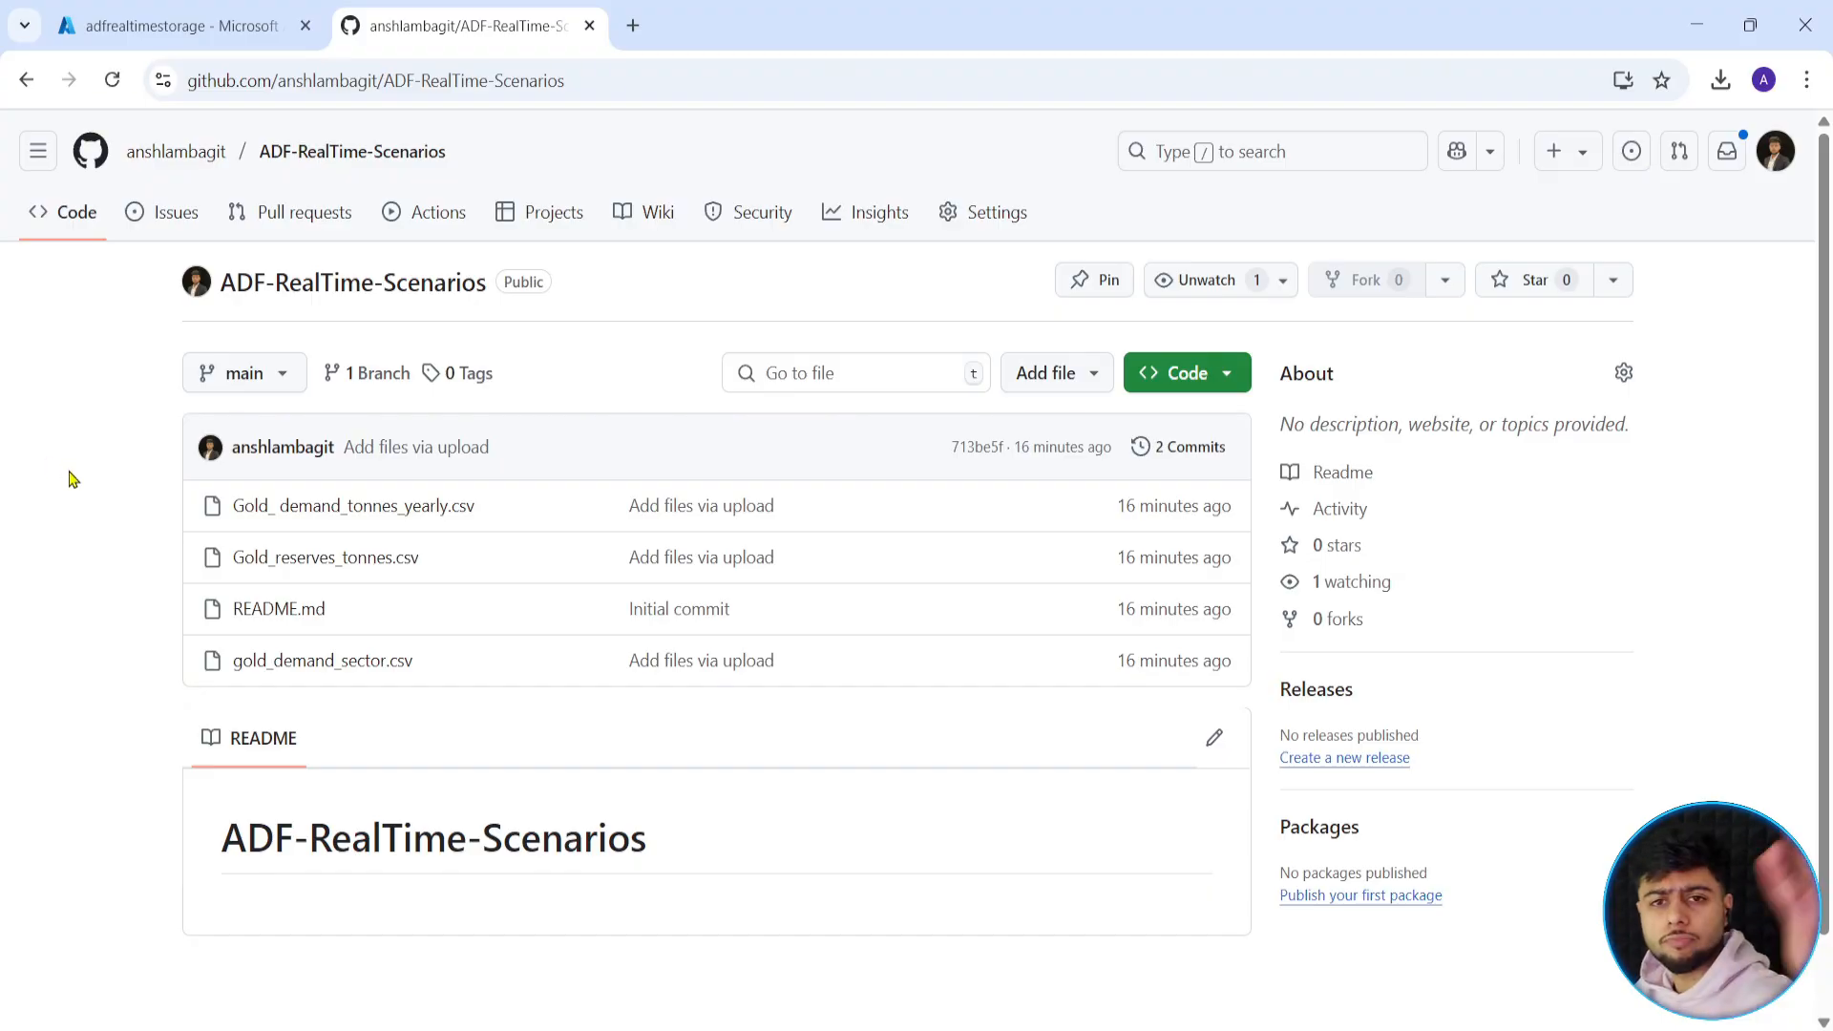
Switch back to the Azure portal and add a directory named raw_gold_data in the source container.
{"action": "left_click", "coordinate": [174, 26]}
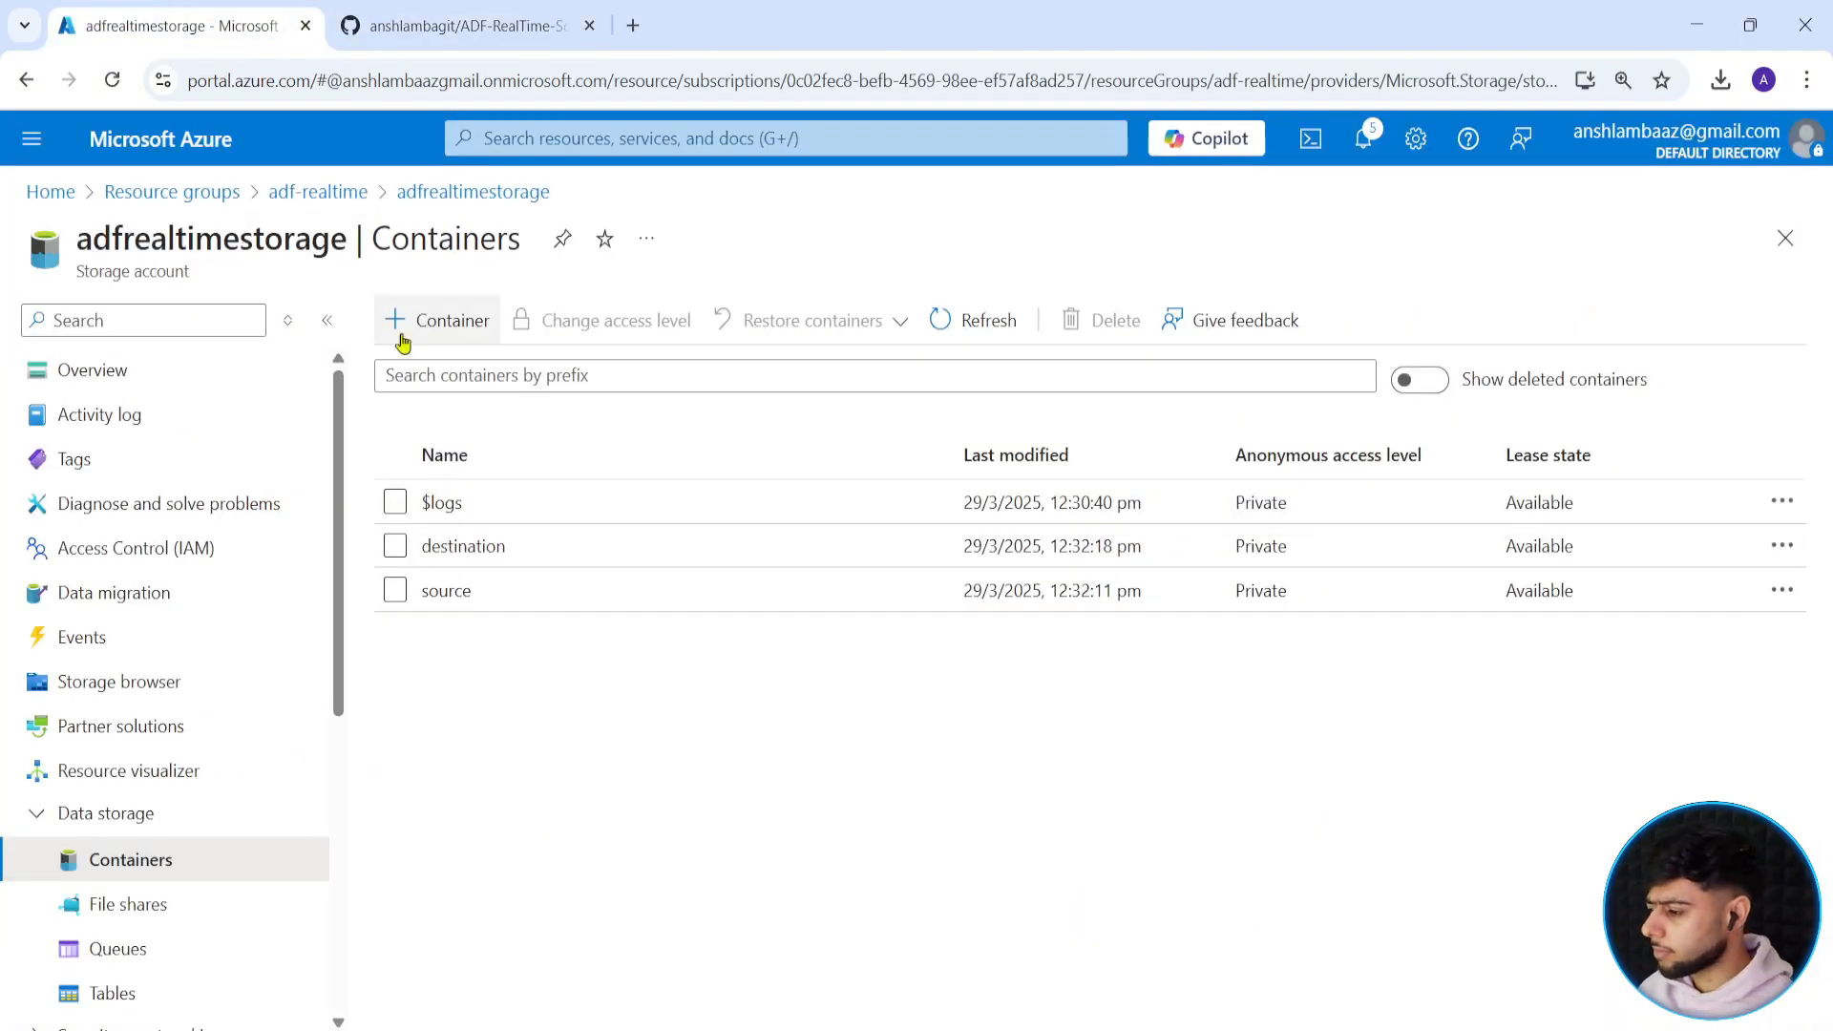
{"action": "left_click", "coordinate": [446, 591]}
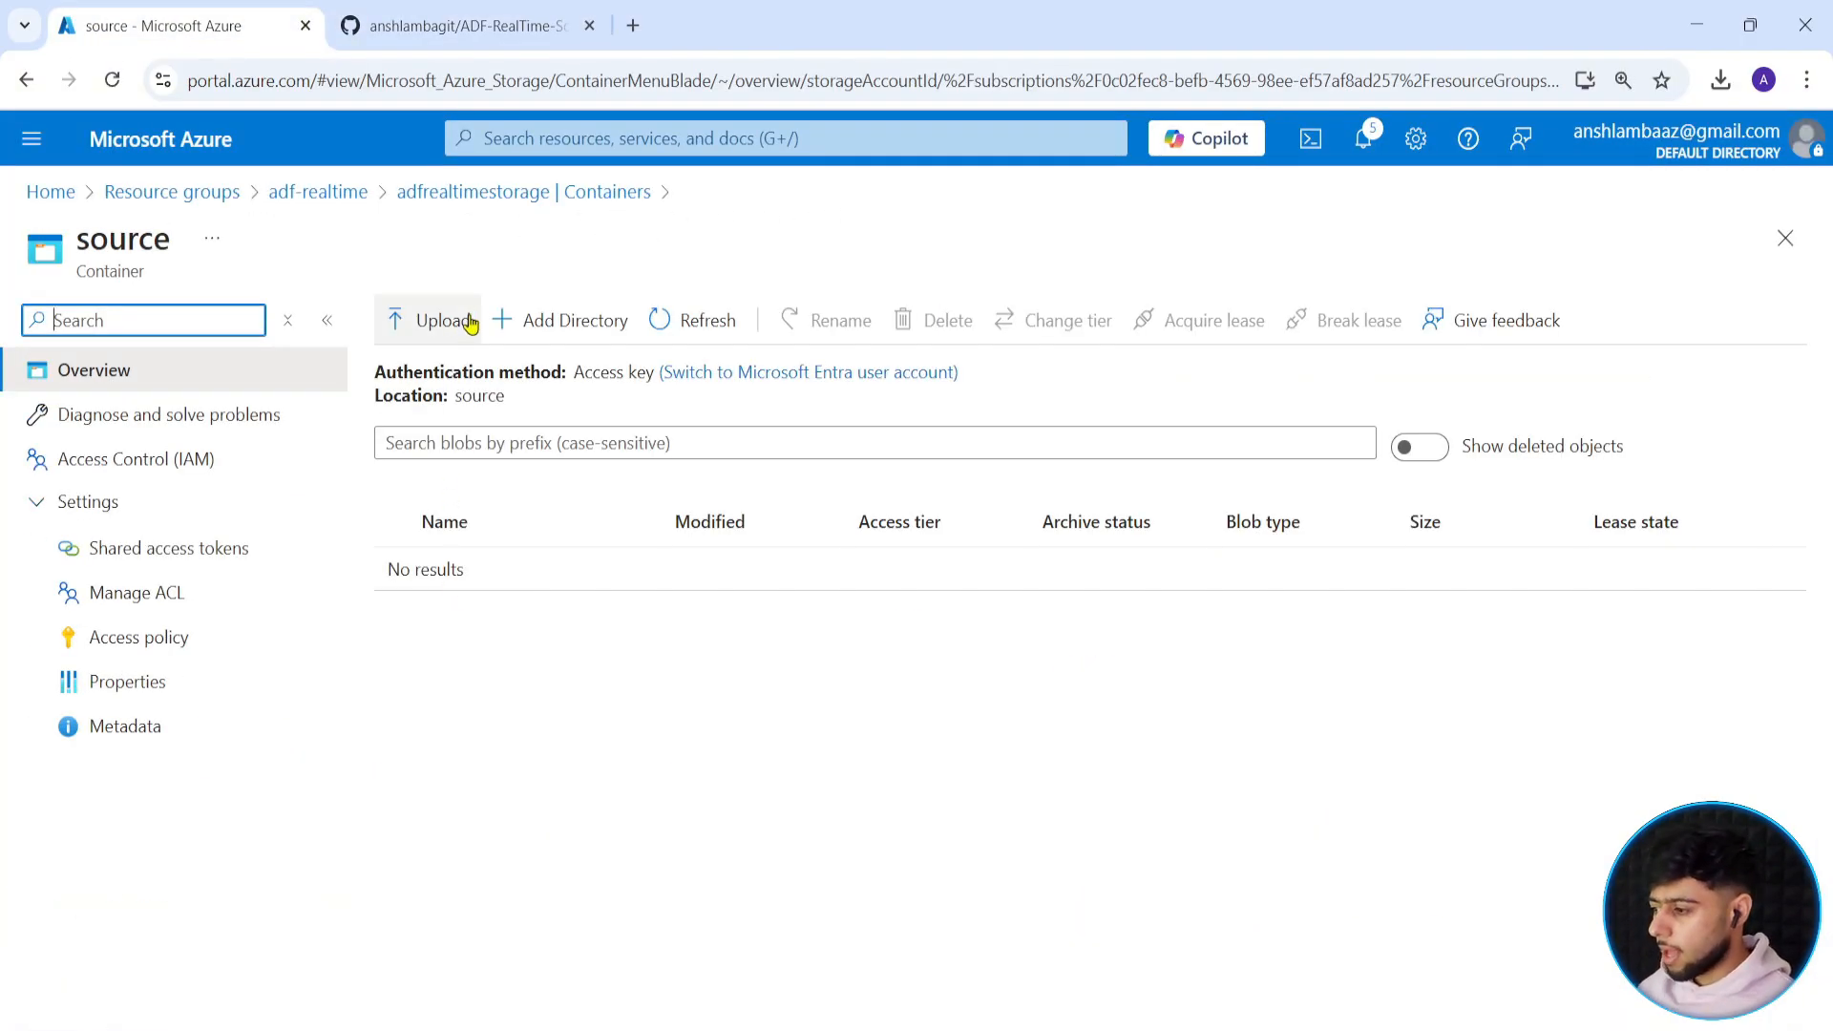
{"action": "left_click", "coordinate": [549, 323]}
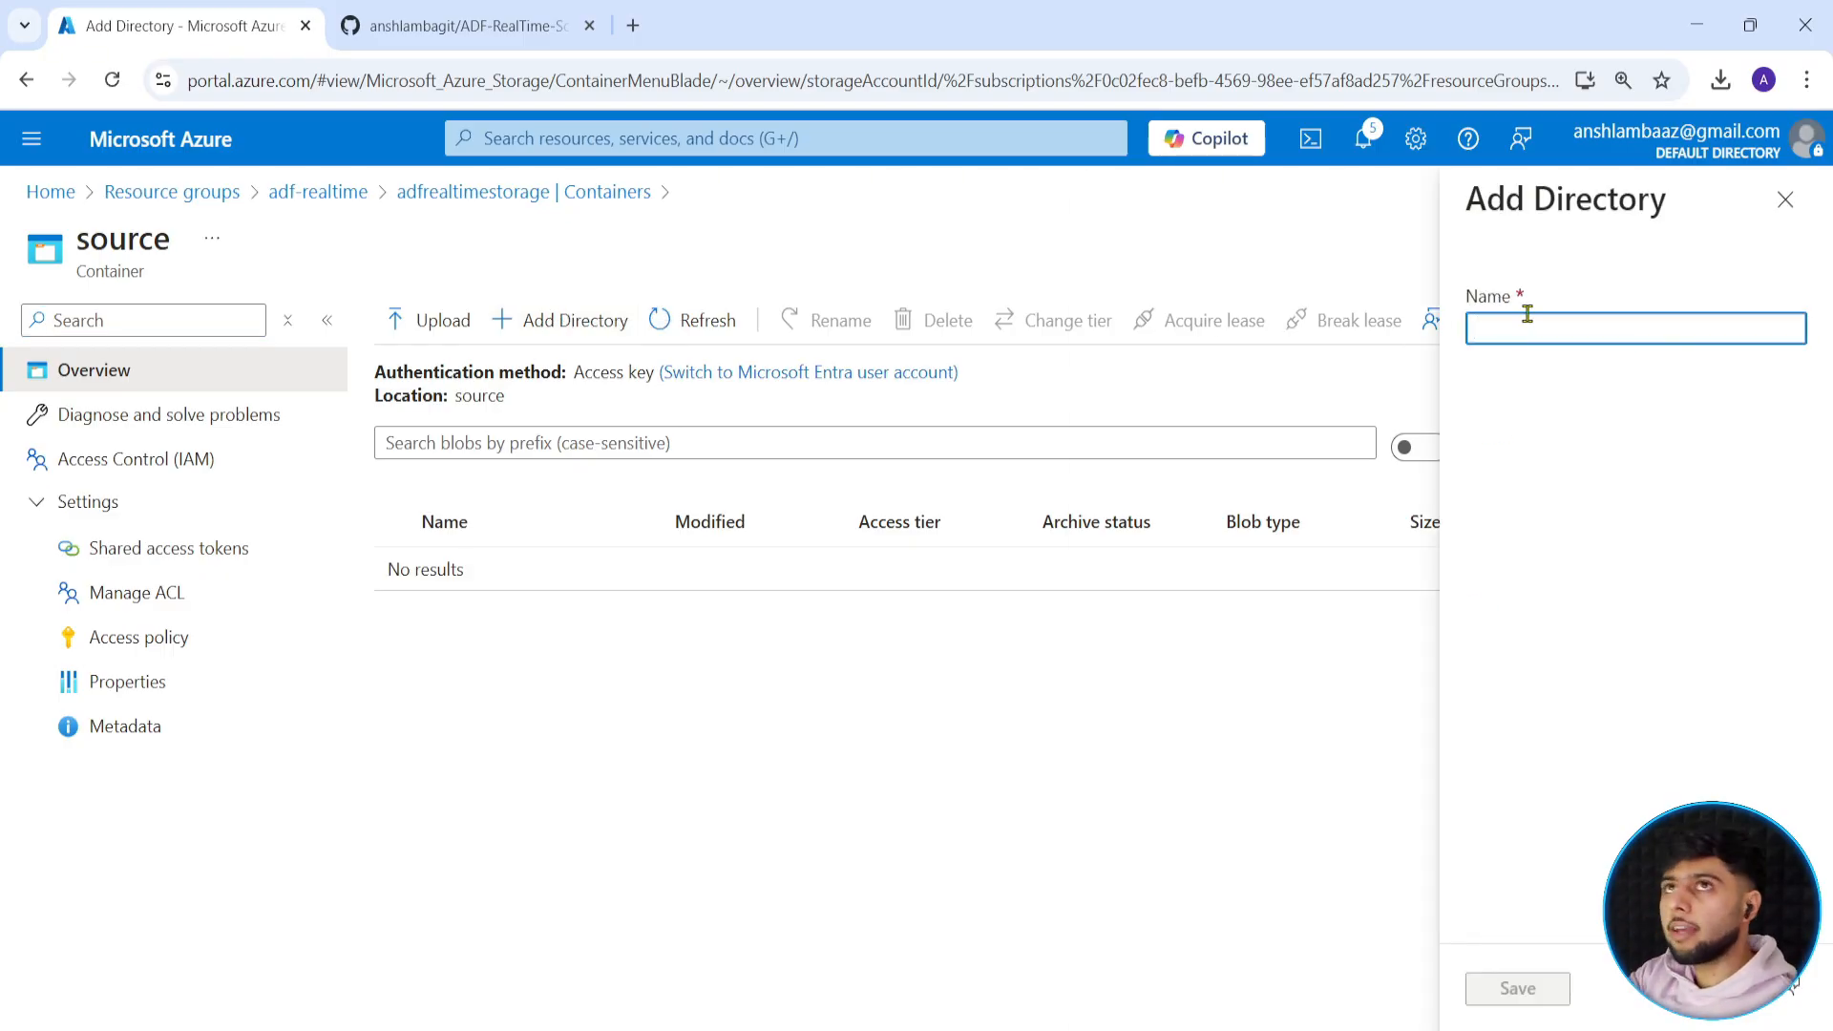
{"action": "type", "text": "raw_golfdd"}
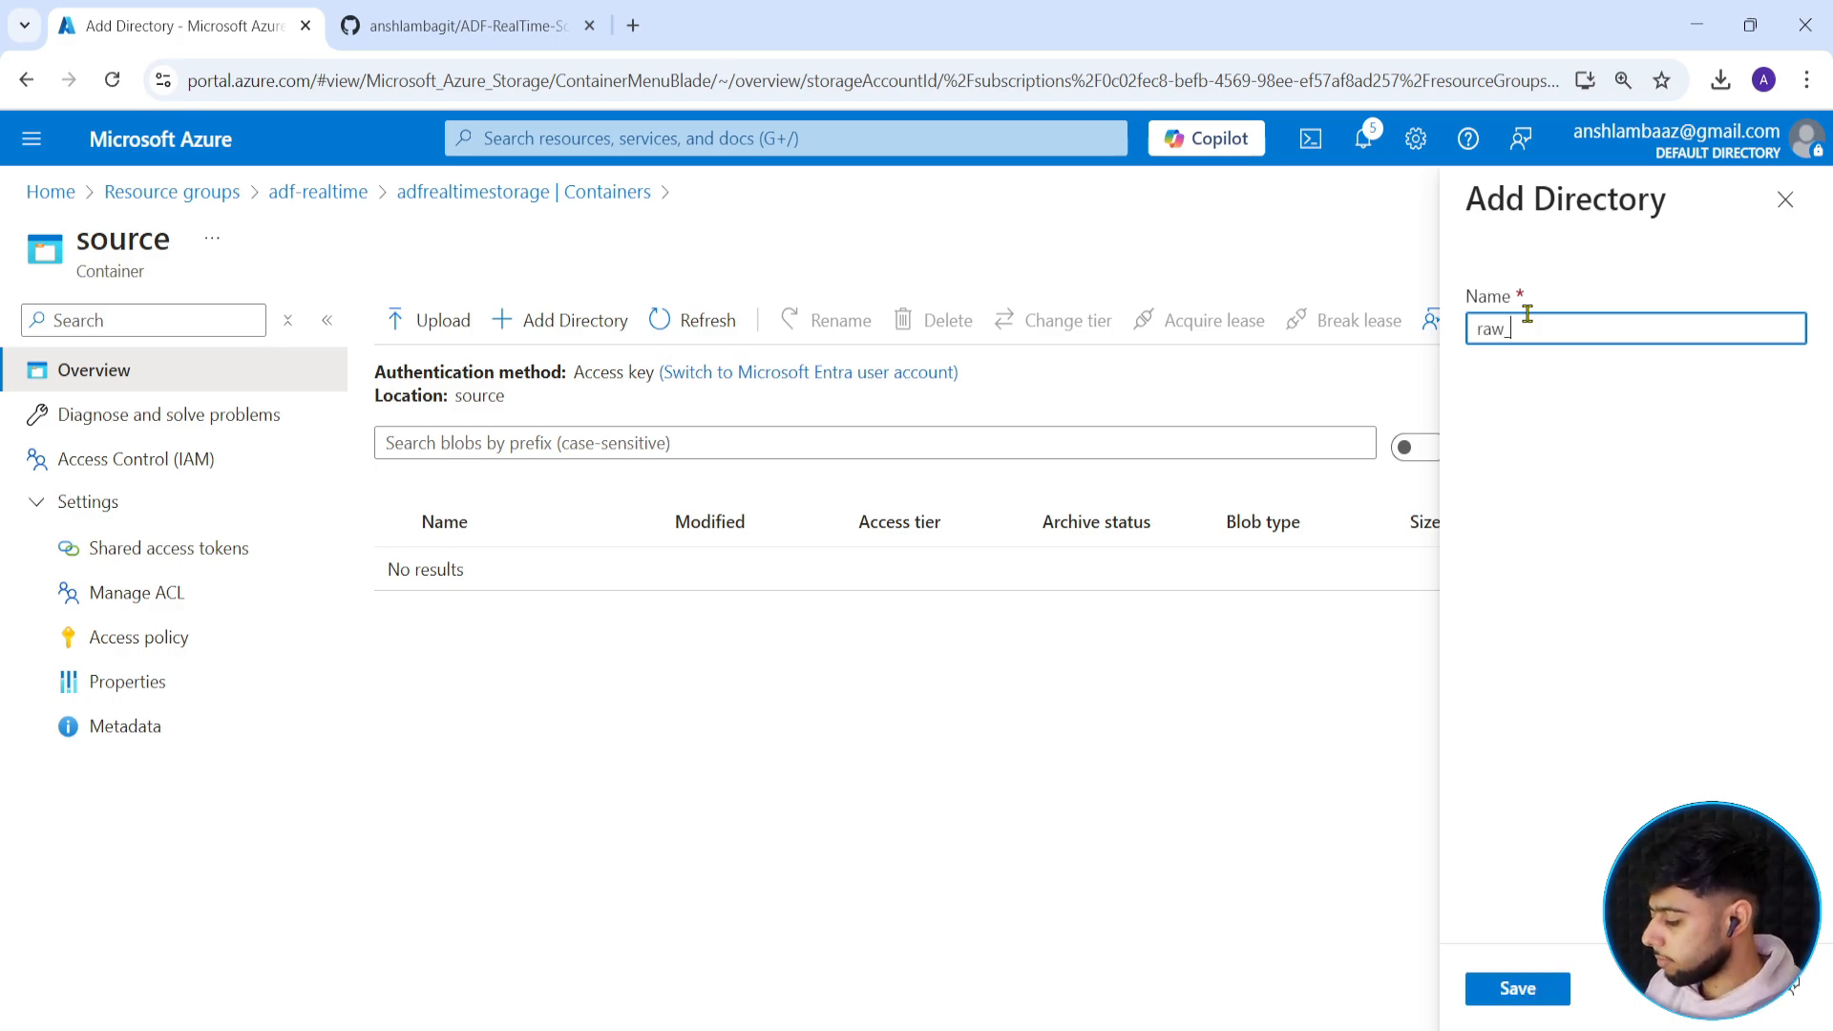
{"action": "key", "text": "BackSpace"}
{"action": "key", "text": "BackSpace"}
{"action": "key", "text": "BackSpace"}
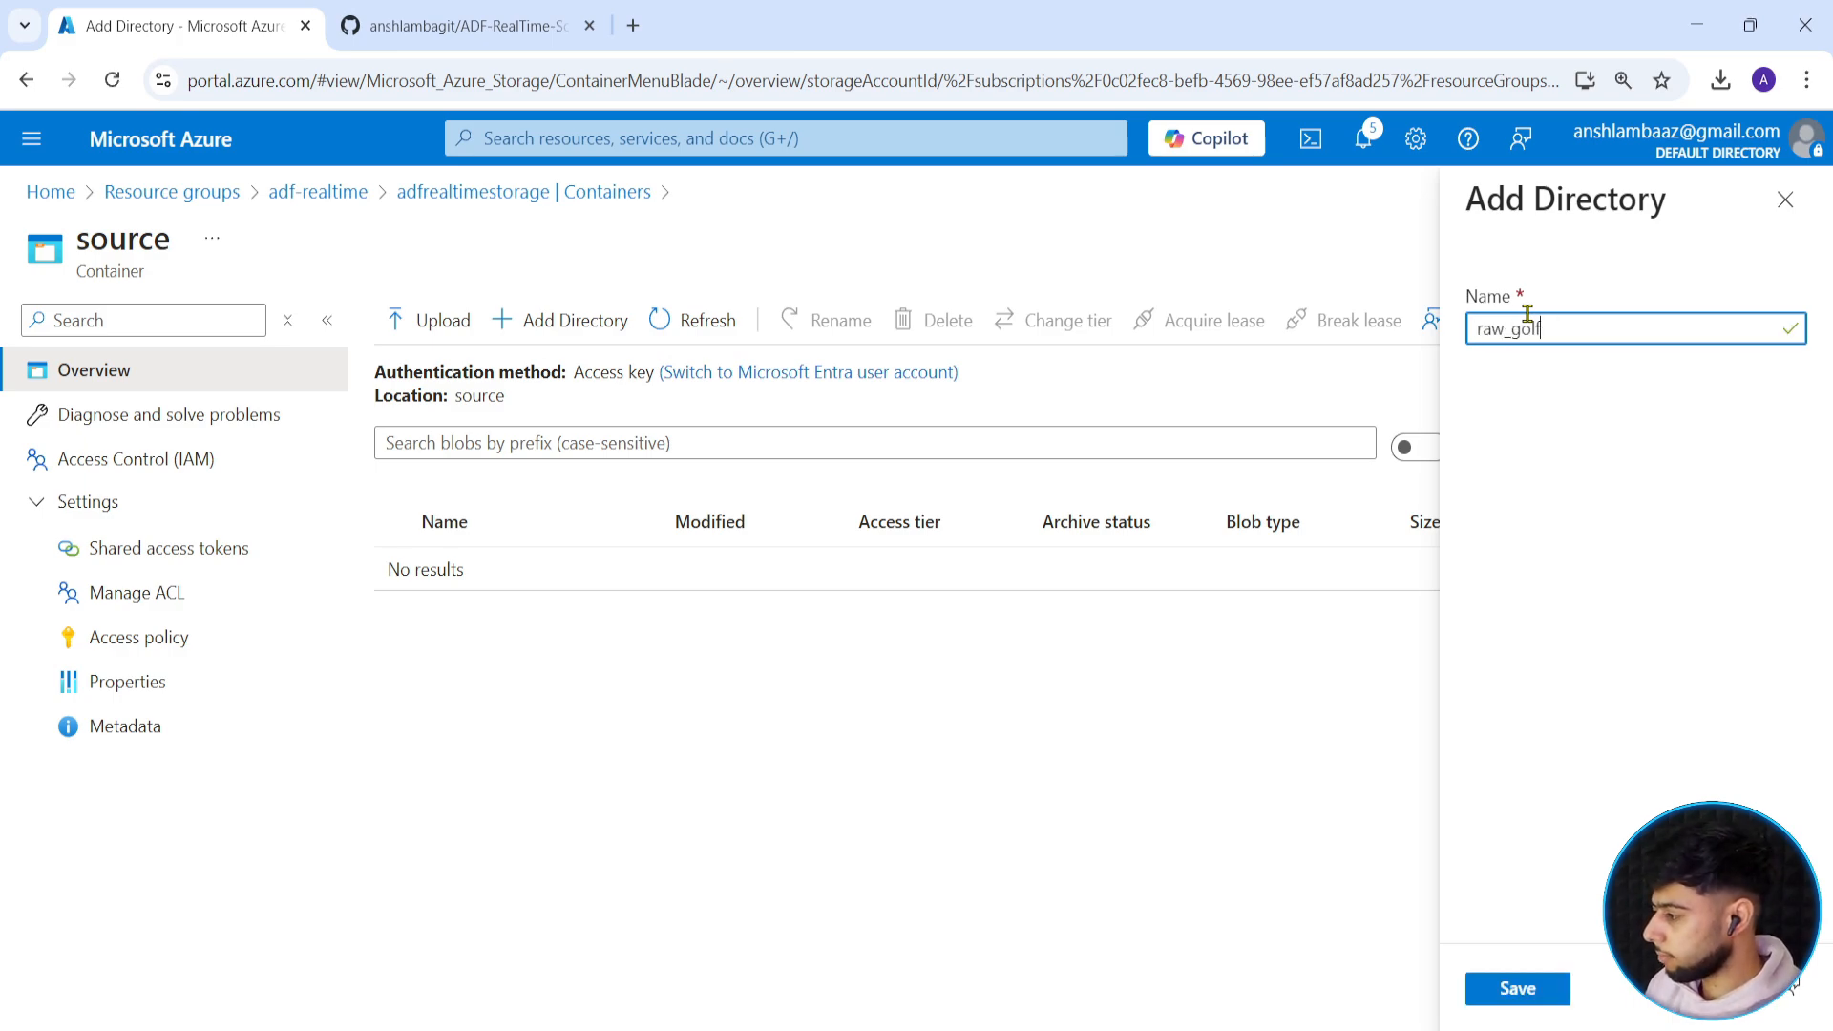
{"action": "type", "text": "d_data"}
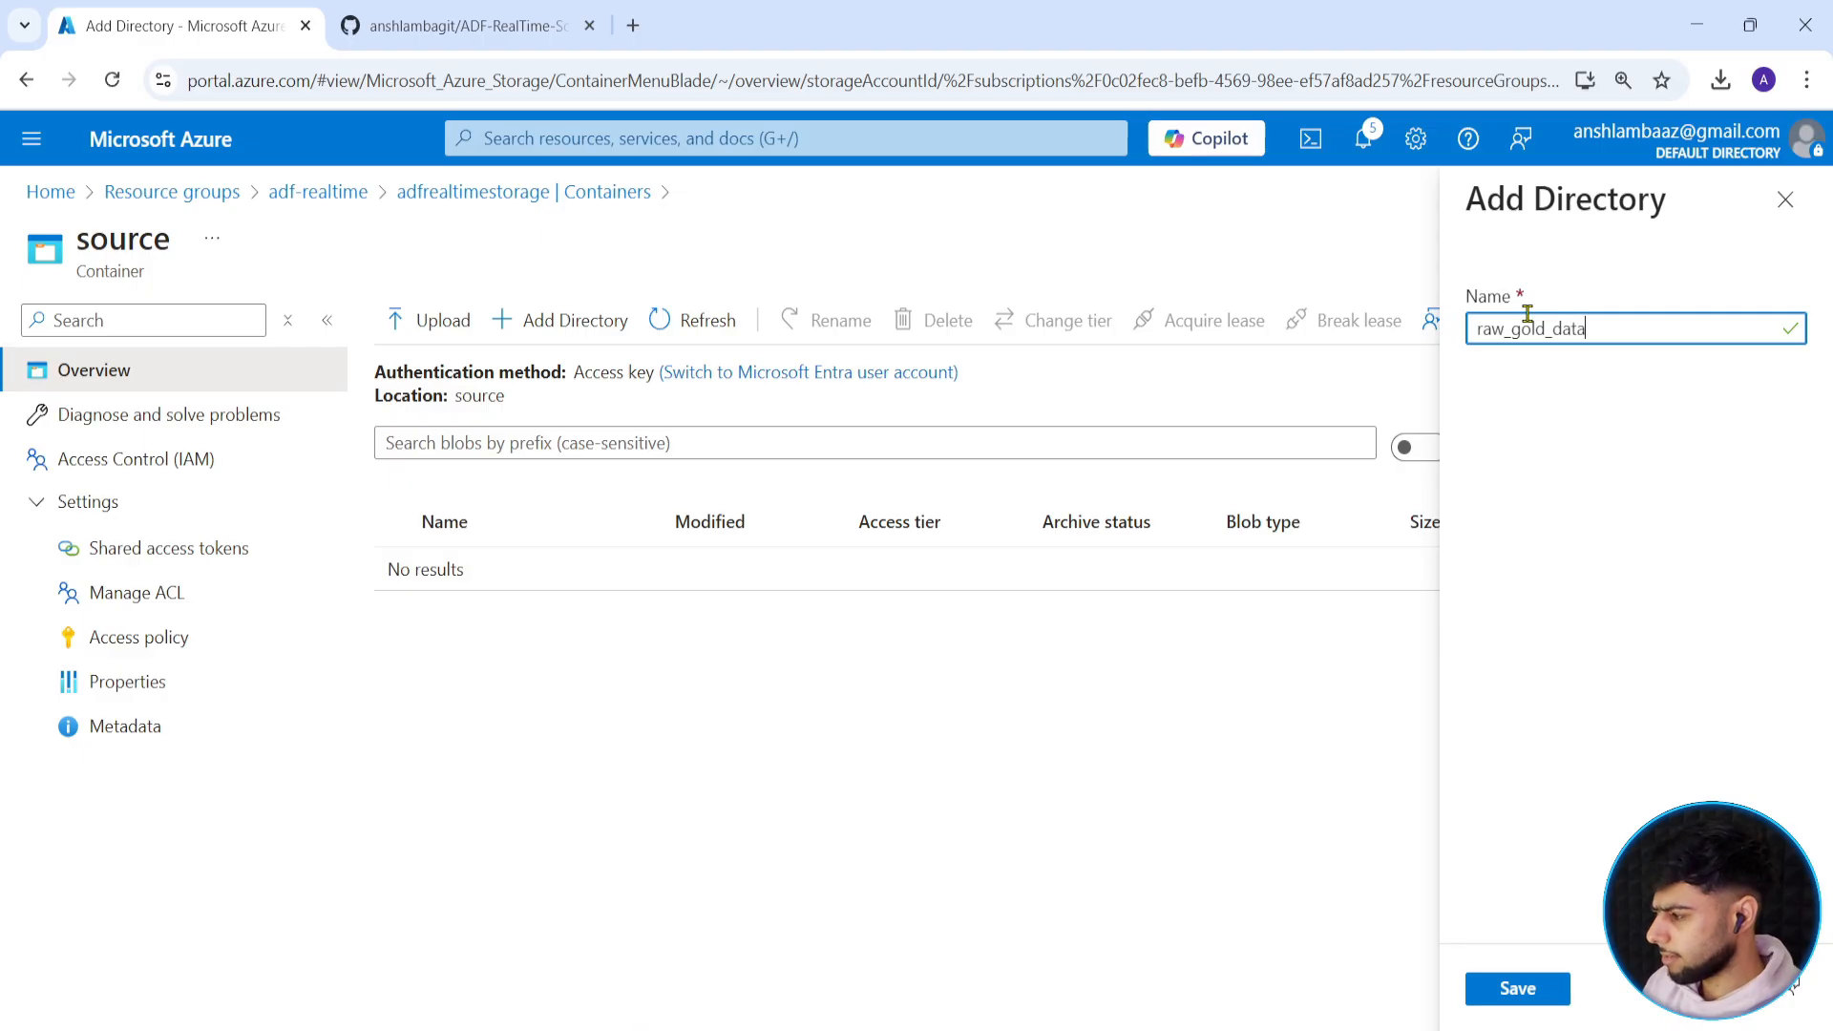
{"action": "left_click", "coordinate": [1517, 988]}
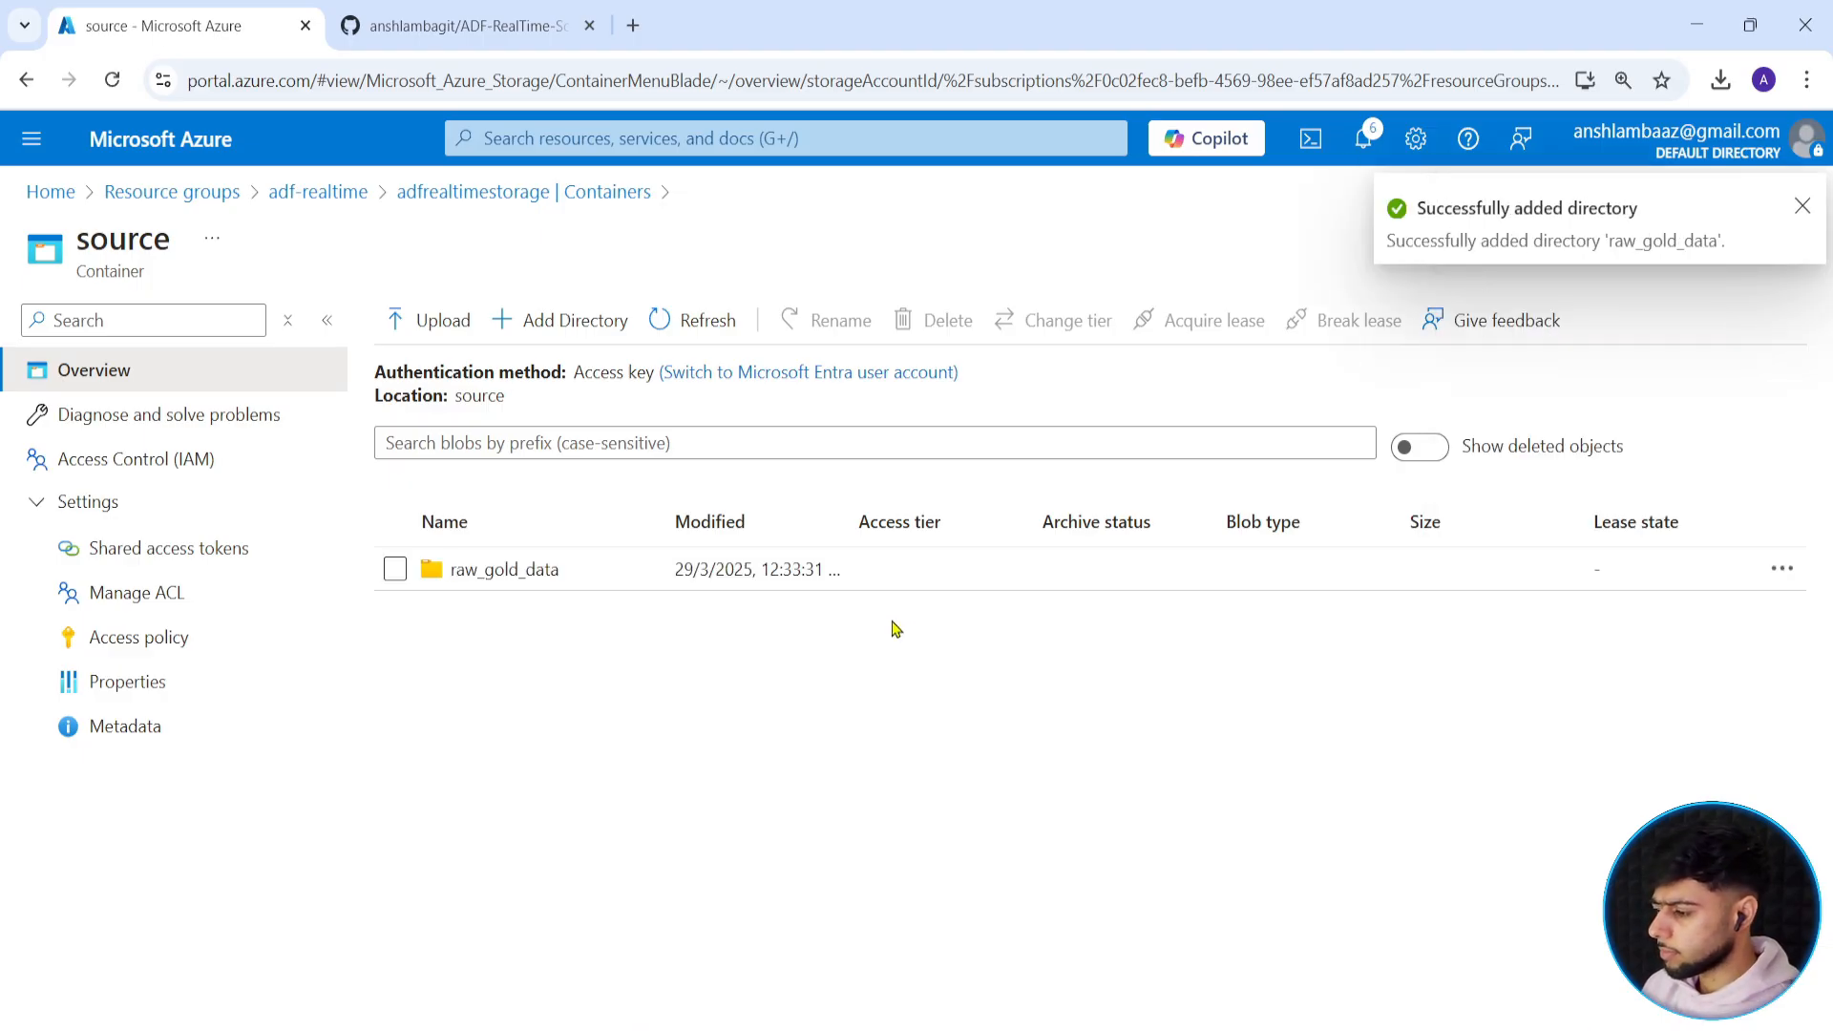
Open the raw_gold_data directory and switch to the DE MASTERCLASS presentation in PowerPoint.
{"action": "left_click", "coordinate": [484, 578]}
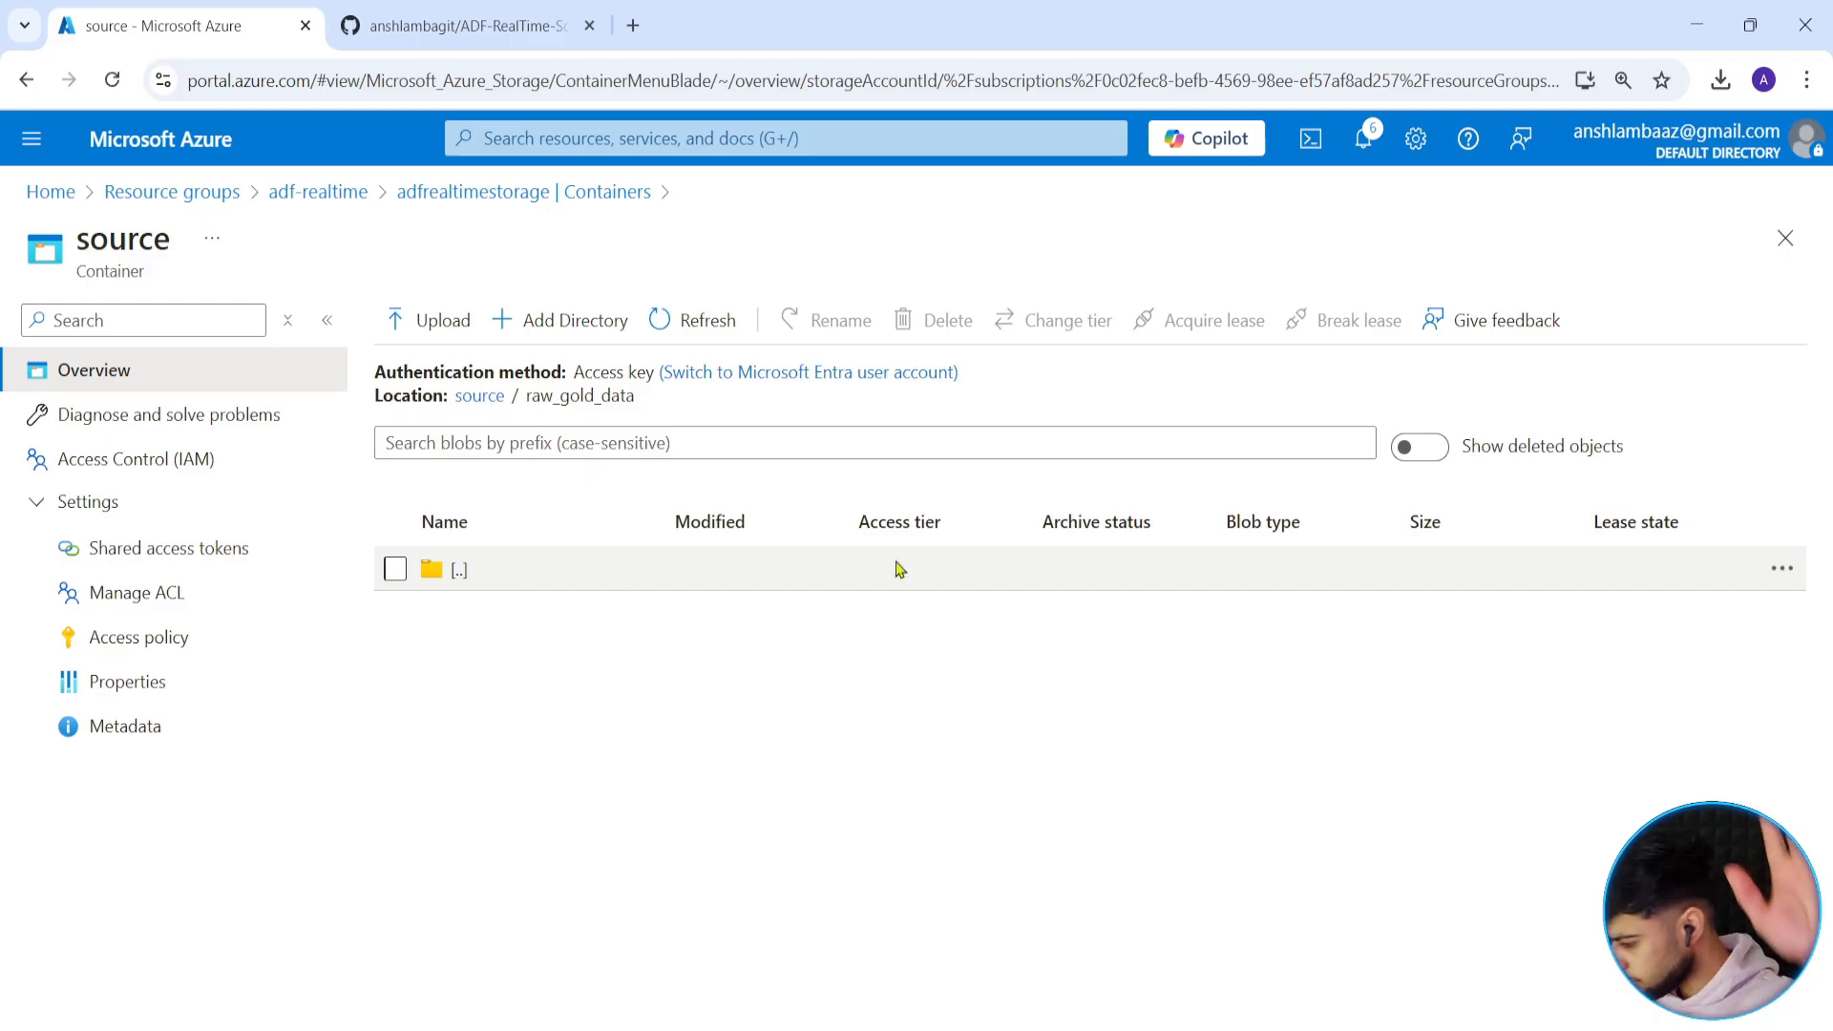
{"action": "key", "text": "alt+Tab"}
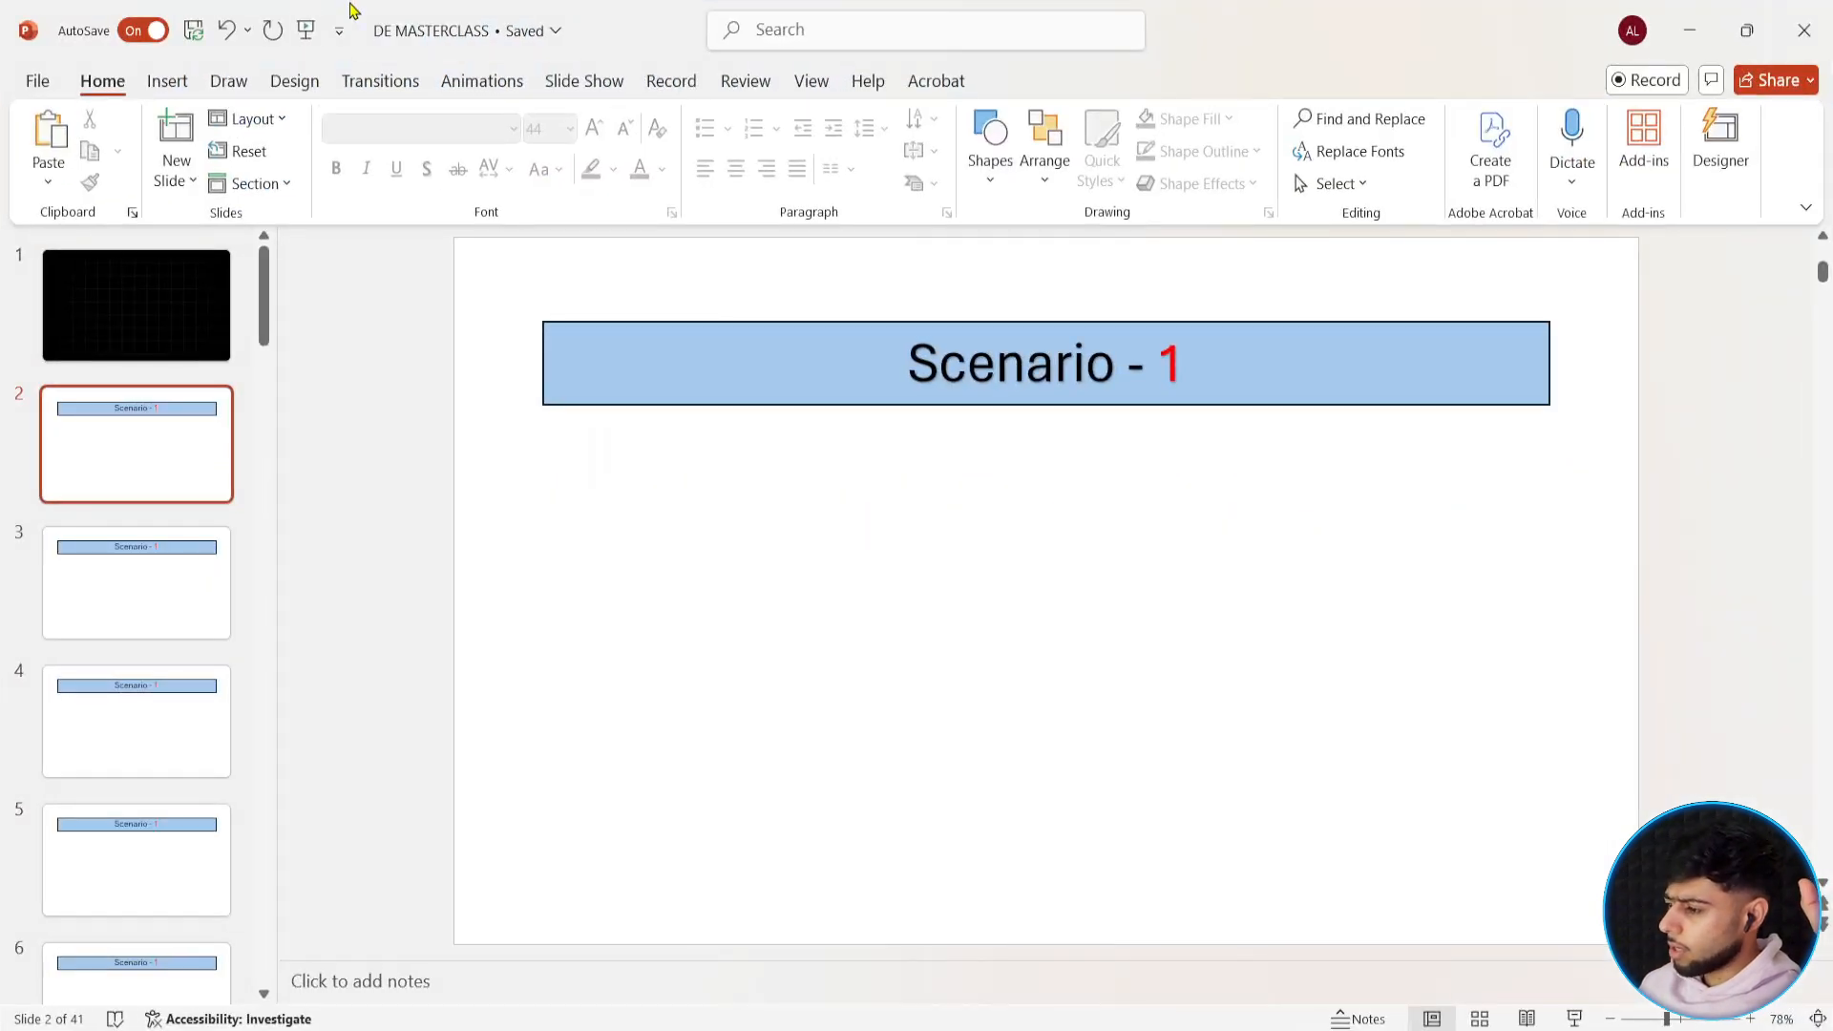
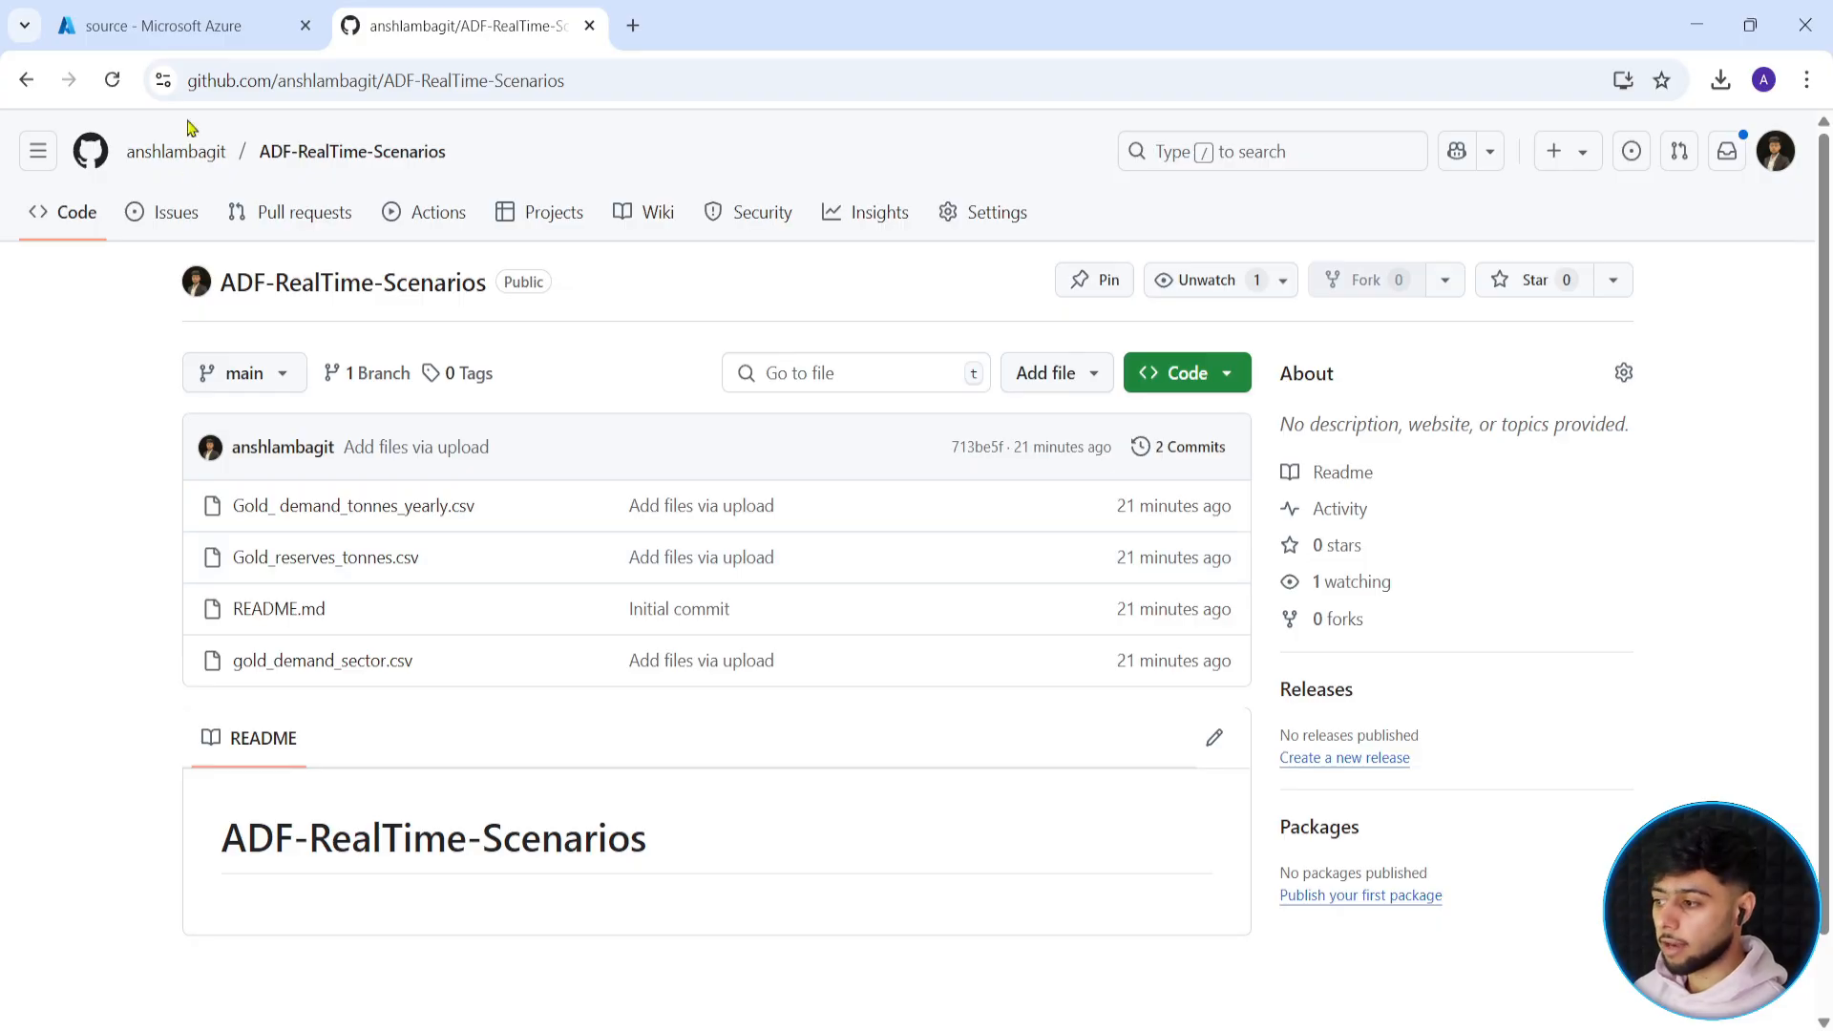
Switch back to the Azure portal and open the blob upload form for the raw_gold_data directory.
{"action": "key", "text": "ctrl+Tab"}
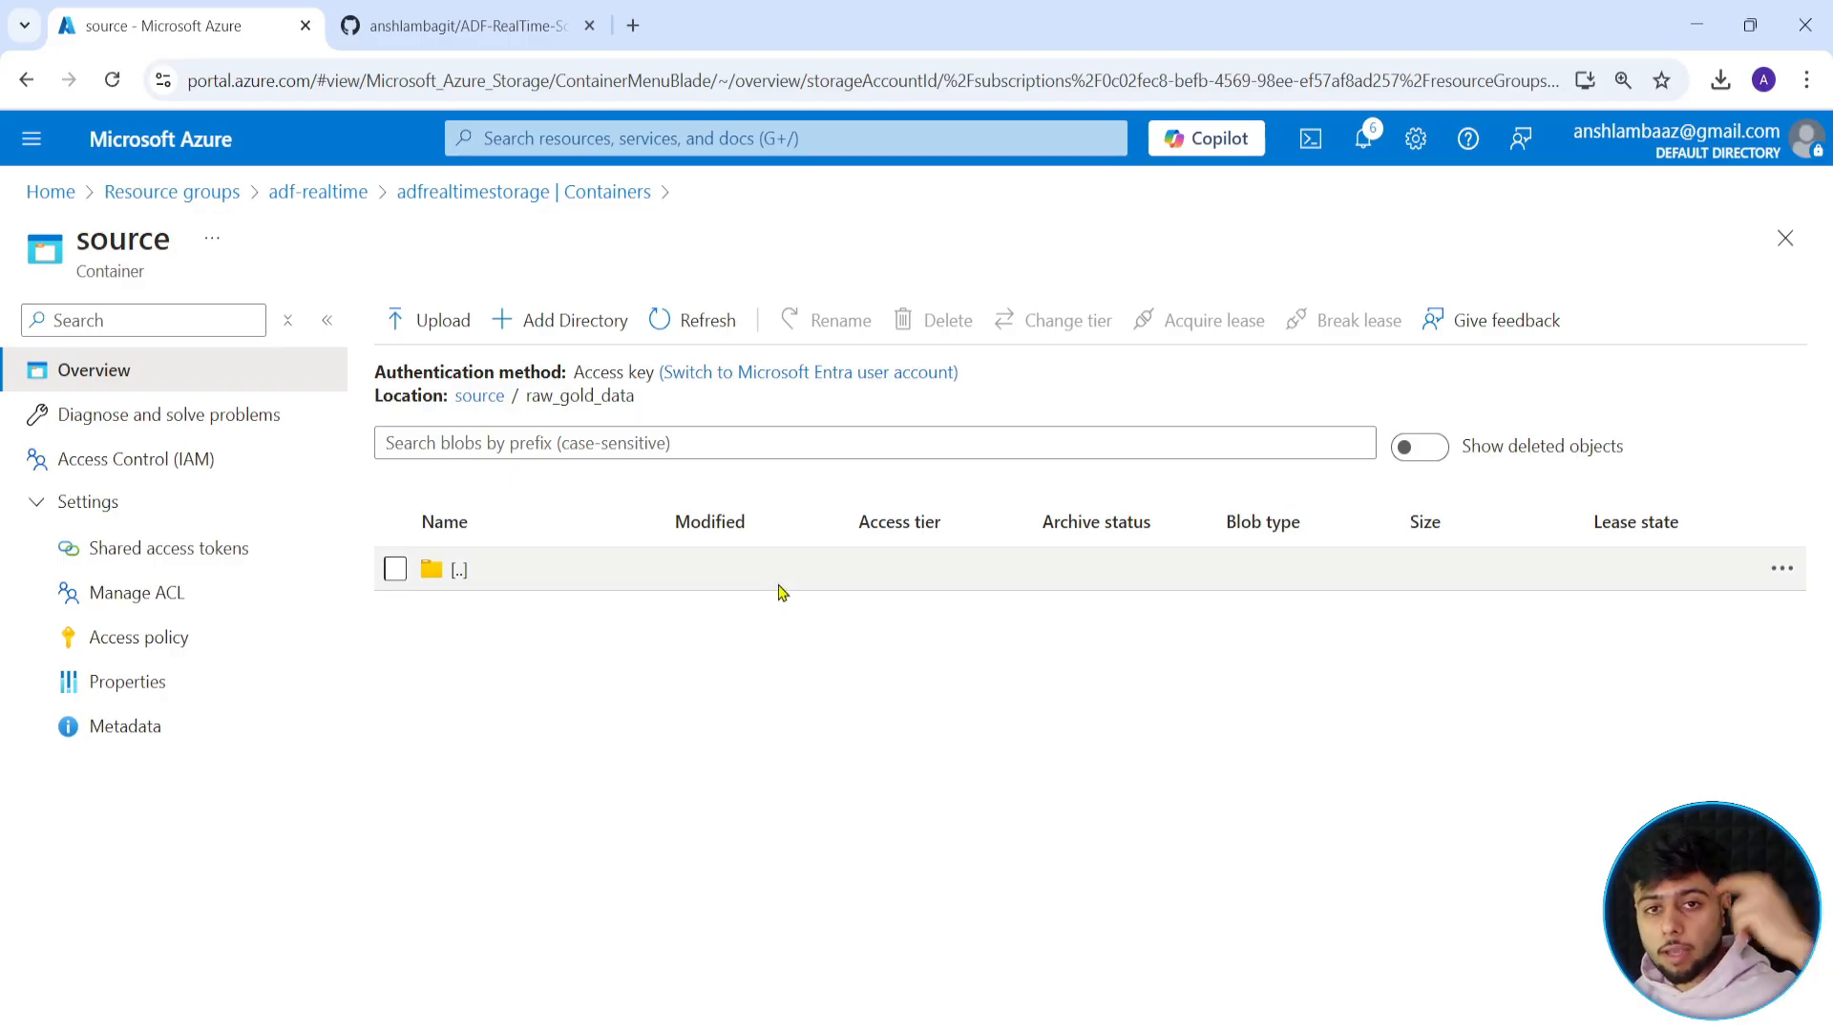
{"action": "left_click", "coordinate": [426, 324]}
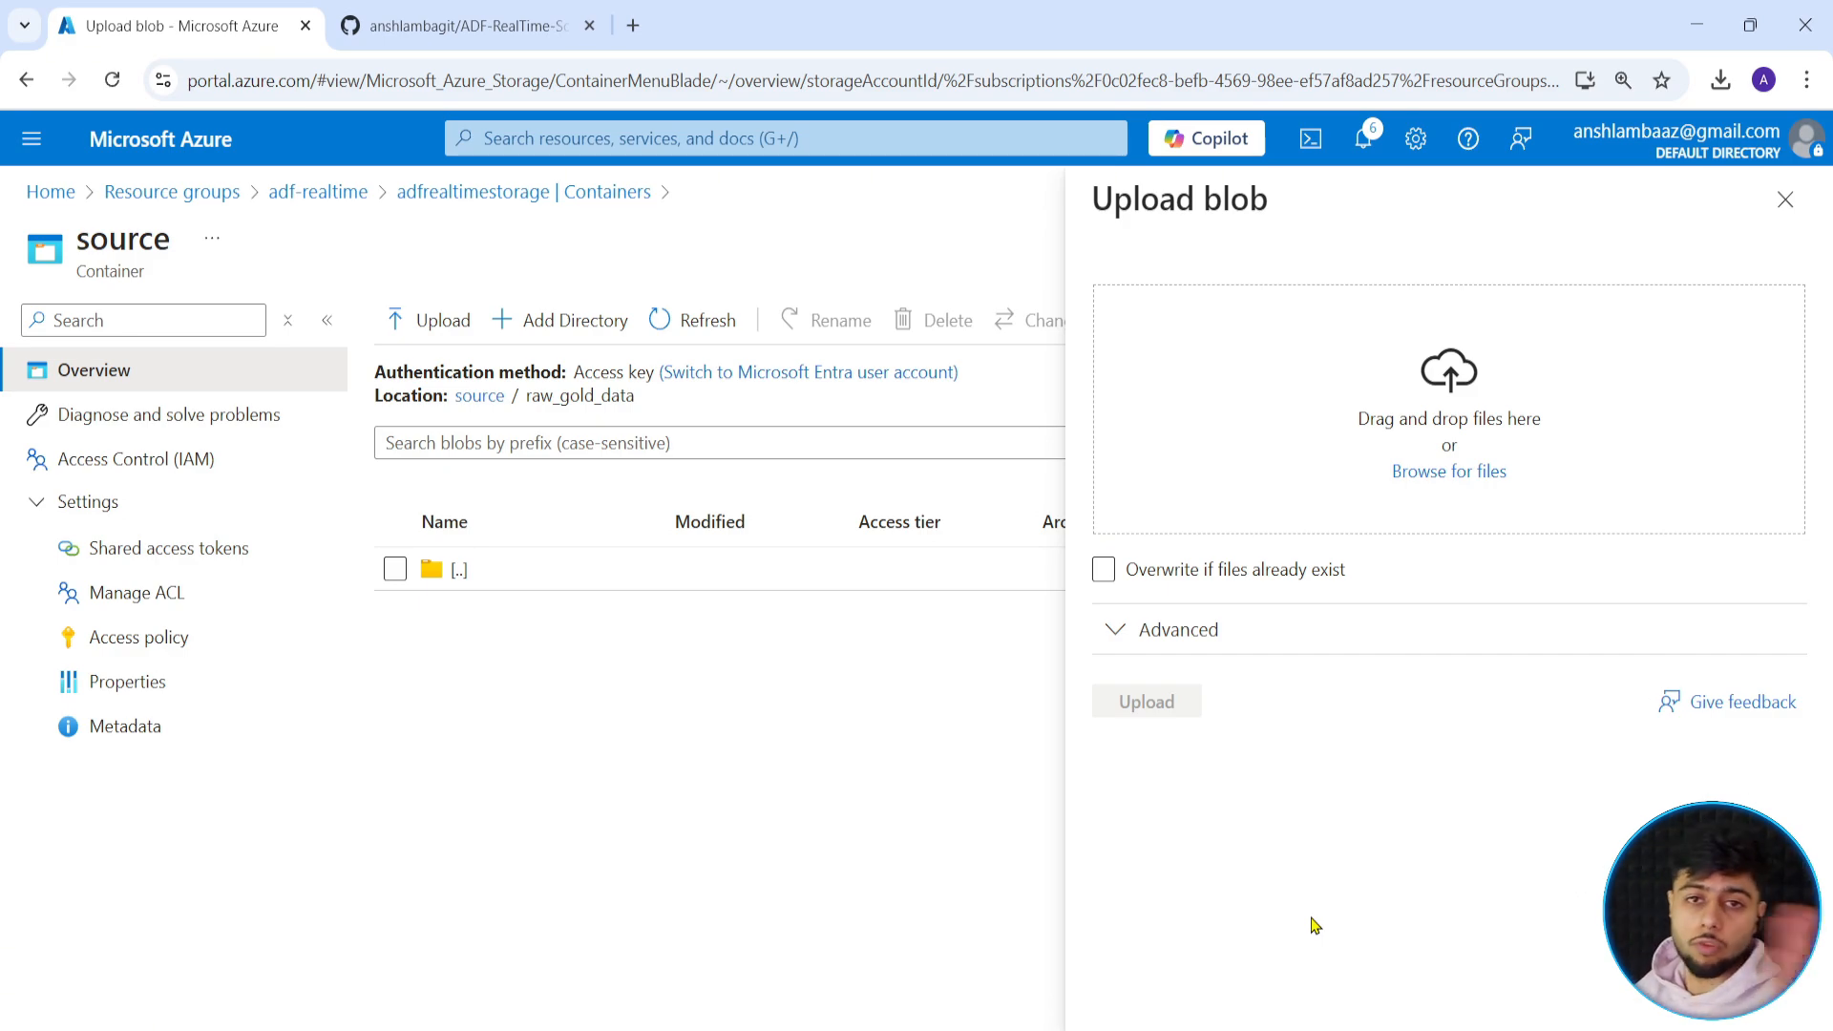
{"action": "key", "text": "Escape"}
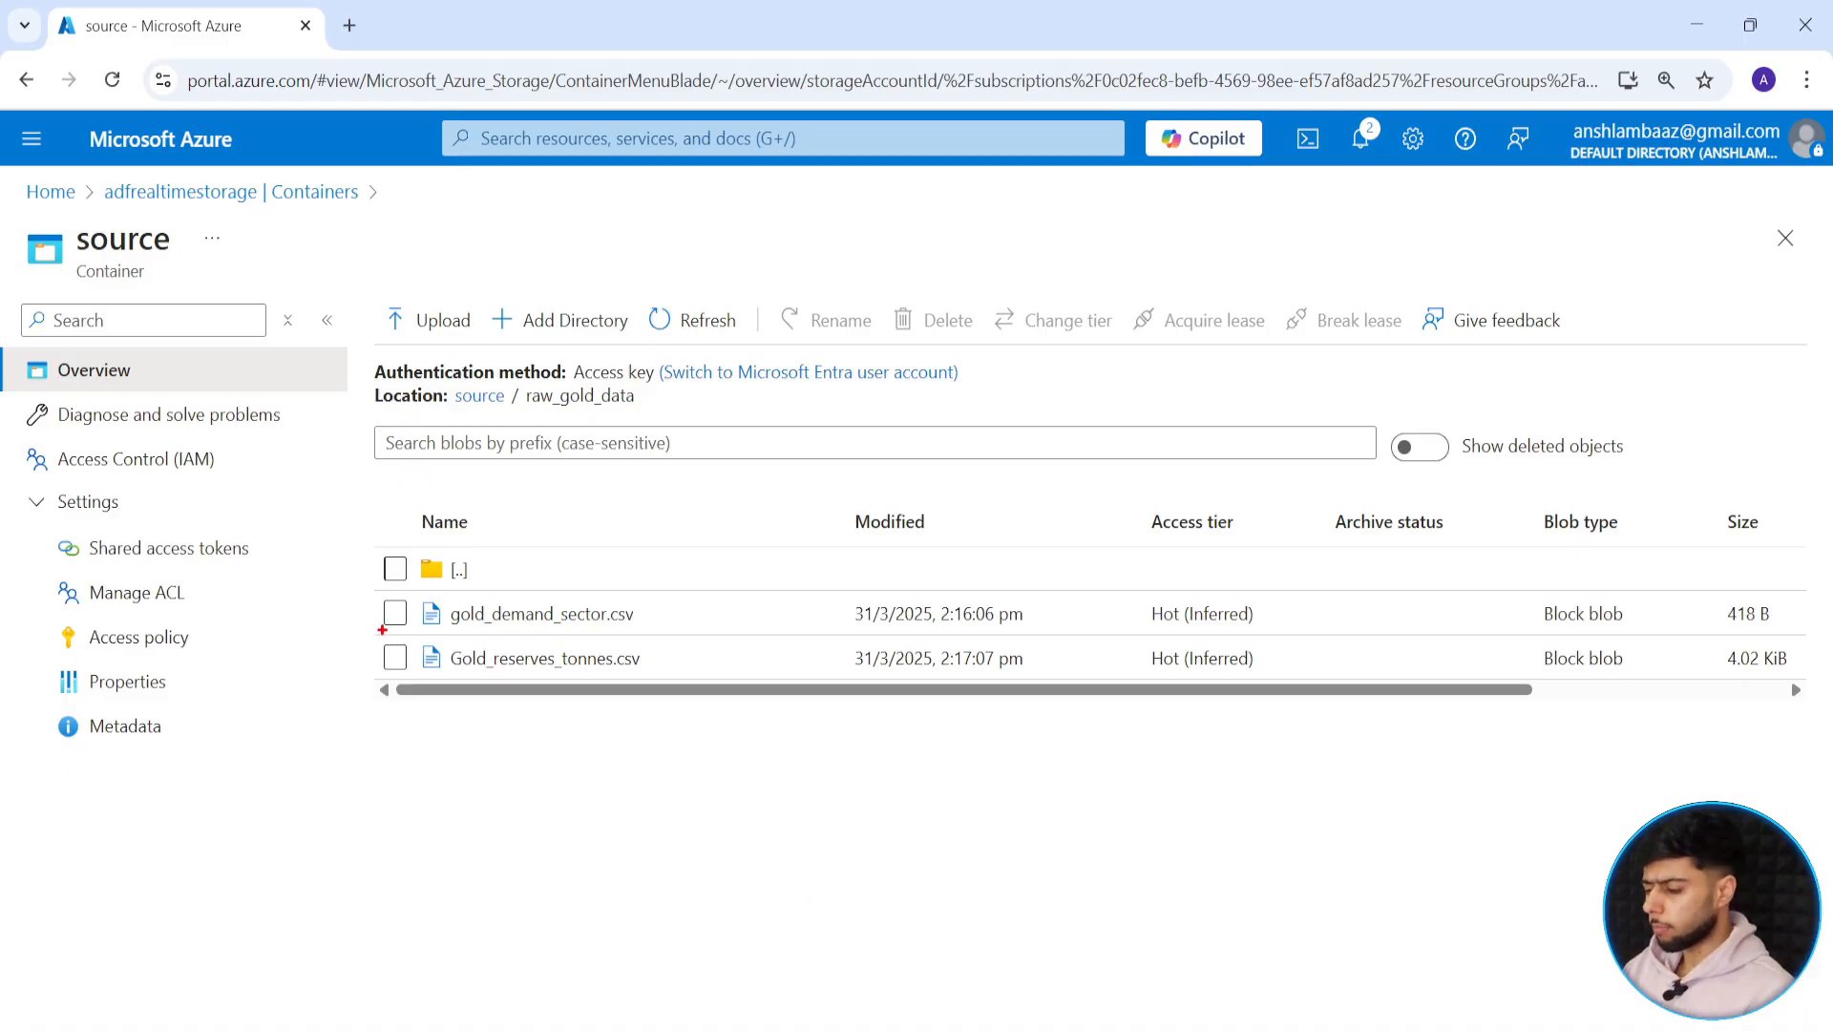
{"action": "left_click_drag", "start_coordinate": [372, 591], "coordinate": [673, 633]}
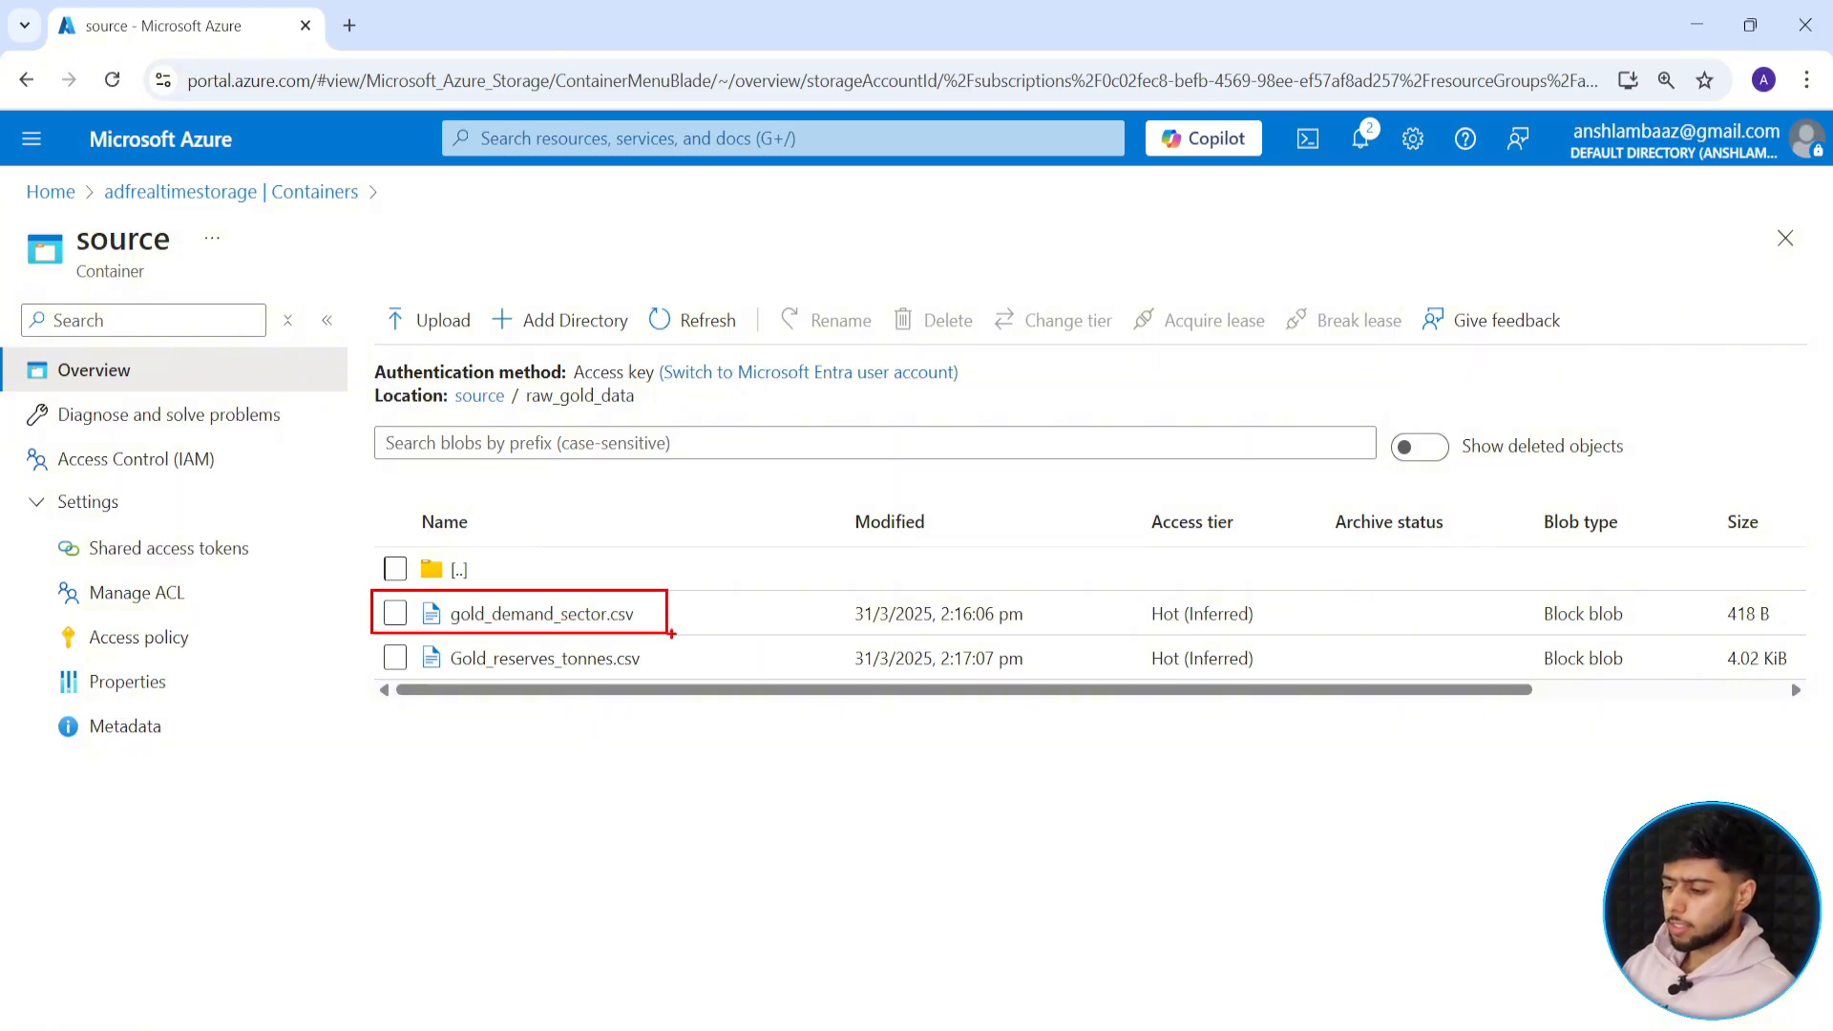
{"action": "left_click_drag", "start_coordinate": [983, 599], "coordinate": [1039, 510]}
{"action": "left_click_drag", "start_coordinate": [380, 642], "coordinate": [642, 690]}
{"action": "left_click_drag", "start_coordinate": [961, 682], "coordinate": [960, 773]}
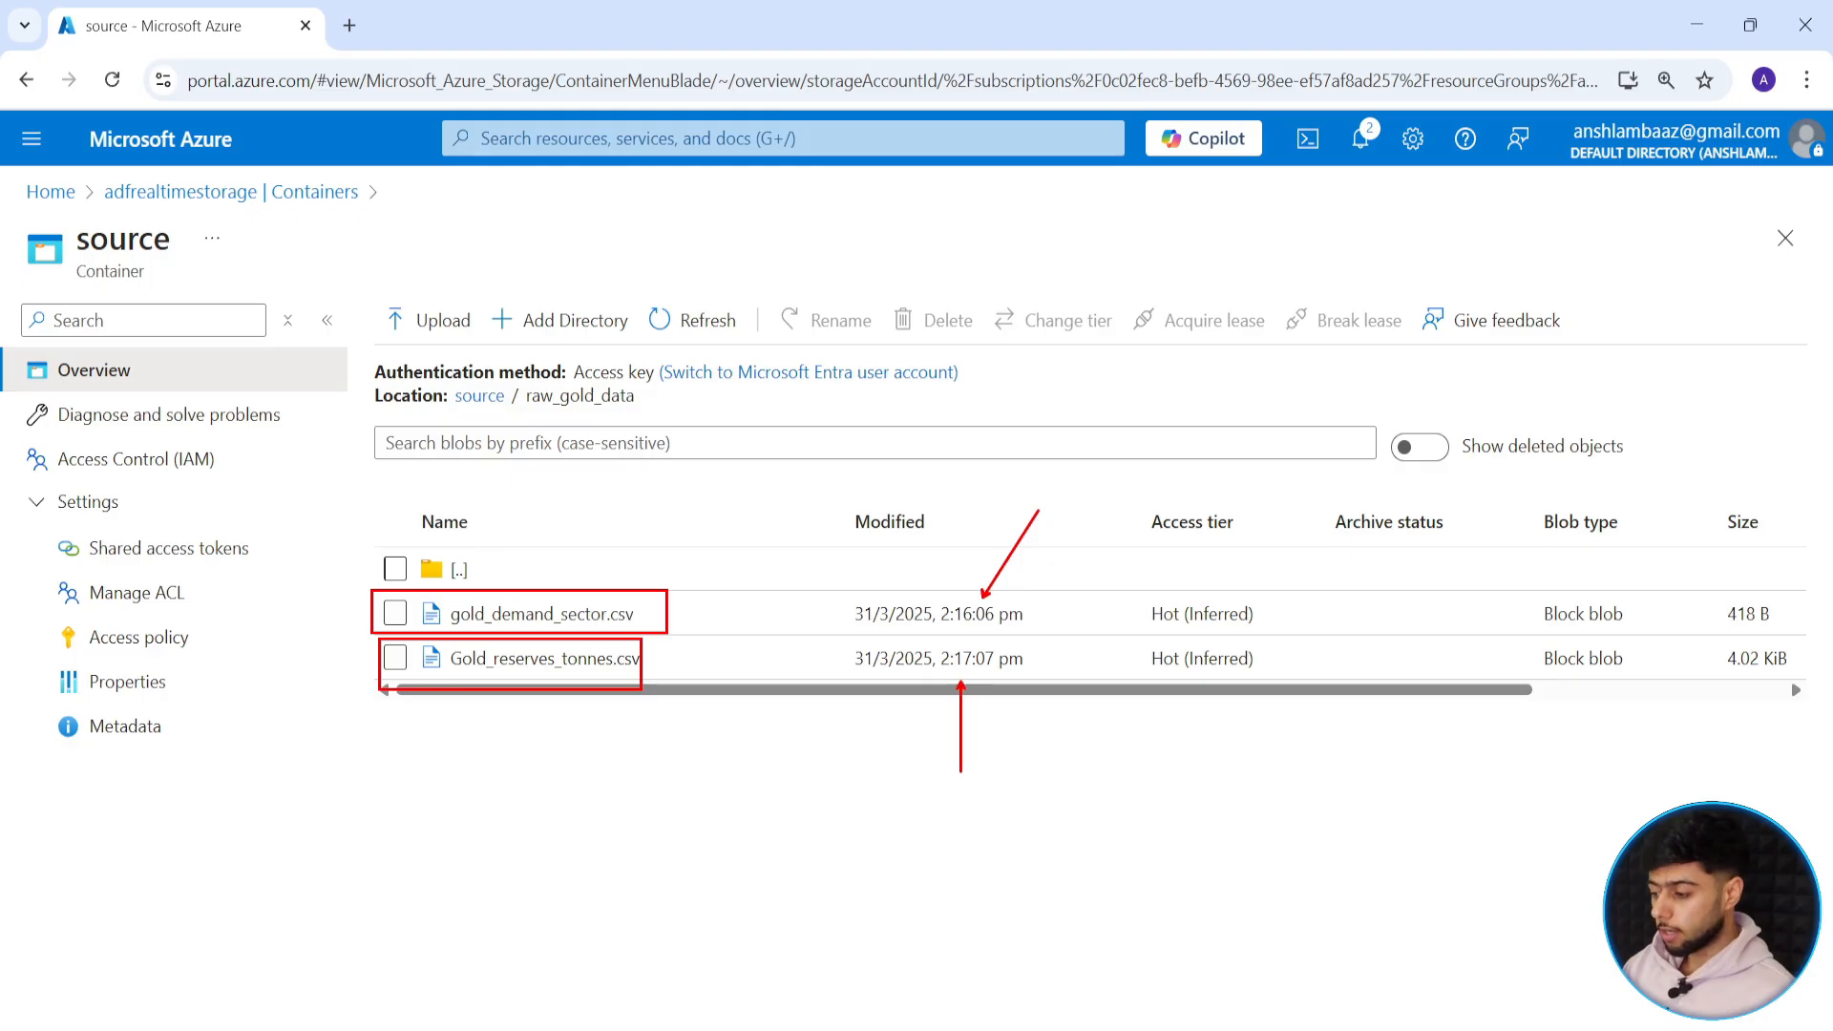
{"action": "key", "text": "Escape"}
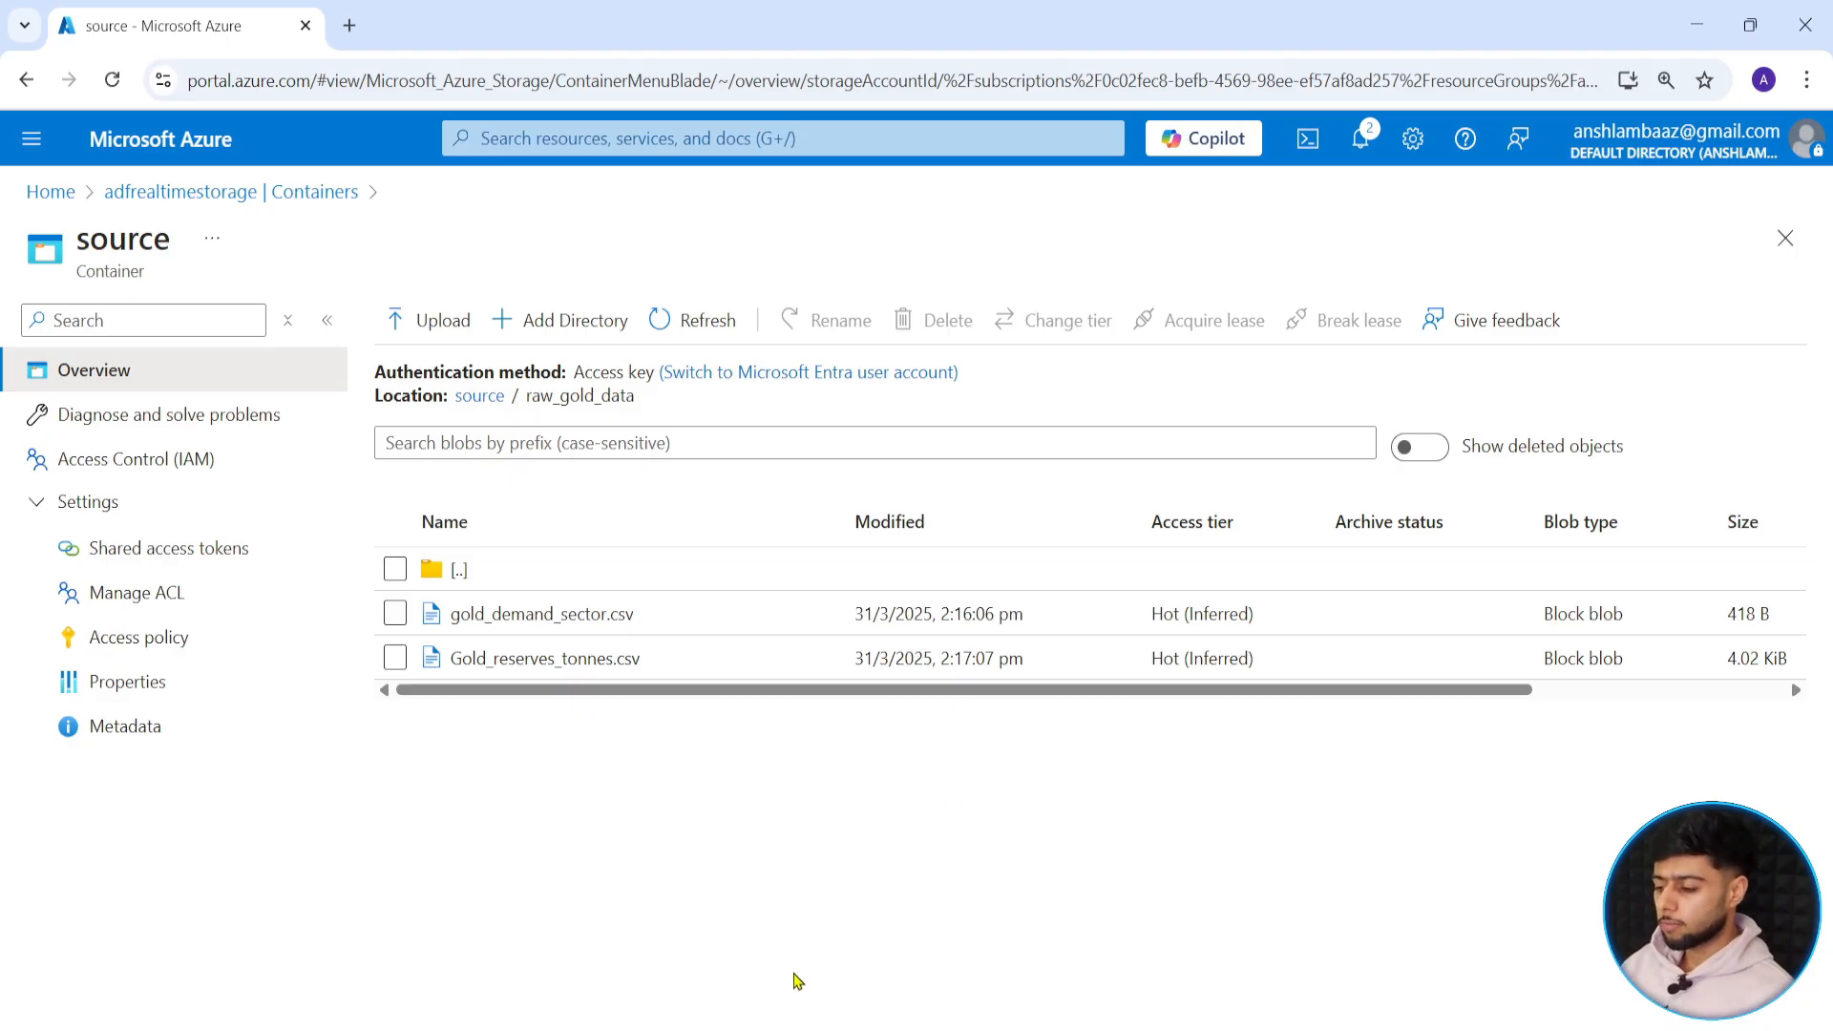
{"action": "mouse_move", "coordinate": [361, 592]}
{"action": "left_mouse_down"}
{"action": "mouse_move", "coordinate": [713, 646]}
{"action": "mouse_move", "coordinate": [721, 719]}
{"action": "left_mouse_up"}
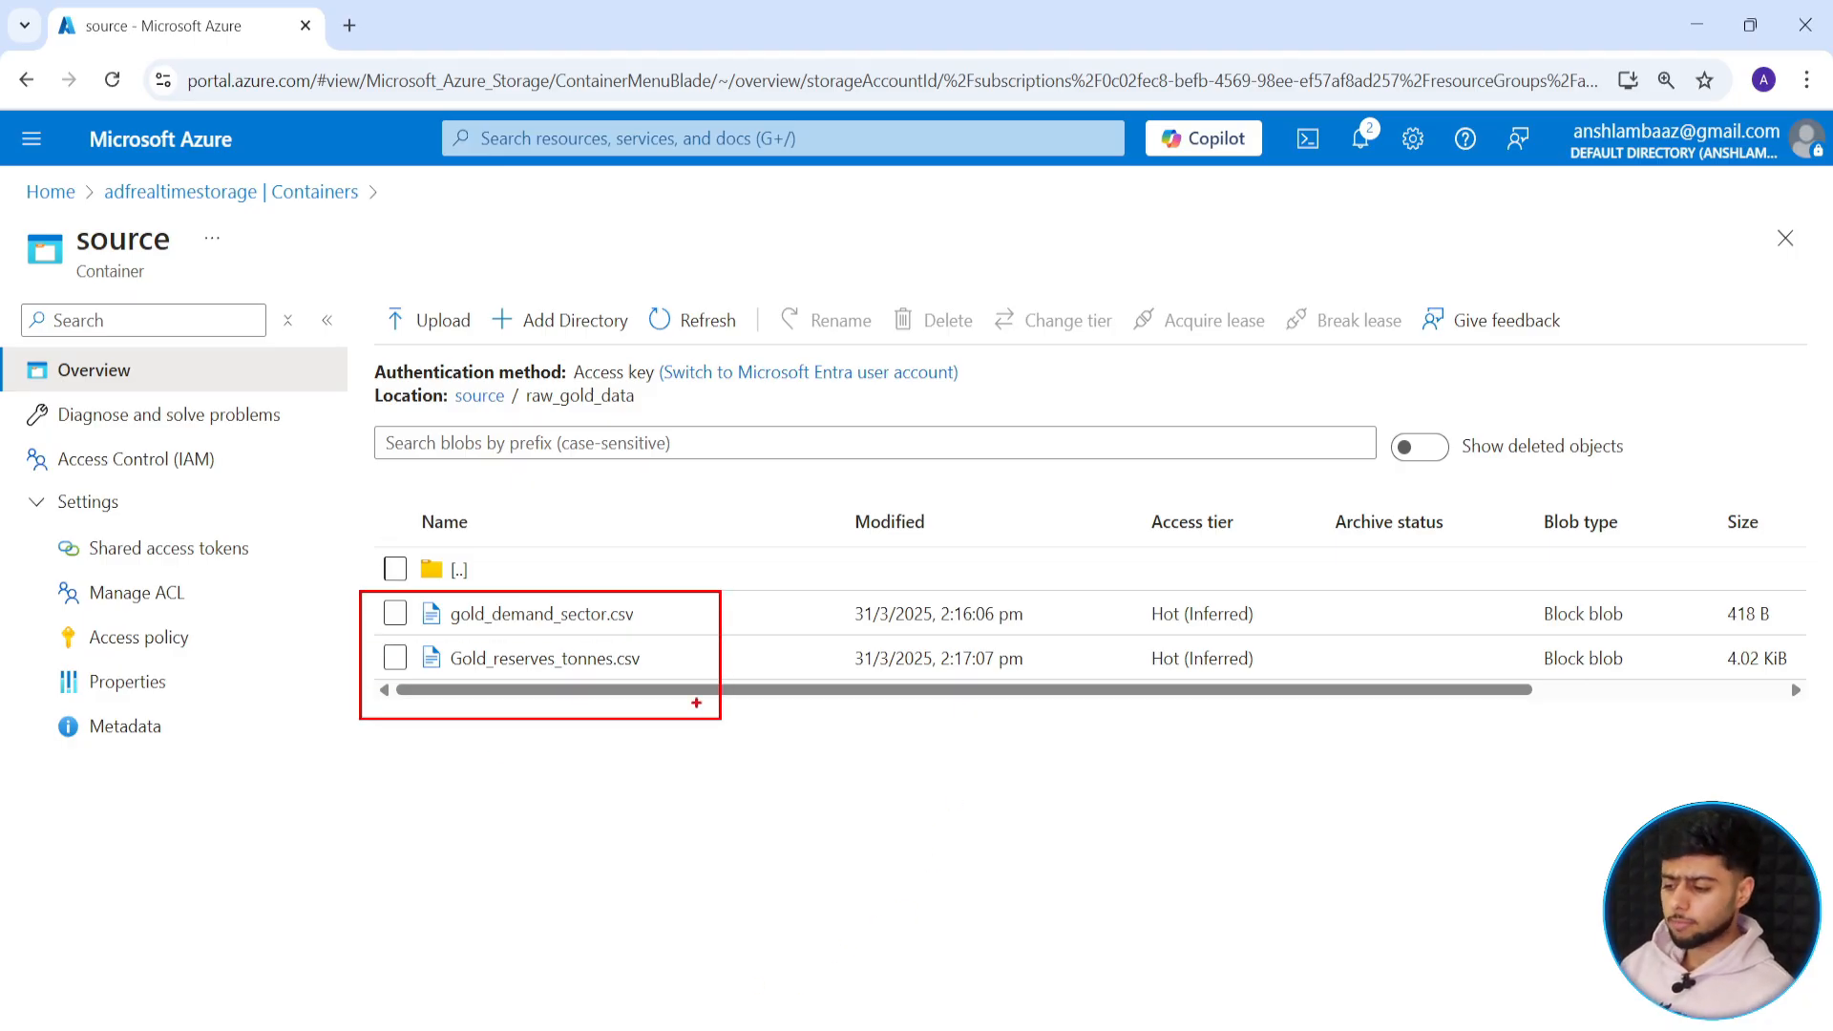
{"action": "left_click_drag", "start_coordinate": [599, 702], "coordinate": [599, 803]}
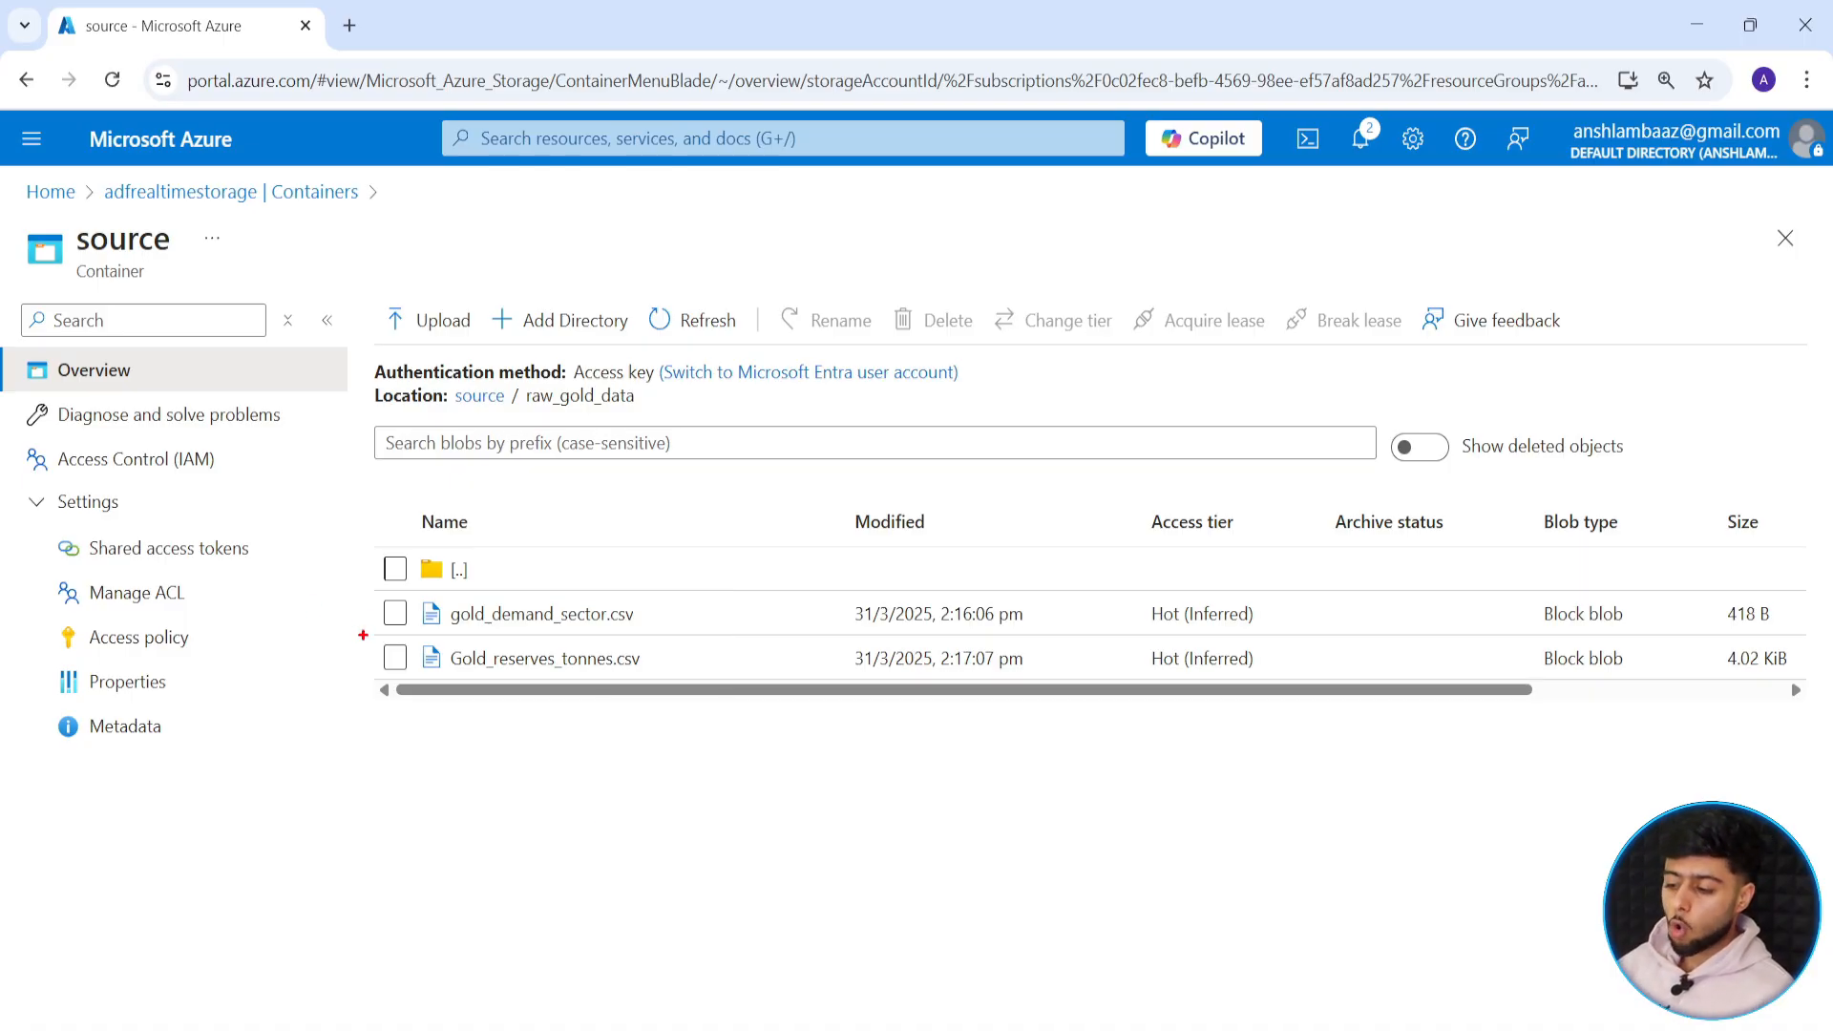
{"action": "mouse_move", "coordinate": [363, 635]}
{"action": "left_mouse_down"}
{"action": "mouse_move", "coordinate": [663, 685]}
{"action": "mouse_move", "coordinate": [560, 806]}
{"action": "left_mouse_up"}
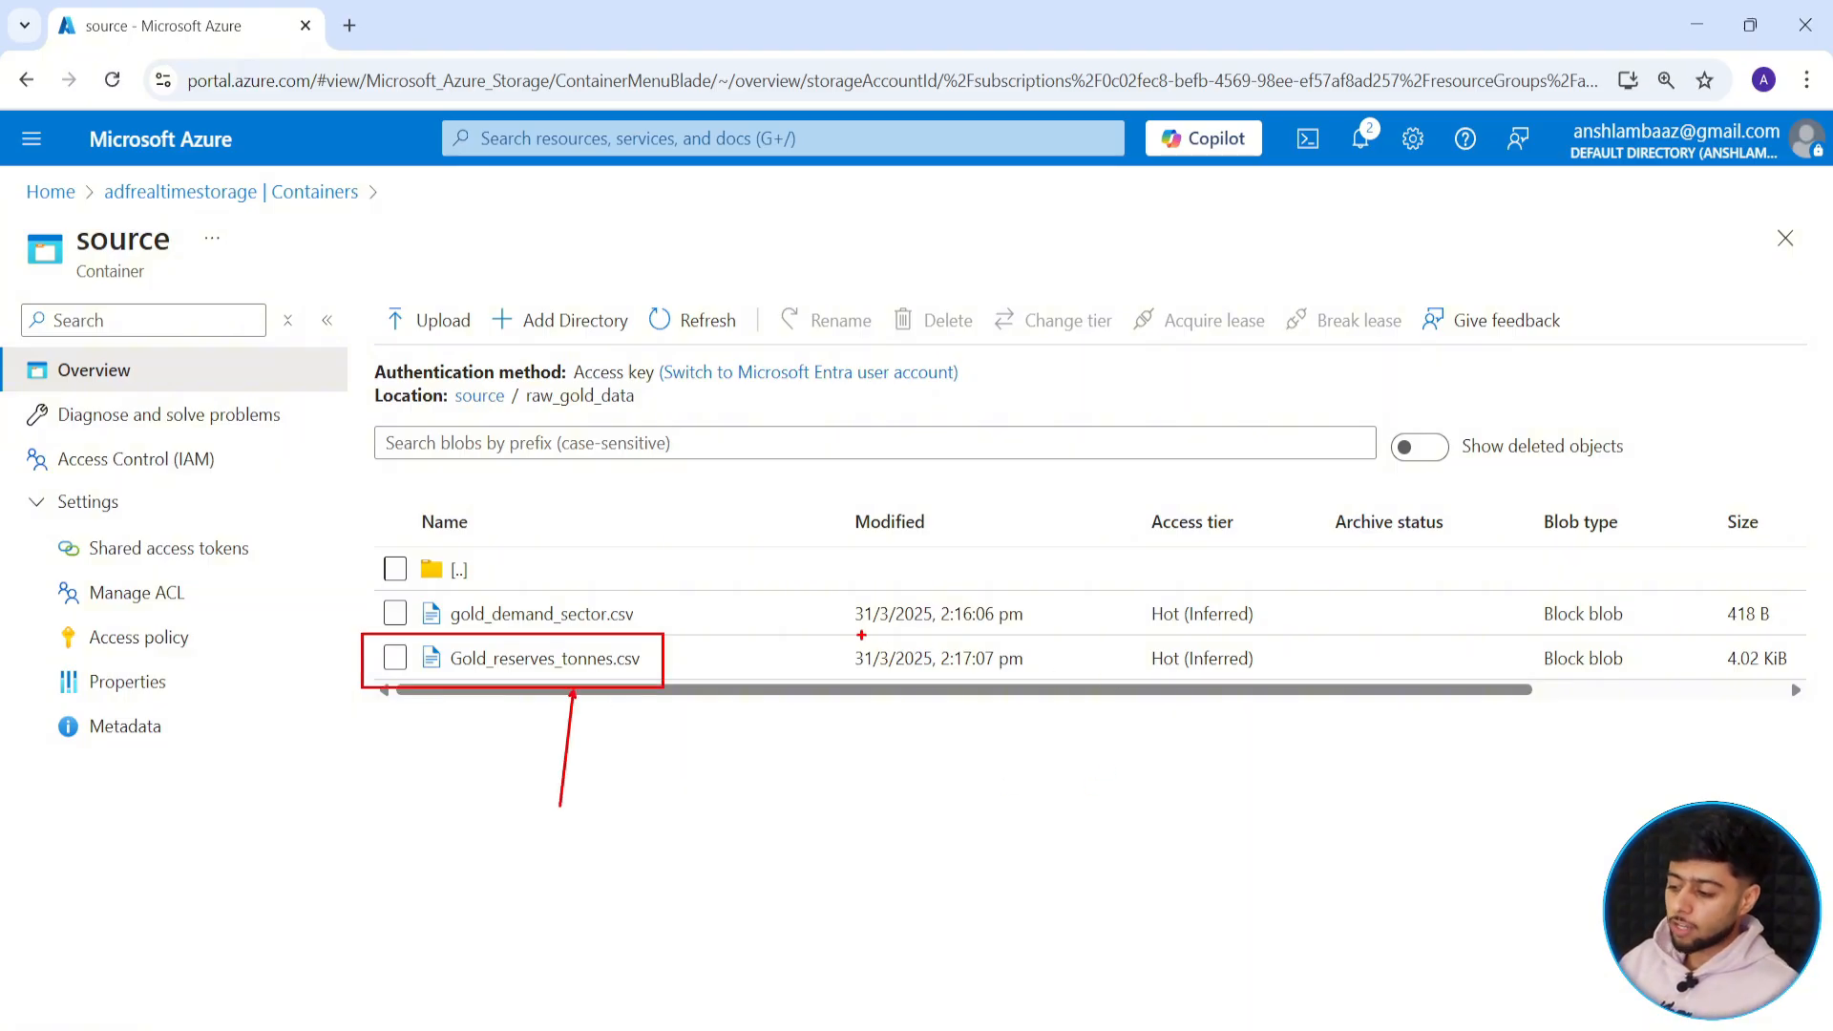
{"action": "left_click_drag", "start_coordinate": [821, 632], "coordinate": [1044, 693]}
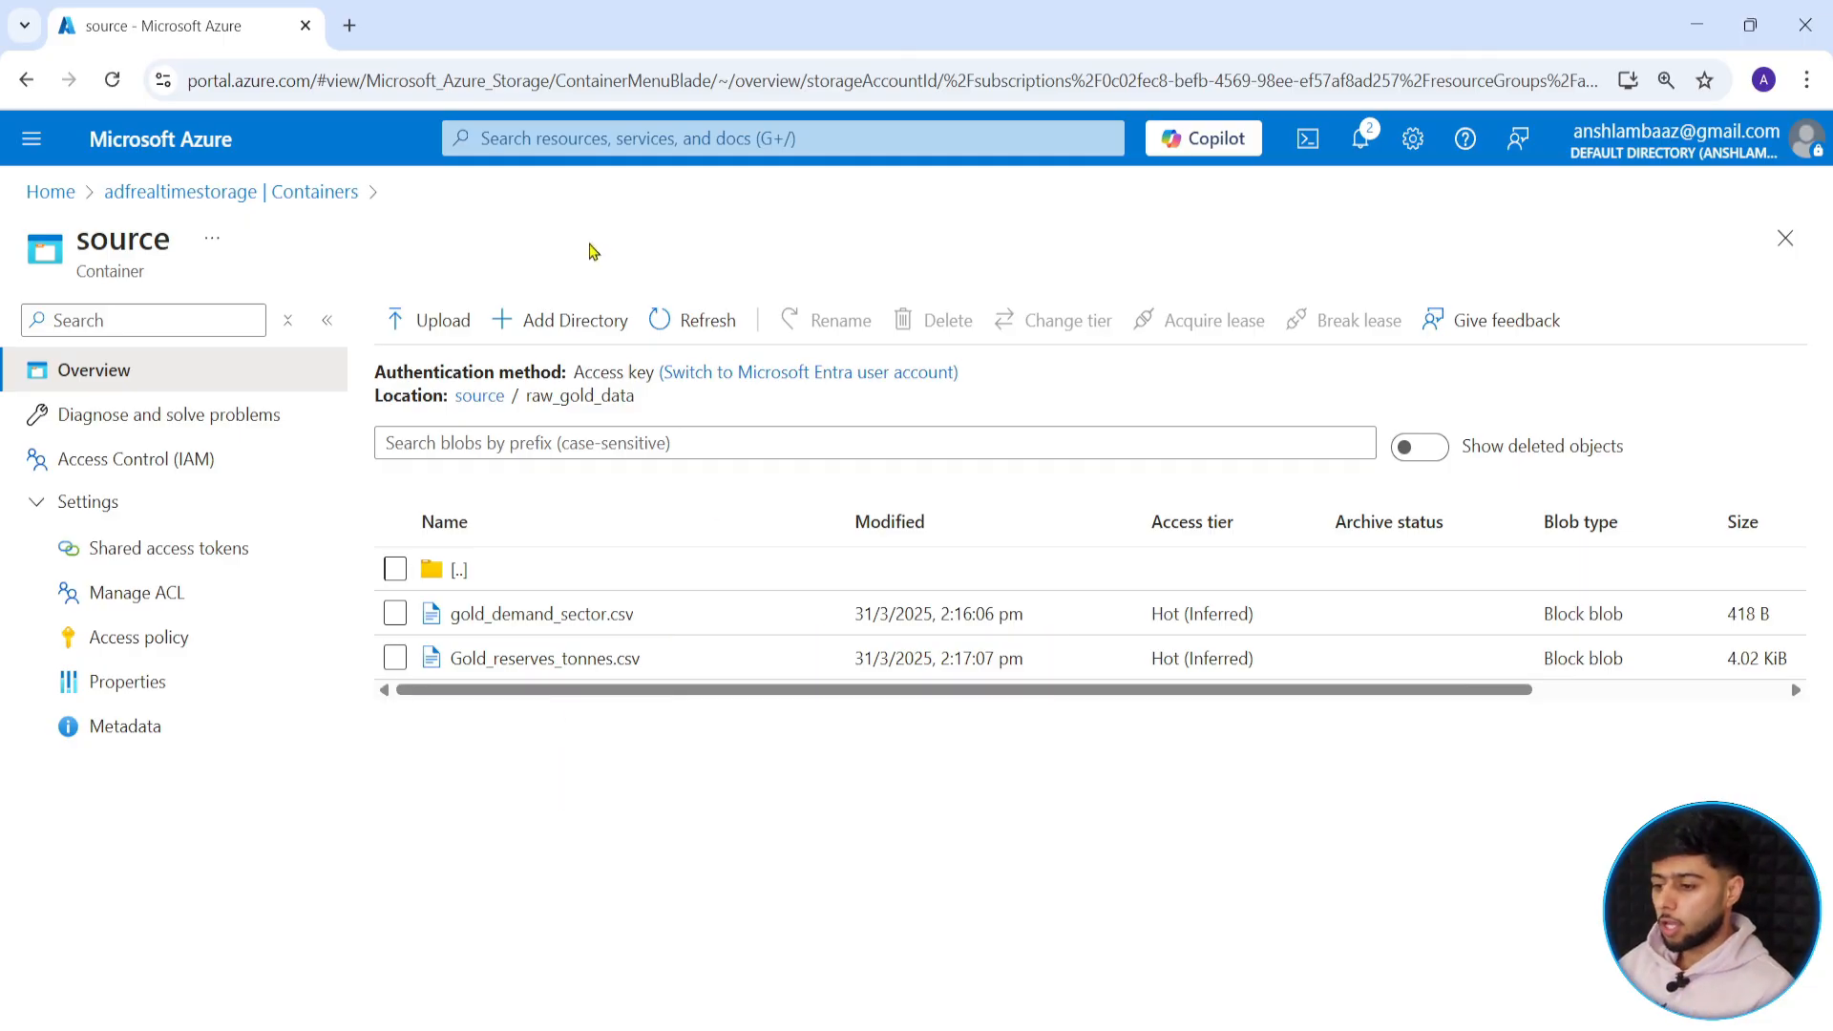
Open the adf-realtime-ws data factory from the adf-realtime resource group, launch its studio and dismiss the Git repository notice.
{"action": "left_click", "coordinate": [49, 194]}
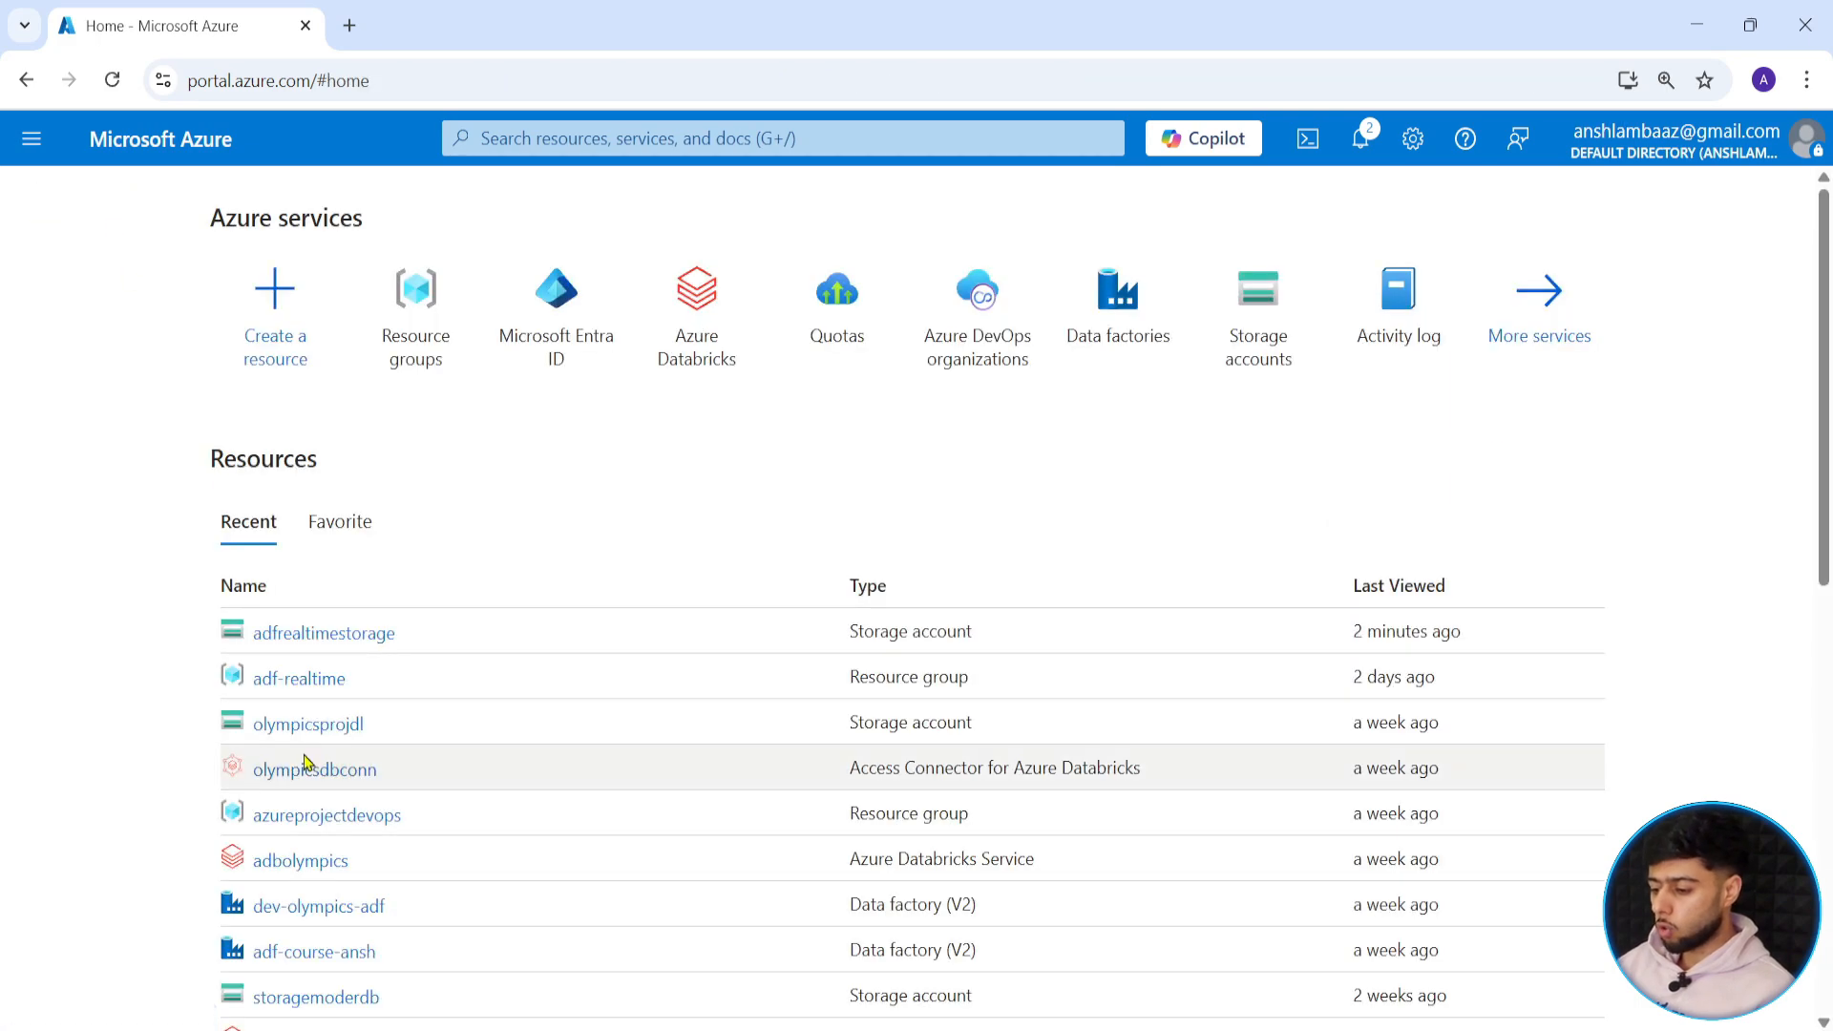
{"action": "left_click", "coordinate": [290, 688]}
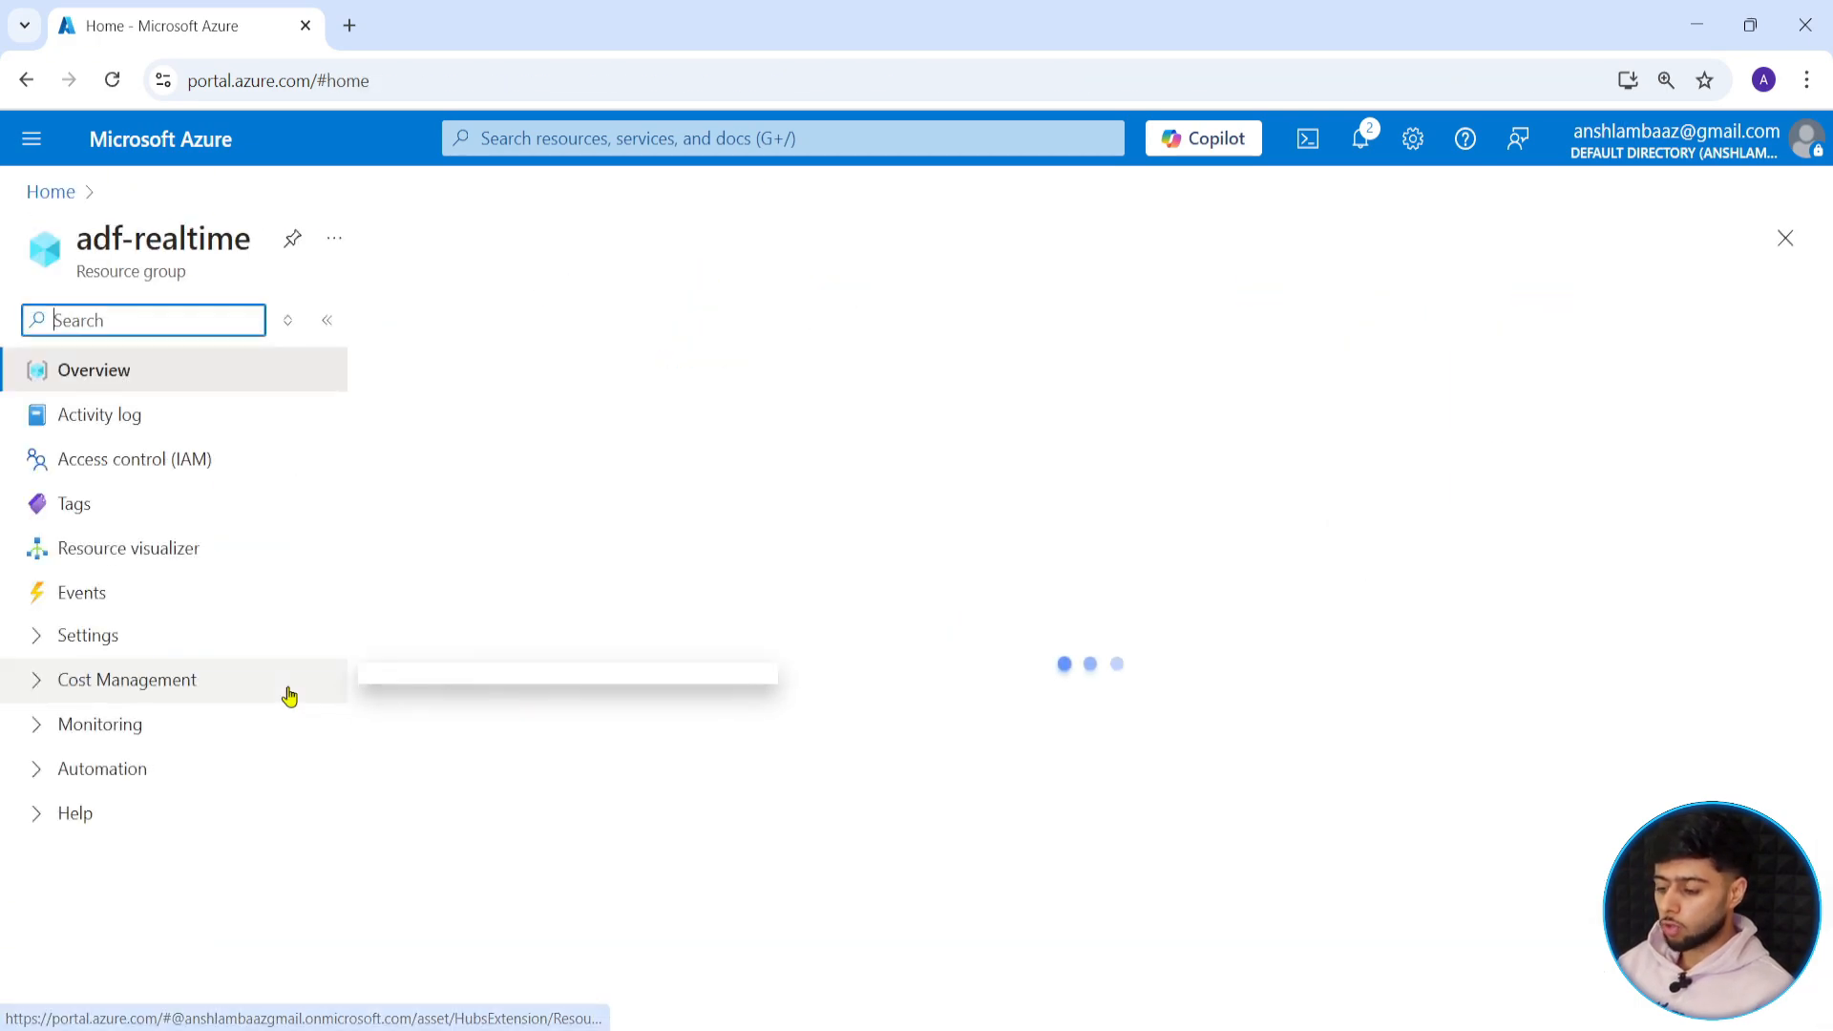
{"action": "left_click", "coordinate": [495, 679]}
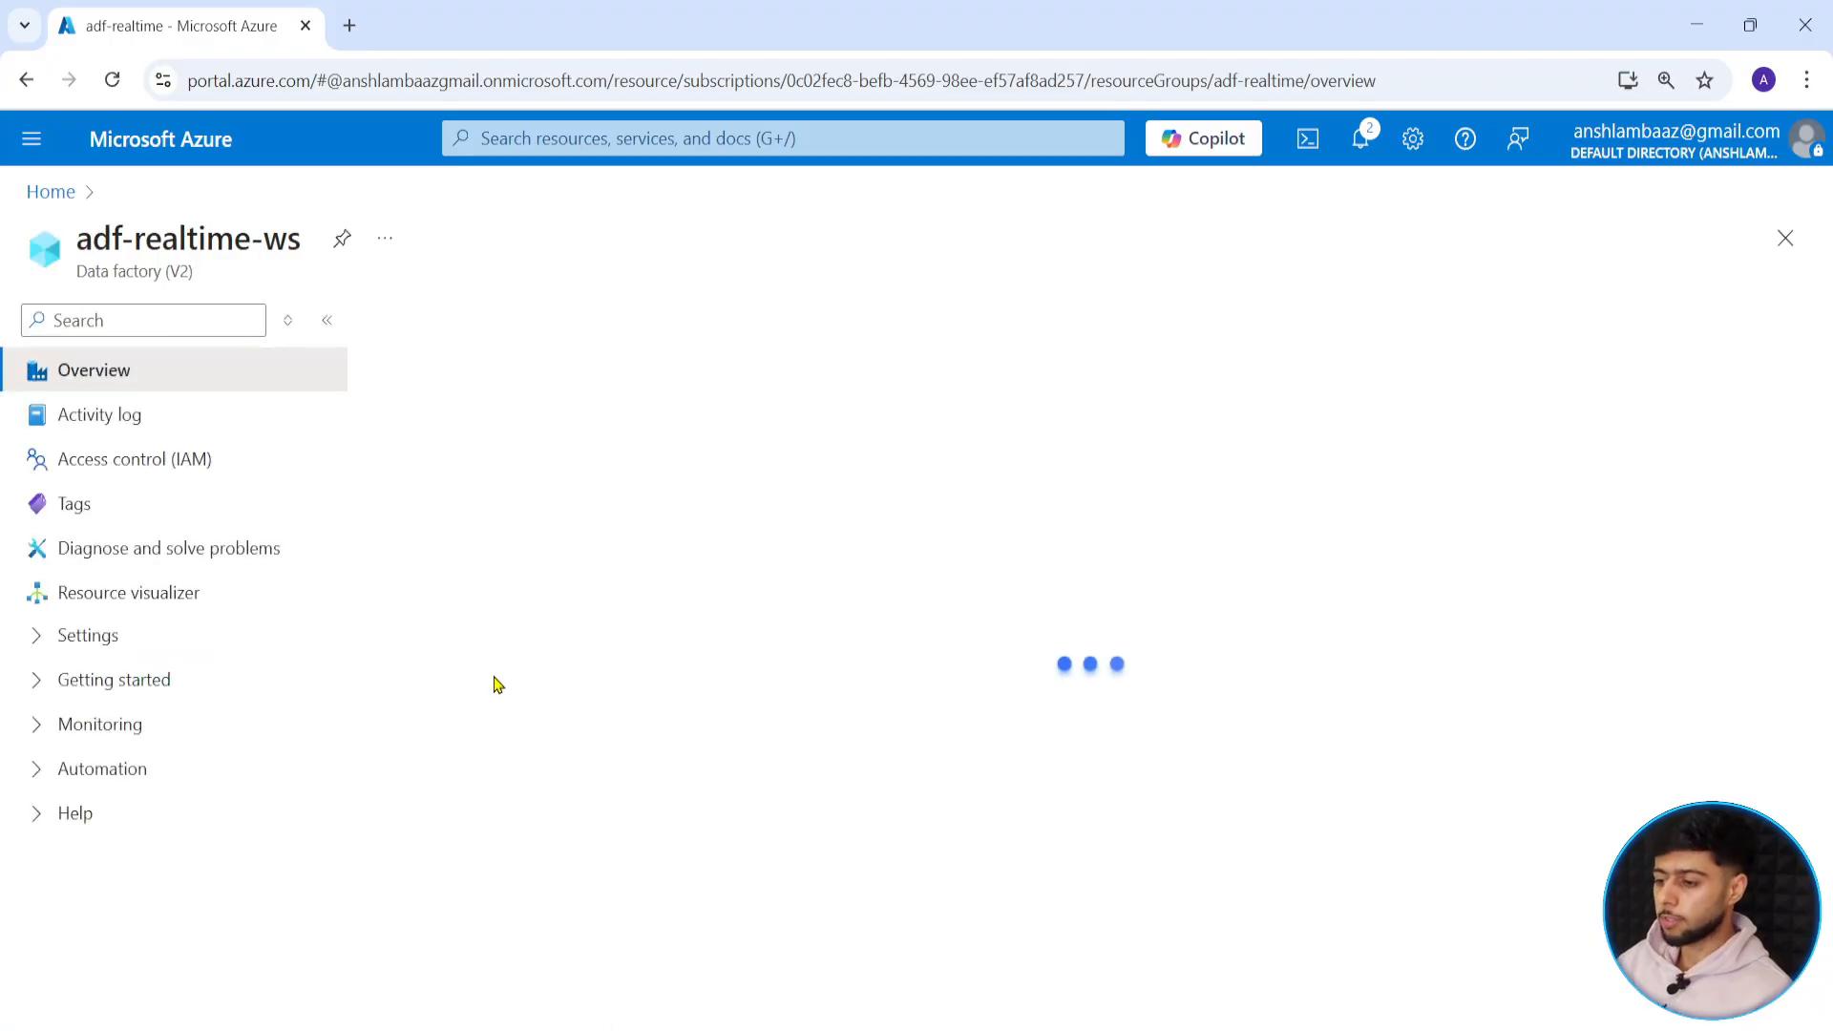
{"action": "left_click", "coordinate": [948, 867]}
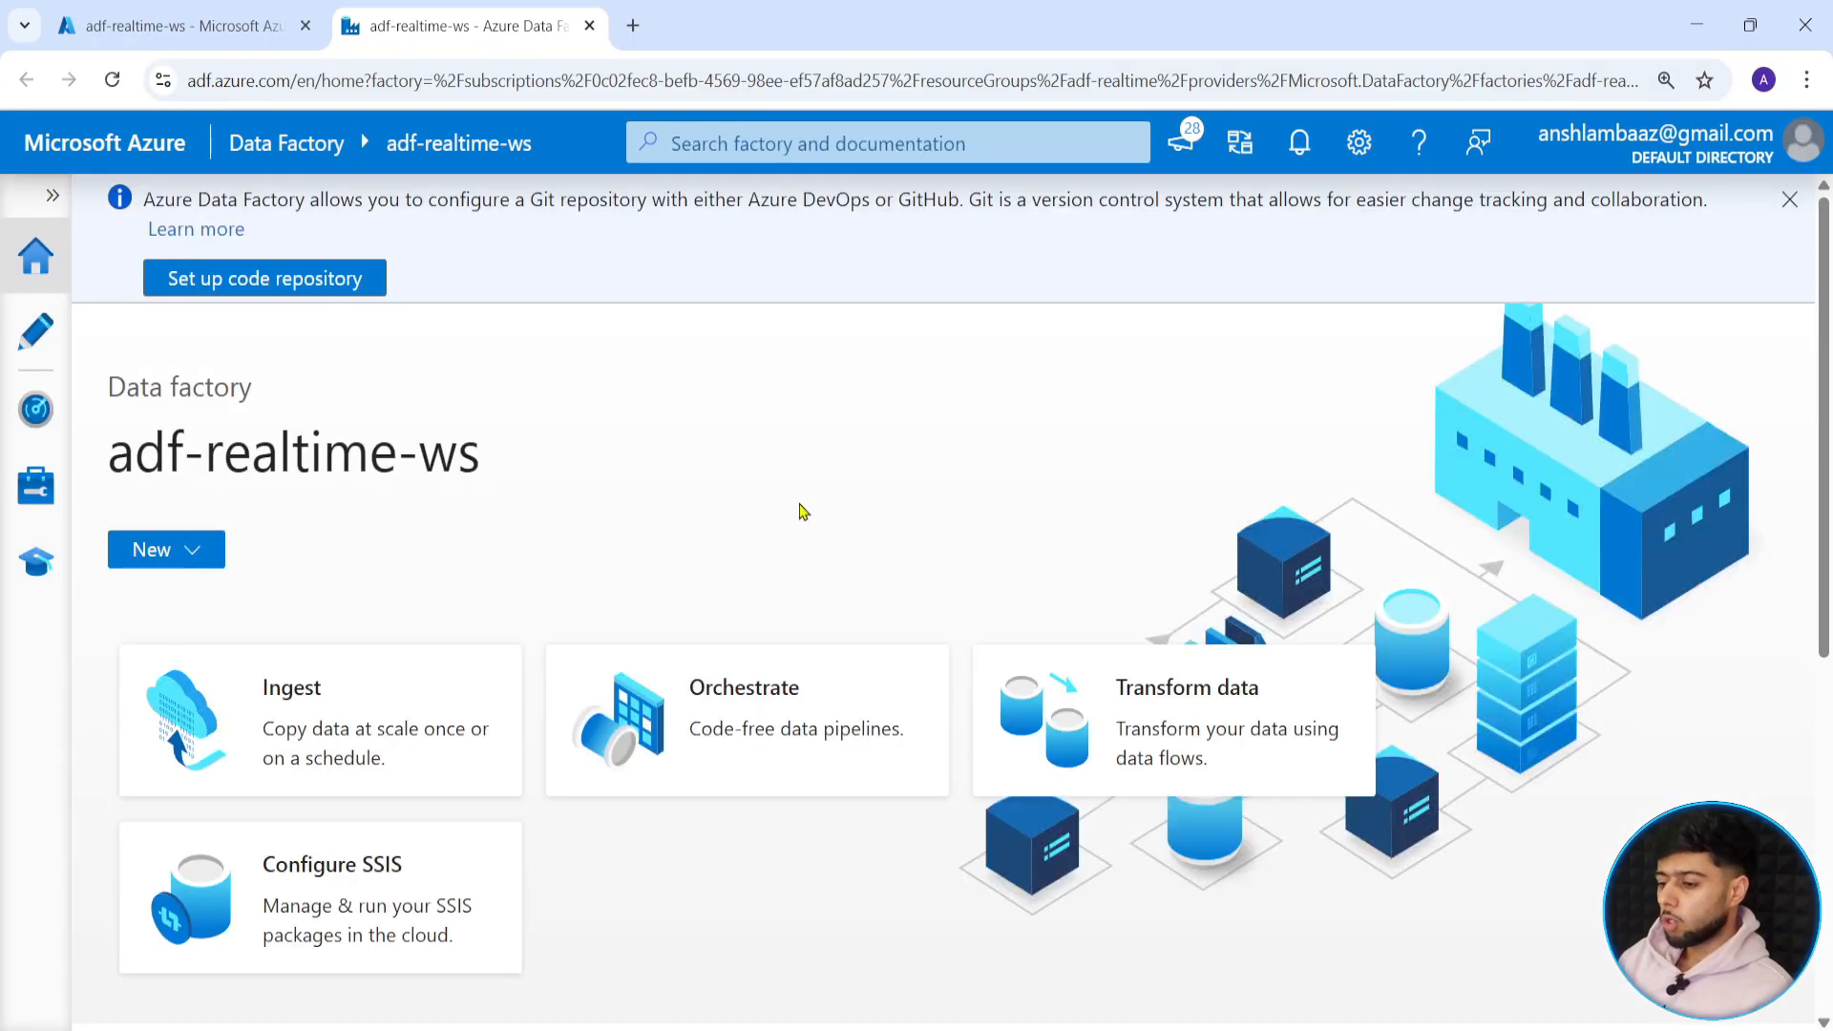
{"action": "left_click", "coordinate": [1790, 201]}
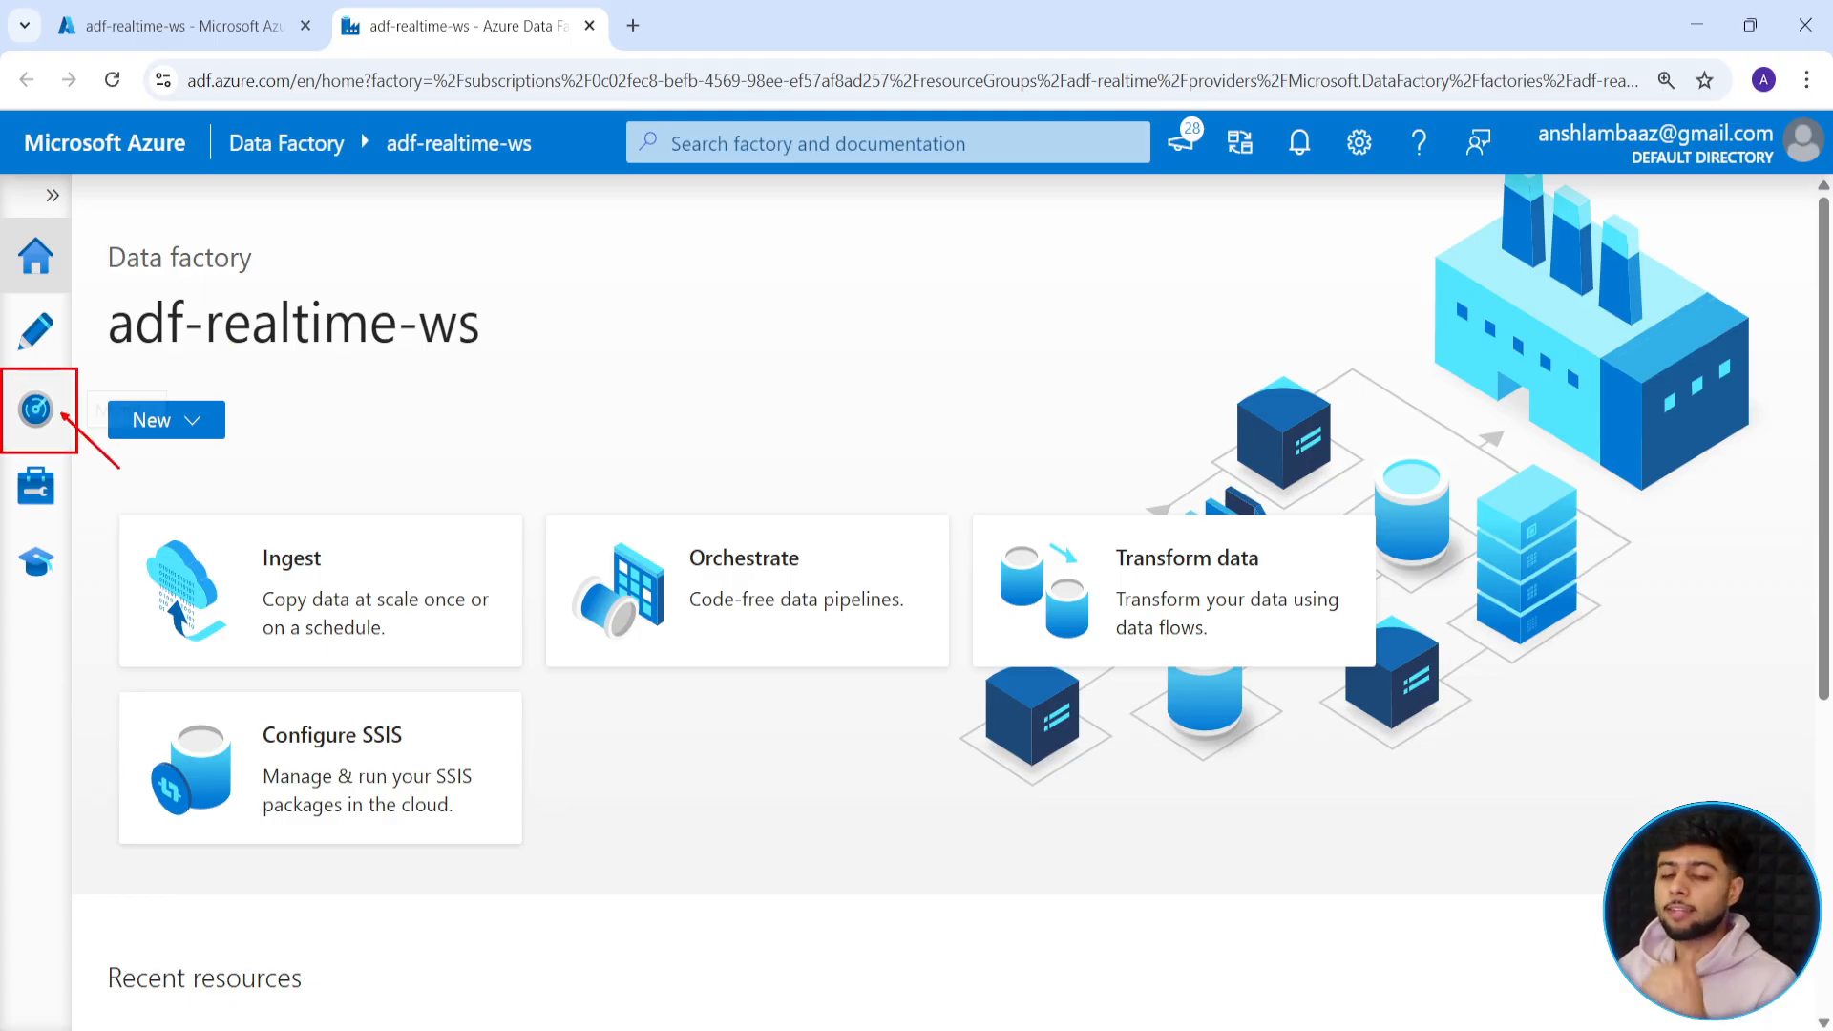
View the data factory's pipeline run monitoring at a smaller page zoom and open its linked services page.
{"action": "left_click", "coordinate": [35, 409]}
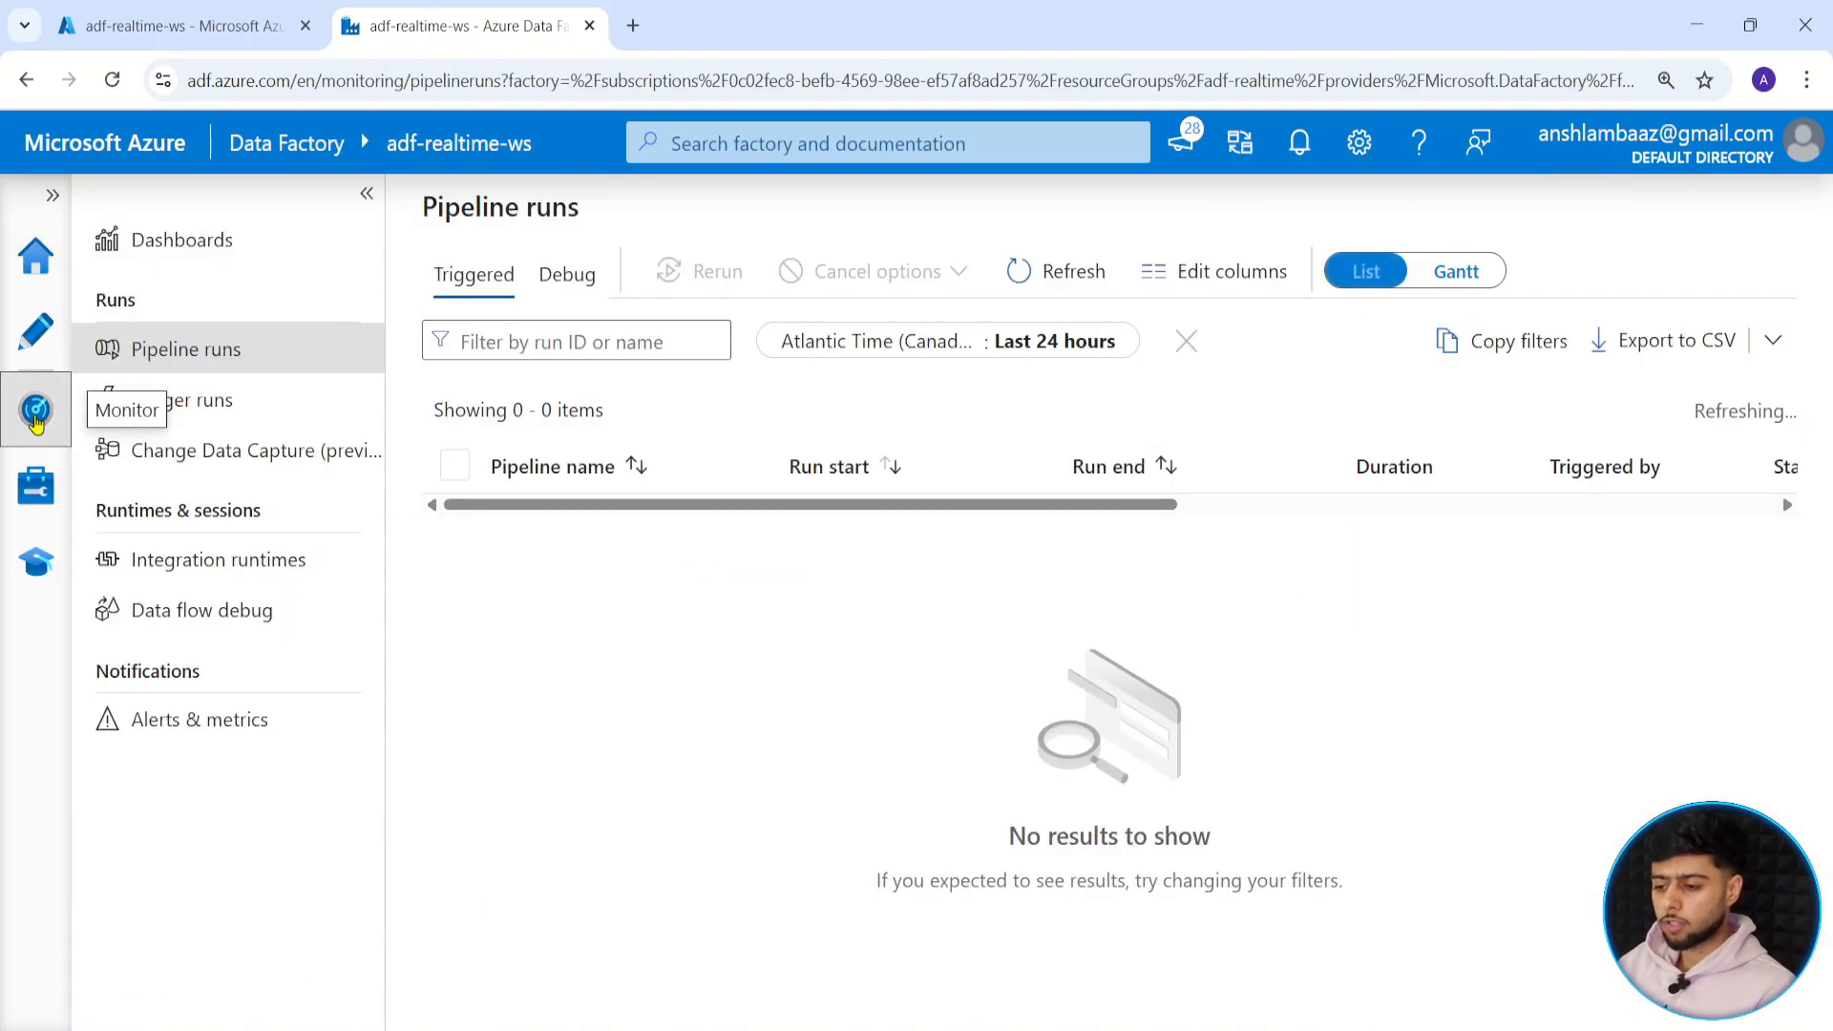
{"action": "key", "text": "ctrl+minus"}
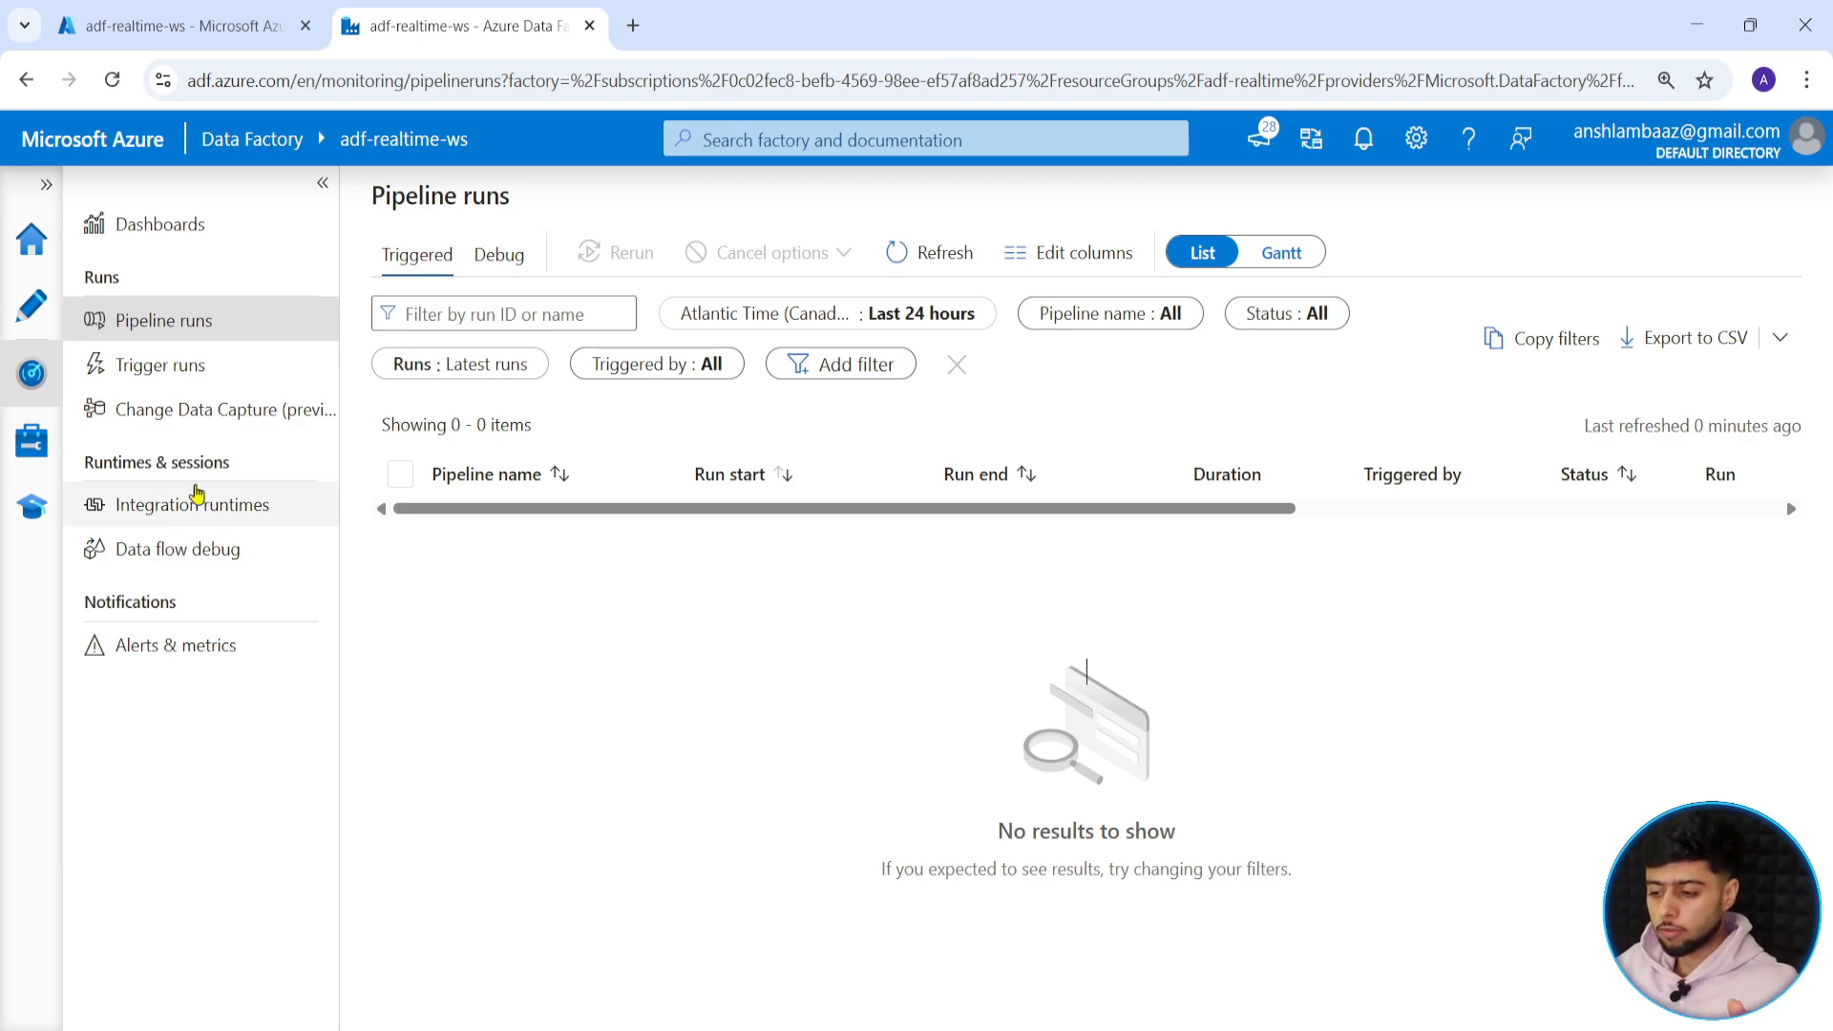
{"action": "left_click", "coordinate": [31, 440]}
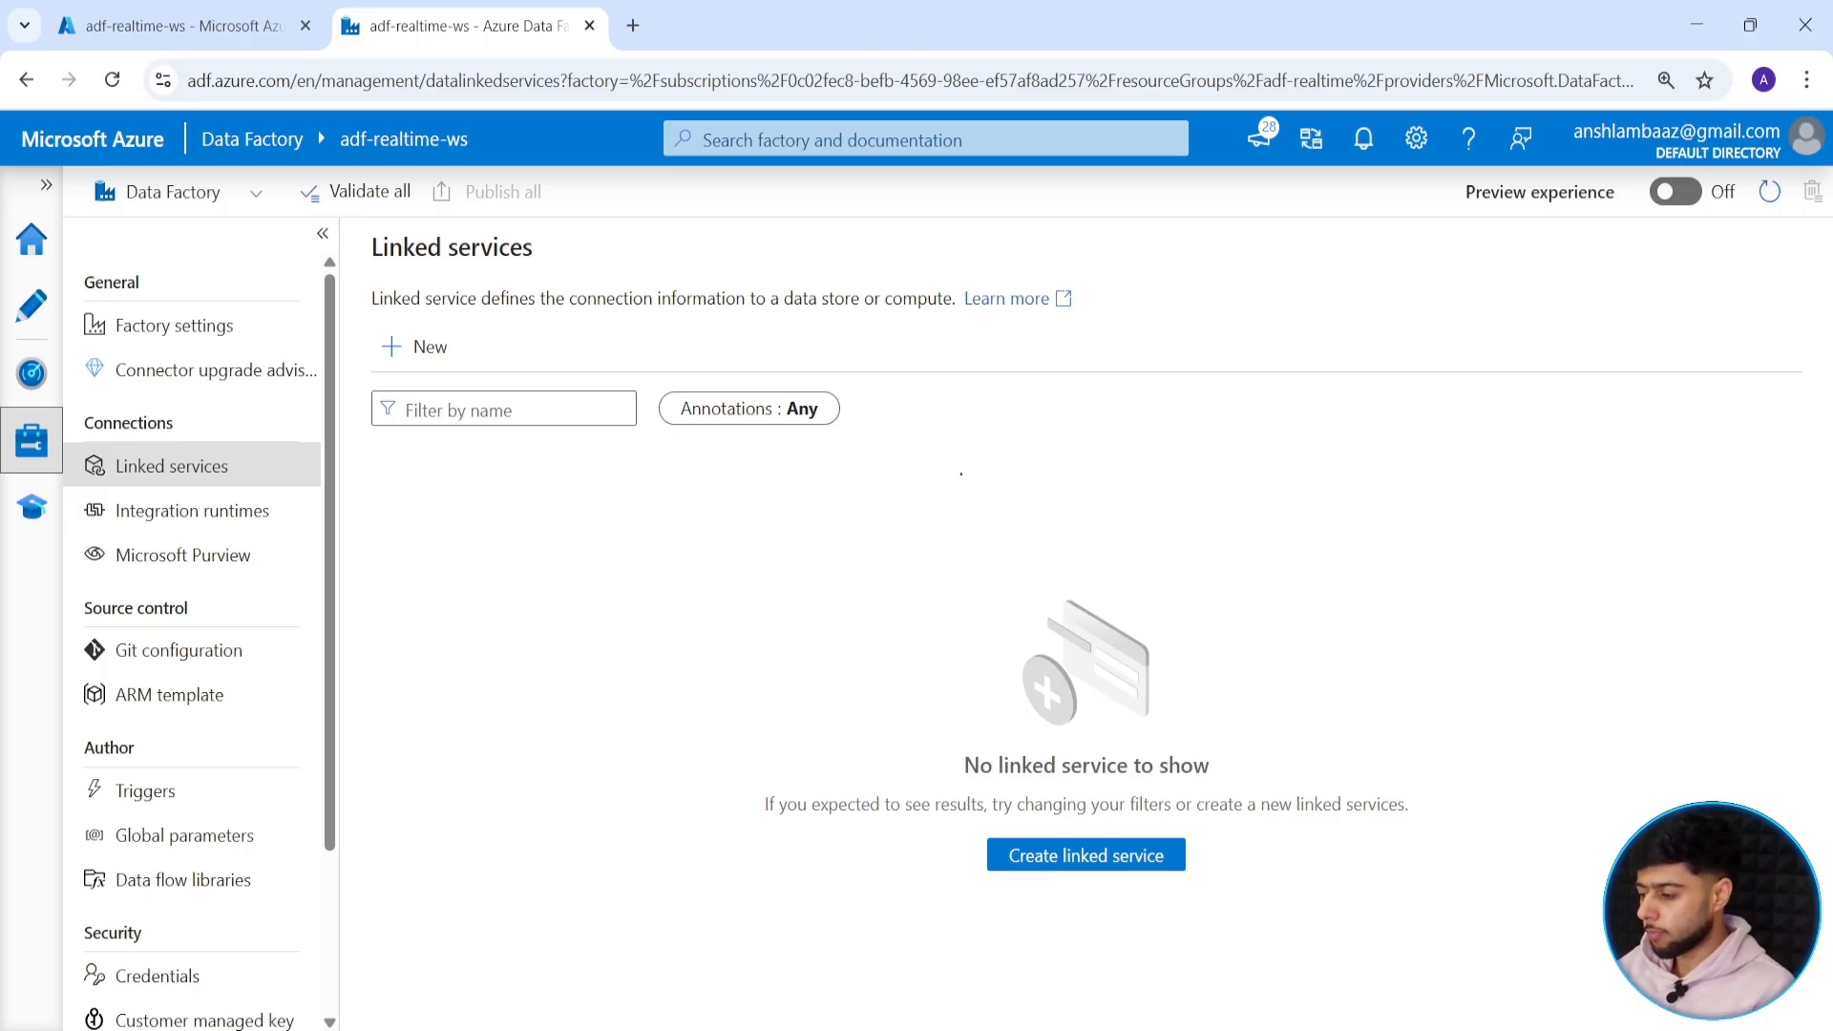
{"action": "left_click_drag", "start_coordinate": [971, 449], "coordinate": [1150, 589]}
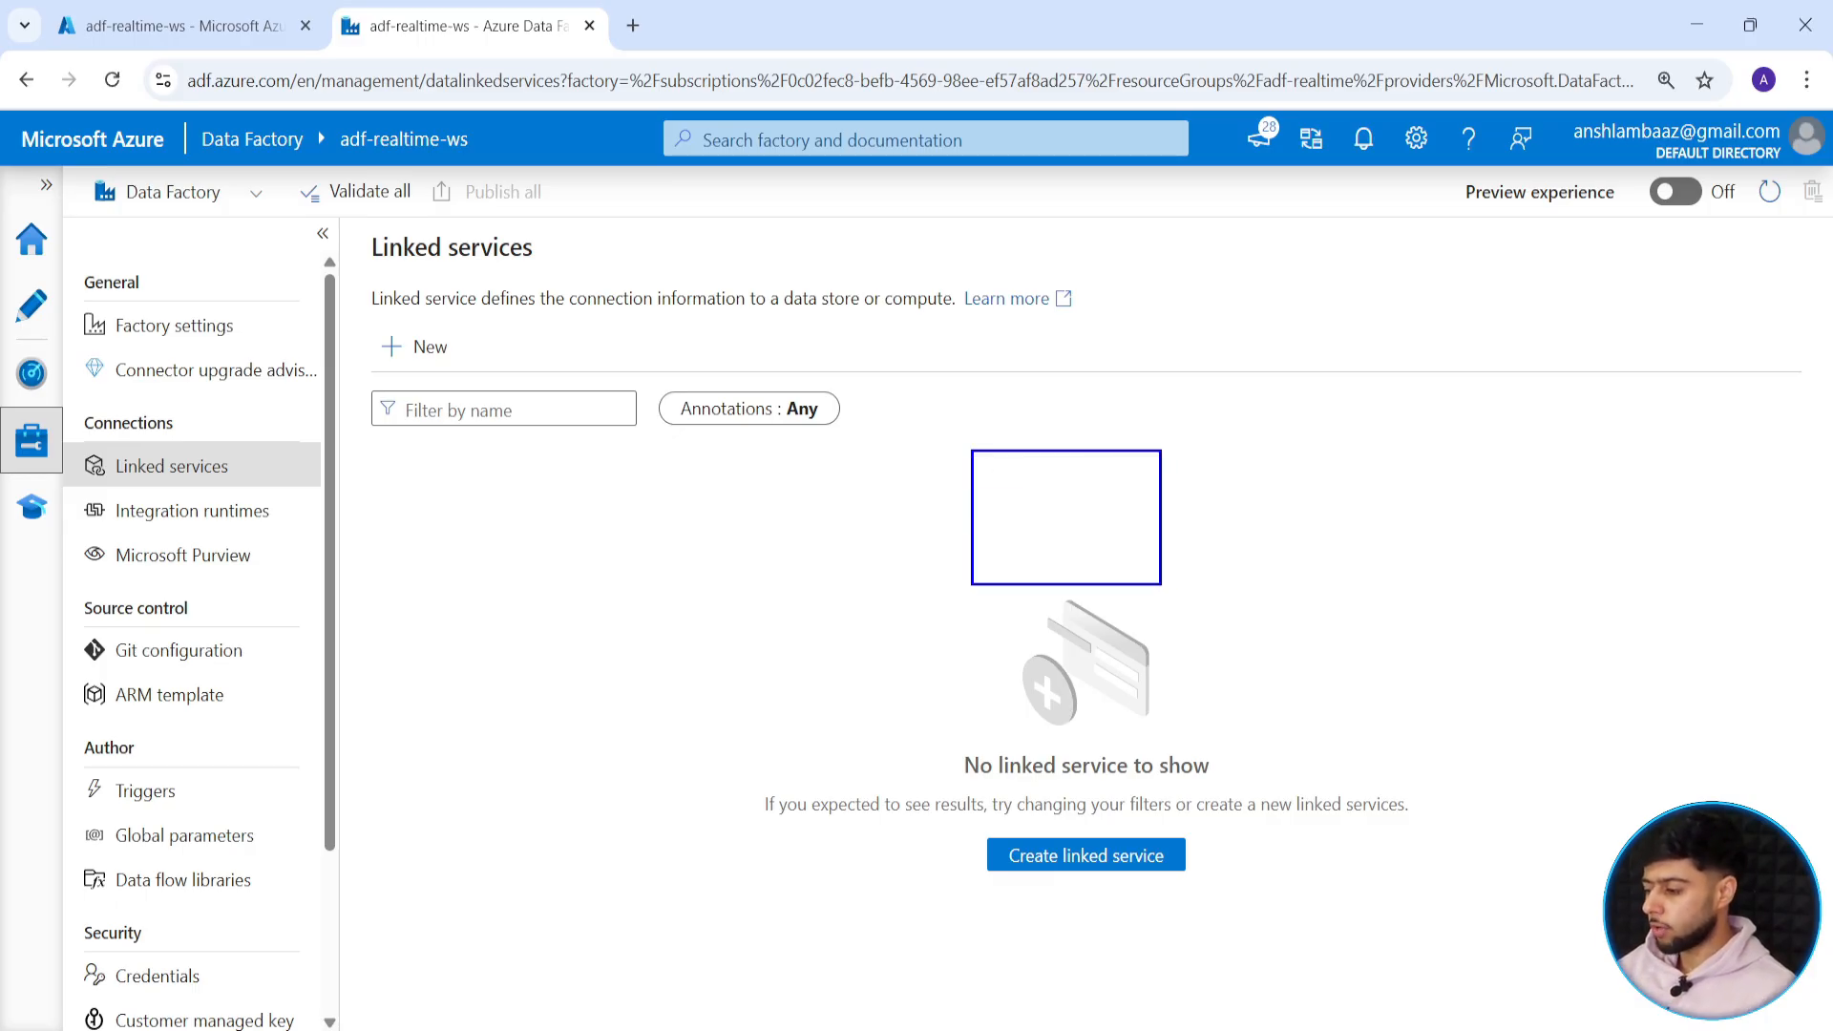
{"action": "key", "text": "r"}
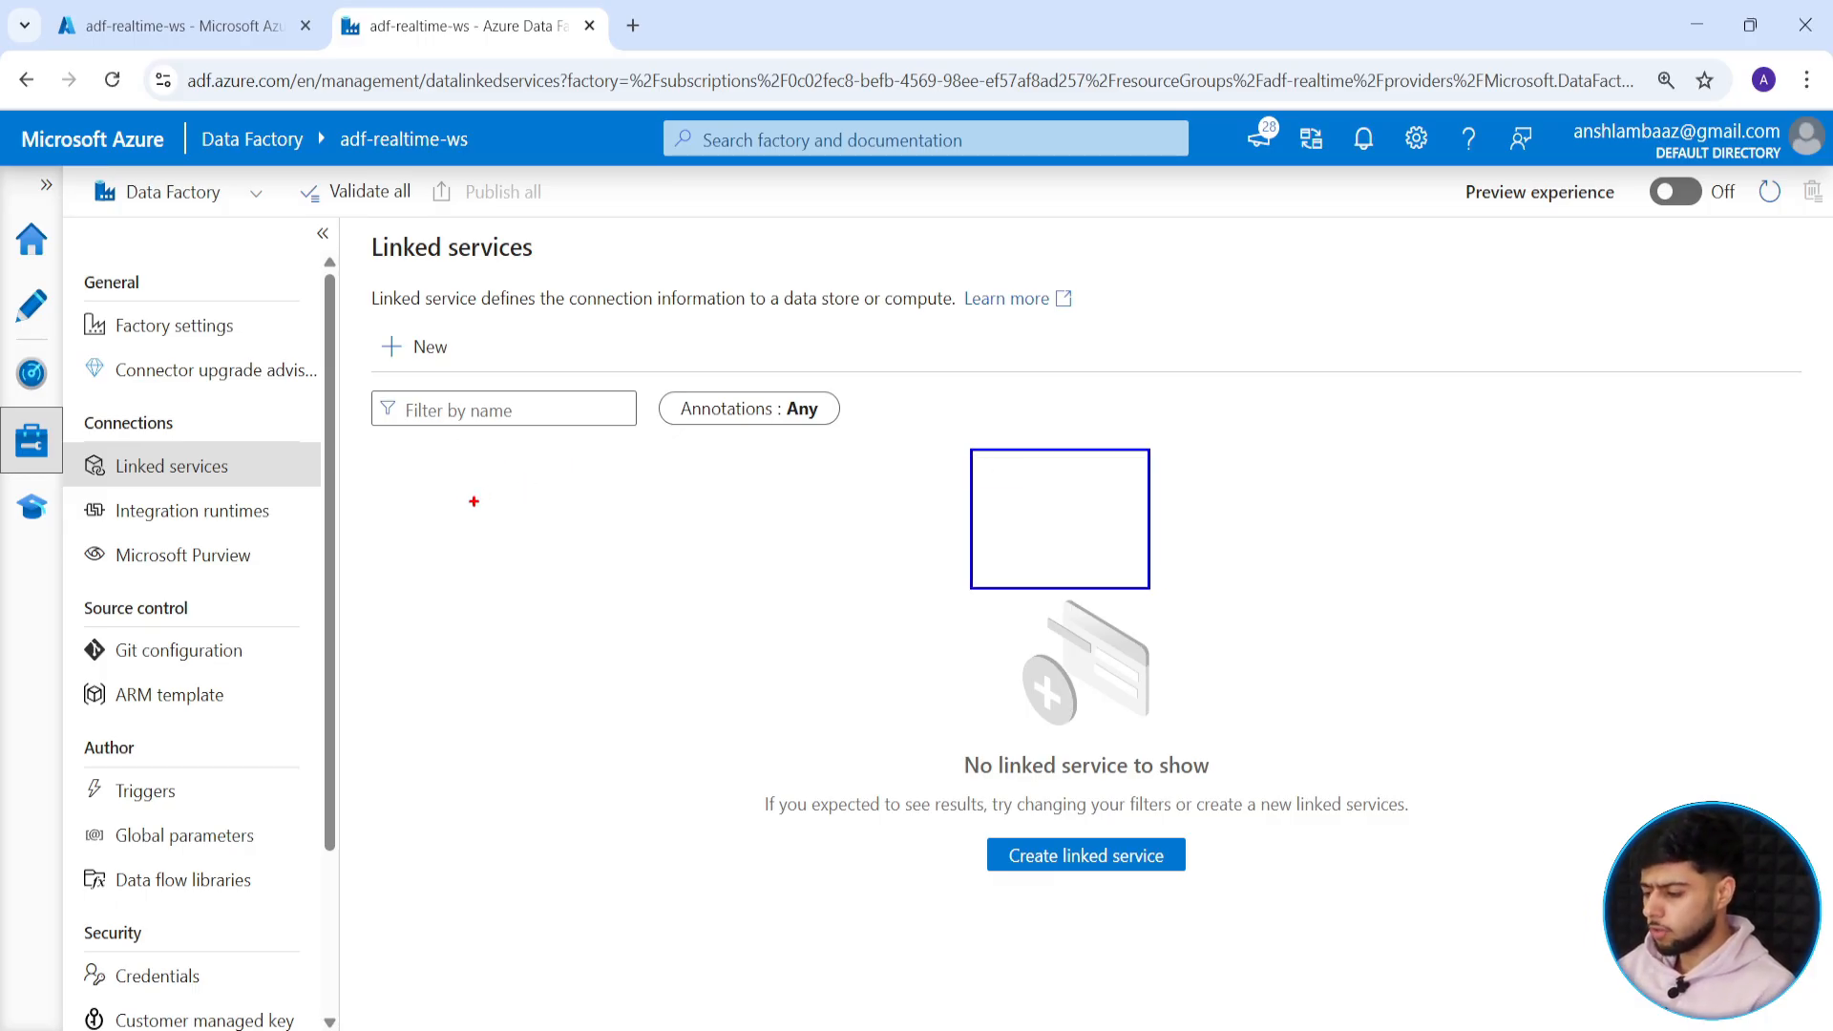
{"action": "left_click_drag", "start_coordinate": [453, 492], "coordinate": [645, 614]}
{"action": "type", "text": "t"}
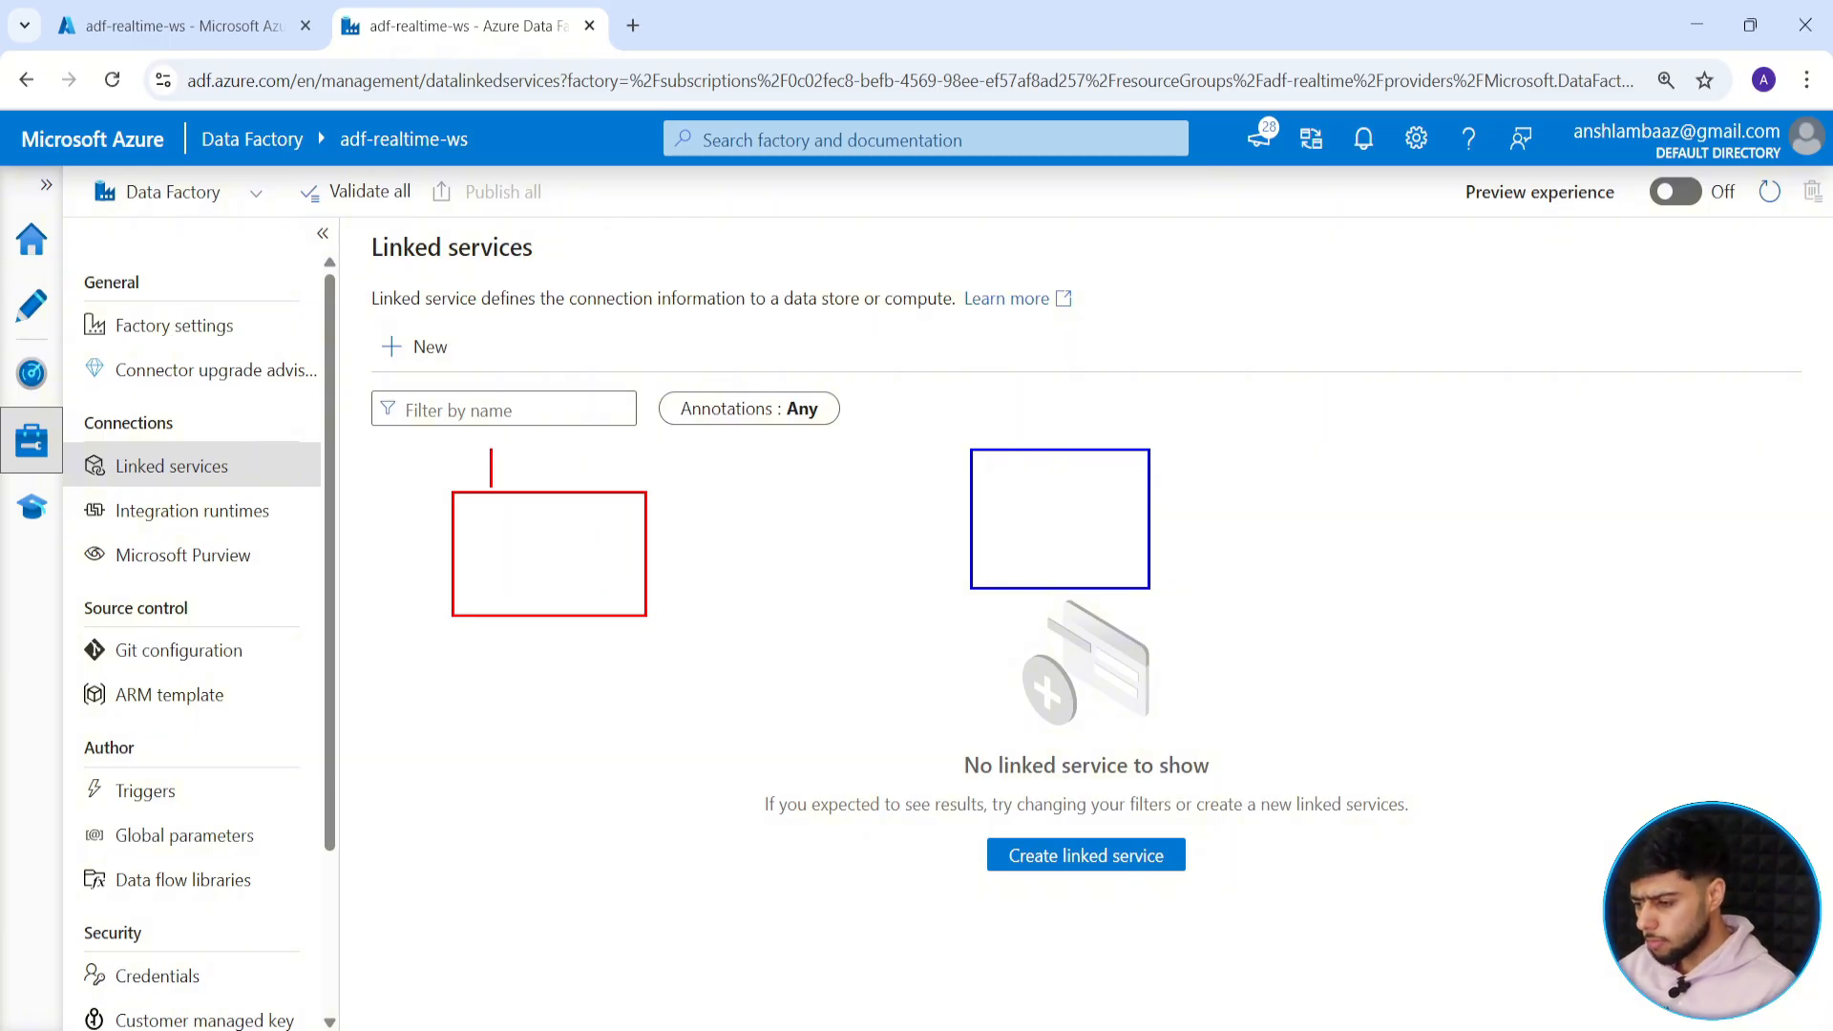
{"action": "type", "text": "Source"}
{"action": "key", "text": "Escape"}
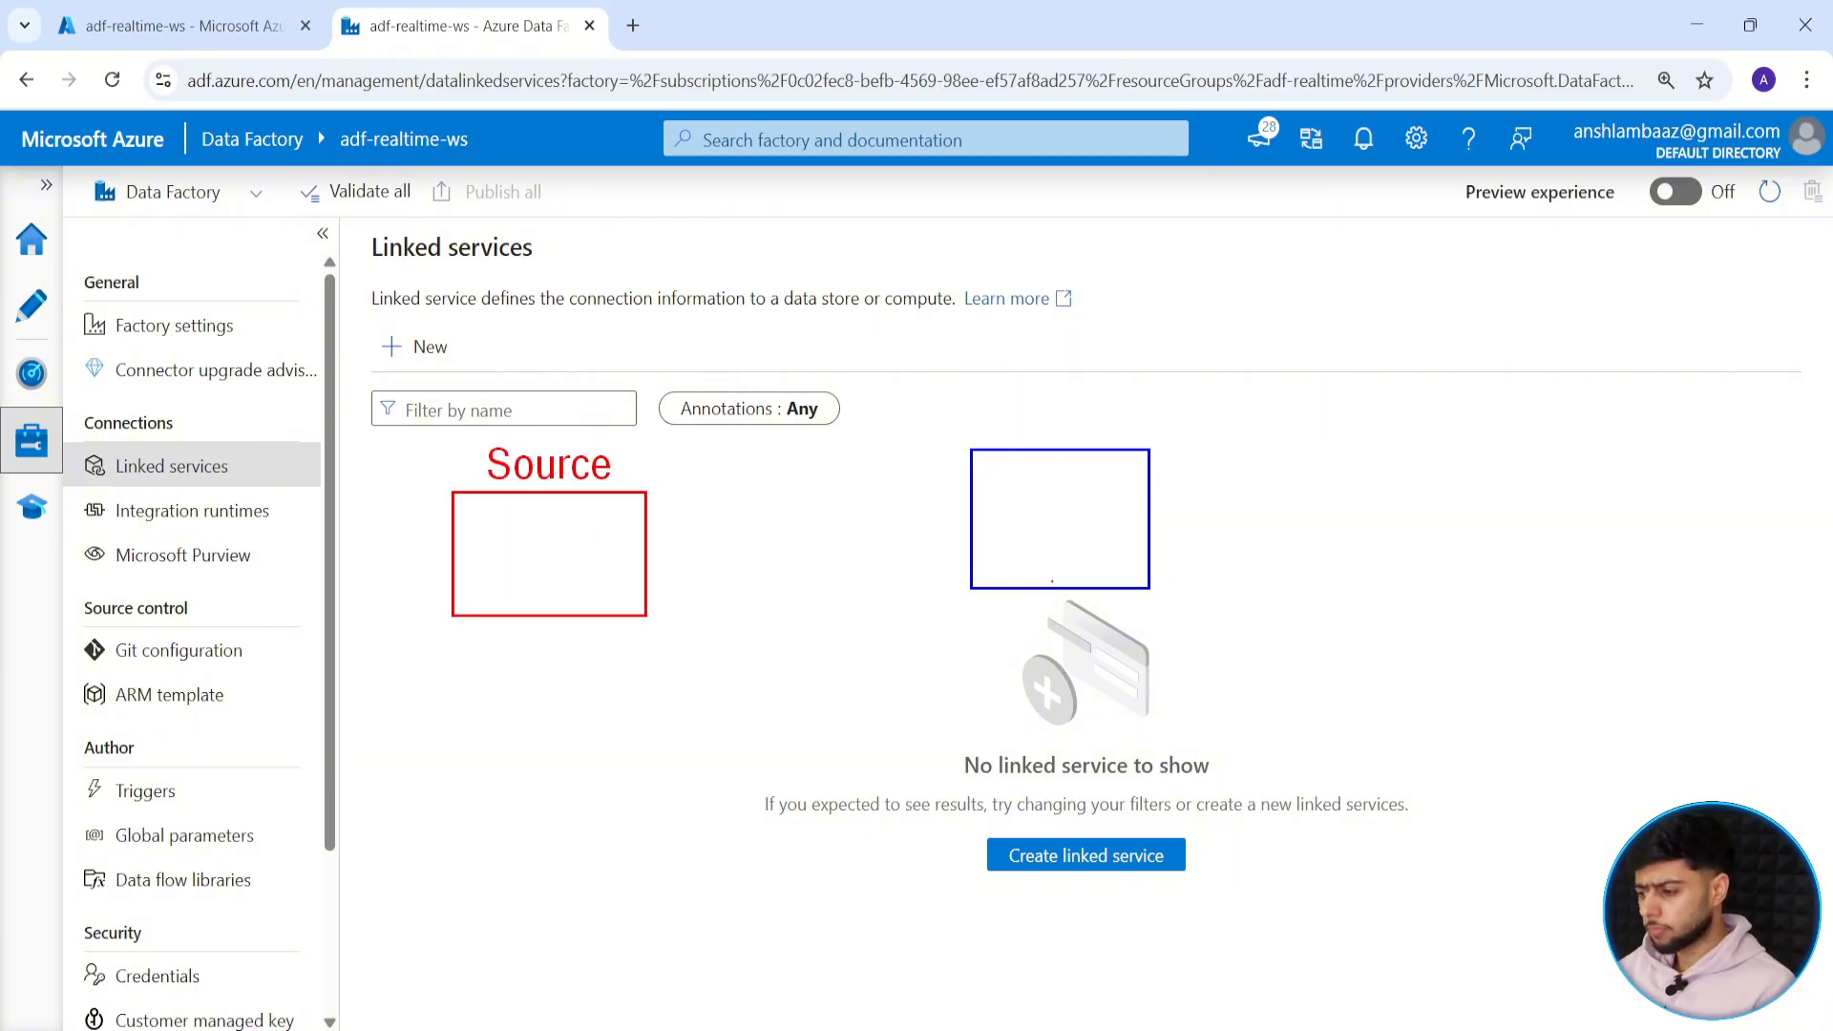
{"action": "left_click_drag", "start_coordinate": [1440, 484], "coordinate": [1631, 648]}
{"action": "type", "text": "t"}
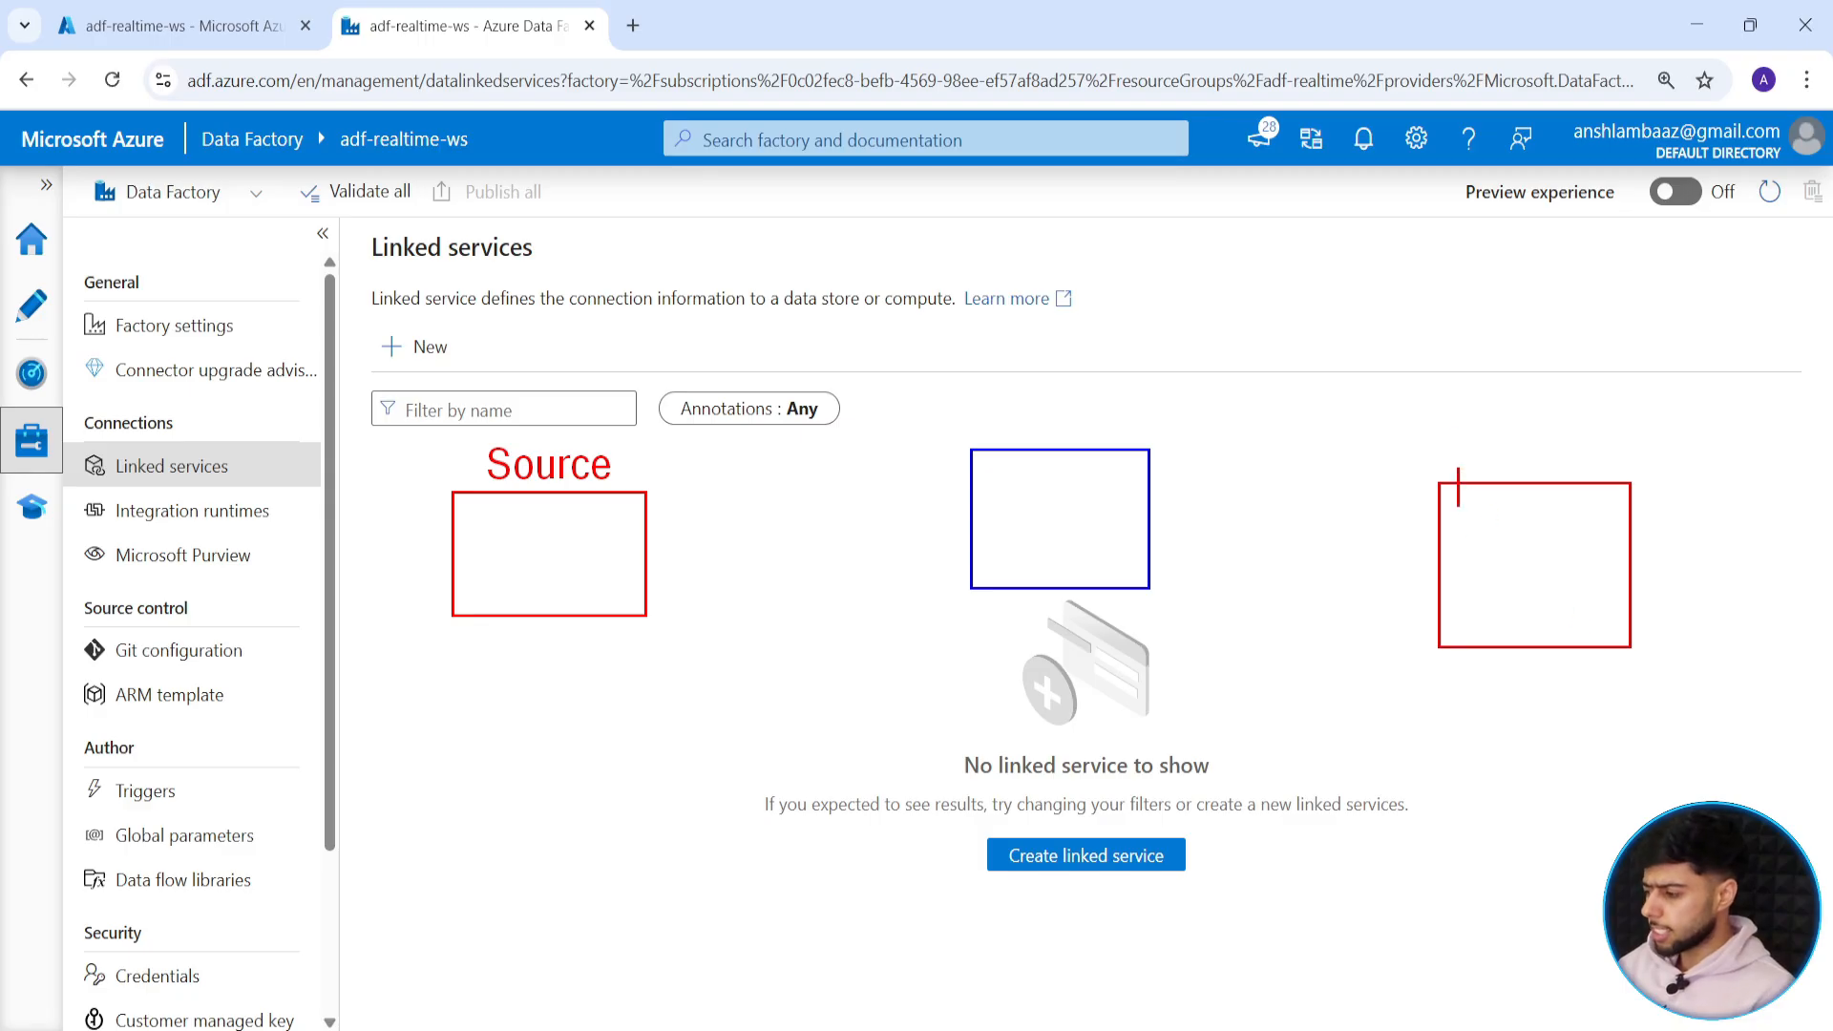
{"action": "type", "text": "Destinatuion"}
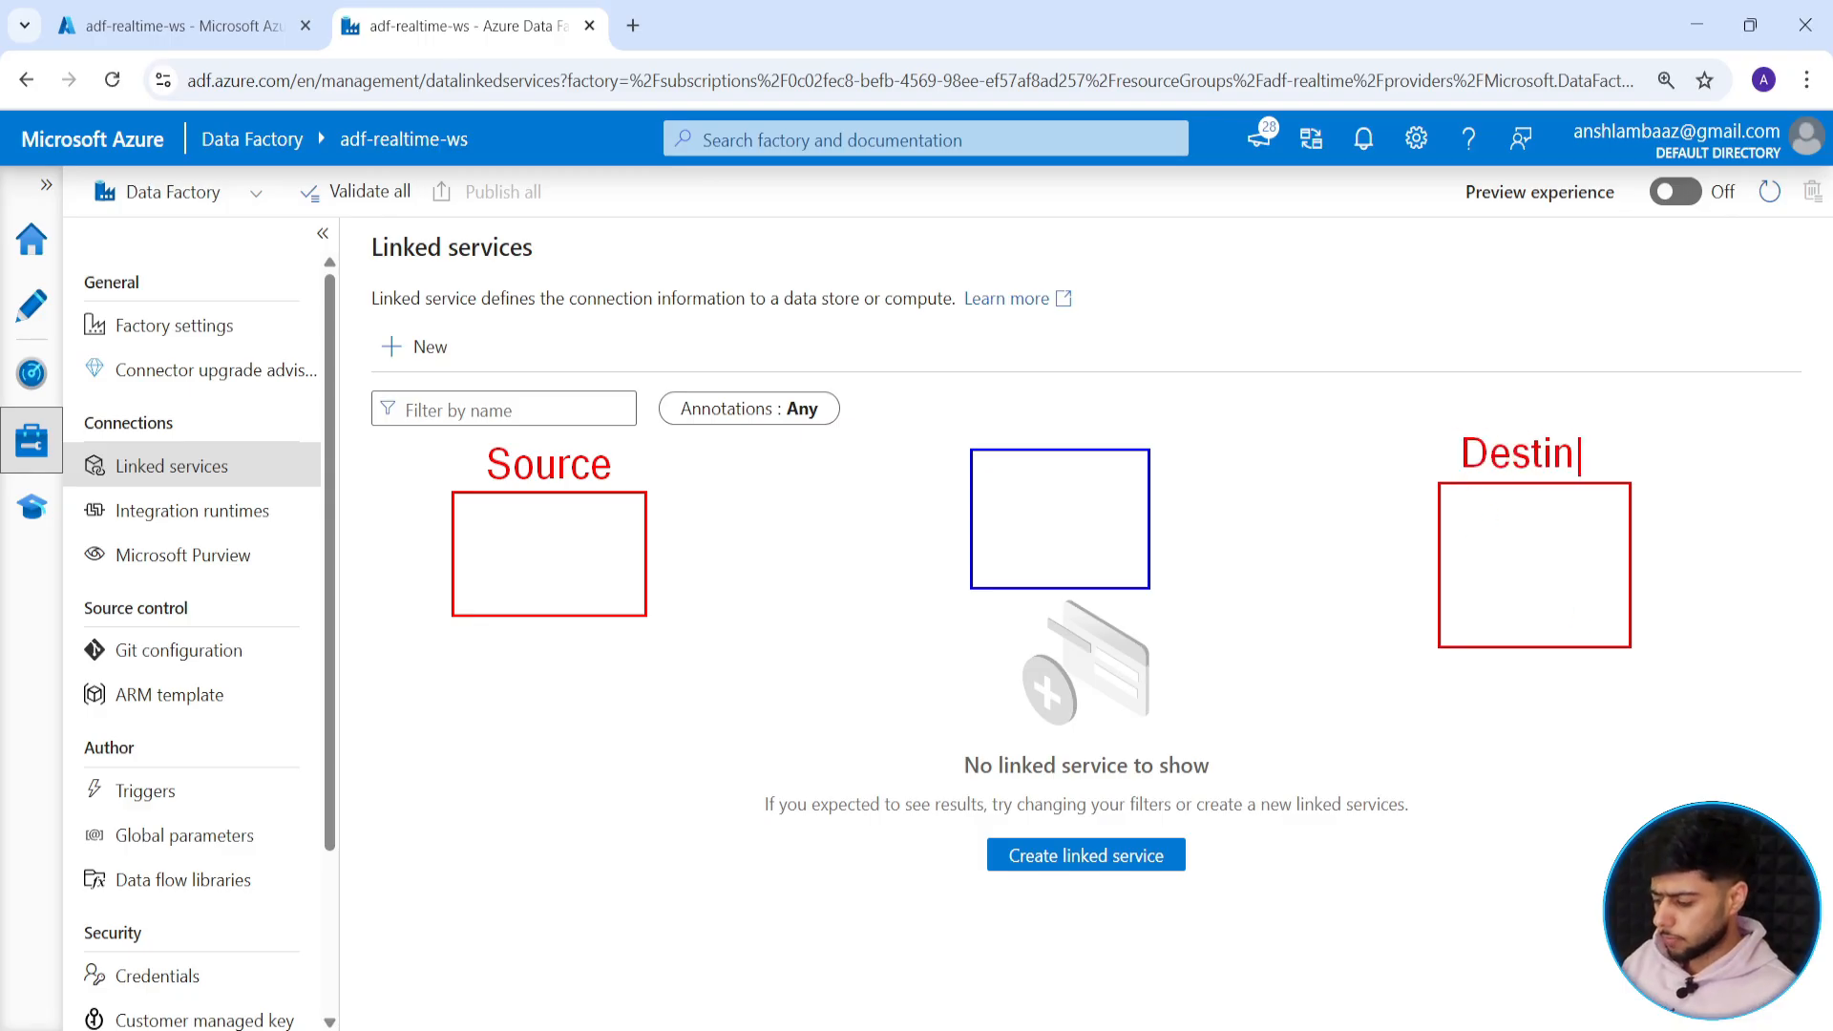
{"action": "key", "text": "BackSpace"}
{"action": "key", "text": "BackSpace"}
{"action": "key", "text": "BackSpace"}
{"action": "key", "text": "BackSpace"}
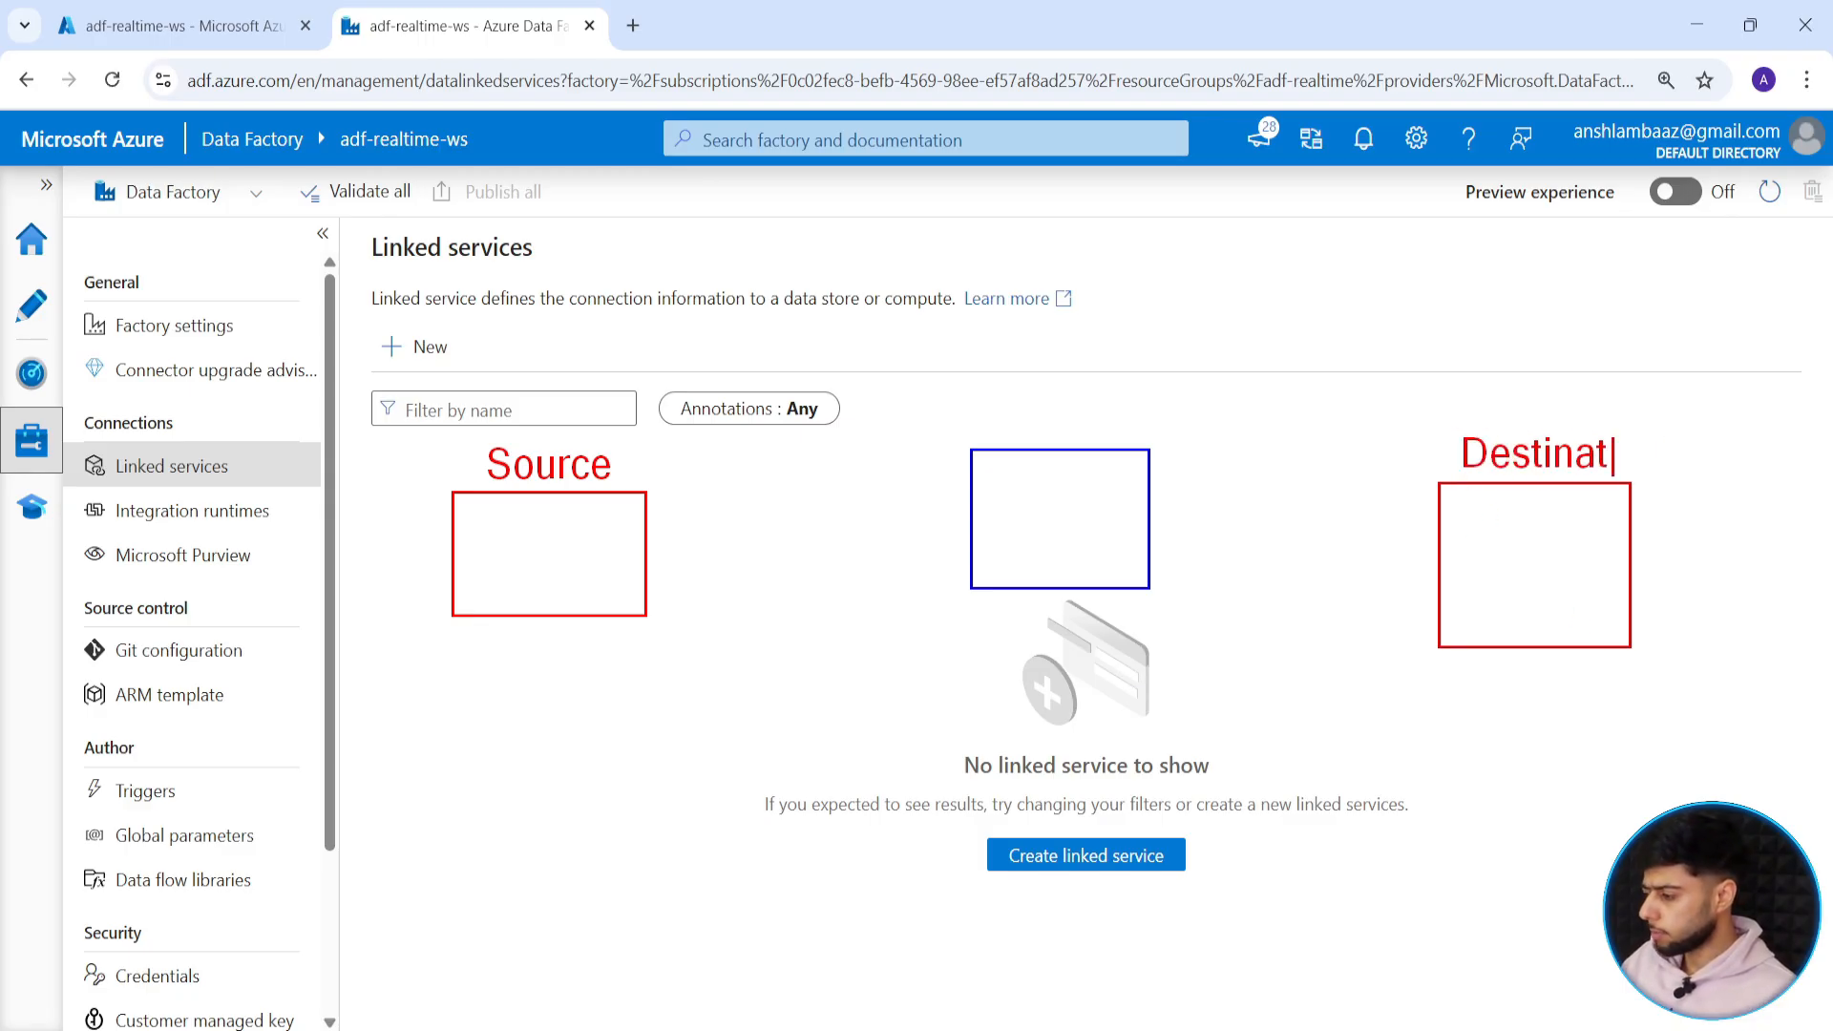
{"action": "type", "text": "ion"}
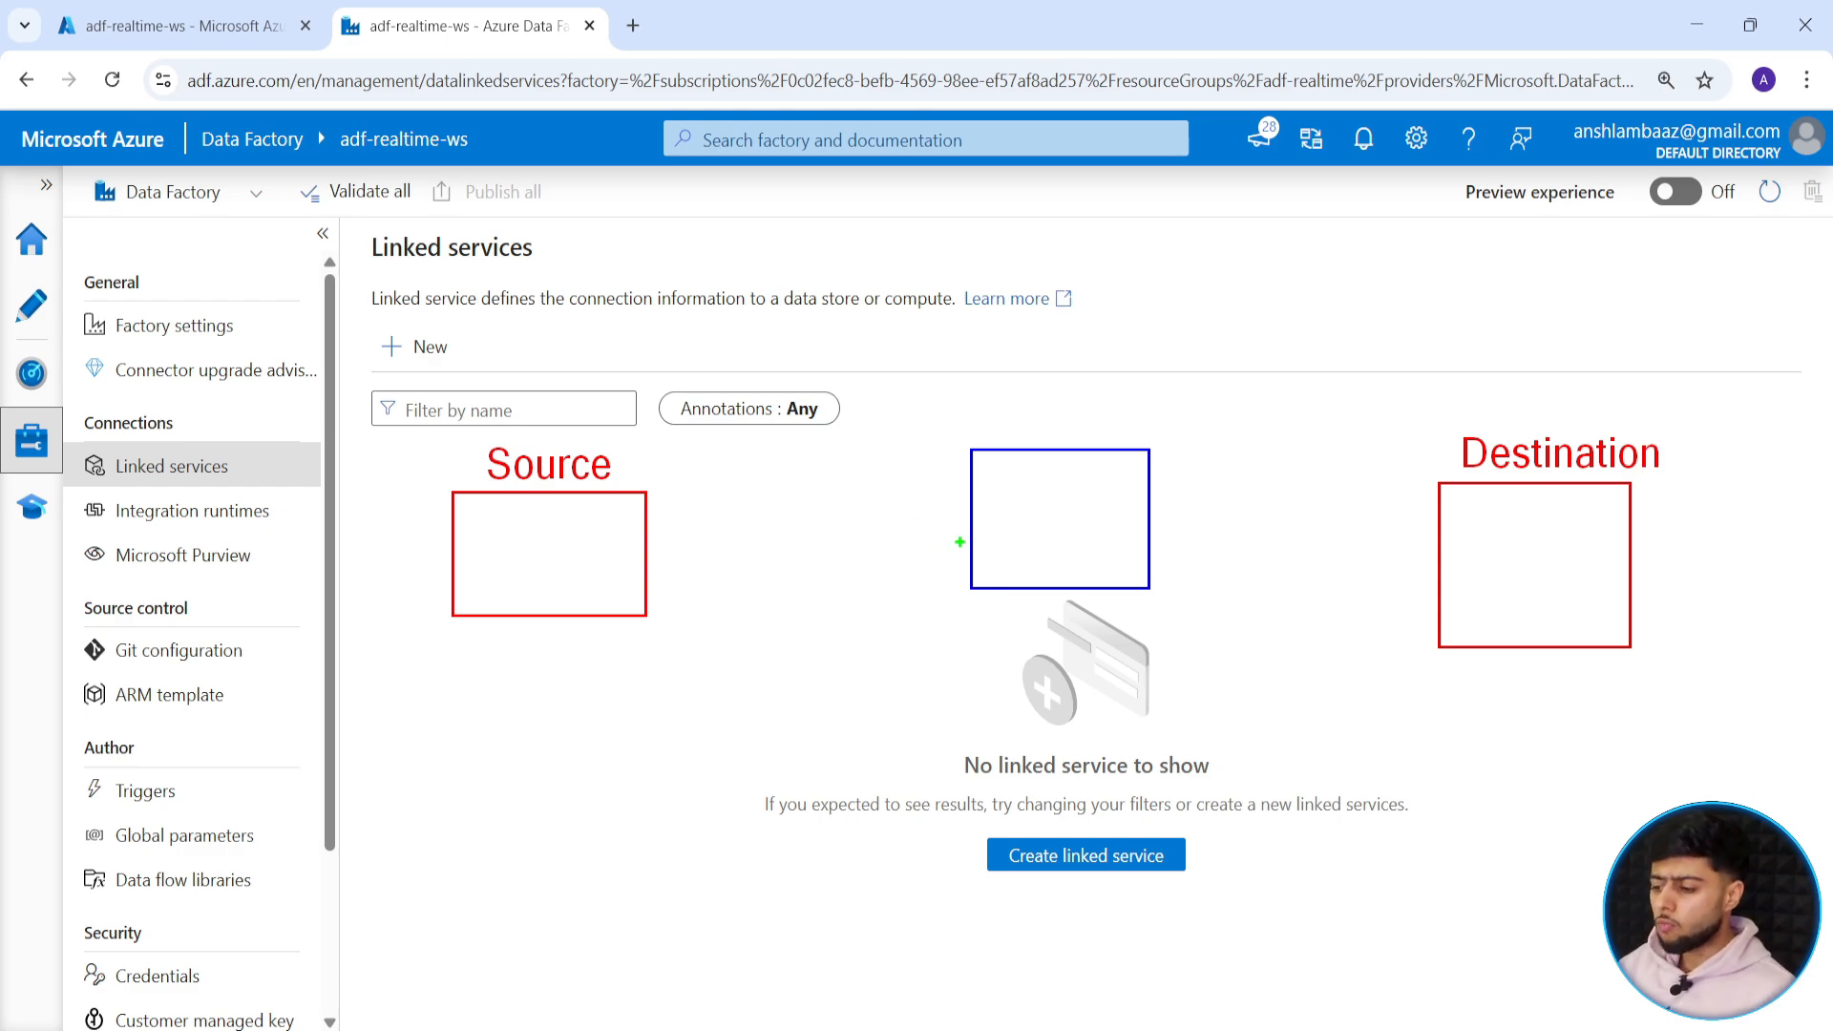
{"action": "left_click_drag", "start_coordinate": [960, 543], "coordinate": [648, 541]}
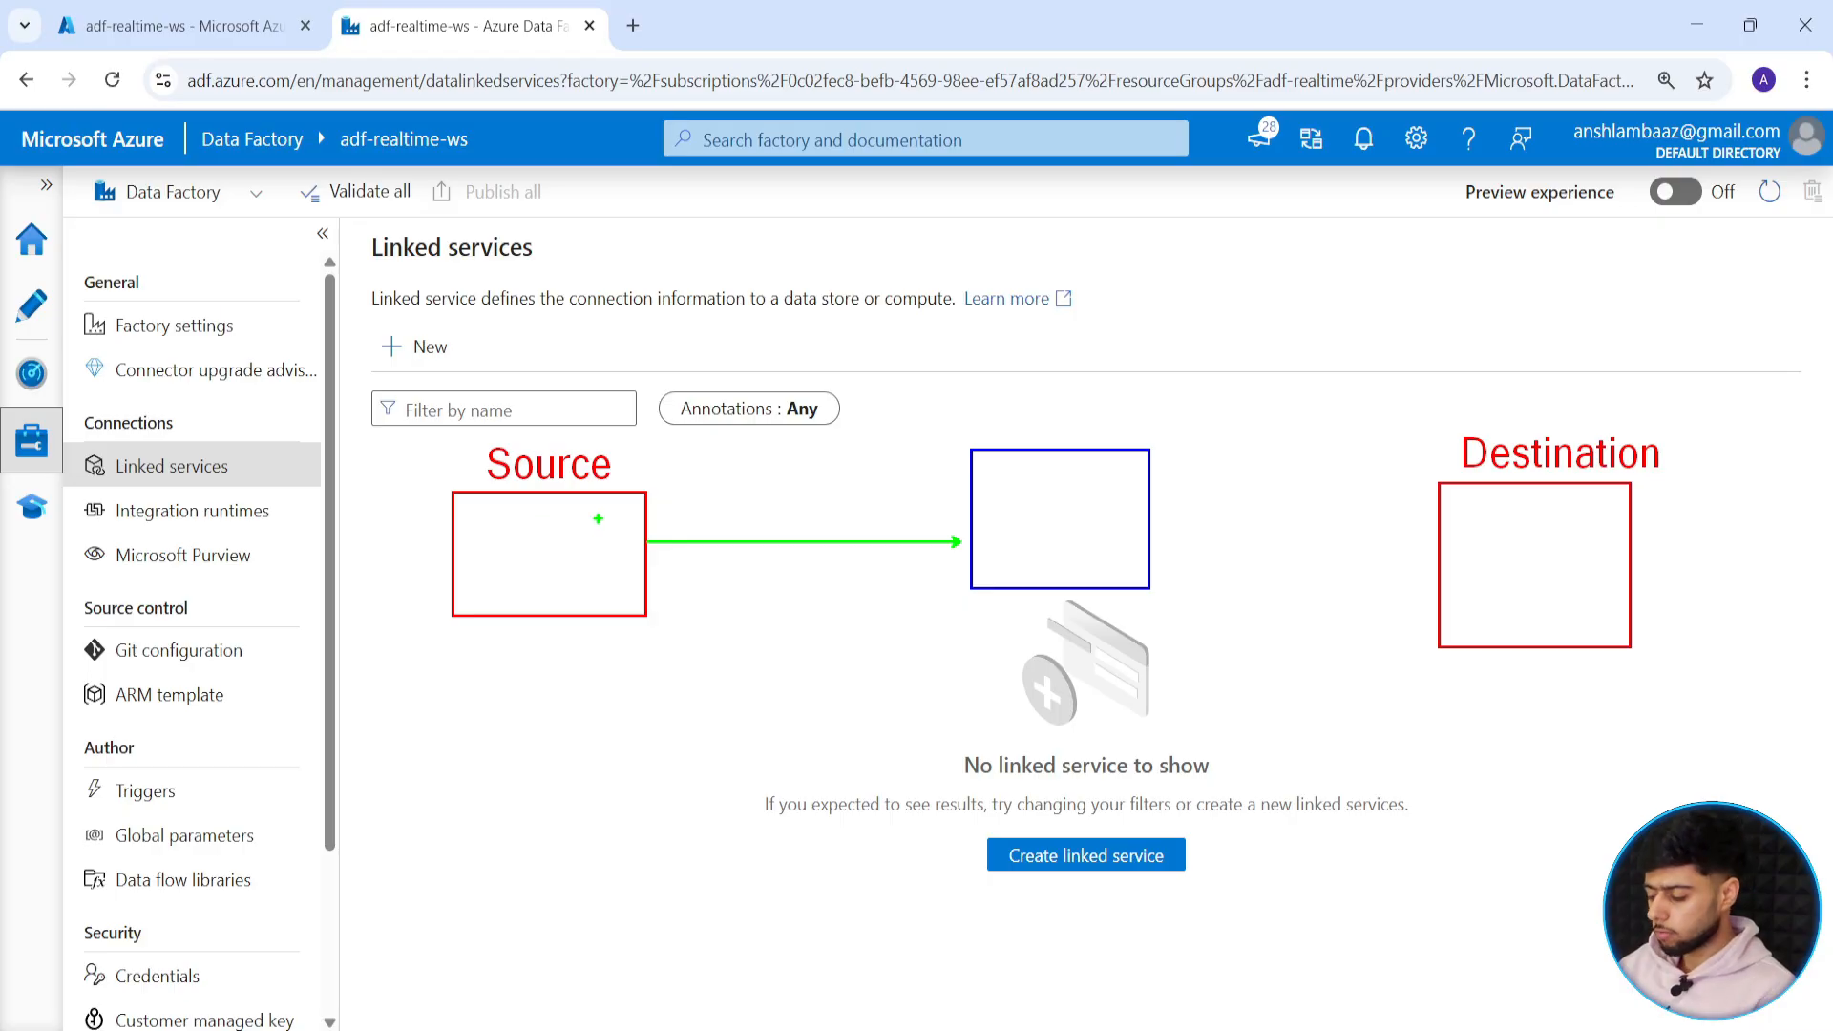
{"action": "mouse_move", "coordinate": [468, 516]}
{"action": "left_mouse_down"}
{"action": "mouse_move", "coordinate": [574, 533]}
{"action": "mouse_move", "coordinate": [565, 567]}
{"action": "mouse_move", "coordinate": [582, 571]}
{"action": "left_mouse_up"}
{"action": "left_click_drag", "start_coordinate": [1444, 558], "coordinate": [1612, 580]}
{"action": "left_click_drag", "start_coordinate": [1416, 569], "coordinate": [1164, 569]}
{"action": "left_click_drag", "start_coordinate": [634, 474], "coordinate": [682, 447]}
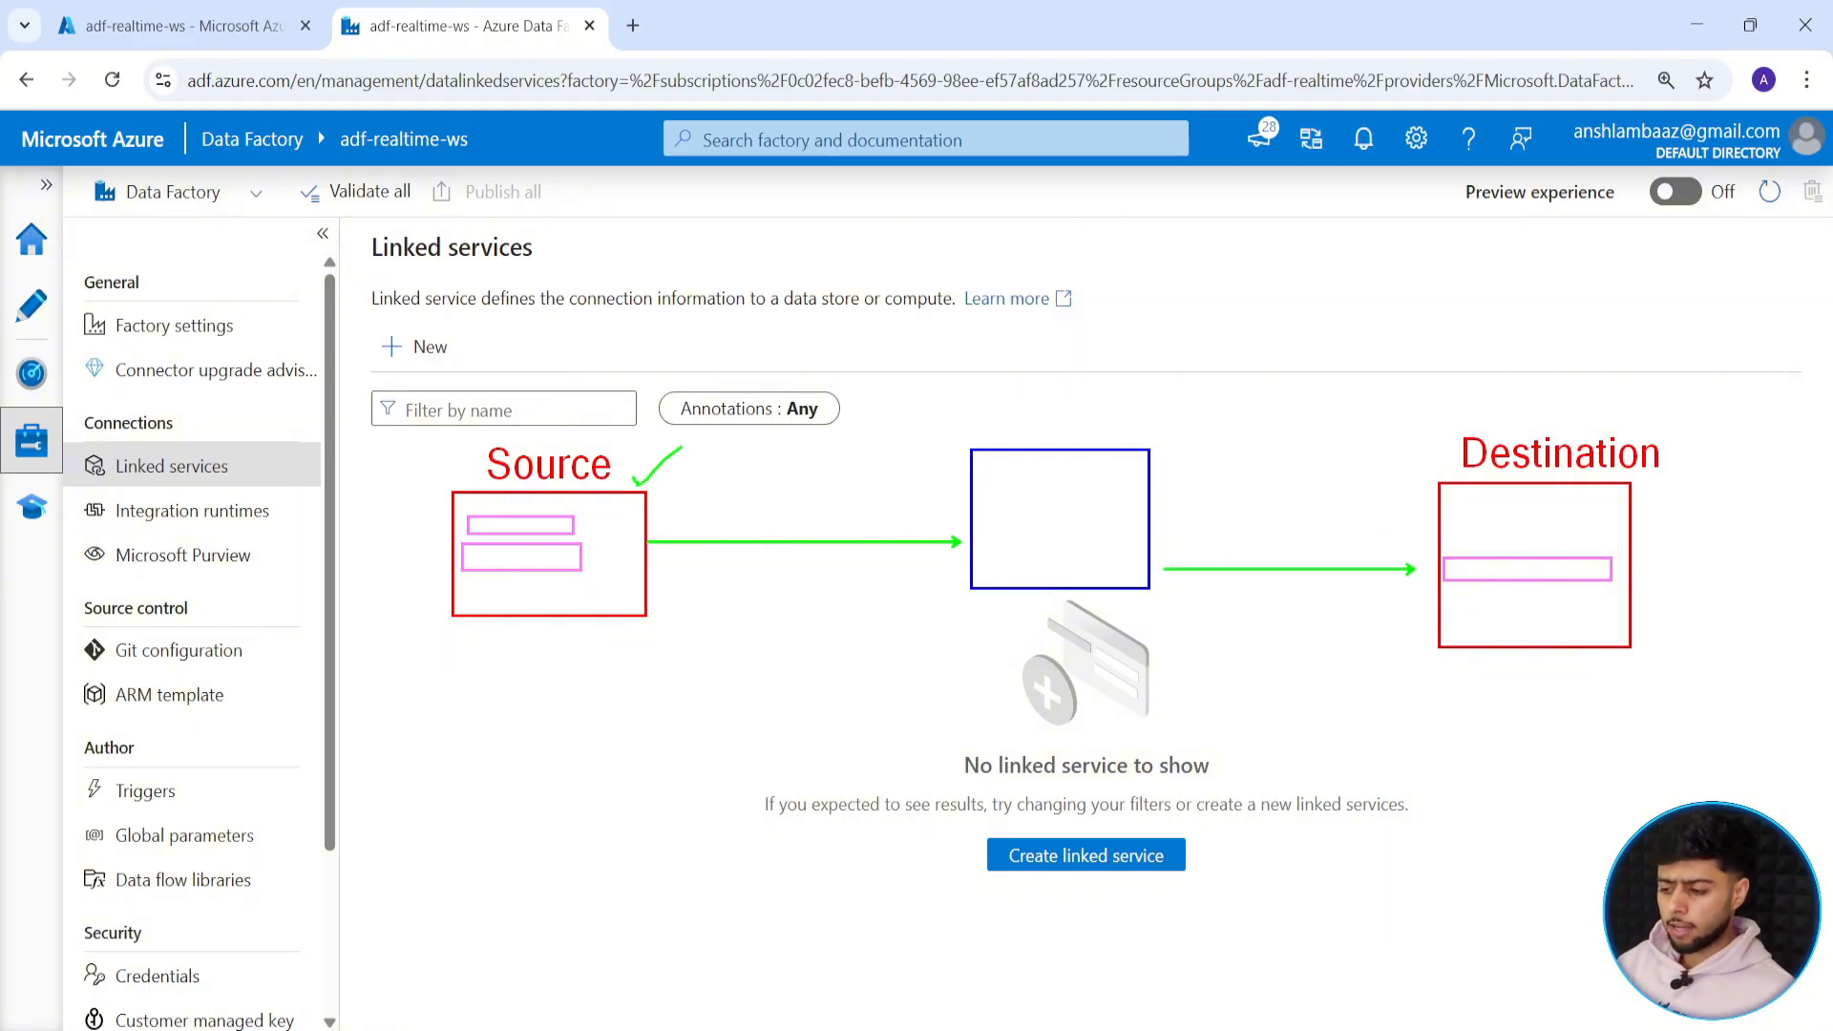
{"action": "left_click_drag", "start_coordinate": [1659, 443], "coordinate": [1695, 417]}
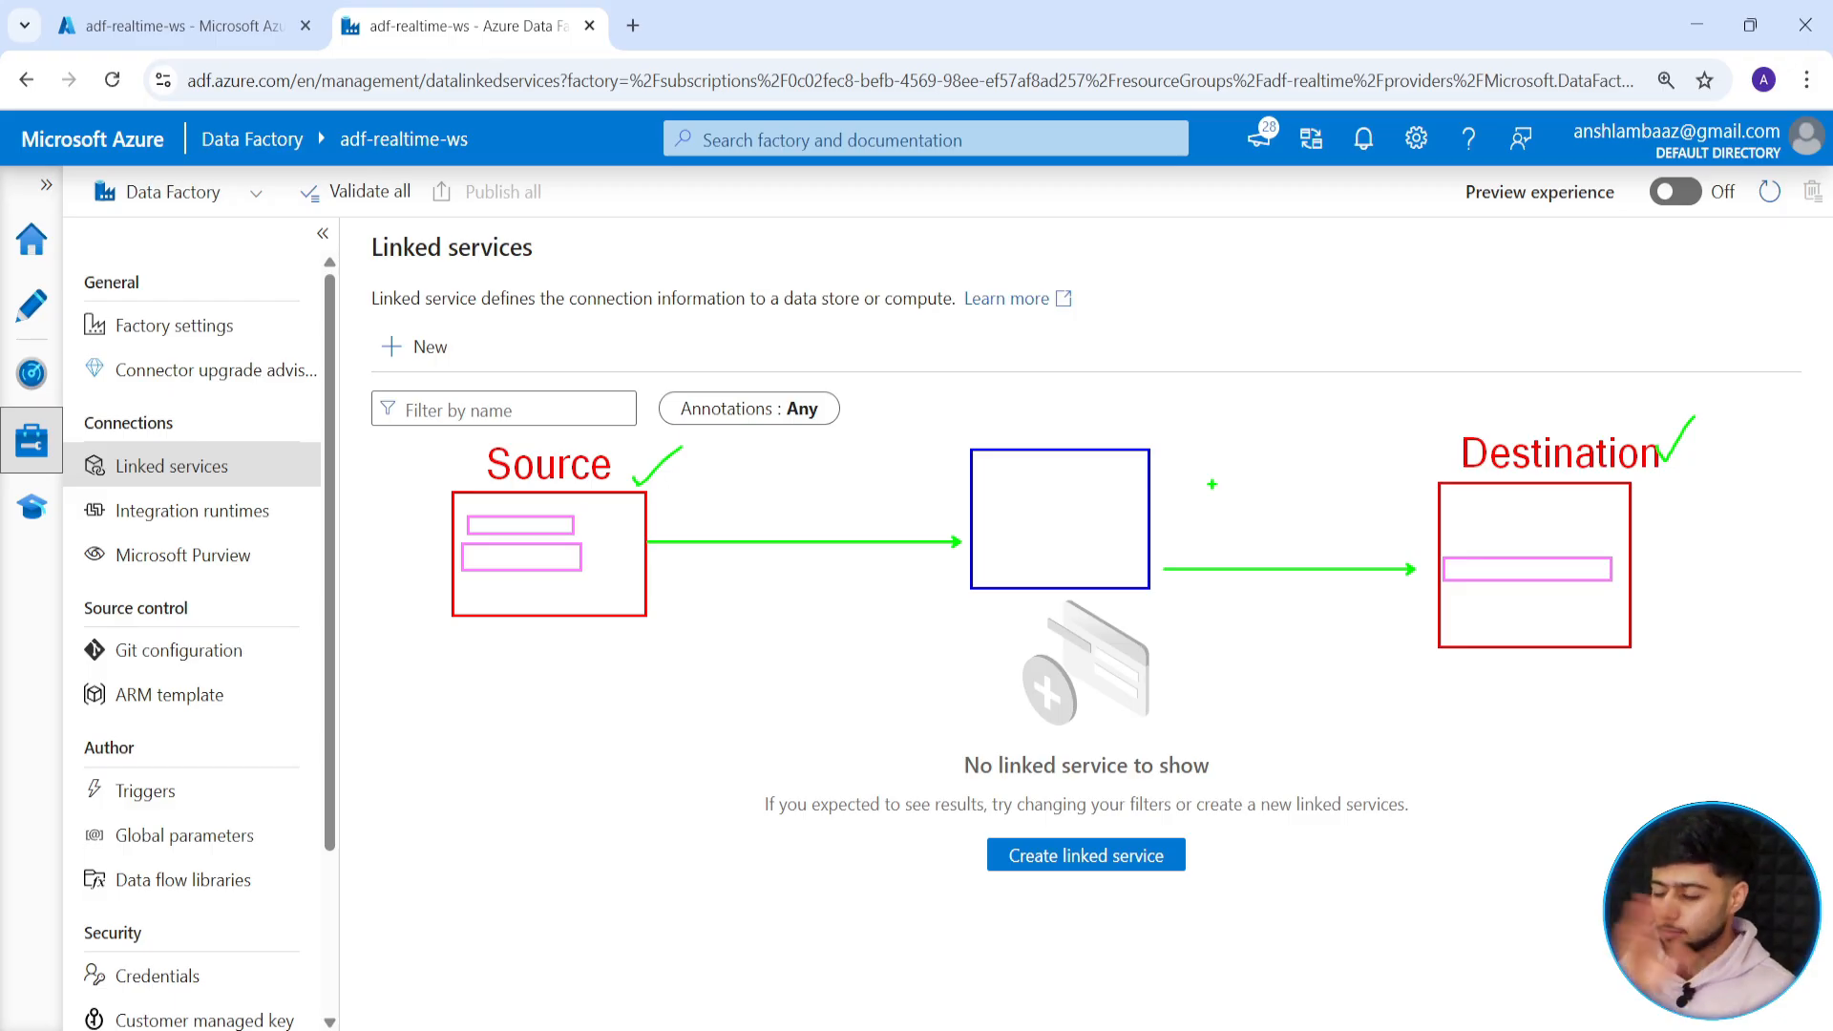
{"action": "key", "text": "Escape"}
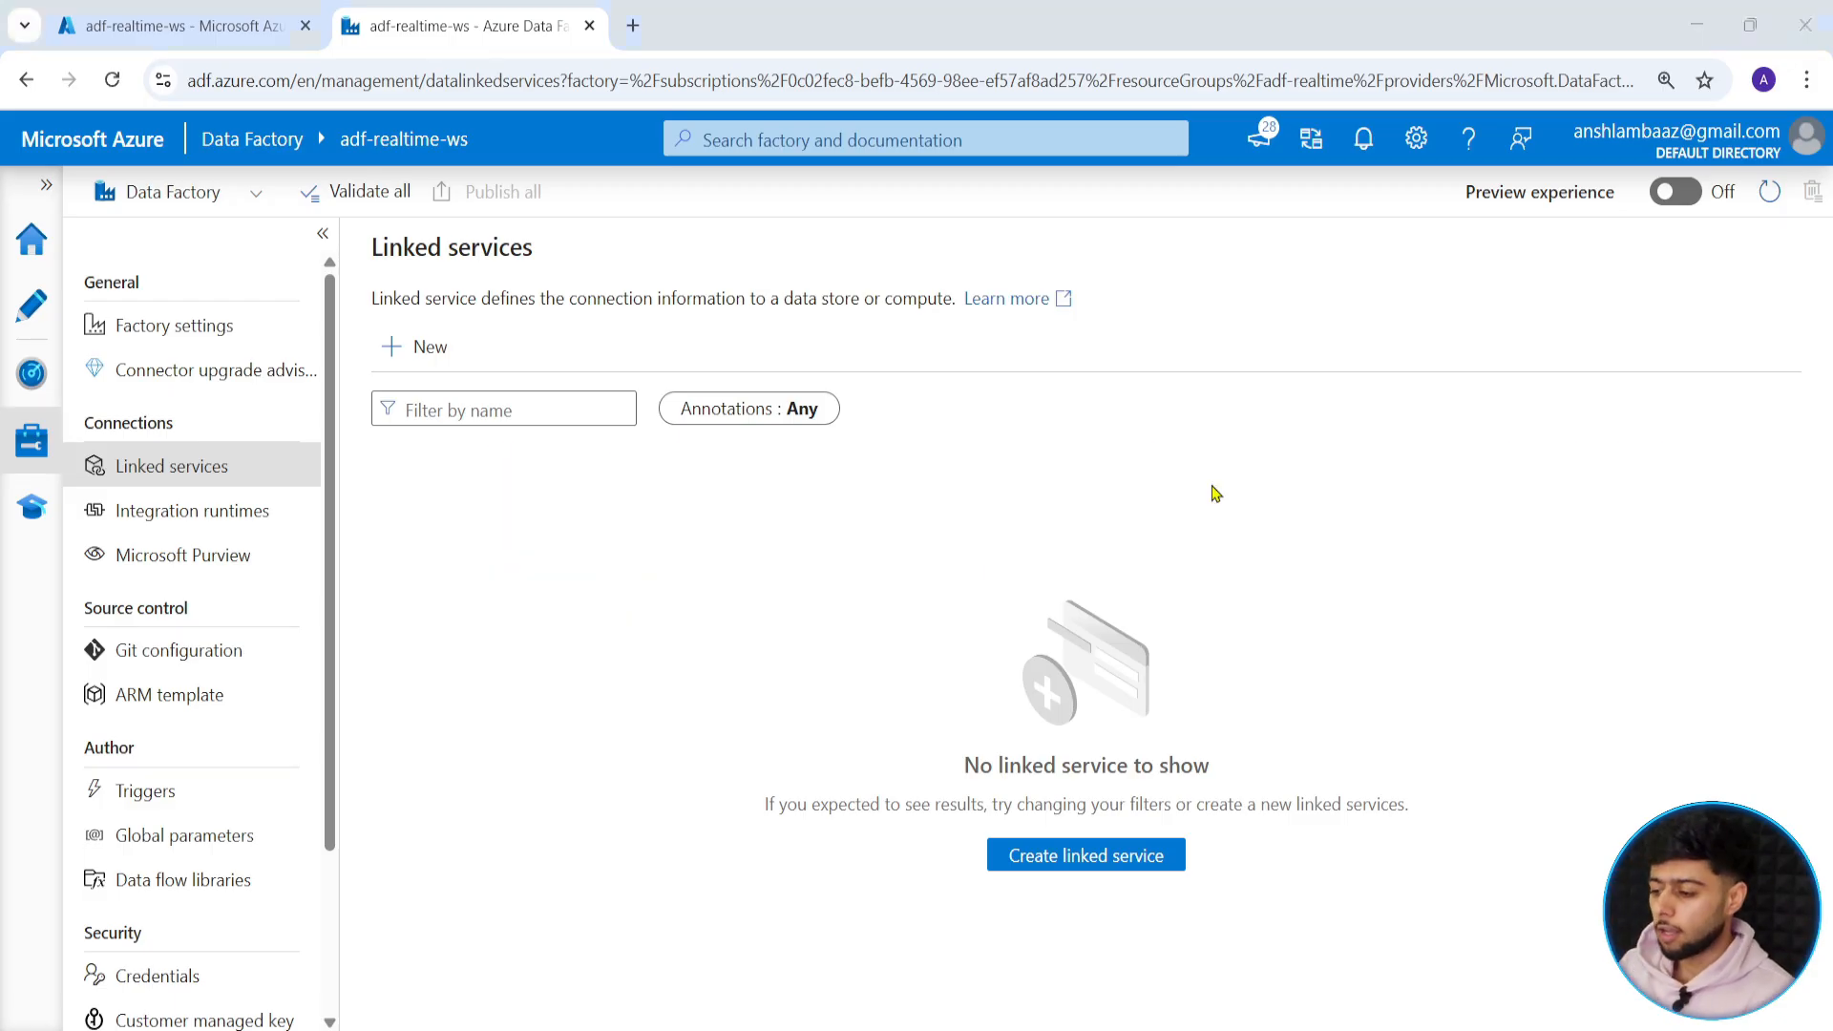
{"action": "left_click", "coordinate": [421, 370]}
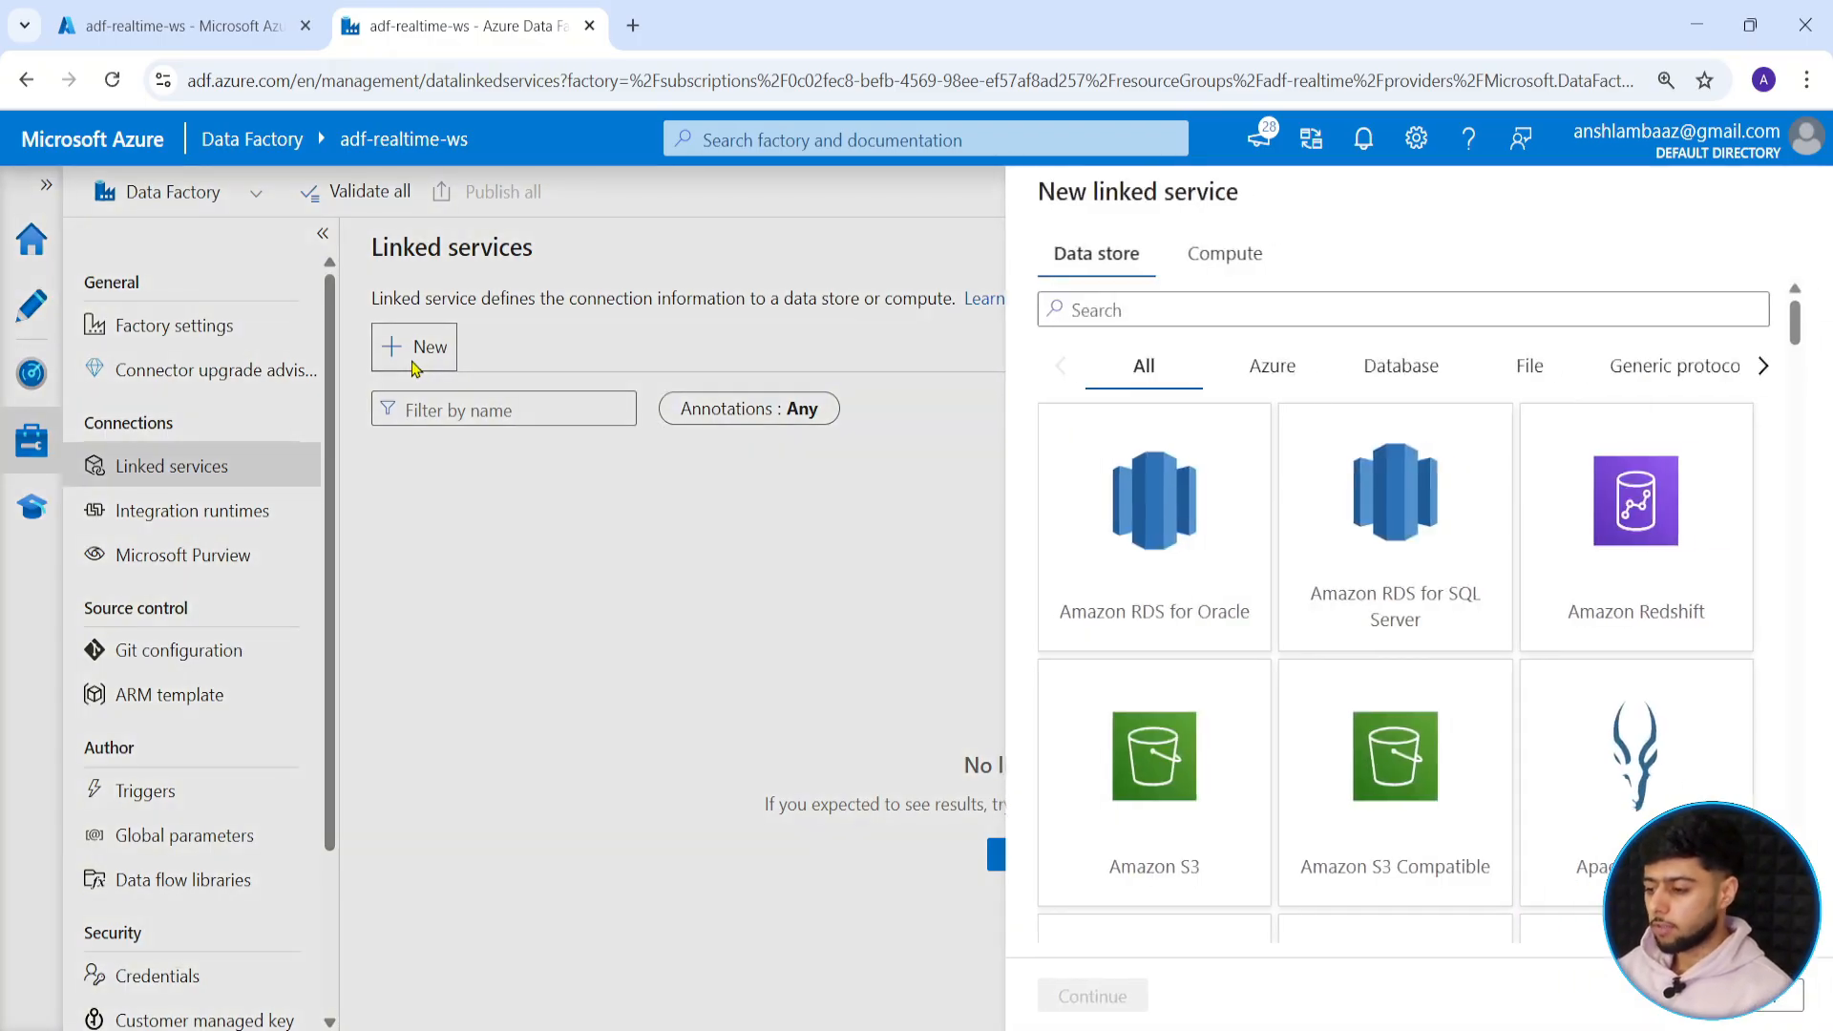
{"action": "scroll", "coordinate": [1426, 574], "scroll_direction": "down", "scroll_amount": 2}
{"action": "scroll", "coordinate": [1426, 574], "scroll_direction": "down", "scroll_amount": 5}
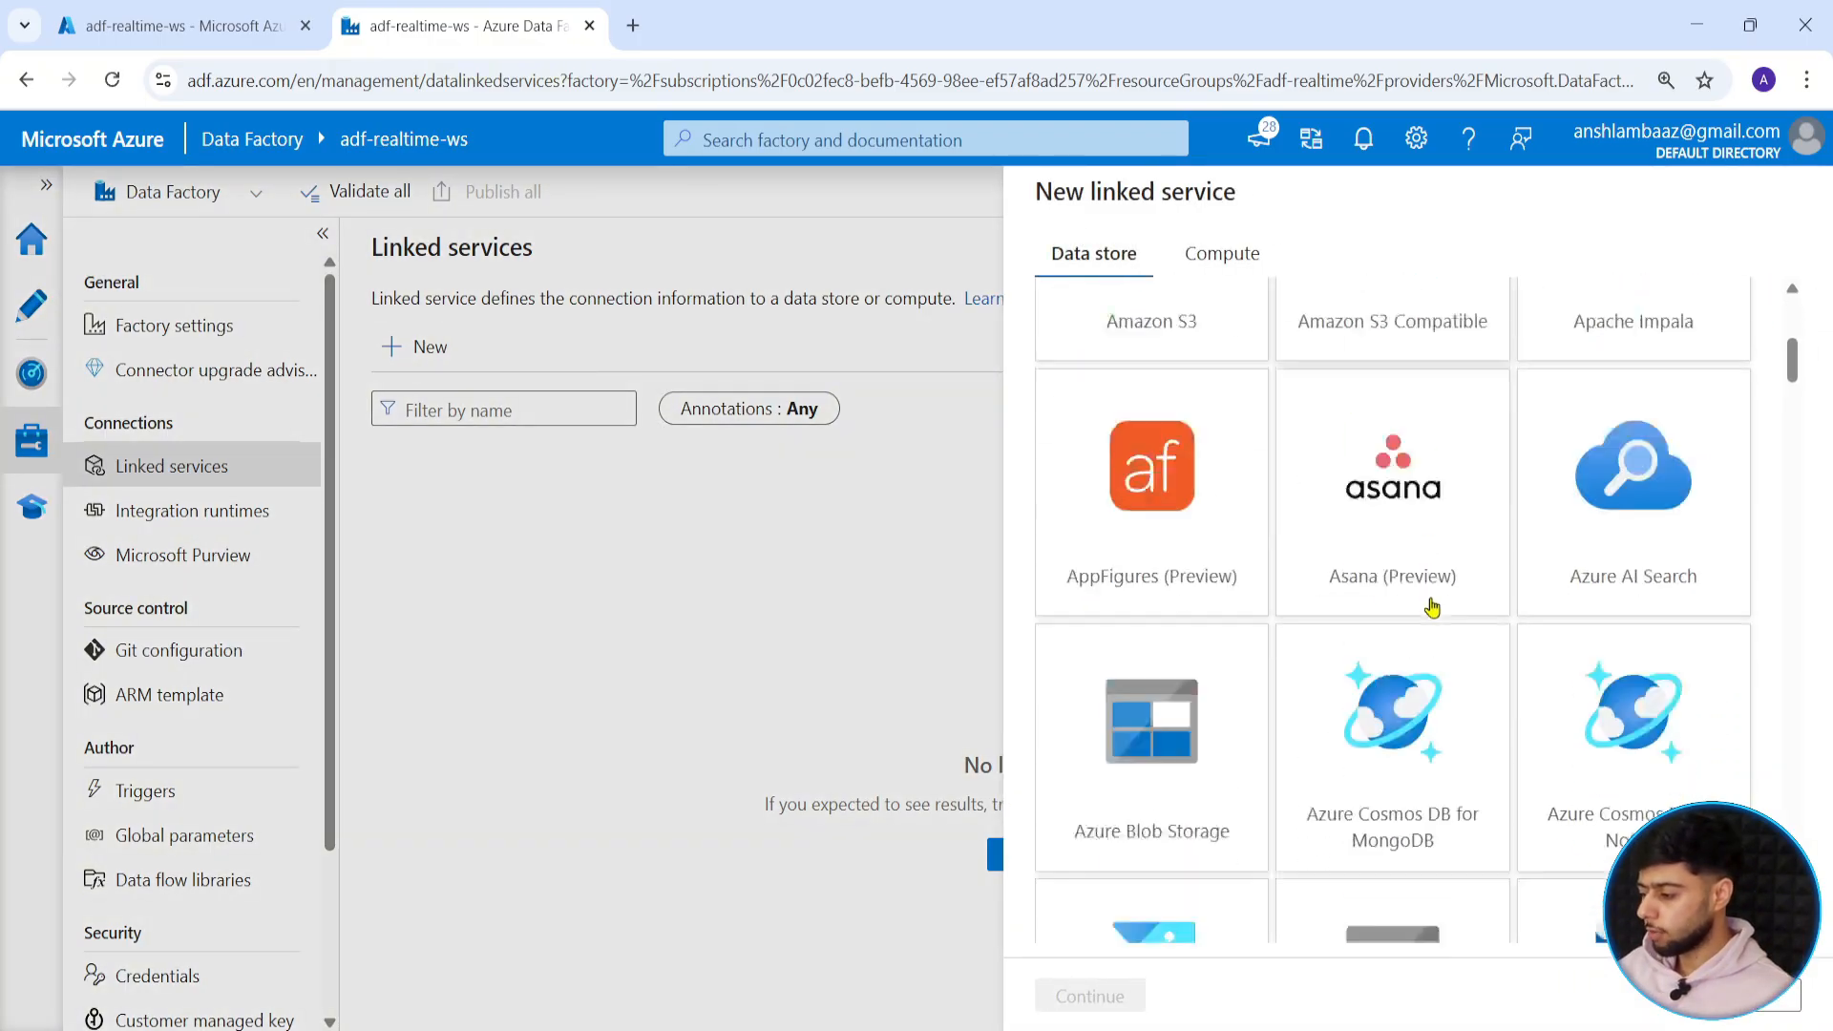
{"action": "scroll", "coordinate": [1426, 569], "scroll_direction": "down", "scroll_amount": 4}
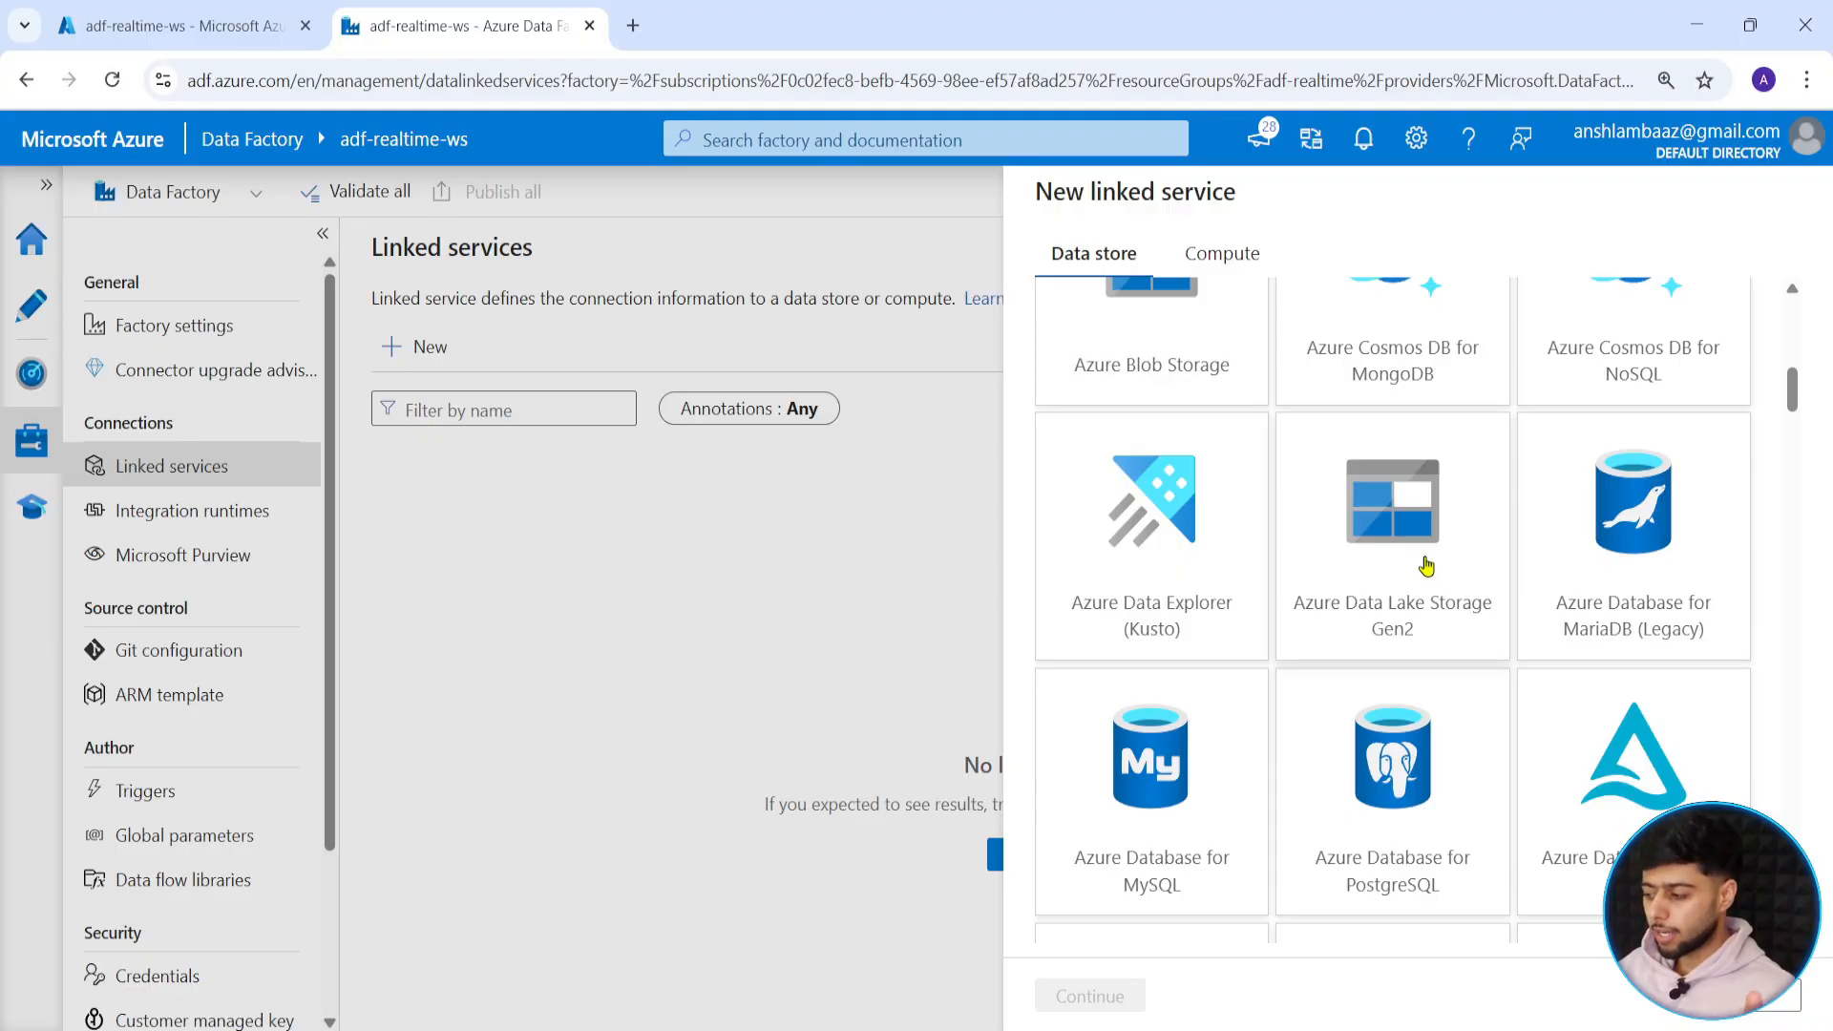
{"action": "scroll", "coordinate": [1426, 566], "scroll_direction": "up", "scroll_amount": 1}
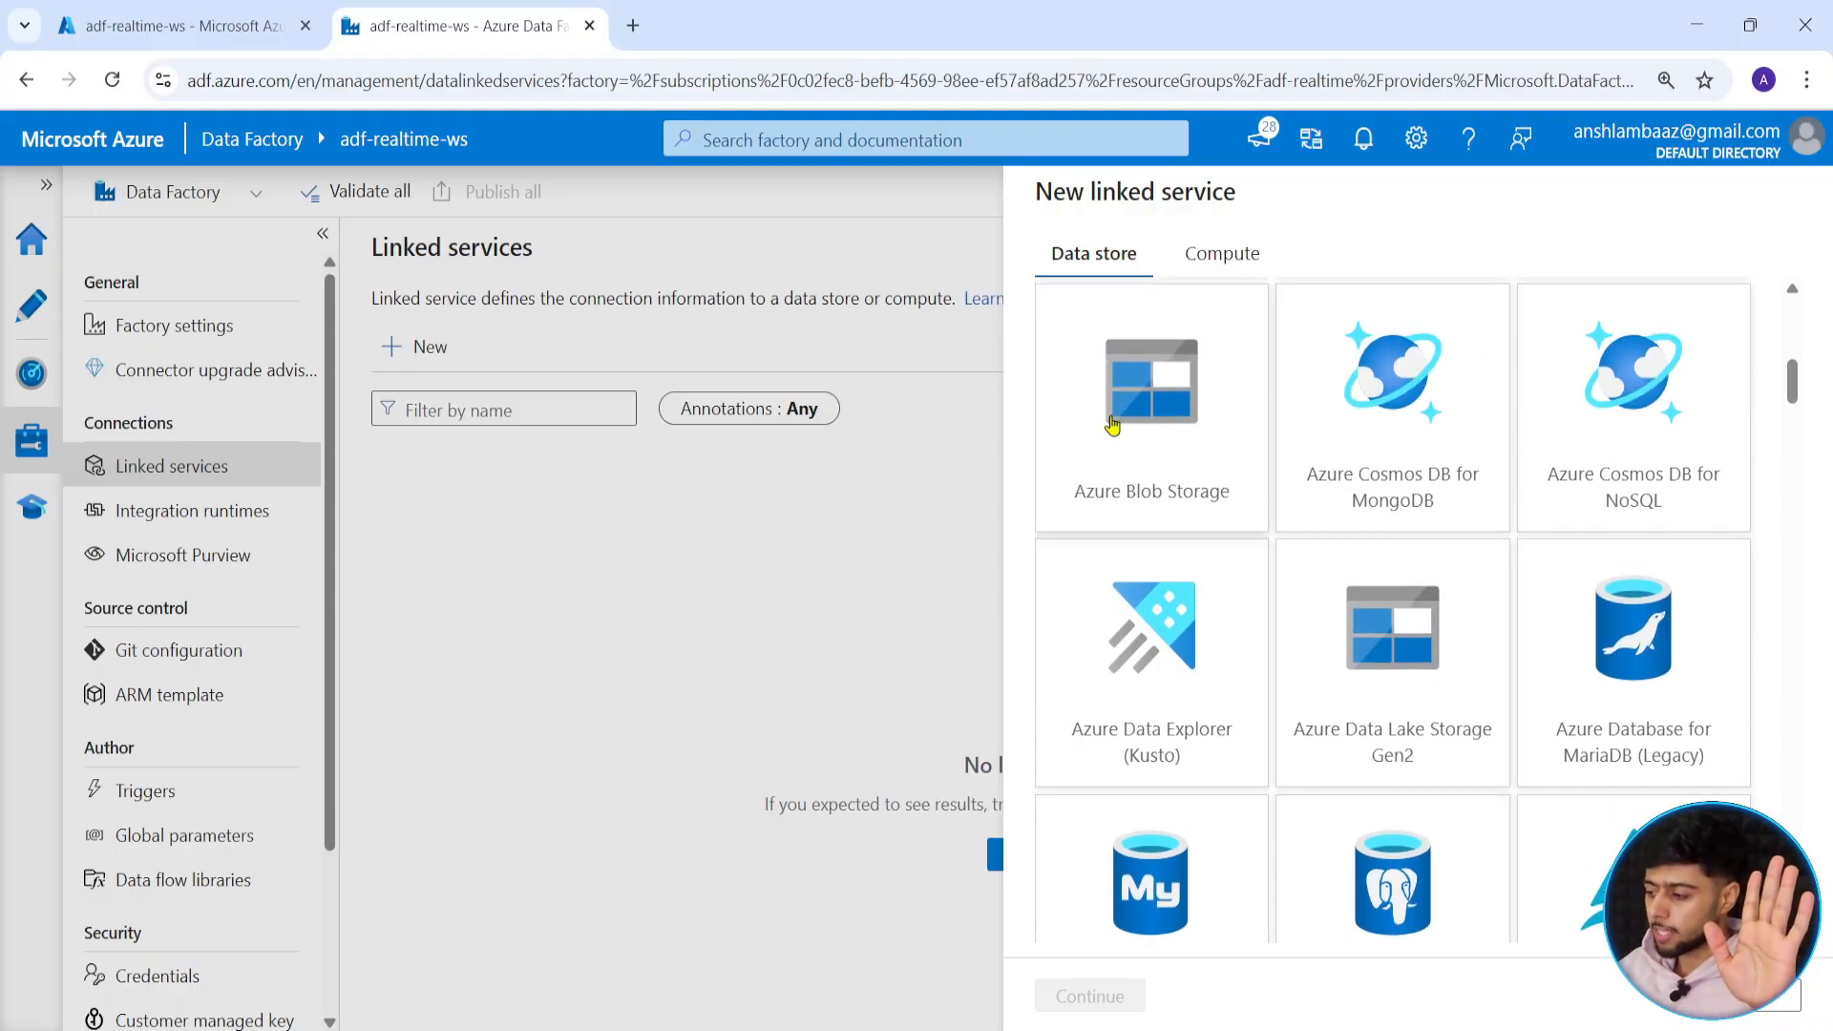
{"action": "key", "text": "ctrl+2"}
{"action": "left_click_drag", "start_coordinate": [1055, 300], "coordinate": [1261, 511]}
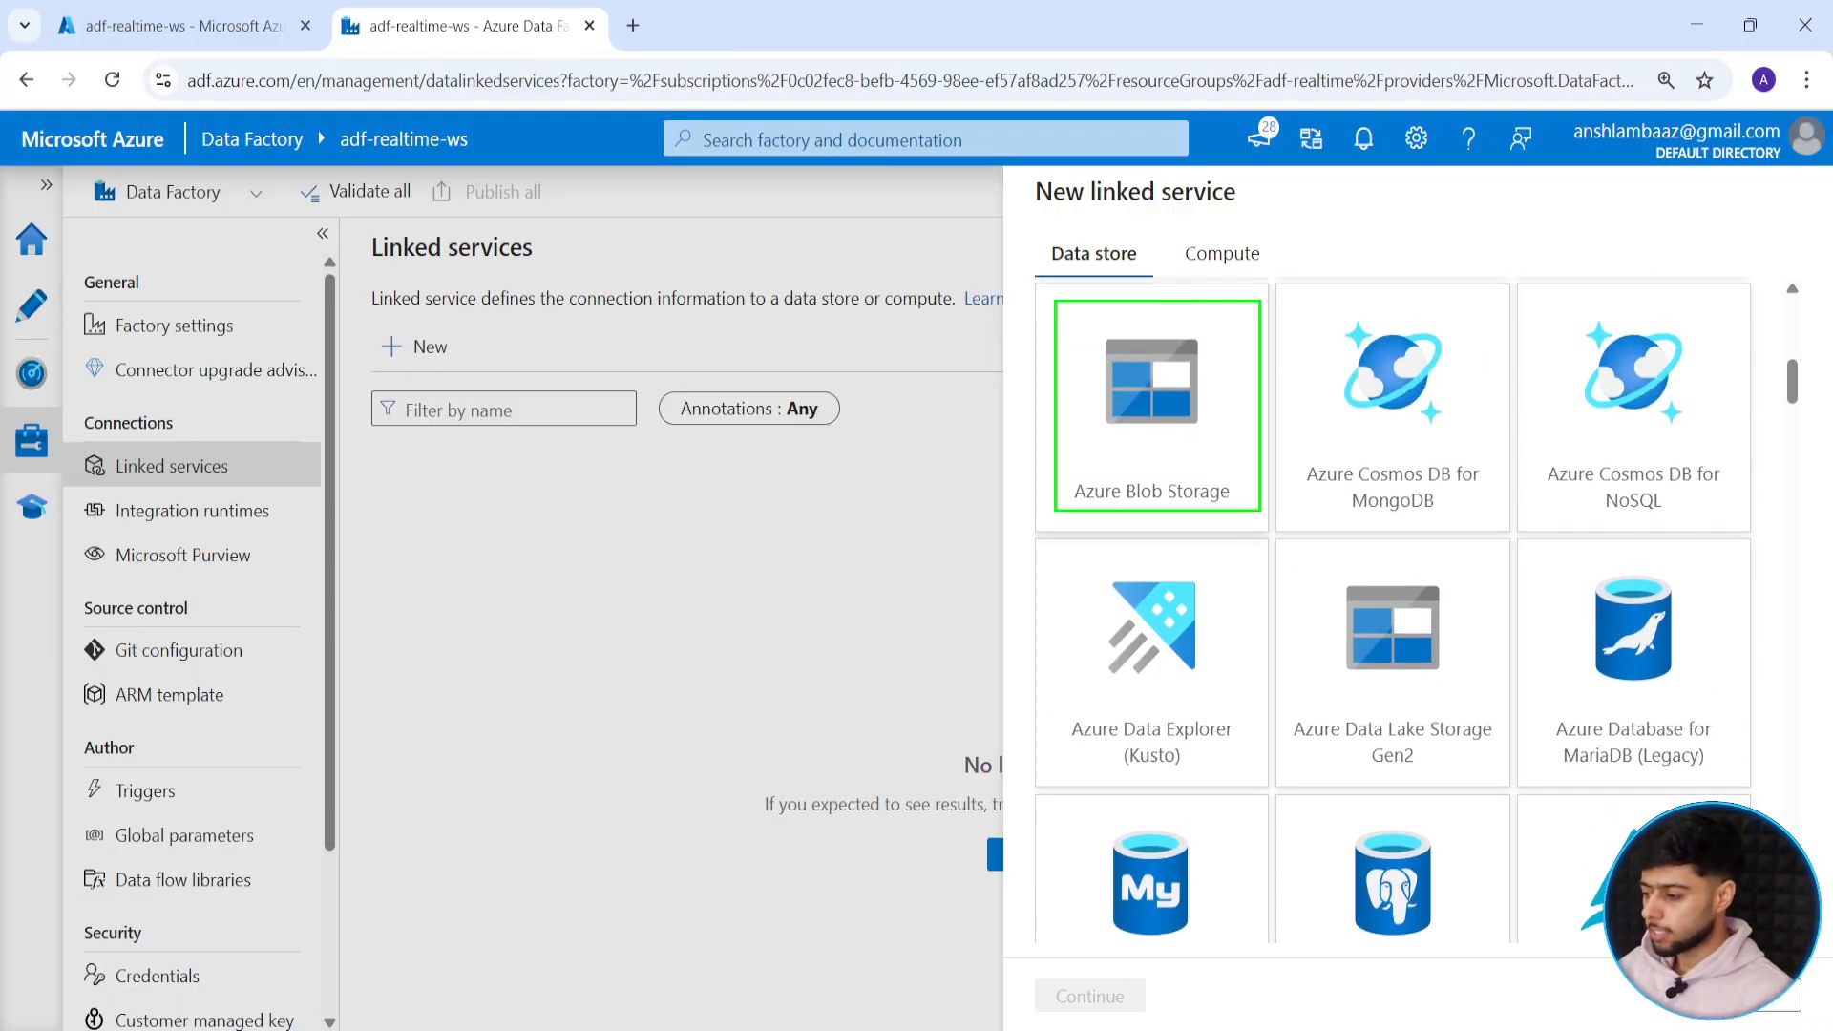
{"action": "left_click_drag", "start_coordinate": [1054, 400], "coordinate": [920, 440]}
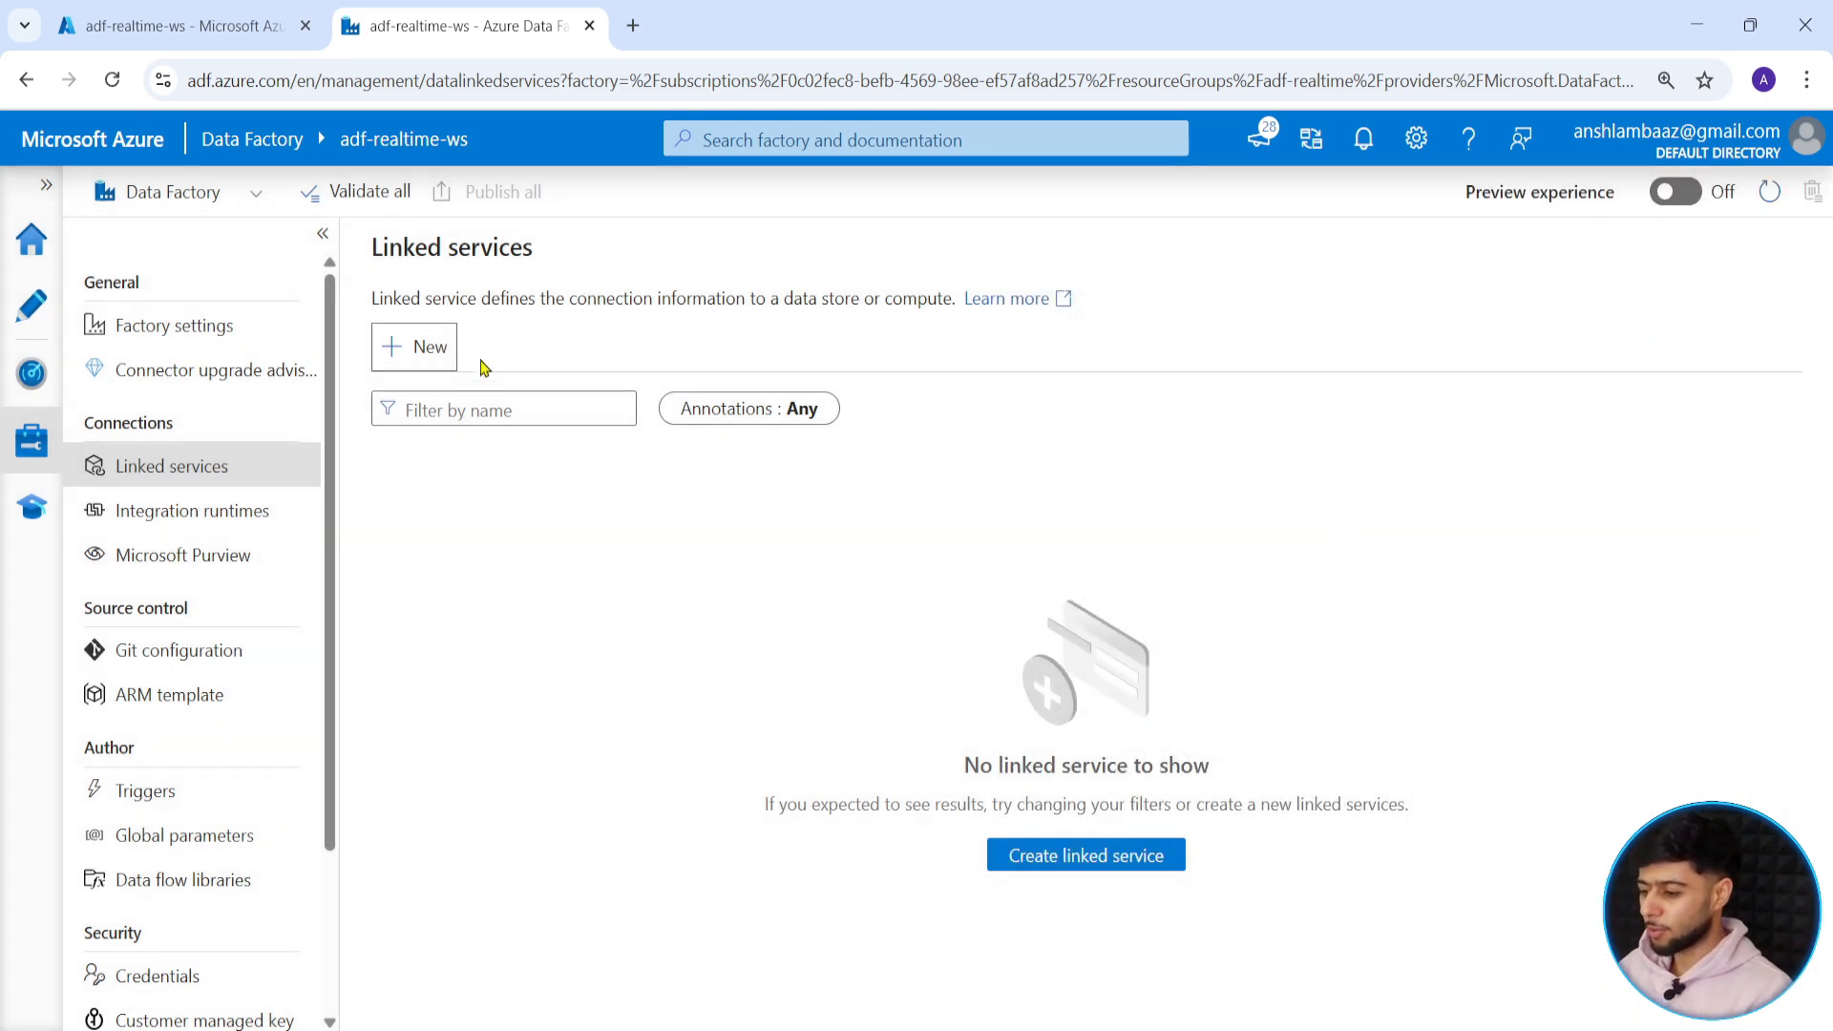
Start a new Azure Data Lake Storage Gen2 linked service and name it ls_datalake.
{"action": "left_click", "coordinate": [415, 347]}
{"action": "scroll", "coordinate": [1519, 661], "scroll_direction": "down", "scroll_amount": 3}
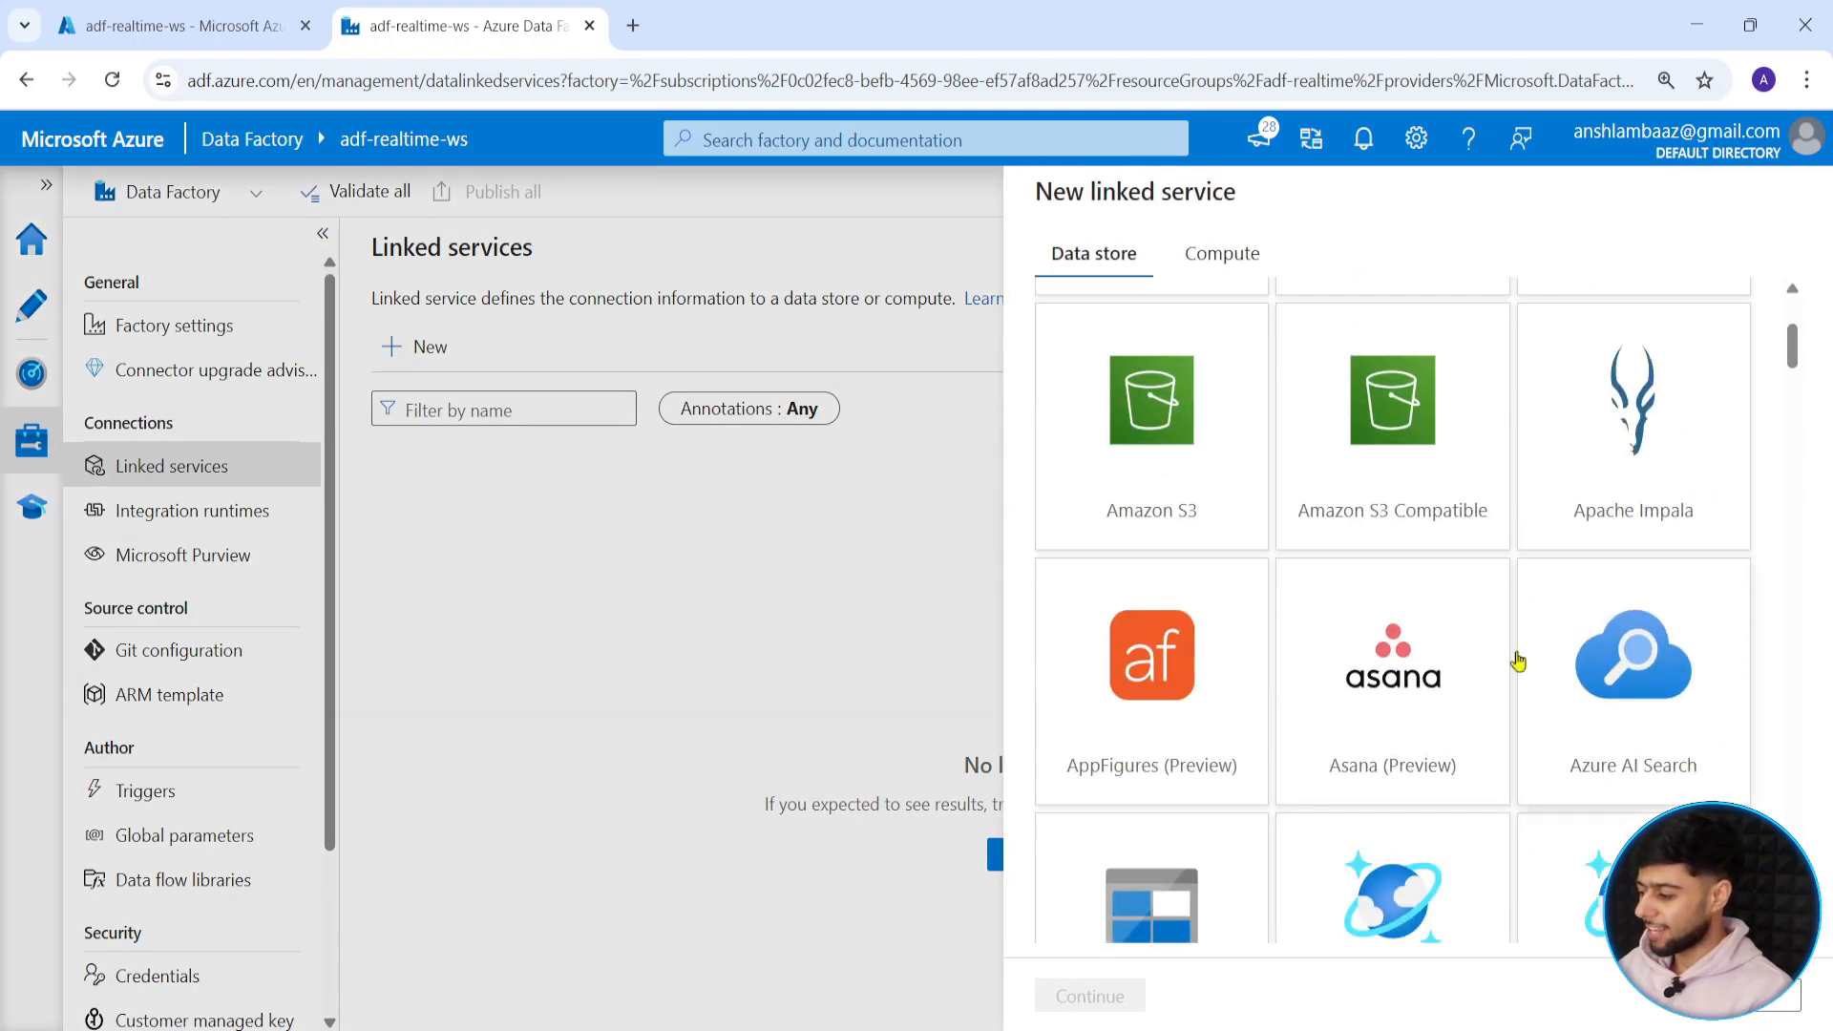
{"action": "scroll", "coordinate": [1519, 661], "scroll_direction": "down", "scroll_amount": 5}
{"action": "left_click", "coordinate": [1377, 497]}
{"action": "left_click", "coordinate": [1089, 996]}
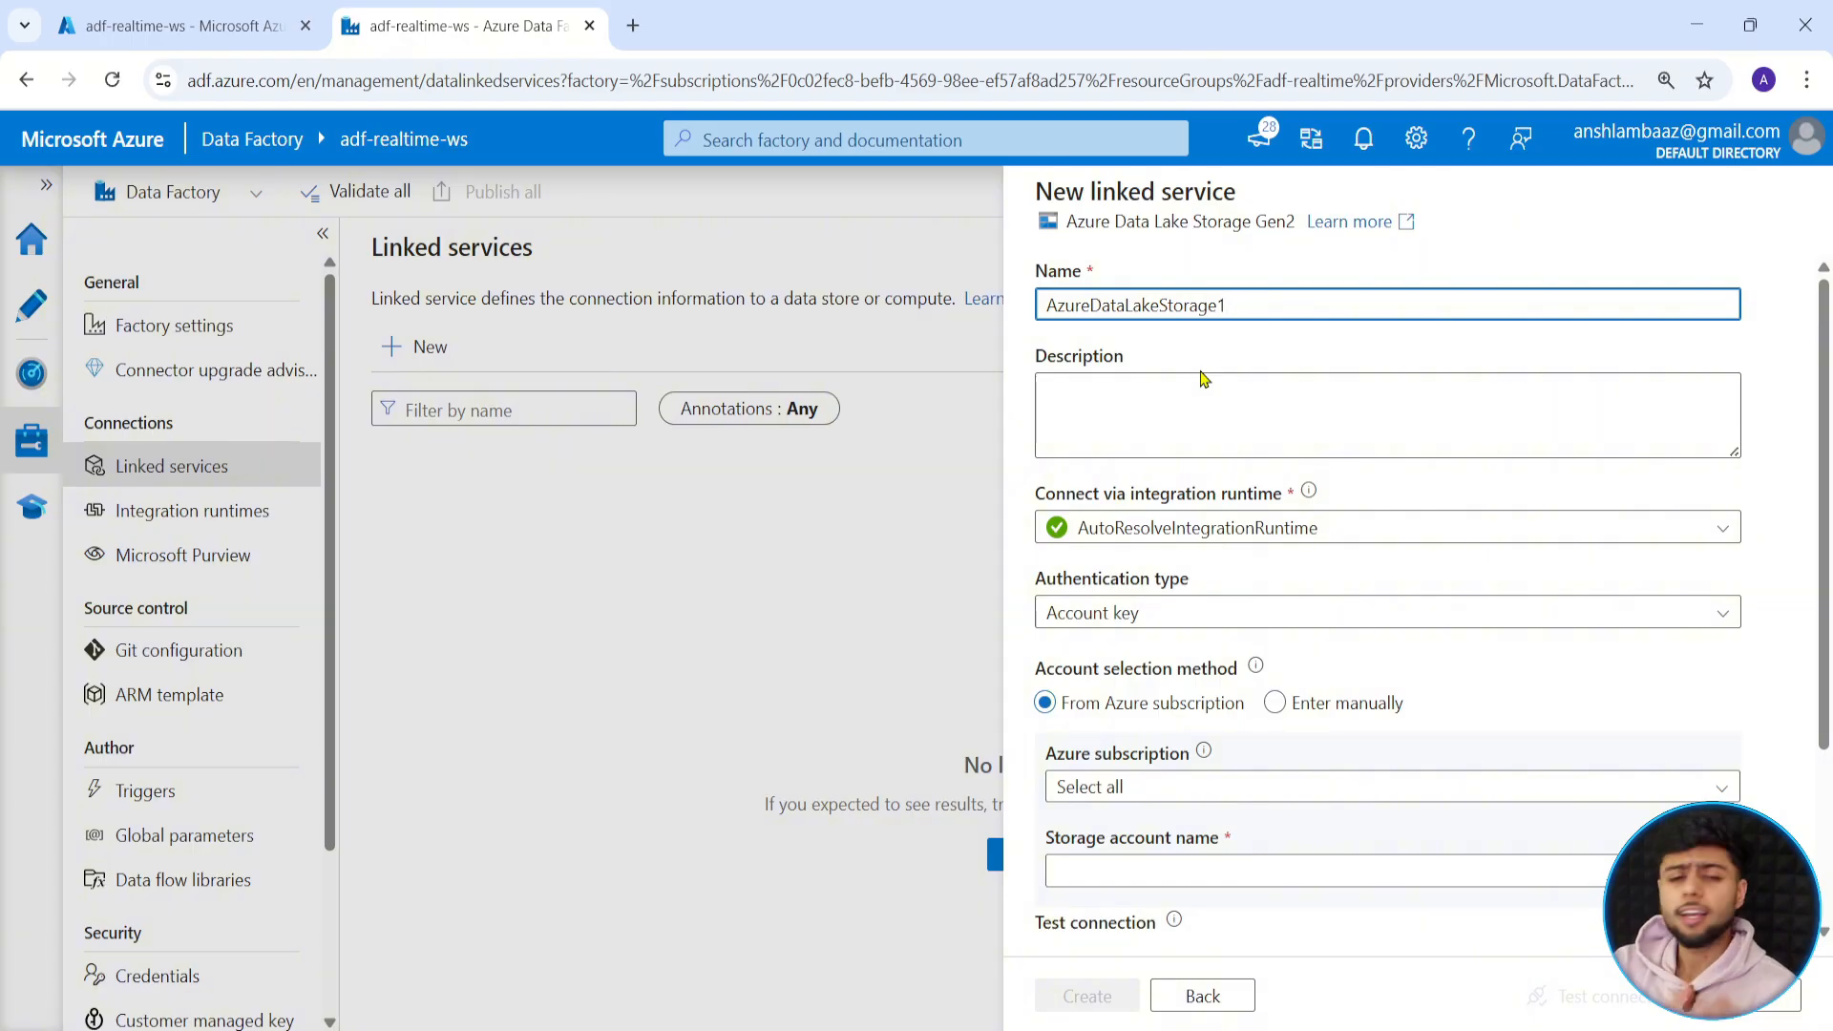
{"action": "key", "text": "ctrl+a"}
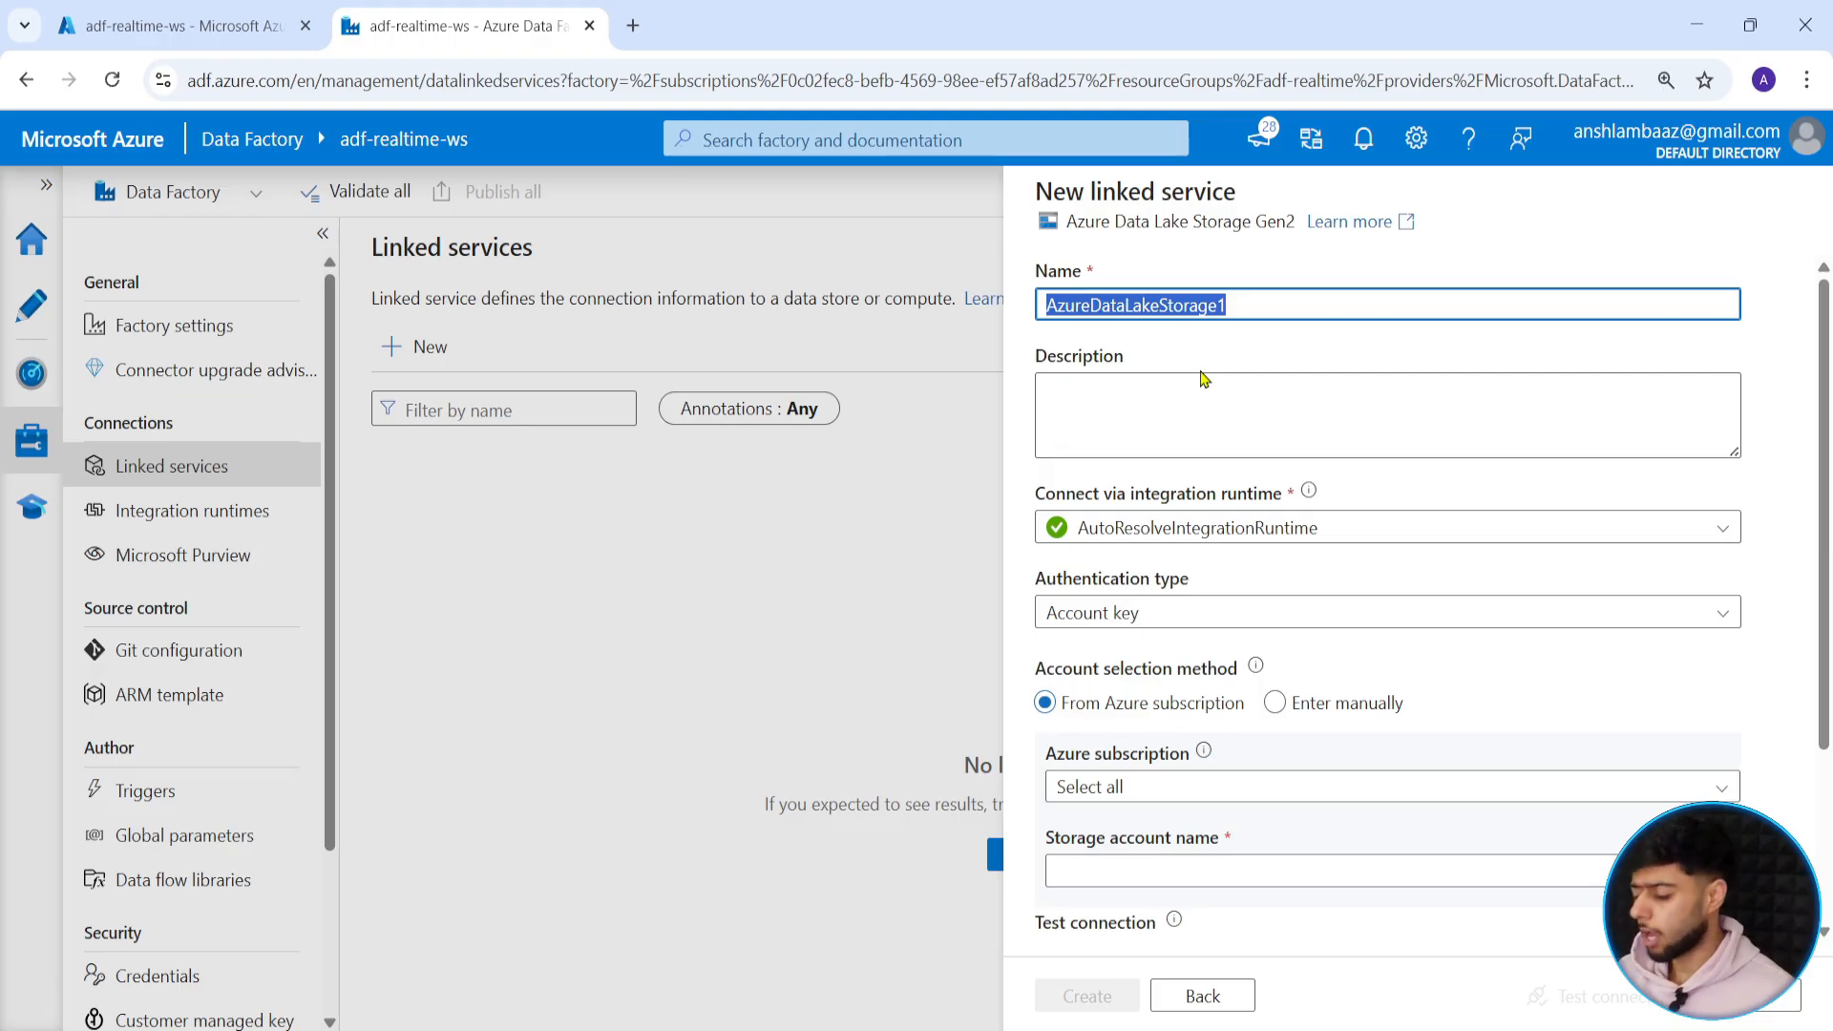
{"action": "key", "text": "BackSpace"}
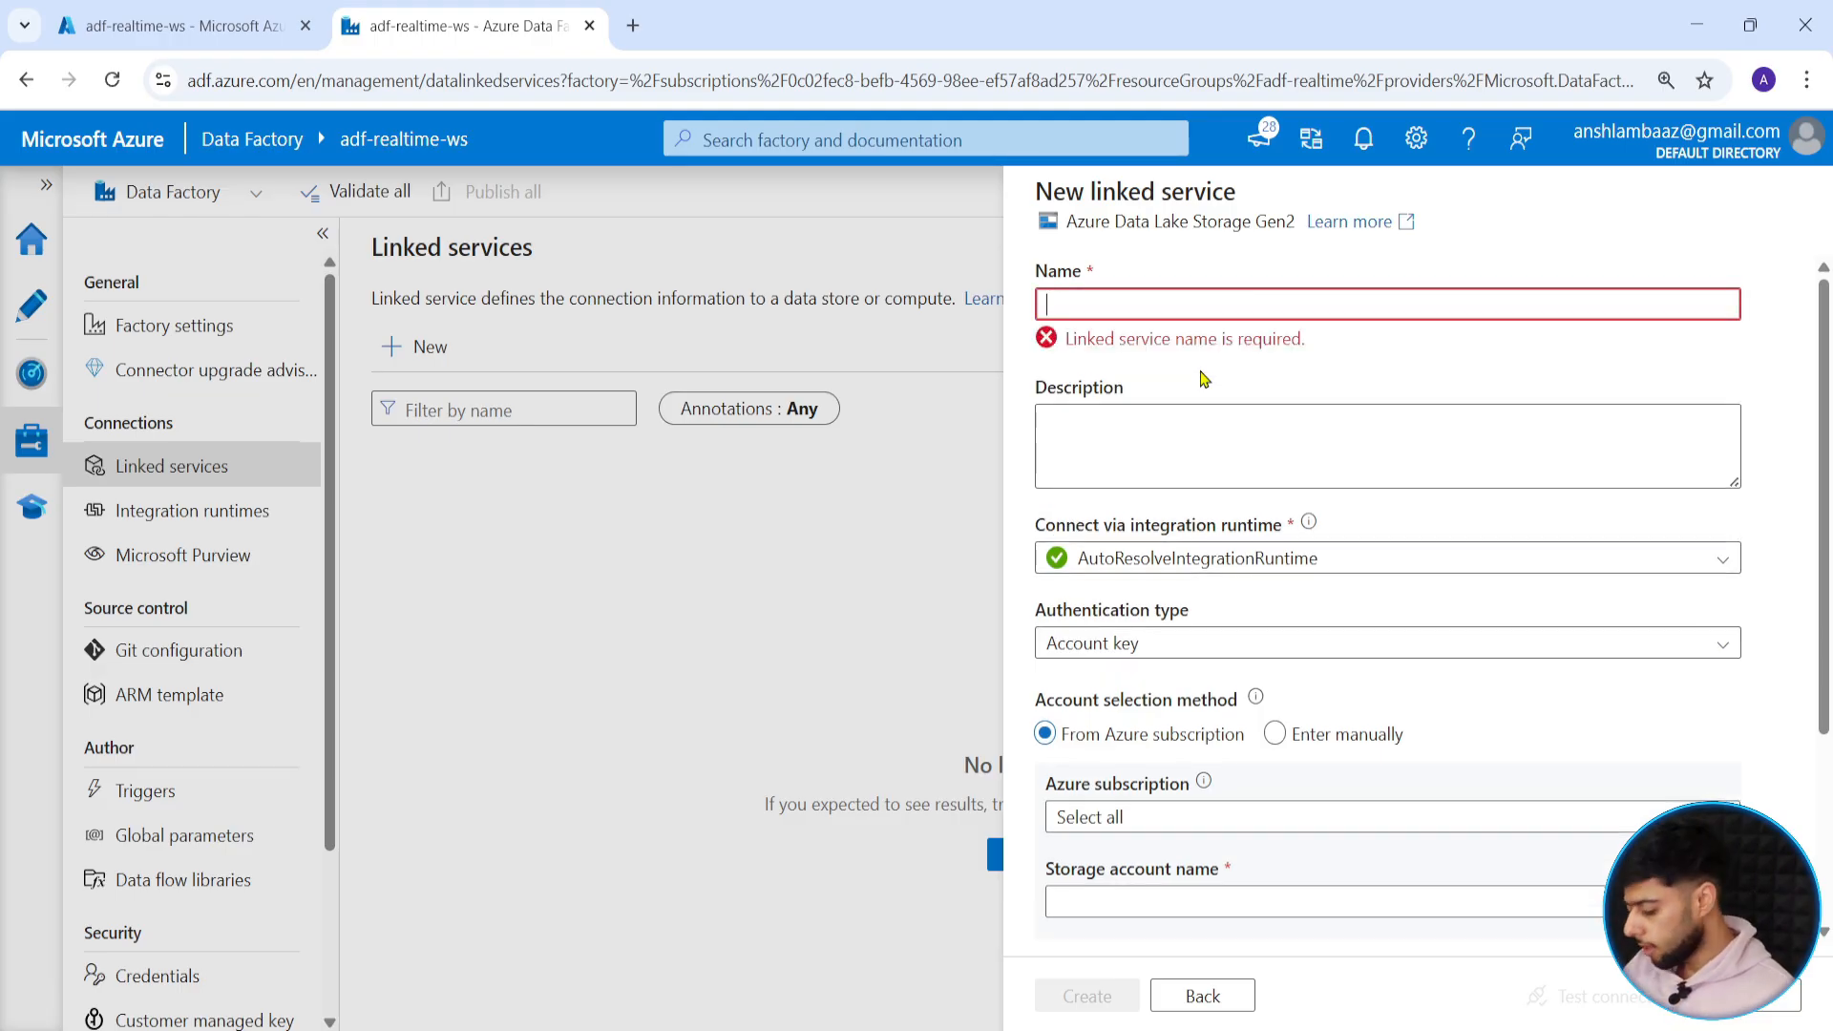
{"action": "type", "text": "ls"}
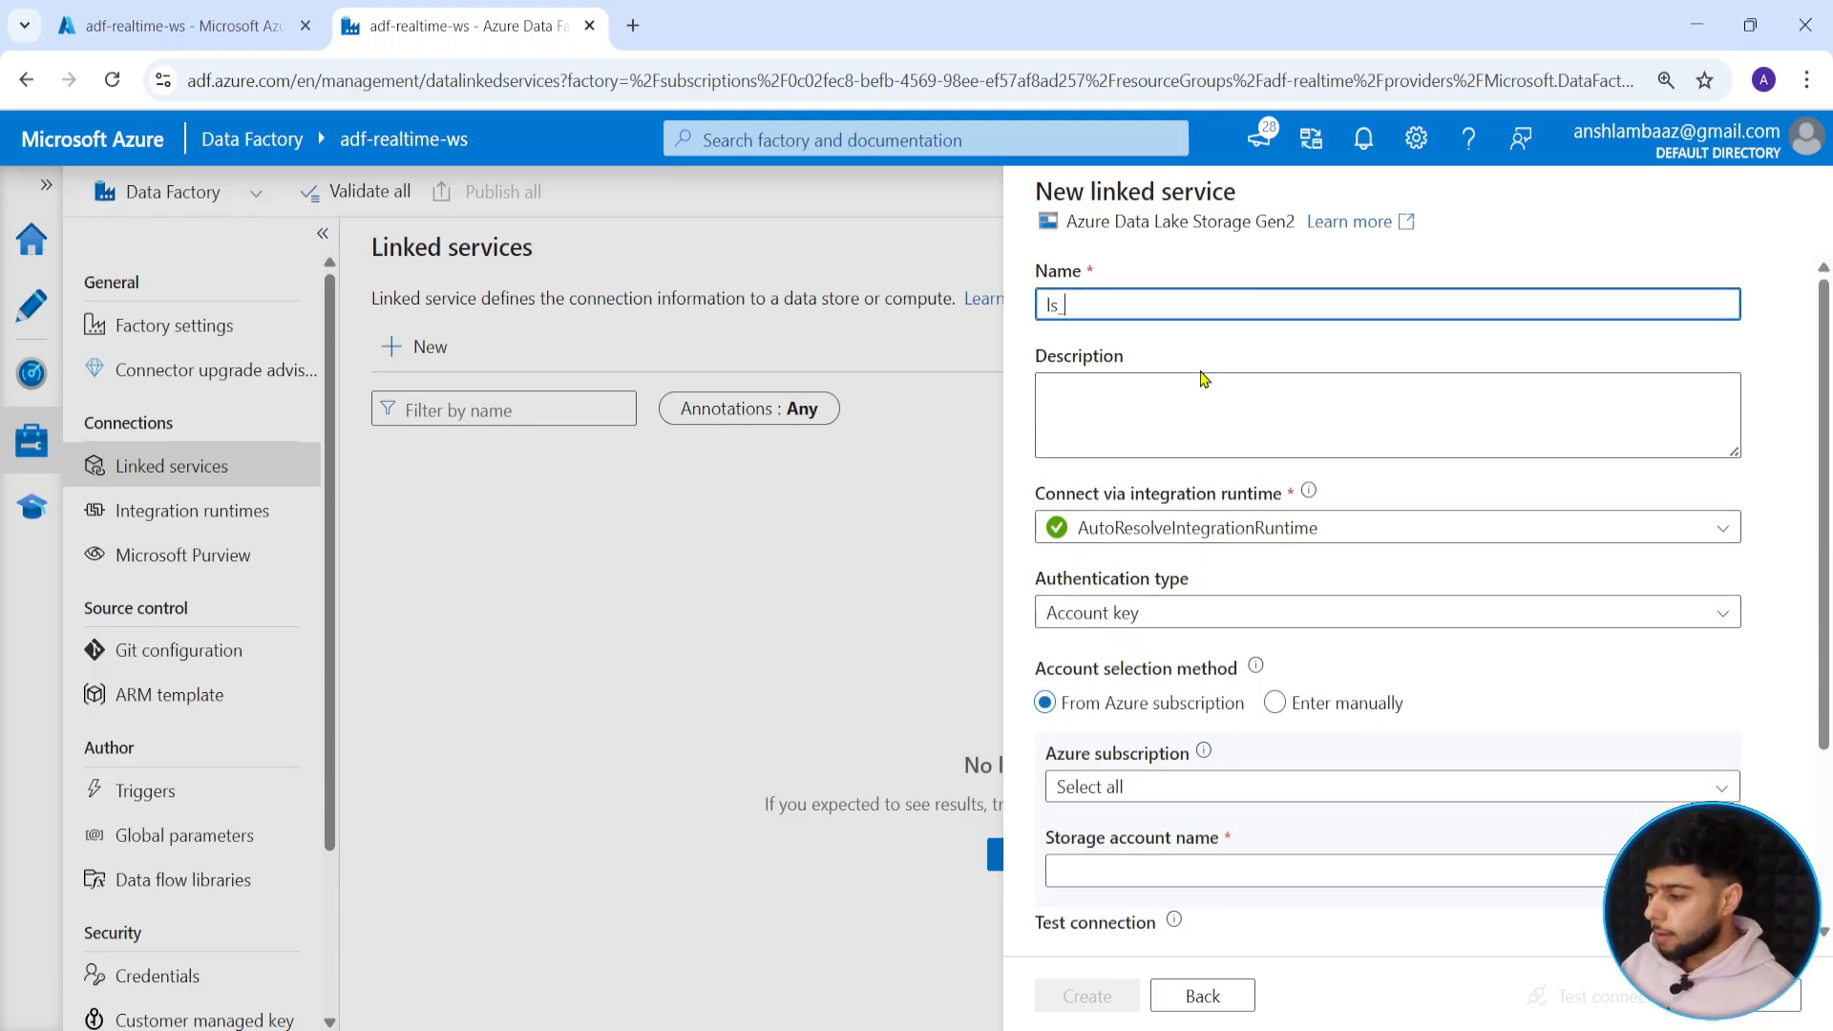
{"action": "type", "text": "_datalake"}
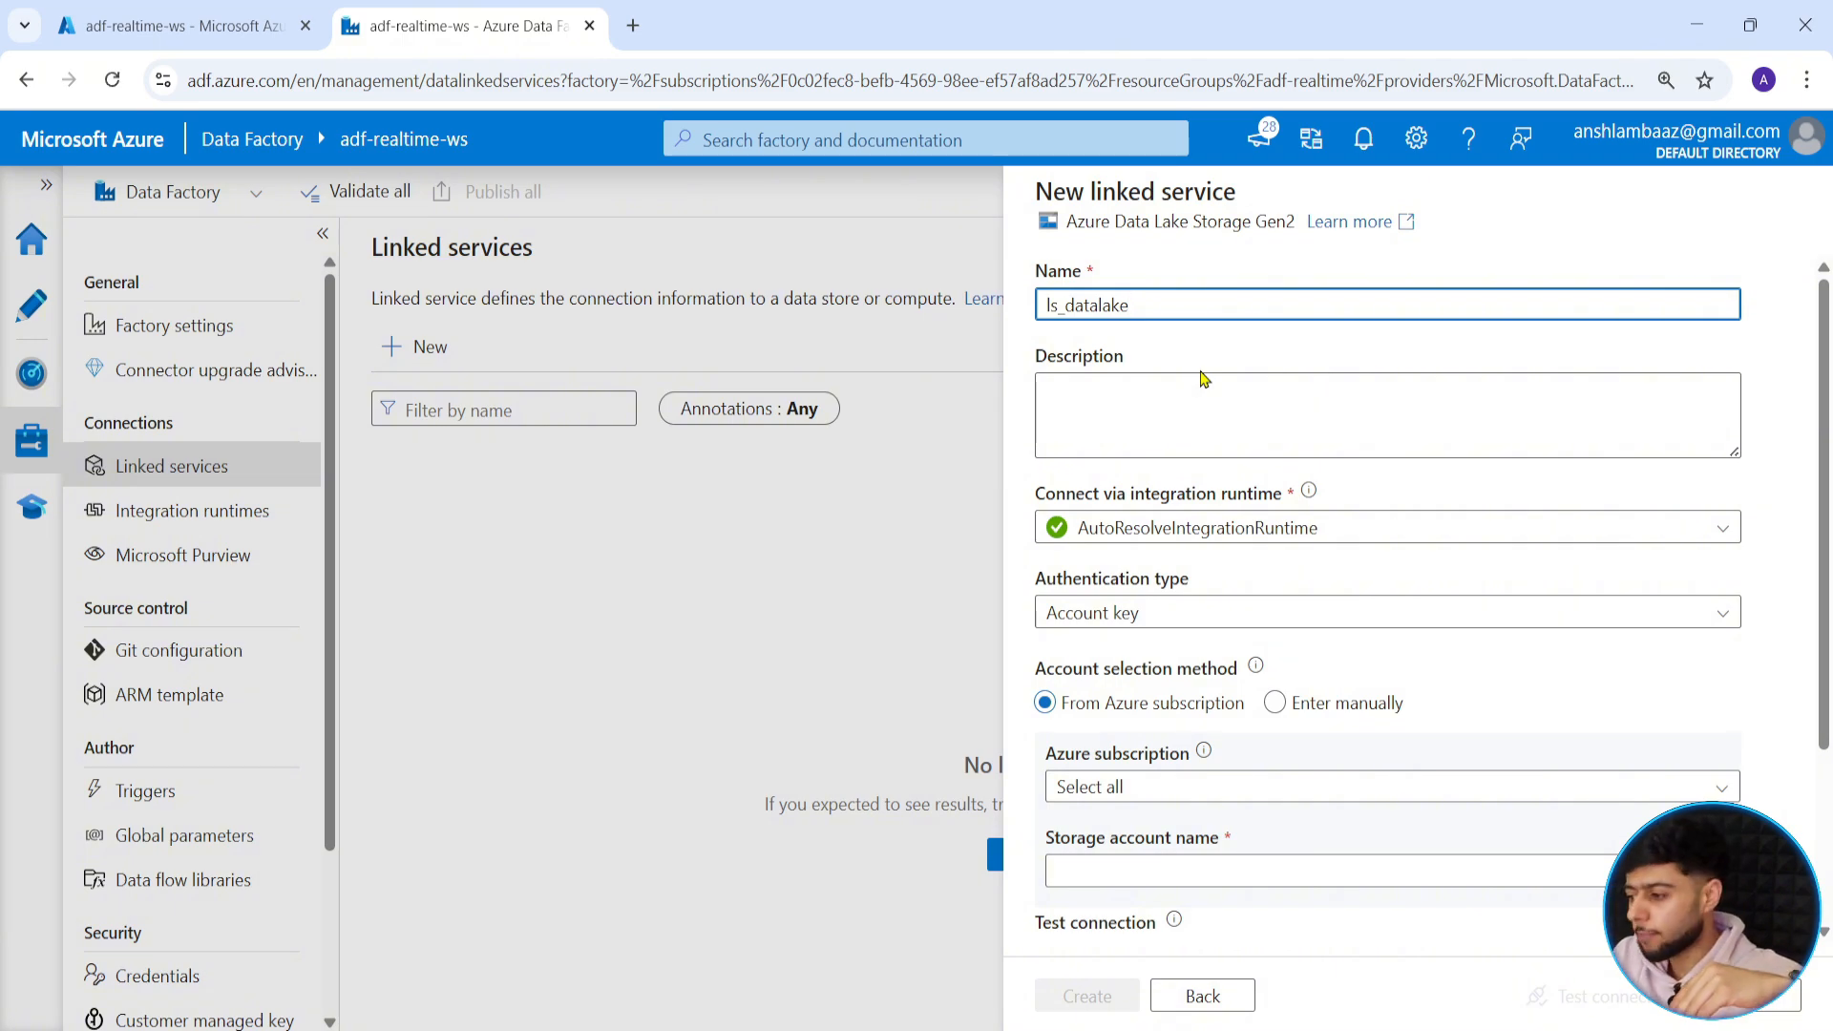
Point the linked service to the adfrealtimestorage storage account under Azure subscription 1.
{"action": "scroll", "coordinate": [1167, 528], "scroll_direction": "down", "scroll_amount": 3}
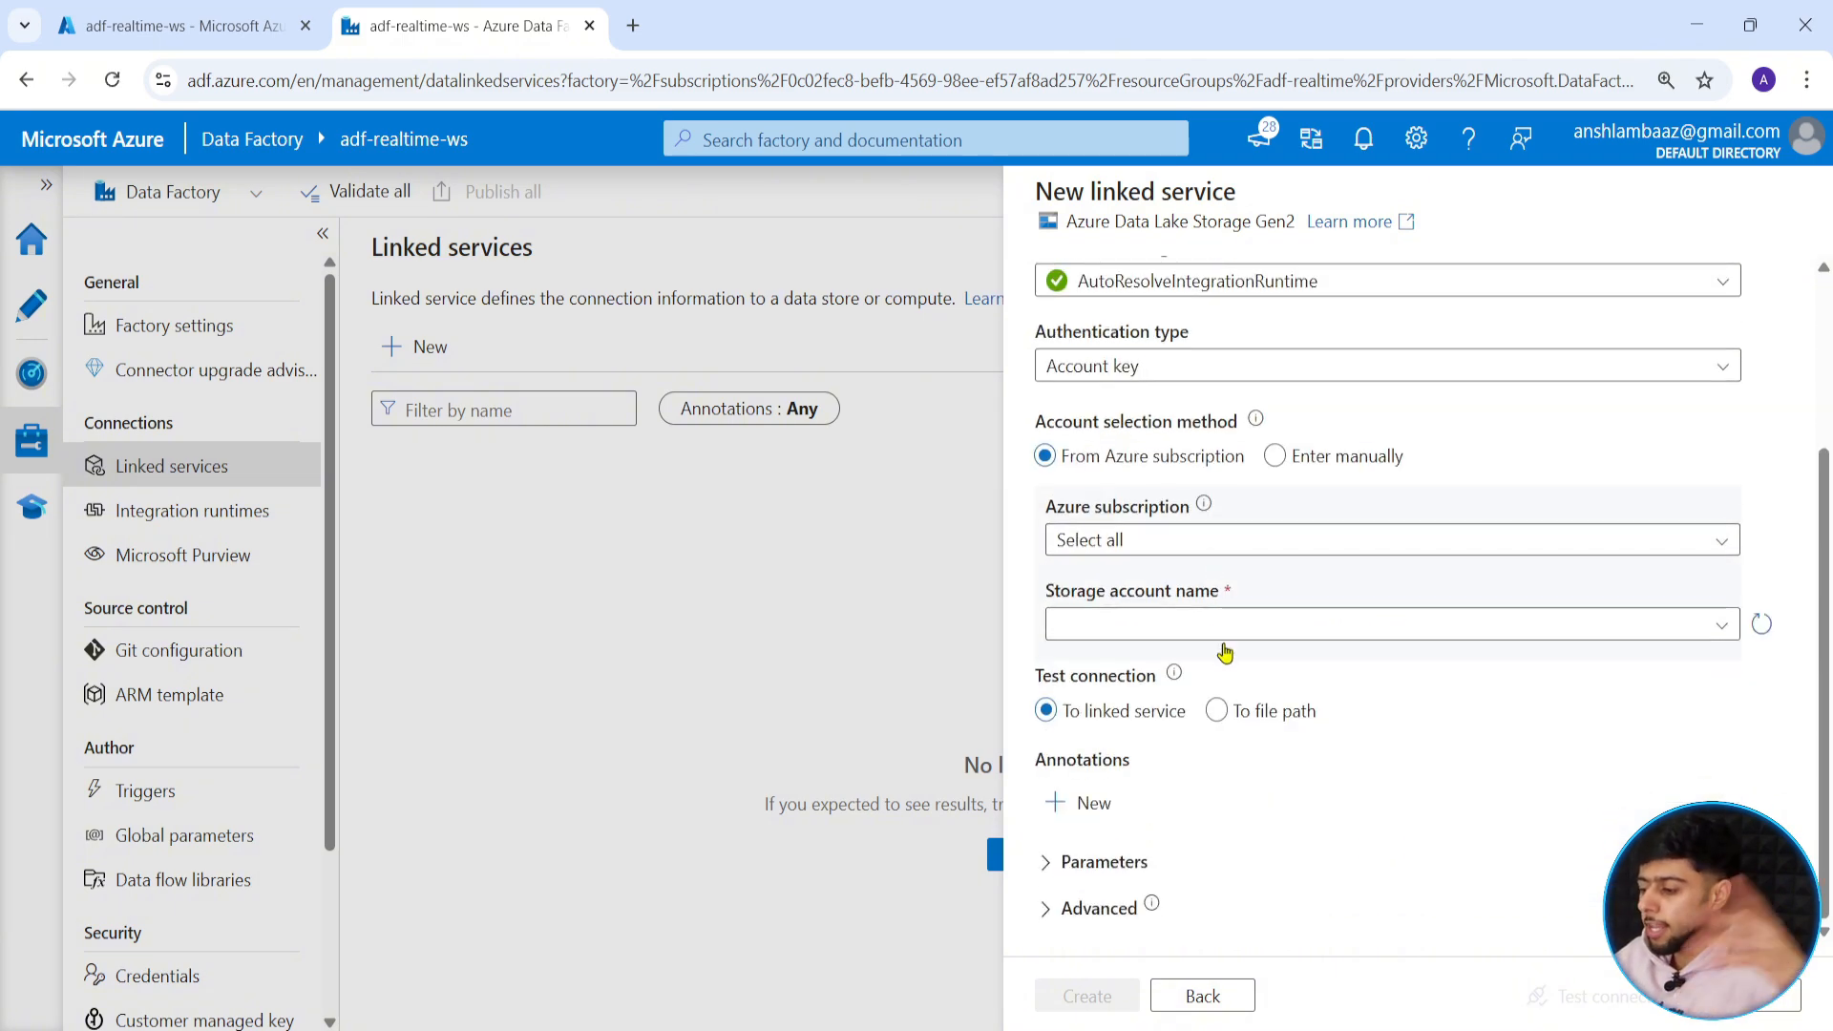
{"action": "left_click", "coordinate": [1239, 552]}
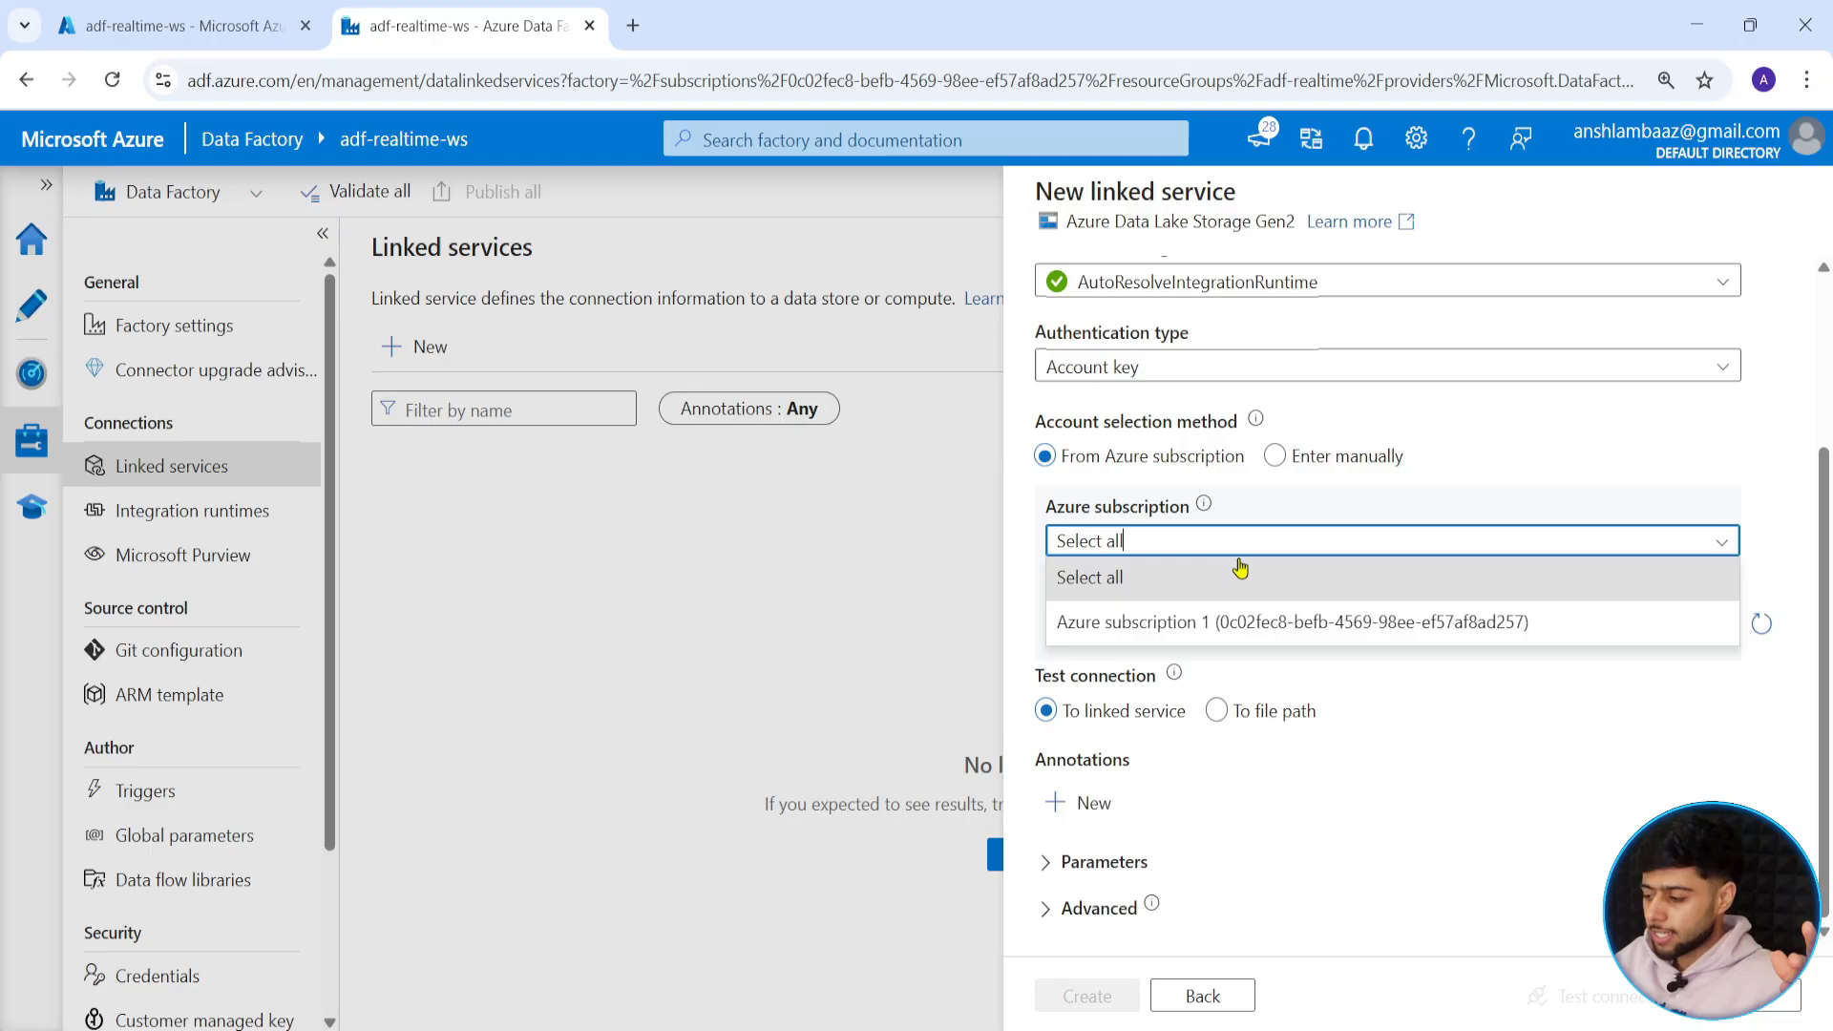
{"action": "left_click", "coordinate": [1191, 621]}
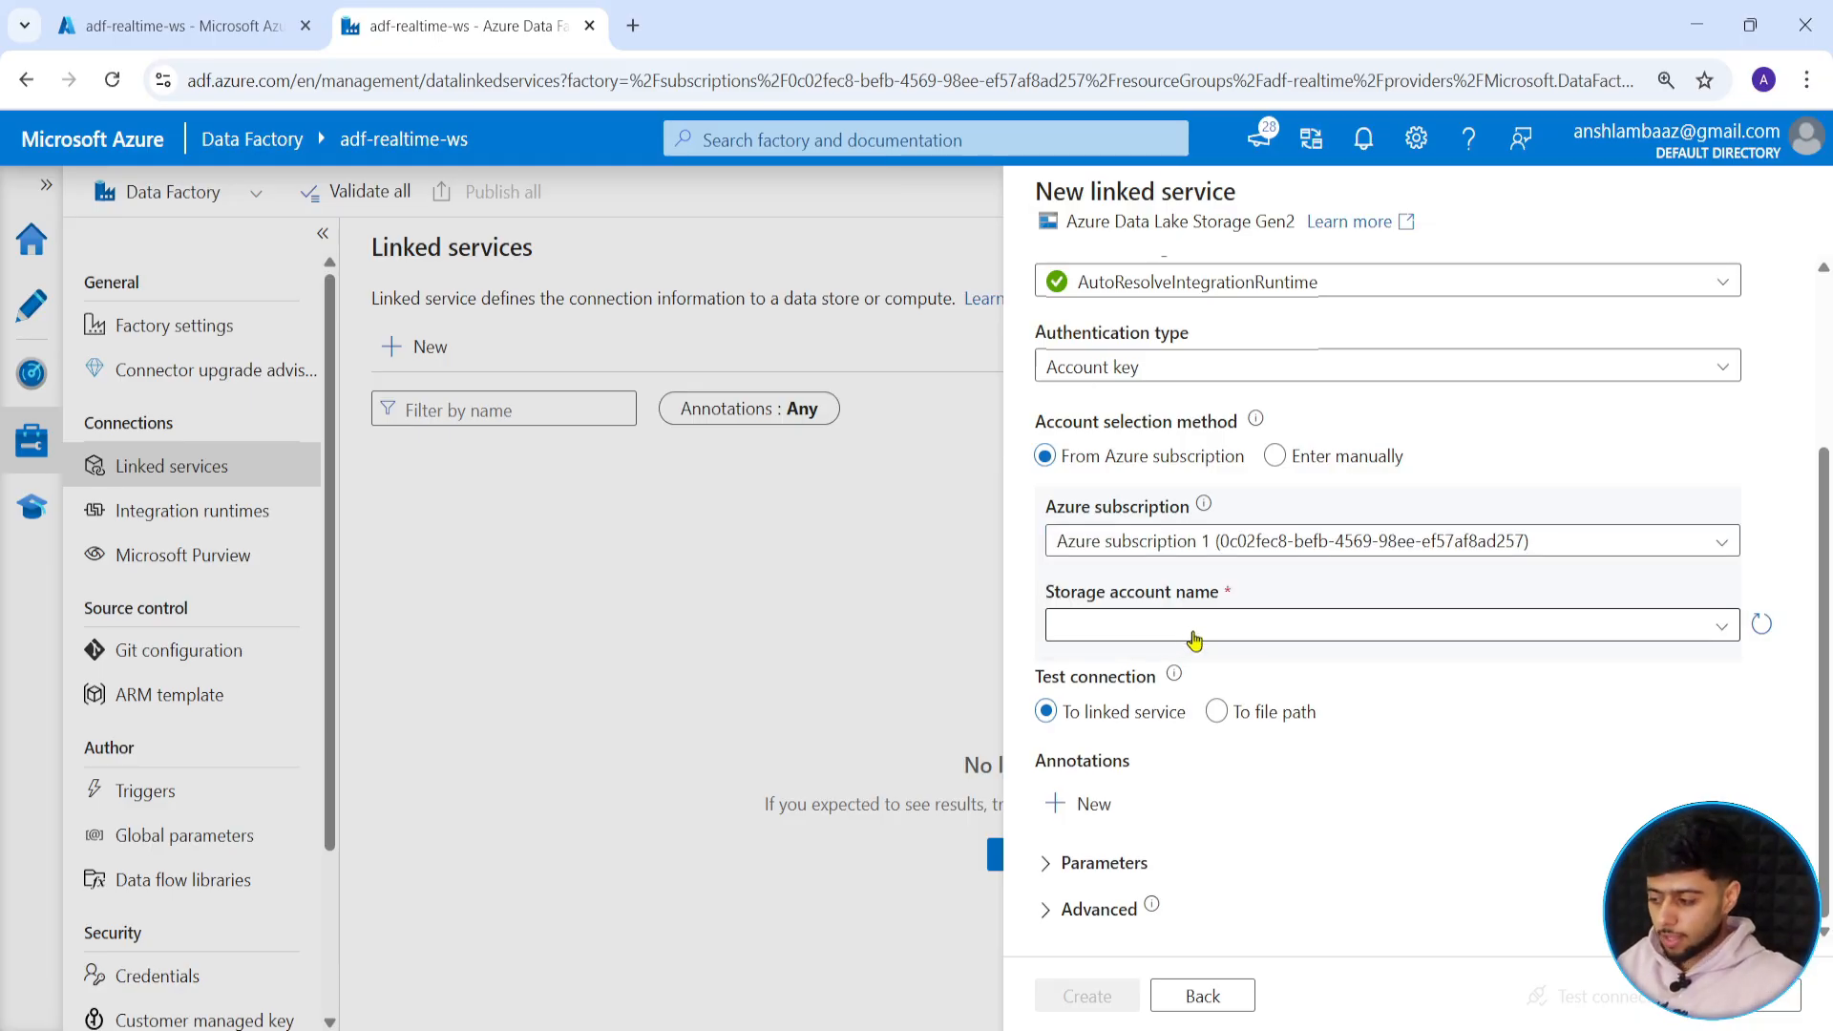
{"action": "left_click", "coordinate": [1194, 638]}
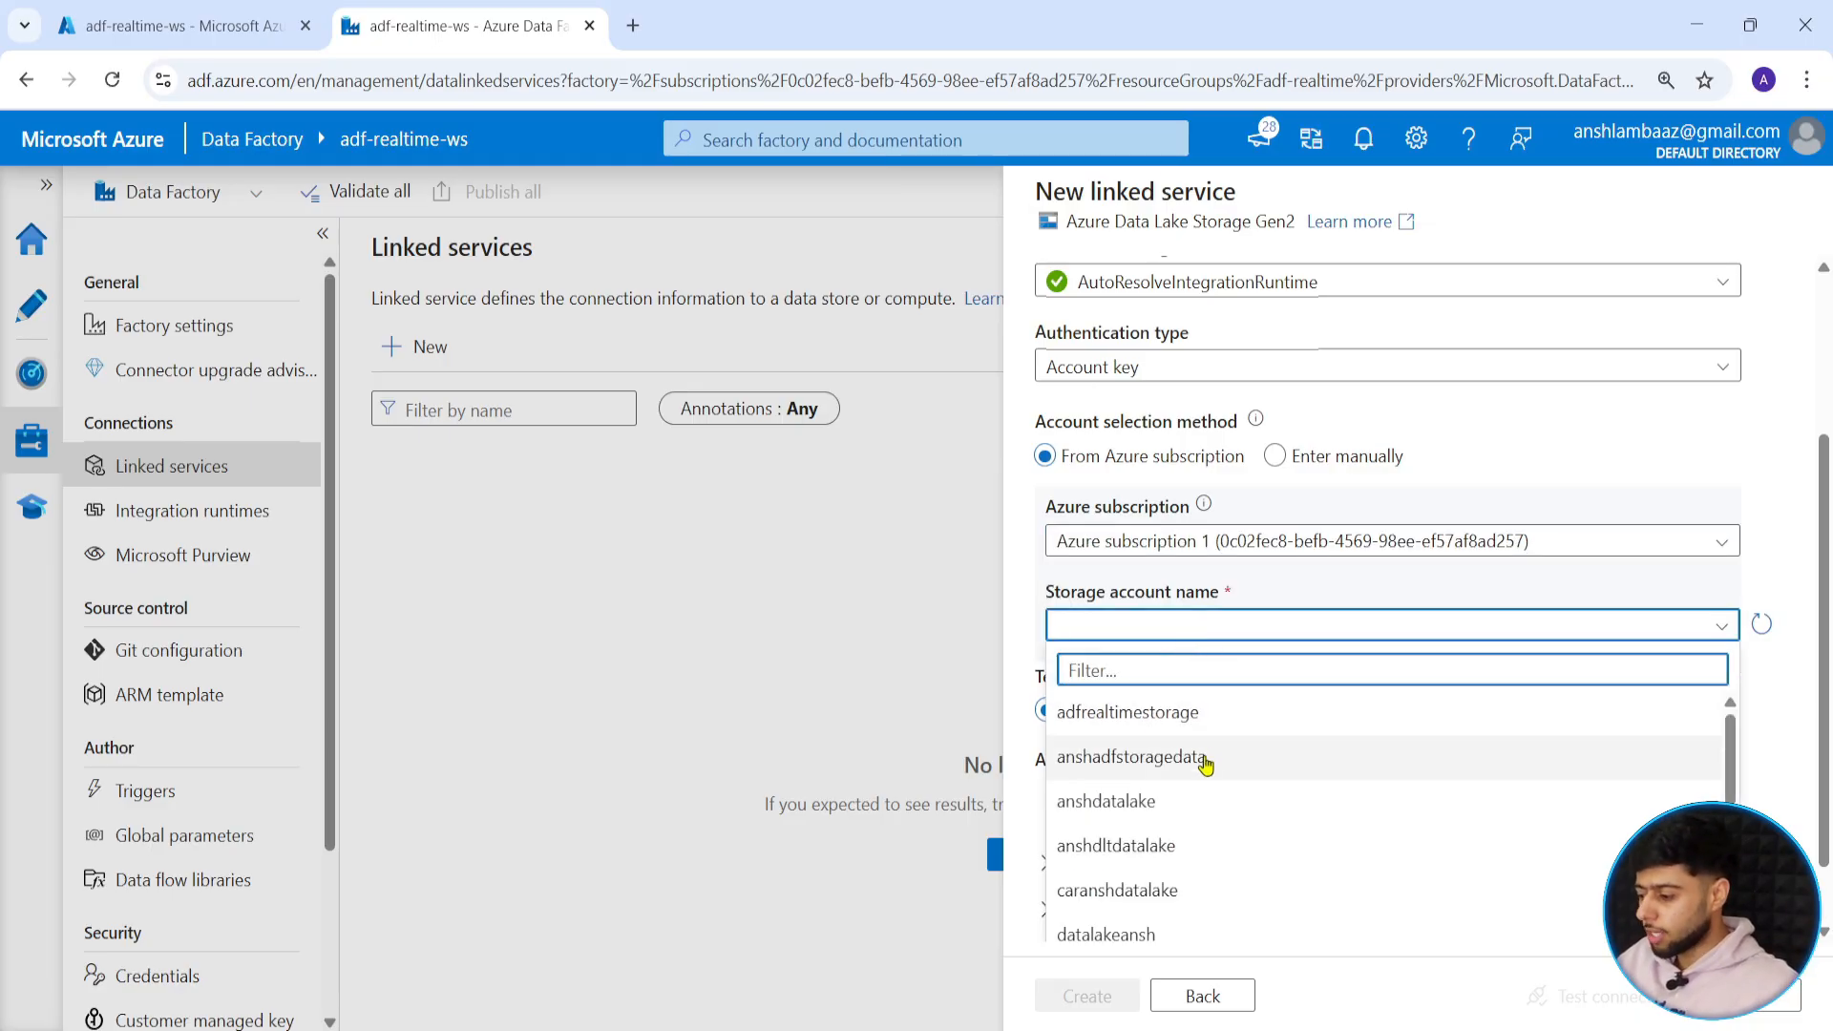
{"action": "scroll", "coordinate": [1191, 775], "scroll_direction": "down", "scroll_amount": 1}
{"action": "scroll", "coordinate": [1189, 778], "scroll_direction": "down", "scroll_amount": 2}
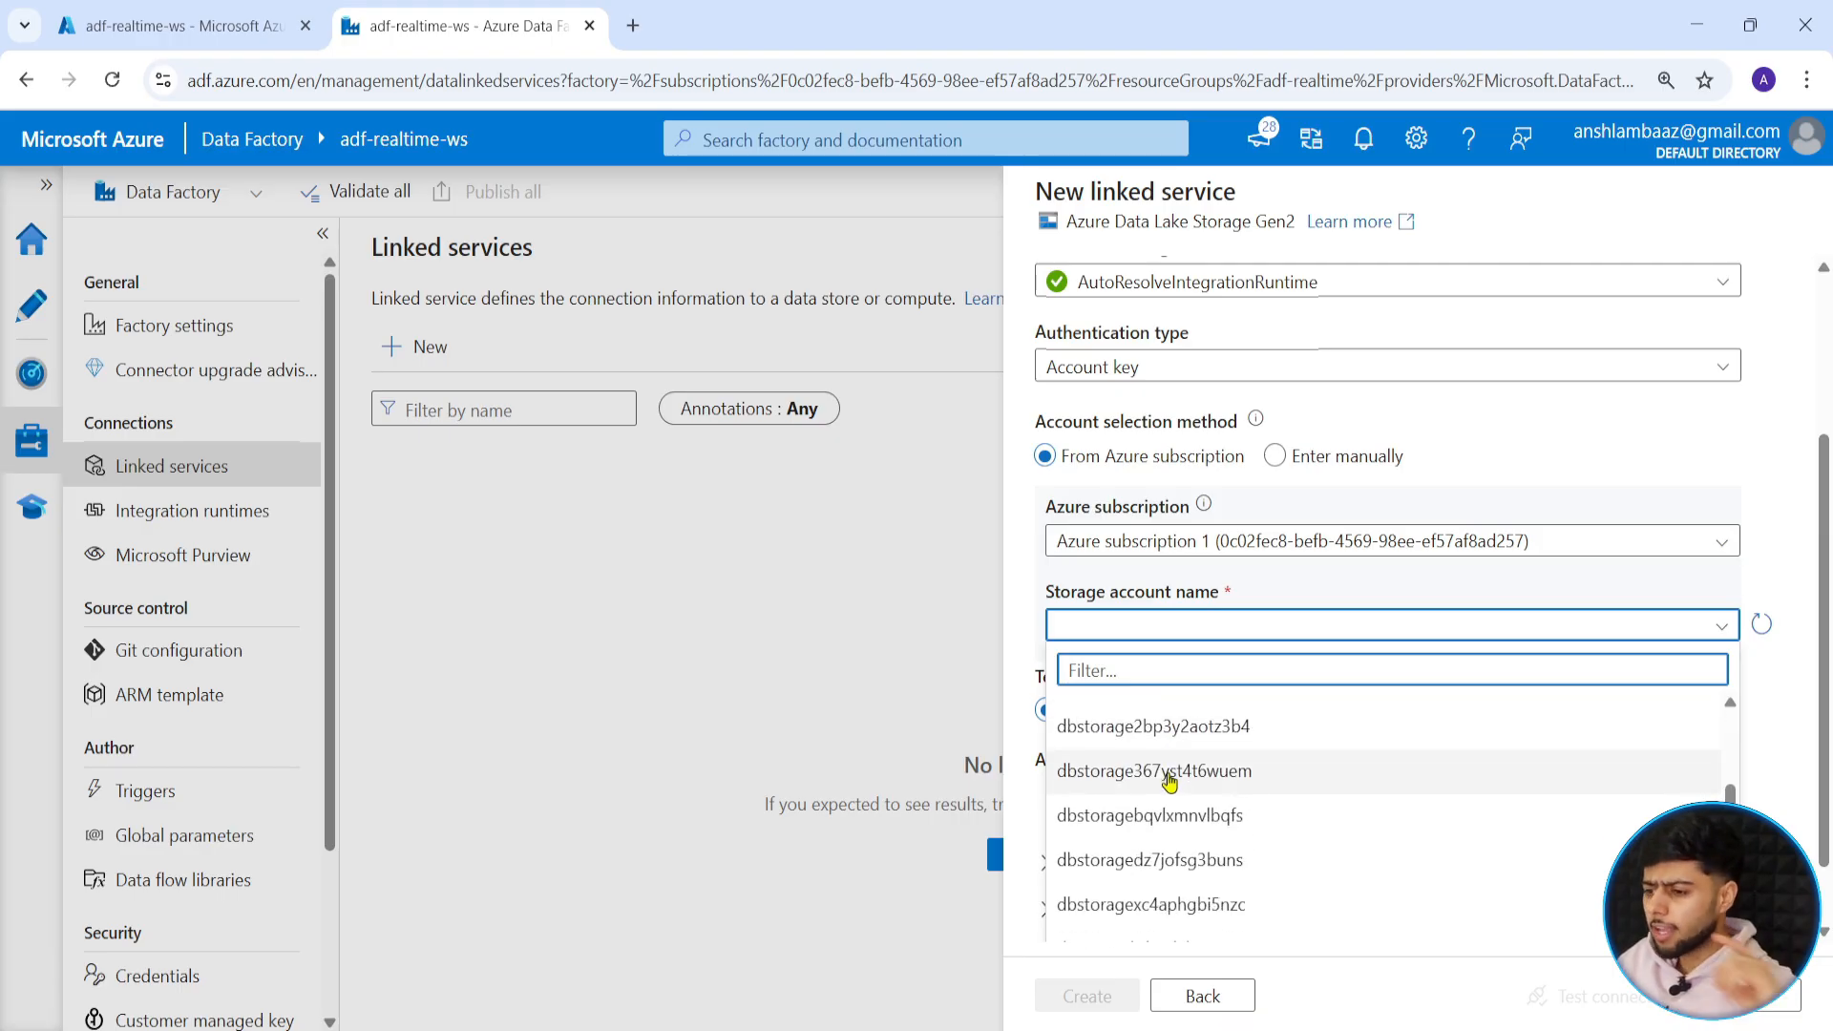
{"action": "scroll", "coordinate": [1170, 781], "scroll_direction": "down", "scroll_amount": 5}
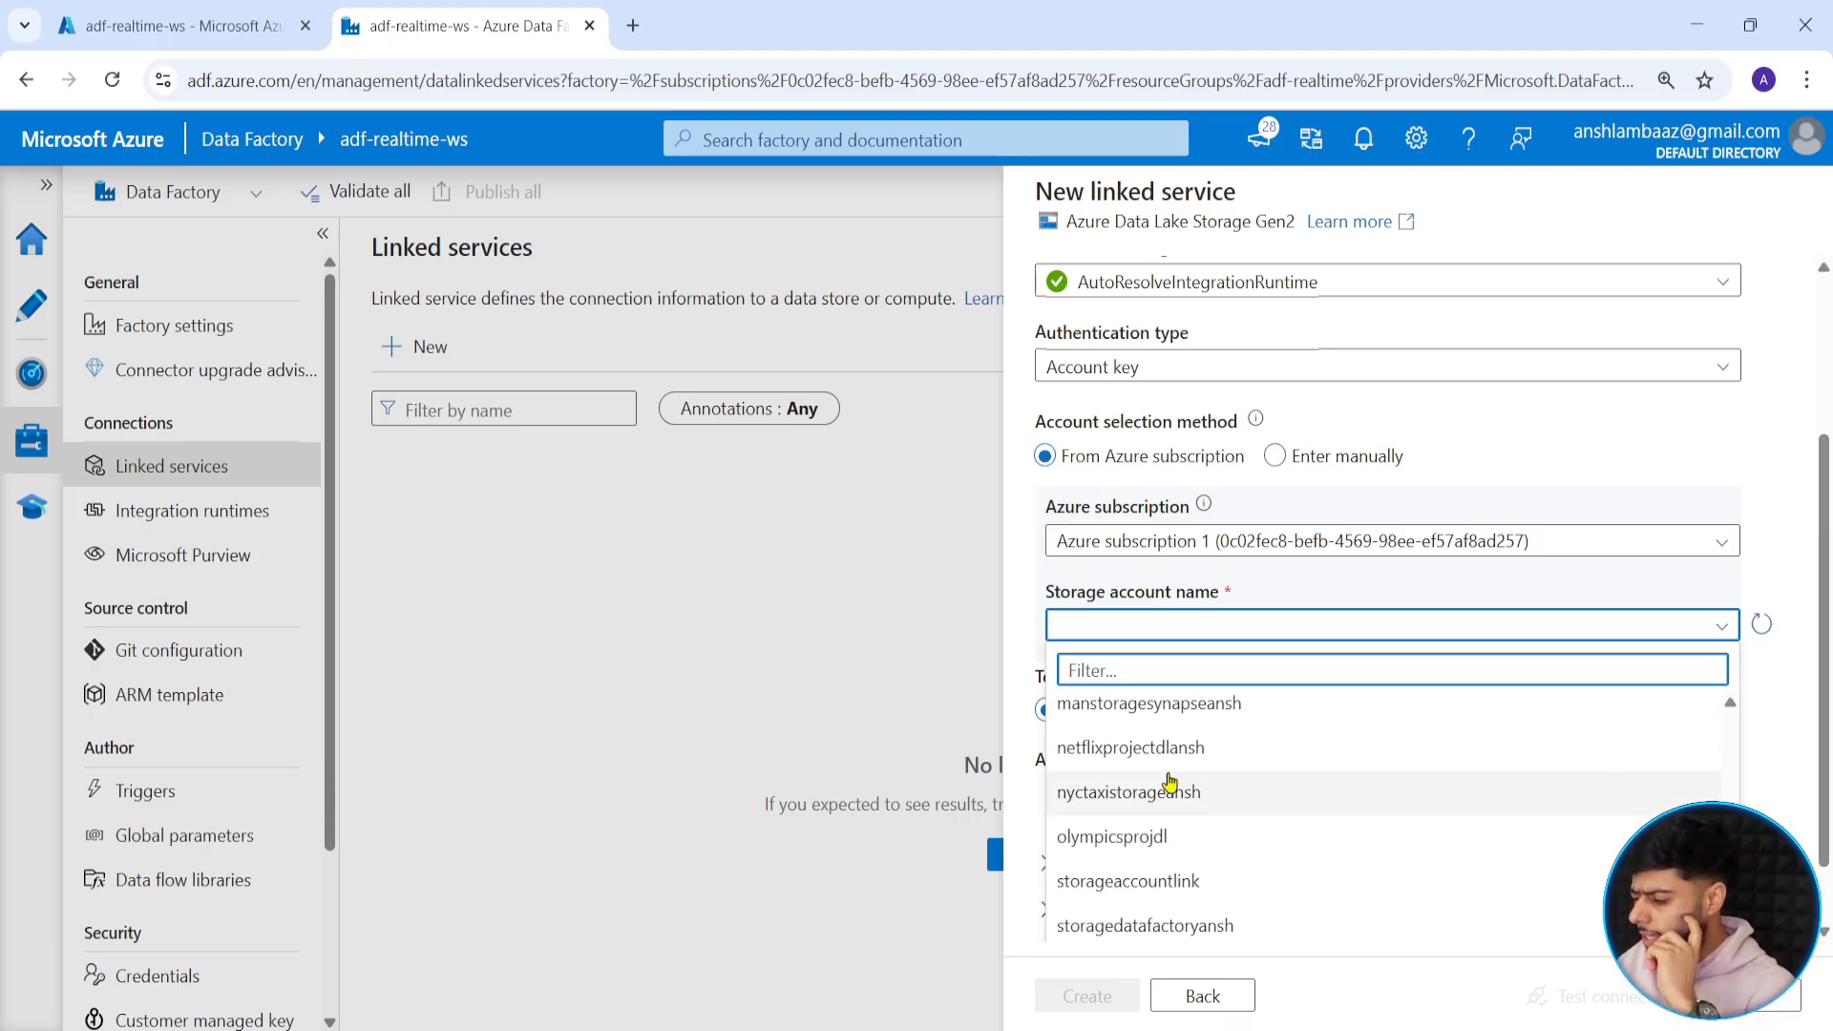
{"action": "scroll", "coordinate": [1170, 781], "scroll_direction": "up", "scroll_amount": 8}
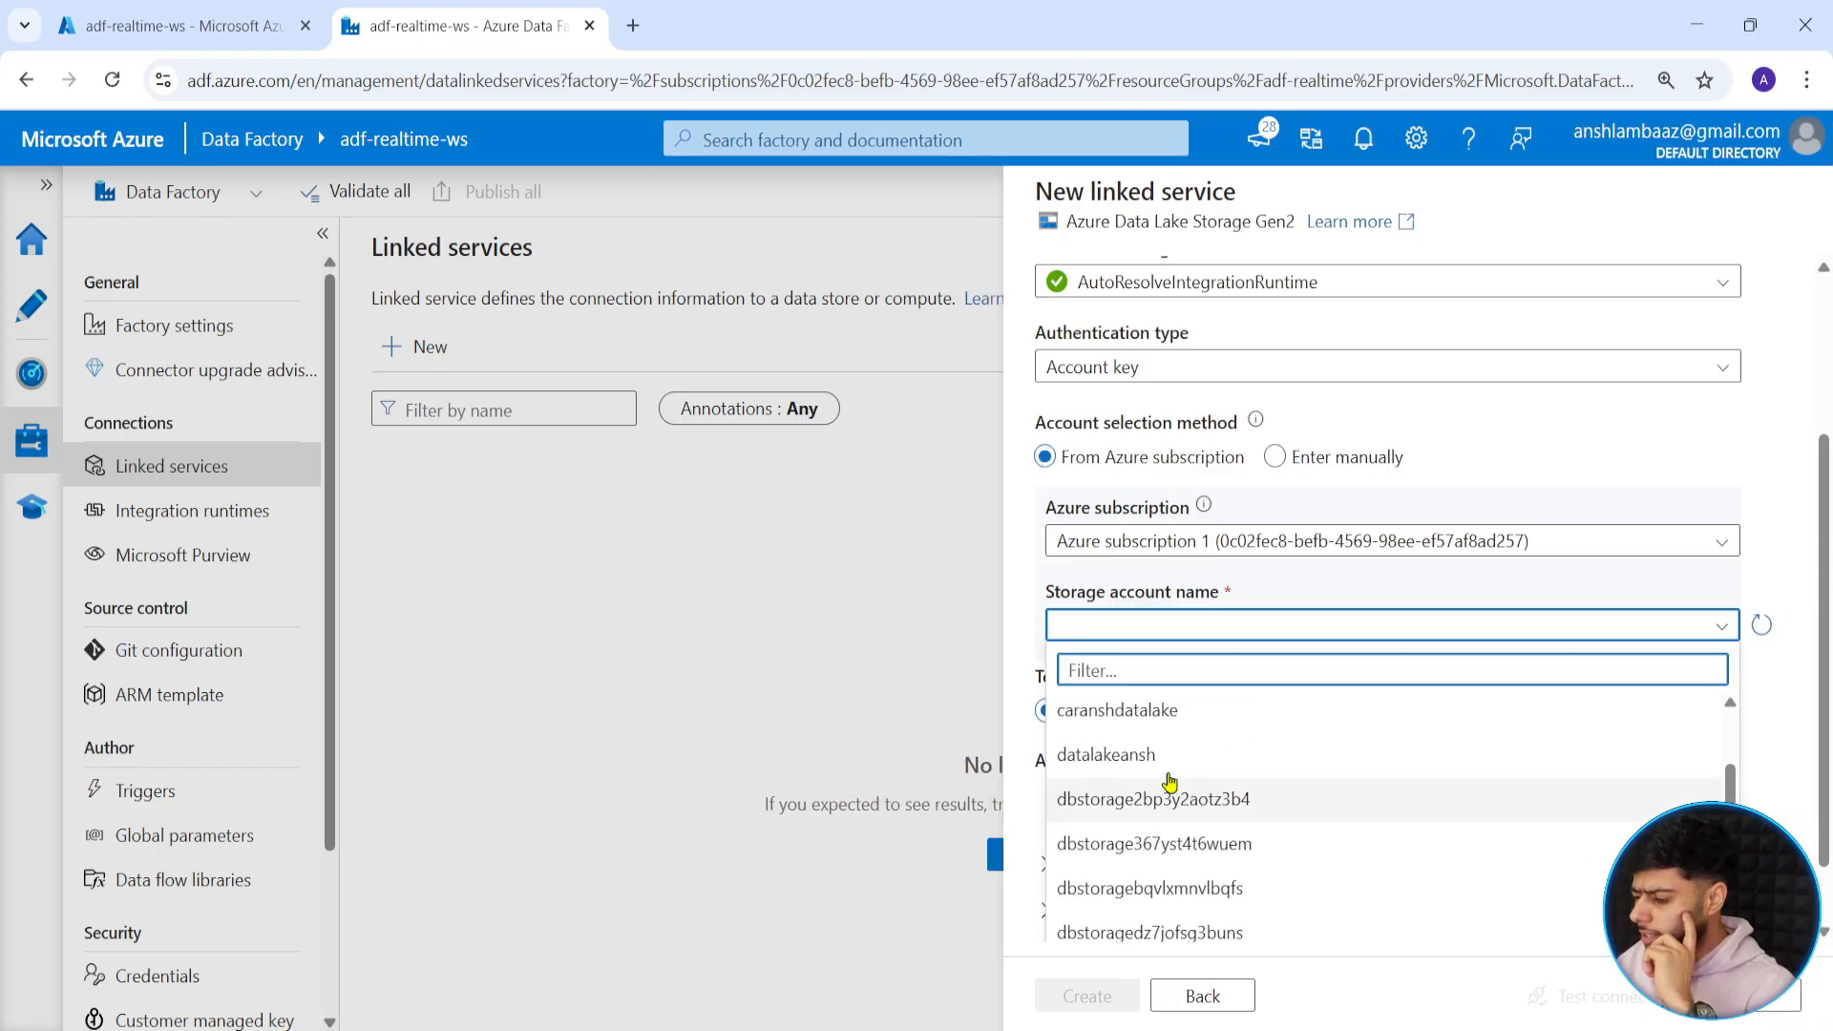
{"action": "scroll", "coordinate": [1170, 781], "scroll_direction": "up", "scroll_amount": 3}
{"action": "scroll", "coordinate": [1170, 781], "scroll_direction": "down", "scroll_amount": 3}
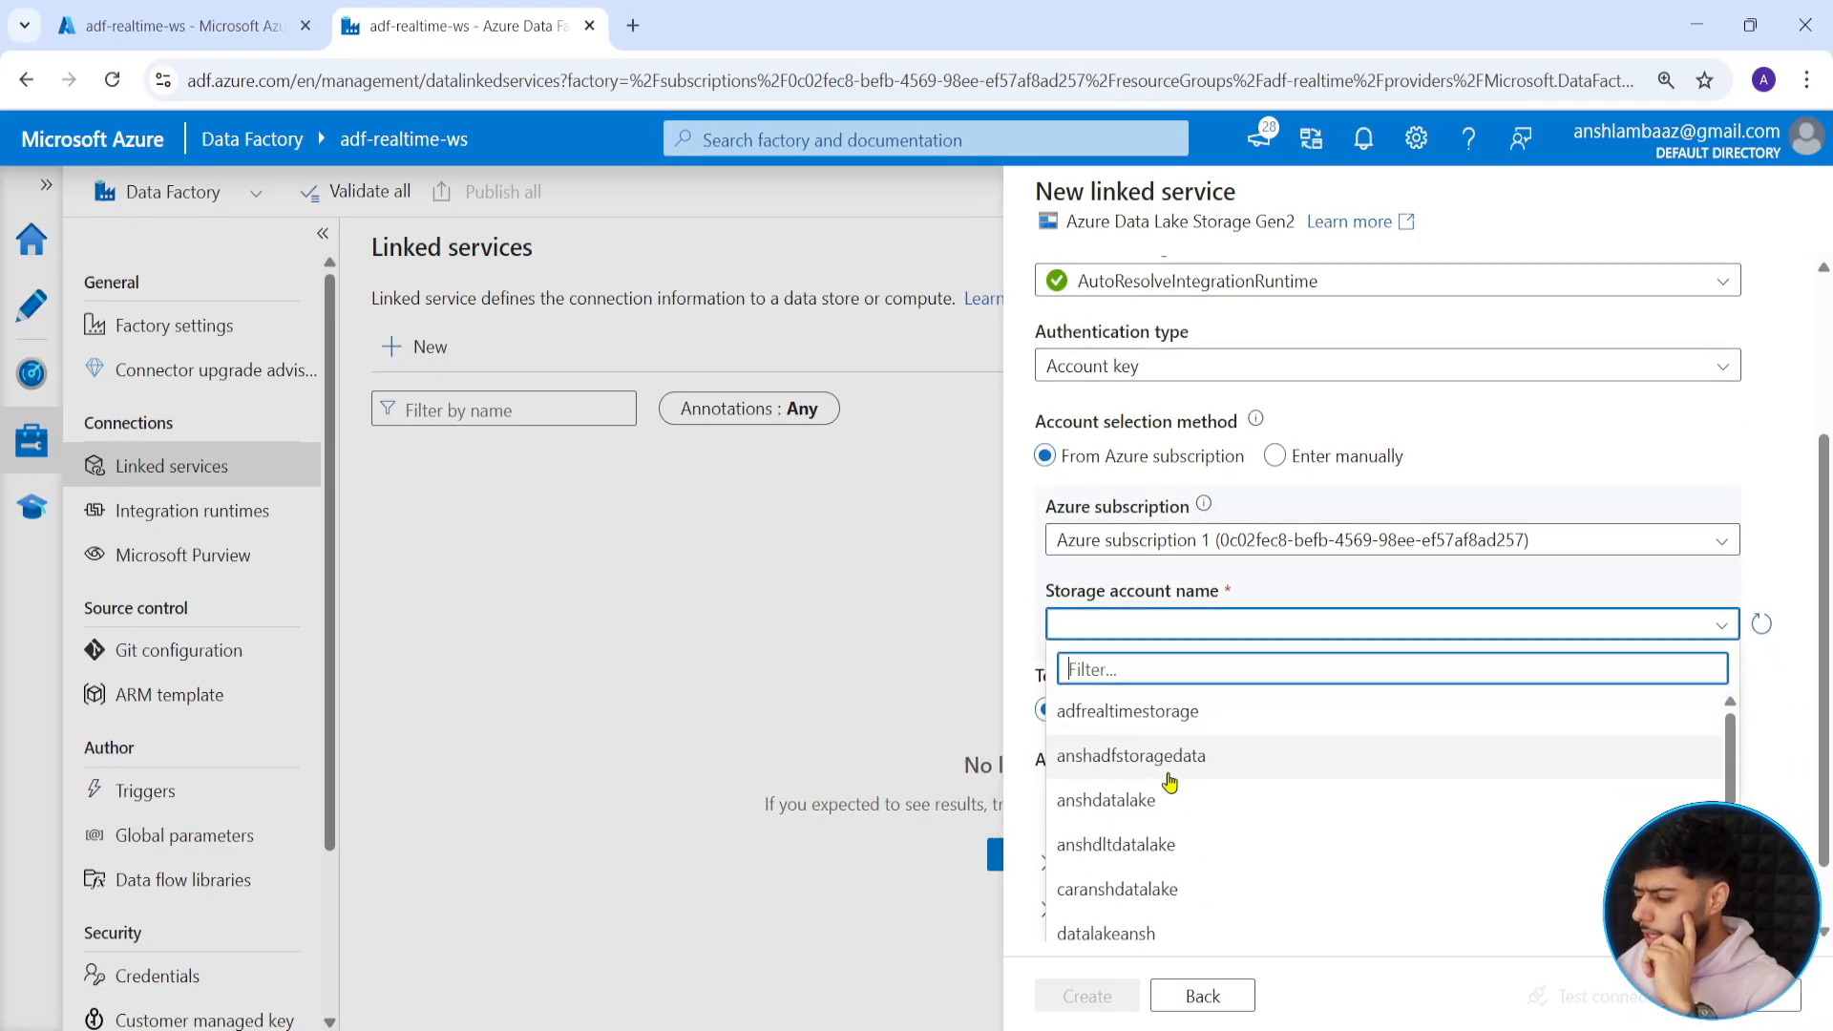
{"action": "left_click", "coordinate": [1136, 716]}
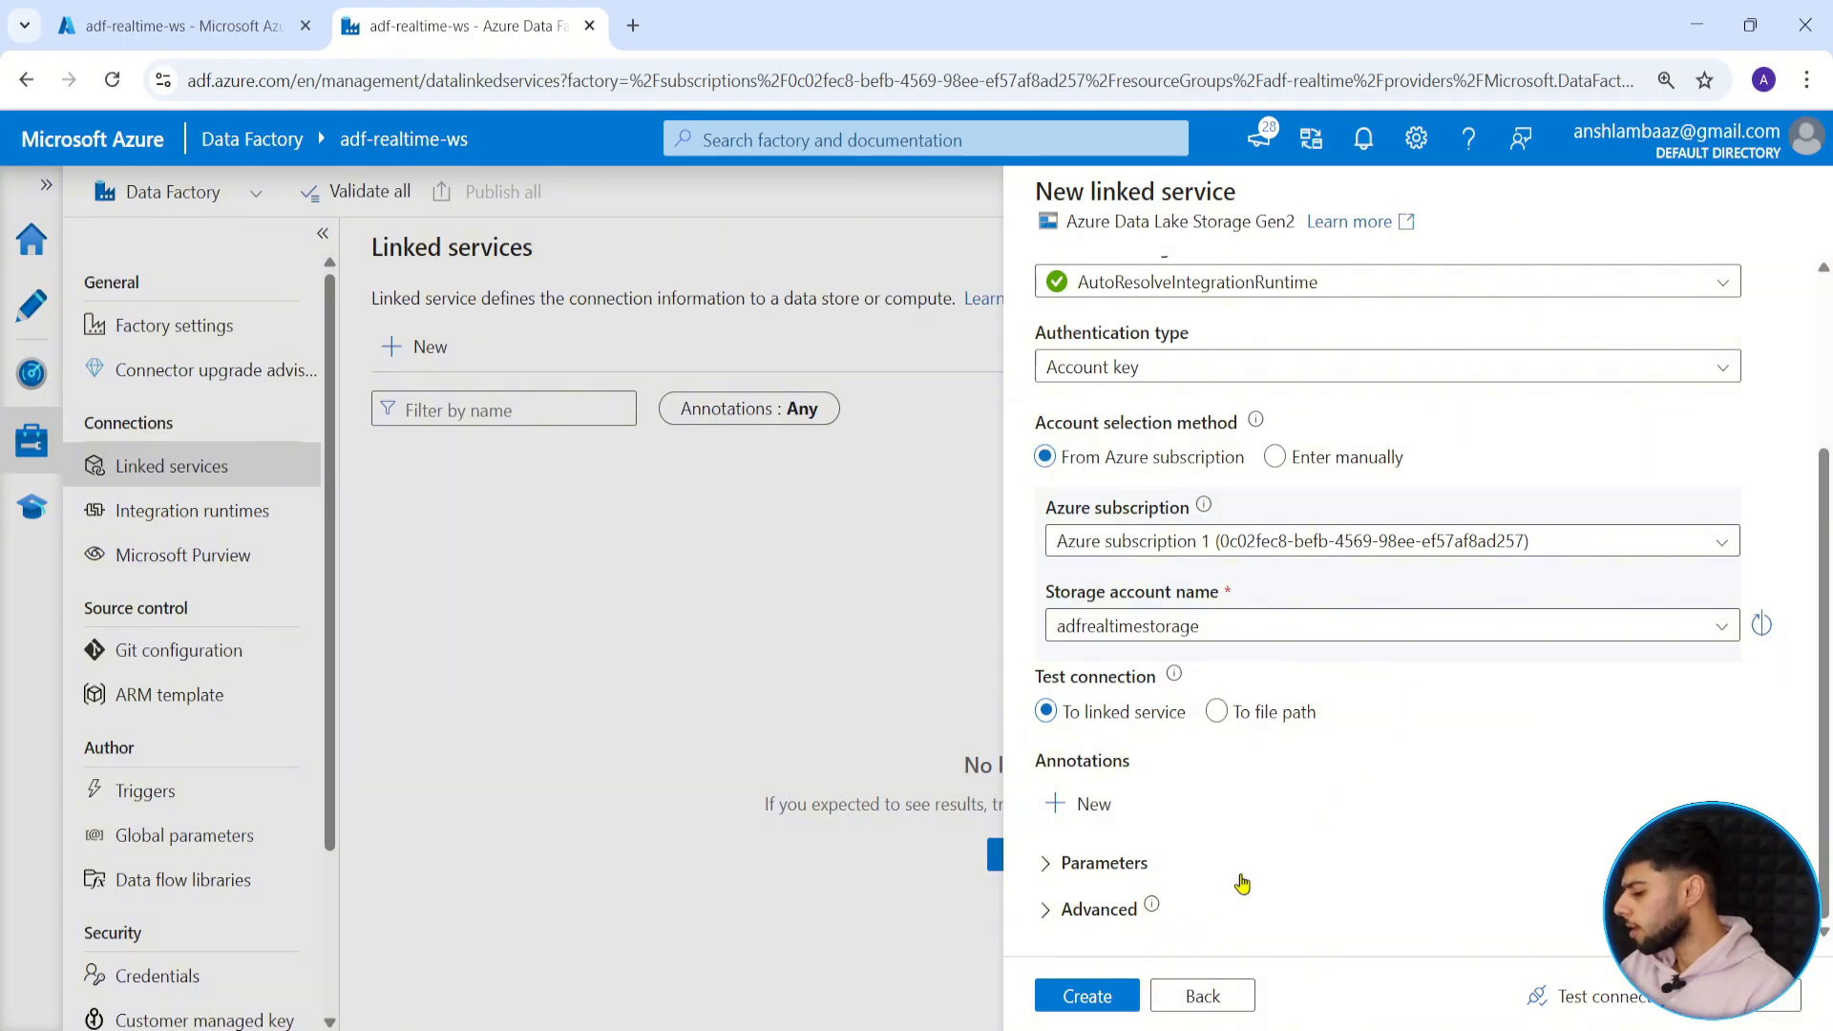
Test the connection of the ls_datalake linked service and create it.
{"action": "left_click", "coordinate": [1595, 998]}
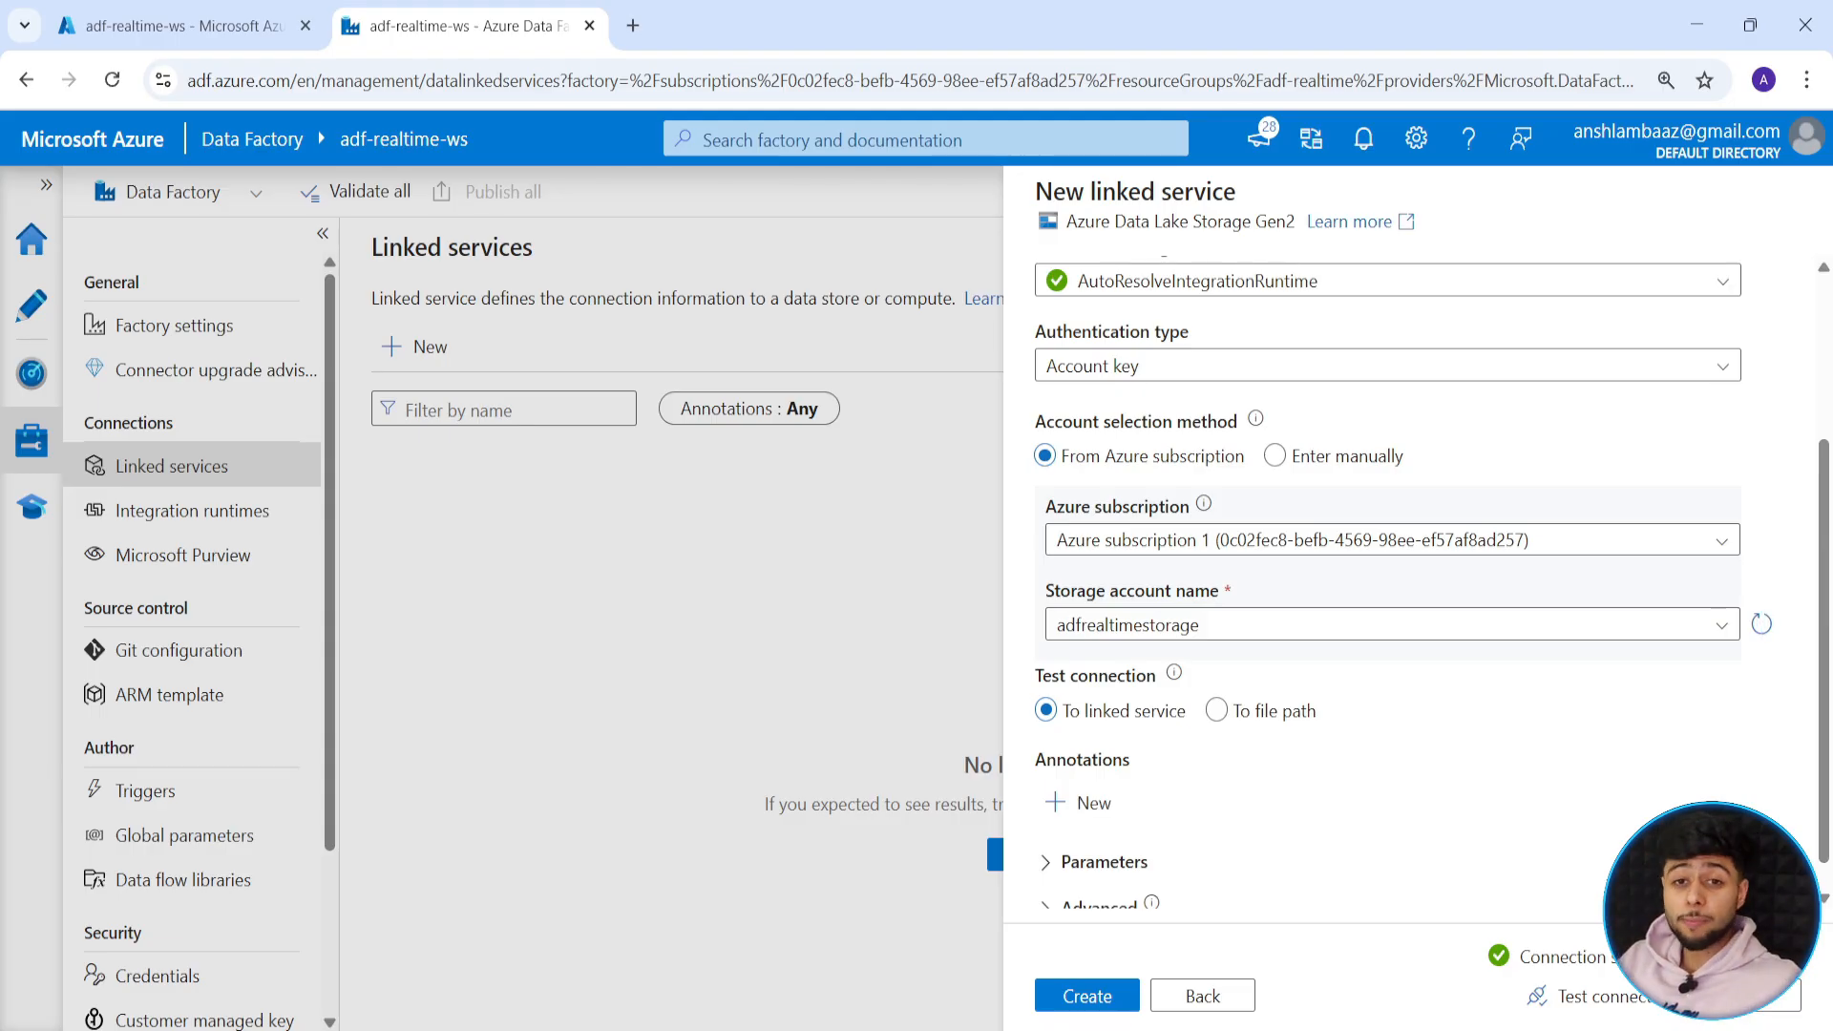
{"action": "left_click", "coordinate": [1096, 995]}
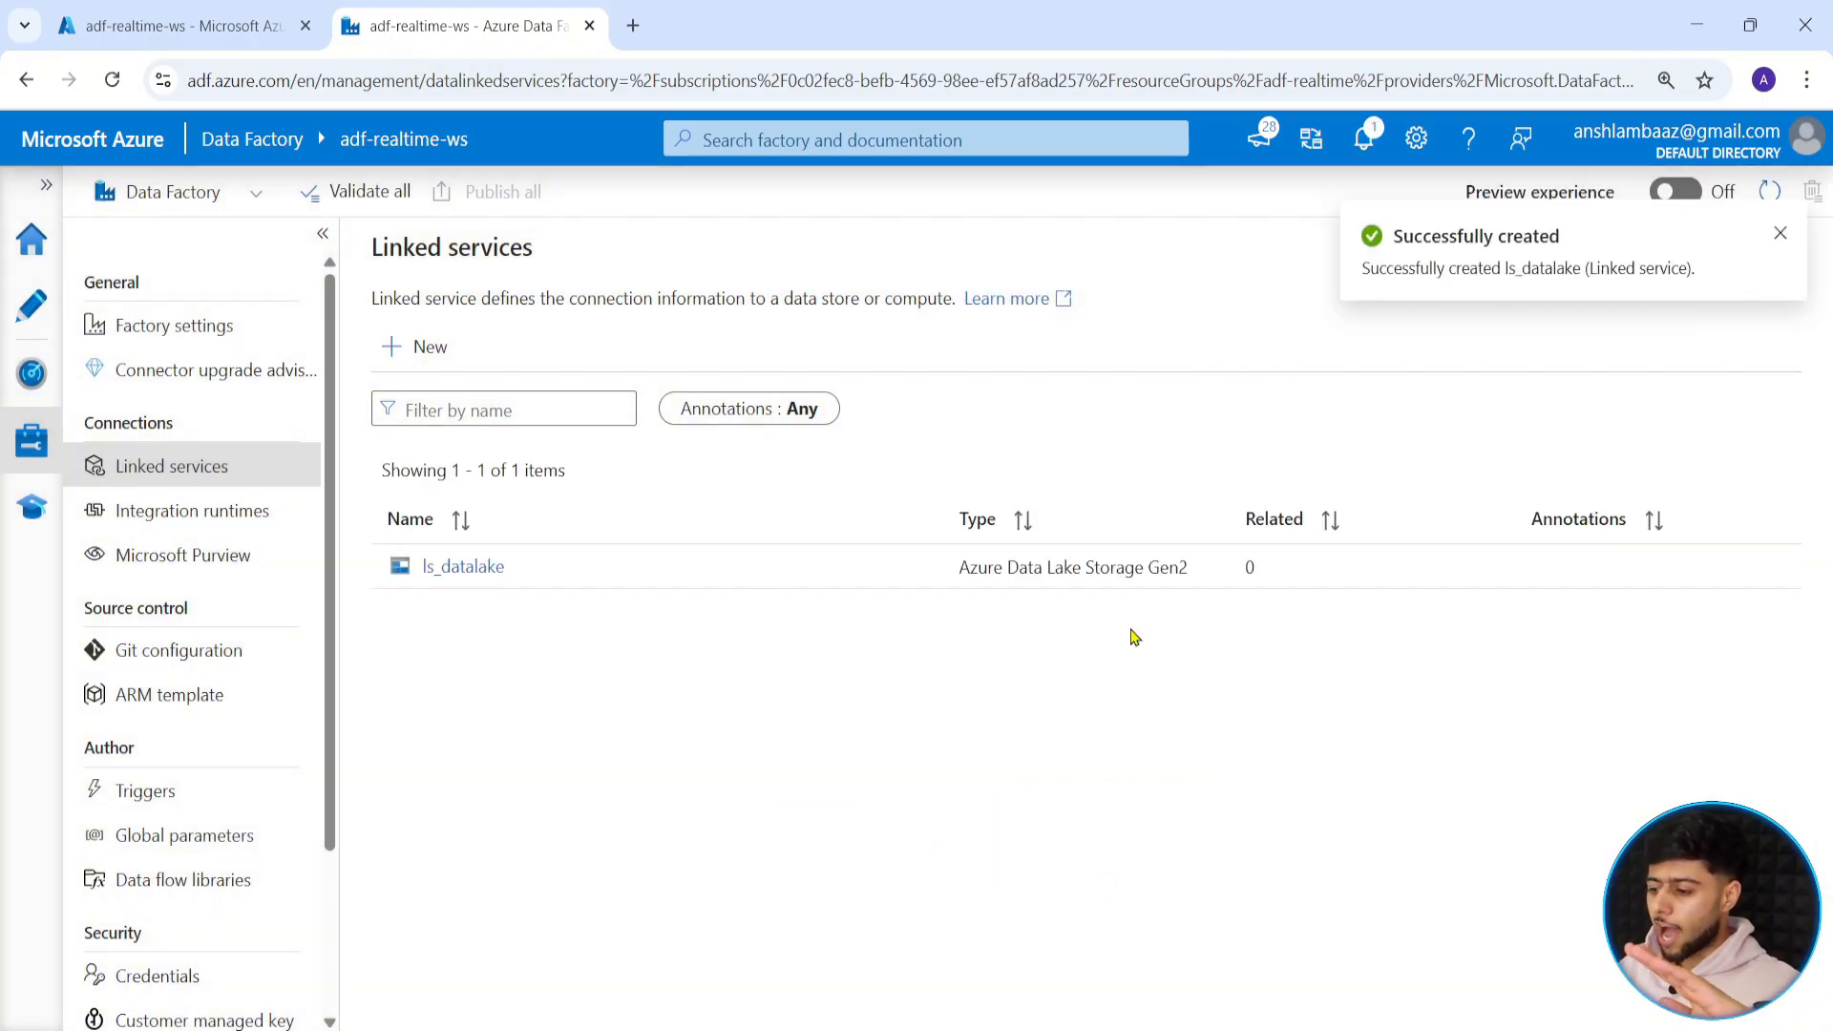
Create a new pipeline in the data factory's authoring area, name it incrementalload and close its properties.
{"action": "left_click", "coordinate": [17, 313]}
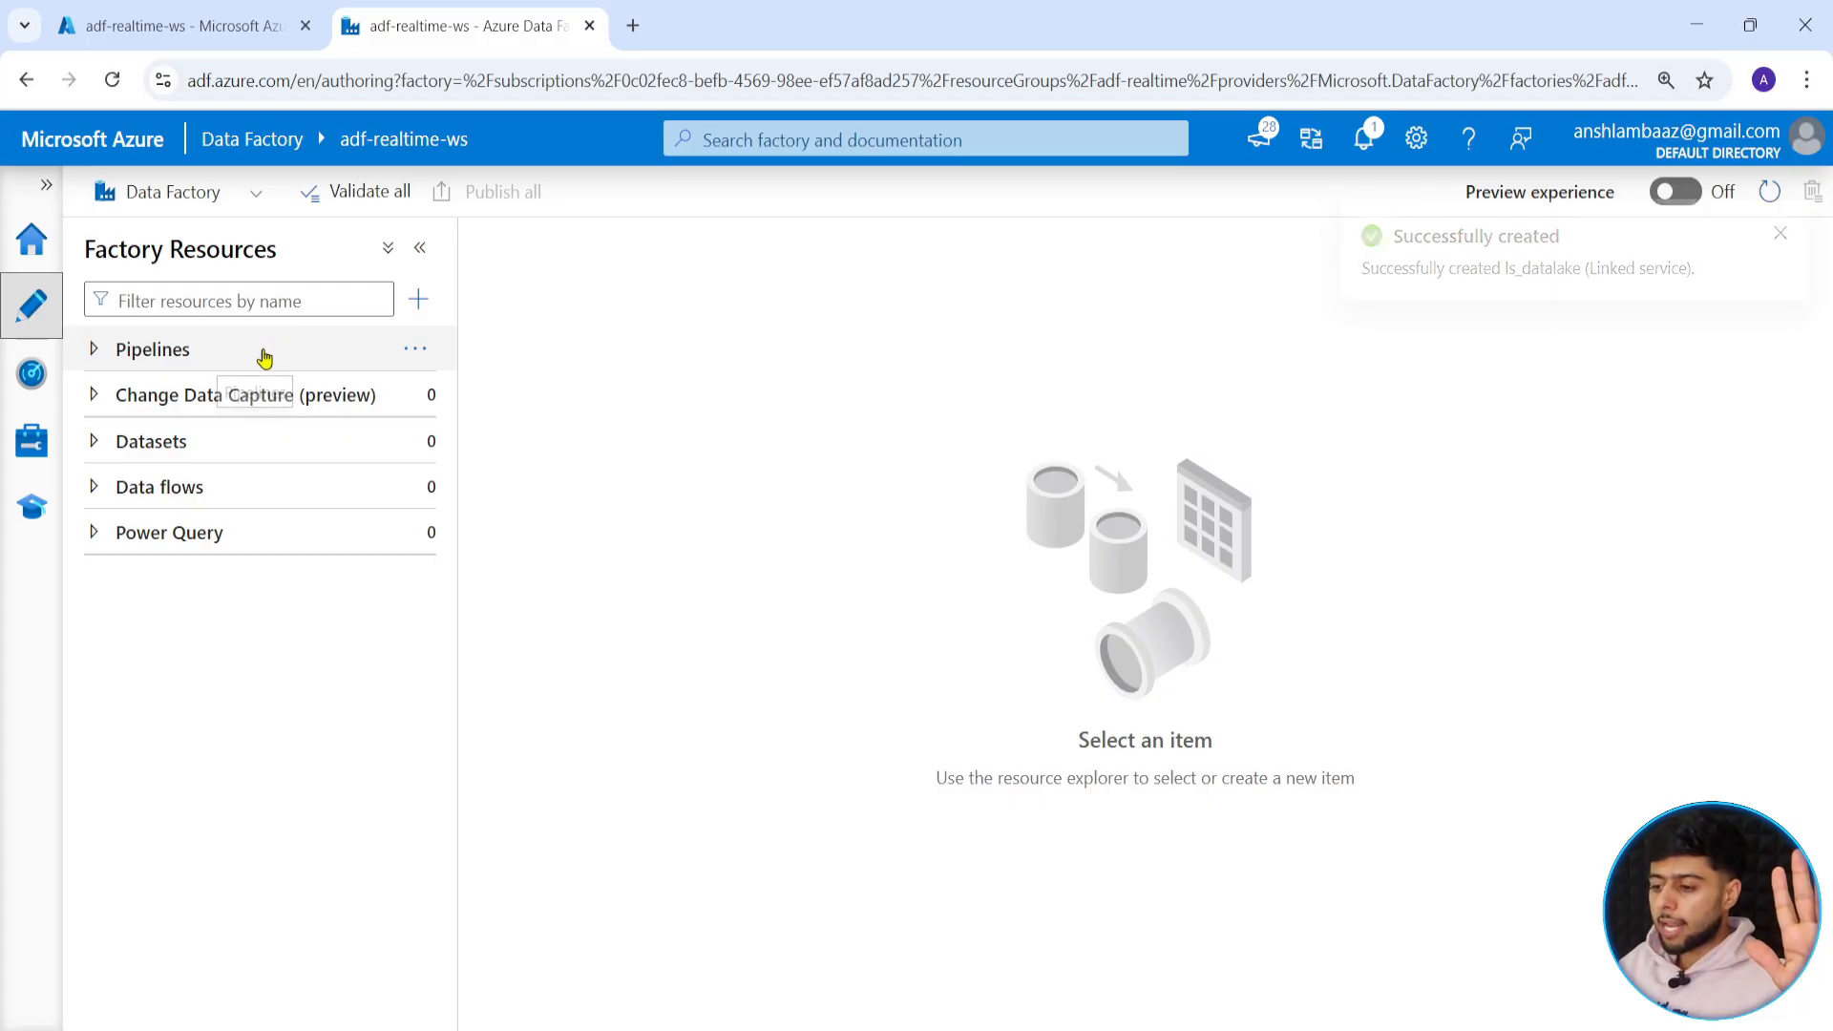
{"action": "left_click", "coordinate": [377, 351]}
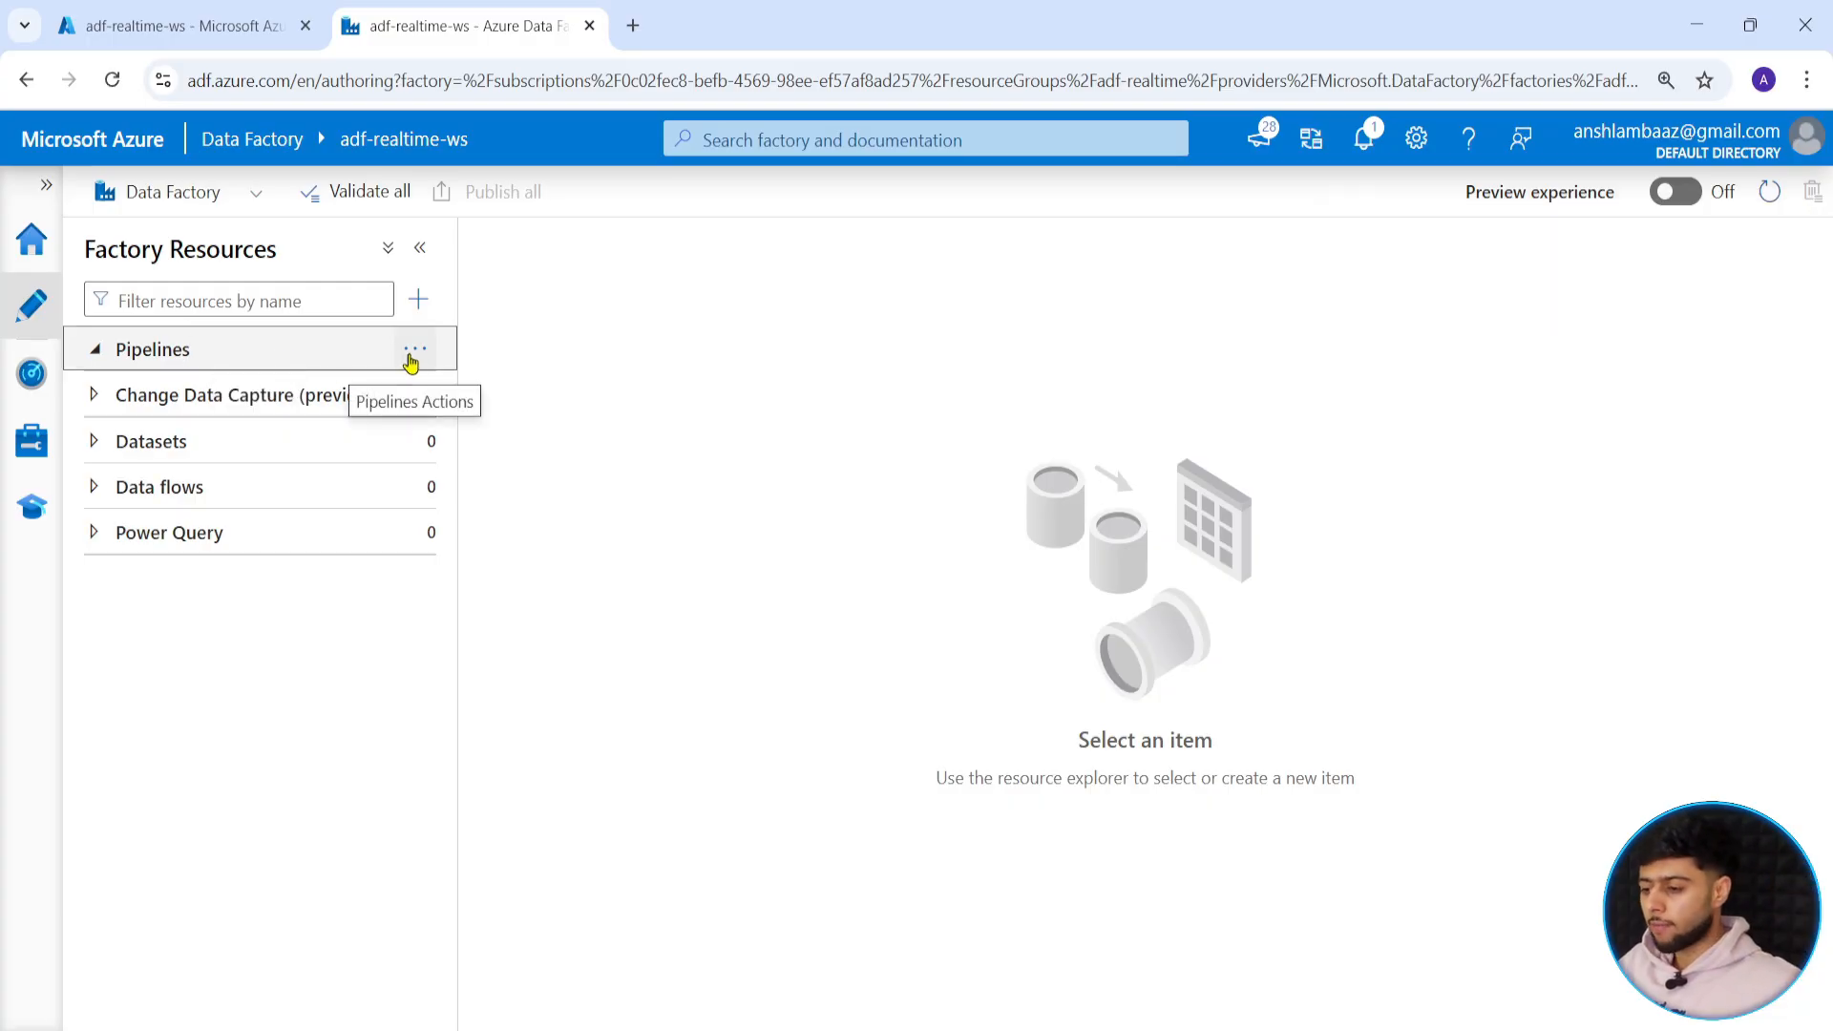
{"action": "left_click", "coordinate": [412, 354]}
{"action": "left_click", "coordinate": [507, 409]}
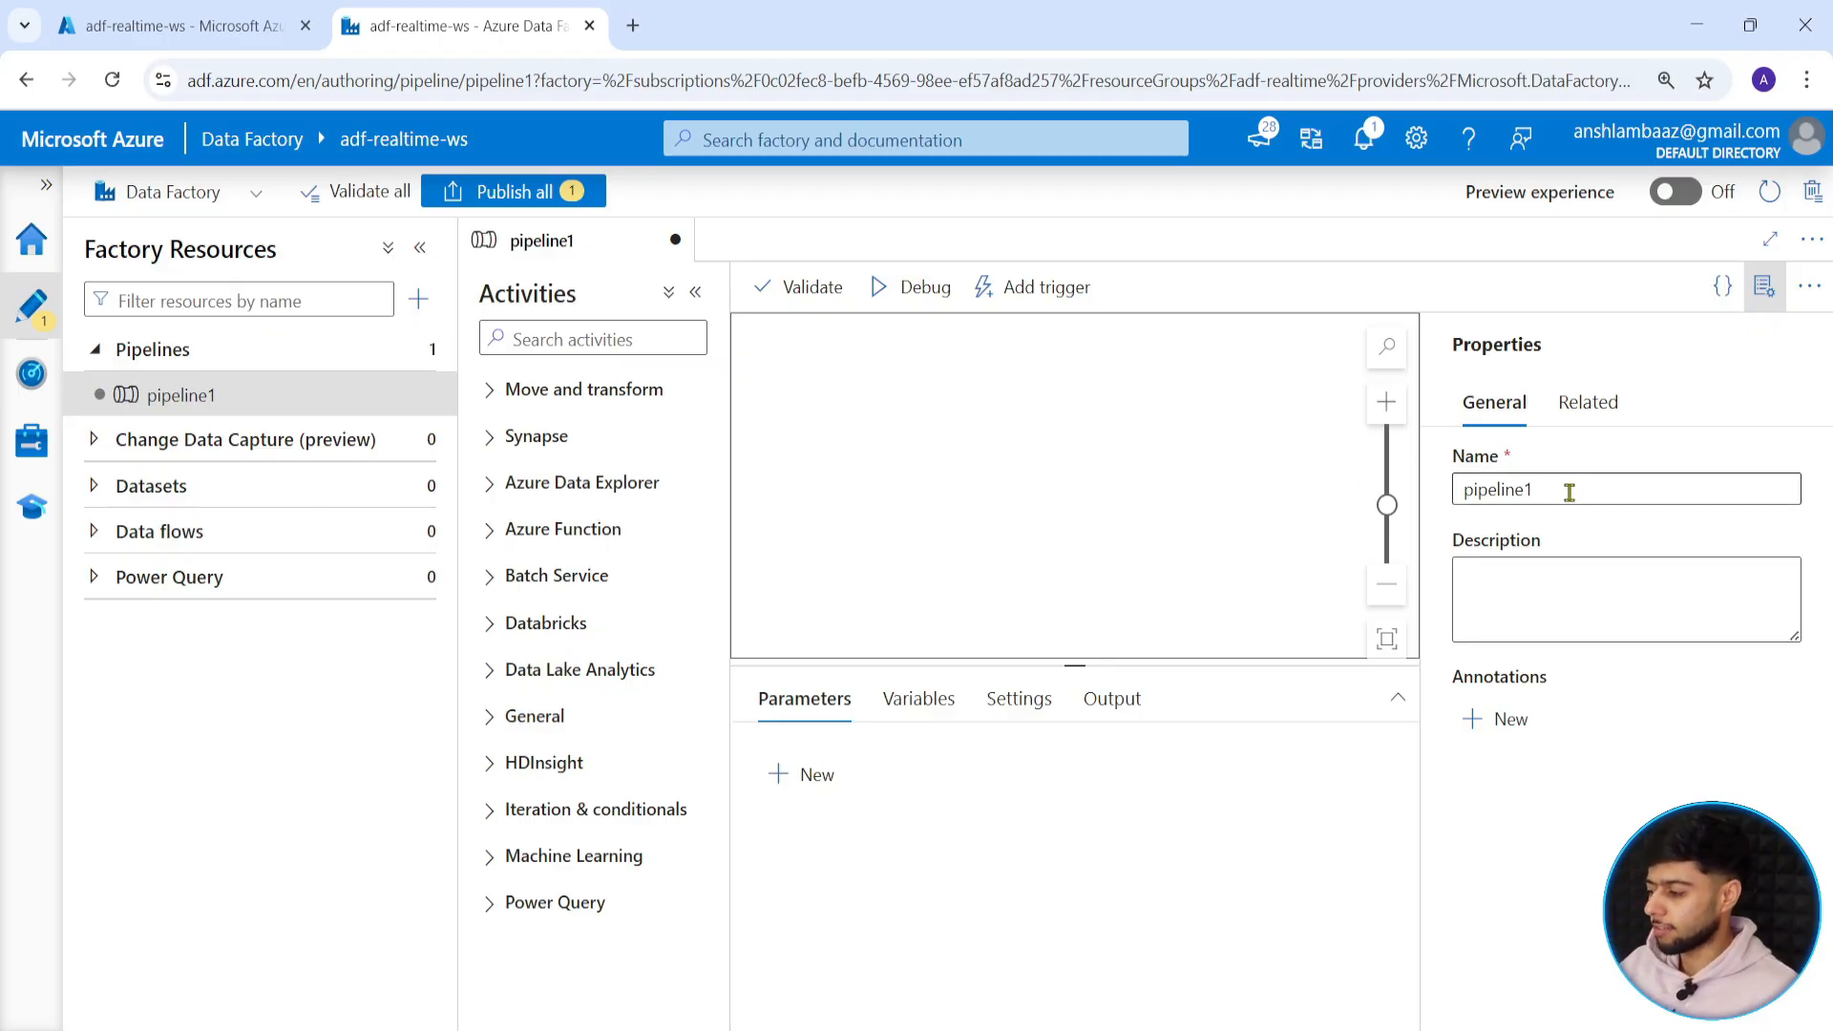
{"action": "left_click", "coordinate": [1523, 478]}
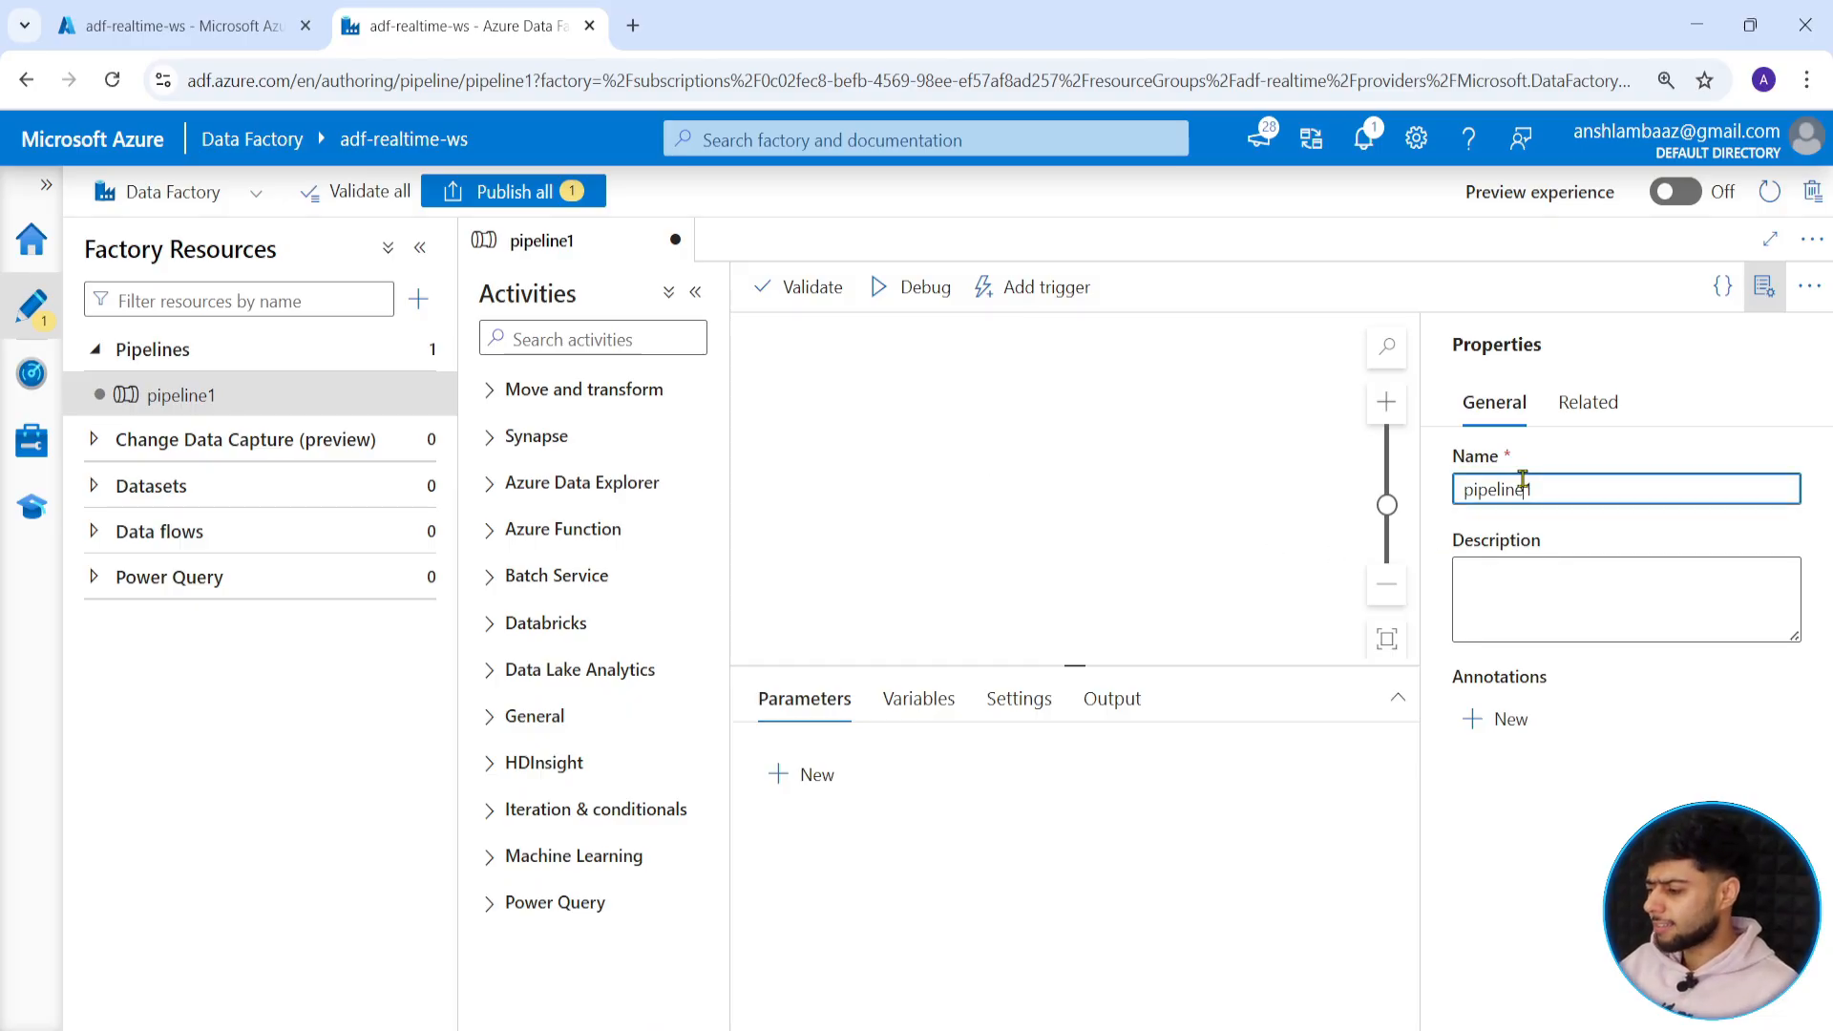
{"action": "double_click", "coordinate": [1524, 478]}
{"action": "type", "text": "increment"}
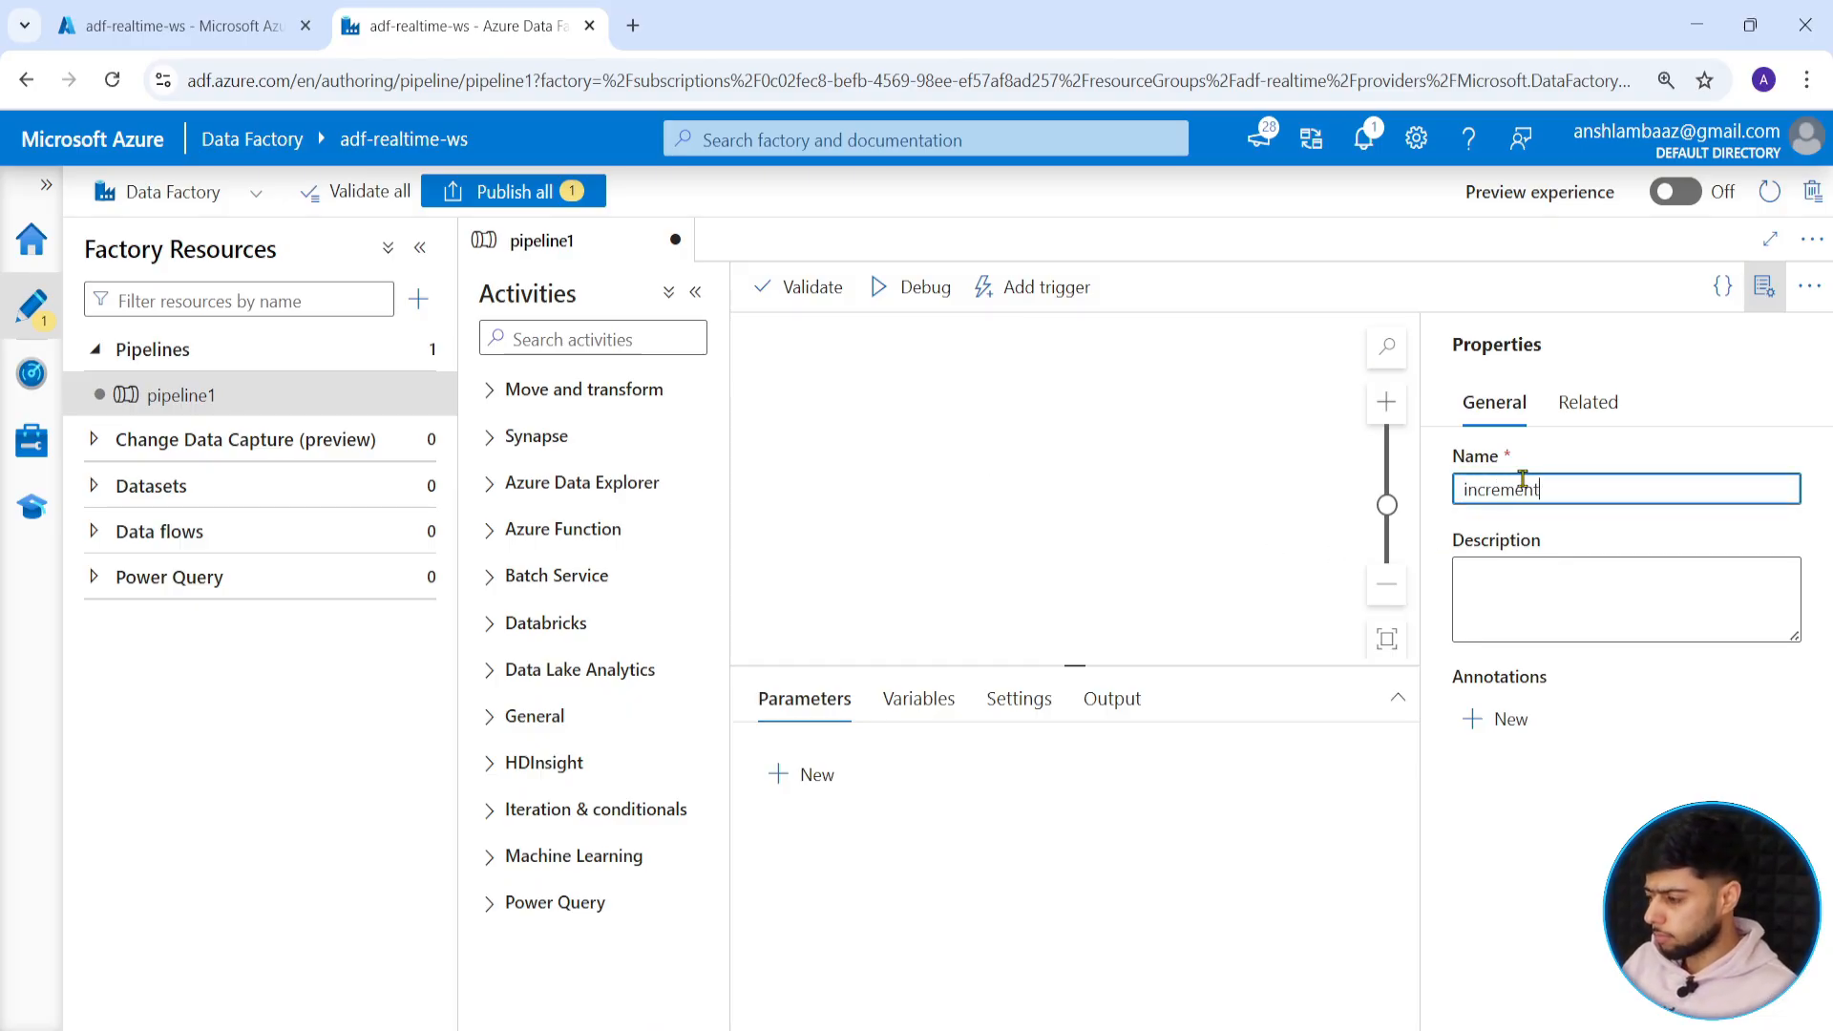
{"action": "type", "text": "alloafd"}
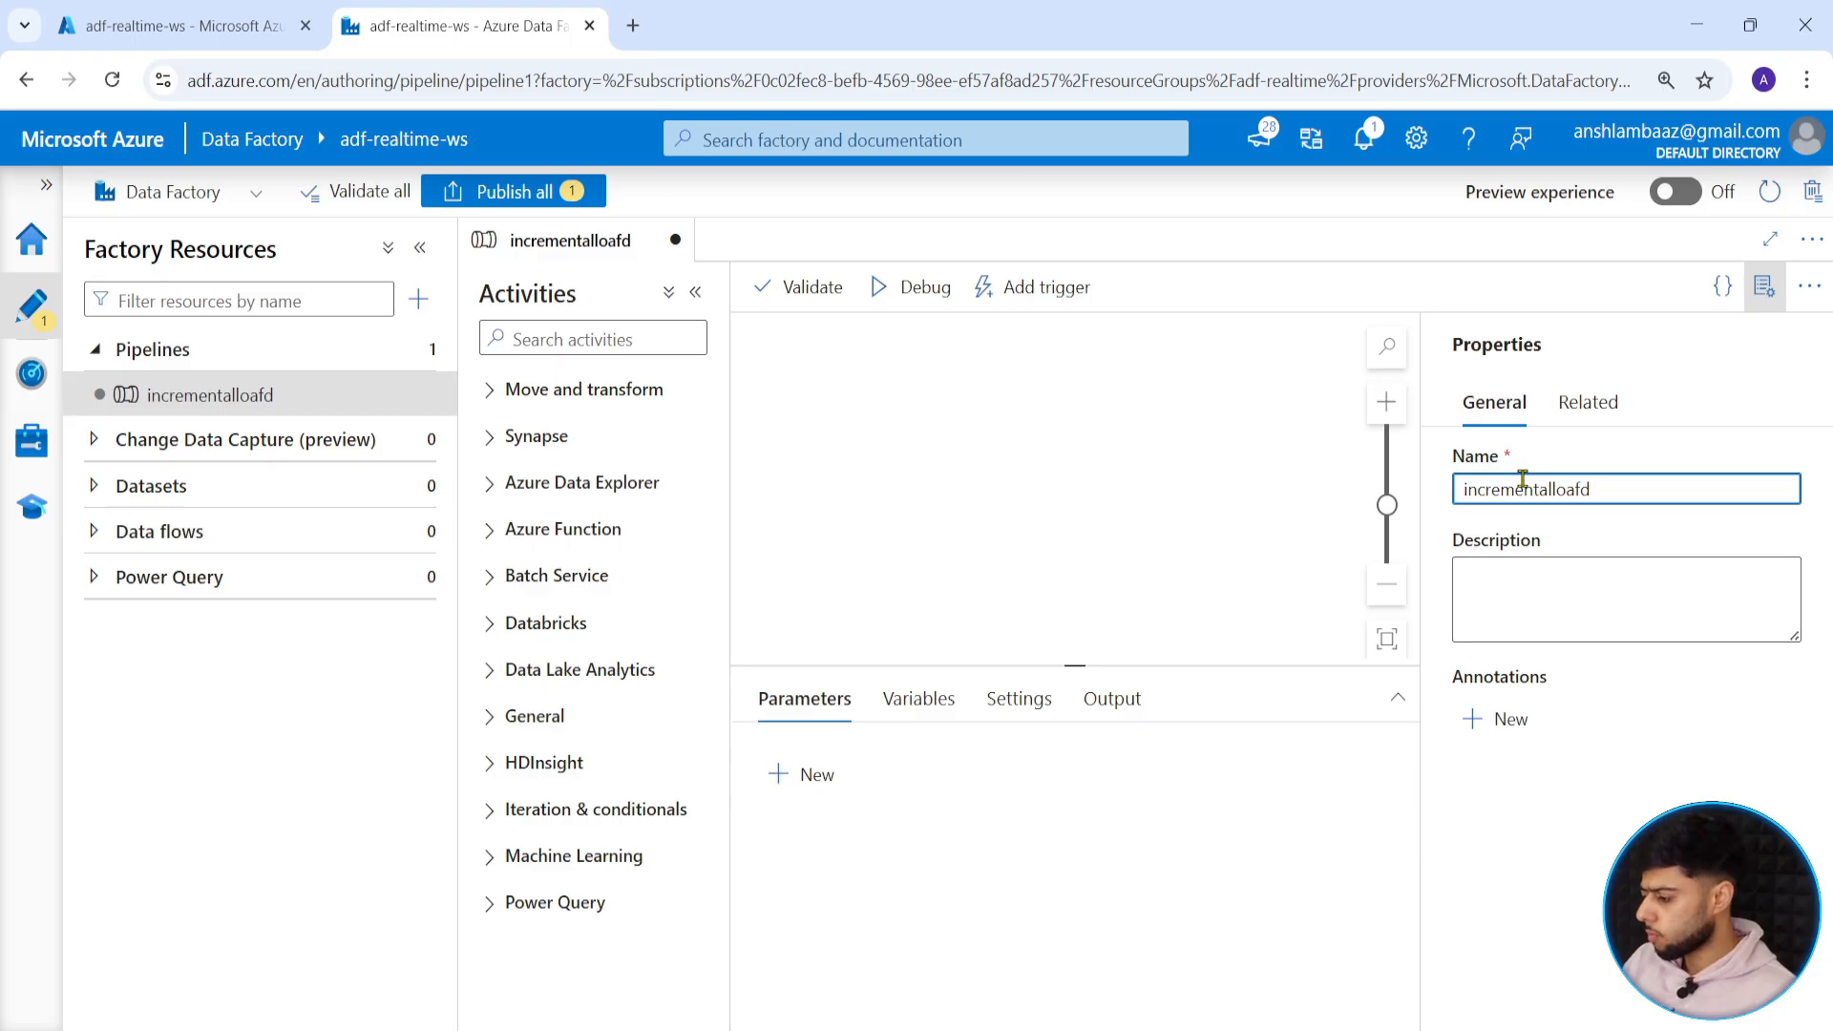
{"action": "key", "text": "BackSpace"}
{"action": "key", "text": "BackSpace"}
{"action": "type", "text": "d"}
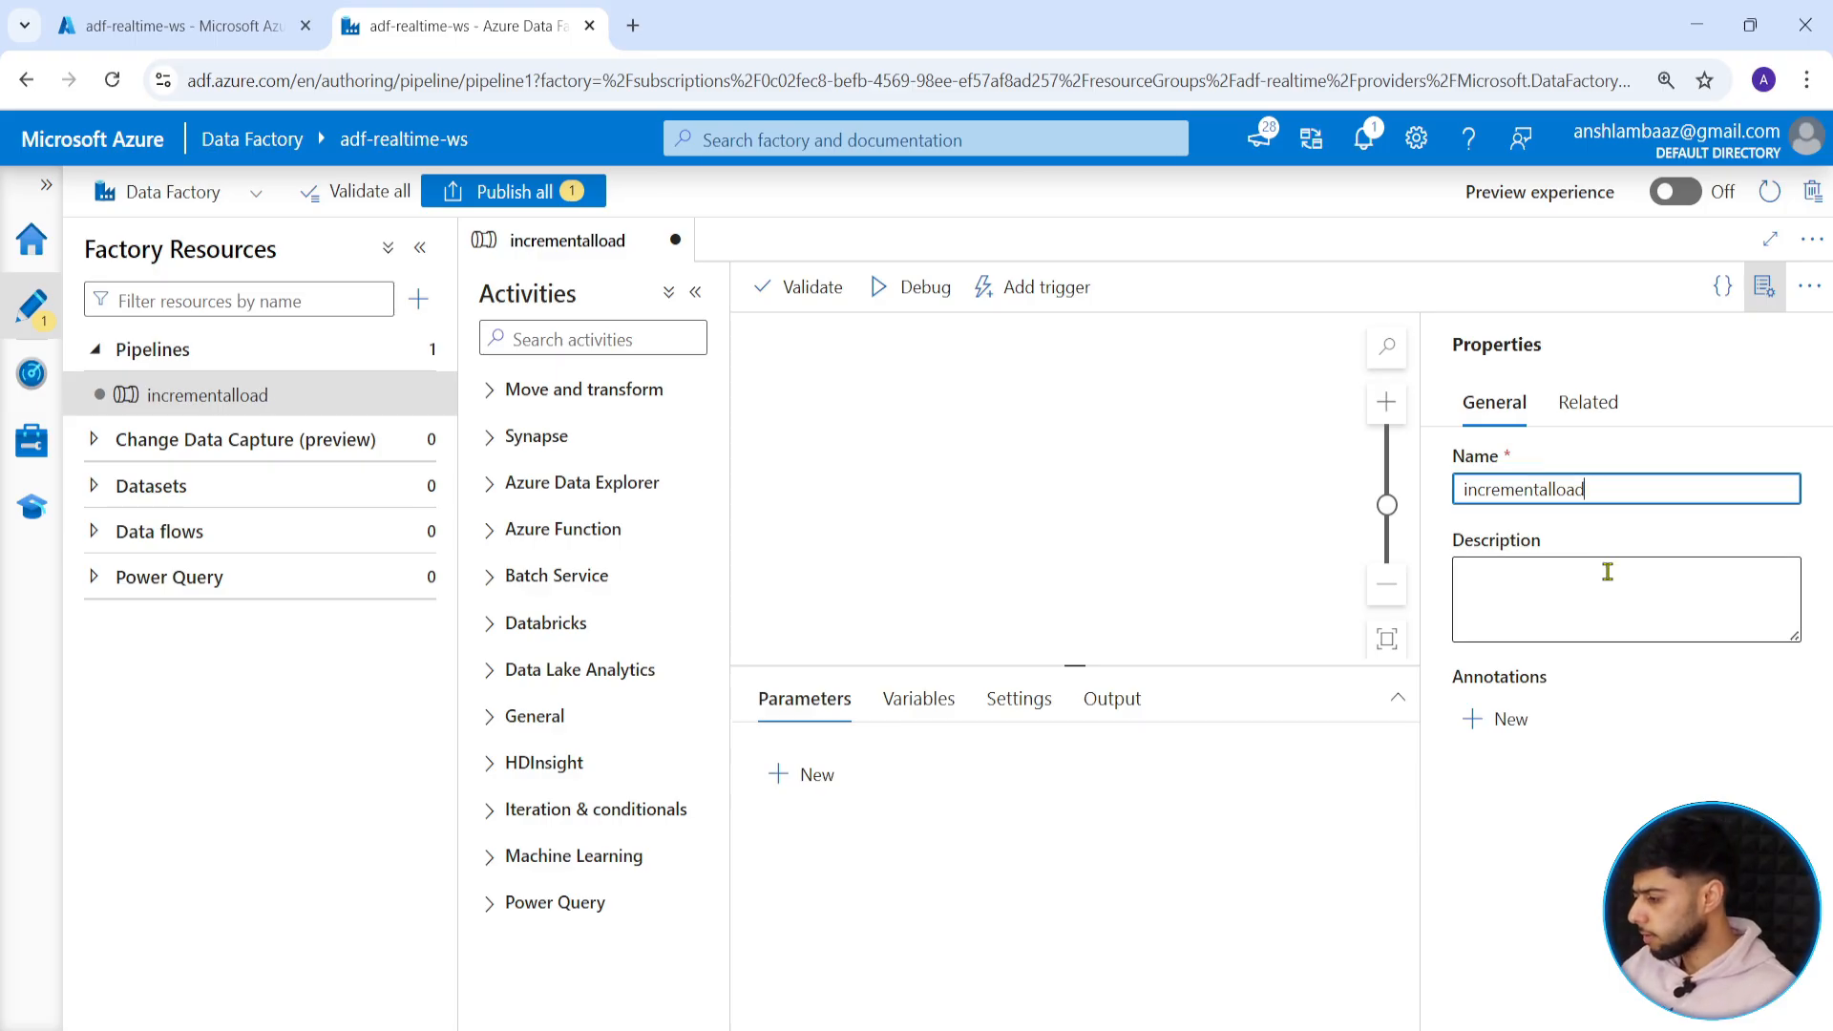
{"action": "left_click", "coordinate": [1764, 298]}
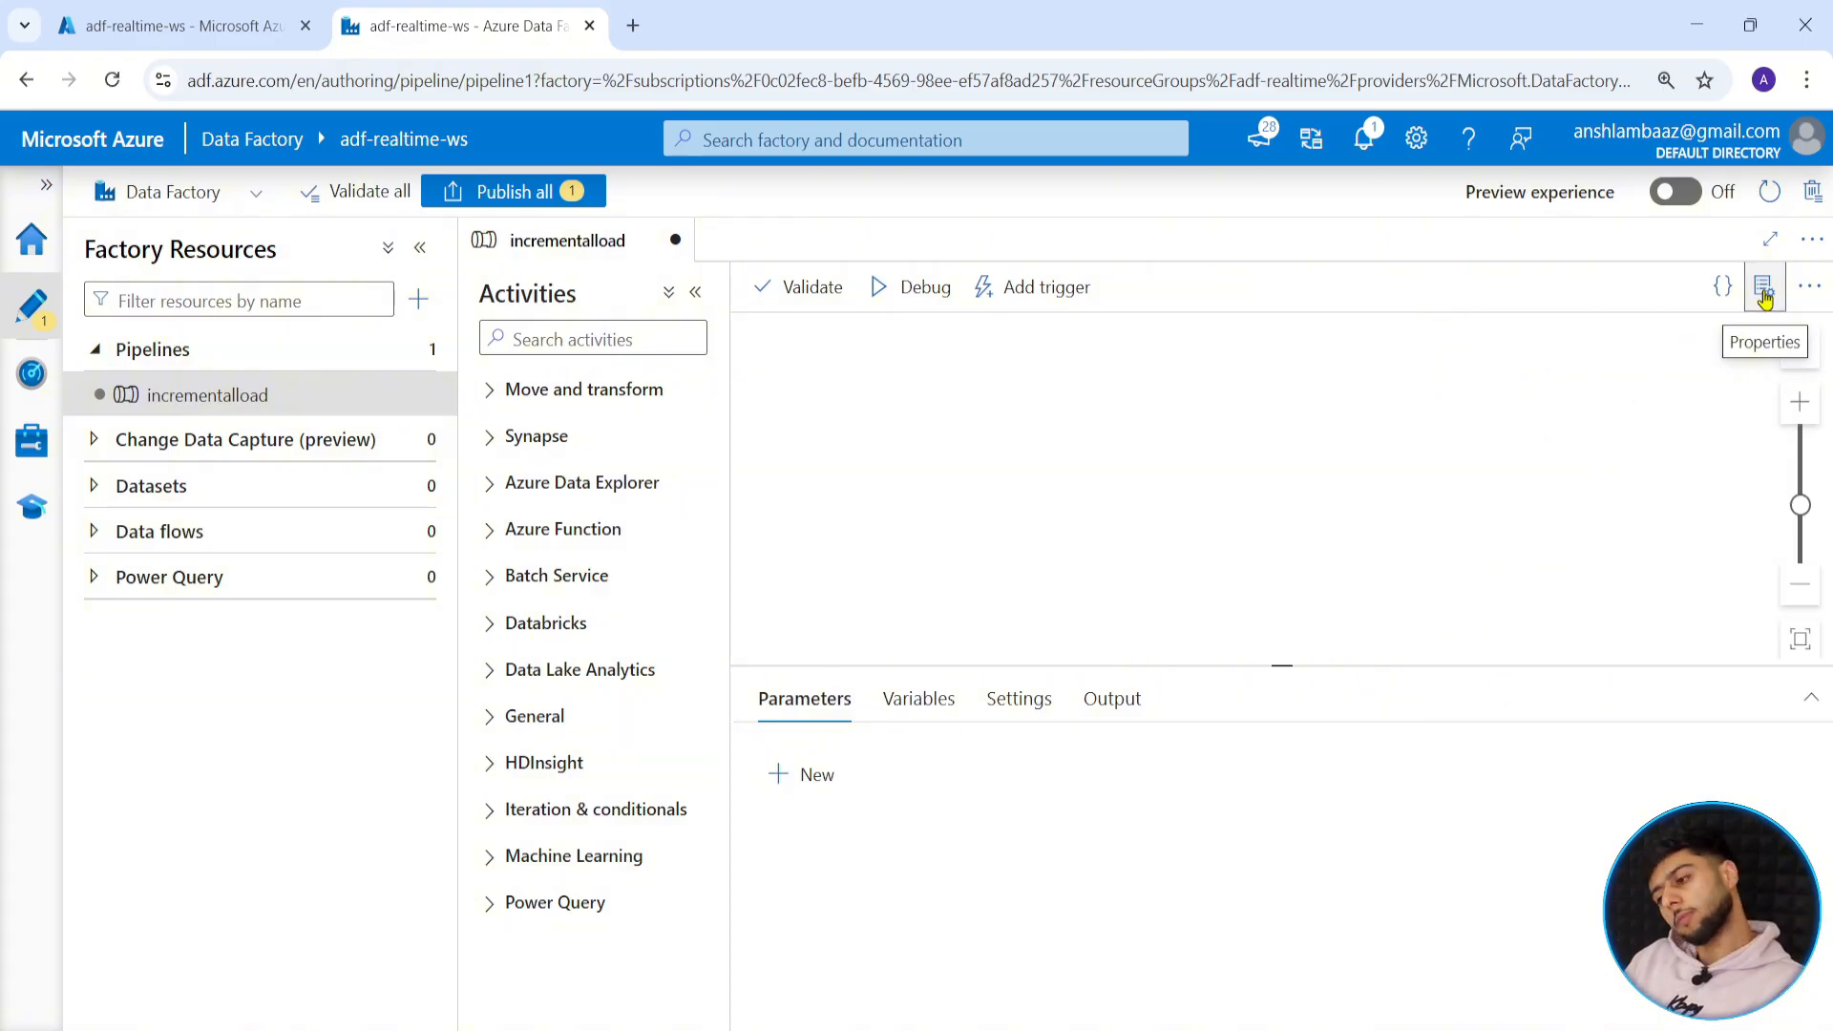
Add a Copy data activity to the incrementalload pipeline and open its source settings with more room for the configuration.
{"action": "left_click", "coordinate": [622, 346]}
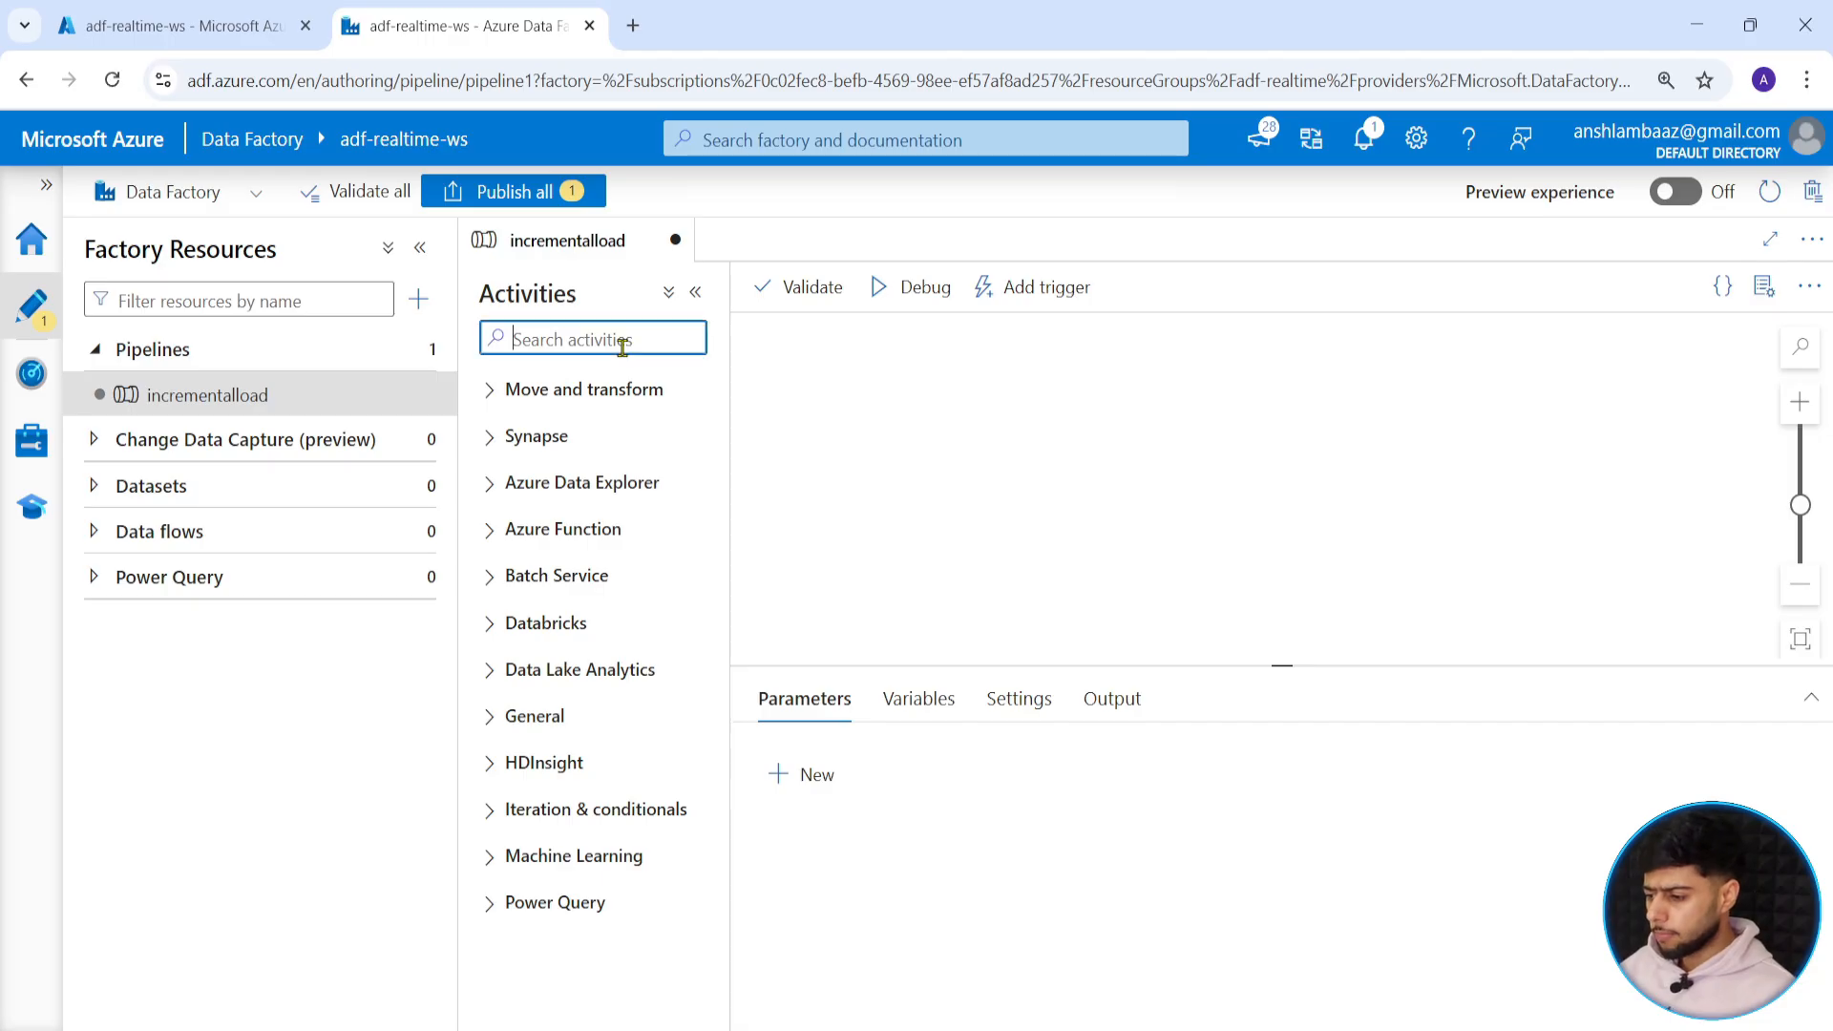
{"action": "type", "text": "cop"}
{"action": "left_click_drag", "start_coordinate": [564, 439], "coordinate": [1231, 412]}
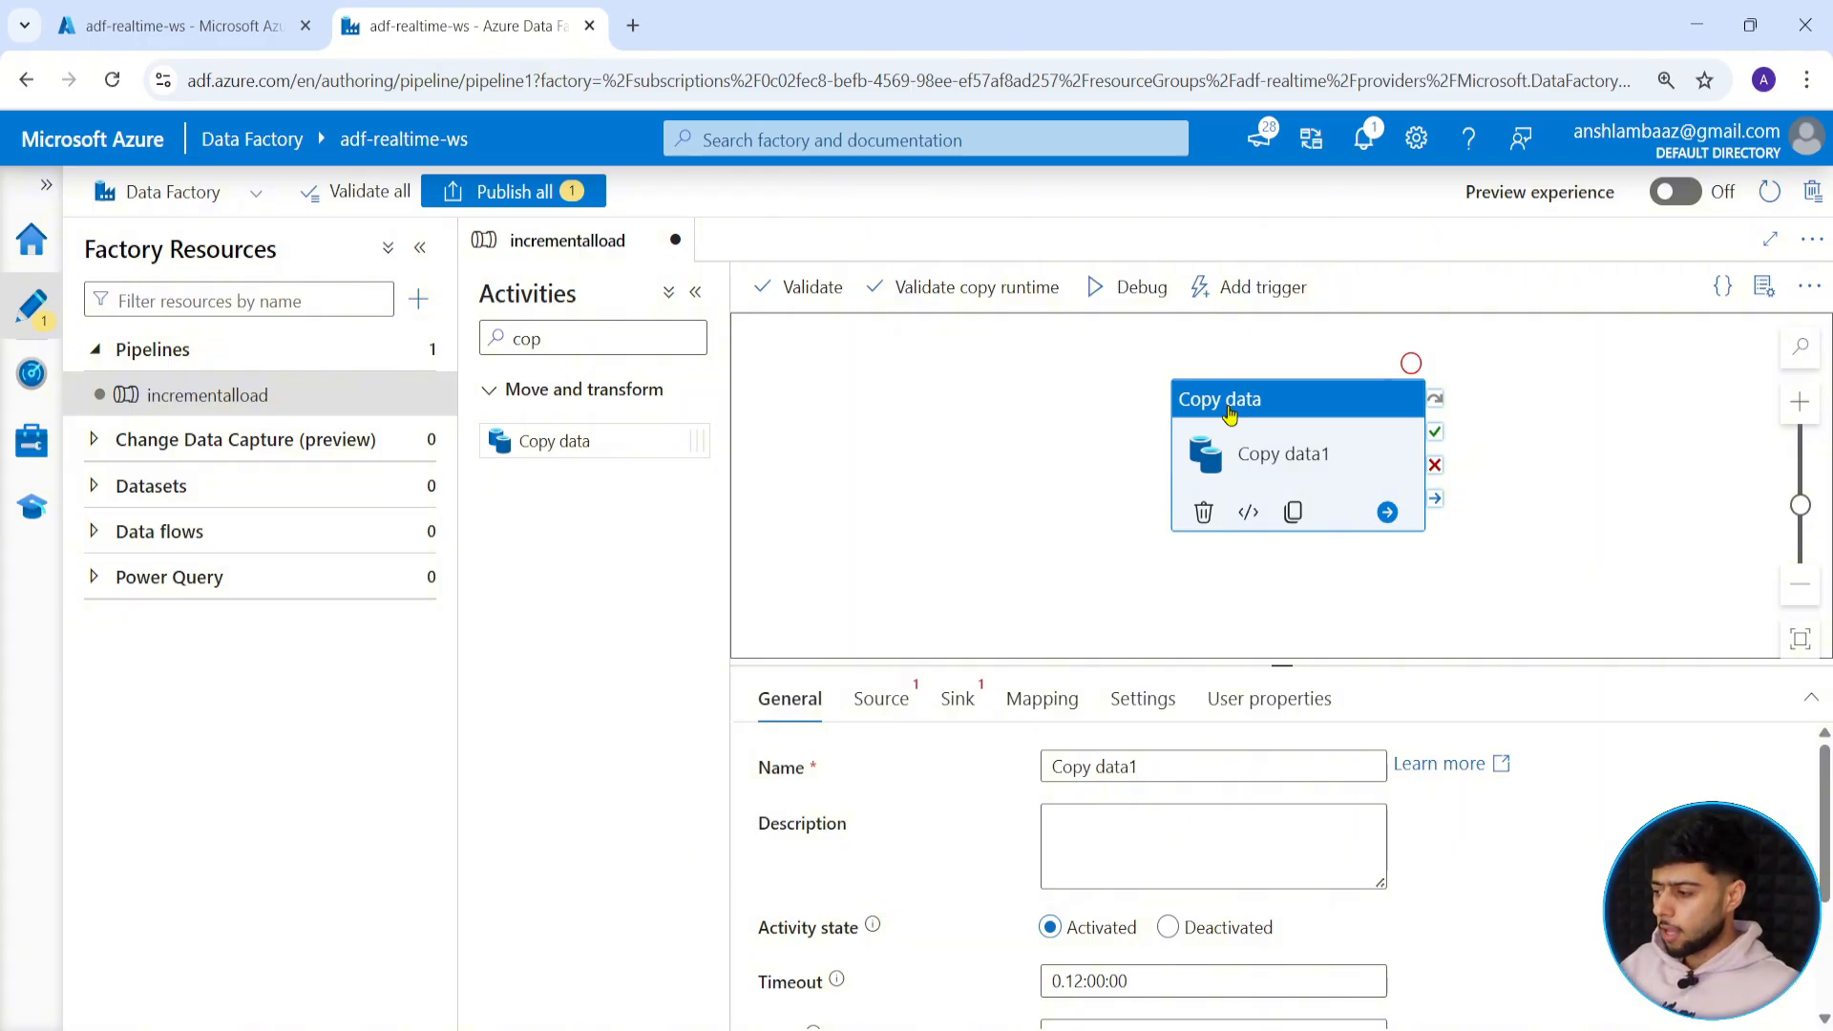
{"action": "left_click_drag", "start_coordinate": [1281, 665], "coordinate": [1280, 577]}
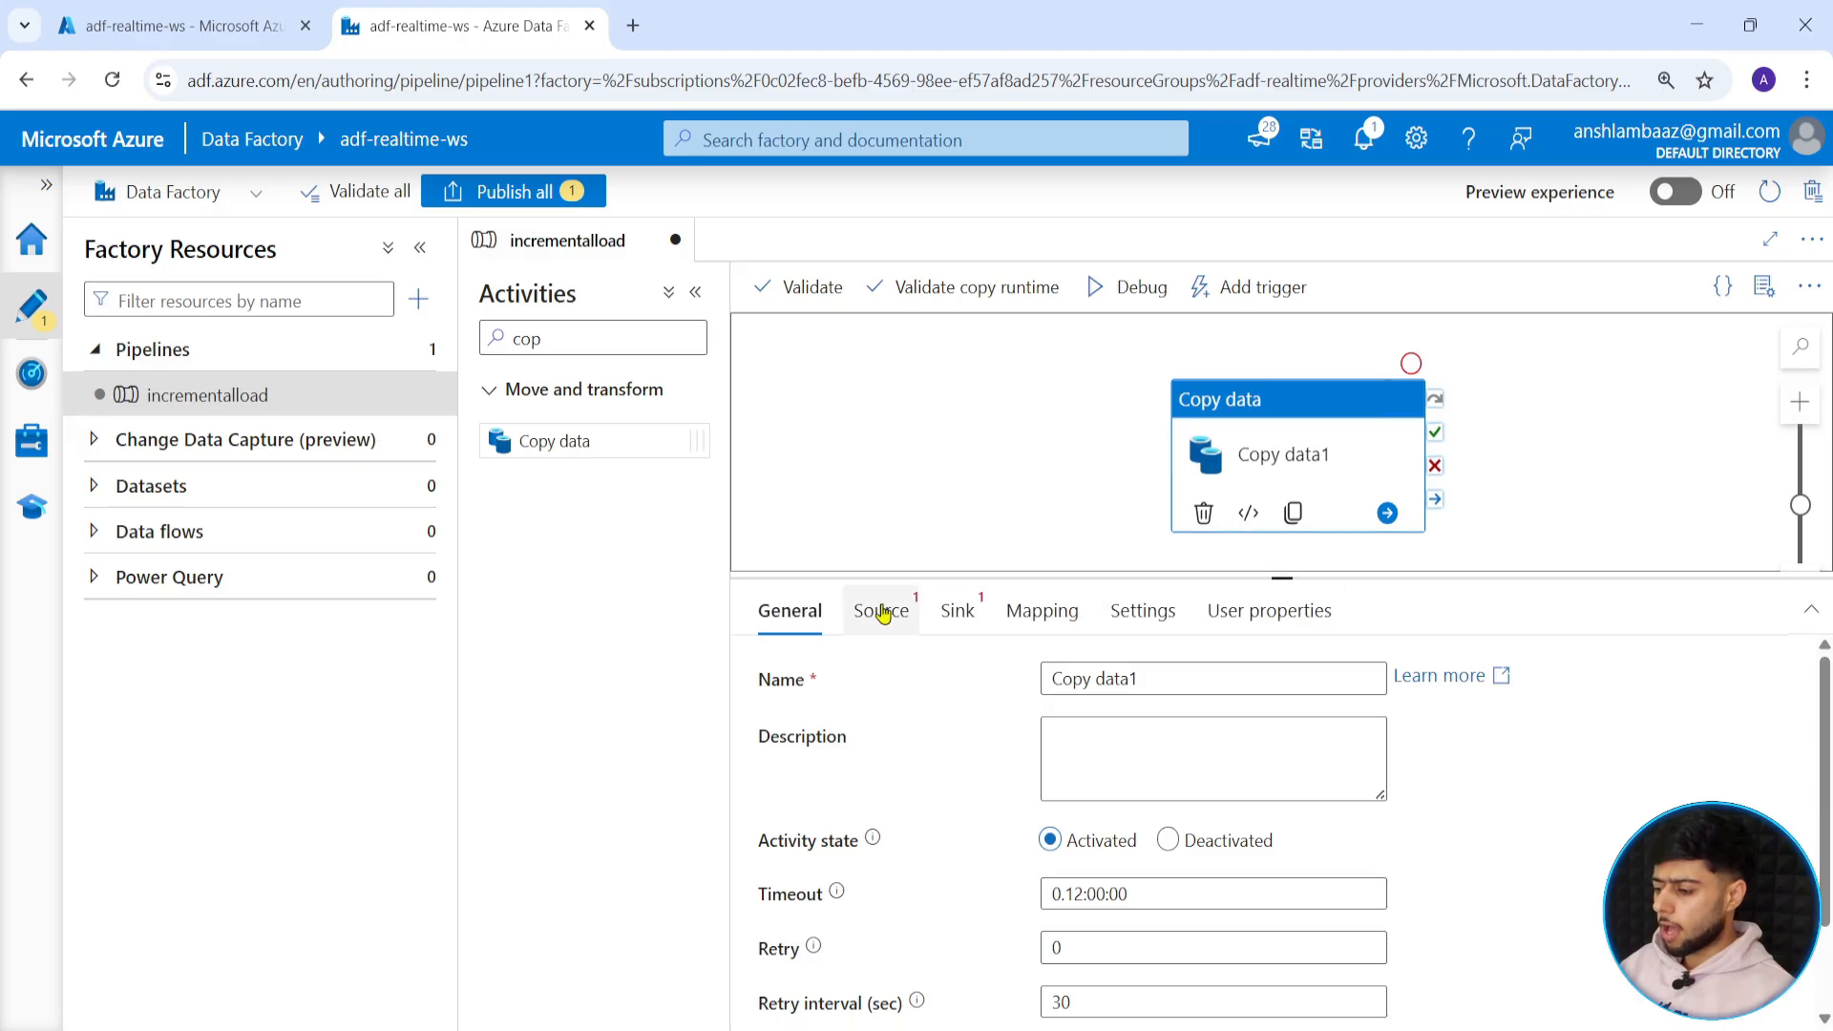
{"action": "left_click", "coordinate": [883, 614]}
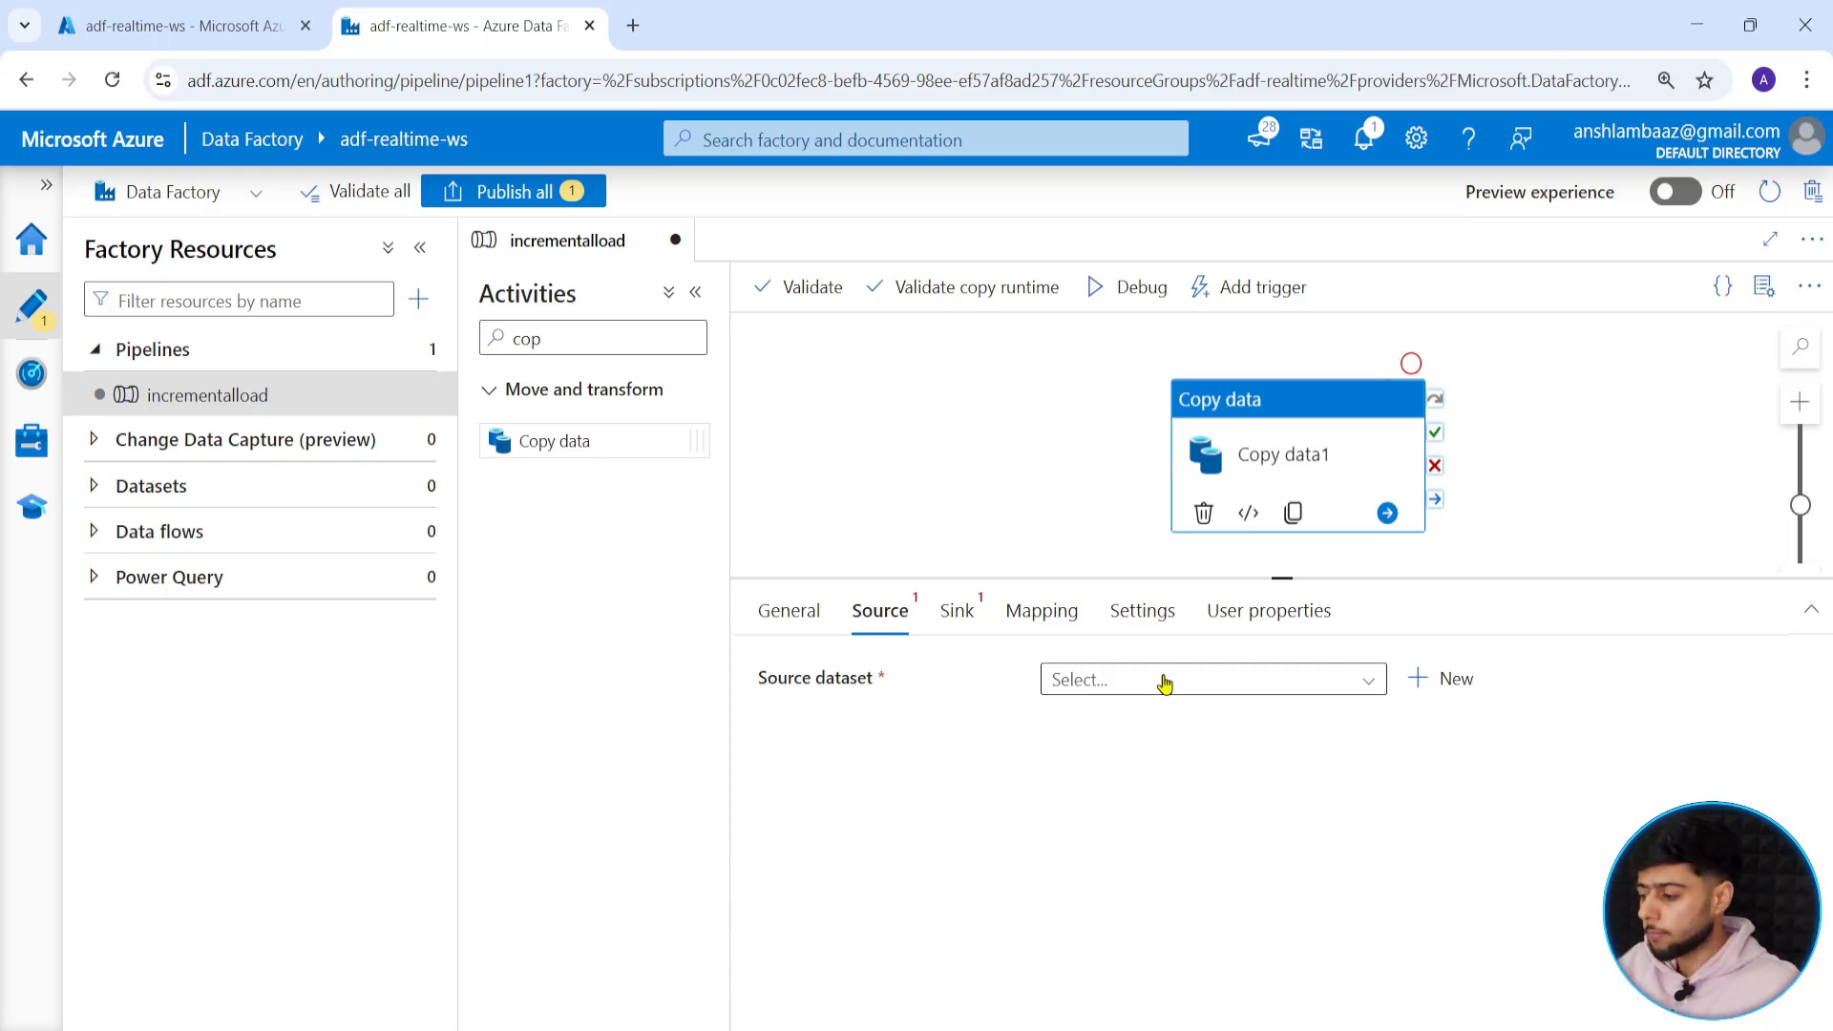
Start a new source dataset for the Copy data activity using Azure Data Lake Storage Gen2 and the DelimitedText format.
{"action": "left_click", "coordinate": [1442, 679]}
{"action": "scroll", "coordinate": [1330, 665], "scroll_direction": "down", "scroll_amount": 4}
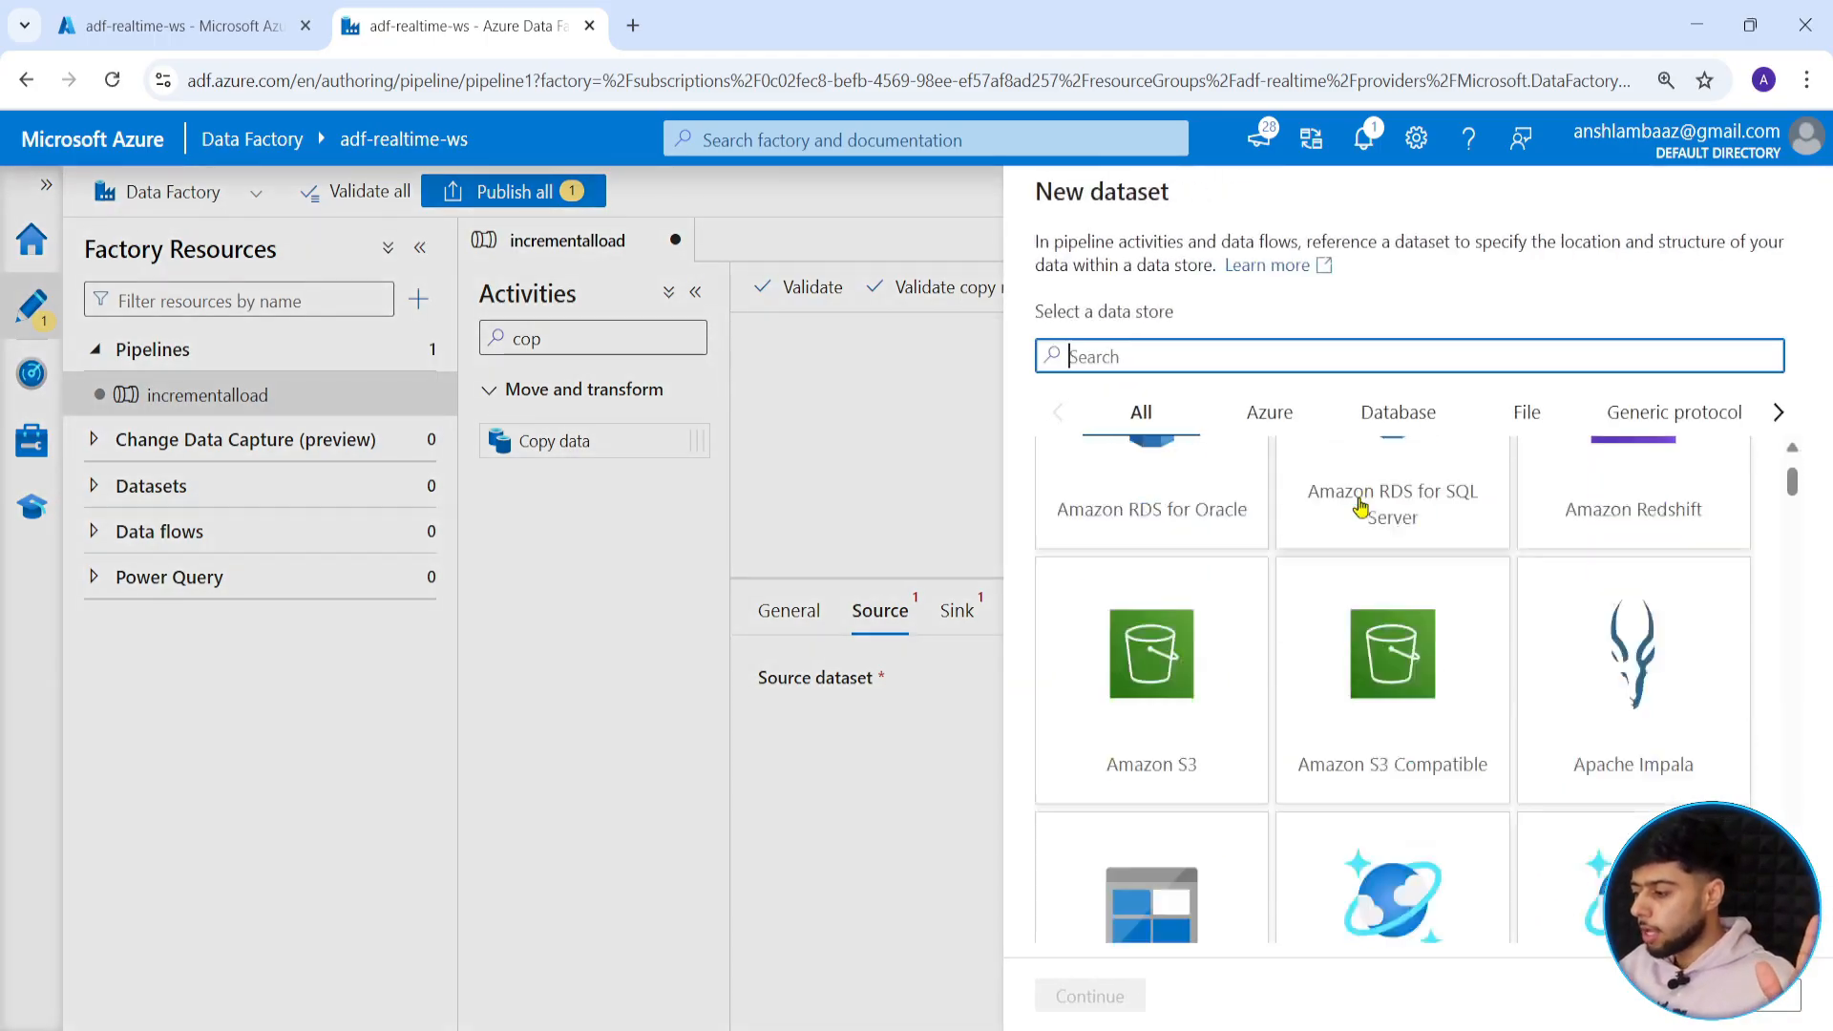
{"action": "scroll", "coordinate": [1331, 666], "scroll_direction": "down", "scroll_amount": 3}
{"action": "left_click", "coordinate": [1356, 678]}
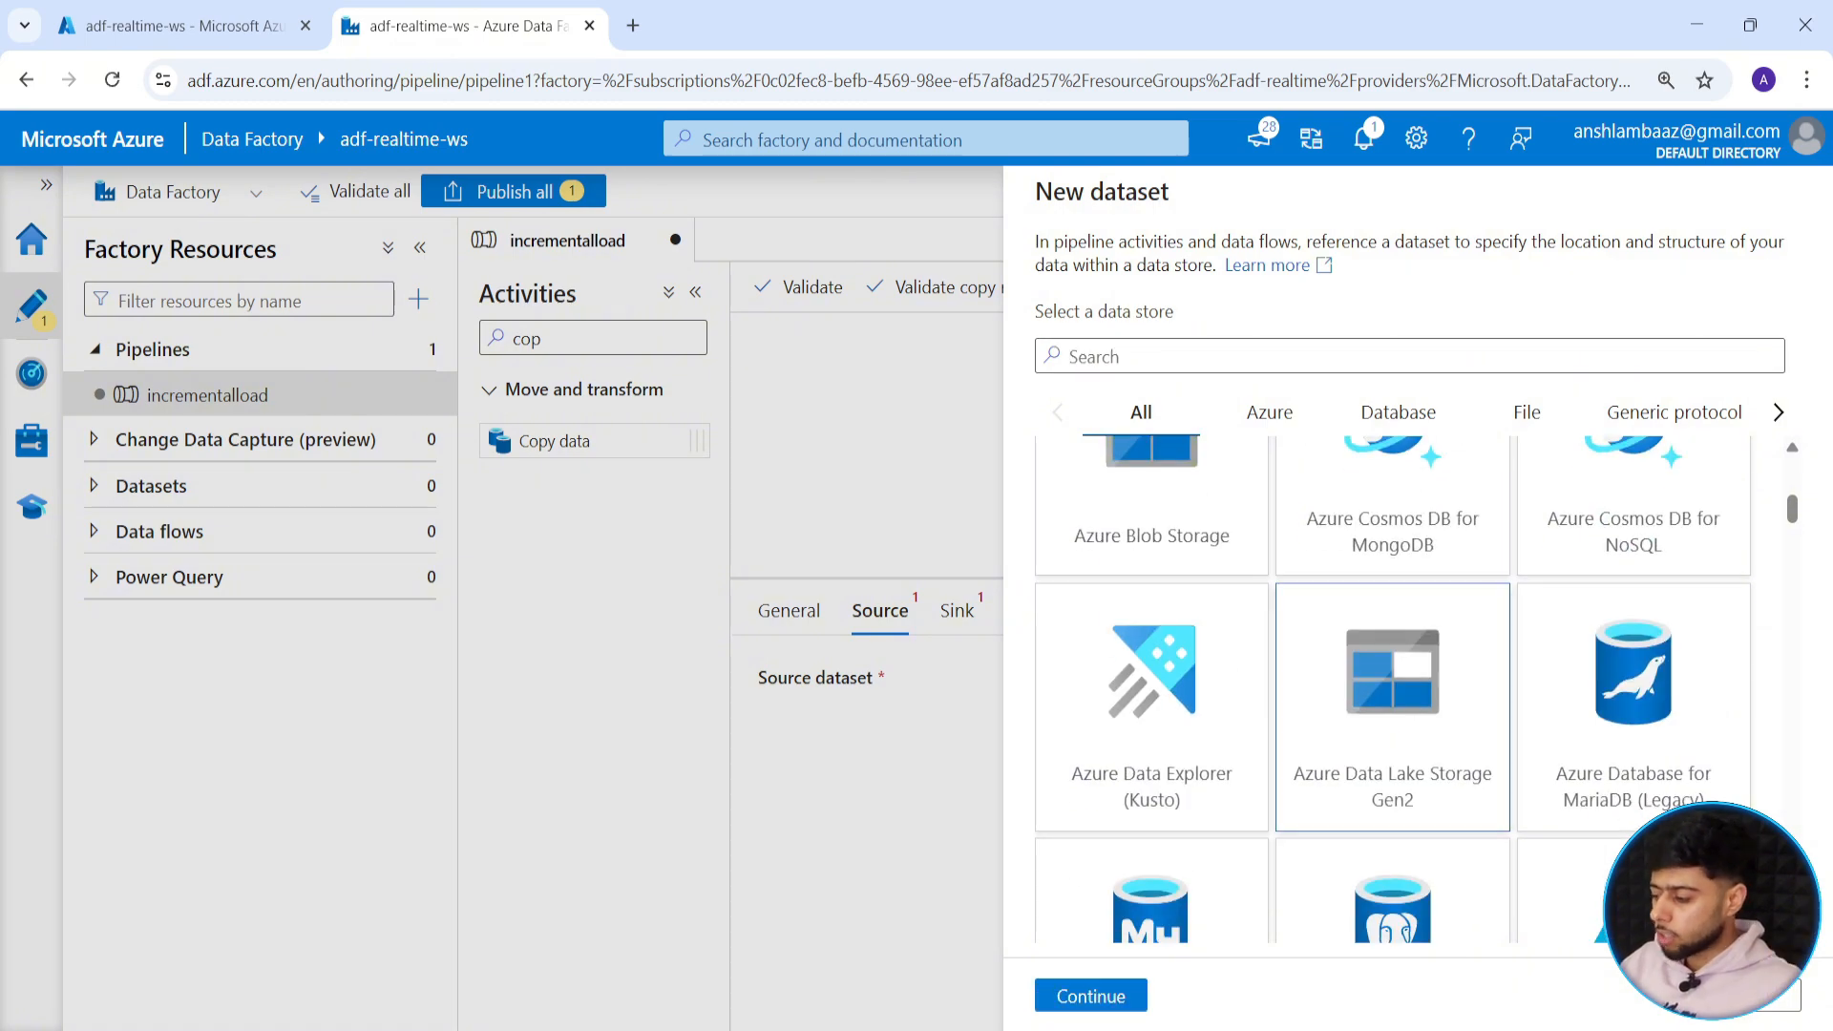
{"action": "left_click", "coordinate": [1080, 1000]}
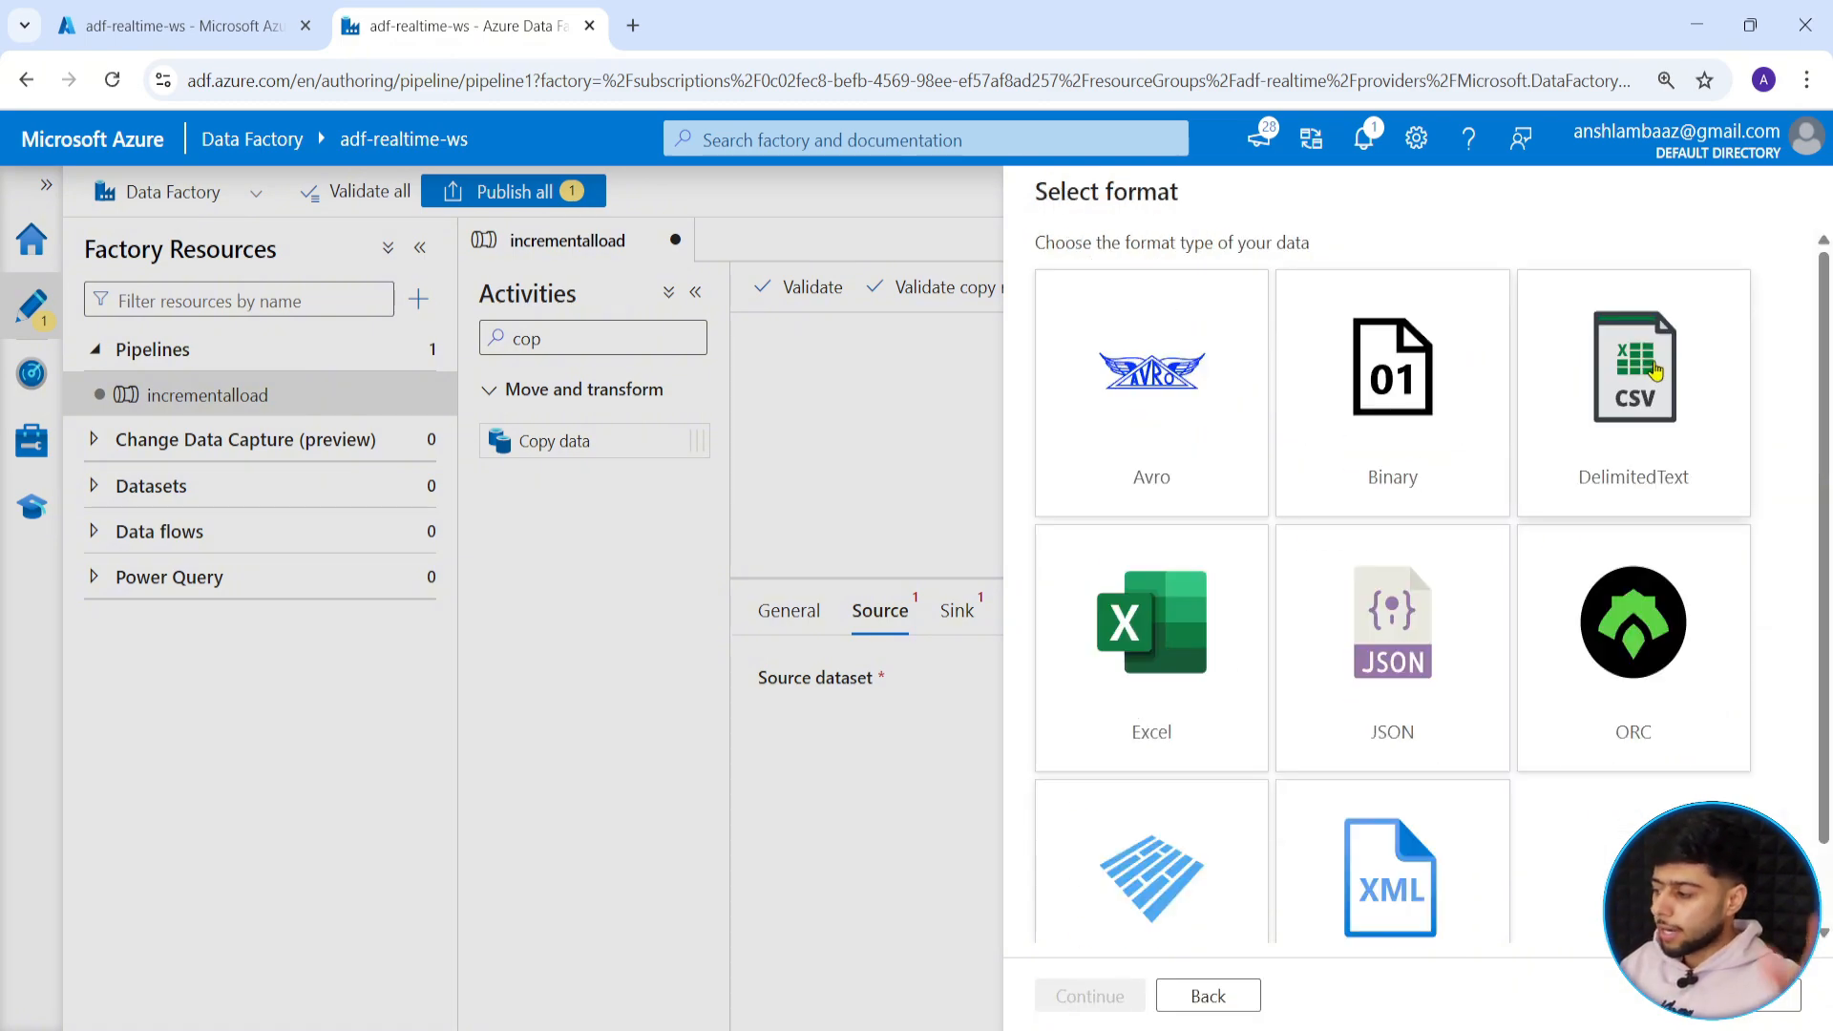
{"action": "left_click", "coordinate": [1655, 370]}
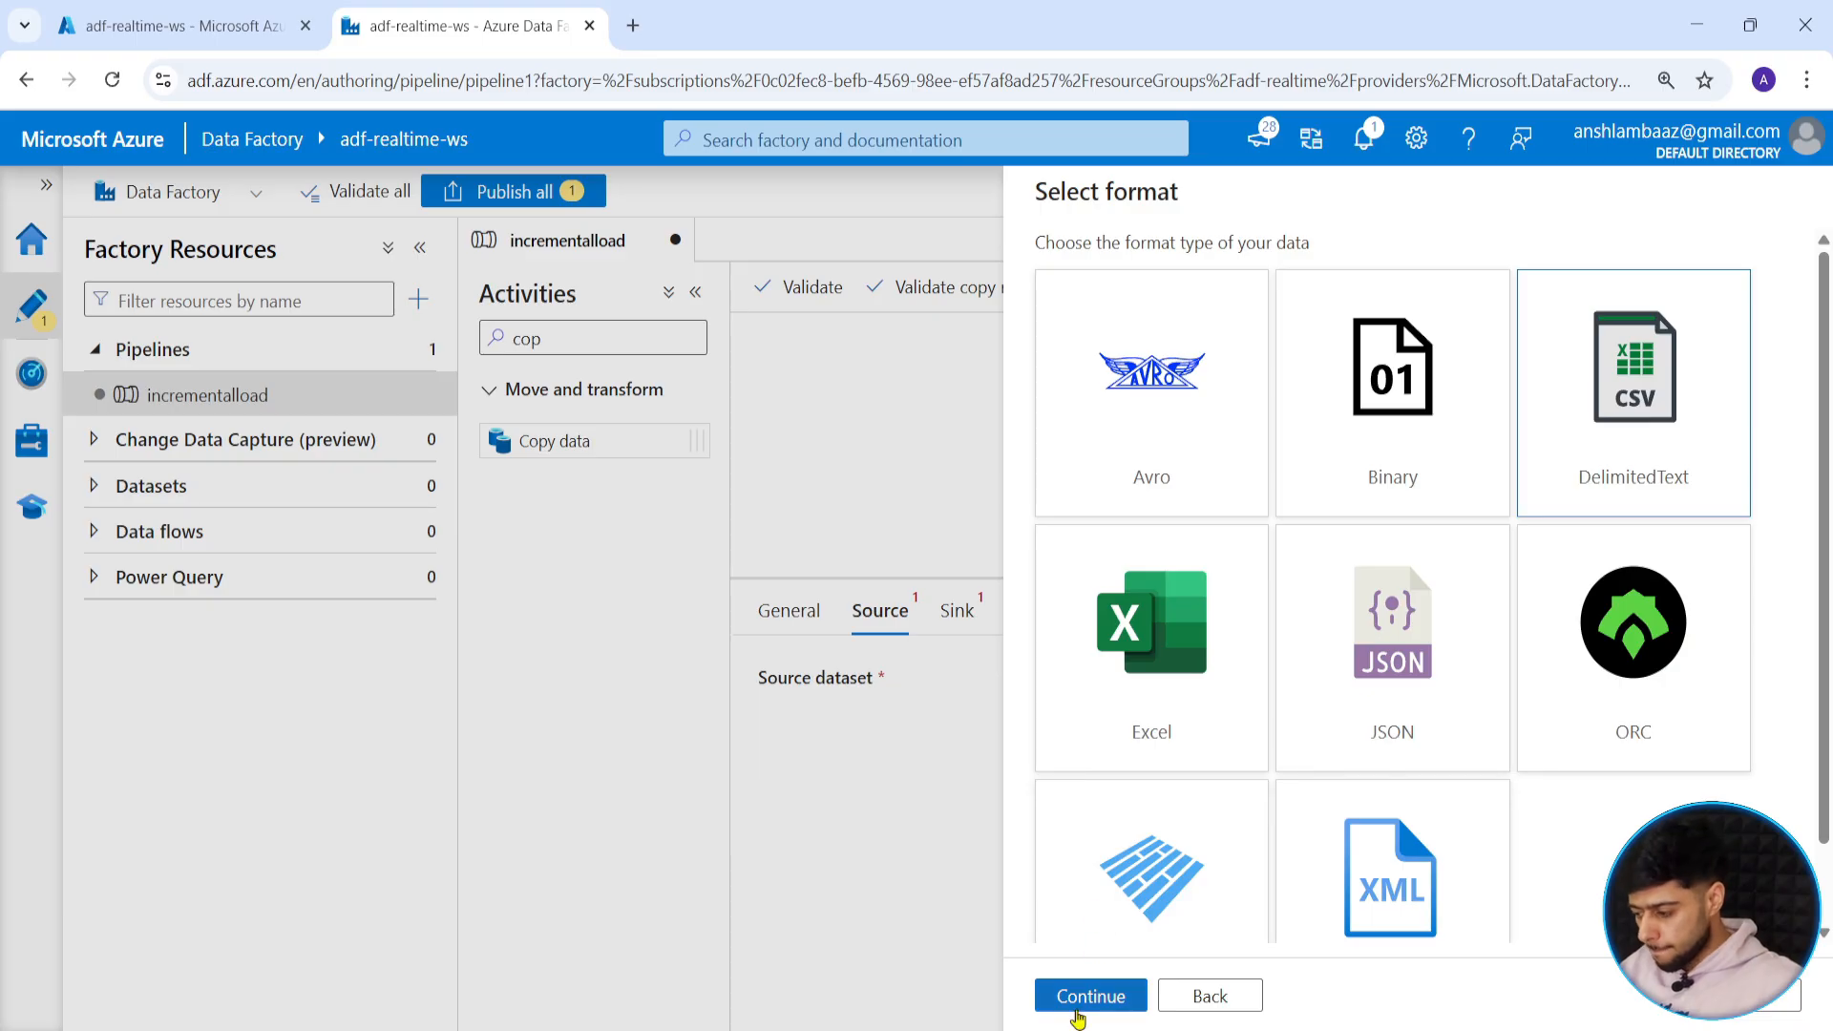
{"action": "left_click", "coordinate": [1077, 997]}
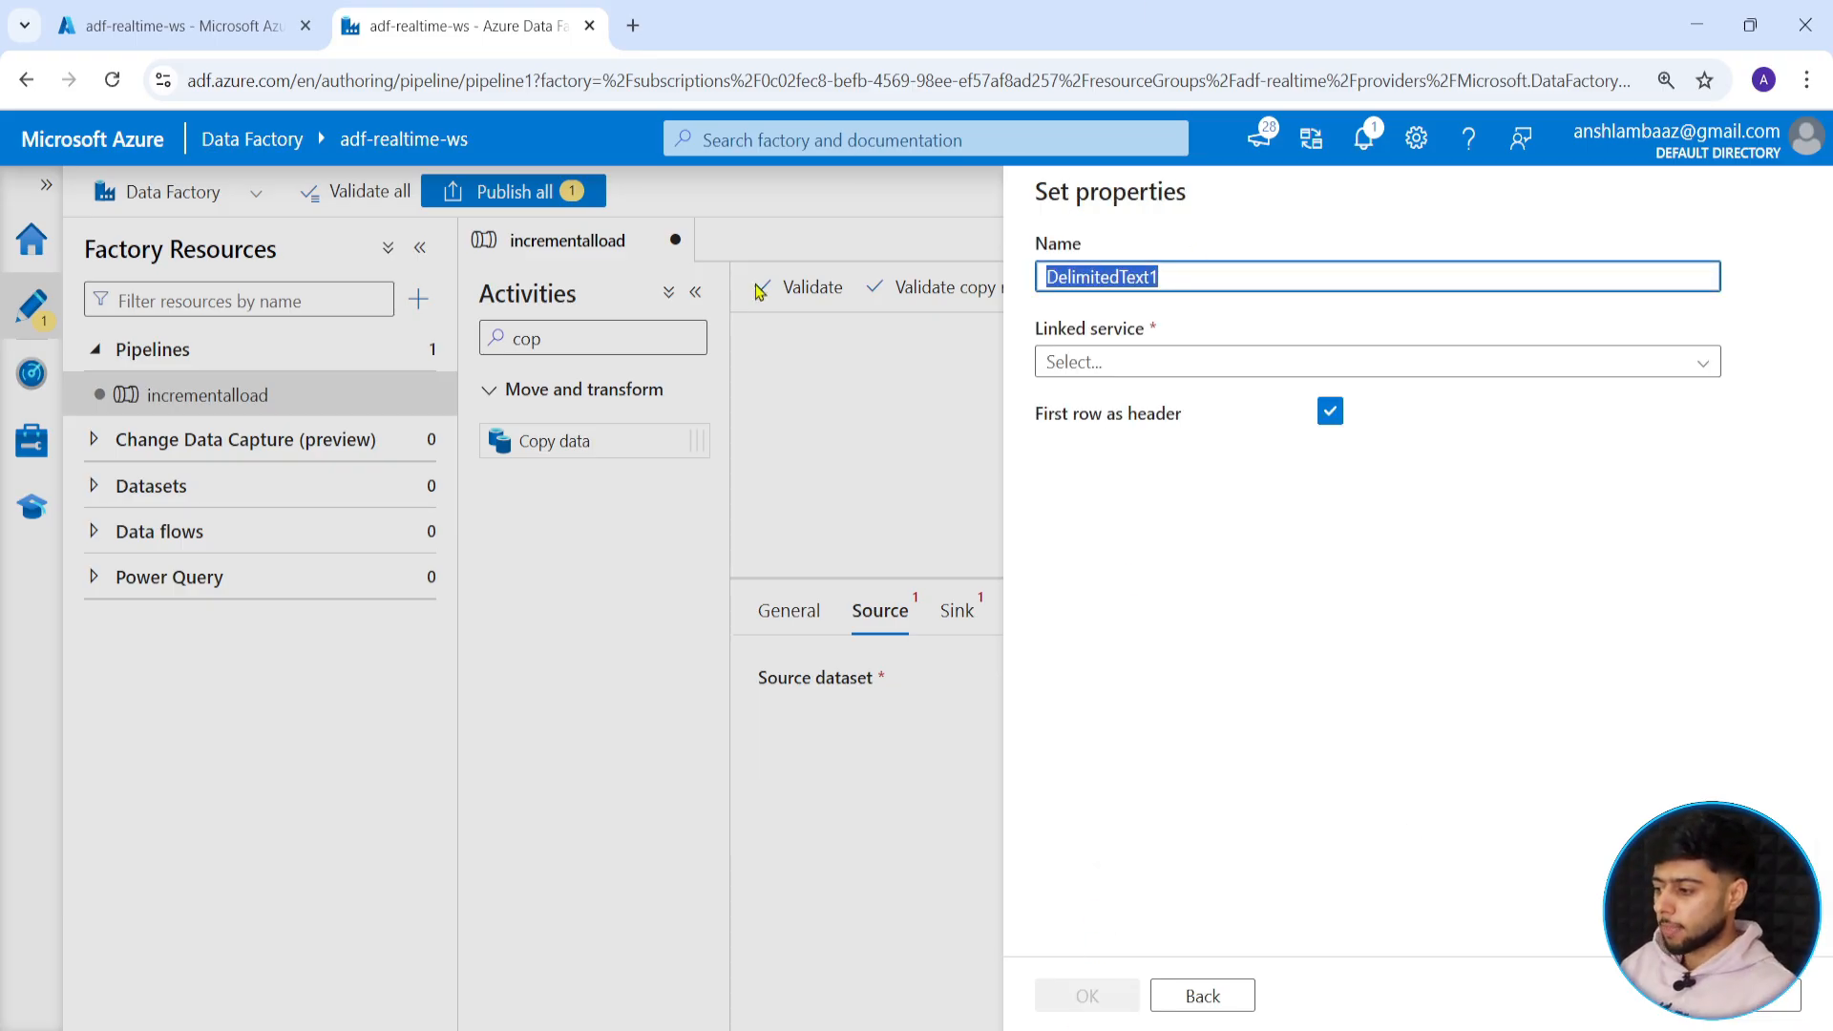
Name the new dataset ds_param and assign it the ls_datalake linked service.
{"action": "type", "text": "ds_"}
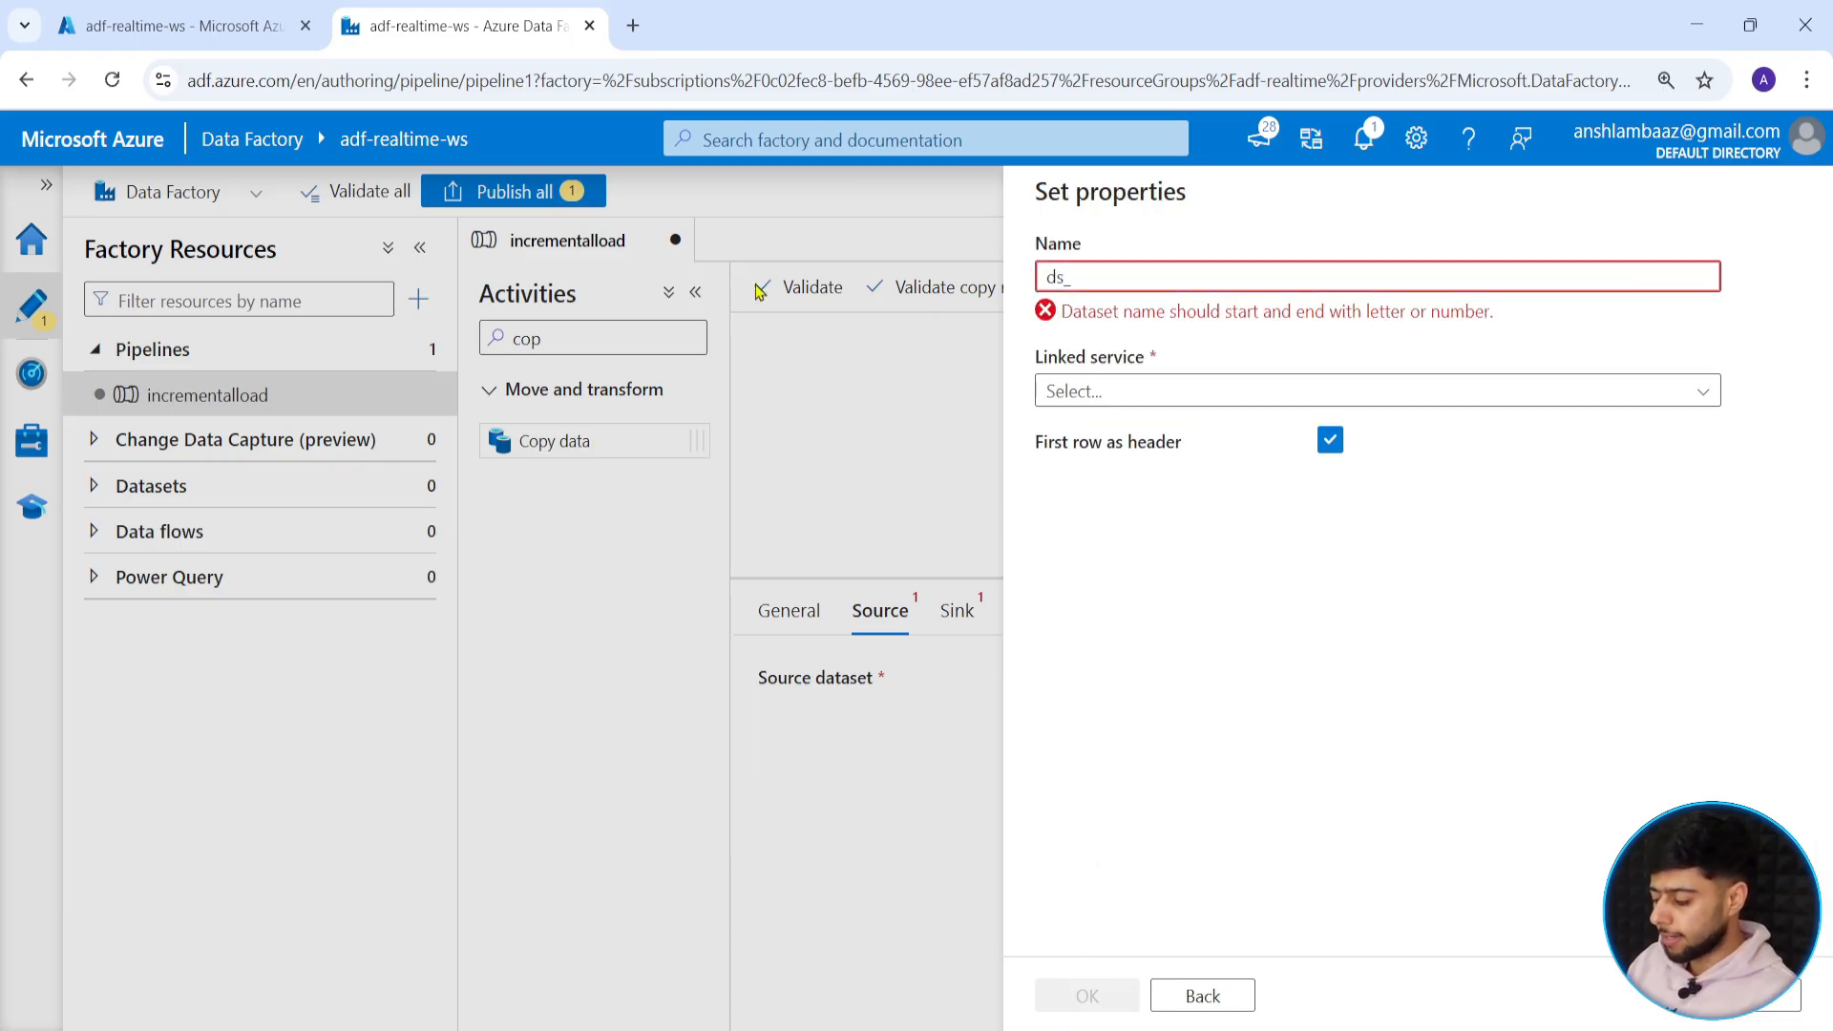
{"action": "type", "text": "param"}
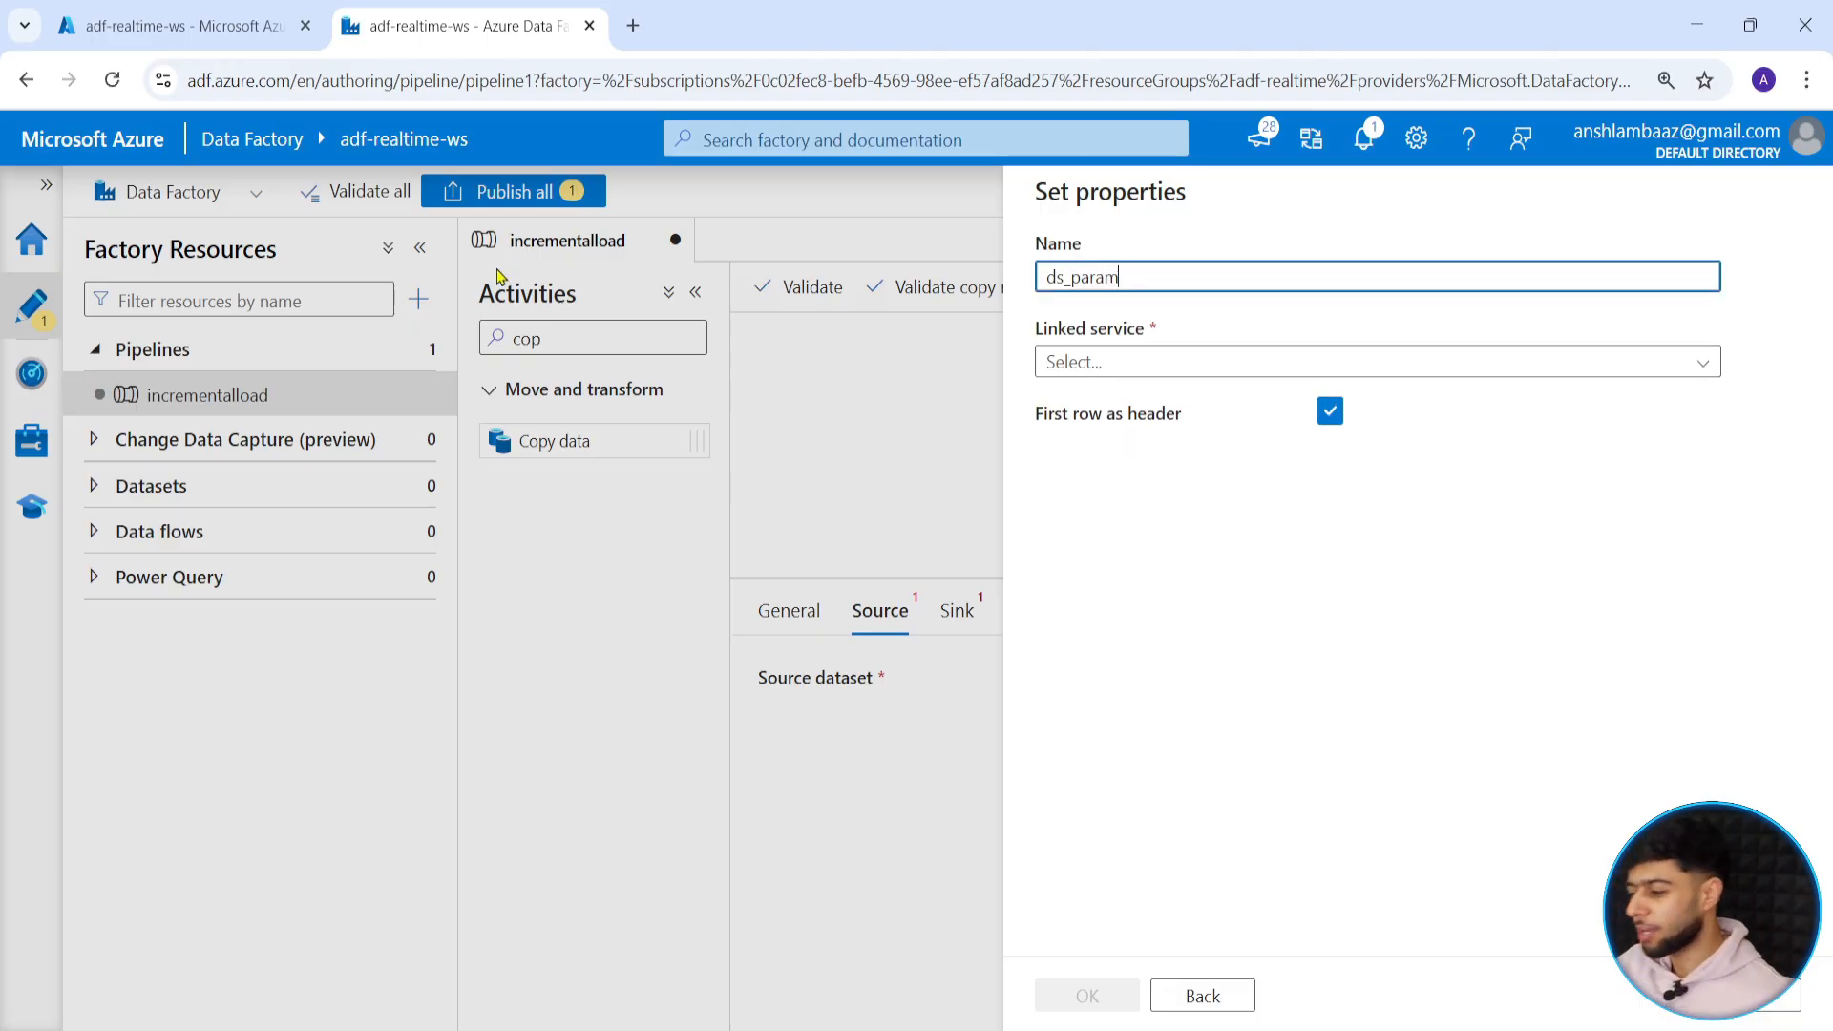
{"action": "left_click", "coordinate": [1156, 363]}
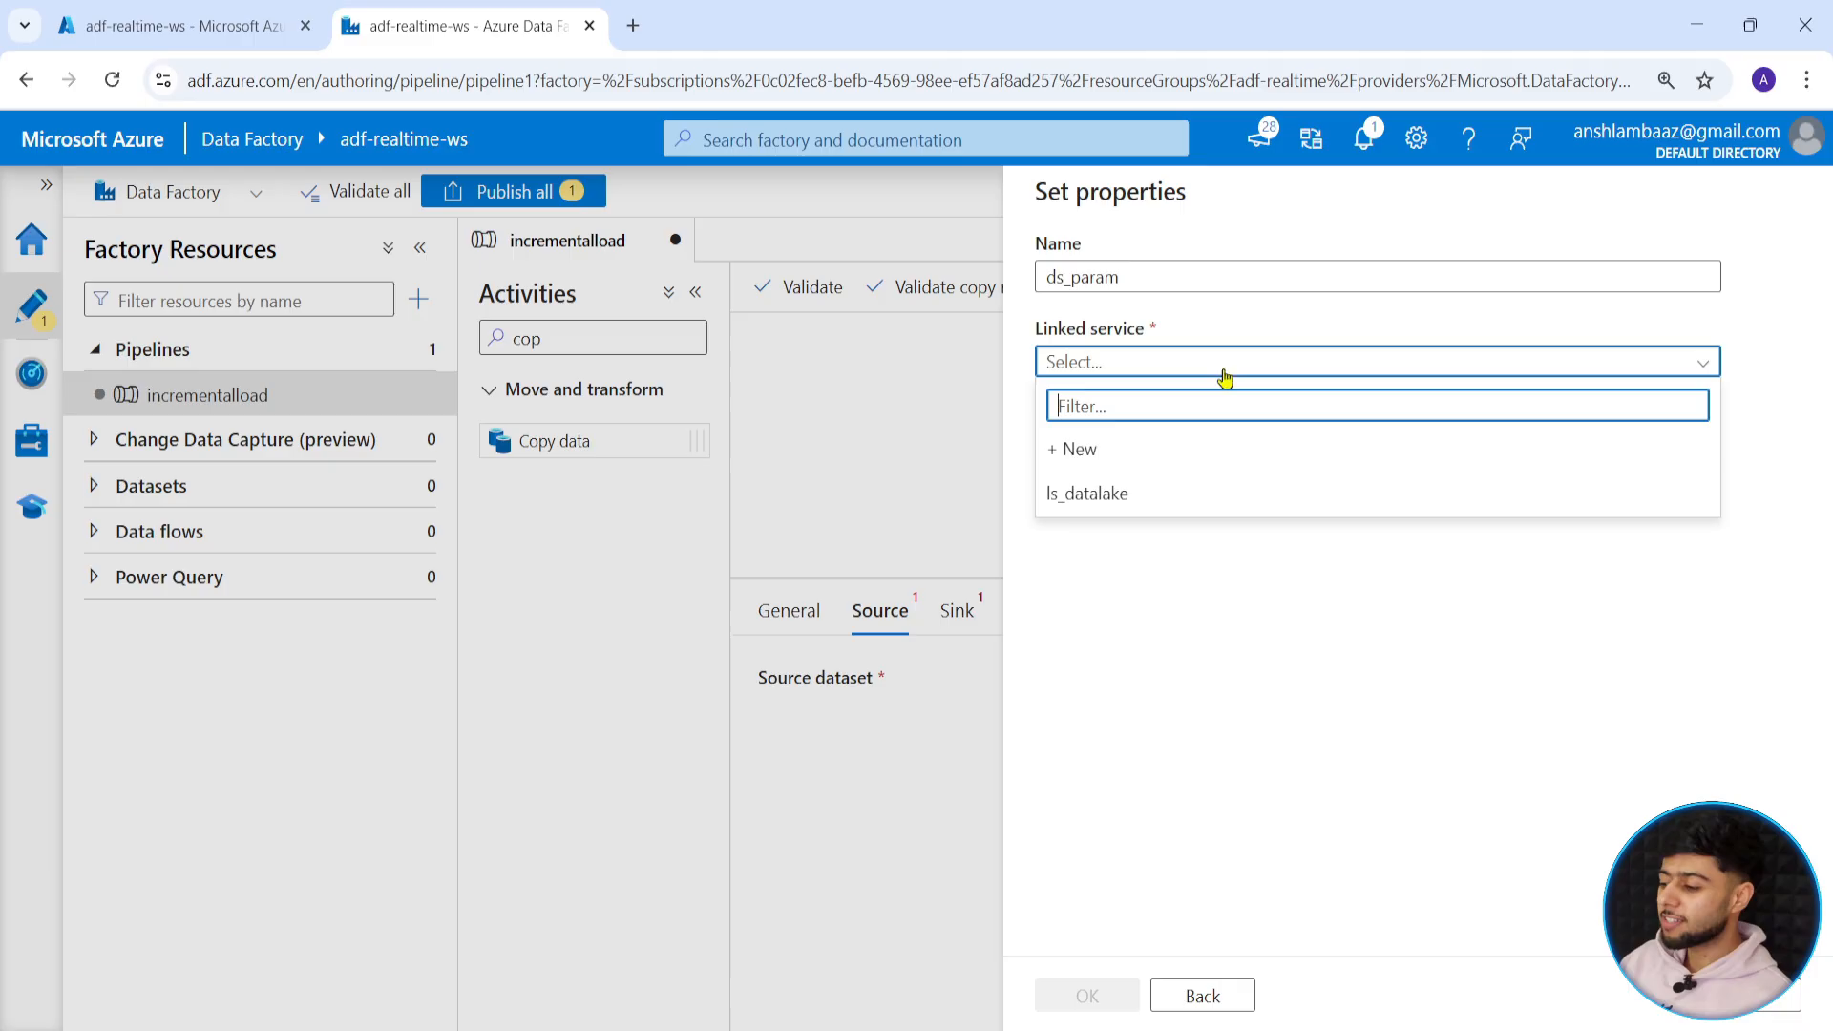
{"action": "left_click", "coordinate": [1136, 511]}
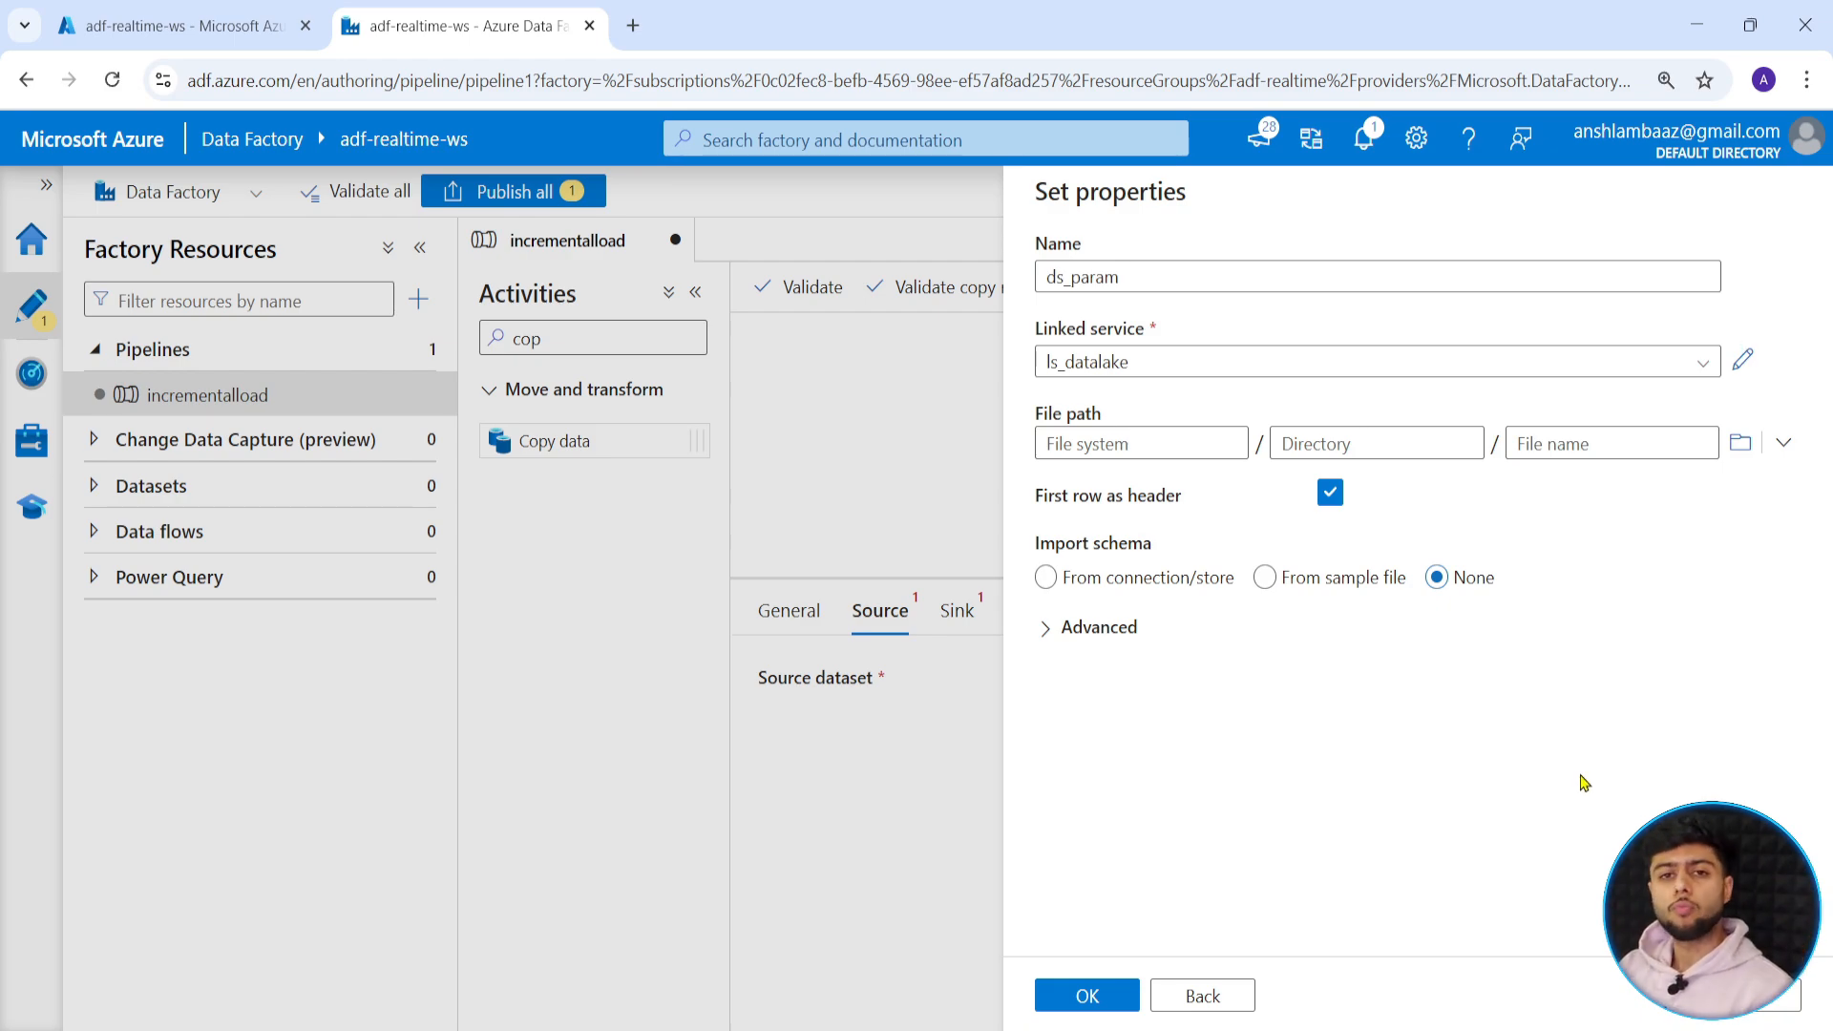
Switch to the Azure portal, examine the raw_gold_data folder in adfrealtimestorage's source container, and return to Data Factory.
{"action": "left_click", "coordinate": [151, 14]}
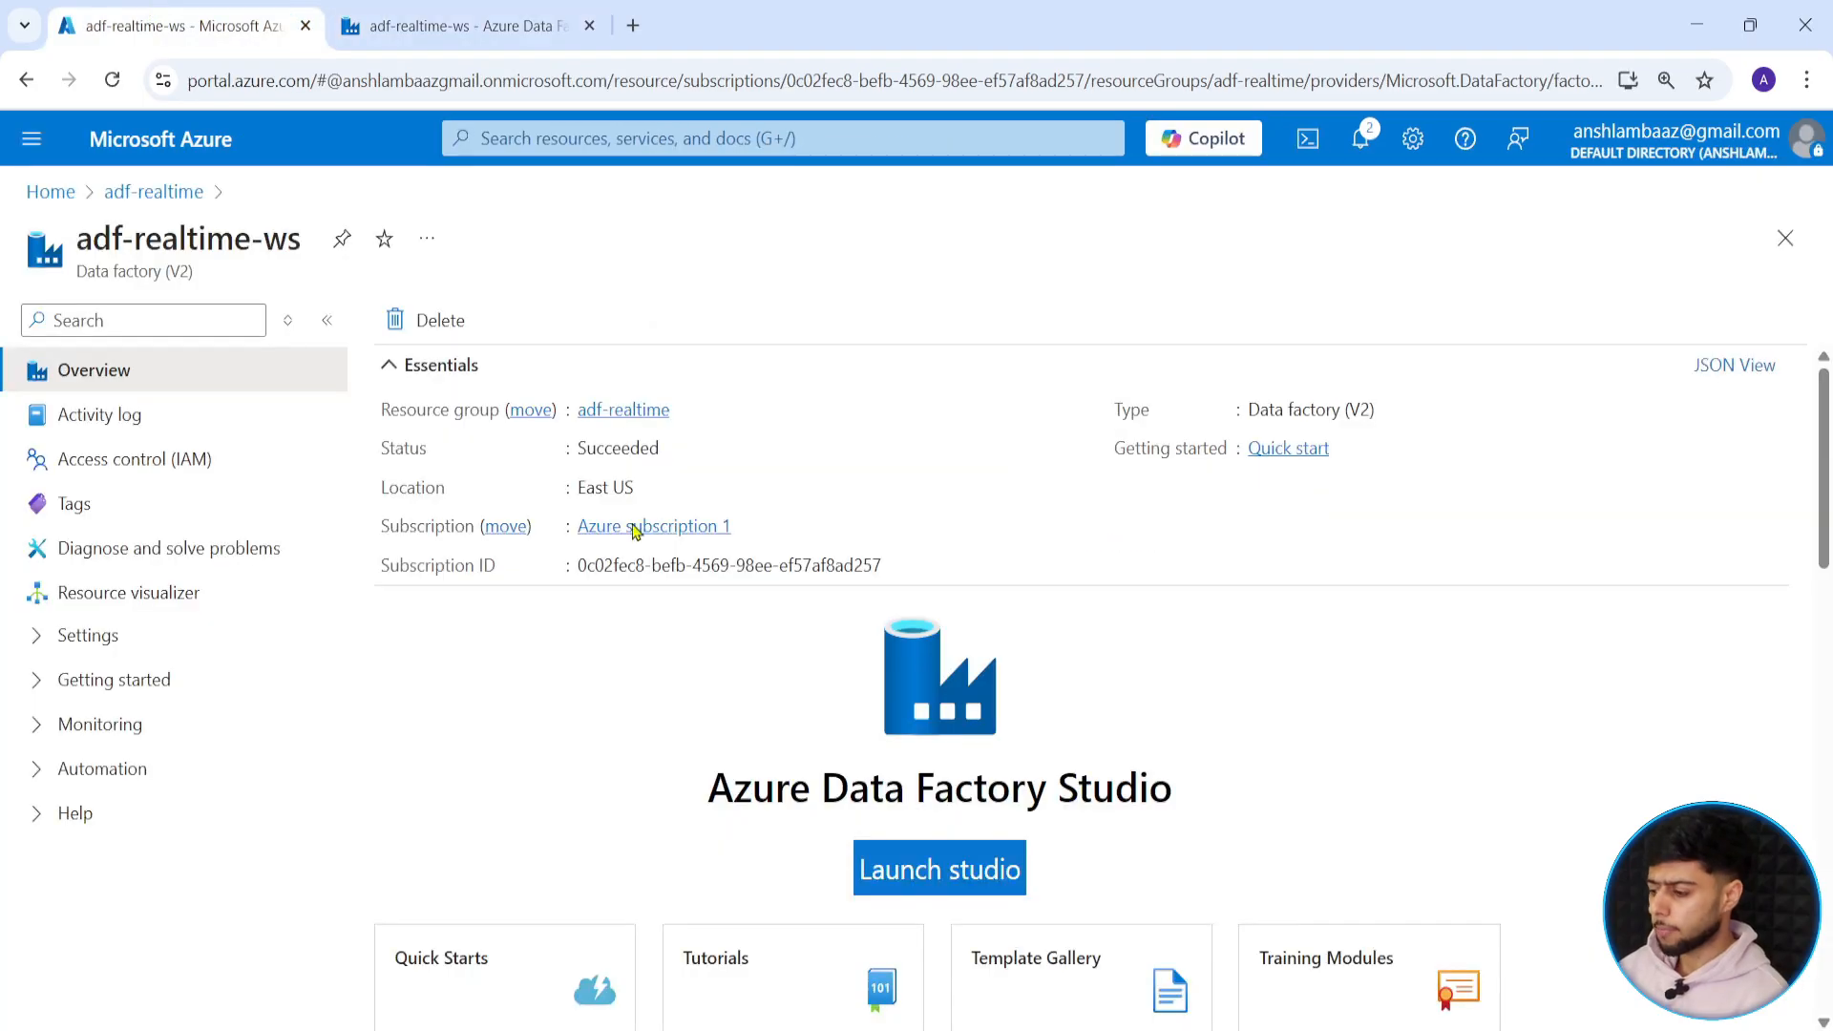
{"action": "left_click", "coordinate": [50, 191]}
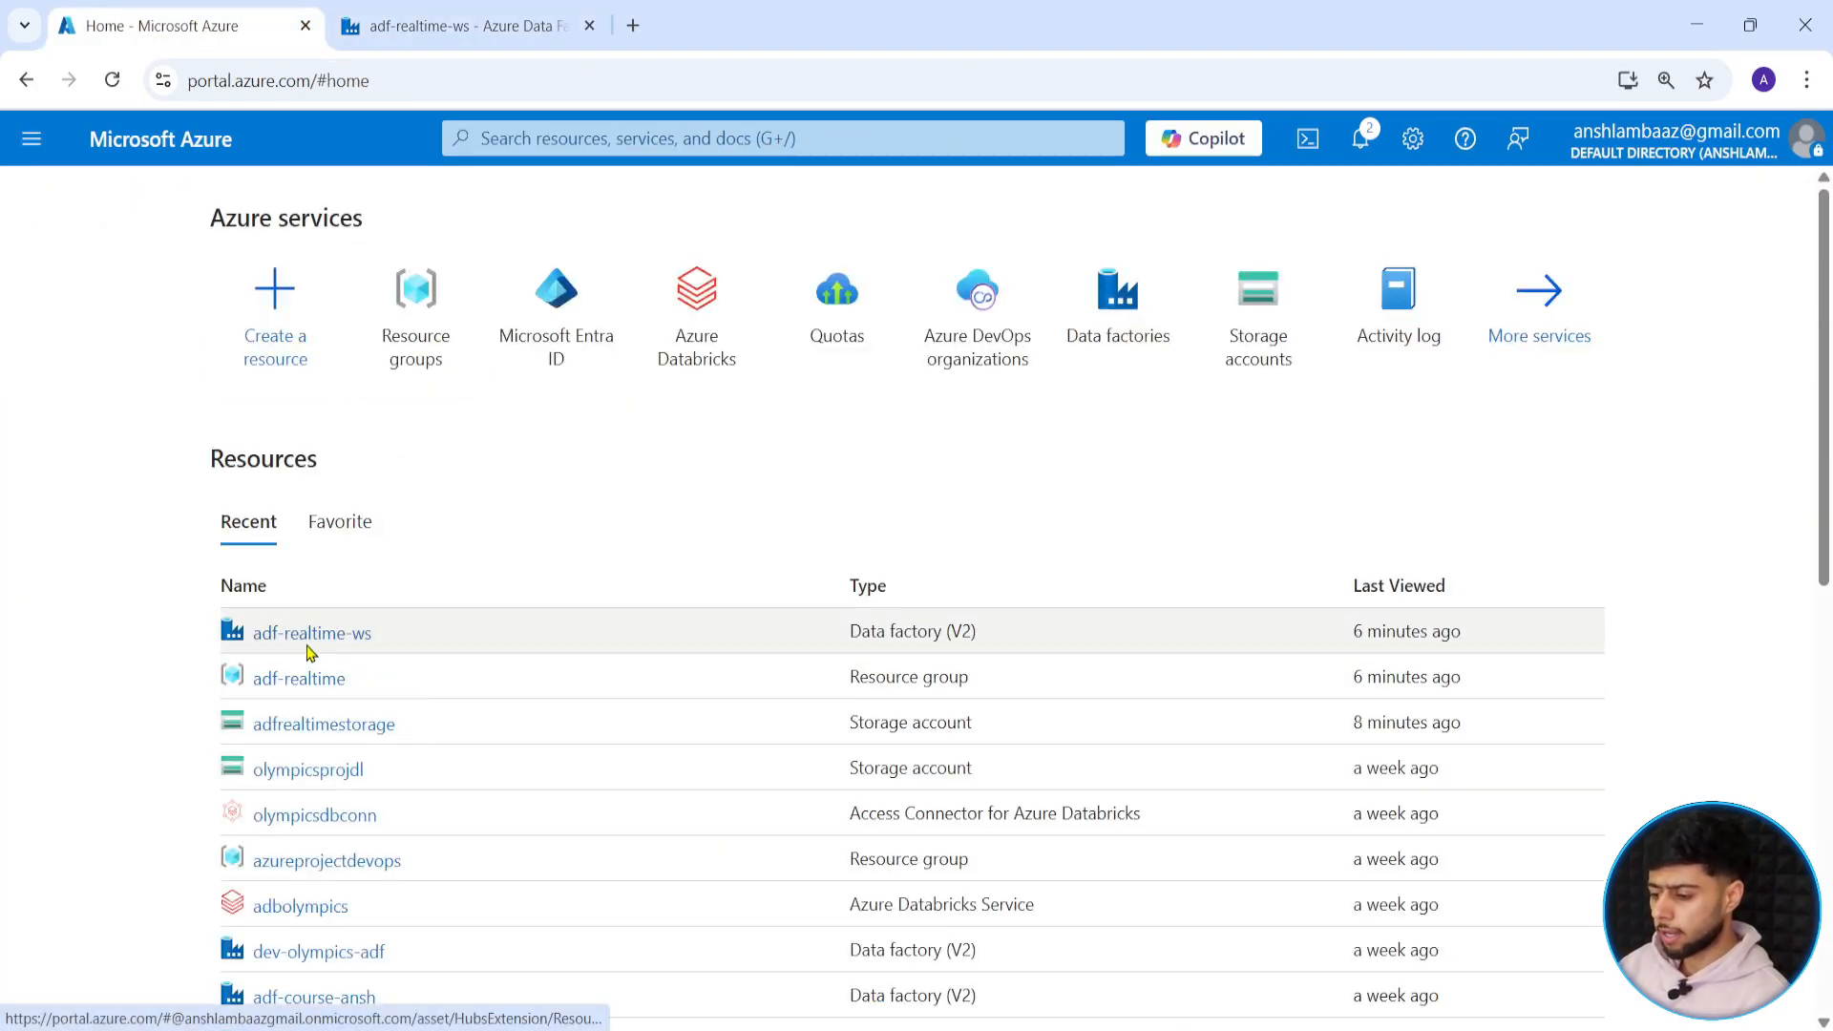
{"action": "left_click", "coordinate": [288, 726]}
{"action": "left_click", "coordinate": [143, 860]}
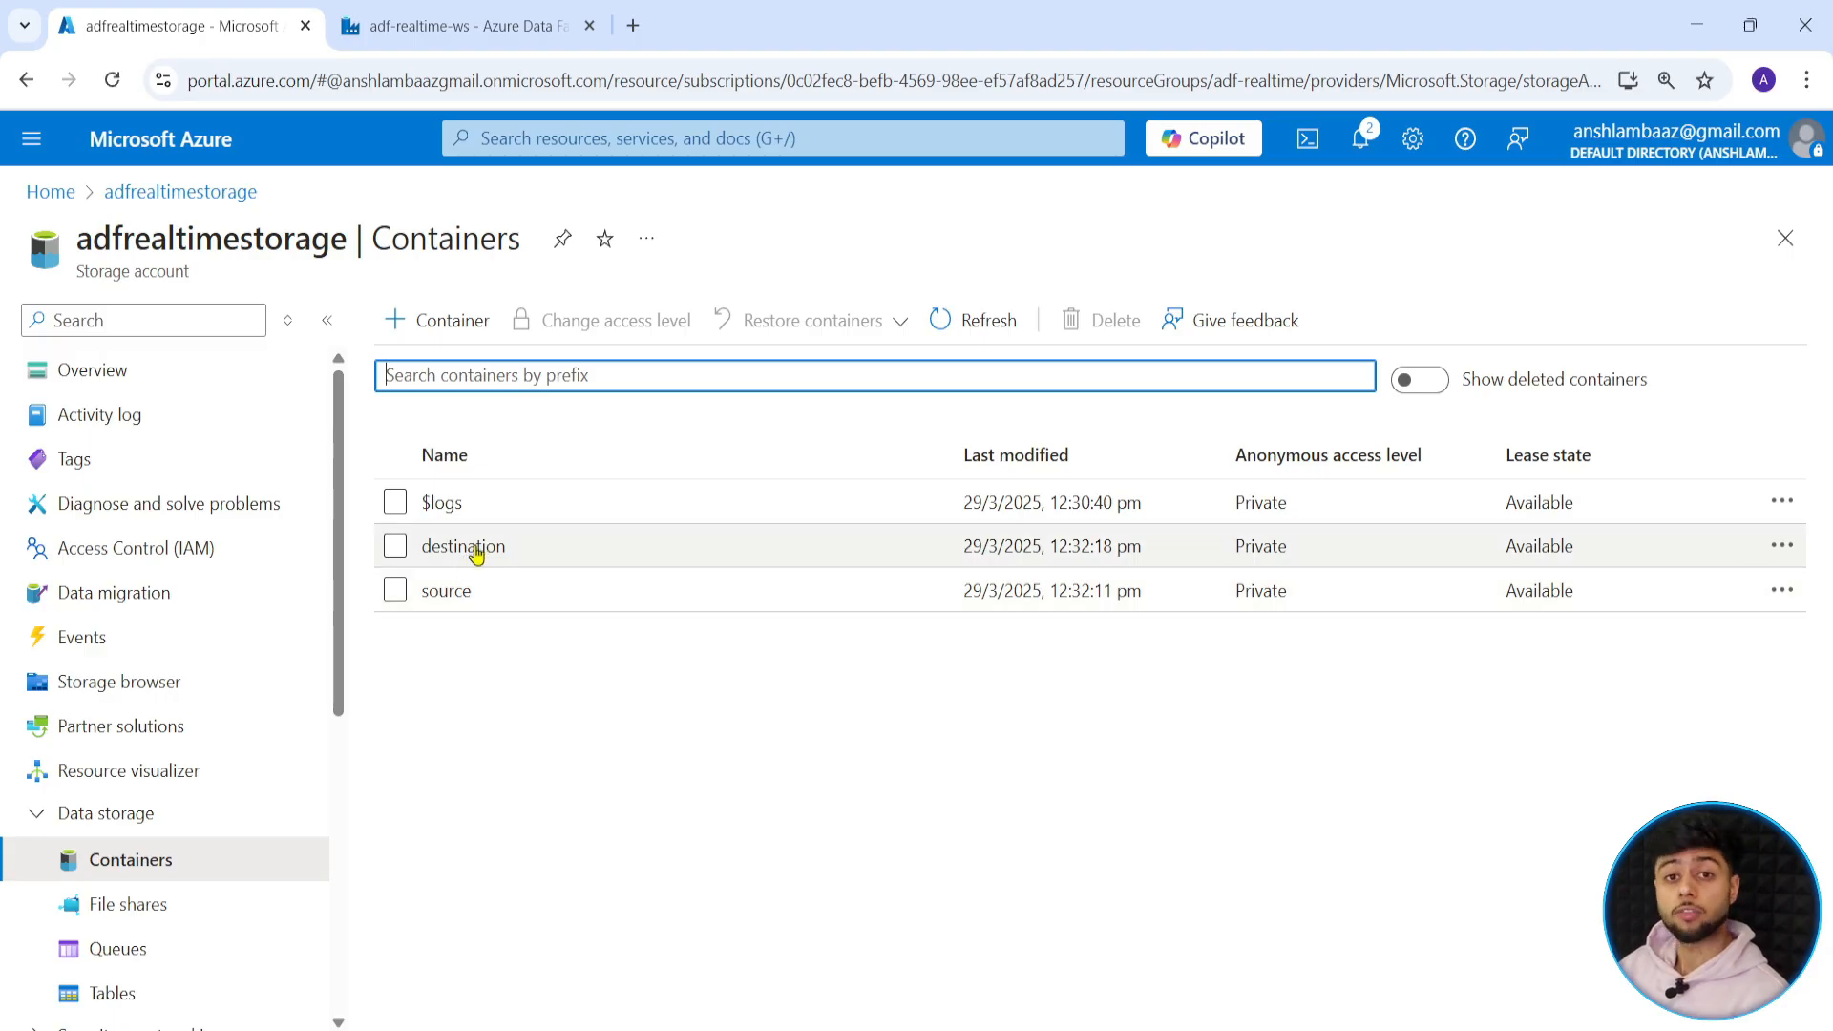
{"action": "left_click", "coordinate": [438, 593]}
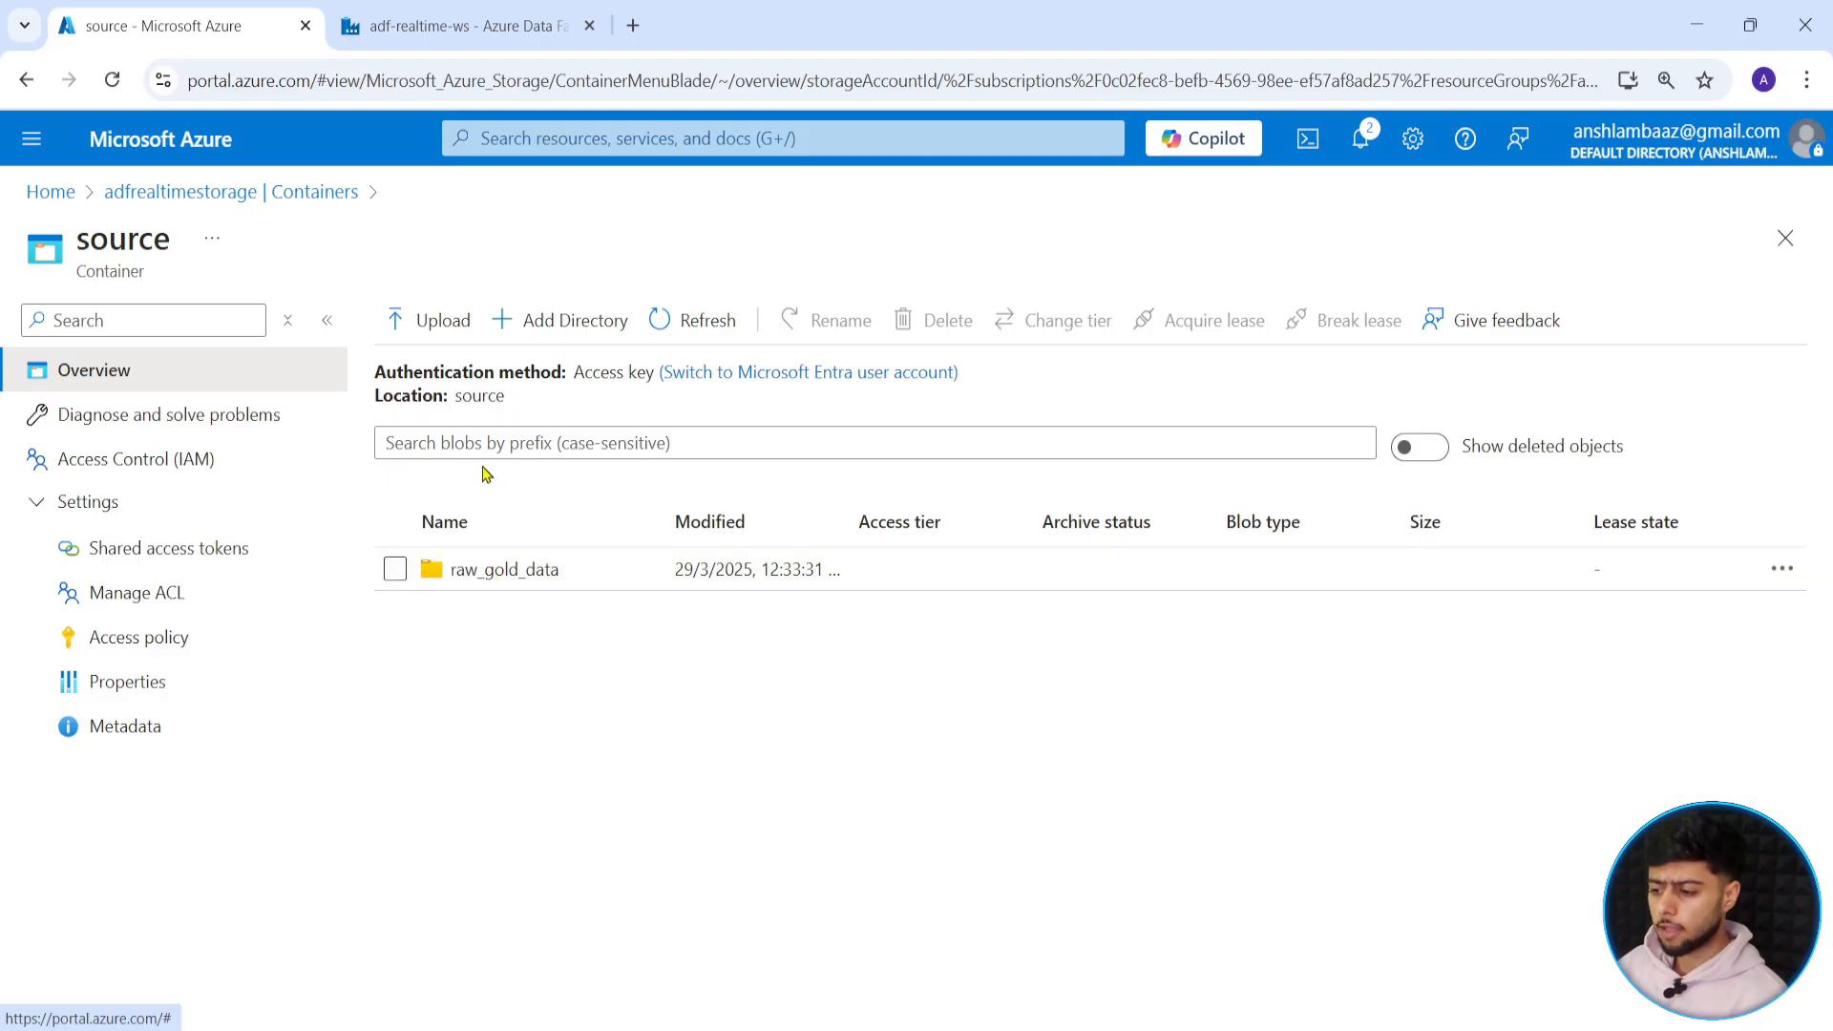
{"action": "left_click", "coordinate": [488, 571]}
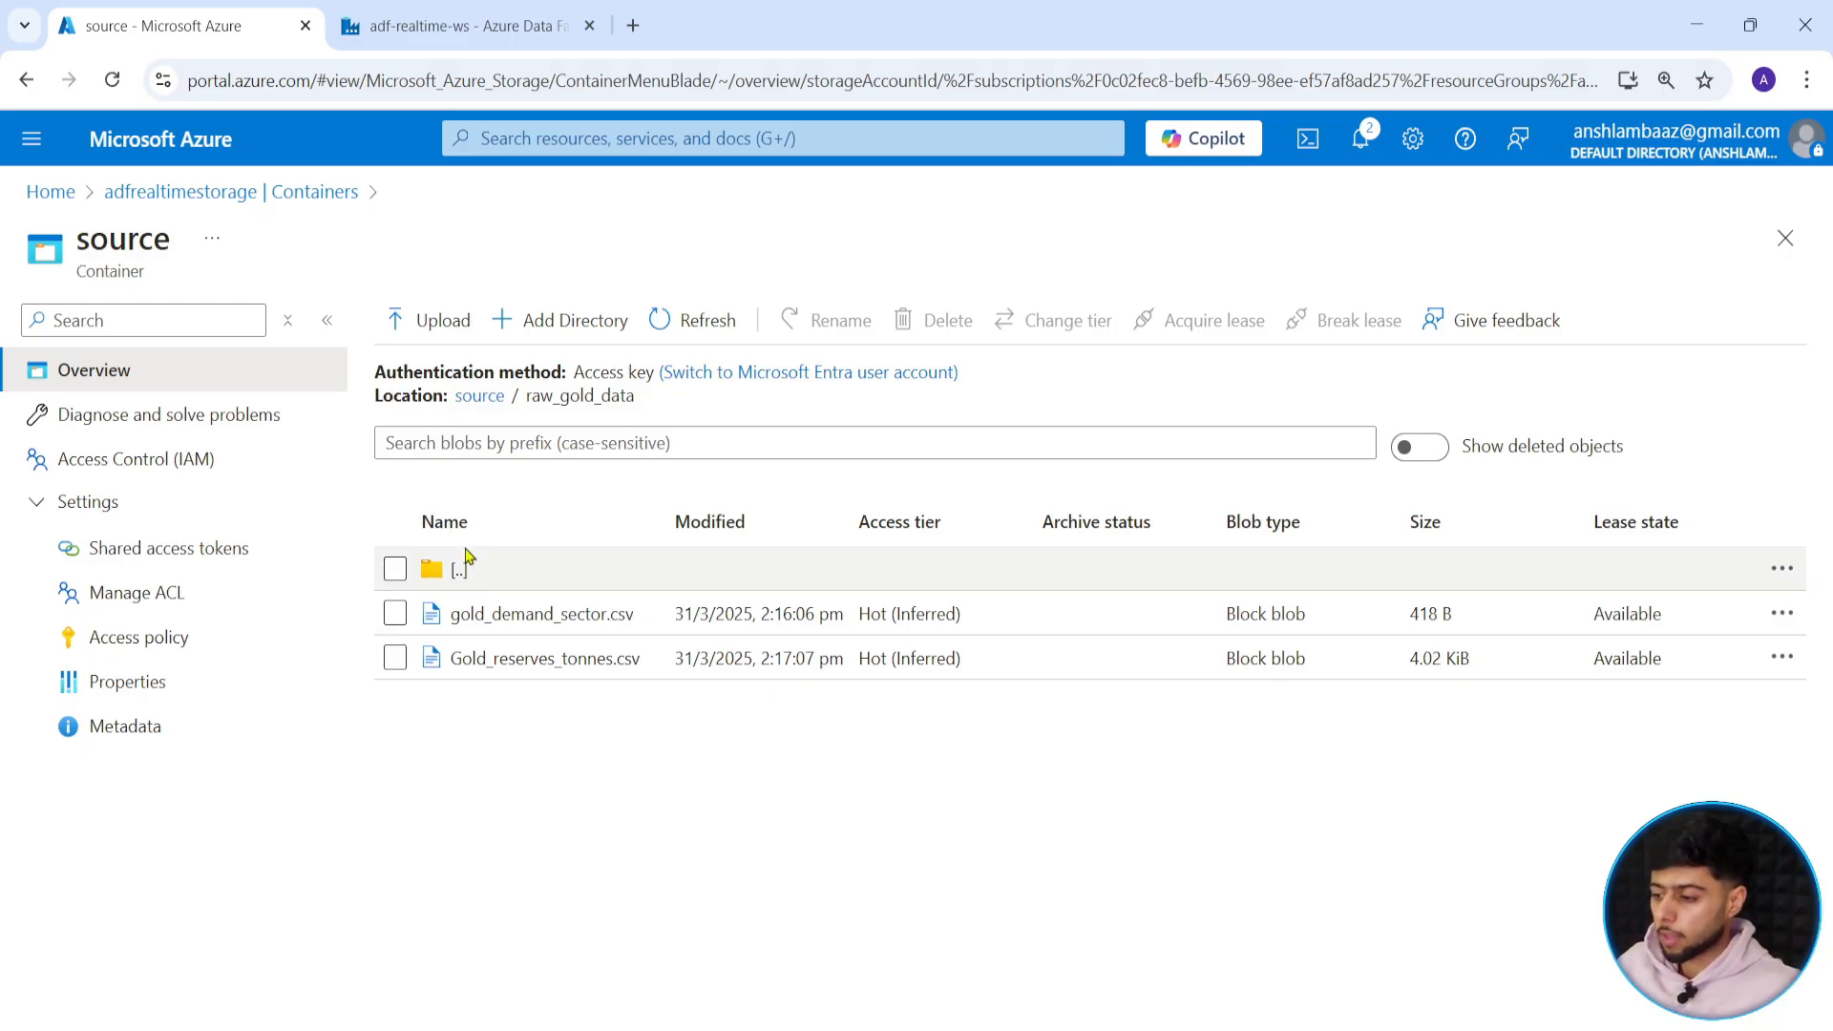
{"action": "left_click", "coordinate": [480, 397]}
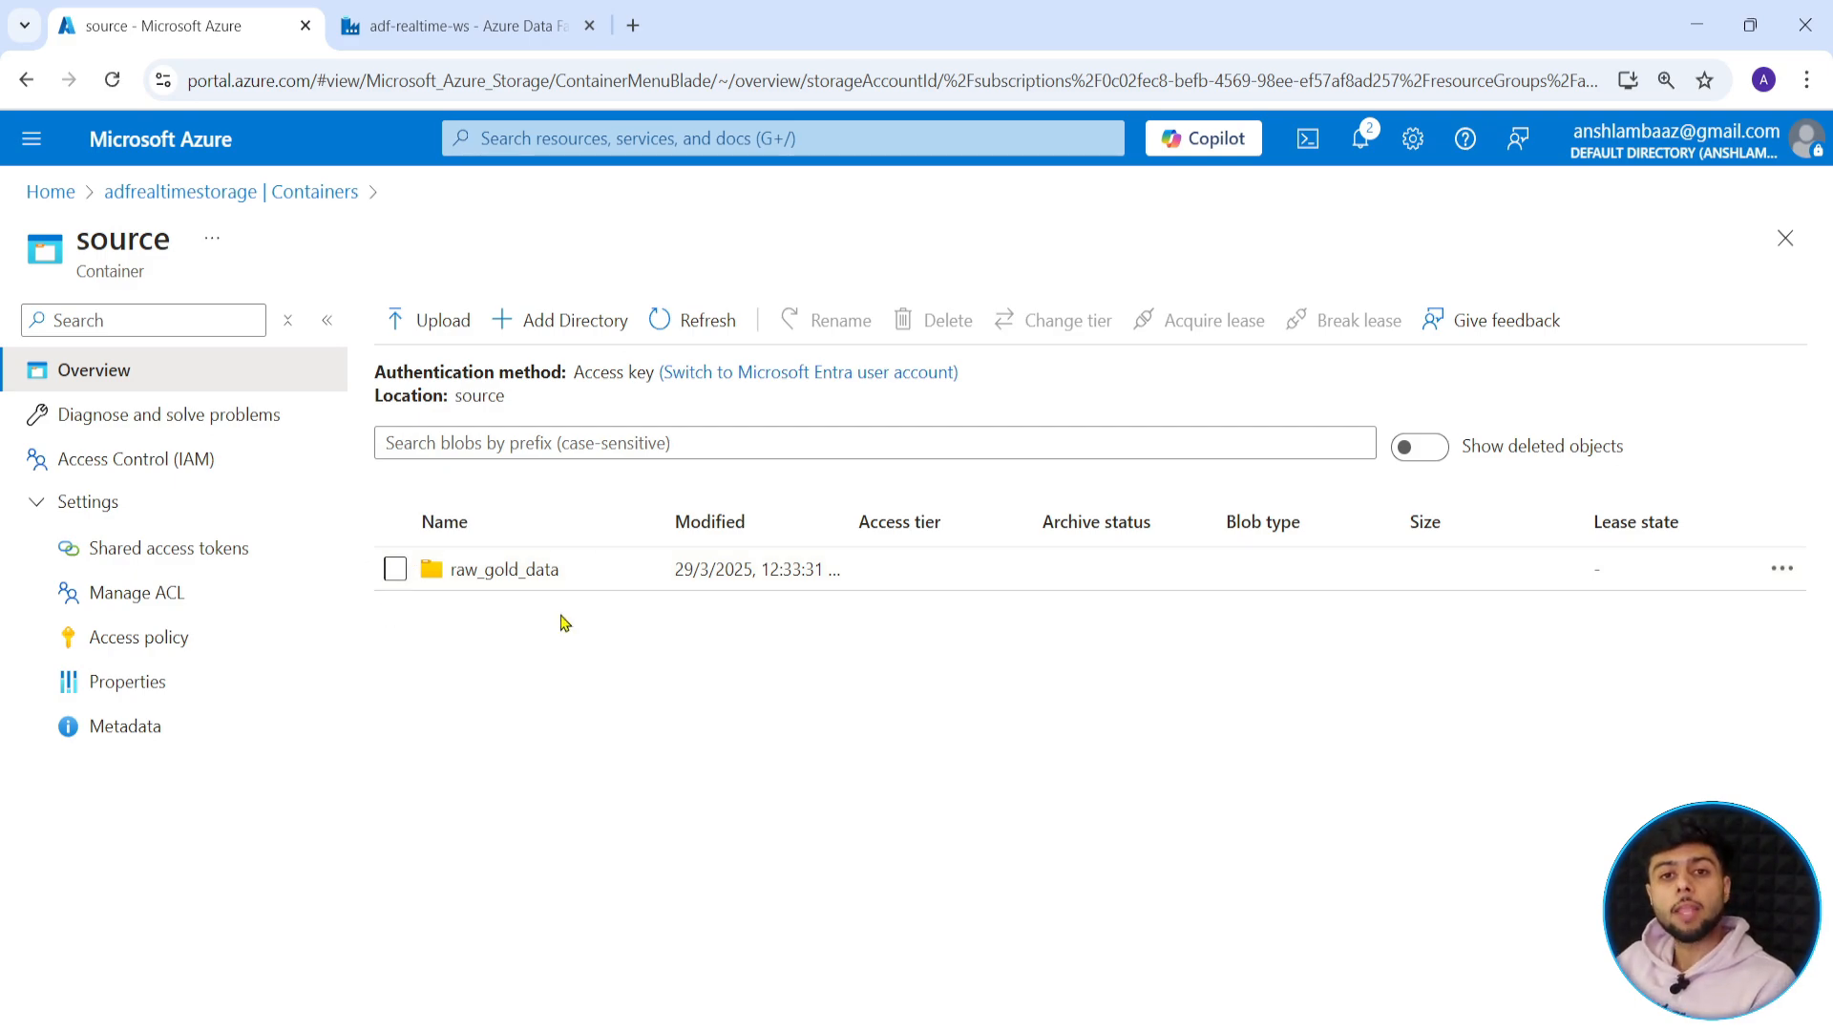
{"action": "left_click", "coordinate": [491, 571]}
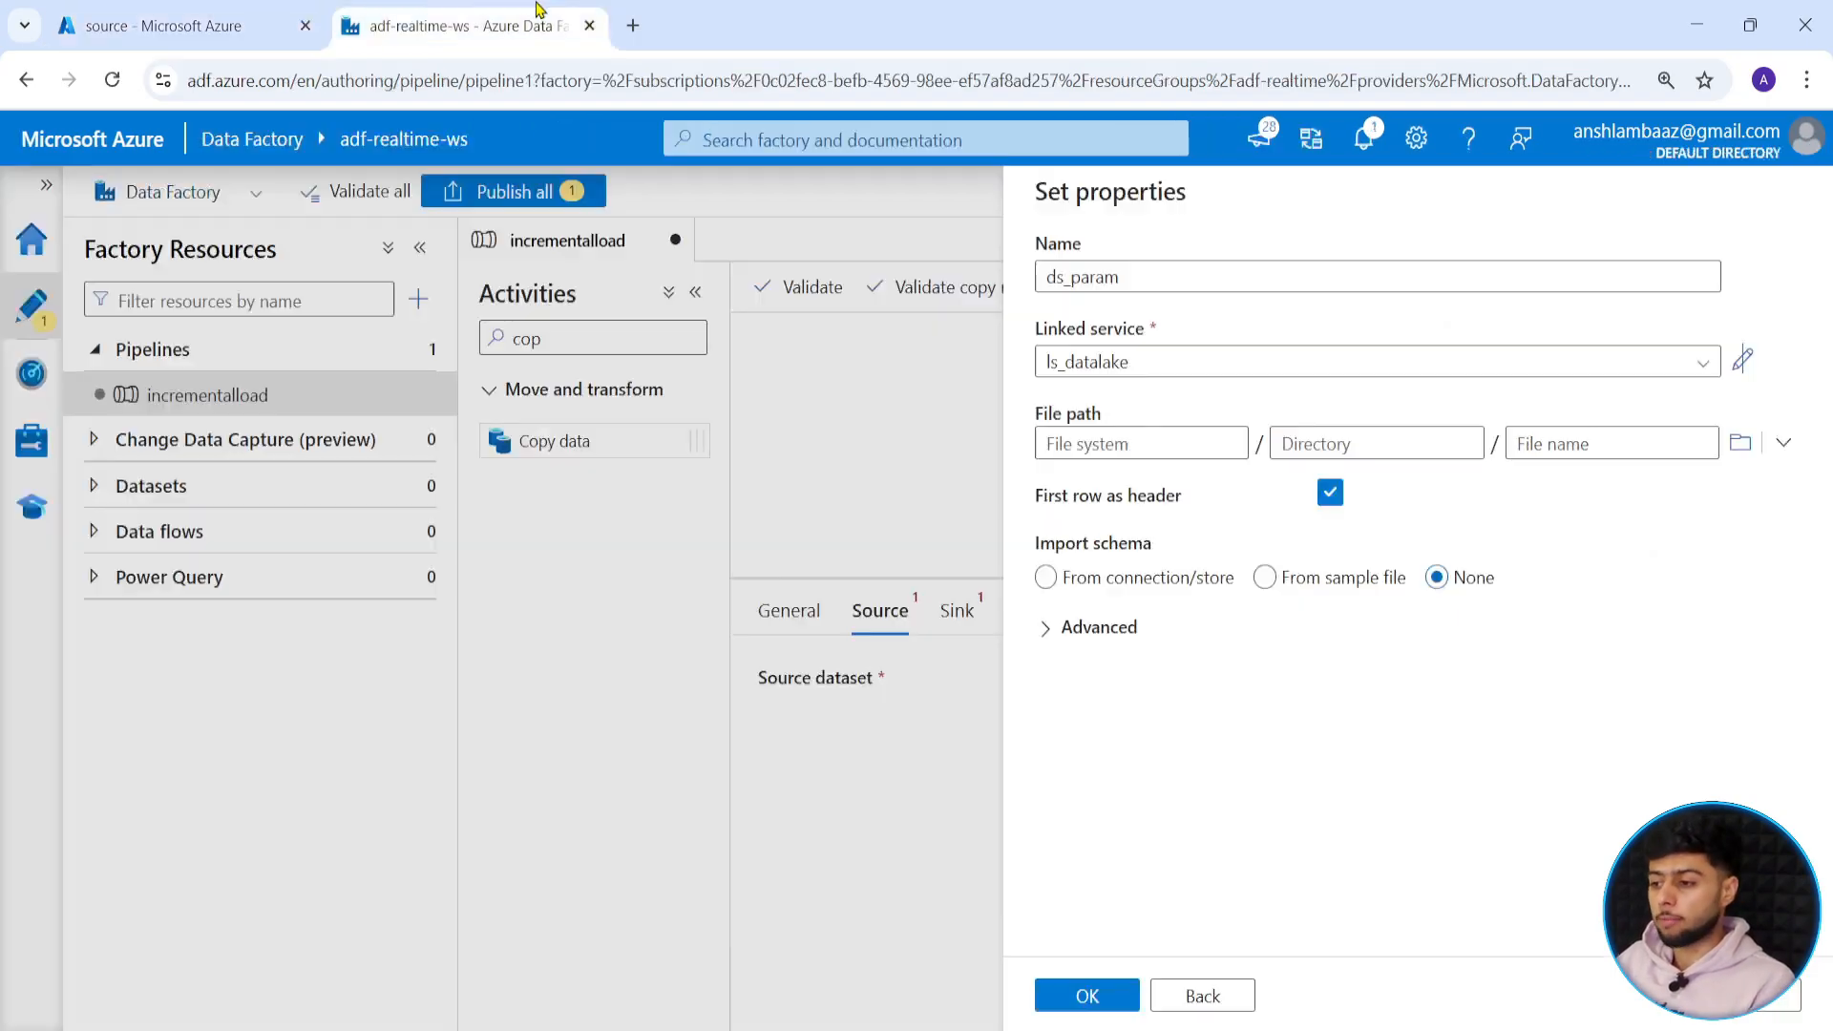
{"action": "left_click", "coordinate": [458, 26]}
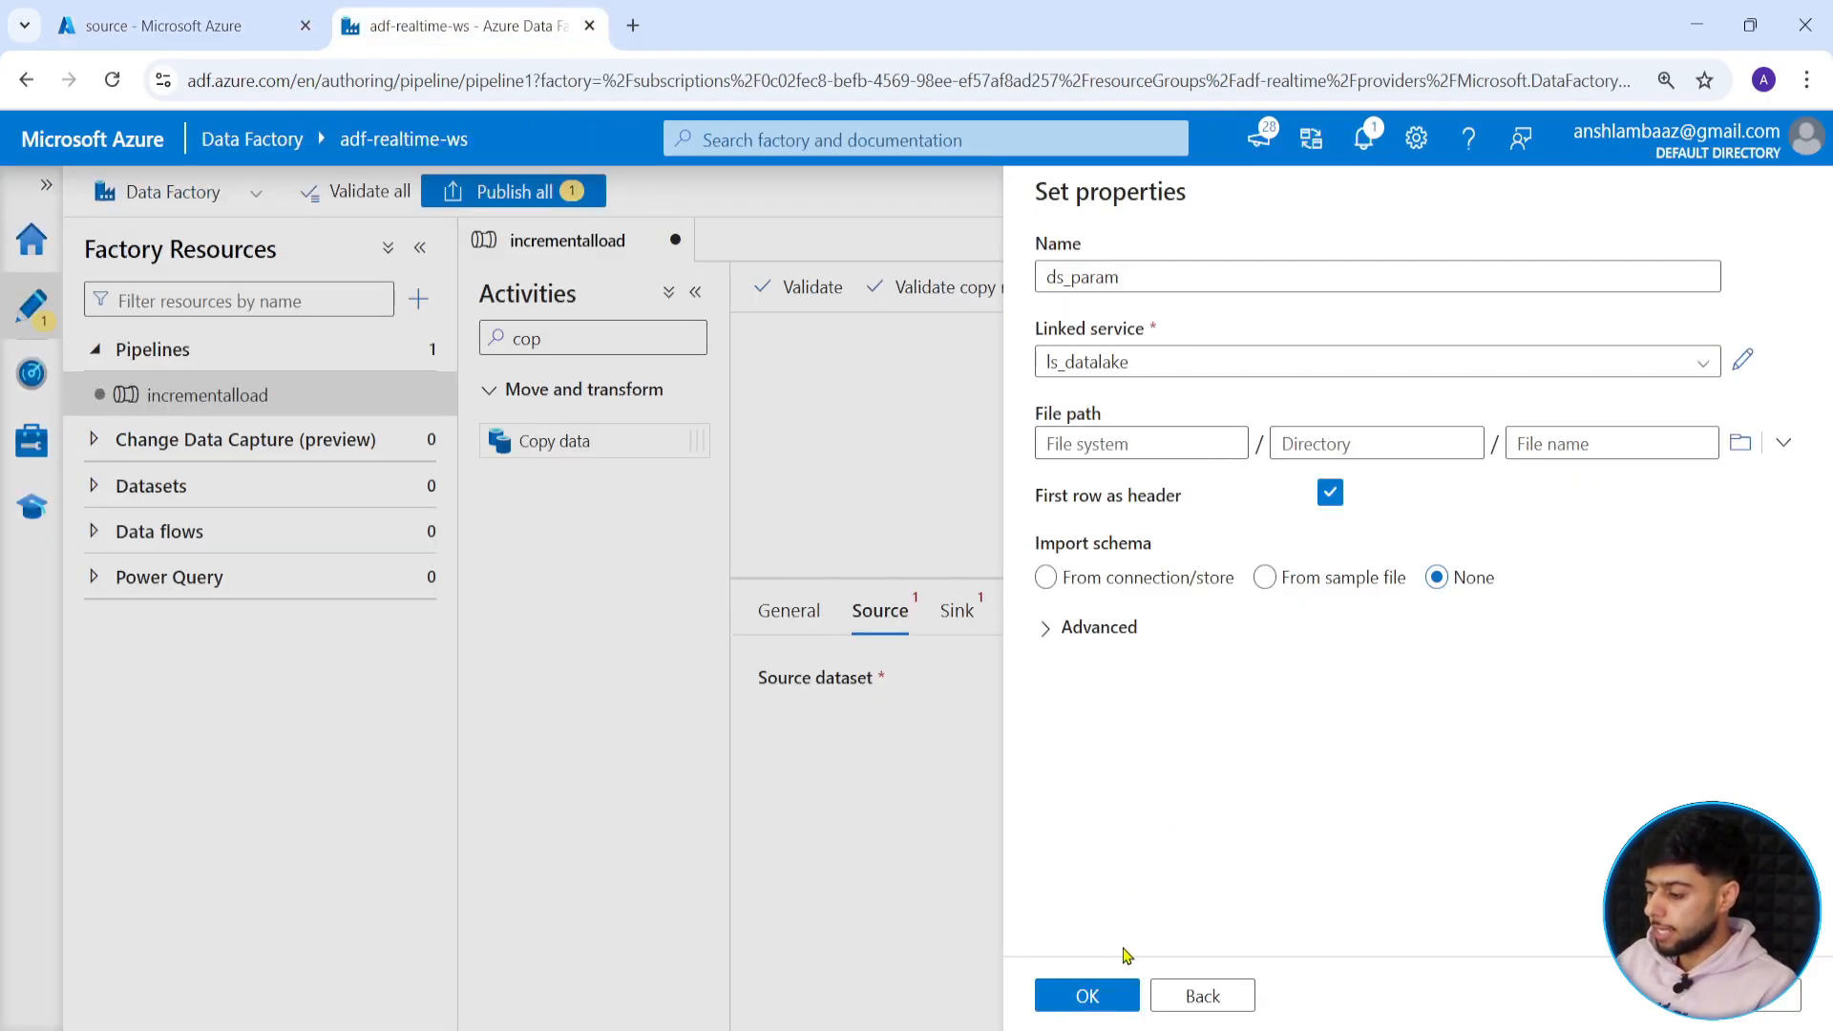
Rename the new dataset as ds_param_folderlevel and open it for advanced configuration with its properties closed.
{"action": "left_click", "coordinate": [1076, 632]}
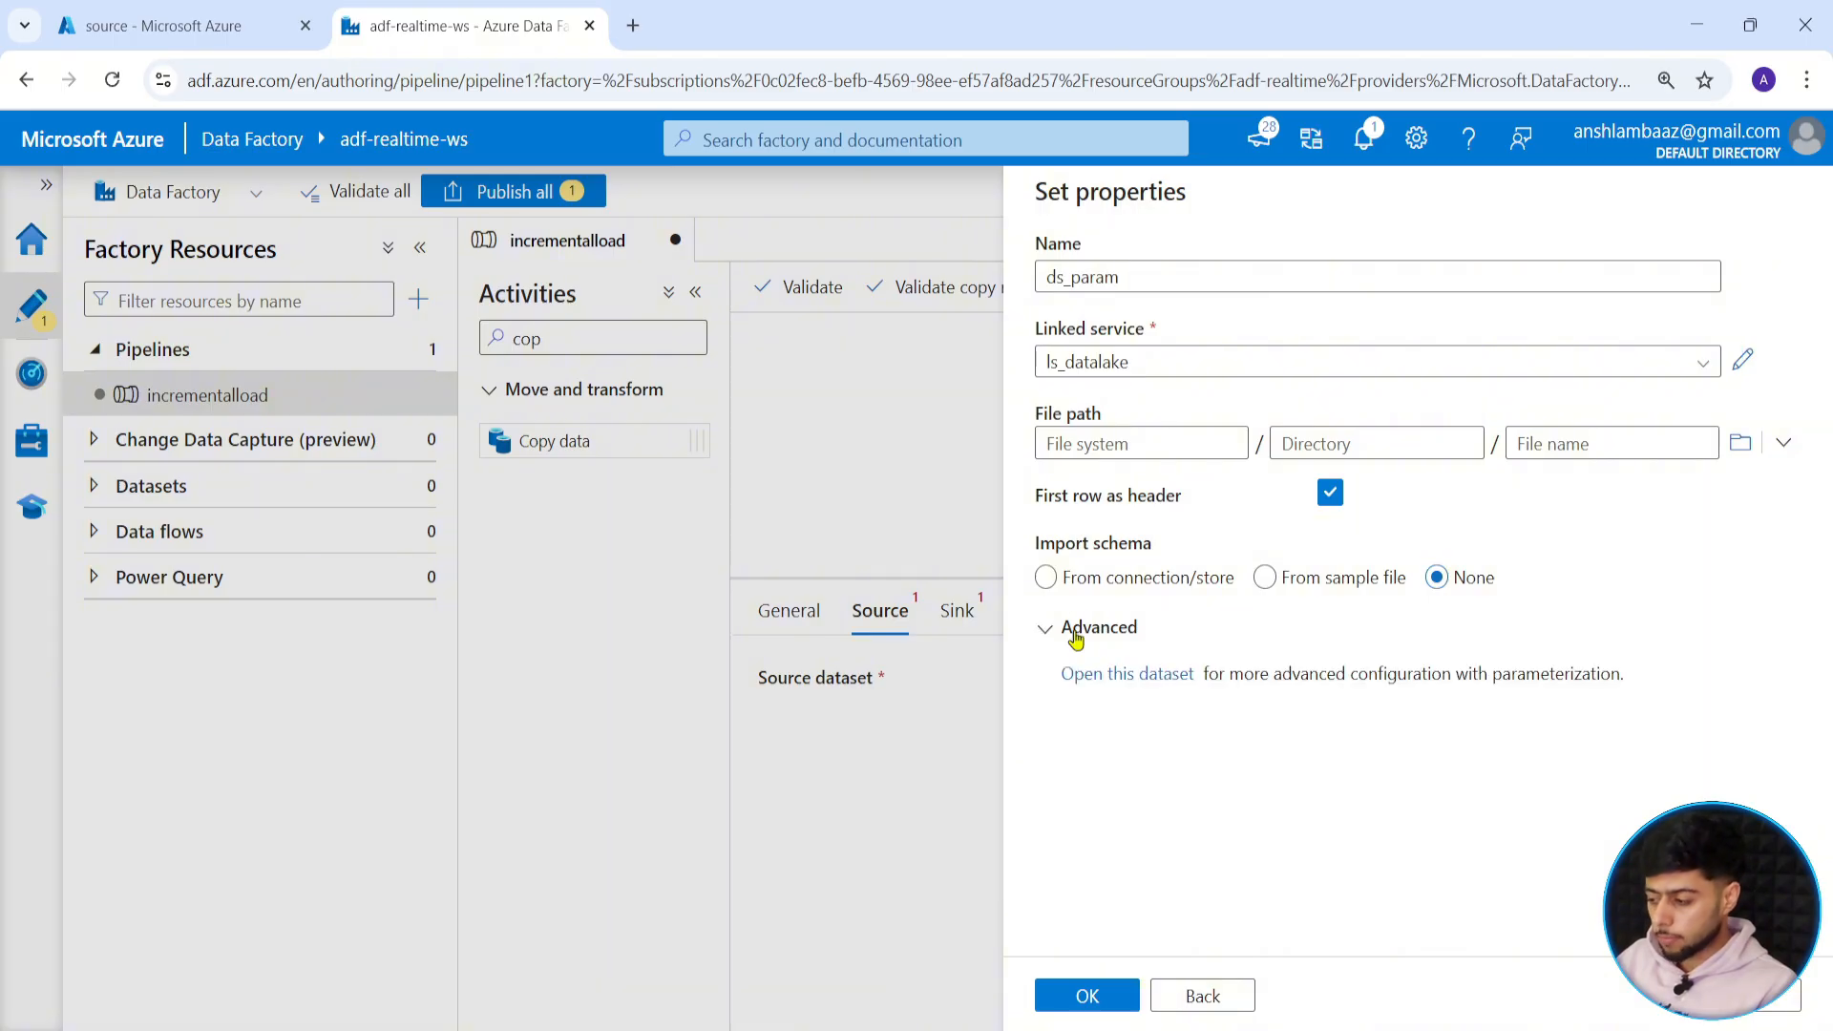
{"action": "left_click", "coordinate": [1159, 276]}
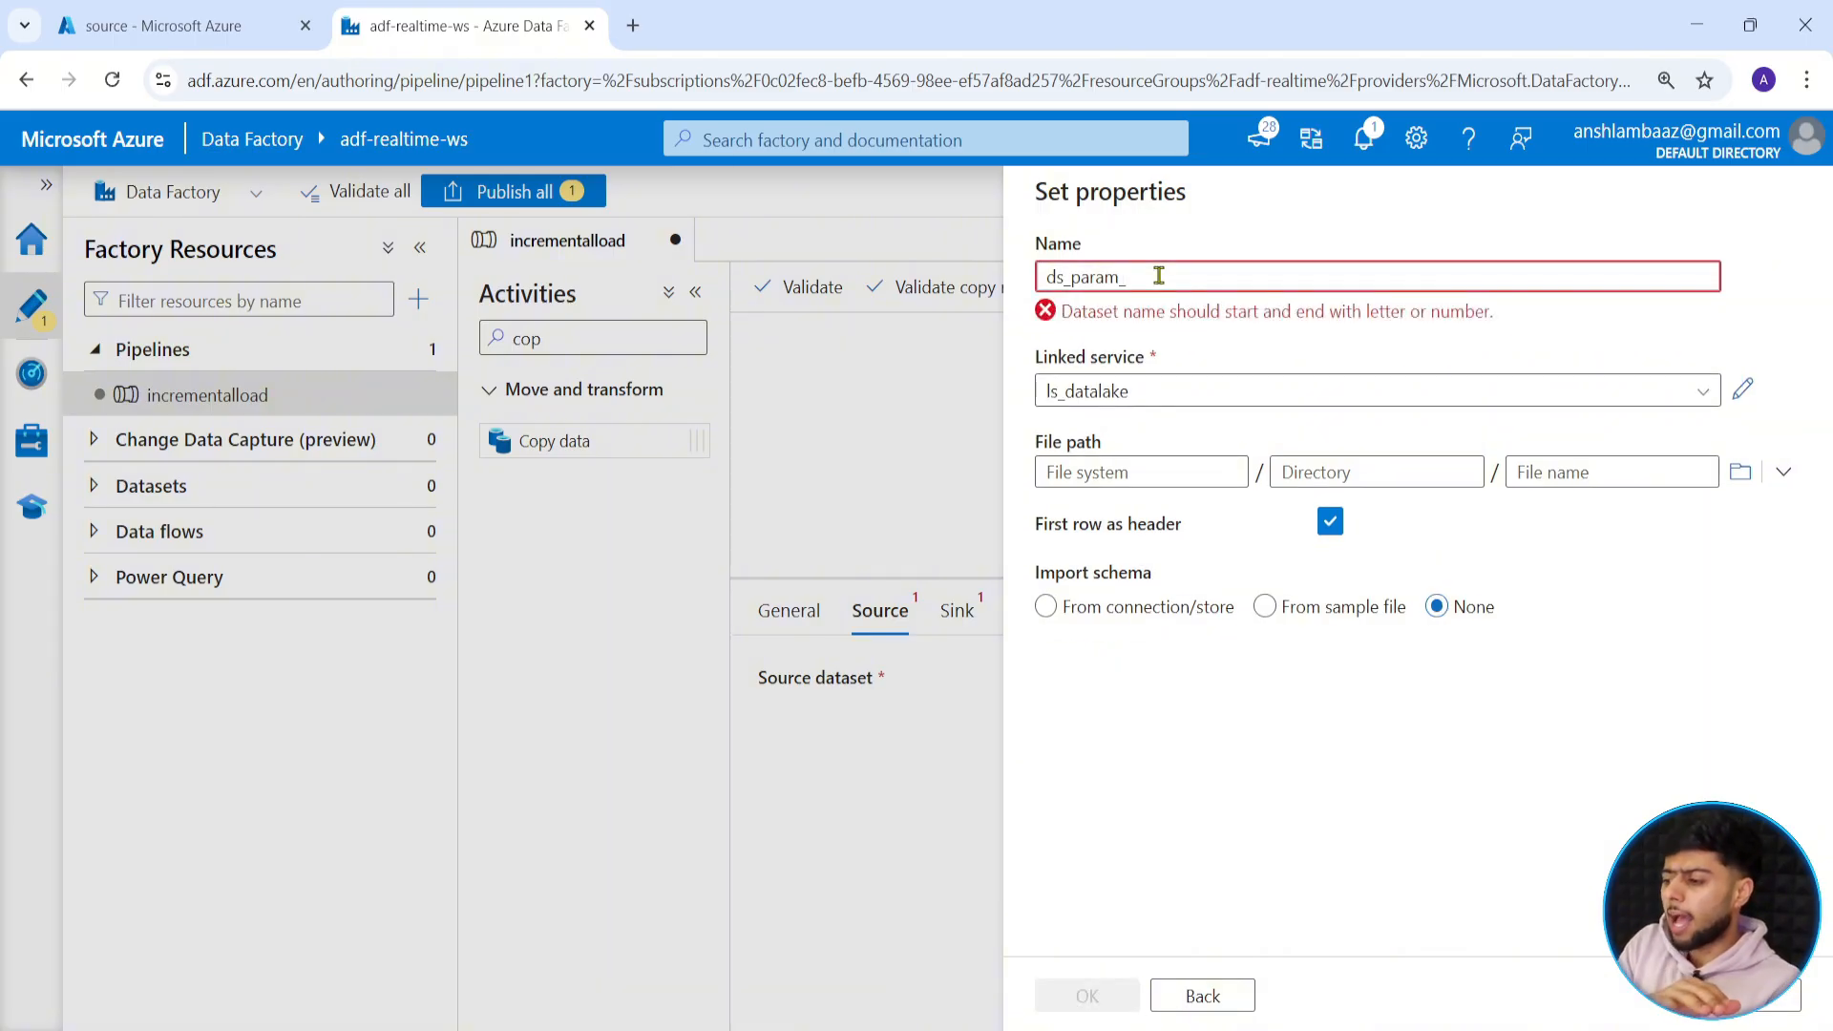
{"action": "type", "text": "_folderlevel"}
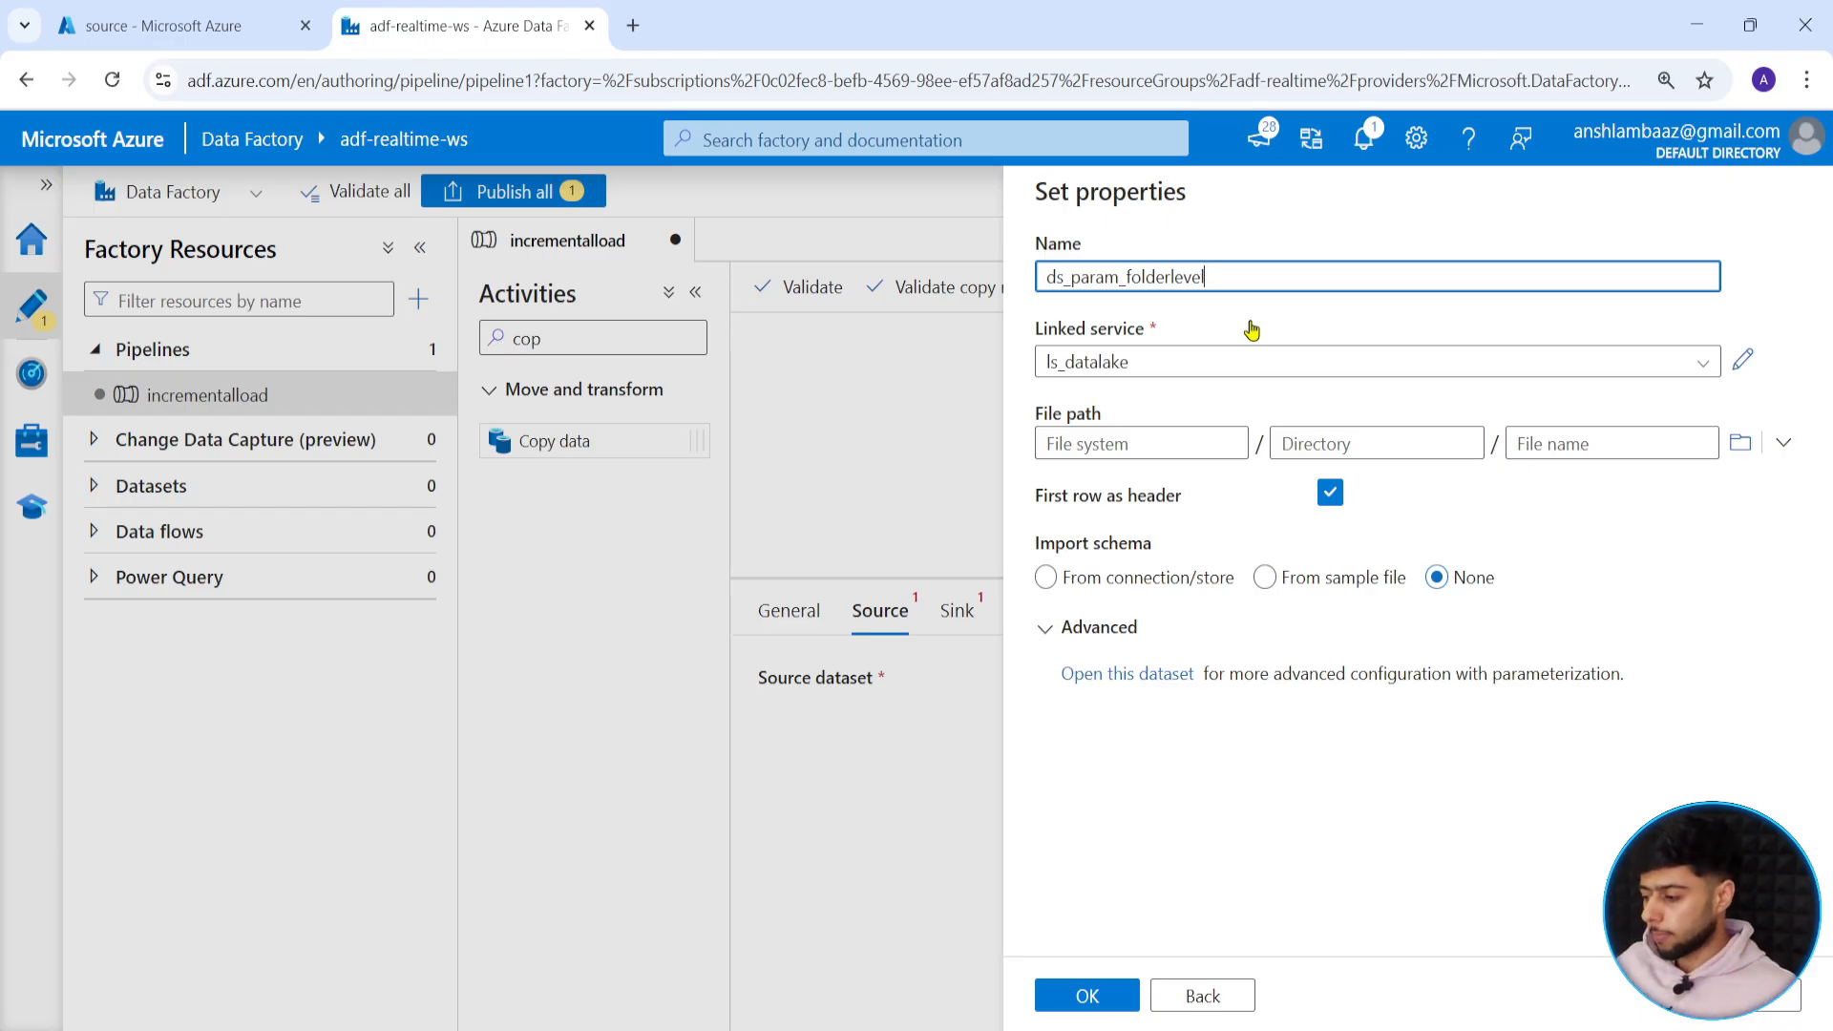
{"action": "left_click", "coordinate": [1137, 676]}
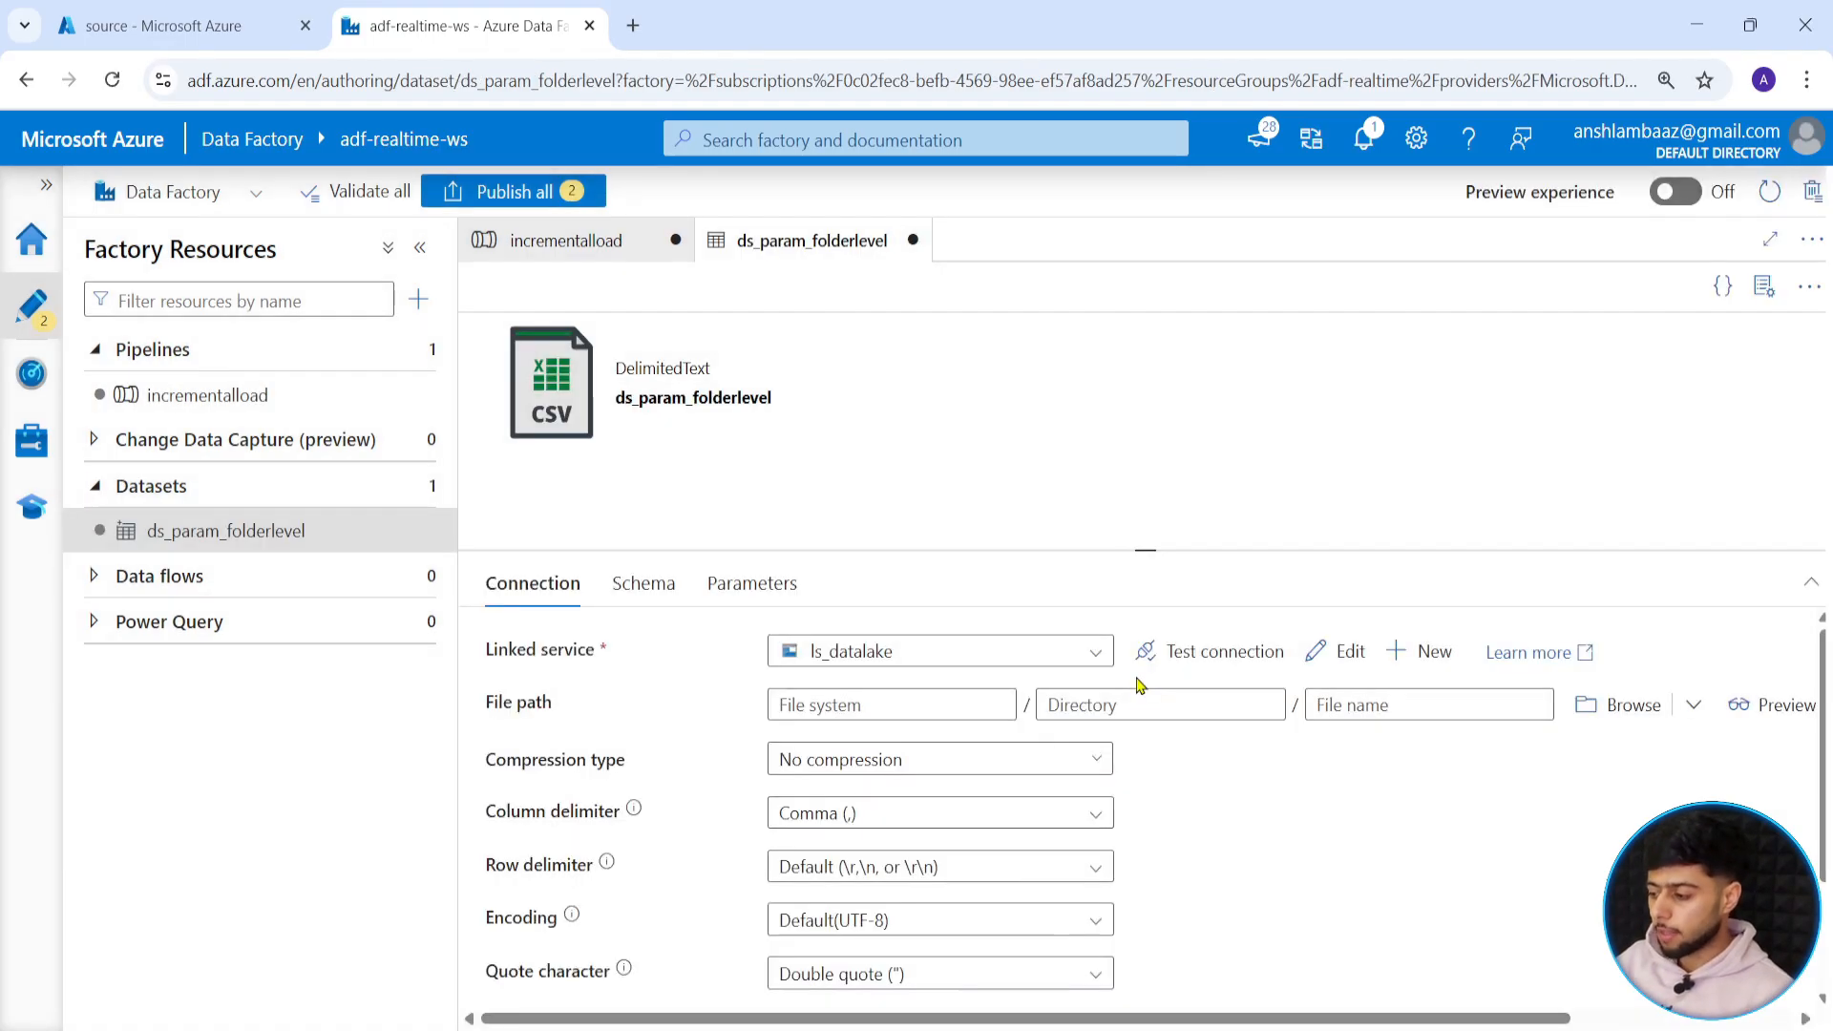
{"action": "left_click", "coordinate": [1771, 280]}
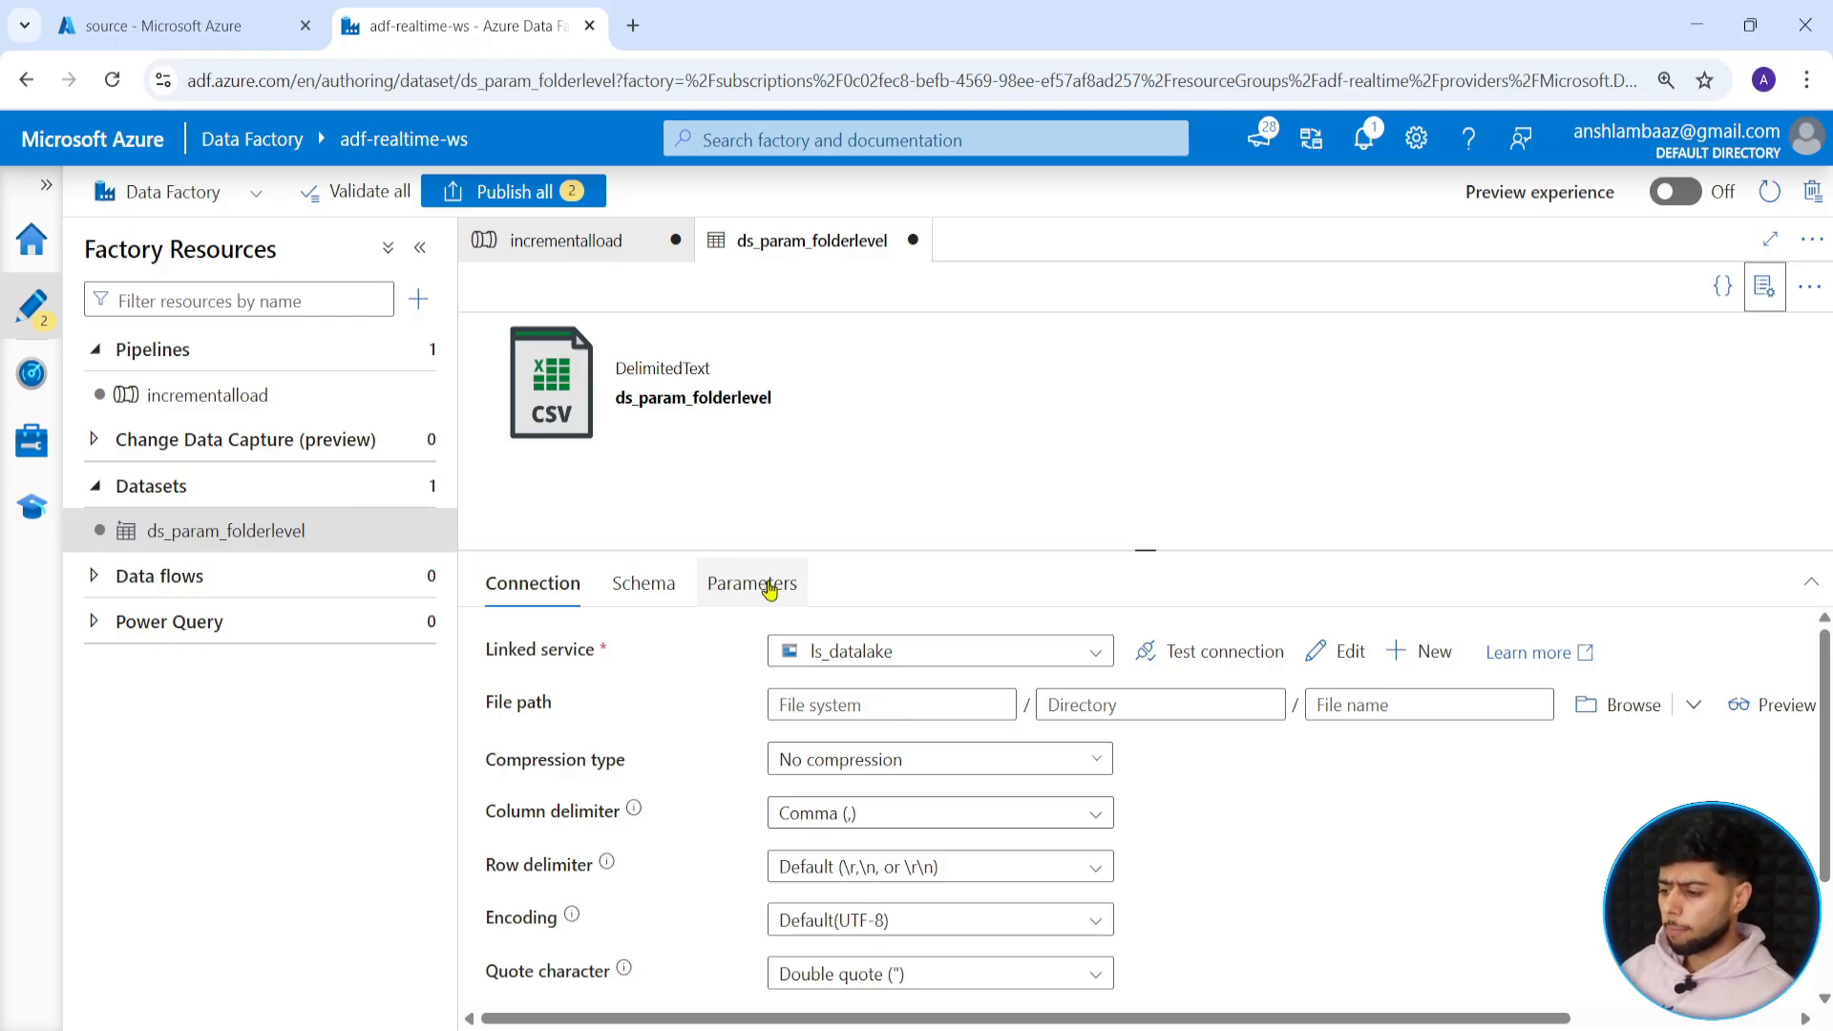
Add two String parameters named p_container and p_folder to the ds_param_folderlevel dataset.
{"action": "left_click", "coordinate": [751, 583]}
{"action": "left_click", "coordinate": [535, 659]}
{"action": "left_click", "coordinate": [648, 760]}
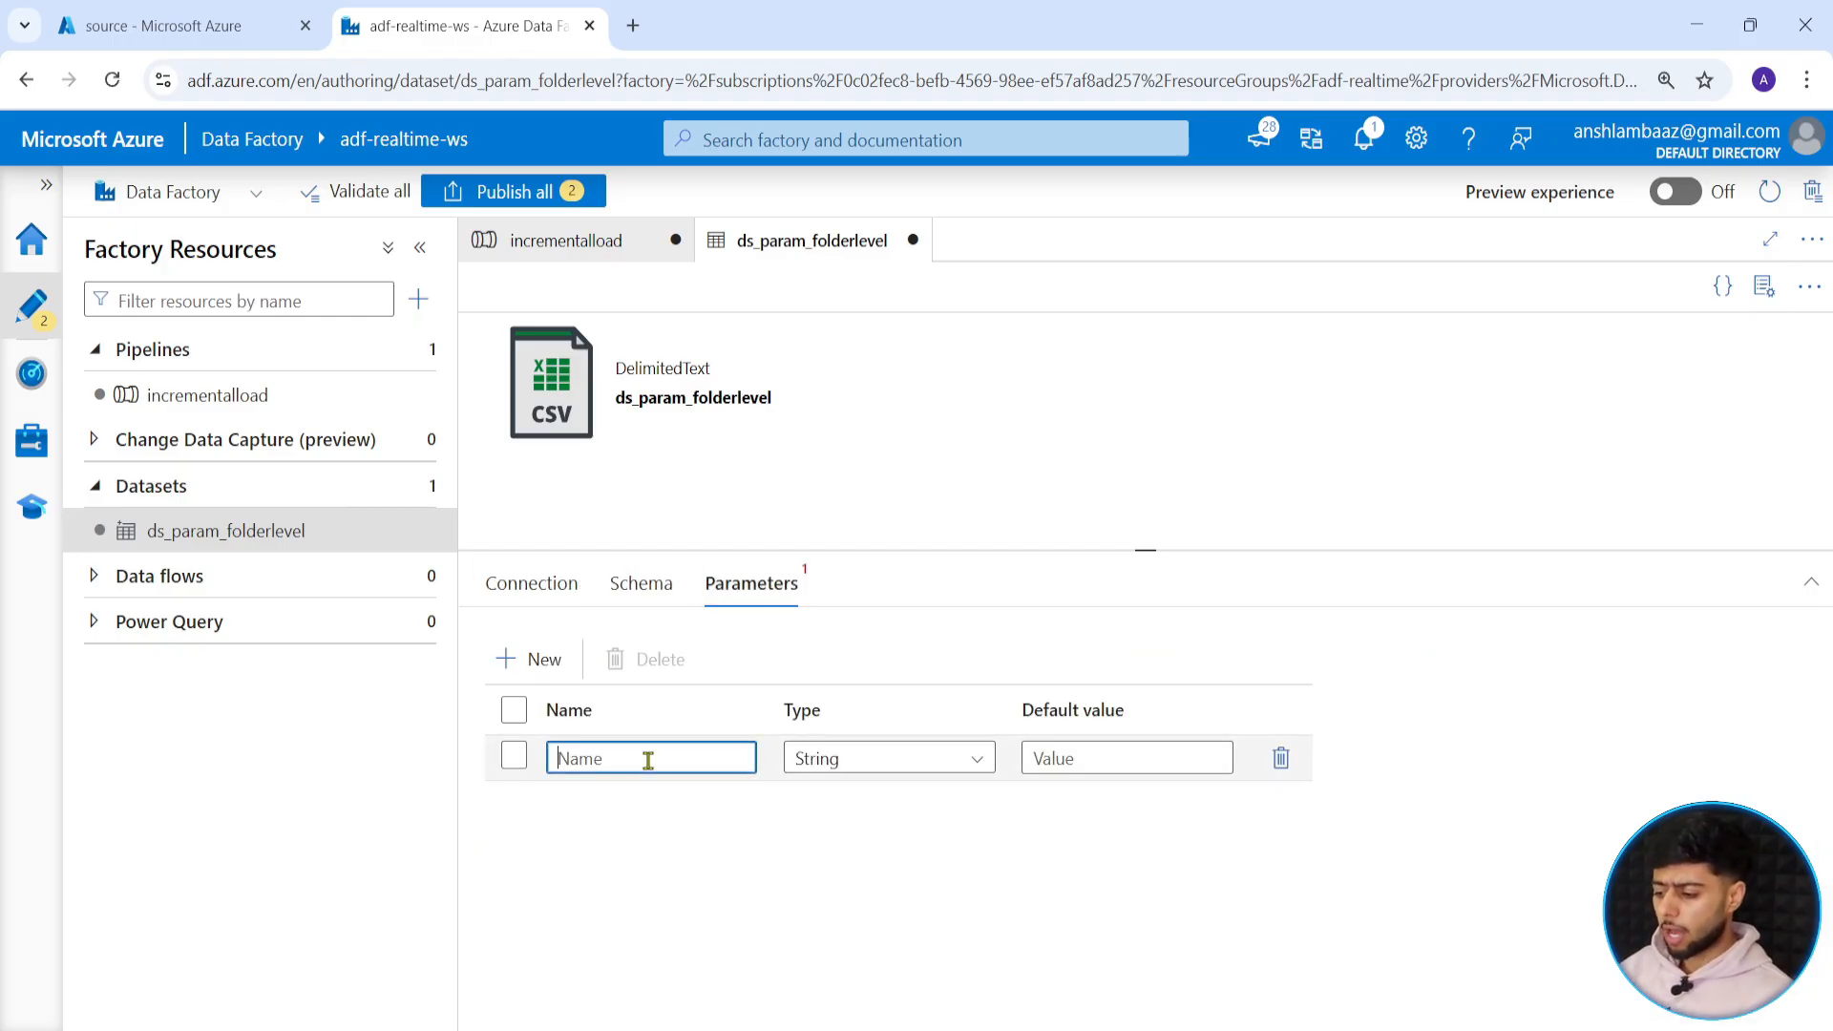
{"action": "type", "text": "p_container"}
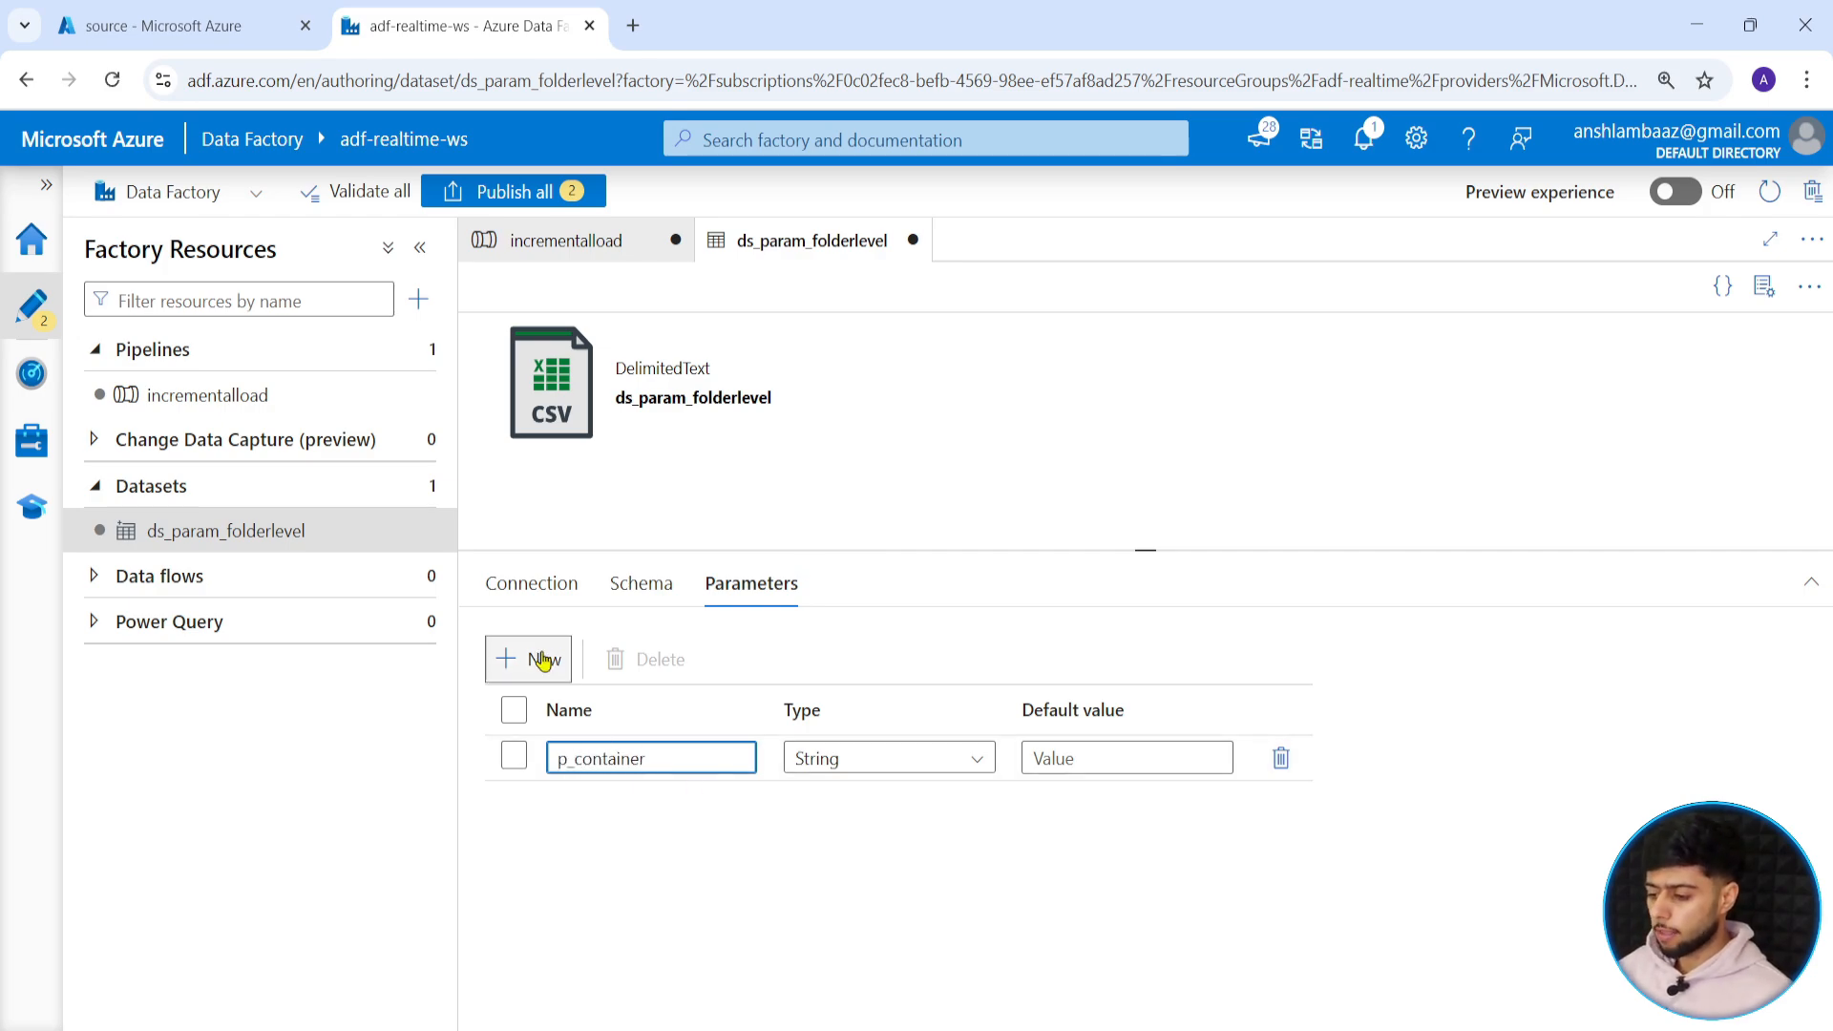
{"action": "left_click", "coordinate": [536, 658]}
{"action": "left_click", "coordinate": [625, 787]}
{"action": "type", "text": "p_folder"}
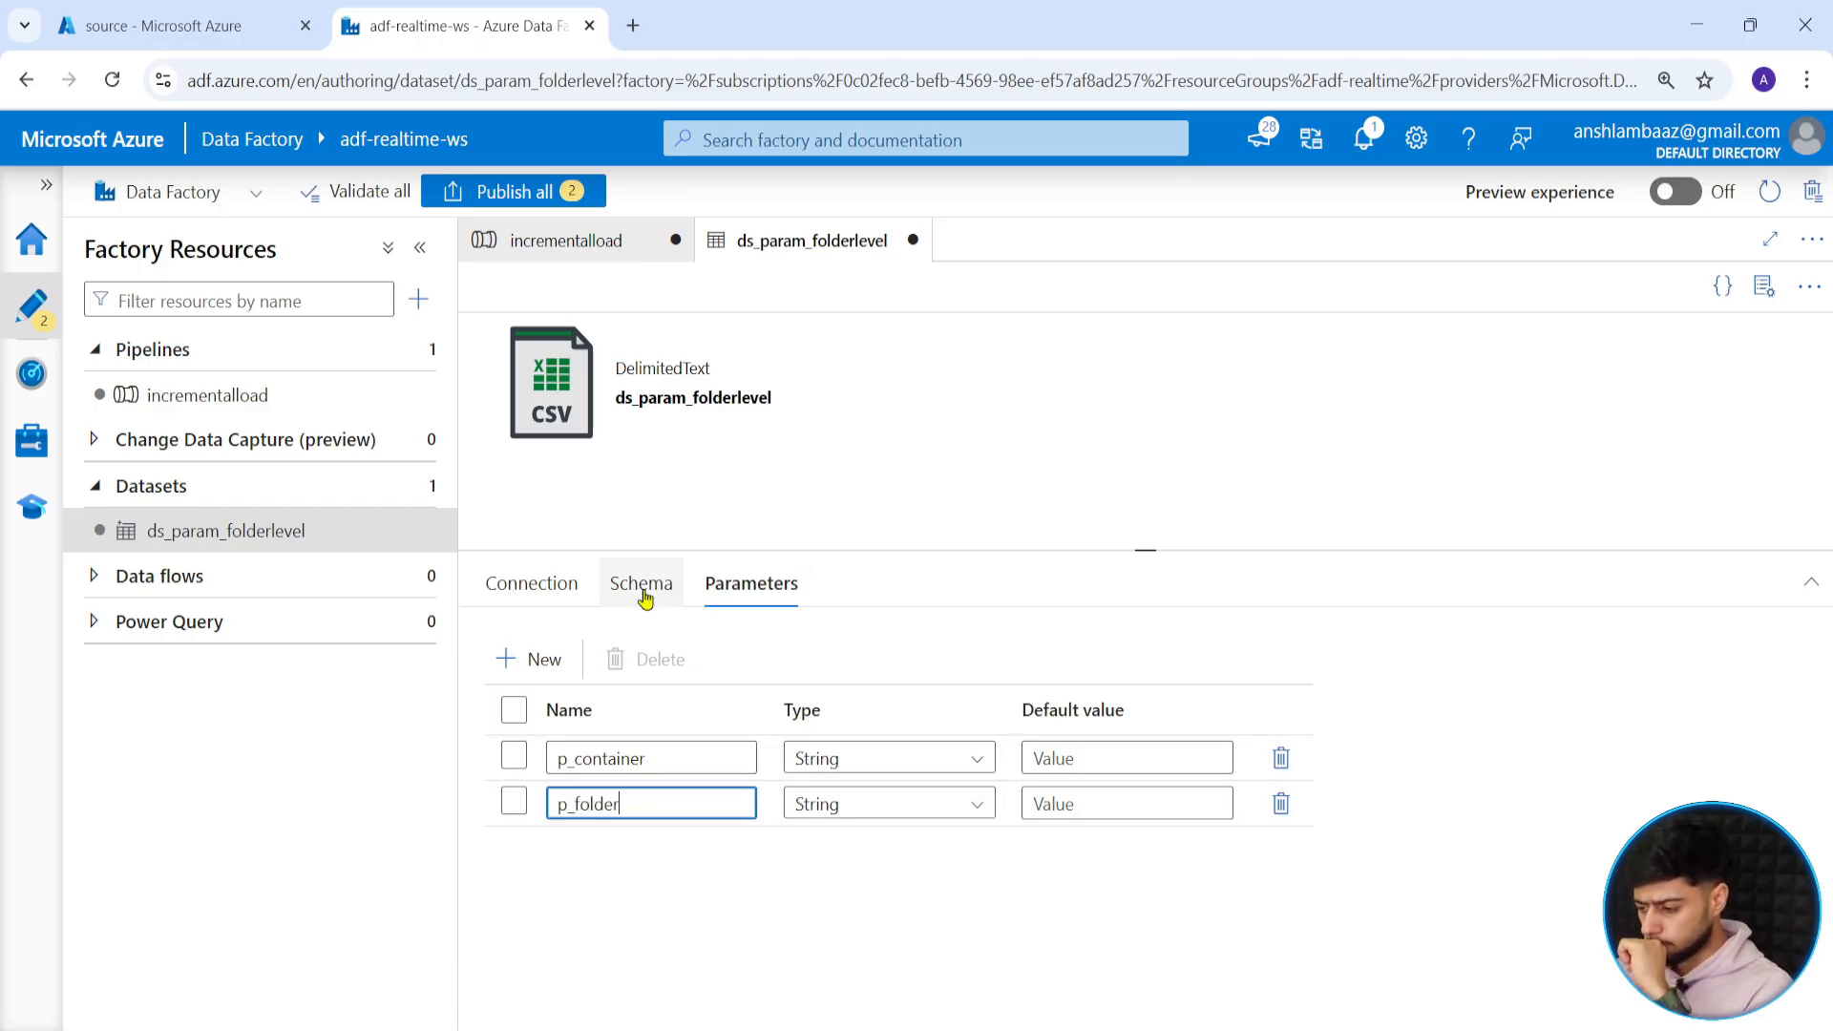
Open the dynamic content expression builder for the file system part of the dataset's file path.
{"action": "left_click", "coordinate": [539, 582]}
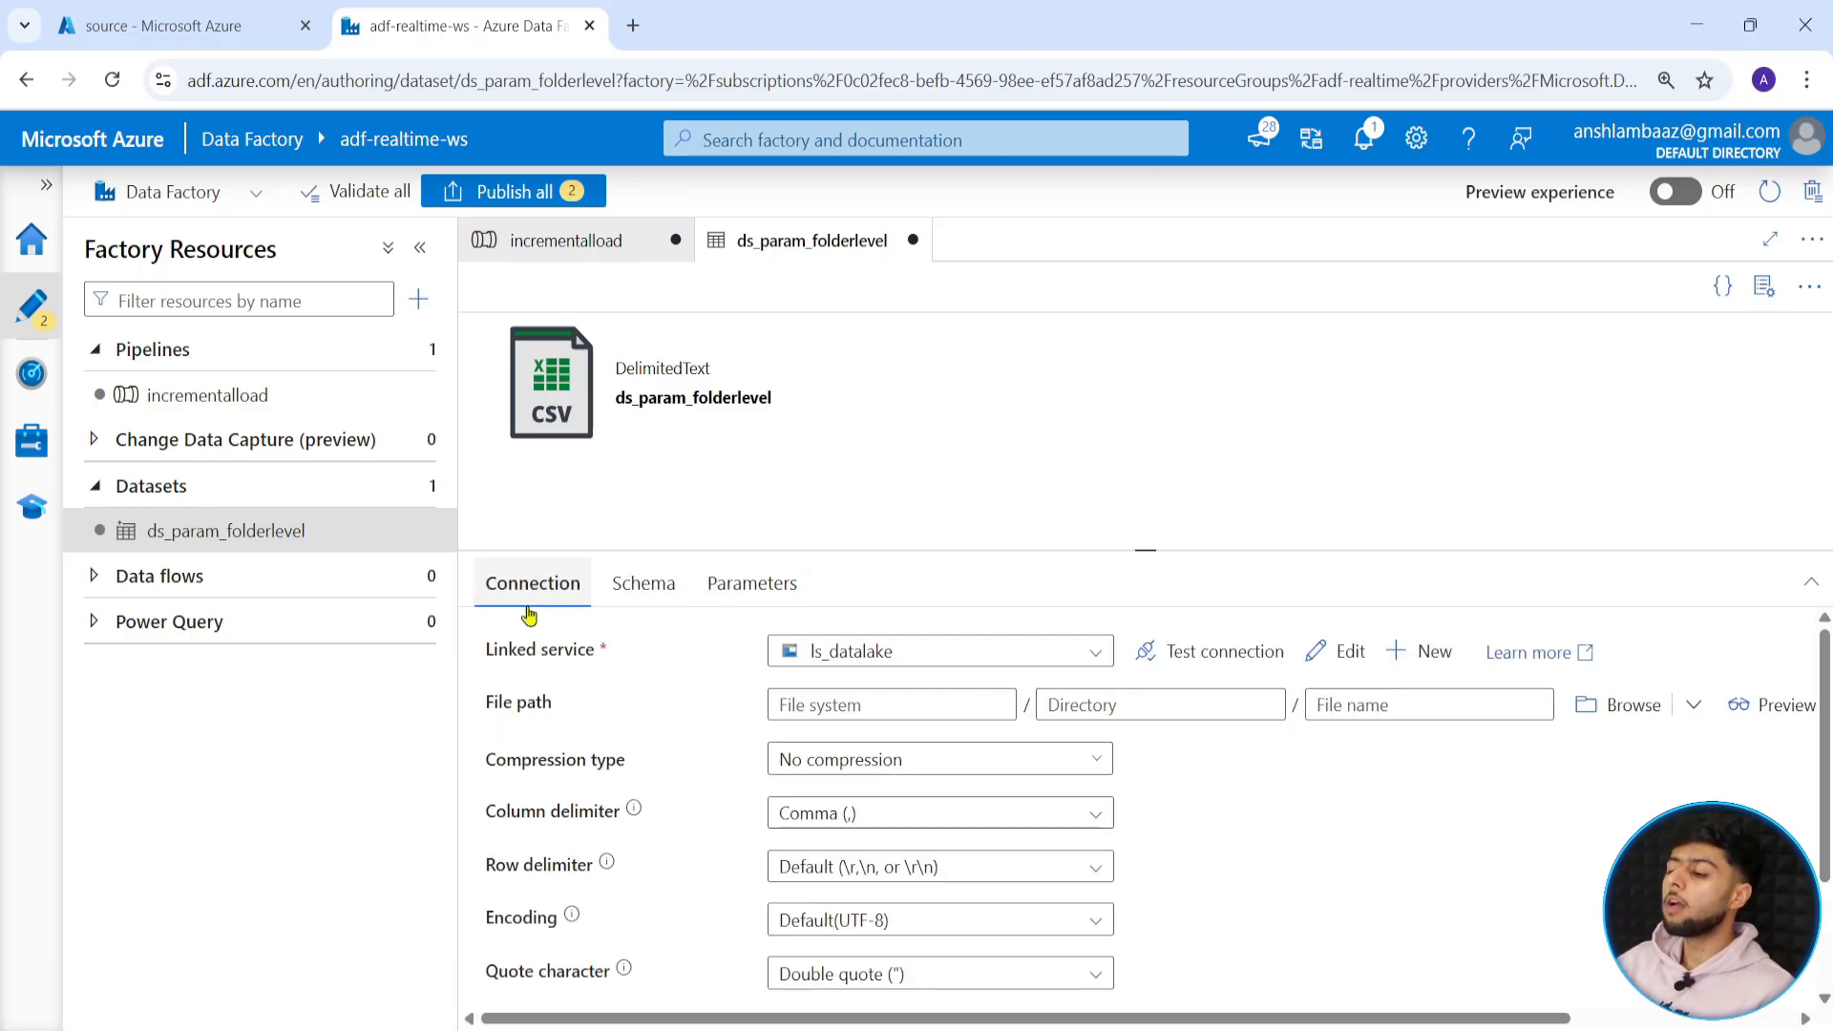
{"action": "left_click_drag", "start_coordinate": [1136, 549], "coordinate": [1136, 526]}
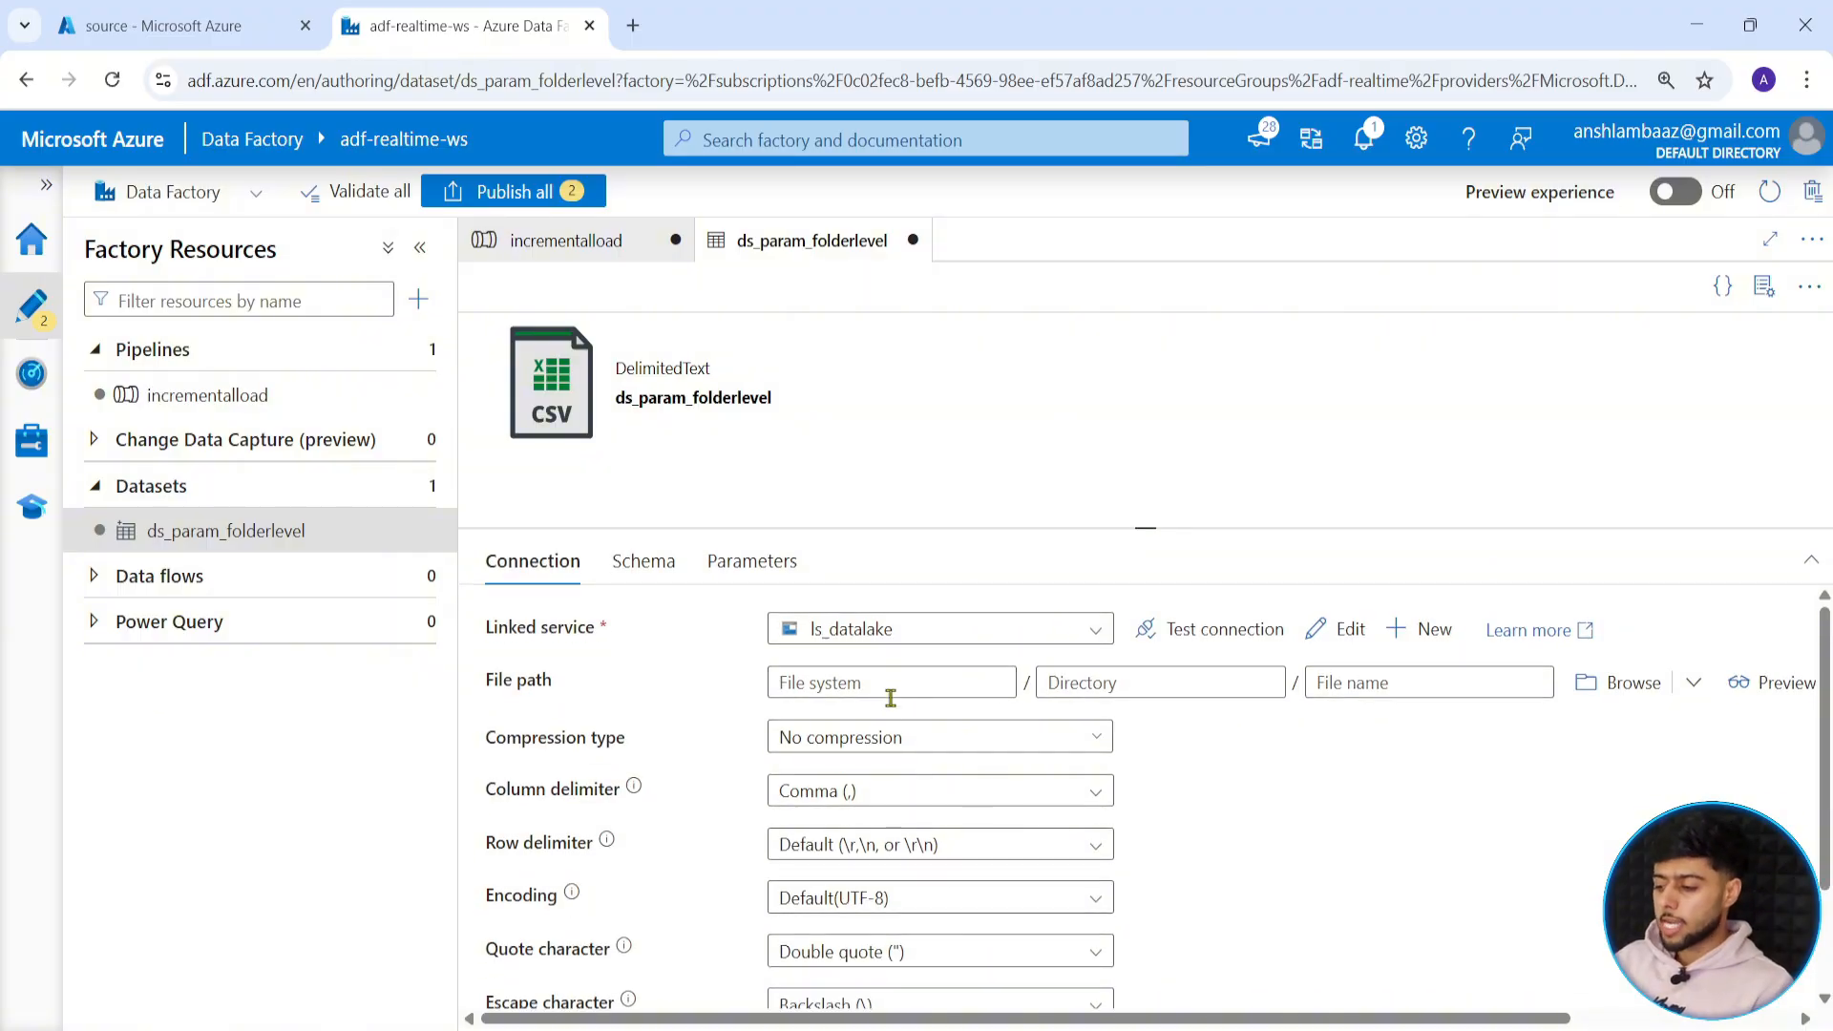
{"action": "left_click", "coordinate": [894, 684]}
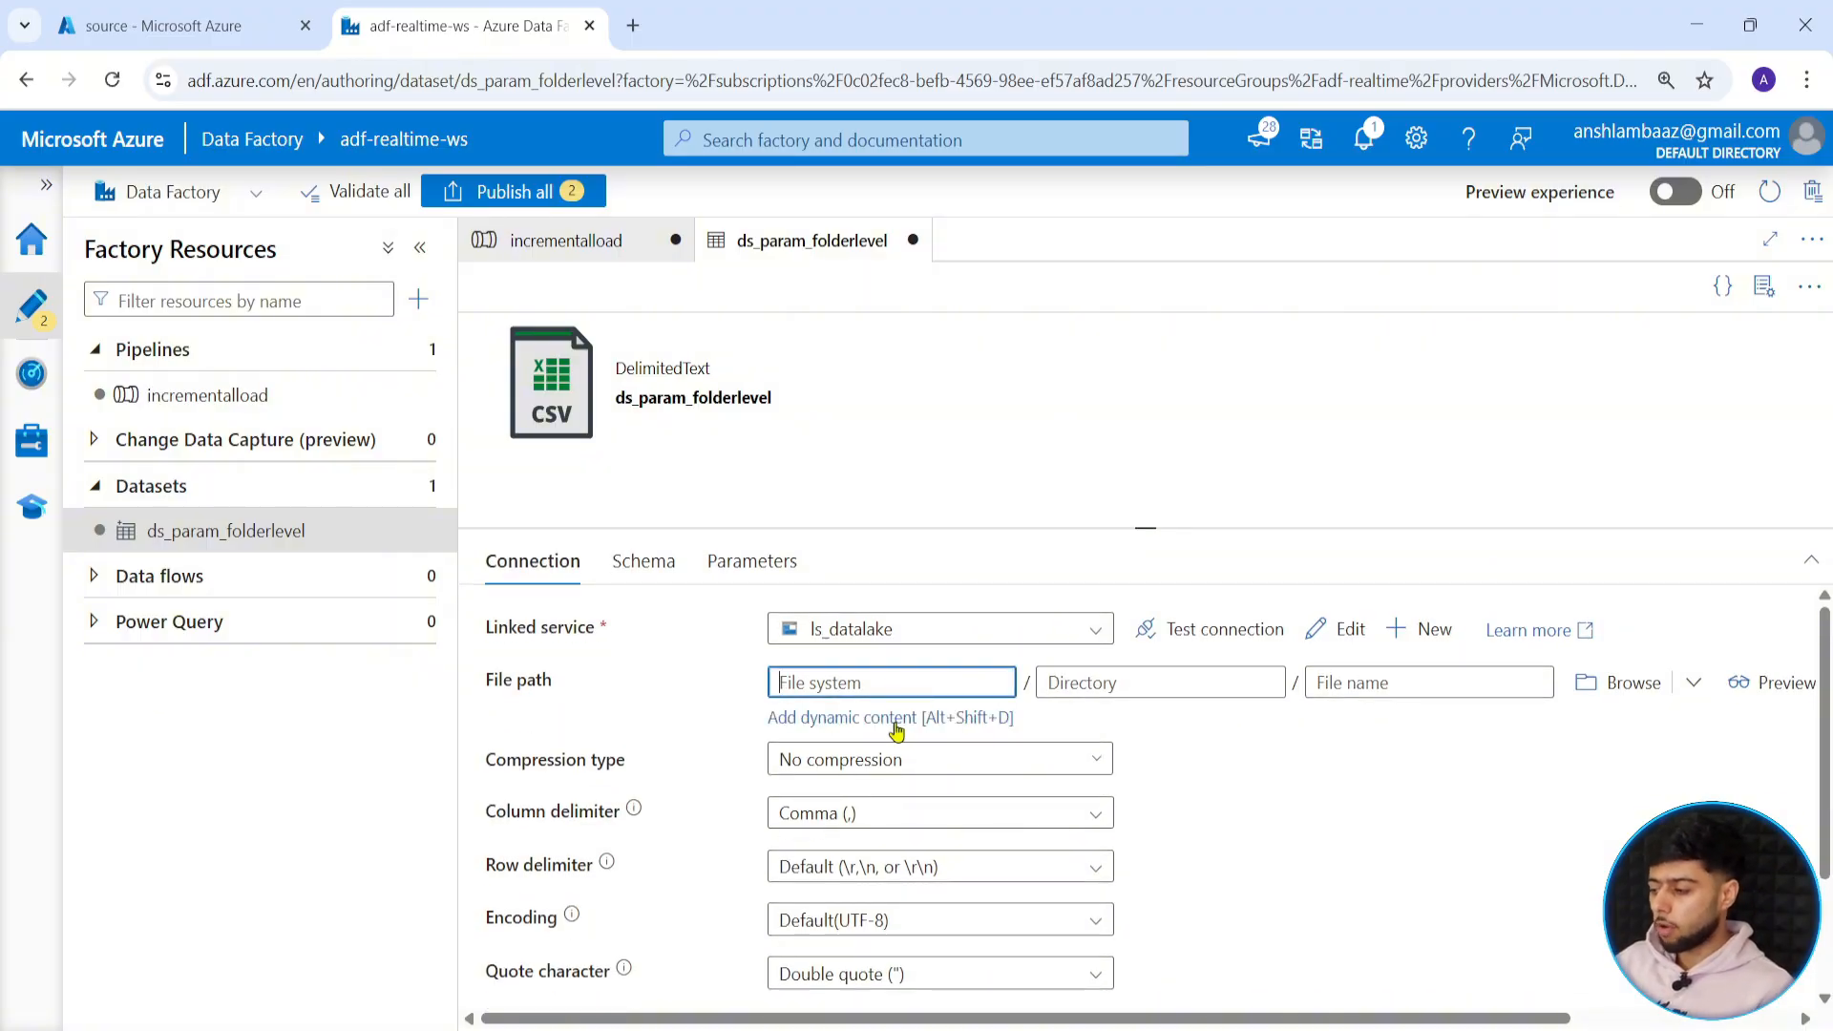
{"action": "left_click", "coordinate": [894, 729]}
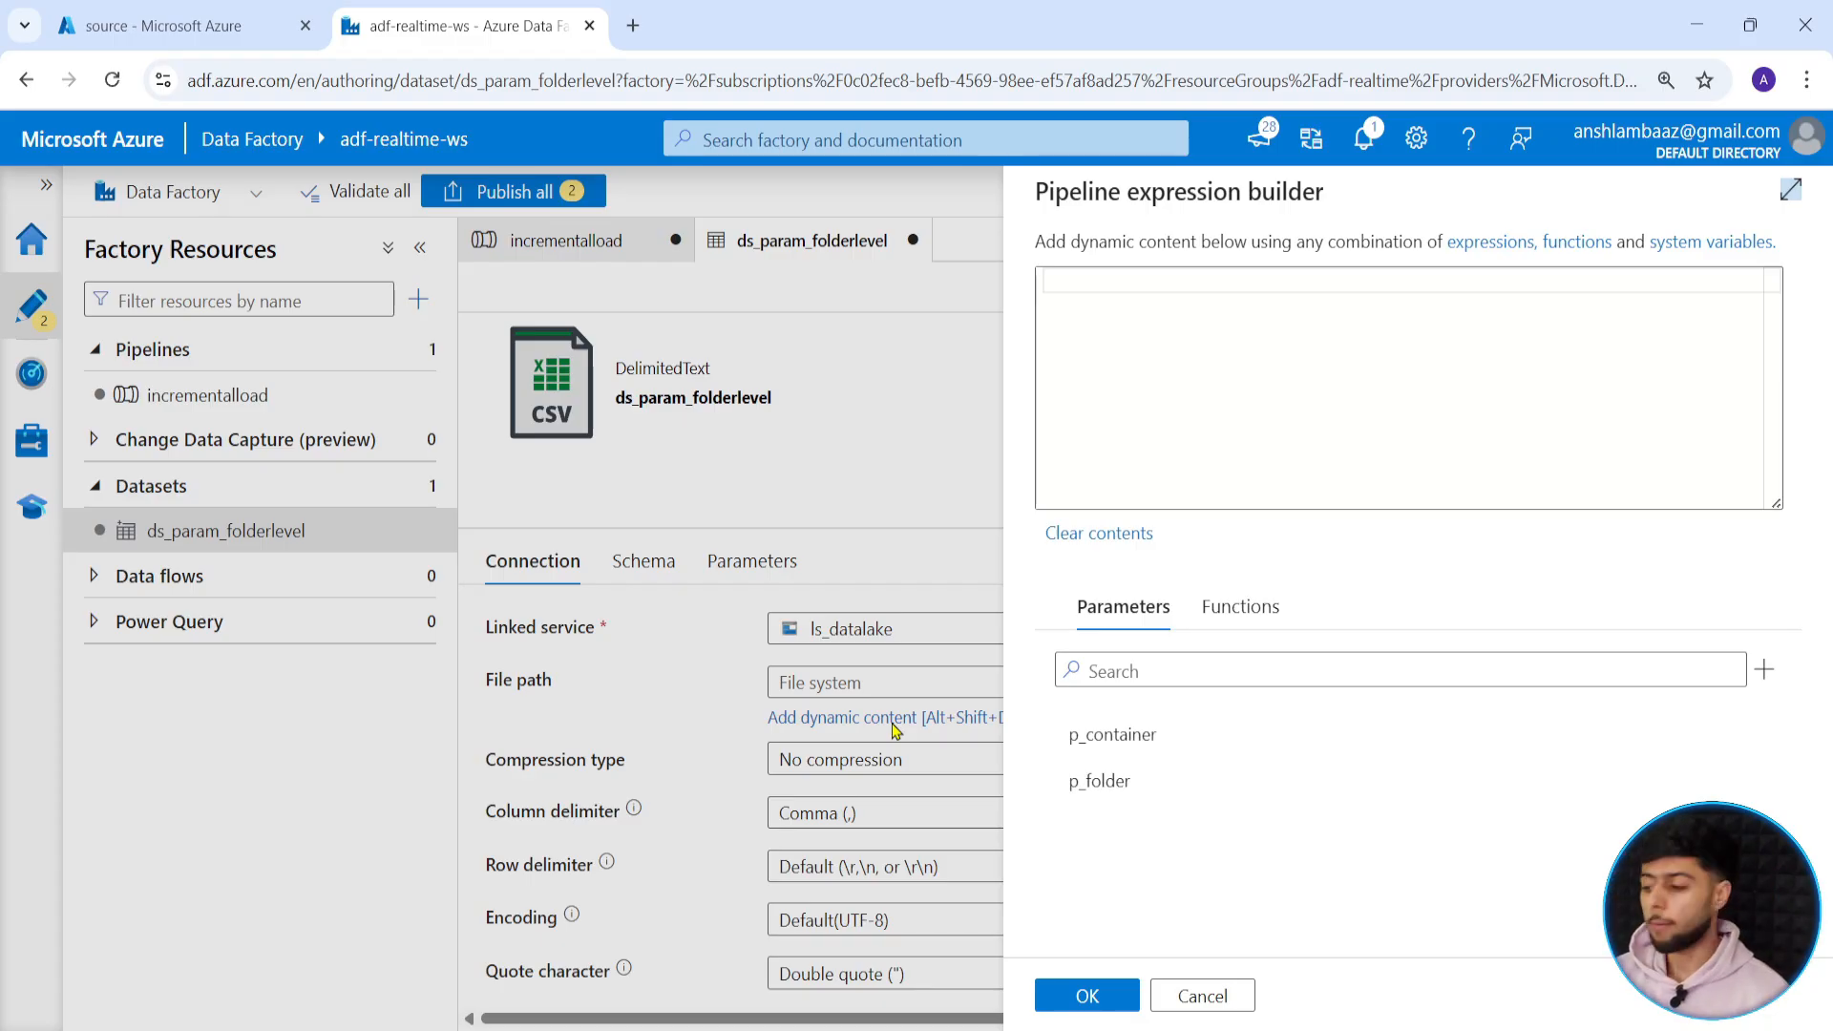
{"action": "left_click", "coordinate": [1108, 768]}
{"action": "left_click", "coordinate": [1109, 736]}
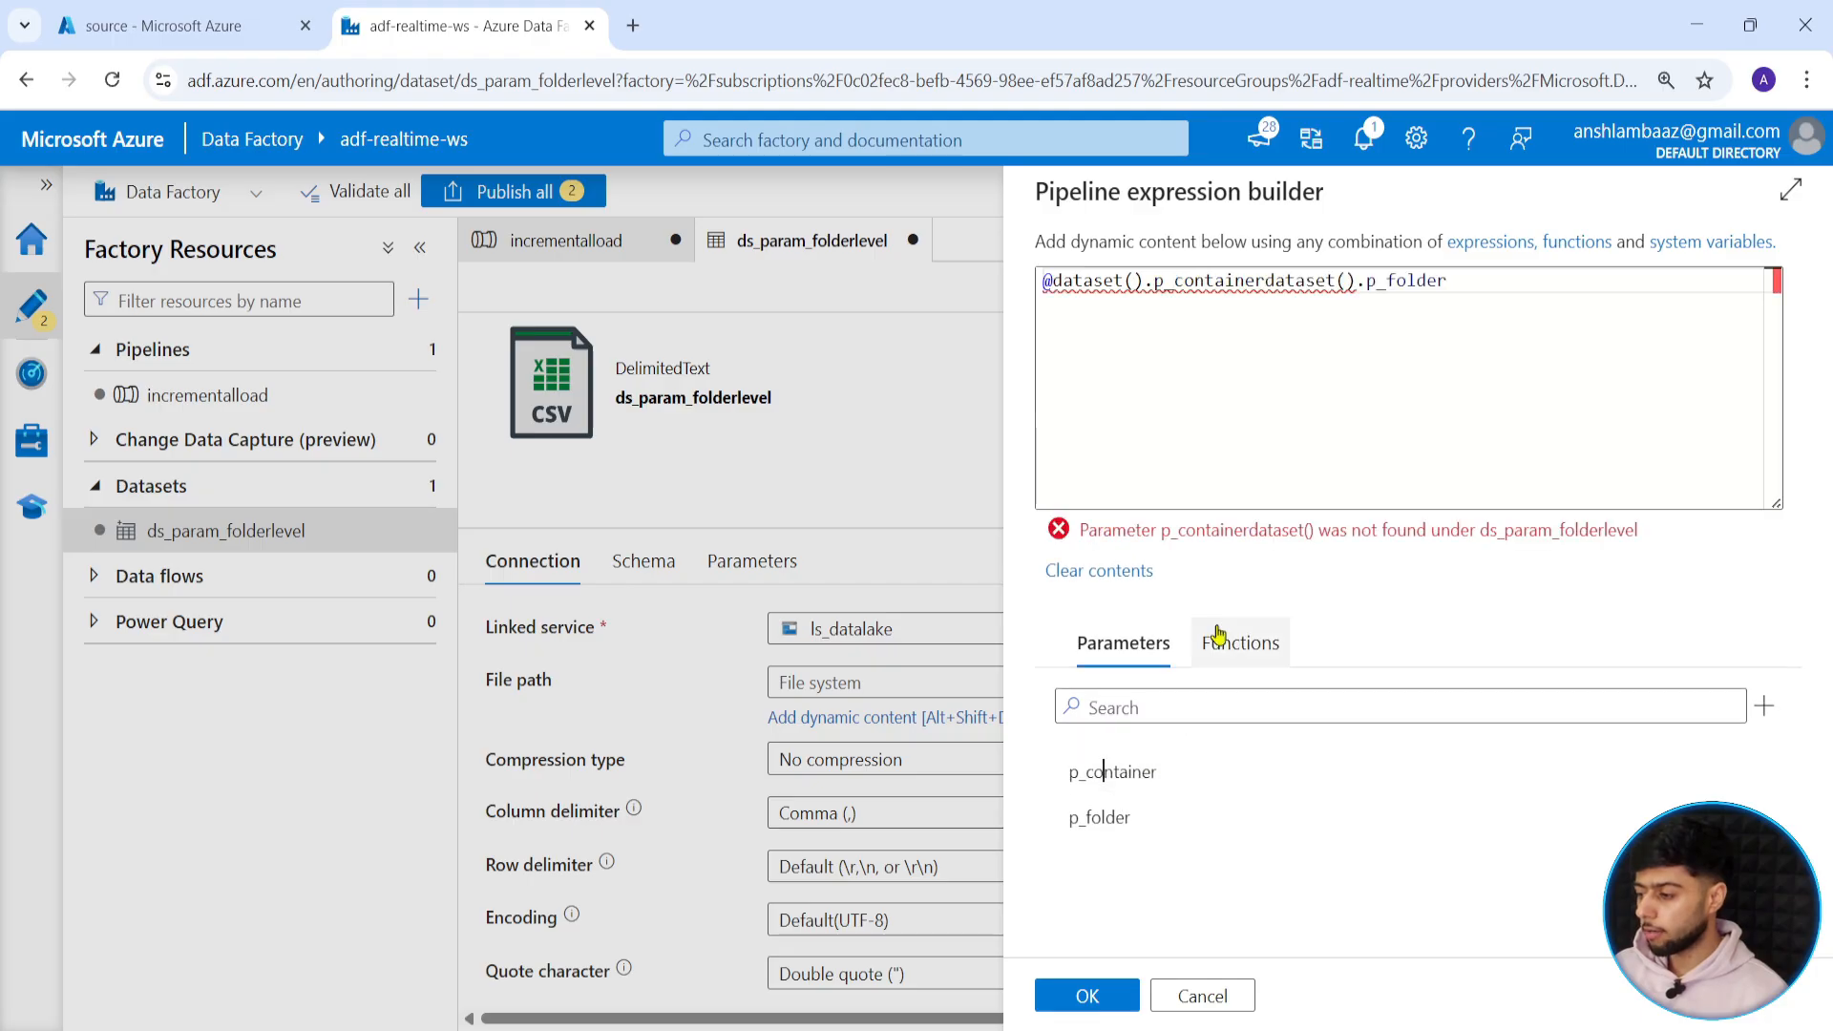
{"action": "left_click", "coordinate": [1471, 294]}
{"action": "key", "text": "ctrl+a"}
{"action": "key", "text": "BackSpace"}
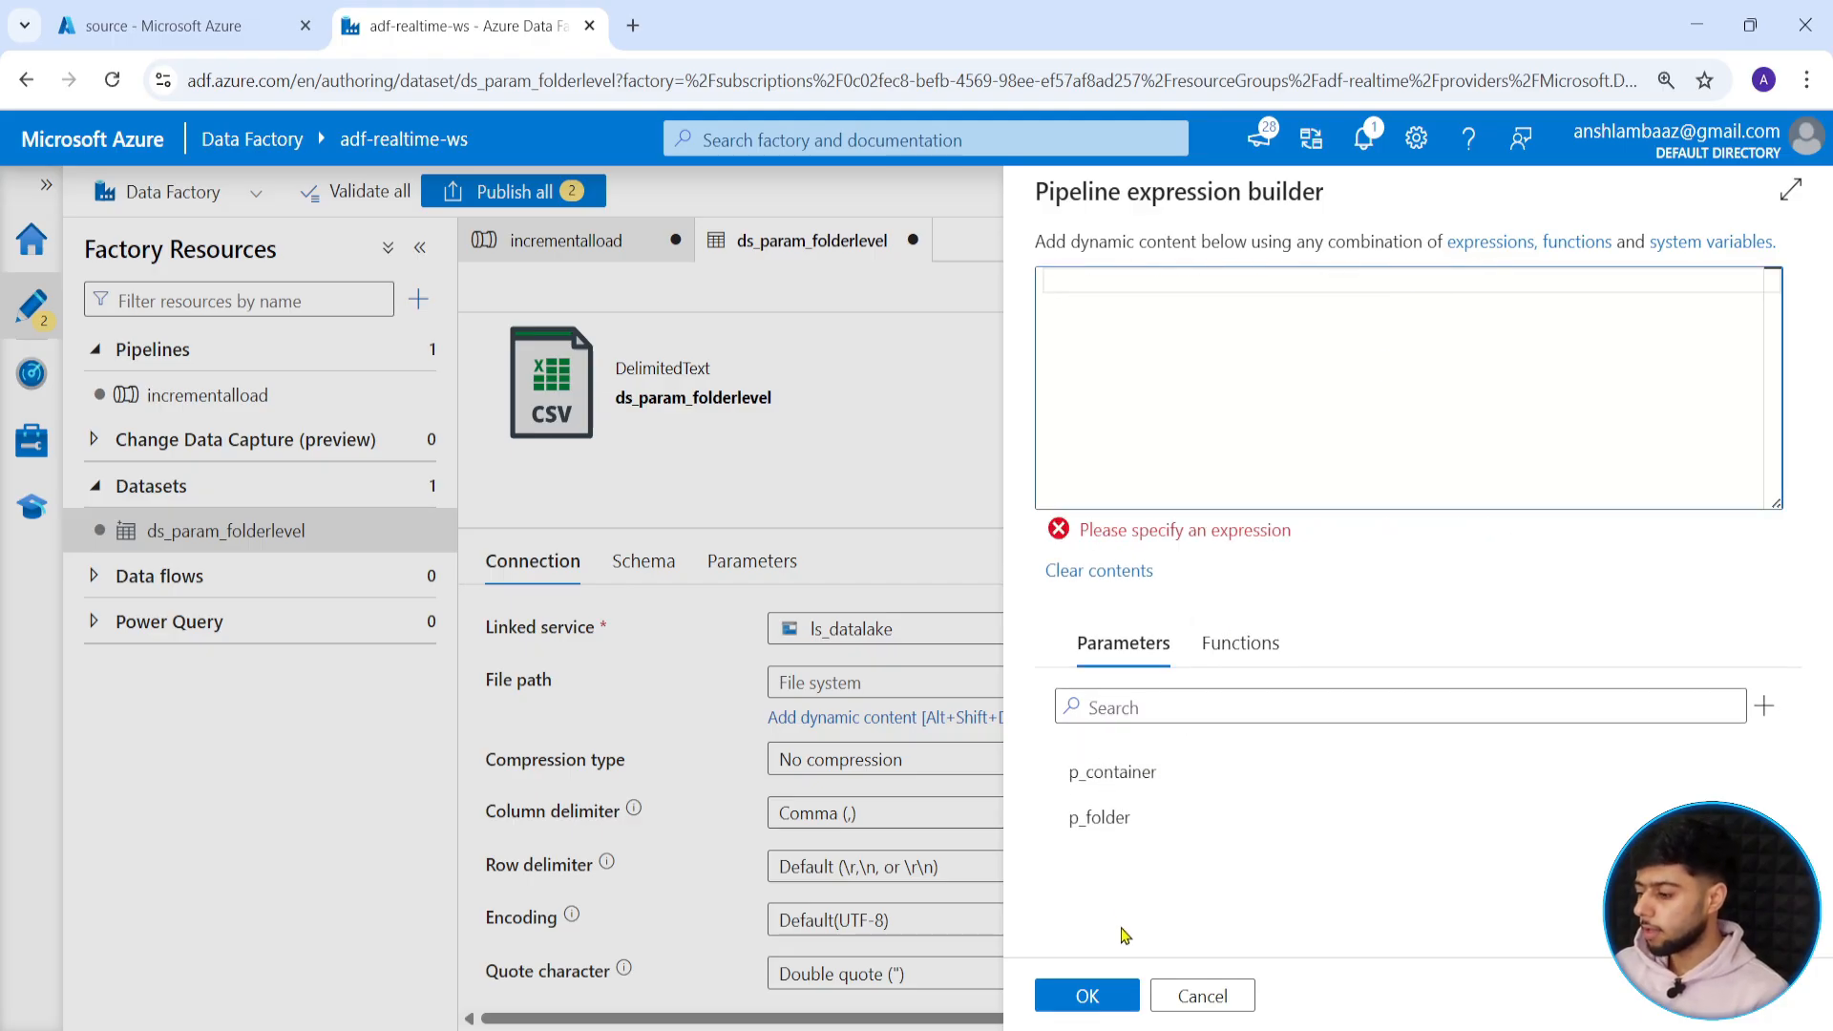
{"action": "left_click", "coordinate": [1127, 771]}
{"action": "left_click", "coordinate": [1086, 995]}
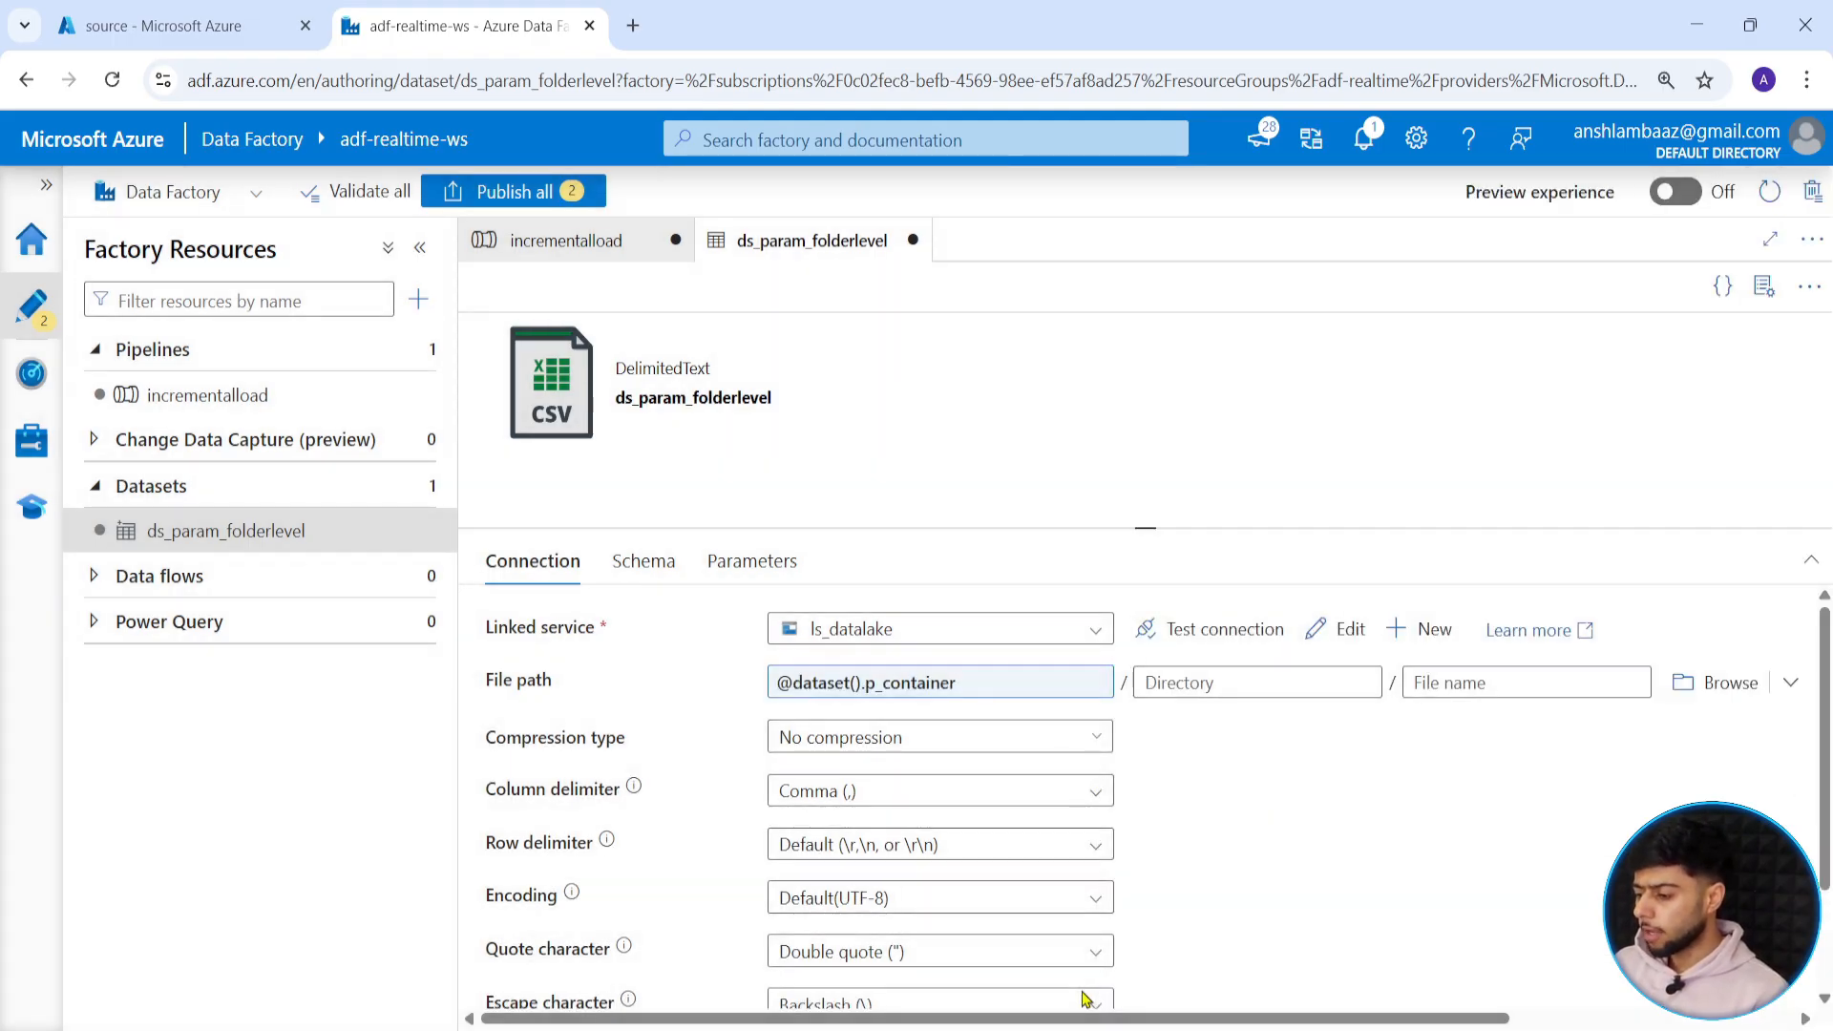
{"action": "left_click", "coordinate": [1207, 678]}
{"action": "left_click", "coordinate": [1217, 721]}
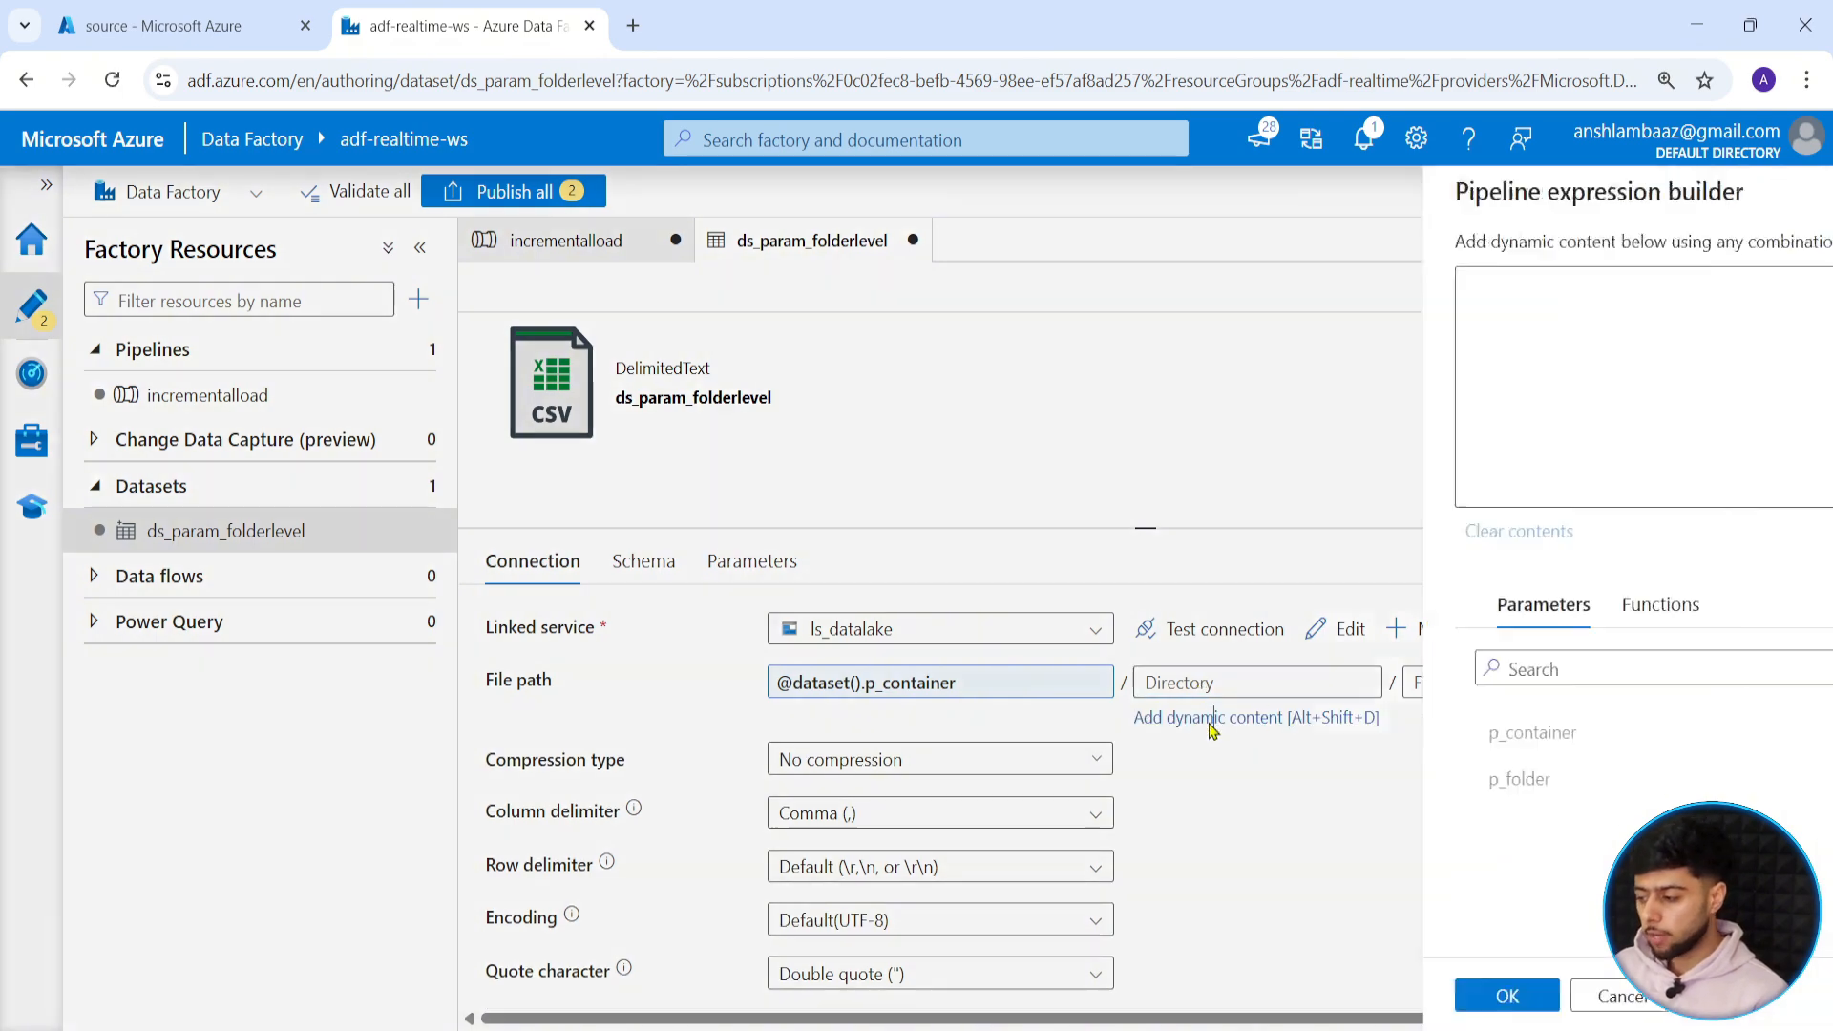
{"action": "left_click", "coordinate": [1123, 781]}
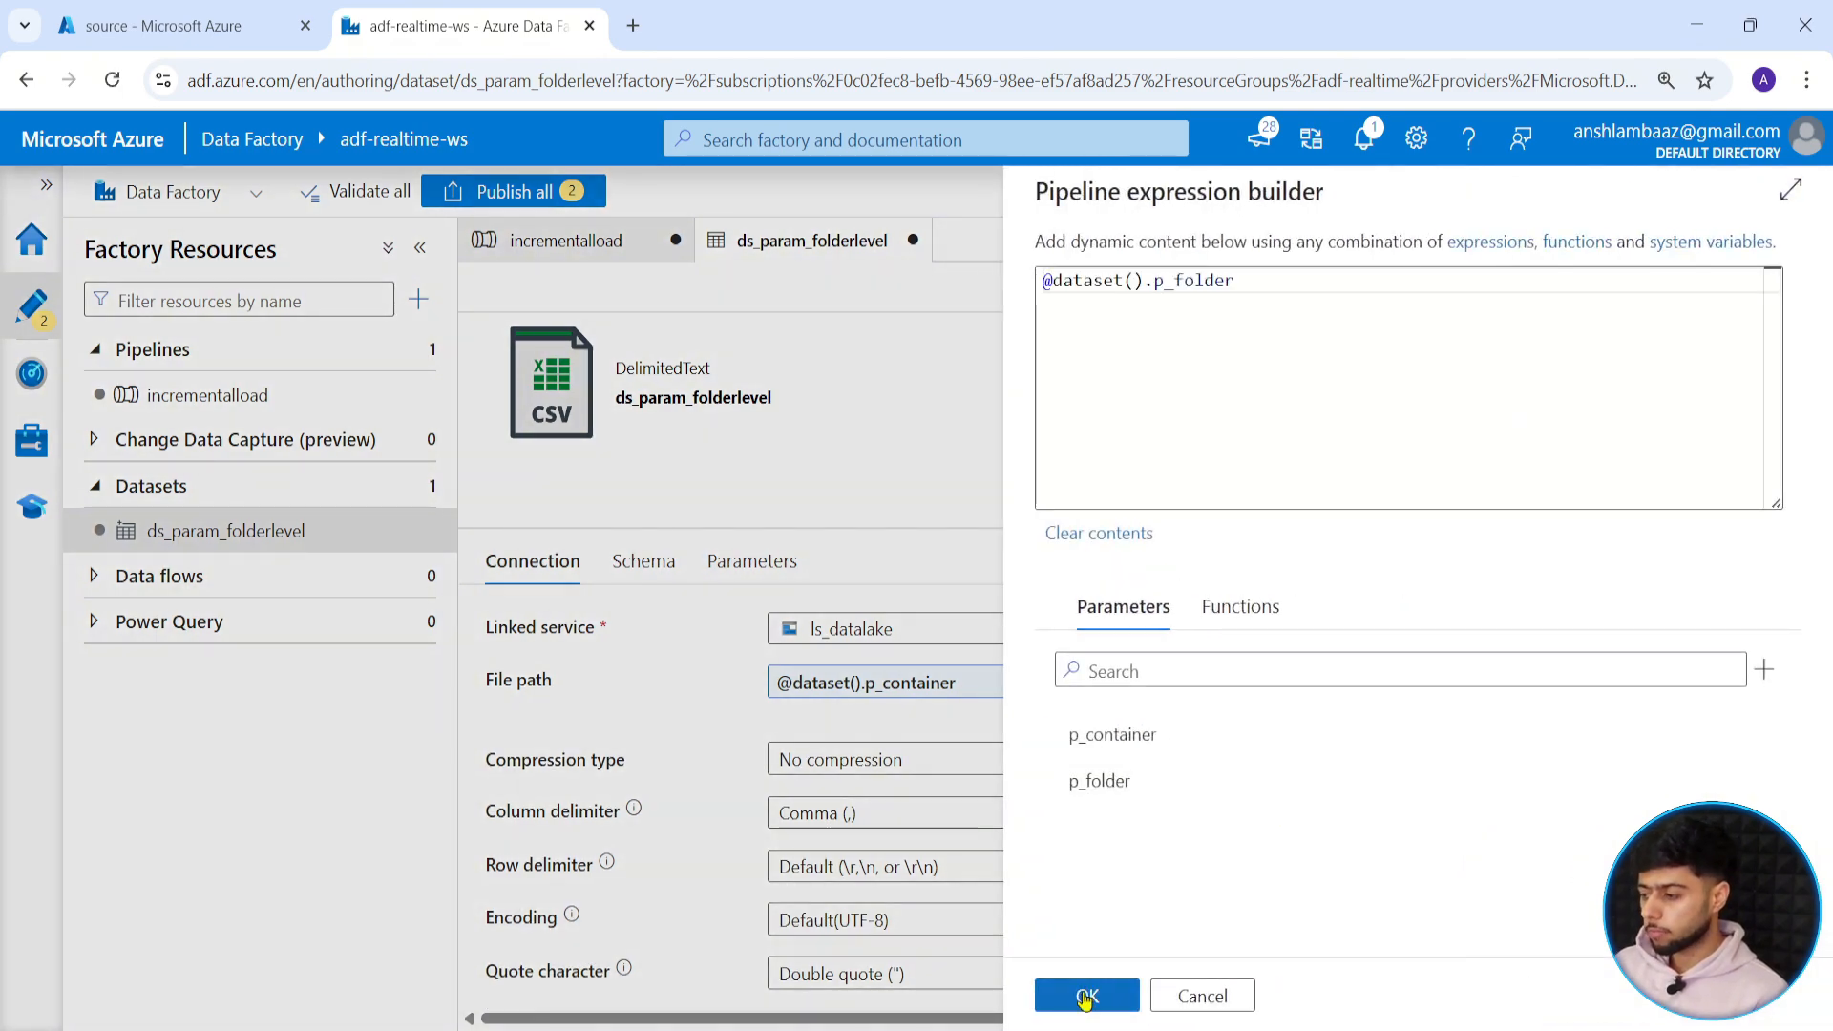
{"action": "left_click", "coordinate": [1086, 995]}
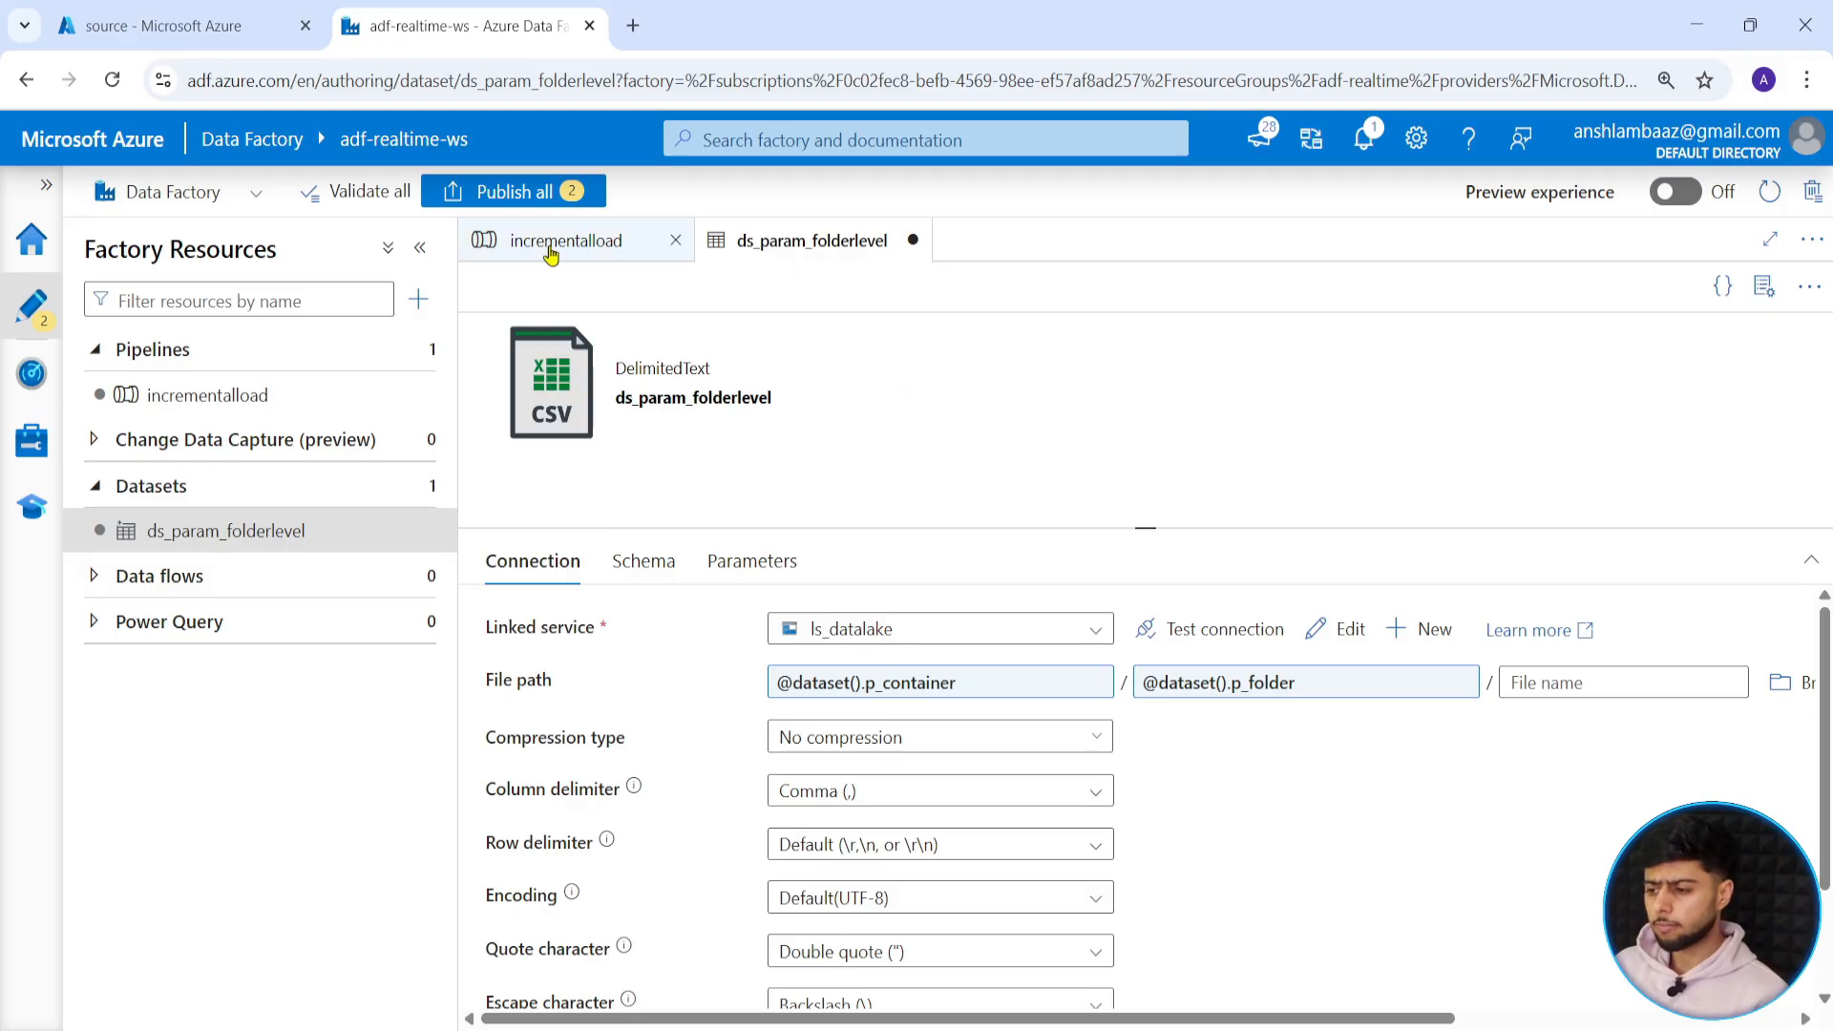
Compare the Copy data activity's source dataset properties with the file path settings of the ds_param_folderlevel dataset.
{"action": "left_click", "coordinate": [554, 250]}
{"action": "left_click_drag", "start_coordinate": [1283, 577], "coordinate": [1282, 562]}
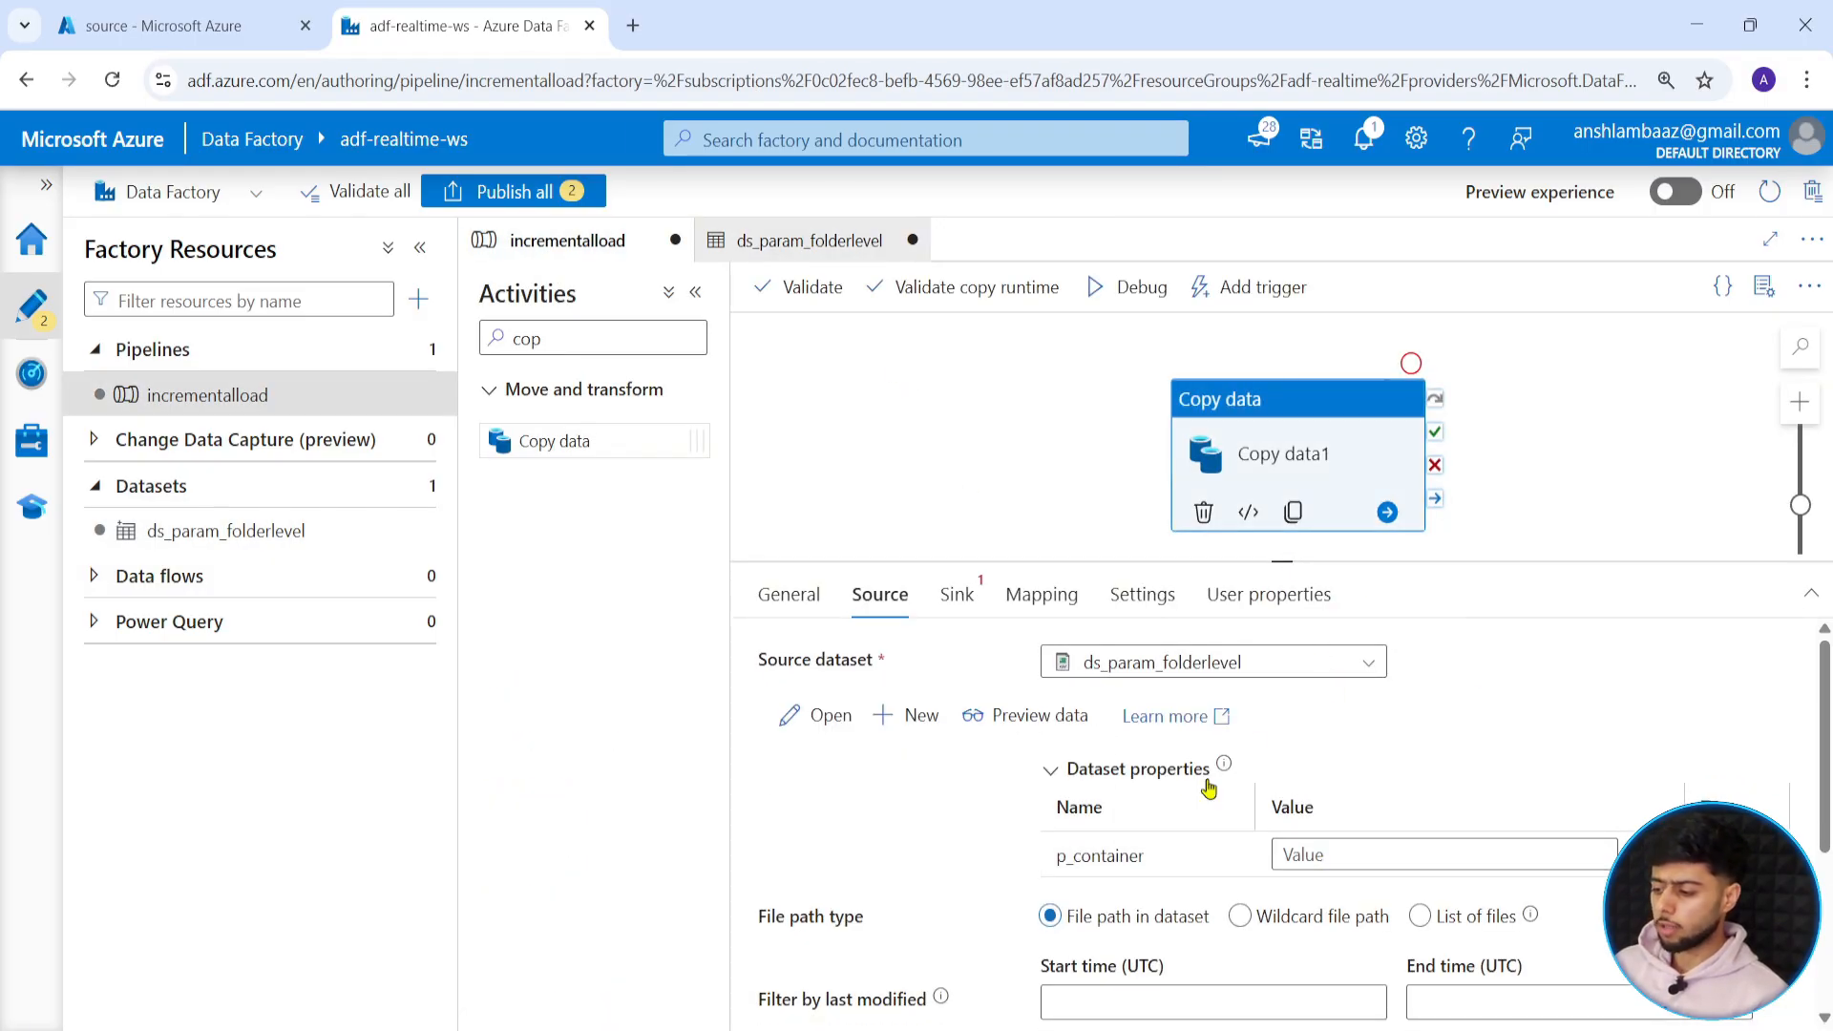
{"action": "left_click", "coordinate": [814, 243]}
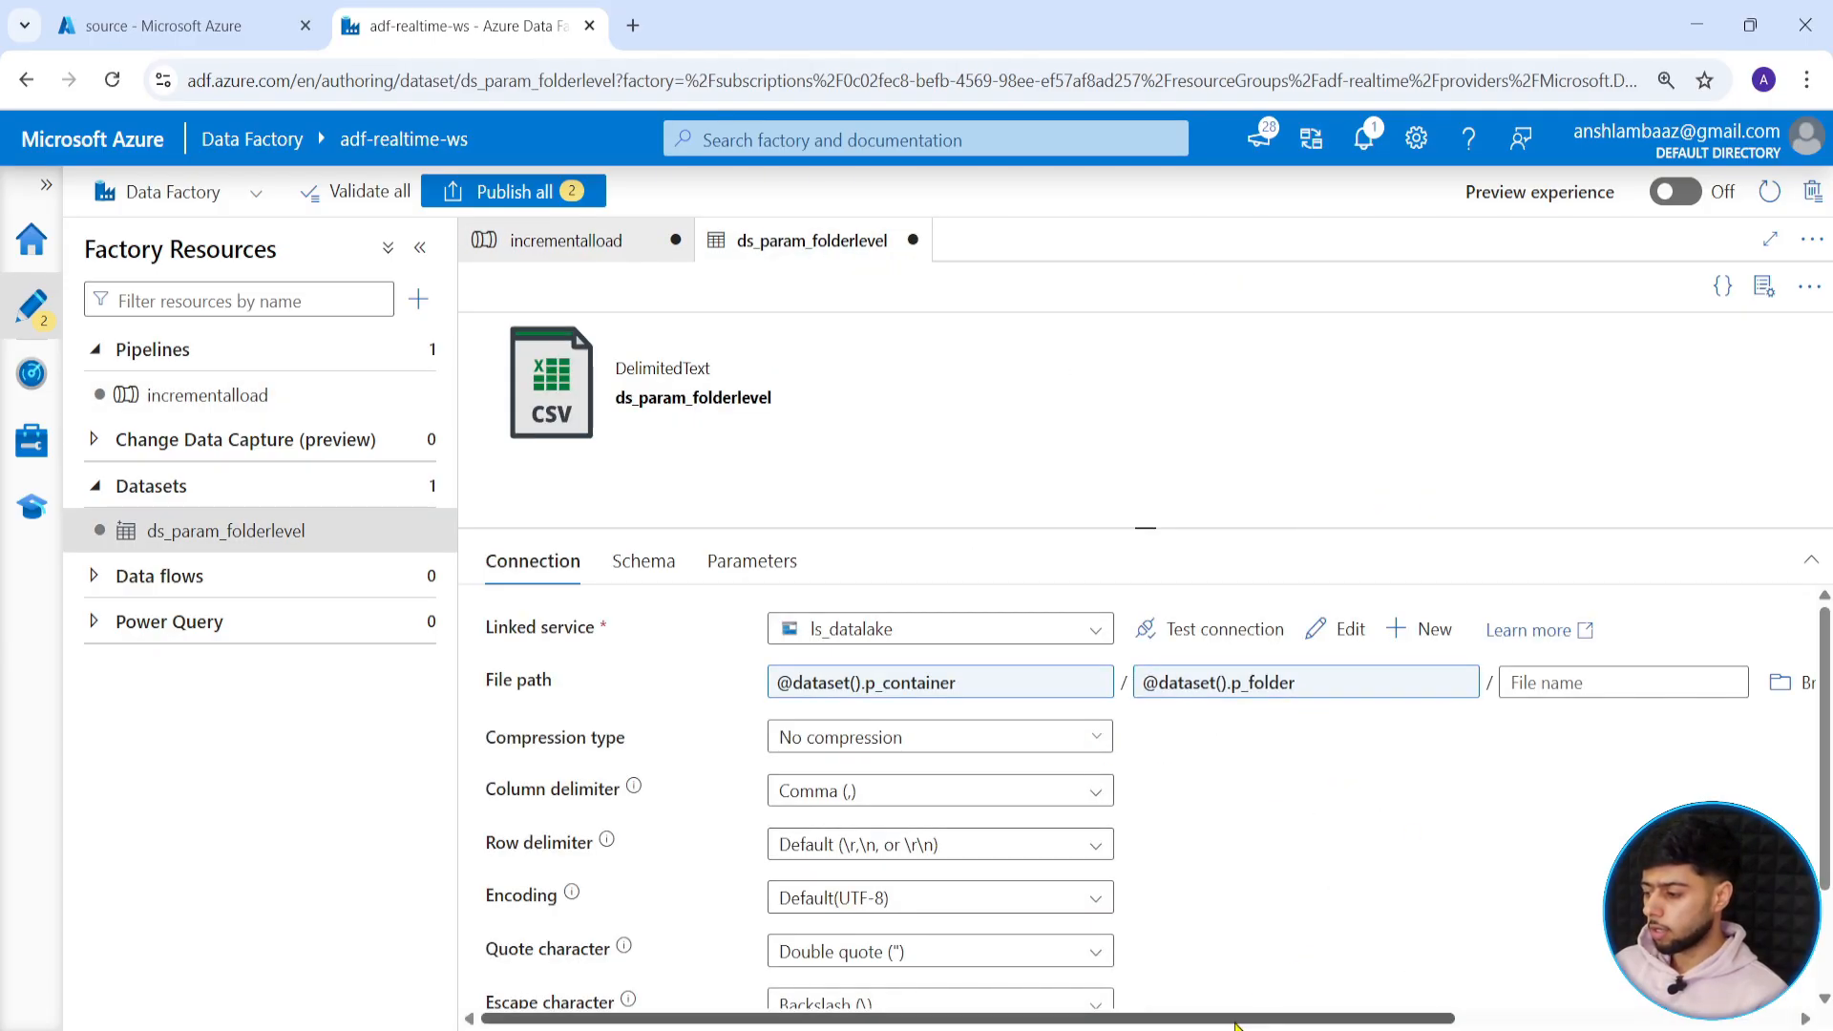
{"action": "left_click_drag", "start_coordinate": [1242, 1023], "coordinate": [1515, 1024]}
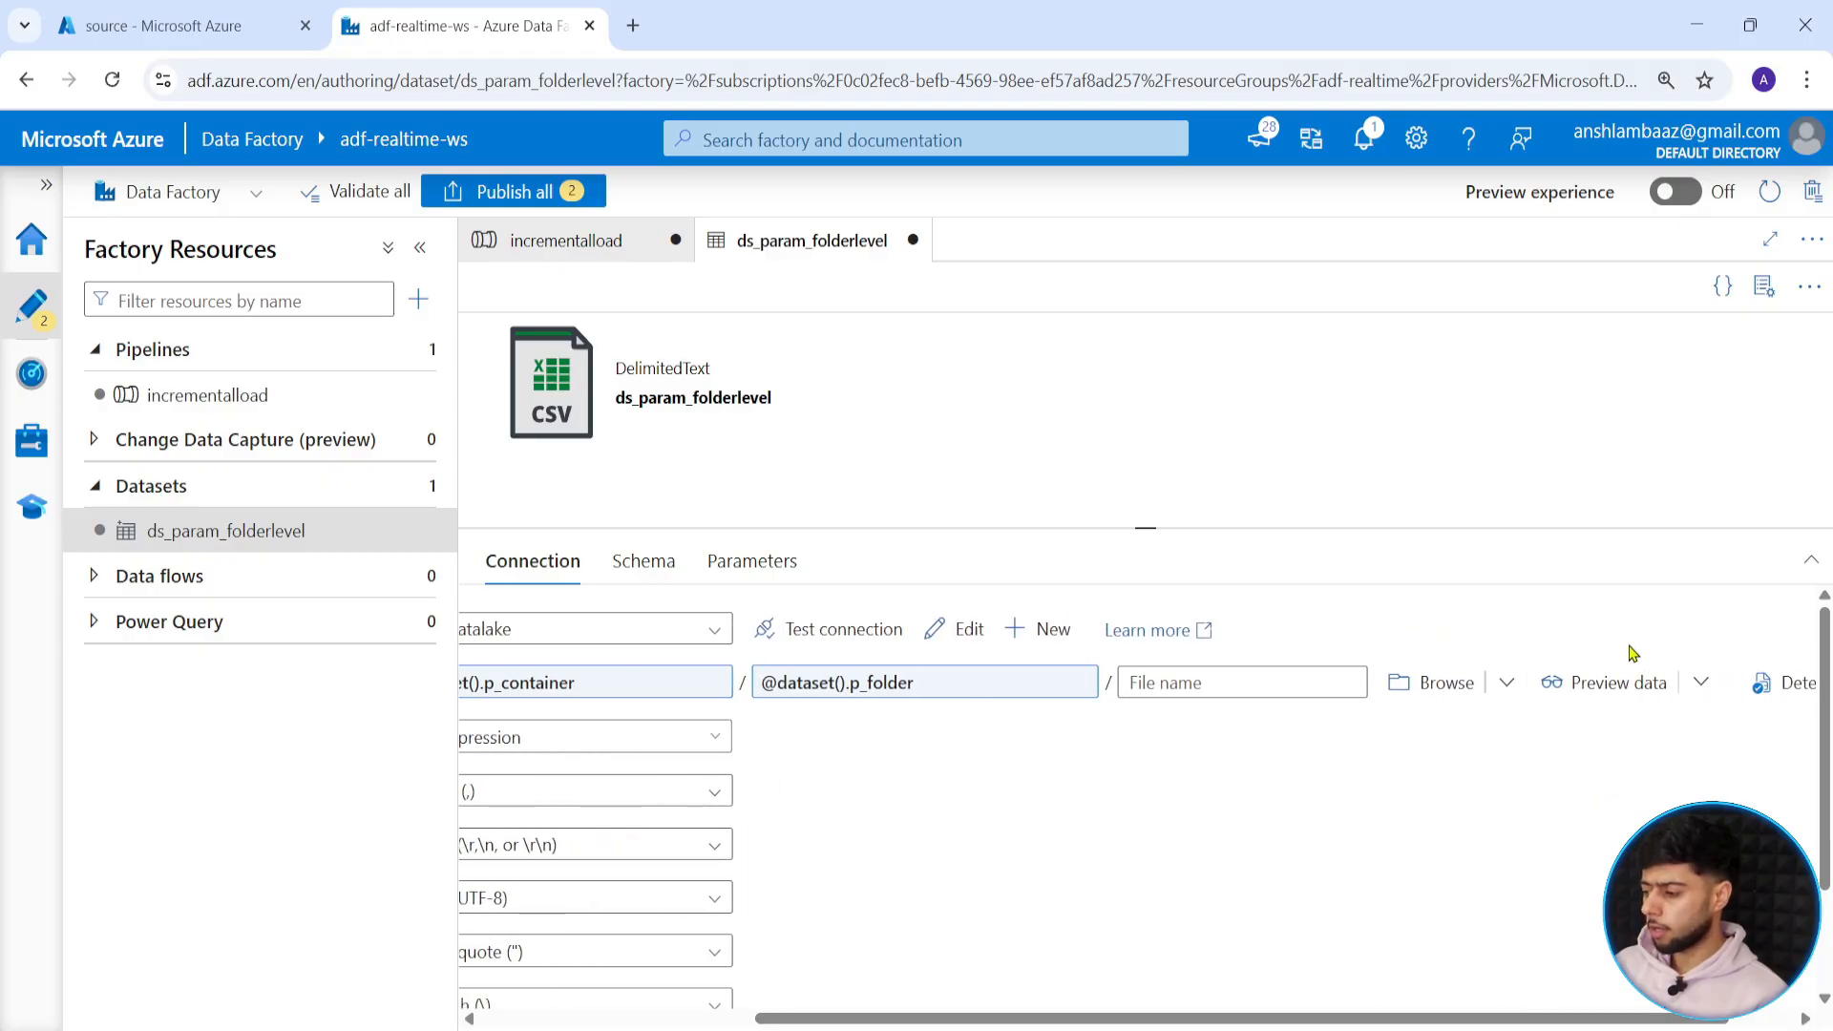
{"action": "left_click", "coordinate": [573, 250]}
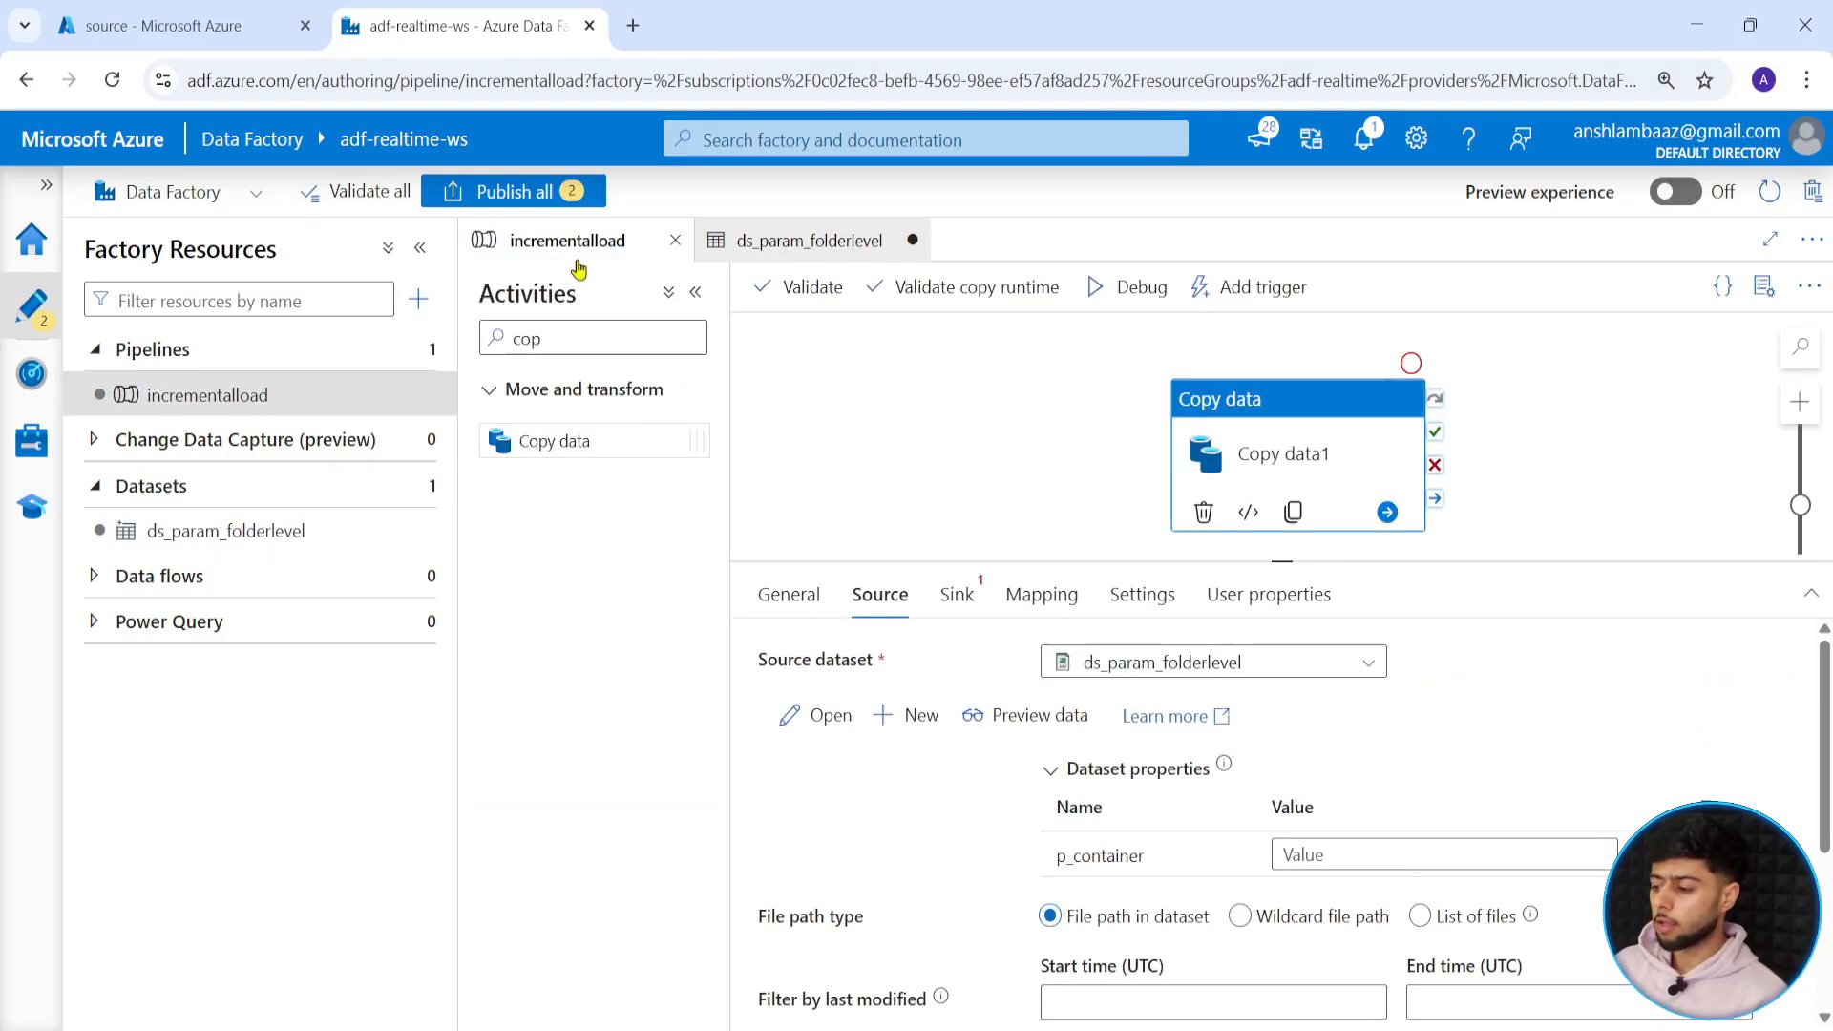
{"action": "left_click_drag", "start_coordinate": [1295, 411], "coordinate": [1310, 376]}
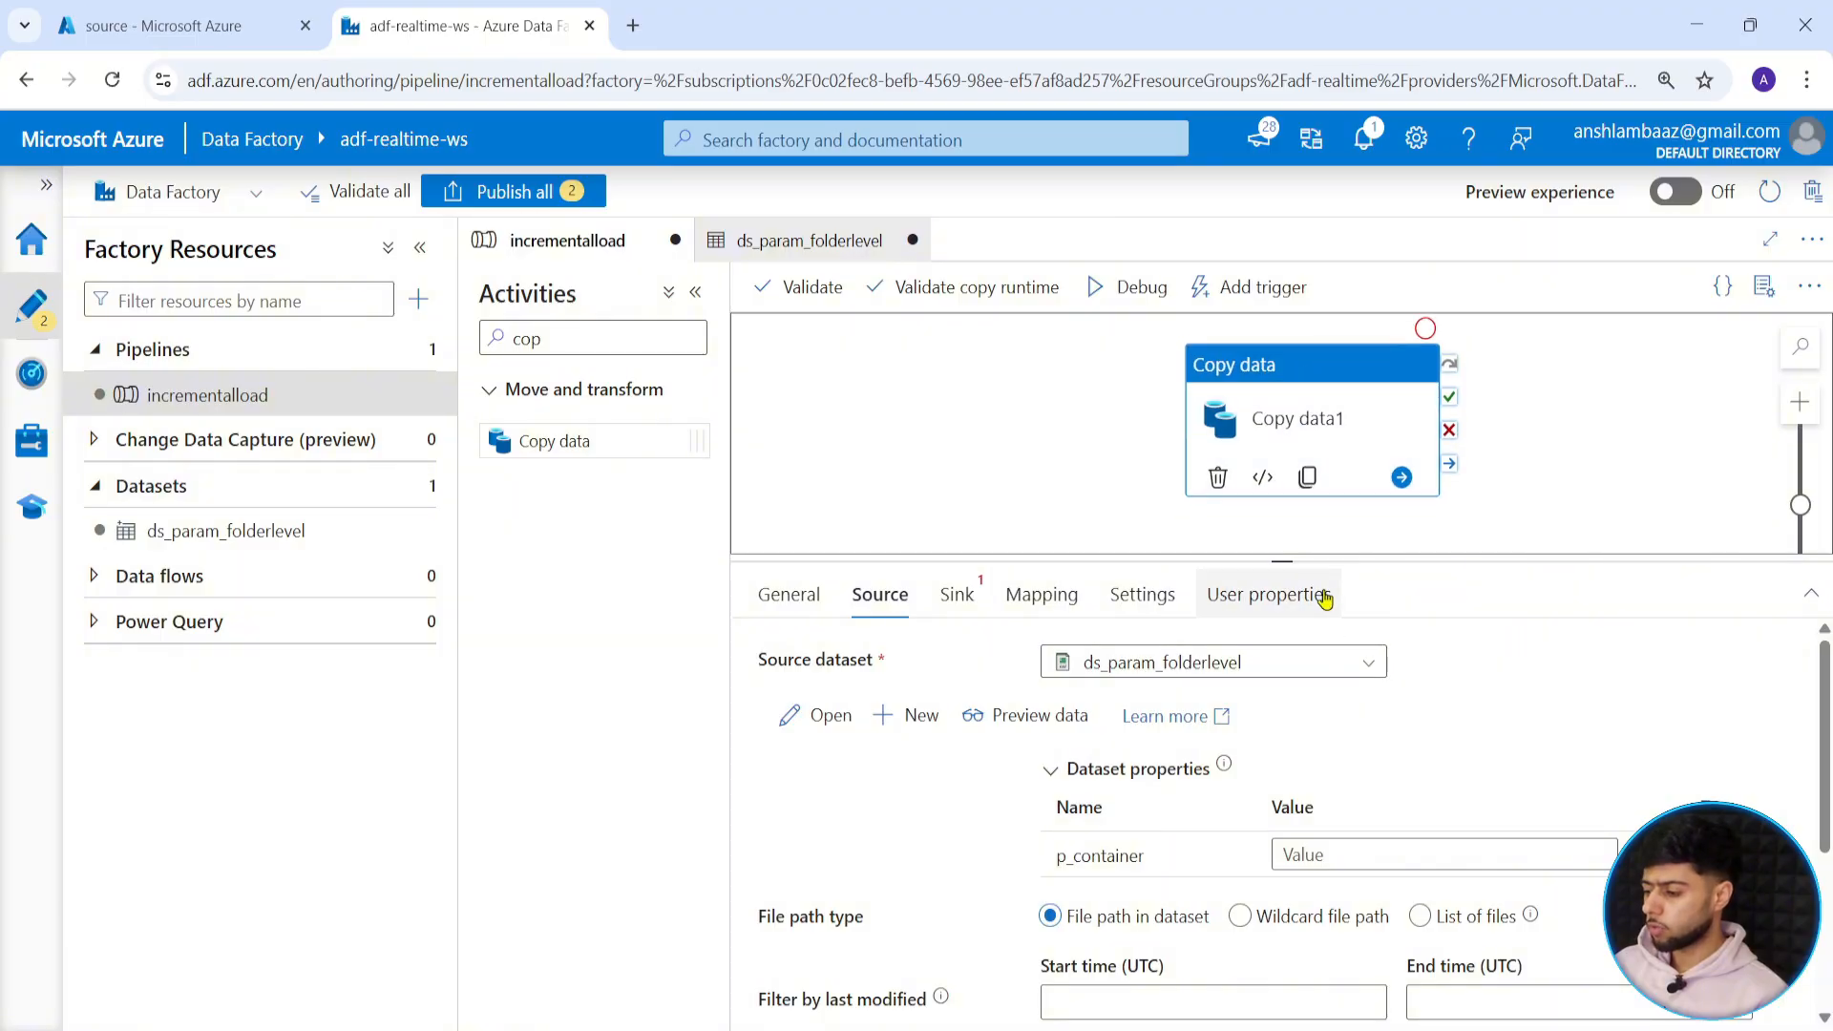
{"action": "left_click_drag", "start_coordinate": [1285, 563], "coordinate": [1282, 526]}
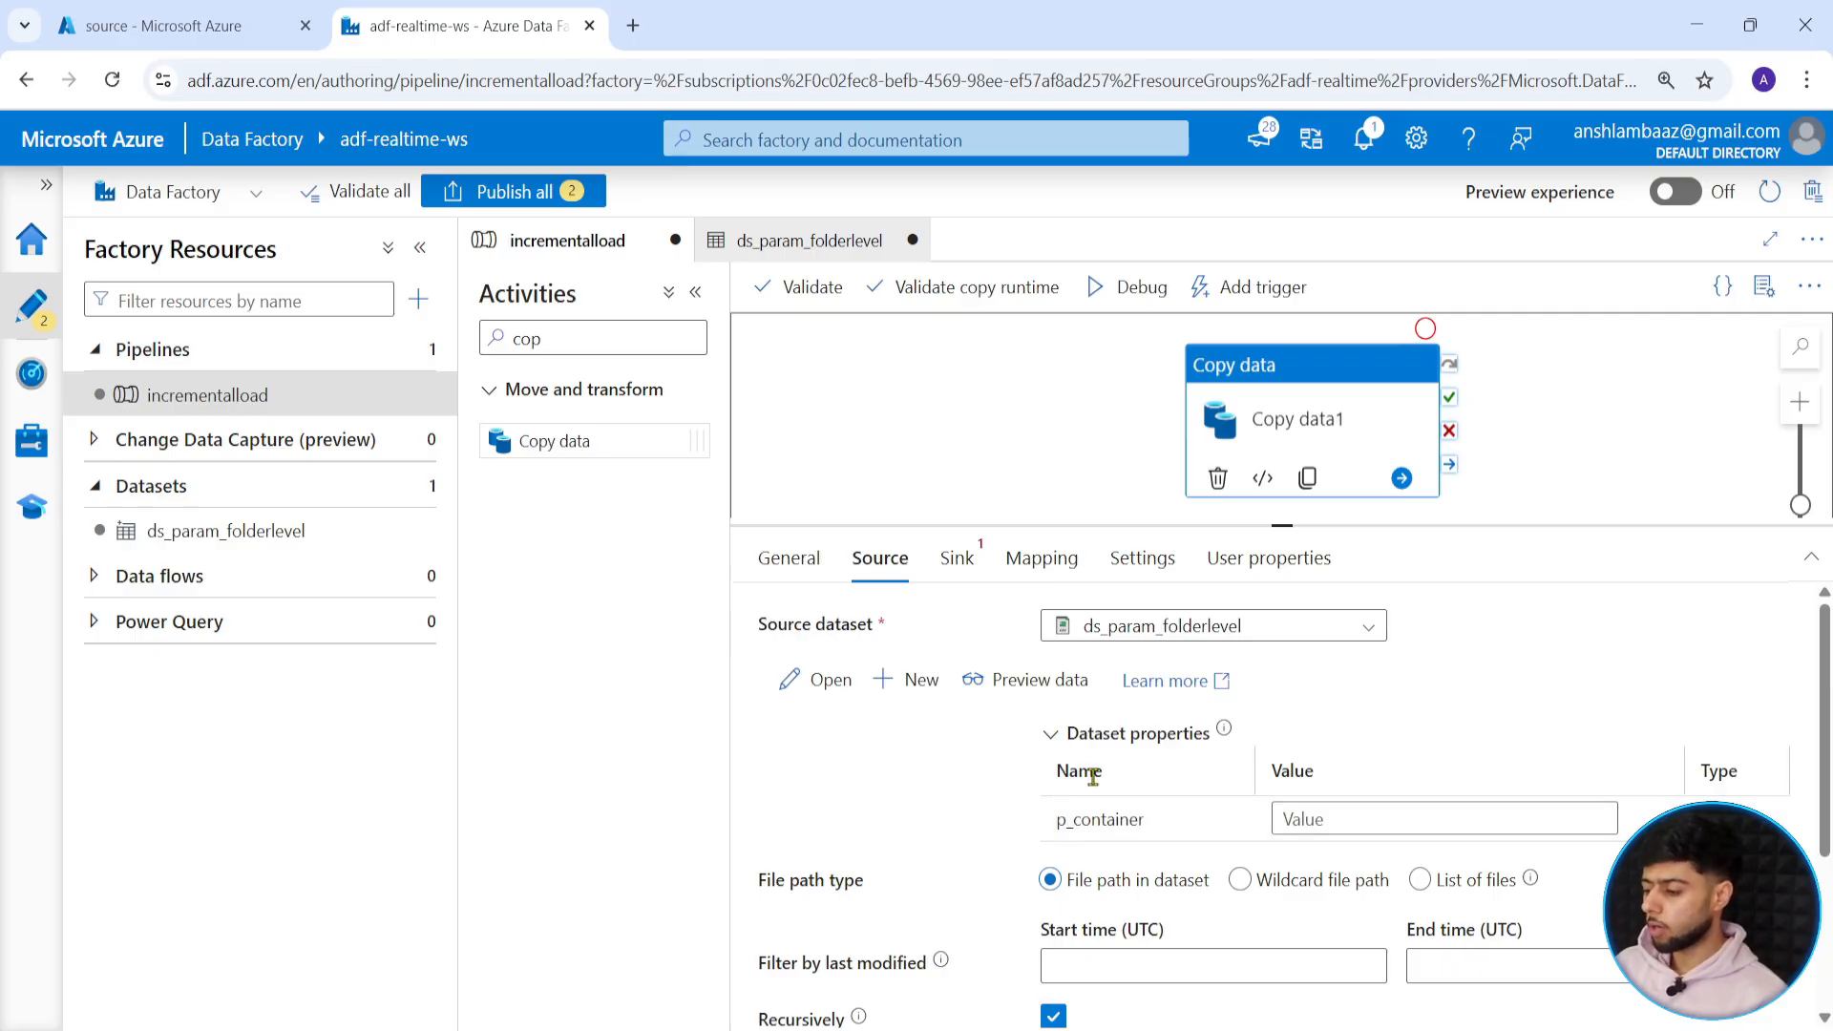
{"action": "left_click", "coordinate": [1051, 734]}
{"action": "left_click", "coordinate": [1074, 740]}
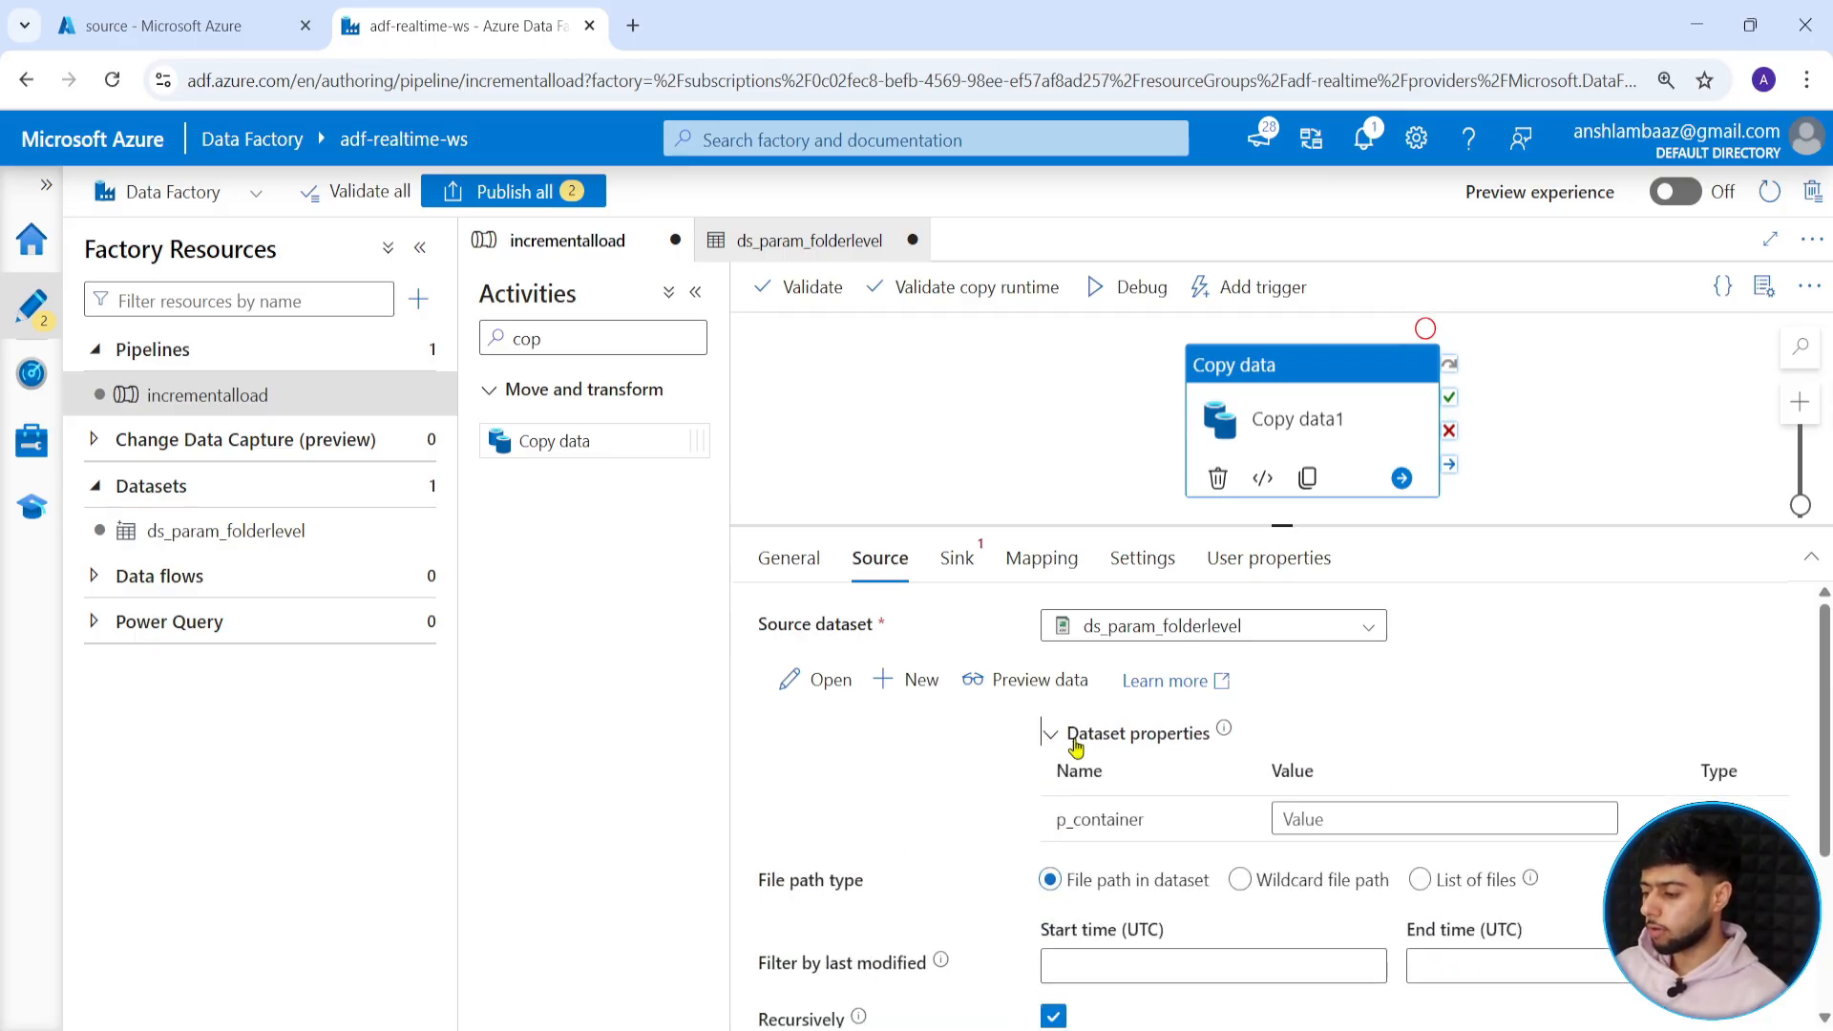
{"action": "left_click", "coordinate": [800, 237]}
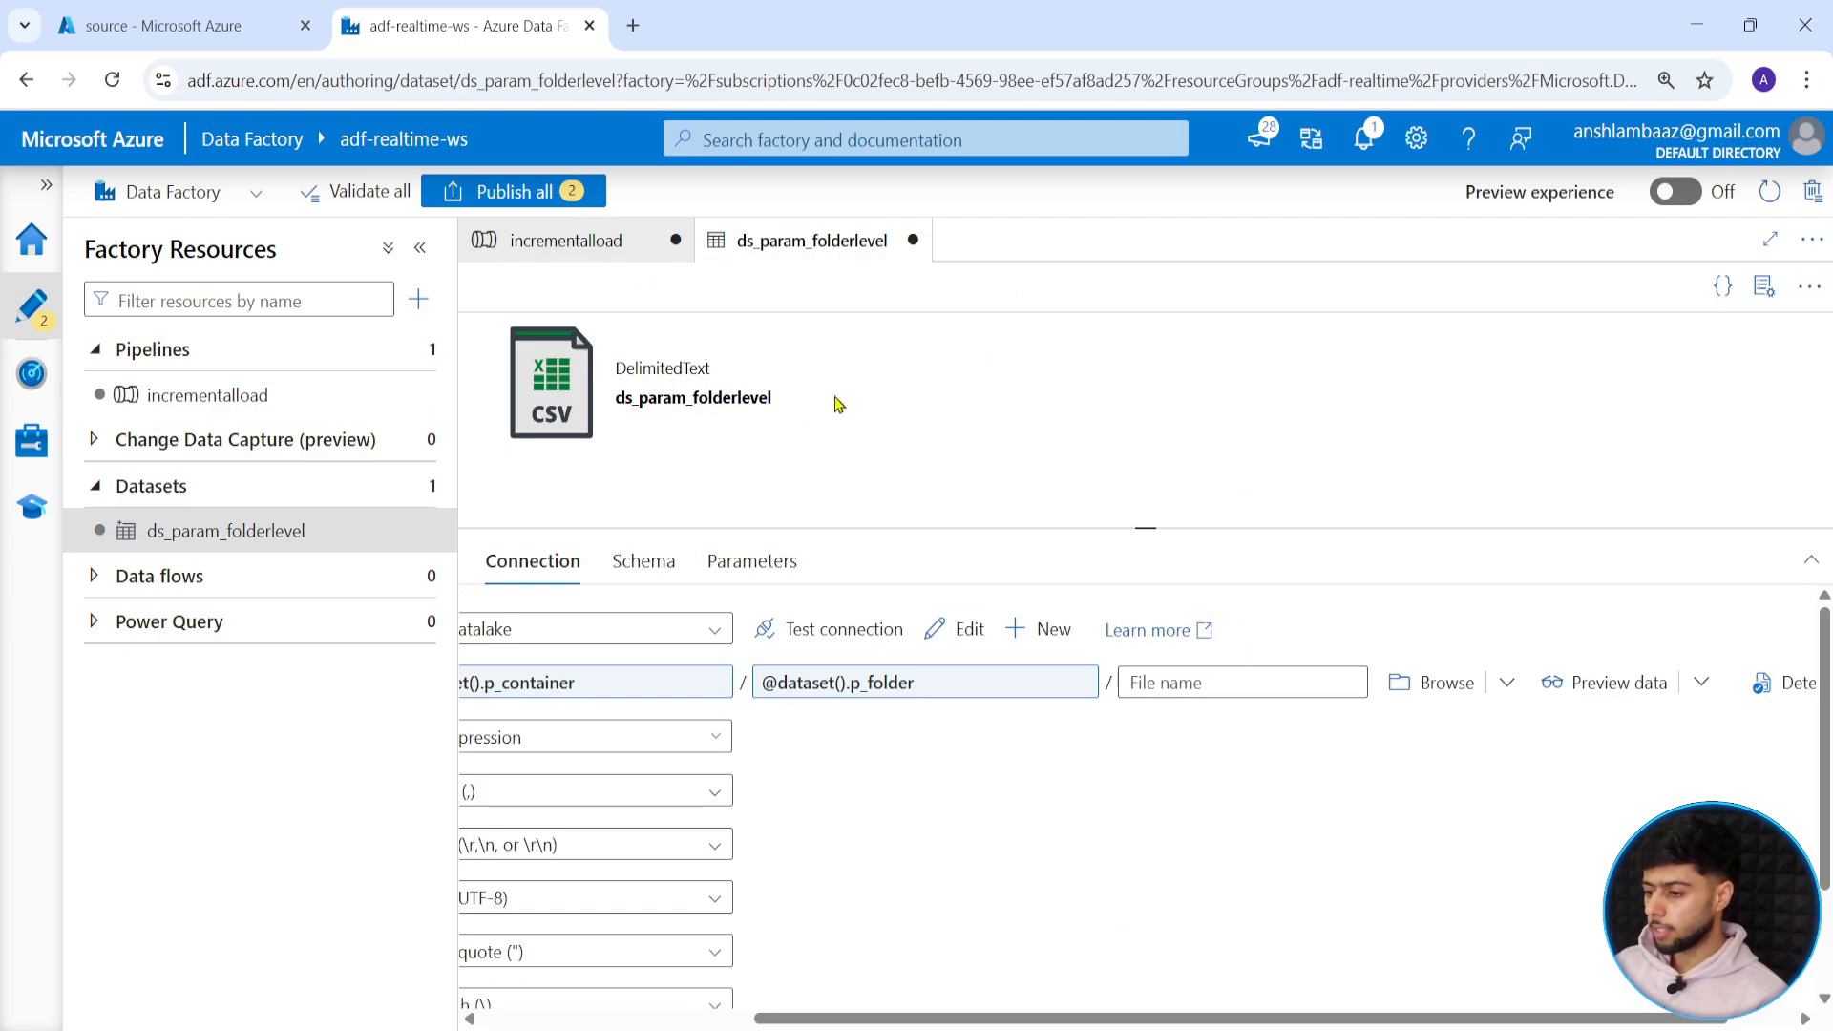
Try to publish all pending factory changes and dismiss the validation output.
{"action": "left_click", "coordinate": [513, 191]}
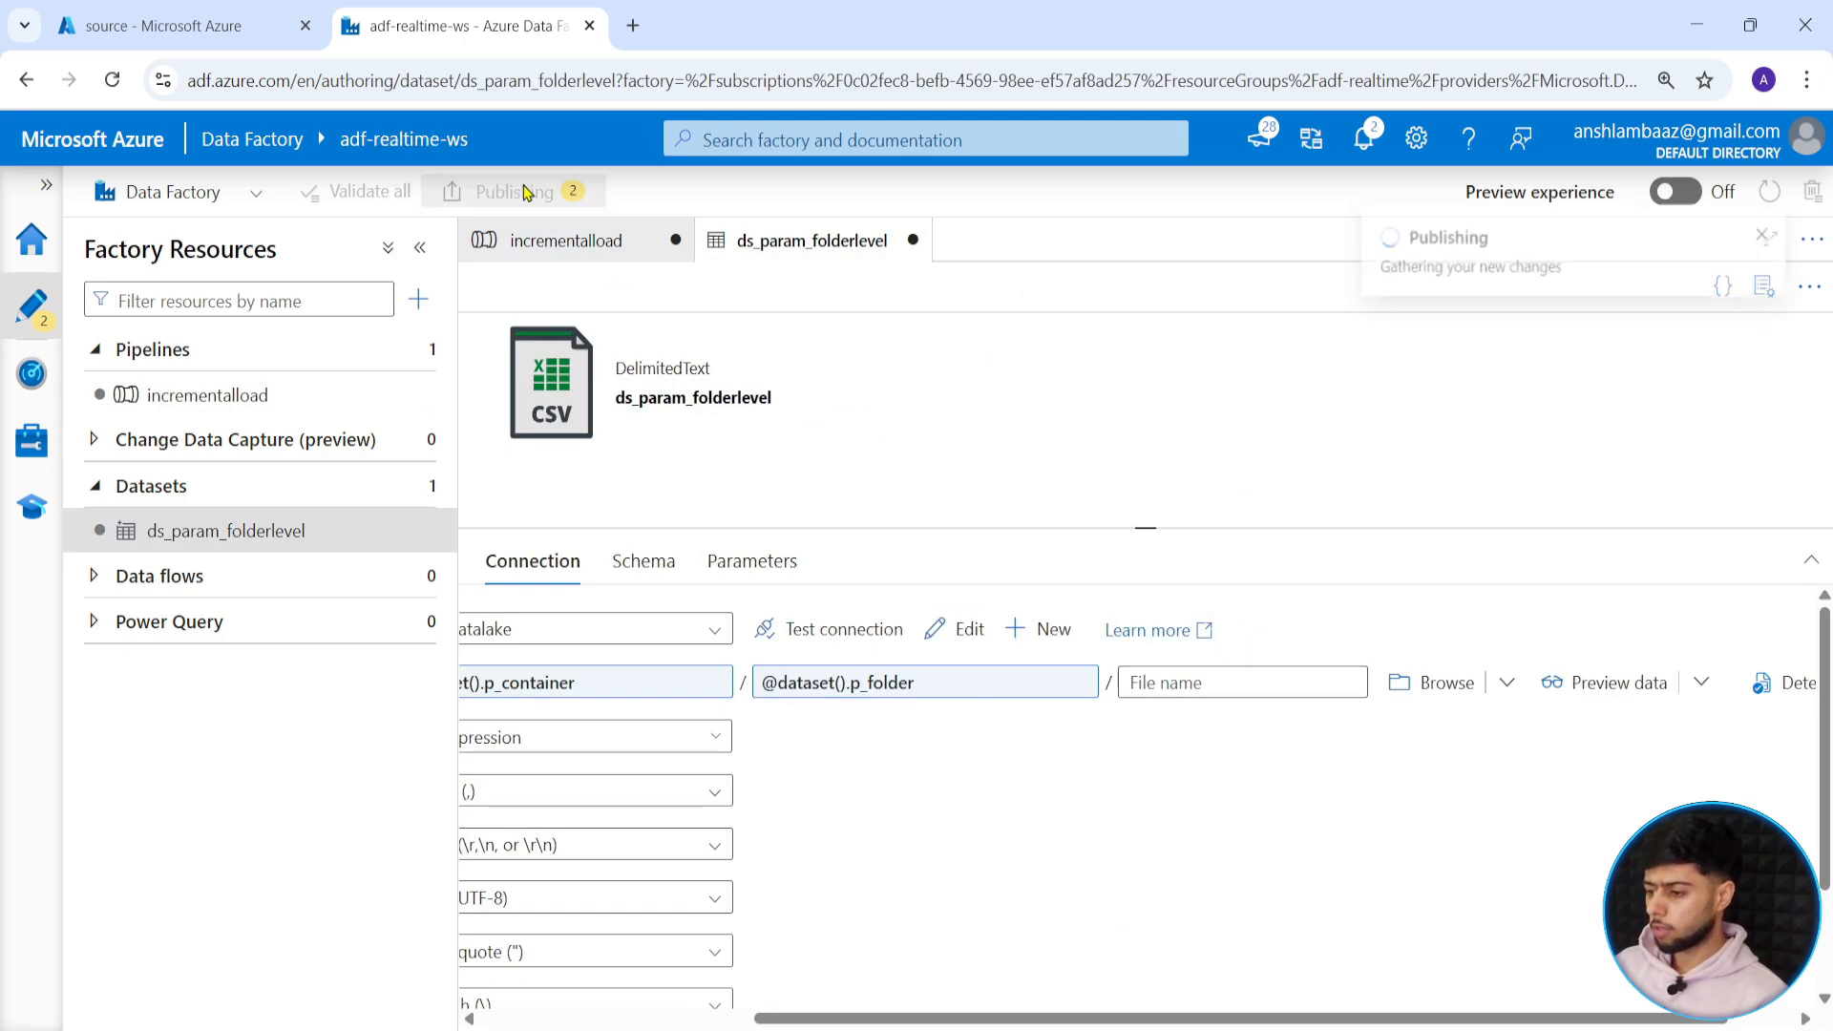
{"action": "left_click", "coordinate": [1780, 233]}
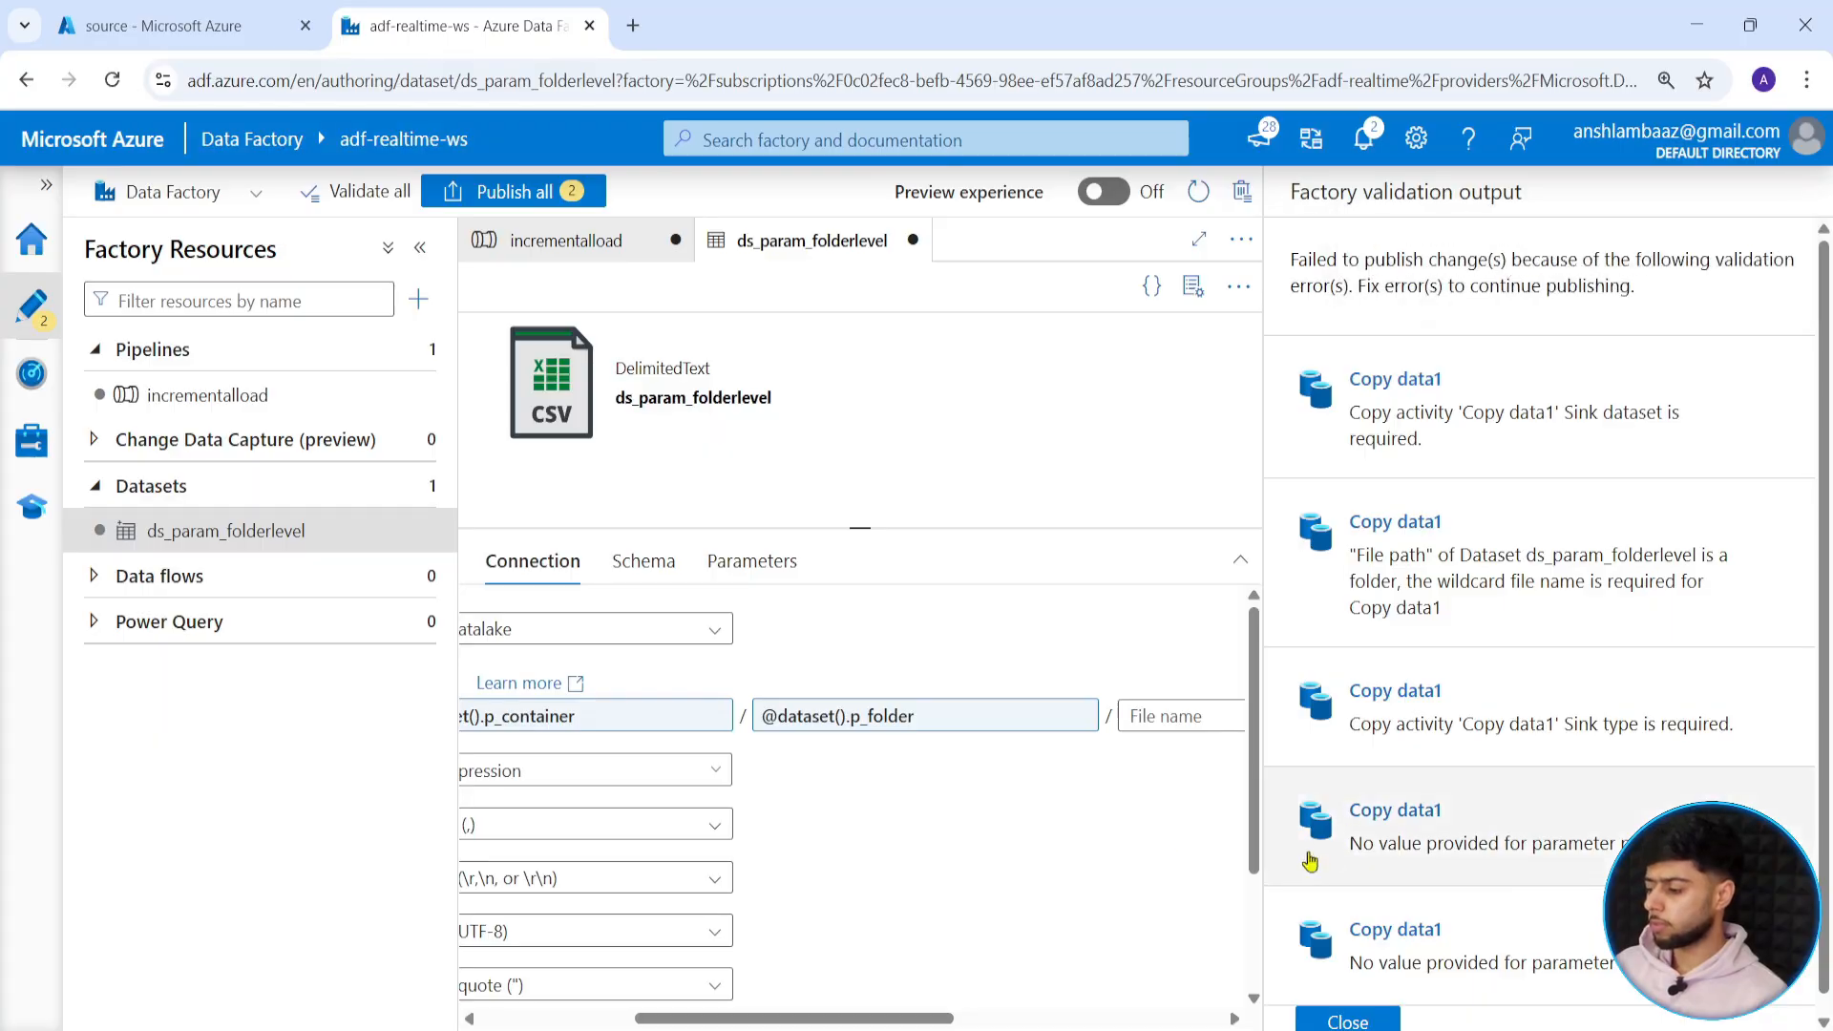
{"action": "left_click", "coordinate": [1347, 1019]}
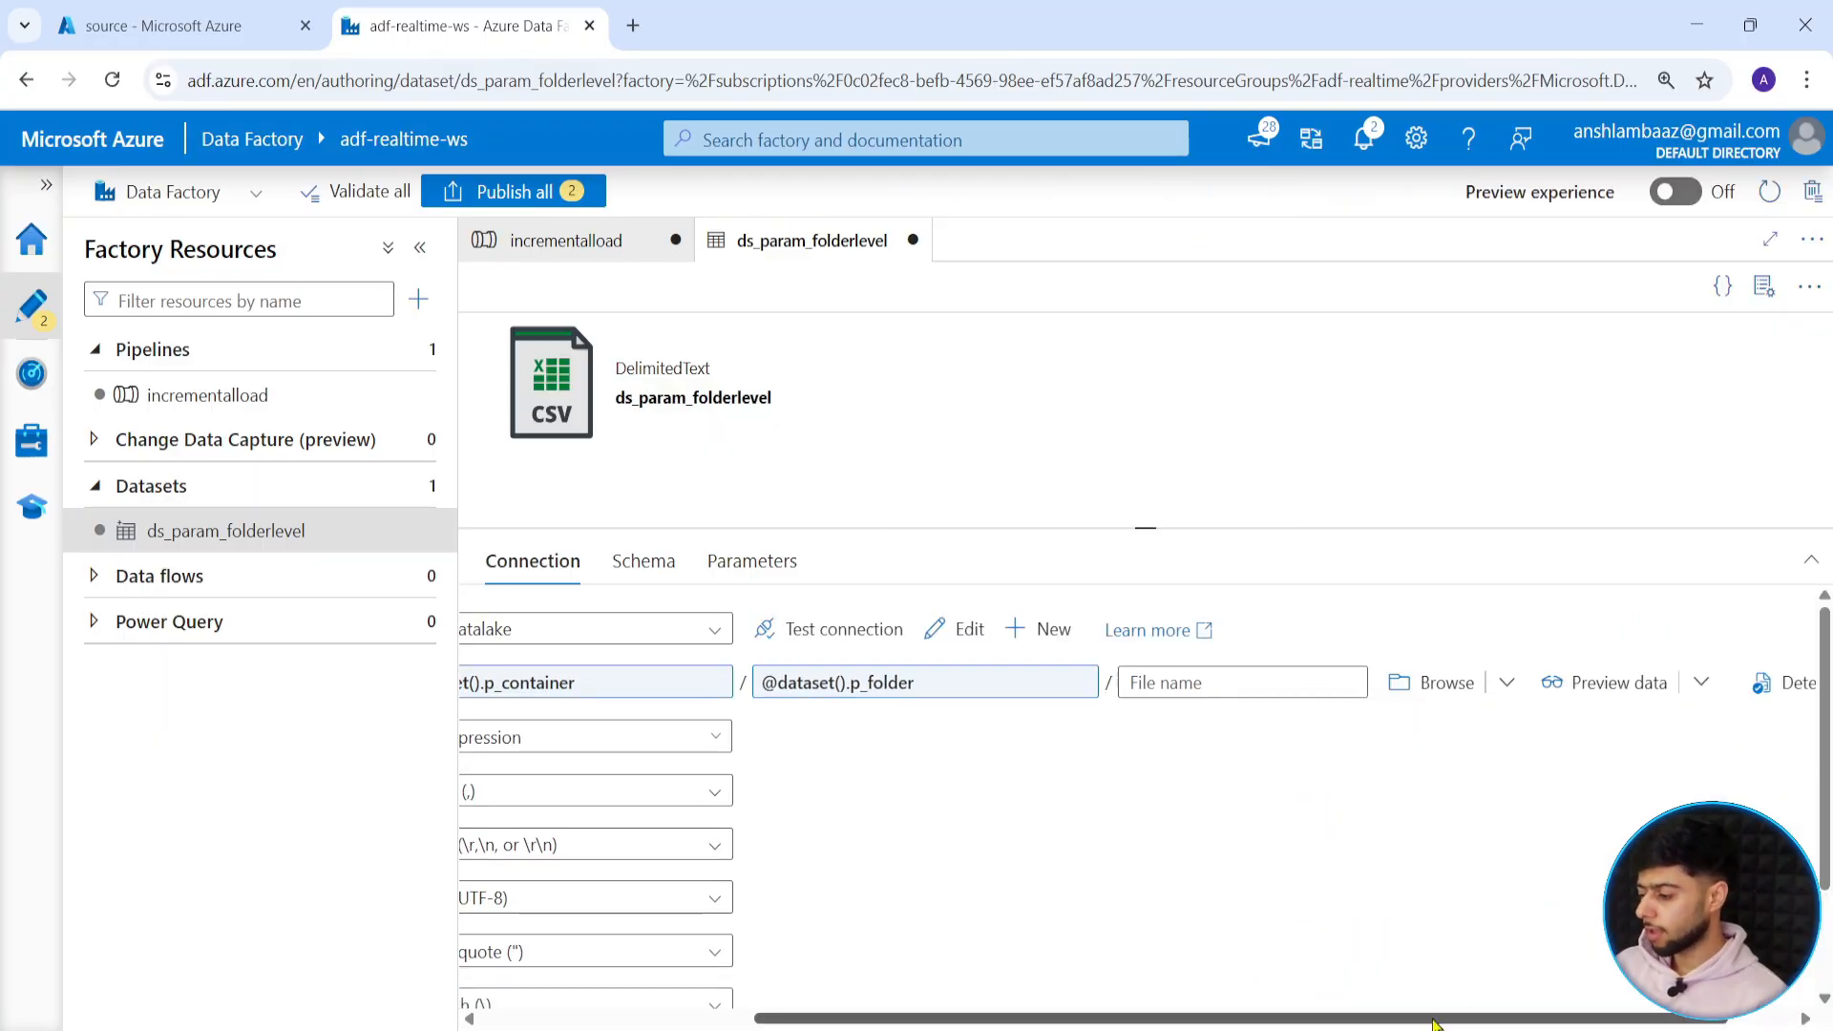
Review the connection, schema and parameters of the ds_param_folderlevel dataset.
{"action": "left_click_drag", "start_coordinate": [1440, 1019], "coordinate": [1076, 1017]}
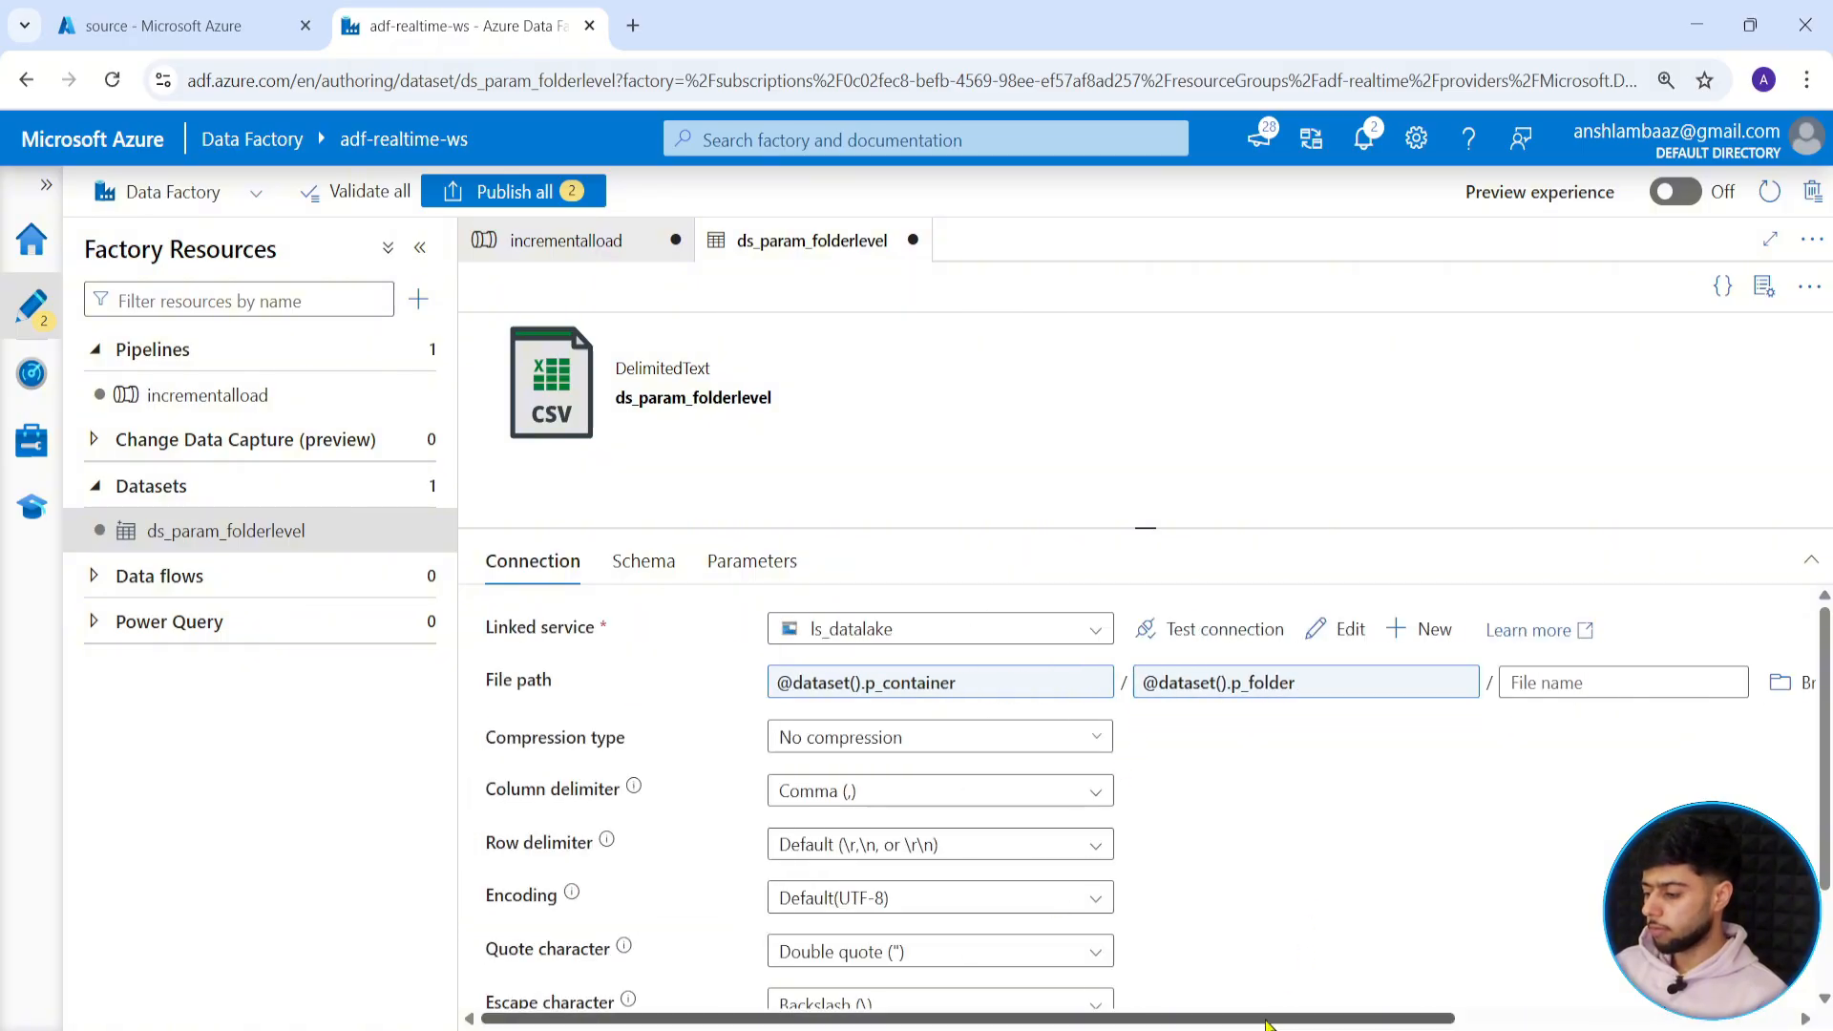
{"action": "left_click_drag", "start_coordinate": [1267, 1020], "coordinate": [1309, 1019]}
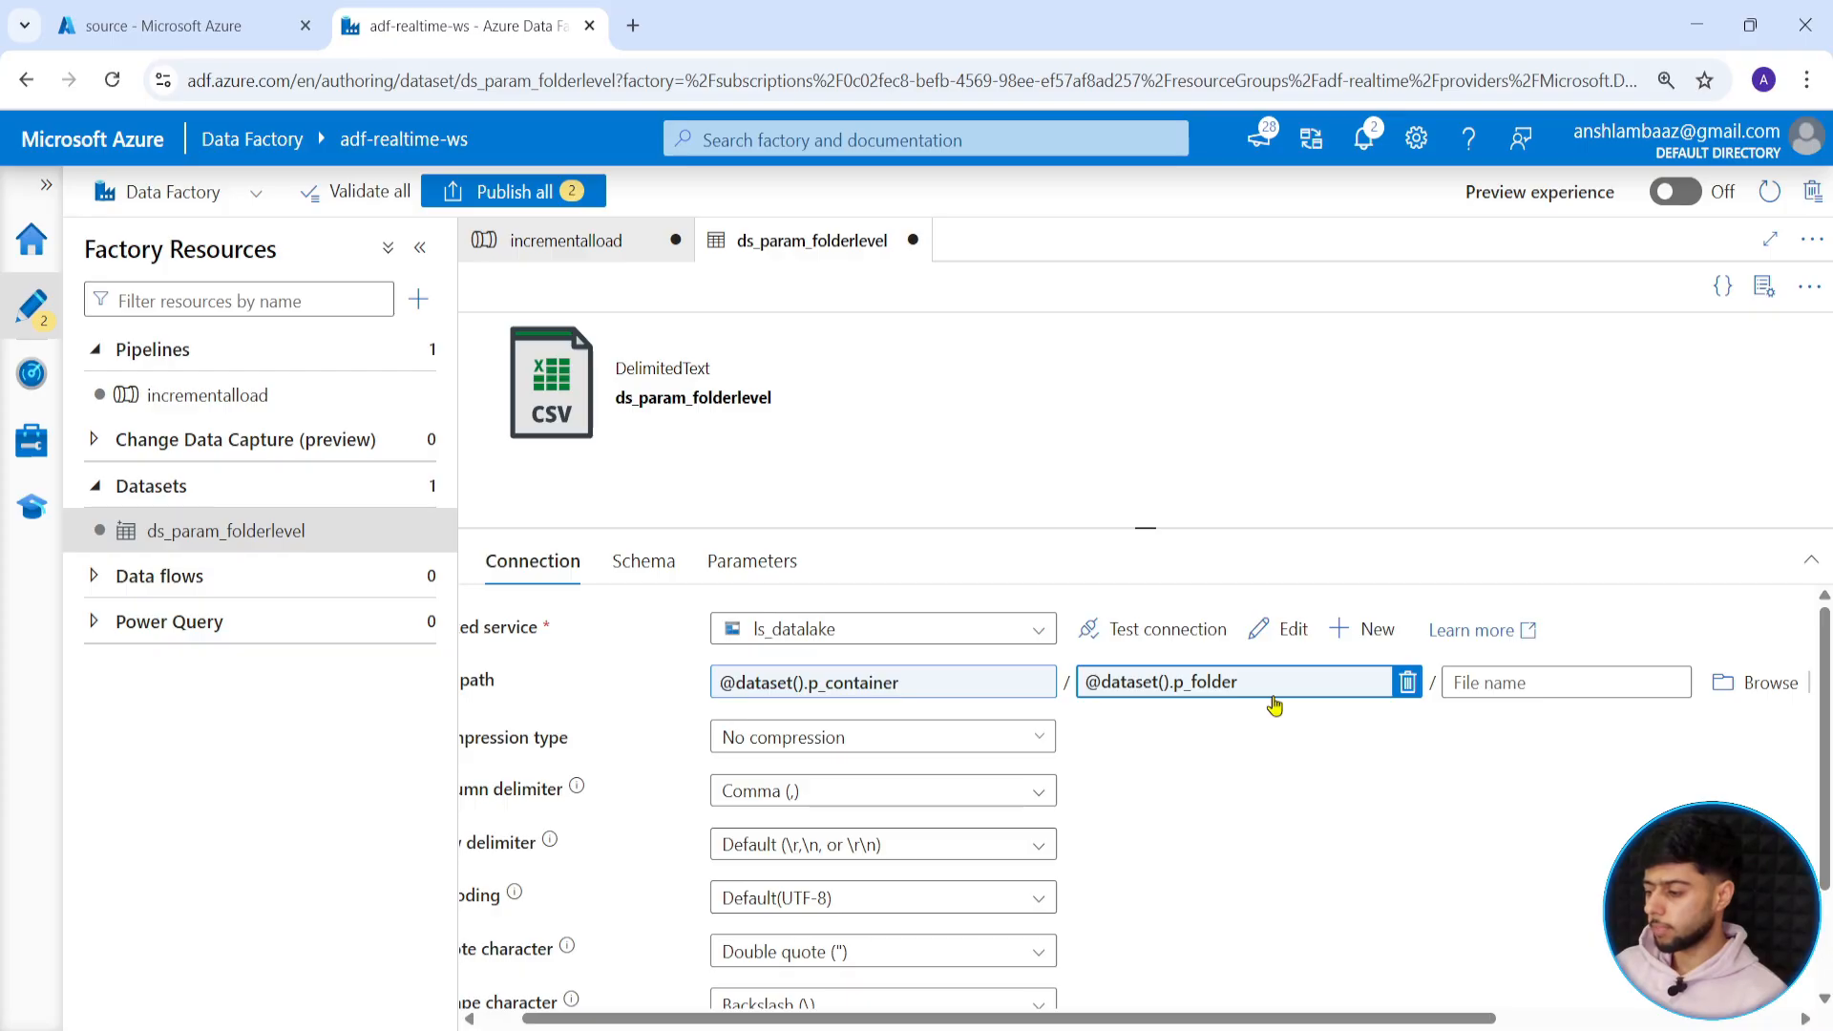
{"action": "left_click", "coordinate": [641, 564]}
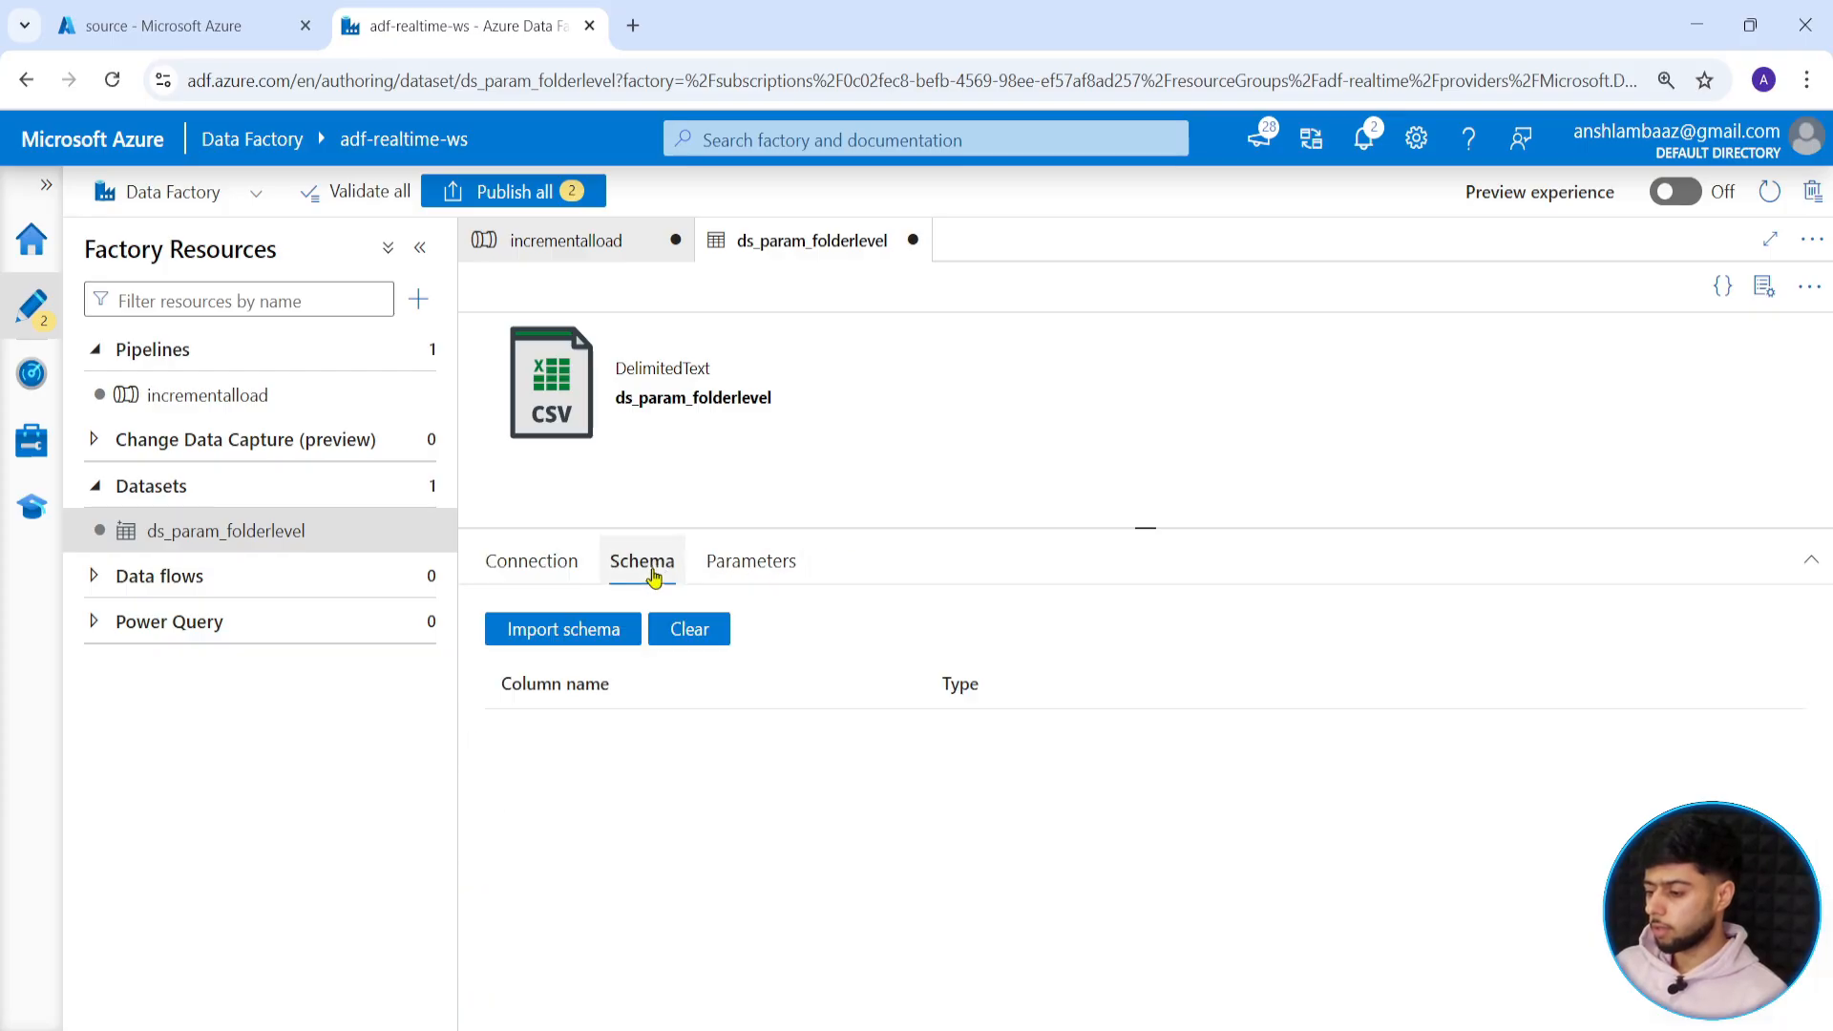
{"action": "left_click", "coordinate": [743, 565]}
{"action": "left_click", "coordinate": [532, 562]}
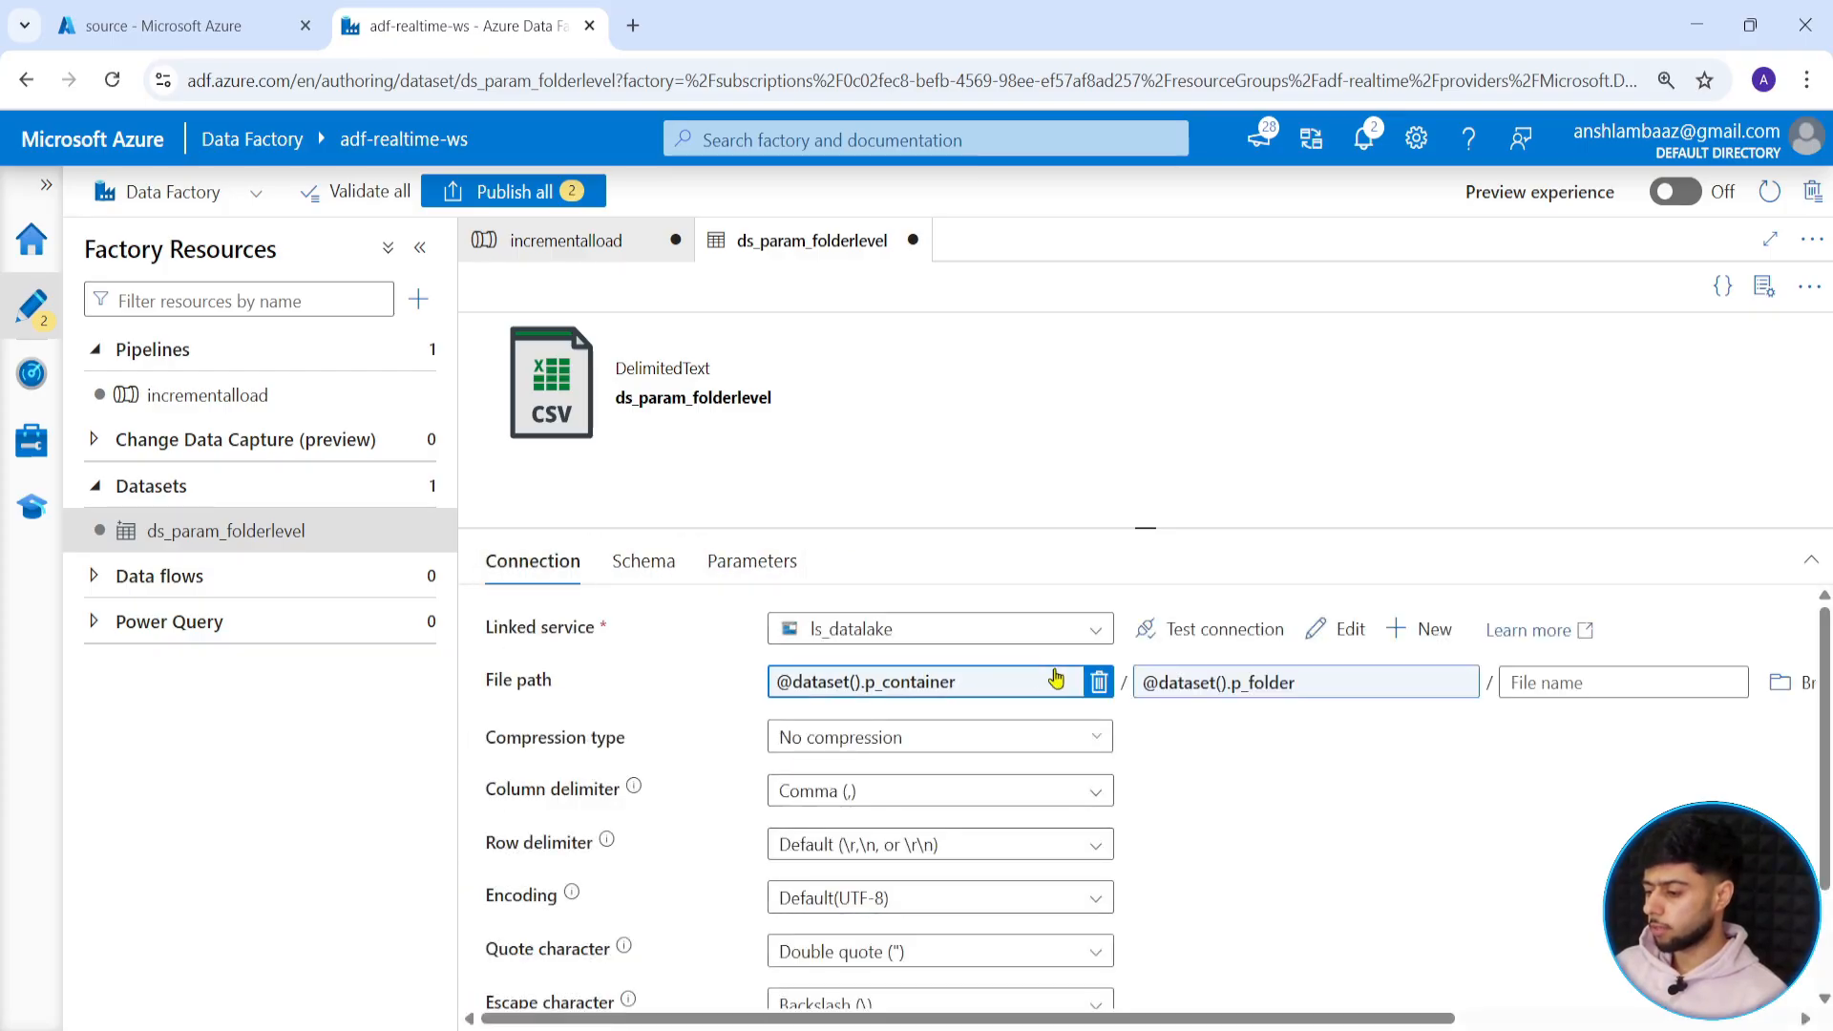
{"action": "left_click_drag", "start_coordinate": [1356, 1019], "coordinate": [1614, 997]}
Reselect ds_param_folderlevel as the Copy data activity's source dataset in the incrementalload pipeline and use it as the sink dataset too.
{"action": "left_click", "coordinate": [542, 254]}
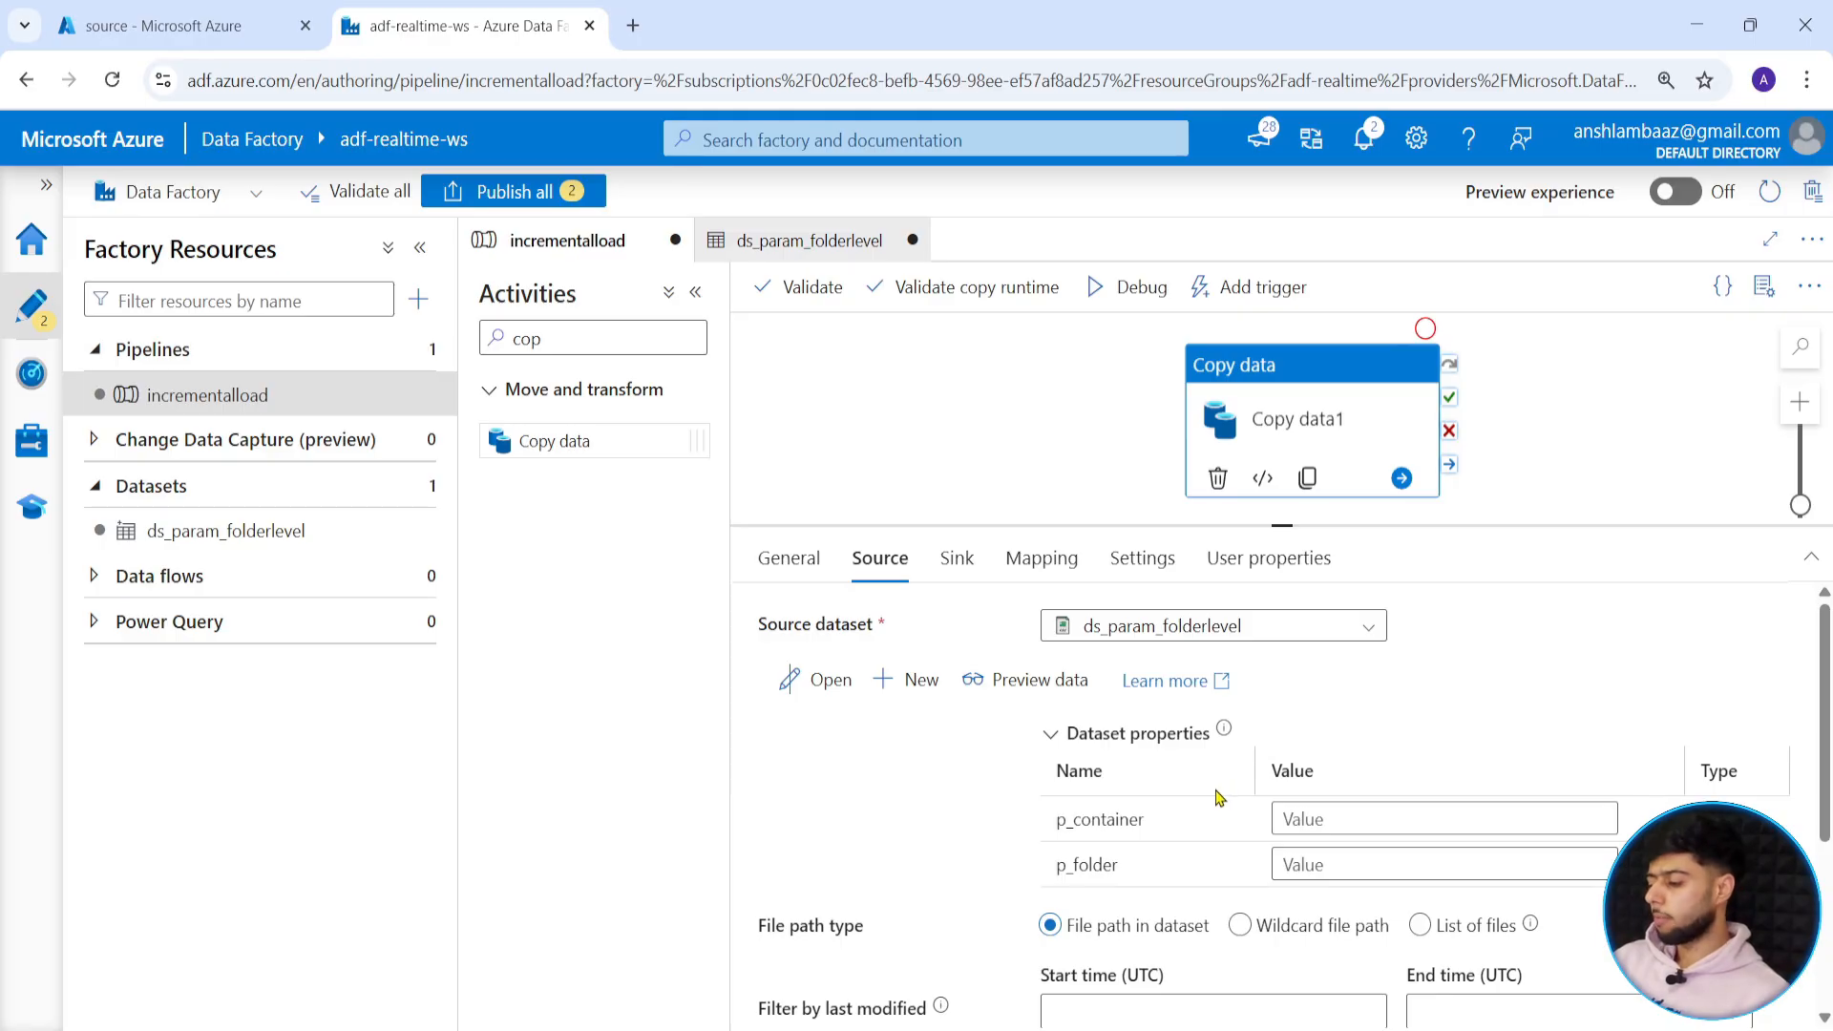
{"action": "left_click", "coordinate": [1346, 628]}
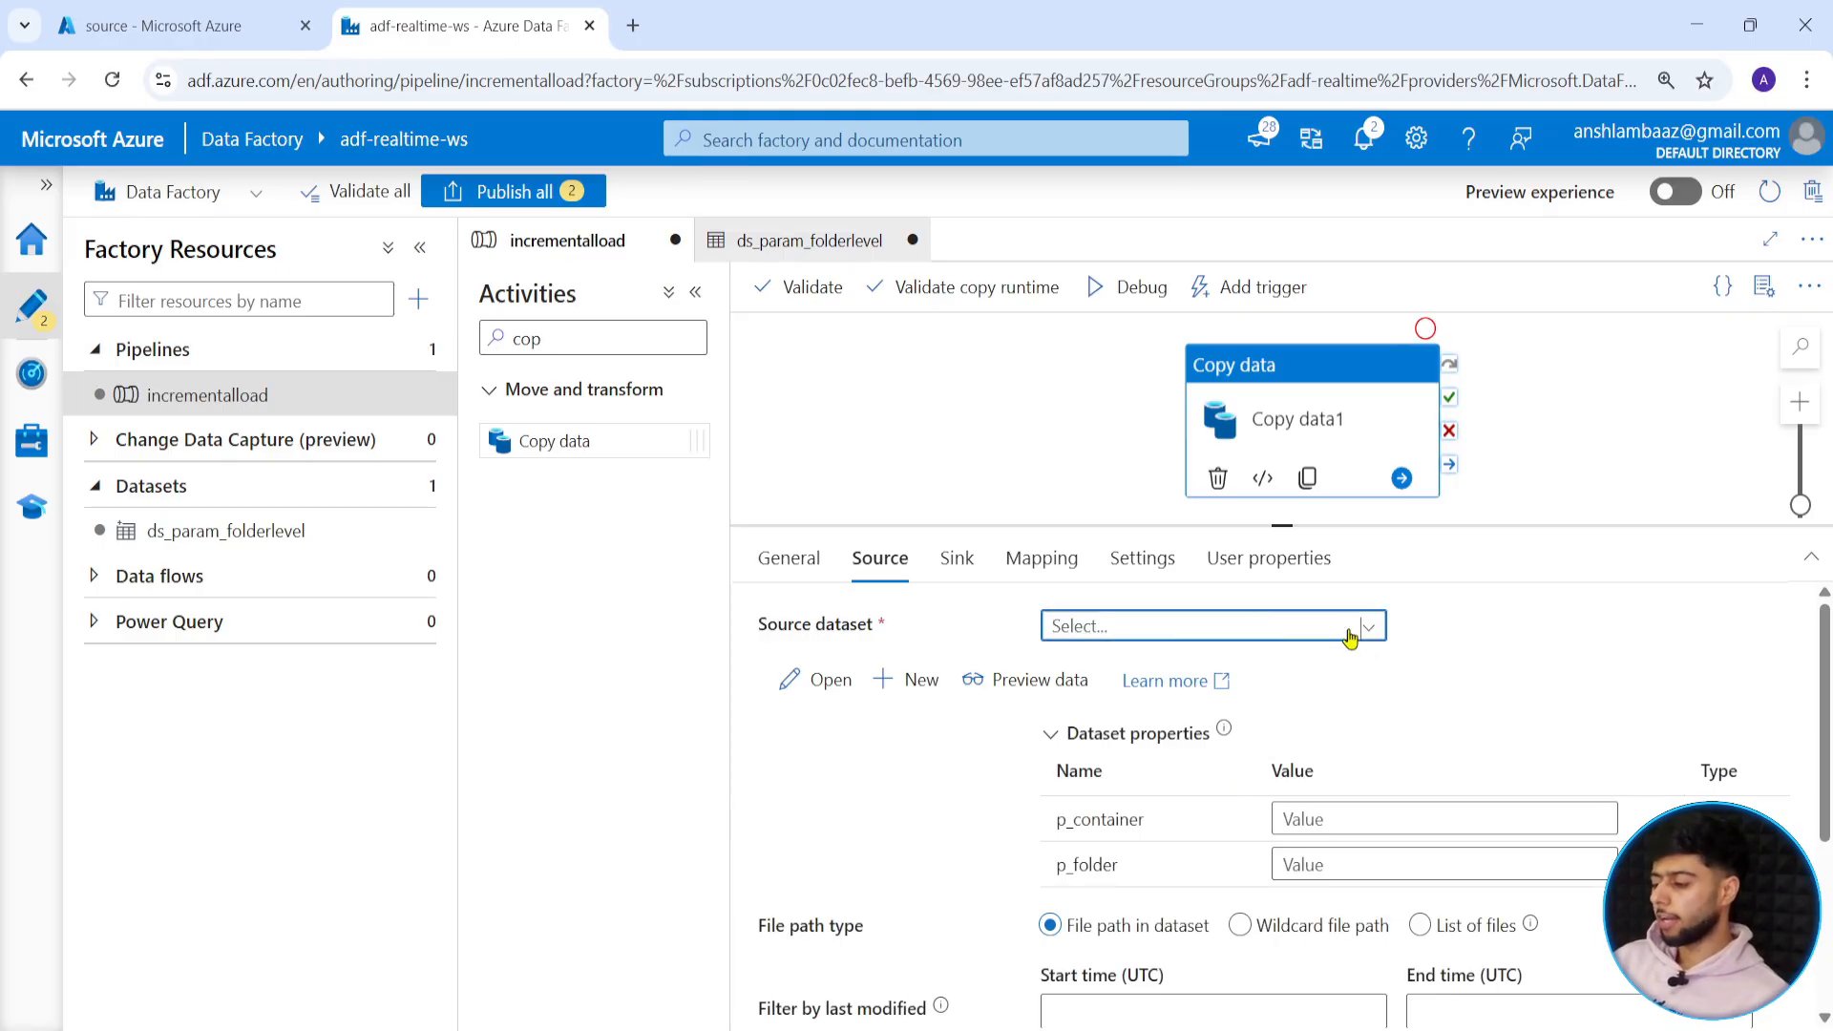
{"action": "left_click", "coordinate": [1347, 668]}
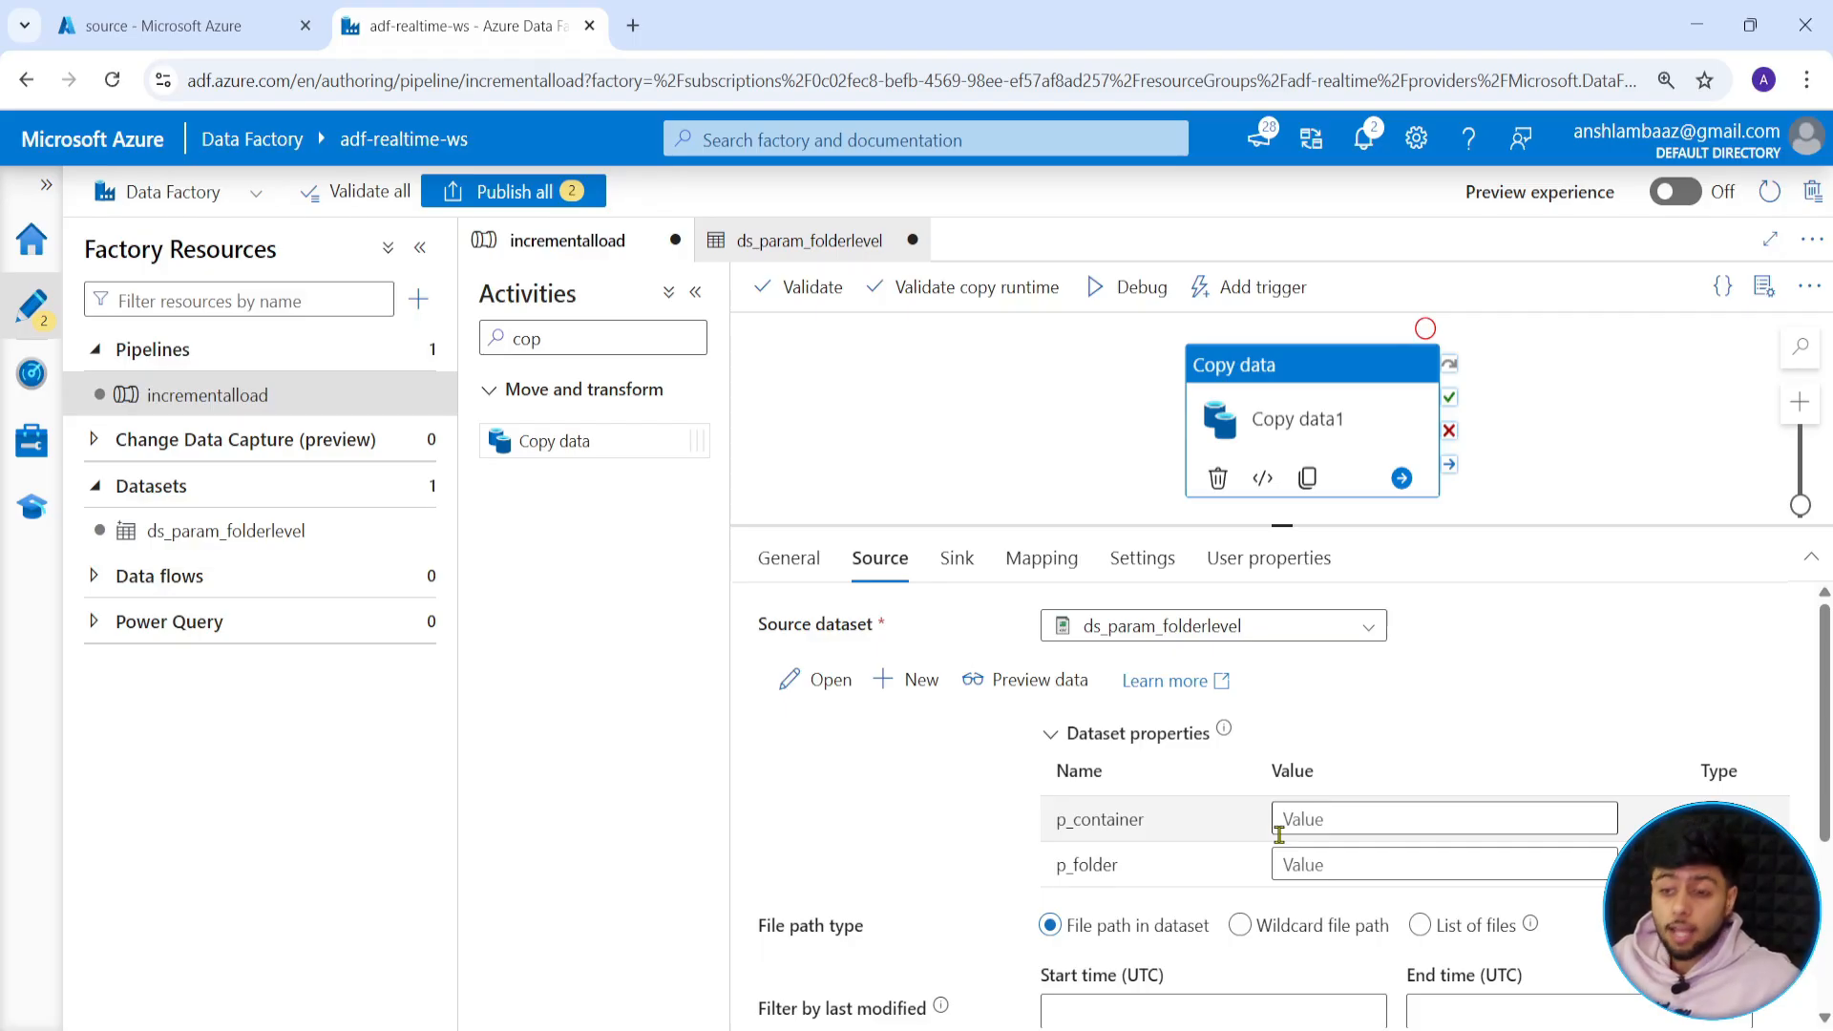
{"action": "left_click", "coordinate": [956, 559]}
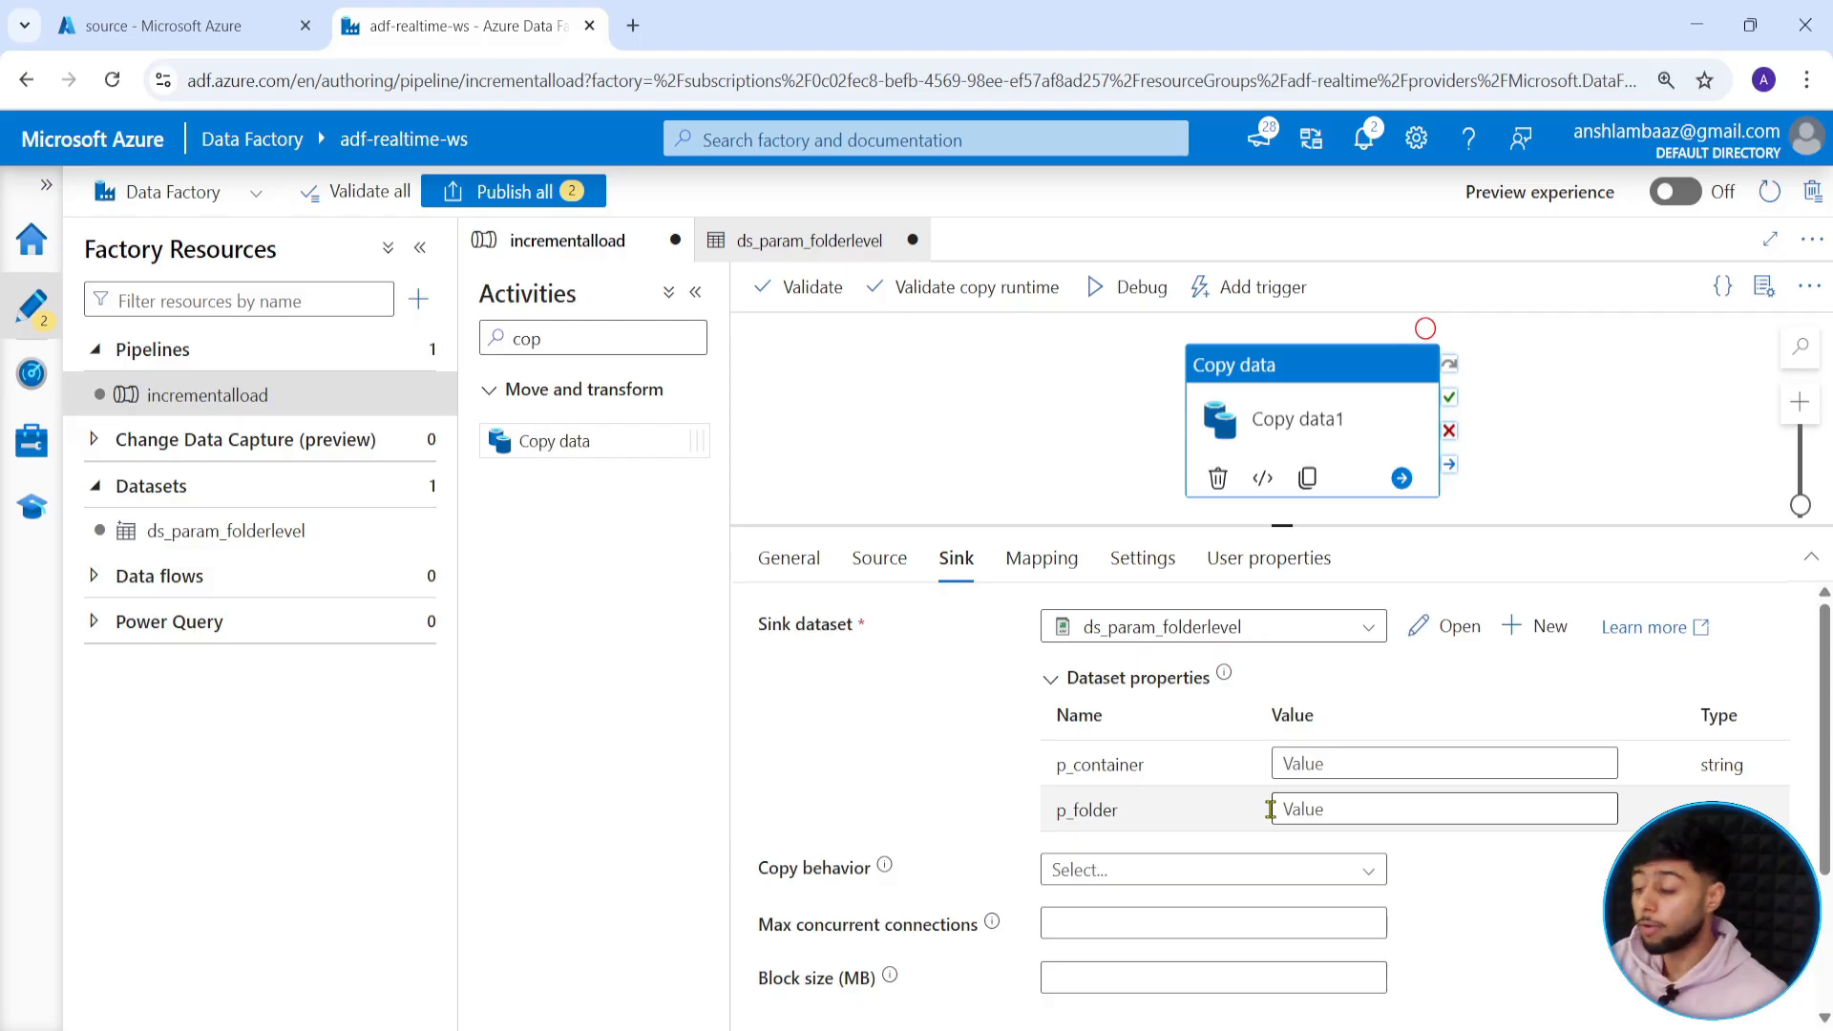
Set the source dataset's p_container to source and its p_folder to raw_gold_data, copying the folder name from the source storage container.
{"action": "left_click", "coordinate": [893, 570]}
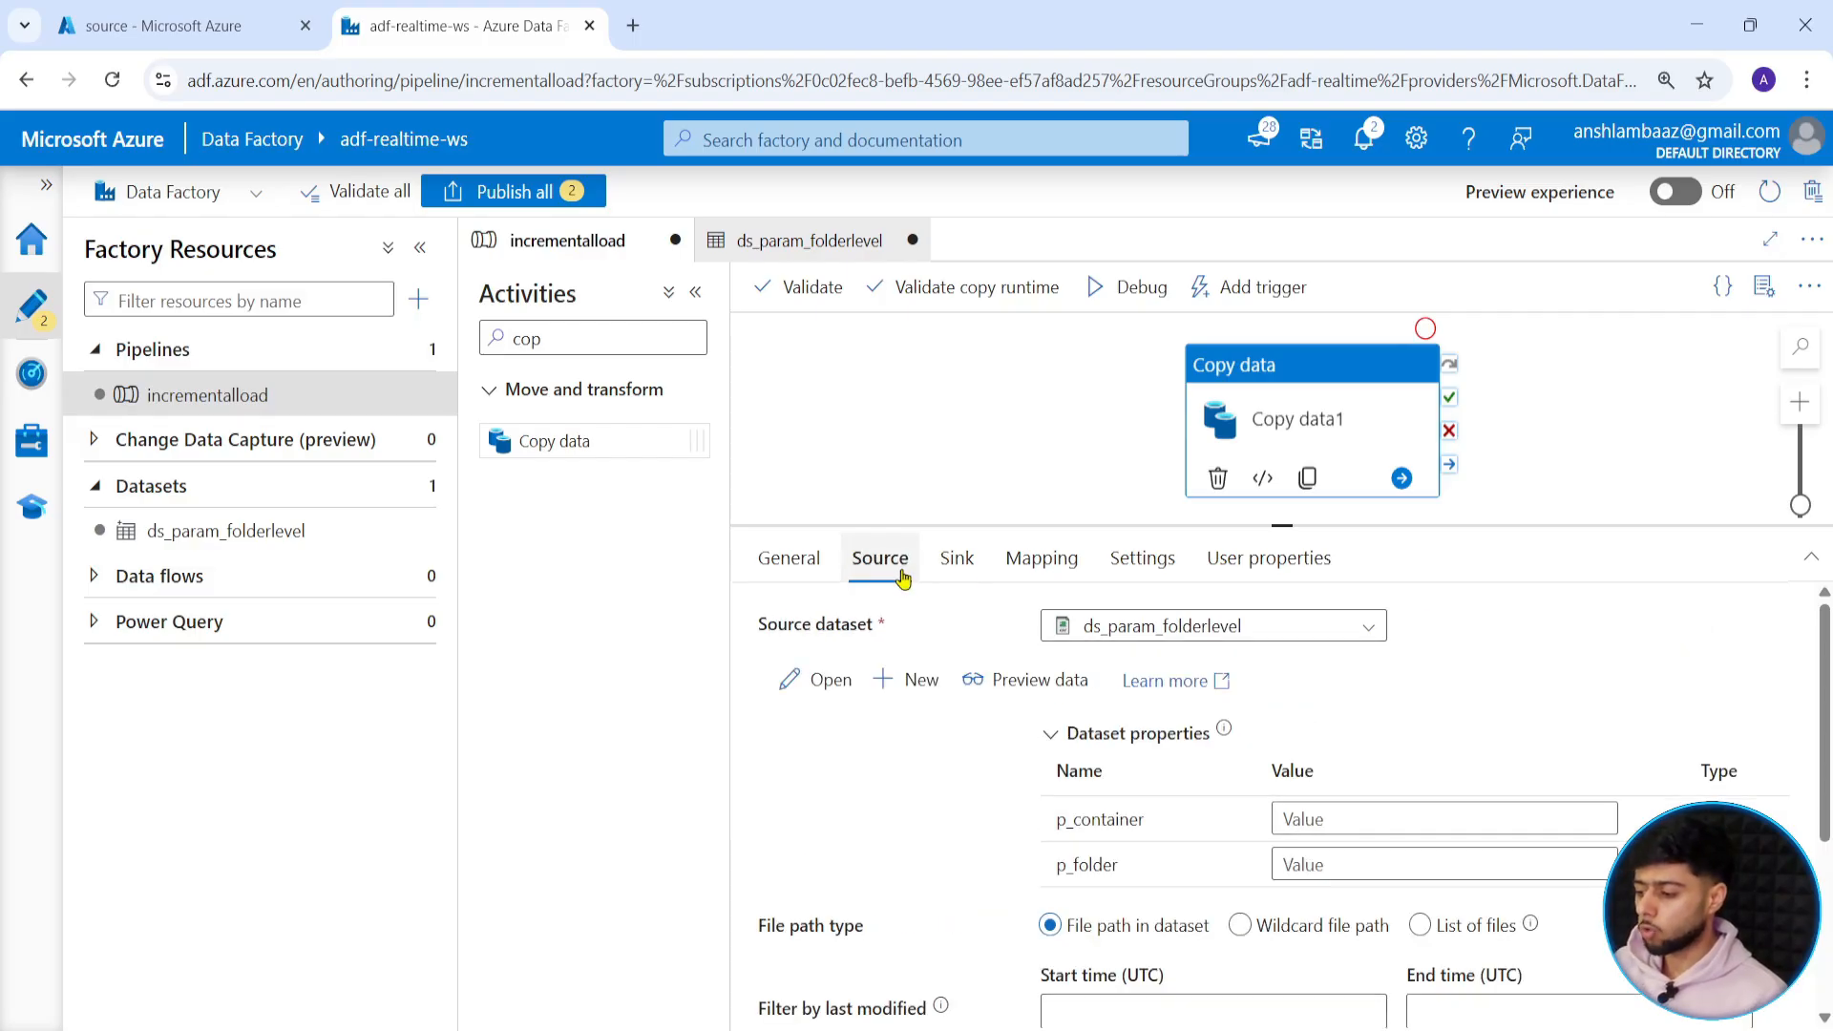
{"action": "left_click", "coordinate": [1363, 817]}
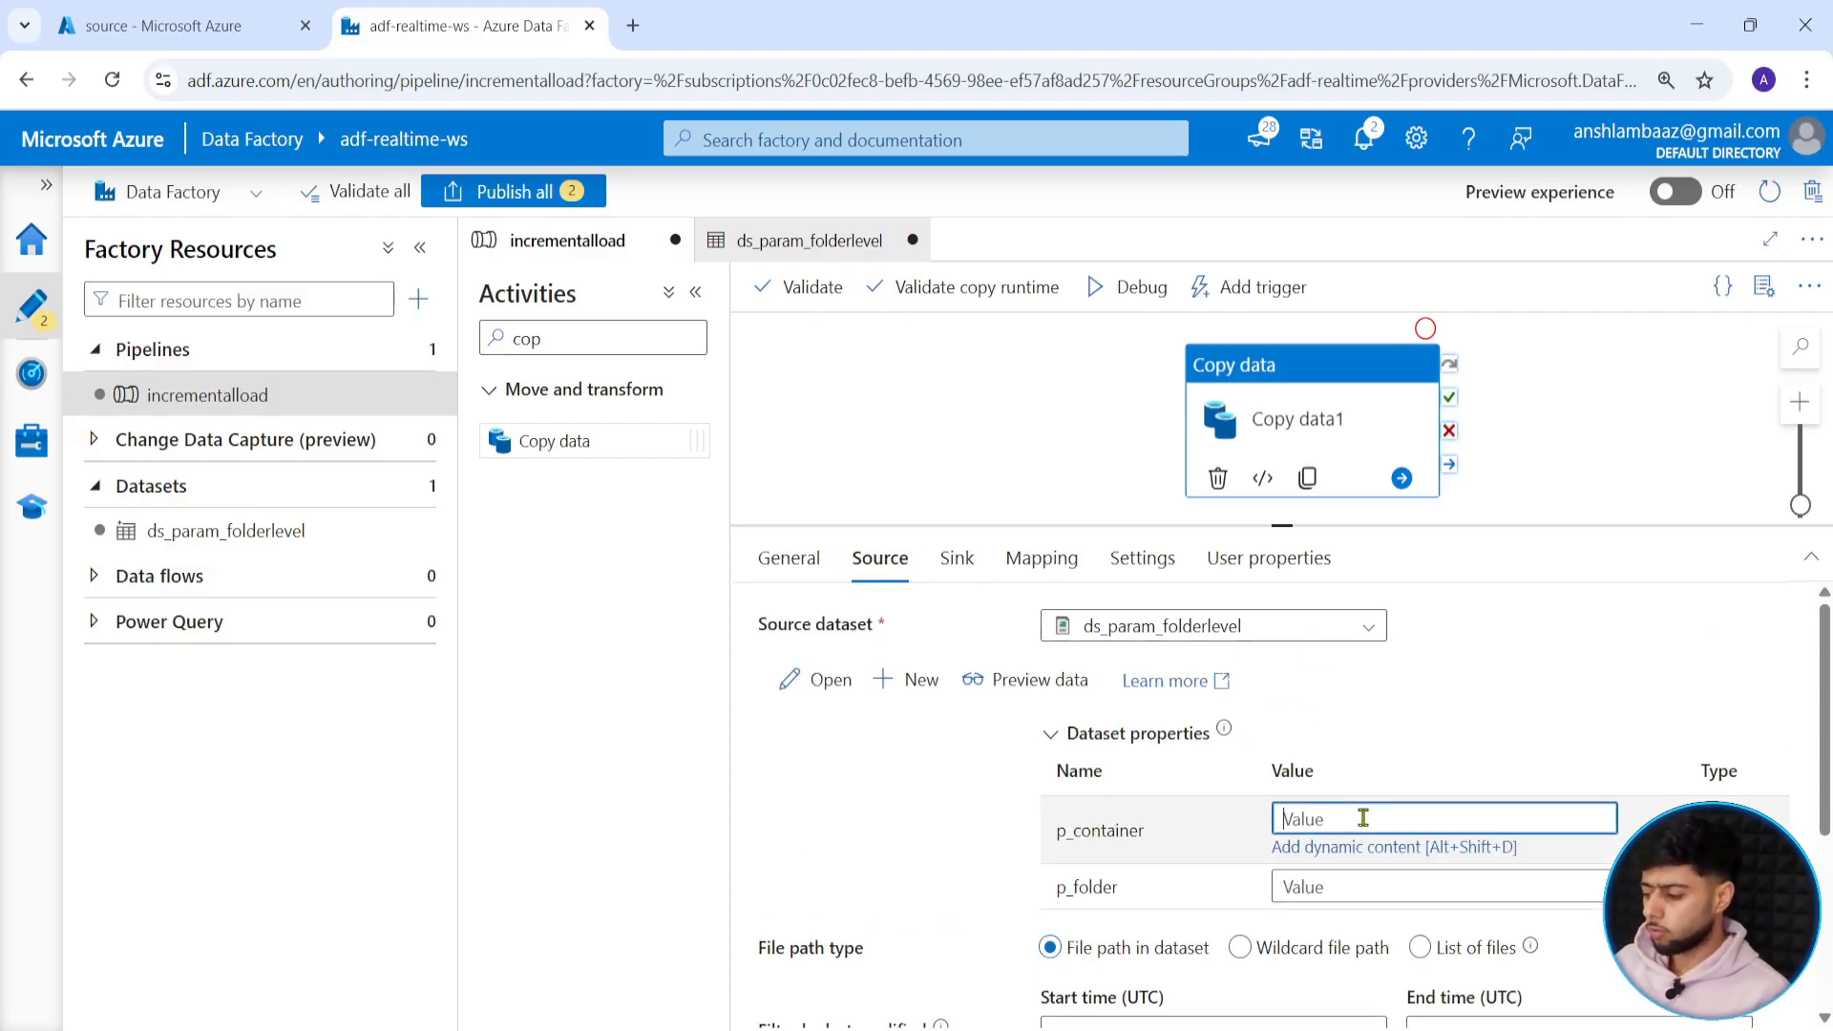
{"action": "type", "text": "source"}
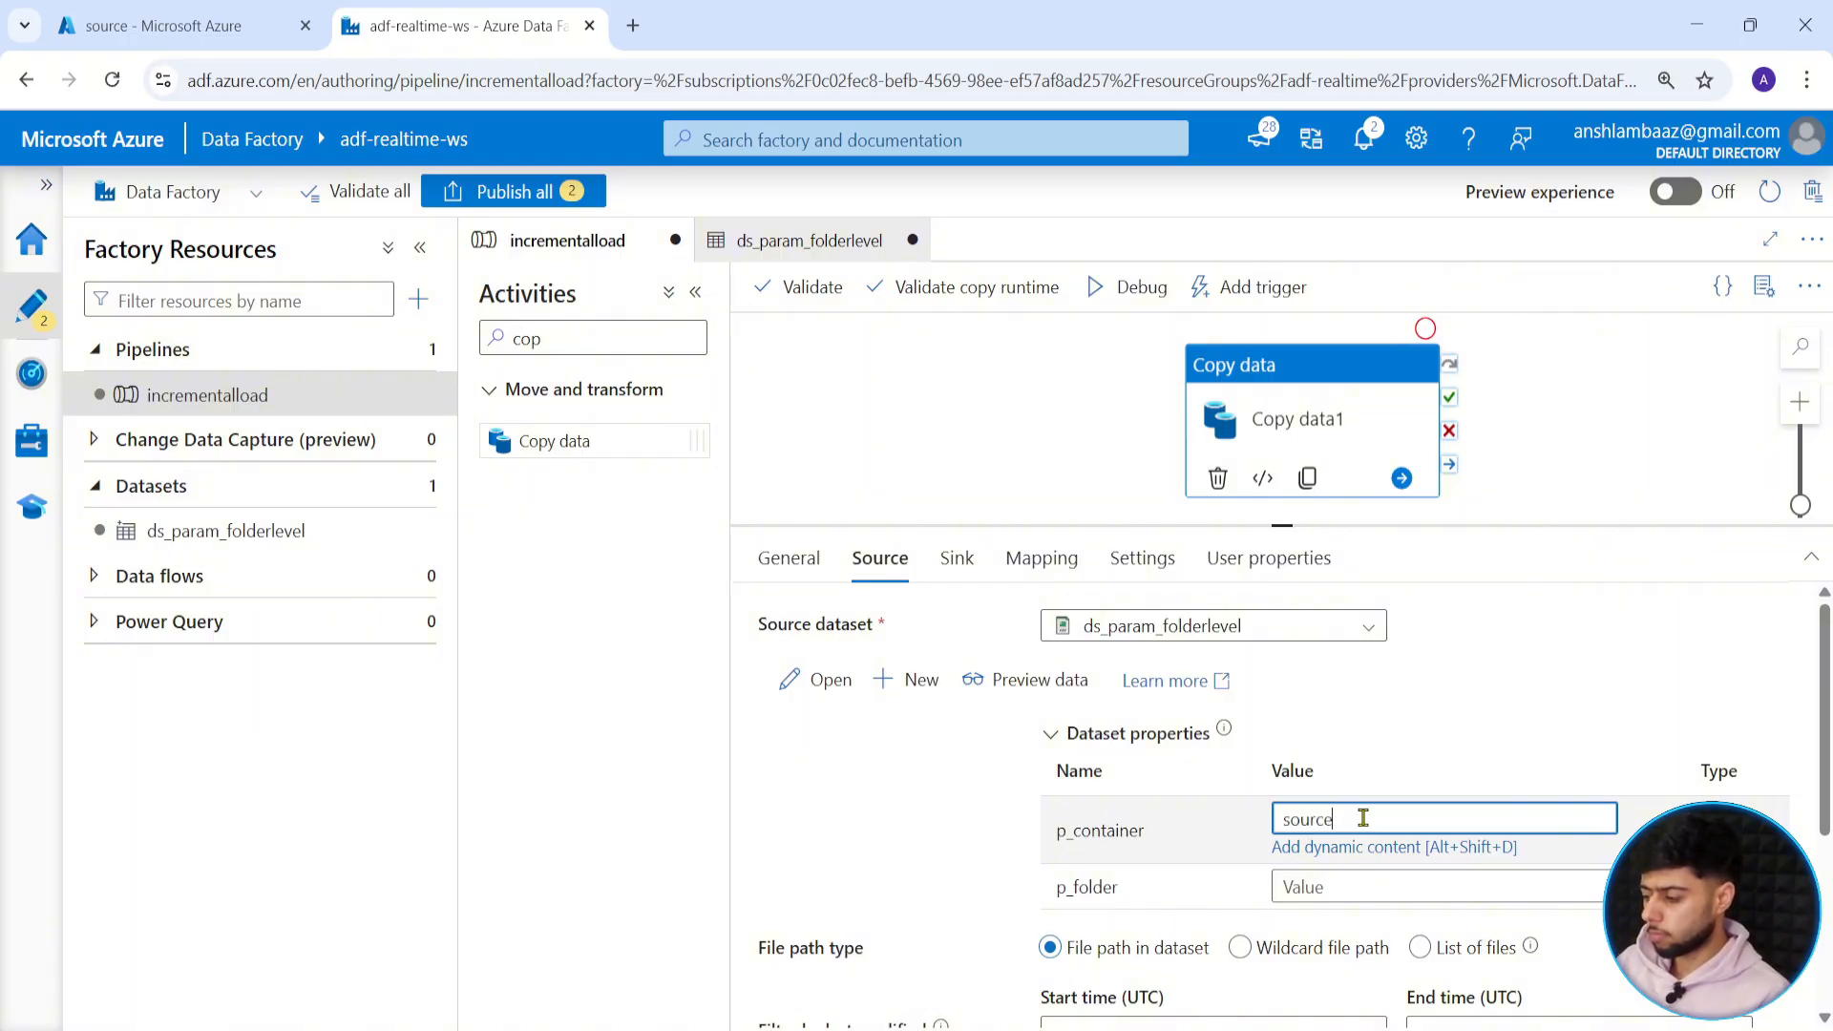
{"action": "left_click", "coordinate": [181, 23]}
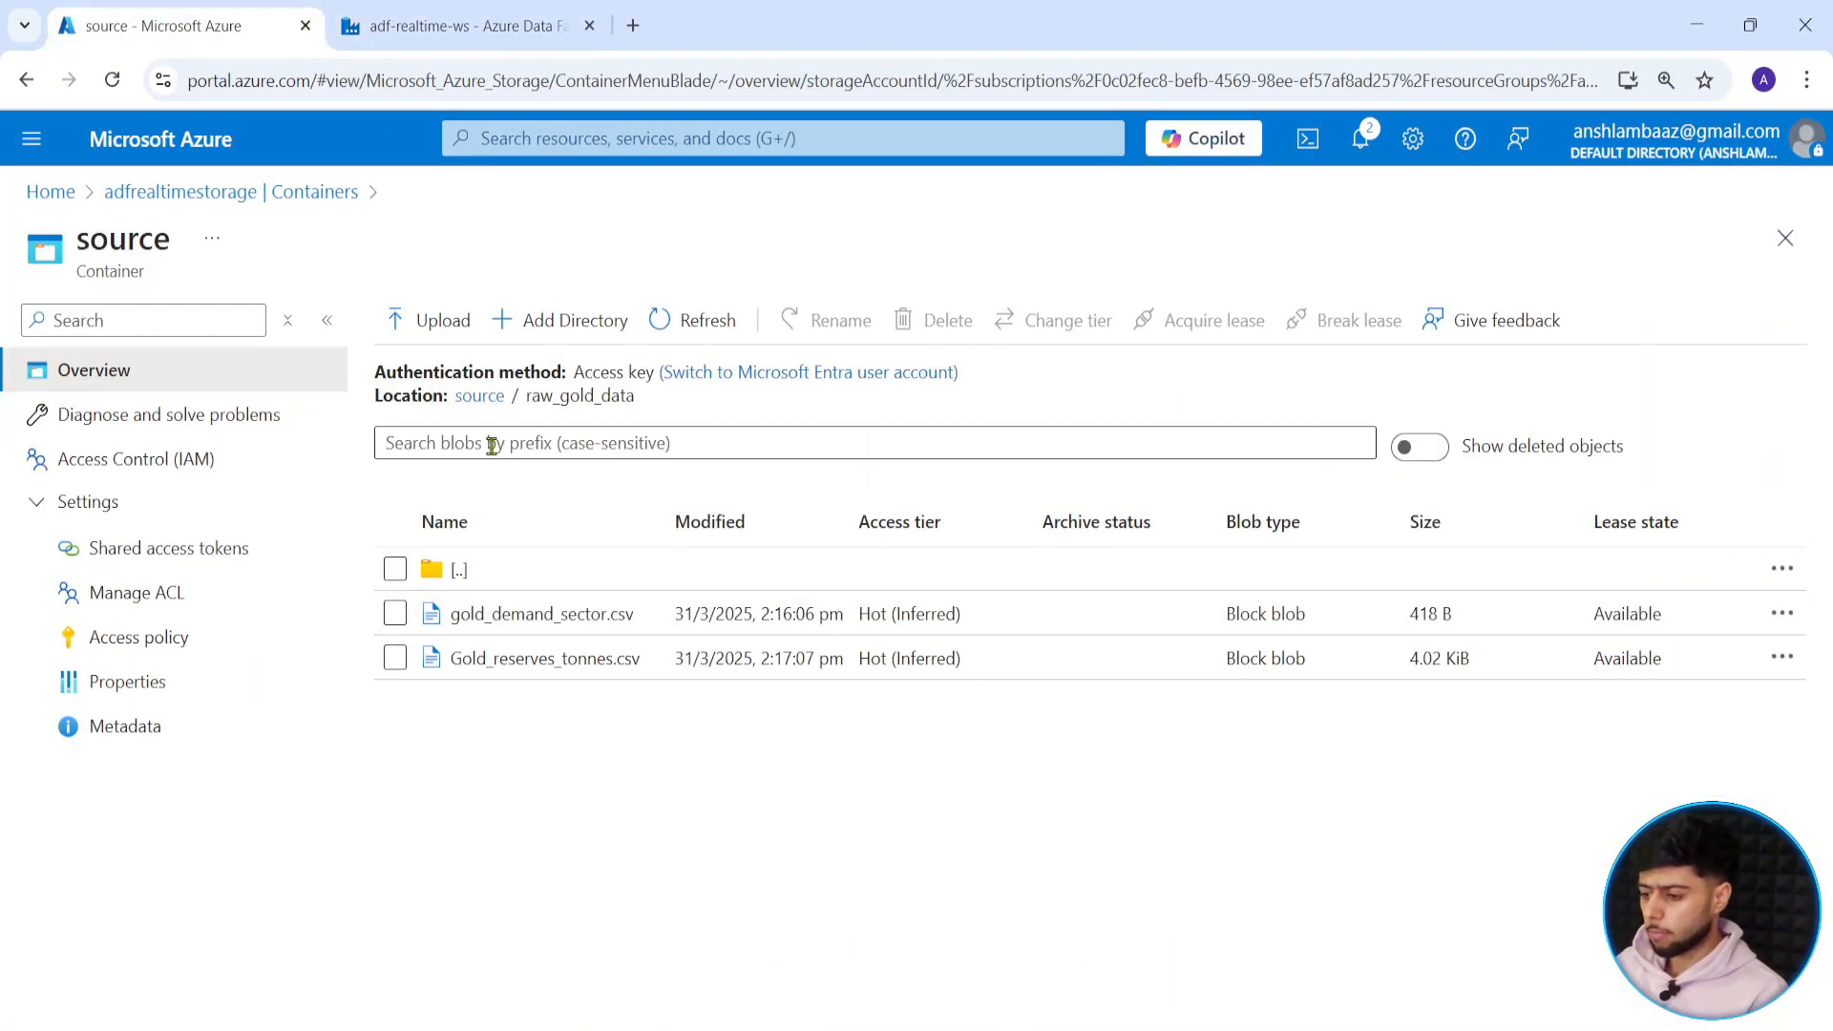
{"action": "left_click", "coordinate": [478, 397]}
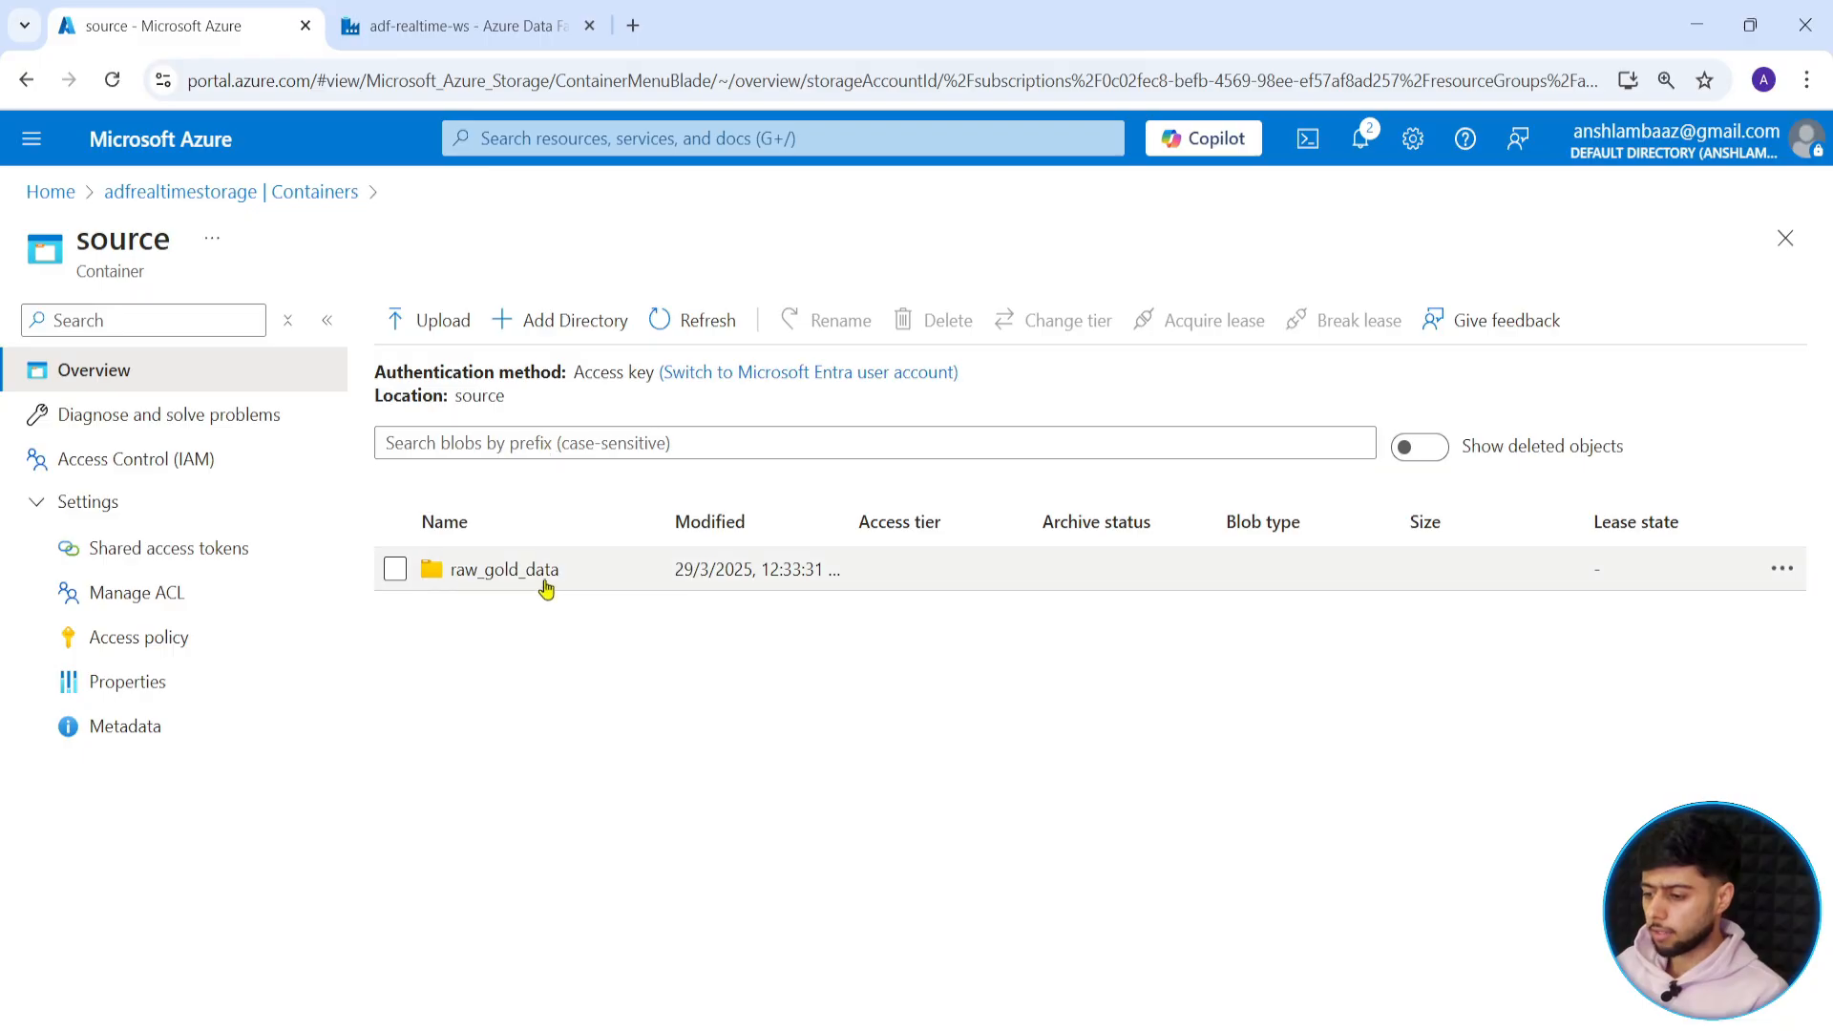
{"action": "left_click_drag", "start_coordinate": [570, 573], "coordinate": [447, 573]}
{"action": "key", "text": "ctrl+c"}
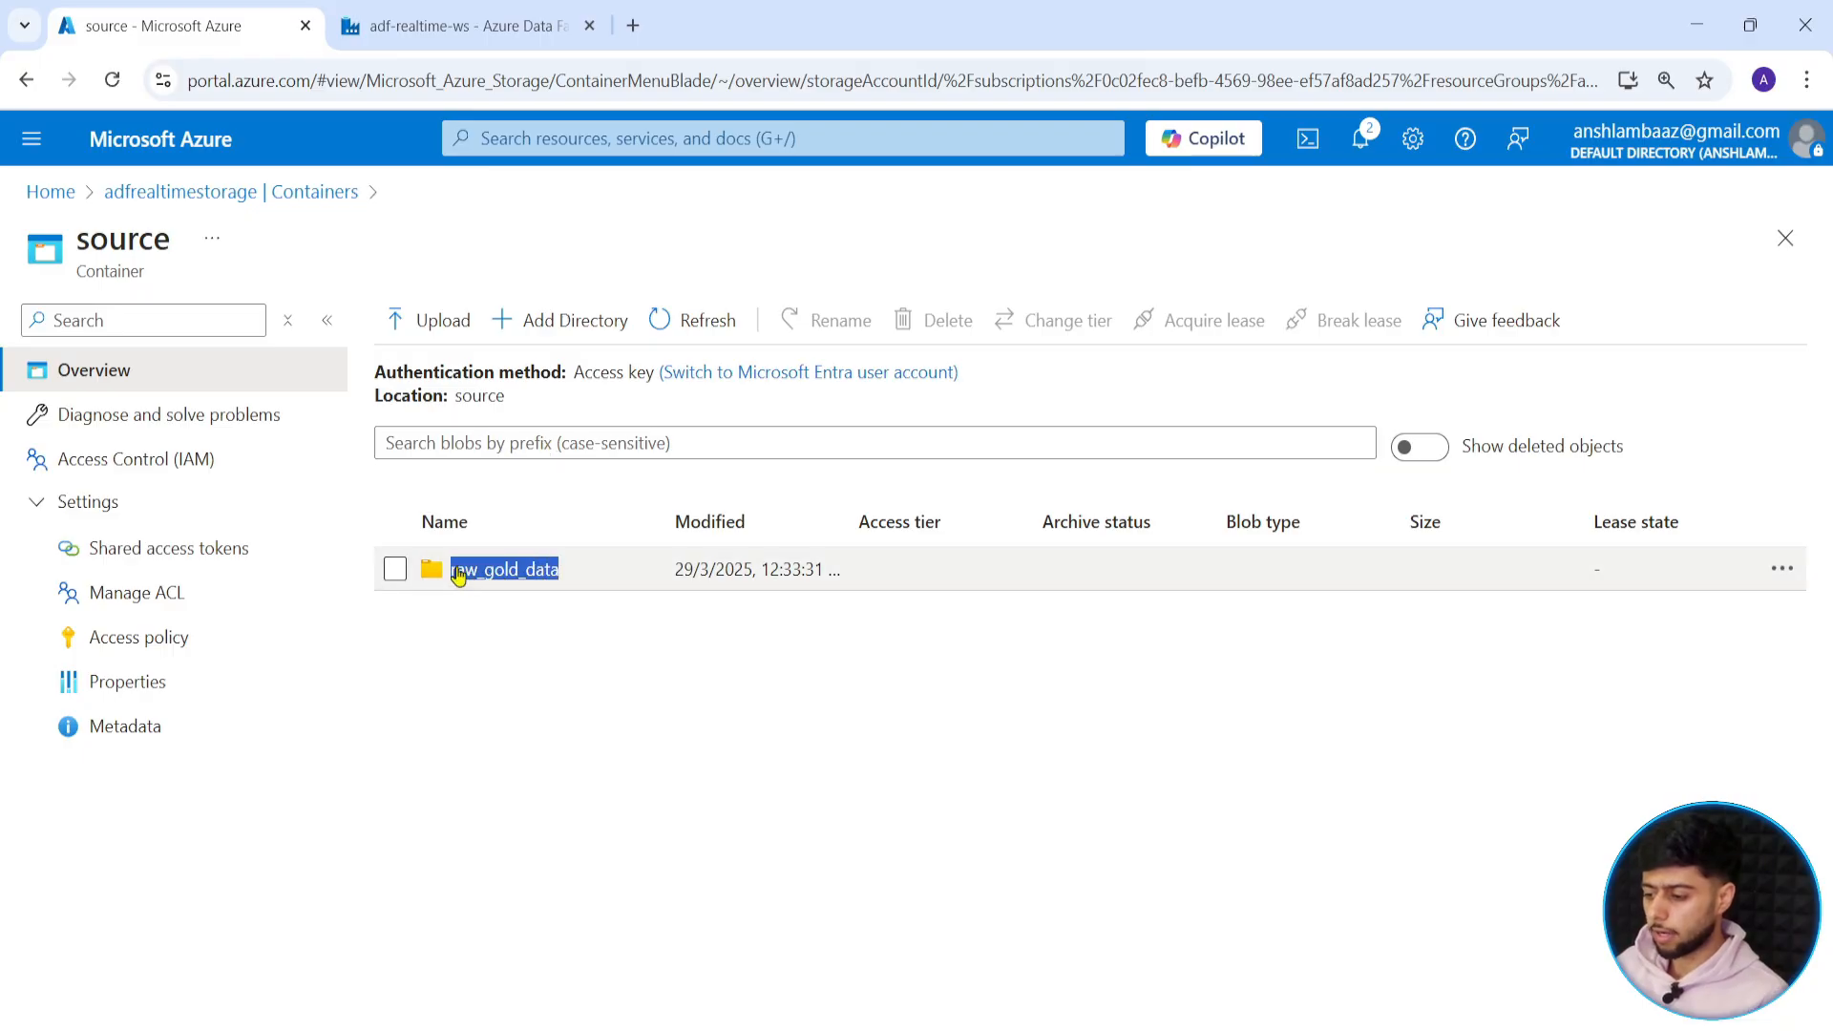
{"action": "left_click", "coordinate": [458, 25]}
{"action": "left_click", "coordinate": [1350, 884]}
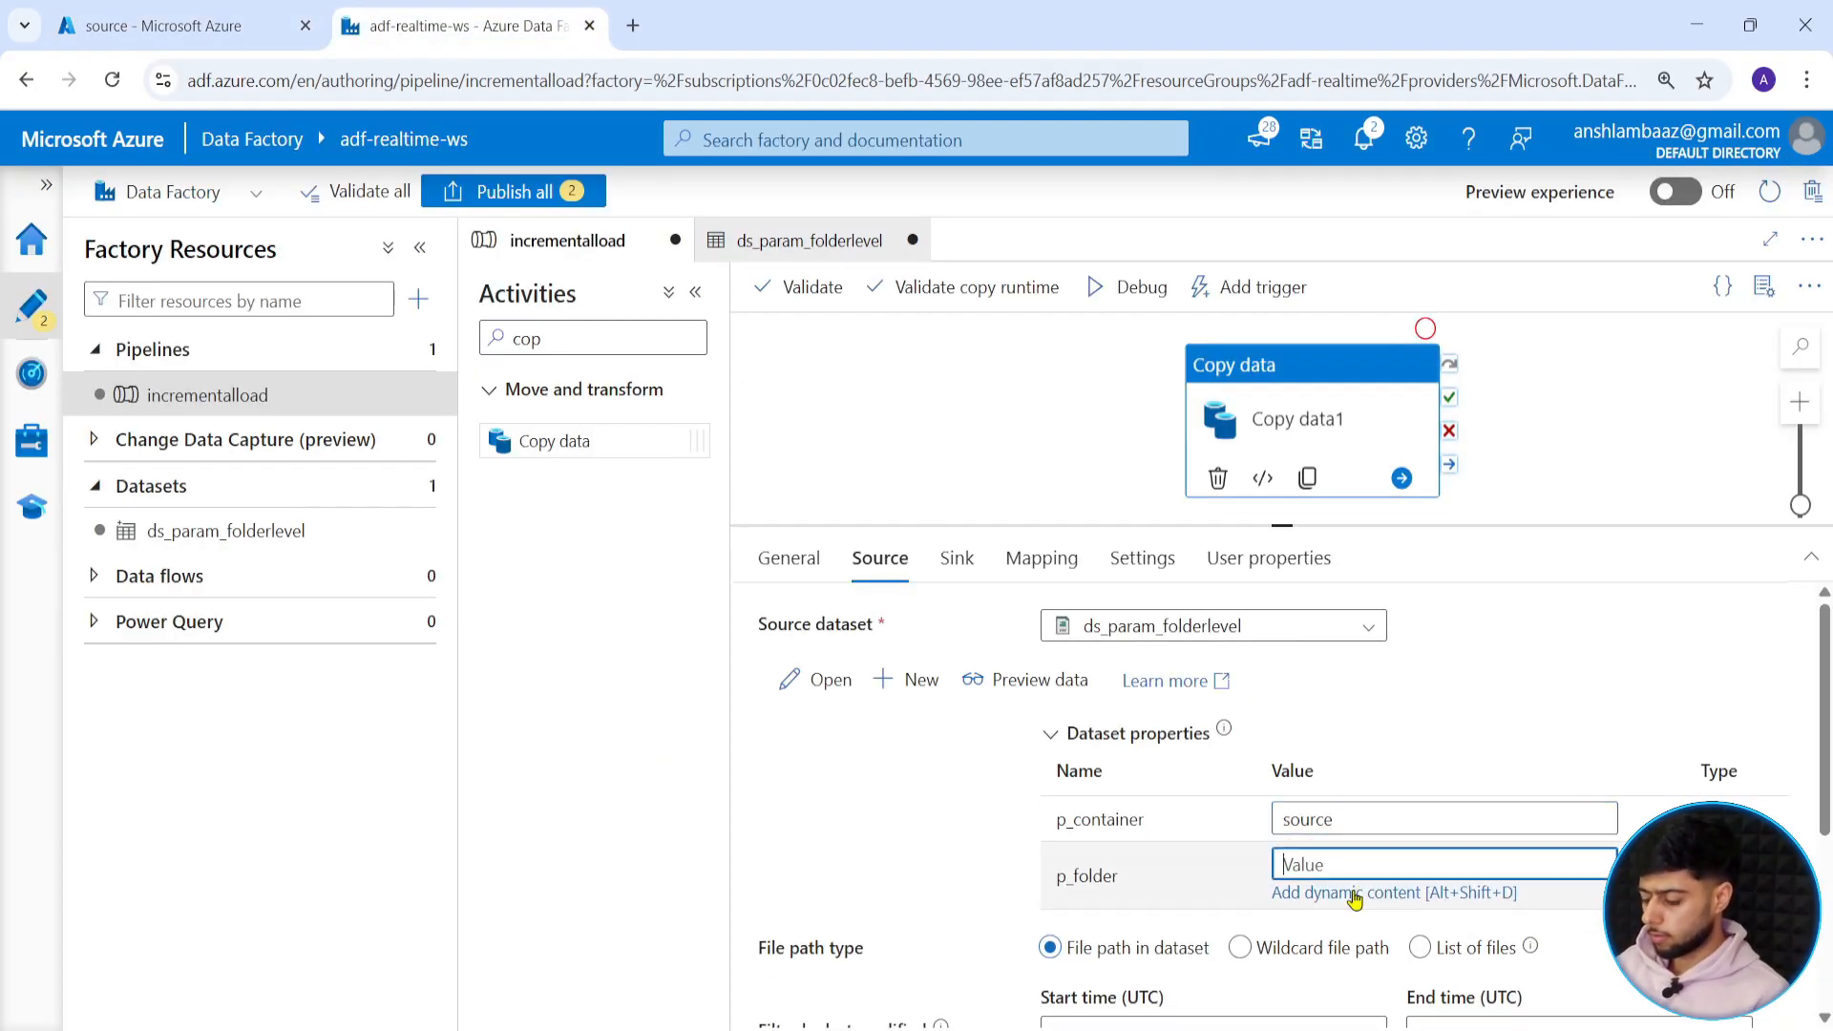
{"action": "key", "text": "ctrl+v"}
View the destination container of the adfrealtimestorage account in the Azure portal and return to the data factory.
{"action": "left_click", "coordinate": [225, 17]}
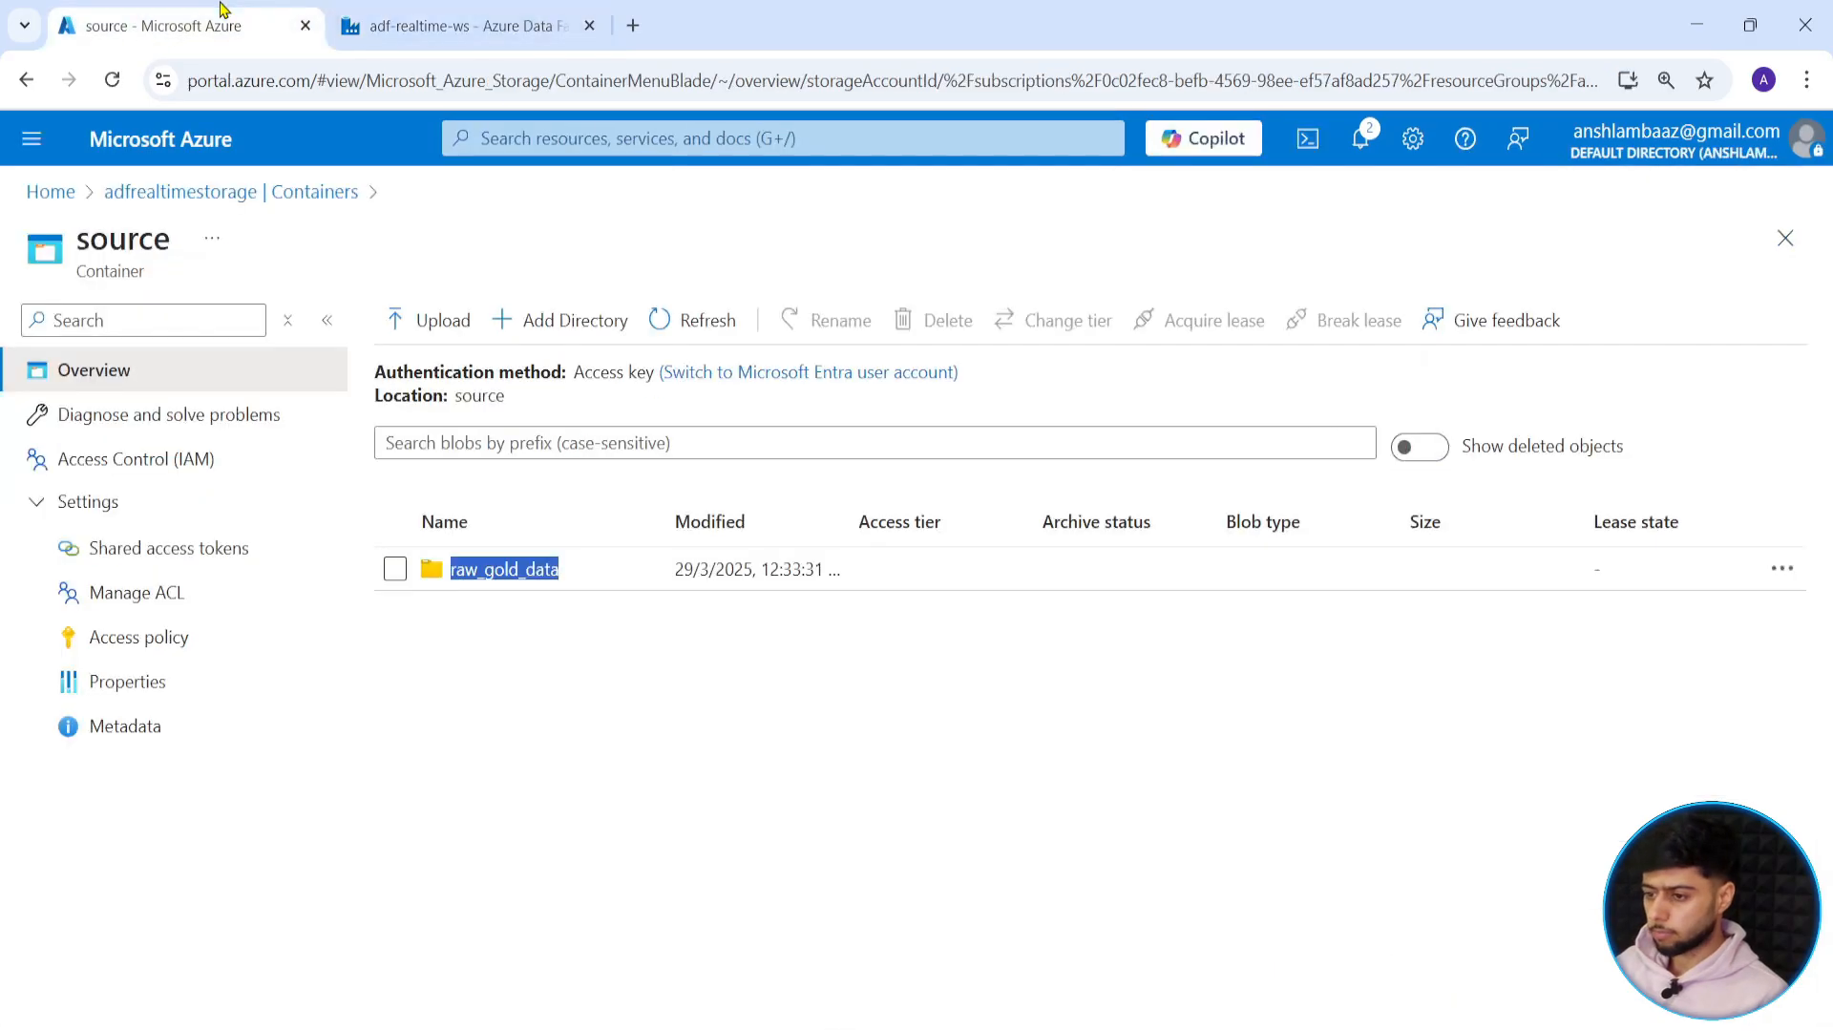
{"action": "left_click", "coordinate": [287, 191]}
{"action": "left_click", "coordinate": [464, 545]}
{"action": "left_click", "coordinate": [458, 26]}
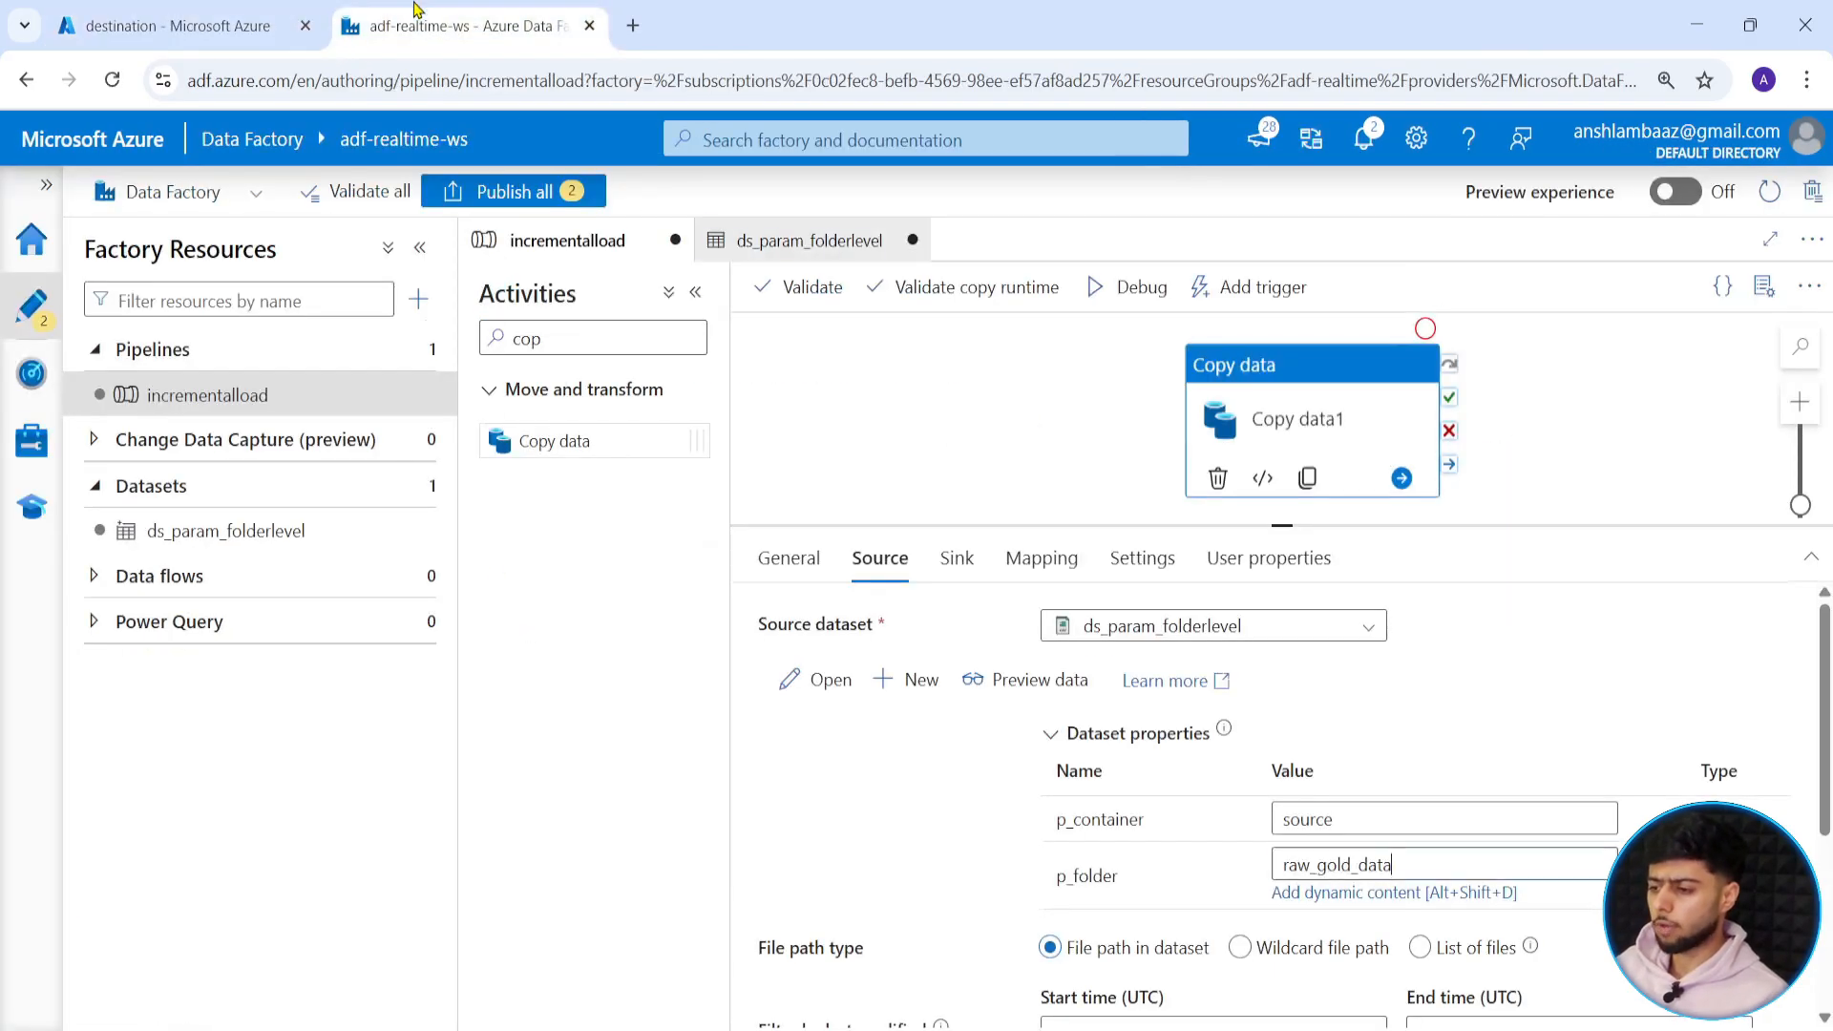
Set the sink dataset's p_container to destination and its p_folder to raw_gold_data, and return to the activity's source settings.
{"action": "left_click", "coordinate": [955, 557]}
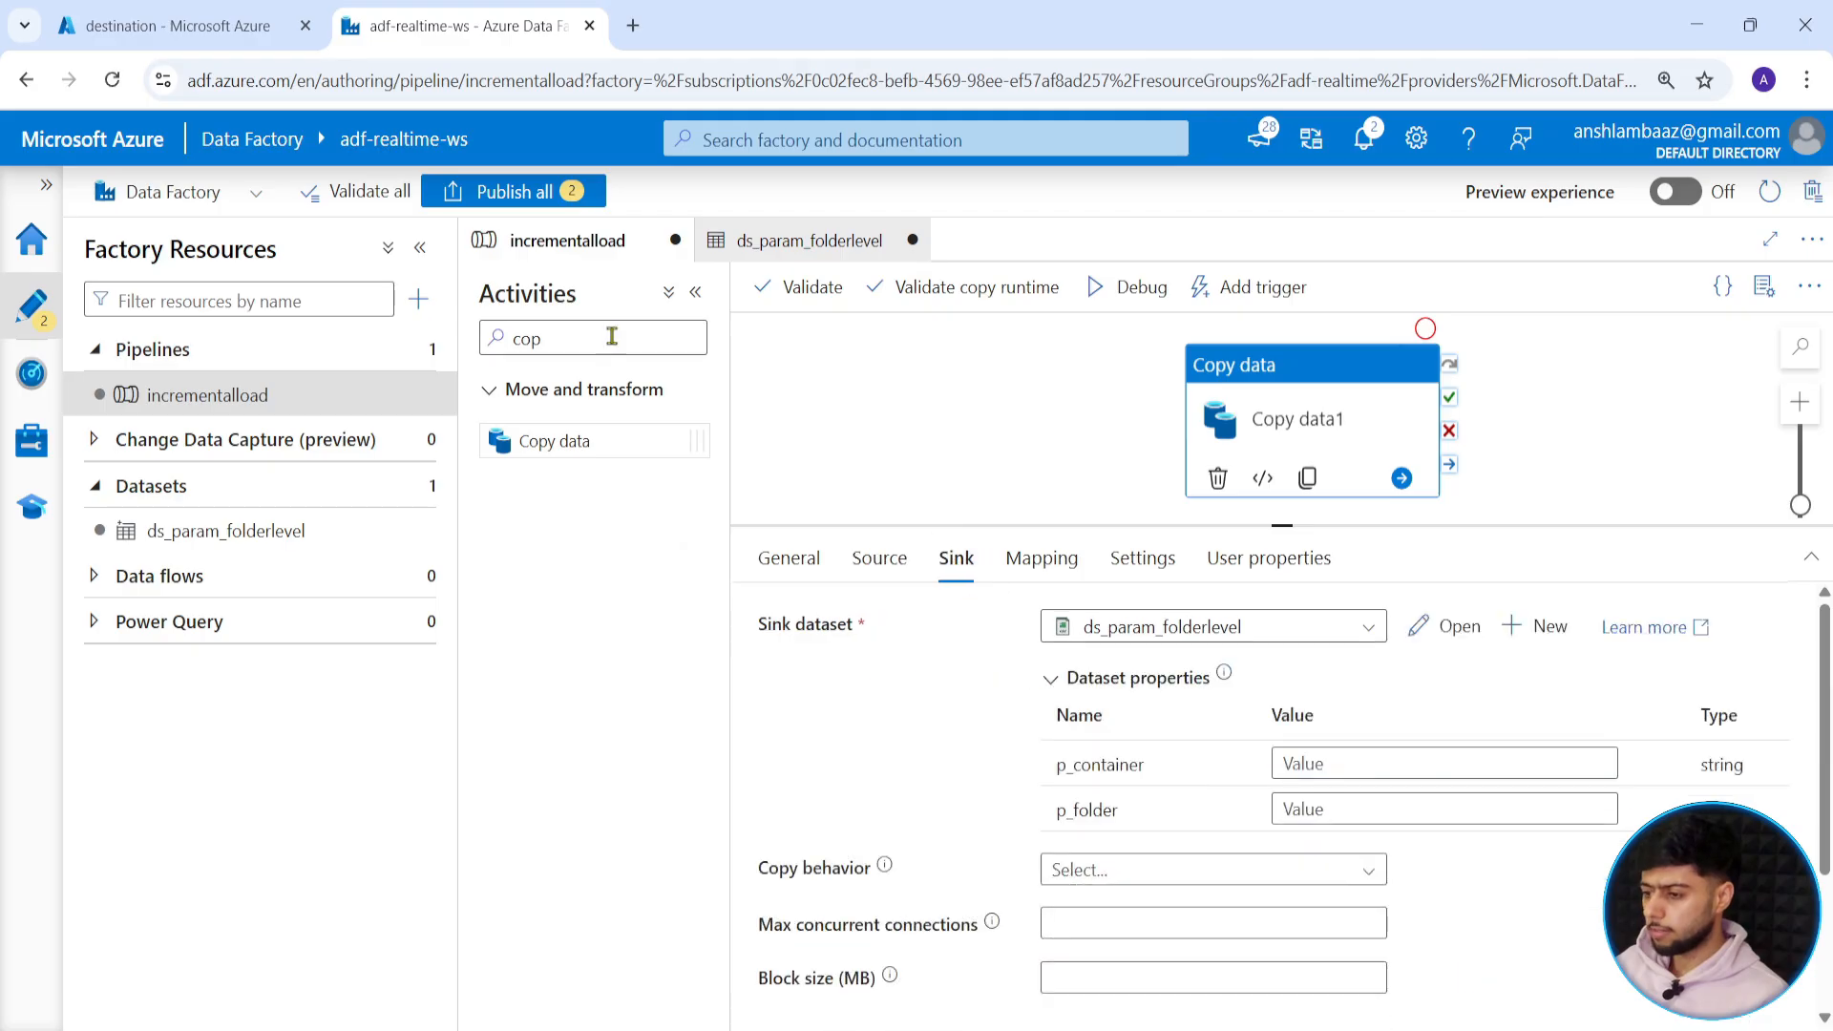
{"action": "left_click", "coordinate": [236, 24]}
{"action": "left_click", "coordinate": [392, 21]}
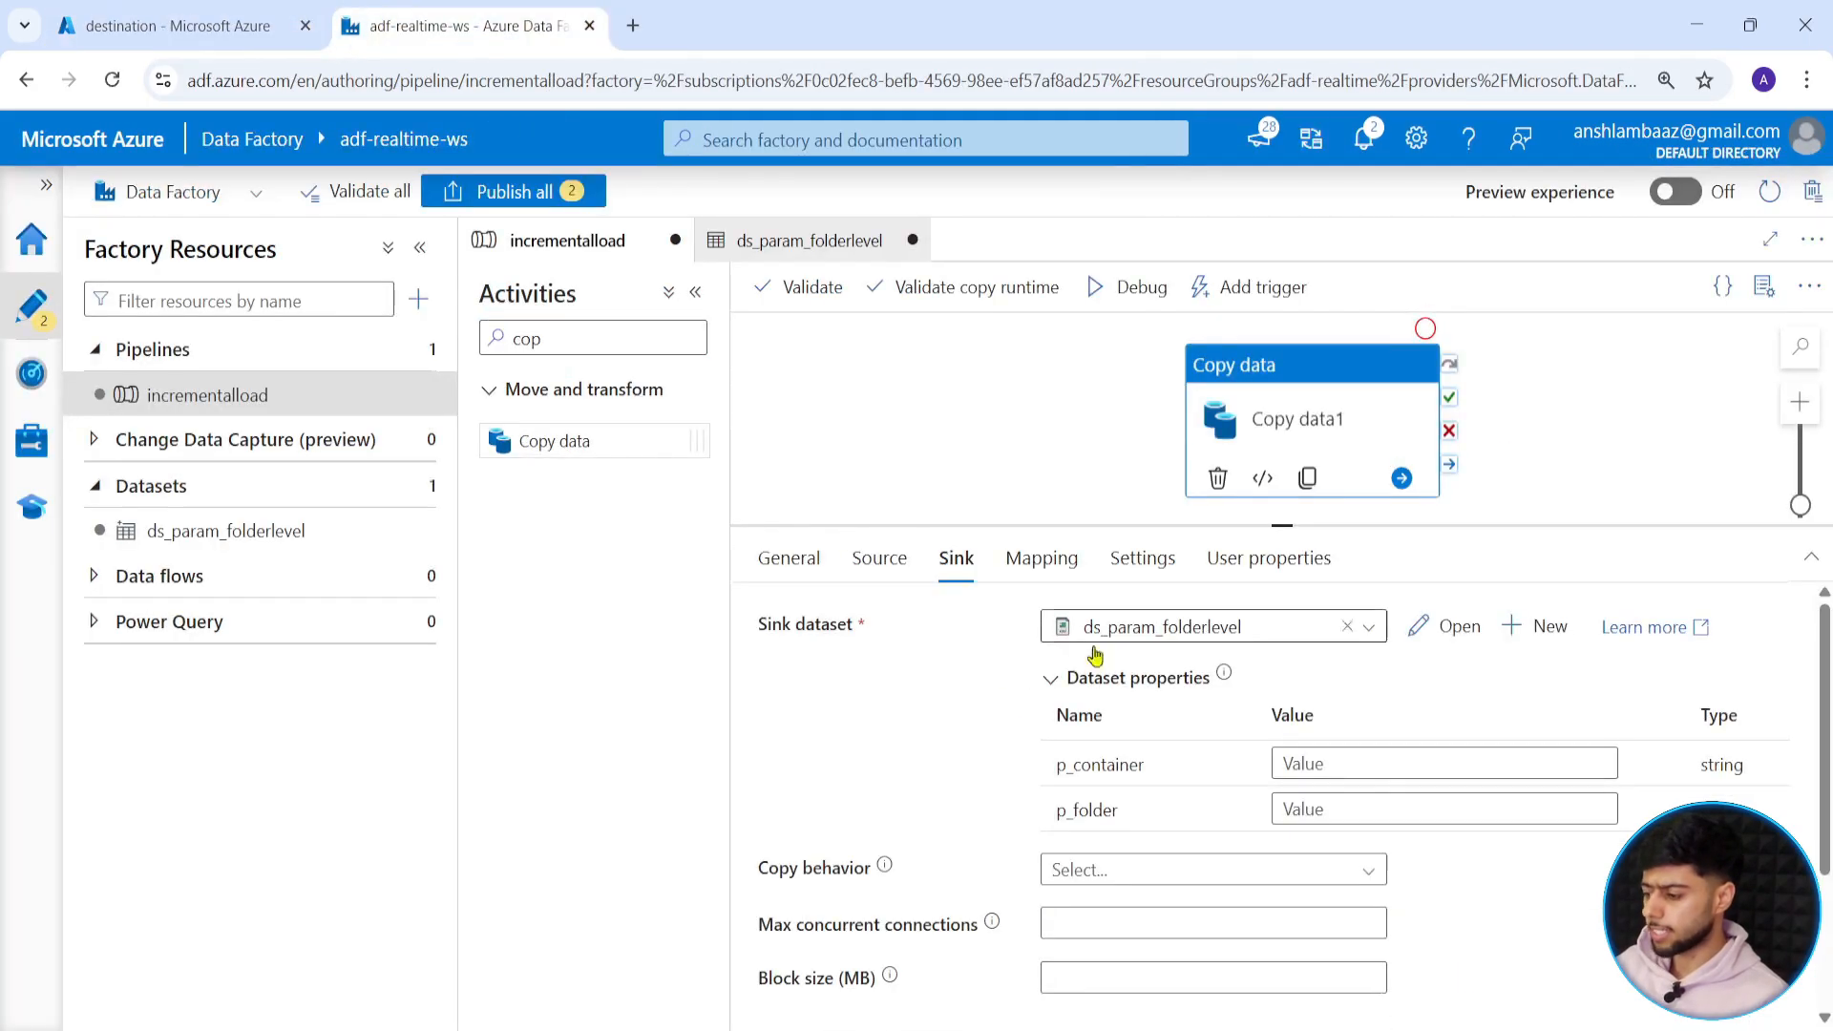
{"action": "left_click", "coordinate": [1407, 763]}
{"action": "type", "text": "destination"}
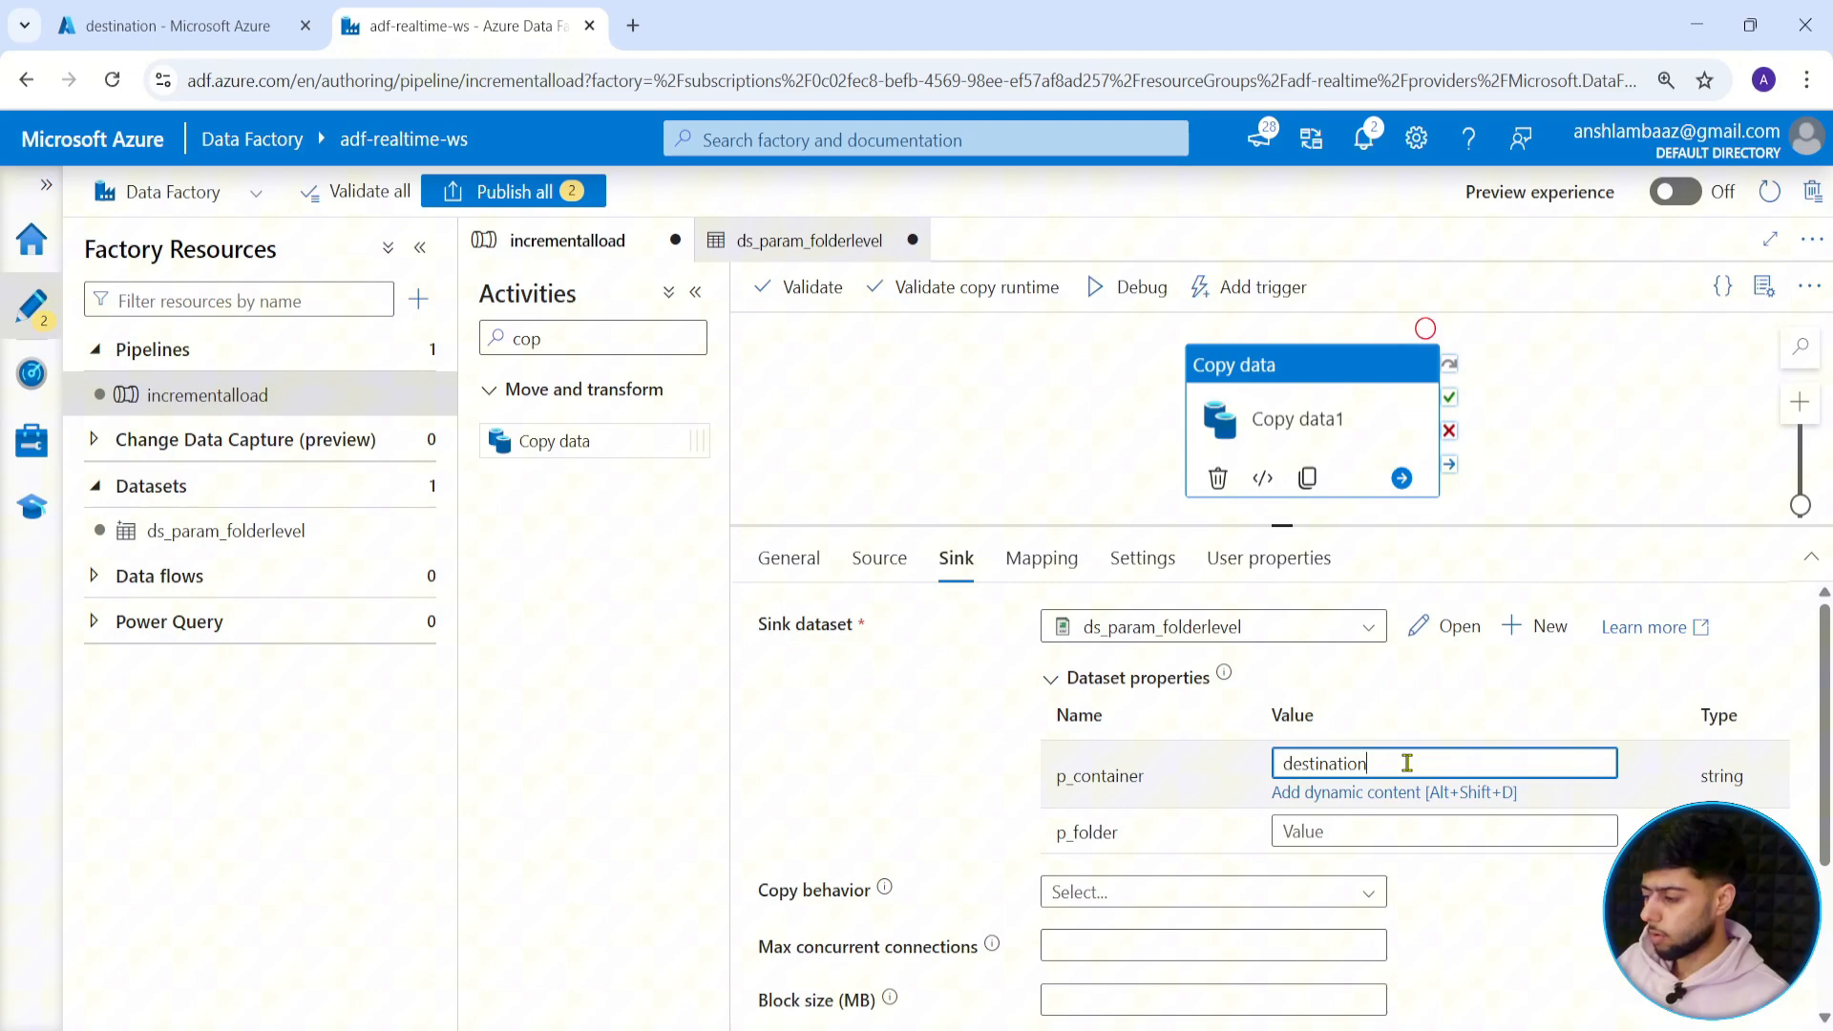
{"action": "key", "text": "Tab"}
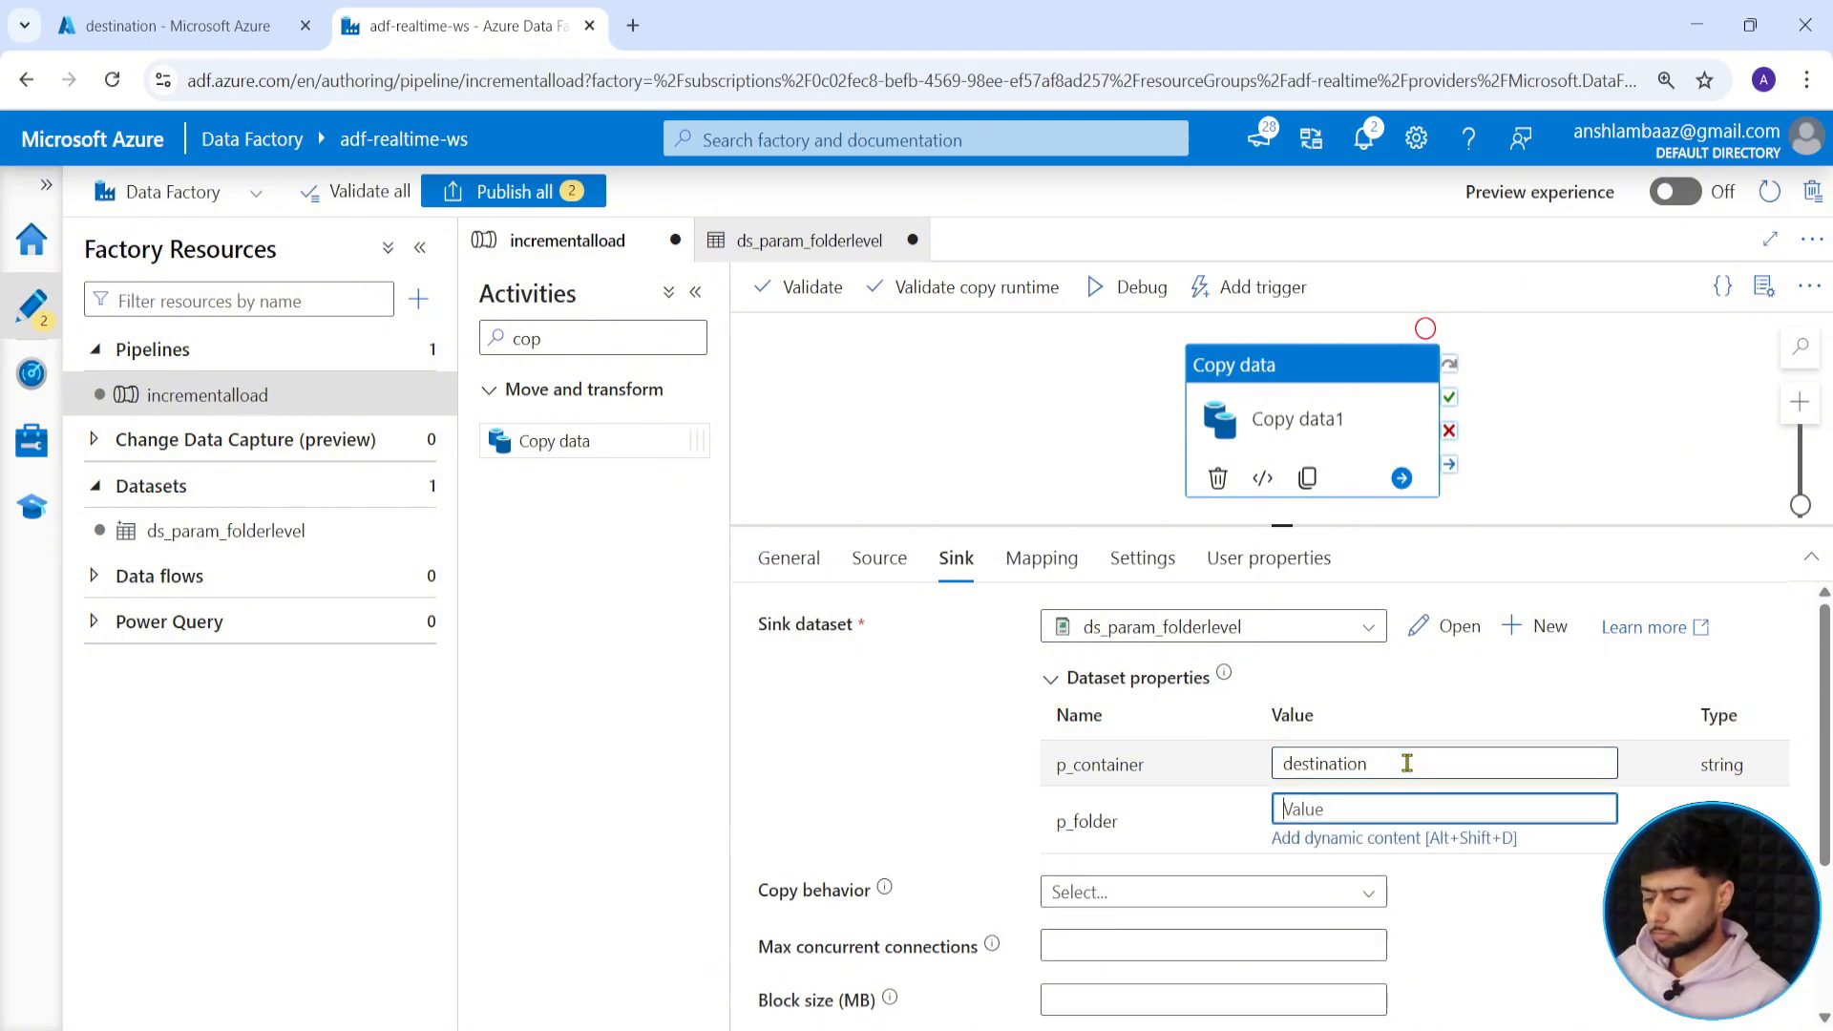
{"action": "key", "text": "ctrl+v"}
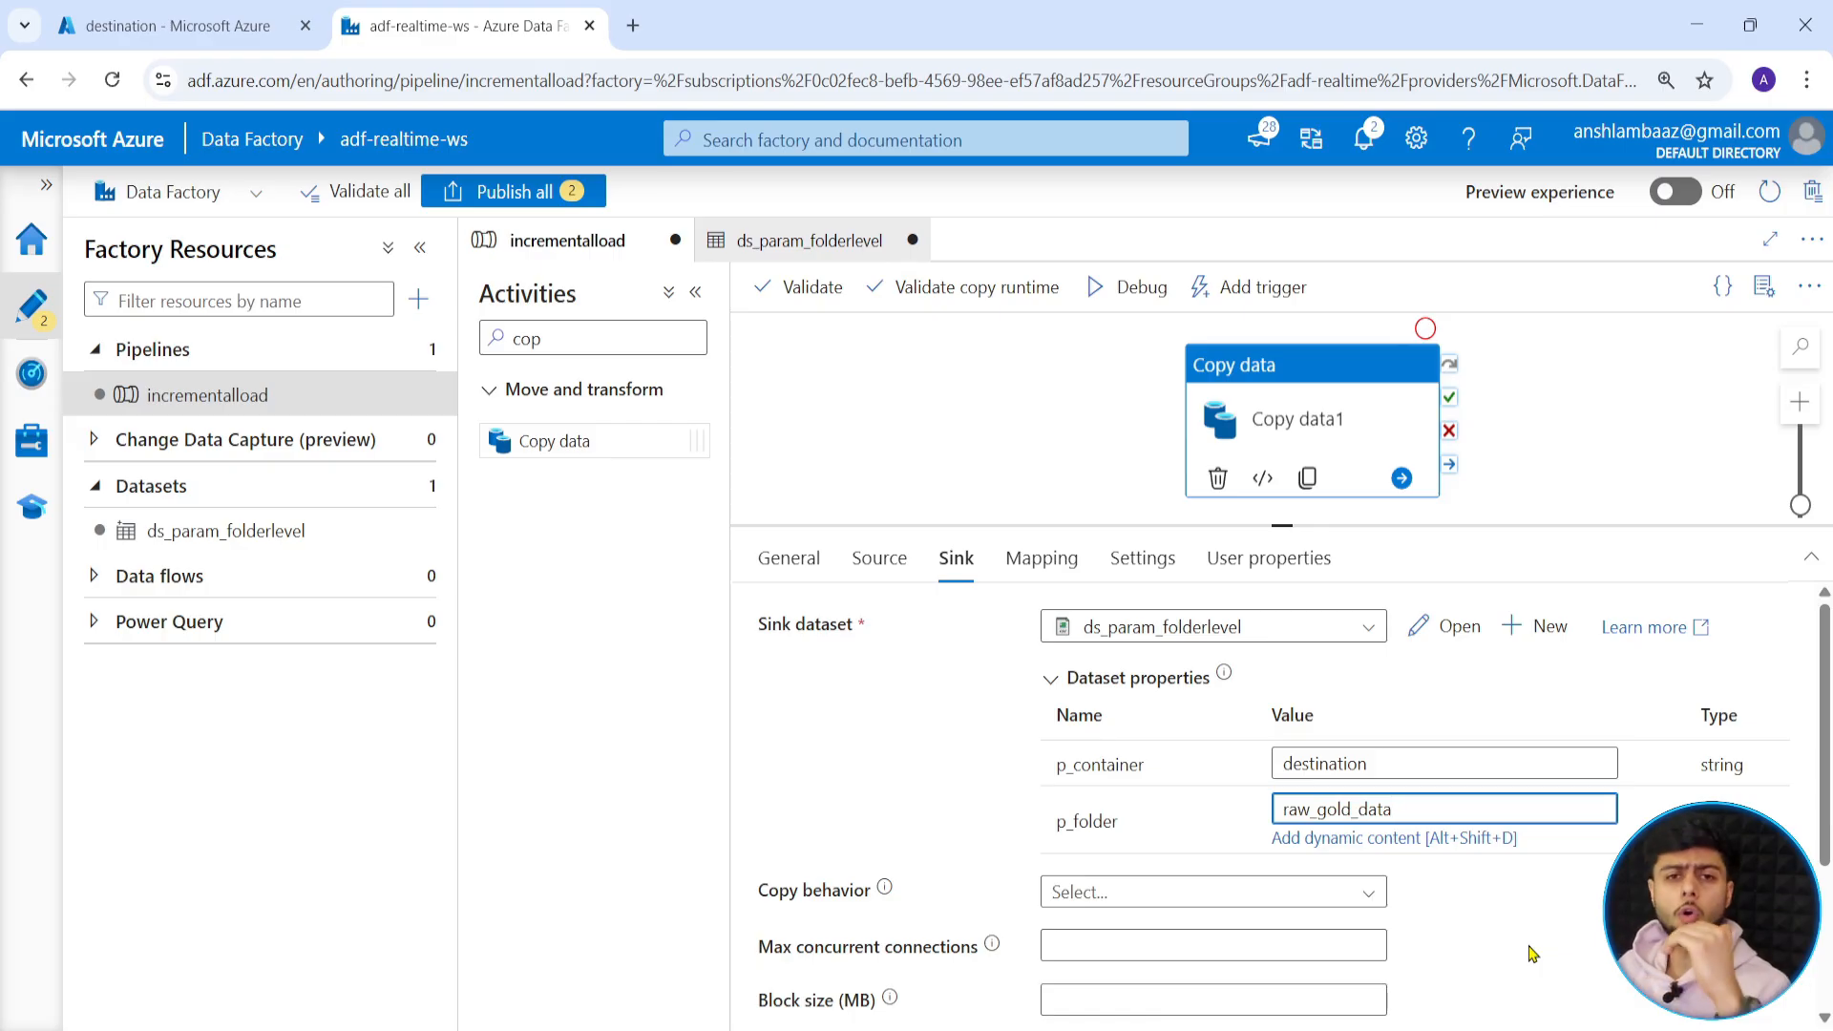
{"action": "left_click", "coordinate": [933, 814]}
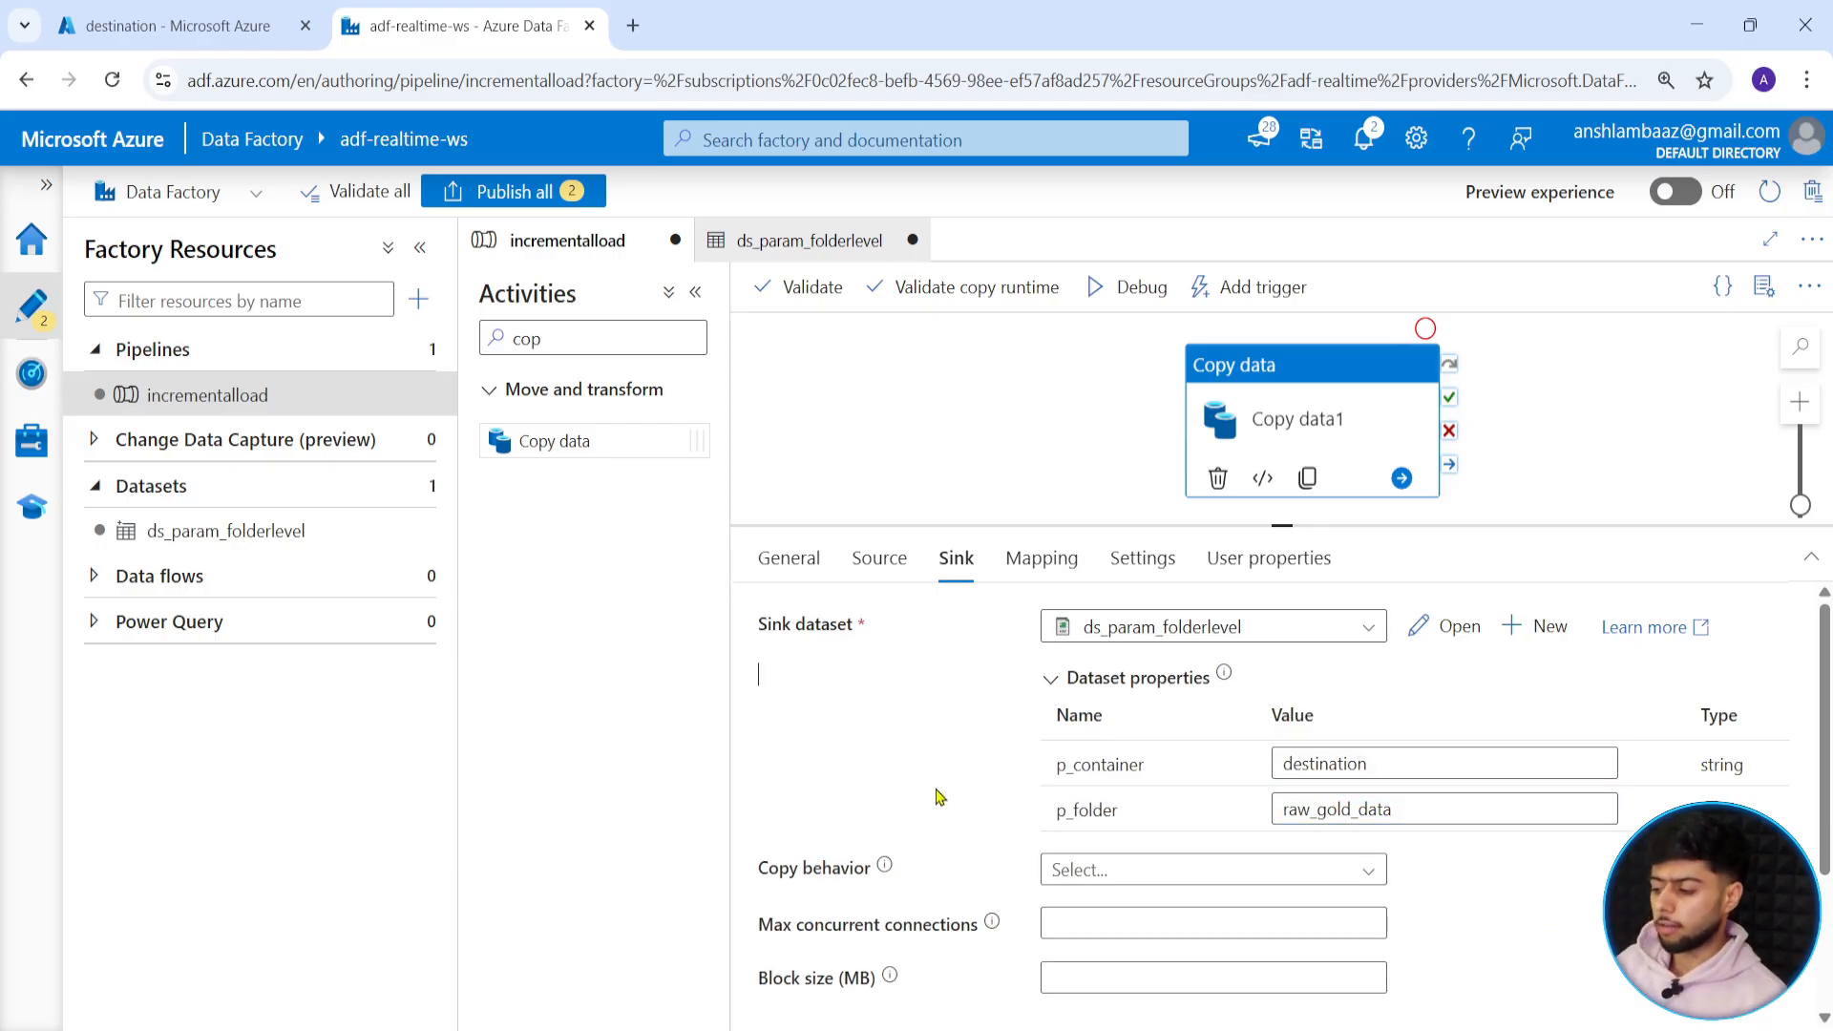
{"action": "left_click", "coordinate": [879, 558]}
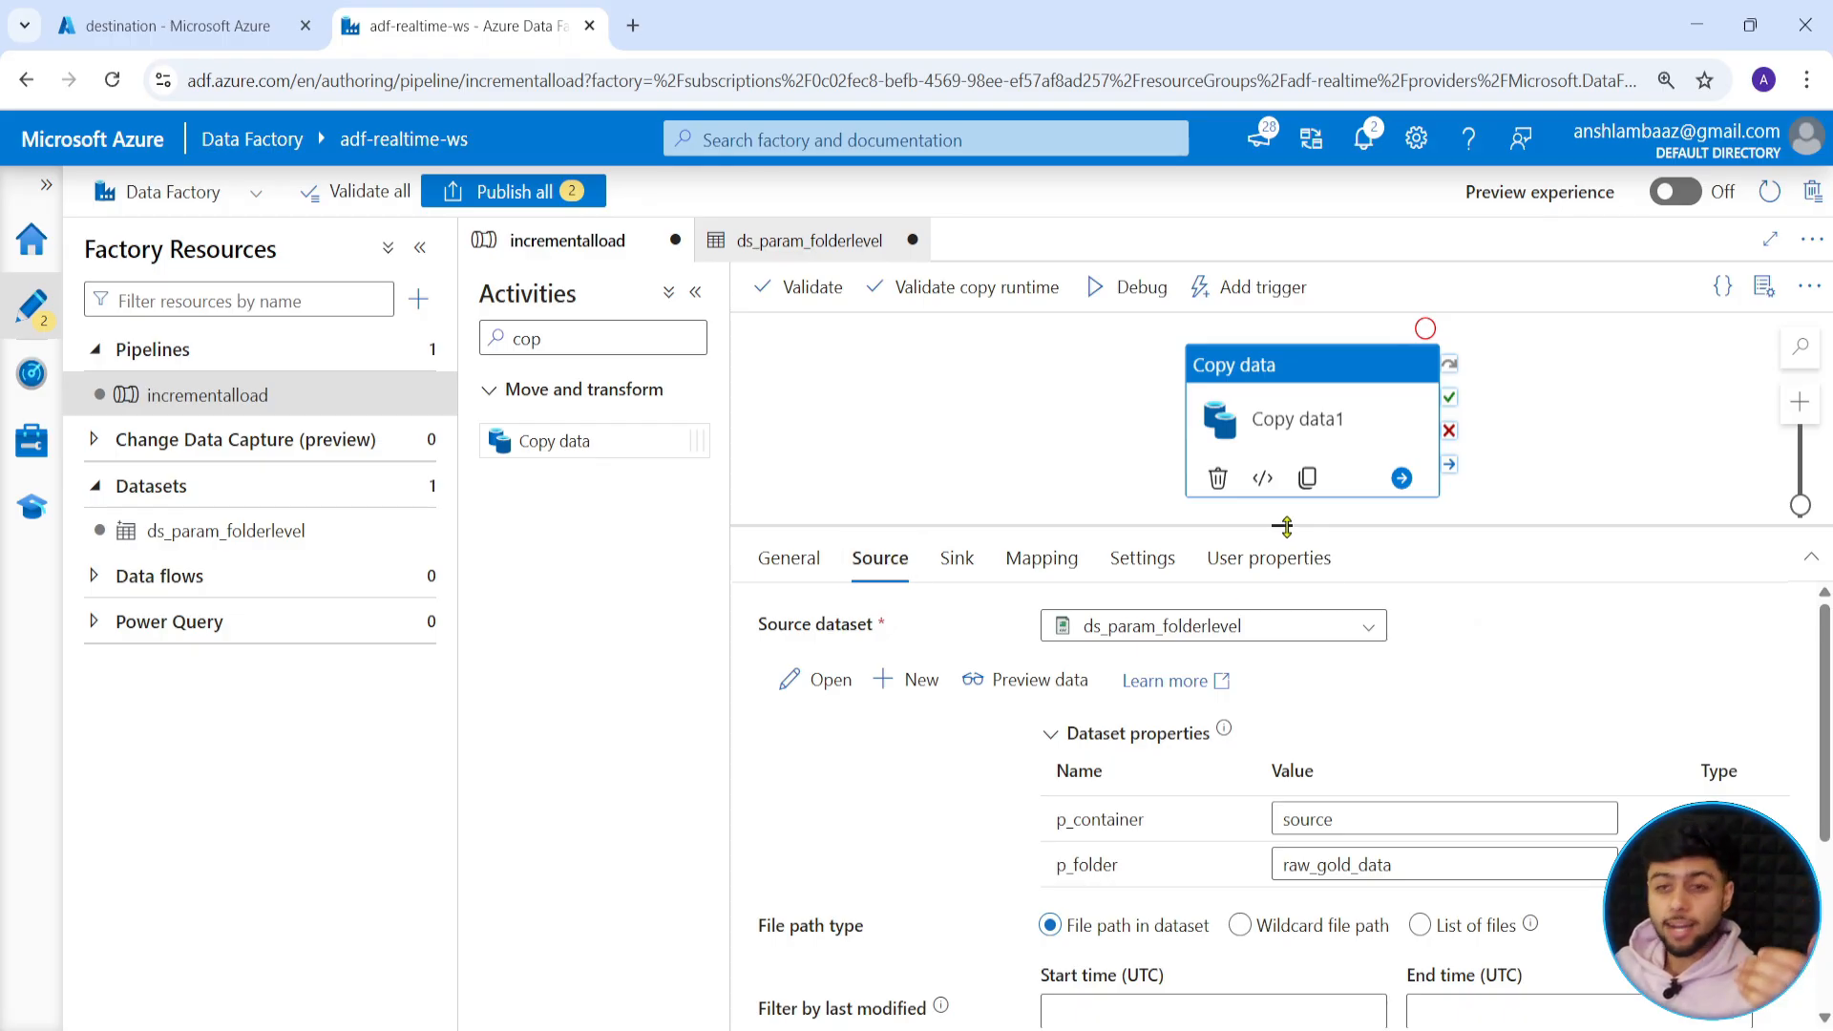
Examine the Filter by last modified setting in the Copy data activity's source and open its start time calendar.
{"action": "left_click_drag", "start_coordinate": [1286, 527], "coordinate": [1283, 404]}
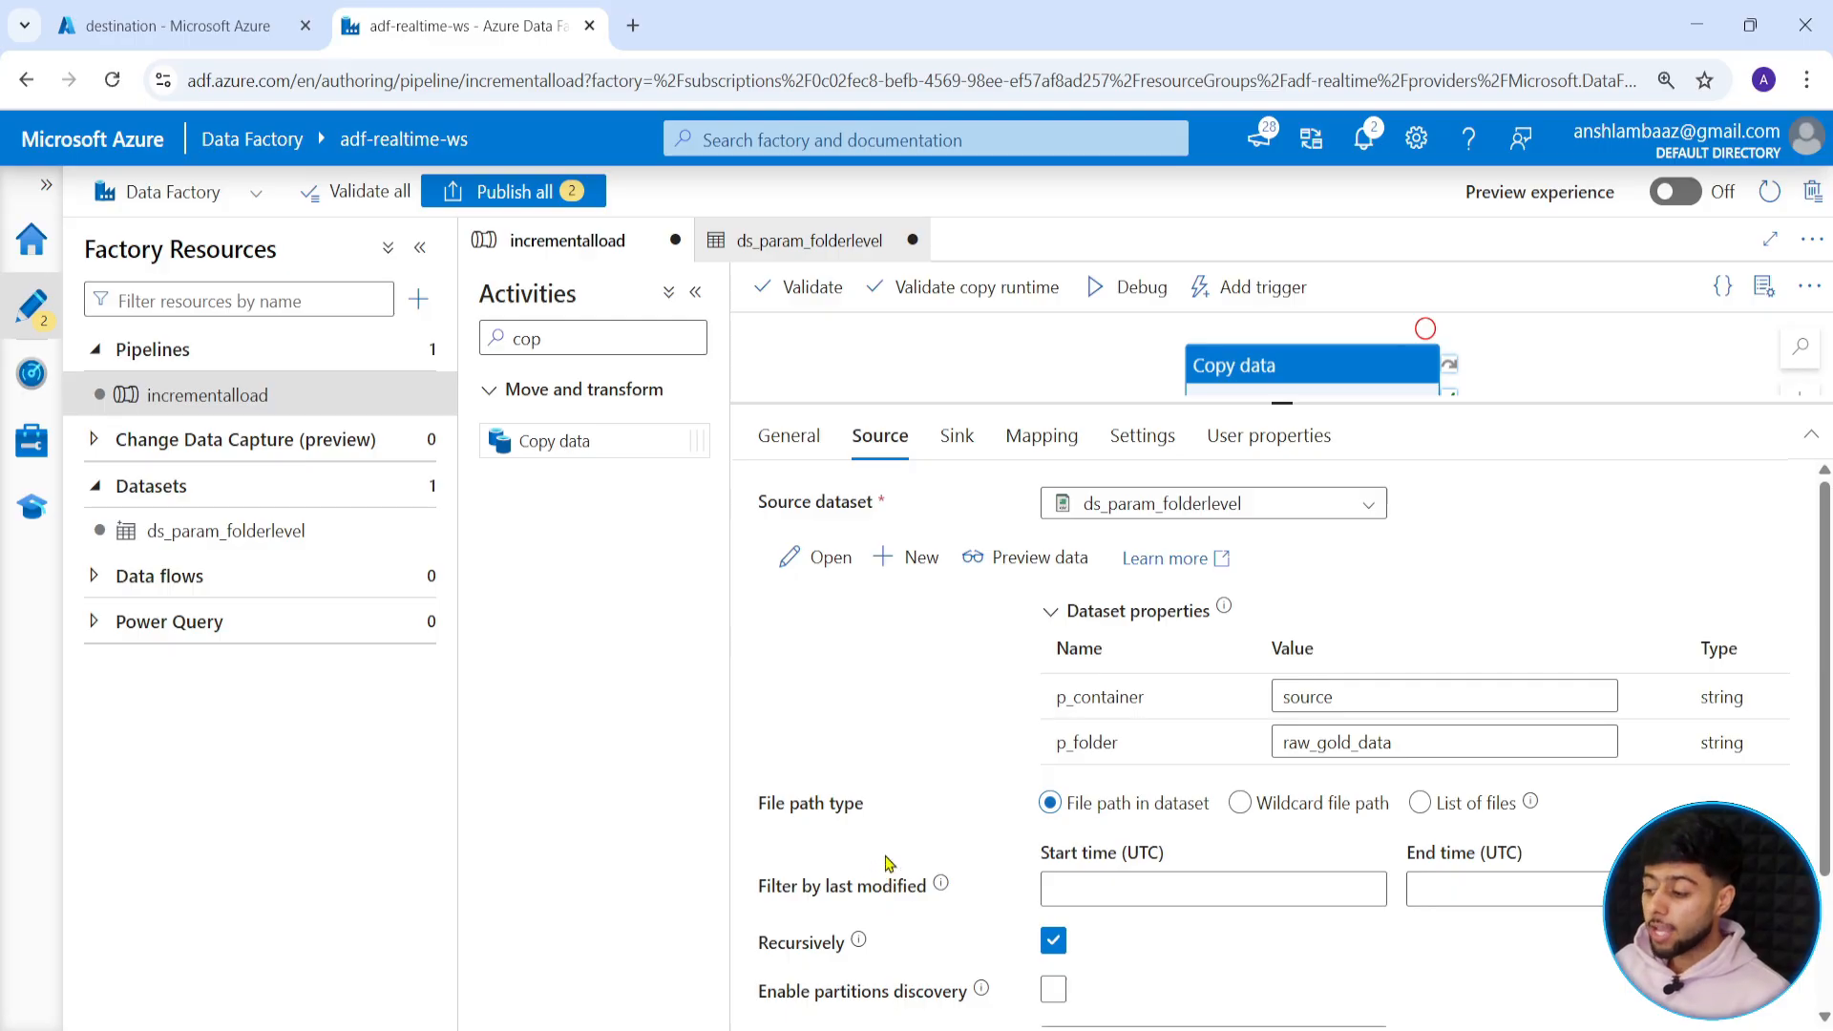
{"action": "scroll", "coordinate": [922, 850], "scroll_direction": "down", "scroll_amount": 1}
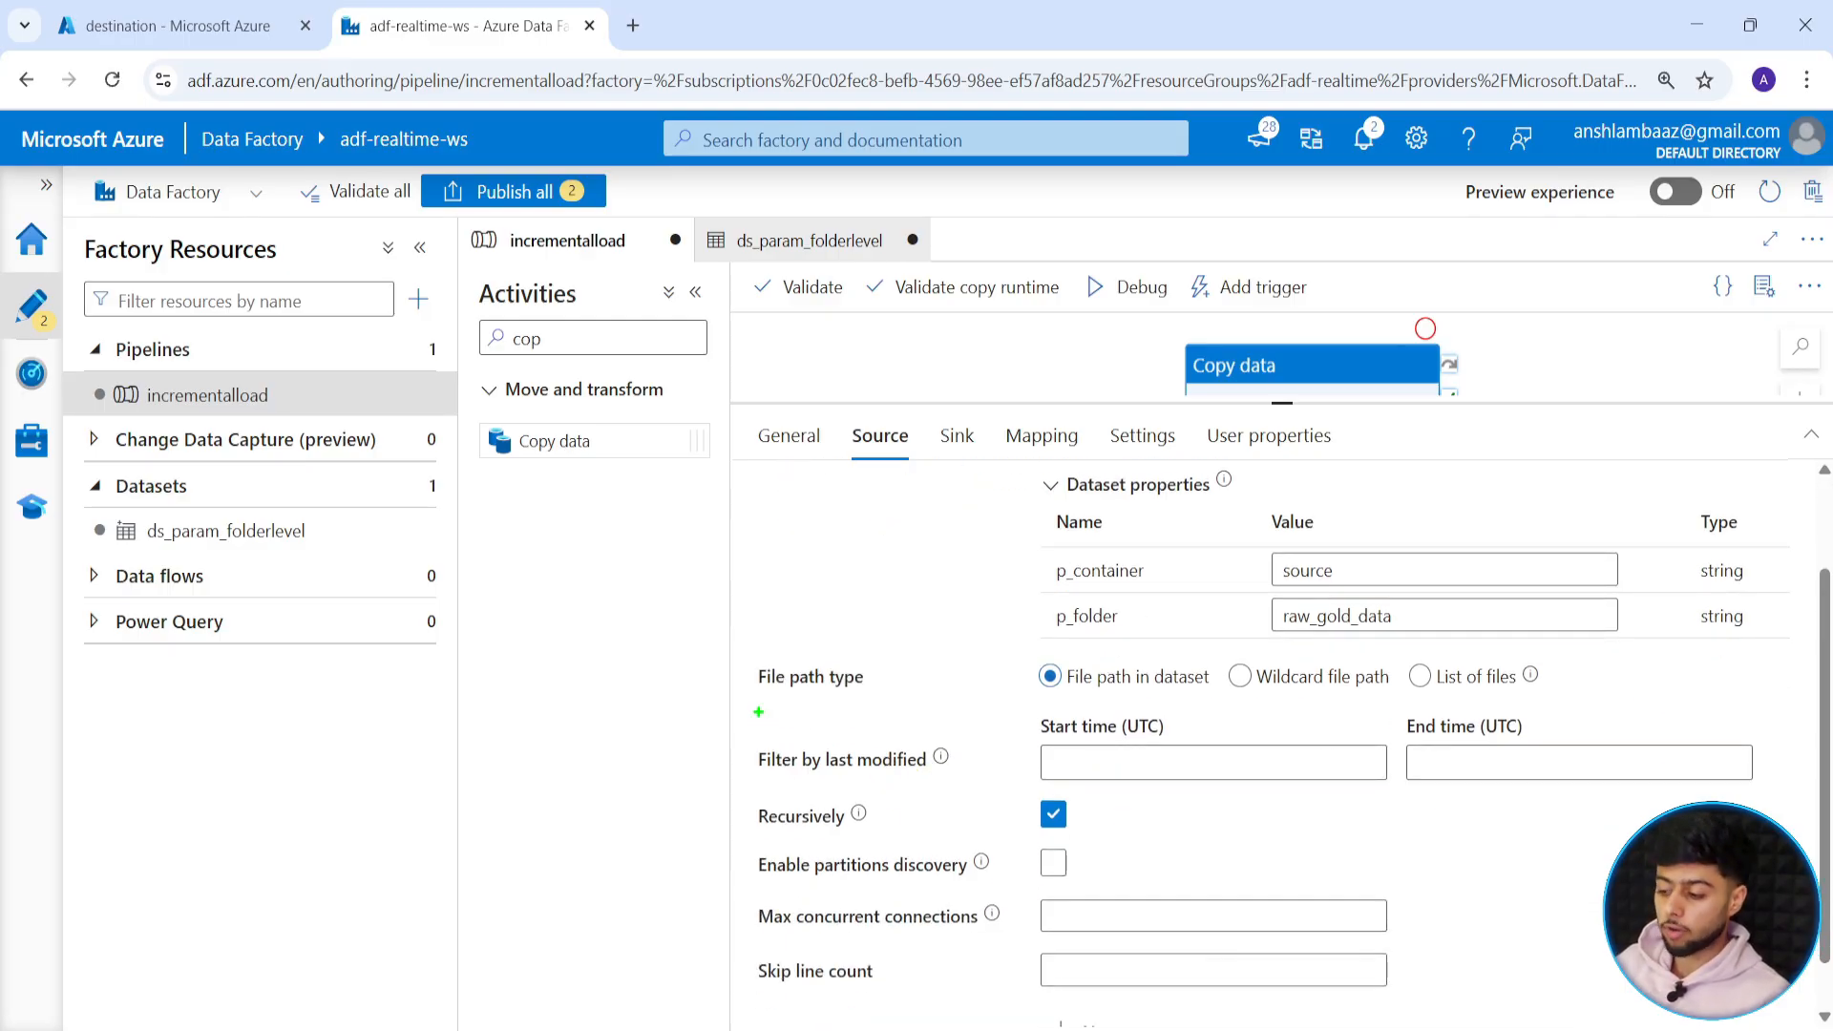
{"action": "mouse_move", "coordinate": [751, 699]}
{"action": "left_mouse_down"}
{"action": "mouse_move", "coordinate": [1441, 794]}
{"action": "mouse_move", "coordinate": [1773, 789]}
{"action": "left_mouse_up"}
{"action": "left_click_drag", "start_coordinate": [752, 759], "coordinate": [607, 759]}
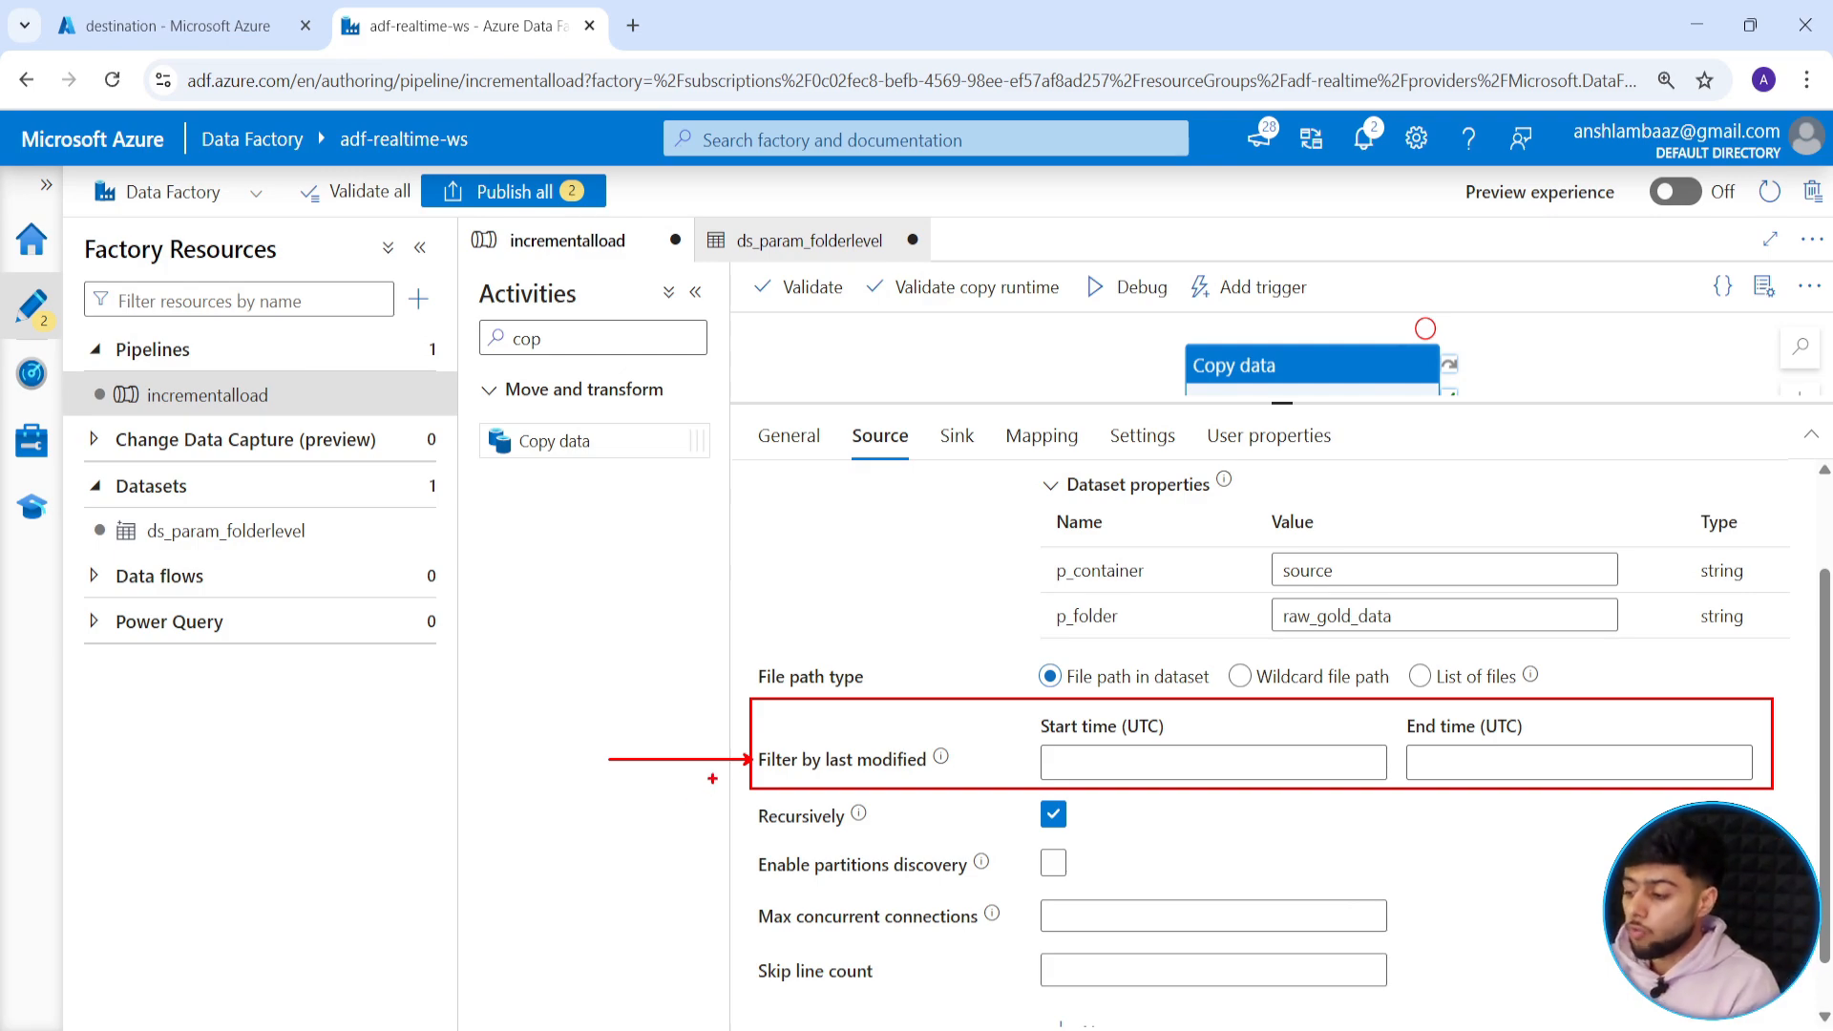
{"action": "left_click", "coordinate": [1087, 763]}
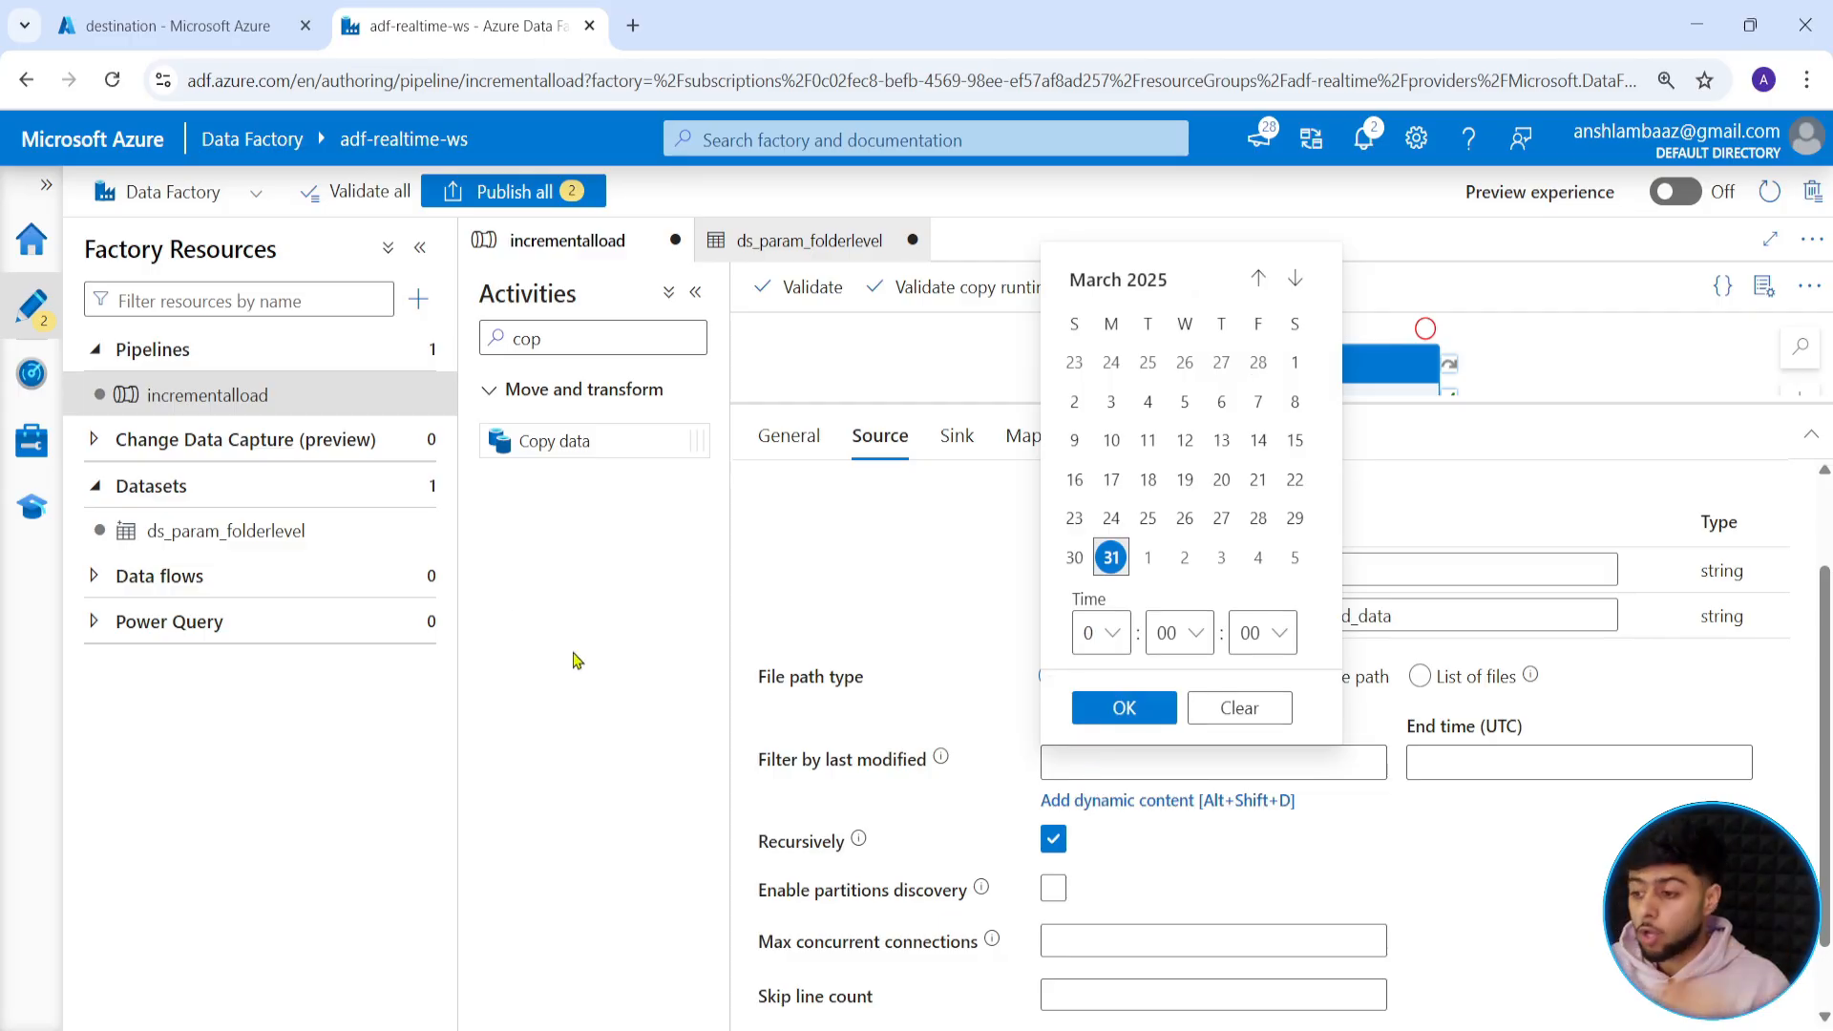
Switch to the Azure portal and examine the modified times of the CSV files in the source container's raw_gold_data folder.
{"action": "left_click", "coordinate": [143, 27]}
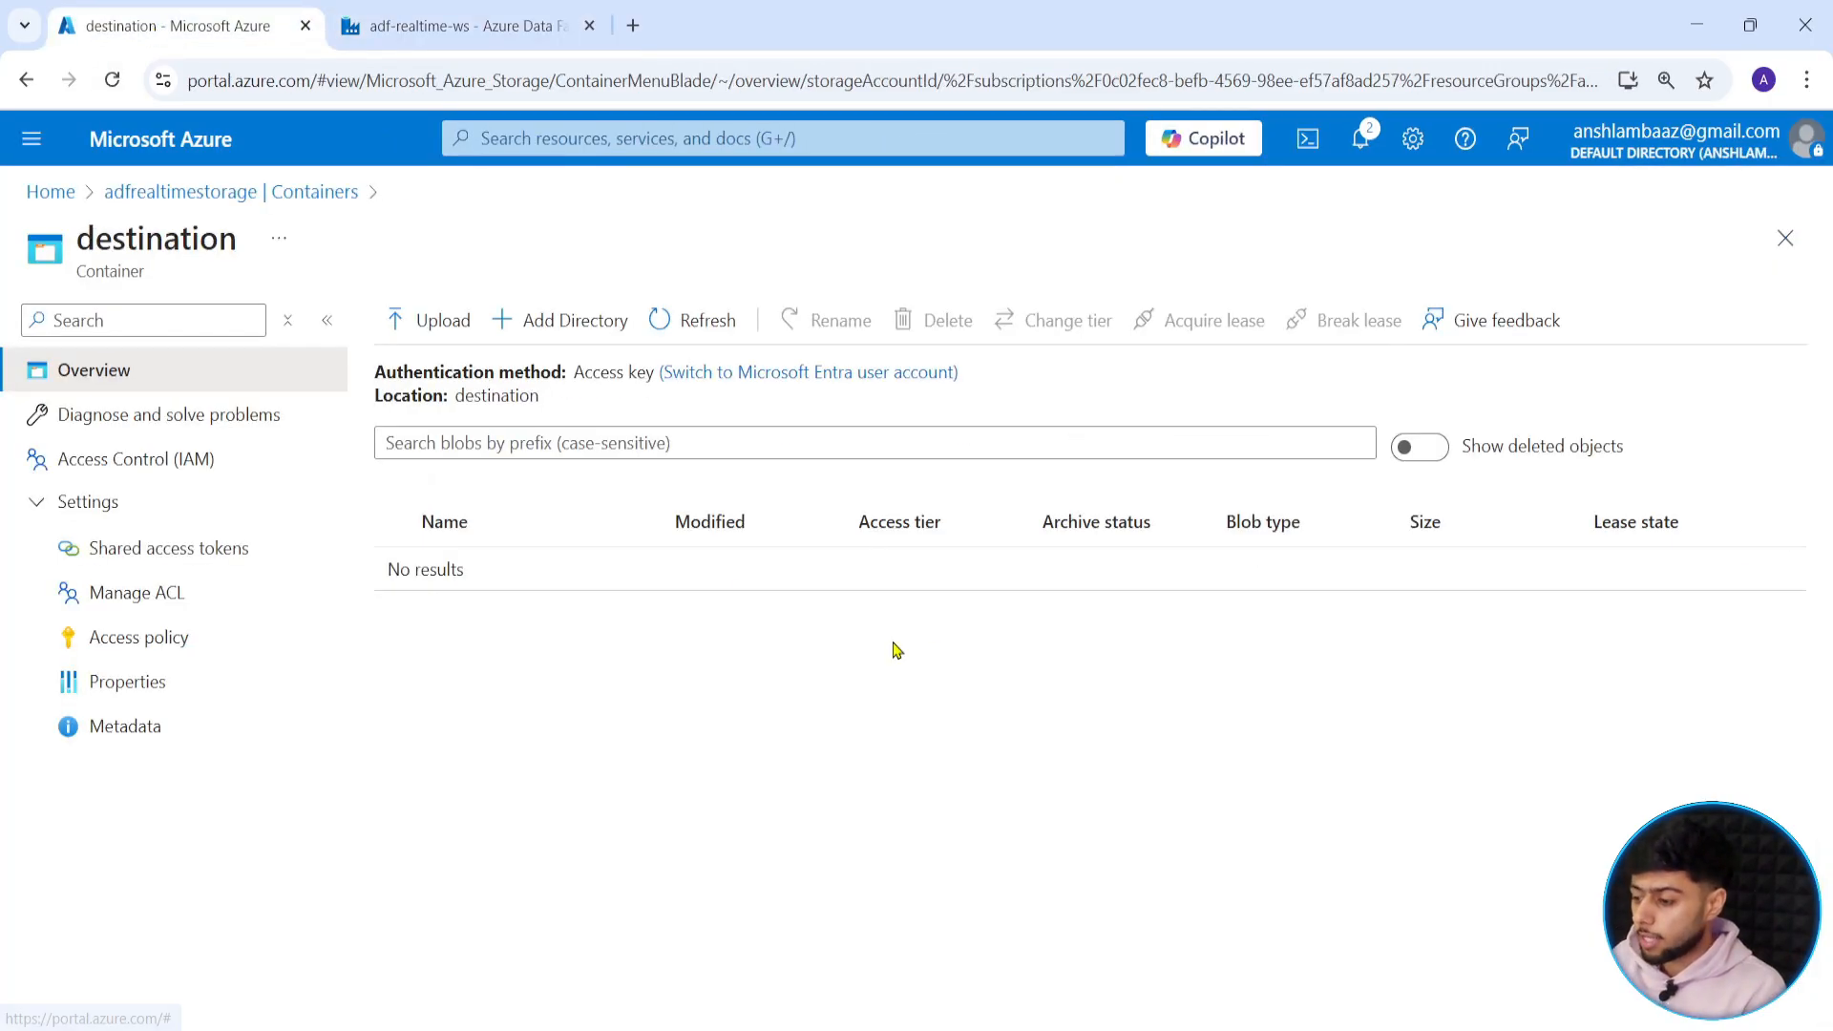
{"action": "left_click", "coordinate": [286, 196]}
{"action": "left_click", "coordinate": [457, 586]}
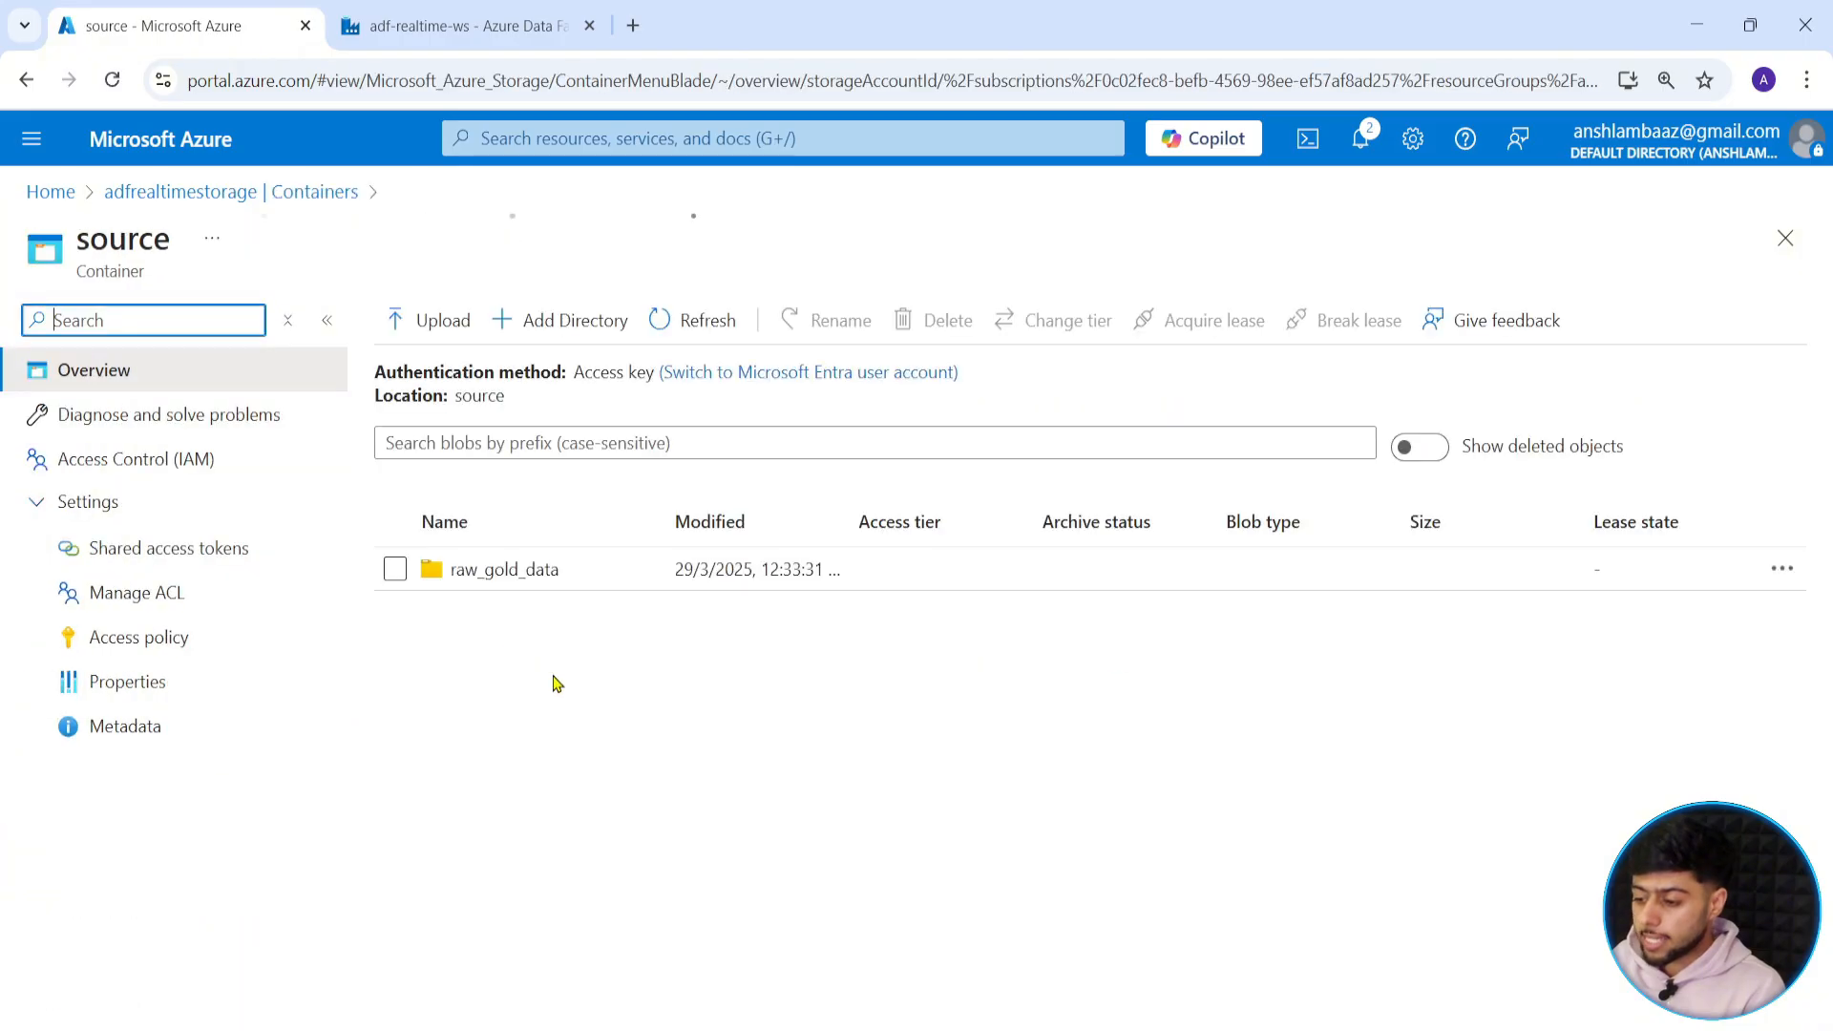
{"action": "left_click", "coordinate": [509, 573]}
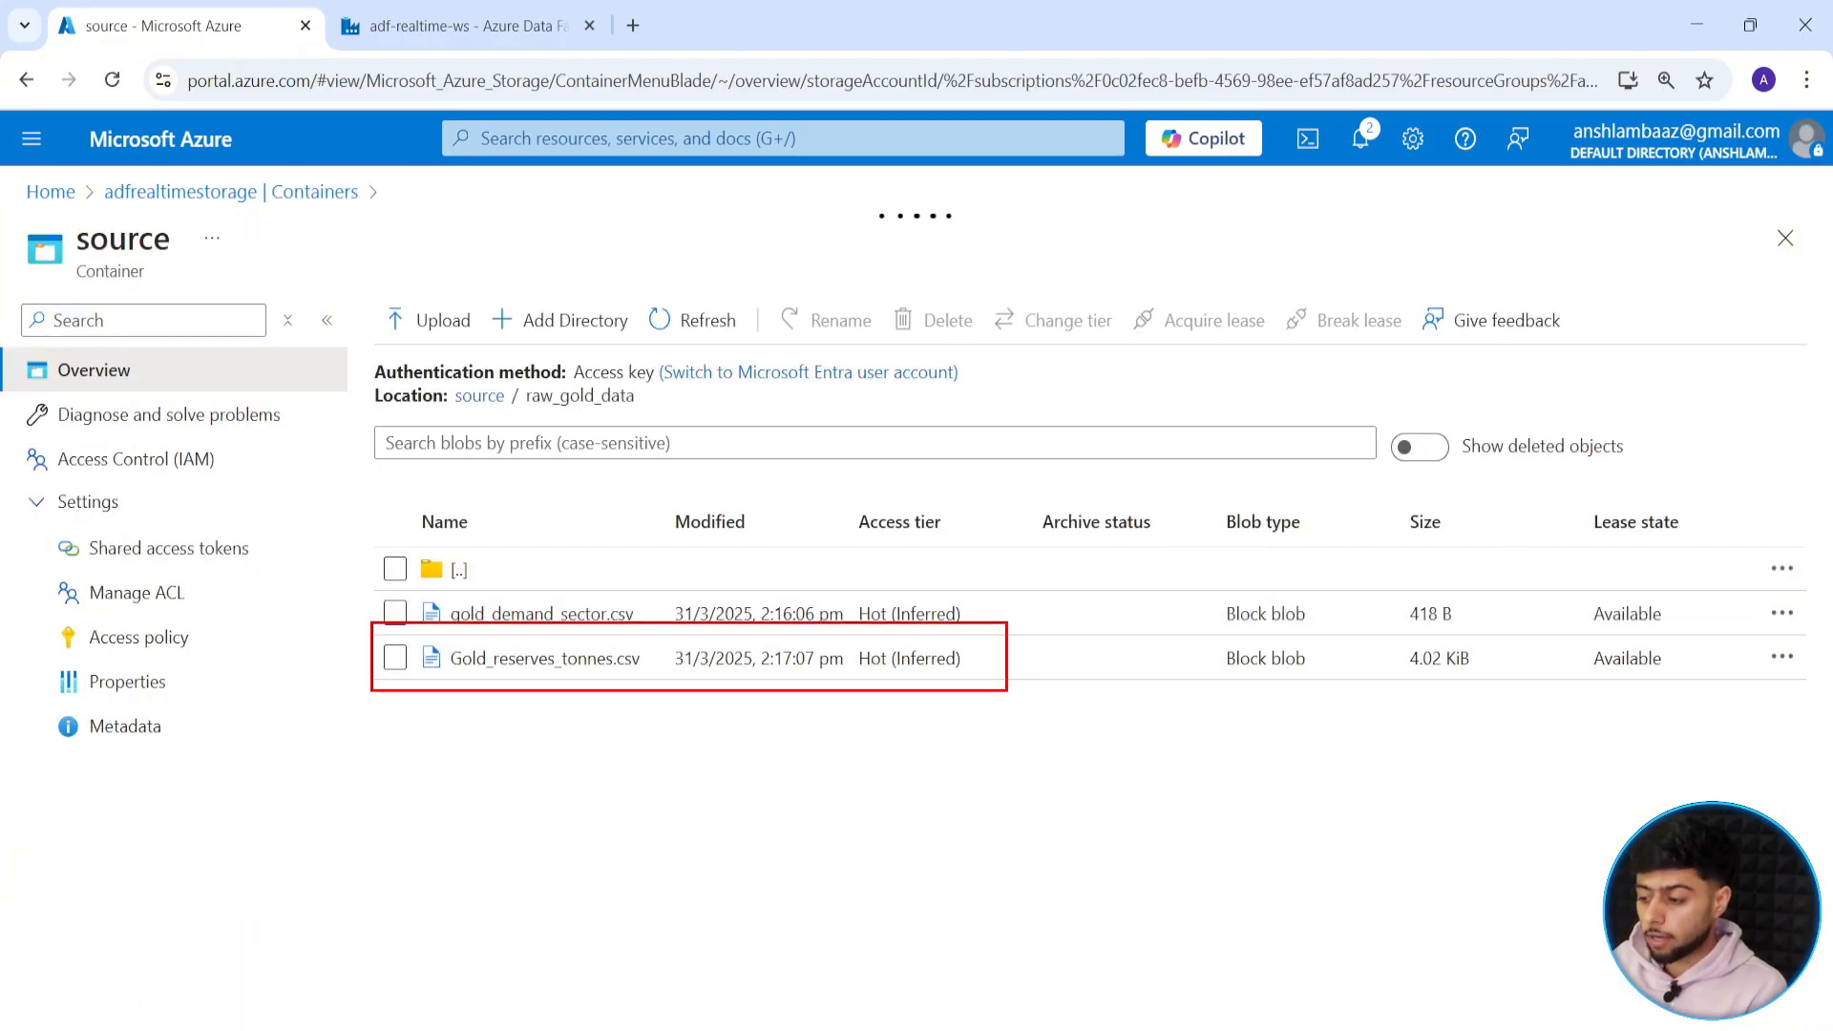
{"action": "left_click_drag", "start_coordinate": [794, 680], "coordinate": [795, 764]}
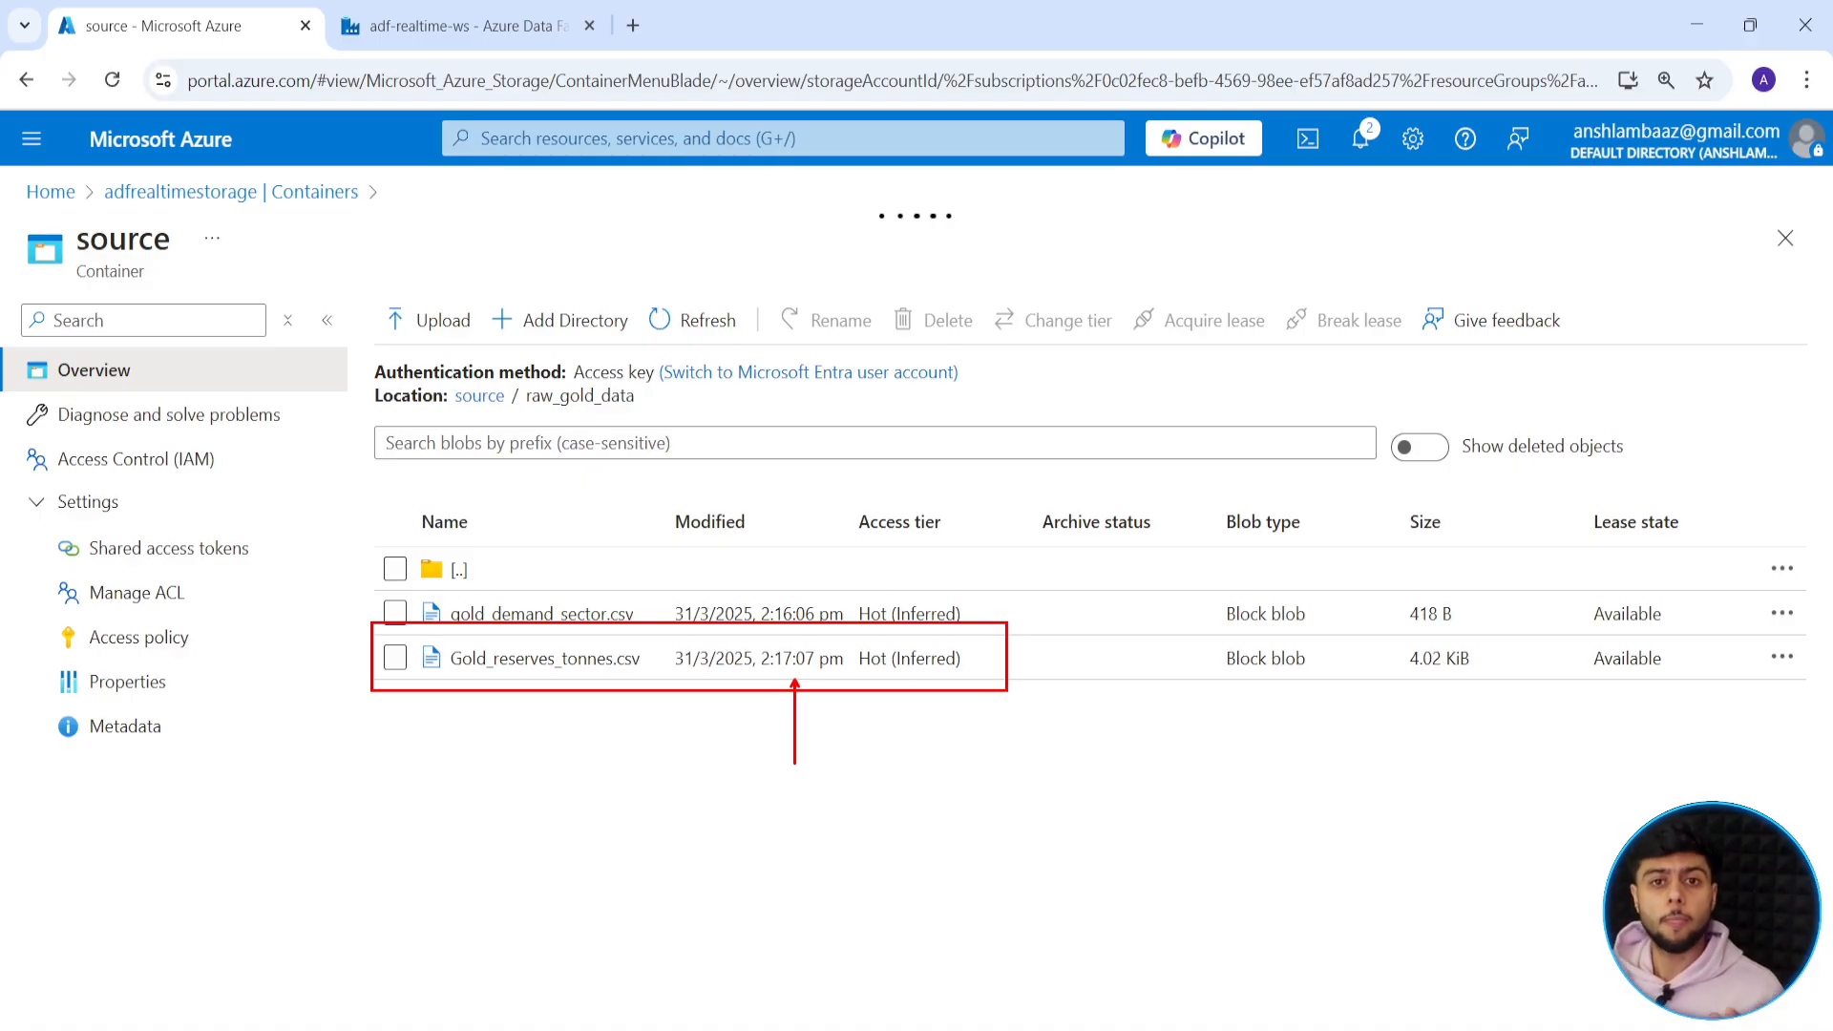
{"action": "key", "text": "Escape"}
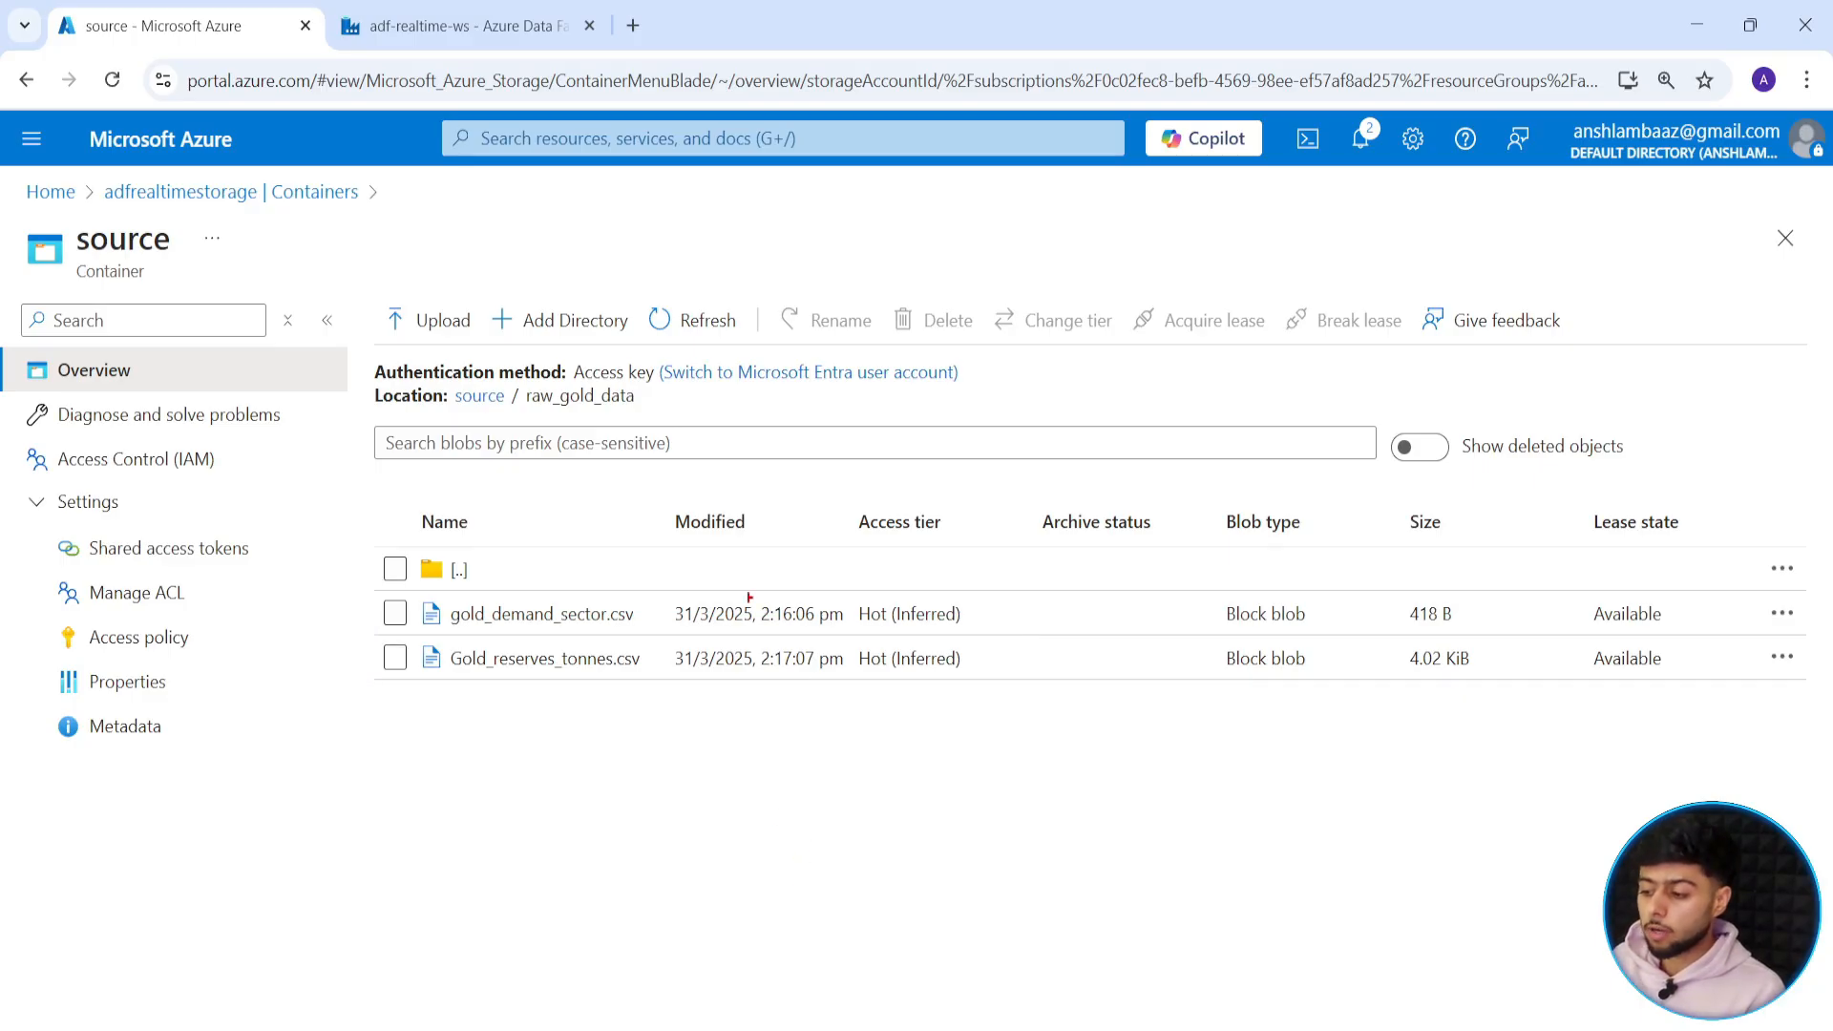
{"action": "left_click_drag", "start_coordinate": [367, 580], "coordinate": [855, 623]}
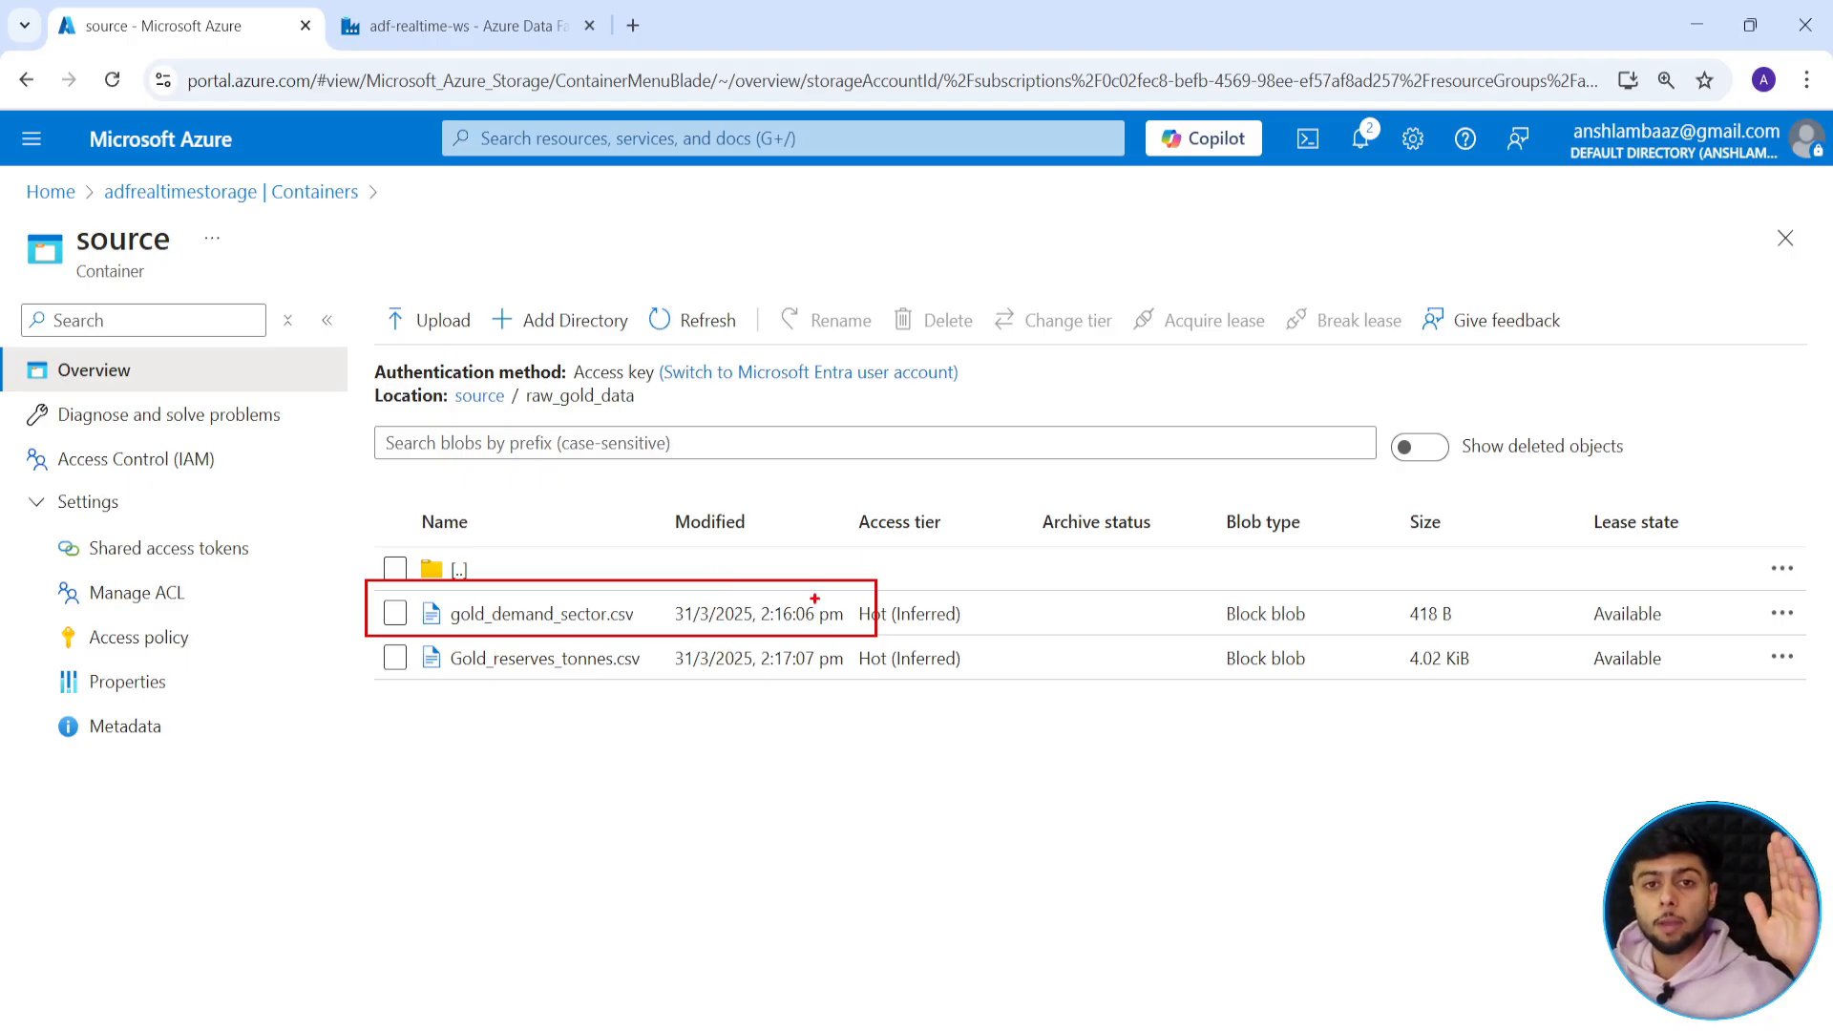
{"action": "left_click_drag", "start_coordinate": [864, 585], "coordinate": [931, 538]}
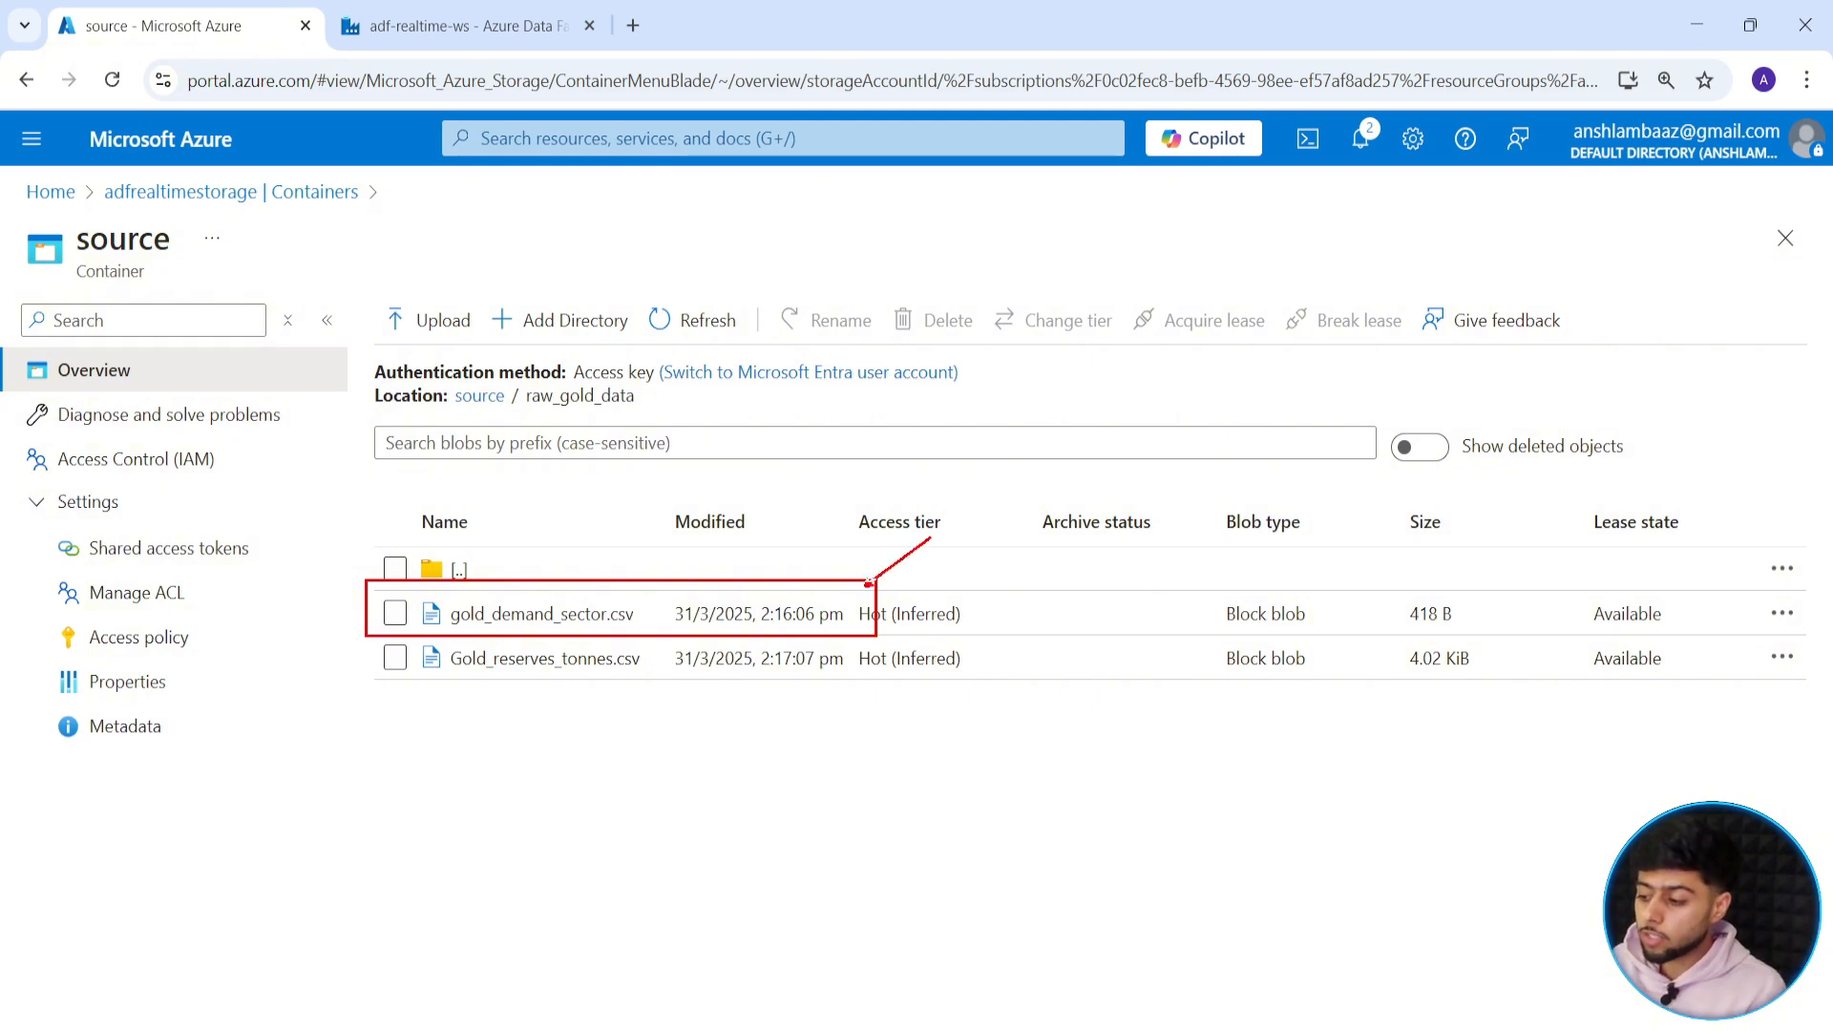
{"action": "left_click_drag", "start_coordinate": [816, 661], "coordinate": [897, 755]}
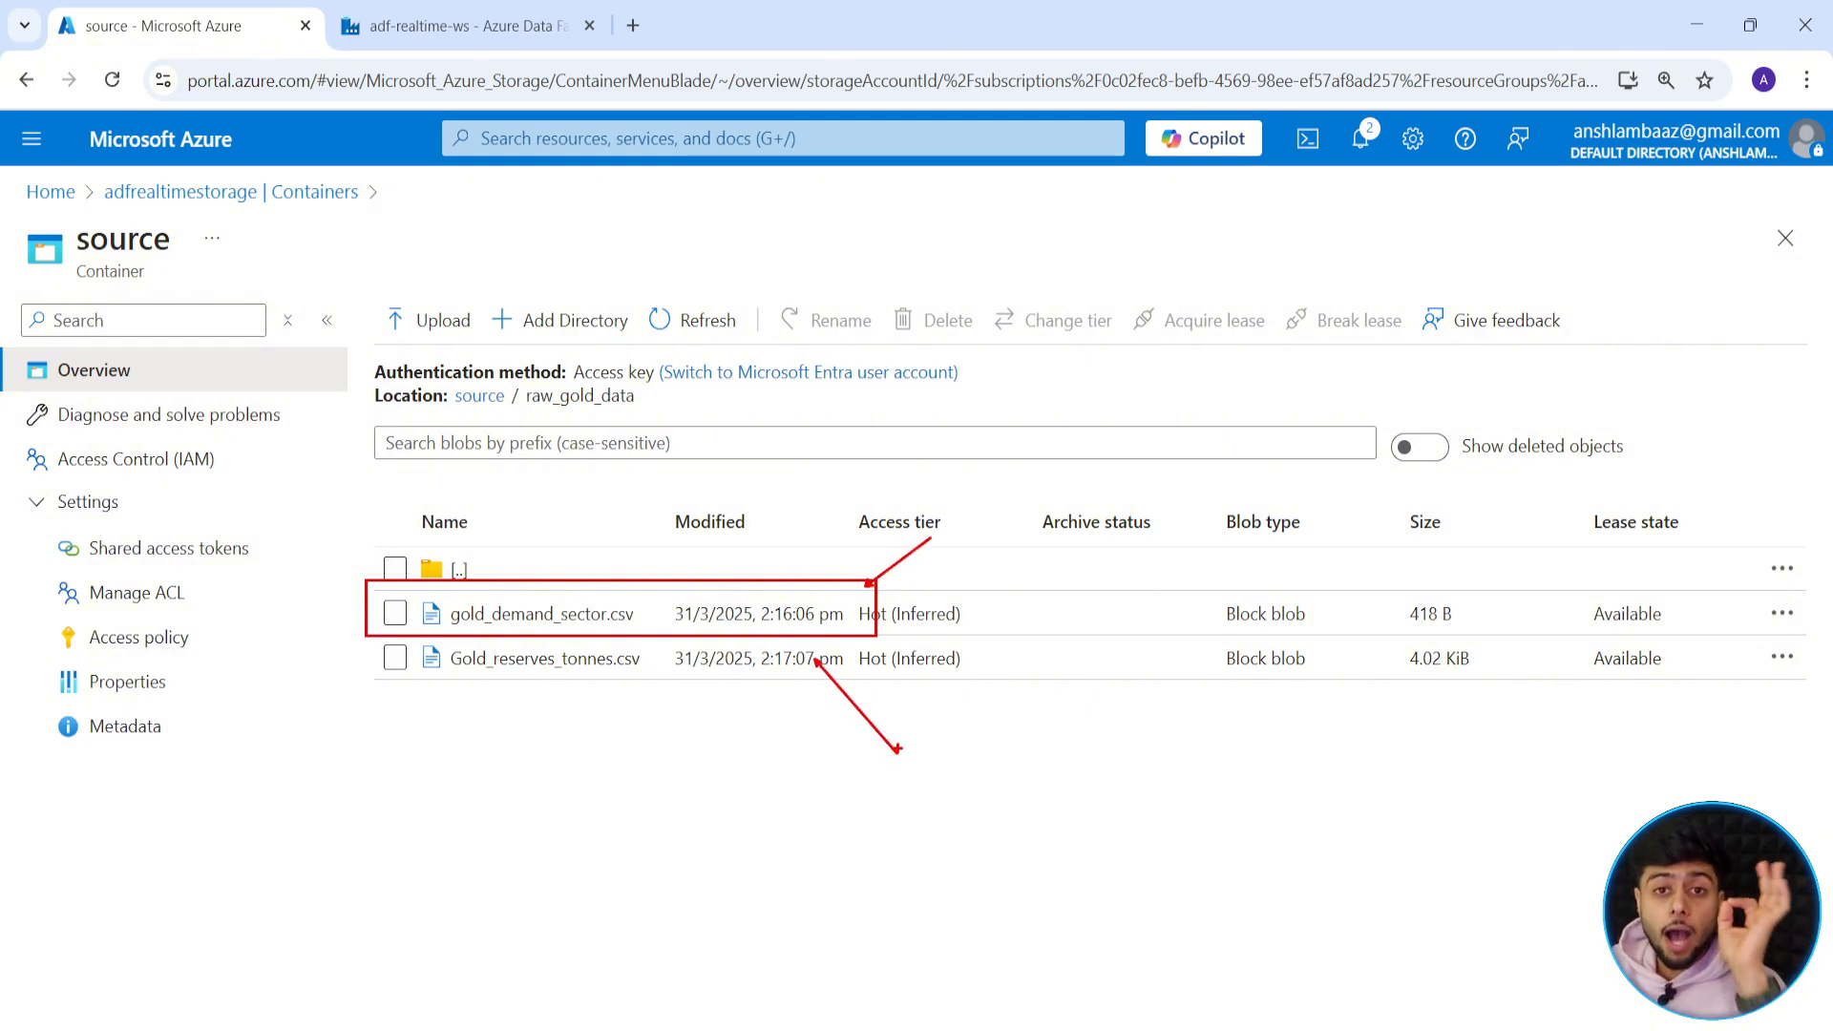
{"action": "key", "text": "Escape"}
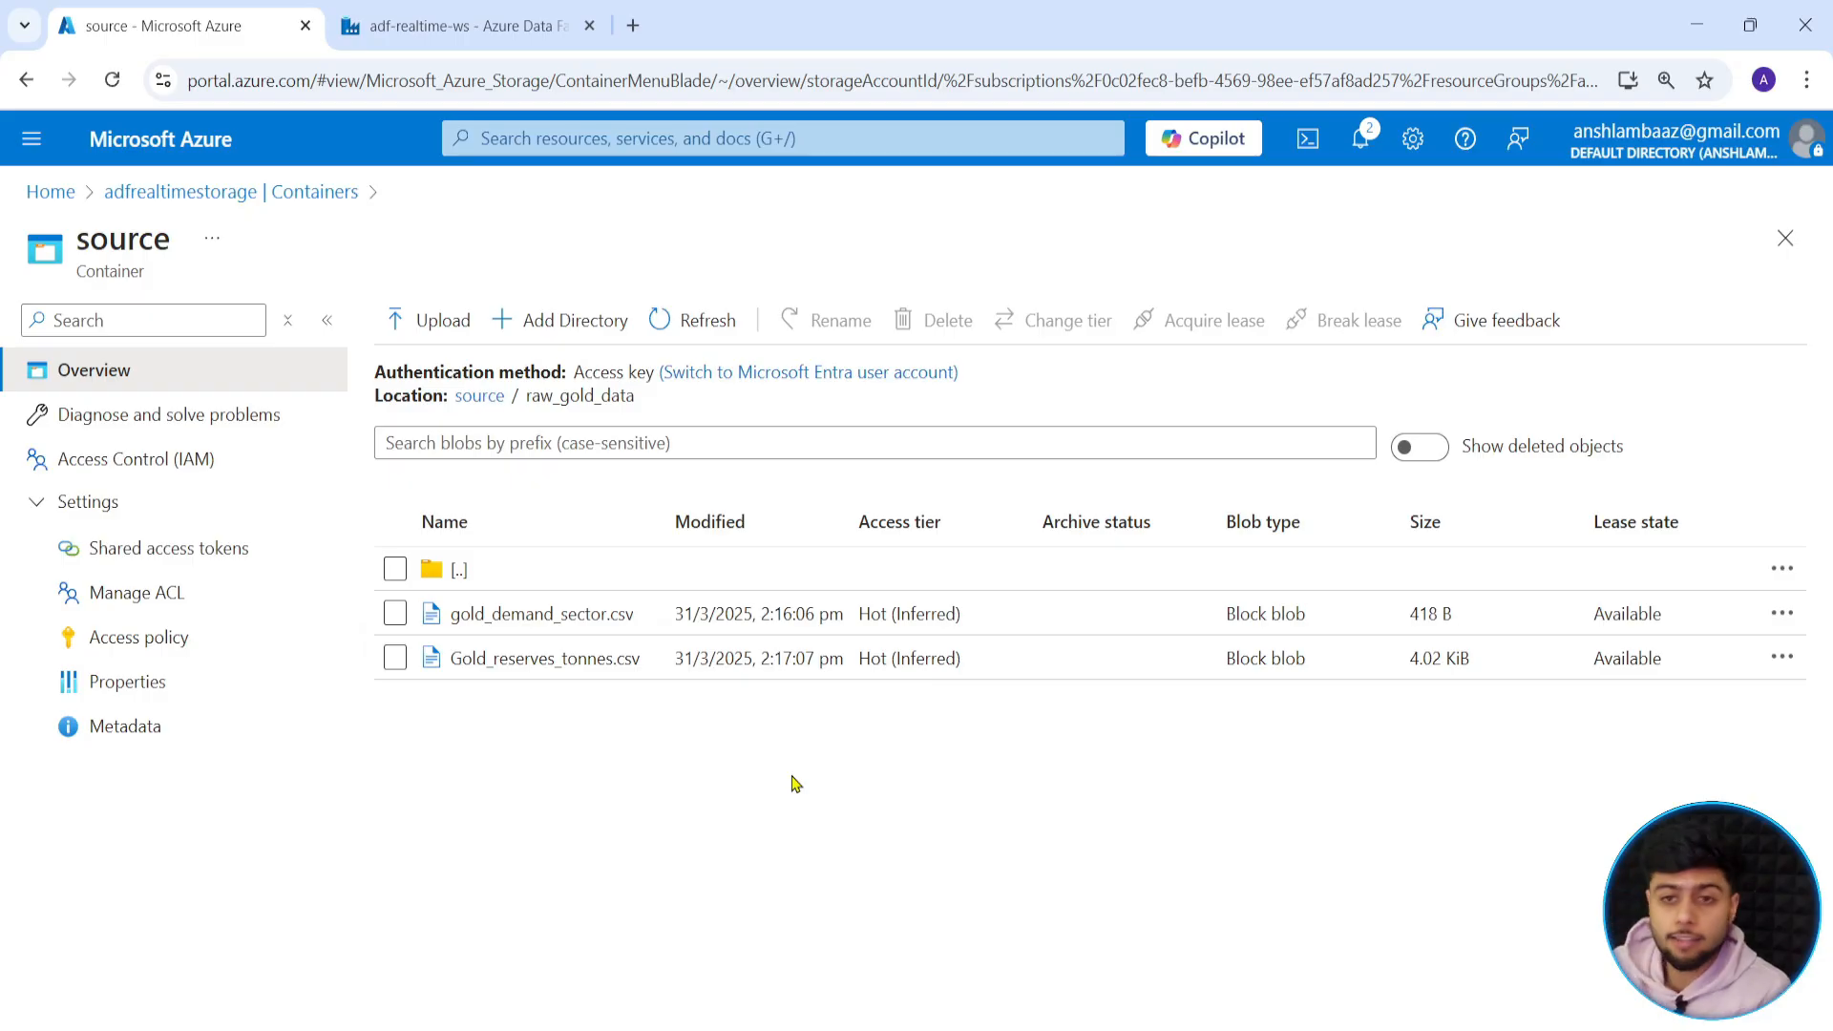
Compare the data factory's last-modified start time filter with the Modified column in the storage container, and return to the data factory.
{"action": "left_click", "coordinate": [465, 26]}
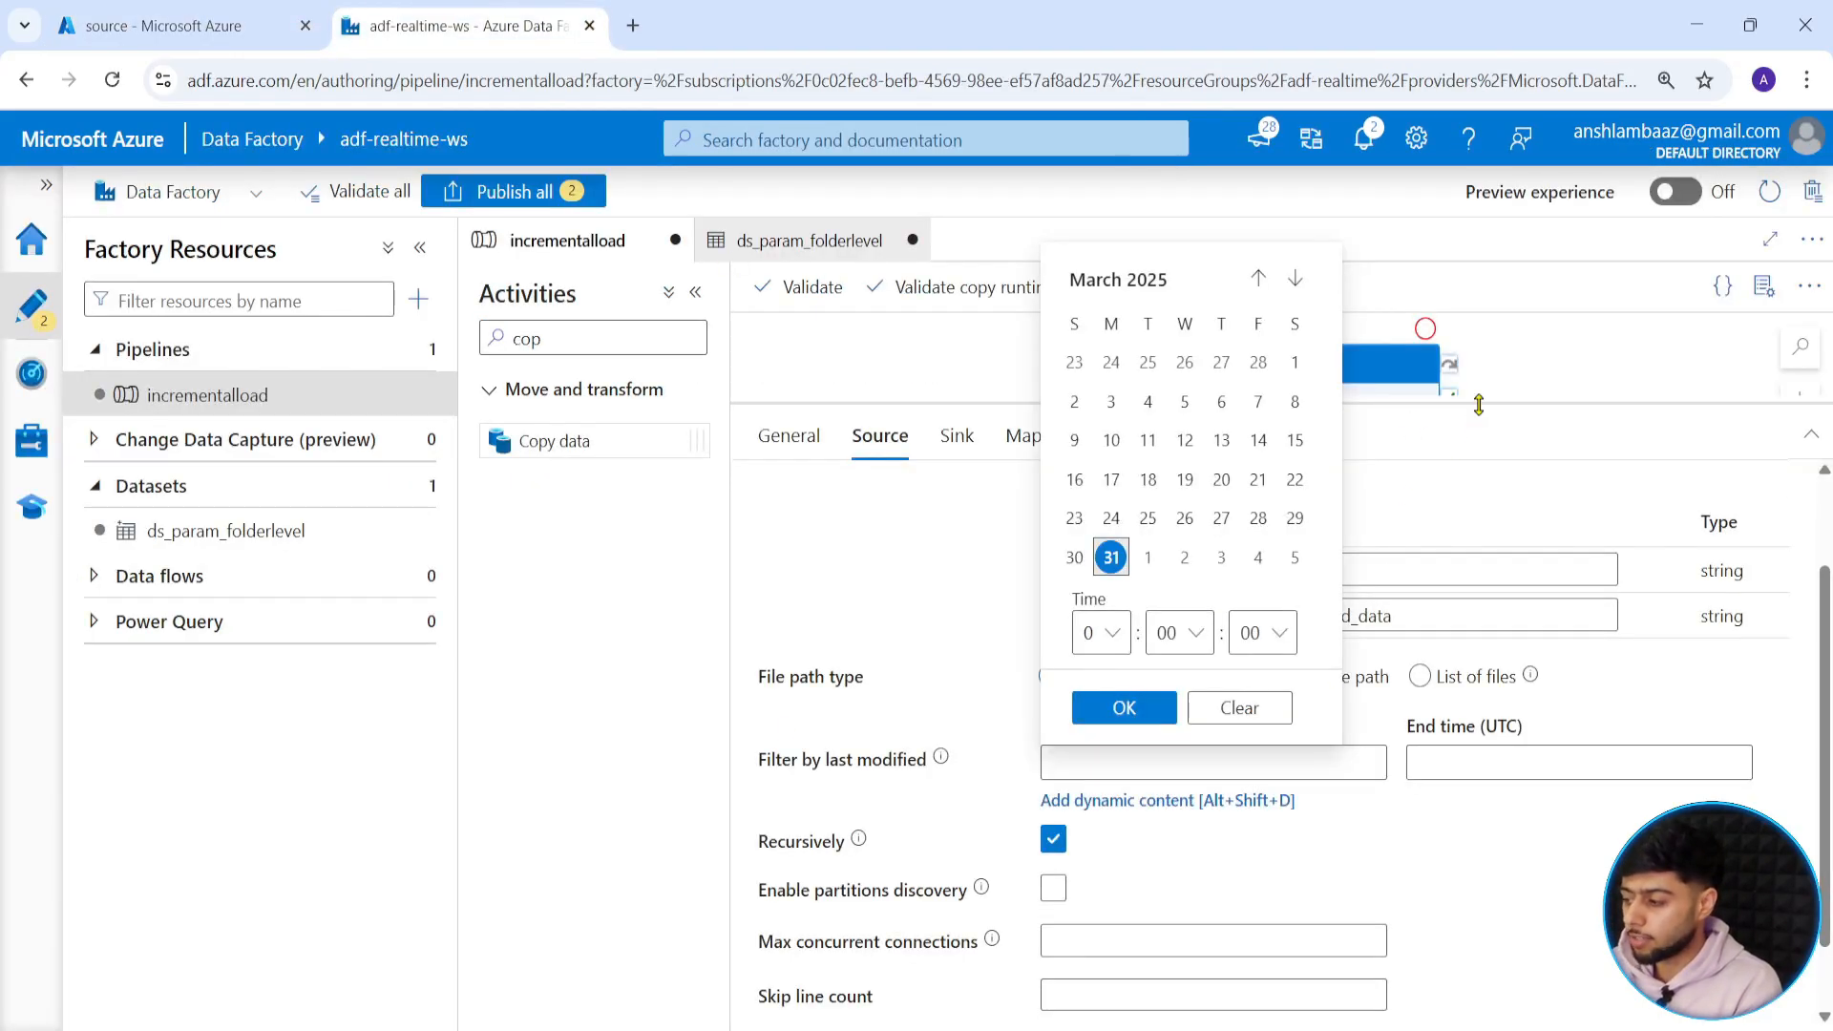
{"action": "left_click_drag", "start_coordinate": [1479, 405], "coordinate": [1445, 577]}
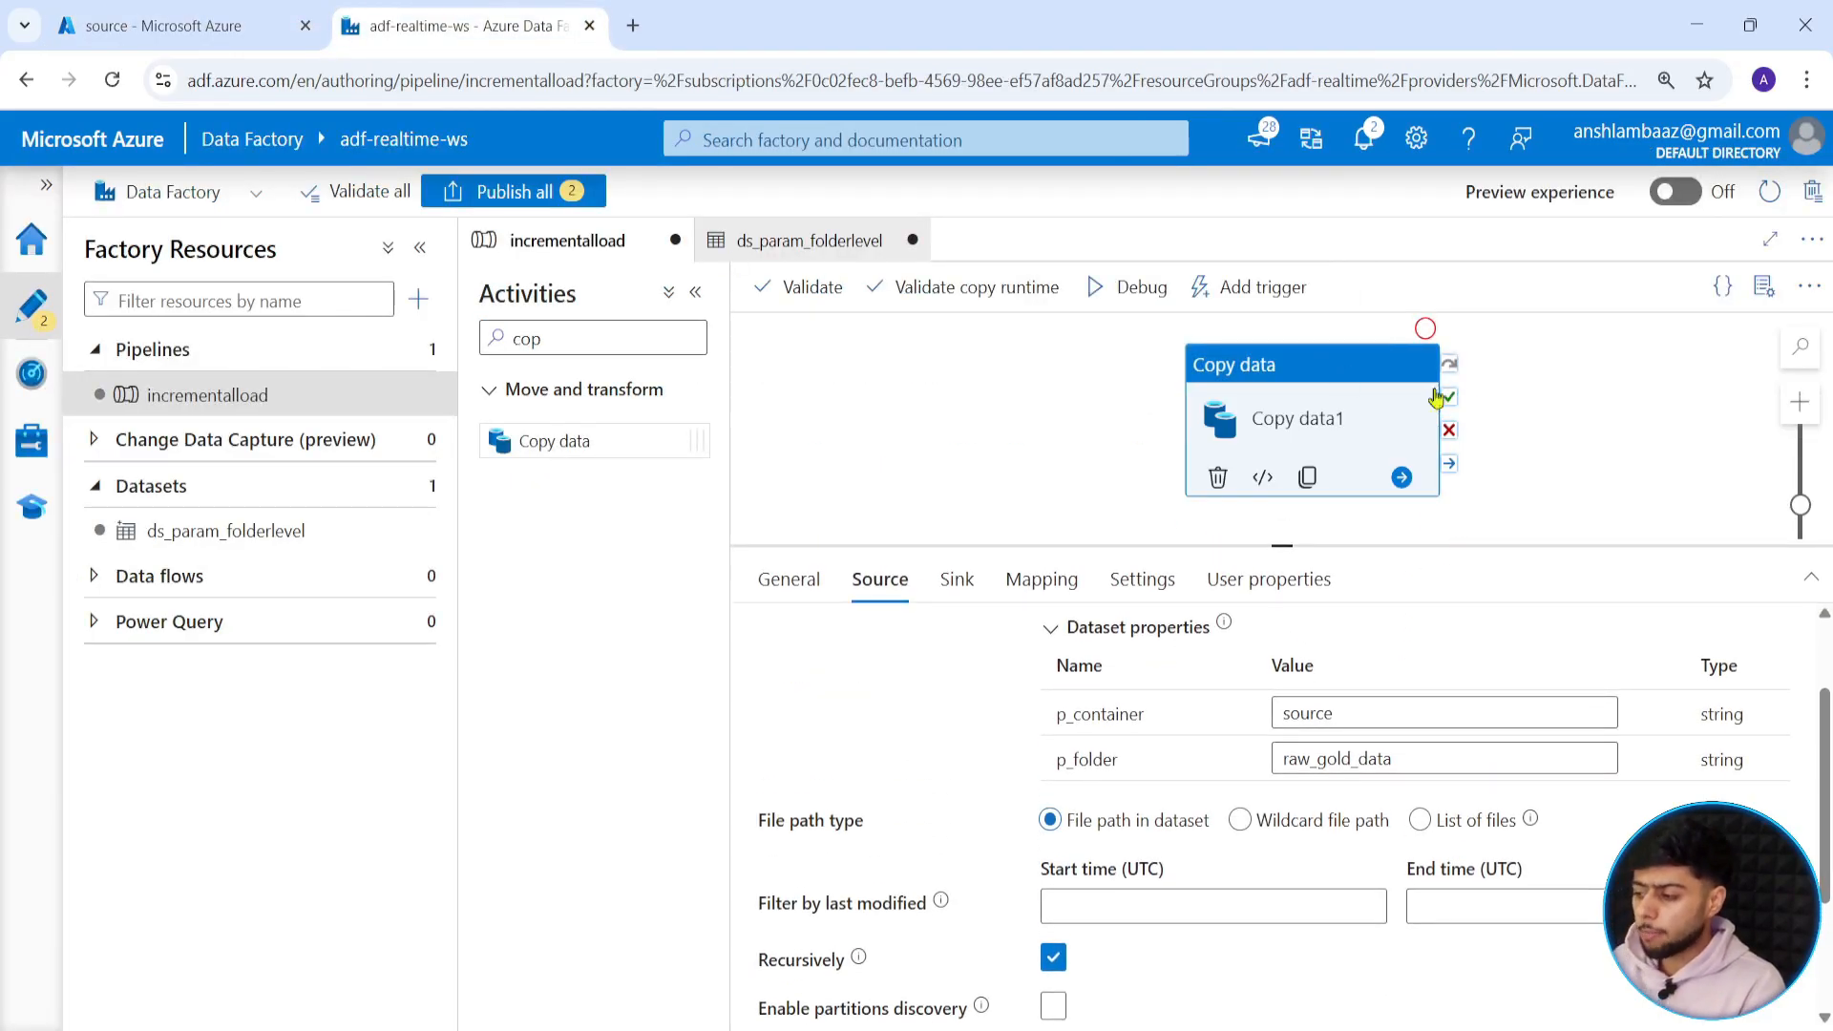
{"action": "mouse_move", "coordinate": [1019, 876]}
{"action": "left_mouse_down"}
{"action": "mouse_move", "coordinate": [1218, 931]}
{"action": "mouse_move", "coordinate": [1399, 944]}
{"action": "left_mouse_up"}
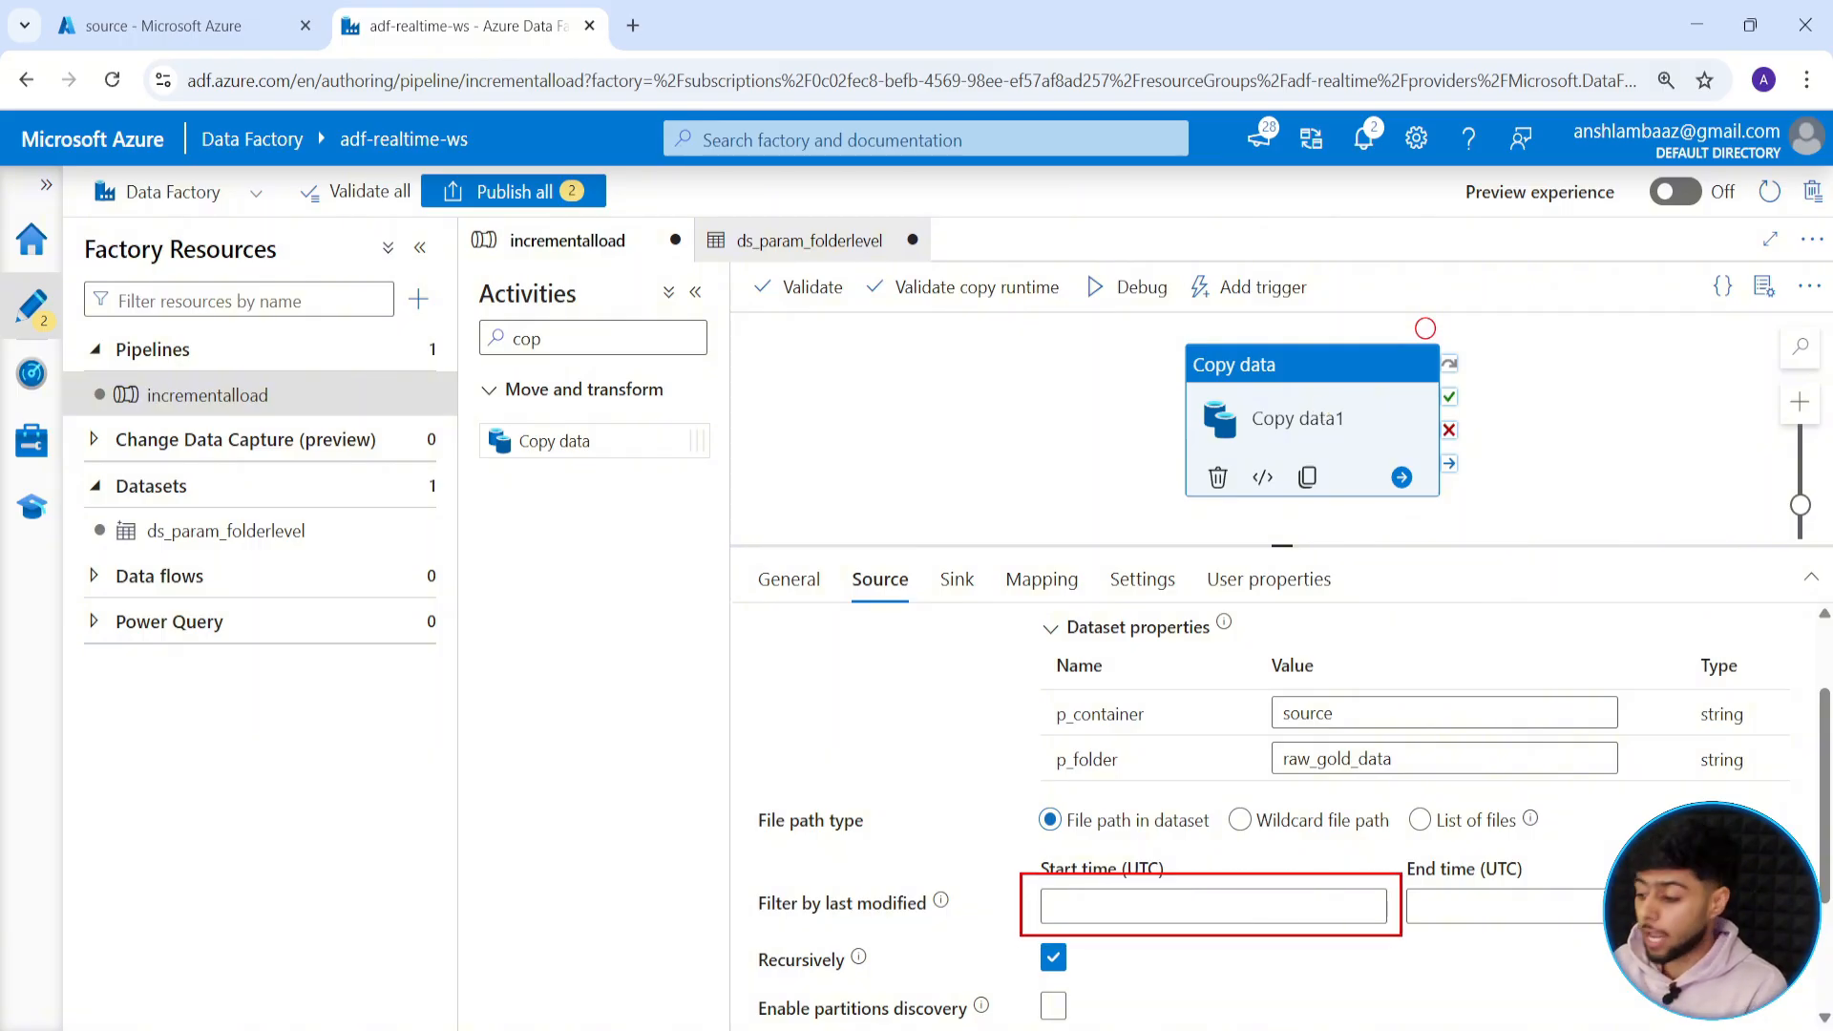
{"action": "left_click", "coordinate": [162, 26]}
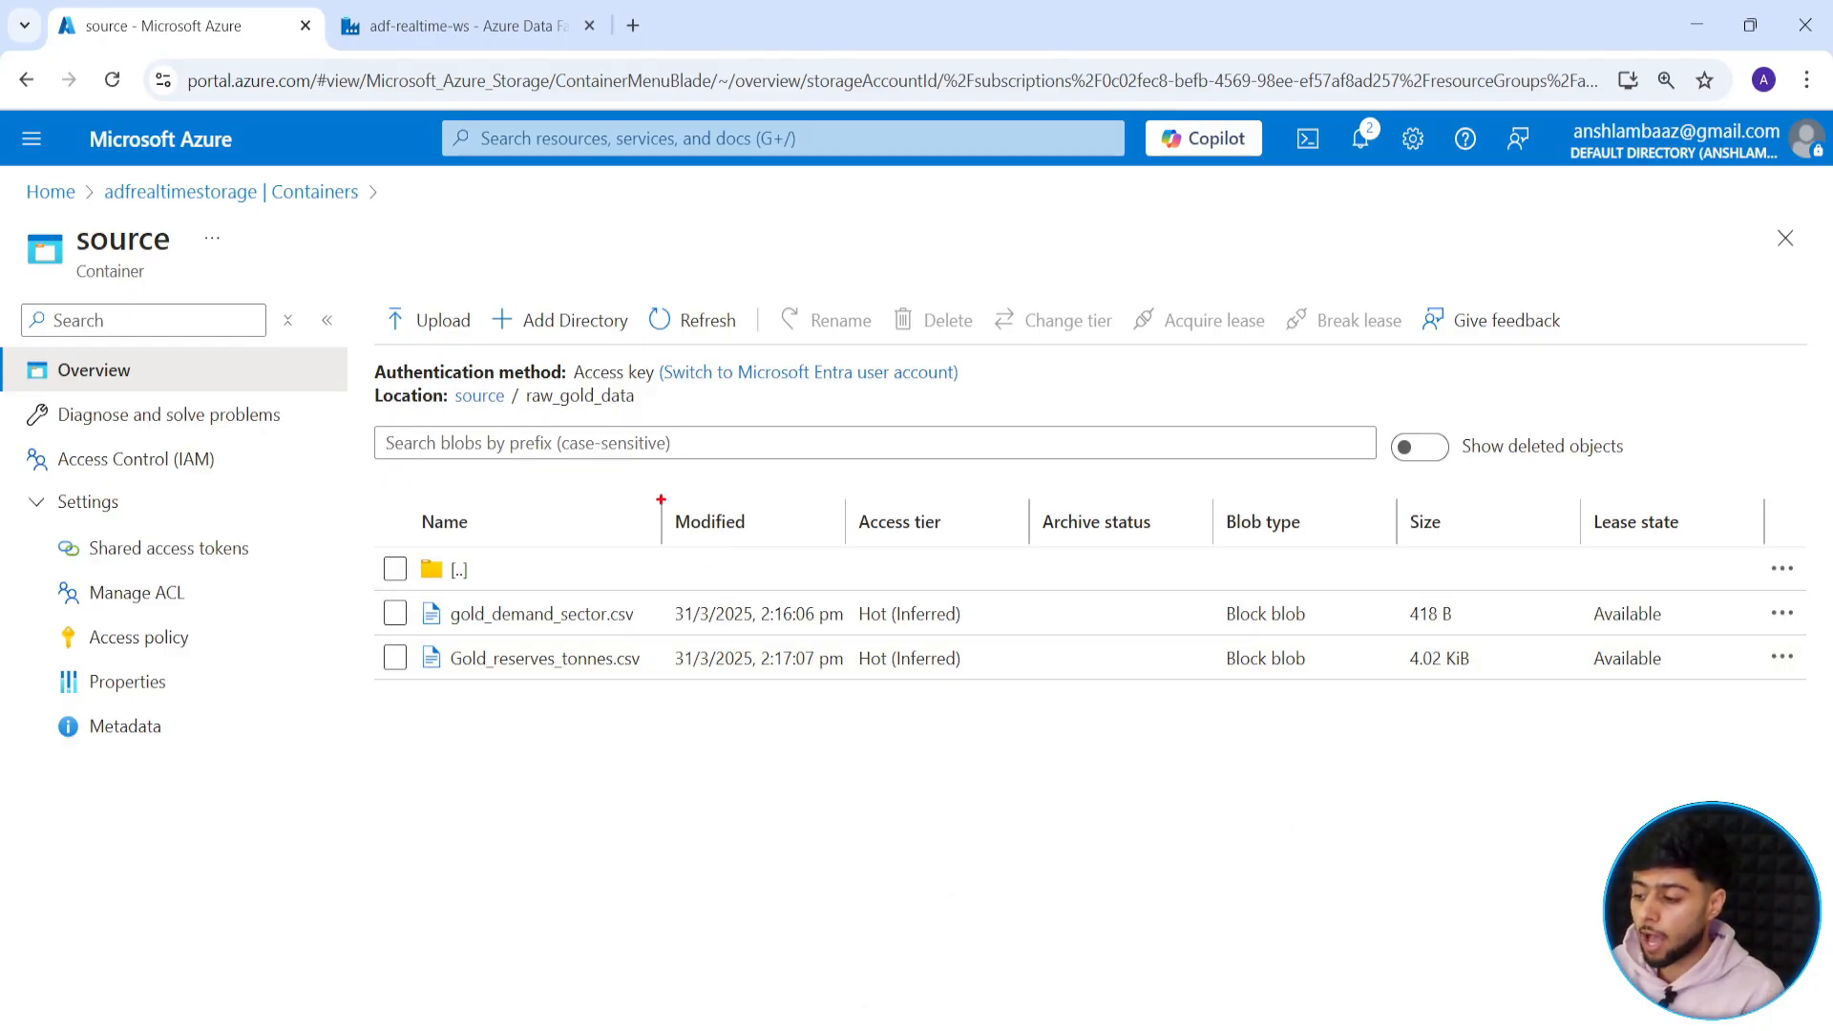
{"action": "left_click_drag", "start_coordinate": [661, 498], "coordinate": [827, 557]}
{"action": "left_click_drag", "start_coordinate": [754, 494], "coordinate": [823, 445]}
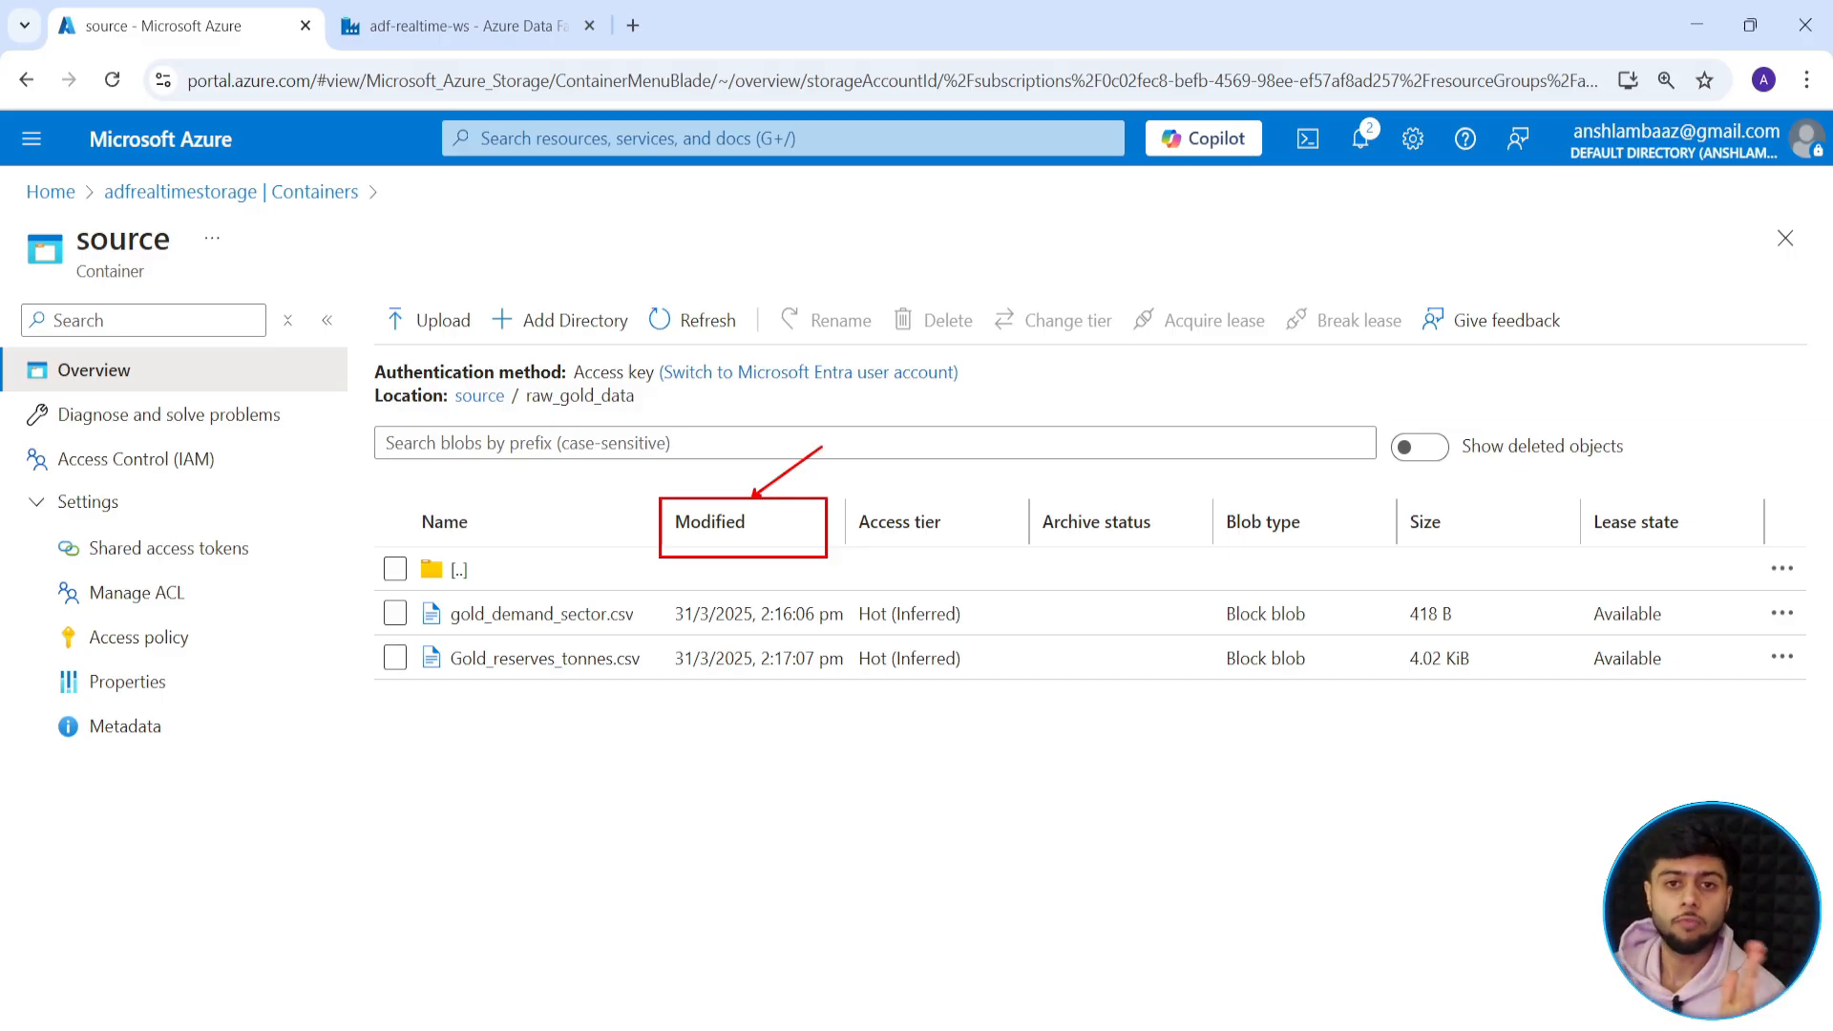
{"action": "left_click", "coordinate": [415, 24]}
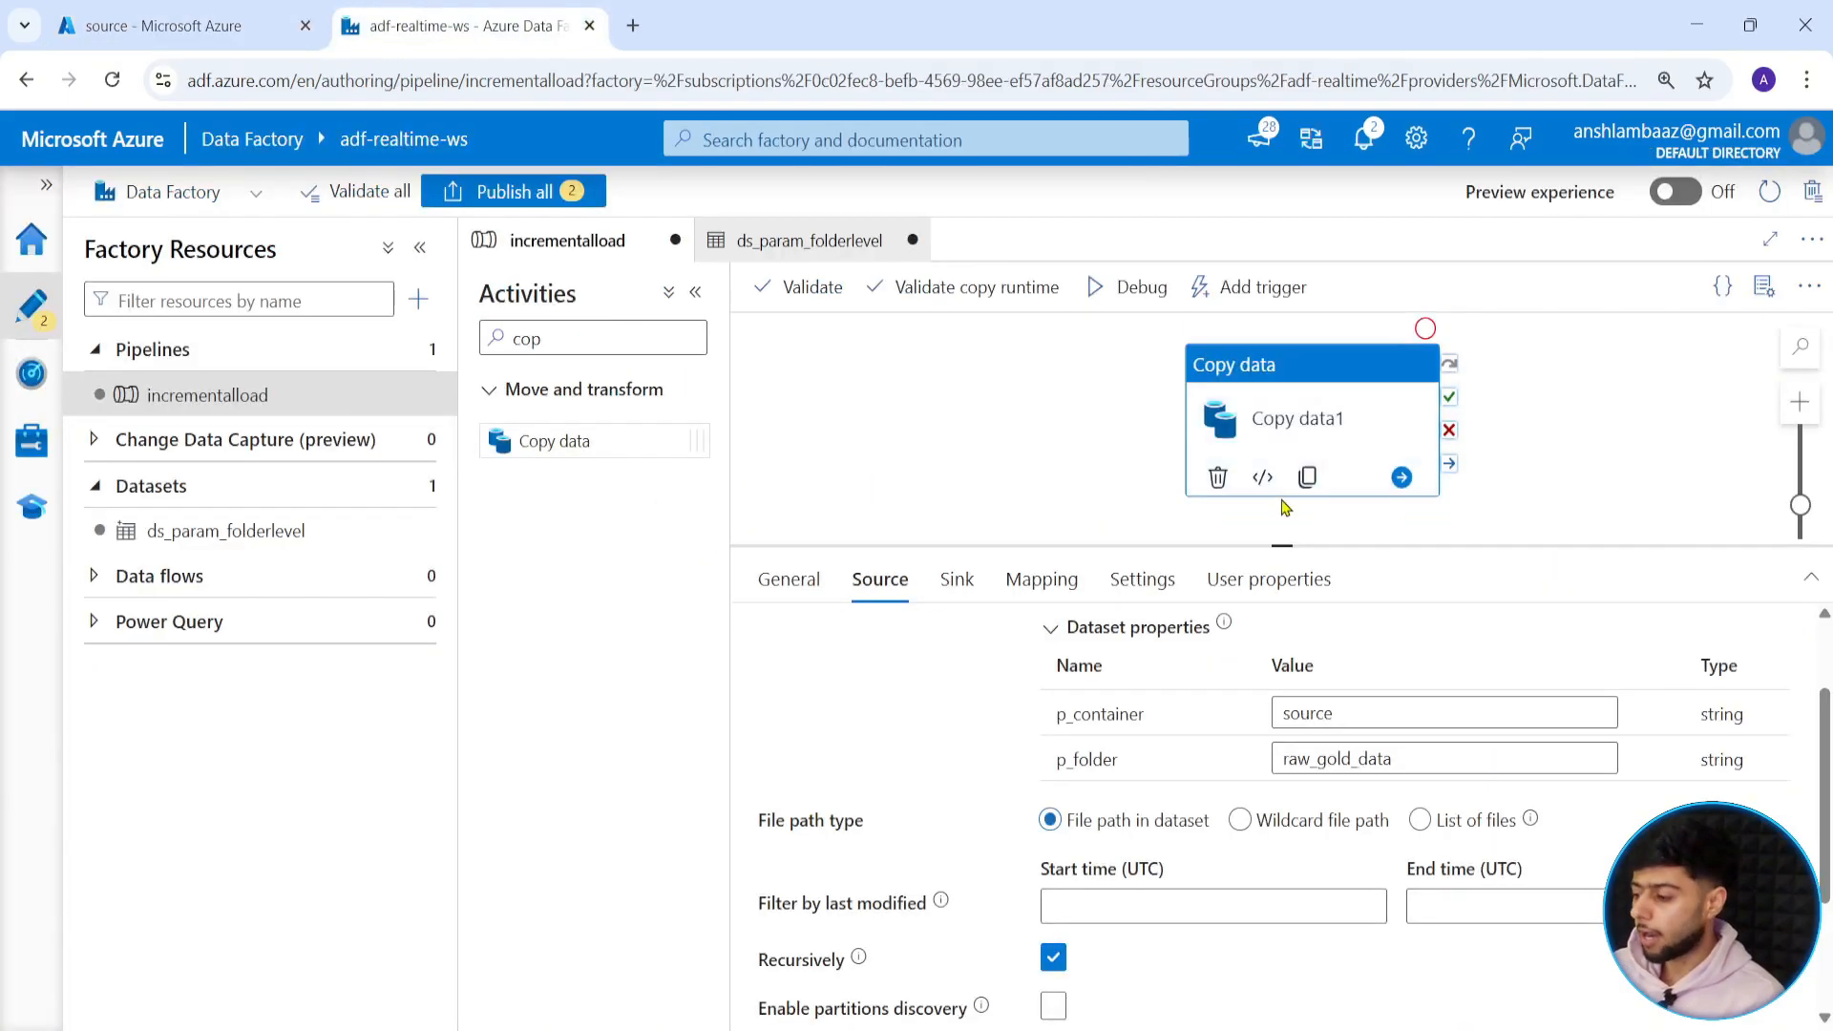
Set the start time of the source's last-modified filter to 3/30/2025, 2:00:00 PM.
{"action": "left_click", "coordinate": [1071, 905]}
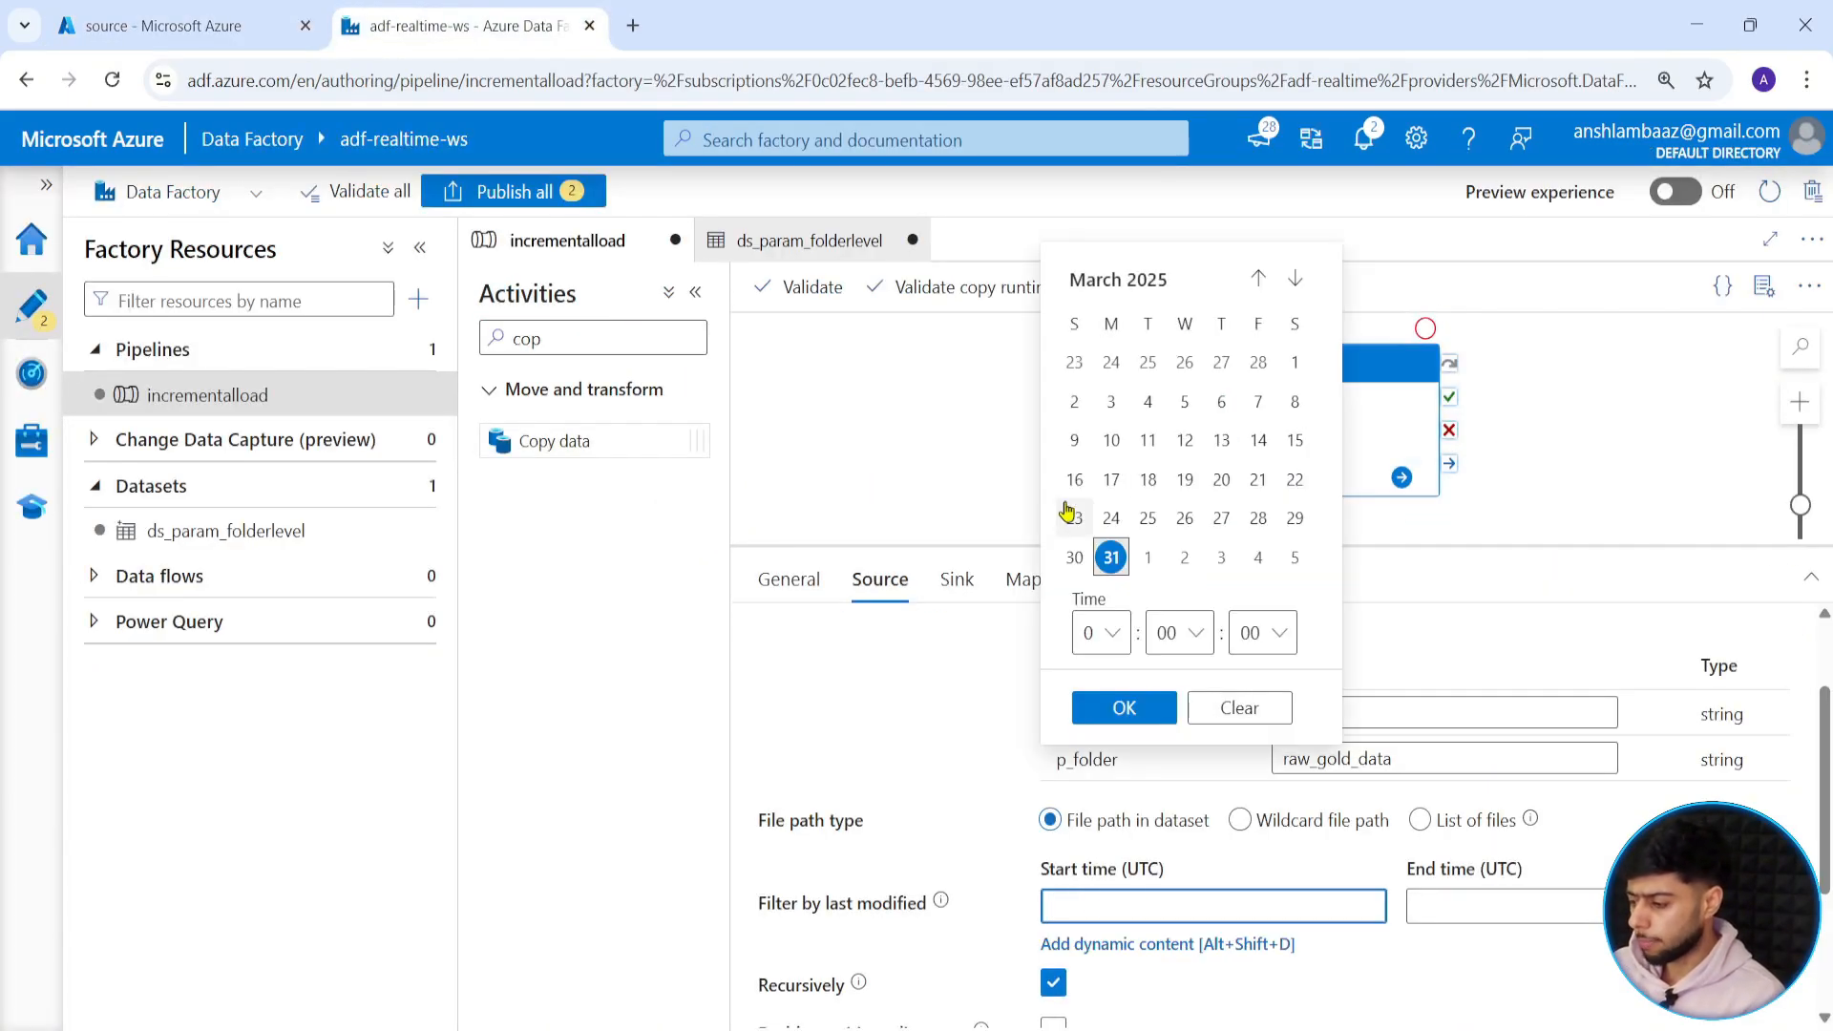
{"action": "left_click", "coordinate": [1111, 559]}
{"action": "left_click", "coordinate": [1108, 633]}
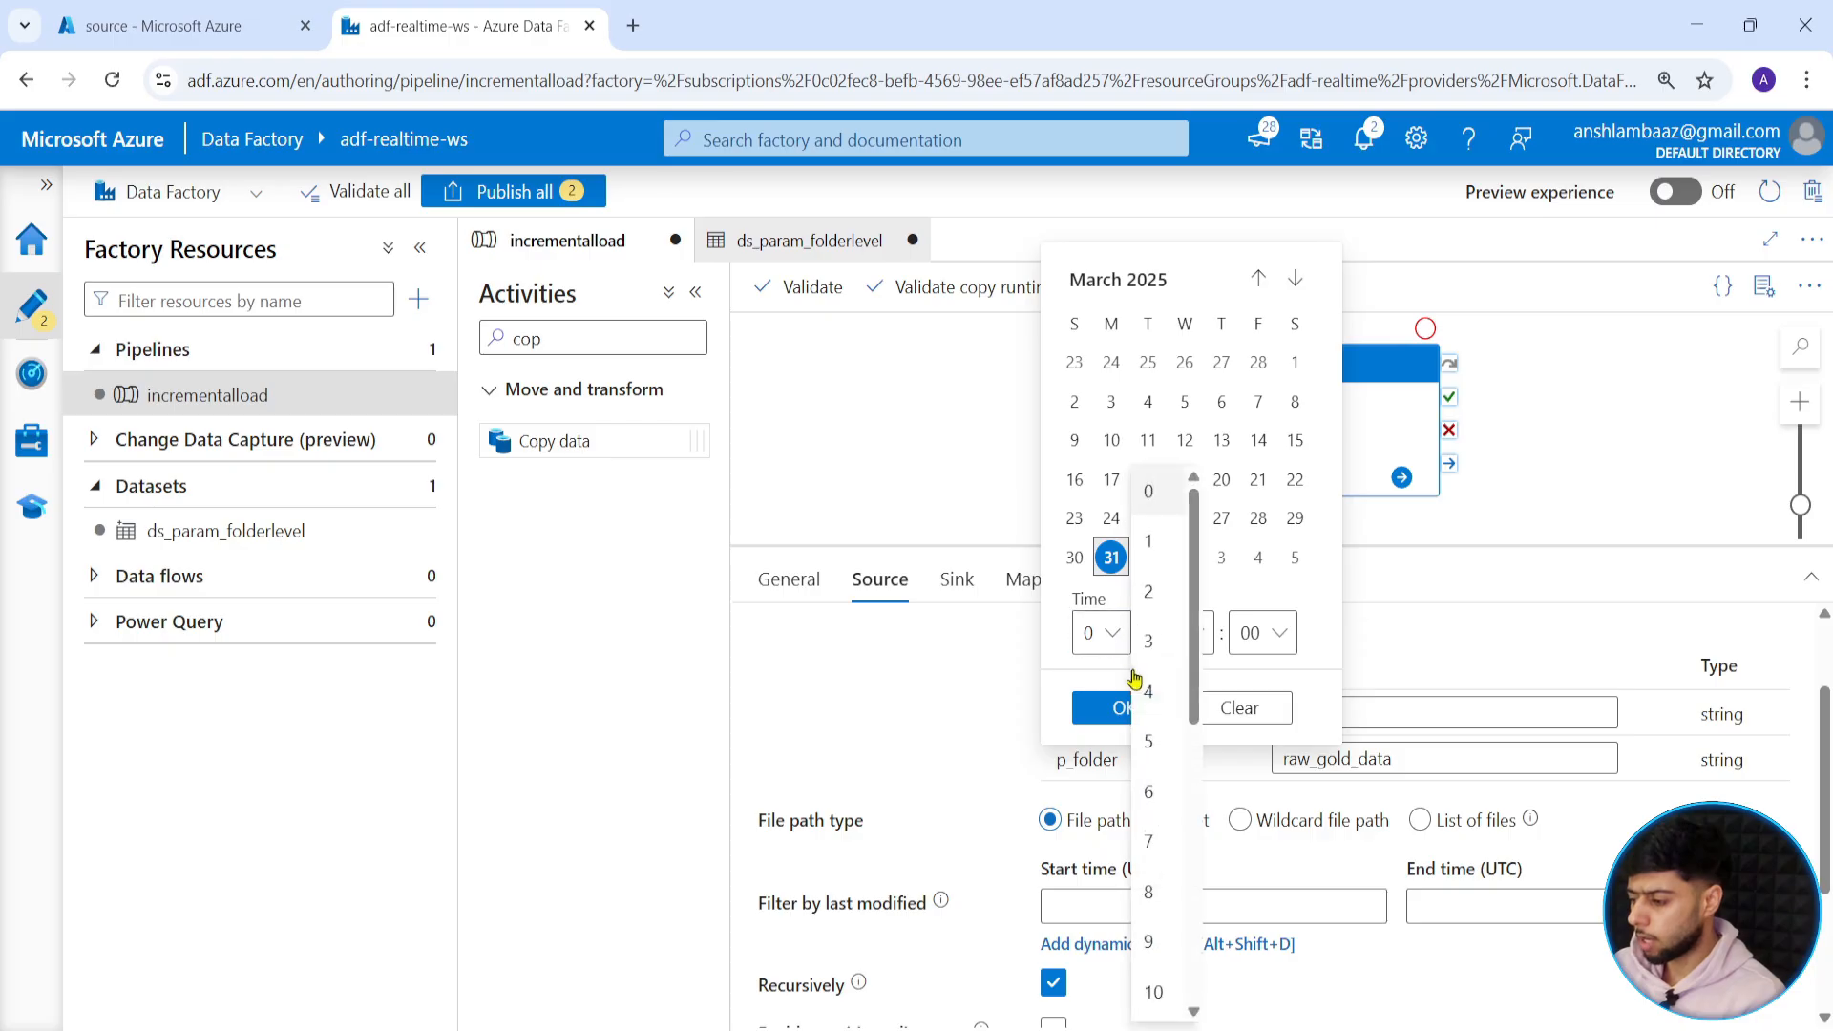
{"action": "left_click", "coordinate": [1149, 592]}
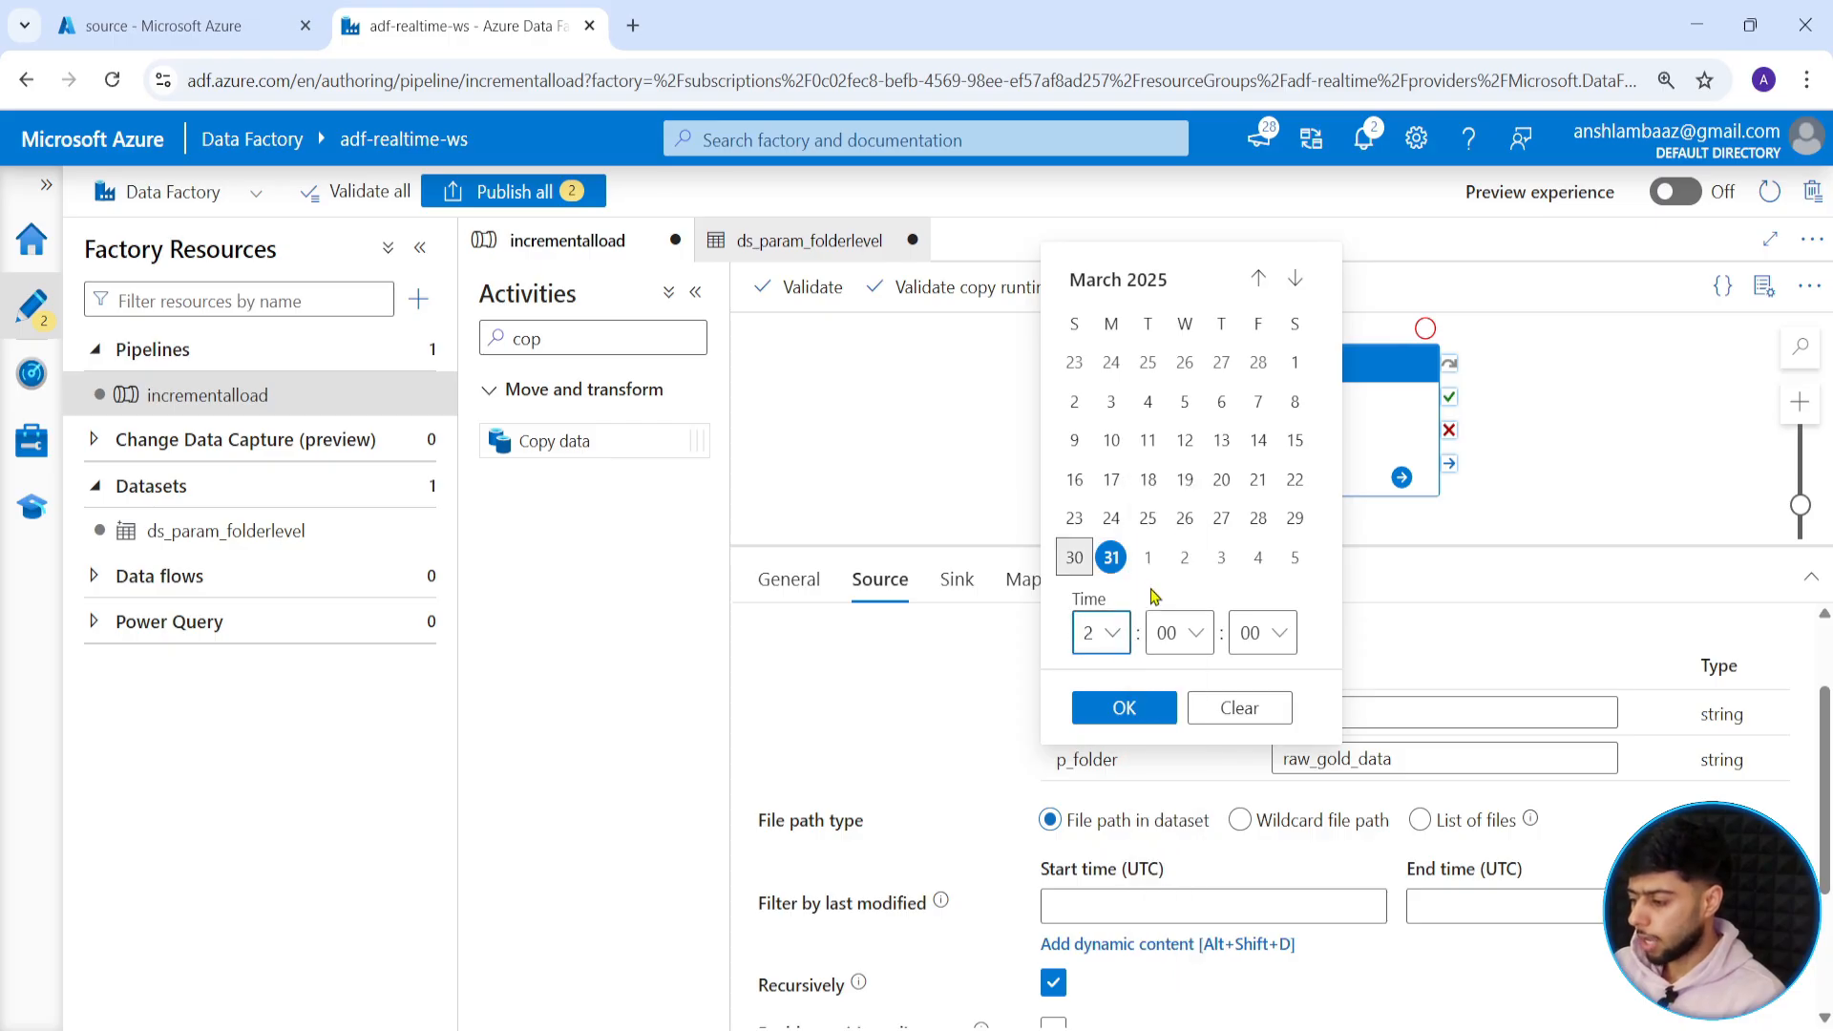
{"action": "left_click", "coordinate": [1196, 635]}
{"action": "left_click", "coordinate": [1198, 646]}
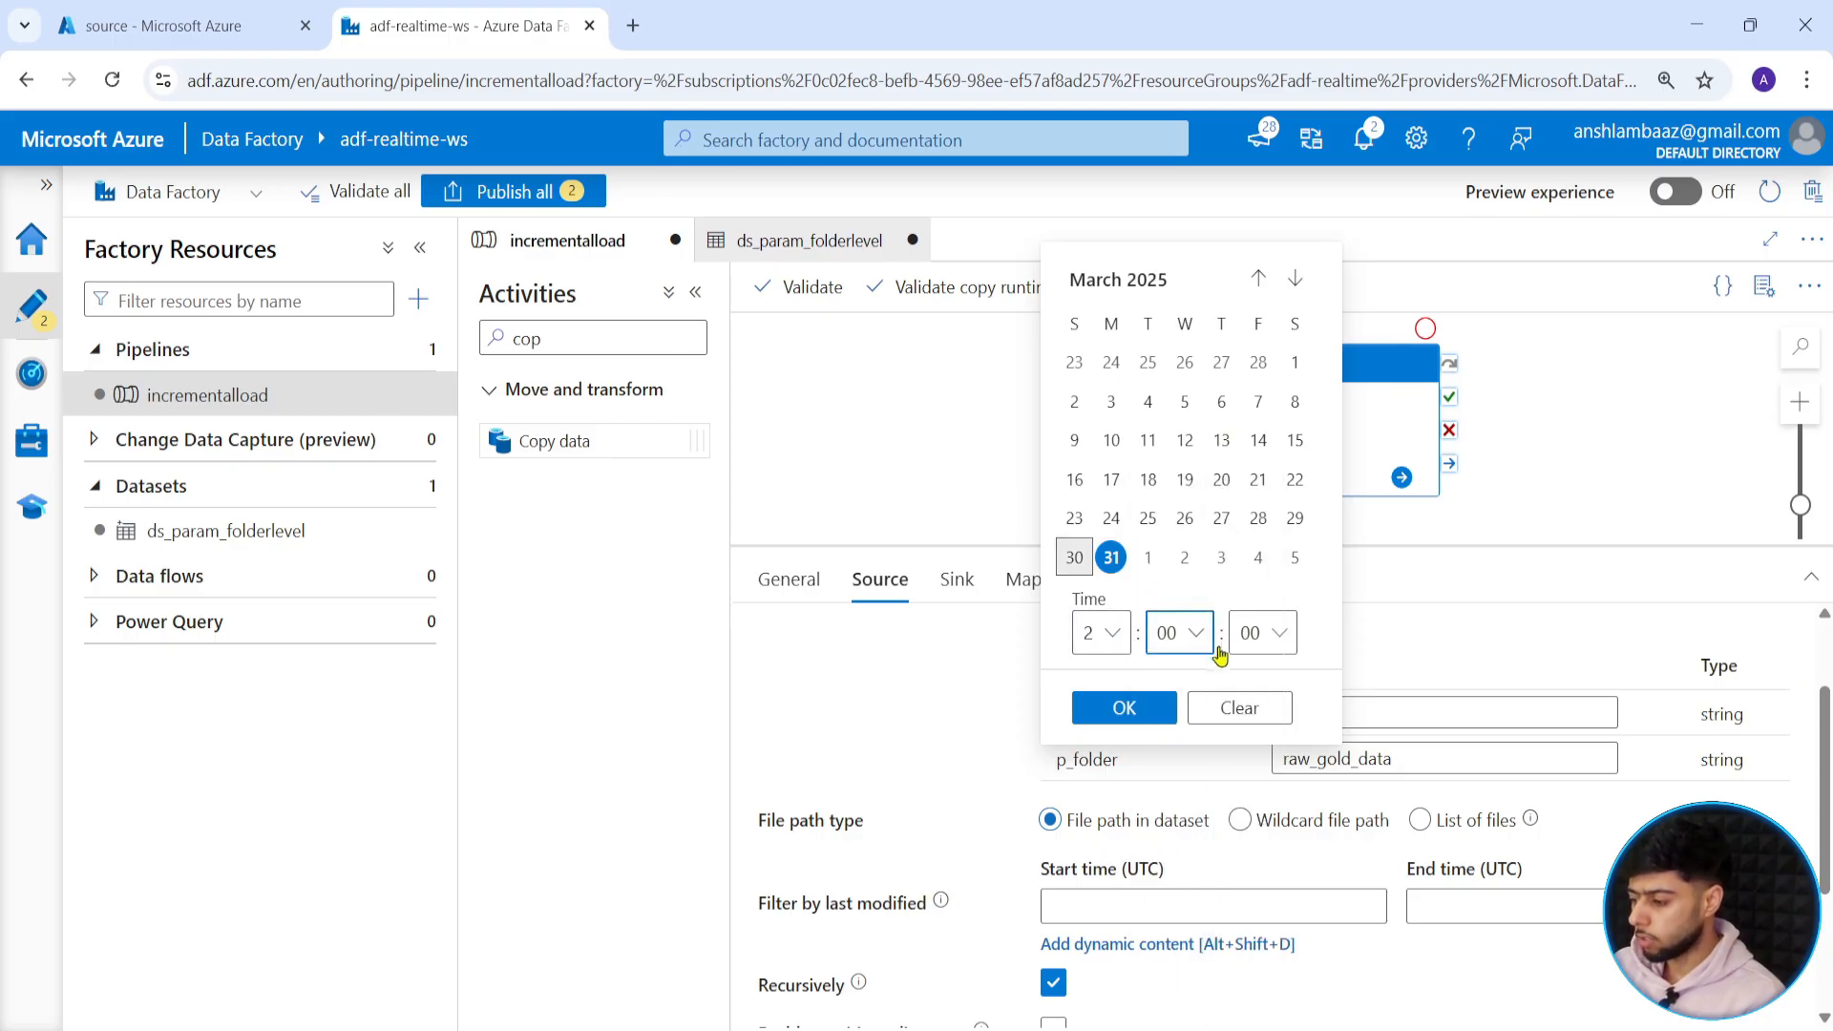
{"action": "left_click", "coordinate": [1131, 711]}
{"action": "left_click", "coordinate": [1211, 907]}
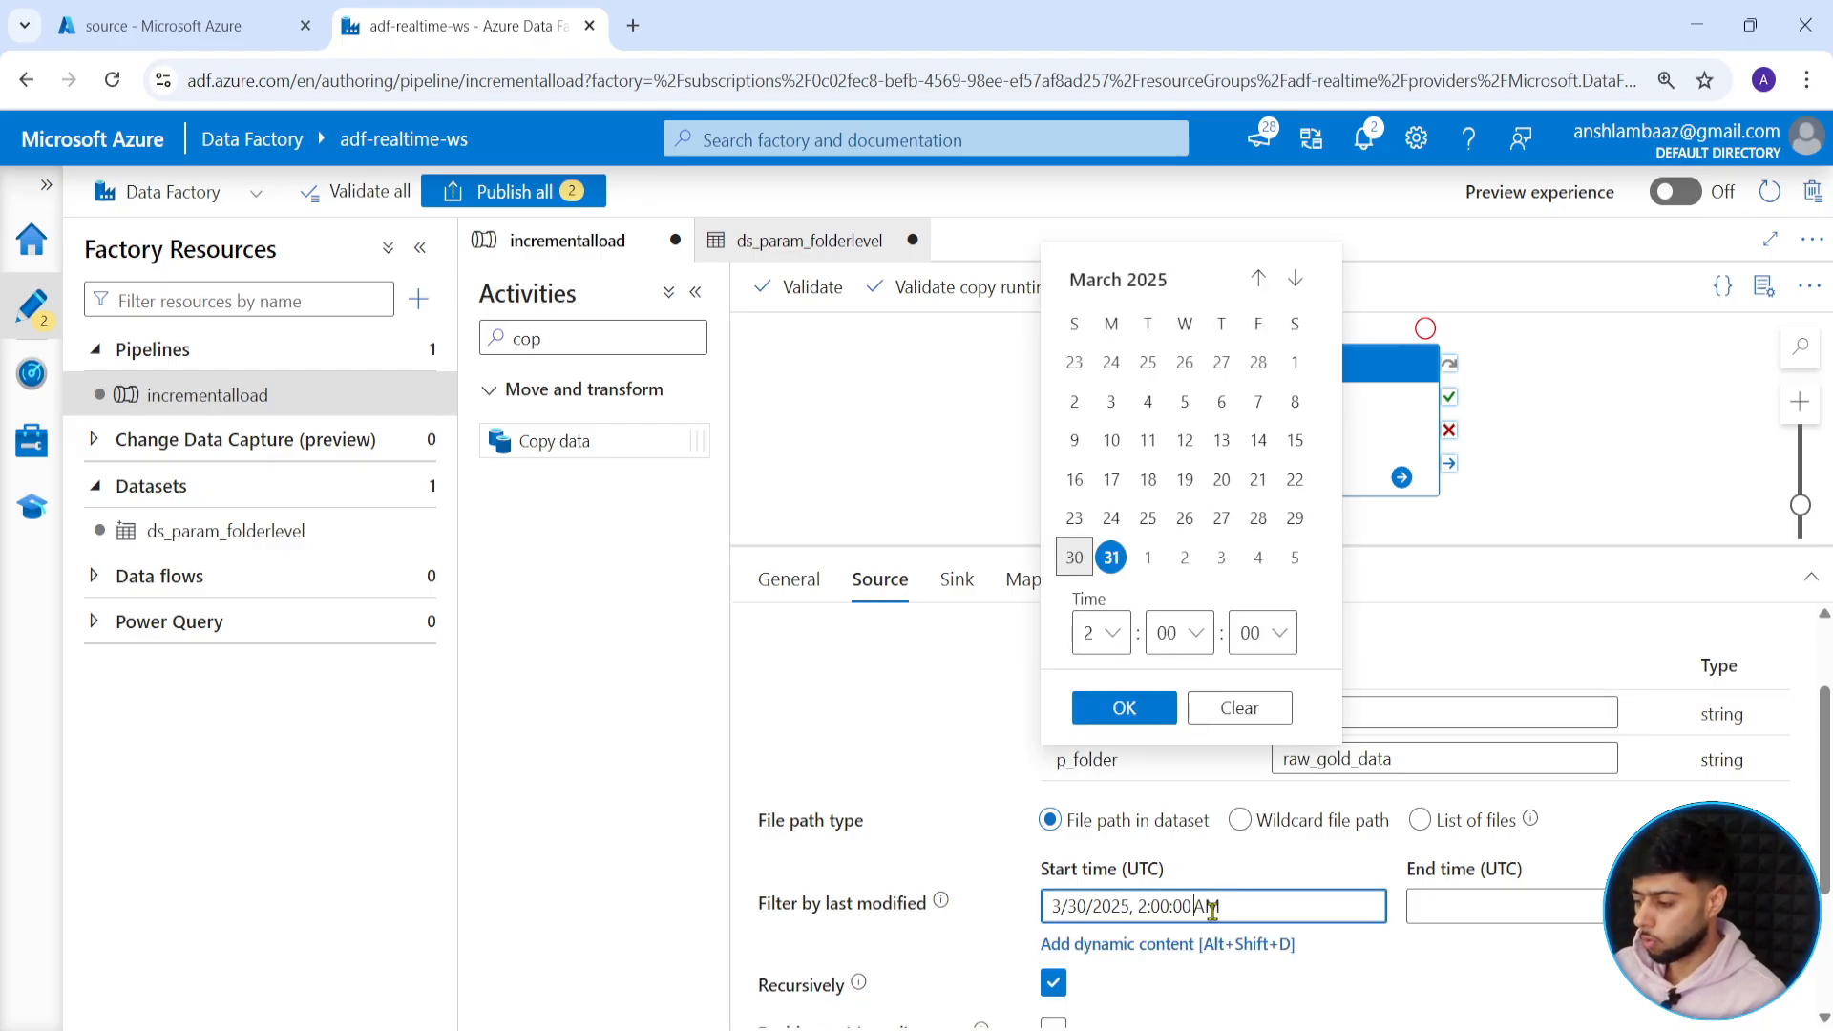
{"action": "key", "text": "BackSpace"}
{"action": "type", "text": "P"}
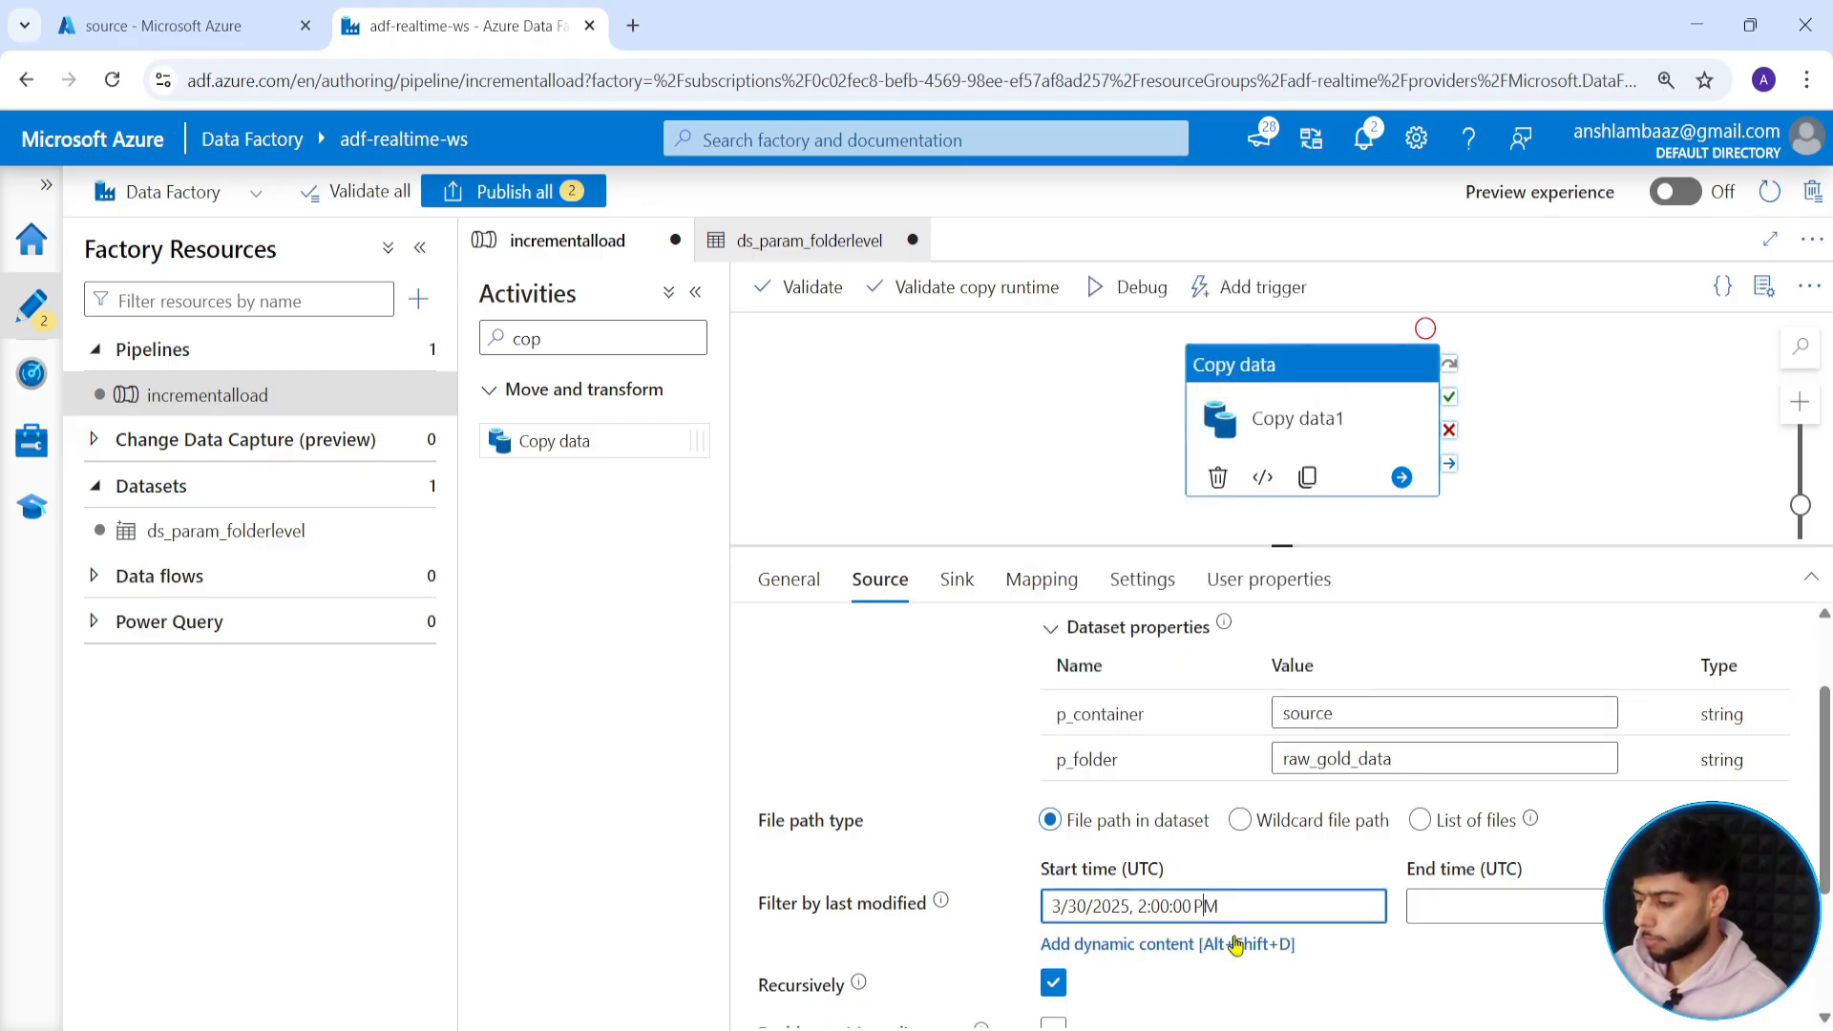
{"action": "left_click", "coordinate": [1488, 1009]}
Try to run the incrementalload pipeline in debug mode, and close the validation output.
{"action": "left_click", "coordinate": [1055, 449]}
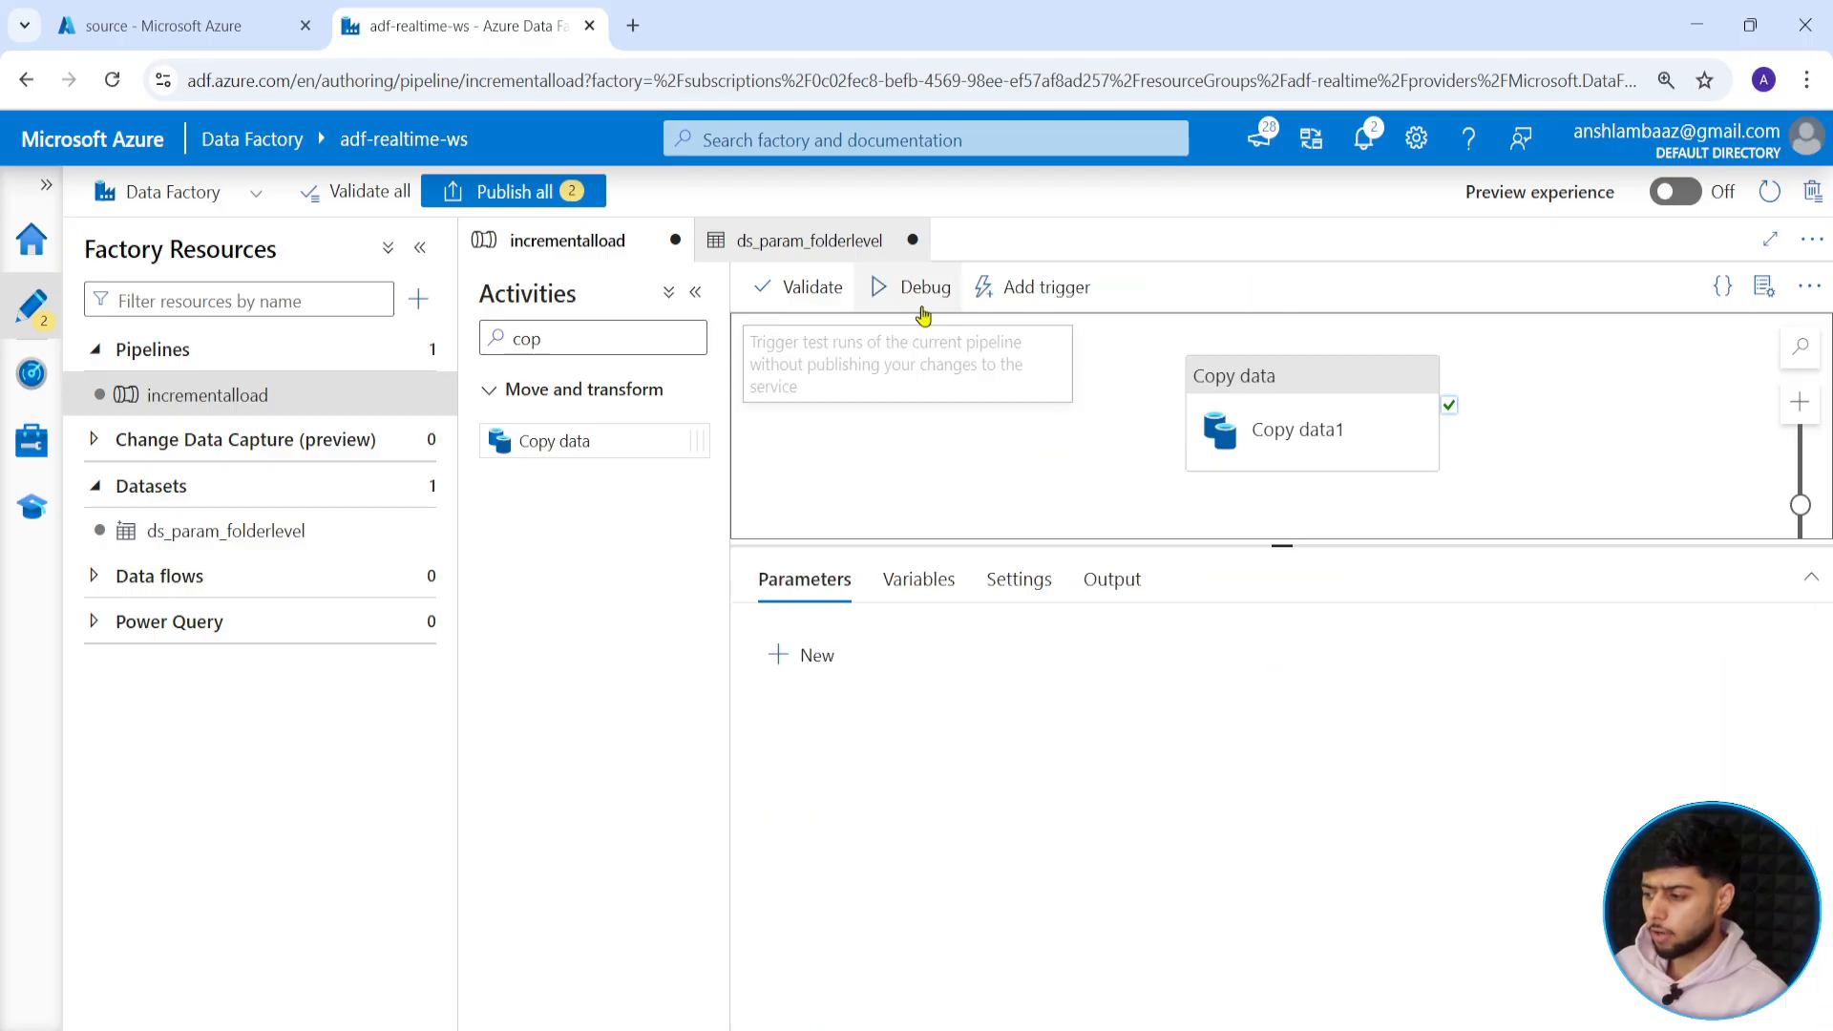
{"action": "left_click", "coordinate": [899, 301]}
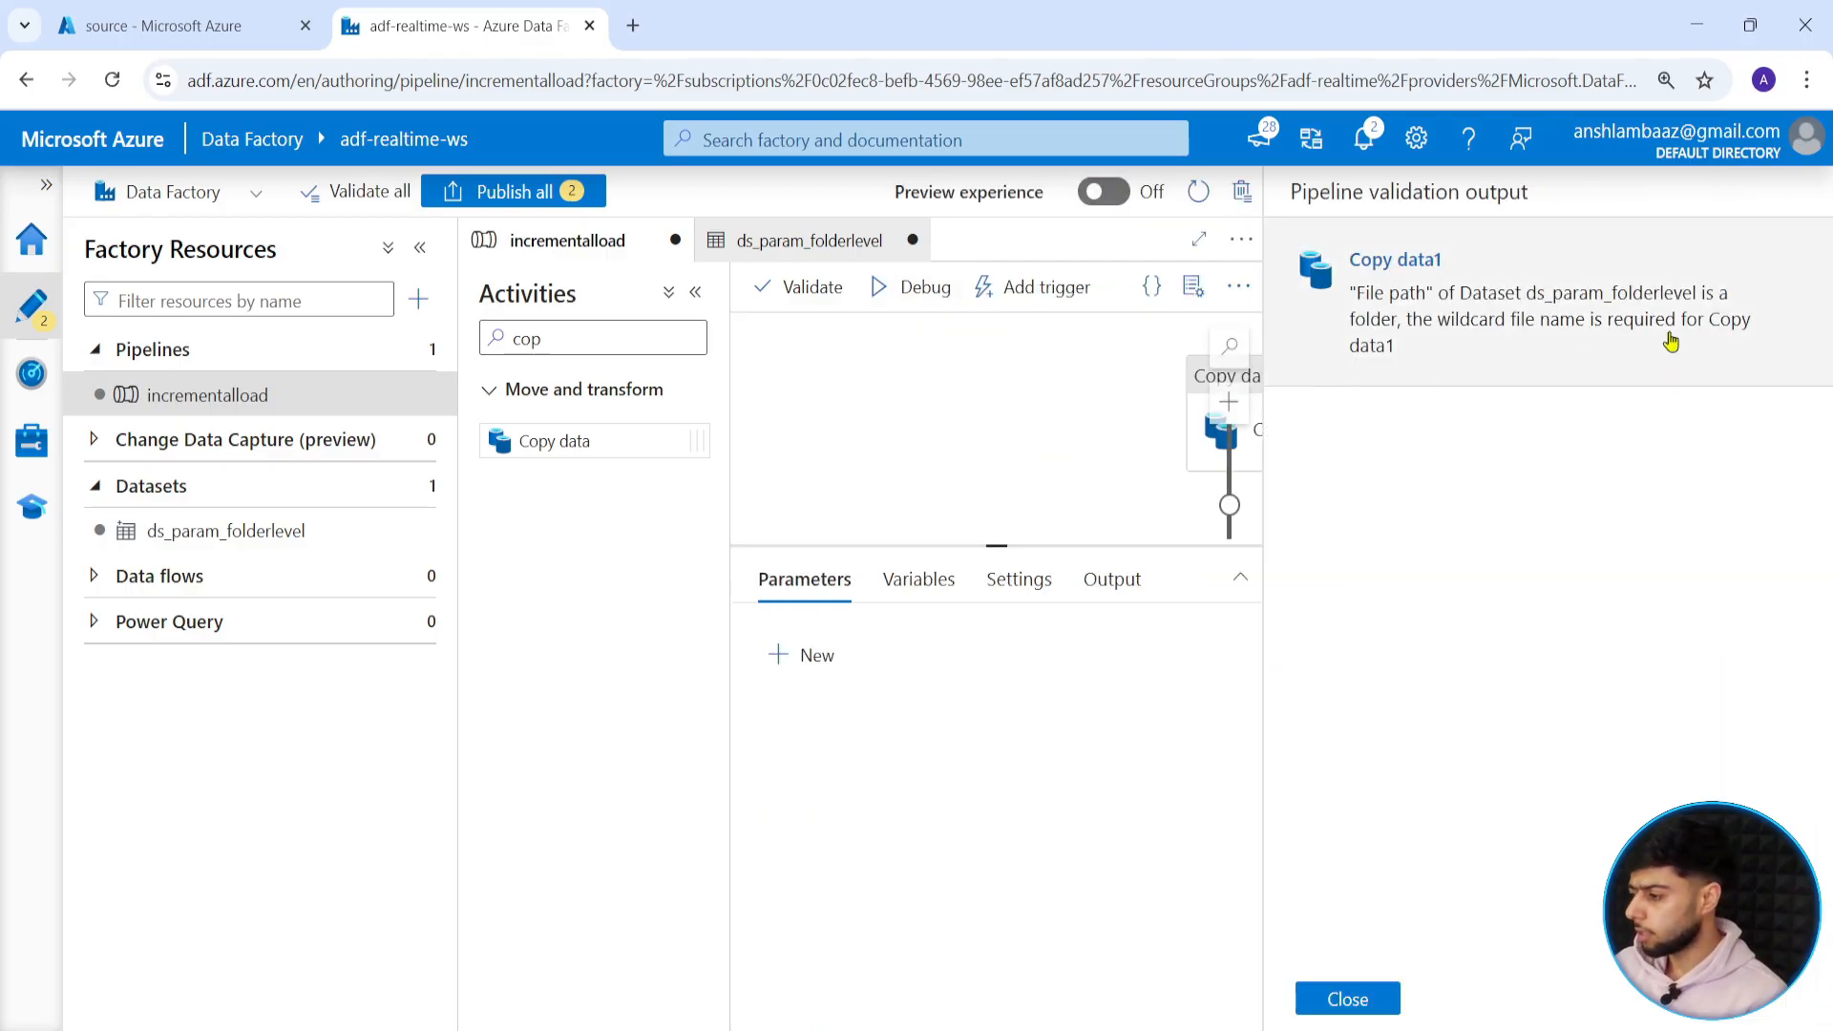
{"action": "left_click", "coordinate": [1361, 1001]}
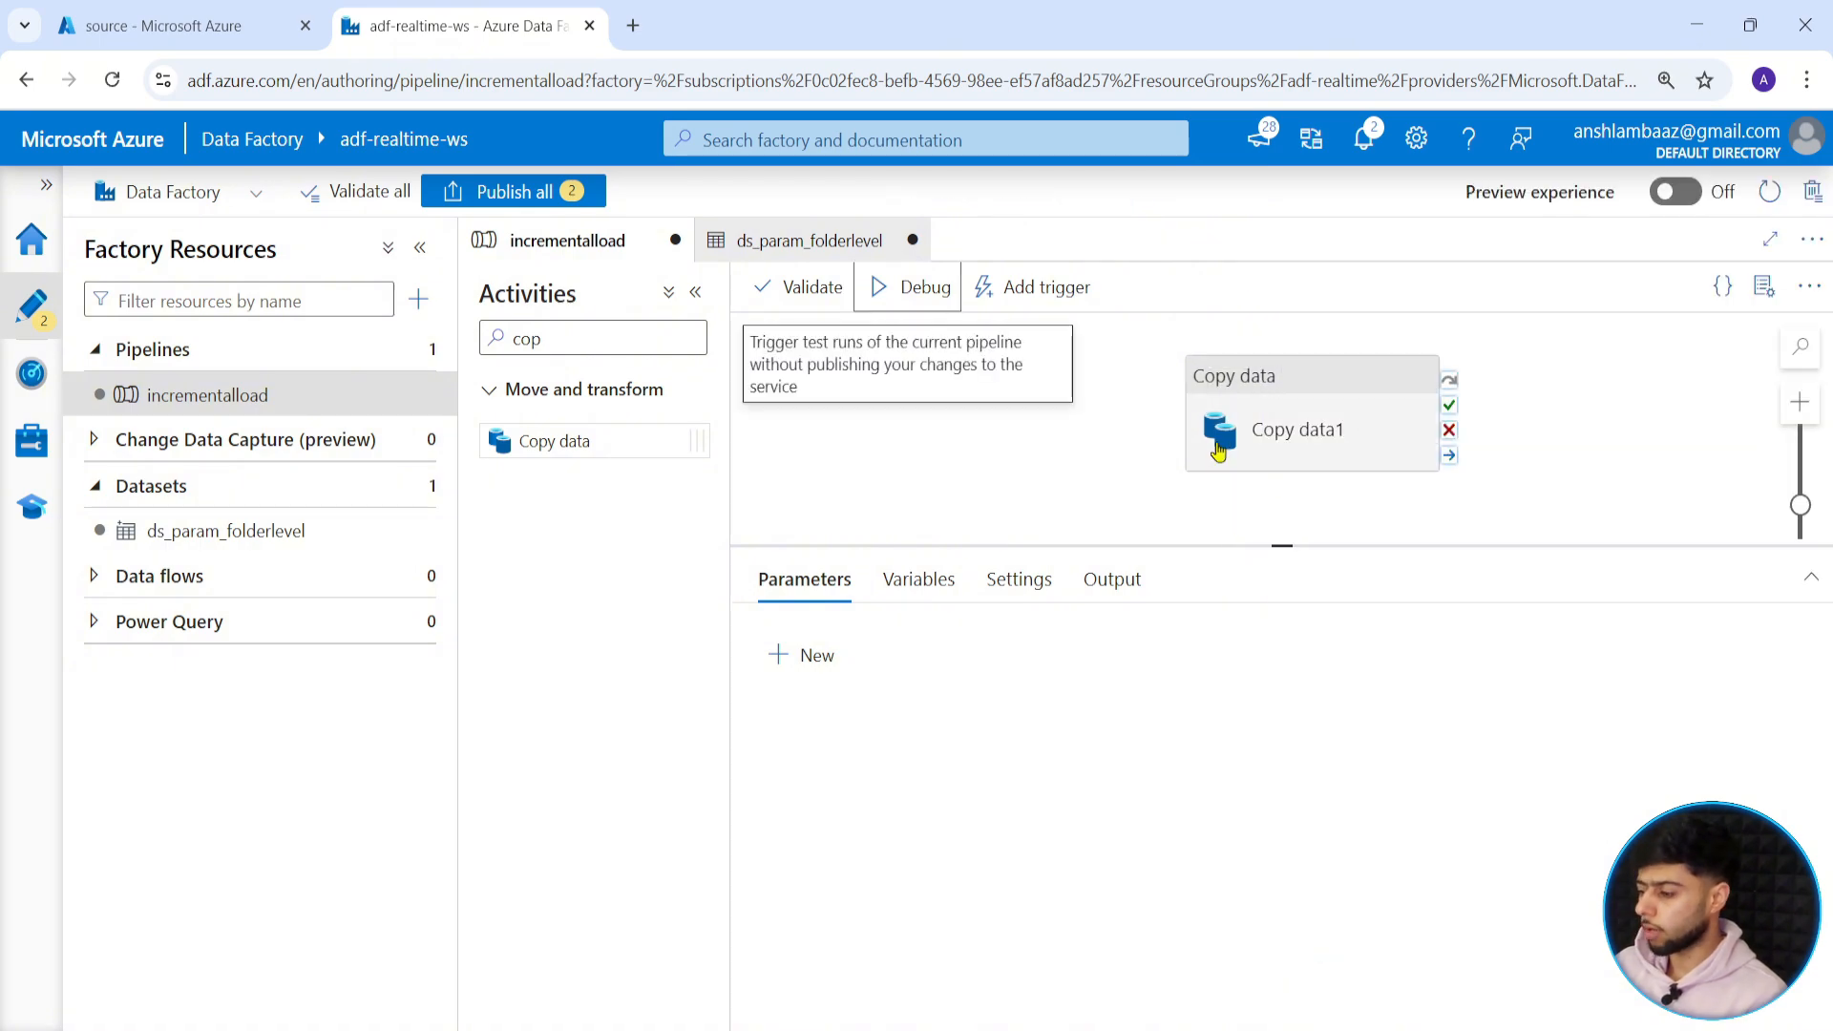
Switch the Copy data source's file path type to Wildcard file path with *.csv as the wildcard file name.
{"action": "left_click", "coordinate": [1251, 411]}
{"action": "scroll", "coordinate": [1279, 846], "scroll_direction": "down", "scroll_amount": 1}
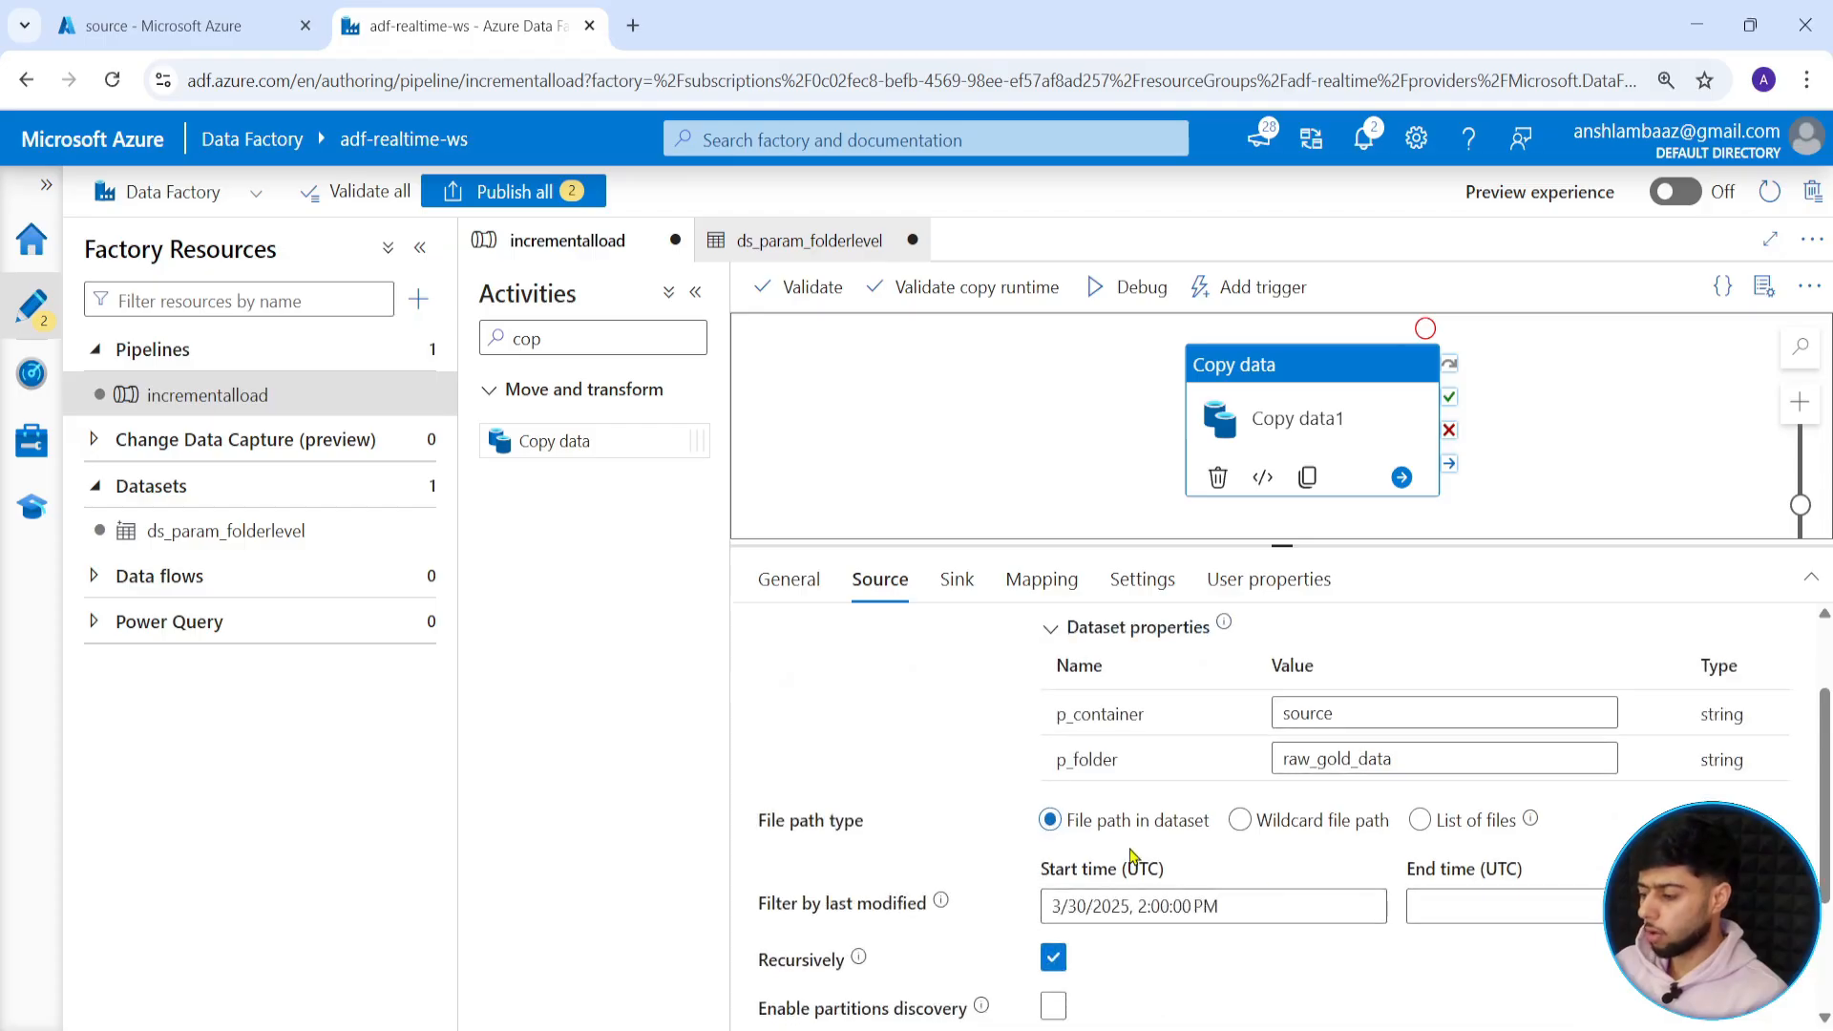
{"action": "left_click", "coordinate": [1240, 821]}
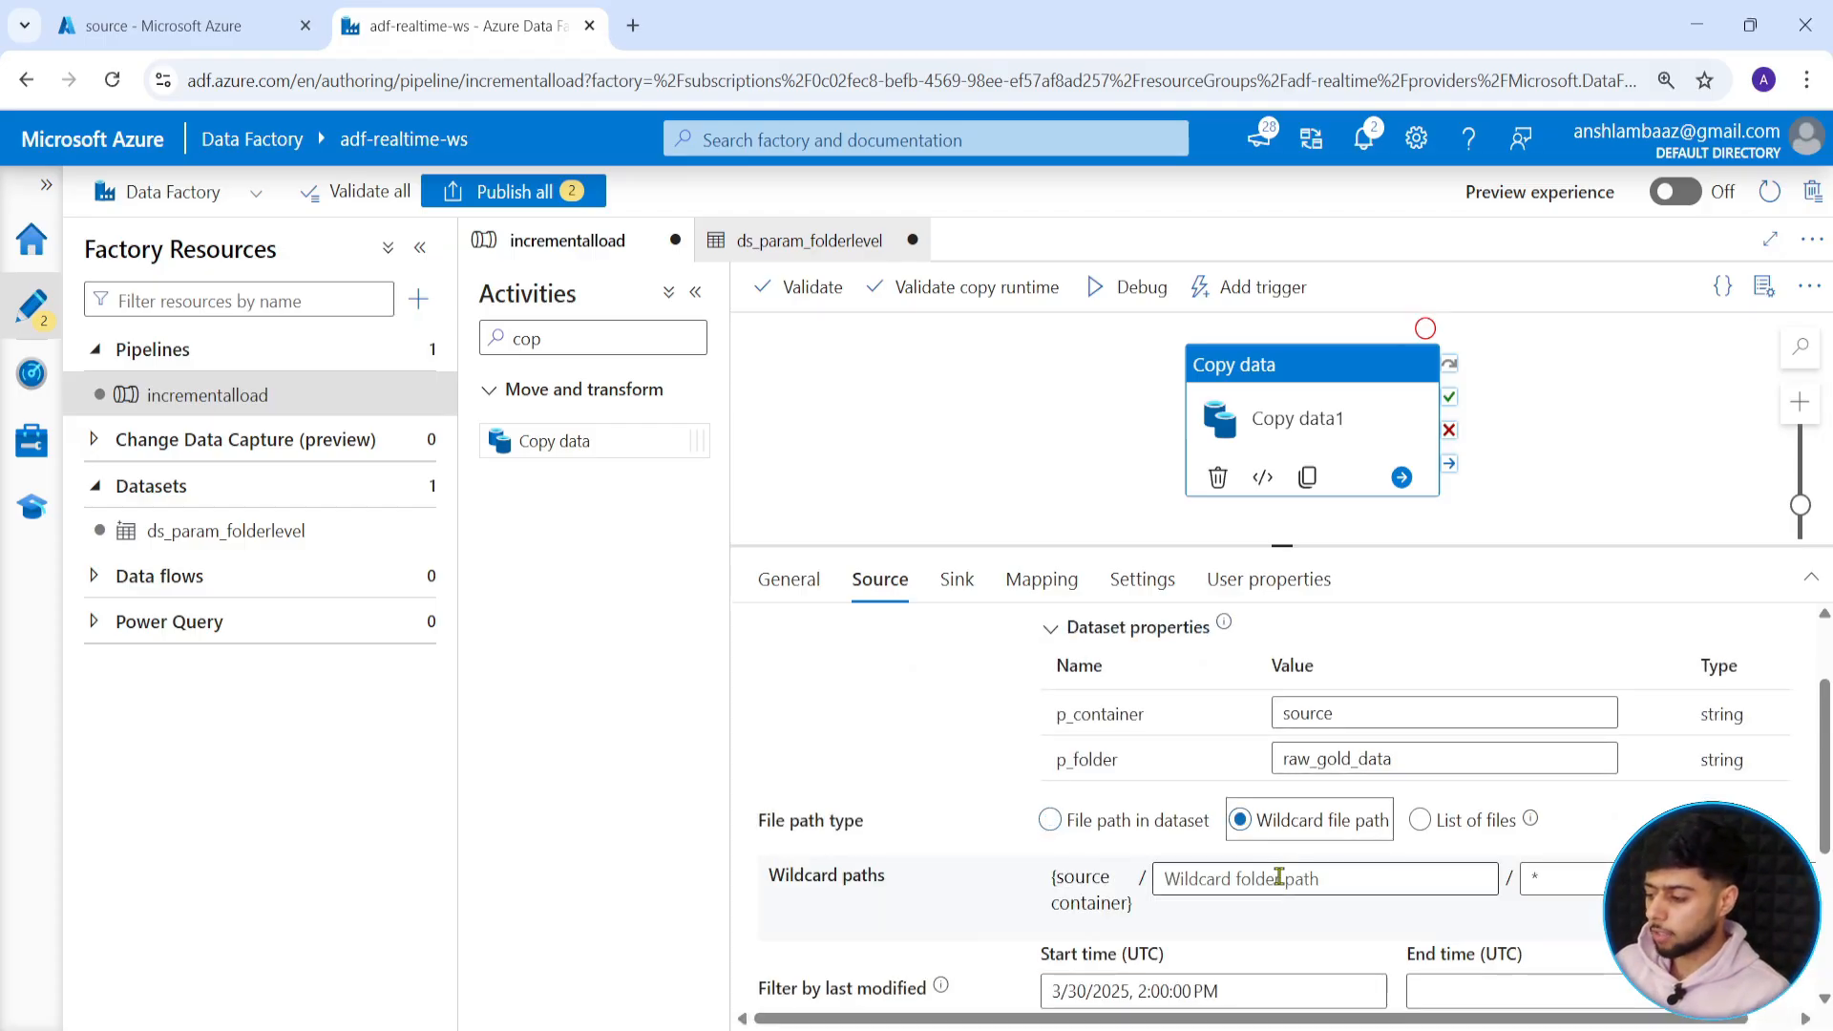
{"action": "left_click", "coordinate": [1557, 879]}
{"action": "type", "text": "*"}
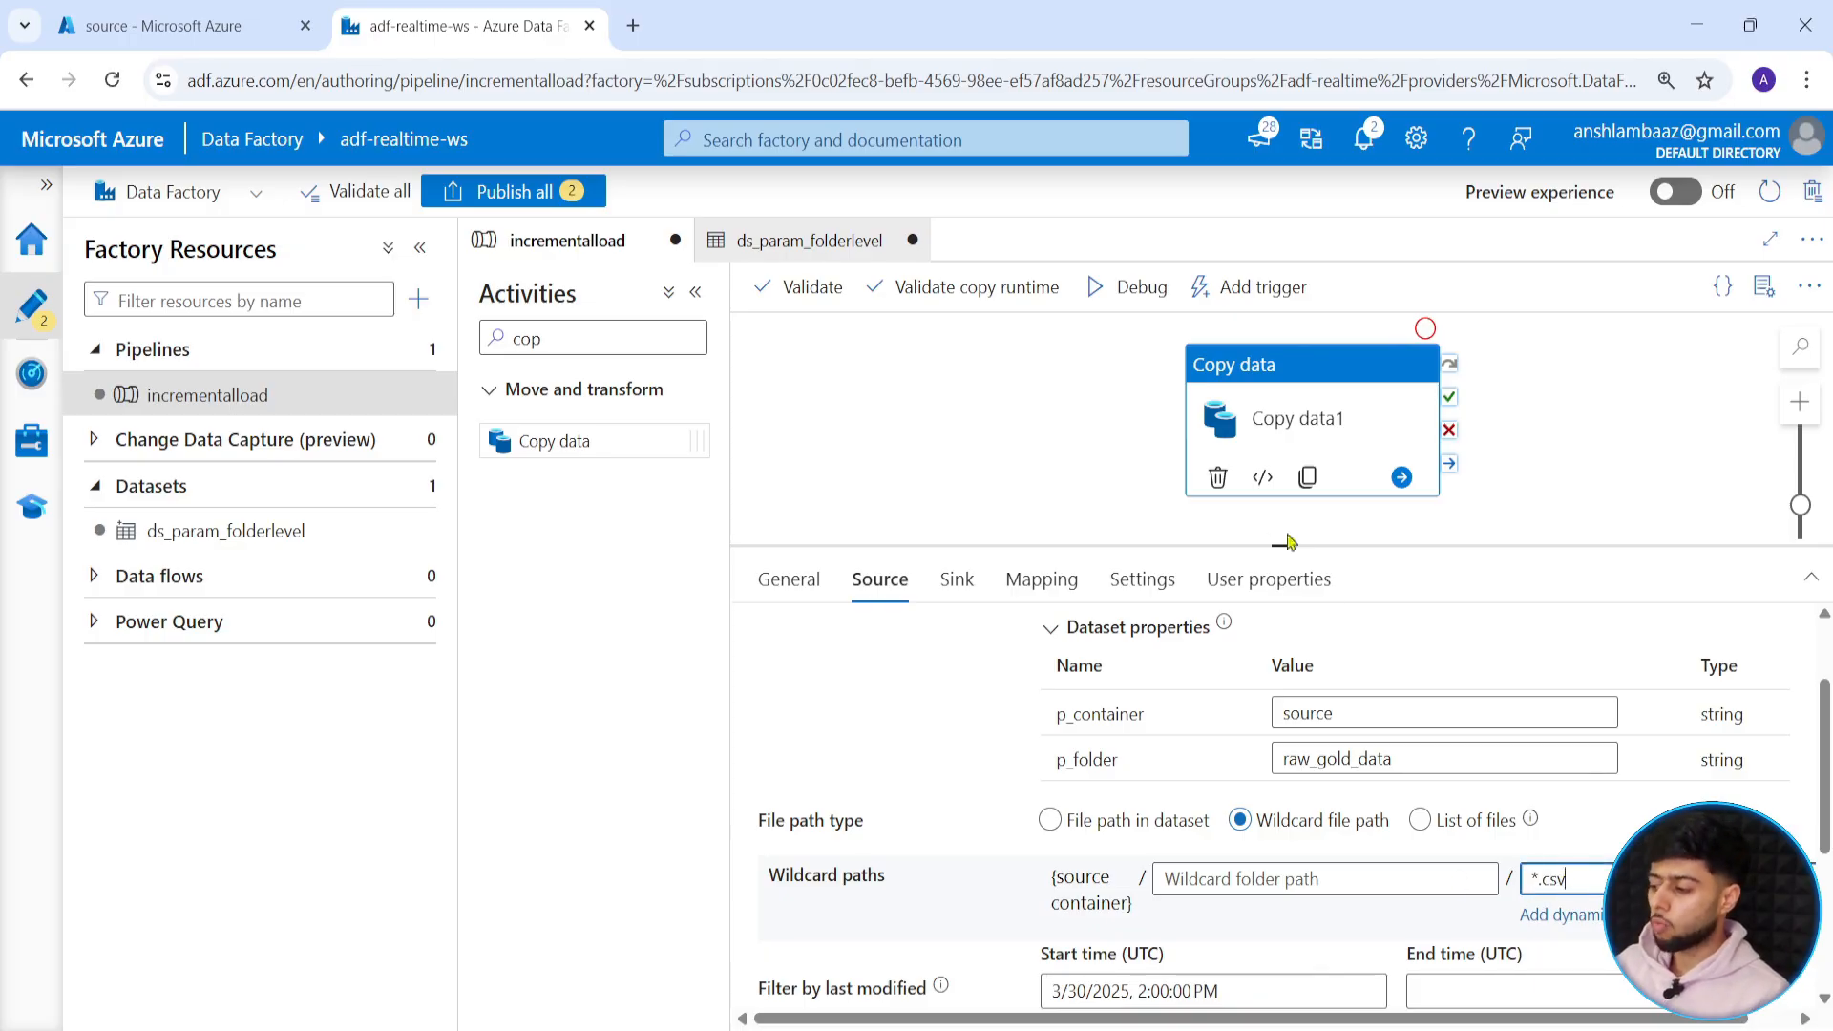
Start a debug run of the incrementalload pipeline and refresh its run status.
{"action": "left_click", "coordinate": [695, 292]}
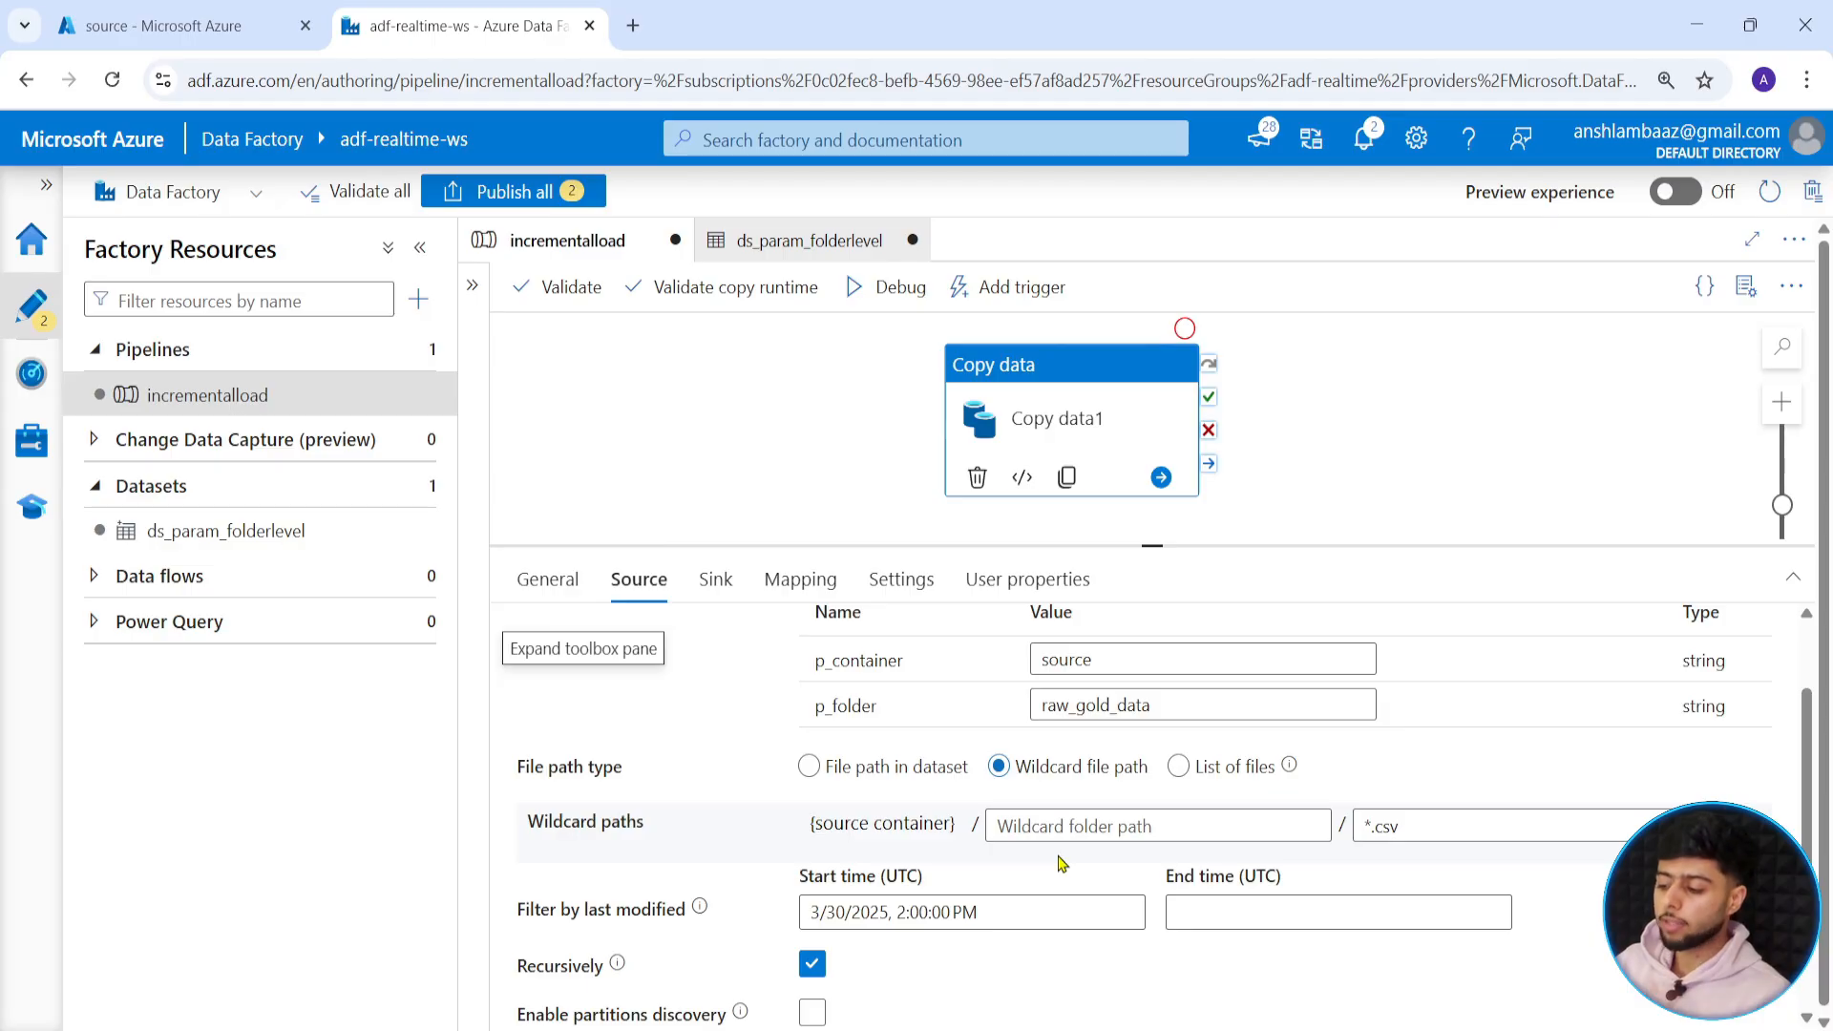
{"action": "left_click", "coordinate": [850, 406]}
{"action": "left_click", "coordinate": [673, 297]}
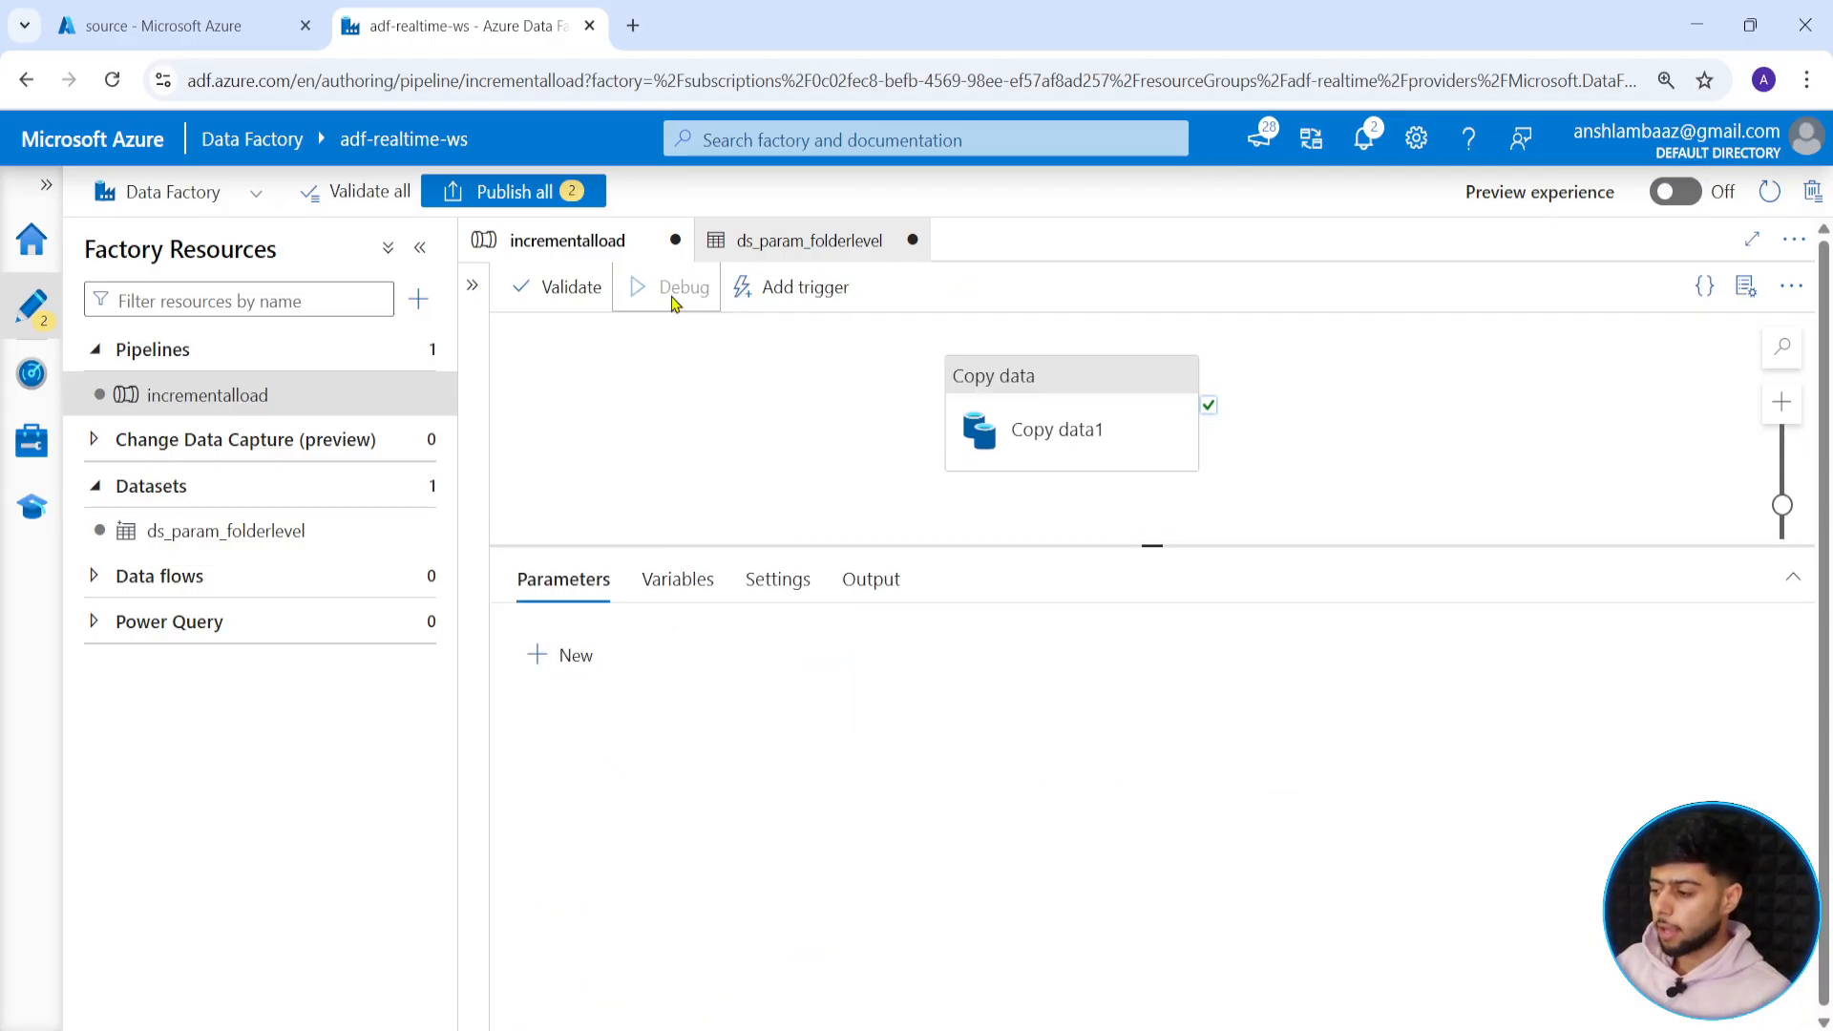
{"action": "left_click_drag", "start_coordinate": [1152, 547], "coordinate": [1150, 520]}
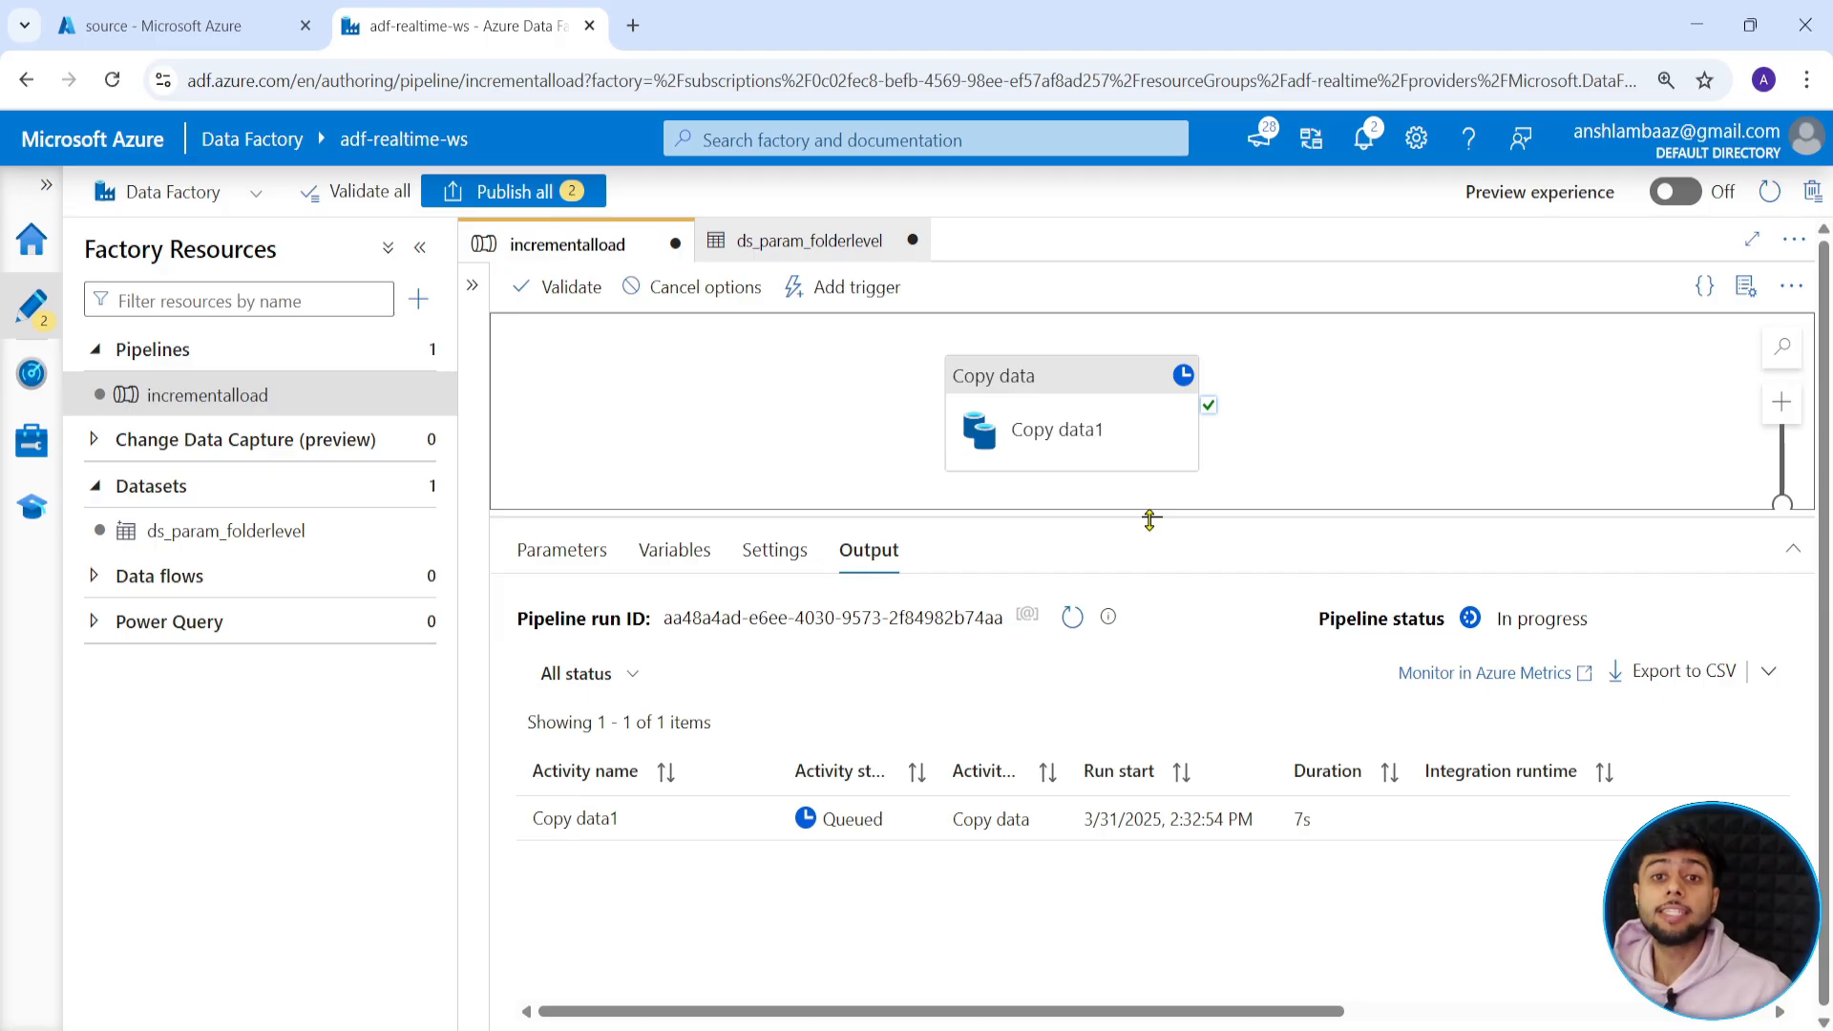
{"action": "left_click", "coordinate": [1072, 617]}
{"action": "left_click", "coordinate": [1070, 618]}
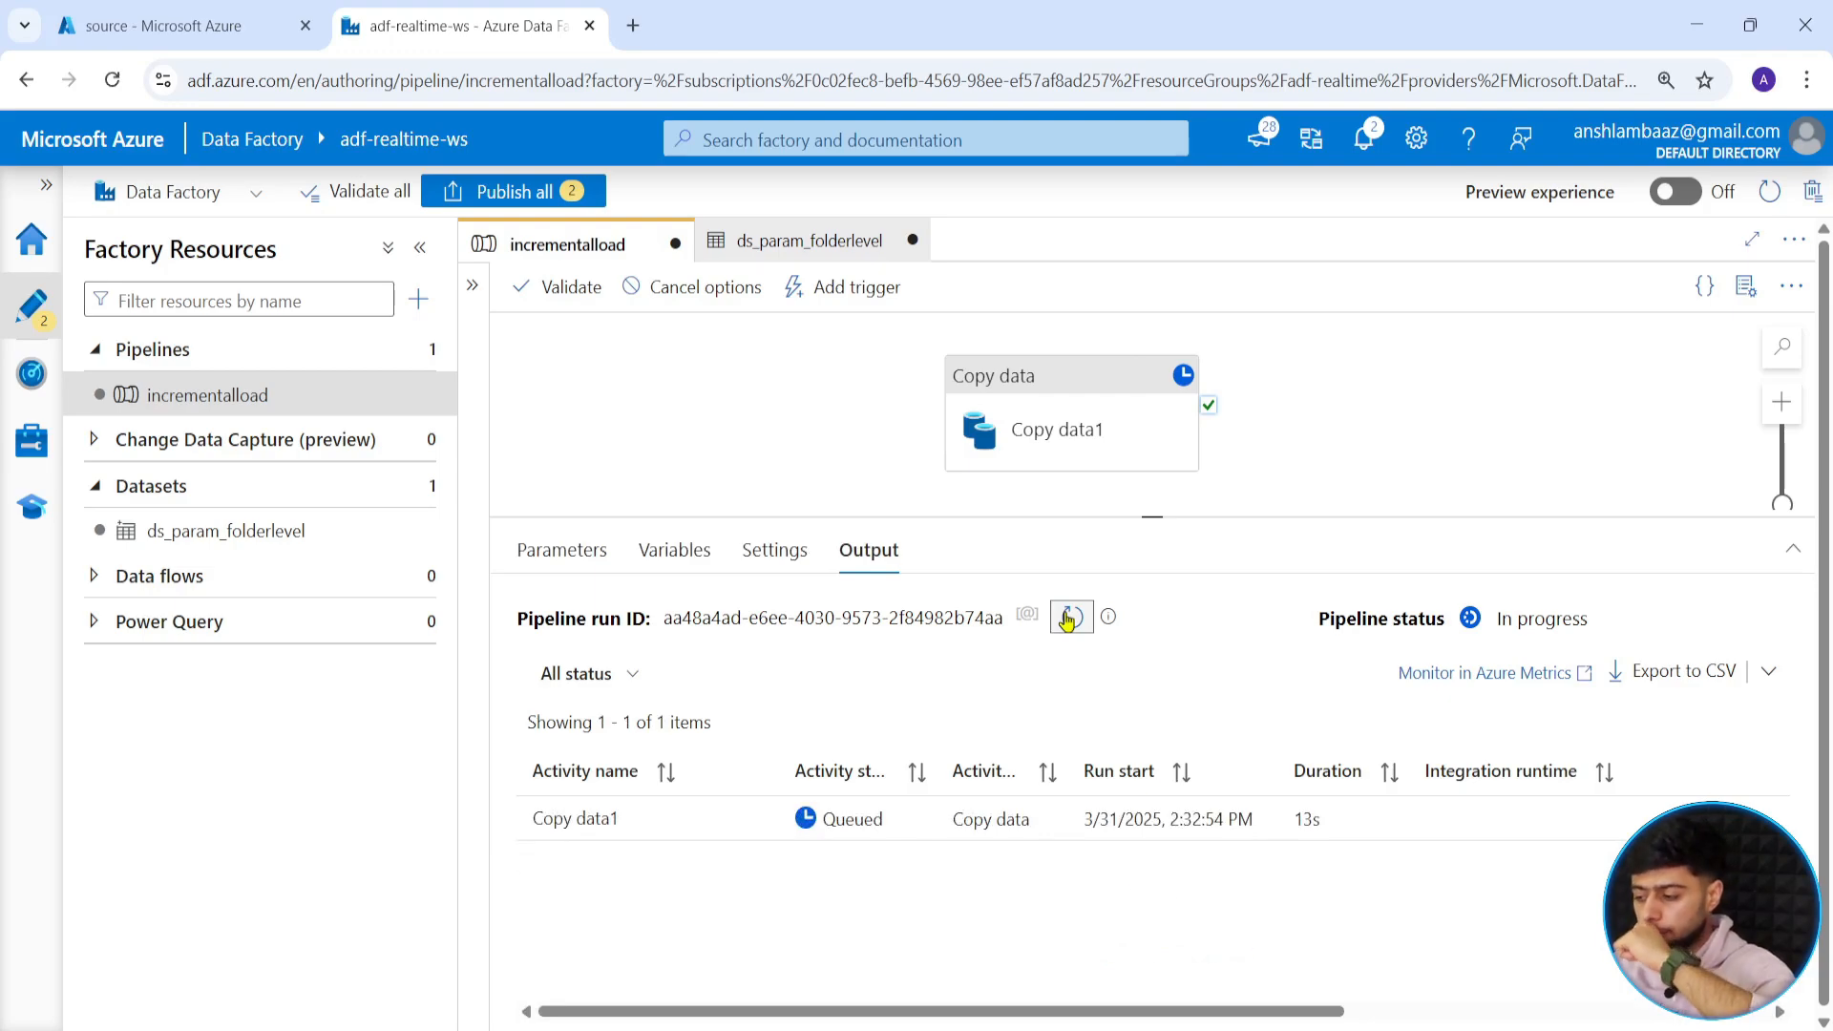
Refresh the incrementalload debug run's status until the Copy data1 activity finishes.
{"action": "left_click", "coordinate": [1067, 619]}
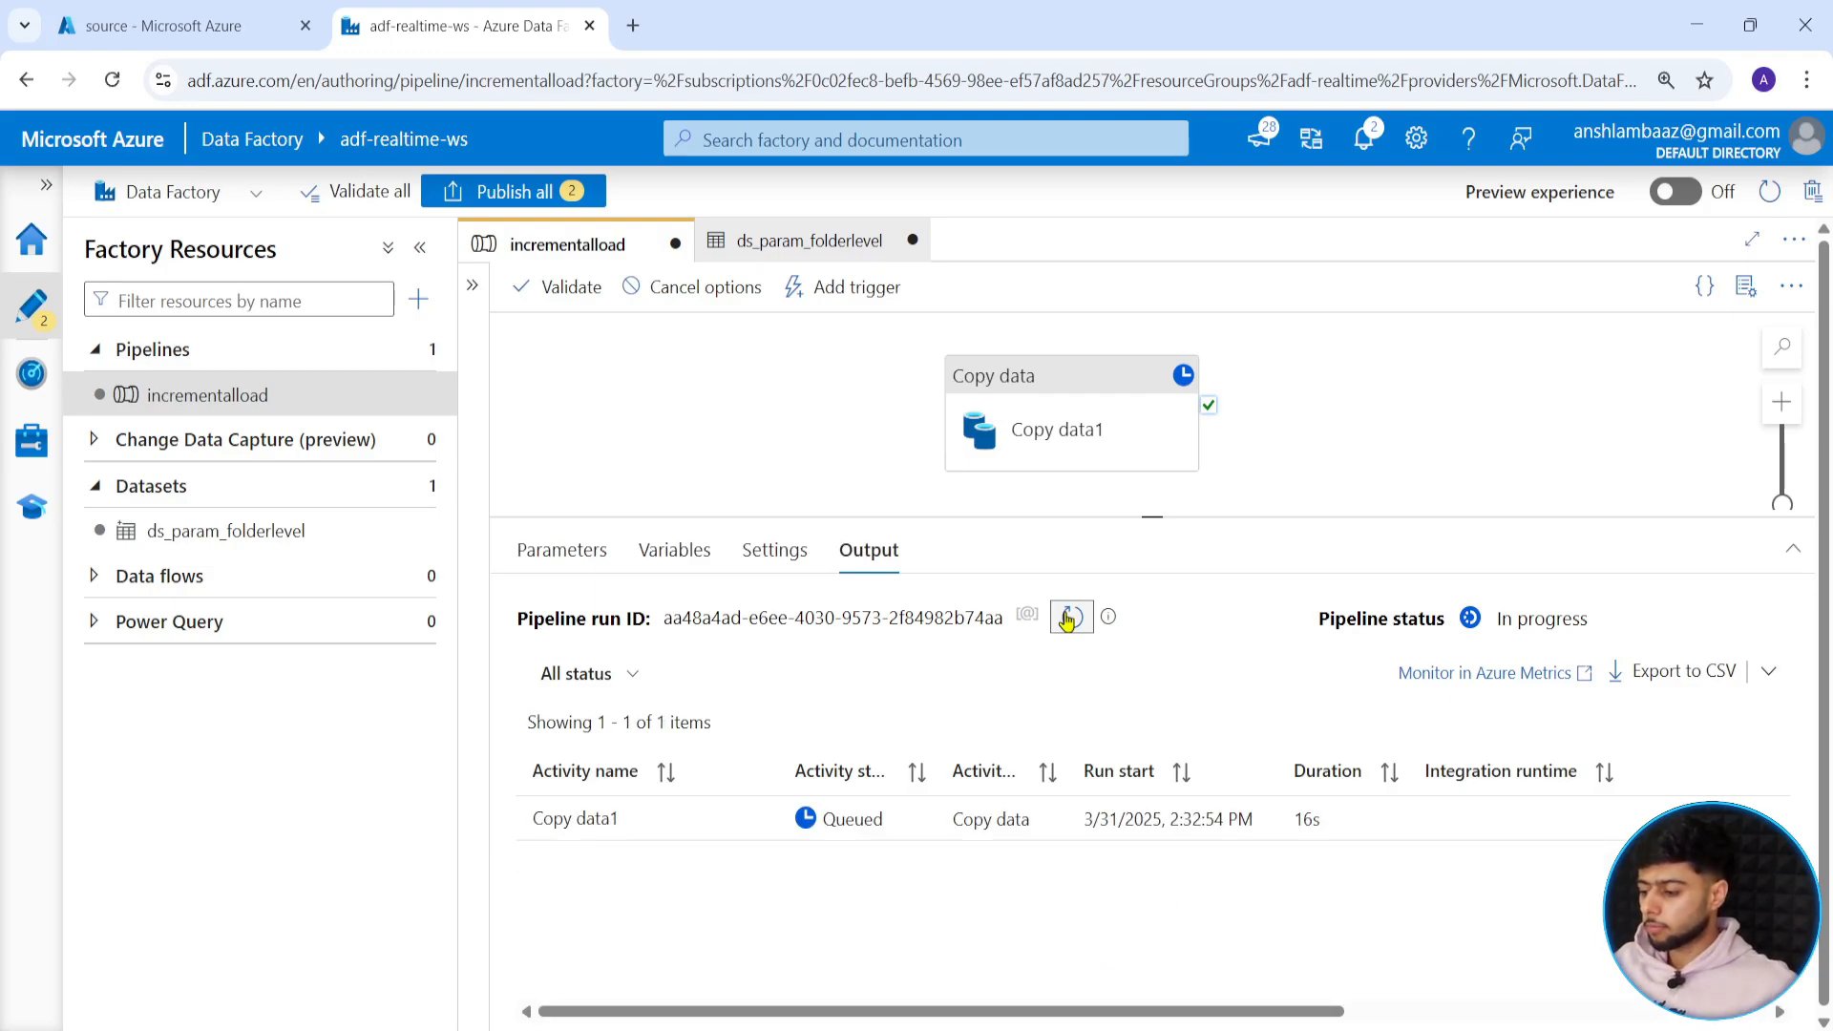
{"action": "left_click", "coordinate": [1068, 618]}
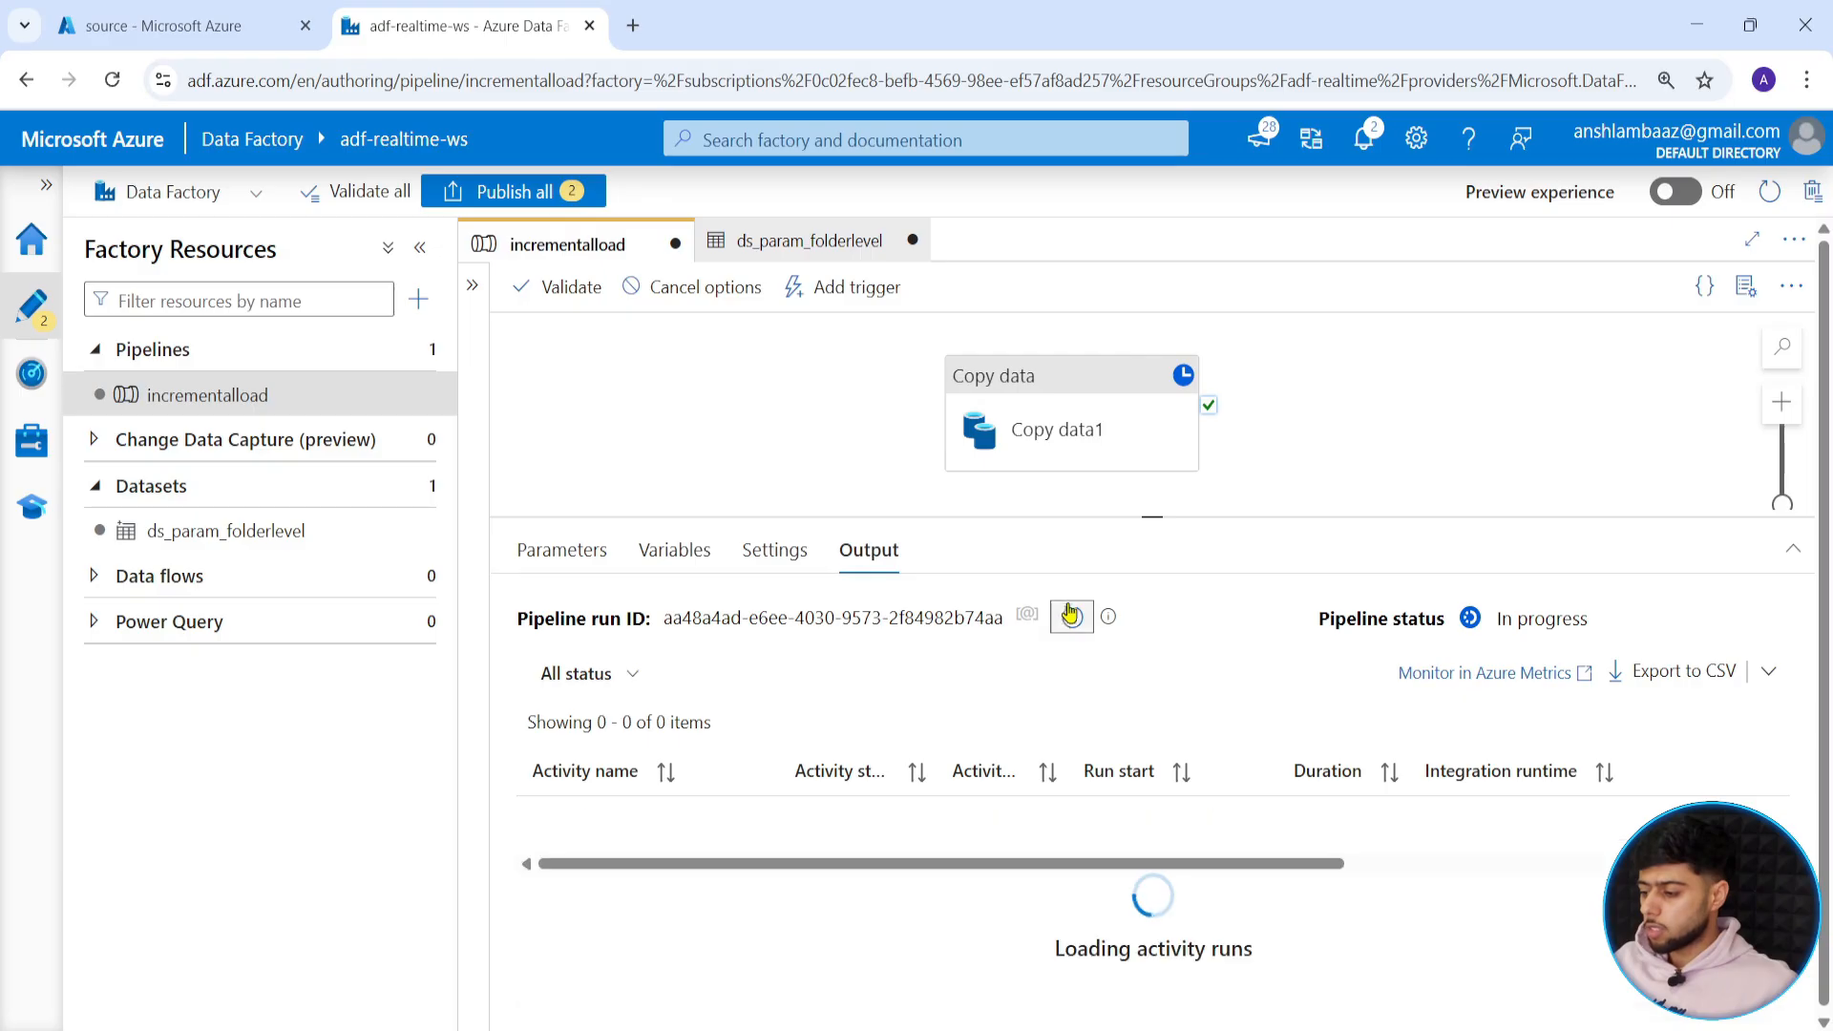
{"action": "left_click_drag", "start_coordinate": [1129, 417], "coordinate": [1181, 418]}
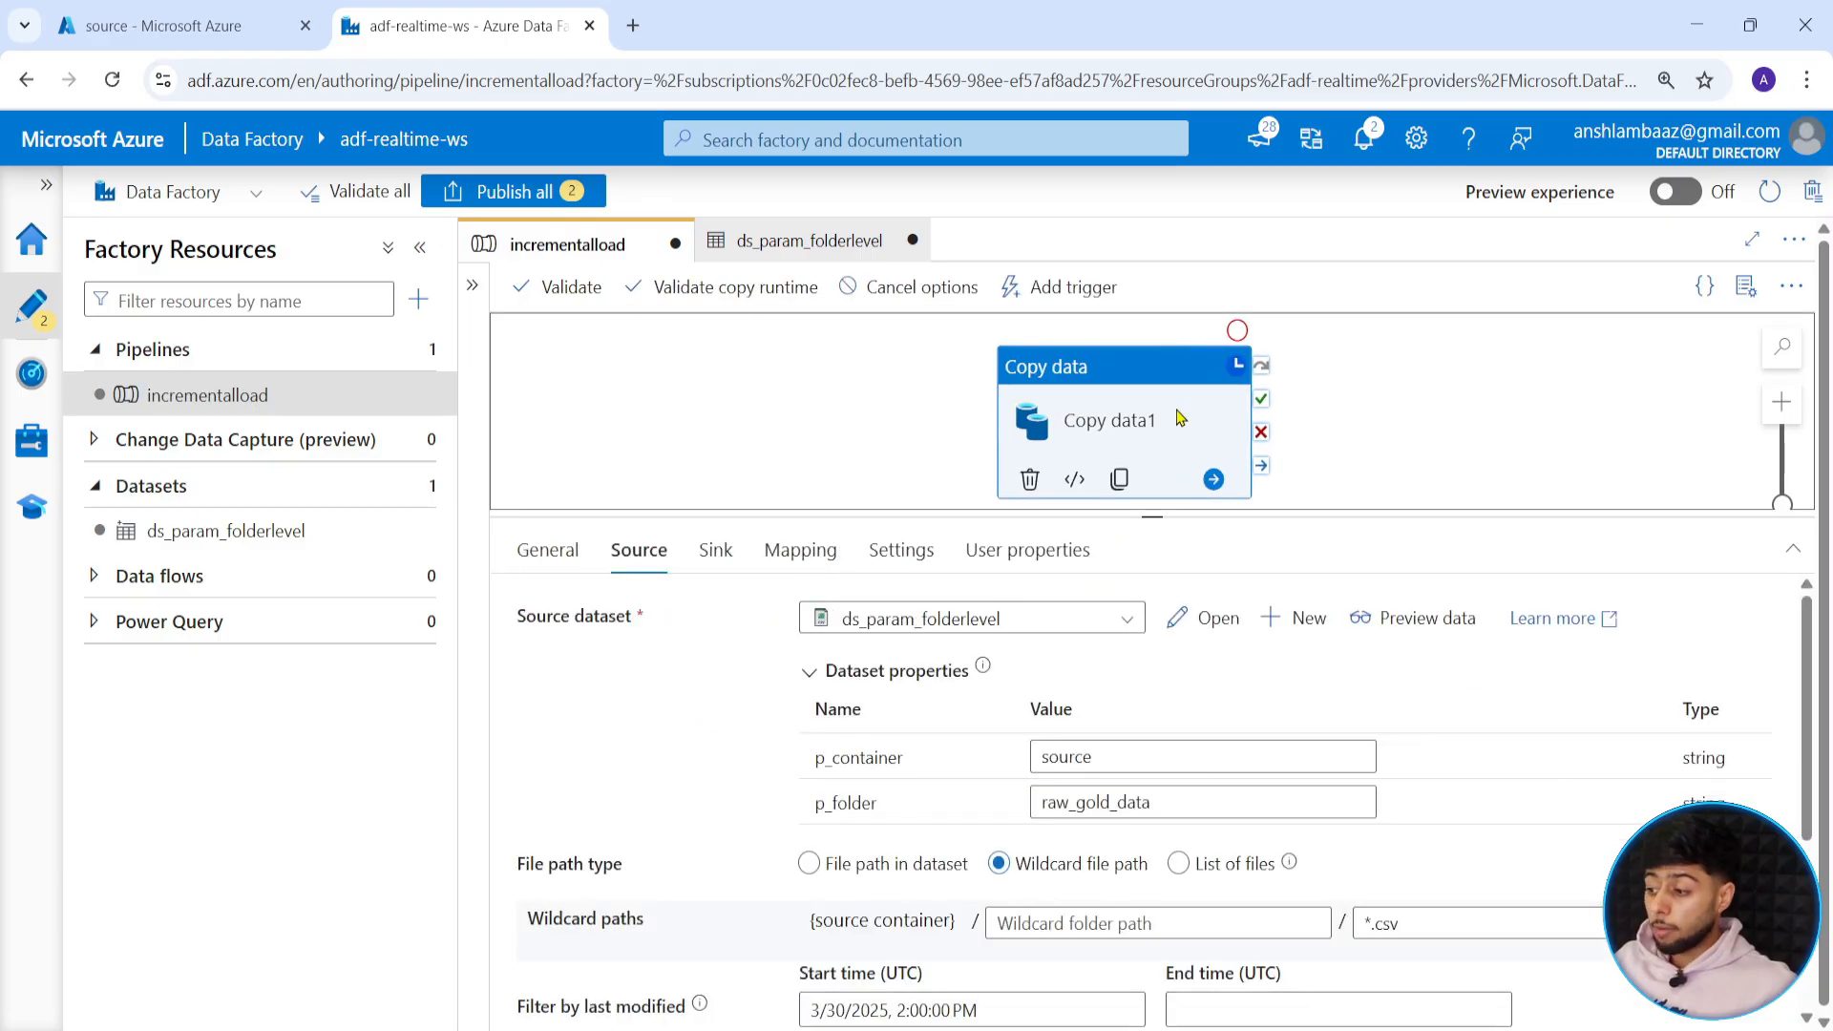
{"action": "left_click", "coordinate": [908, 464]}
{"action": "left_click", "coordinate": [1071, 619]}
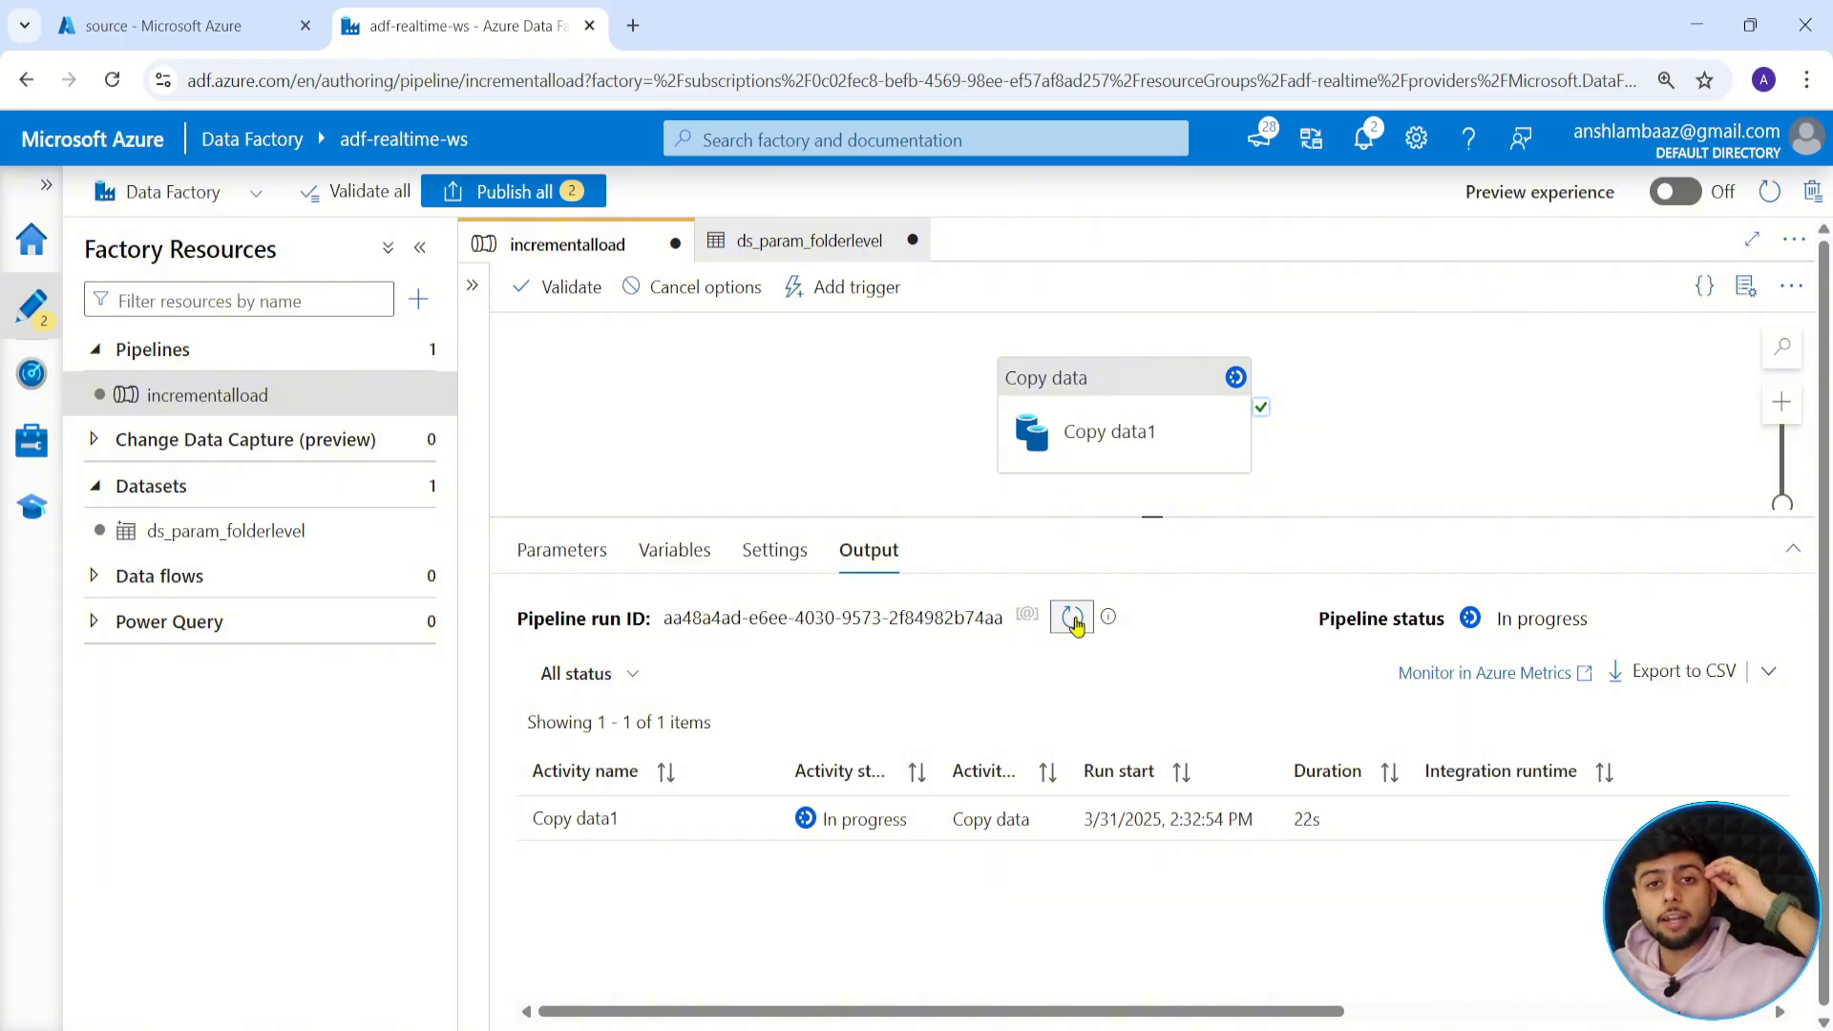
{"action": "left_click", "coordinate": [1072, 619]}
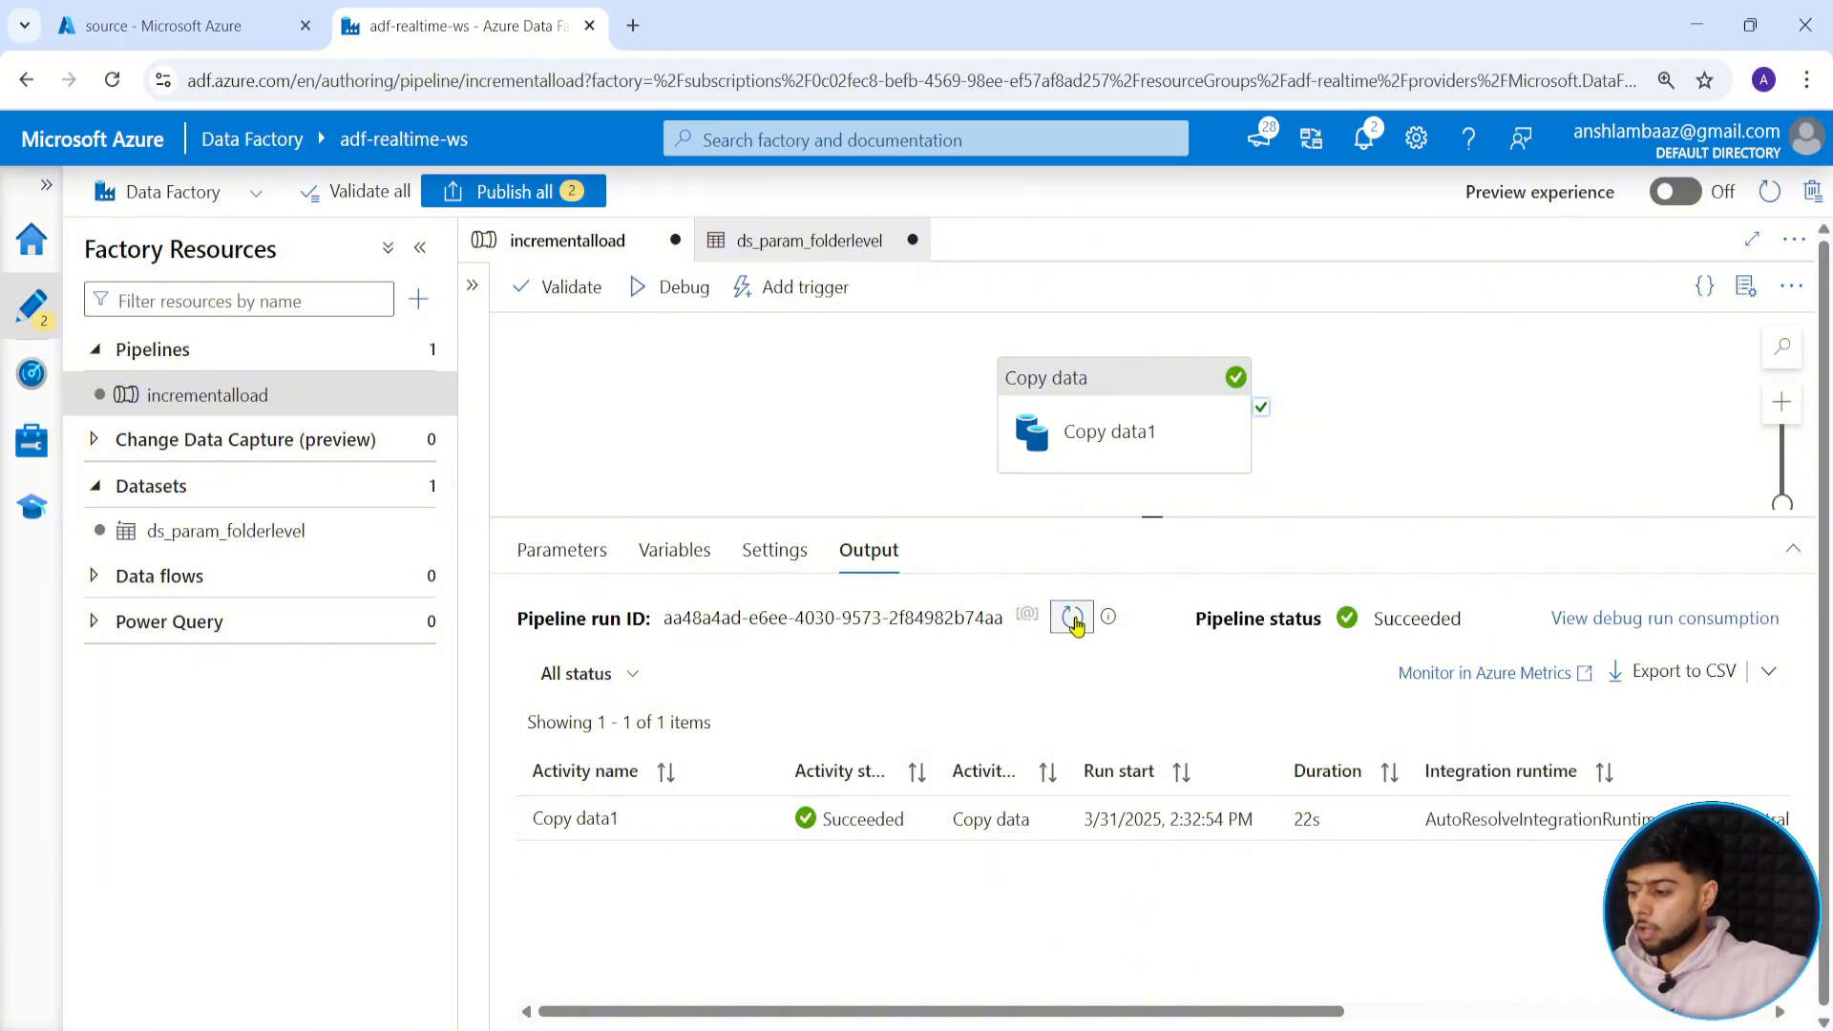
{"action": "left_click", "coordinate": [1074, 621]}
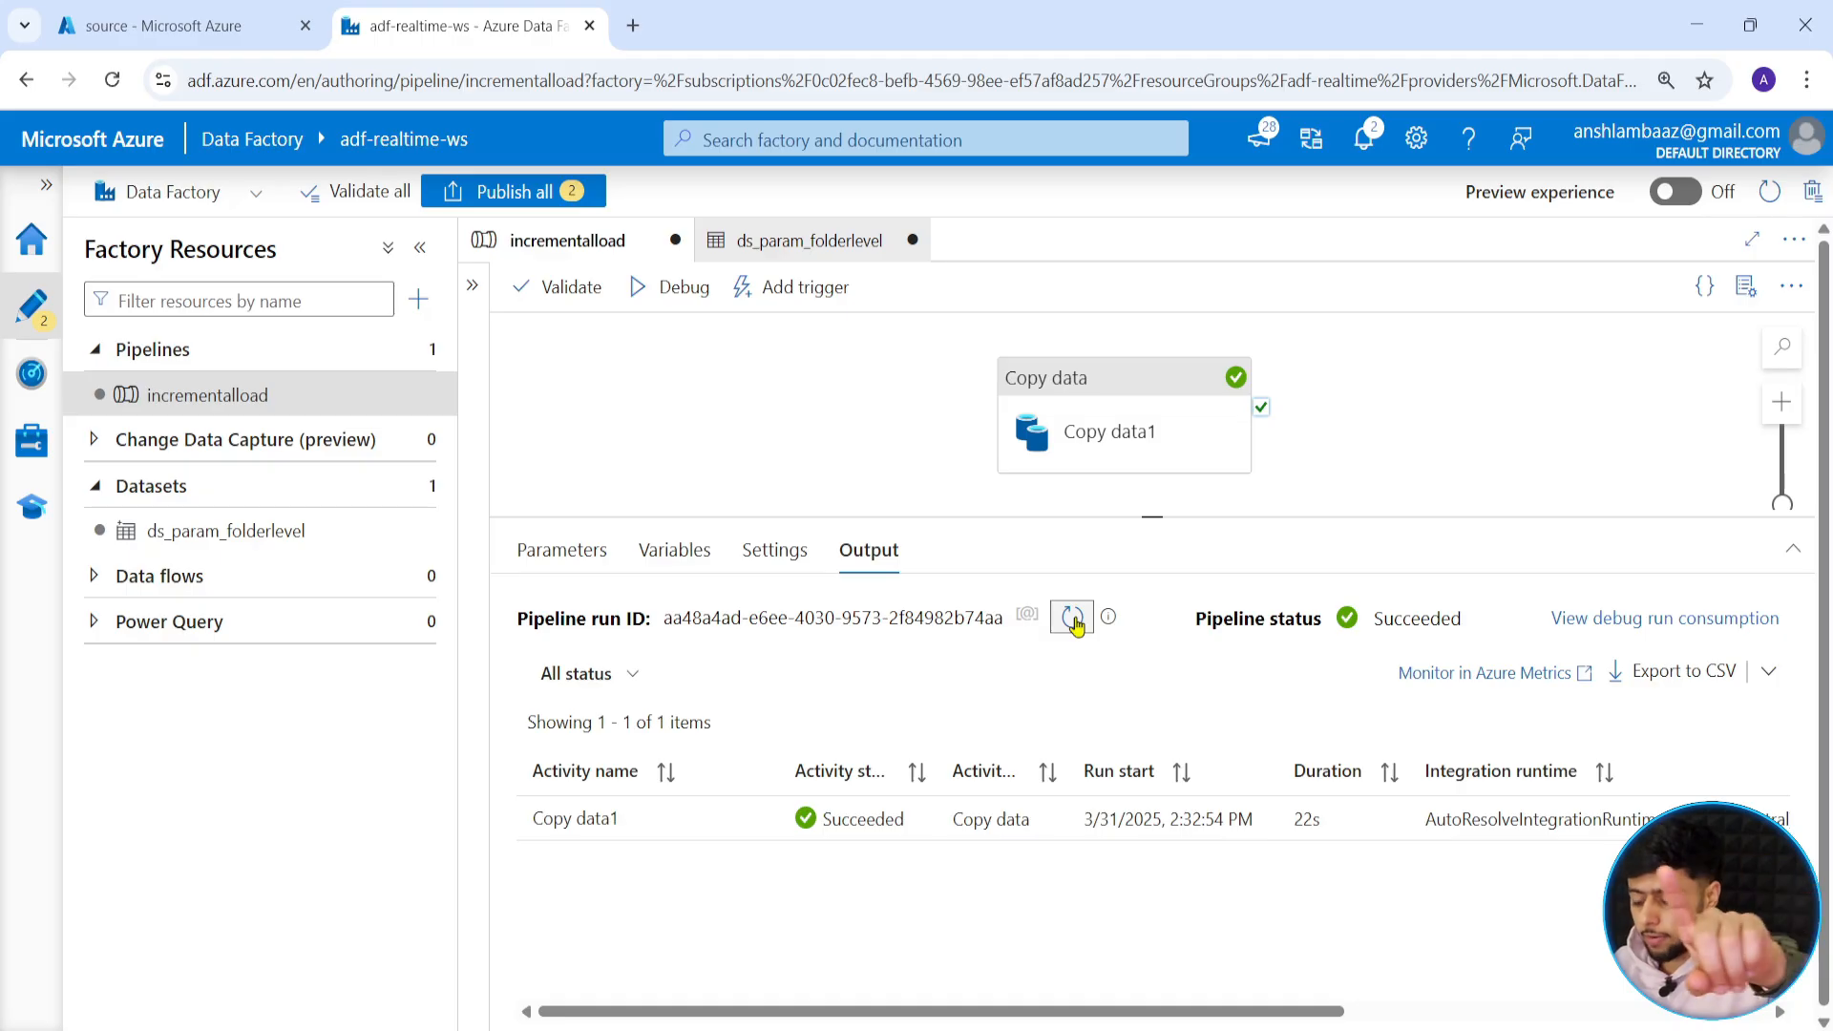
{"action": "left_click", "coordinate": [1073, 621]}
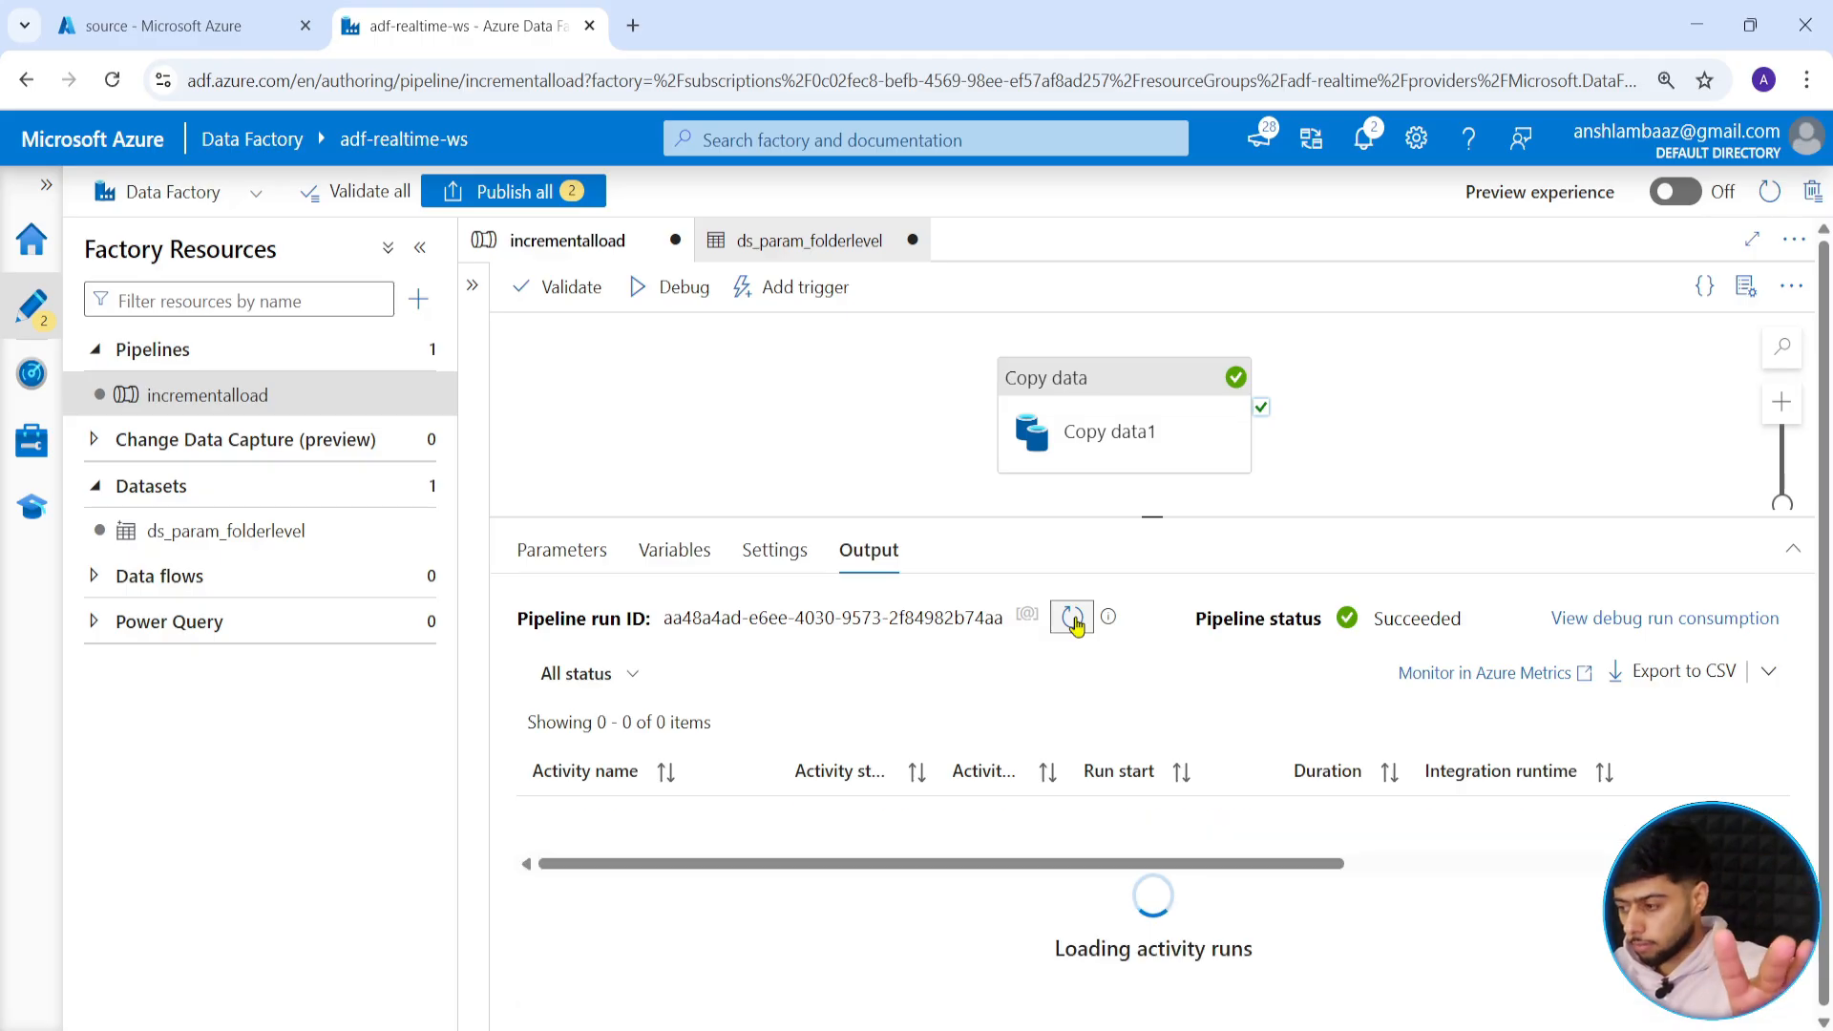
Switch to the storage account in the Azure portal and check the raw_gold_data folder of the destination container for copied files.
{"action": "left_click", "coordinate": [160, 12]}
{"action": "left_click", "coordinate": [478, 396]}
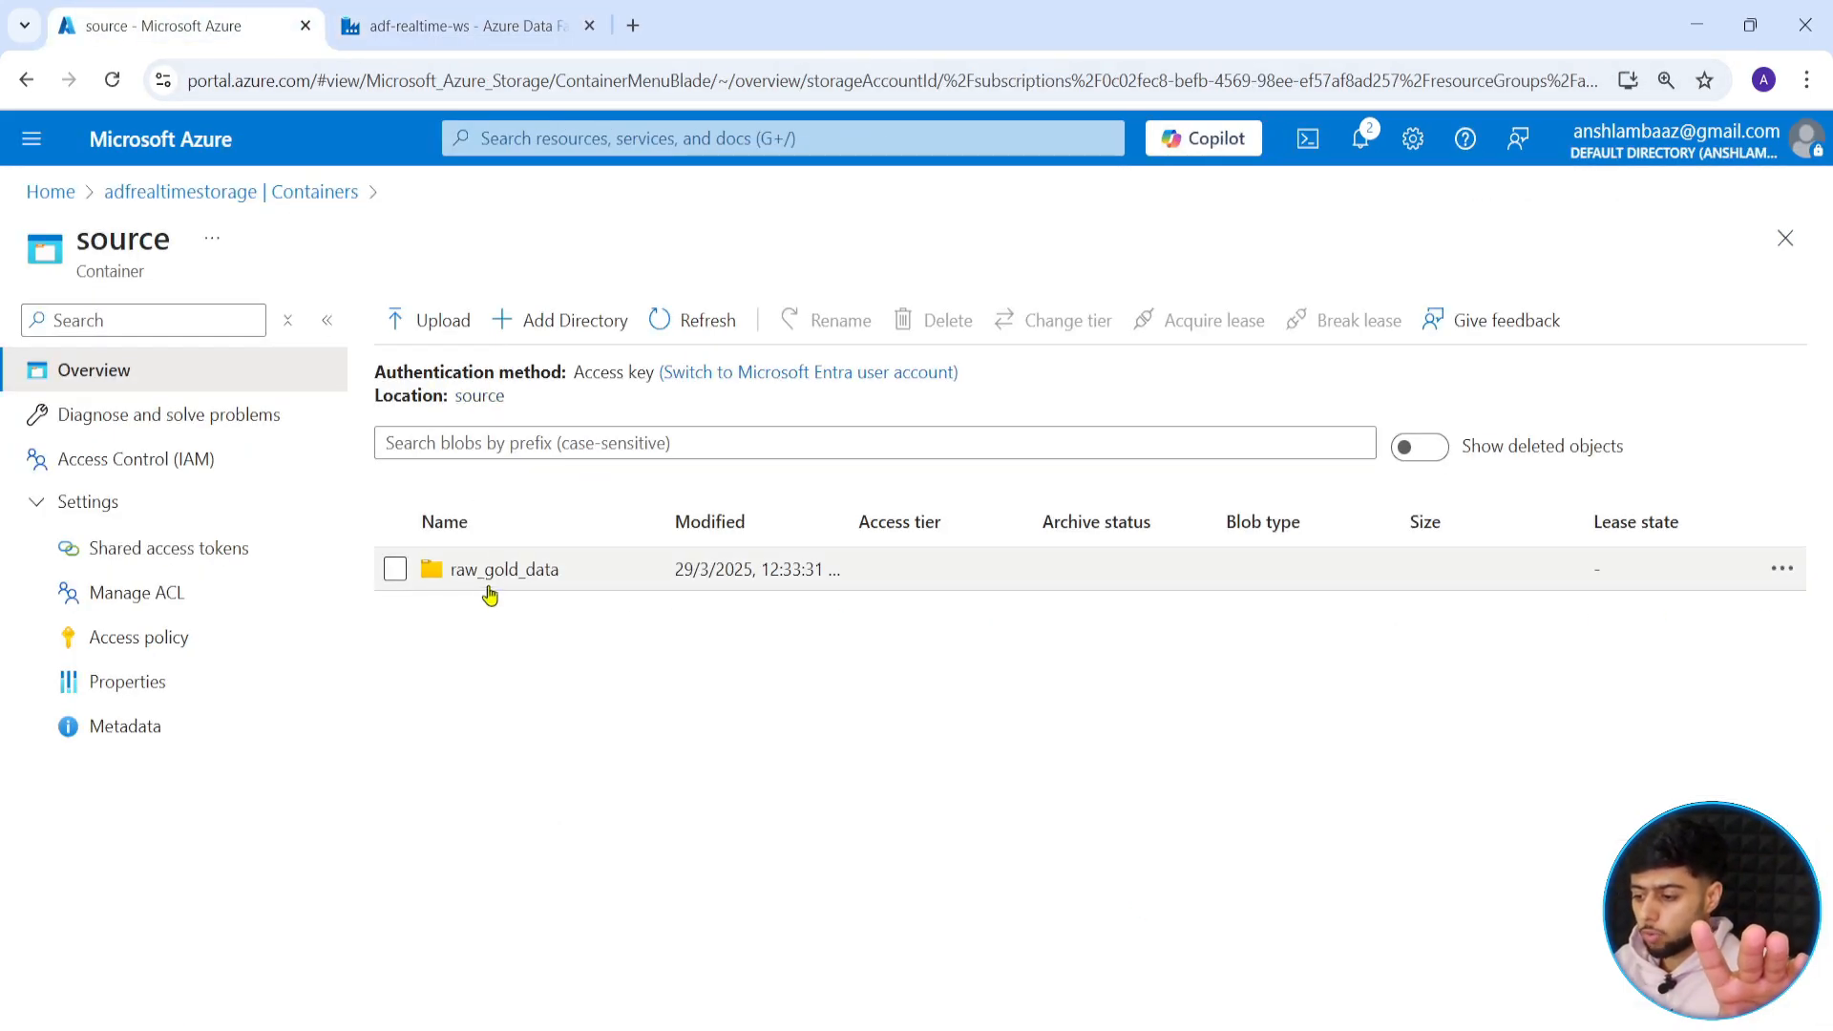
{"action": "left_click", "coordinate": [336, 191]}
{"action": "left_click", "coordinate": [461, 551]}
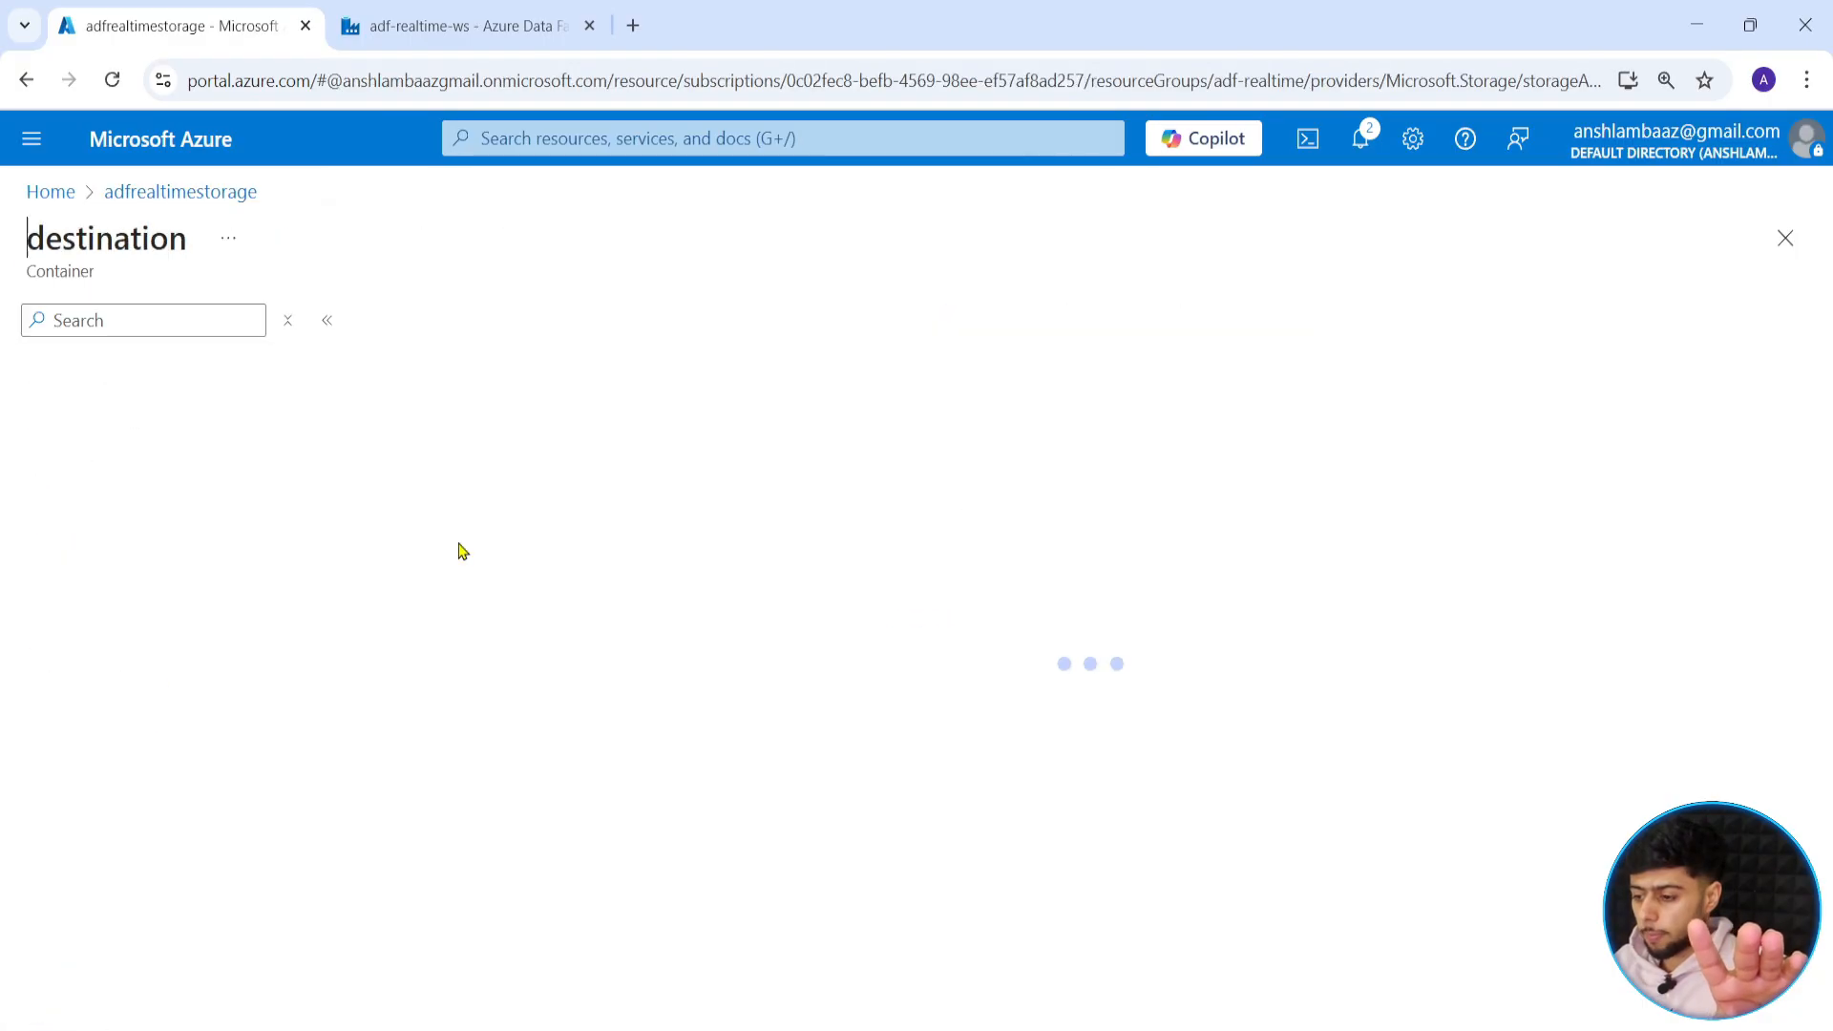
{"action": "left_click", "coordinate": [487, 570]}
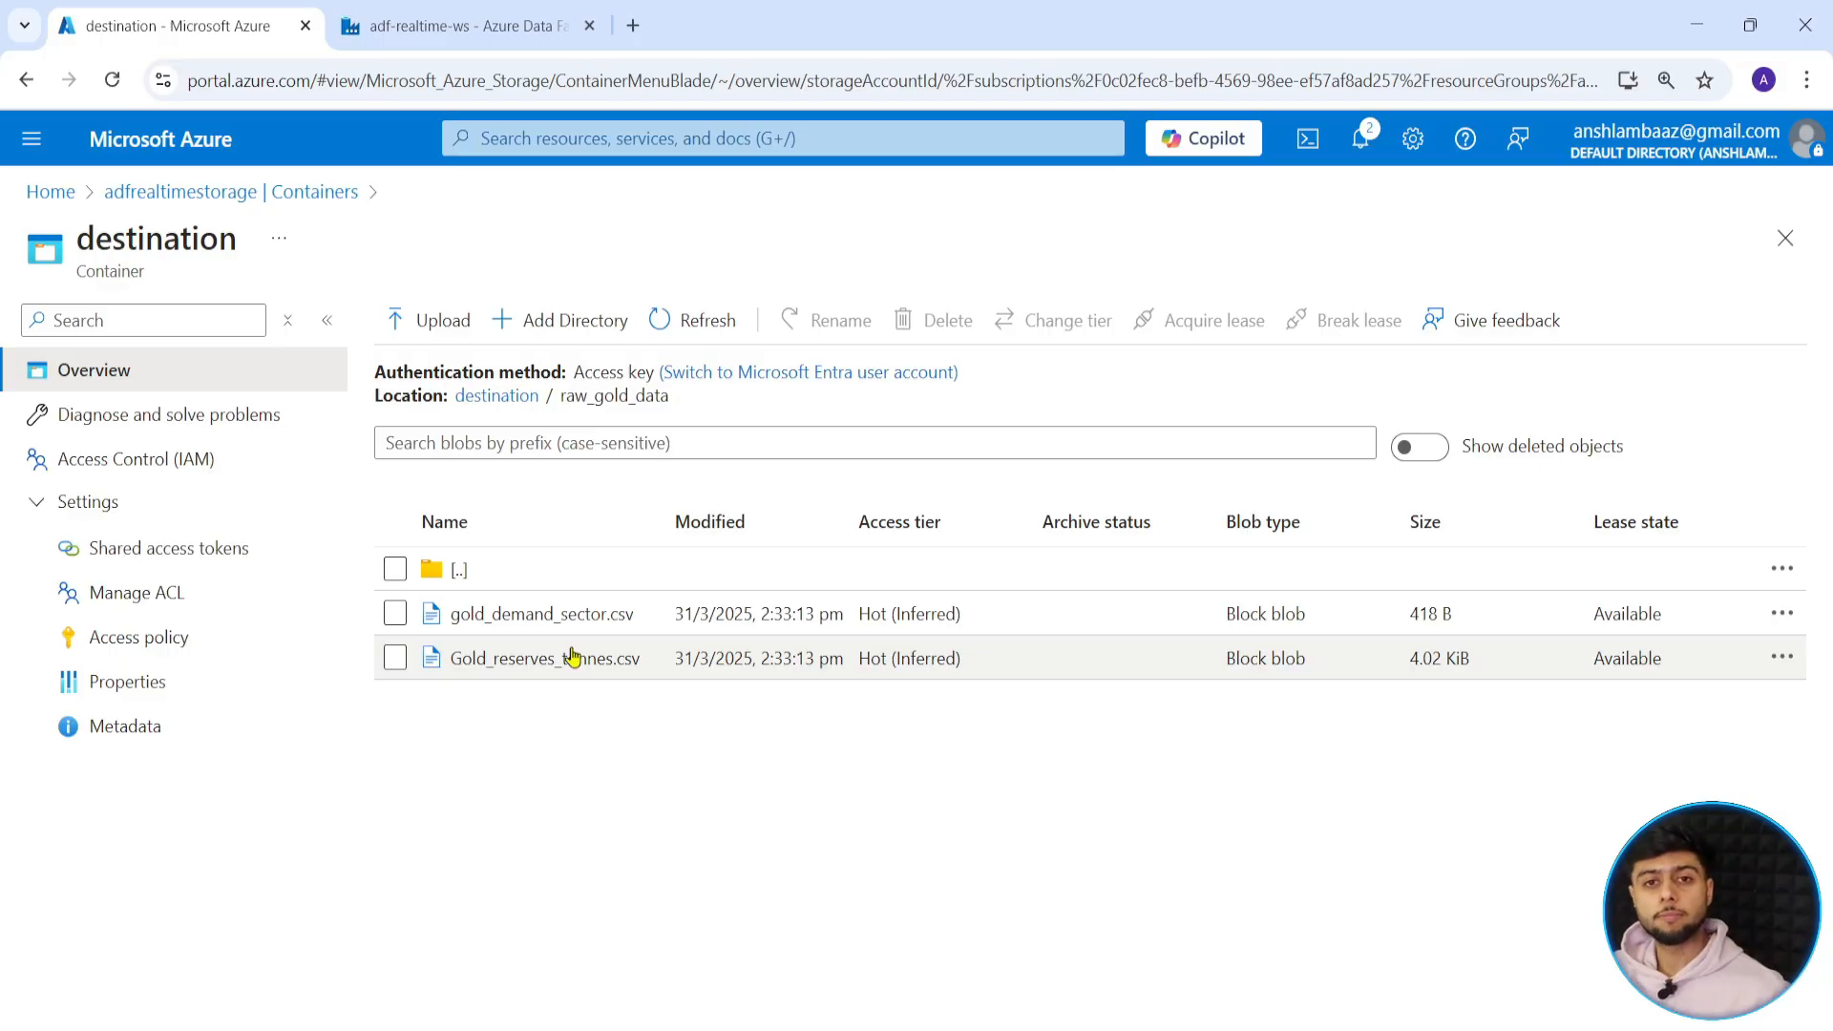
Delete gold_demand_sector.csv and Gold_reserves_tonnes.csv from the raw_gold_data folder of the destination container.
{"action": "left_click", "coordinate": [394, 613]}
{"action": "left_click", "coordinate": [395, 658]}
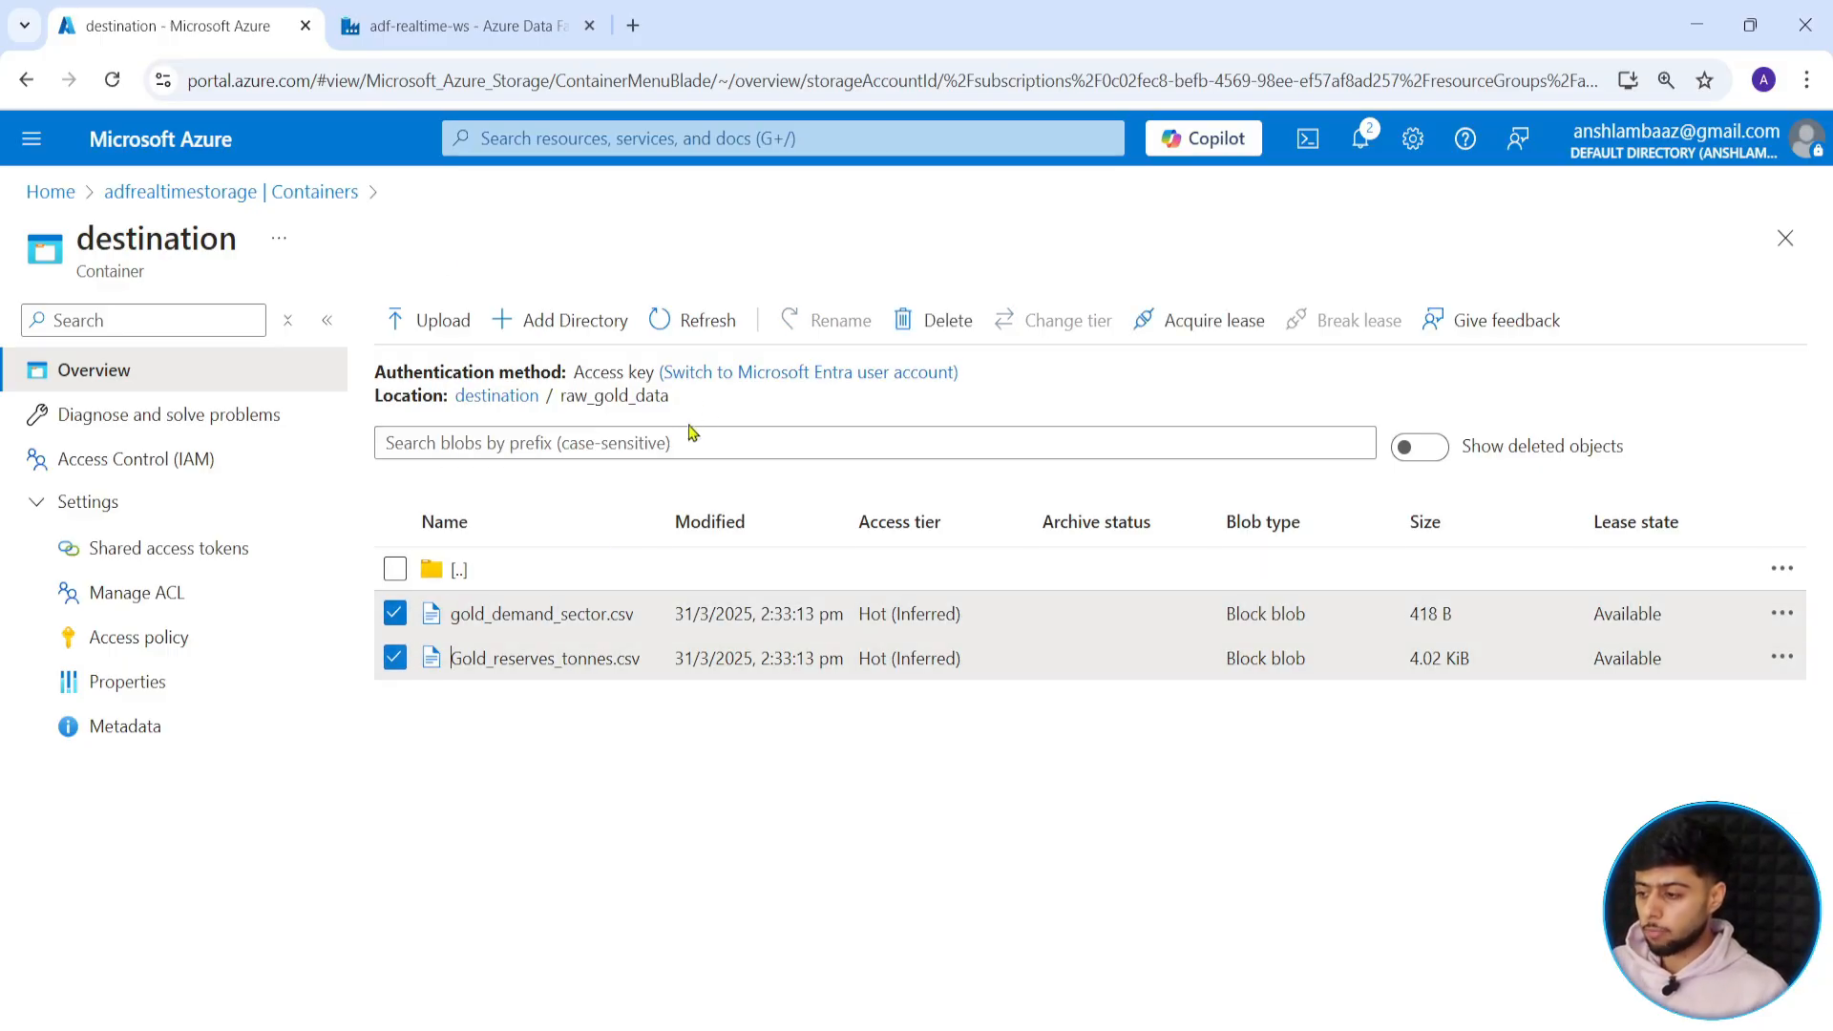
{"action": "left_click", "coordinate": [926, 324]}
{"action": "left_click", "coordinate": [882, 755]}
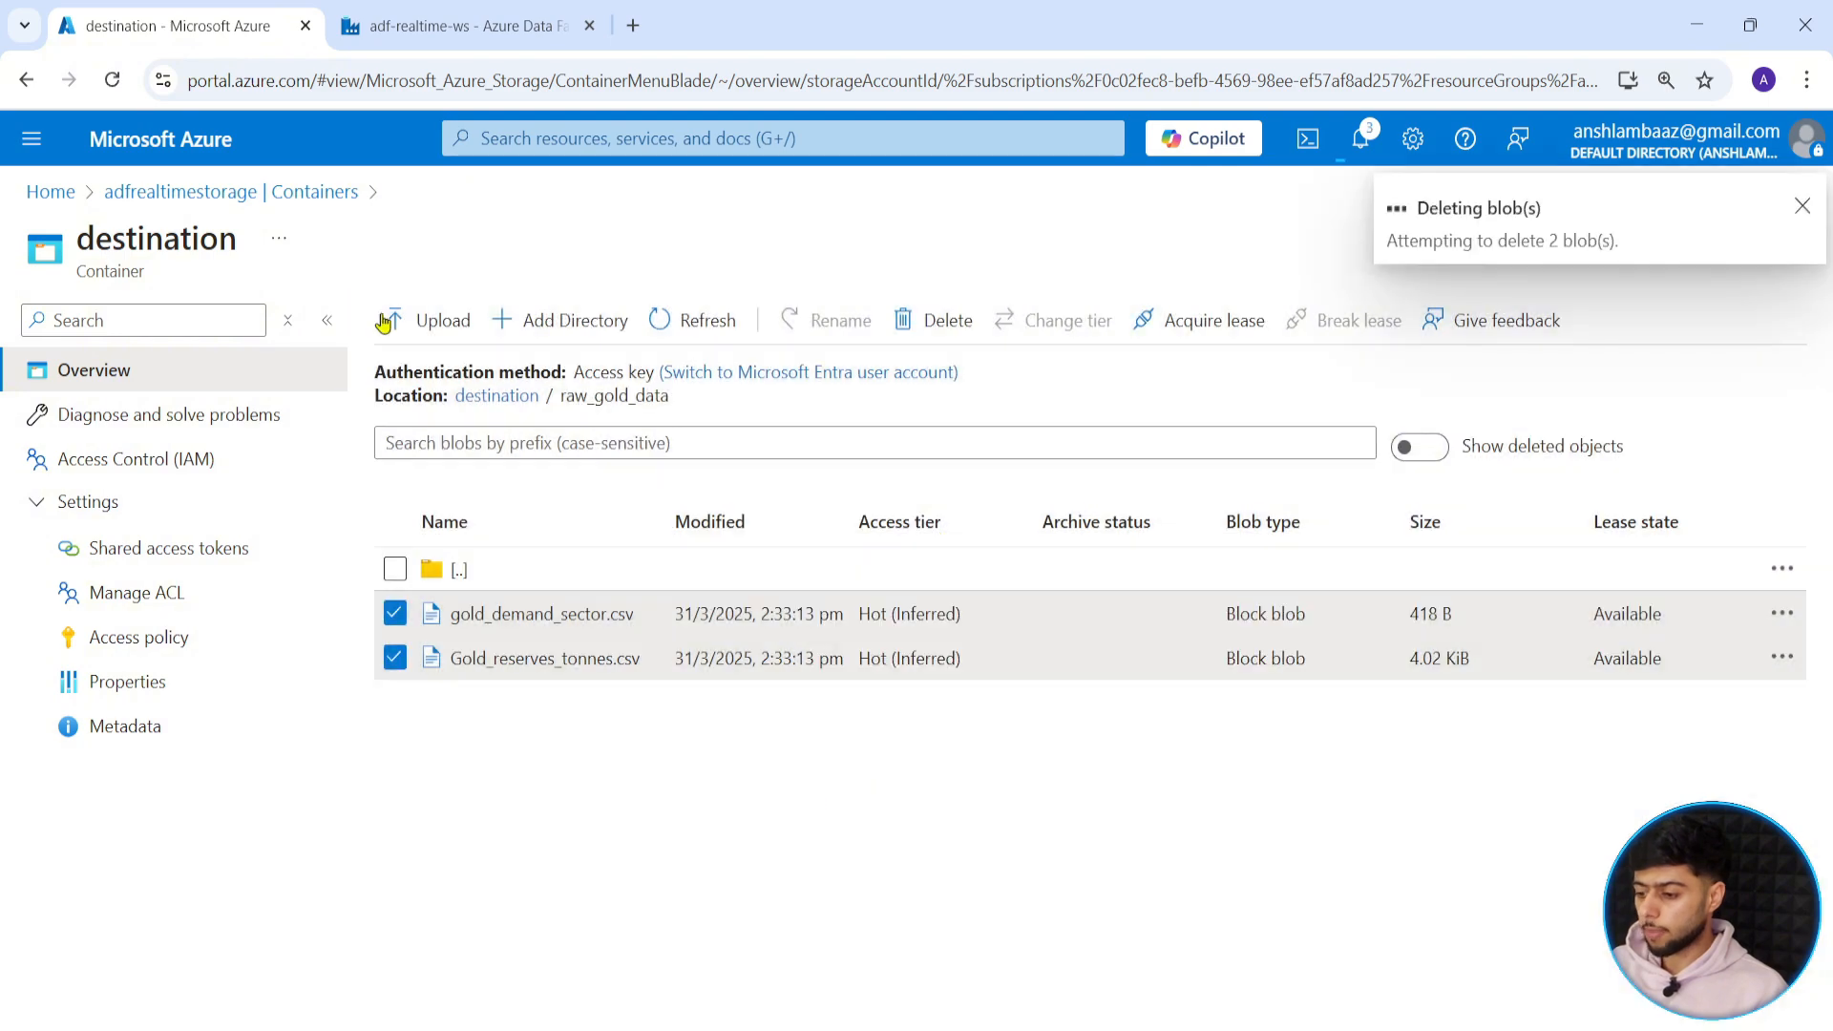
Back in Data Factory, set the Copy data source's last-modified start time to 3/30/2025, 2:17:00 PM and start a debug run.
{"action": "left_click", "coordinate": [462, 26]}
{"action": "left_click", "coordinate": [1027, 439]}
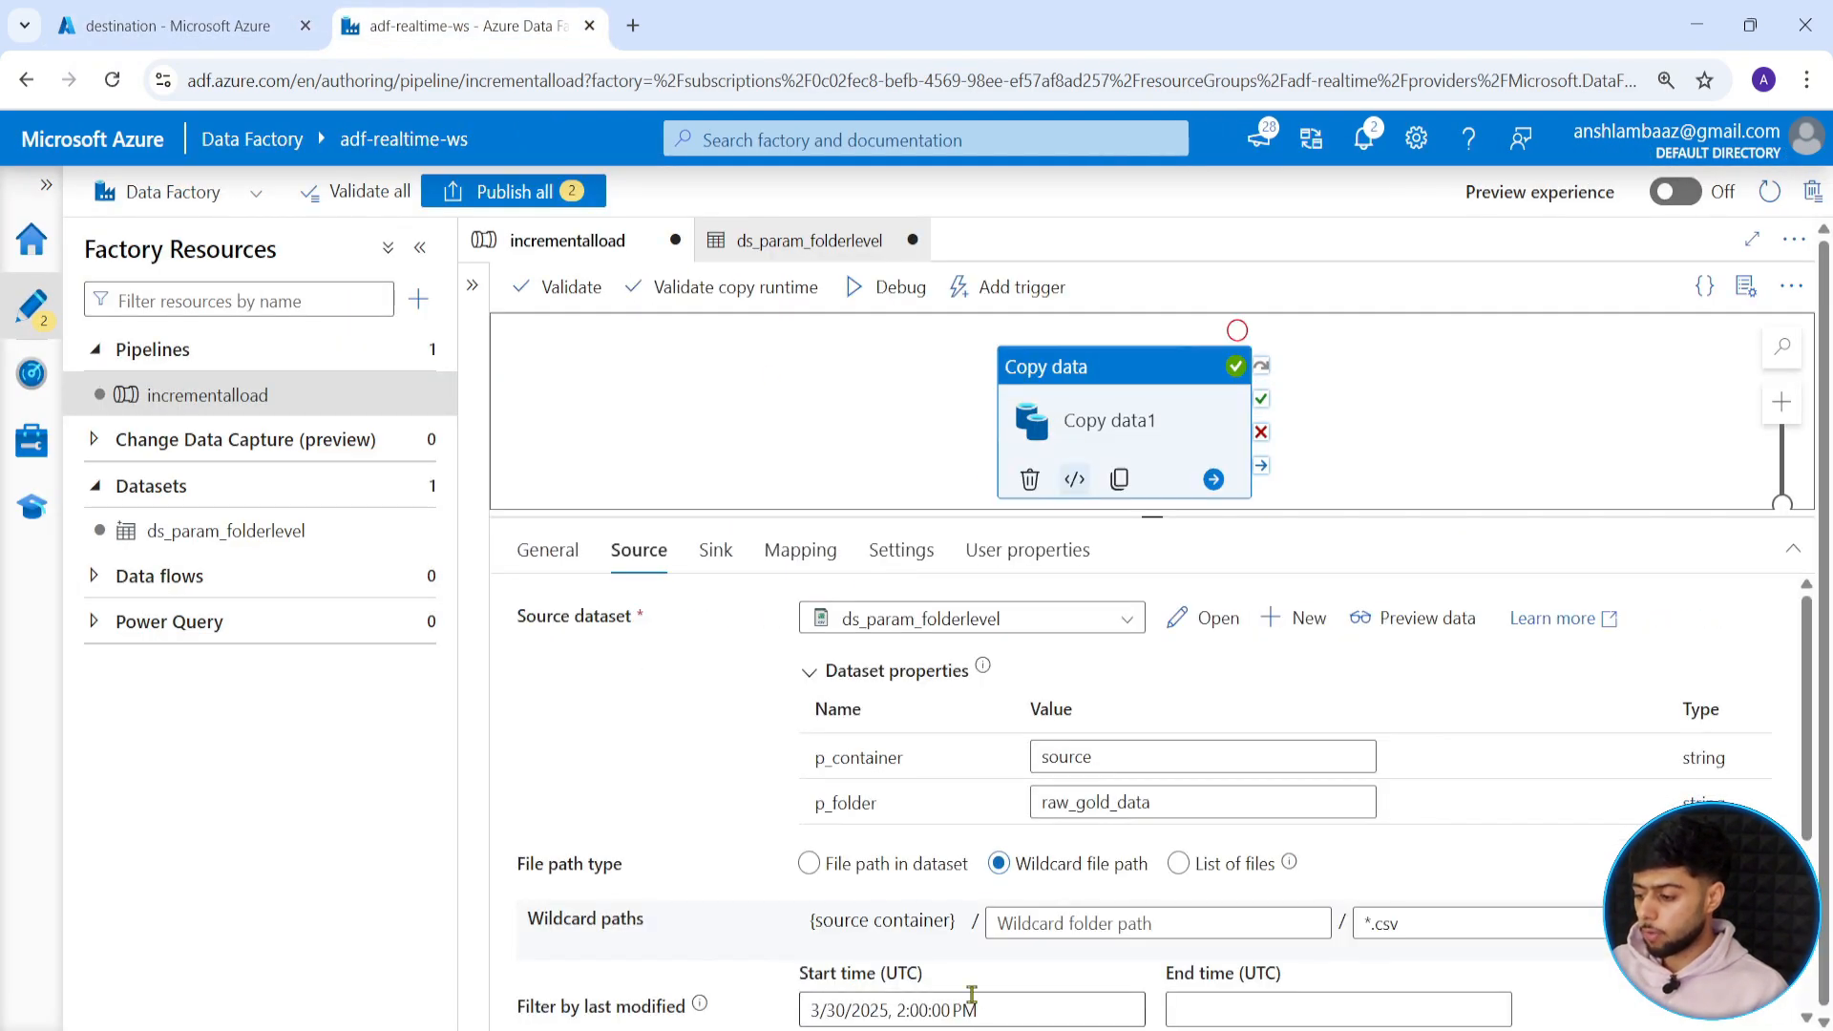
{"action": "scroll", "coordinate": [994, 709], "scroll_direction": "down", "scroll_amount": 3}
{"action": "left_click", "coordinate": [994, 707]}
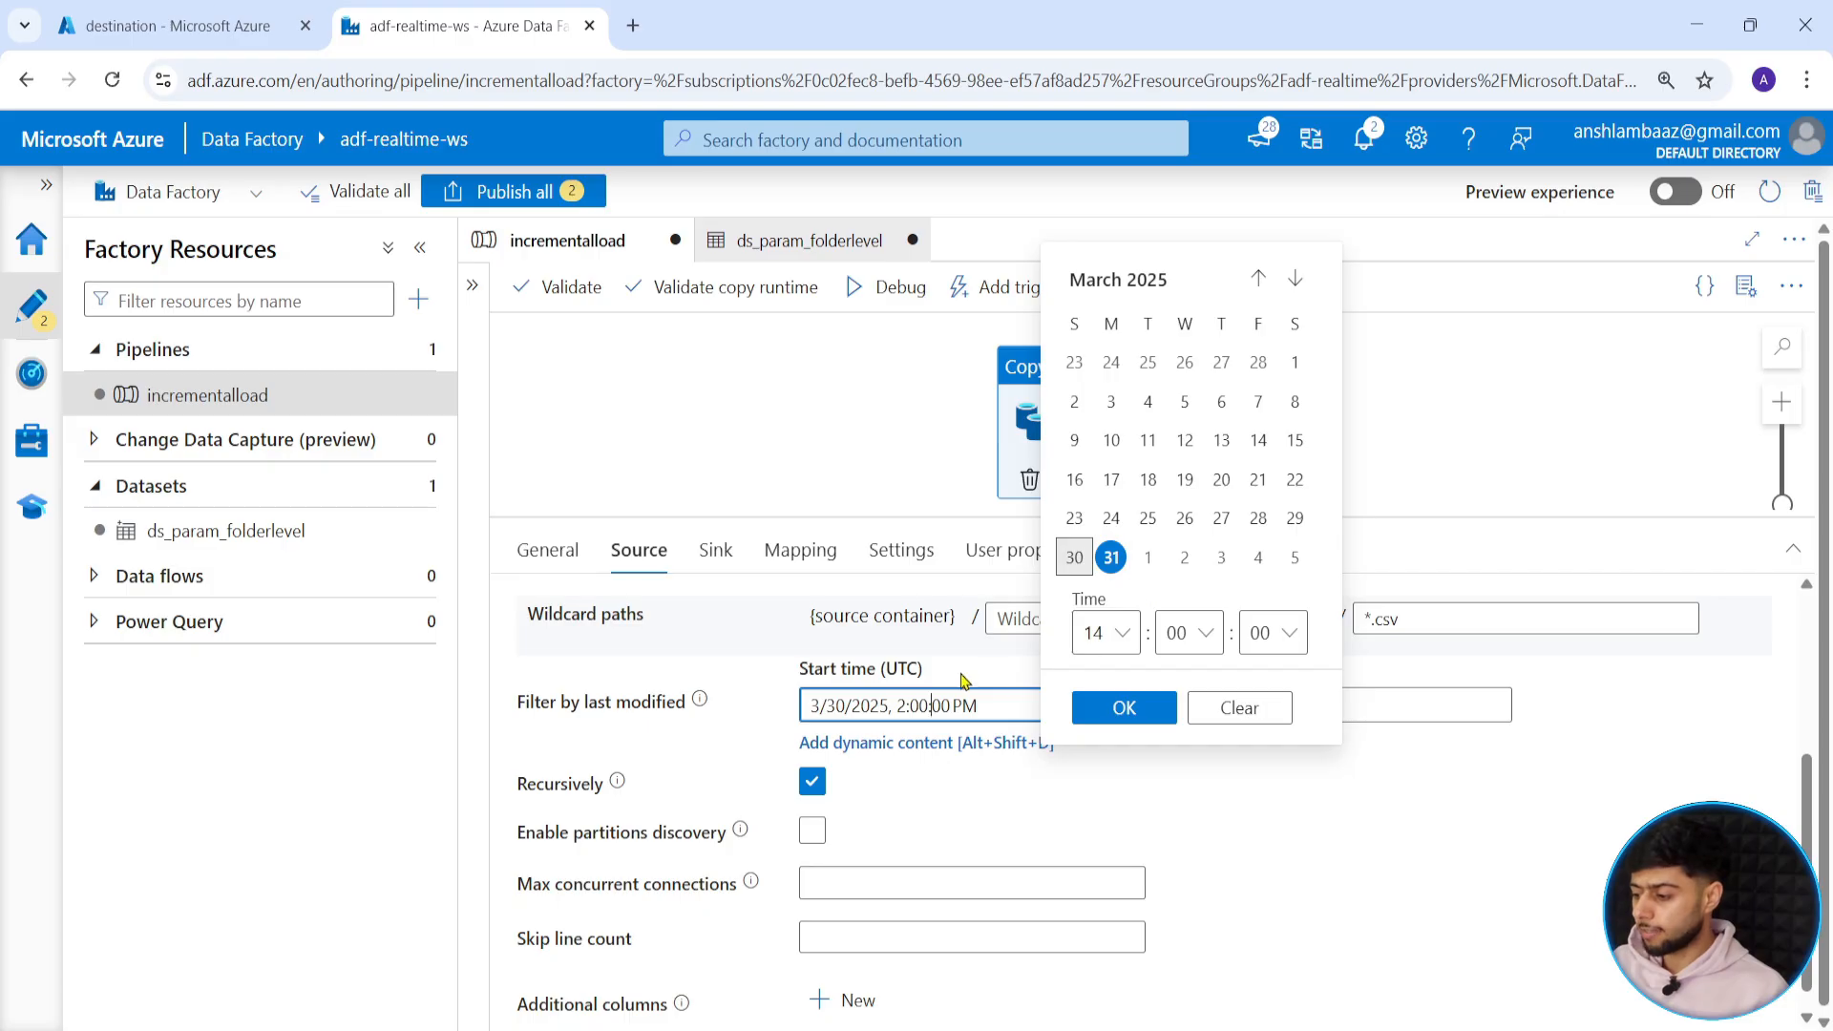
{"action": "key", "text": "Escape"}
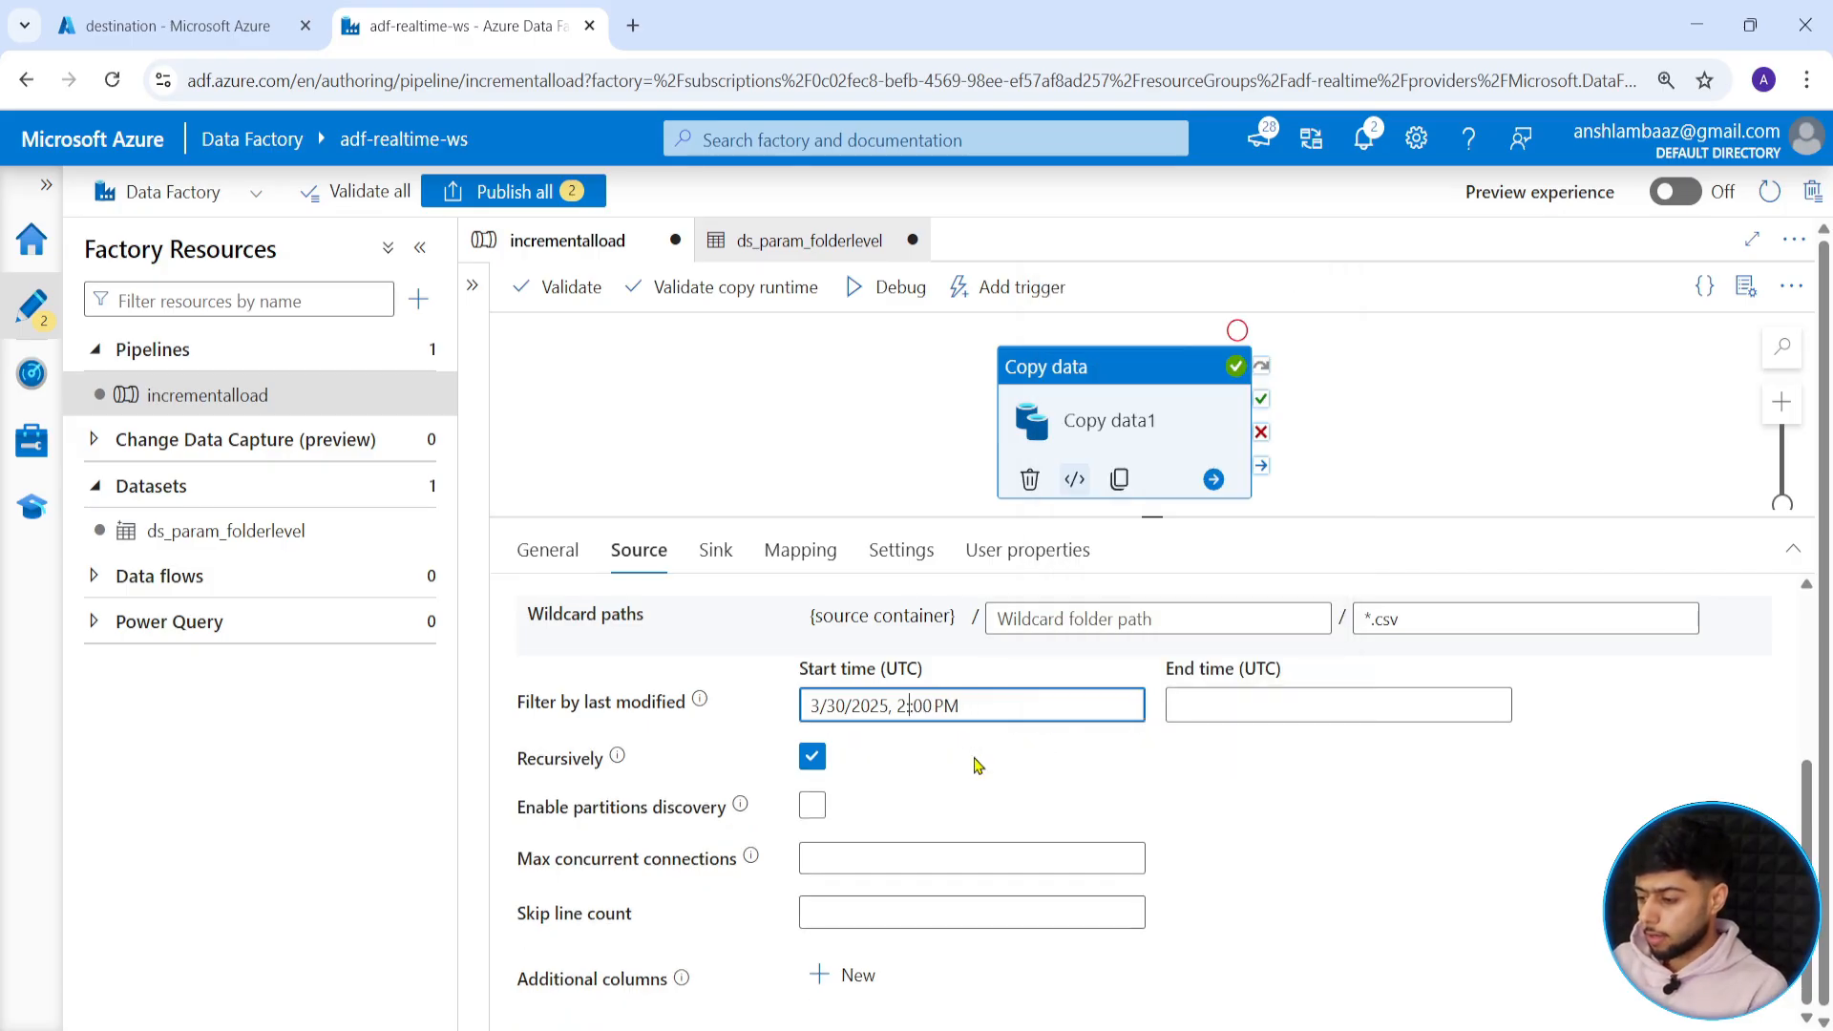
{"action": "type", "text": "17:"}
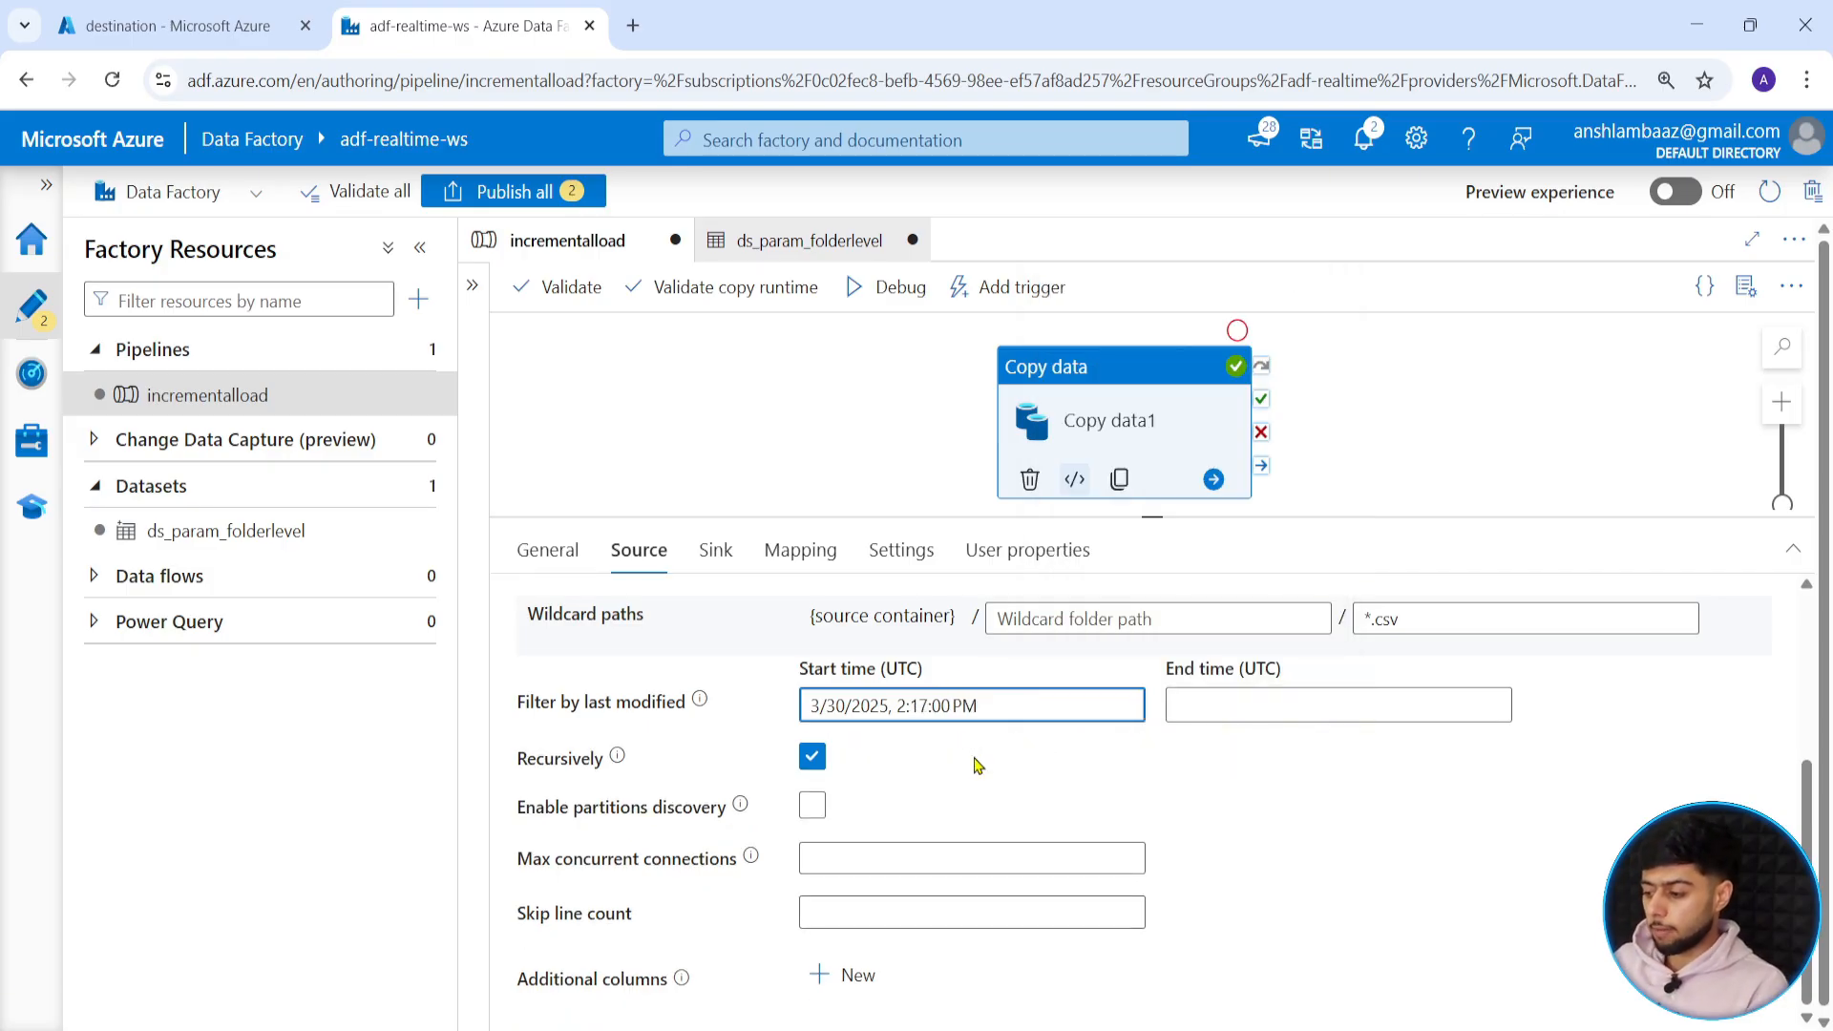
{"action": "left_click", "coordinate": [867, 292]}
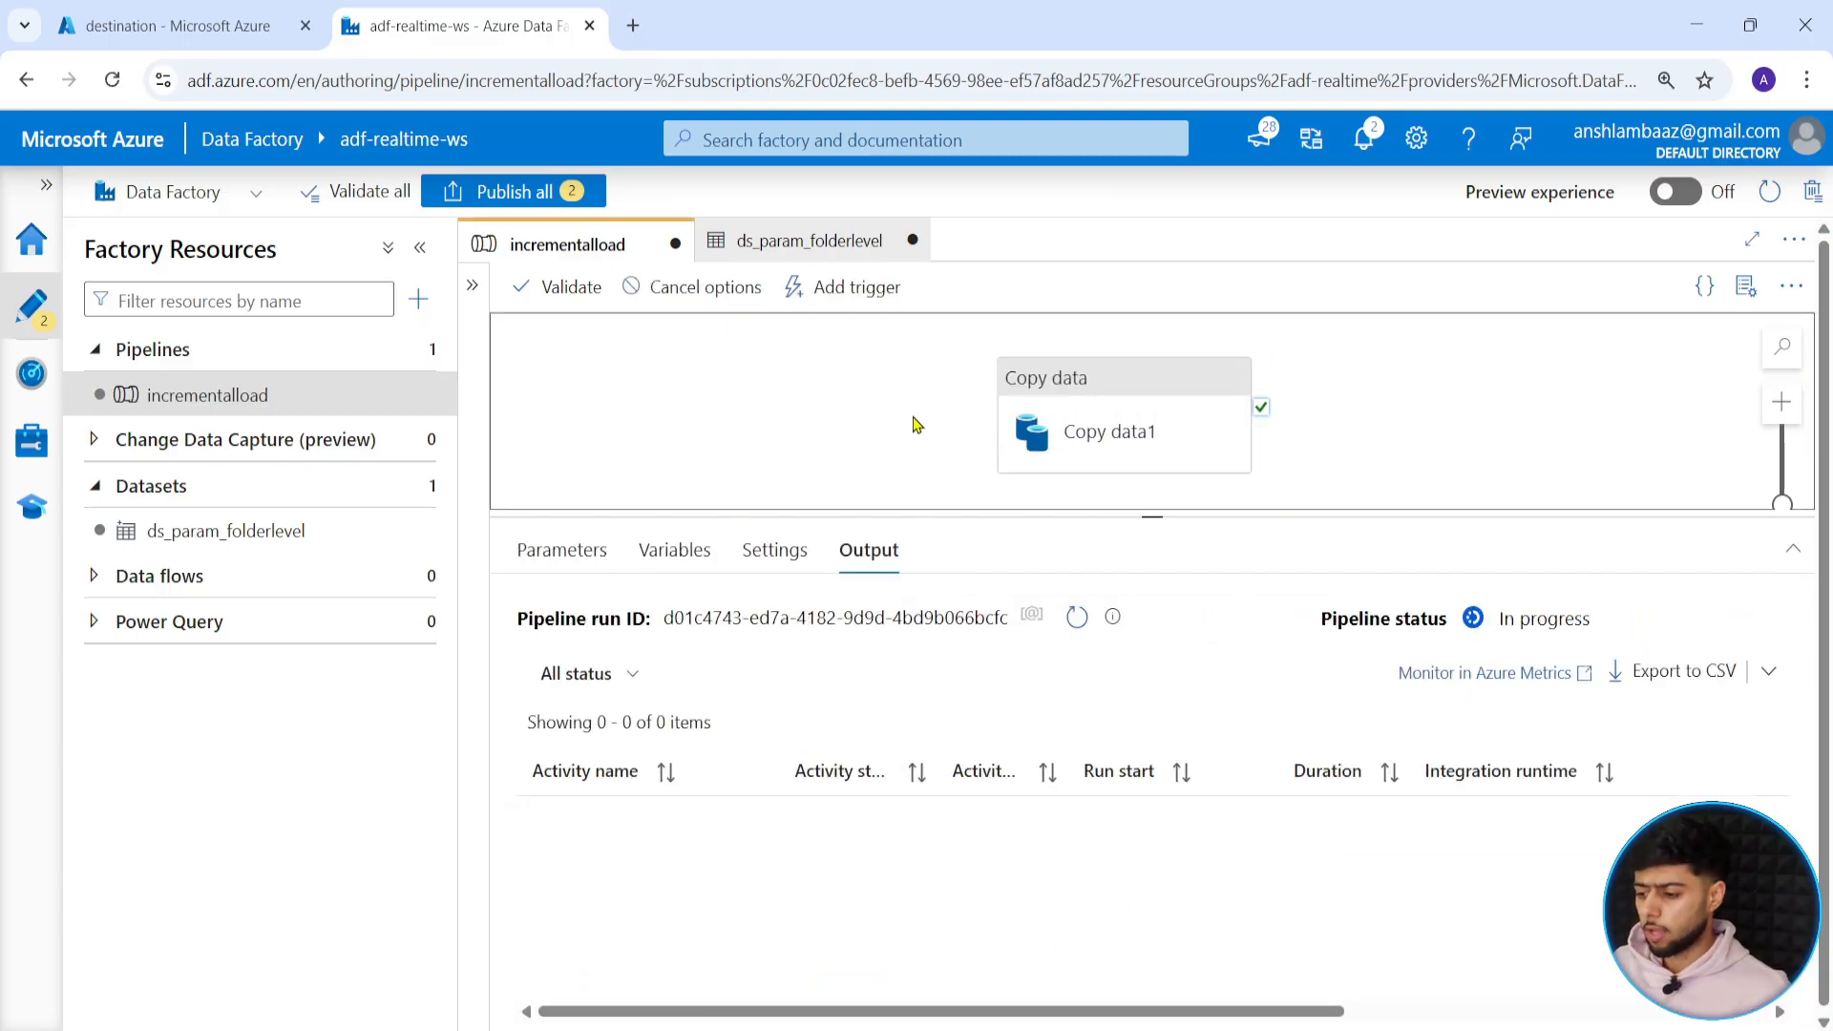
In the Azure portal, check the modification times of the CSV files in the source container's raw_gold_data folder.
{"action": "left_click", "coordinate": [229, 27]}
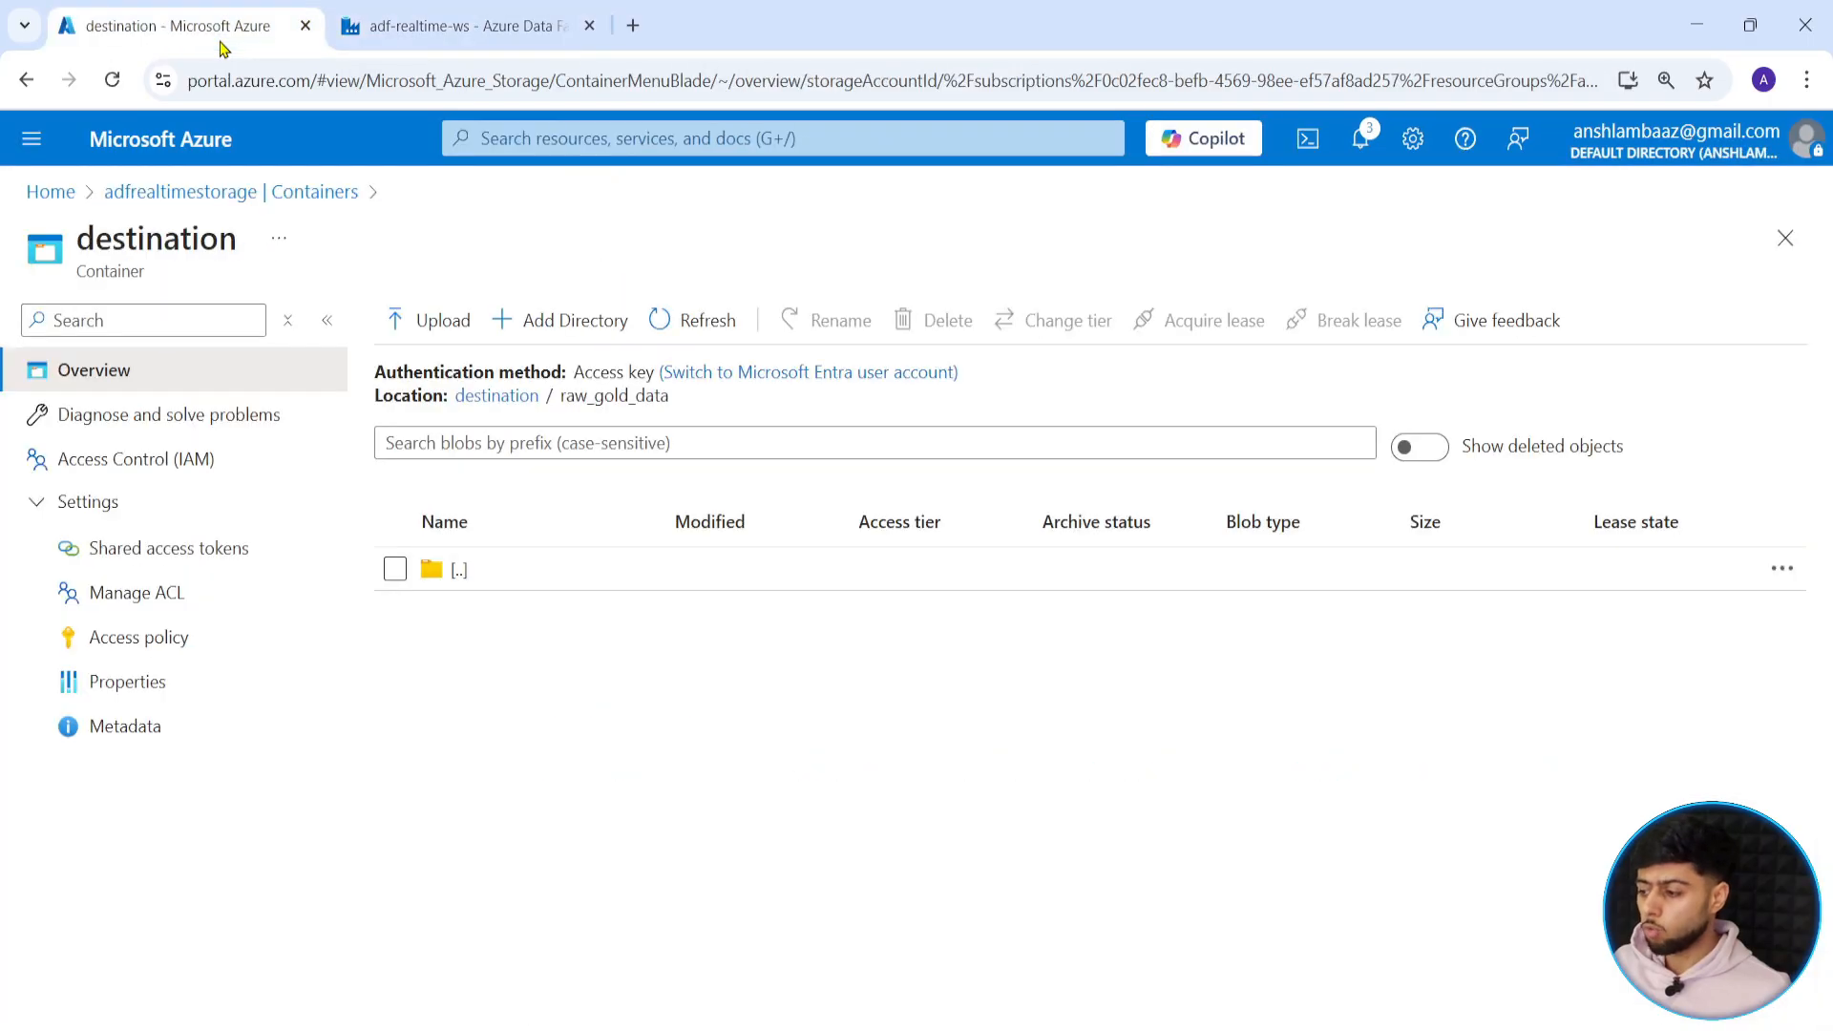
{"action": "left_click", "coordinate": [478, 396]}
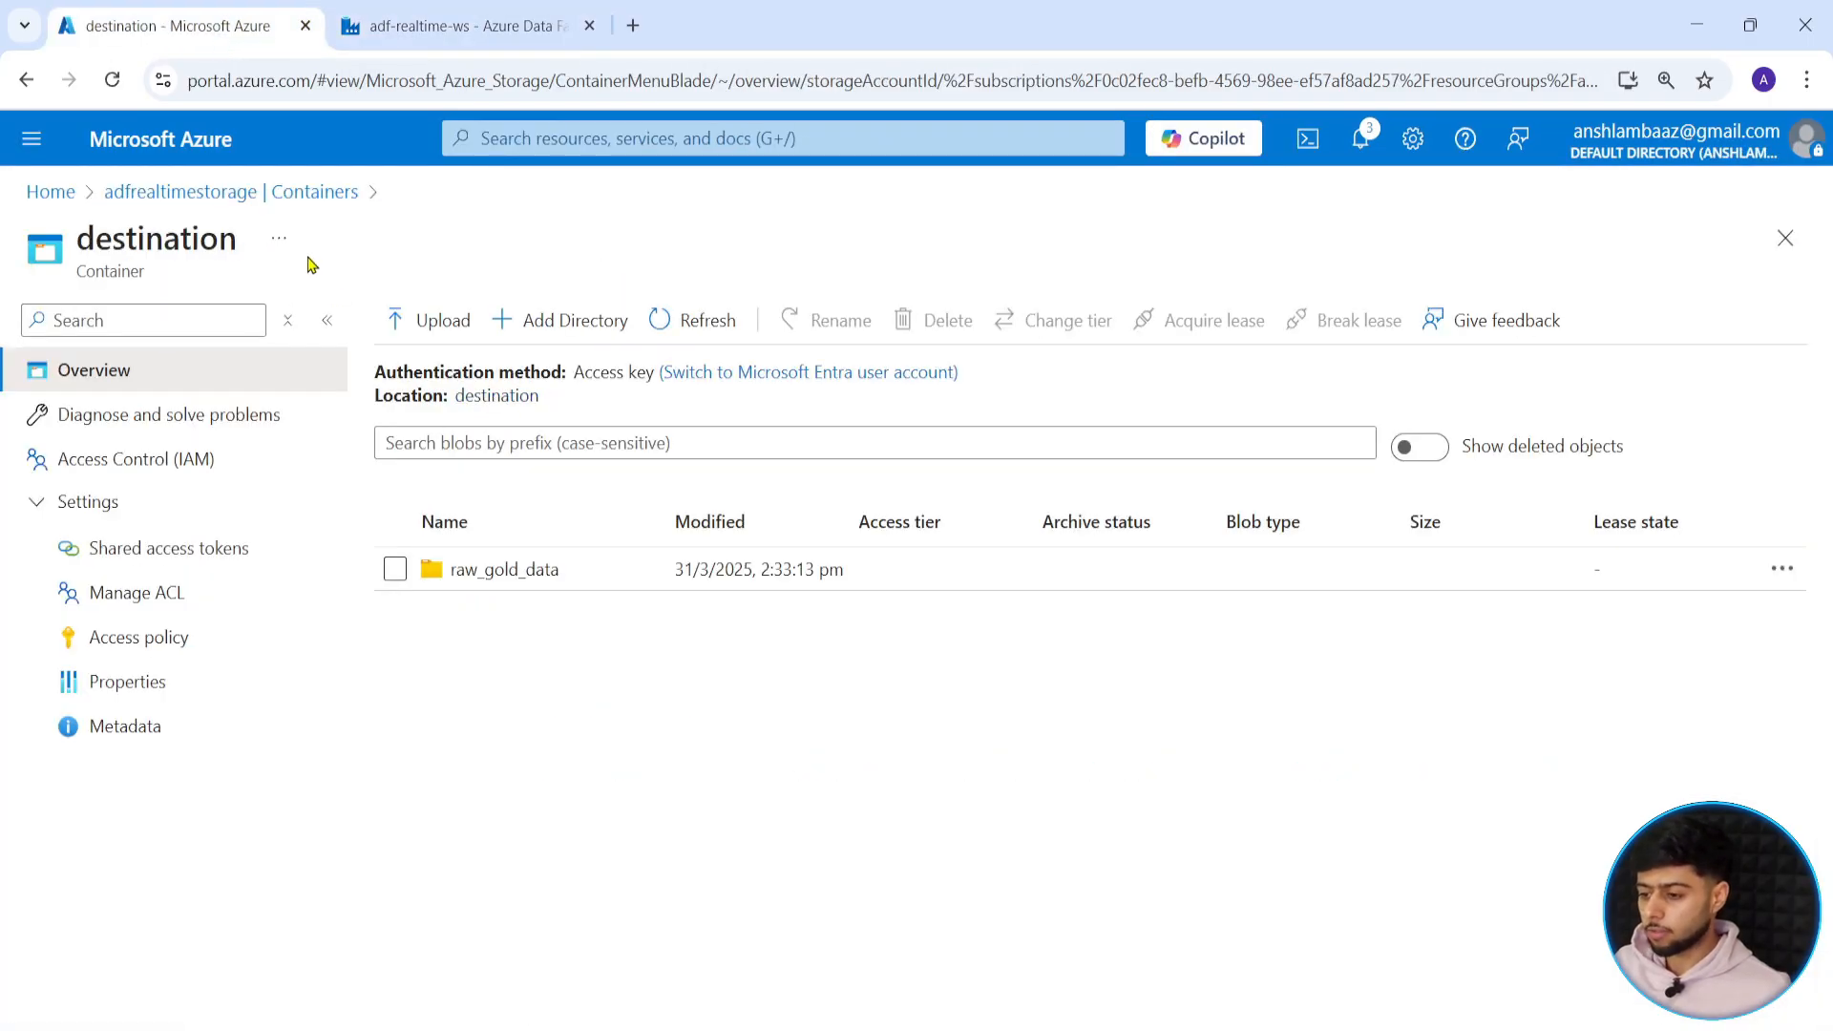
{"action": "left_click", "coordinate": [301, 196]}
{"action": "left_click", "coordinate": [449, 589]}
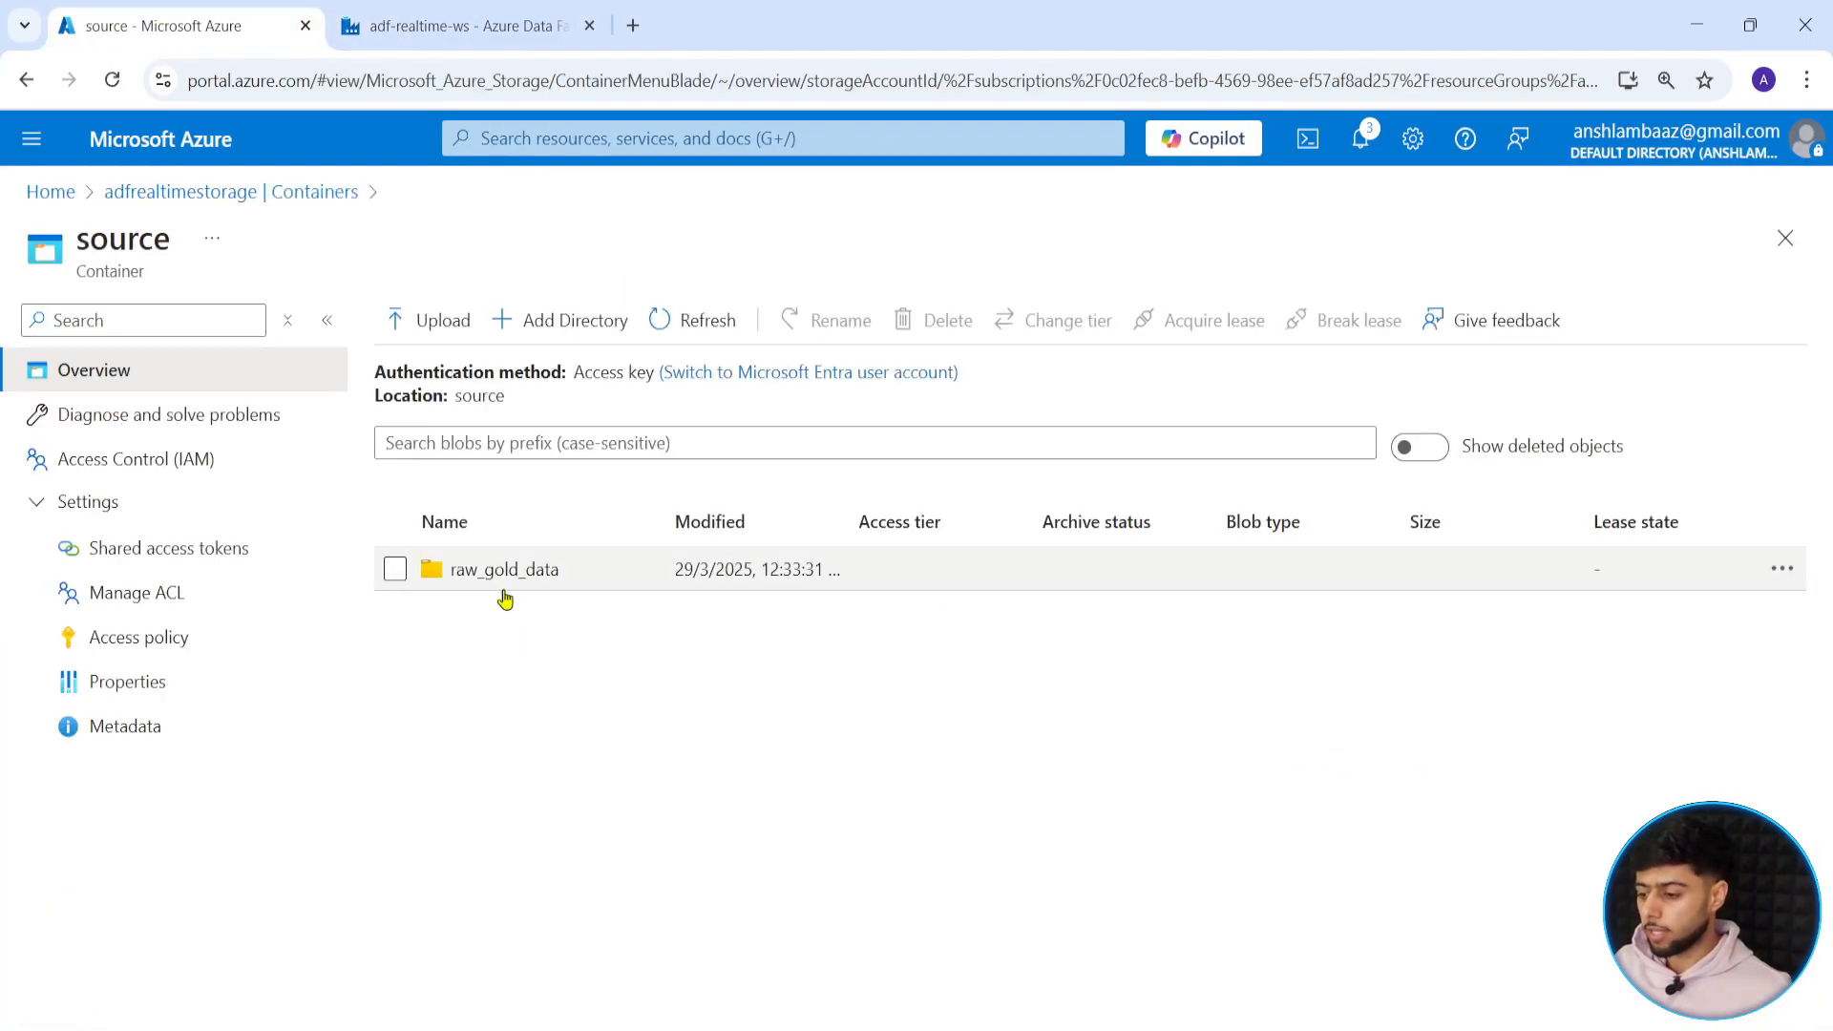
{"action": "left_click", "coordinate": [506, 573]}
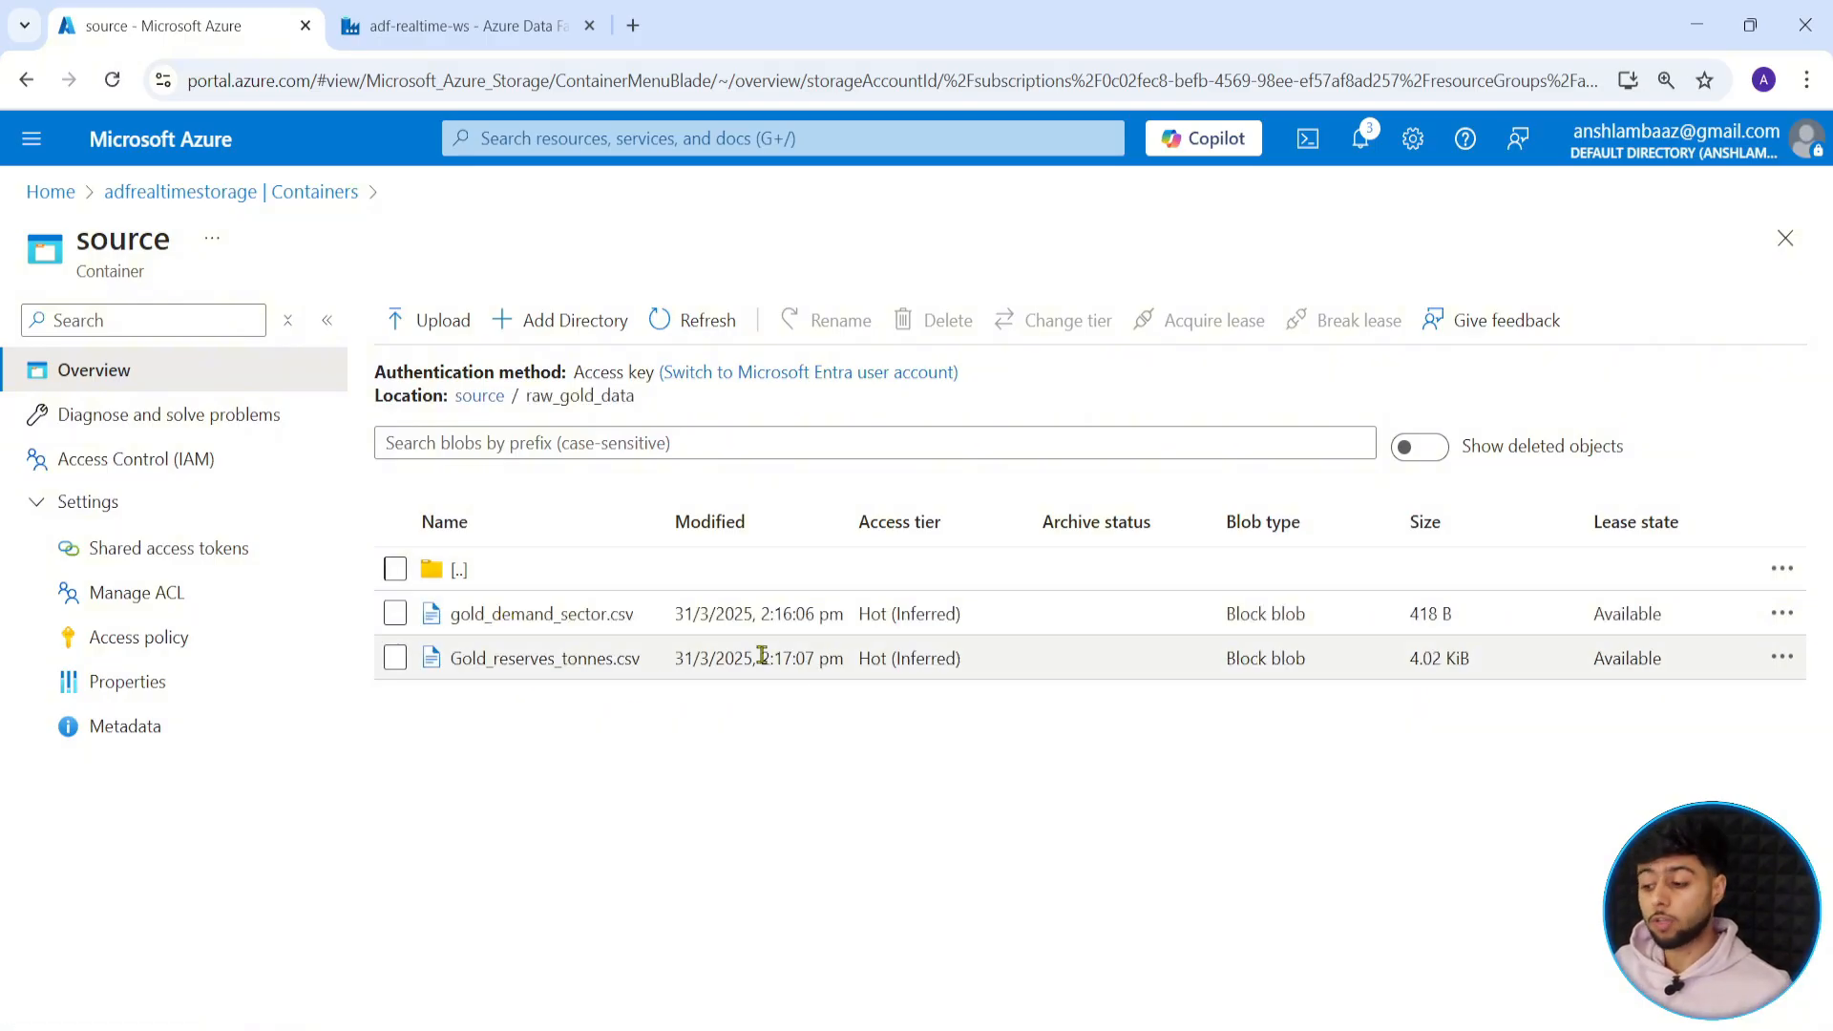
Return to Data Factory and refresh the status of the current debug run.
{"action": "left_click", "coordinate": [458, 26]}
{"action": "left_click", "coordinate": [1076, 619]}
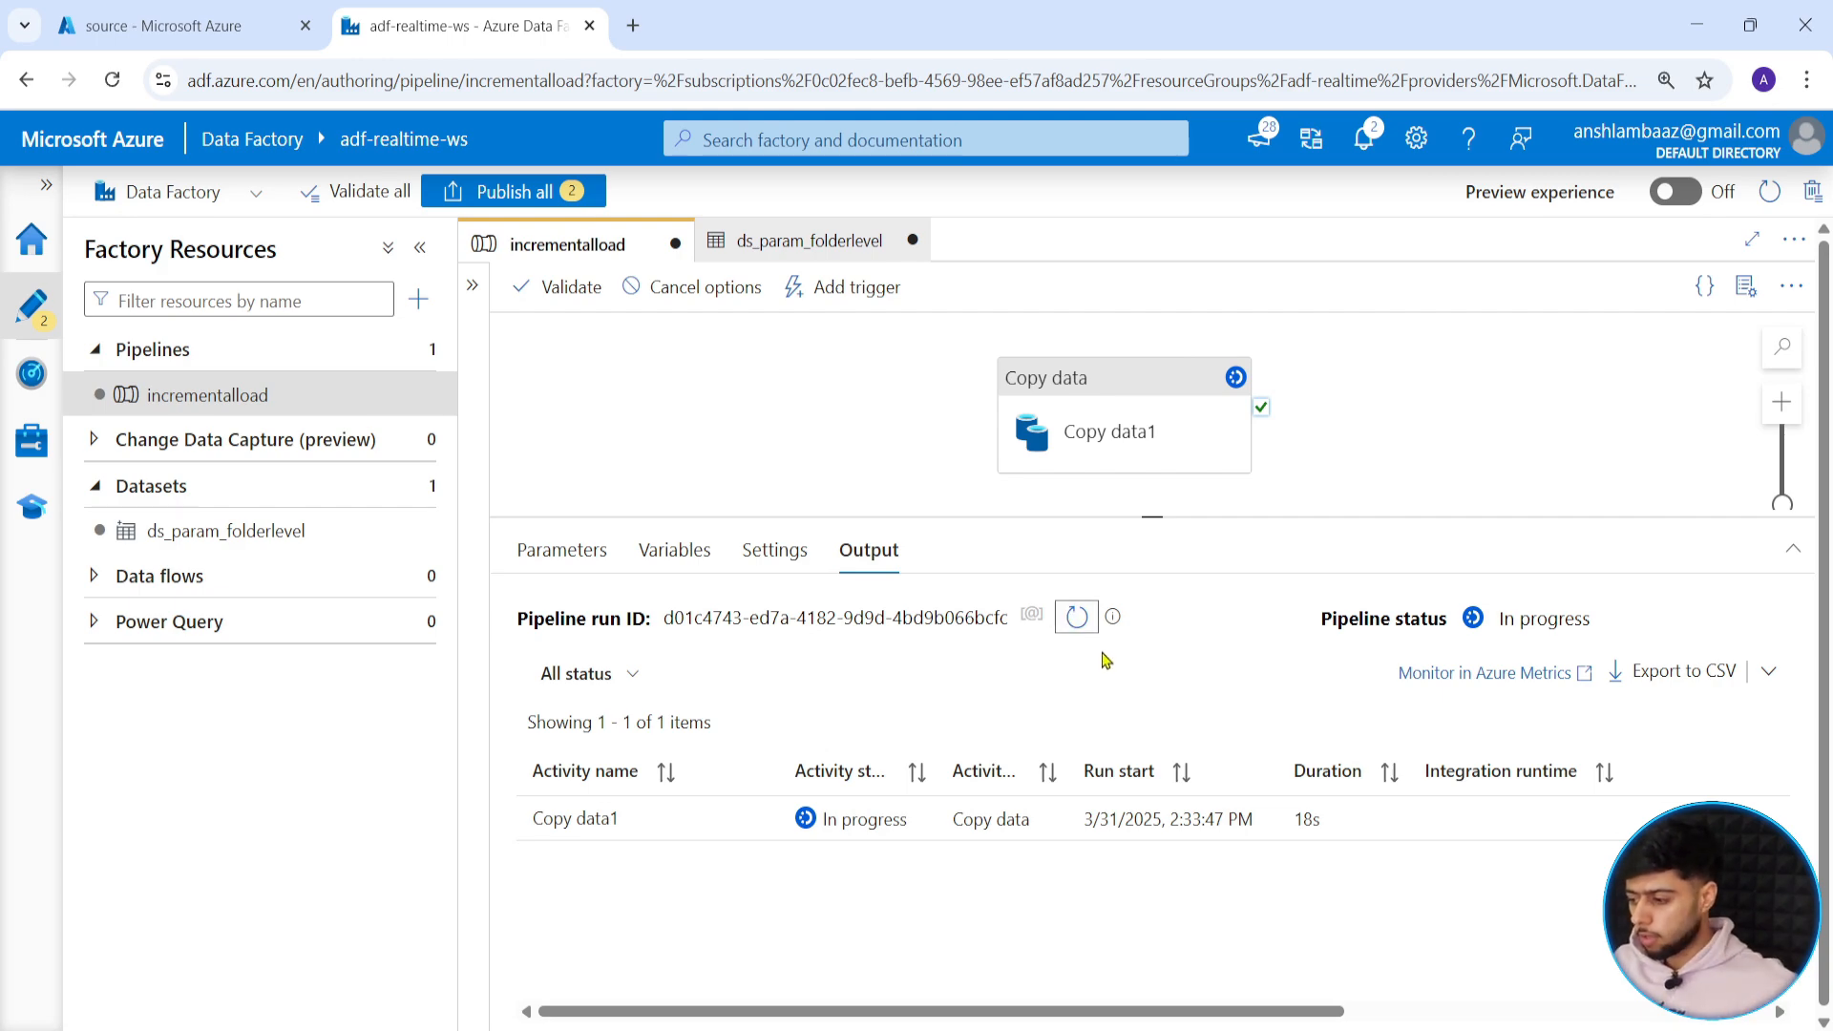
{"action": "left_click", "coordinate": [1078, 623]}
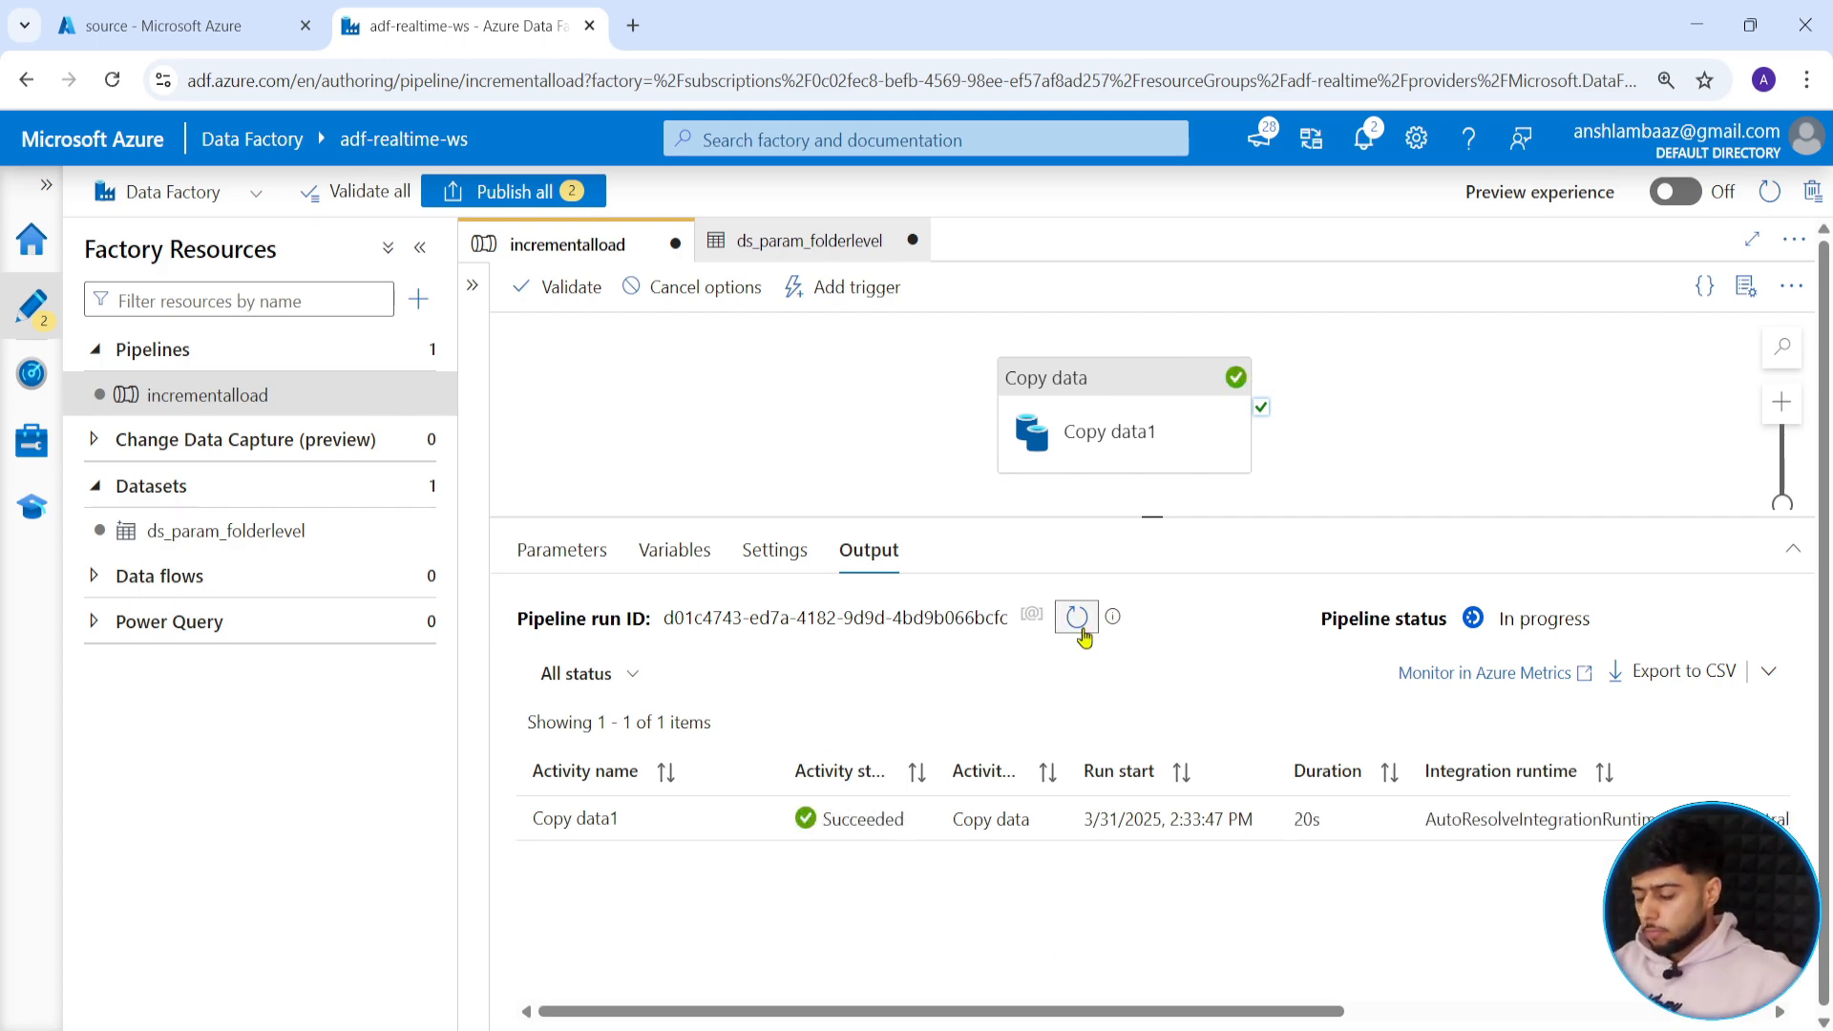
In the Azure portal, examine which files the latest run copied into raw_gold_data in the destination container.
{"action": "left_click", "coordinate": [160, 8]}
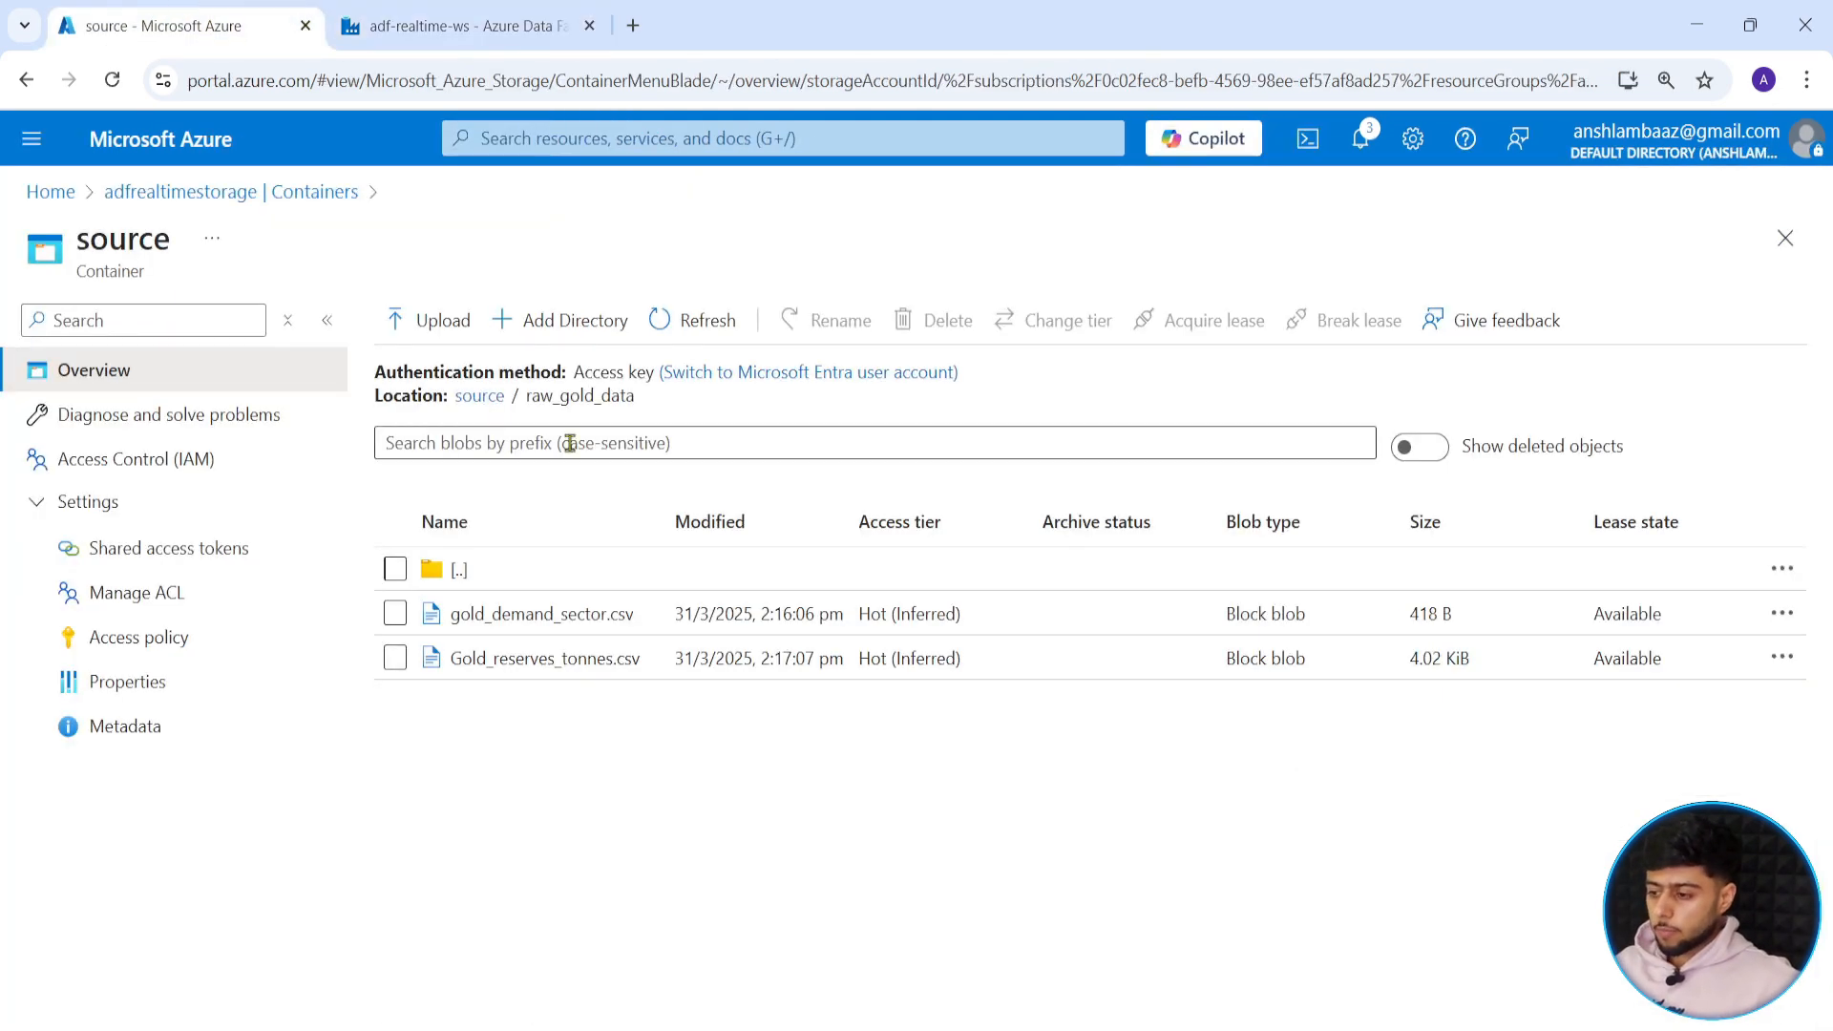
{"action": "left_click", "coordinate": [291, 199]}
{"action": "left_click", "coordinate": [456, 543]}
{"action": "left_click", "coordinate": [554, 565]}
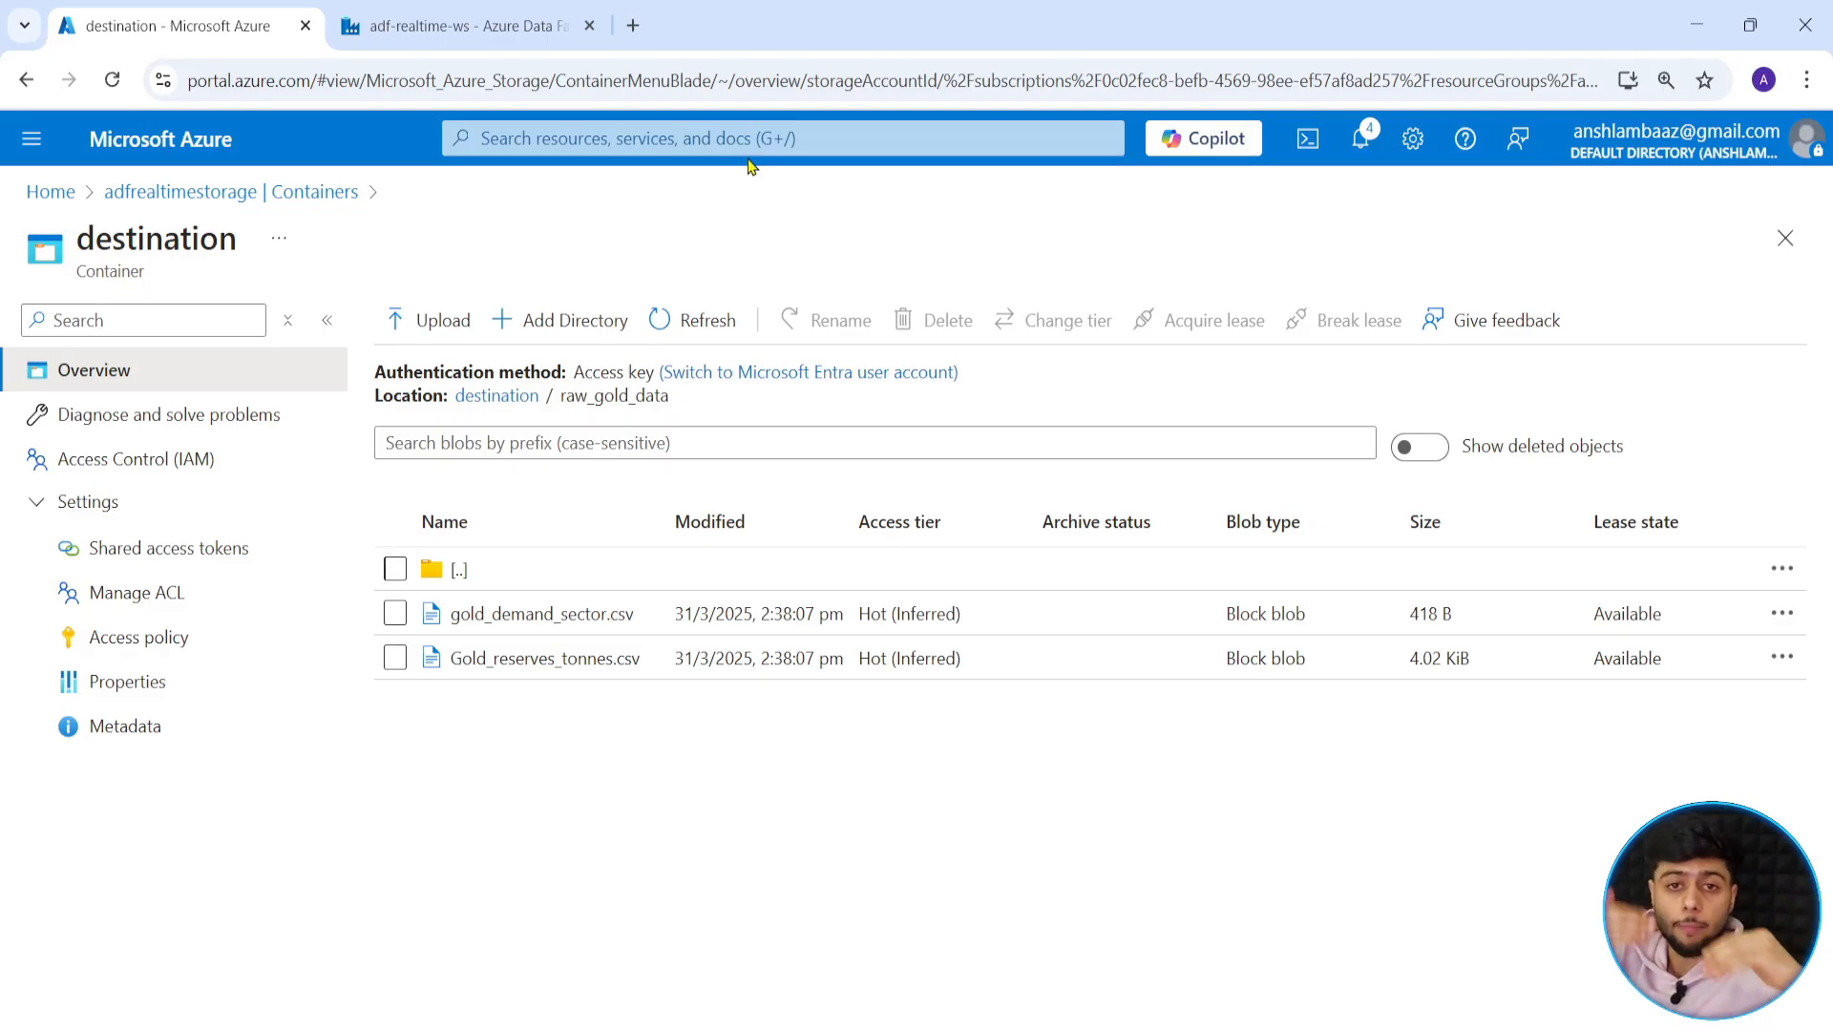
Back in Data Factory, set the activity state of Copy data1 to Deactivated.
{"action": "left_click", "coordinate": [459, 26]}
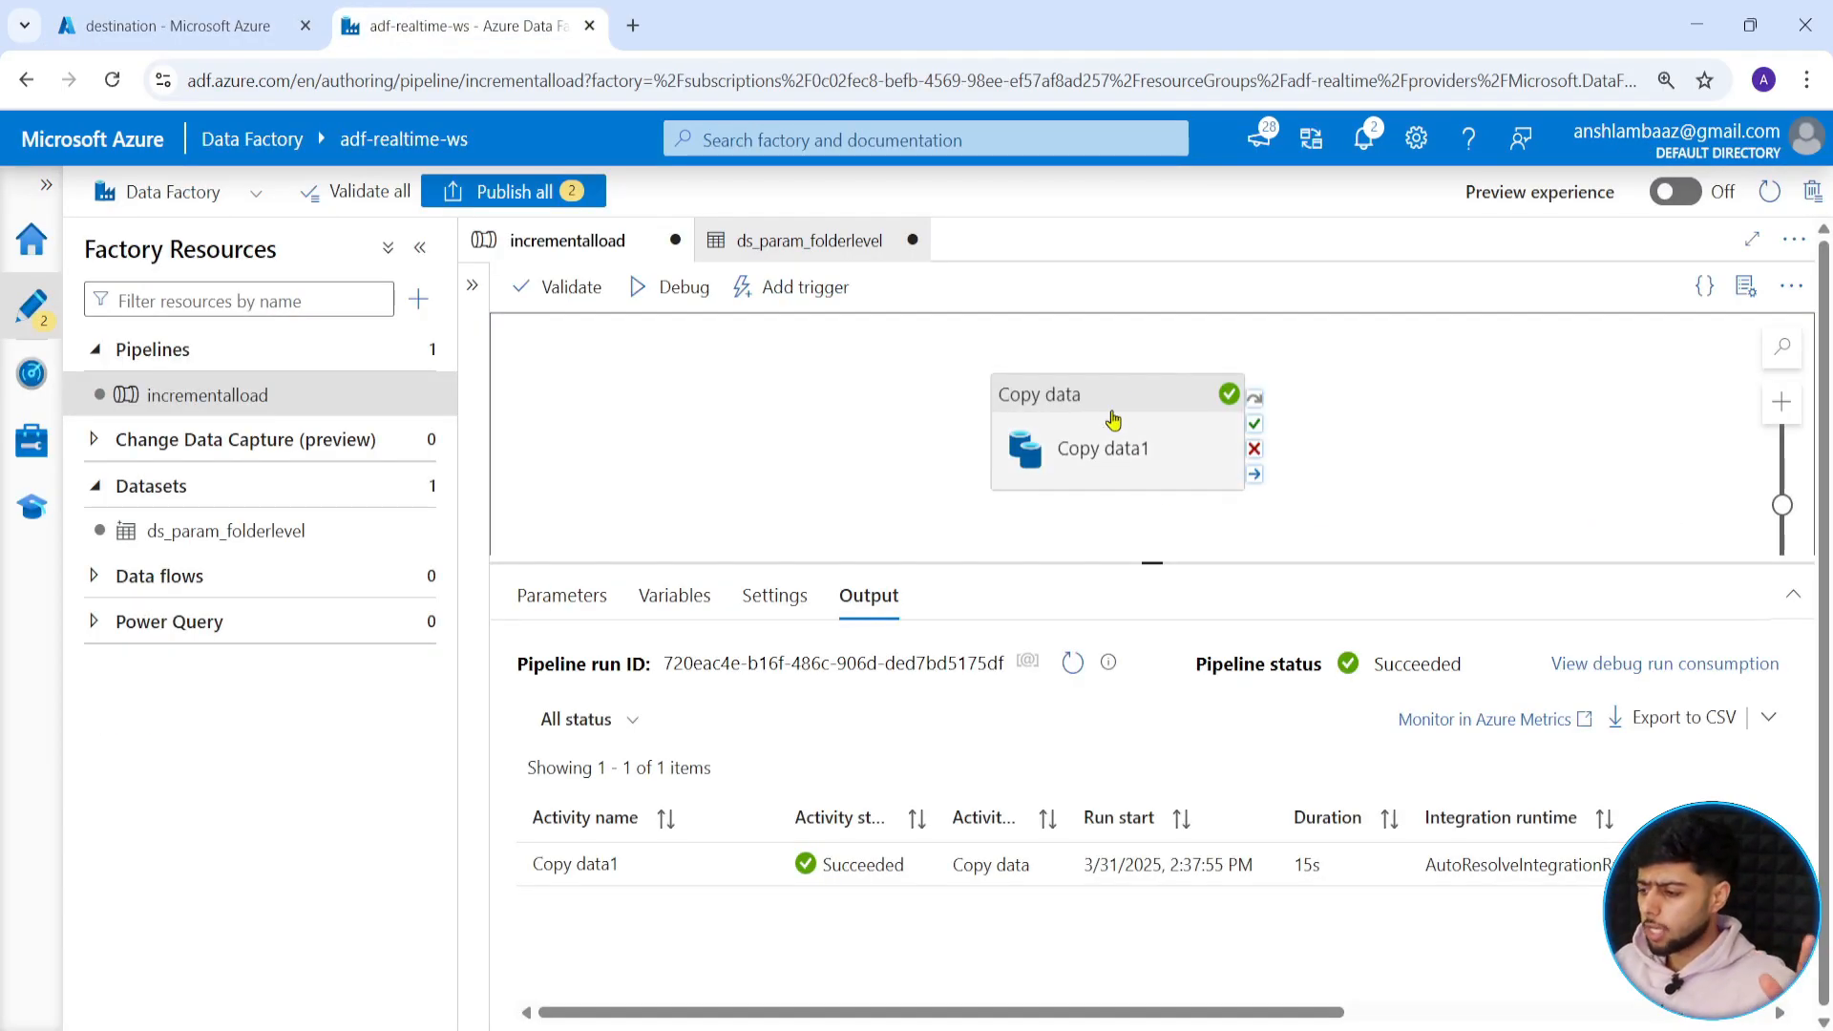
{"action": "left_click", "coordinate": [1244, 418]}
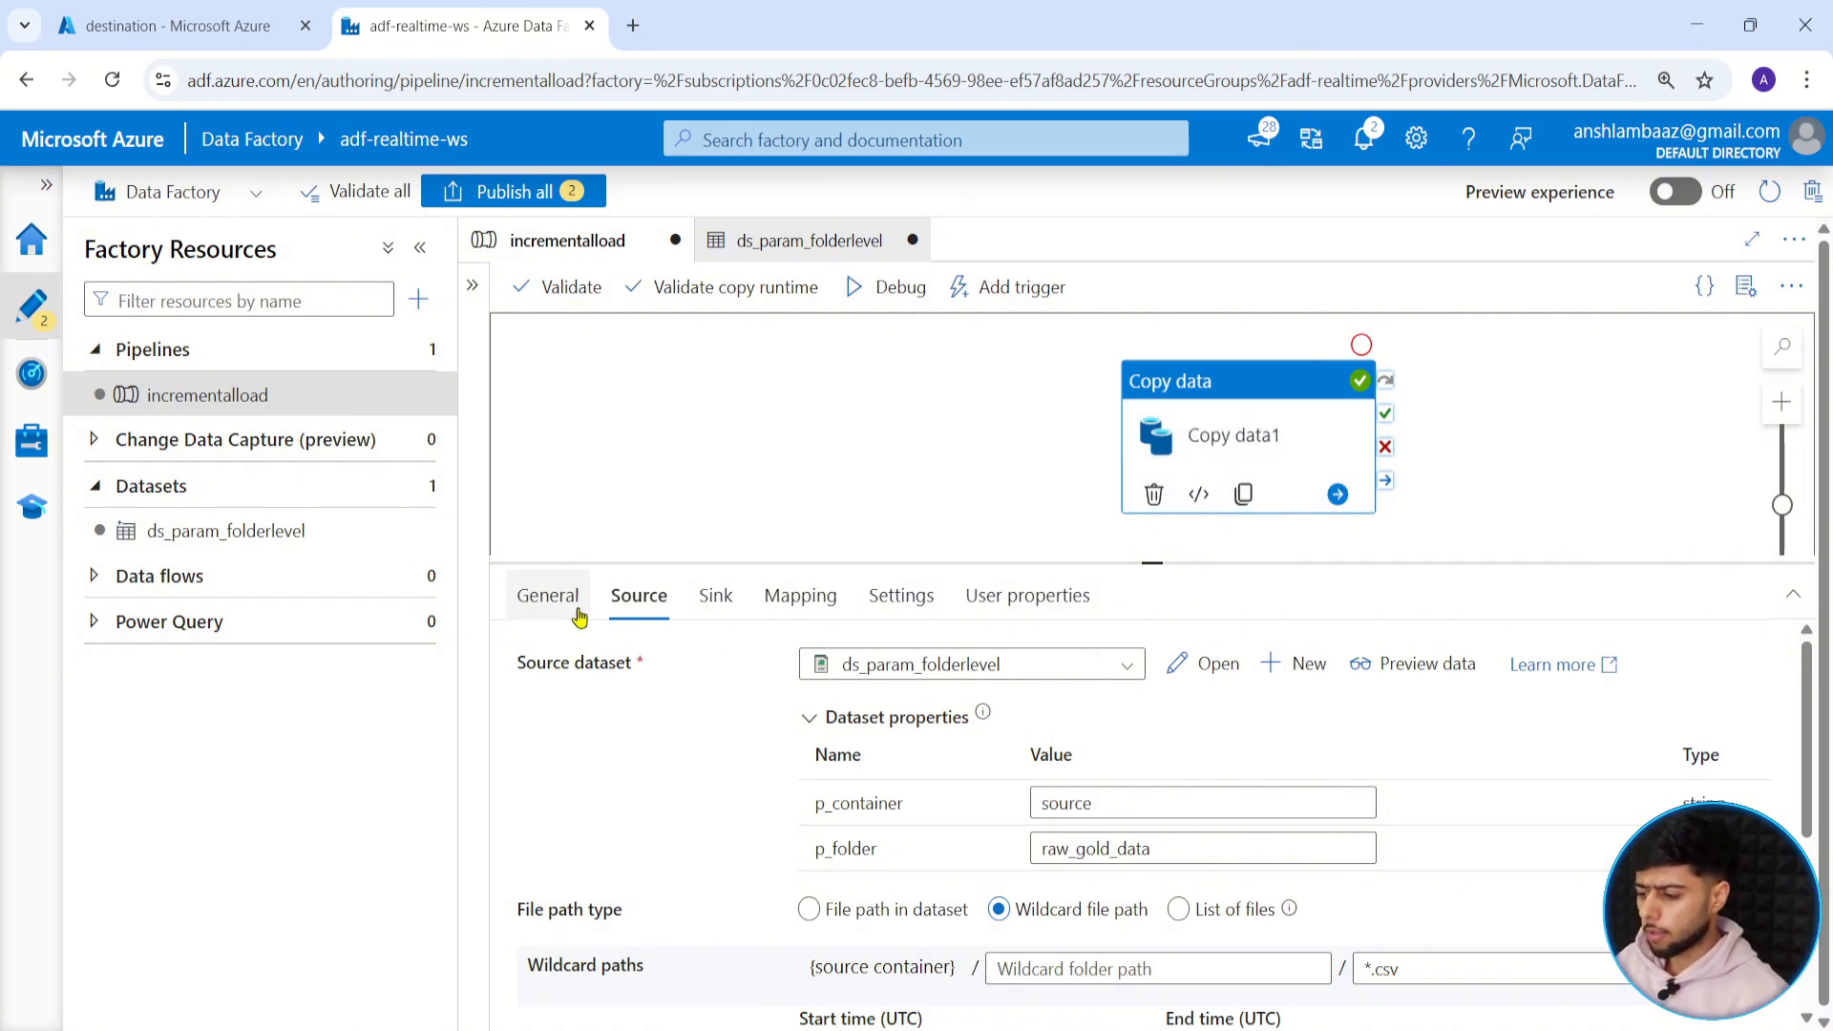
{"action": "left_click", "coordinate": [544, 599]}
{"action": "left_click", "coordinate": [927, 825]}
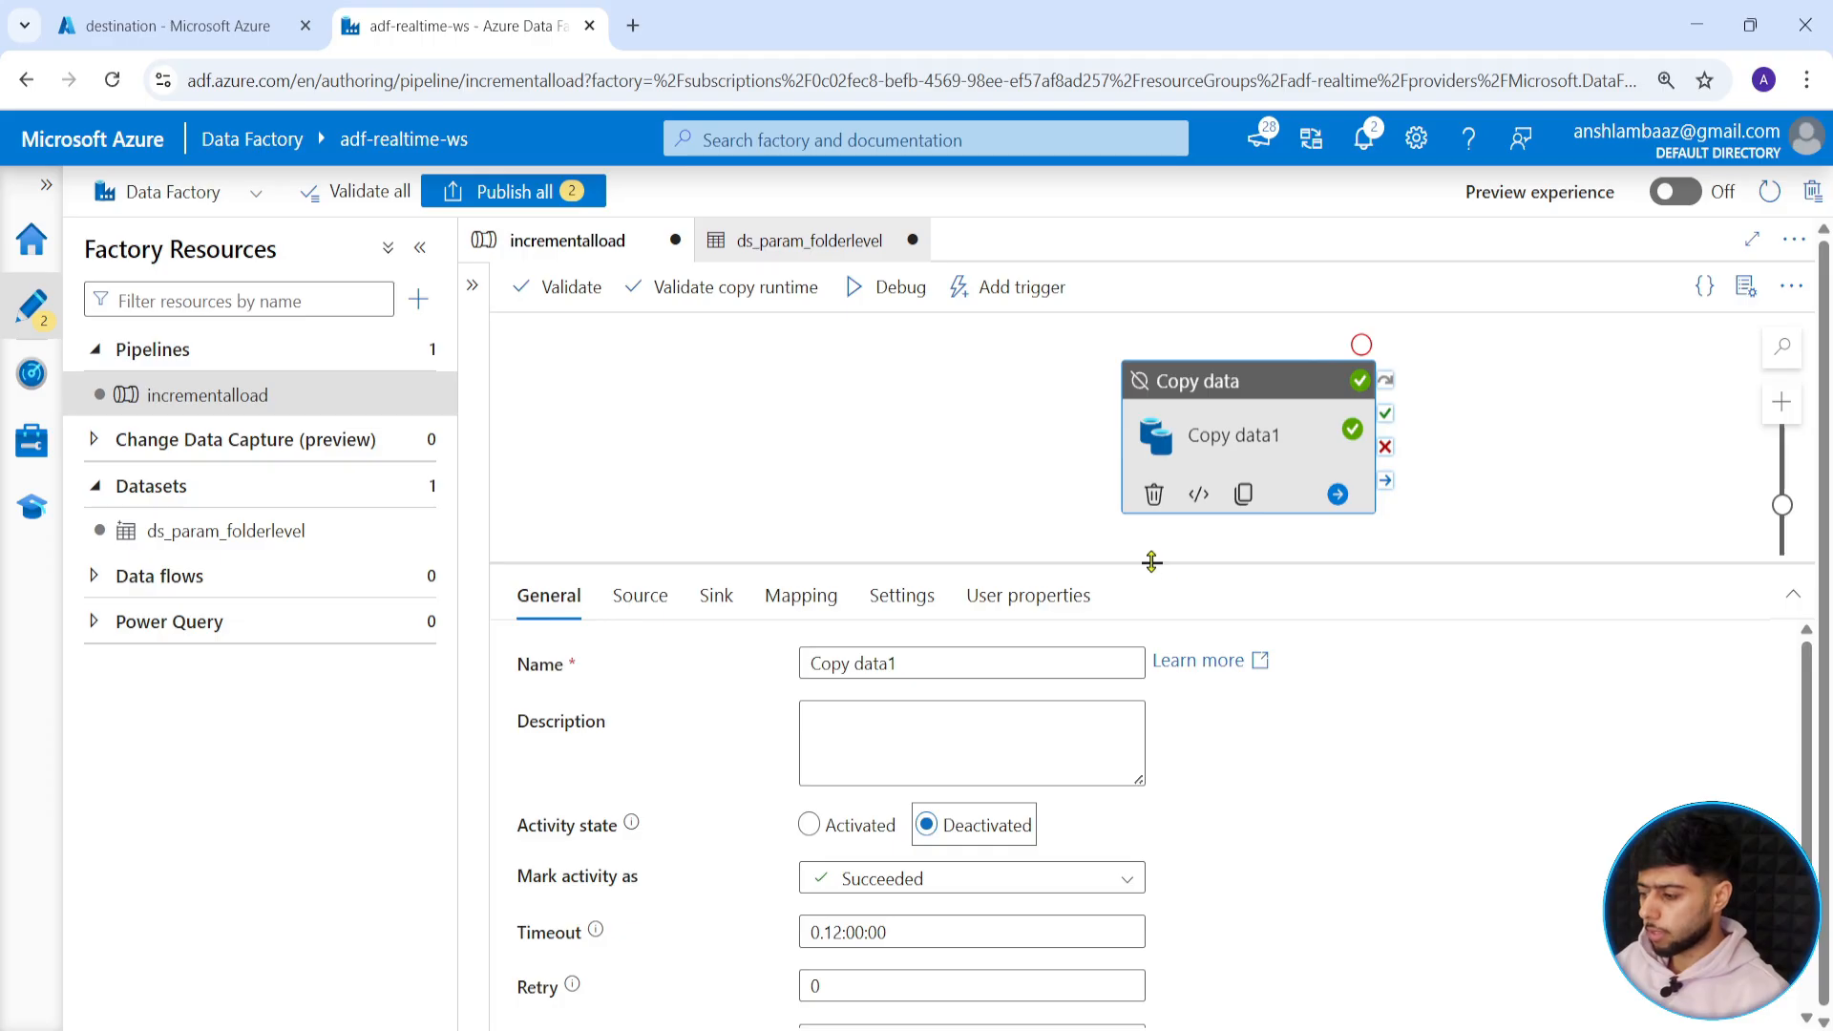
Enlarge the incrementalload pipeline canvas and move the Copy data1 activity further right and down, leaving it deselected.
{"action": "left_click_drag", "start_coordinate": [1152, 563], "coordinate": [1153, 723]}
{"action": "left_click_drag", "start_coordinate": [1222, 397], "coordinate": [1316, 449]}
{"action": "left_click", "coordinate": [1037, 461]}
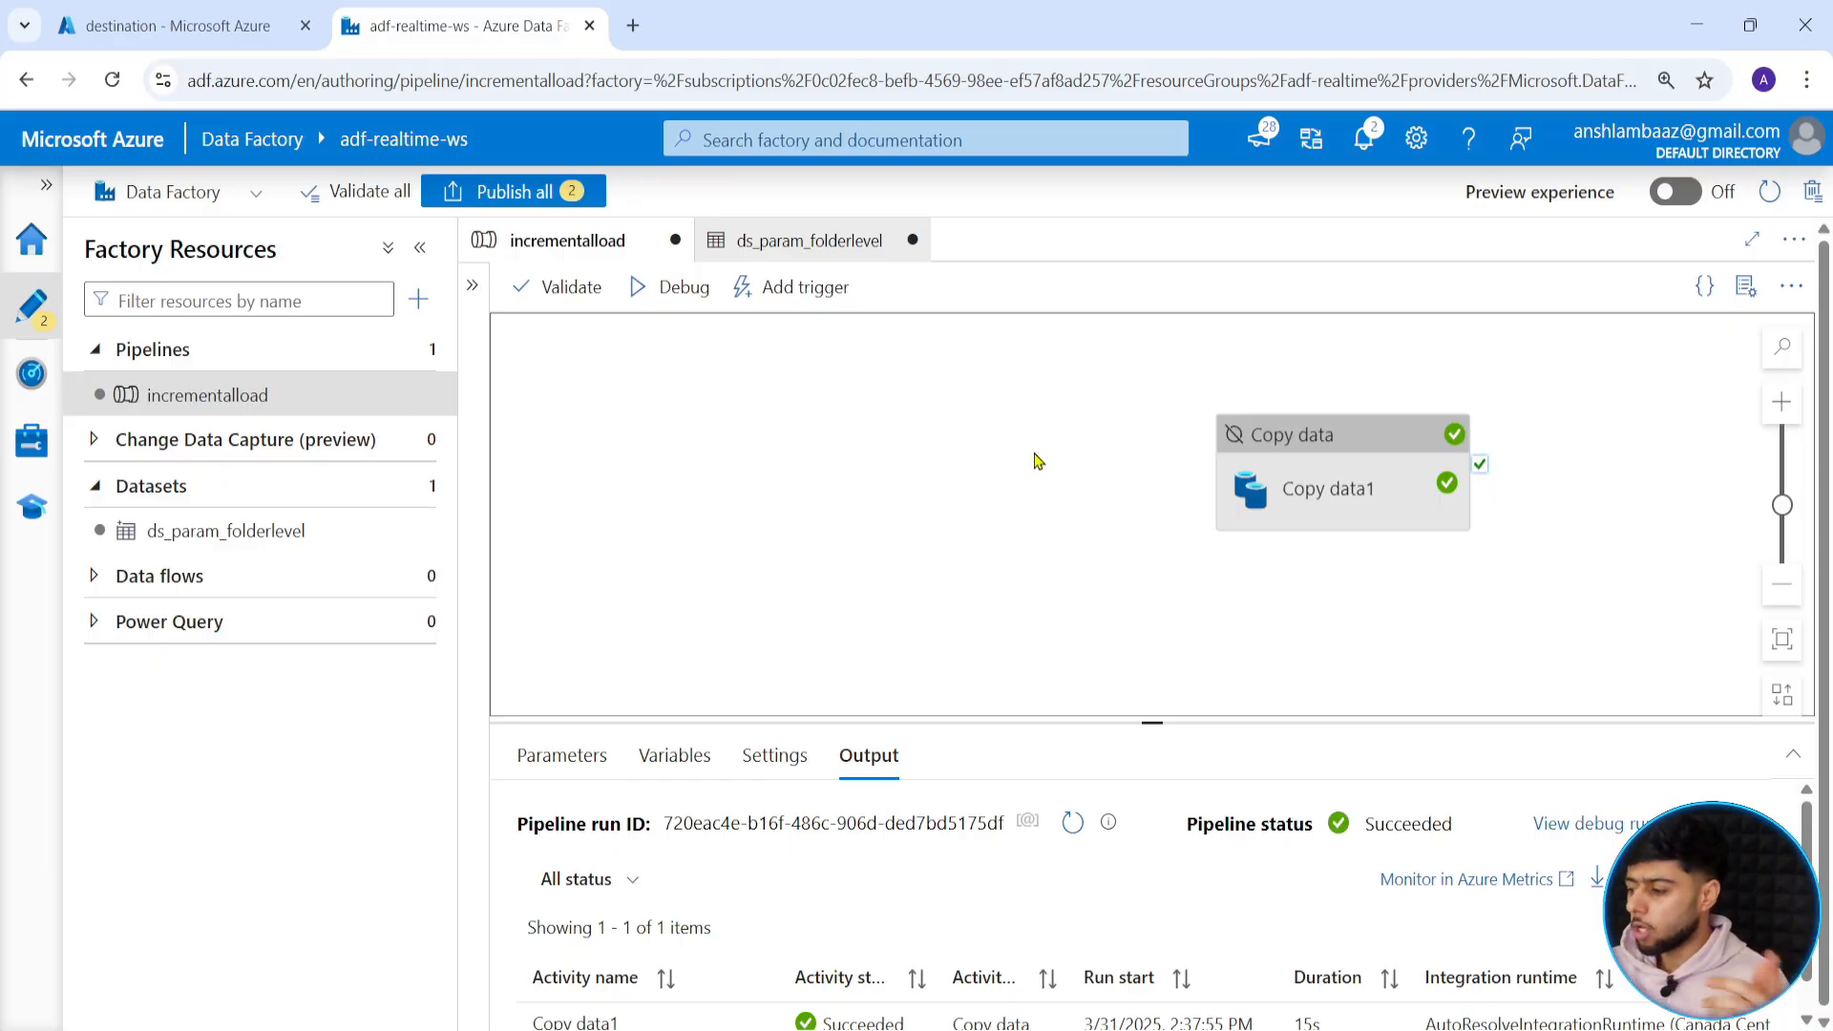
Open the ds_param_folderlevel dataset from the Copy data1 source settings and inspect its file path.
{"action": "left_click", "coordinate": [1411, 454]}
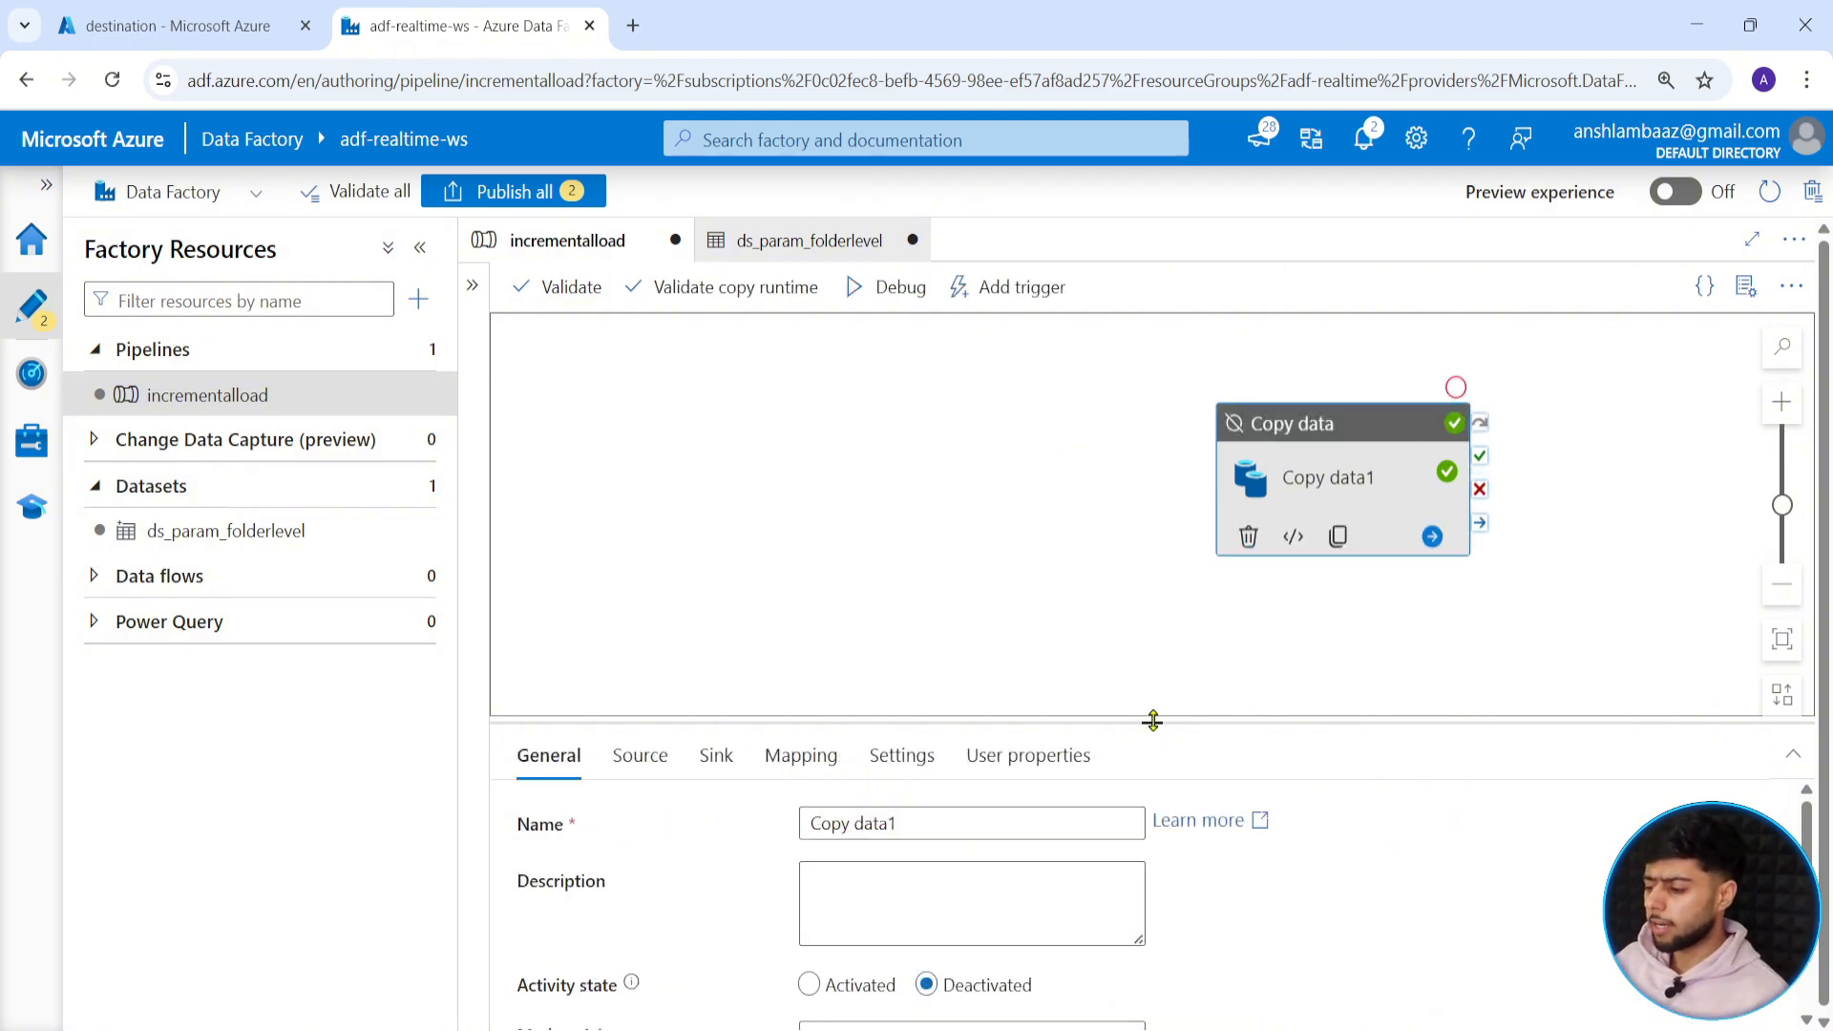
{"action": "left_click_drag", "start_coordinate": [1153, 723], "coordinate": [1152, 571]}
{"action": "left_click", "coordinate": [639, 663]}
{"action": "left_click", "coordinate": [1205, 680]}
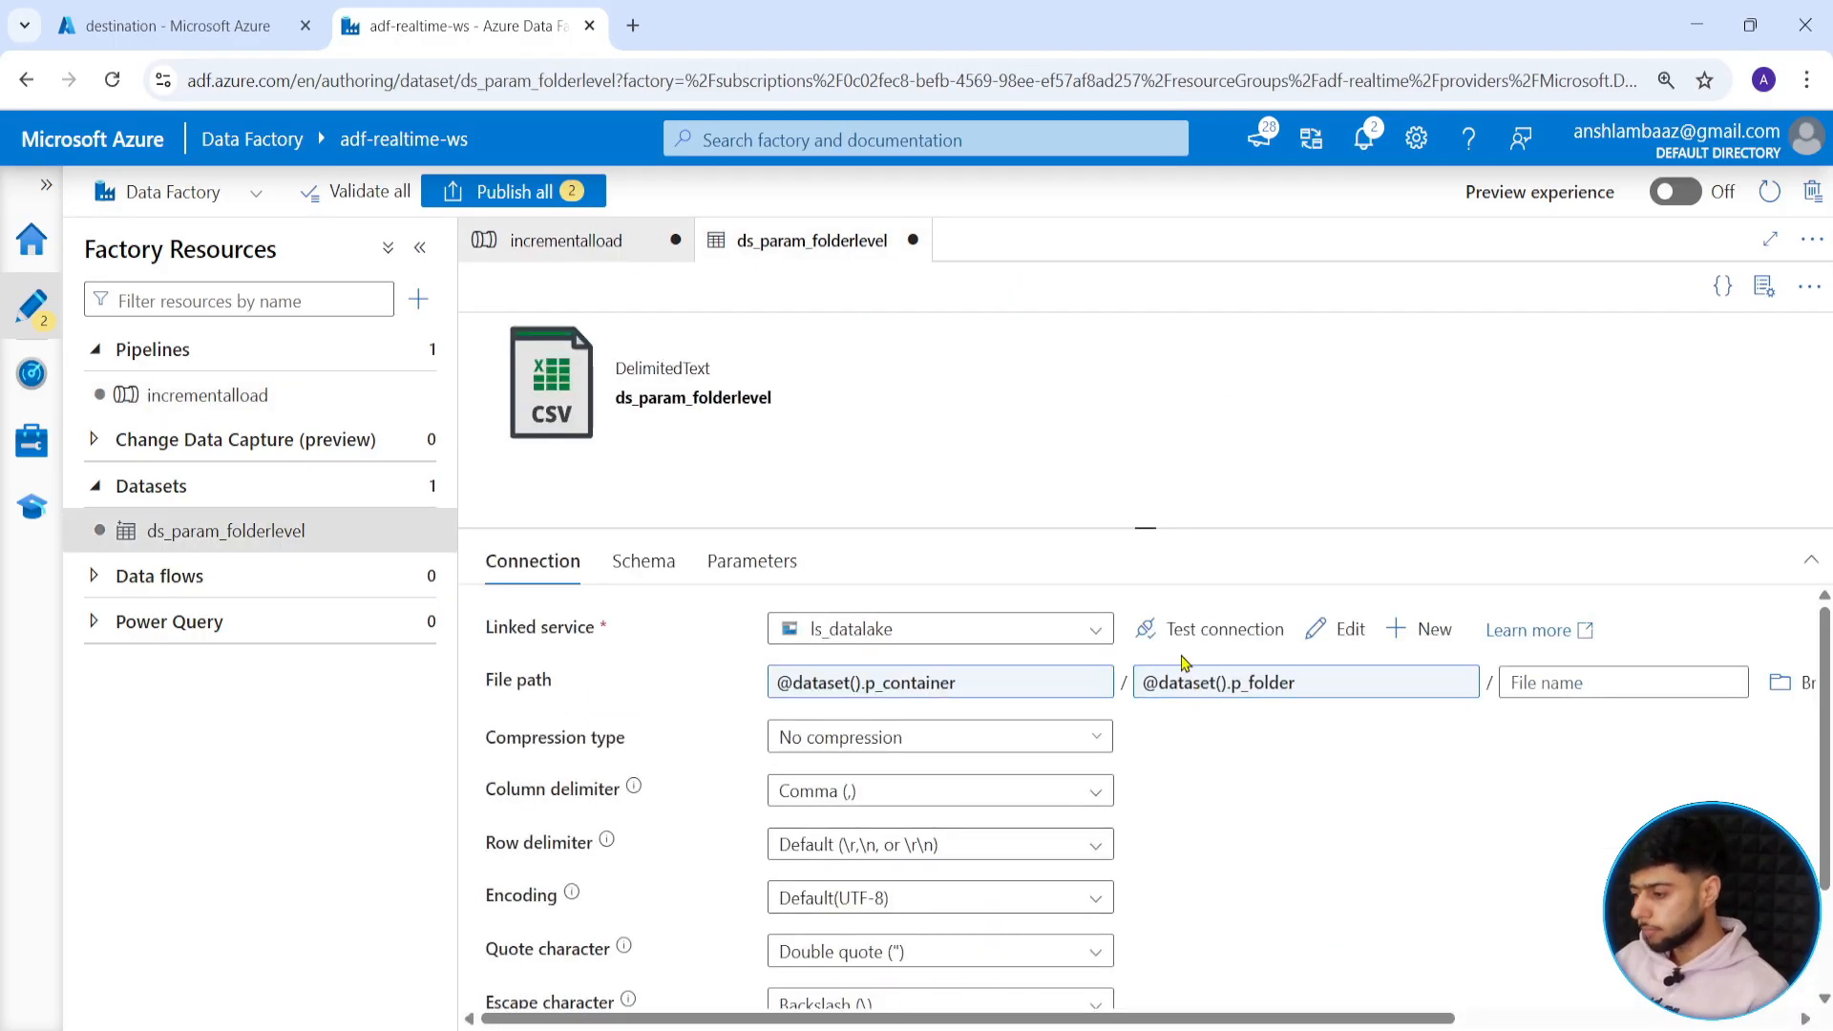
{"action": "left_click_drag", "start_coordinate": [1241, 1019], "coordinate": [1366, 1019]}
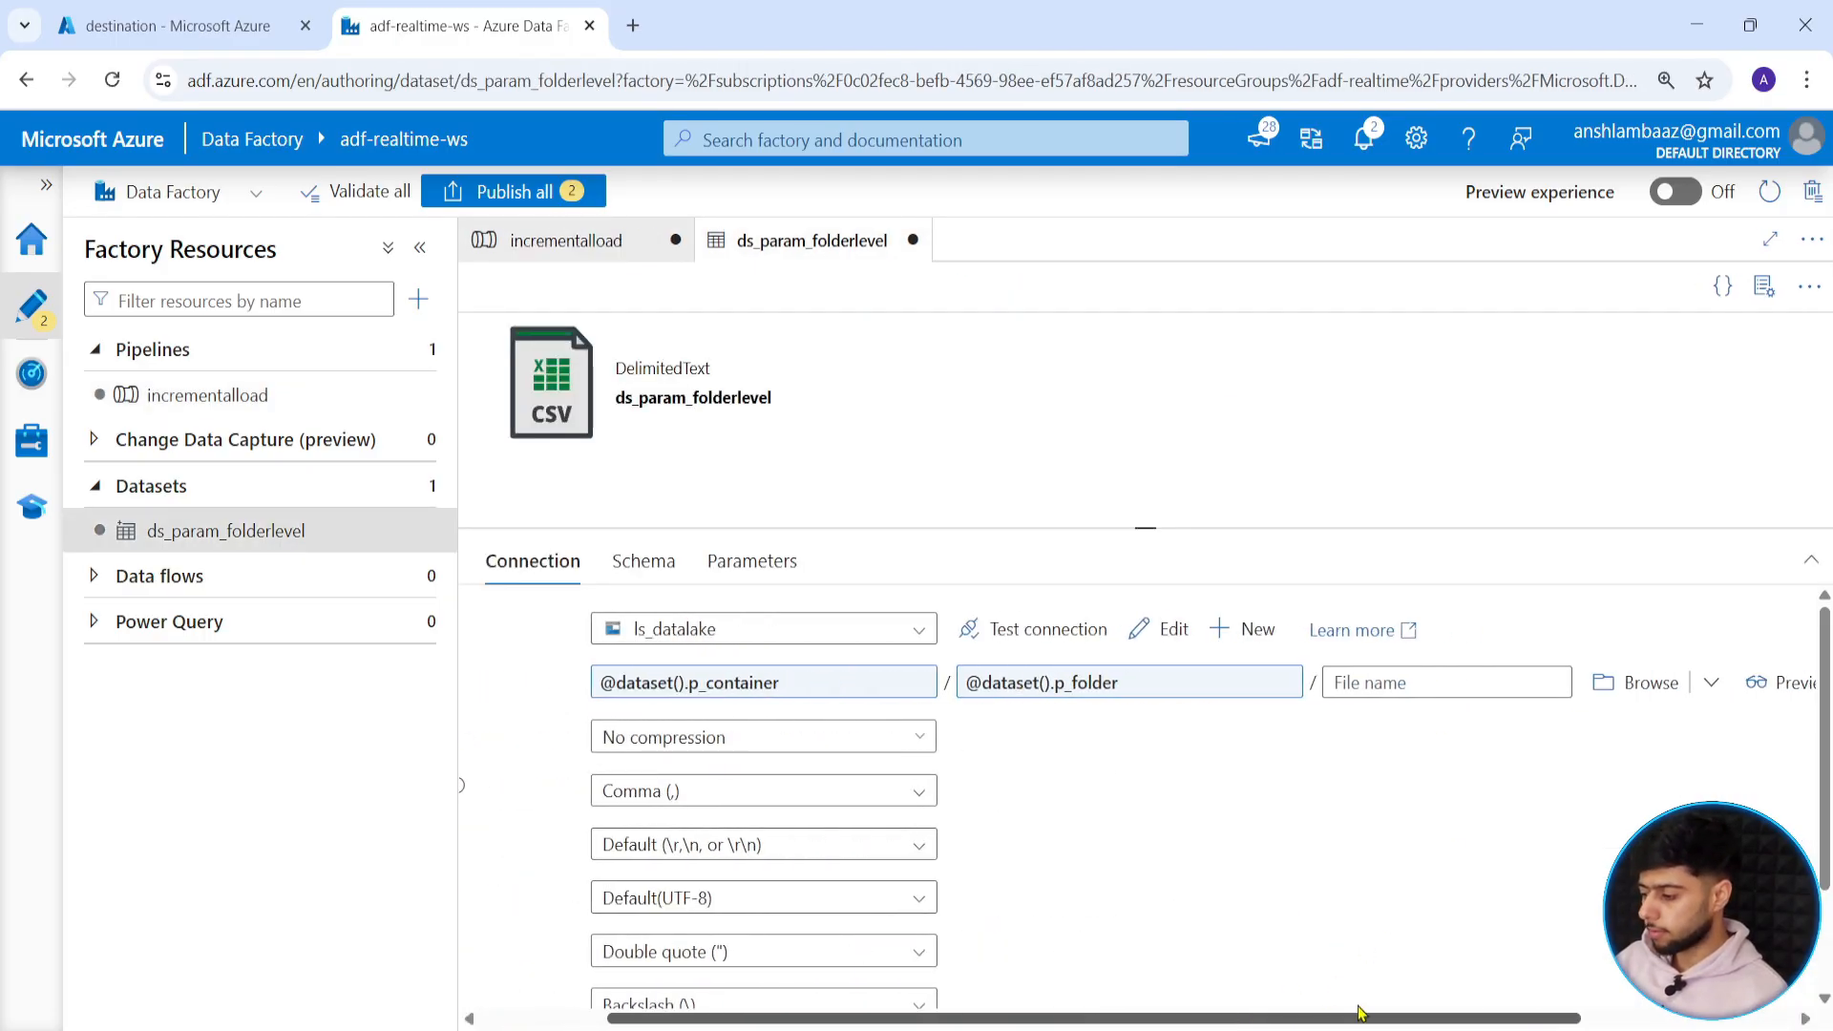
Add a string parameter named p_file to the ds_param_folderlevel dataset and return to its connection settings.
{"action": "left_click", "coordinate": [754, 567]}
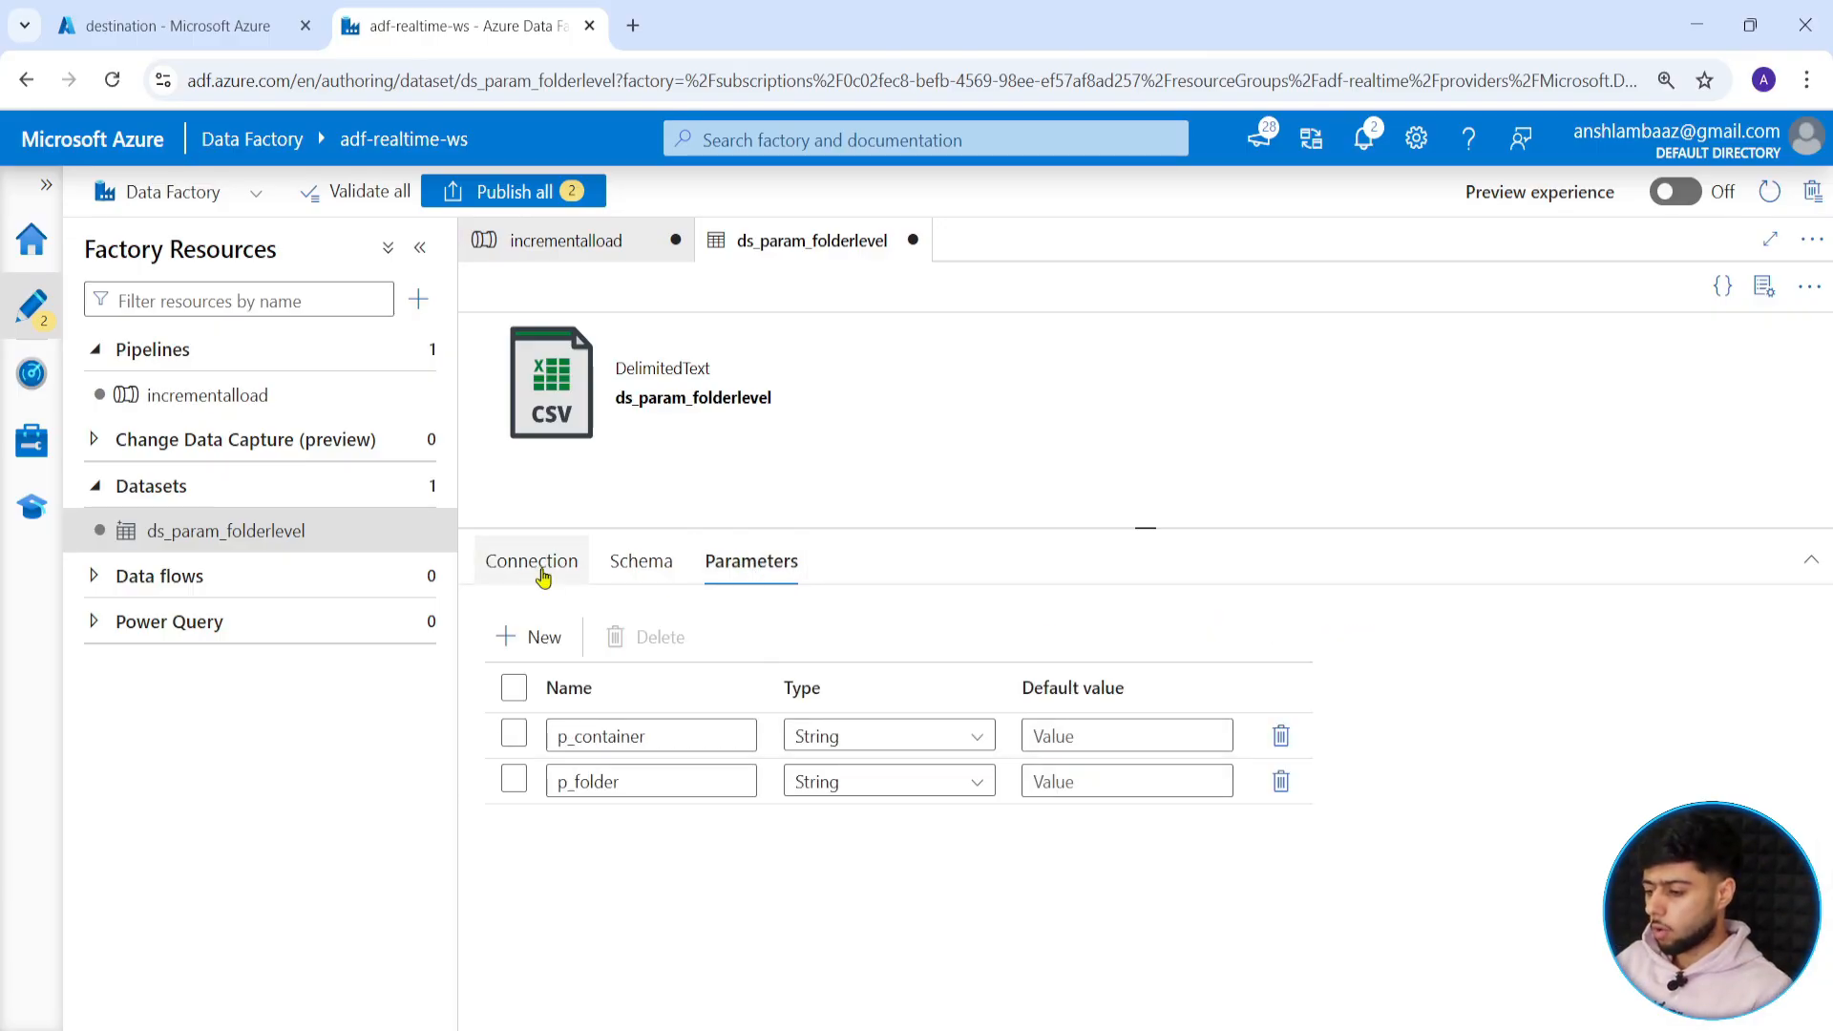
{"action": "left_click", "coordinate": [523, 637]}
{"action": "left_click", "coordinate": [577, 838]}
{"action": "type", "text": "p"}
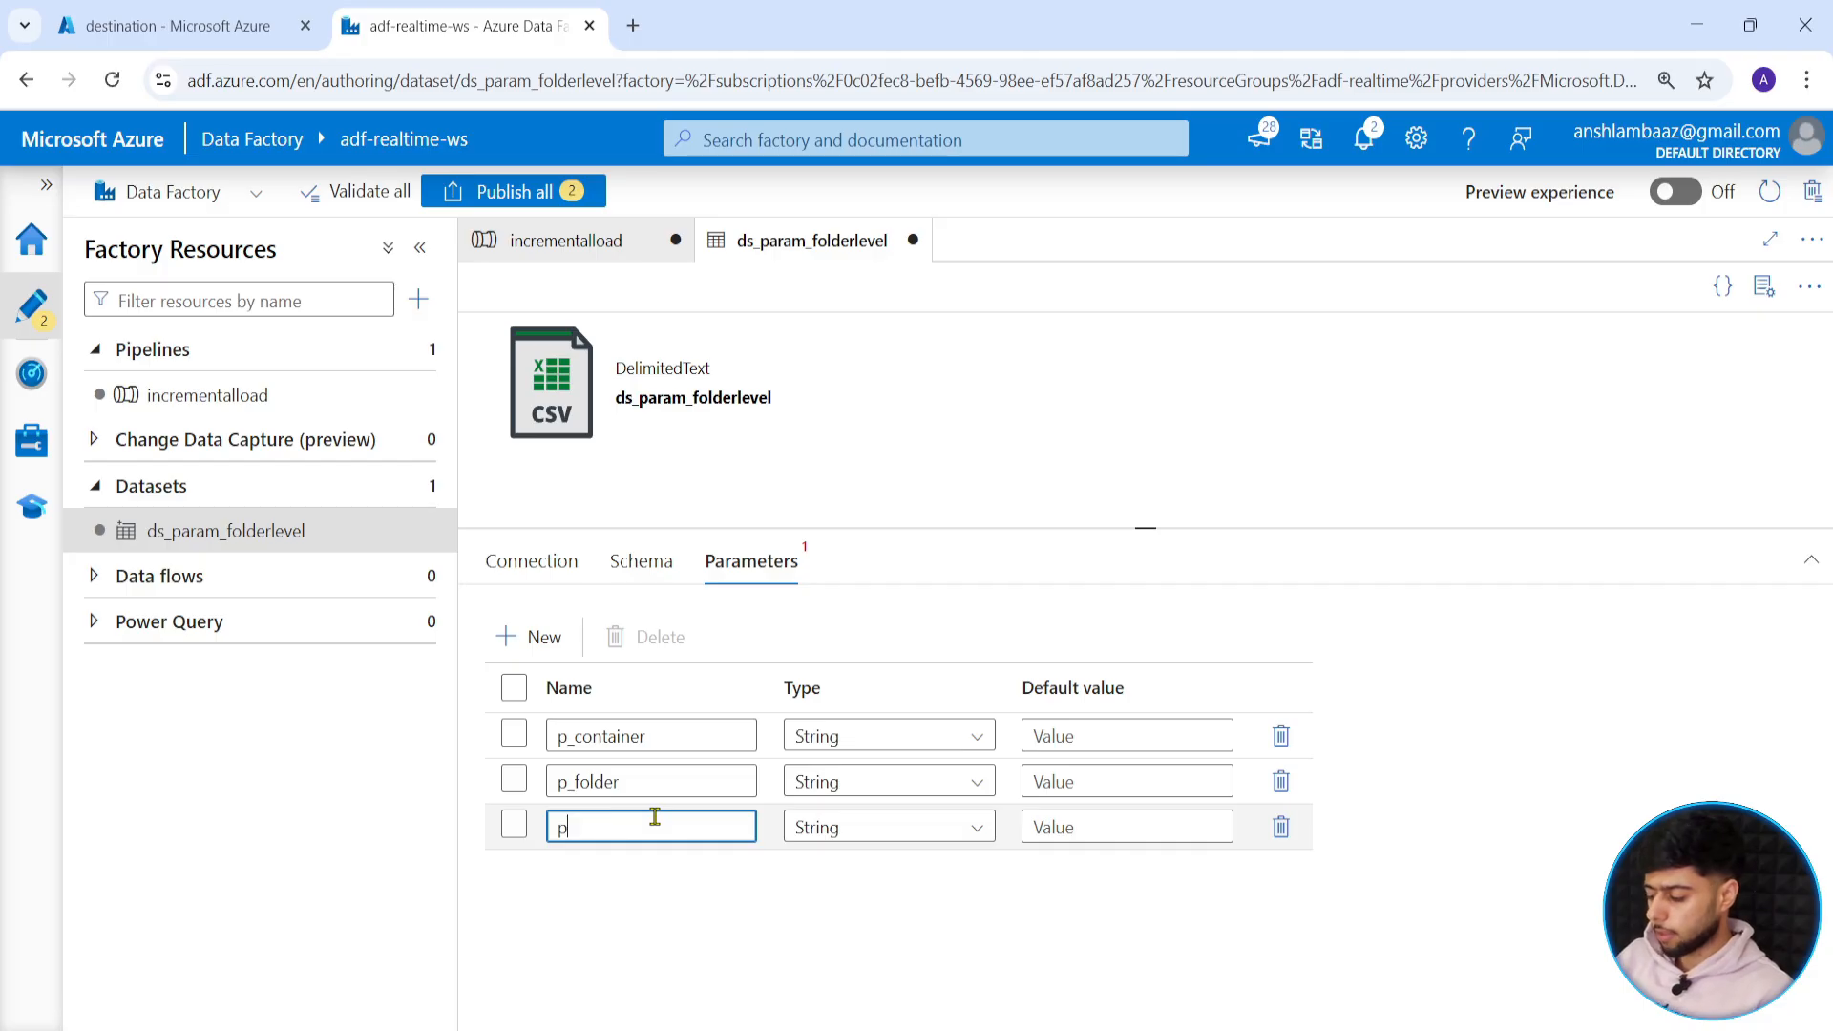
{"action": "type", "text": "_file"}
{"action": "left_click", "coordinate": [512, 562]}
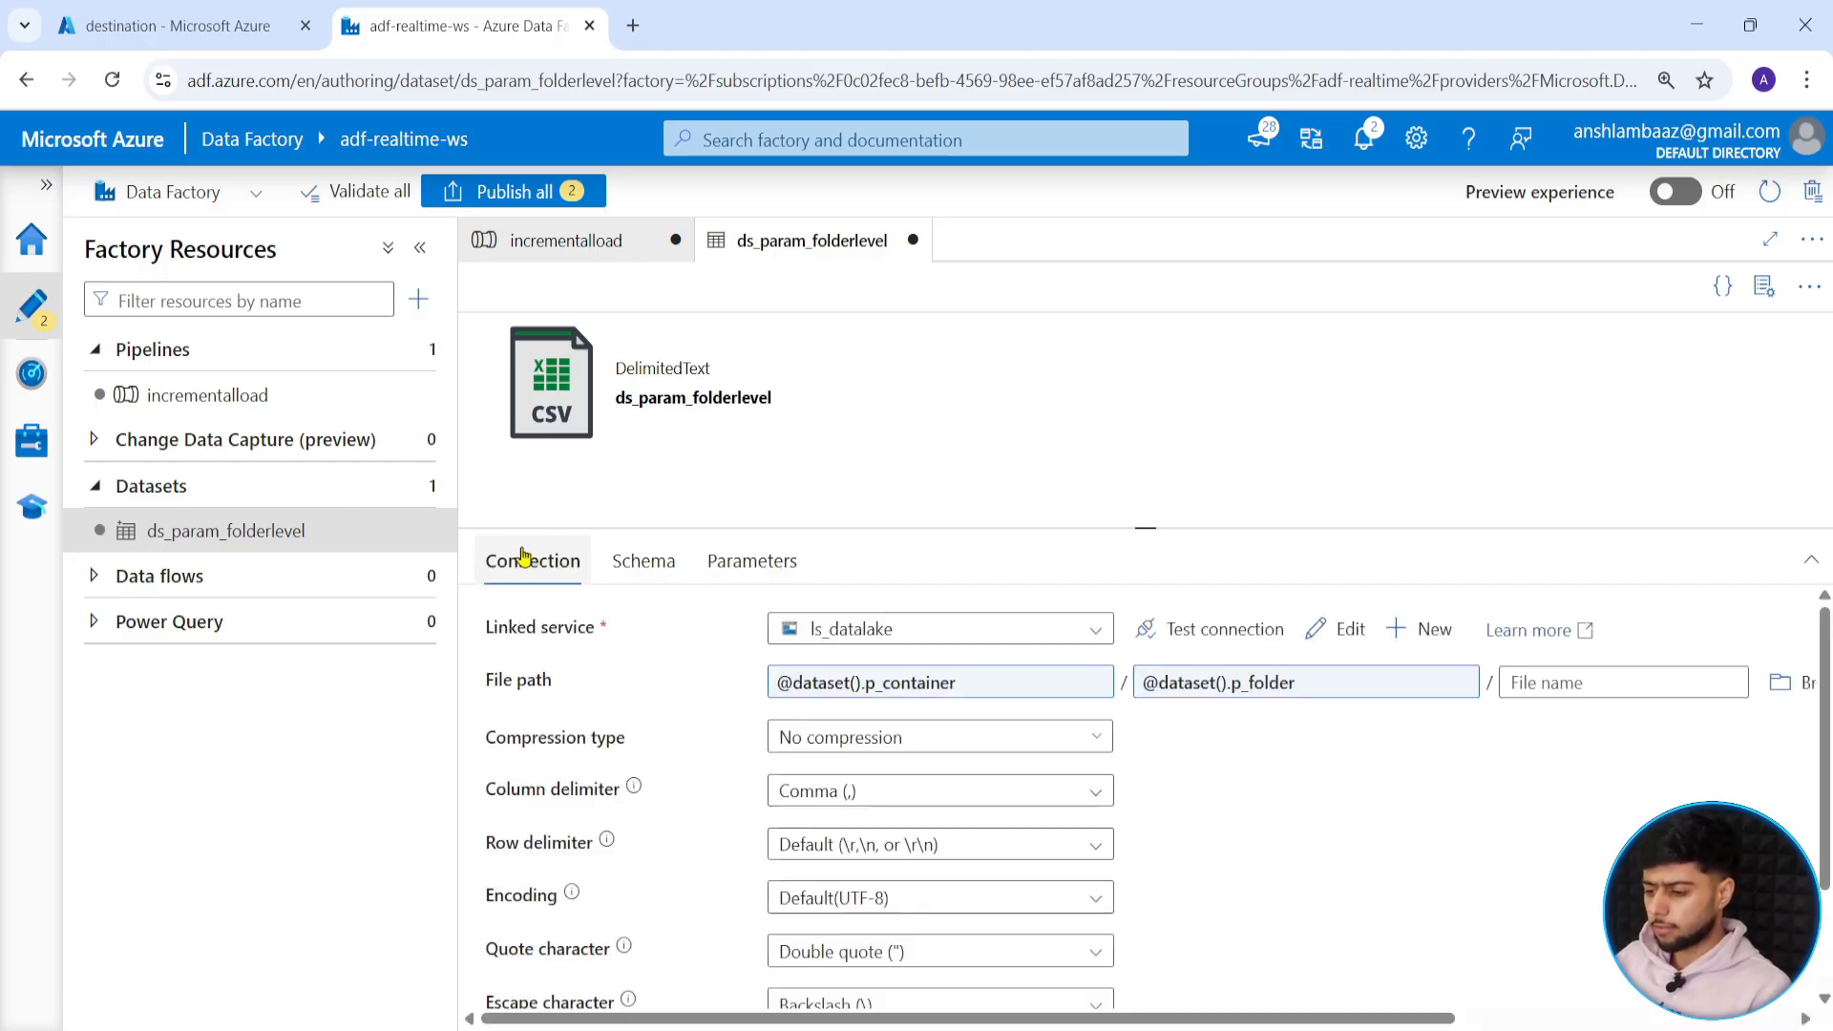
Return to the incrementalload pipeline, reposition the Copy data1 activity and enlarge the canvas area.
{"action": "left_click", "coordinate": [602, 246]}
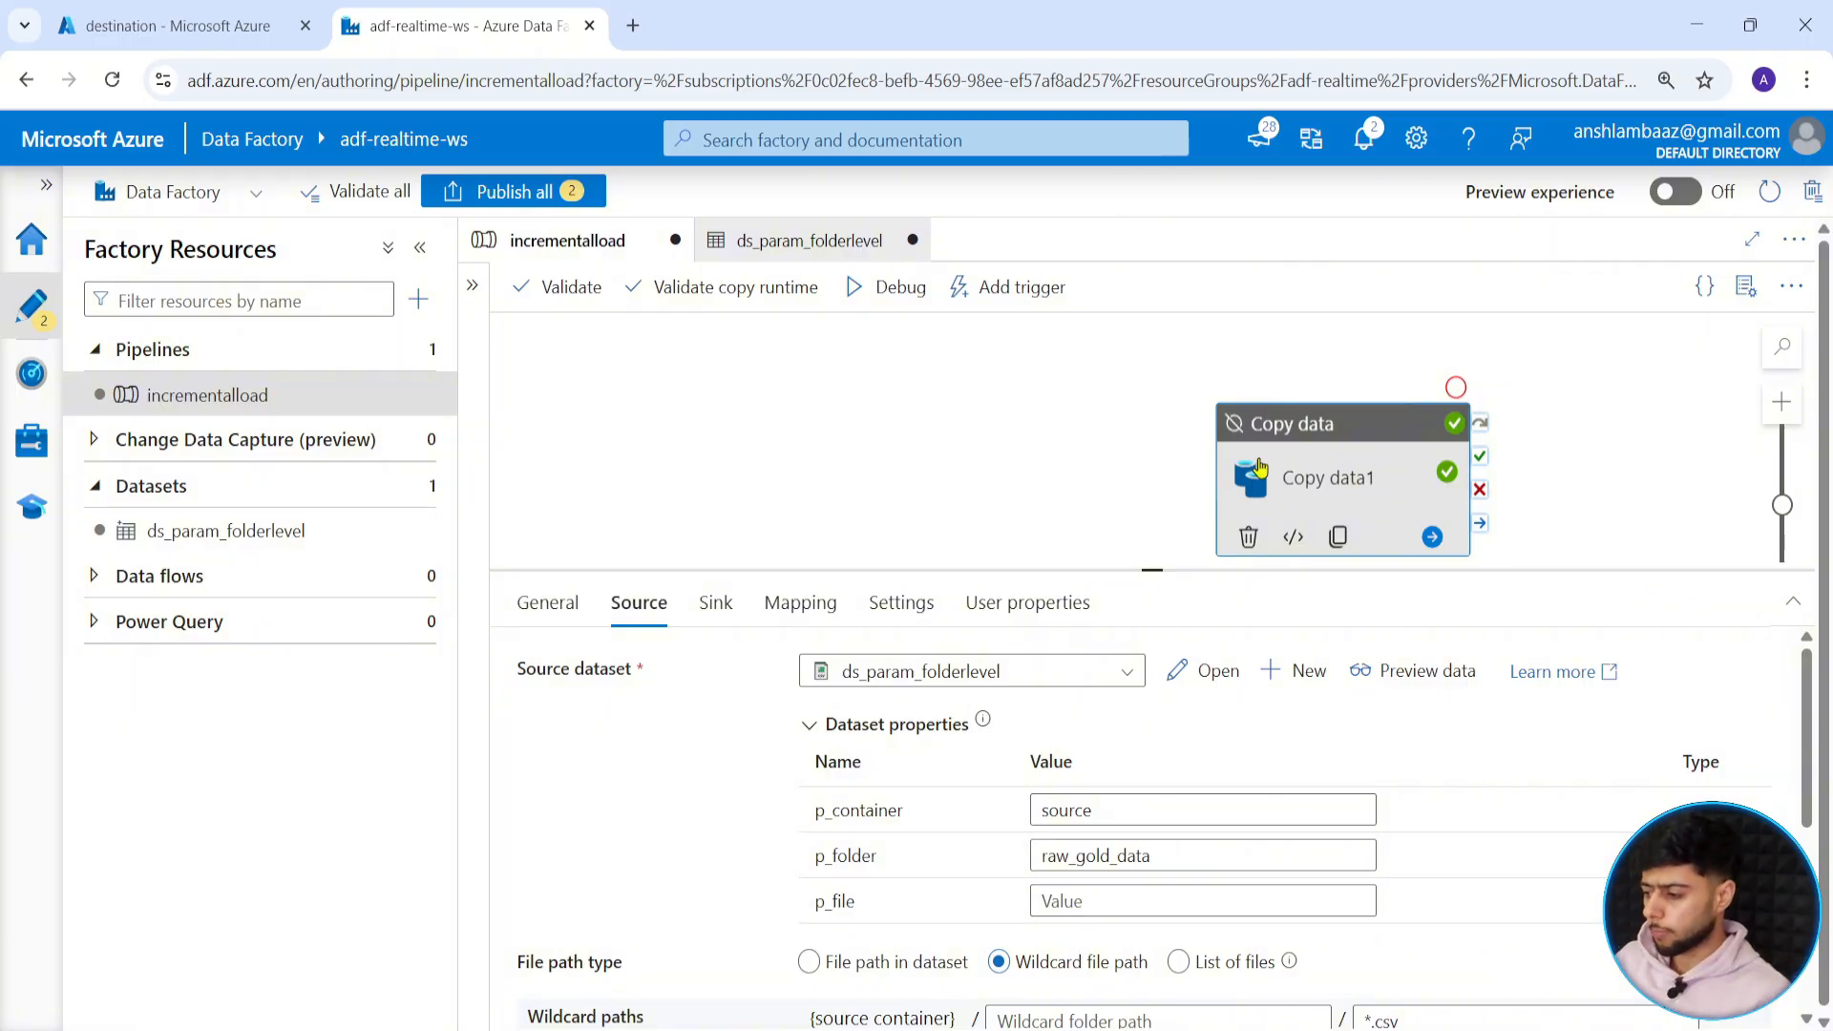
{"action": "left_click_drag", "start_coordinate": [1259, 467], "coordinate": [1239, 420]}
{"action": "left_click_drag", "start_coordinate": [1150, 570], "coordinate": [1143, 551]}
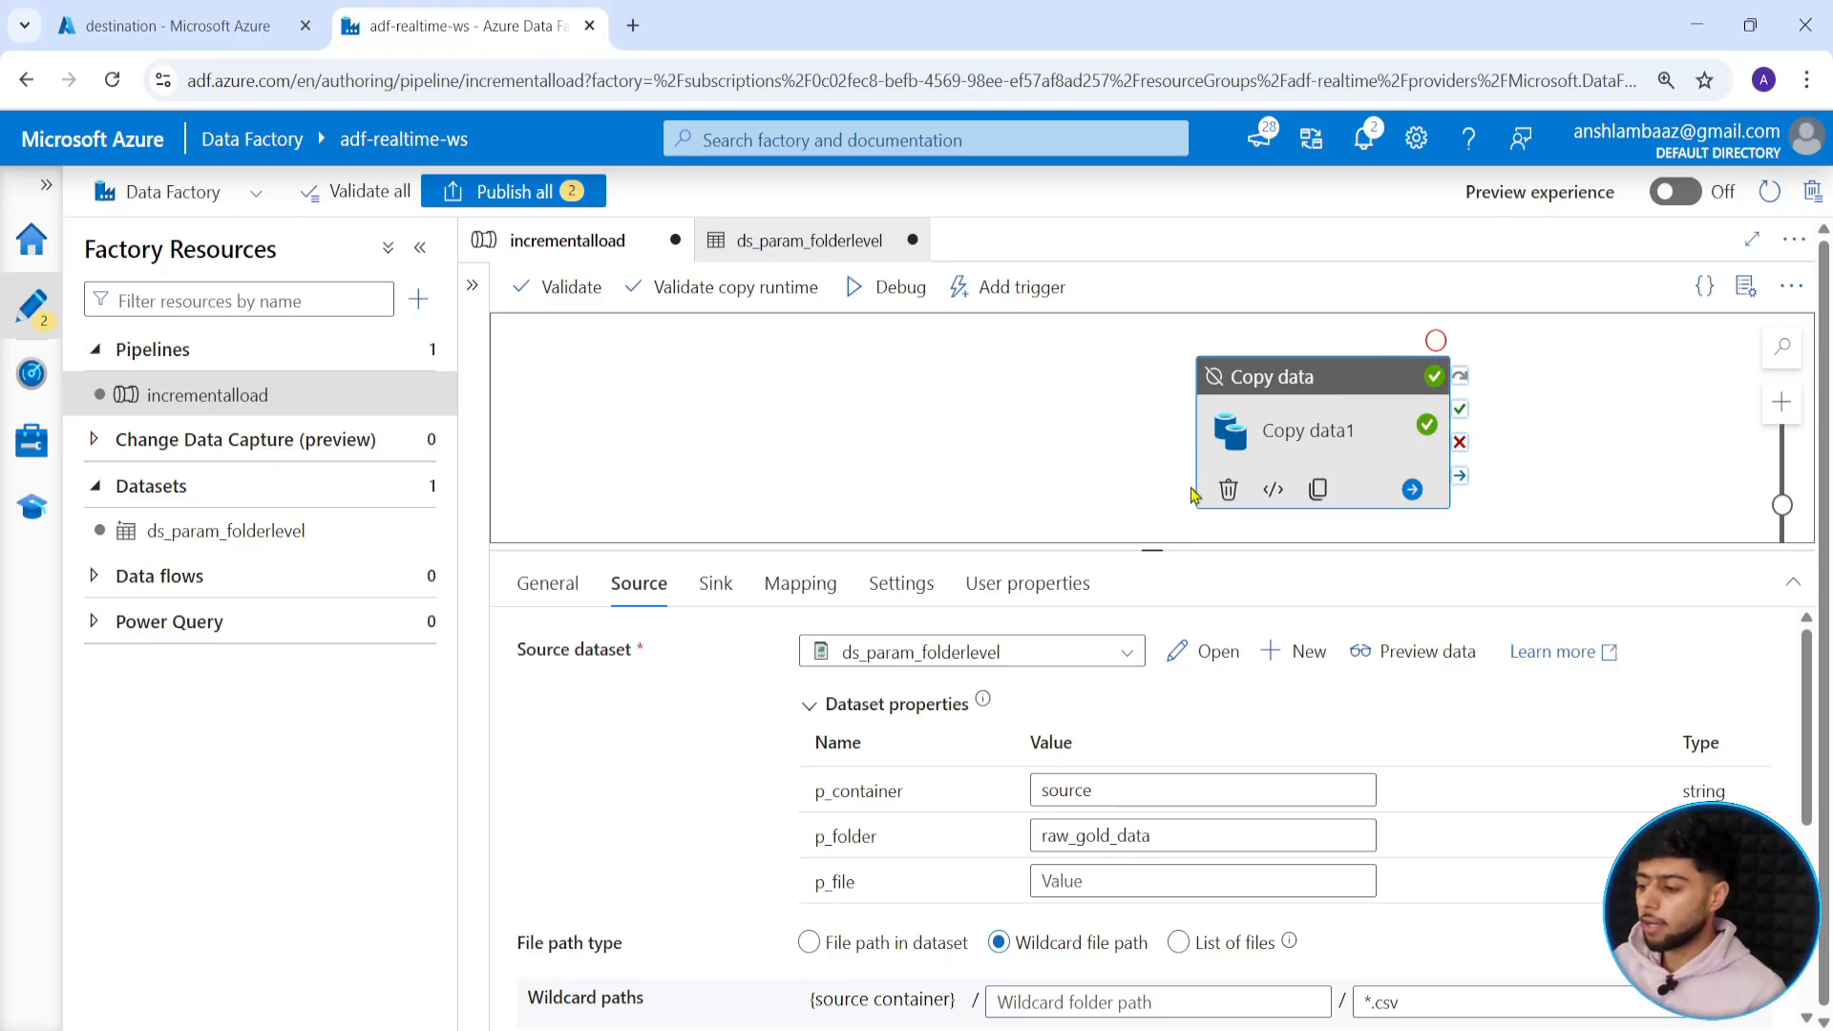
{"action": "left_click_drag", "start_coordinate": [1150, 549], "coordinate": [1151, 681]}
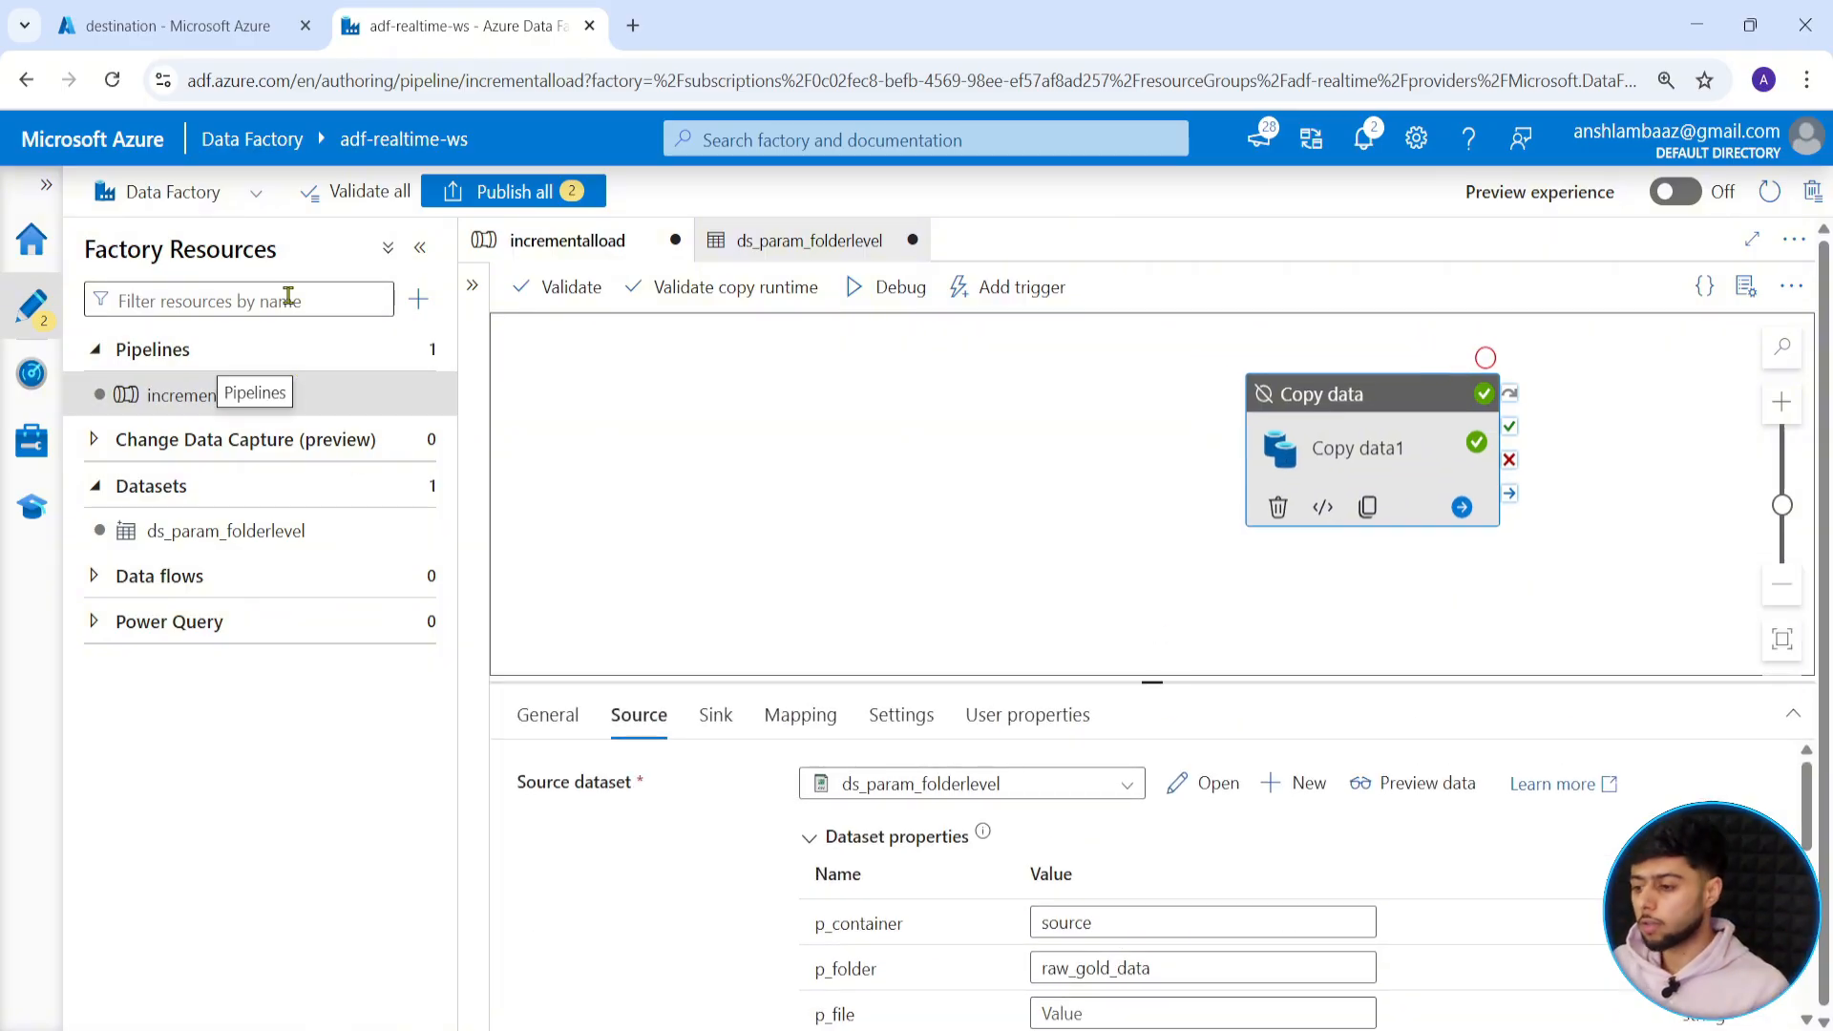
Find the Get Metadata activity and place it on the incrementalload canvas to the left of Copy data1.
{"action": "left_click", "coordinate": [475, 620]}
{"action": "left_click", "coordinate": [576, 334]}
{"action": "type", "text": "cop"}
{"action": "left_click", "coordinate": [575, 329]}
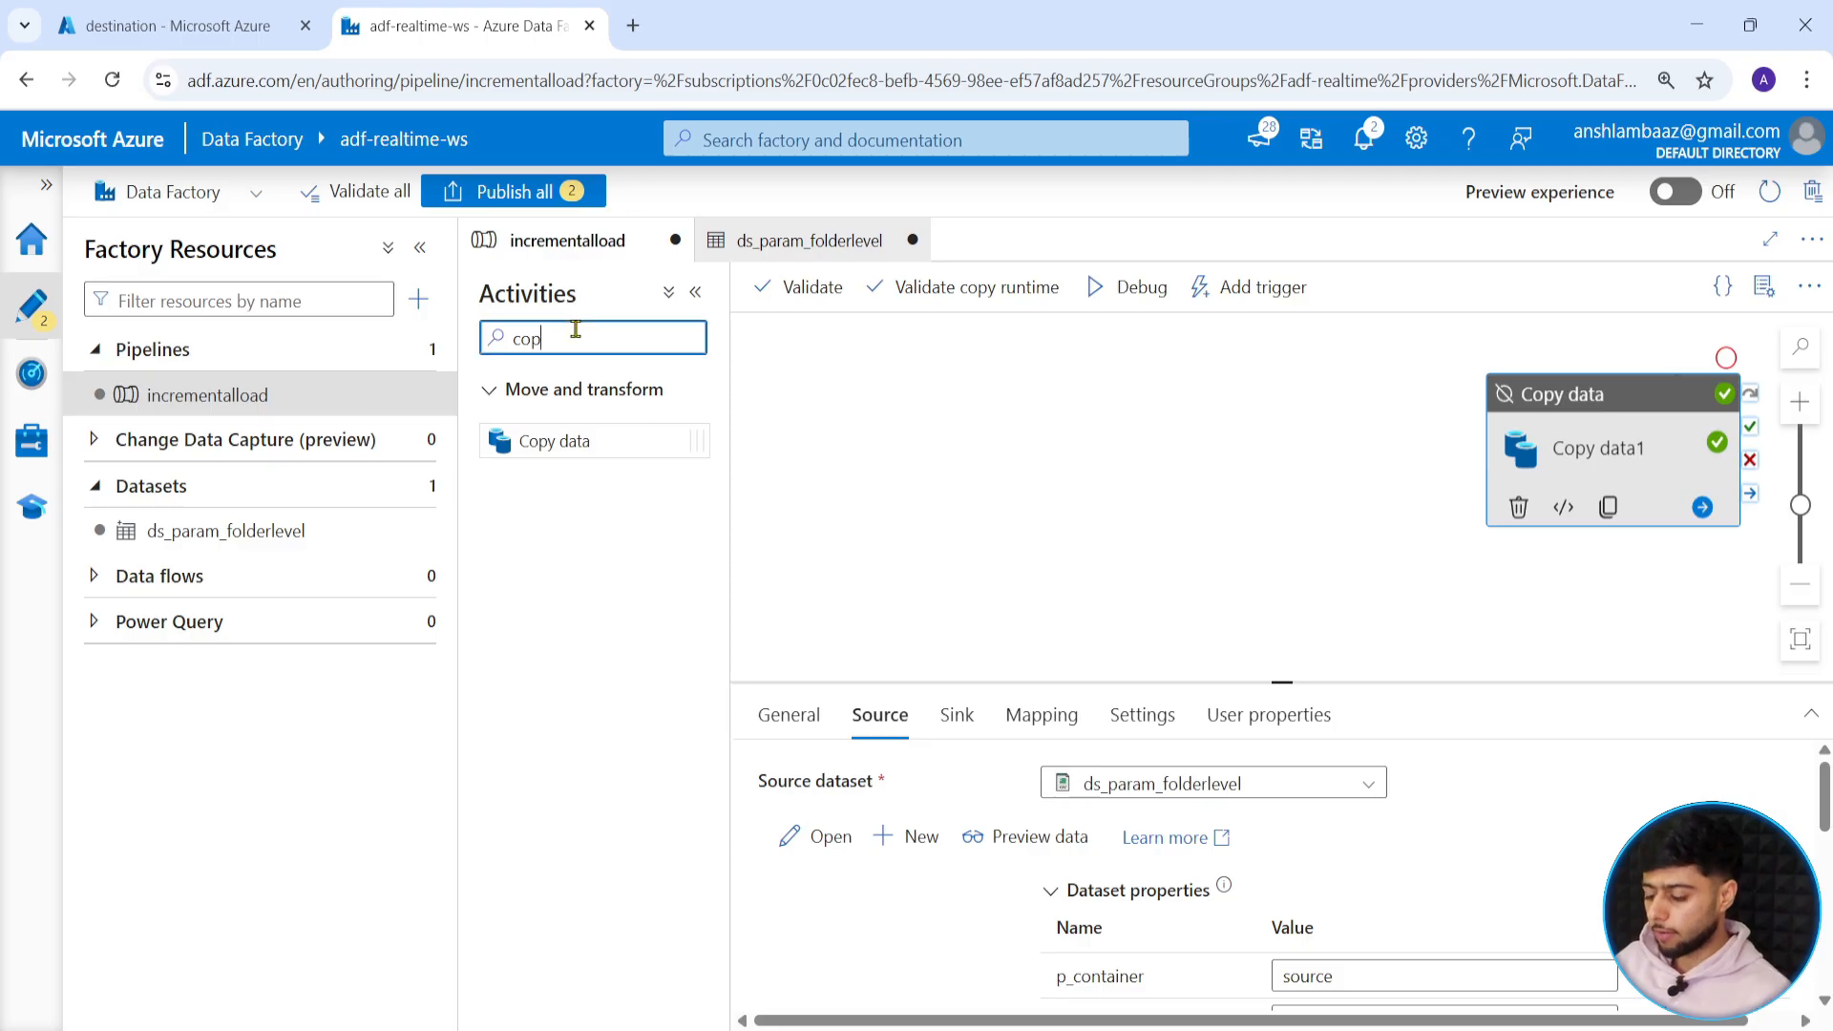
{"action": "key", "text": "ctrl+a"}
{"action": "type", "text": "get"}
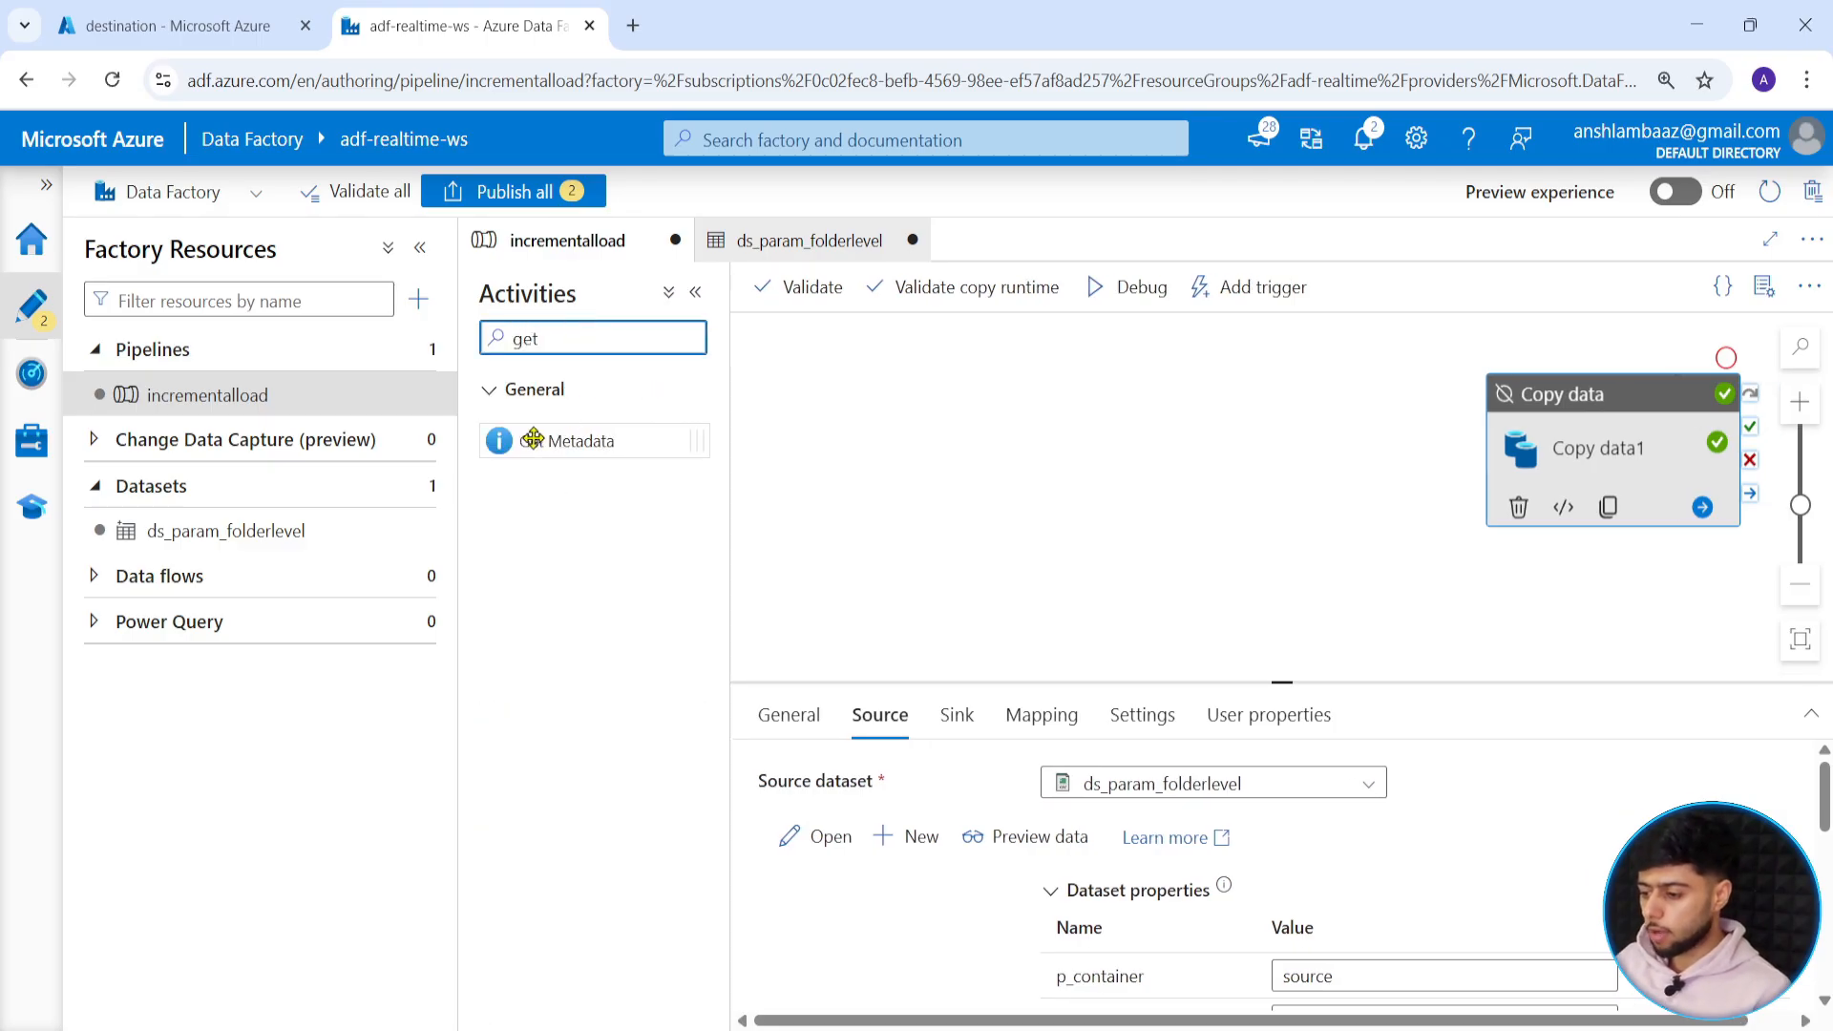
{"action": "left_click_drag", "start_coordinate": [535, 440], "coordinate": [958, 429]}
{"action": "left_click", "coordinate": [696, 294]}
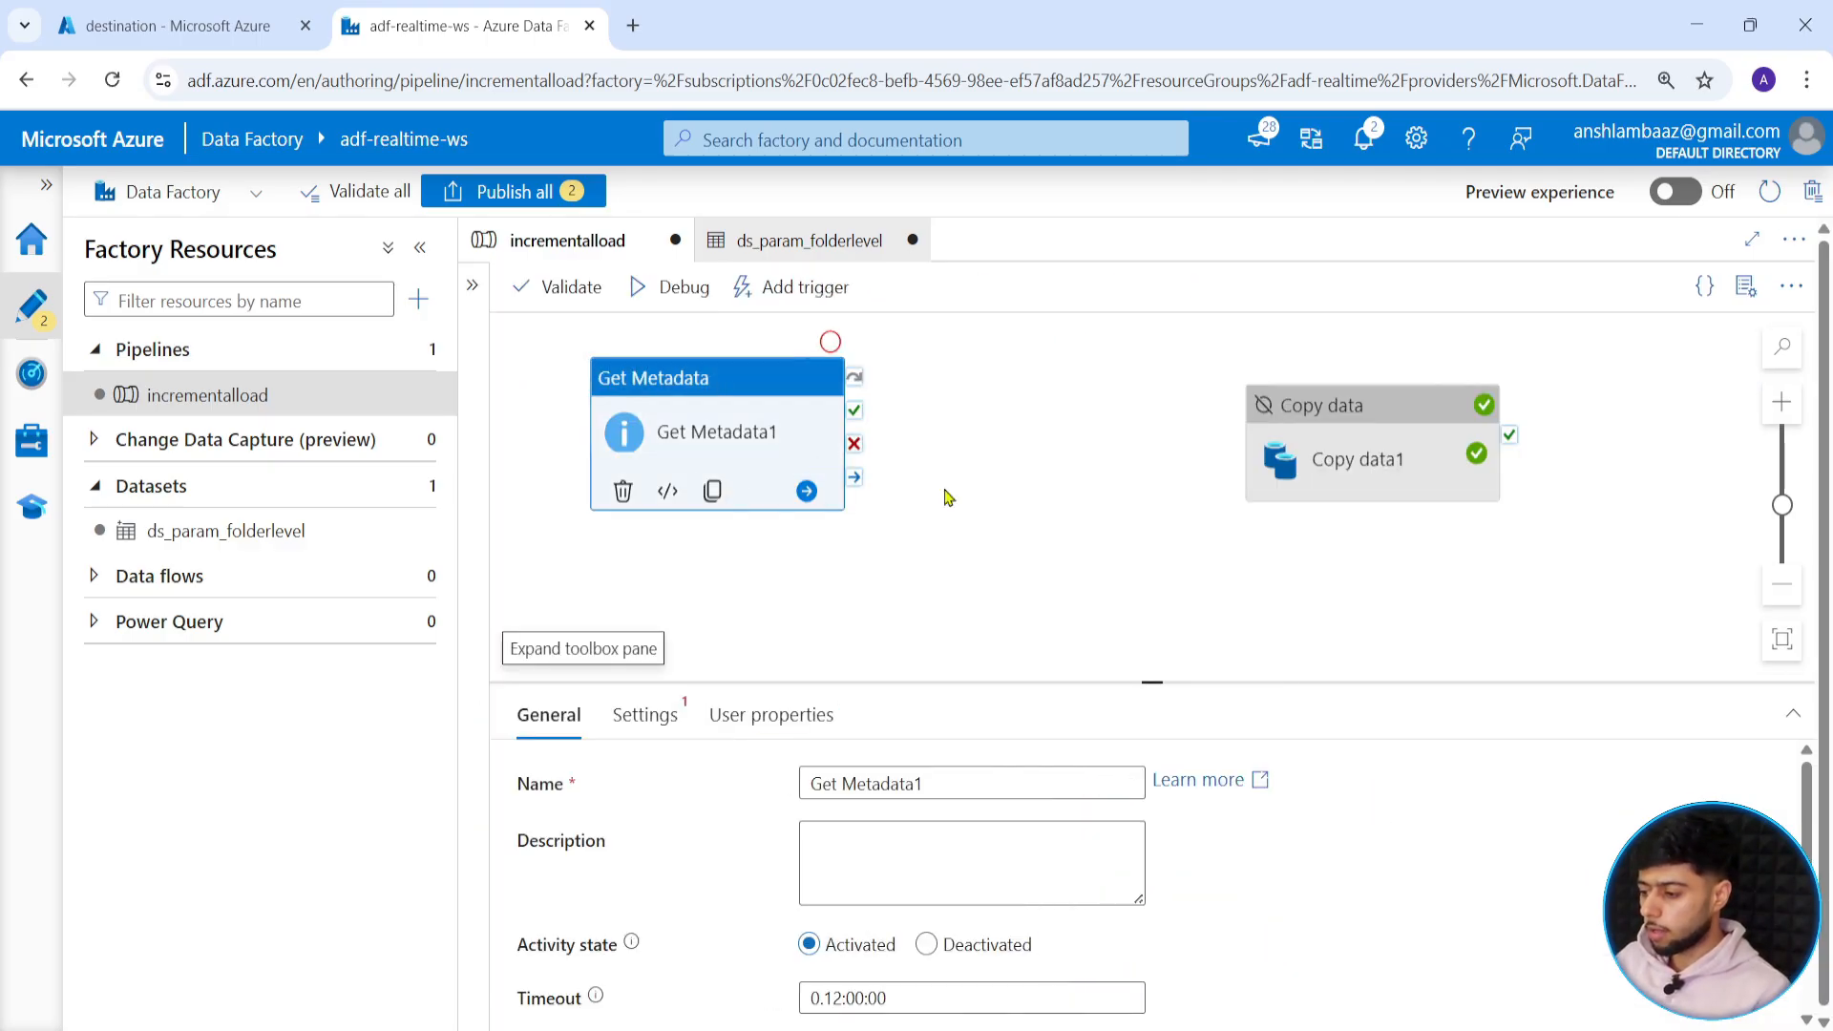
{"action": "left_click_drag", "start_coordinate": [738, 422], "coordinate": [884, 446]}
Assign the ds_param_folderlevel dataset to Get Metadata1, with p_container set to source and p_folder set to raw_gold_data.
{"action": "left_click", "coordinate": [673, 716]}
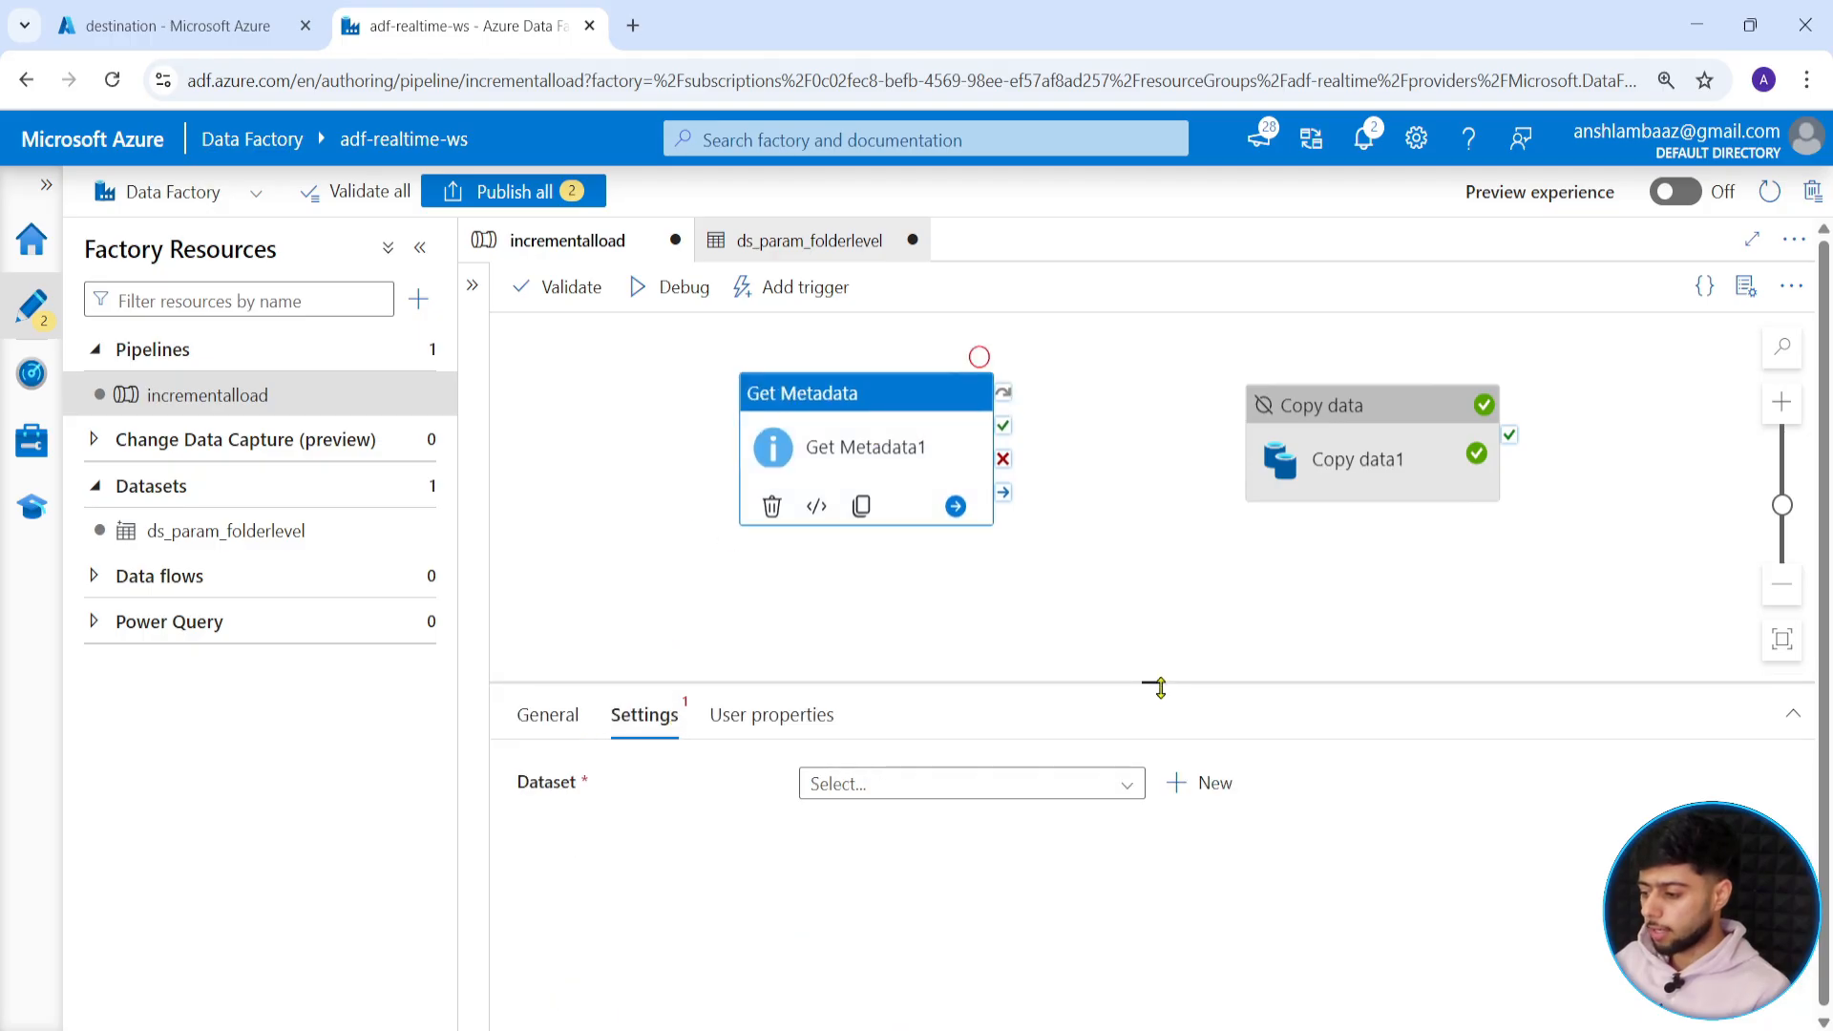
{"action": "left_click_drag", "start_coordinate": [1156, 683], "coordinate": [1141, 578]}
{"action": "left_click", "coordinate": [1113, 675]}
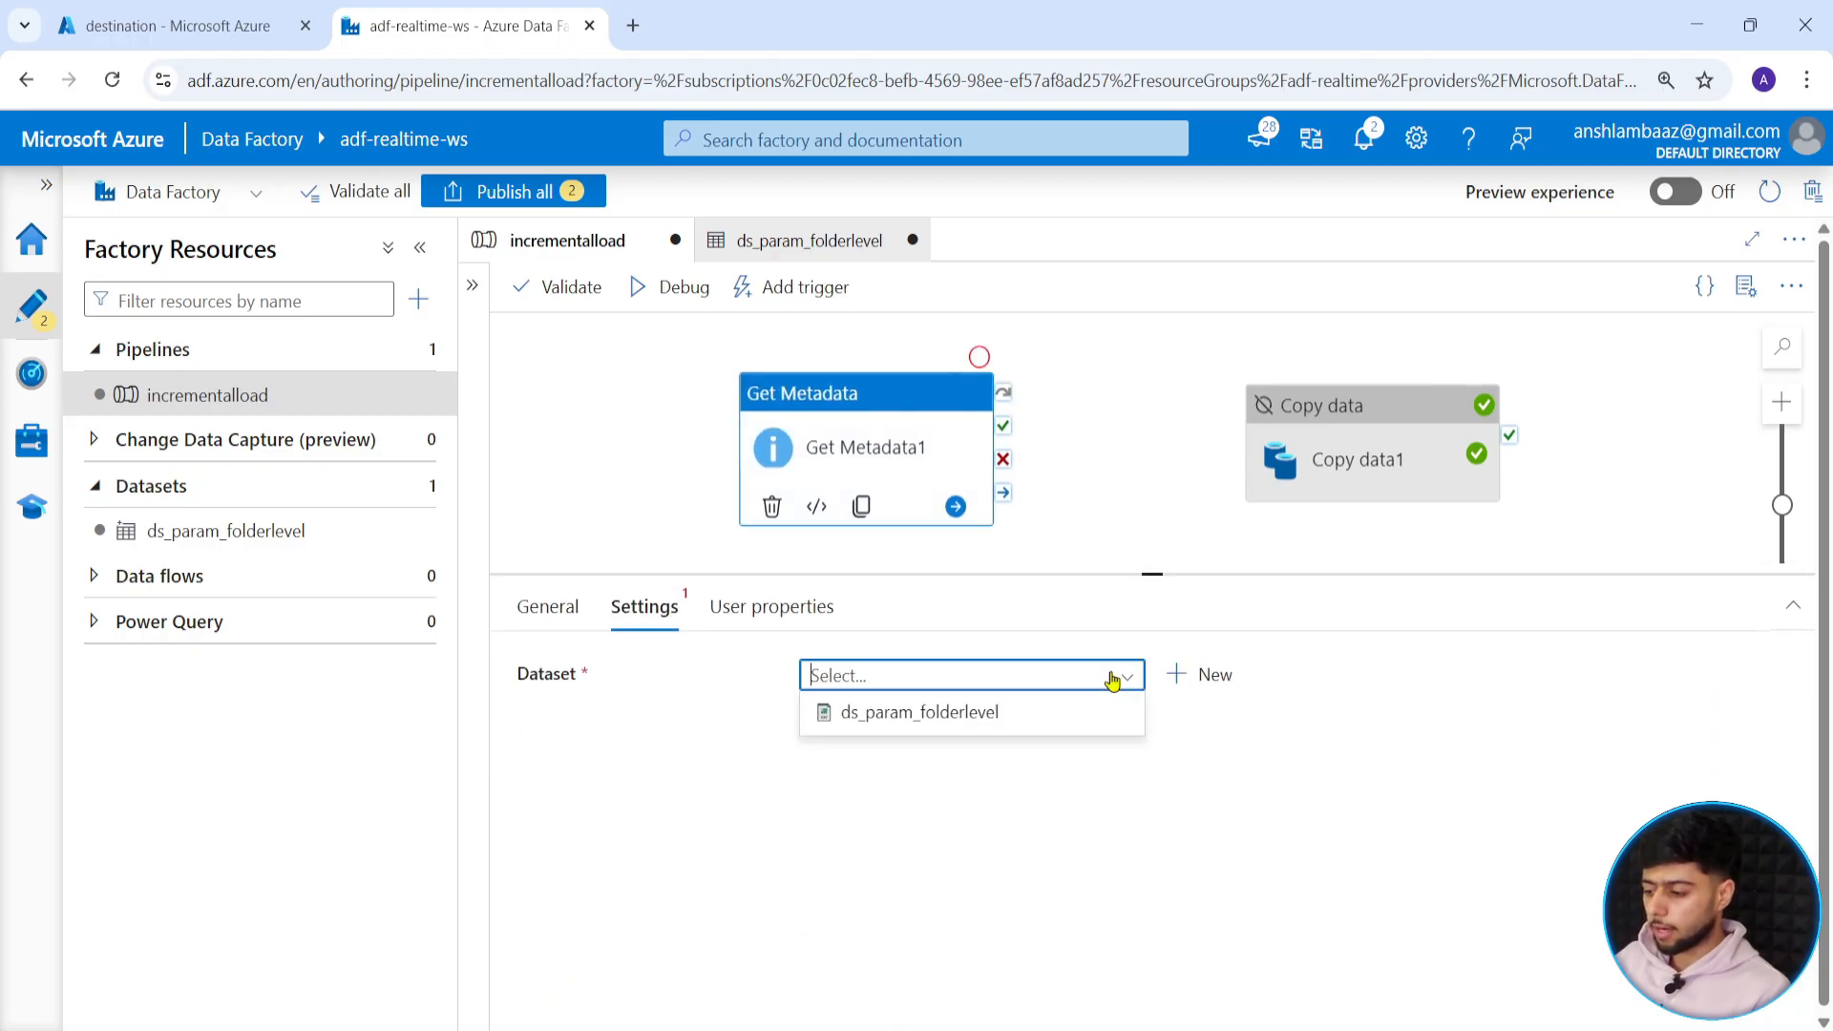
{"action": "left_click", "coordinate": [949, 732]}
{"action": "left_click", "coordinate": [1090, 809]}
{"action": "type", "text": "s"}
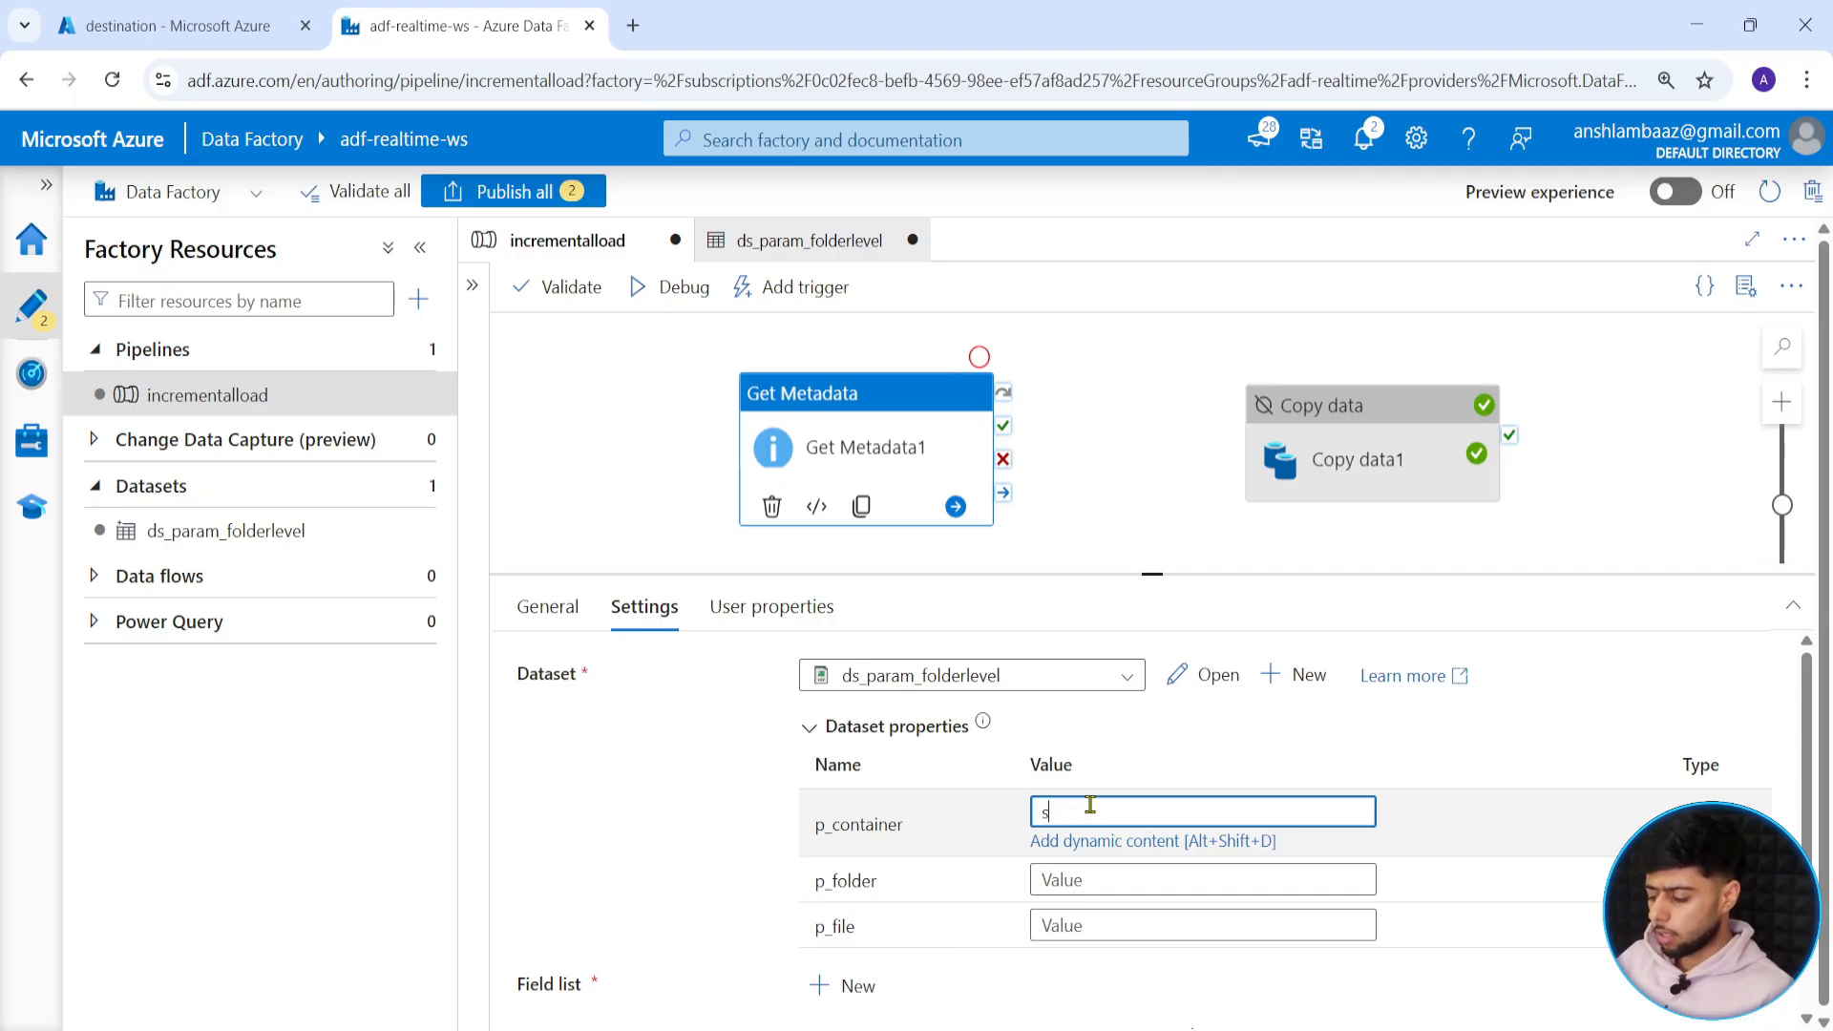
{"action": "type", "text": "ource"}
{"action": "key", "text": "Tab"}
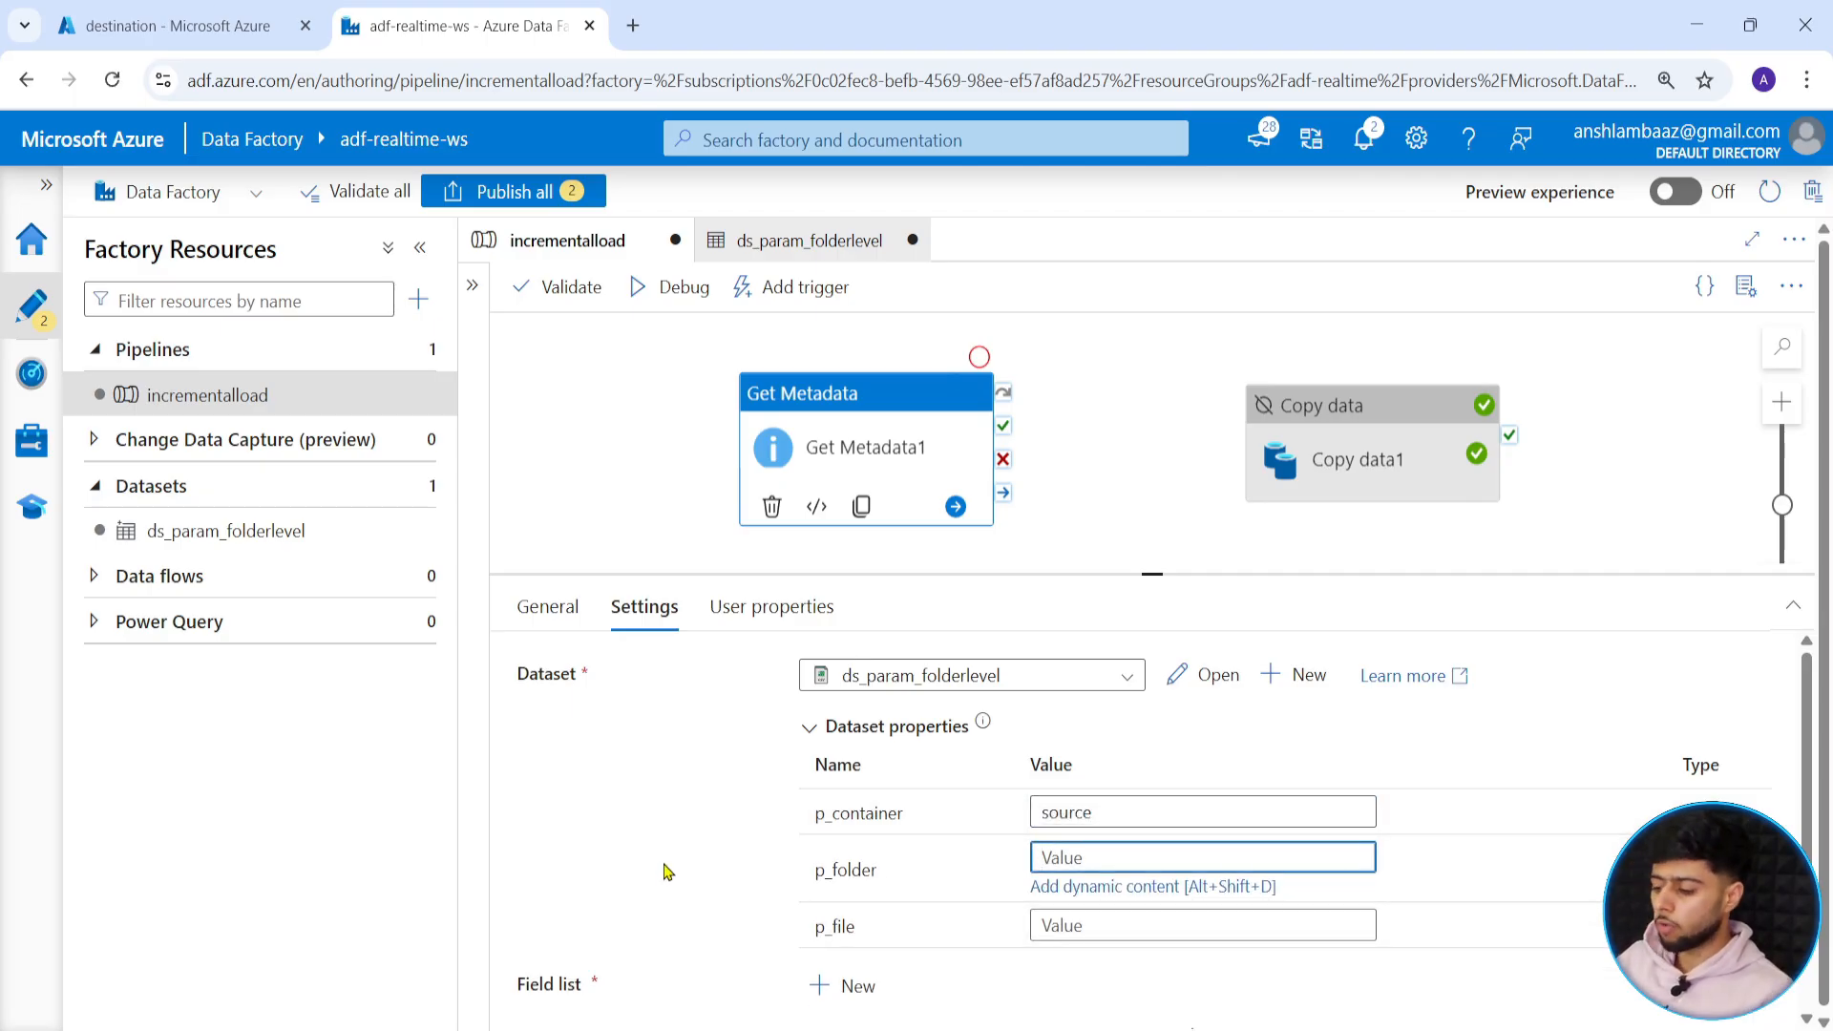
{"action": "type", "text": "raw"}
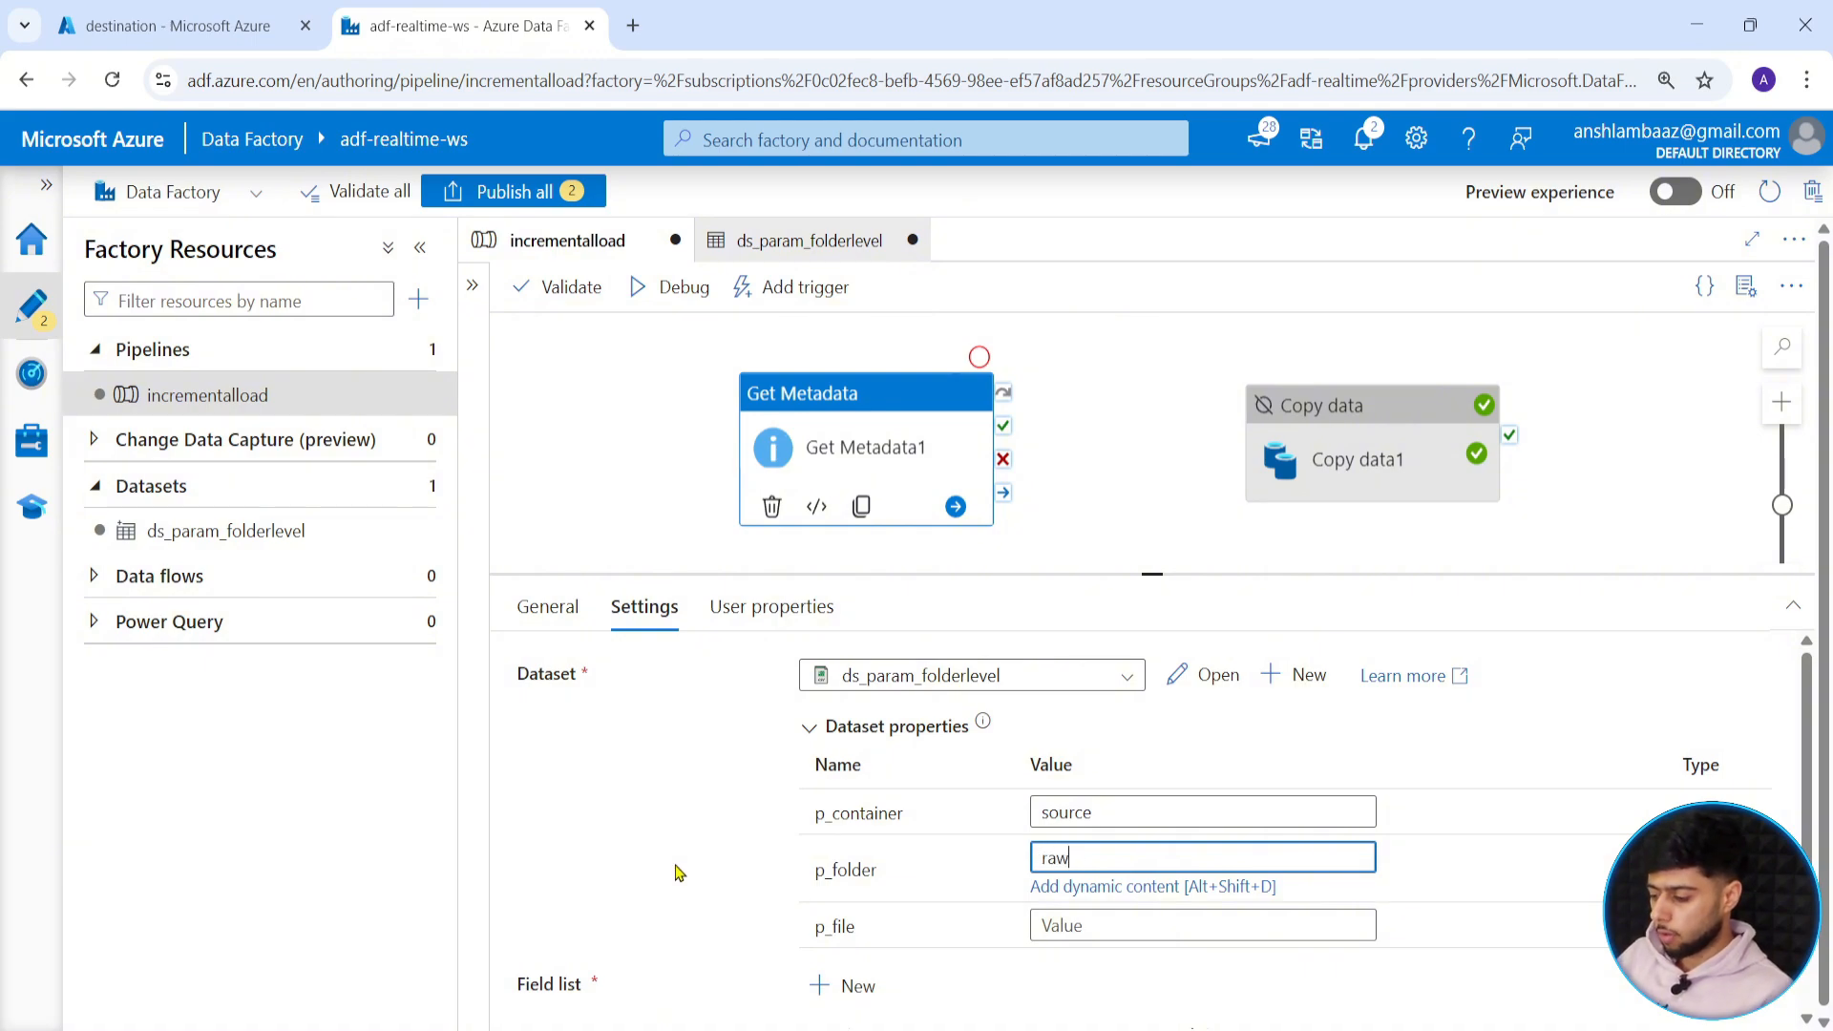
{"action": "type", "text": "_gold_data"}
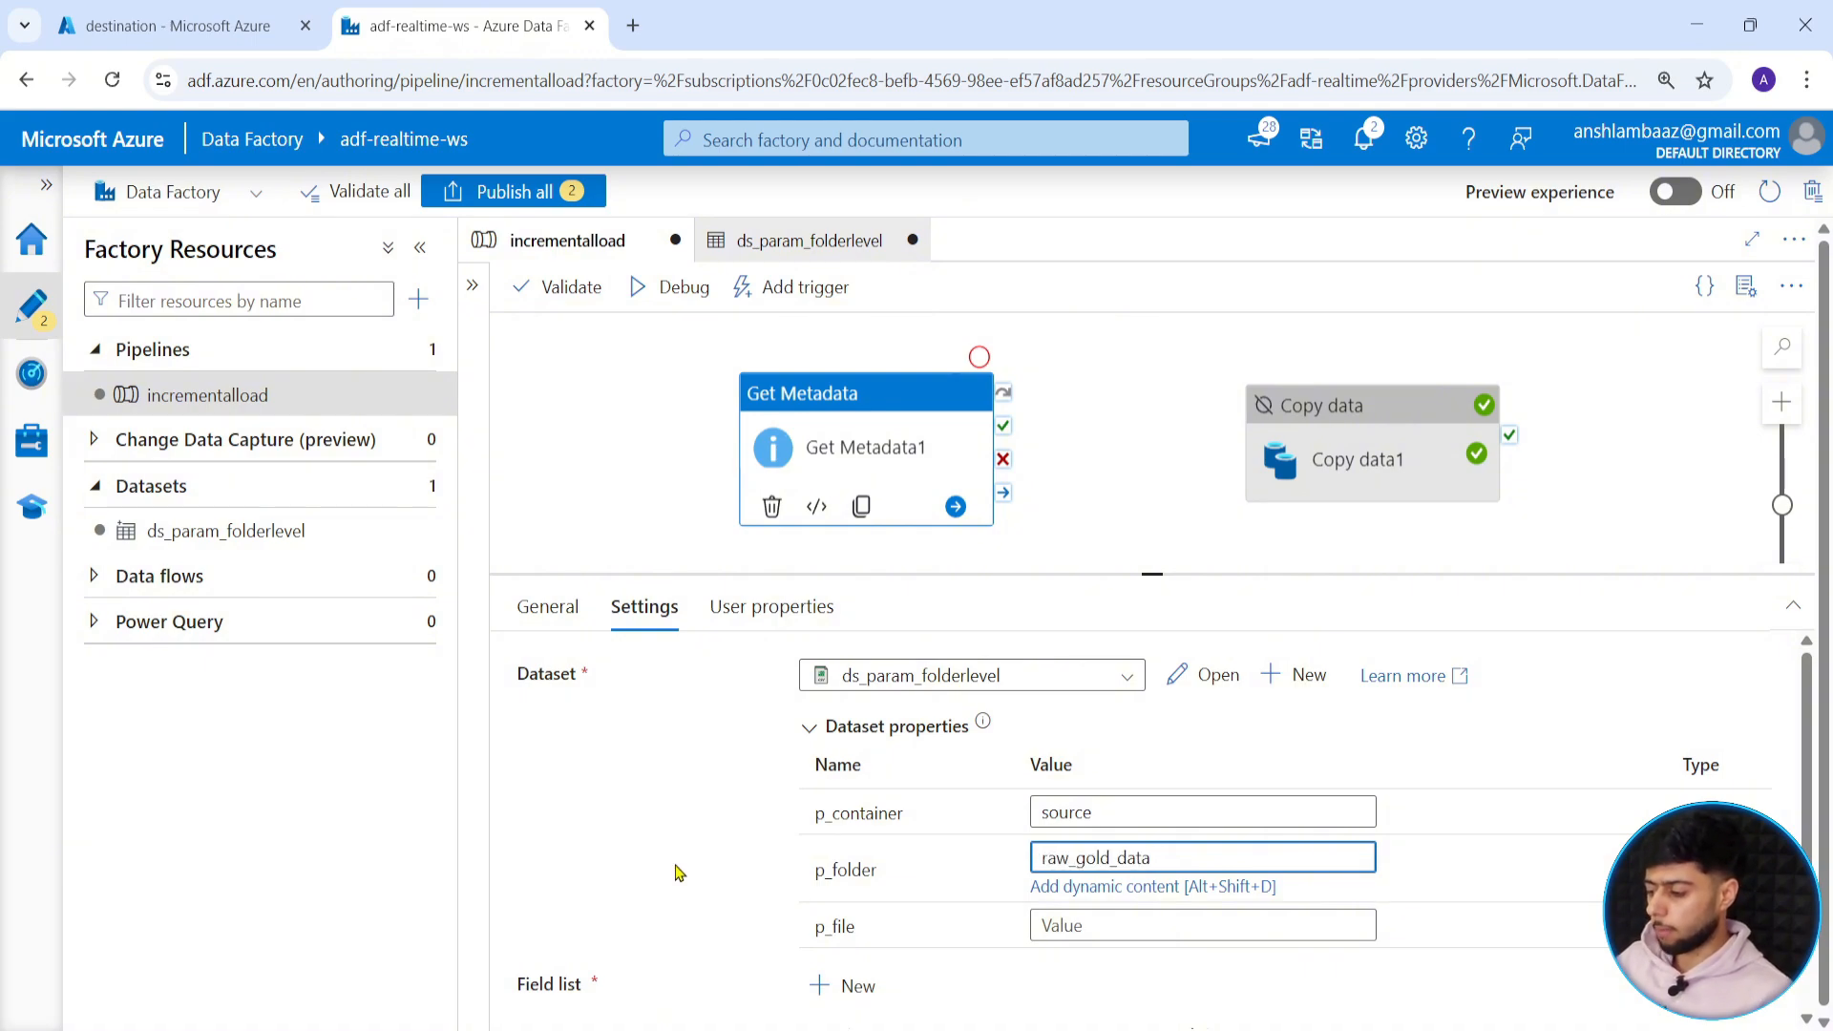
Copy the file name Gold_reserves_tonnes.csv from the destination container in the Azure portal and use it as the p_file value of Get Metadata1.
{"action": "left_click", "coordinate": [1106, 928]}
{"action": "left_click", "coordinate": [246, 26]}
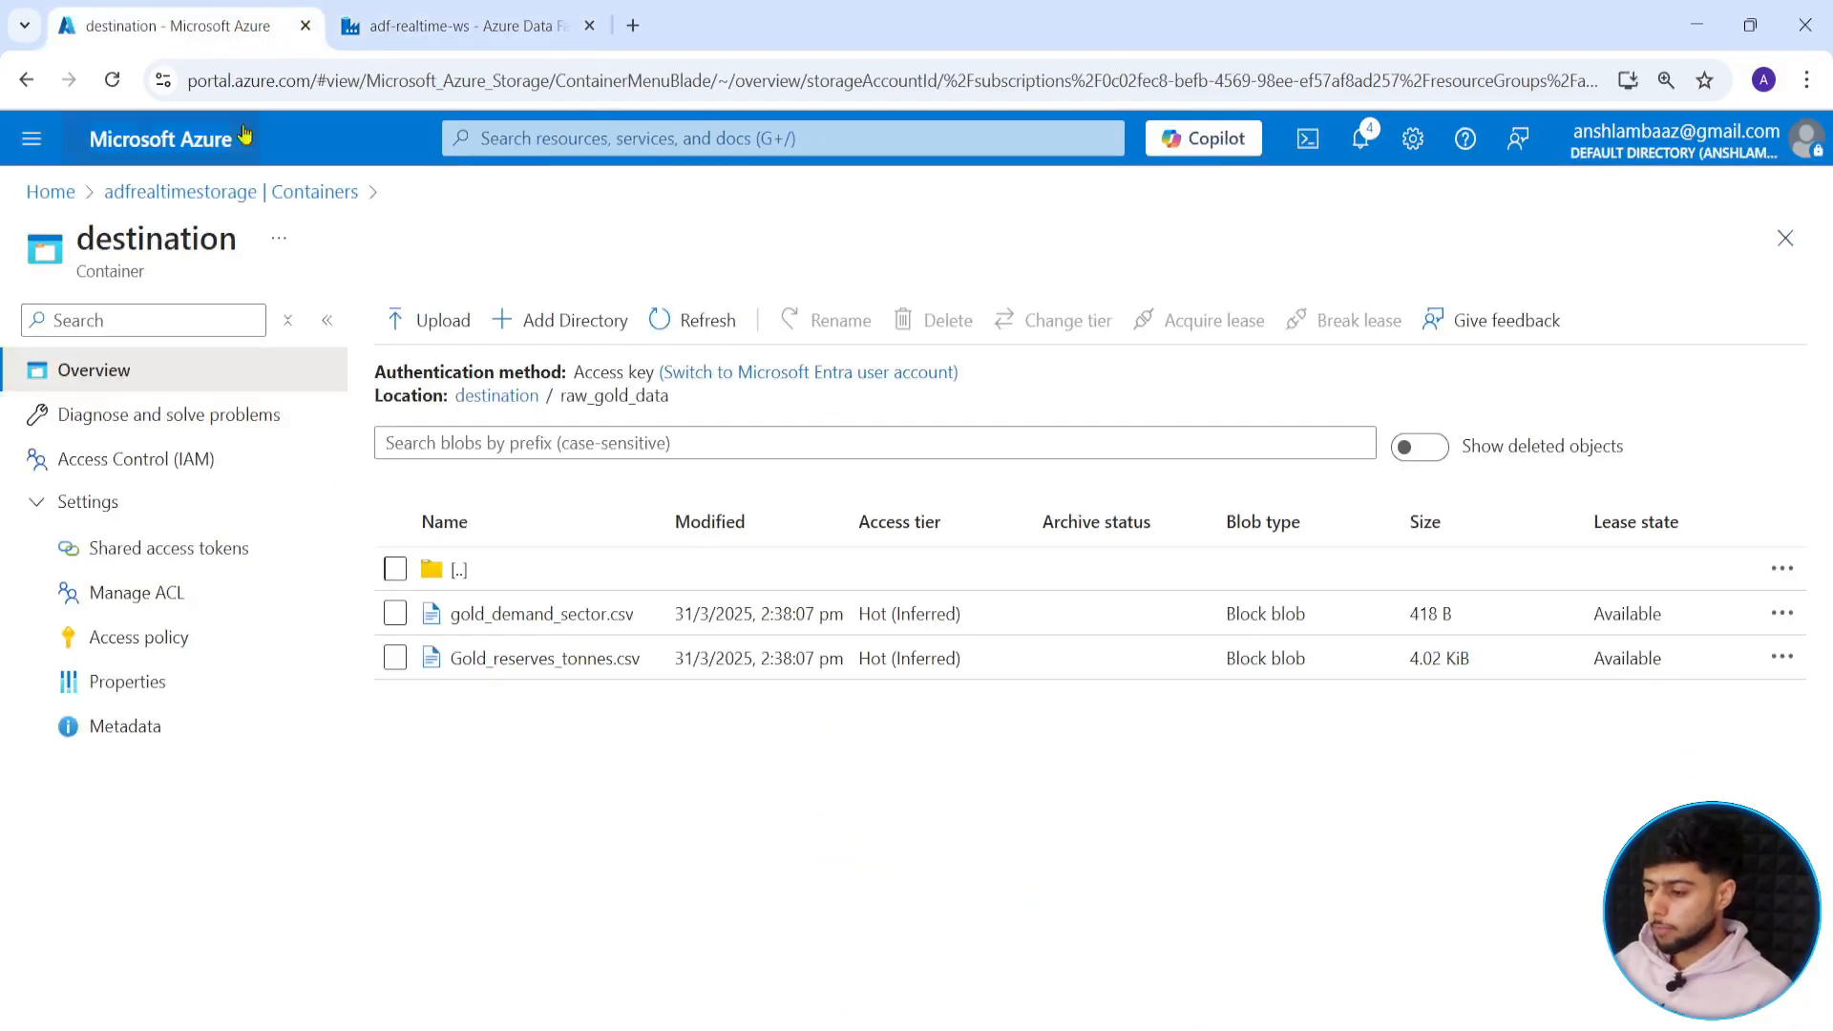
{"action": "left_click_drag", "start_coordinate": [642, 669], "coordinate": [449, 666]}
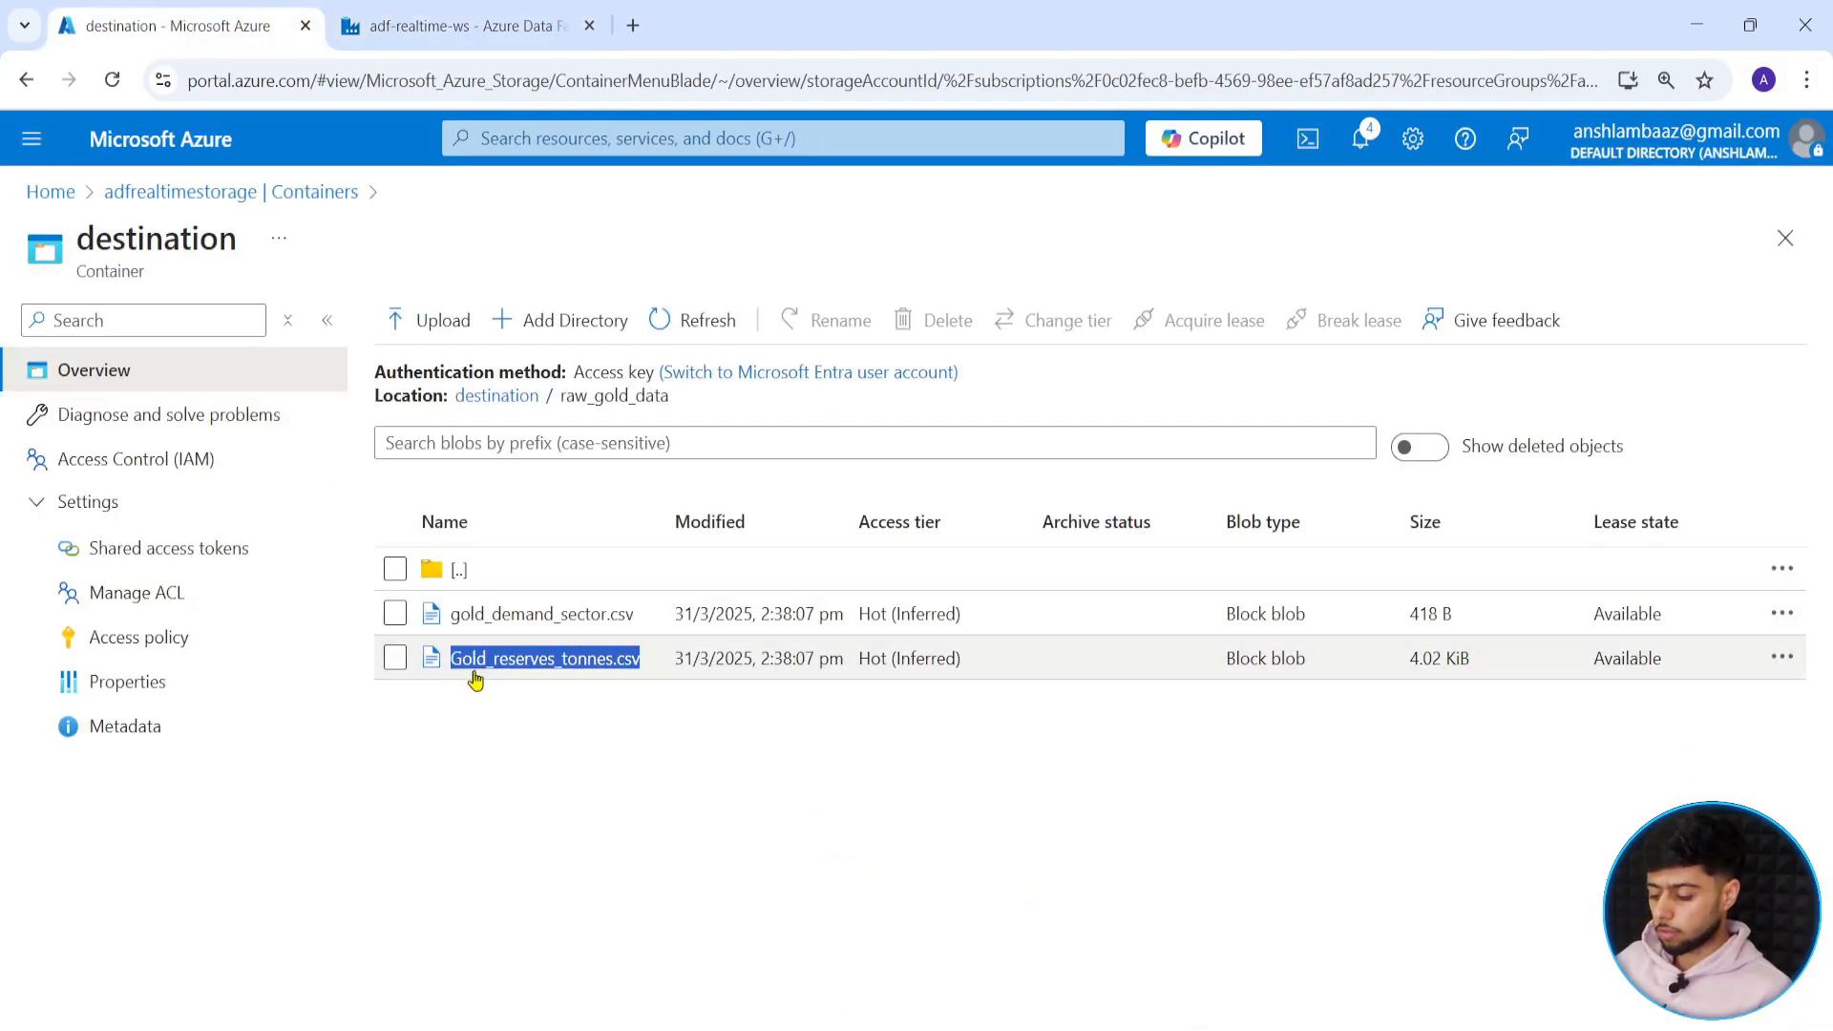
{"action": "key", "text": "ctrl+c"}
{"action": "left_click", "coordinate": [463, 26]}
{"action": "key", "text": "ctrl+v"}
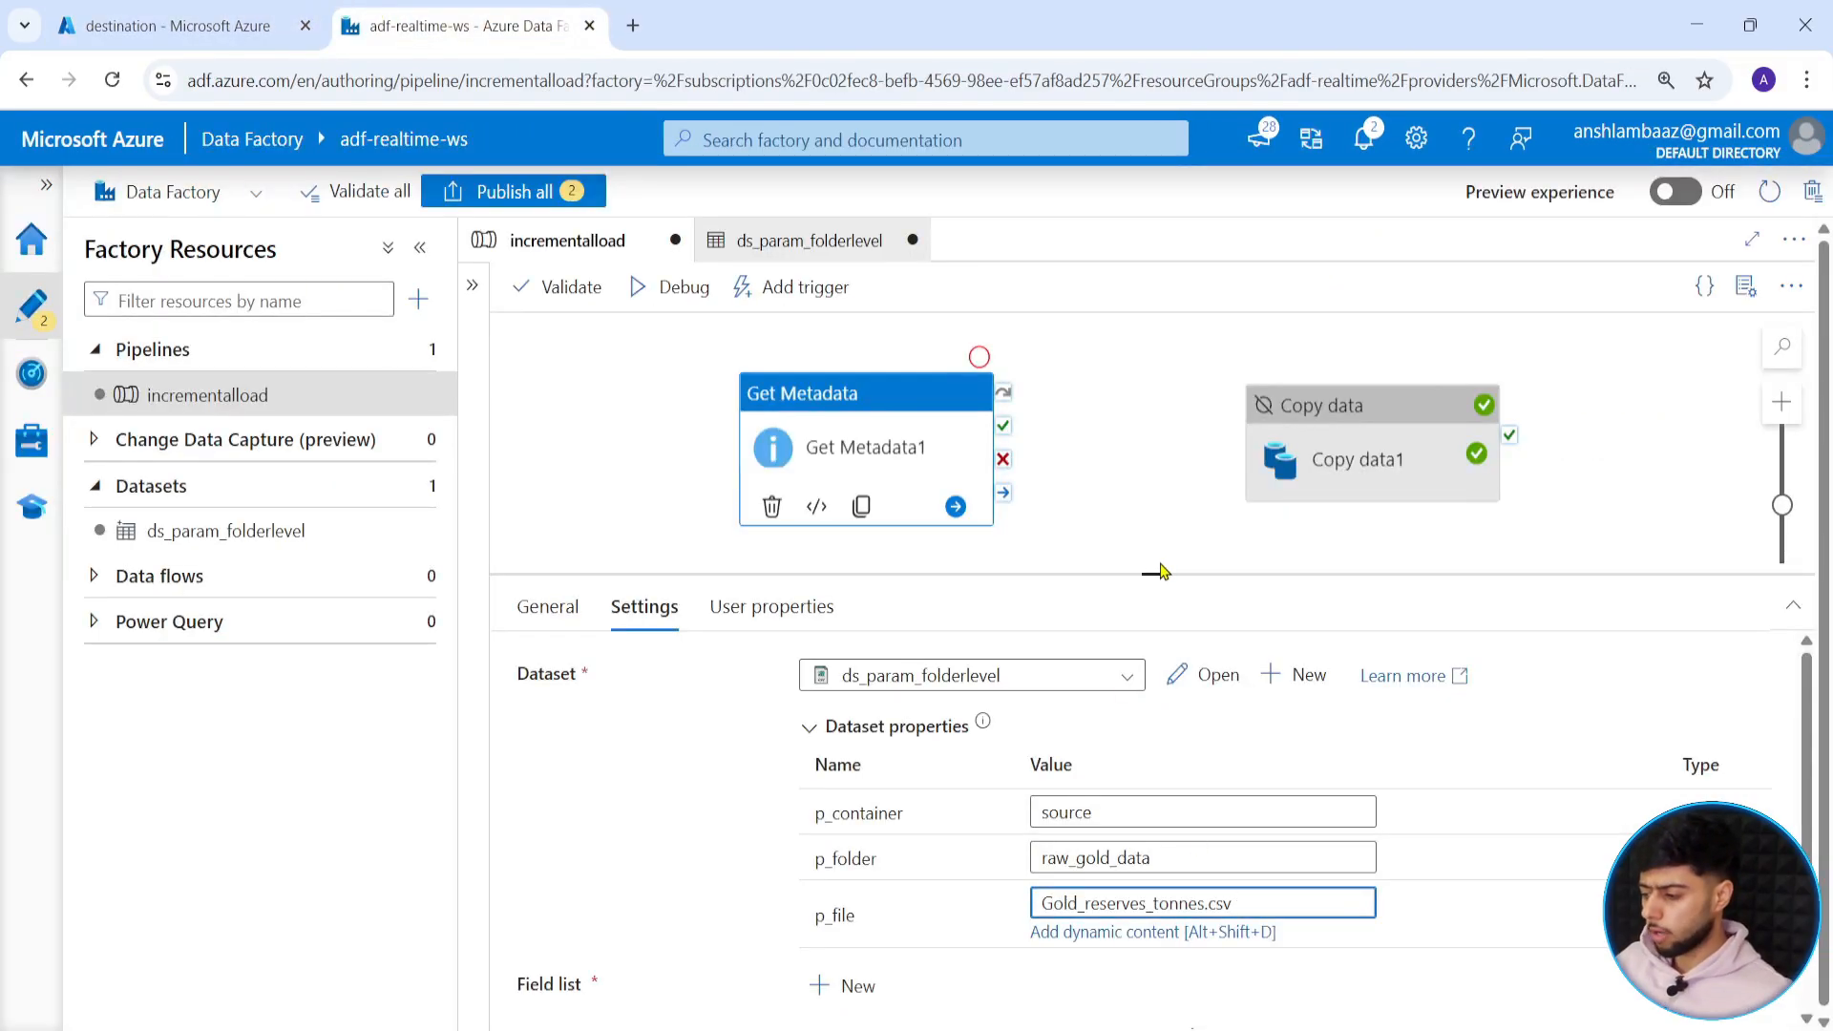
Add a Last modified argument to the field list of Get Metadata1.
{"action": "left_click_drag", "start_coordinate": [1158, 573], "coordinate": [1145, 462]}
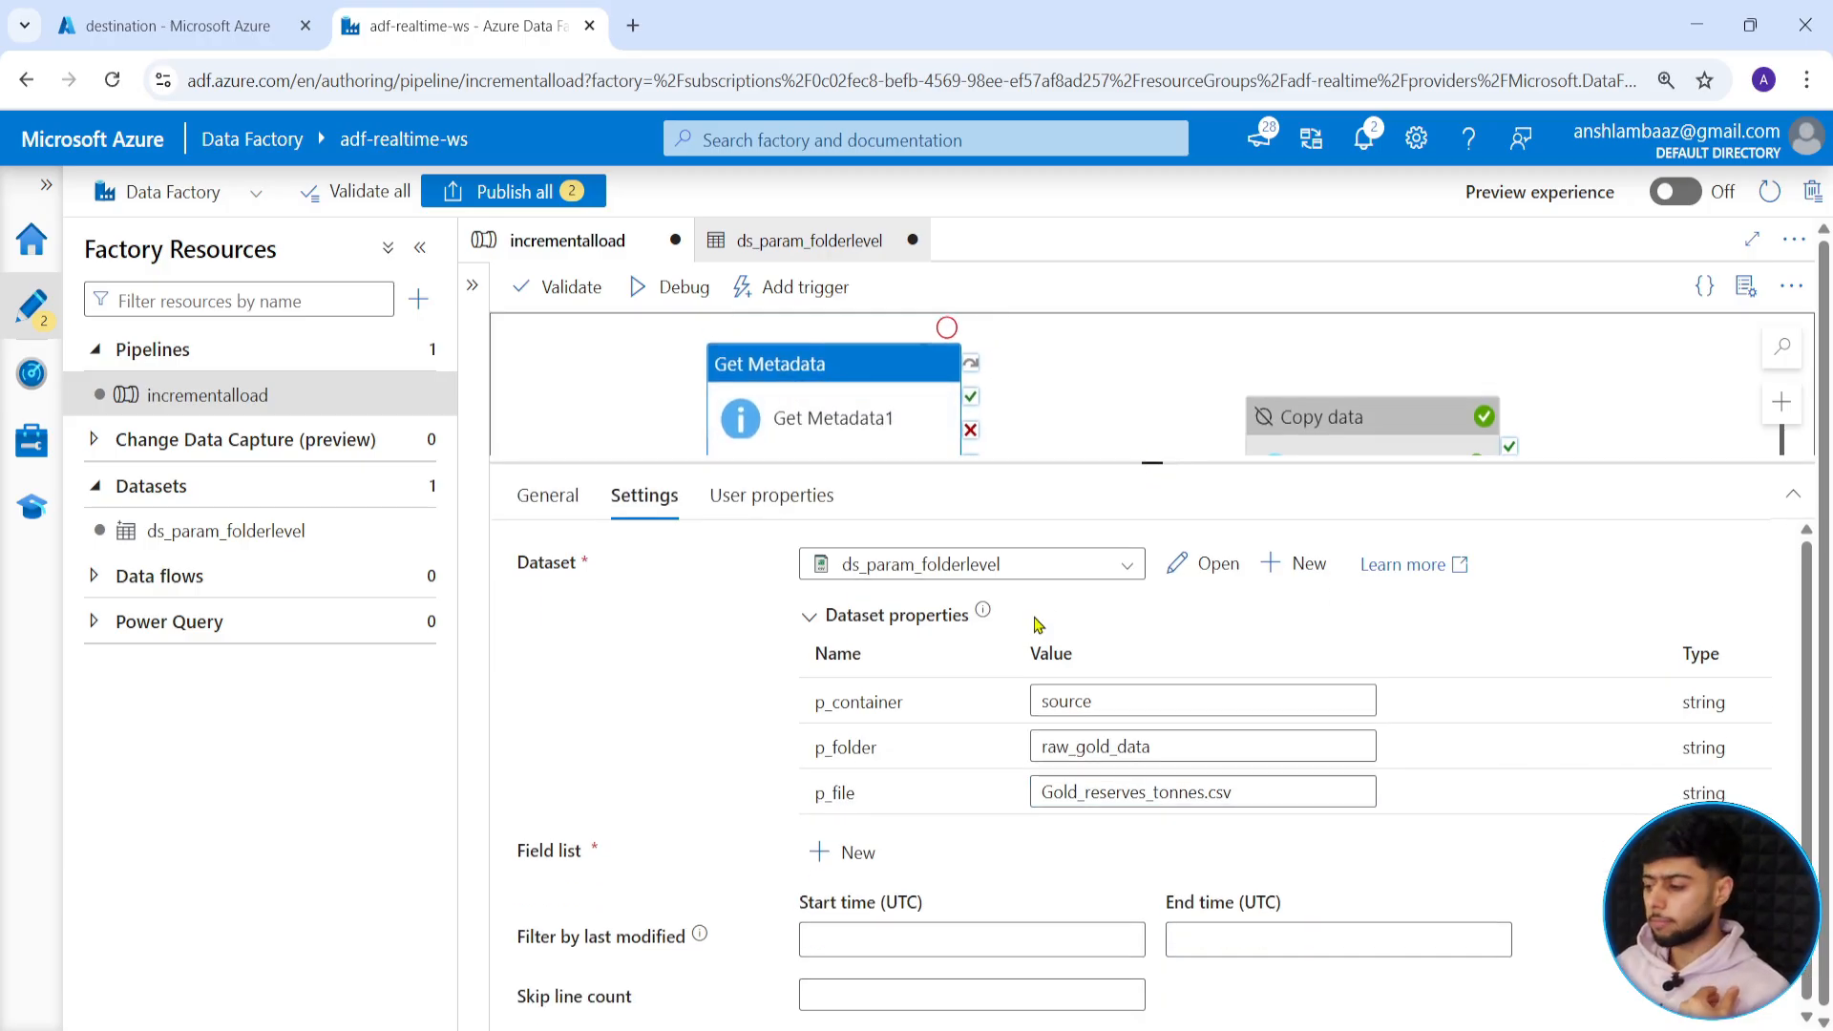
{"action": "left_click", "coordinate": [841, 853]}
{"action": "scroll", "coordinate": [1050, 869], "scroll_direction": "down", "scroll_amount": 1}
{"action": "left_click", "coordinate": [1051, 844]}
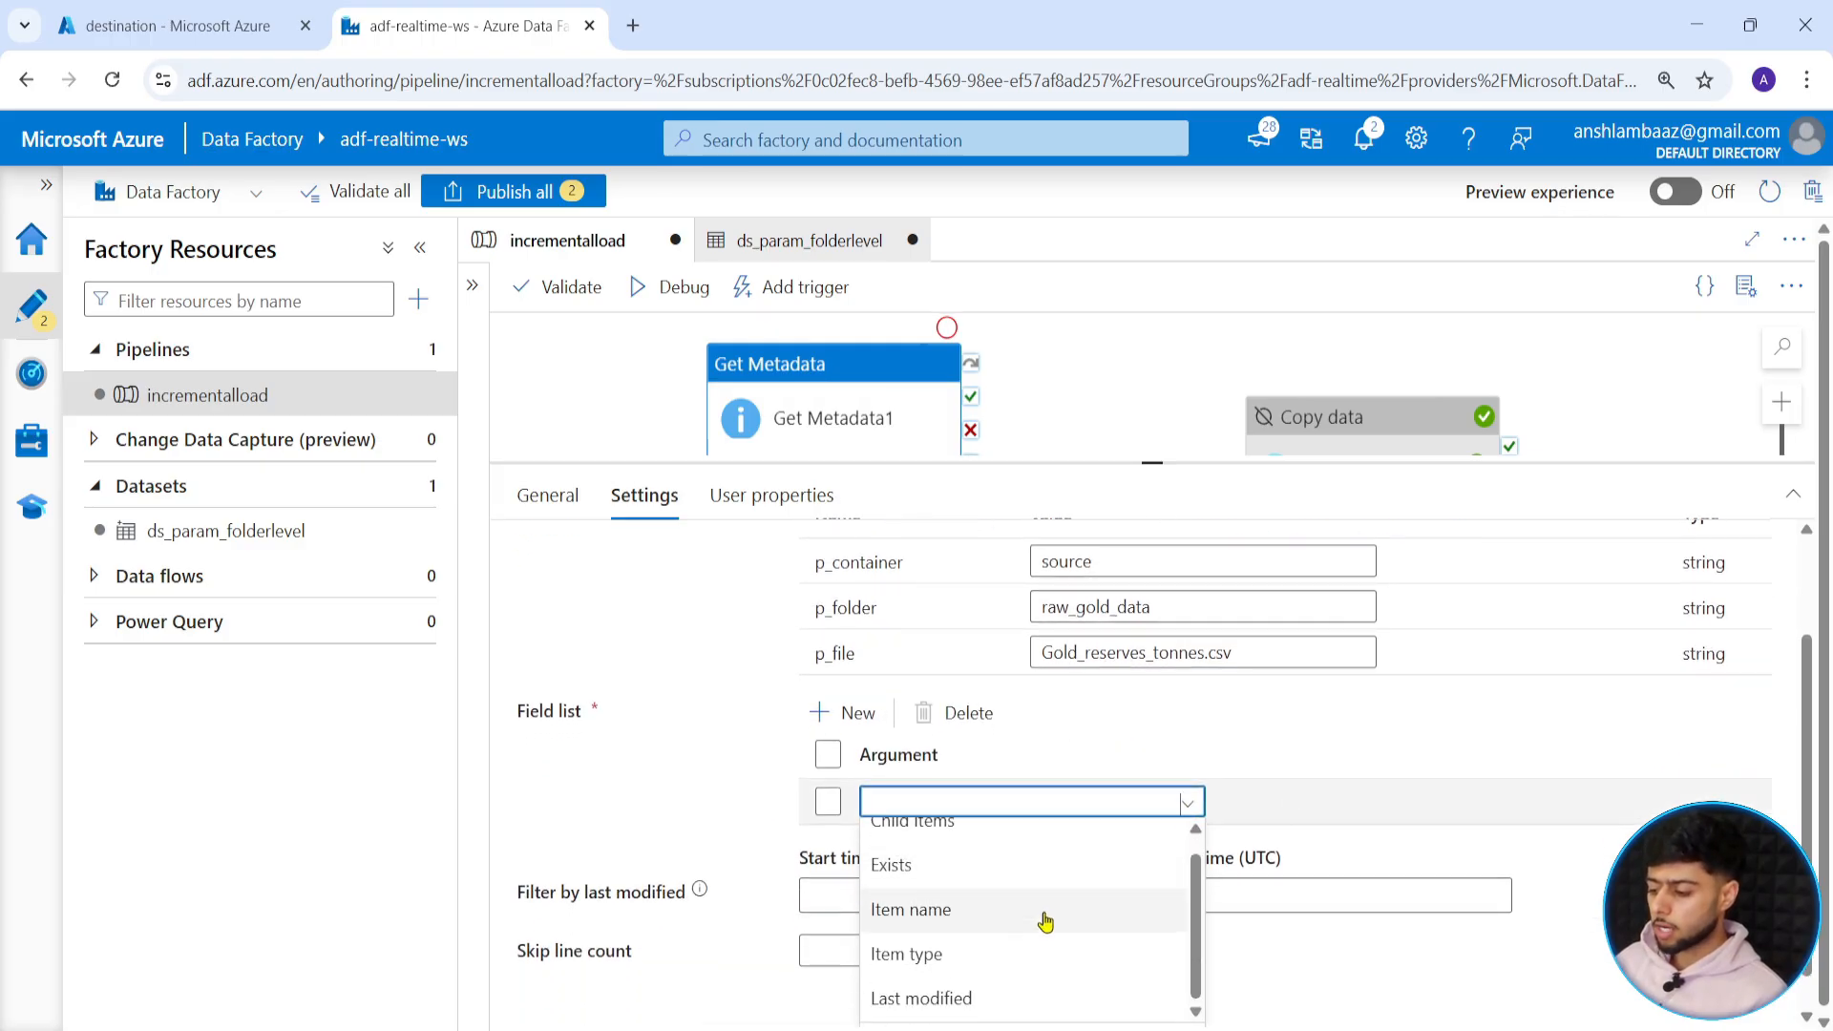
{"action": "left_click", "coordinate": [933, 997]}
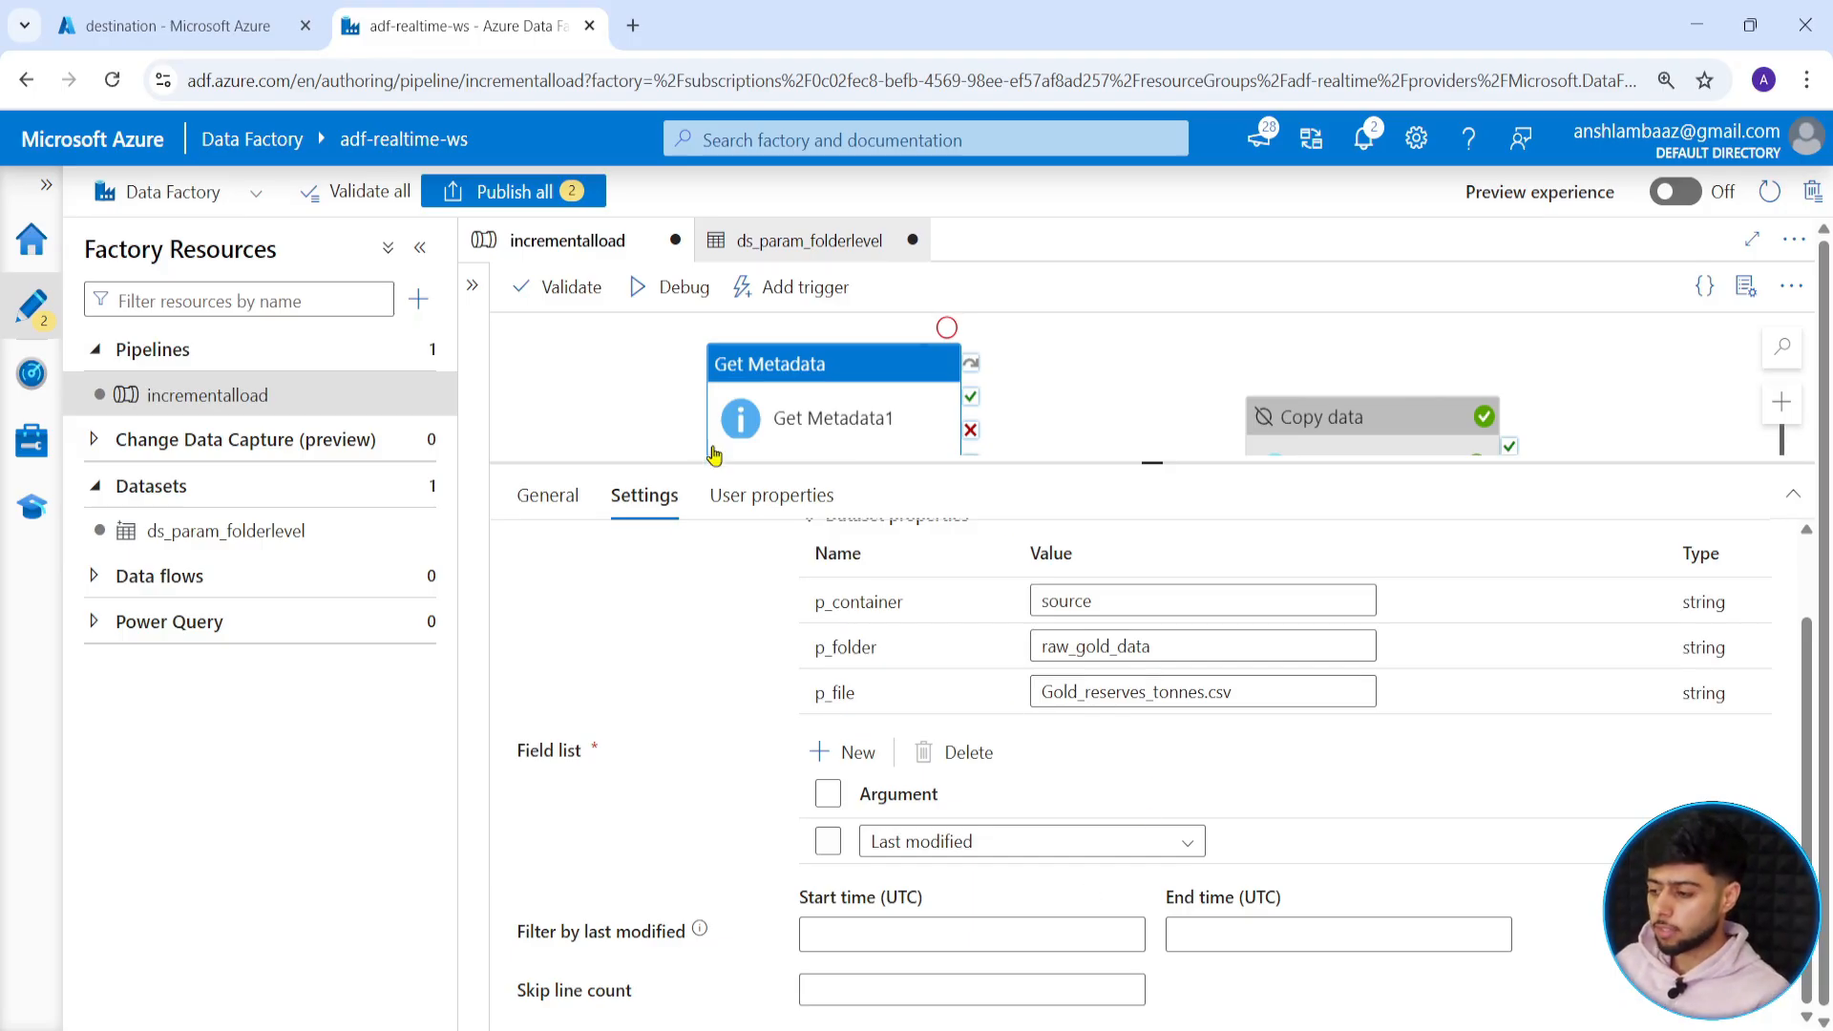
Debug the incrementalload pipeline and examine the lastModified value in the Get Metadata1 output.
{"action": "left_click", "coordinate": [645, 291]}
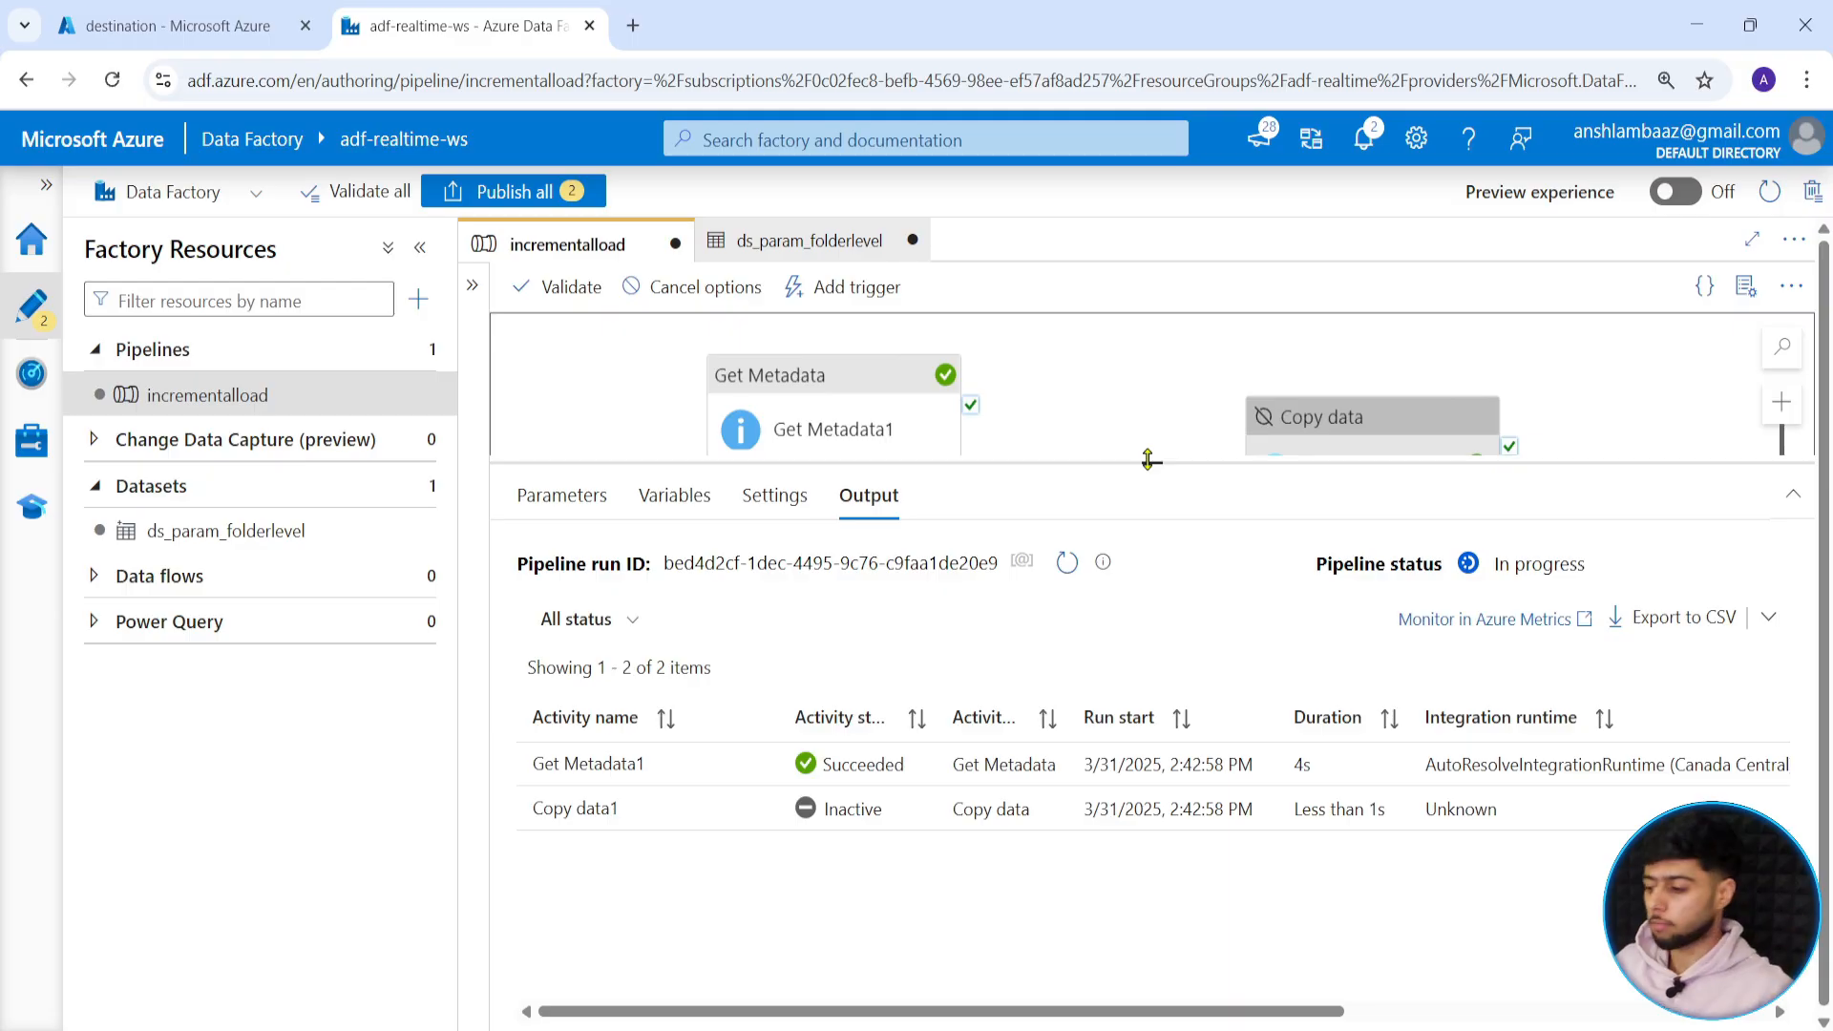
{"action": "left_click", "coordinate": [753, 764]}
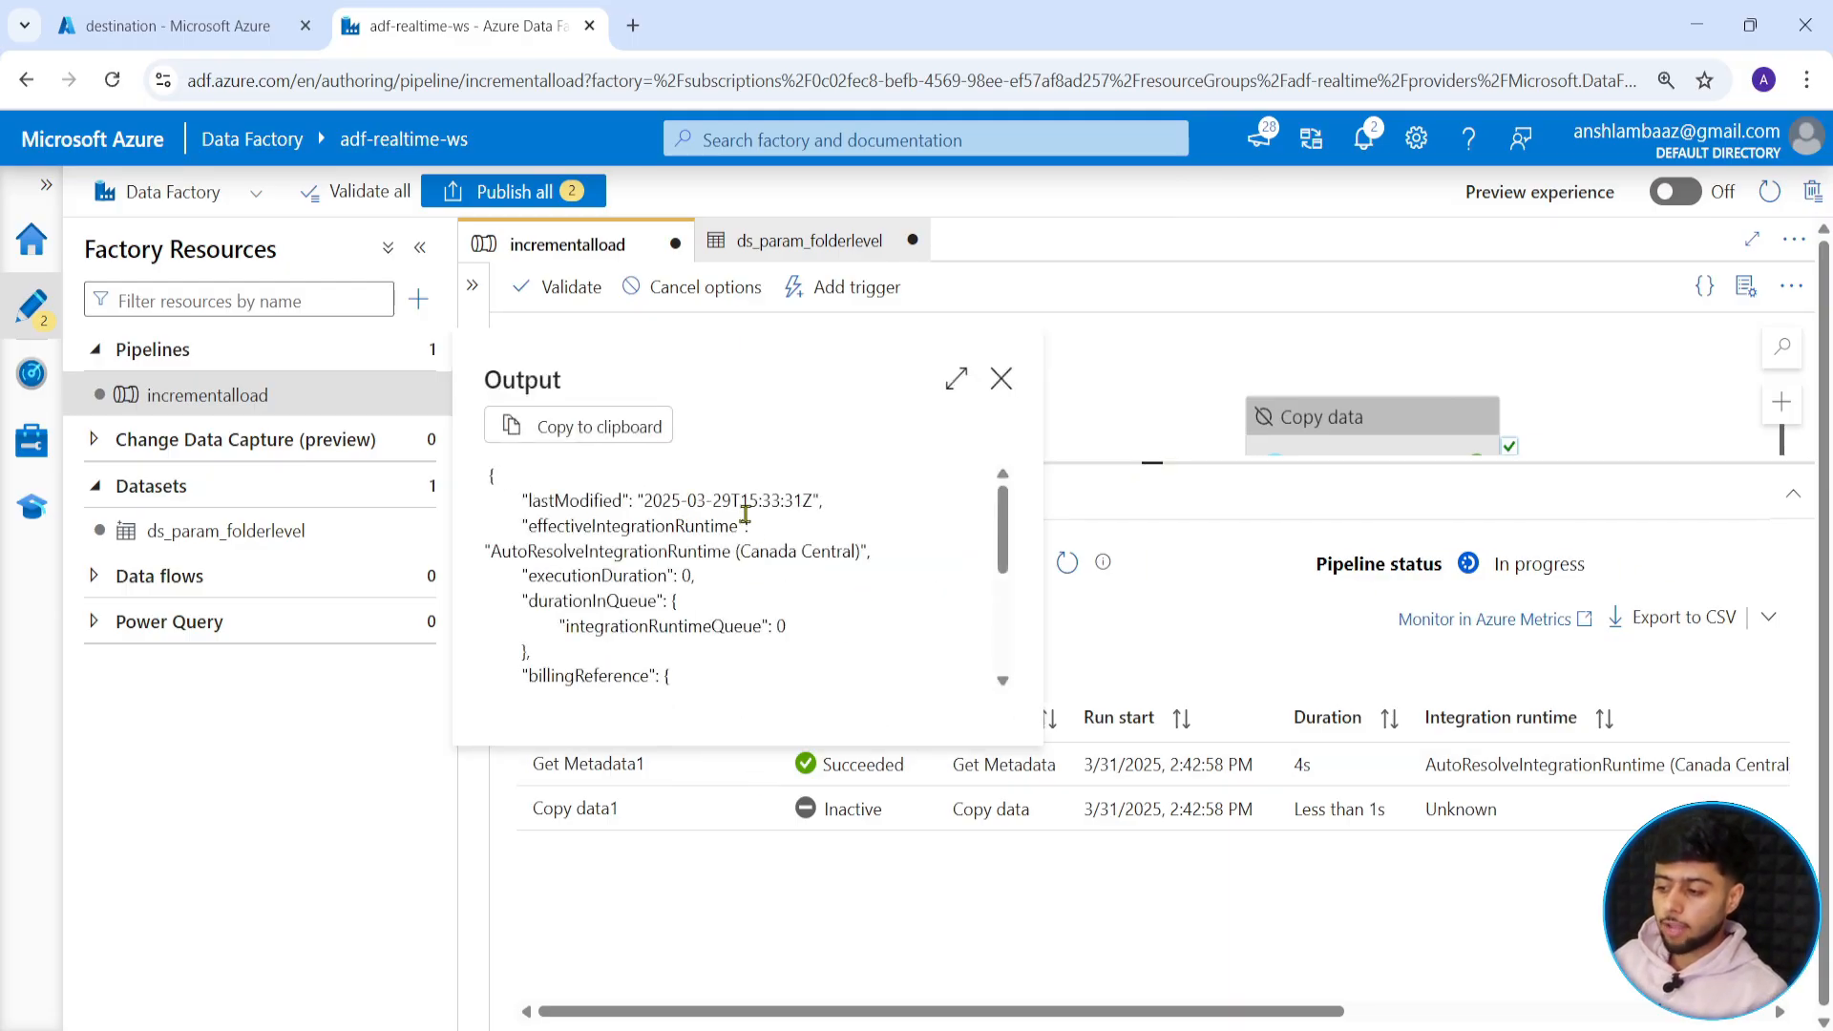
{"action": "left_click_drag", "start_coordinate": [750, 501], "coordinate": [781, 503]}
{"action": "left_click", "coordinate": [780, 501]}
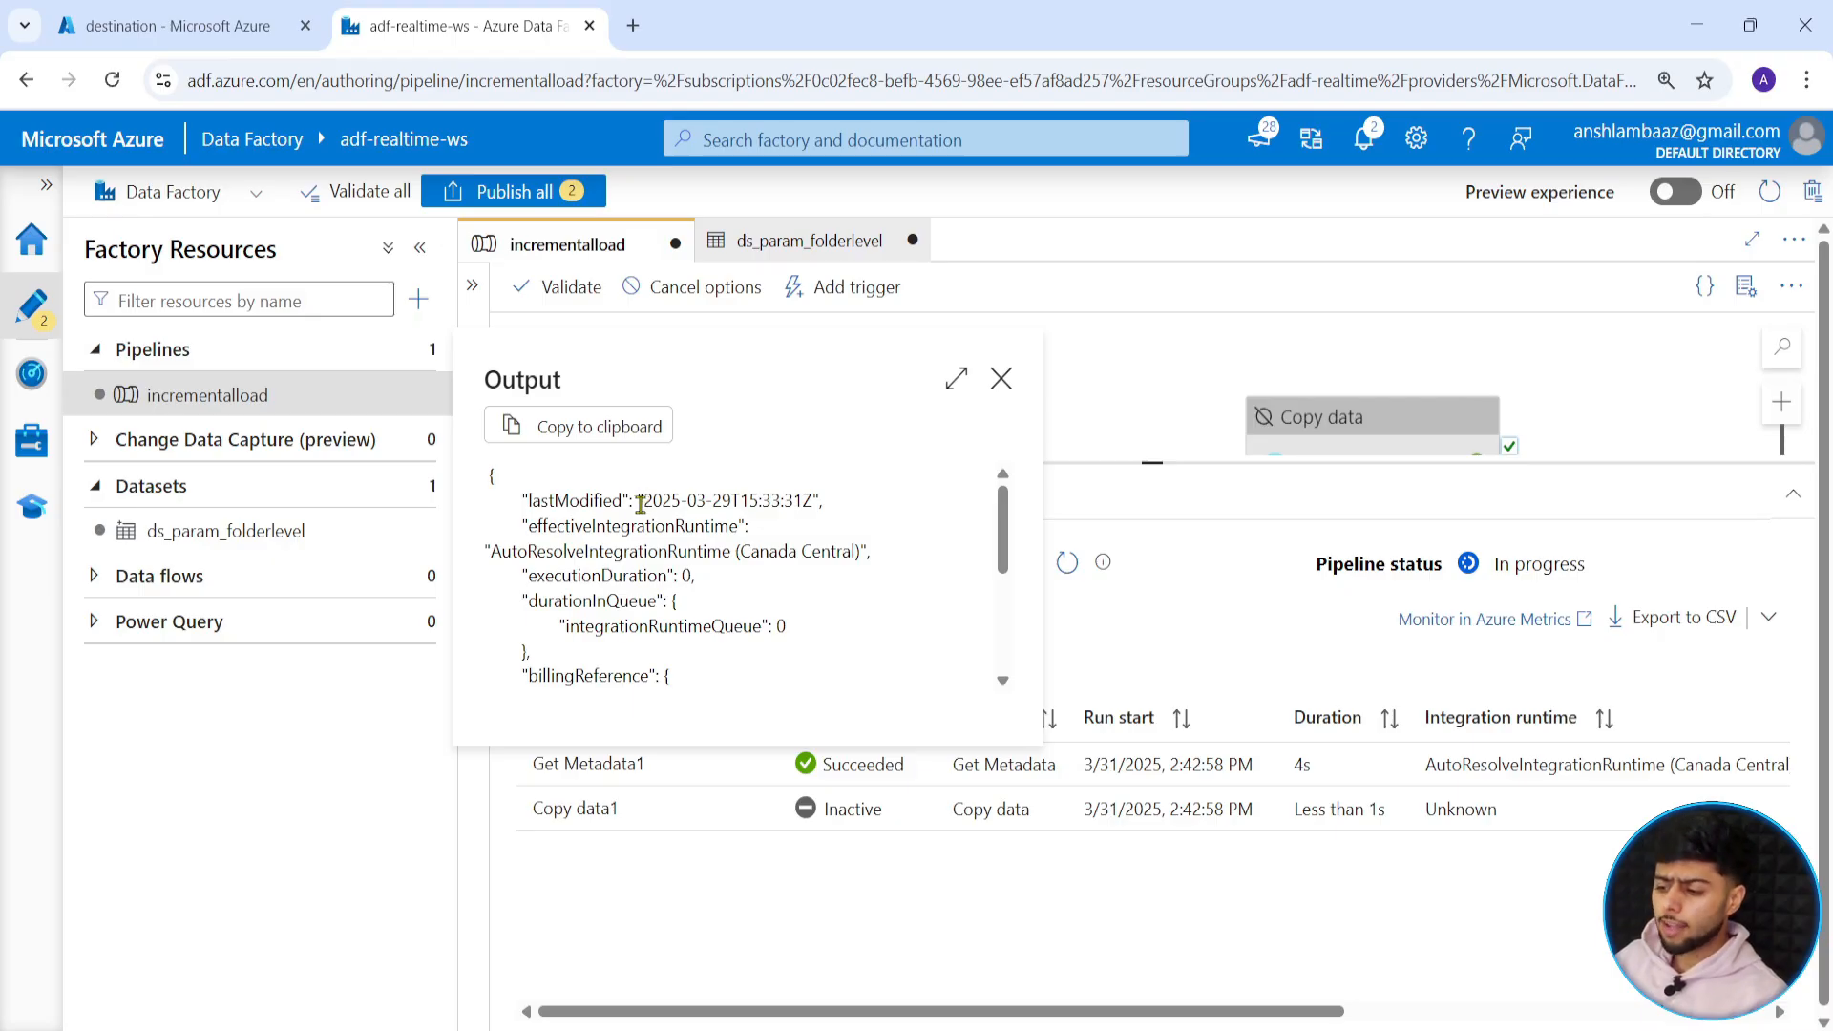
{"action": "left_click_drag", "start_coordinate": [646, 502], "coordinate": [810, 498]}
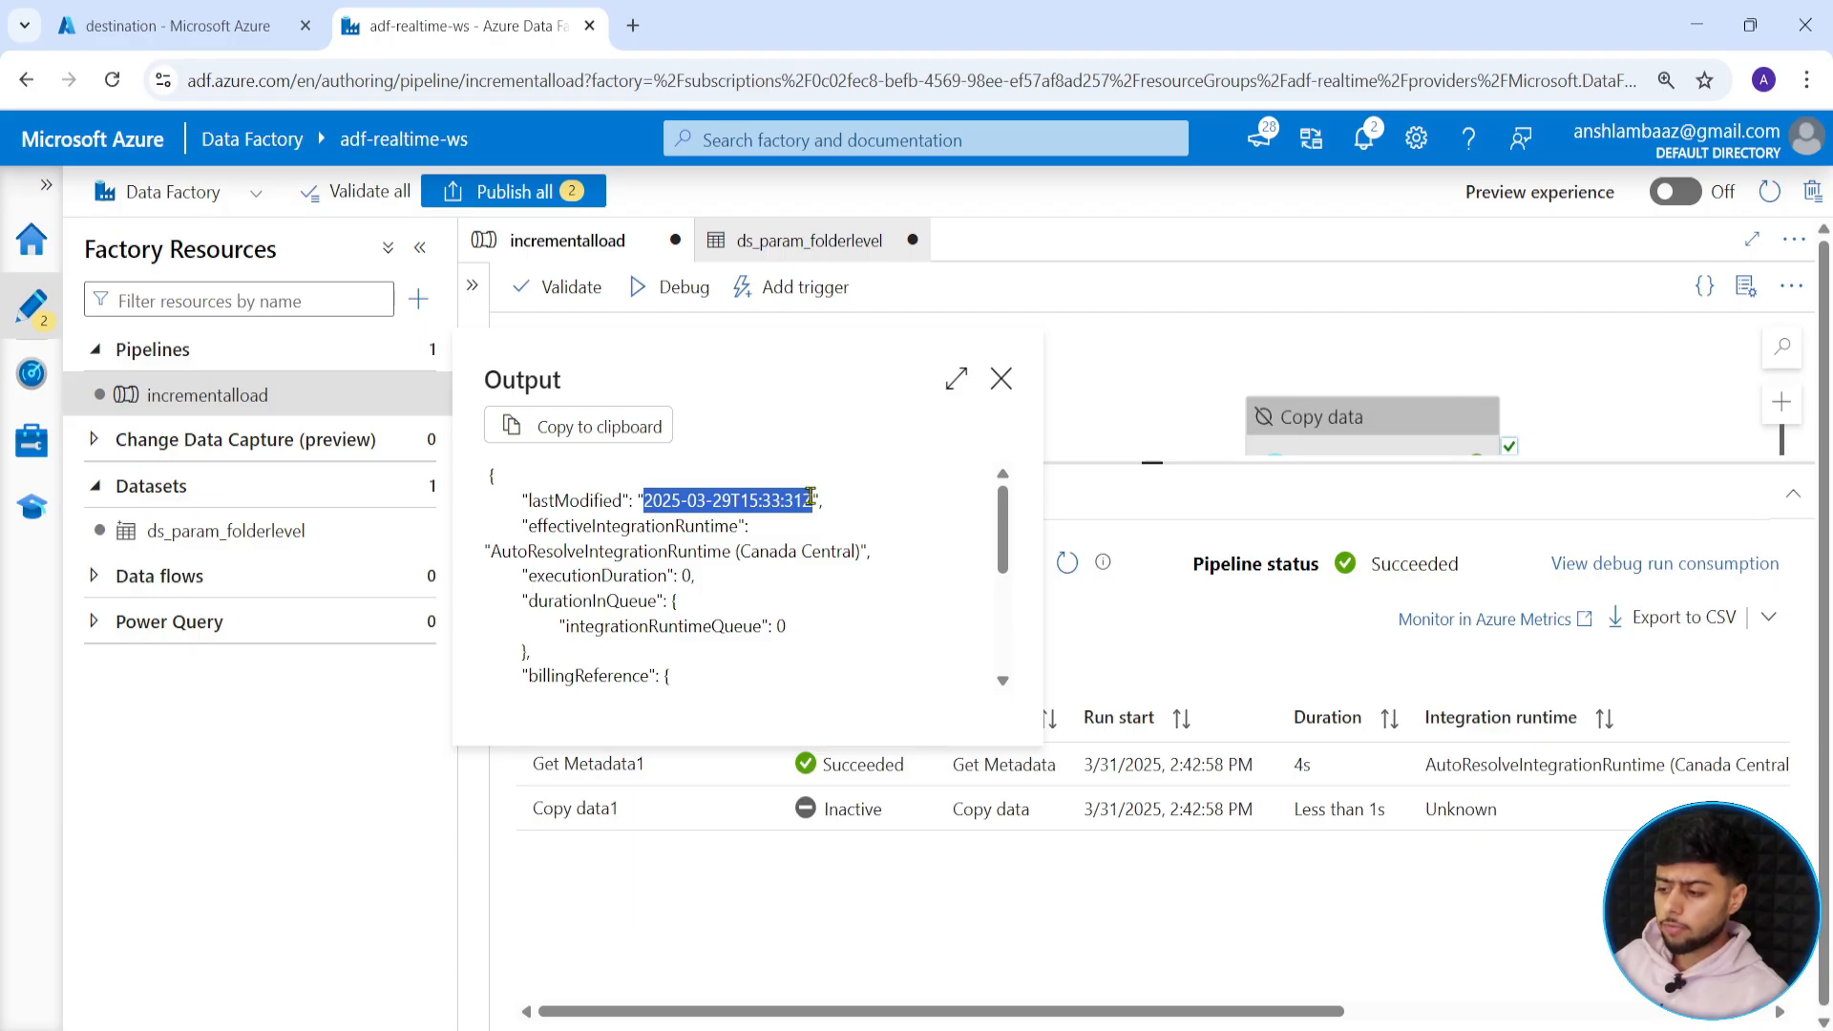
{"action": "left_click", "coordinate": [999, 382]}
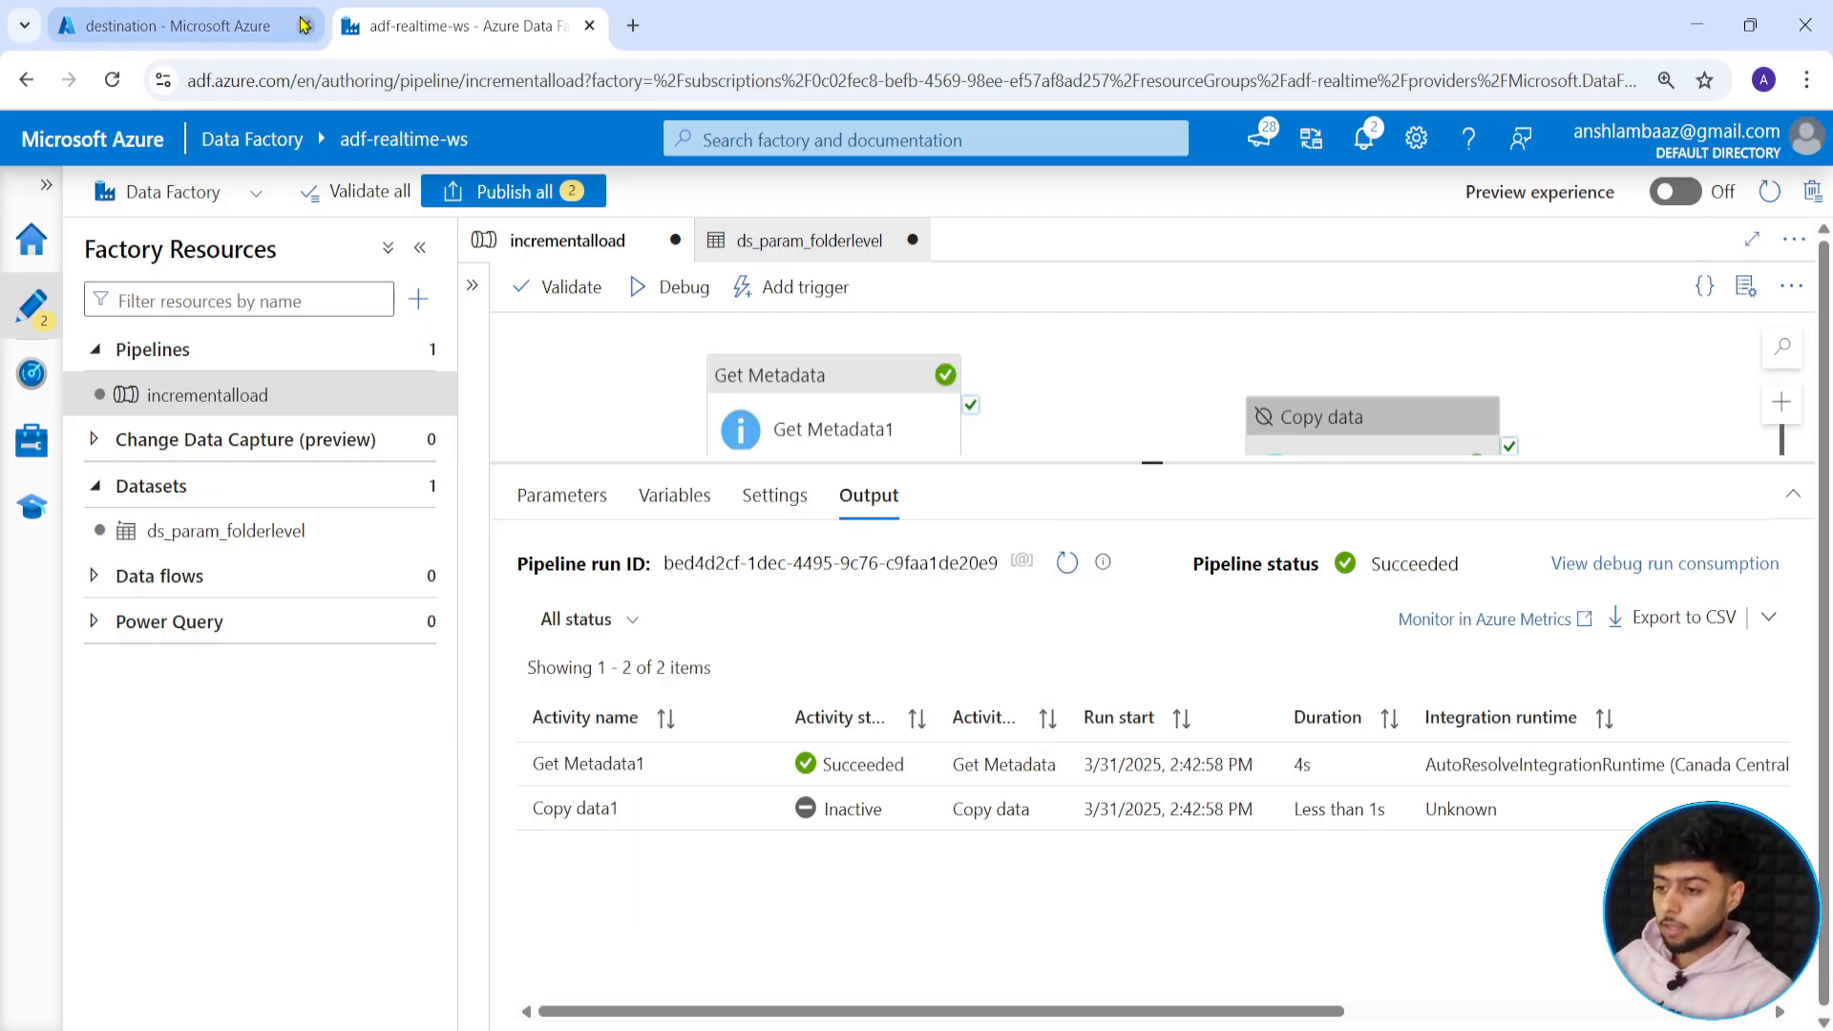
Switch to the destination container in the Azure portal to check the modified time of Gold_reserves_tonnes.csv.
{"action": "left_click", "coordinate": [177, 25]}
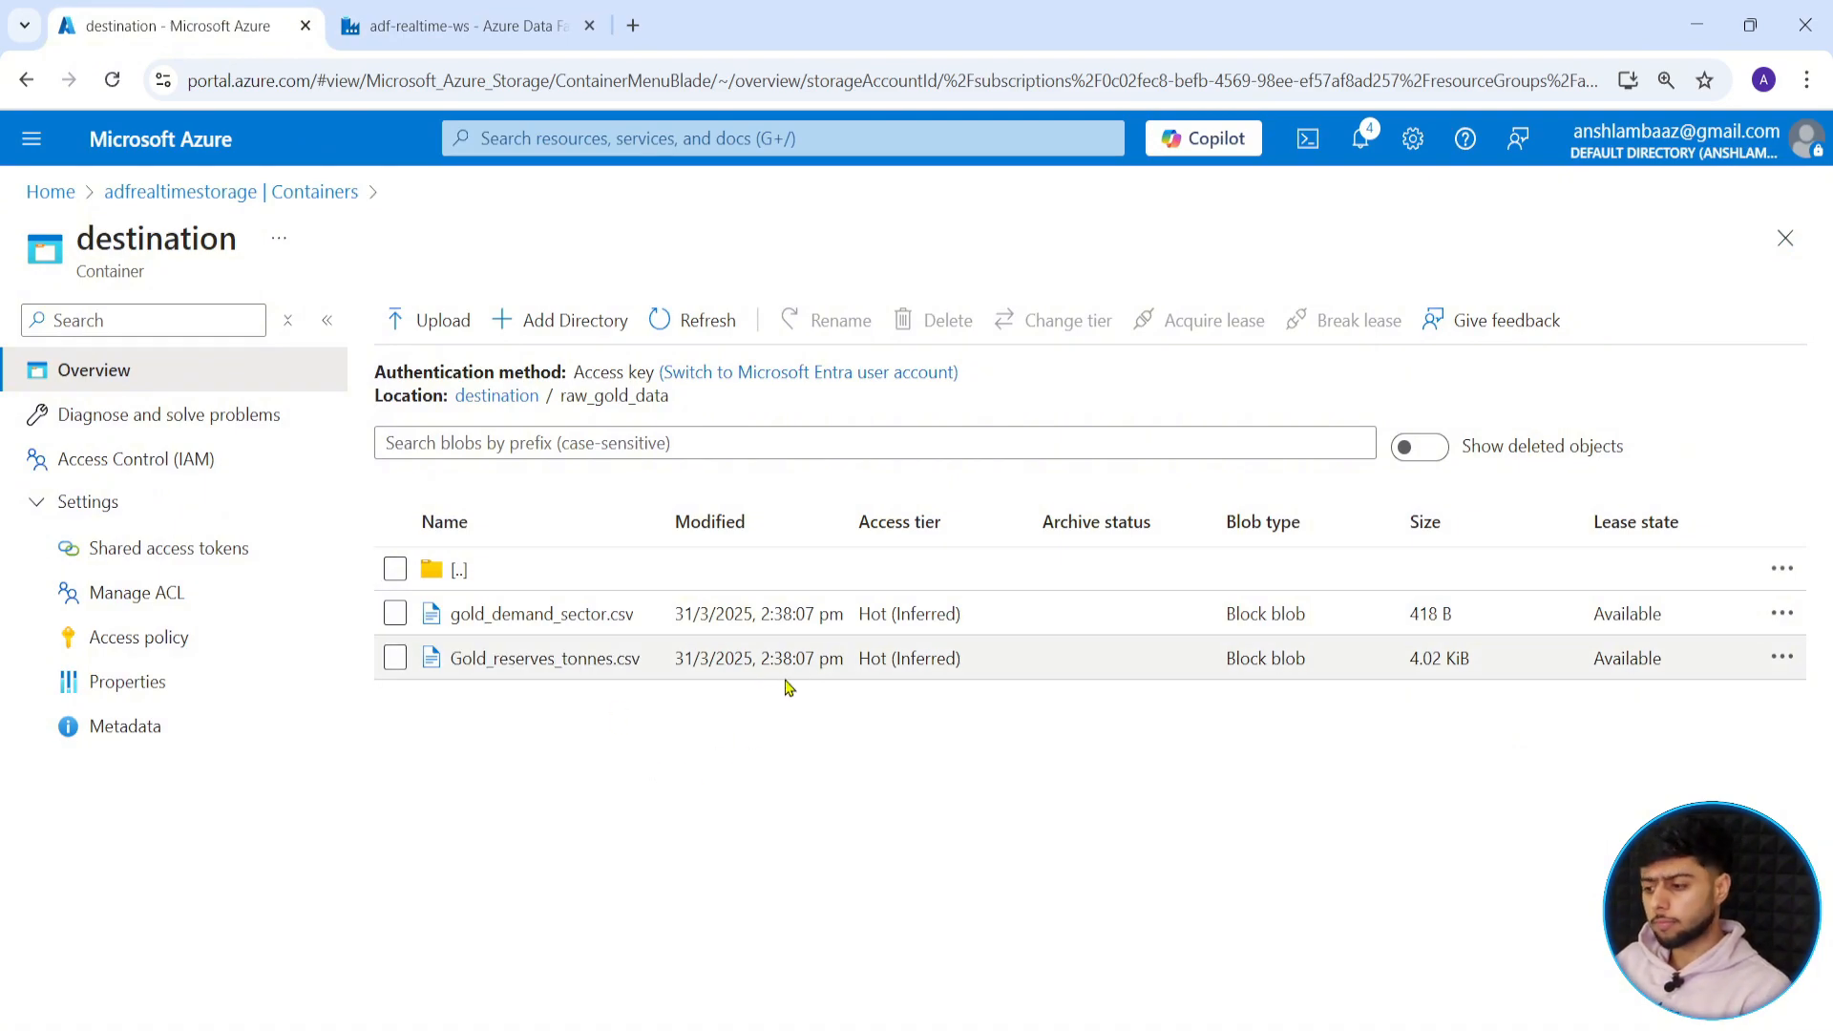
Open the raw_gold_data folder in the source container to check its files' modified dates.
{"action": "left_click", "coordinate": [212, 194]}
{"action": "left_click", "coordinate": [480, 591]}
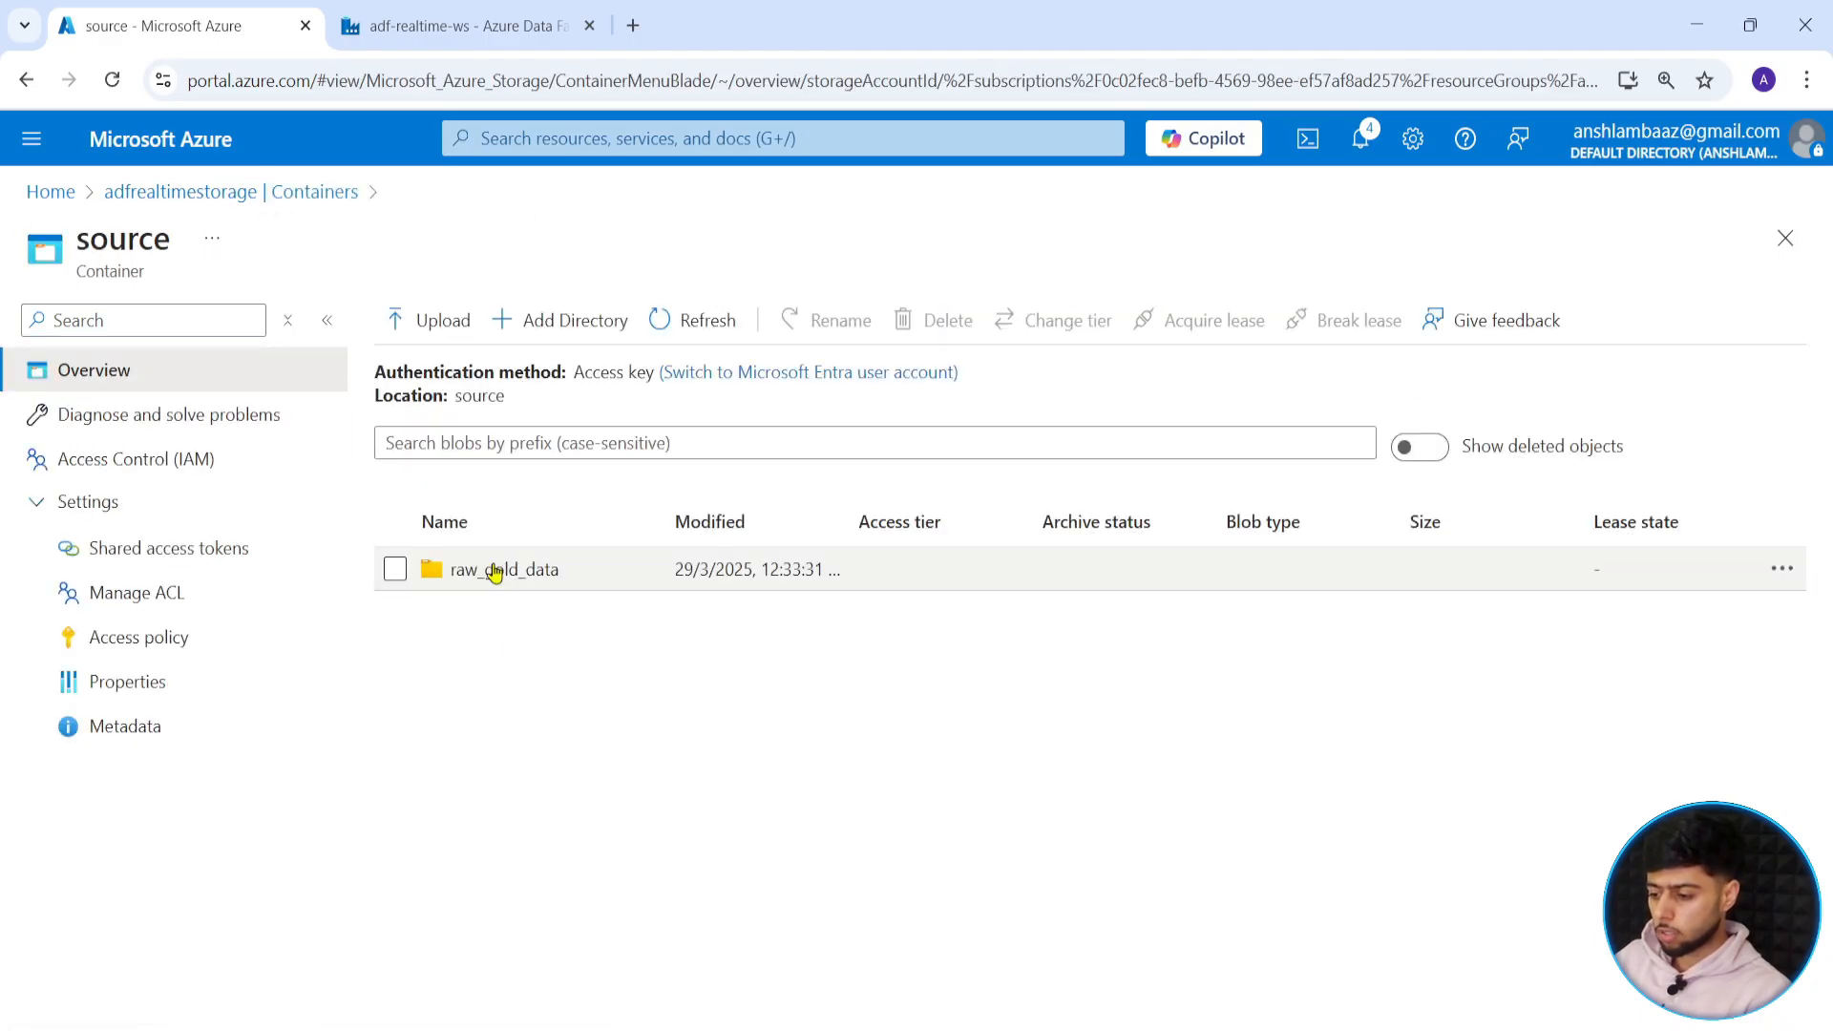
{"action": "left_click", "coordinate": [495, 570]}
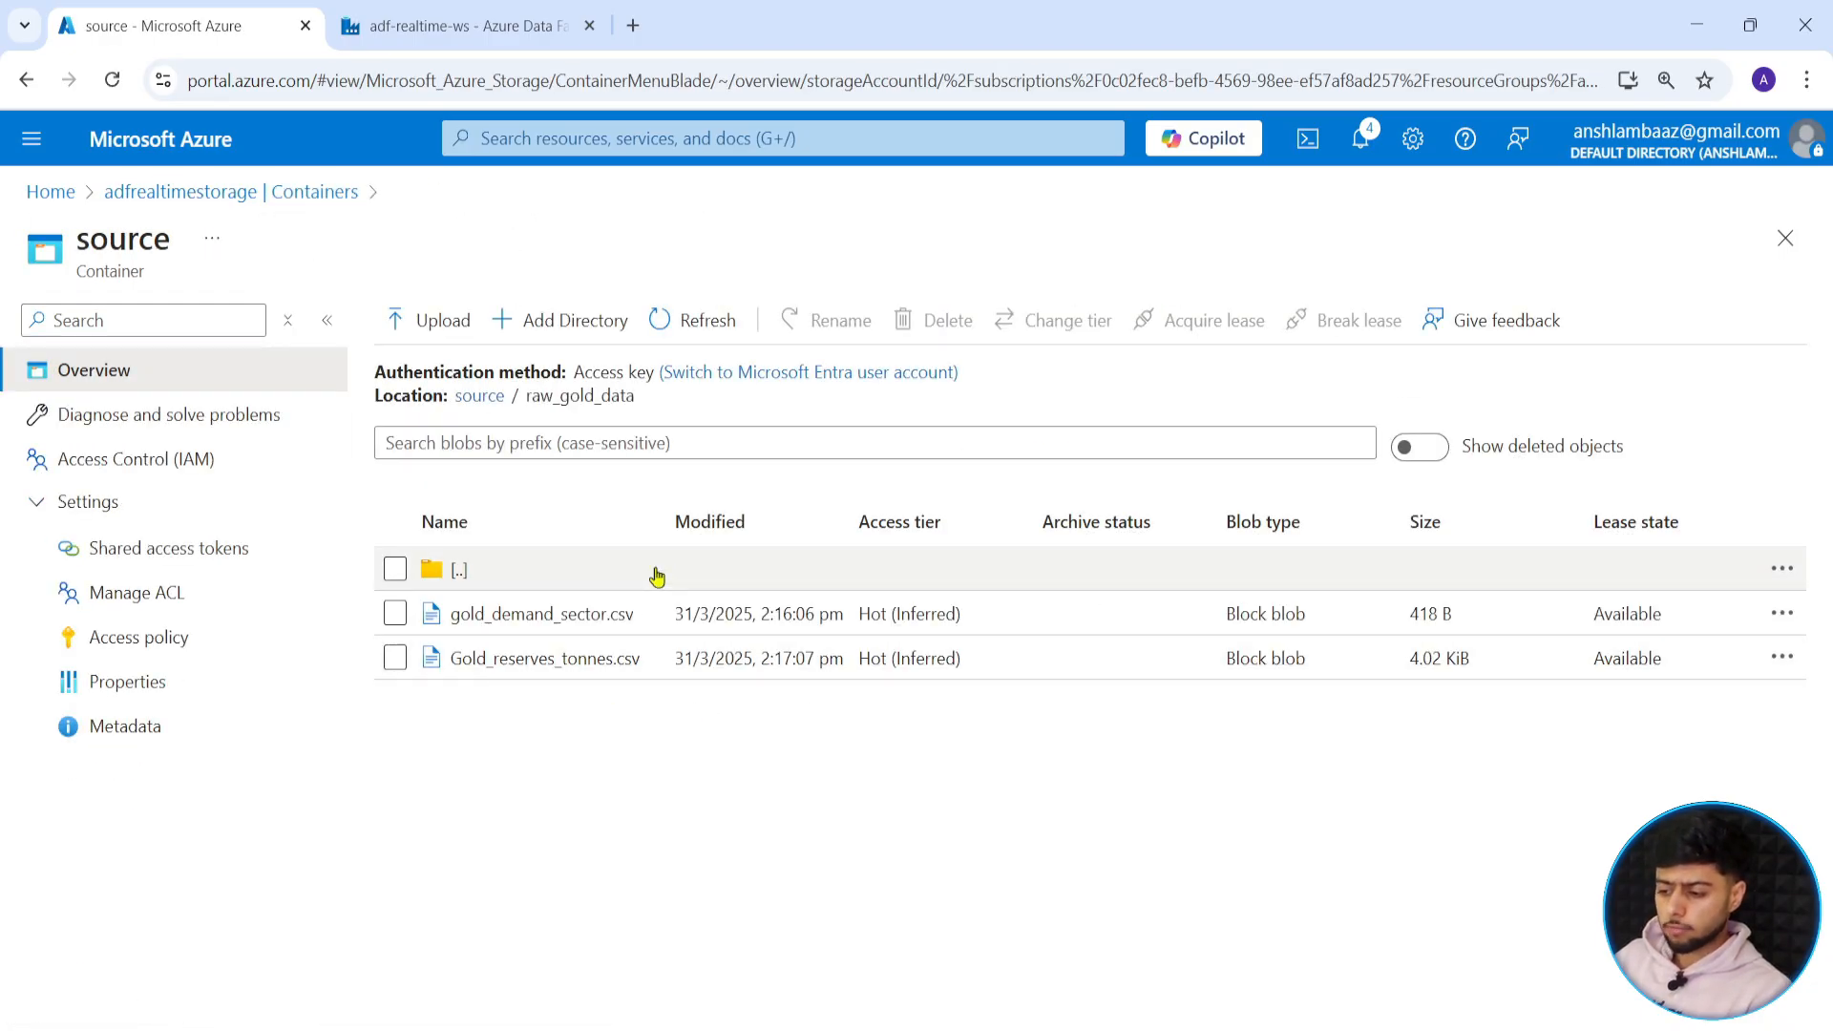
Switch to Azure Data Factory and examine the lastModified value in Get Metadata1's run output.
{"action": "left_click", "coordinate": [372, 26]}
{"action": "left_click", "coordinate": [761, 769]}
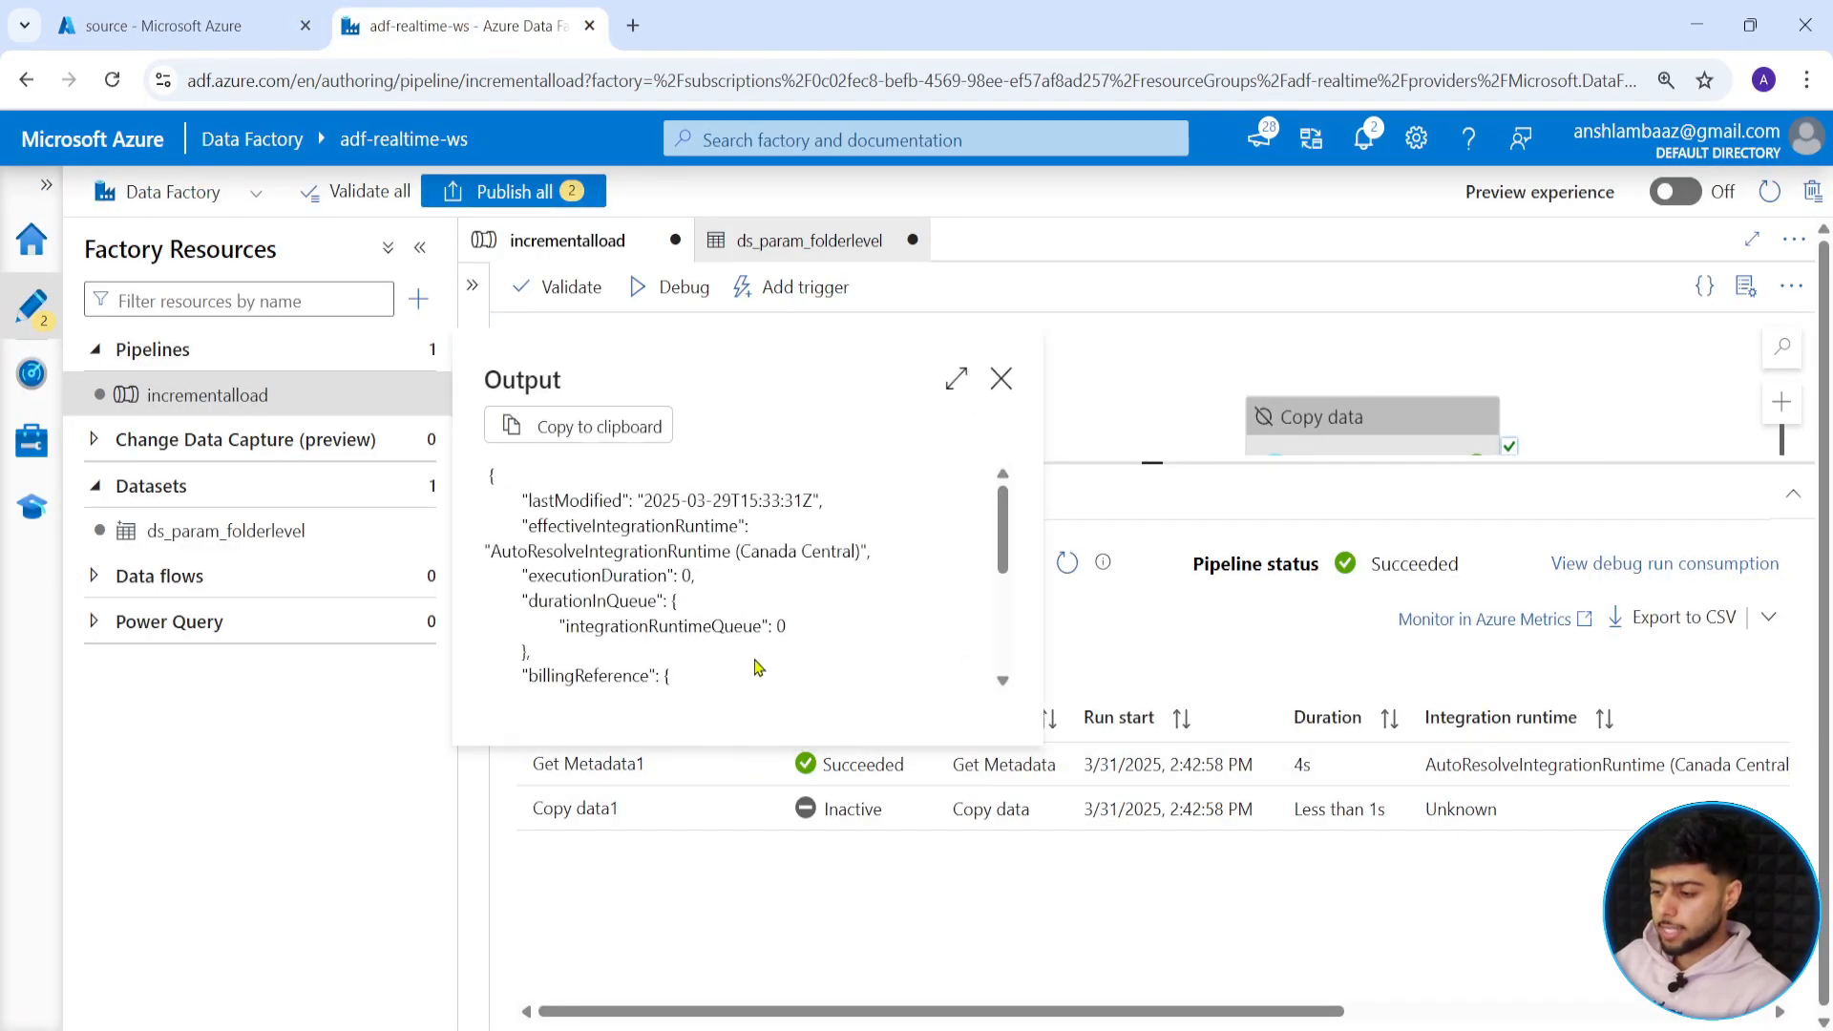
{"action": "left_click_drag", "start_coordinate": [642, 502], "coordinate": [804, 493]}
{"action": "left_click", "coordinate": [945, 499]}
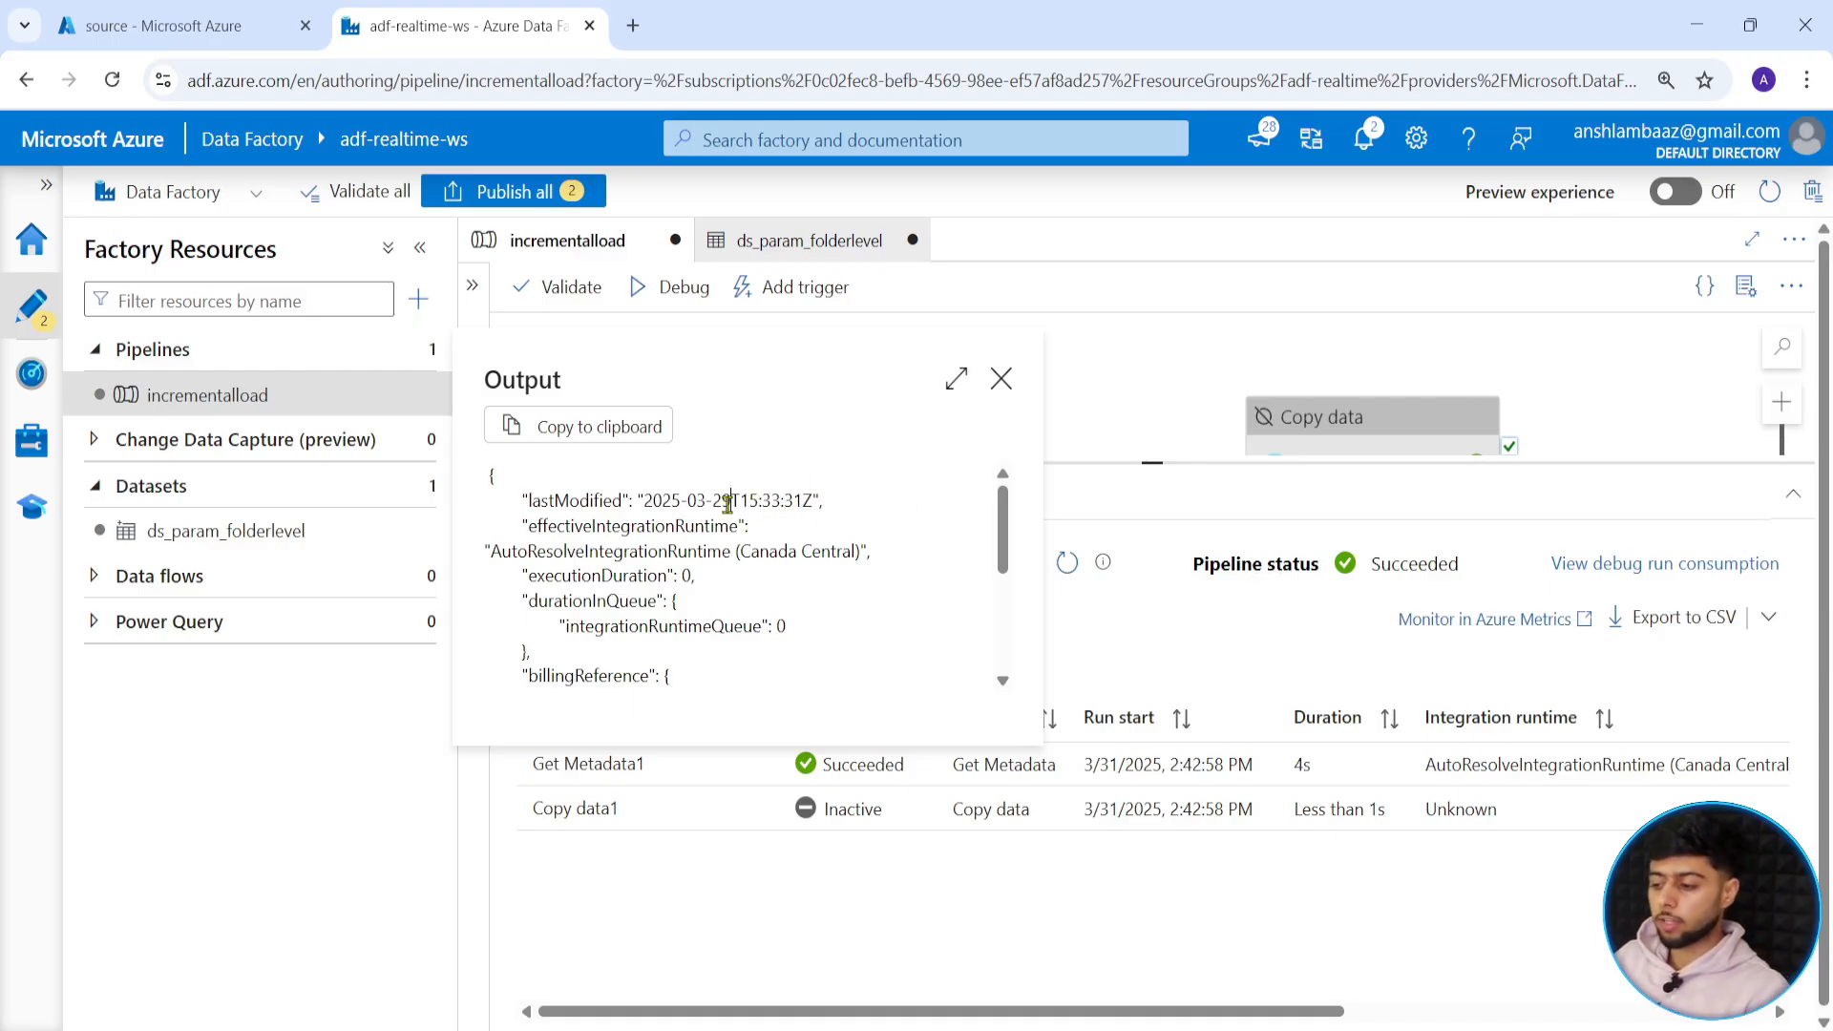
{"action": "scroll", "coordinate": [840, 654], "scroll_direction": "down", "scroll_amount": 5}
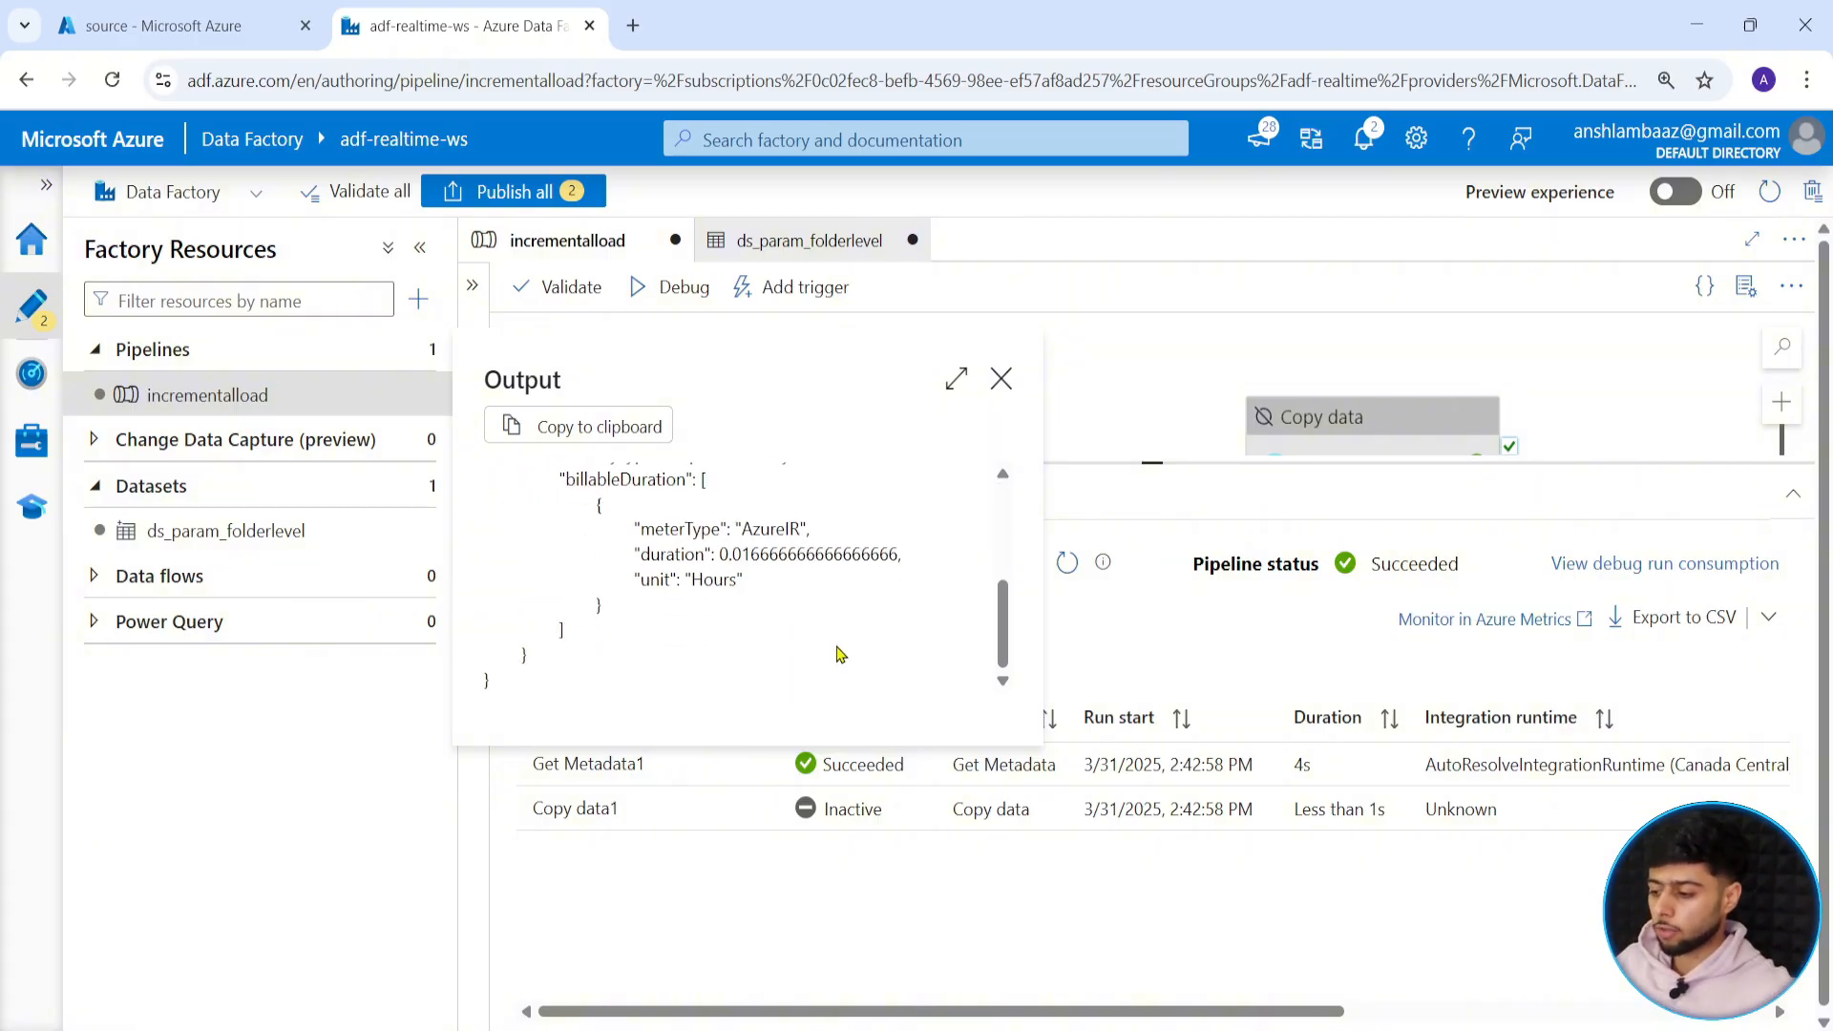
{"action": "scroll", "coordinate": [840, 651], "scroll_direction": "up", "scroll_amount": 3}
{"action": "scroll", "coordinate": [838, 649], "scroll_direction": "up", "scroll_amount": 2}
{"action": "left_click", "coordinate": [1000, 378]}
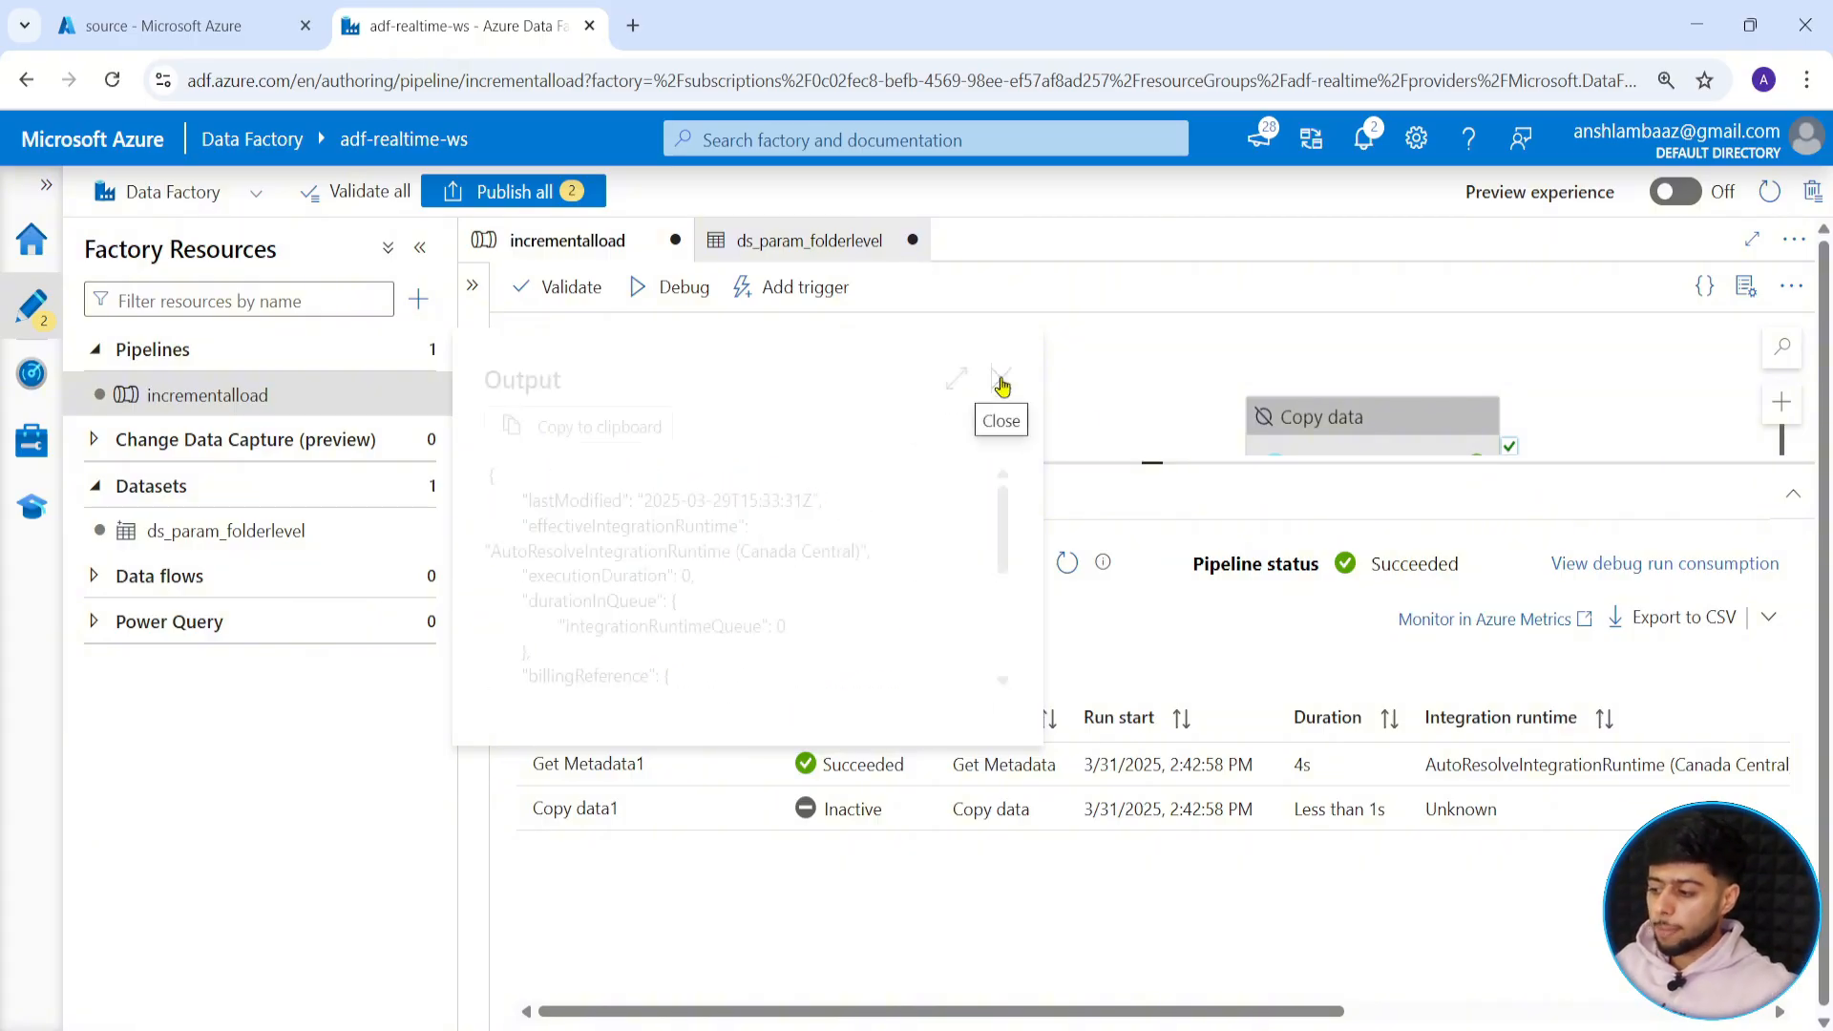
Enlarge the pipeline canvas and review Get Metadata1's settings and run output once more.
{"action": "left_click_drag", "start_coordinate": [1147, 468], "coordinate": [1133, 646]}
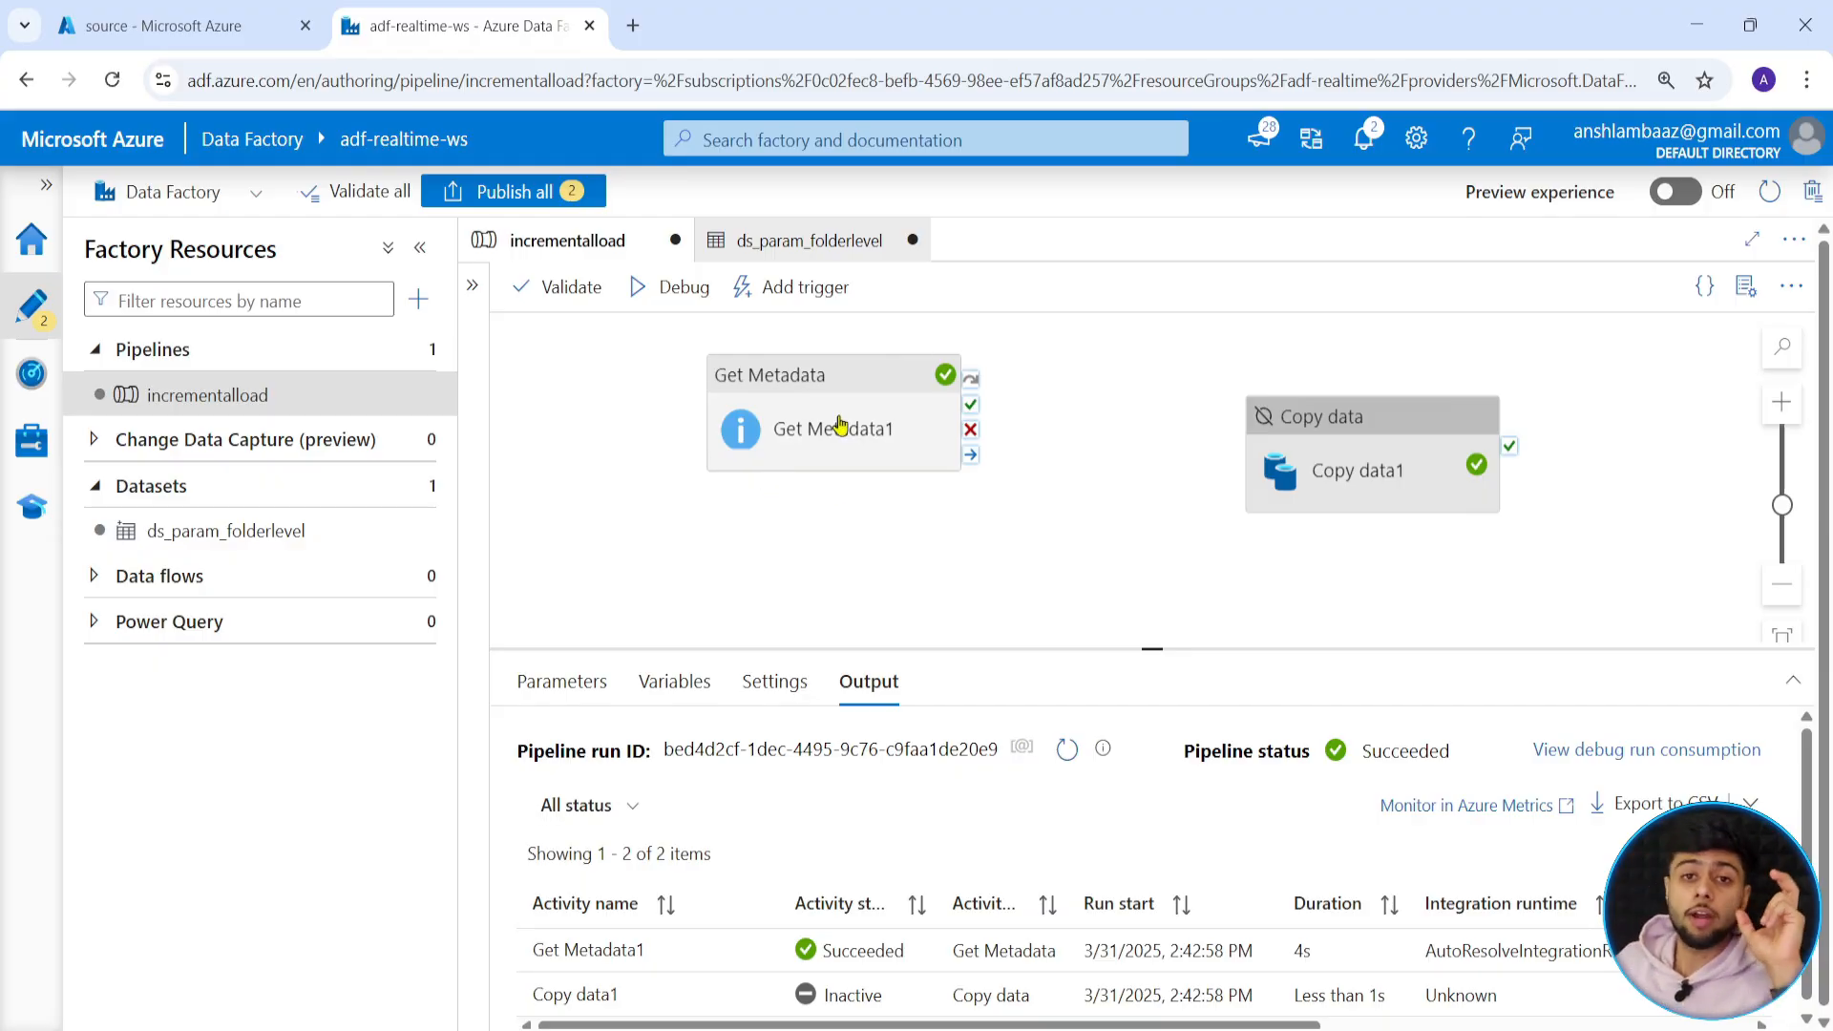
{"action": "left_click", "coordinate": [946, 420]}
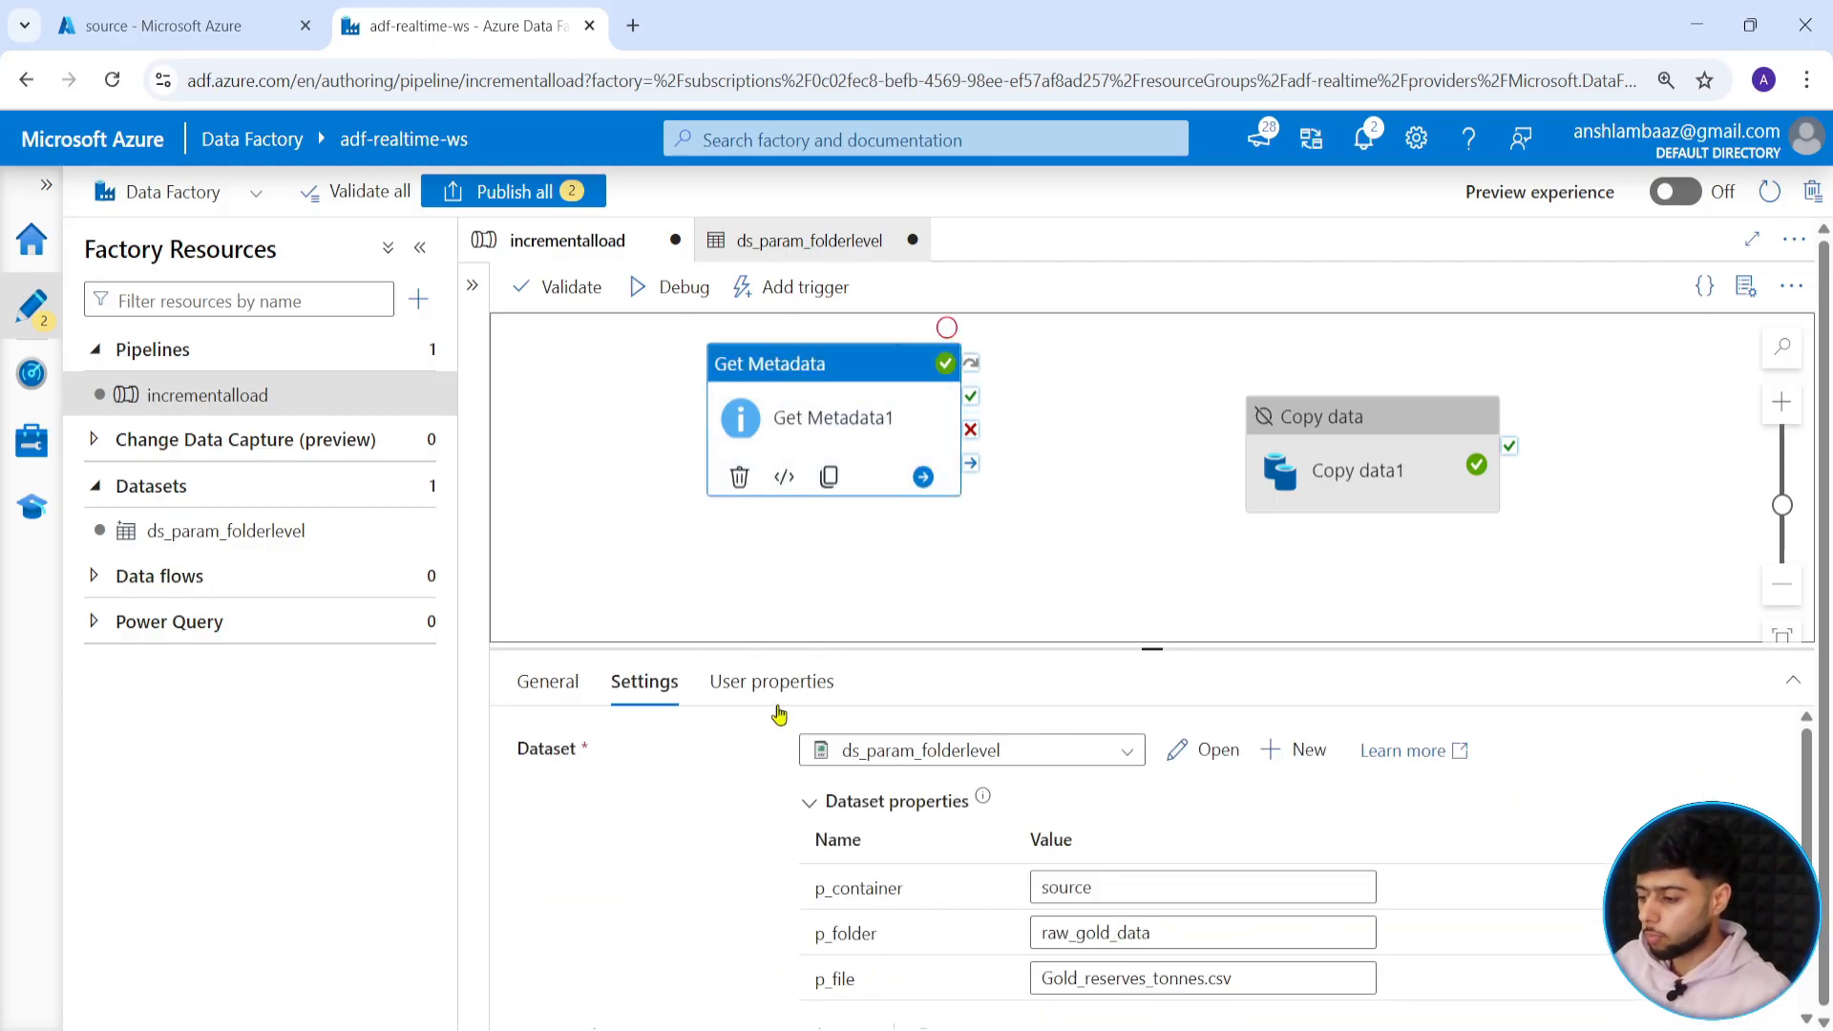
{"action": "left_click", "coordinate": [756, 597]}
{"action": "left_click", "coordinate": [759, 951]}
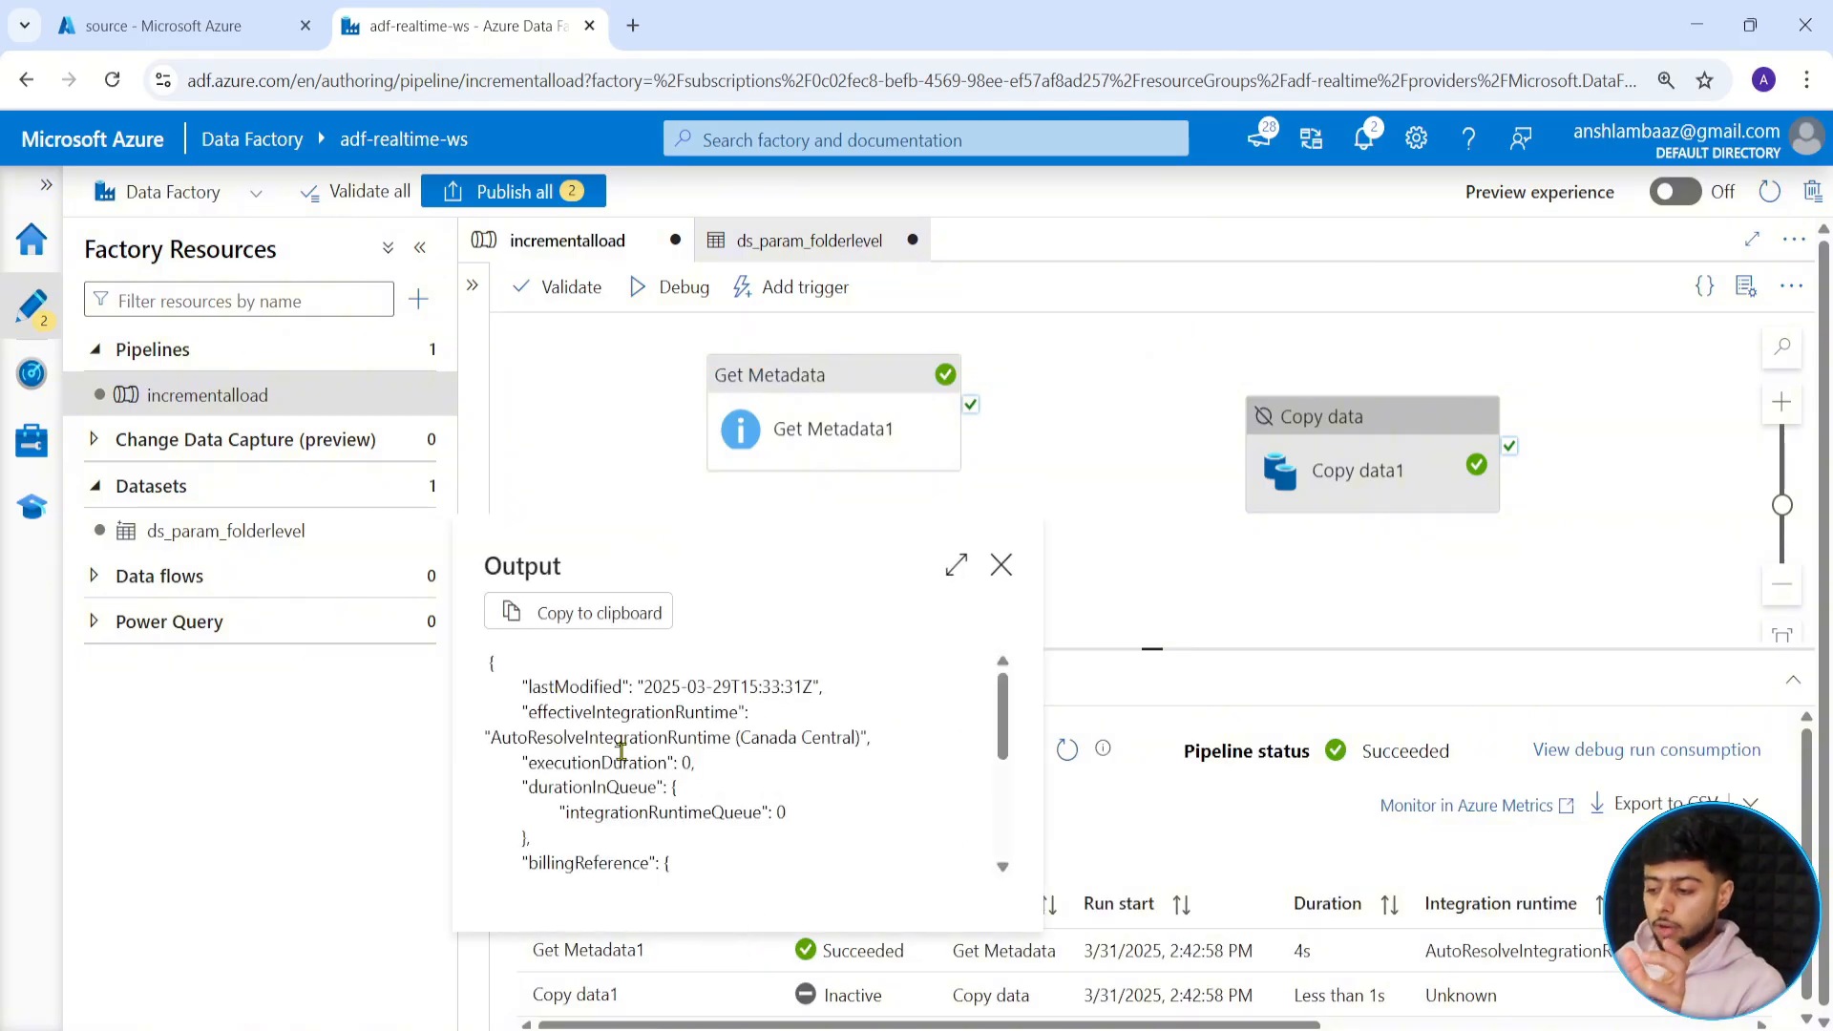
{"action": "left_click", "coordinate": [1001, 567]}
Delete the Get Metadata1 activity from the incrementalload pipeline.
{"action": "left_click", "coordinate": [838, 421]}
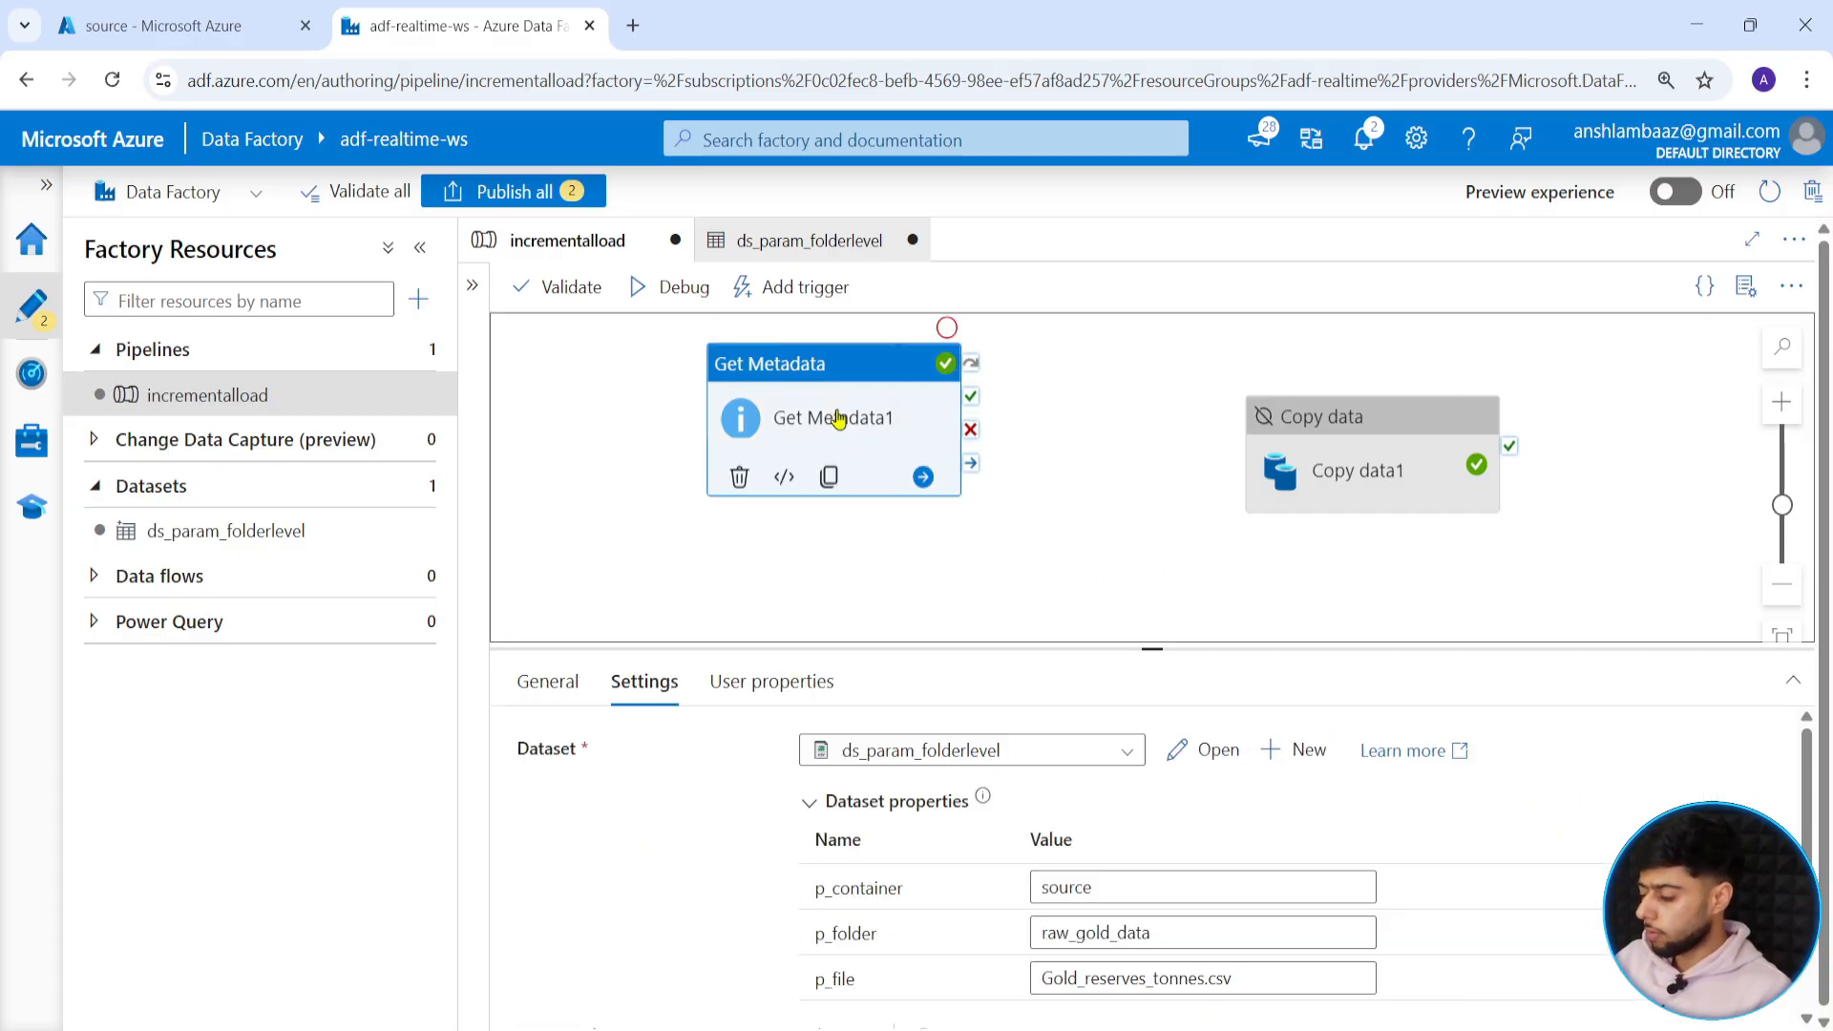
{"action": "key", "text": "Delete"}
Open the ds_param_folderlevel dataset from Copy data1's source settings and delete its p_file parameter.
{"action": "left_click", "coordinate": [1375, 467]}
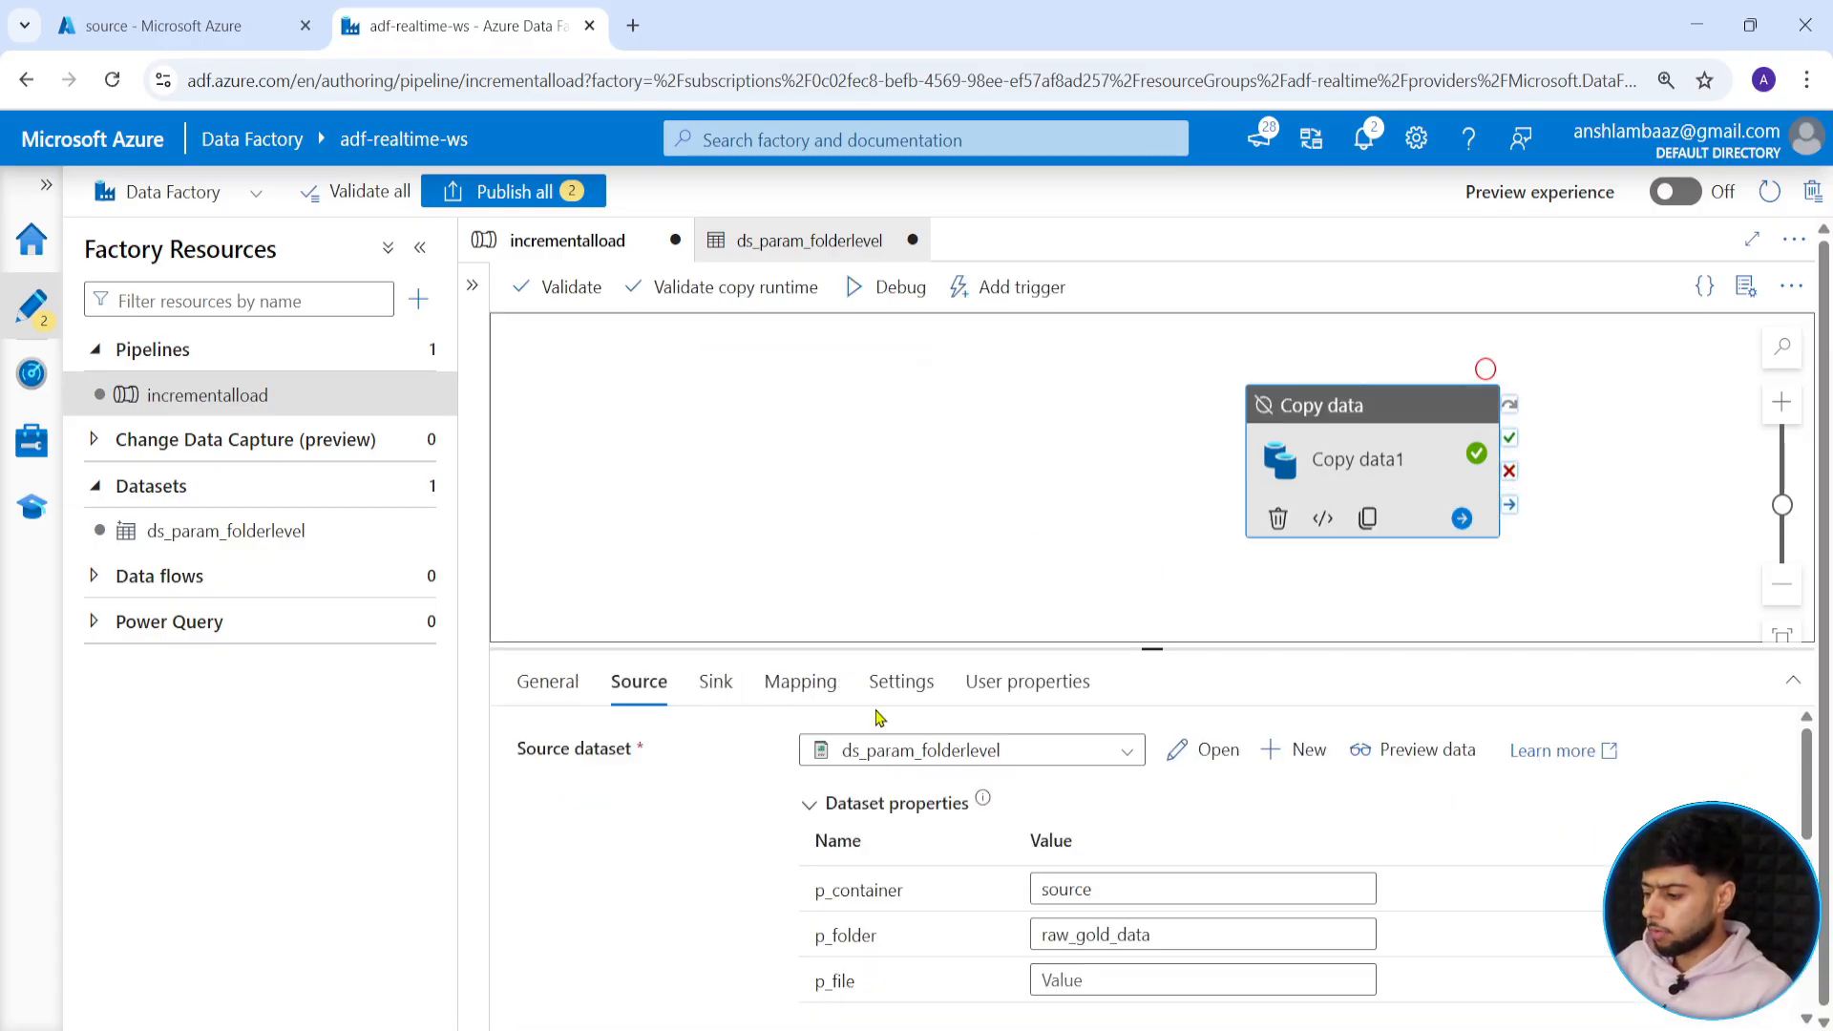
{"action": "left_click_drag", "start_coordinate": [1149, 652], "coordinate": [1150, 546]}
{"action": "left_click", "coordinate": [1199, 646]}
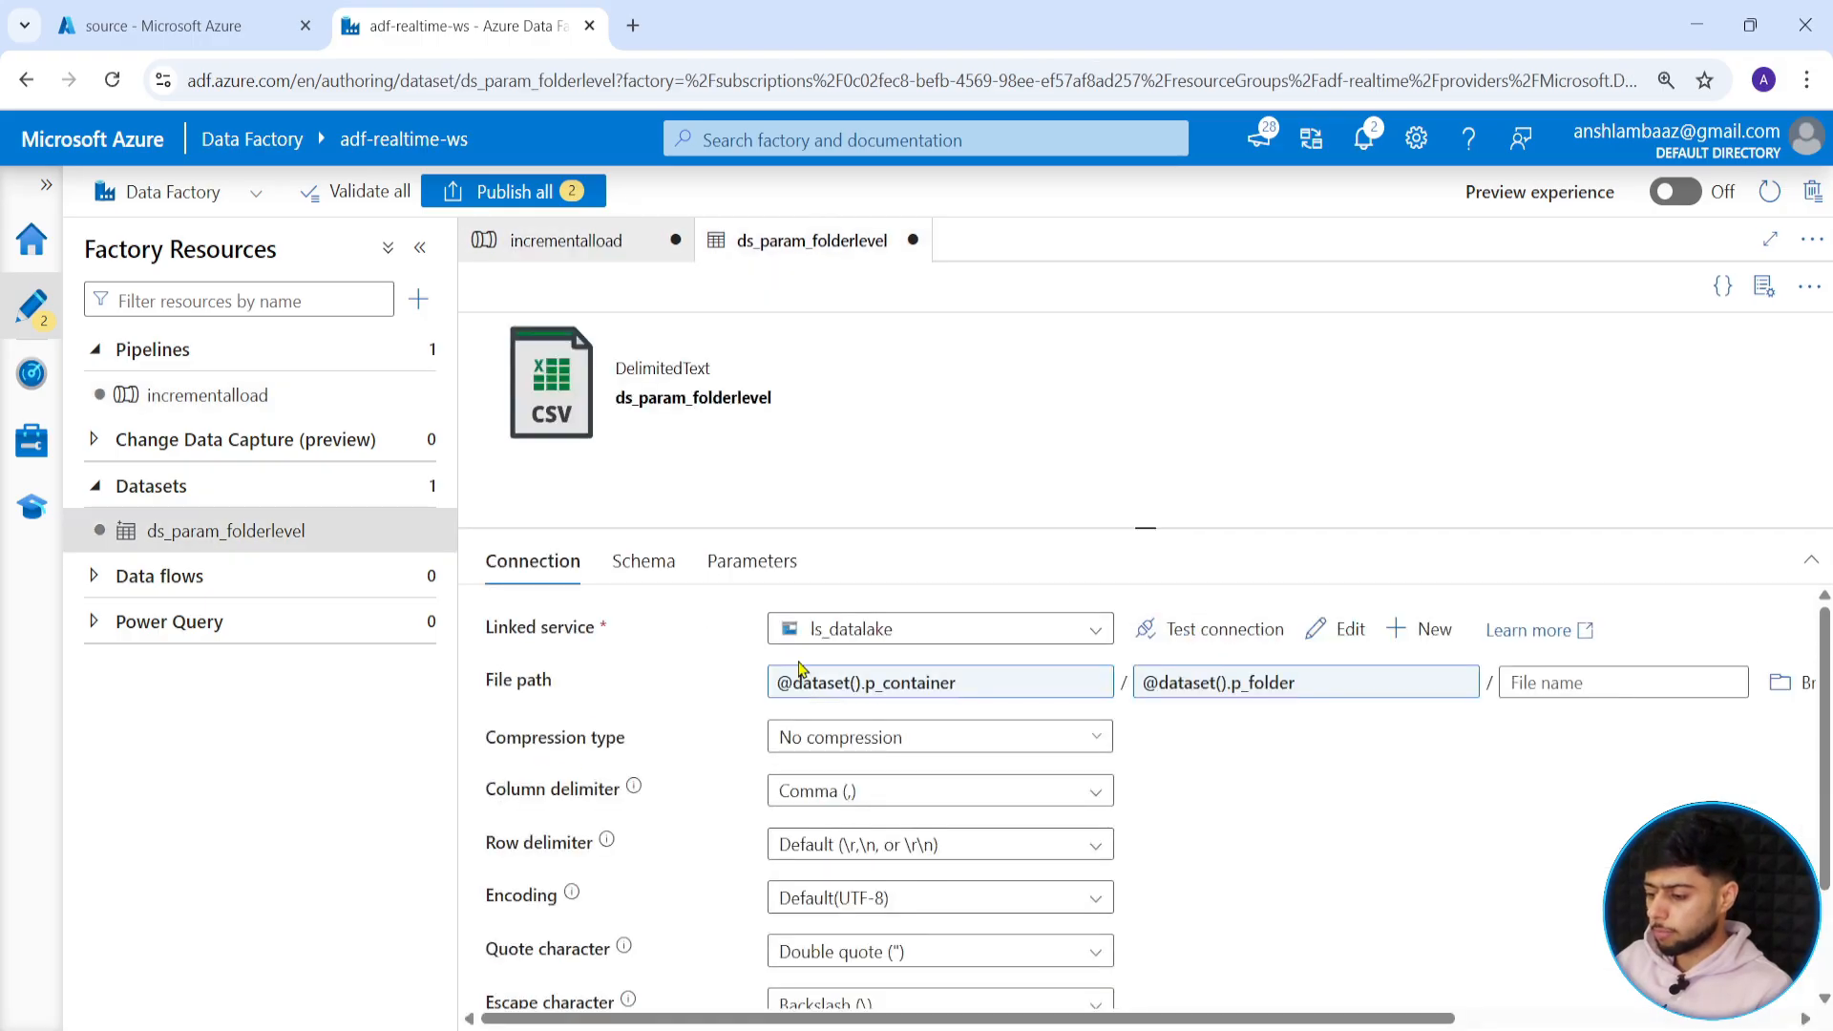
{"action": "left_click", "coordinate": [738, 559]}
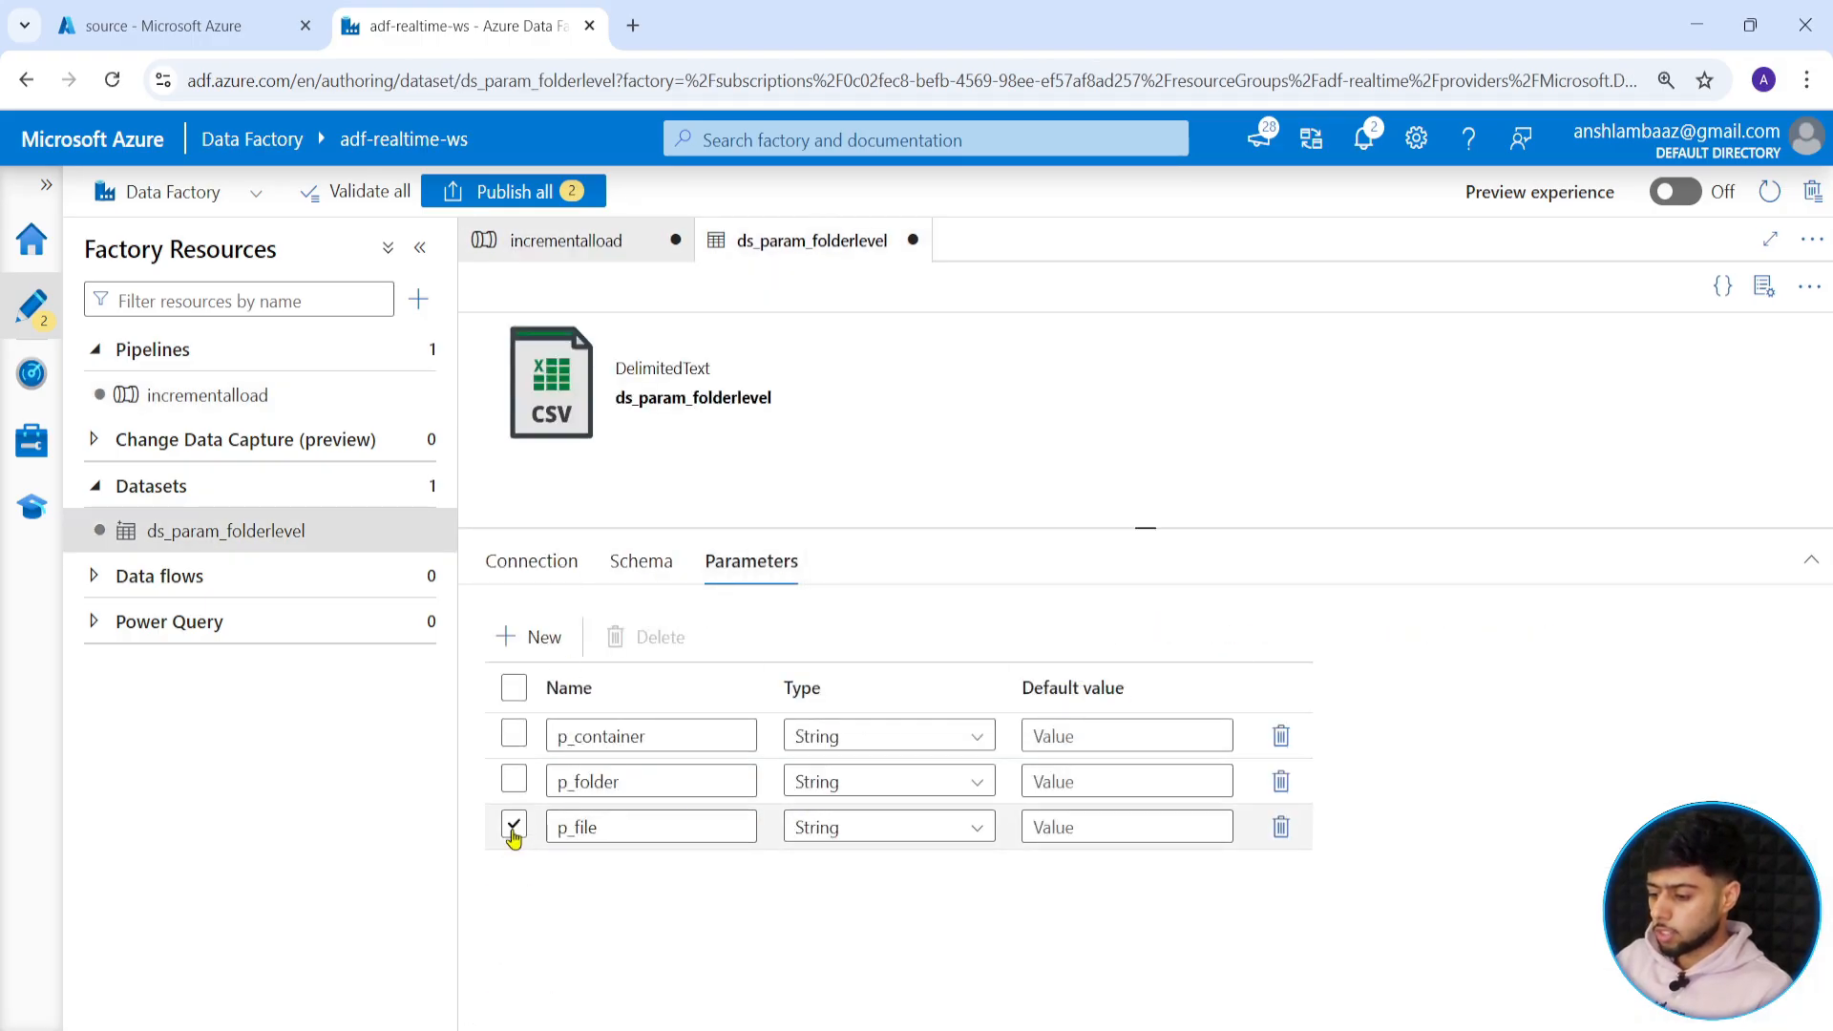
{"action": "left_click", "coordinate": [514, 824]}
{"action": "left_click", "coordinate": [1281, 827]}
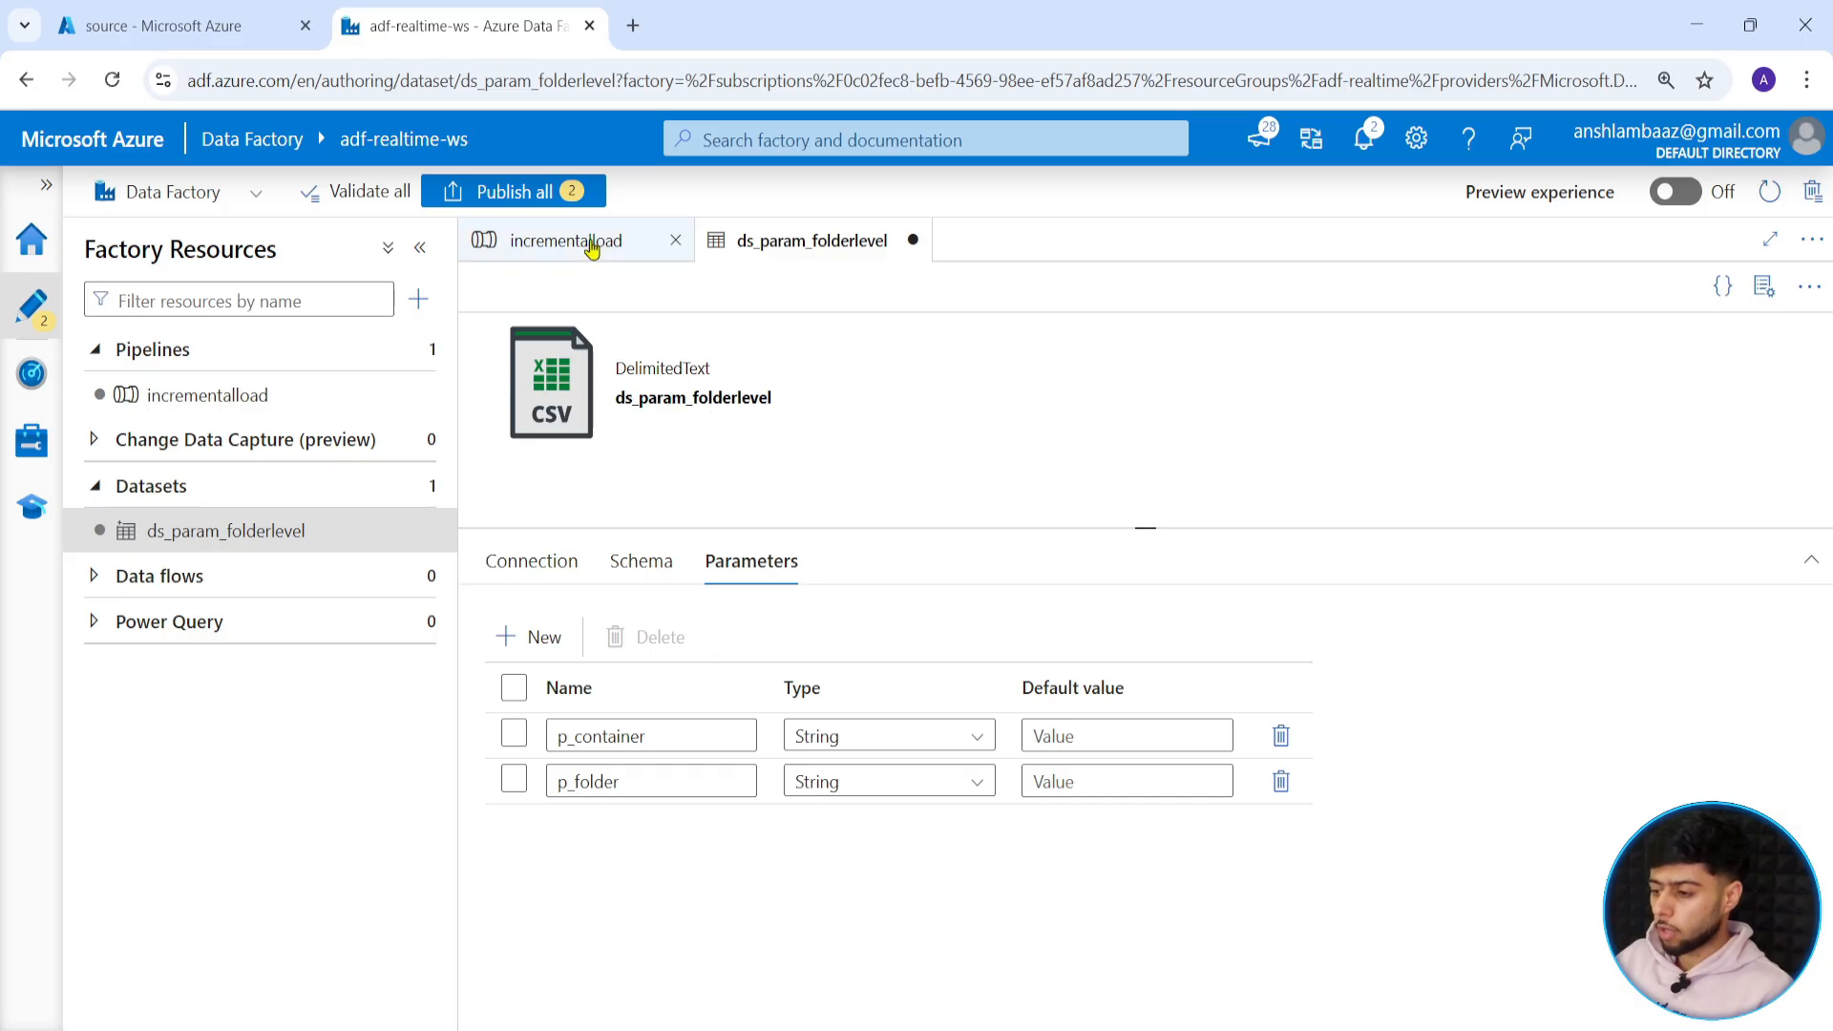
Return to the incrementalload pipeline and add a new Get Metadata activity beside Copy data1.
{"action": "left_click", "coordinate": [587, 243]}
{"action": "left_click_drag", "start_coordinate": [1152, 544], "coordinate": [1153, 638]}
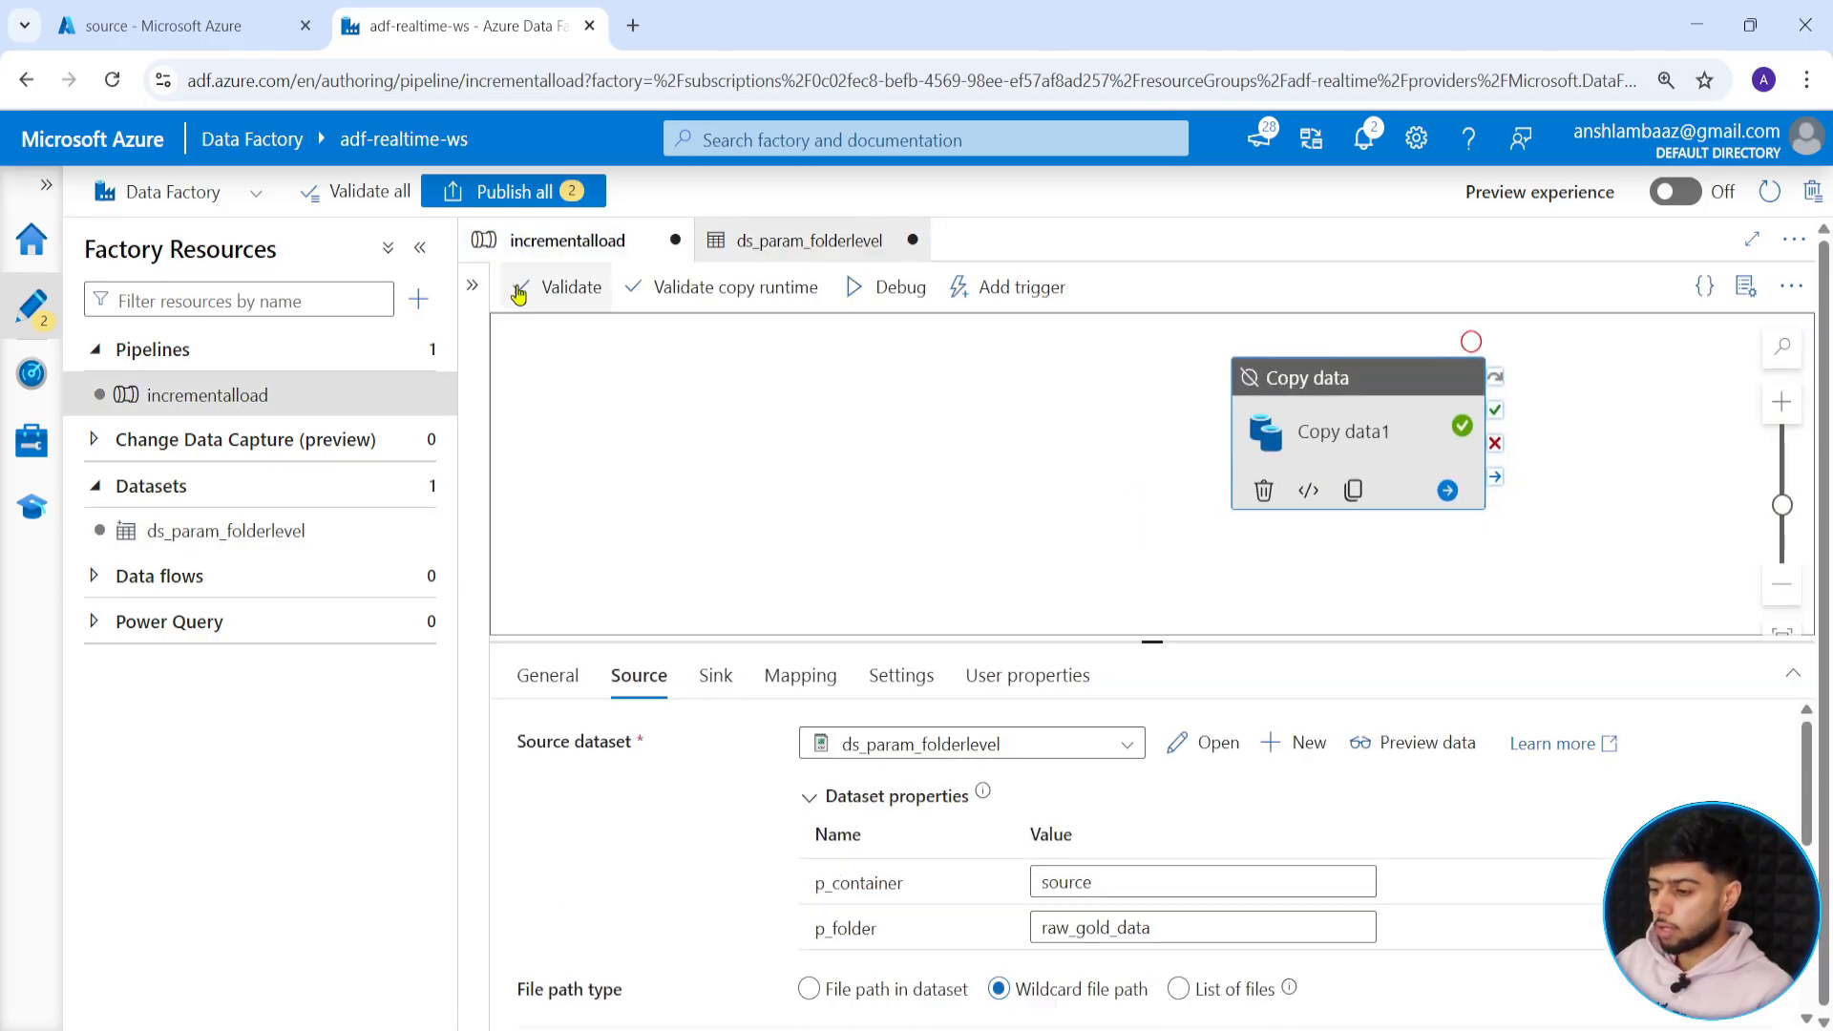
{"action": "left_click", "coordinate": [472, 285]}
{"action": "left_click_drag", "start_coordinate": [572, 437], "coordinate": [1107, 458]}
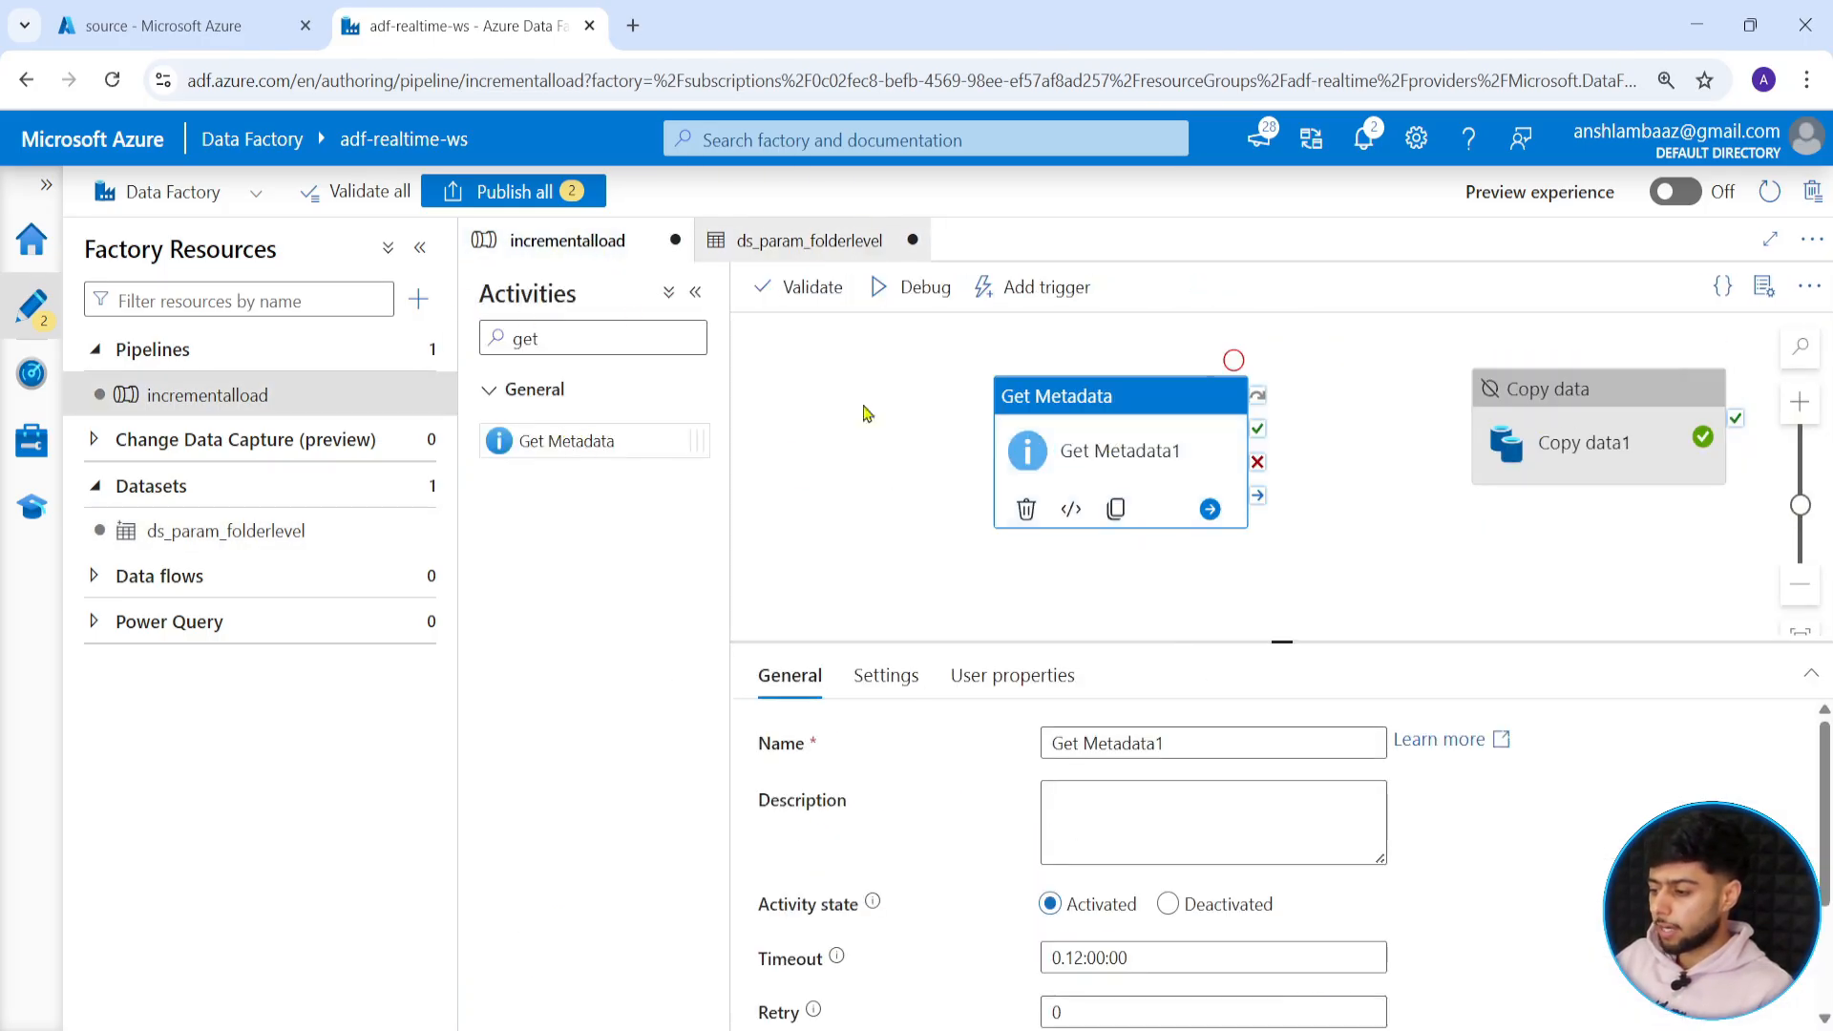
{"action": "left_click", "coordinate": [696, 292]}
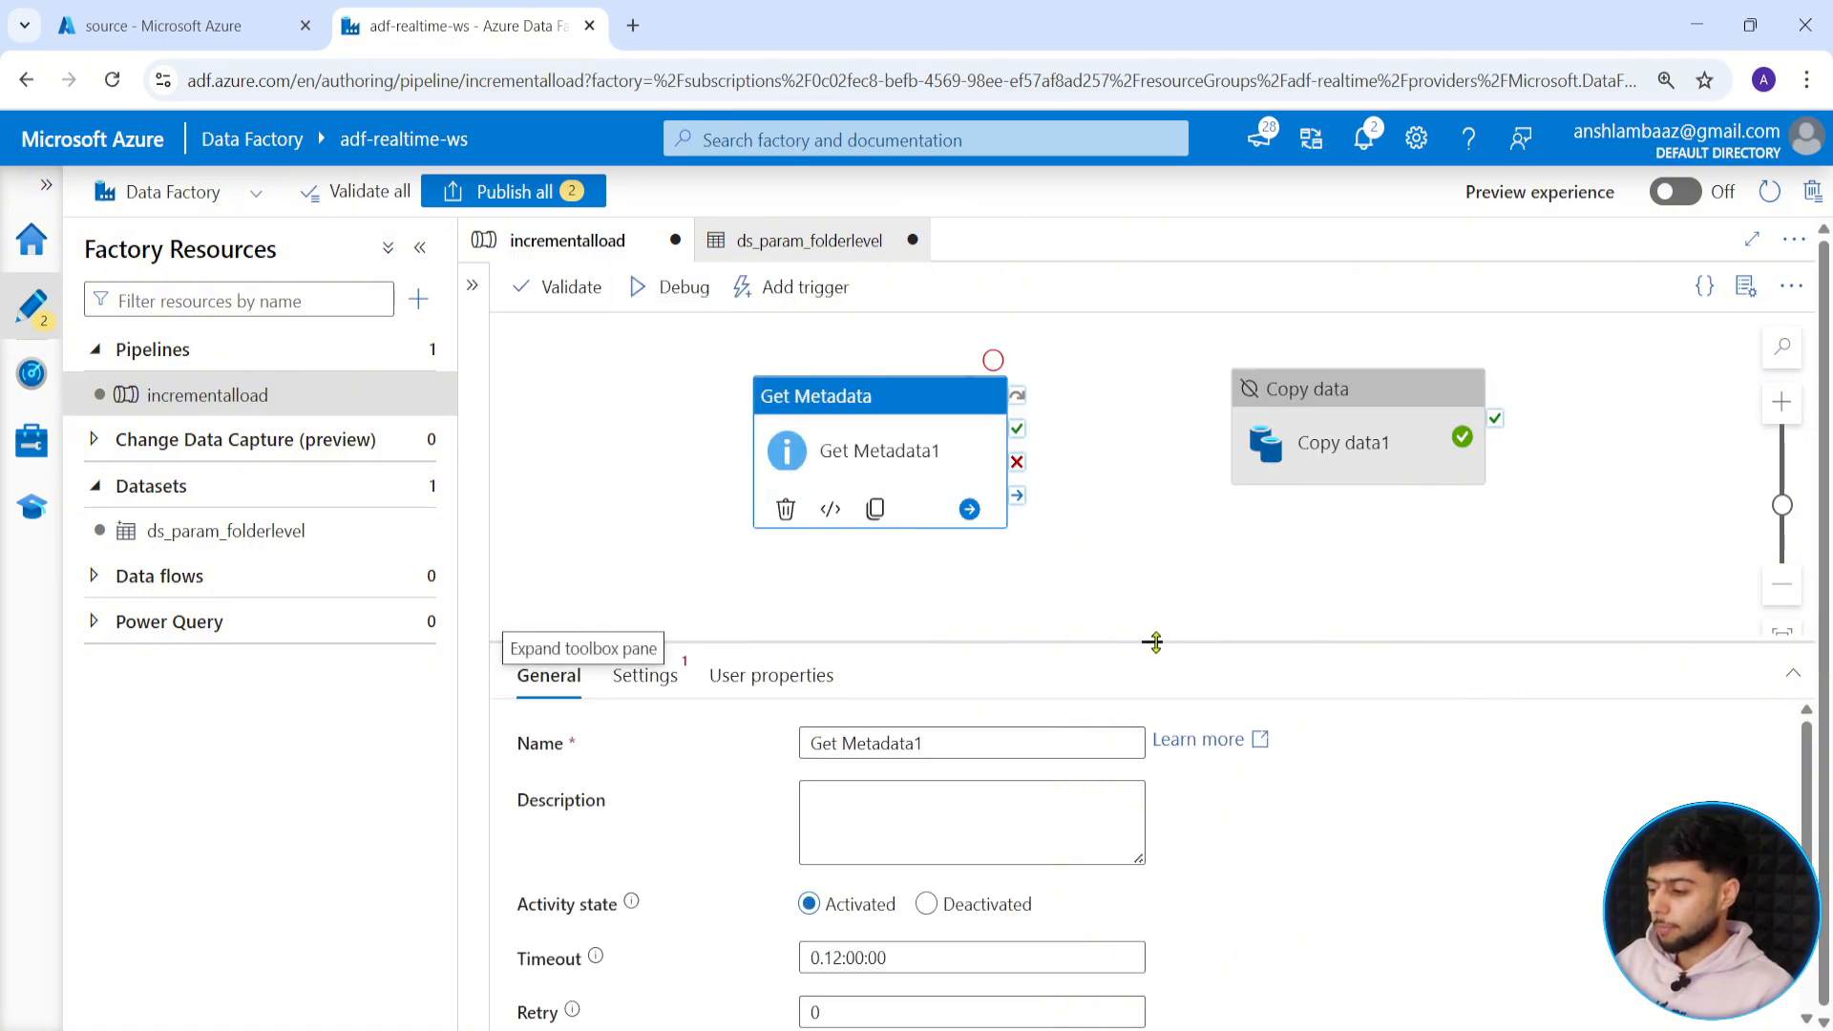
Assign the ds_param_folderlevel dataset to Get Metadata1 and set its p_container value to source.
{"action": "left_click_drag", "start_coordinate": [1156, 641], "coordinate": [1152, 573]}
{"action": "left_click", "coordinate": [645, 608]}
{"action": "left_click", "coordinate": [1074, 676]}
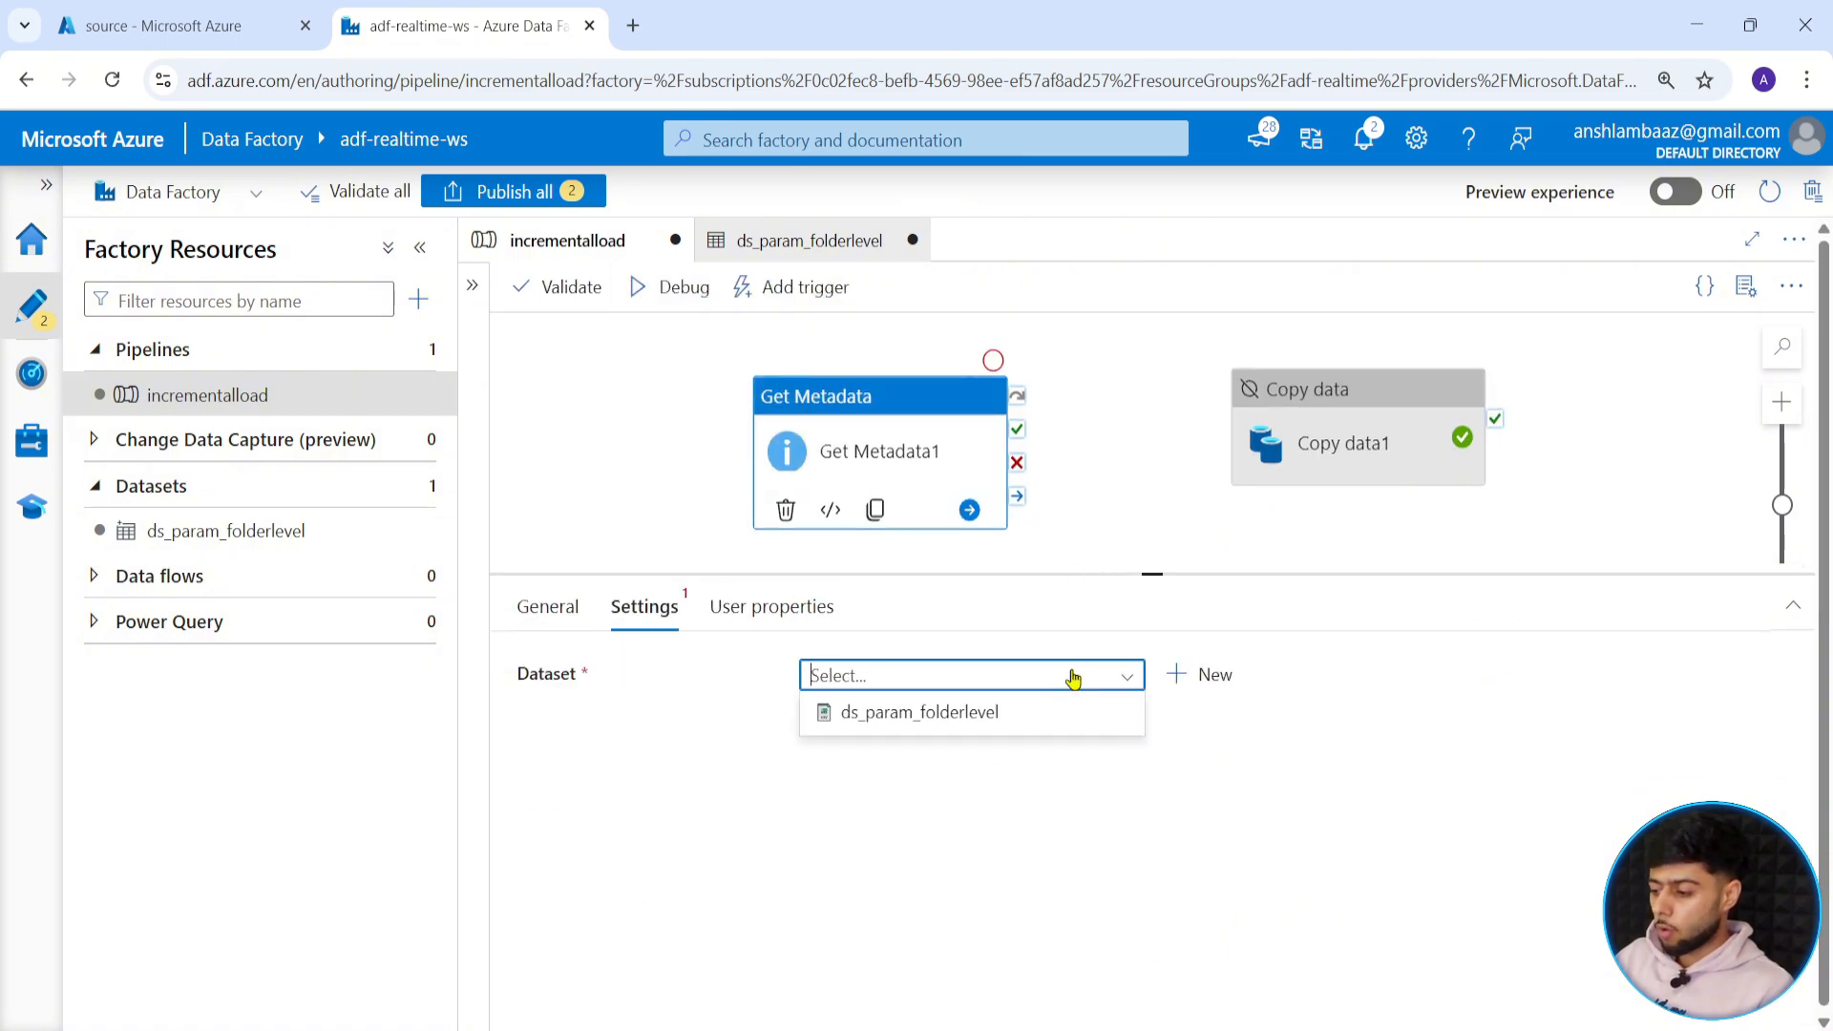
{"action": "left_click", "coordinate": [893, 723]}
{"action": "left_click", "coordinate": [1105, 810]}
{"action": "type", "text": "so"}
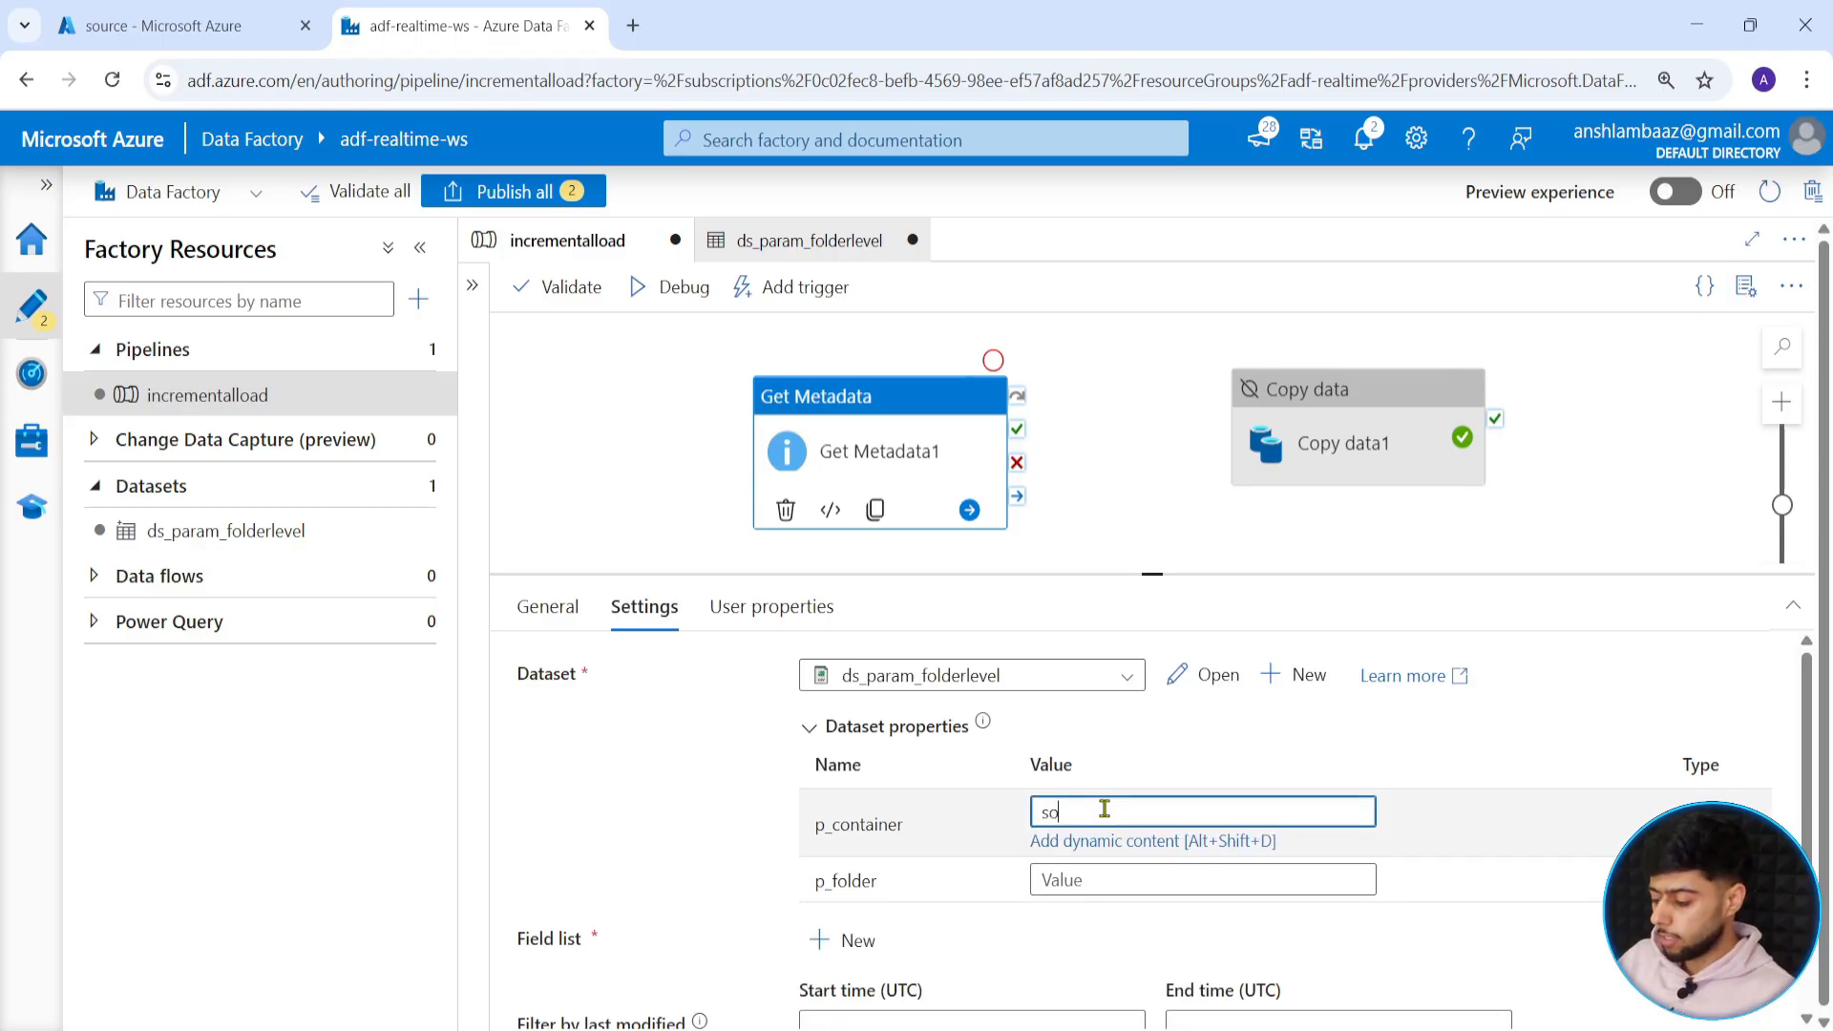
{"action": "type", "text": "urce"}
{"action": "key", "text": "Tab"}
{"action": "type", "text": "Gold_reserves_tonnes.csv"}
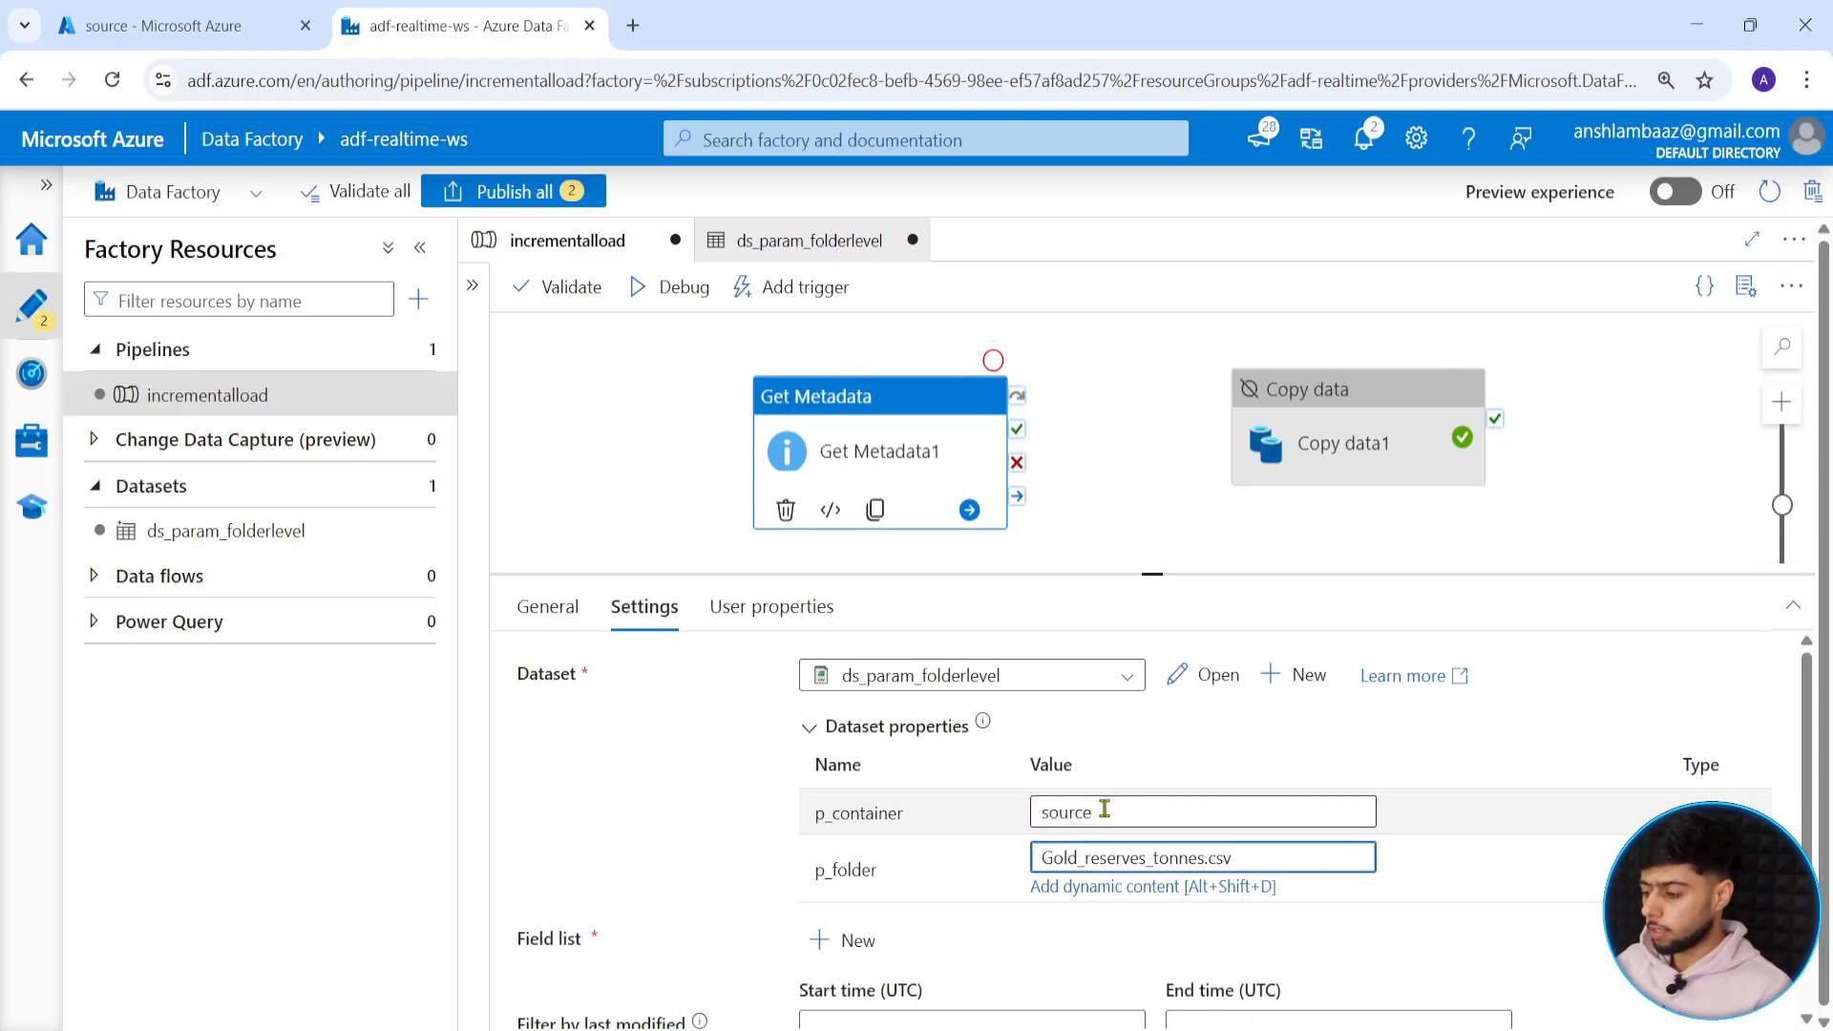
{"action": "key", "text": "ctrl+a"}
{"action": "key", "text": "BackSpace"}
Copy the folder name raw_gold_data from the storage container's location path and paste it as Get Metadata1's p_folder value.
{"action": "left_click", "coordinate": [170, 17]}
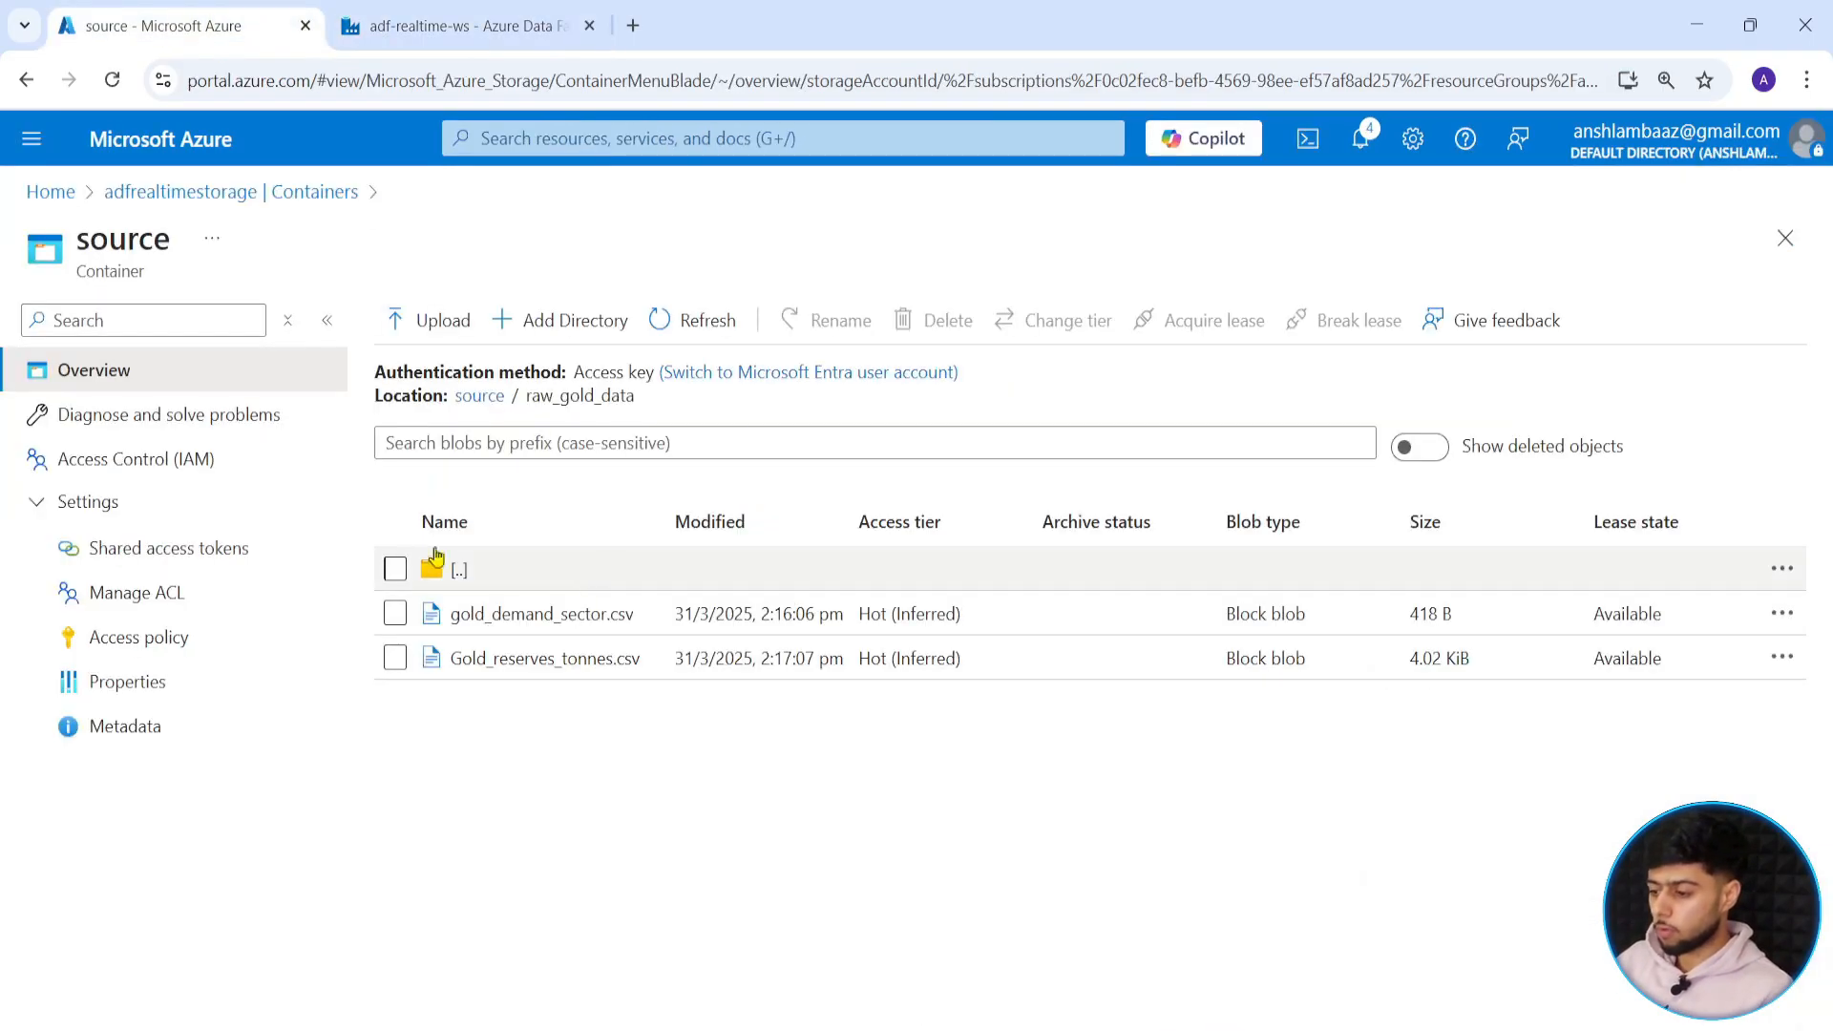
{"action": "left_click_drag", "start_coordinate": [651, 397], "coordinate": [524, 397]}
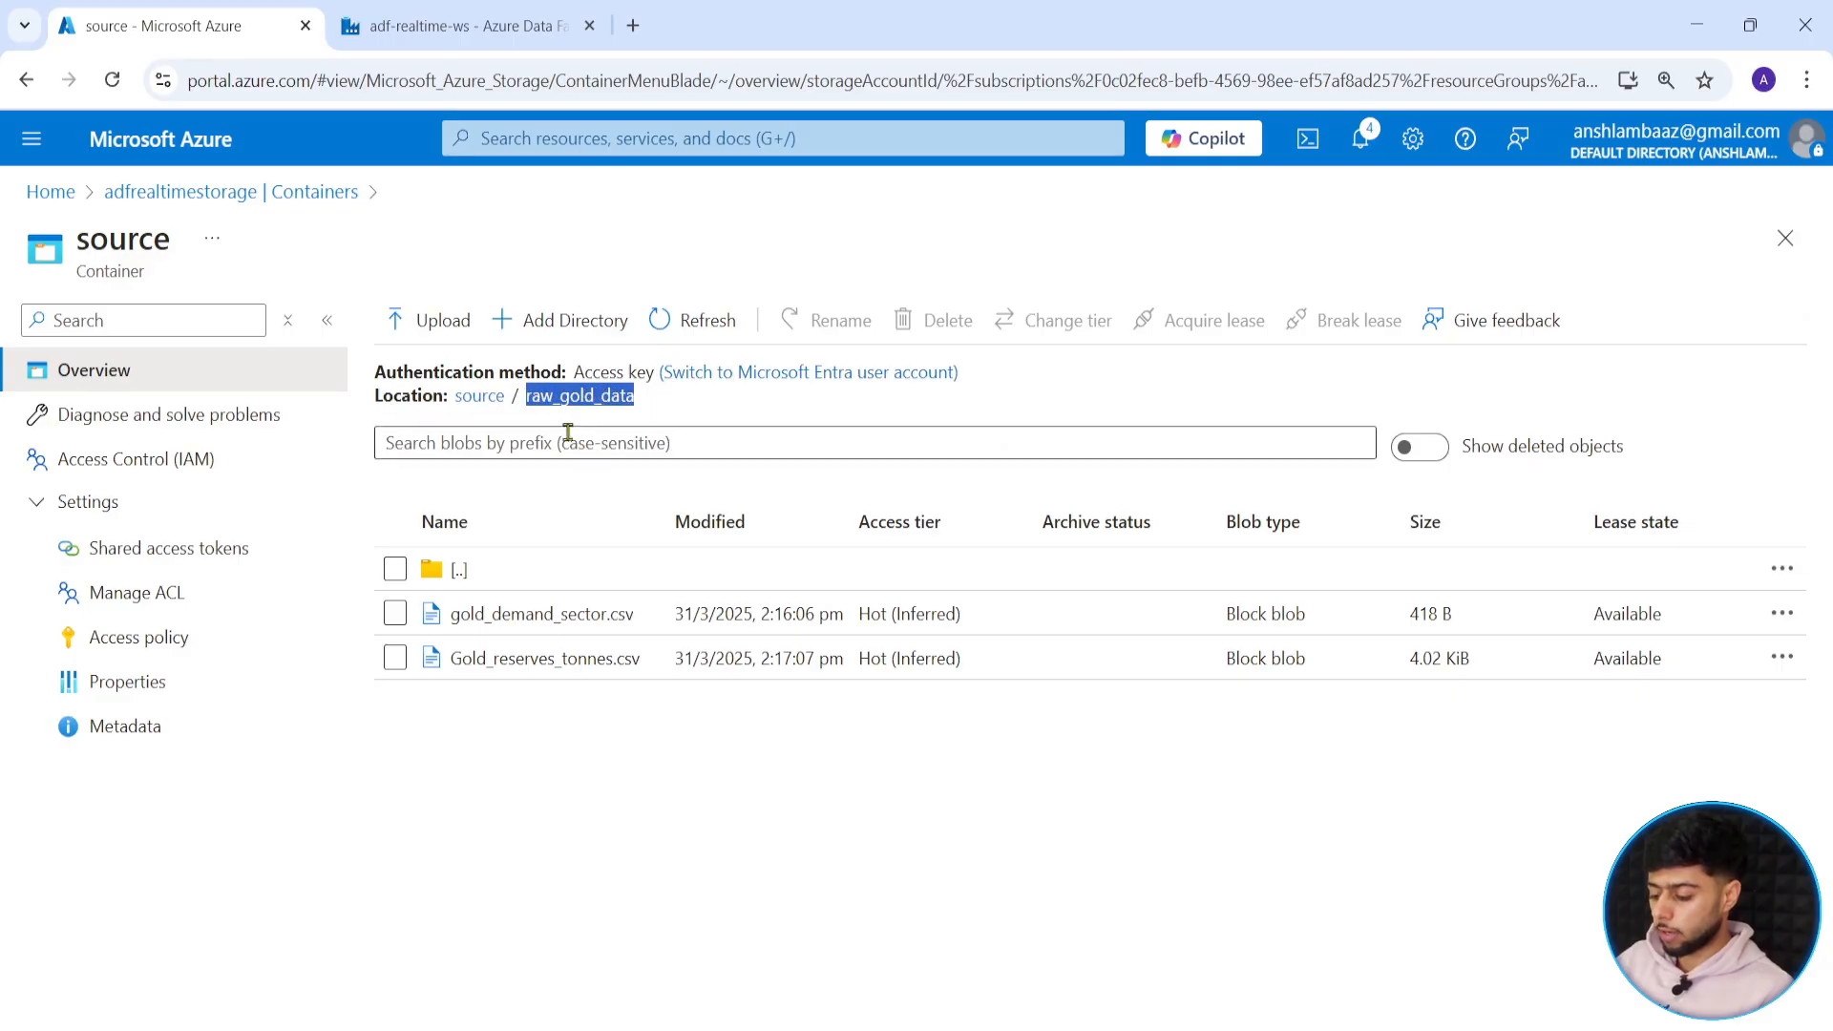
{"action": "key", "text": "ctrl+c"}
{"action": "left_click", "coordinate": [449, 26]}
{"action": "key", "text": "ctrl+v"}
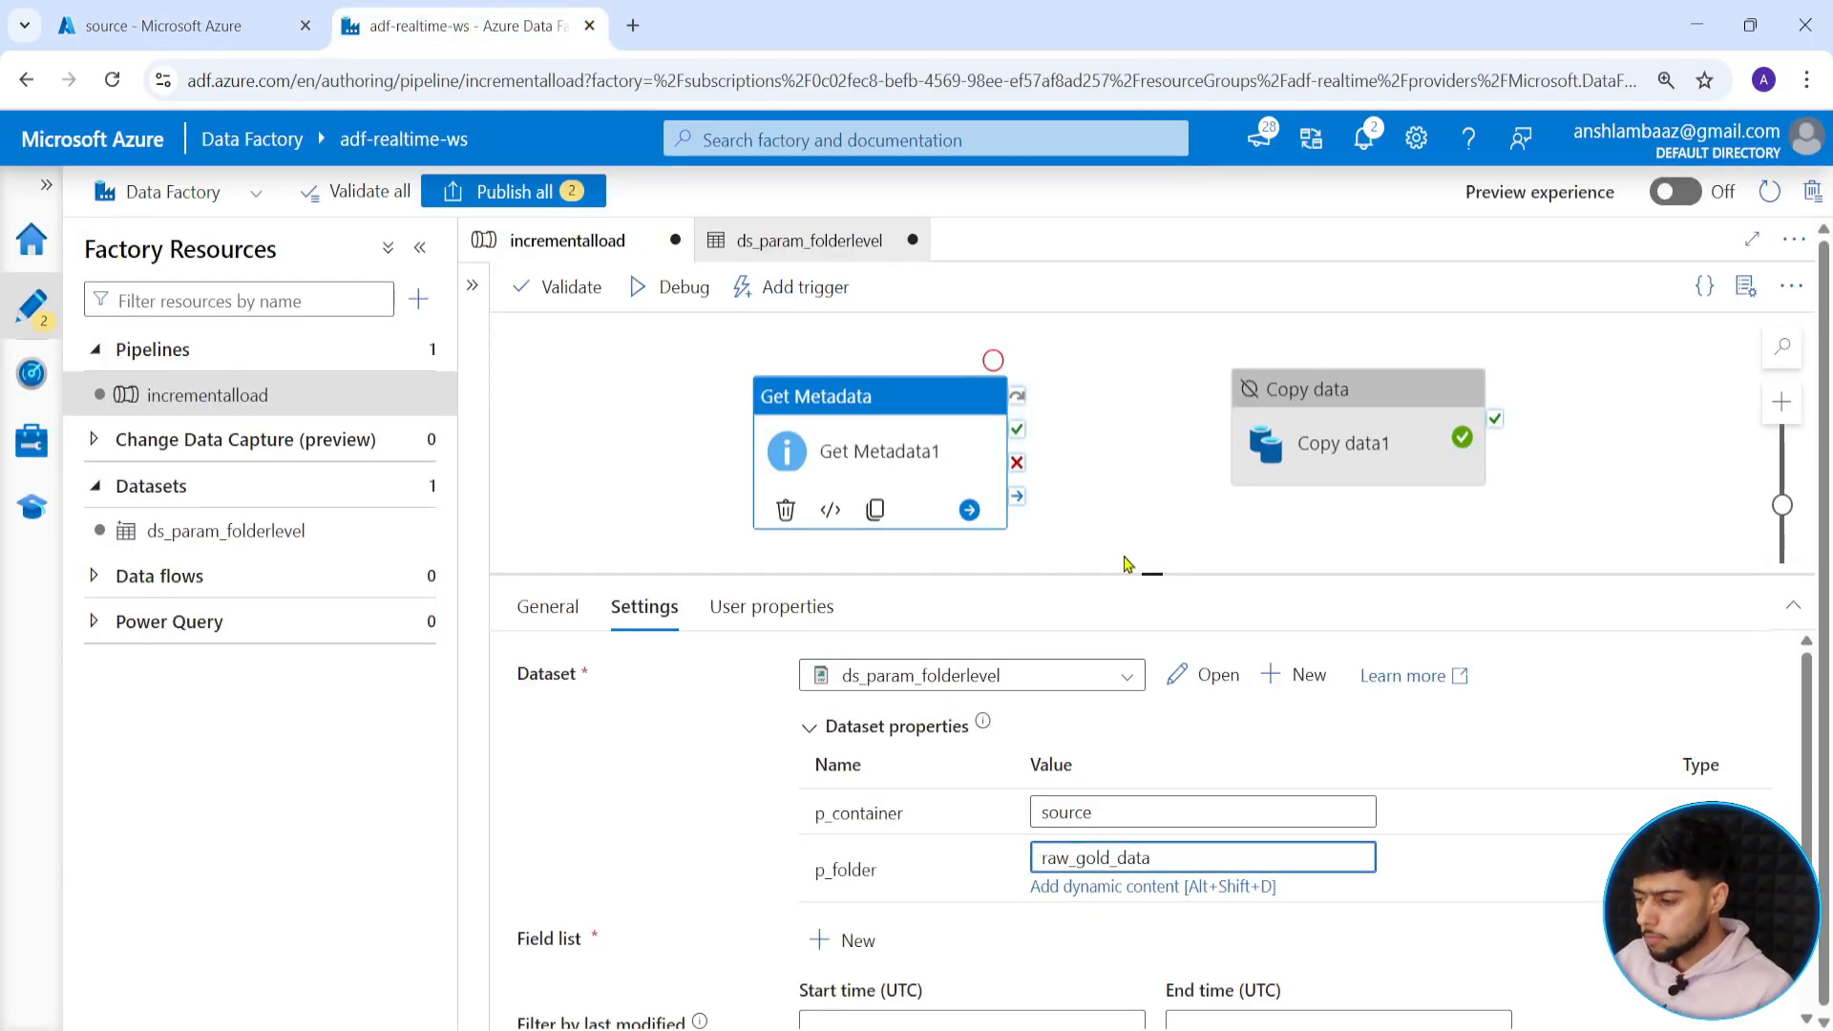
Add a Child items argument to Get Metadata1's field list.
{"action": "left_click_drag", "start_coordinate": [1125, 563], "coordinate": [1151, 420]}
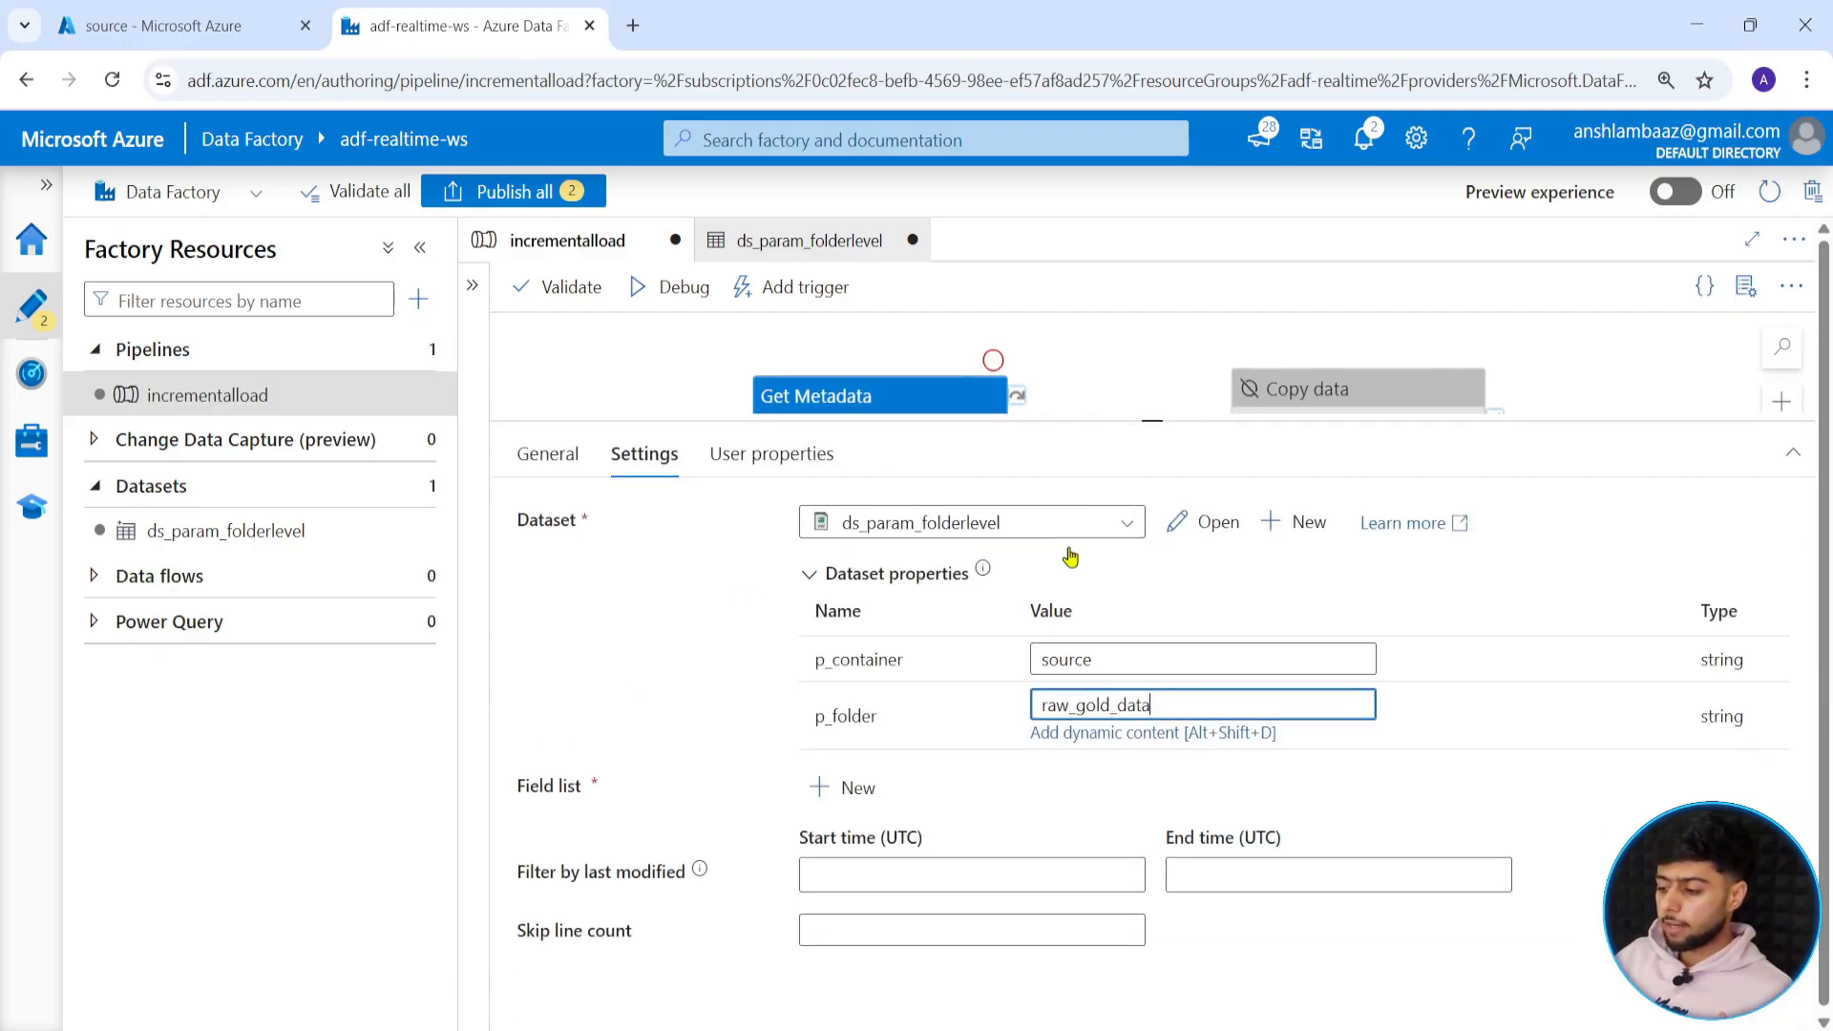
{"action": "left_click", "coordinate": [1014, 787]}
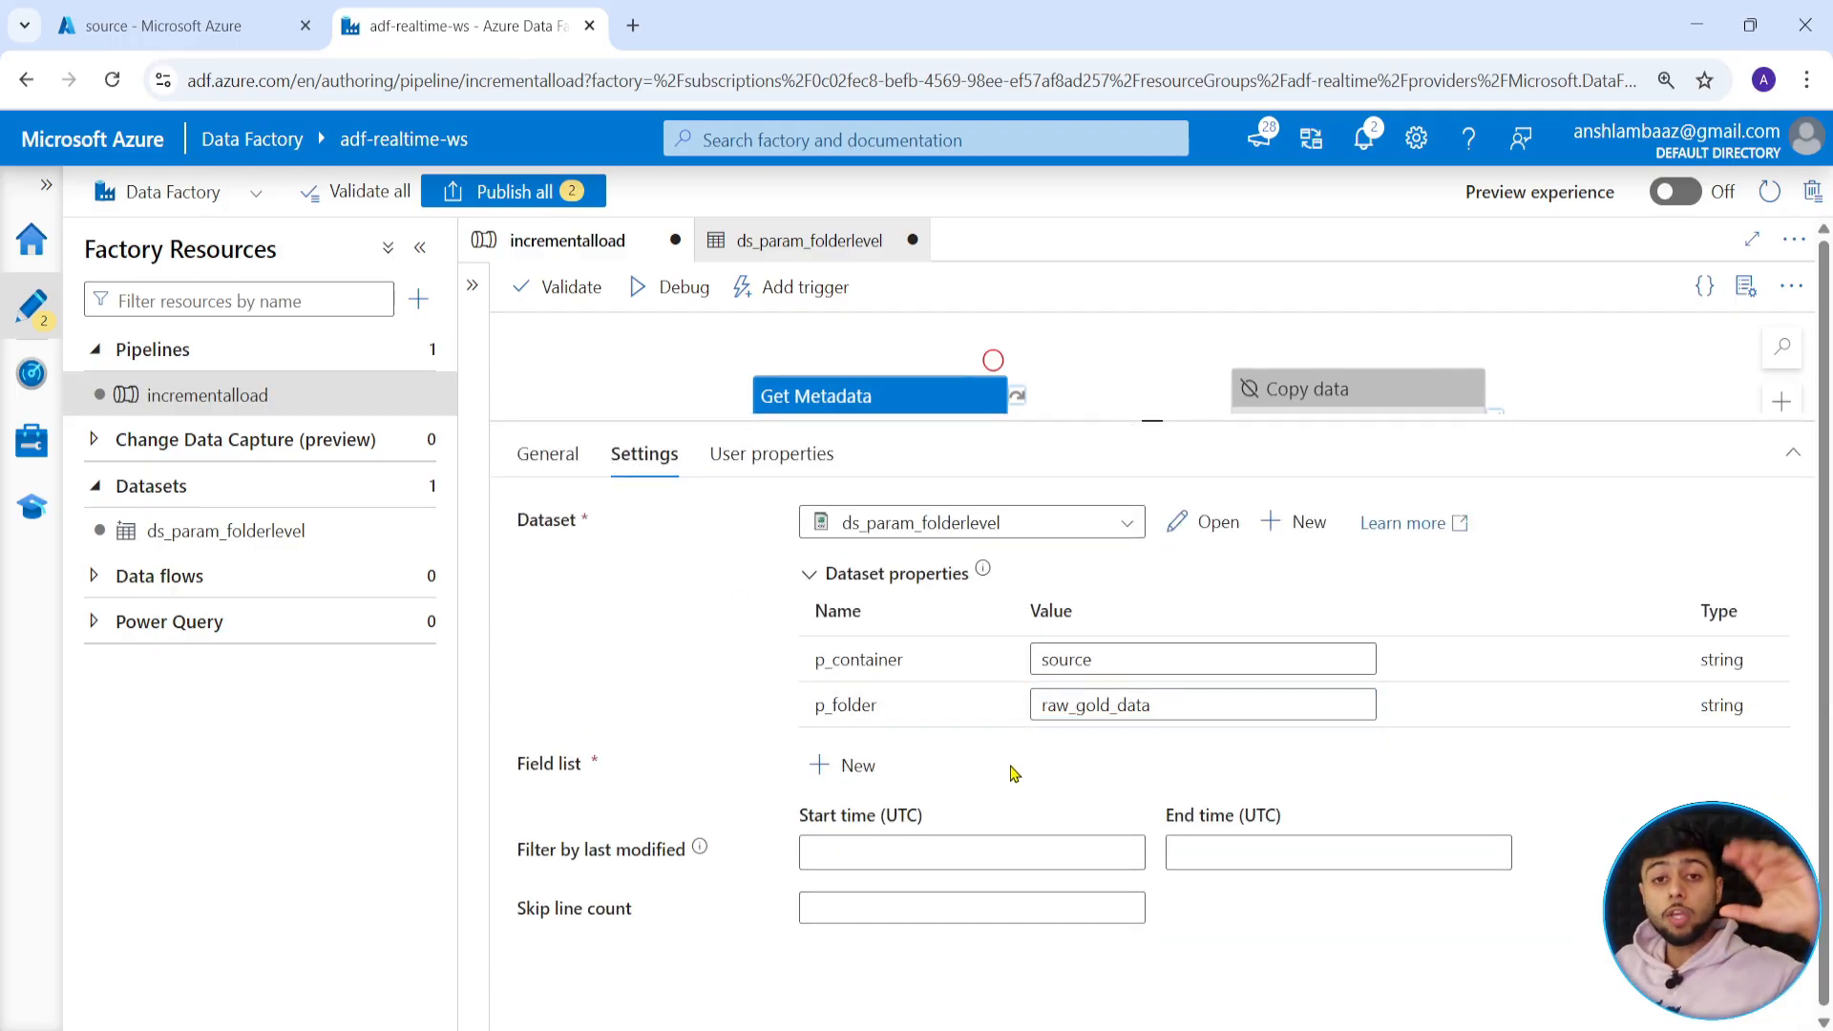
{"action": "left_click", "coordinate": [856, 775]}
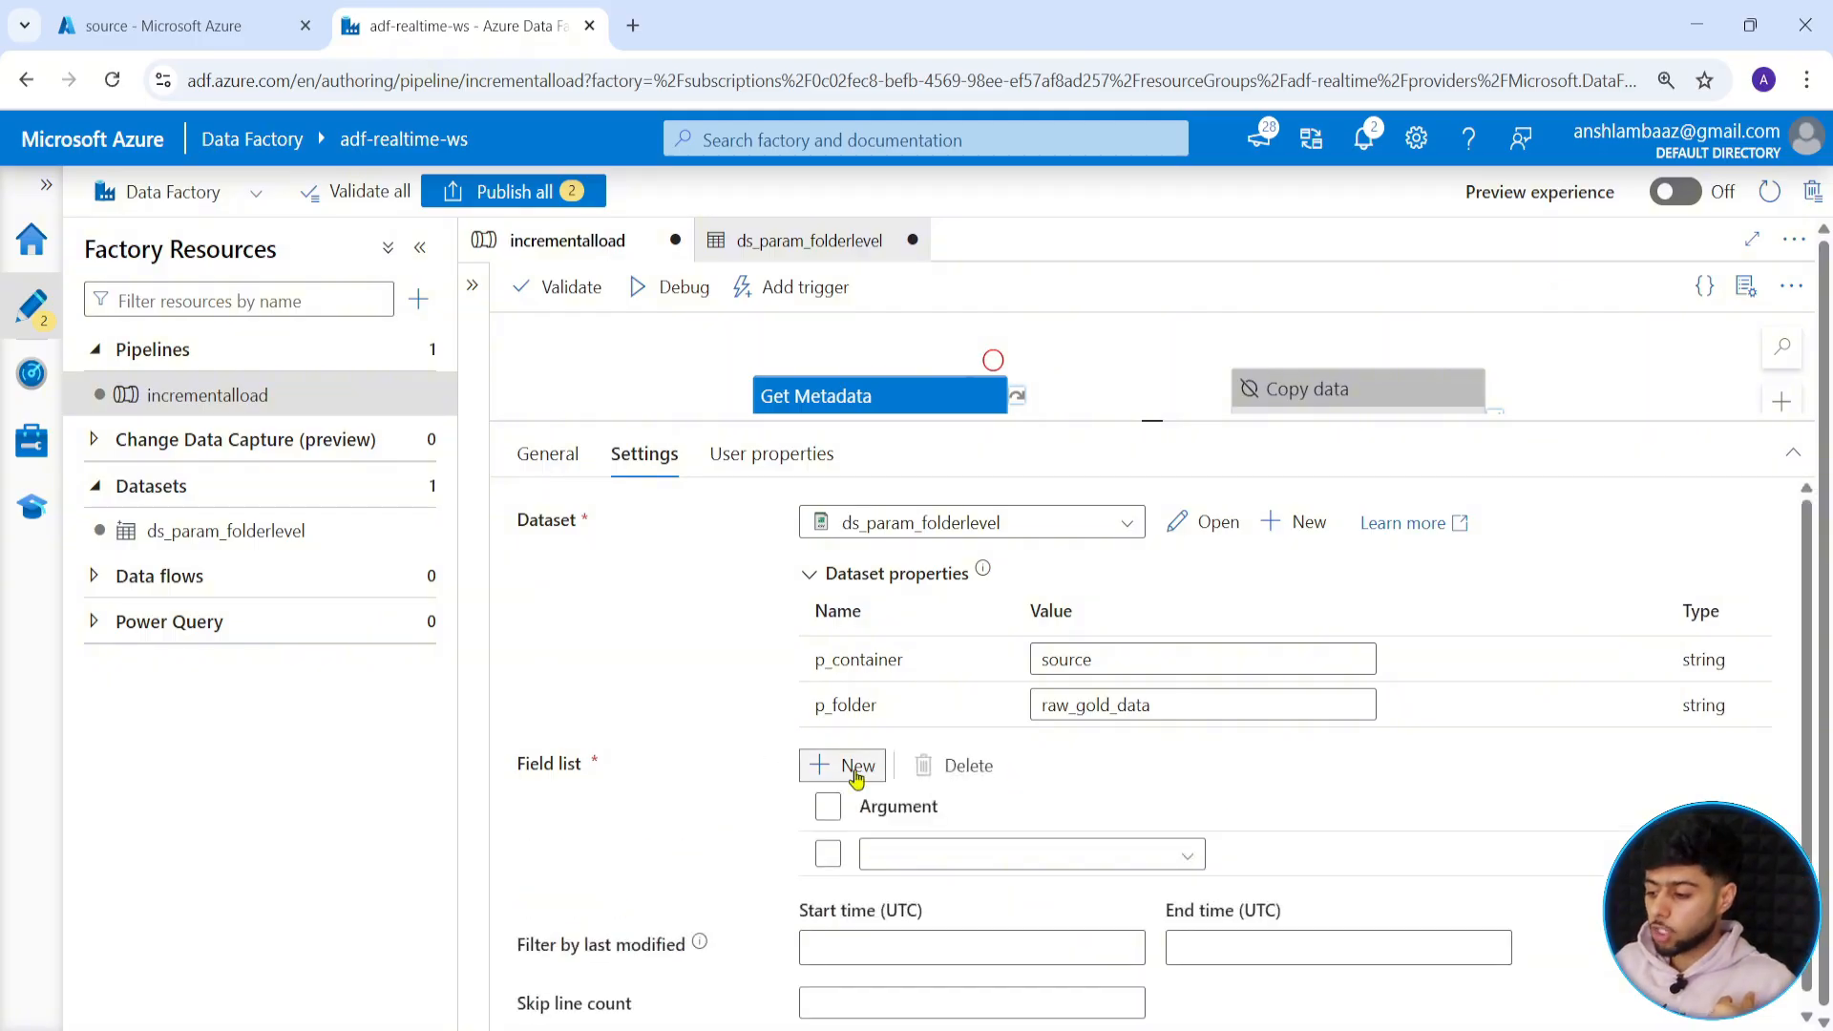
{"action": "left_click", "coordinate": [955, 854]}
{"action": "left_click", "coordinate": [994, 868]}
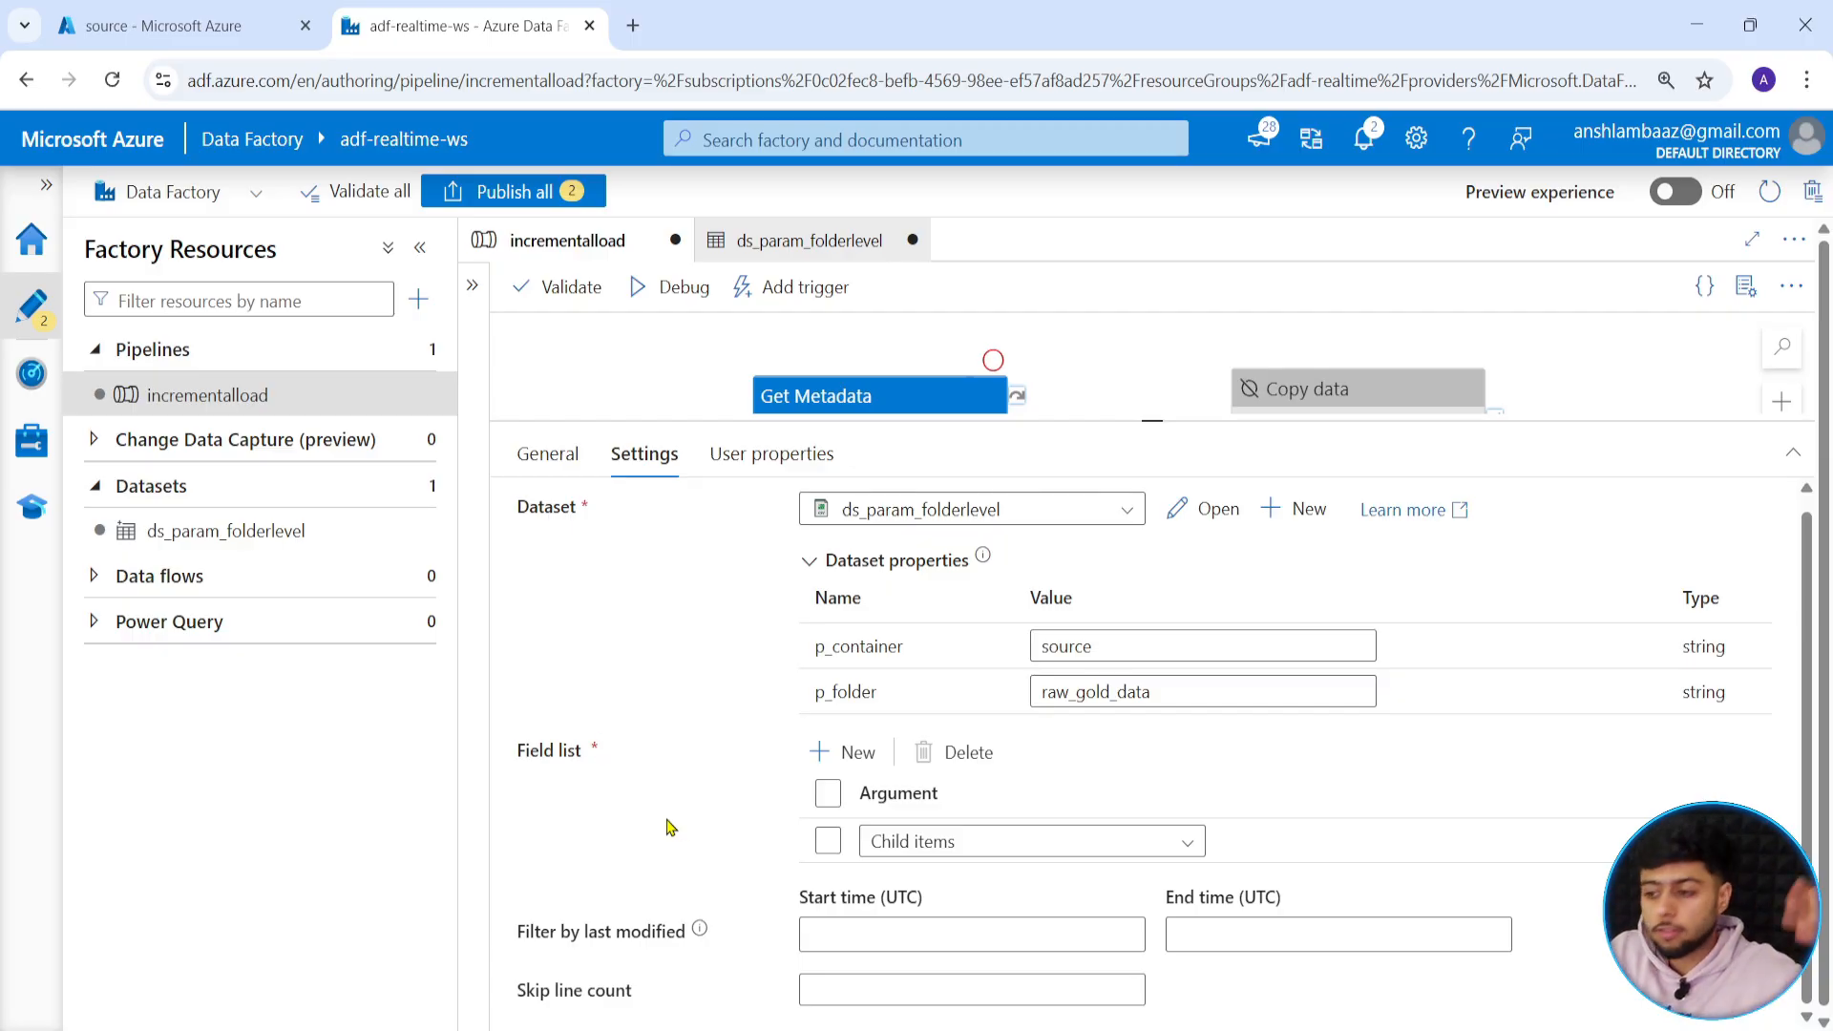
Start a debug run of the pipeline and space the Get Metadata1 and Copy data1 activities further apart on the canvas.
{"action": "left_click_drag", "start_coordinate": [1154, 420], "coordinate": [1144, 592]}
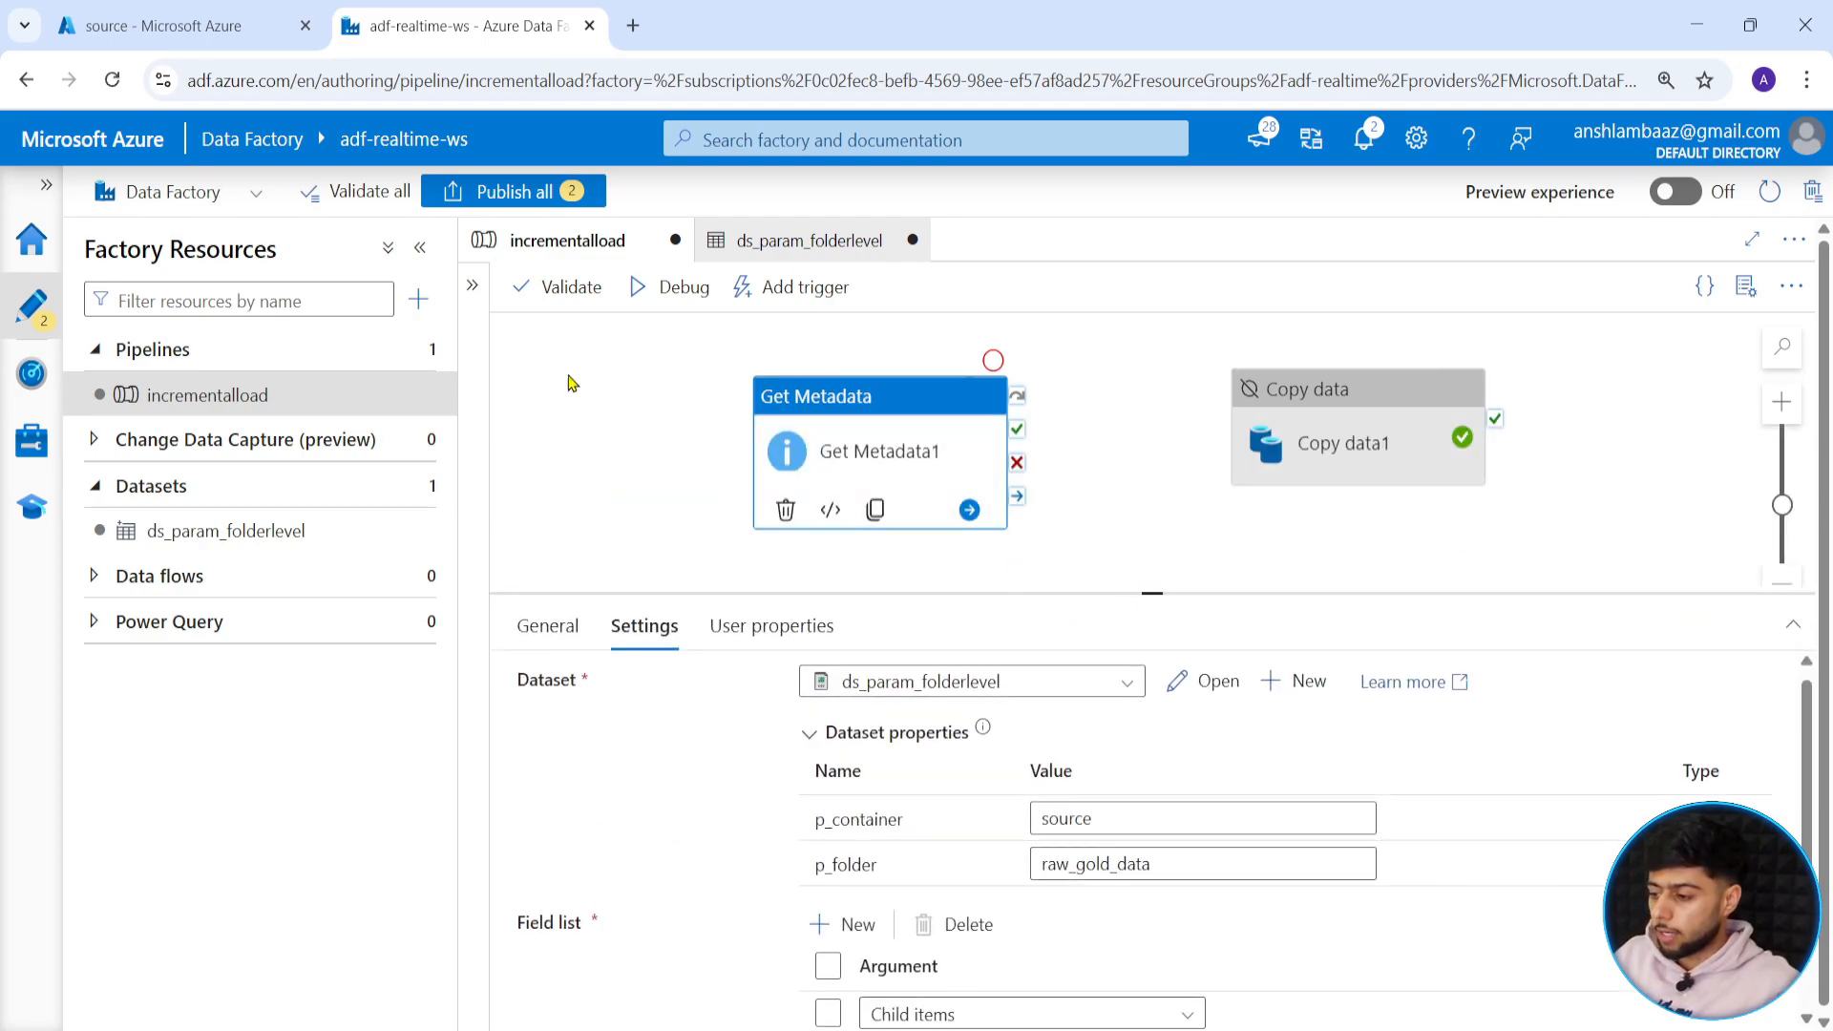
{"action": "left_click", "coordinate": [675, 287]}
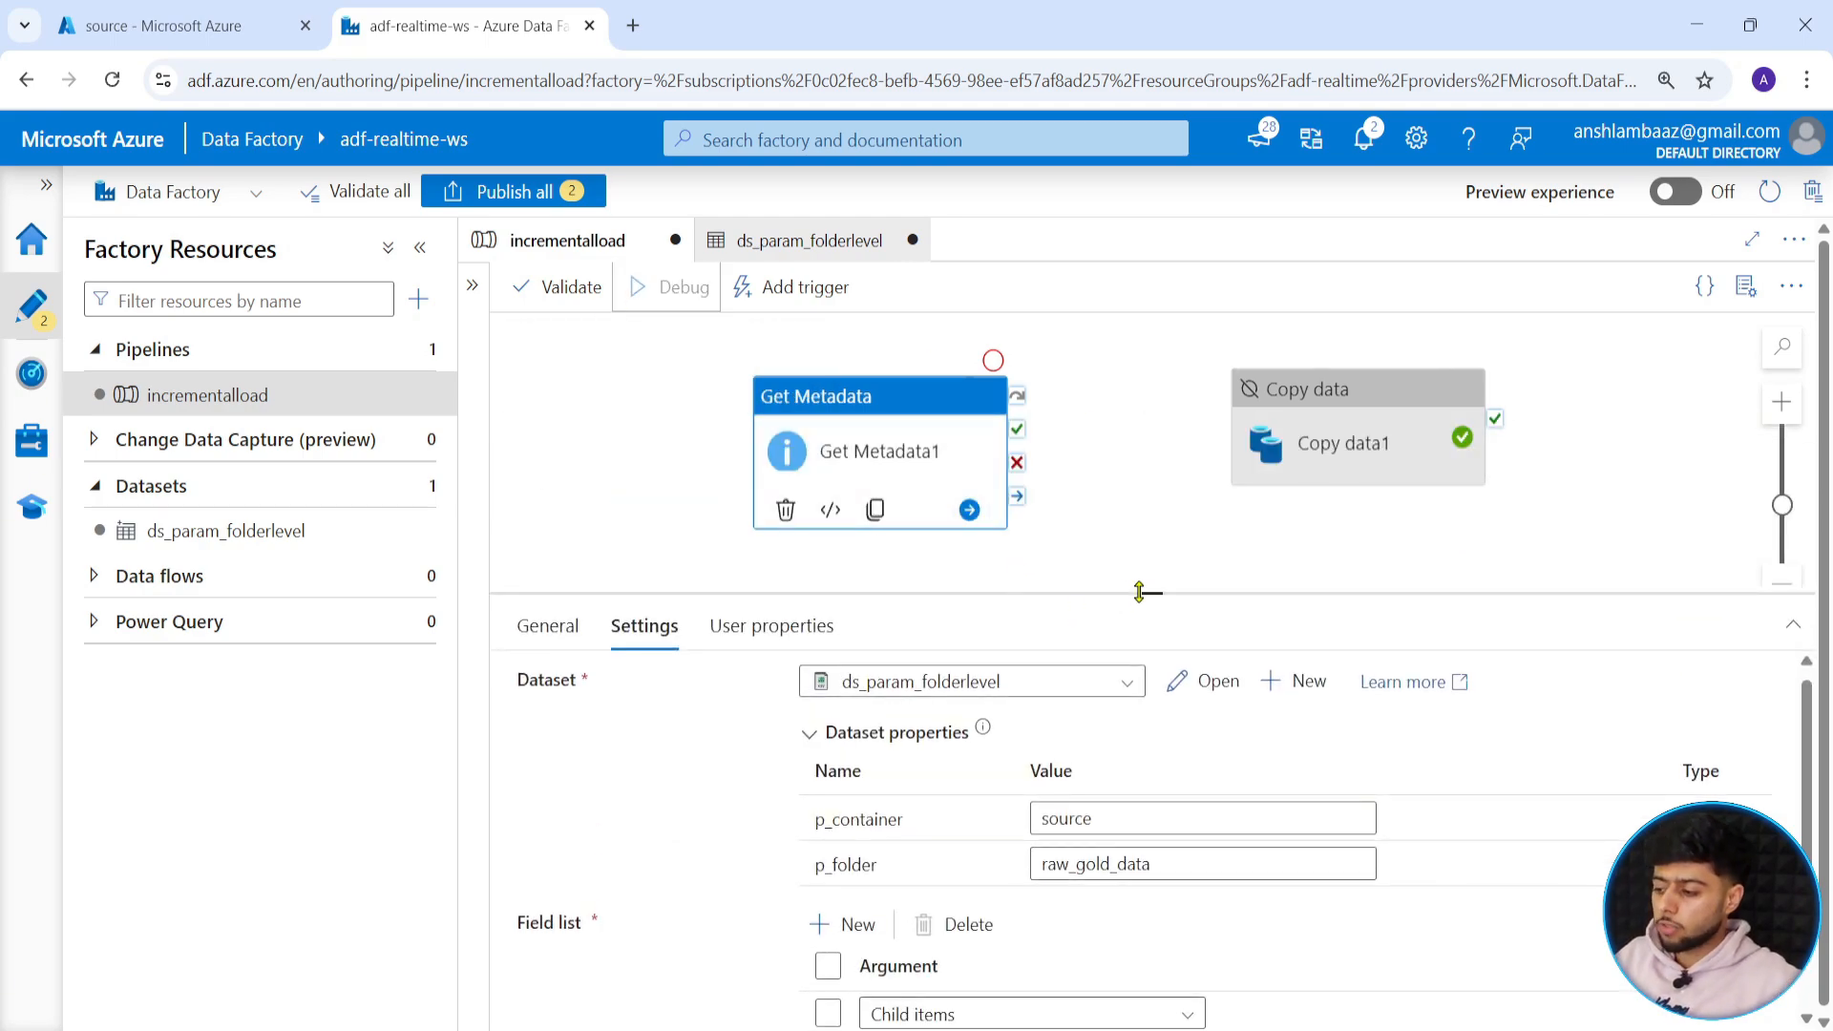
{"action": "left_click_drag", "start_coordinate": [1337, 444], "coordinate": [1515, 437]}
{"action": "left_click", "coordinate": [1104, 479]}
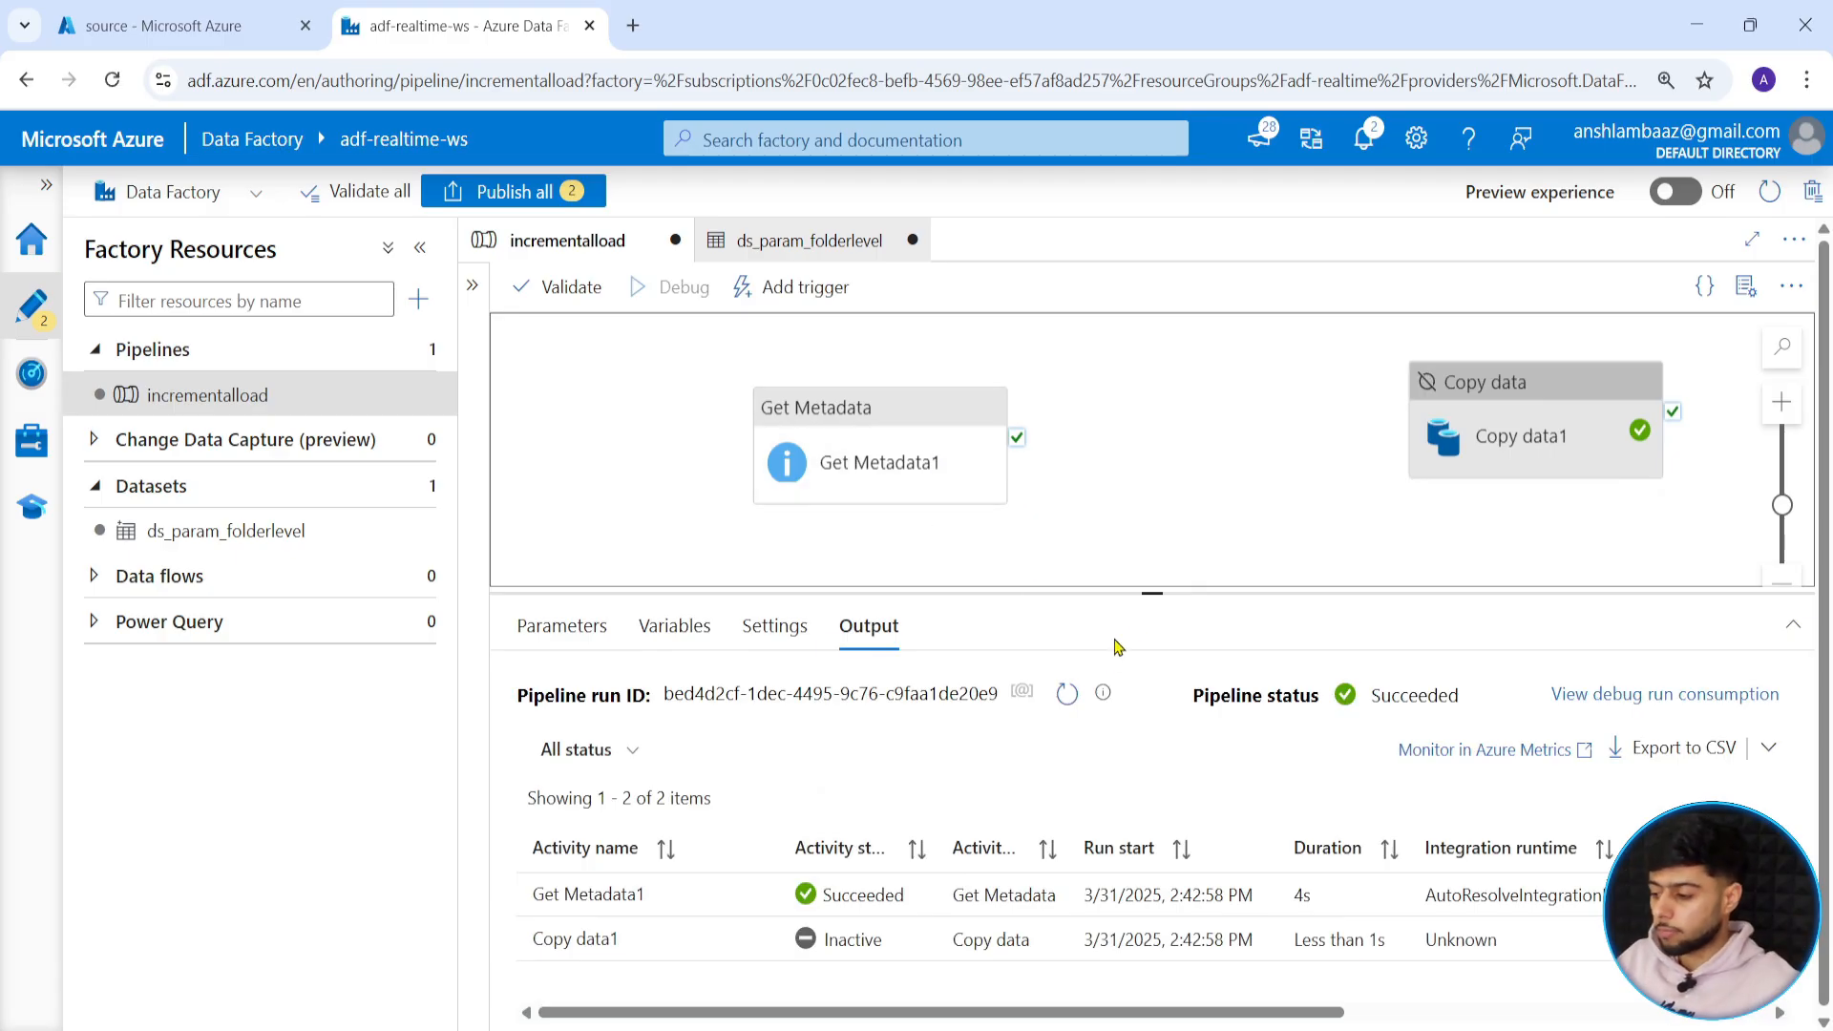
{"action": "left_click_drag", "start_coordinate": [1143, 597], "coordinate": [1146, 528]}
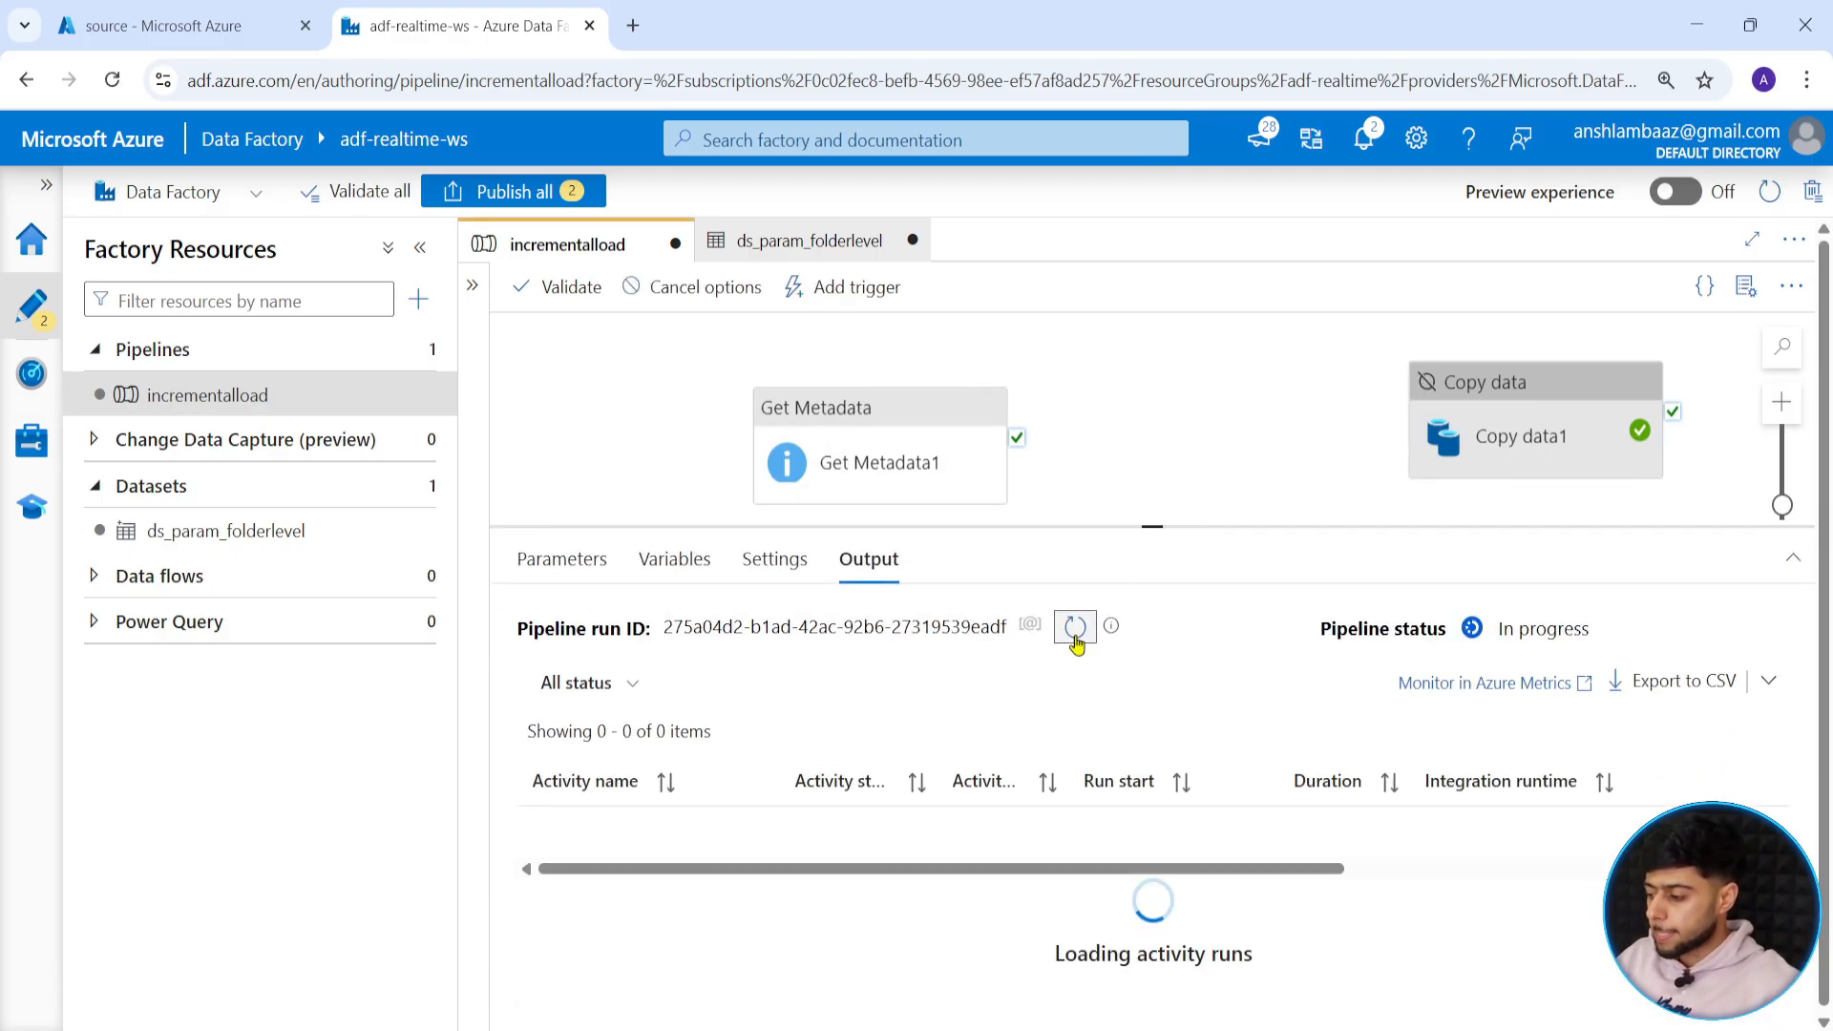
{"action": "left_click_drag", "start_coordinate": [876, 452], "coordinate": [723, 421]}
{"action": "left_click", "coordinate": [1003, 454]}
{"action": "left_click_drag", "start_coordinate": [1153, 527], "coordinate": [1148, 609]}
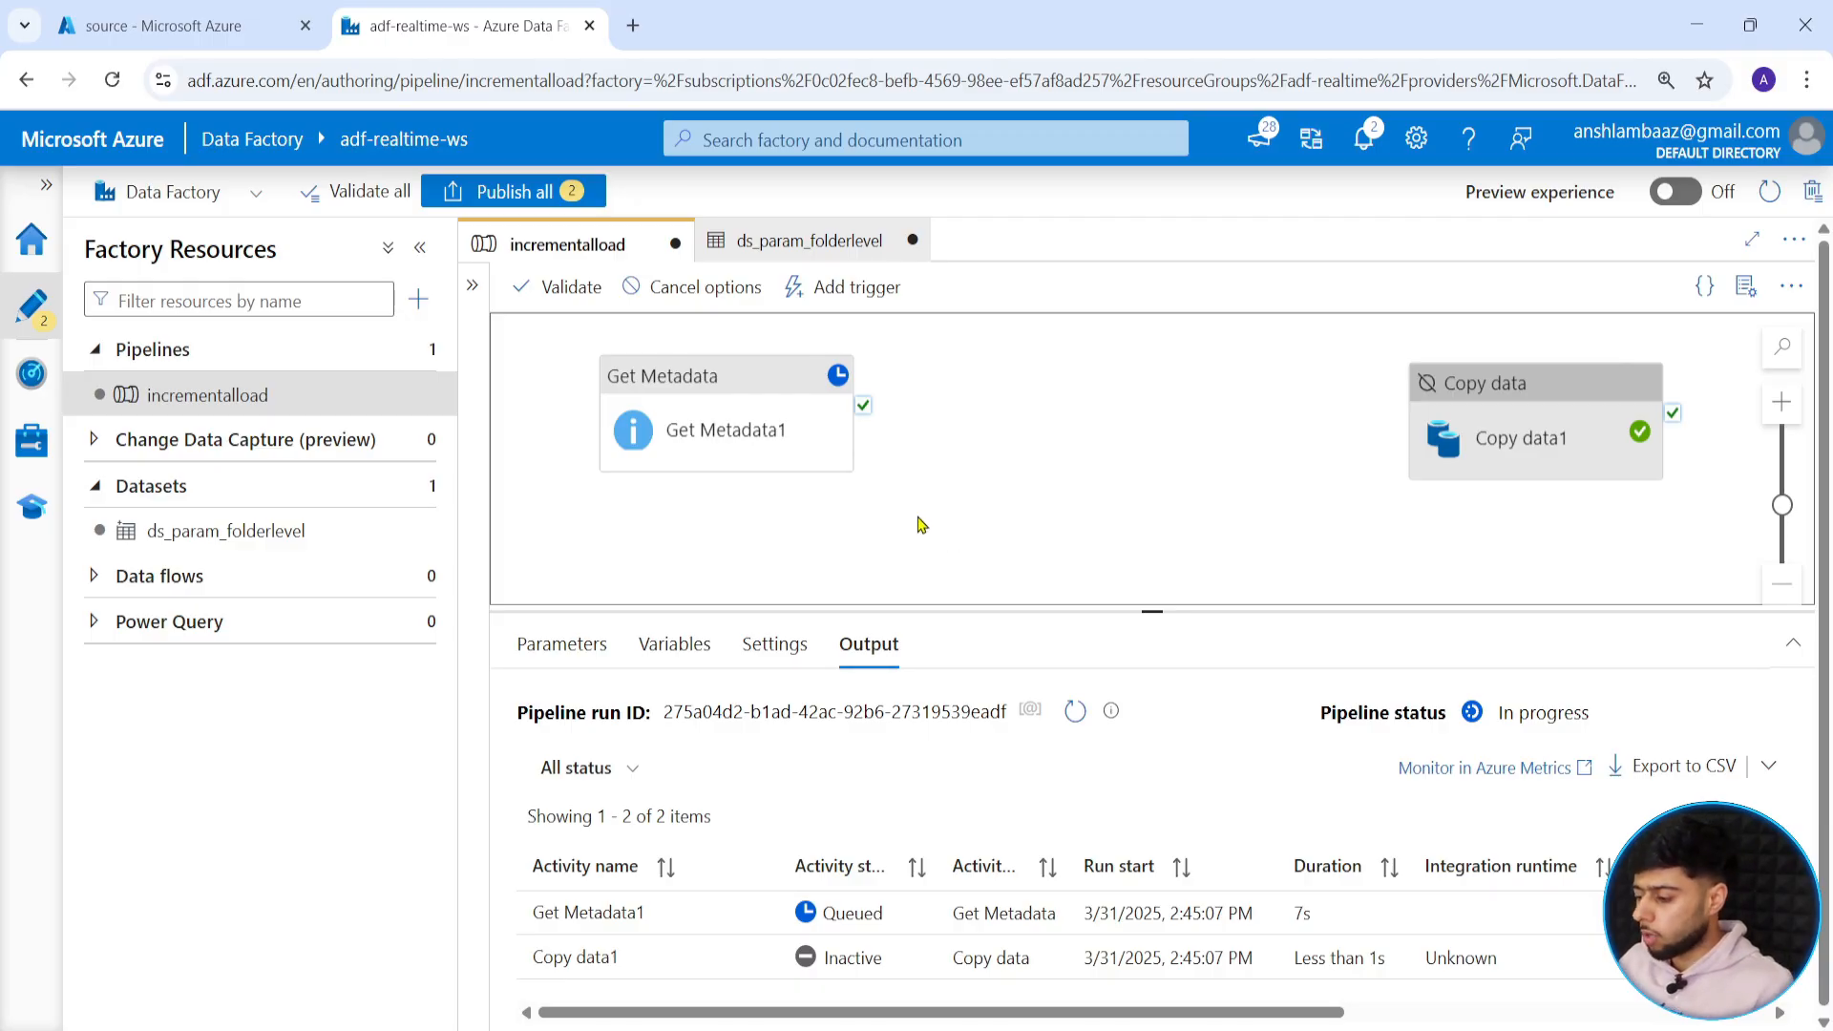
Refresh the debug run's activity list to check Get Metadata1's status.
{"action": "left_click_drag", "start_coordinate": [1151, 611], "coordinate": [1152, 533]}
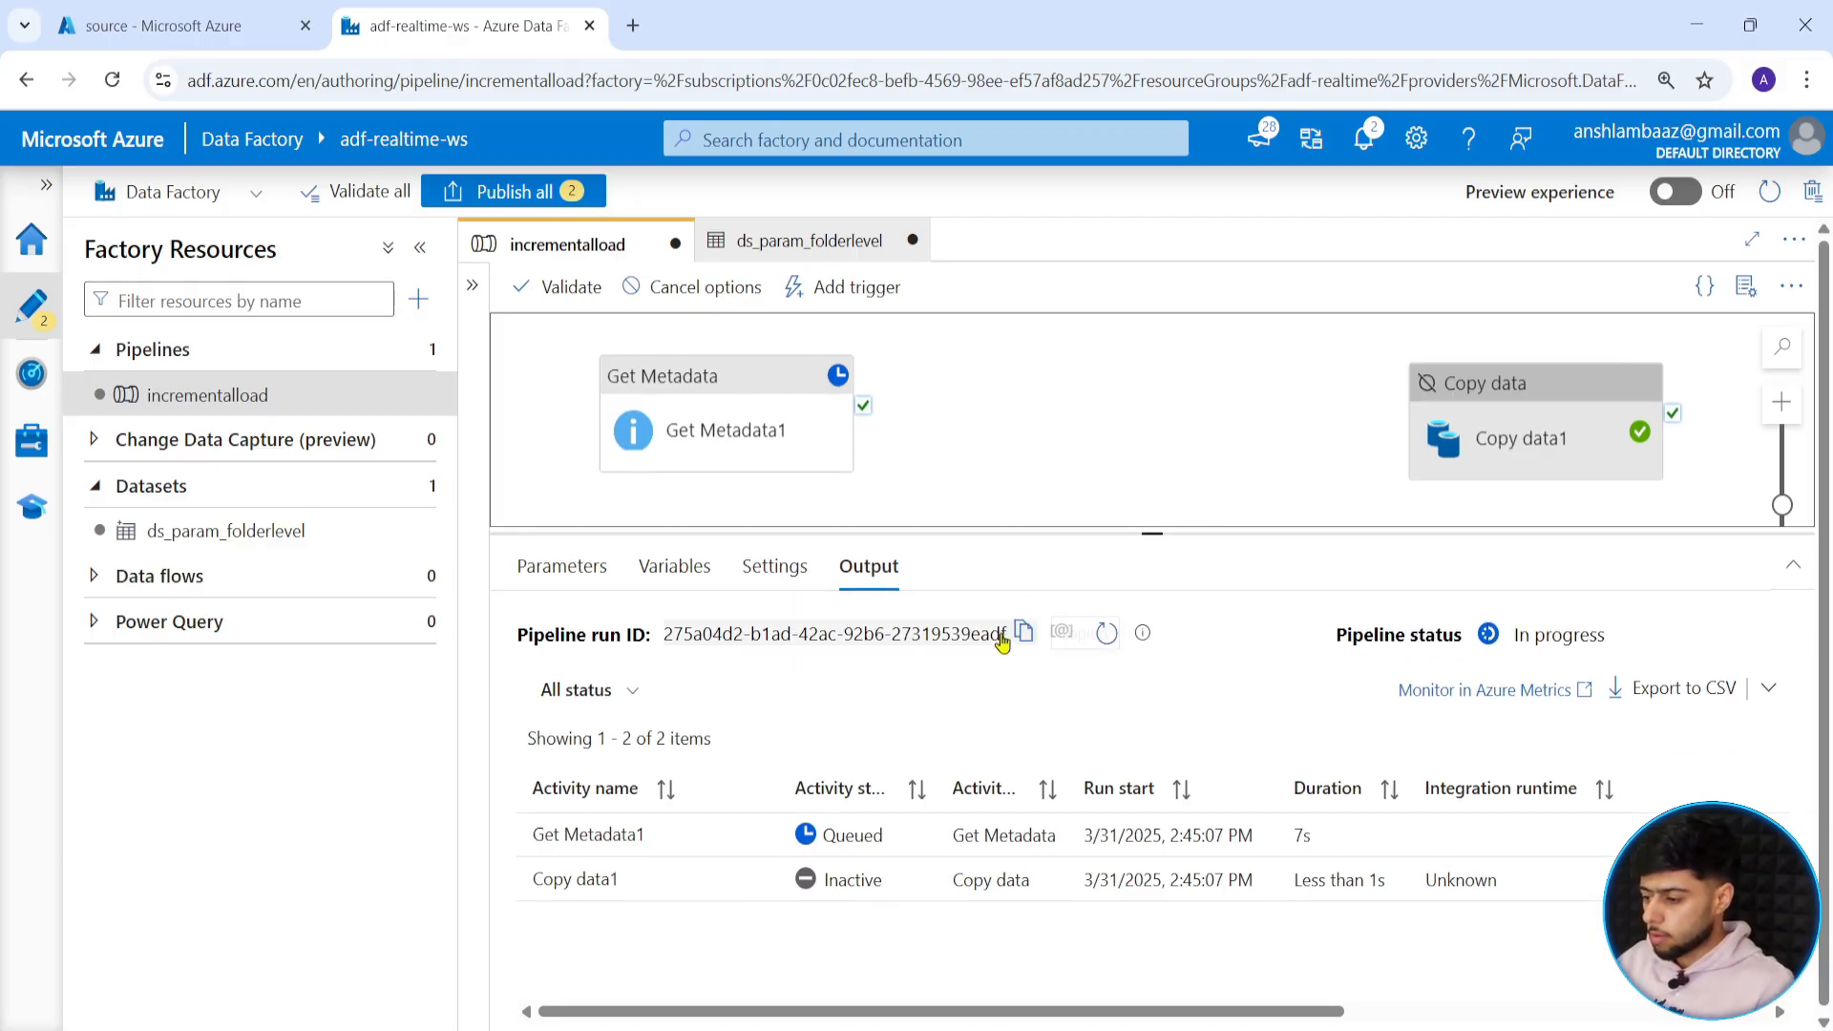
{"action": "left_click", "coordinate": [1077, 634]}
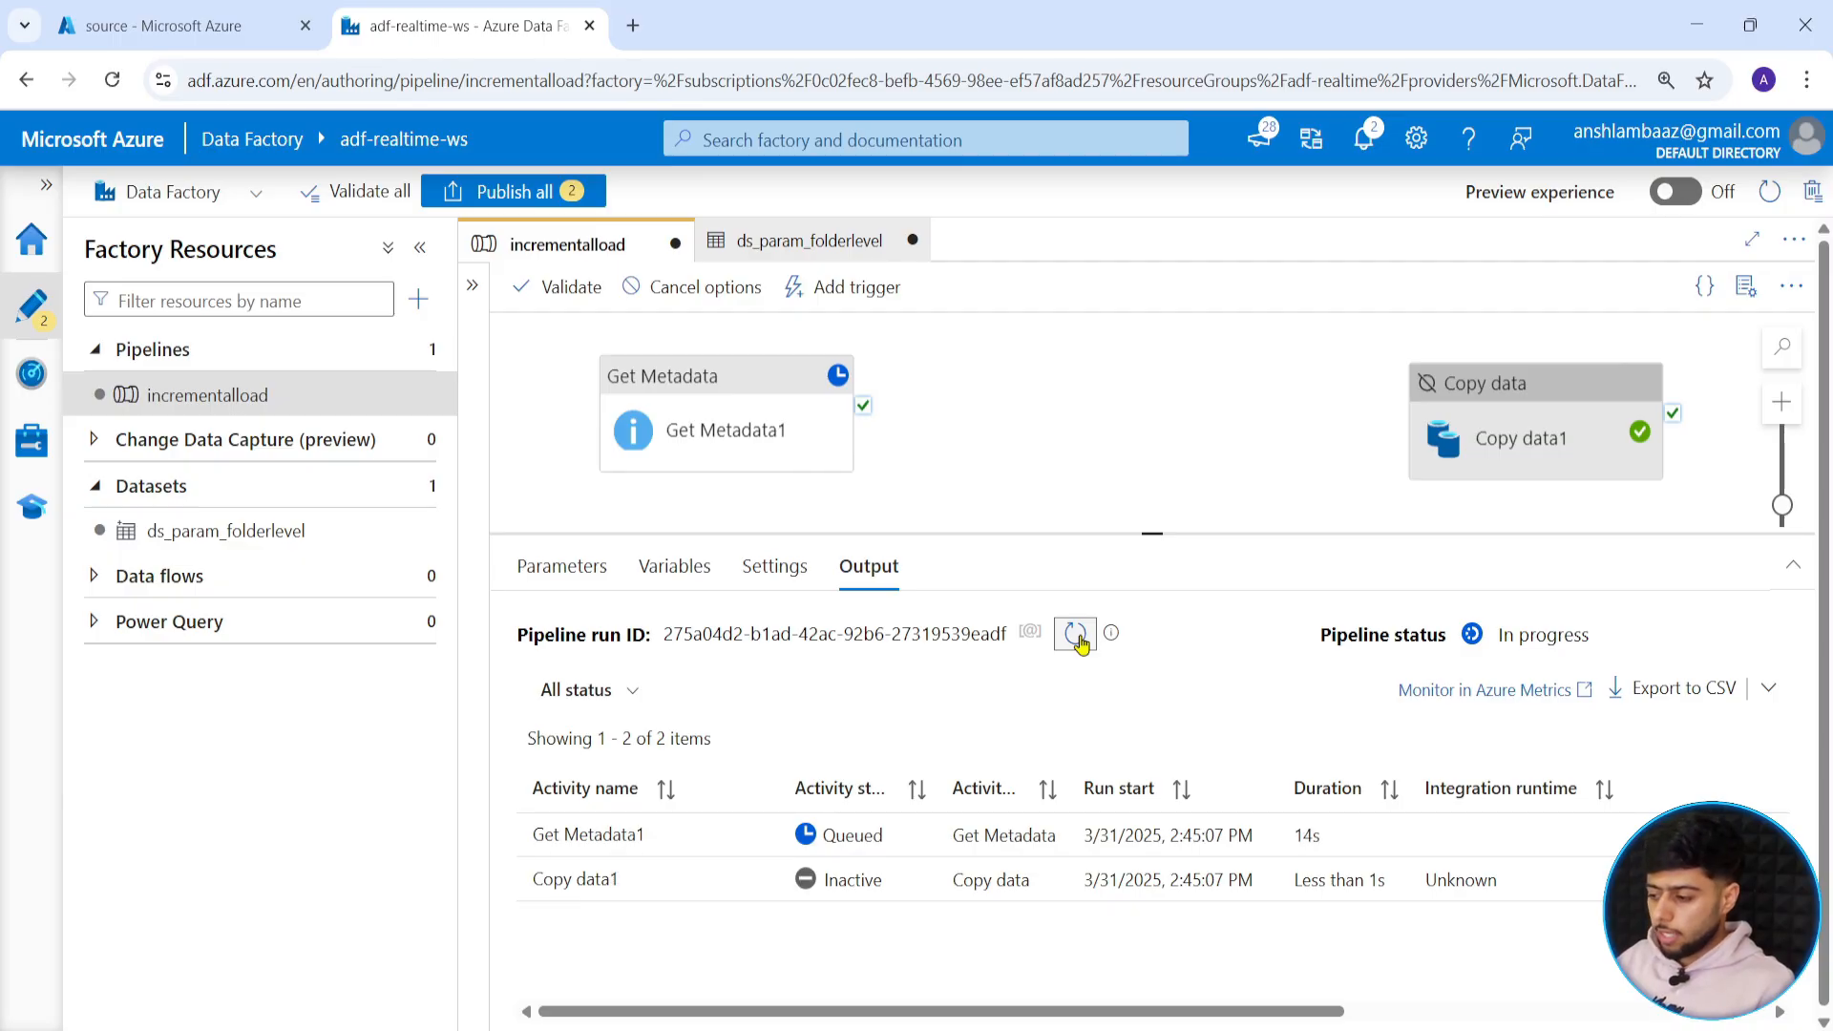
{"action": "left_click", "coordinate": [1076, 634]}
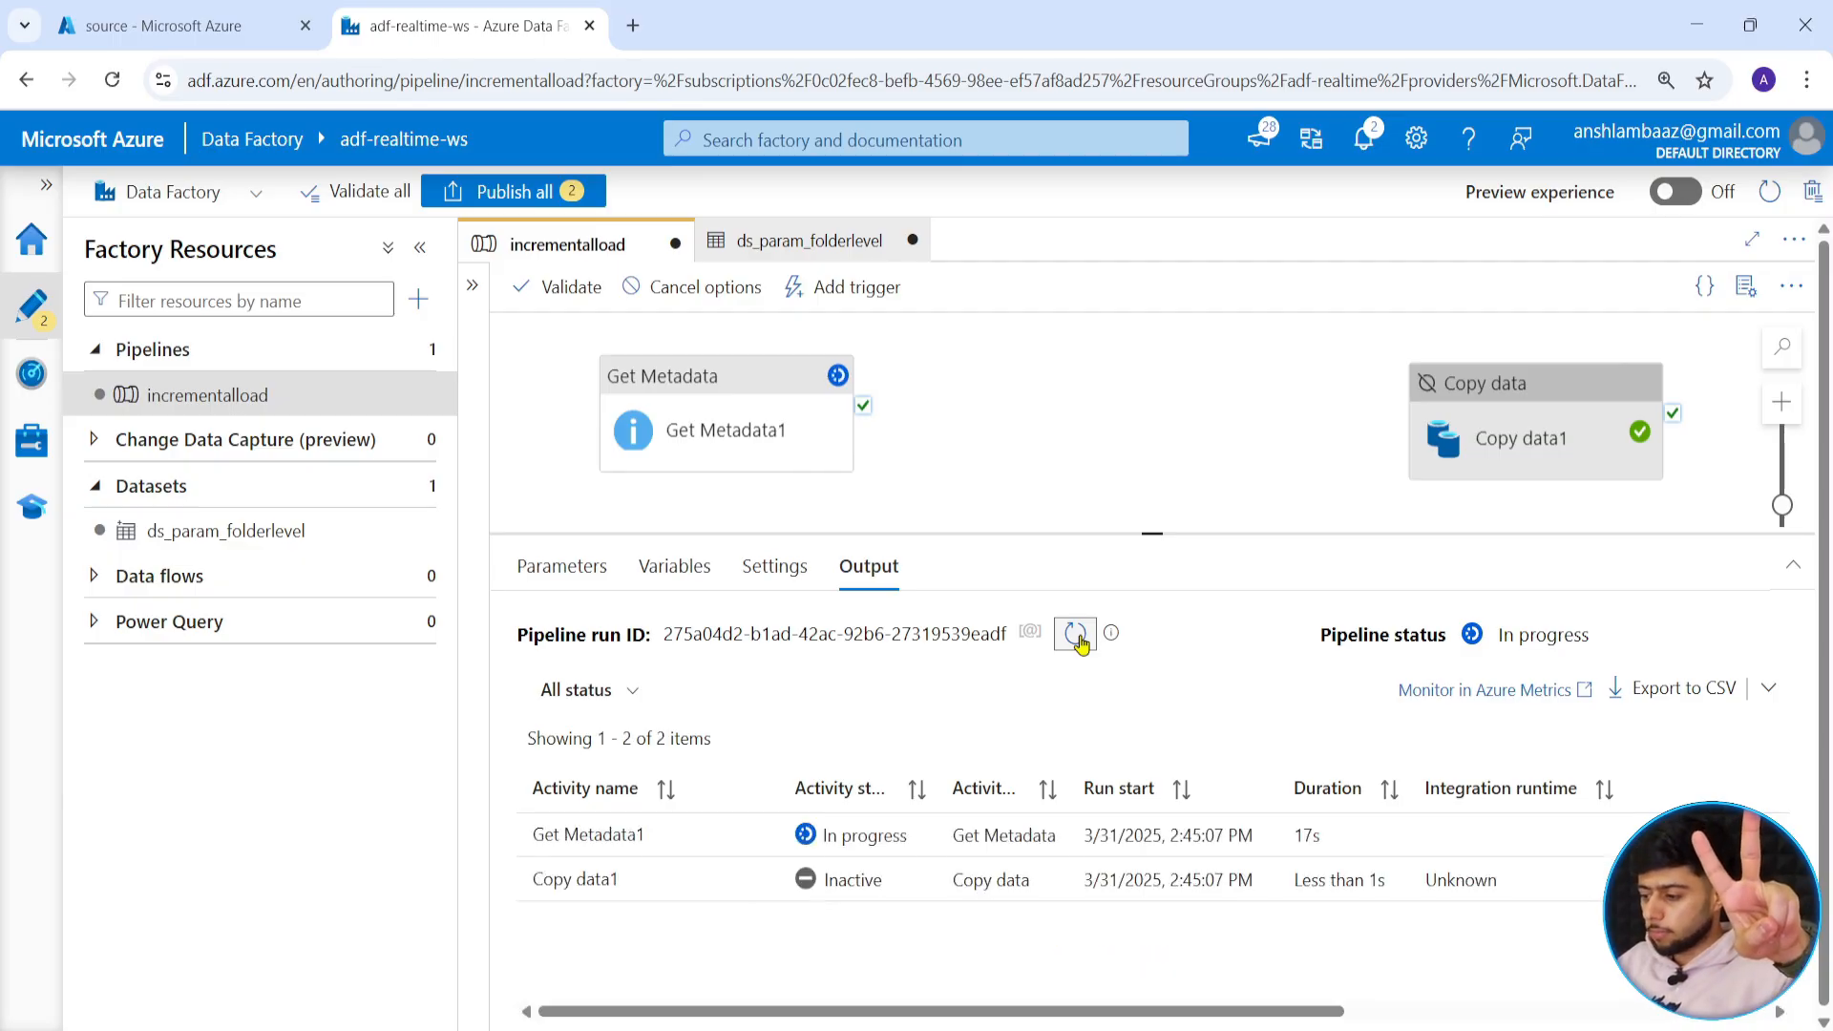
Refresh the debug run's status and examine the child items in Get Metadata1's output.
{"action": "left_click", "coordinate": [1076, 634]}
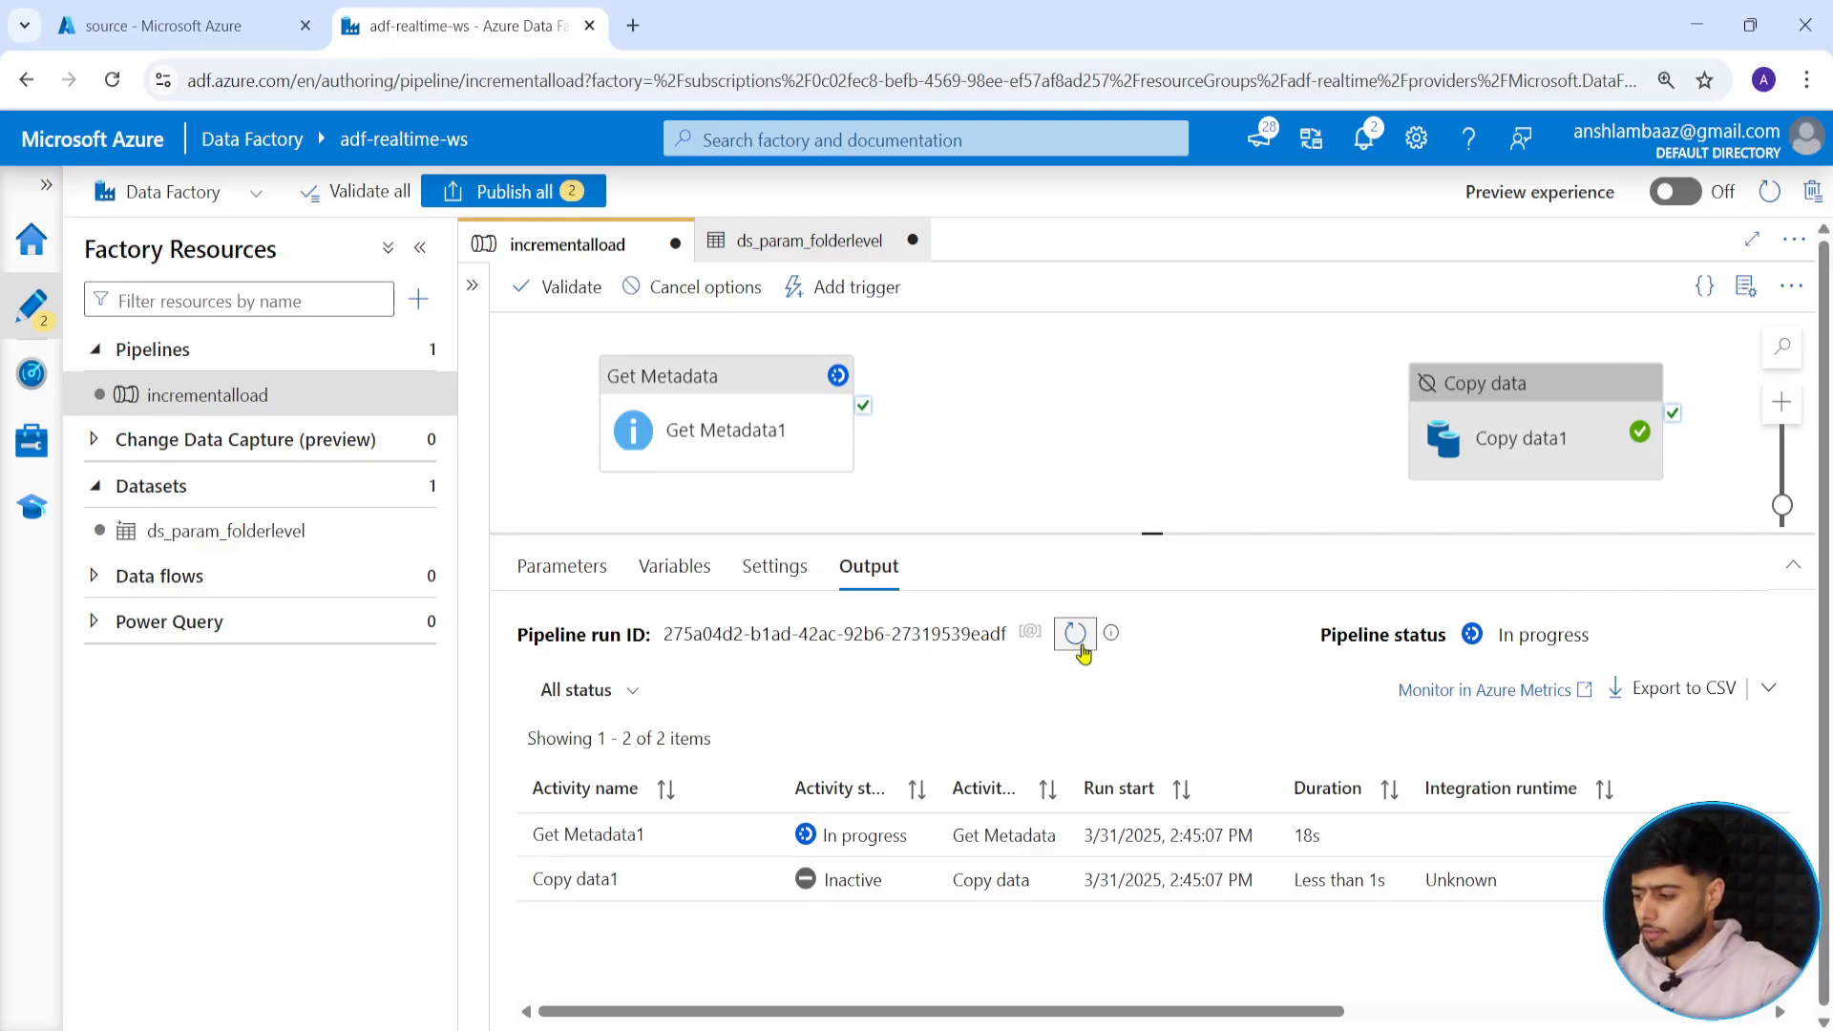
{"action": "left_click", "coordinate": [1075, 634]}
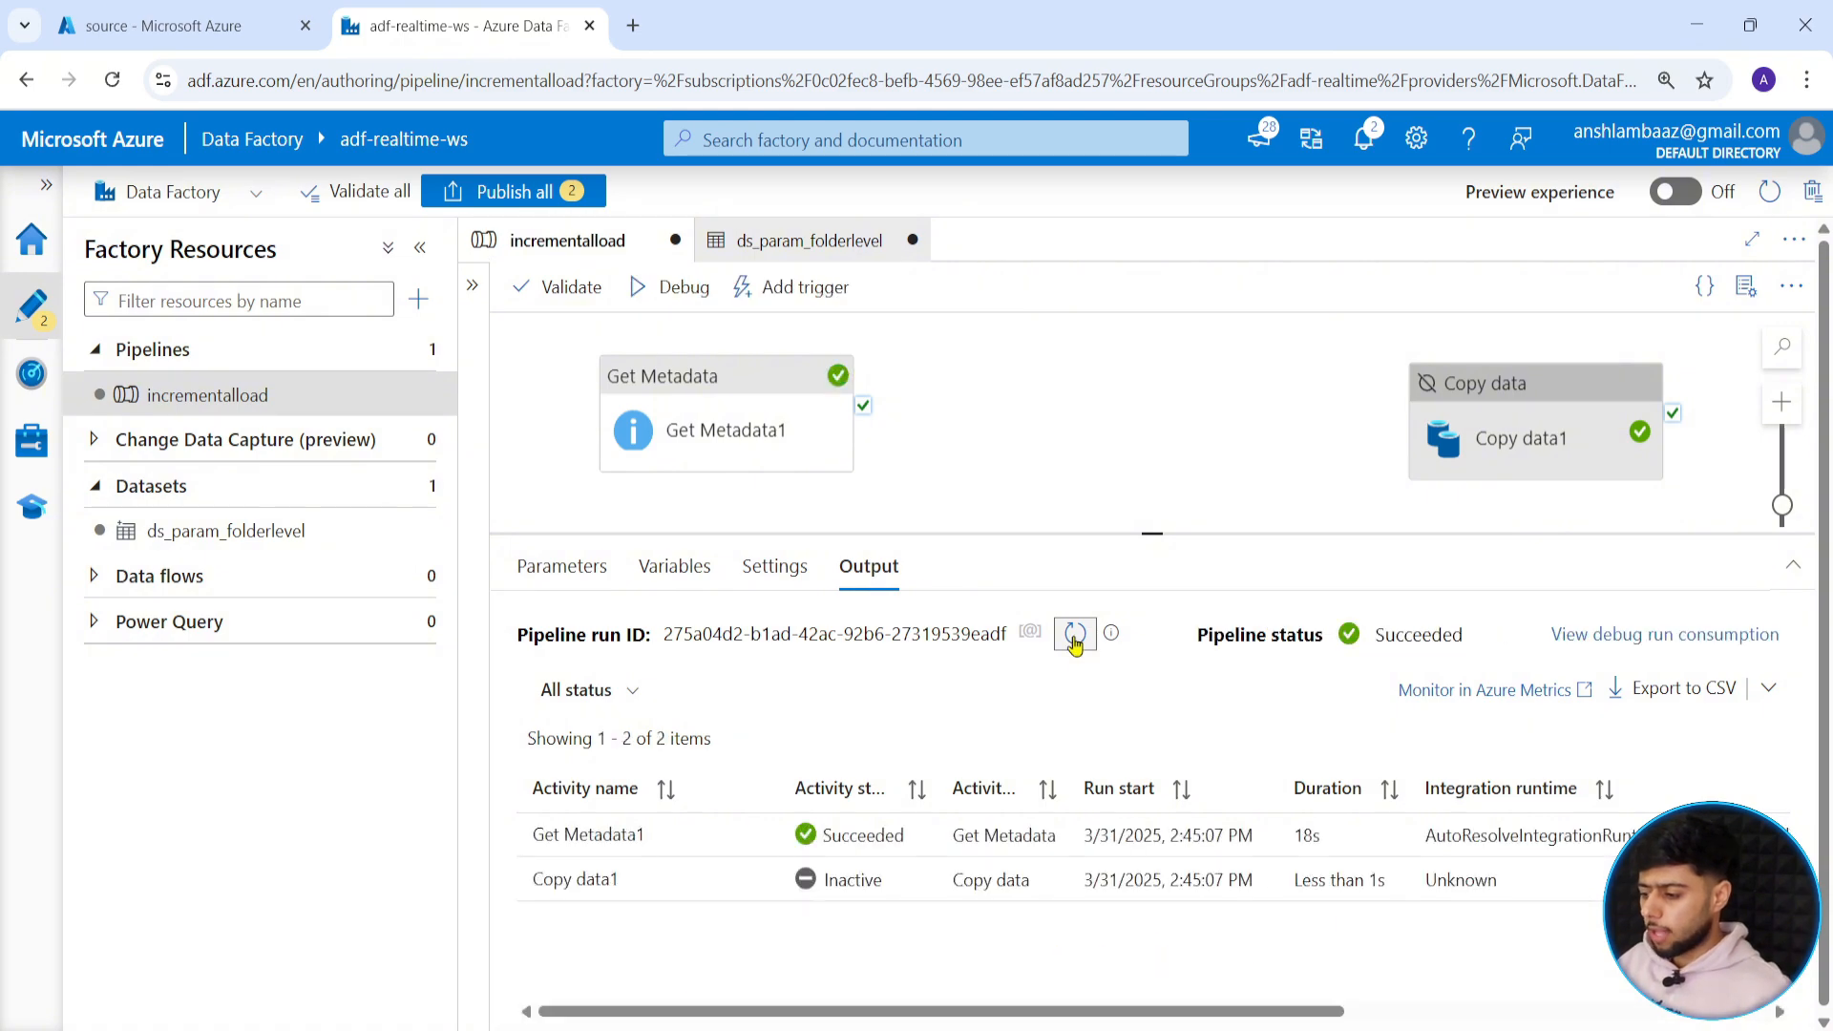
{"action": "left_click", "coordinate": [761, 836]}
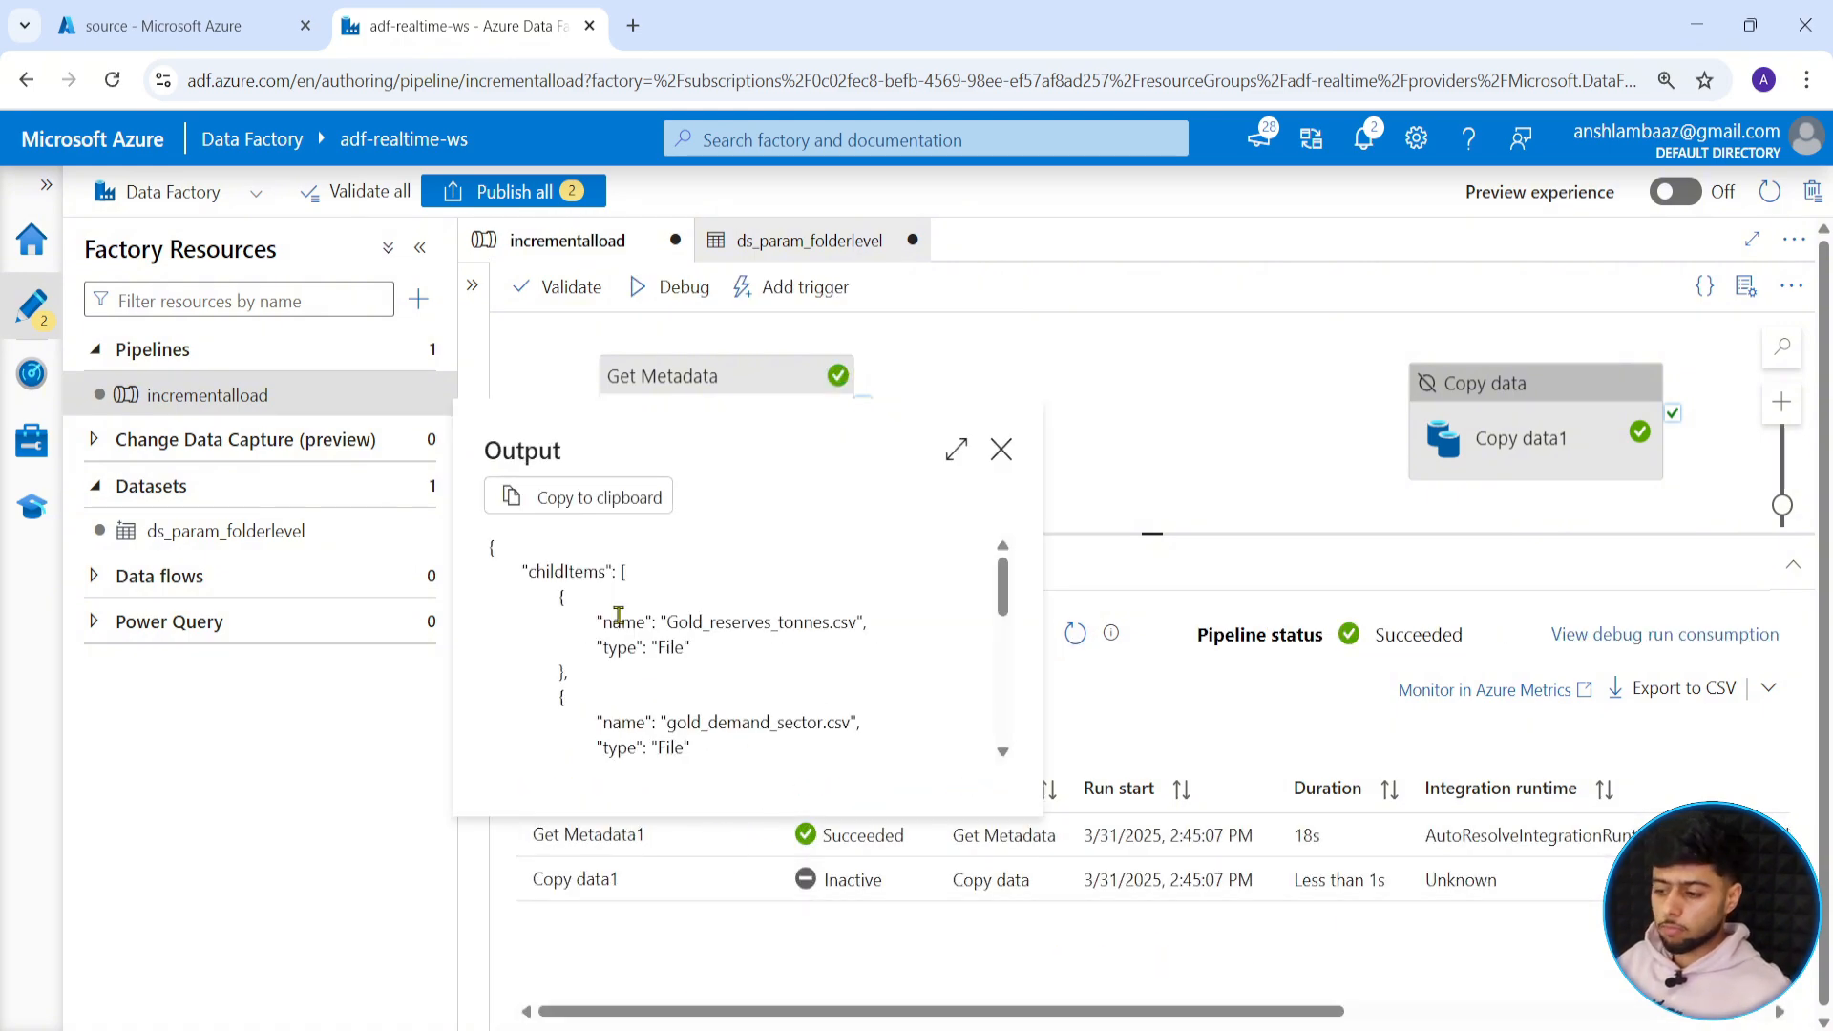
{"action": "left_click_drag", "start_coordinate": [849, 622], "coordinate": [704, 622]}
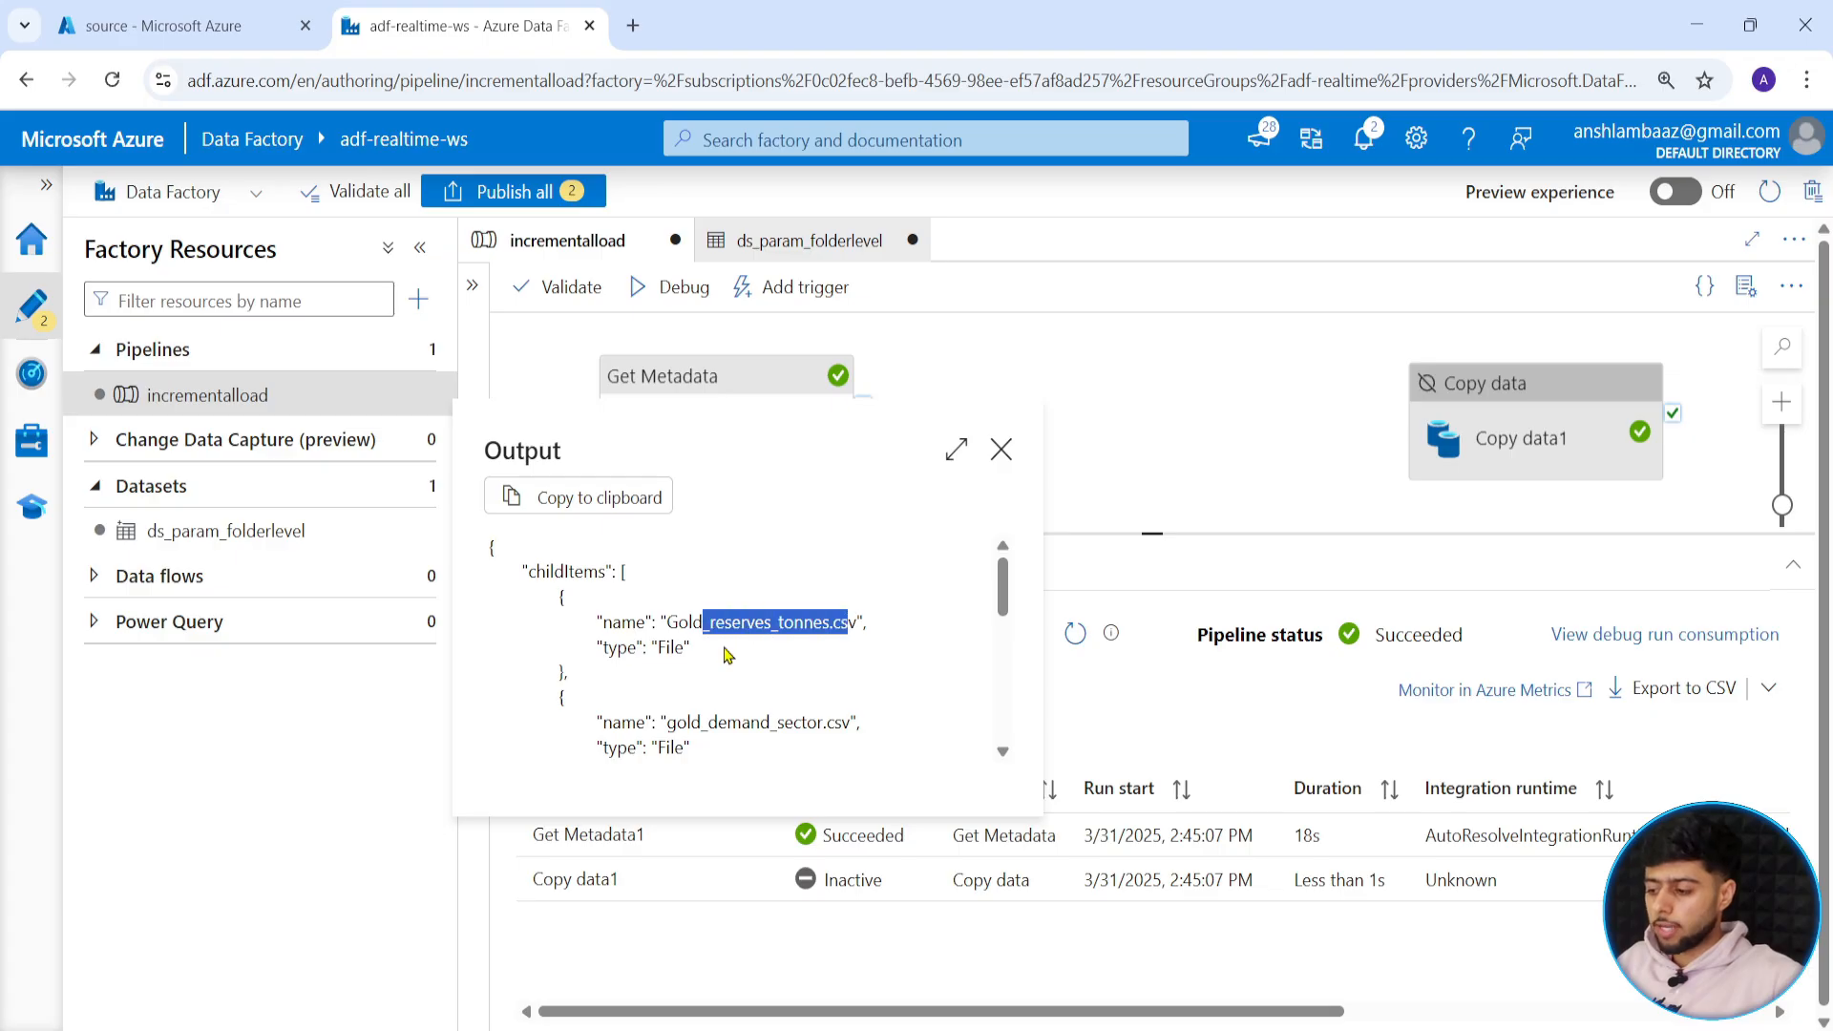
{"action": "left_click_drag", "start_coordinate": [824, 719], "coordinate": [699, 710]}
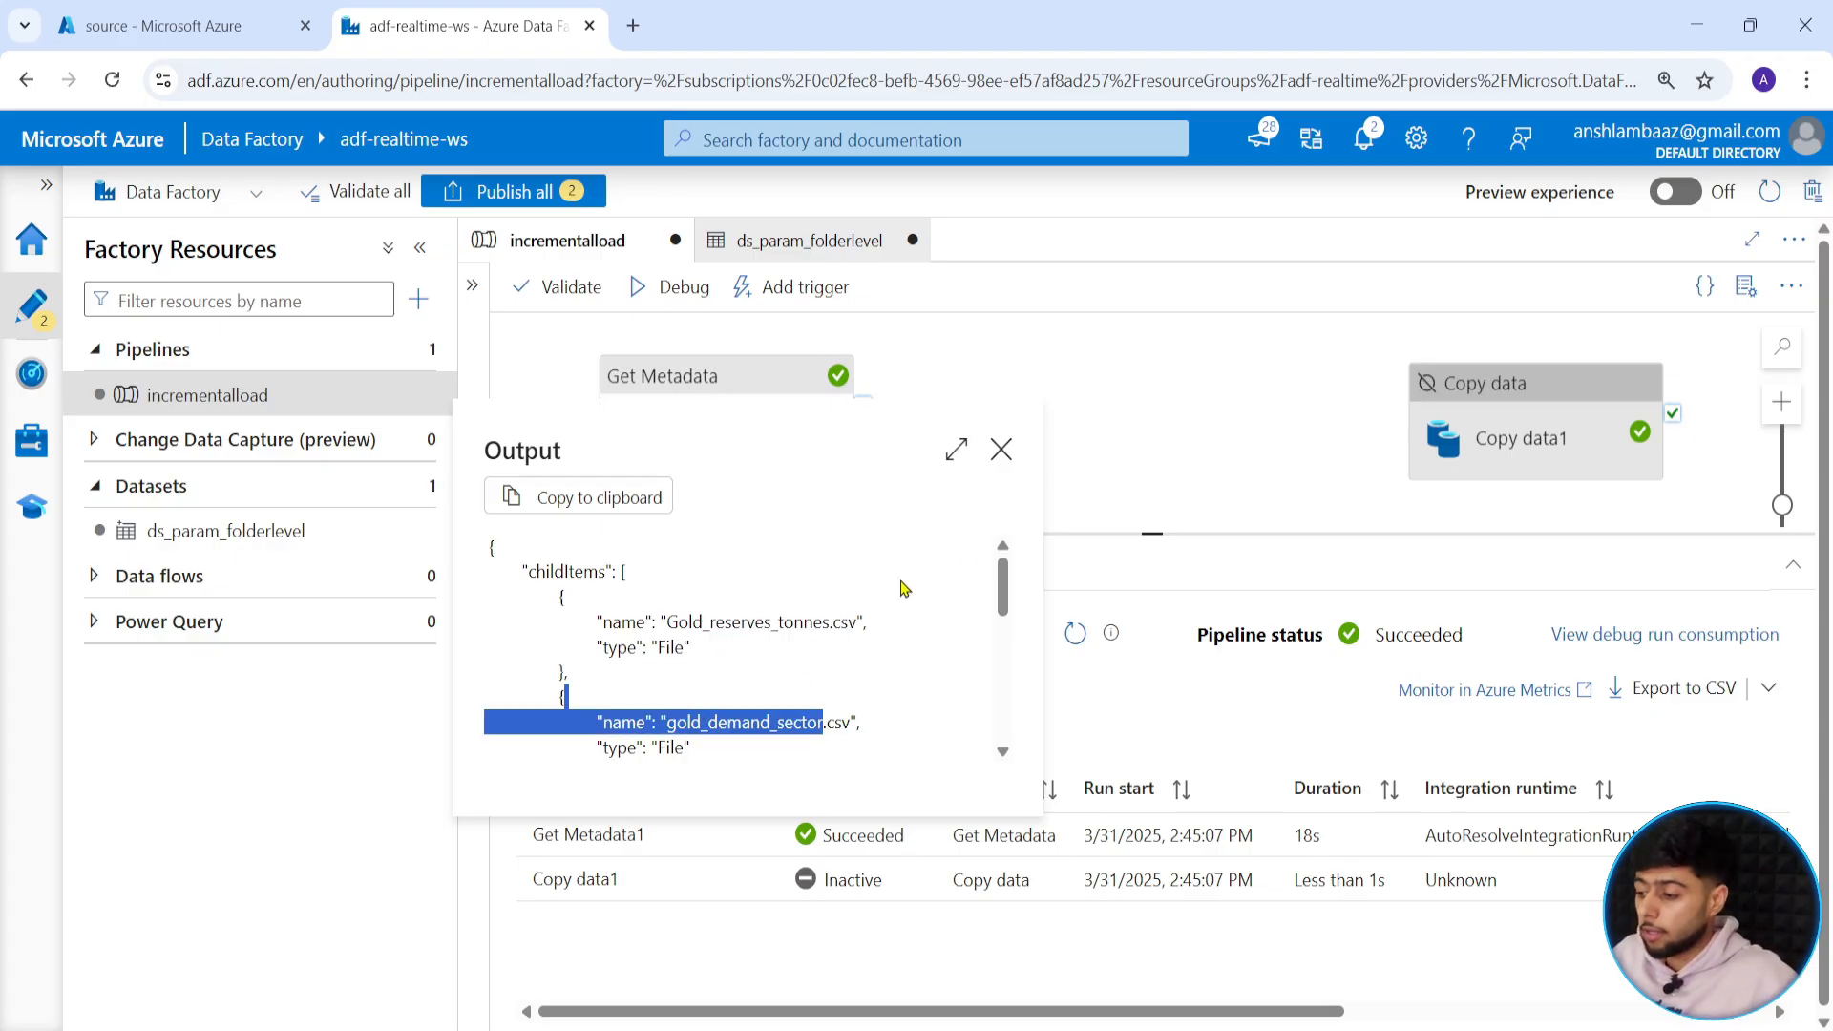
{"action": "left_click", "coordinate": [1001, 450]}
Add a ForEach activity to the pipeline canvas and connect Get Metadata1's success output to it.
{"action": "left_click", "coordinate": [473, 625]}
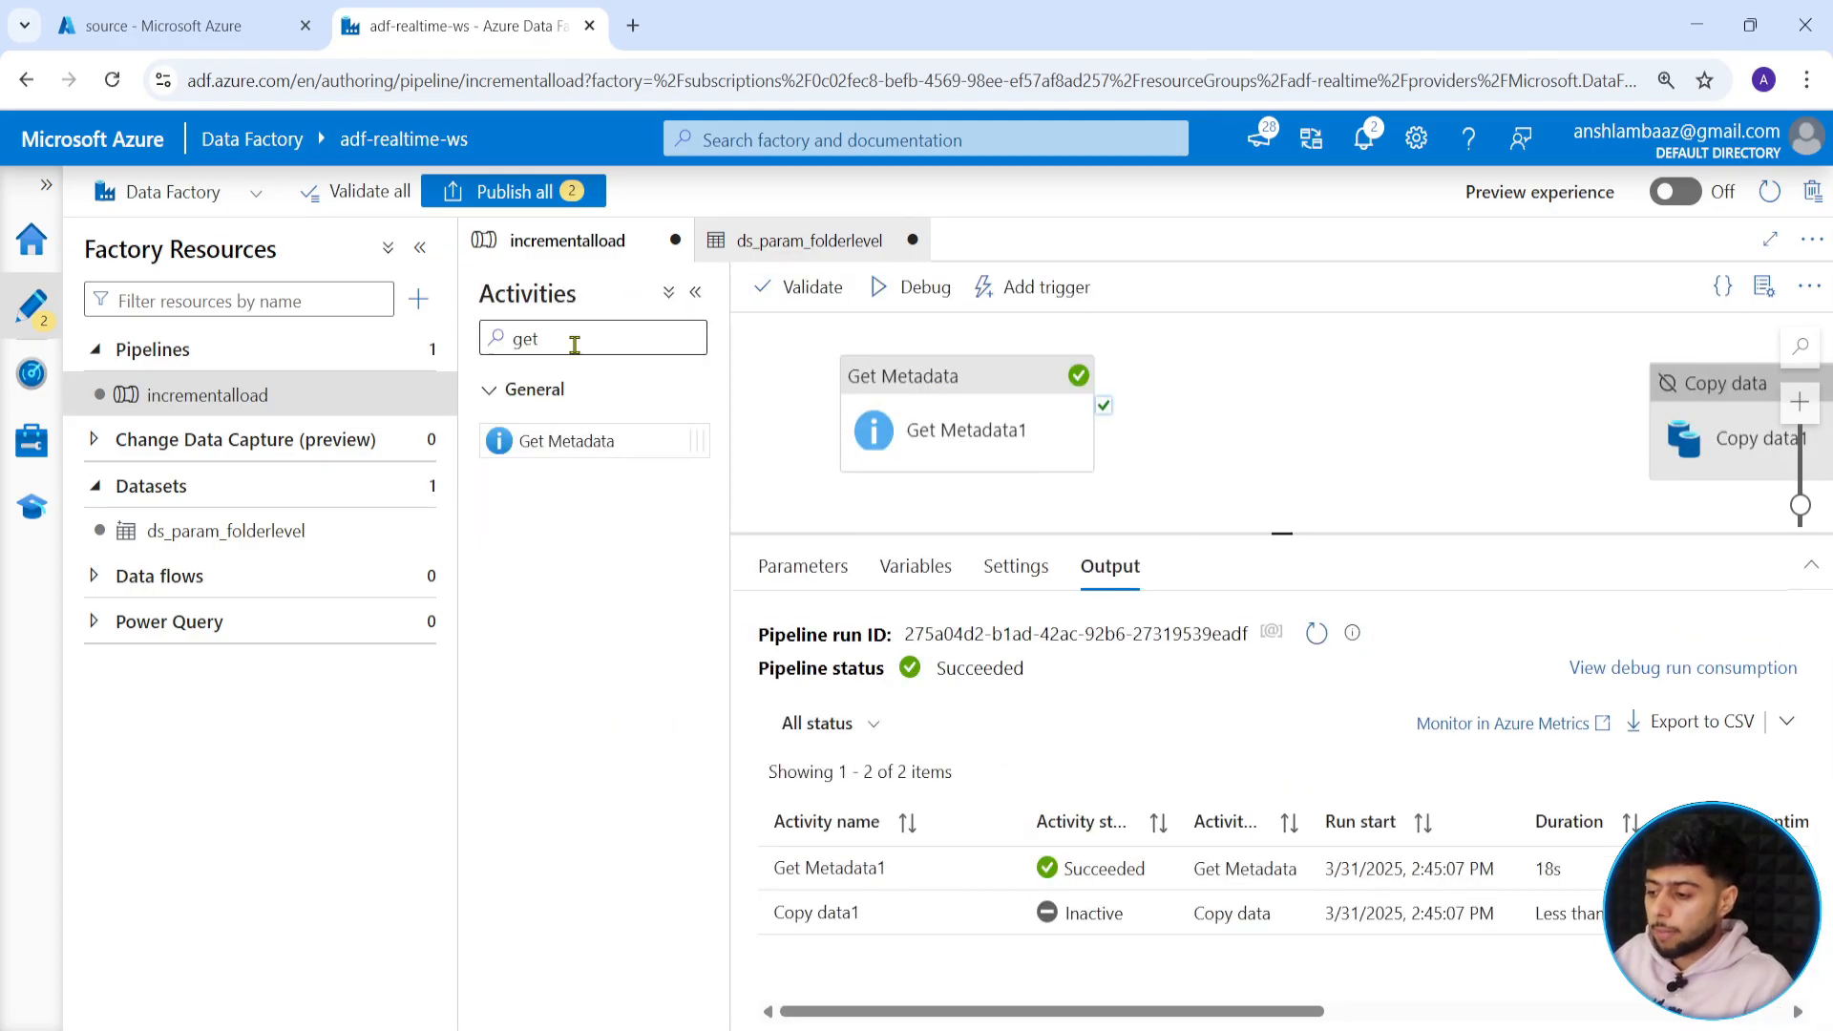
{"action": "double_click", "coordinate": [574, 345]}
{"action": "type", "text": "for"}
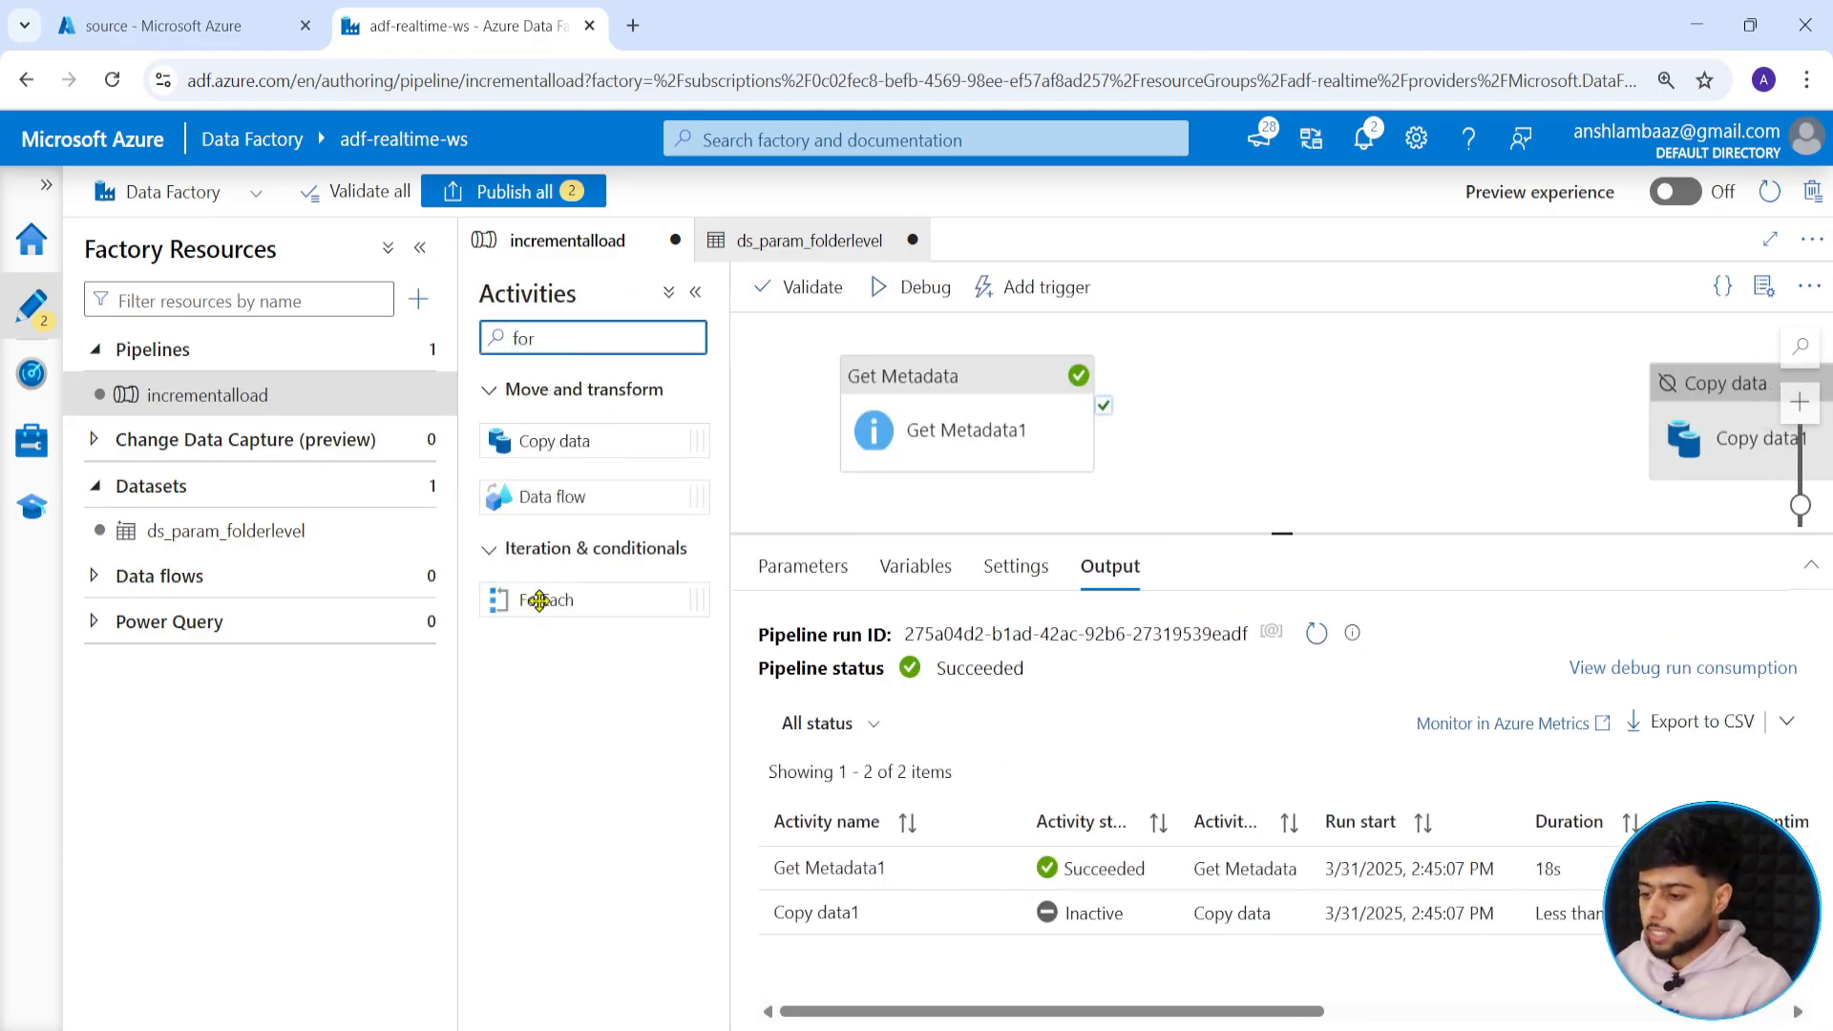
{"action": "left_click_drag", "start_coordinate": [539, 600], "coordinate": [1328, 491]}
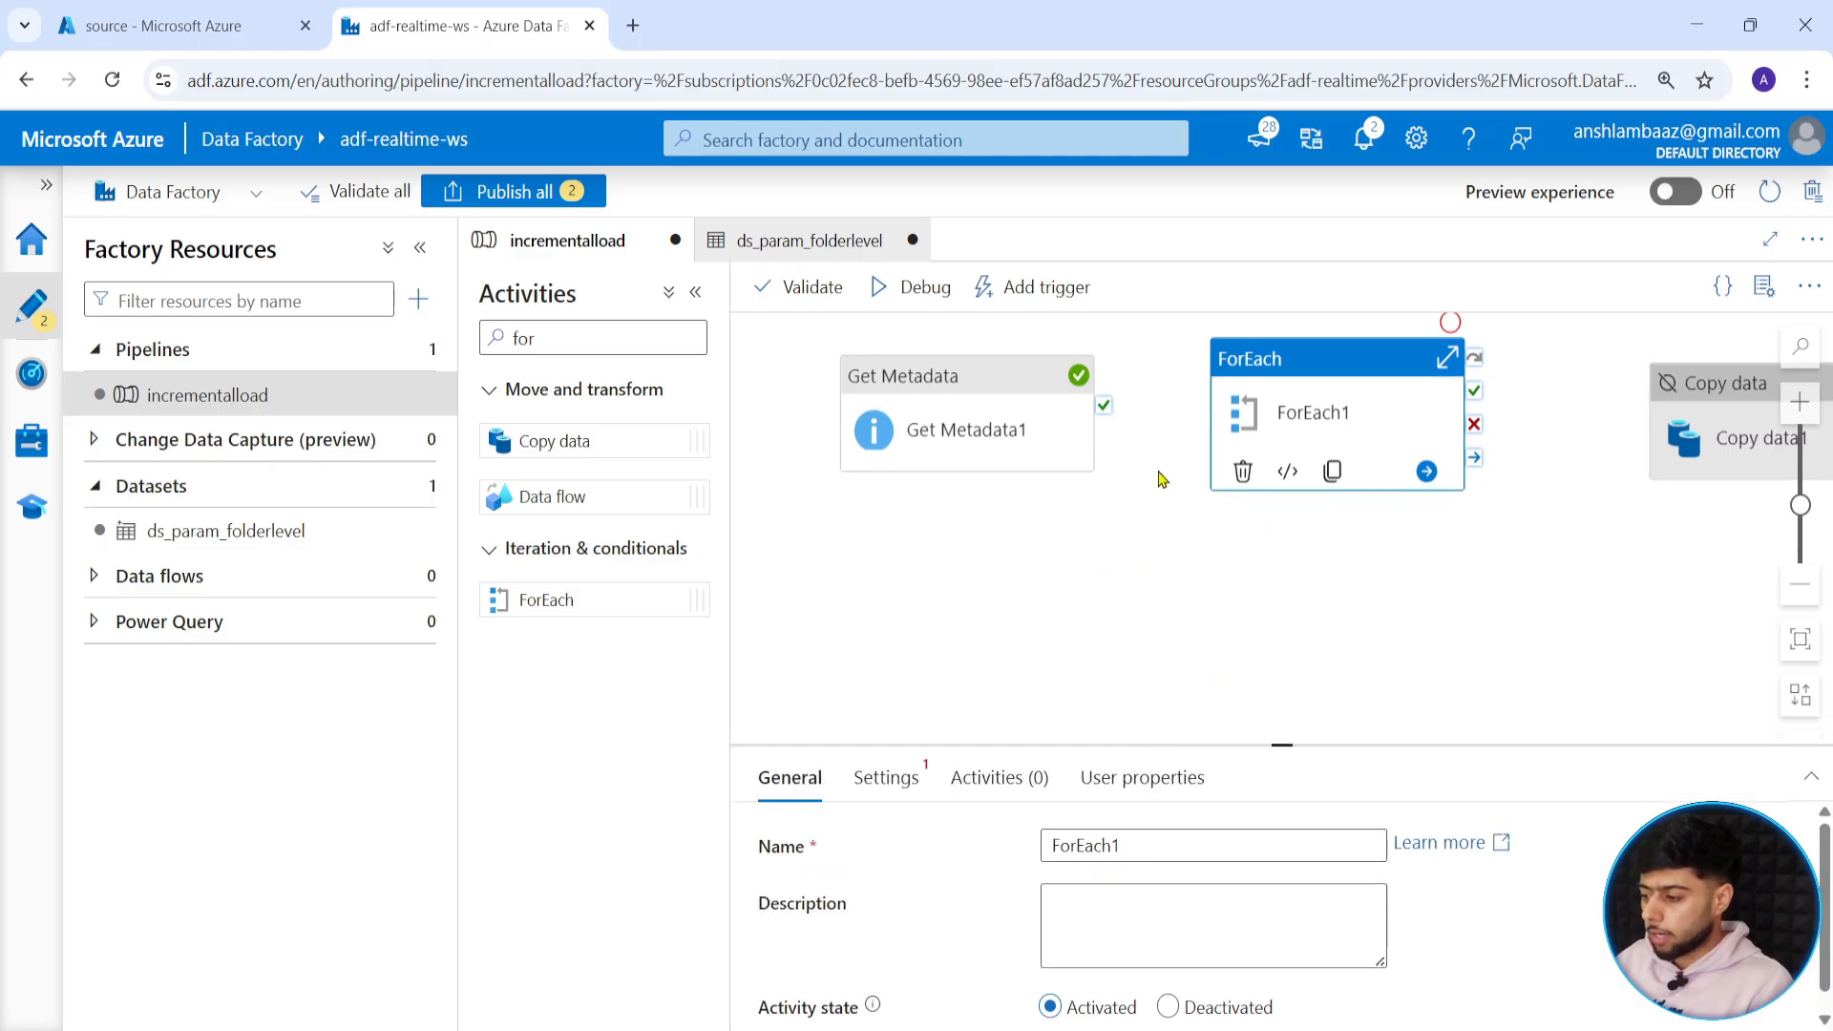
{"action": "left_click_drag", "start_coordinate": [1242, 406], "coordinate": [1308, 455]}
{"action": "left_click_drag", "start_coordinate": [971, 419], "coordinate": [941, 516]}
{"action": "left_click_drag", "start_coordinate": [1074, 505], "coordinate": [1348, 421]}
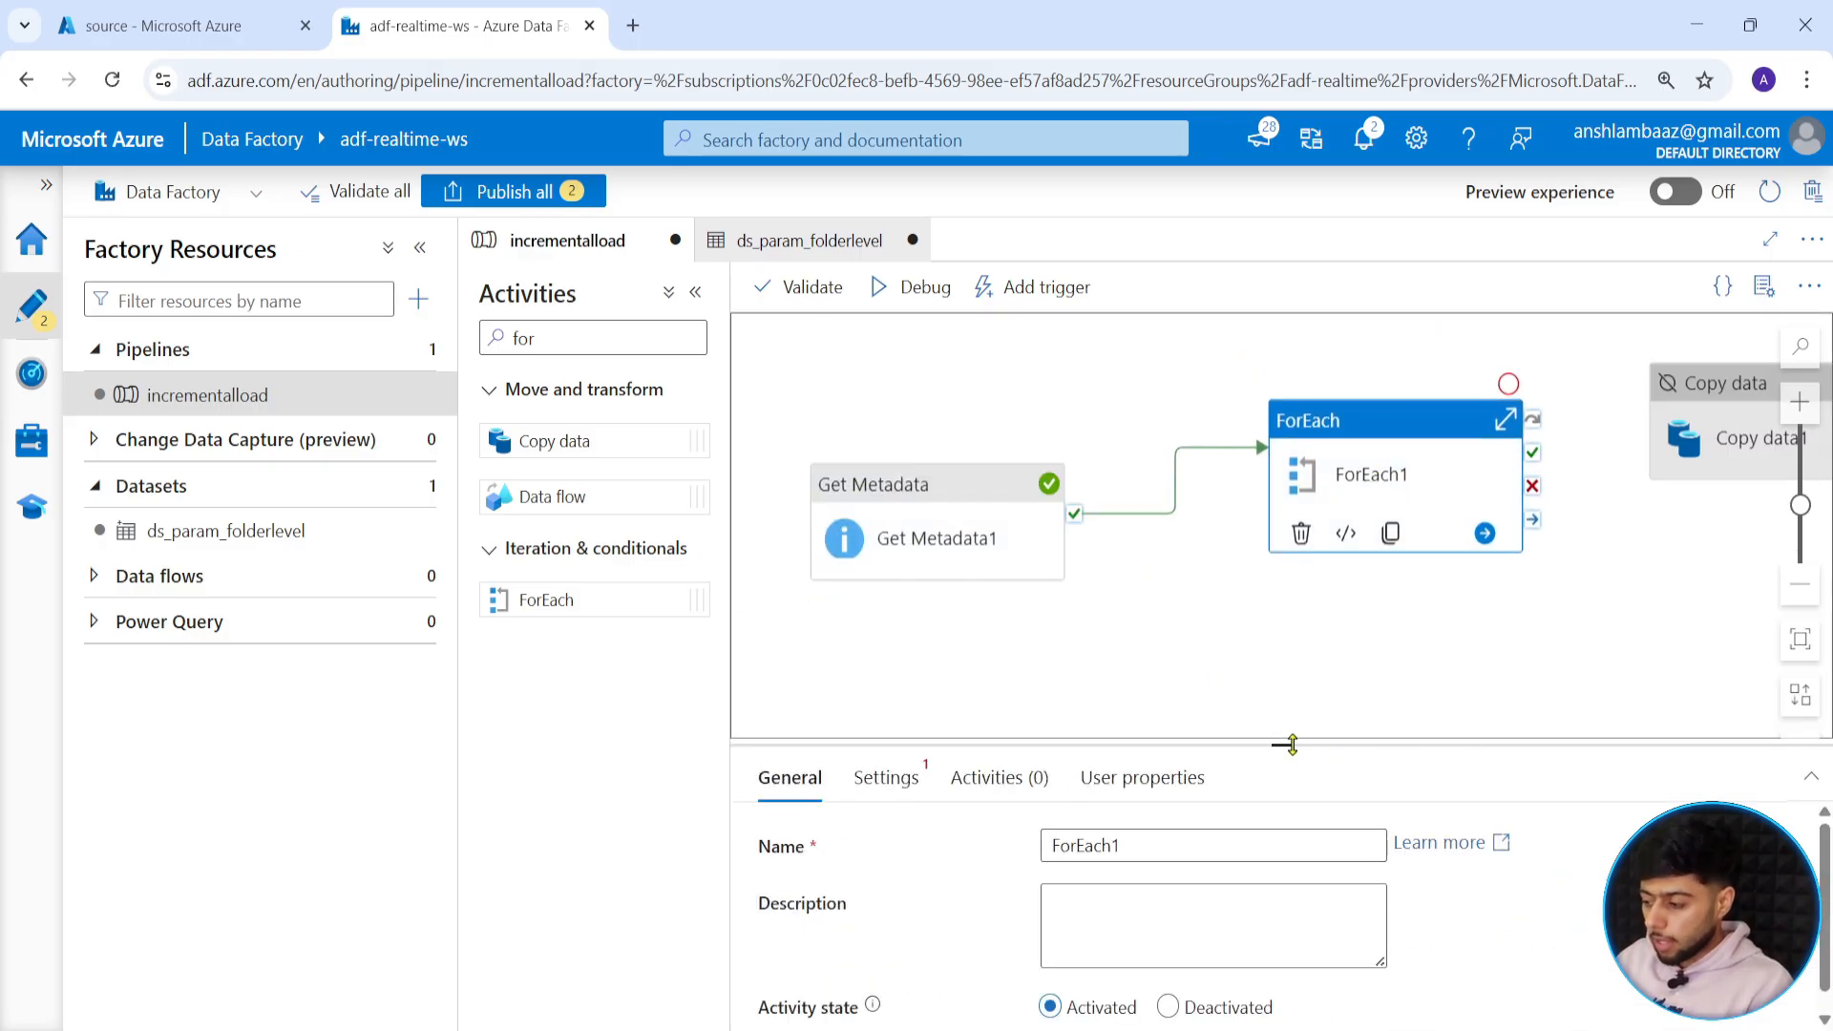
{"action": "left_click_drag", "start_coordinate": [1291, 745], "coordinate": [1283, 645]}
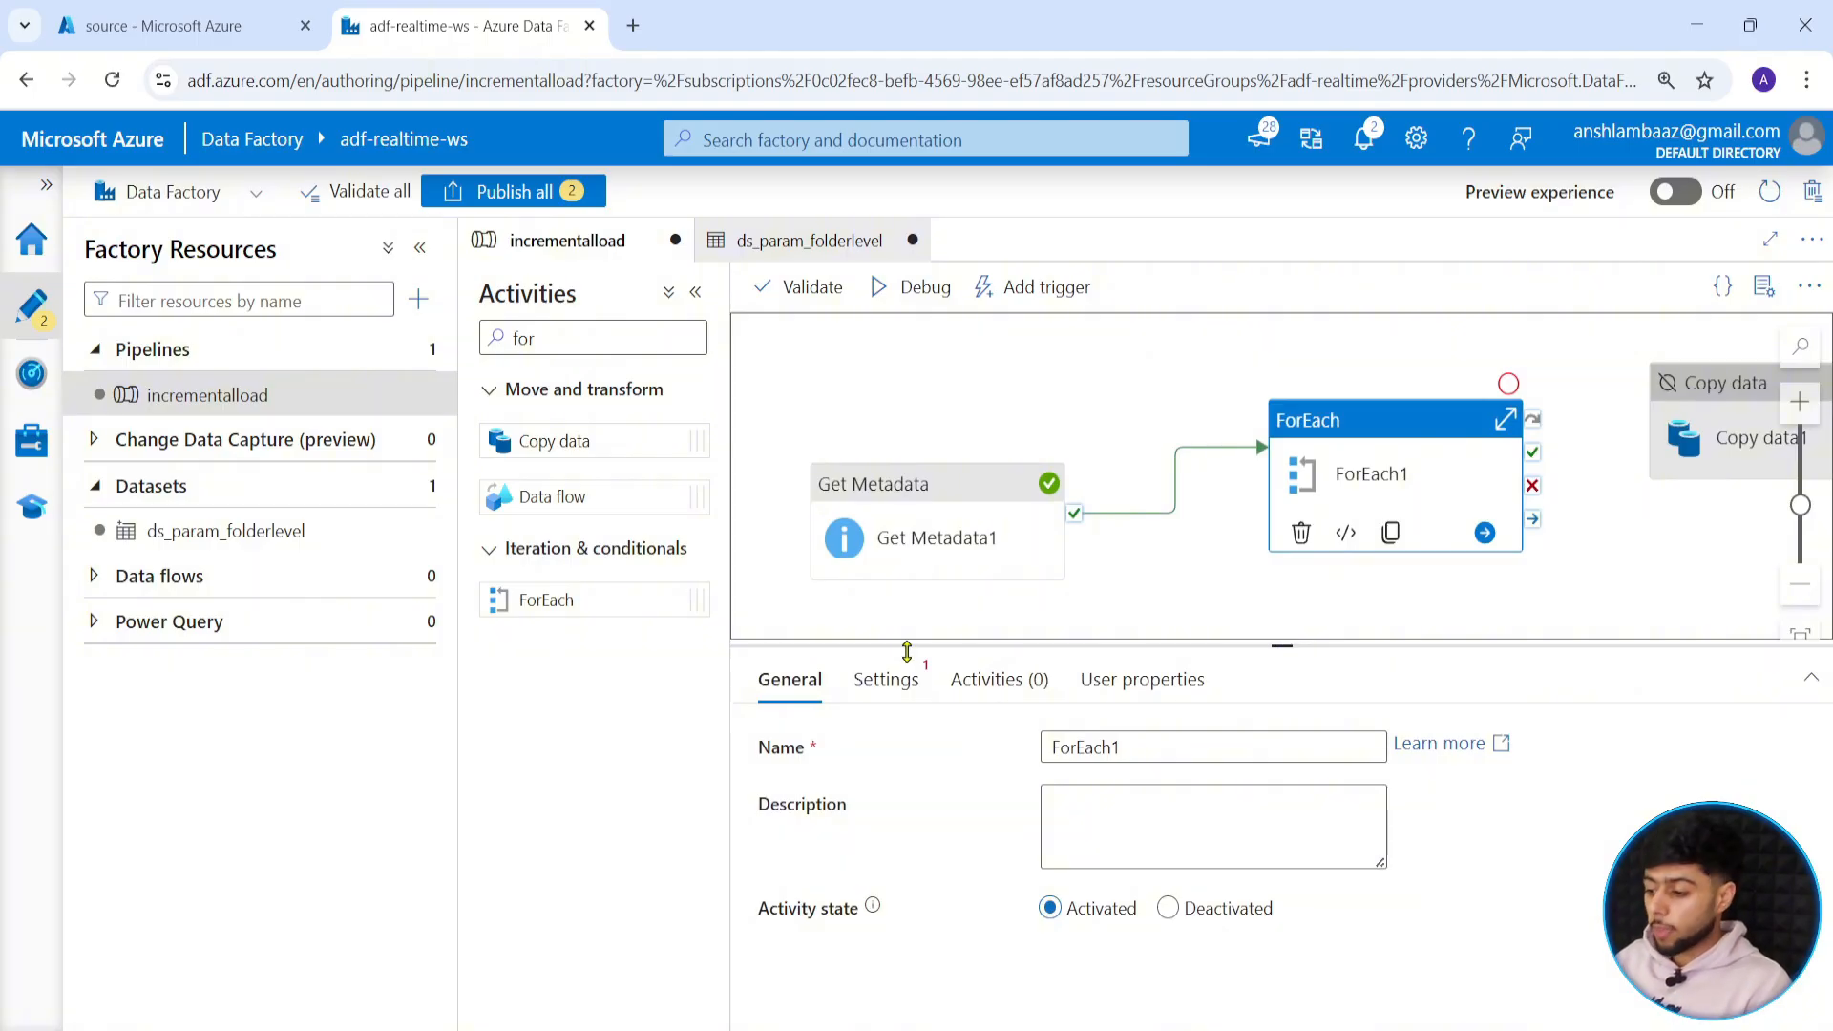
{"action": "left_click", "coordinate": [885, 679]}
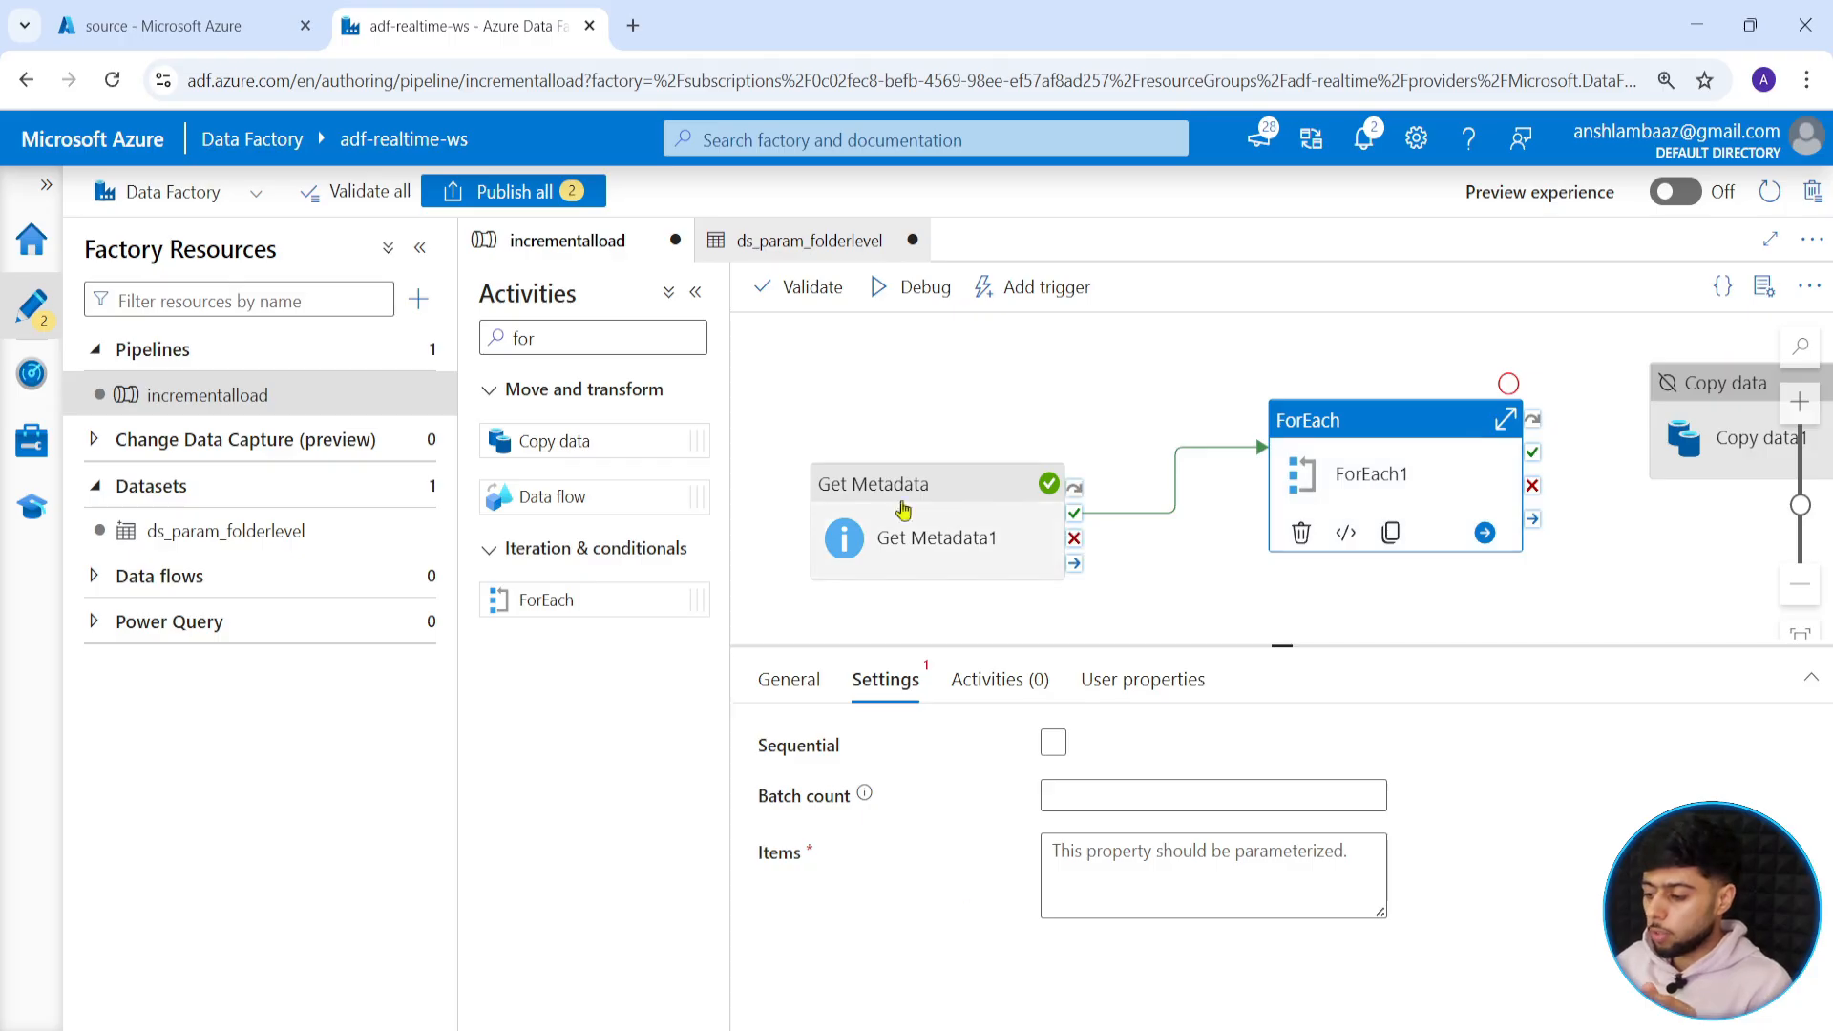
{"action": "left_click", "coordinate": [1143, 873]}
{"action": "left_click", "coordinate": [1093, 937]}
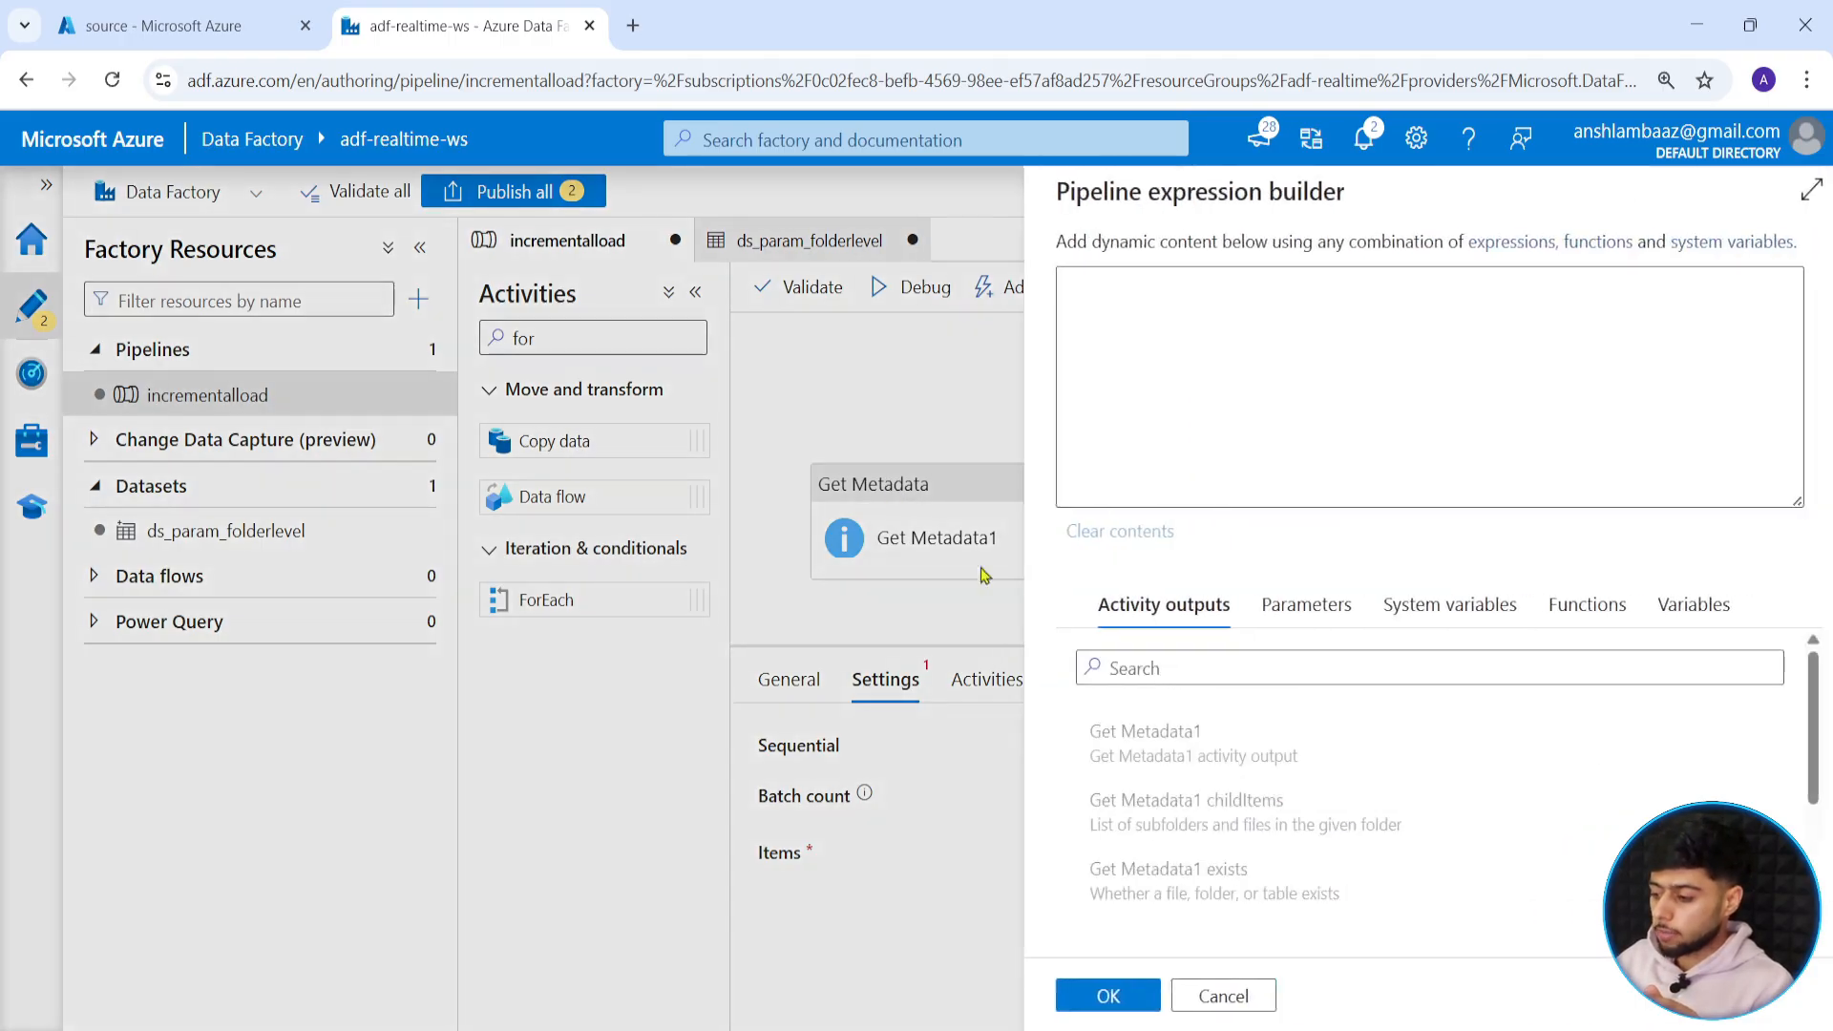
{"action": "left_click", "coordinate": [1098, 737]}
{"action": "left_click", "coordinate": [1394, 277]}
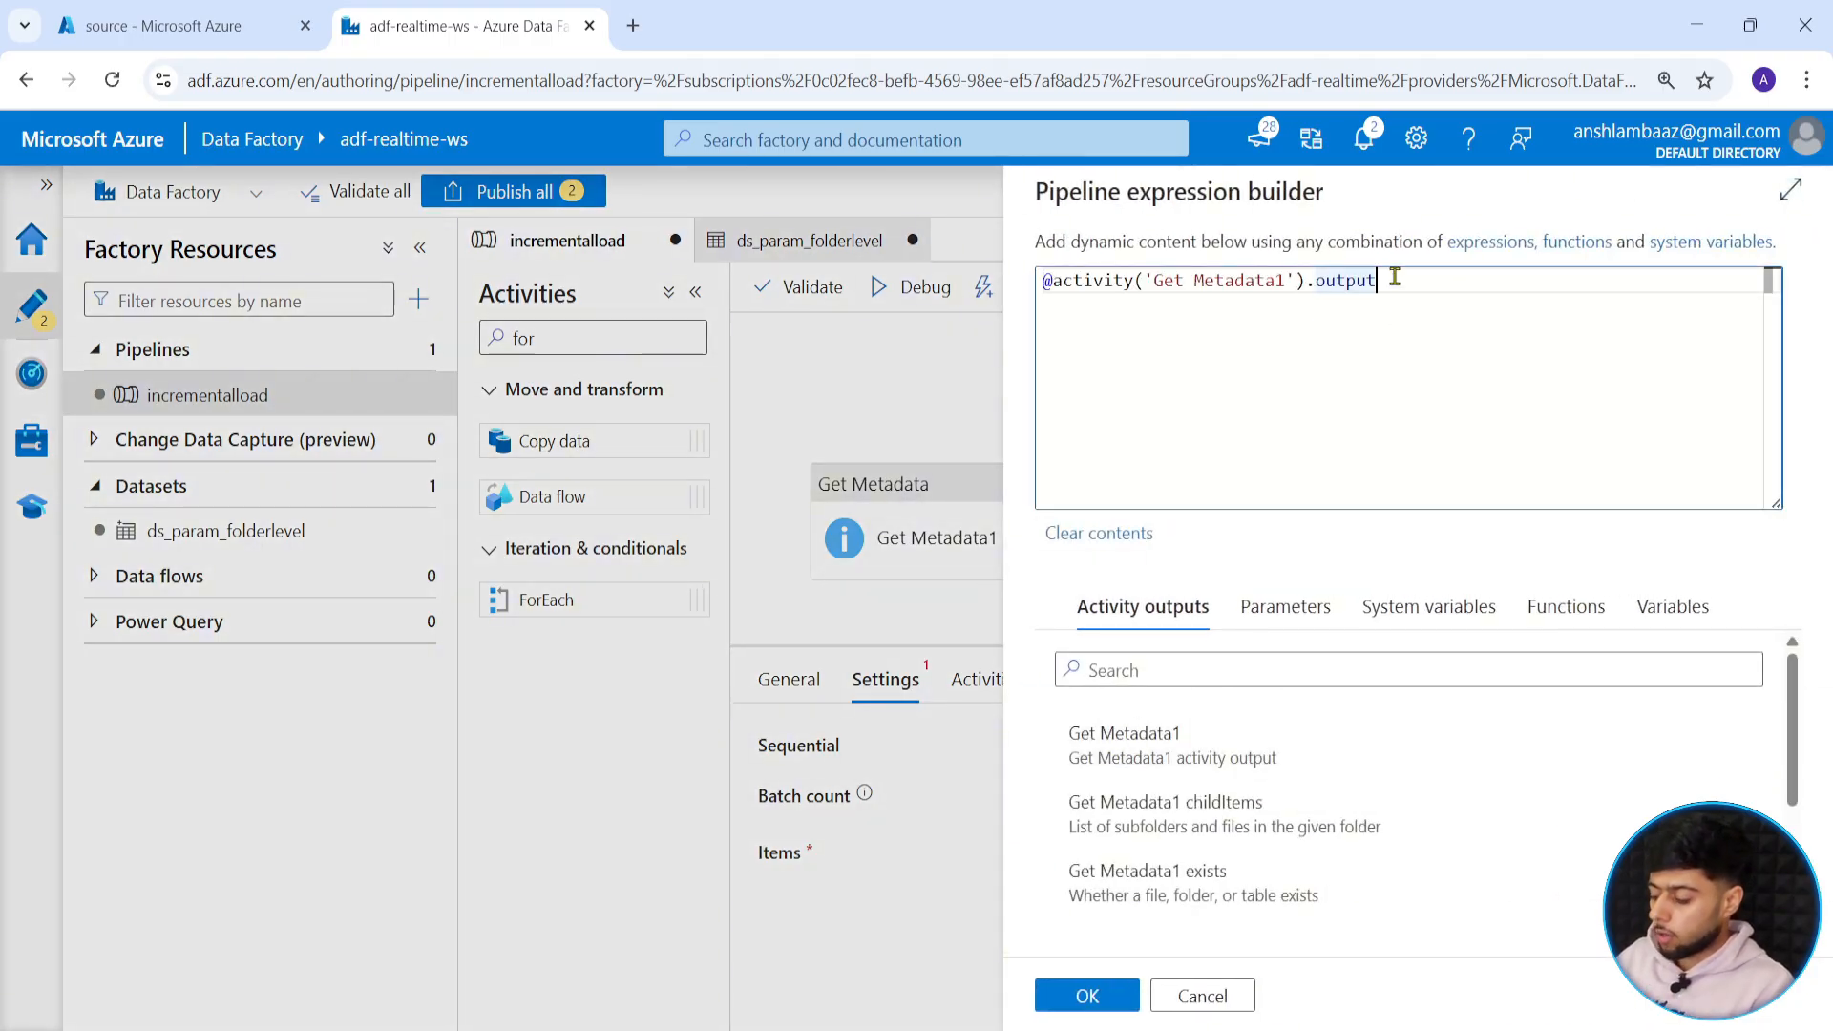
{"action": "type", "text": ".childItems"}
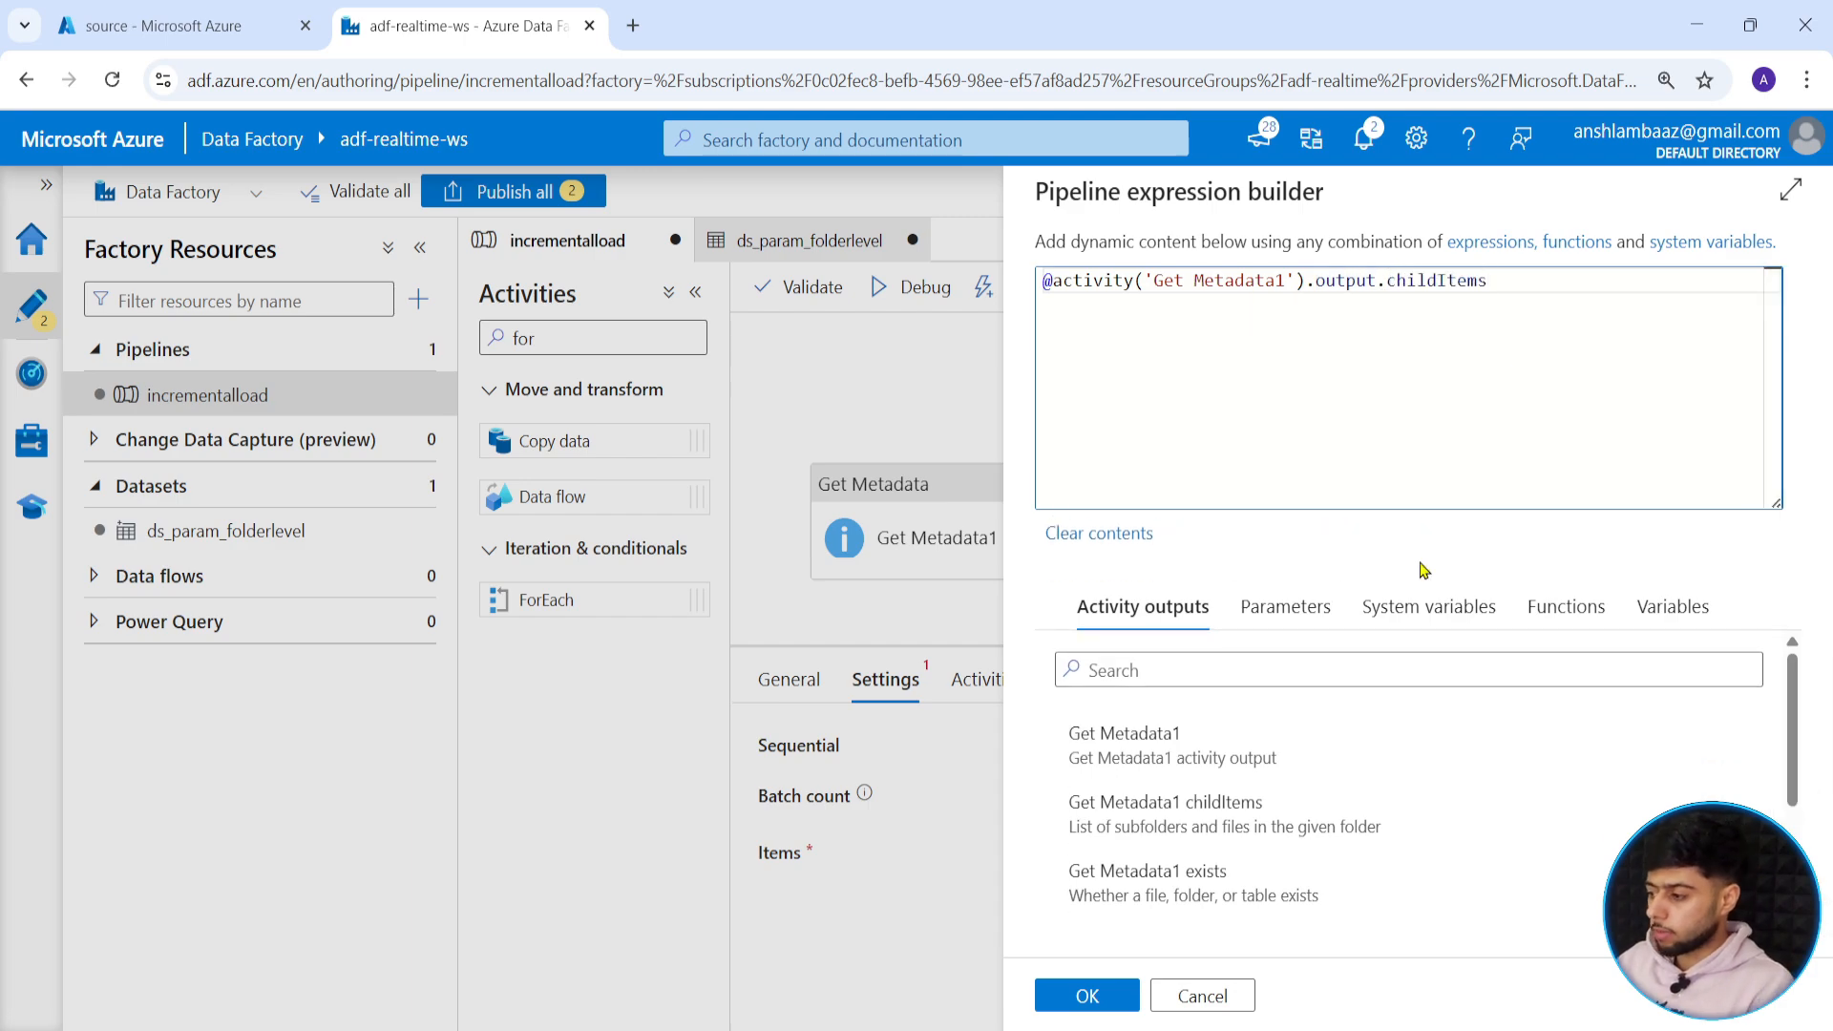
{"action": "left_click", "coordinate": [1078, 998]}
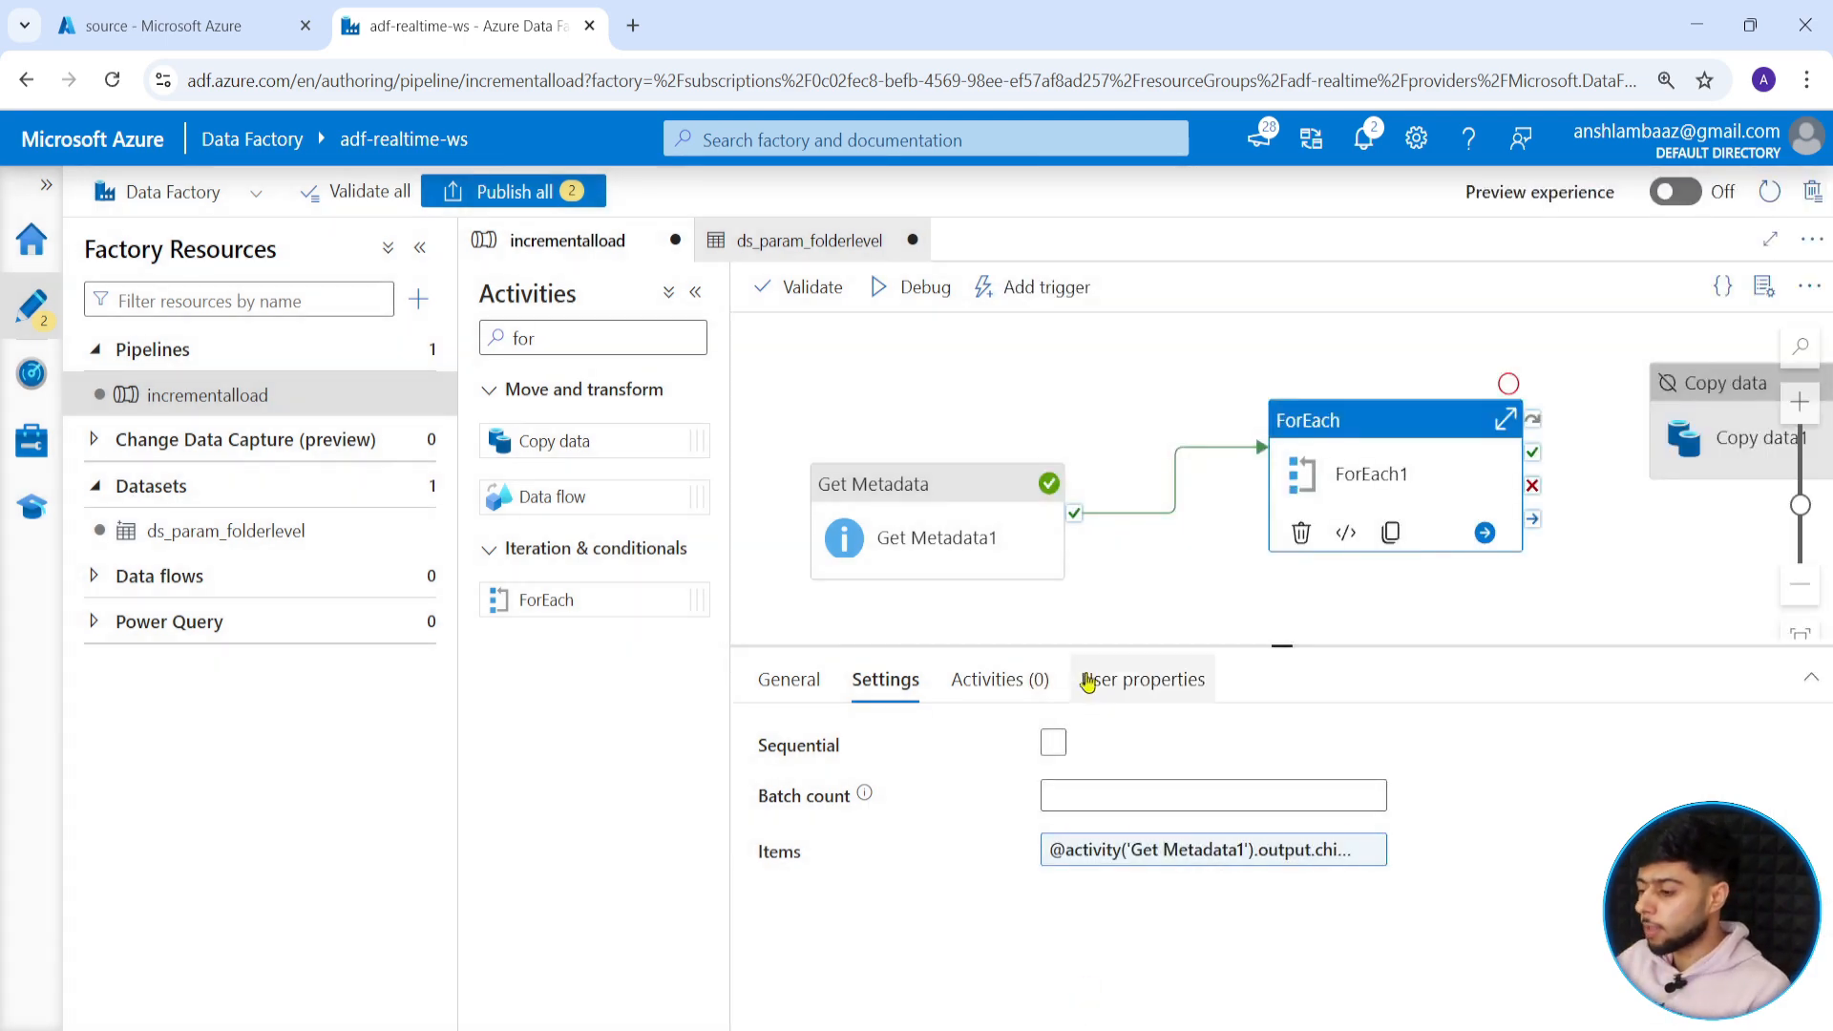
Enable Sequential execution for the ForEach1 activity.
{"action": "left_click", "coordinate": [1394, 456]}
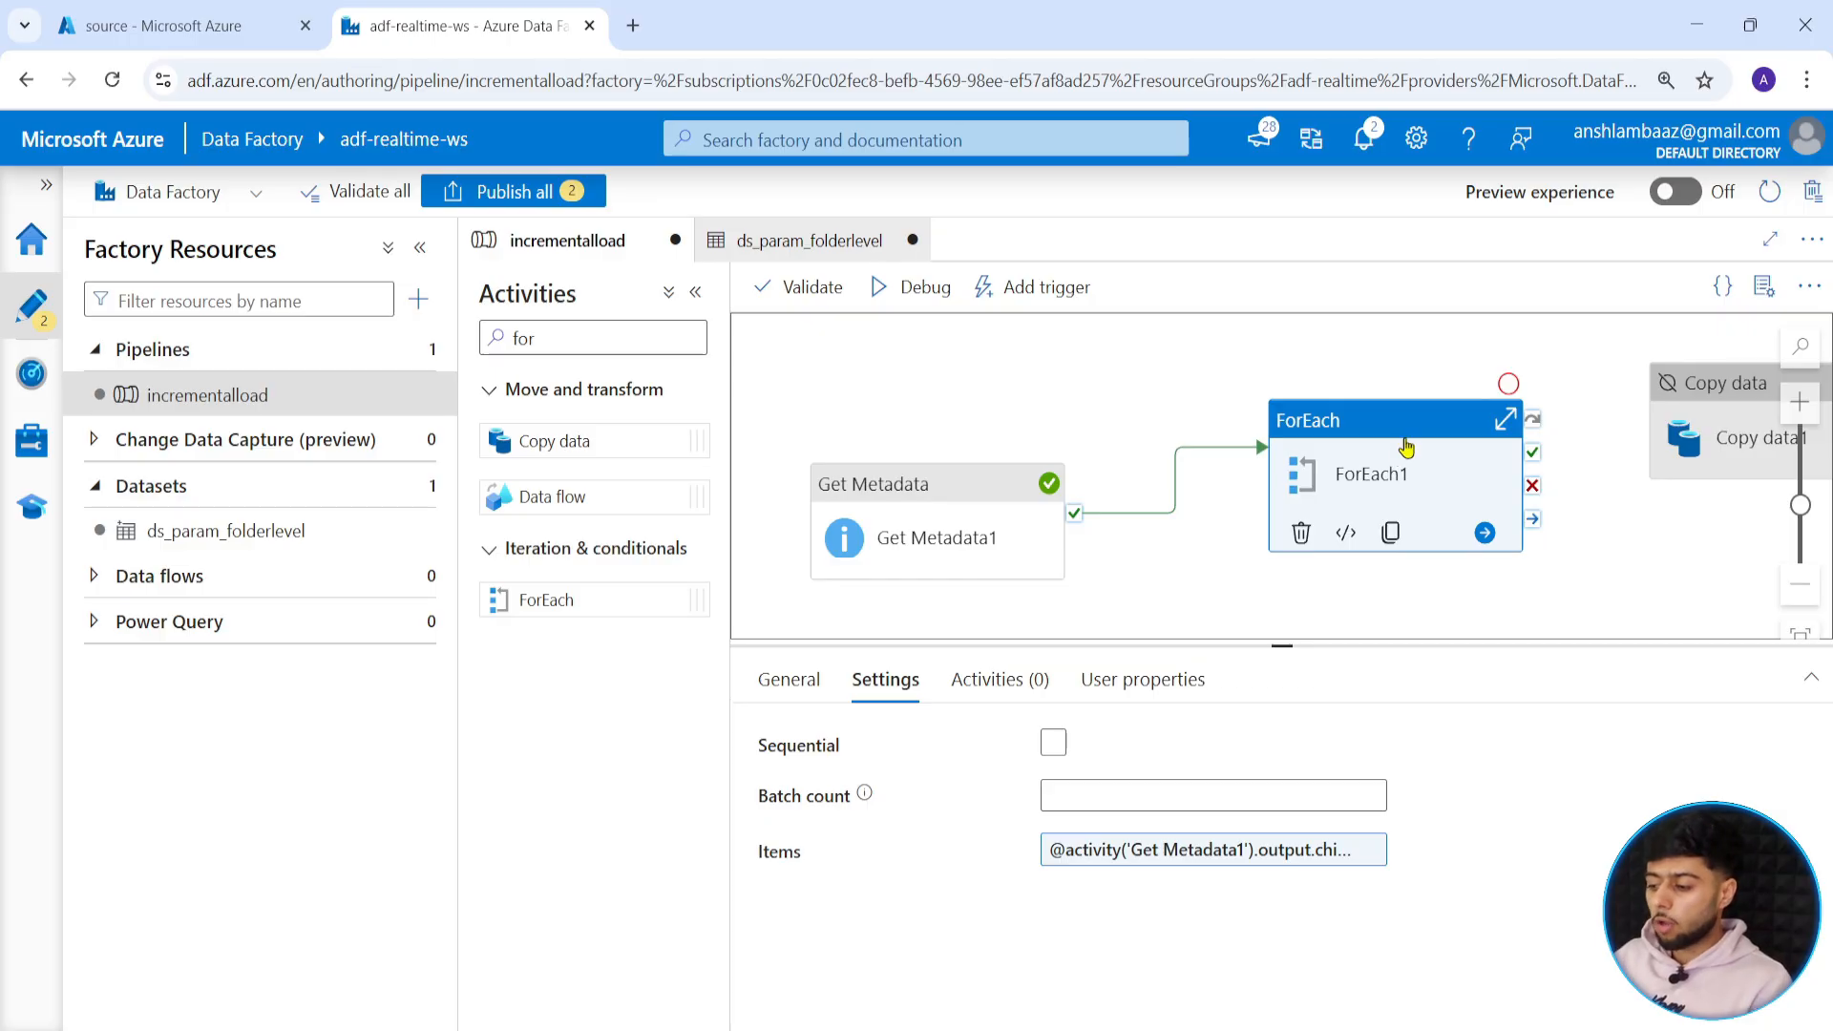
{"action": "left_click", "coordinate": [1053, 745]}
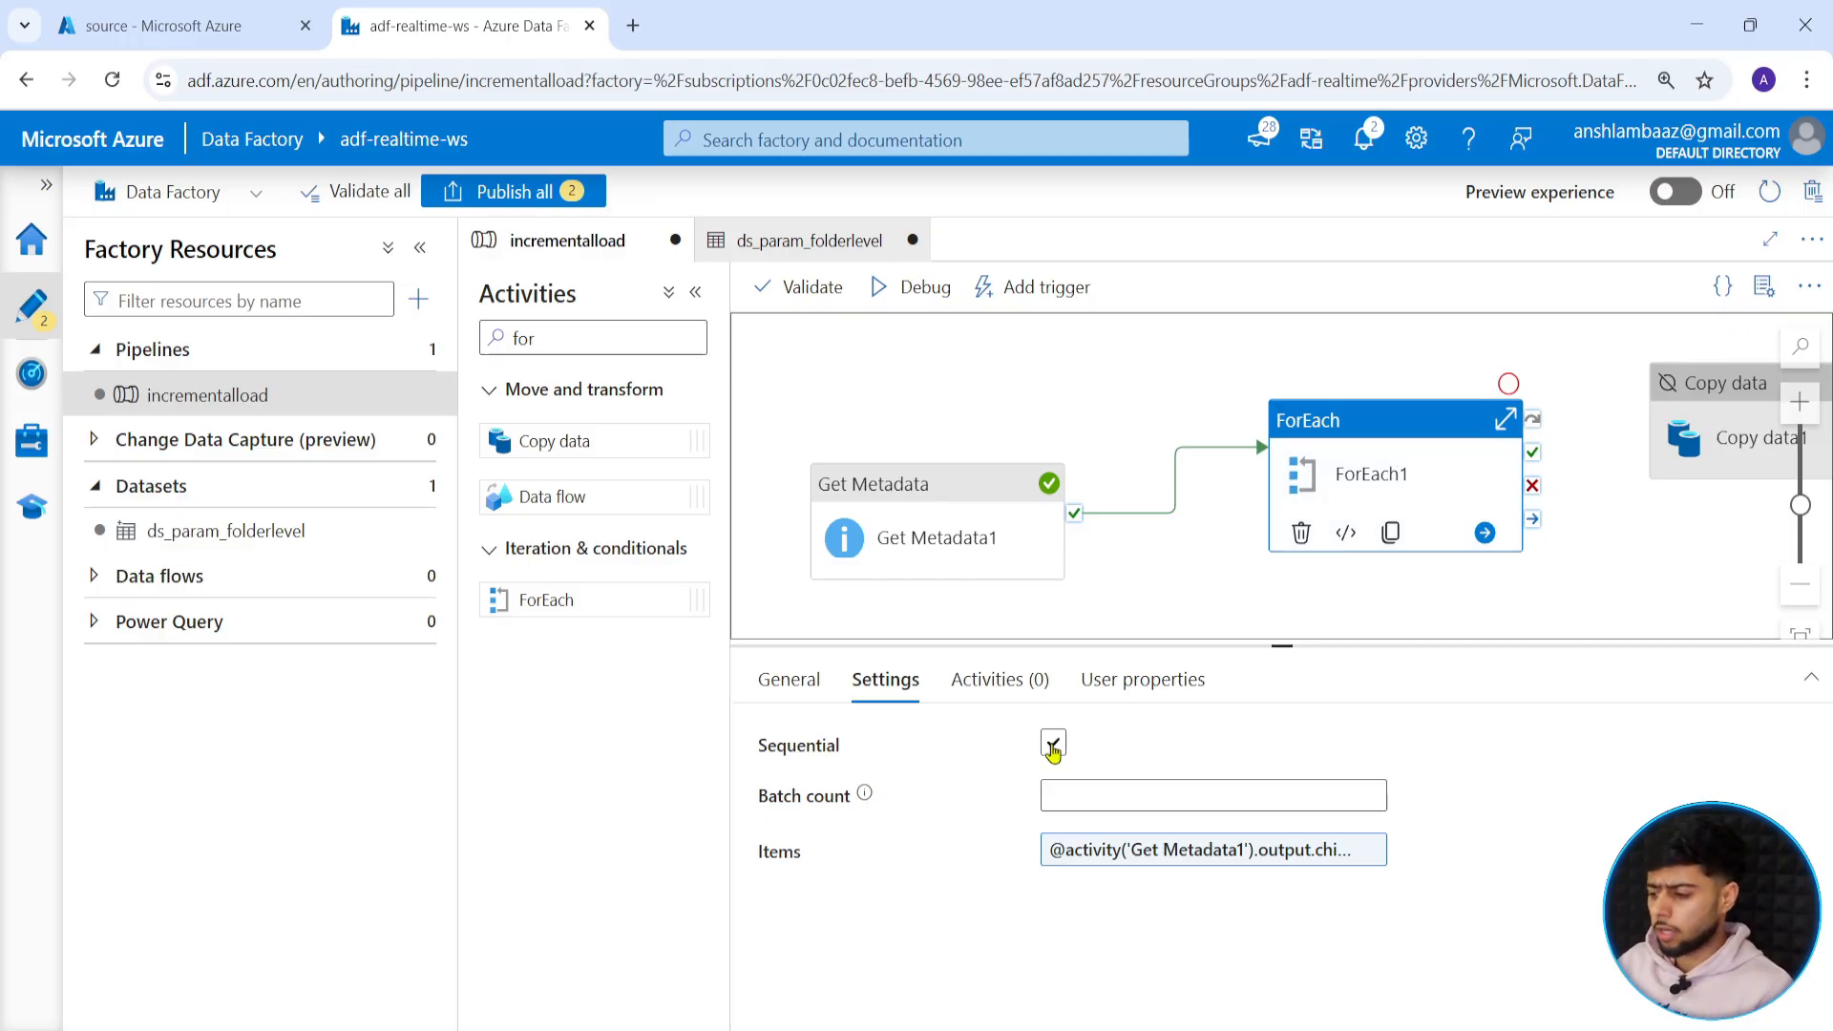
{"action": "left_click", "coordinate": [1054, 745]}
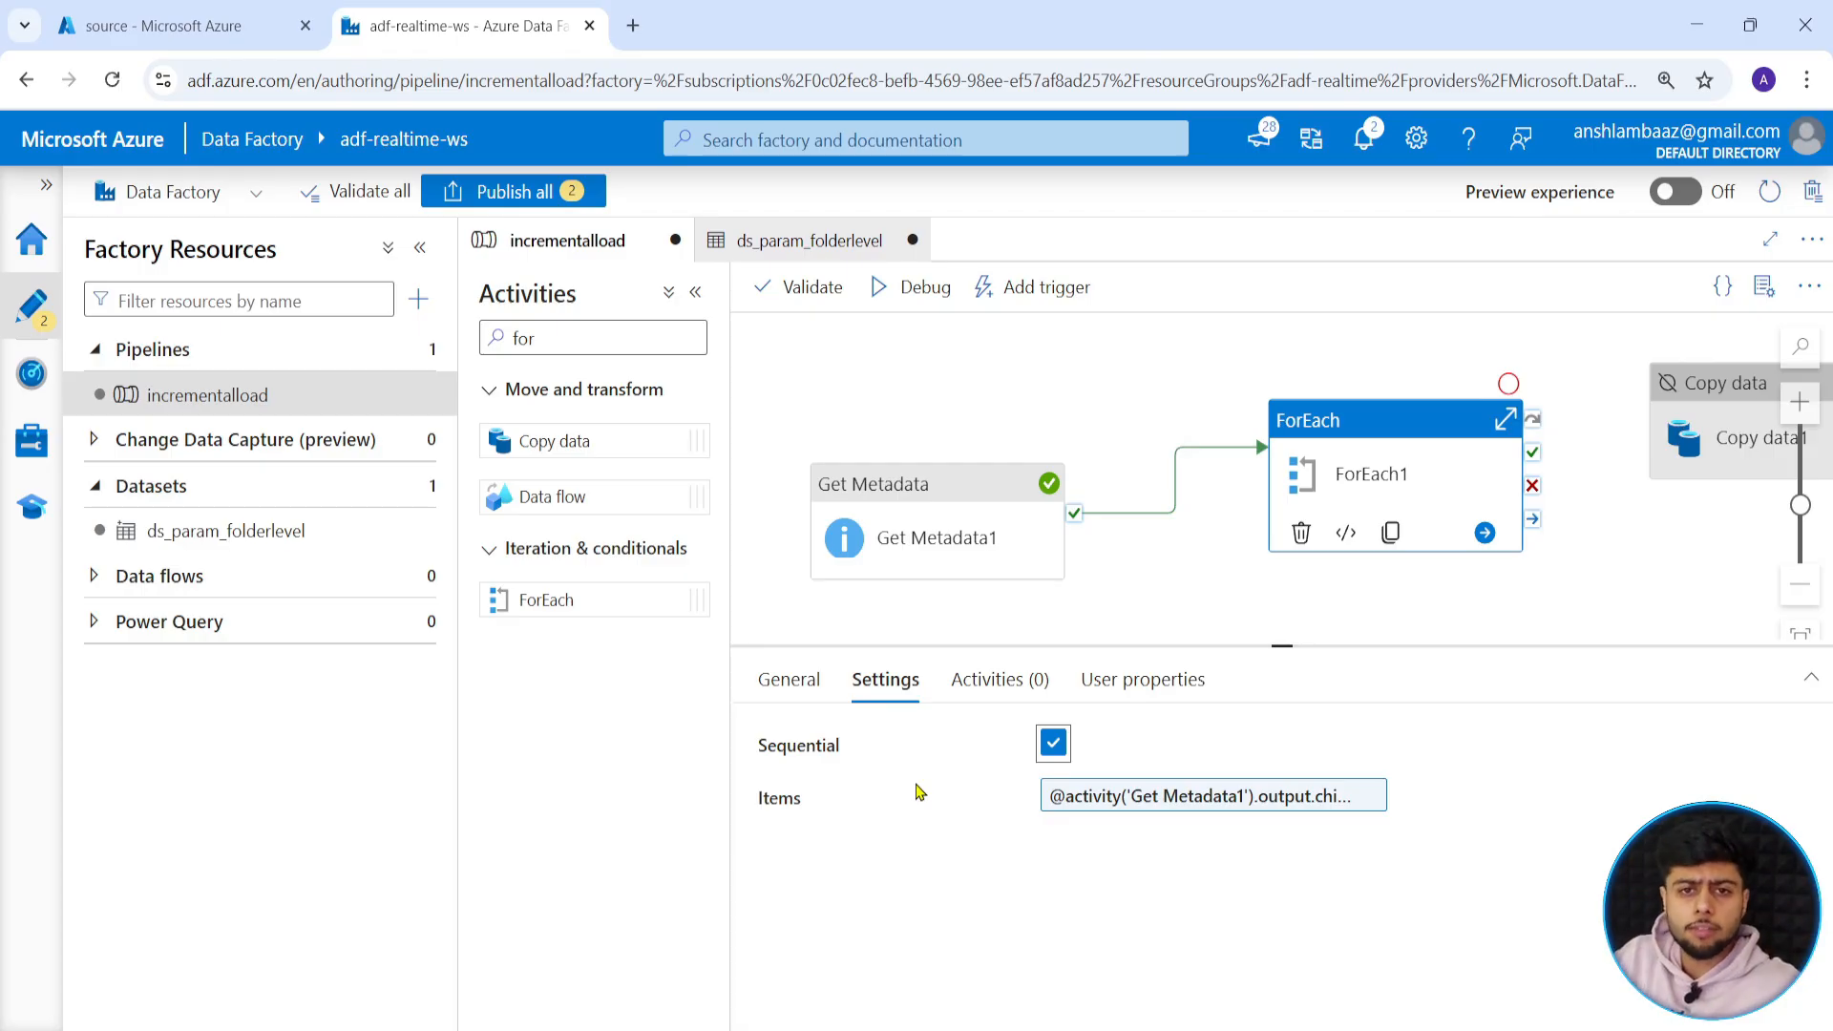
Open ForEach1's inner activities for editing and add a Get Metadata activity inside the loop.
{"action": "left_click", "coordinate": [1506, 420]}
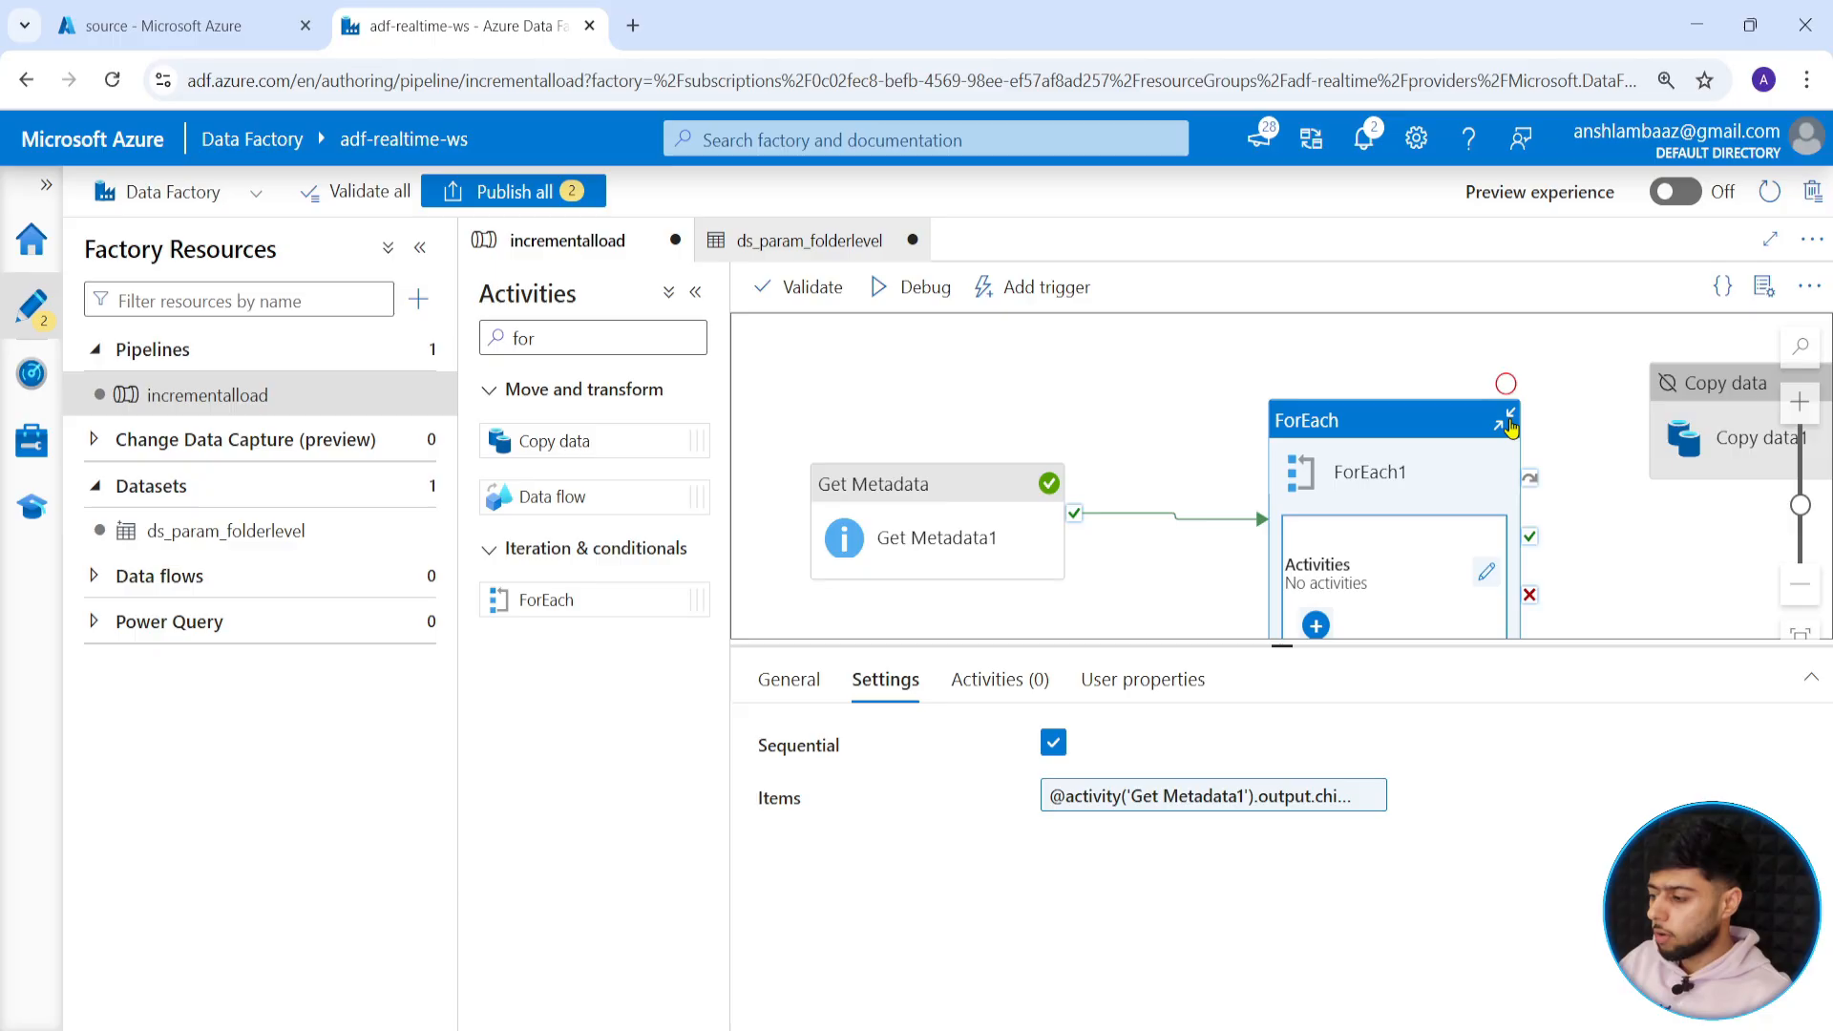
{"action": "left_click", "coordinate": [1487, 577]}
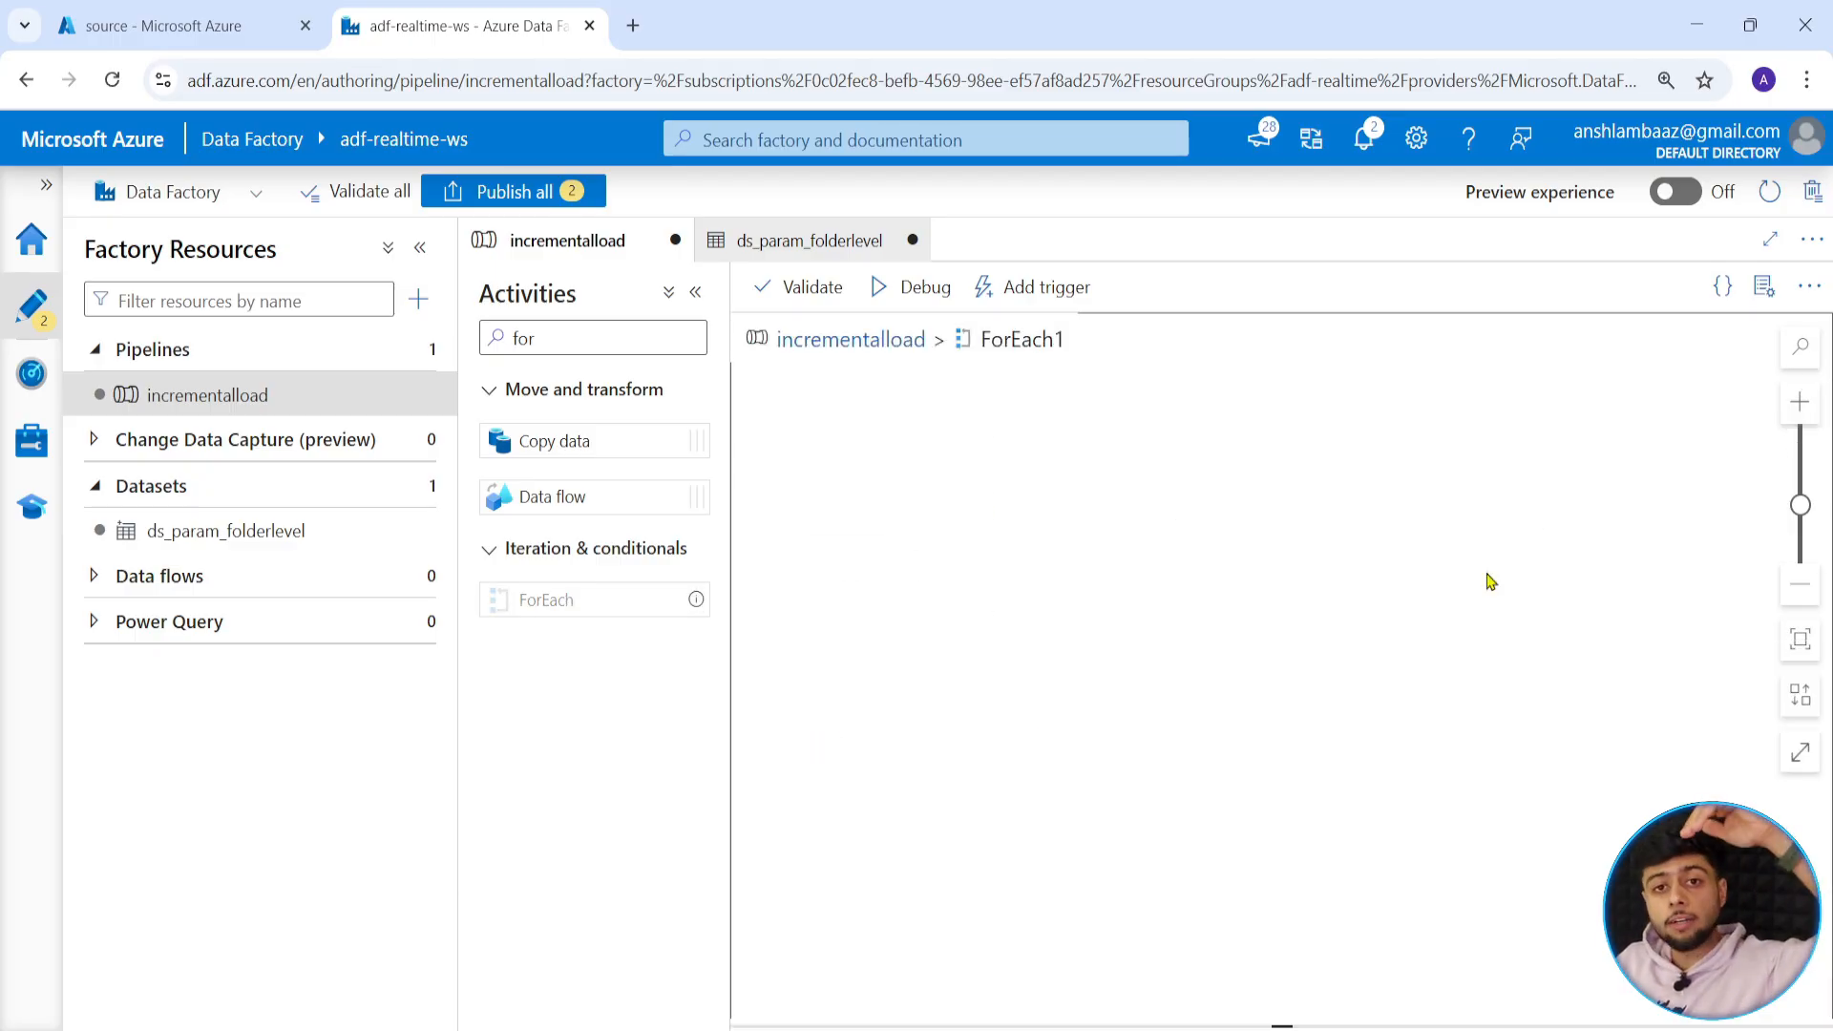
{"action": "double_click", "coordinate": [529, 340]}
{"action": "type", "text": "get"}
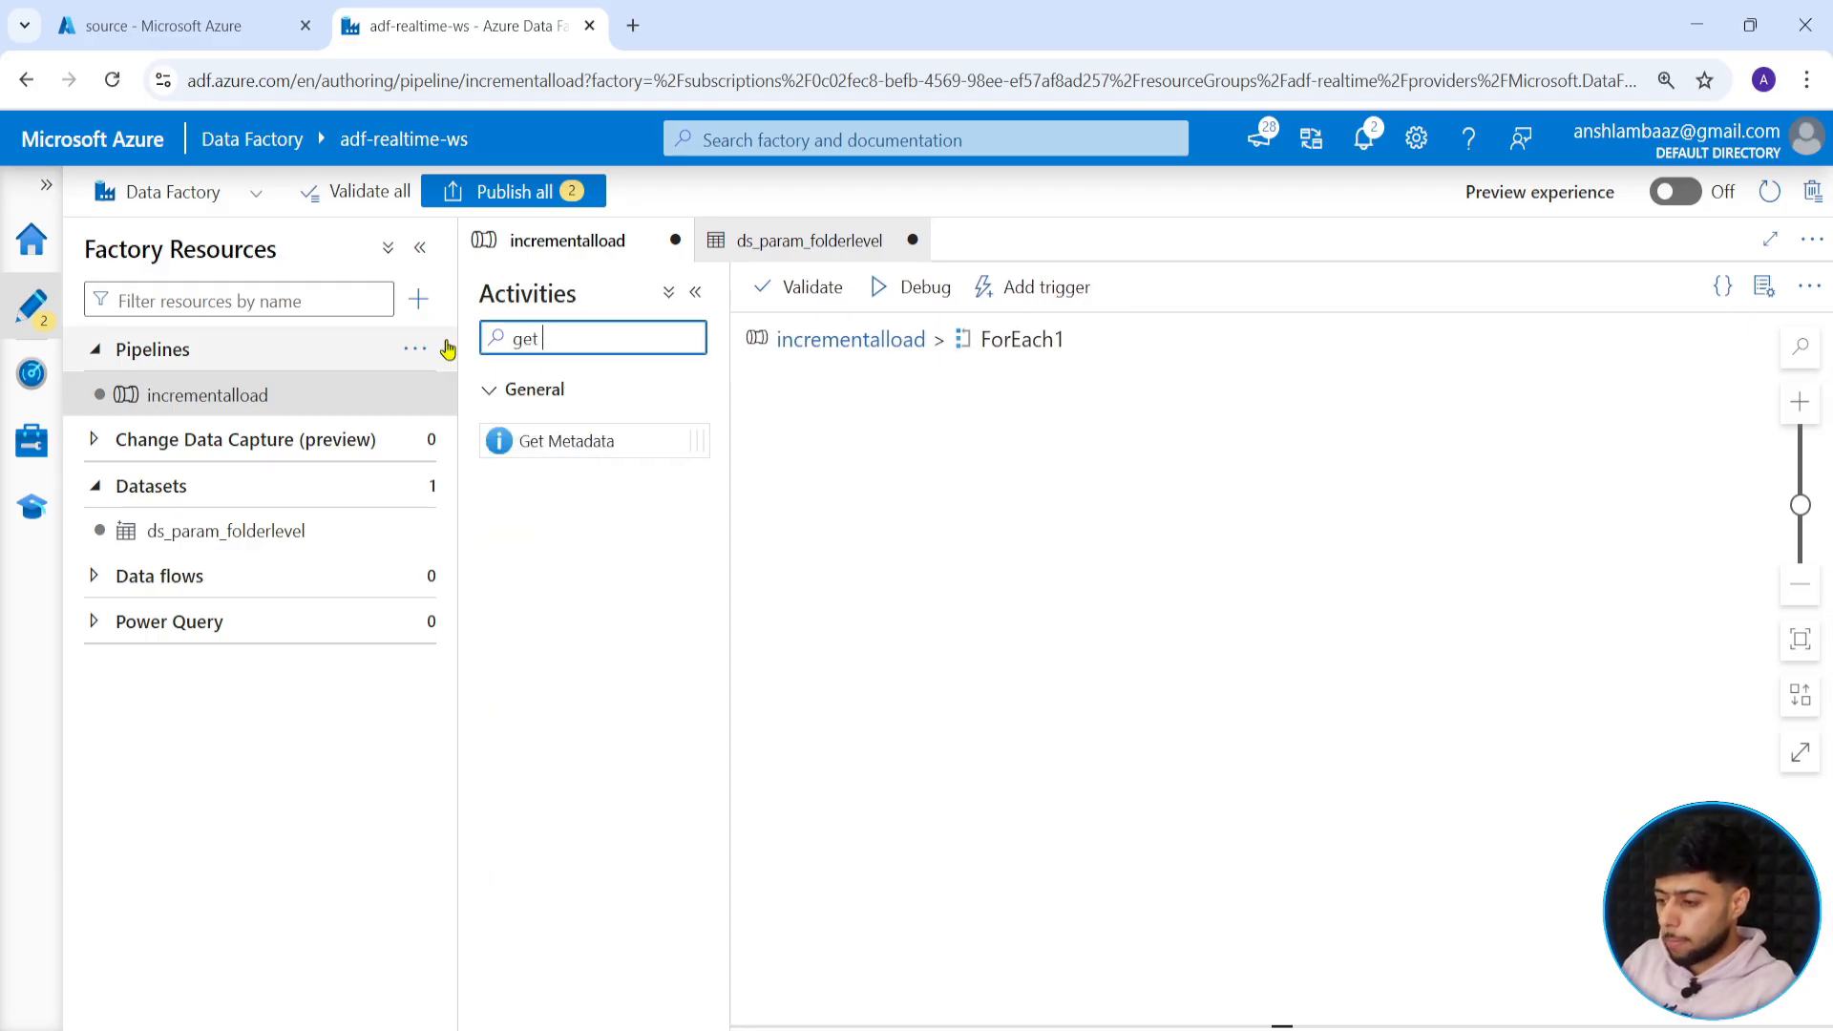
{"action": "left_click_drag", "start_coordinate": [547, 442], "coordinate": [1200, 515]}
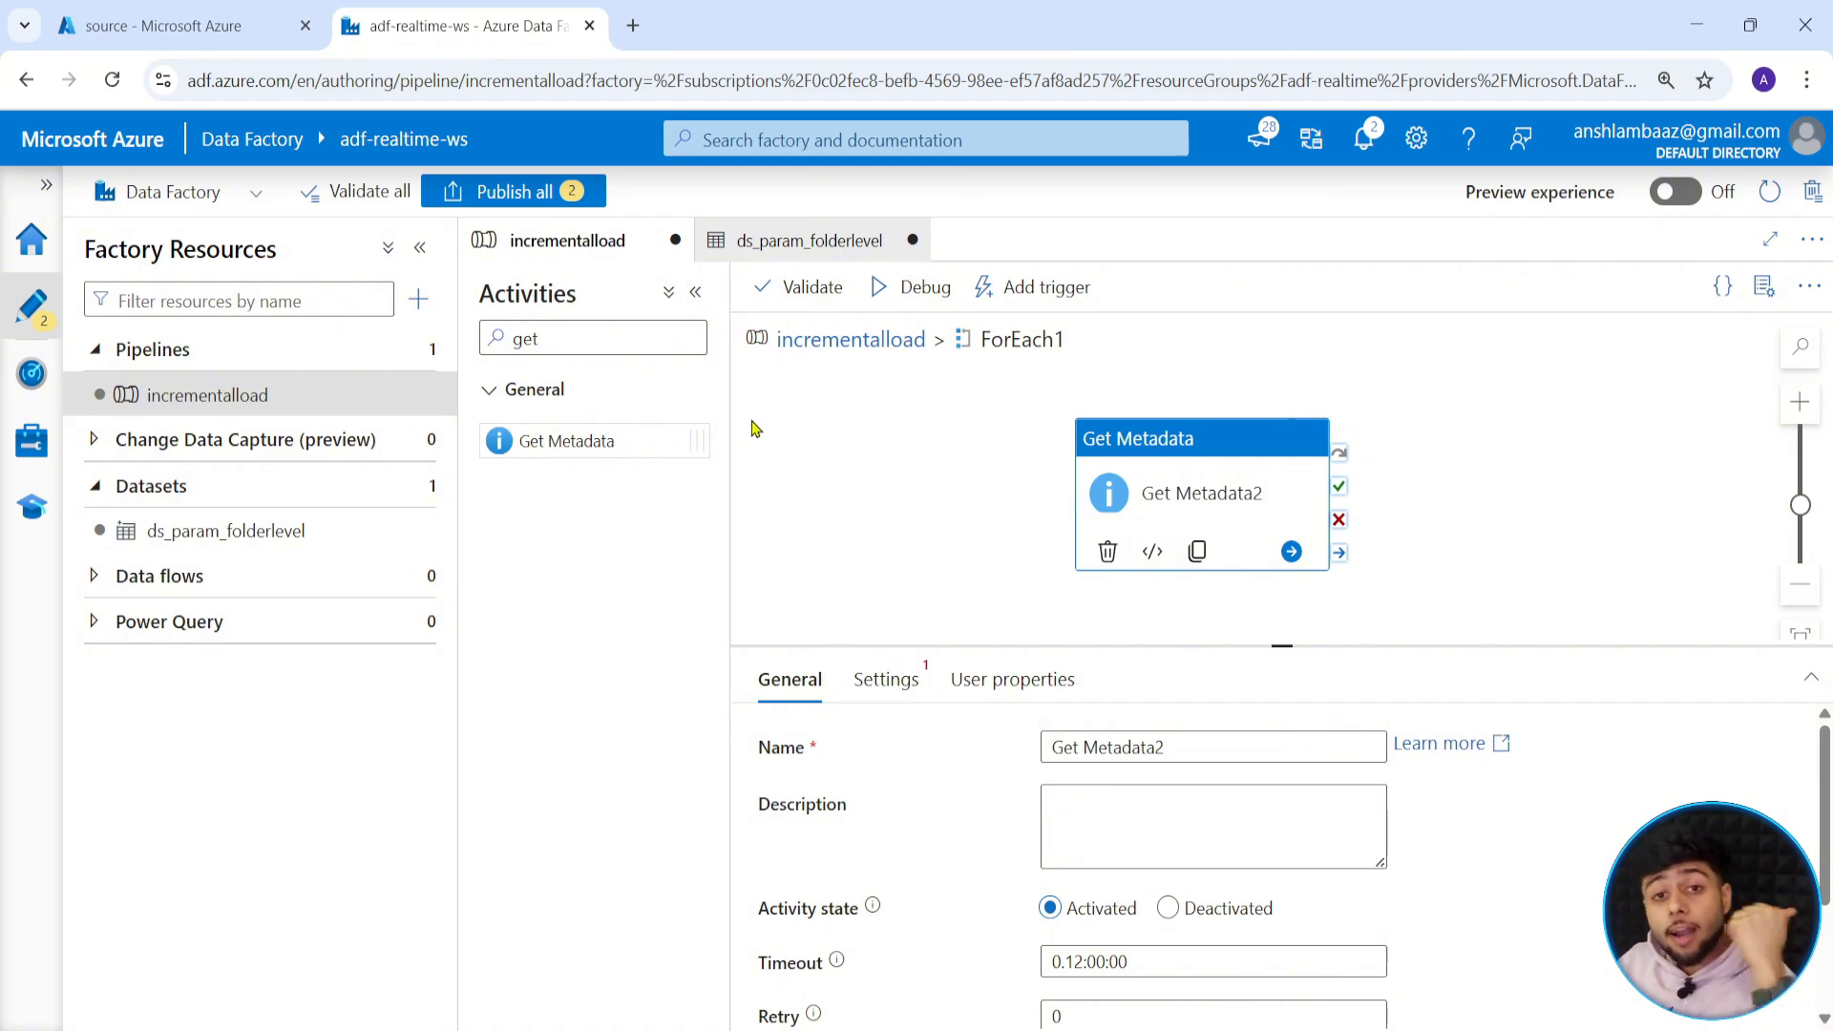
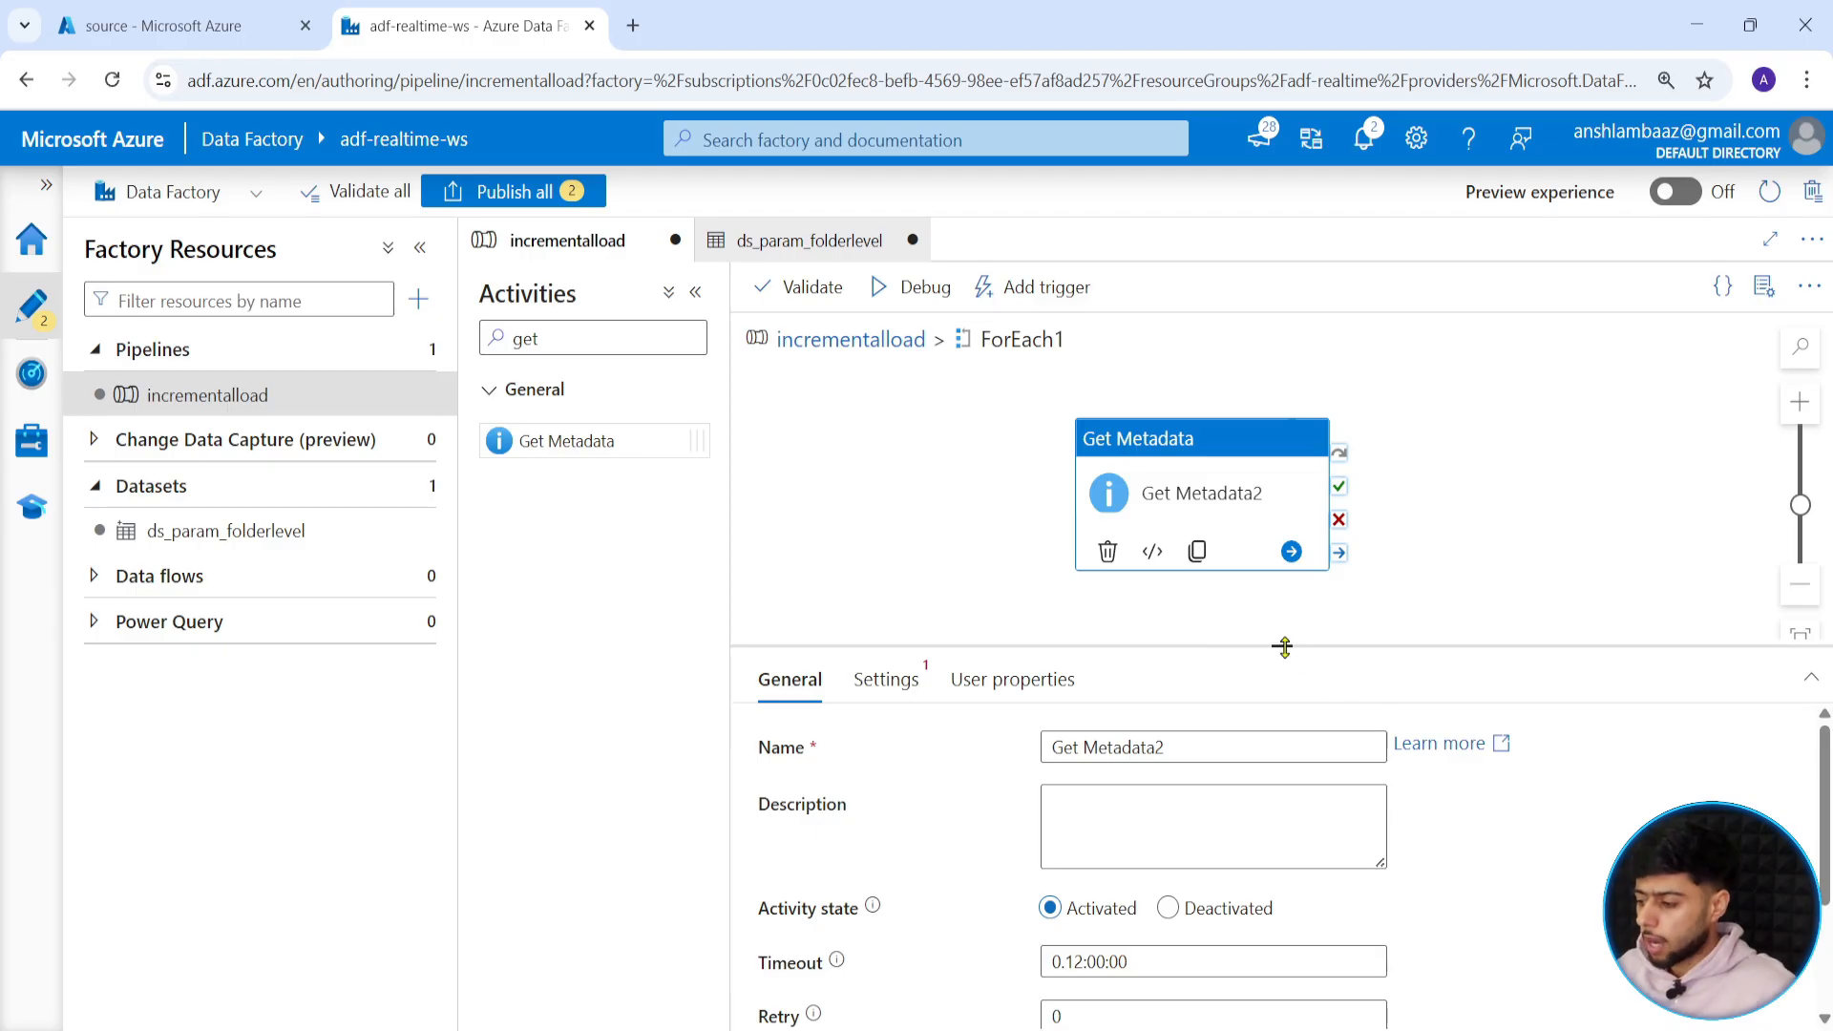
Start a new dataset for the loop's Get Metadata activity using Azure Data Lake Storage Gen2 and the DelimitedText format.
{"action": "left_click_drag", "start_coordinate": [1284, 648], "coordinate": [1285, 544]}
{"action": "left_click", "coordinate": [887, 576]}
{"action": "left_click", "coordinate": [1368, 648]}
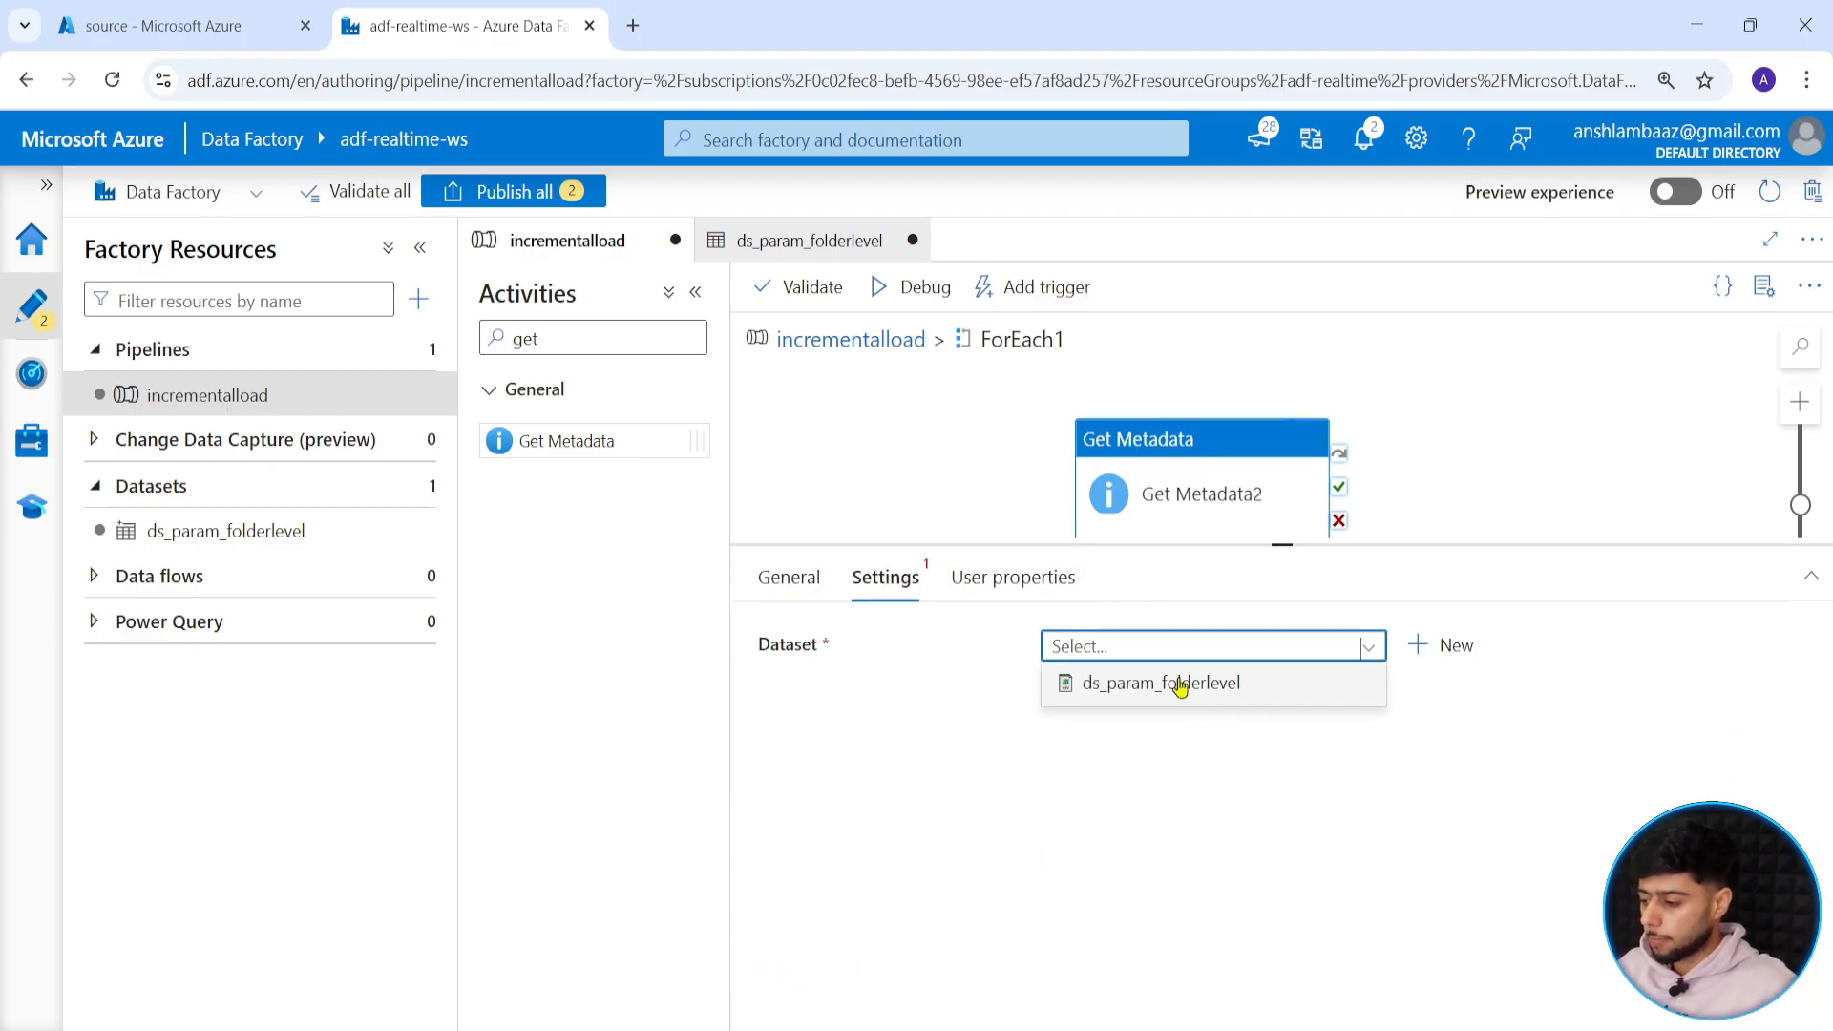
{"action": "left_click", "coordinate": [1440, 644]}
{"action": "scroll", "coordinate": [1442, 695], "scroll_direction": "down", "scroll_amount": 3}
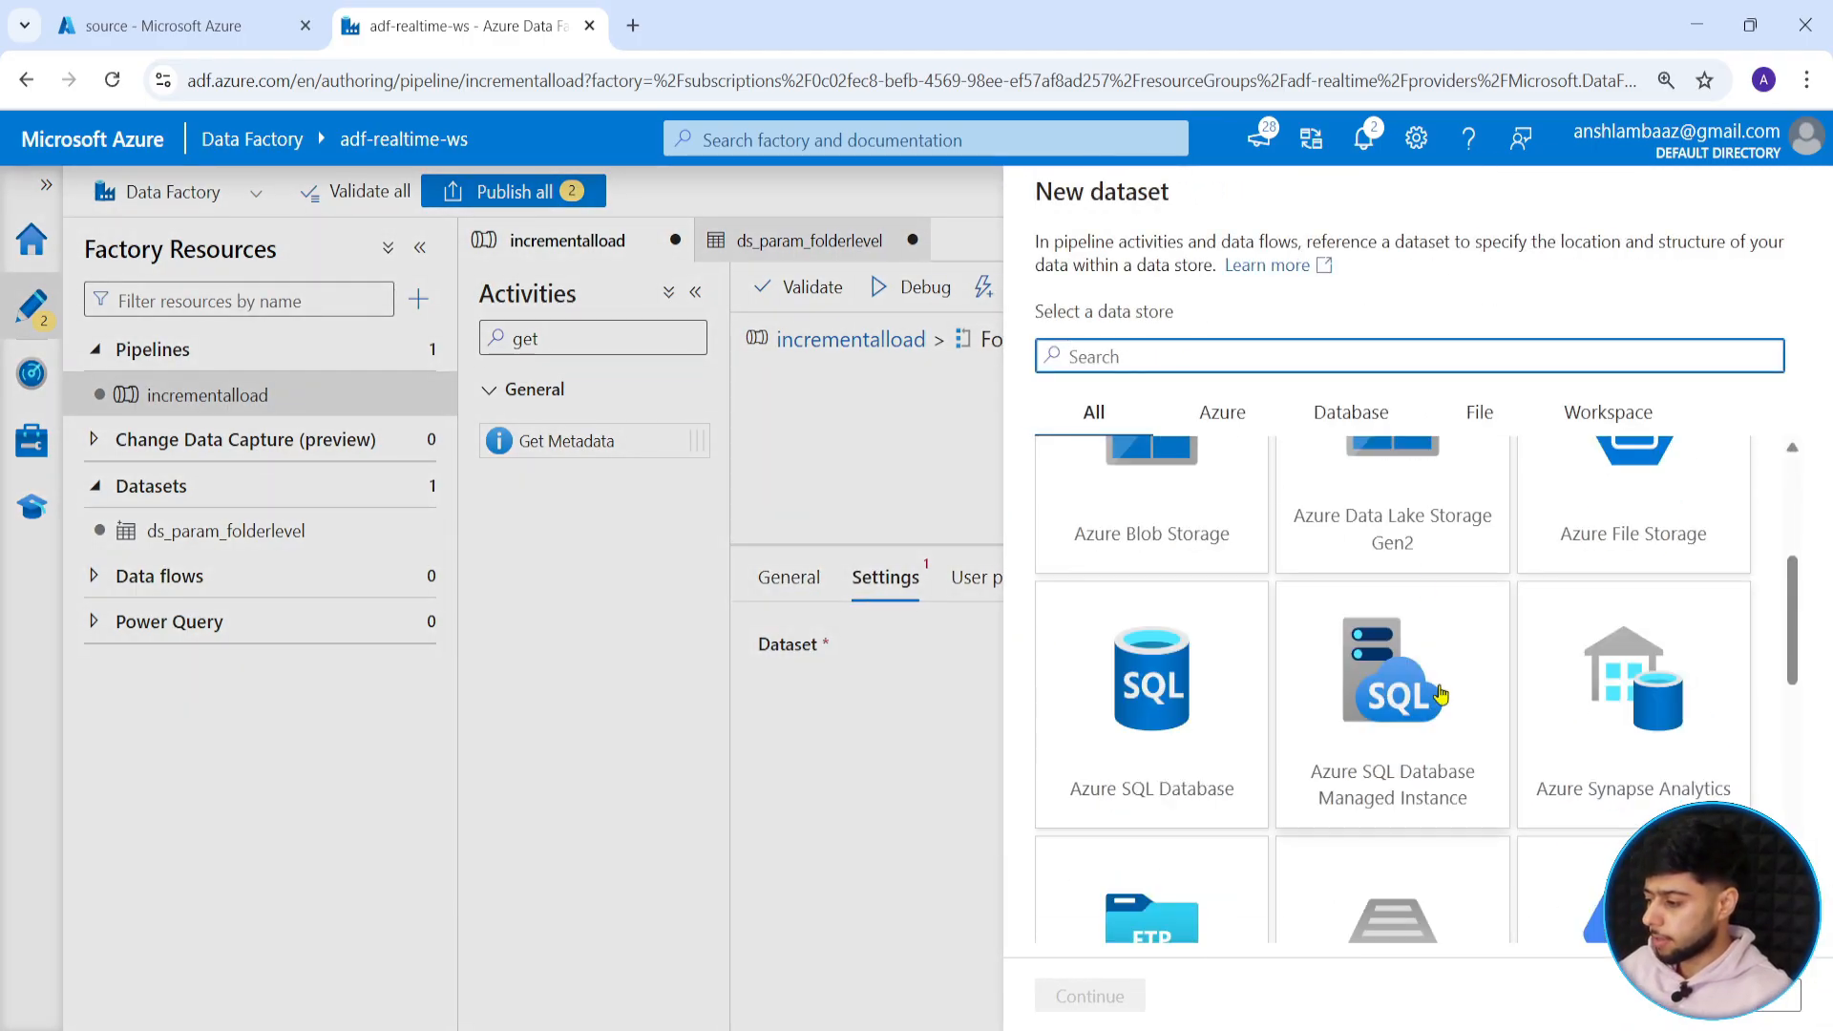
{"action": "left_click", "coordinate": [1436, 524]}
{"action": "left_click", "coordinate": [1085, 994]}
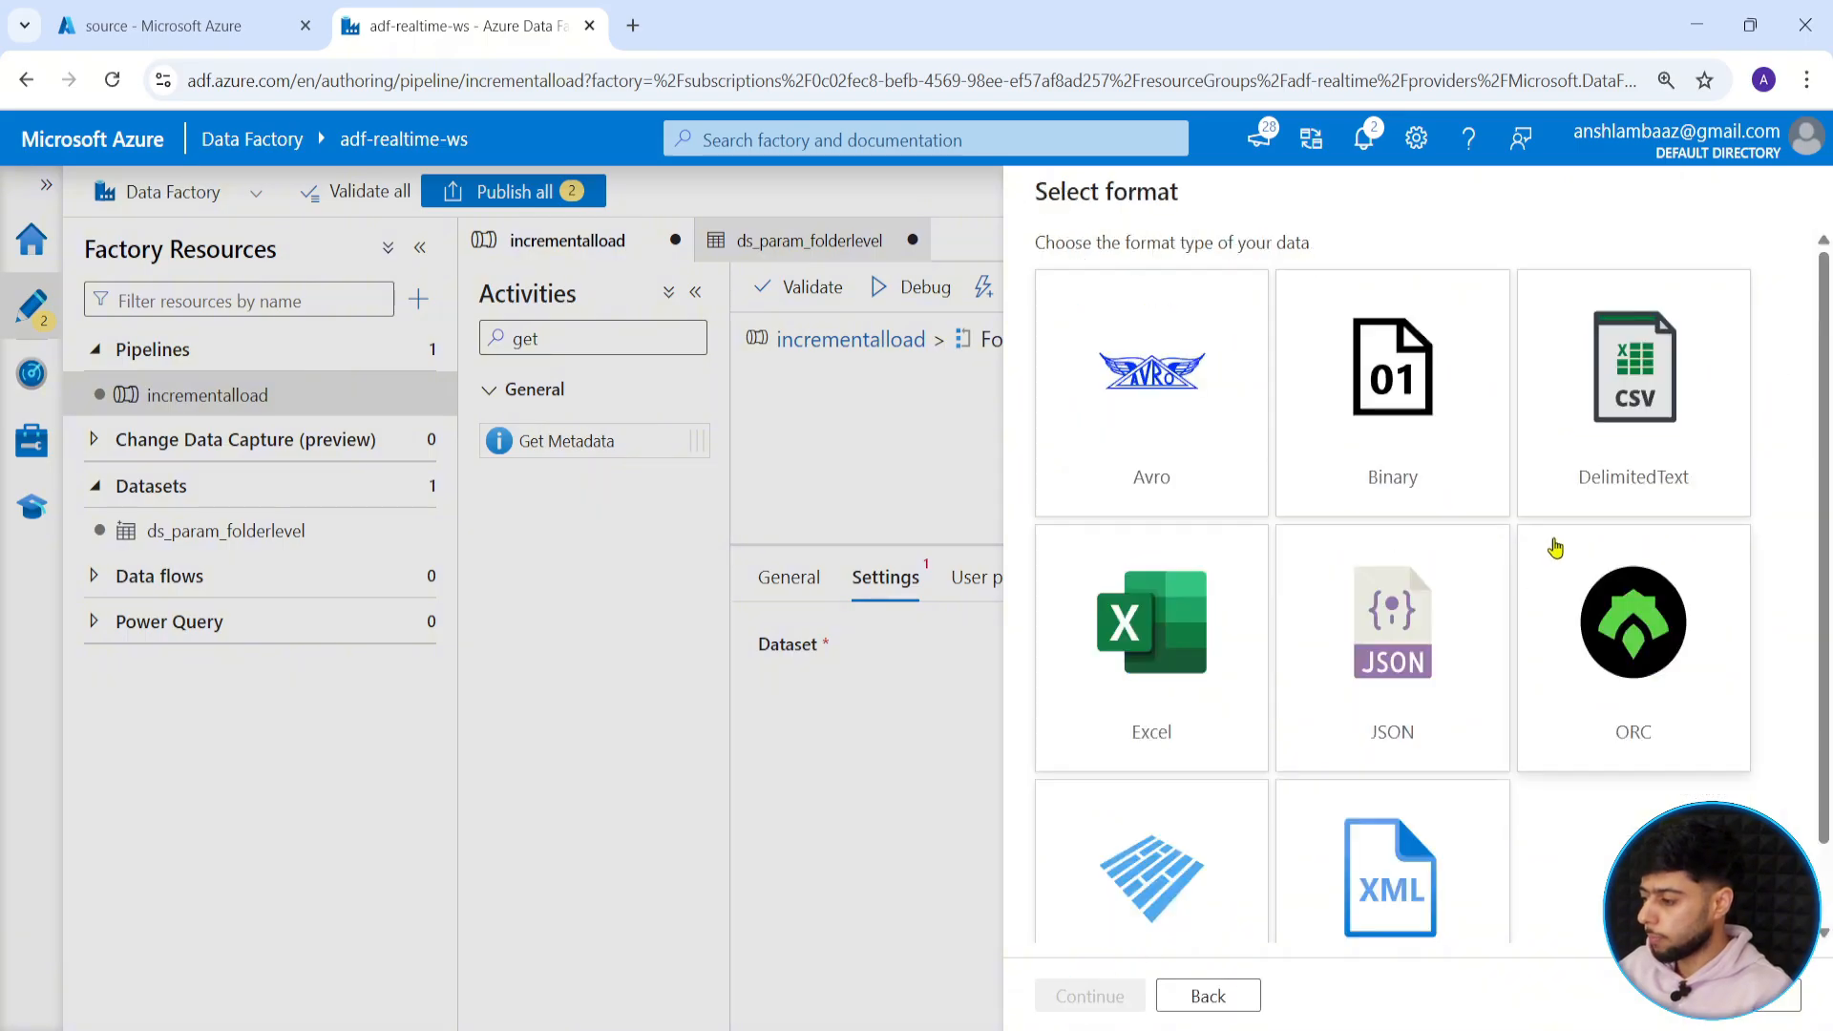
{"action": "left_click", "coordinate": [1567, 449]}
{"action": "left_click", "coordinate": [1093, 996]}
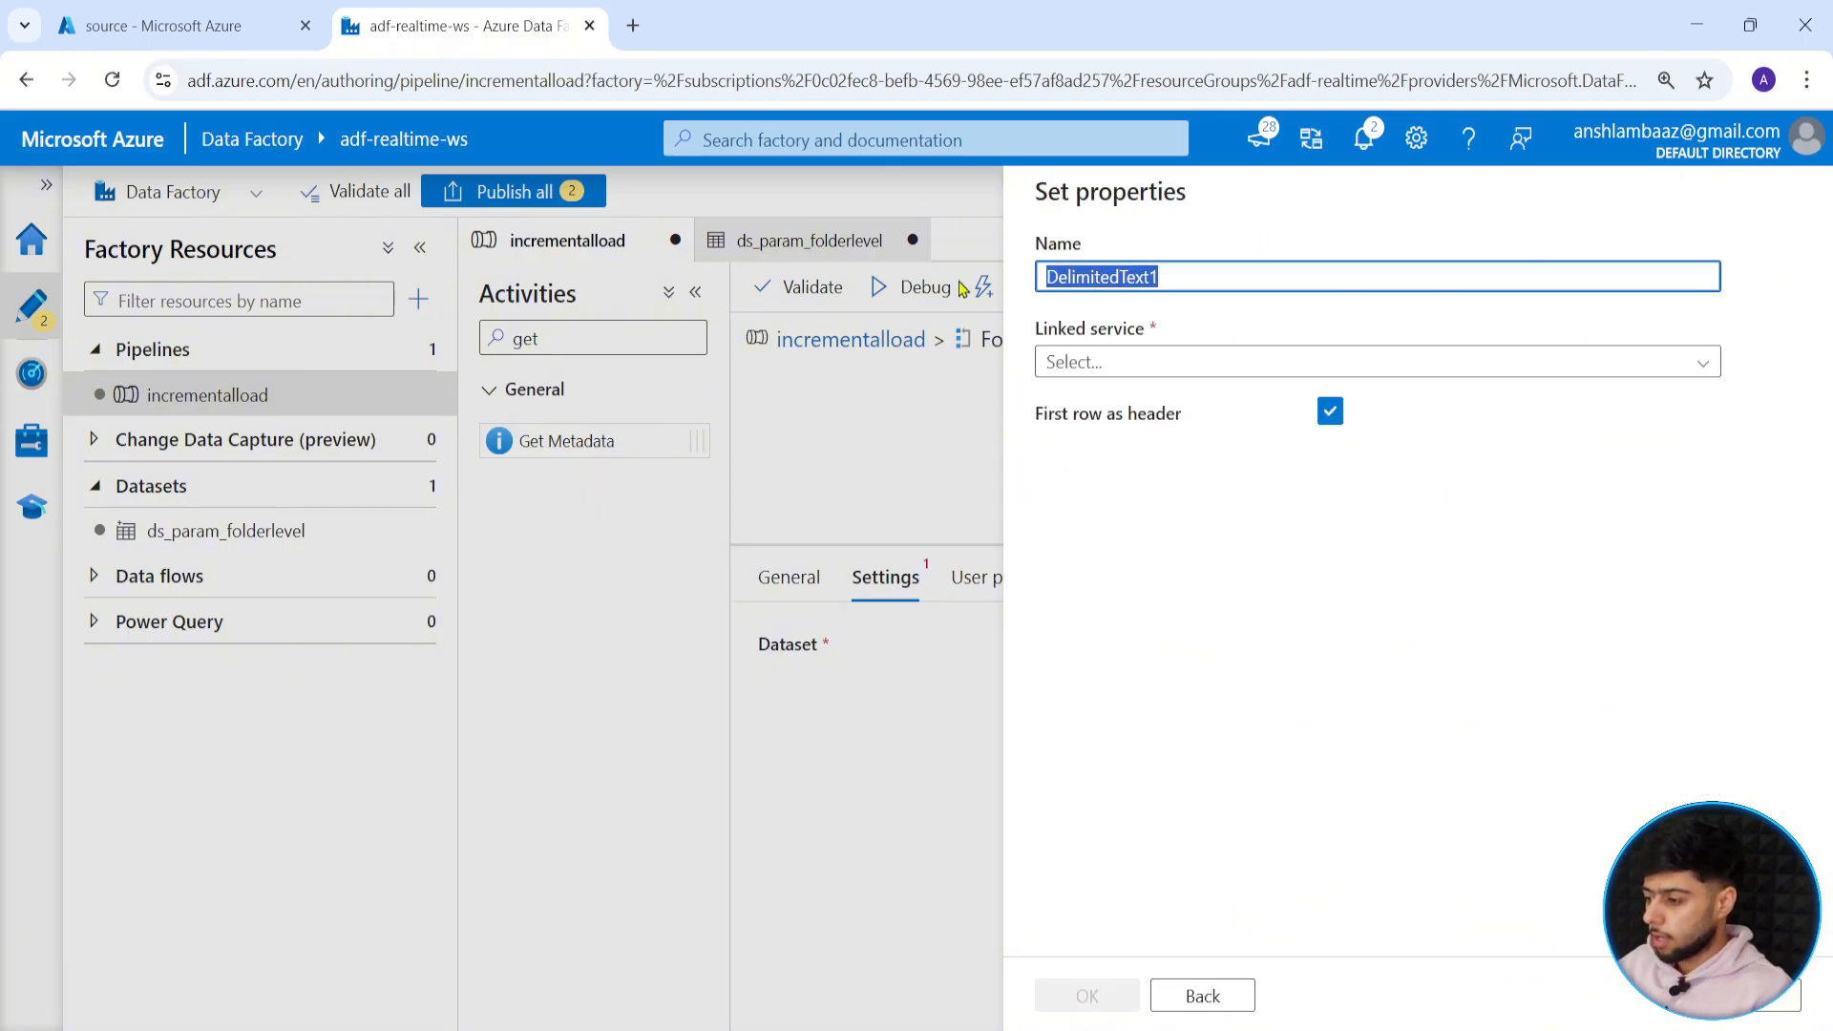
Name the dataset ds_file_level, use the ls_datalake linked service with an empty file path, create it and open it for editing.
{"action": "type", "text": "ds_file_level"}
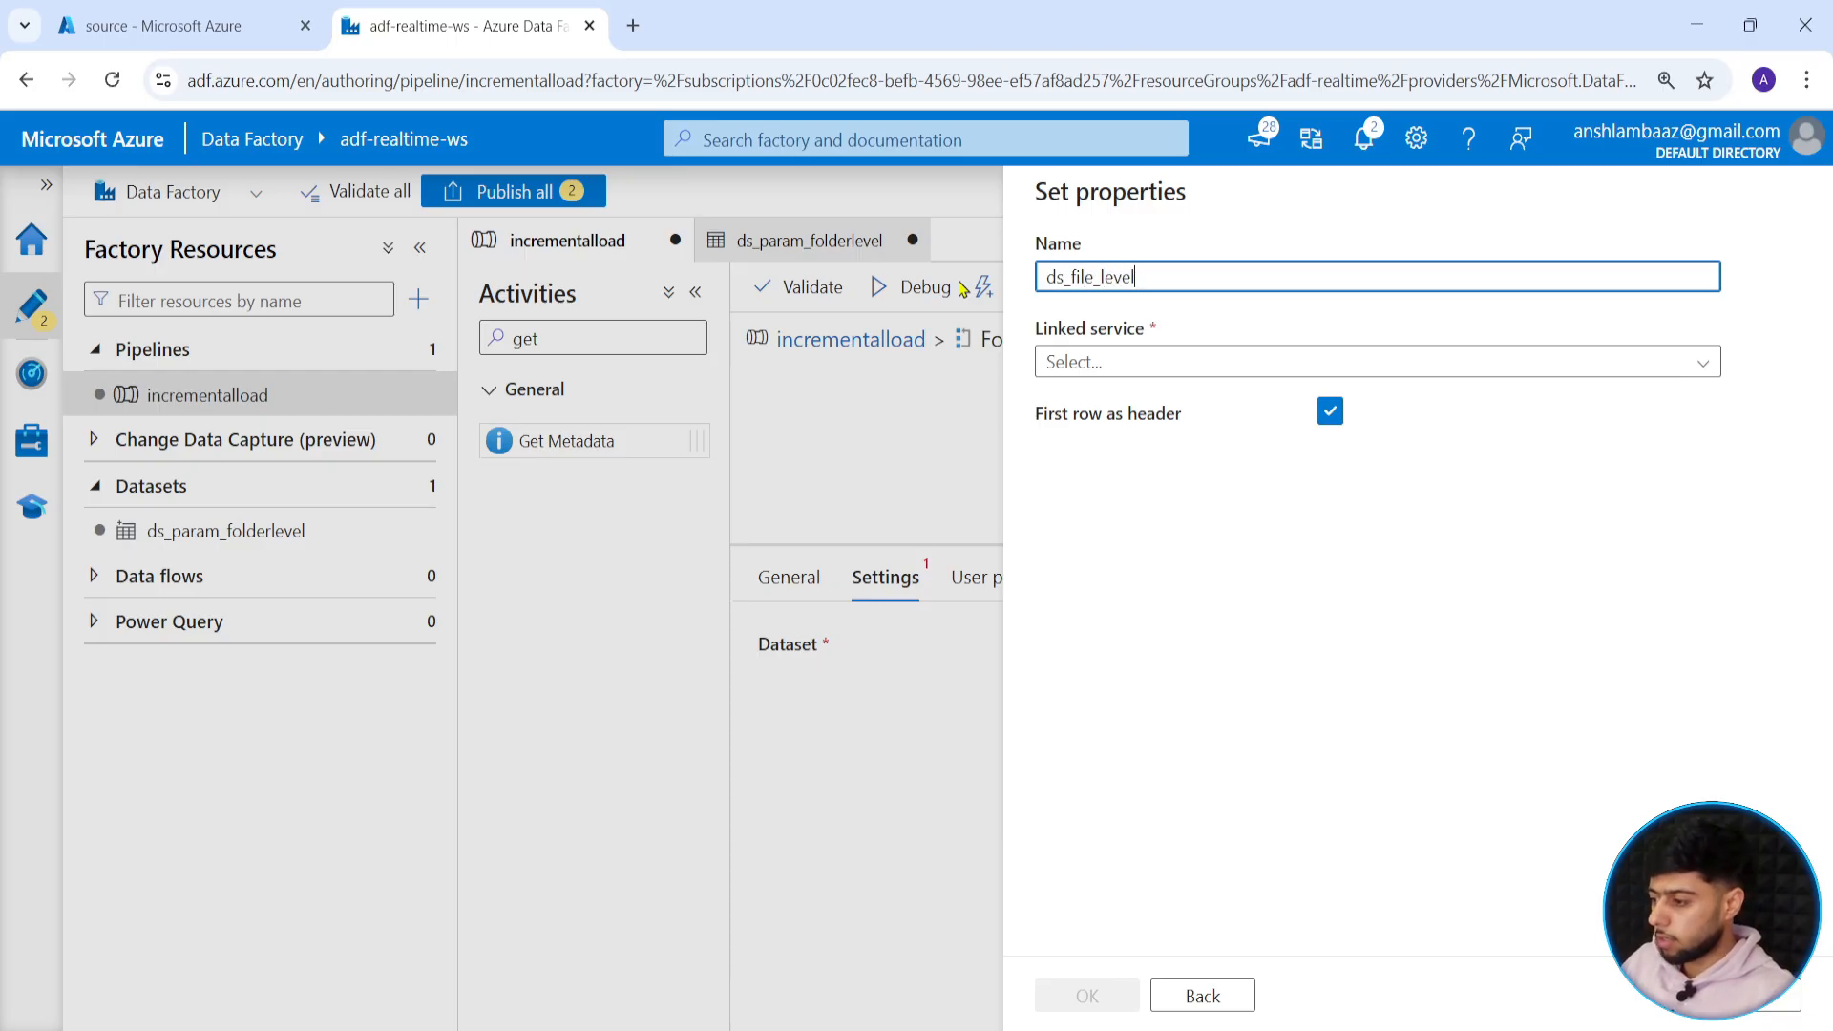
{"action": "left_click", "coordinate": [1209, 371]}
{"action": "left_click", "coordinate": [1103, 491]}
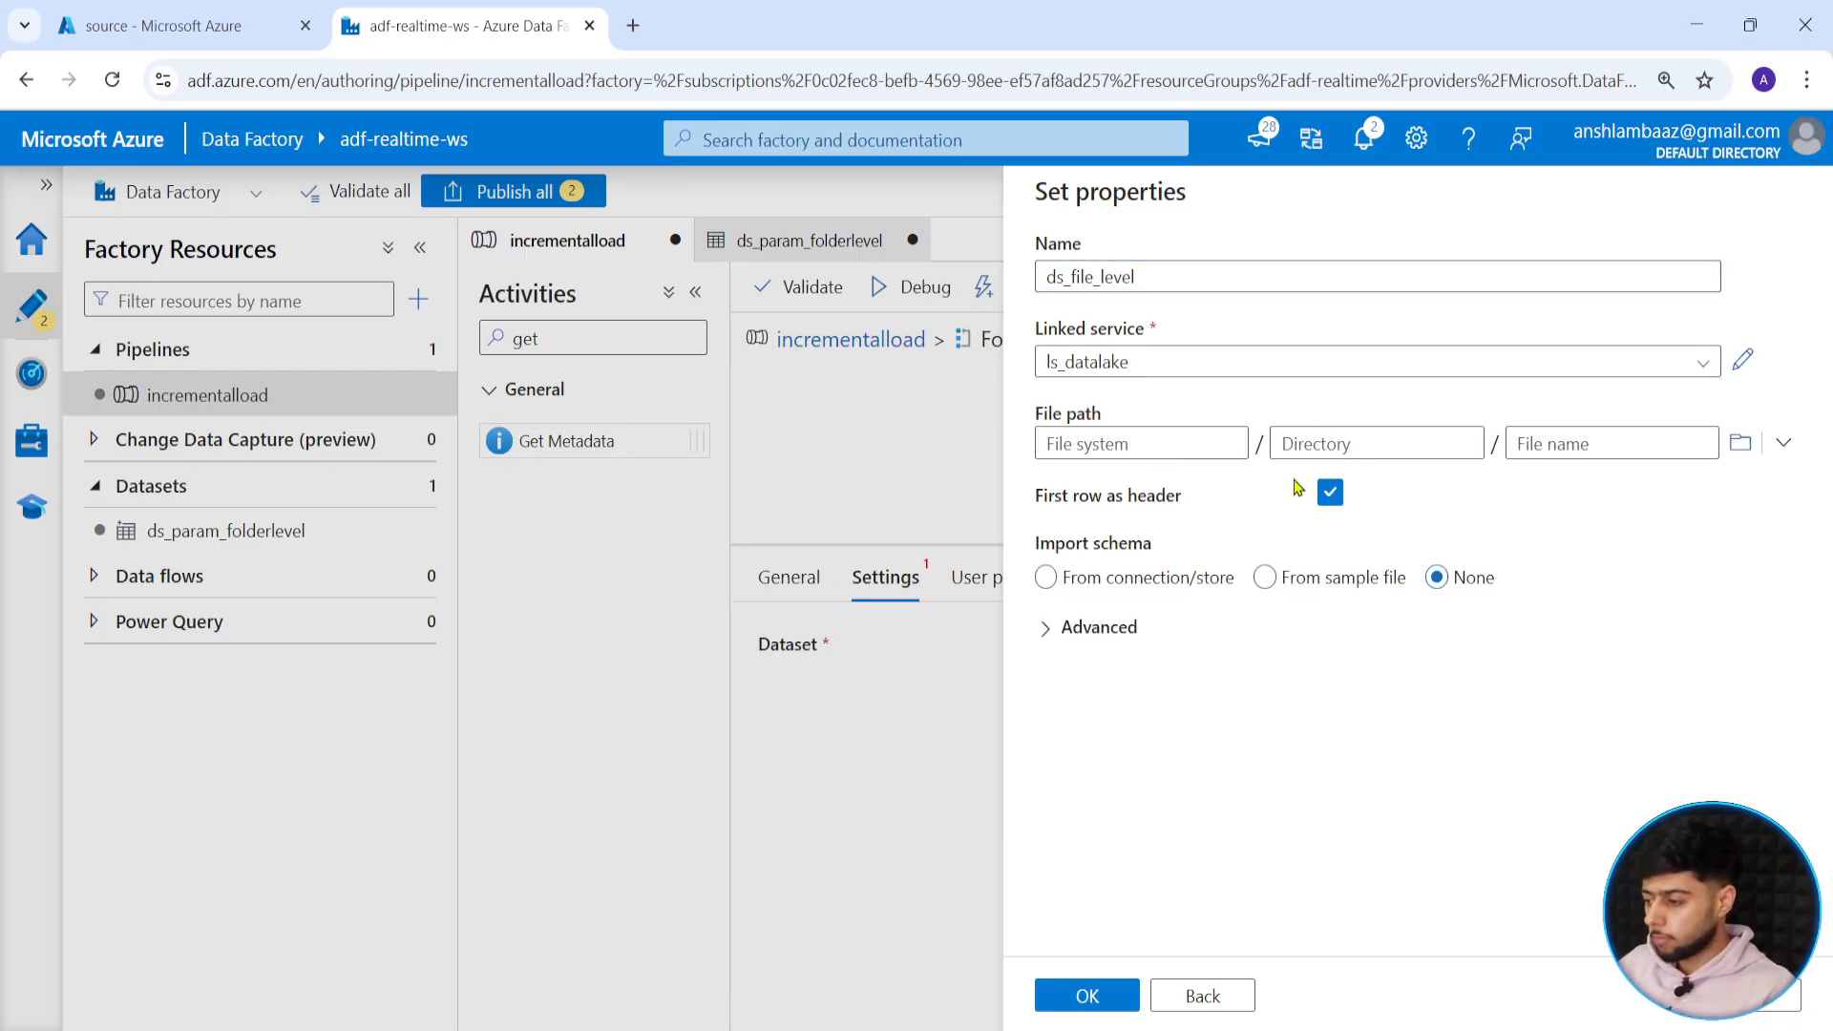
{"action": "left_click", "coordinate": [1740, 442]}
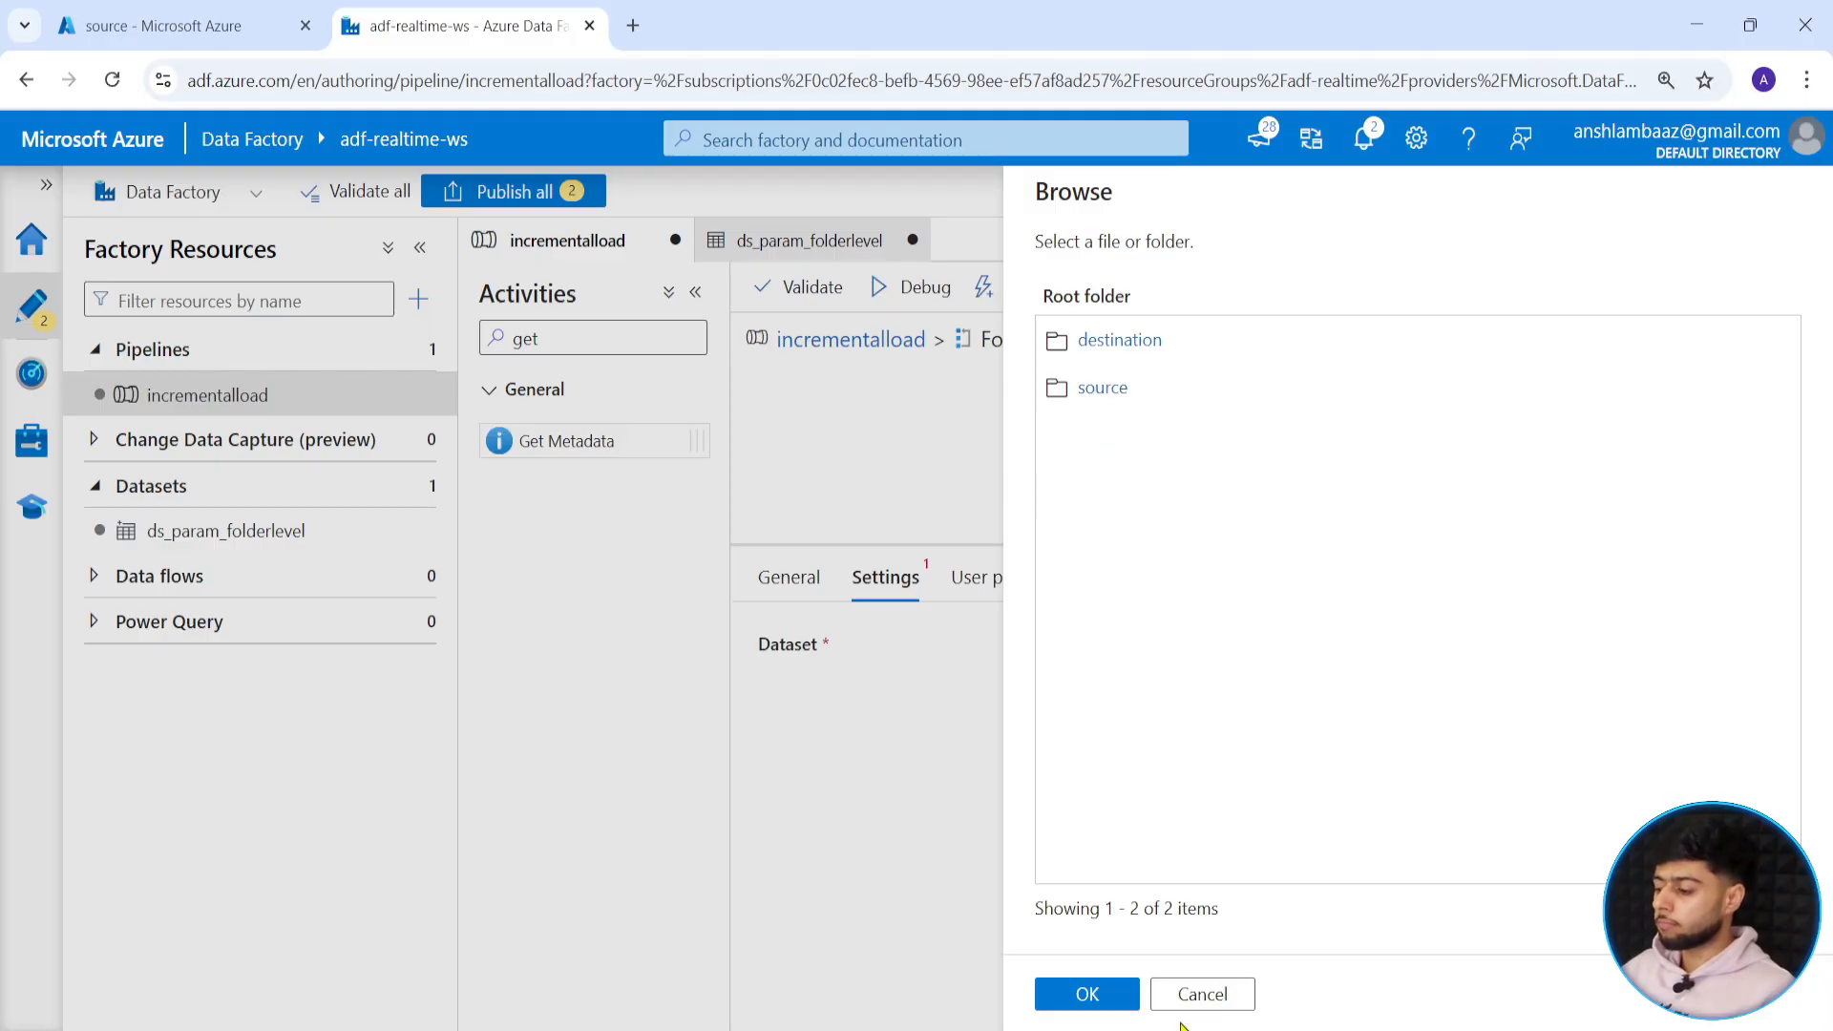
{"action": "left_click", "coordinate": [1202, 994]}
{"action": "left_click", "coordinate": [1119, 674]}
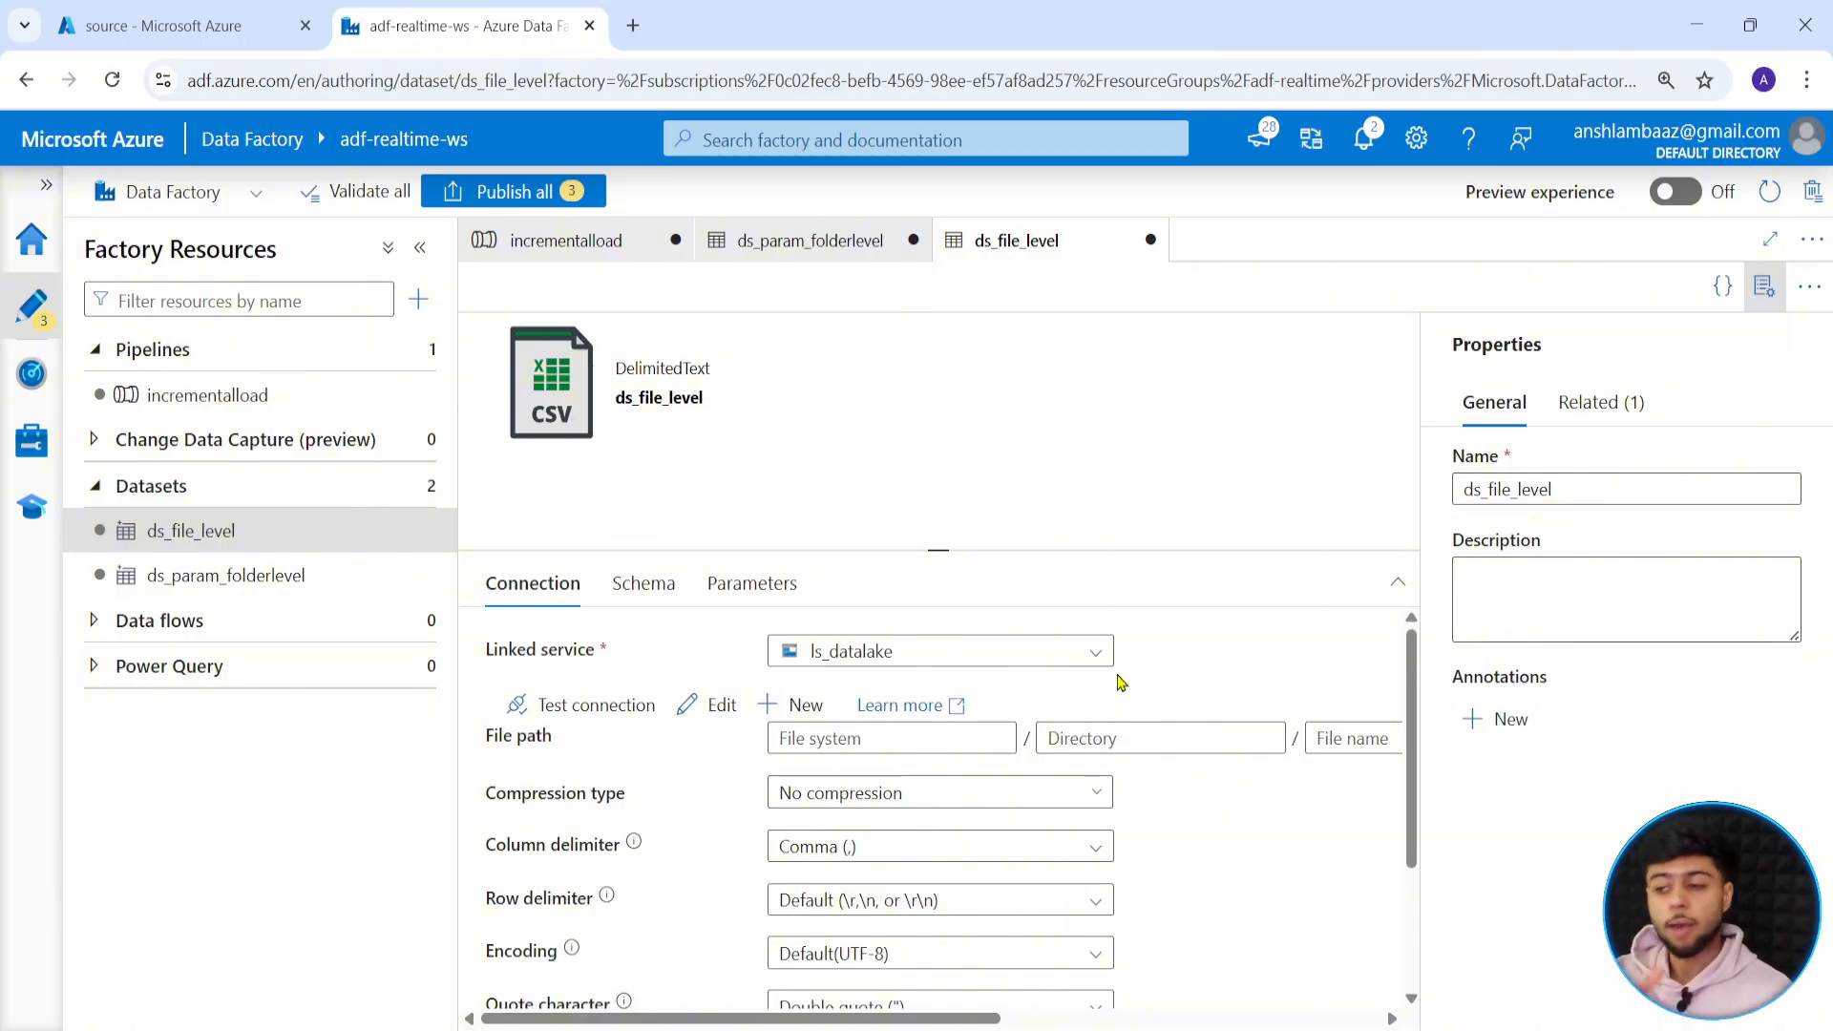
Add string parameters named p_container and p_folder to the ds_file_level dataset.
{"action": "left_click", "coordinate": [1764, 287]}
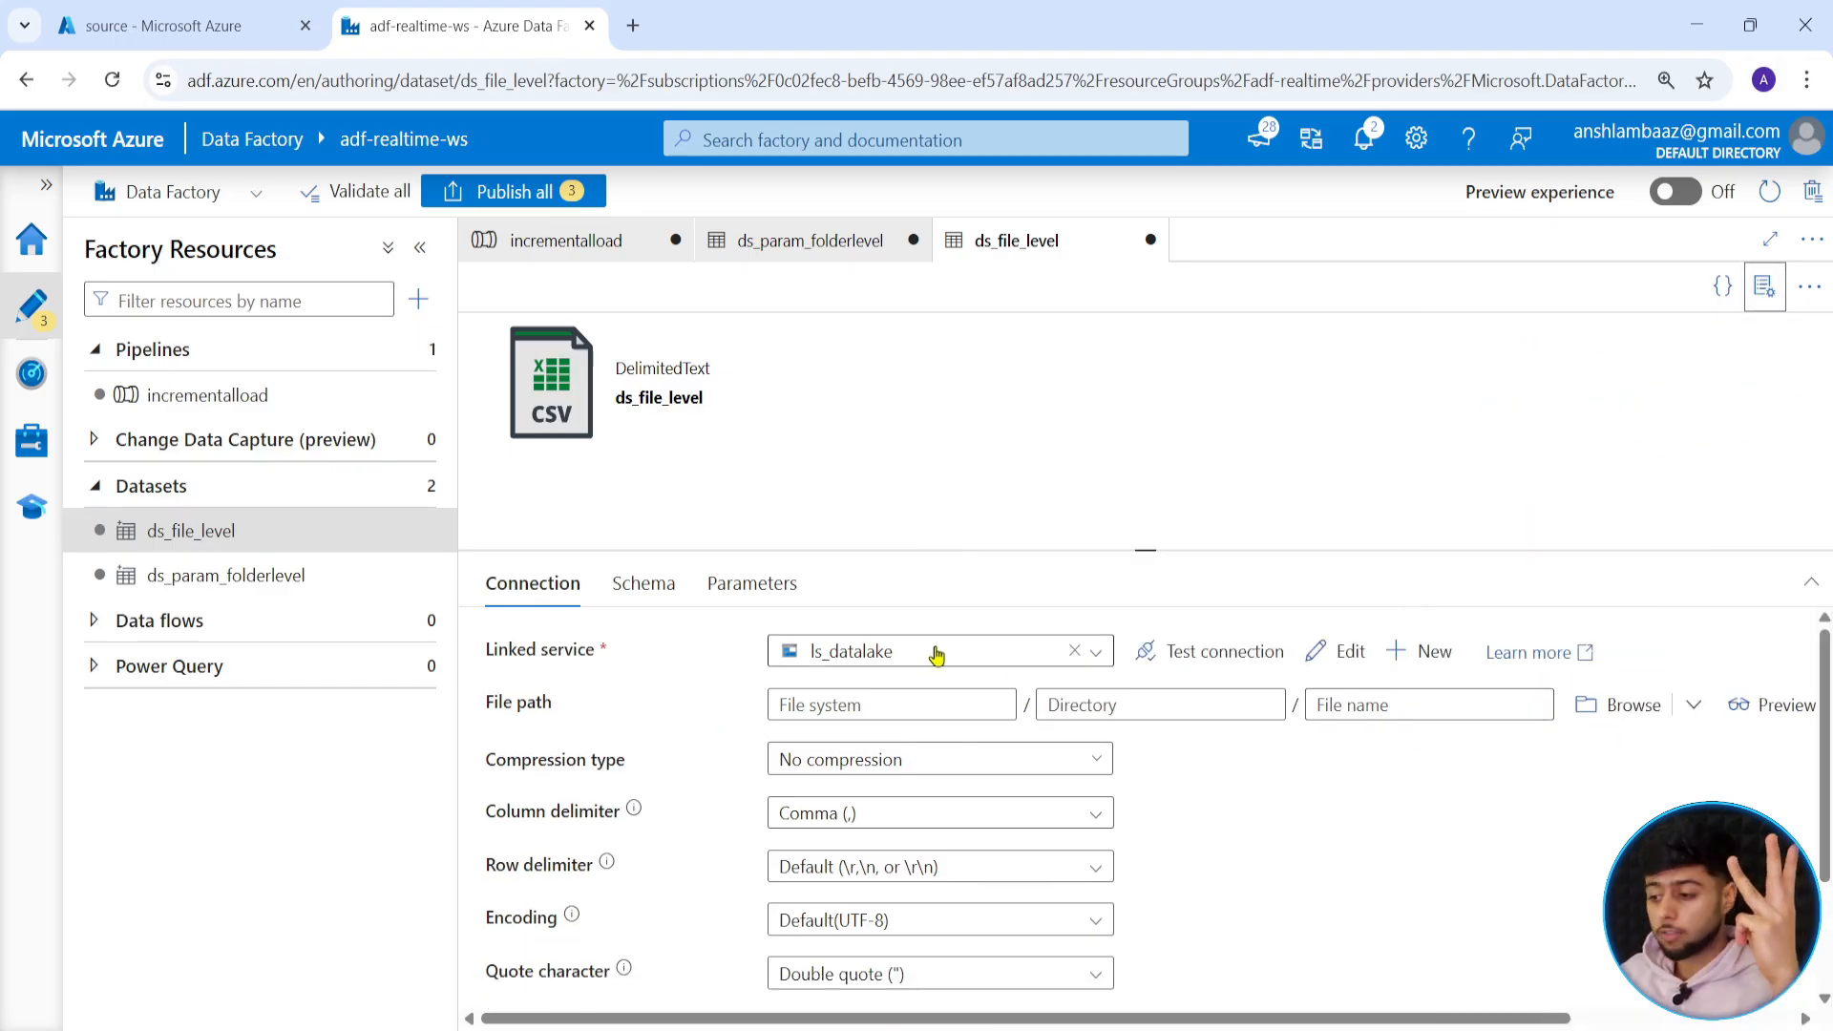
{"action": "left_click", "coordinate": [719, 586]}
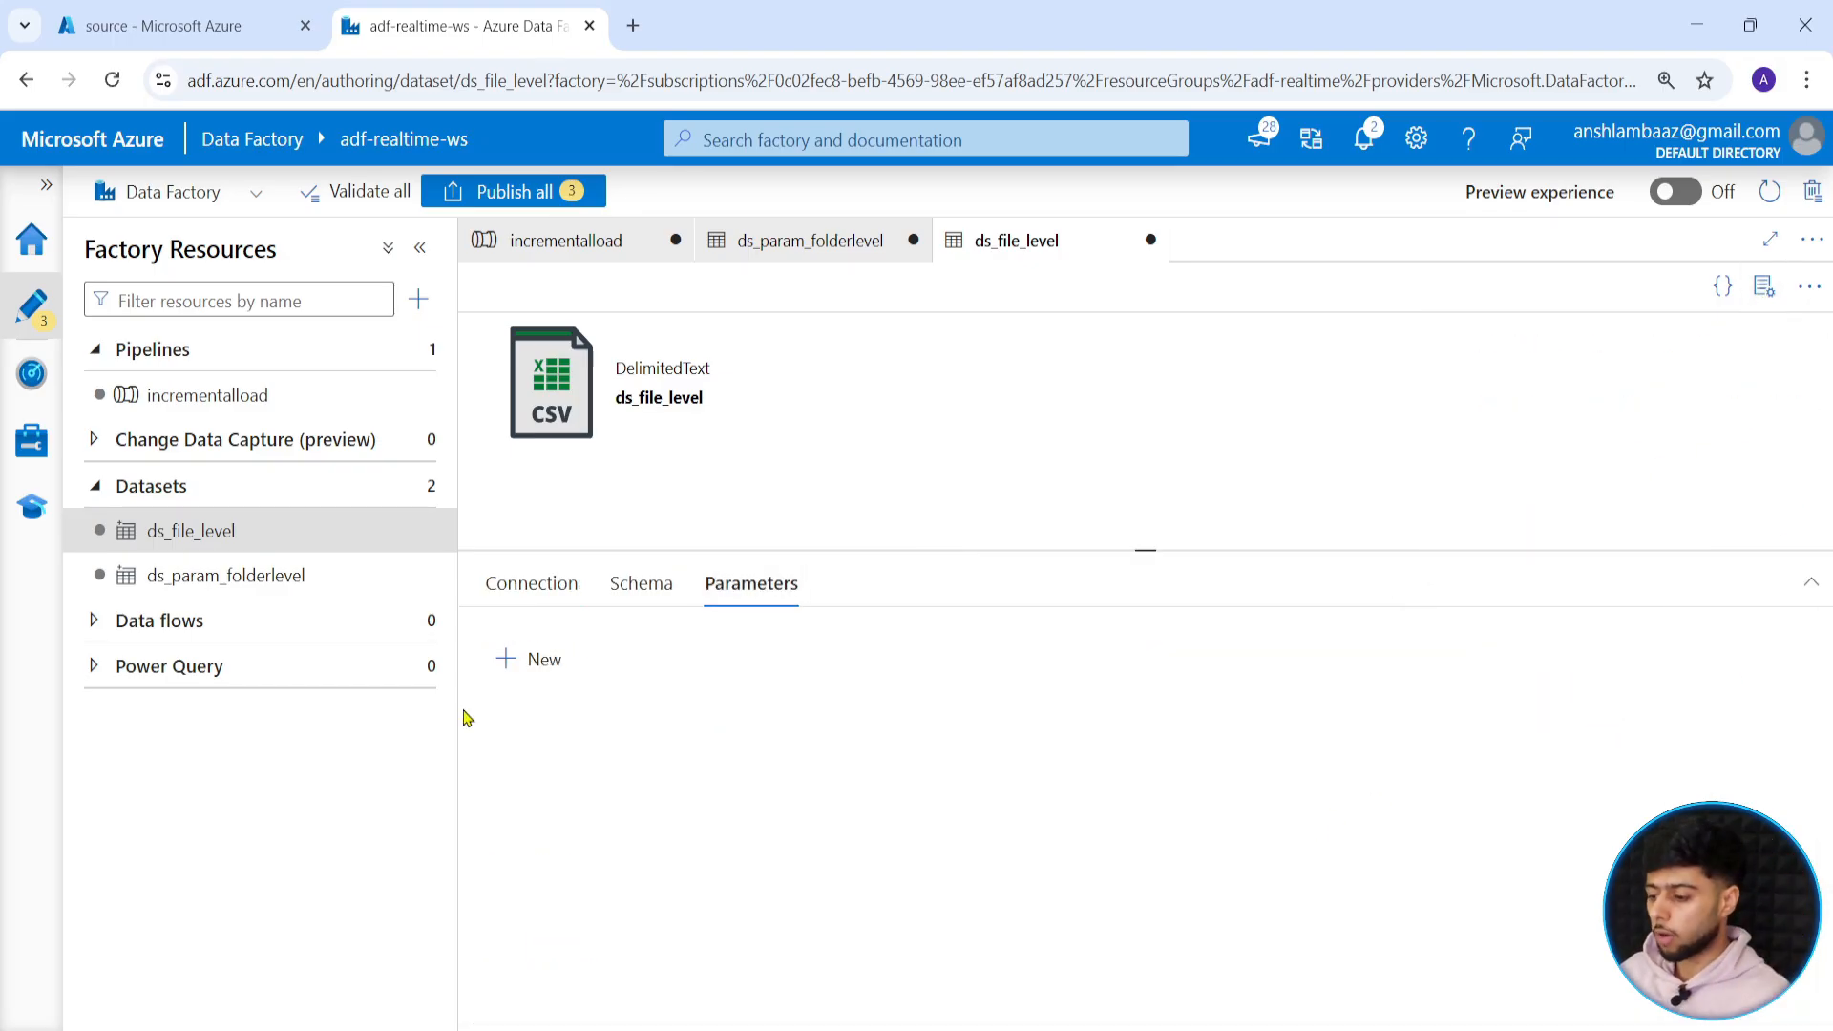
{"action": "left_click", "coordinate": [527, 659]}
{"action": "left_click", "coordinate": [612, 758]}
{"action": "type", "text": "p_container"}
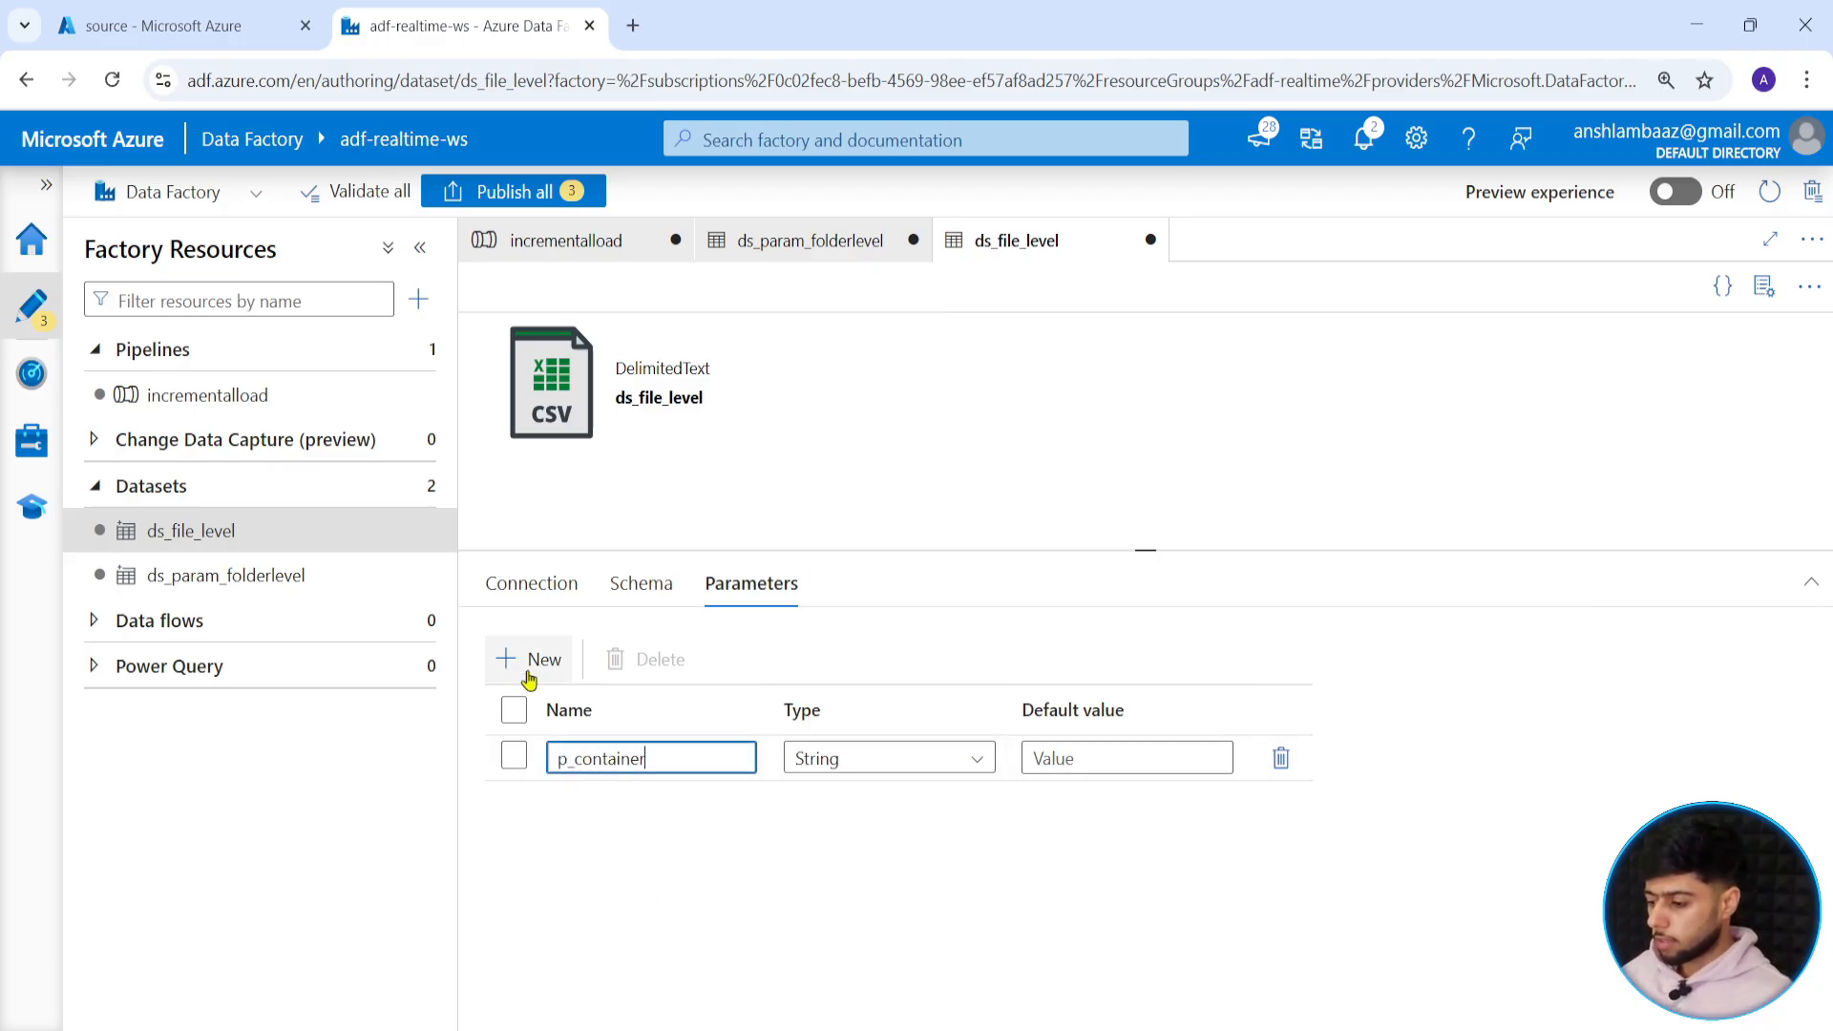
{"action": "left_click", "coordinate": [530, 661]}
{"action": "left_click", "coordinate": [626, 805]}
{"action": "type", "text": "p_folder"}
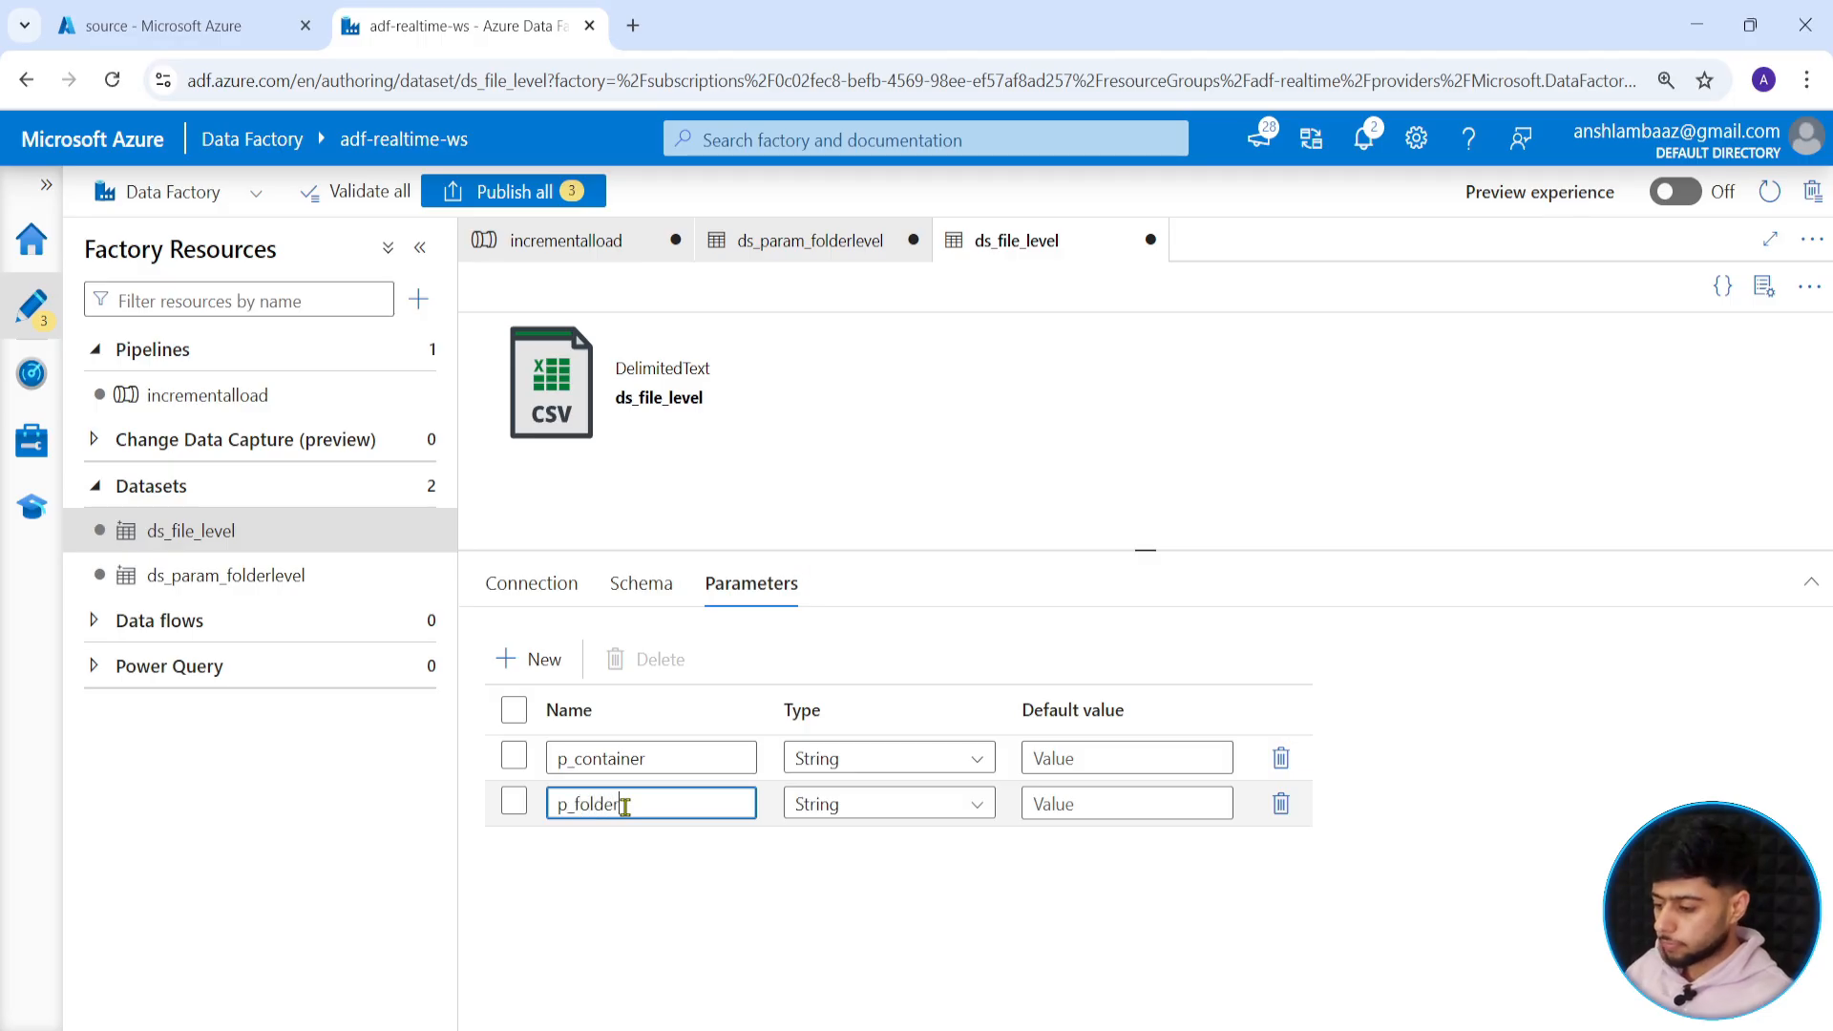
Add a third string parameter named p_file to the ds_file_level dataset.
{"action": "left_click", "coordinate": [531, 659]}
{"action": "left_click", "coordinate": [643, 849]}
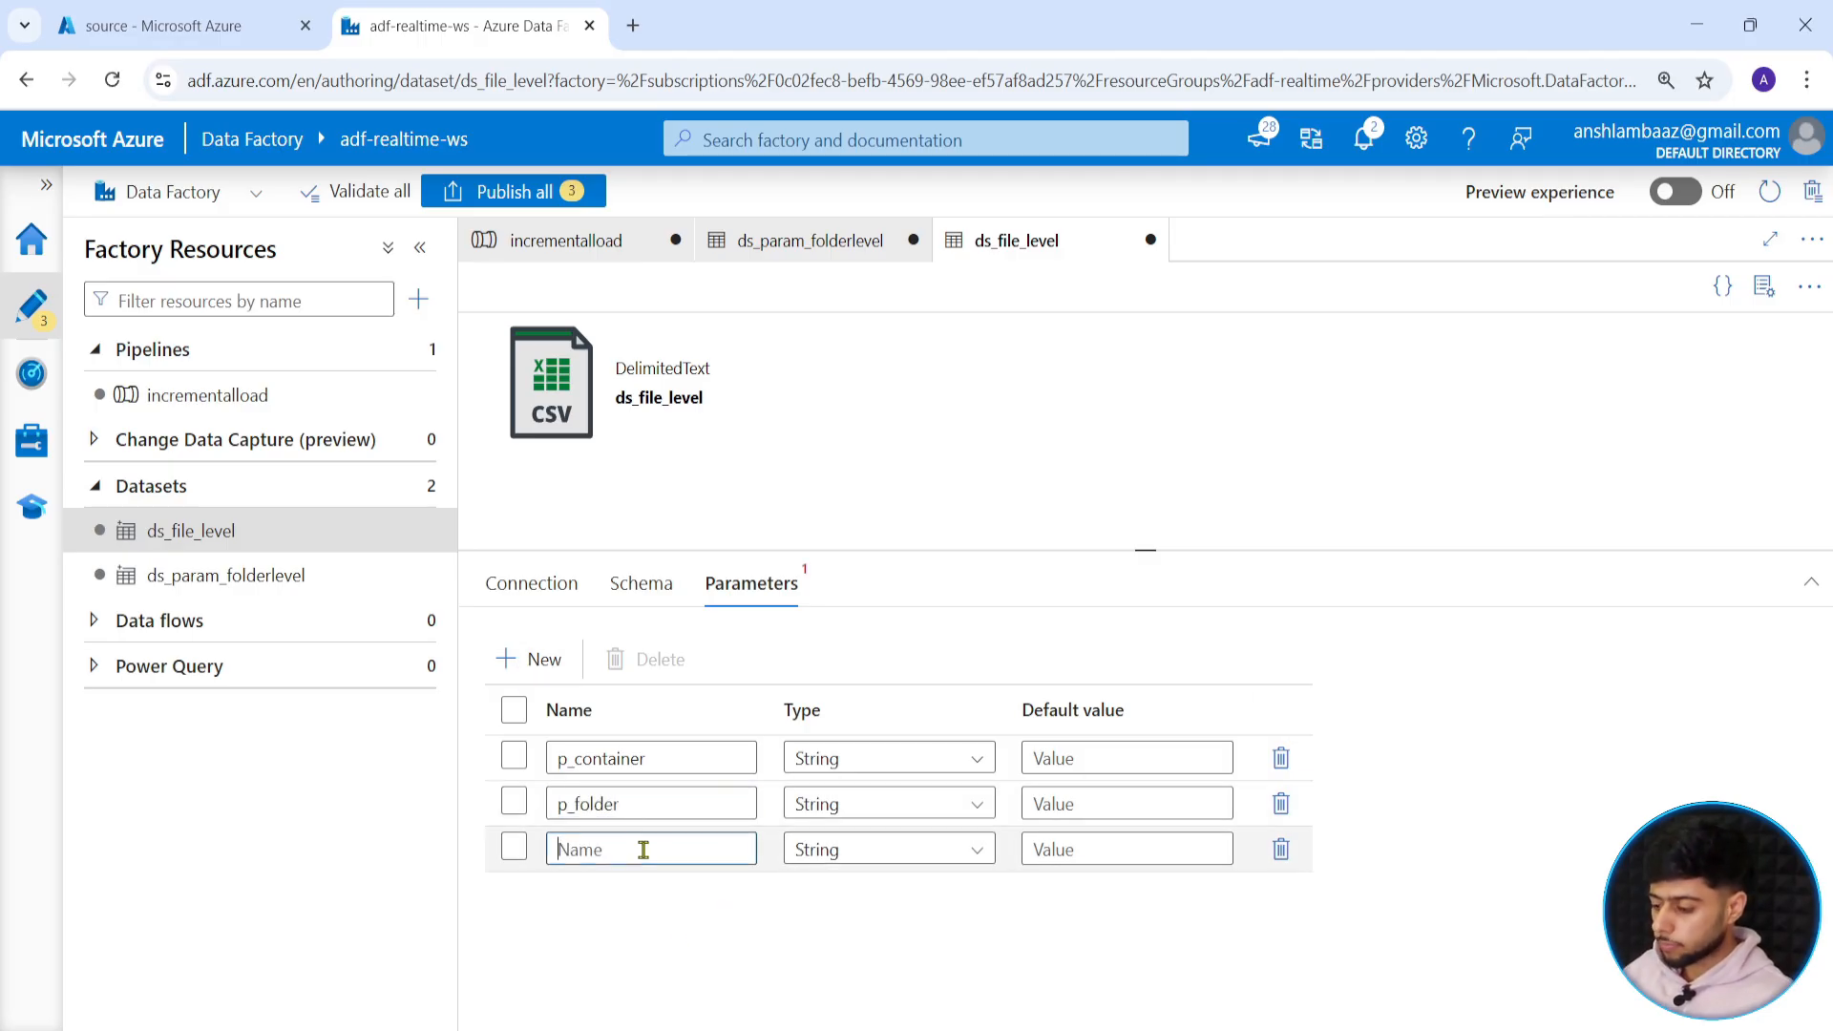
{"action": "type", "text": "p_file"}
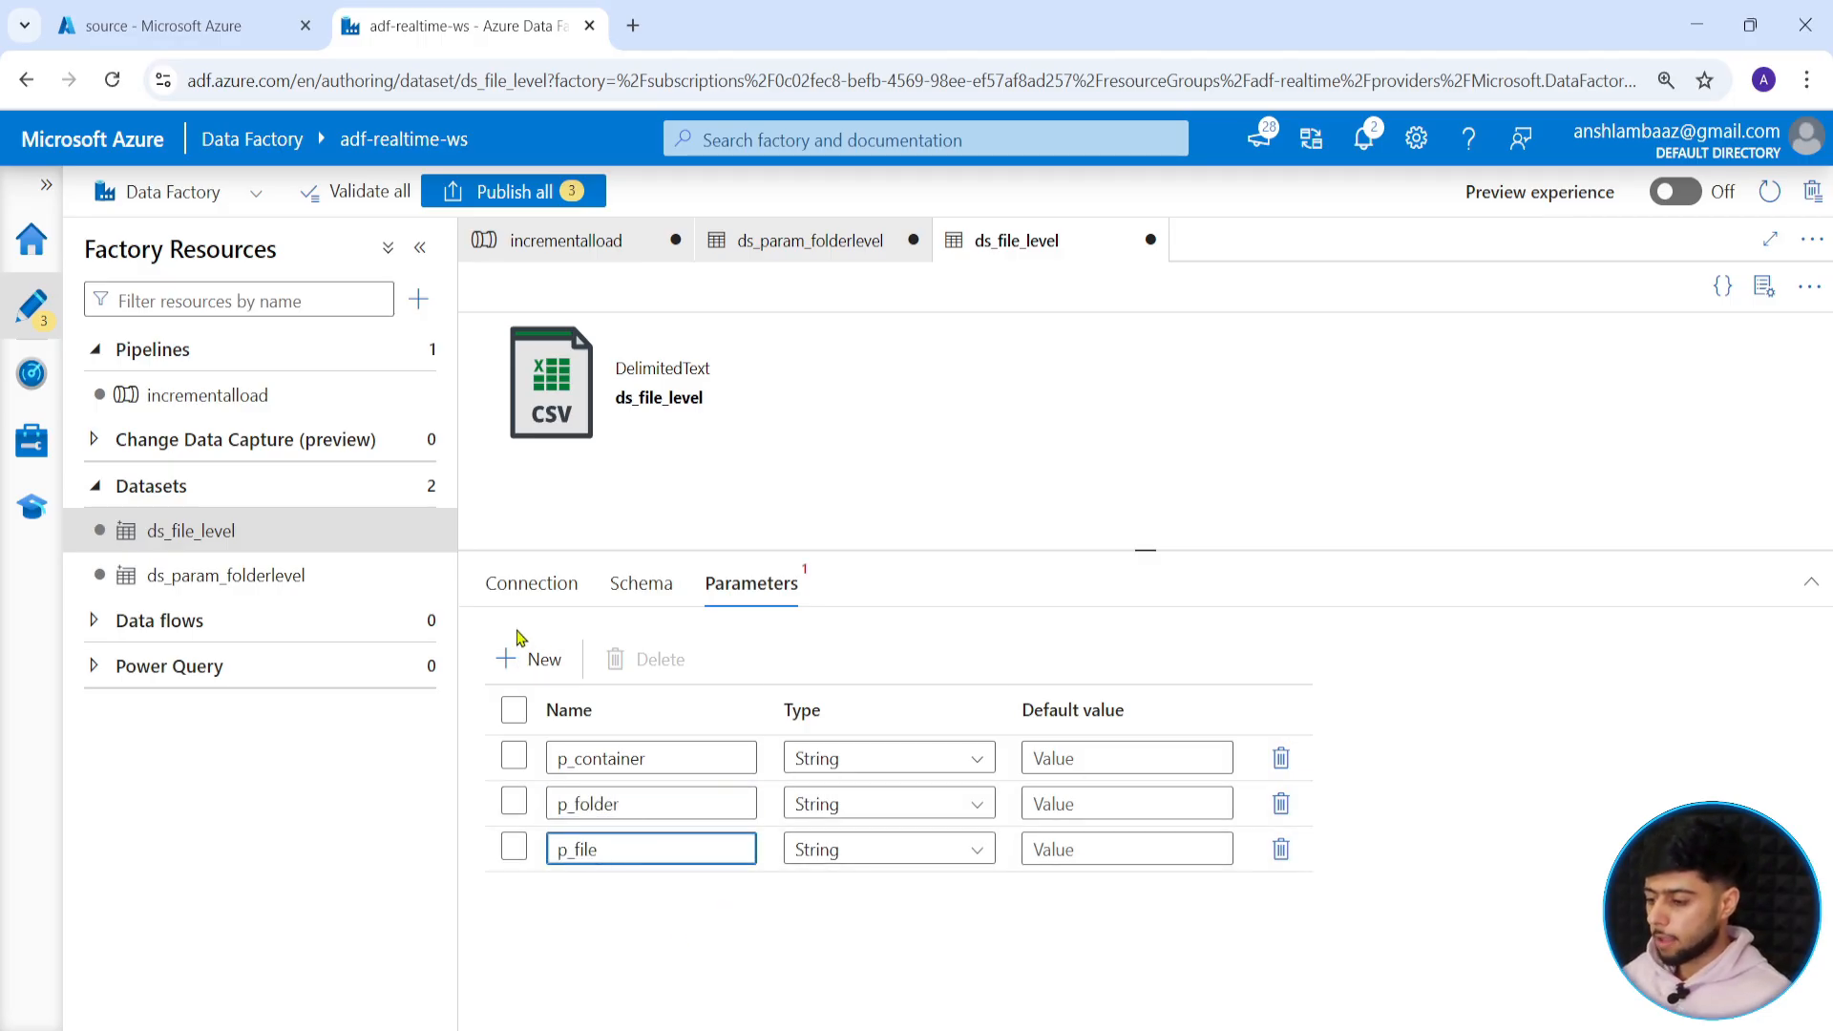
In the loop's Get Metadata2 activity, set the dataset properties p_container to source and p_folder to raw_gold_data.
{"action": "left_click", "coordinate": [564, 254]}
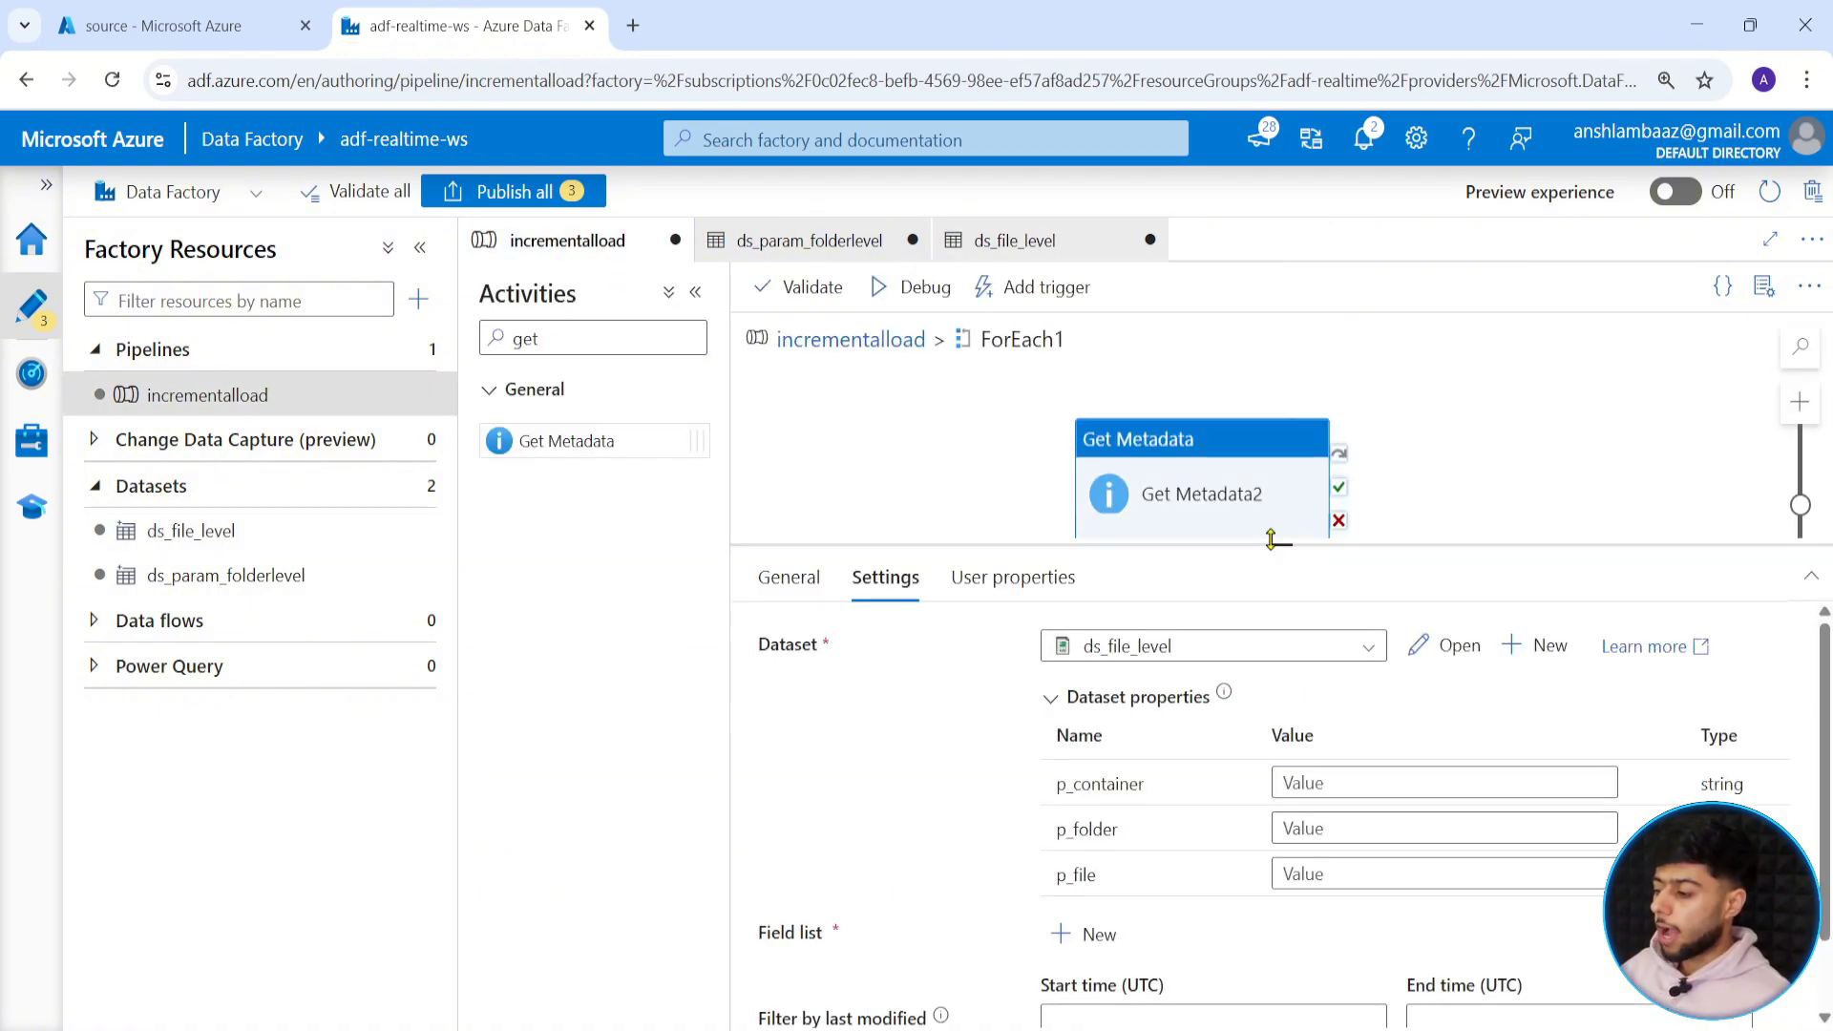
{"action": "left_click_drag", "start_coordinate": [1271, 540], "coordinate": [1271, 653]}
{"action": "left_click_drag", "start_coordinate": [1187, 483], "coordinate": [1277, 480]}
{"action": "left_click_drag", "start_coordinate": [1267, 655], "coordinate": [1254, 608]}
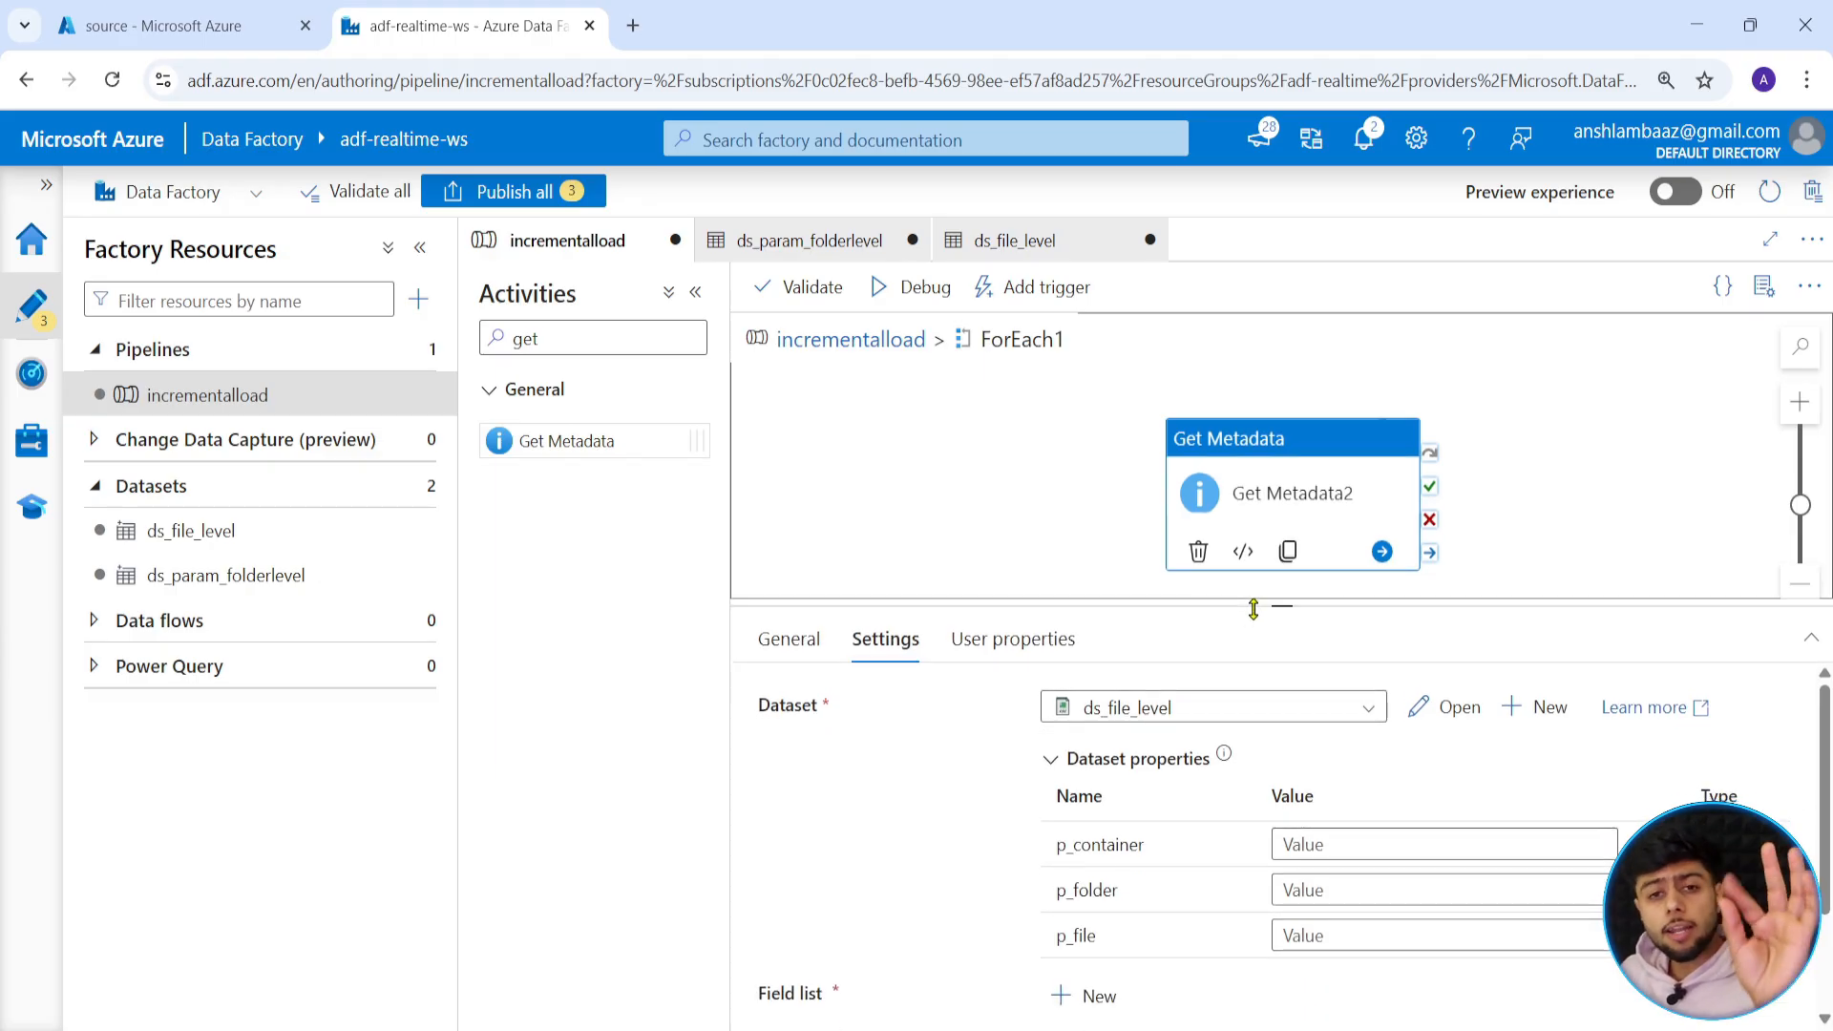
{"action": "left_click", "coordinate": [1340, 840]}
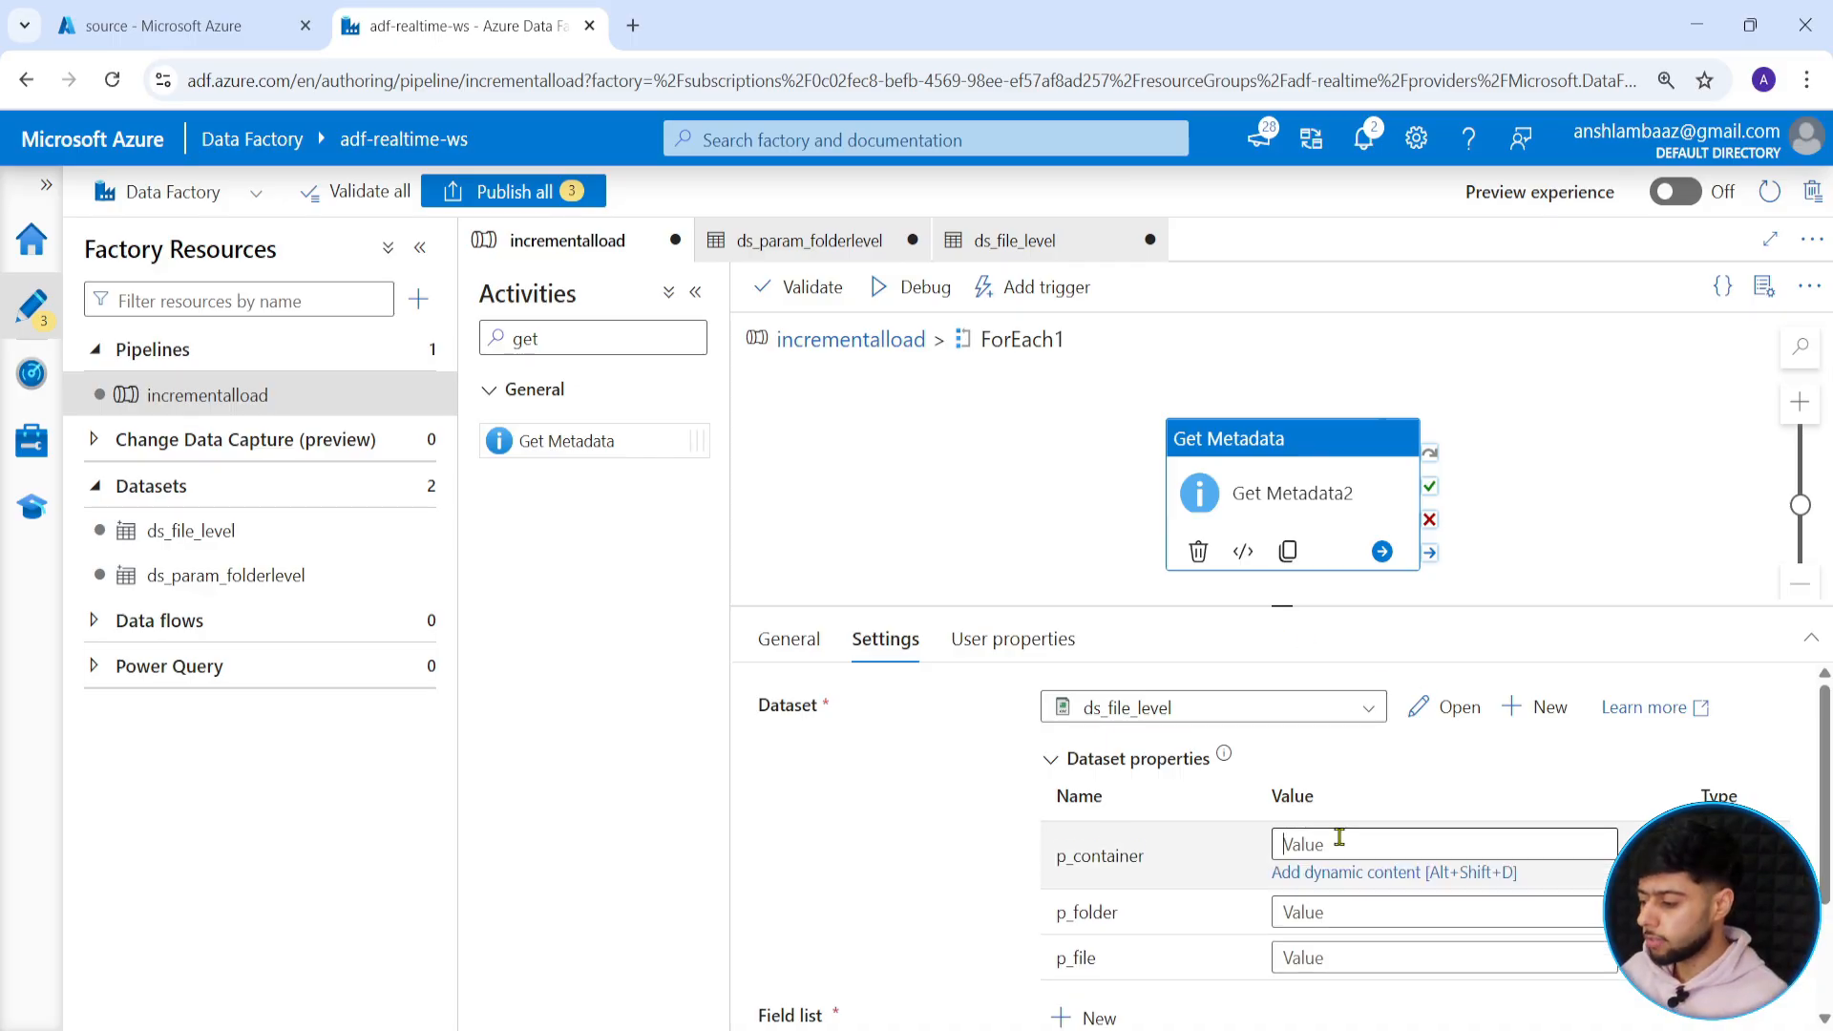
{"action": "type", "text": "sourcve"}
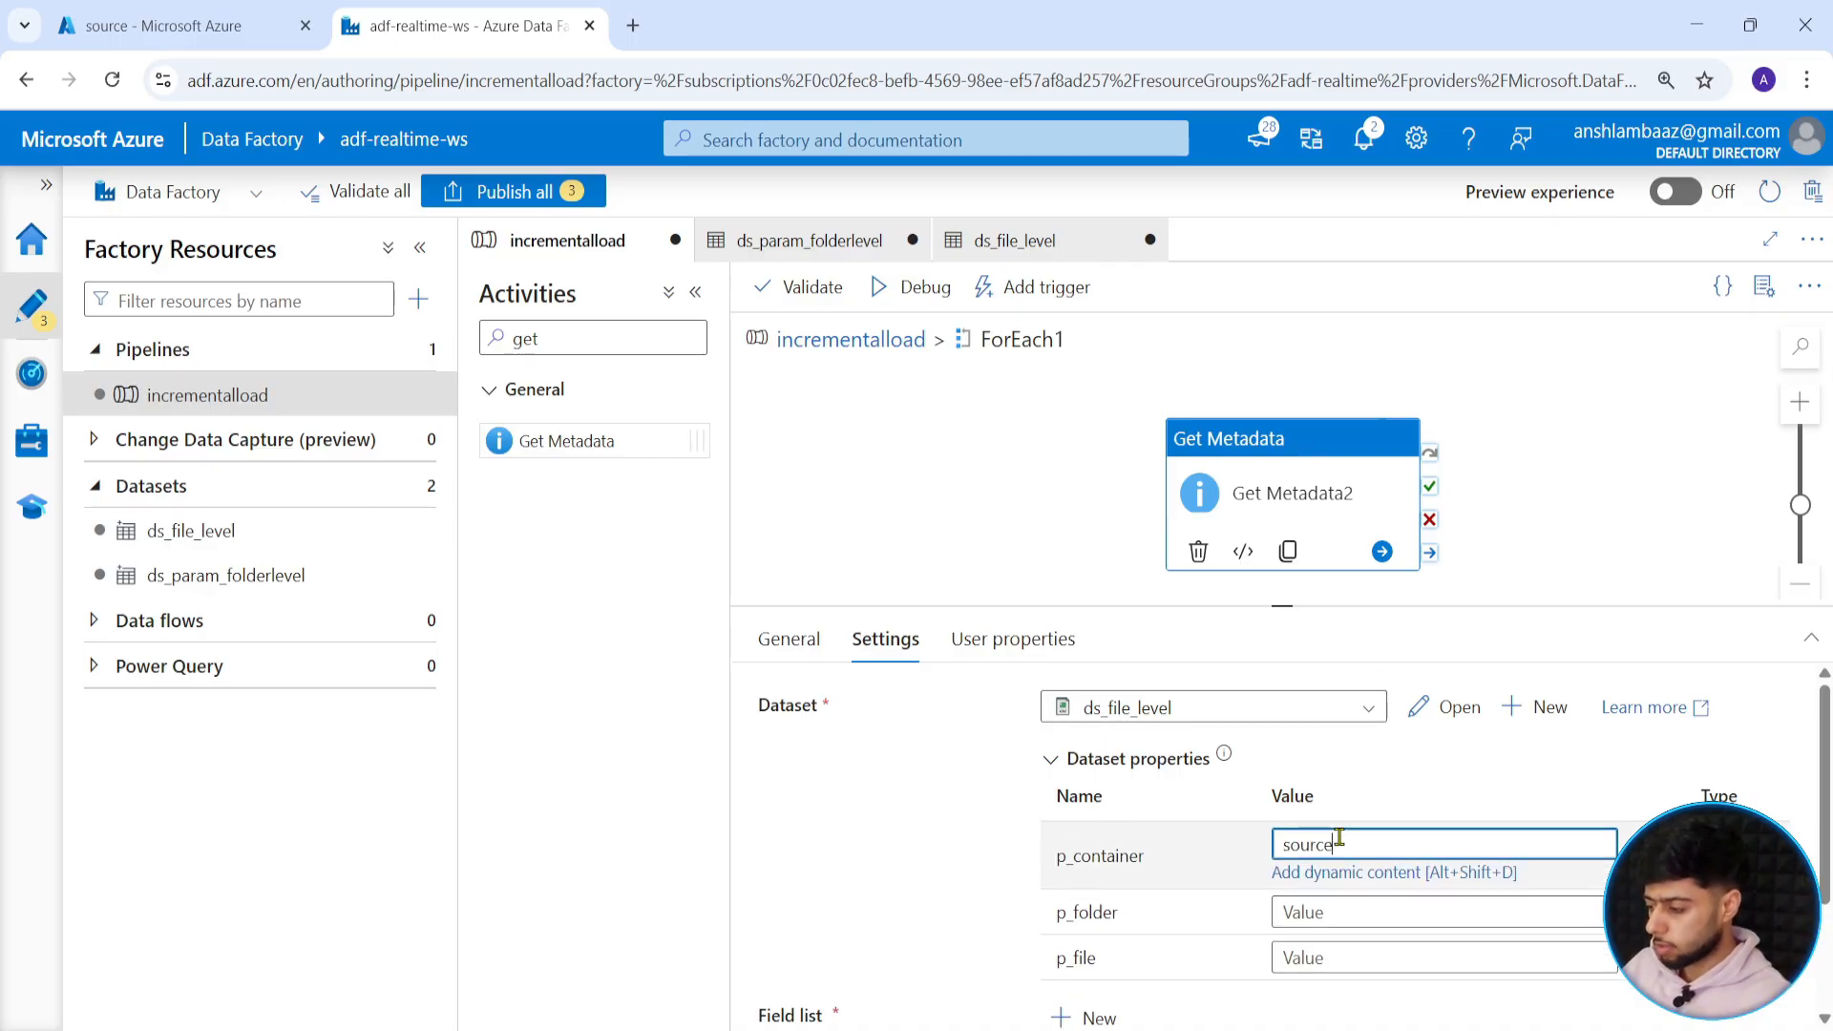
{"action": "key", "text": "Tab"}
{"action": "type", "text": "raw_gold_data"}
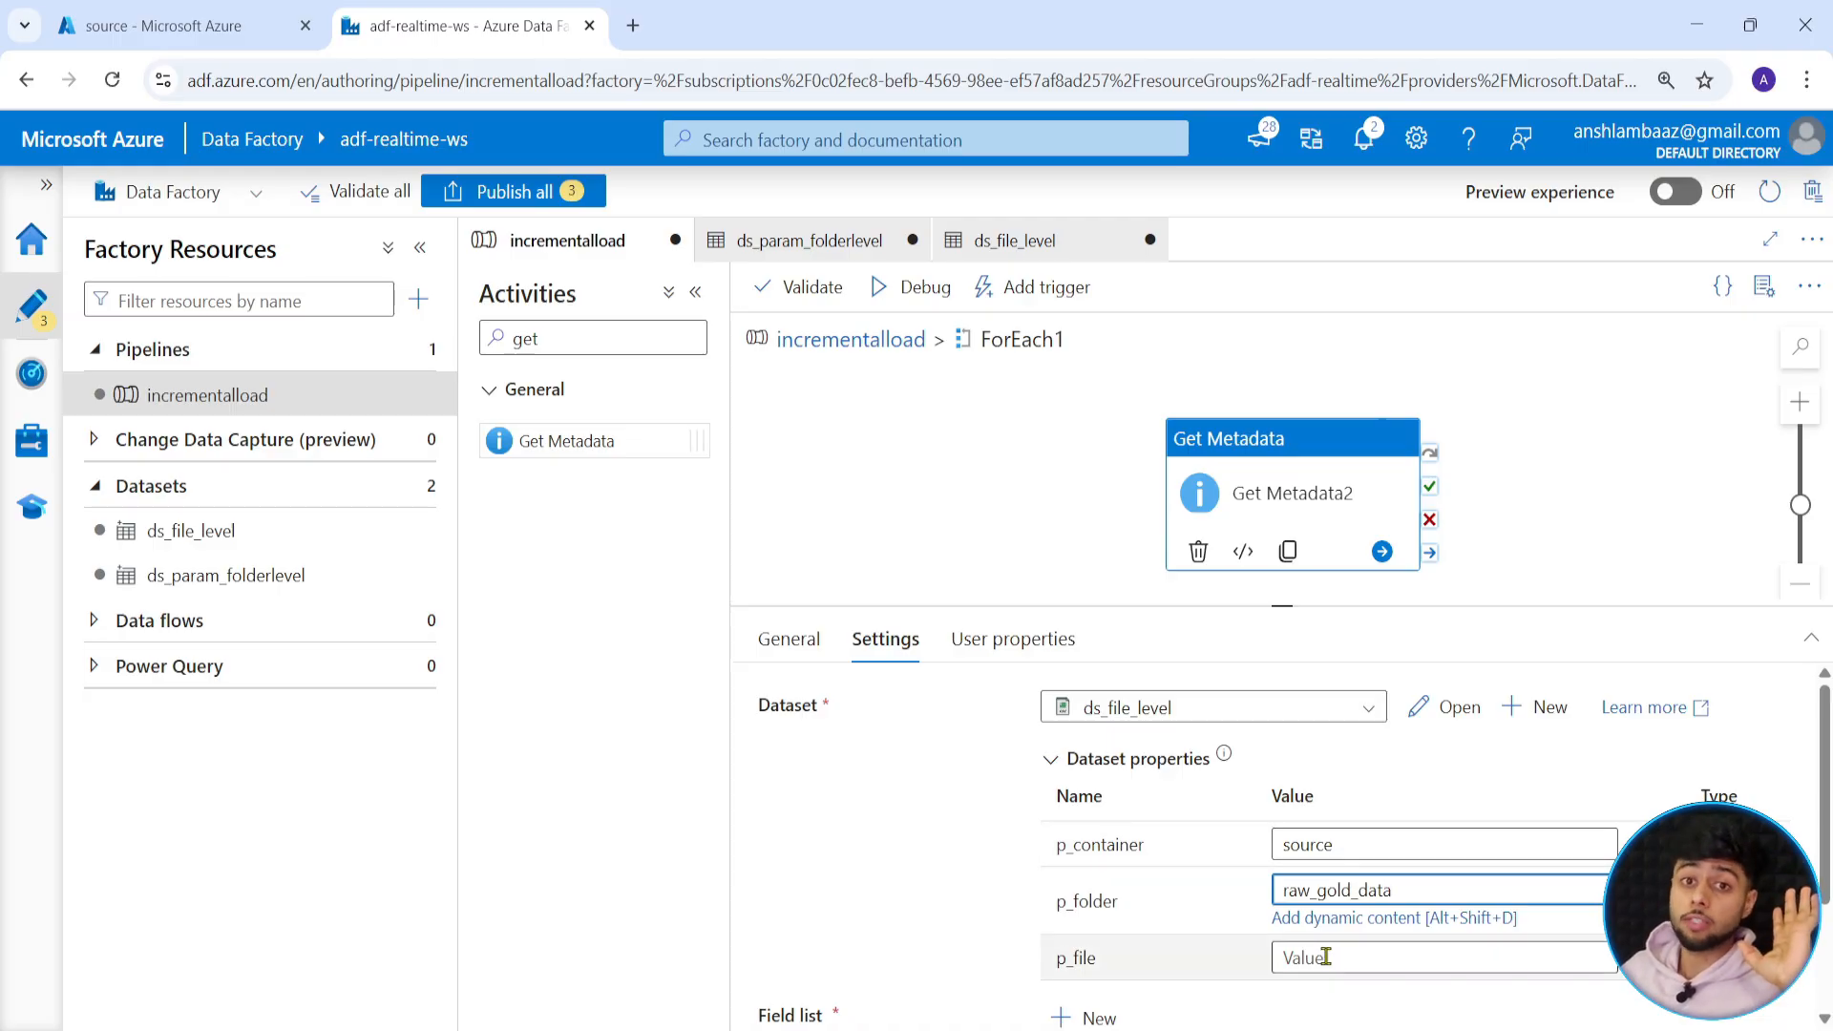
{"action": "scroll", "coordinate": [1380, 958], "scroll_direction": "down", "scroll_amount": 1}
{"action": "left_click", "coordinate": [1349, 823]}
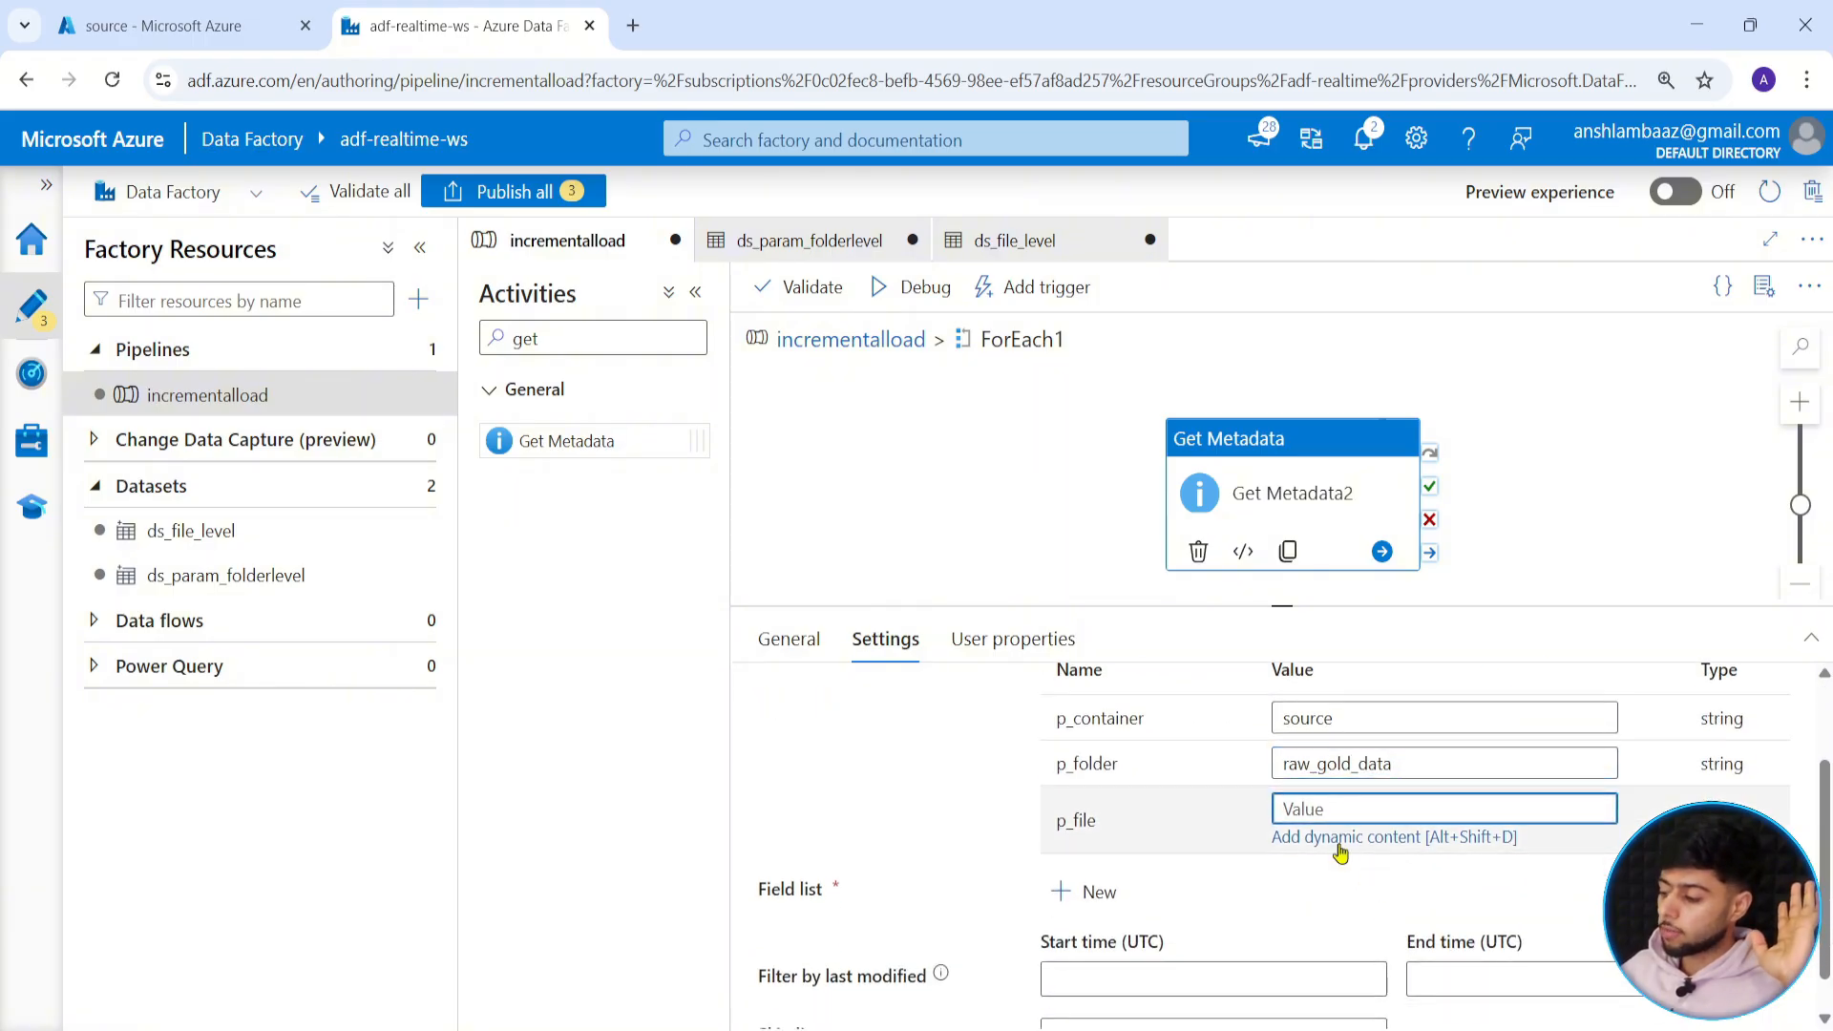
{"action": "left_click", "coordinate": [1340, 837]}
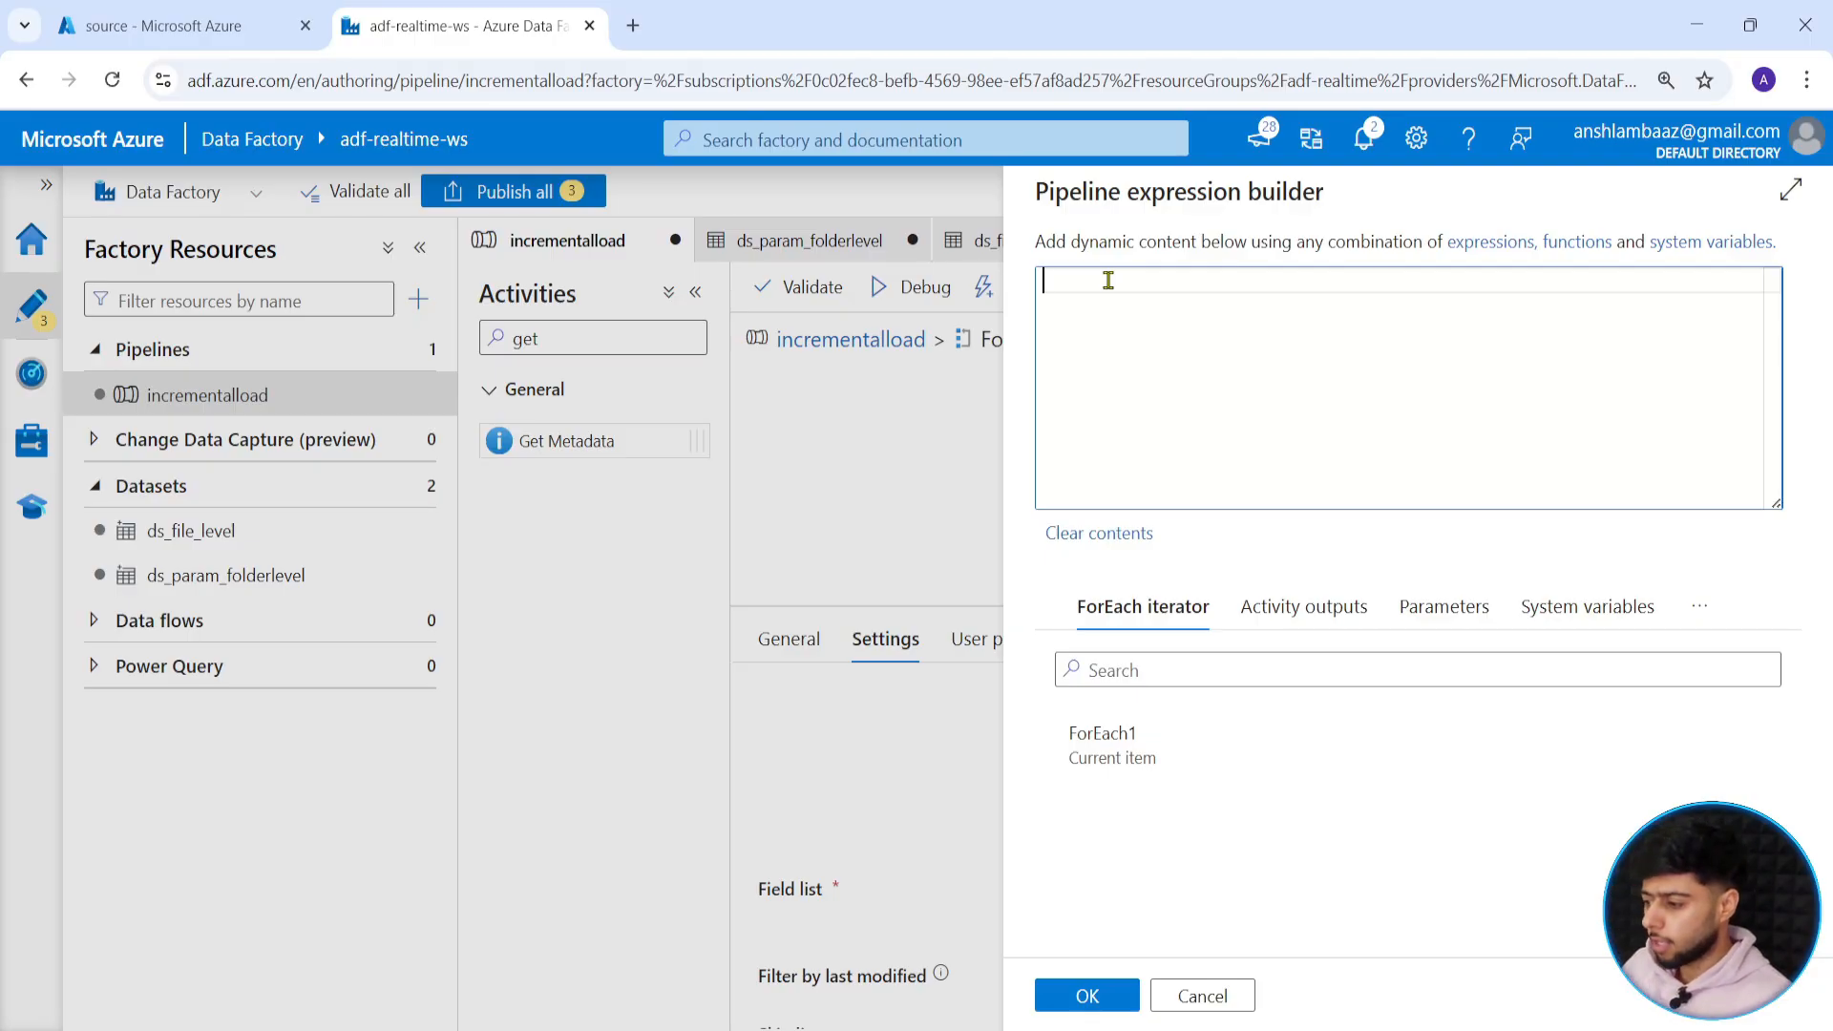
{"action": "left_click", "coordinate": [1118, 744]}
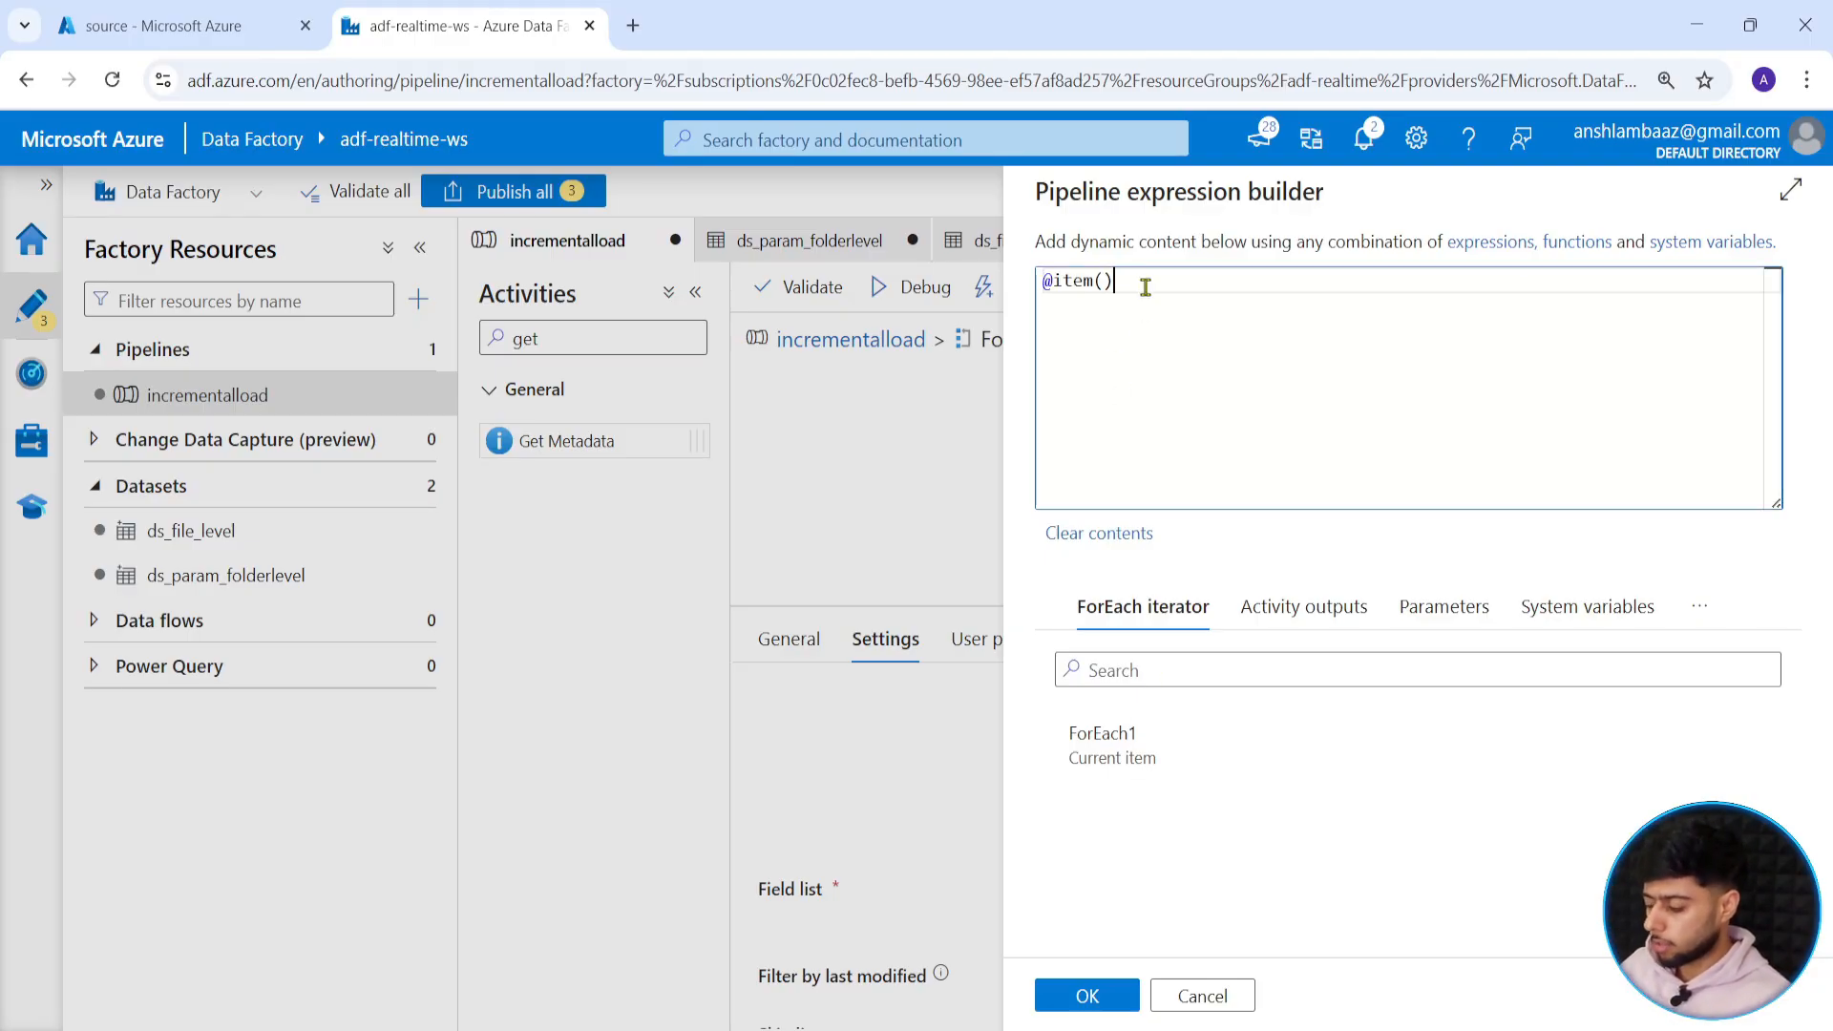
{"action": "type", "text": ".file"}
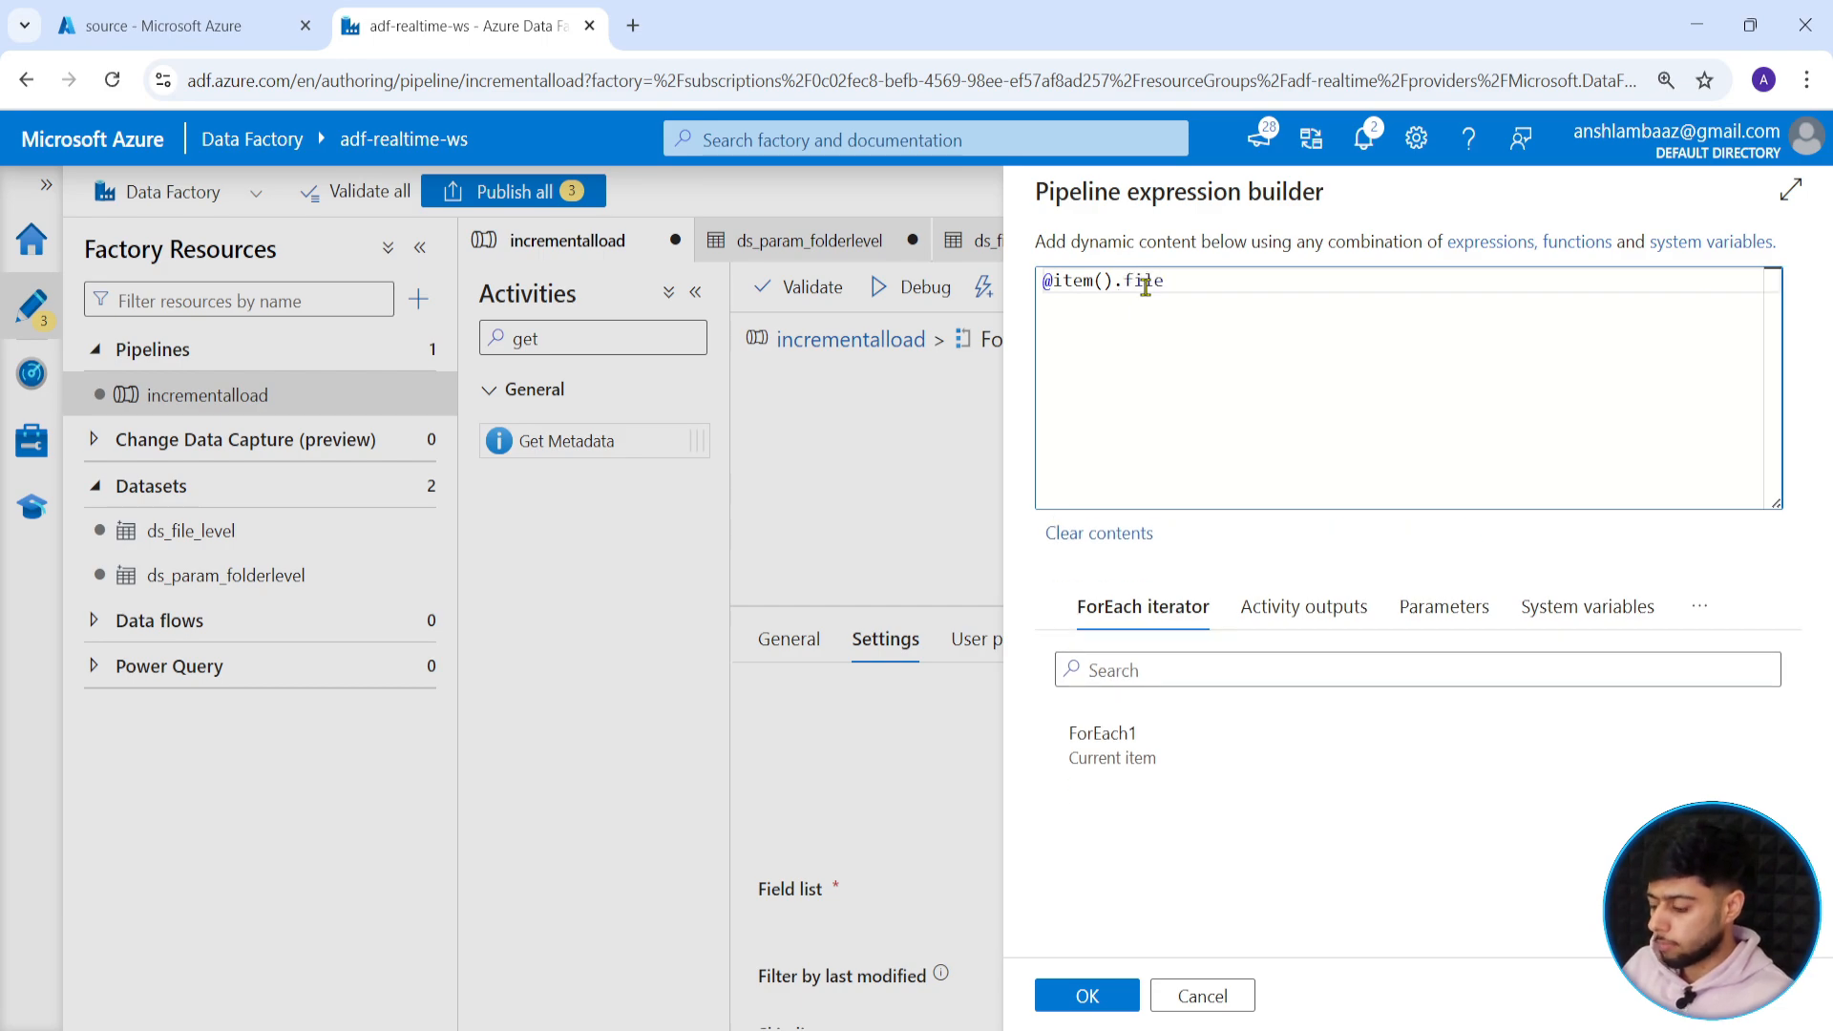
{"action": "type", "text": "name"}
{"action": "key", "text": "BackSpace"}
{"action": "key", "text": "BackSpace"}
{"action": "key", "text": "BackSpace"}
{"action": "key", "text": "BackSpace"}
{"action": "key", "text": "BackSpace"}
{"action": "key", "text": "BackSpace"}
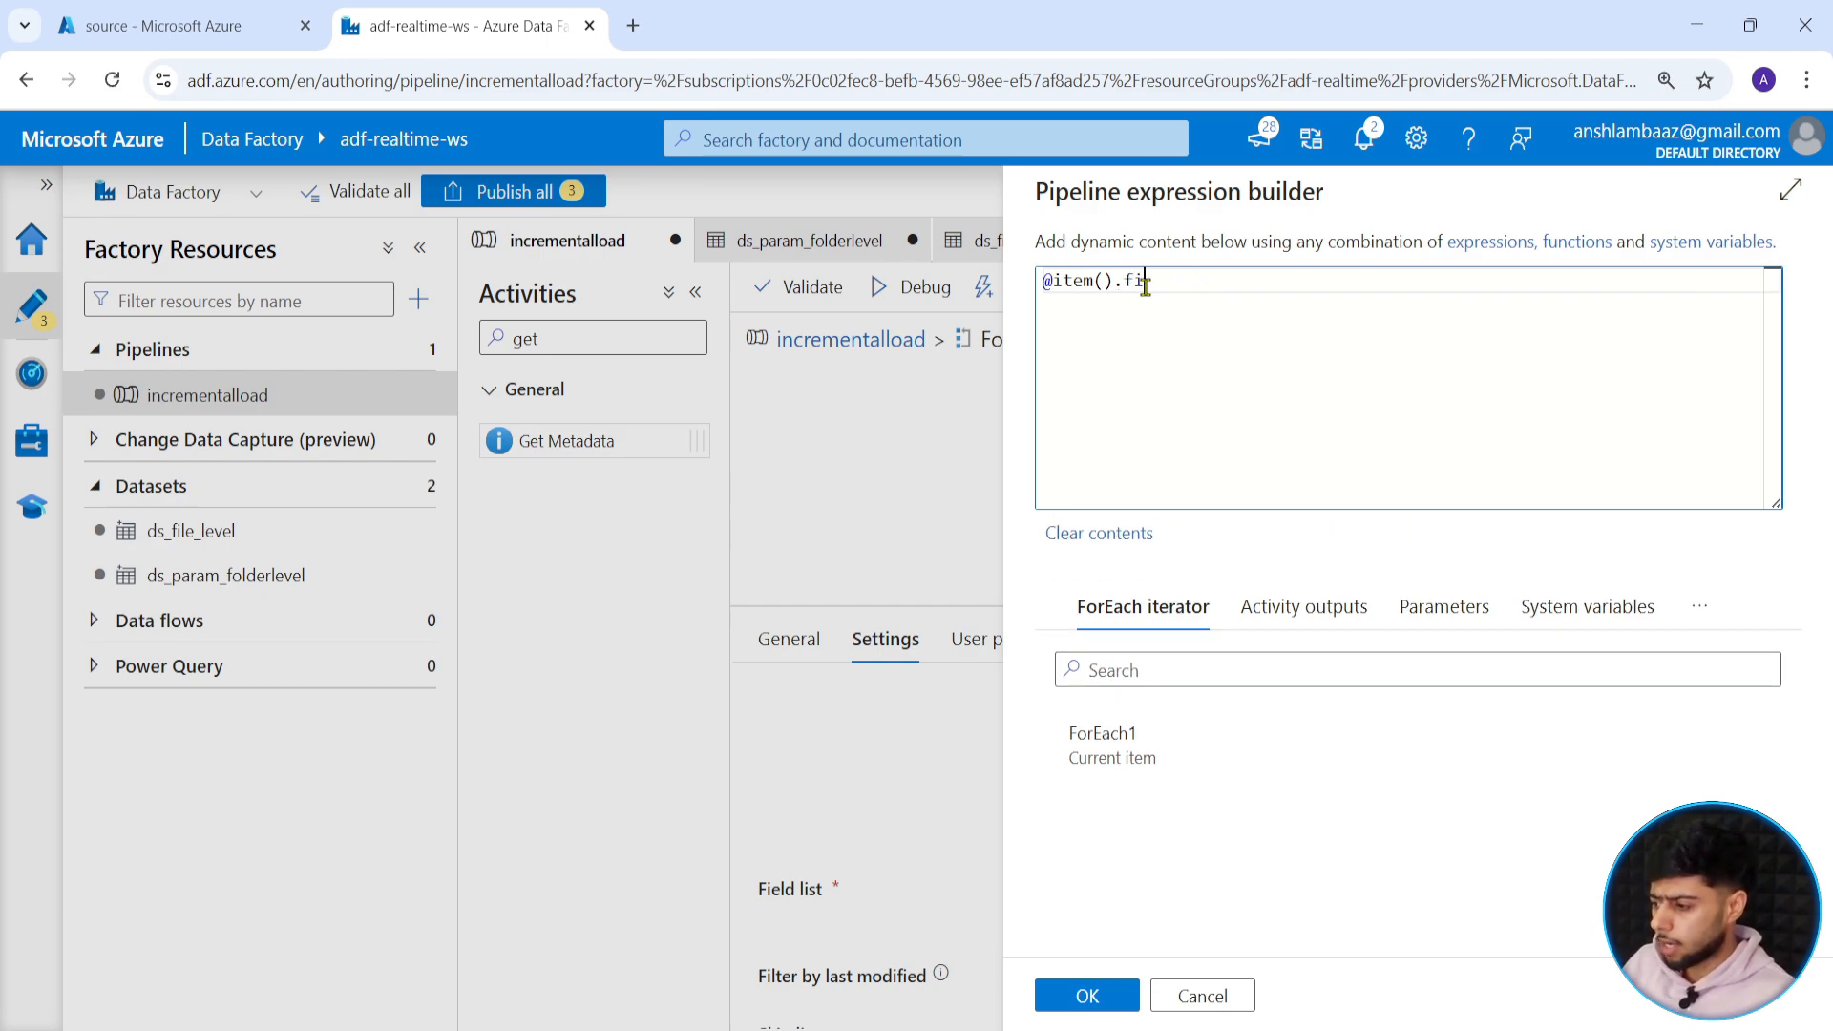
{"action": "key", "text": "BackSpace"}
{"action": "key", "text": "BackSpace"}
{"action": "type", "text": "name"}
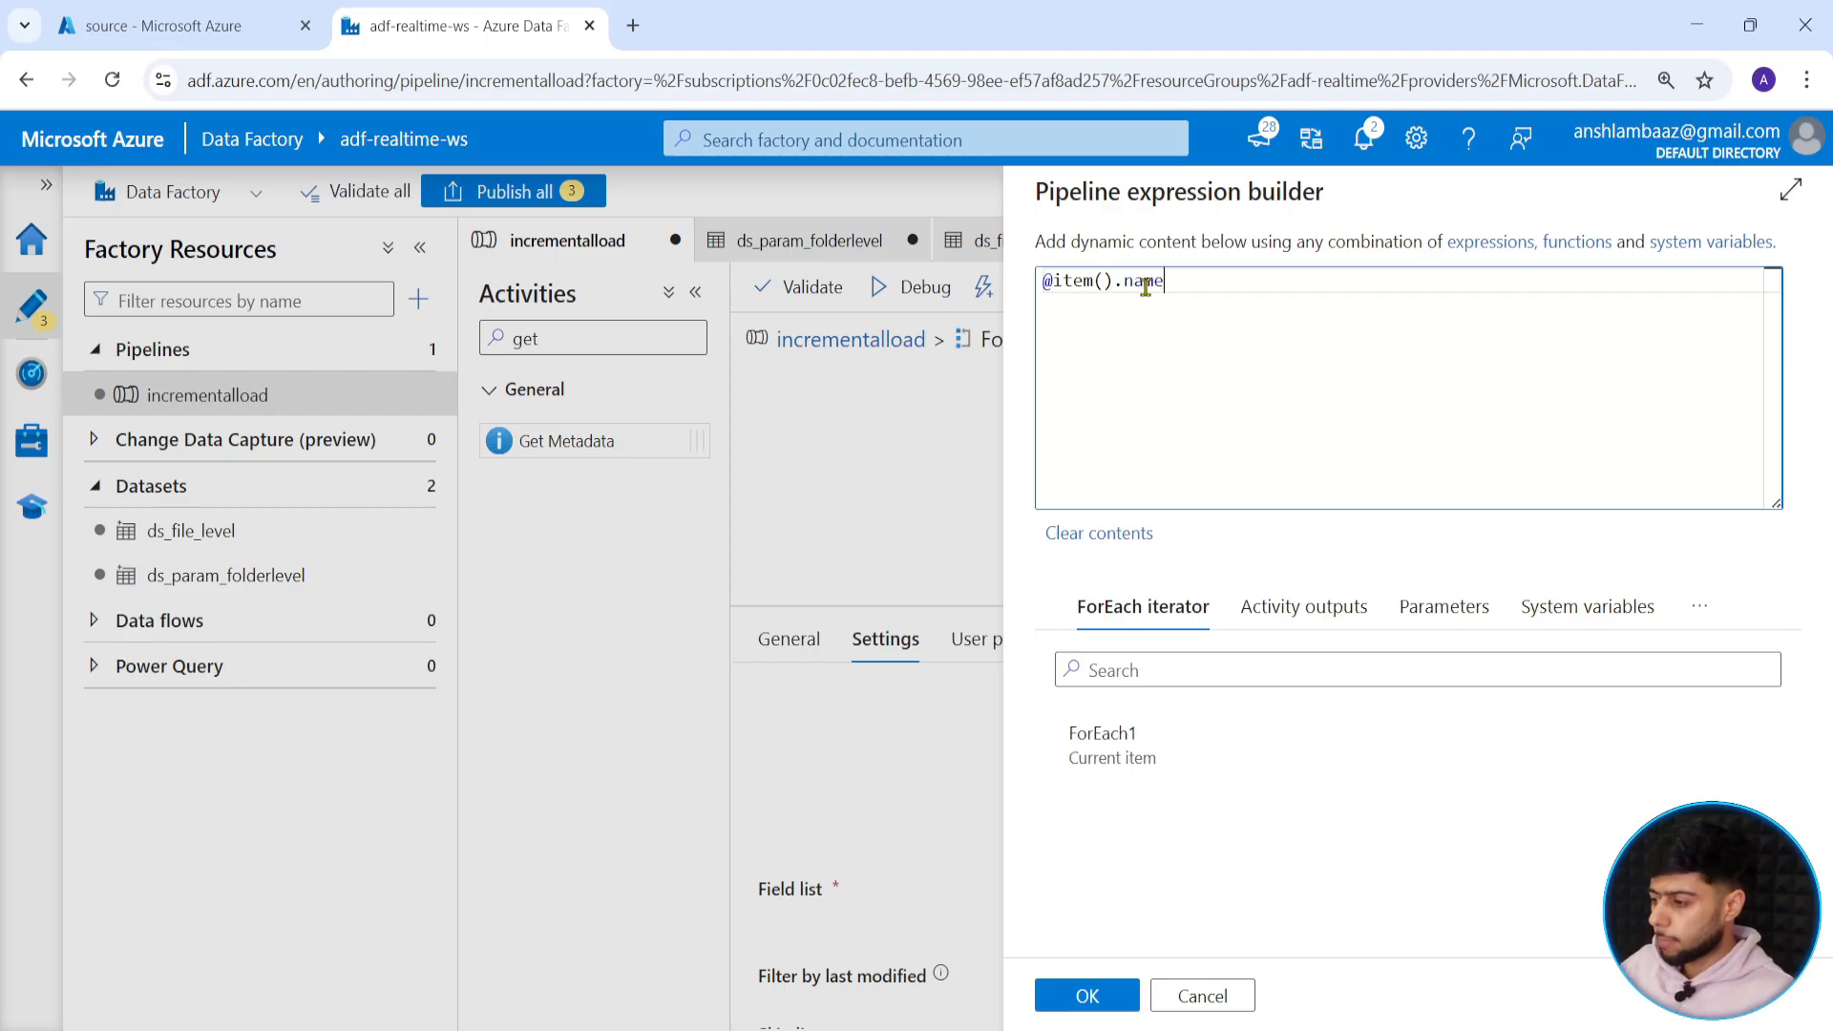
{"action": "left_click", "coordinate": [1096, 996]}
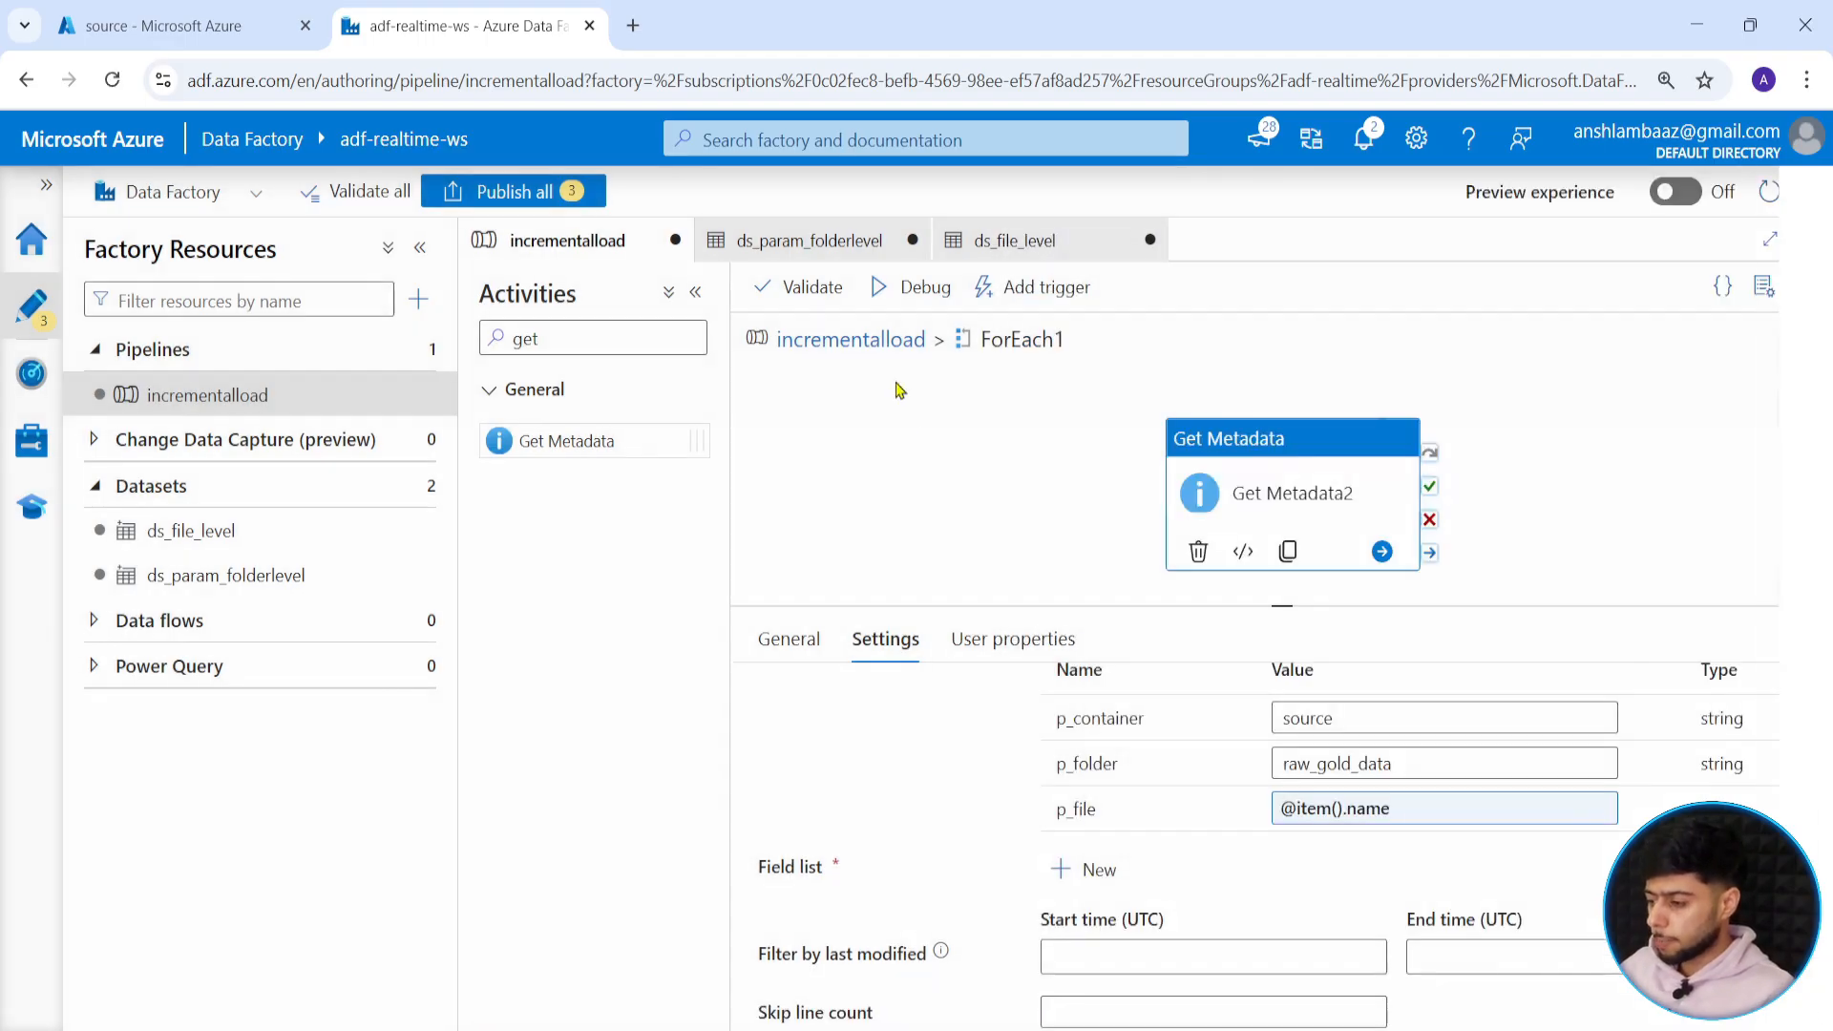
Check the child items' name property in Get Metadata1's debug output and return to the Get Metadata2 activity inside ForEach1.
{"action": "left_click", "coordinate": [798, 354]}
{"action": "left_click", "coordinate": [1070, 535]}
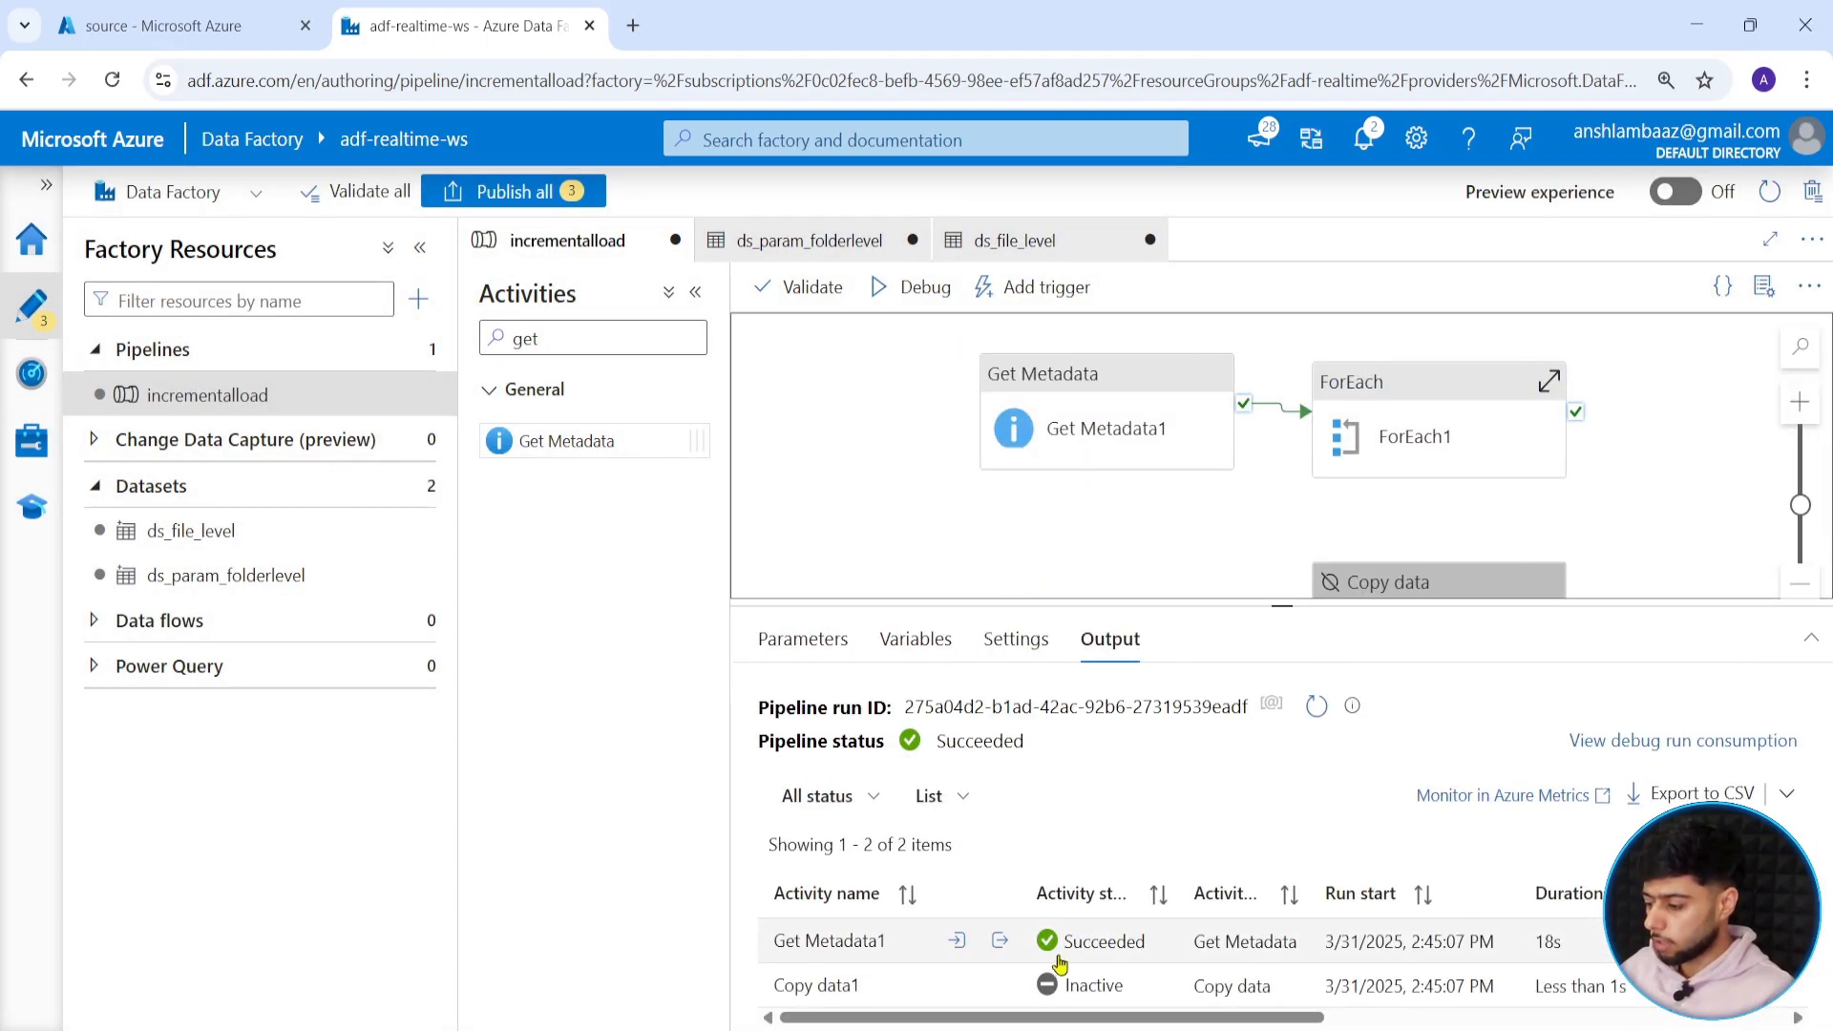
{"action": "left_click", "coordinate": [999, 940]}
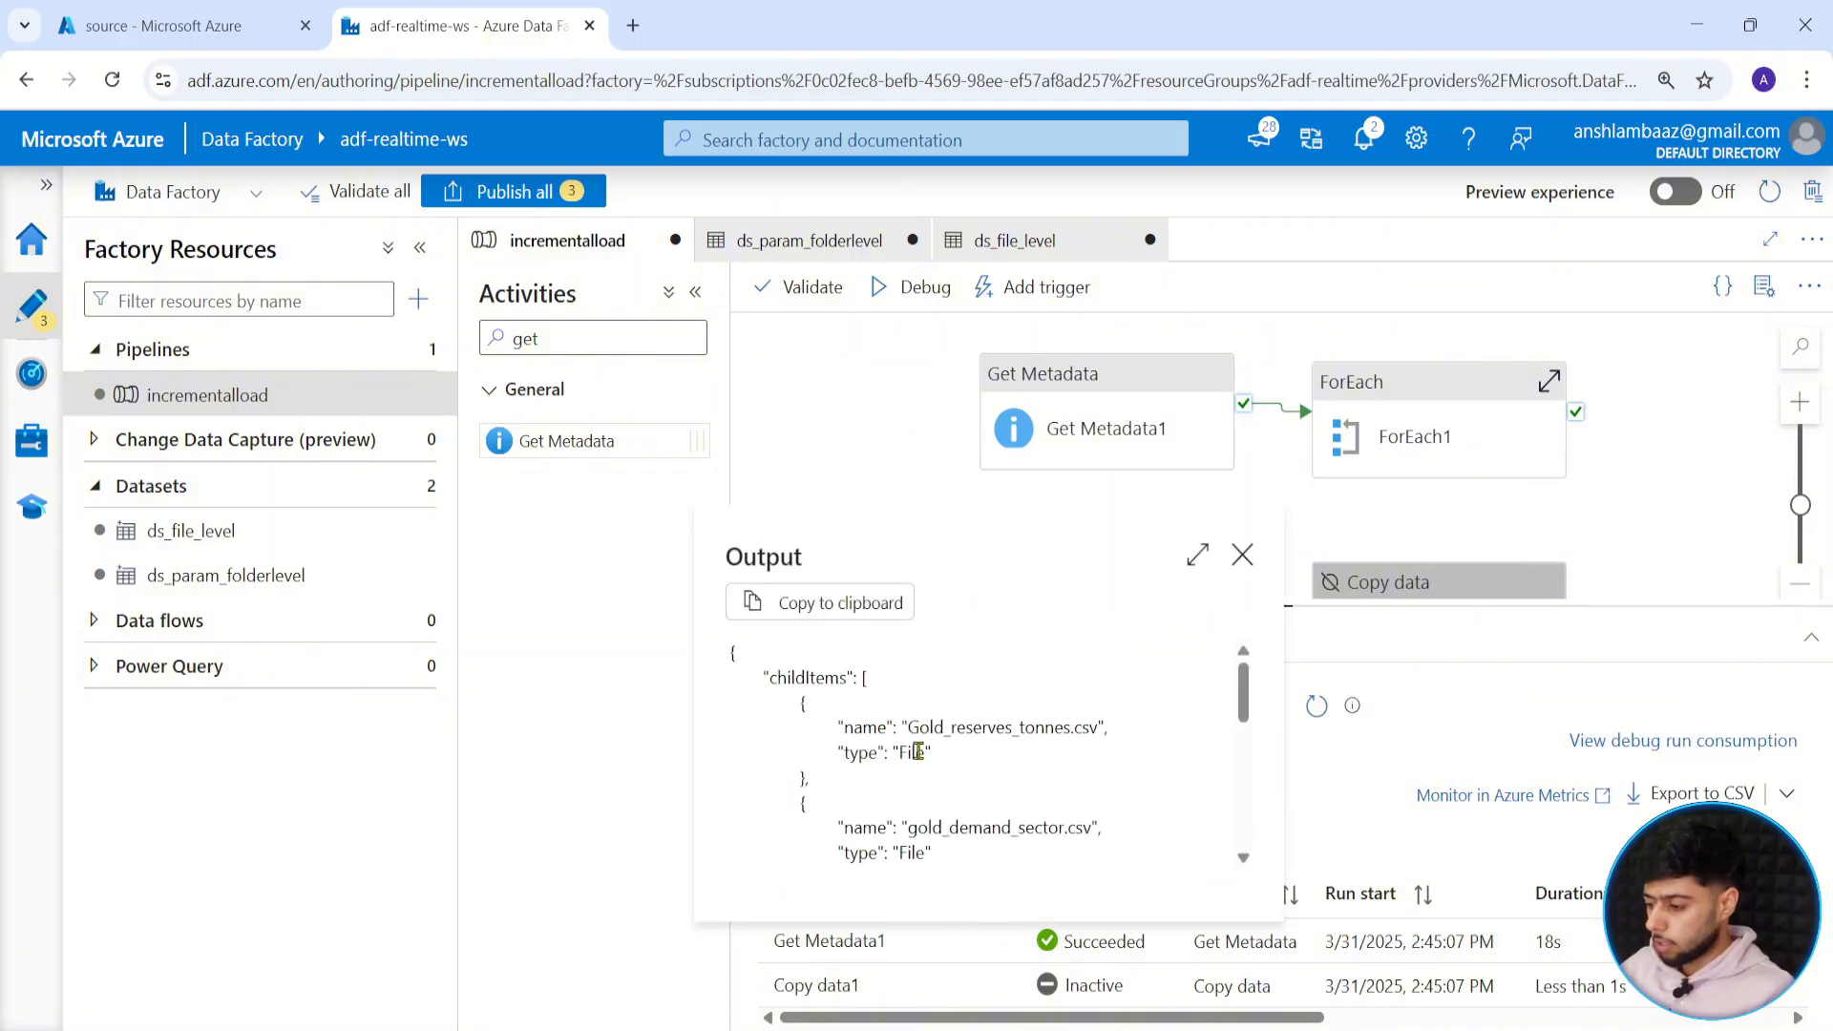
{"action": "left_click", "coordinate": [1243, 556]}
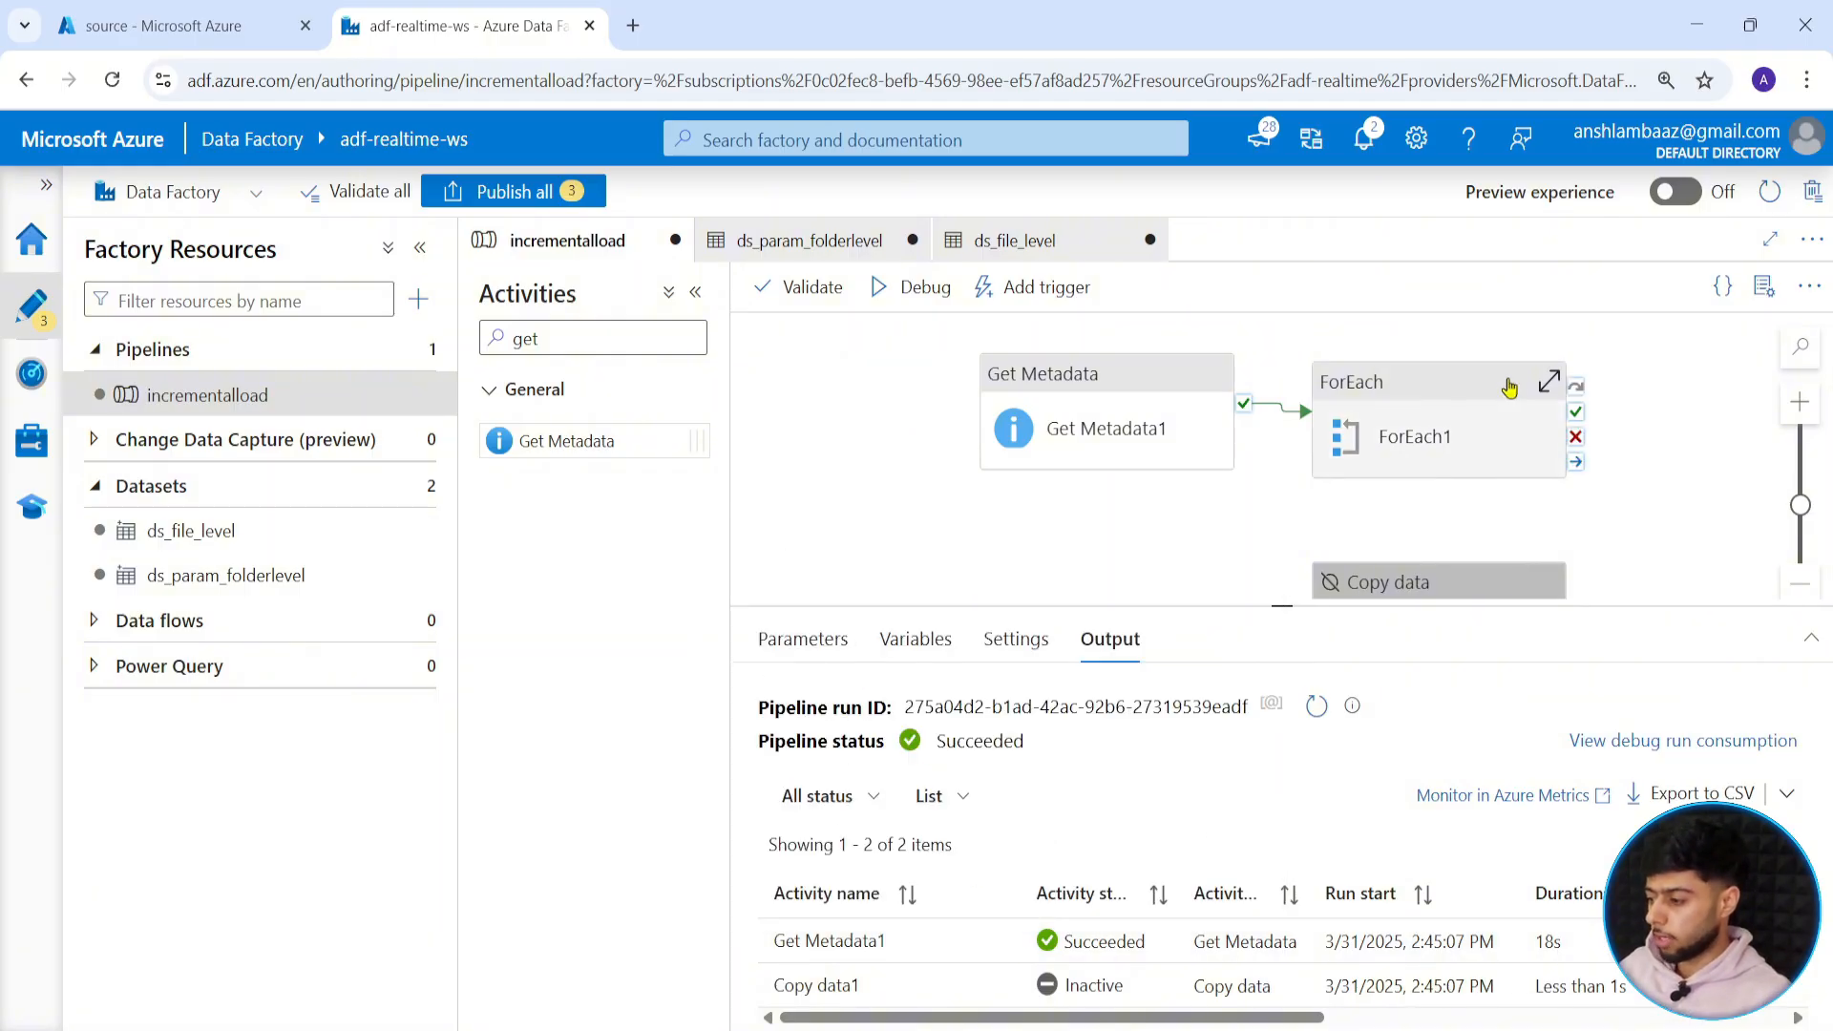
{"action": "left_click", "coordinate": [1548, 382]}
{"action": "left_click", "coordinate": [1549, 373]}
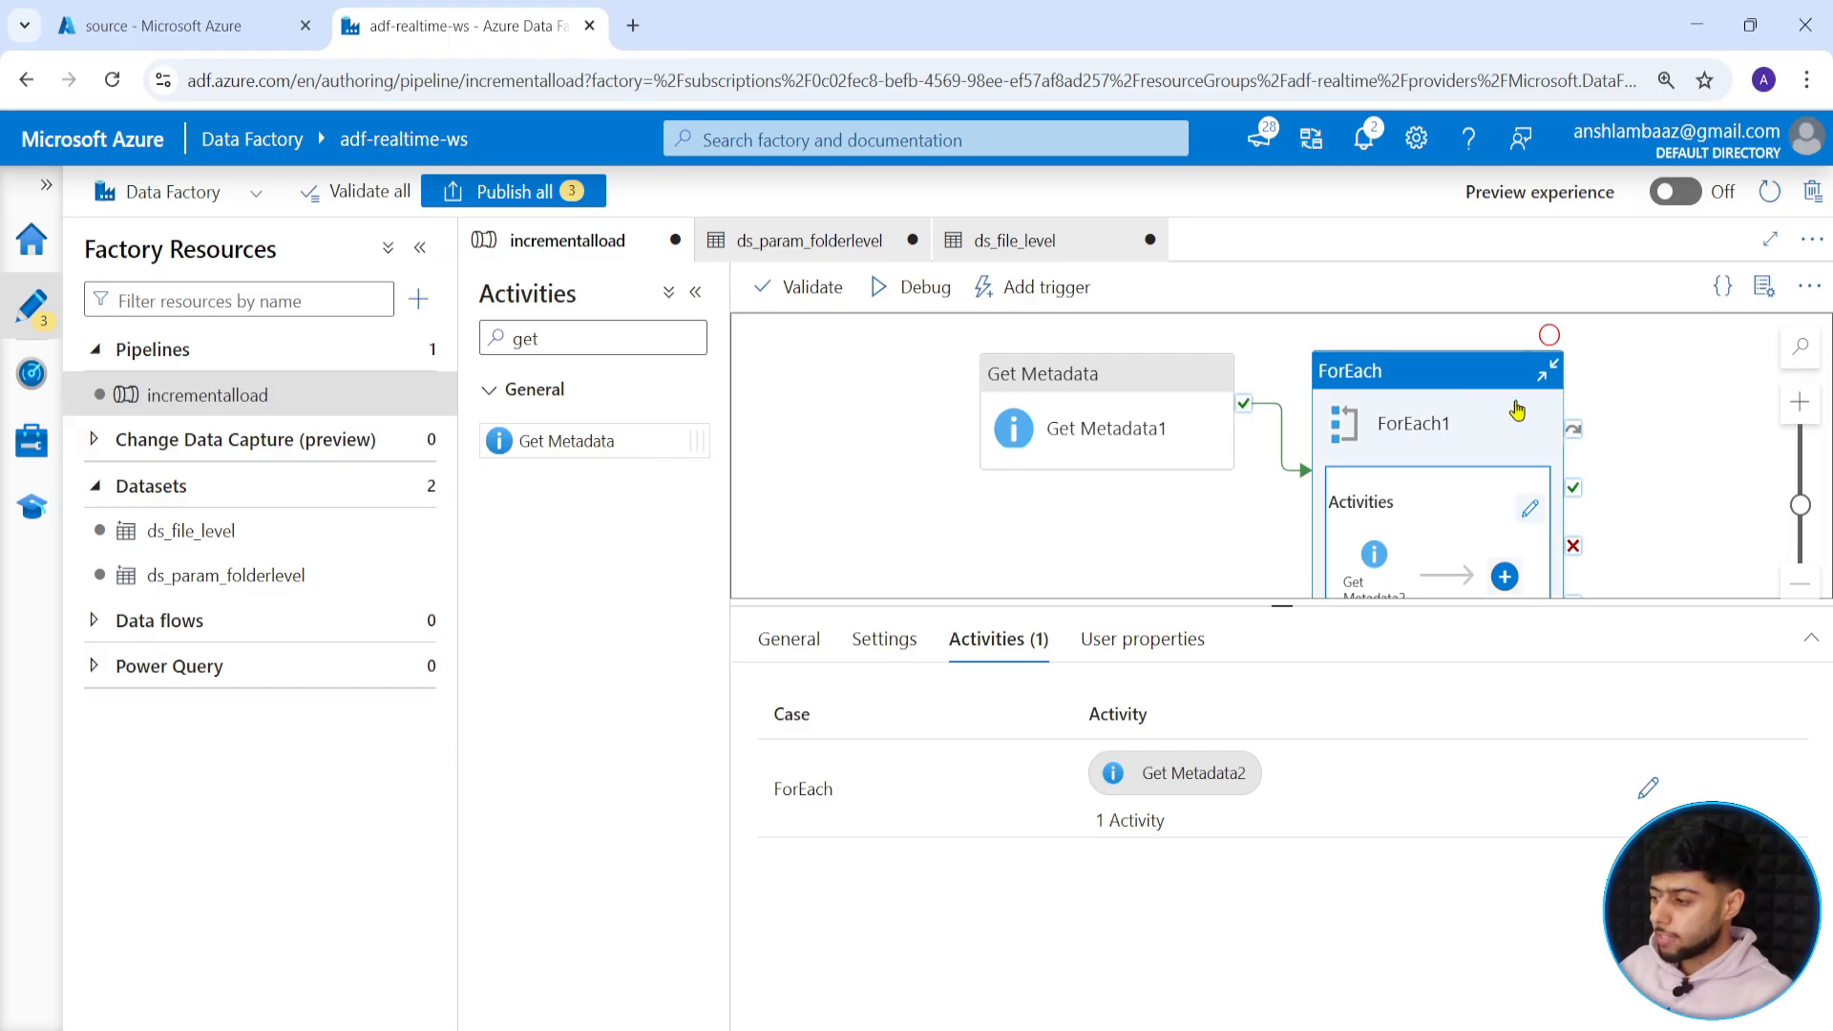
{"action": "left_click", "coordinate": [1529, 510]}
{"action": "left_click", "coordinate": [1318, 409]}
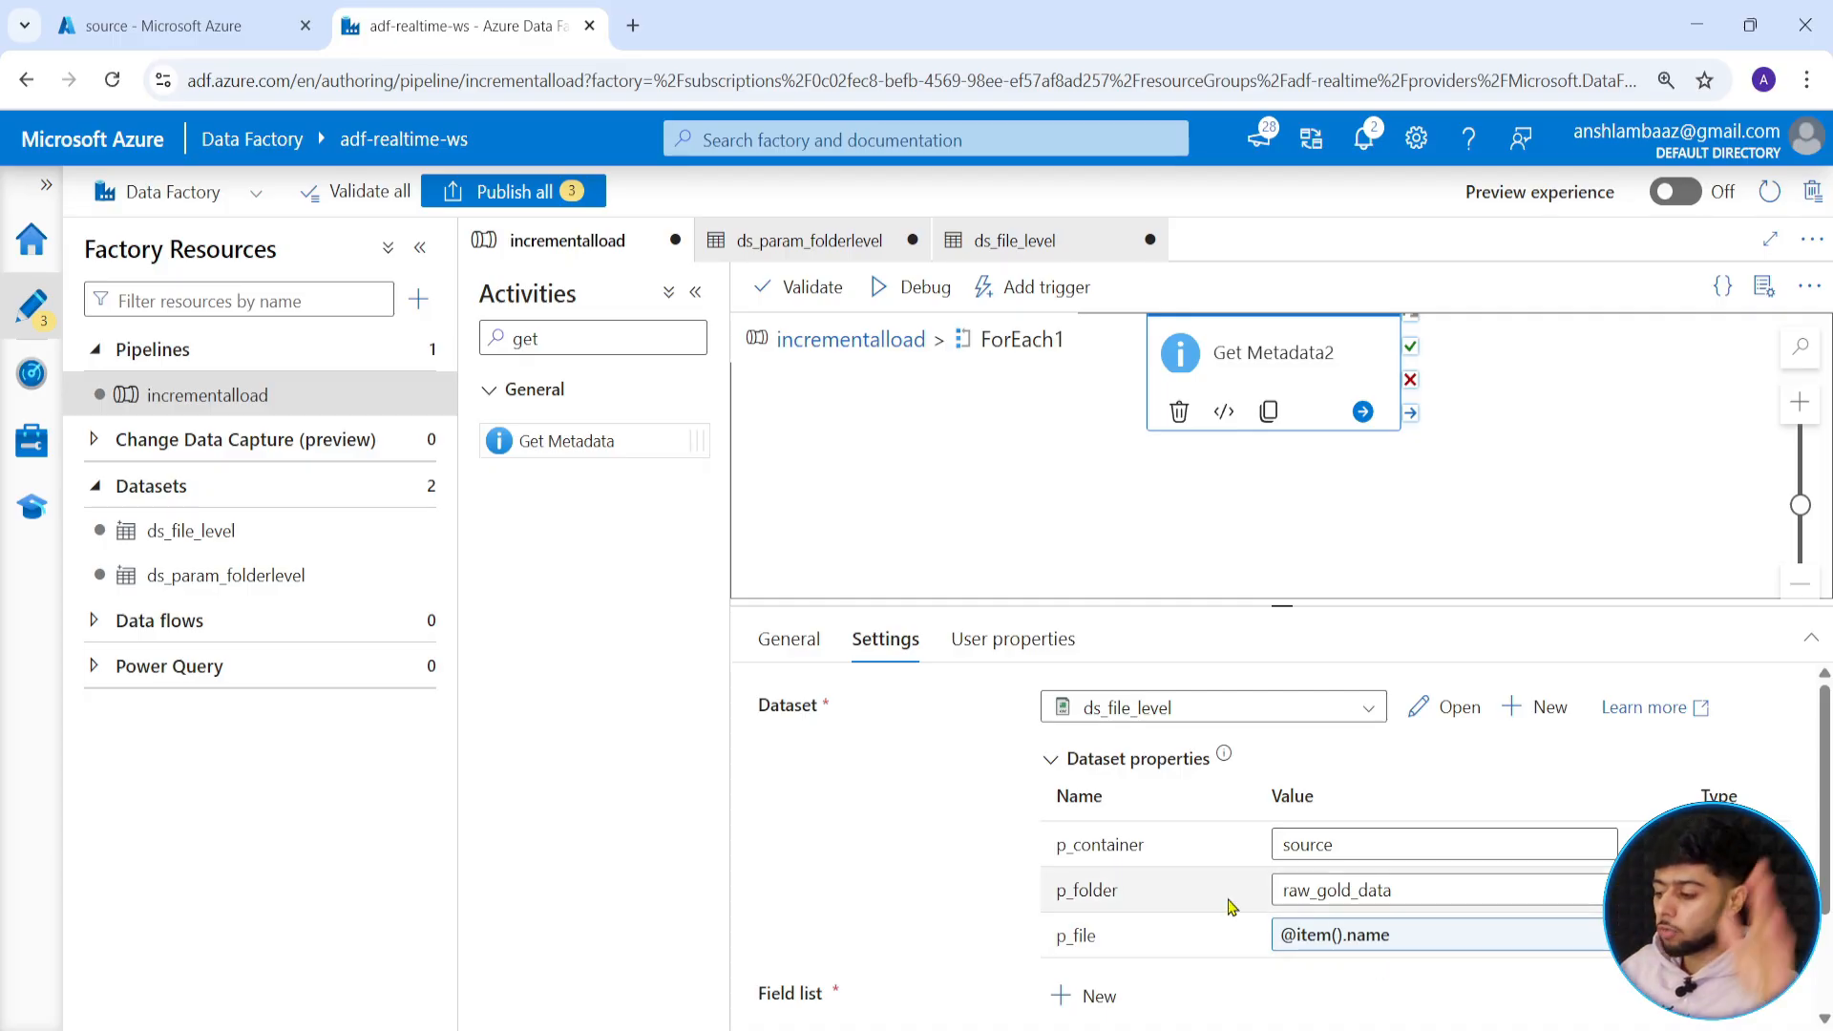
{"action": "scroll", "coordinate": [1241, 916], "scroll_direction": "down", "scroll_amount": 2}
{"action": "left_click", "coordinate": [1062, 857]}
{"action": "scroll", "coordinate": [1062, 857], "scroll_direction": "down", "scroll_amount": 1}
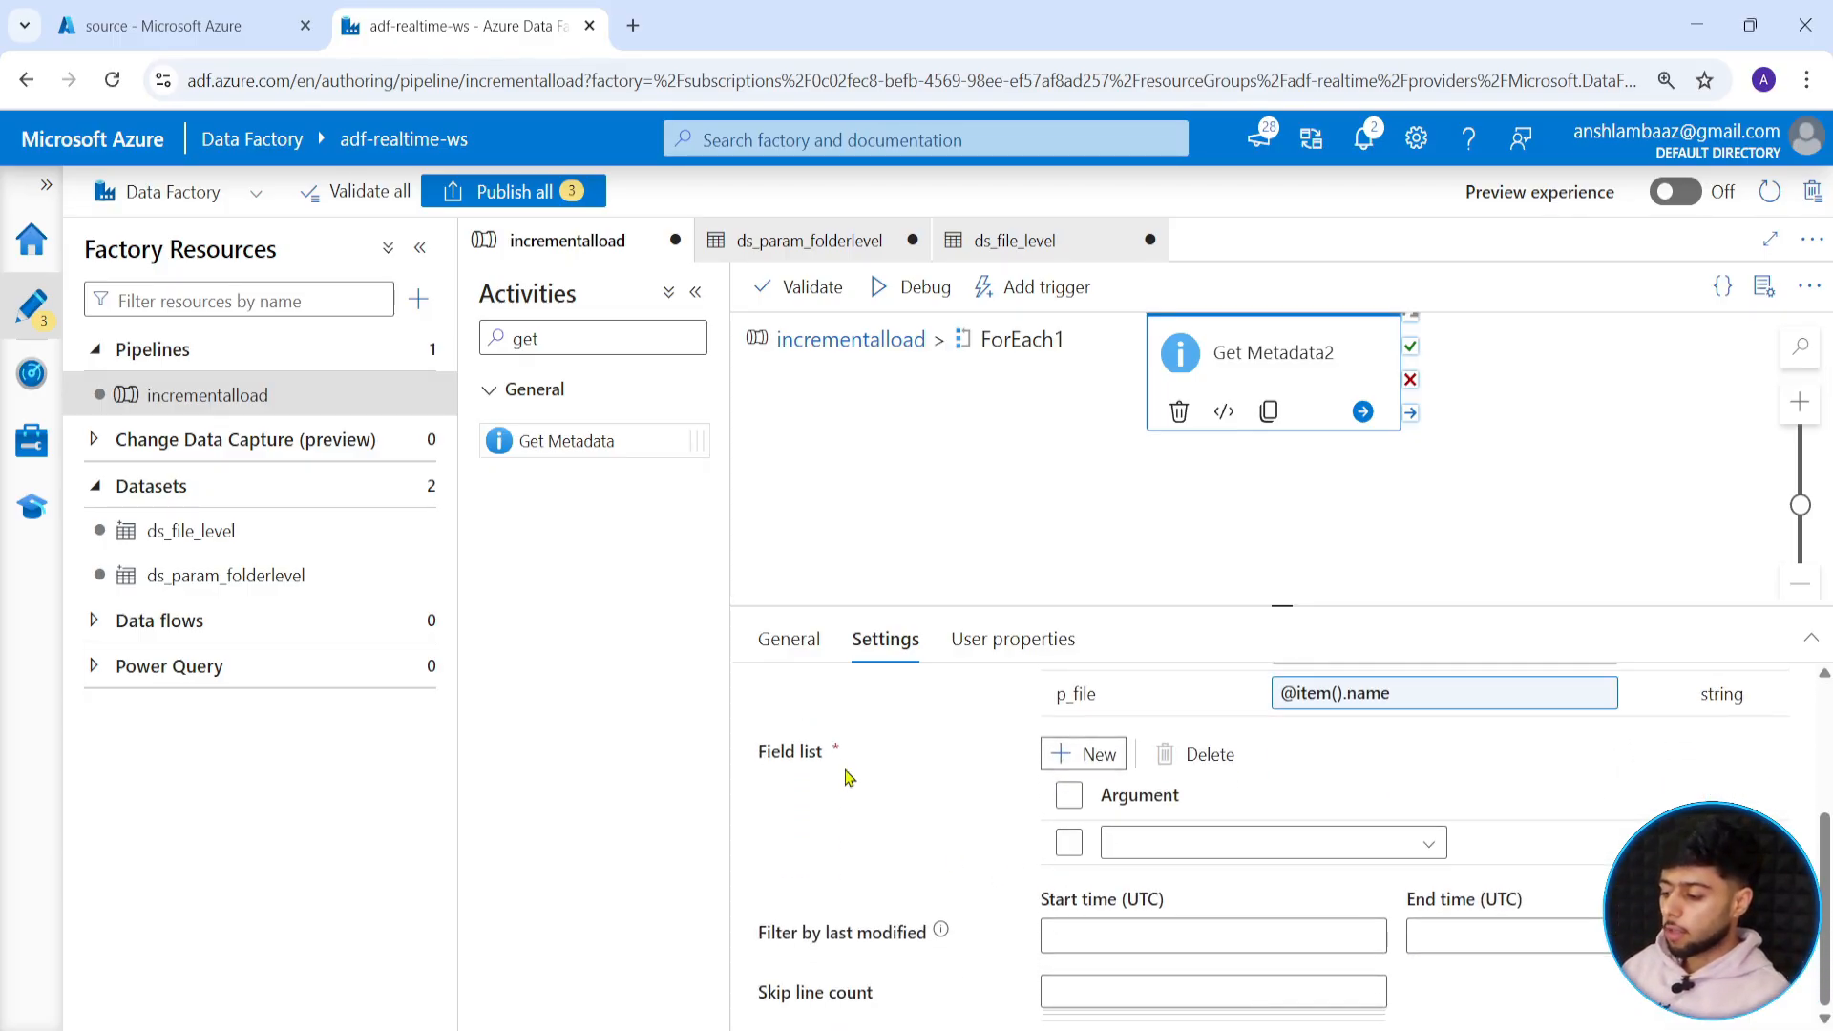
{"action": "left_click", "coordinate": [1232, 844]}
{"action": "scroll", "coordinate": [1185, 926], "scroll_direction": "down", "scroll_amount": 1}
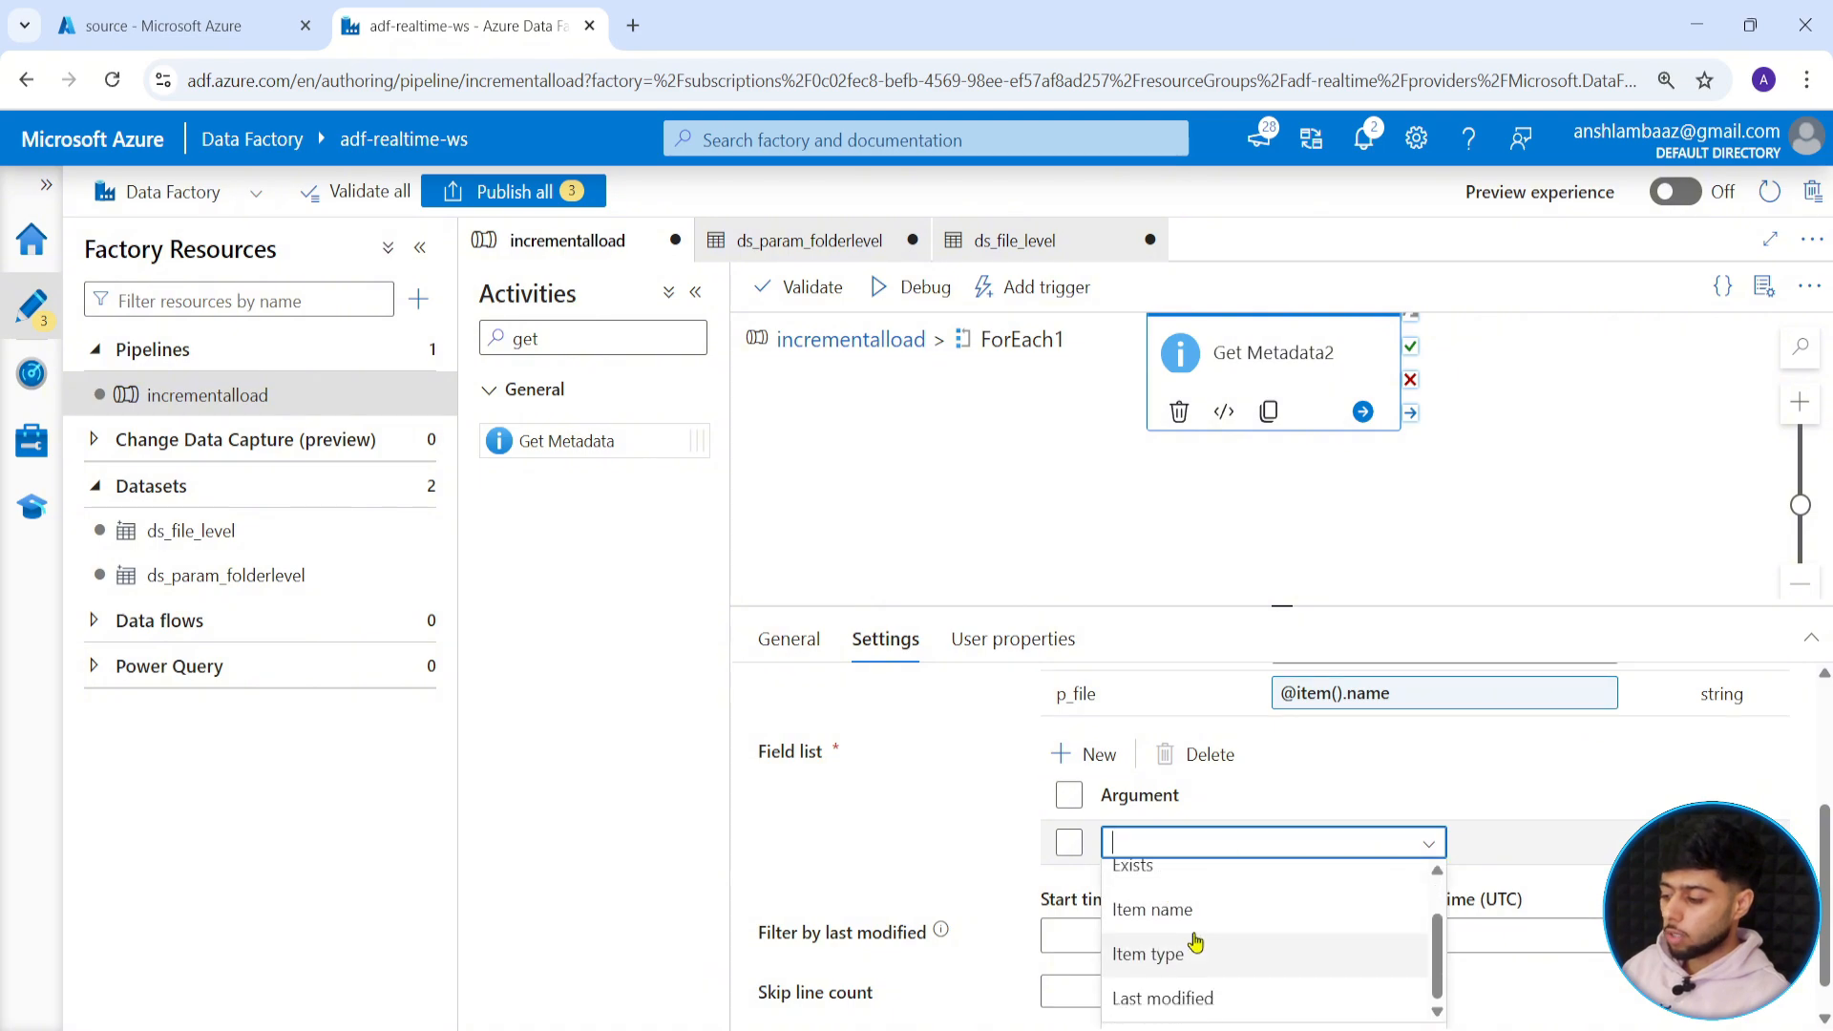
{"action": "scroll", "coordinate": [1227, 969], "scroll_direction": "down", "scroll_amount": 1}
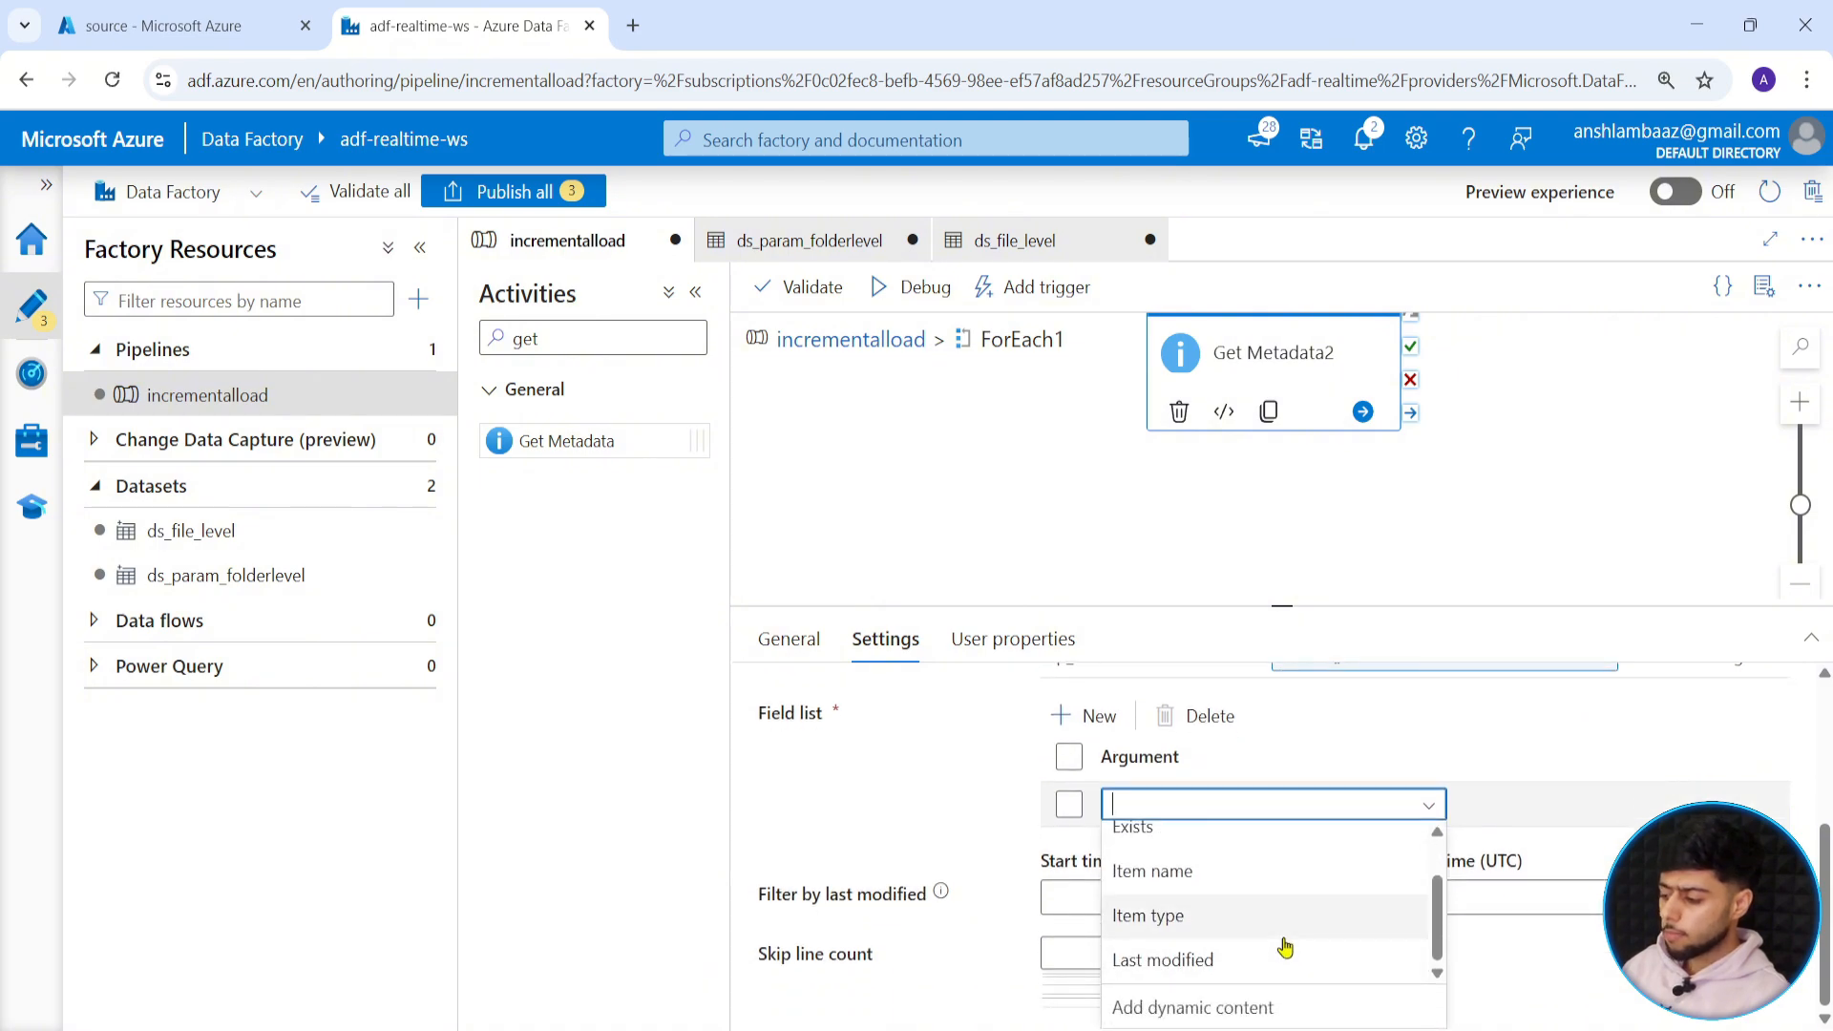
{"action": "scroll", "coordinate": [1280, 945], "scroll_direction": "up", "scroll_amount": 1}
{"action": "scroll", "coordinate": [1252, 921], "scroll_direction": "down", "scroll_amount": 1}
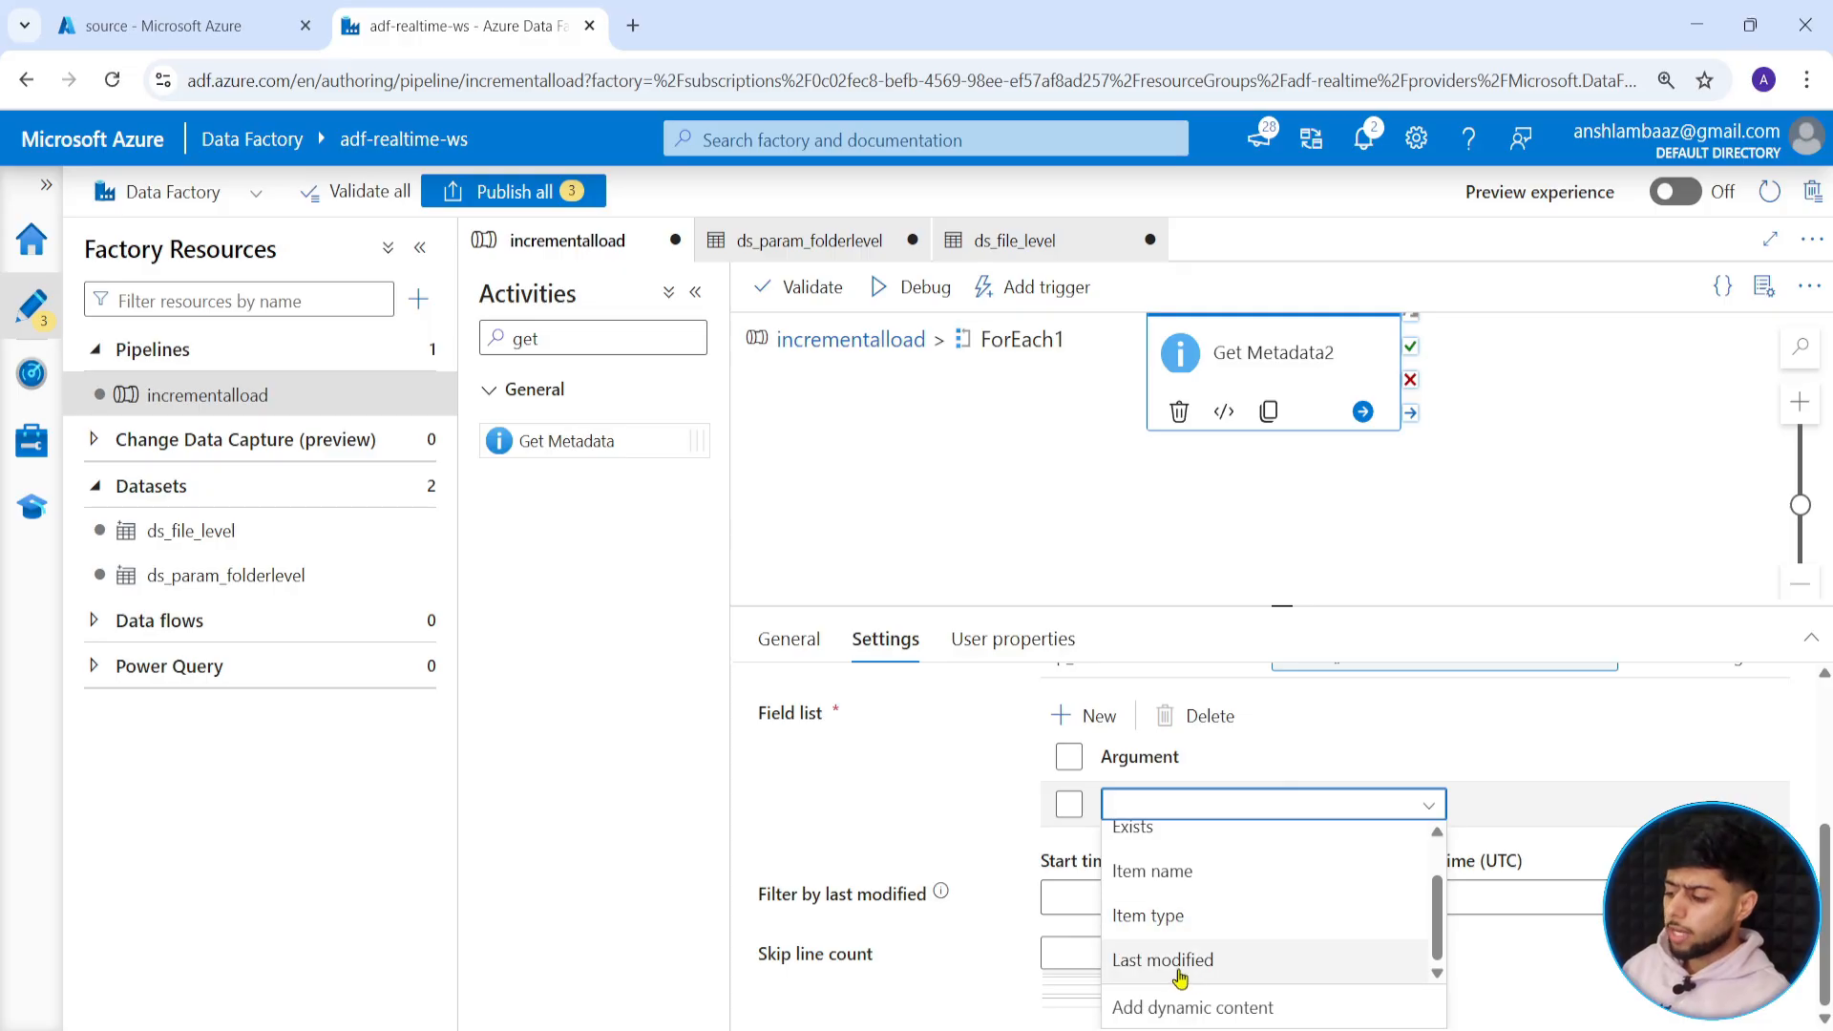
{"action": "left_click", "coordinate": [1494, 757]}
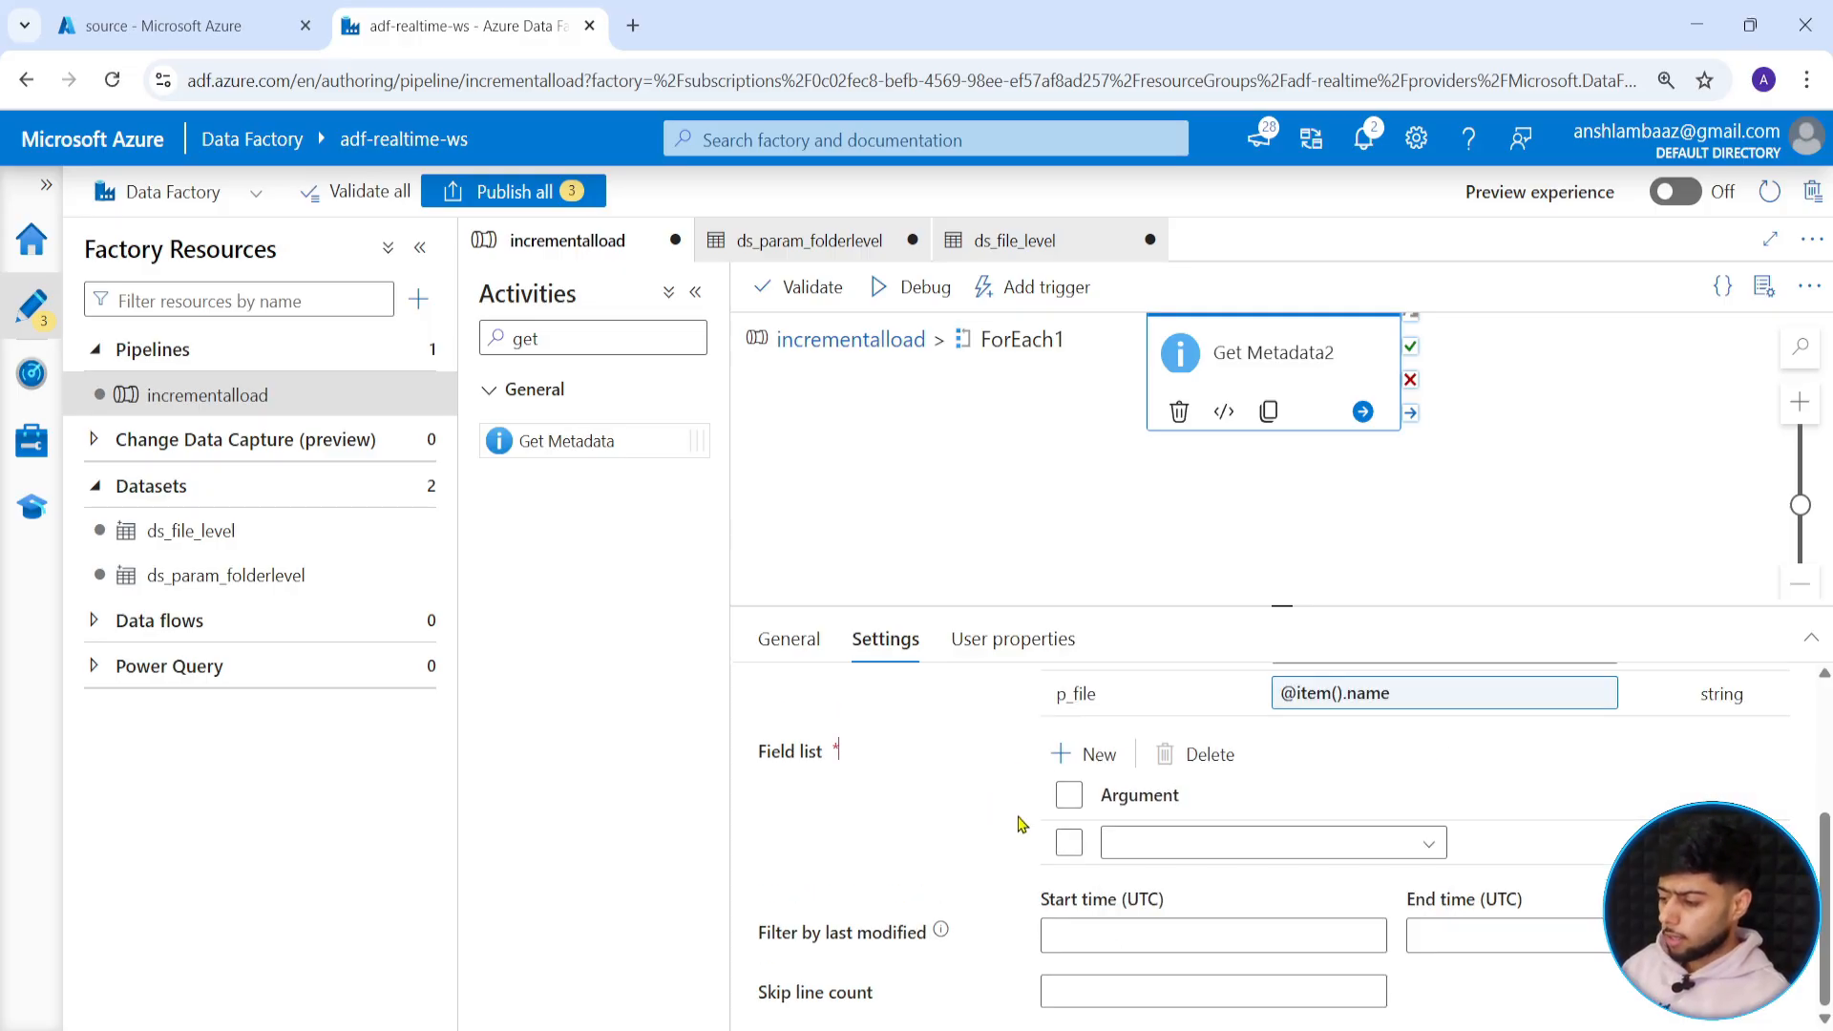
{"action": "scroll", "coordinate": [1020, 836], "scroll_direction": "up", "scroll_amount": 3}
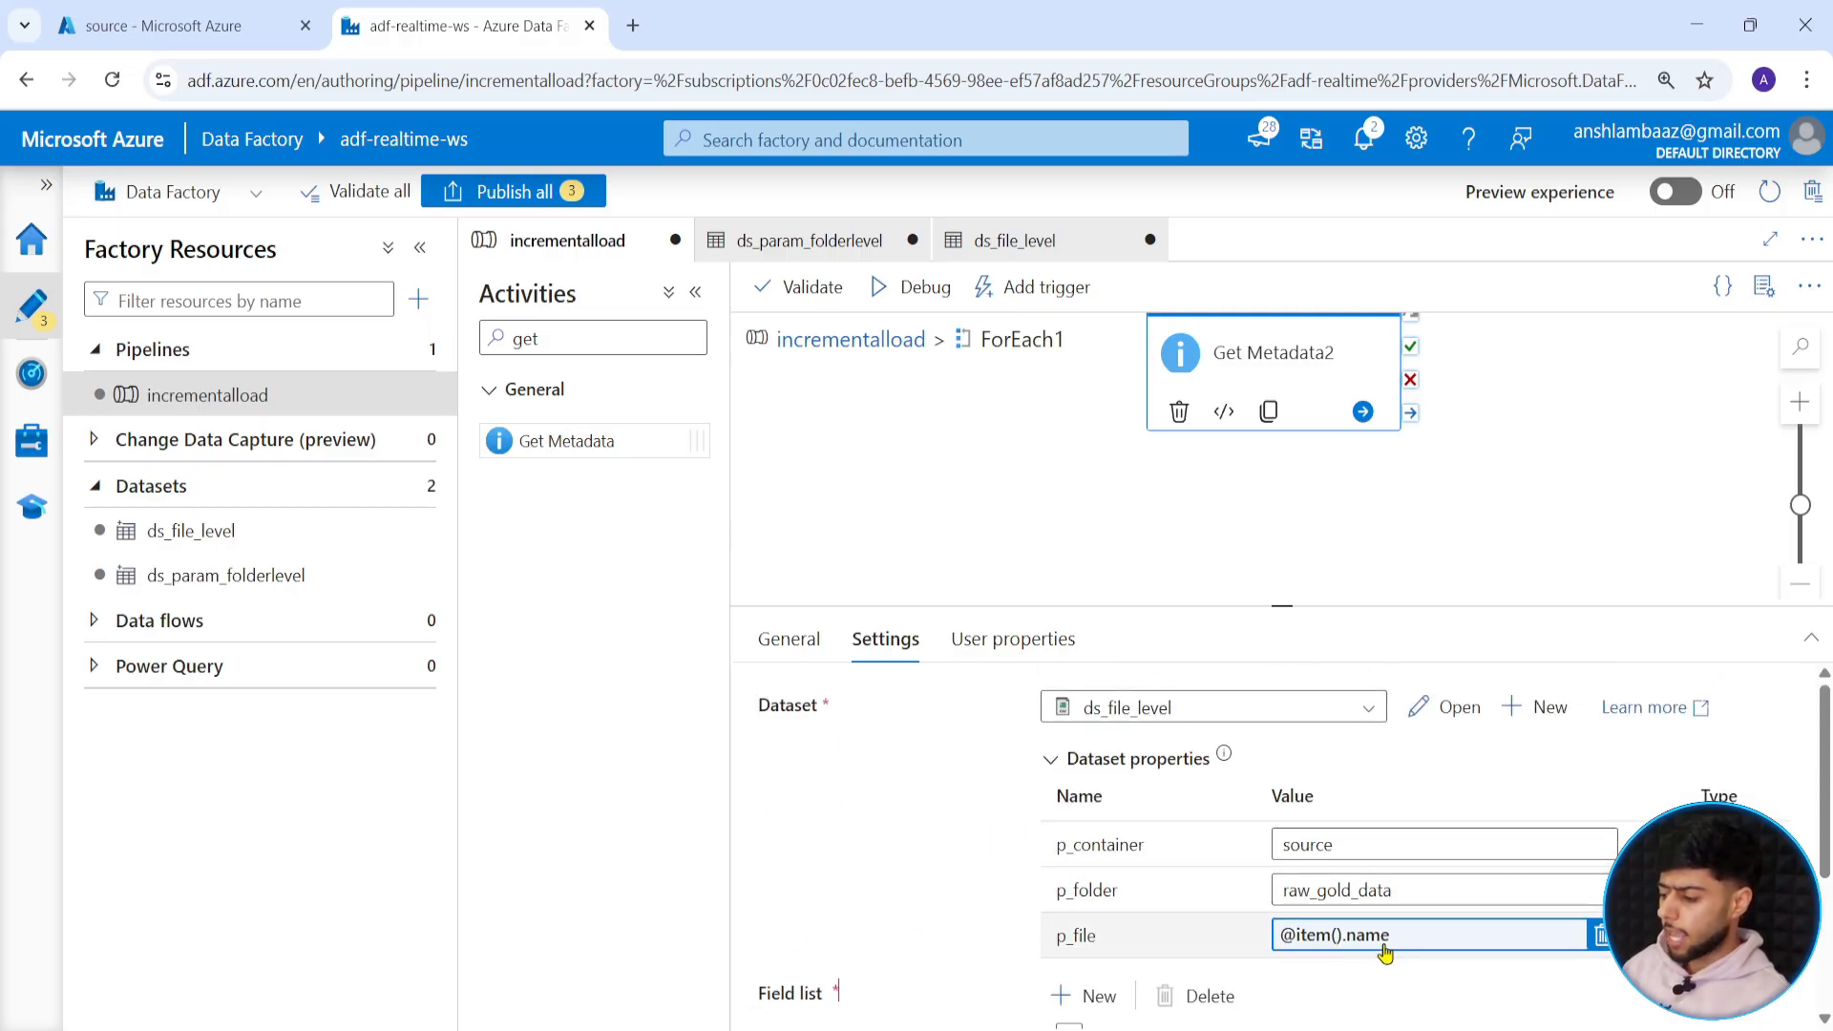
{"action": "scroll", "coordinate": [1346, 946], "scroll_direction": "down", "scroll_amount": 3}
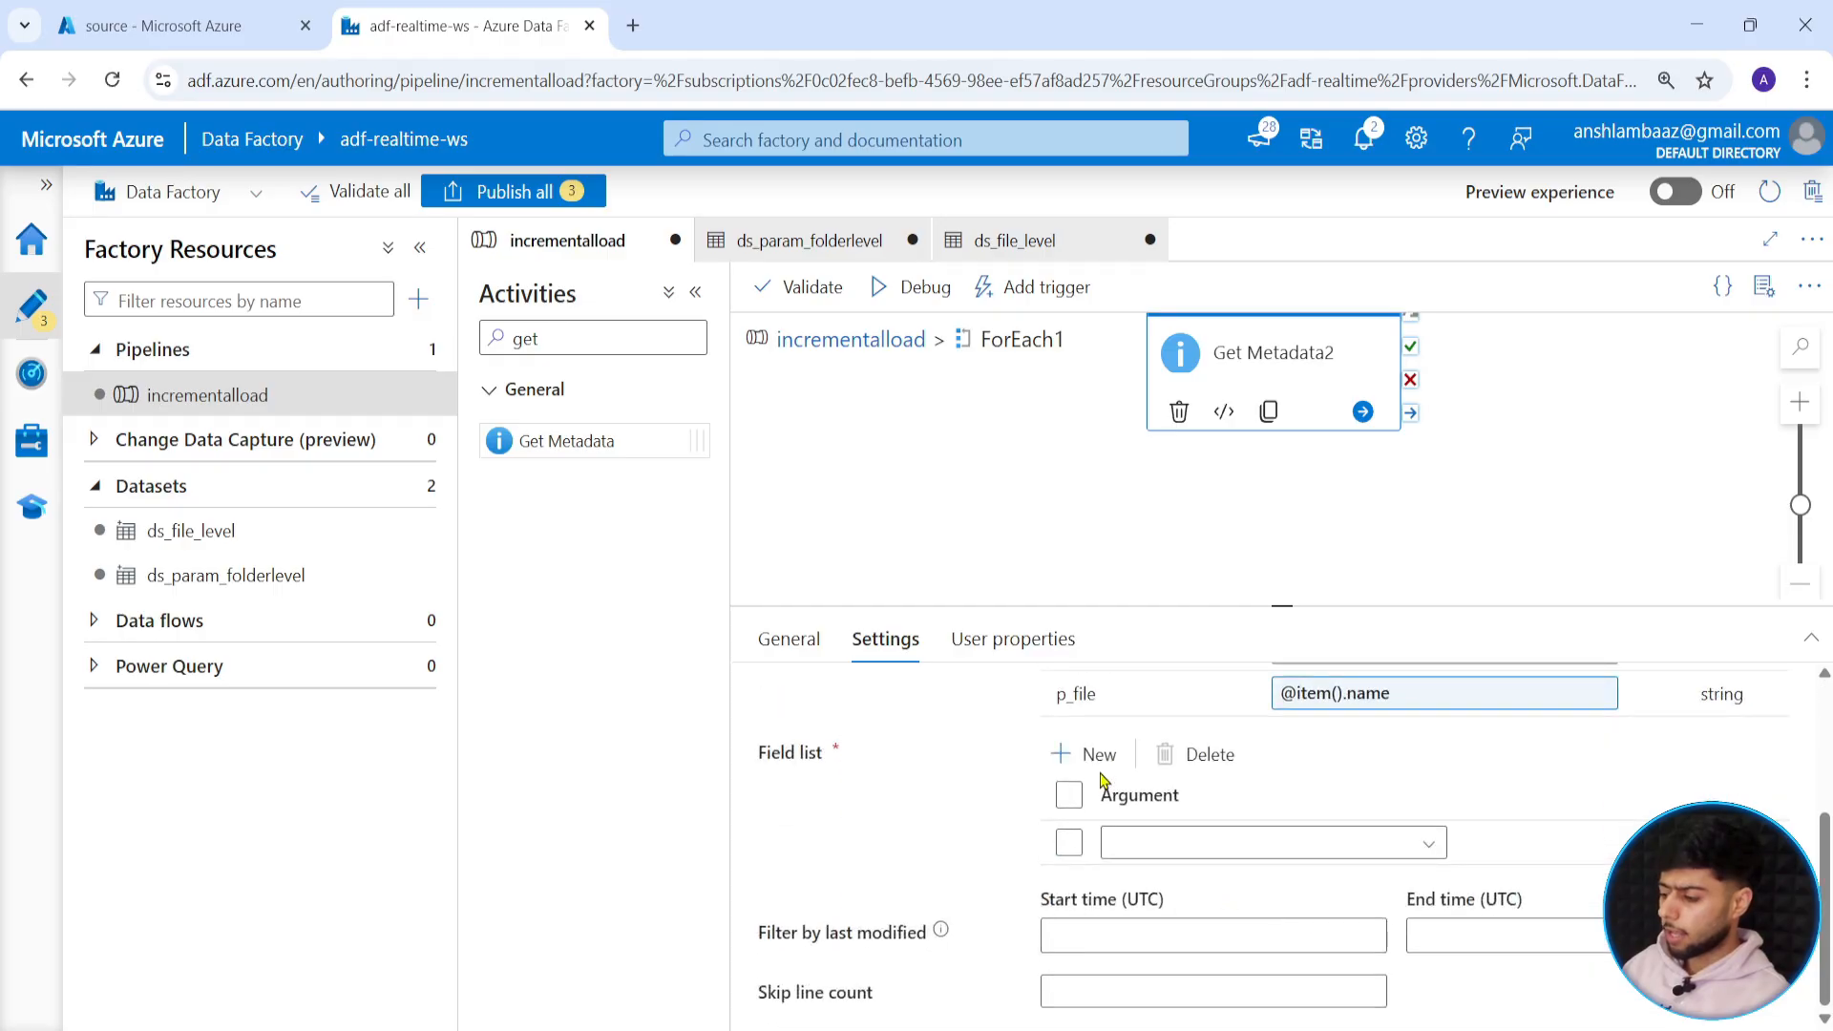
{"action": "left_click", "coordinate": [1070, 842]}
{"action": "left_click", "coordinate": [1194, 754]}
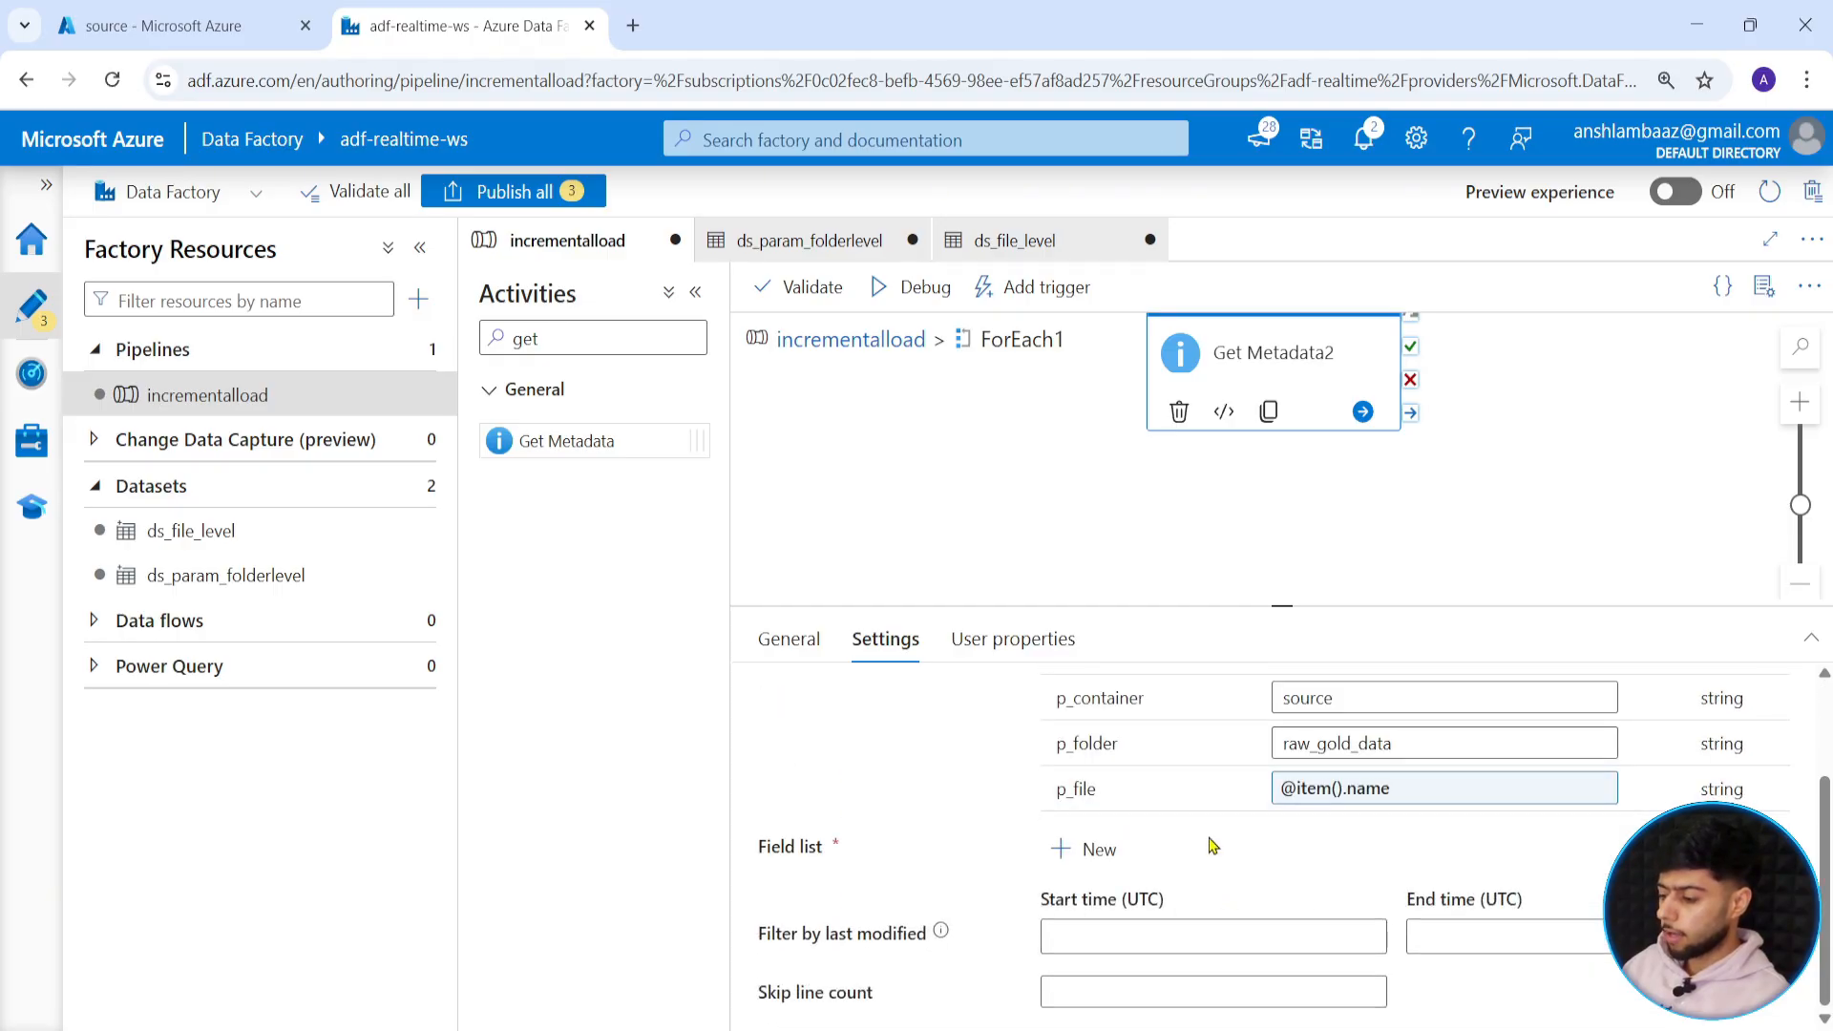
Add an argument to Get Metadata2's field list and set it to Last modified.
{"action": "left_click", "coordinate": [1073, 847]}
{"action": "scroll", "coordinate": [1127, 846], "scroll_direction": "down", "scroll_amount": 1}
{"action": "left_click", "coordinate": [1285, 842]}
{"action": "scroll", "coordinate": [1216, 879], "scroll_direction": "down", "scroll_amount": 2}
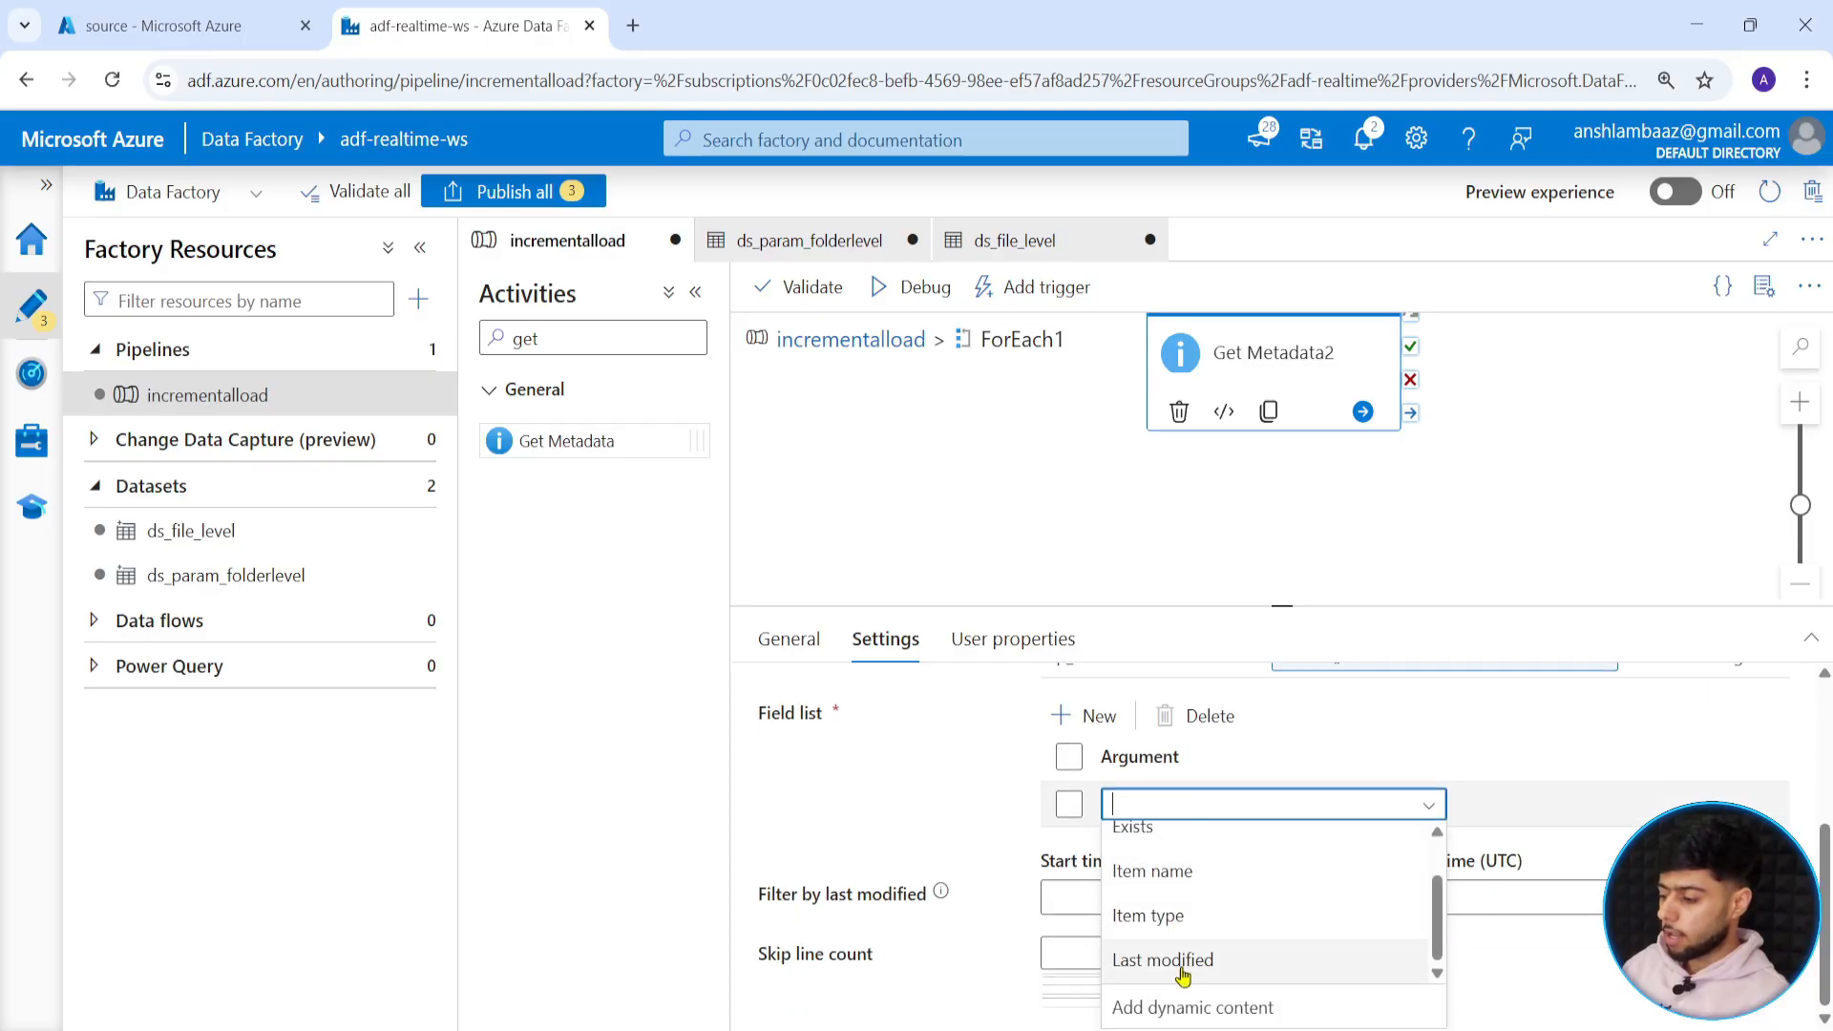
{"action": "left_click", "coordinate": [1182, 969]}
{"action": "left_click", "coordinate": [1563, 780]}
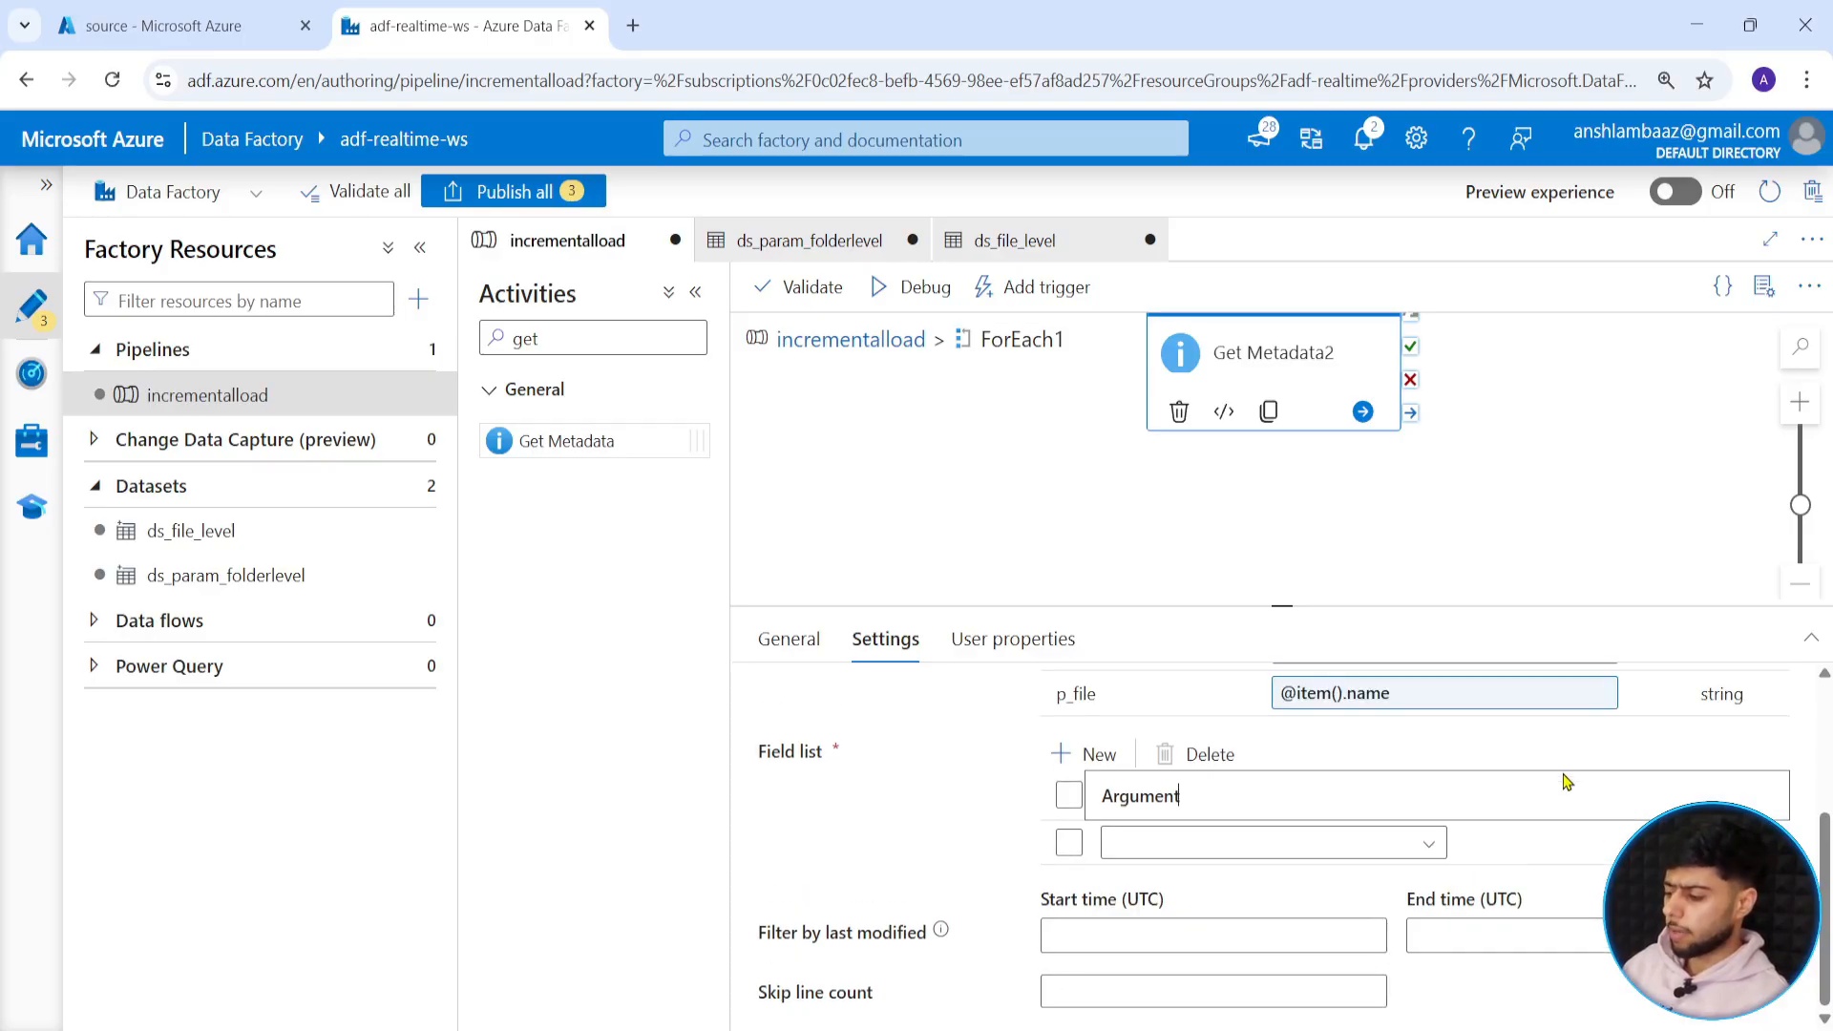
{"action": "left_click", "coordinate": [1421, 846]}
{"action": "scroll", "coordinate": [1375, 869], "scroll_direction": "down", "scroll_amount": 1}
{"action": "scroll", "coordinate": [1193, 964], "scroll_direction": "down", "scroll_amount": 2}
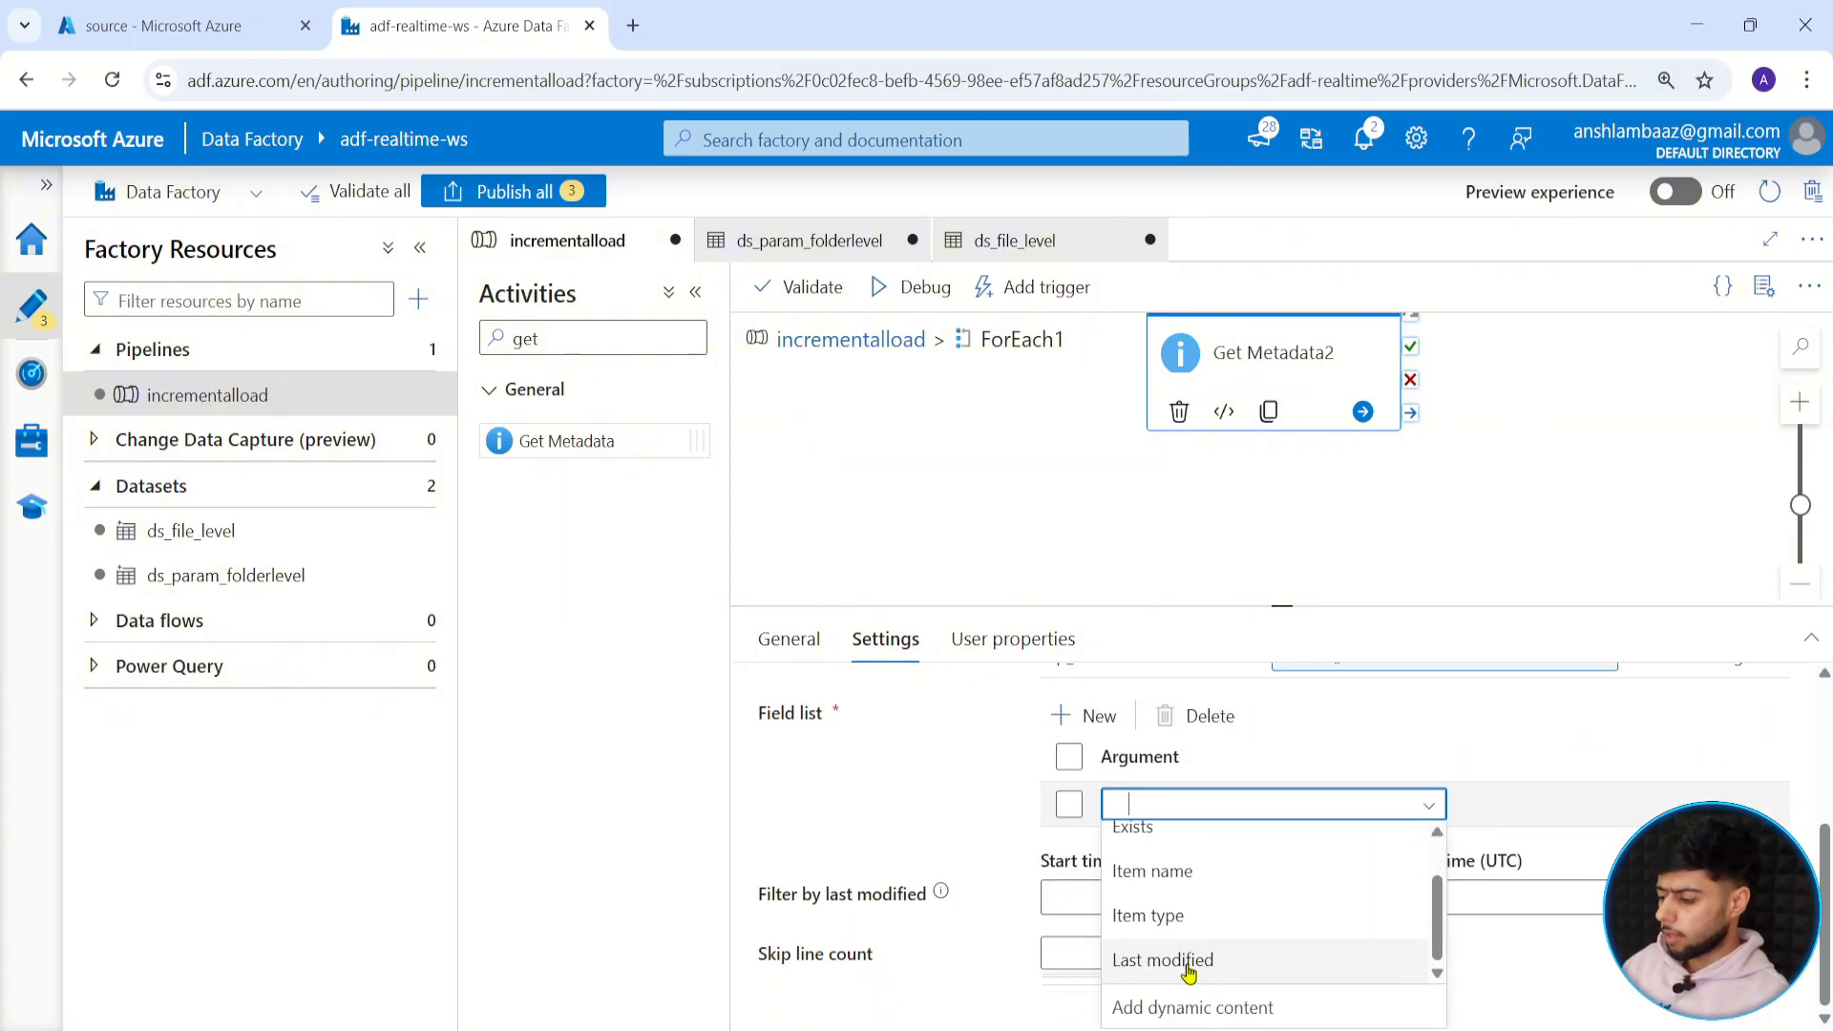
{"action": "scroll", "coordinate": [1173, 967], "scroll_direction": "down", "scroll_amount": 1}
{"action": "left_click", "coordinate": [1170, 965]}
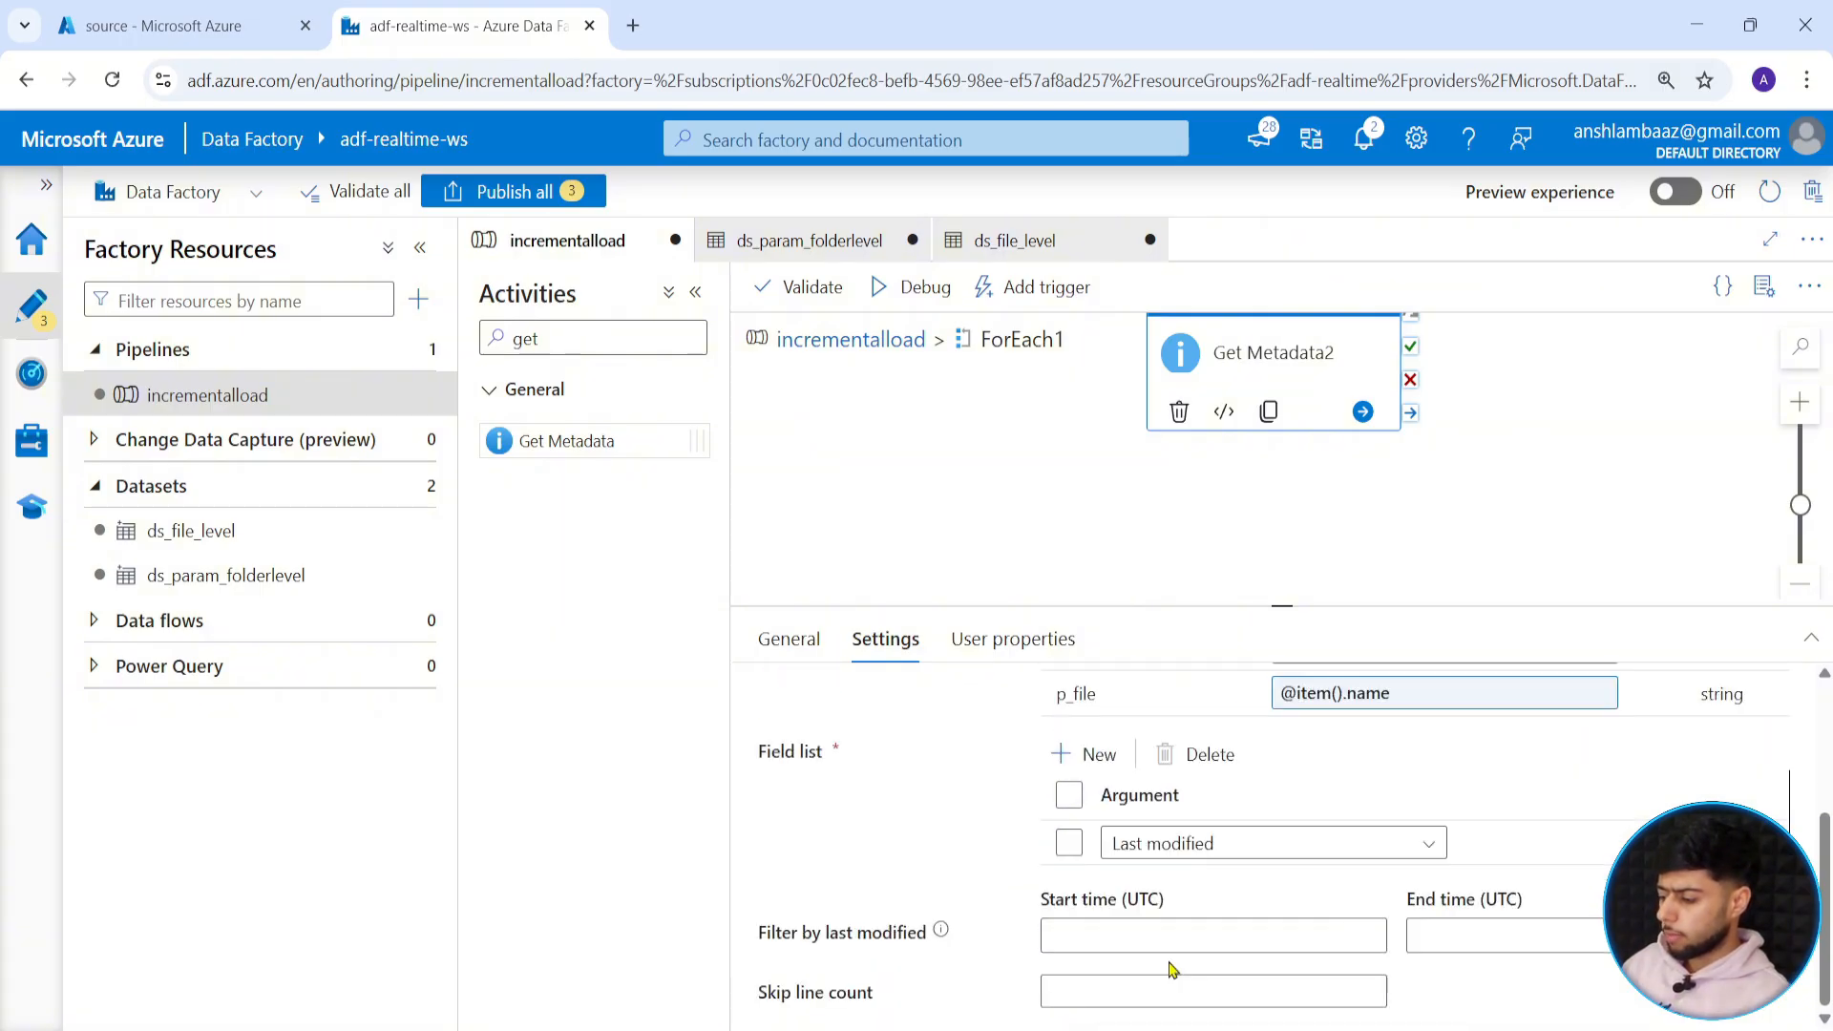
Move the Get Metadata2 activity down and to the left on the ForEach1 canvas.
{"action": "left_click_drag", "start_coordinate": [1282, 605], "coordinate": [1276, 504]}
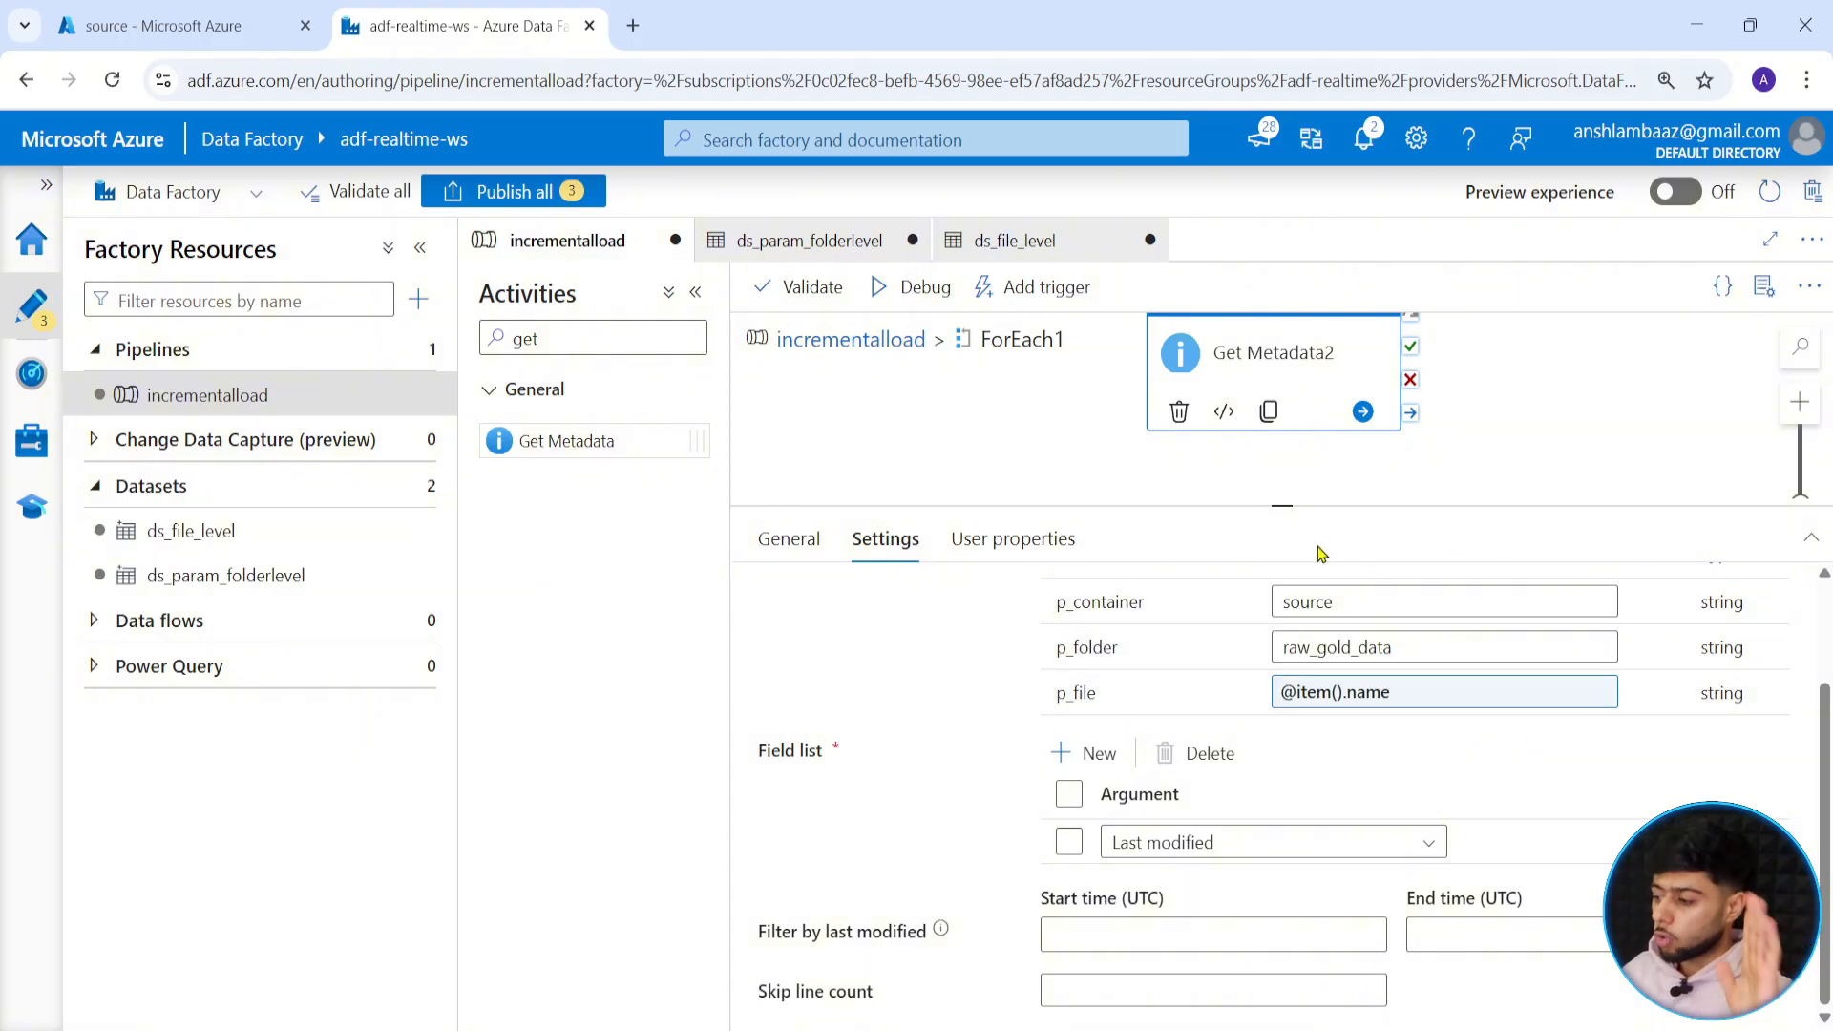
{"action": "left_click_drag", "start_coordinate": [1281, 506], "coordinate": [1281, 618]}
{"action": "left_click_drag", "start_coordinate": [1261, 355], "coordinate": [1079, 451]}
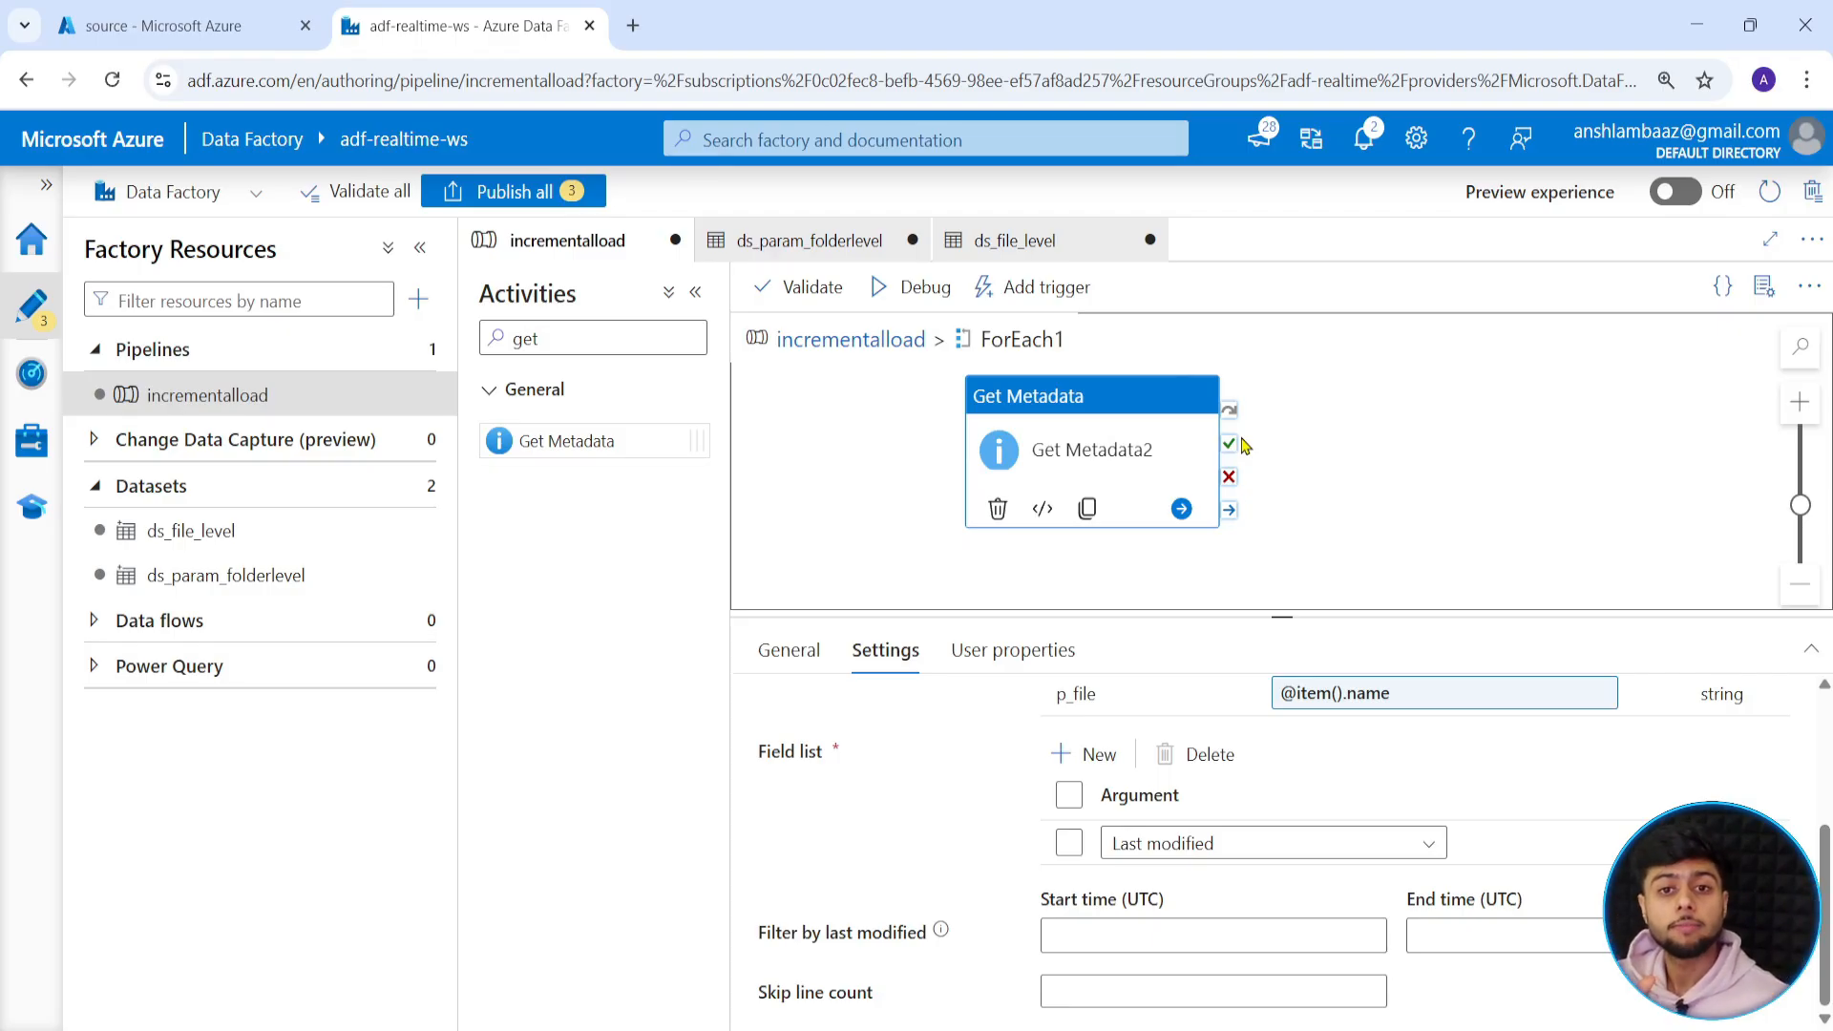
Return to the incrementalload pipeline and add a String variable named temp_max_value.
{"action": "left_click", "coordinate": [831, 340]}
{"action": "left_click", "coordinate": [1190, 559]}
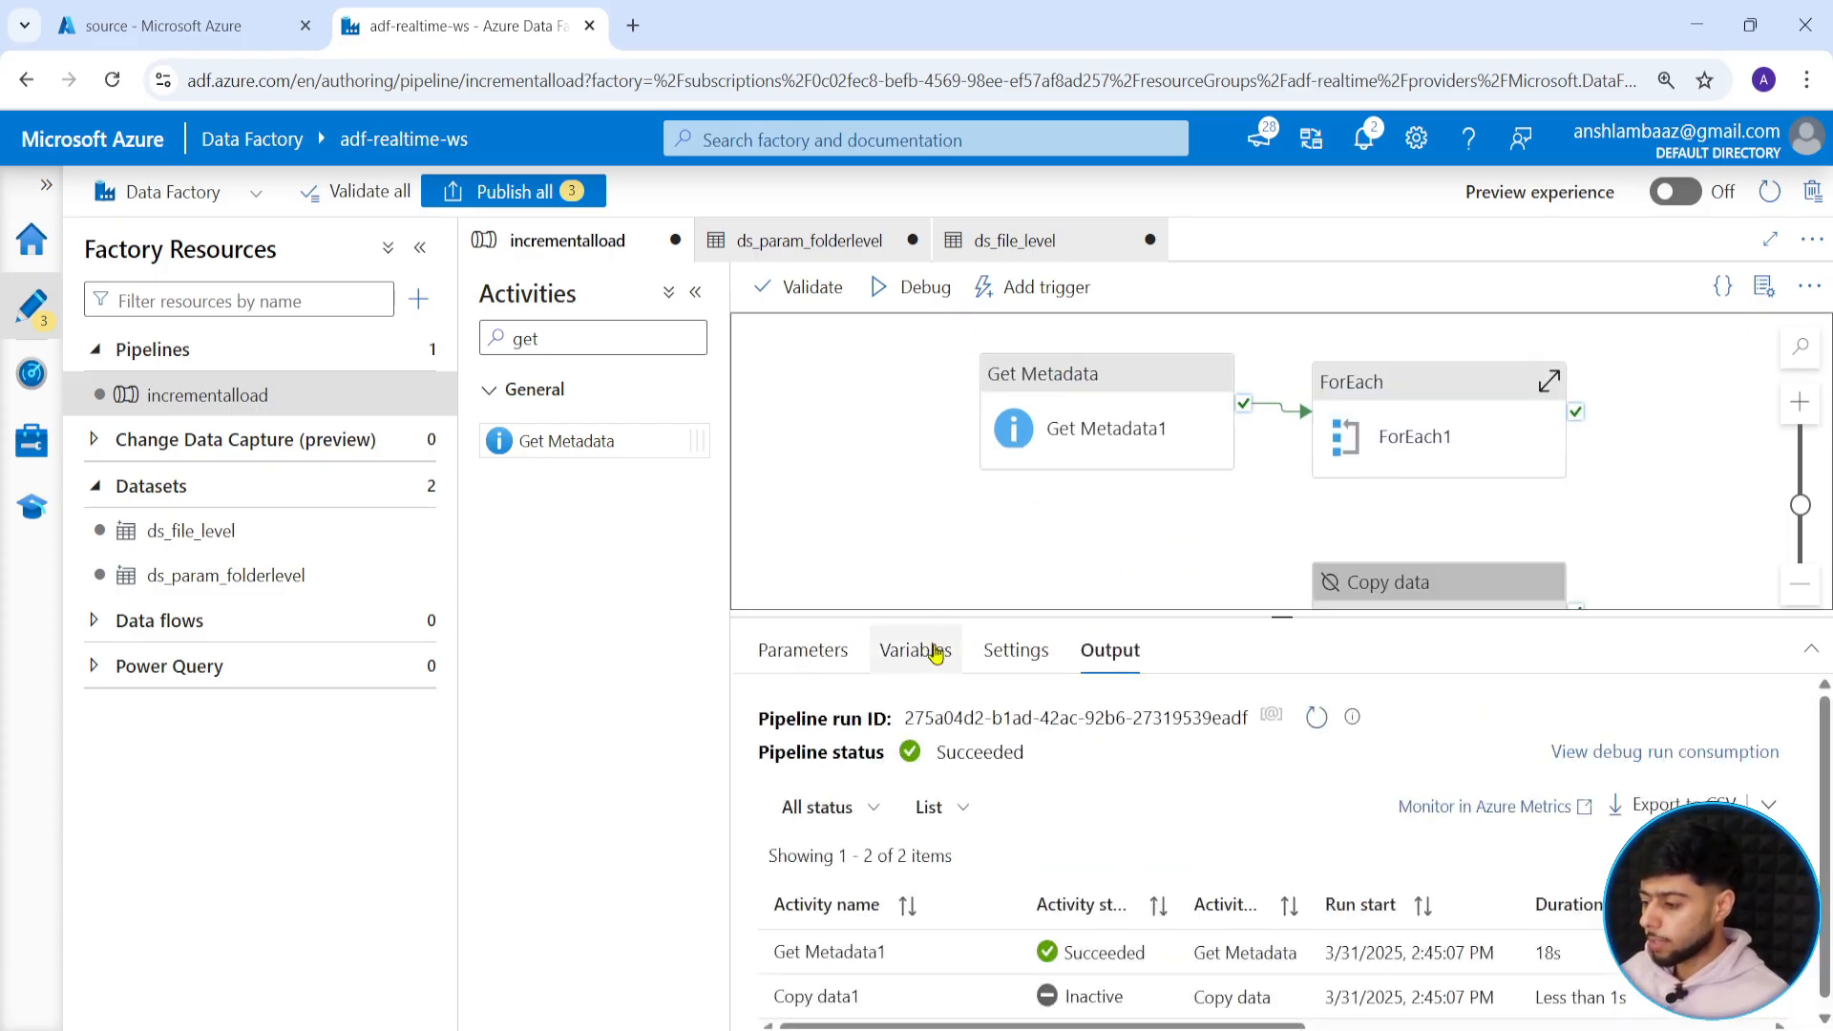
{"action": "left_click", "coordinate": [917, 650]}
{"action": "left_click", "coordinate": [810, 727]}
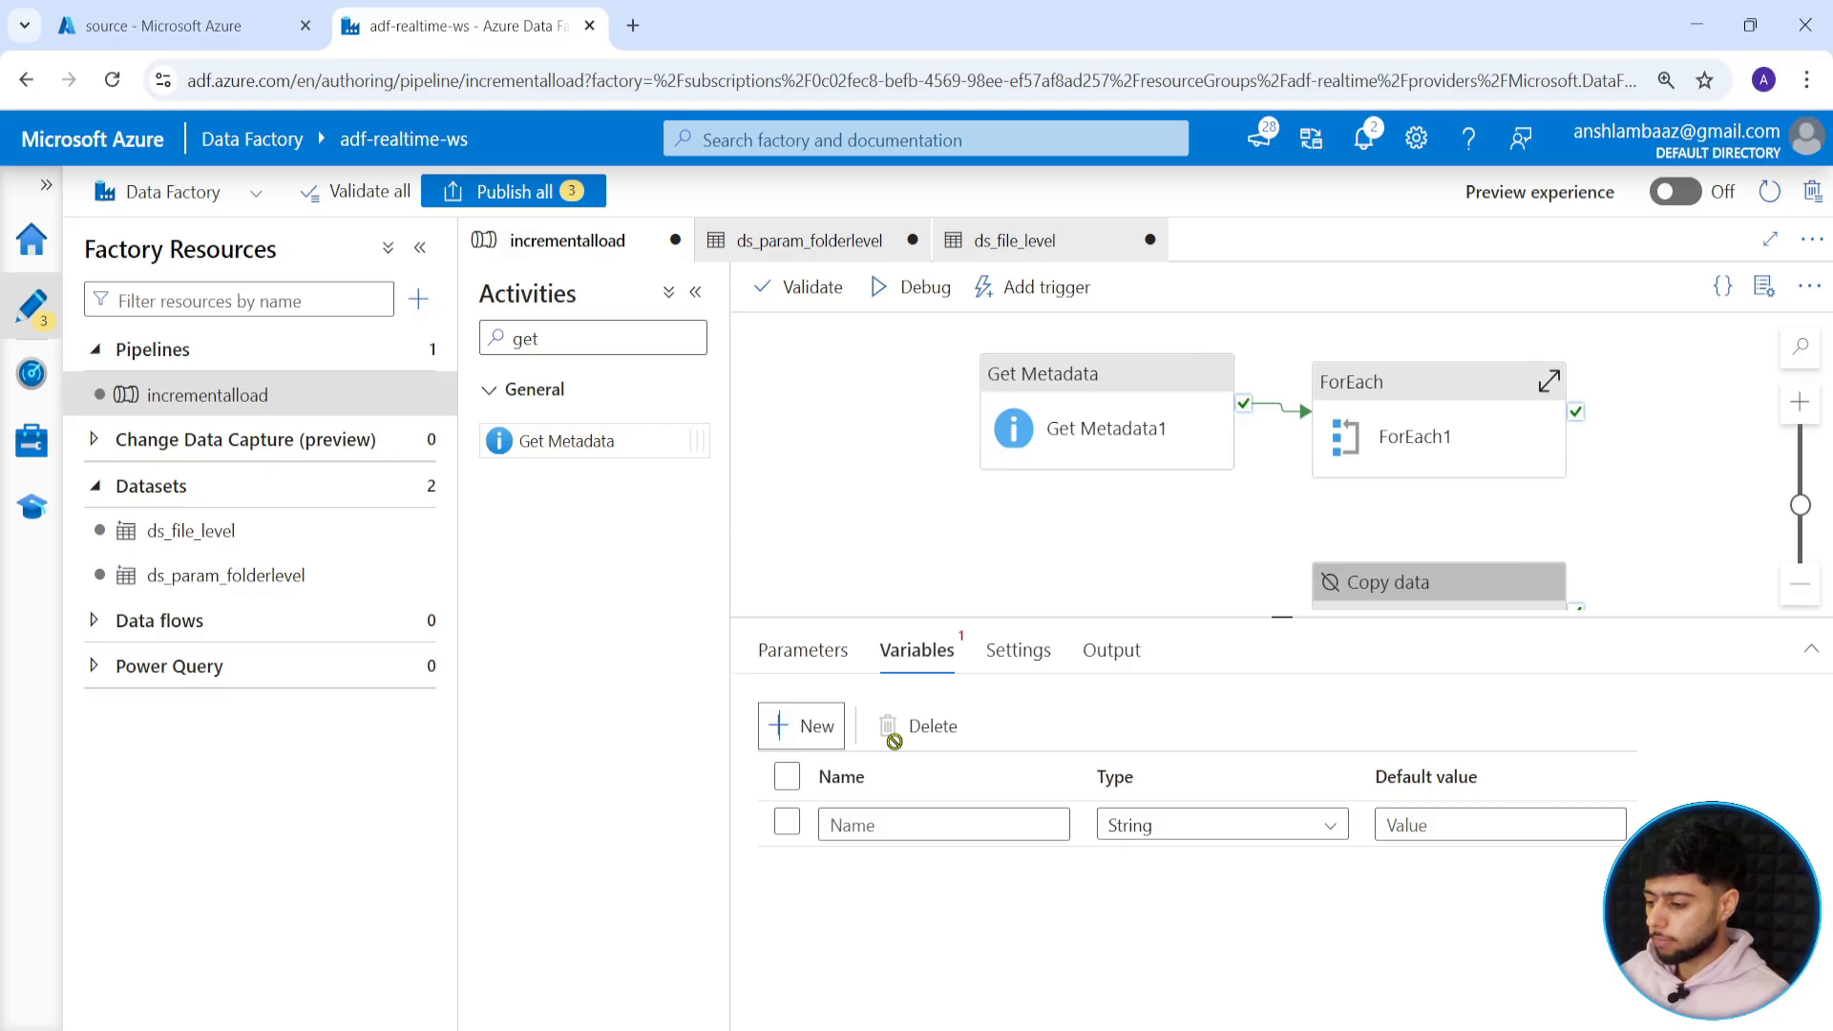
{"action": "left_click", "coordinate": [884, 826]}
{"action": "type", "text": "temp"}
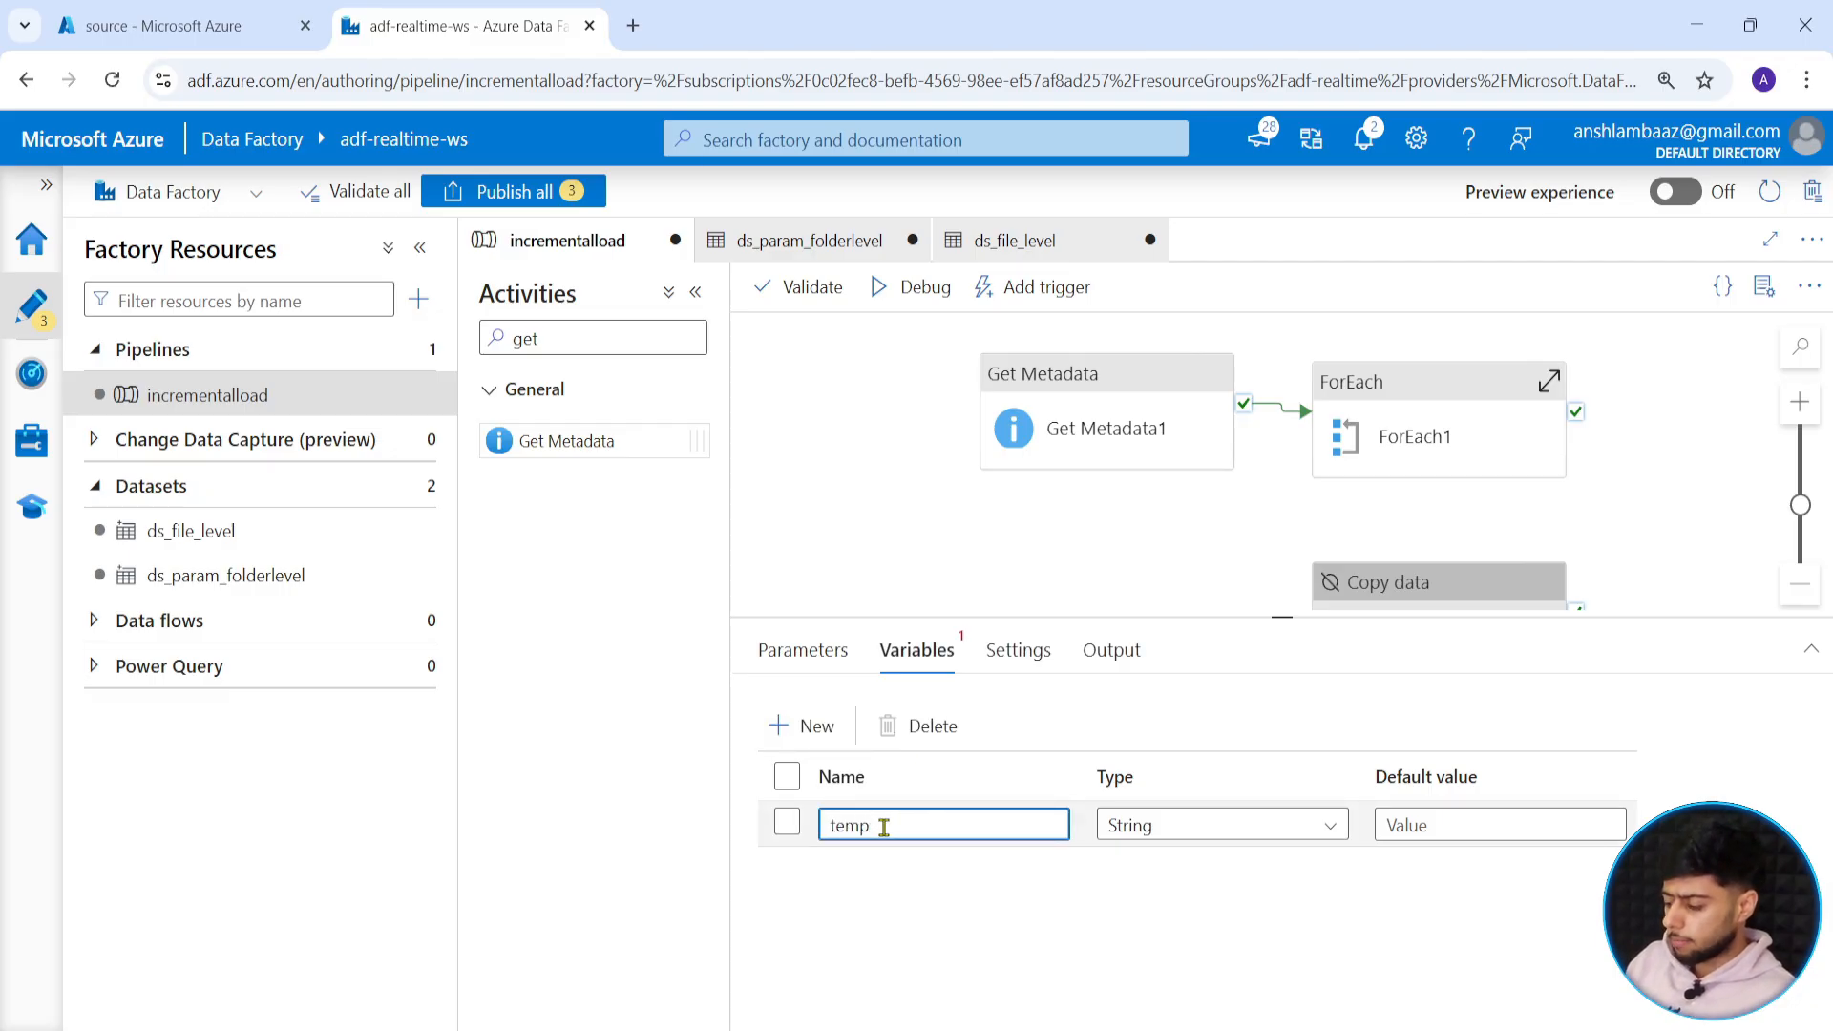
{"action": "type", "text": "_max_value"}
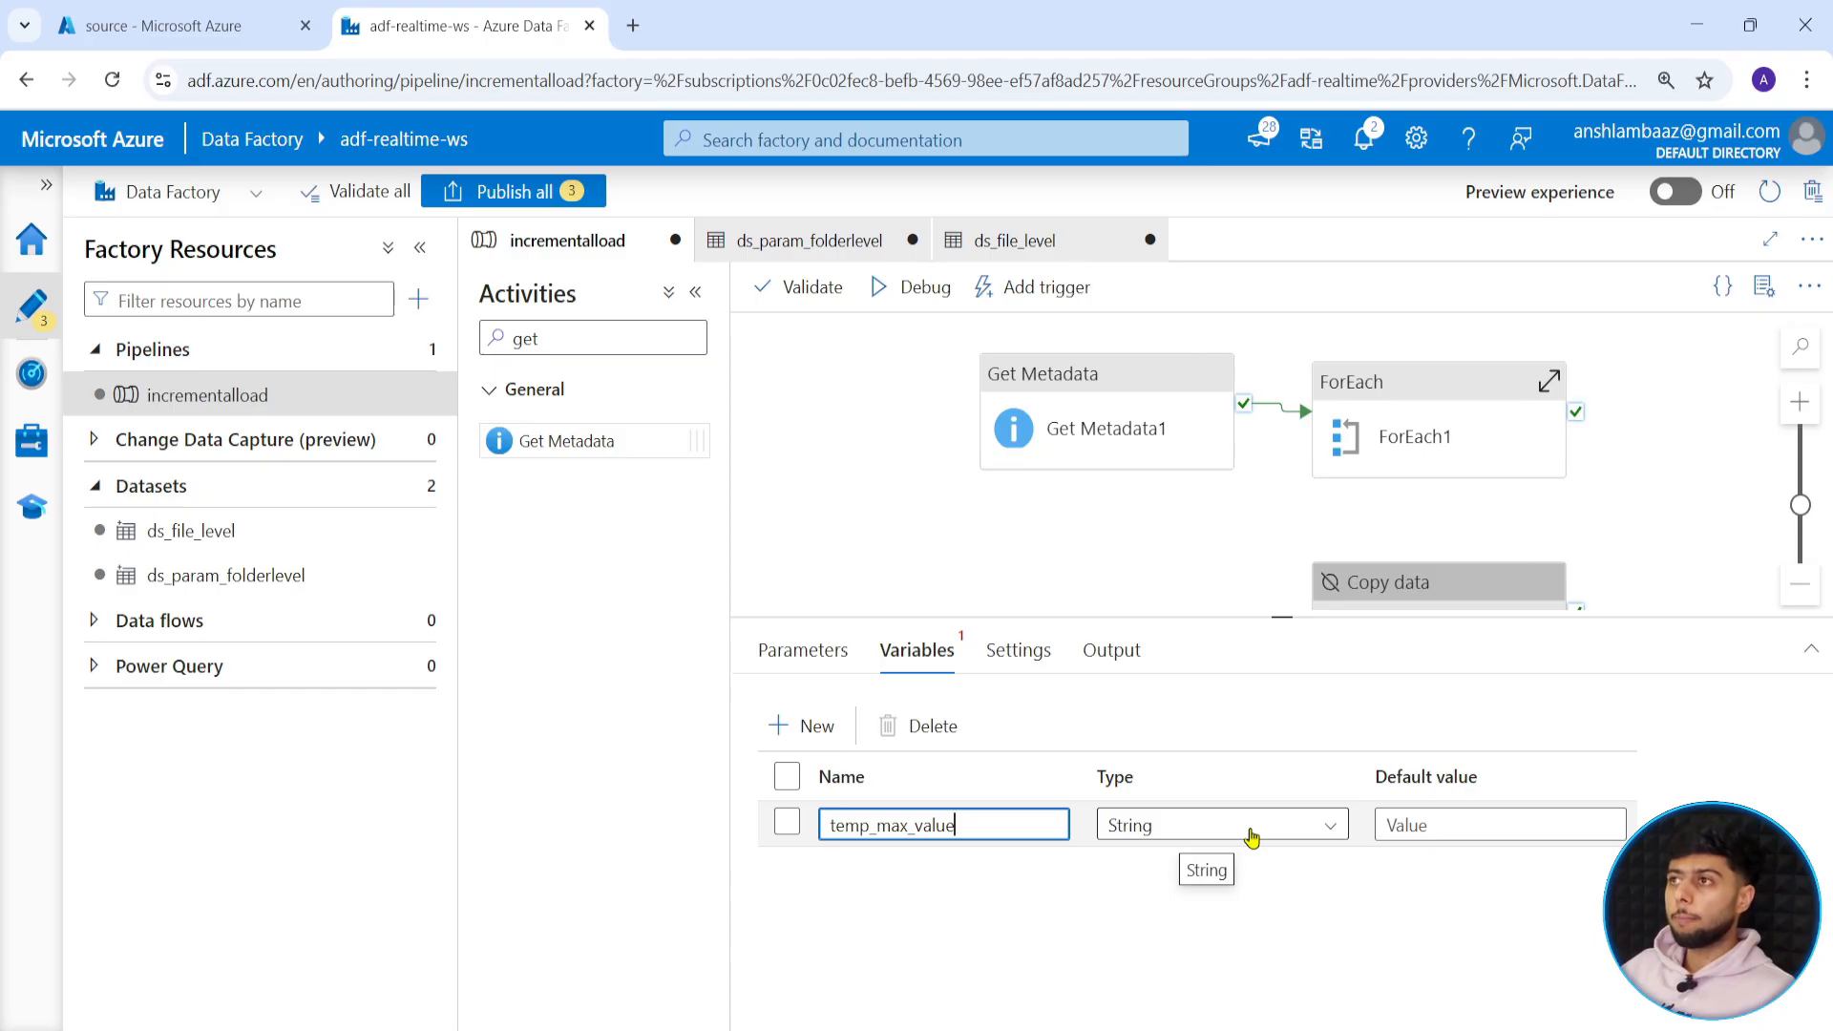
{"action": "left_click_drag", "start_coordinate": [1282, 616], "coordinate": [1283, 547]}
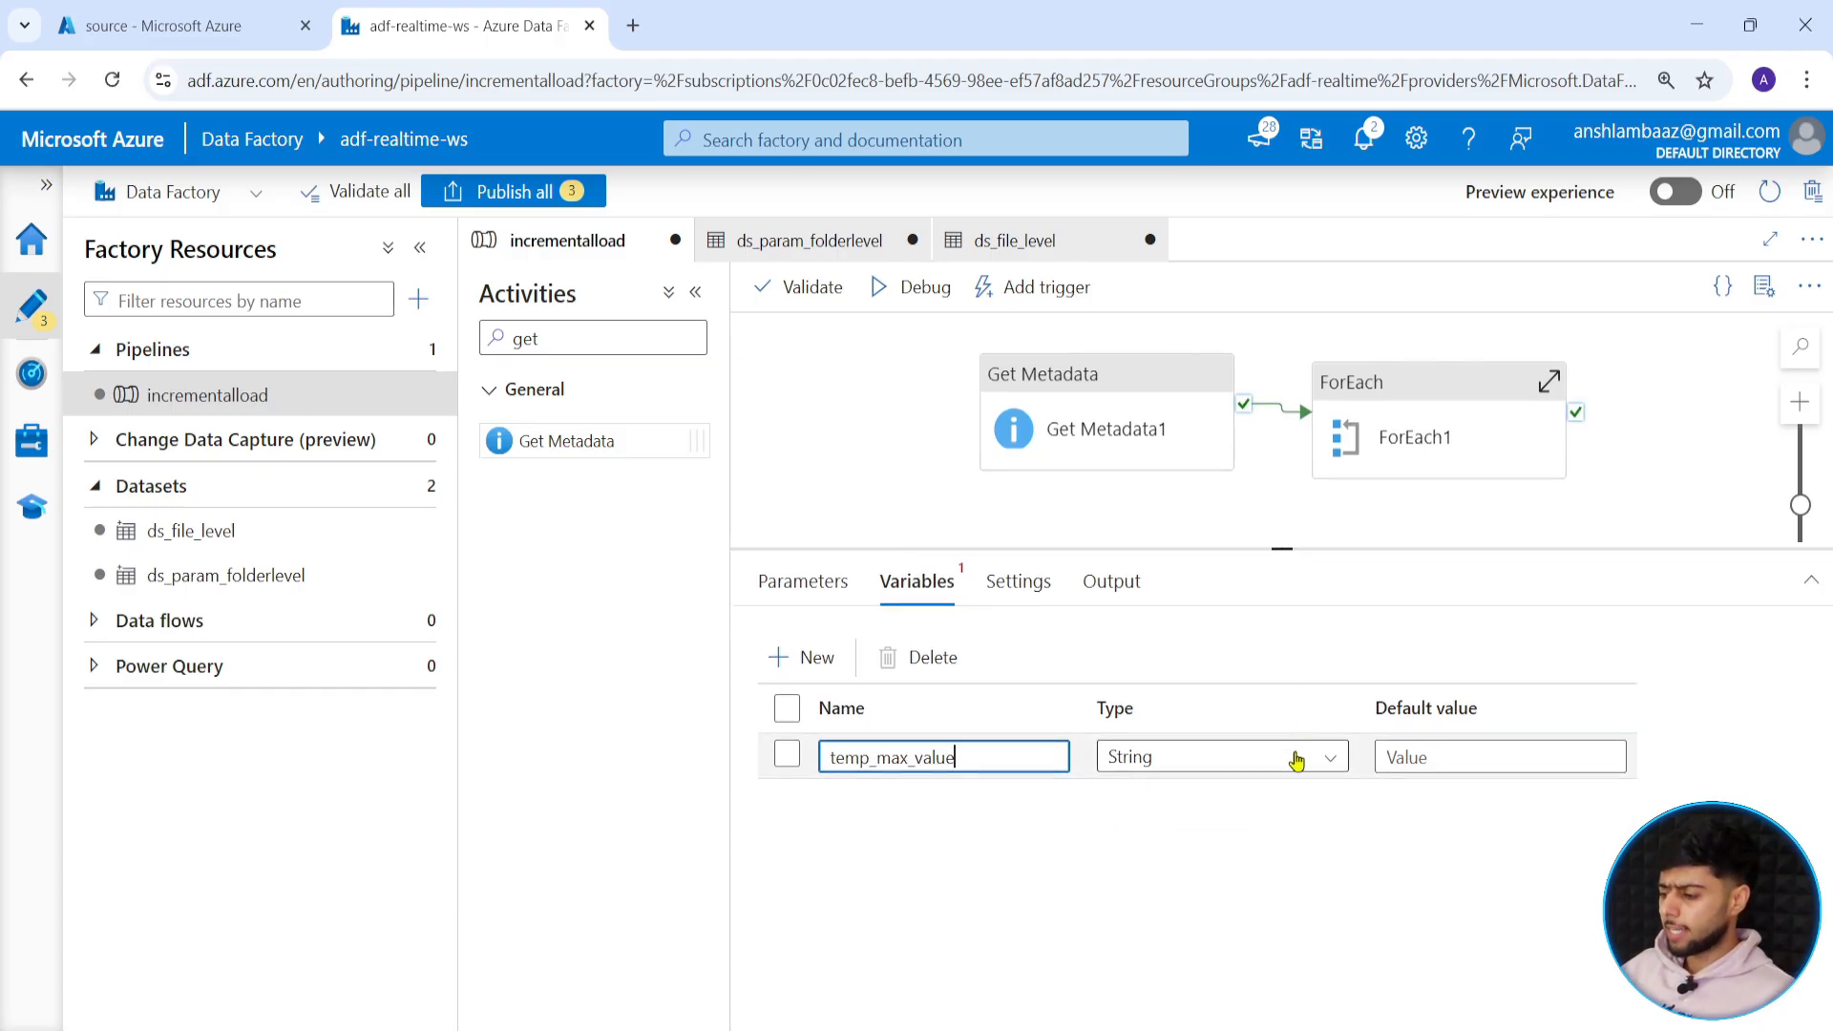
Compare the data types offered for variables with those for a trial pipeline parameter, and delete that parameter.
{"action": "left_click", "coordinate": [1296, 761]}
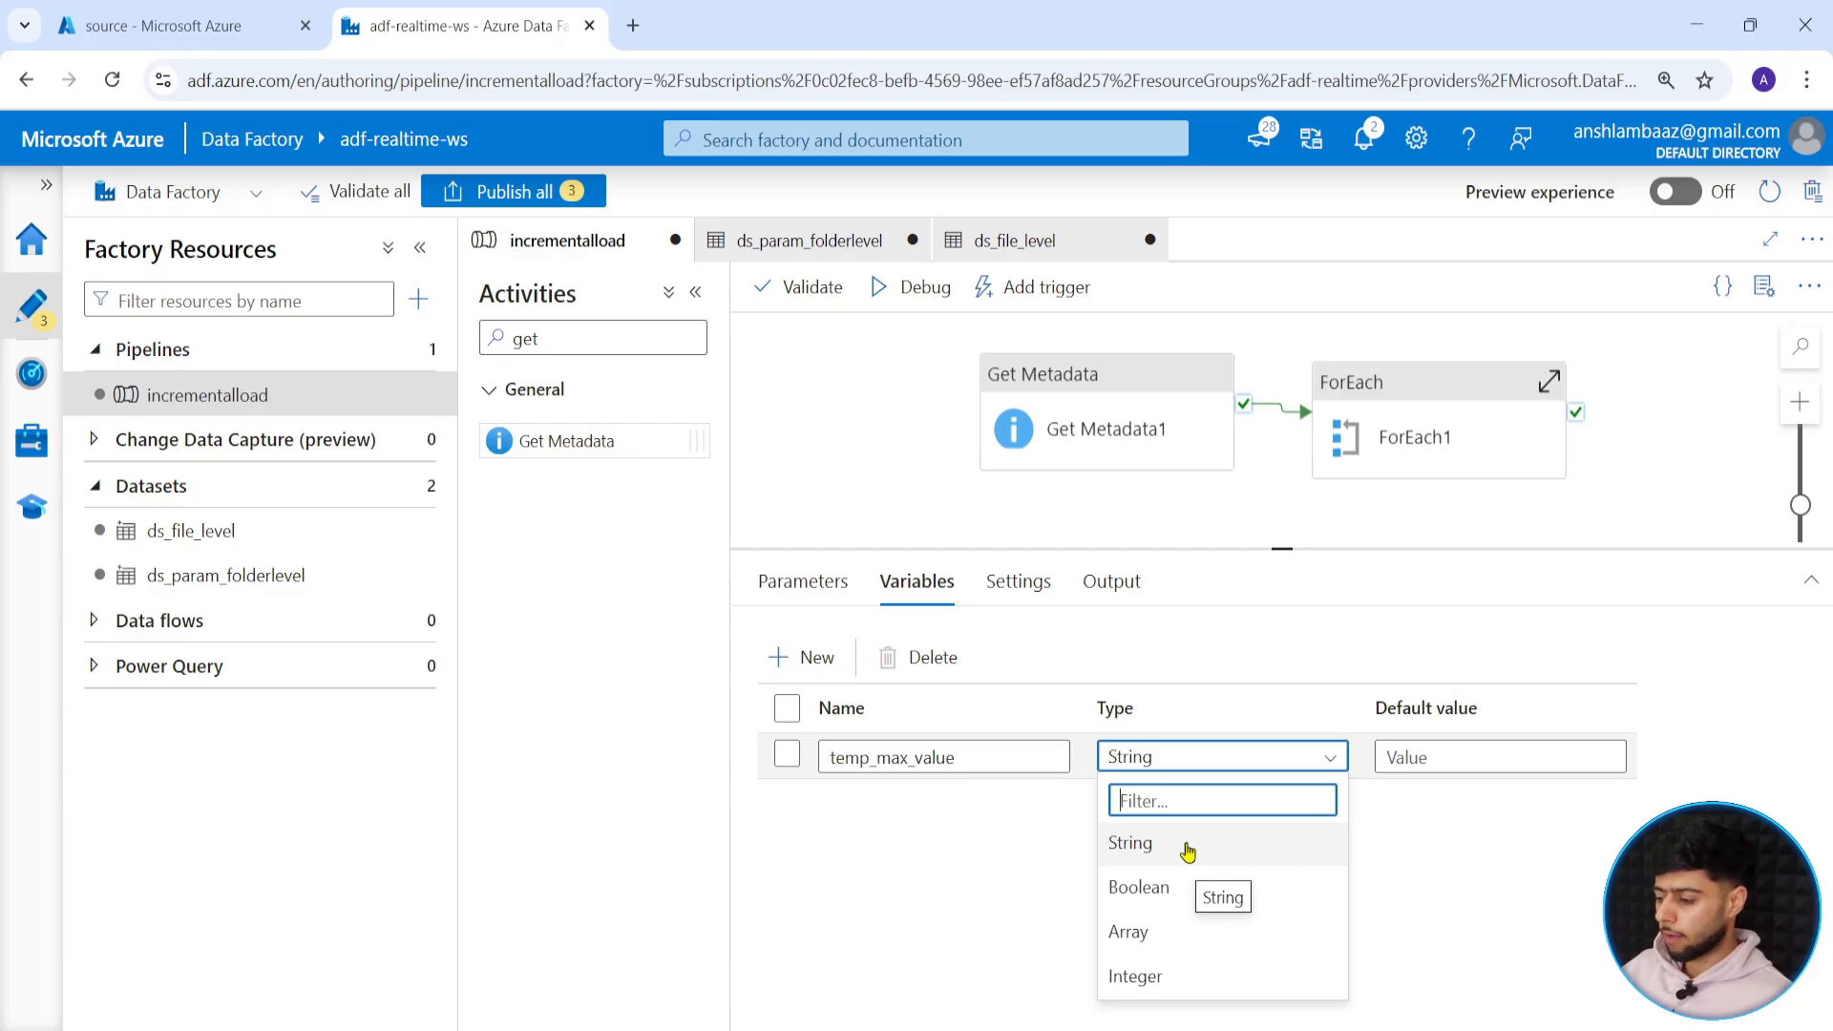
{"action": "left_click", "coordinate": [803, 581]}
{"action": "left_click", "coordinate": [807, 659]}
{"action": "left_click", "coordinate": [1184, 762]}
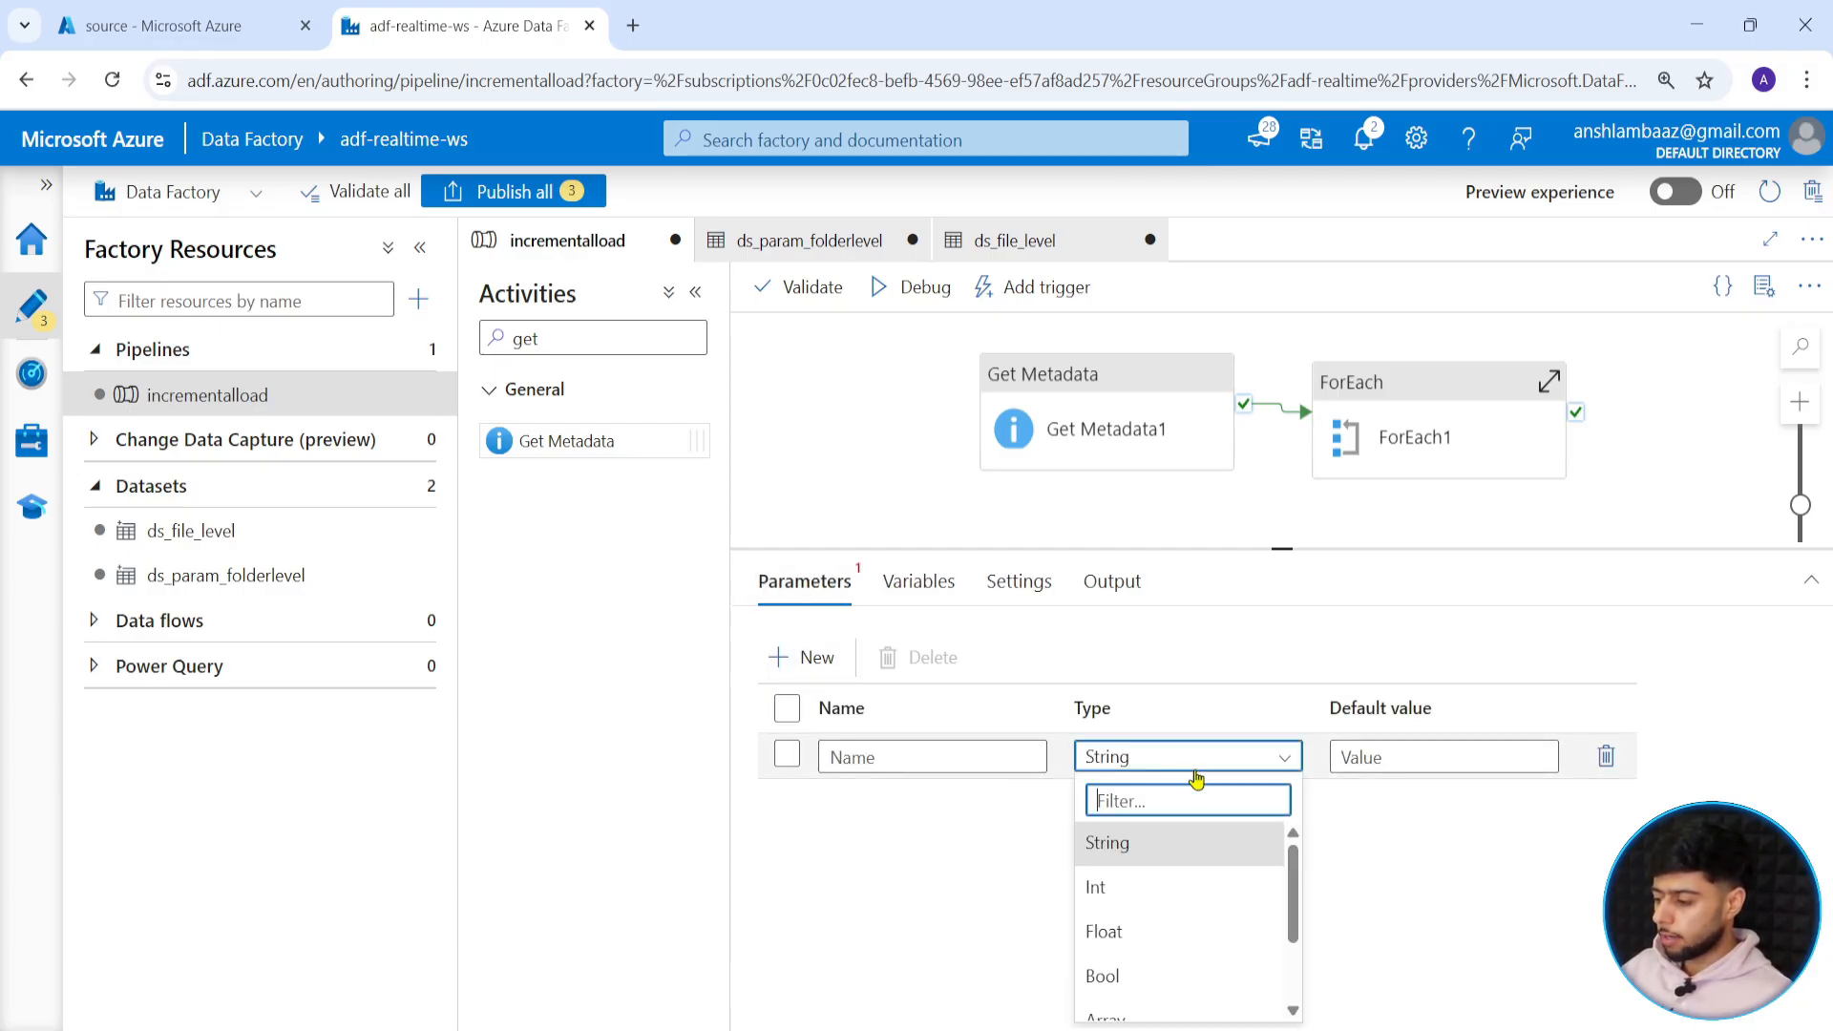
{"action": "scroll", "coordinate": [1166, 940], "scroll_direction": "down", "scroll_amount": 2}
{"action": "scroll", "coordinate": [1154, 933], "scroll_direction": "up", "scroll_amount": 2}
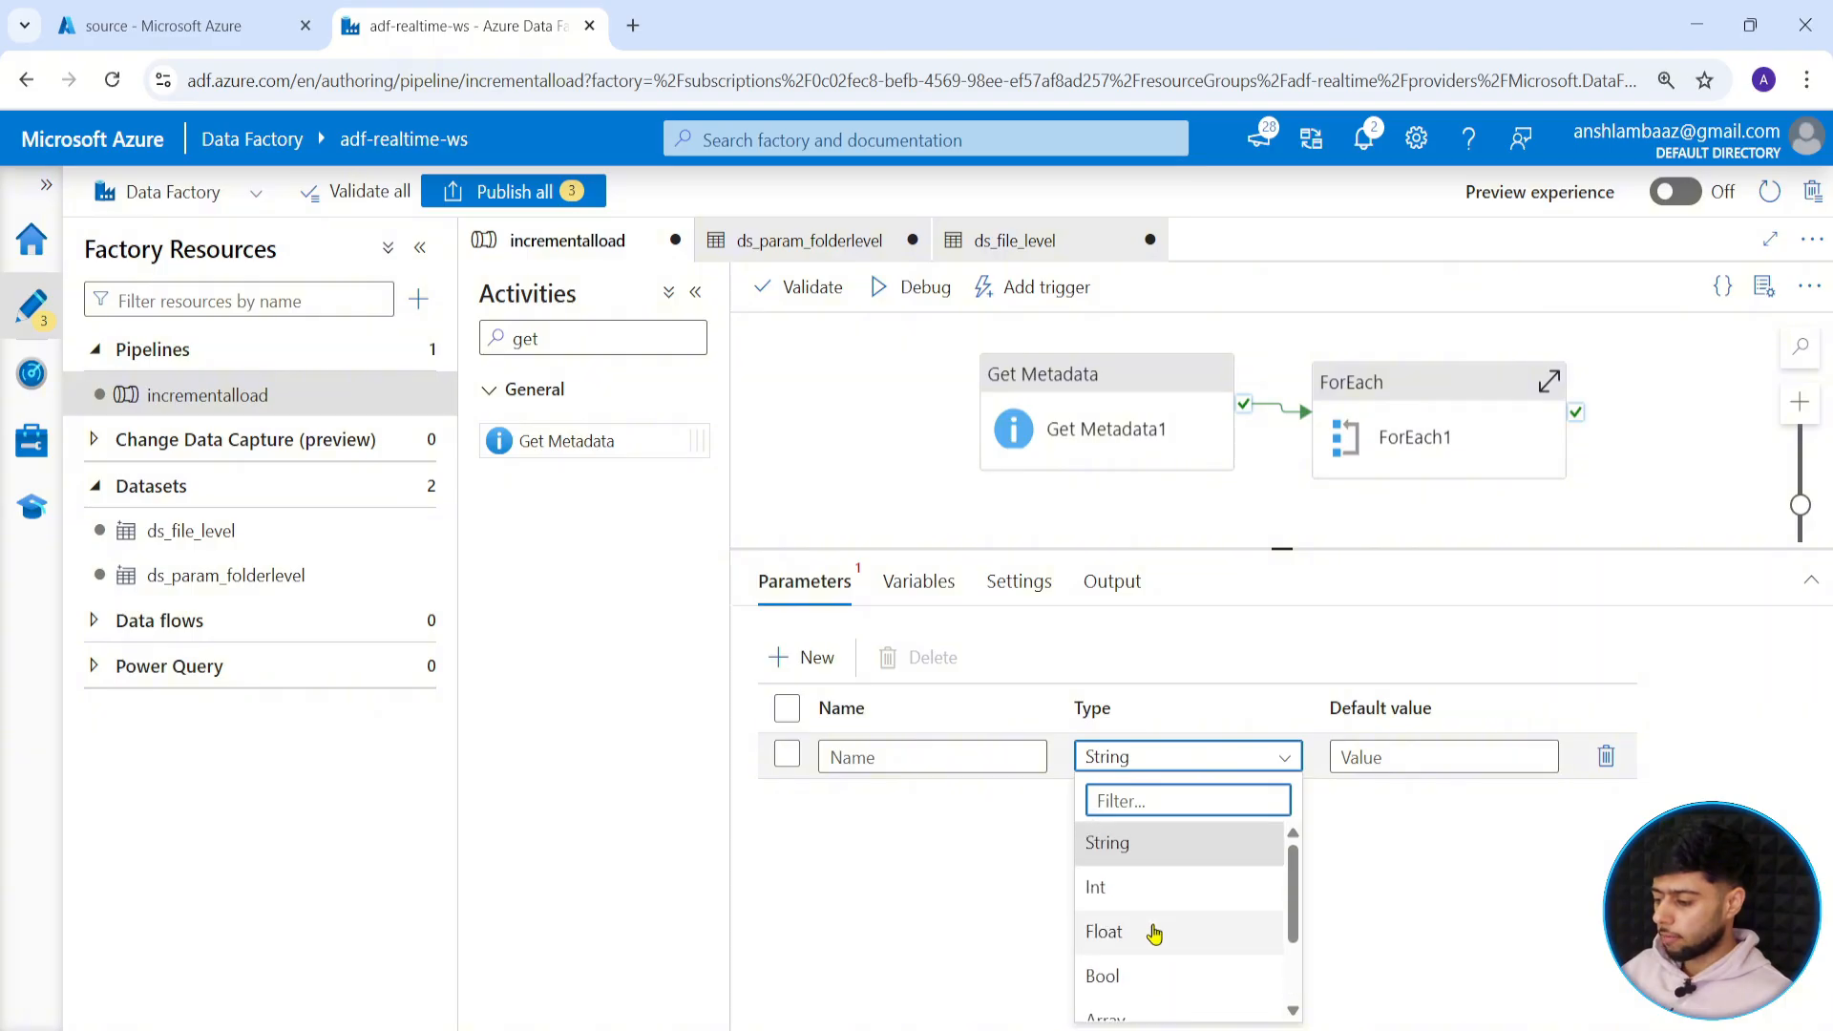
{"action": "left_click", "coordinate": [919, 581]}
{"action": "left_click", "coordinate": [804, 582]}
{"action": "left_click", "coordinate": [1096, 728]}
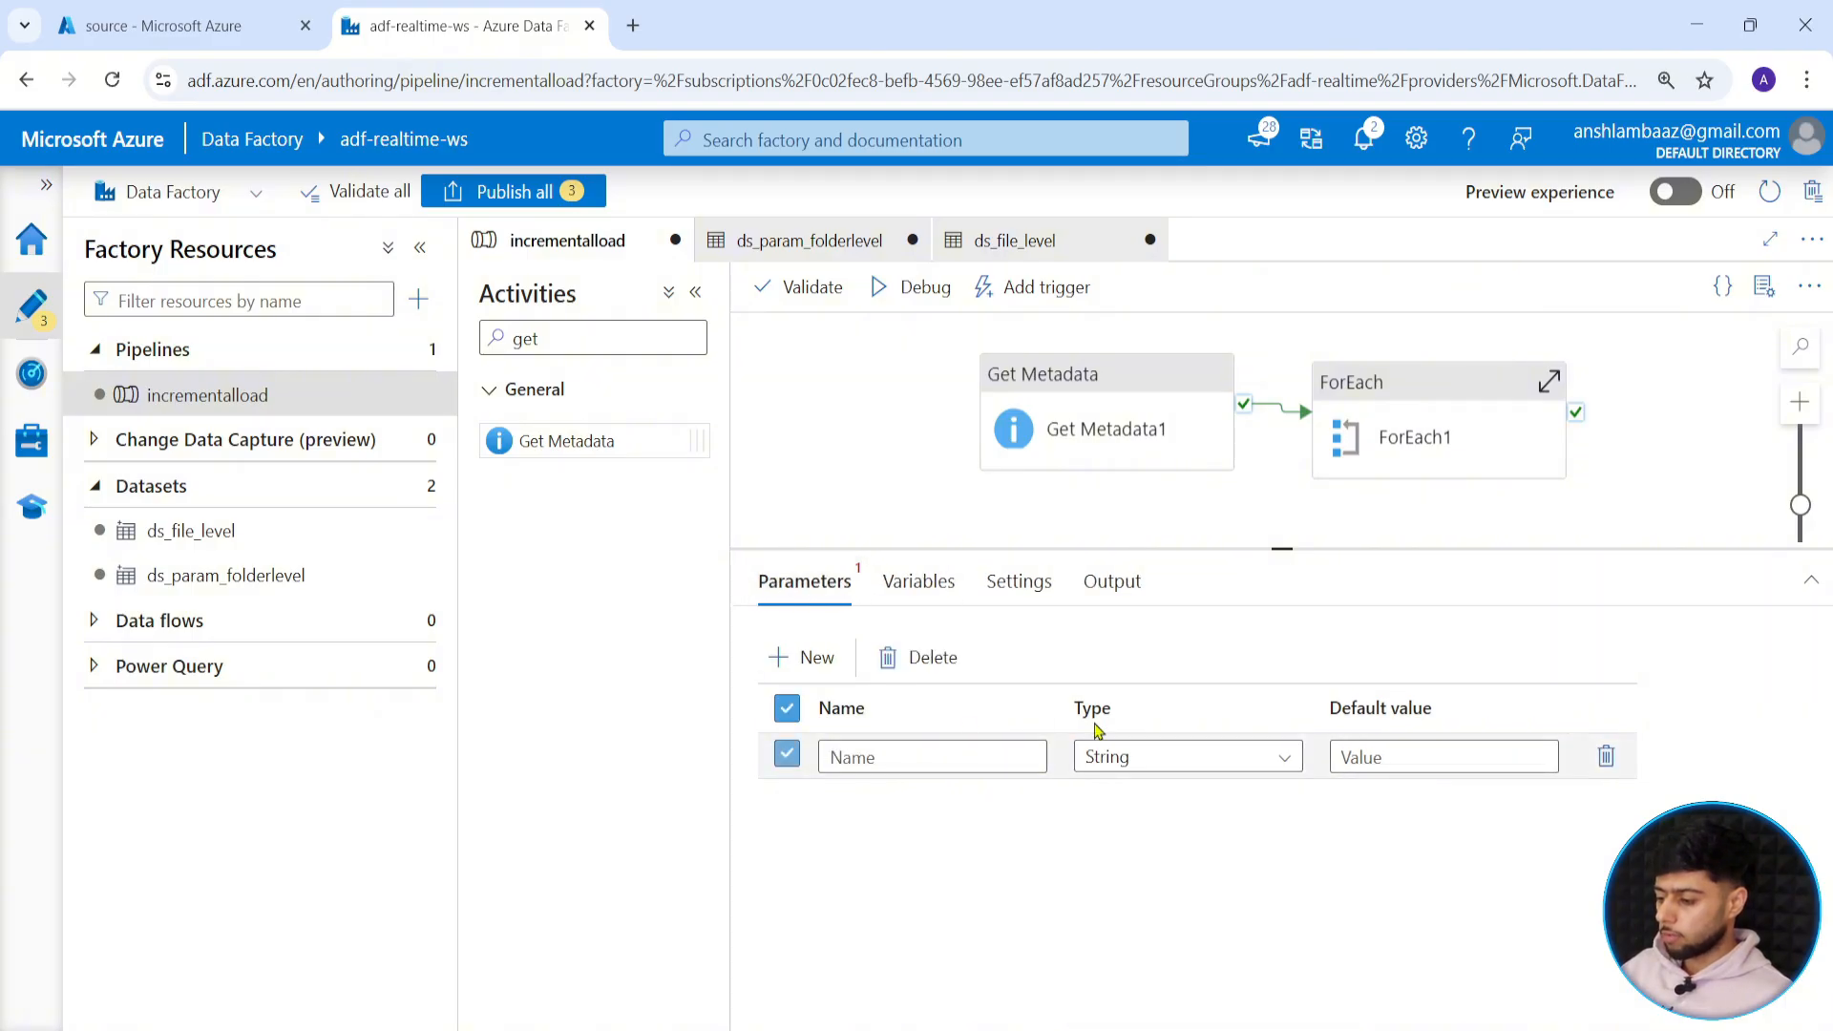
{"action": "left_click", "coordinate": [1606, 756]}
{"action": "left_click", "coordinate": [916, 582]}
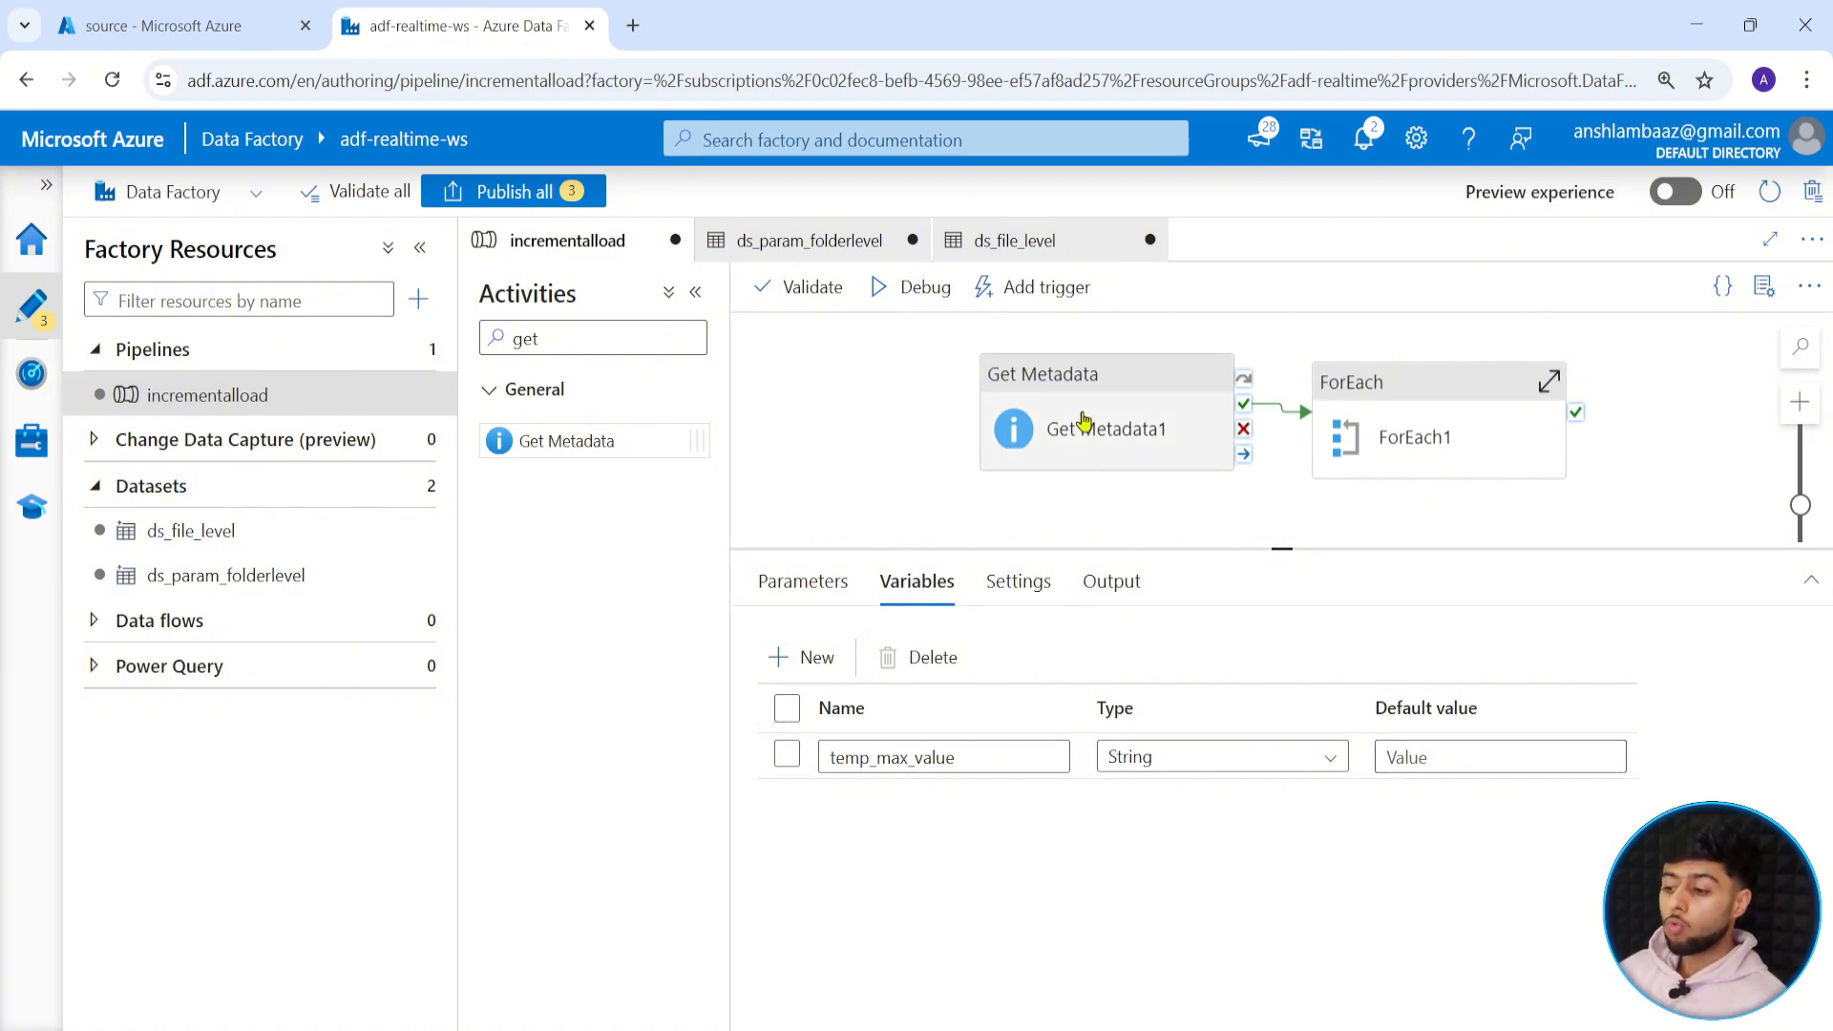
Open ForEach1's inner activities and move Get Metadata2 further left to make room beside it.
{"action": "left_click", "coordinate": [887, 414]}
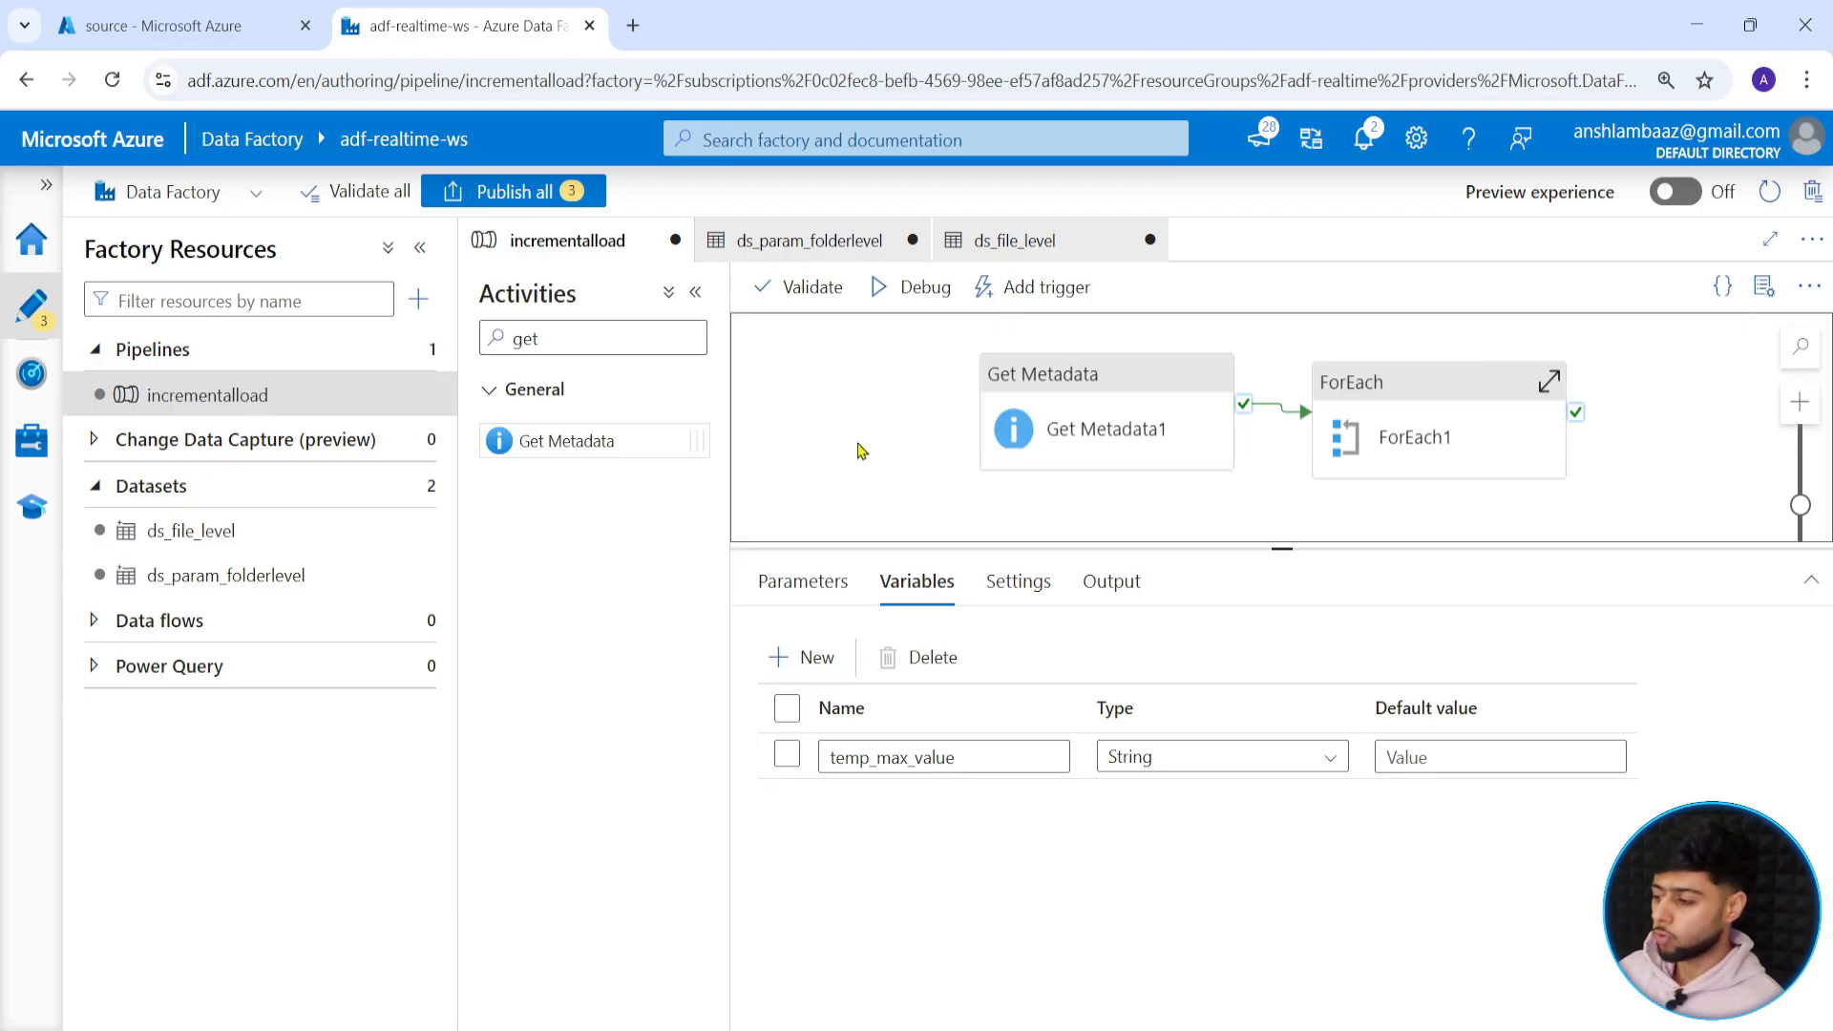
{"action": "left_click", "coordinate": [1549, 381]}
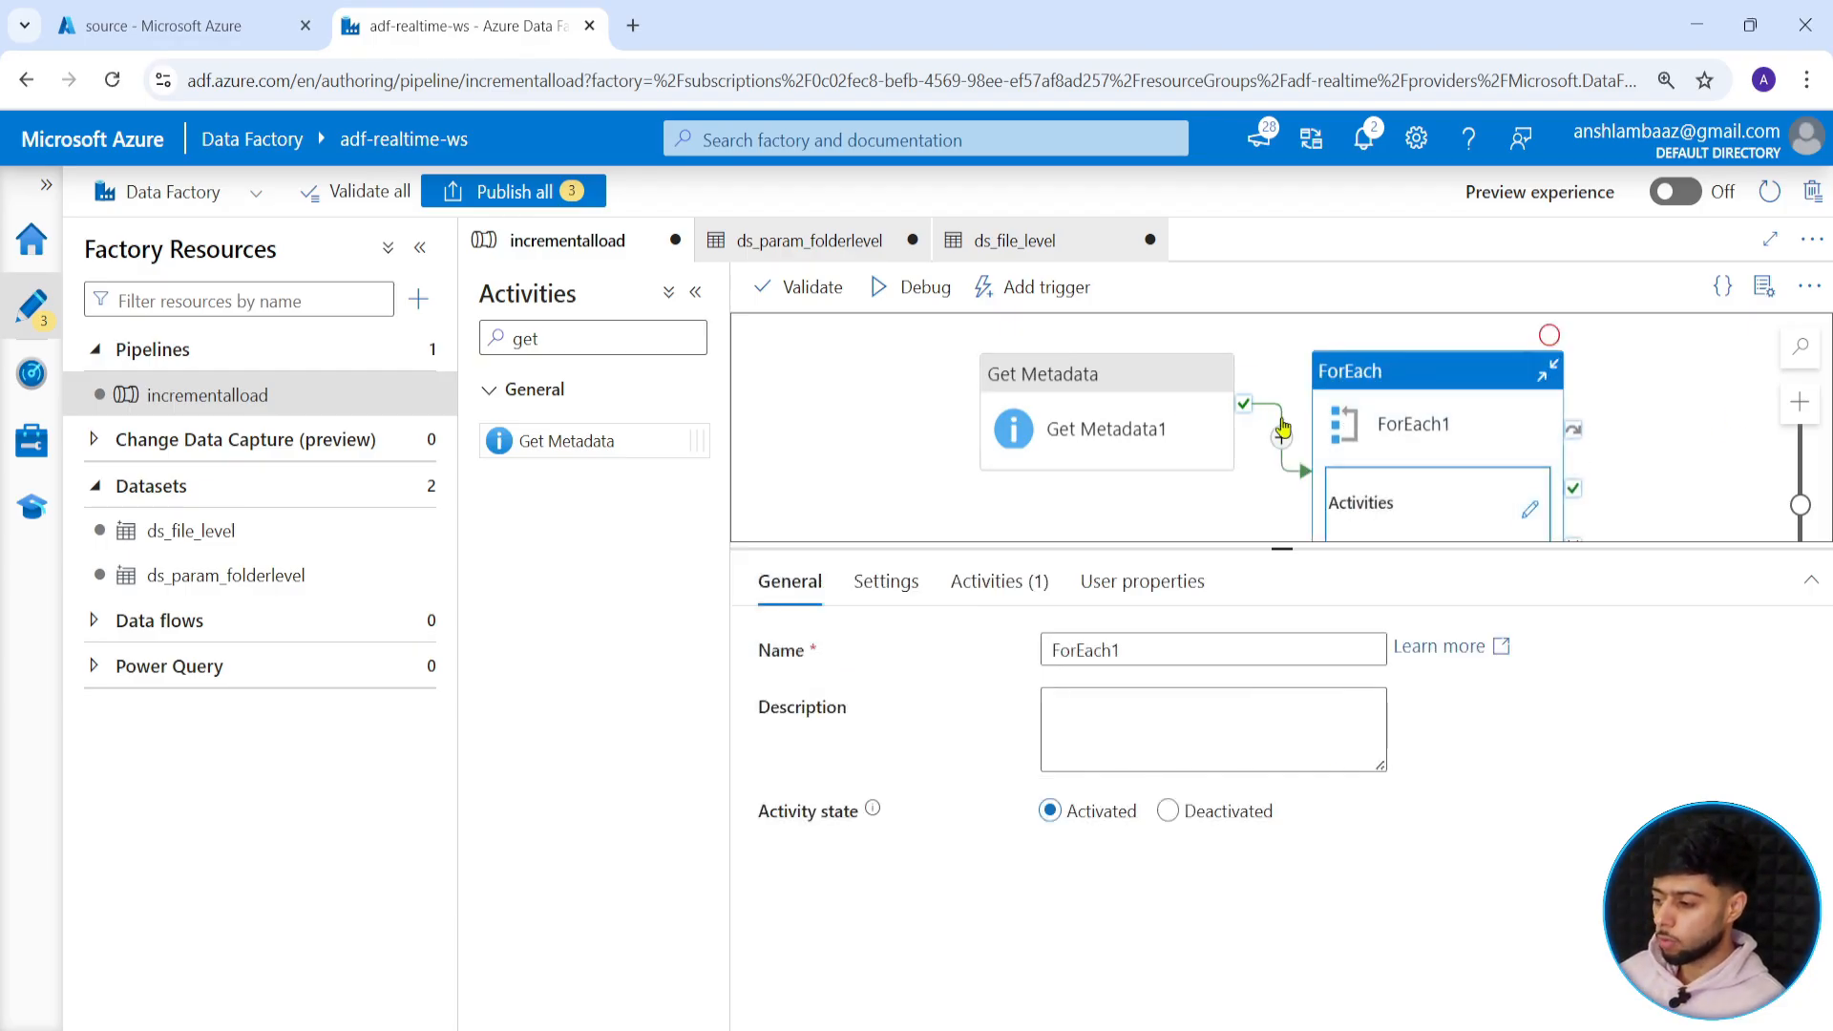
{"action": "left_click", "coordinate": [1528, 509]}
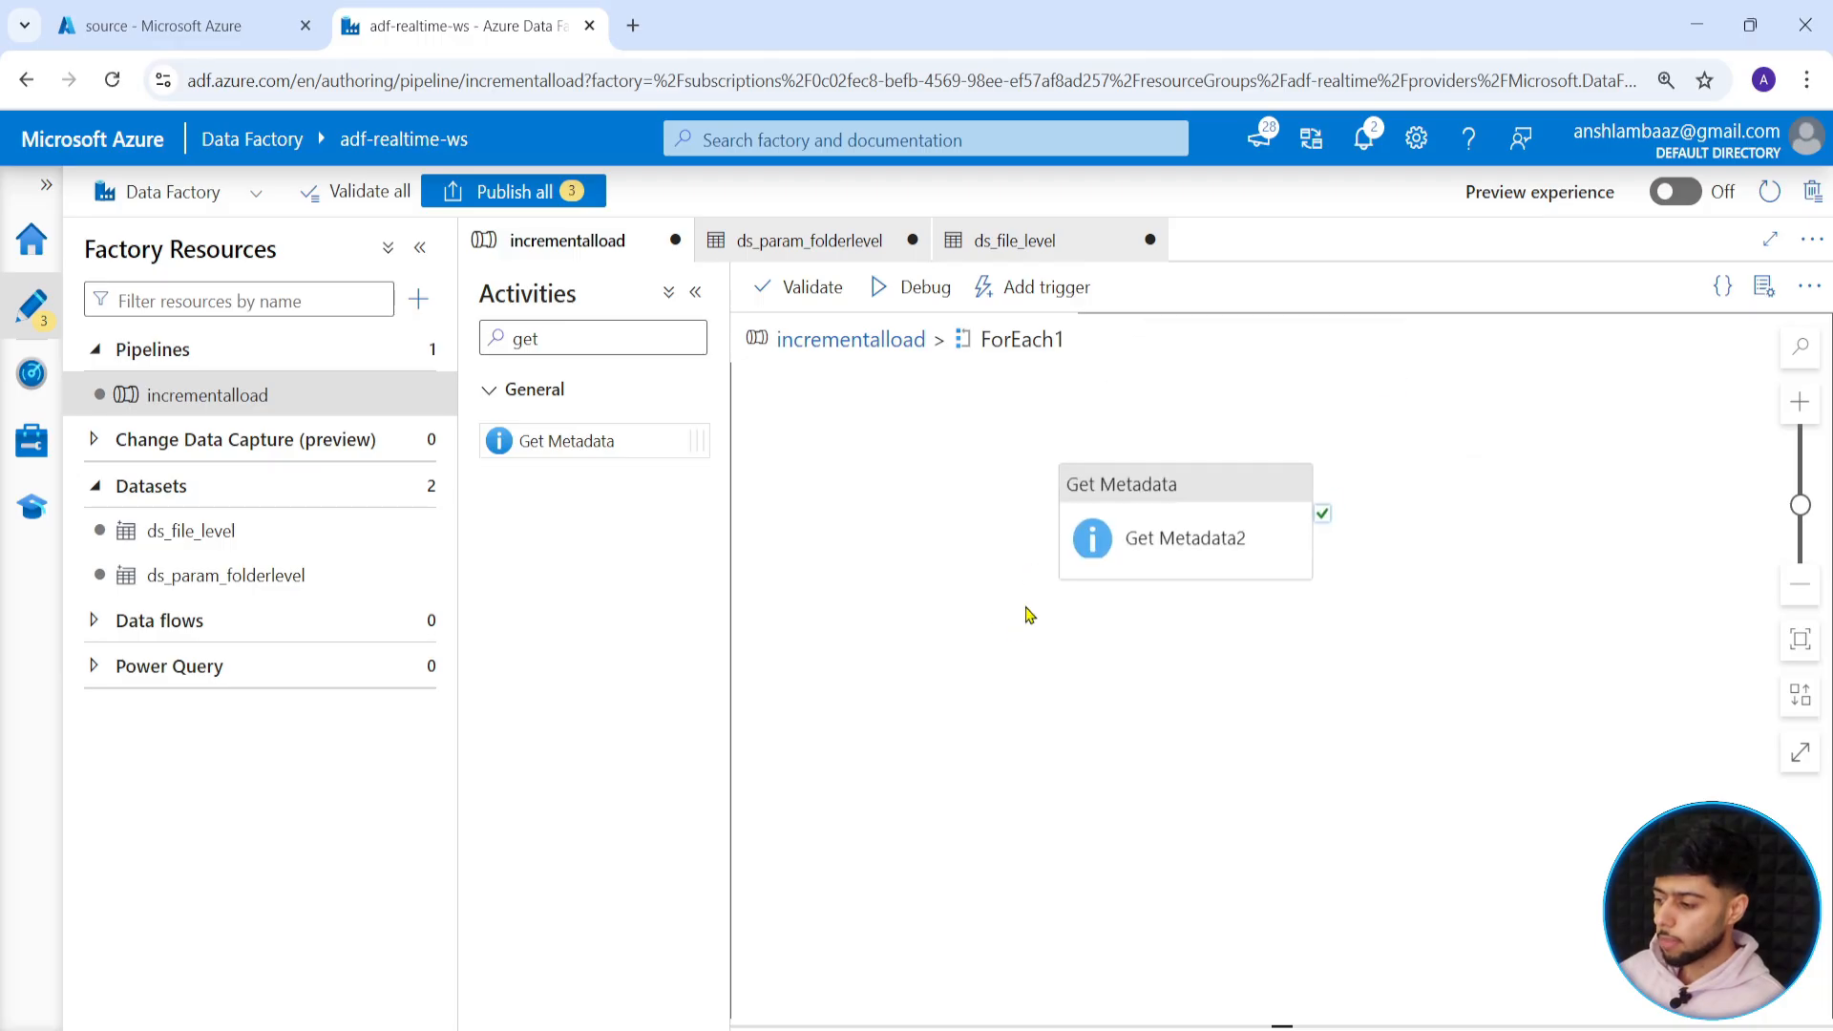
{"action": "left_click", "coordinate": [1122, 494]}
{"action": "left_click_drag", "start_coordinate": [1119, 492], "coordinate": [1104, 459]}
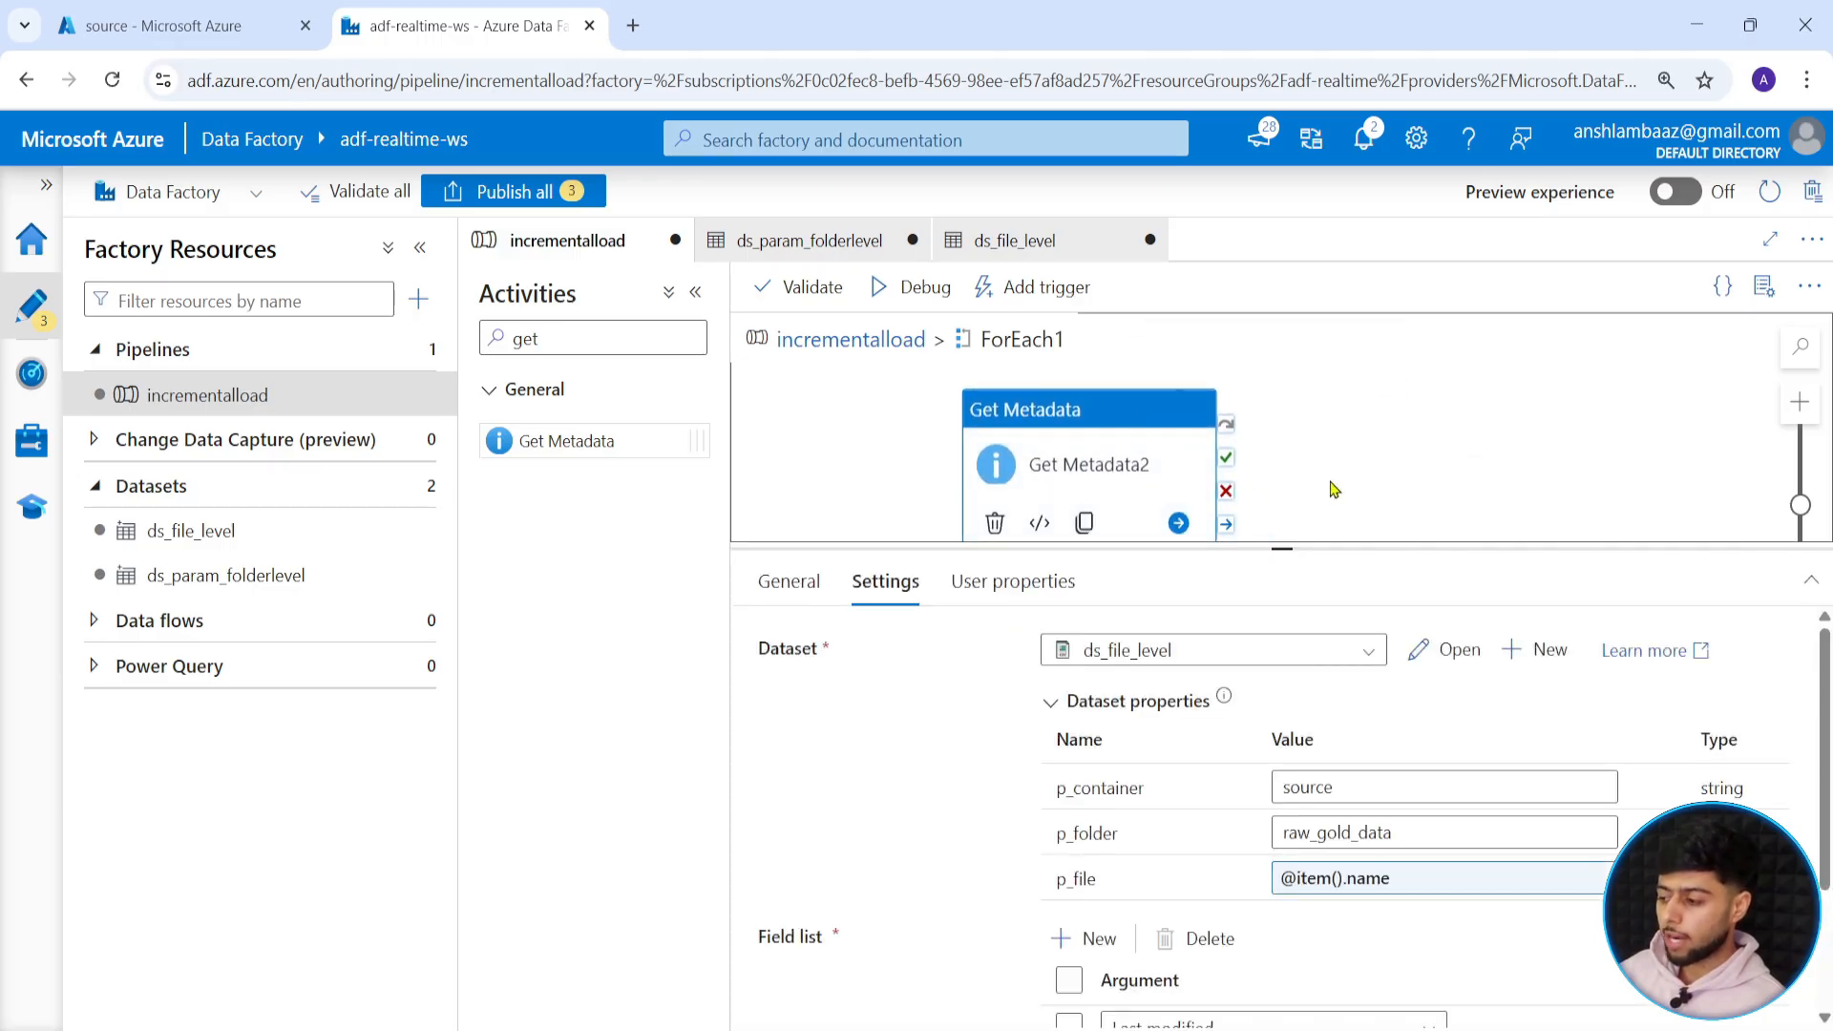
{"action": "left_click", "coordinate": [1333, 489]}
{"action": "left_click", "coordinate": [1189, 515]}
{"action": "left_click", "coordinate": [1286, 551]}
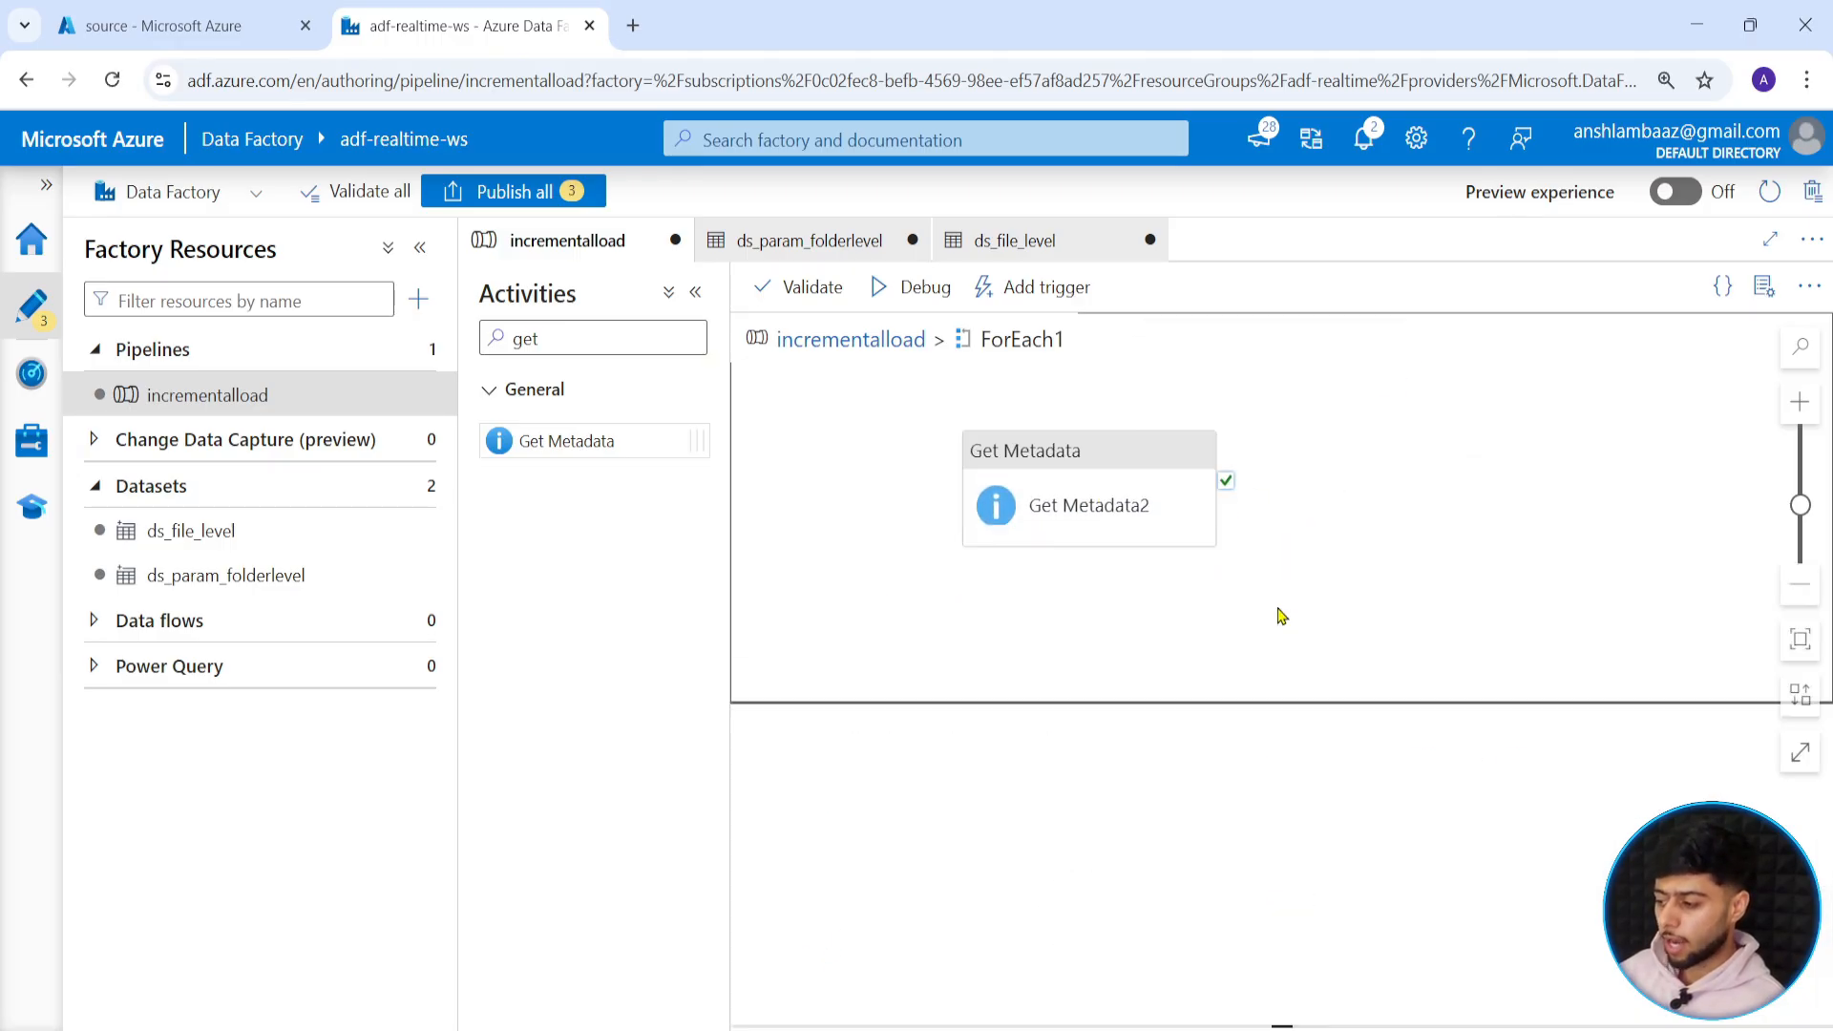
{"action": "left_click_drag", "start_coordinate": [1102, 516], "coordinate": [975, 530]}
Add an If Condition activity beside Get Metadata2, name it If Condition, and show its expression and case settings.
{"action": "double_click", "coordinate": [595, 341]}
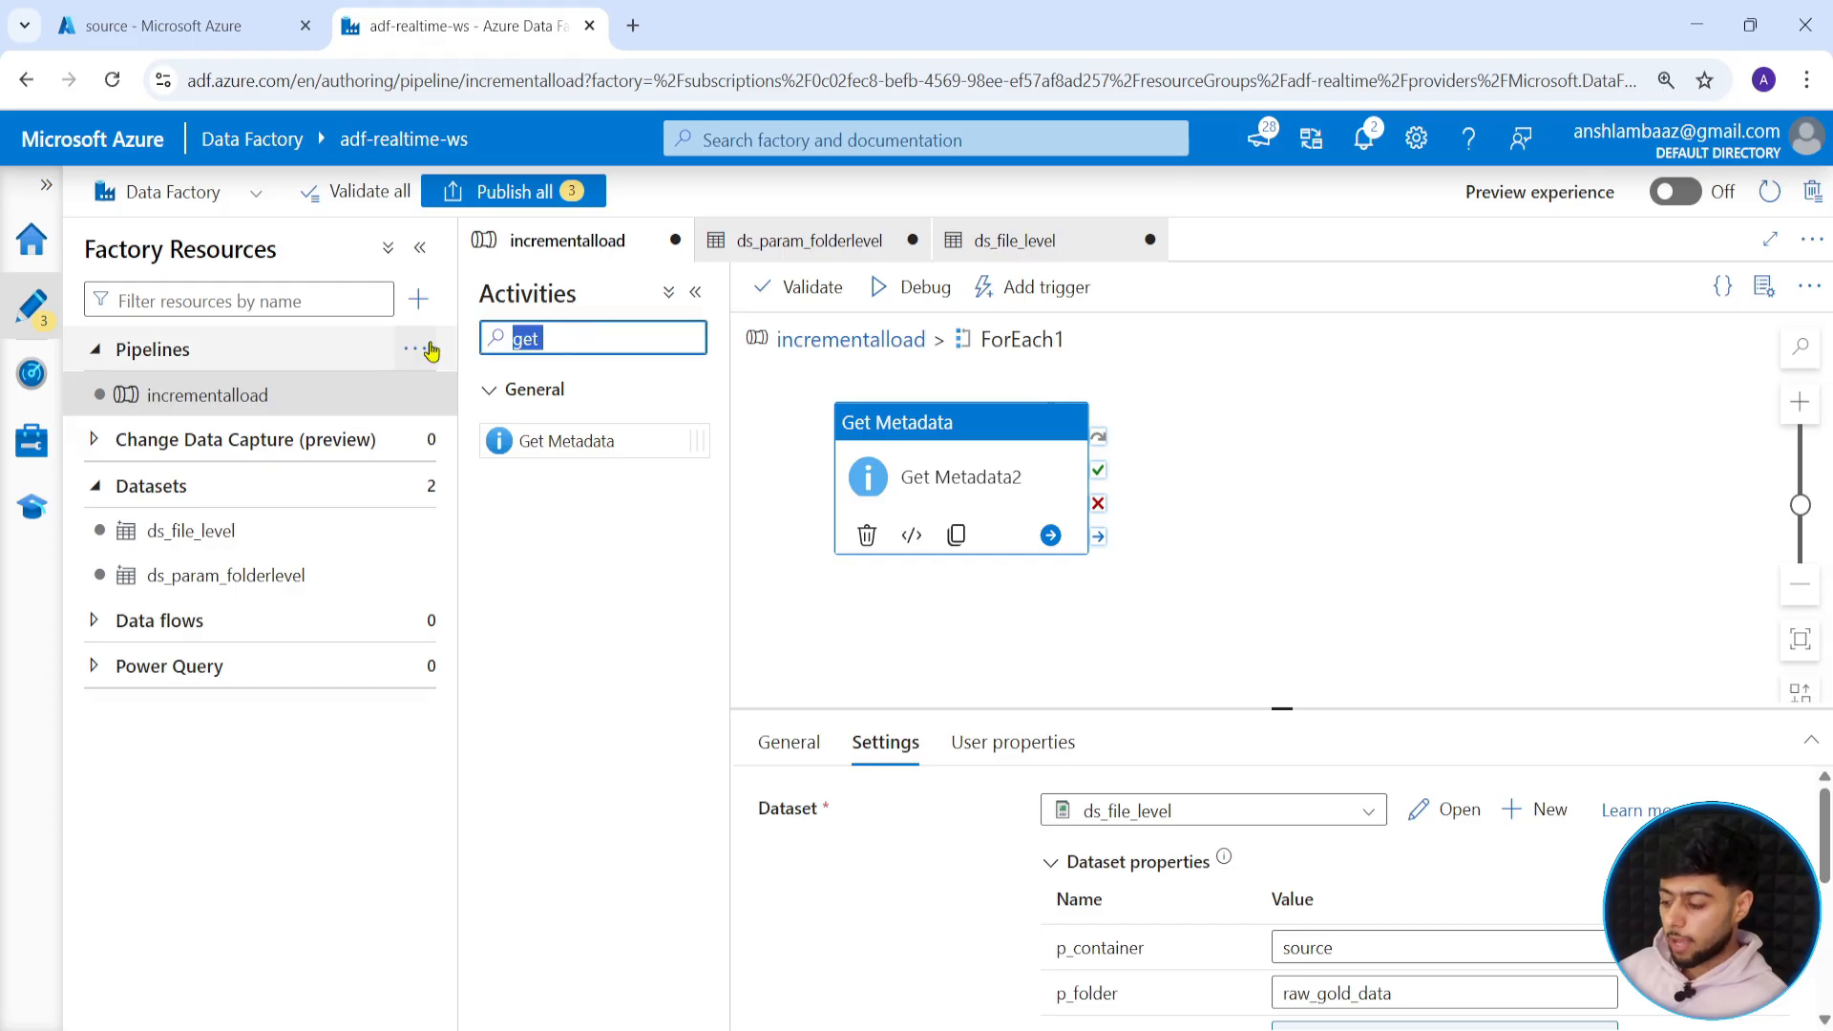
{"action": "type", "text": "if"}
{"action": "left_click_drag", "start_coordinate": [591, 441], "coordinate": [1391, 503]}
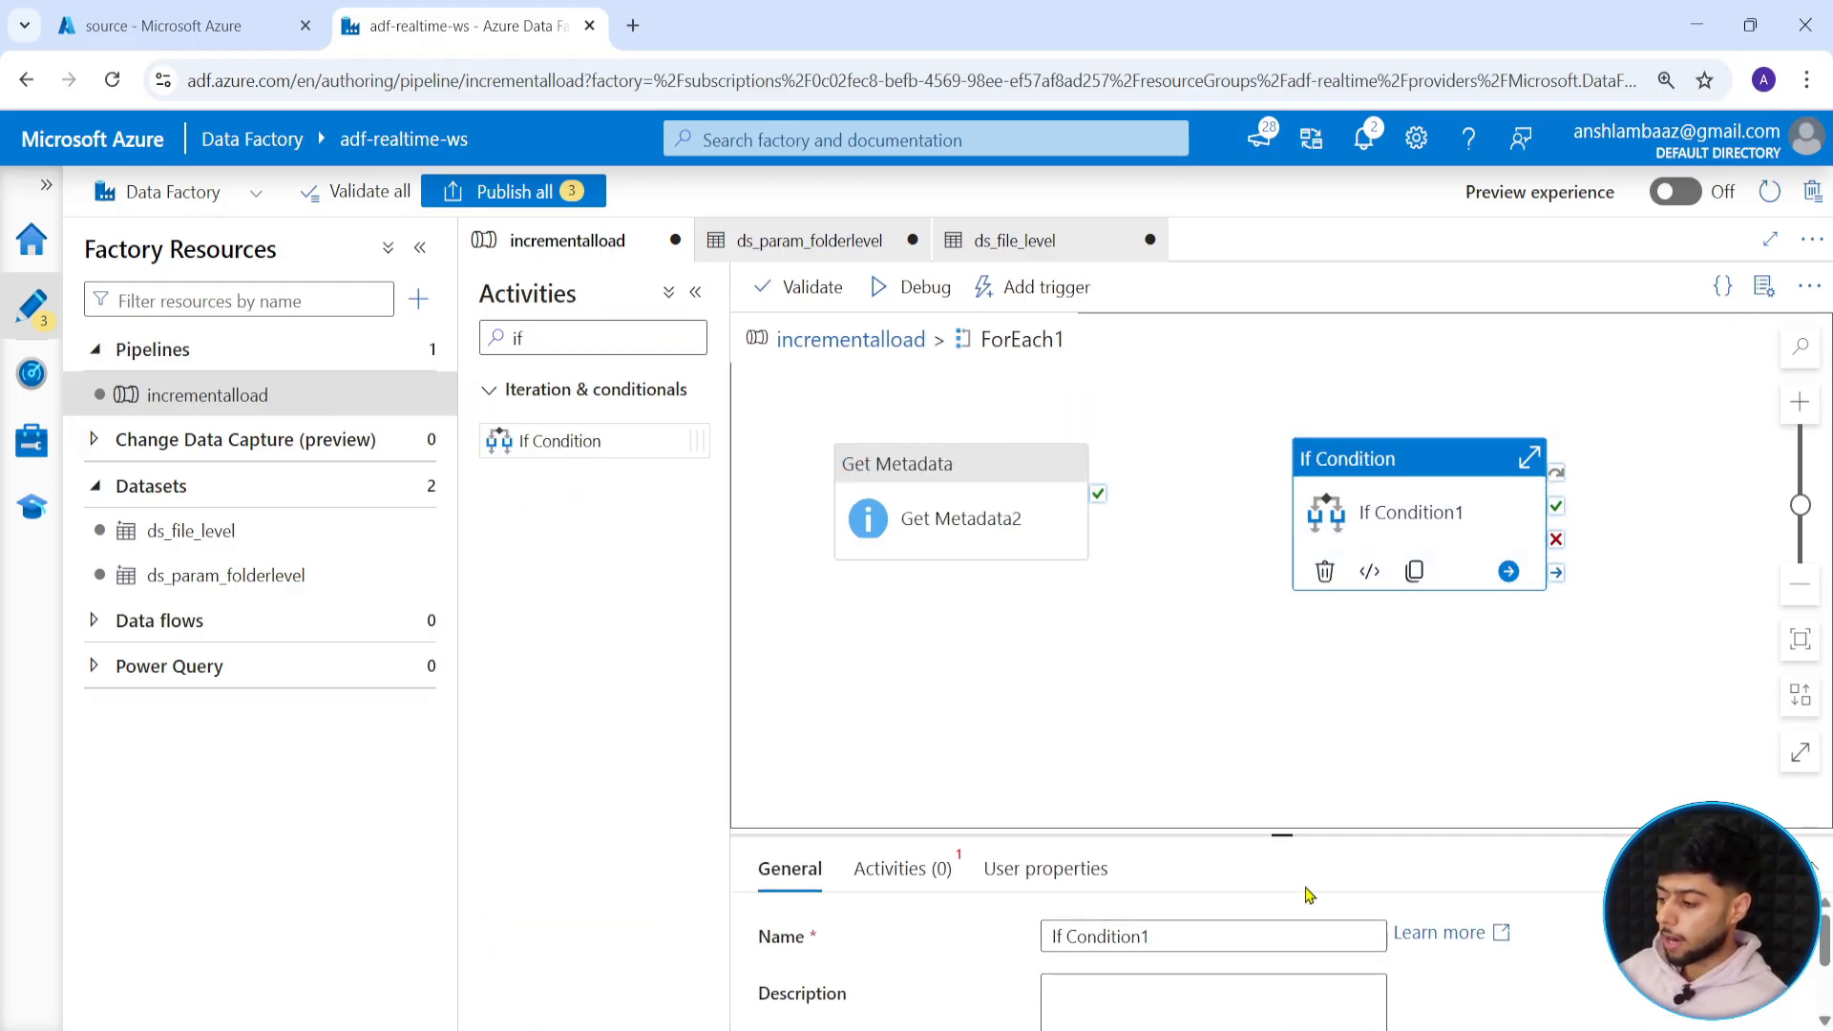
{"action": "left_click_drag", "start_coordinate": [1283, 833], "coordinate": [1283, 689]}
{"action": "left_click", "coordinate": [1215, 791]}
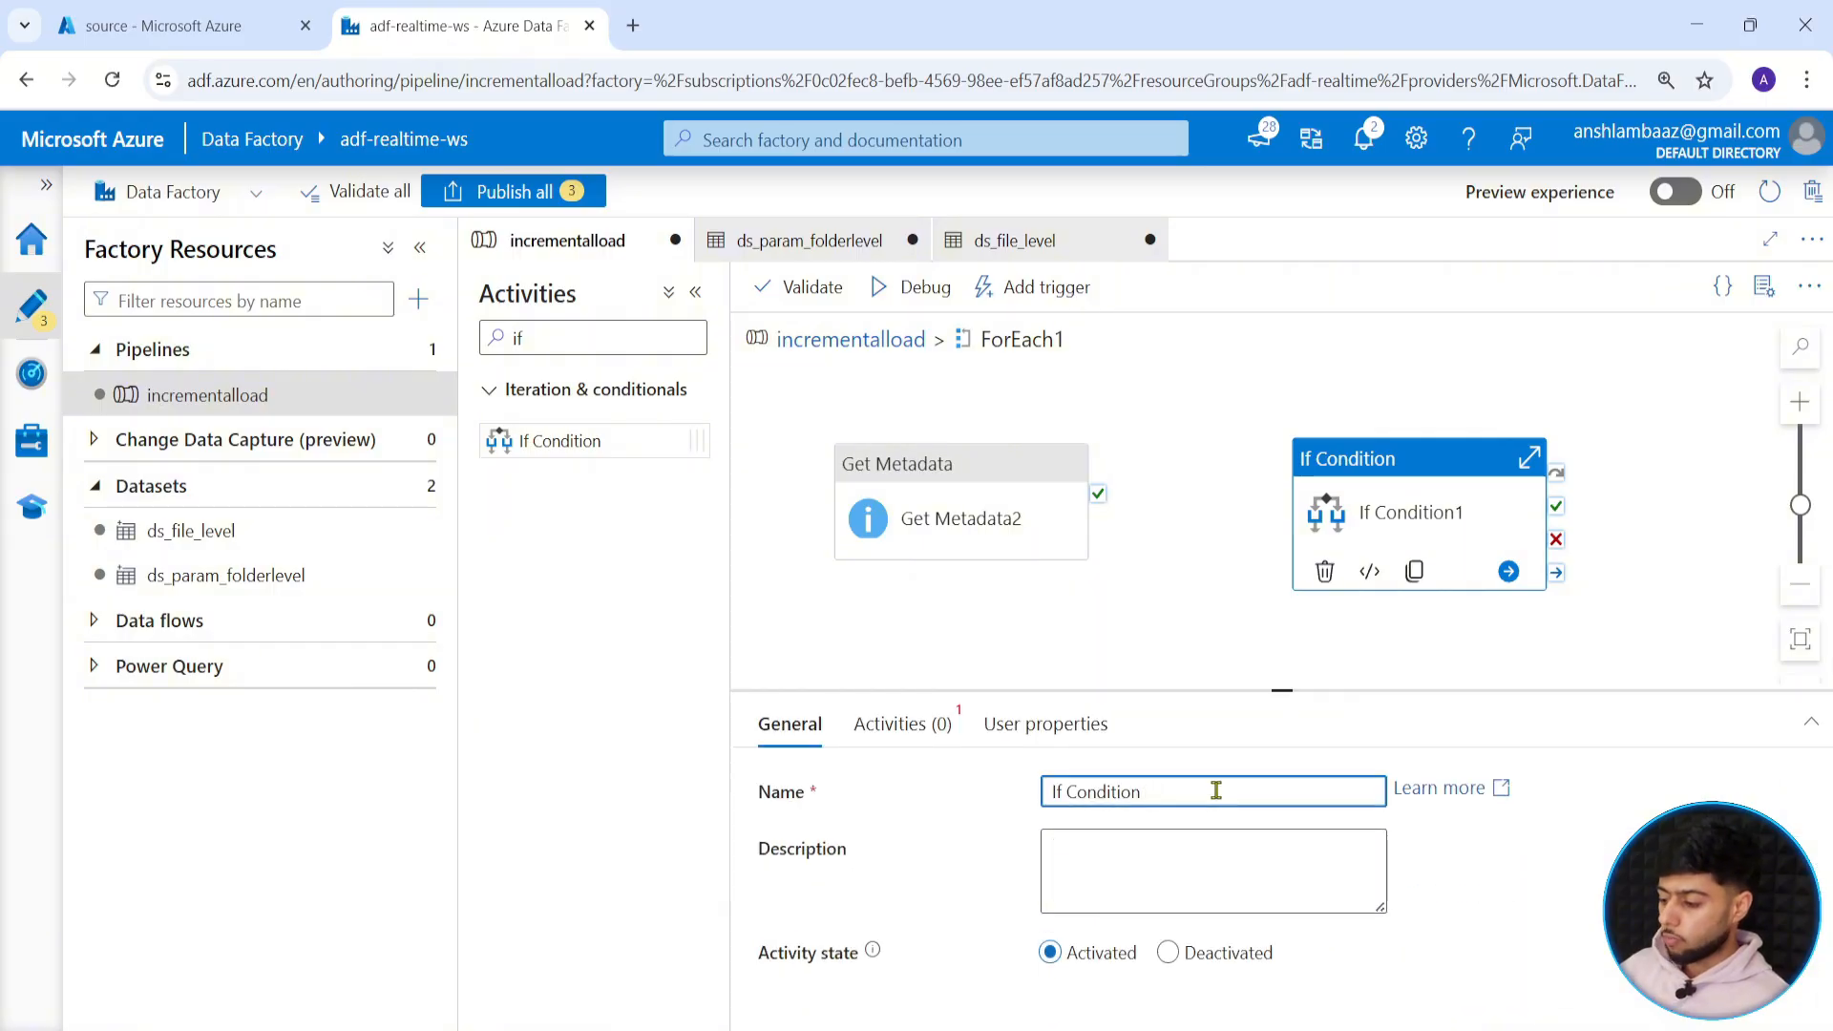
{"action": "left_click", "coordinate": [908, 723]}
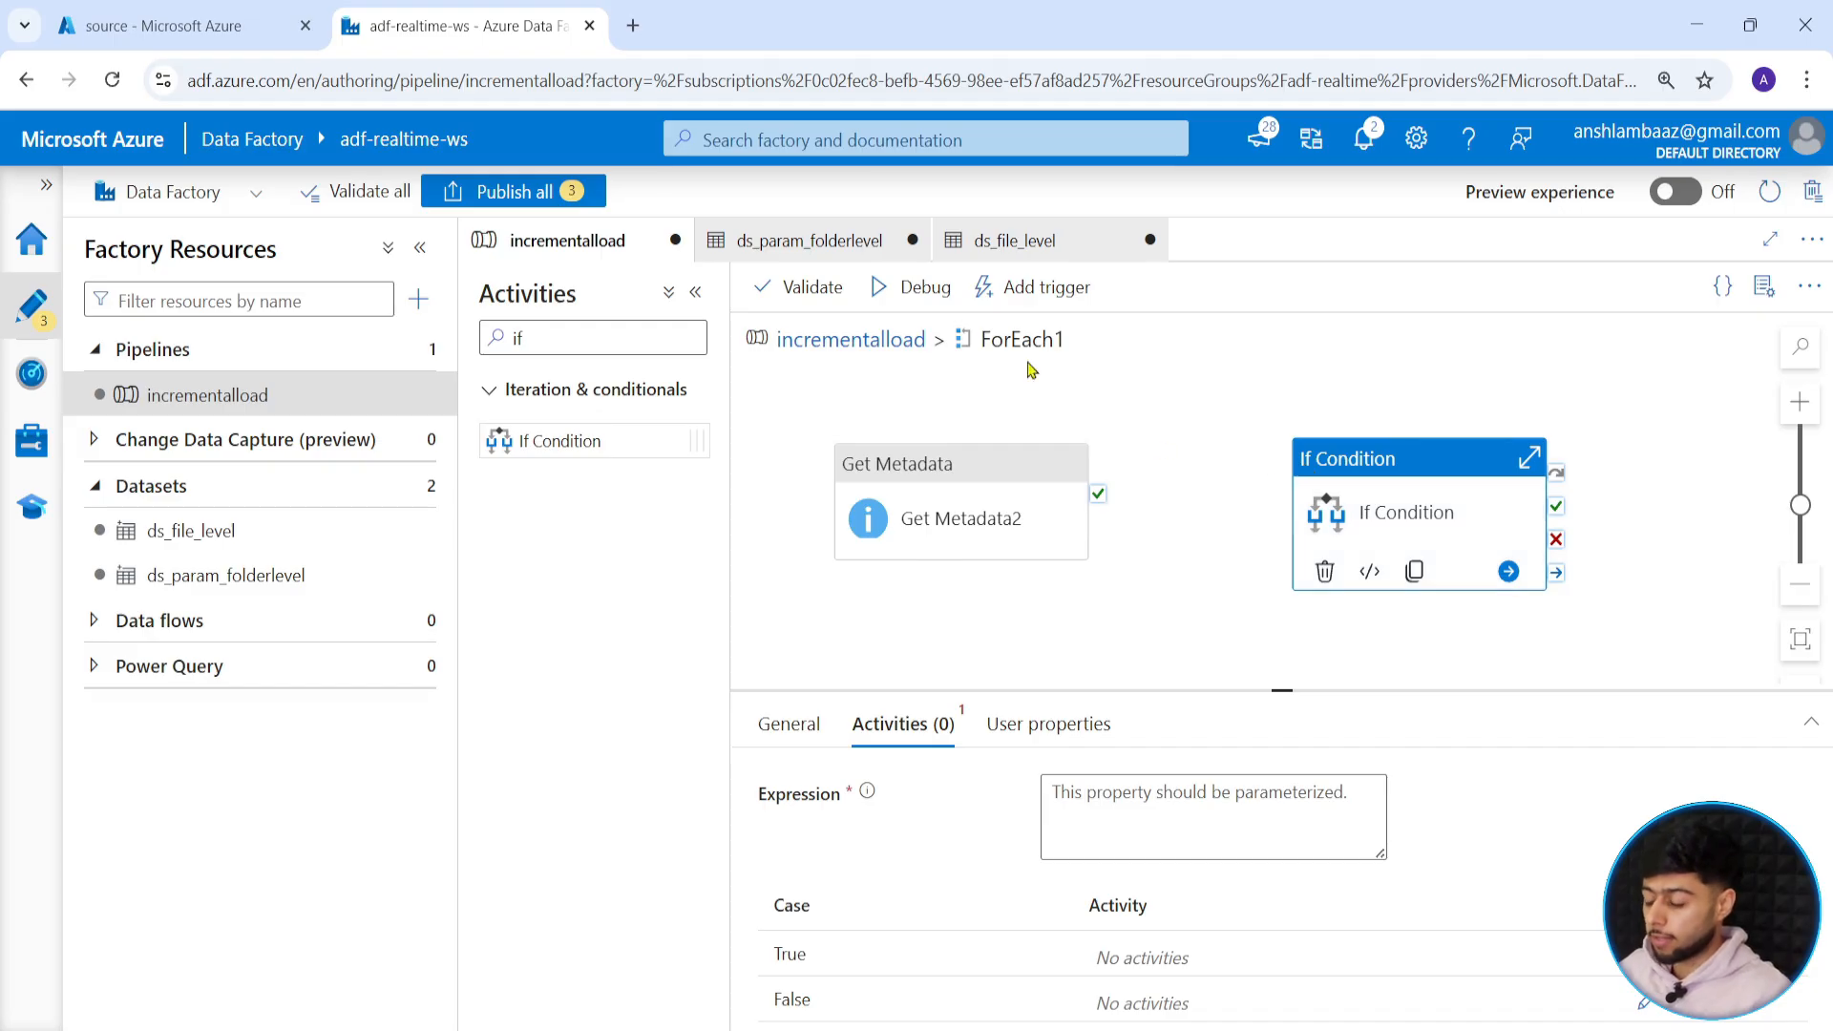
Return to the incrementalload pipeline level and add a second String variable named max_value.
{"action": "left_click", "coordinate": [880, 344]}
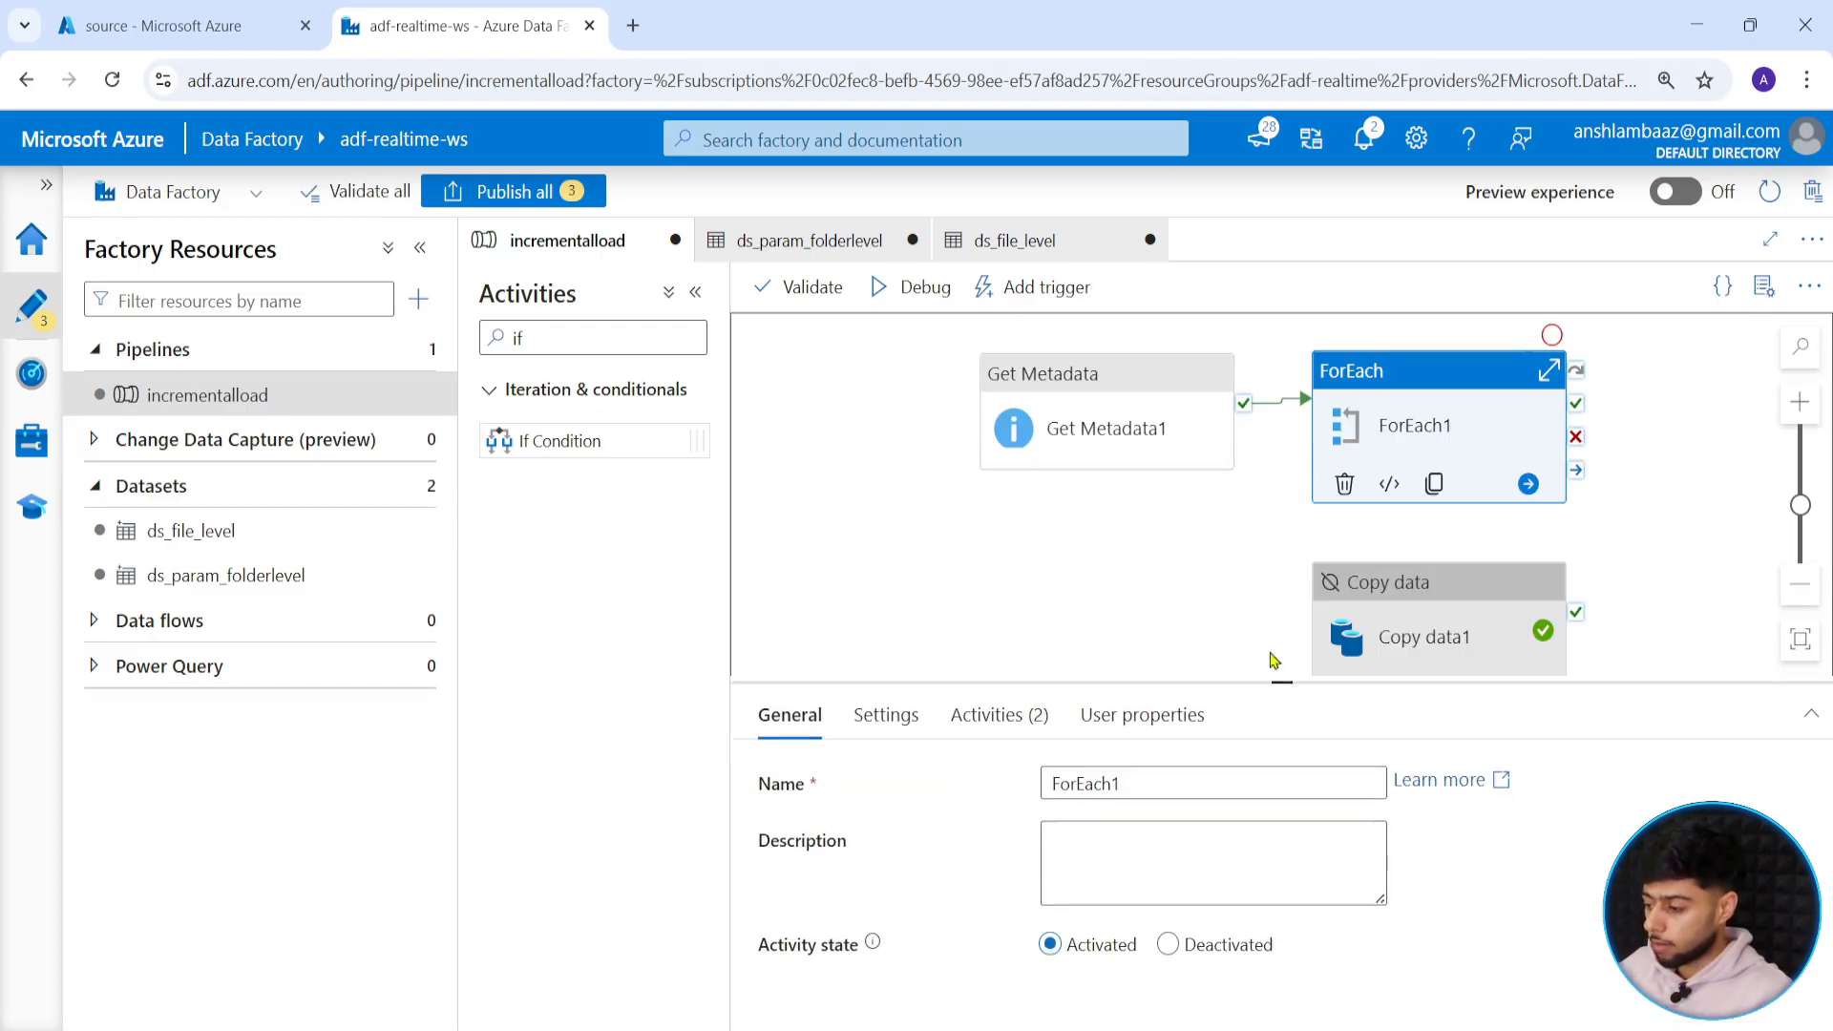
{"action": "left_click_drag", "start_coordinate": [1282, 689], "coordinate": [1281, 528]}
{"action": "left_click", "coordinate": [922, 507]}
{"action": "left_click", "coordinate": [807, 638]}
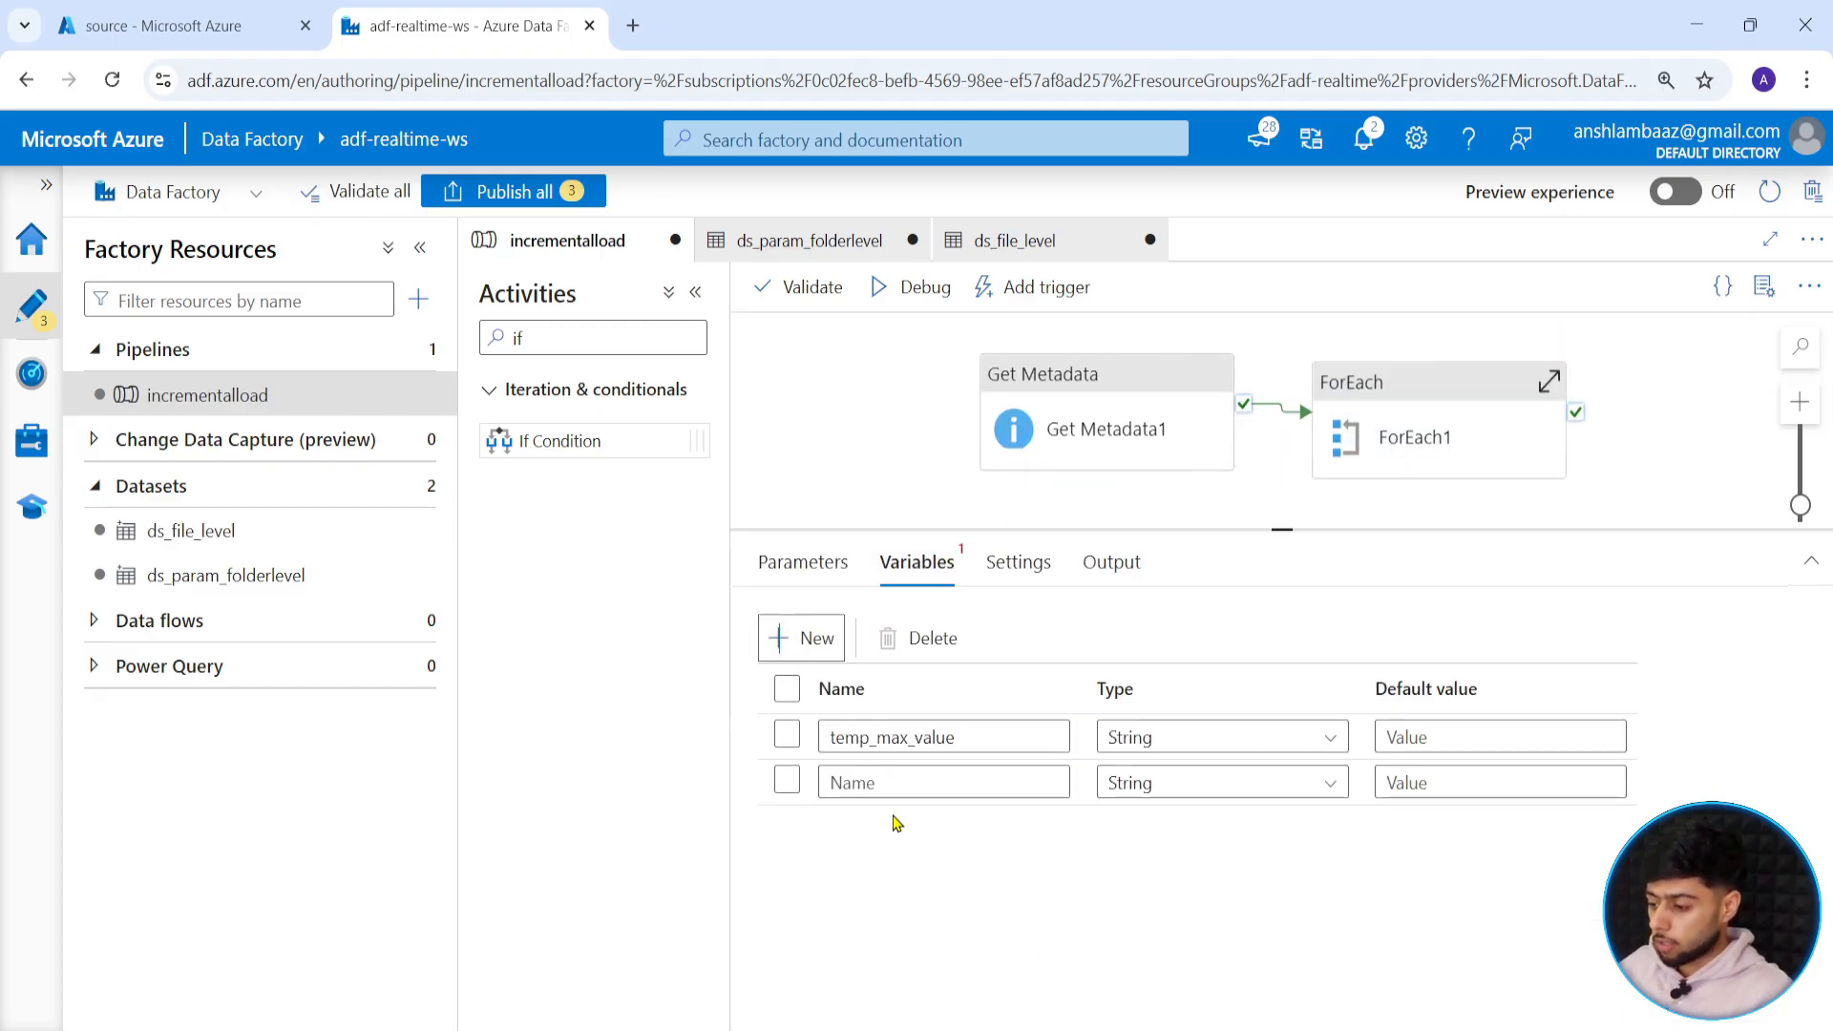
{"action": "left_click", "coordinate": [893, 783]}
{"action": "type", "text": "max_value"}
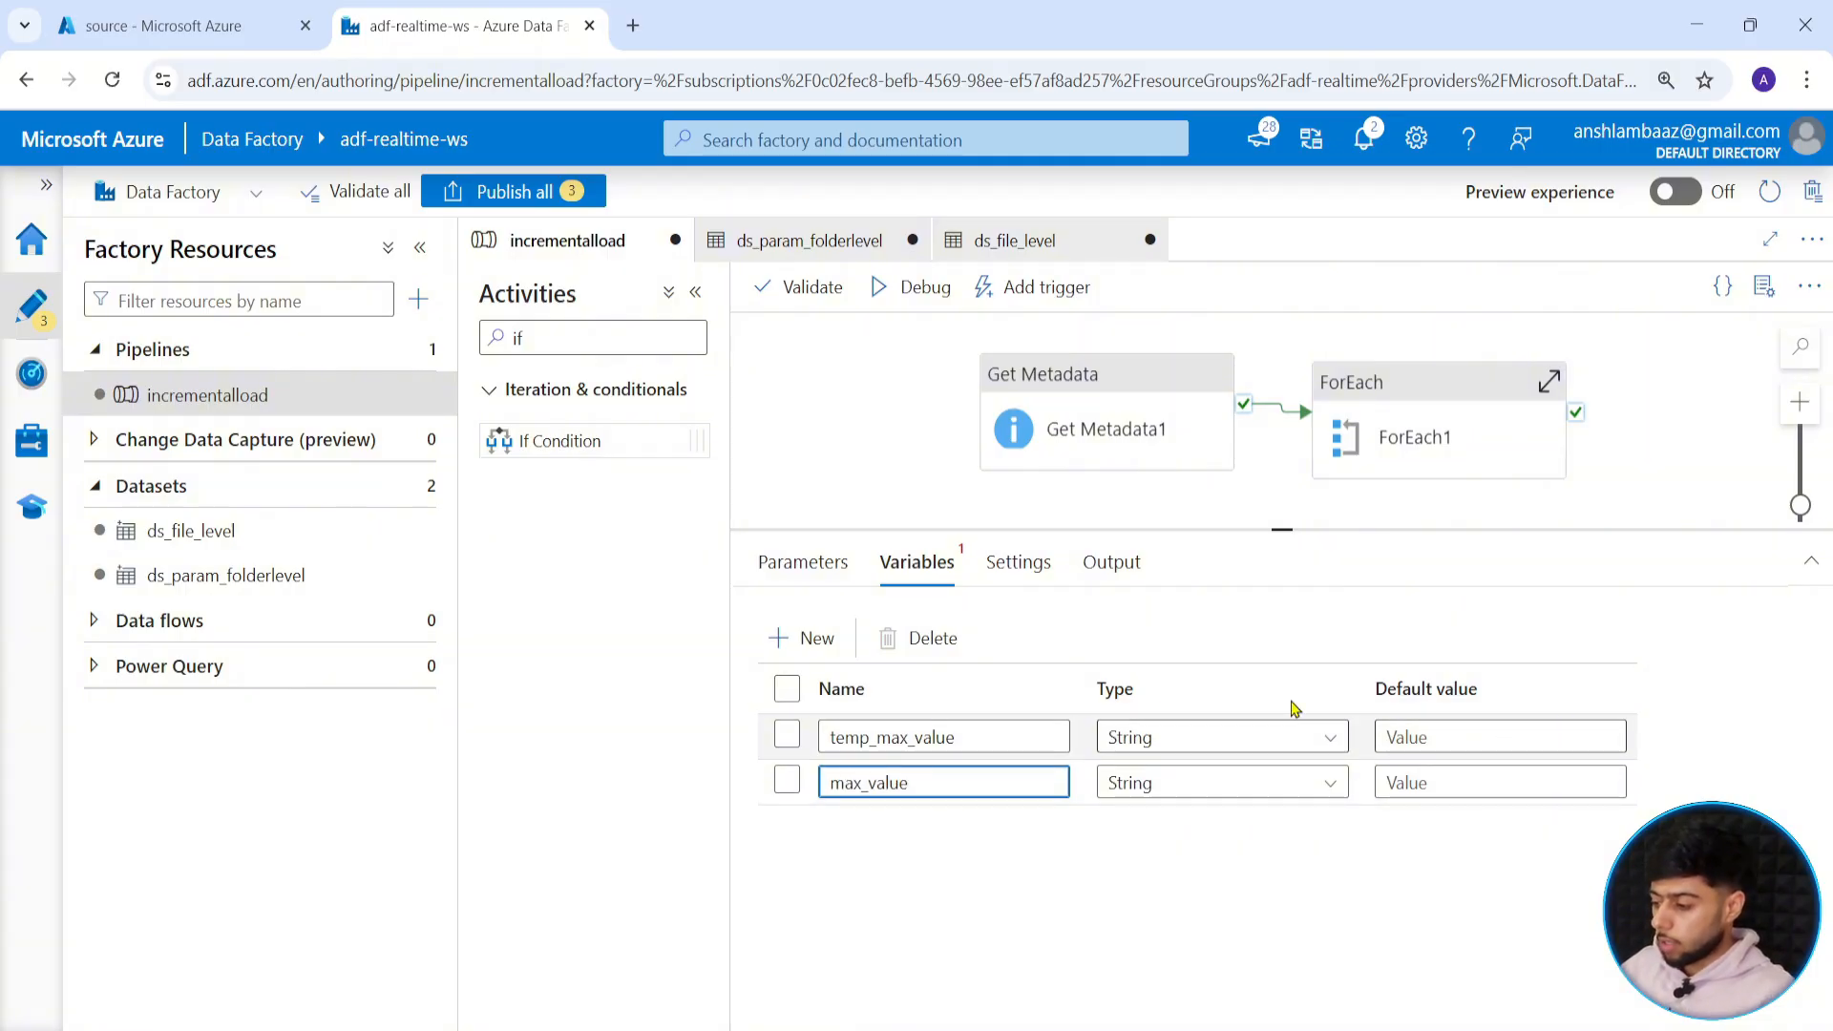
{"action": "left_click_drag", "start_coordinate": [1274, 528], "coordinate": [1276, 520]}
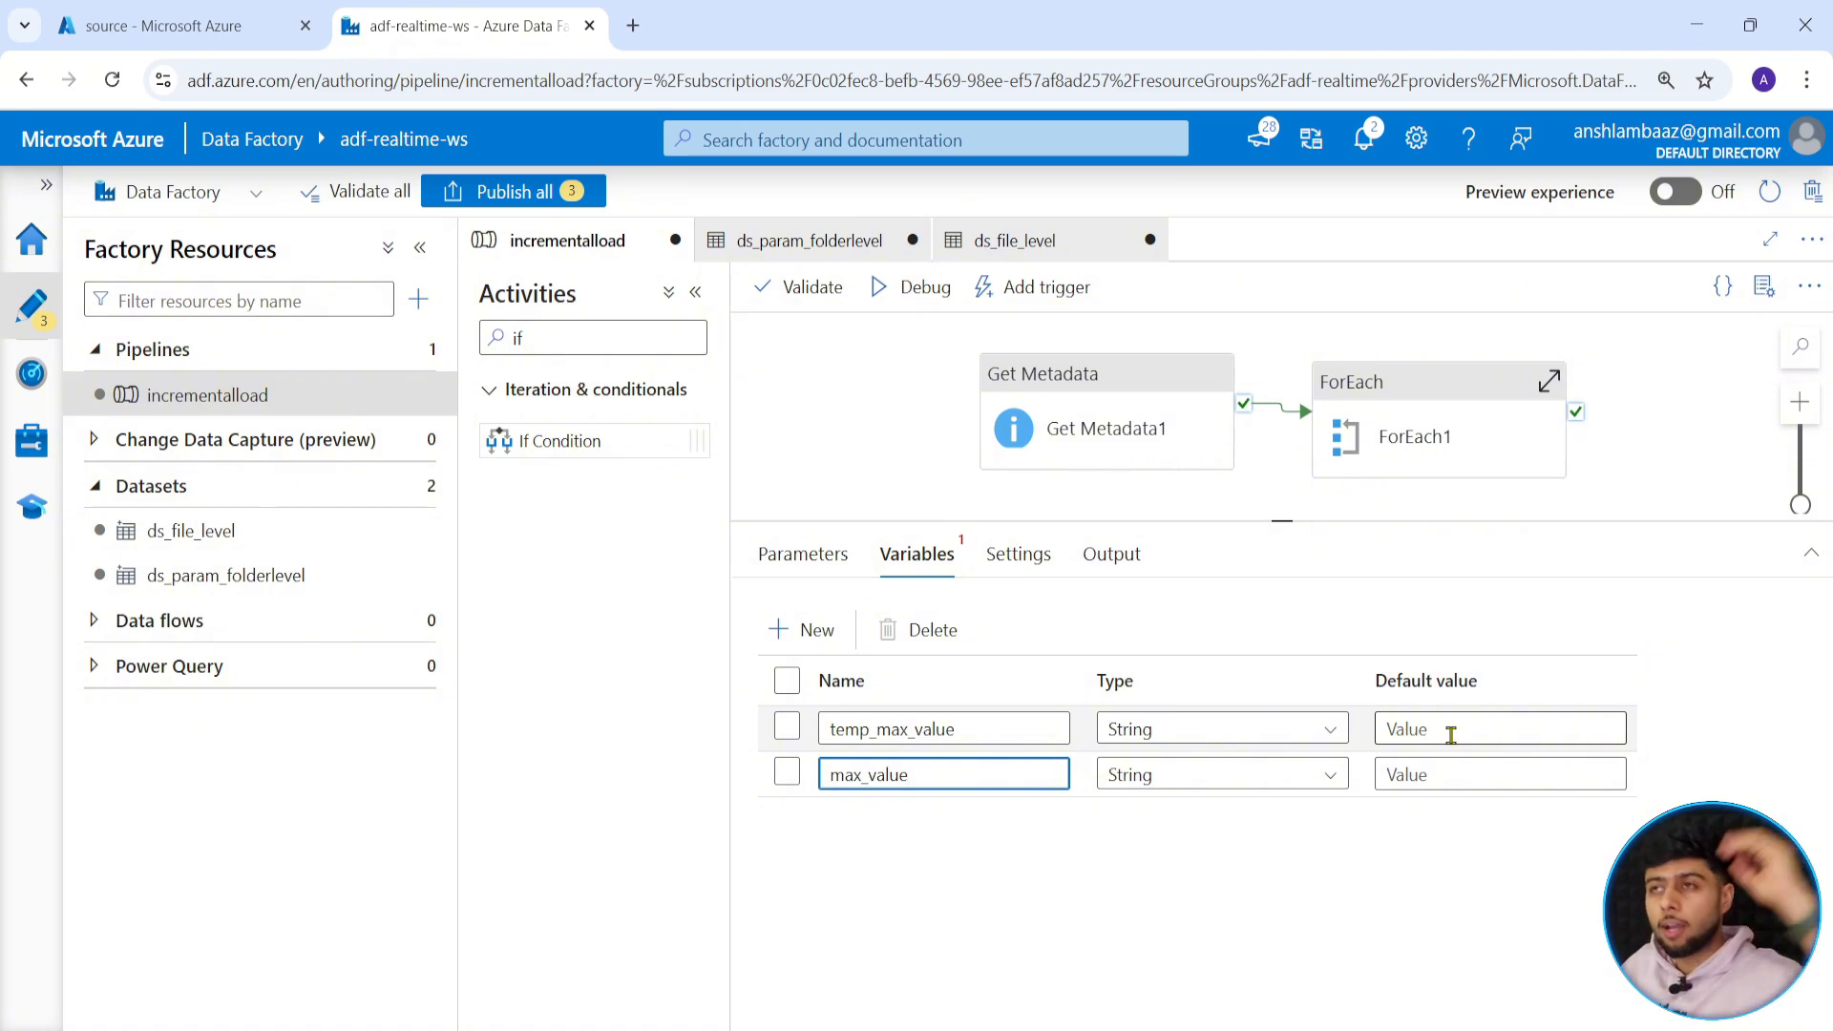
{"action": "left_click", "coordinate": [974, 412]}
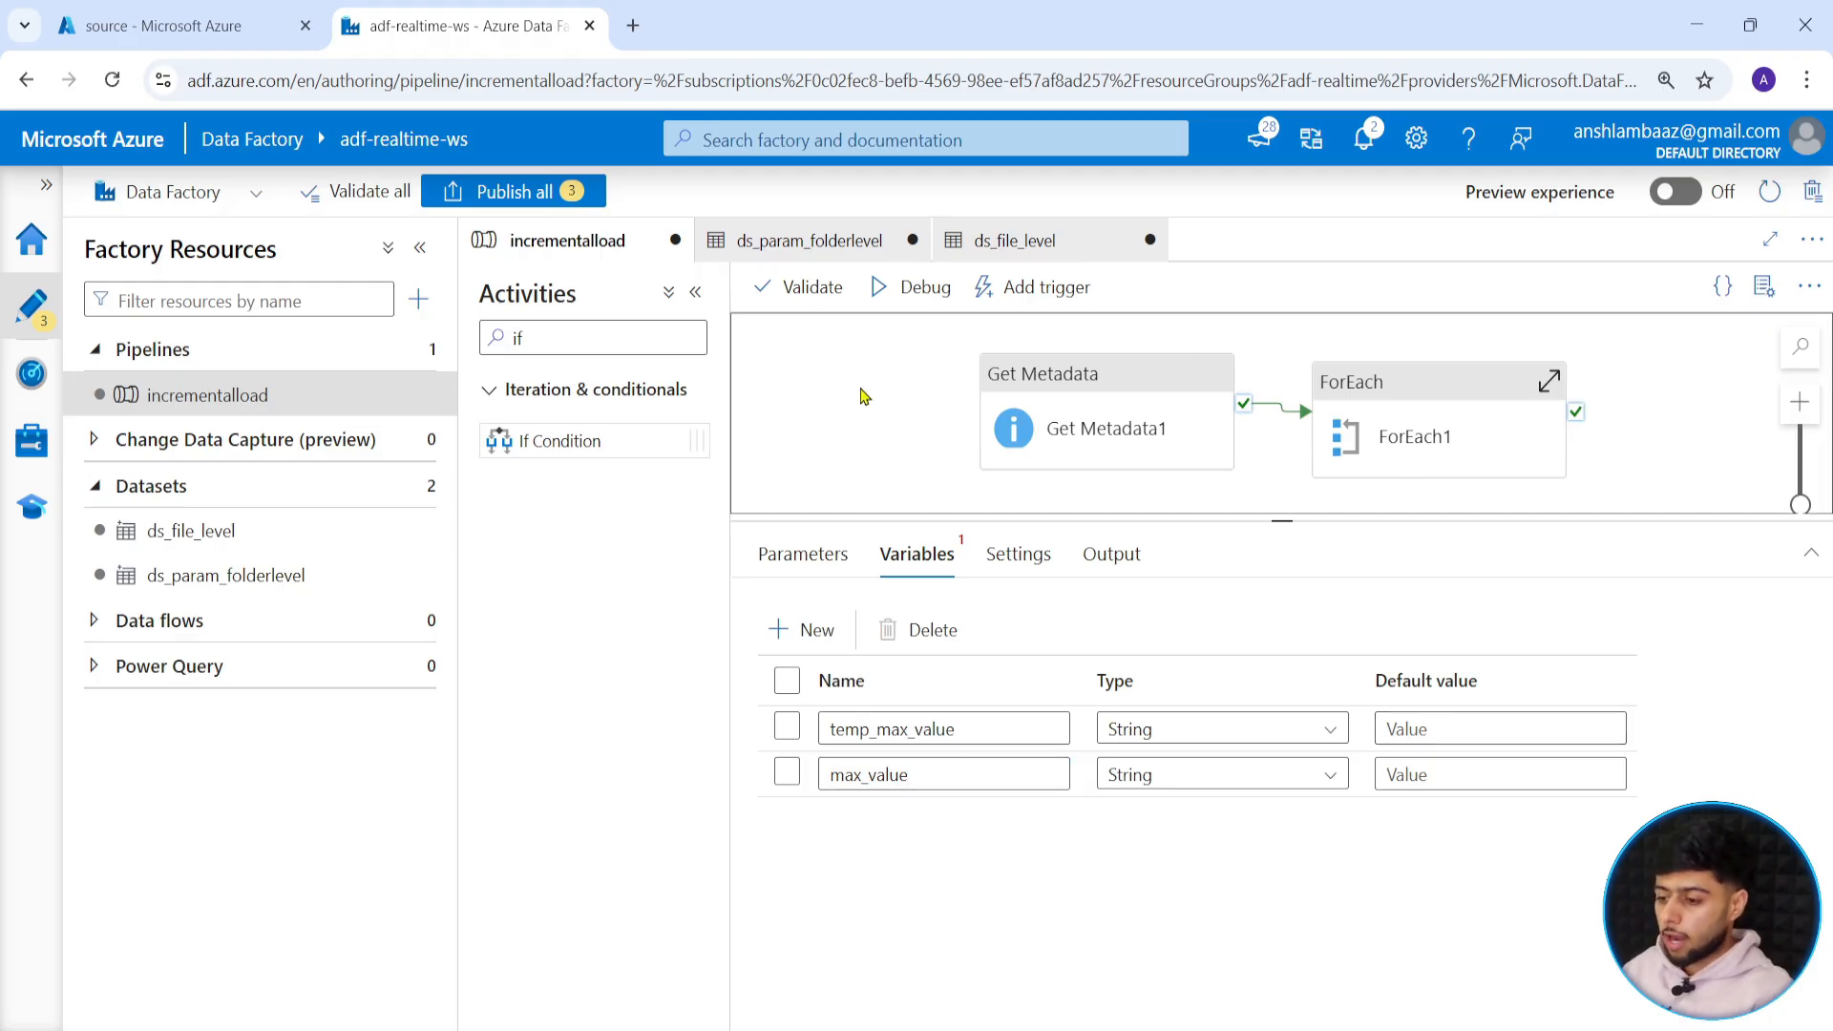
Create a new pipeline and add a Get Metadata activity to its canvas.
{"action": "left_click", "coordinate": [415, 349]}
{"action": "left_click", "coordinate": [425, 393]}
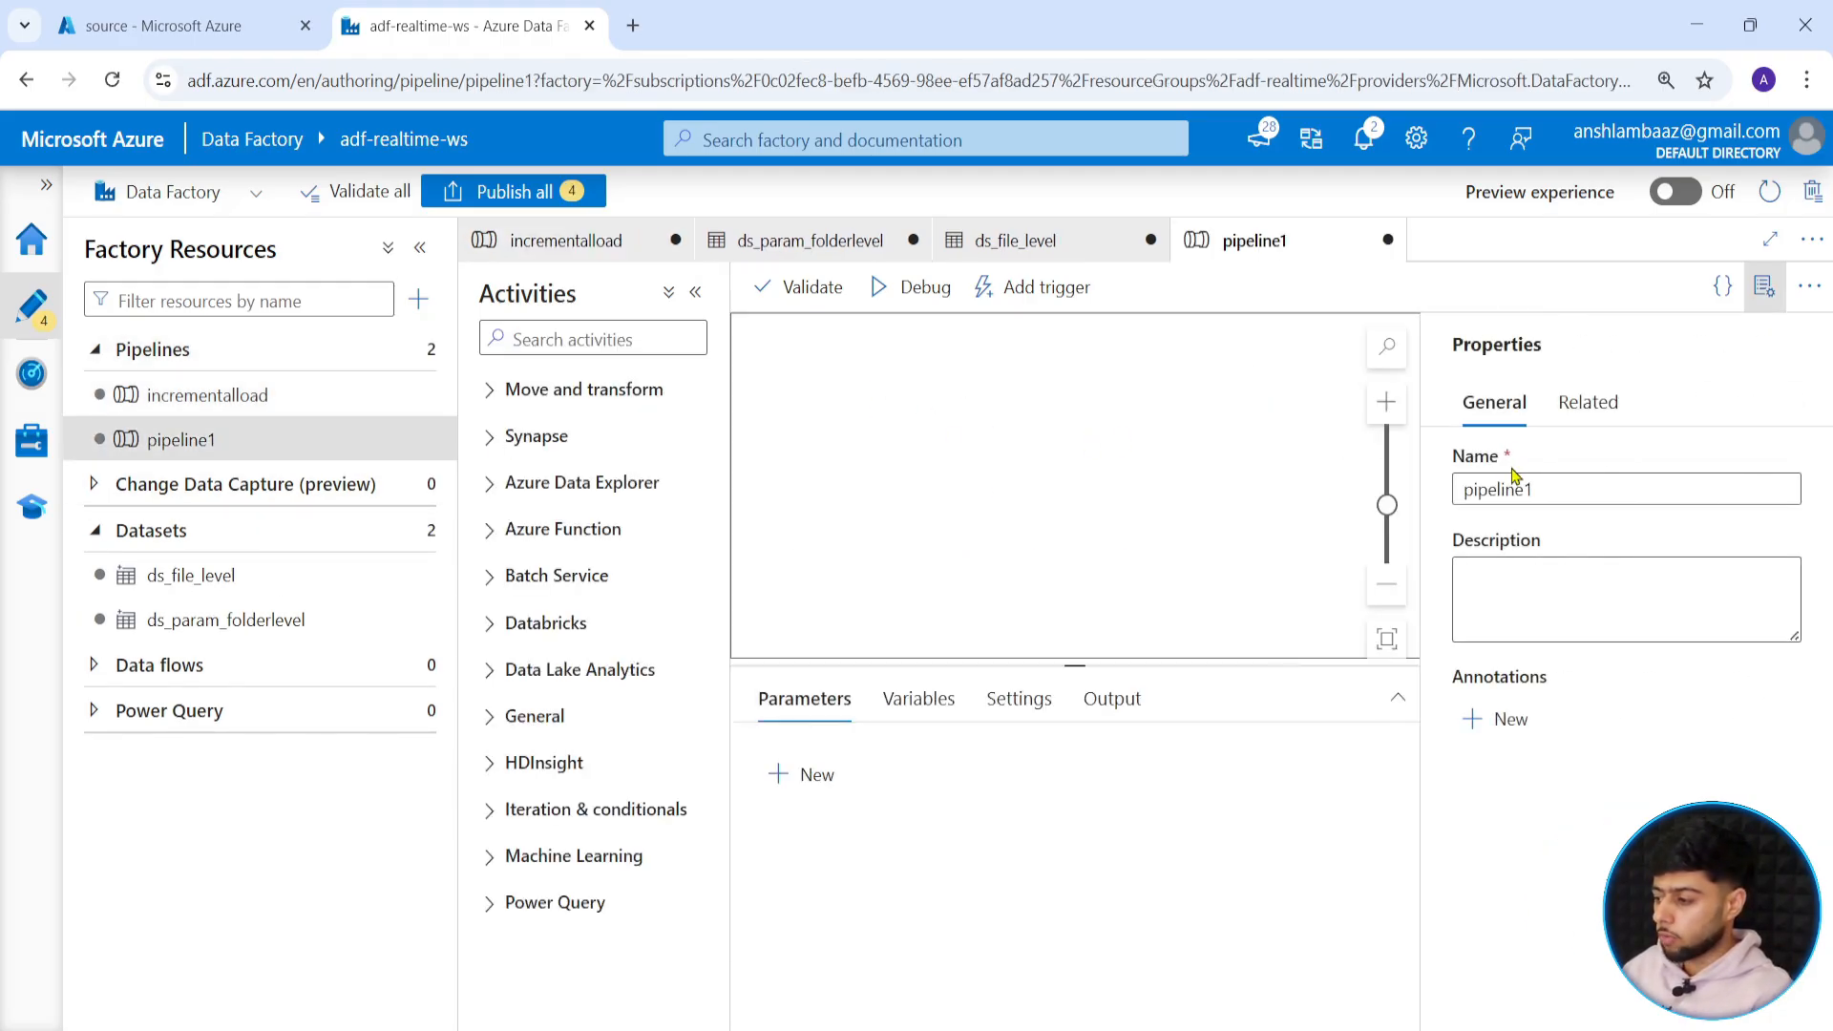
{"action": "left_click", "coordinate": [1765, 309]}
{"action": "left_click", "coordinate": [599, 334]}
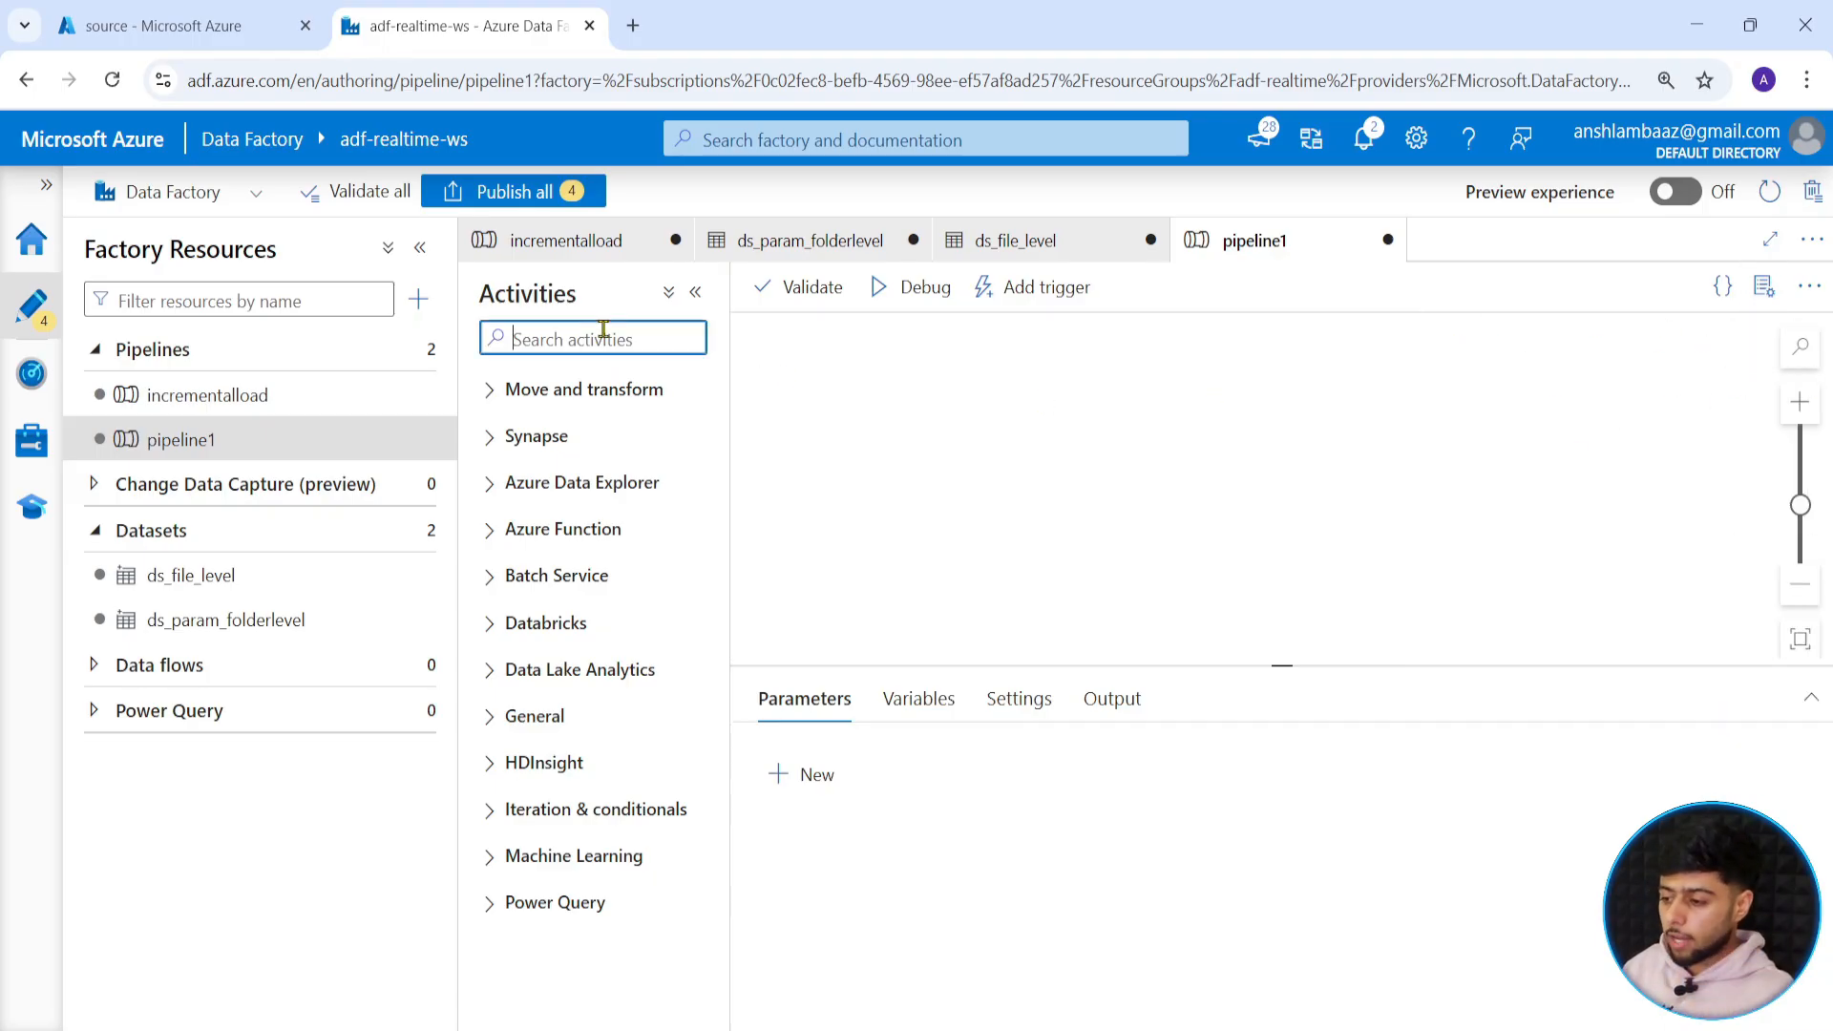
{"action": "type", "text": "get"}
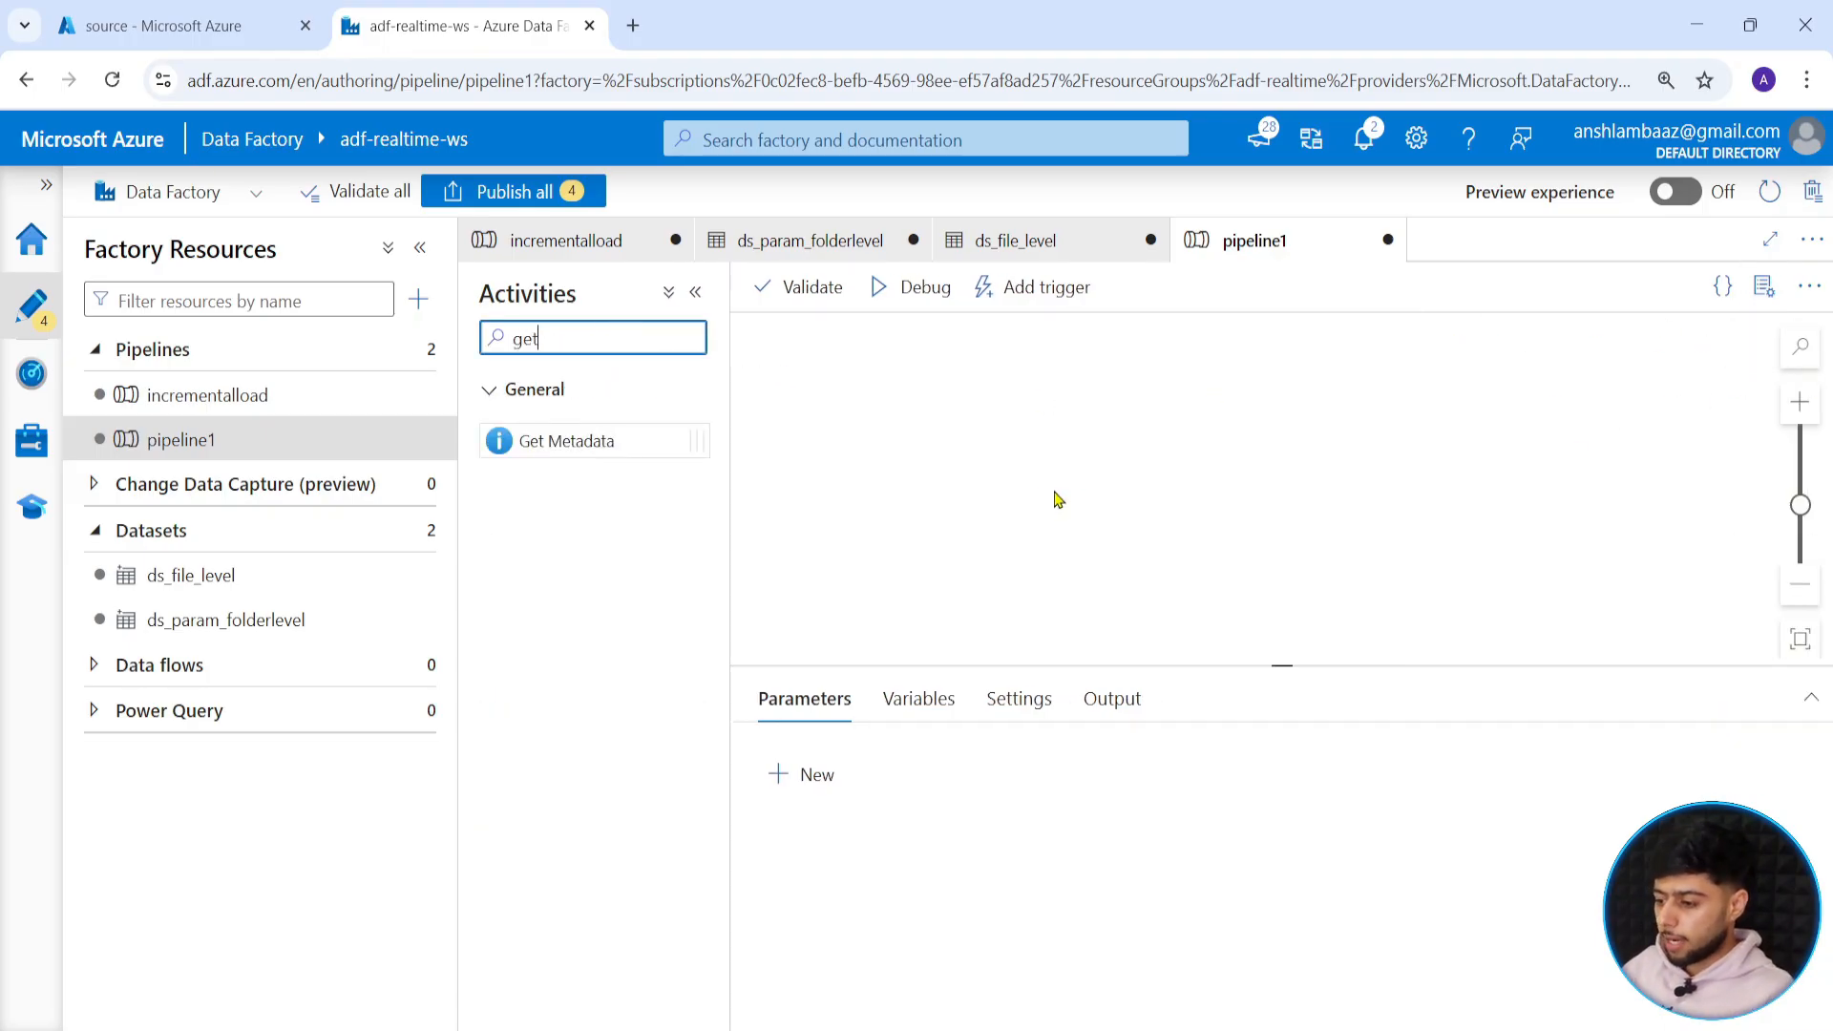
{"action": "left_click_drag", "start_coordinate": [573, 442], "coordinate": [1208, 468]}
Set the new Get Metadata activity's dataset to ds_file_level, with p_container source and p_folder raw_gold_data.
{"action": "left_click", "coordinate": [886, 698]}
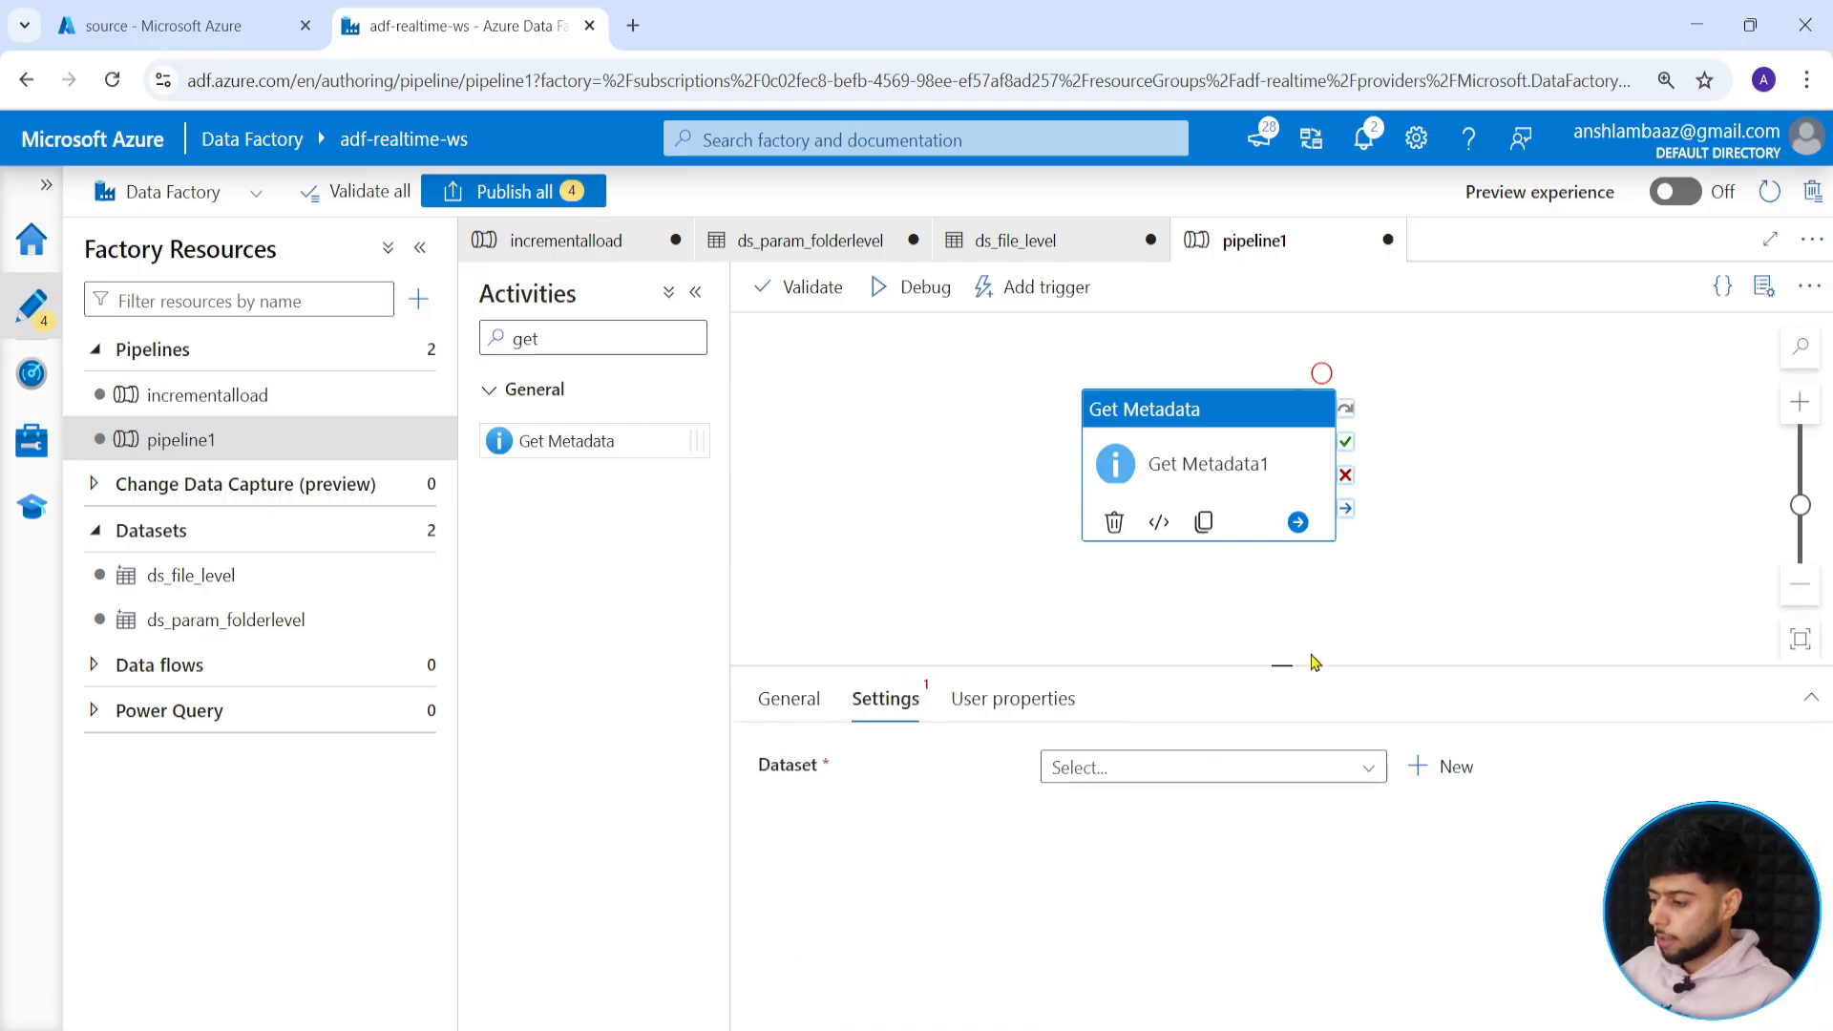
{"action": "left_click_drag", "start_coordinate": [1284, 666], "coordinate": [1283, 584]}
{"action": "left_click", "coordinate": [1294, 686]}
{"action": "left_click", "coordinate": [1102, 723]}
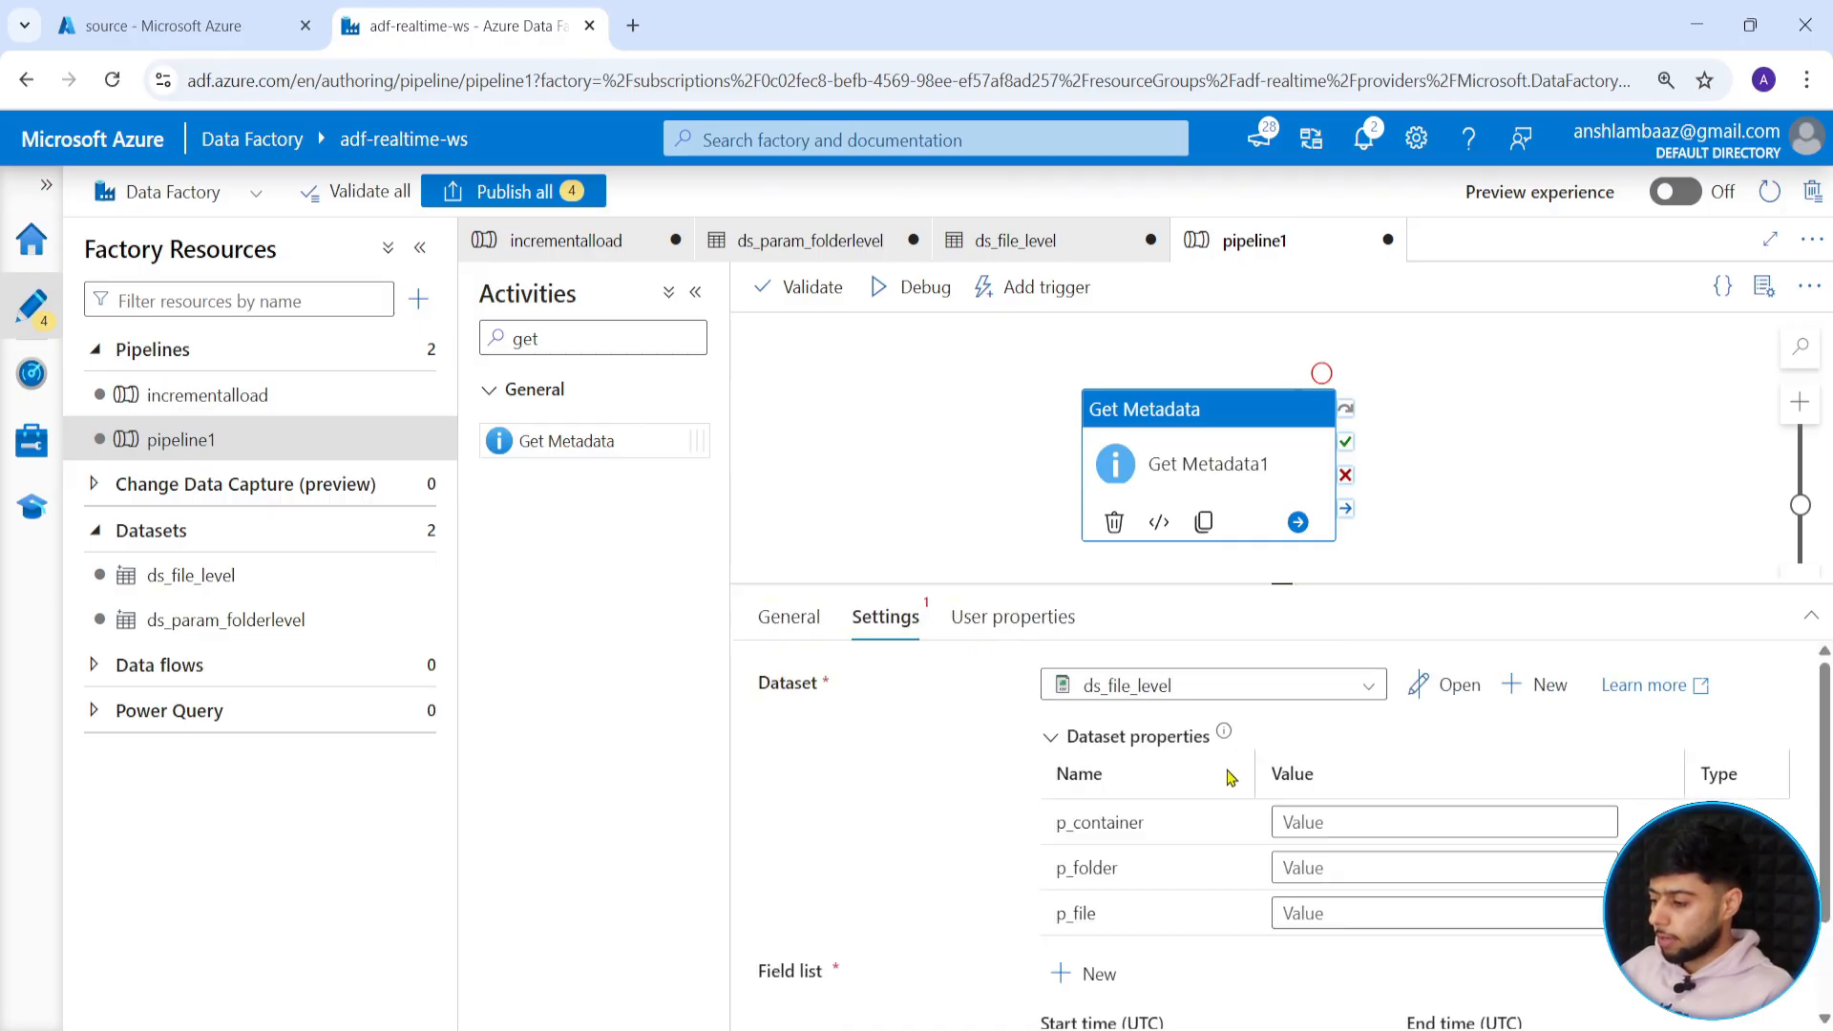
{"action": "left_click", "coordinate": [1355, 821]}
{"action": "type", "text": "sourc"}
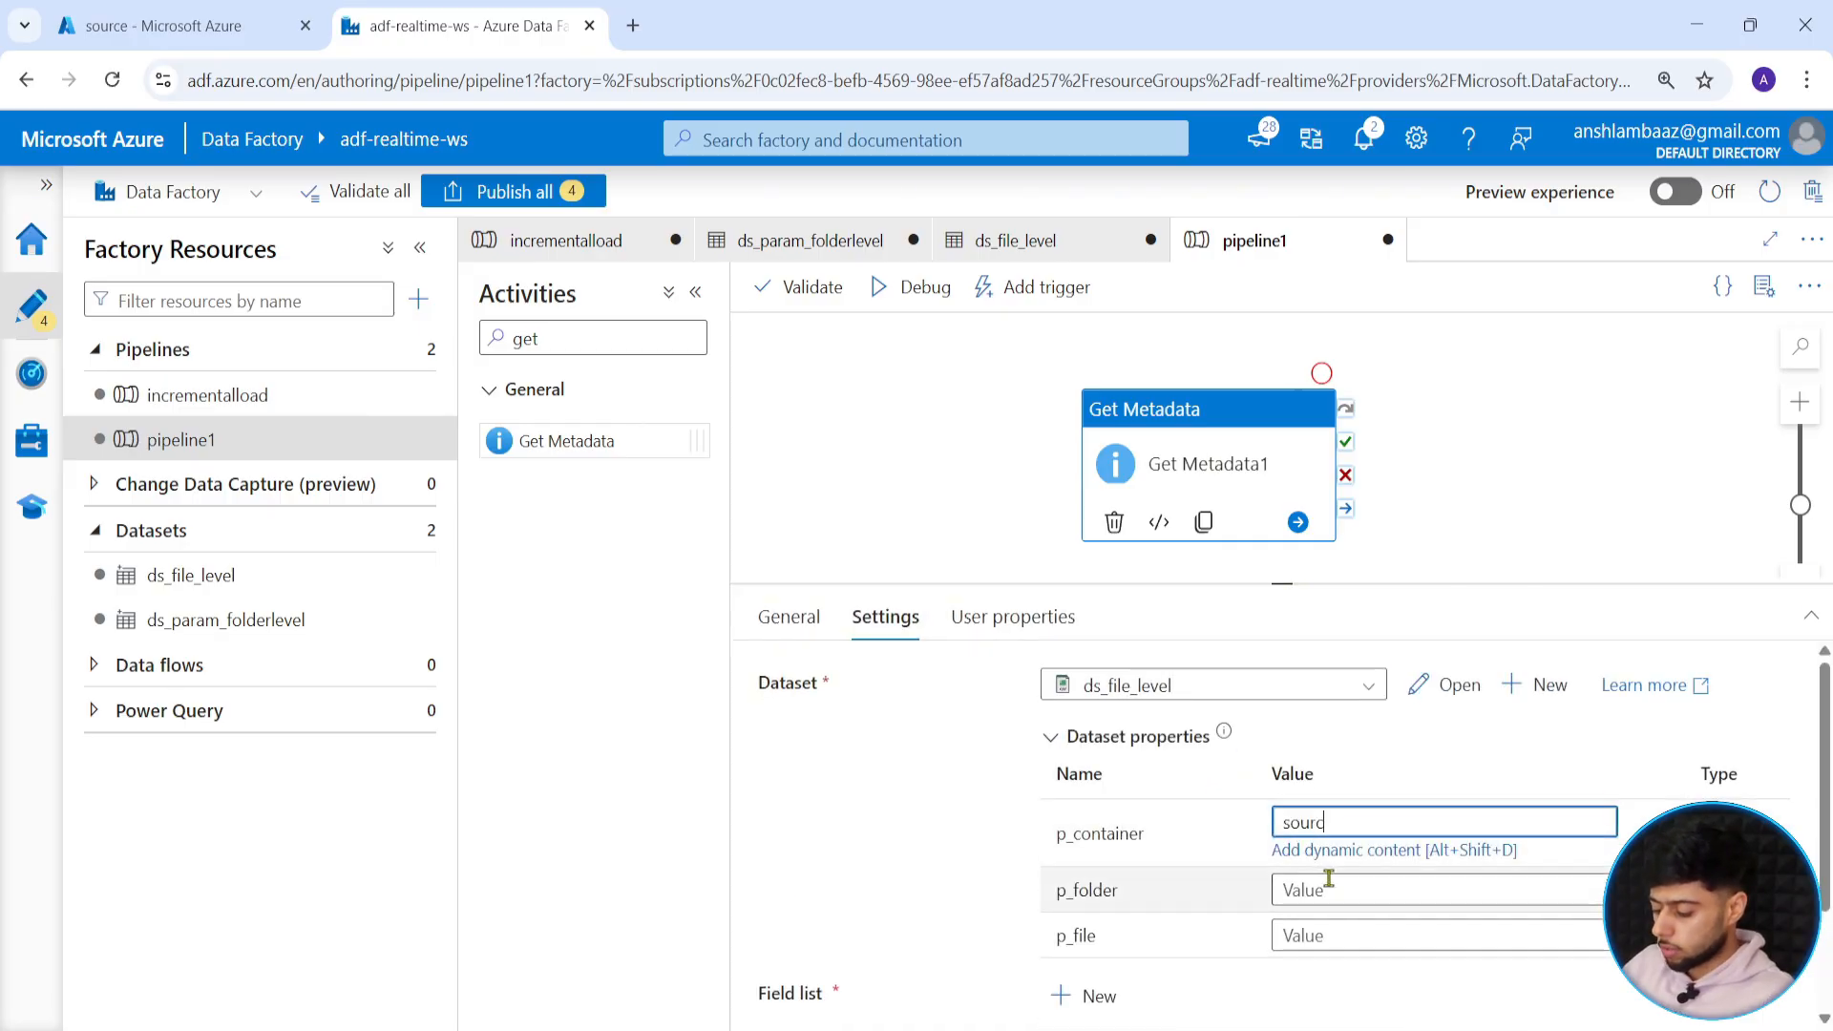
{"action": "type", "text": "e"}
{"action": "left_click", "coordinate": [1330, 878]}
{"action": "key", "text": "ctrl+v"}
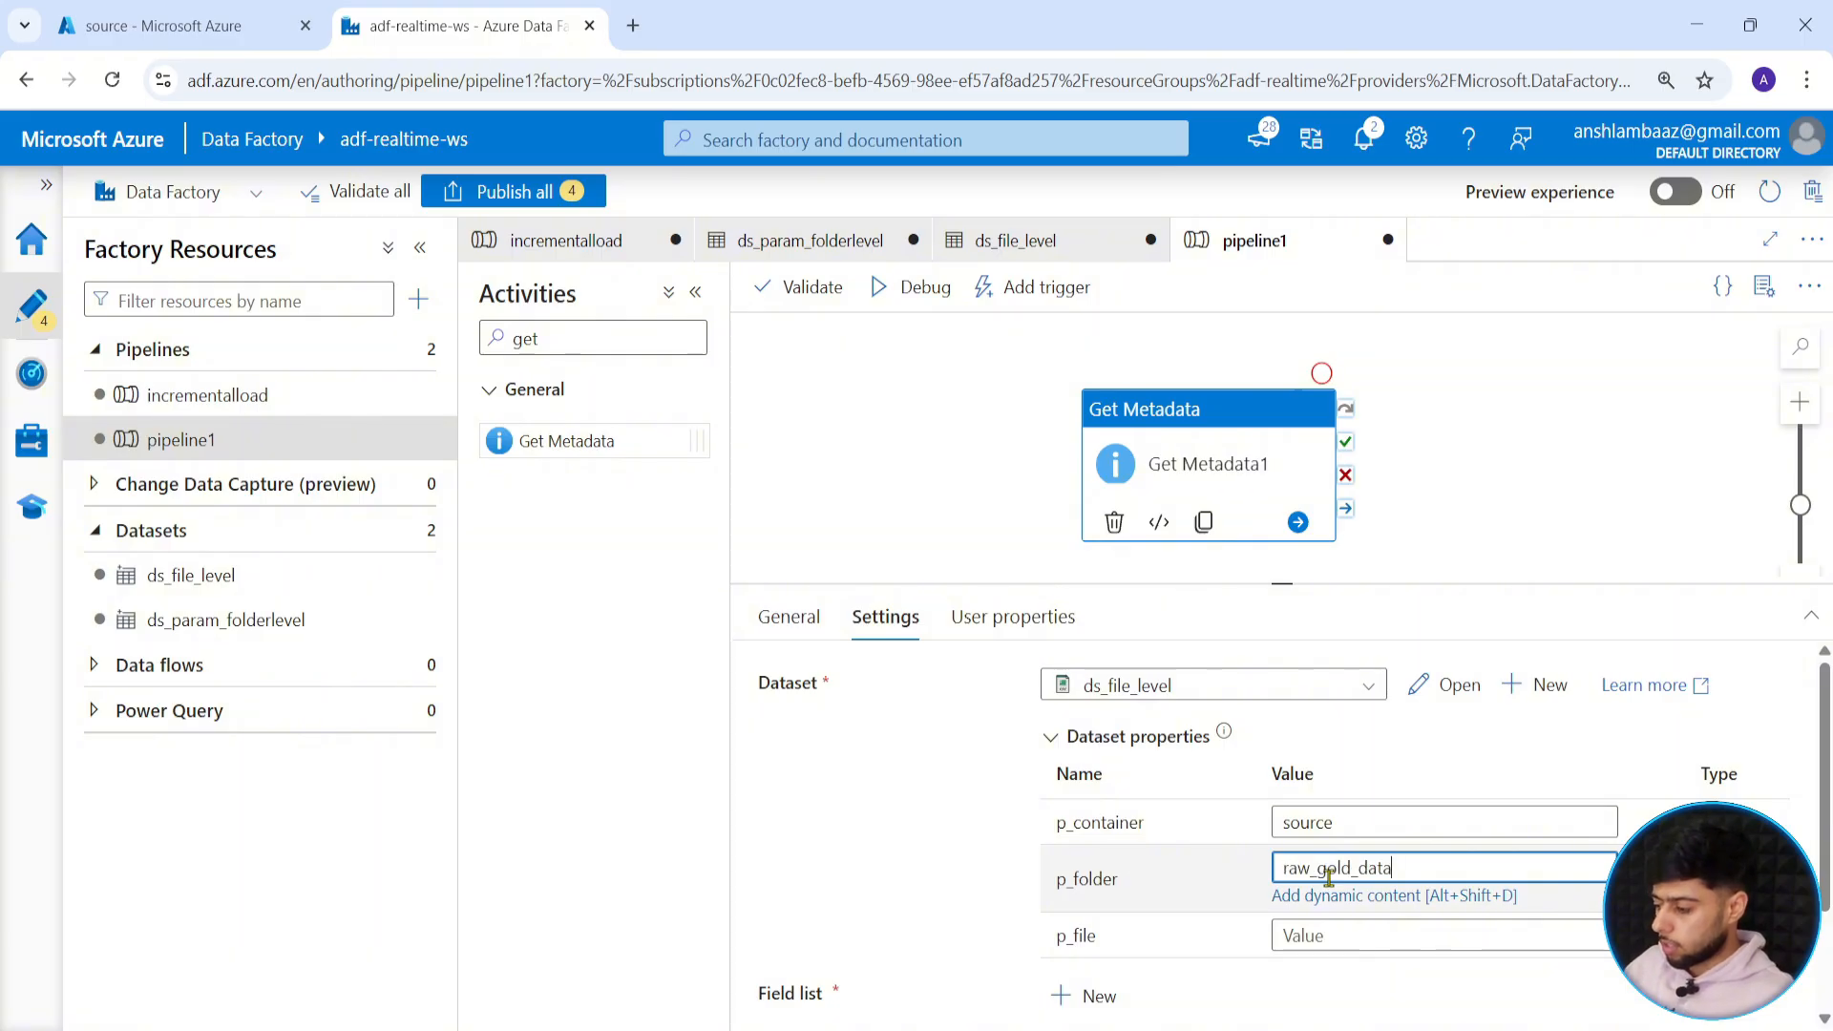
Copy the file name Gold_reserves_tonnes.csv from the source container in the Azure portal and set it as p_file.
{"action": "left_click", "coordinate": [1330, 922]}
{"action": "left_click", "coordinate": [162, 25]}
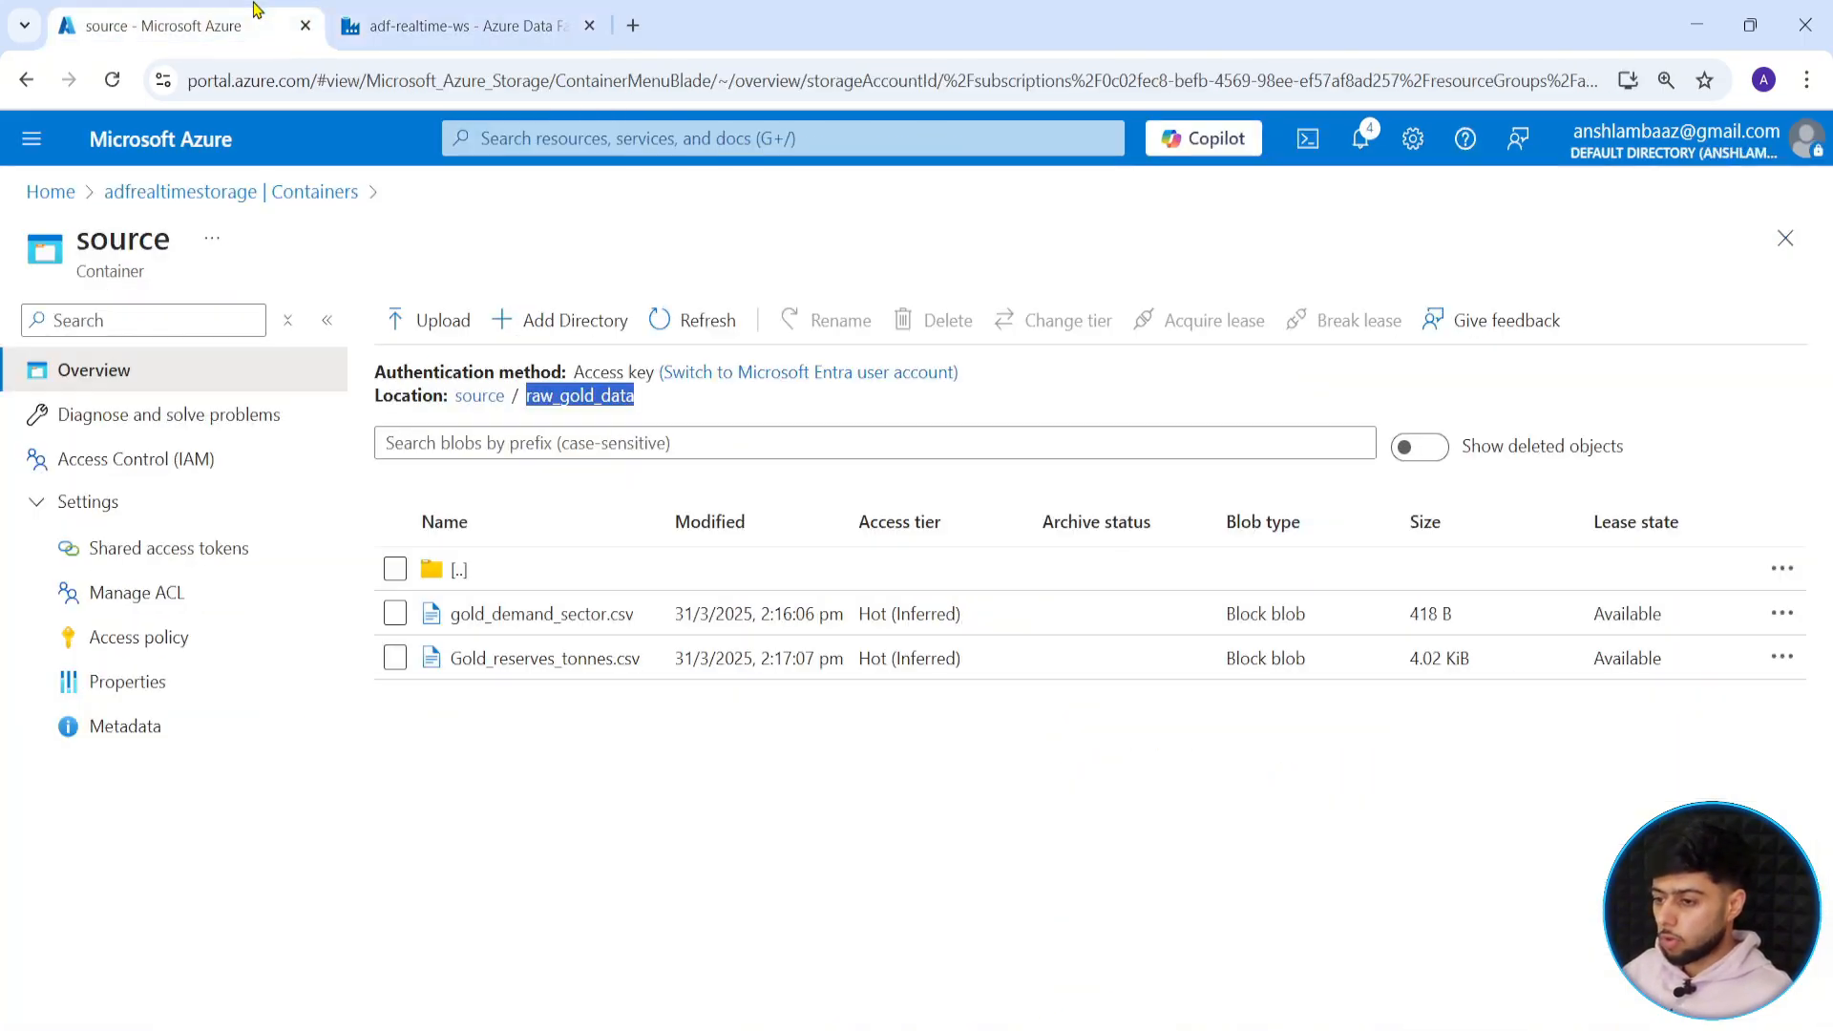
{"action": "left_click_drag", "start_coordinate": [642, 660], "coordinate": [456, 668]}
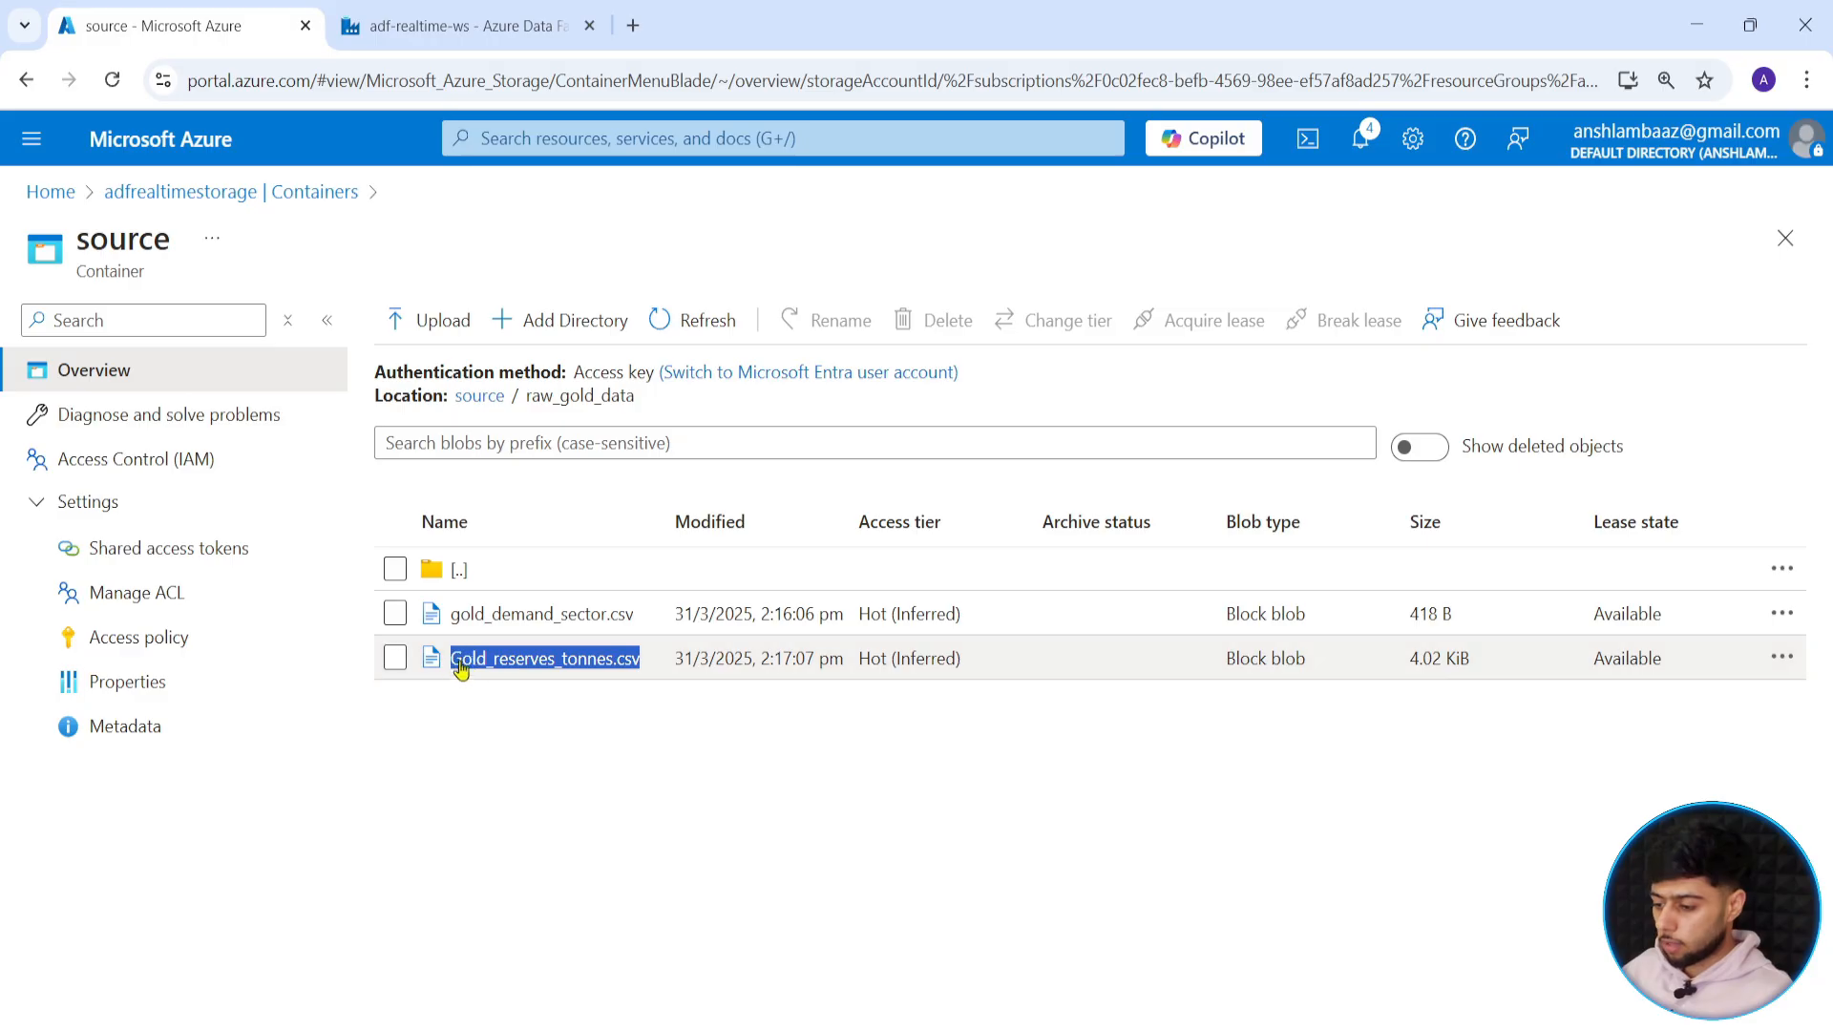
{"action": "left_click", "coordinate": [458, 26]}
{"action": "key", "text": "ctrl+v"}
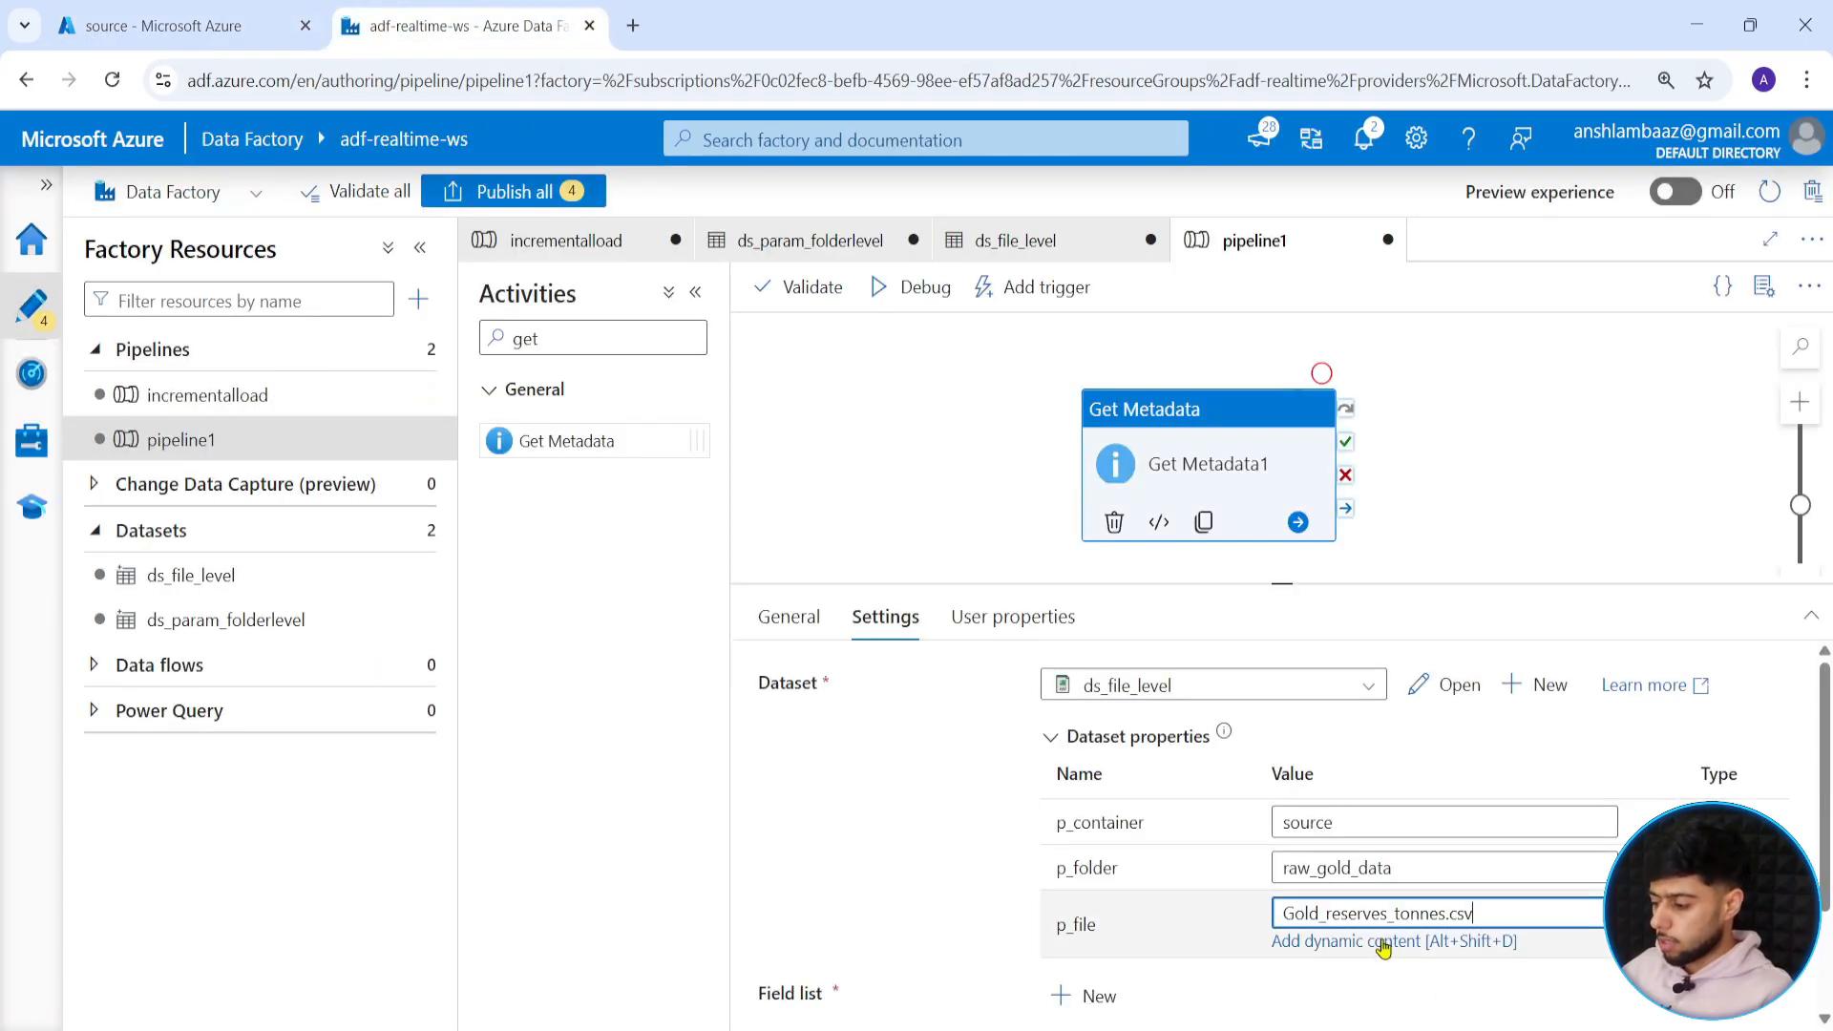
{"action": "scroll", "coordinate": [1056, 936], "scroll_direction": "down", "scroll_amount": 1}
{"action": "scroll", "coordinate": [1056, 938], "scroll_direction": "down", "scroll_amount": 1}
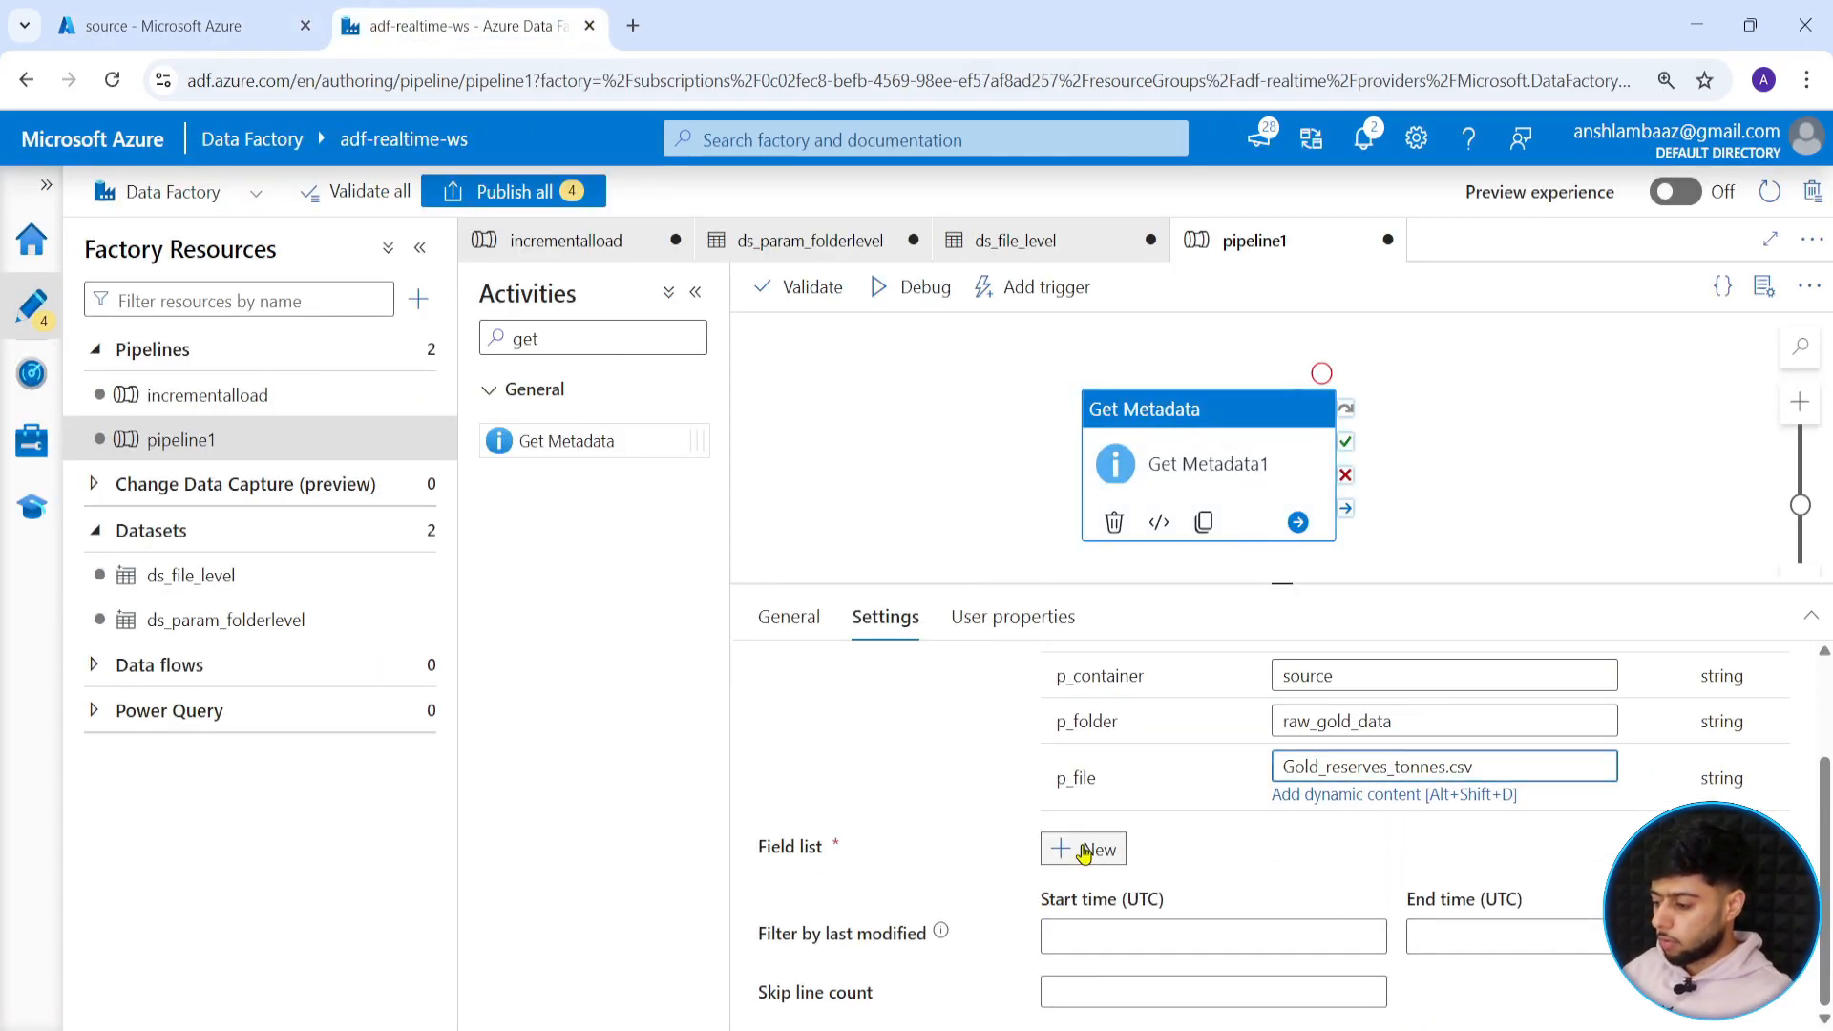
Add a Last modified argument to the Get Metadata activity's field list.
{"action": "left_click", "coordinate": [1084, 846]}
{"action": "scroll", "coordinate": [1127, 854], "scroll_direction": "down", "scroll_amount": 1}
{"action": "left_click", "coordinate": [1170, 844]}
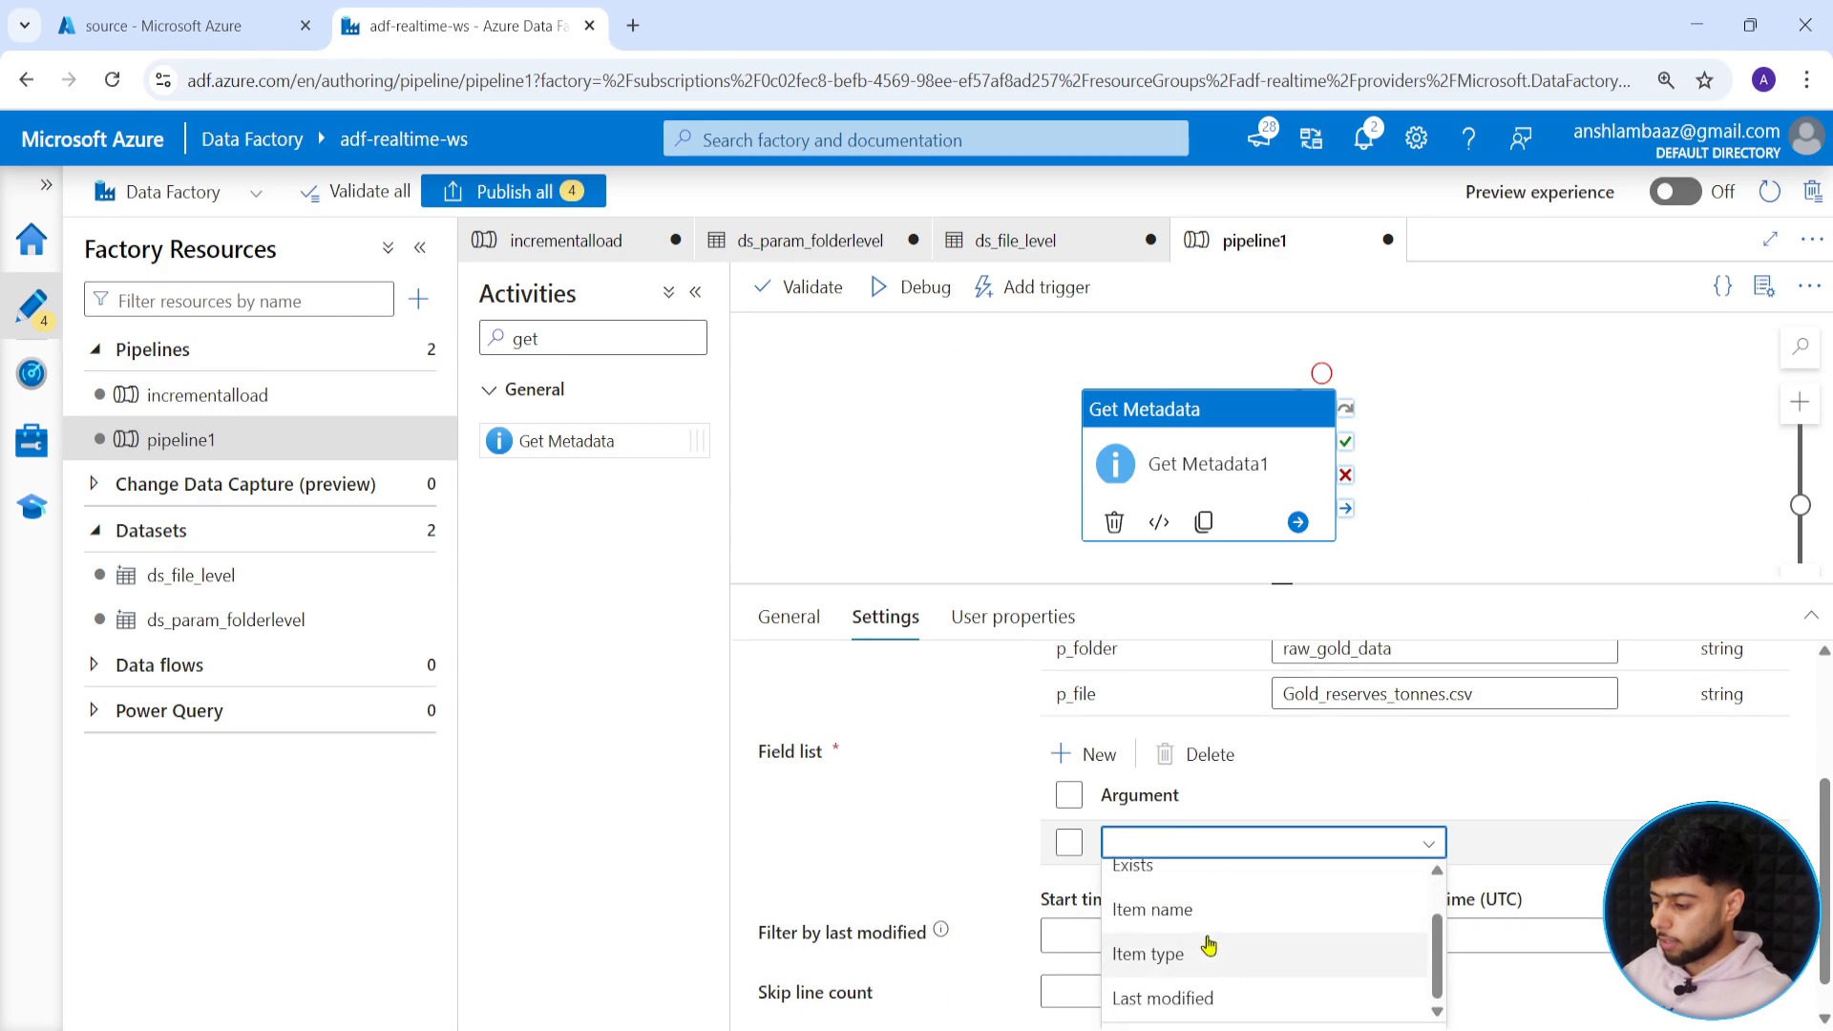
{"action": "left_click", "coordinate": [1178, 997]}
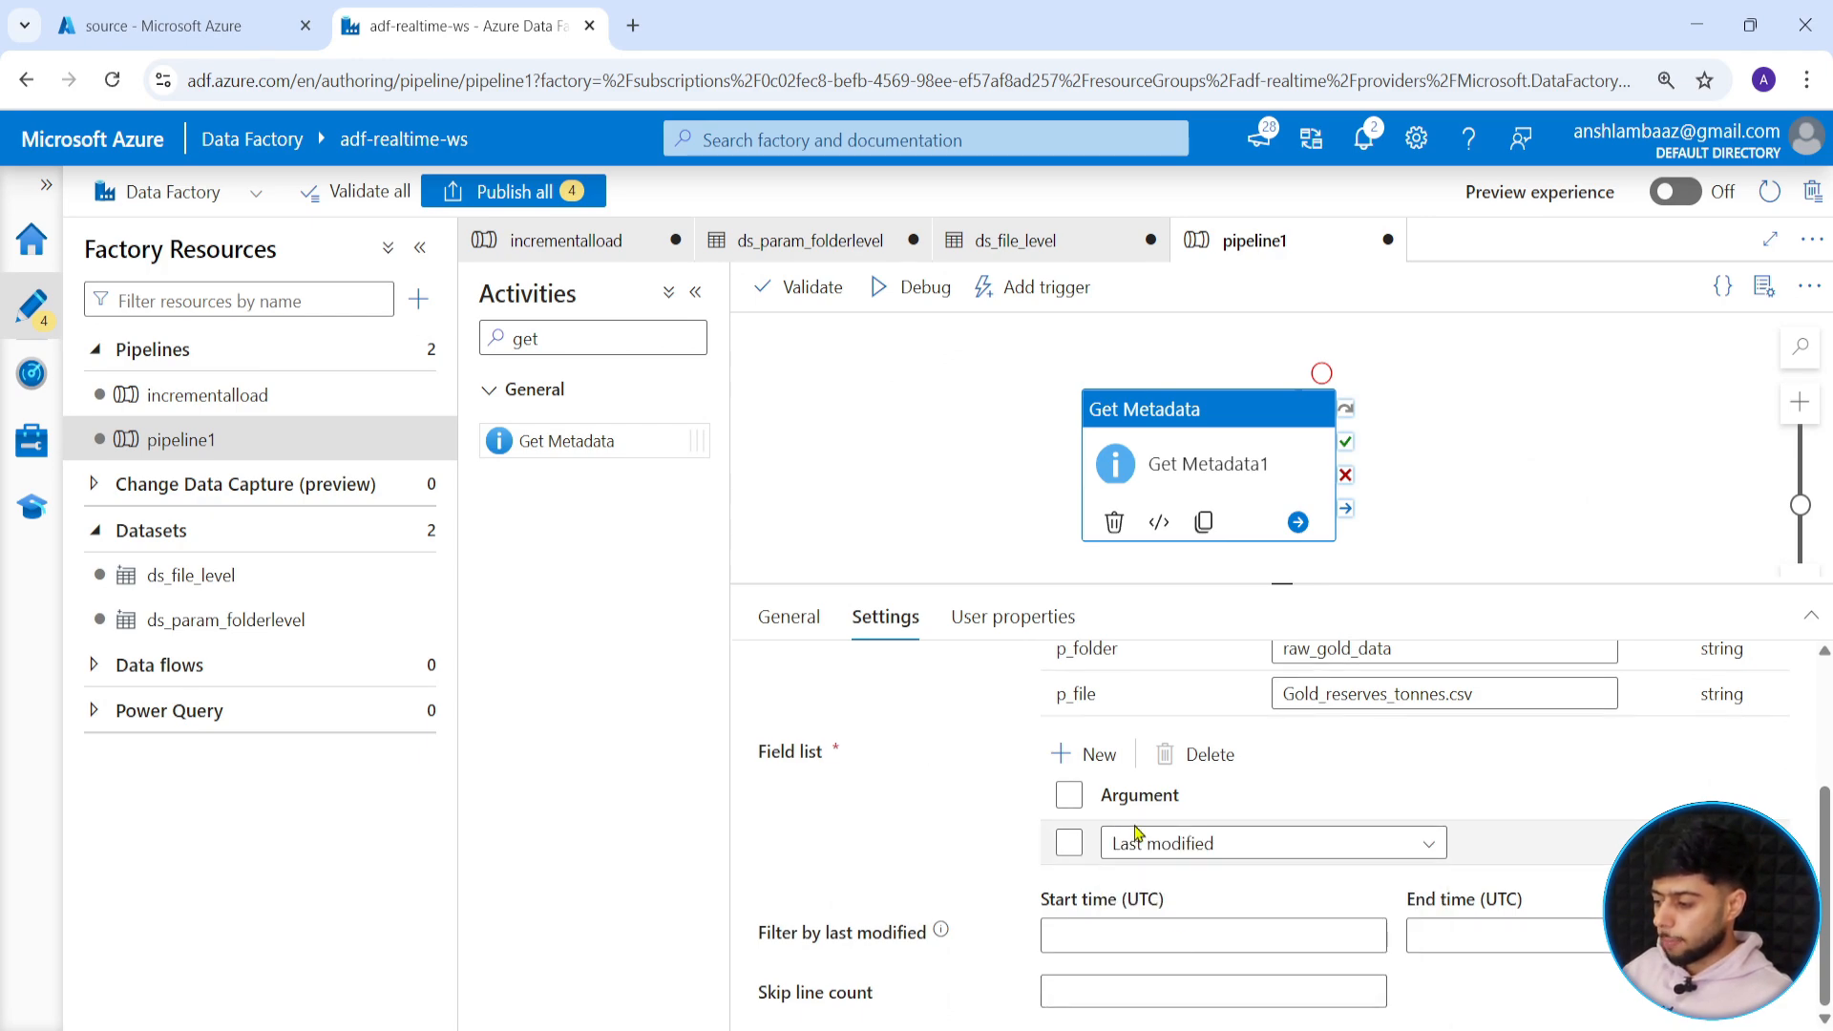
Add a String variable named v_temp to pipeline1.
{"action": "left_click", "coordinate": [877, 440]}
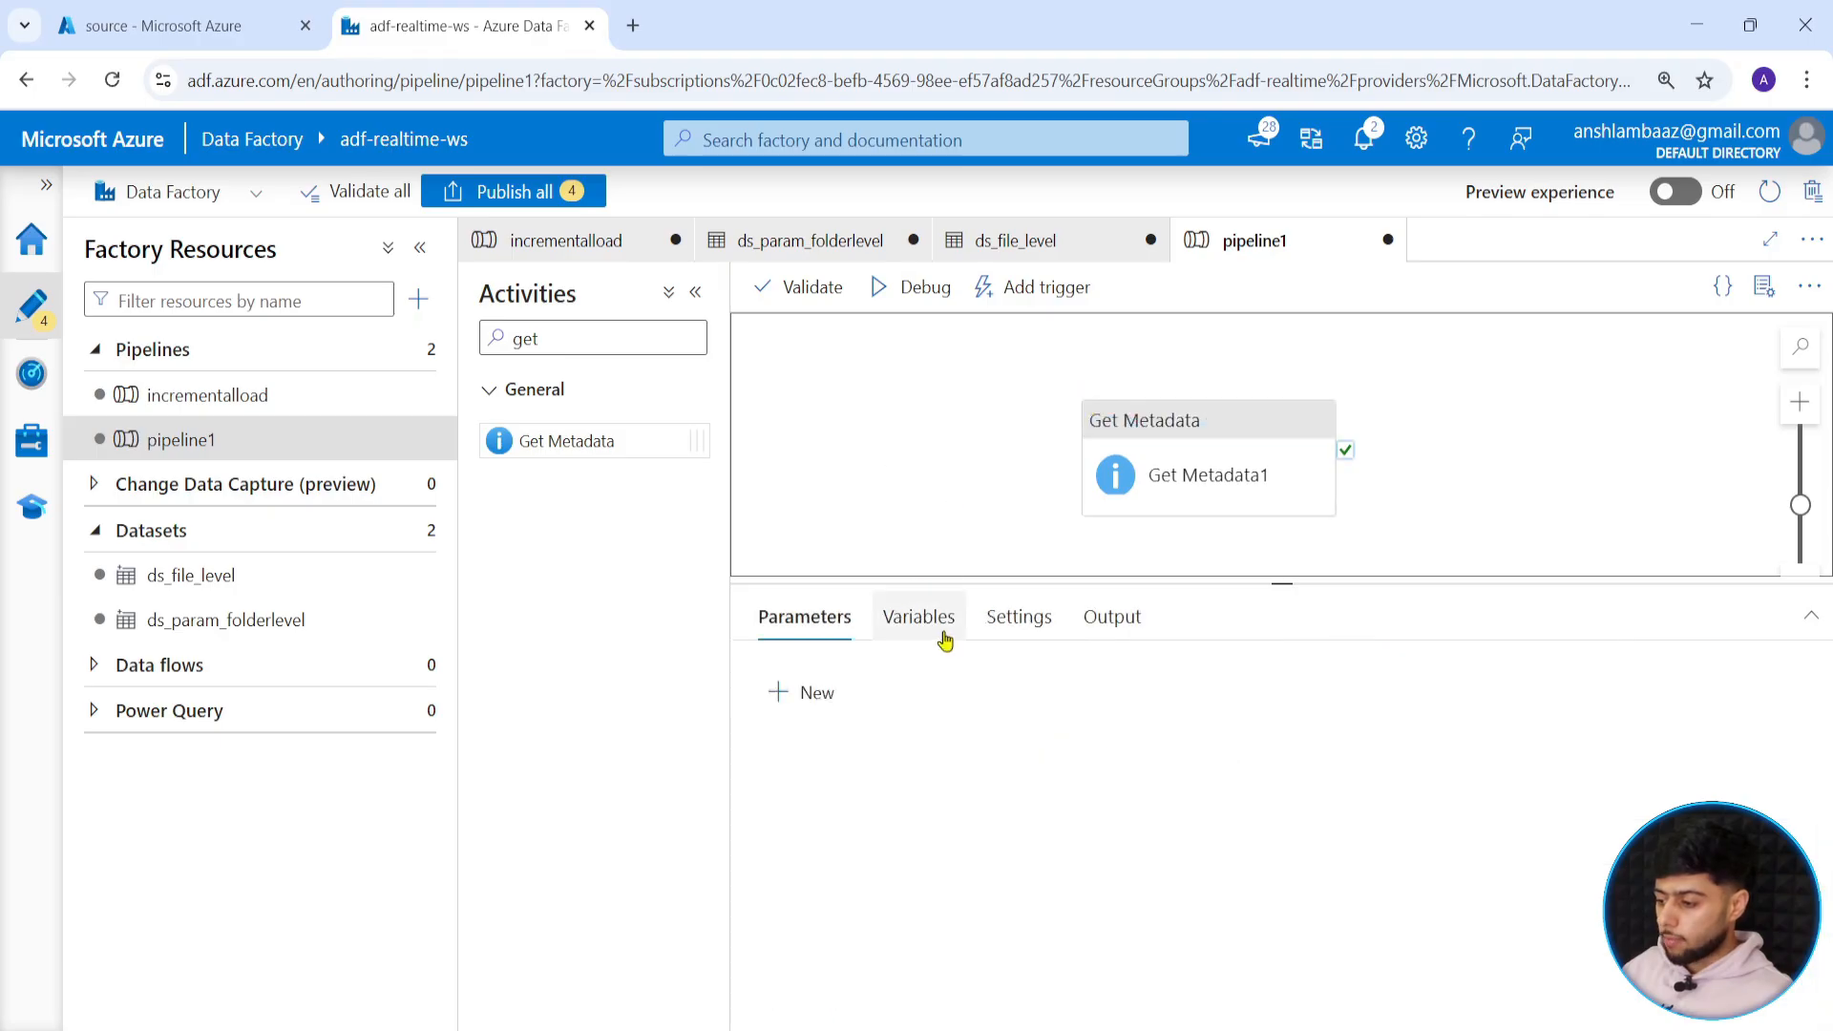
{"action": "left_click", "coordinate": [925, 618]}
{"action": "left_click", "coordinate": [797, 690]}
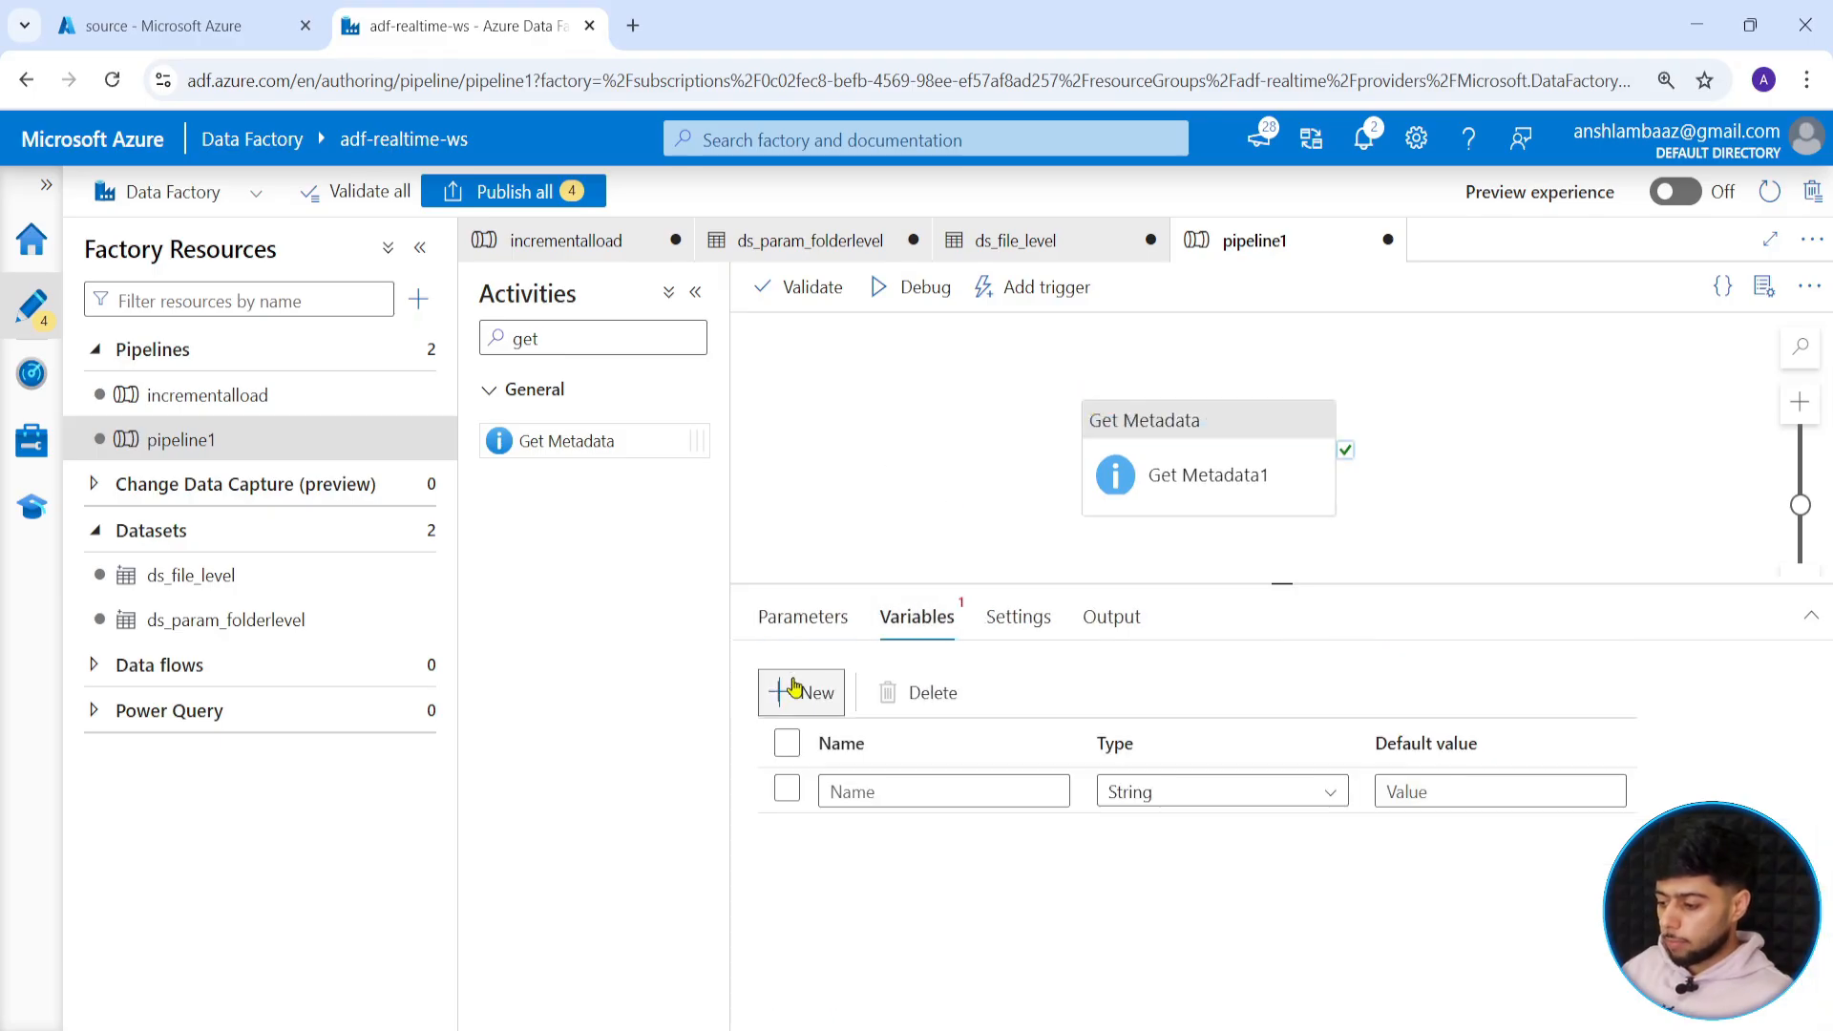
{"action": "left_click", "coordinate": [898, 789]}
{"action": "type", "text": "v_temp"}
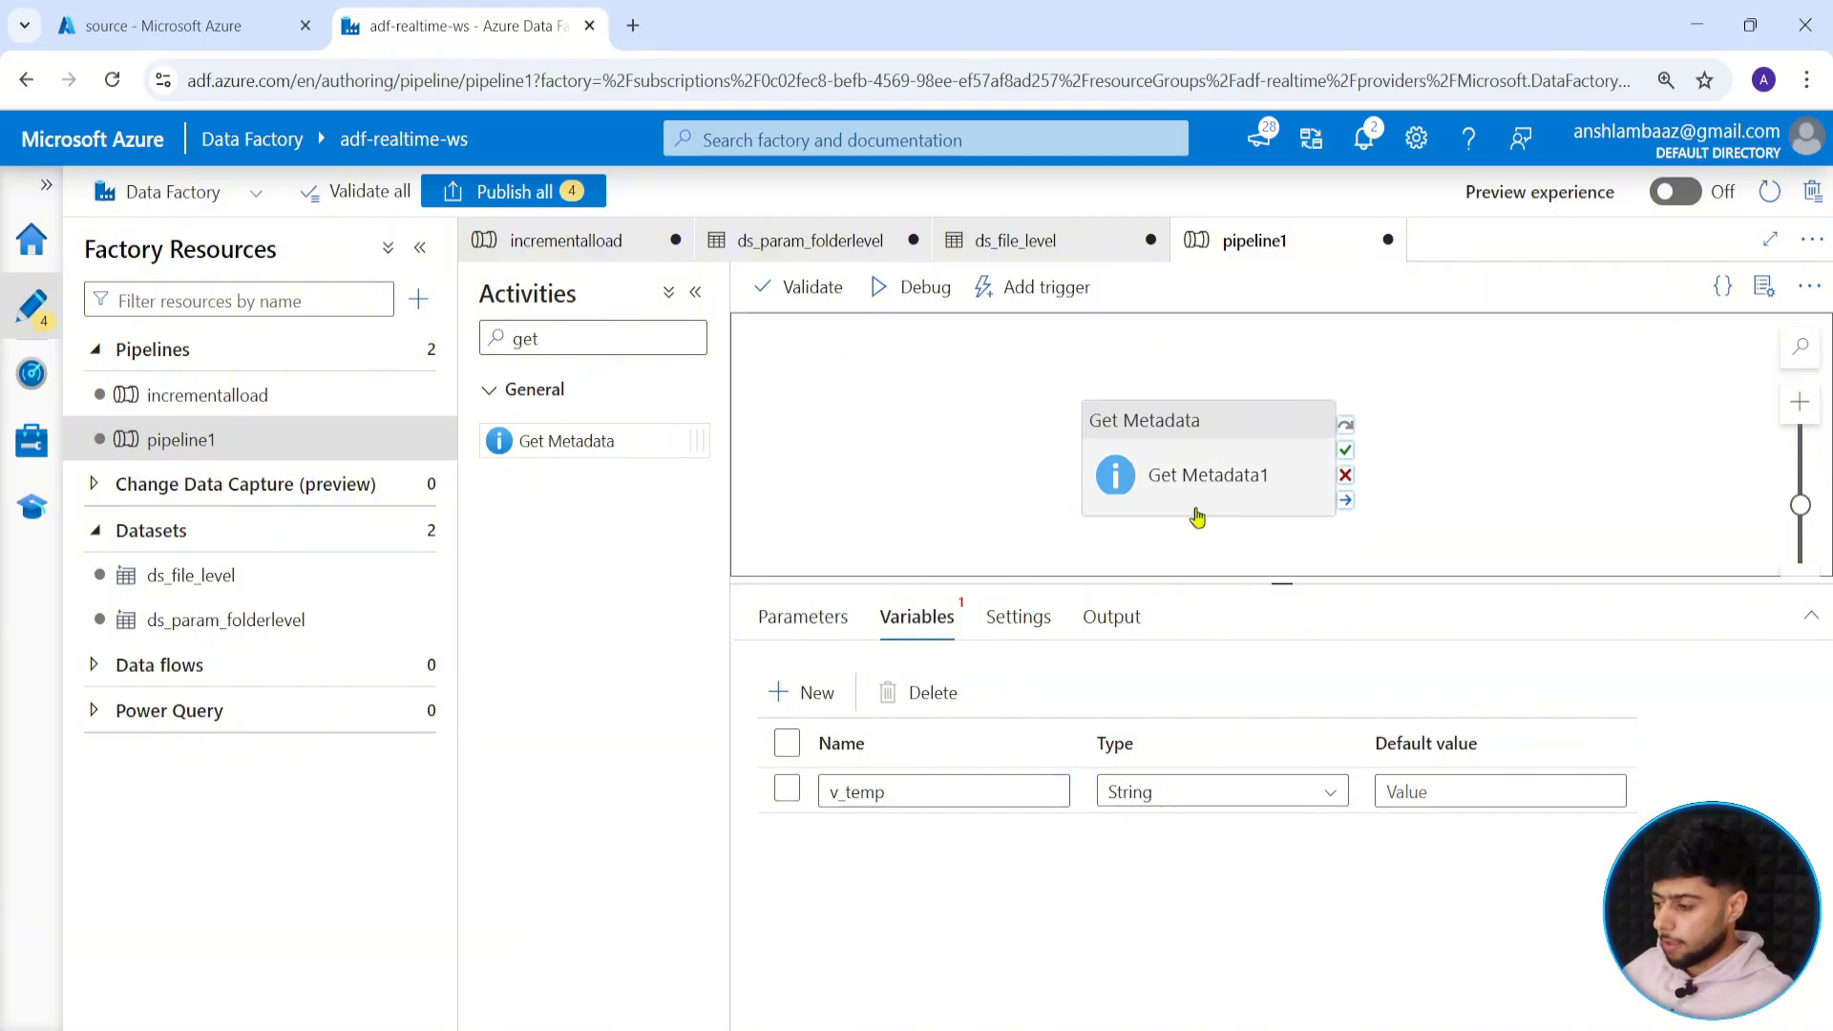
Add a Set variable activity beside Get Metadata1 and connect it to Get Metadata1's success output.
{"action": "left_click_drag", "start_coordinate": [1195, 515], "coordinate": [1011, 530]}
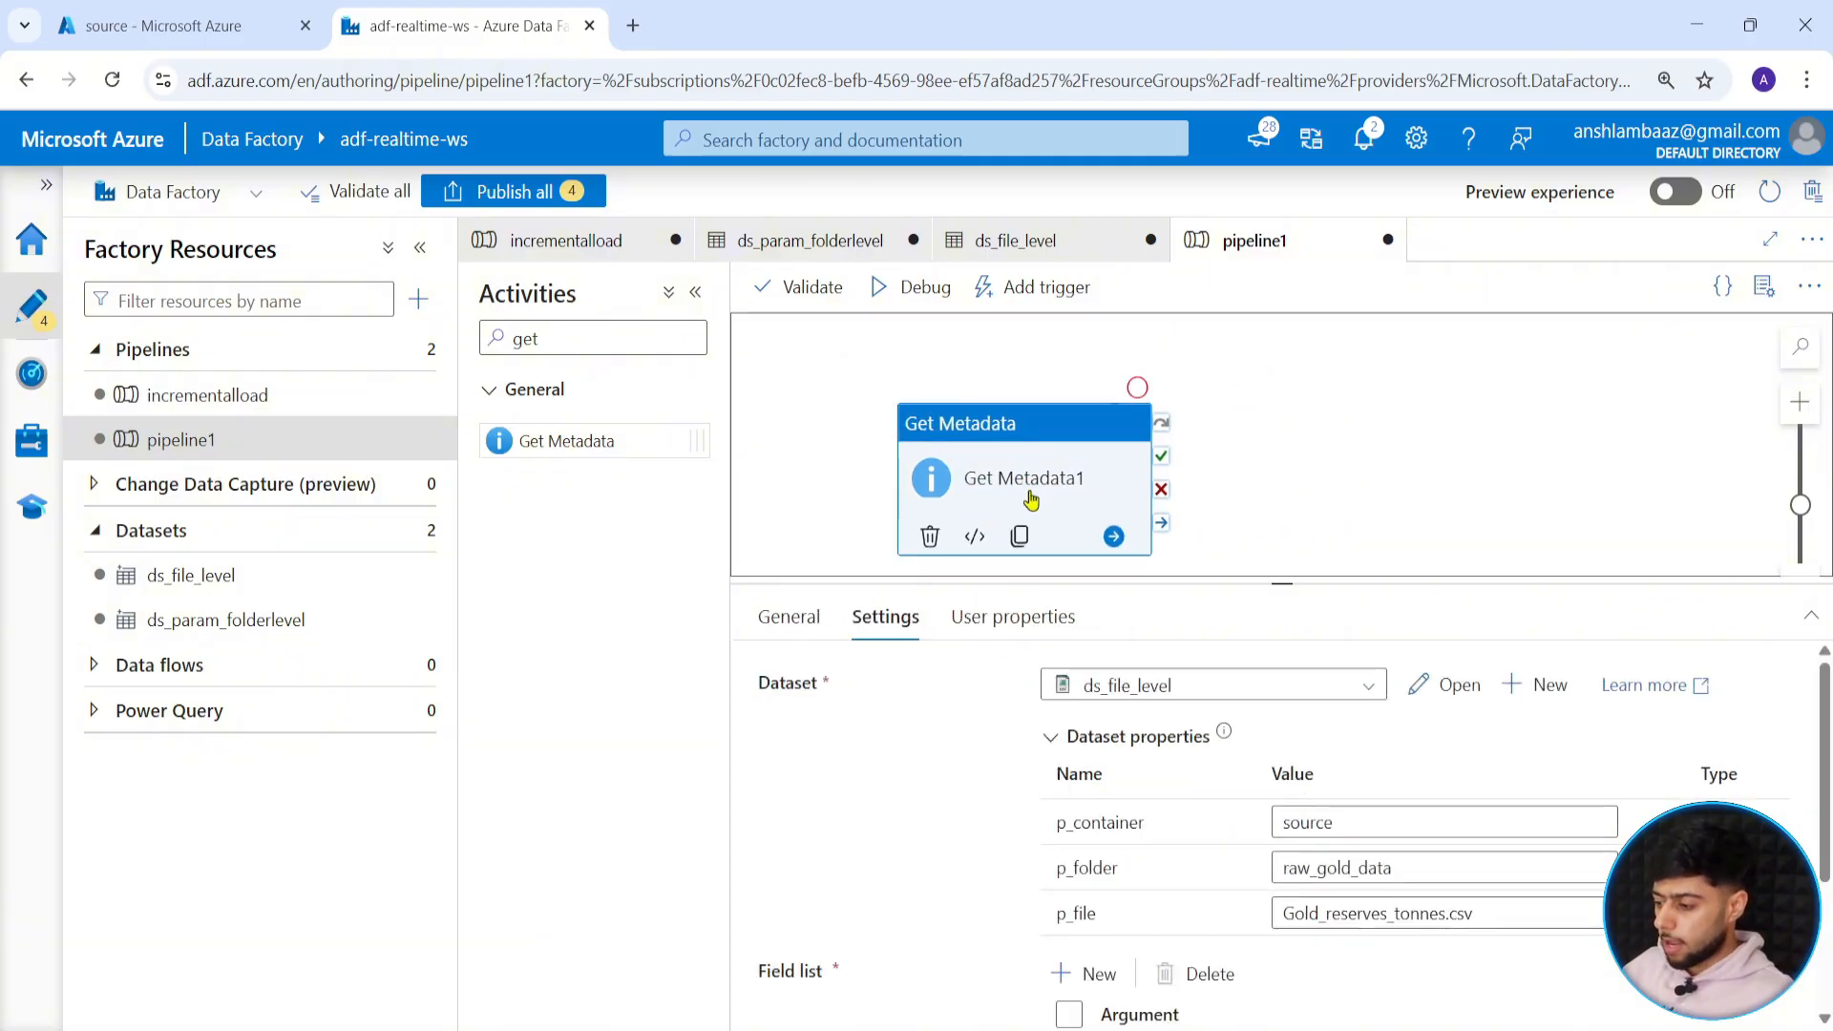
{"action": "left_click", "coordinate": [827, 482]}
{"action": "left_click", "coordinate": [565, 340]}
{"action": "key", "text": "ctrl+a"}
{"action": "type", "text": "set"}
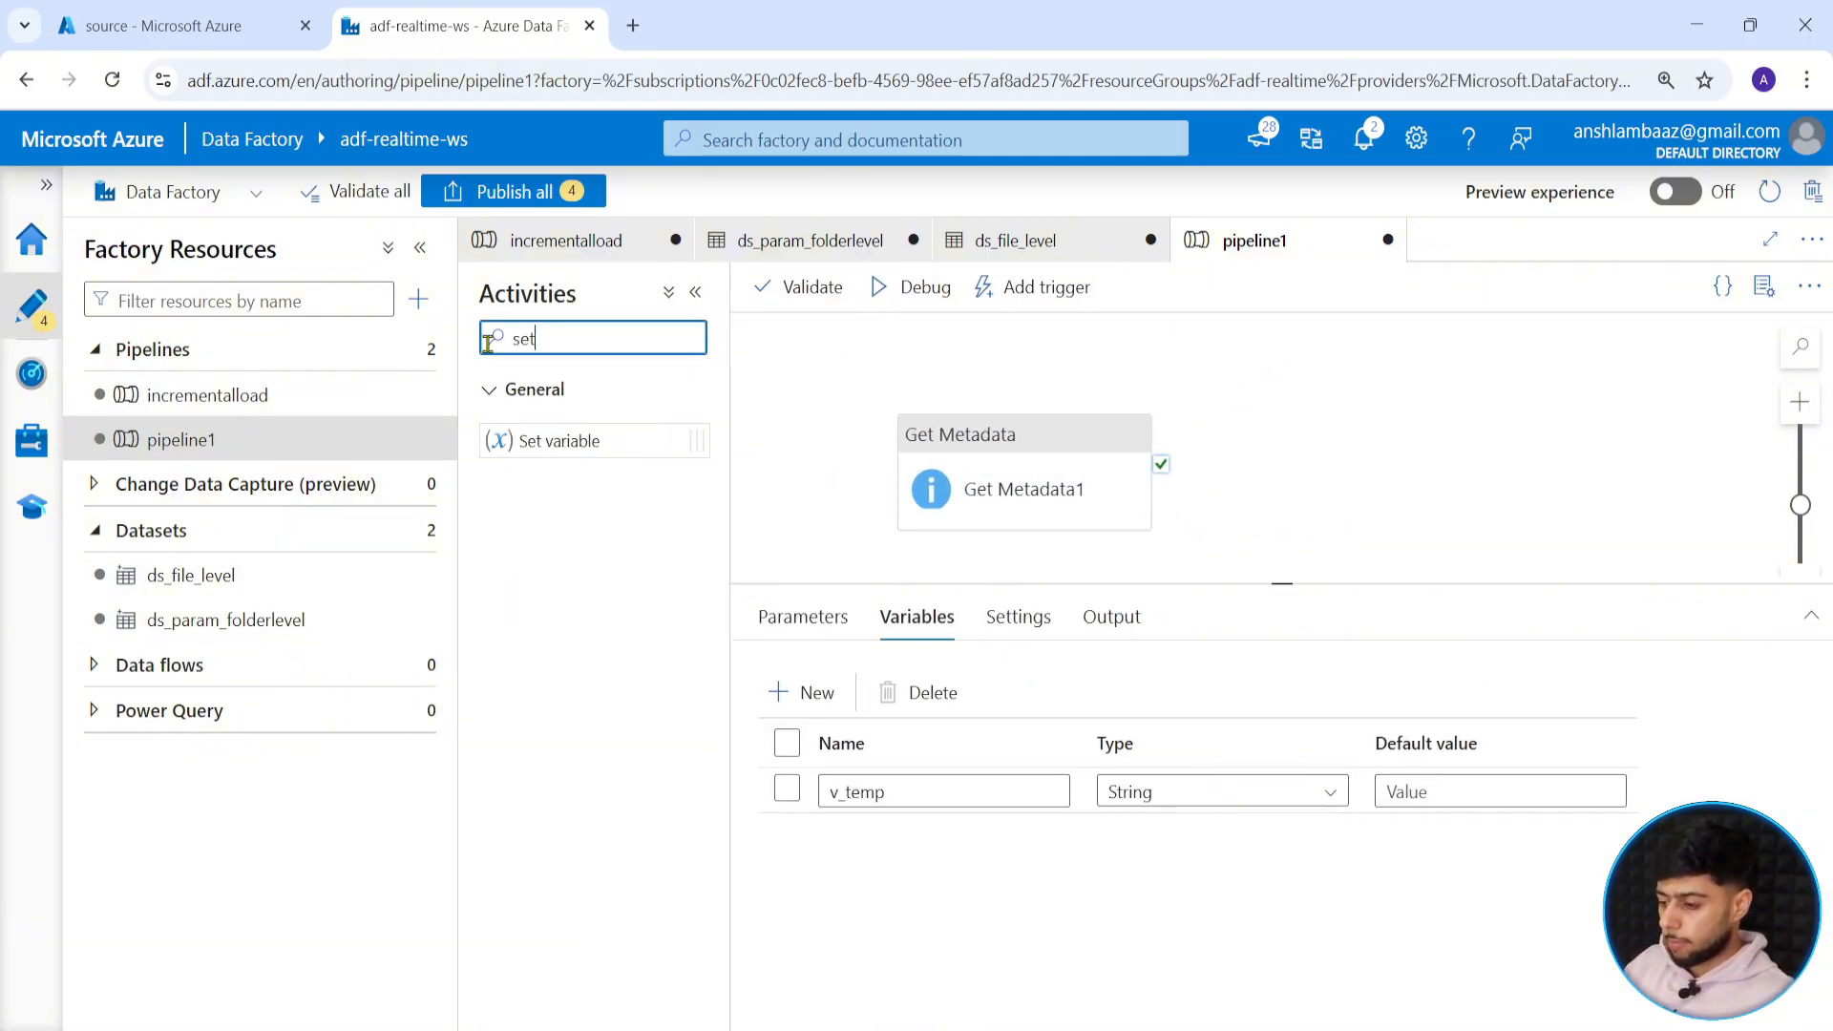
{"action": "left_click_drag", "start_coordinate": [573, 441], "coordinate": [1490, 387]}
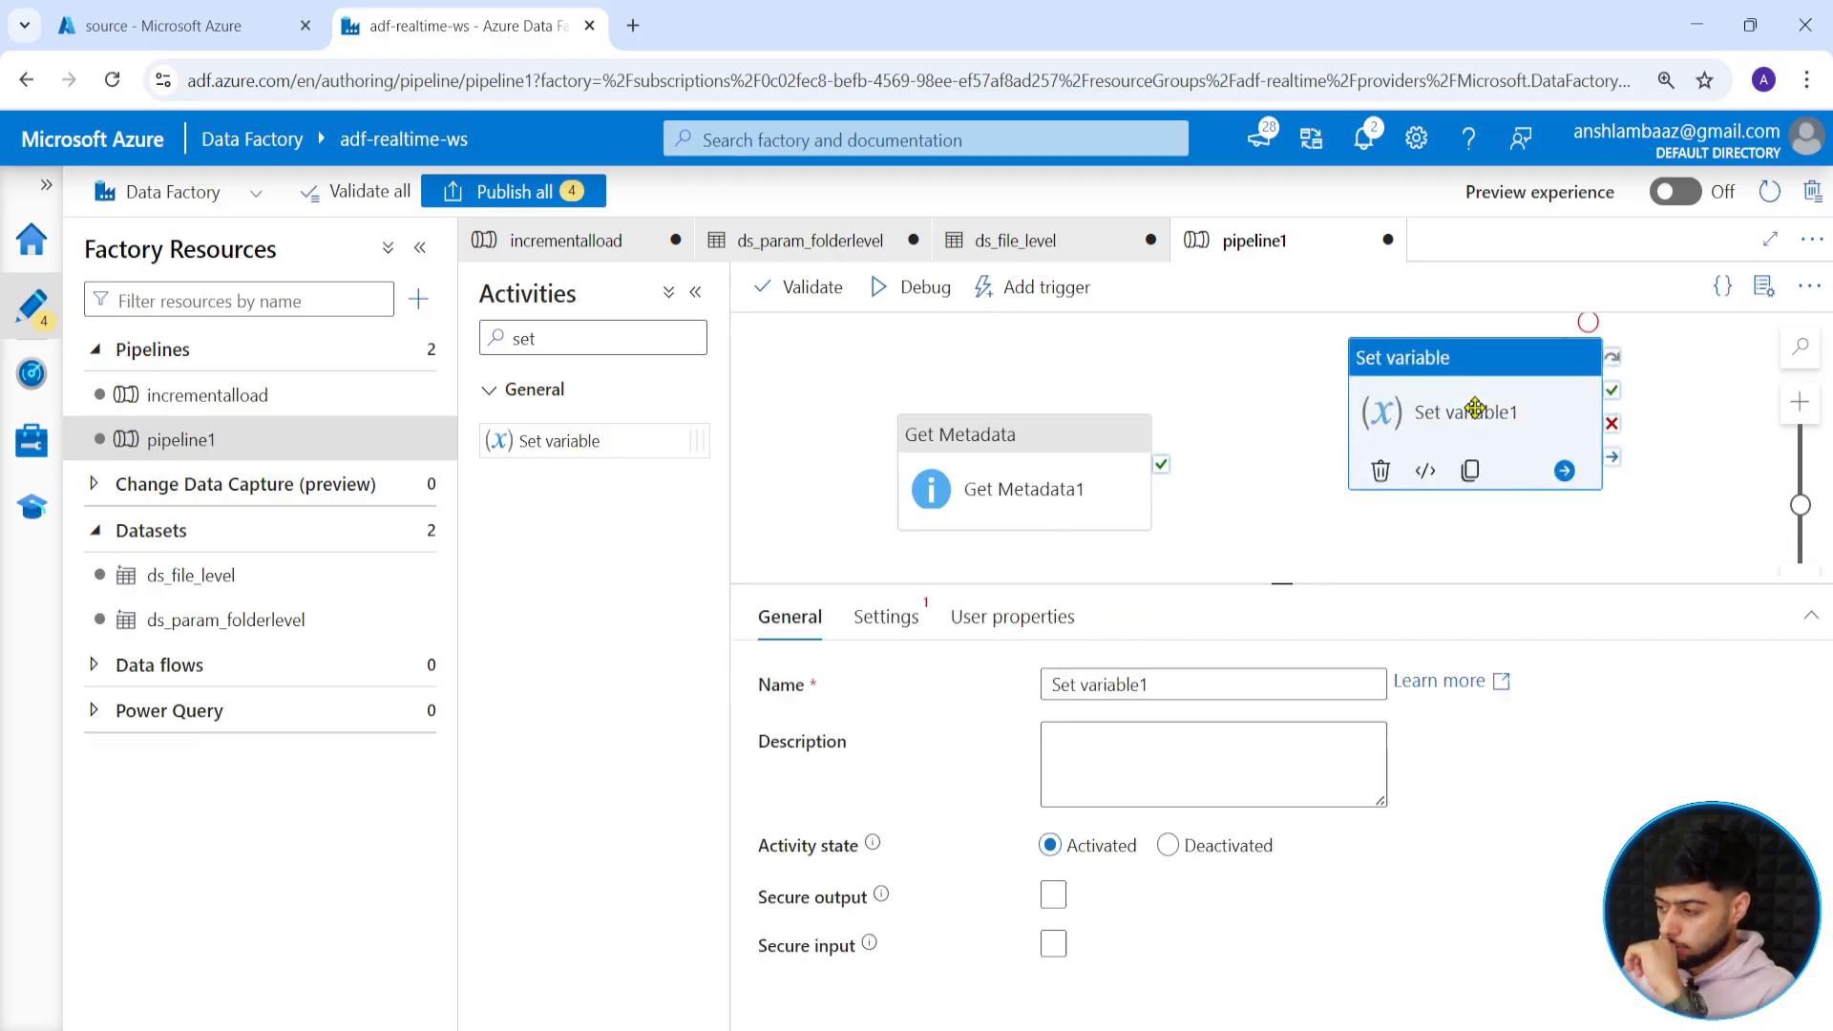
{"action": "left_click_drag", "start_coordinate": [1161, 465], "coordinate": [1384, 420]}
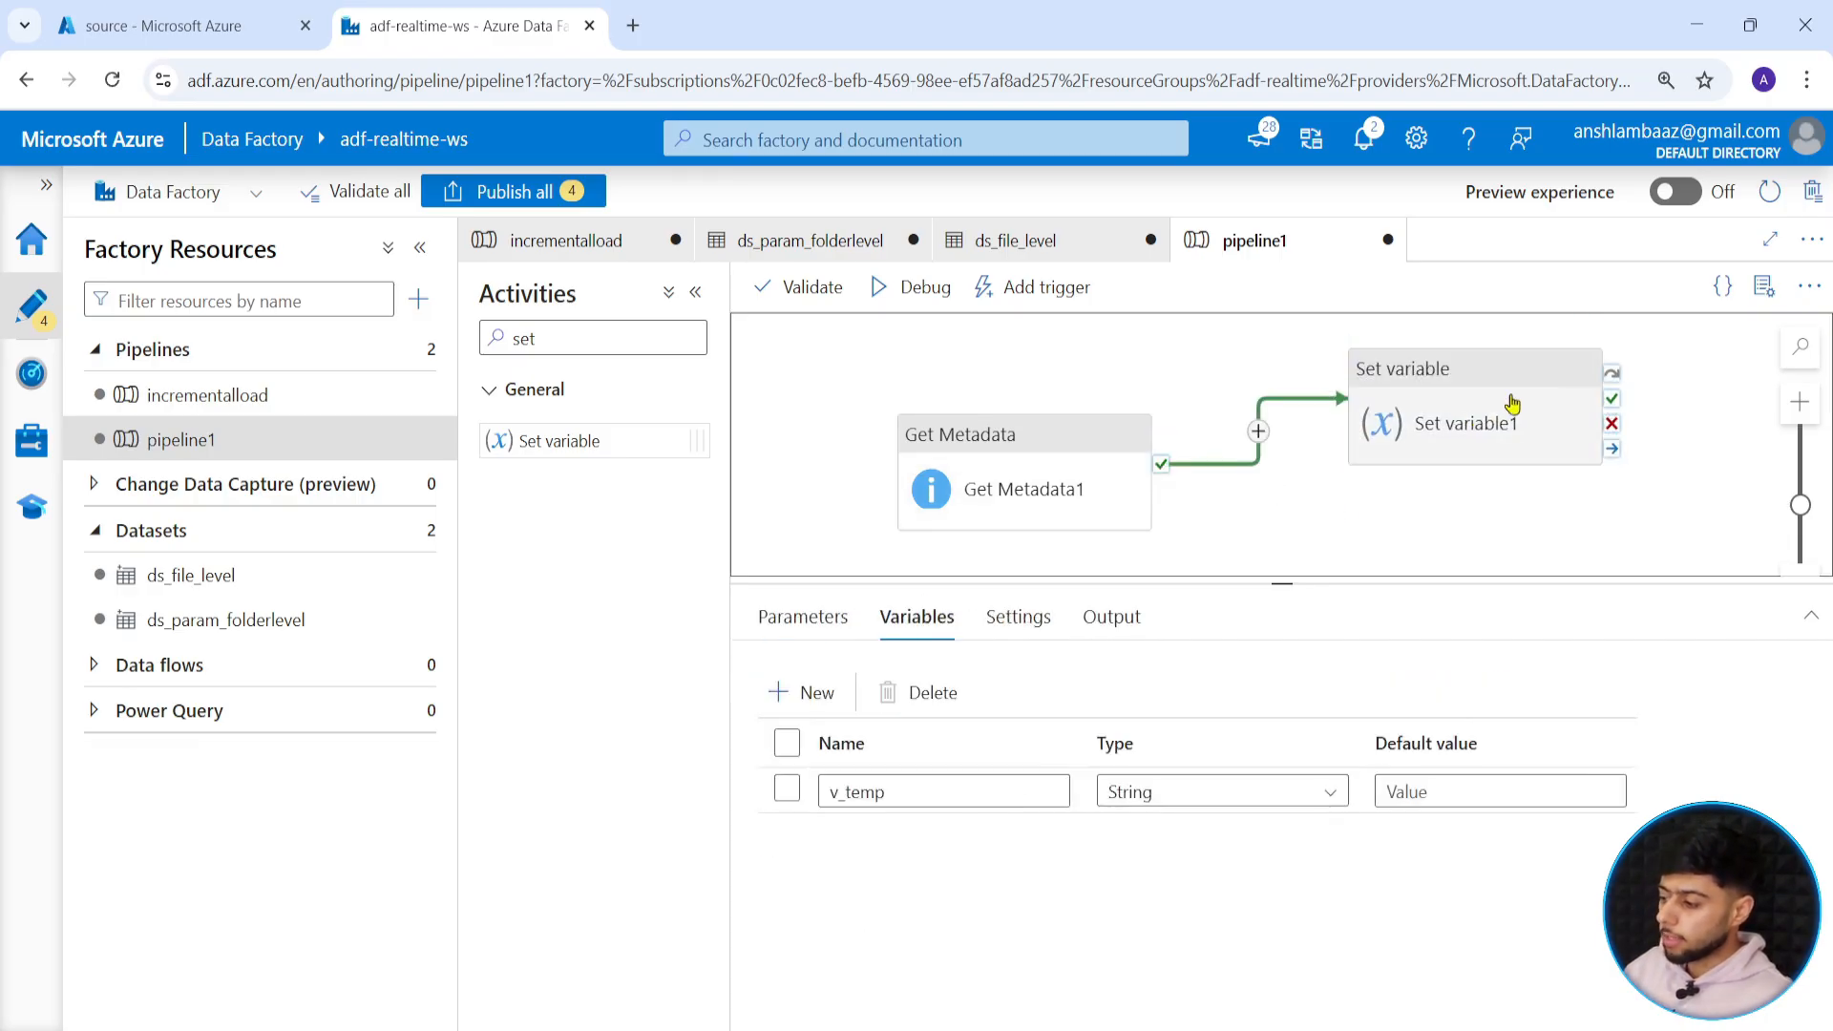
Choose v_temp as the pipeline variable assigned by the Set variable activity.
{"action": "left_click_drag", "start_coordinate": [1511, 401], "coordinate": [1509, 434]}
{"action": "left_click", "coordinate": [902, 628]}
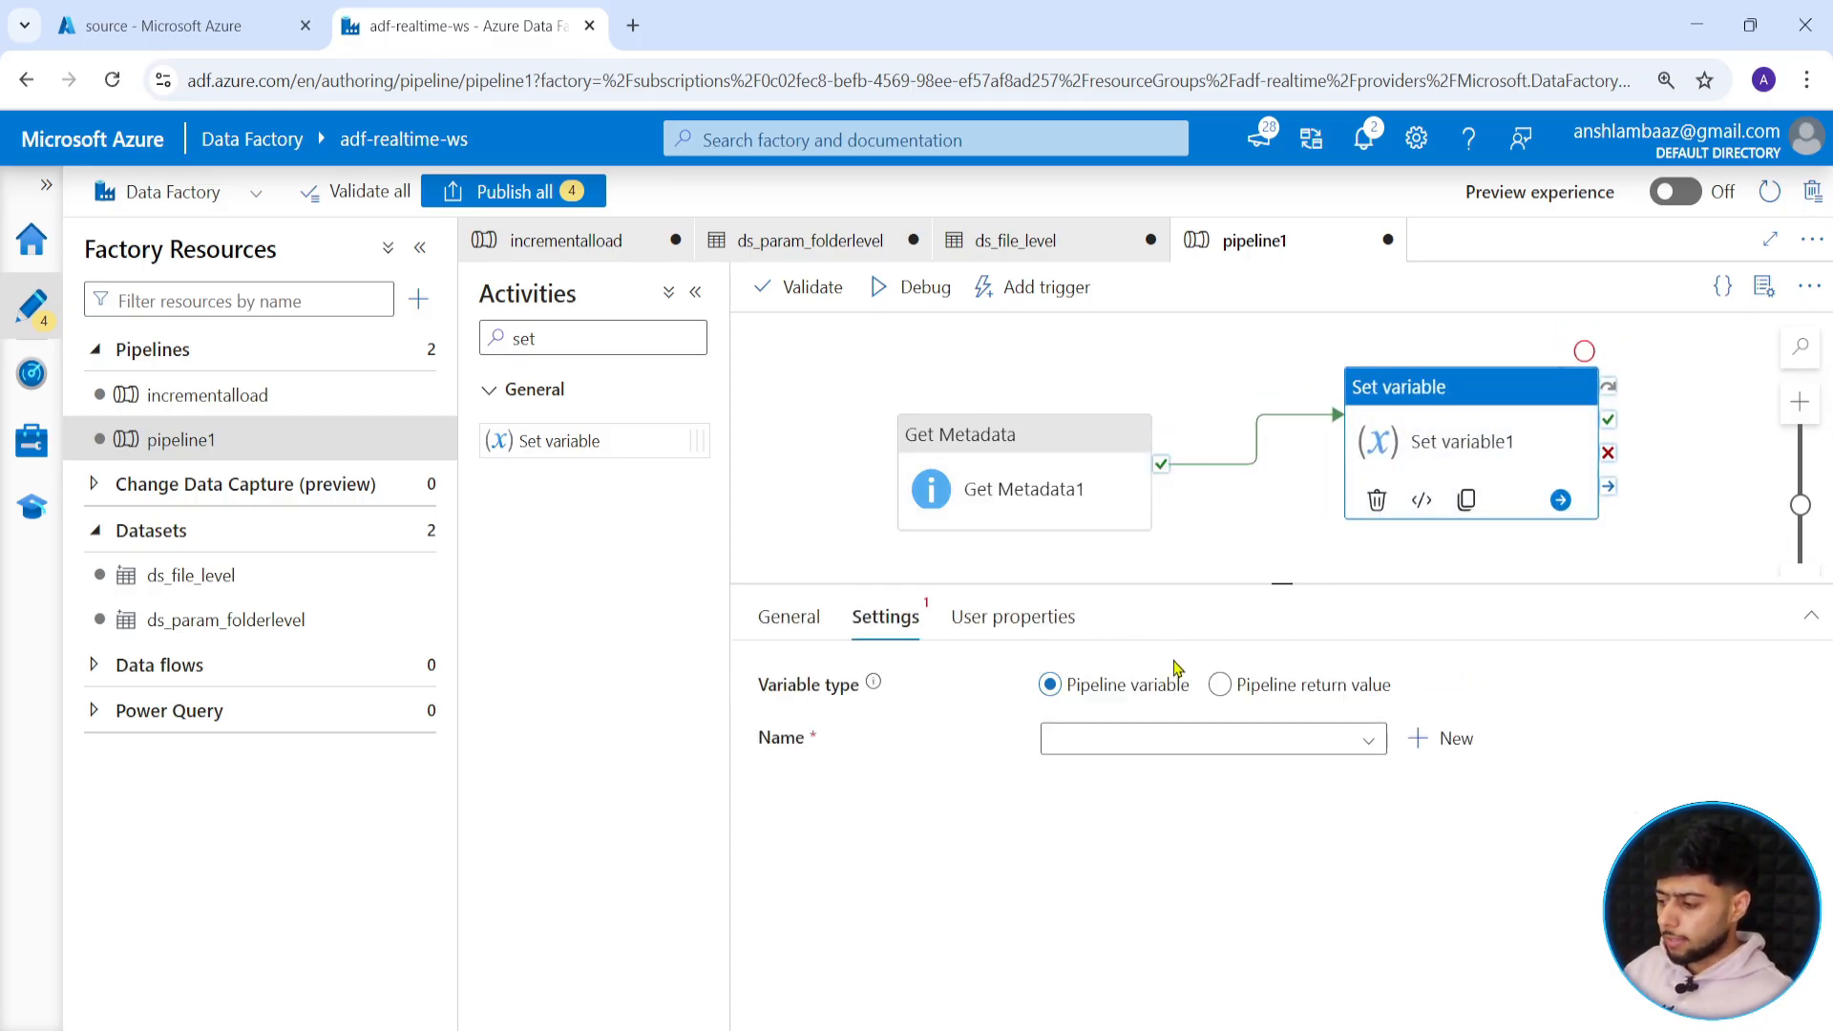
{"action": "left_click", "coordinate": [1197, 745]}
{"action": "left_click", "coordinate": [1194, 777]}
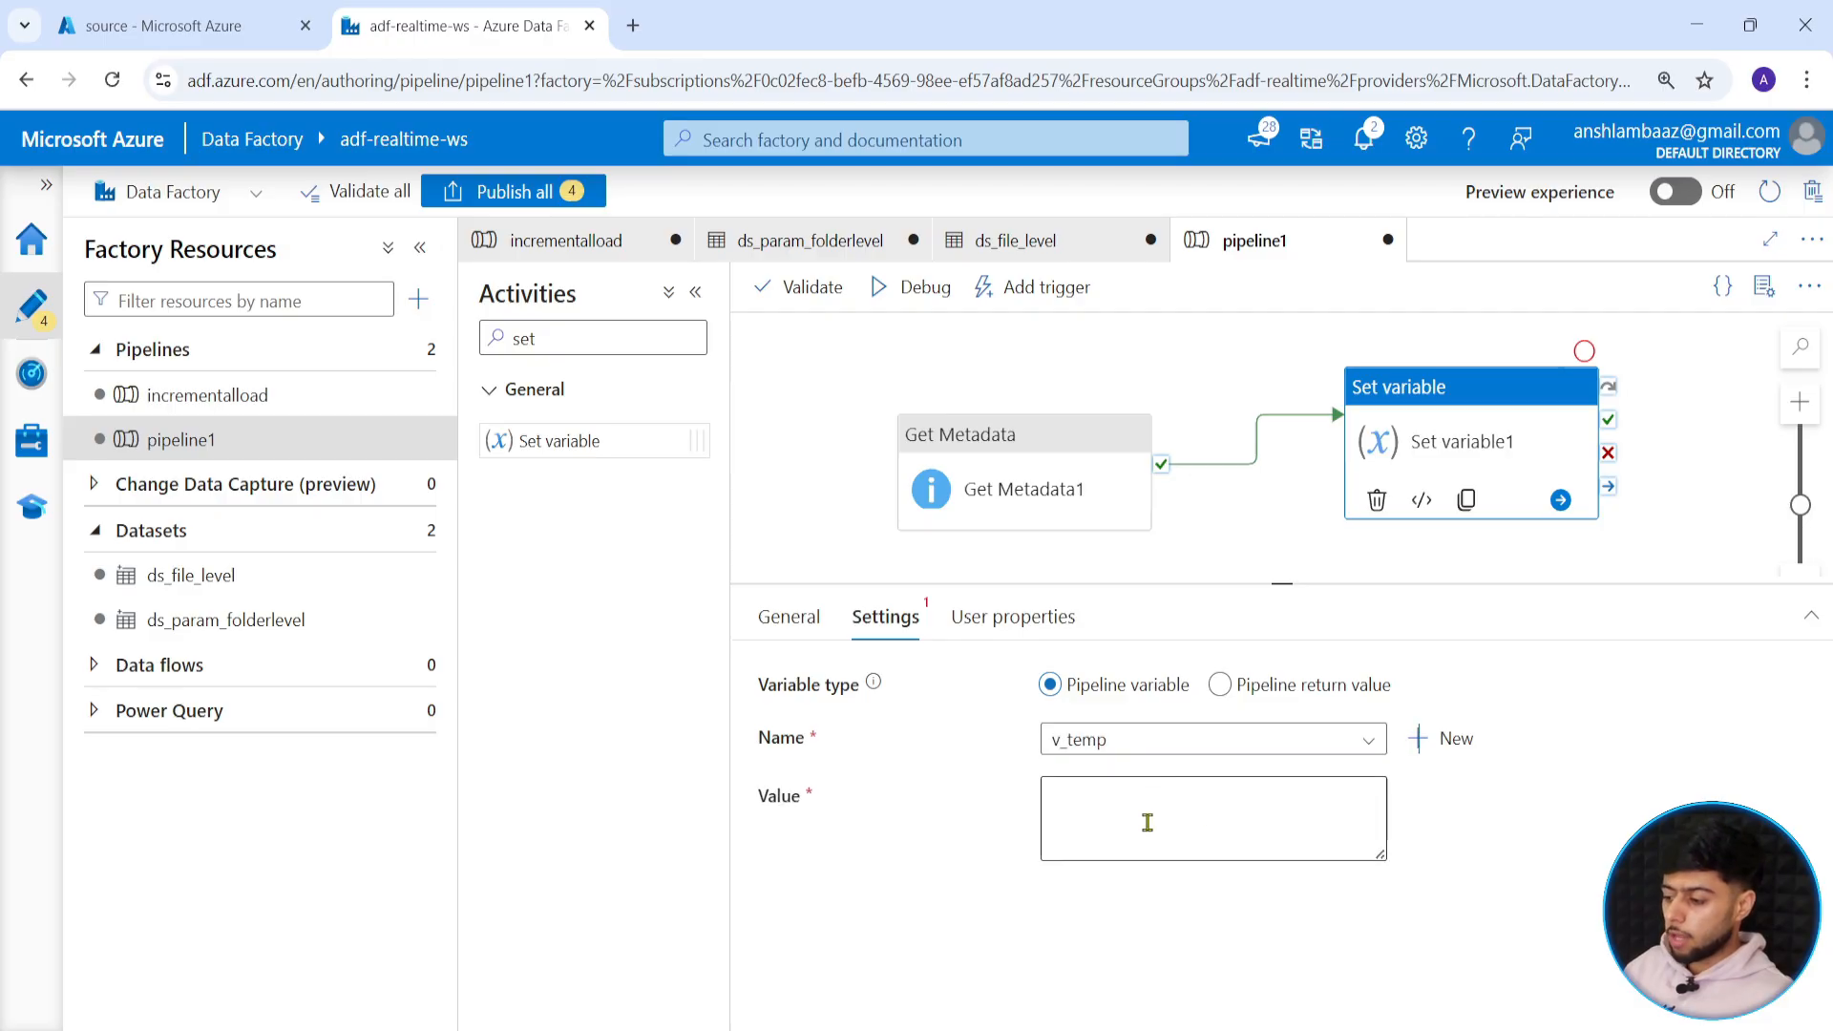
{"action": "left_click", "coordinate": [1144, 813]}
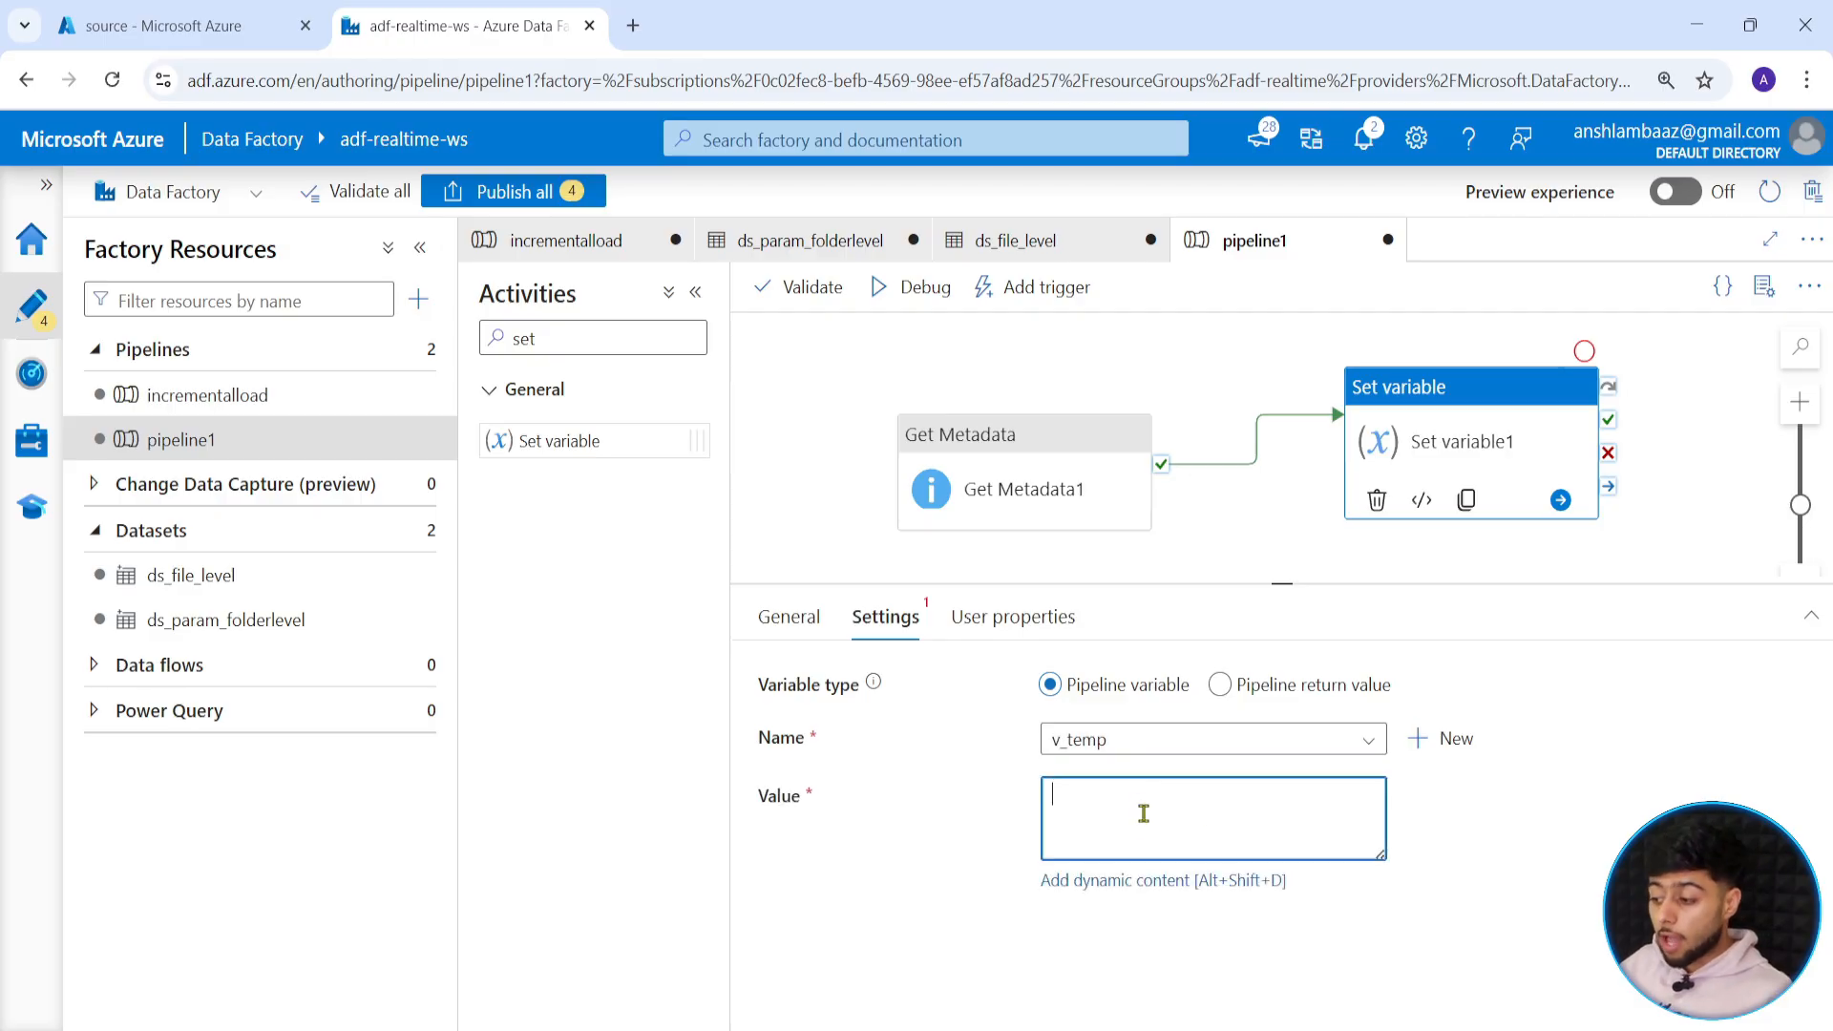
{"action": "left_click", "coordinate": [1156, 881]}
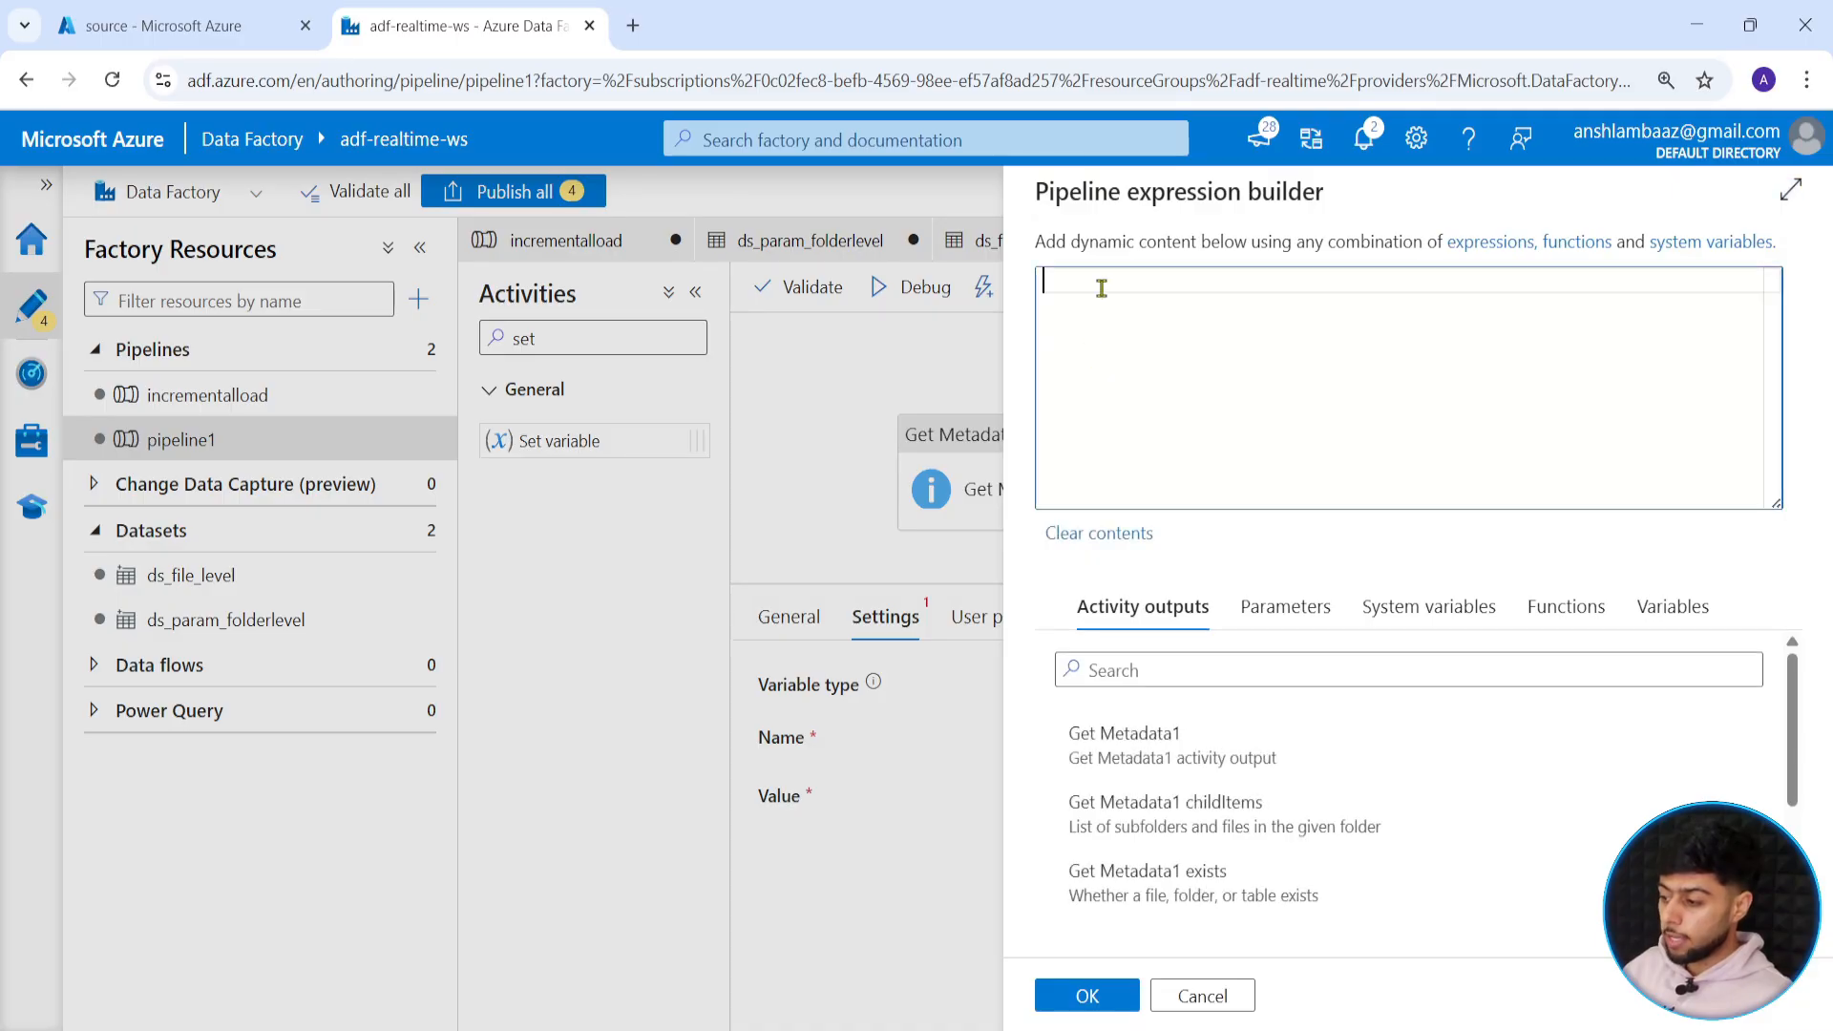
{"action": "type", "text": "form"}
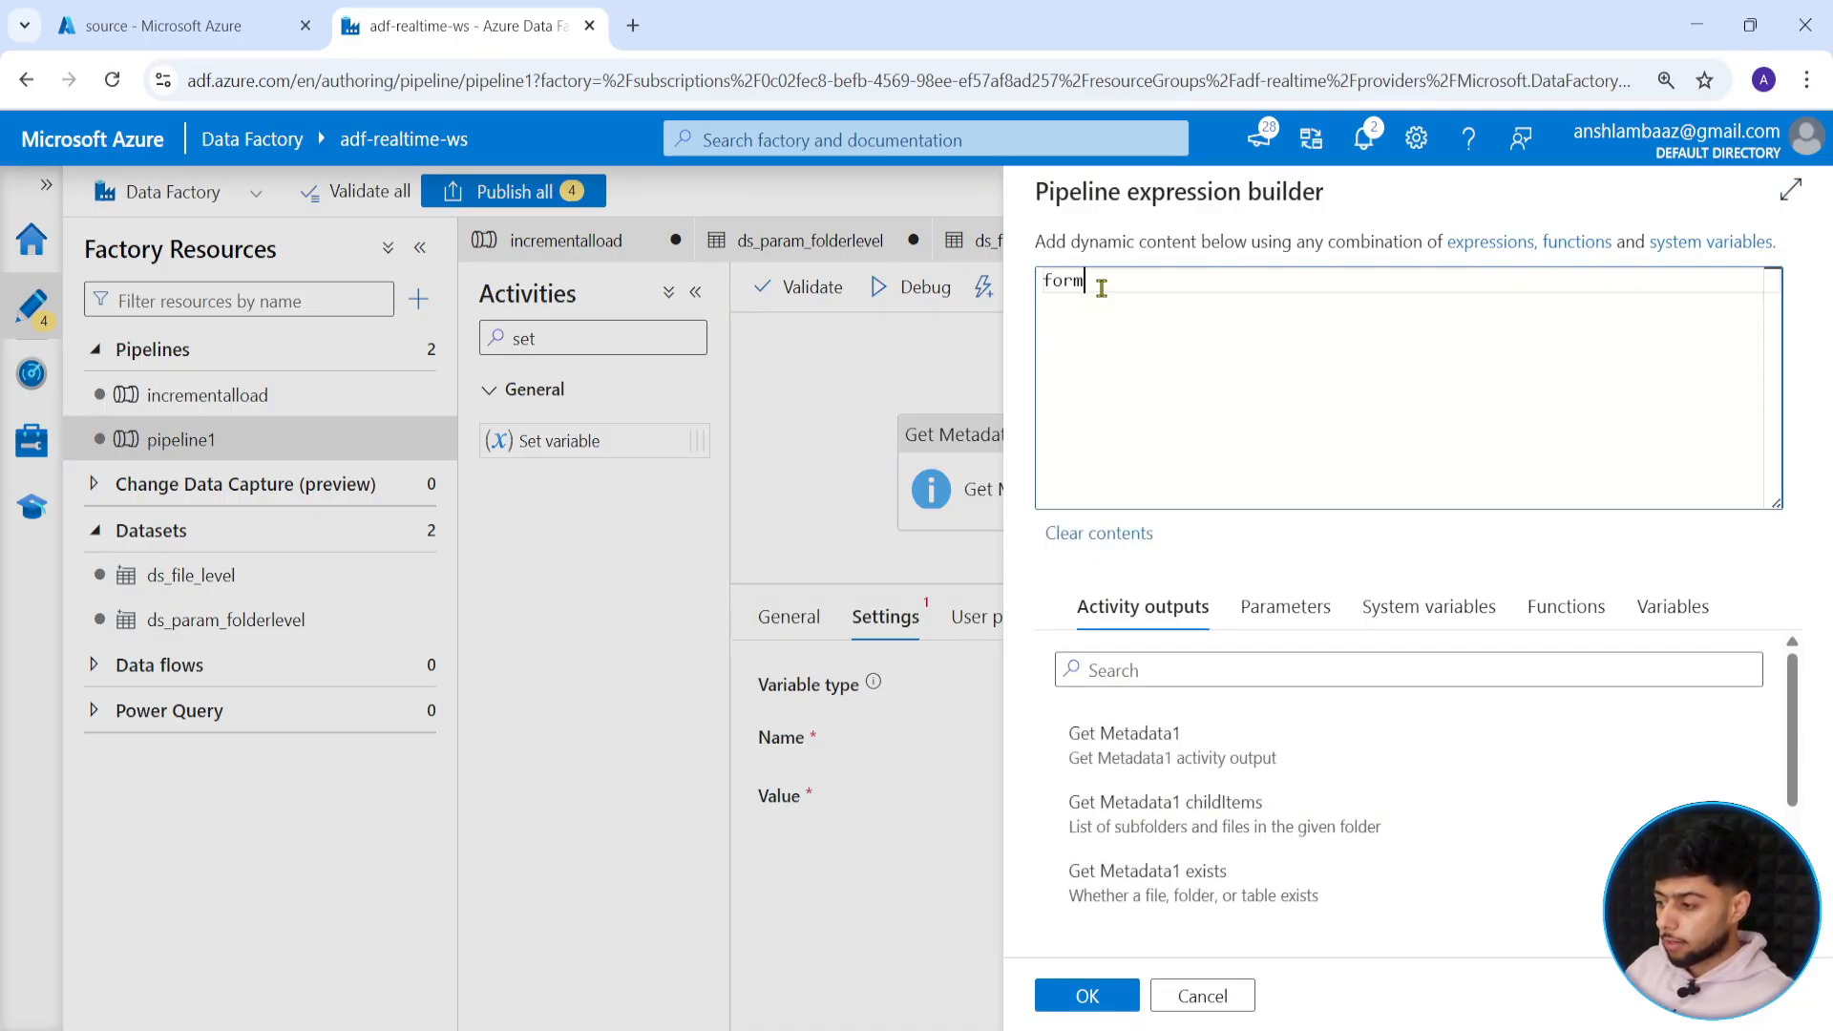
{"action": "type", "text": "@form"}
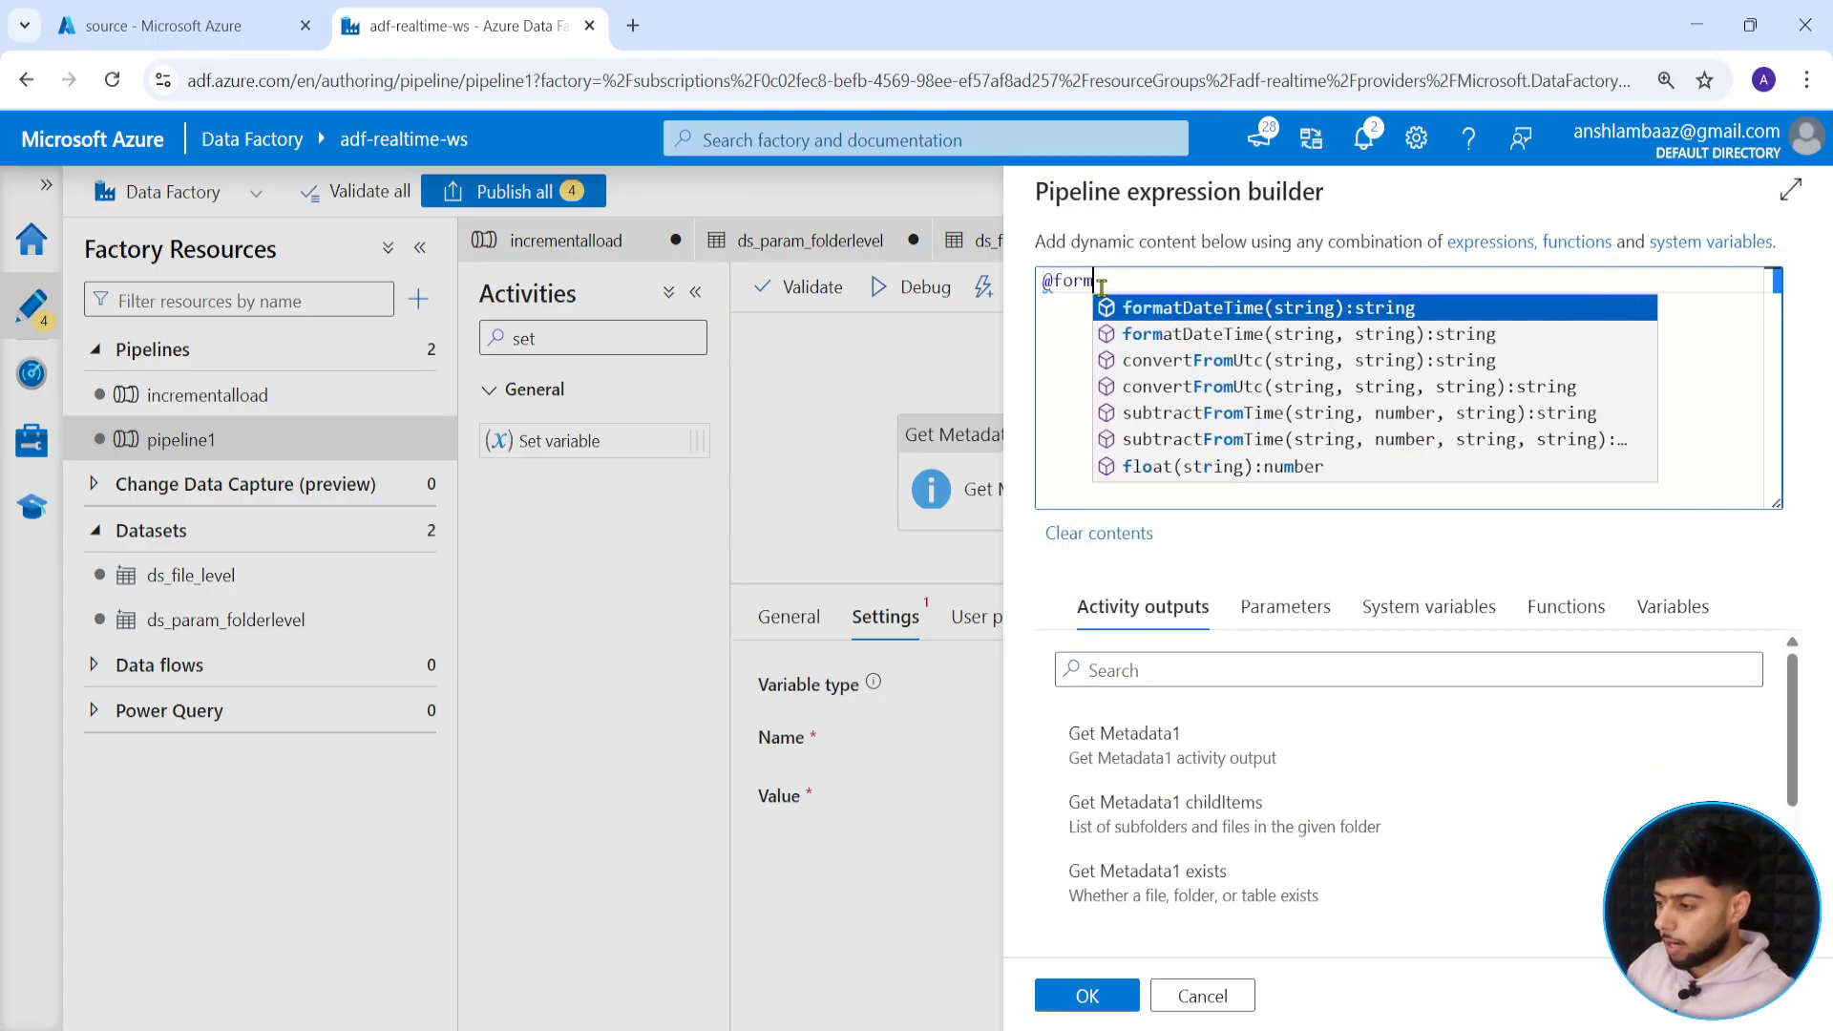
{"action": "key", "text": "Return"}
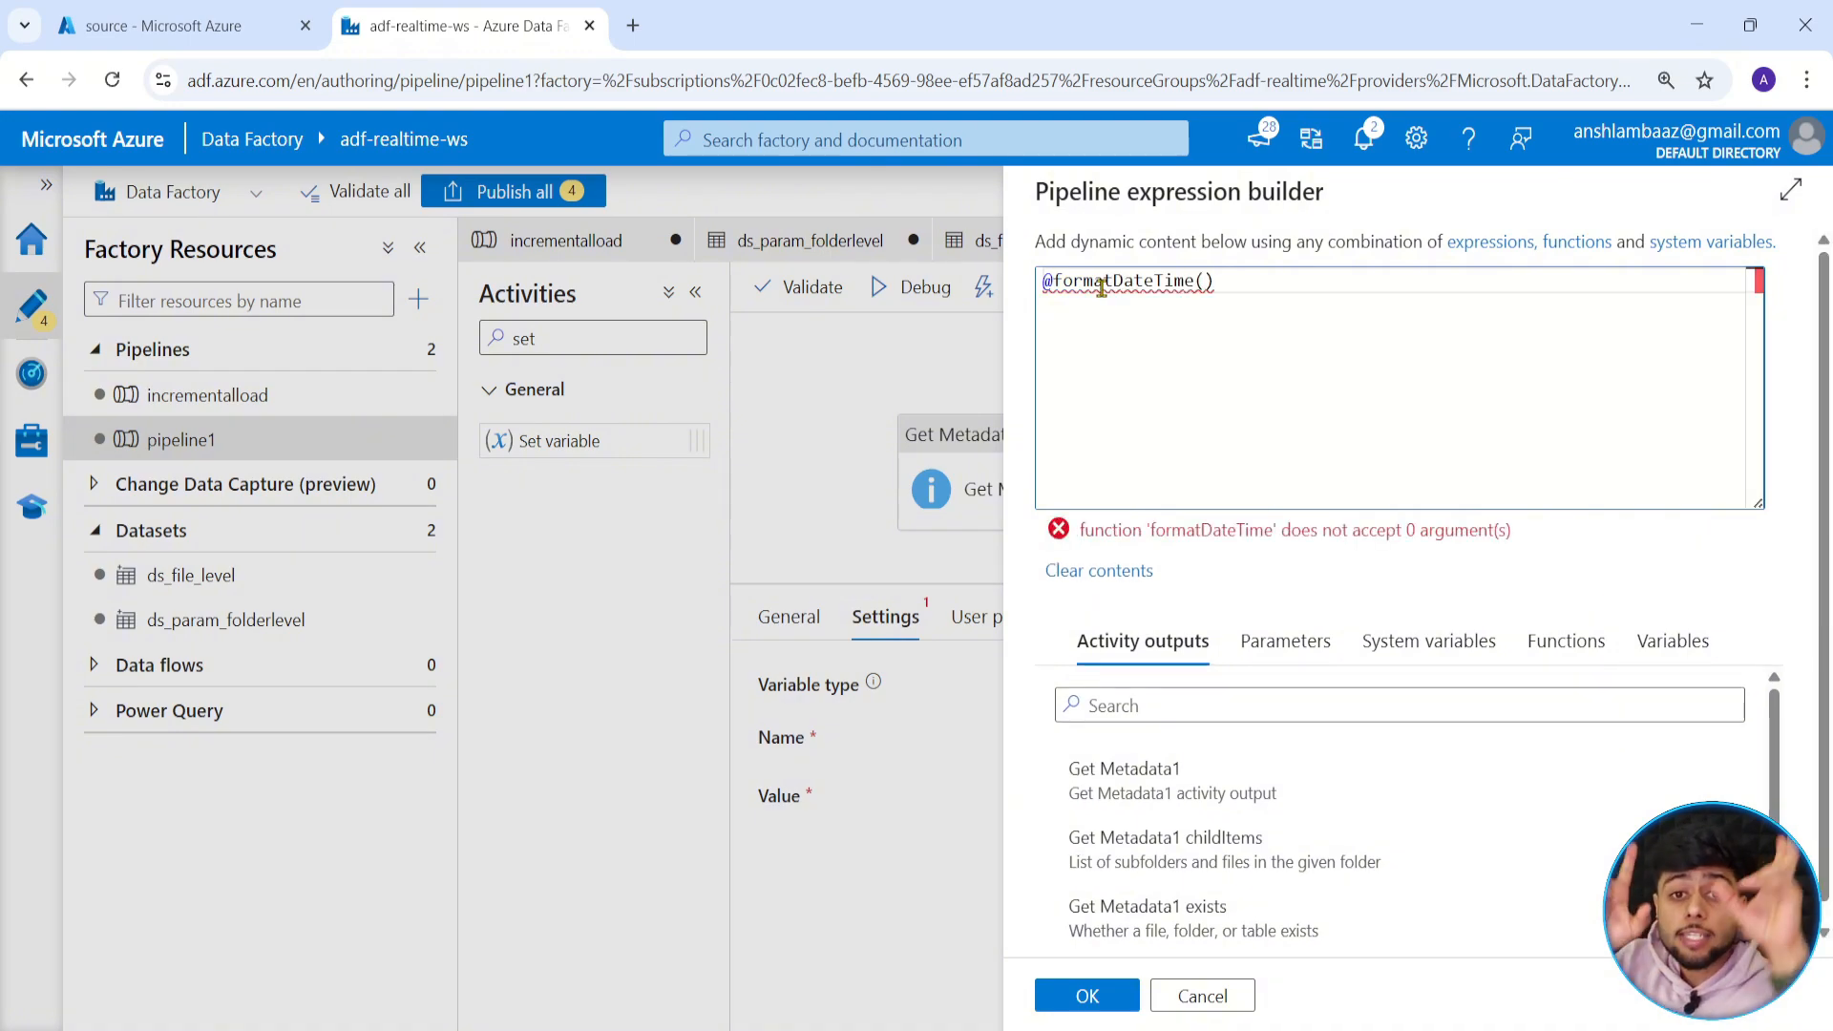
{"action": "left_click", "coordinate": [1184, 792]}
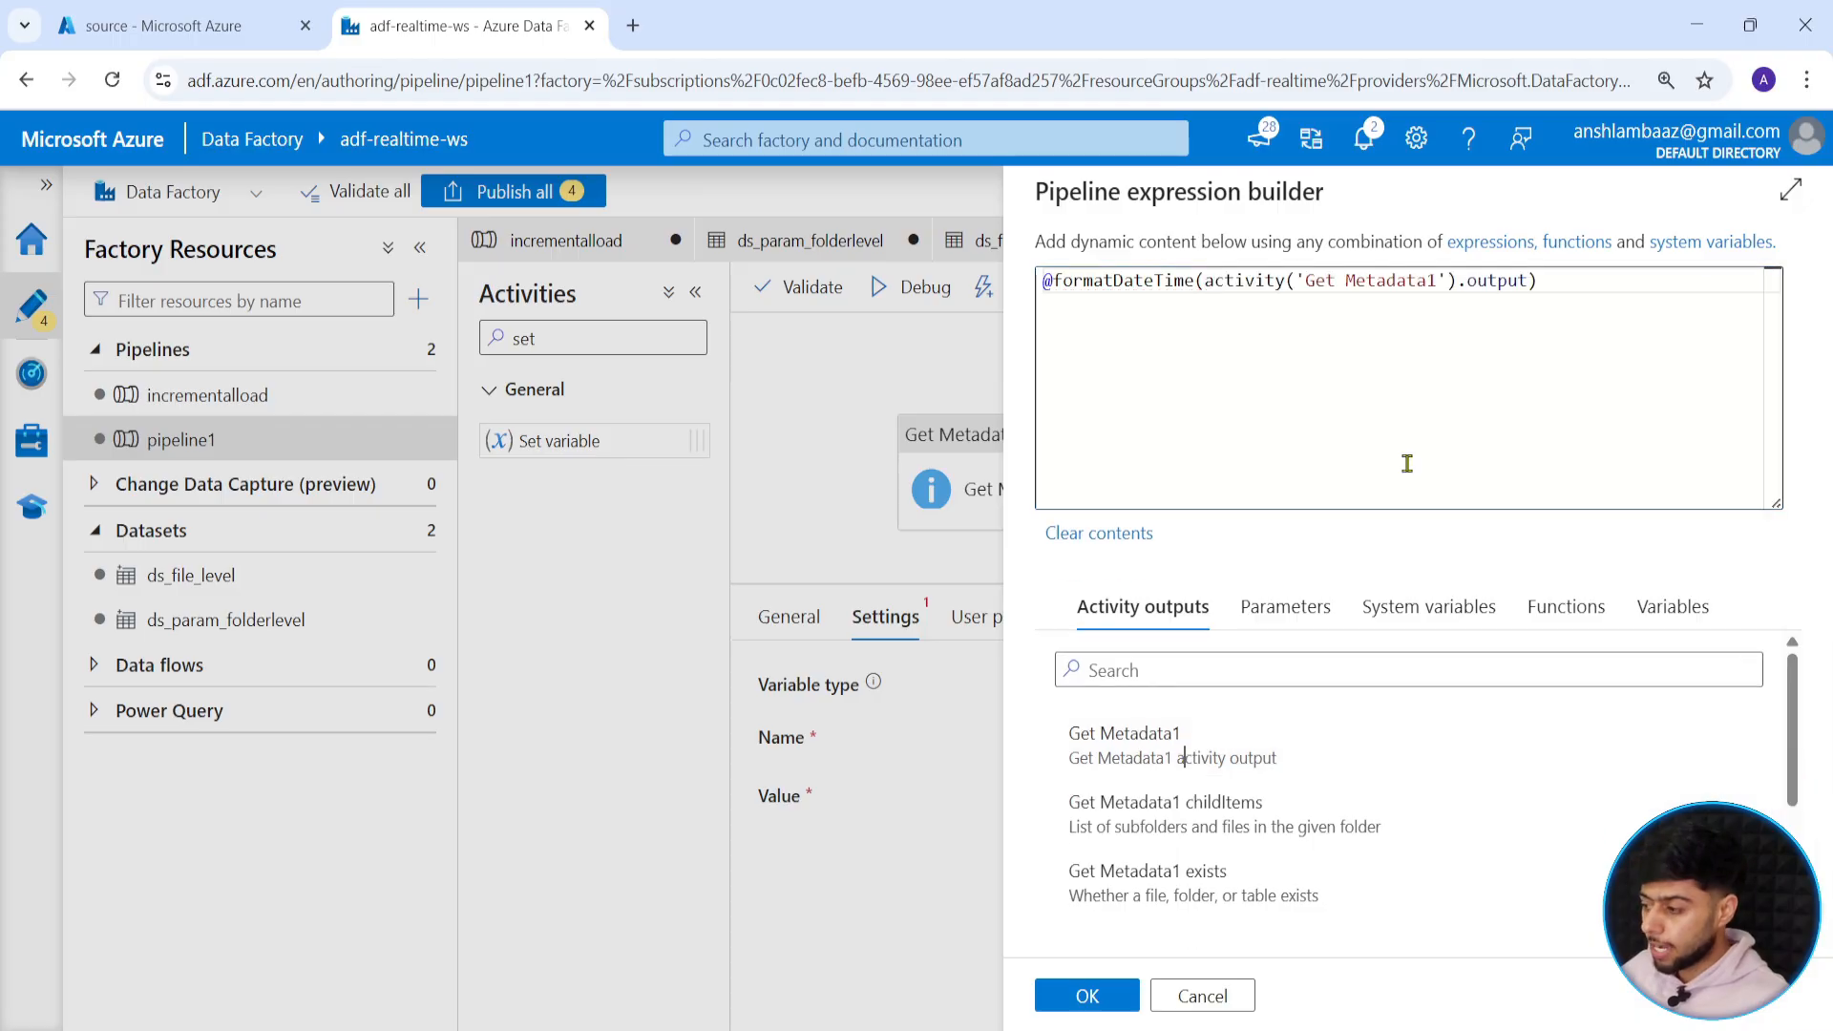
{"action": "type", "text": ".last"}
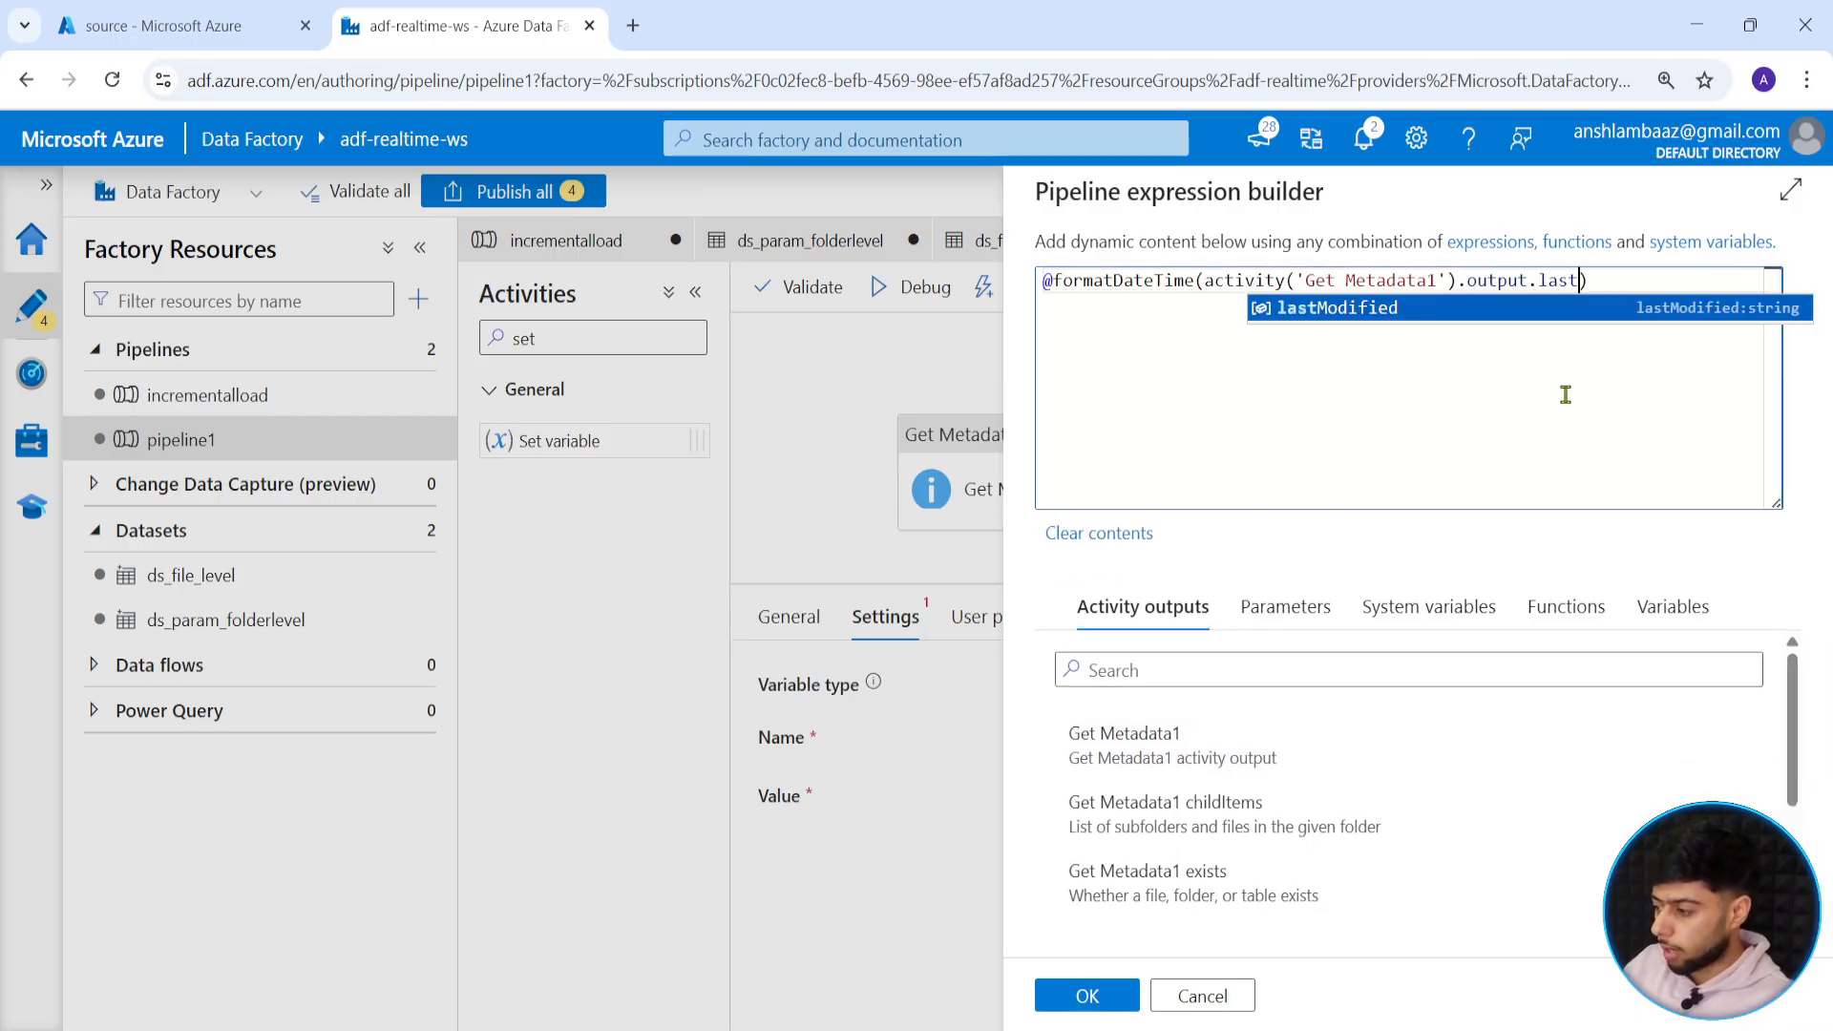
{"action": "key", "text": "Return"}
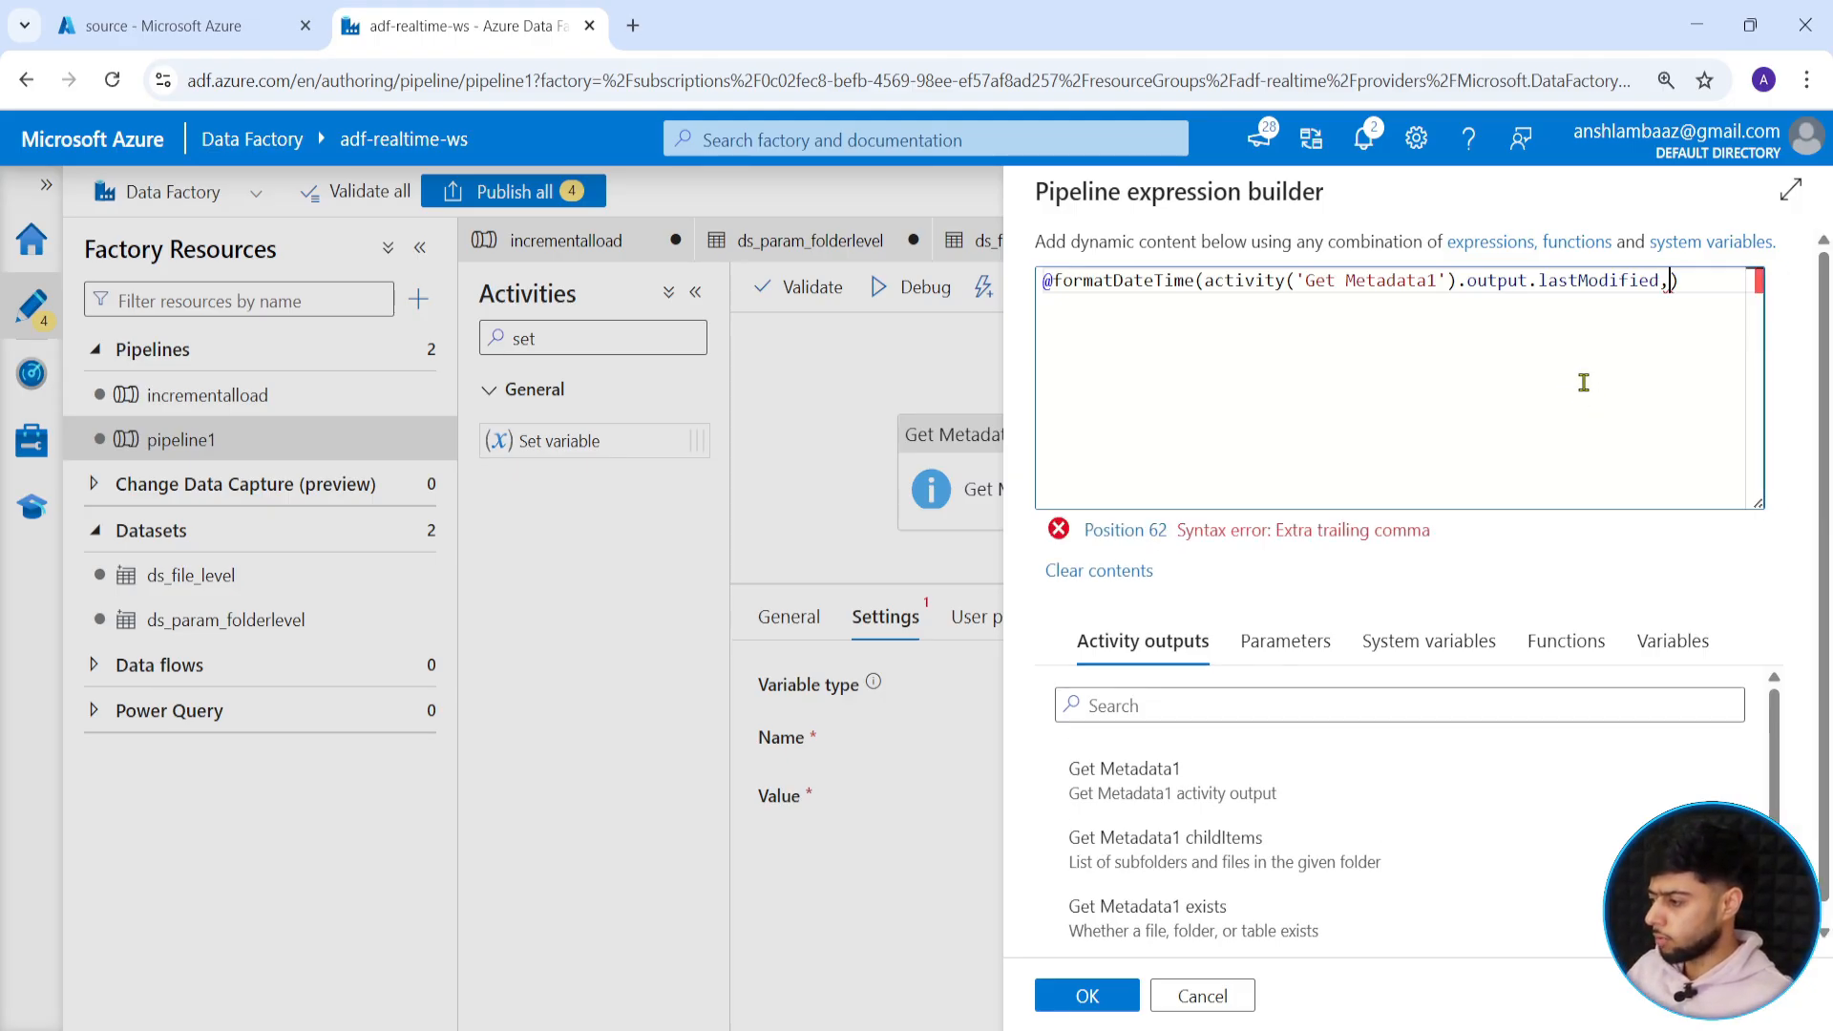
Add the format argument 'yyyyMMddHHmmss' to the formatDateTime expression and apply it as the variable's value.
{"action": "type", "text": "dd"}
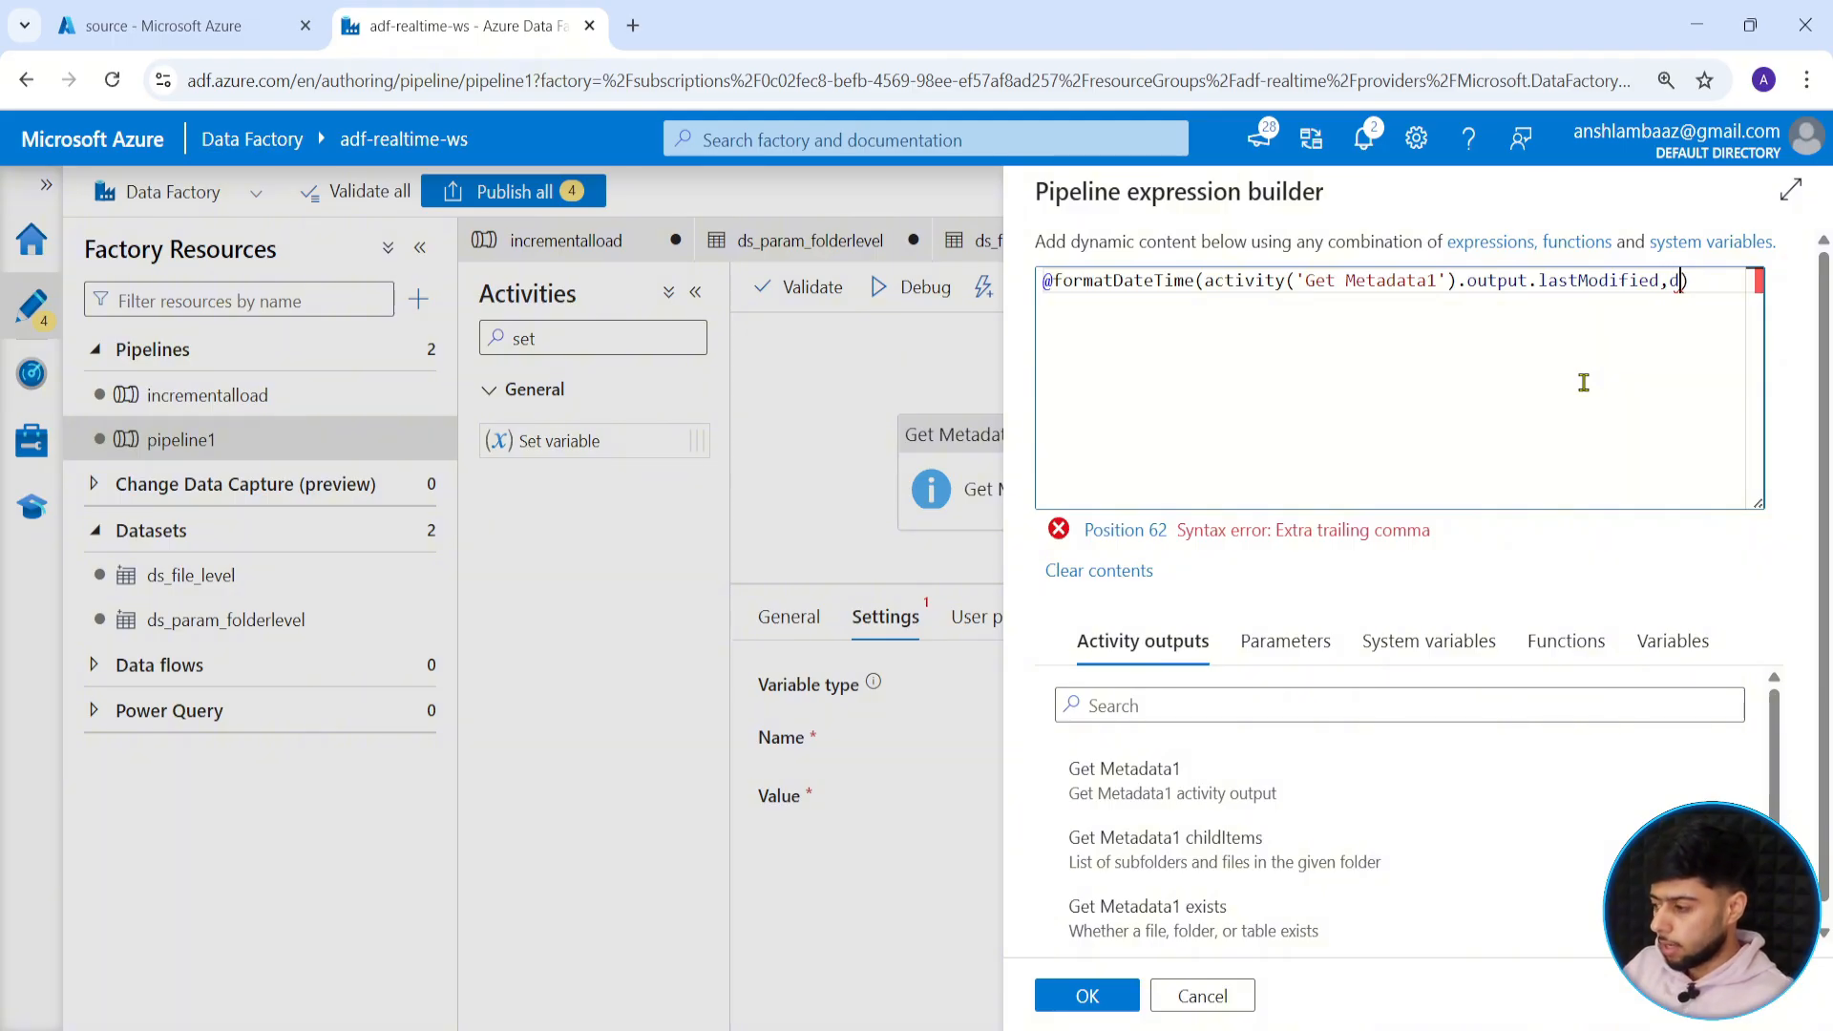
{"action": "key", "text": "BackSpace"}
{"action": "key", "text": "BackSpace"}
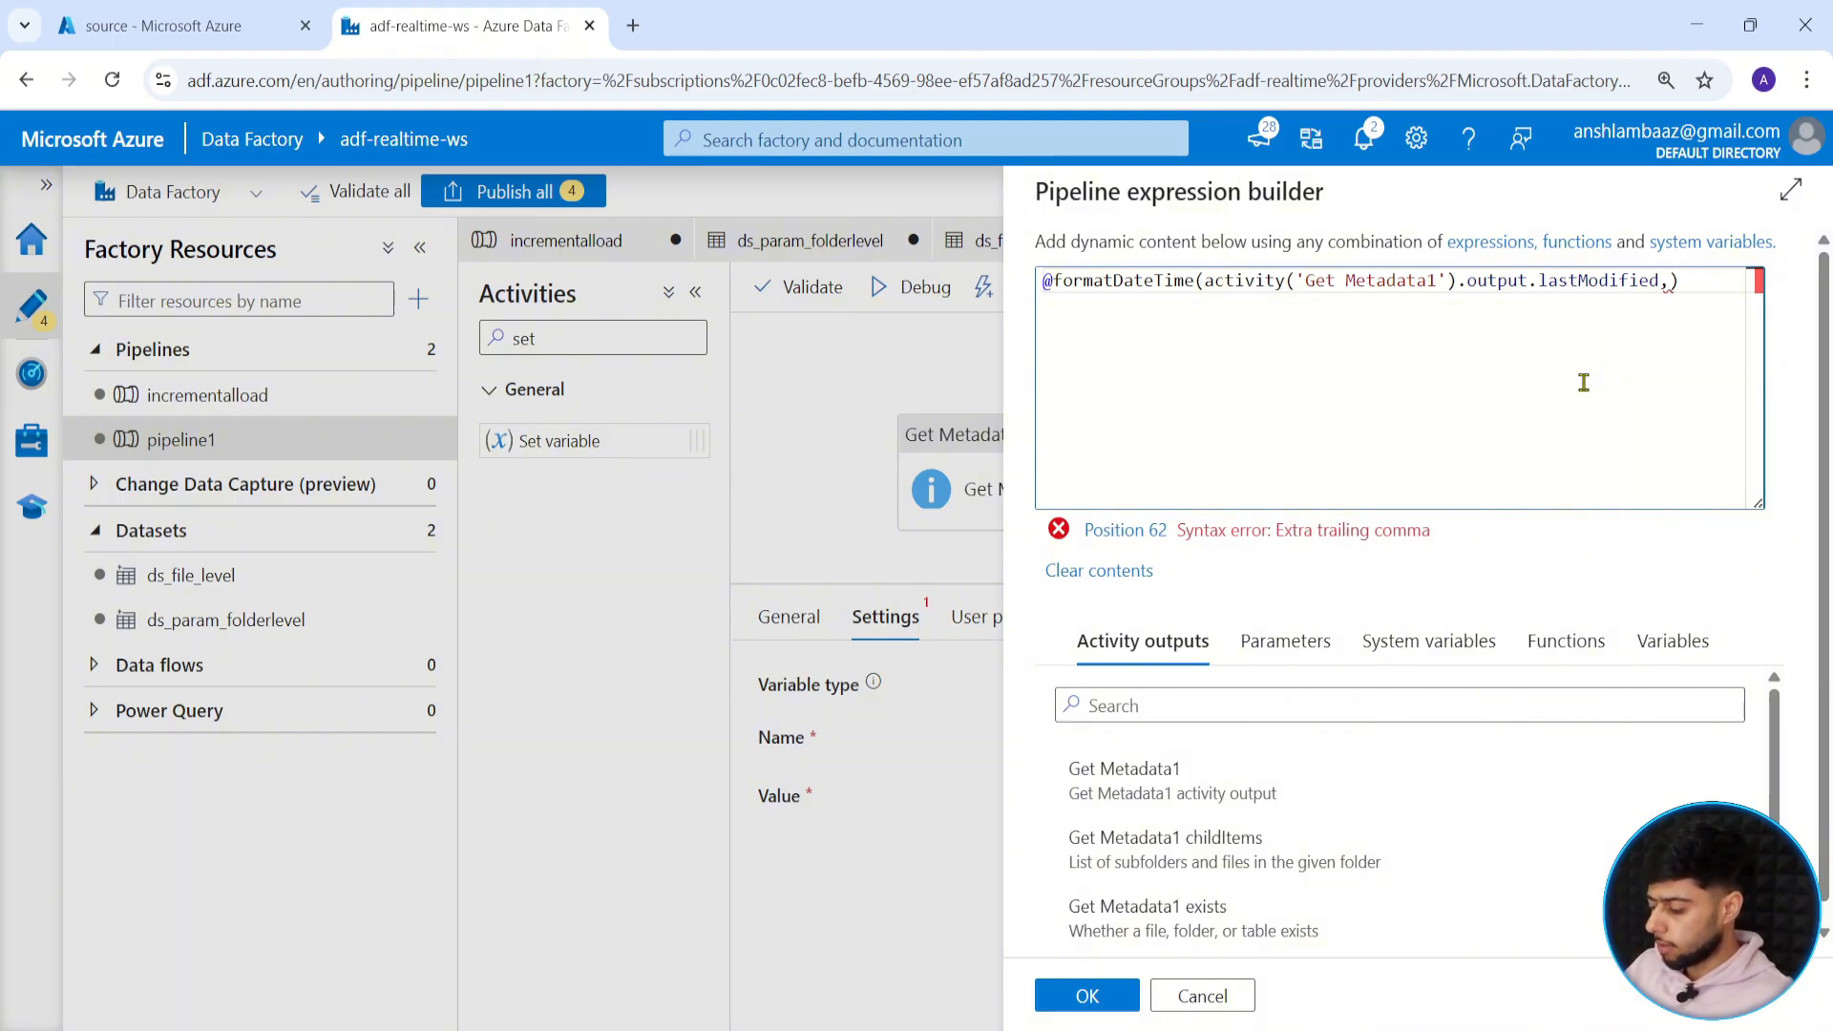
{"action": "type", "text": "'dd"}
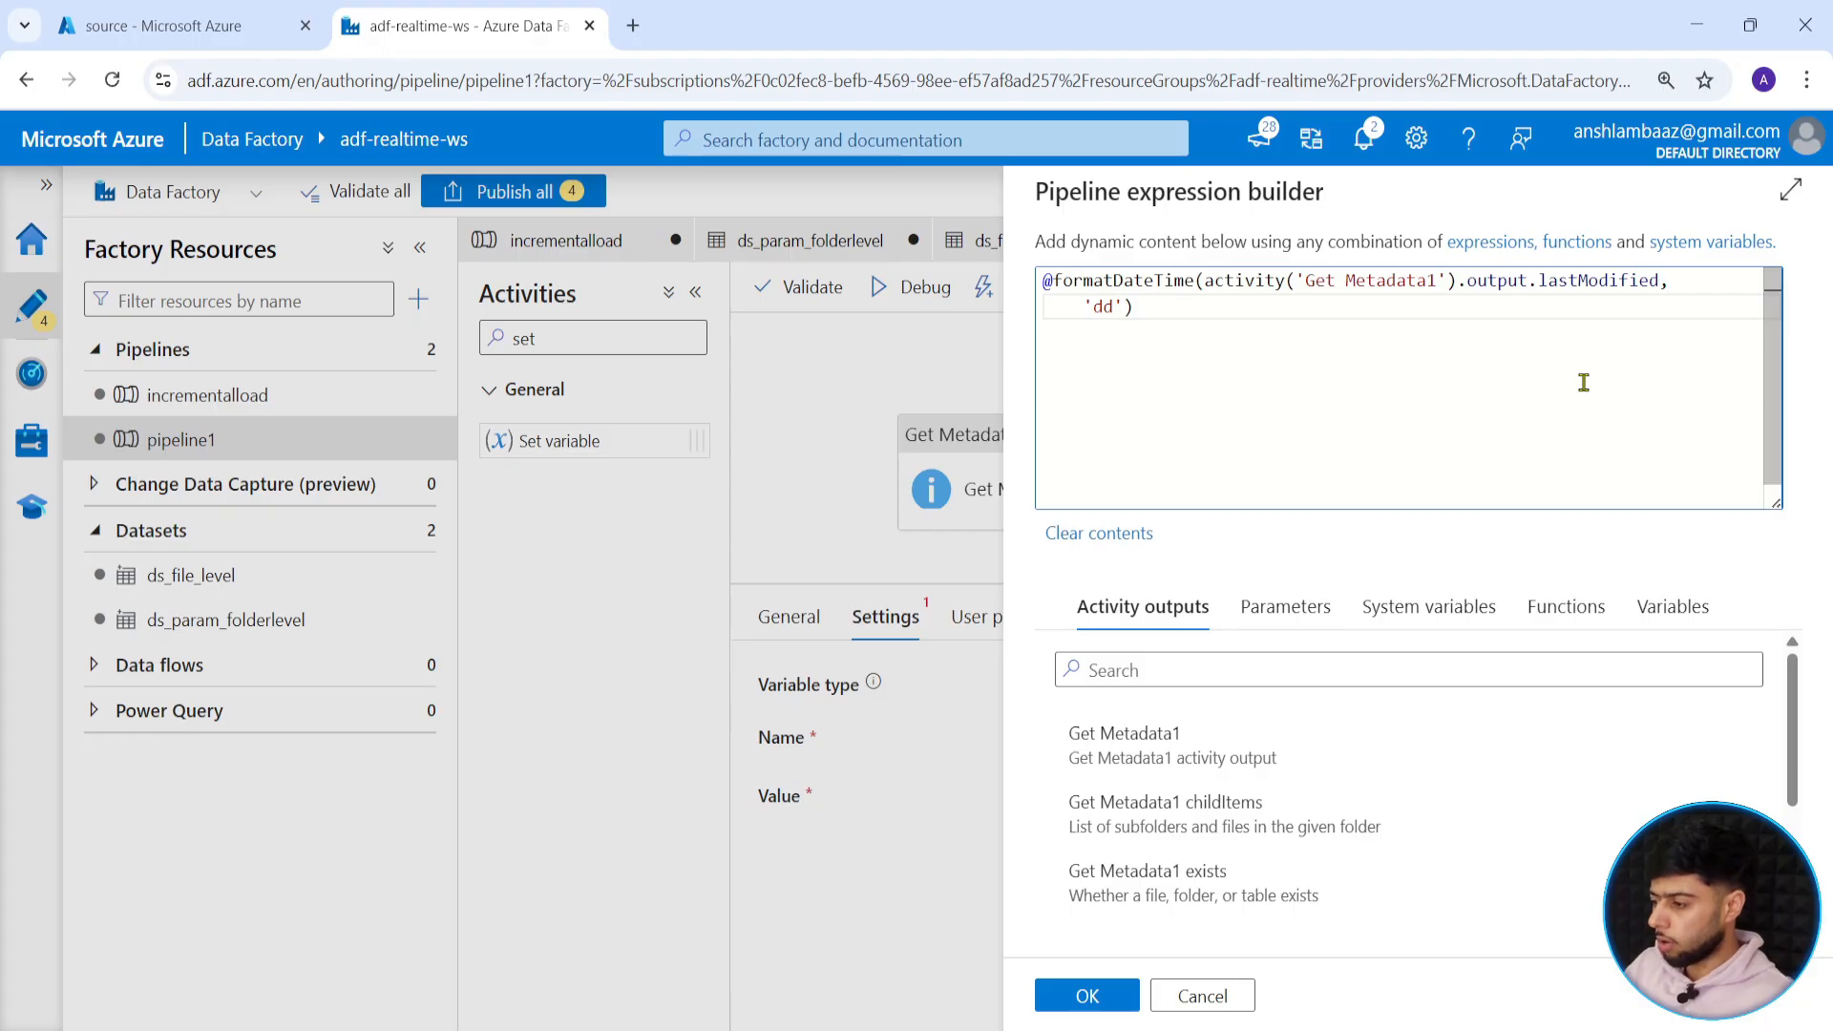
{"action": "key", "text": "BackSpace"}
{"action": "key", "text": "BackSpace"}
{"action": "type", "text": "yyy"}
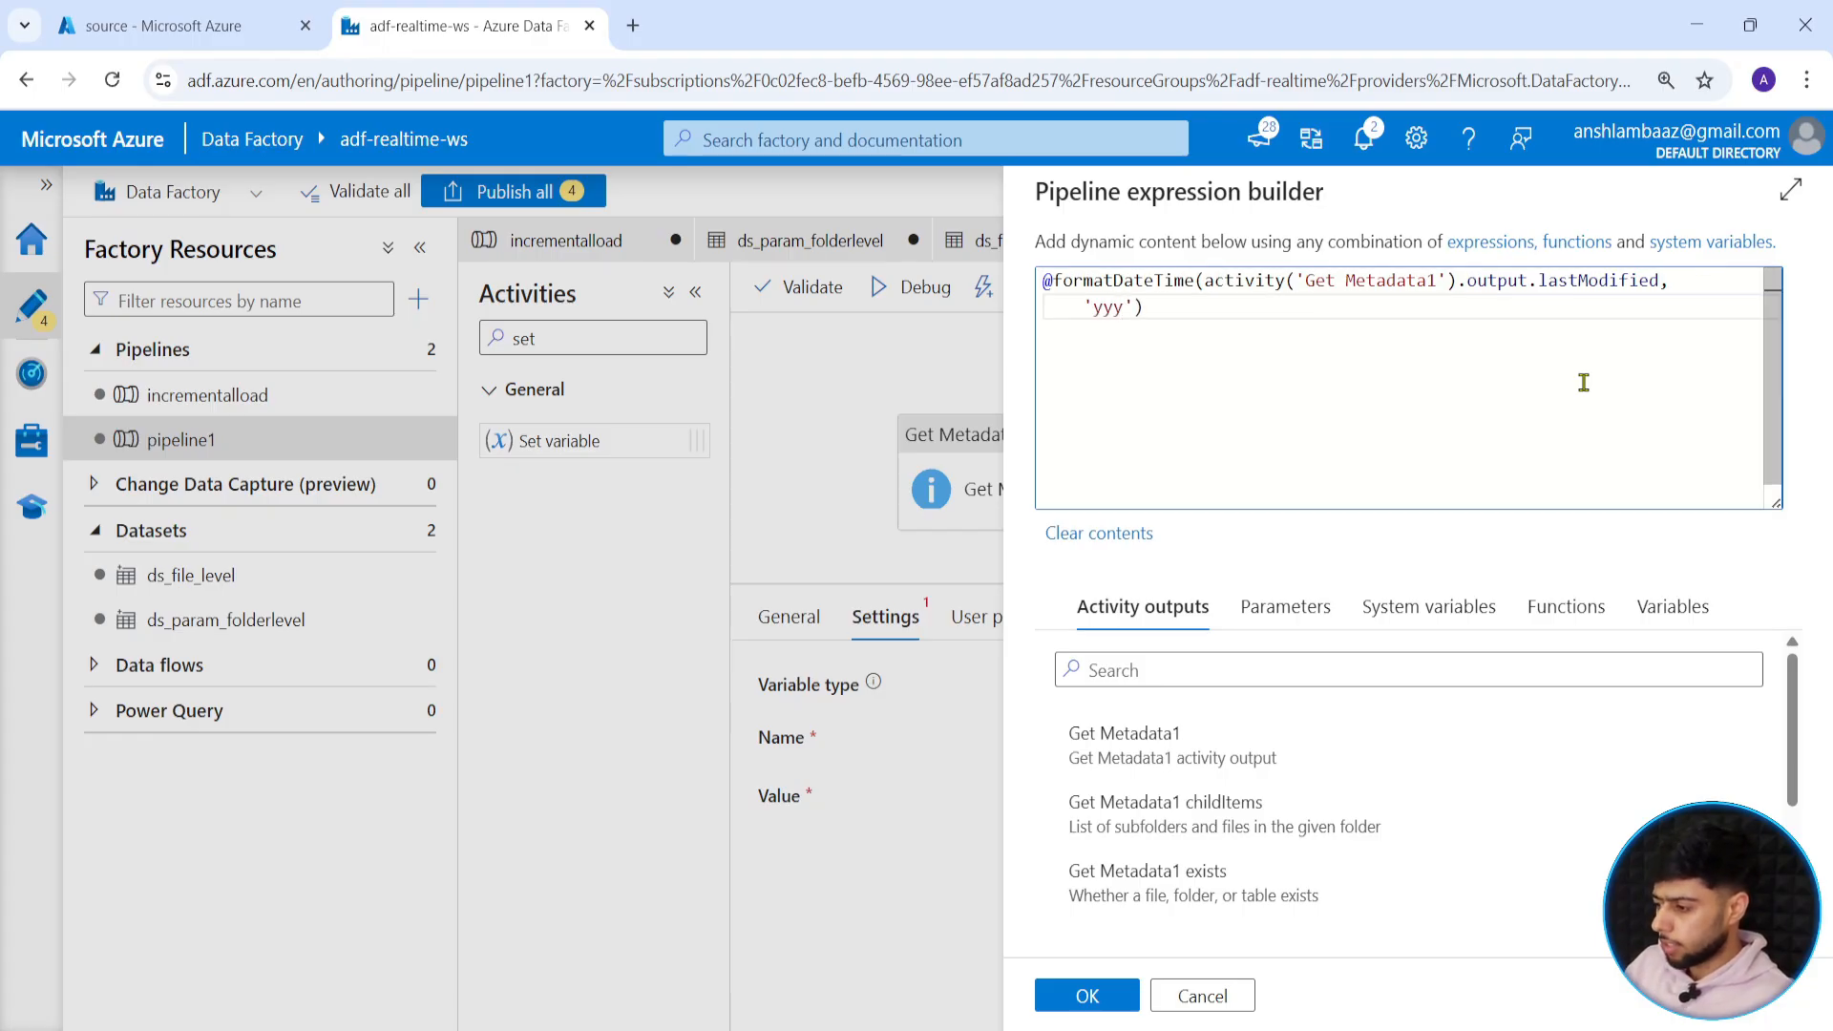
{"action": "type", "text": "yMMd"}
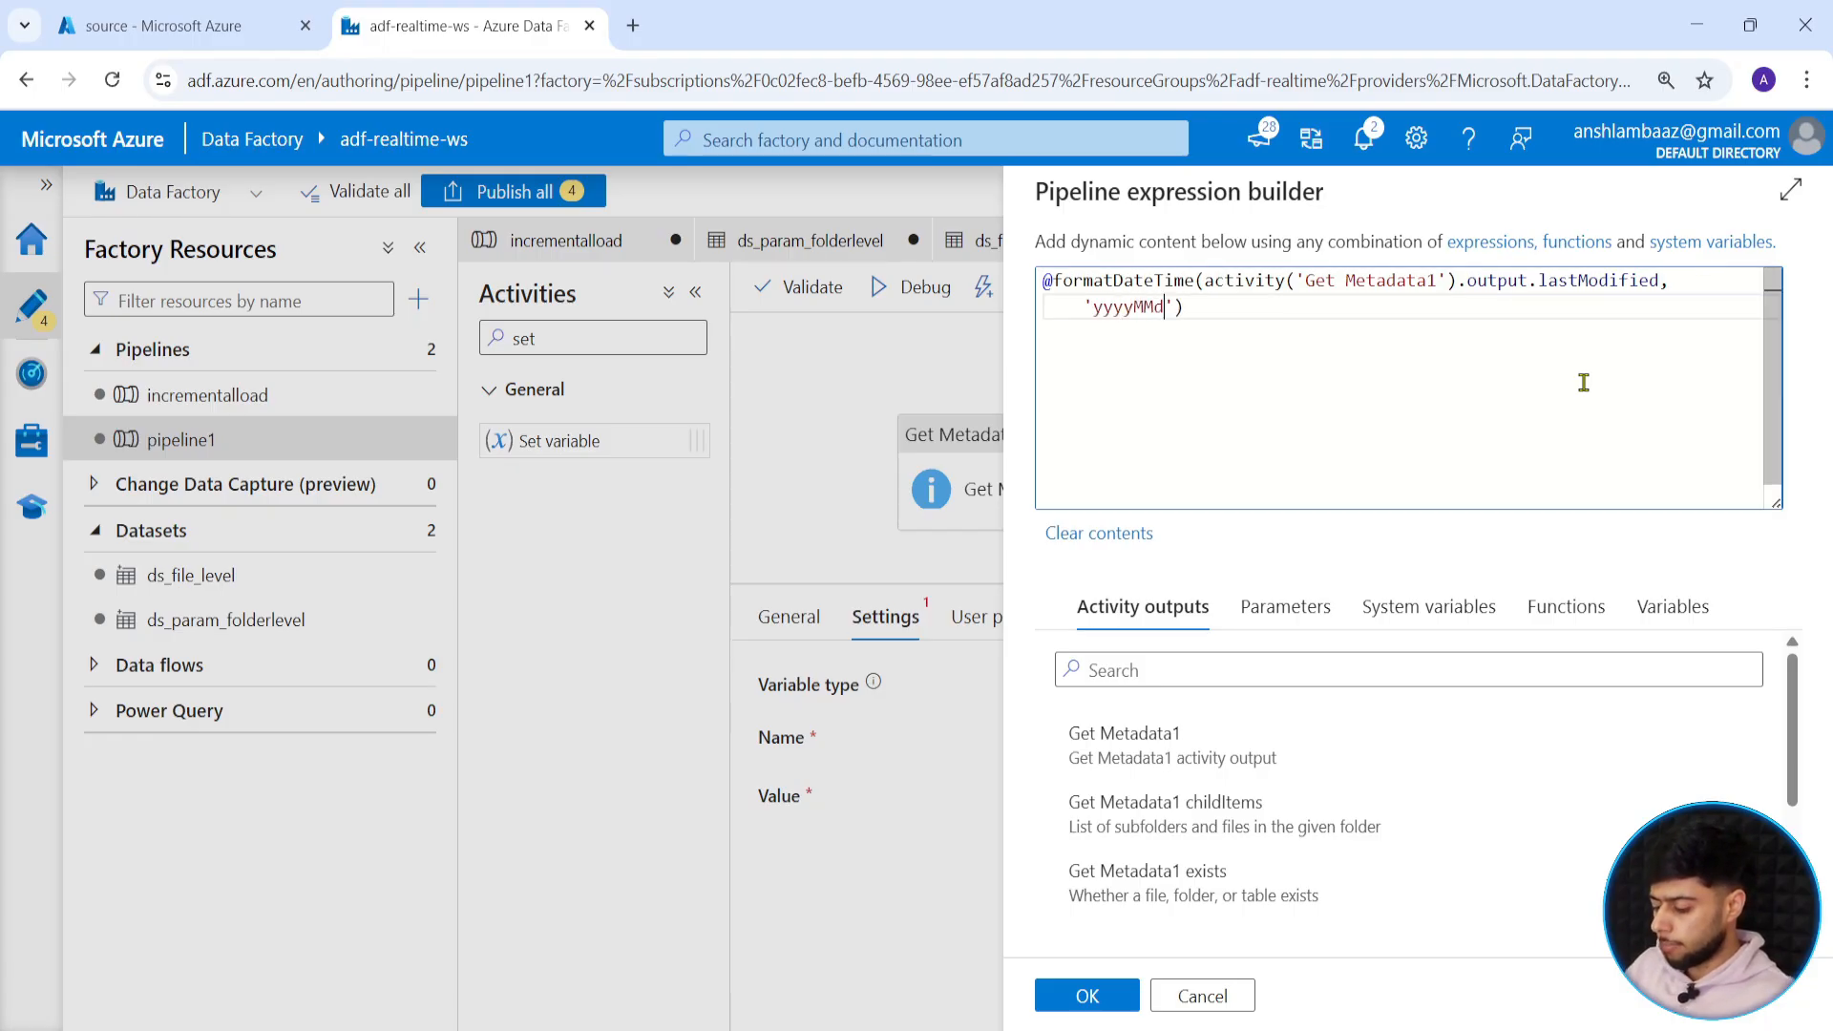
{"action": "type", "text": "dHH,"}
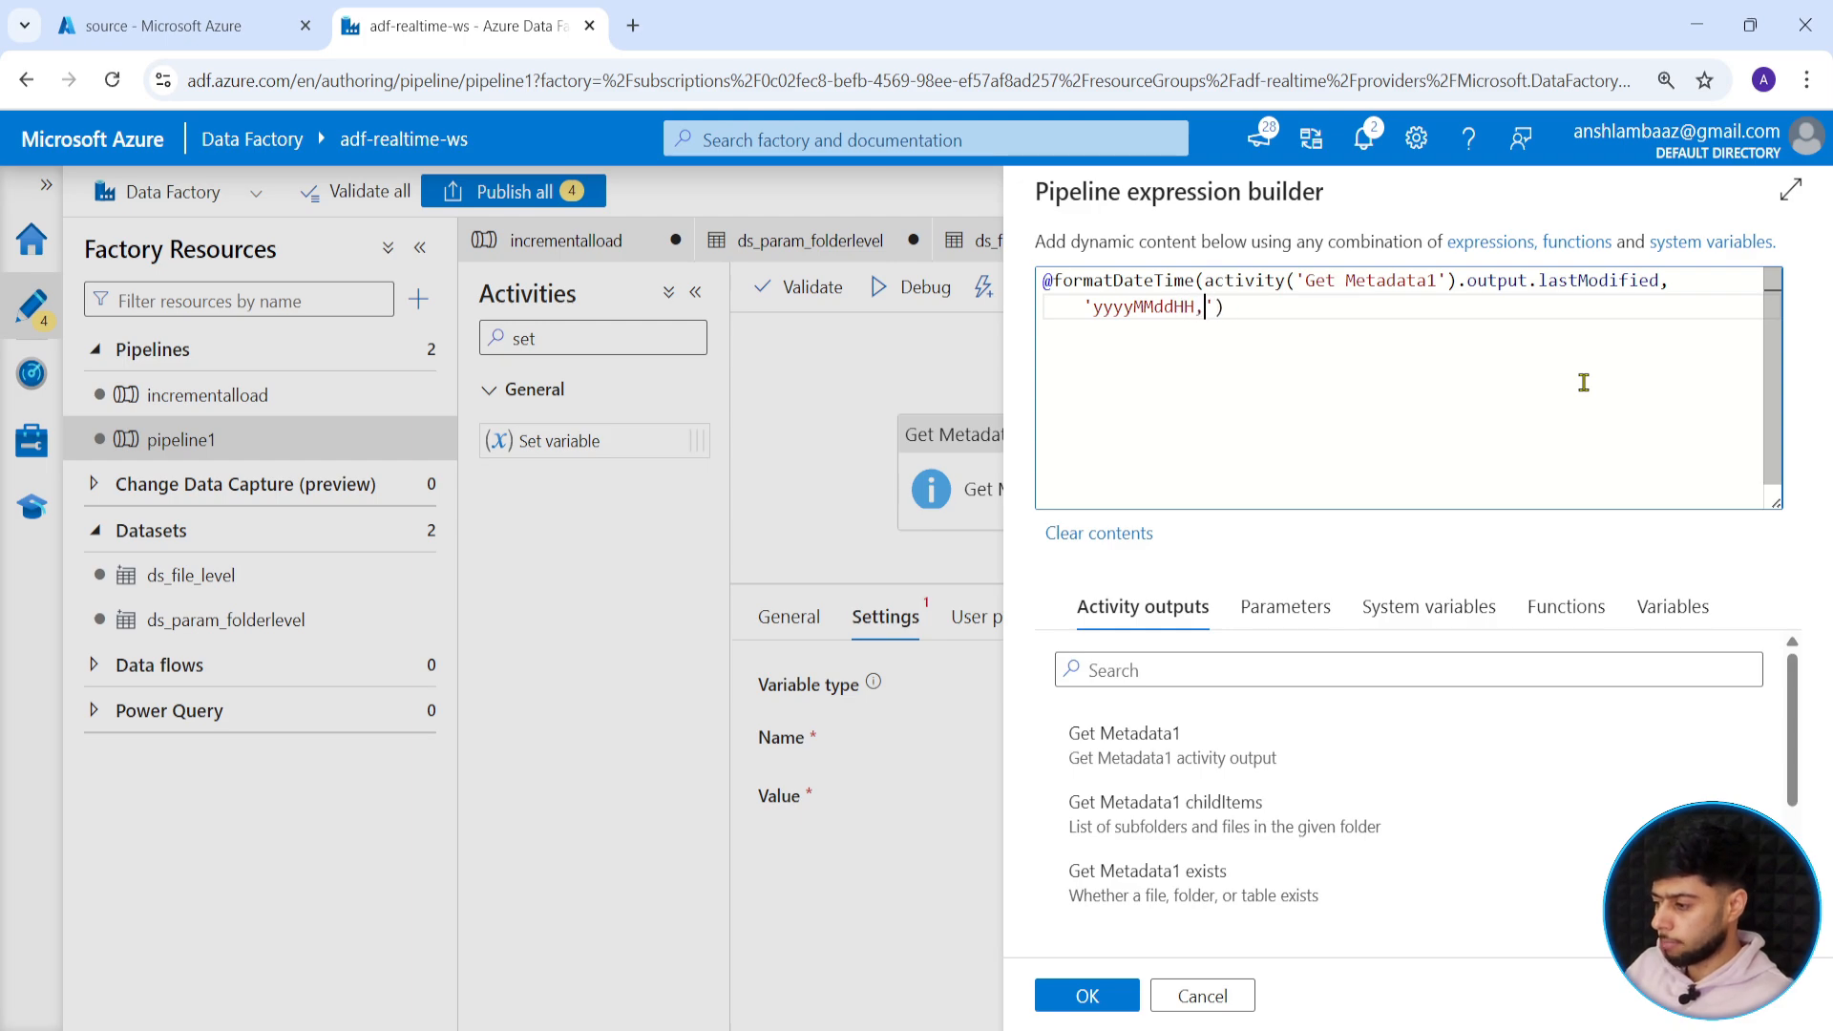
{"action": "key", "text": "BackSpace"}
{"action": "type", "text": "mmss"}
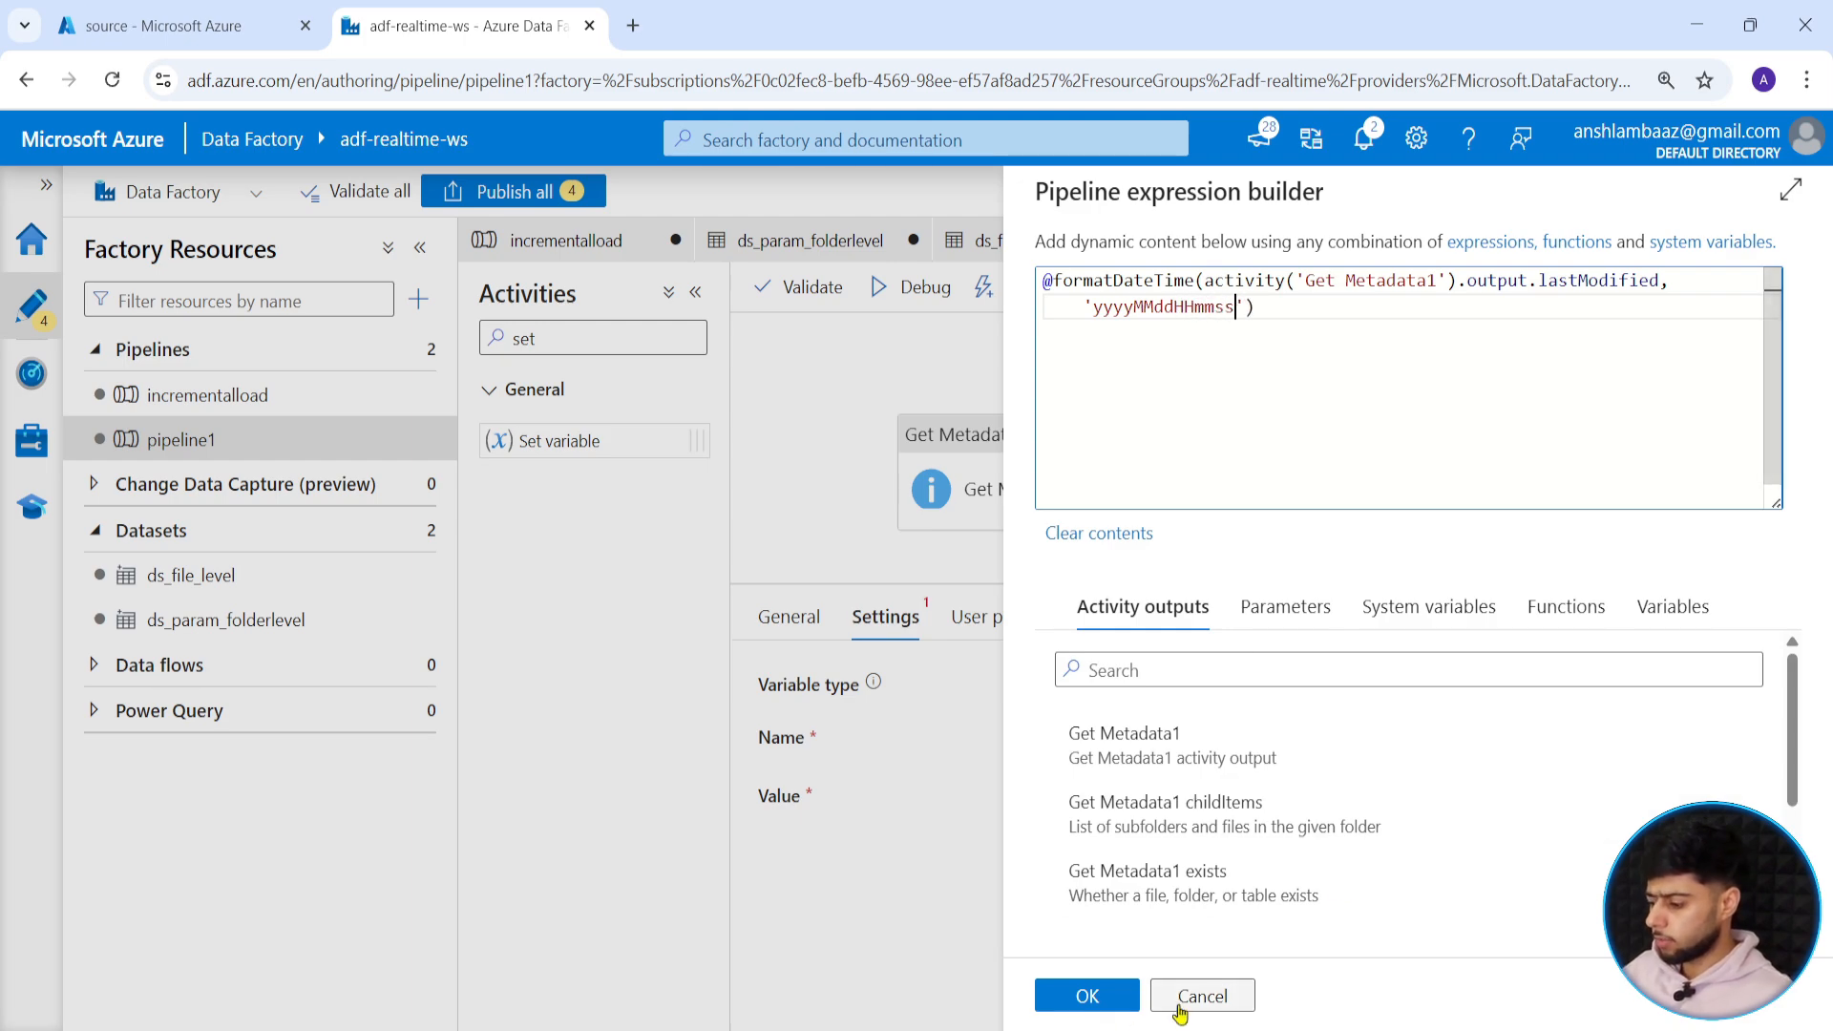
{"action": "left_click", "coordinate": [1112, 1001]}
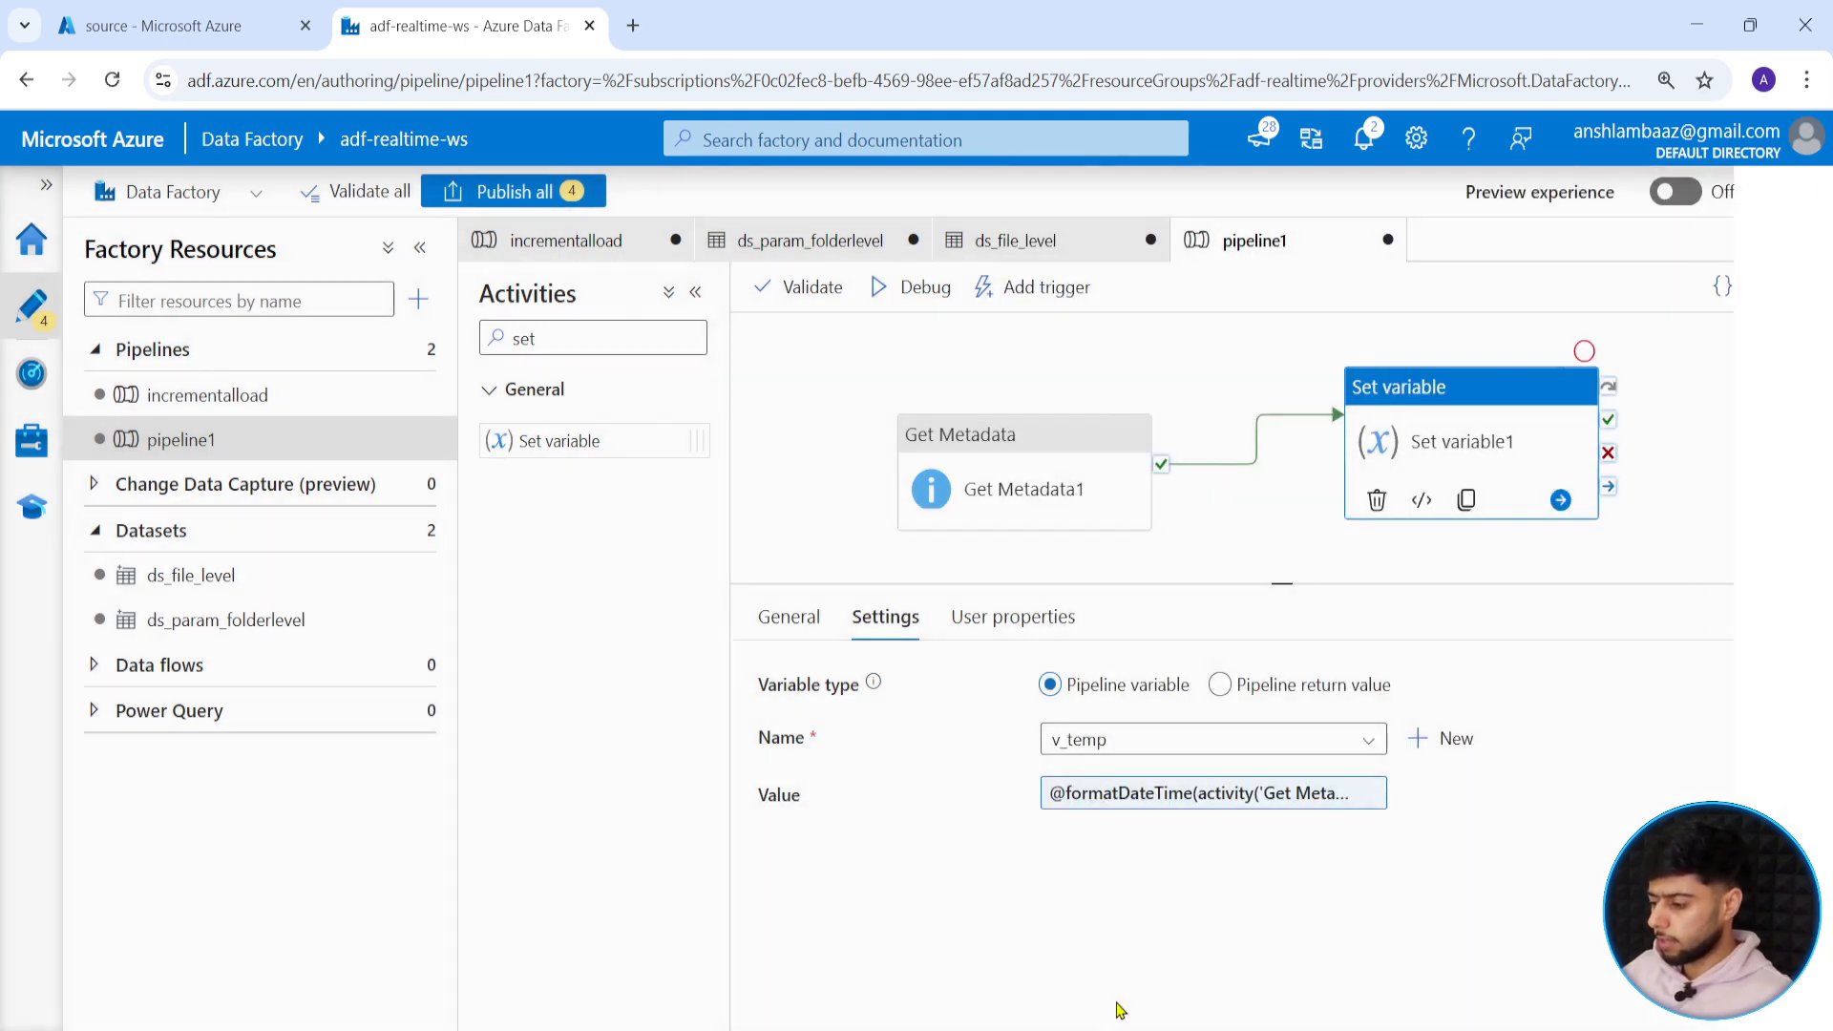
Start a debug run of pipeline1 and enlarge the run output area slightly.
{"action": "left_click", "coordinate": [886, 294]}
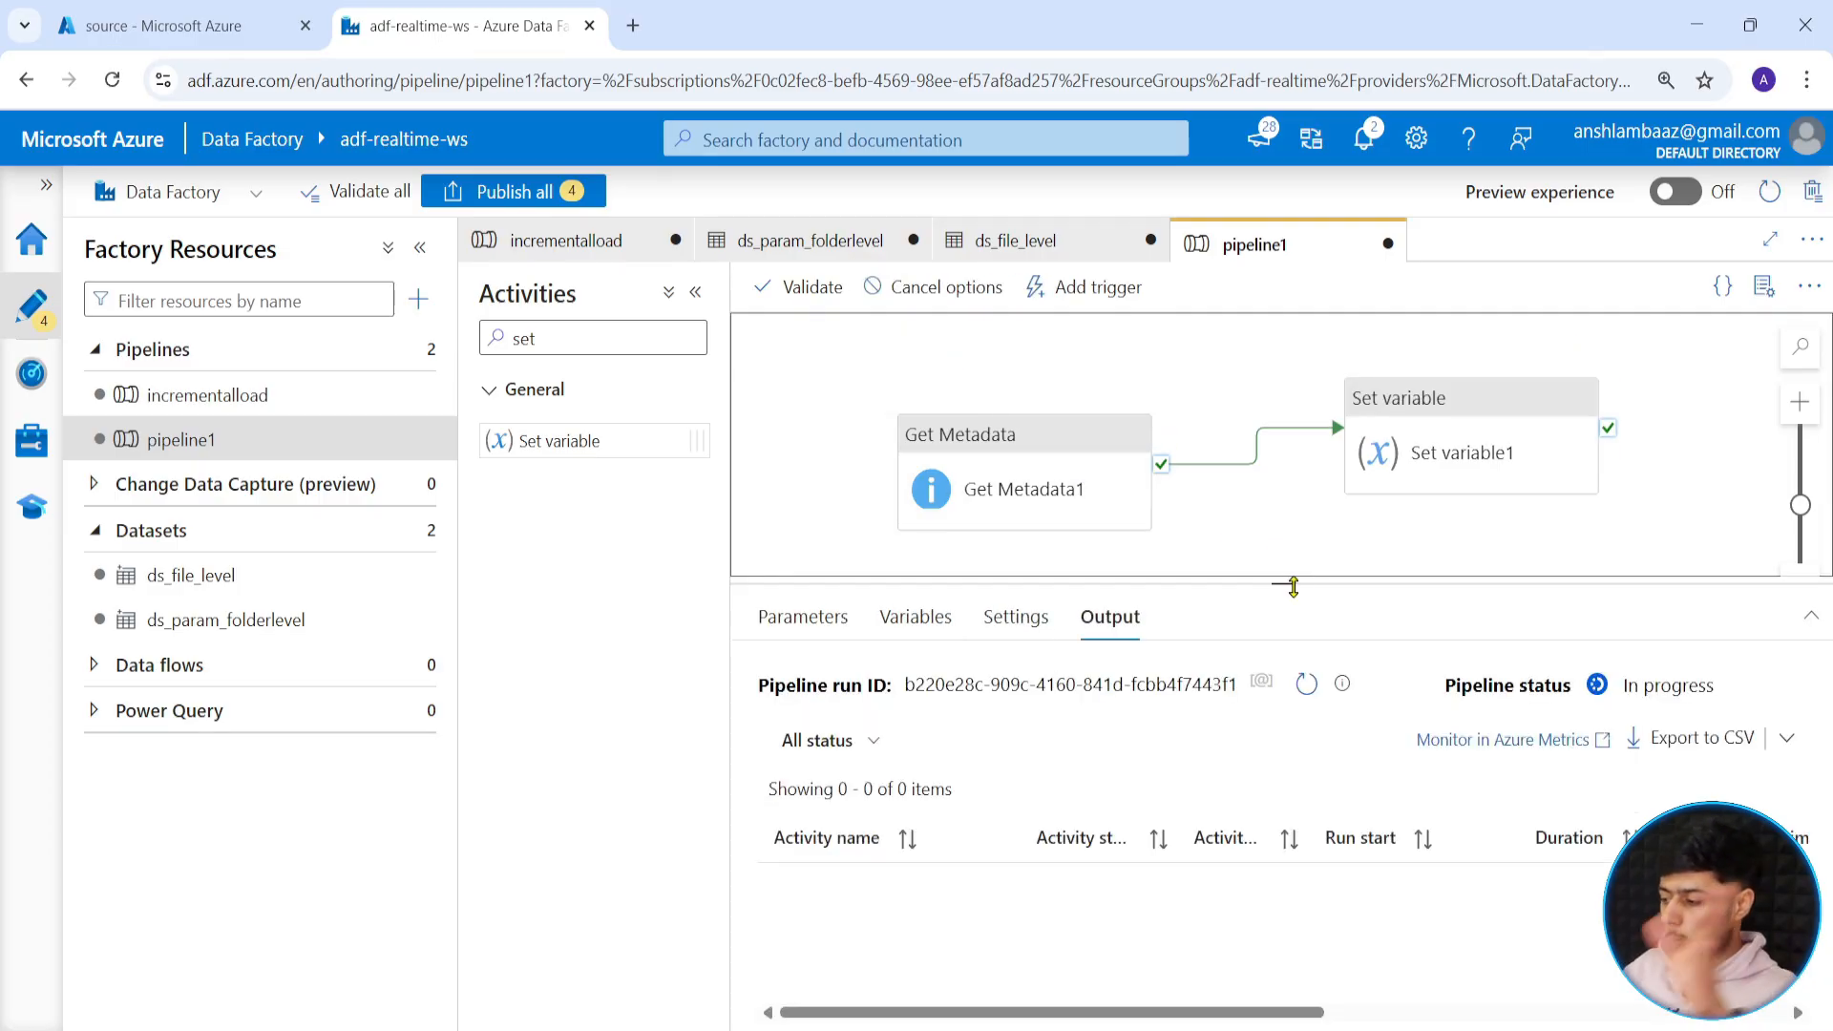
{"action": "left_click_drag", "start_coordinate": [1293, 586], "coordinate": [1286, 556]}
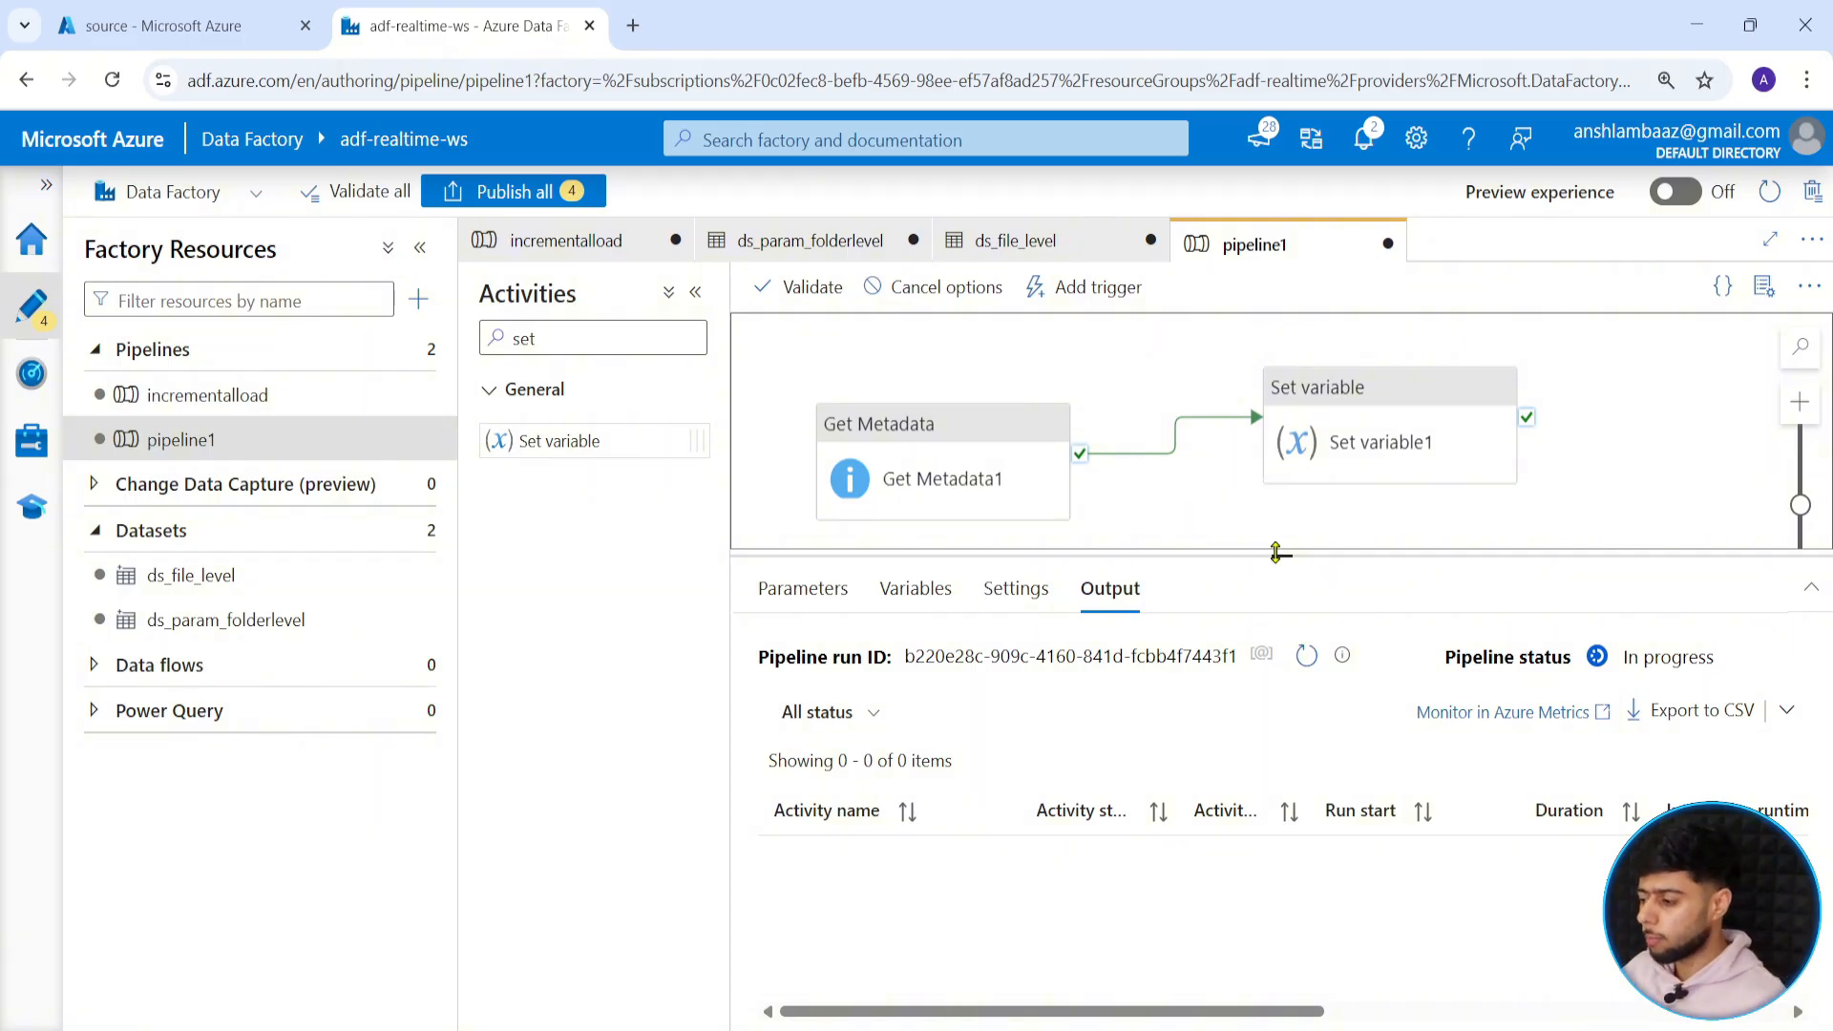
{"action": "left_click_drag", "start_coordinate": [1282, 554], "coordinate": [1281, 540]}
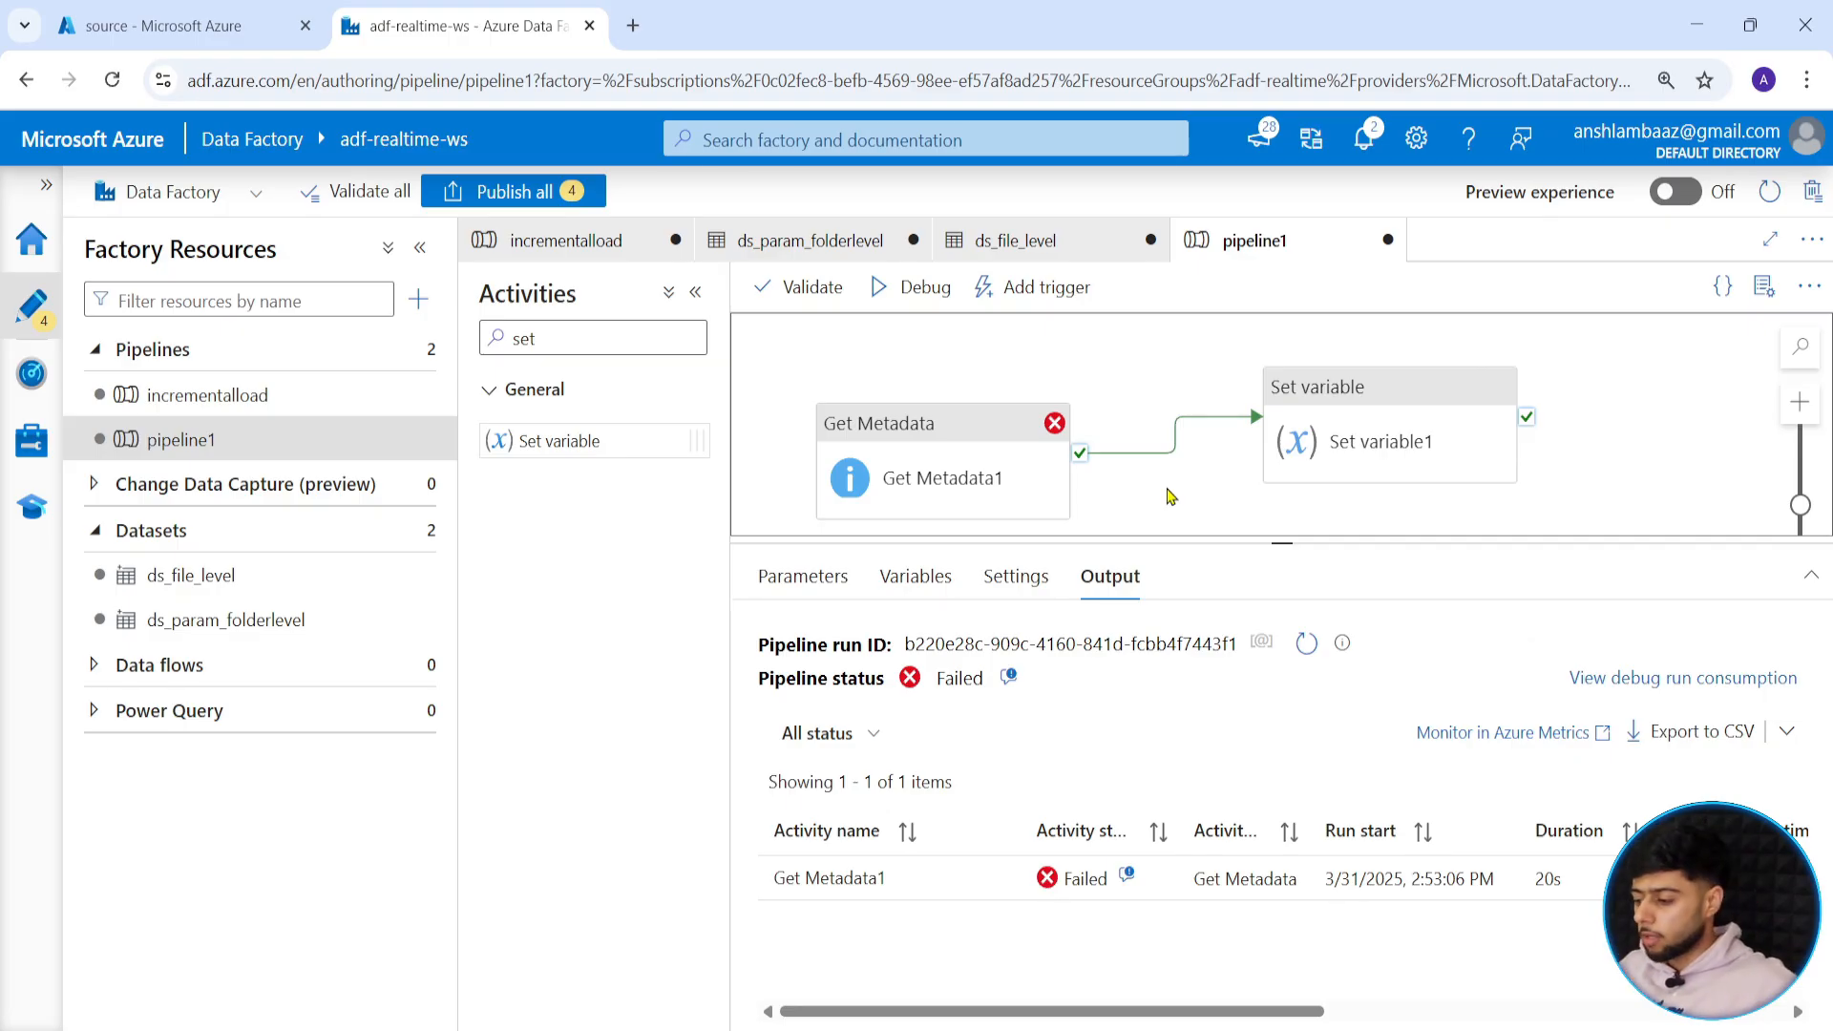
Read the full error details of the Get Metadata1 run, then close them.
{"action": "left_click", "coordinate": [1127, 874]}
{"action": "left_click", "coordinate": [1112, 619]}
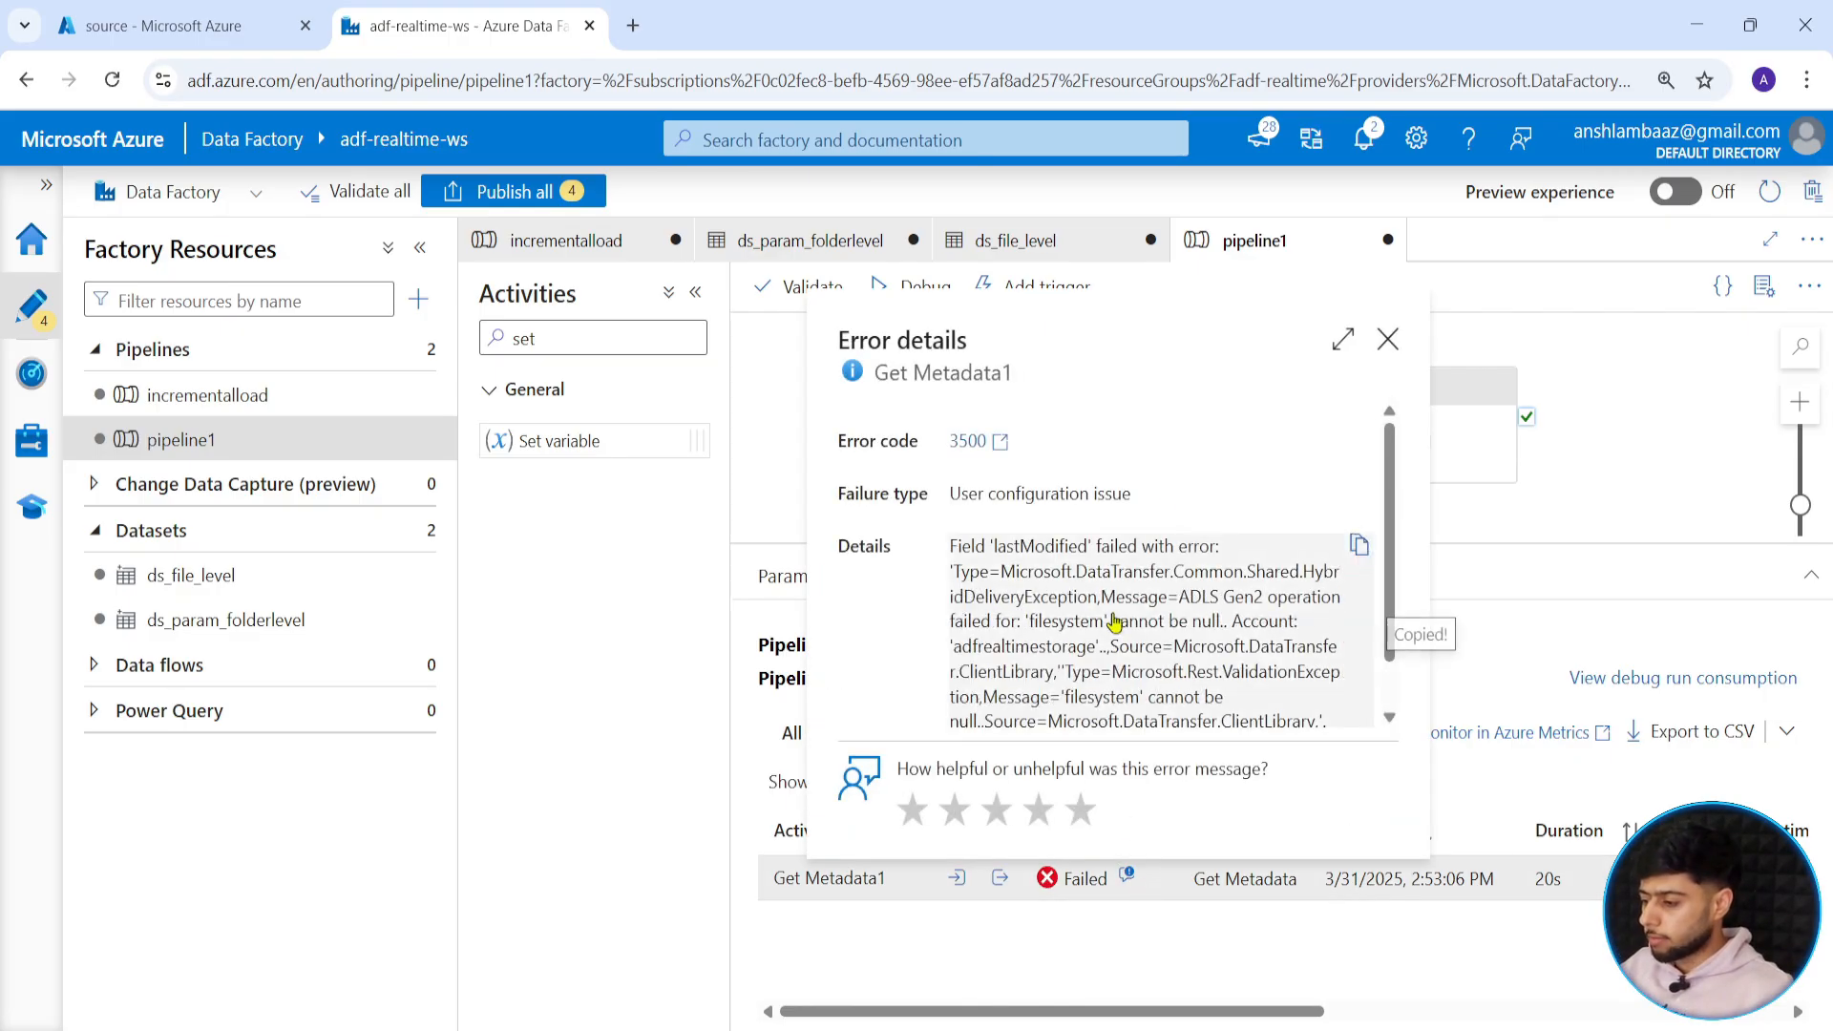
{"action": "left_click", "coordinate": [1113, 581]}
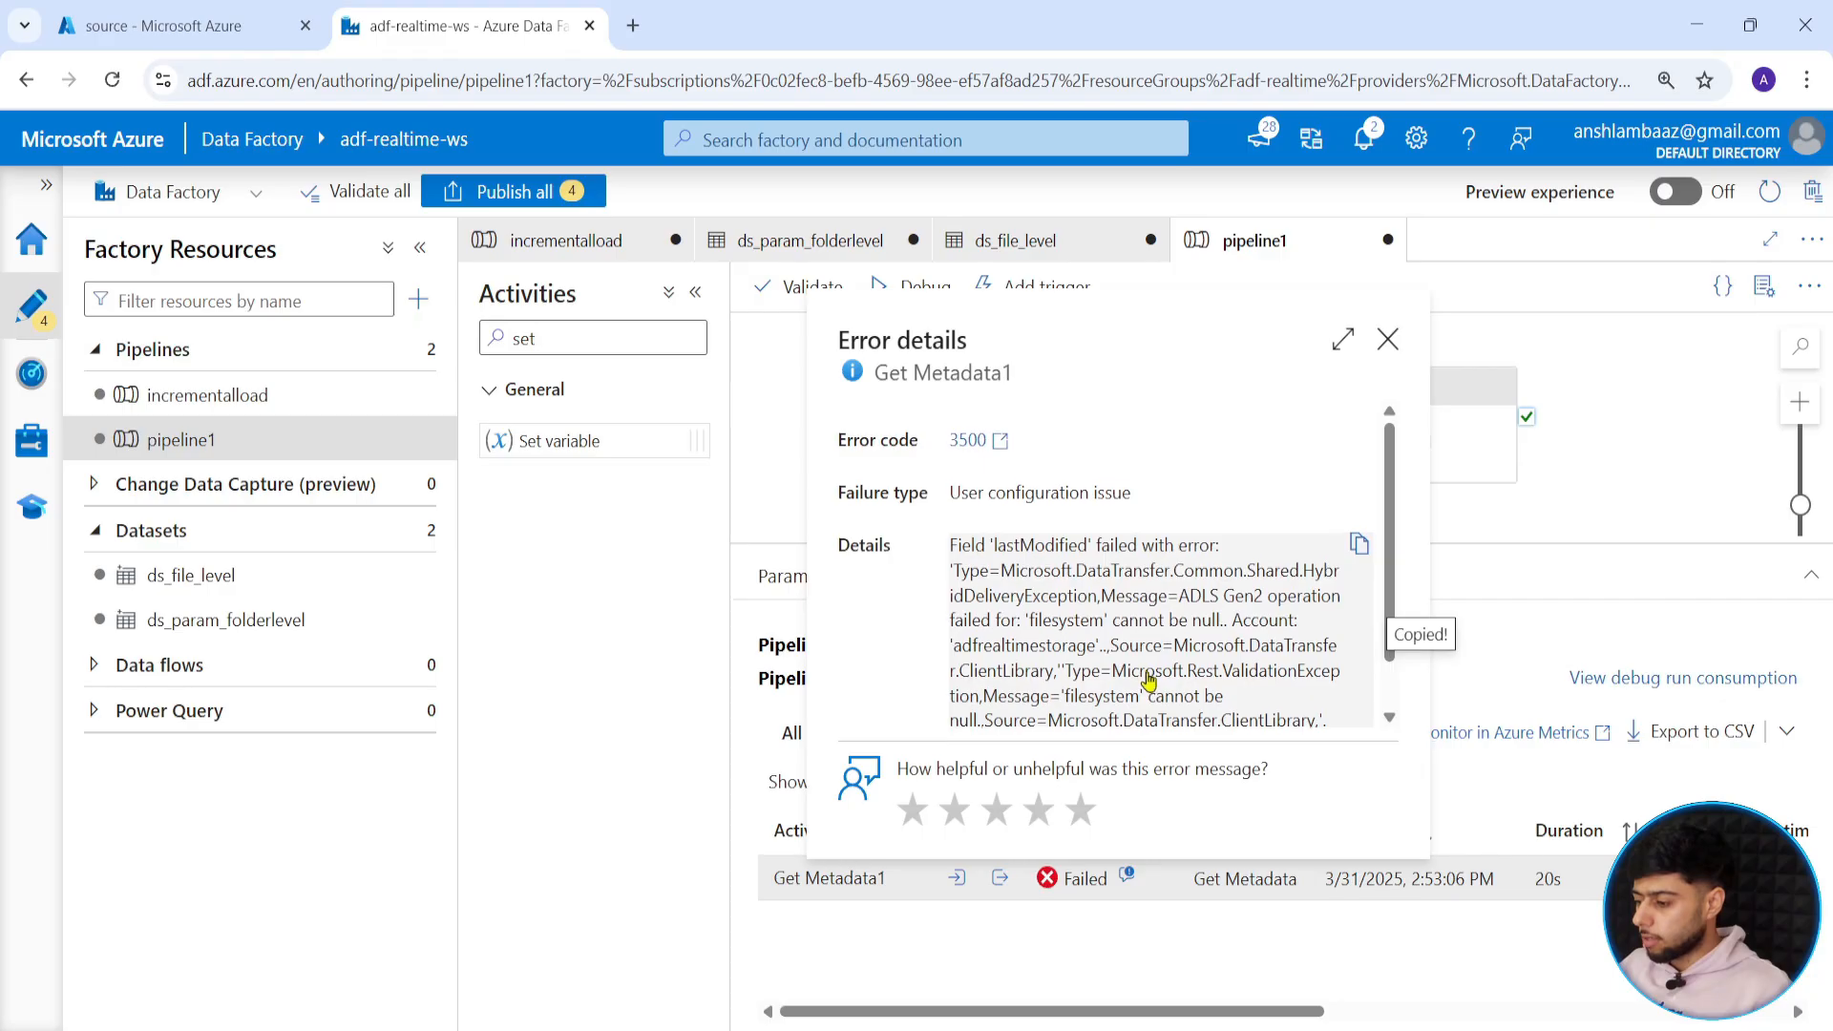
{"action": "scroll", "coordinate": [1141, 674], "scroll_direction": "down", "scroll_amount": 1}
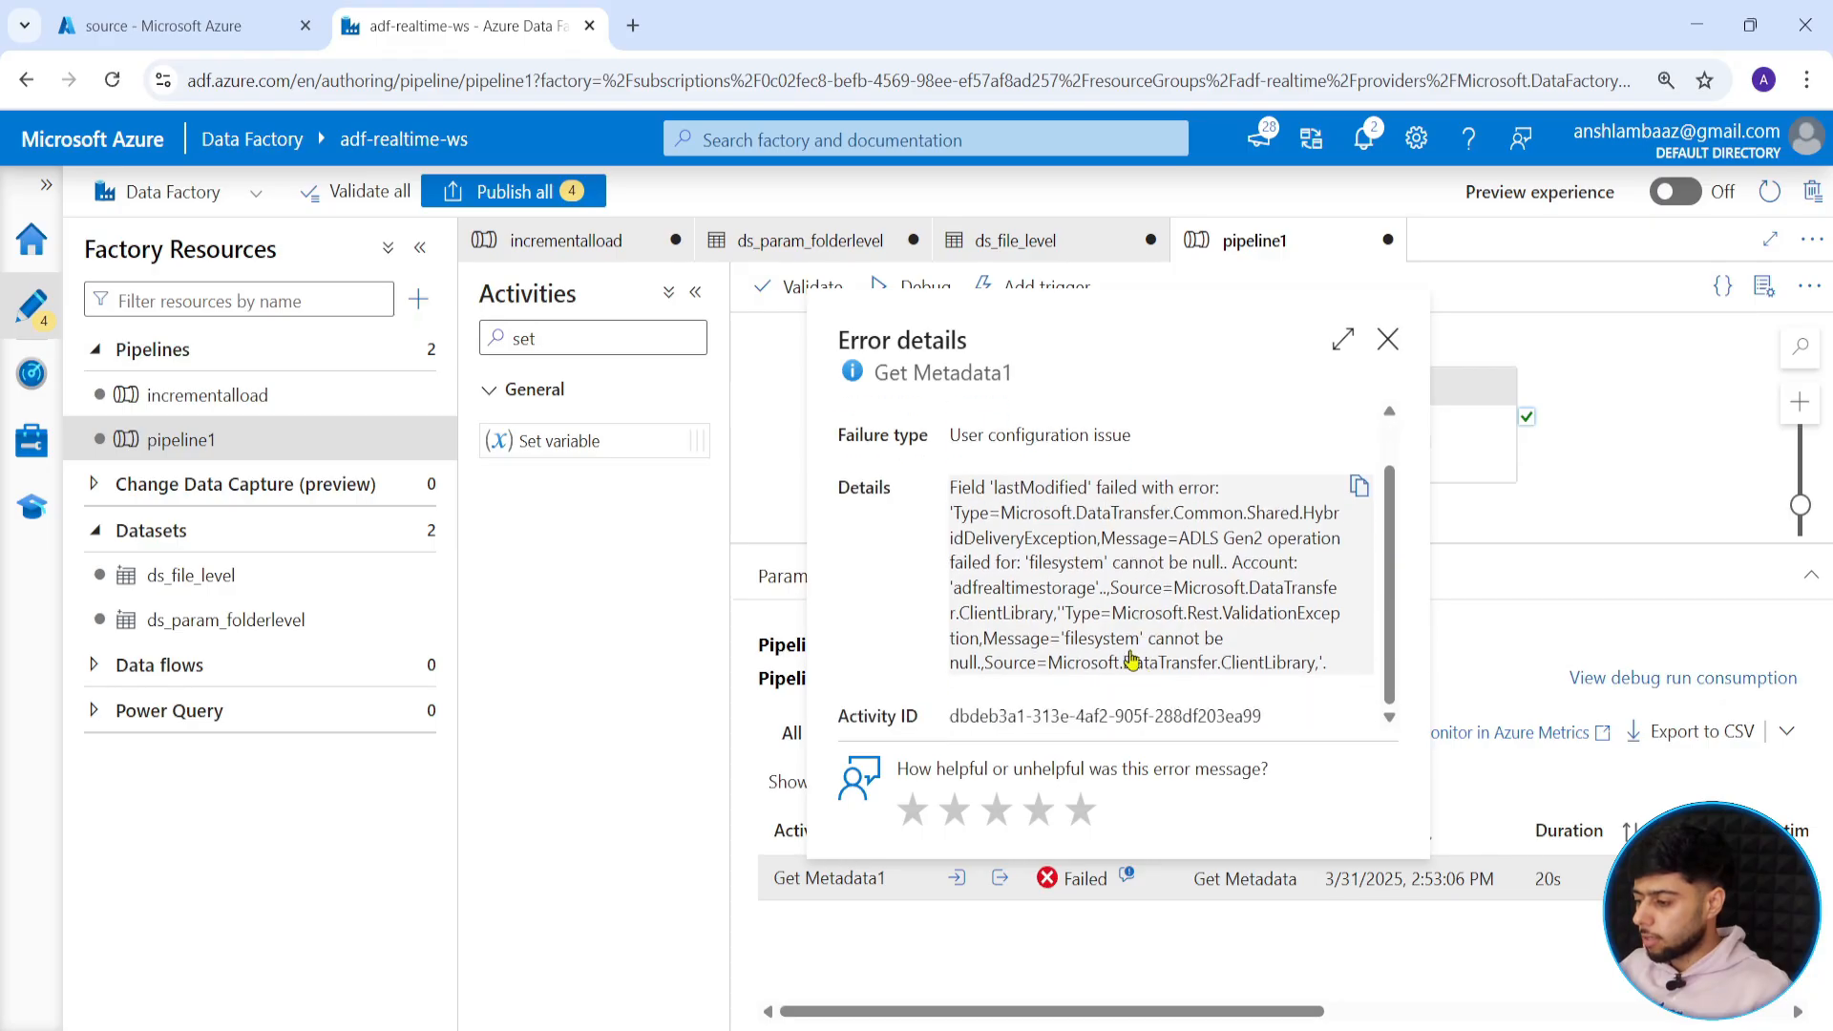
{"action": "left_click", "coordinate": [1387, 339]}
Review Get Metadata1's dataset, parameter values and field list in its settings.
{"action": "left_click", "coordinate": [1007, 503]}
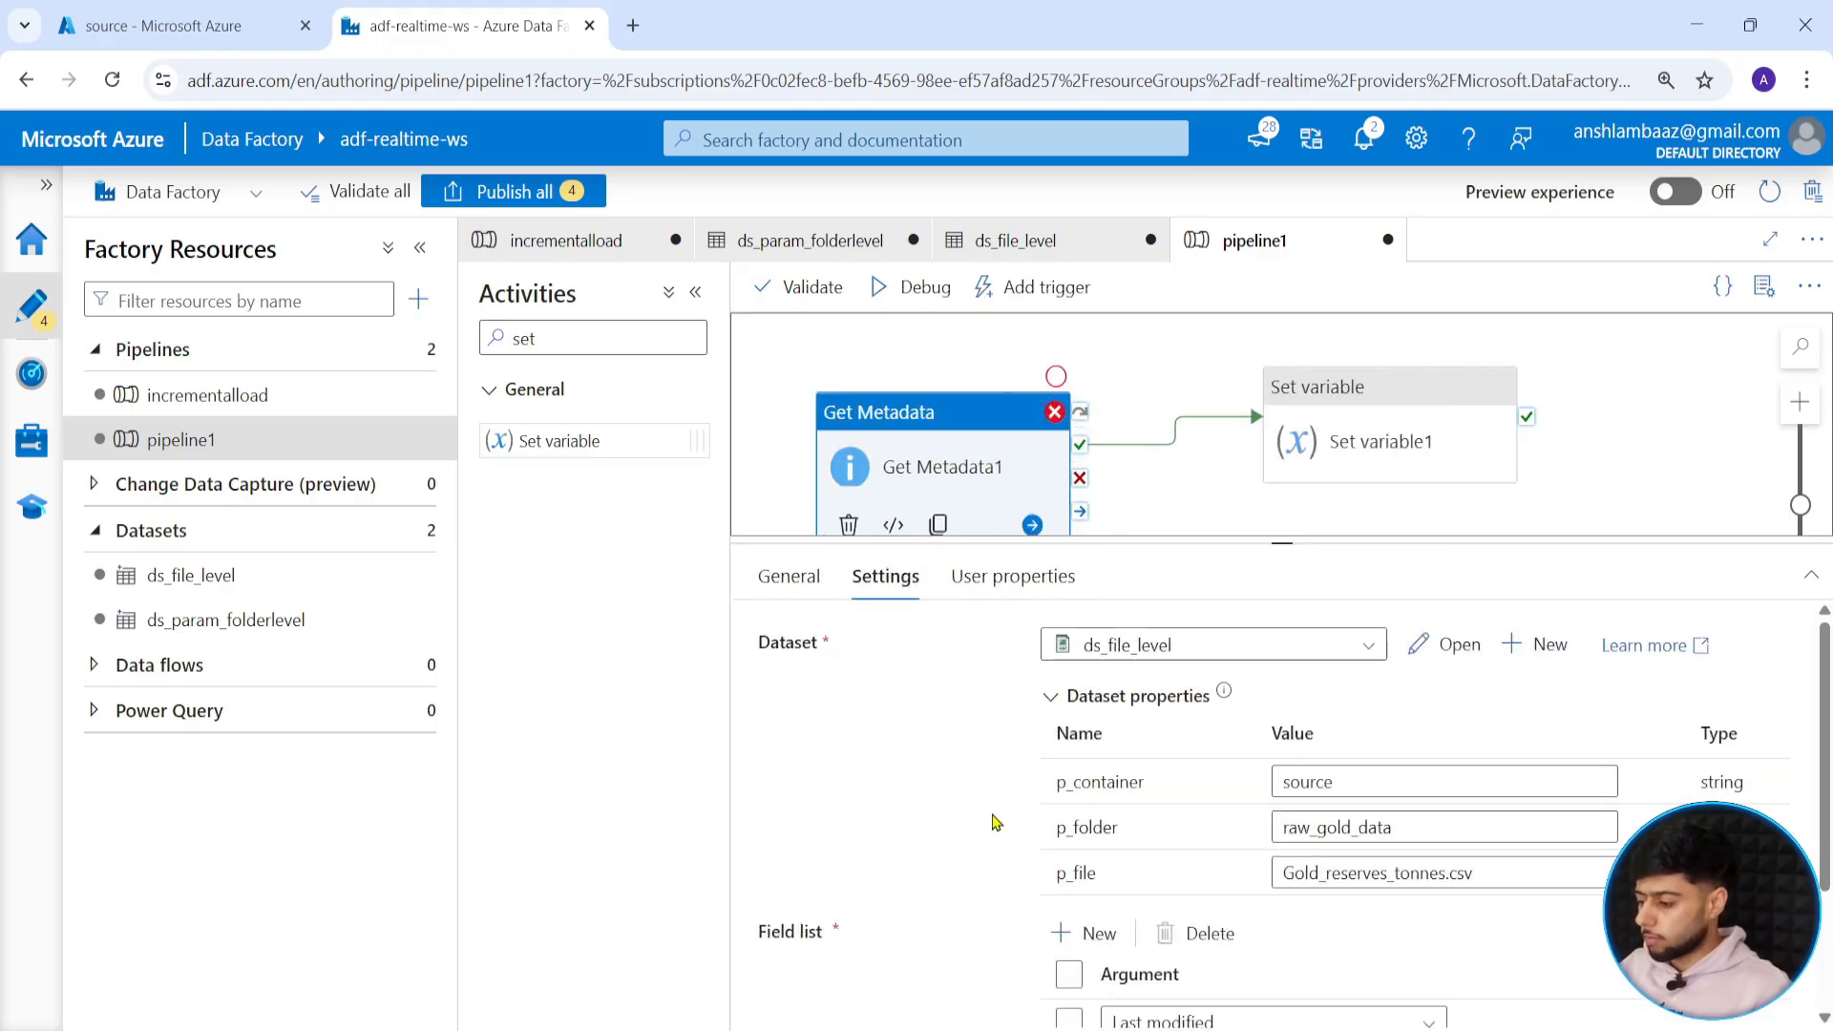
{"action": "scroll", "coordinate": [978, 819], "scroll_direction": "down", "scroll_amount": 2}
{"action": "scroll", "coordinate": [960, 807], "scroll_direction": "up", "scroll_amount": 2}
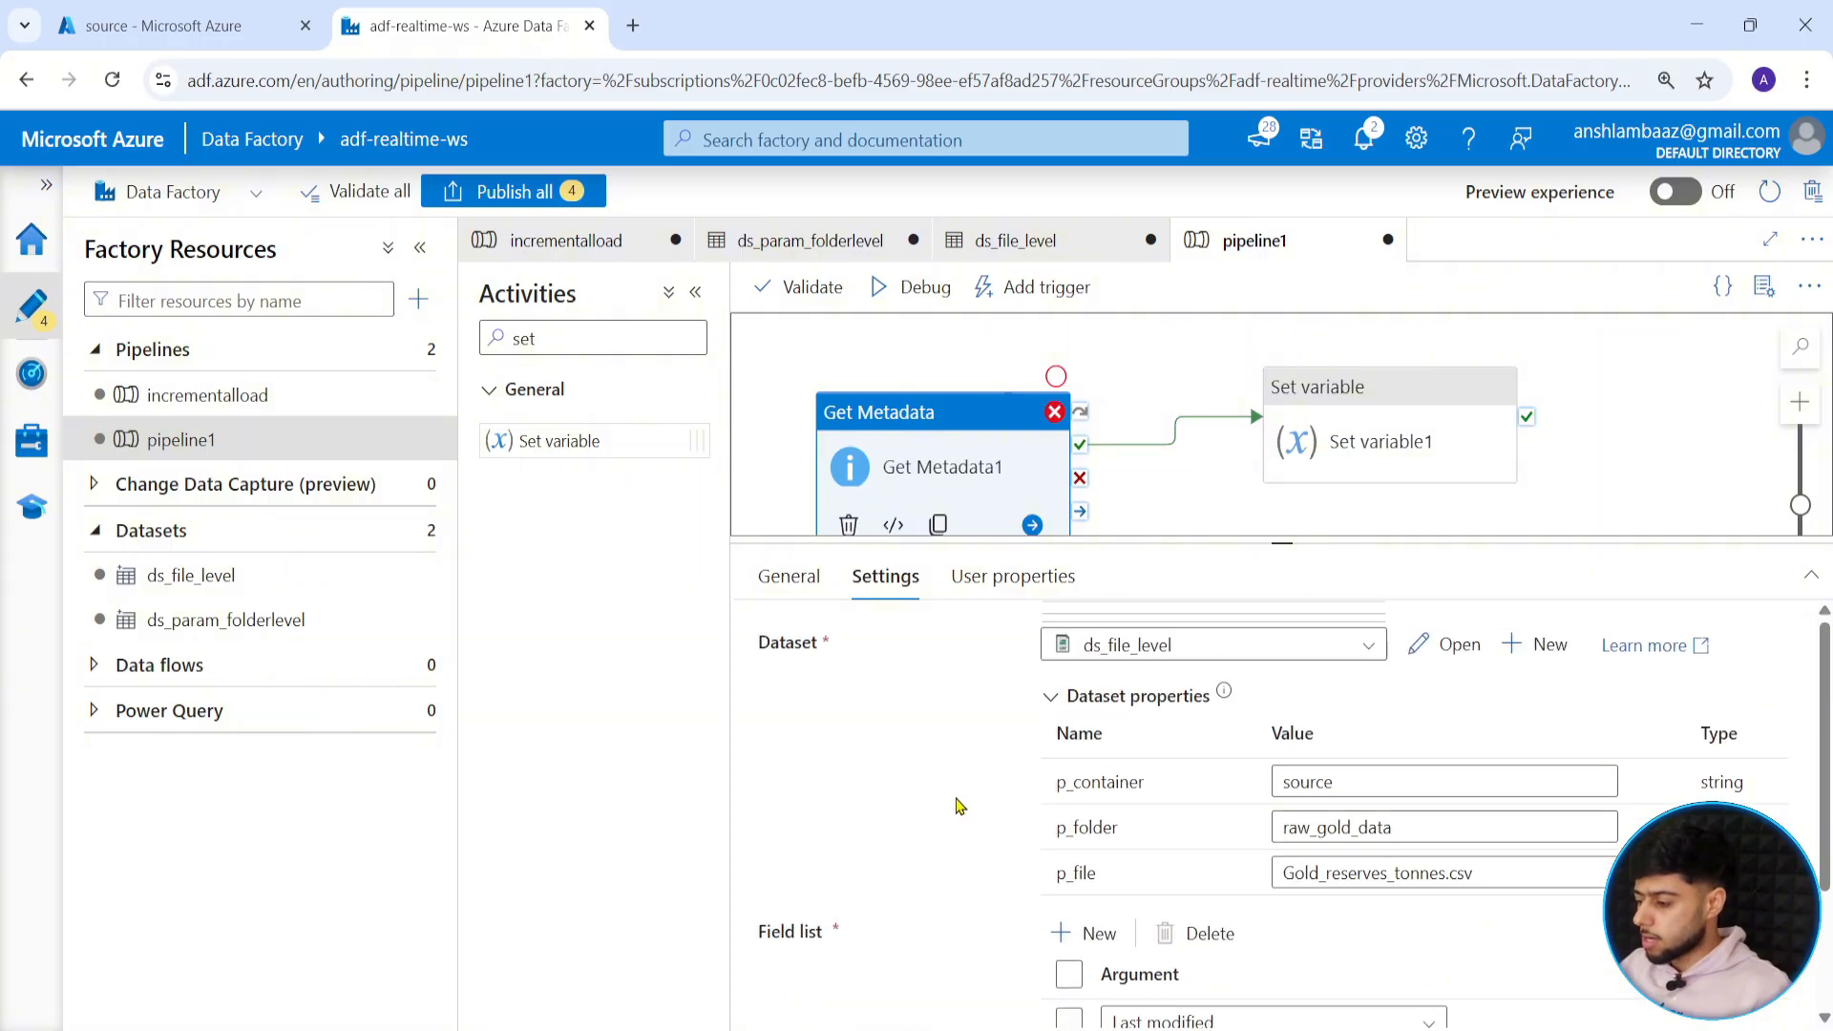
Delete Get Metadata1's field list argument and add it again as Last modified.
{"action": "scroll", "coordinate": [960, 805], "scroll_direction": "down", "scroll_amount": 2}
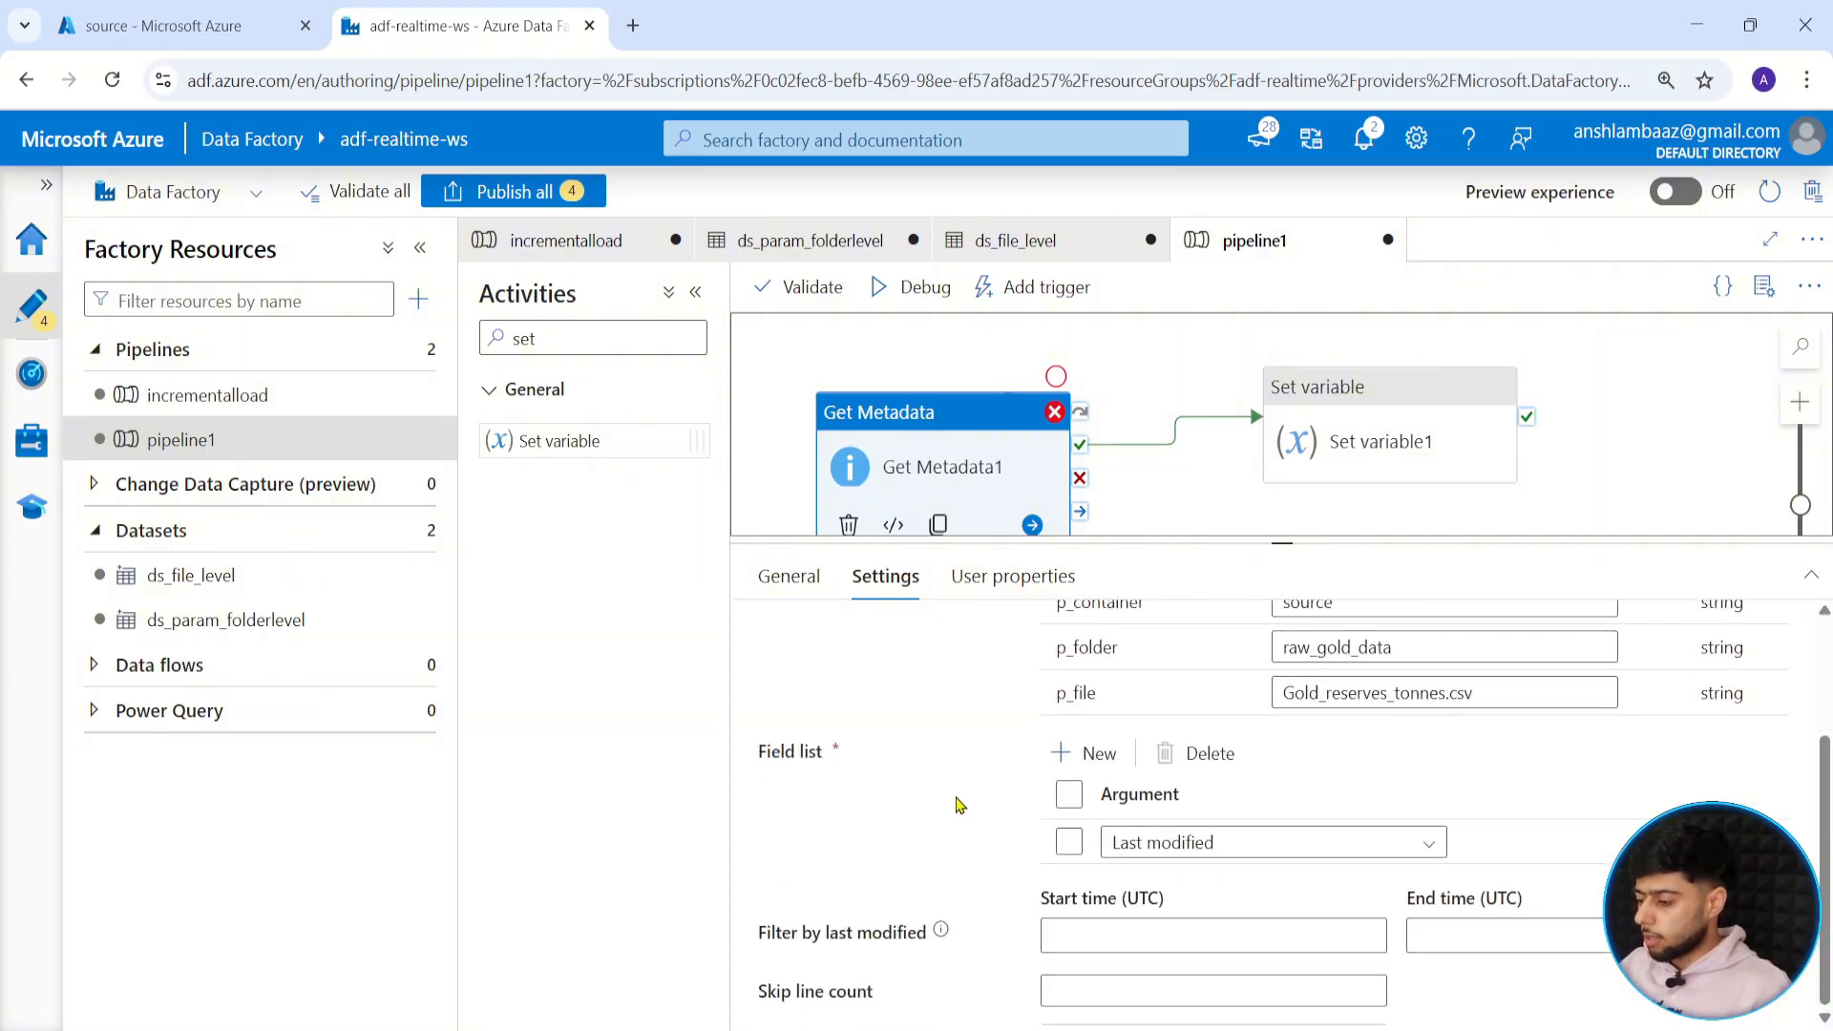
{"action": "left_click", "coordinate": [1225, 856]}
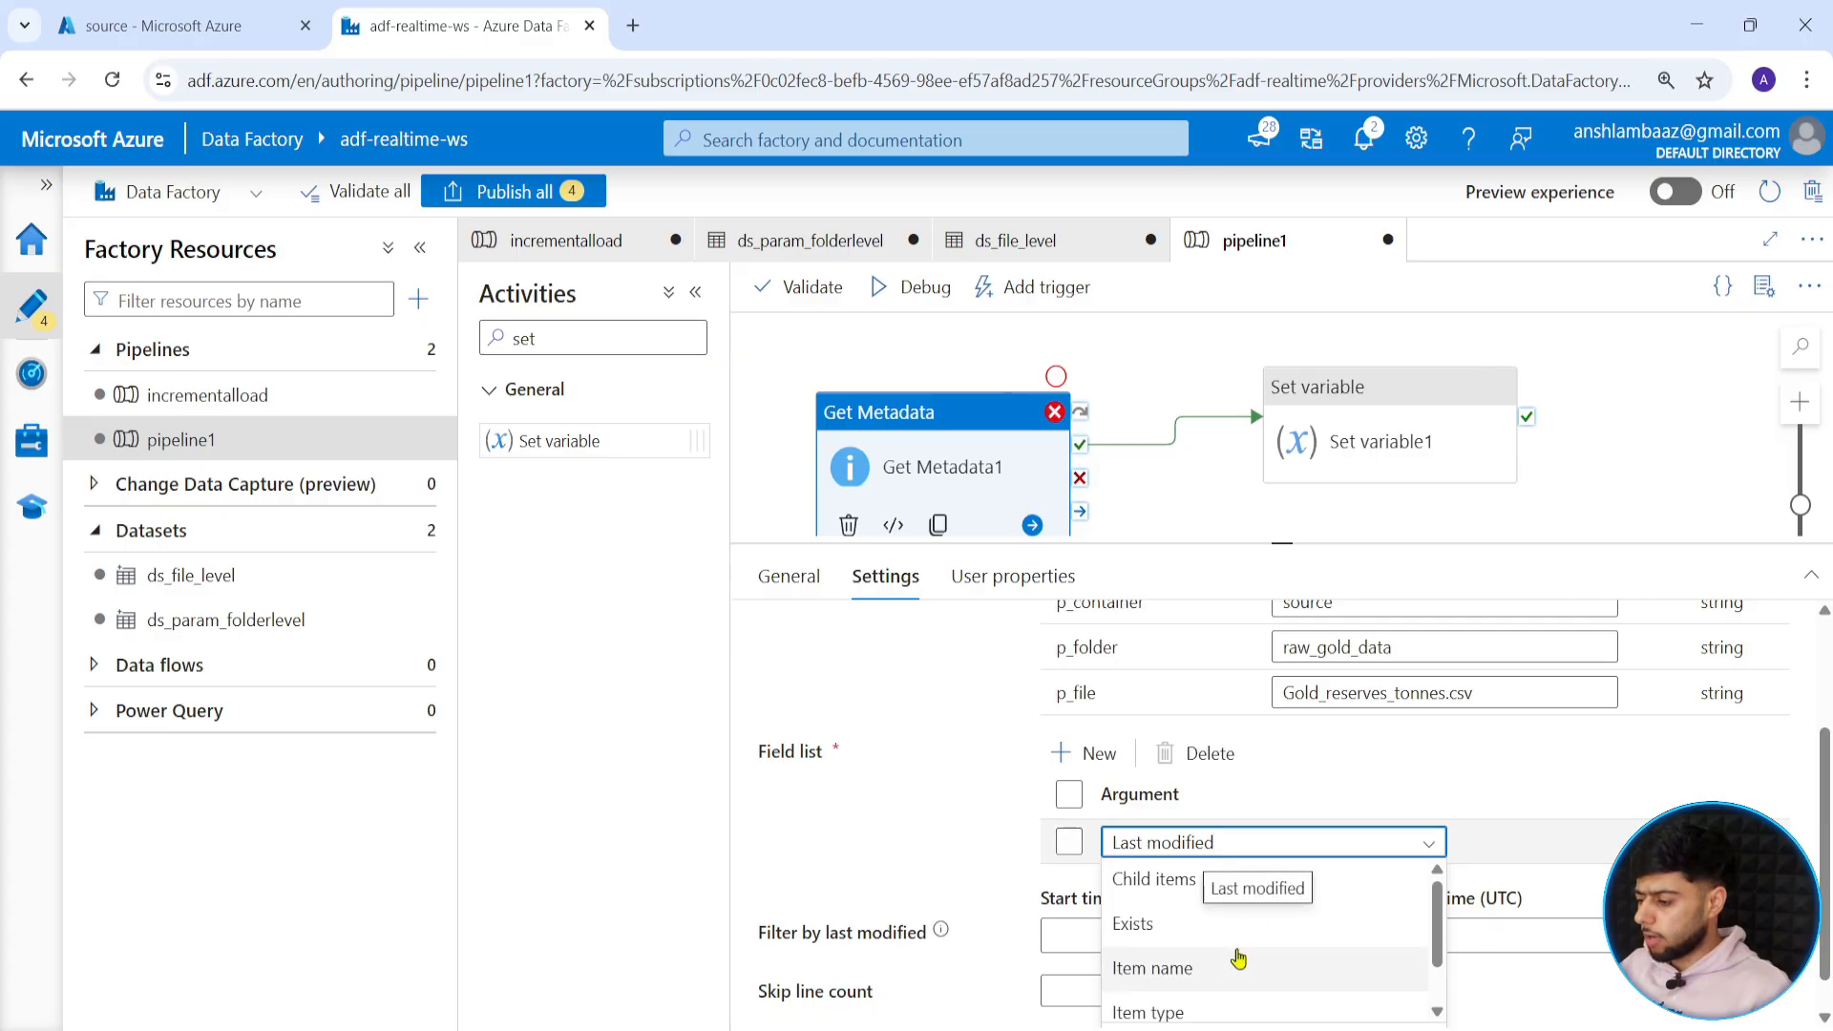
{"action": "scroll", "coordinate": [1198, 984], "scroll_direction": "down", "scroll_amount": 1}
{"action": "left_click", "coordinate": [1197, 999]}
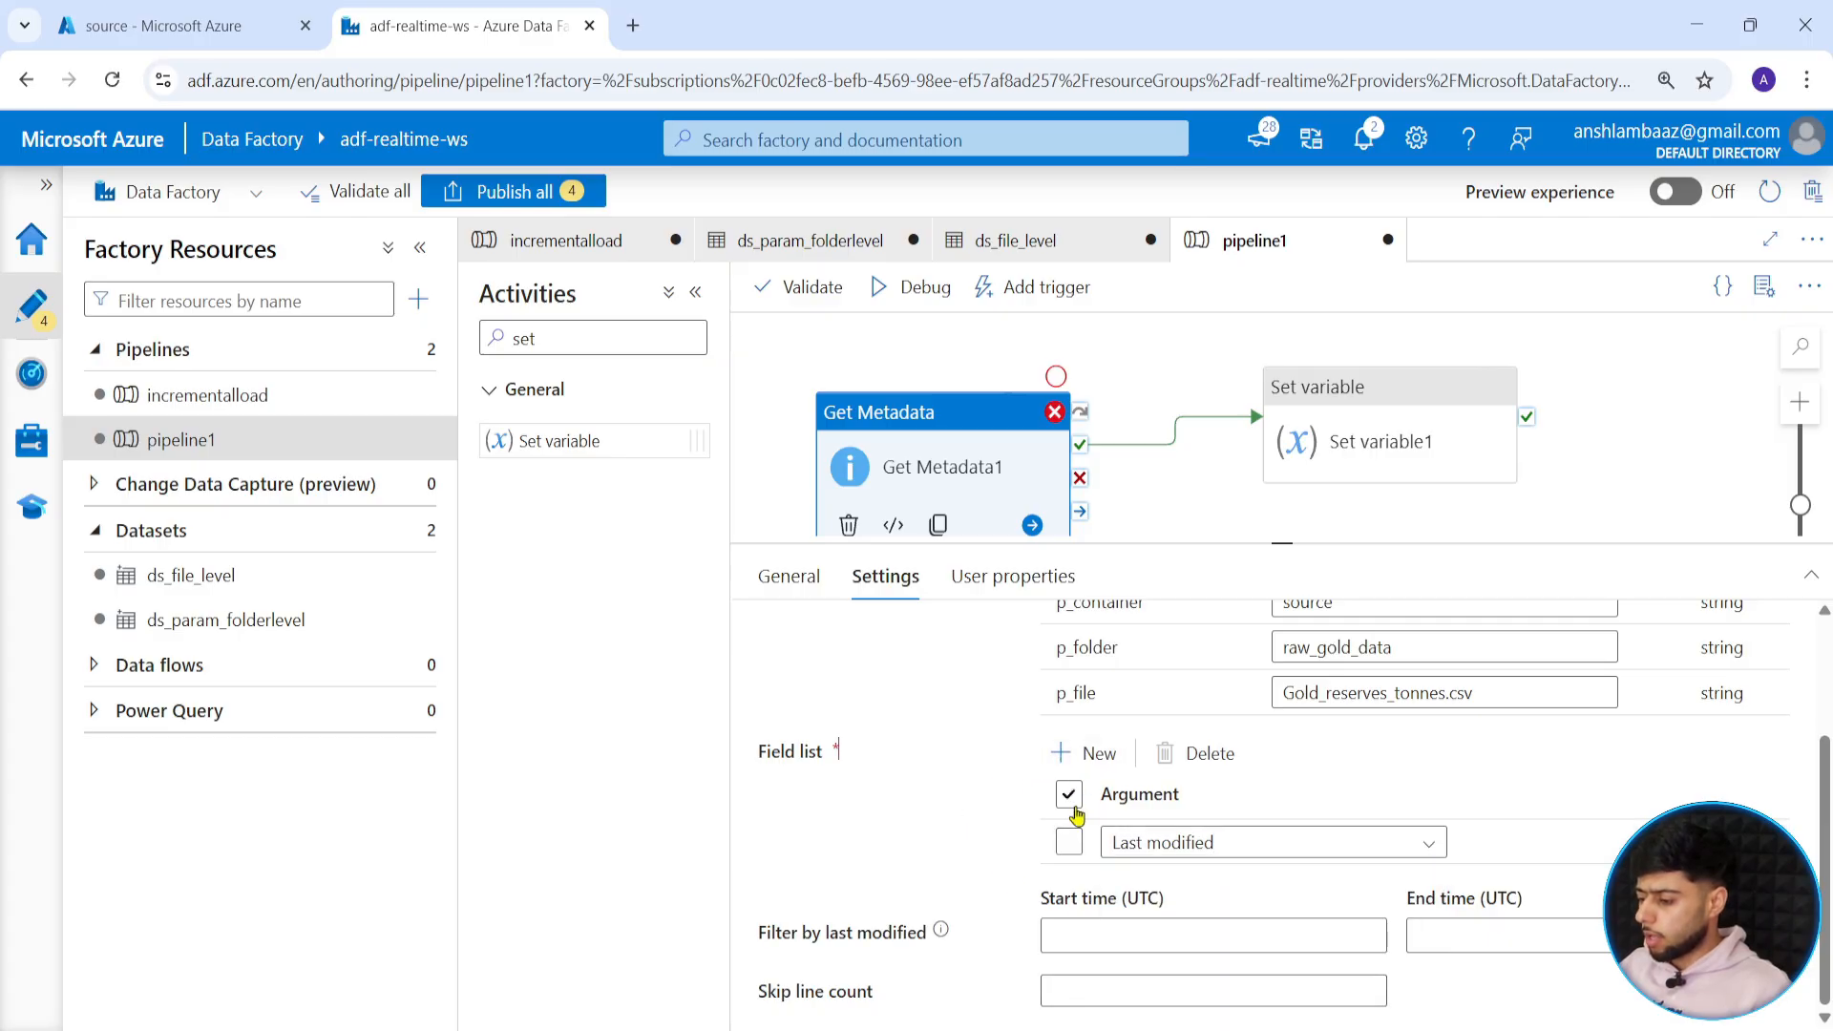
{"action": "left_click", "coordinate": [1069, 844]}
{"action": "left_click", "coordinate": [1170, 753]}
{"action": "left_click", "coordinate": [1092, 846]}
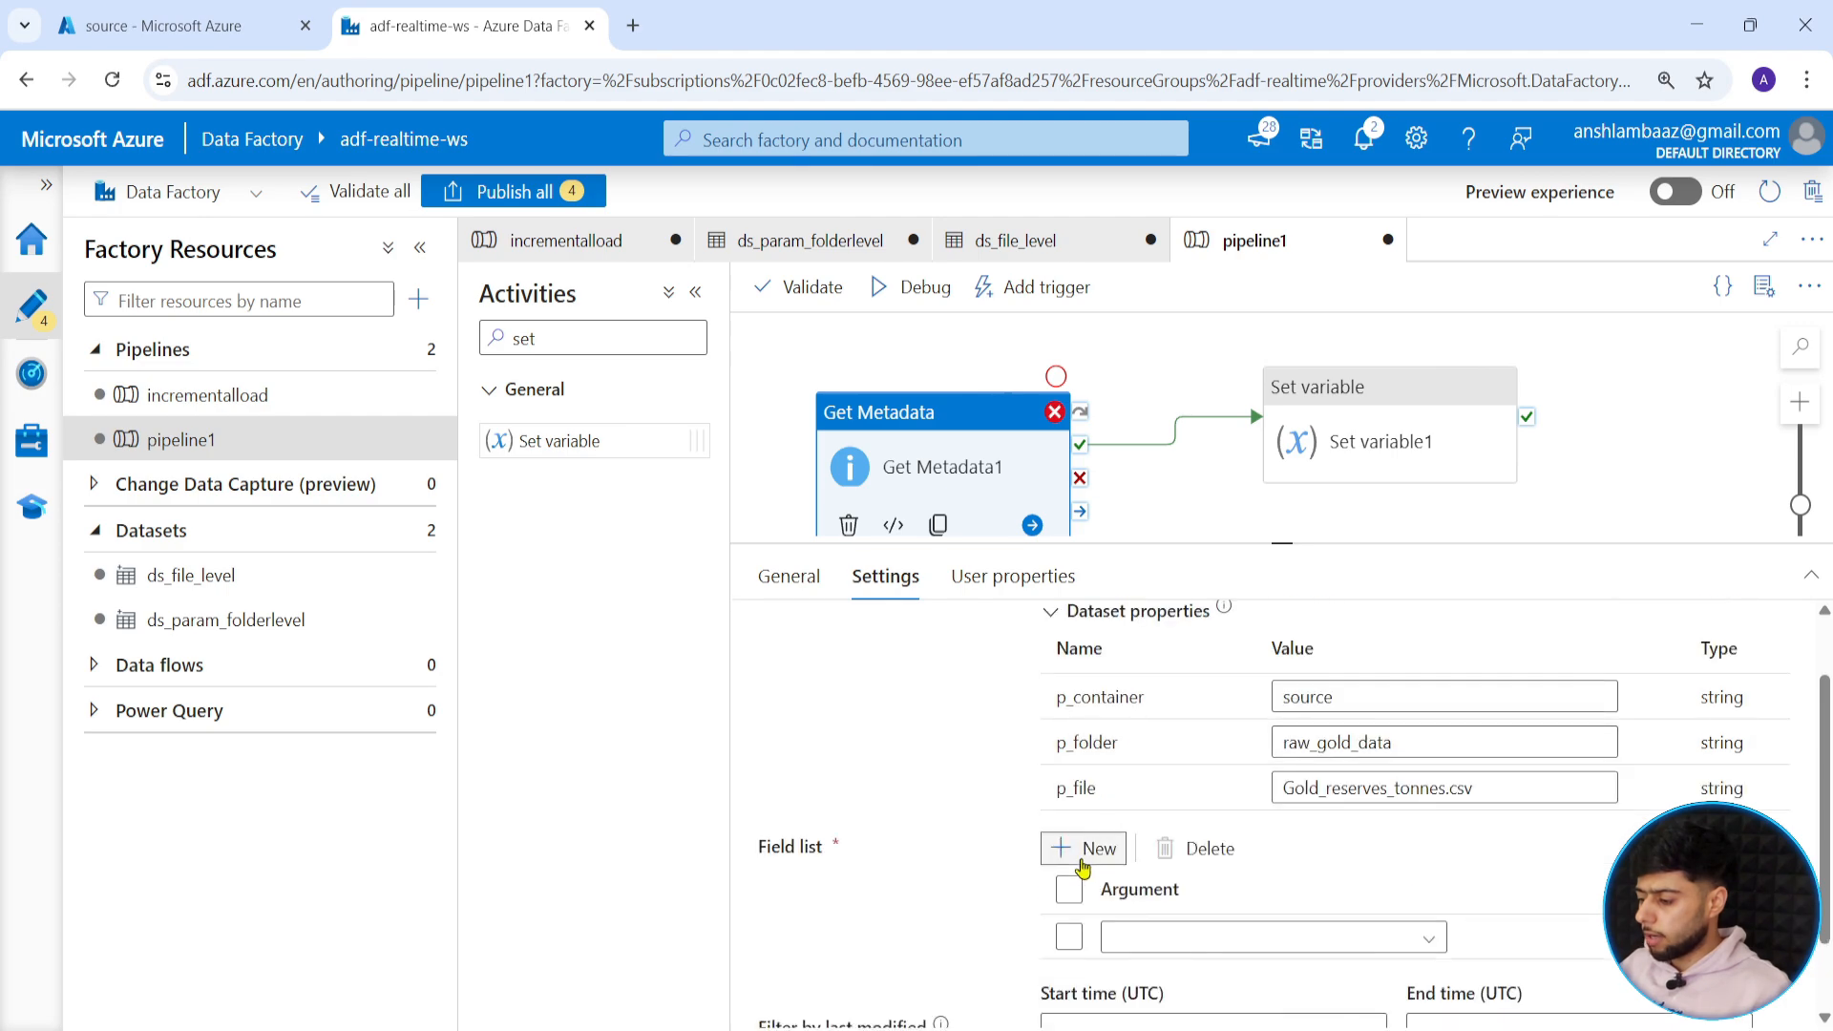
{"action": "left_click", "coordinate": [1222, 843]}
{"action": "scroll", "coordinate": [1231, 945], "scroll_direction": "down", "scroll_amount": 3}
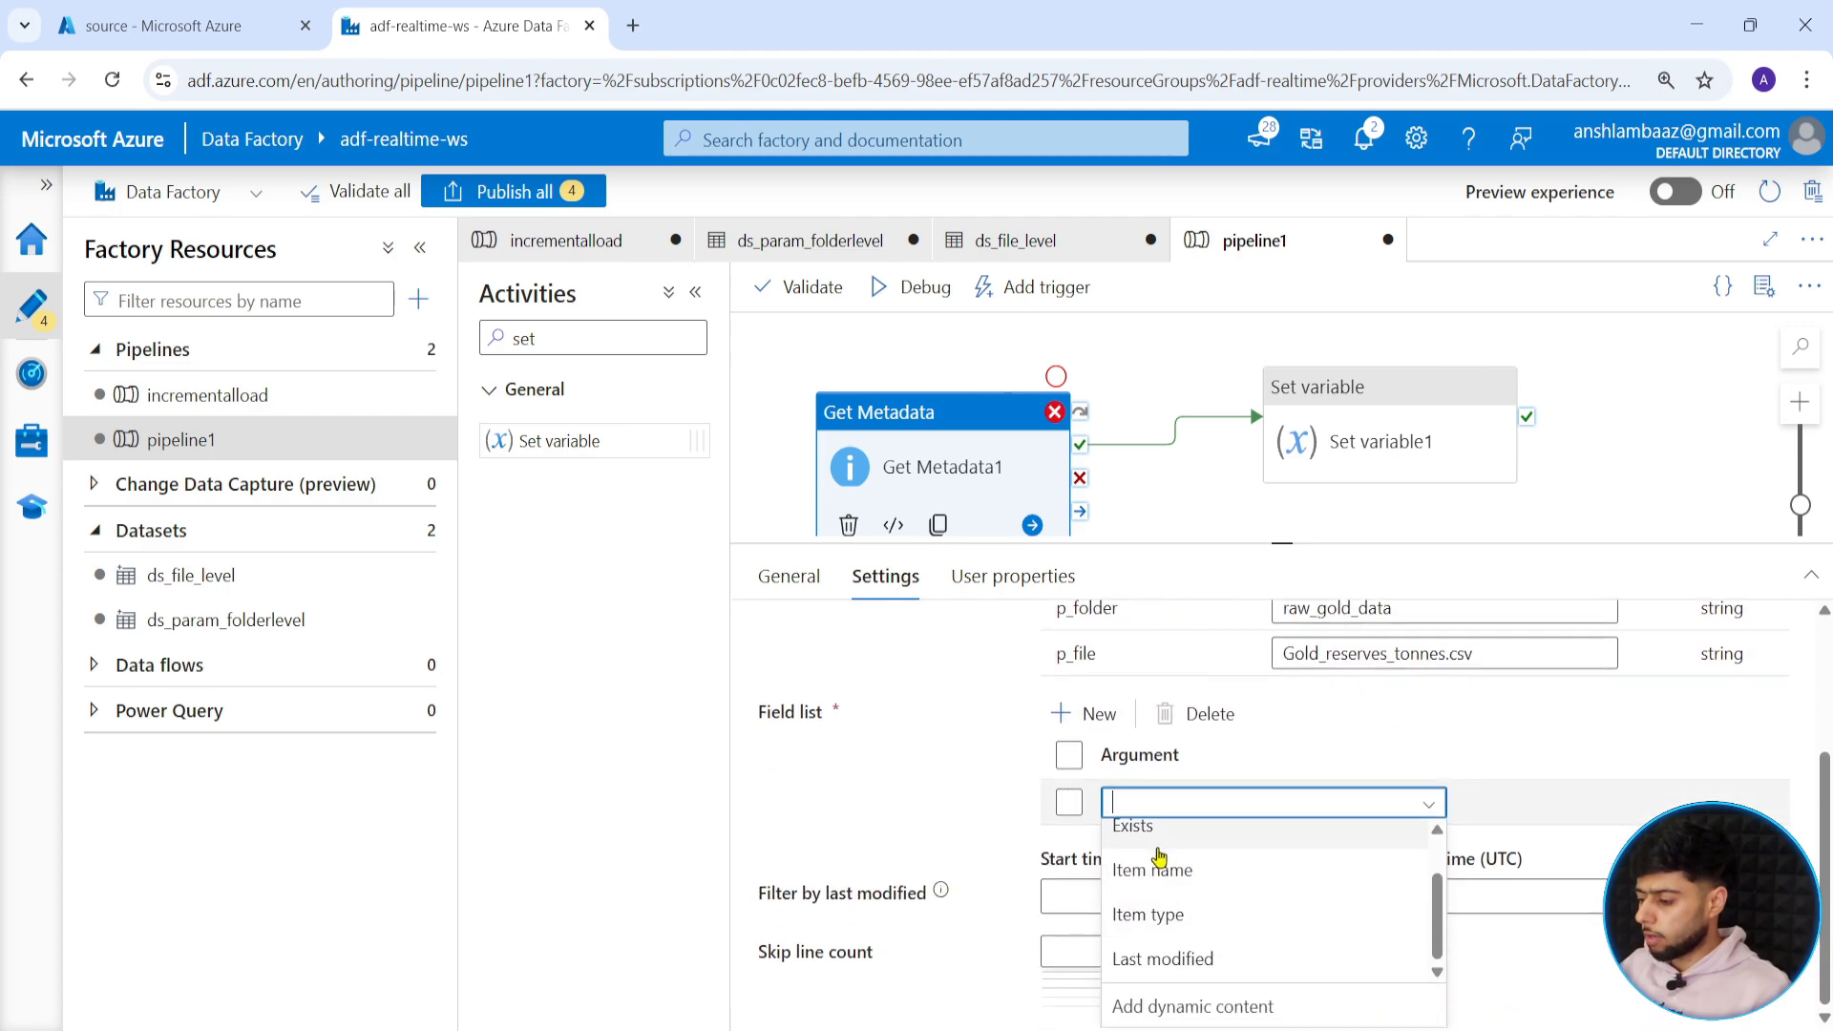
{"action": "left_click", "coordinate": [1184, 965]}
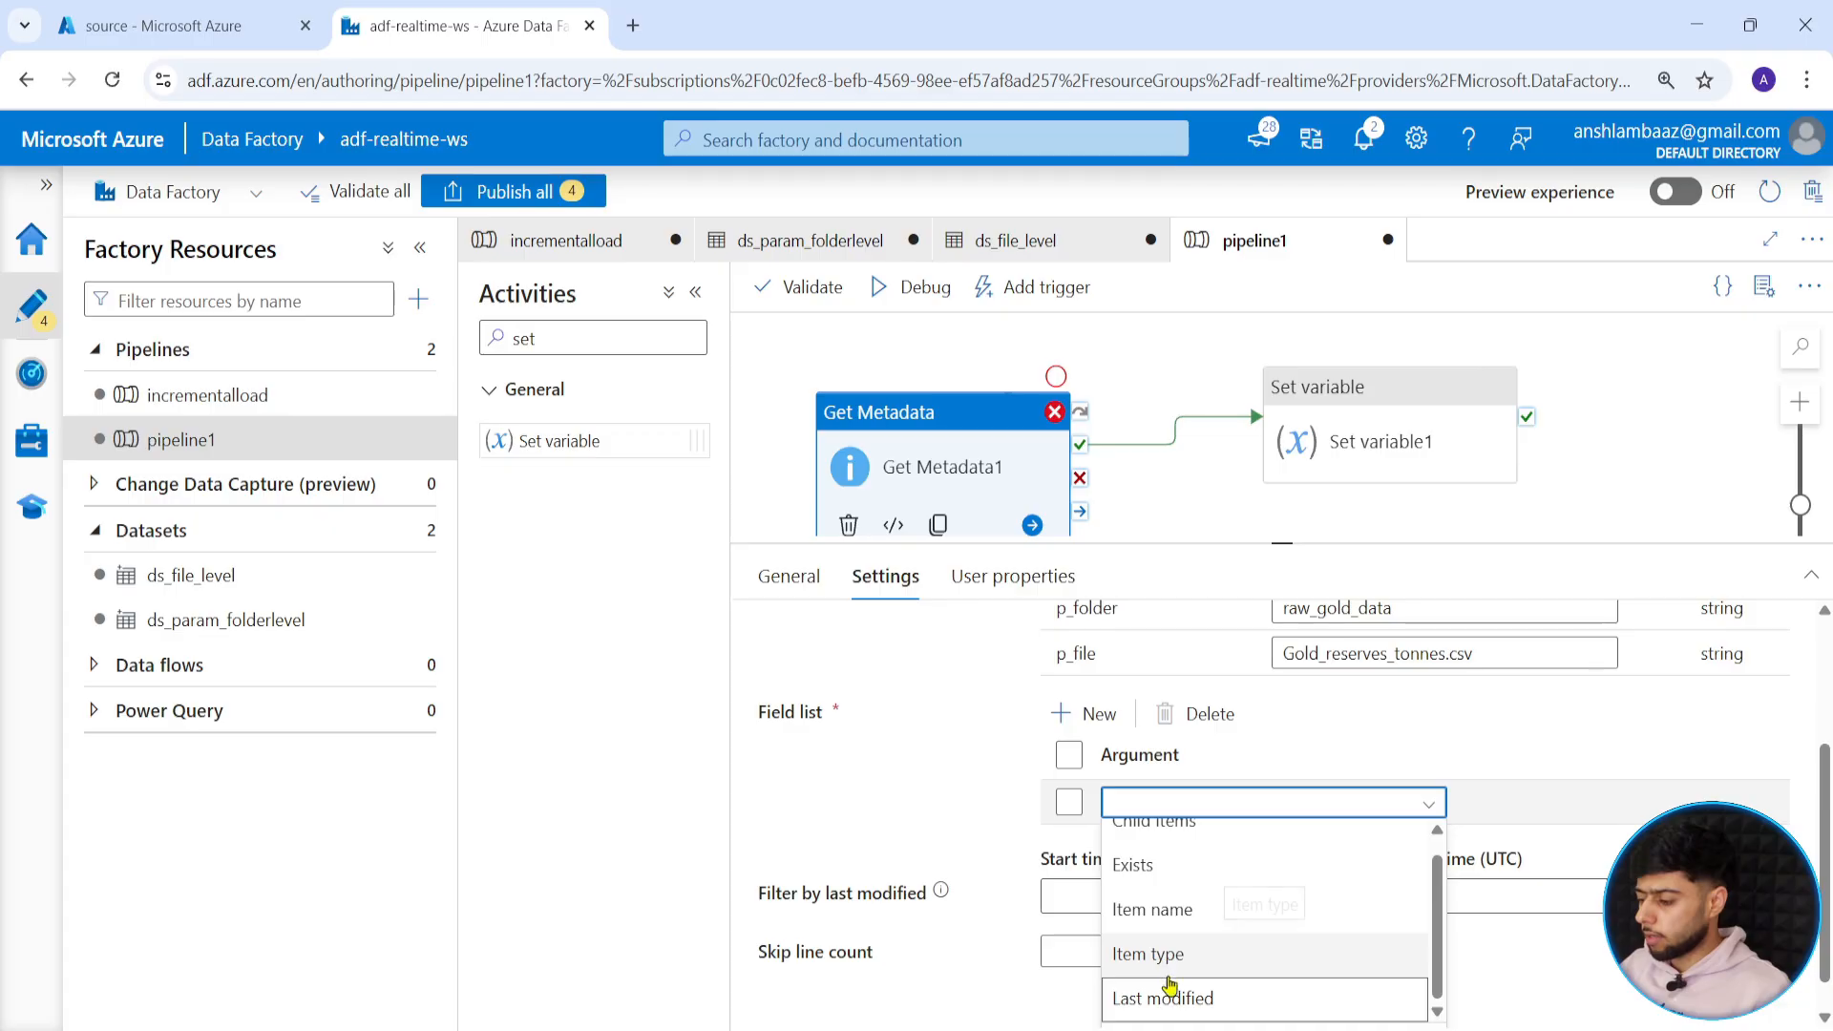
{"action": "scroll", "coordinate": [1168, 984], "scroll_direction": "down", "scroll_amount": 1}
{"action": "left_click", "coordinate": [1167, 974]}
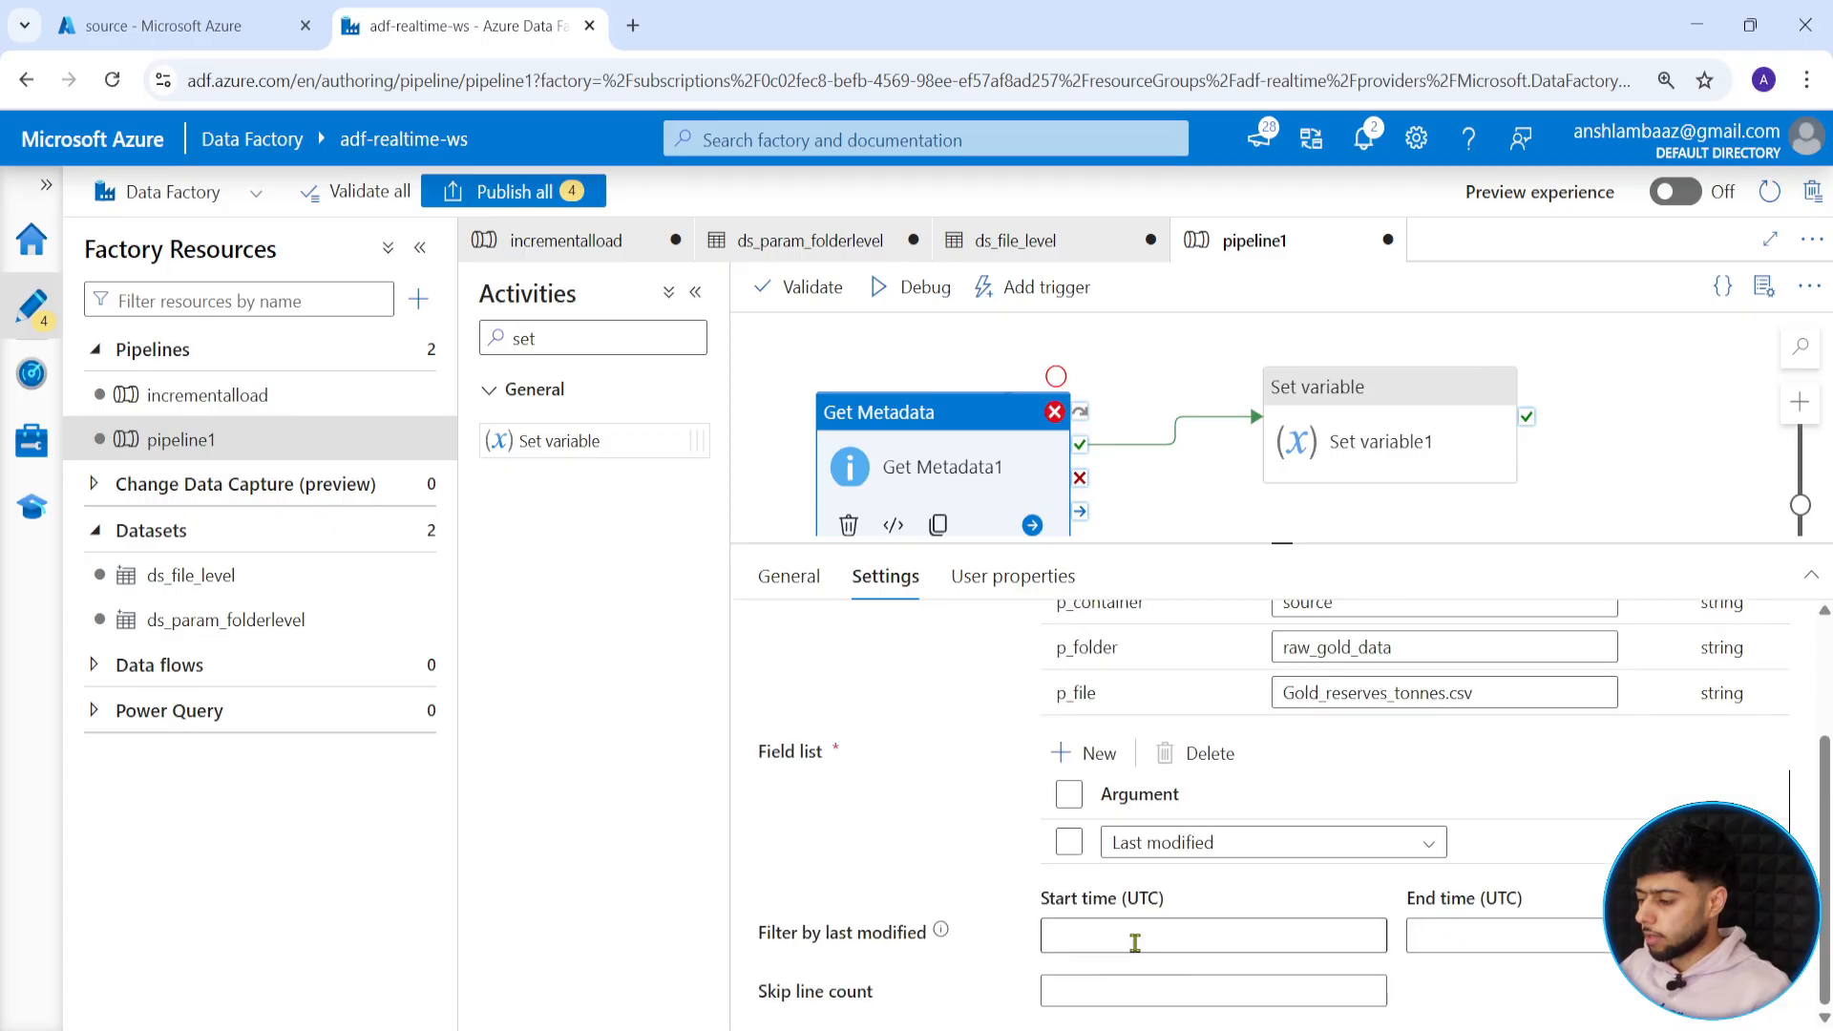
Examine the input of the Get Metadata1 run, checking its dataset reference, parameters and field list, and close it.
{"action": "left_click", "coordinate": [993, 577]}
{"action": "left_click", "coordinate": [829, 577]}
{"action": "left_click", "coordinate": [874, 578]}
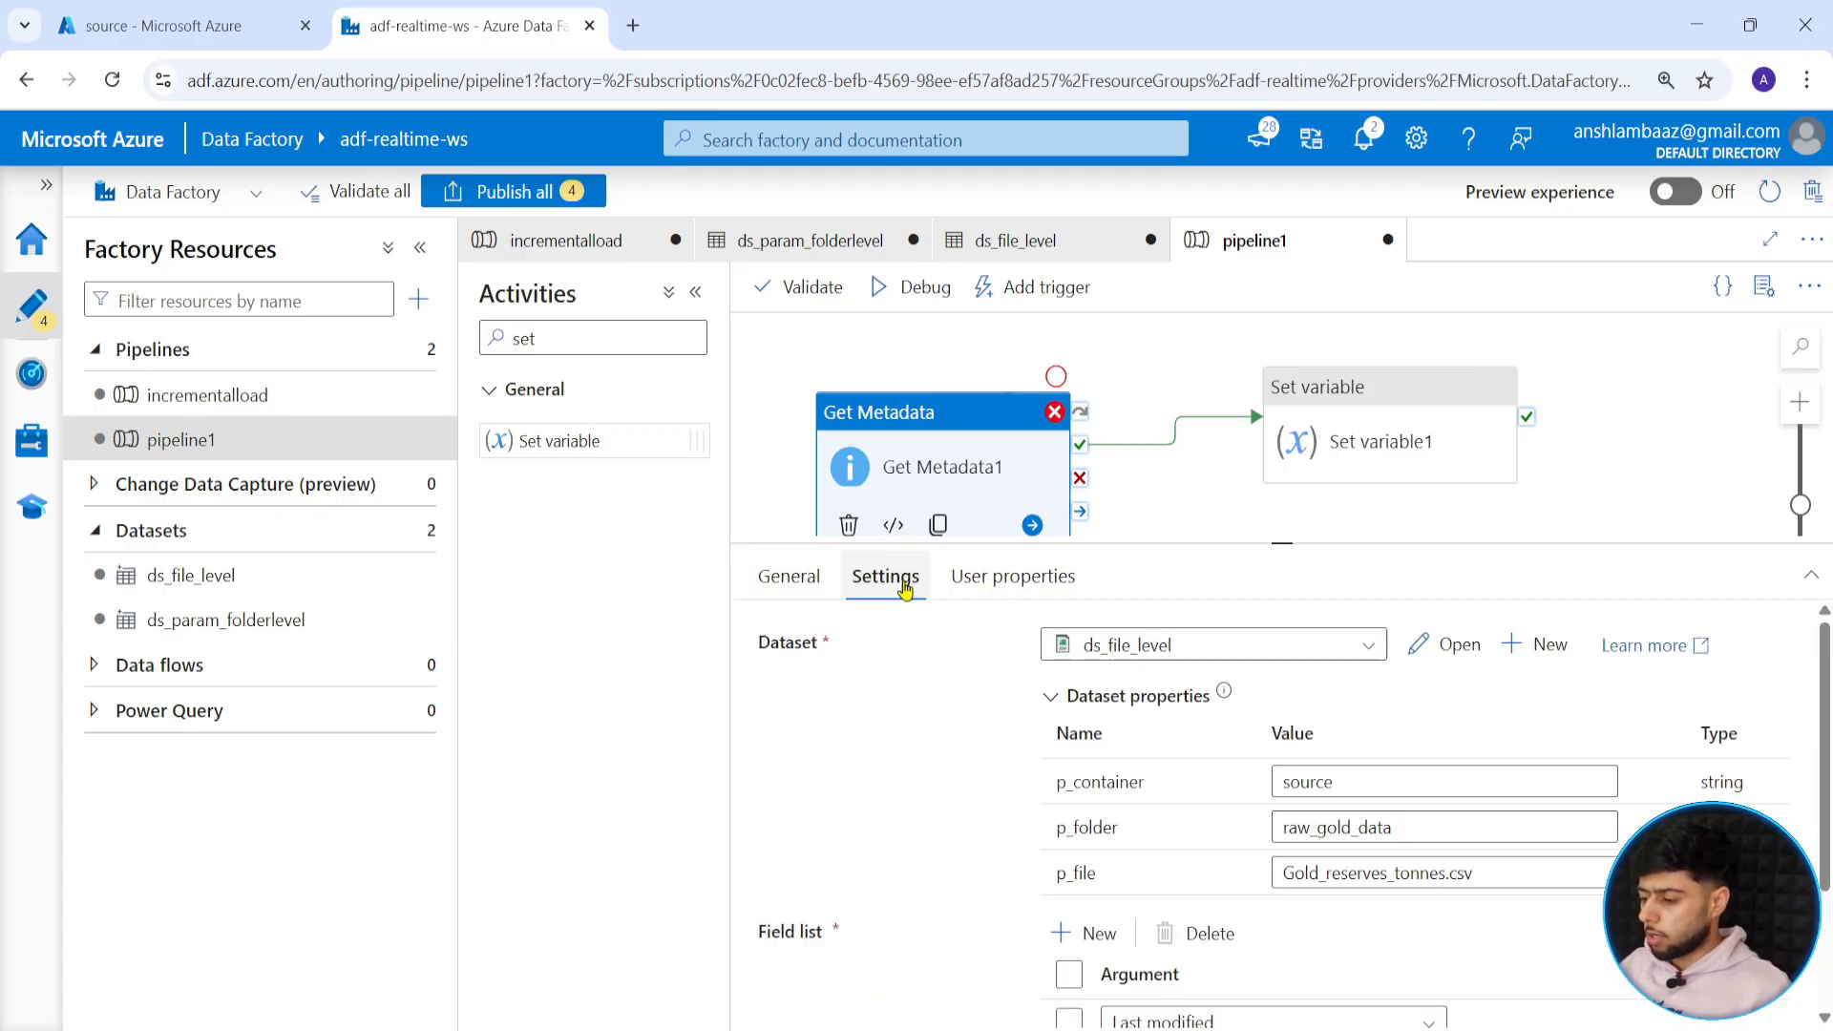
{"action": "left_click", "coordinate": [805, 502]}
{"action": "left_click", "coordinate": [958, 879]}
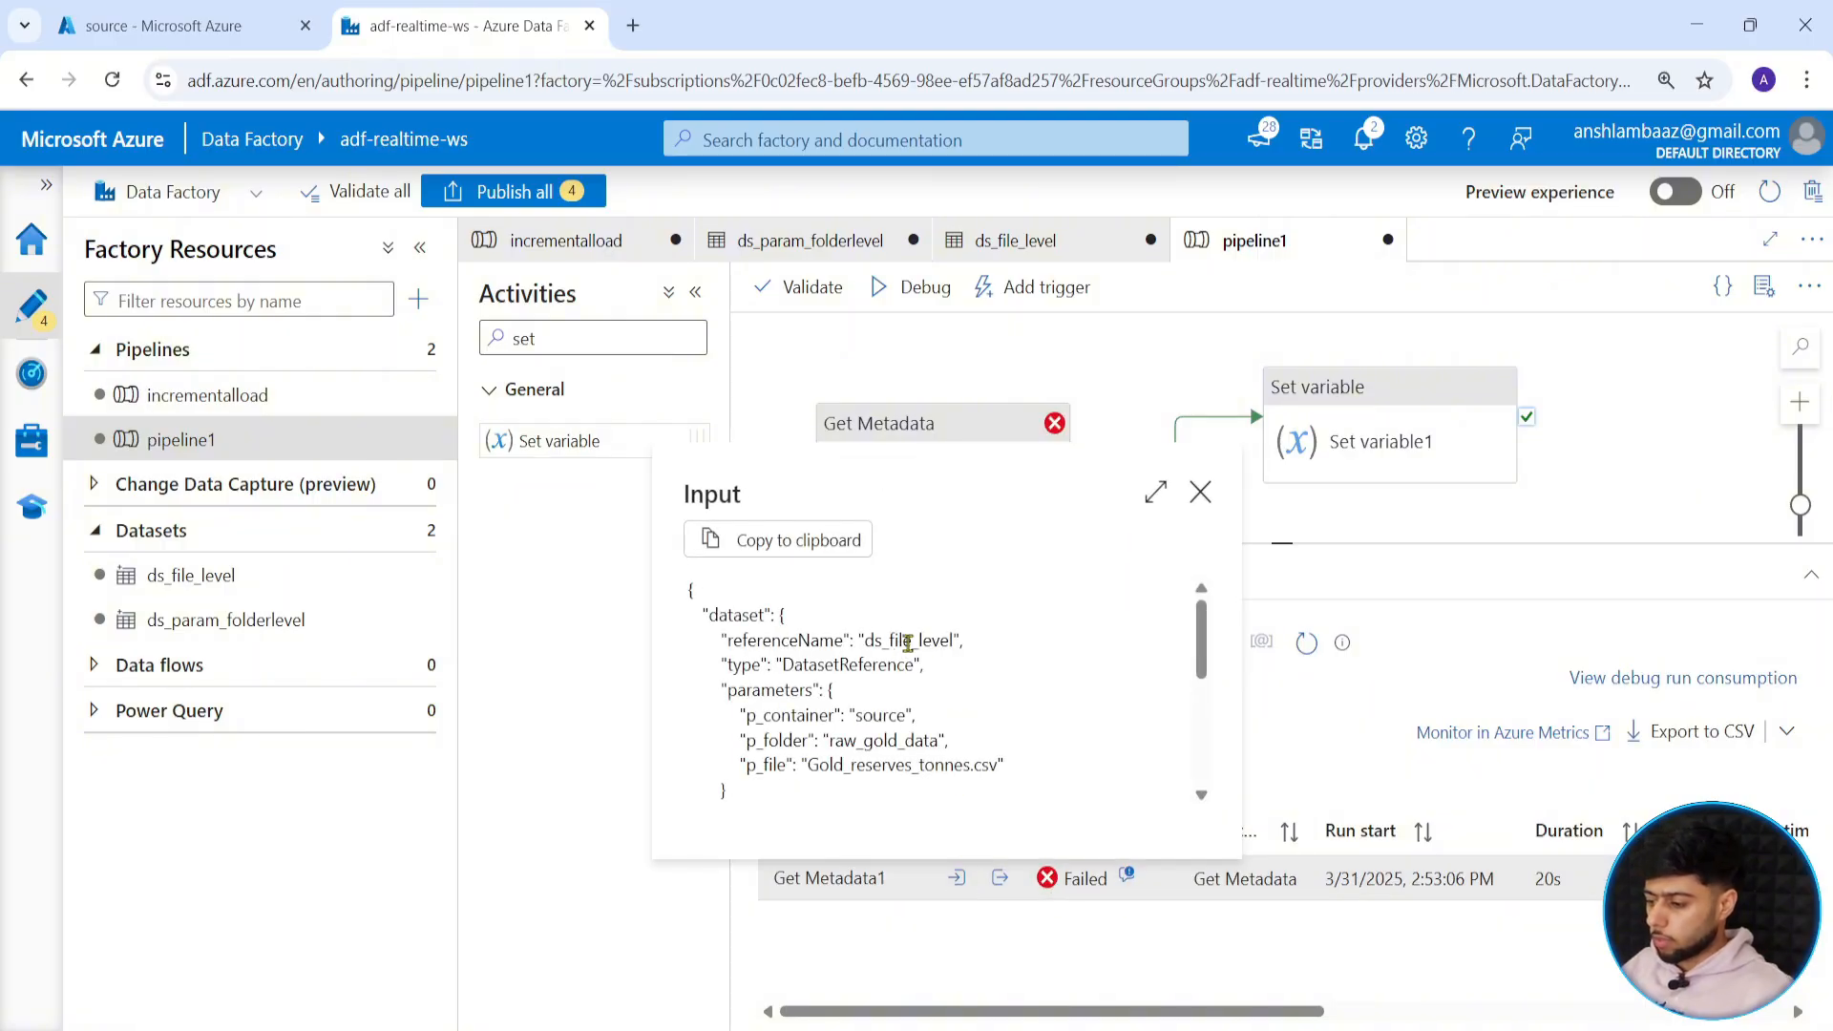
{"action": "left_click_drag", "start_coordinate": [860, 641], "coordinate": [972, 648]}
{"action": "left_click_drag", "start_coordinate": [950, 640], "coordinate": [954, 640]}
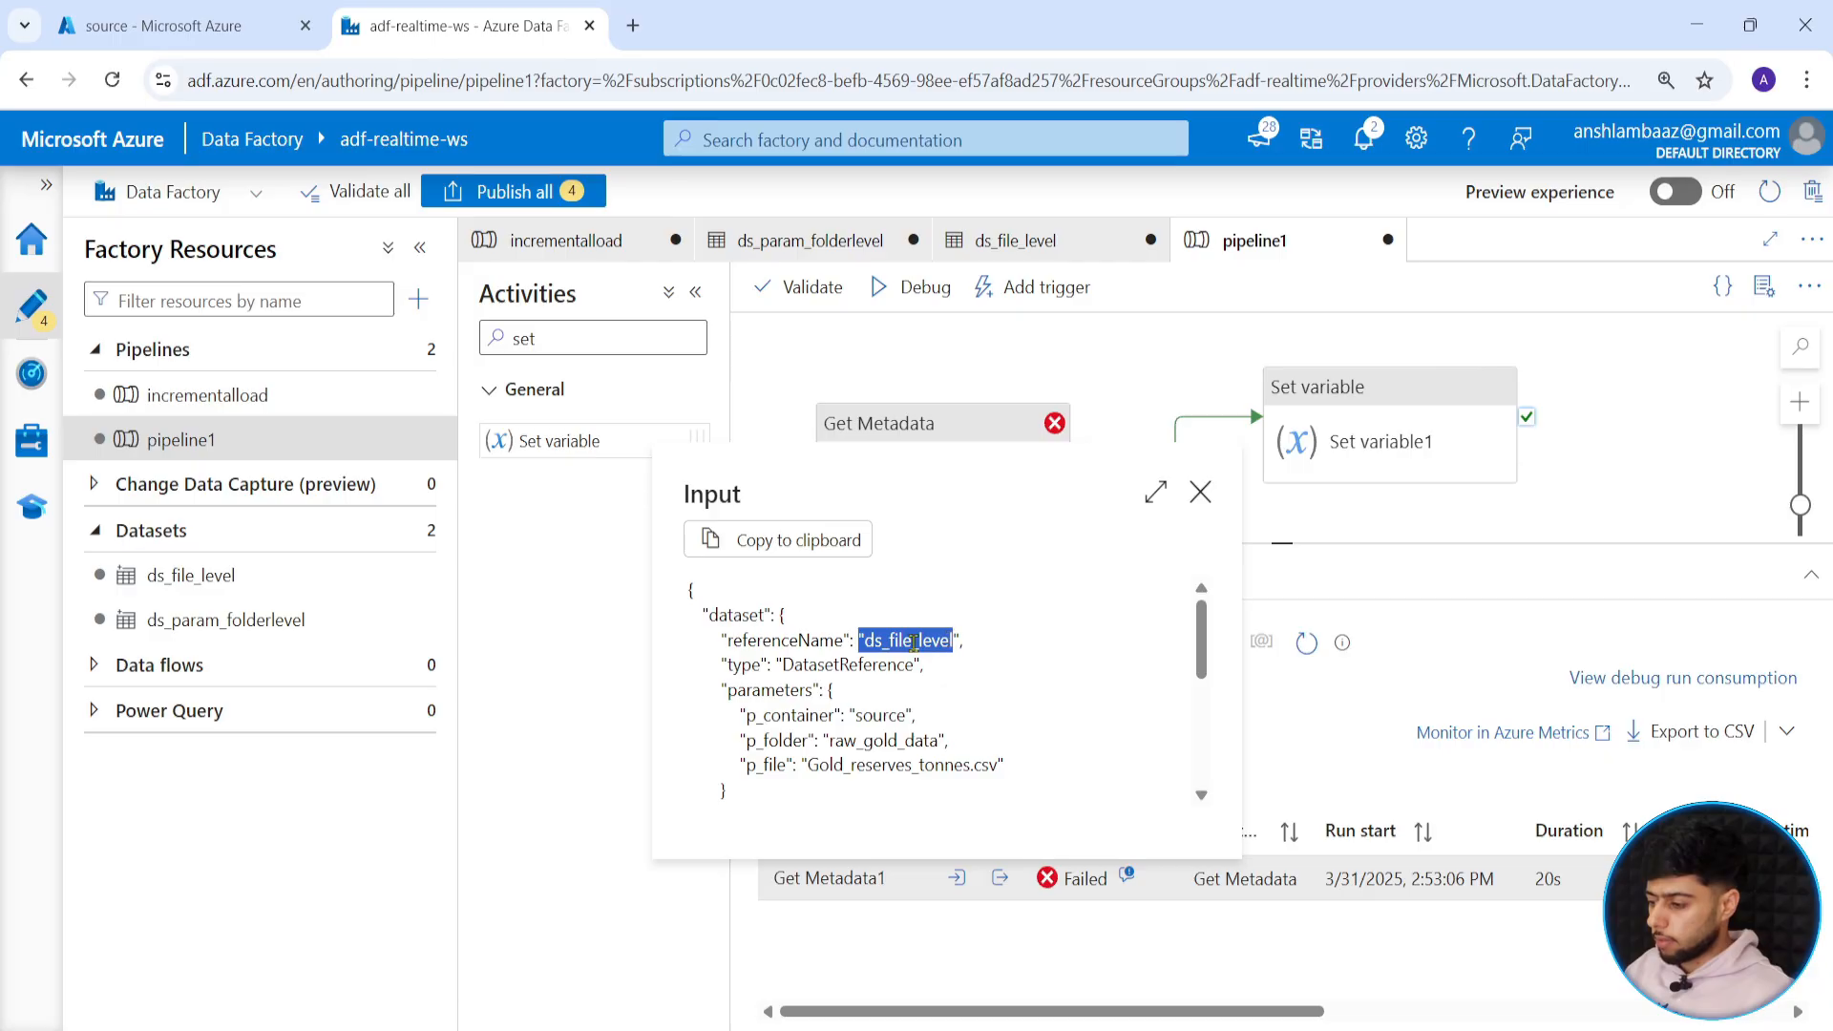
{"action": "left_click_drag", "start_coordinate": [818, 666], "coordinate": [839, 666]}
{"action": "left_click", "coordinate": [863, 666]}
{"action": "scroll", "coordinate": [883, 717], "scroll_direction": "down", "scroll_amount": 1}
{"action": "scroll", "coordinate": [883, 717], "scroll_direction": "down", "scroll_amount": 5}
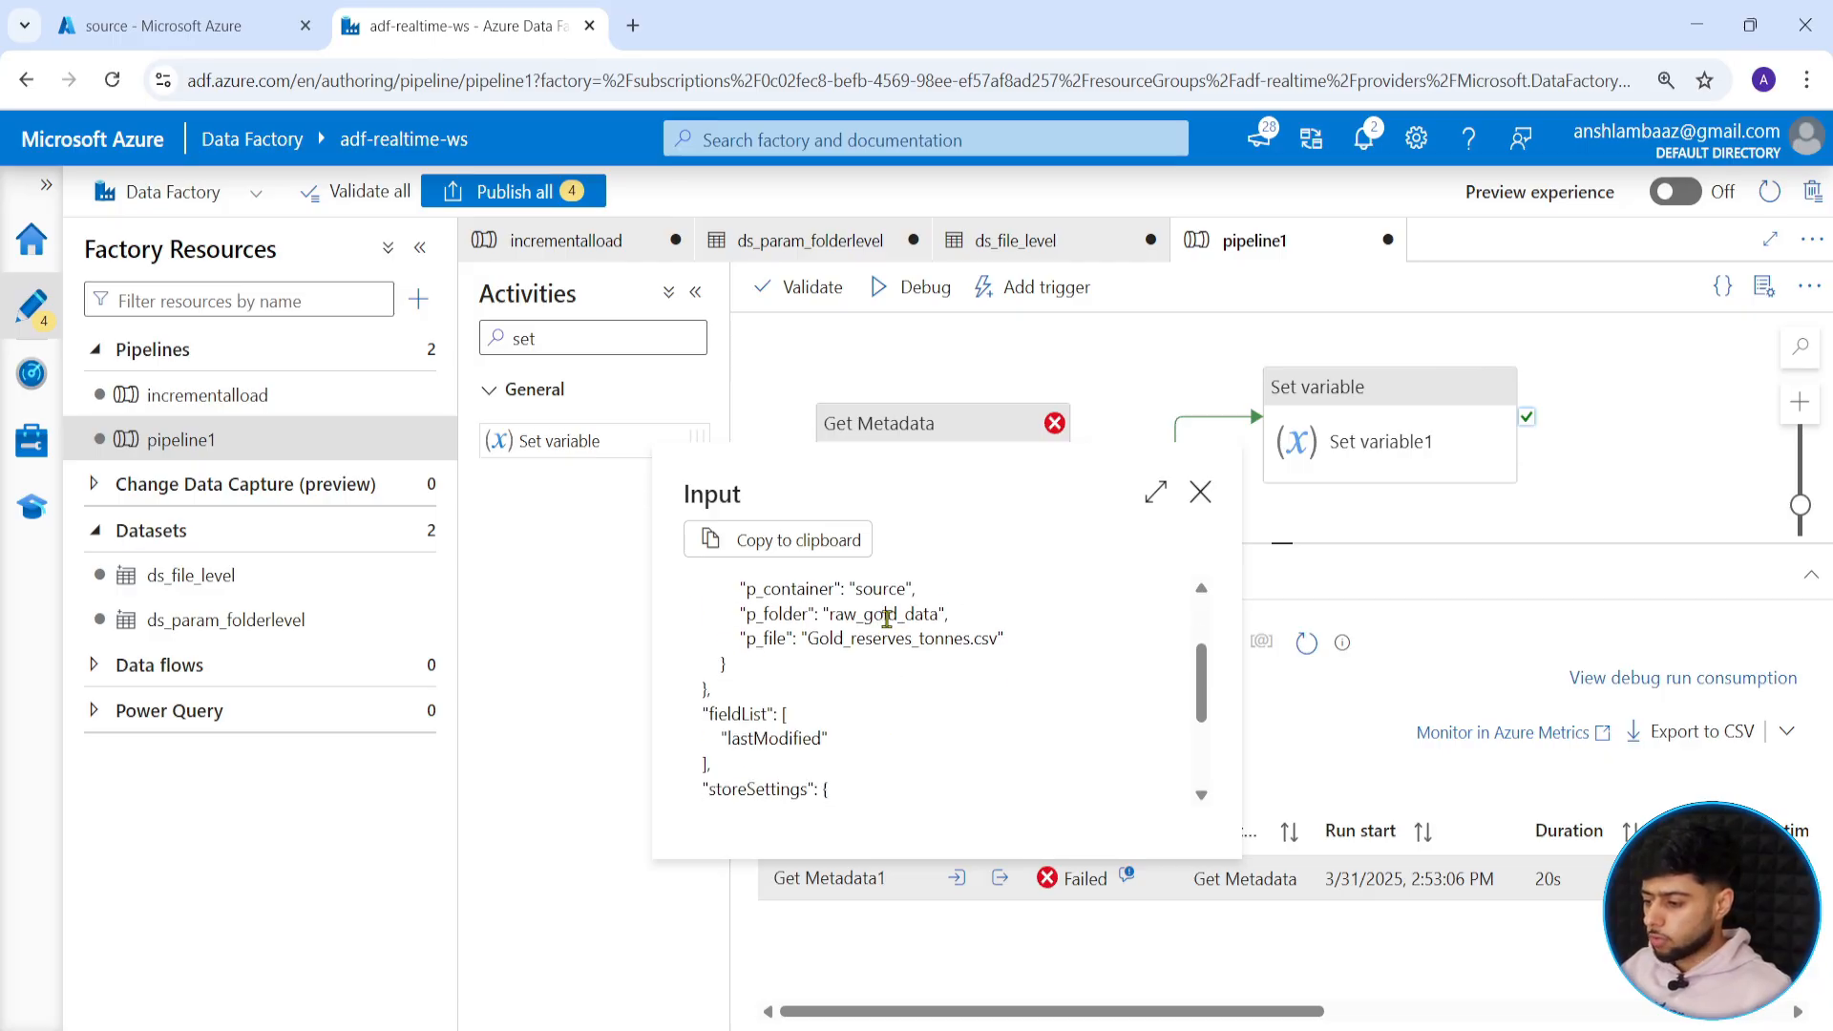
{"action": "left_click", "coordinate": [1201, 492]}
Examine the output and the full error details of the Get Metadata1 run.
{"action": "left_click", "coordinate": [1000, 878]}
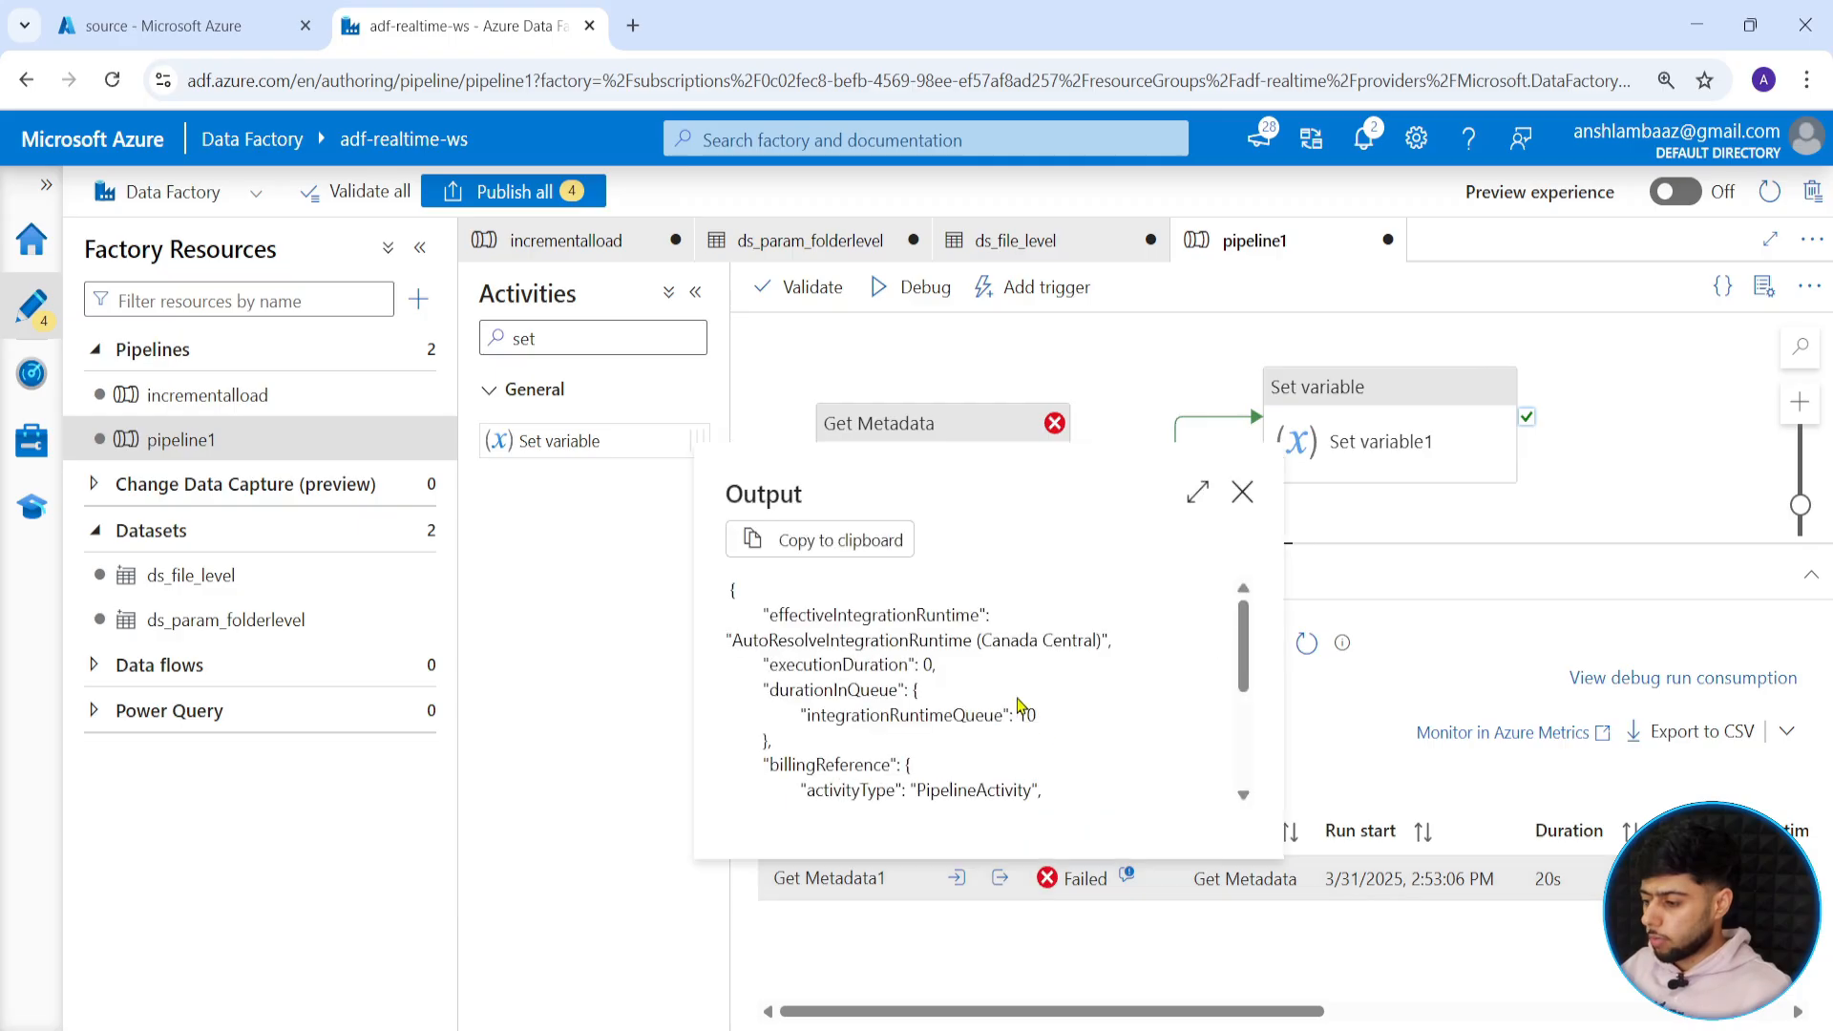
{"action": "scroll", "coordinate": [1072, 711], "scroll_direction": "down", "scroll_amount": 5}
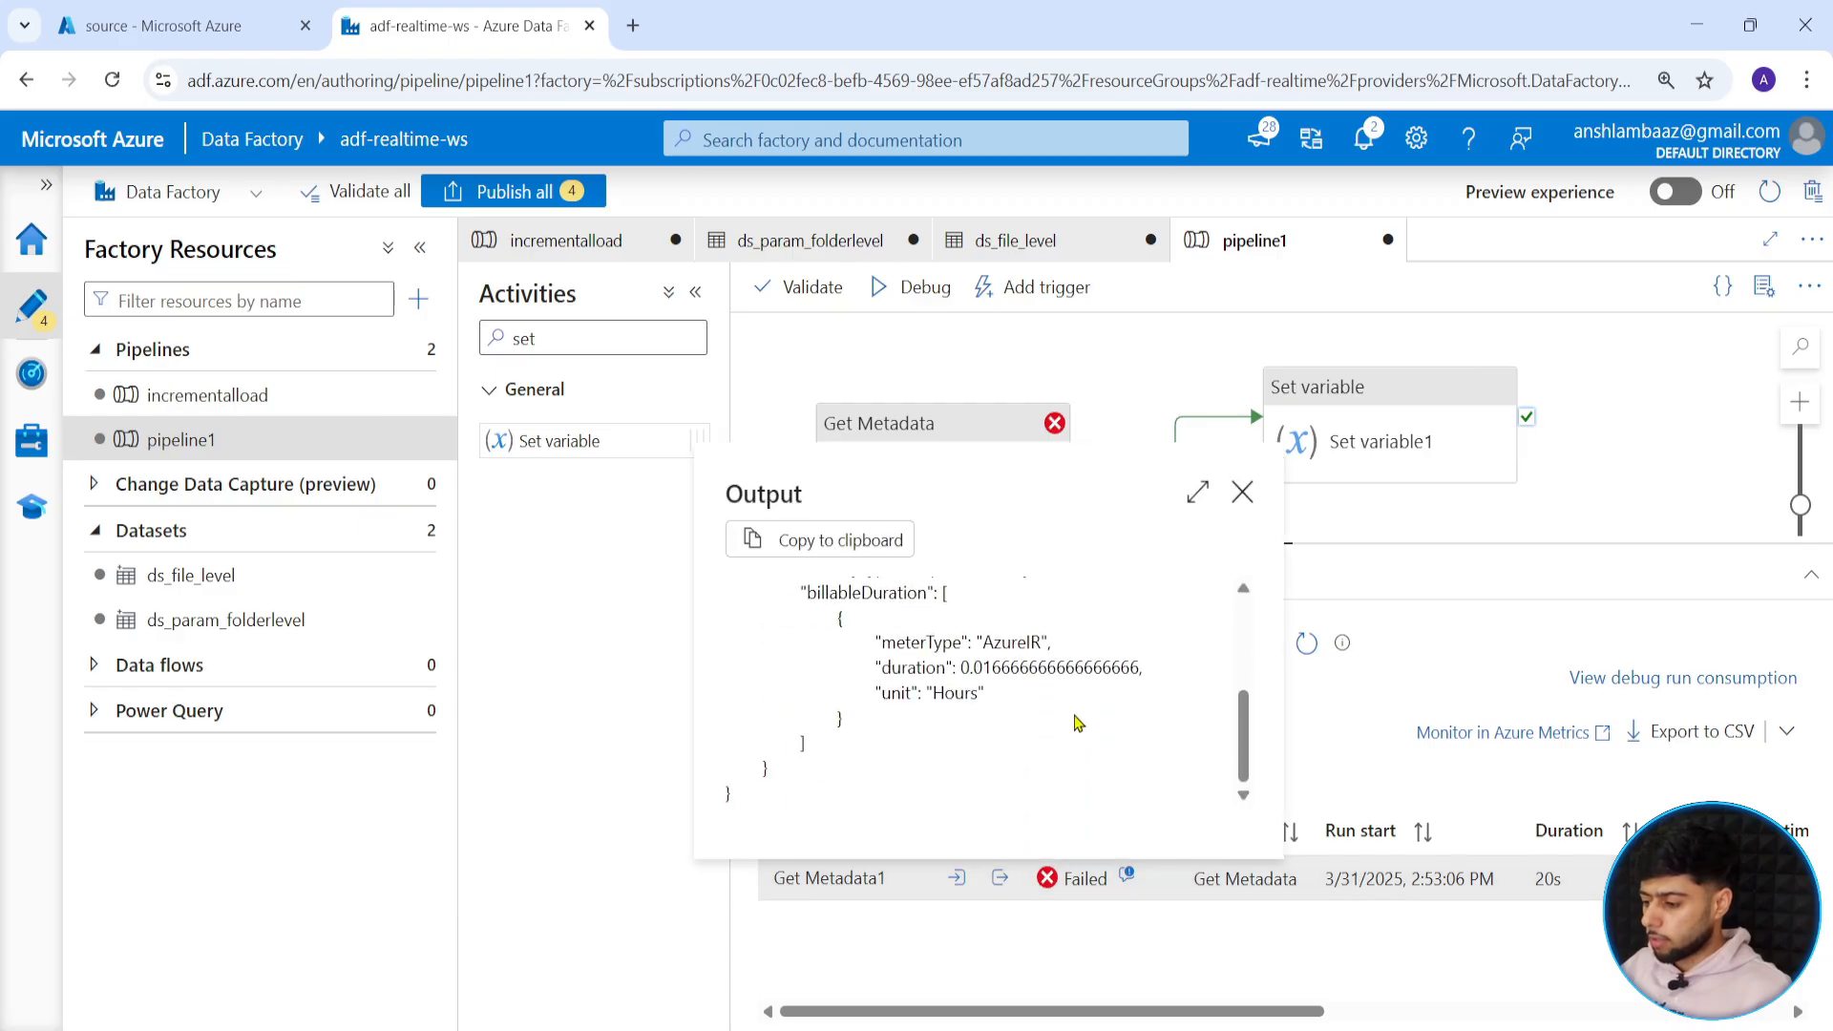
{"action": "left_click", "coordinate": [1241, 494]}
{"action": "left_click", "coordinate": [1127, 873]}
{"action": "left_click", "coordinate": [1340, 341]}
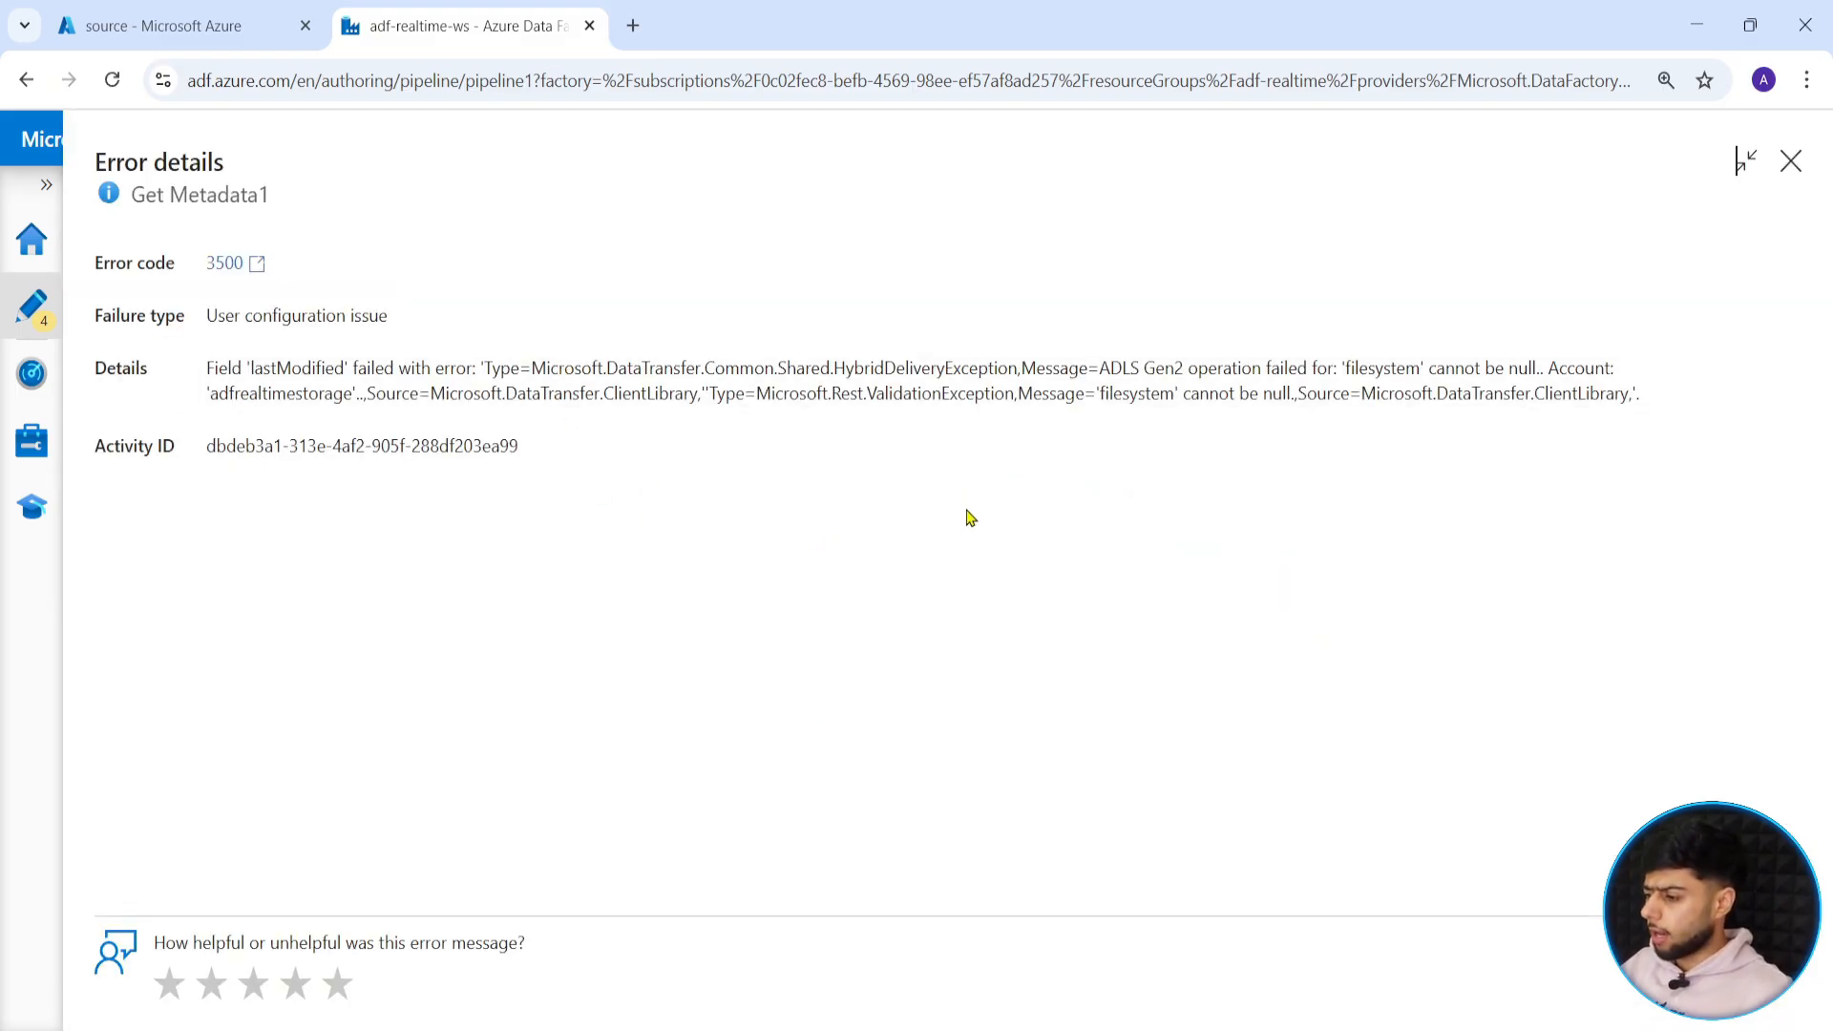
{"action": "left_click", "coordinate": [1396, 371]}
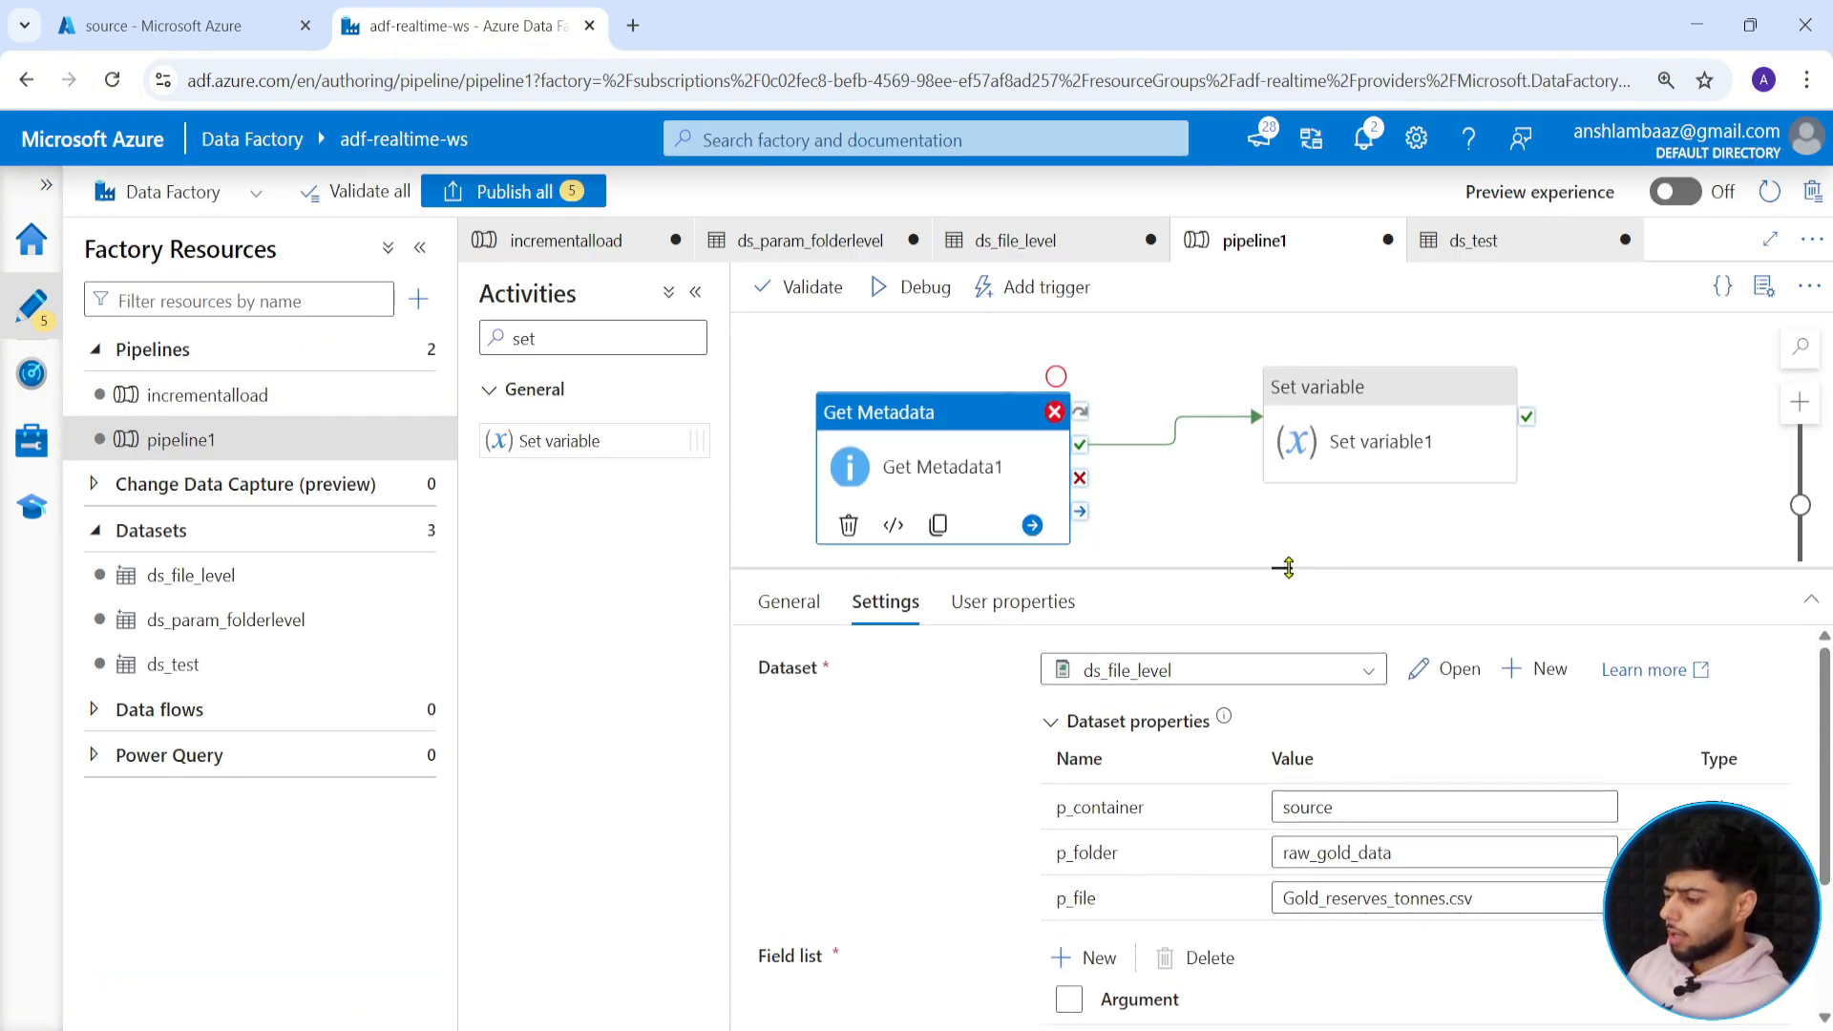
Enlarge Get Metadata1's settings area and replace its blank field list argument with a new one.
{"action": "left_click", "coordinate": [1193, 521]}
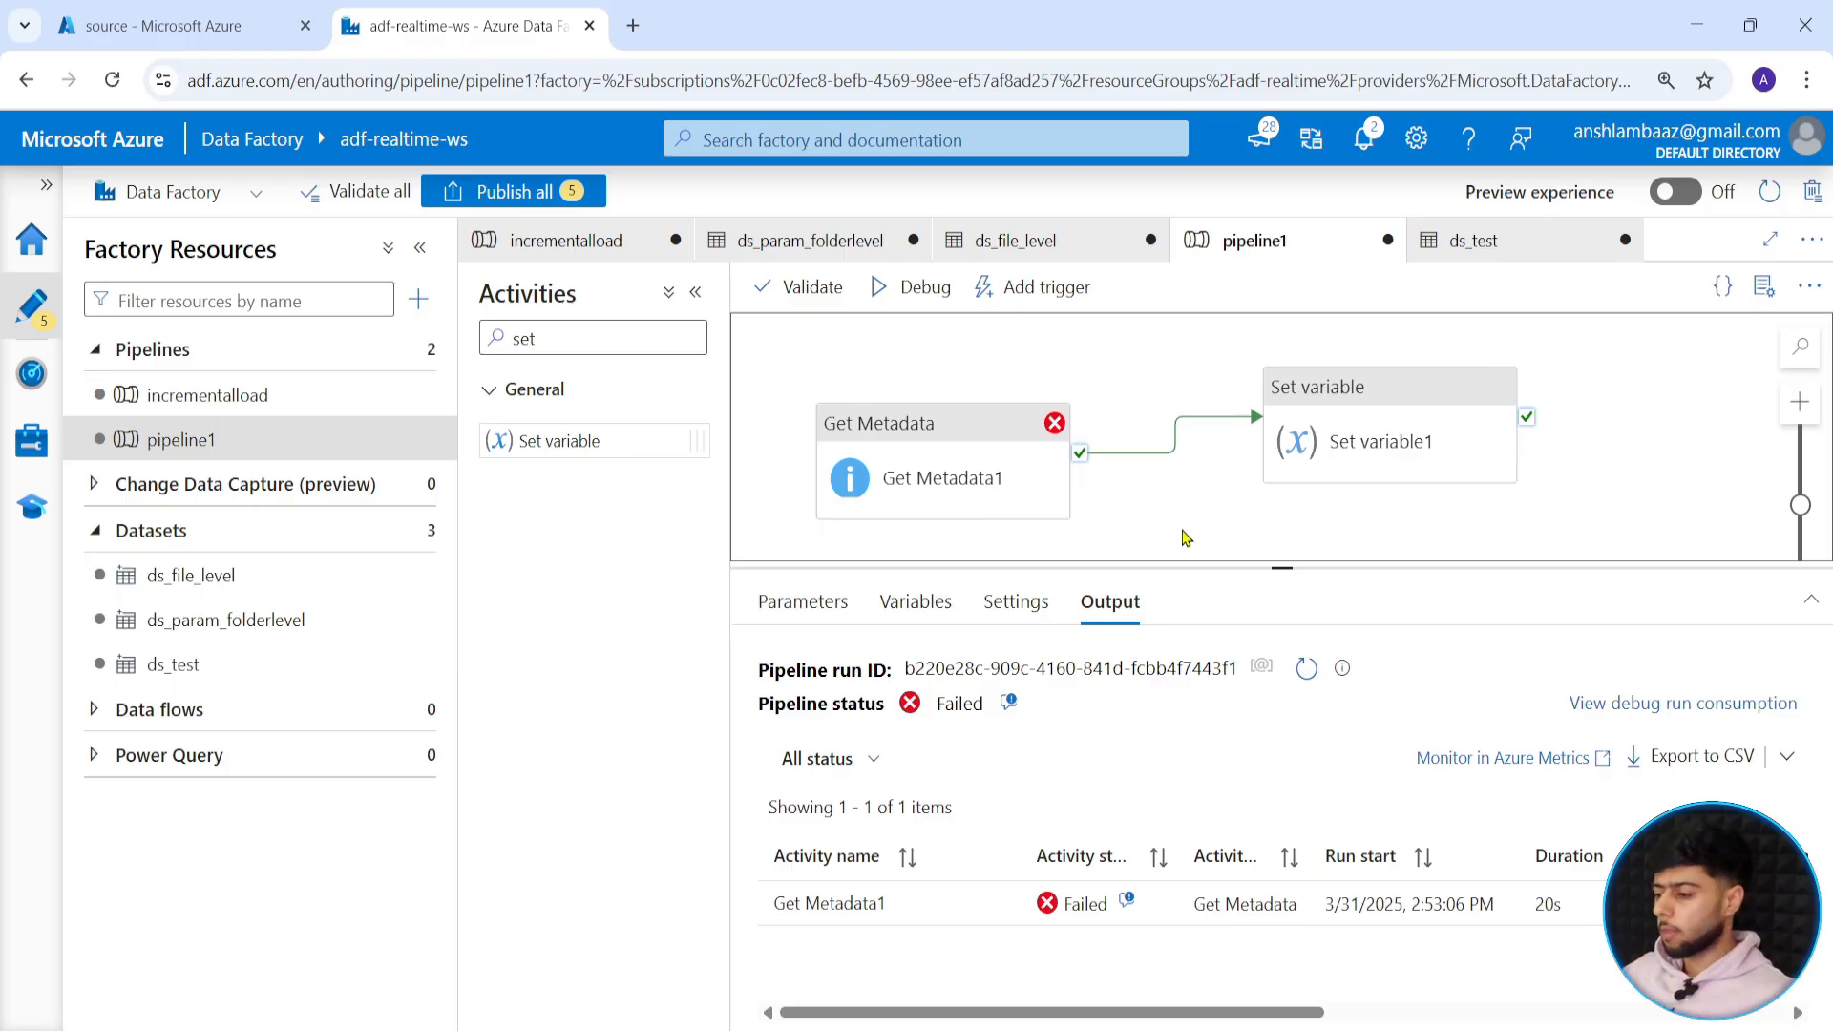
{"action": "left_click", "coordinate": [985, 504]}
{"action": "left_click_drag", "start_coordinate": [1290, 571], "coordinate": [1283, 396]}
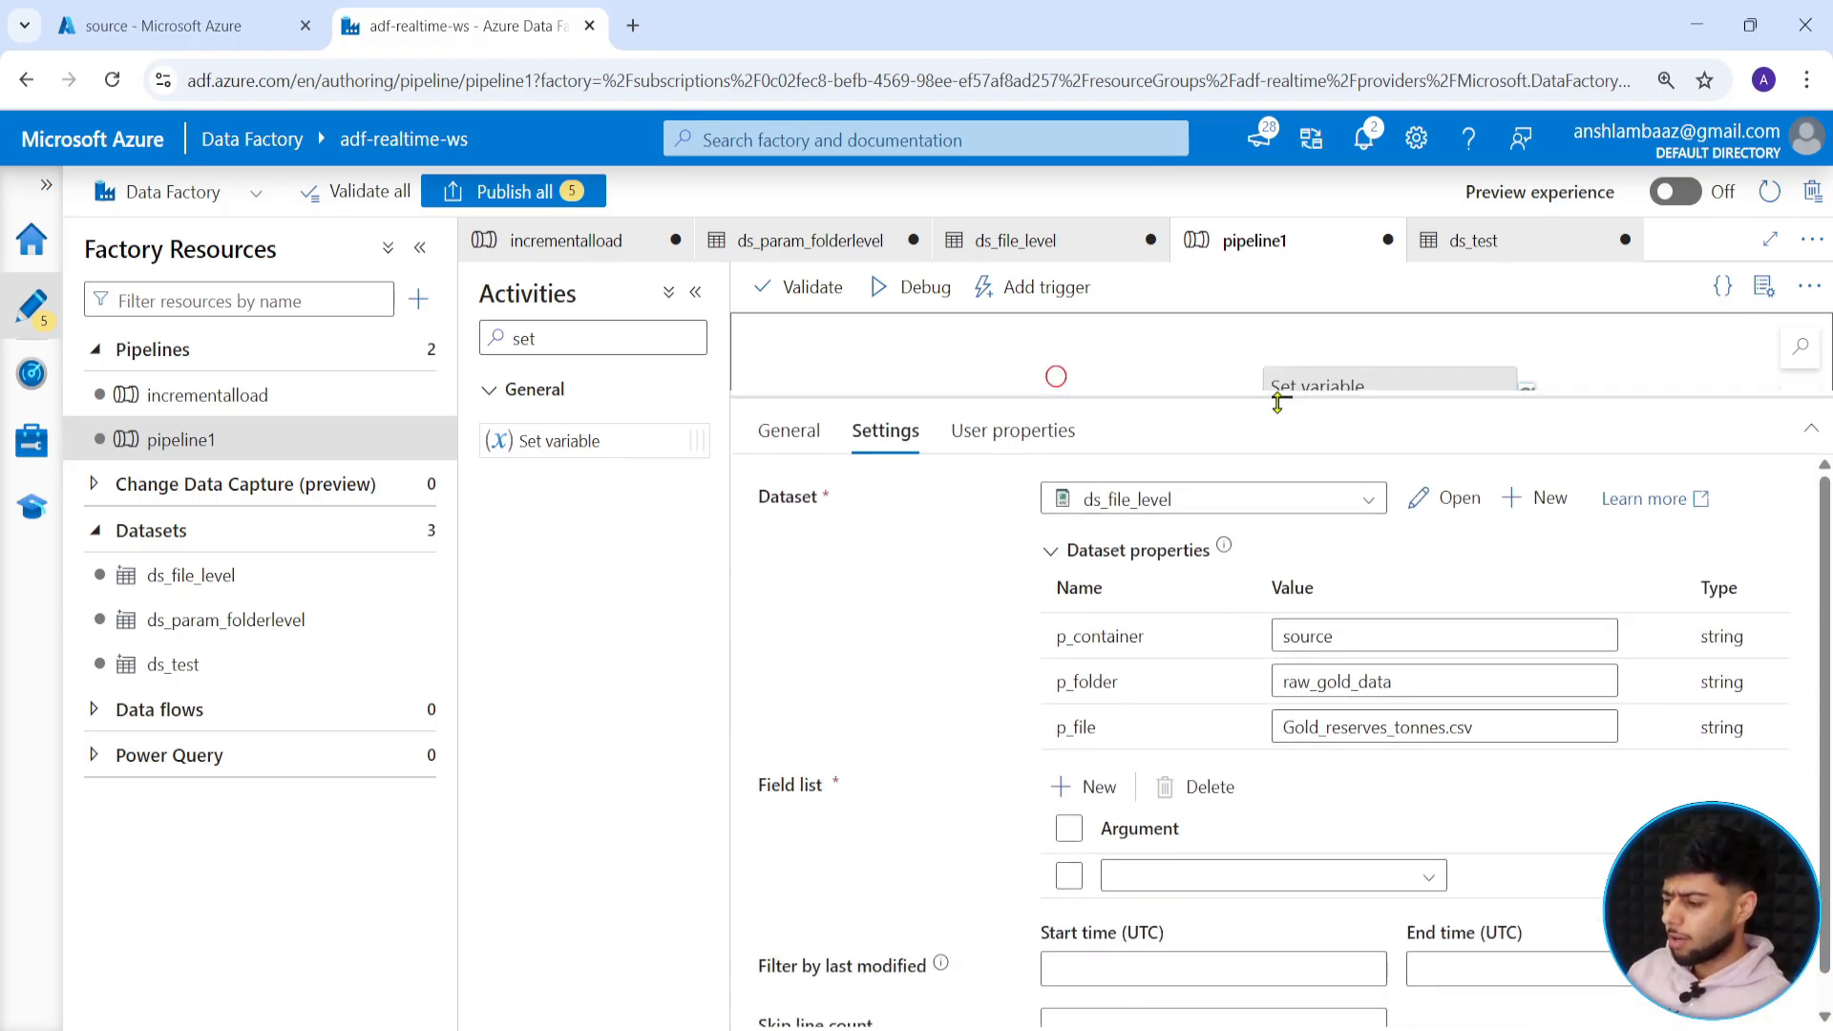
{"action": "left_click", "coordinate": [1070, 876]}
{"action": "left_click", "coordinate": [1167, 790]}
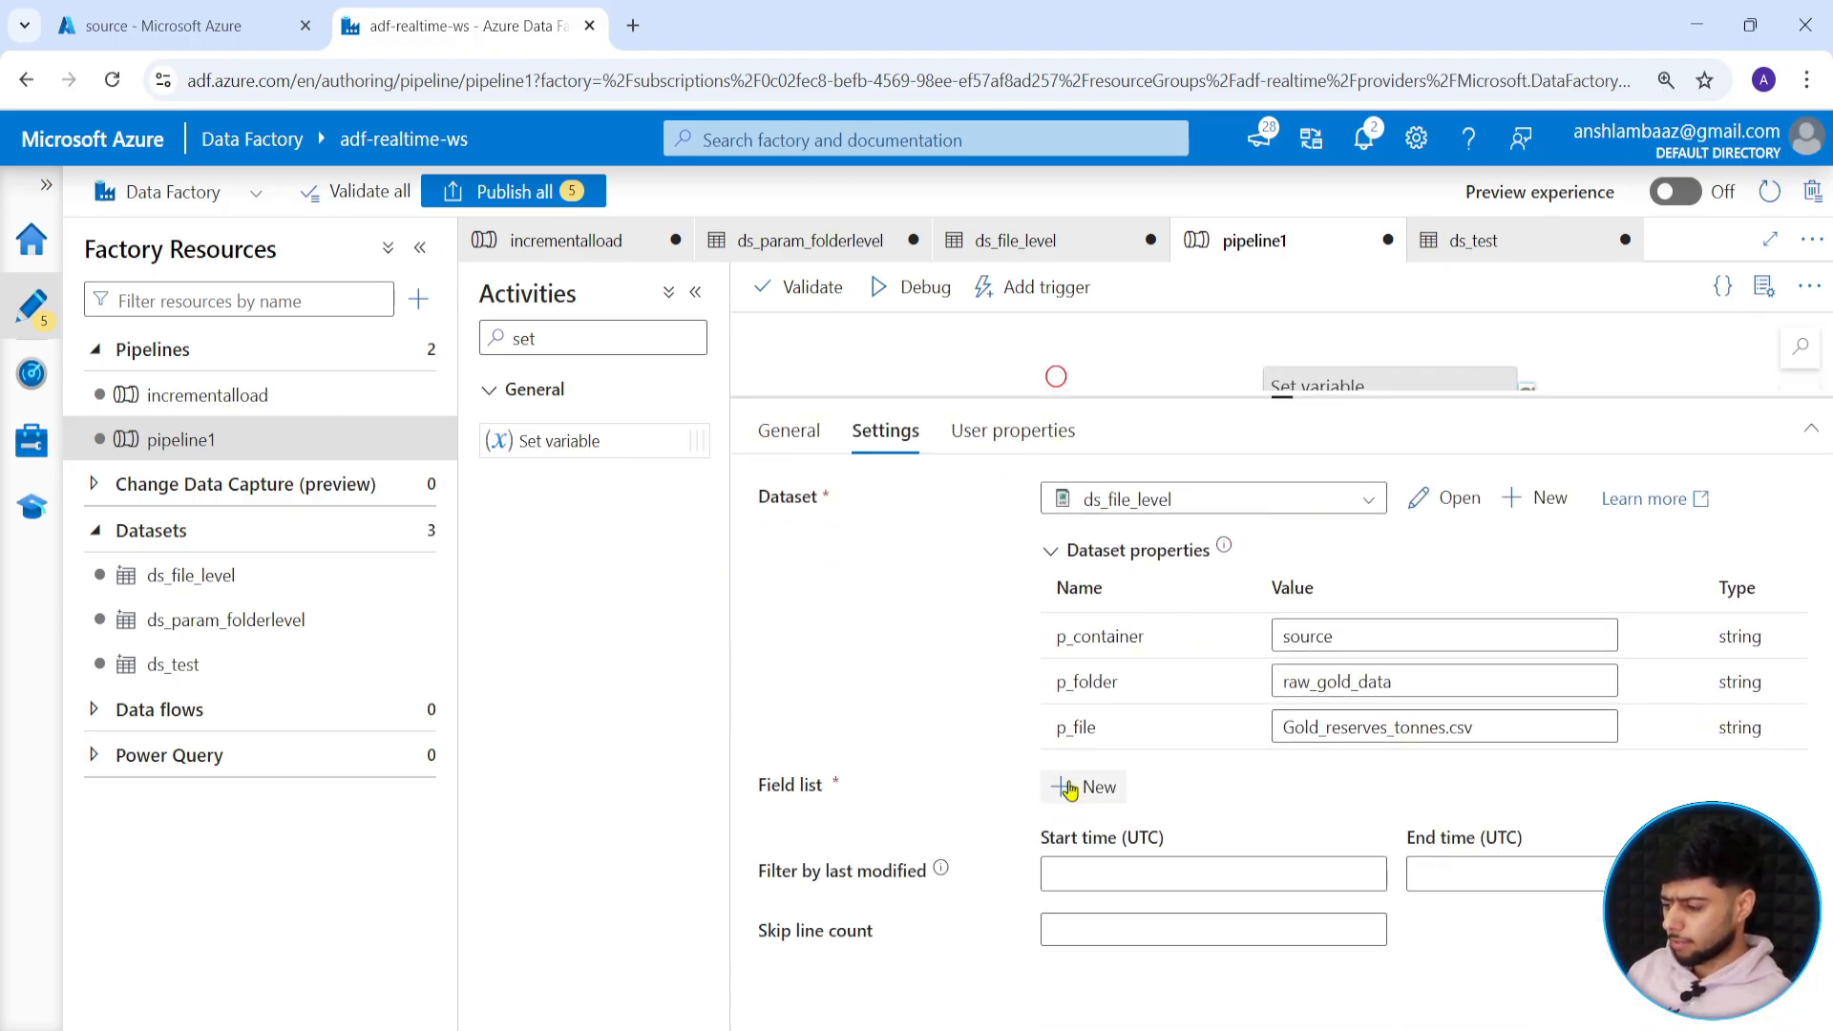
{"action": "left_click", "coordinate": [1070, 786]}
Review the available field list arguments for Get Metadata1 and close the choices without selecting one.
{"action": "left_click", "coordinate": [1387, 877]}
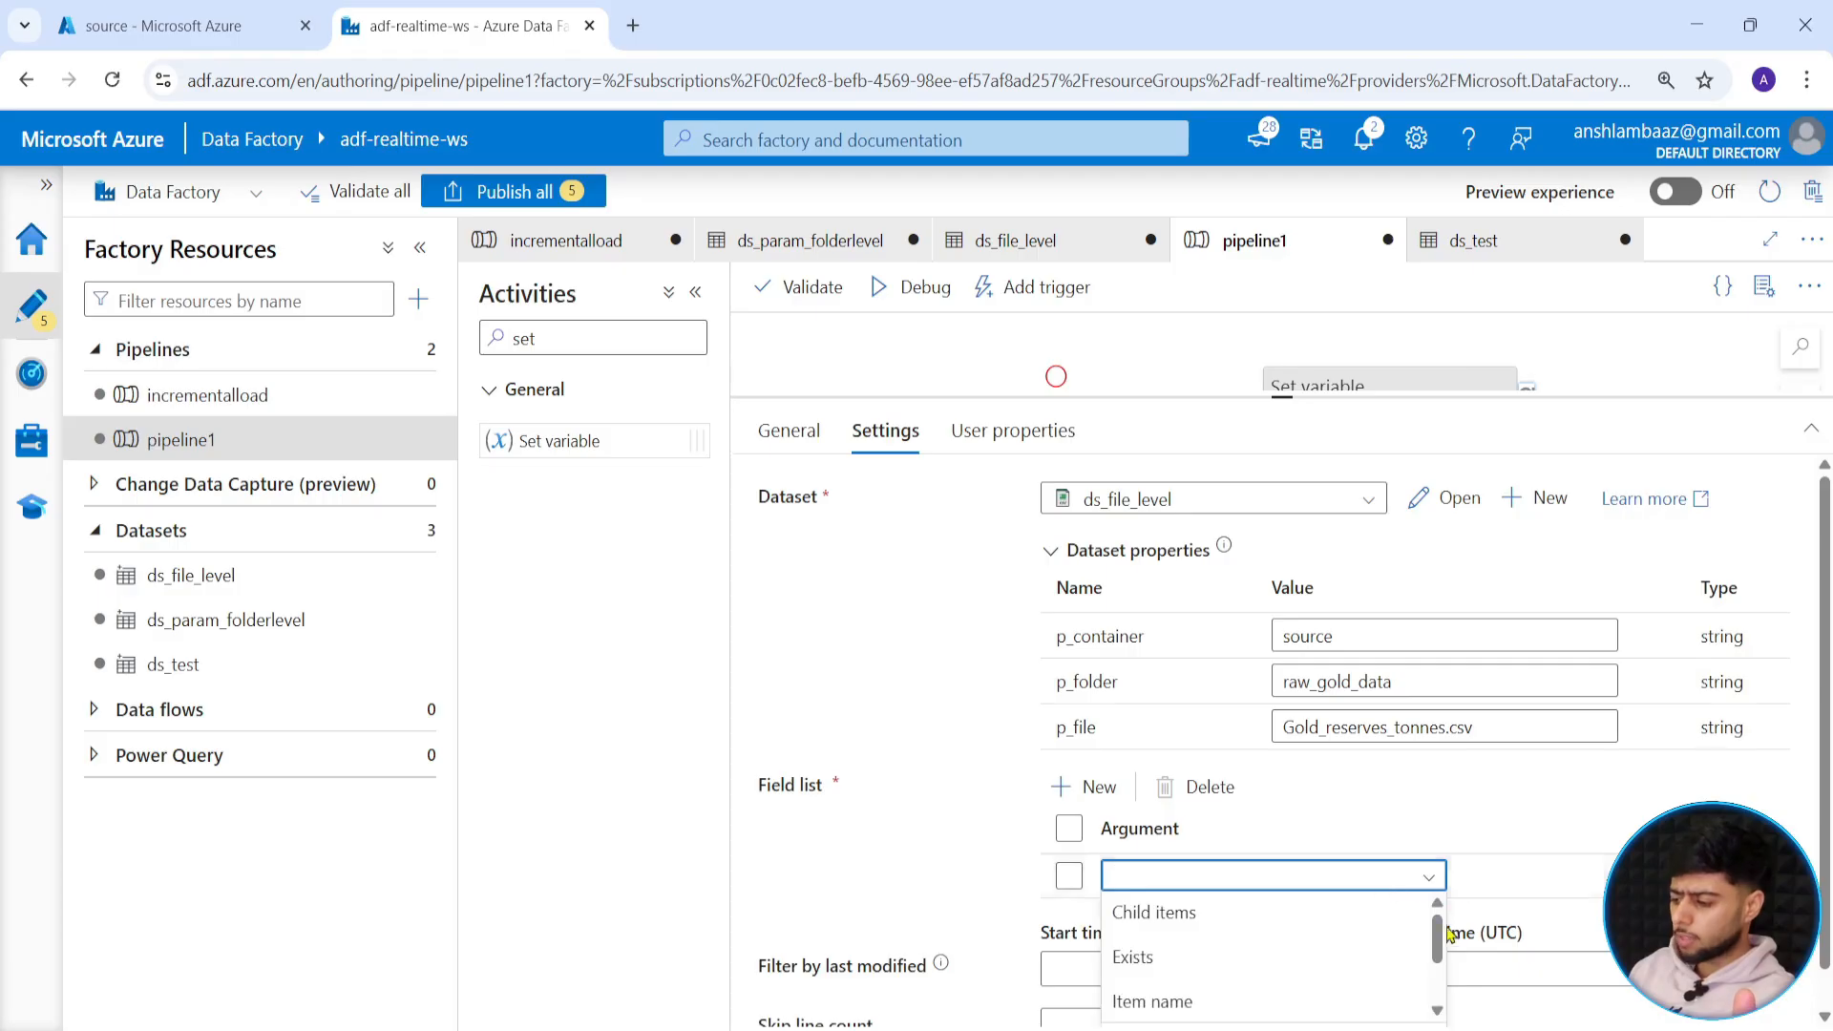
{"action": "scroll", "coordinate": [1519, 821], "scroll_direction": "down", "scroll_amount": 1}
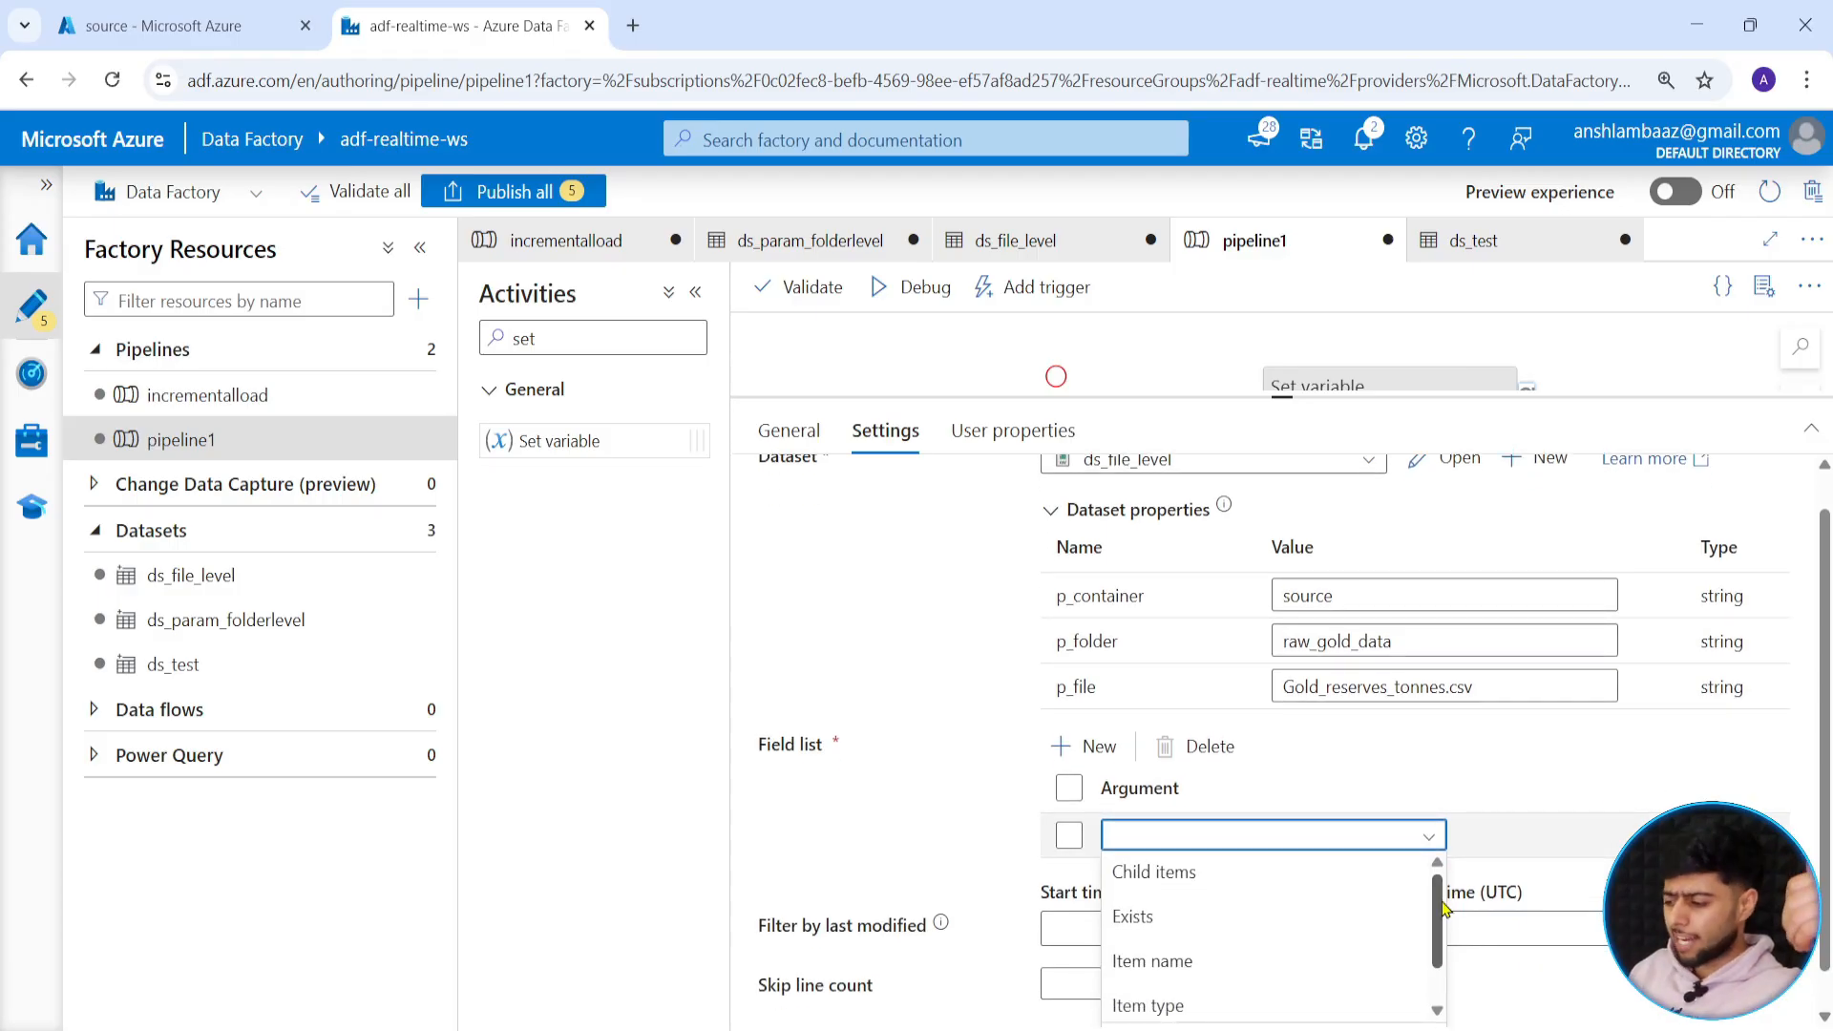
{"action": "scroll", "coordinate": [1418, 945], "scroll_direction": "down", "scroll_amount": 1}
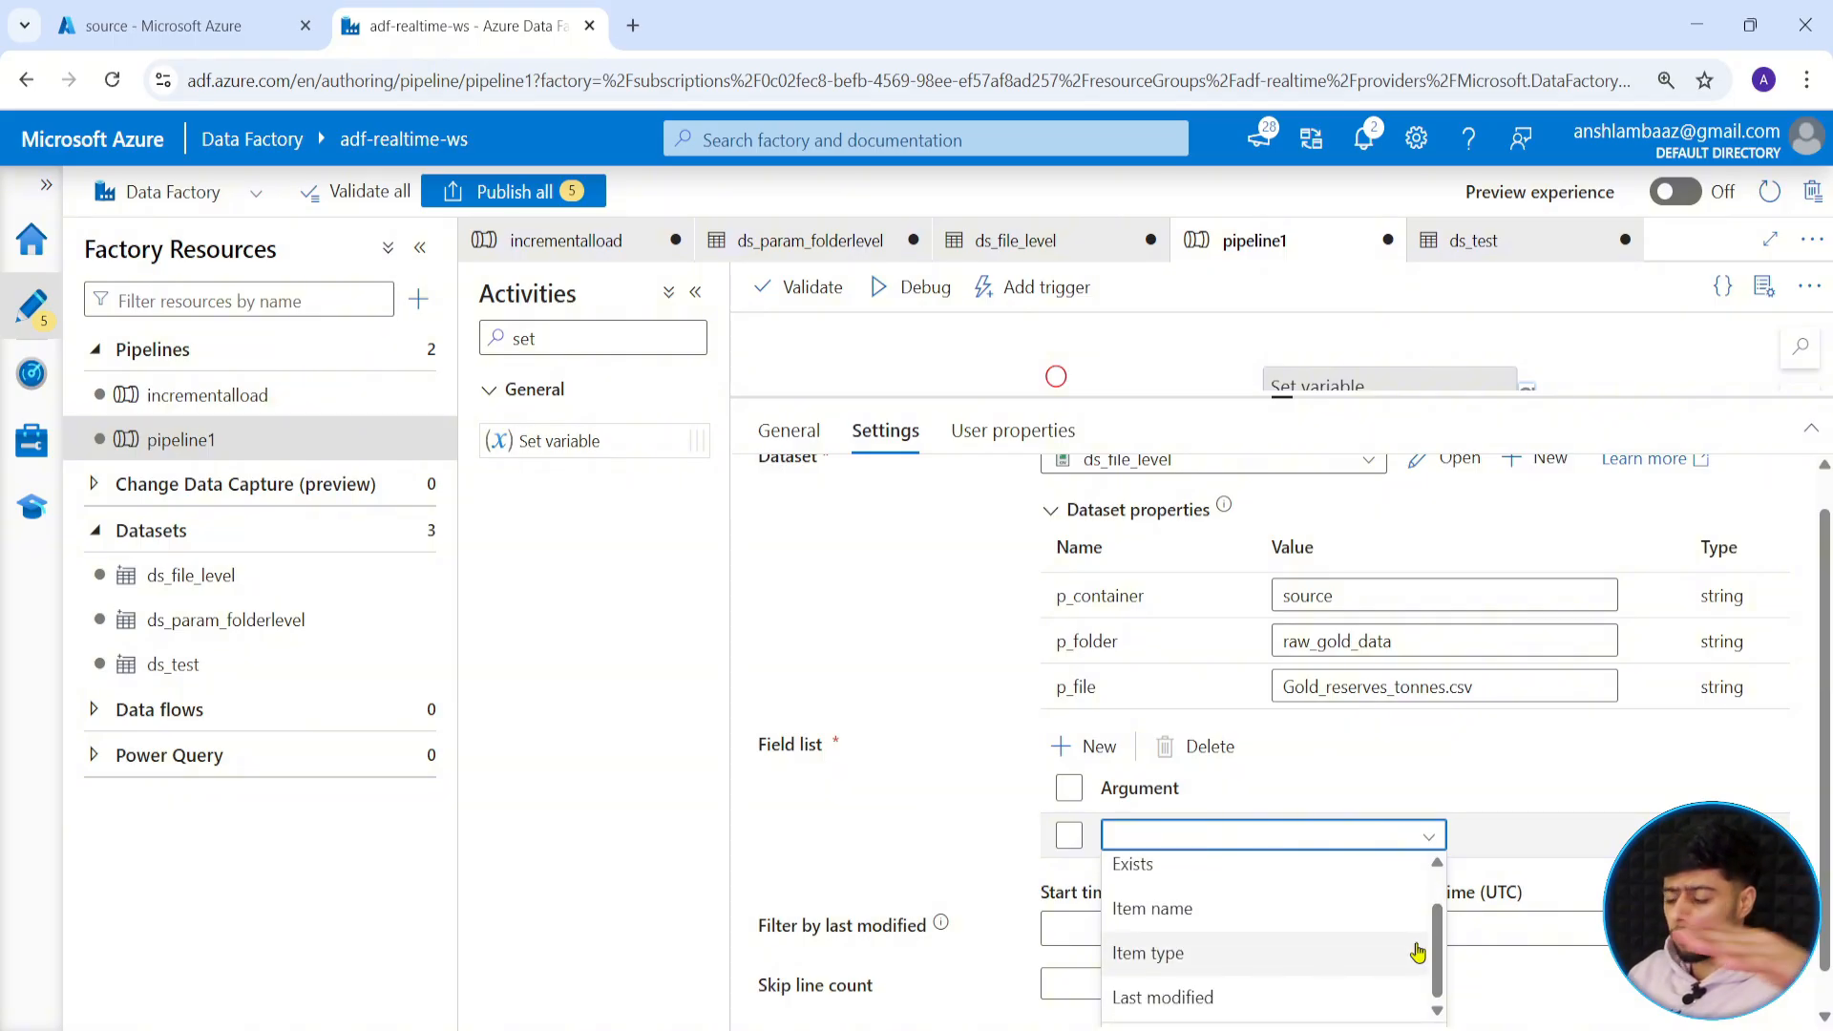
{"action": "left_click", "coordinate": [1494, 803]}
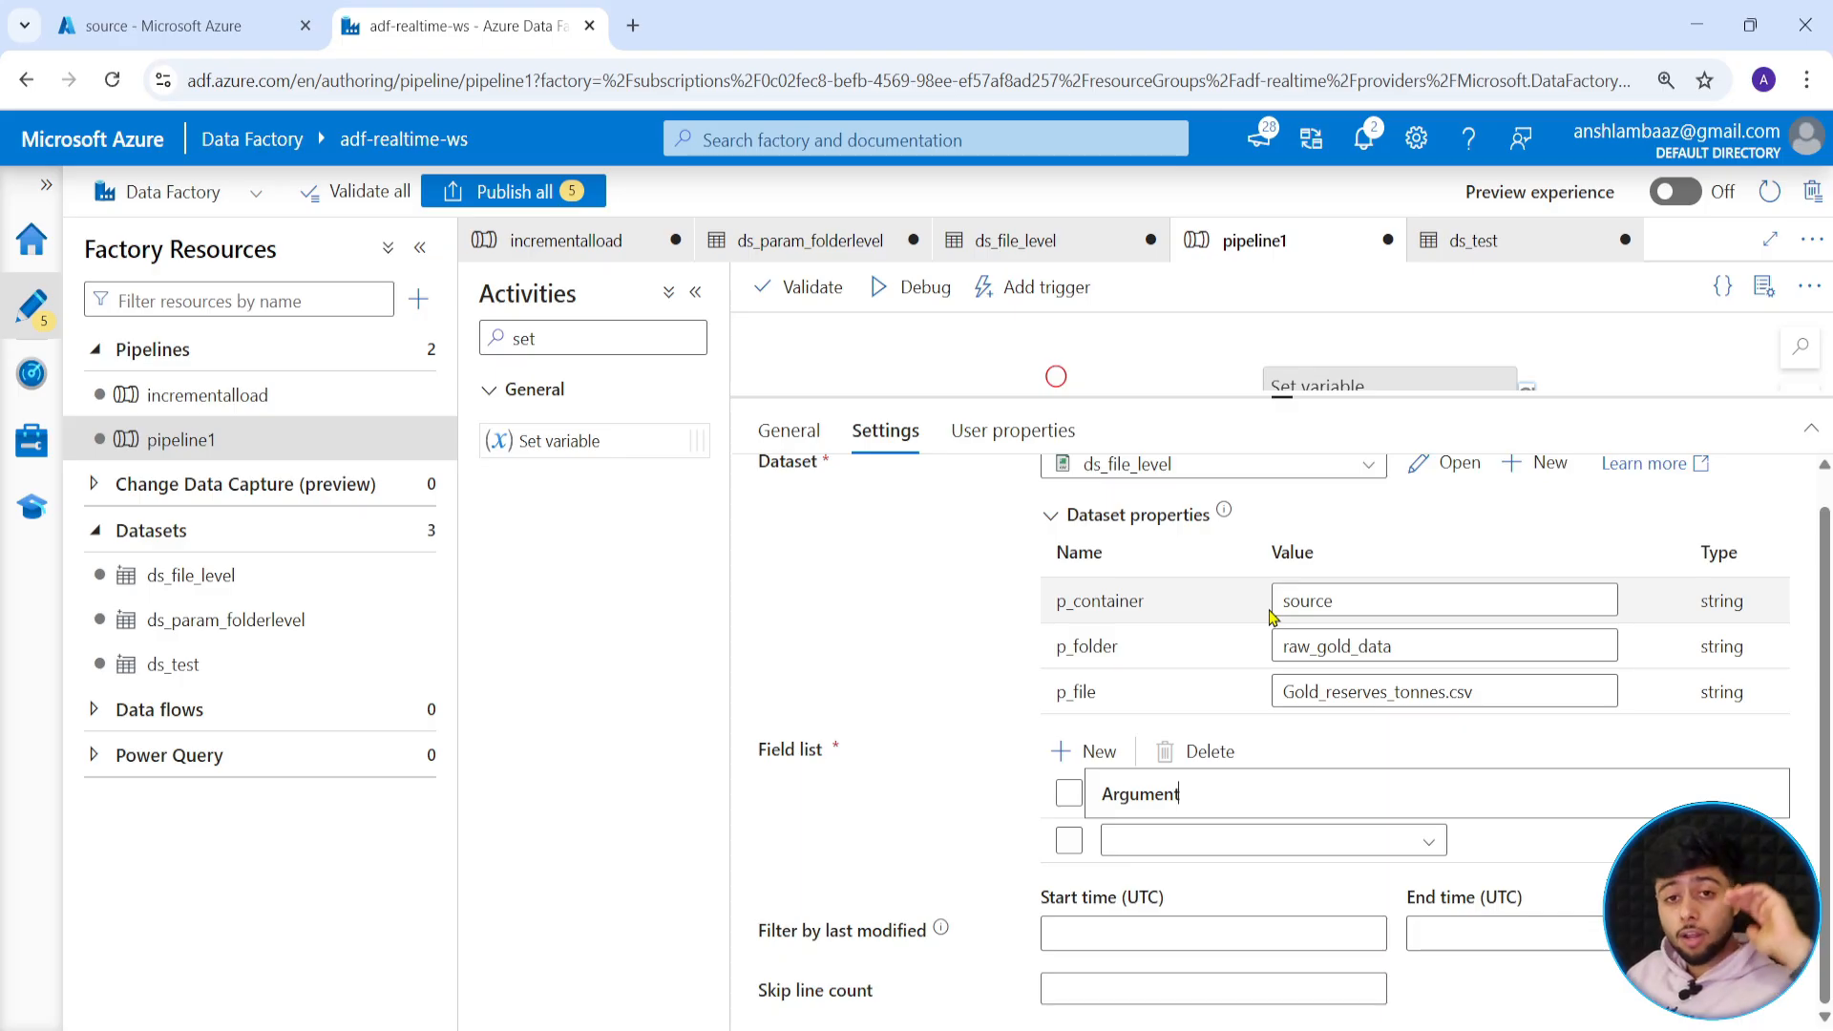
{"action": "left_click", "coordinate": [947, 821]}
{"action": "scroll", "coordinate": [986, 708], "scroll_direction": "up", "scroll_amount": 1}
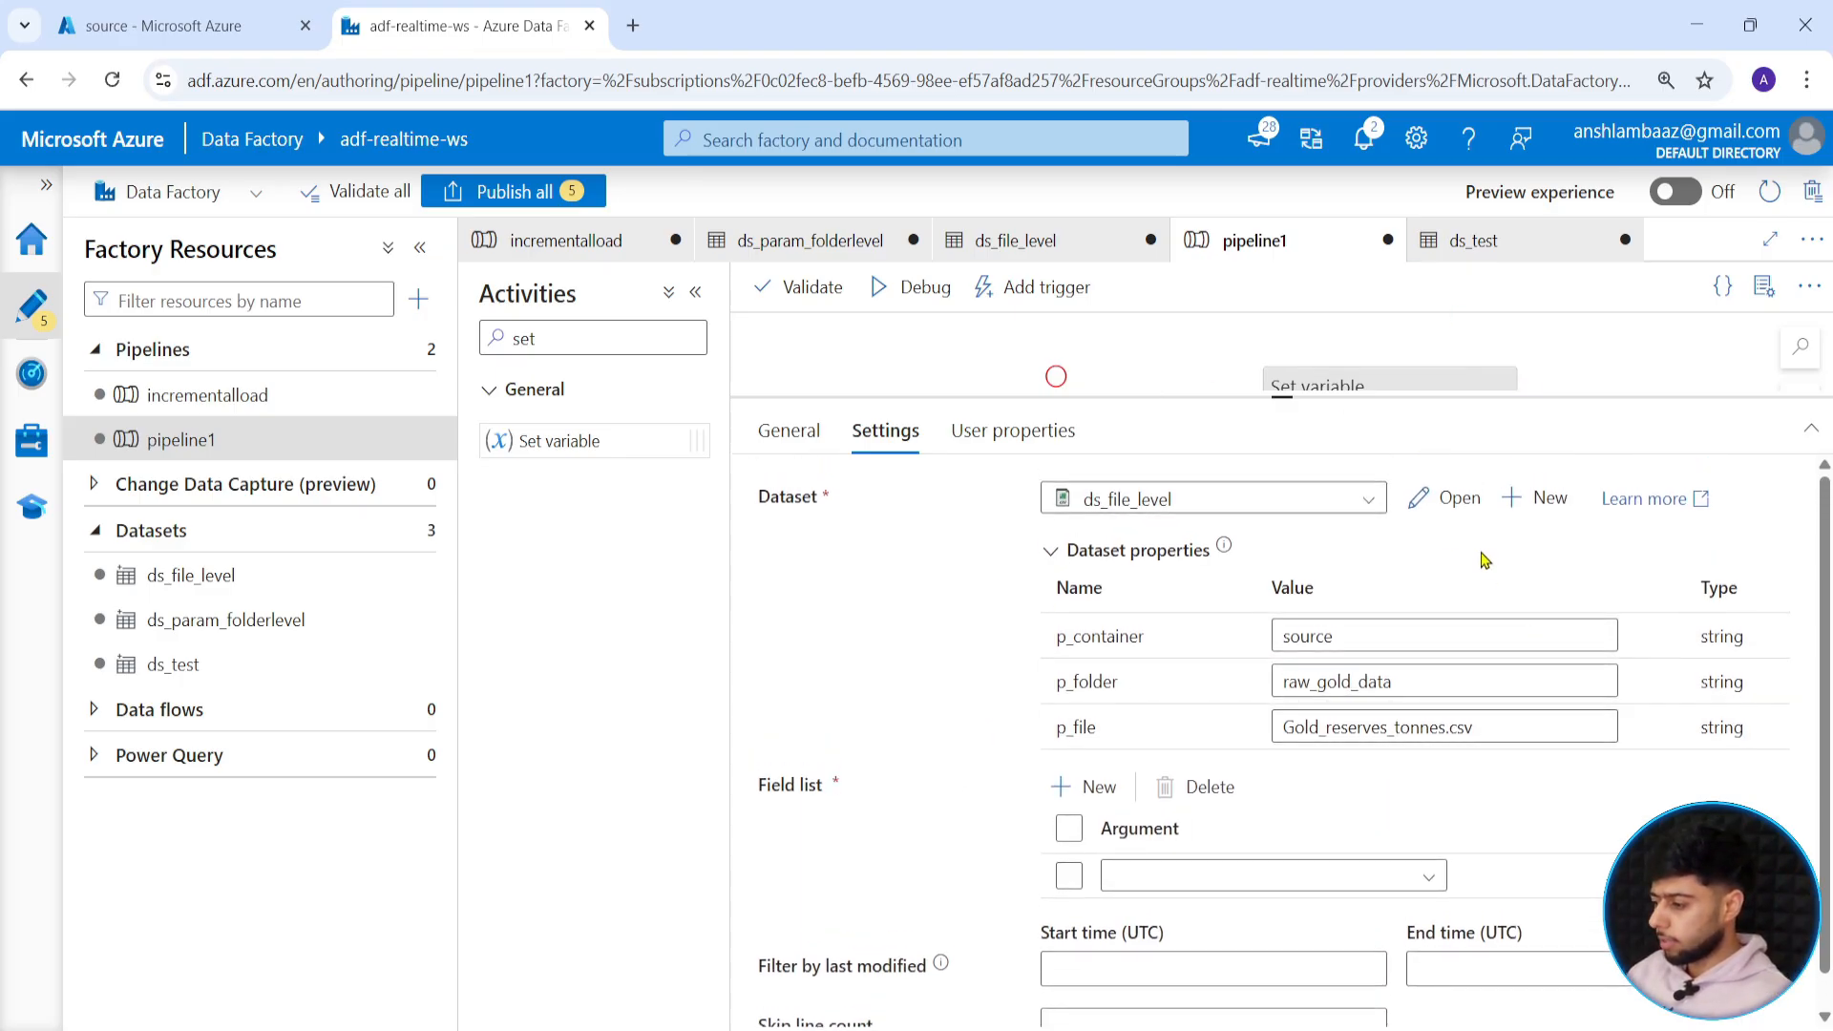
Open the ds_file_level dataset and clear the default values of its p_container, p_folder and p_file parameters.
{"action": "left_click", "coordinate": [1452, 496]}
{"action": "left_click", "coordinate": [749, 584]}
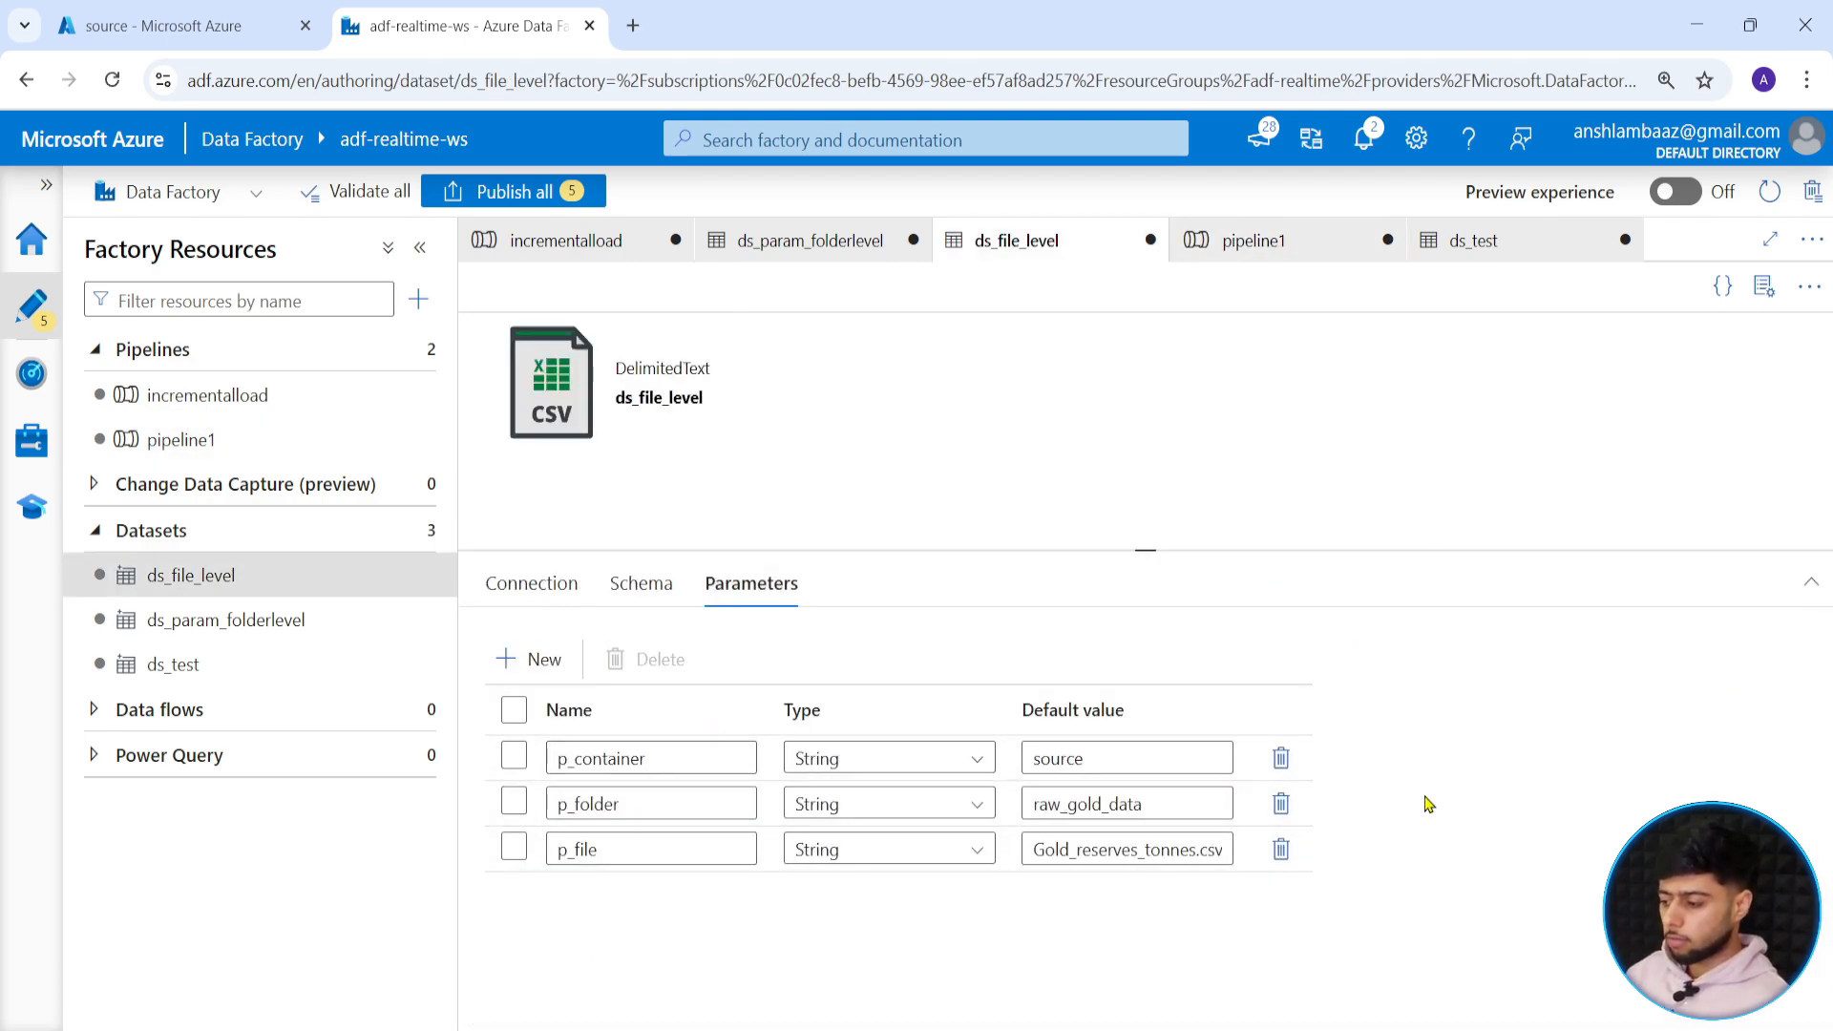
{"action": "left_click", "coordinate": [1117, 761]}
{"action": "key", "text": "ctrl+a"}
{"action": "key", "text": "BackSpace"}
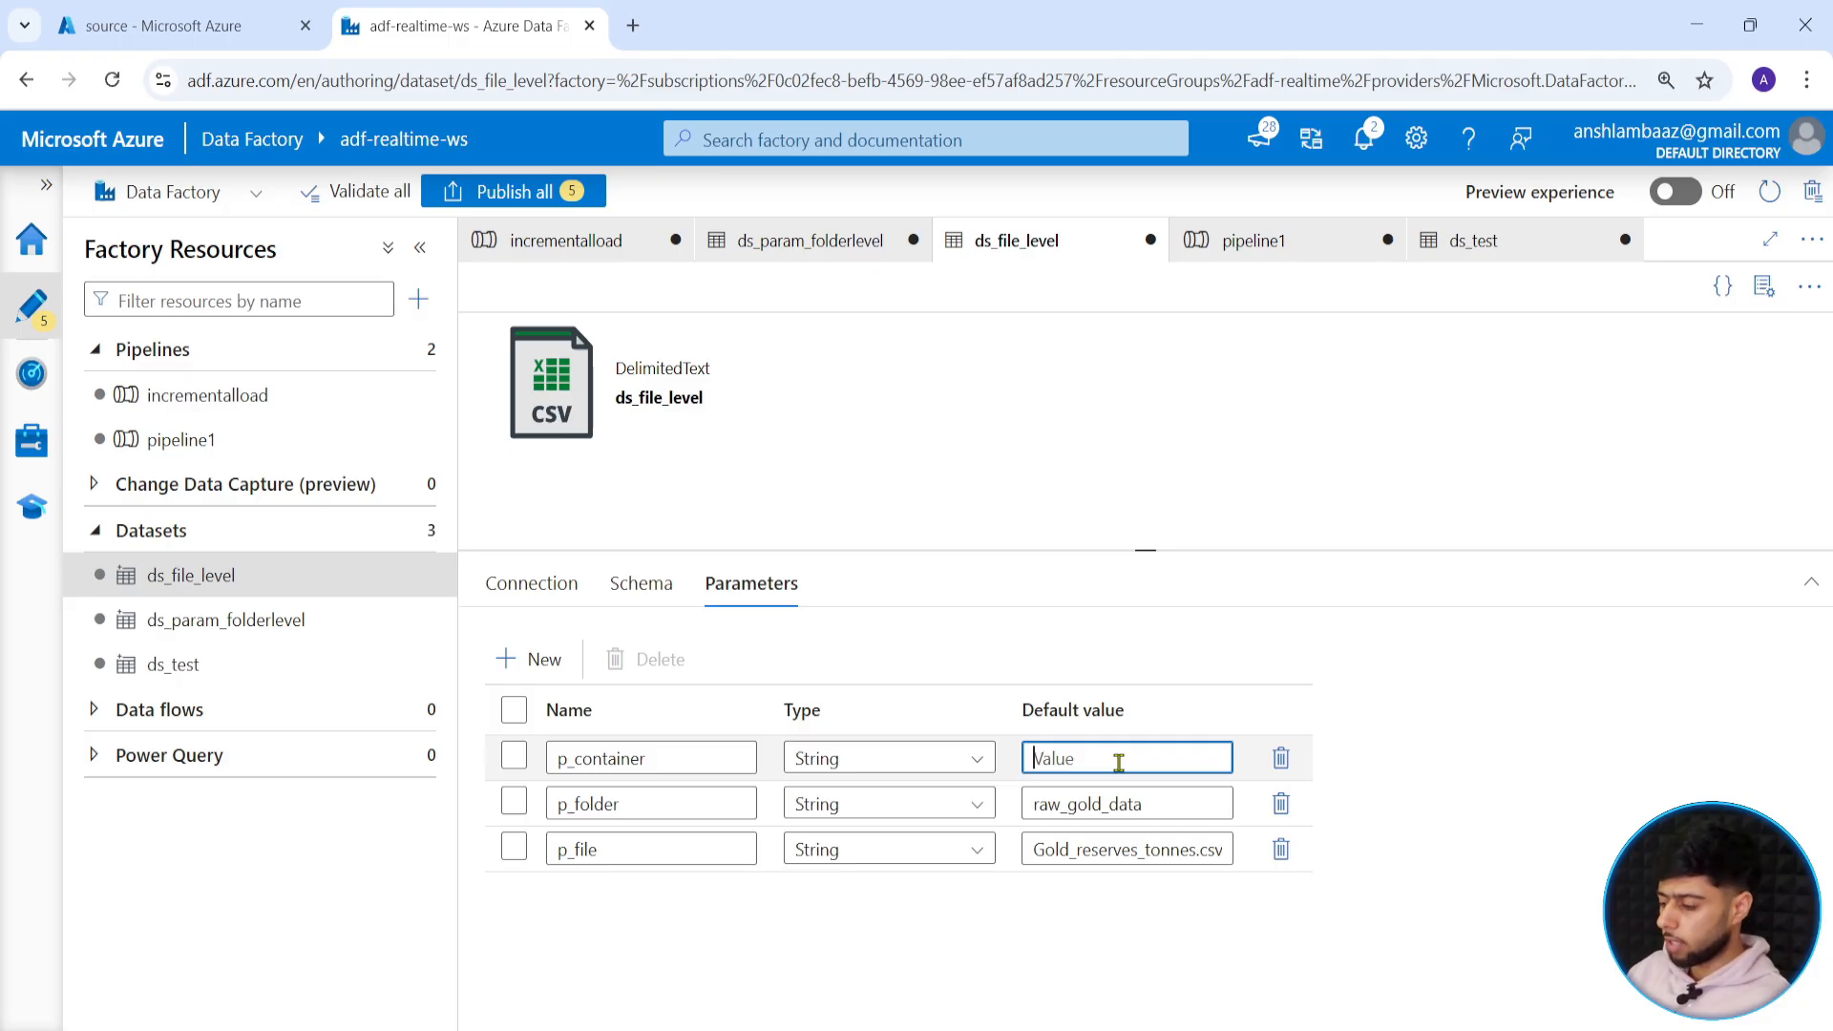
{"action": "left_click", "coordinate": [1159, 803]}
{"action": "key", "text": "ctrl+a"}
{"action": "key", "text": "BackSpace"}
{"action": "left_click", "coordinate": [1146, 849]}
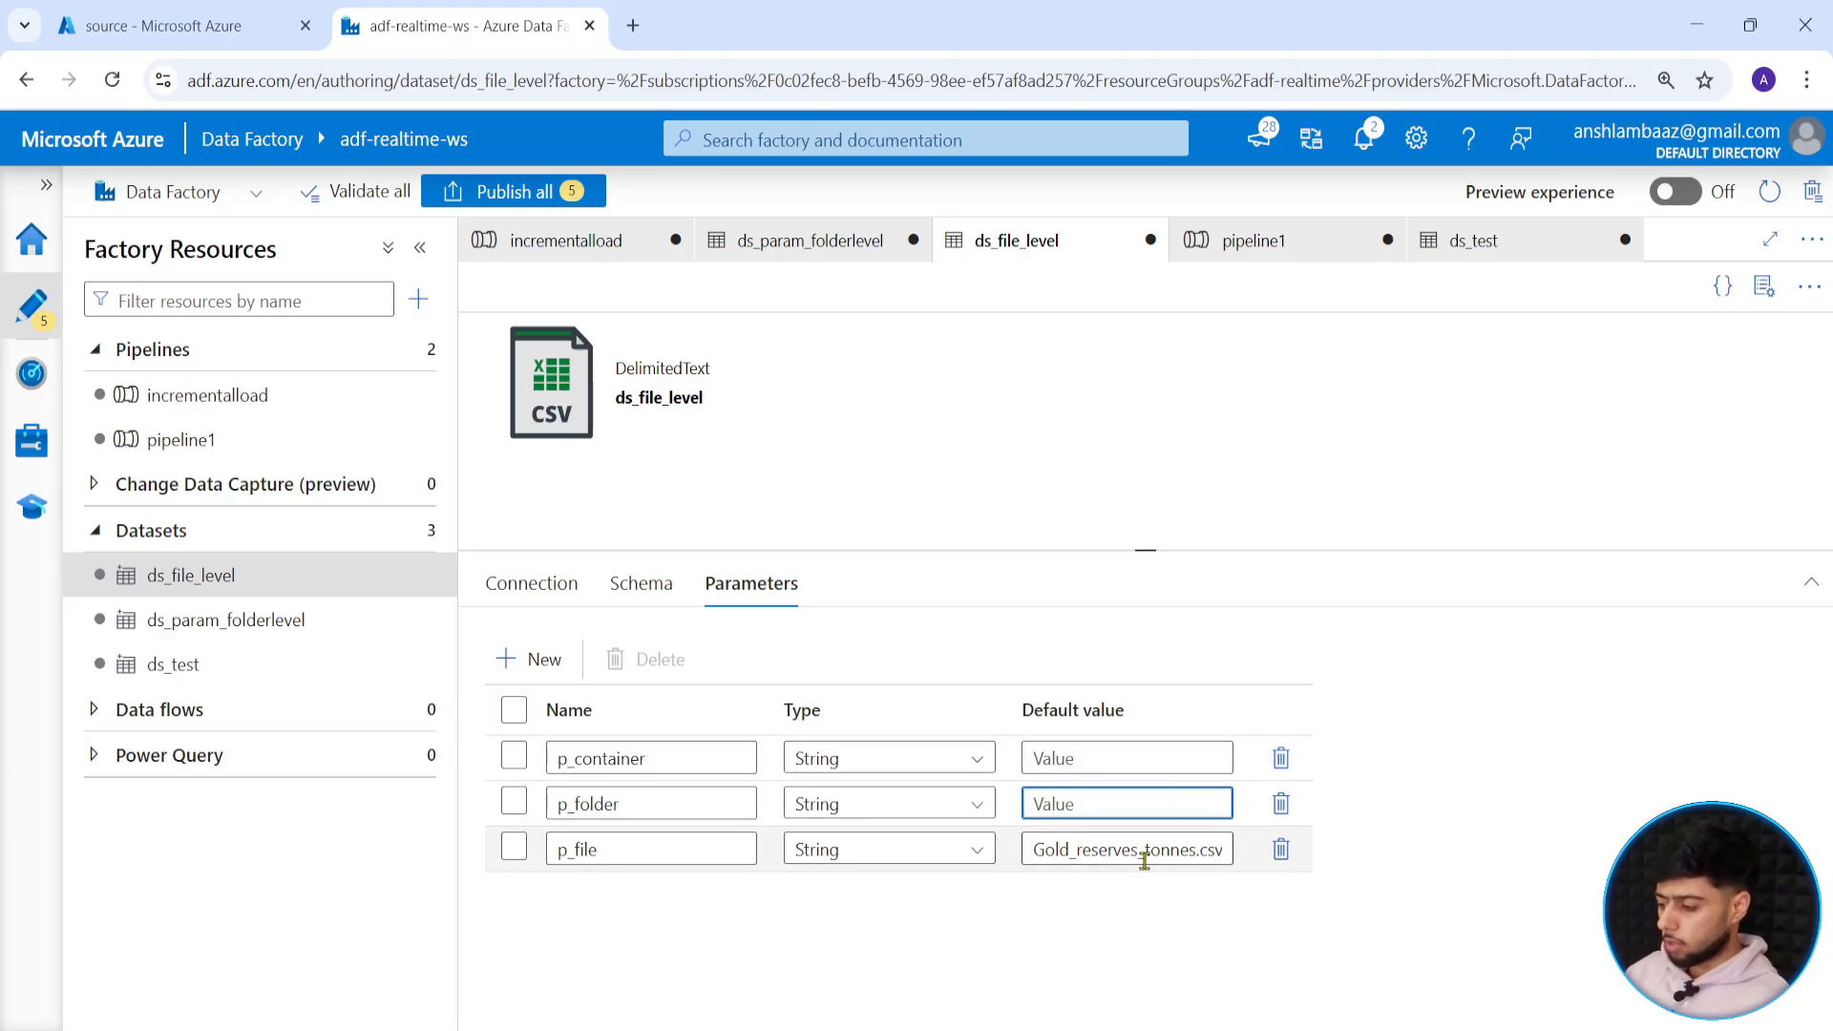
{"action": "key", "text": "ctrl+a"}
{"action": "key", "text": "BackSpace"}
{"action": "left_click", "coordinate": [1105, 965]}
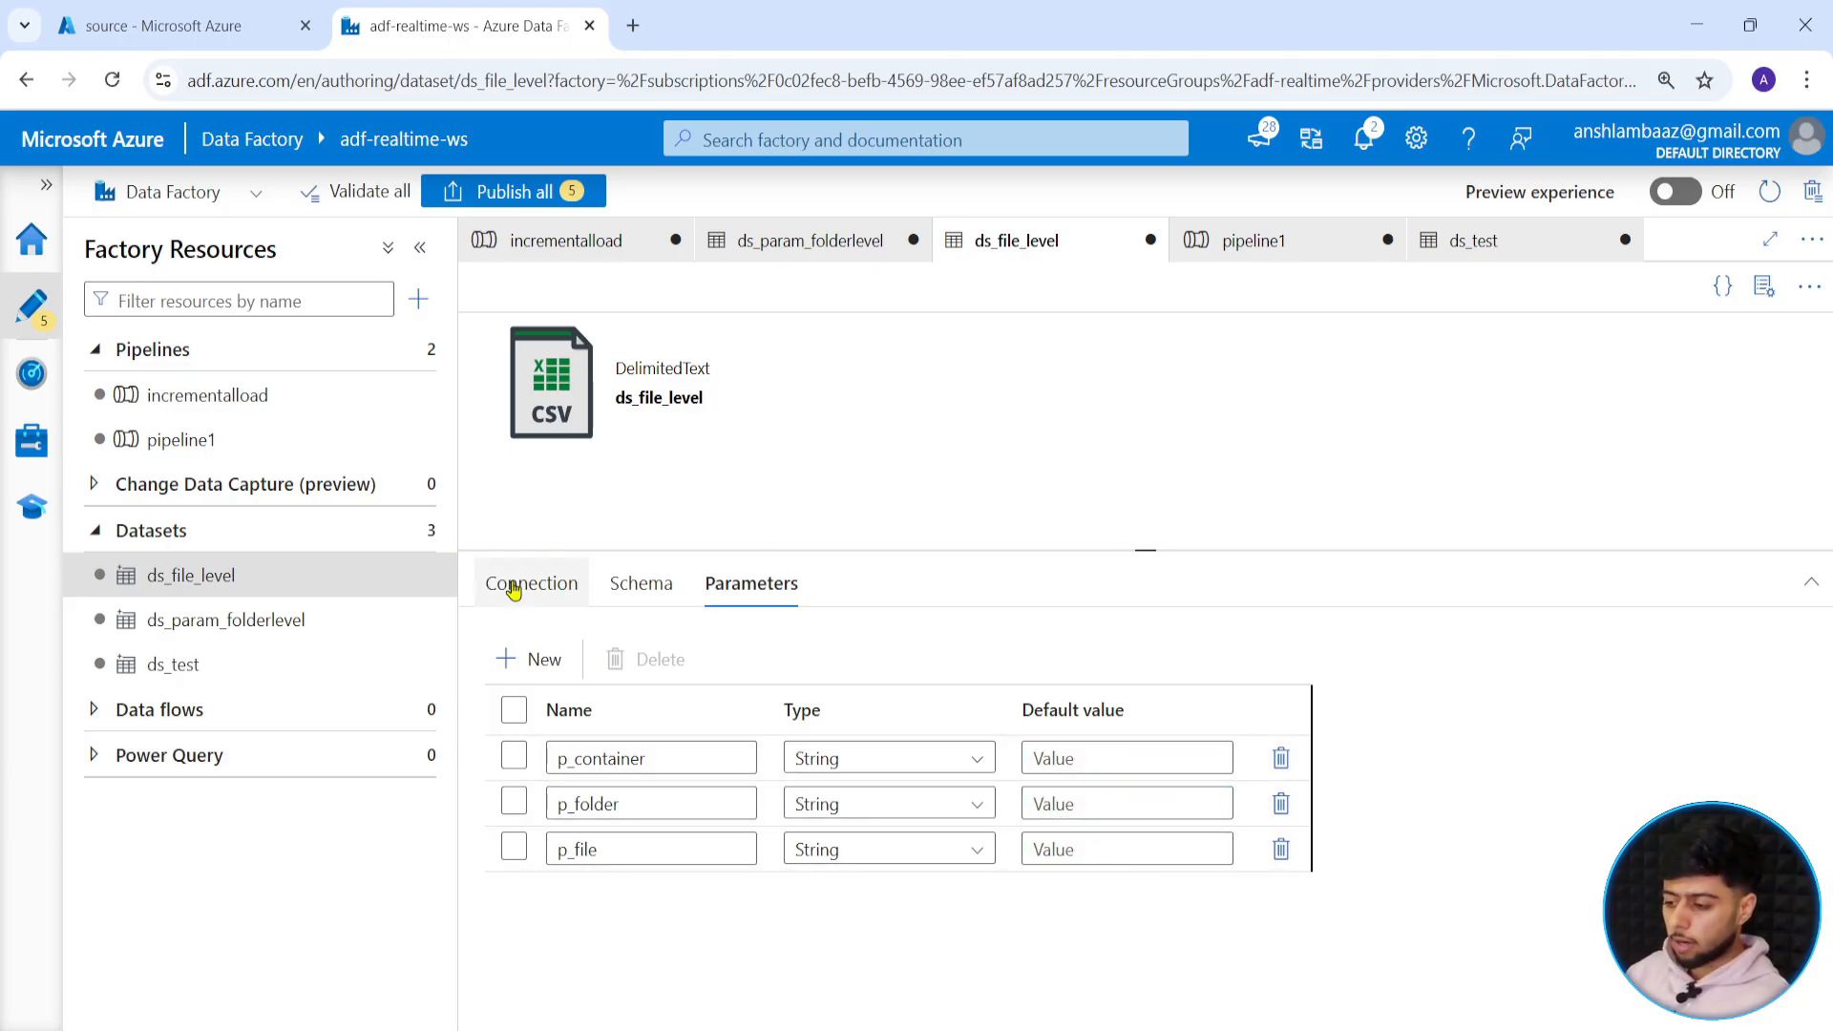
Compare ds_file_level's file path with Get Metadata1's parameter values in pipeline1 and the file path of ds_test.
{"action": "left_click", "coordinate": [532, 589]}
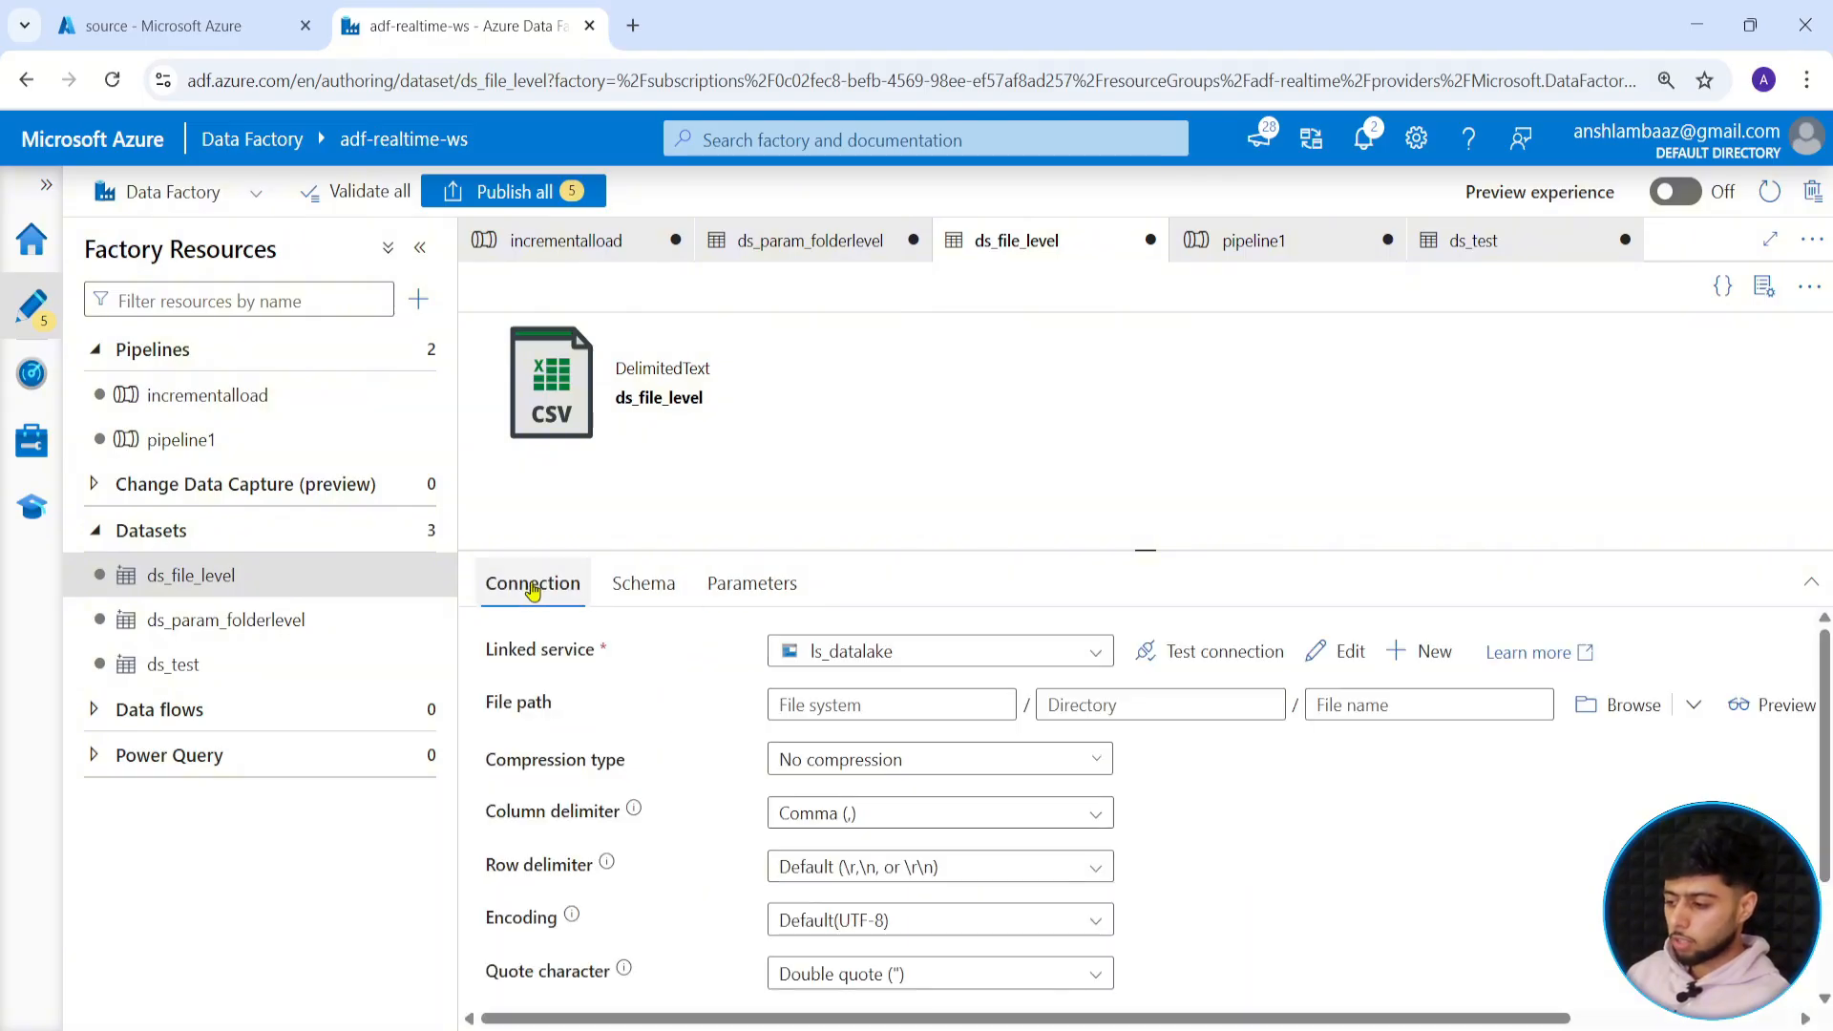
{"action": "left_click", "coordinate": [872, 704]}
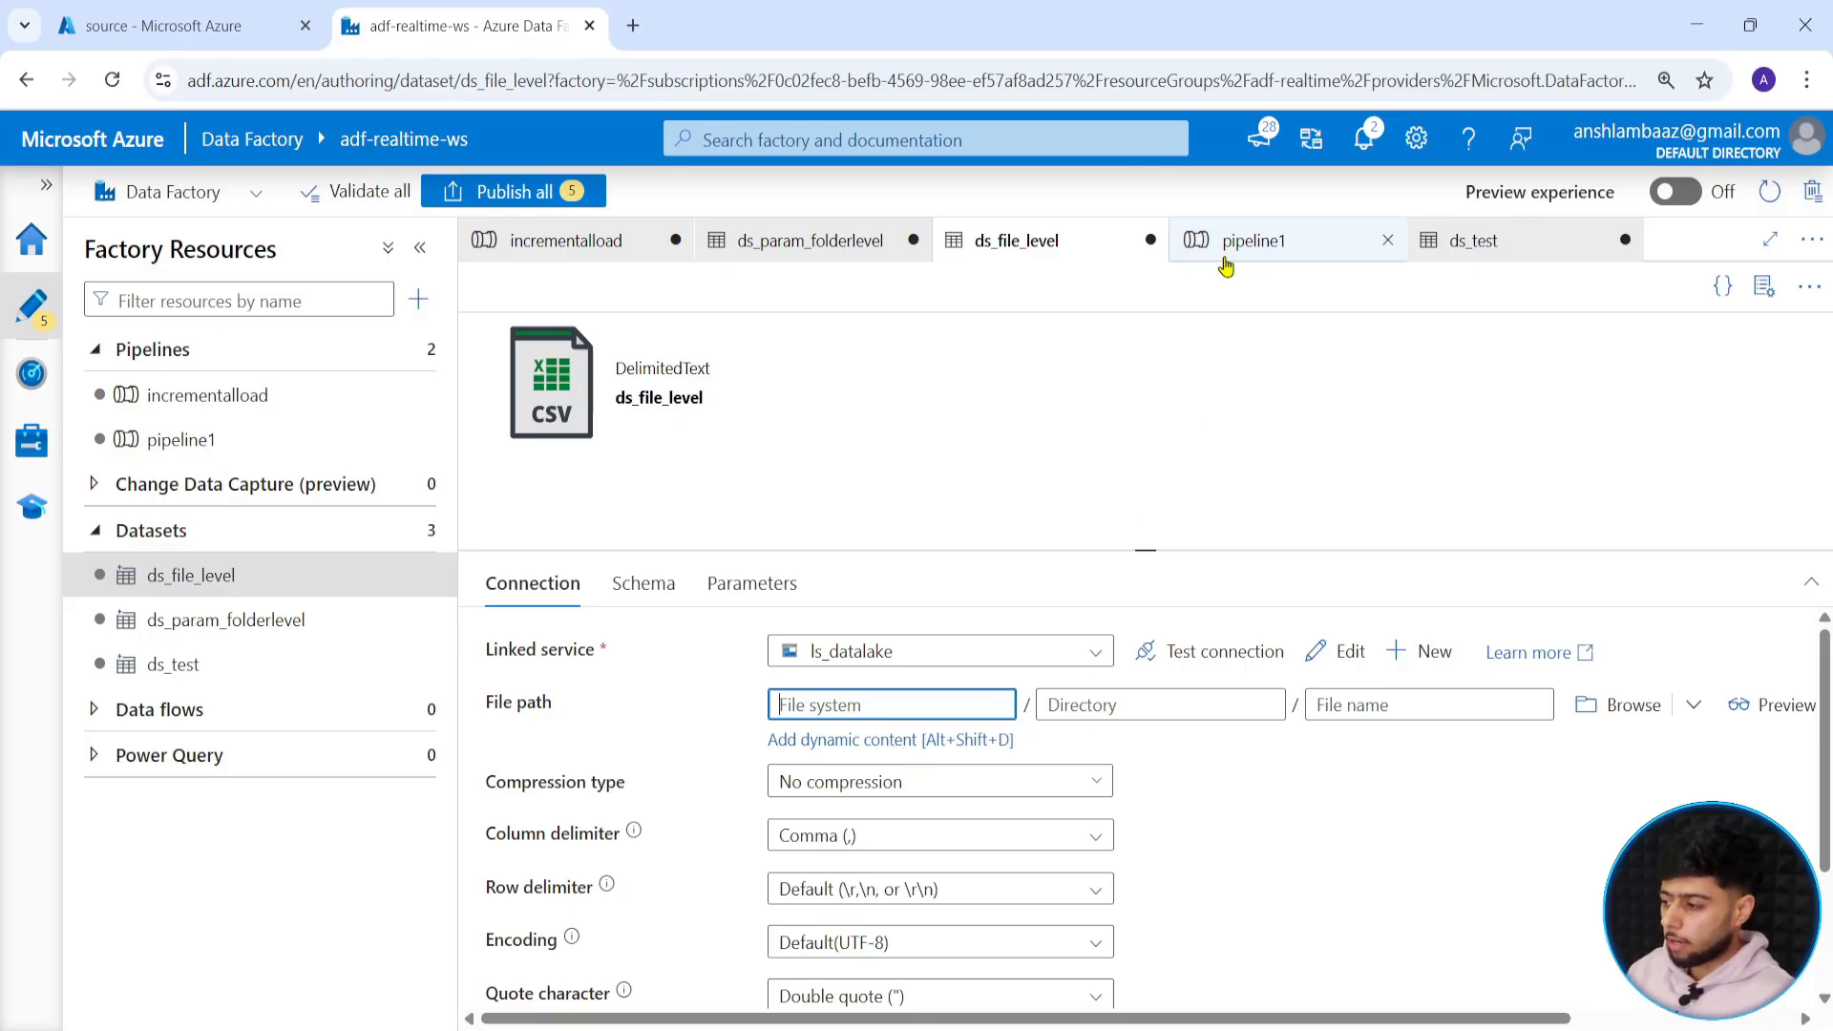
{"action": "left_click", "coordinate": [1227, 241]}
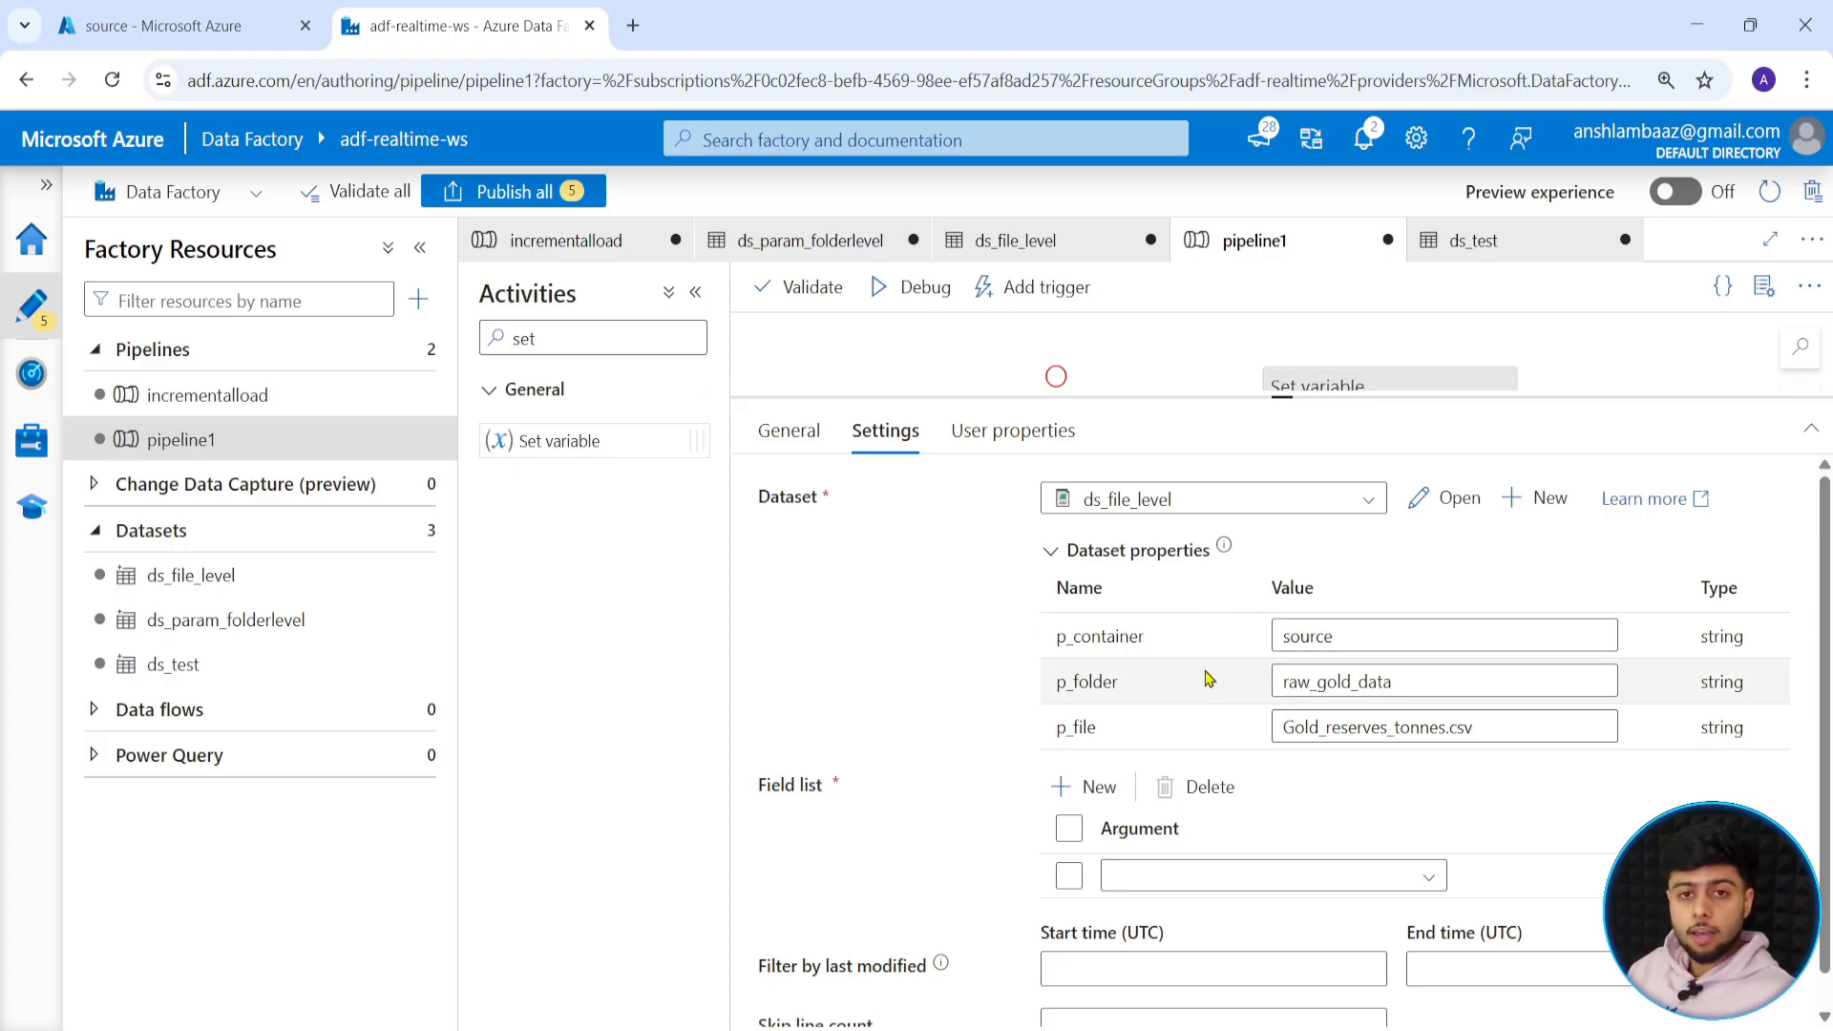
{"action": "left_click", "coordinate": [1474, 243]}
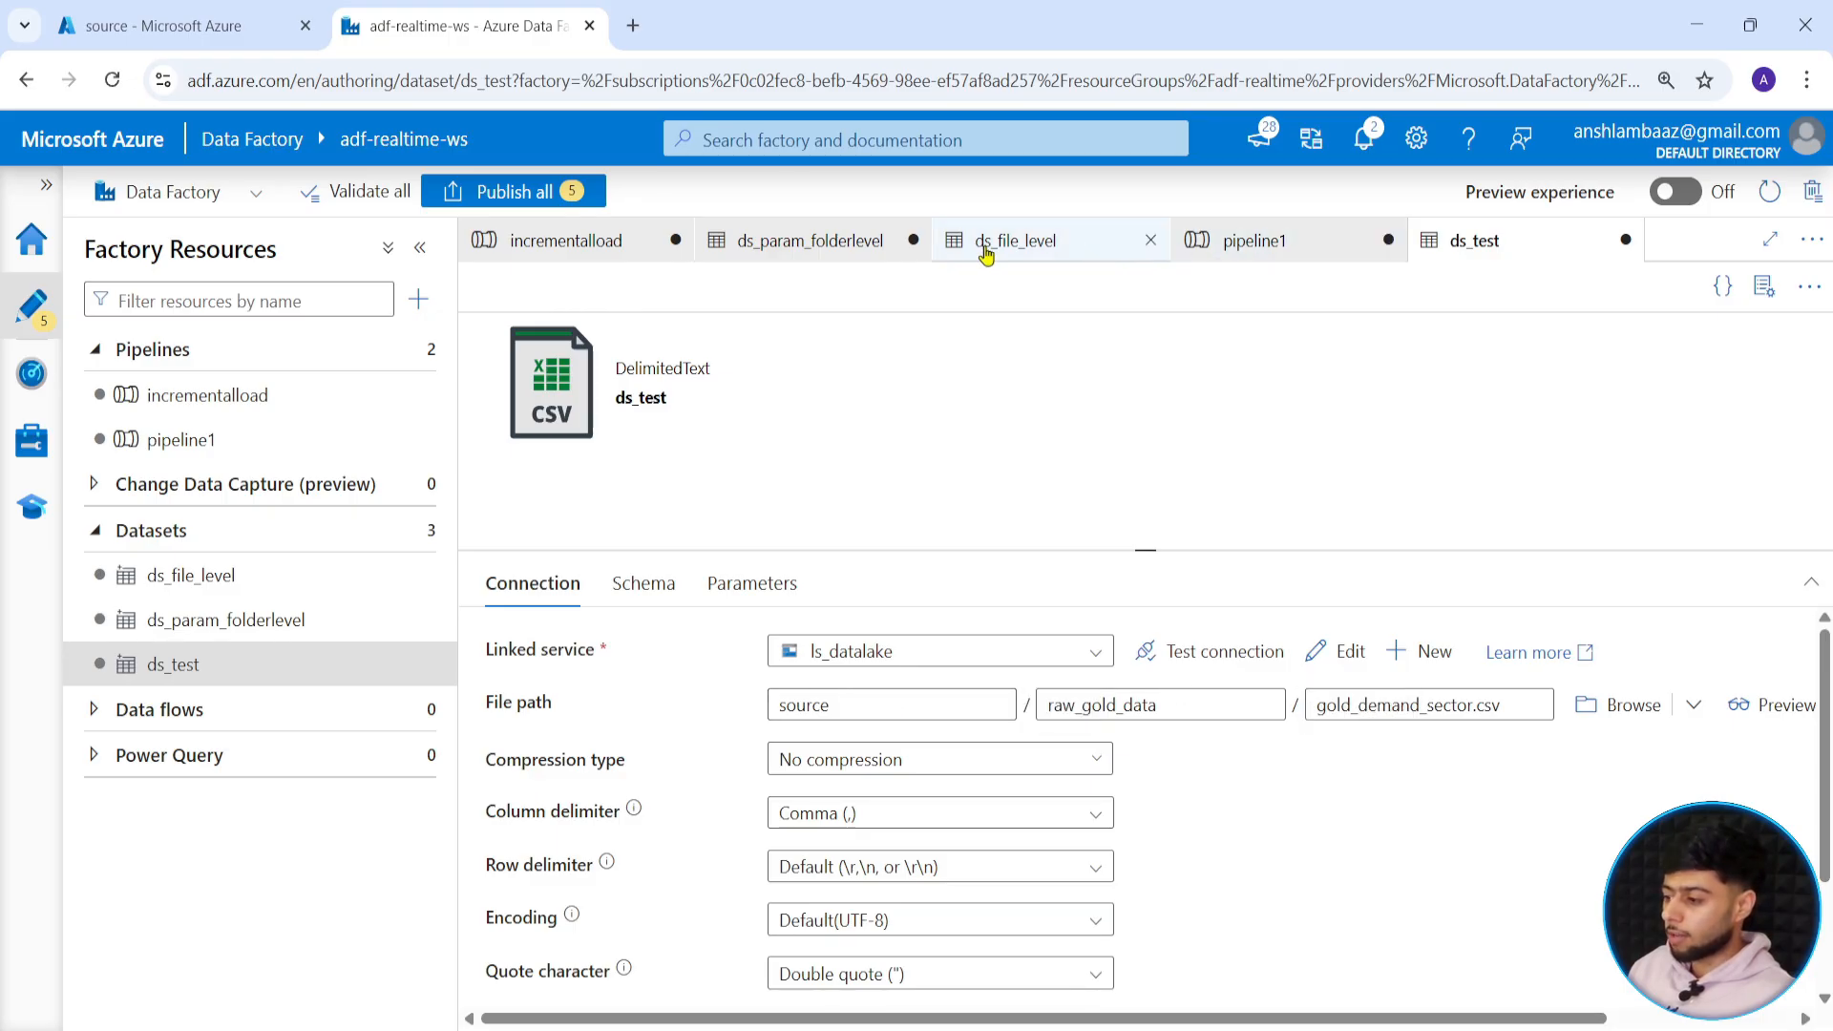
{"action": "left_click", "coordinate": [986, 253]}
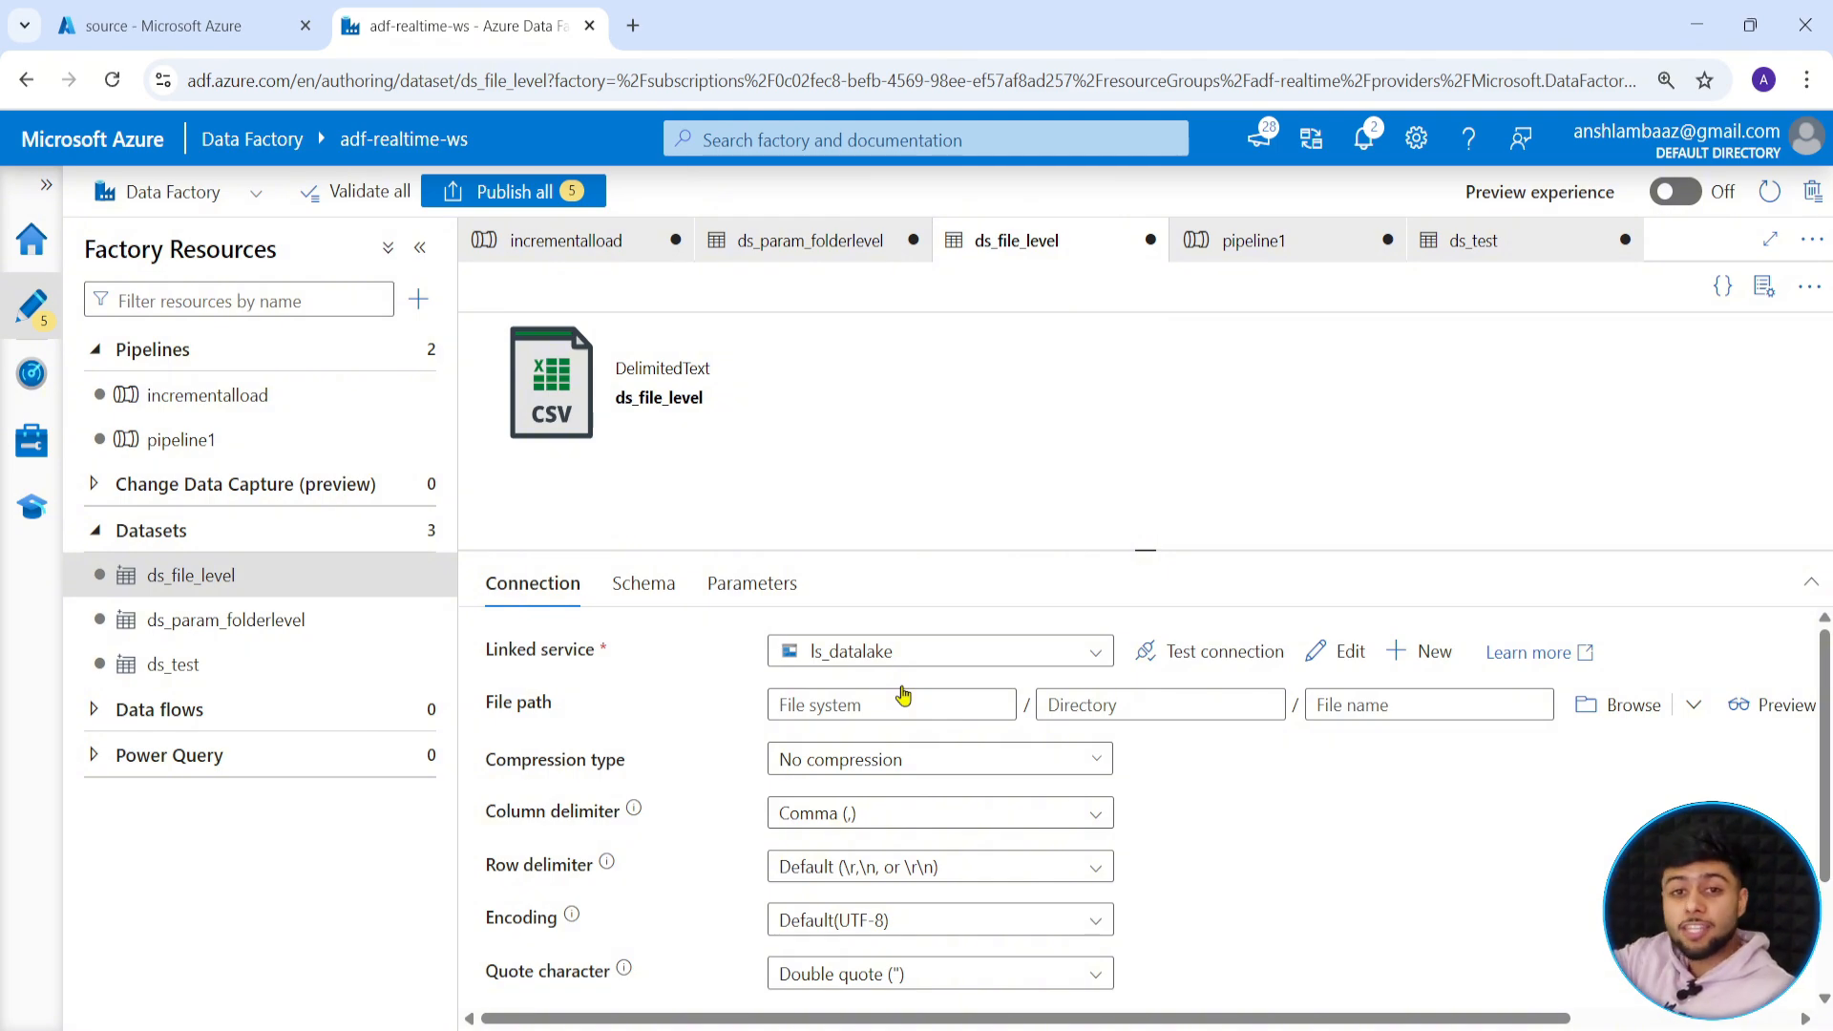
{"action": "left_click", "coordinate": [869, 707]}
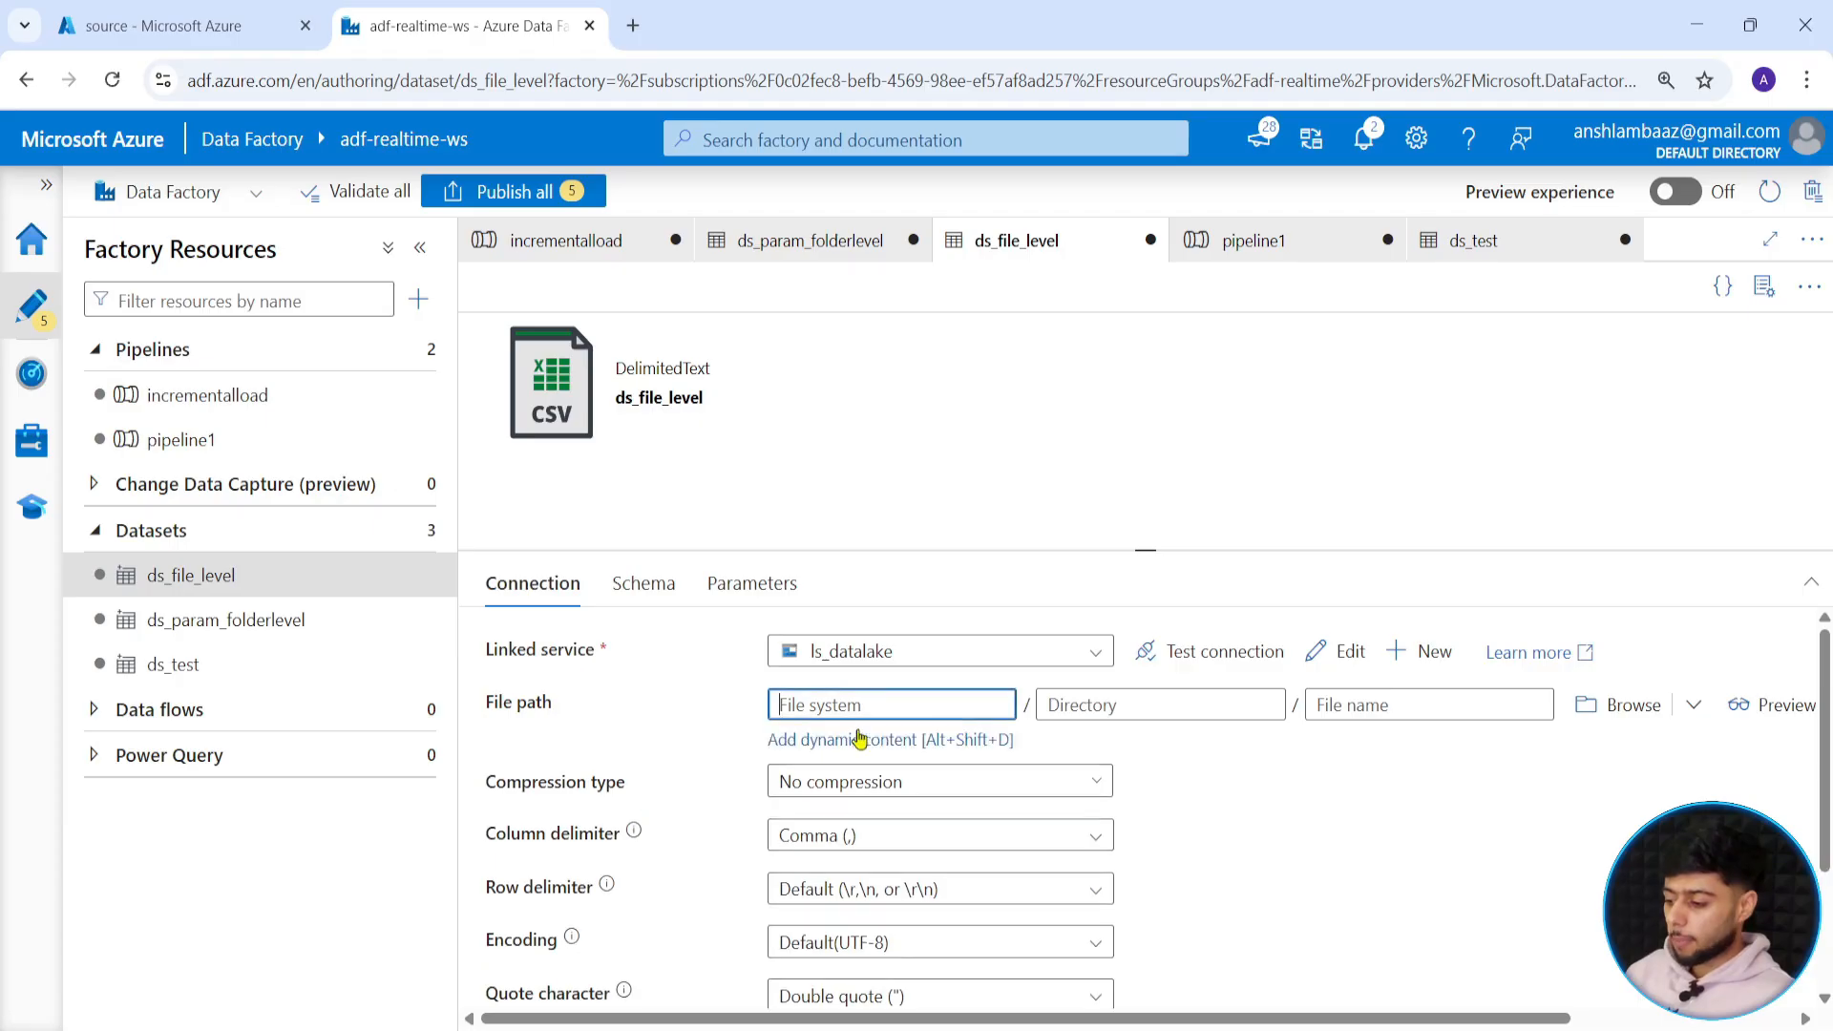
{"action": "left_click", "coordinate": [840, 740]}
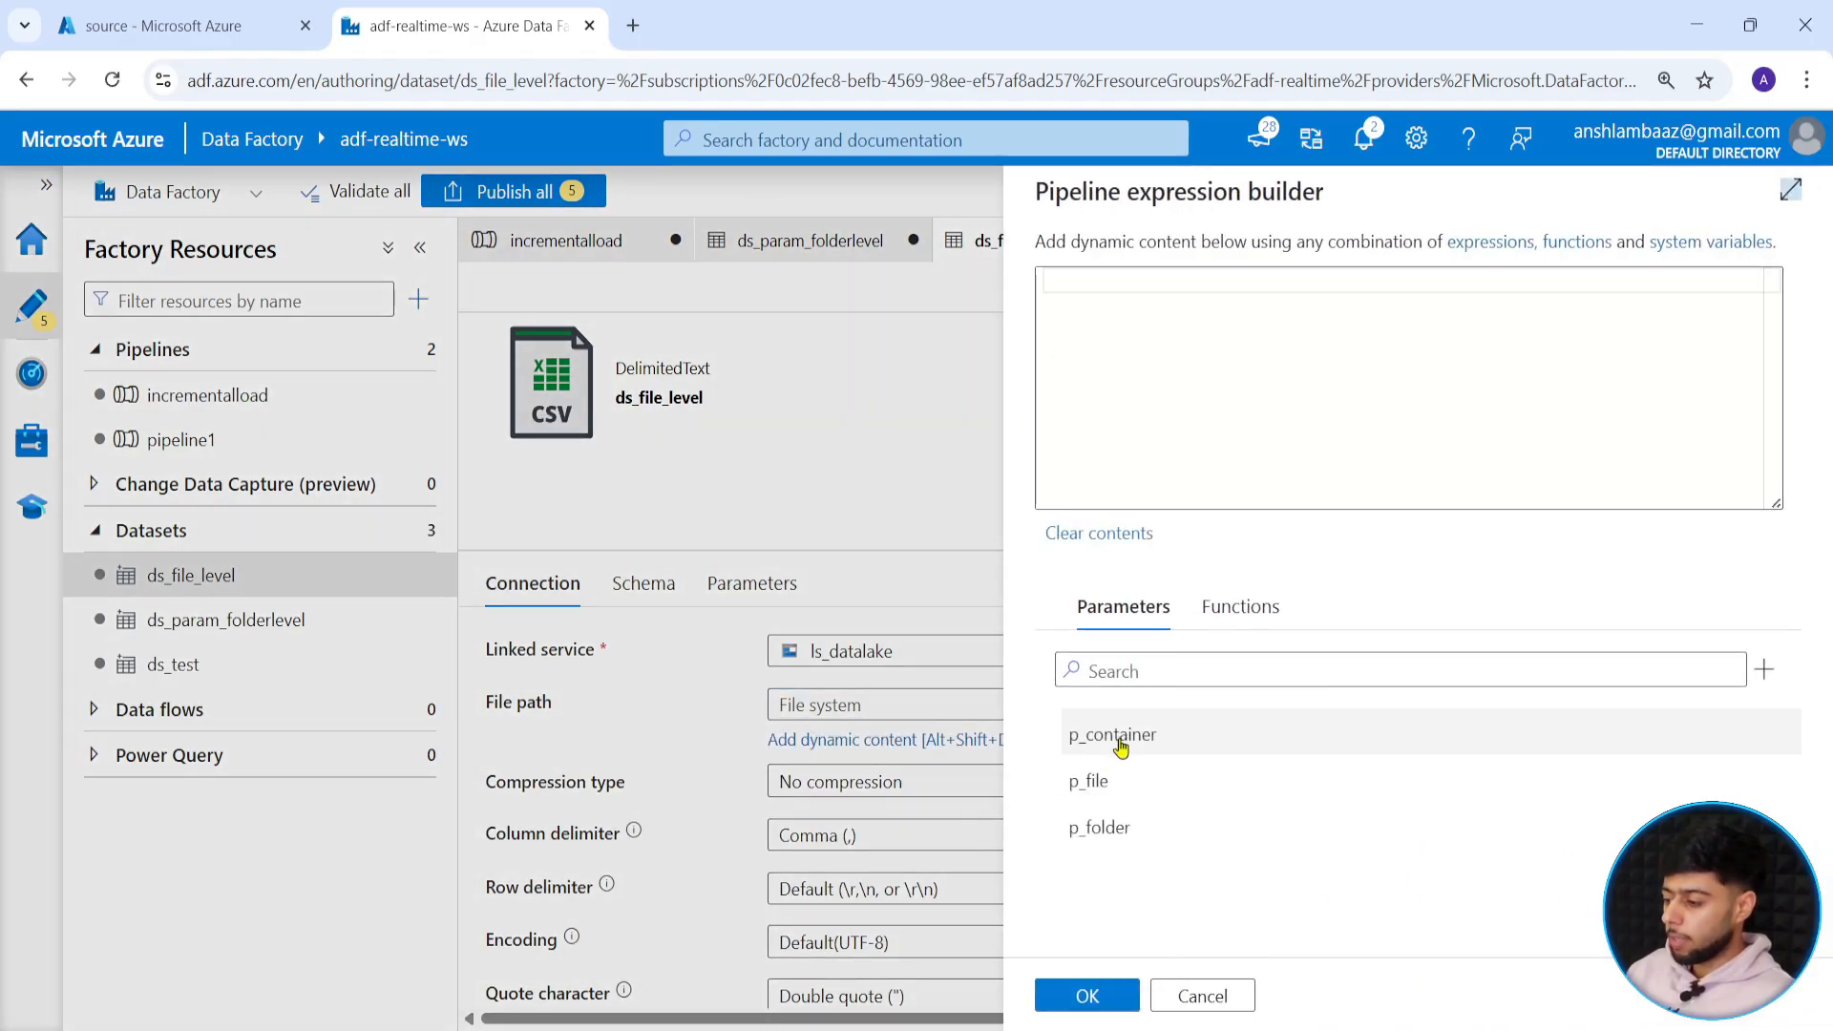
{"action": "left_click", "coordinate": [1116, 738]}
{"action": "left_click", "coordinate": [1078, 998]}
{"action": "left_click", "coordinate": [1184, 711]}
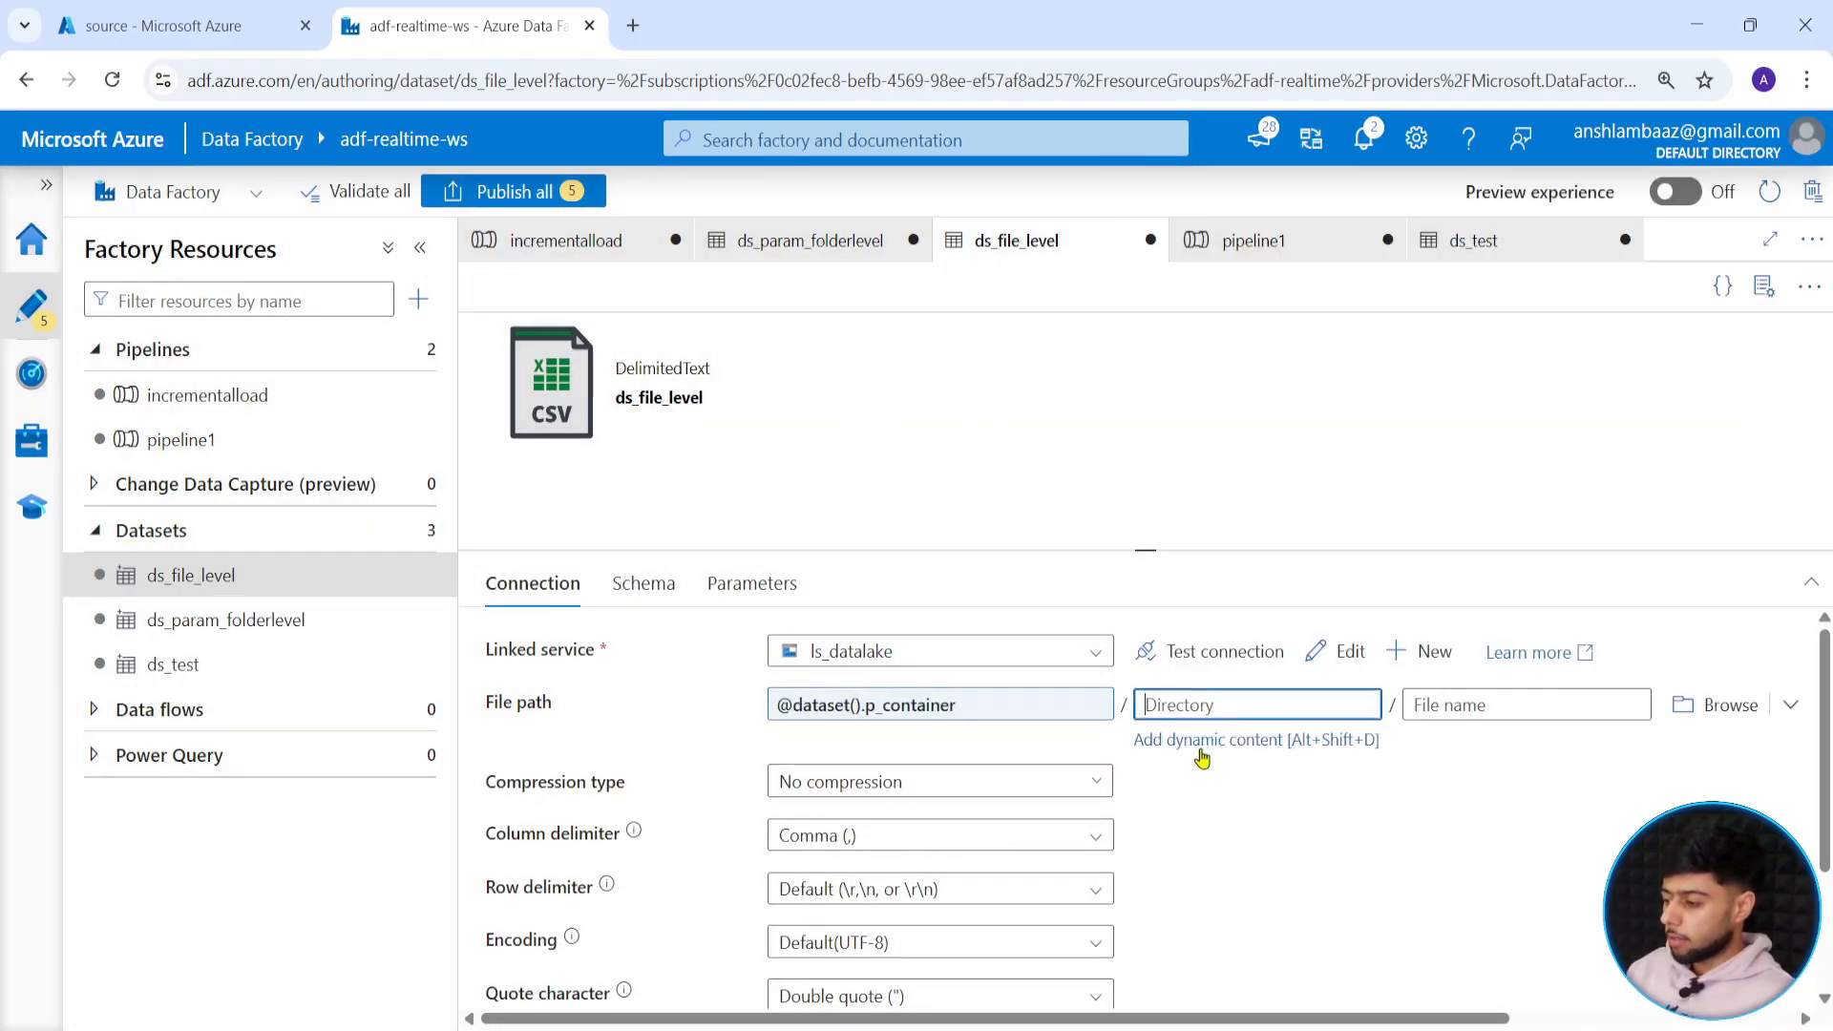
{"action": "left_click", "coordinate": [1194, 745]}
{"action": "left_click", "coordinate": [1113, 829]}
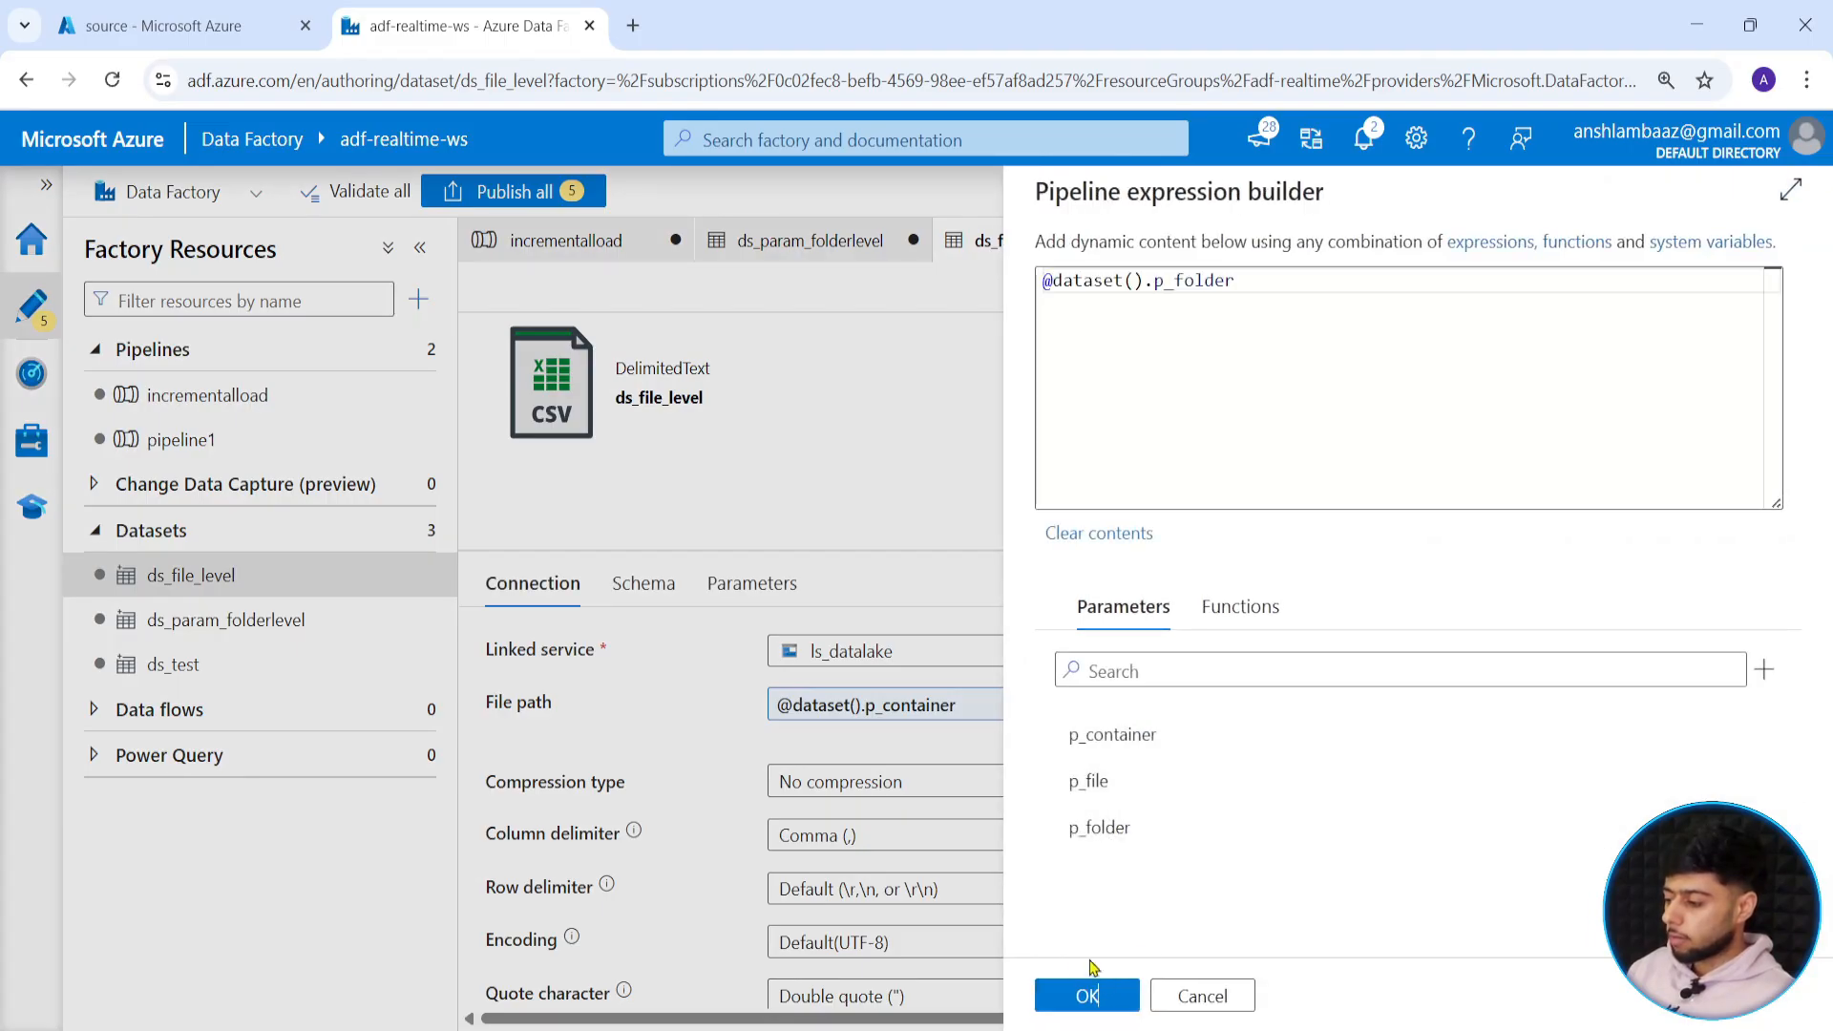
{"action": "left_click", "coordinate": [1085, 997]}
{"action": "left_click", "coordinate": [1523, 705]}
{"action": "left_click", "coordinate": [1566, 738]}
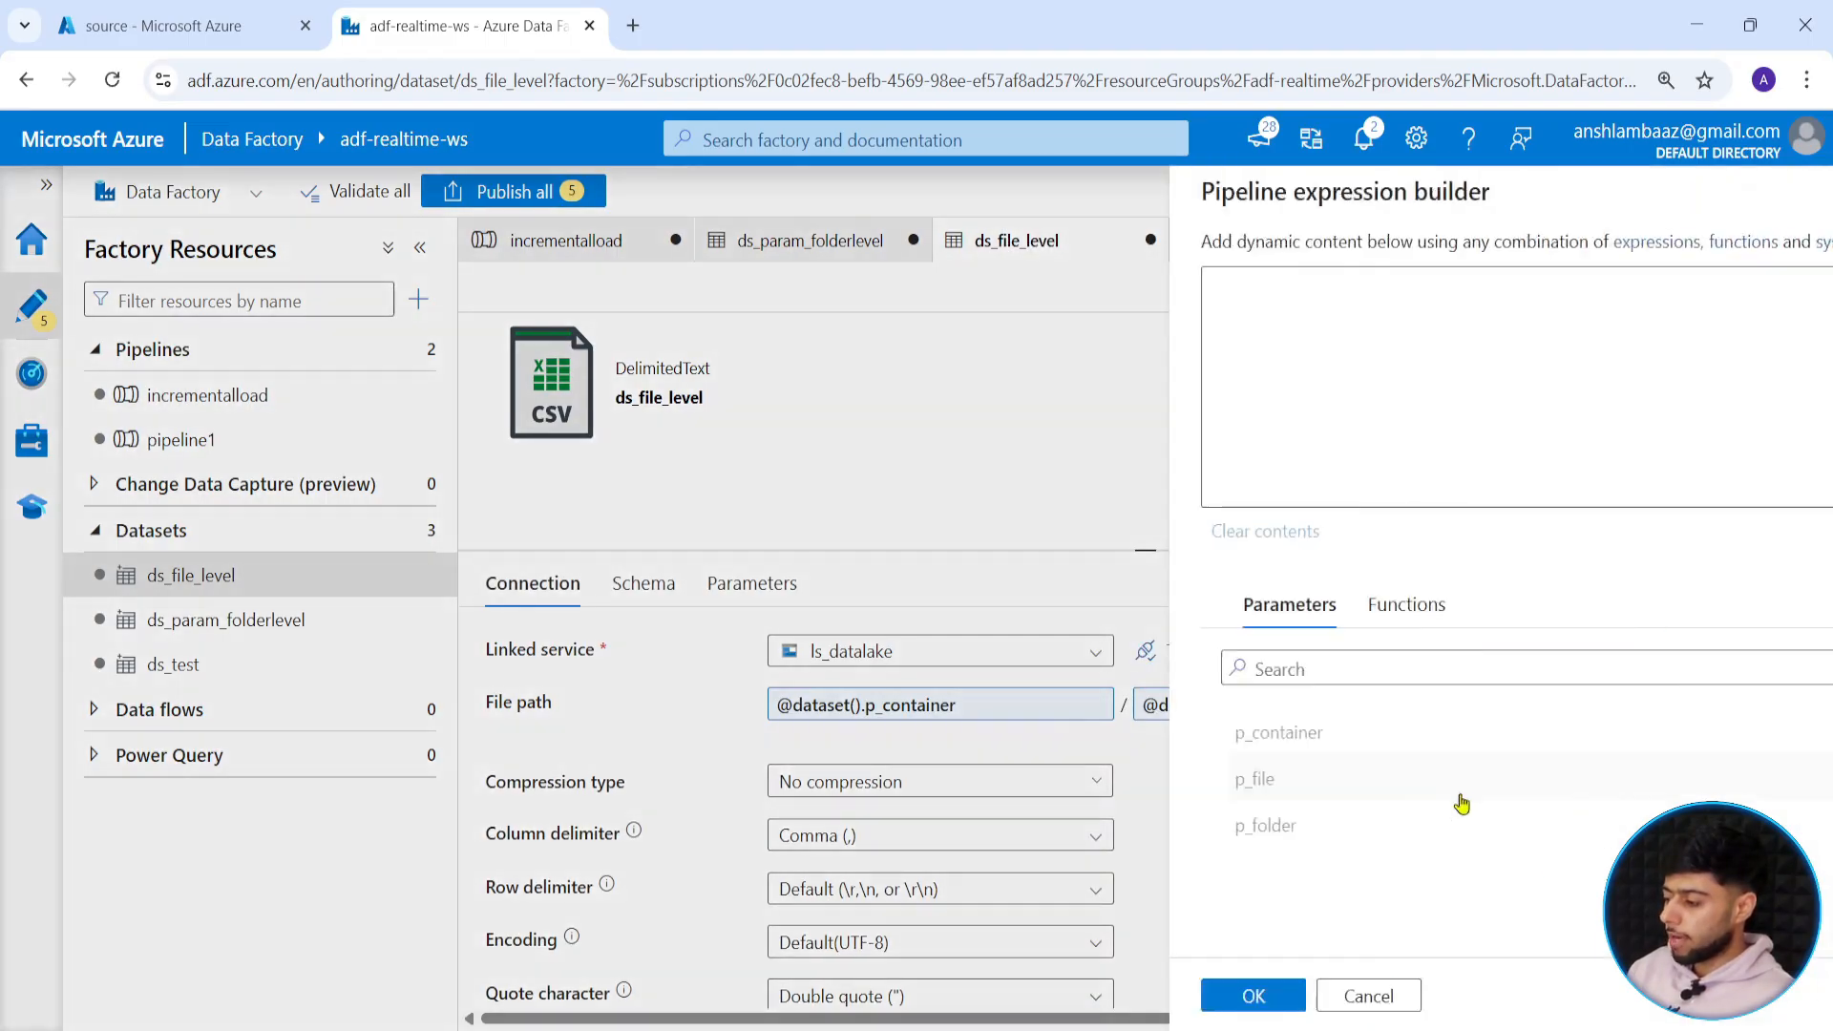
{"action": "left_click", "coordinate": [1096, 781]}
{"action": "left_click", "coordinate": [1085, 996]}
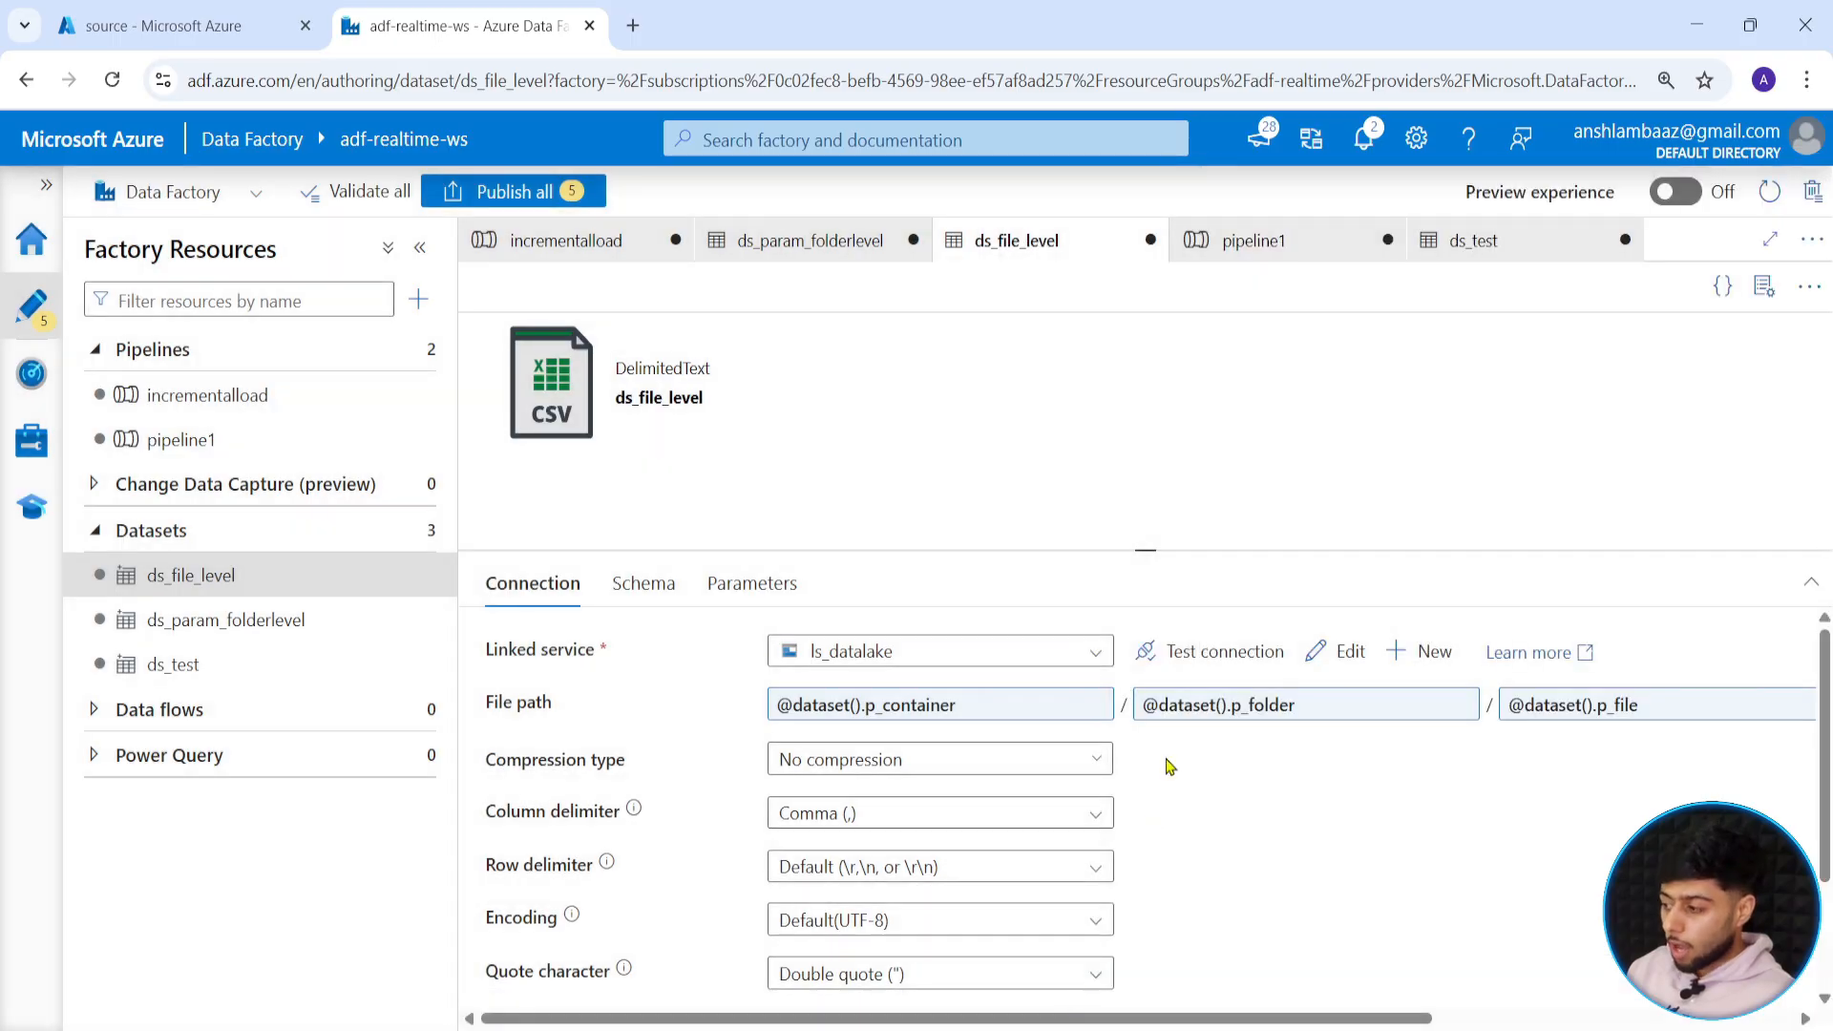
Return to pipeline1 and choose Last modified as the field list argument of Get Metadata1.
{"action": "left_click", "coordinate": [1251, 241]}
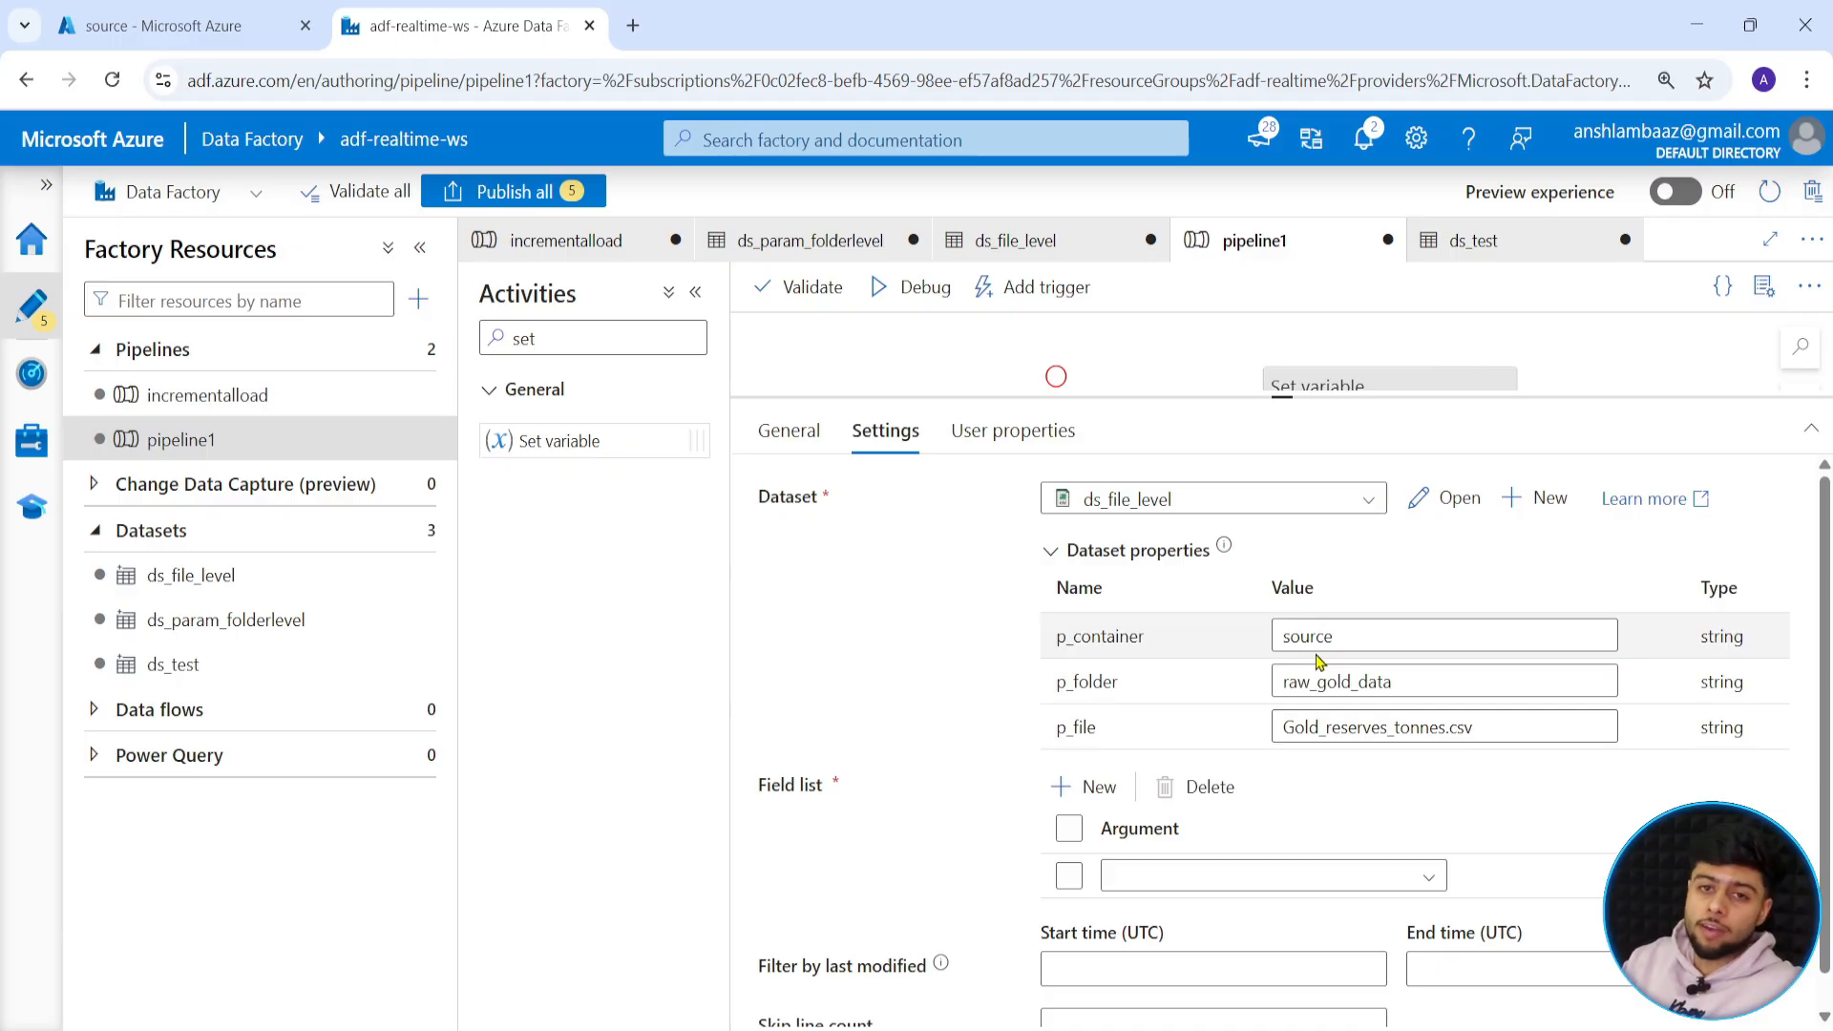
{"action": "left_click", "coordinate": [1070, 876]}
{"action": "left_click", "coordinate": [1184, 787]}
{"action": "left_click", "coordinate": [1067, 785]}
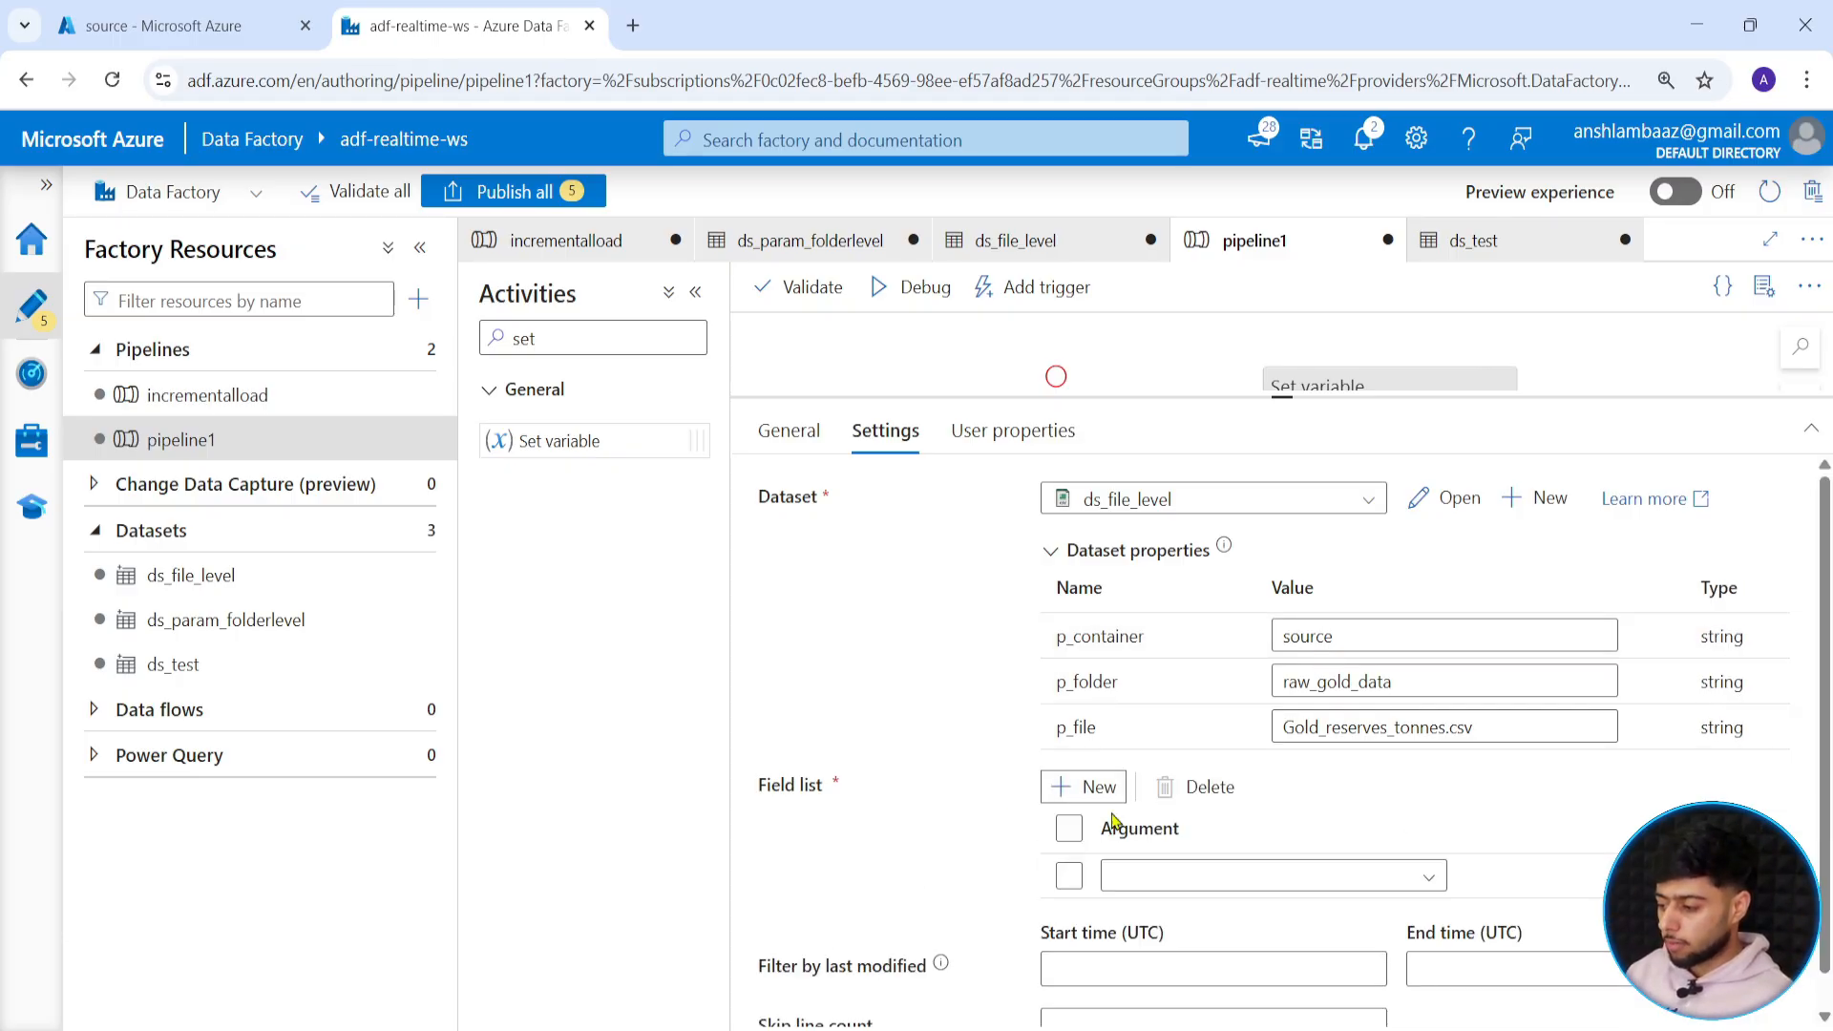
{"action": "left_click", "coordinate": [1228, 872]}
{"action": "scroll", "coordinate": [1817, 704], "scroll_direction": "down", "scroll_amount": 2}
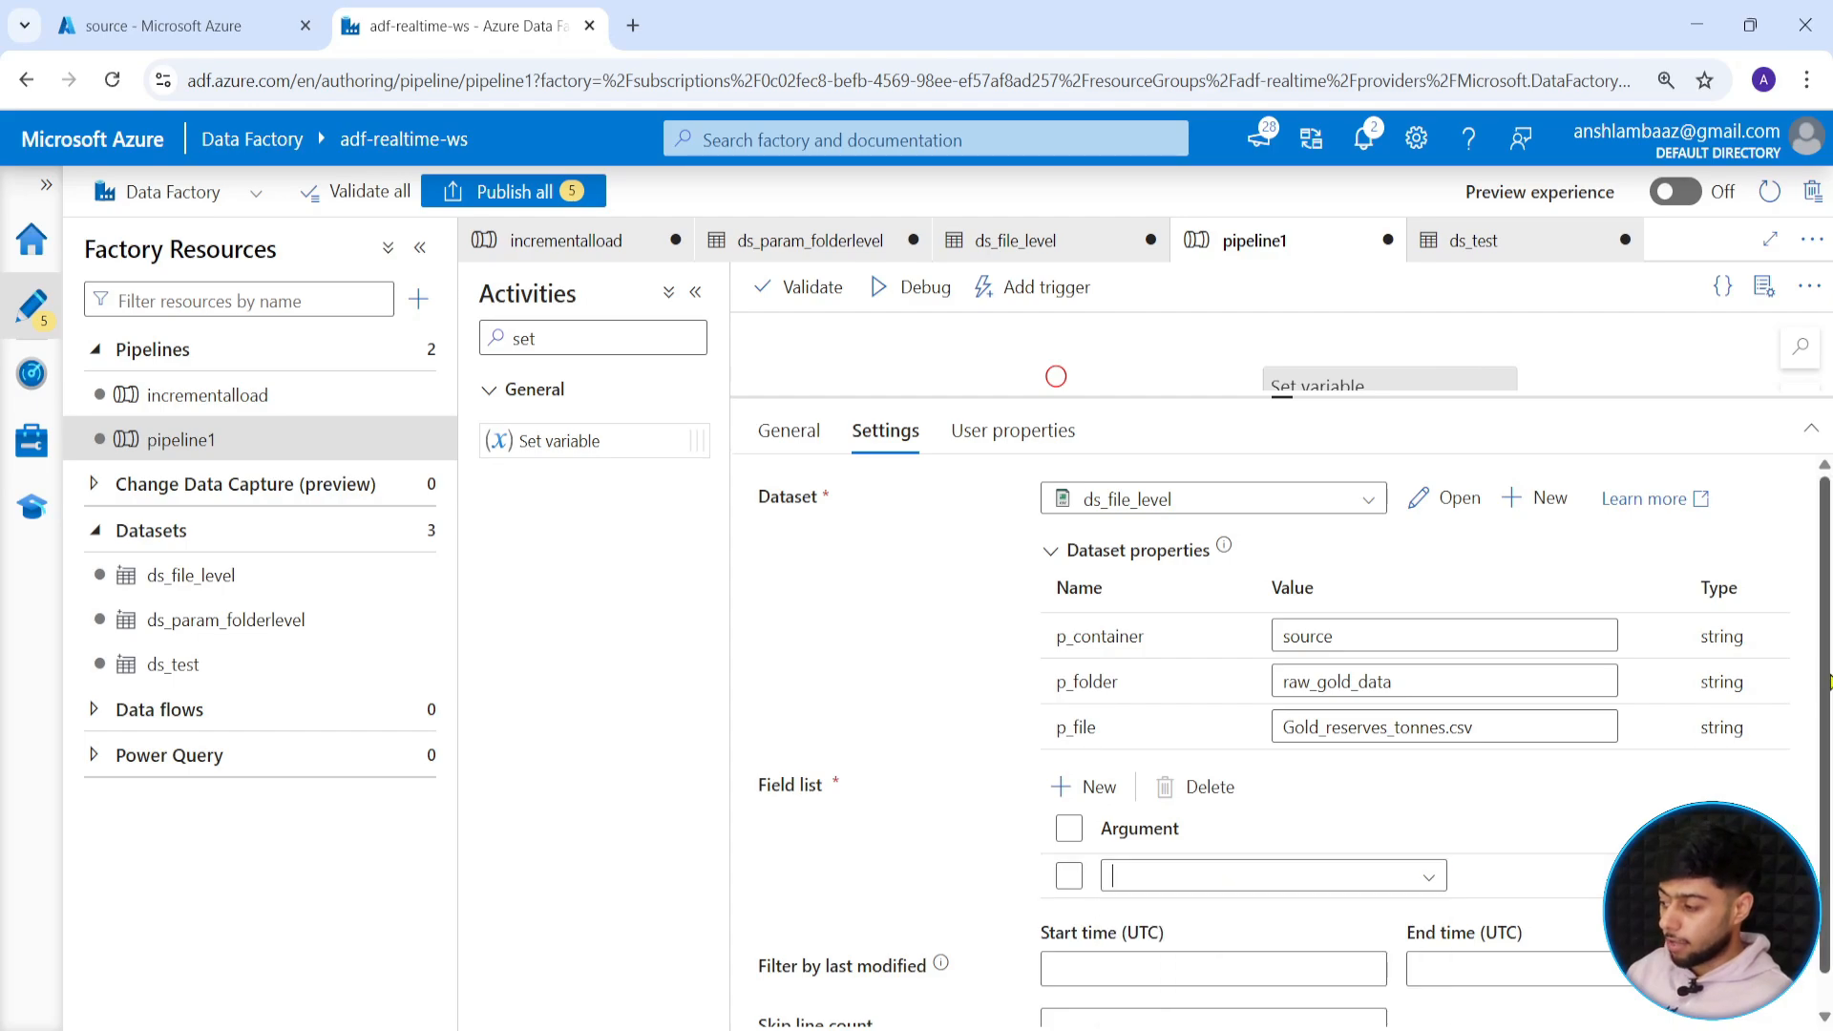
{"action": "left_click", "coordinate": [1174, 842]}
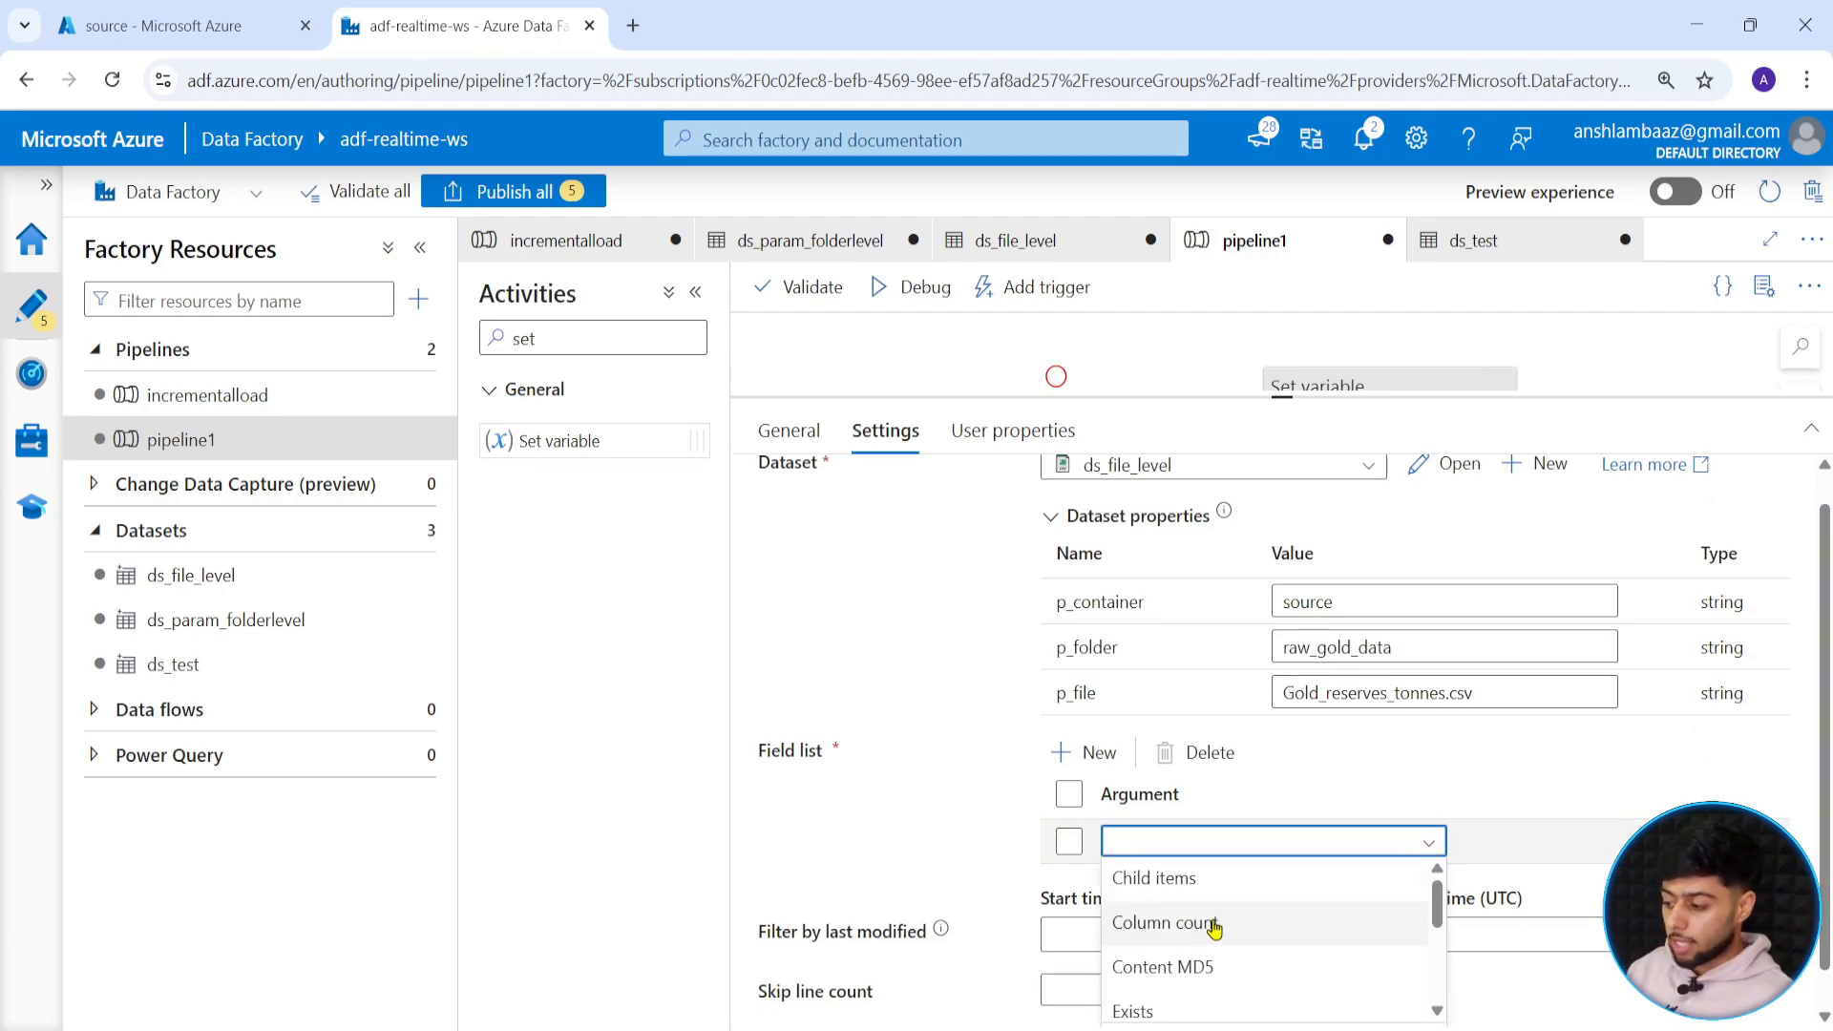
{"action": "scroll", "coordinate": [1208, 931], "scroll_direction": "down", "scroll_amount": 3}
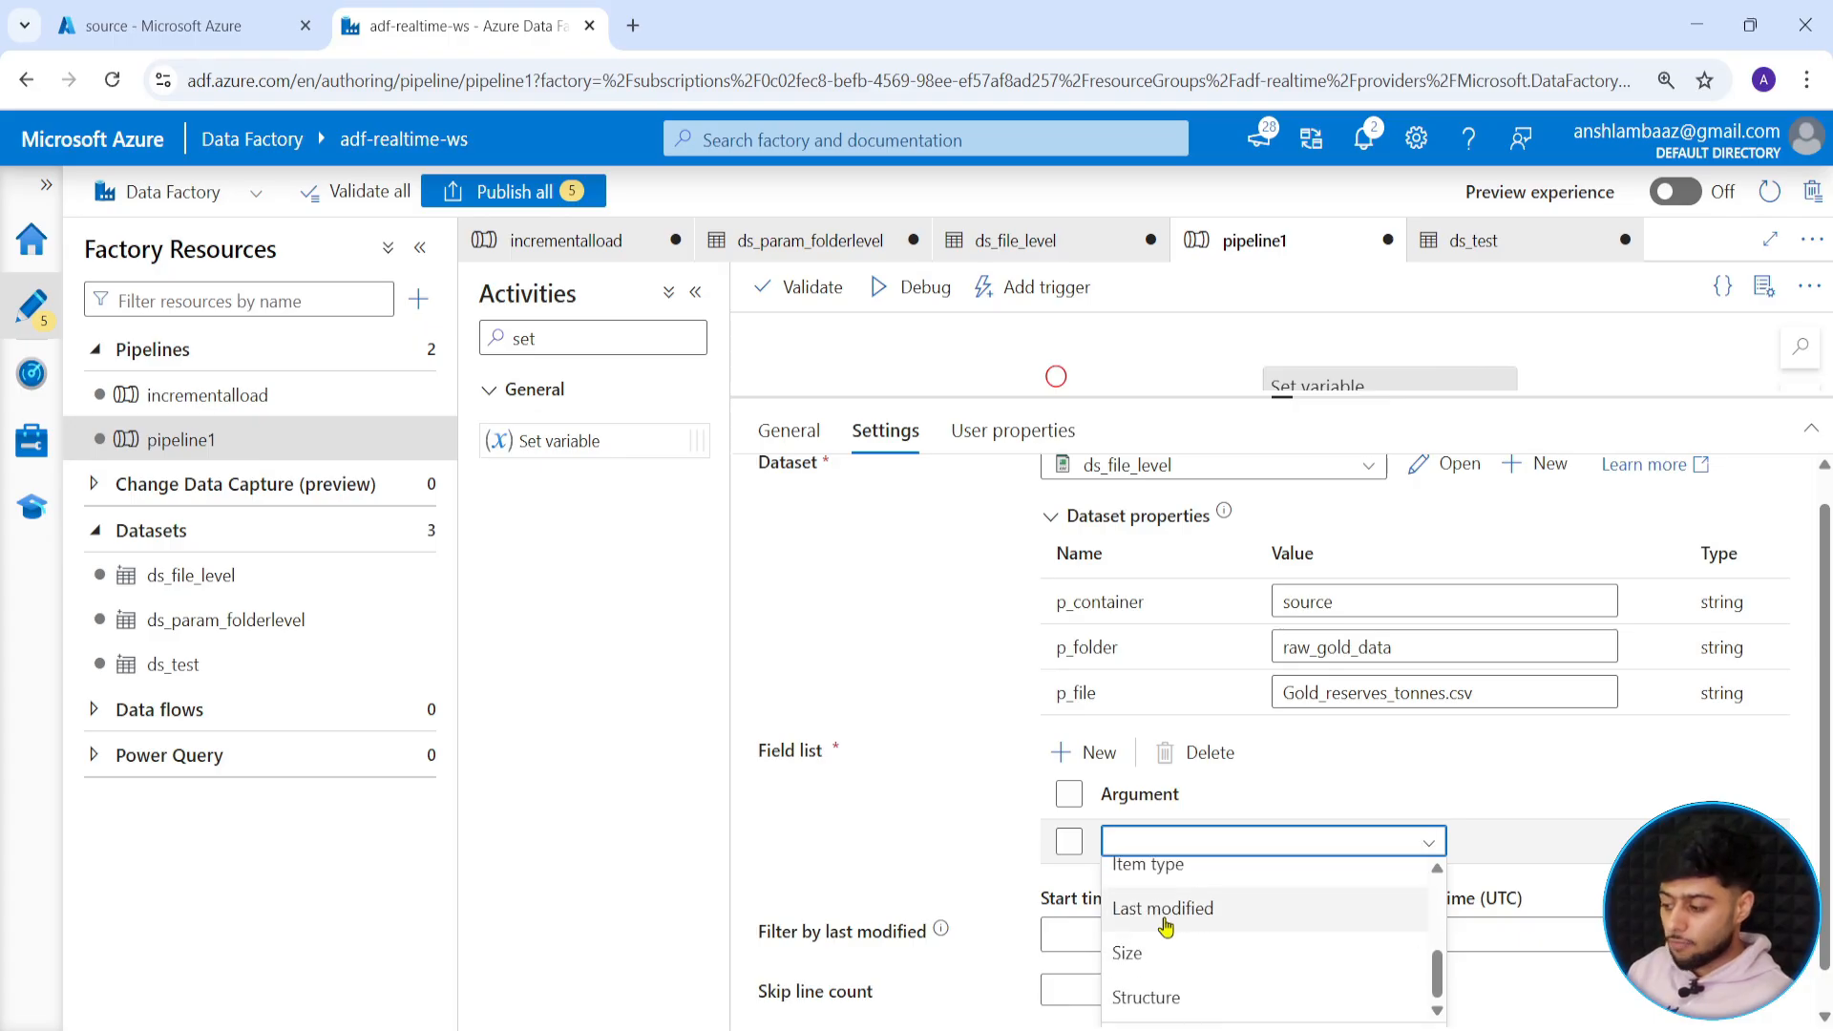
{"action": "left_click", "coordinate": [1165, 912]}
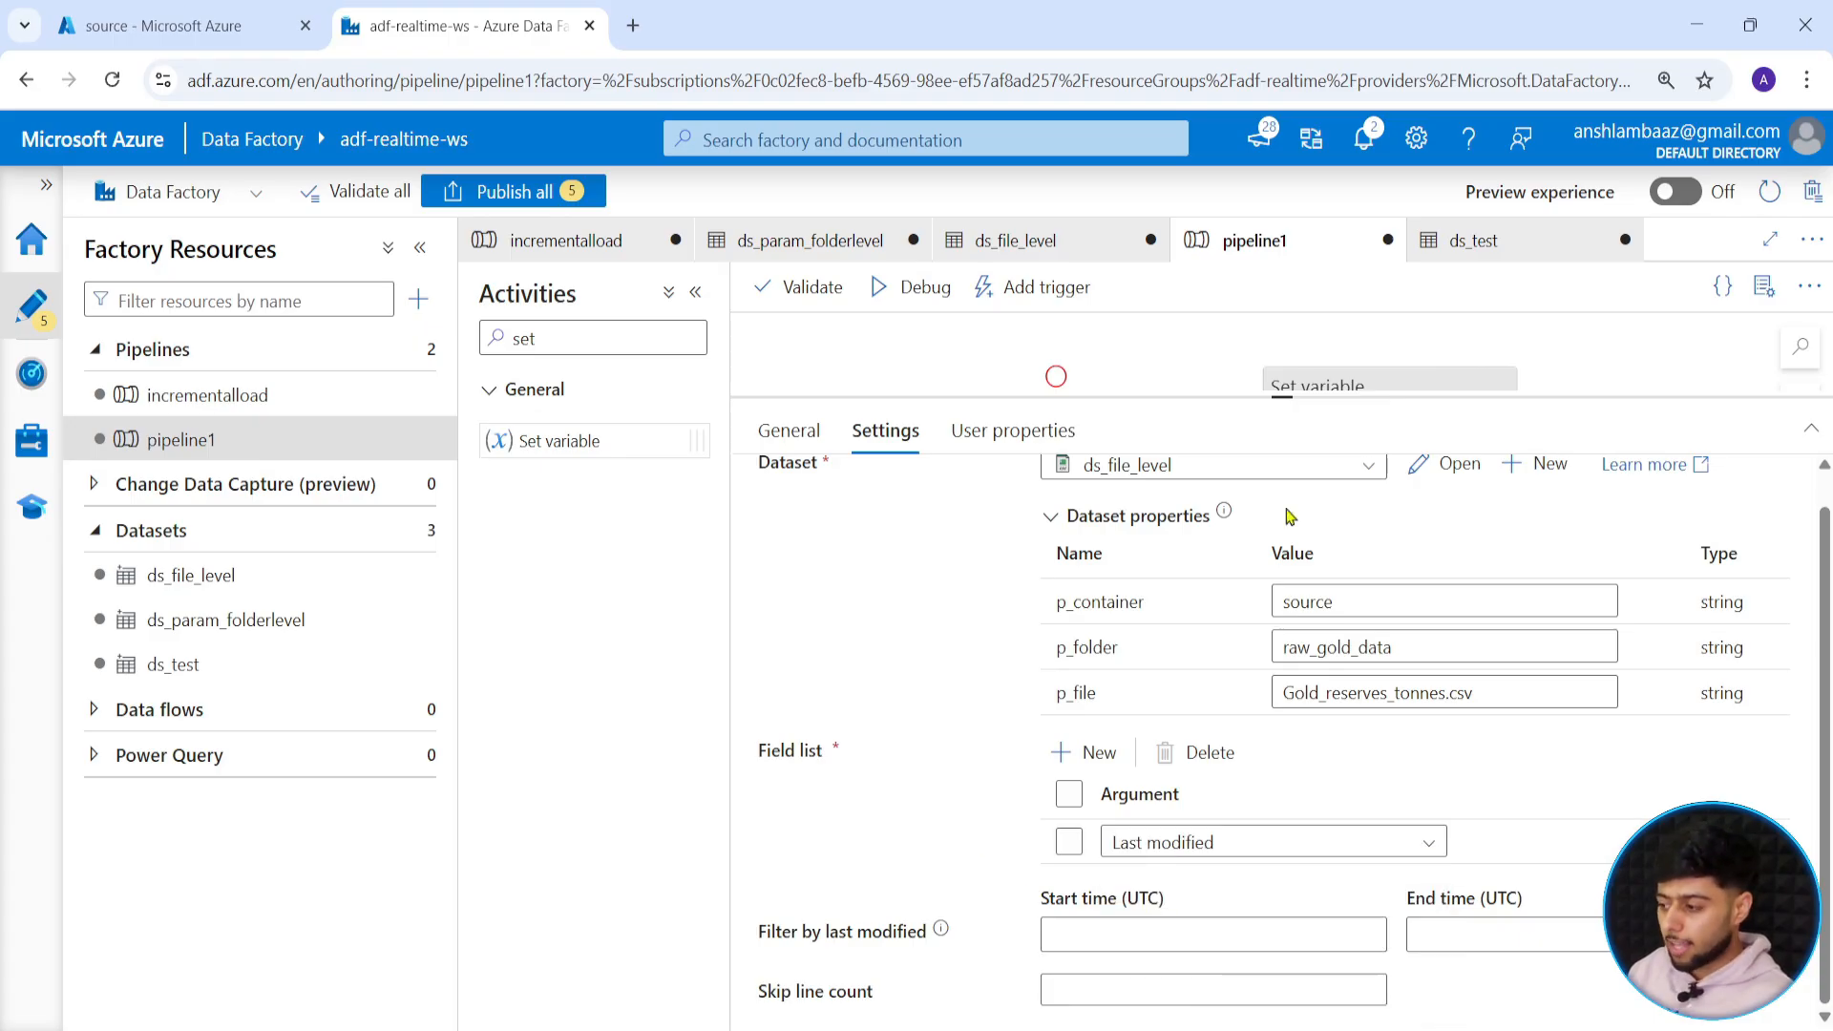
Start a debug run of pipeline1 with the corrected Get Metadata1 settings.
{"action": "left_click_drag", "start_coordinate": [1295, 398], "coordinate": [1283, 585]}
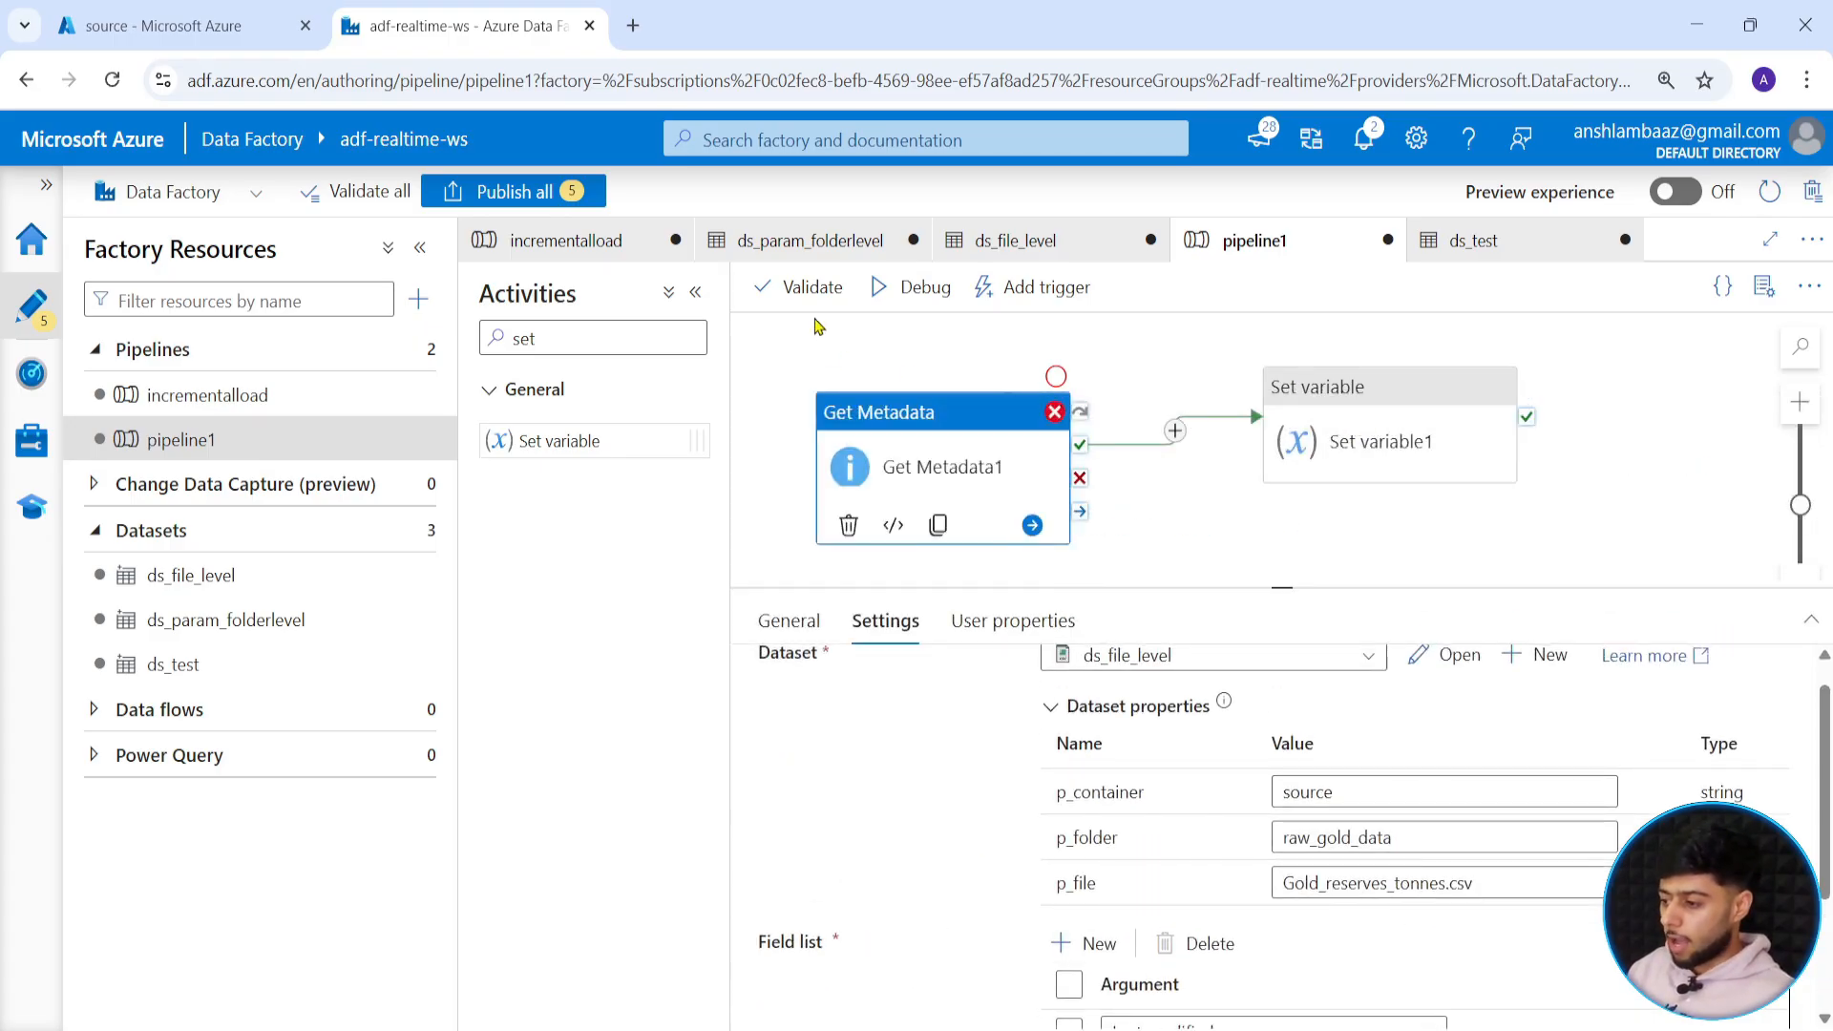
{"action": "left_click", "coordinate": [883, 296]}
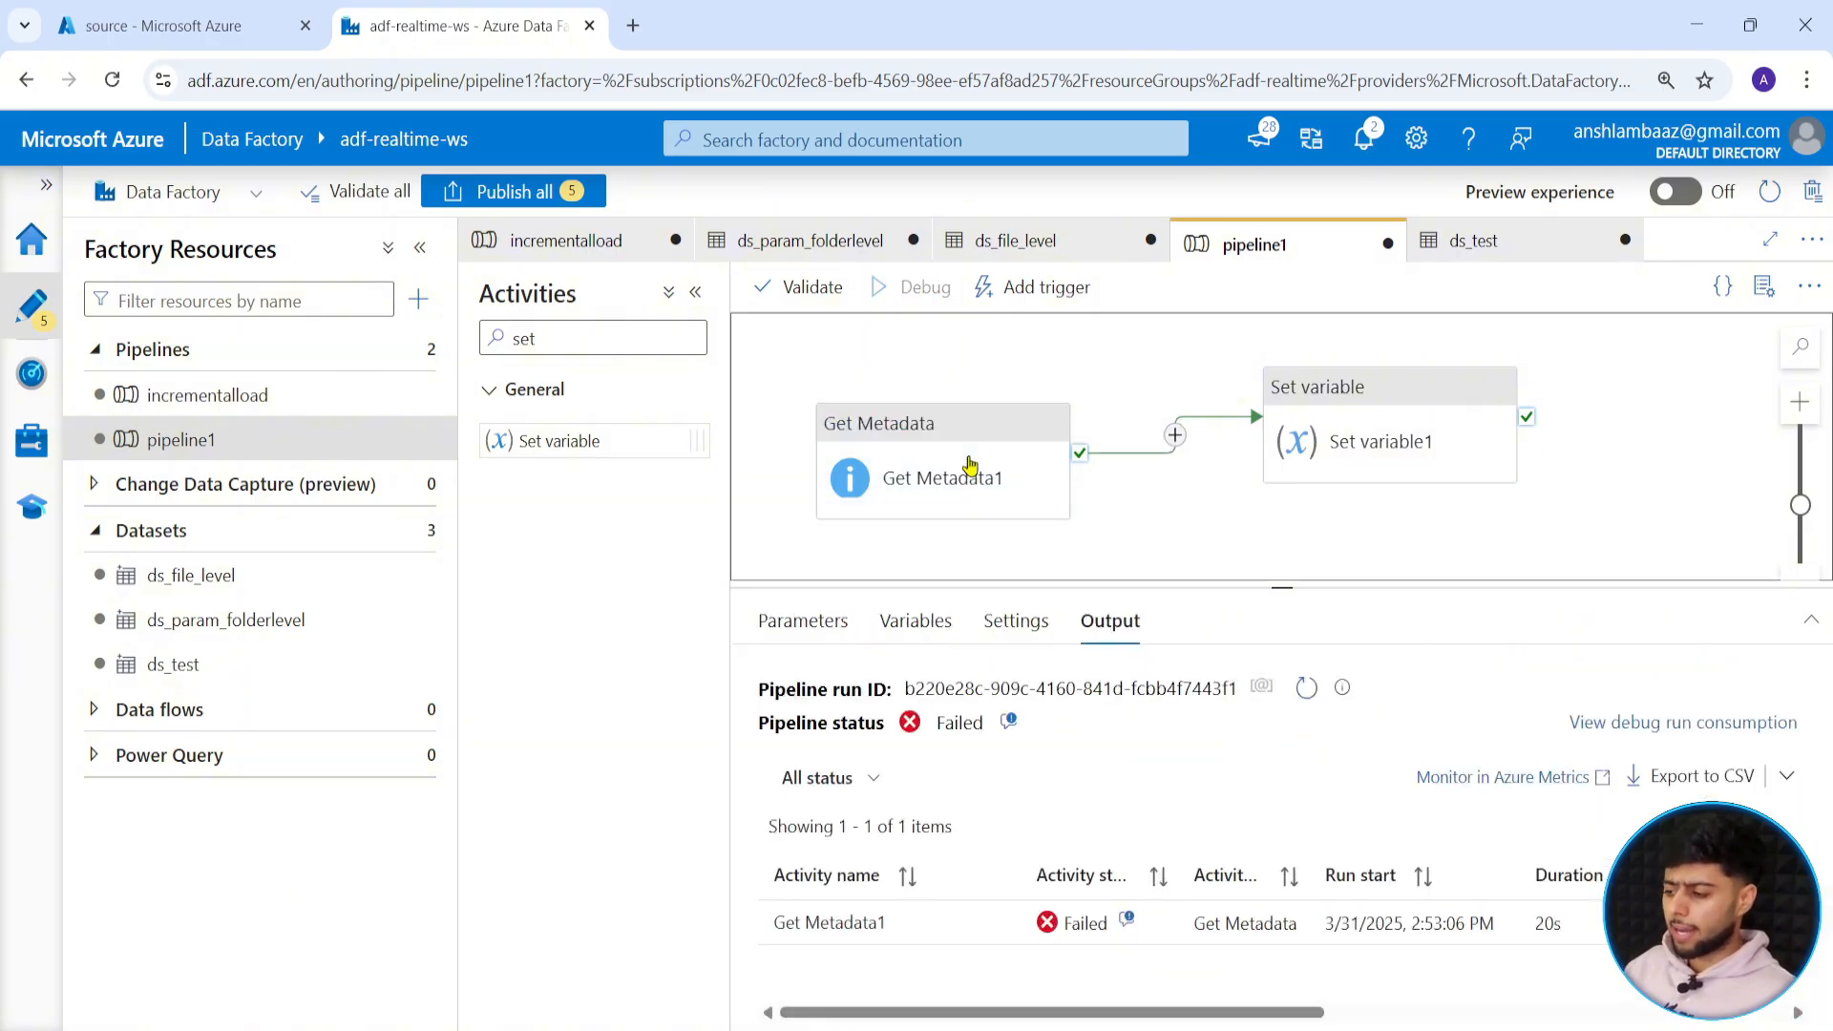
{"action": "left_click_drag", "start_coordinate": [1278, 586], "coordinate": [1278, 537]}
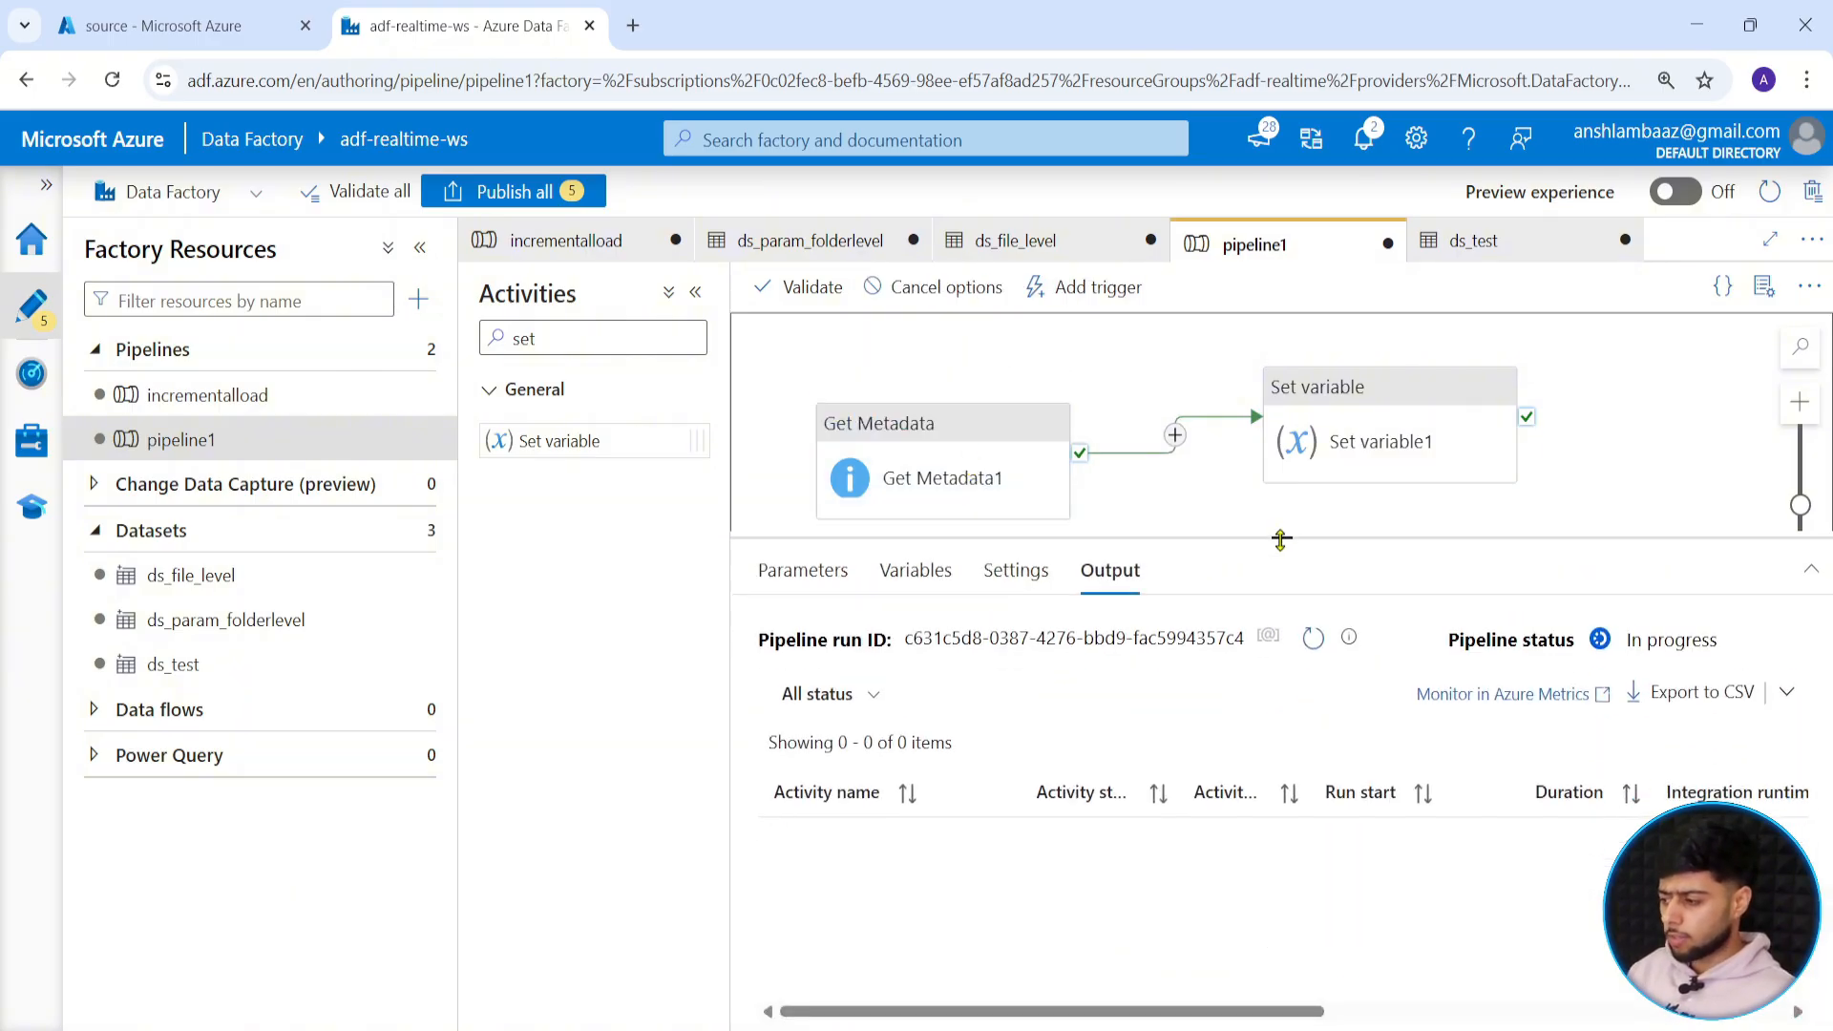
Review the formatDateTime expression and its yyyyMMddHHmmss format in Set variable1's value, leaving it unedited.
{"action": "left_click", "coordinate": [1375, 426]}
{"action": "left_click", "coordinate": [1119, 744]}
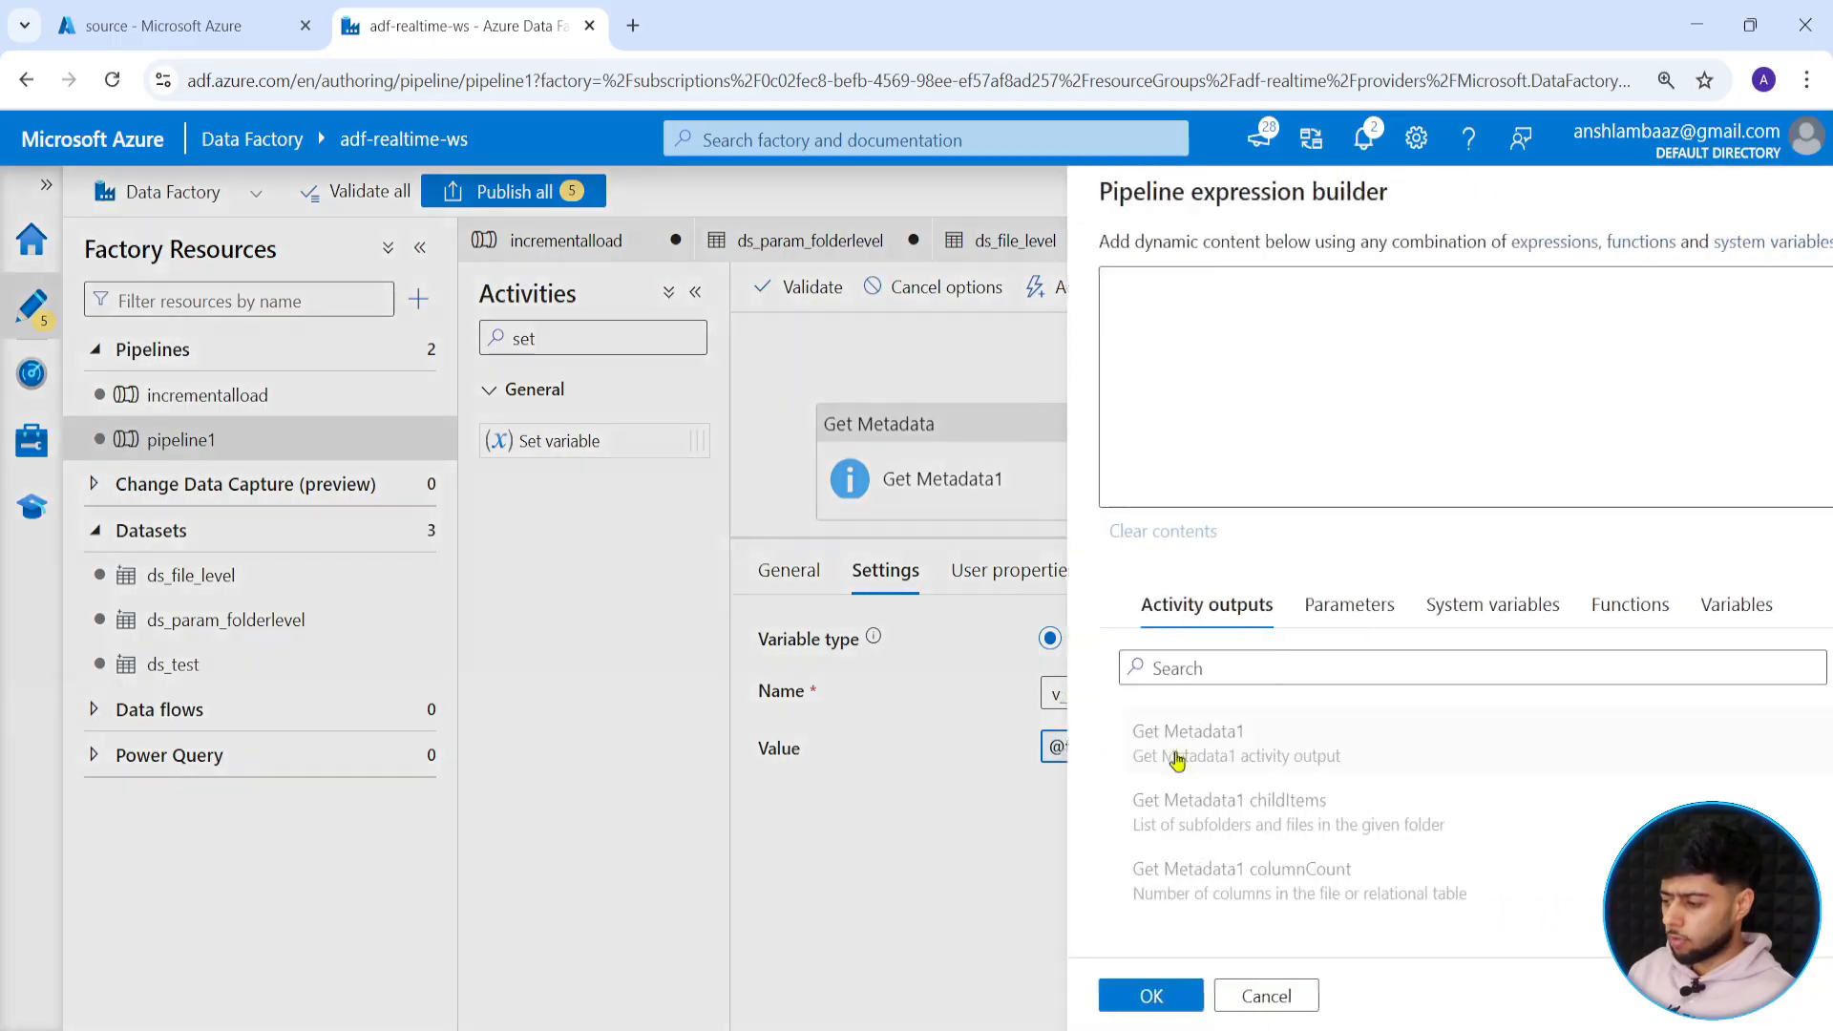
{"action": "left_click_drag", "start_coordinate": [1094, 307], "coordinate": [1238, 305]}
{"action": "left_click", "coordinate": [1185, 307]}
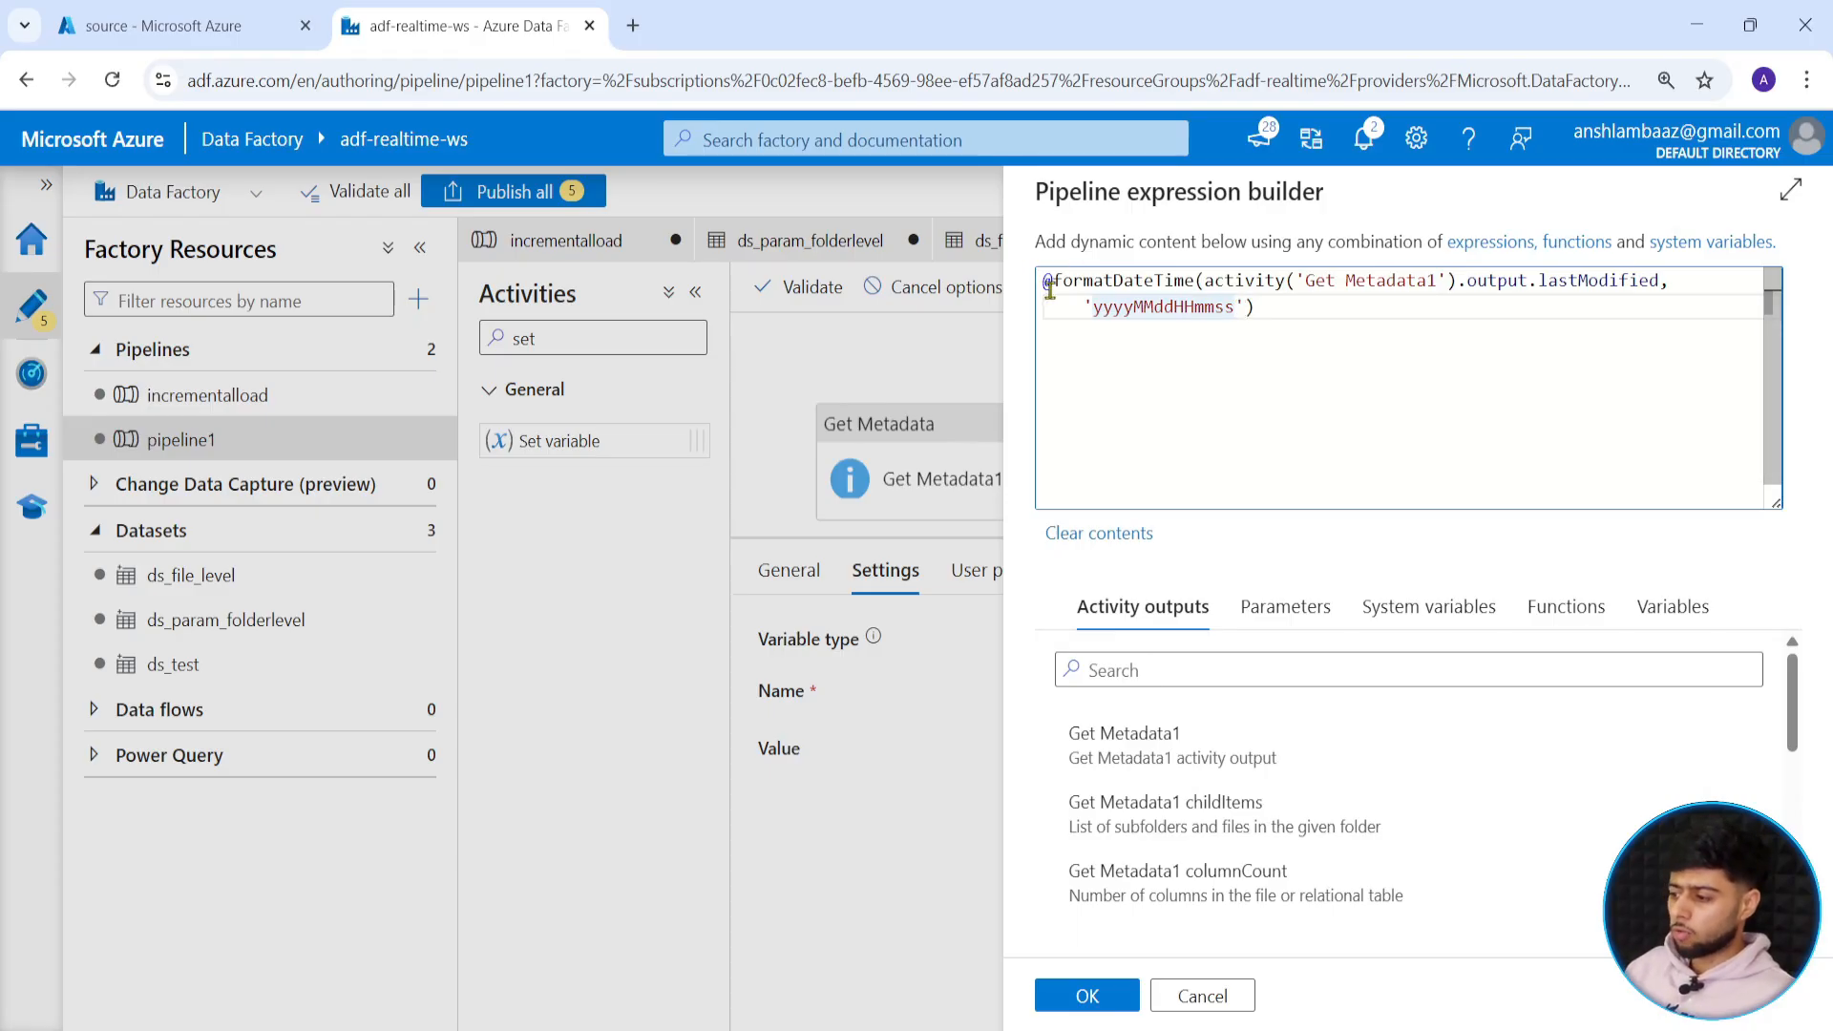
{"action": "left_click", "coordinate": [1196, 1000]}
{"action": "left_click", "coordinate": [1230, 508]}
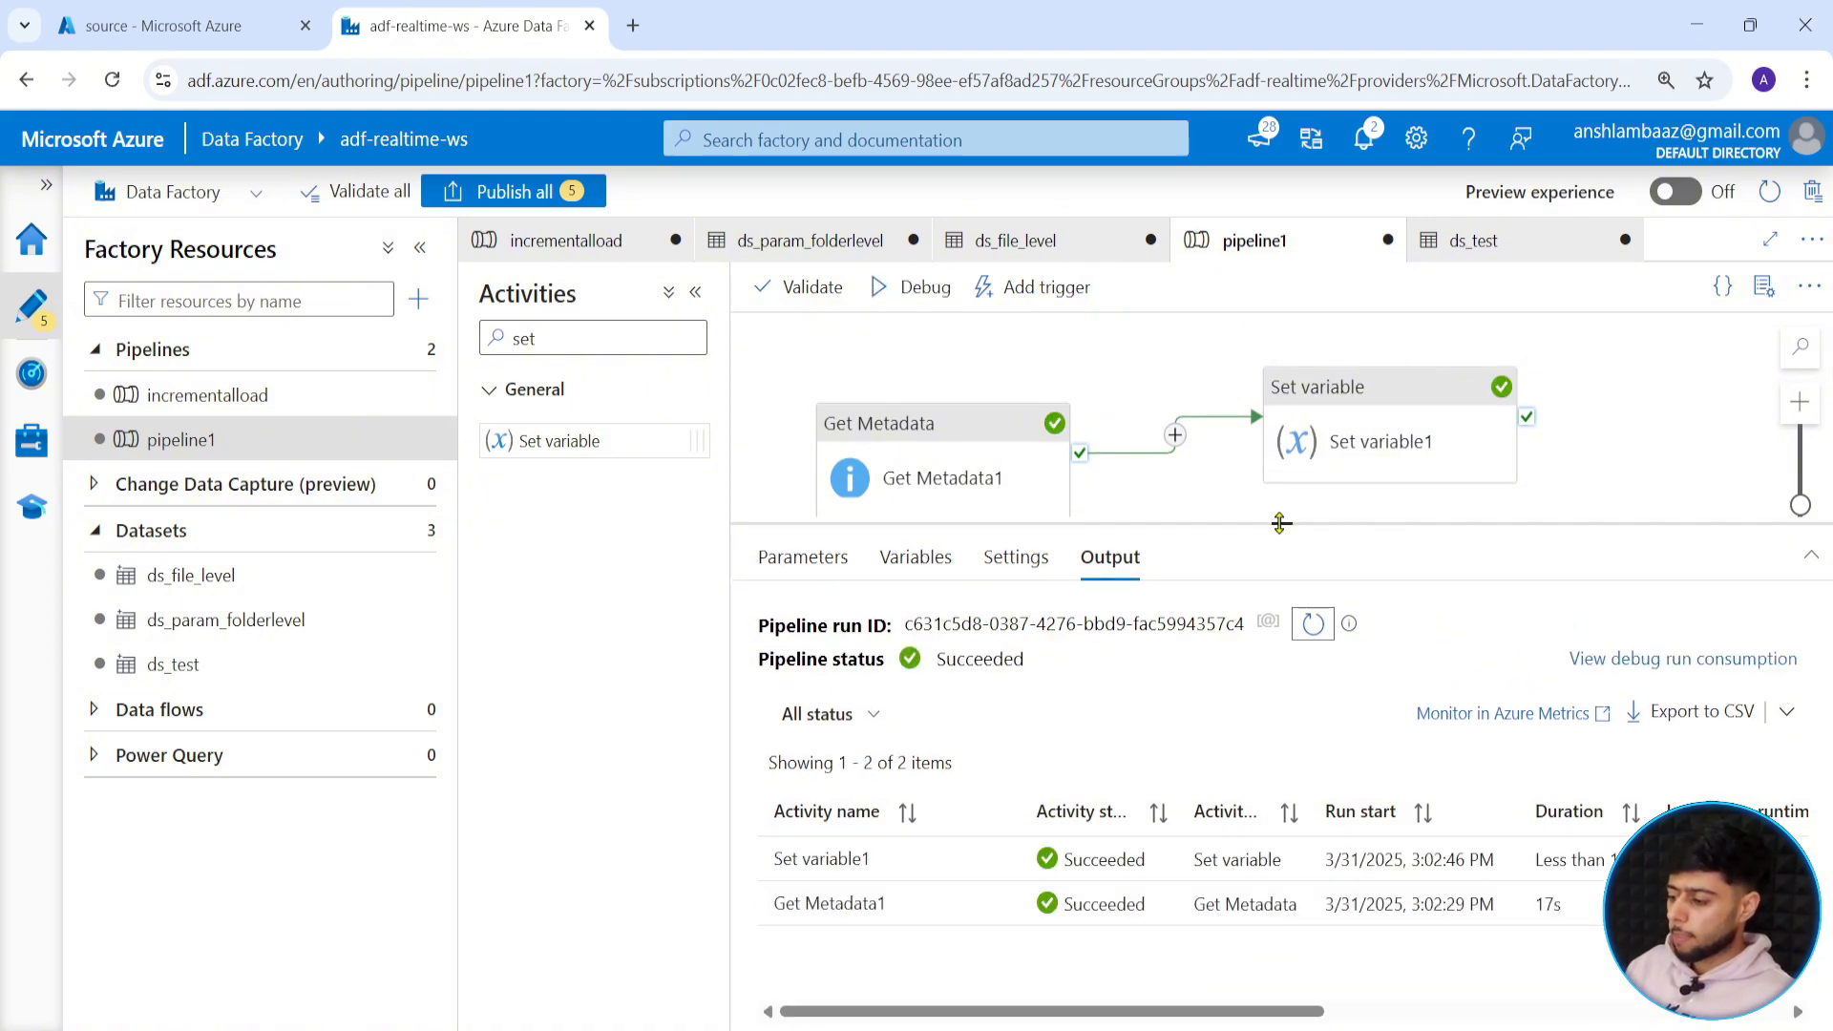
Examine Set variable1's run output, reading the date and time parts of the v_temp value one after another.
{"action": "left_click", "coordinate": [1000, 858]}
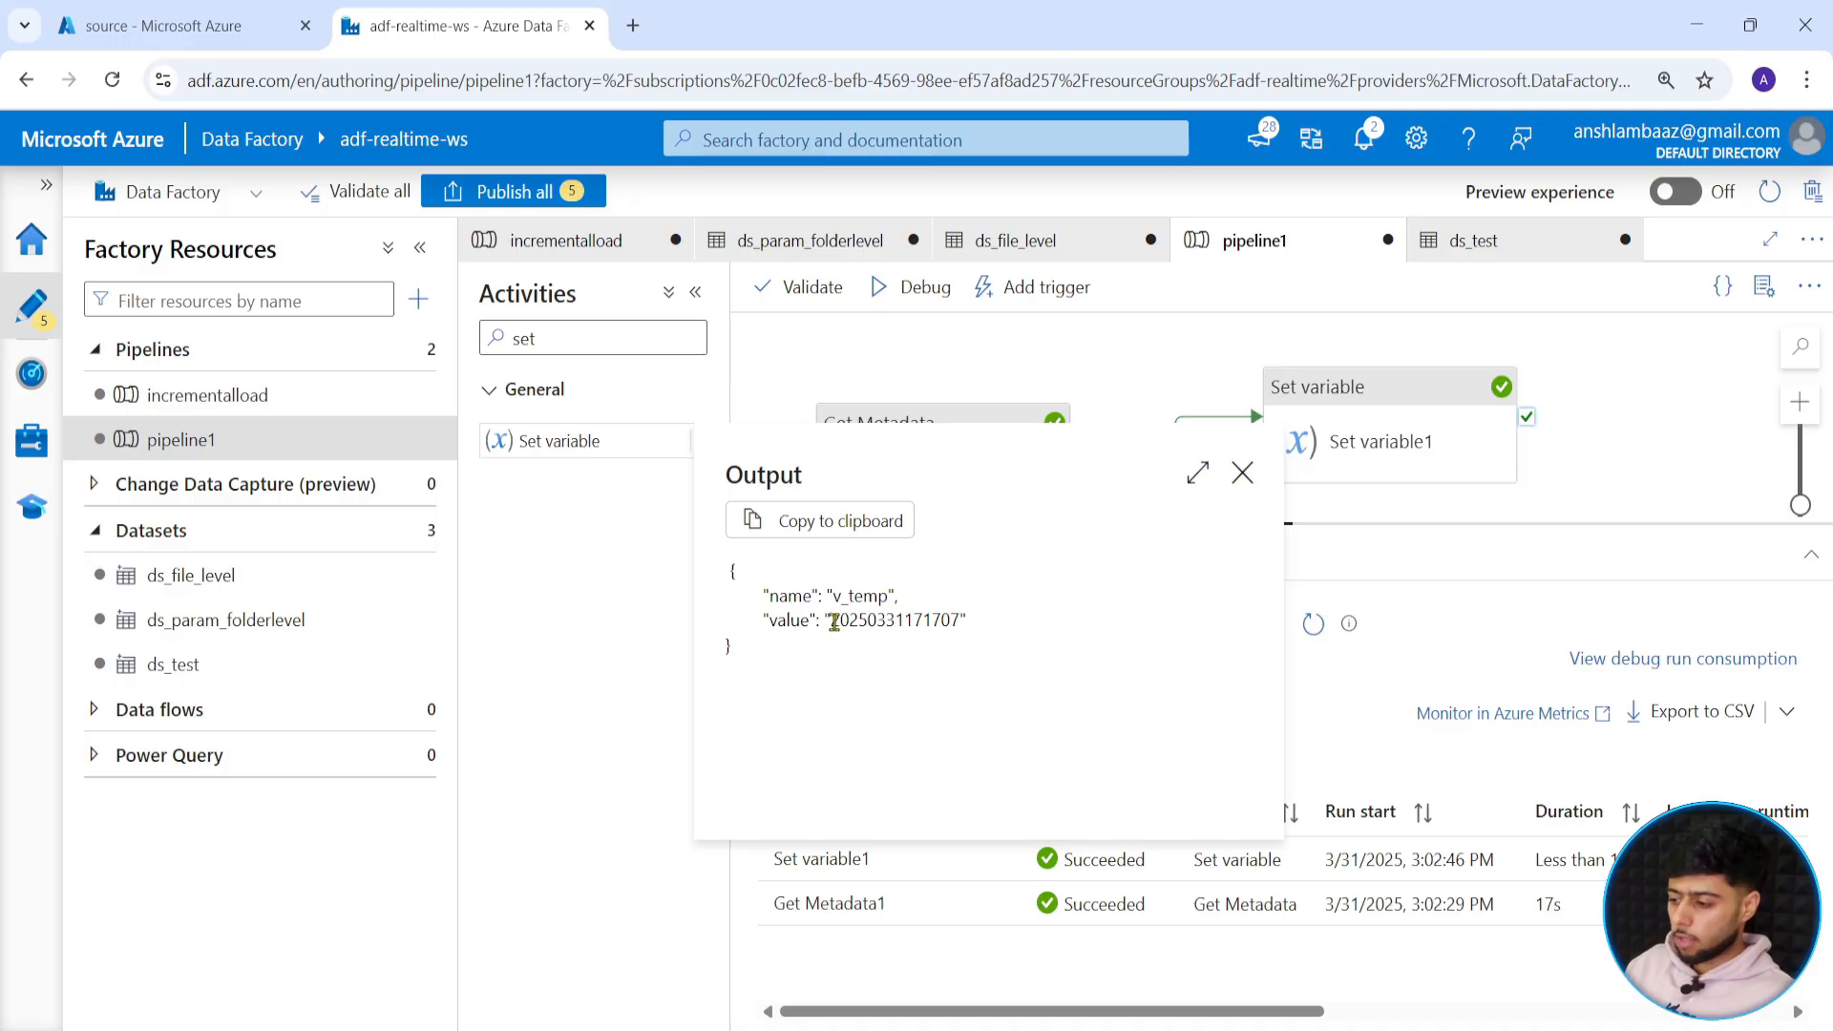
{"action": "left_click_drag", "start_coordinate": [834, 622], "coordinate": [885, 630]}
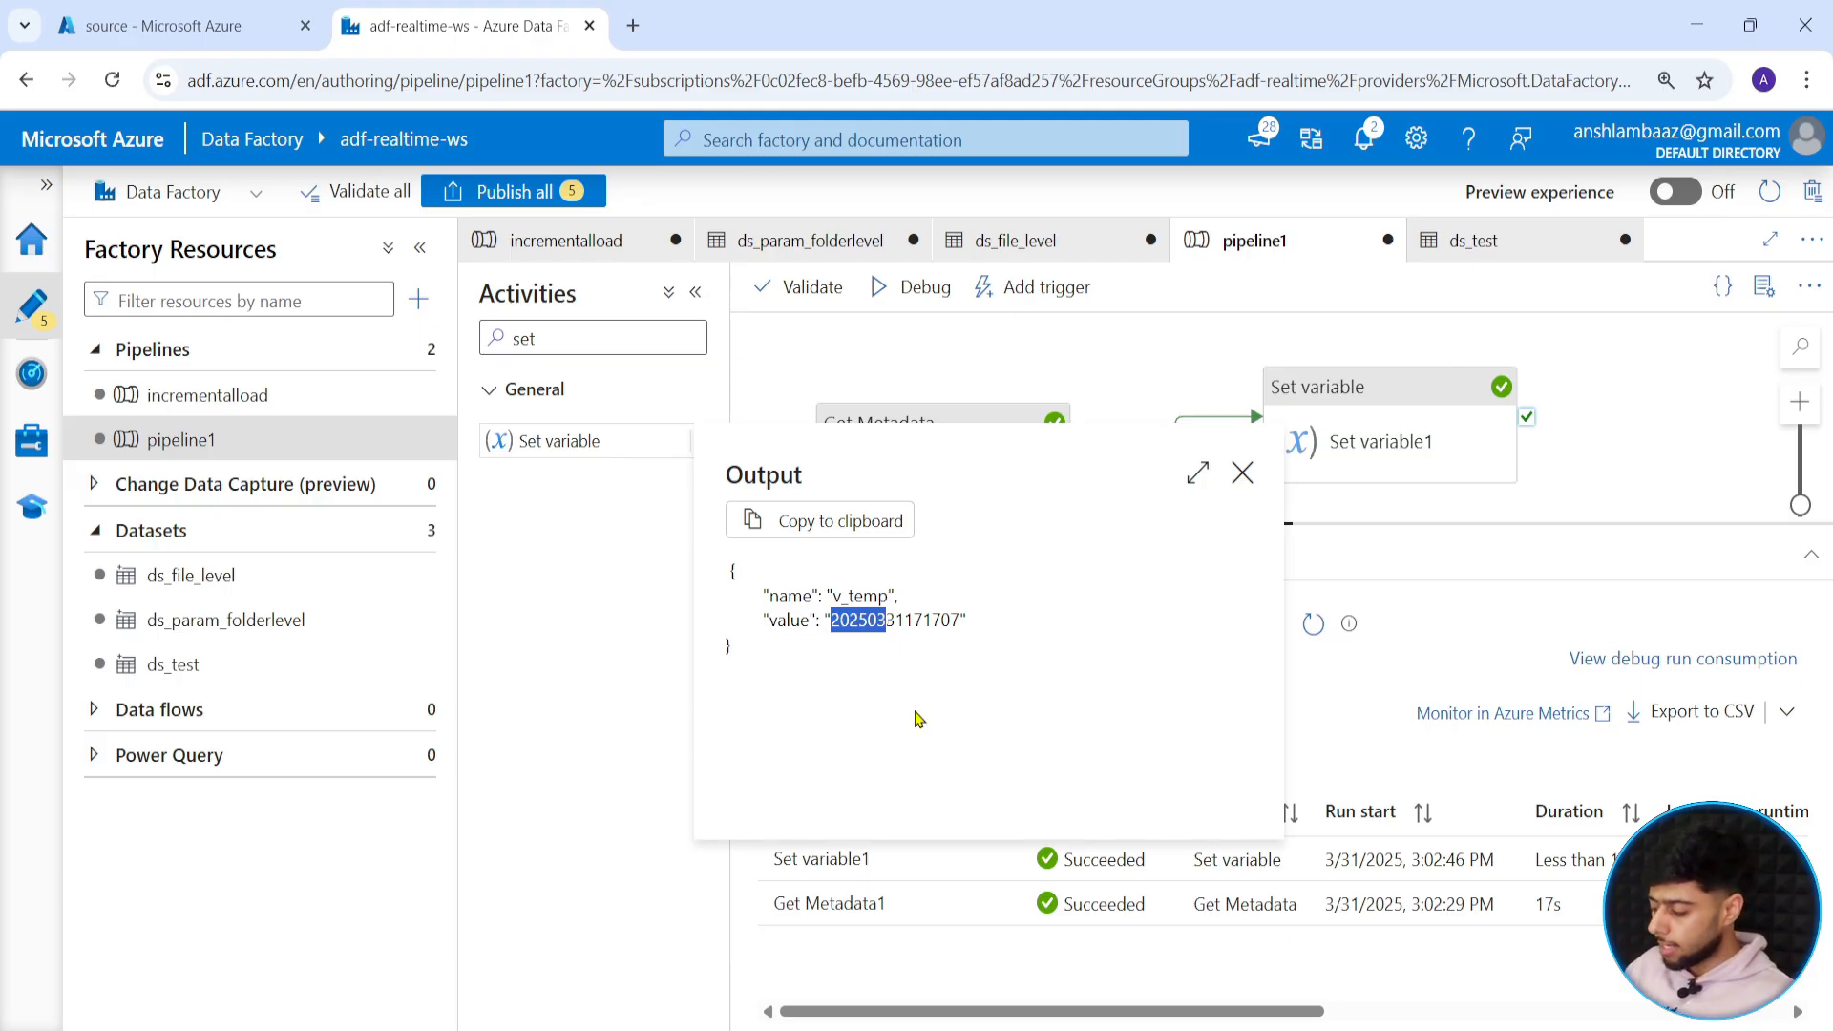
{"action": "key", "text": "shift+Right"}
{"action": "key", "text": "shift+Right"}
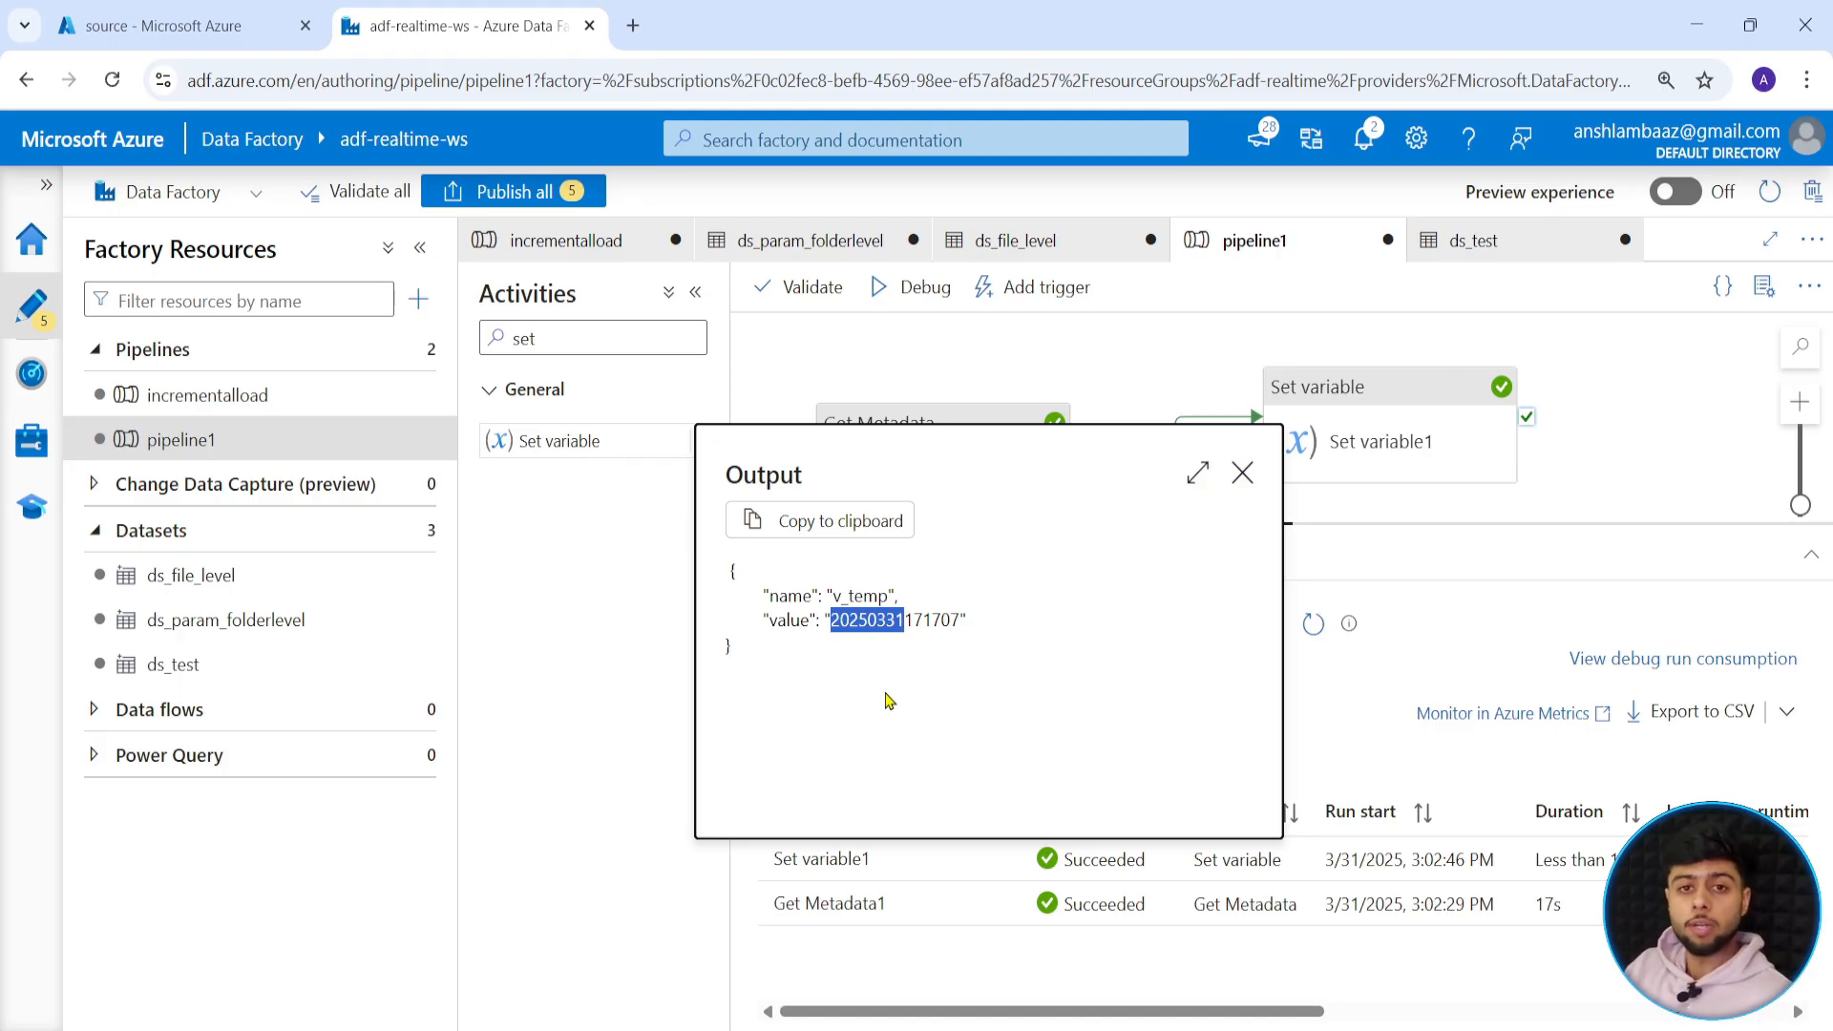
{"action": "key", "text": "shift+Right"}
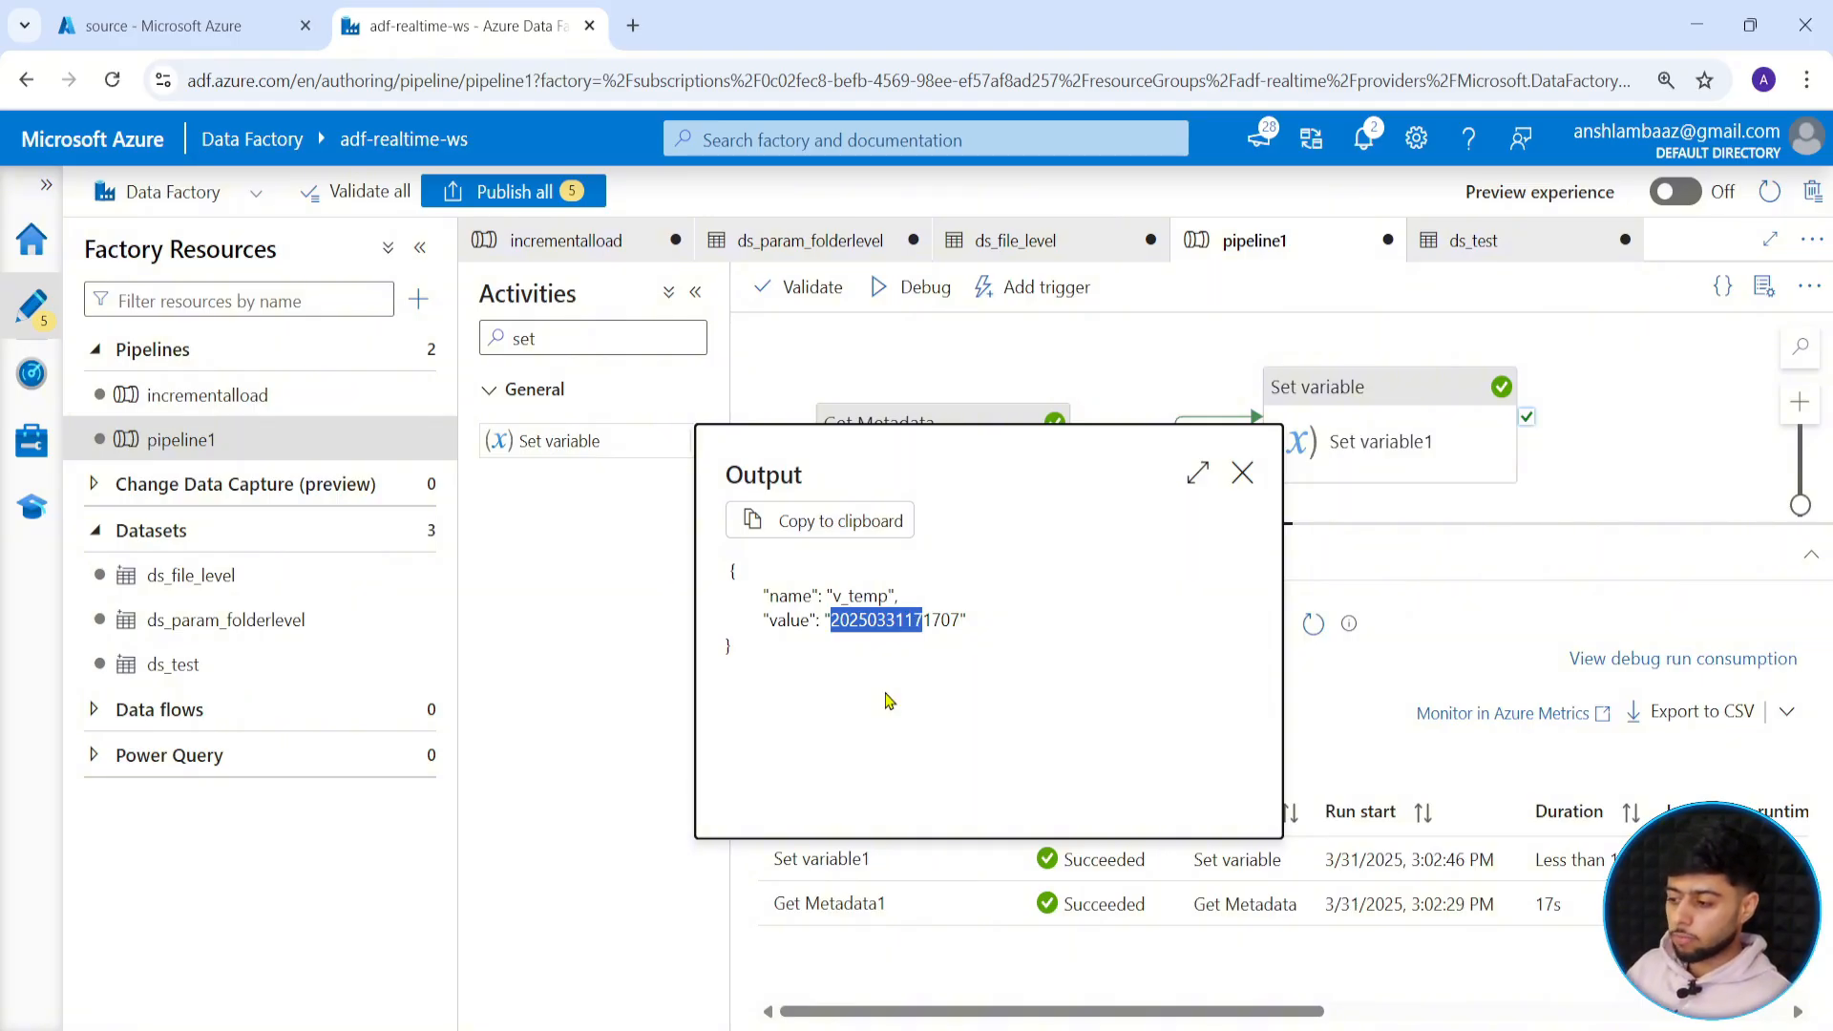
{"action": "key", "text": "shift+Right"}
{"action": "key", "text": "shift+Right"}
{"action": "key", "text": "shift+Right"}
{"action": "key", "text": "shift+Right"}
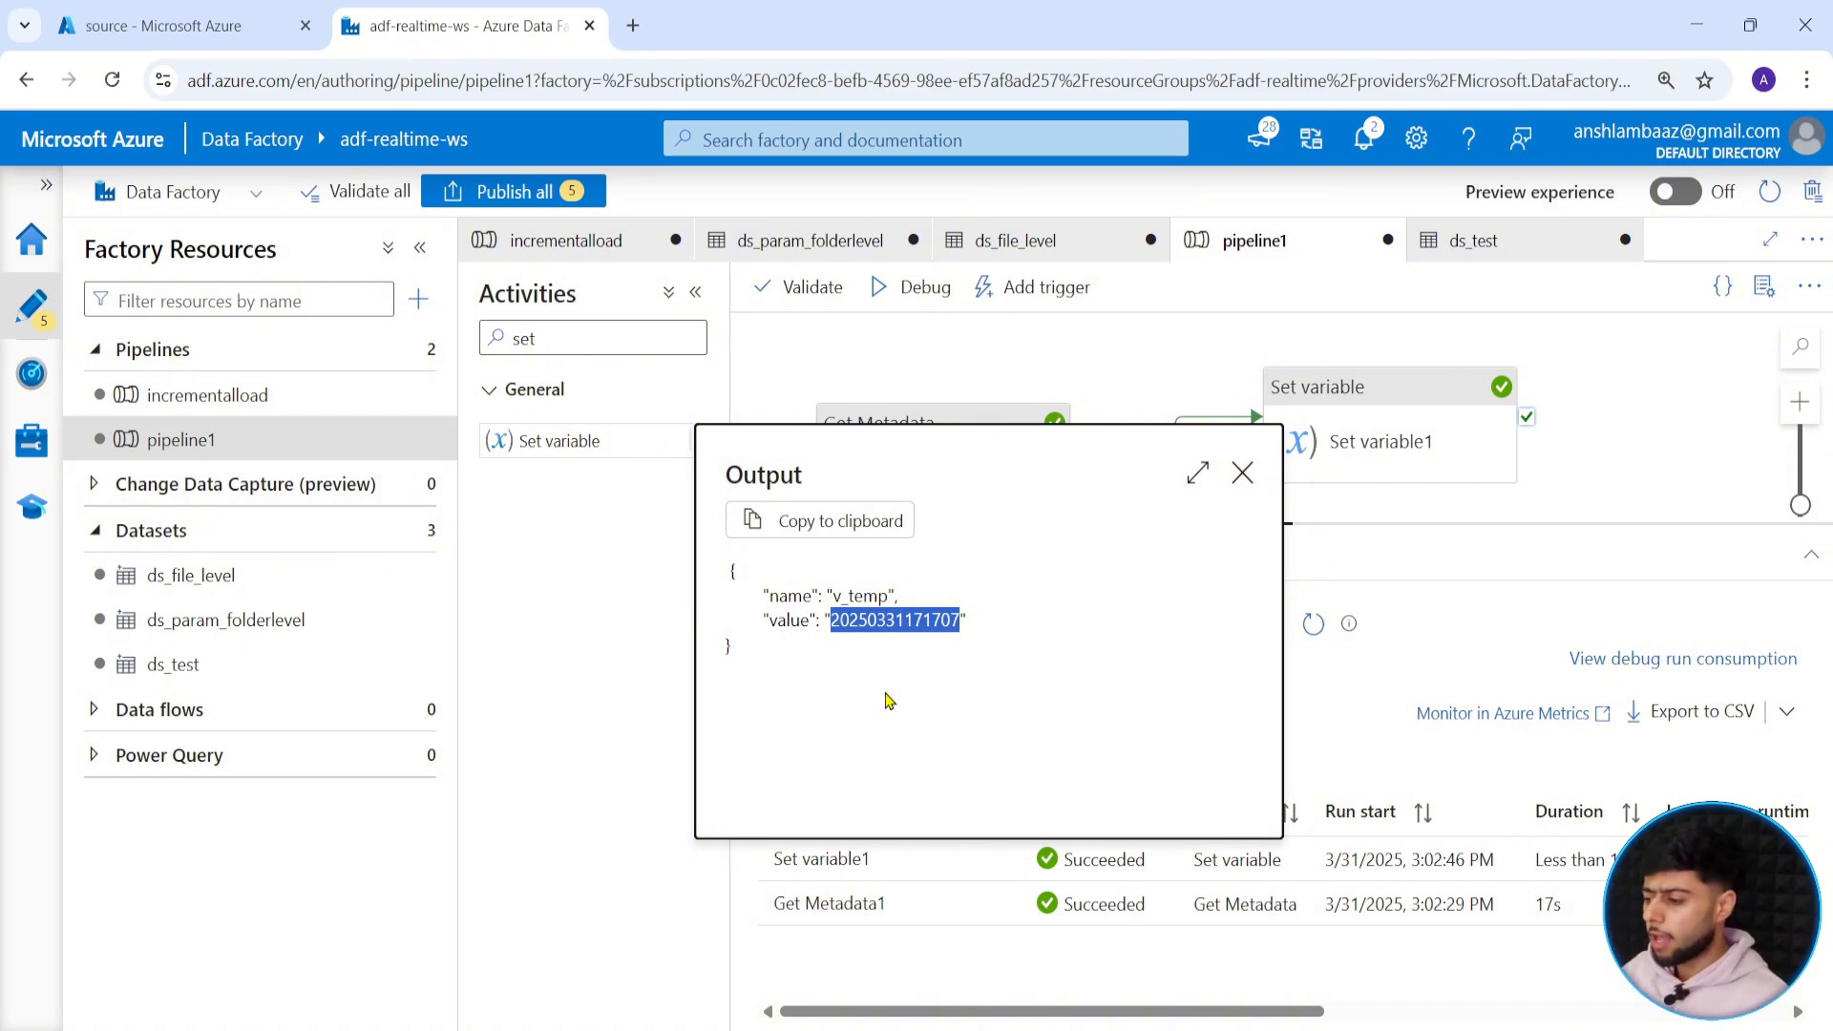
{"action": "left_click", "coordinate": [1242, 472]}
{"action": "left_click", "coordinate": [1337, 440]}
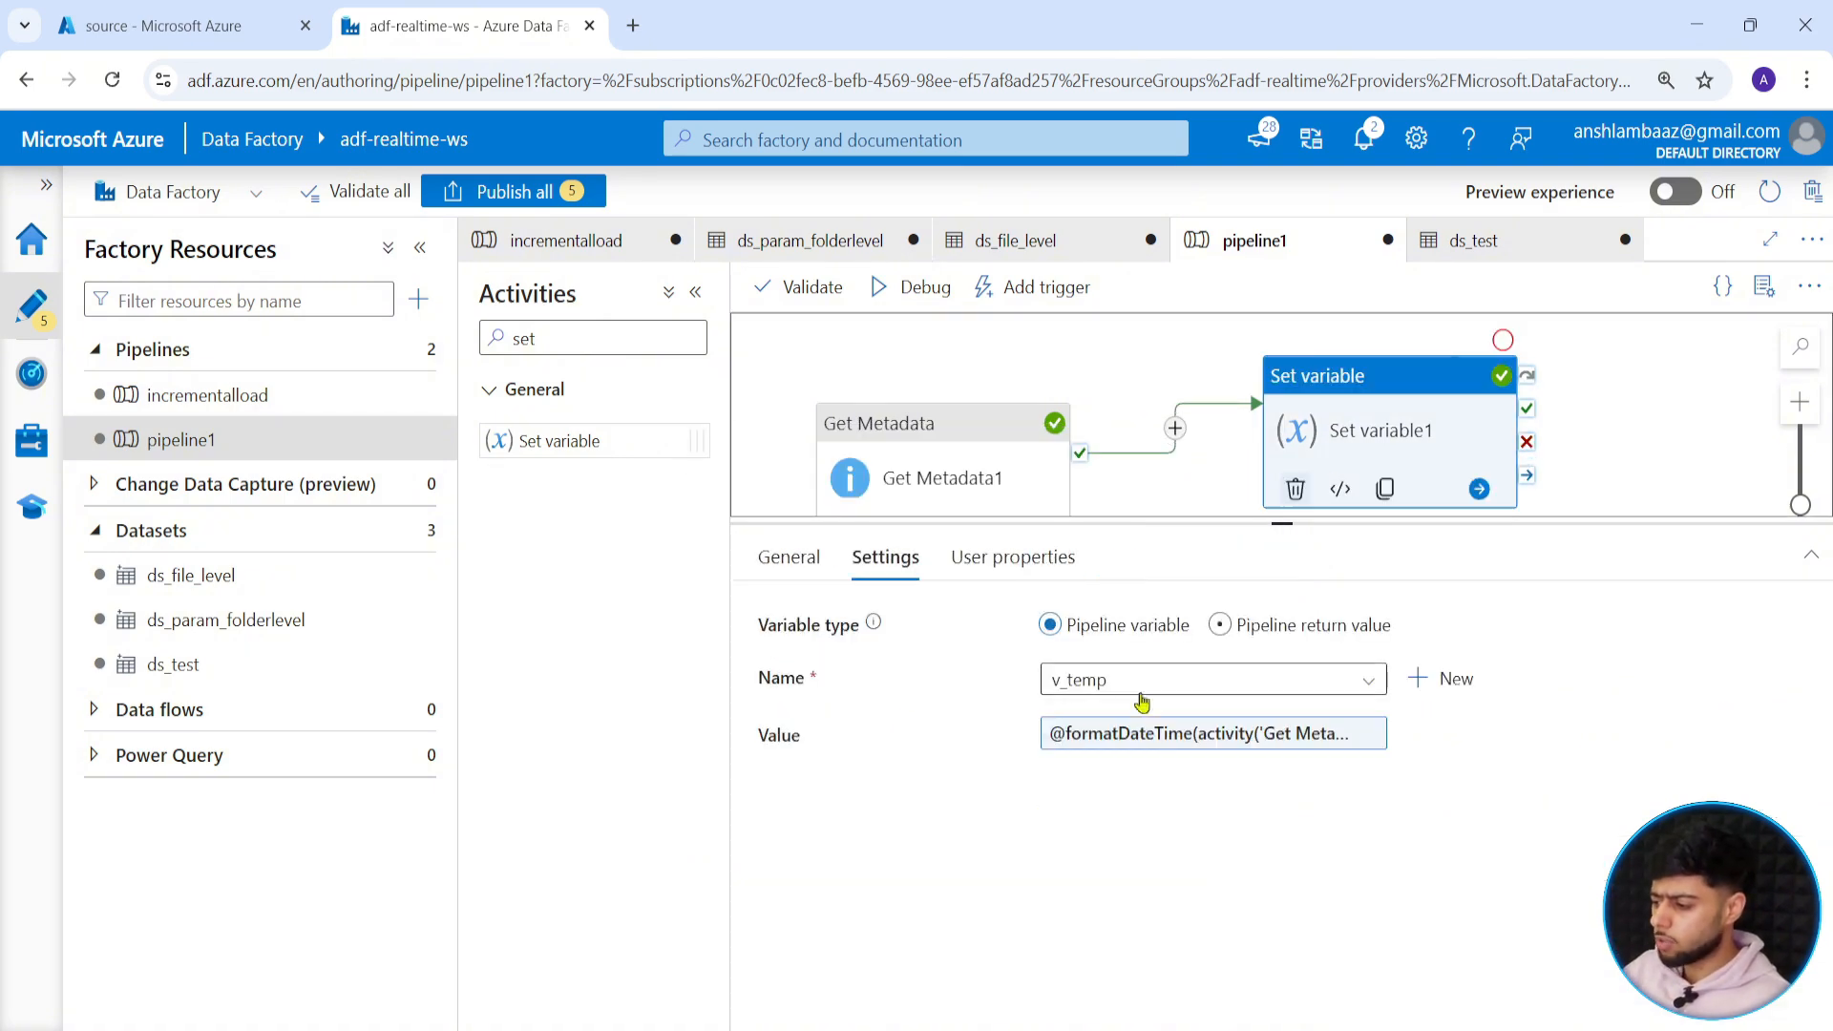
{"action": "left_click", "coordinate": [1194, 733]}
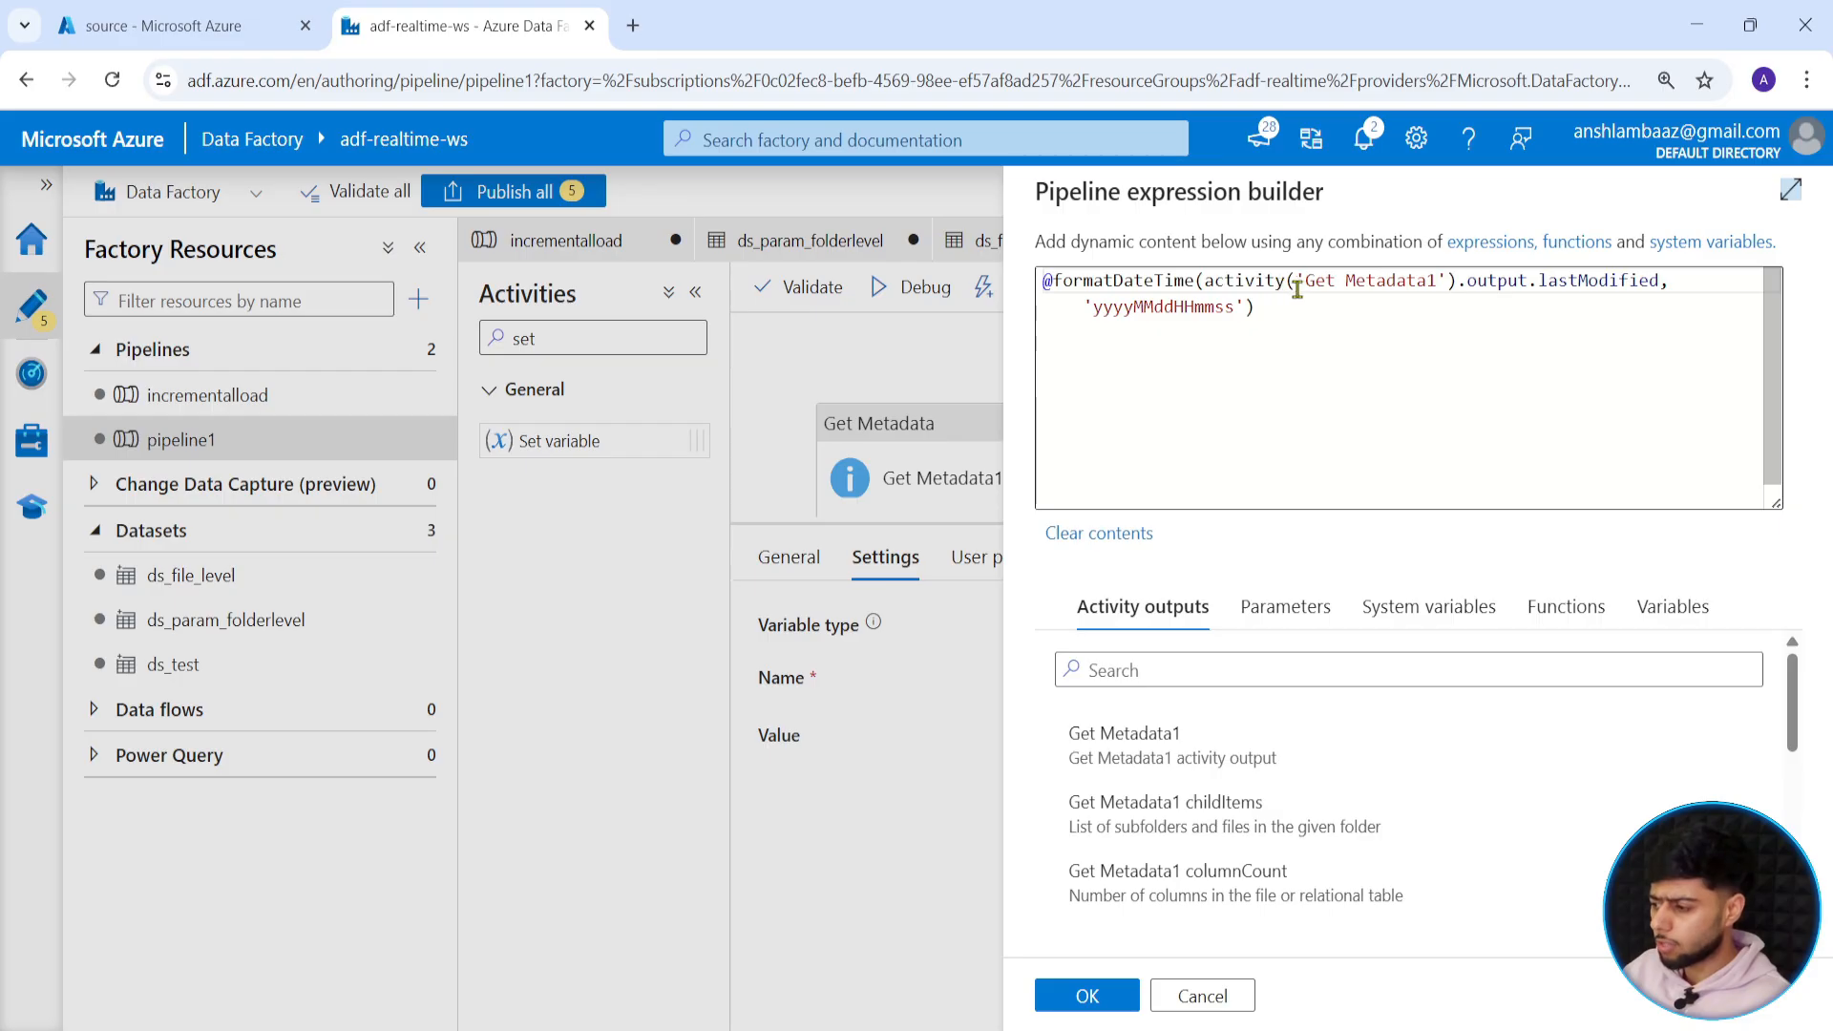
{"action": "left_click_drag", "start_coordinate": [1205, 280], "coordinate": [886, 286]}
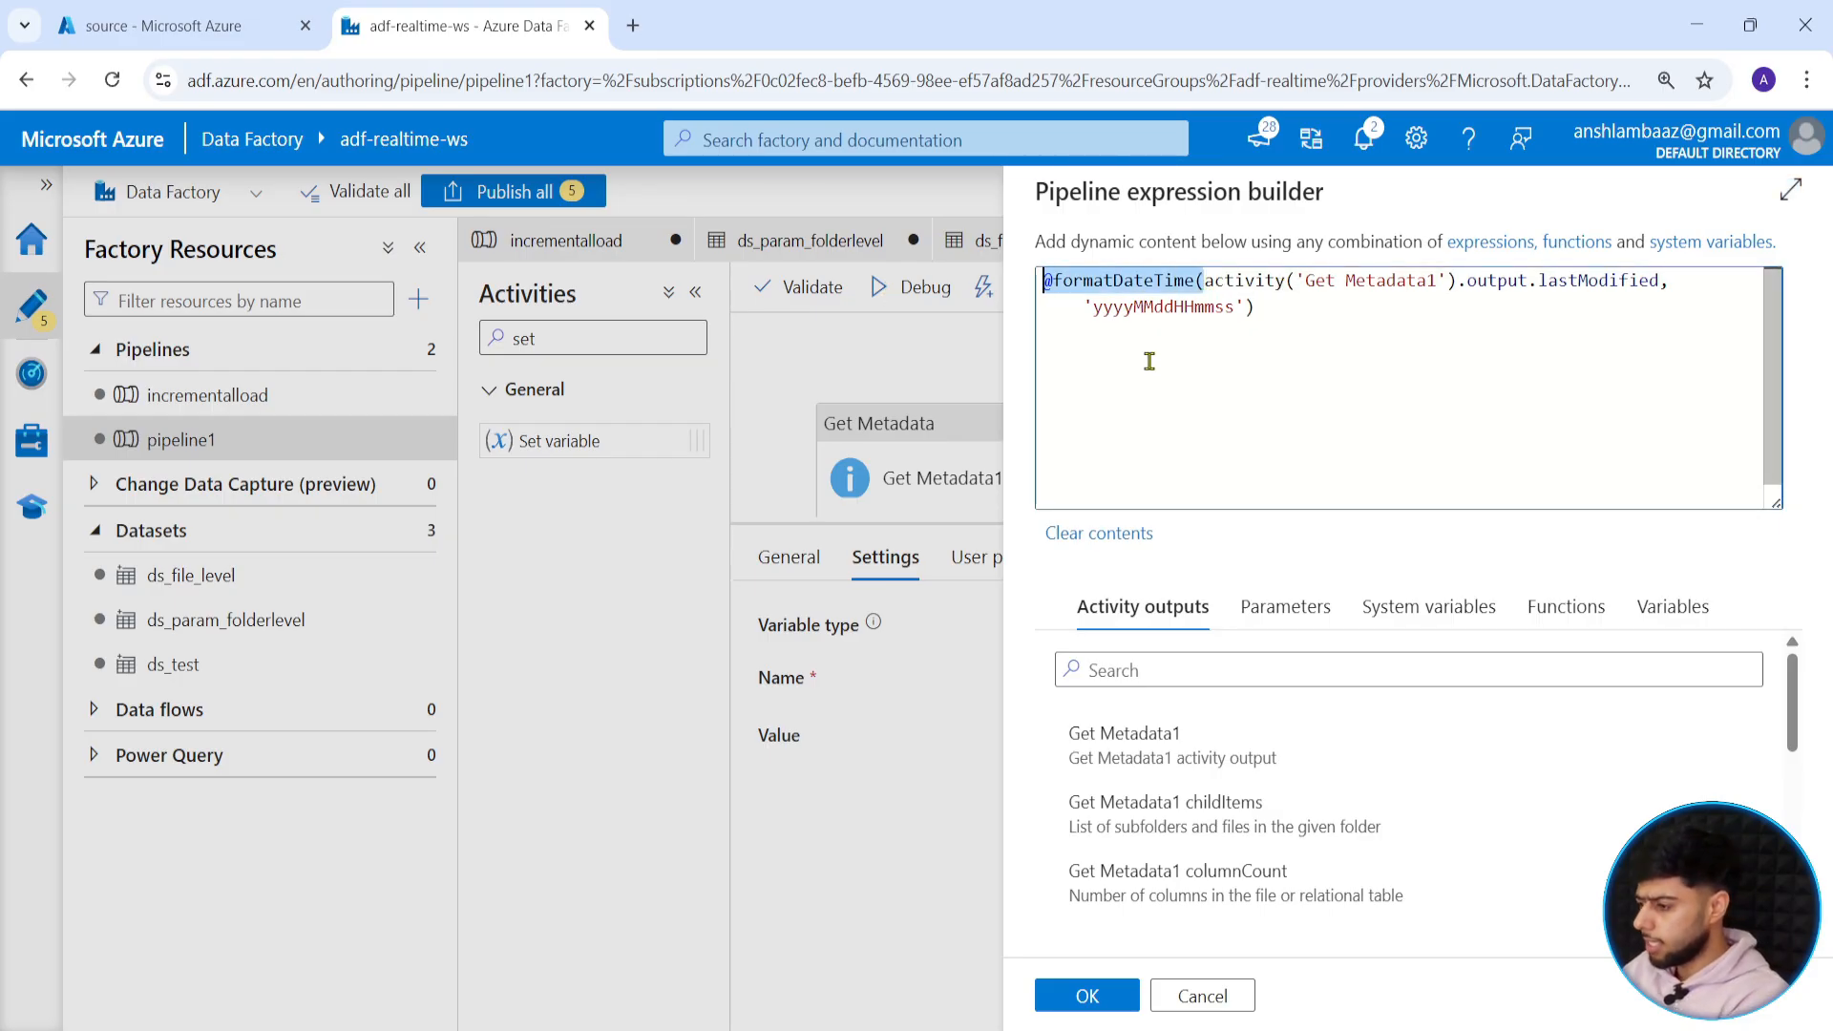
{"action": "key", "text": "BackSpace"}
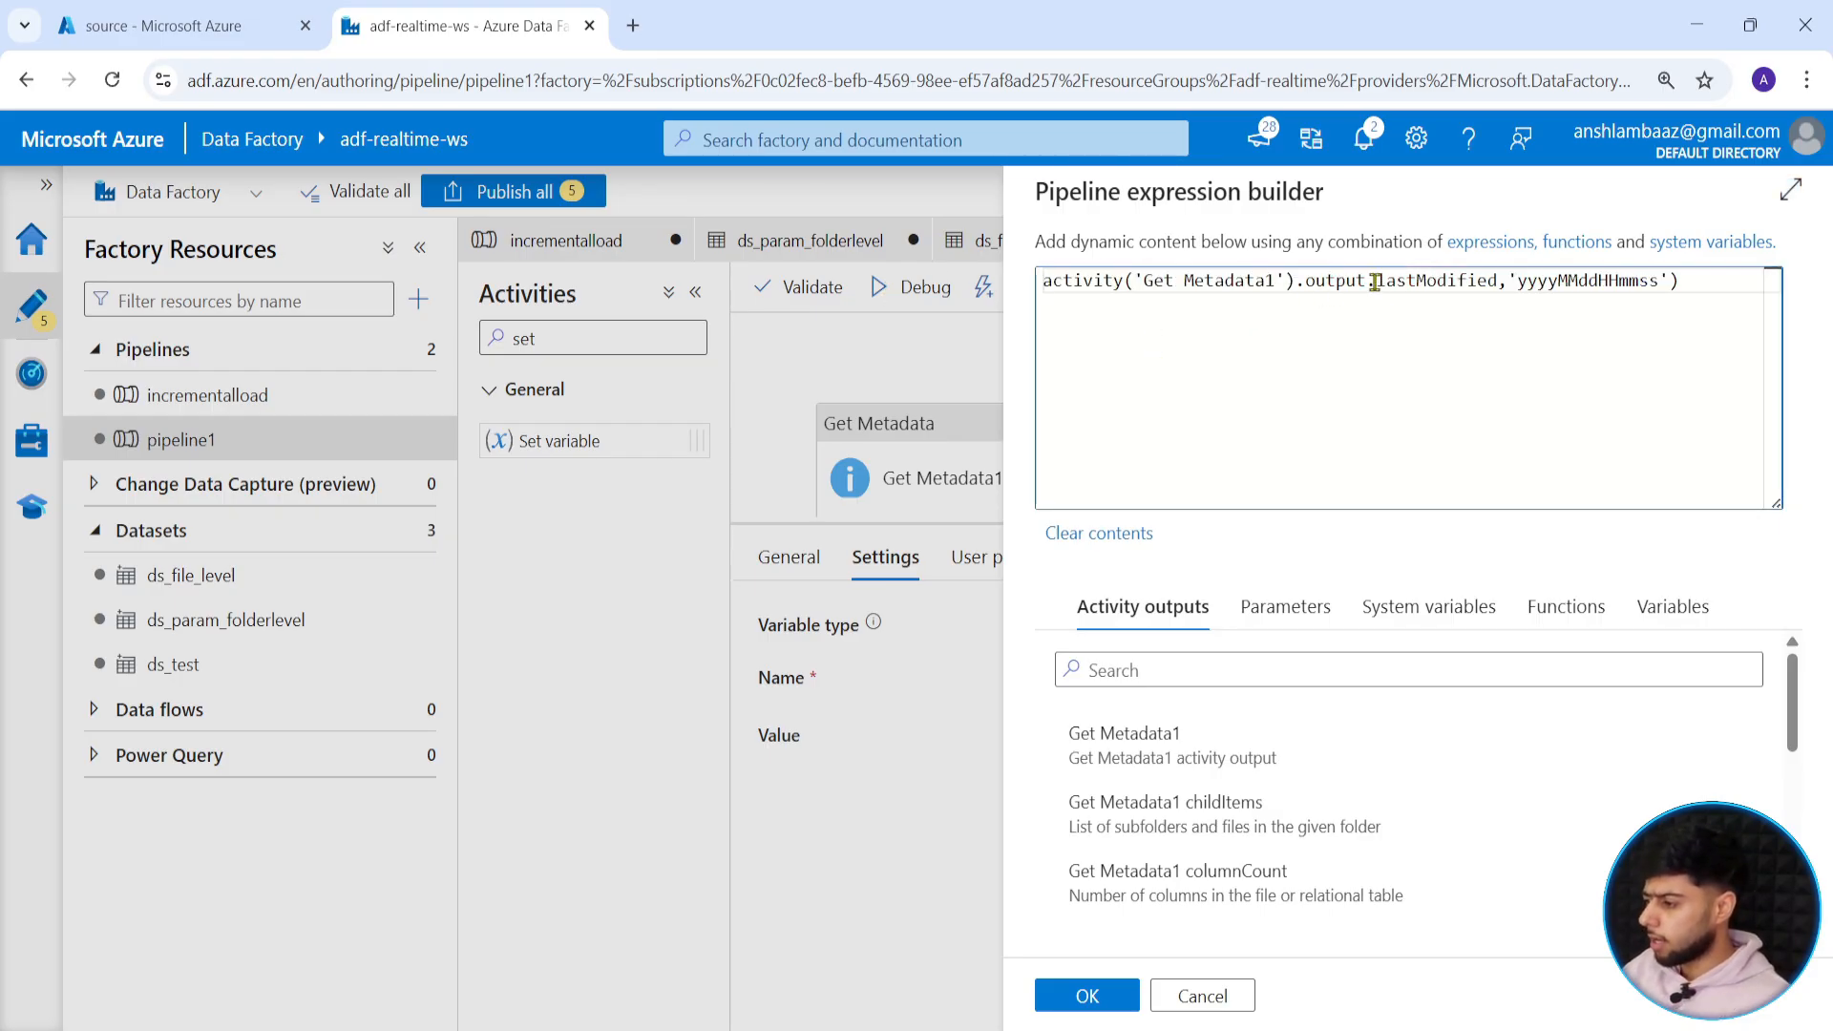
{"action": "left_click_drag", "start_coordinate": [1498, 281], "coordinate": [1704, 279]}
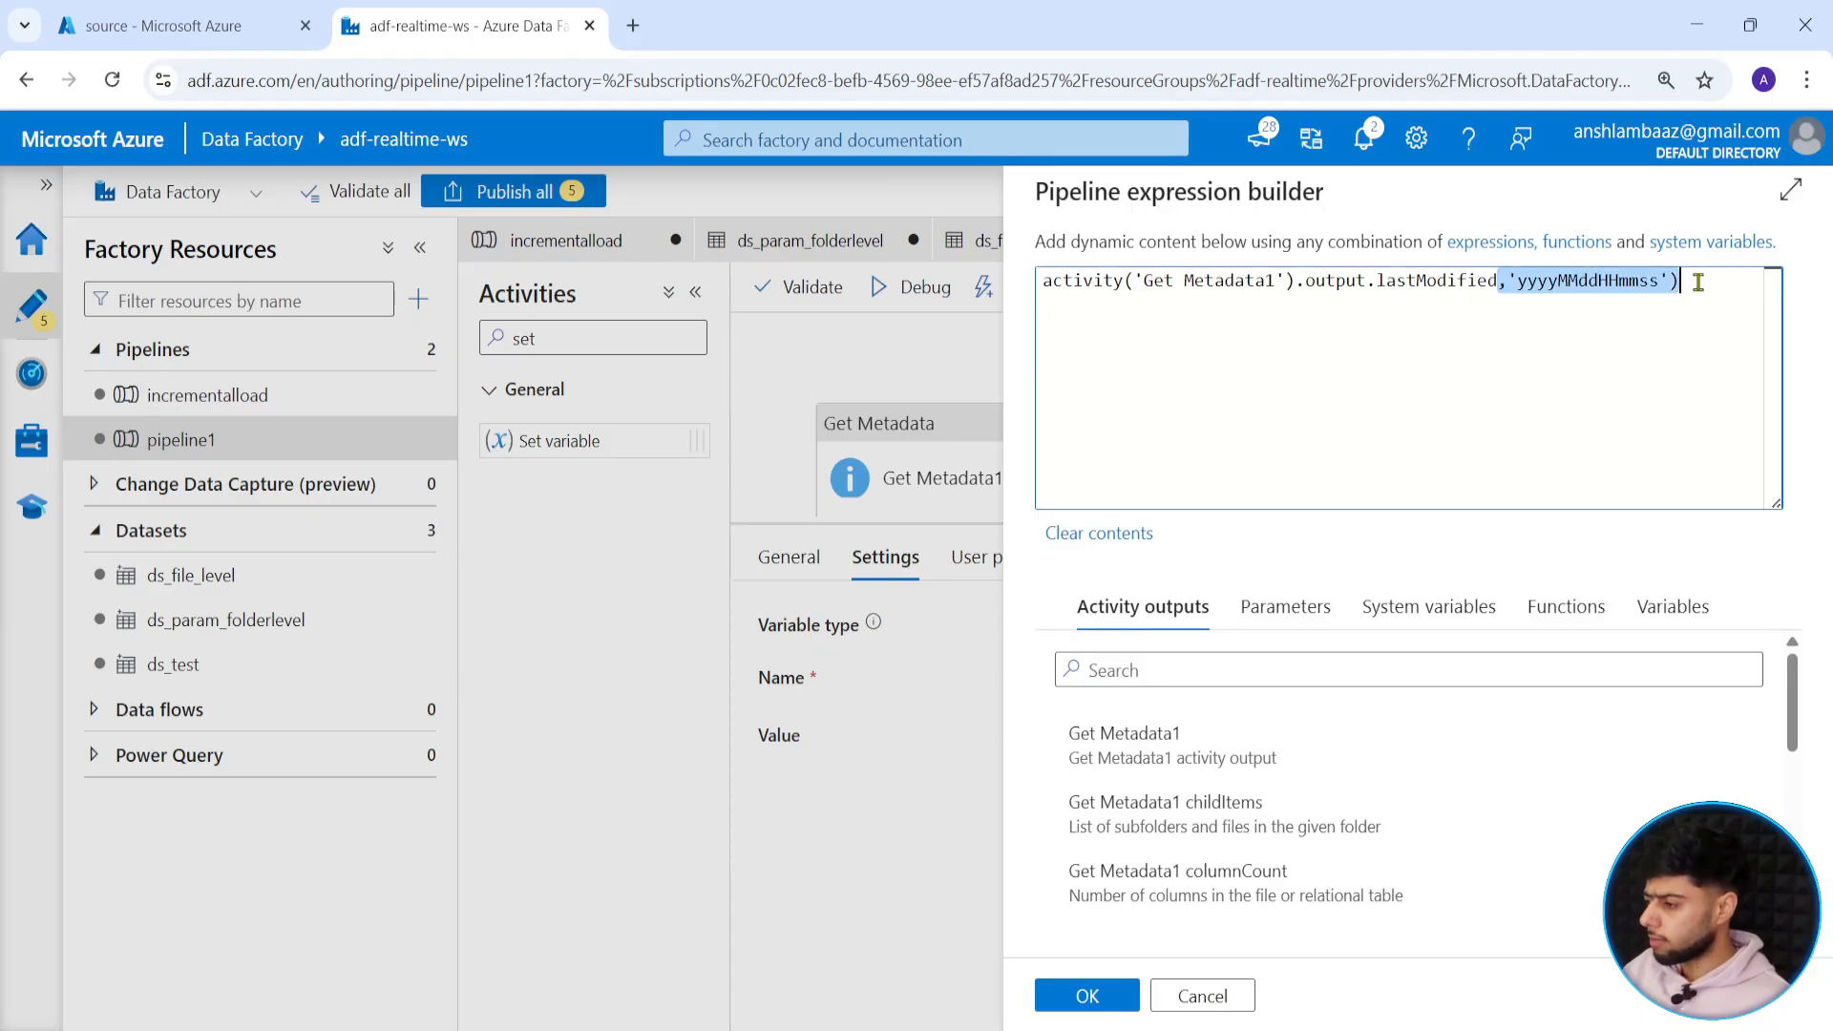
{"action": "key", "text": "BackSpace"}
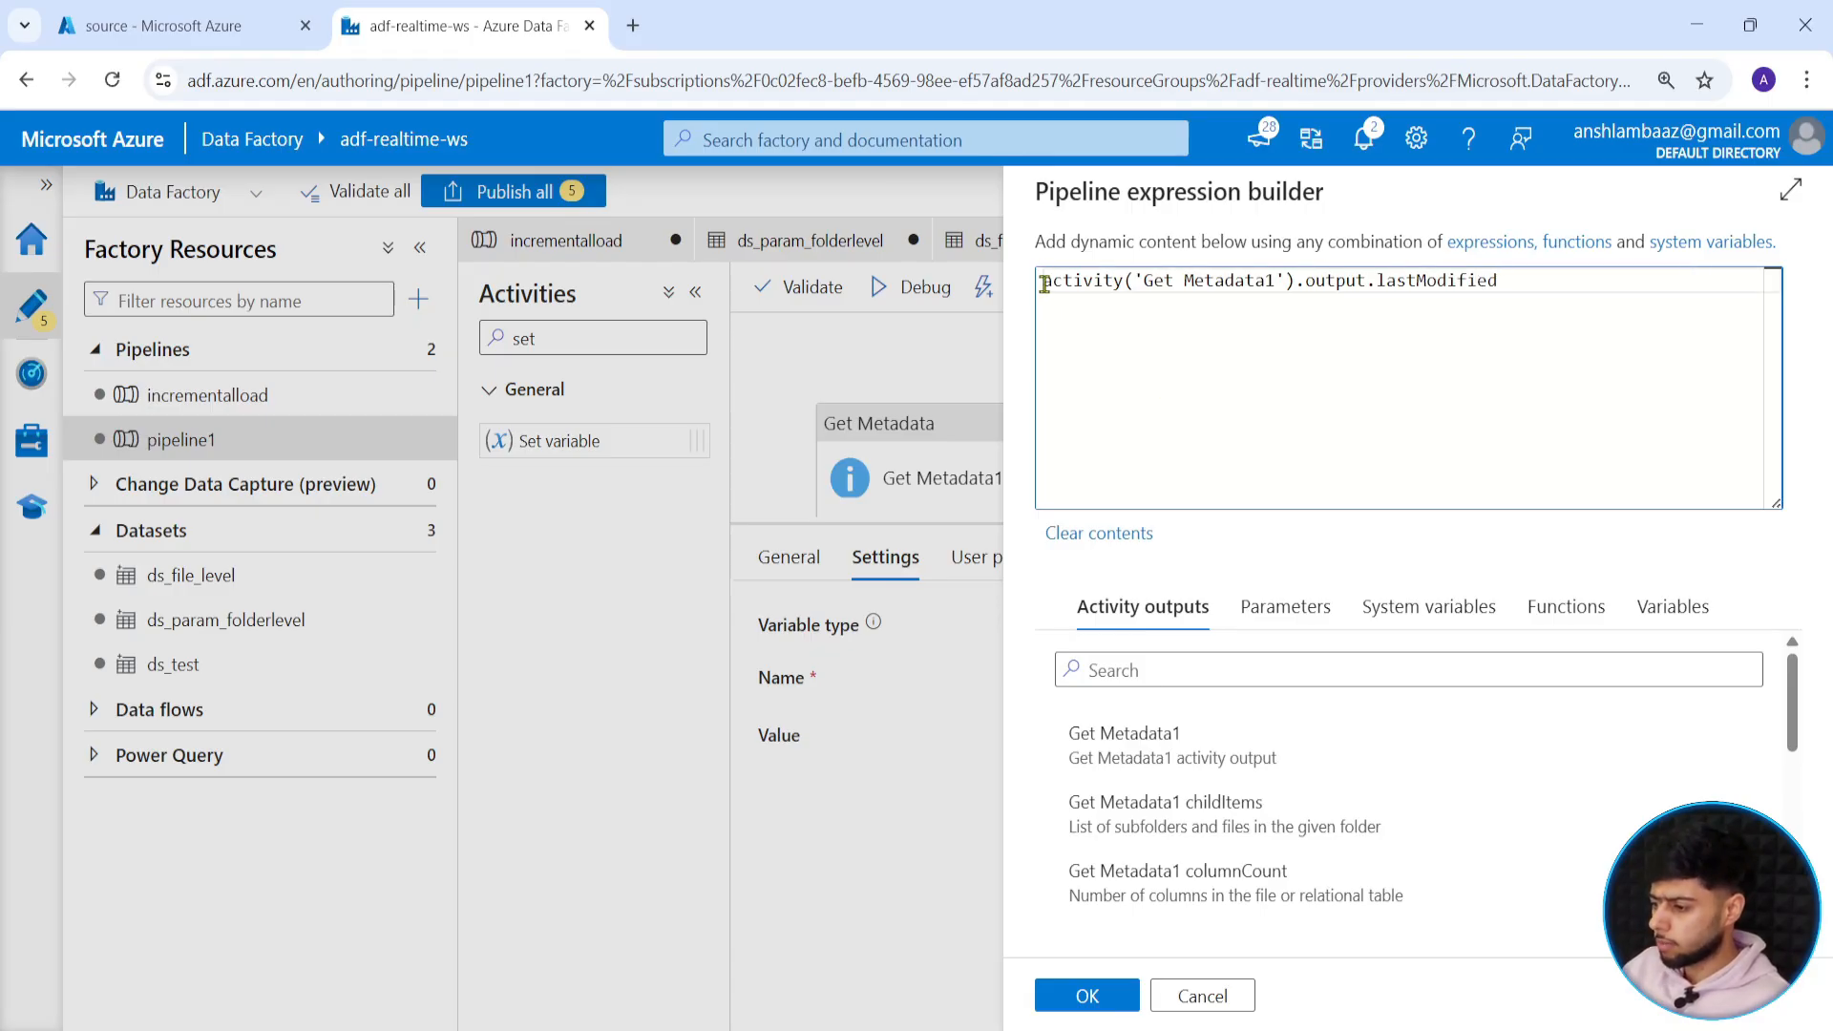
{"action": "key", "text": "Left"}
{"action": "key", "text": "Left"}
{"action": "key", "text": "Left"}
{"action": "key", "text": "Left"}
{"action": "key", "text": "Left"}
{"action": "key", "text": "Left"}
{"action": "key", "text": "Left"}
{"action": "key", "text": "Left"}
{"action": "key", "text": "Left"}
{"action": "key", "text": "Left"}
{"action": "key", "text": "Left"}
{"action": "key", "text": "Left"}
{"action": "key", "text": "Left"}
{"action": "key", "text": "Left"}
{"action": "key", "text": "Left"}
{"action": "key", "text": "Left"}
{"action": "key", "text": "Left"}
{"action": "key", "text": "Left"}
{"action": "key", "text": "Left"}
{"action": "key", "text": "Left"}
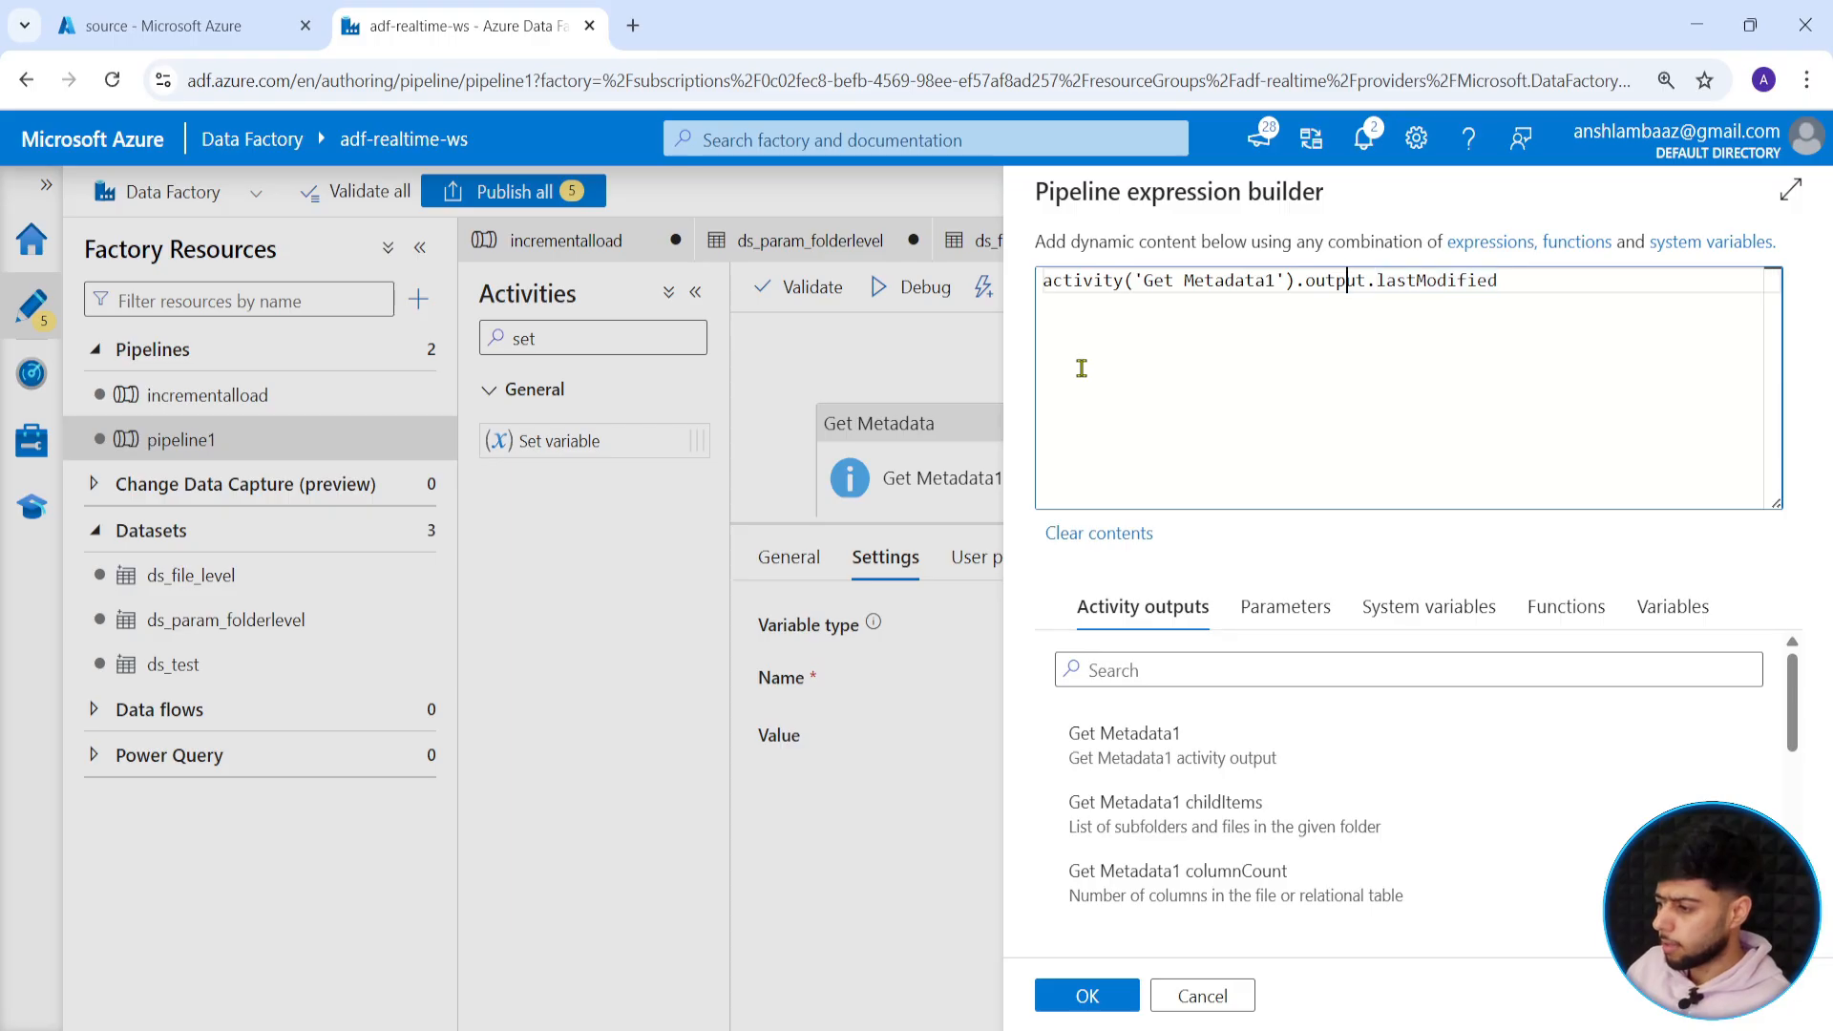
{"action": "type", "text": "@"}
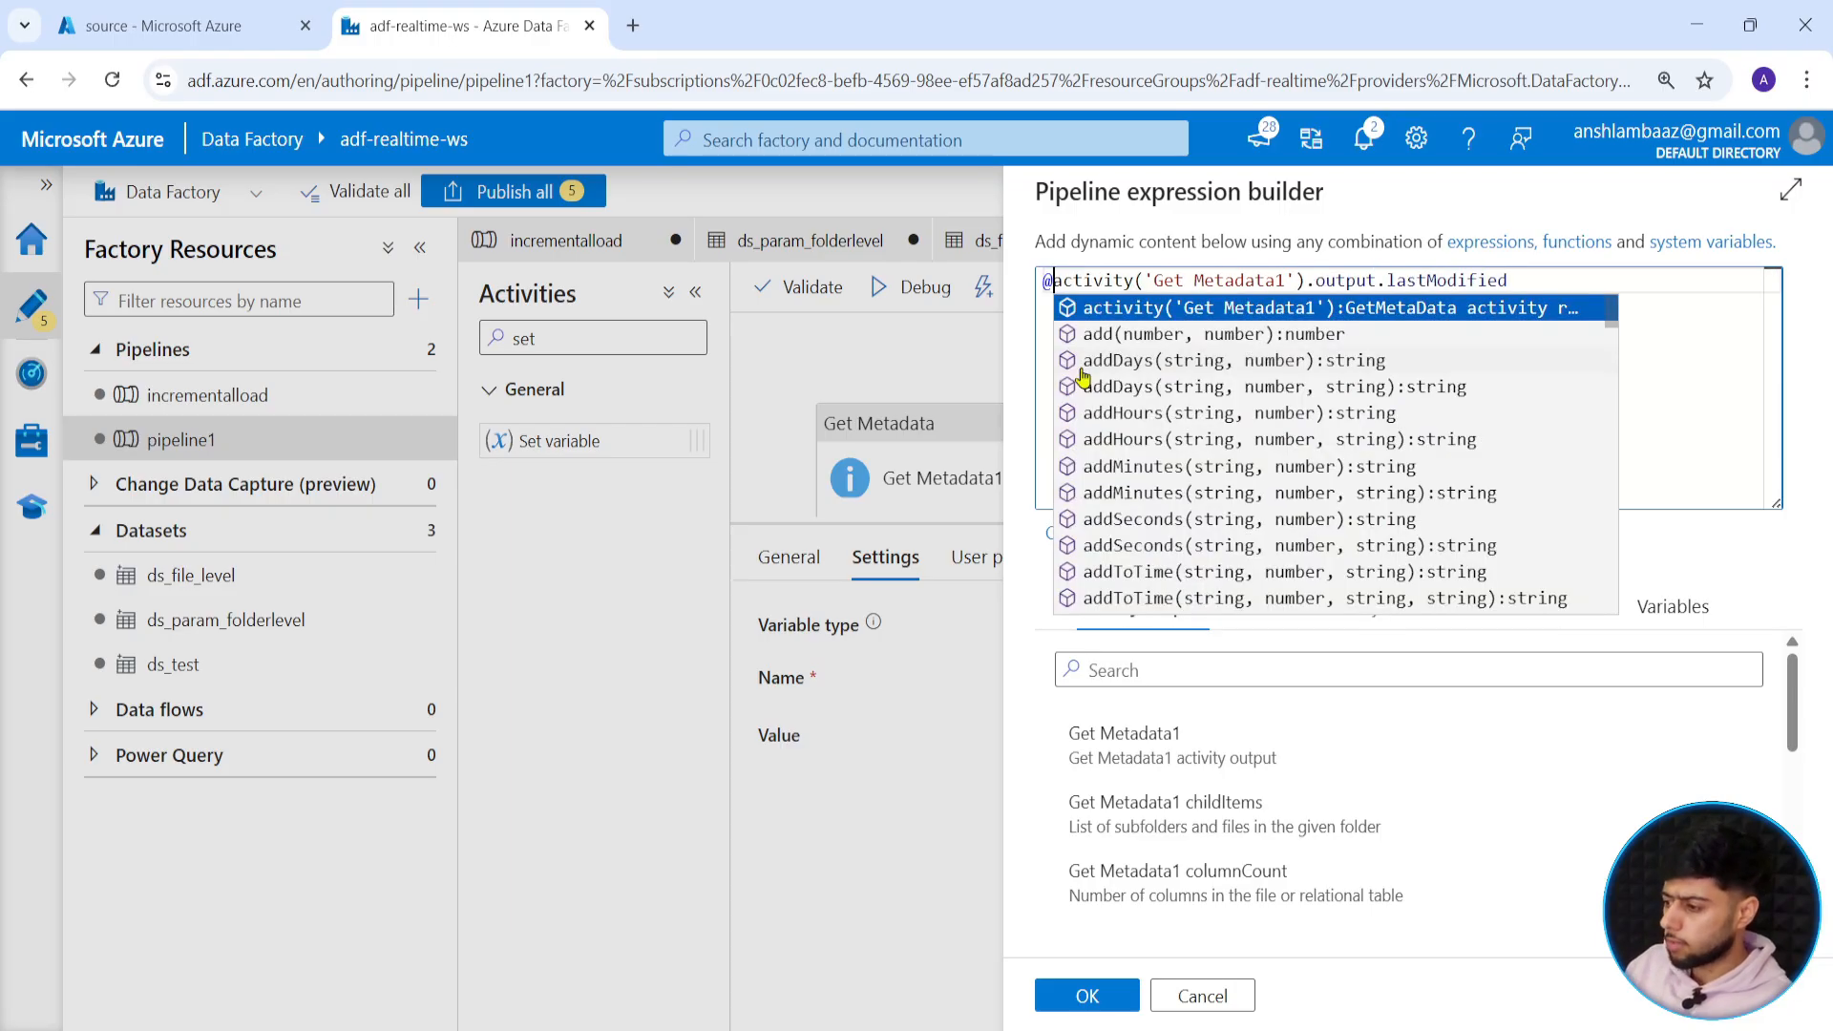
{"action": "key", "text": "End"}
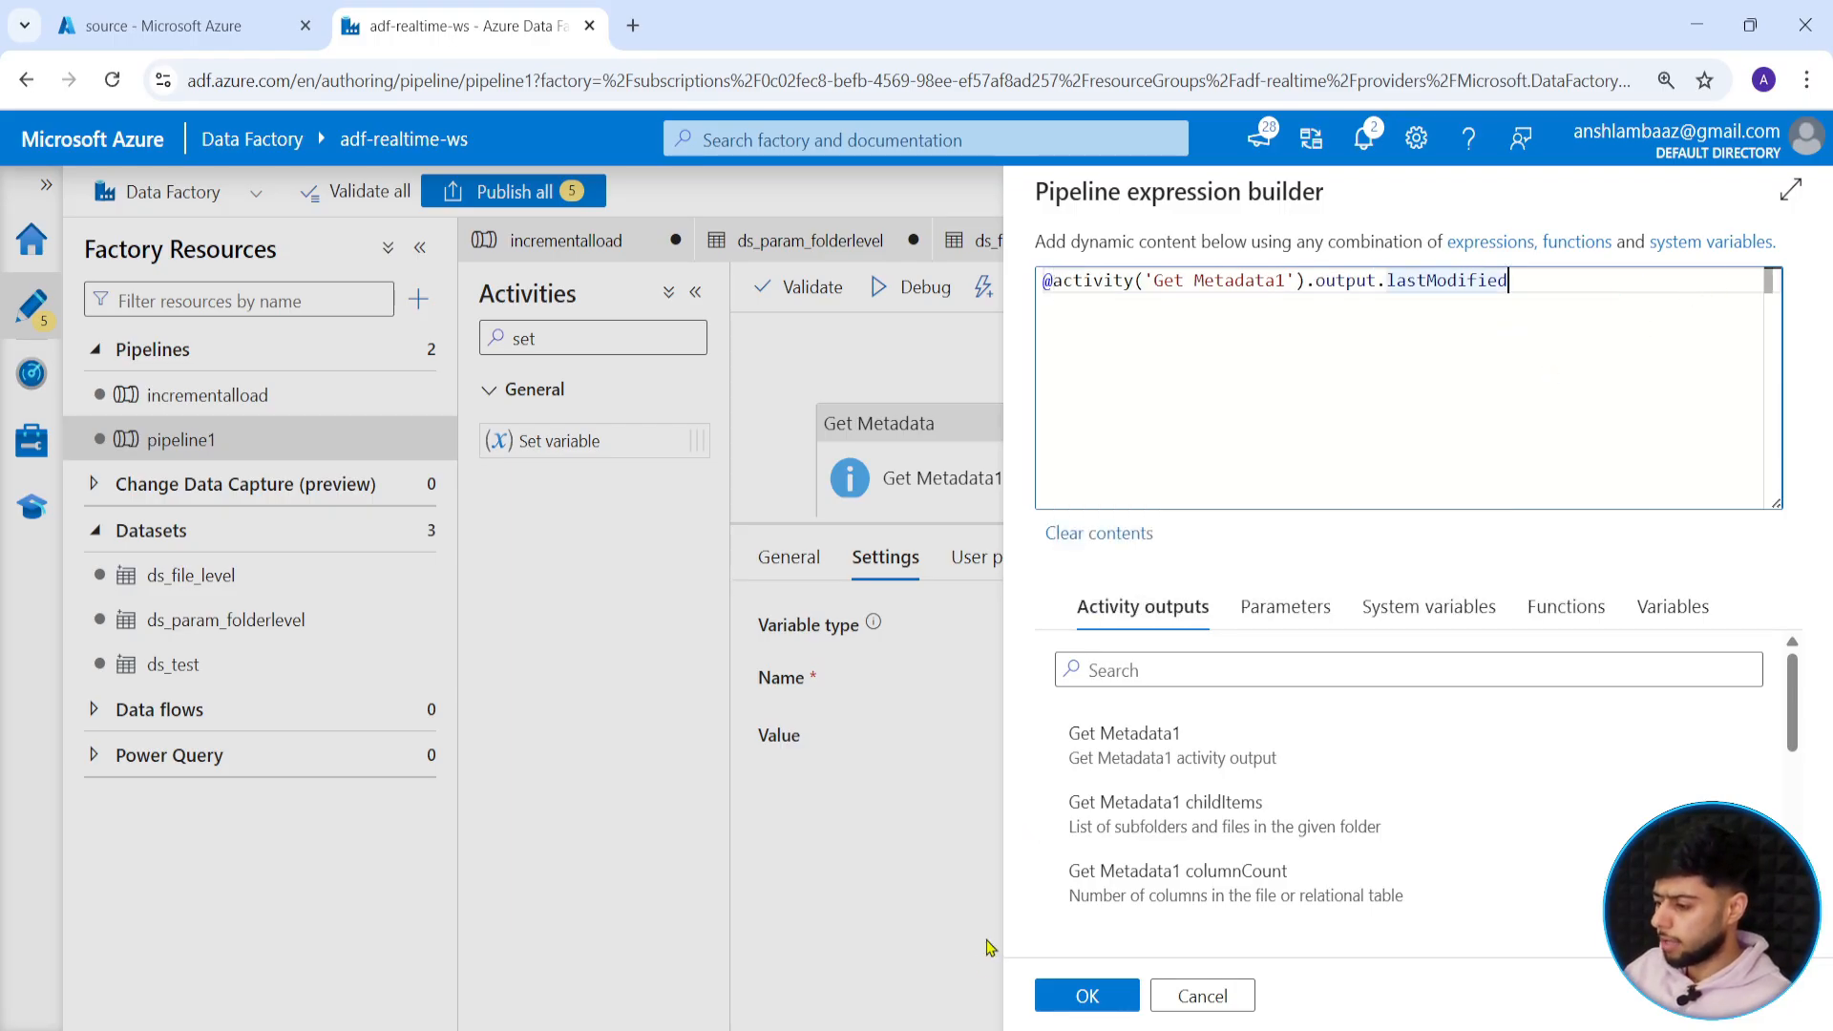
{"action": "left_click", "coordinate": [1079, 996]}
Debug pipeline1 again and copy the unformatted v_temp value from Set variable1's run output.
{"action": "left_click", "coordinate": [882, 289]}
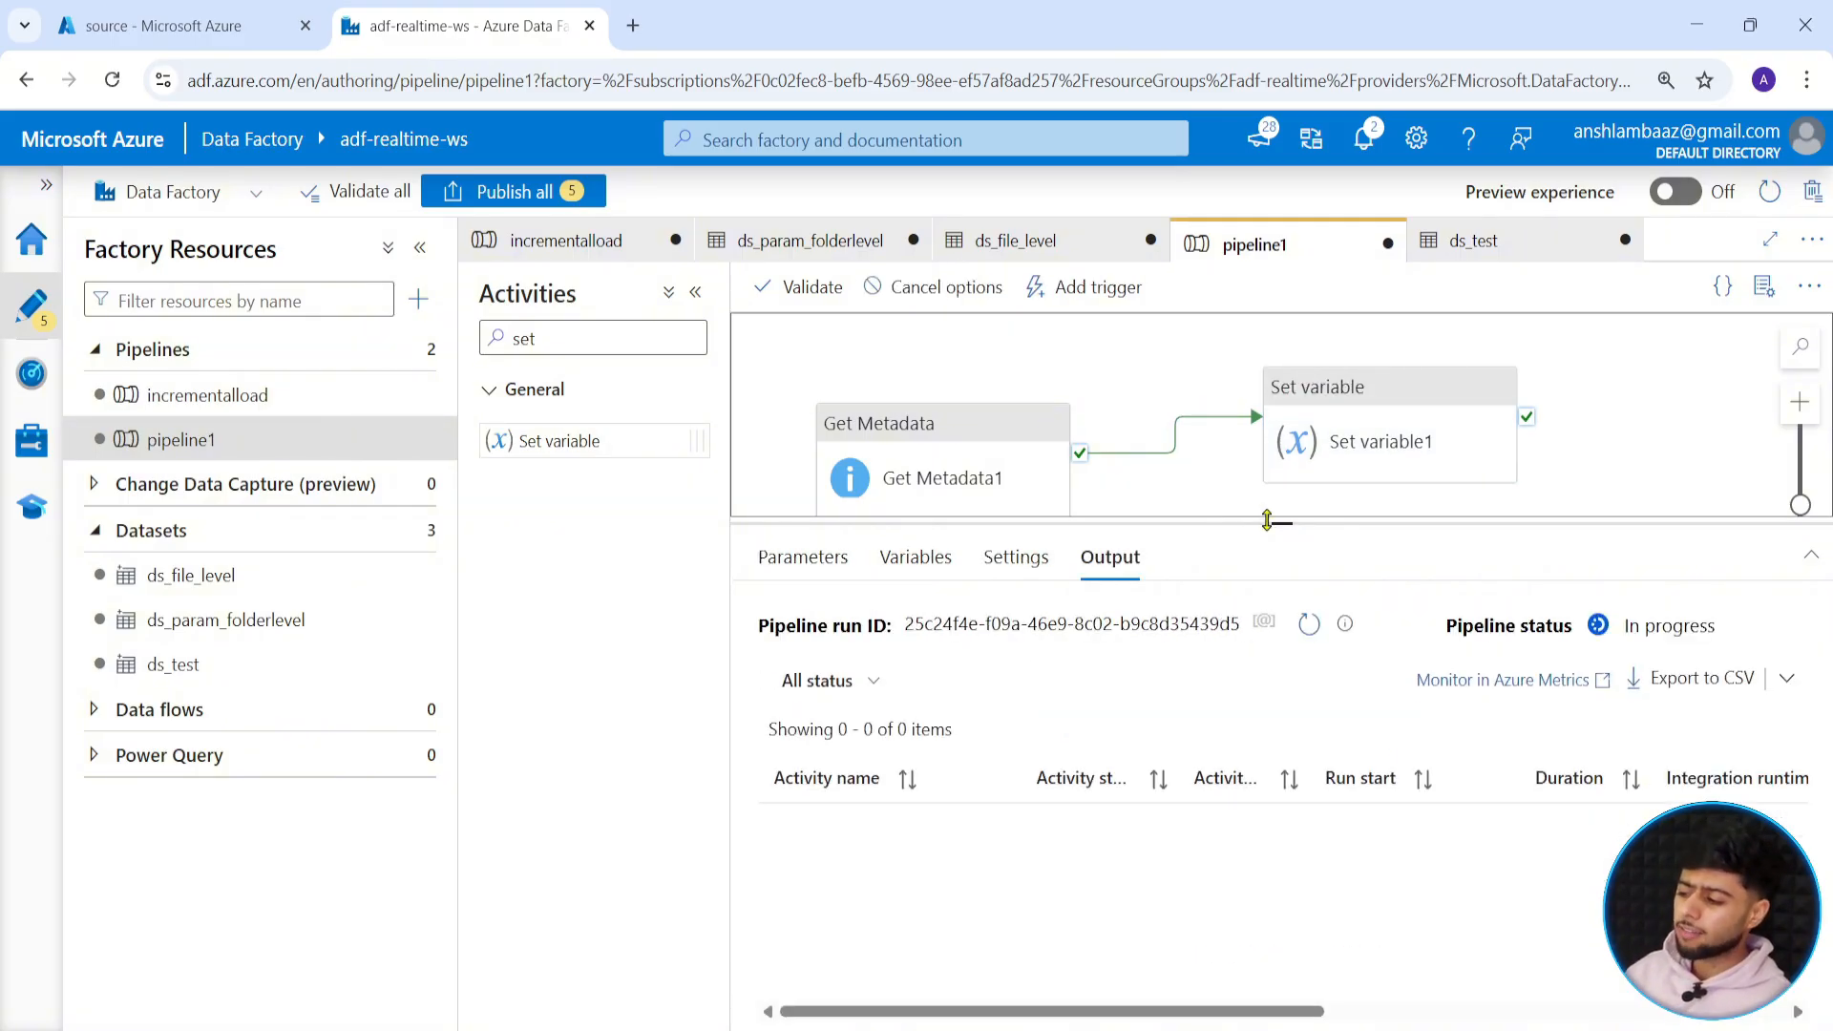
{"action": "left_click_drag", "start_coordinate": [1266, 521], "coordinate": [1267, 556]}
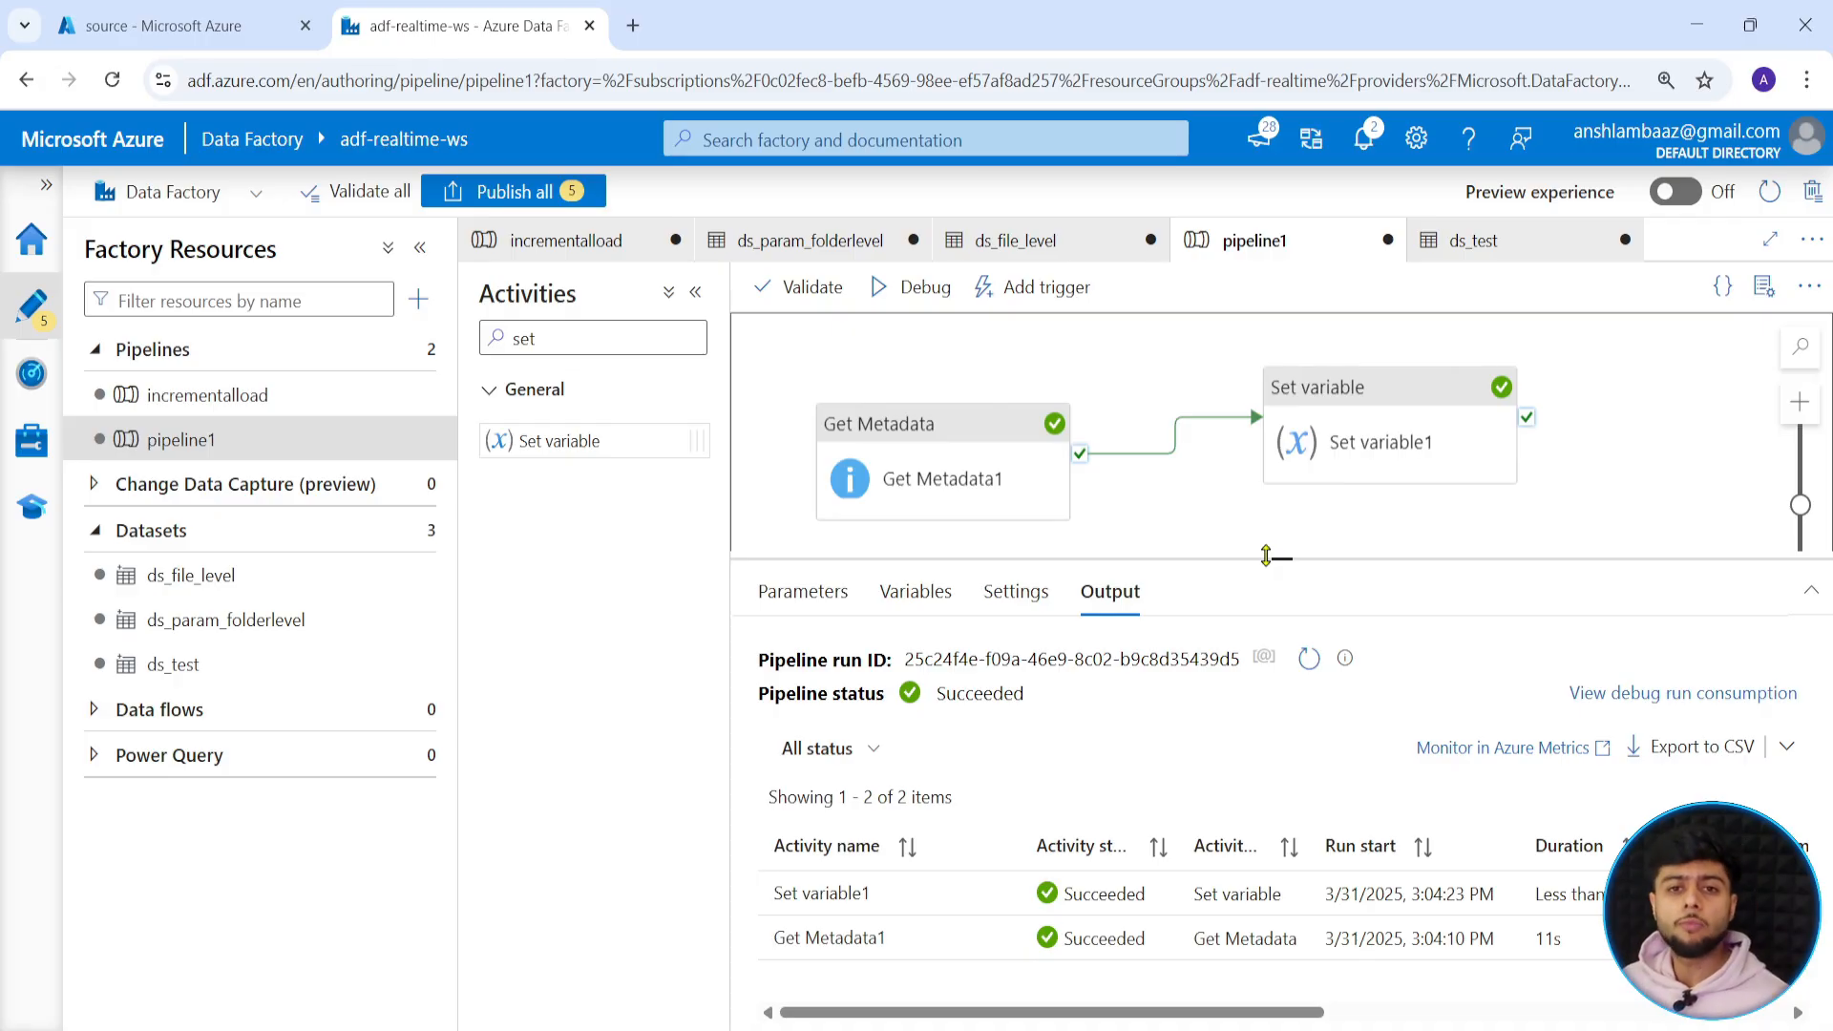
{"action": "left_click", "coordinate": [998, 895]}
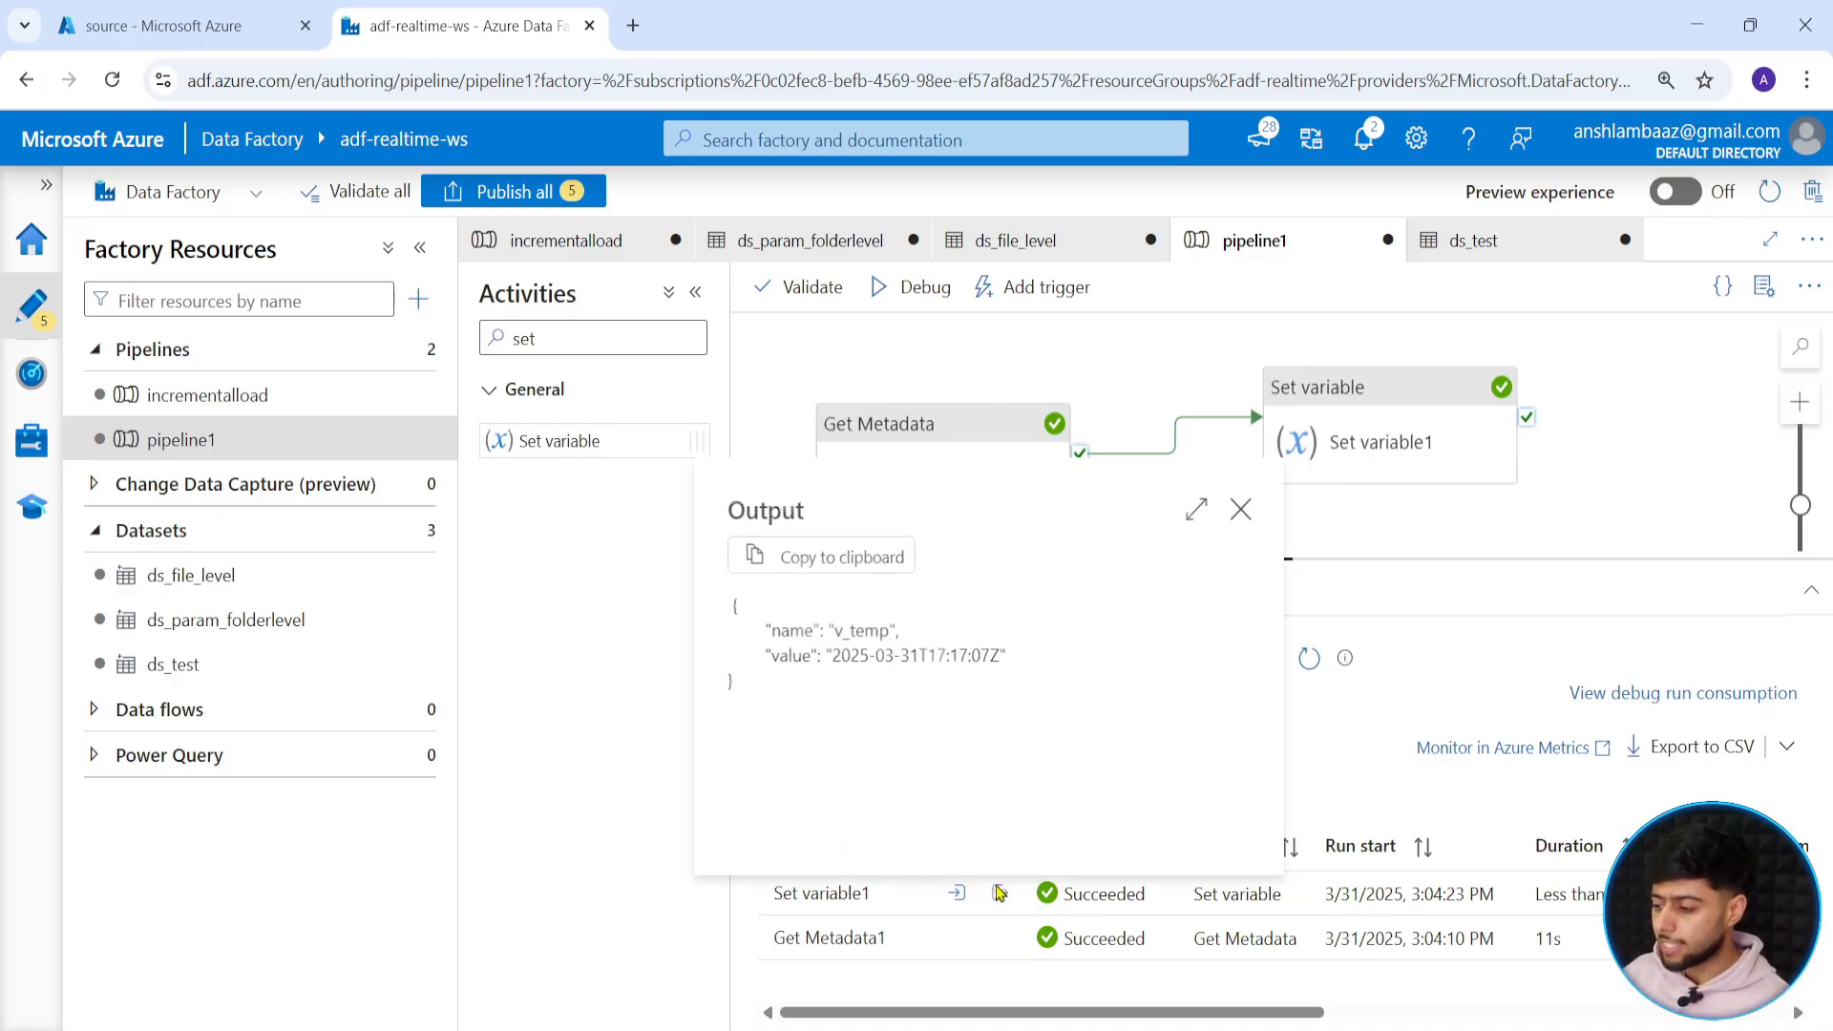
{"action": "left_click_drag", "start_coordinate": [831, 657], "coordinate": [998, 657]}
{"action": "key", "text": "ctrl+c"}
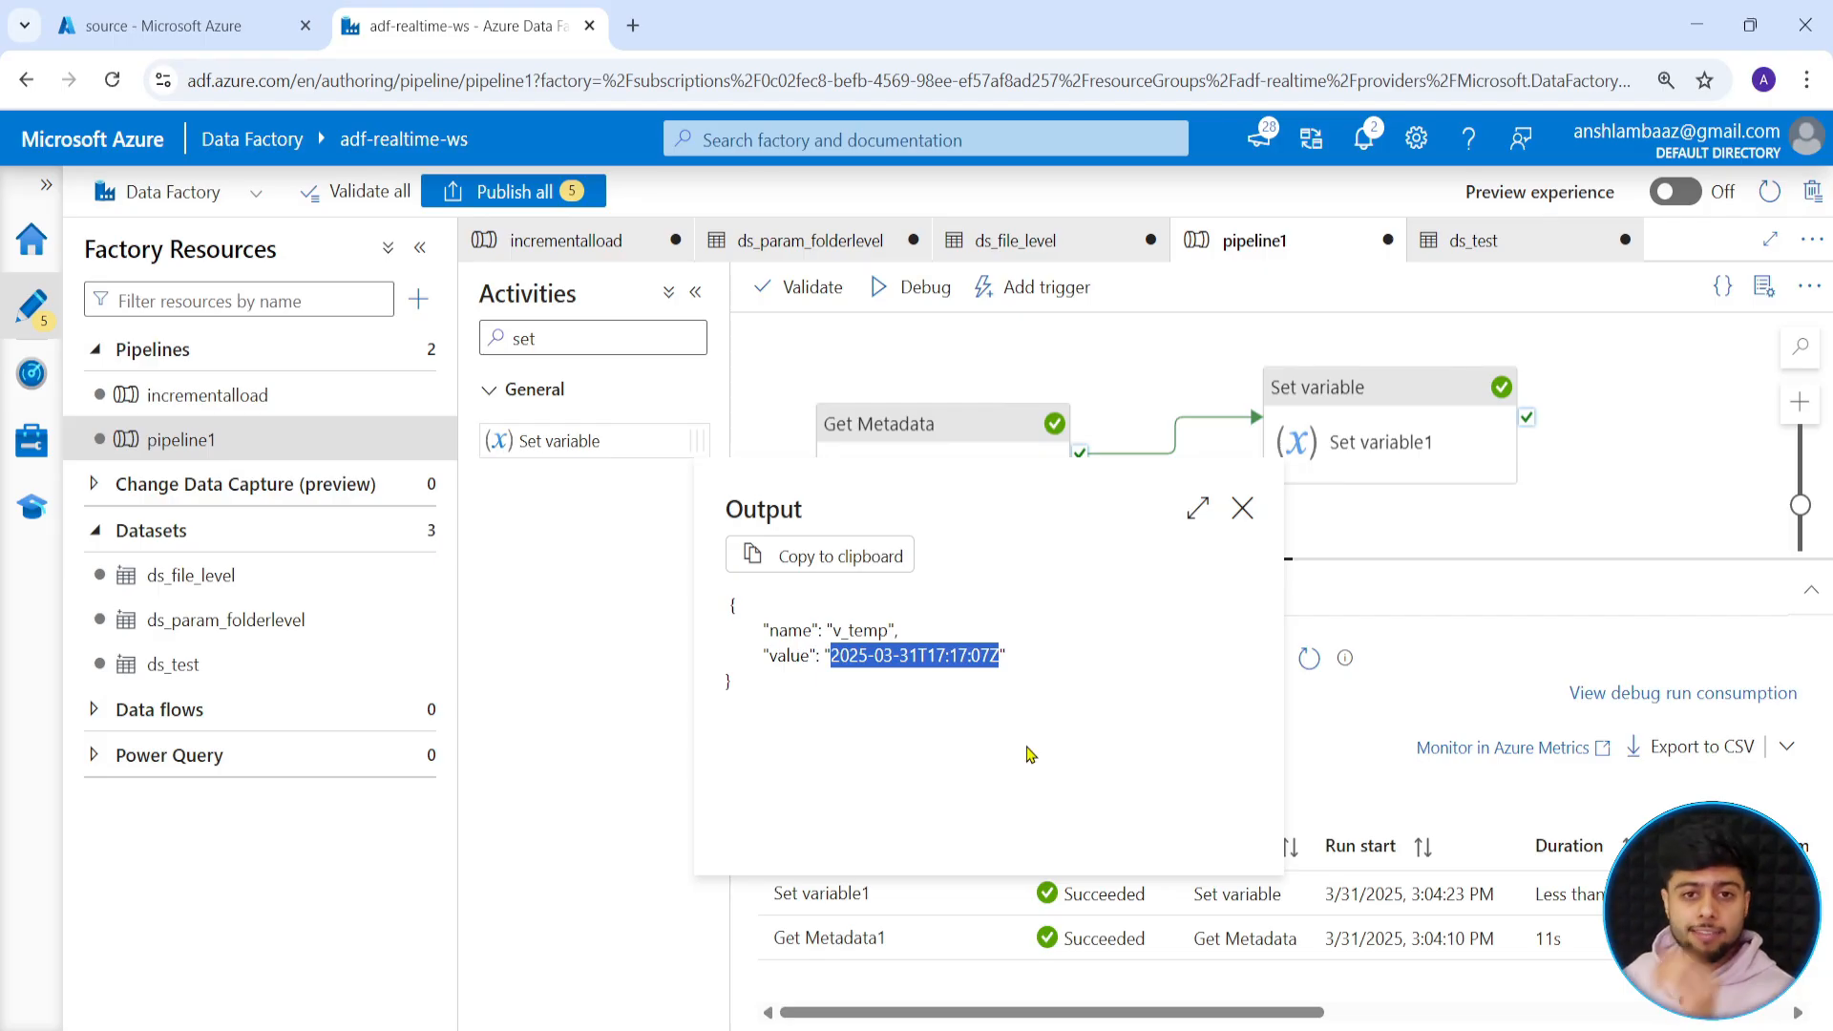
{"action": "left_click", "coordinate": [1242, 517]}
Open ForEach1's inner activities in the incrementalload pipeline and arrange Get Metadata2 and the If Condition side by side.
{"action": "left_click", "coordinate": [241, 399]}
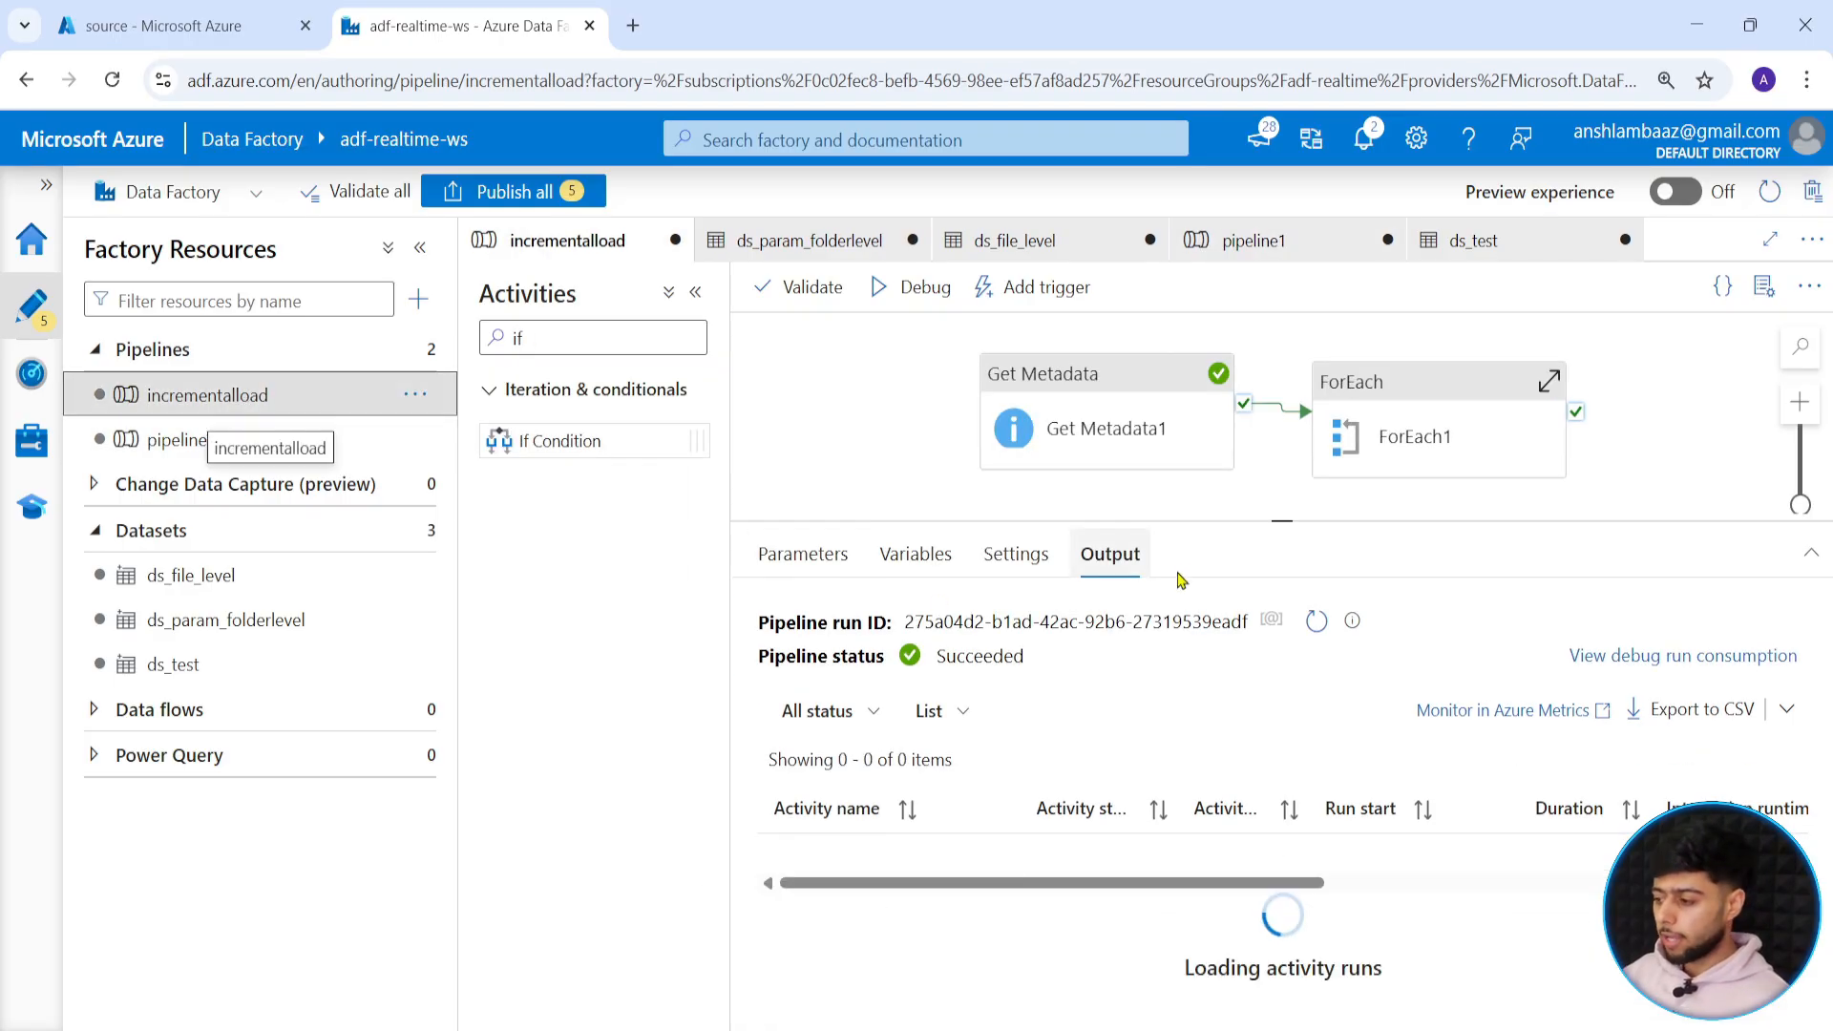
{"action": "left_click_drag", "start_coordinate": [1290, 526], "coordinate": [1284, 722]}
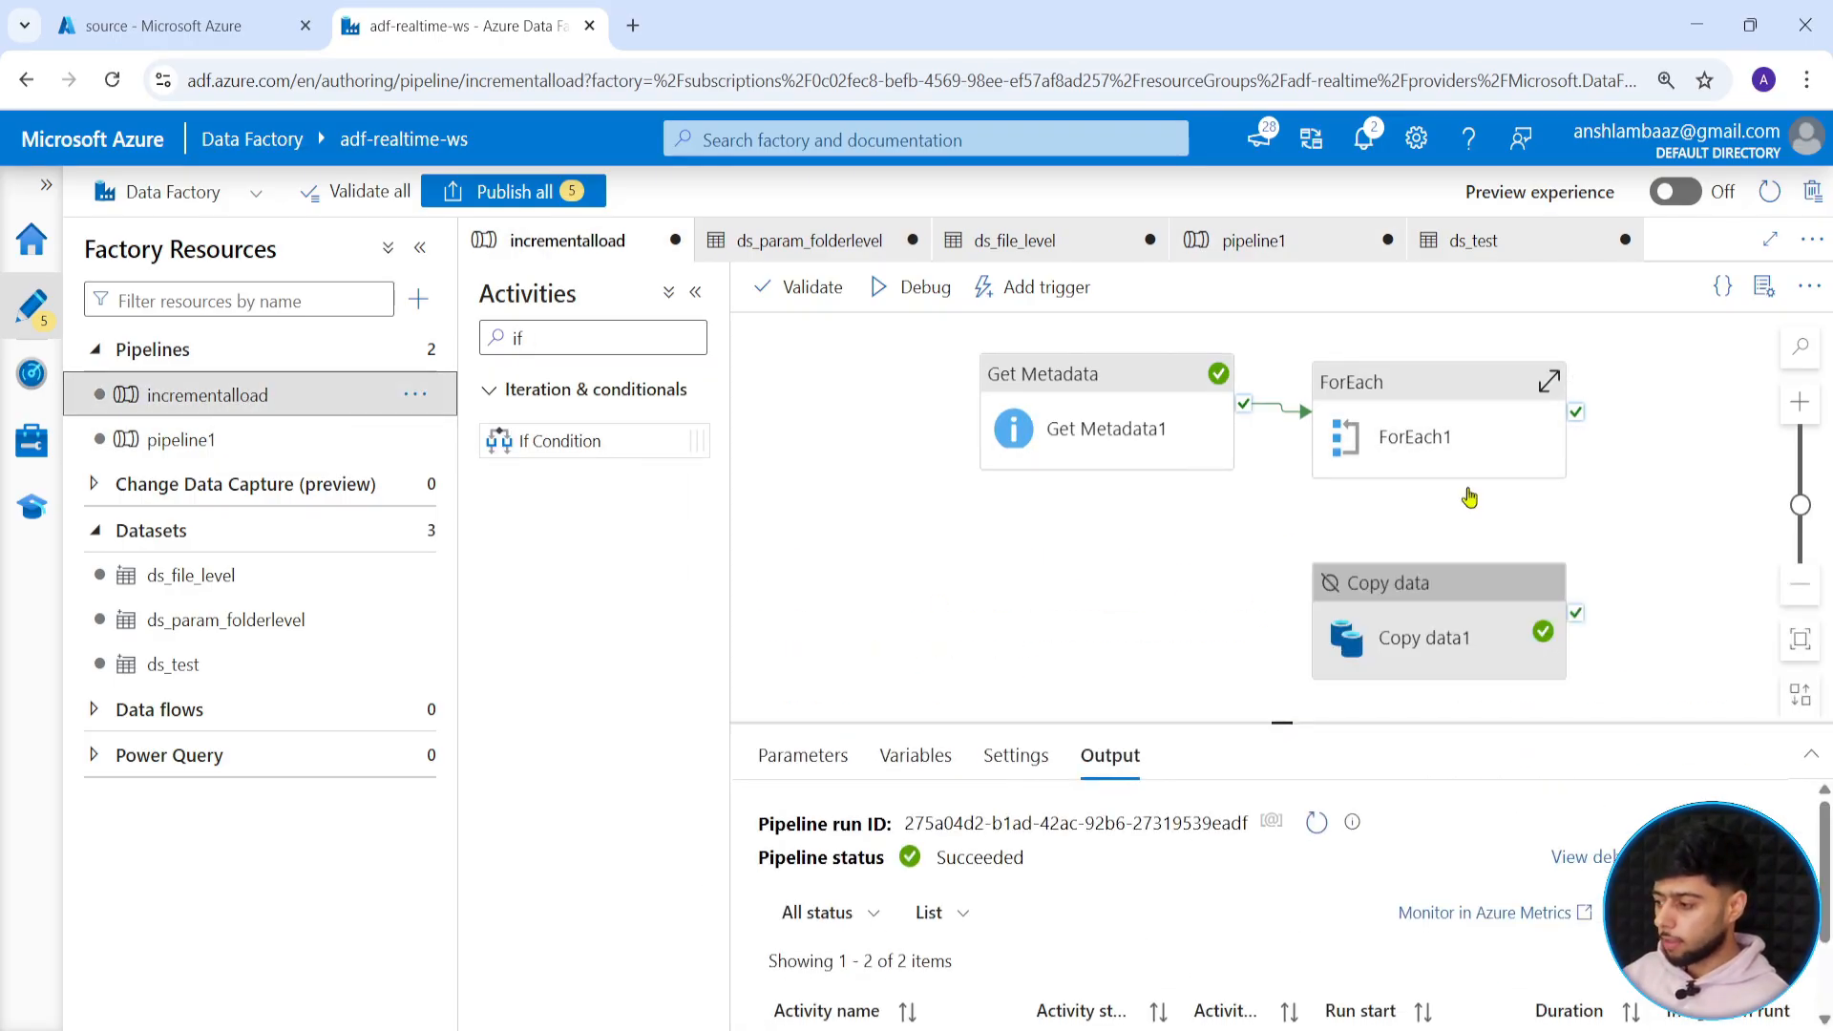
{"action": "left_click", "coordinate": [1496, 409]}
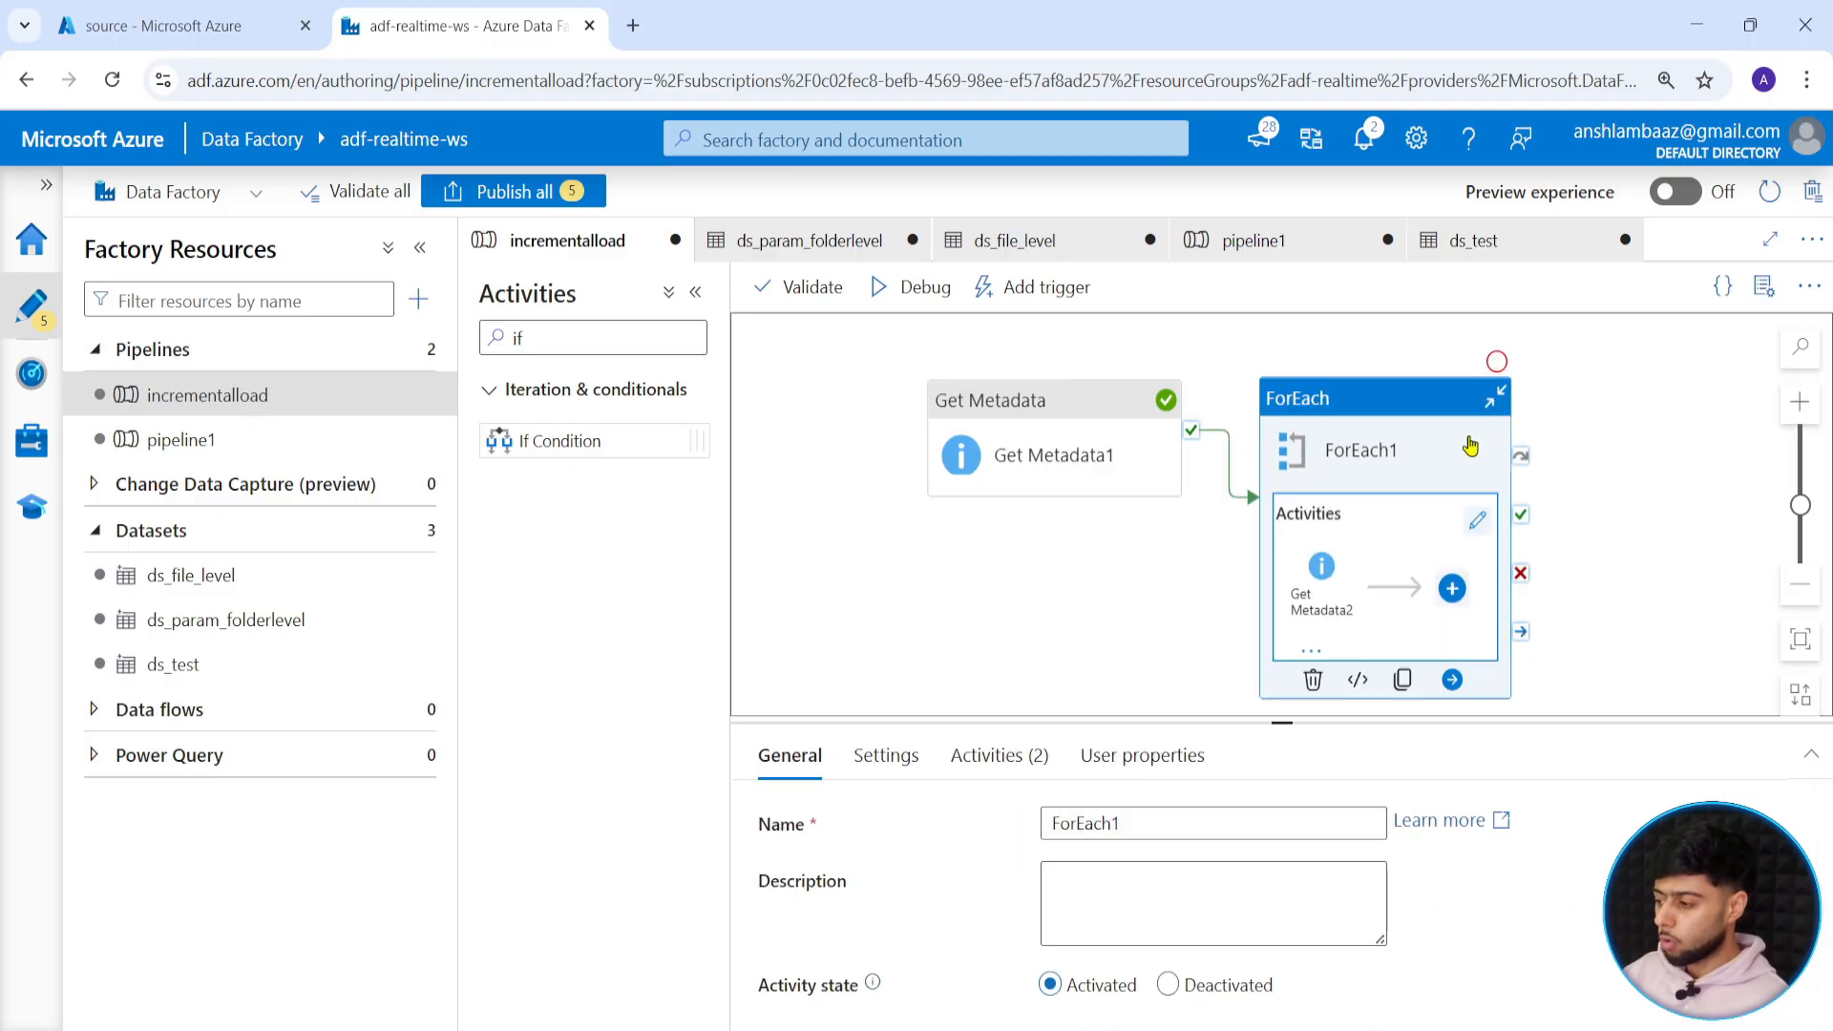
{"action": "left_click", "coordinate": [1477, 527]}
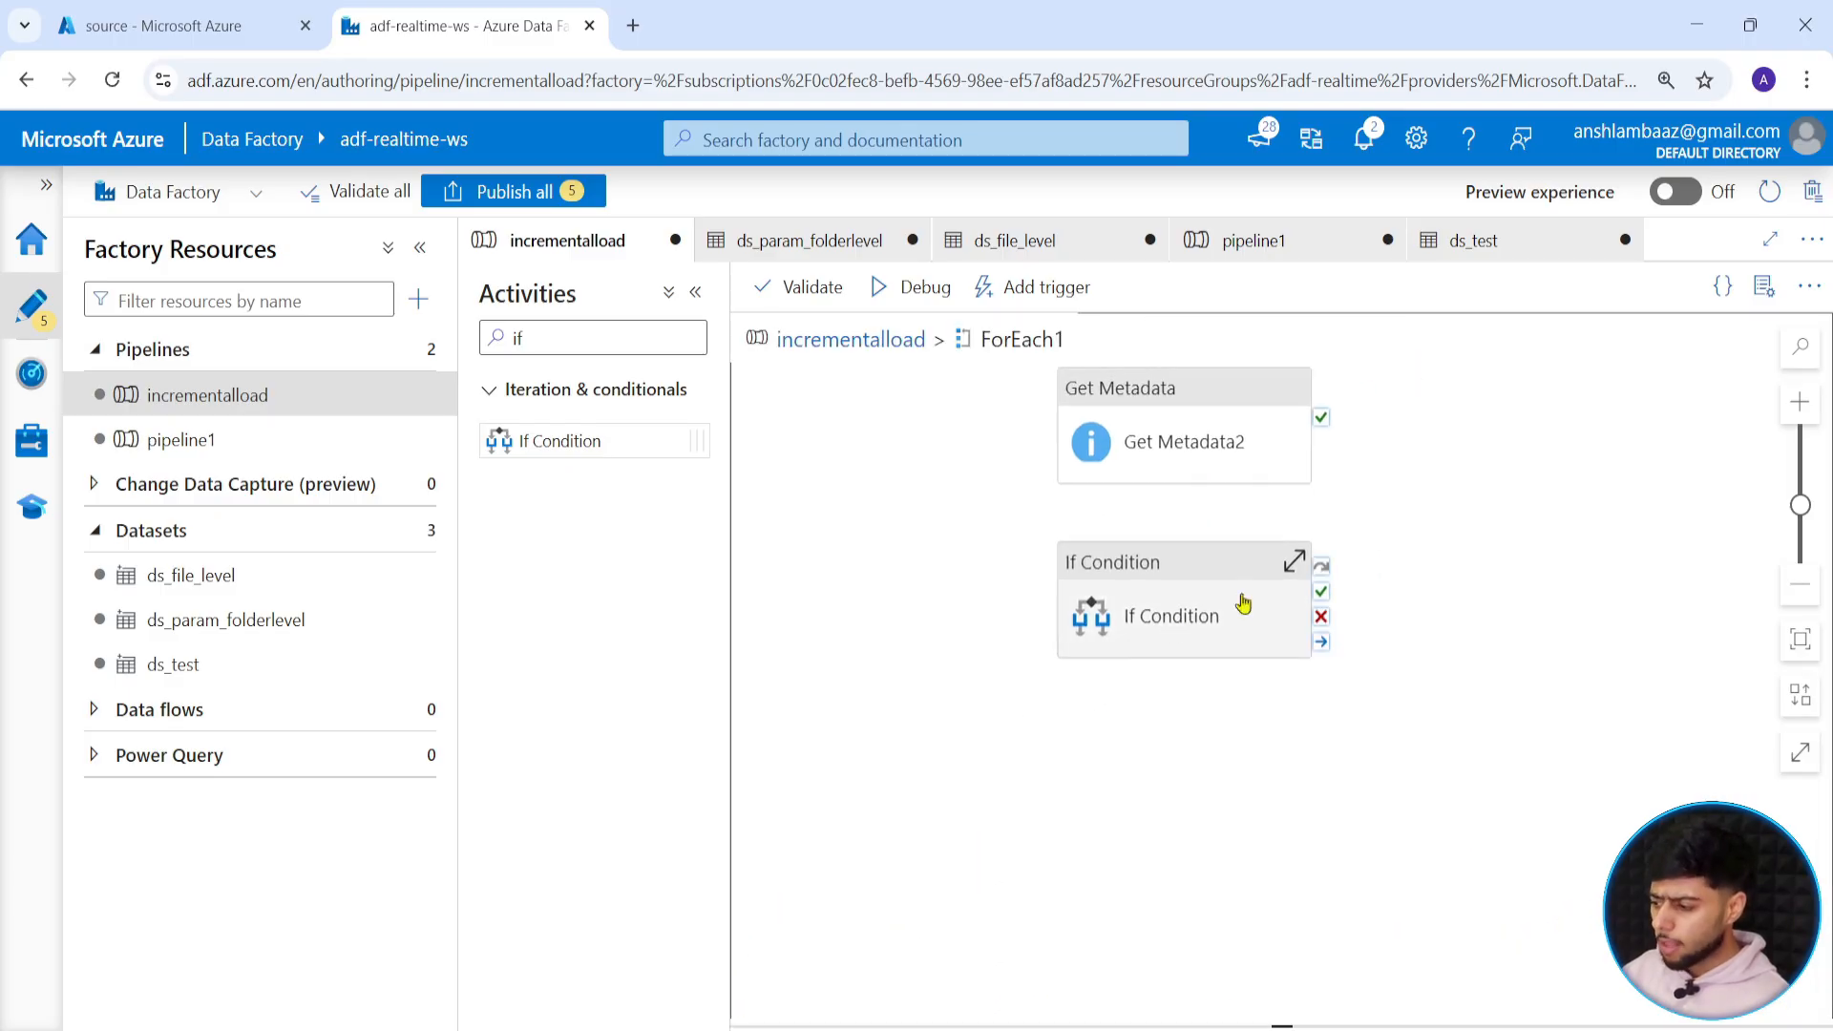
{"action": "left_click", "coordinate": [1237, 579]}
{"action": "left_click_drag", "start_coordinate": [1191, 405], "coordinate": [937, 462]}
{"action": "left_click_drag", "start_coordinate": [1179, 610], "coordinate": [1313, 492]}
{"action": "left_click", "coordinate": [959, 507]}
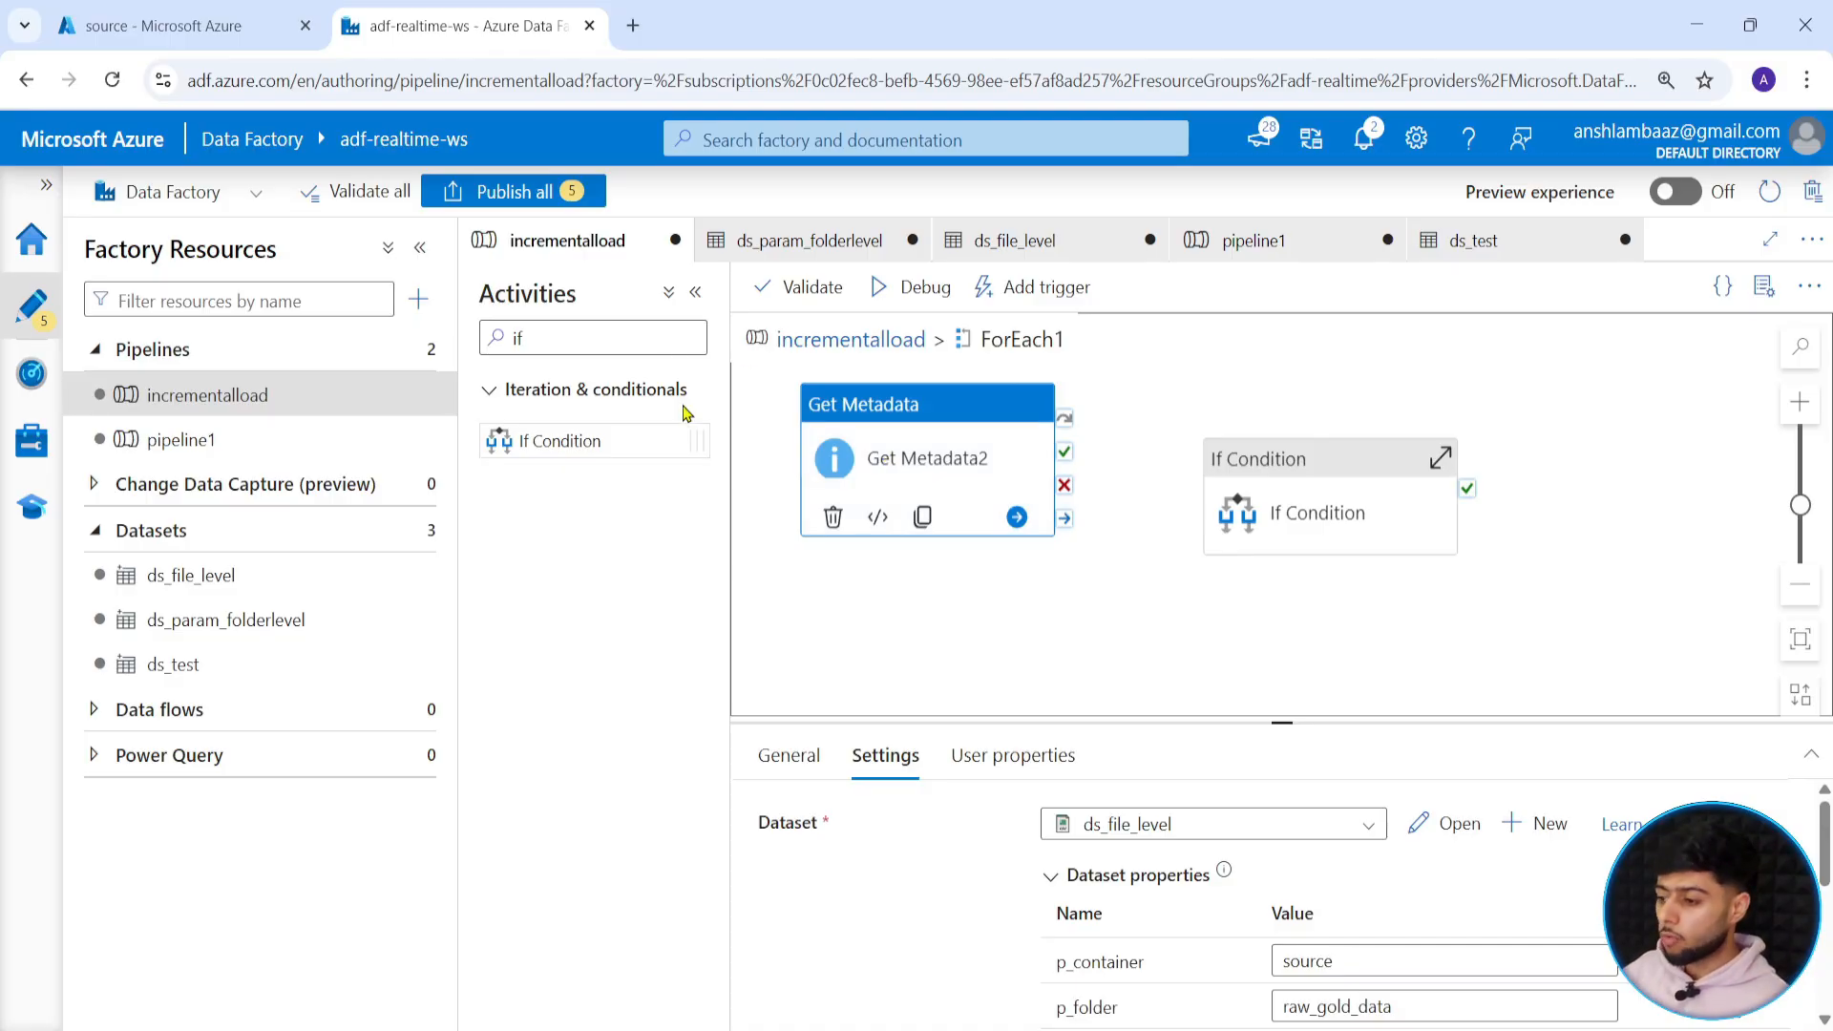
Return to the incrementalload pipeline's variables and set temp_max_value's default value to 2000-03-31T17:17:07Z, using the copied timestamp with the year changed.
{"action": "left_click", "coordinate": [840, 340]}
{"action": "left_click_drag", "start_coordinate": [1281, 714], "coordinate": [970, 546]}
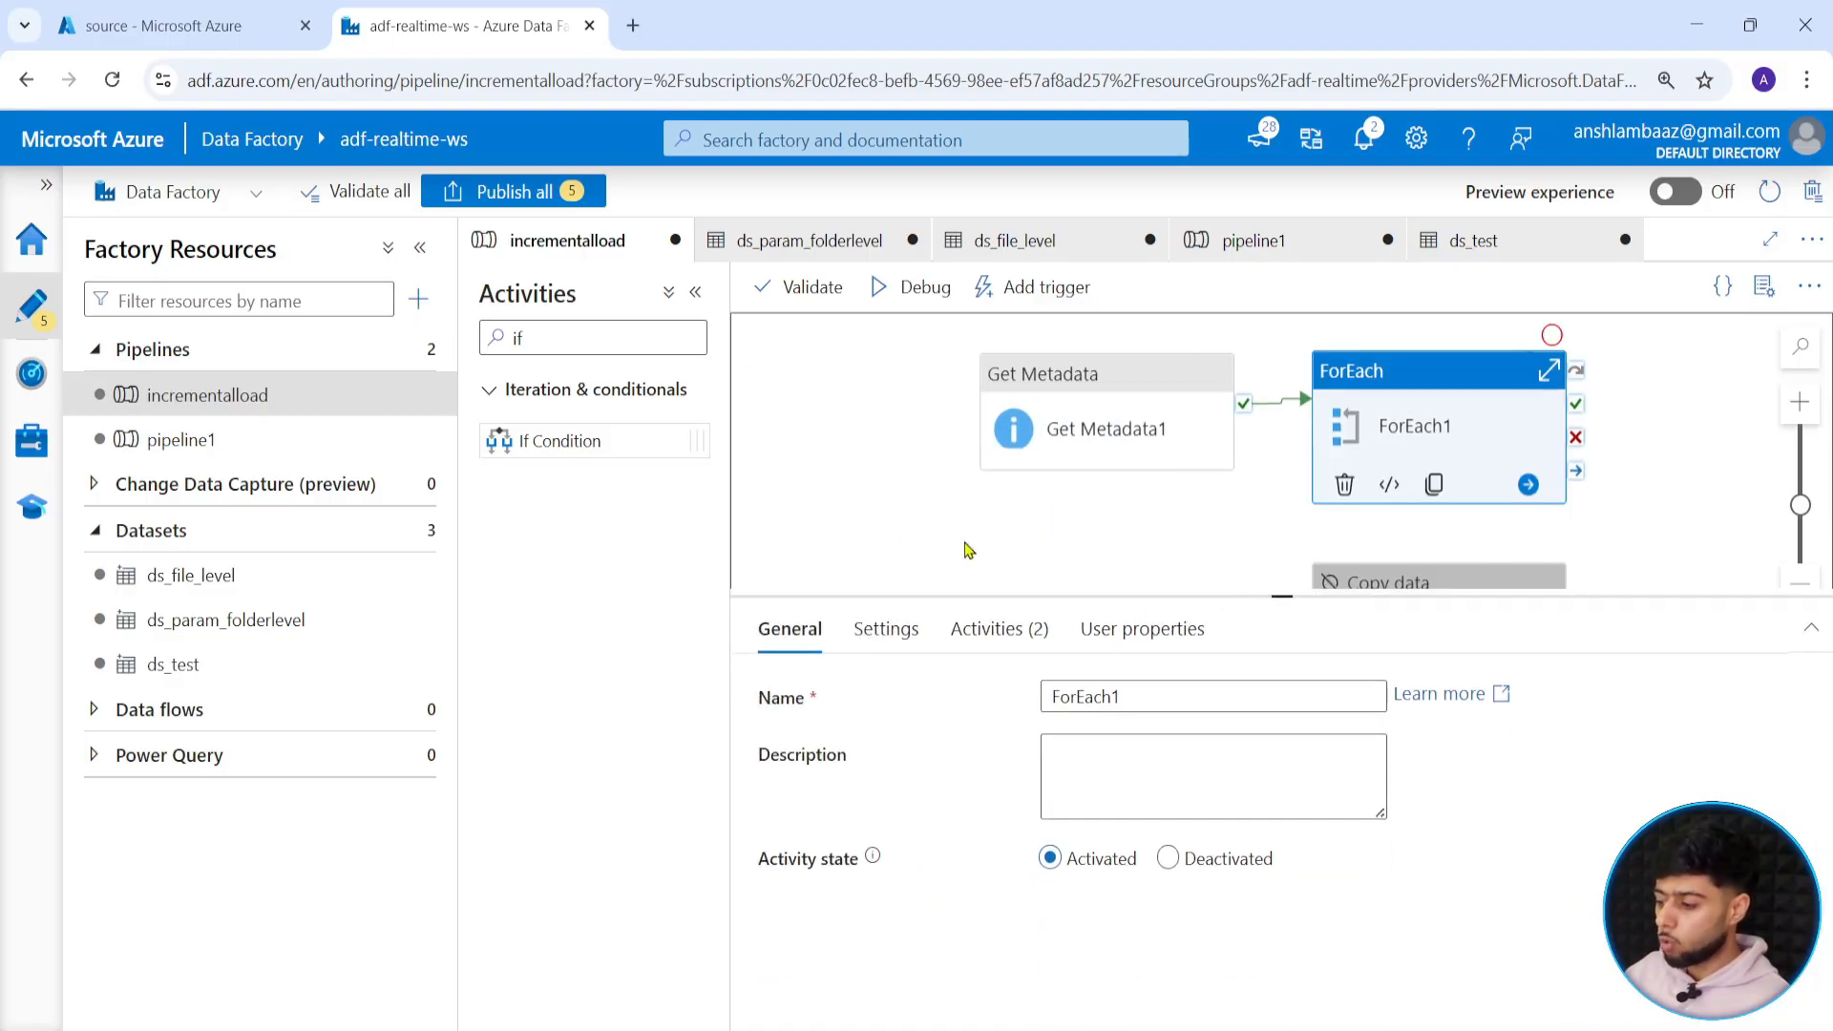
{"action": "left_click", "coordinate": [960, 544]}
{"action": "left_click", "coordinate": [915, 628]}
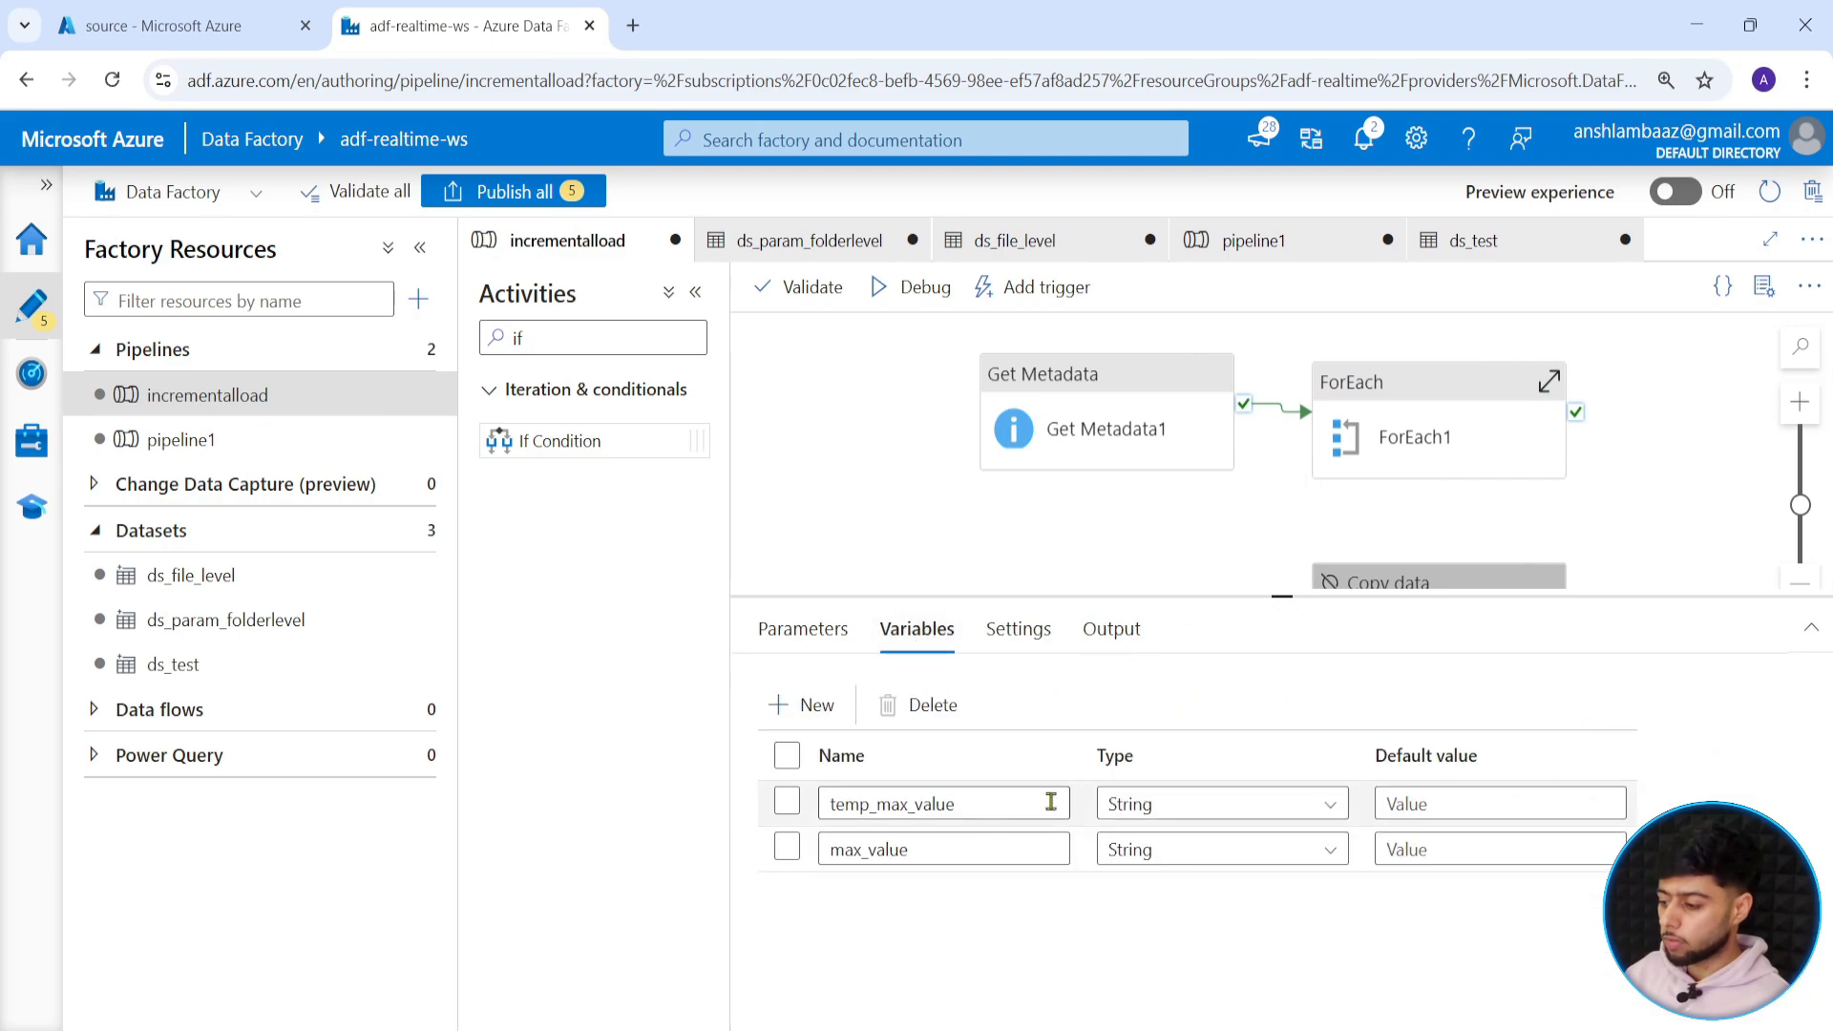
{"action": "left_click", "coordinate": [1450, 802]}
{"action": "key", "text": "ctrl+v"}
{"action": "left_click", "coordinate": [1425, 803]}
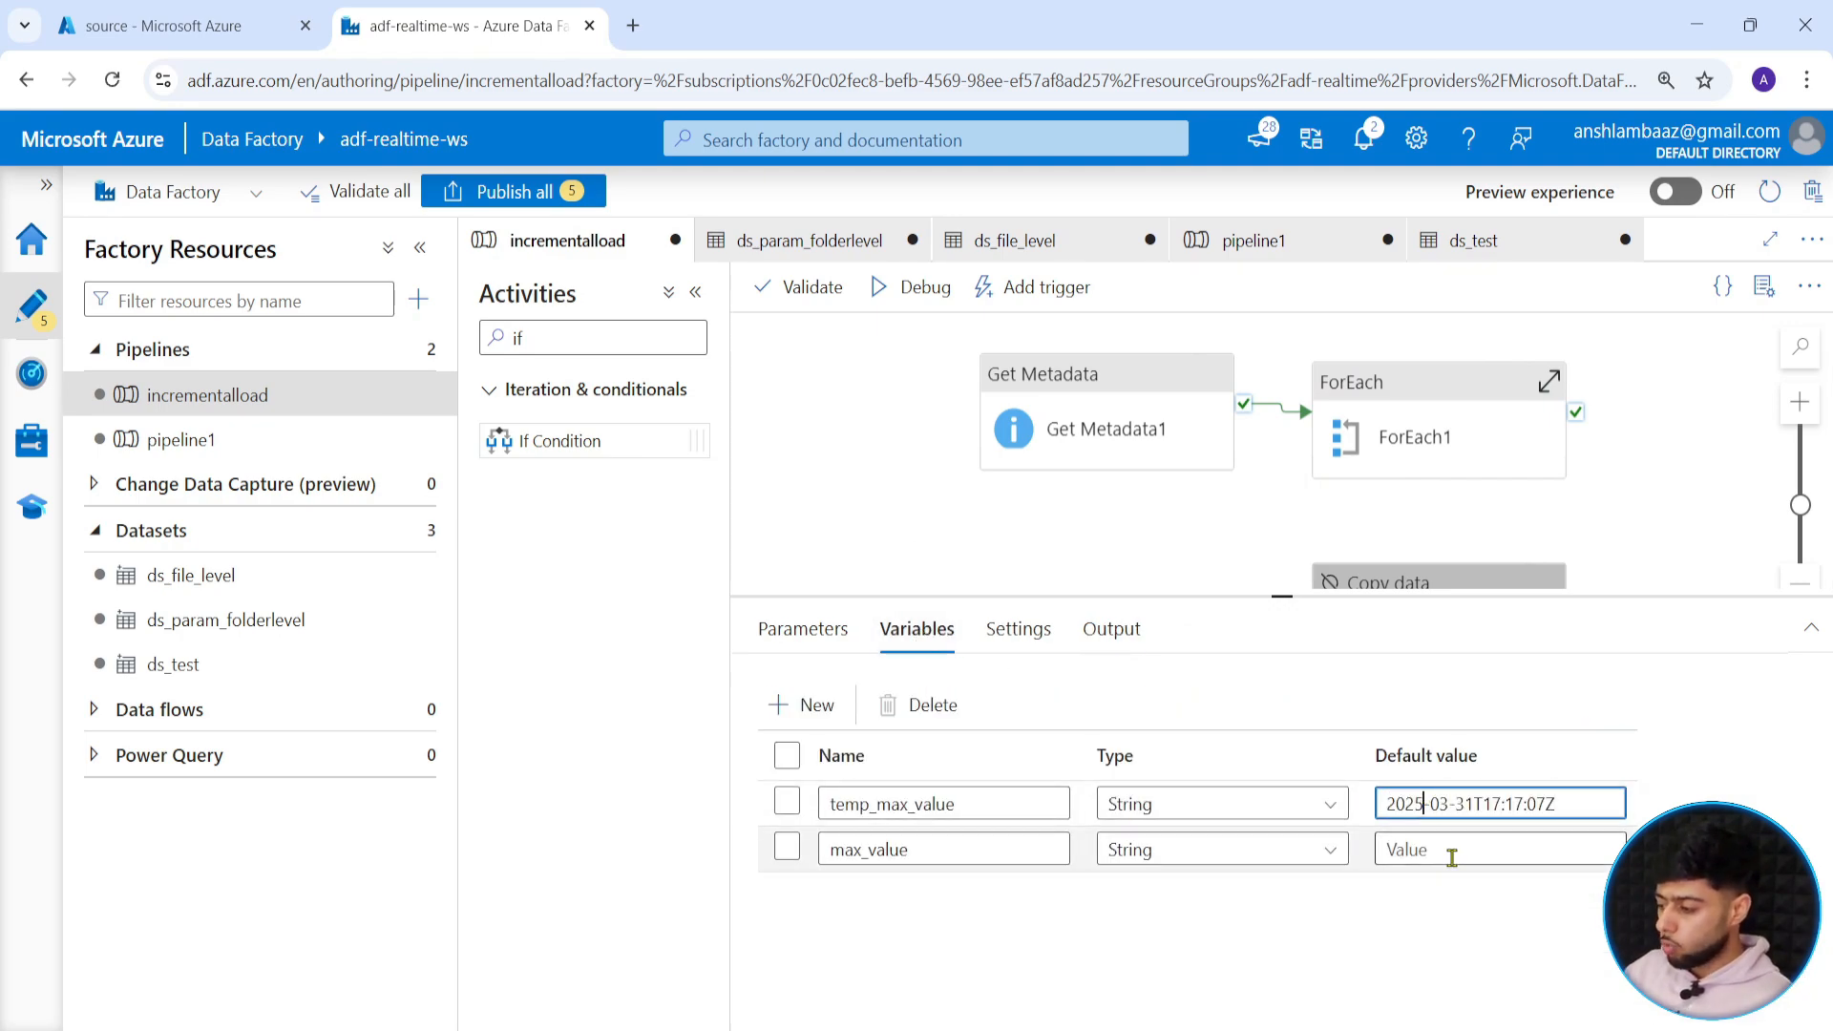
{"action": "key", "text": "BackSpace"}
{"action": "key", "text": "BackSpace"}
{"action": "type", "text": "00"}
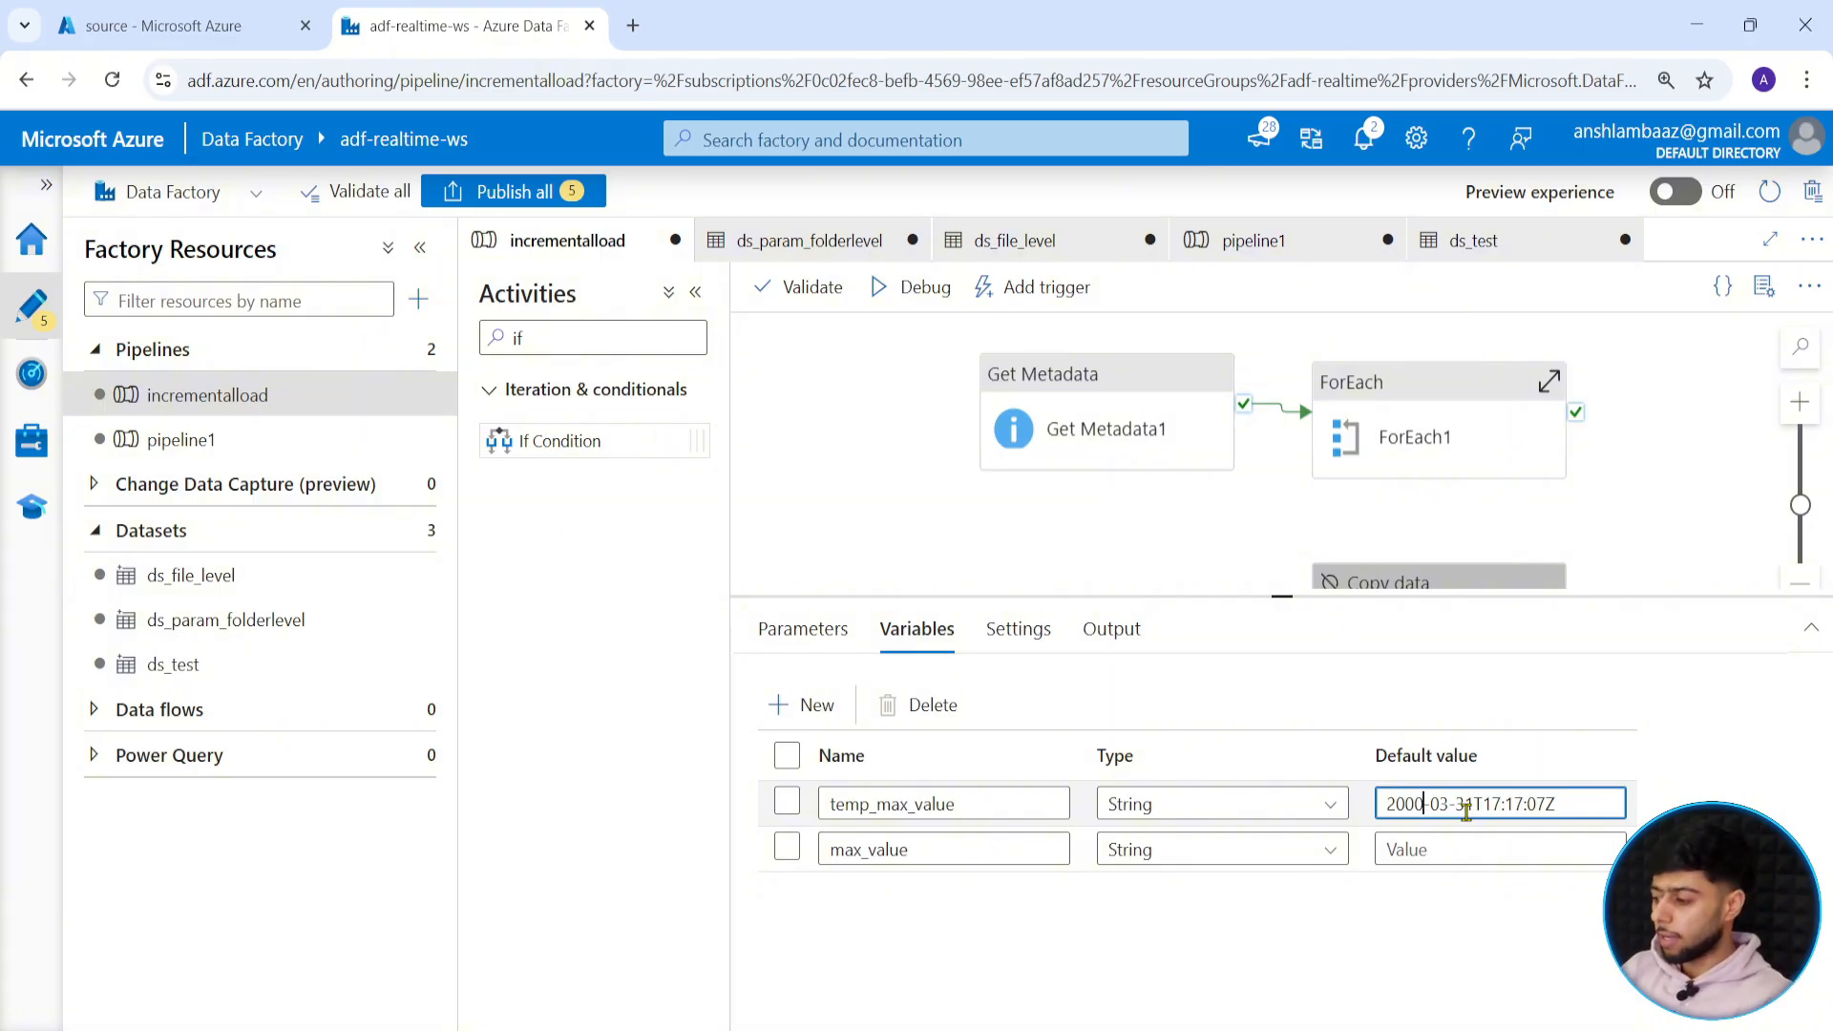
Copy temp_max_value's default value, 2000-03-31T17:17:07Z, into the default value of max_value.
{"action": "key", "text": "ctrl+a"}
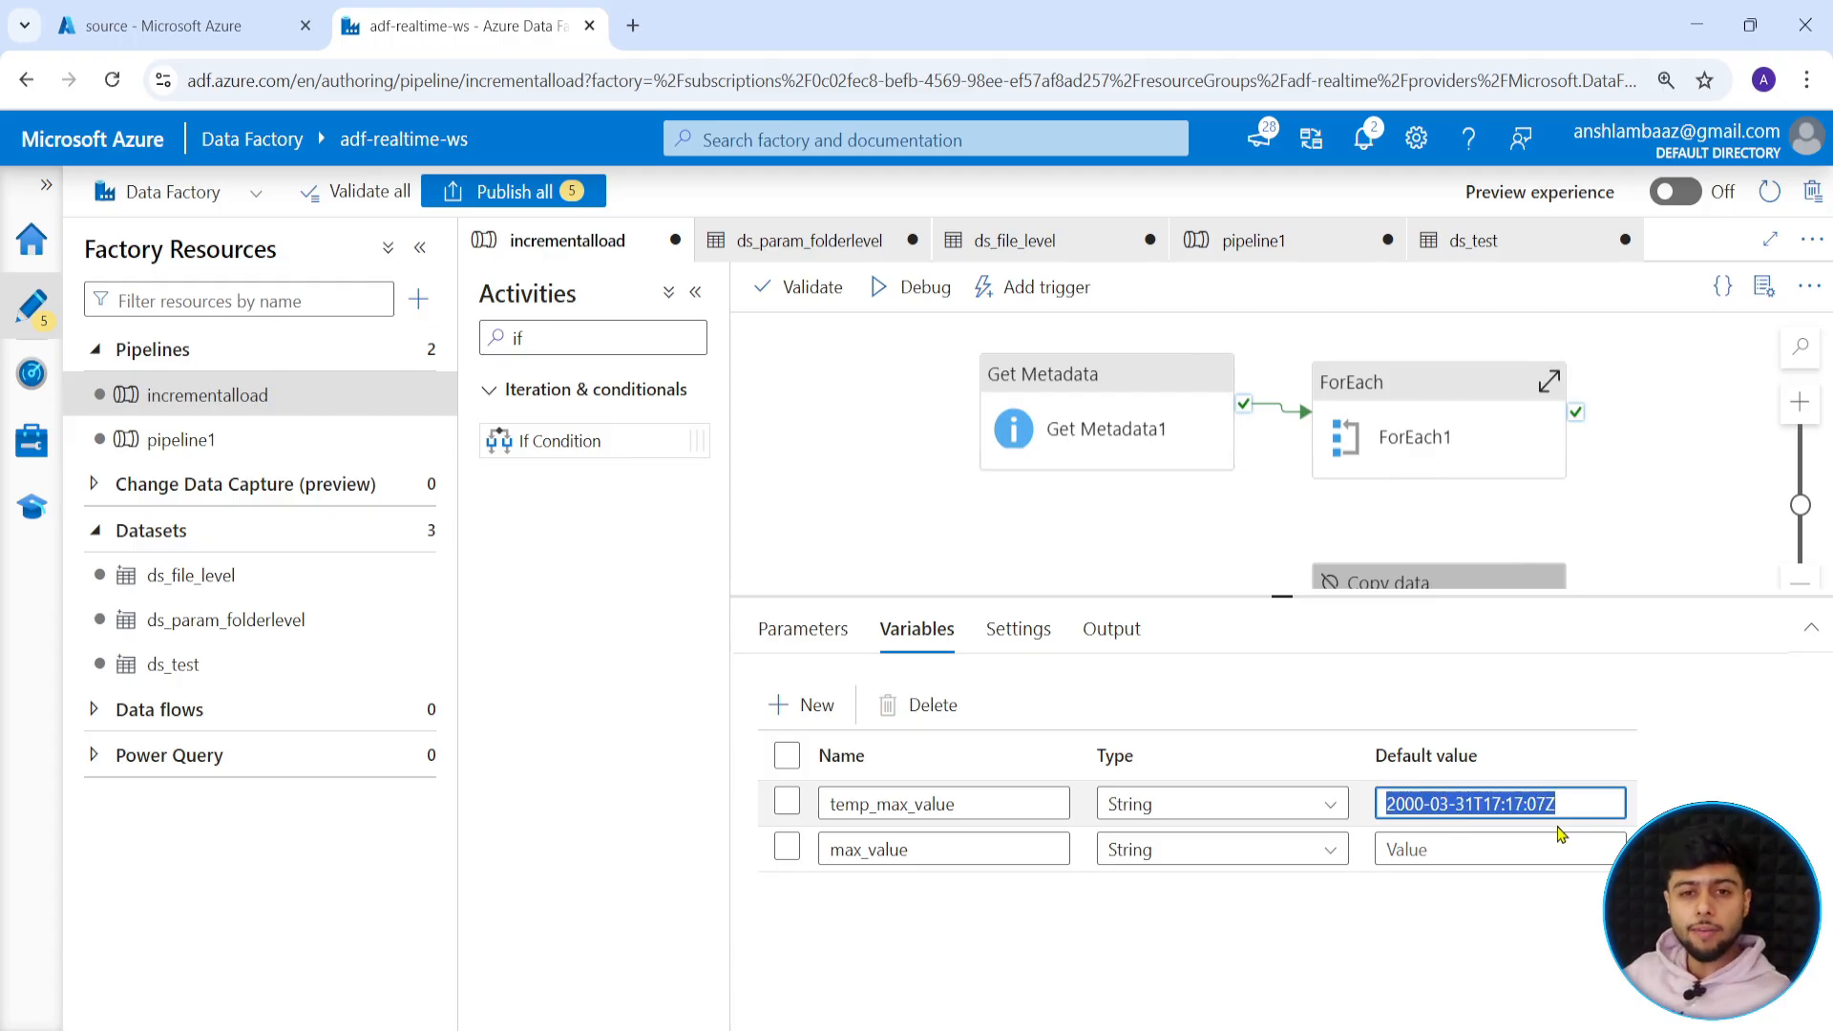
{"action": "left_click", "coordinate": [1567, 801]}
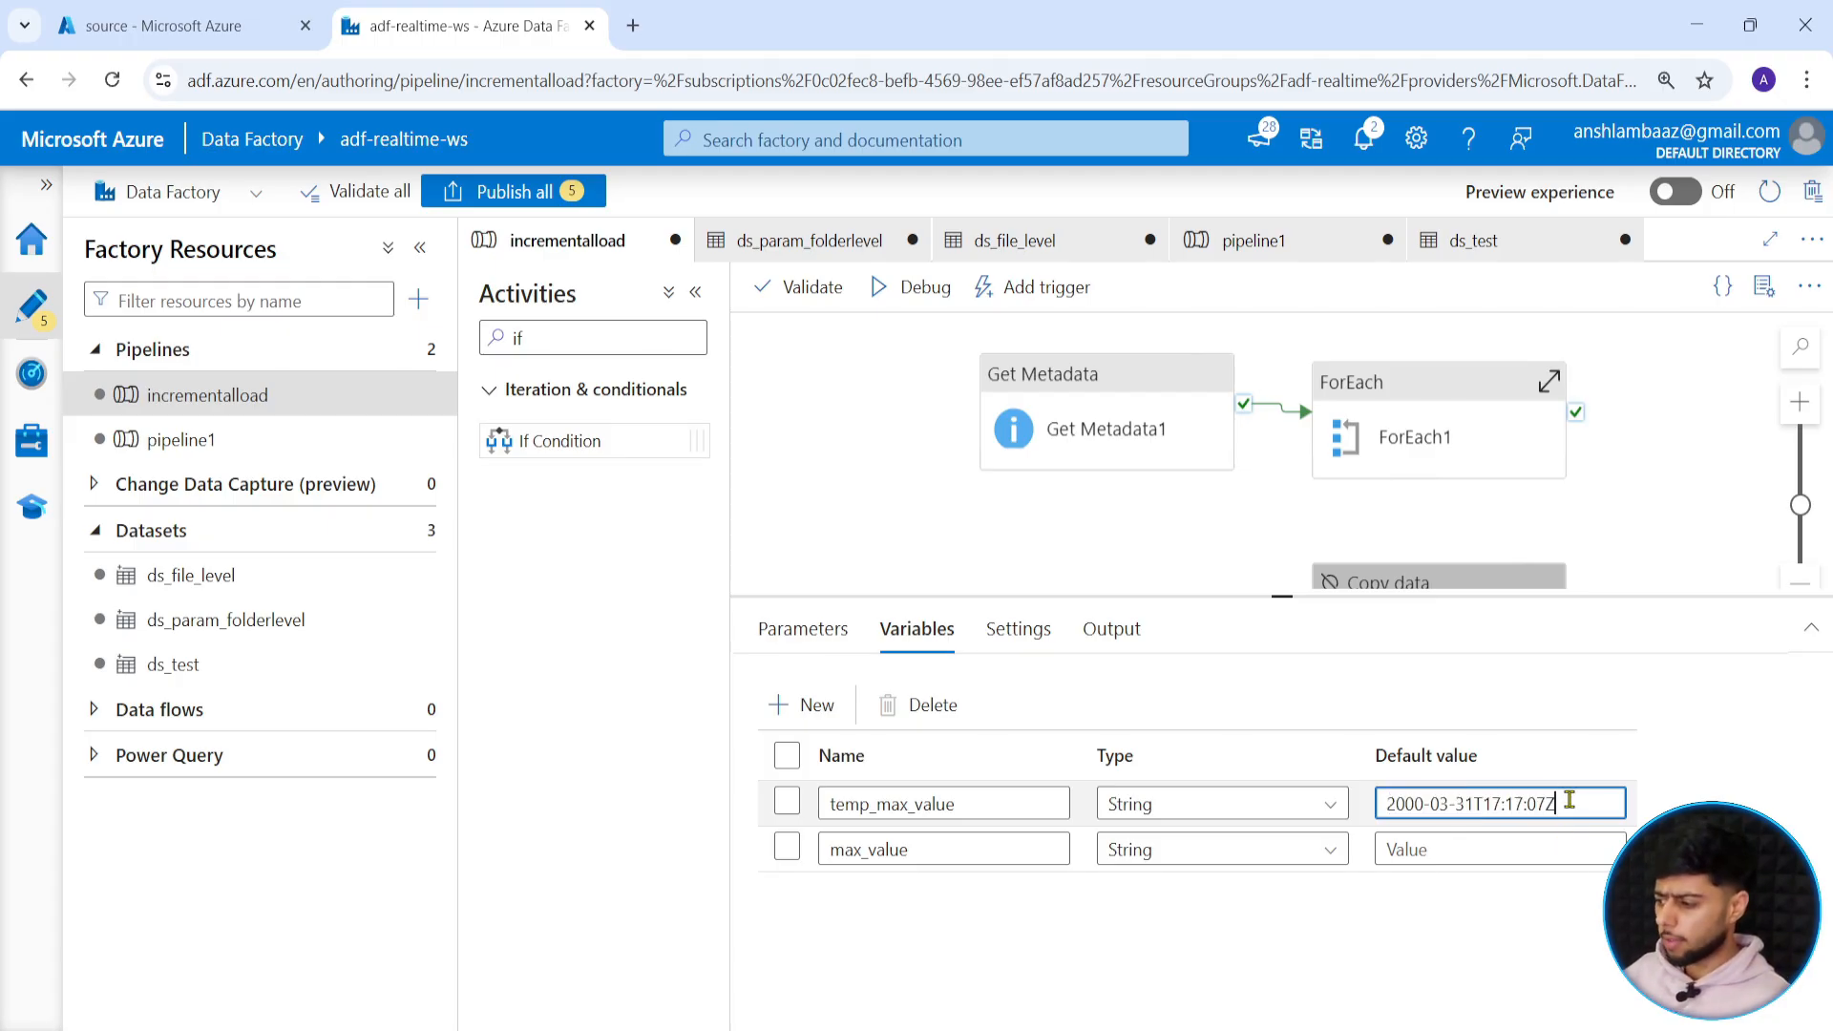
{"action": "key", "text": "ctrl+a"}
{"action": "key", "text": "ctrl+c"}
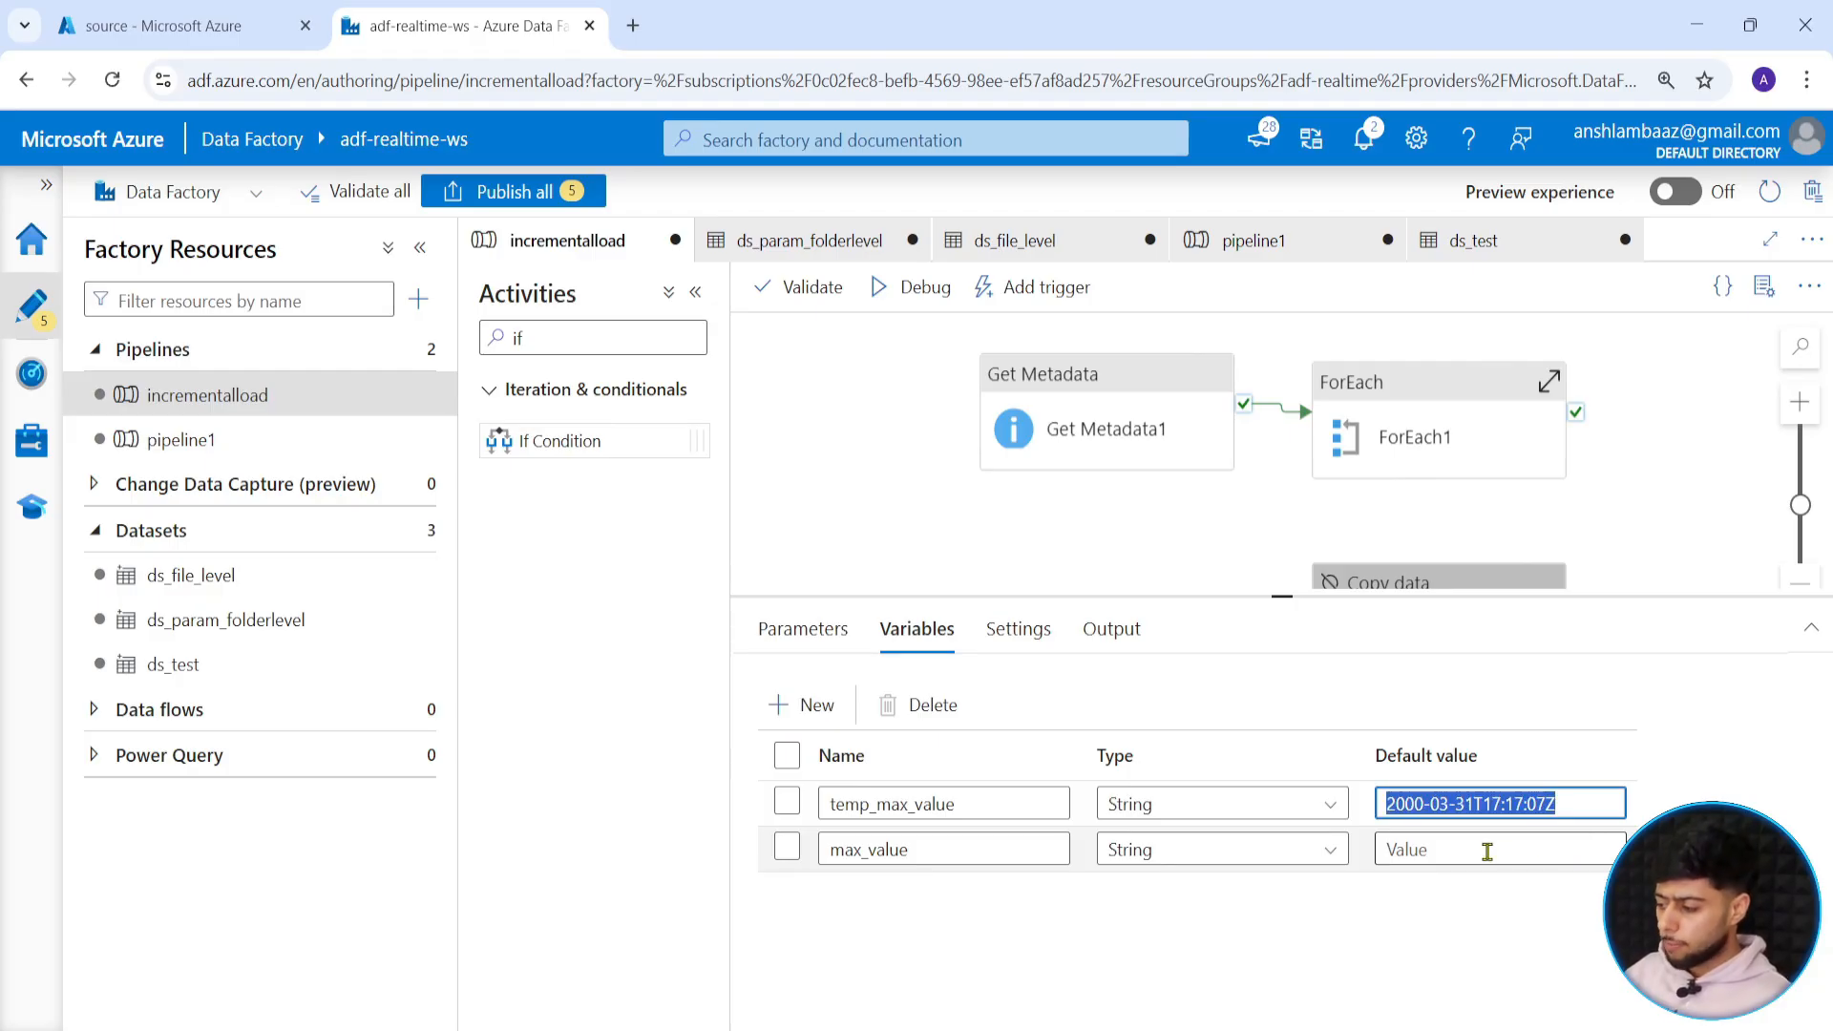
{"action": "left_click", "coordinate": [1486, 851]}
{"action": "key", "text": "ctrl+v"}
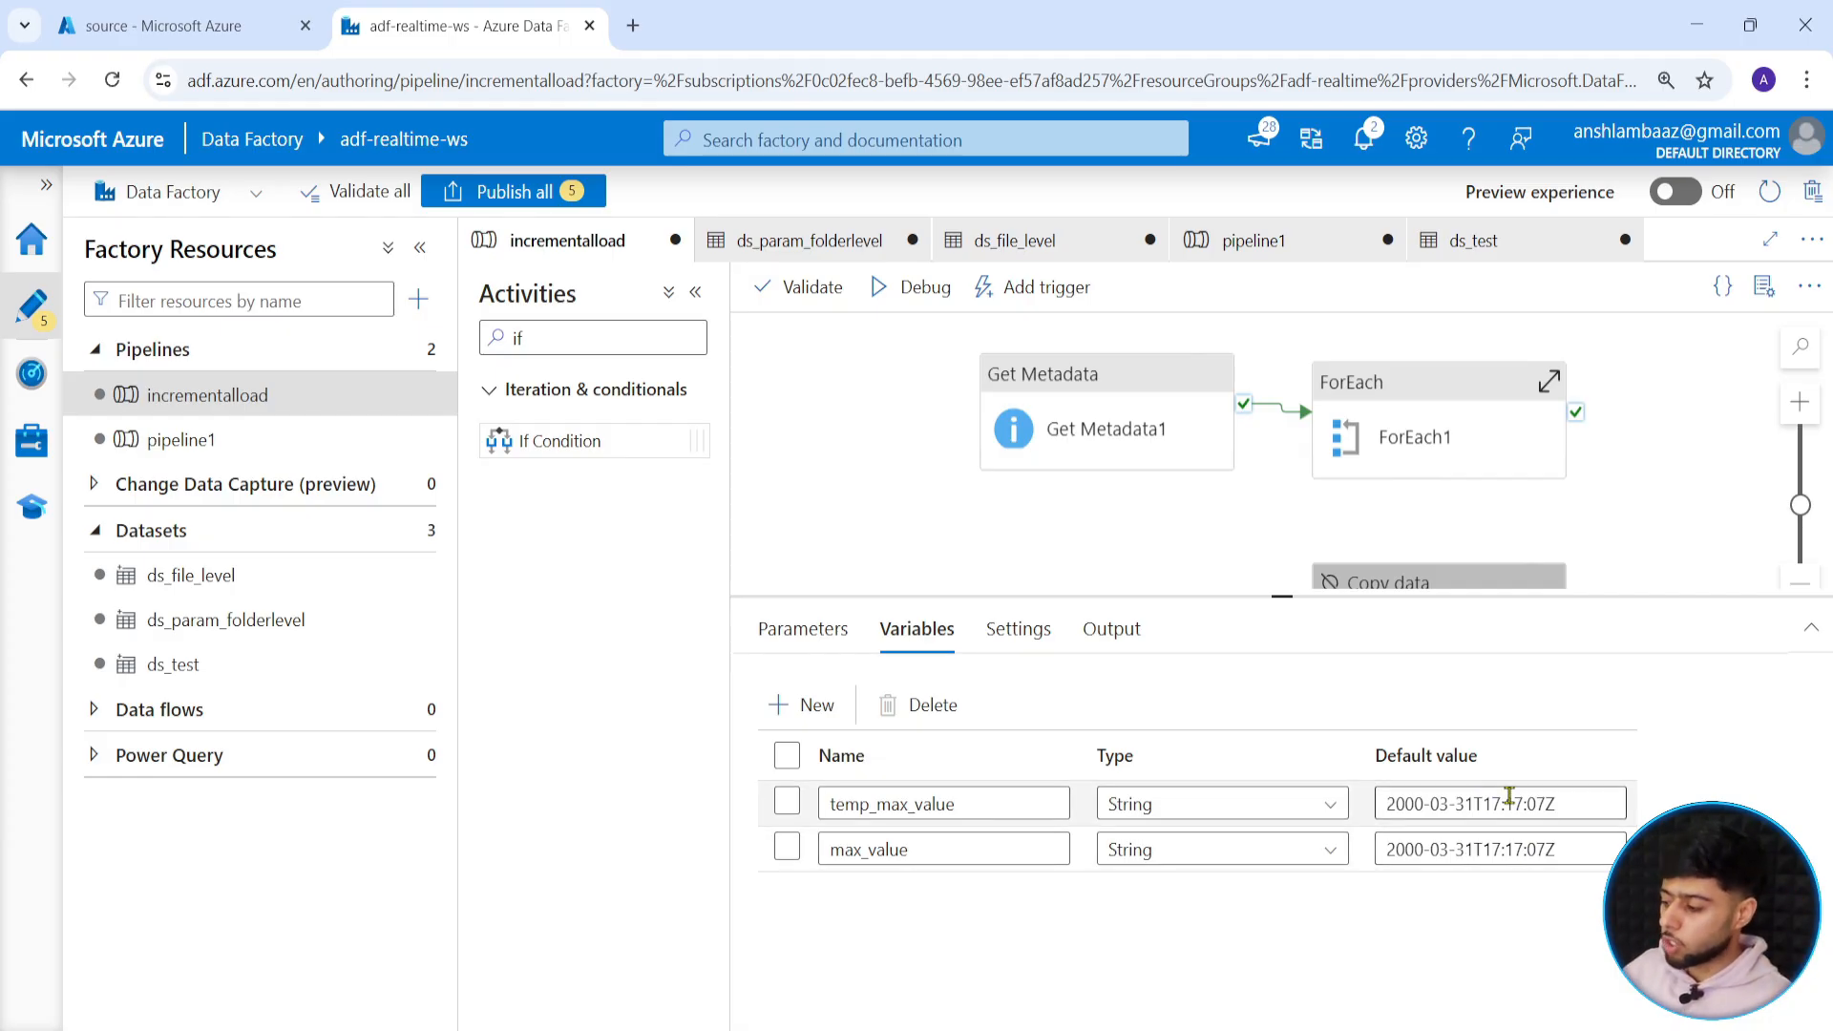
{"action": "left_click_drag", "start_coordinate": [1561, 802], "coordinate": [1374, 813]}
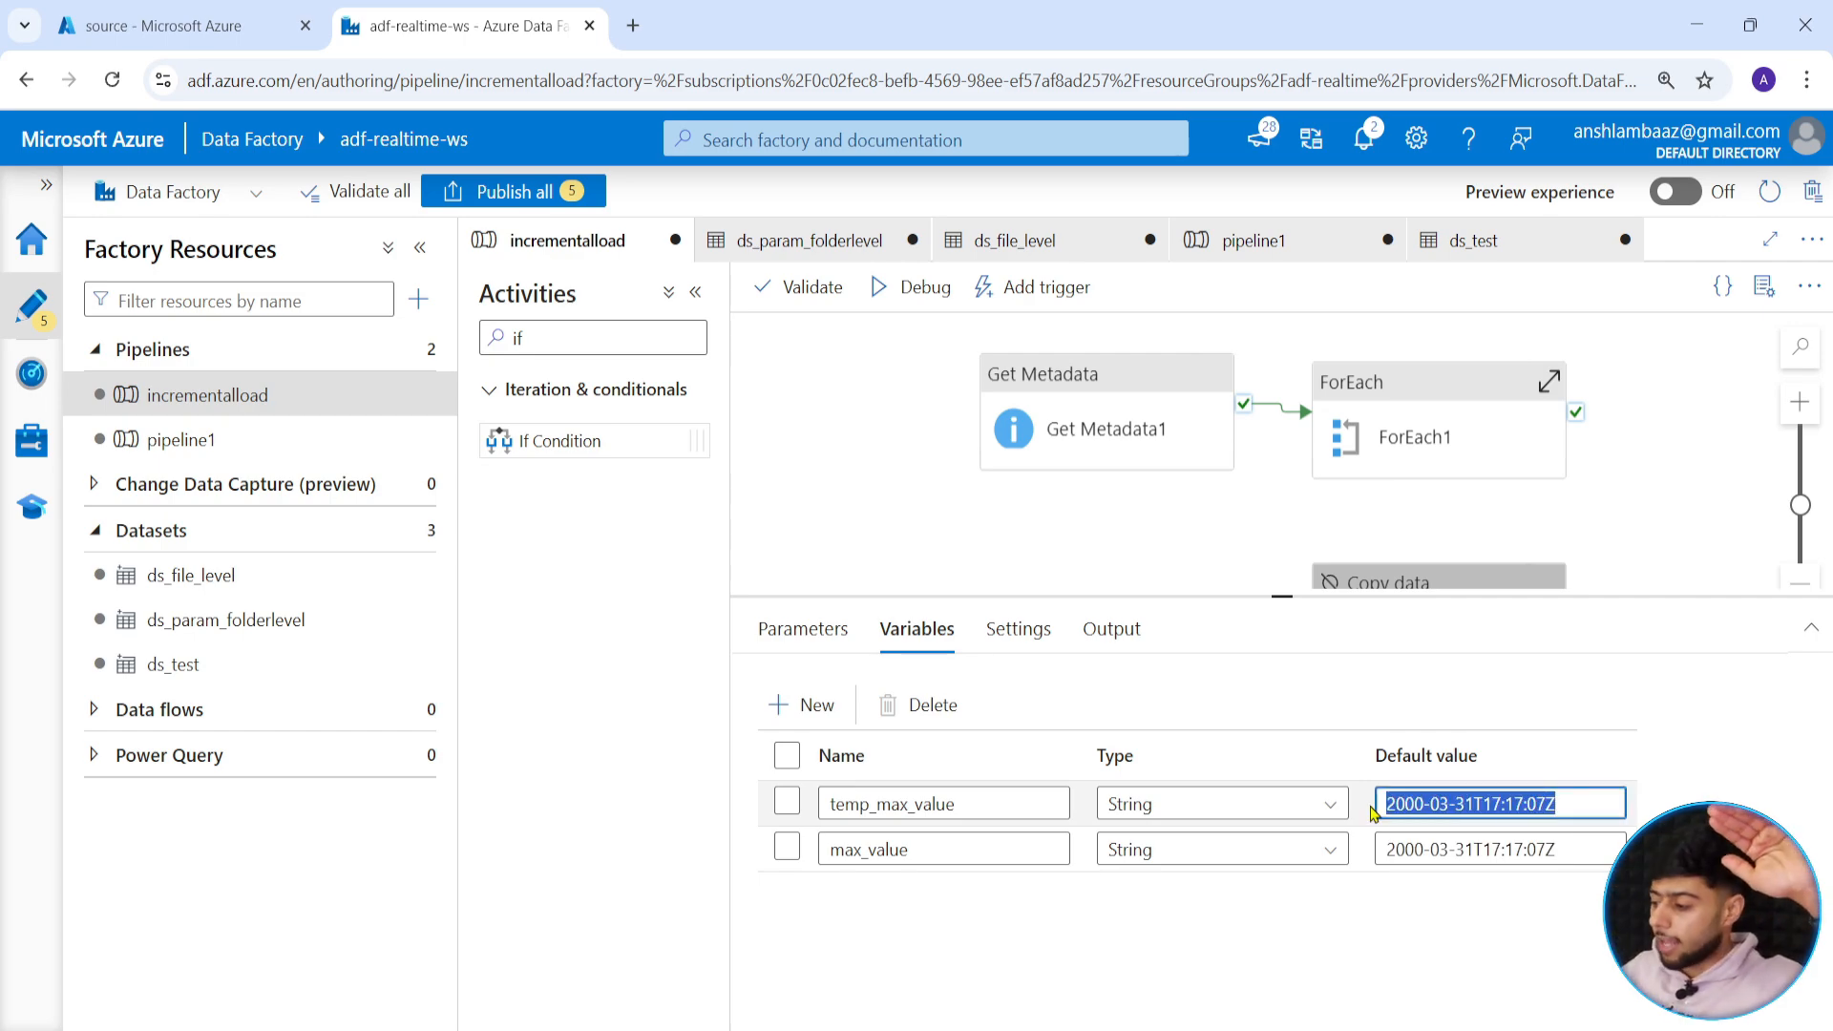
{"action": "left_click", "coordinate": [1433, 849]}
{"action": "left_click_drag", "start_coordinate": [1587, 846], "coordinate": [1258, 853]}
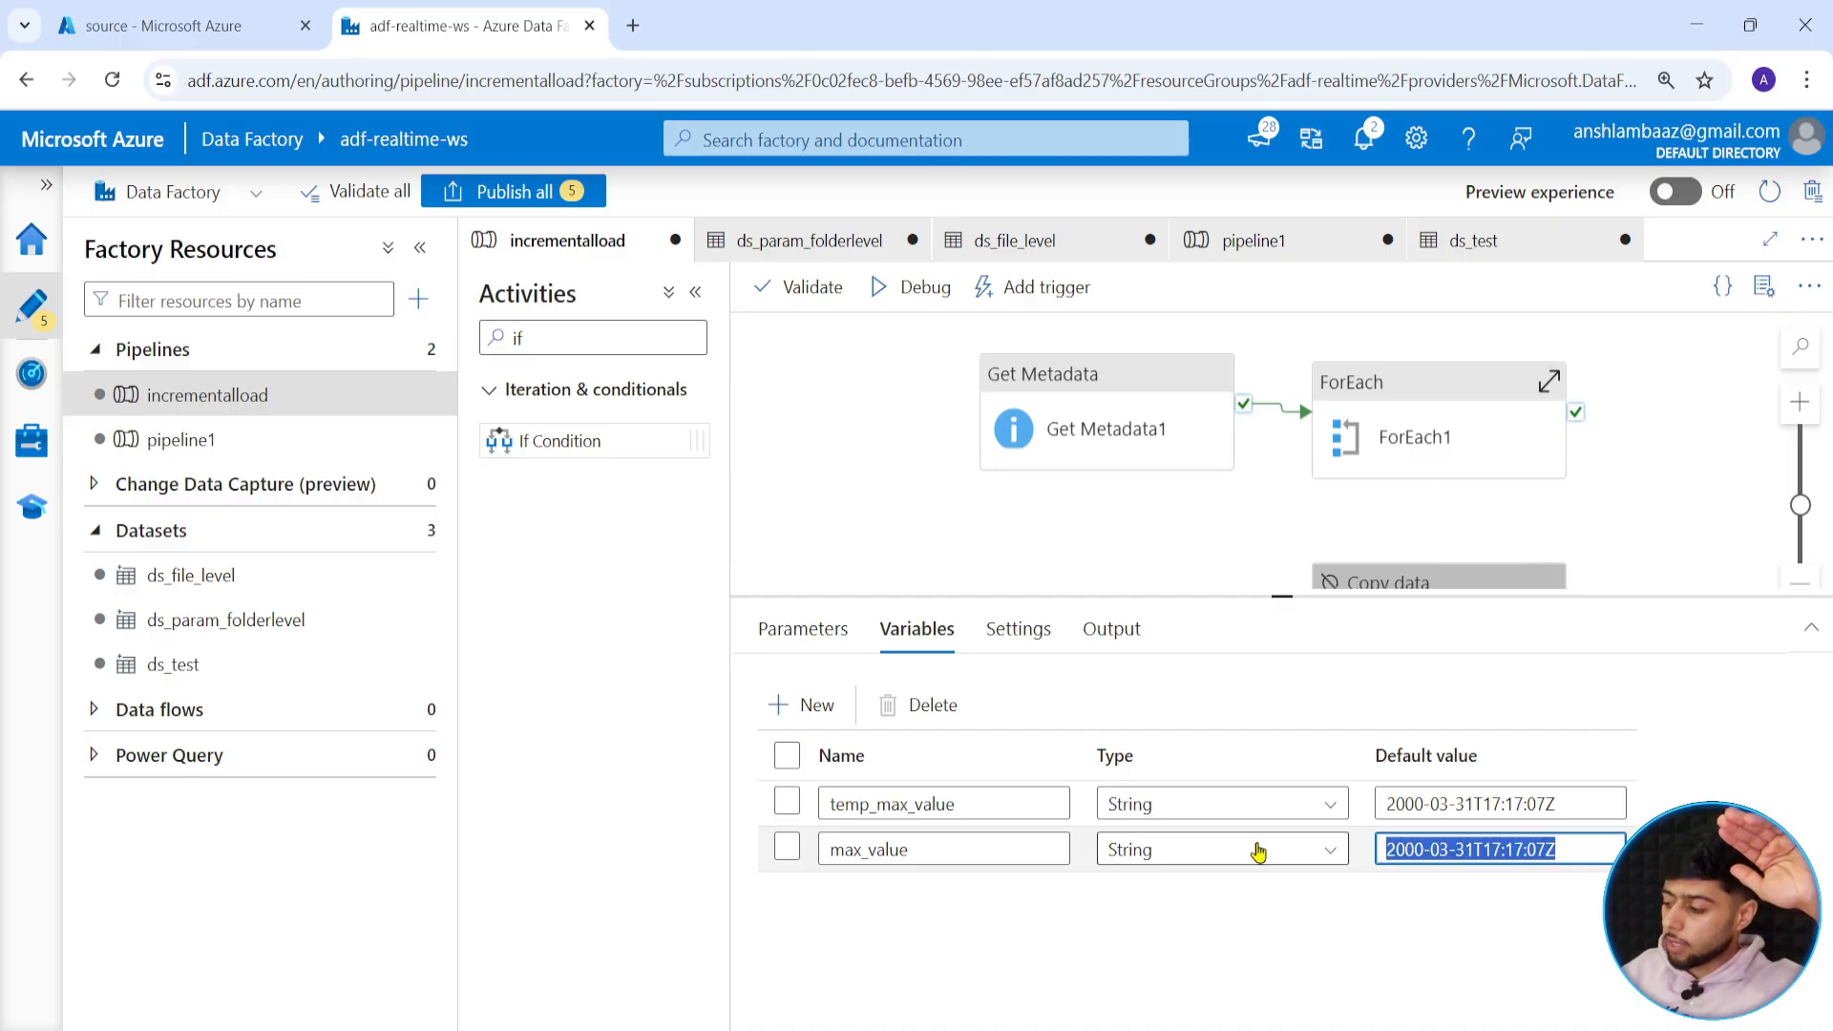
{"action": "left_click", "coordinate": [1423, 941]}
Clear the hard-coded start time of the last modified filter in Copy data1's source settings.
{"action": "left_click_drag", "start_coordinate": [1280, 600], "coordinate": [1269, 806]}
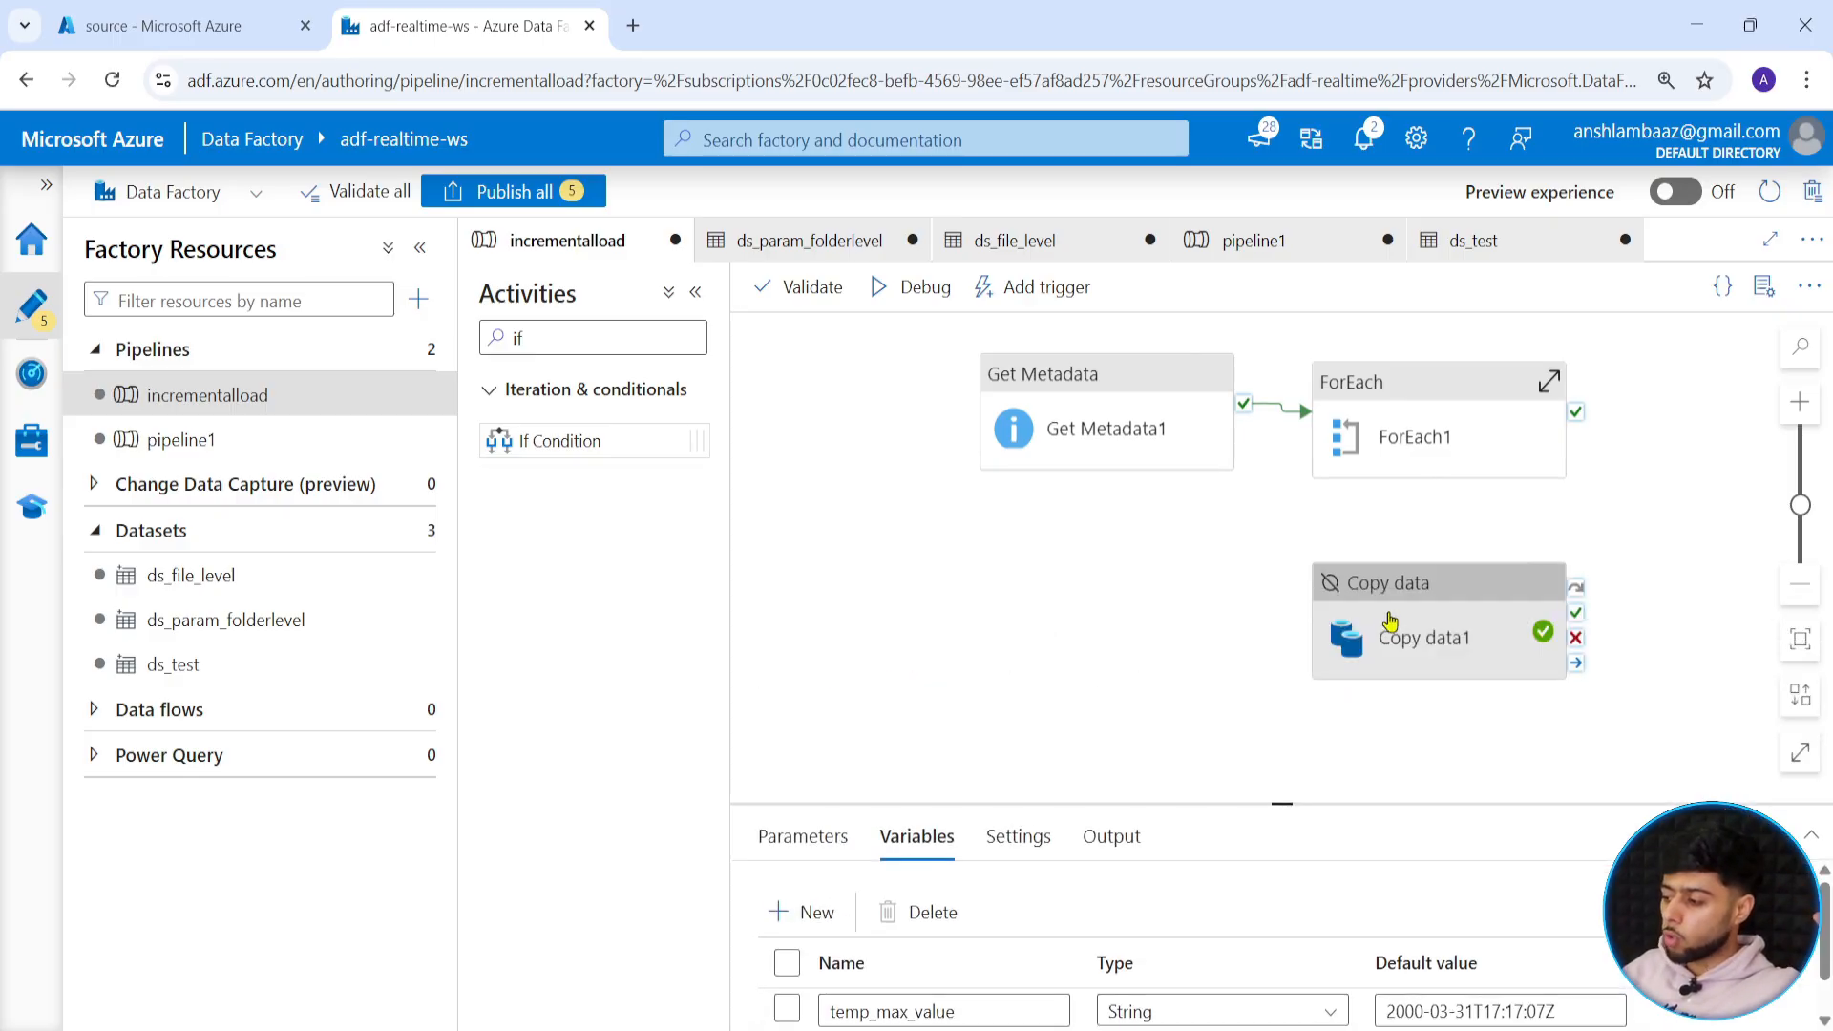
{"action": "left_click", "coordinate": [1390, 622]}
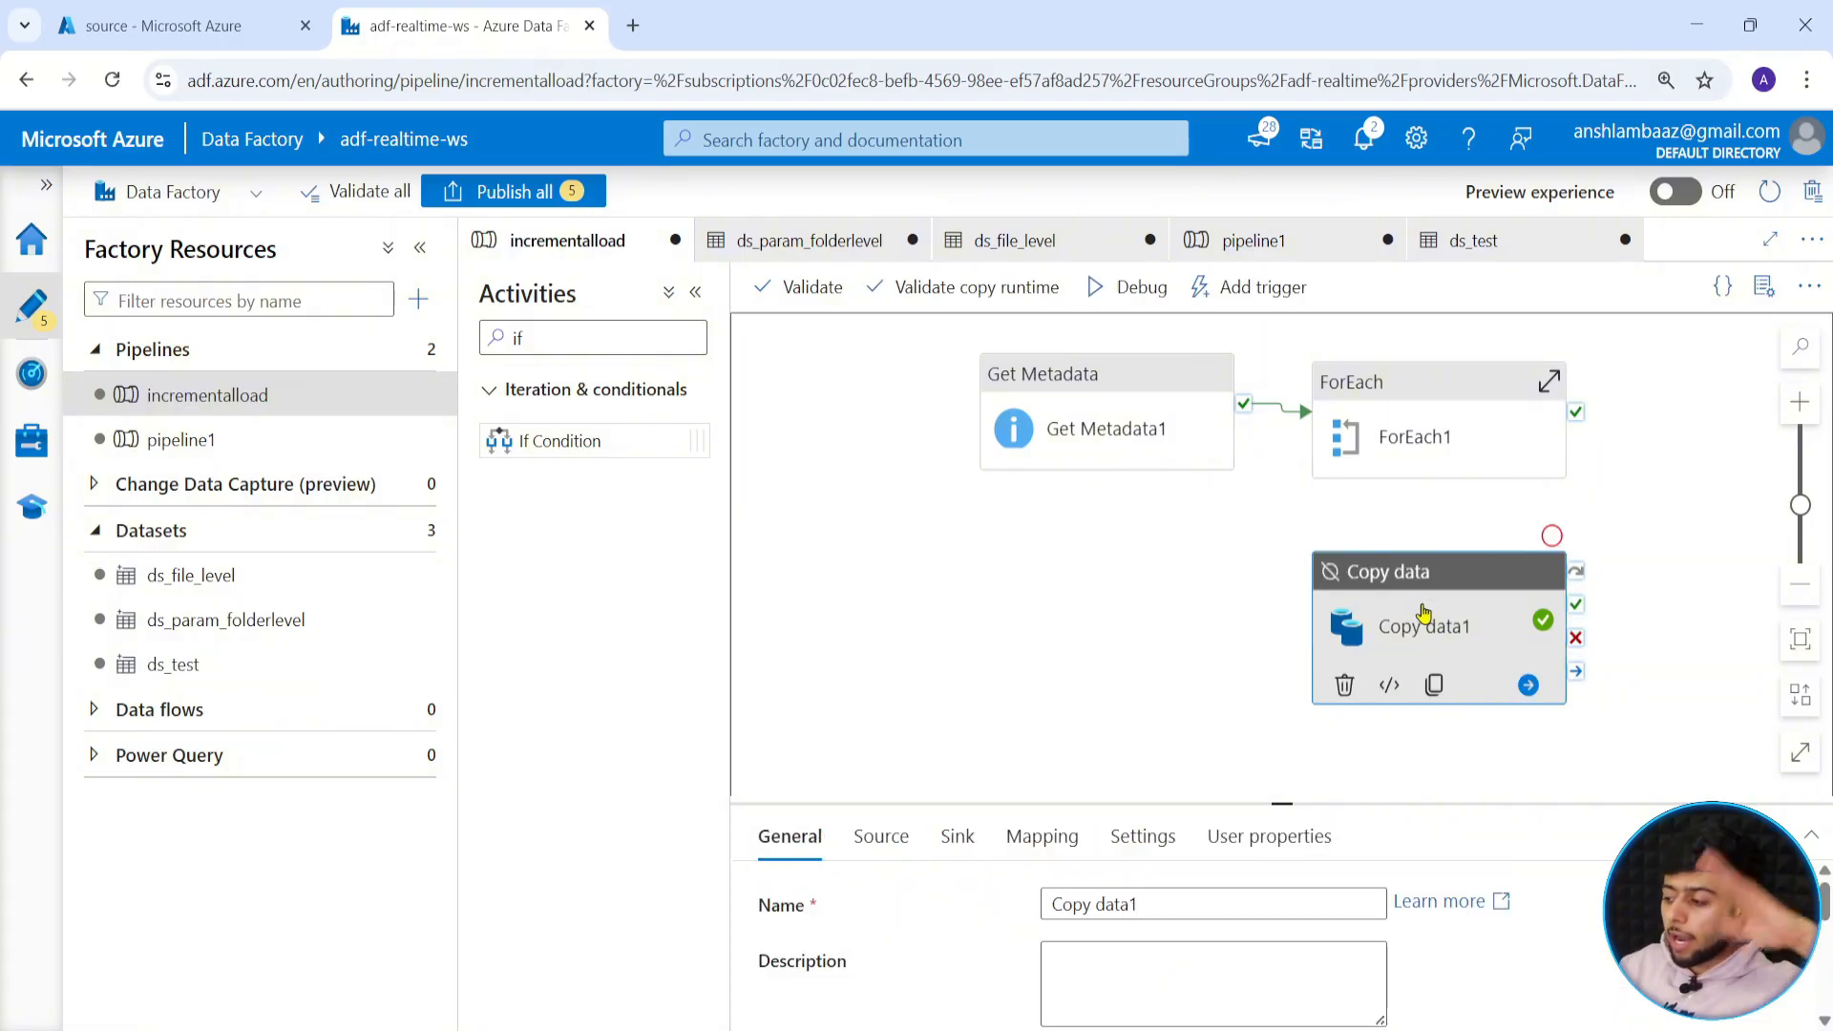
{"action": "left_click", "coordinate": [1280, 804]}
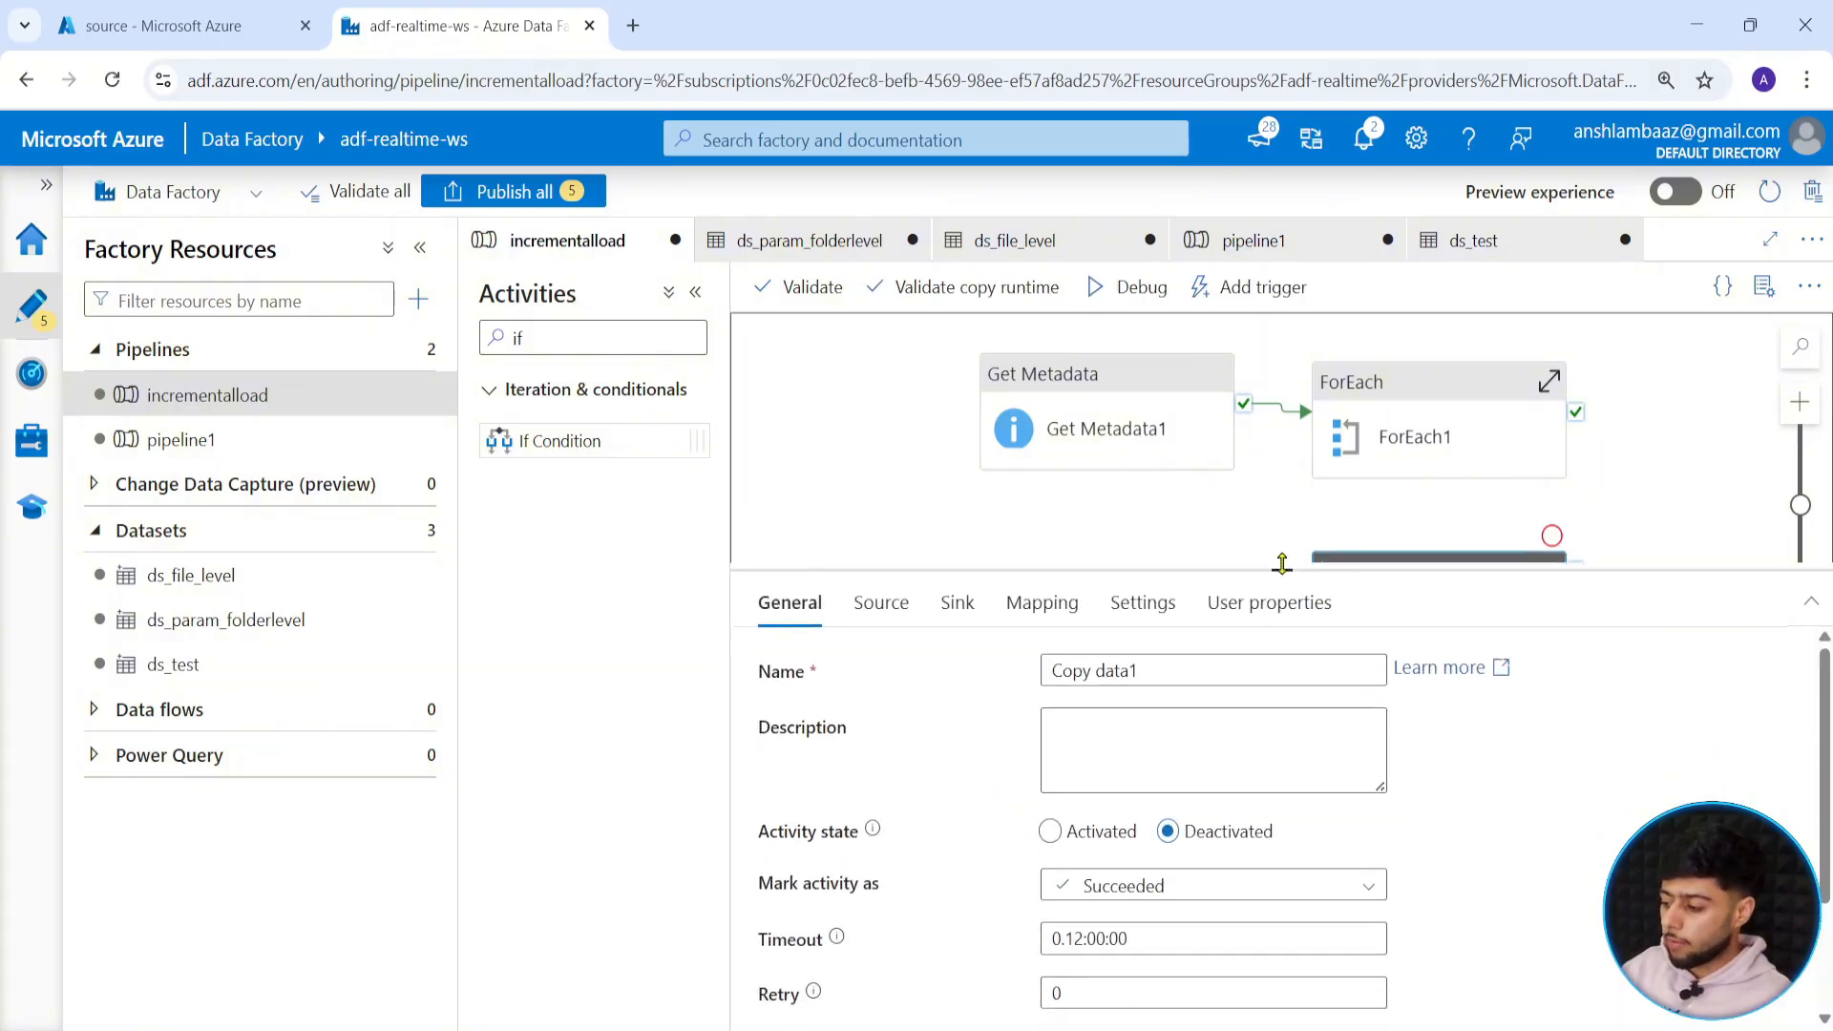
{"action": "scroll", "coordinate": [1005, 819], "scroll_direction": "down", "scroll_amount": 2}
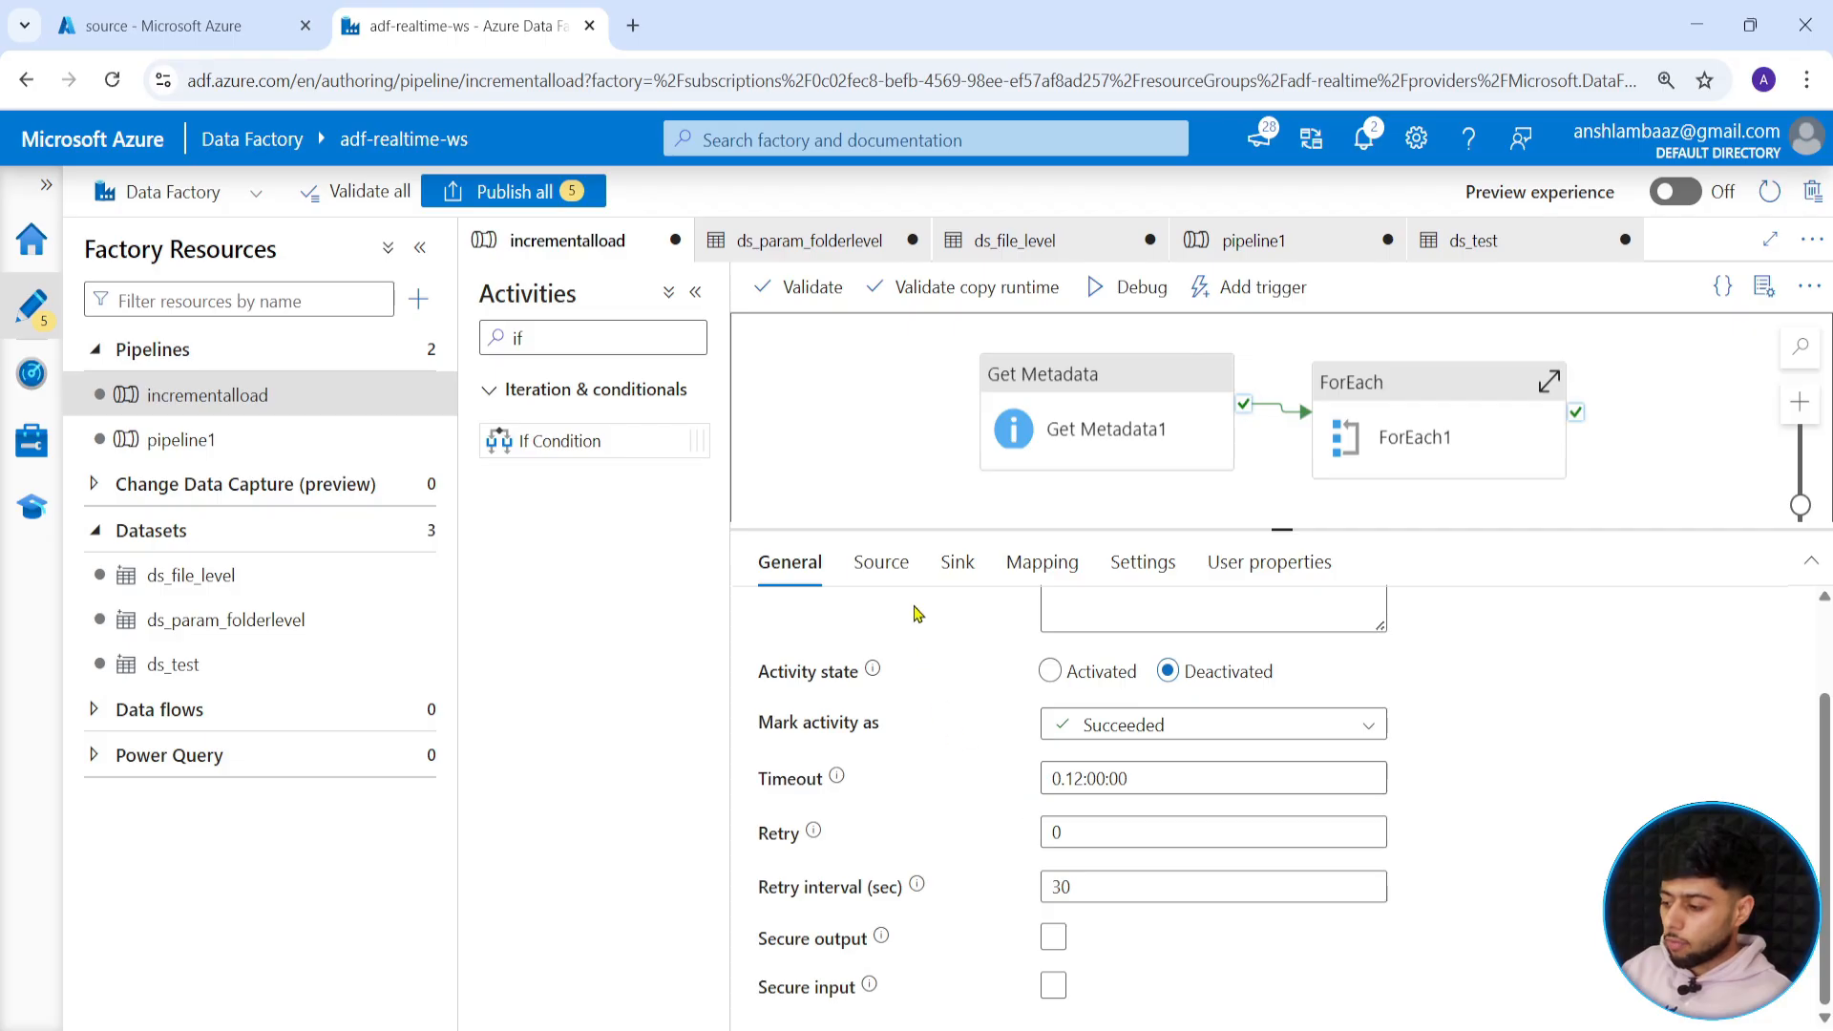
{"action": "left_click", "coordinate": [888, 568]}
{"action": "scroll", "coordinate": [993, 678], "scroll_direction": "down", "scroll_amount": 3}
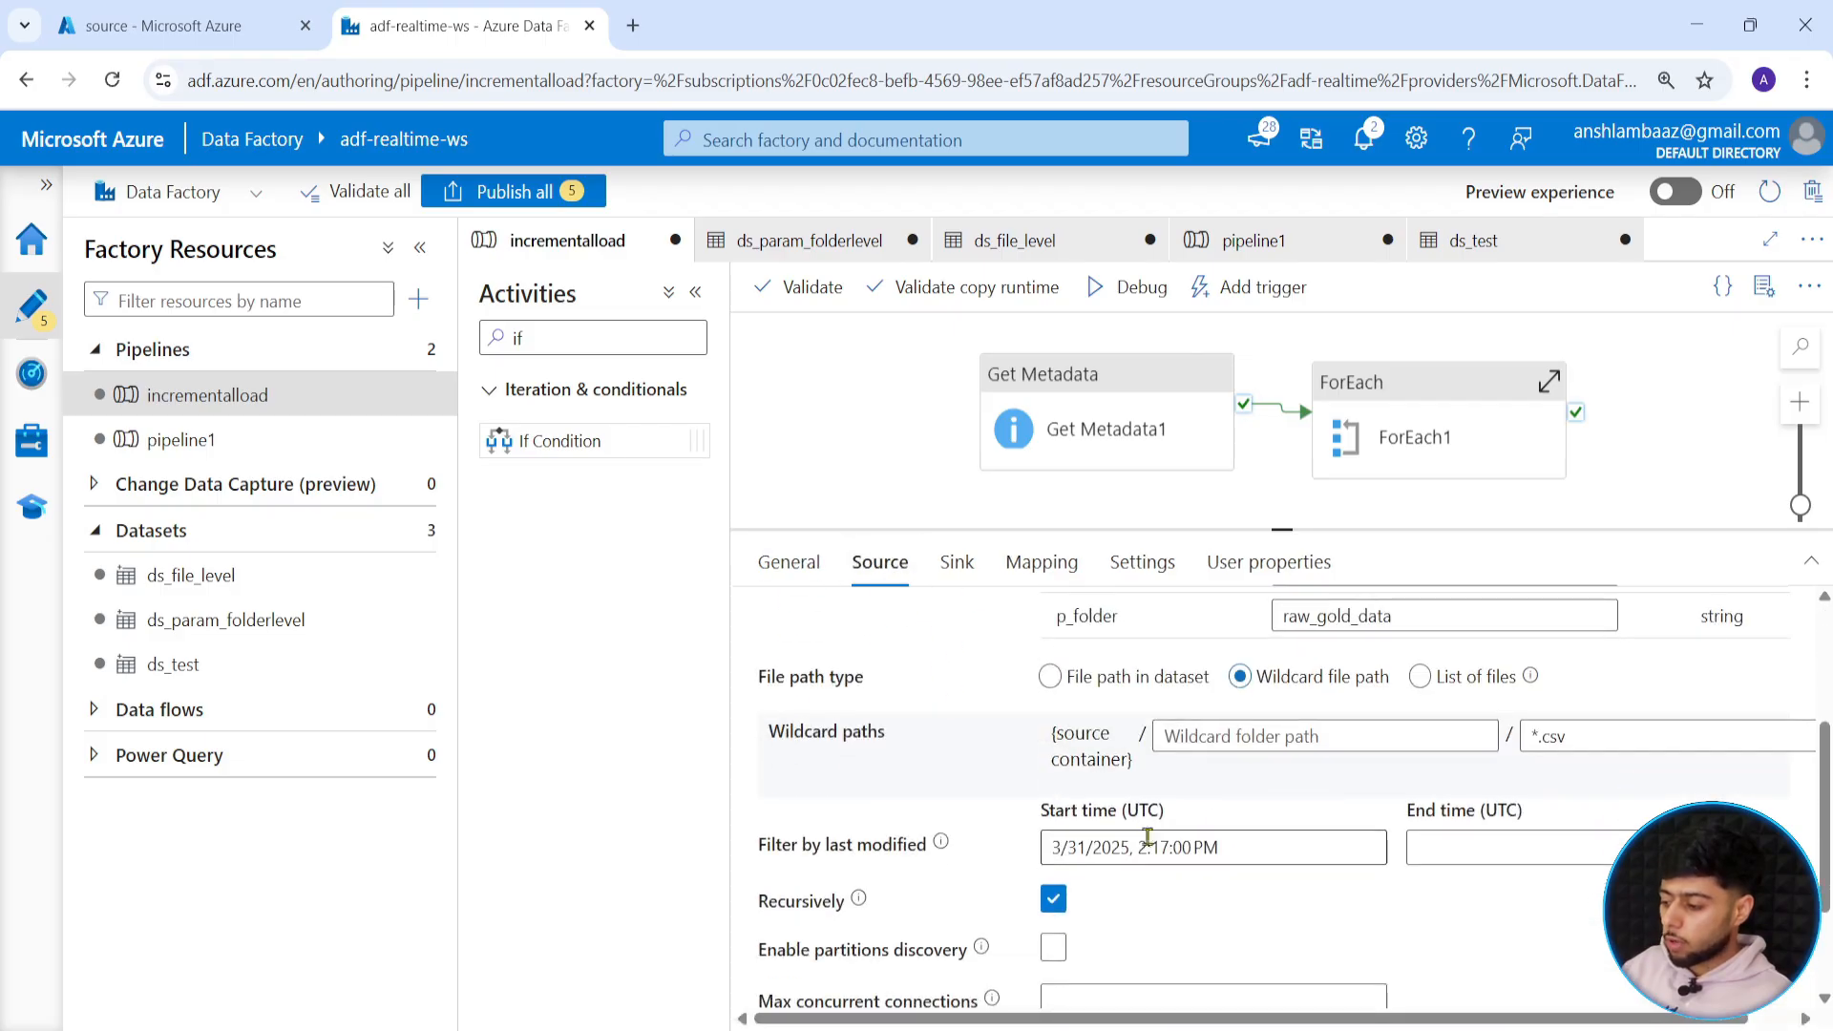
{"action": "left_click", "coordinate": [1224, 847]}
{"action": "left_click", "coordinate": [979, 851]}
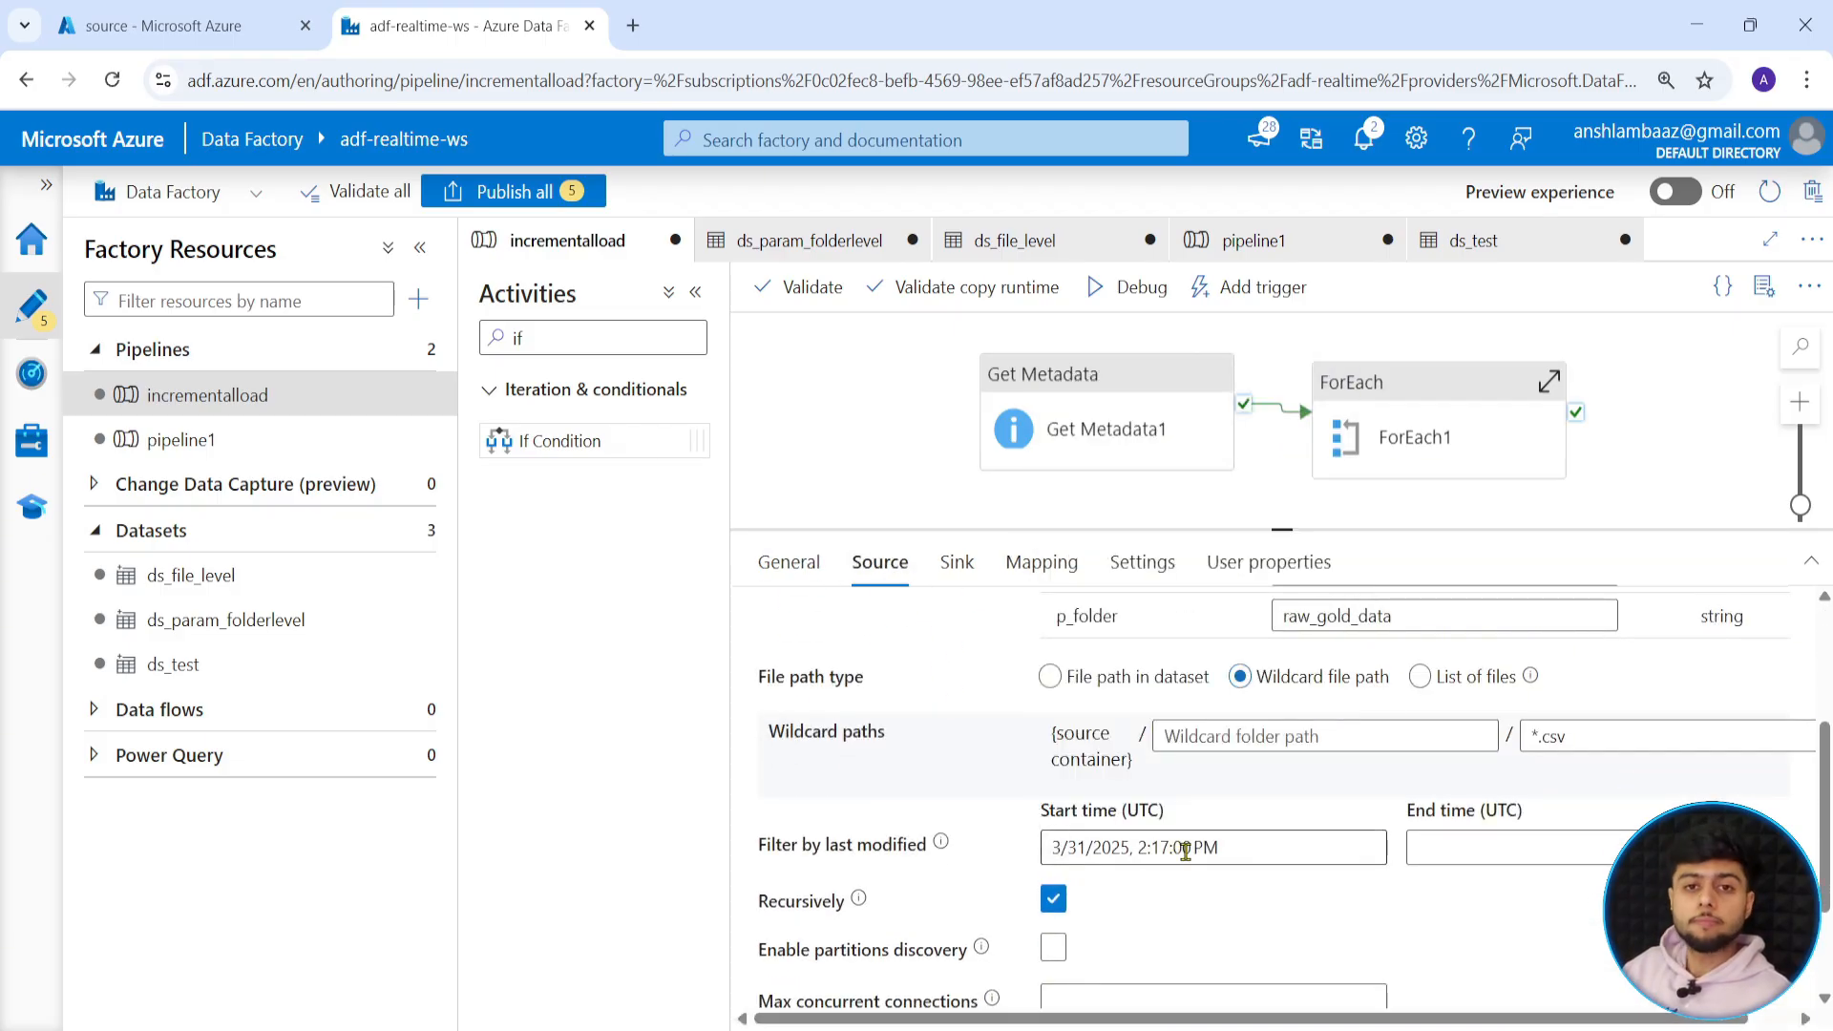
{"action": "left_click", "coordinate": [1187, 847]}
{"action": "triple_click", "coordinate": [1251, 852]}
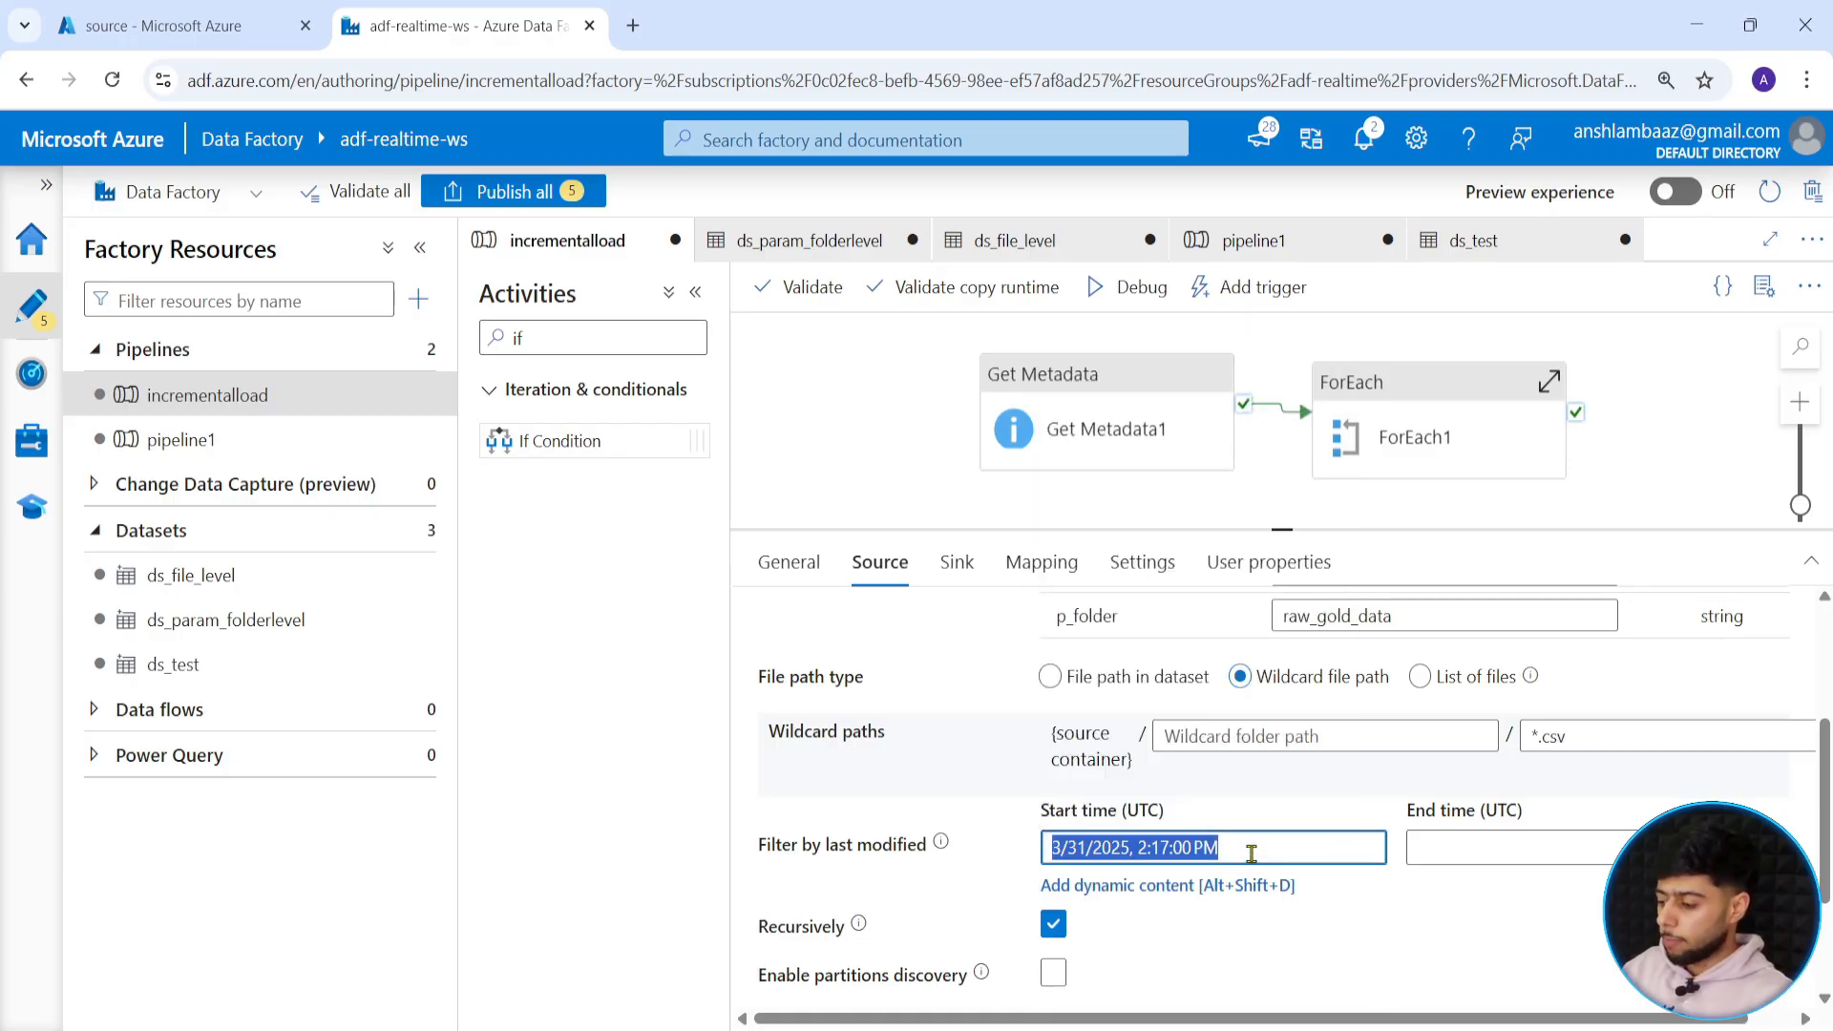
{"action": "key", "text": "BackSpace"}
{"action": "left_click", "coordinate": [1089, 886]}
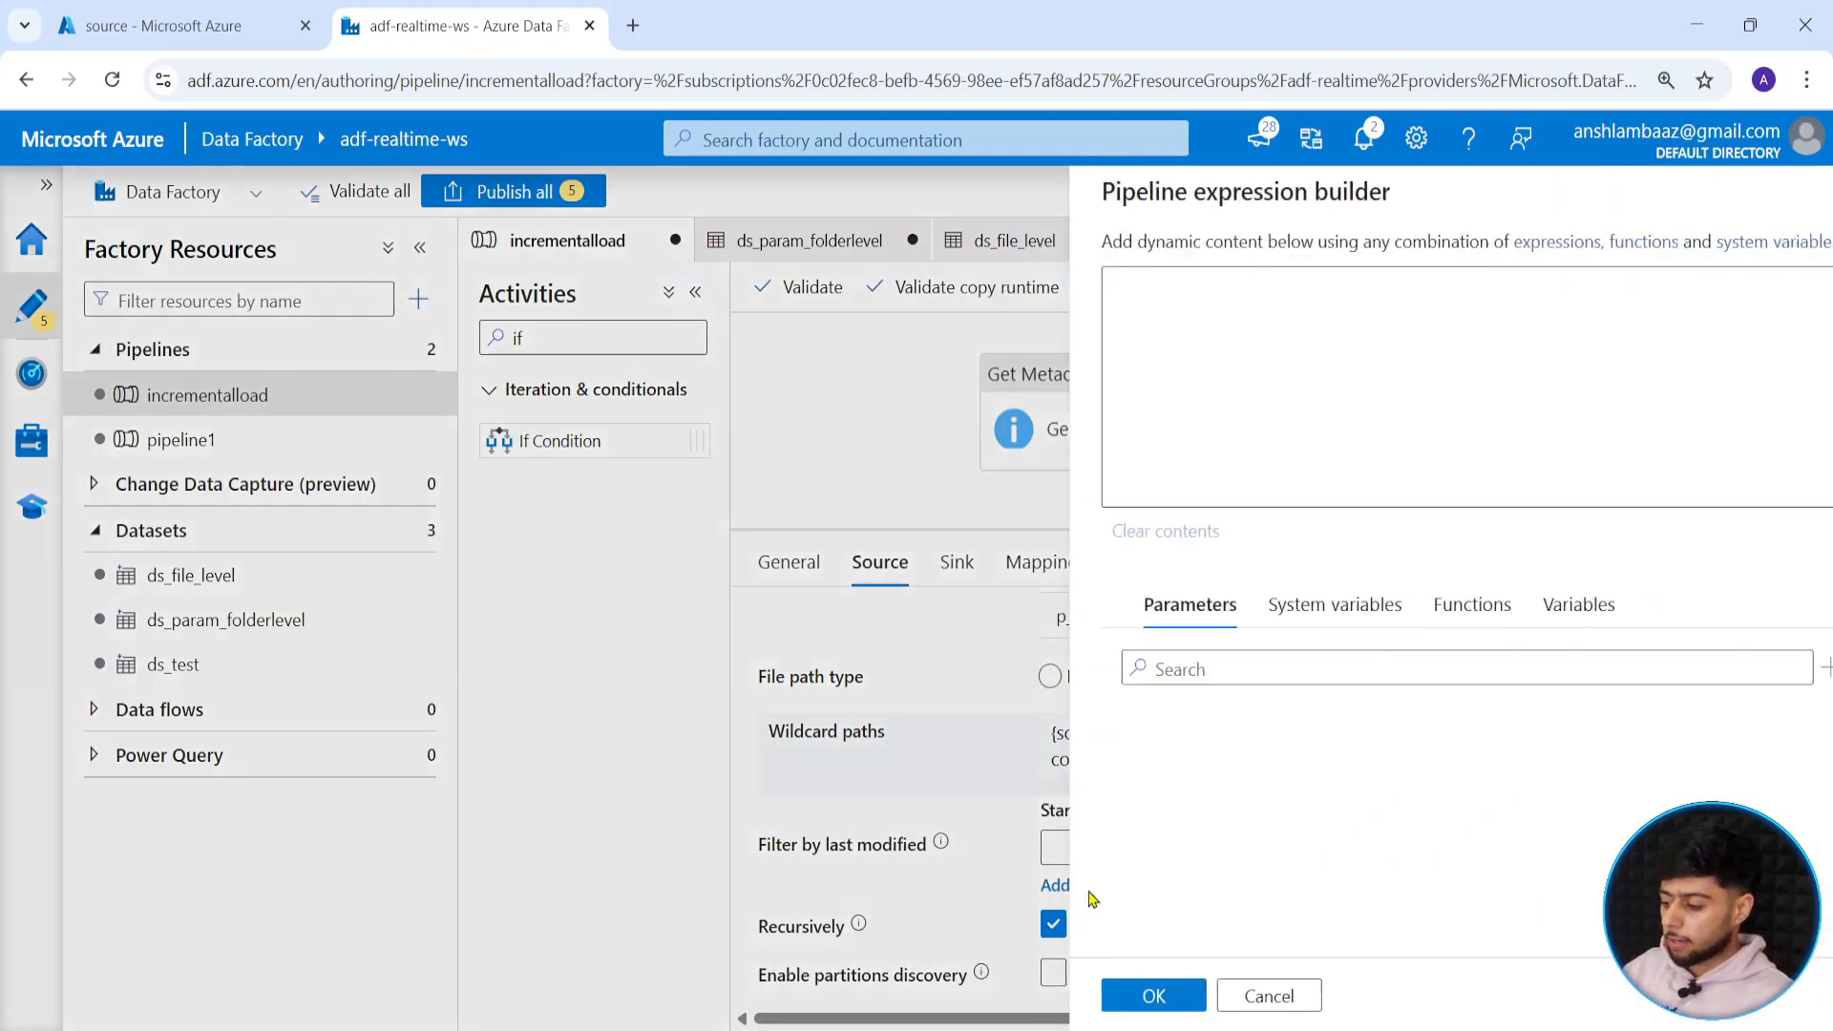
{"action": "left_click", "coordinate": [1510, 607]}
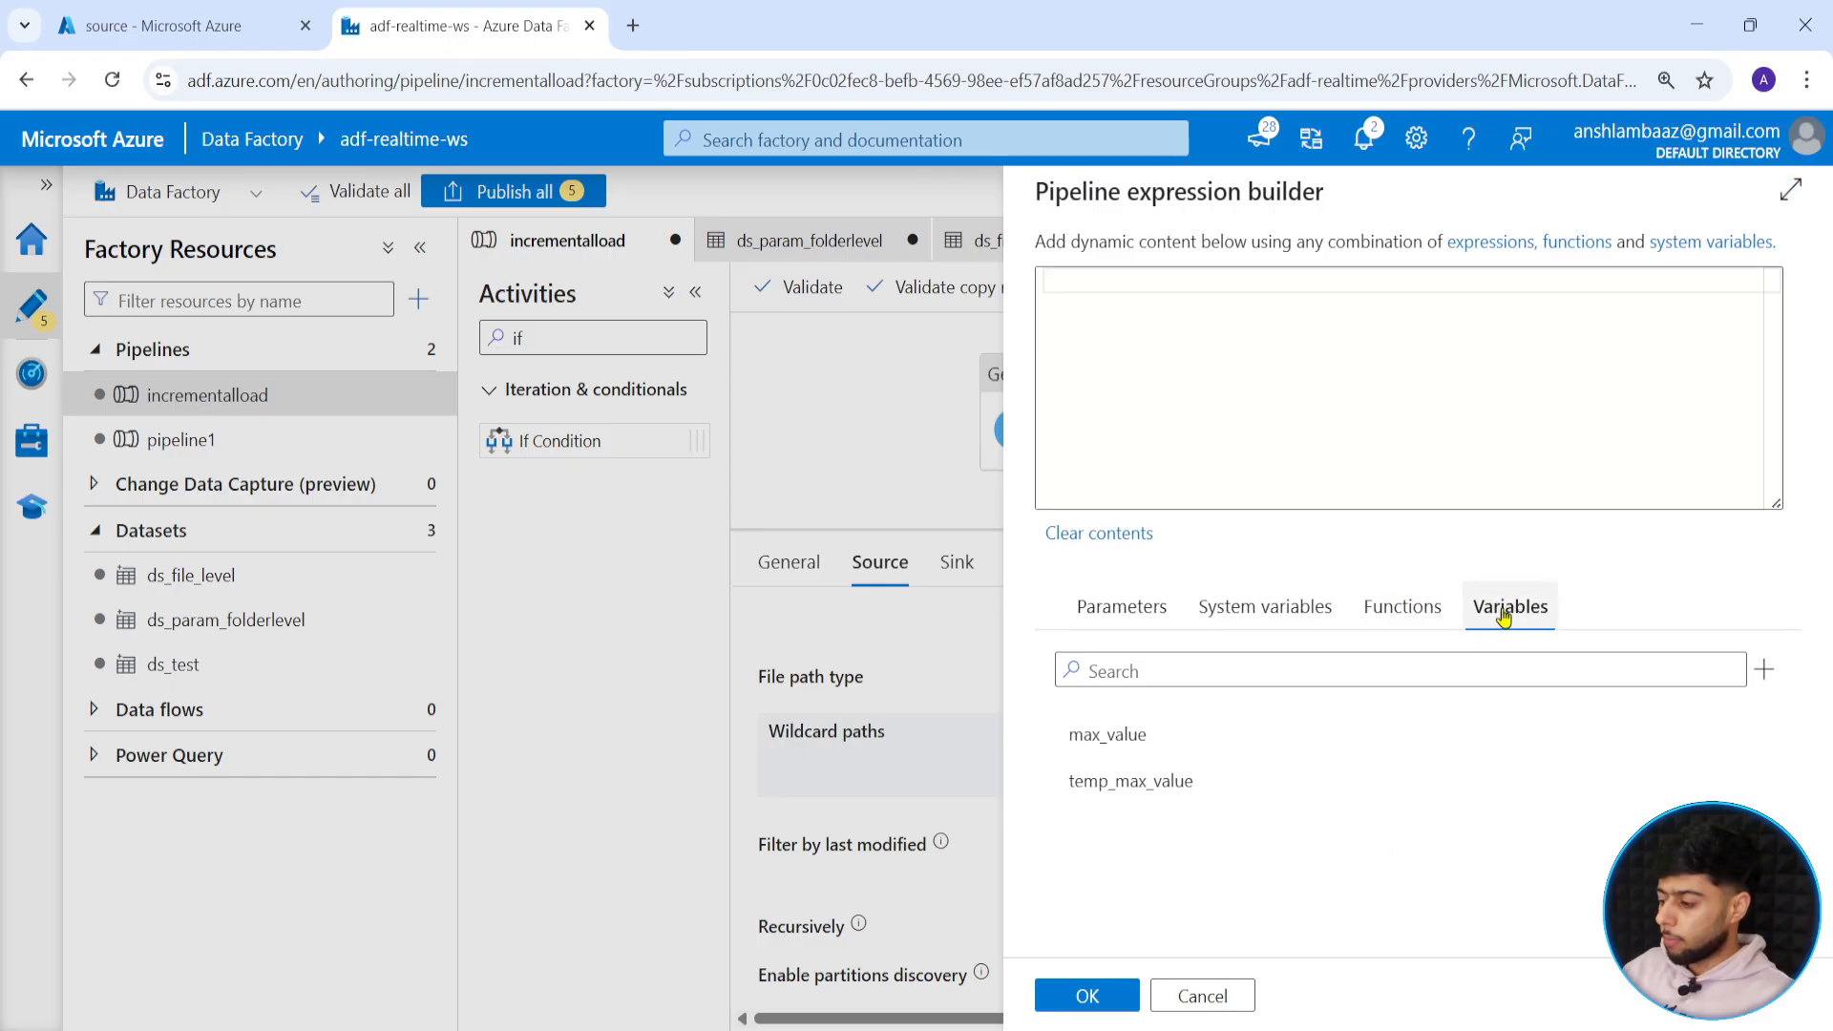
{"action": "left_click", "coordinate": [1110, 750]}
{"action": "left_click", "coordinate": [1087, 996]}
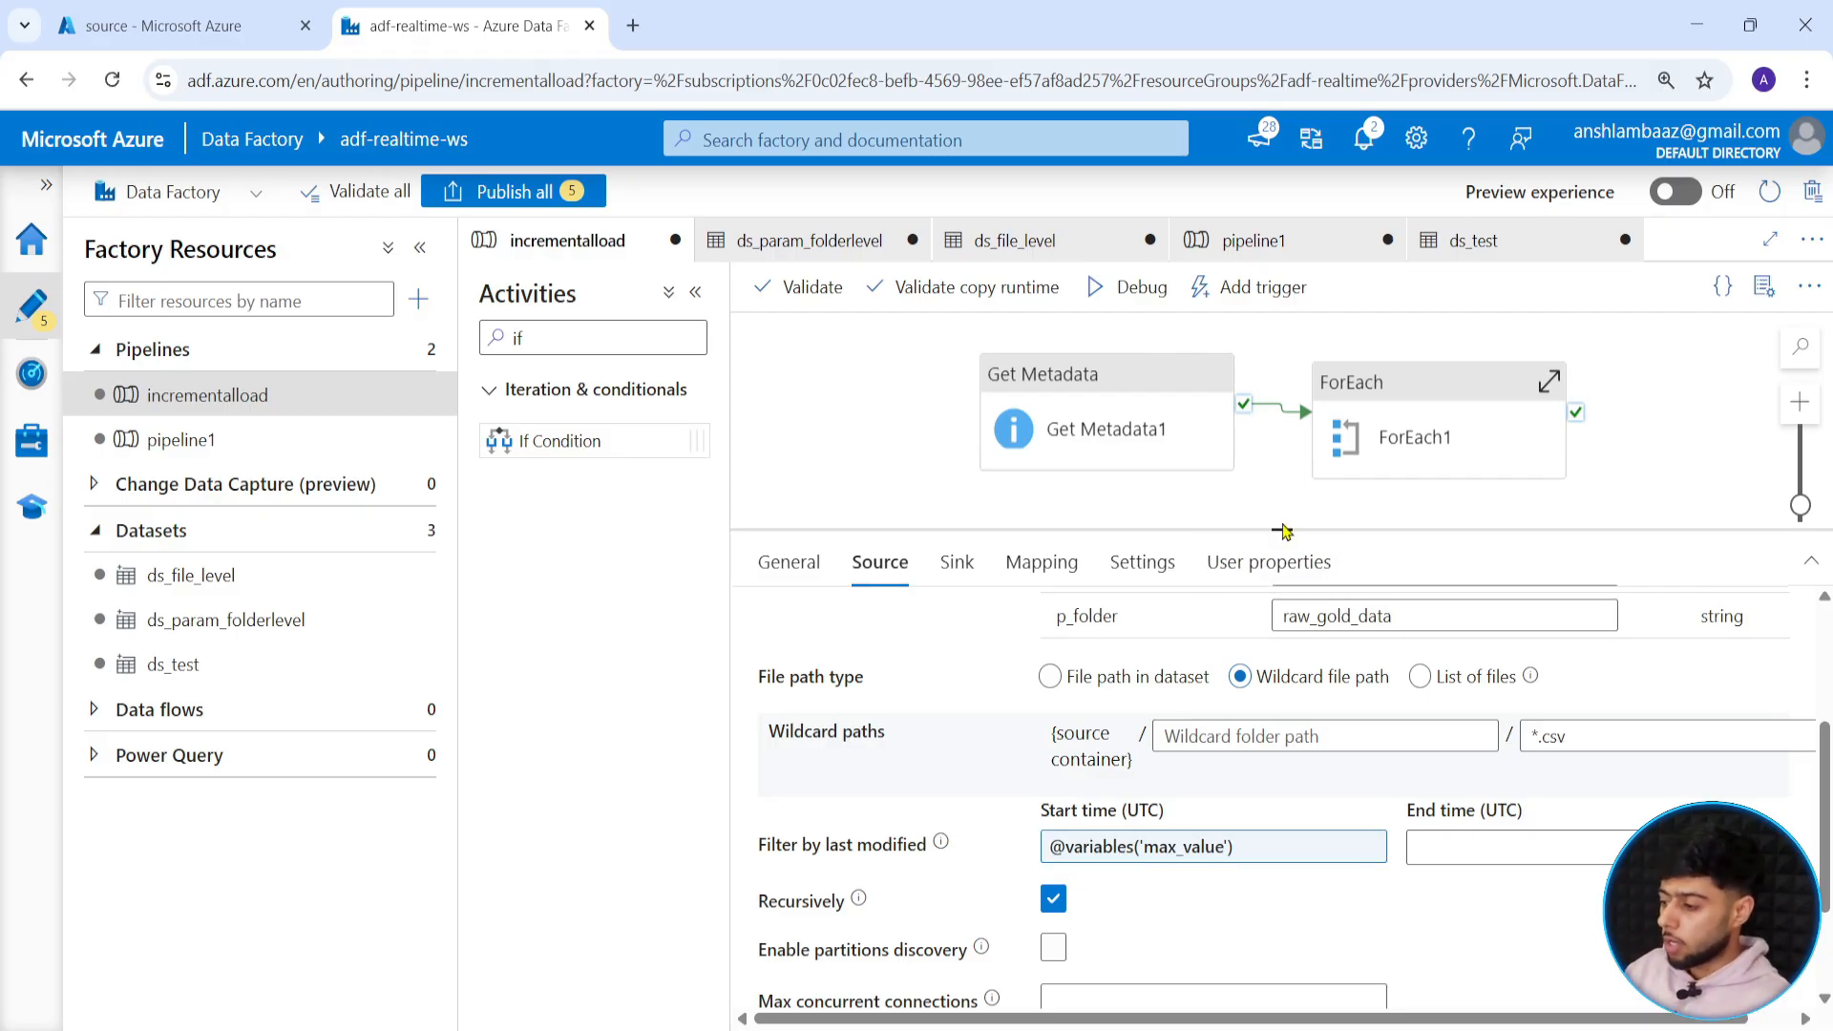
Reposition Get Metadata1 and ForEach1 on the incrementalload canvas and cut the Copy data1 activity.
{"action": "left_click_drag", "start_coordinate": [1283, 531], "coordinate": [1283, 842]}
{"action": "left_click_drag", "start_coordinate": [1091, 434], "coordinate": [1005, 439]}
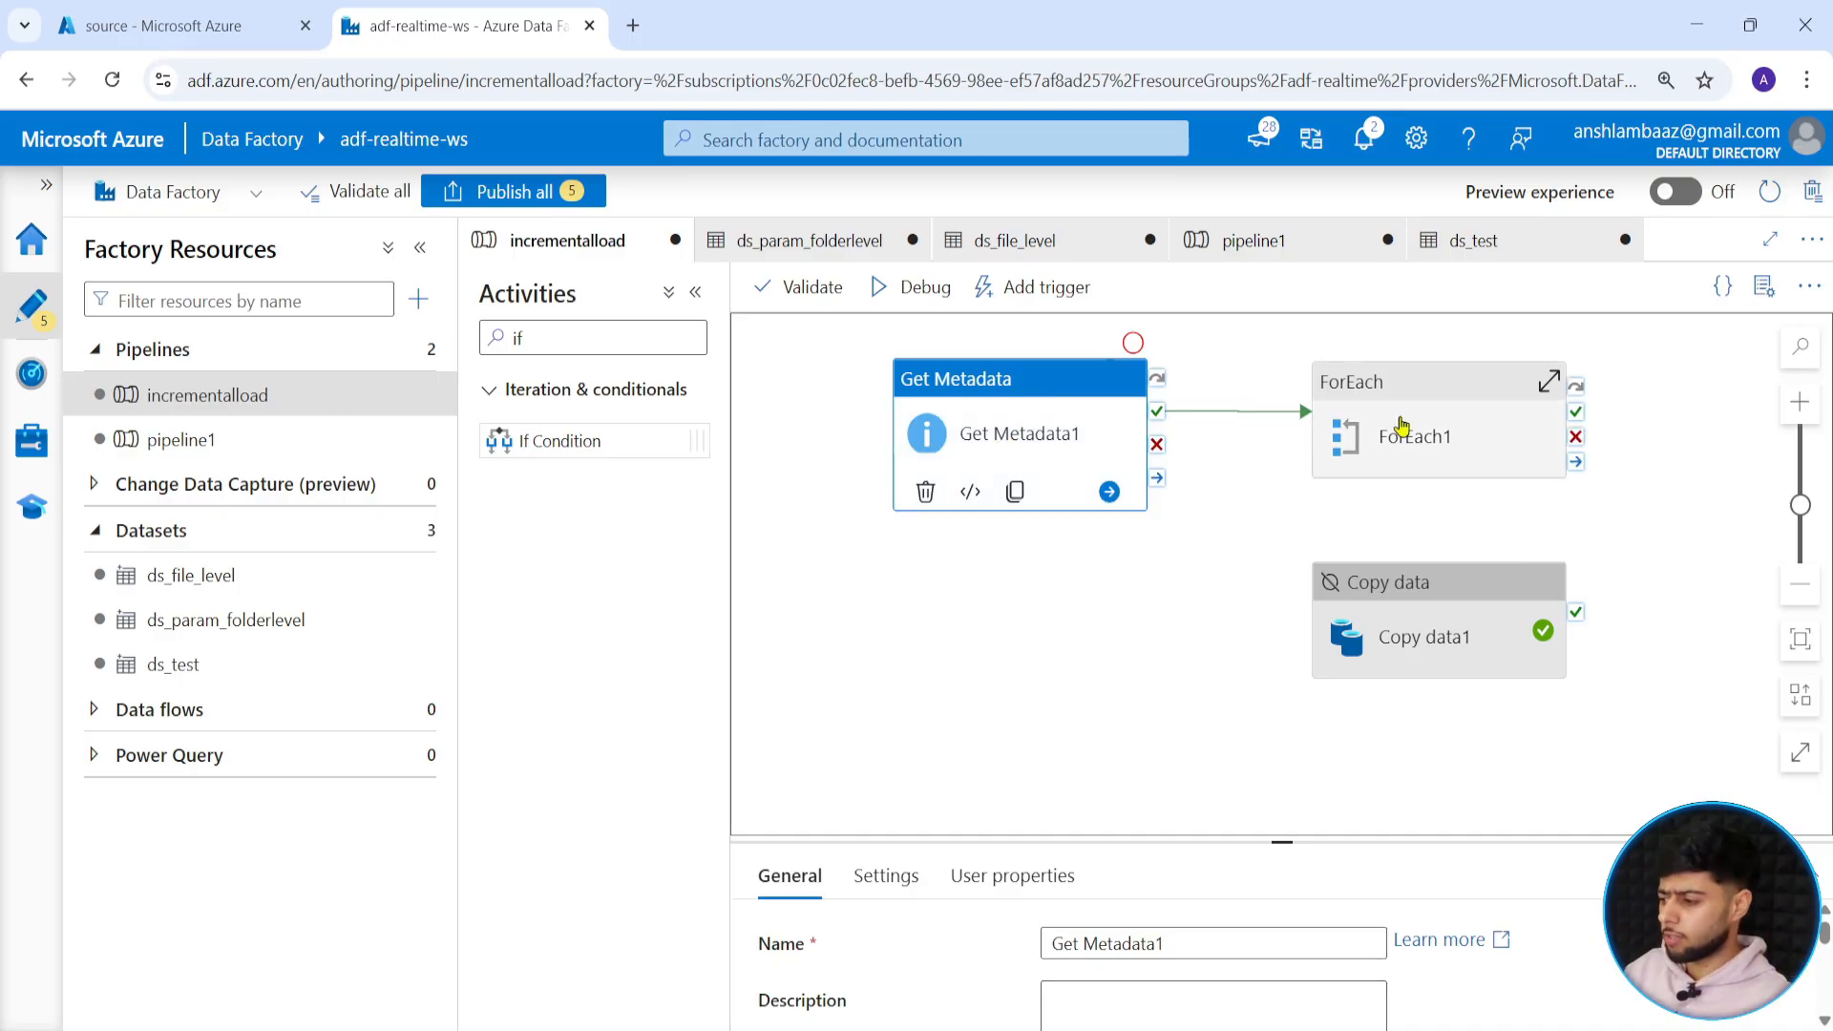
{"action": "left_click_drag", "start_coordinate": [1404, 426], "coordinate": [1352, 413]}
{"action": "left_click", "coordinate": [1401, 594]}
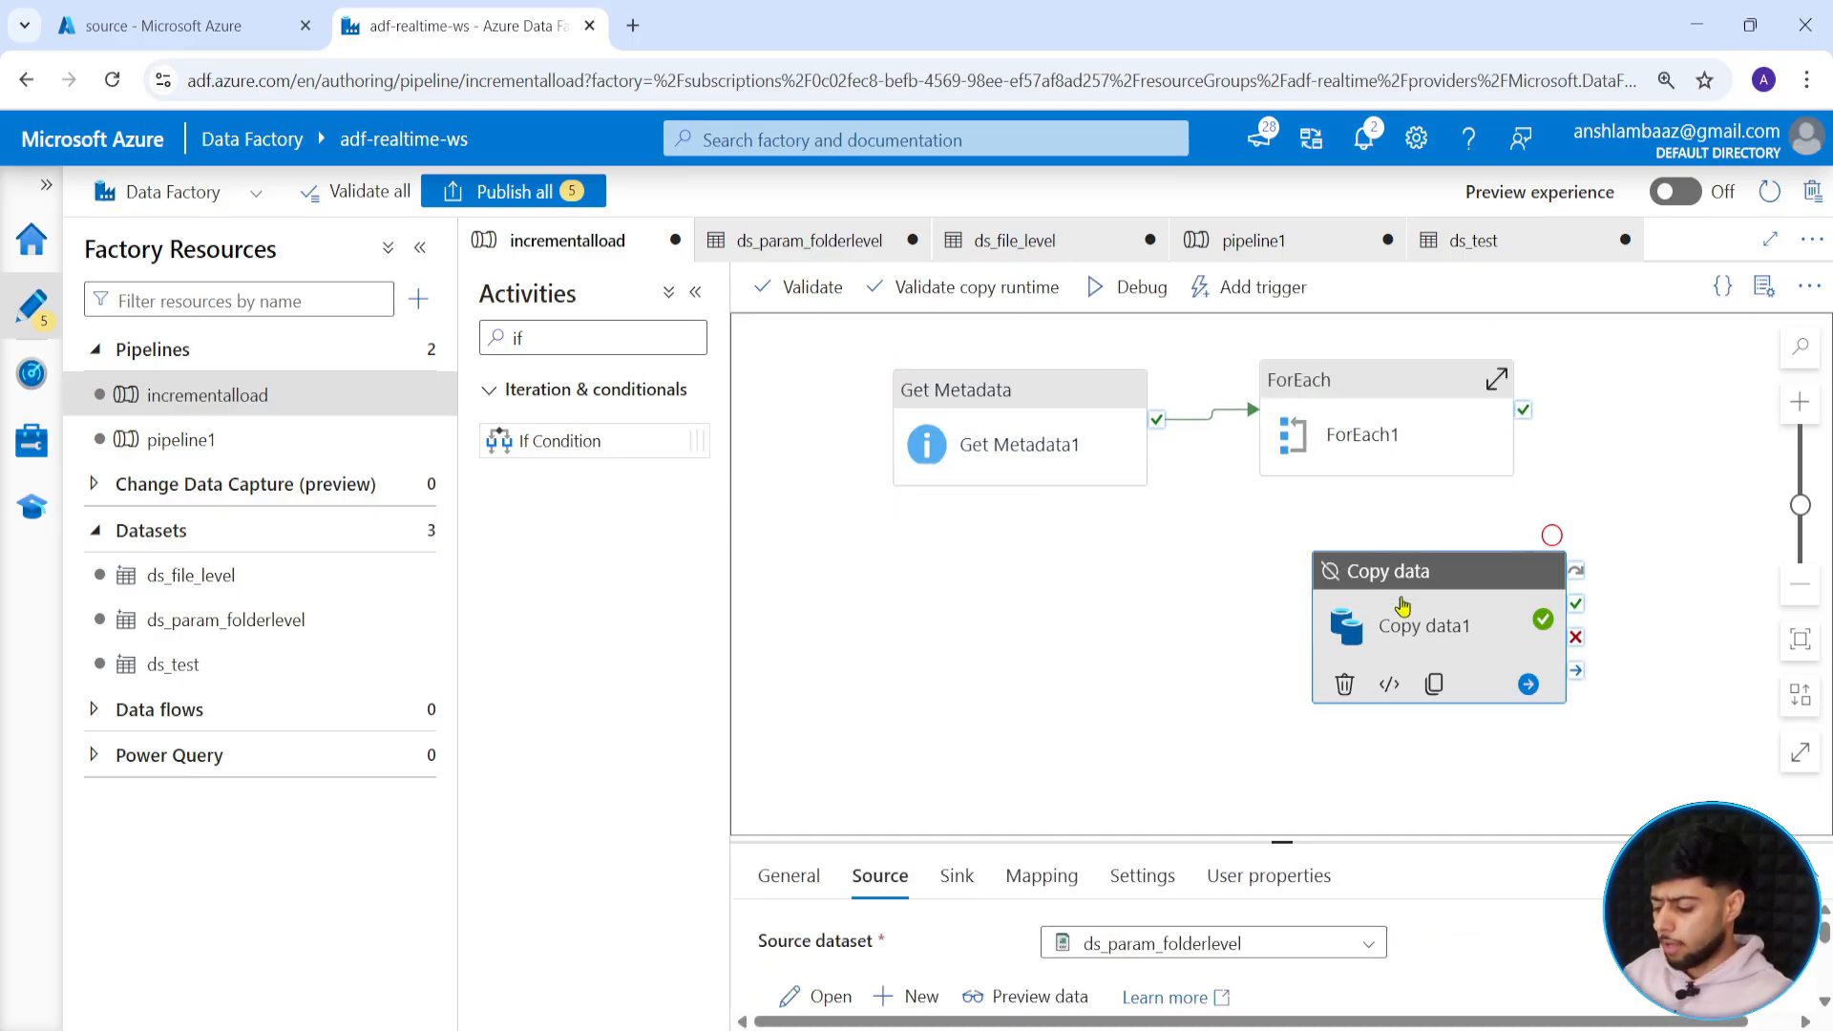
{"action": "key", "text": "ctrl+x"}
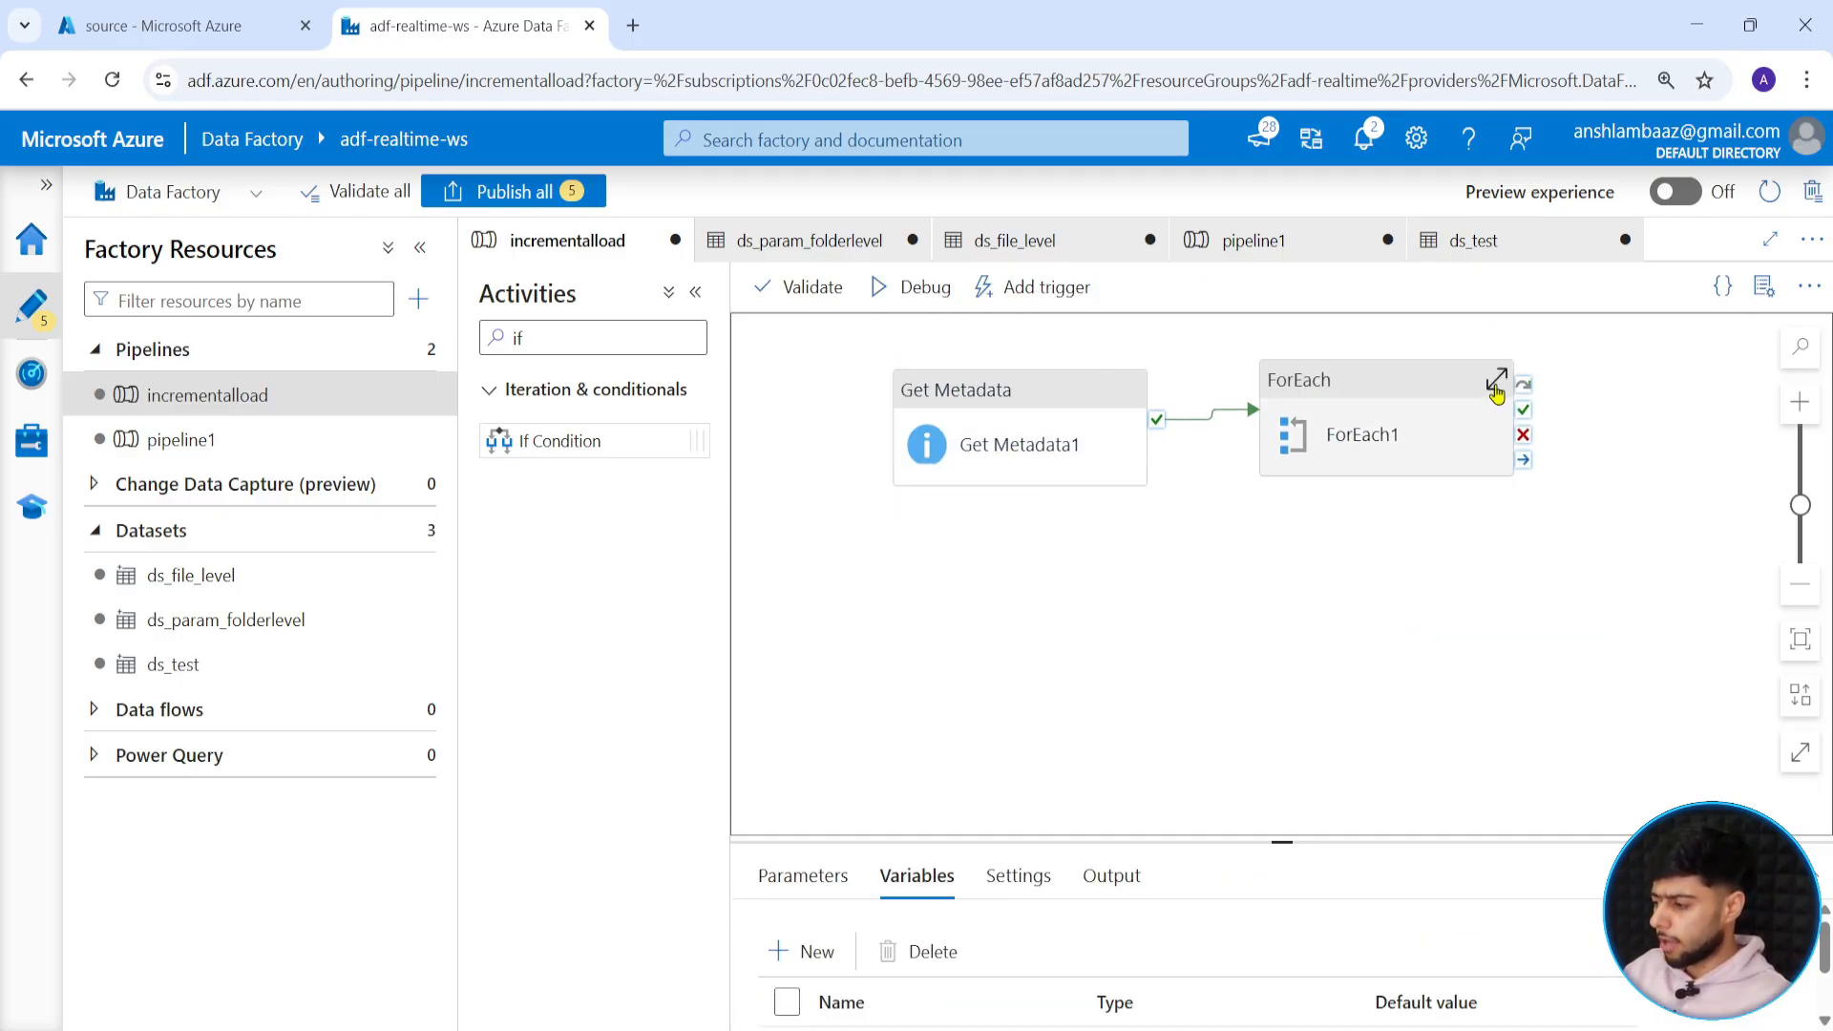
Inside ForEach1, place Get Metadata2 and the If Condition side by side and link them with Get Metadata2's on-success output.
{"action": "left_click", "coordinate": [1496, 389]}
{"action": "left_click", "coordinate": [1478, 497]}
{"action": "left_click_drag", "start_coordinate": [1311, 632], "coordinate": [1200, 728]}
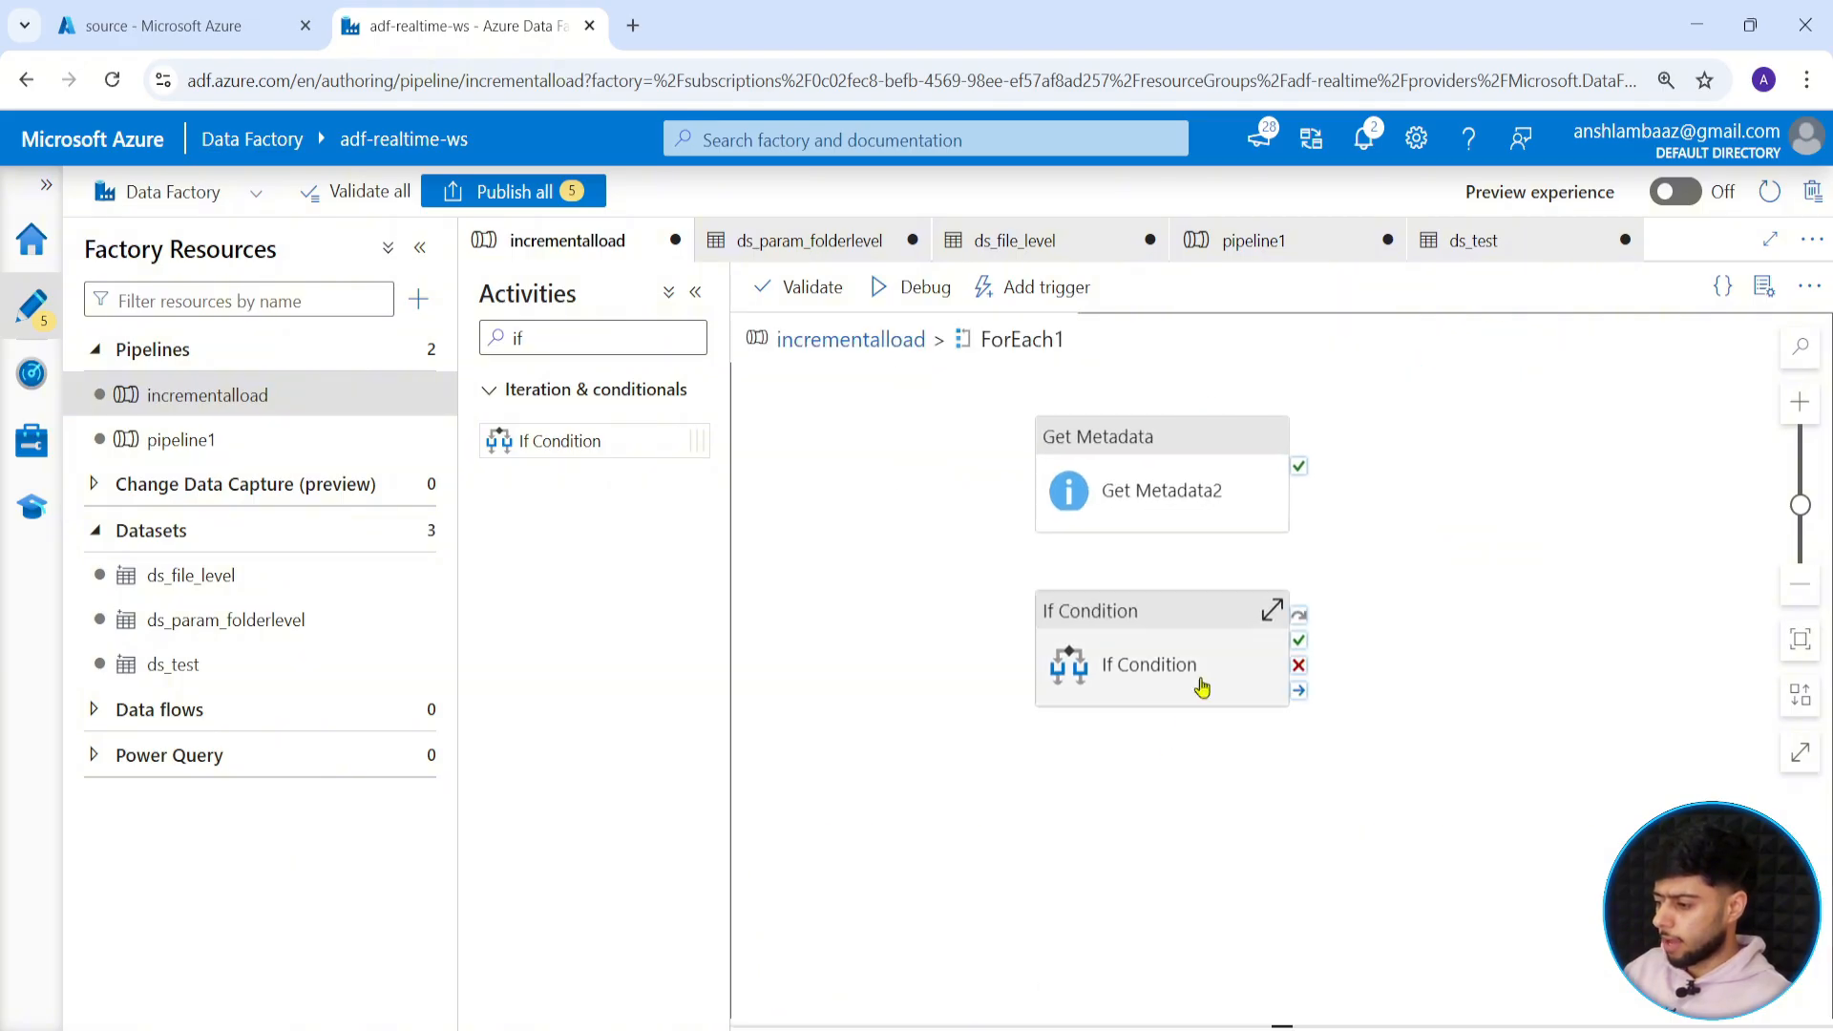
{"action": "left_click_drag", "start_coordinate": [1185, 497], "coordinate": [1065, 493]}
{"action": "left_click_drag", "start_coordinate": [1192, 654], "coordinate": [1417, 527]}
{"action": "left_click_drag", "start_coordinate": [1178, 487], "coordinate": [1356, 516]}
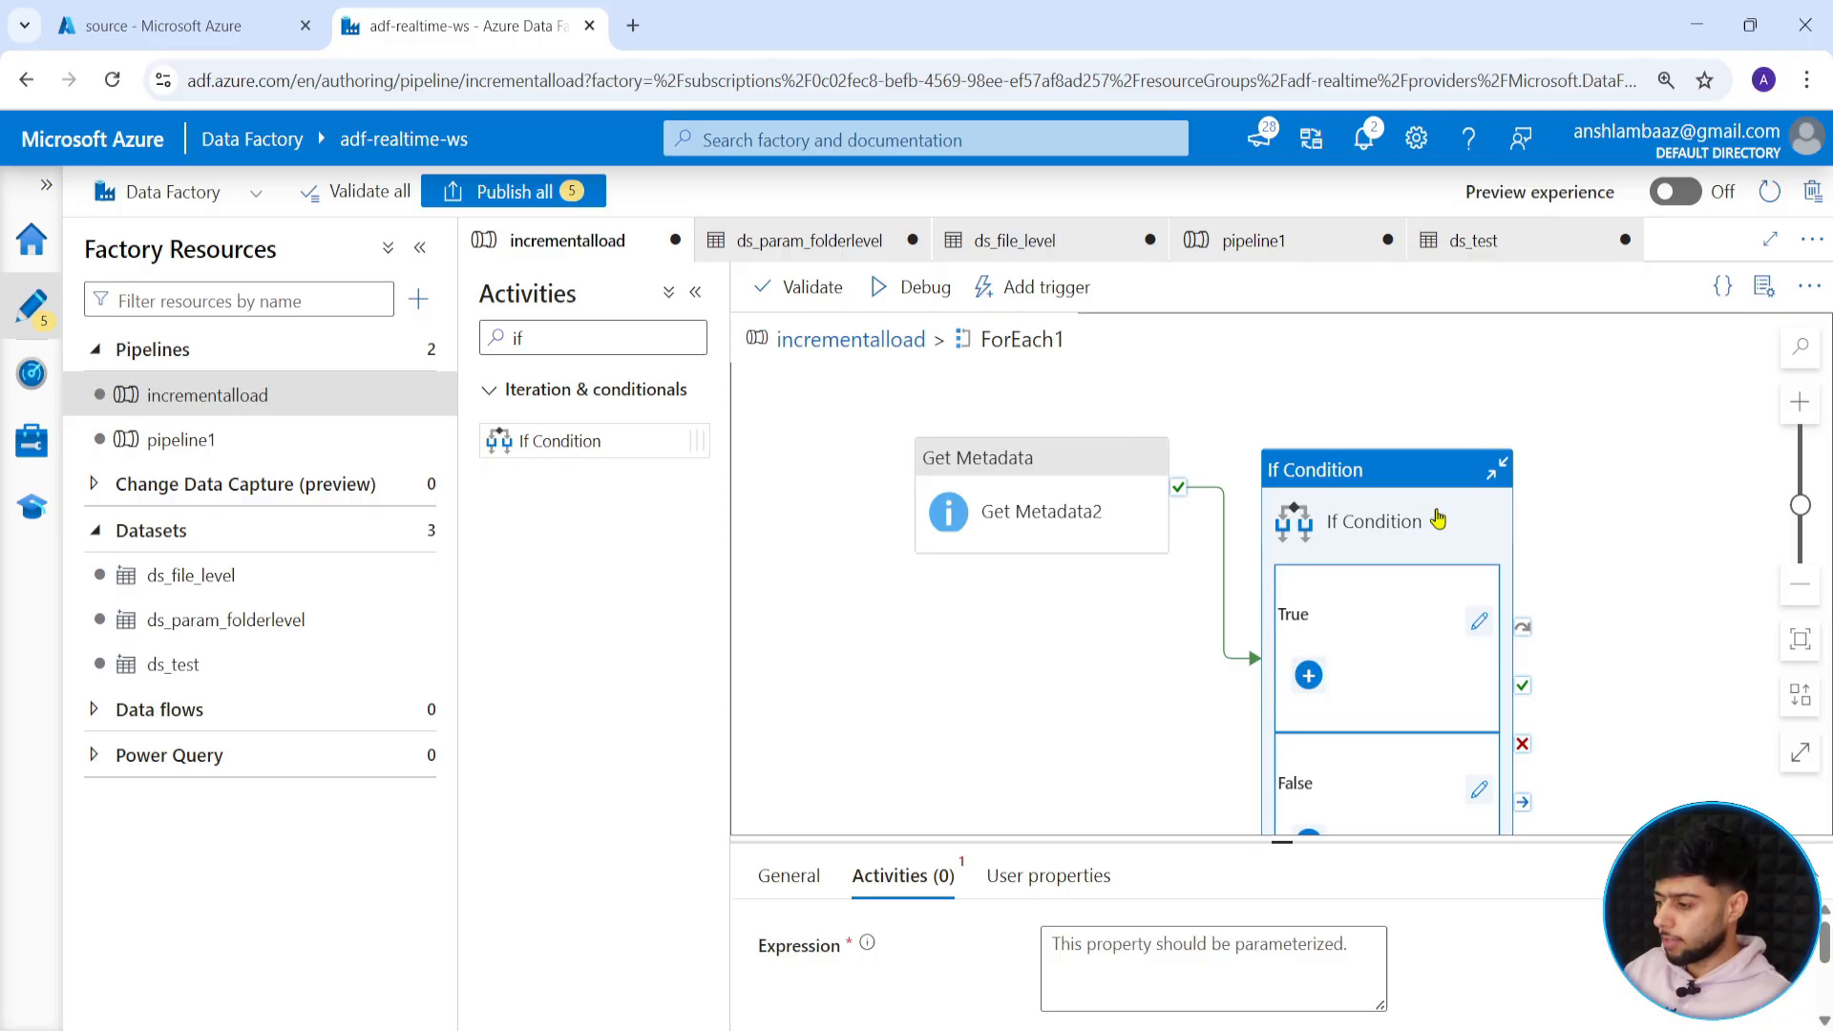
Paste Copy data1 into the If Condition's True activities and set its activity state to Activated.
{"action": "left_click", "coordinate": [1479, 621]}
{"action": "key", "text": "ctrl+v"}
{"action": "left_click_drag", "start_coordinate": [1458, 673], "coordinate": [1177, 553]}
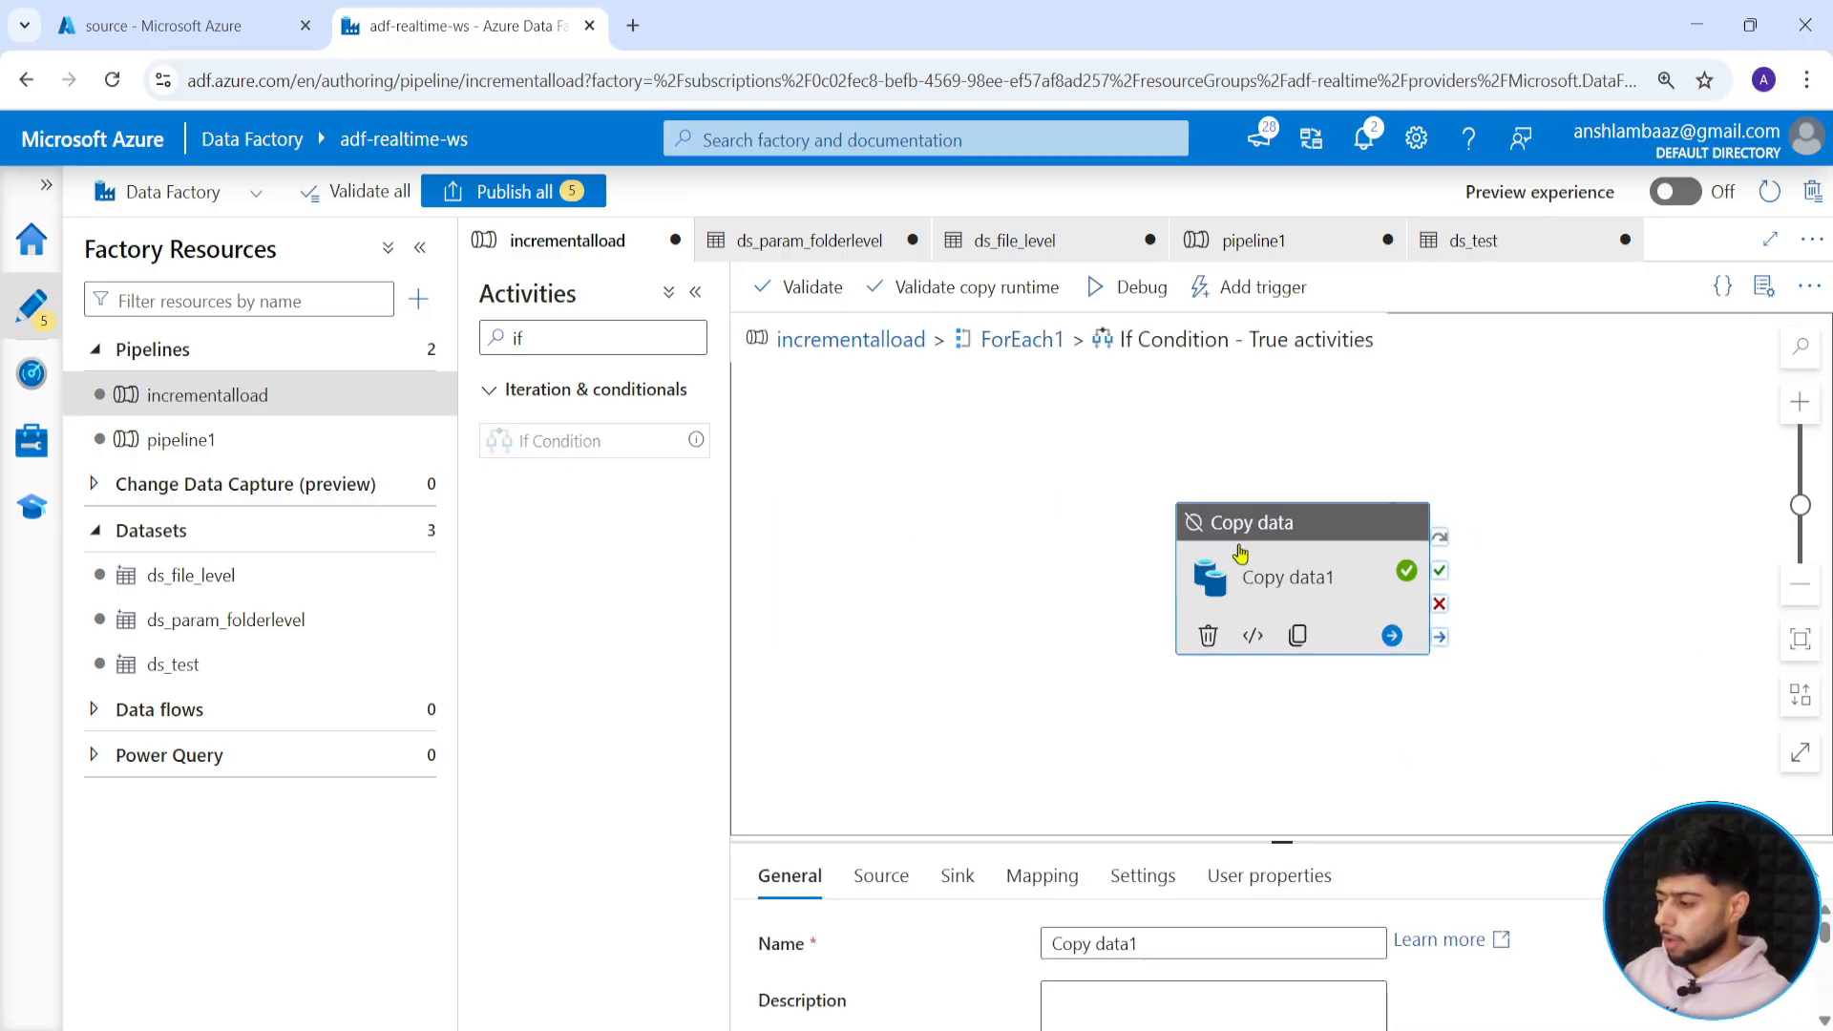
{"action": "left_click", "coordinate": [880, 876]}
{"action": "left_click_drag", "start_coordinate": [1280, 840], "coordinate": [1283, 645]}
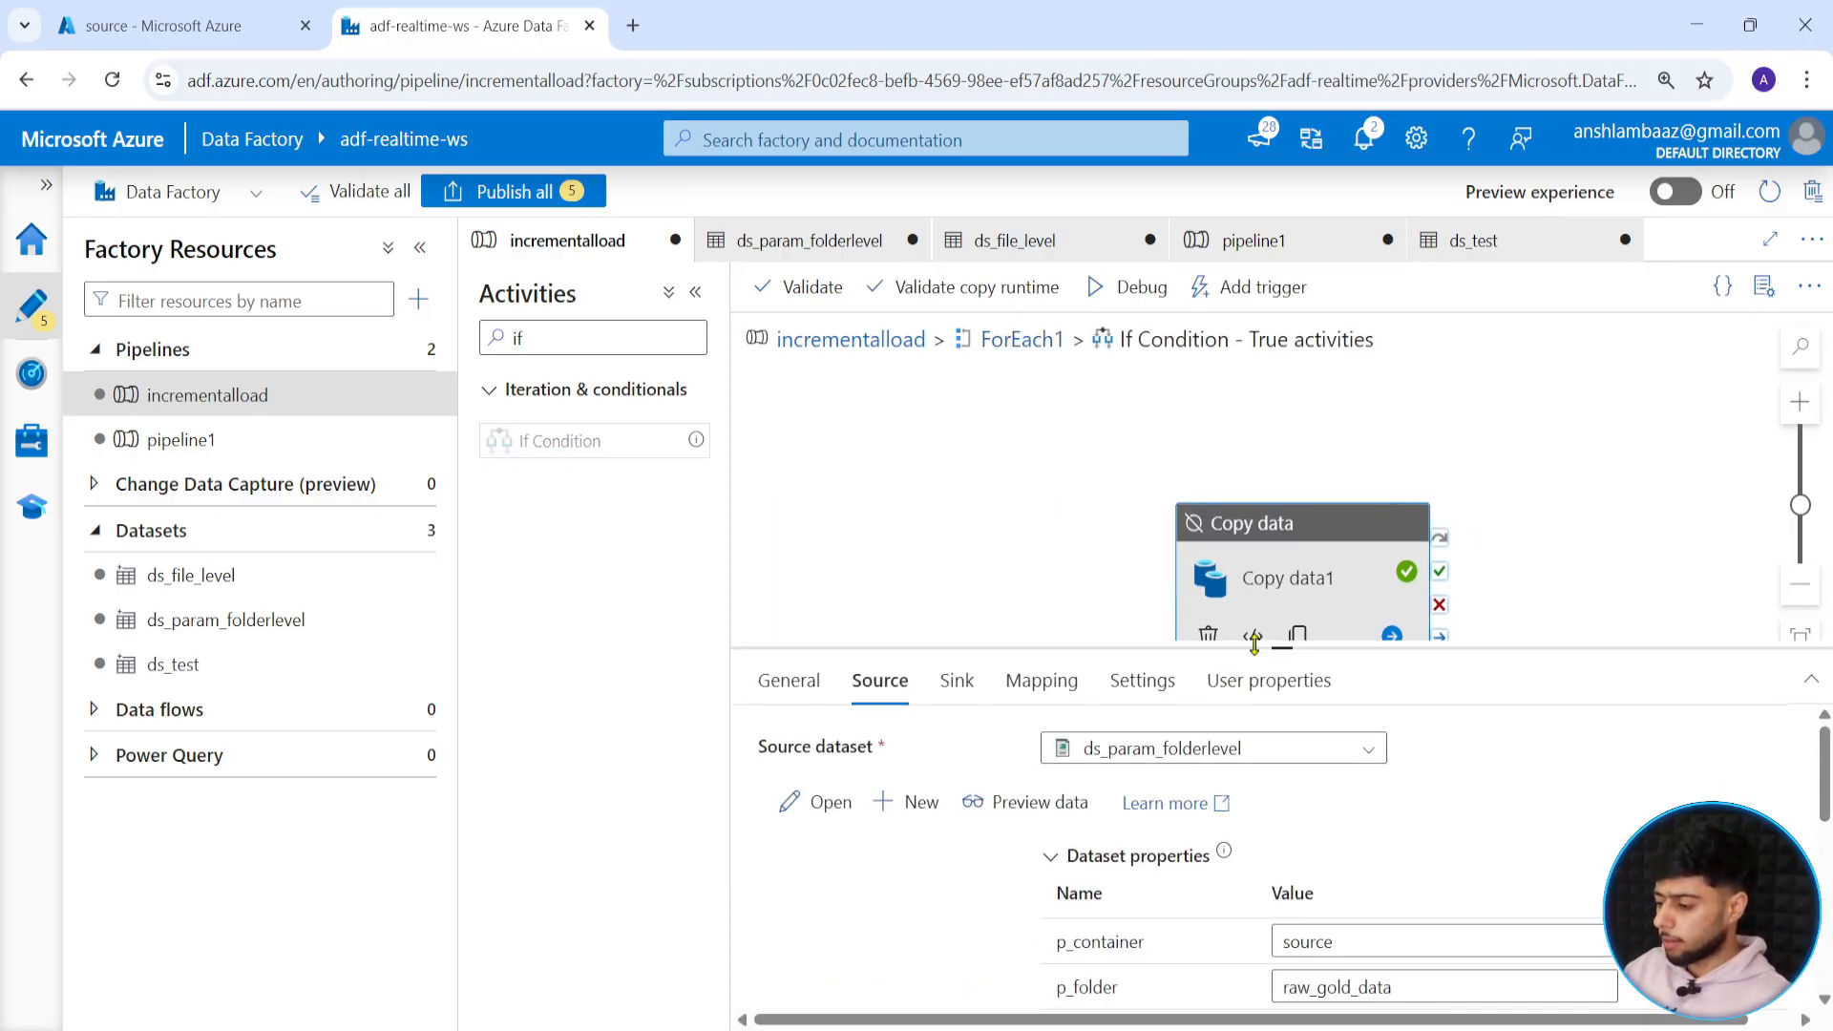
{"action": "left_click", "coordinate": [789, 680]}
{"action": "left_click", "coordinate": [1094, 905]}
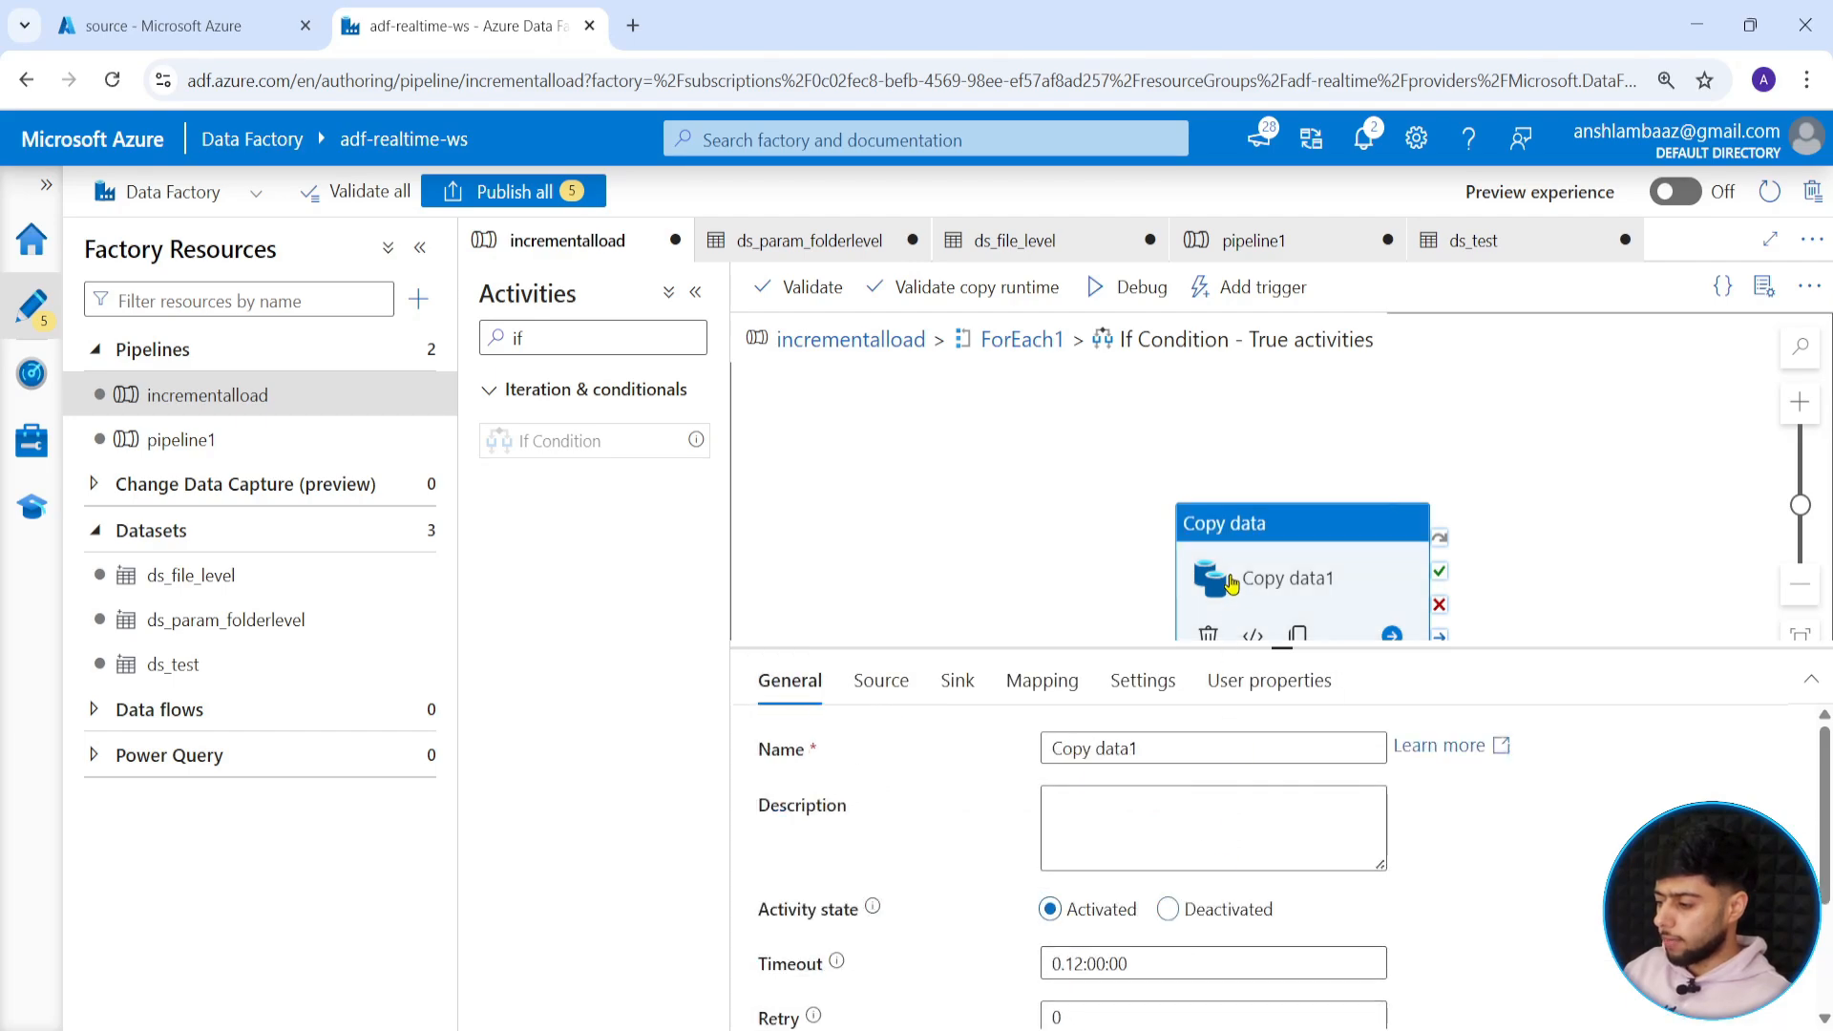
{"action": "left_click_drag", "start_coordinate": [1260, 577], "coordinate": [1304, 475]}
Review Copy data1's source dataset, wildcard path and last modified filter, and delete the activity from the If Condition's True activities.
{"action": "left_click", "coordinate": [879, 682]}
{"action": "left_click_drag", "start_coordinate": [1288, 651], "coordinate": [1288, 529]}
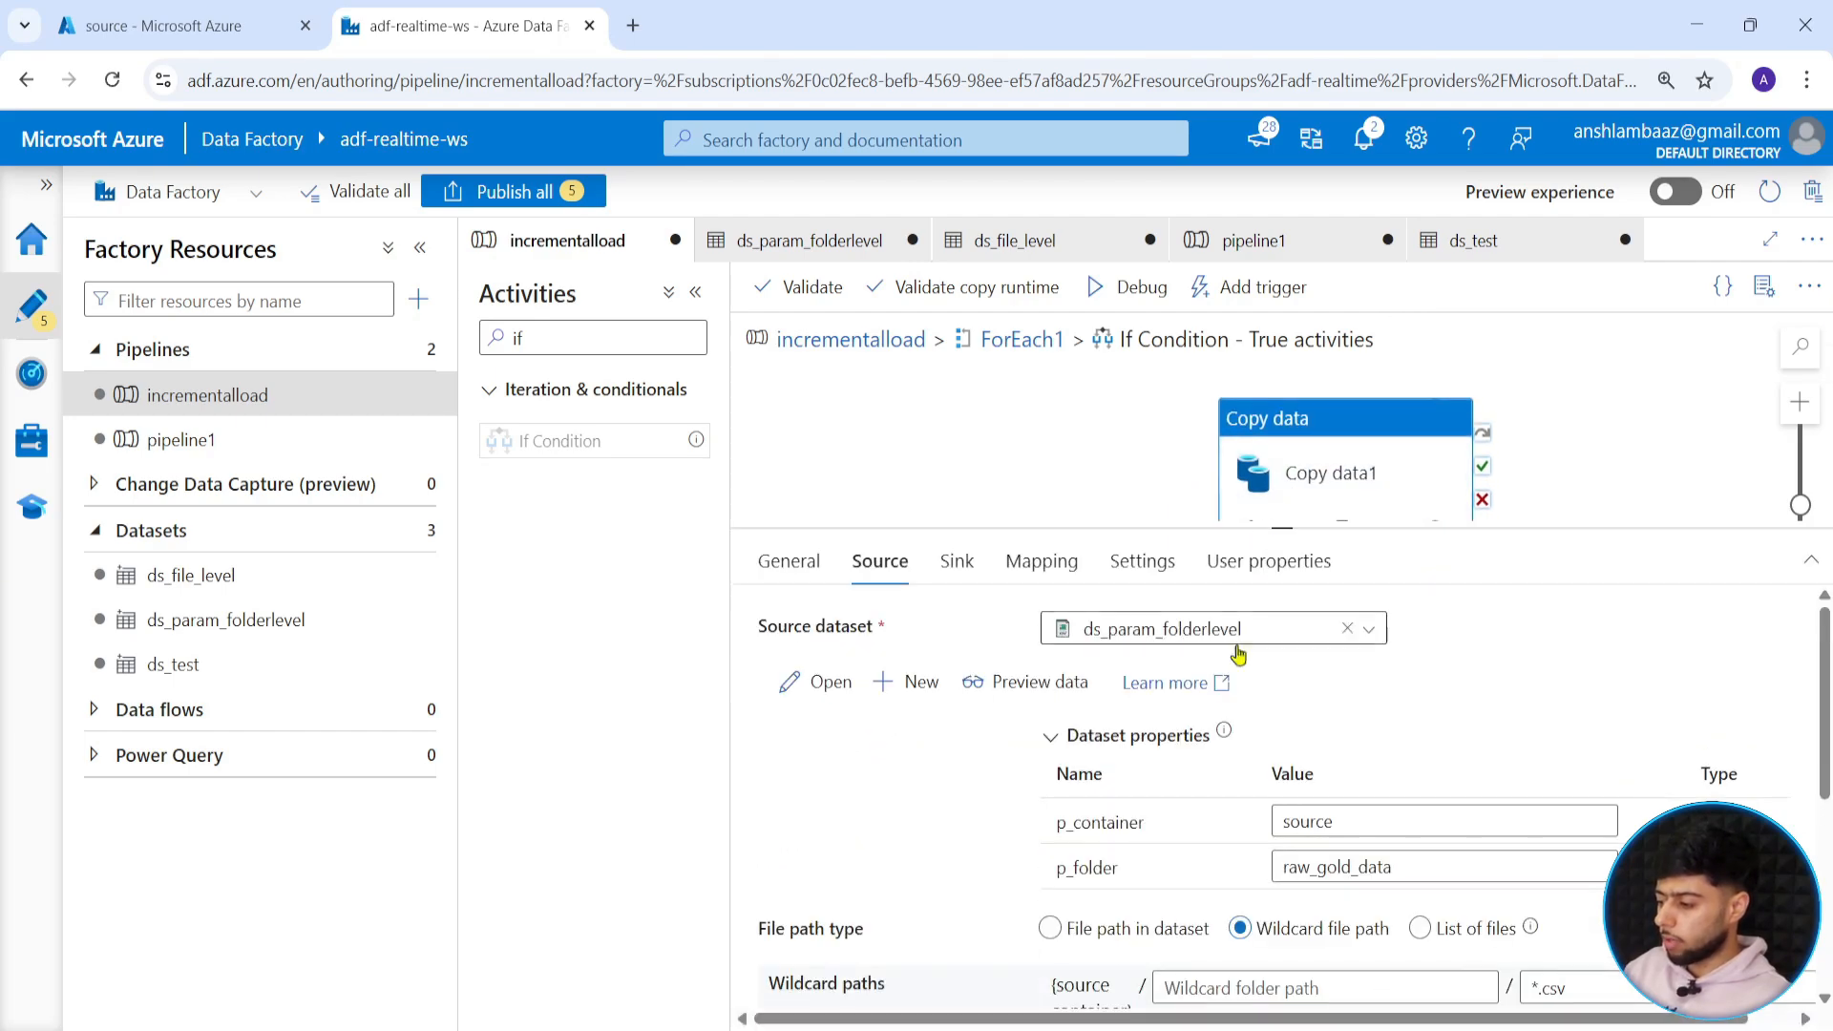
{"action": "scroll", "coordinate": [1314, 764], "scroll_direction": "down", "scroll_amount": 4}
{"action": "scroll", "coordinate": [1314, 726], "scroll_direction": "up", "scroll_amount": 1}
{"action": "scroll", "coordinate": [1314, 726], "scroll_direction": "up", "scroll_amount": 2}
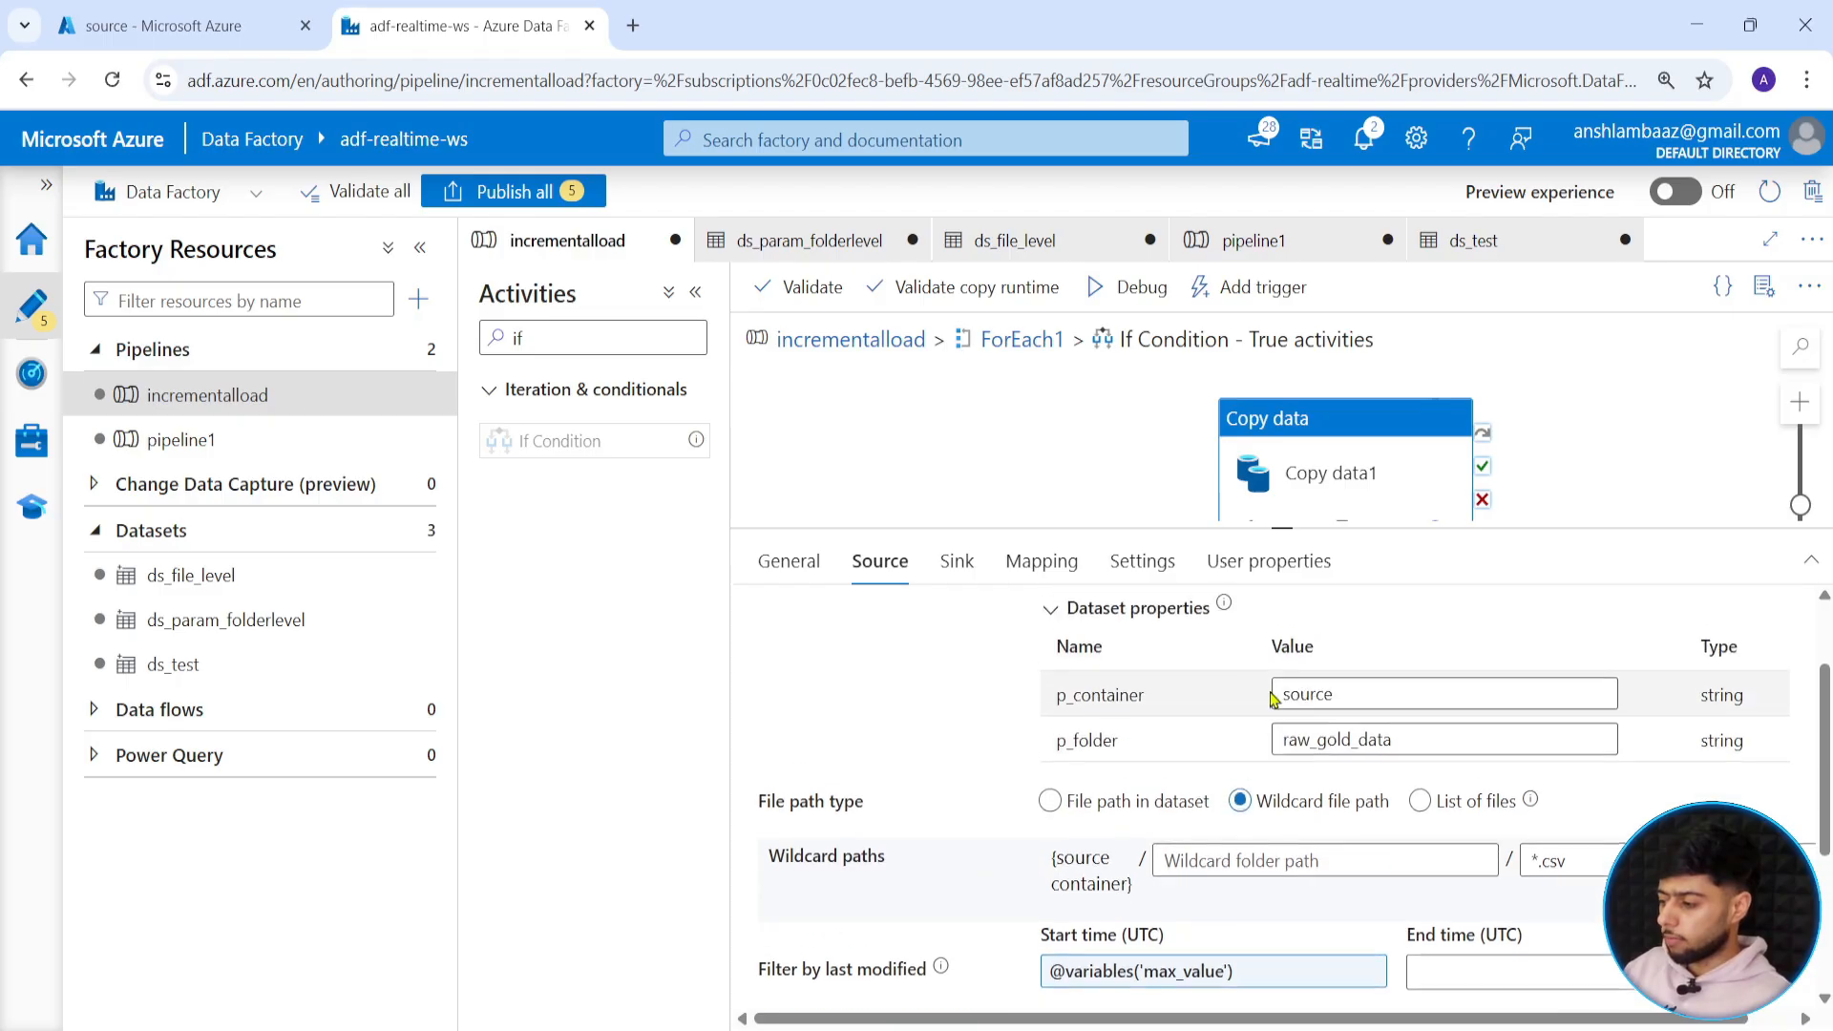
{"action": "scroll", "coordinate": [1261, 764], "scroll_direction": "down", "scroll_amount": 4}
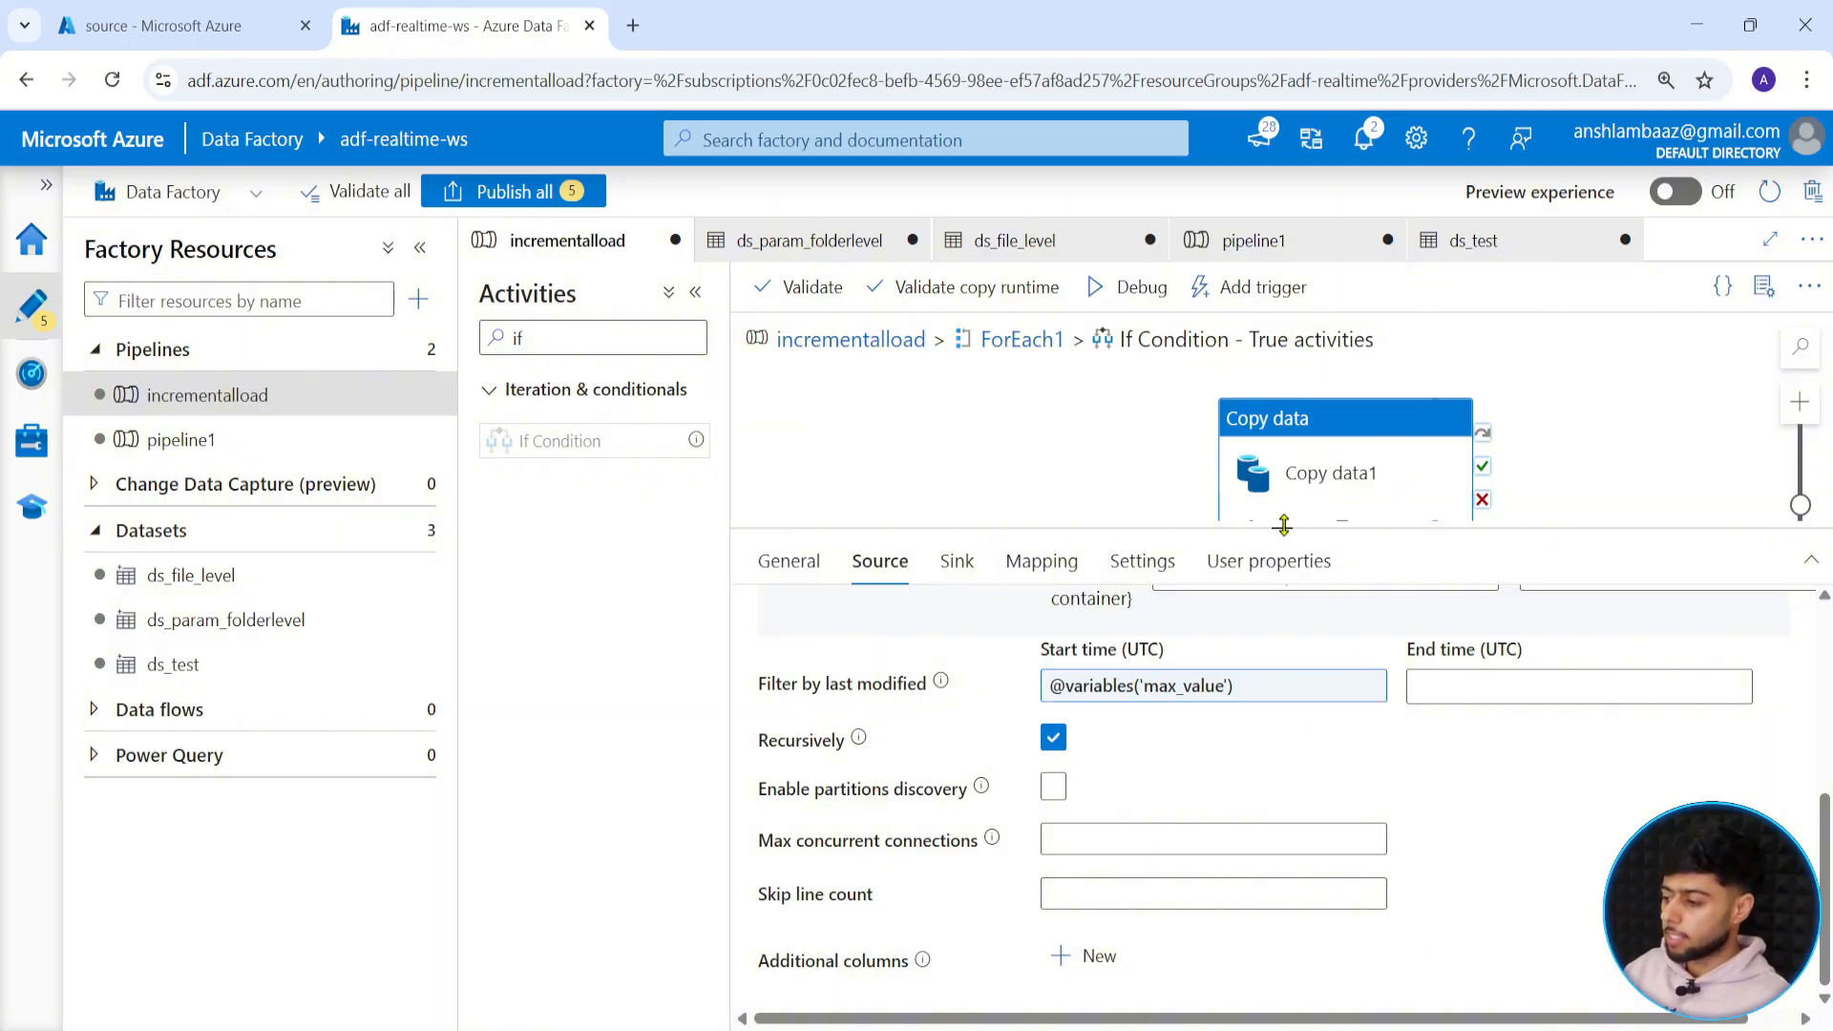
{"action": "left_click_drag", "start_coordinate": [1284, 525], "coordinate": [1284, 690]}
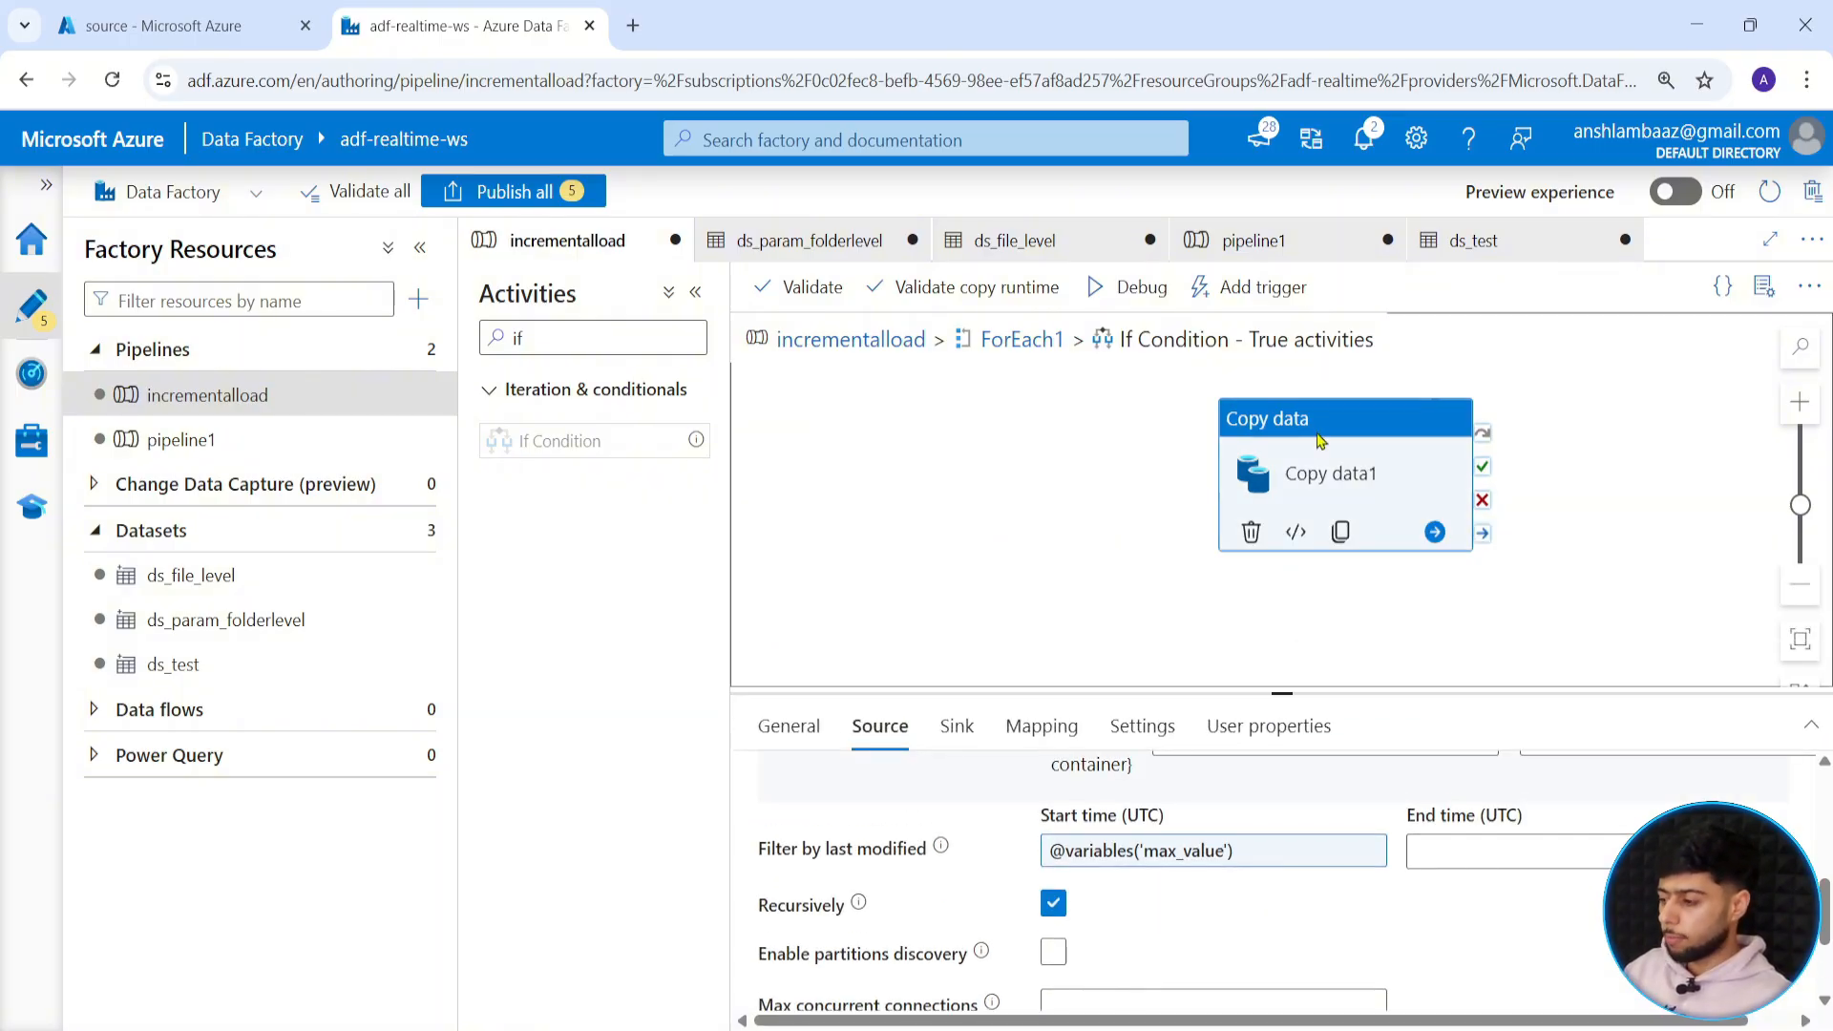
{"action": "key", "text": "Delete"}
{"action": "left_click", "coordinate": [1007, 340]}
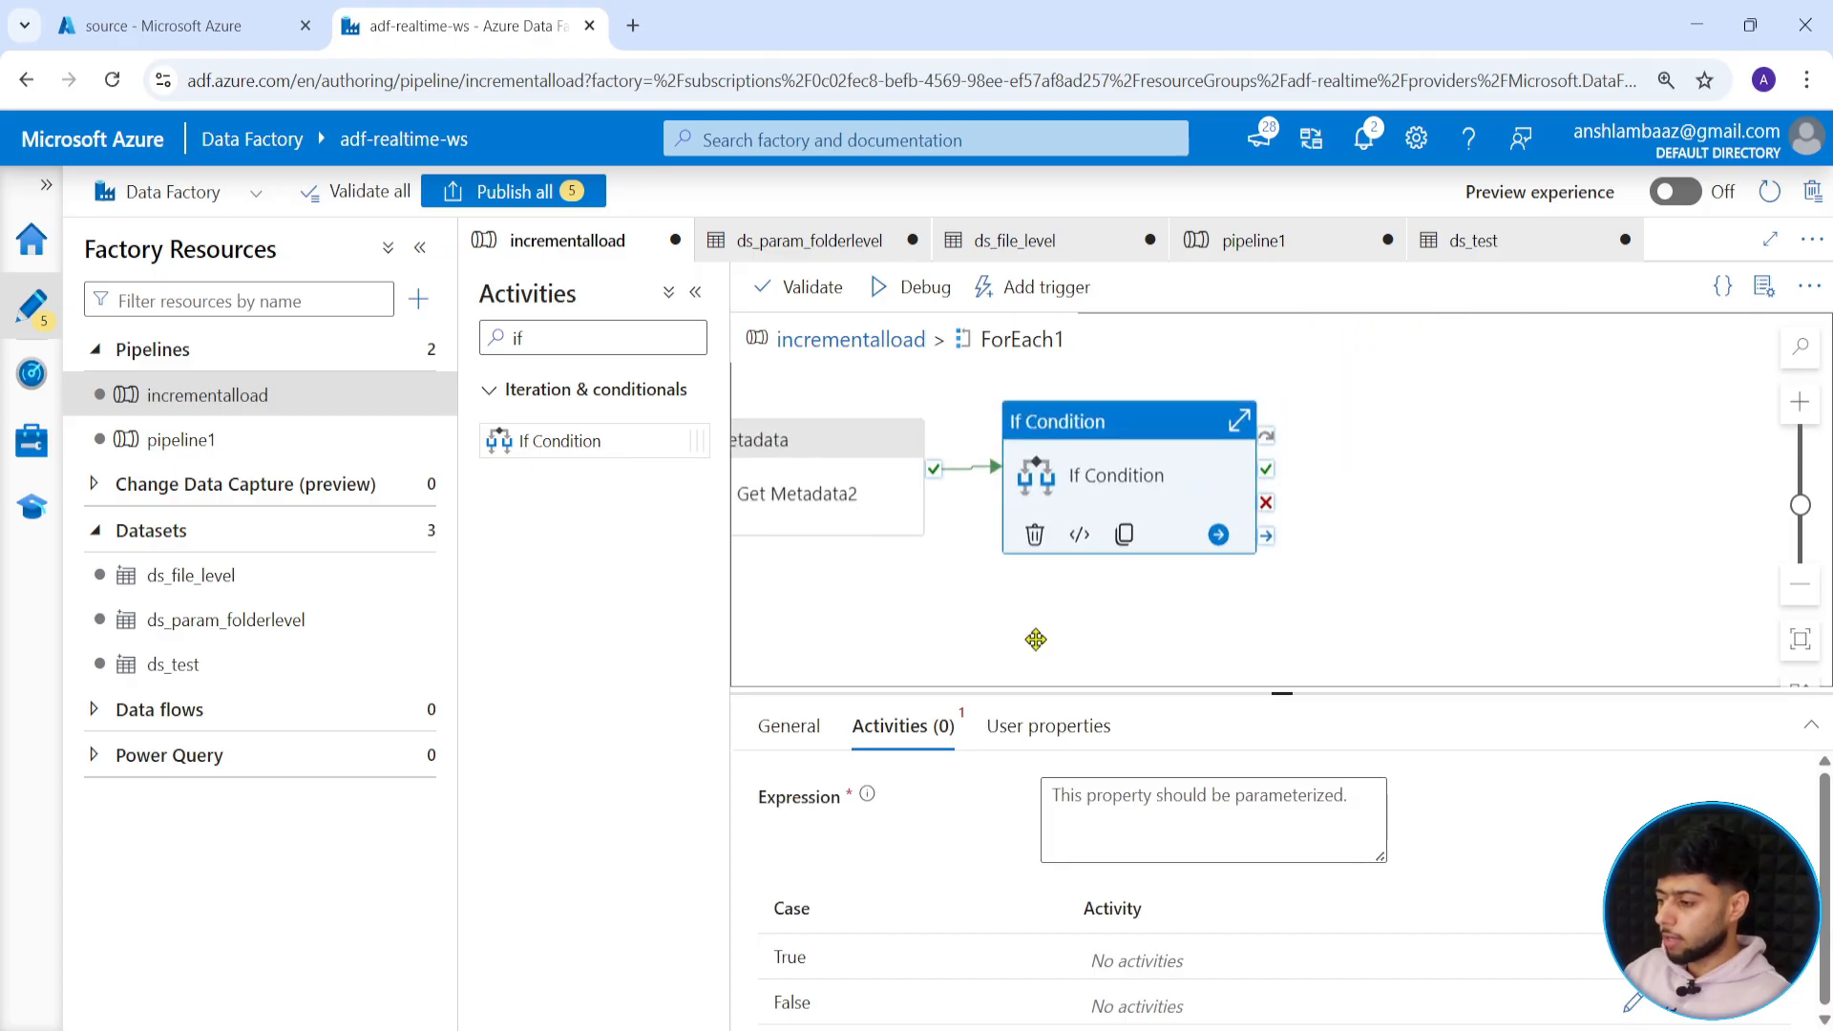
{"action": "key", "text": "ctrl+v"}
{"action": "left_click_drag", "start_coordinate": [1131, 638], "coordinate": [1504, 510]}
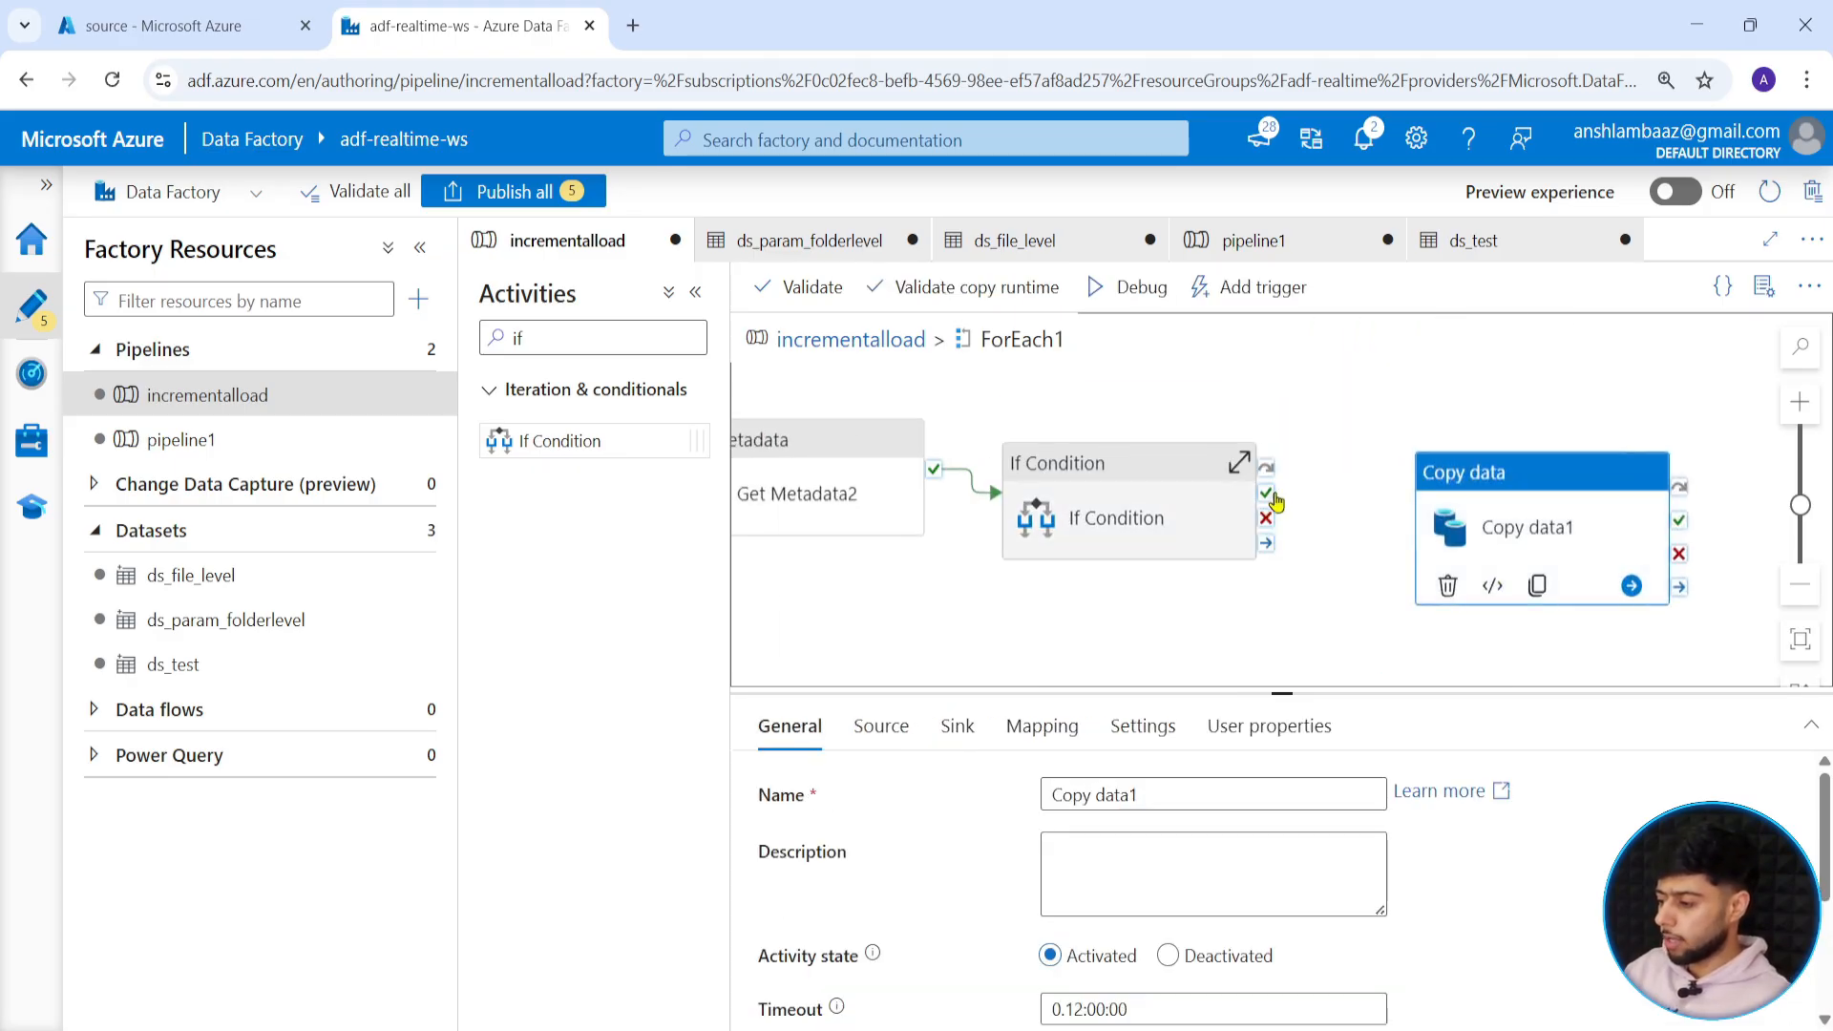
{"action": "left_click_drag", "start_coordinate": [1276, 501], "coordinate": [1351, 471]}
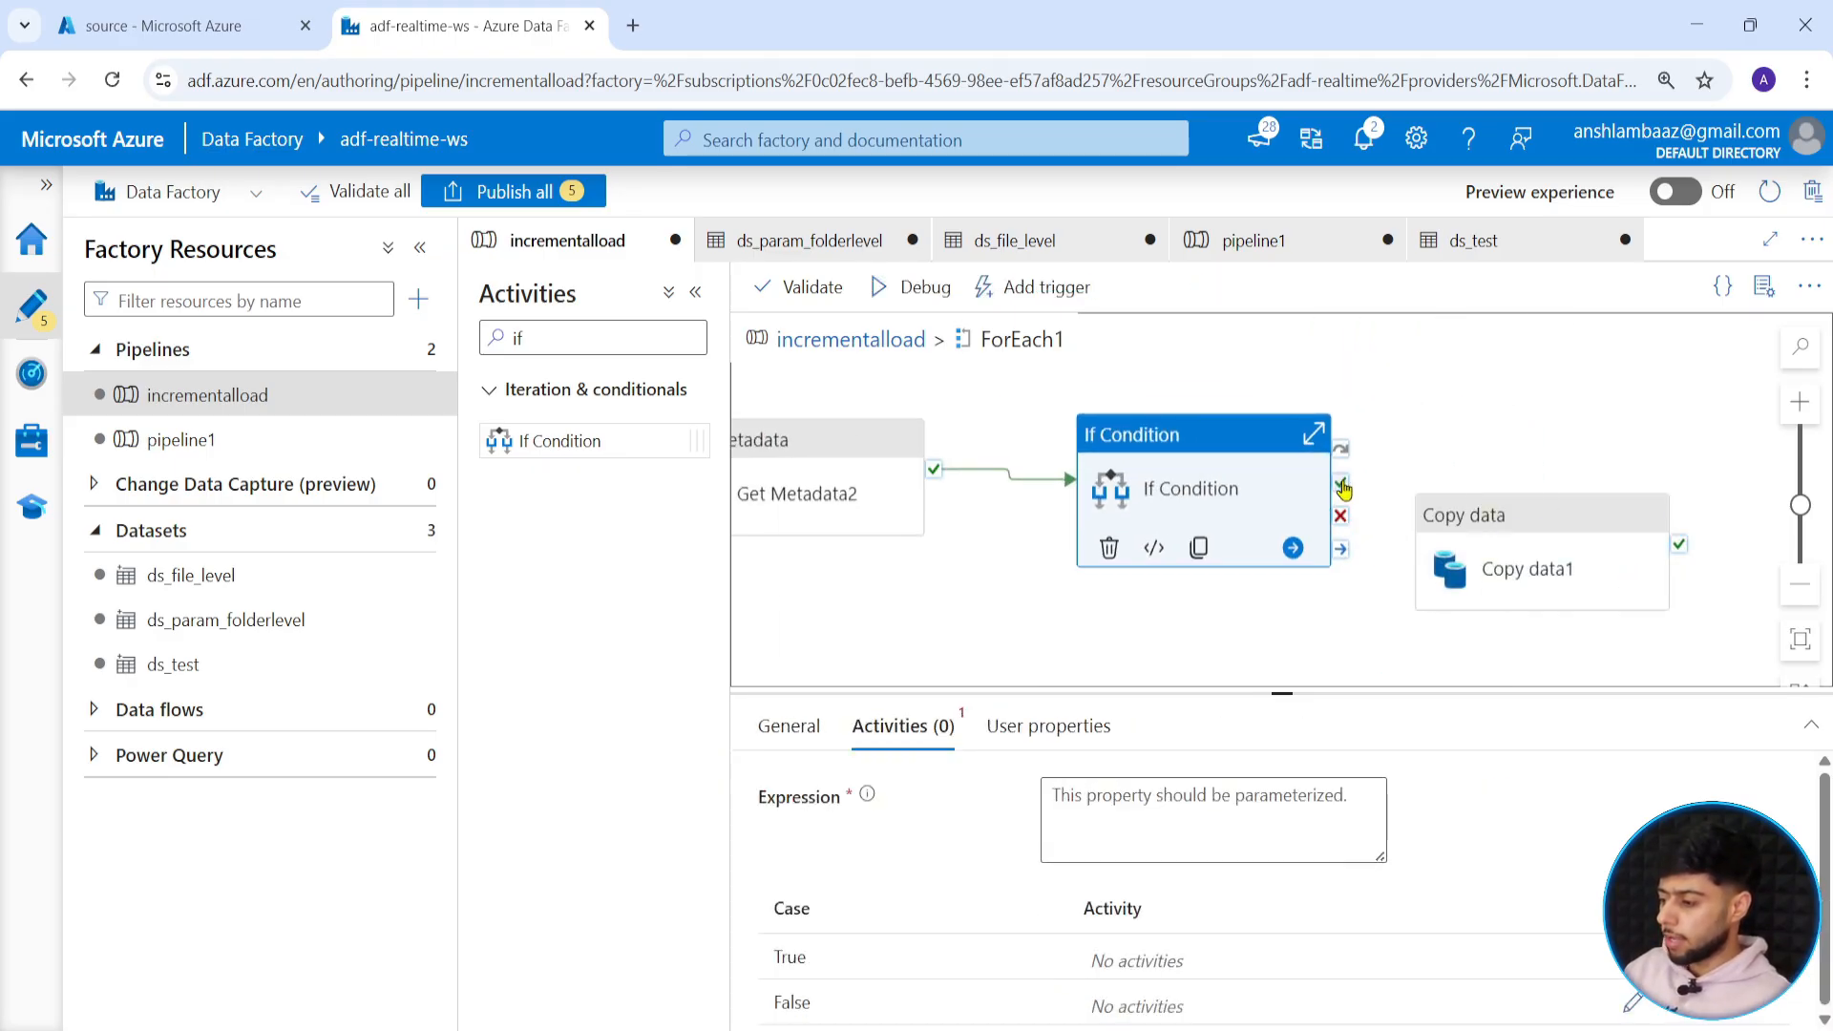
{"action": "left_click", "coordinate": [1514, 520]}
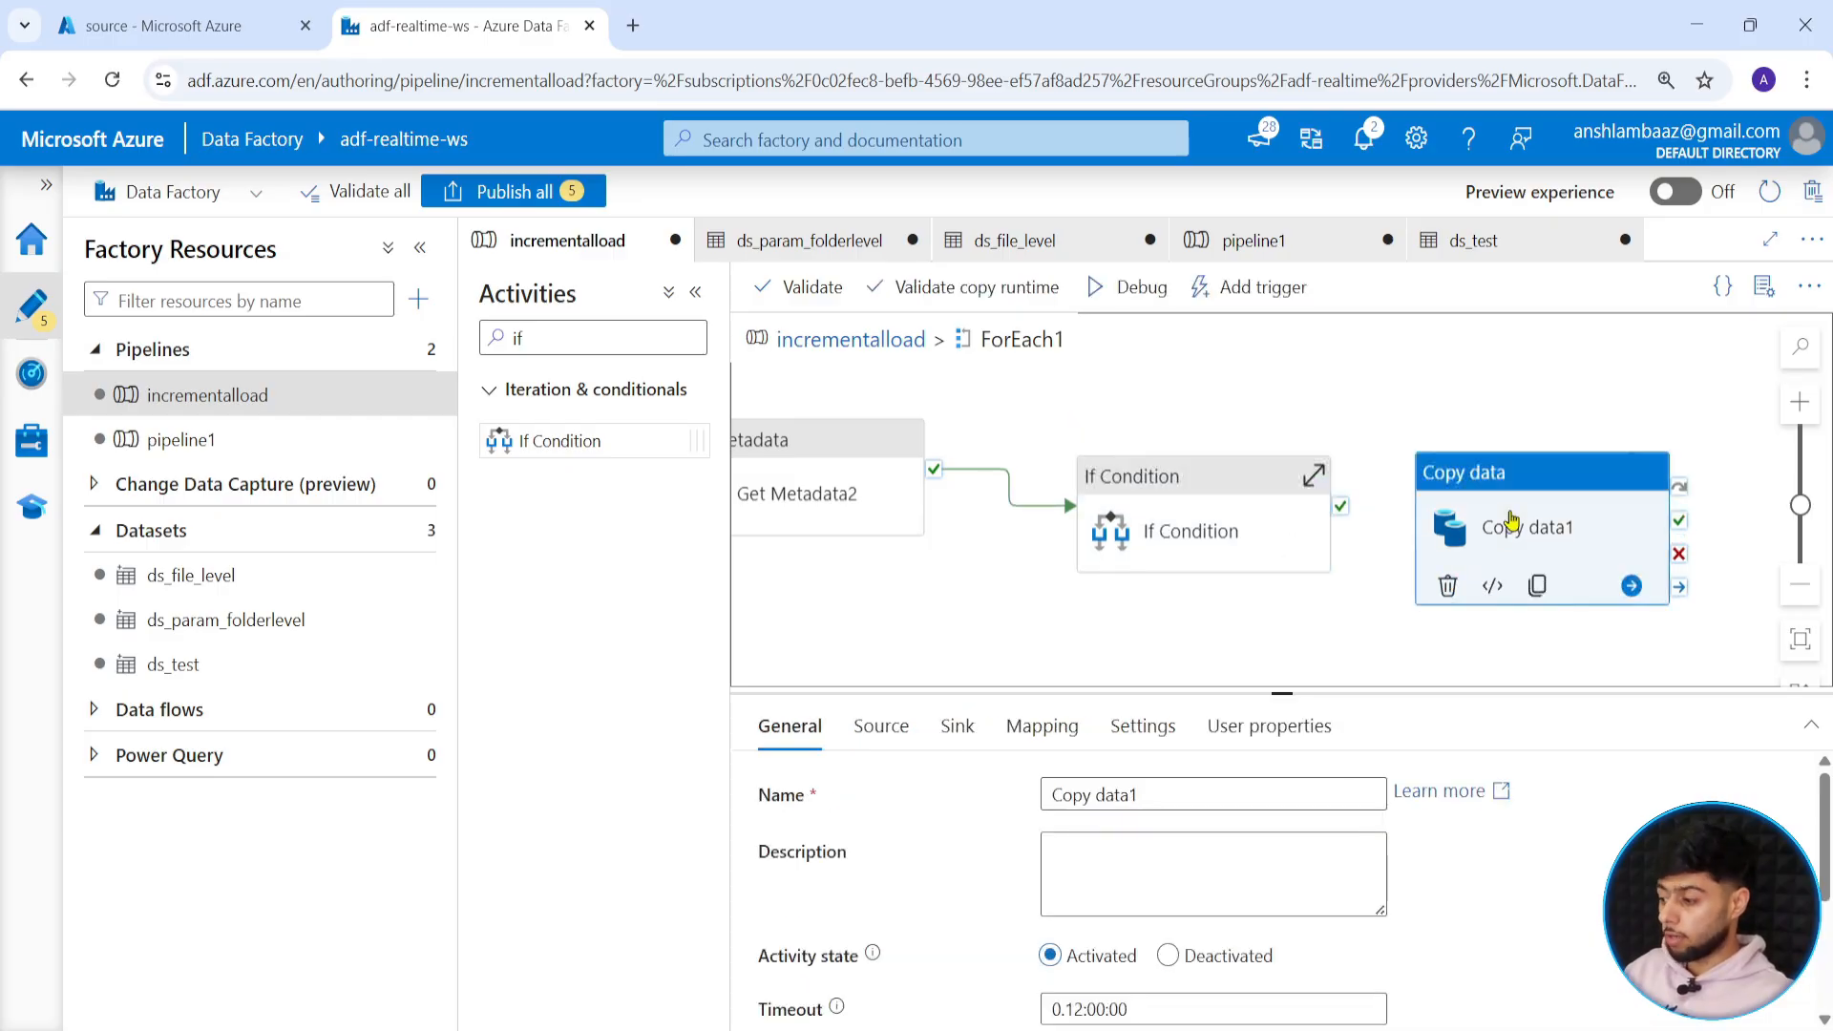
{"action": "key", "text": "Delete"}
Paste Copy data1 onto the main incrementalload canvas and connect ForEach1's on-success output to it.
{"action": "left_click", "coordinate": [895, 343]}
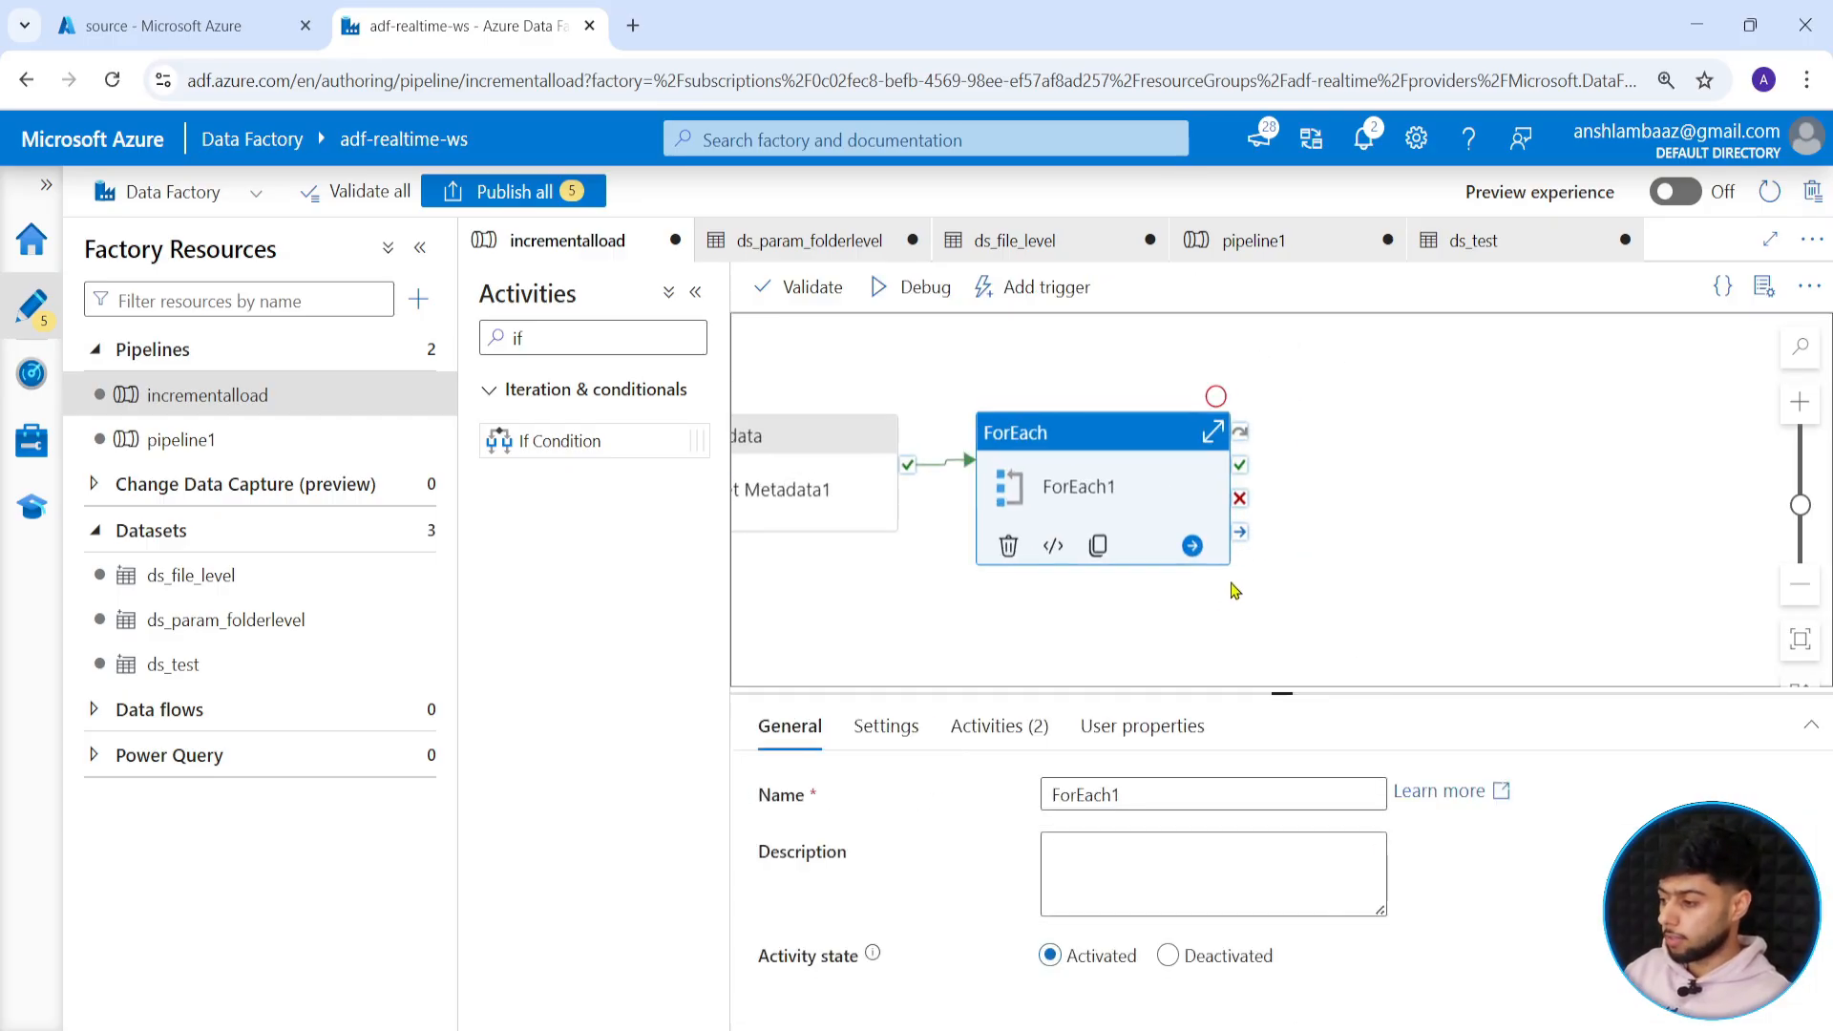
{"action": "key", "text": "ctrl+v"}
{"action": "left_click_drag", "start_coordinate": [1493, 588], "coordinate": [1416, 420]}
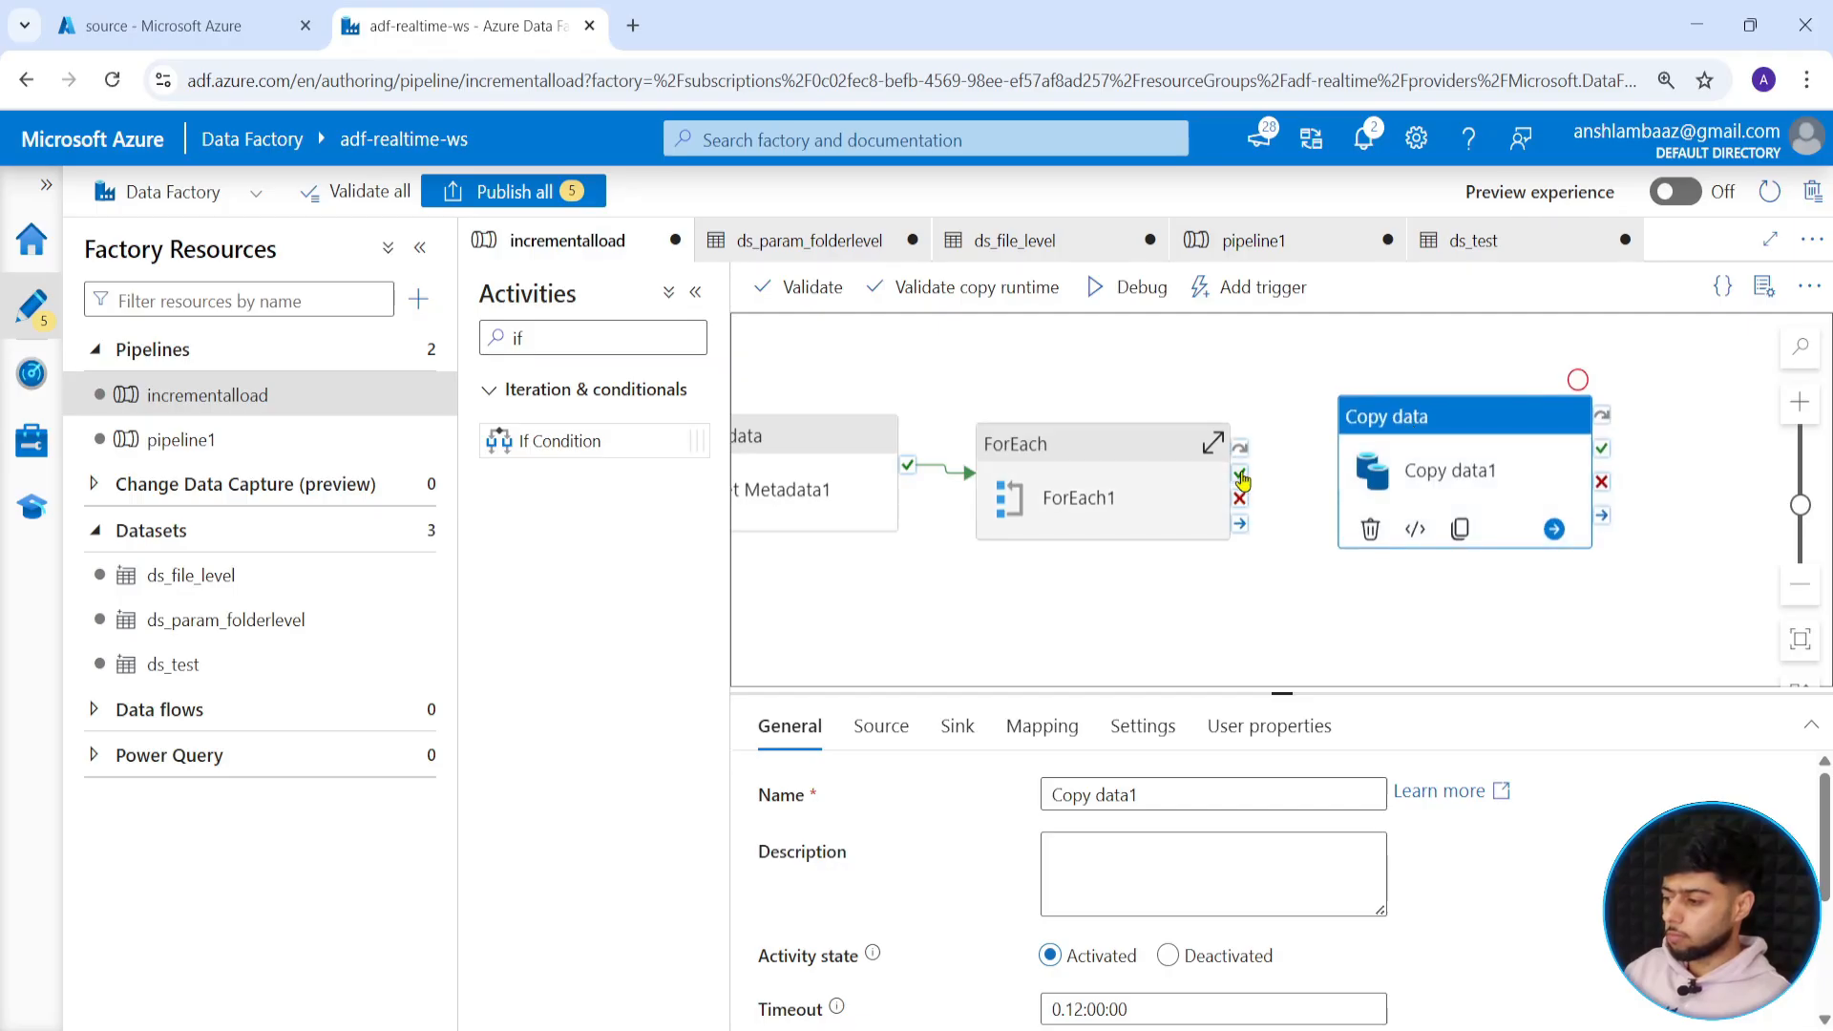
{"action": "left_click_drag", "start_coordinate": [1240, 473], "coordinate": [1468, 531]}
{"action": "left_click", "coordinate": [1258, 560]}
{"action": "left_click", "coordinate": [1478, 513]}
Examine the pasted Copy data1's source parameters, wildcard path and last modified start time.
{"action": "scroll", "coordinate": [1297, 630], "scroll_direction": "down", "scroll_amount": 4}
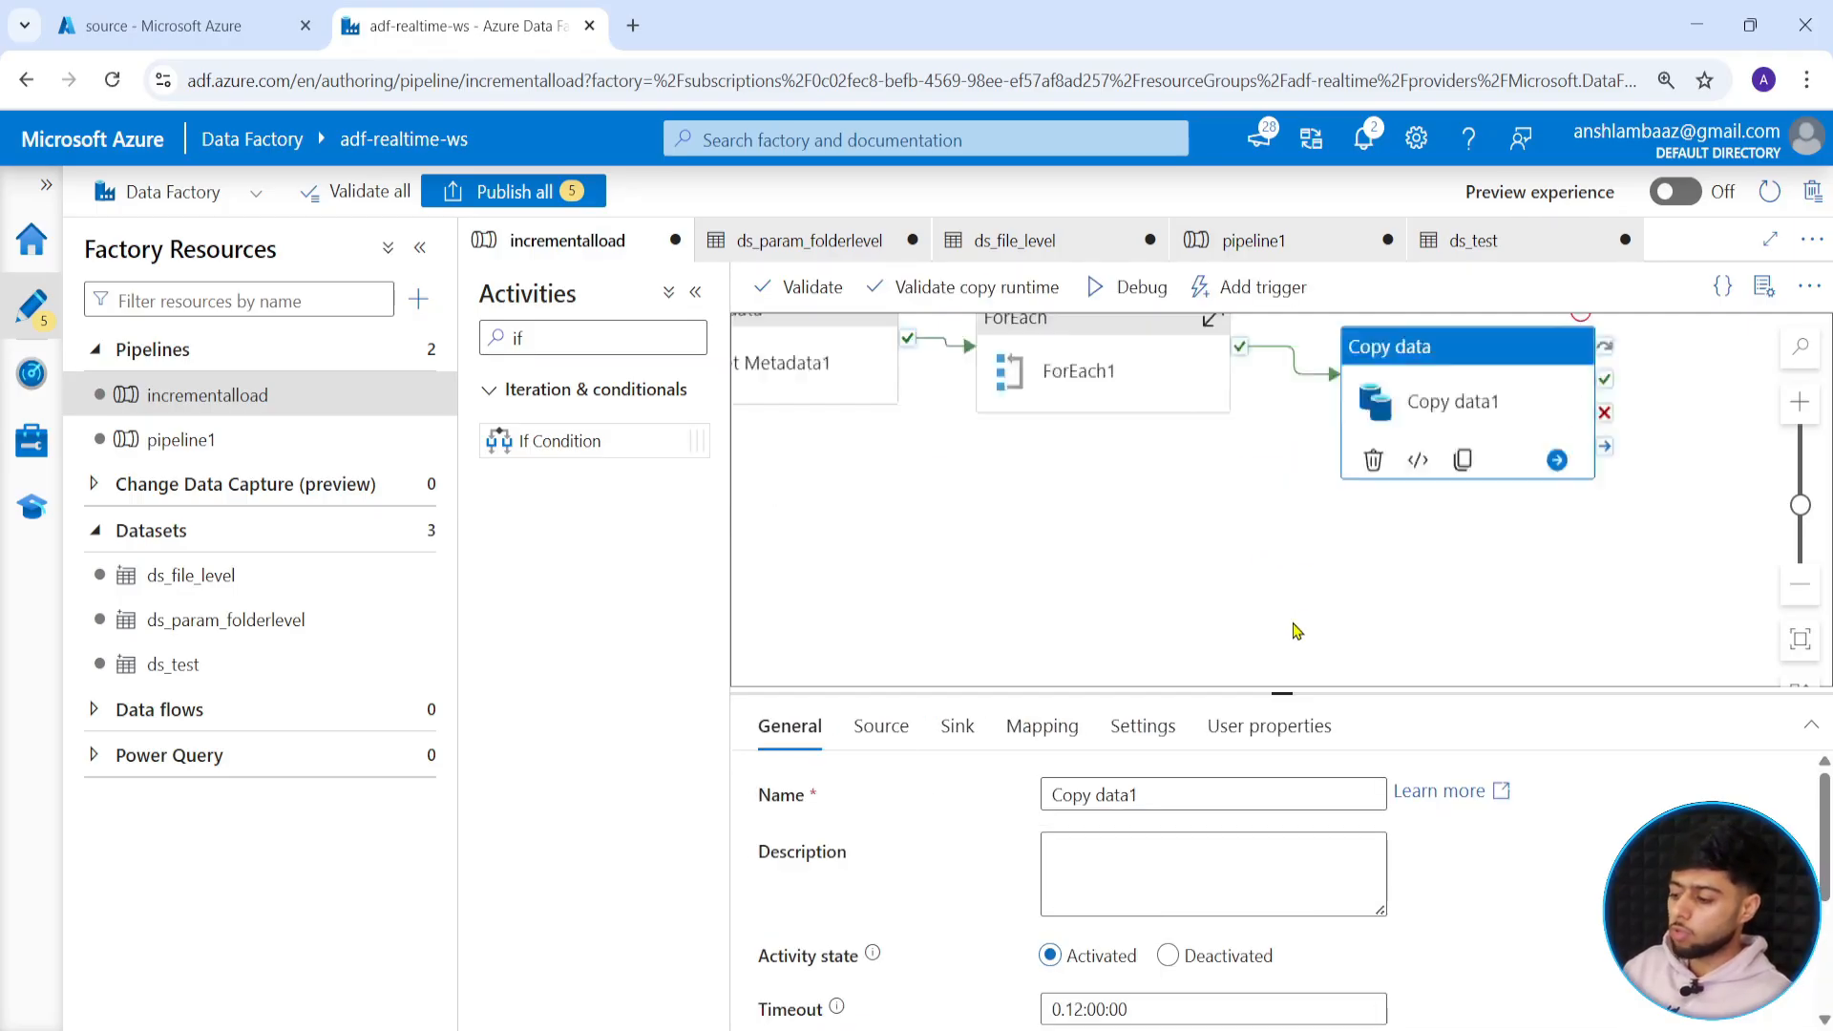
{"action": "scroll", "coordinate": [1293, 577], "scroll_direction": "up", "scroll_amount": 4}
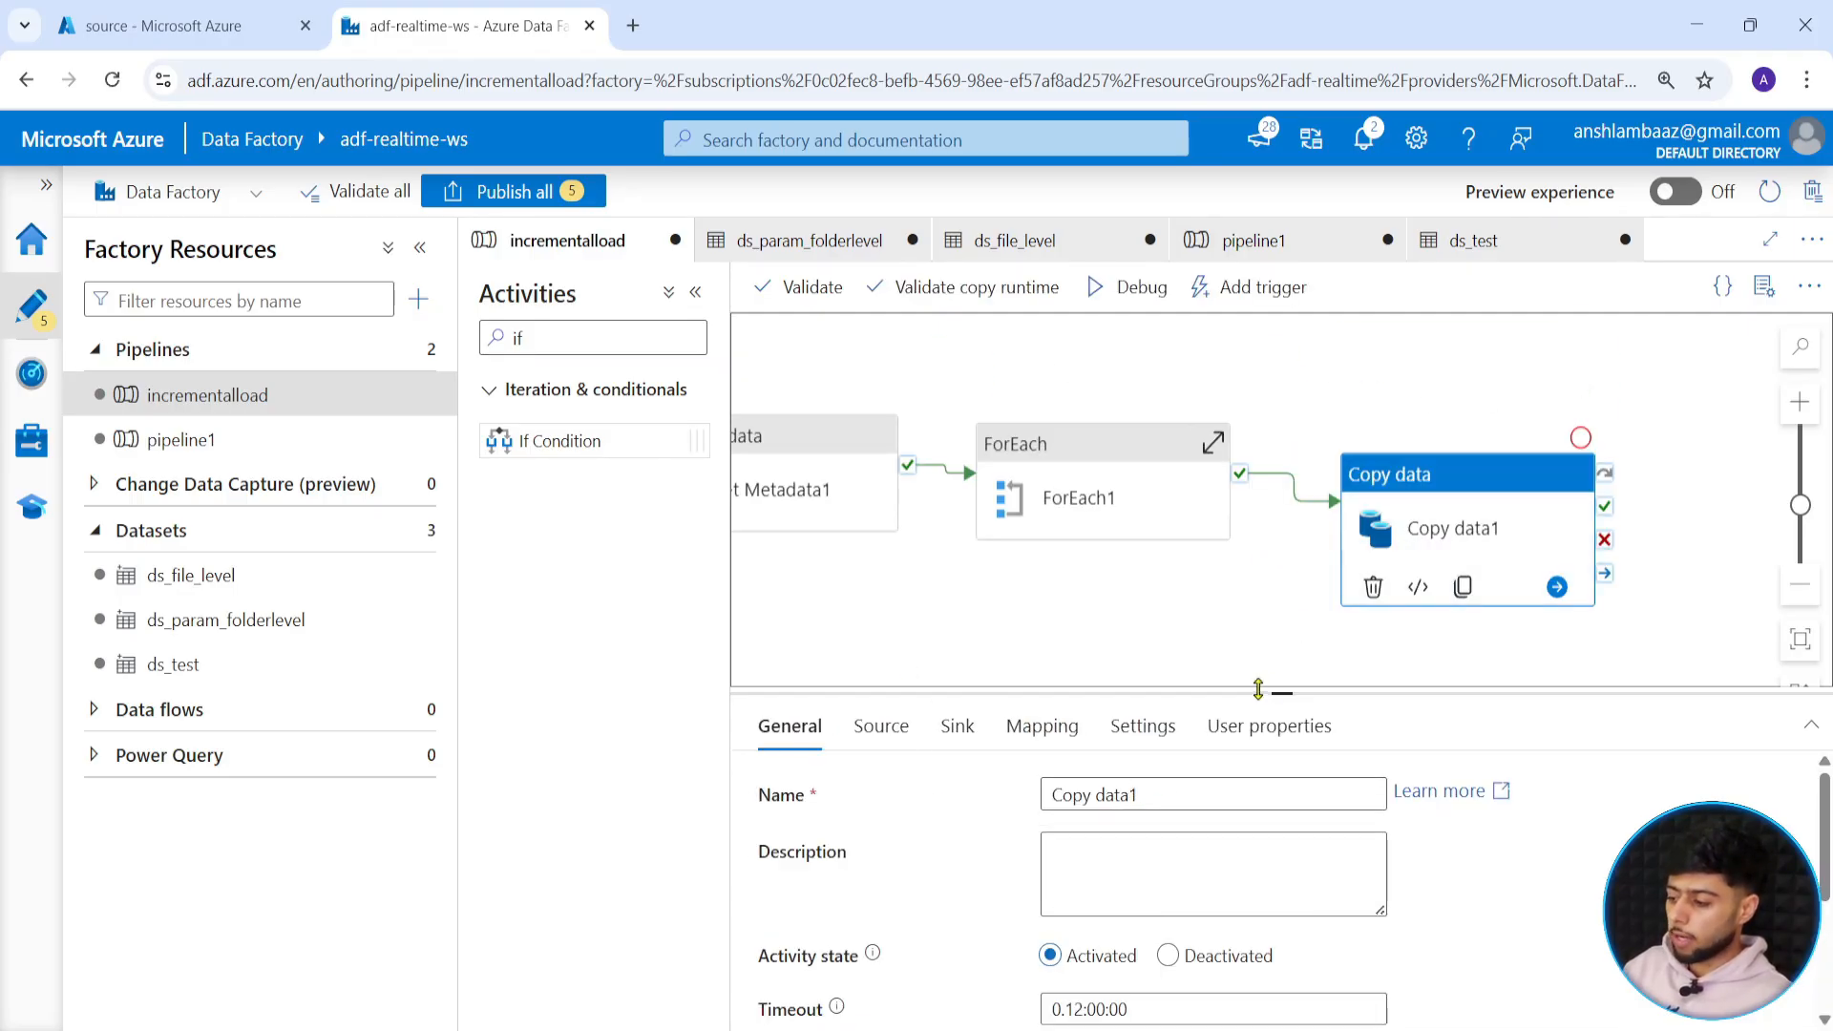
{"action": "left_click", "coordinate": [889, 726]}
{"action": "left_click_drag", "start_coordinate": [1282, 694], "coordinate": [1282, 552]}
{"action": "scroll", "coordinate": [1179, 793], "scroll_direction": "down", "scroll_amount": 5}
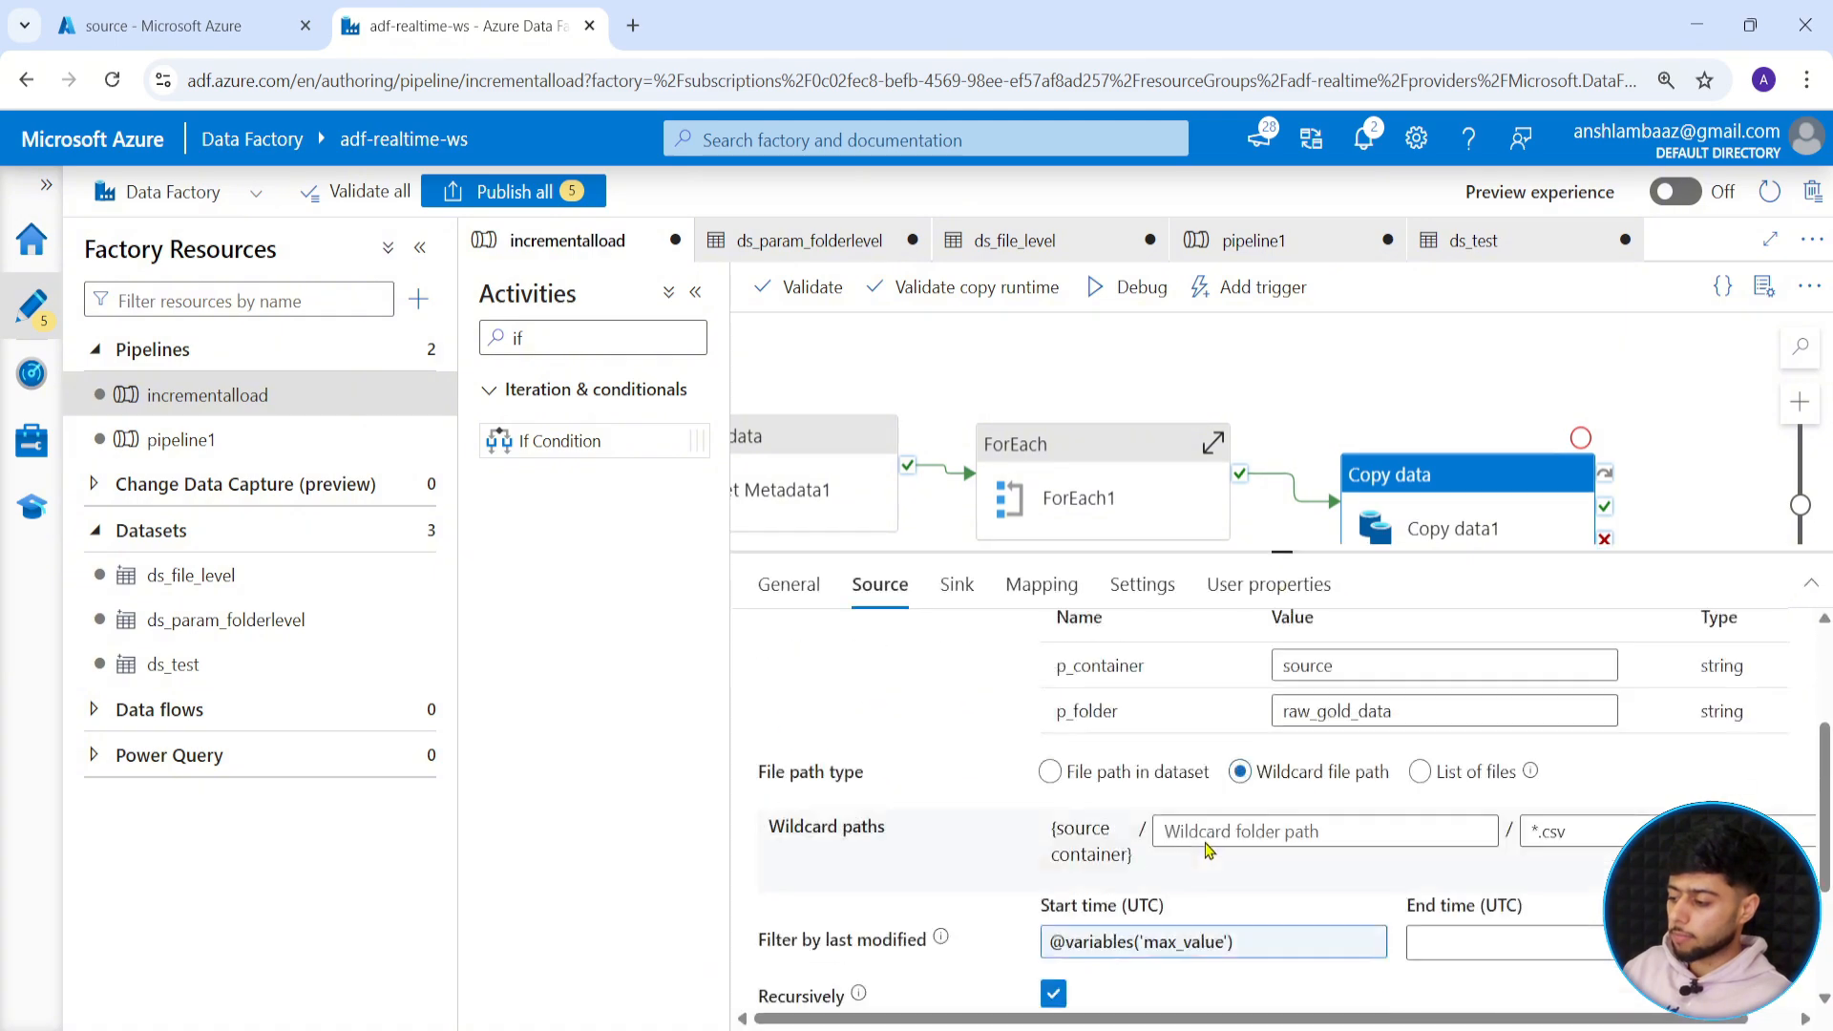
{"action": "scroll", "coordinate": [1179, 792], "scroll_direction": "up", "scroll_amount": 3}
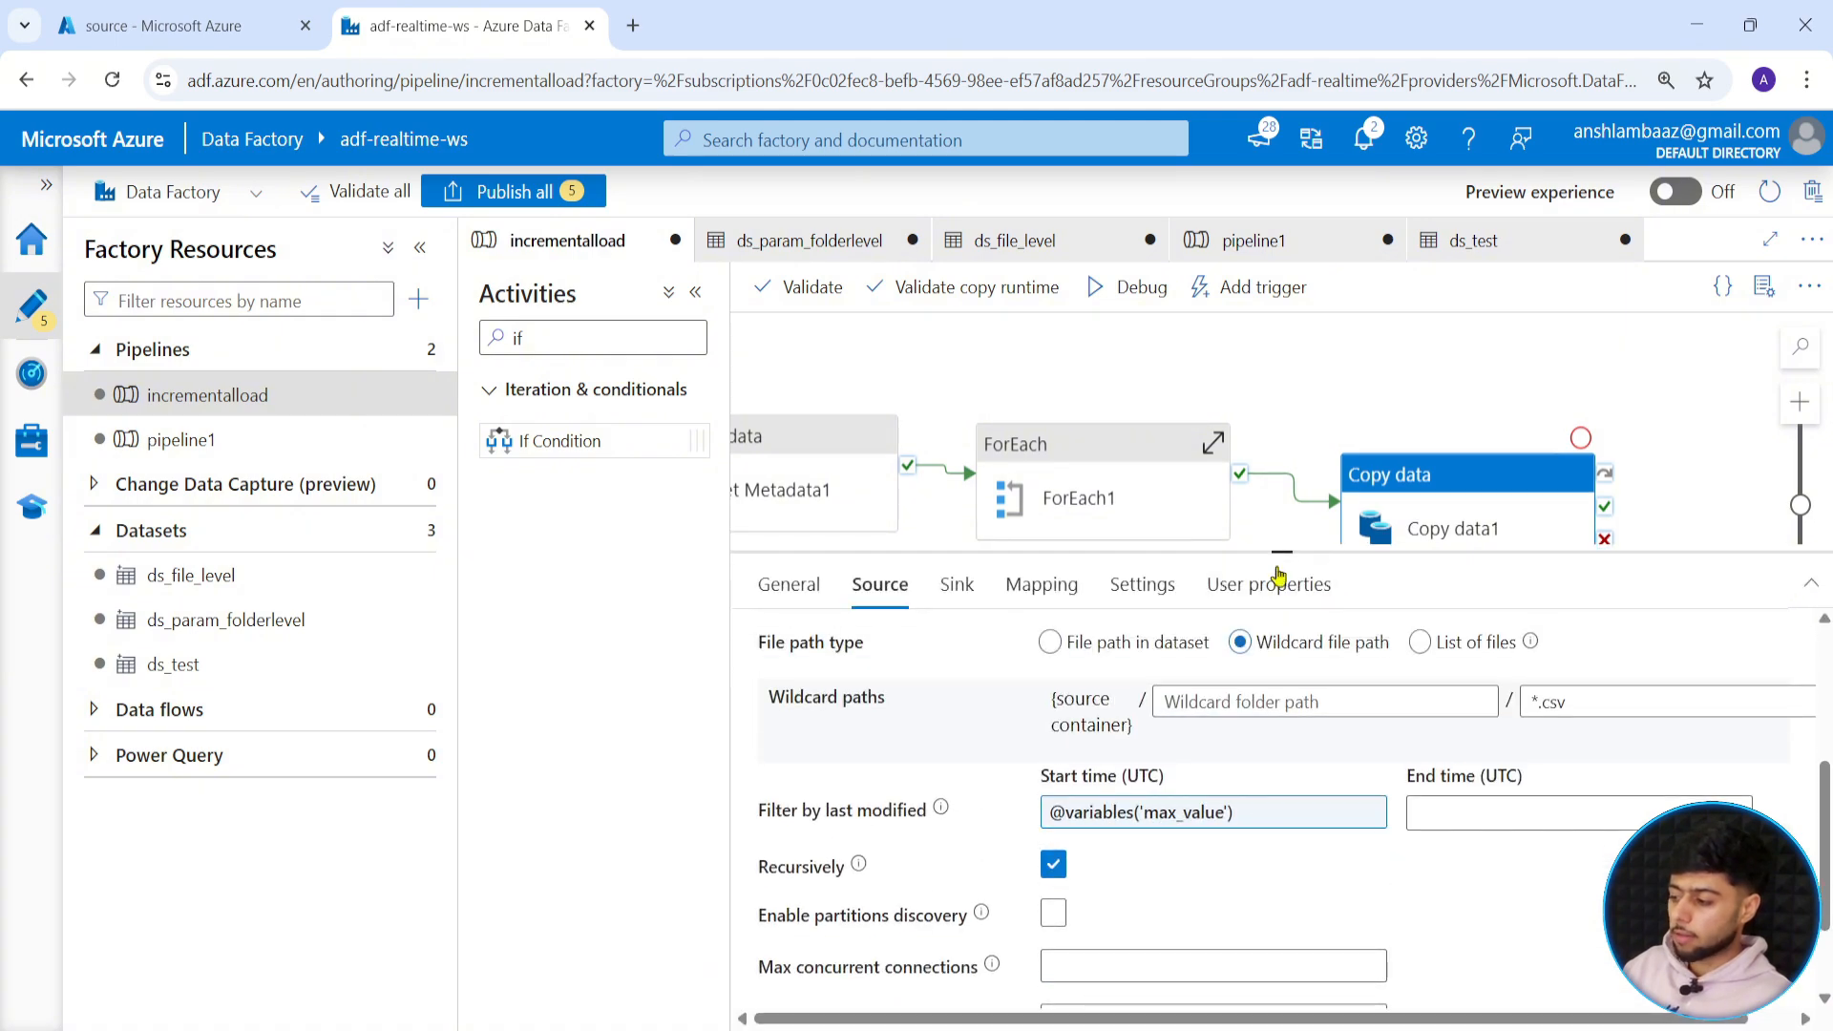
Enter ForEach1's inner activities and select the If Condition to show its expression and cases.
{"action": "left_click_drag", "start_coordinate": [1282, 552], "coordinate": [1277, 778]}
{"action": "left_click", "coordinate": [1212, 692]}
{"action": "left_click_drag", "start_coordinate": [1255, 657], "coordinate": [1353, 669]}
{"action": "left_click", "coordinate": [1310, 461]}
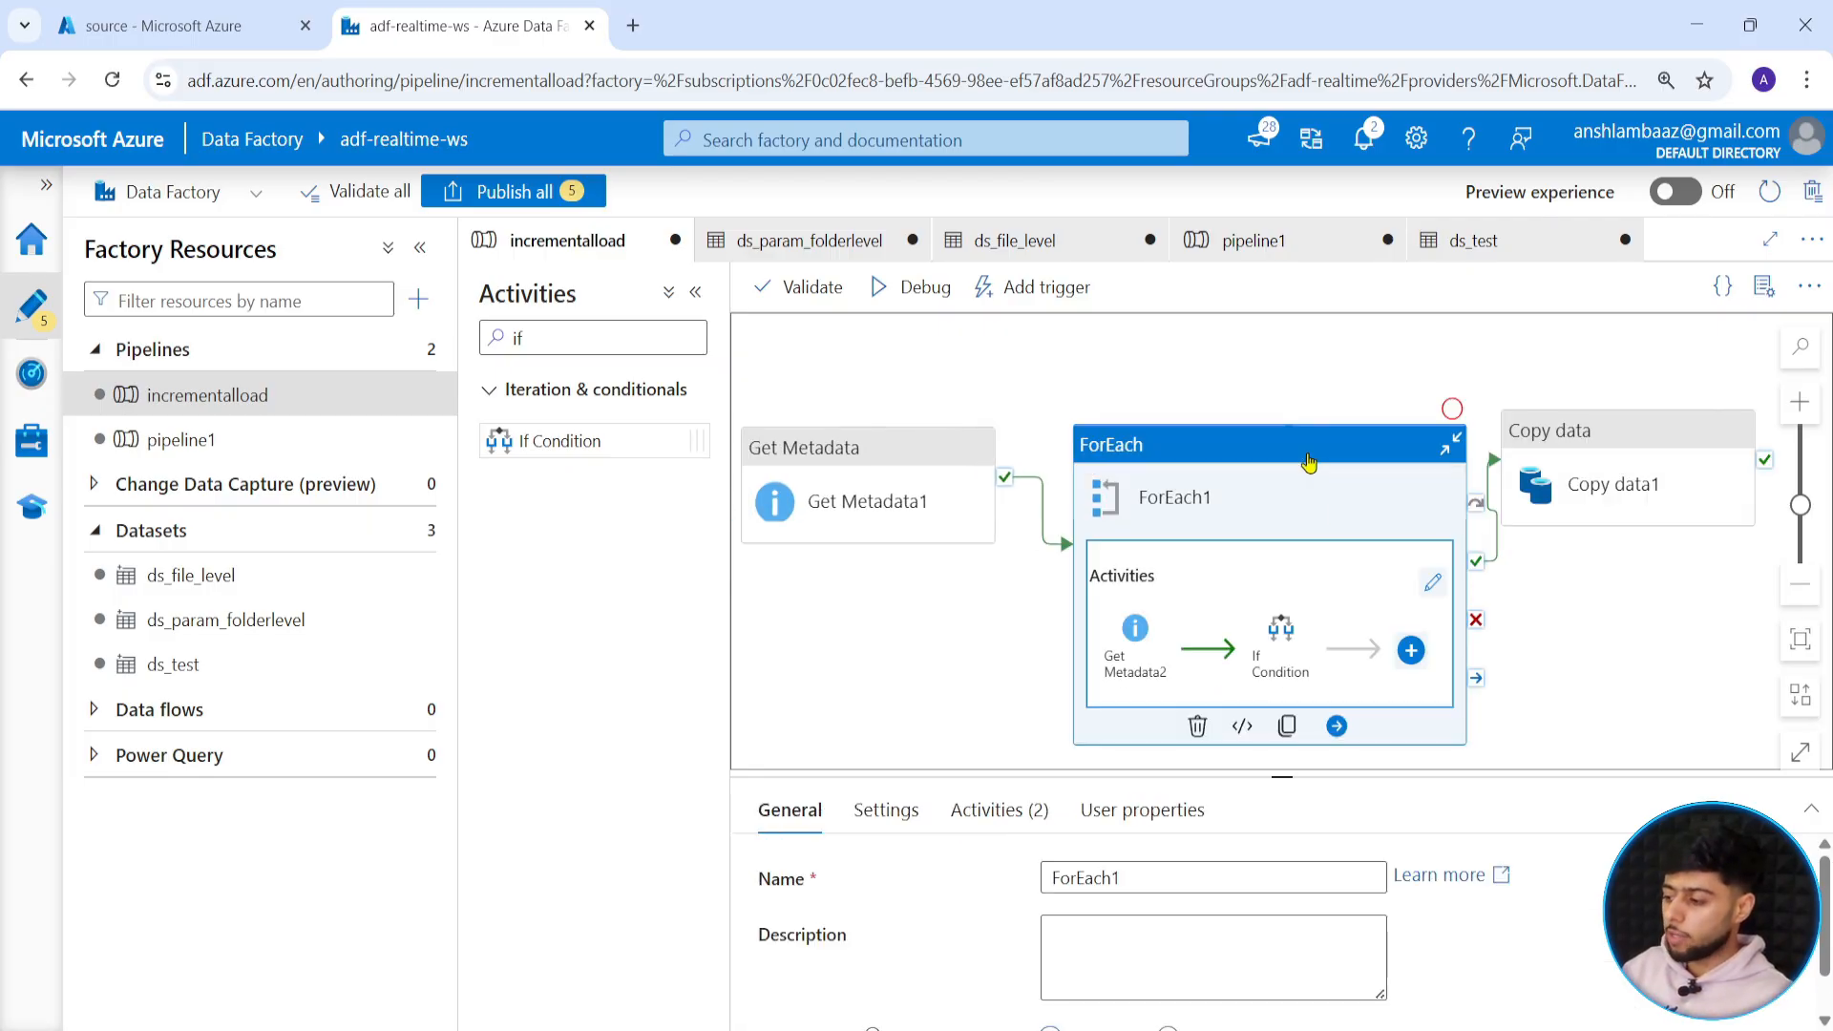
{"action": "left_click", "coordinate": [1413, 590]}
{"action": "left_click", "coordinate": [1387, 463]}
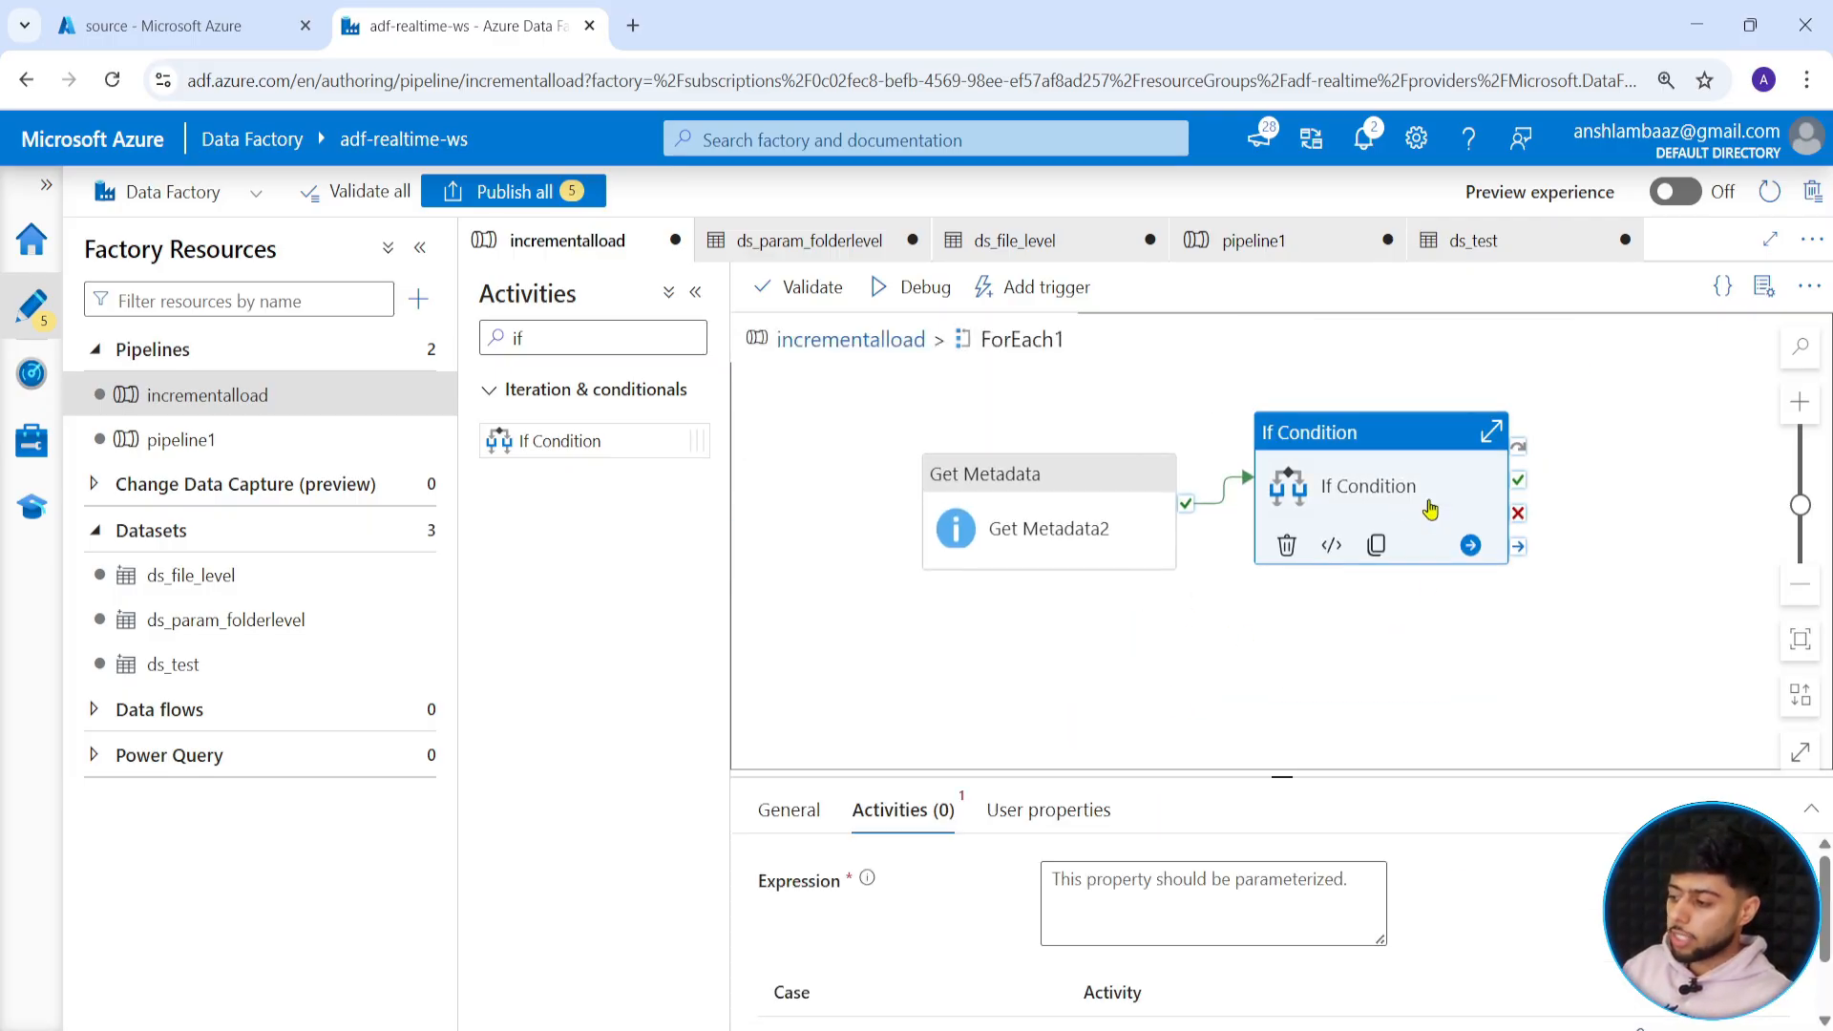
{"action": "scroll", "coordinate": [1154, 914], "scroll_direction": "down", "scroll_amount": 2}
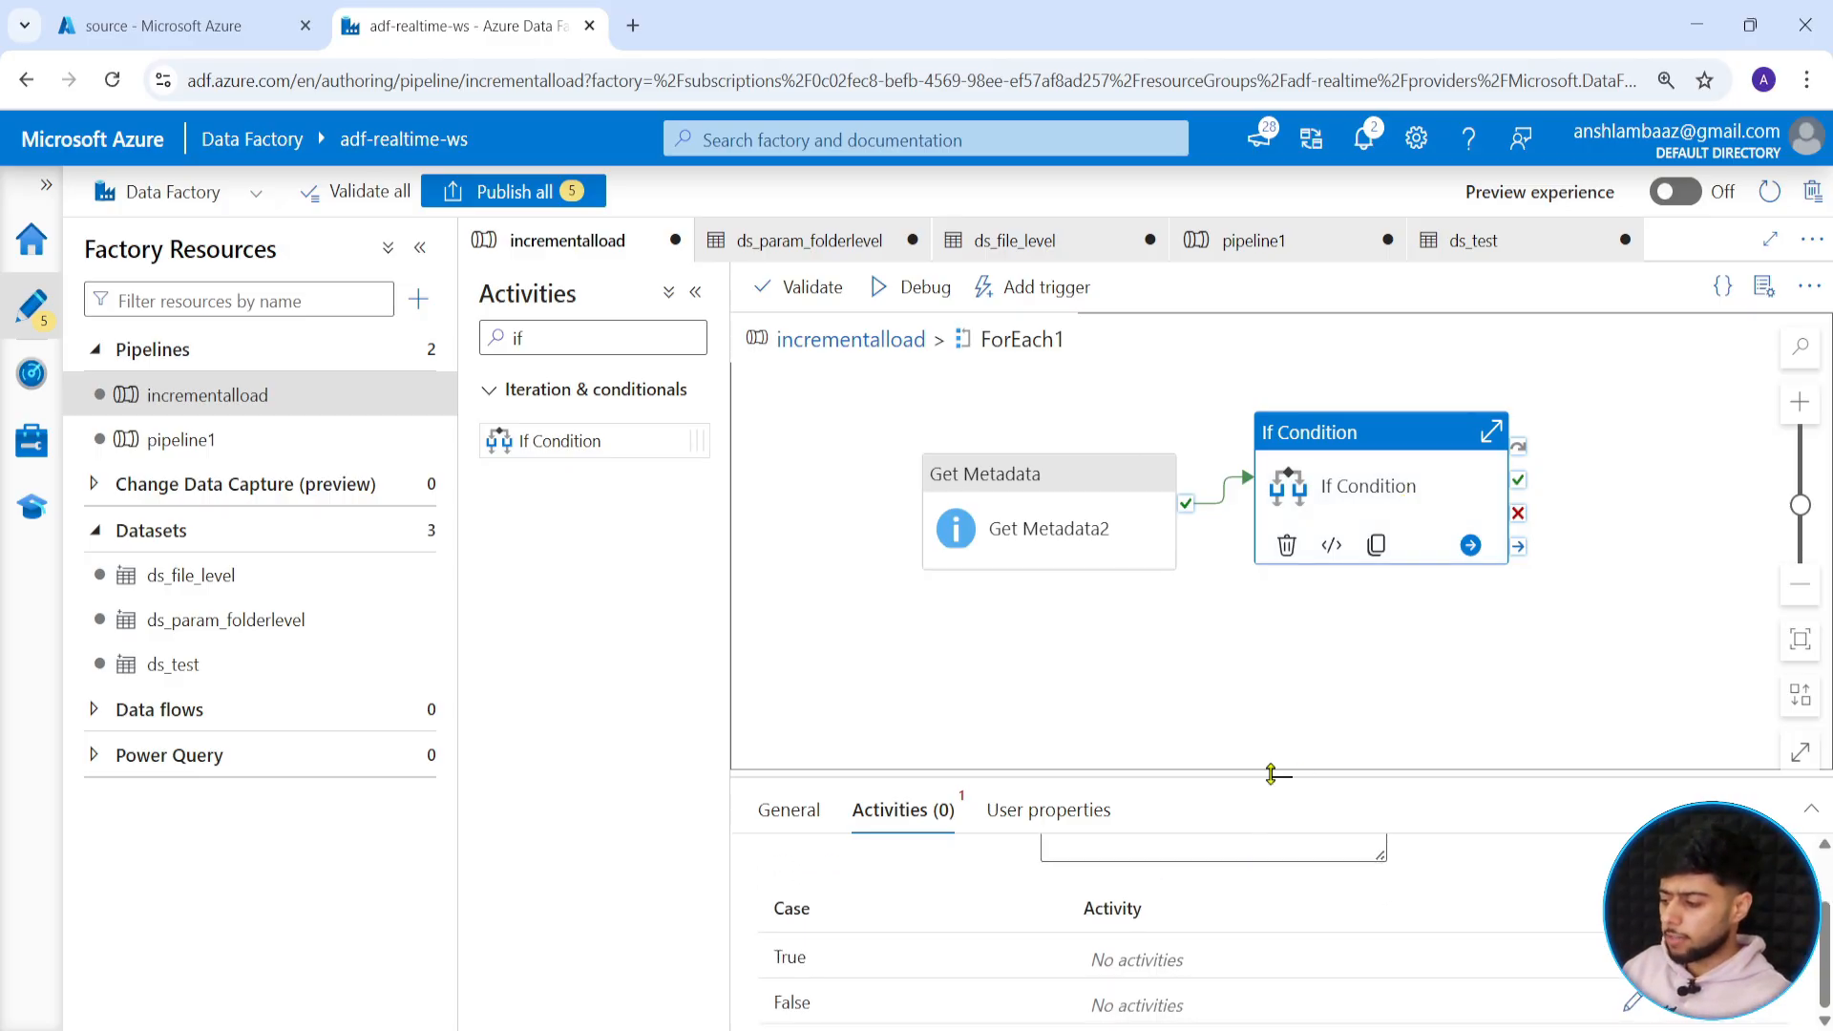
{"action": "left_click_drag", "start_coordinate": [1274, 776], "coordinate": [1272, 607]}
{"action": "left_click", "coordinate": [1149, 746]}
{"action": "left_click", "coordinate": [1103, 795]}
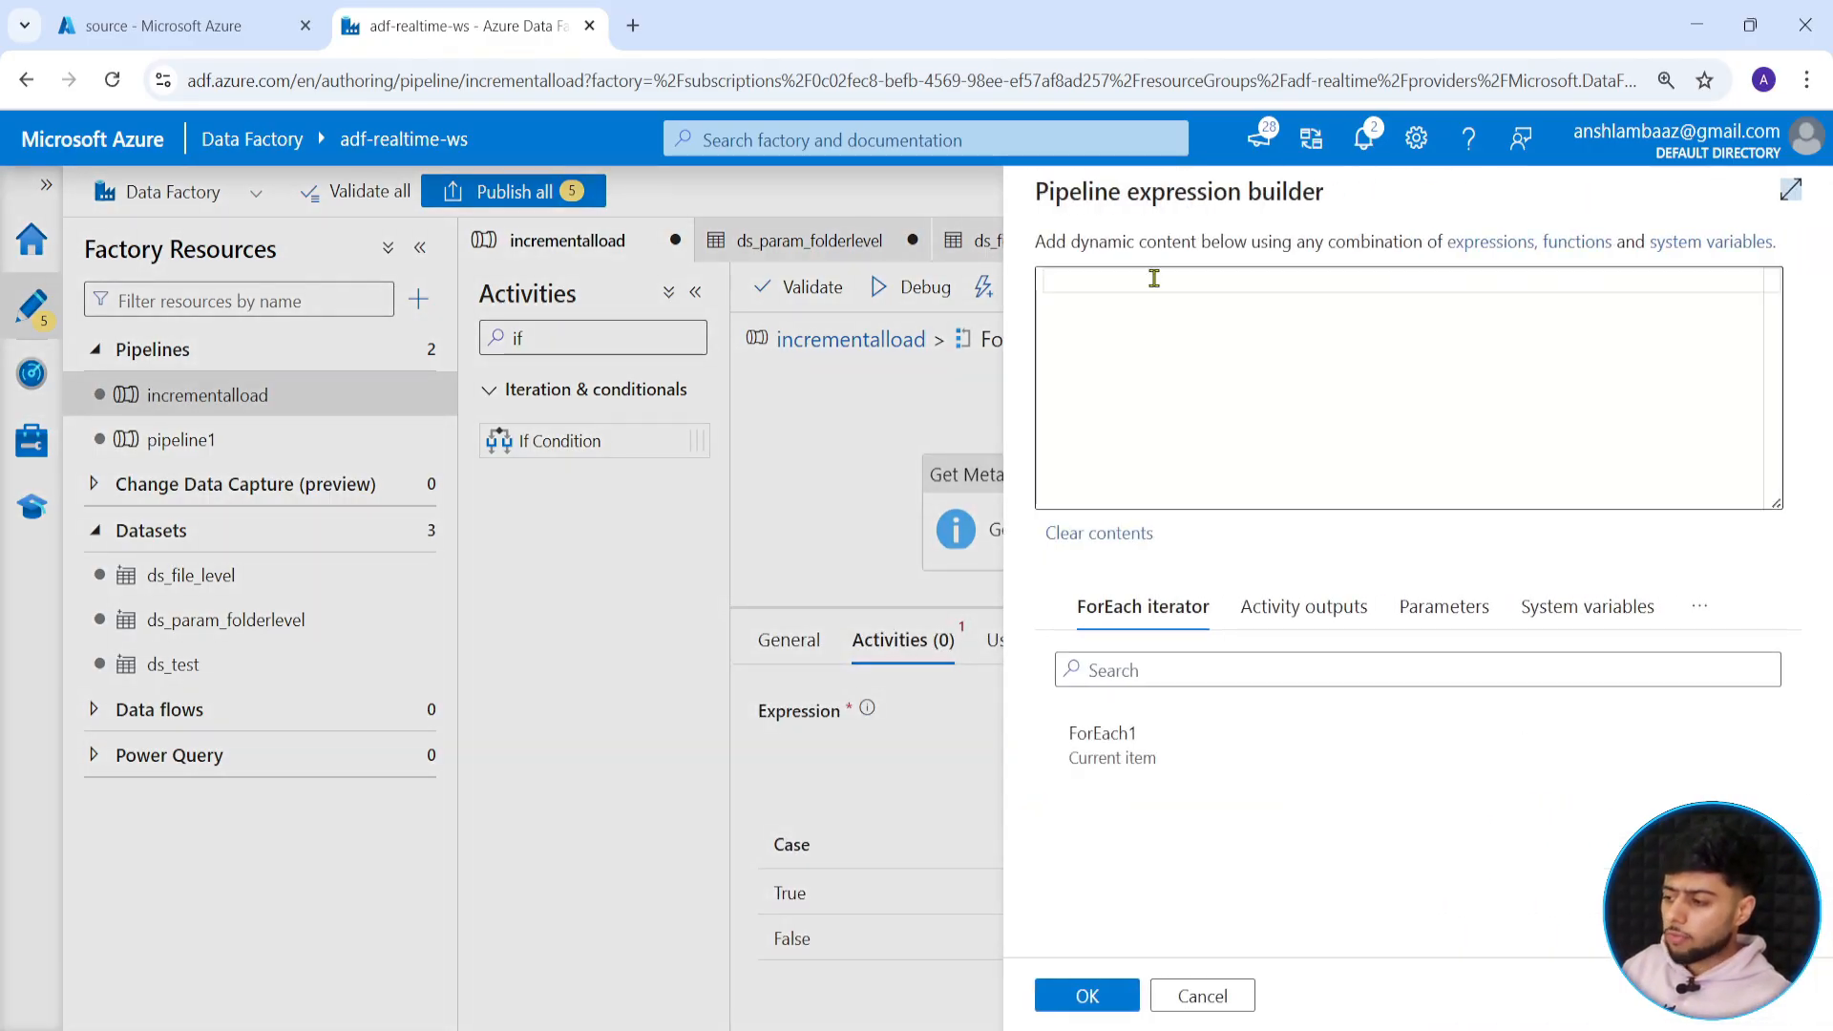
{"action": "type", "text": "@if"}
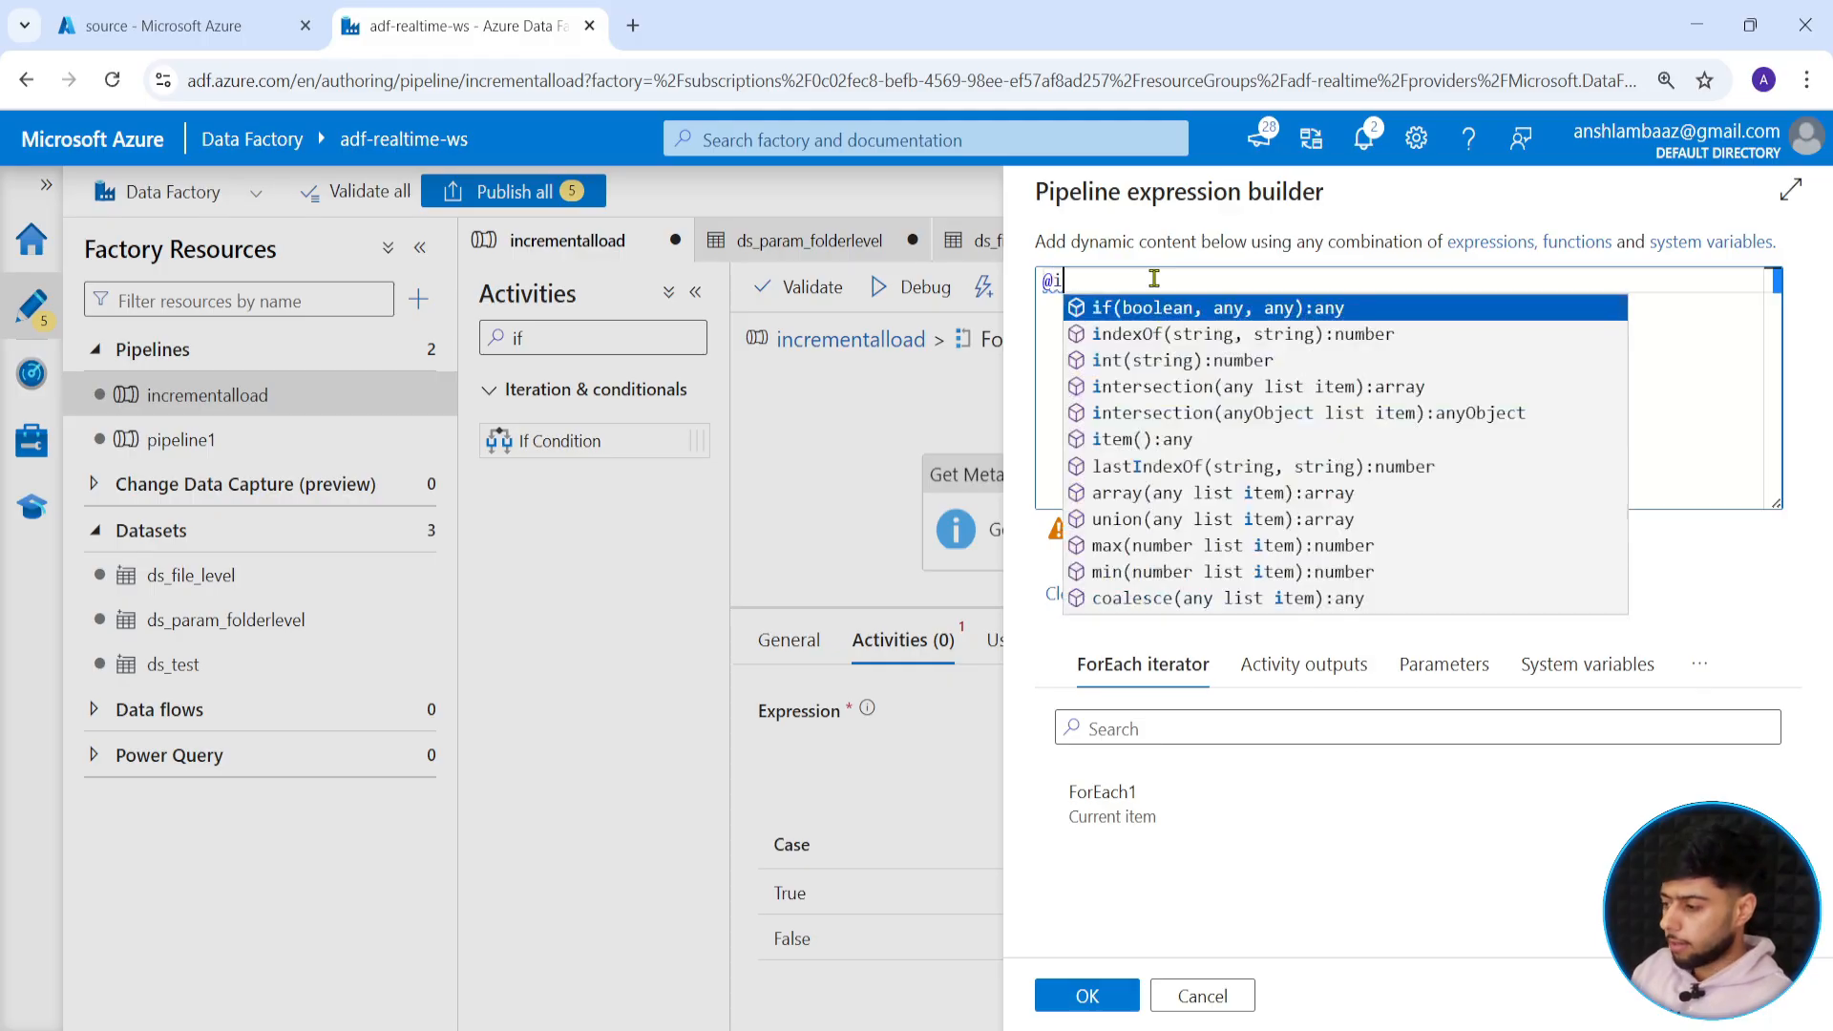
{"action": "key", "text": "Return"}
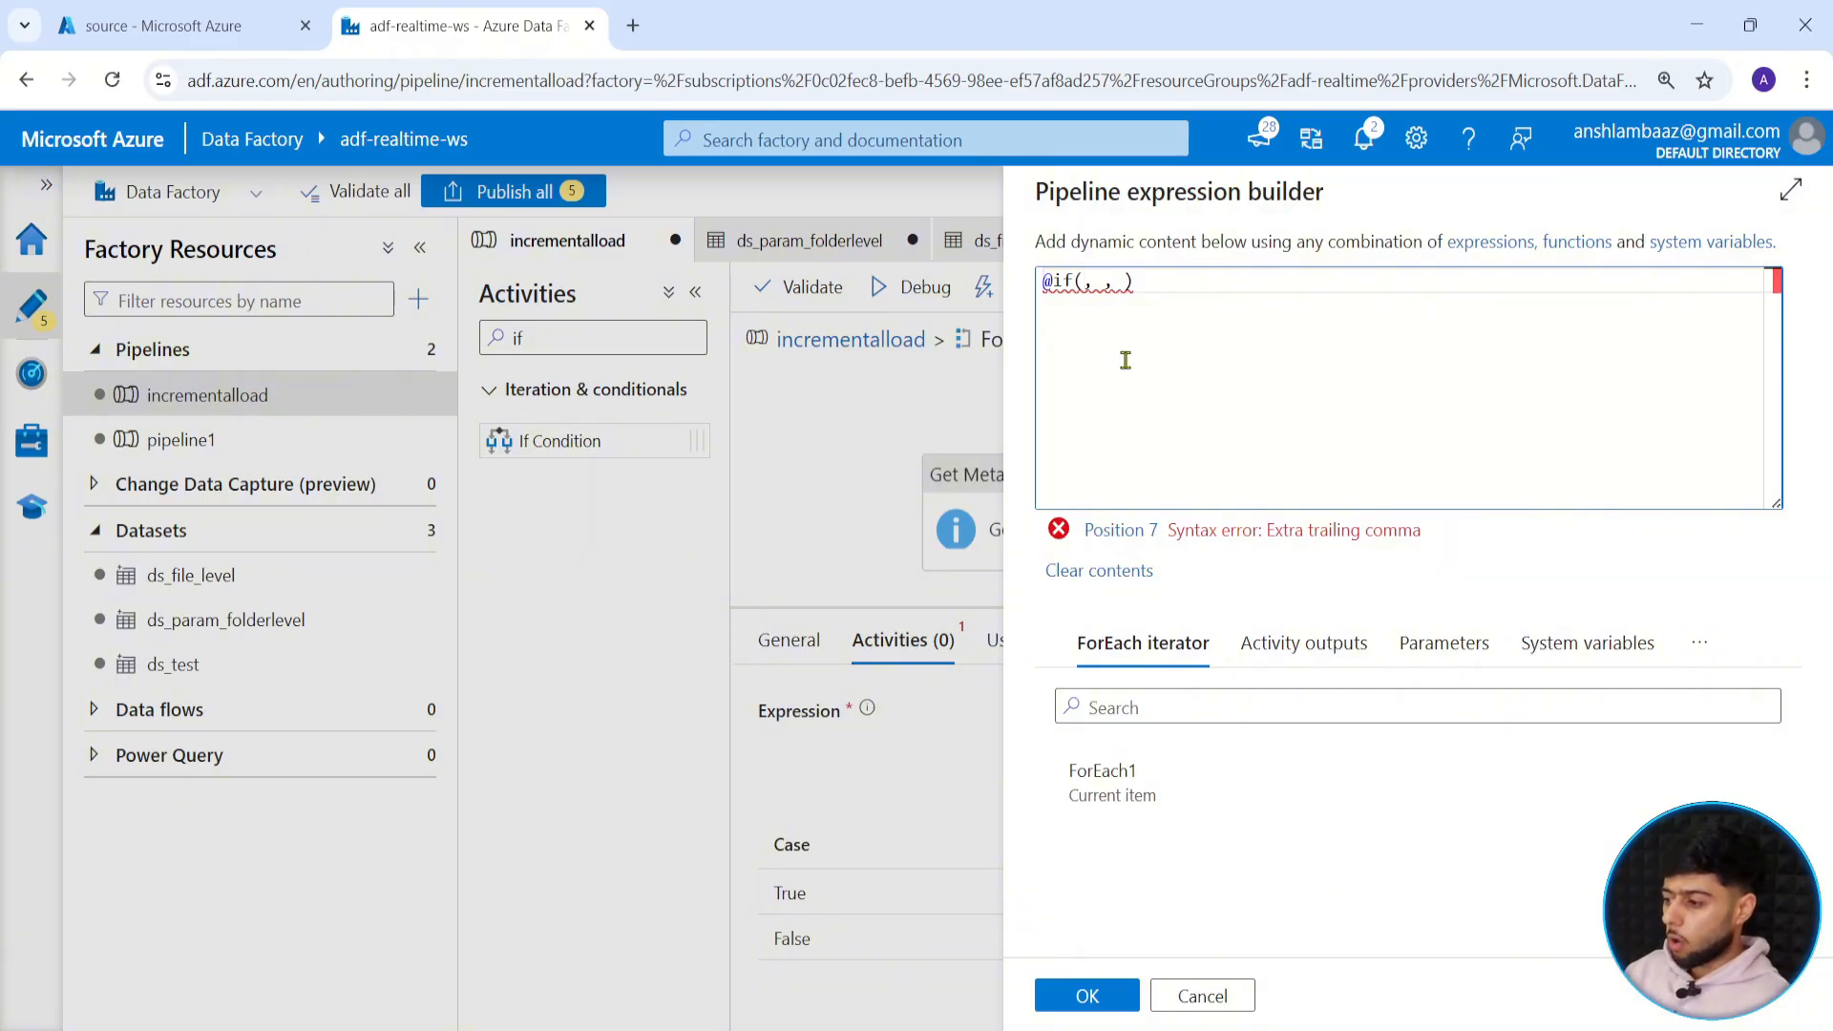
{"action": "left_click_drag", "start_coordinate": [1149, 297], "coordinate": [976, 295]}
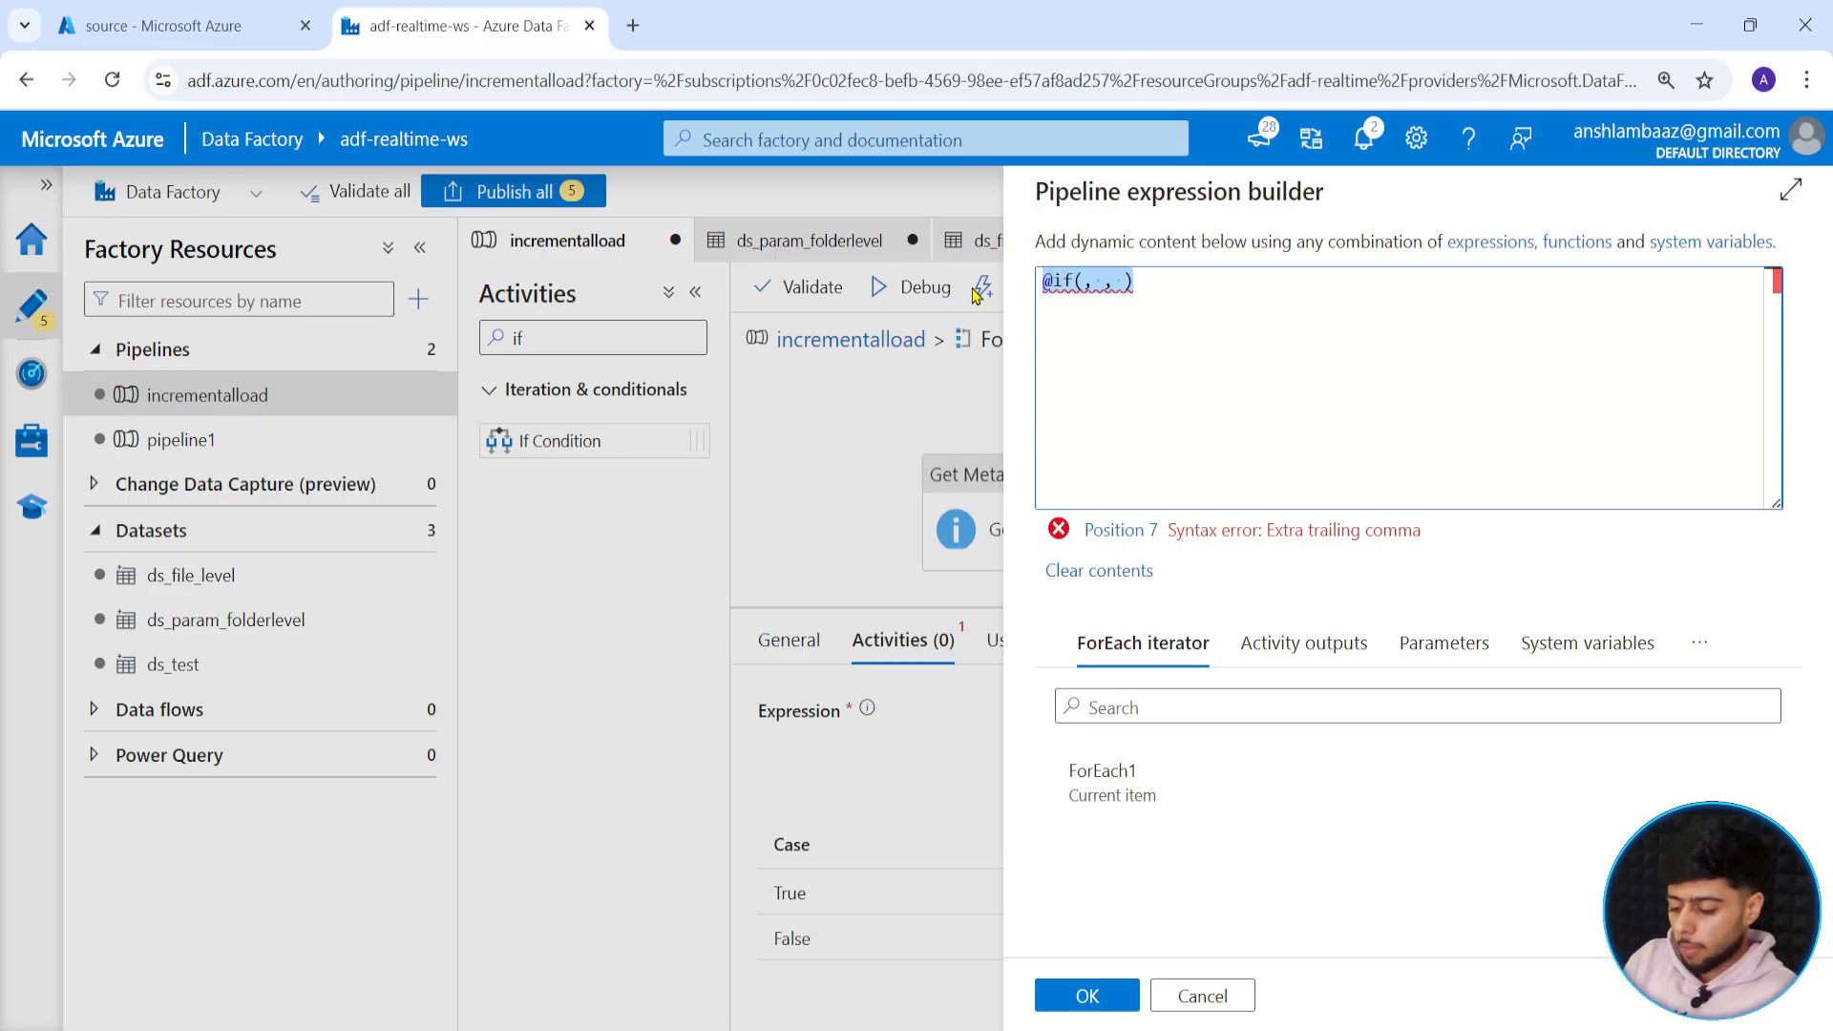
{"action": "type", "text": "@great"}
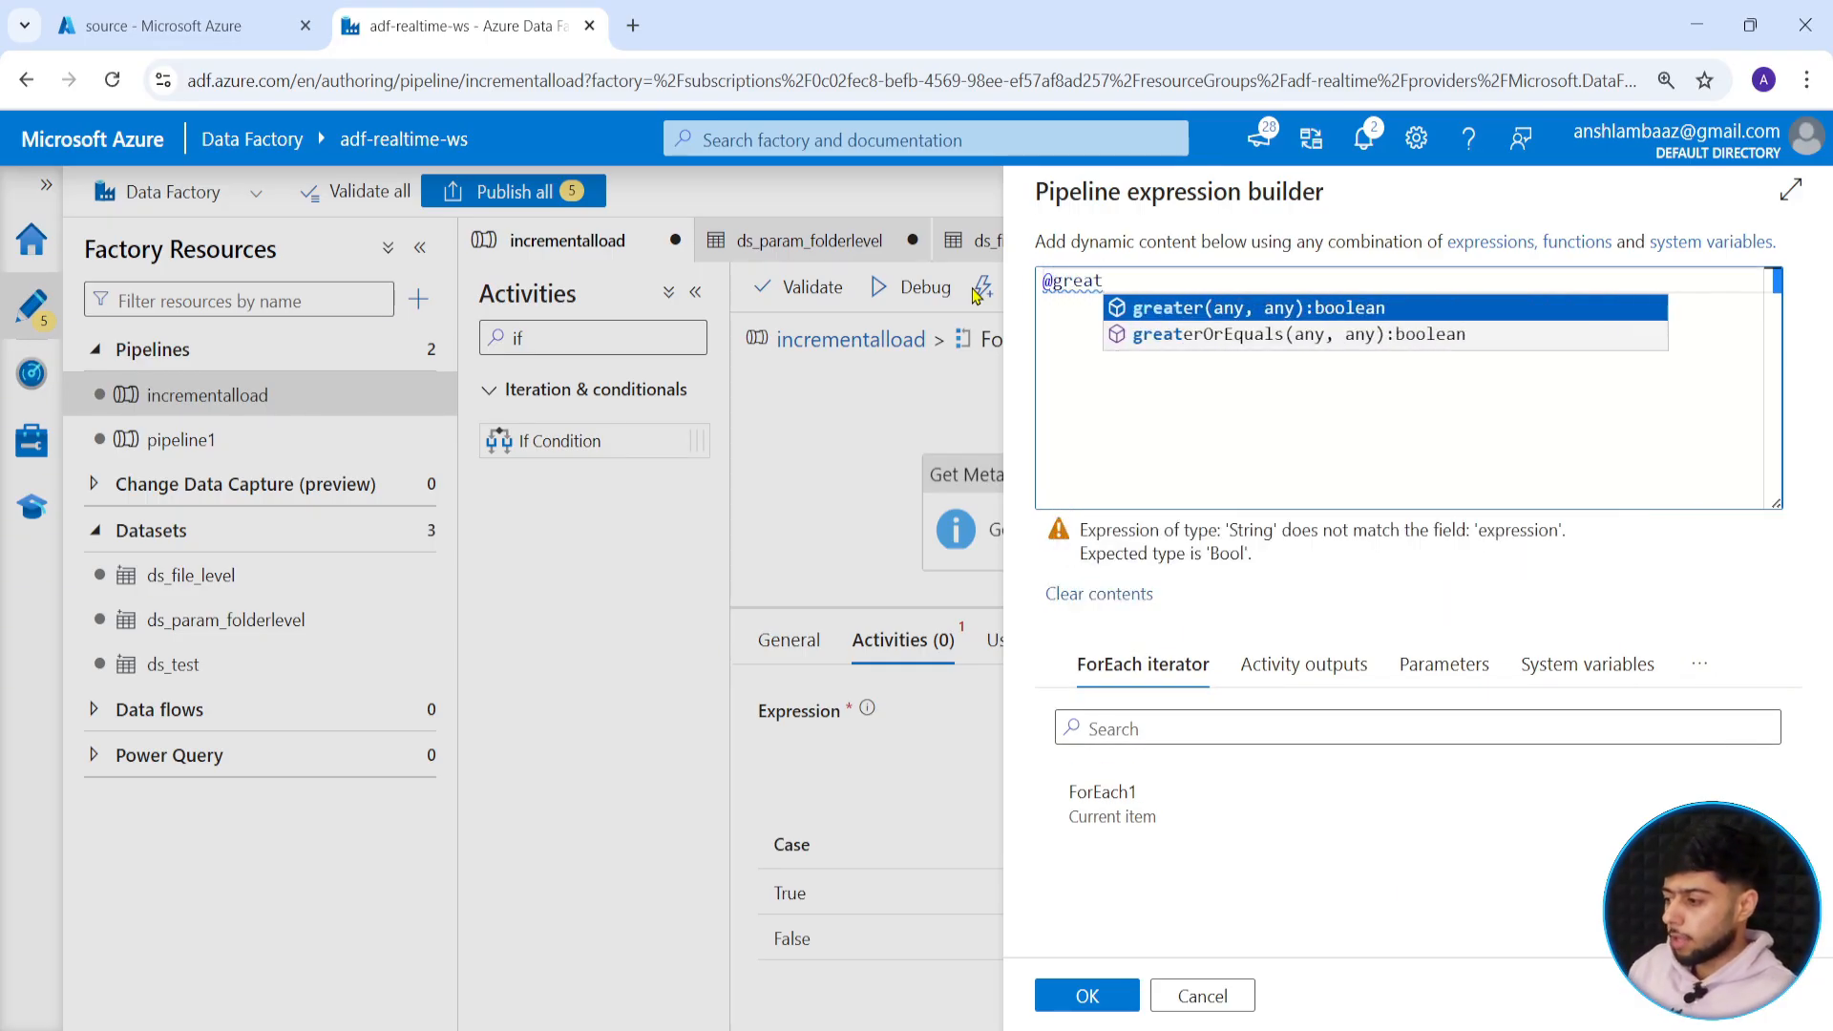
{"action": "key", "text": "Return"}
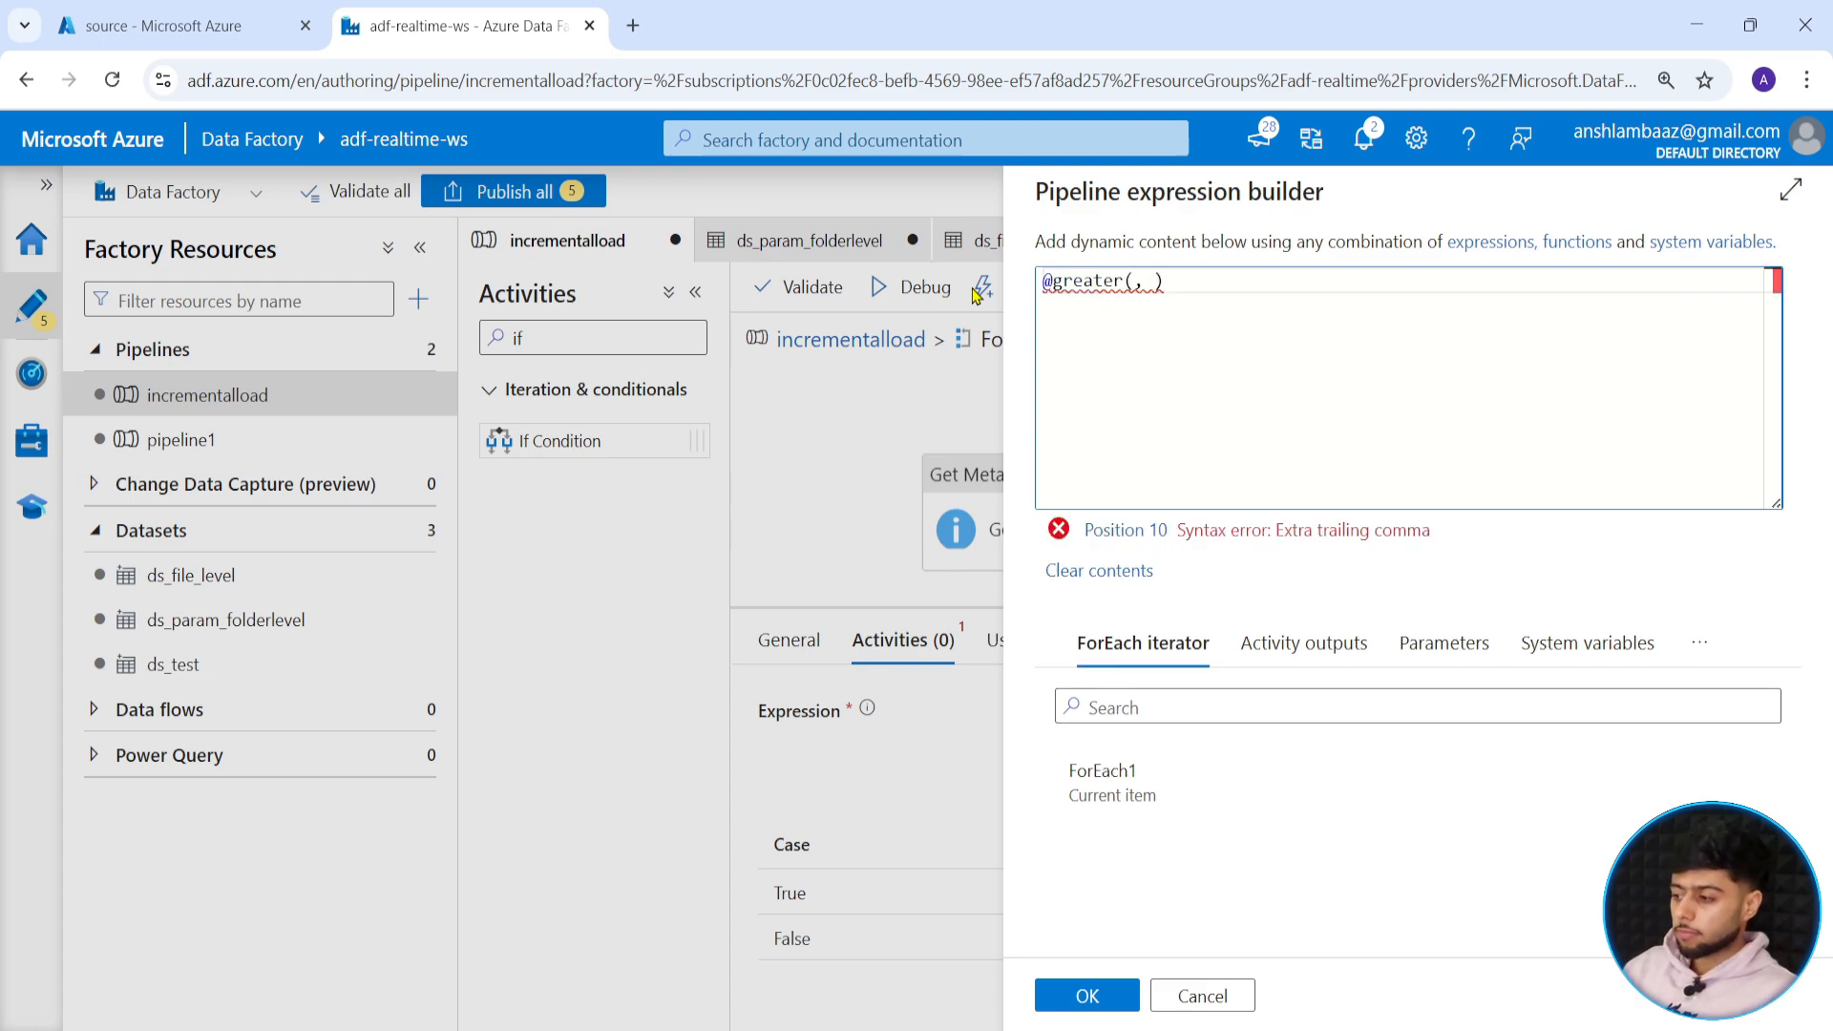
{"action": "key", "text": "Left"}
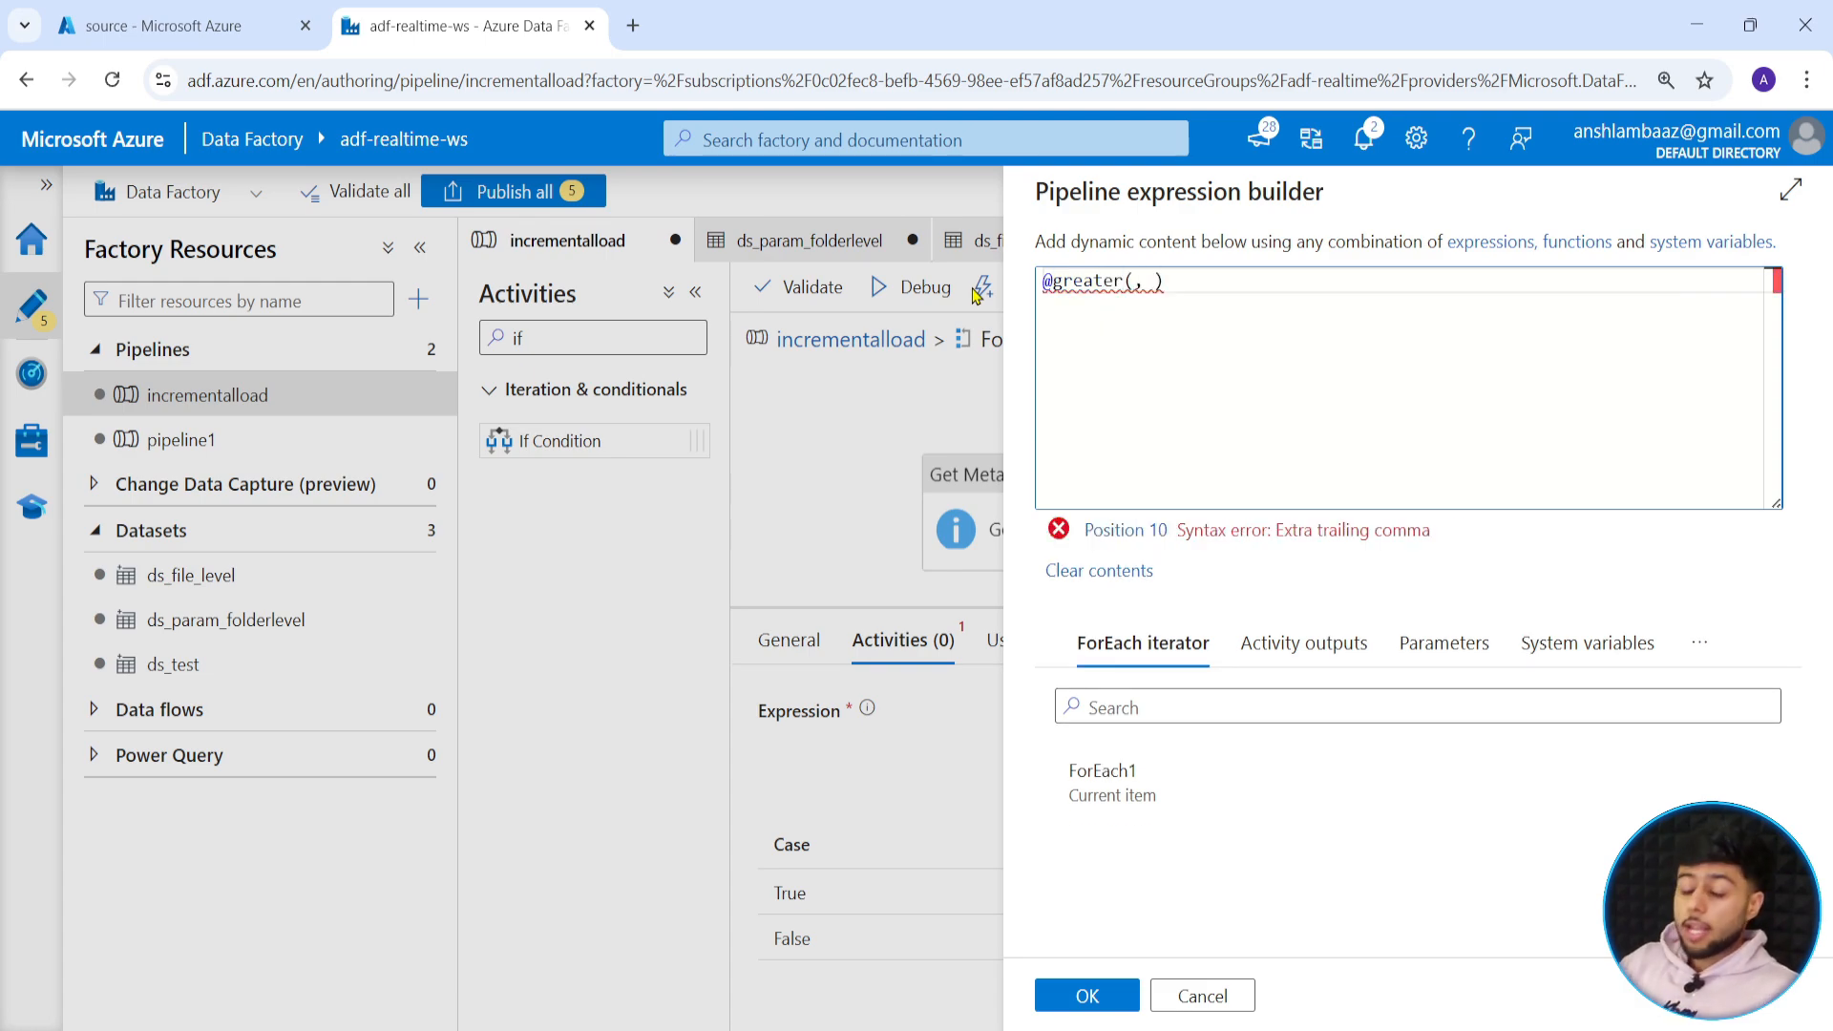
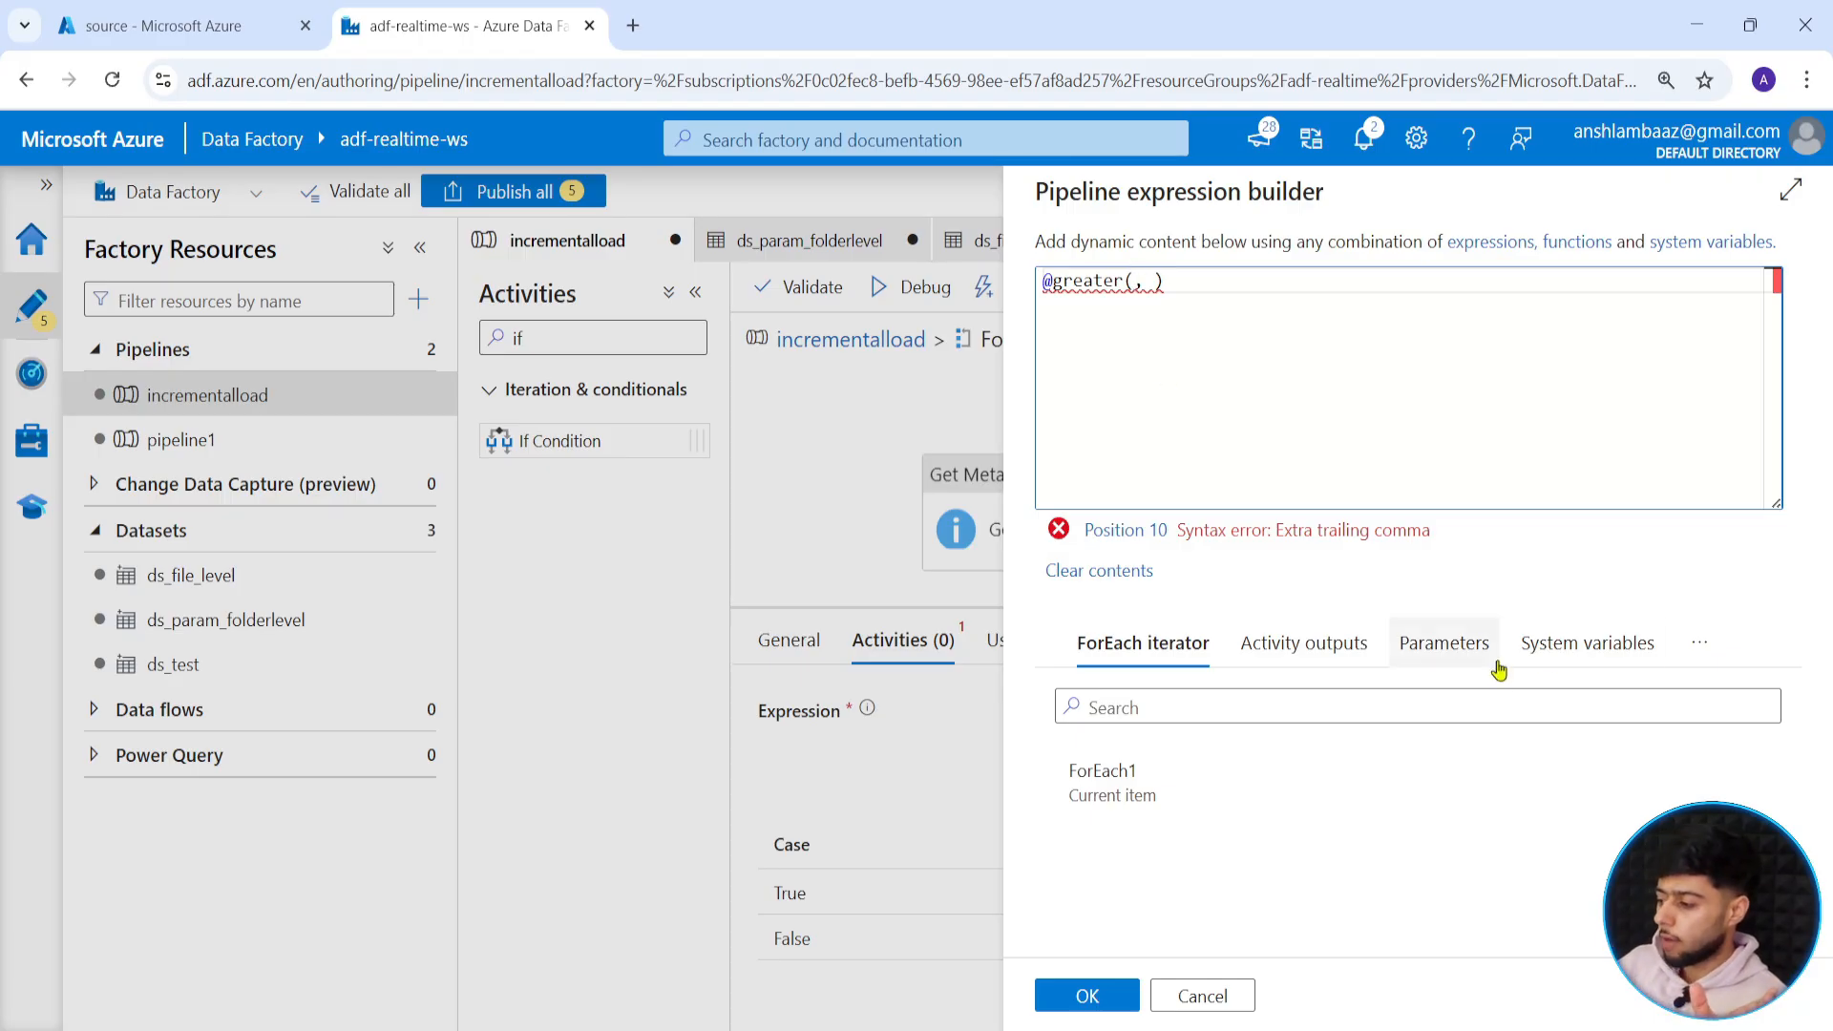
{"action": "left_click", "coordinate": [1556, 655]}
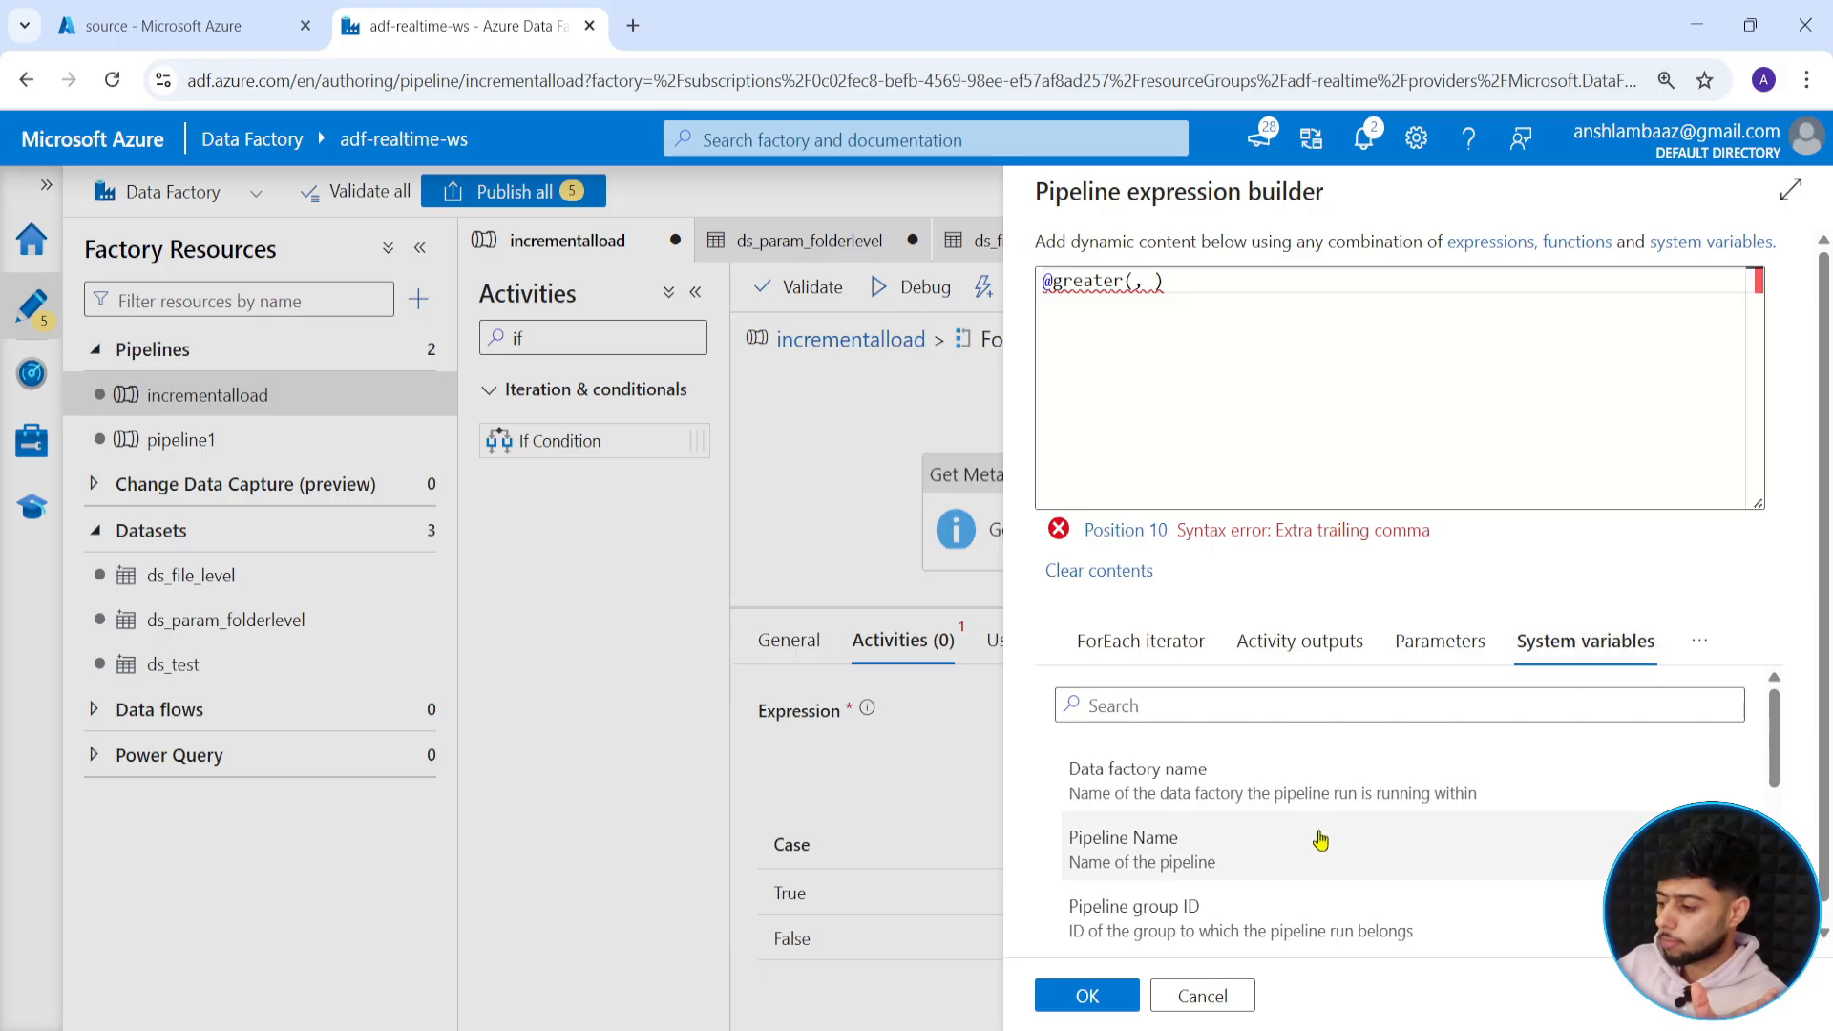
{"action": "scroll", "coordinate": [1317, 822], "scroll_direction": "down", "scroll_amount": 2}
{"action": "scroll", "coordinate": [1511, 685], "scroll_direction": "up", "scroll_amount": 2}
{"action": "left_click", "coordinate": [1700, 641]}
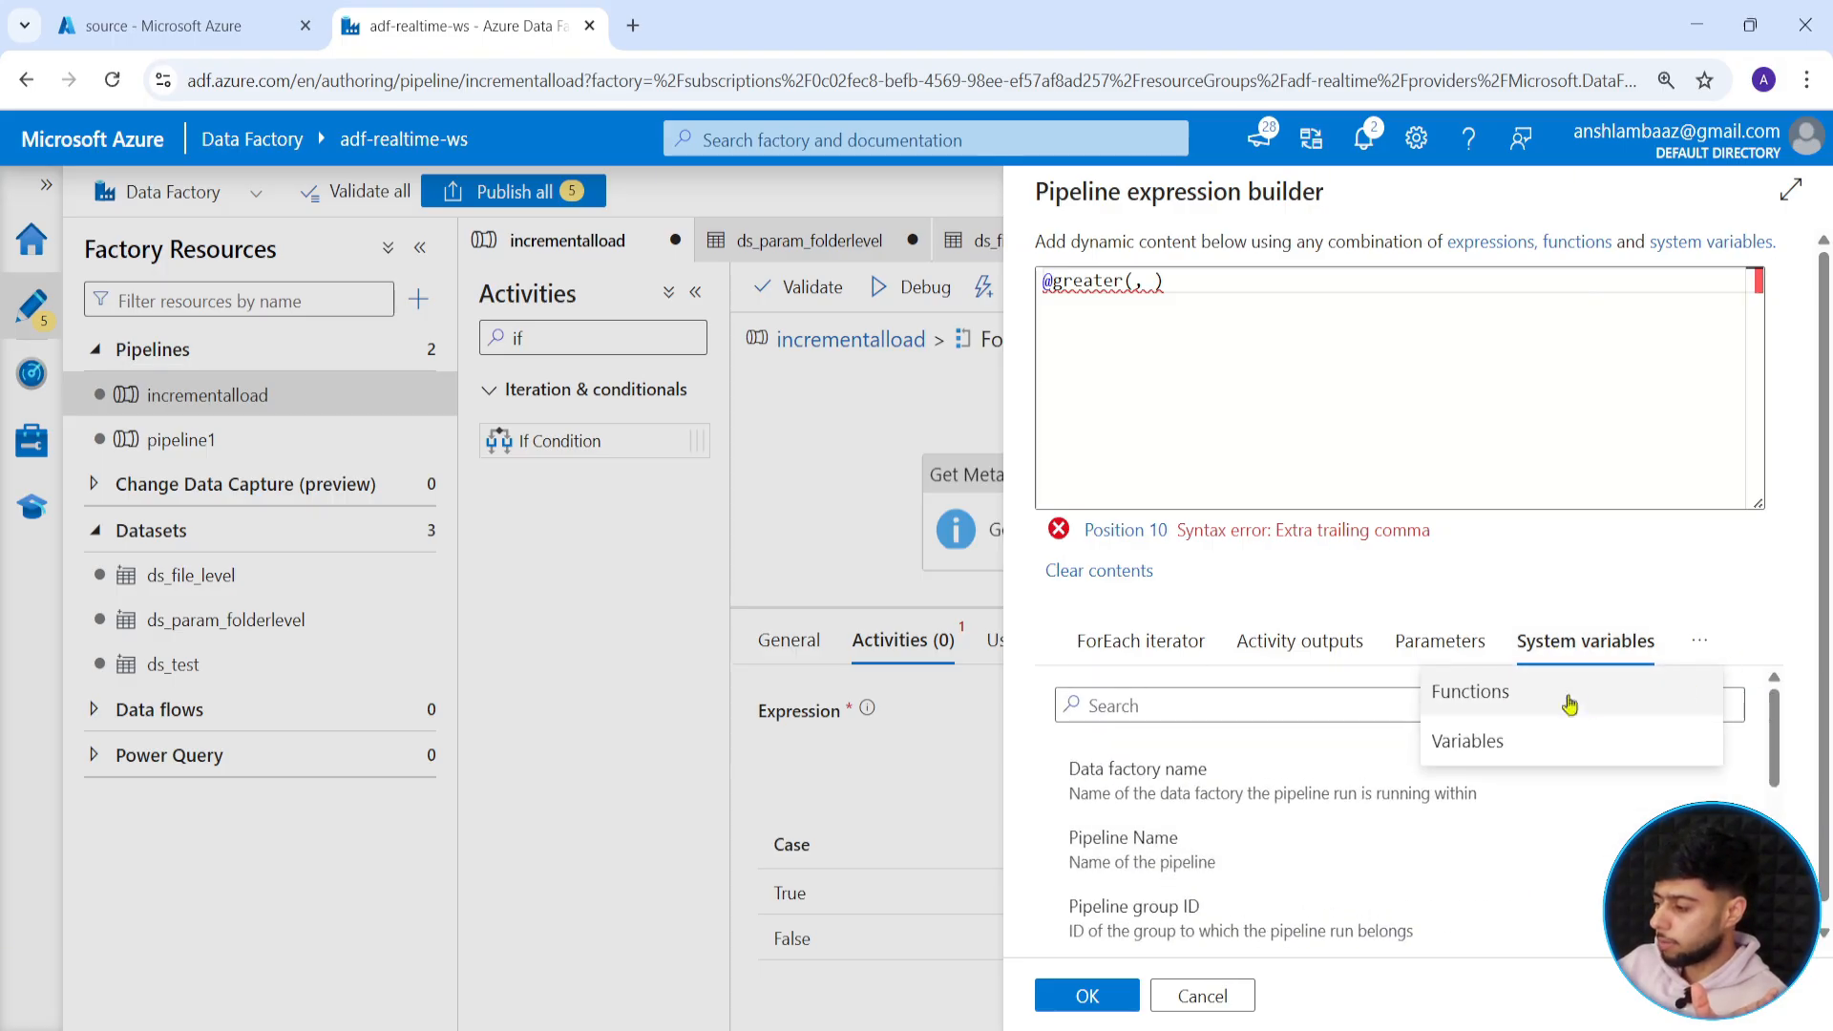
{"action": "left_click", "coordinate": [1467, 743]}
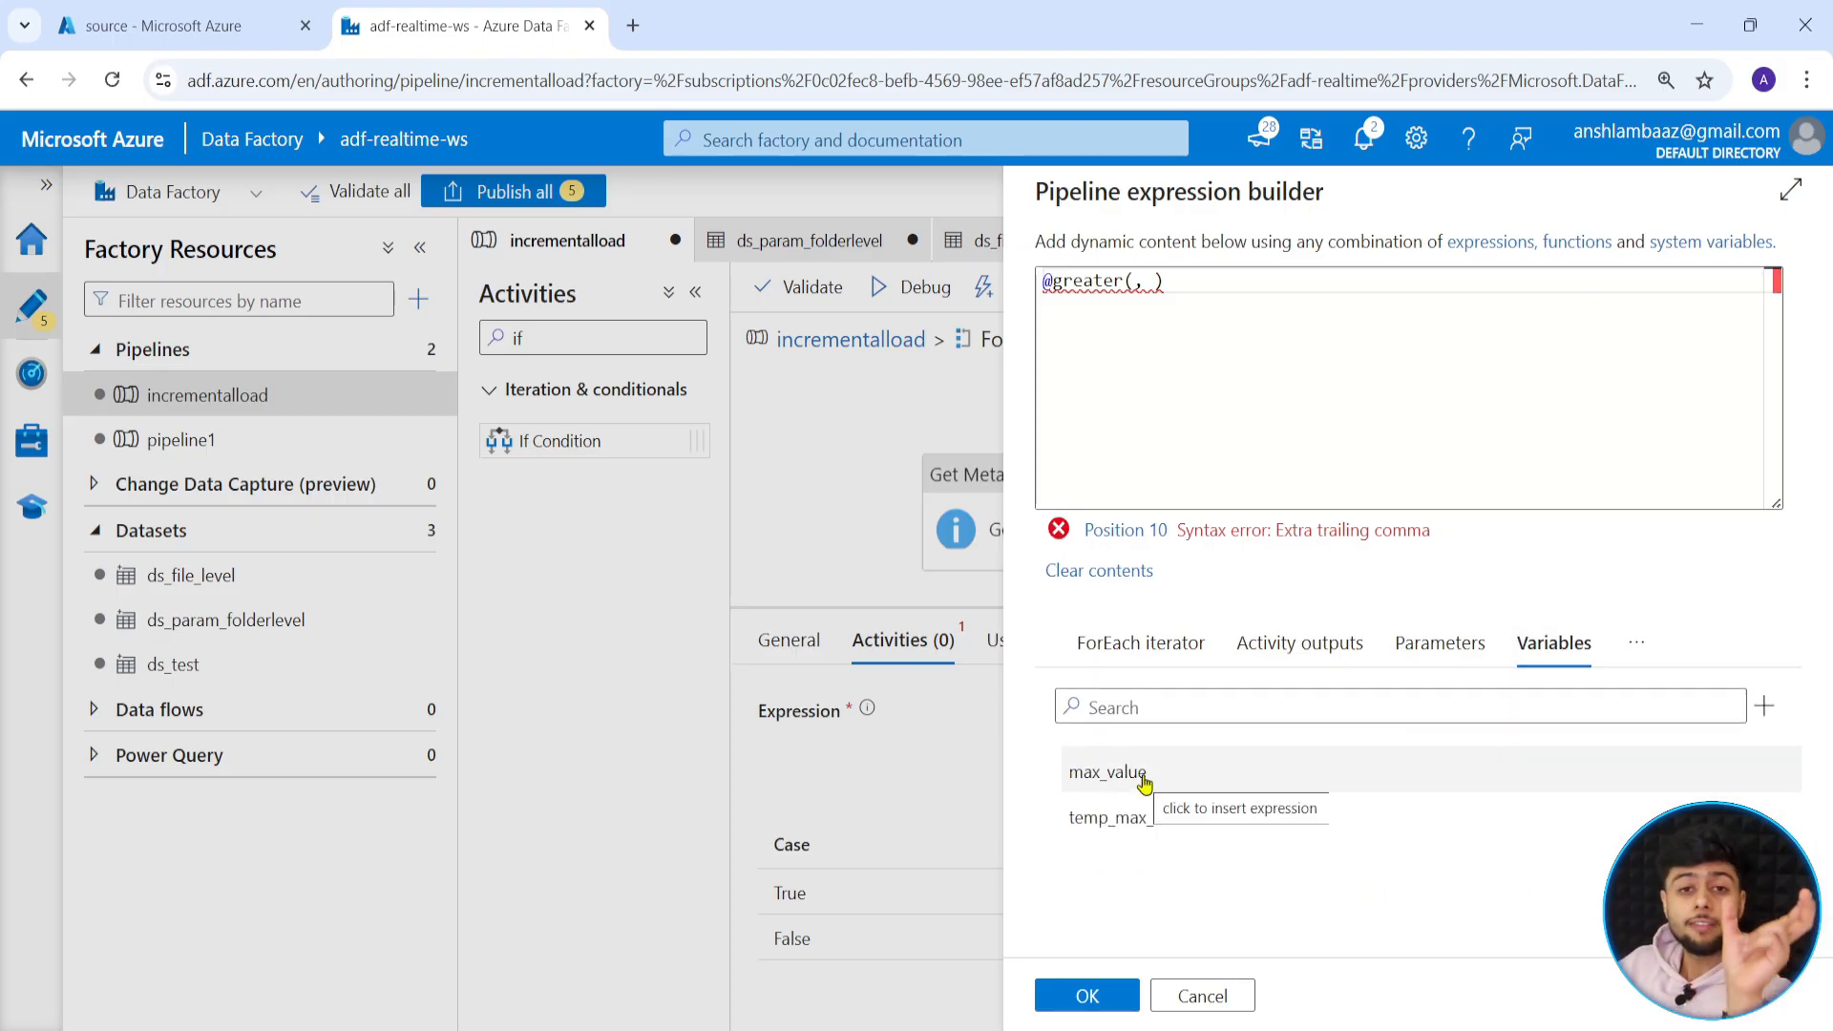
{"action": "left_click", "coordinate": [1136, 823]}
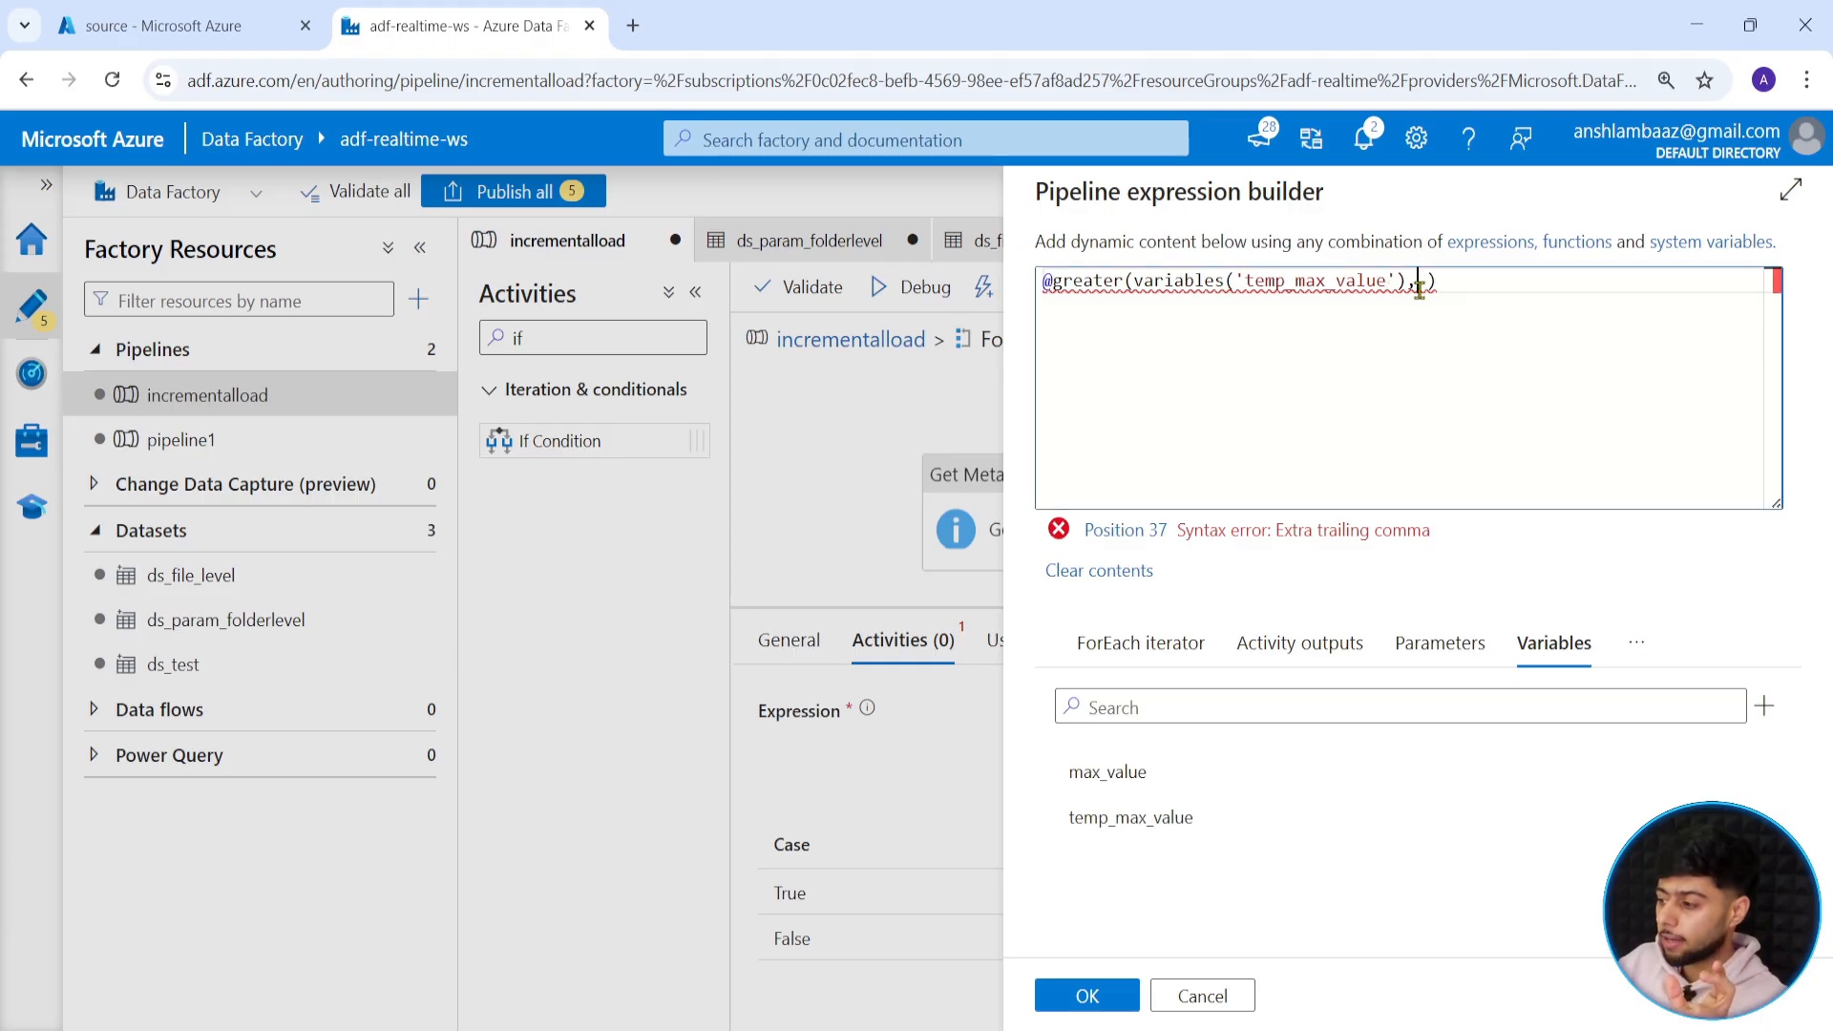
{"action": "left_click", "coordinate": [1127, 638]}
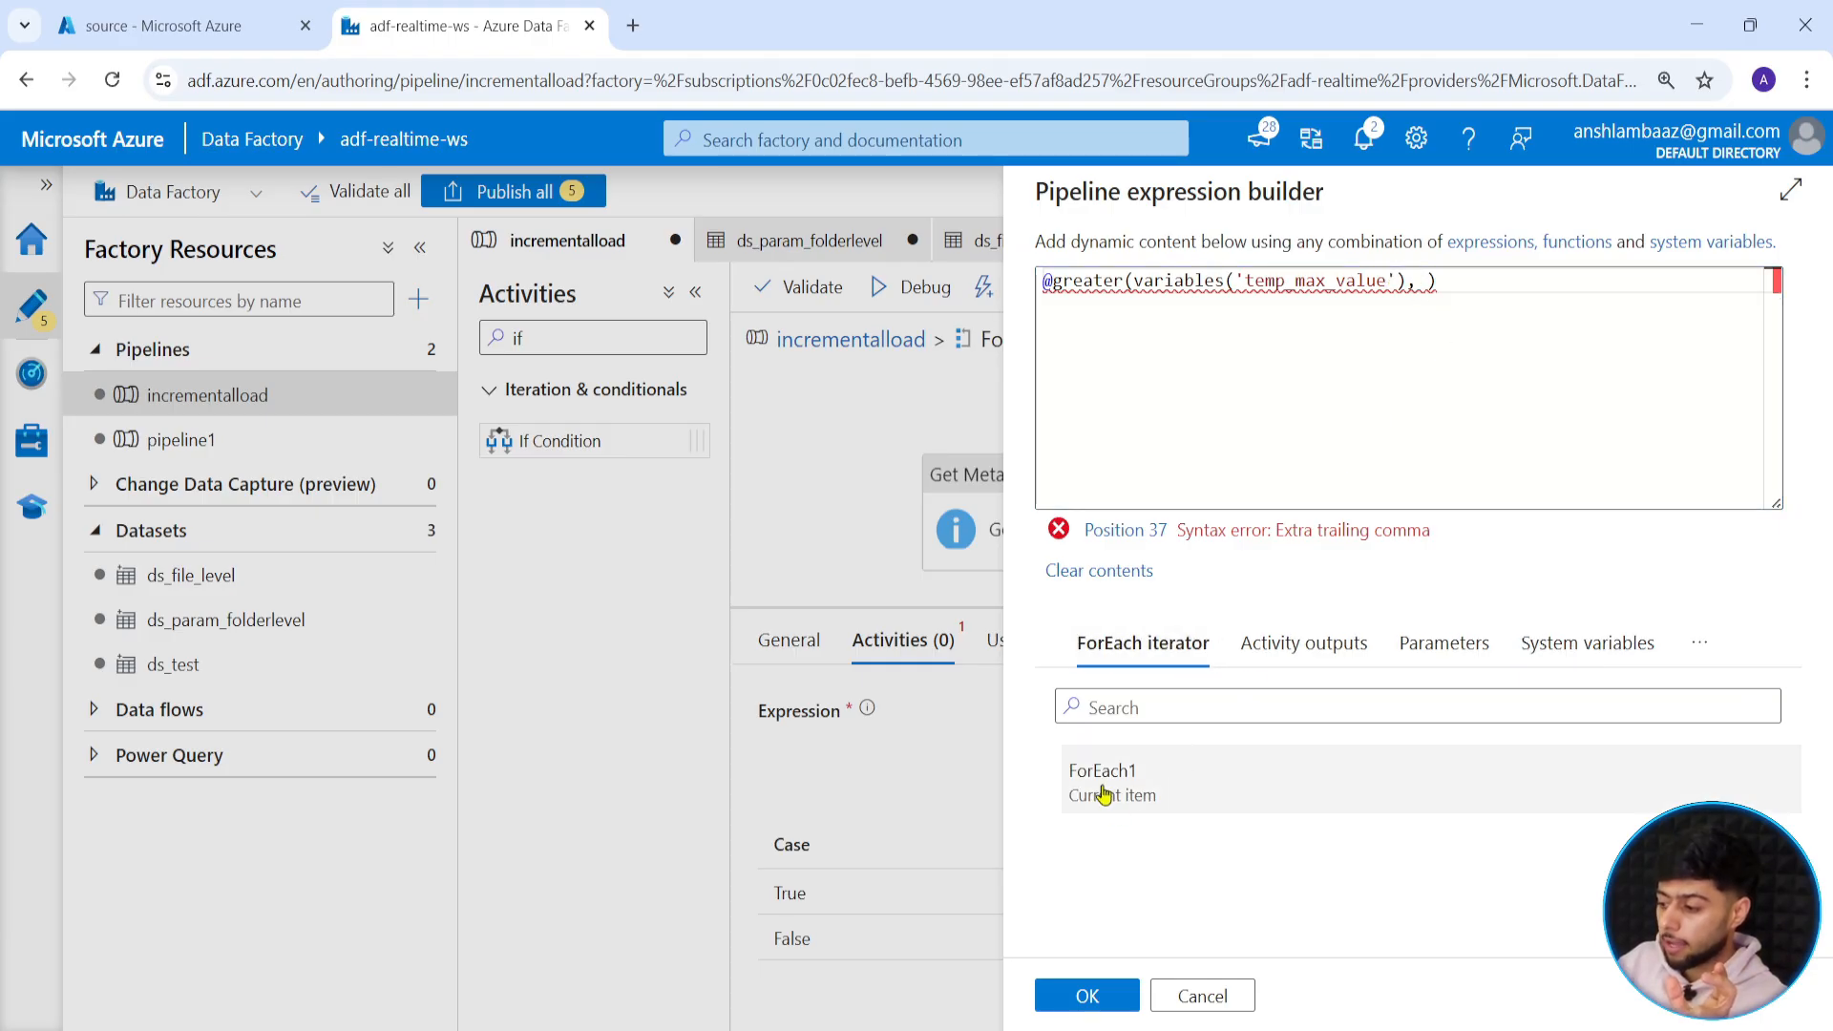
{"action": "left_click", "coordinate": [1303, 642]}
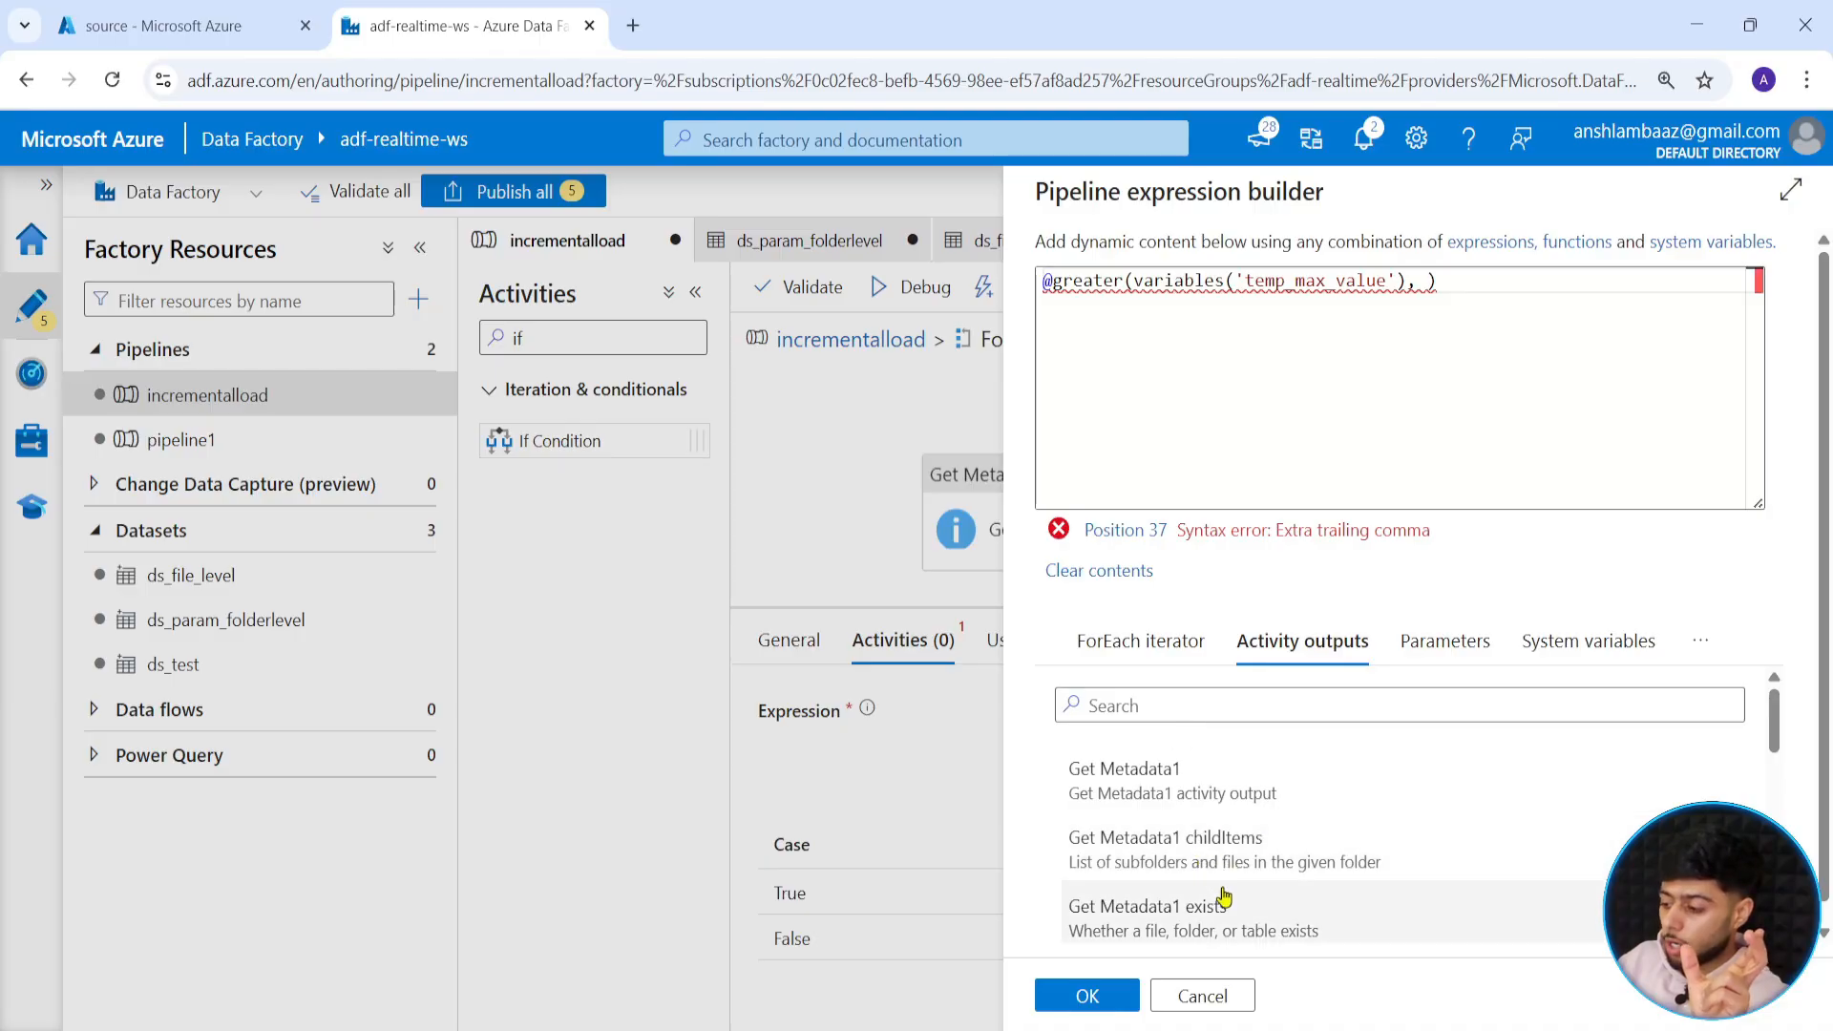
{"action": "left_click", "coordinate": [1202, 996]}
{"action": "left_click", "coordinate": [1101, 514]}
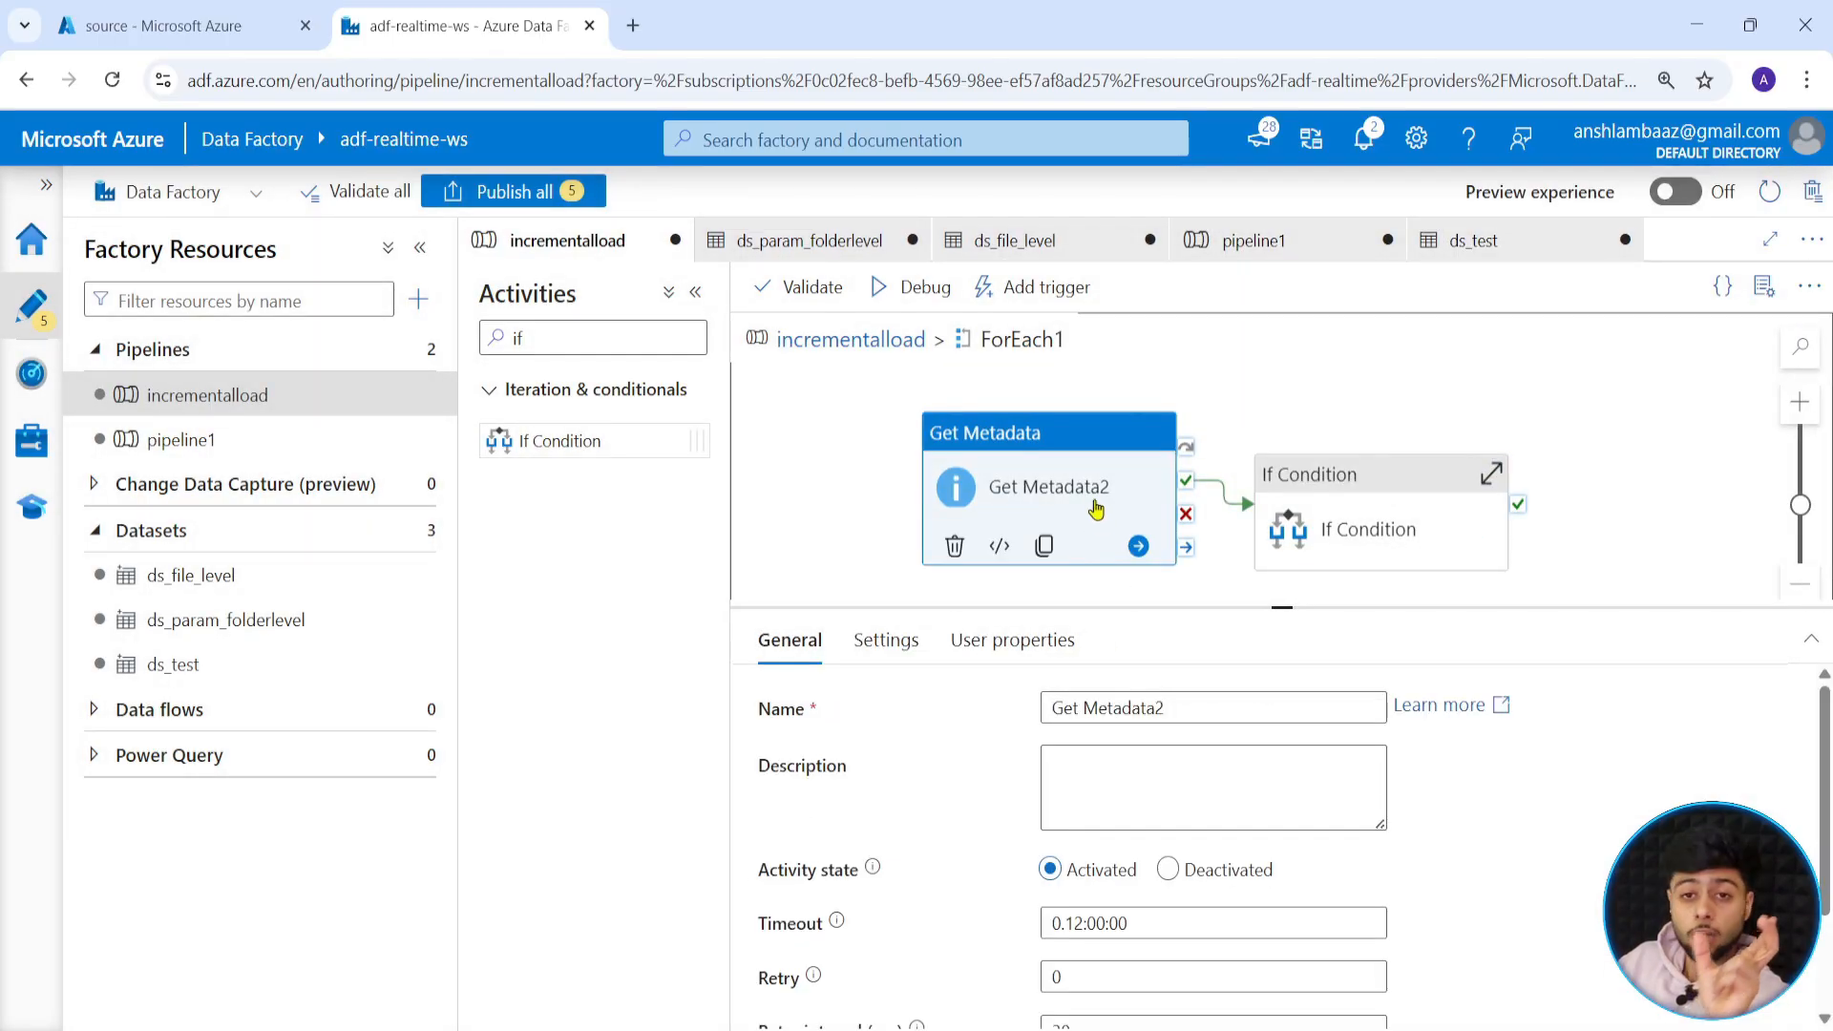
Select the If Condition inside ForEach1 and open the expression builder for its expression.
{"action": "left_click", "coordinate": [1365, 516]}
{"action": "left_click", "coordinate": [903, 640]}
{"action": "left_click", "coordinate": [1260, 736]}
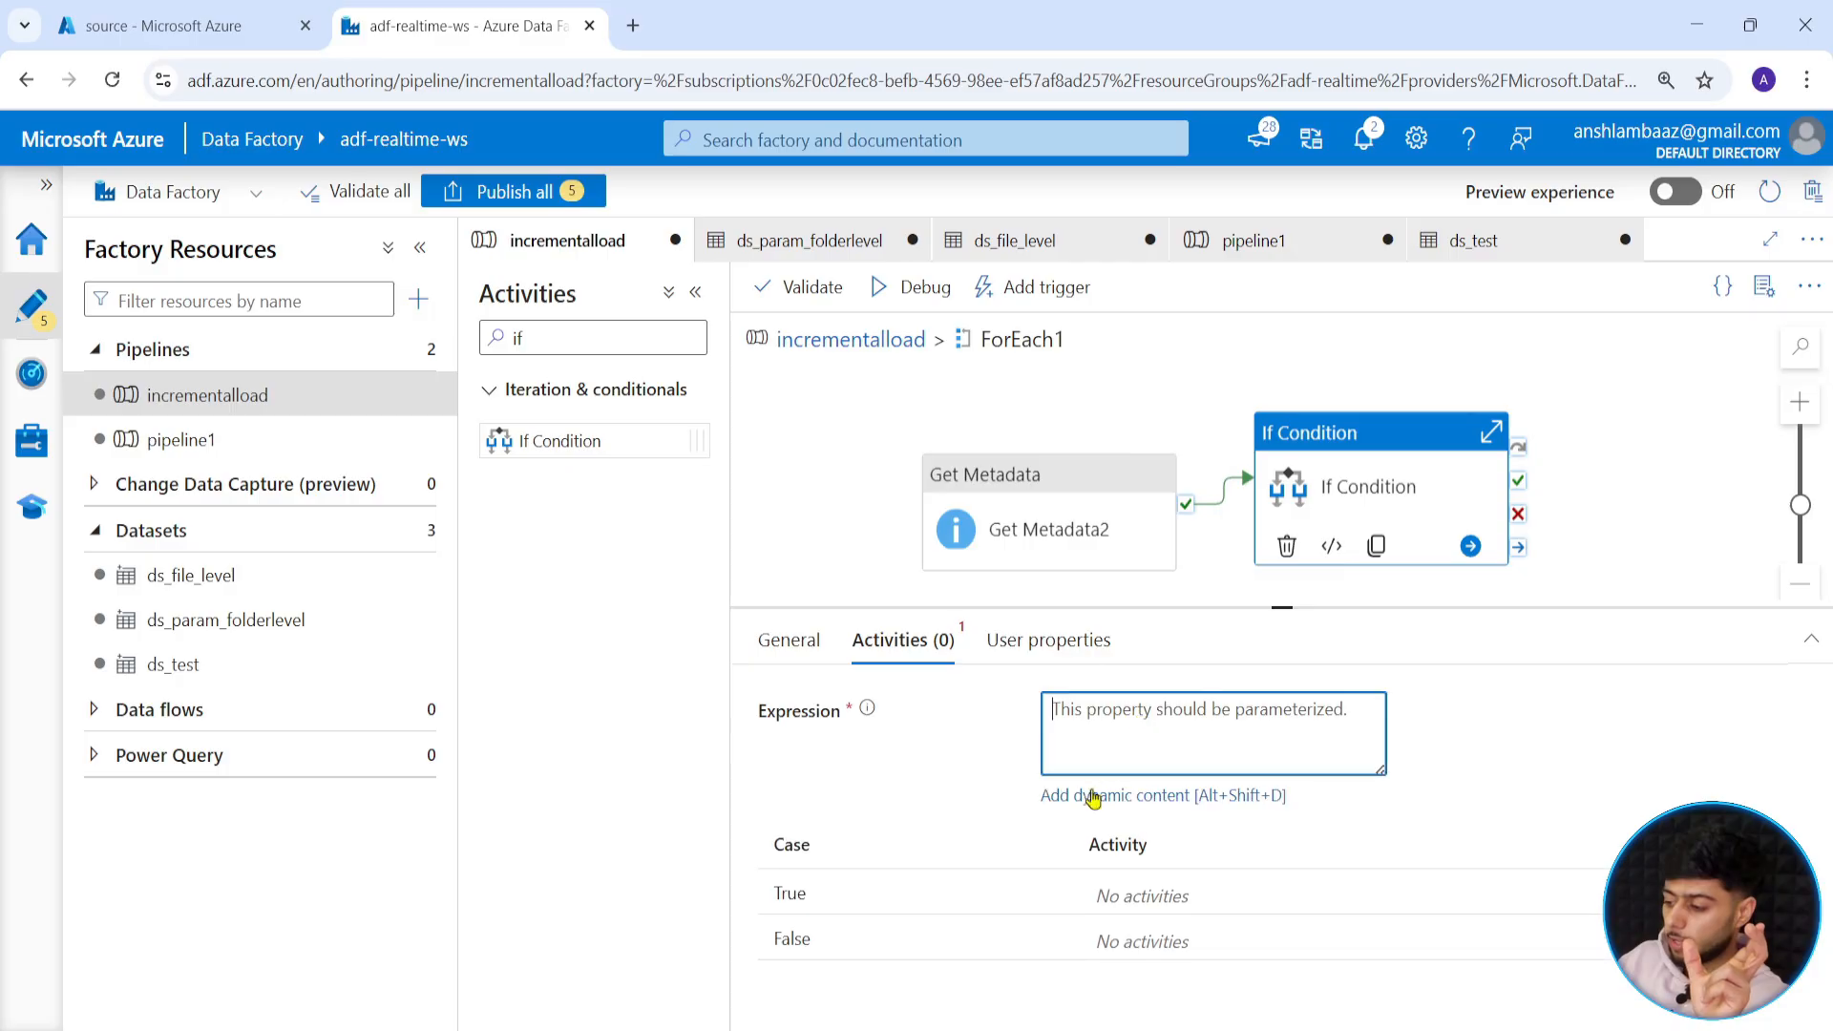
{"action": "left_click", "coordinate": [1093, 796]}
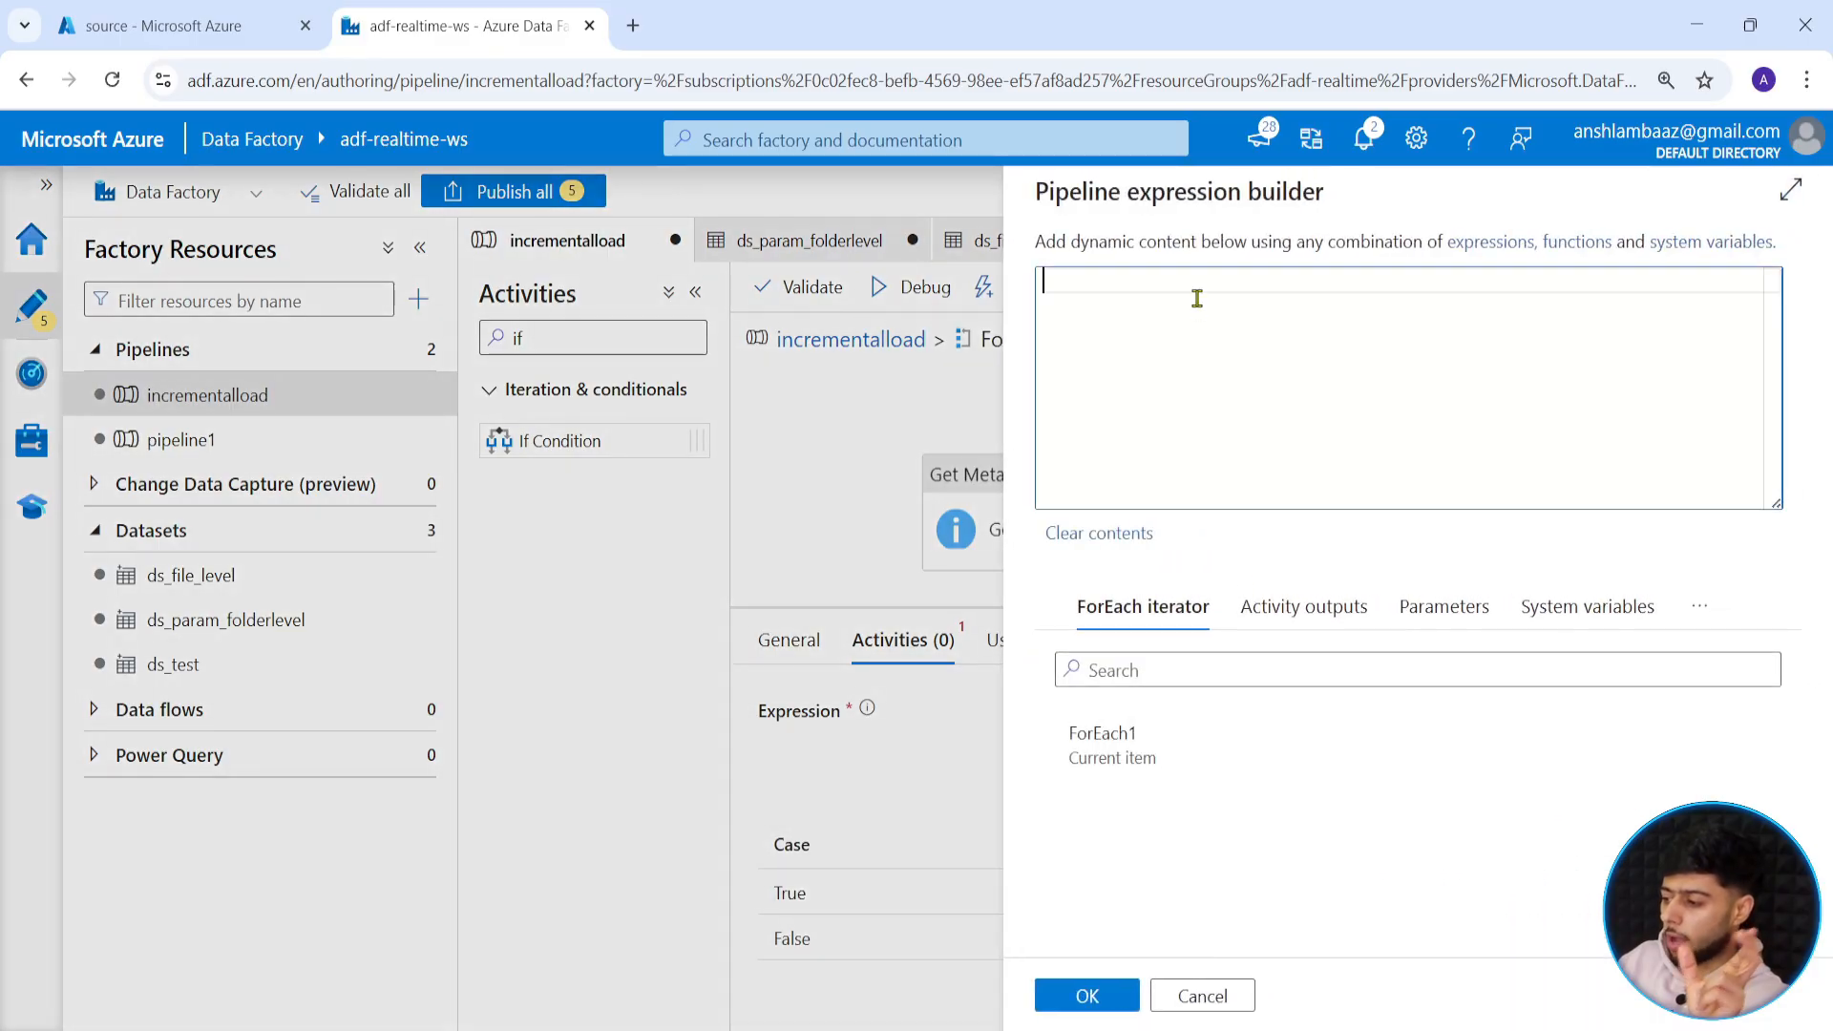
{"action": "type", "text": "@gre"}
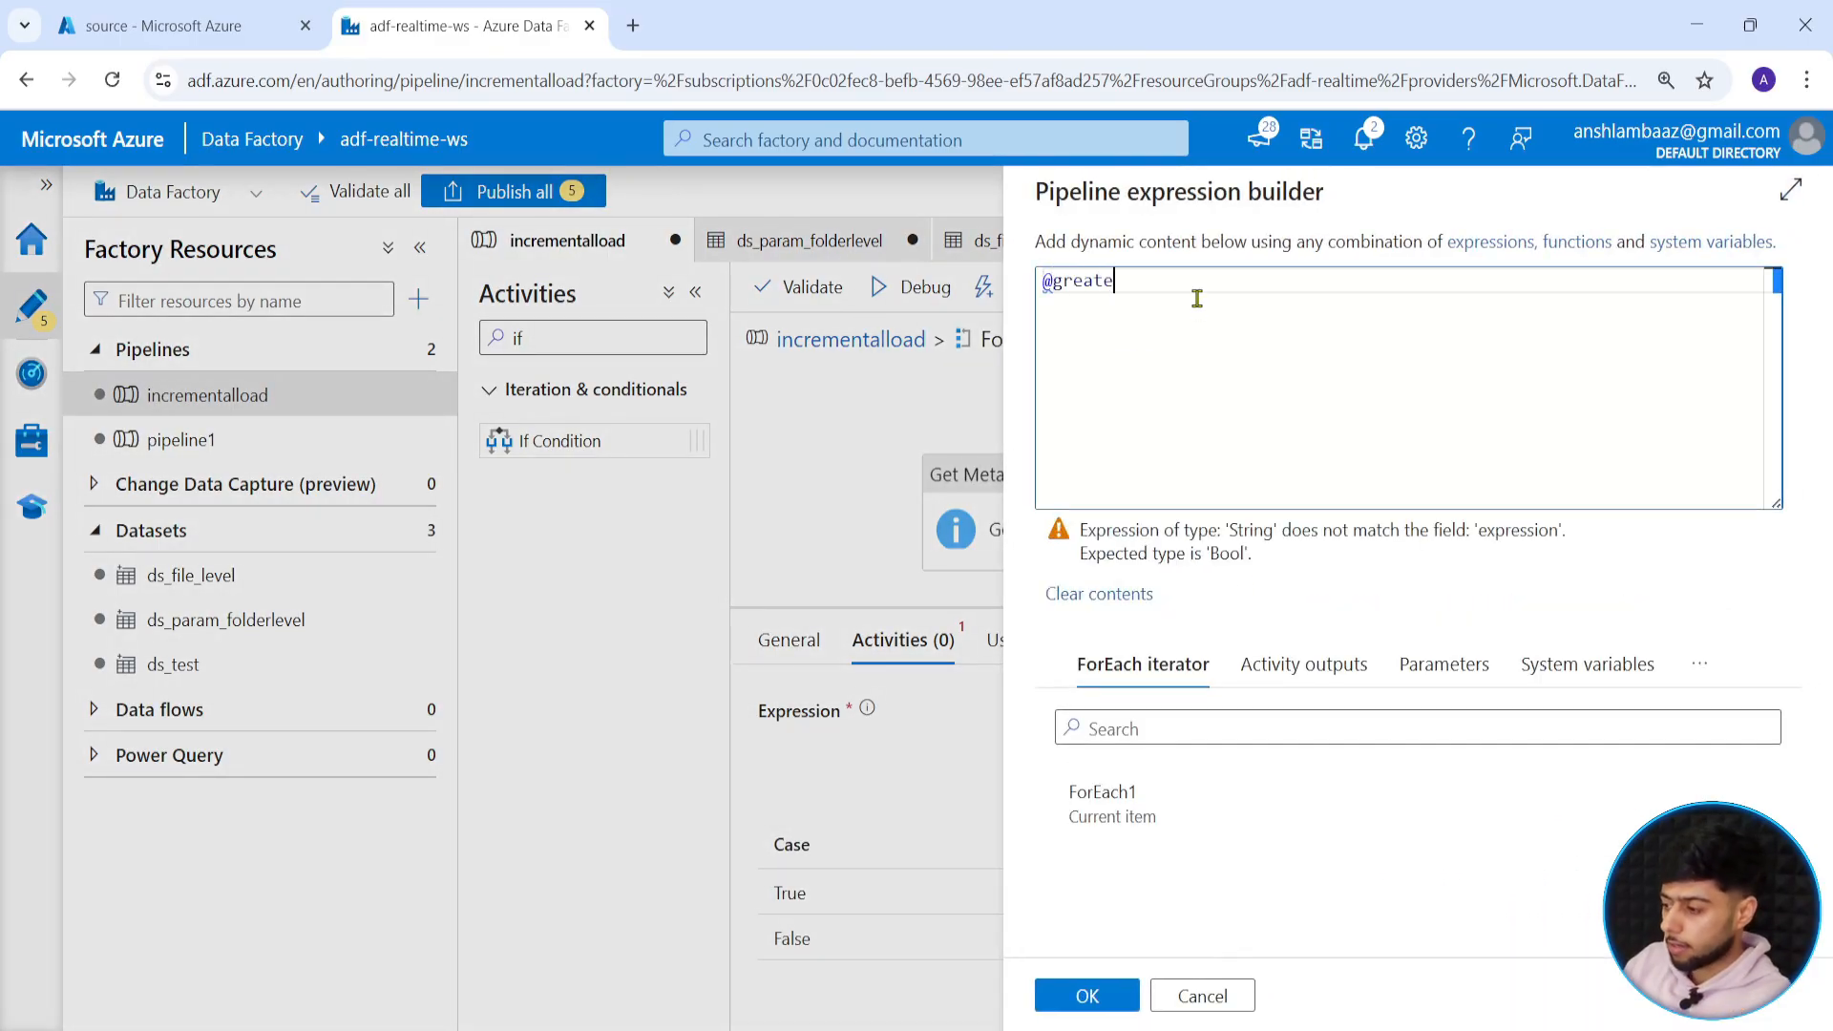
{"action": "type", "text": "ate"}
{"action": "left_click", "coordinate": [1199, 312]}
{"action": "left_click", "coordinate": [1132, 284]}
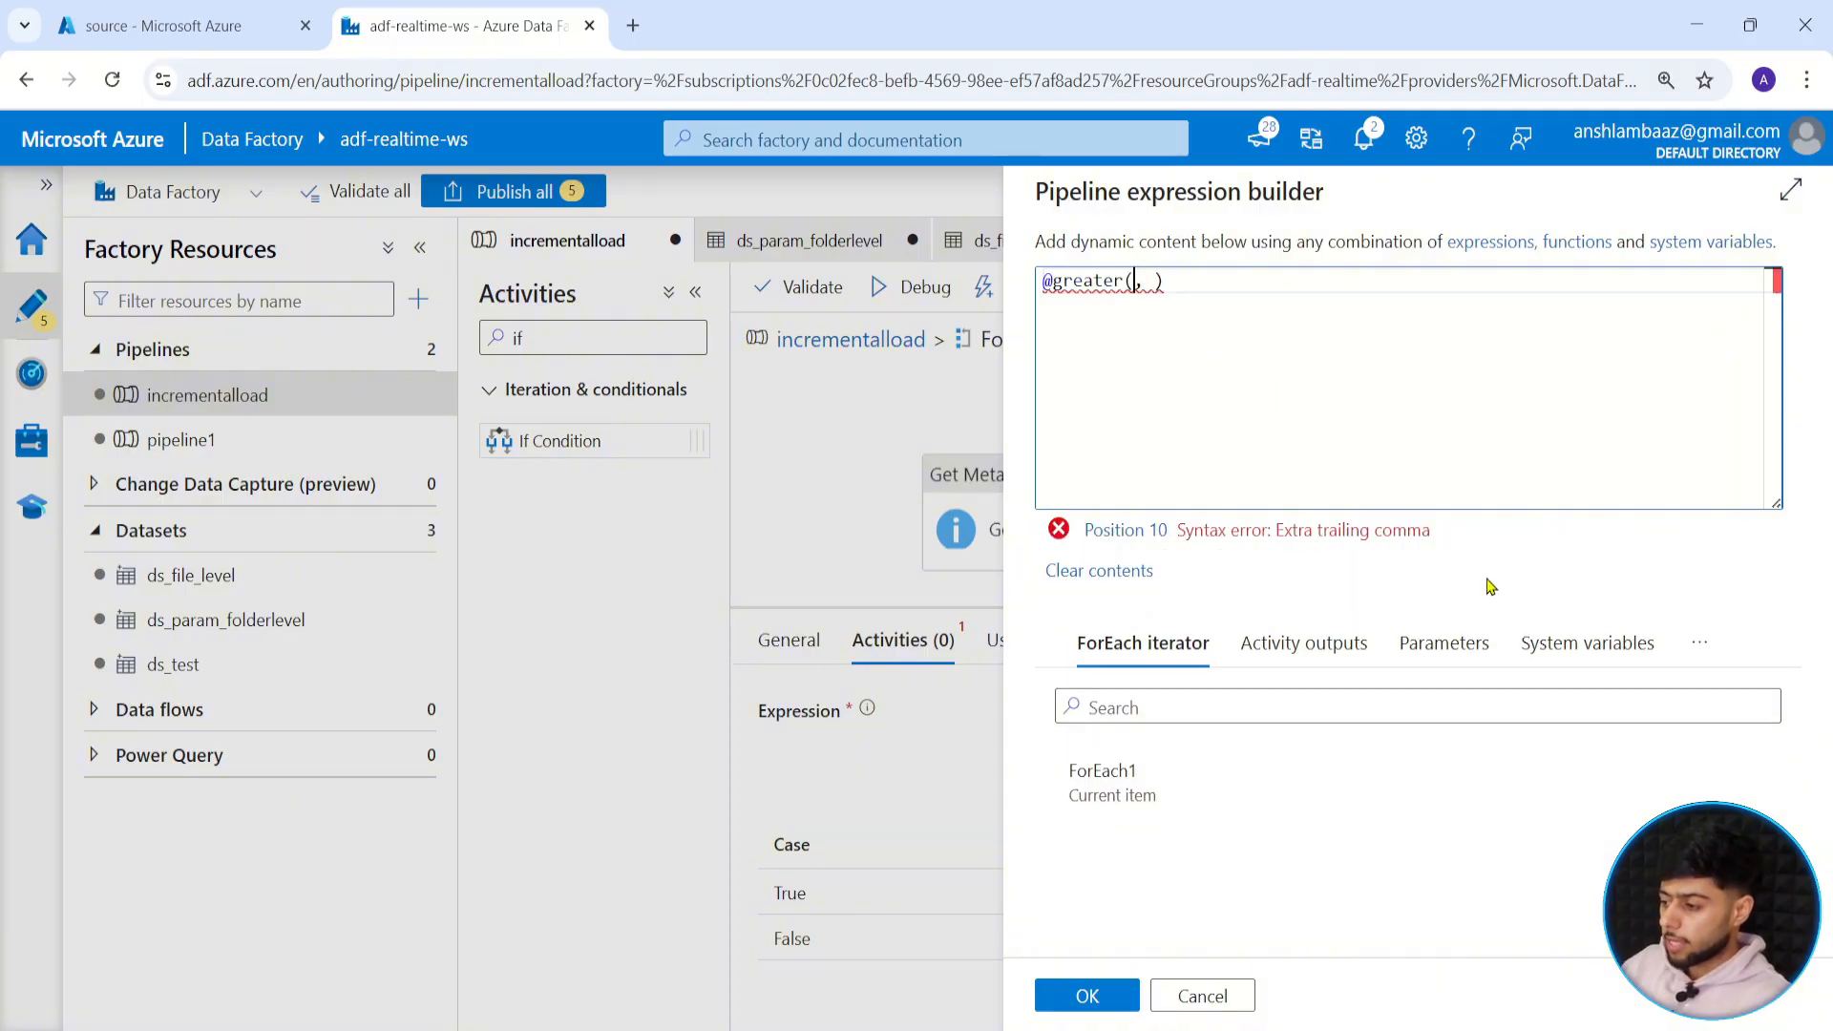
{"action": "left_click", "coordinate": [1588, 642]}
{"action": "left_click", "coordinate": [1700, 642]}
{"action": "left_click", "coordinate": [1464, 736]}
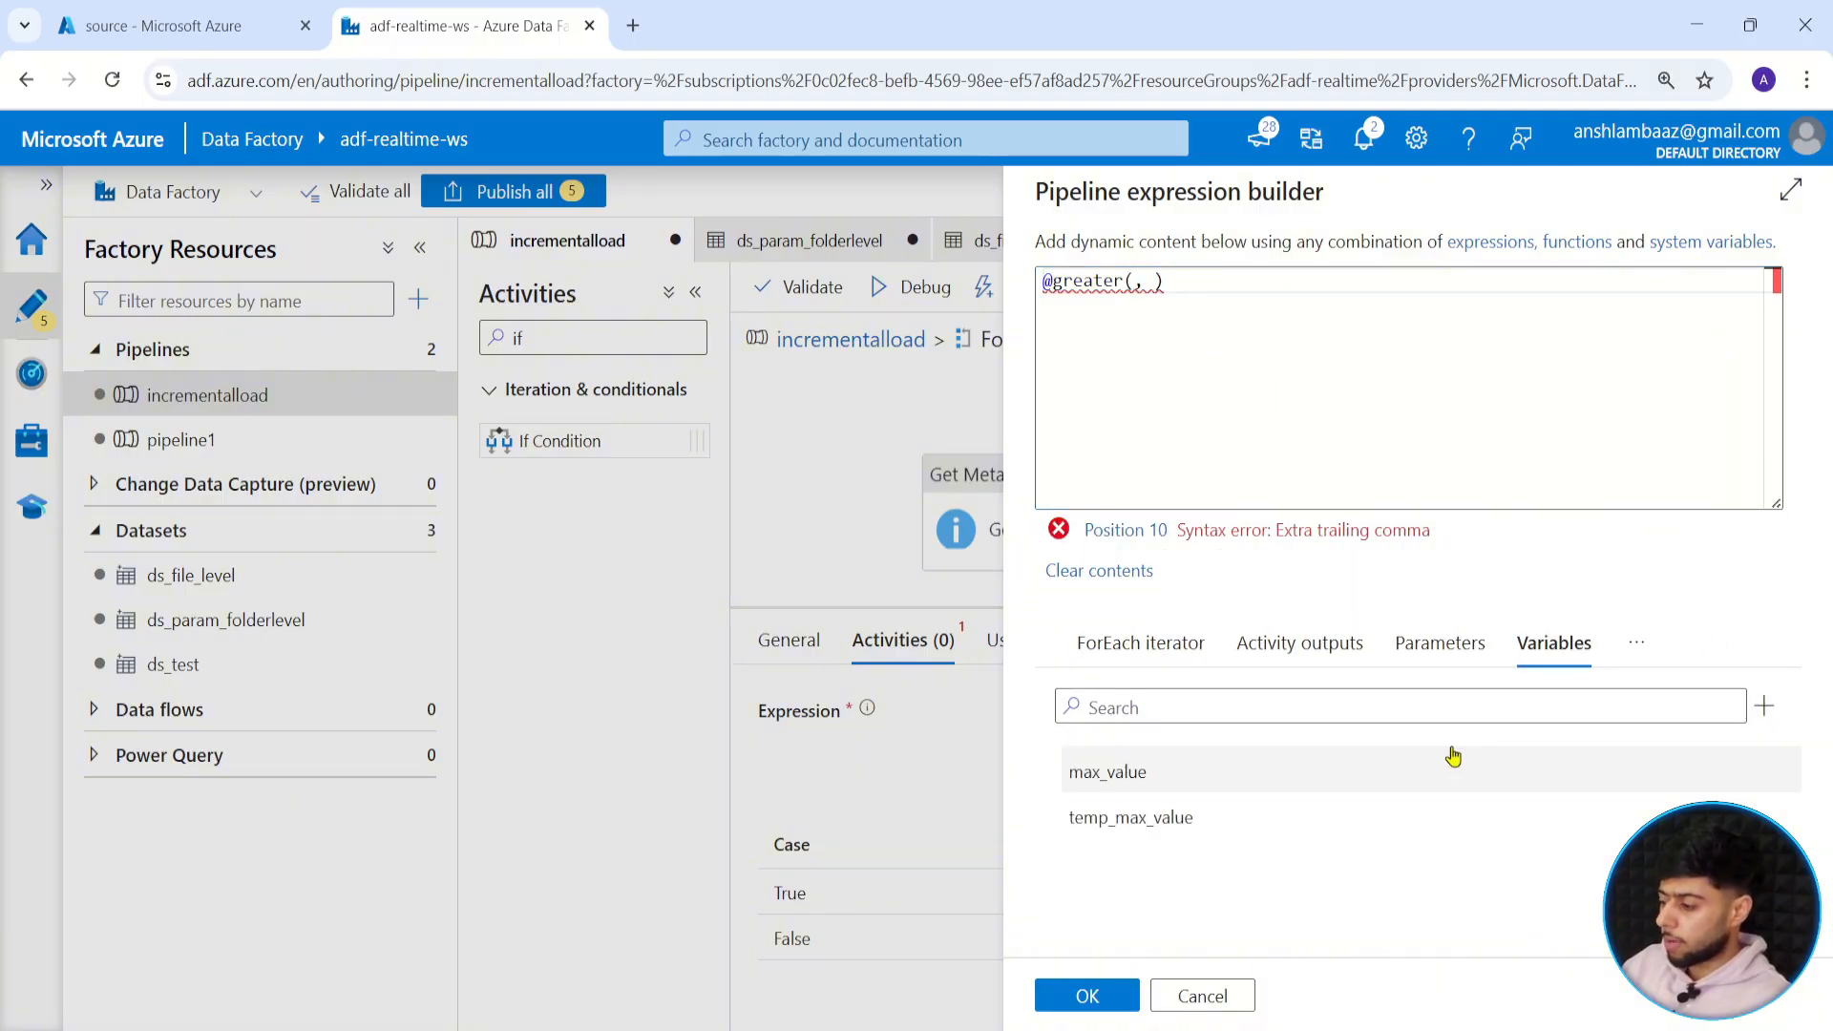
{"action": "left_click", "coordinate": [1126, 816]}
Try to insert the Get Metadata2 activity output as the second argument, and clear the whole expression.
{"action": "left_click", "coordinate": [1154, 650]}
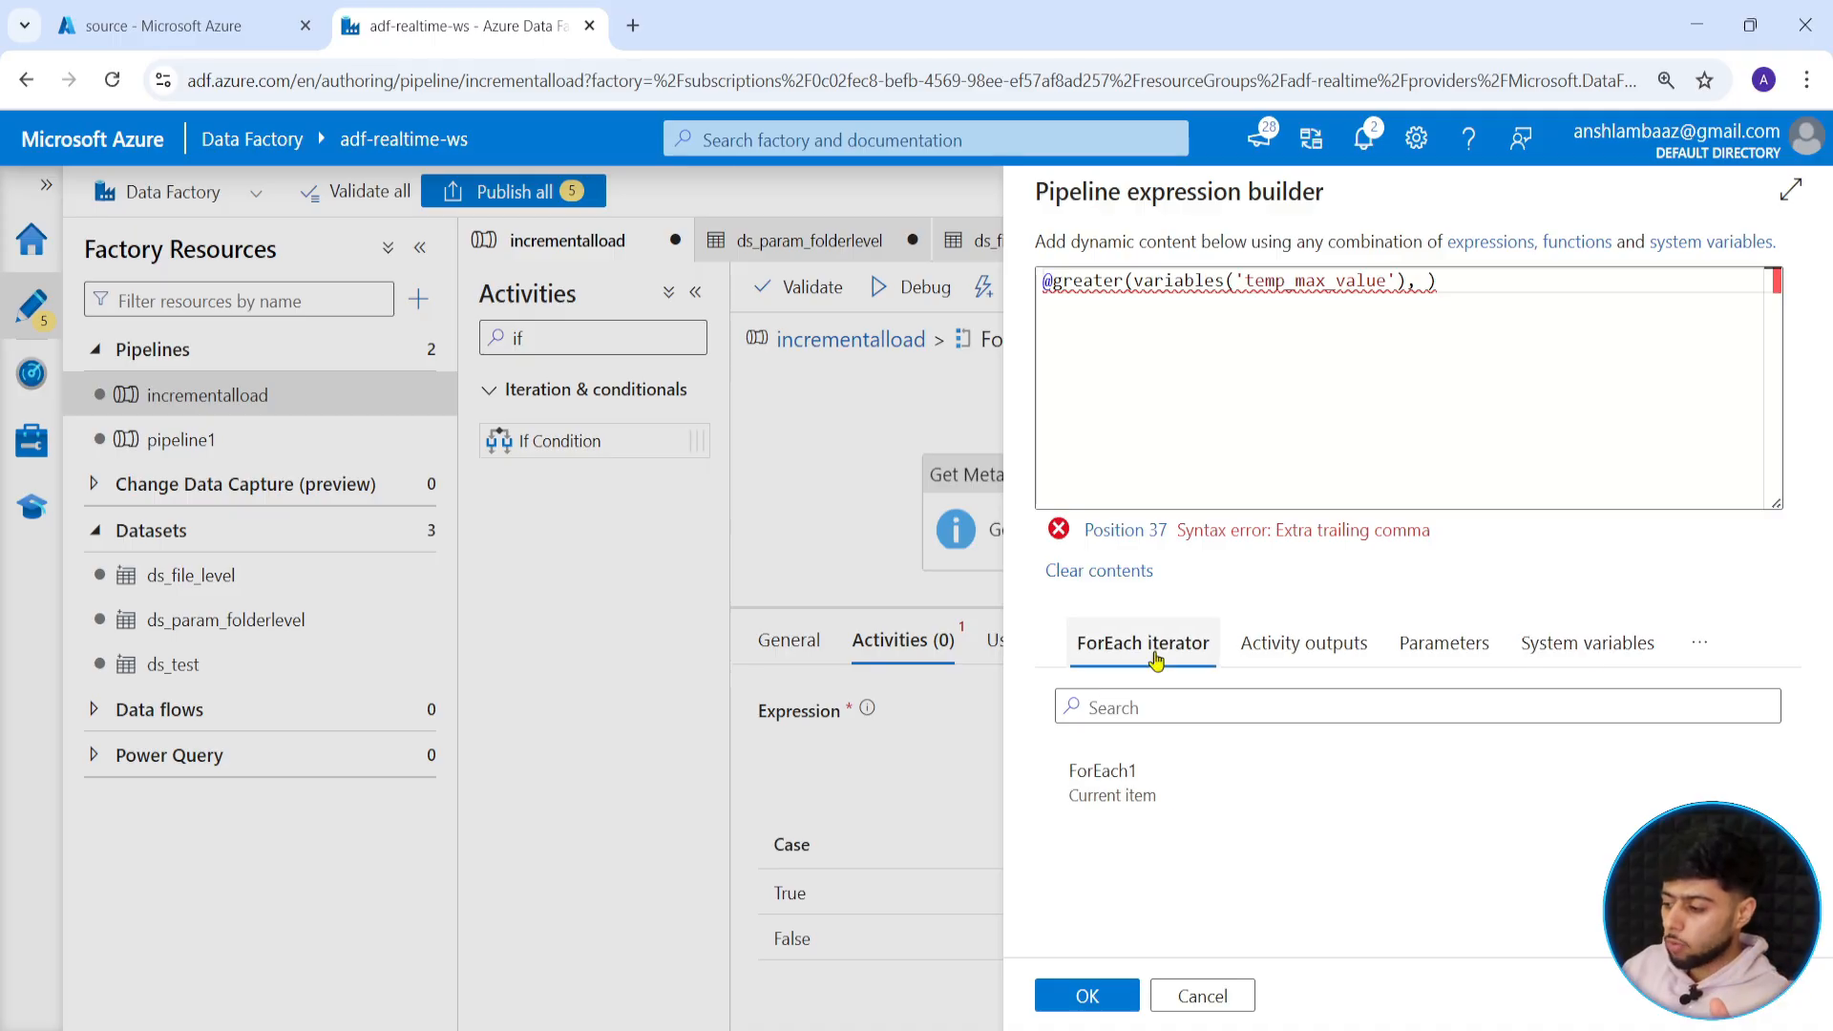
{"action": "left_click", "coordinate": [1316, 651]}
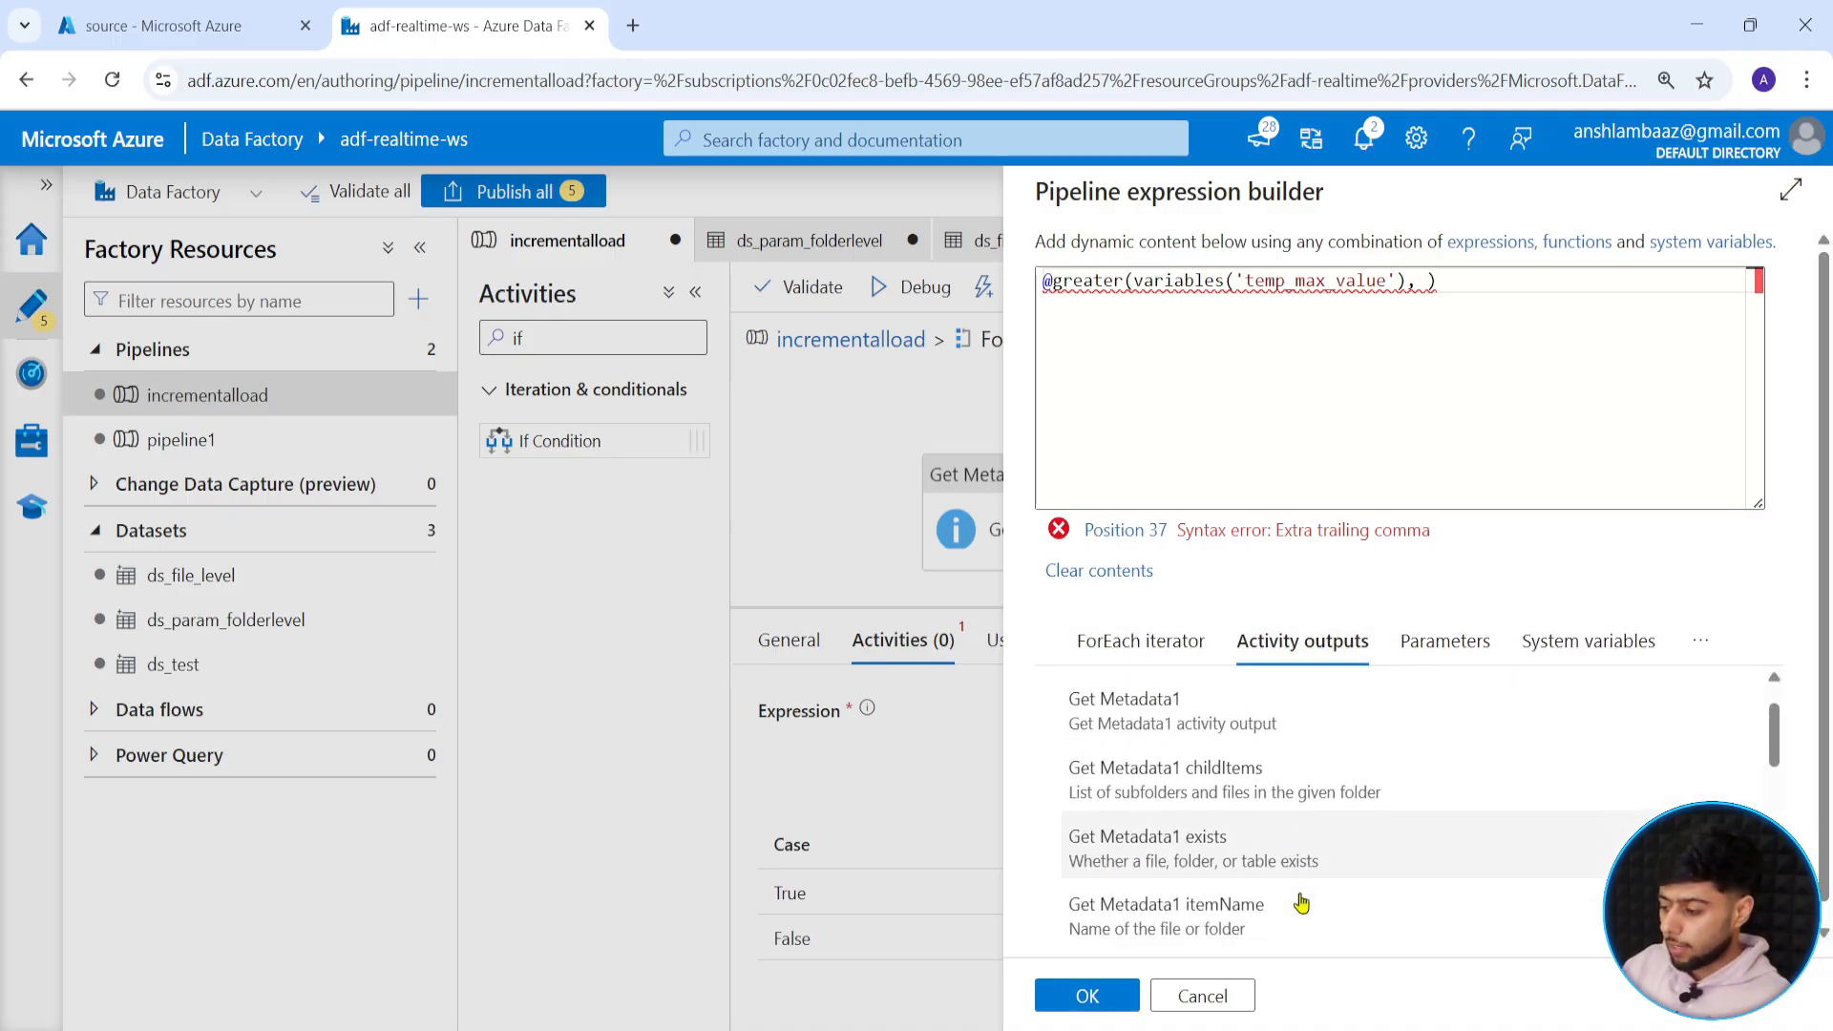
{"action": "scroll", "coordinate": [1302, 903], "scroll_direction": "down", "scroll_amount": 5}
{"action": "left_click", "coordinate": [1293, 827]}
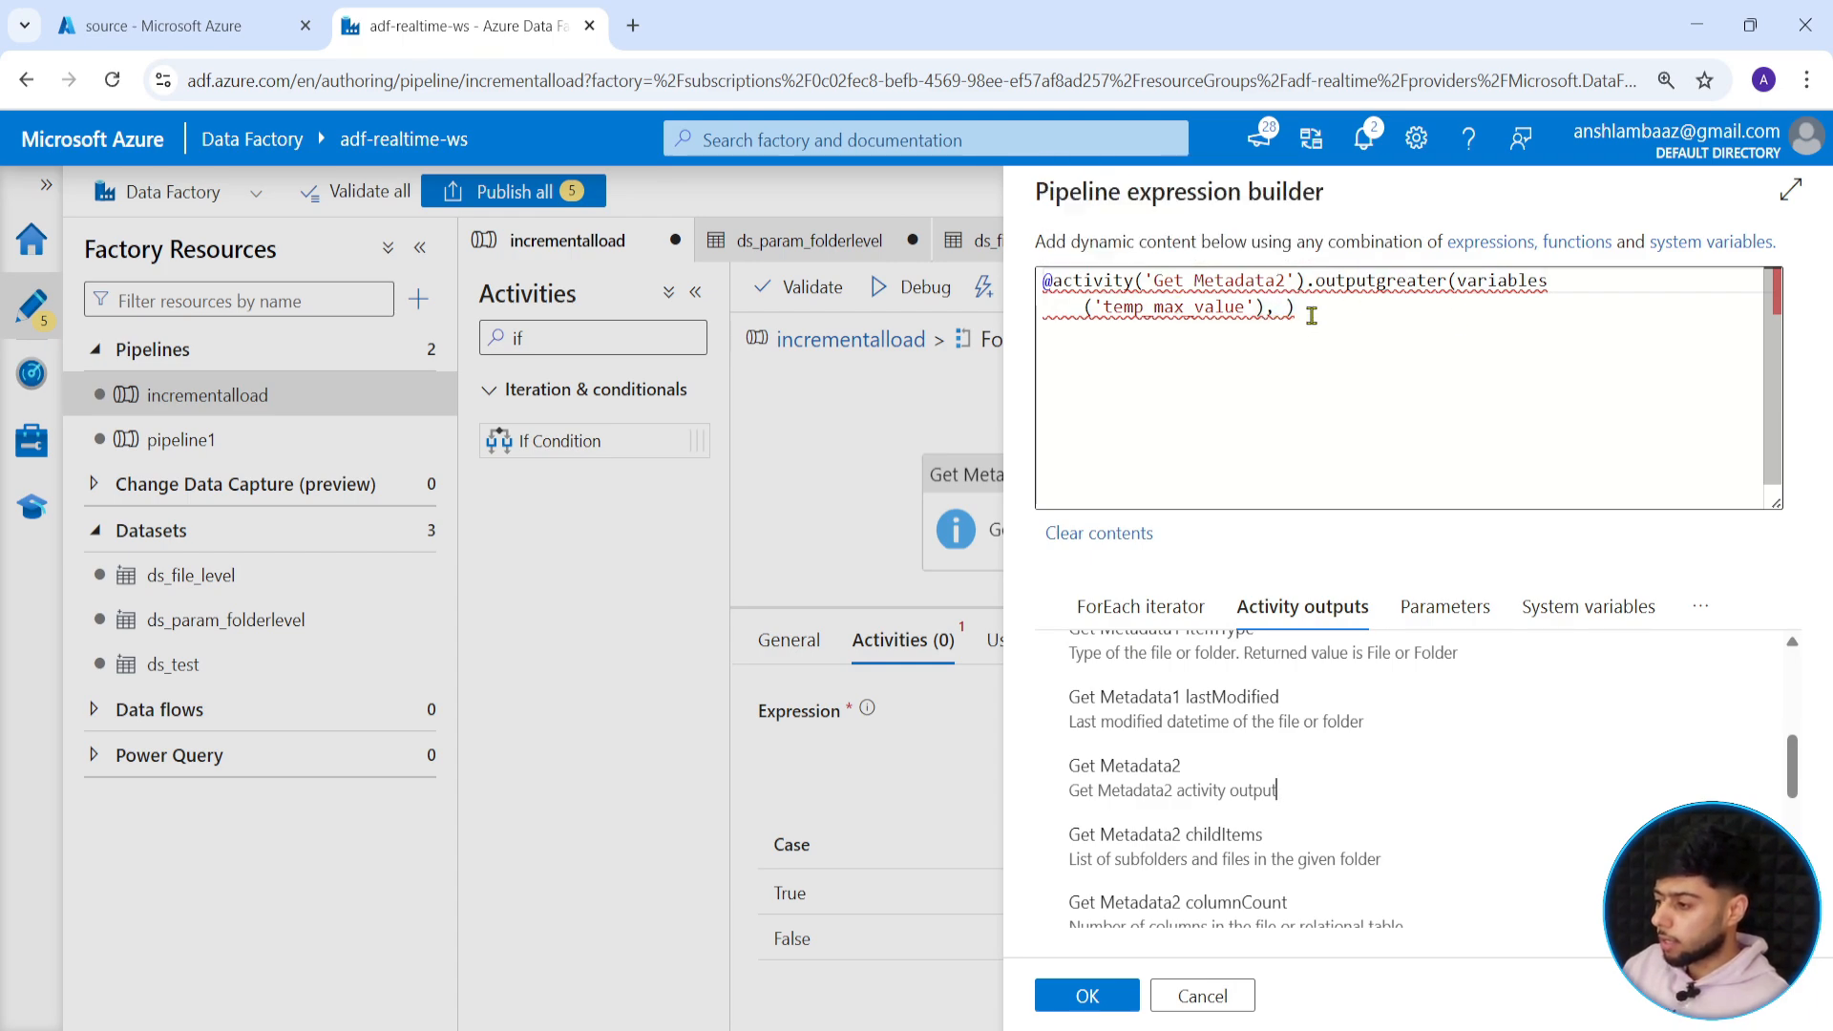
{"action": "key", "text": "ctrl+a"}
{"action": "key", "text": "BackSpace"}
{"action": "type", "text": "@greater(, )"}
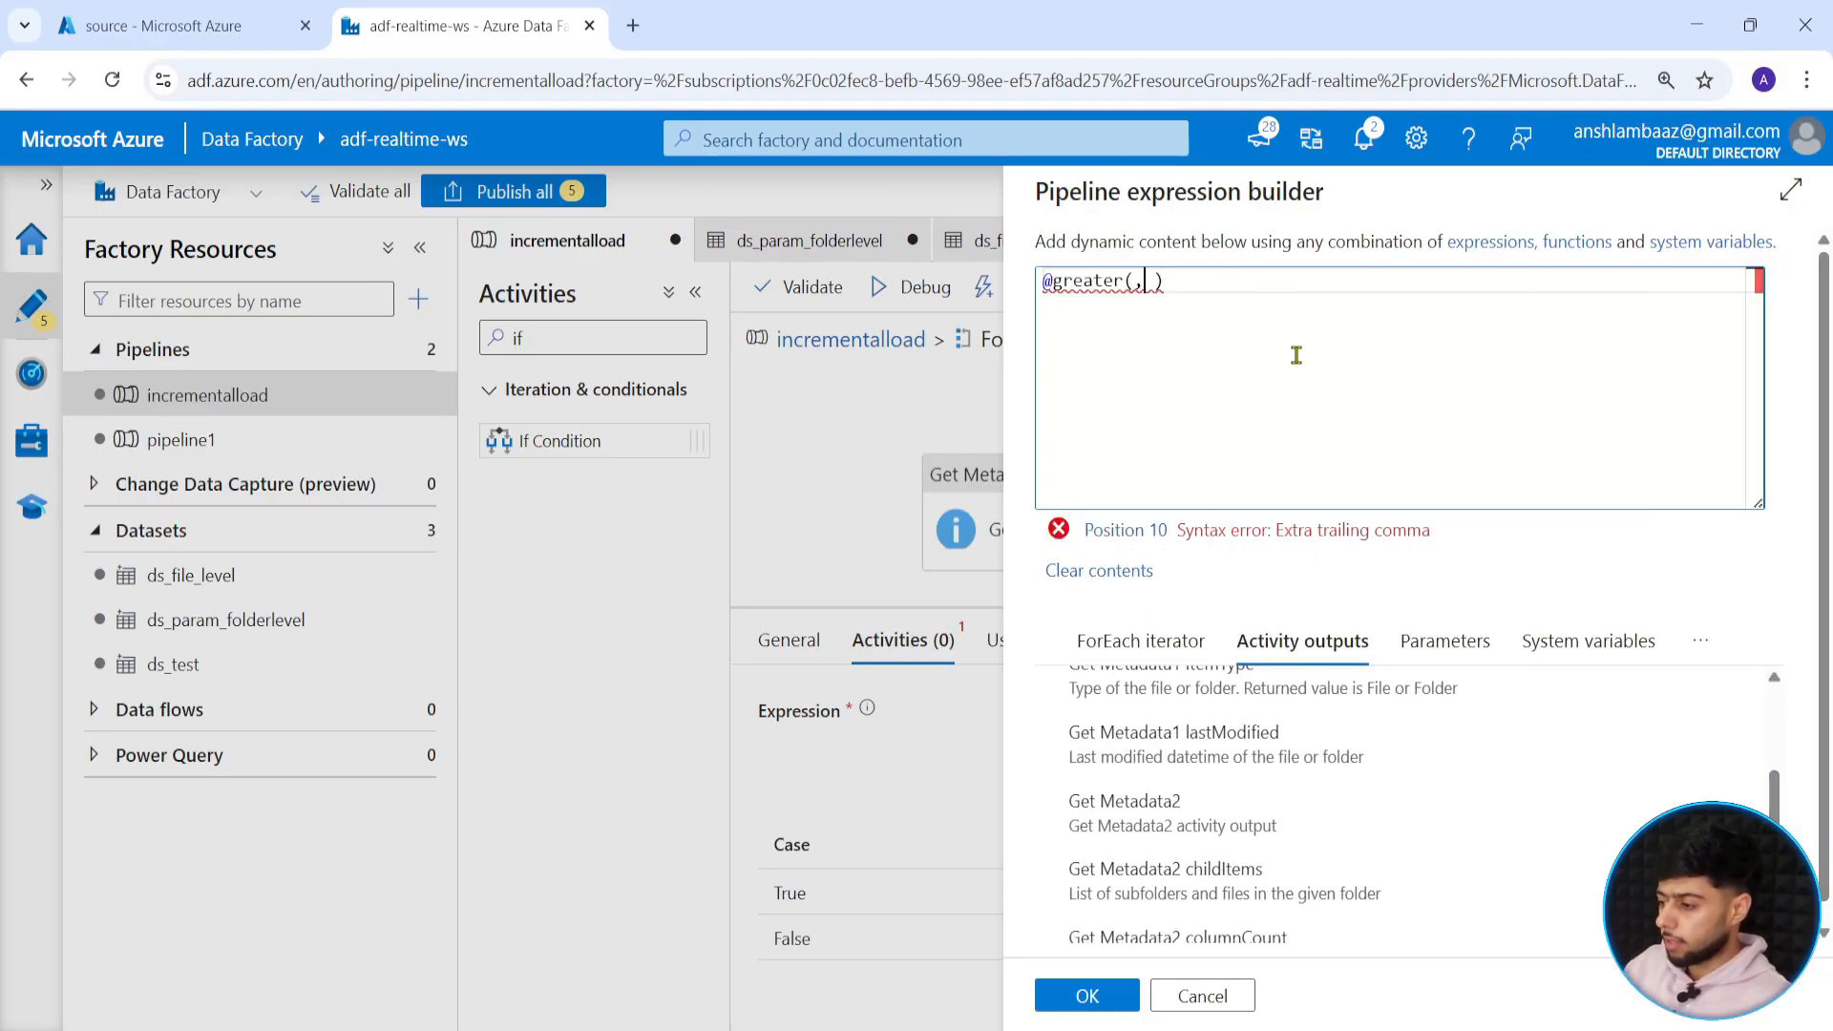
{"action": "left_click", "coordinate": [1700, 641]}
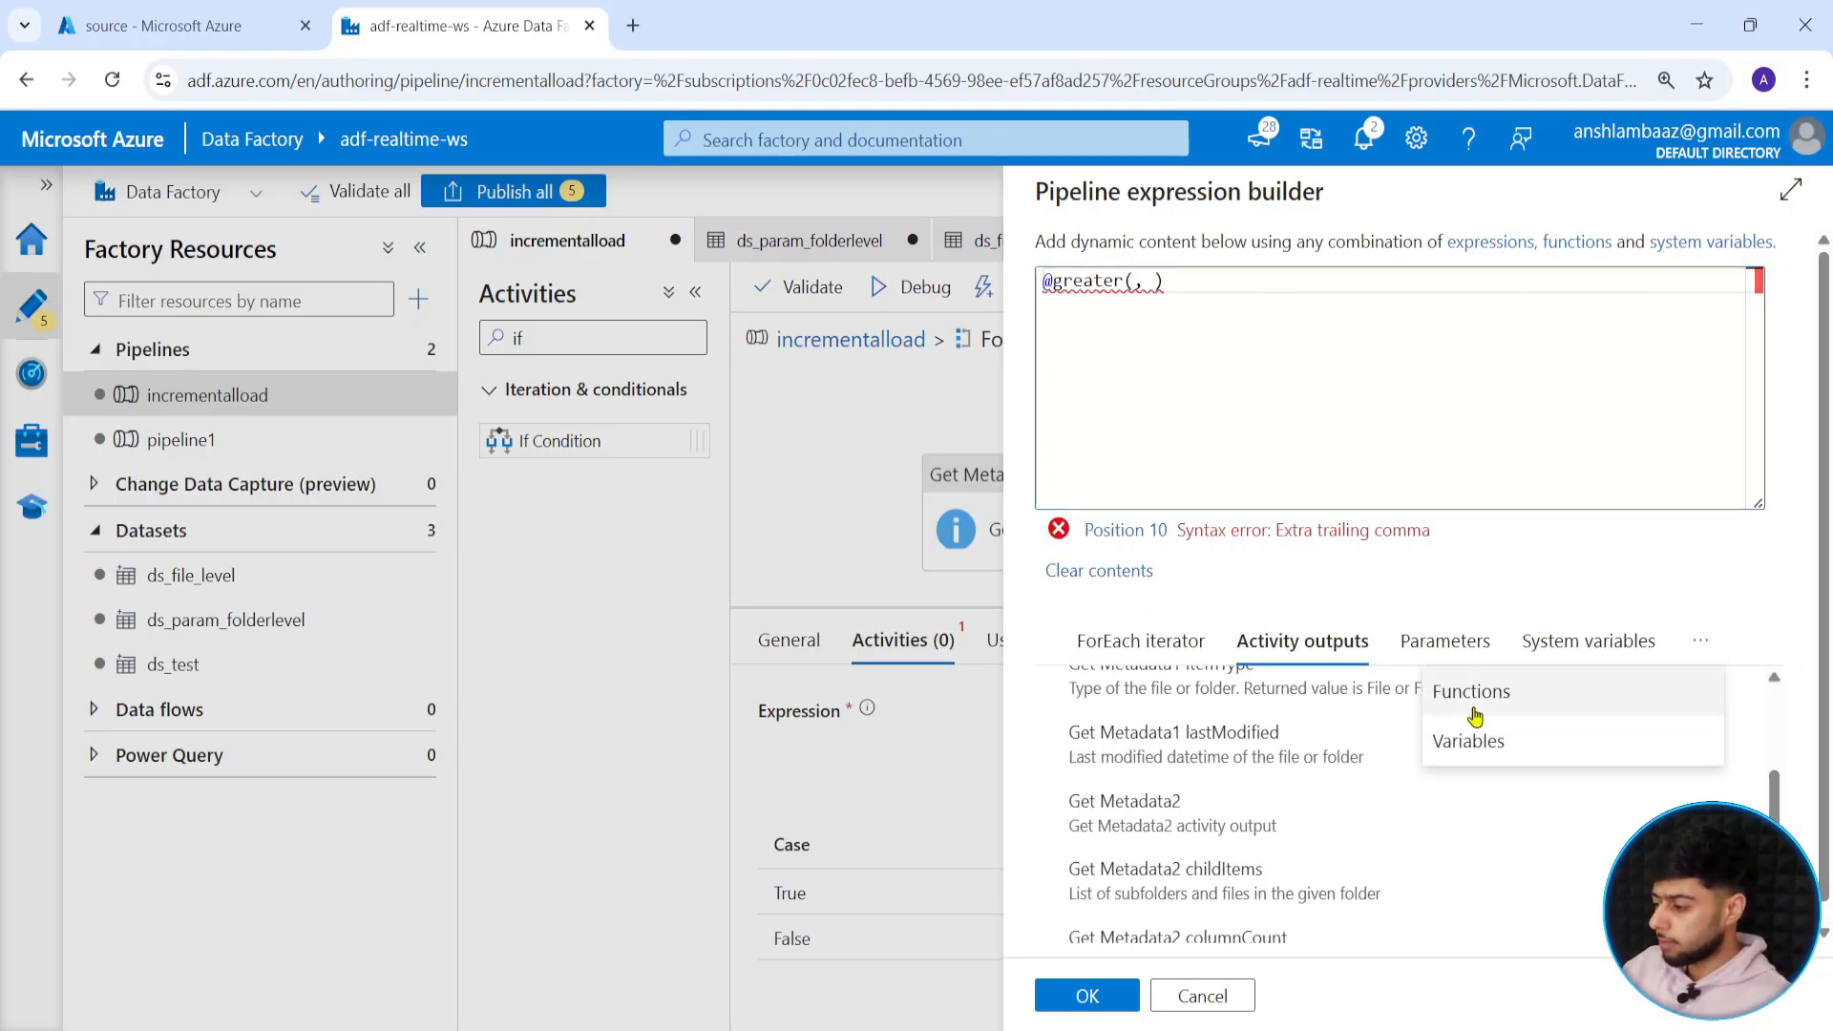
{"action": "left_click", "coordinate": [1463, 744]}
{"action": "left_click", "coordinate": [1130, 818]}
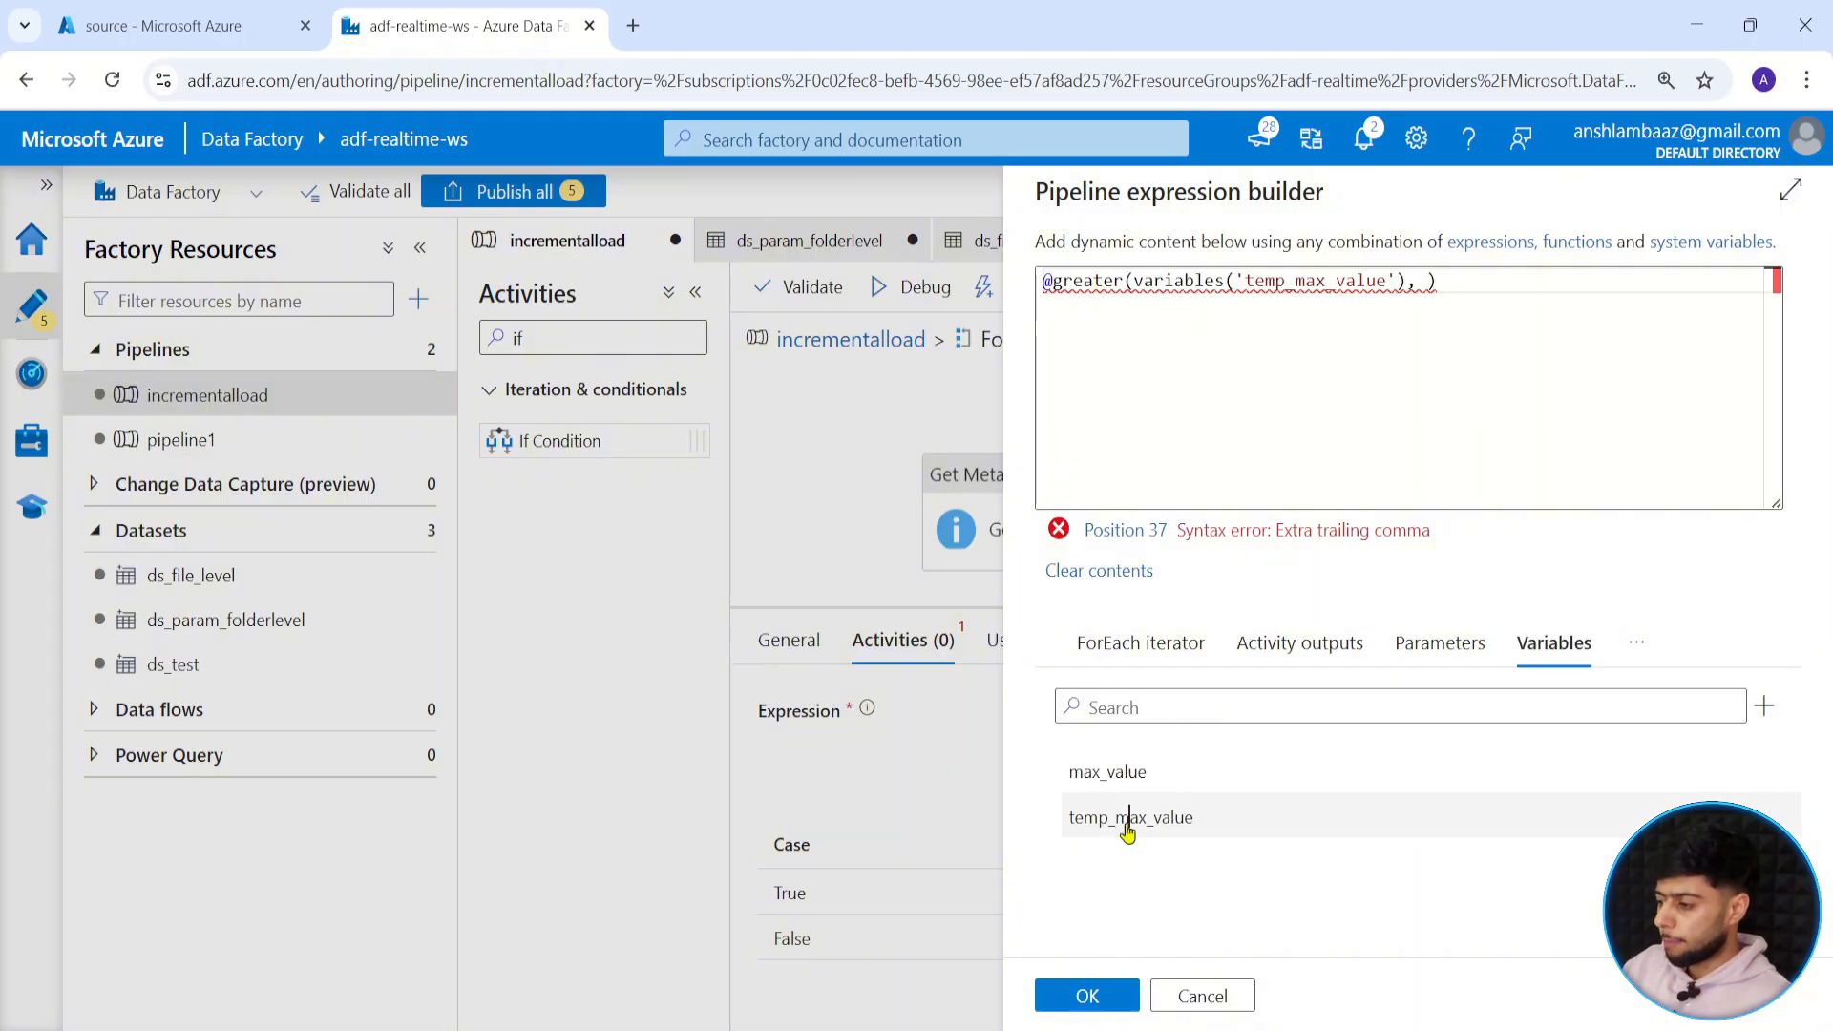
Insert the Get Metadata2 activity output as the second argument and extend it to activity('Get Metadata2').output.lastModified.
{"action": "left_click", "coordinate": [1144, 645]}
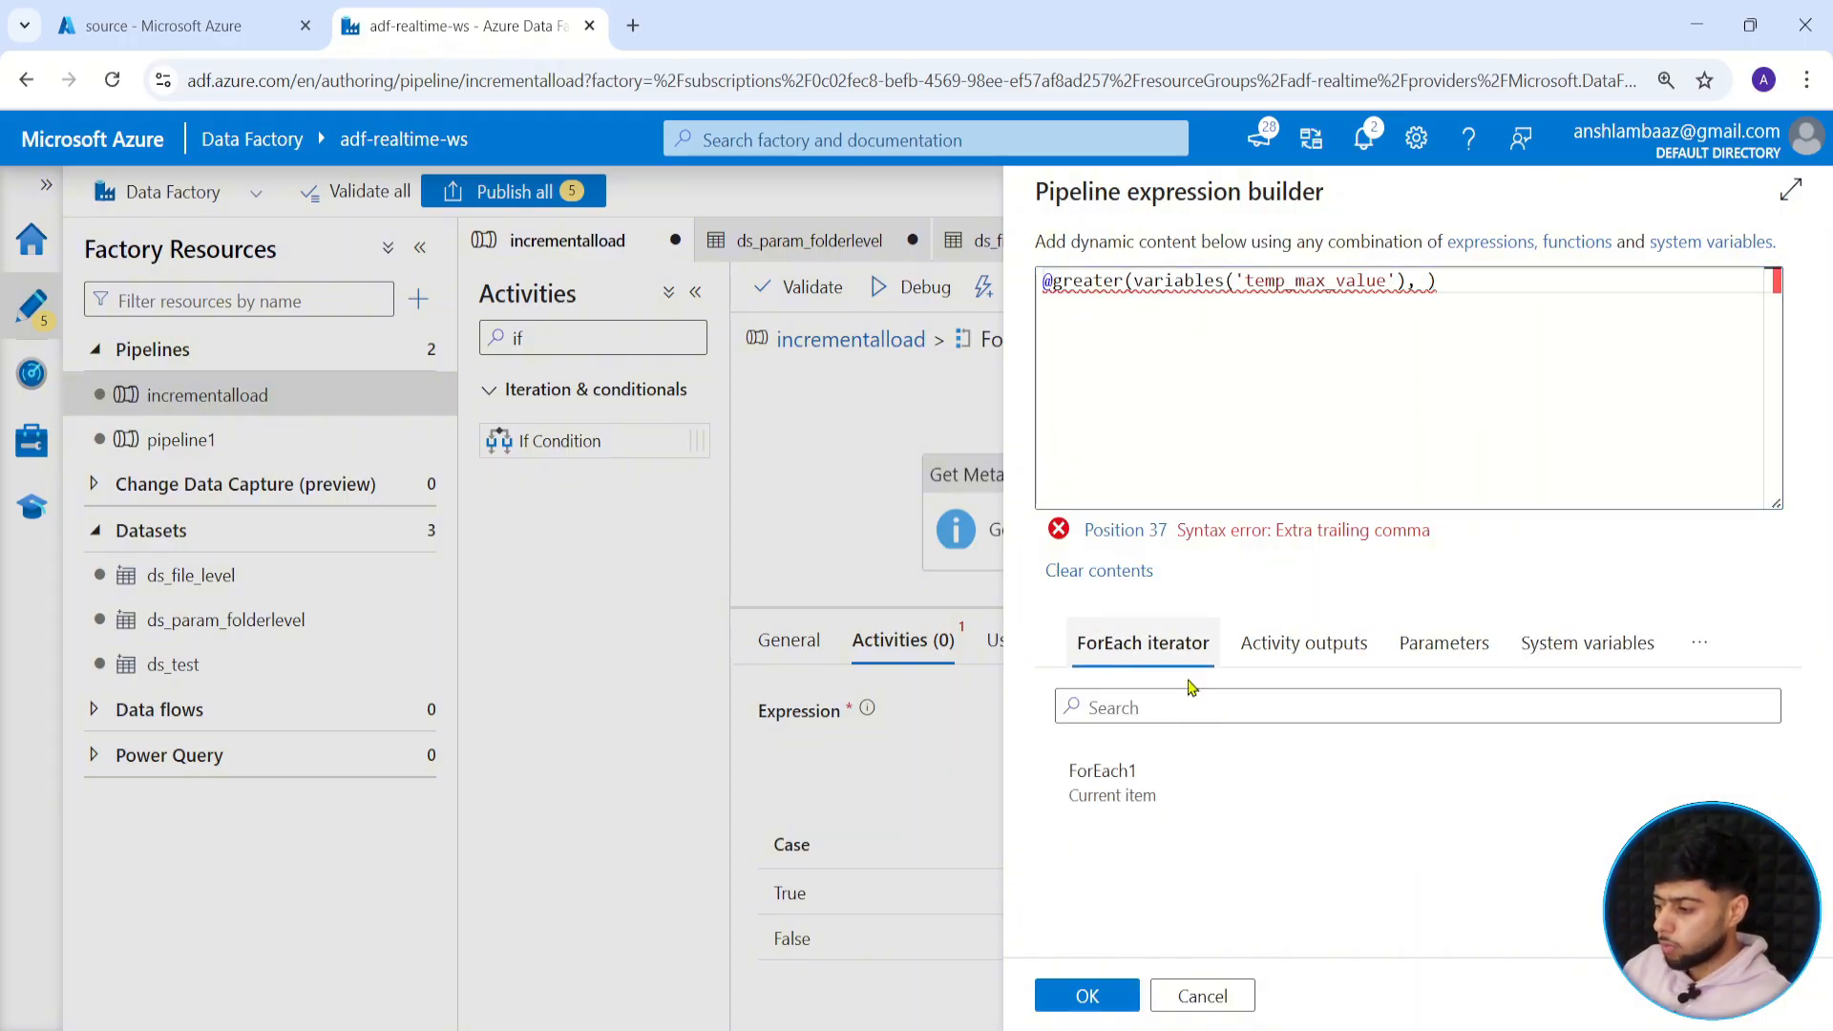
{"action": "left_click", "coordinate": [1319, 662]}
{"action": "scroll", "coordinate": [1232, 869], "scroll_direction": "down", "scroll_amount": 8}
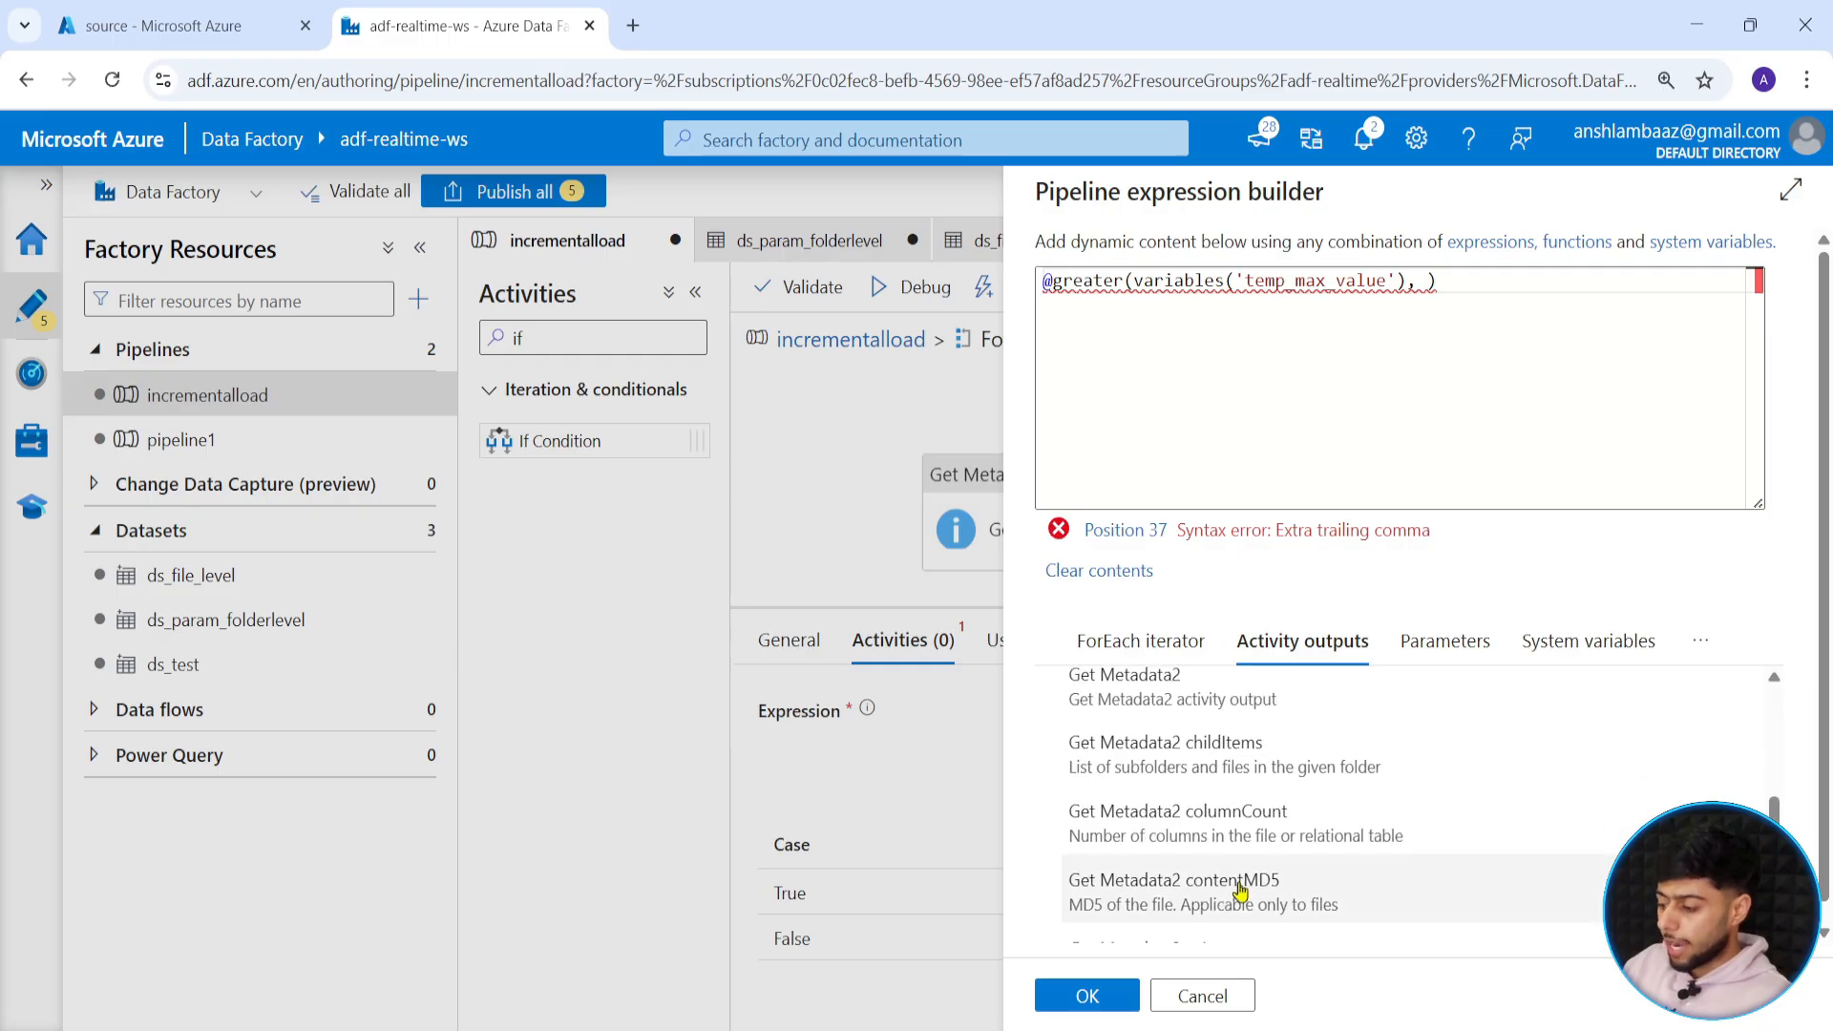
{"action": "scroll", "coordinate": [1287, 878], "scroll_direction": "up", "scroll_amount": 3}
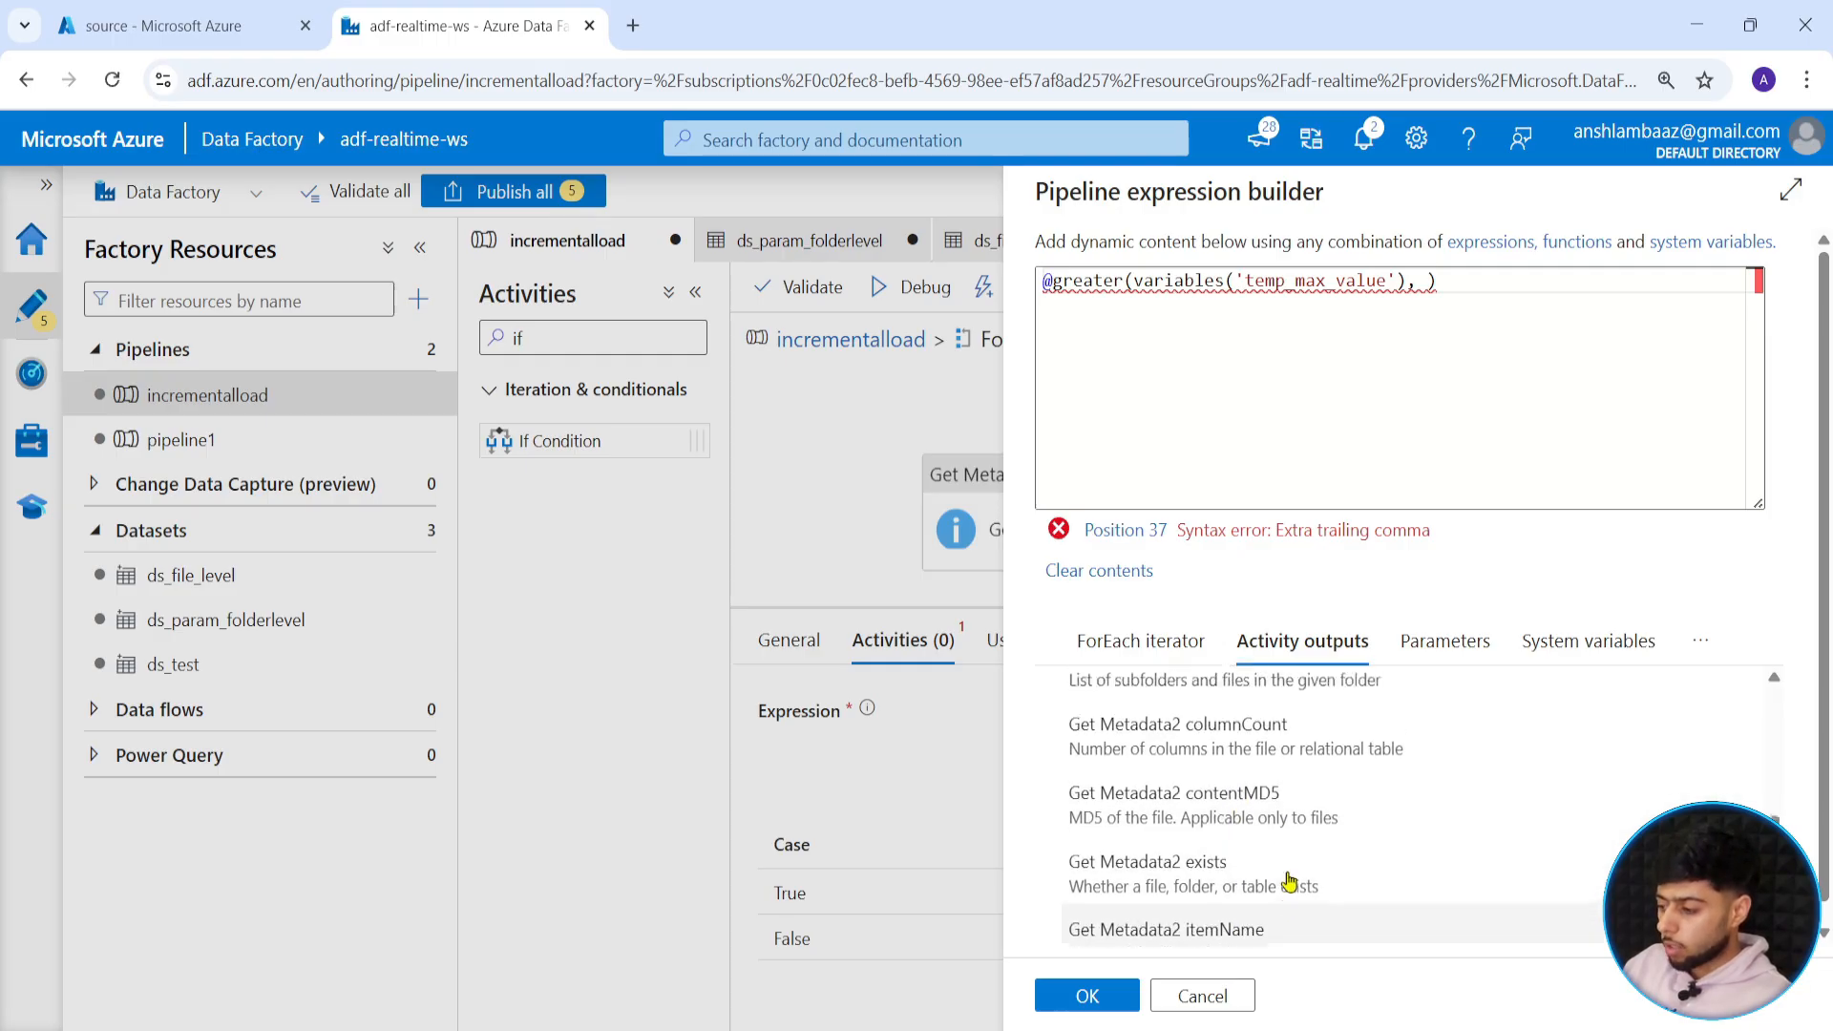
{"action": "left_click", "coordinate": [1243, 821]}
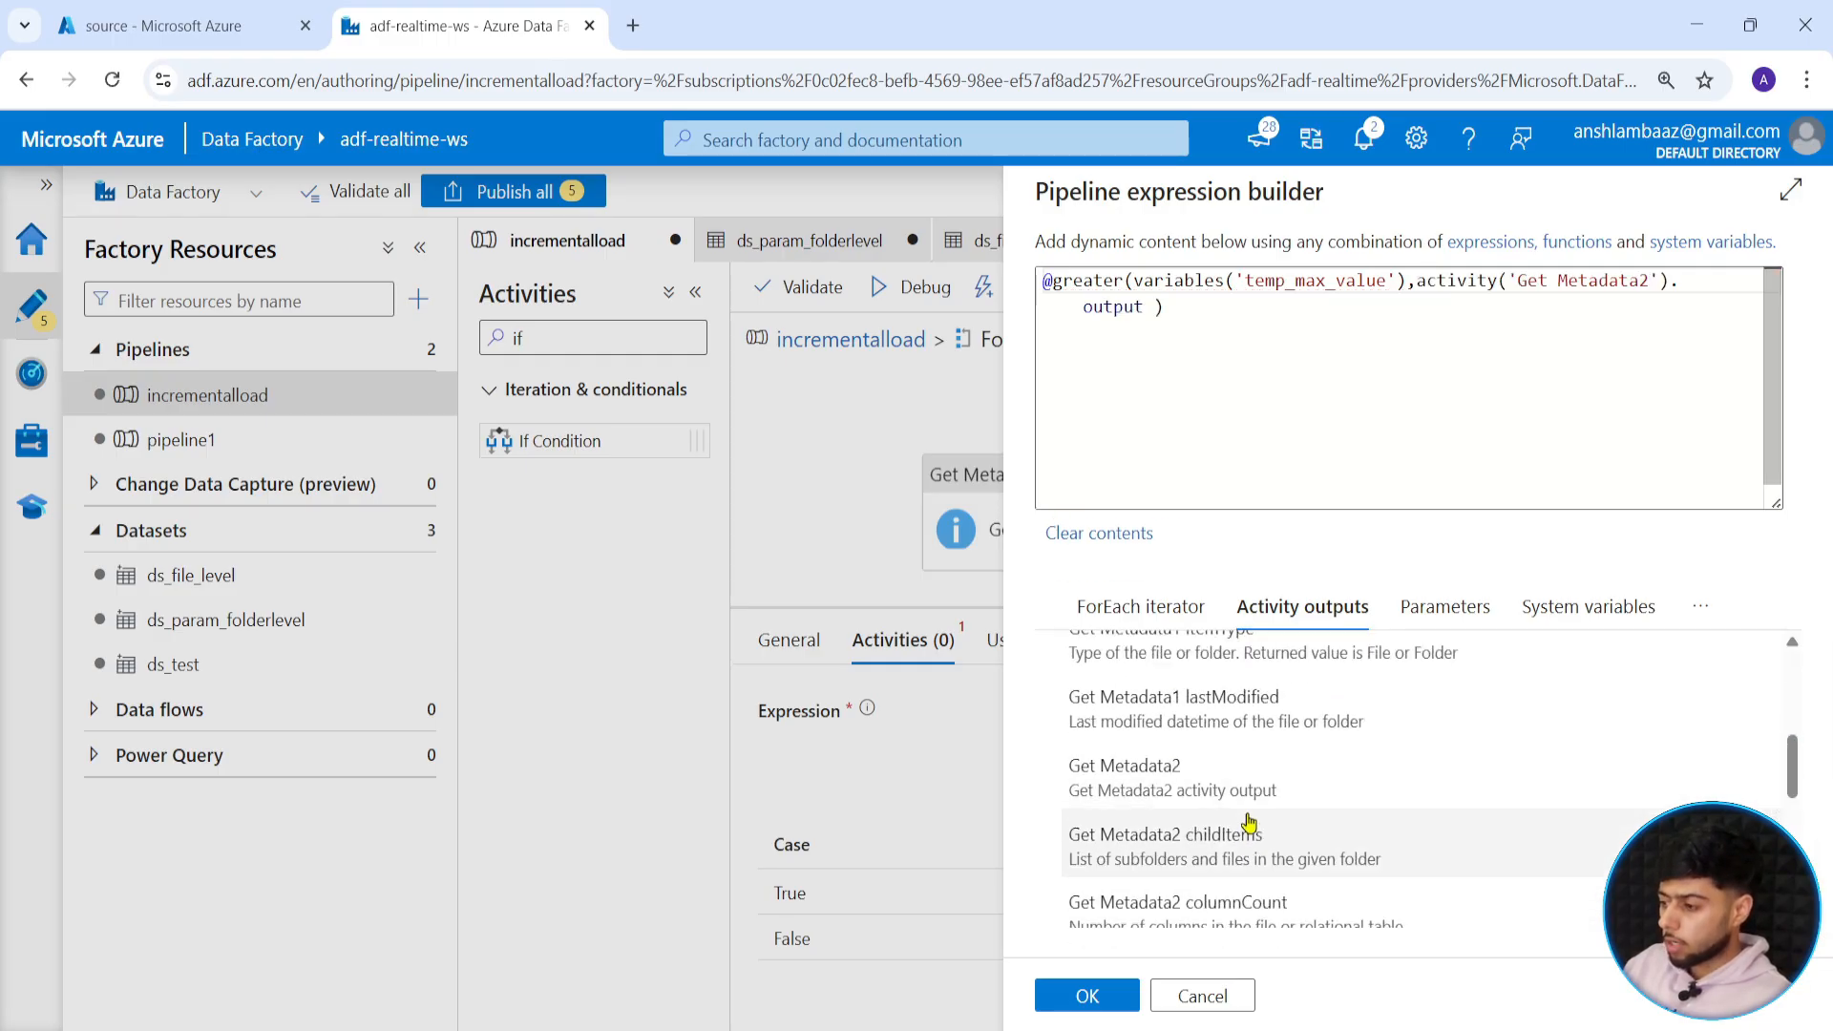
{"action": "left_click", "coordinate": [1140, 306]}
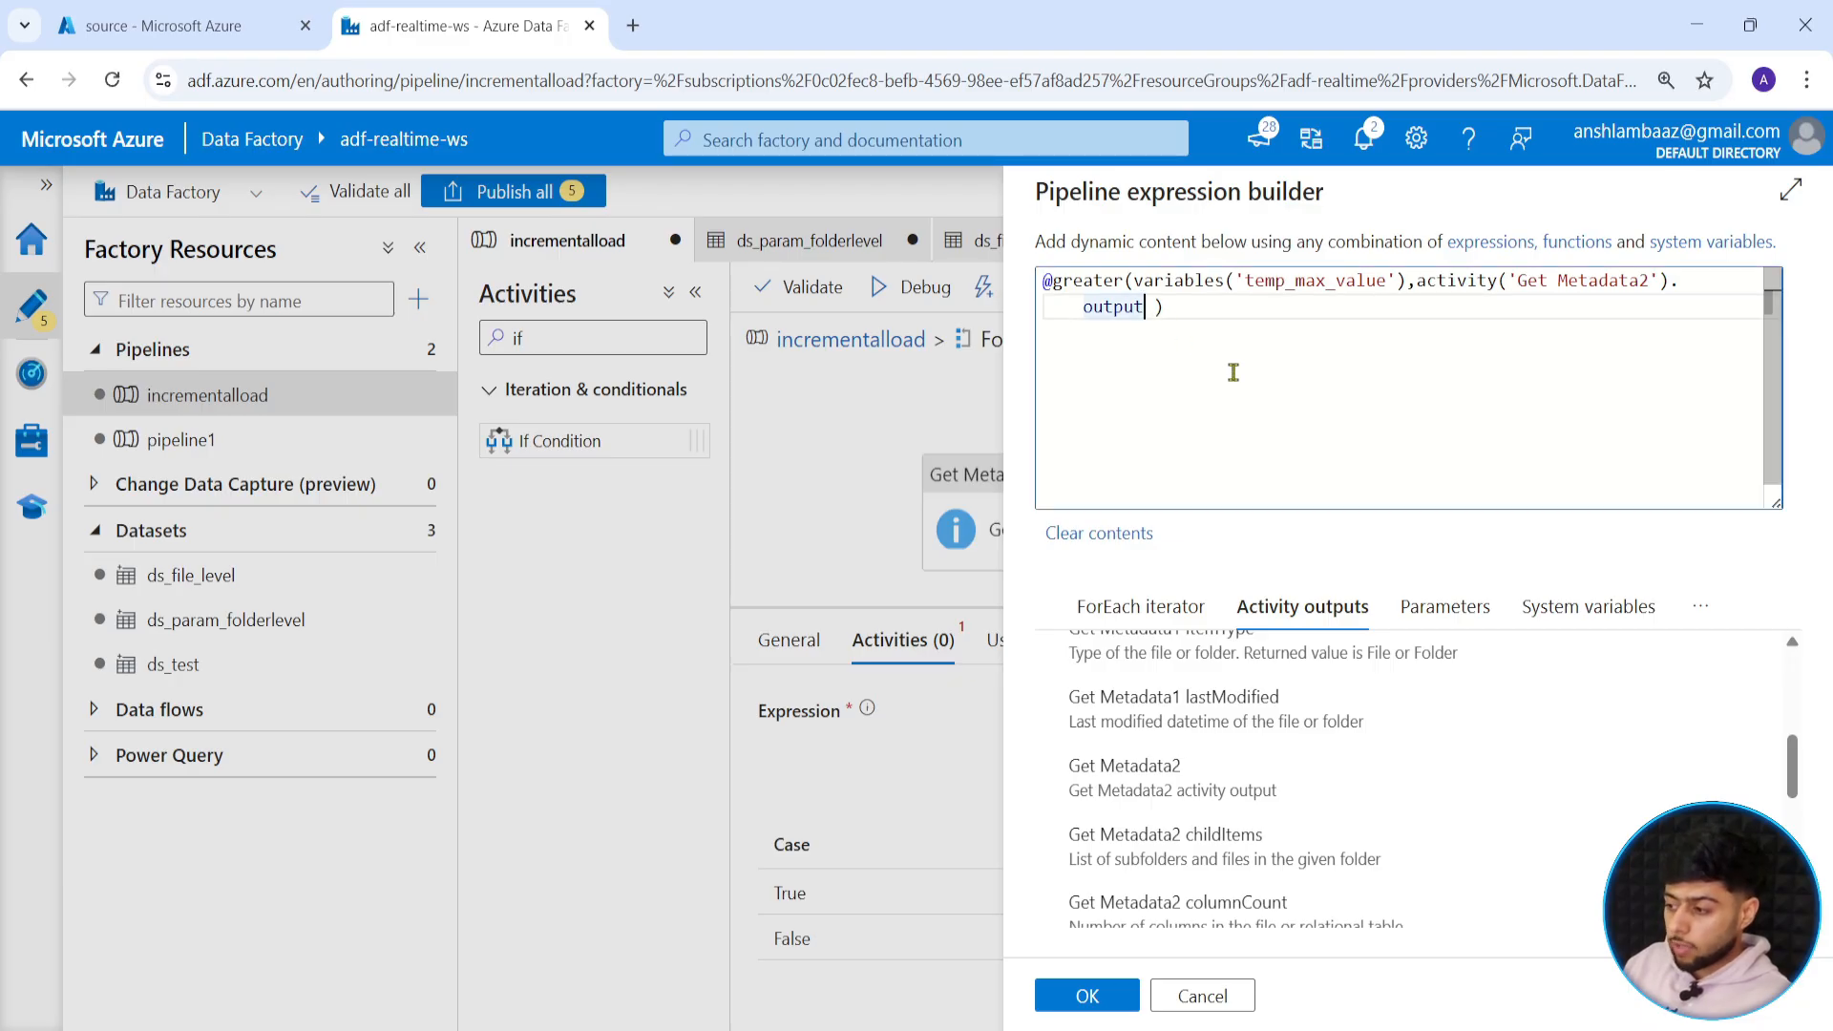
{"action": "type", "text": ".lastModified"}
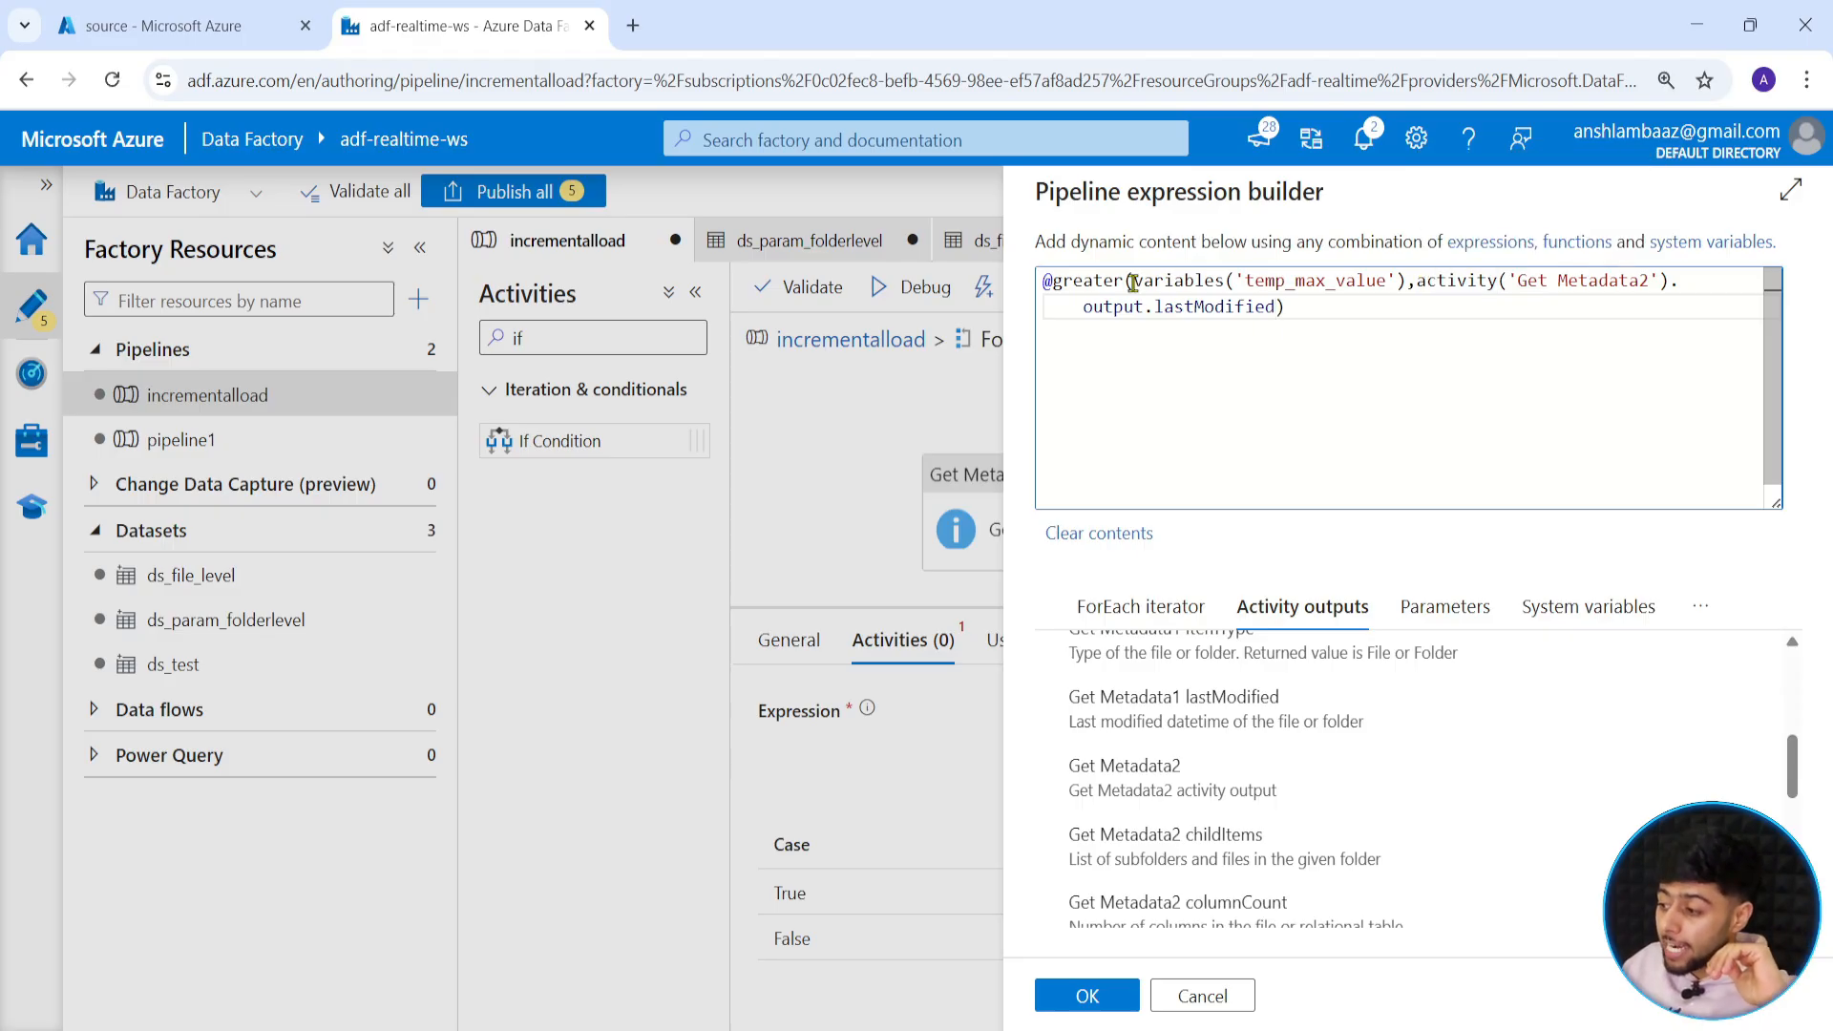
Review the two compared arguments, the temp_max_value variable and the output.lastModified value.
{"action": "left_click_drag", "start_coordinate": [1133, 281], "coordinate": [1404, 281]}
{"action": "left_click", "coordinate": [1318, 287]}
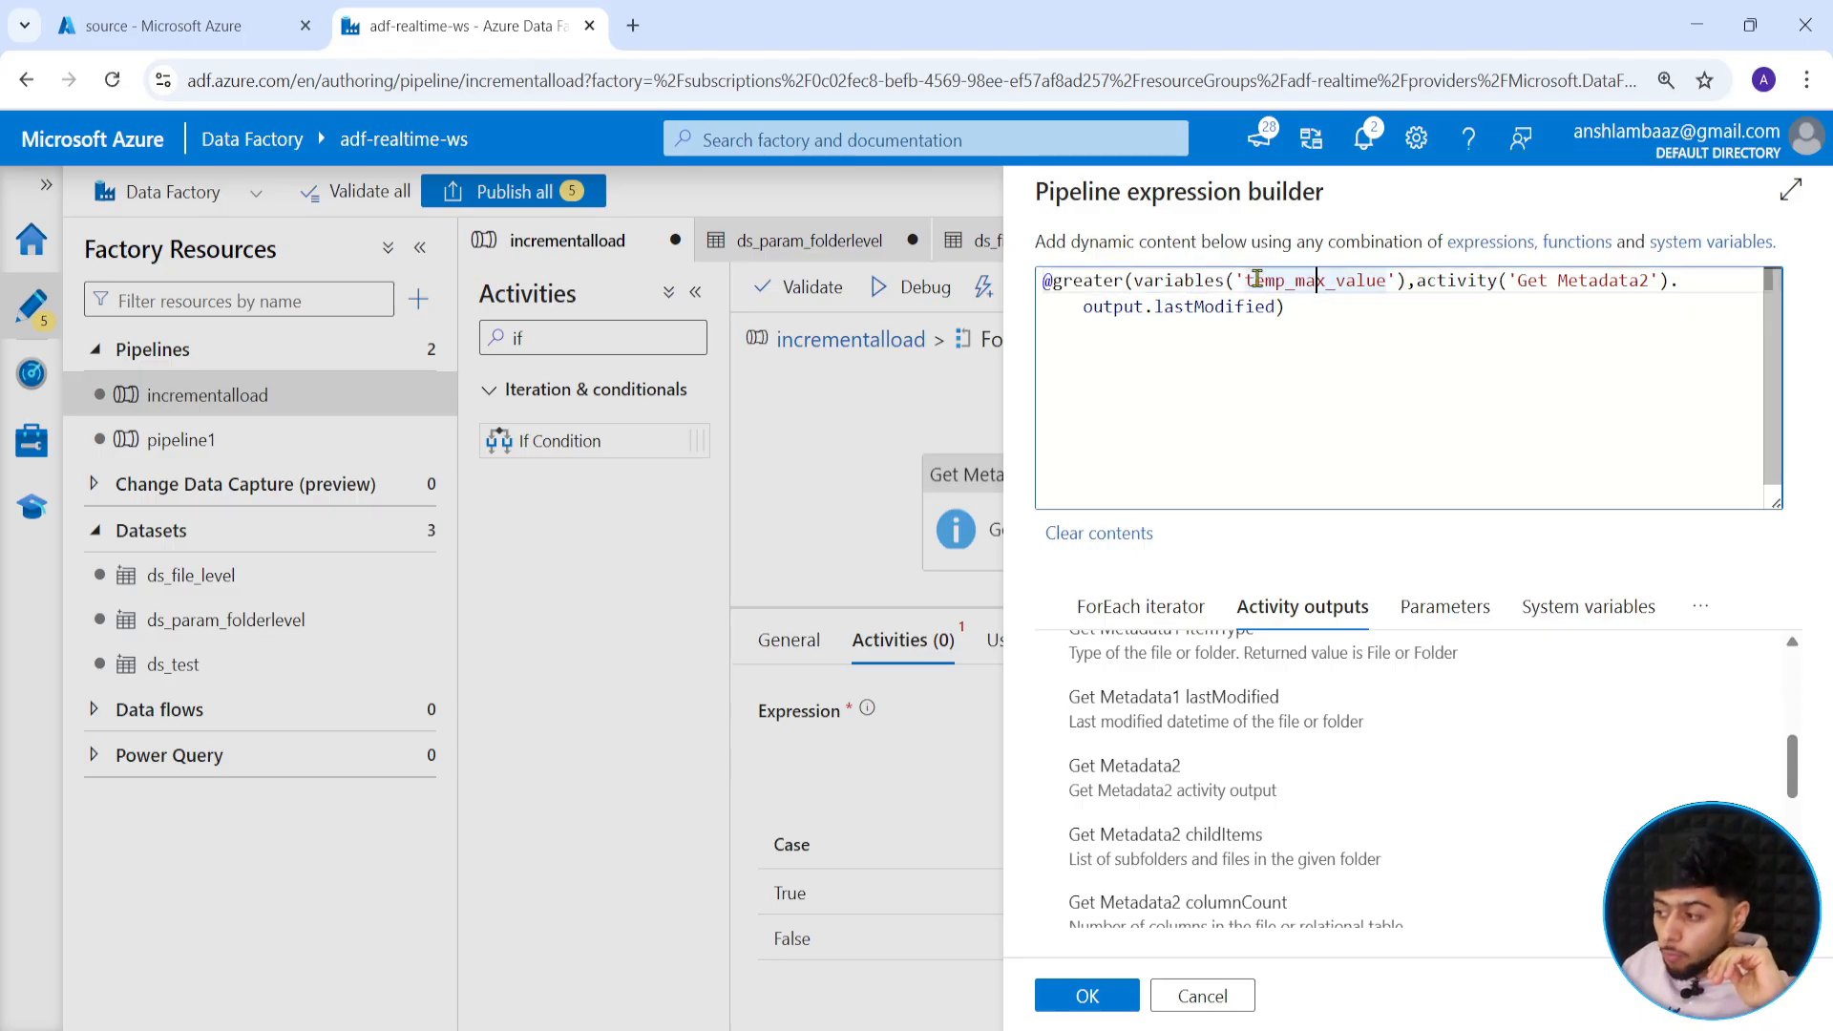
{"action": "left_click_drag", "start_coordinate": [1245, 287], "coordinate": [1386, 283]}
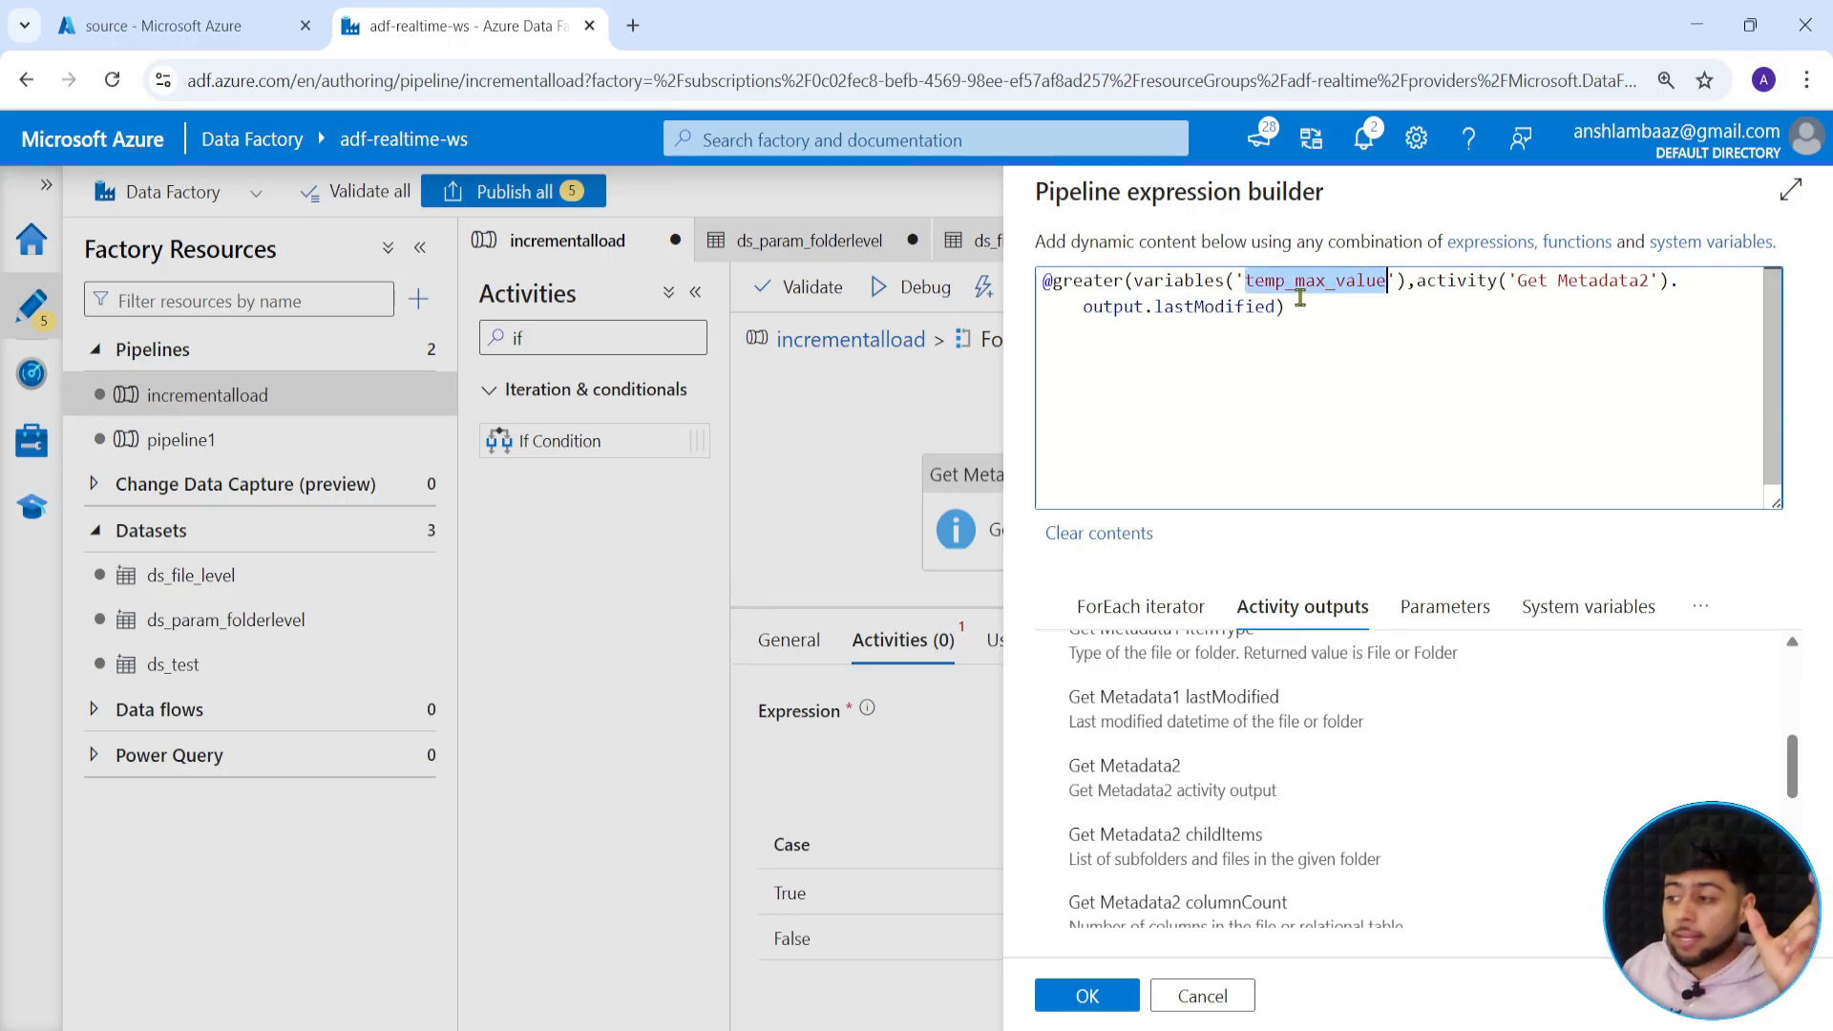
{"action": "left_click_drag", "start_coordinate": [1269, 308], "coordinate": [1105, 313]}
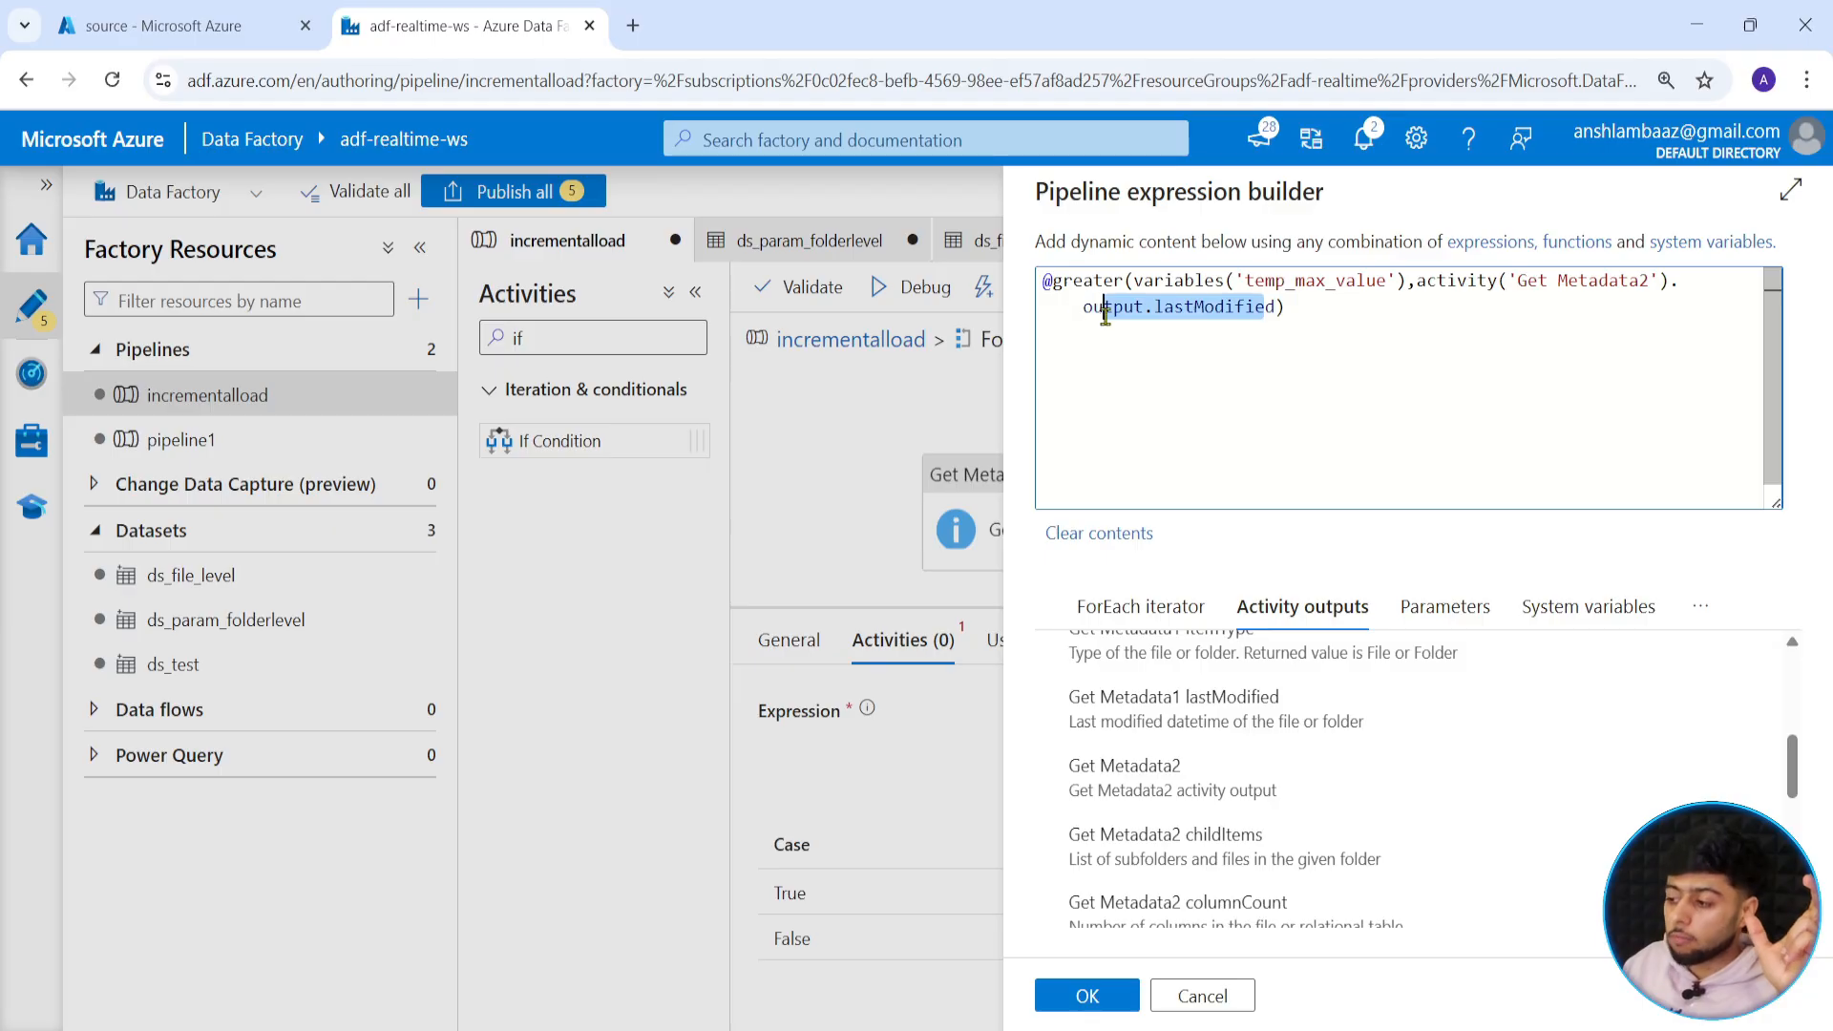
{"action": "left_click", "coordinate": [1190, 335]}
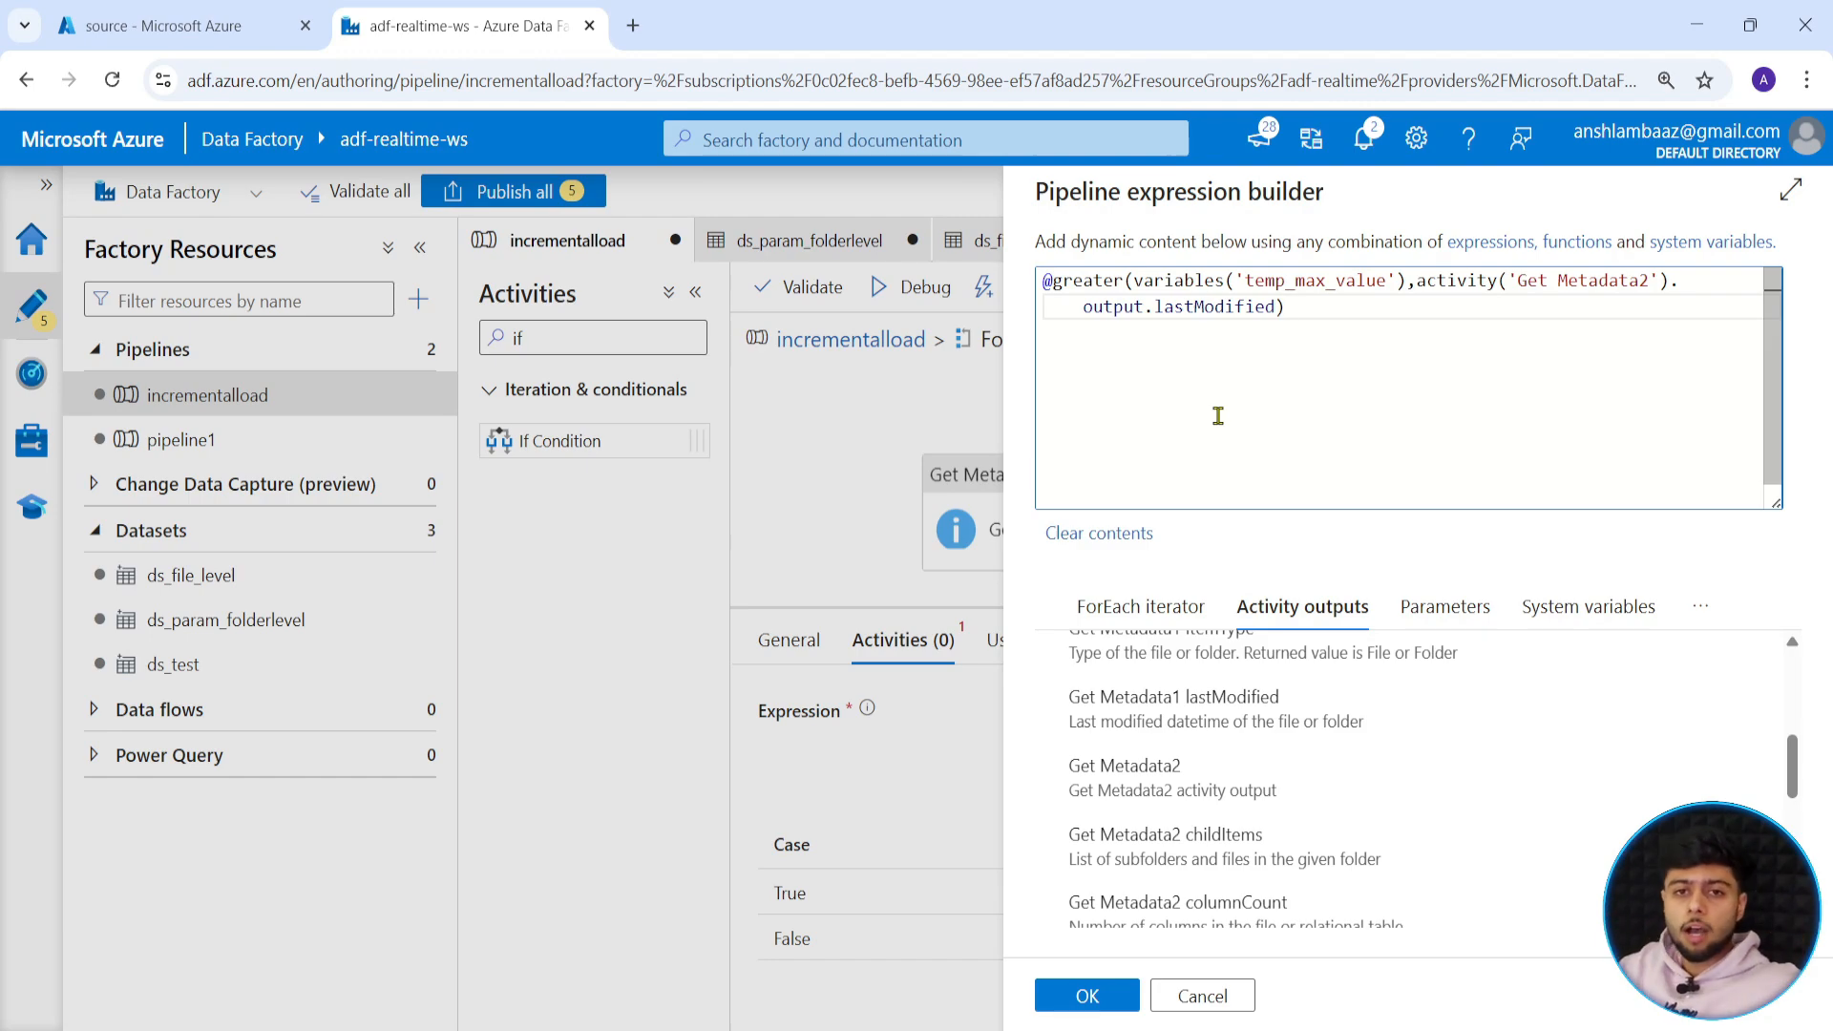
{"action": "left_click", "coordinate": [1129, 280]}
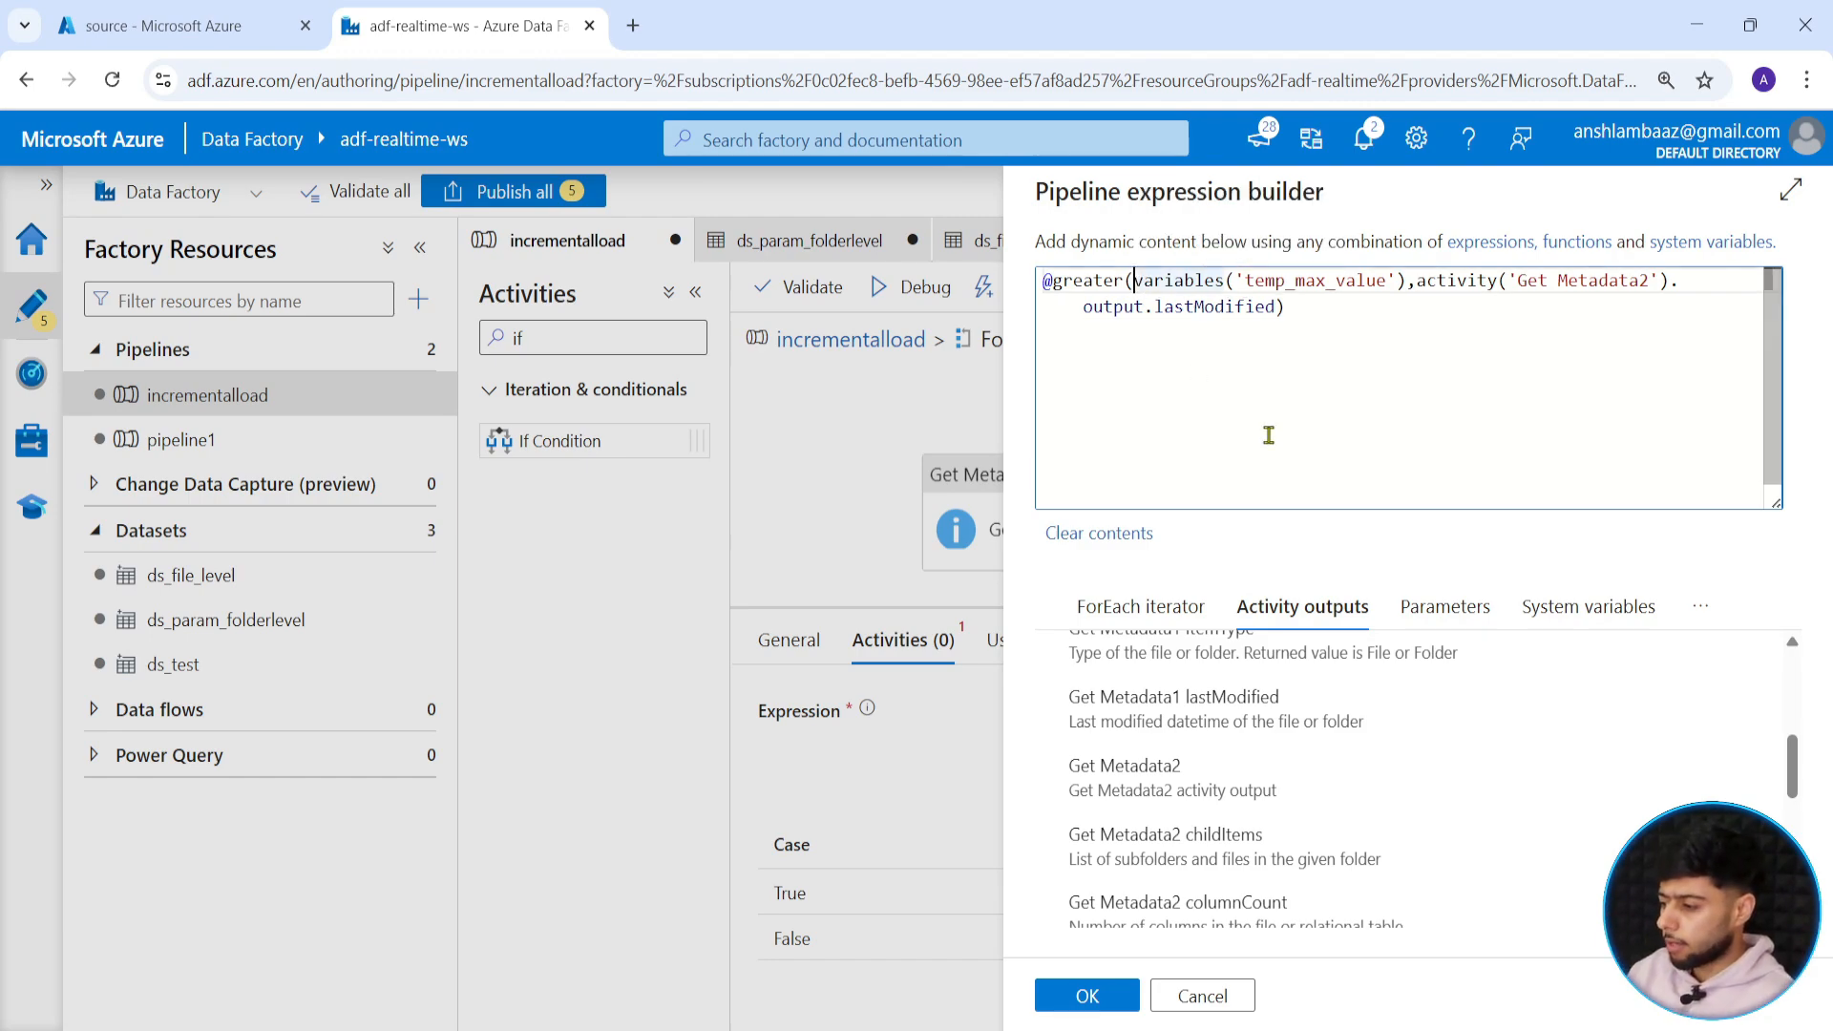
{"action": "type", "text": "forma"}
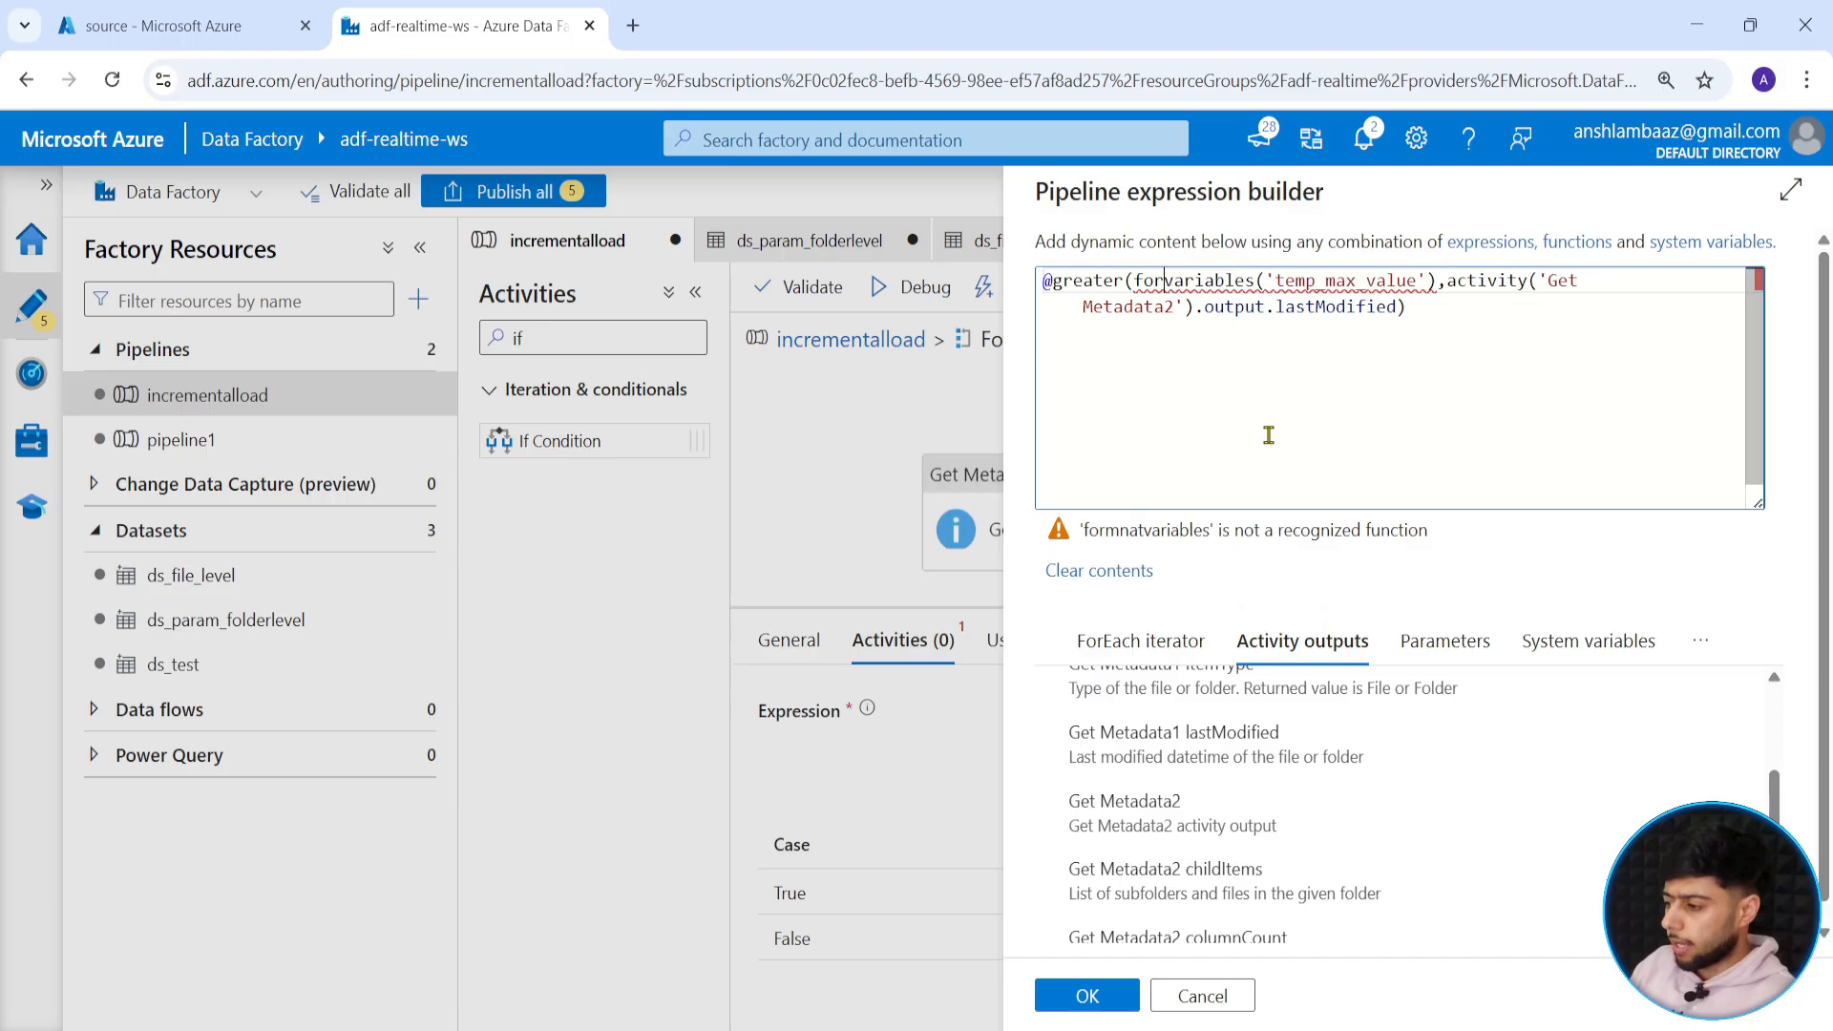
{"action": "type", "text": "t"}
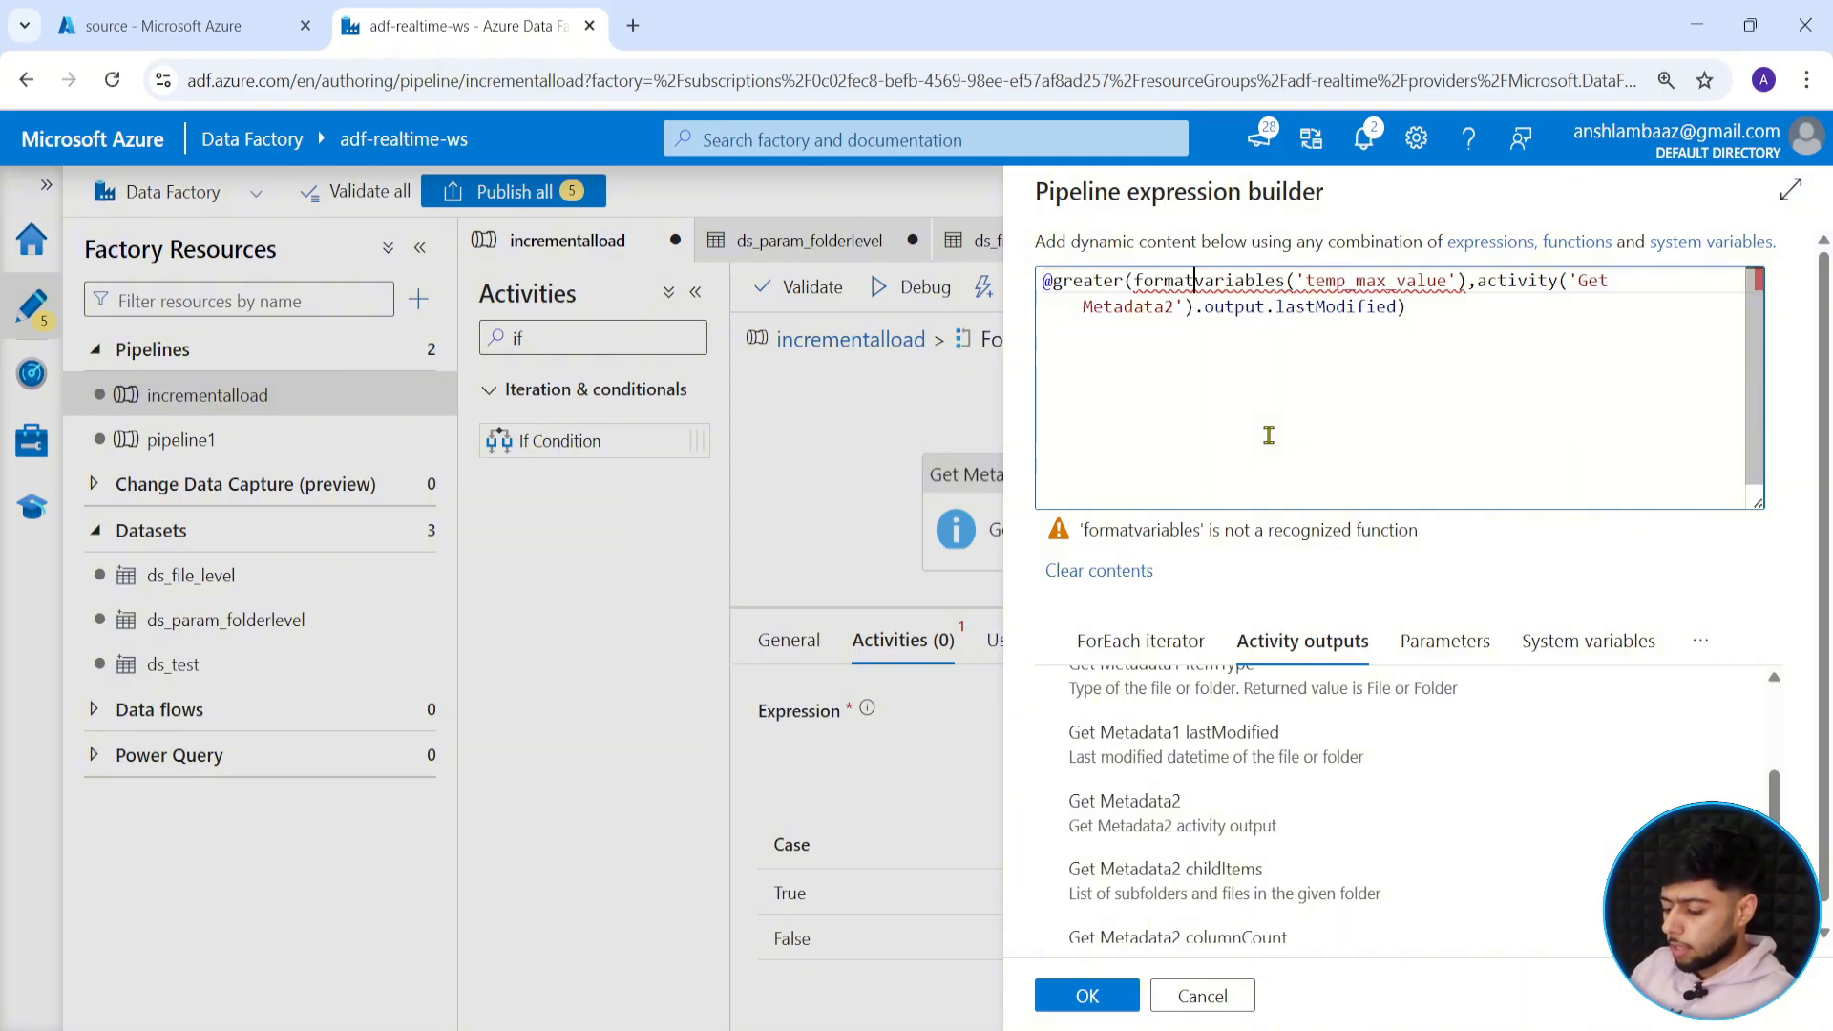
{"action": "type", "text": "DateTim,"}
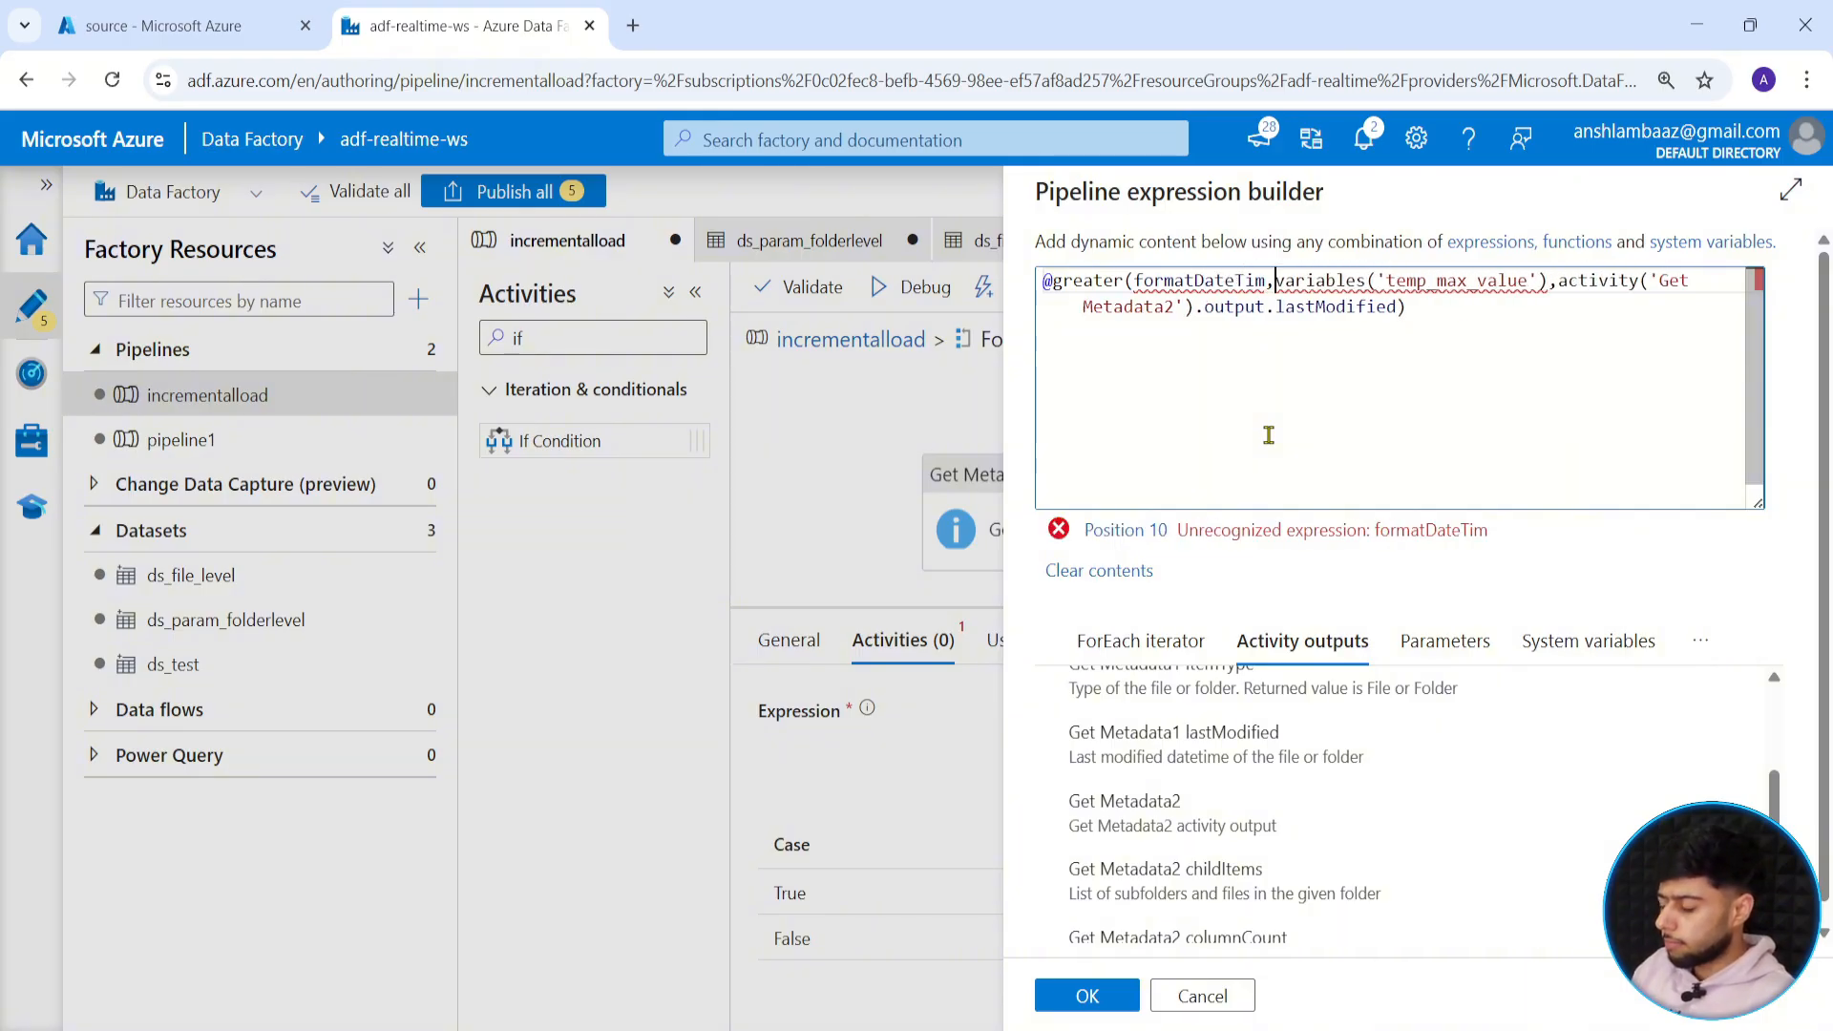
{"action": "key", "text": "BackSpace"}
{"action": "key", "text": "BackSpace"}
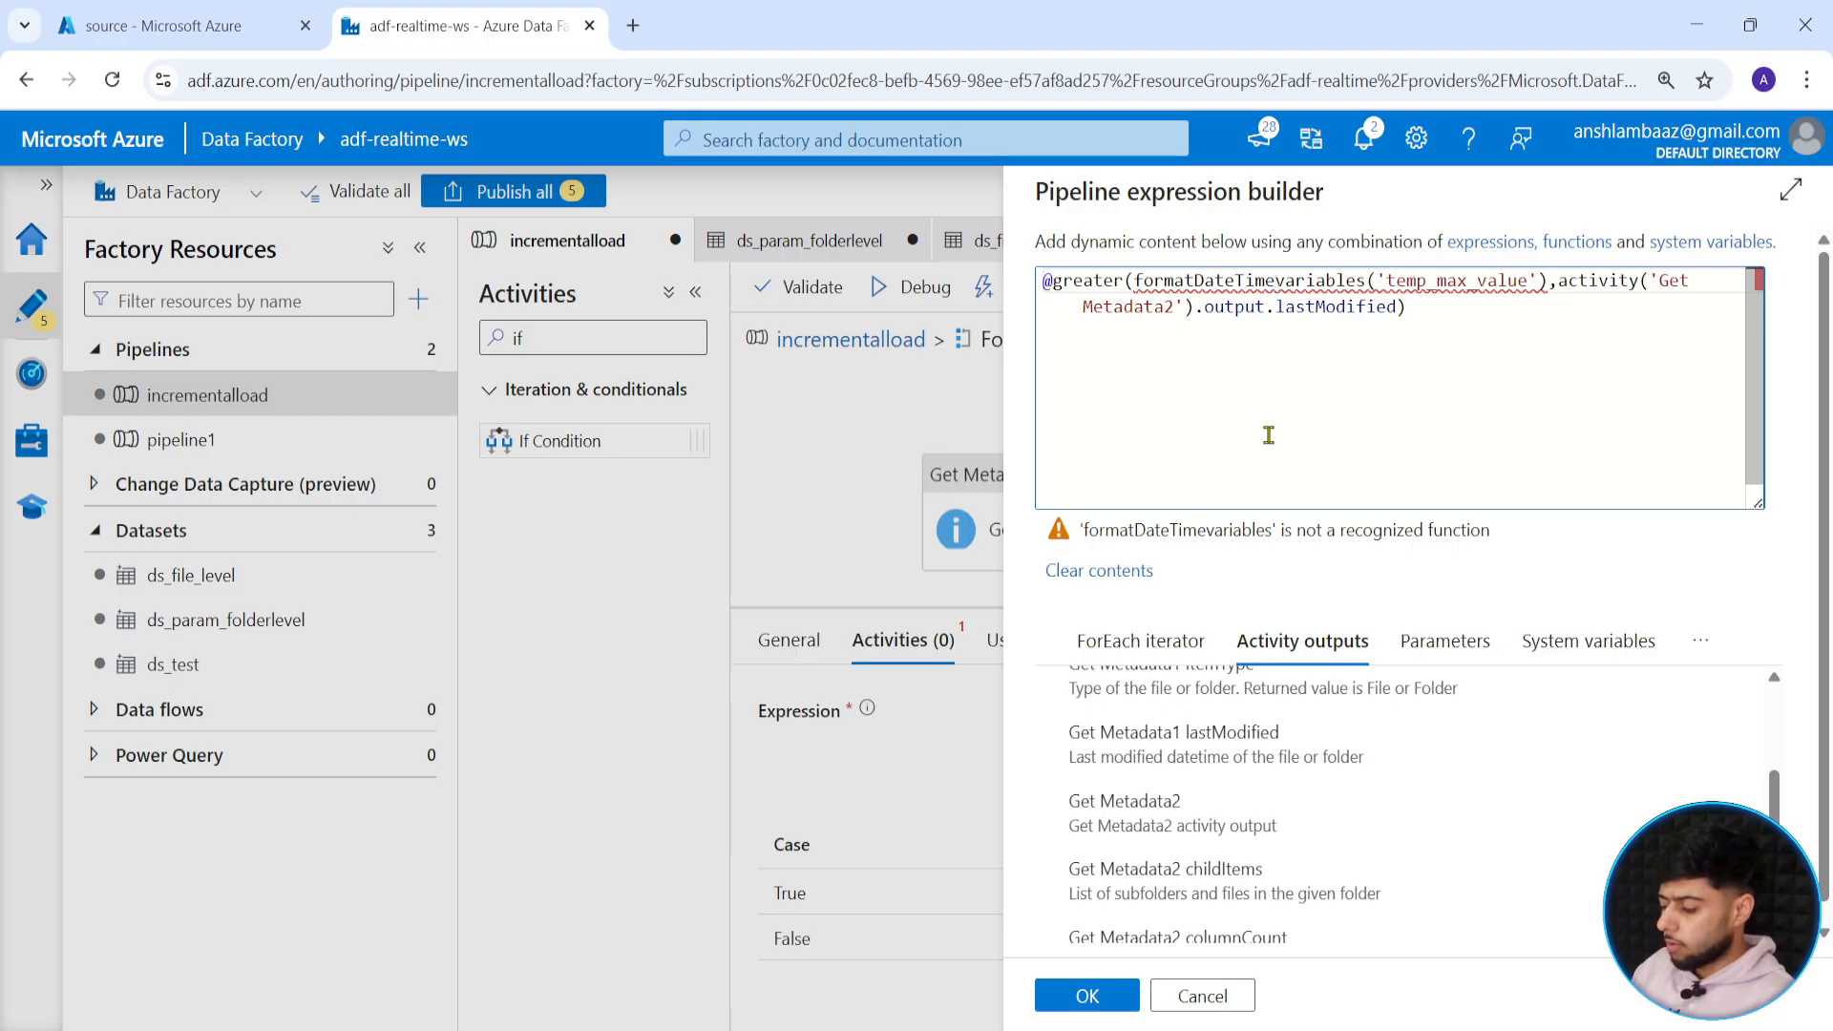
Wrap variables('temp_max_value') in formatDateTime() with the format string 'yyyyMMddHHmmss' inside the greater() expression.
{"action": "type", "text": "("}
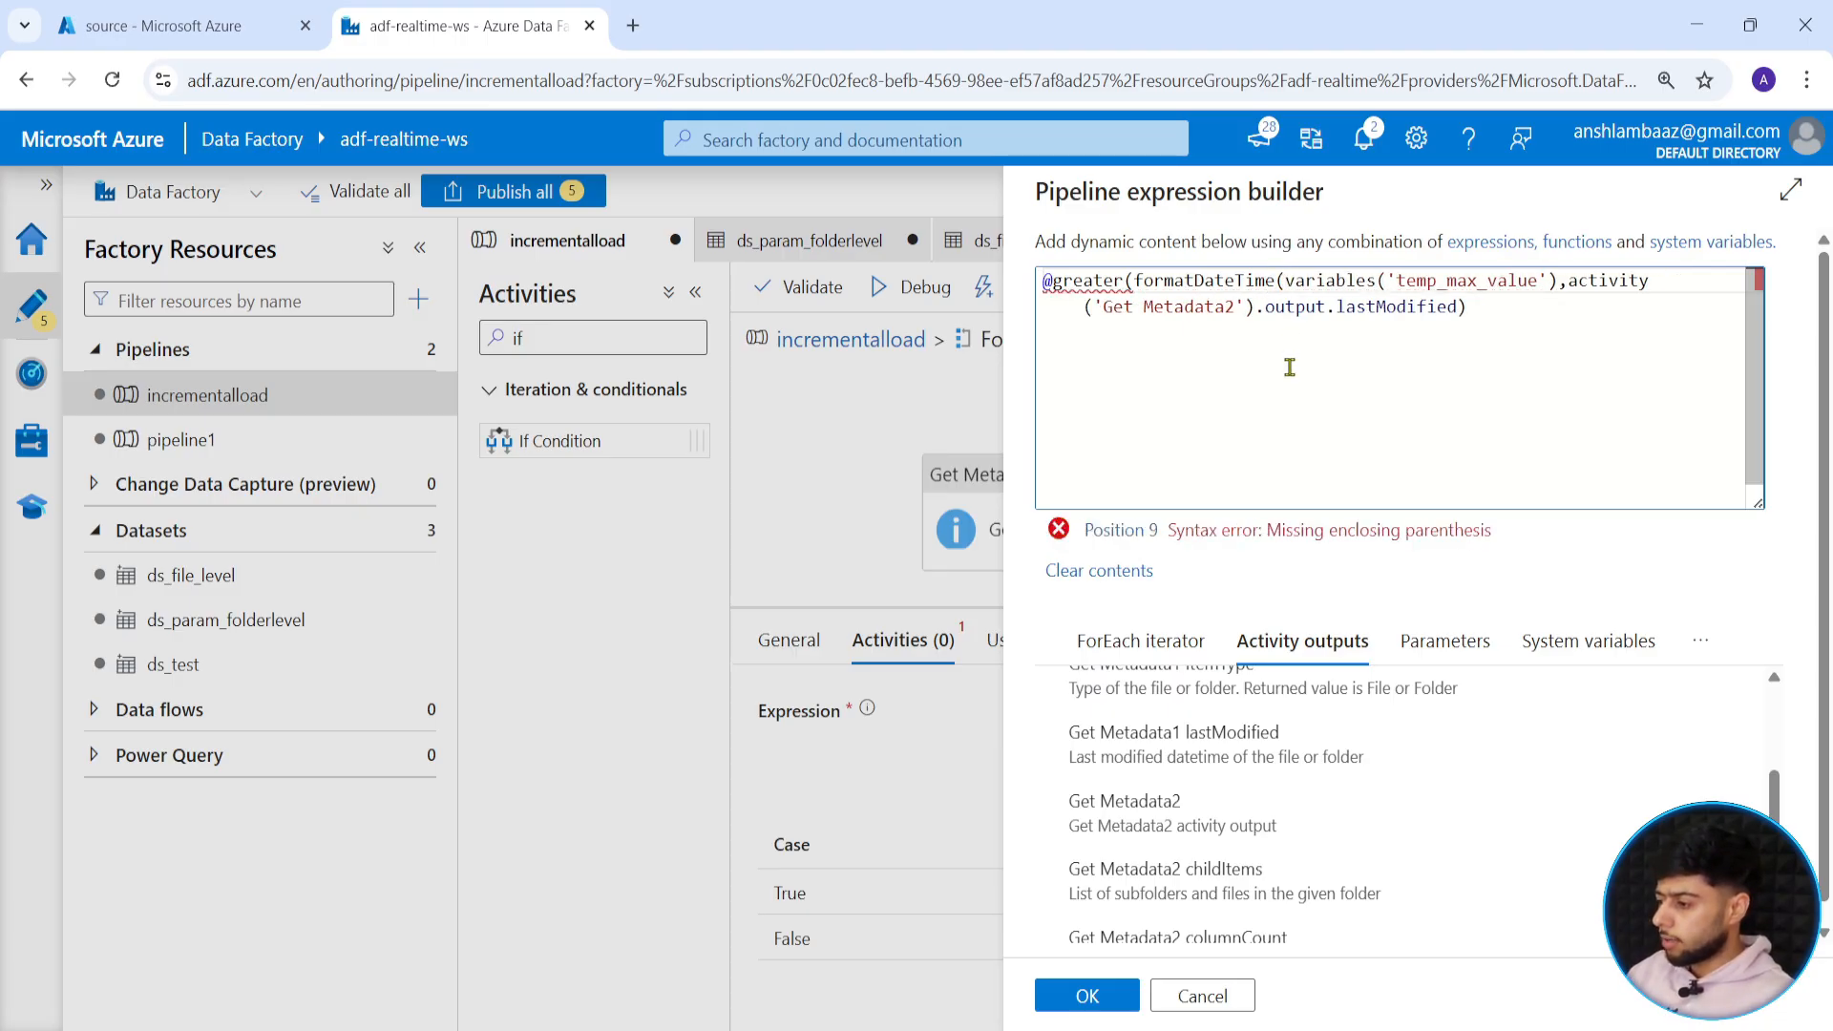
{"action": "key", "text": "Right"}
{"action": "key", "text": "Right"}
{"action": "key", "text": "Right"}
{"action": "key", "text": "Right"}
{"action": "key", "text": "Right"}
{"action": "key", "text": "Right"}
{"action": "key", "text": "Right"}
{"action": "key", "text": "Right"}
{"action": "key", "text": "Right"}
{"action": "key", "text": "Right"}
{"action": "key", "text": "Right"}
{"action": "key", "text": "Right"}
{"action": "key", "text": "Right"}
{"action": "key", "text": "Right"}
{"action": "key", "text": "Right"}
{"action": "key", "text": "Right"}
{"action": "key", "text": "Right"}
{"action": "key", "text": "Right"}
{"action": "key", "text": "Right"}
{"action": "key", "text": "Right"}
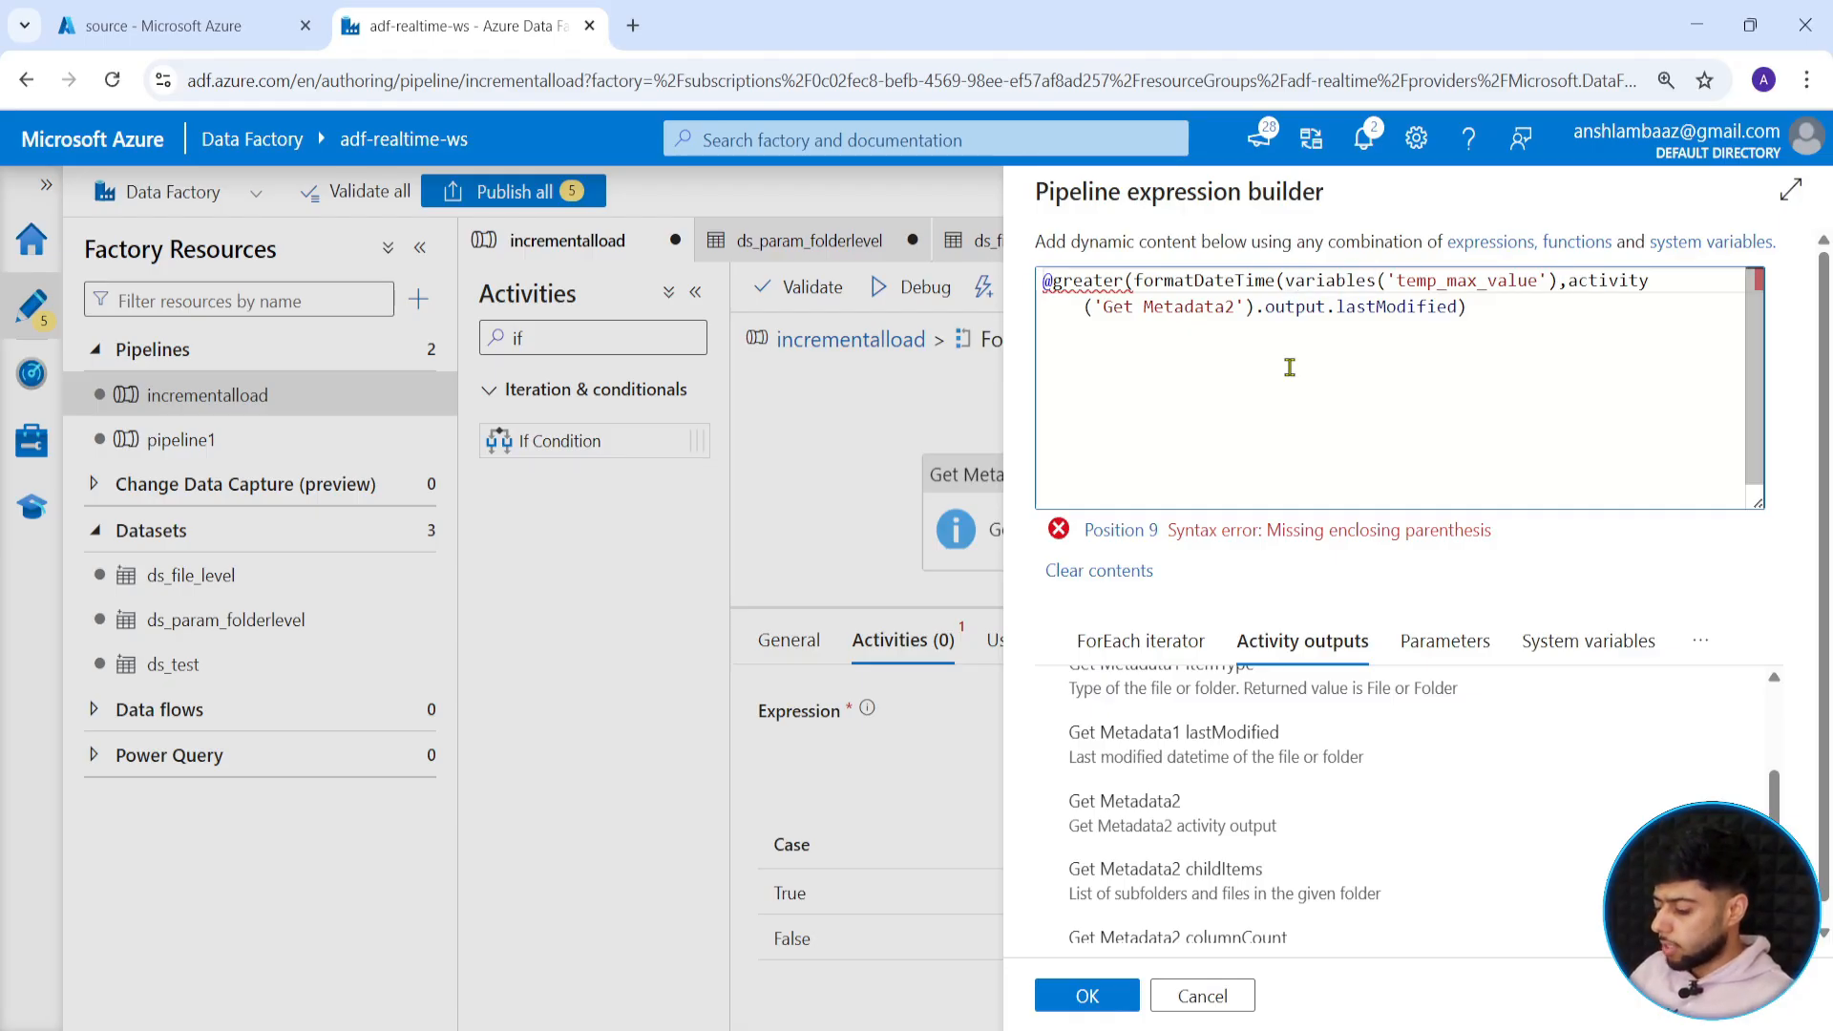
{"action": "type", "text": ",),"}
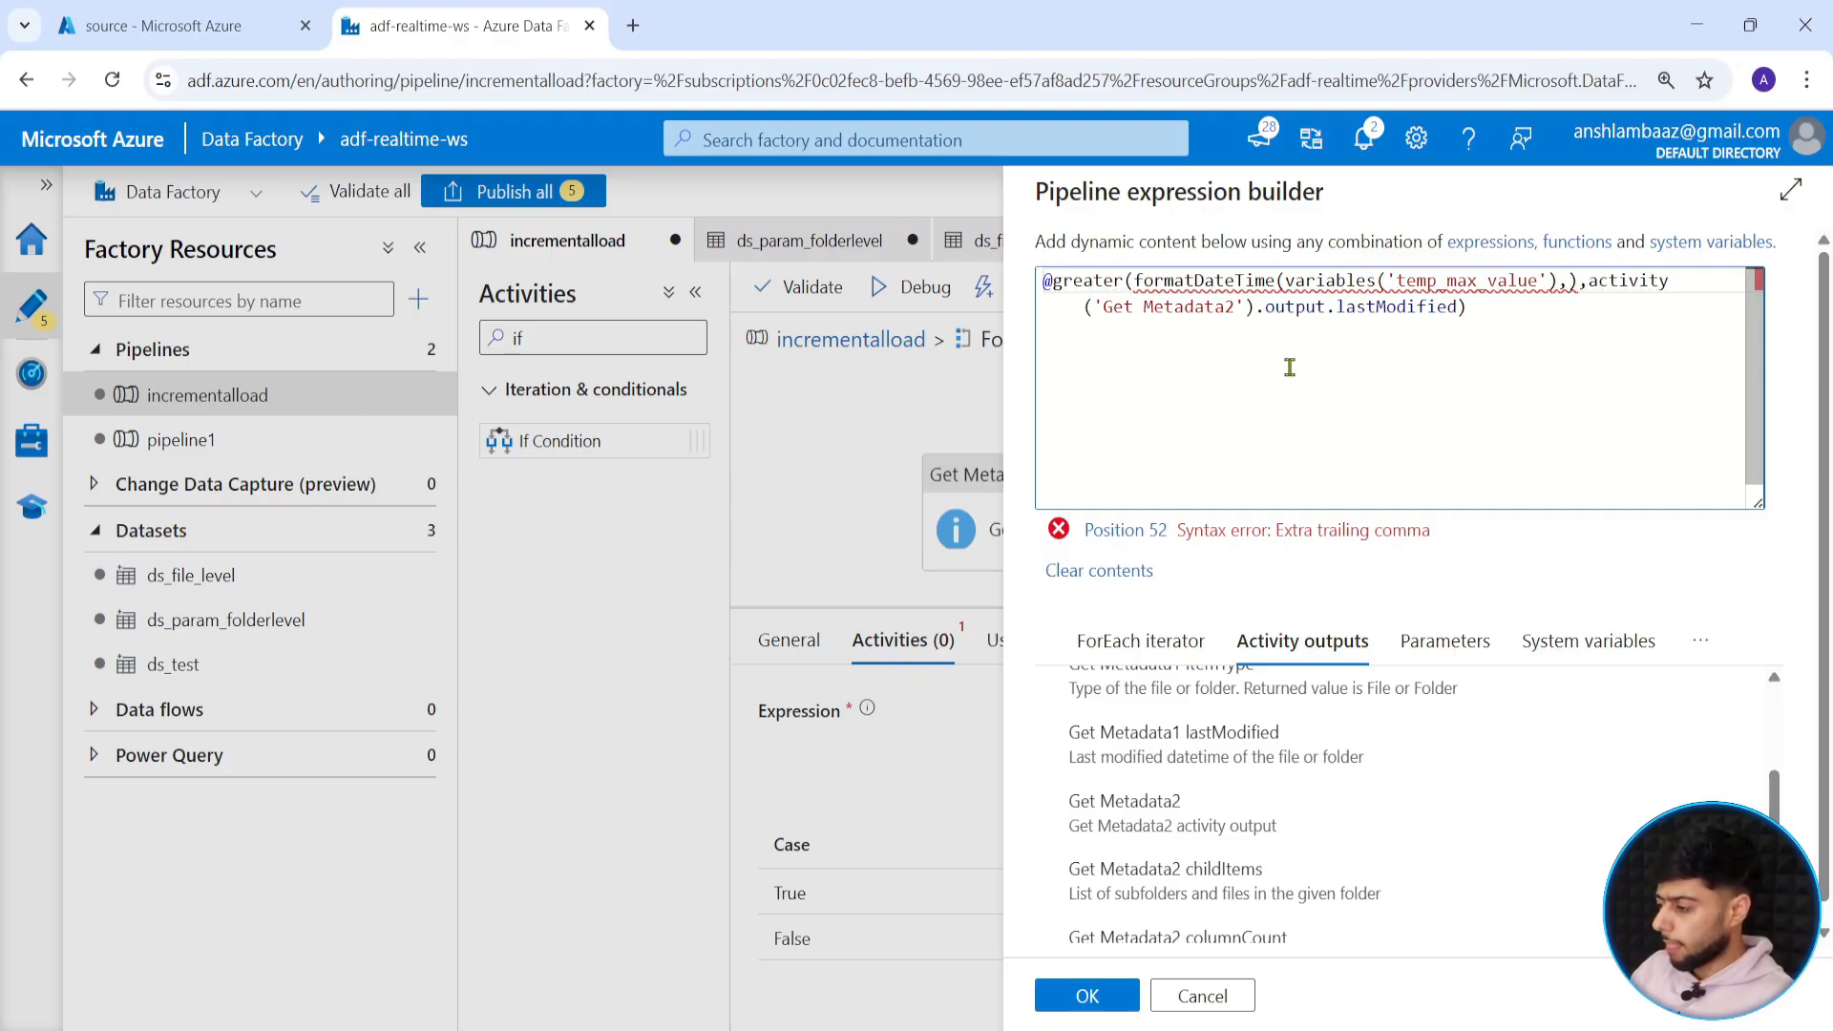
{"action": "type", "text": "'yyyy"}
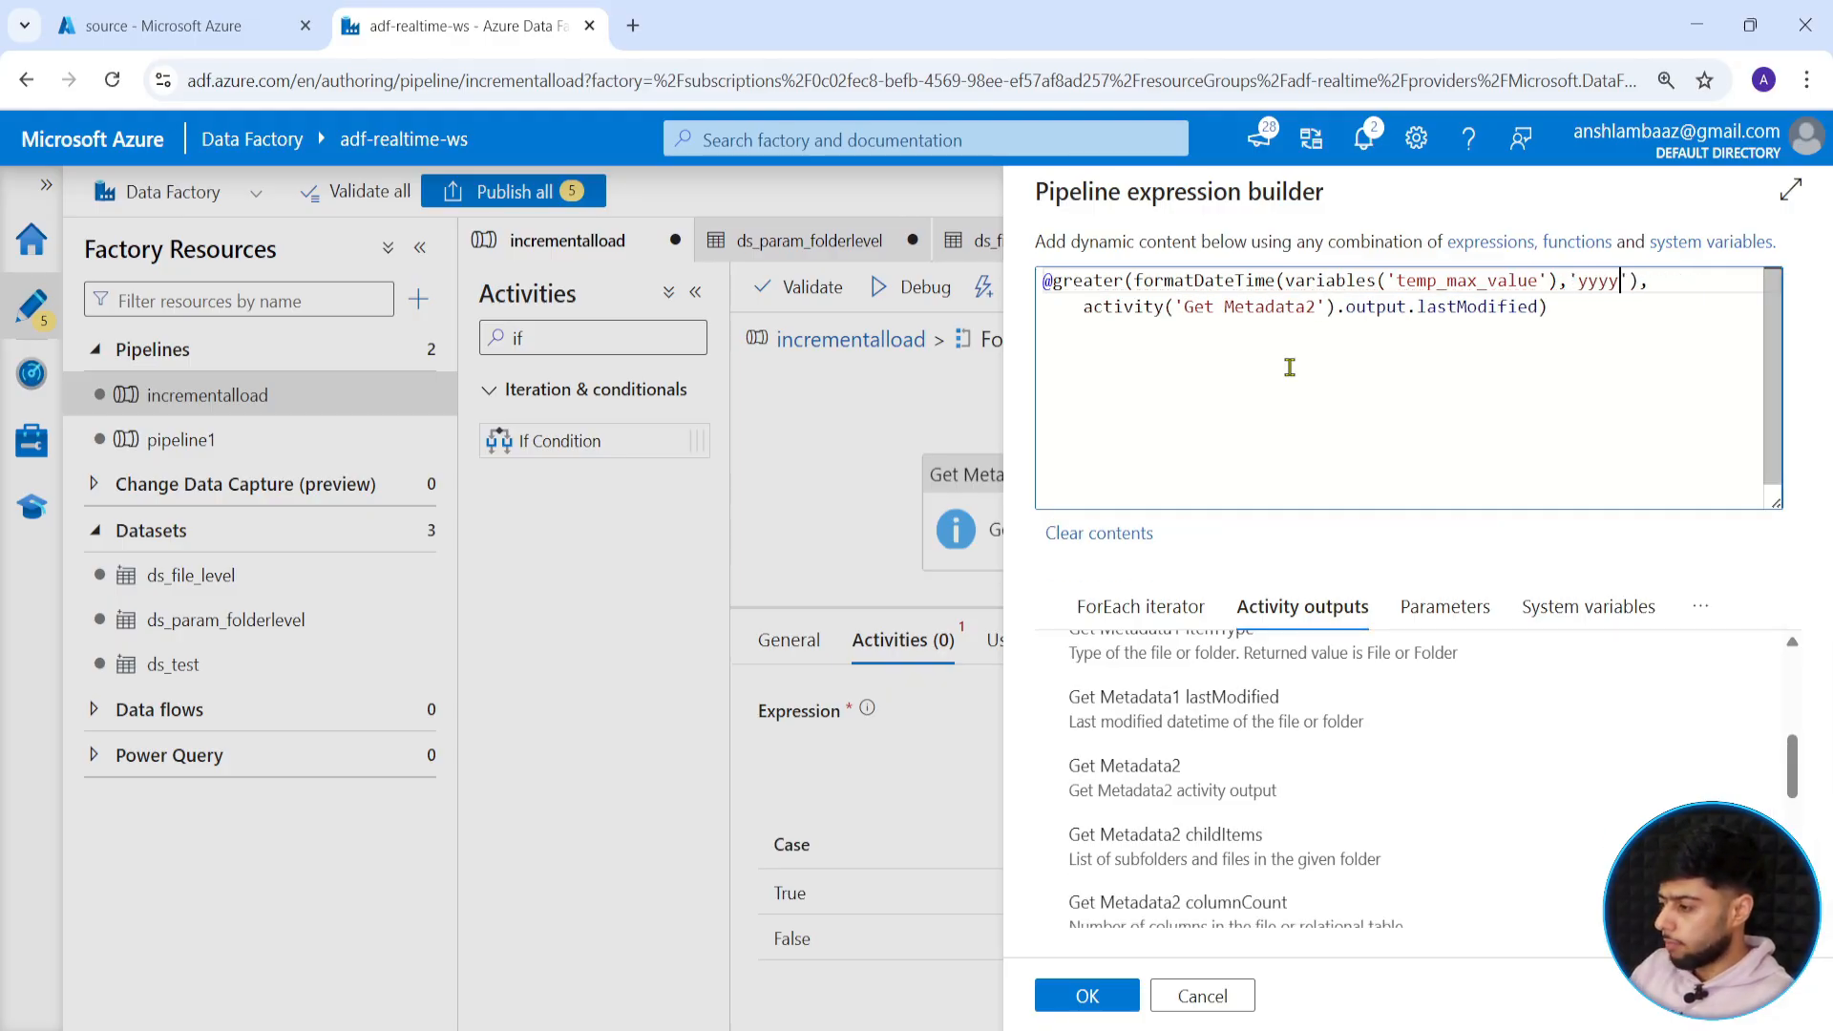
{"action": "type", "text": "MMdd"}
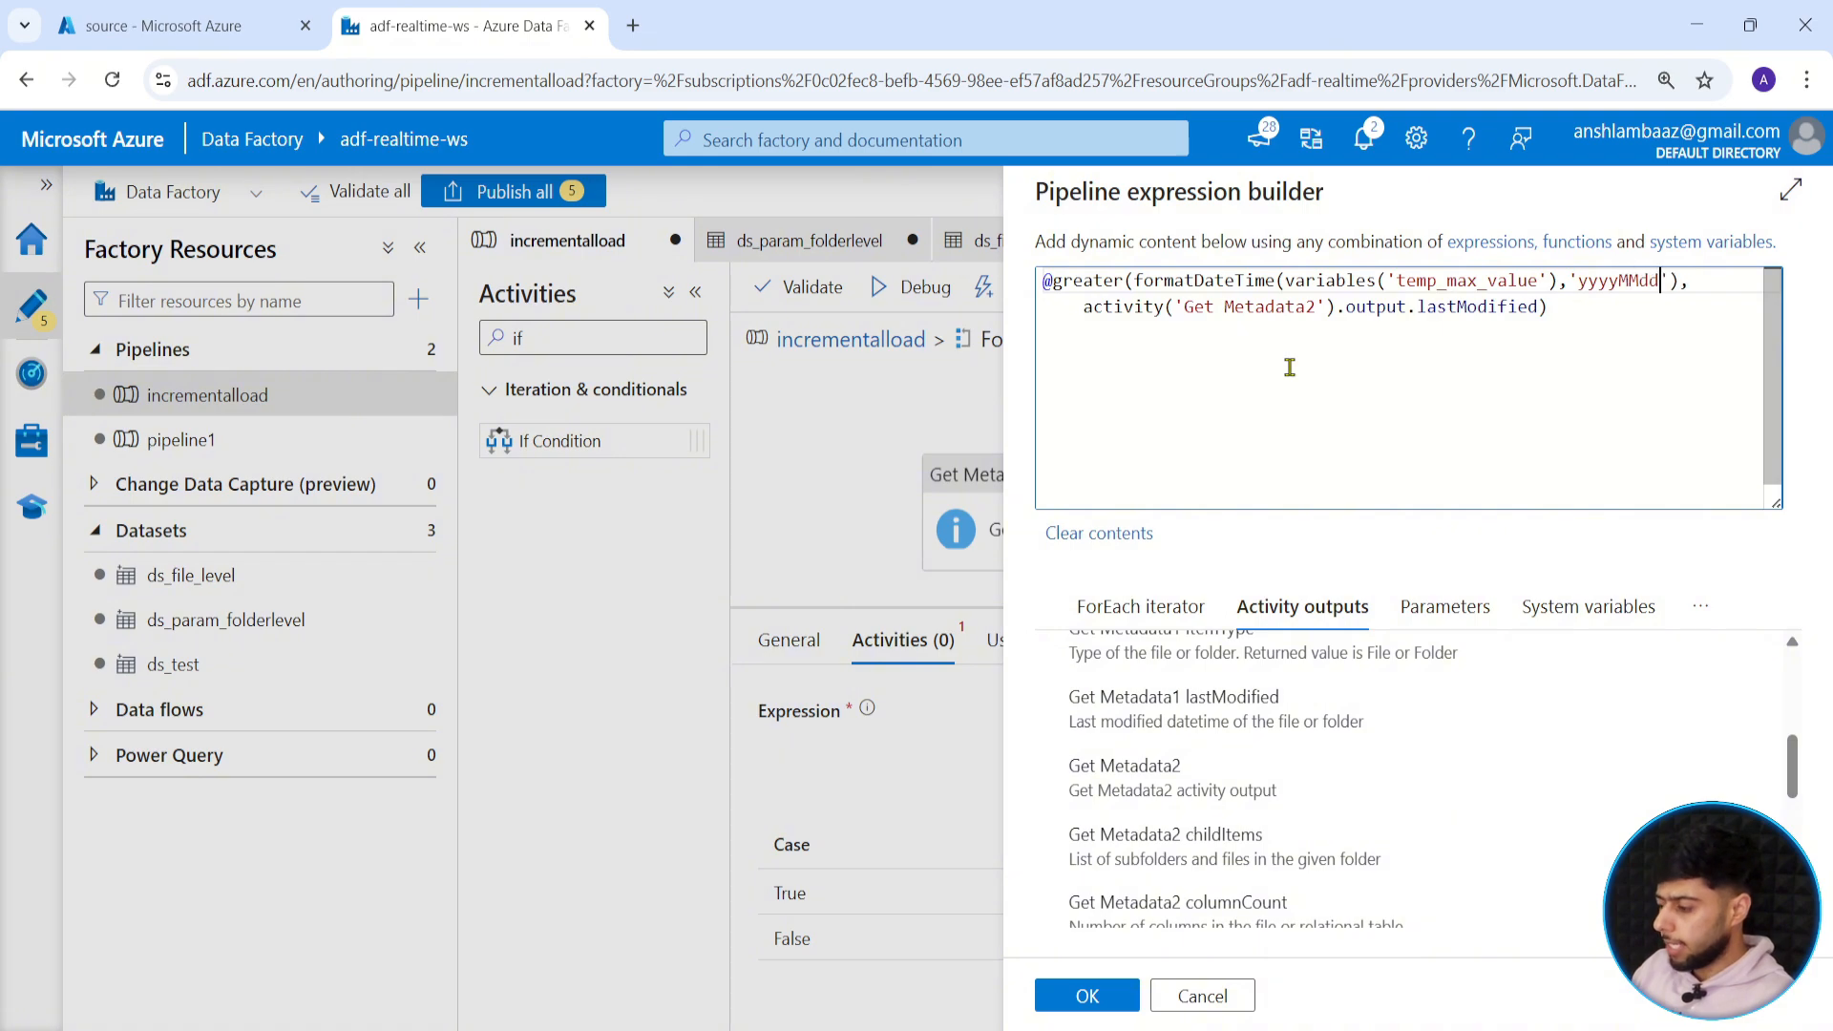
{"action": "type", "text": "HHmmss"}
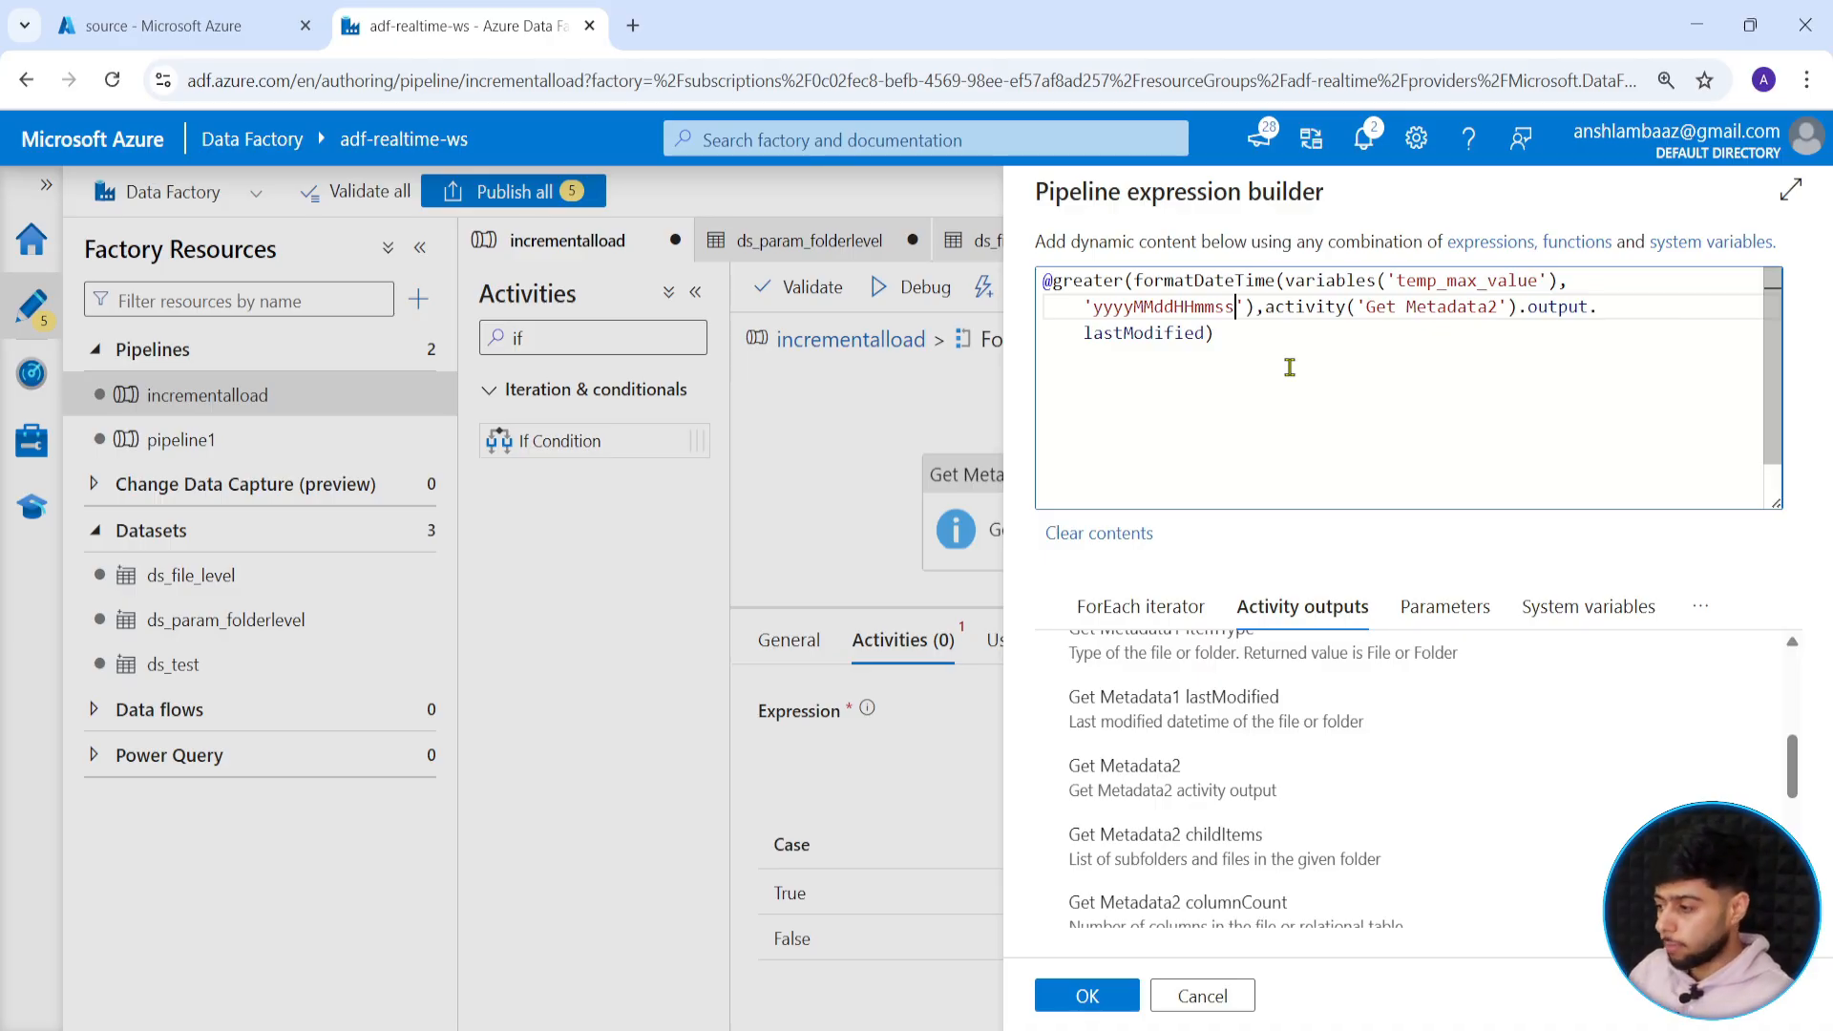
Wrap the Get Metadata2 lastModified output in formatDateTime() with the format 'yyyyMMddHHmmss' as the second argument of greater().
{"action": "type", "text": "format"}
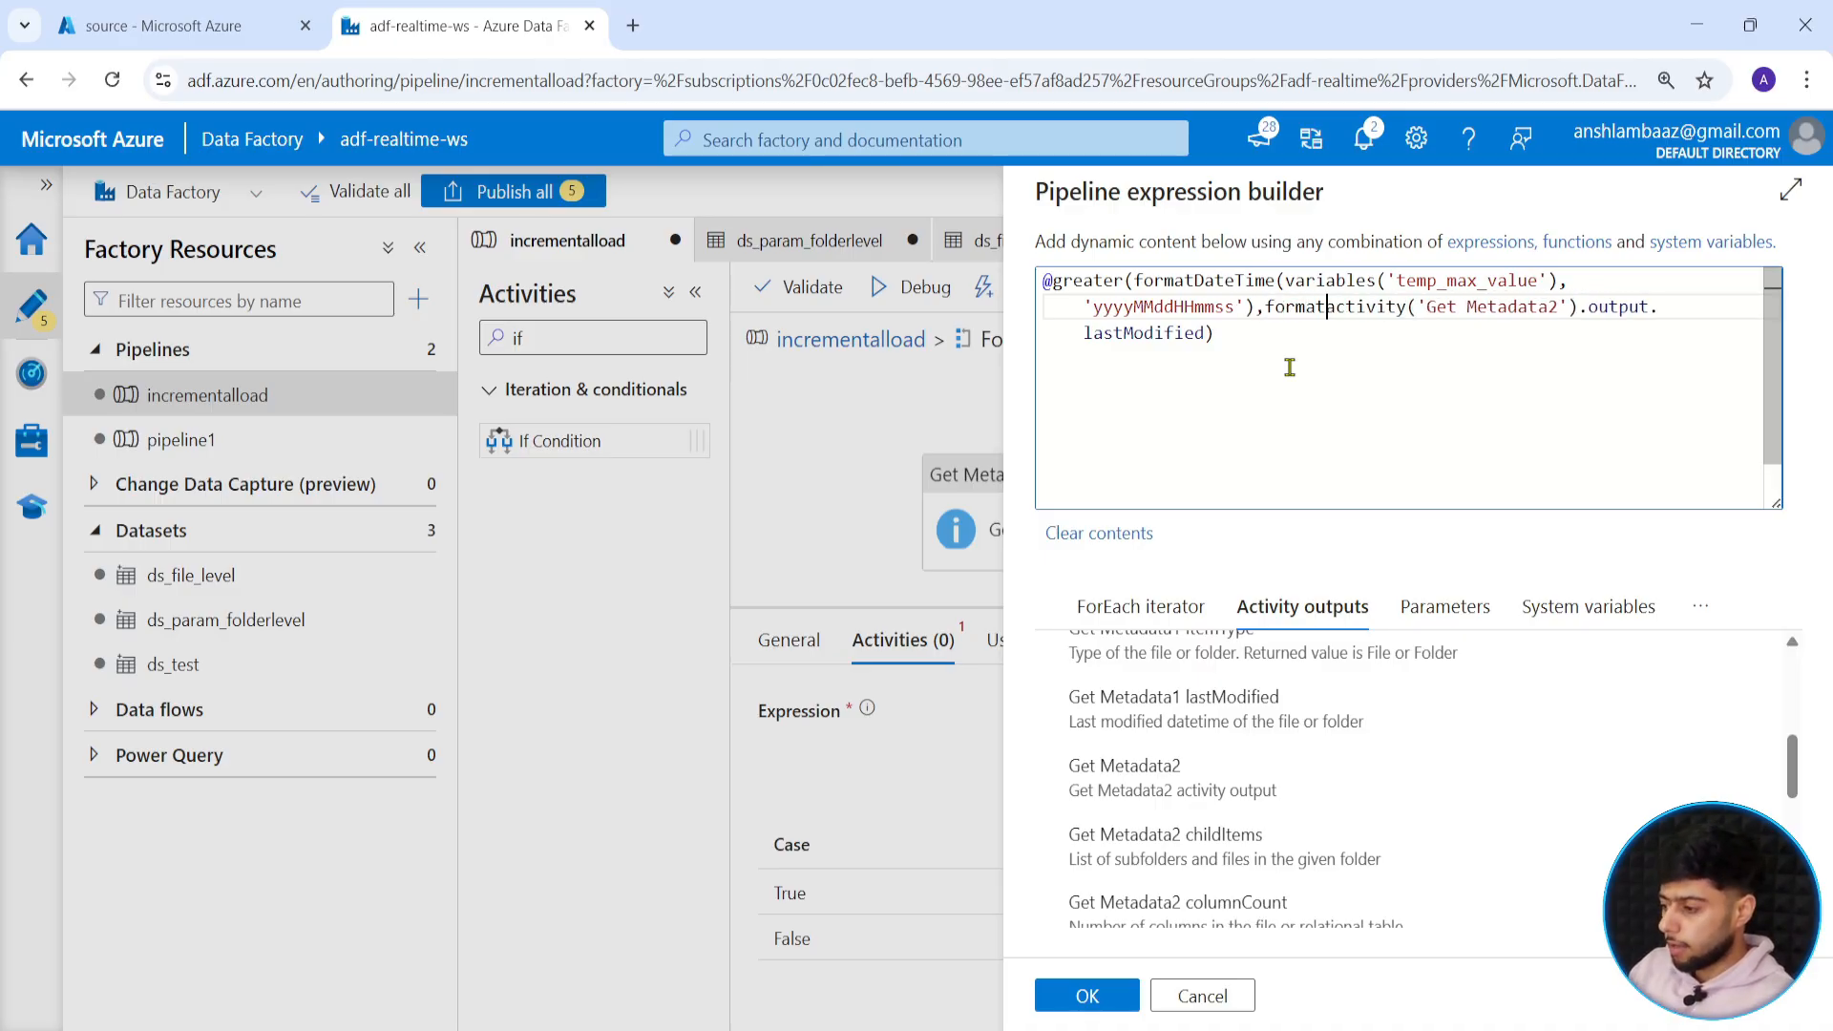
{"action": "type", "text": "DateTime("}
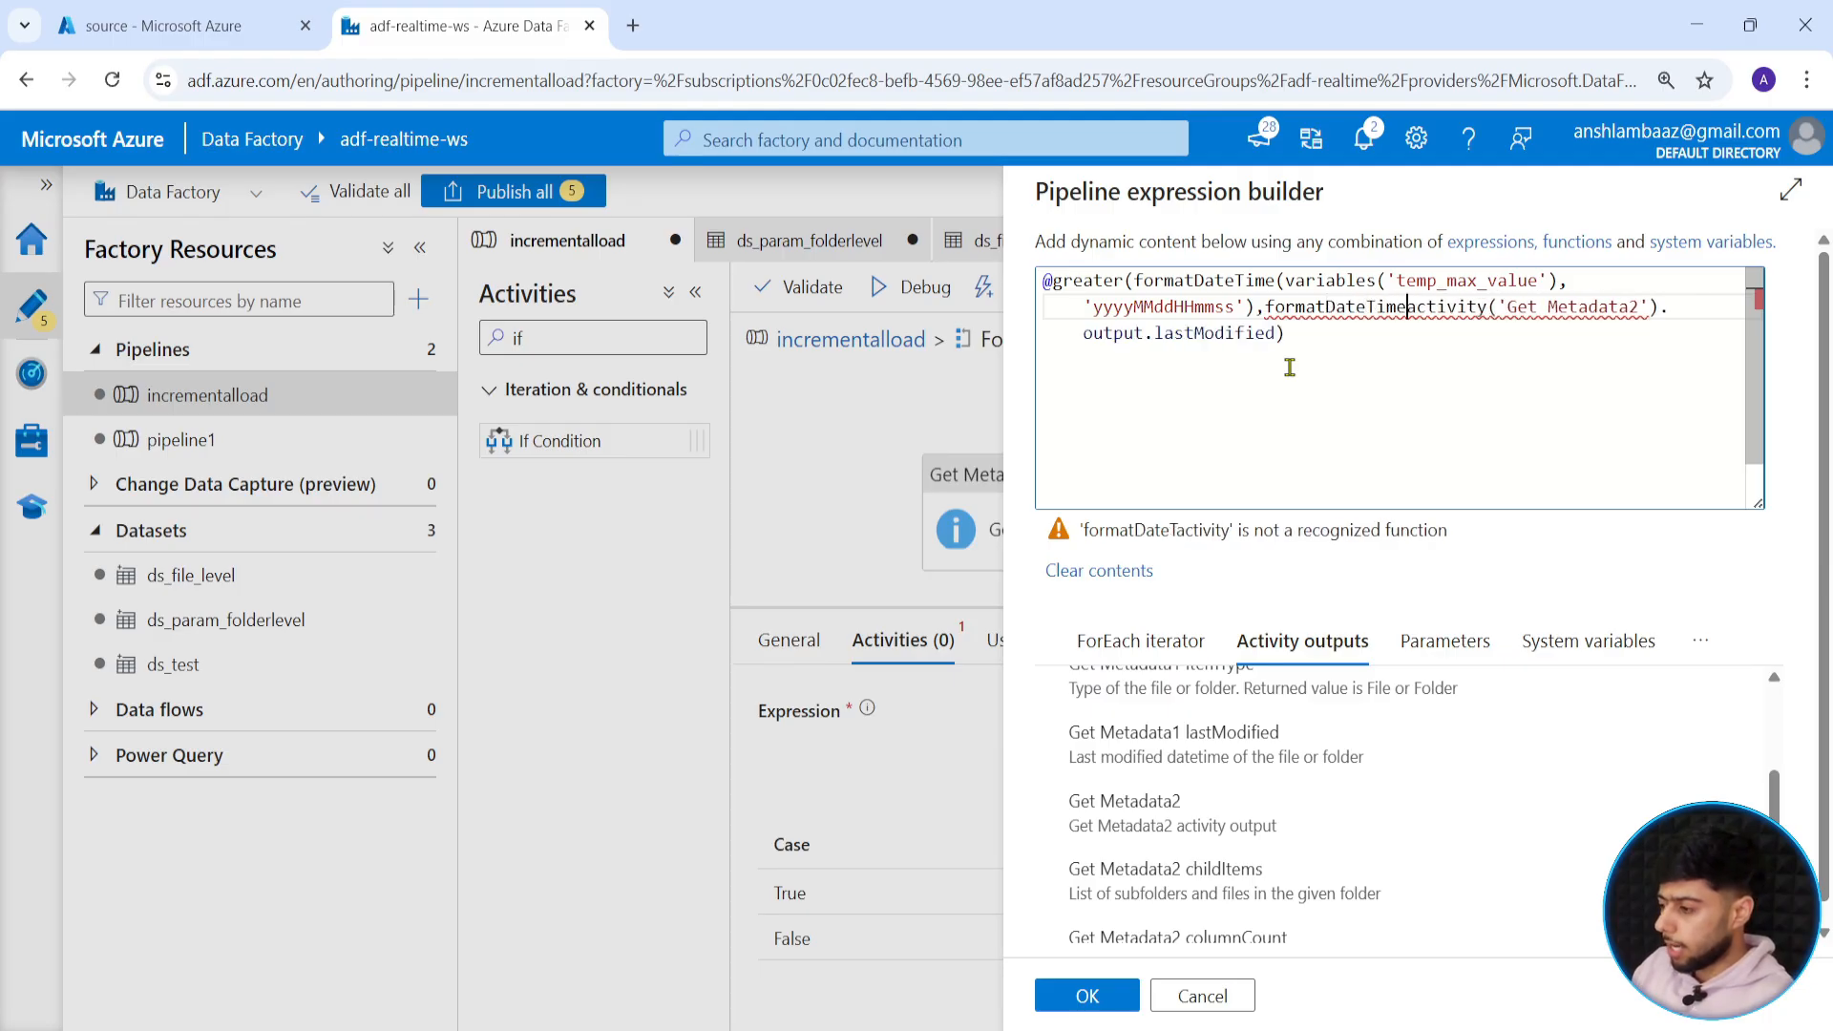
{"action": "key", "text": "Down"}
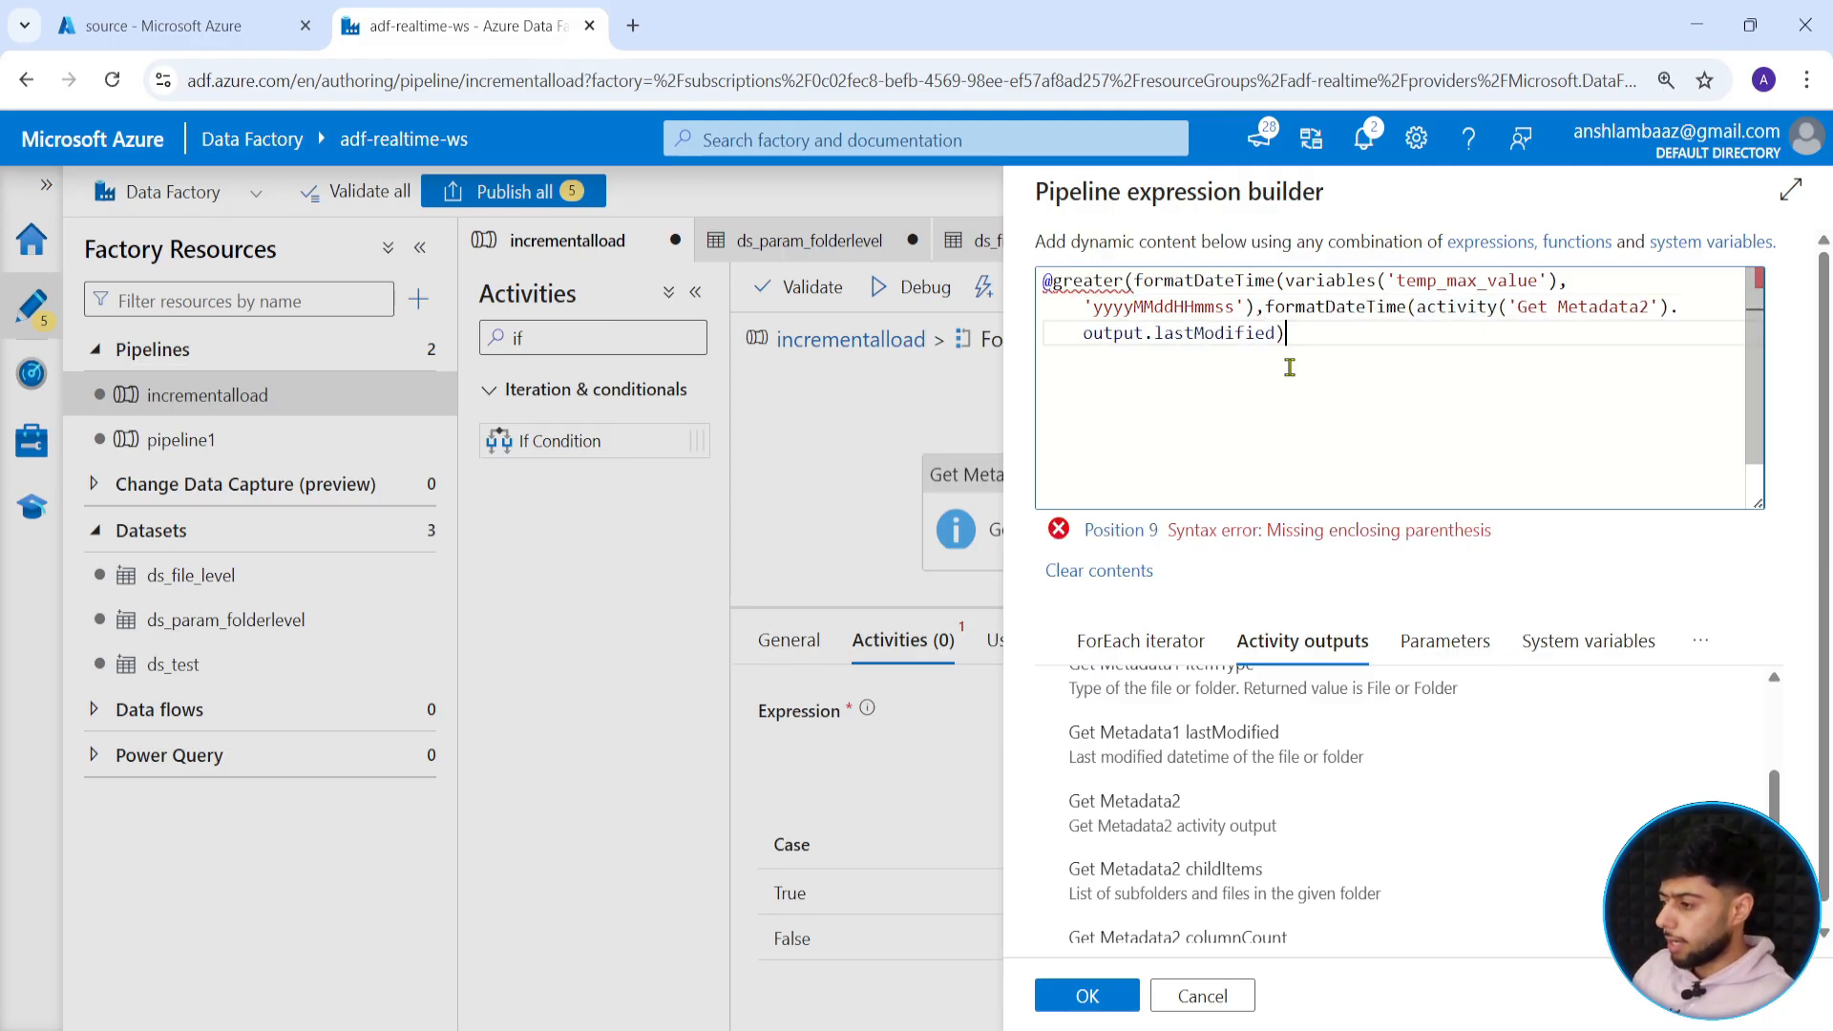
{"action": "key", "text": "Left"}
{"action": "type", "text": ",'yy"}
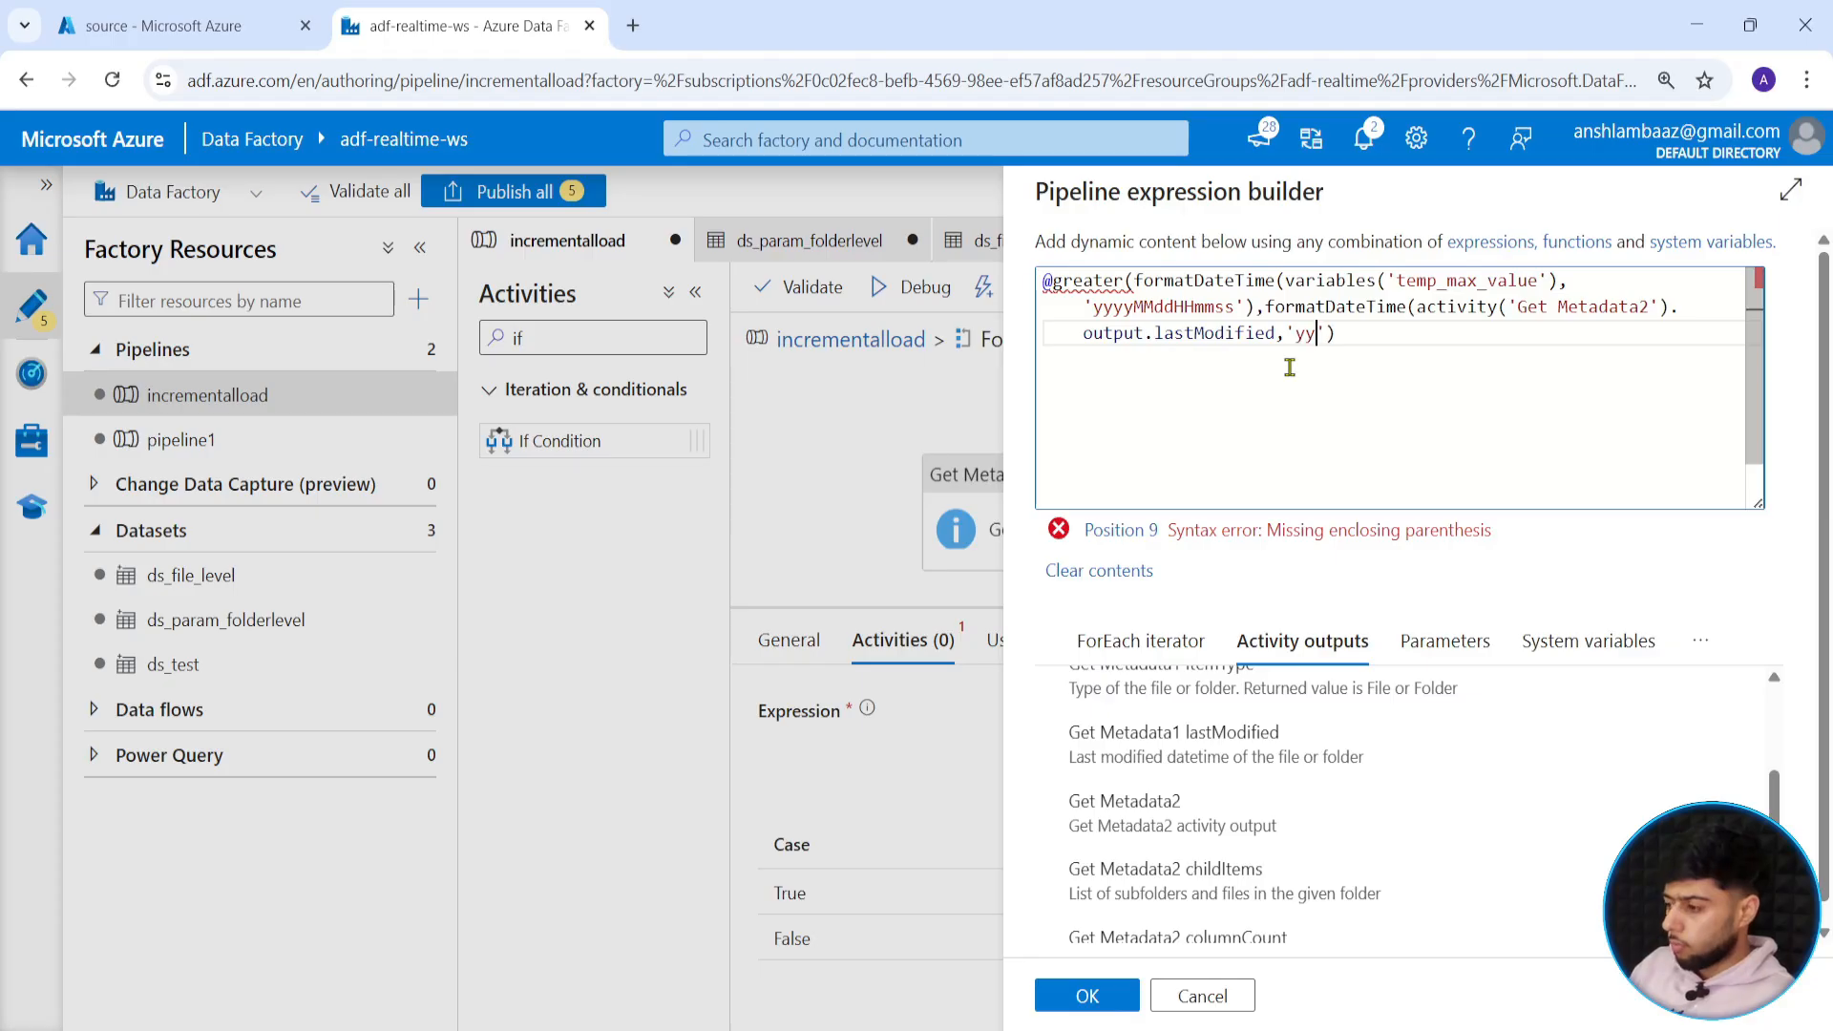
{"action": "type", "text": "yy"}
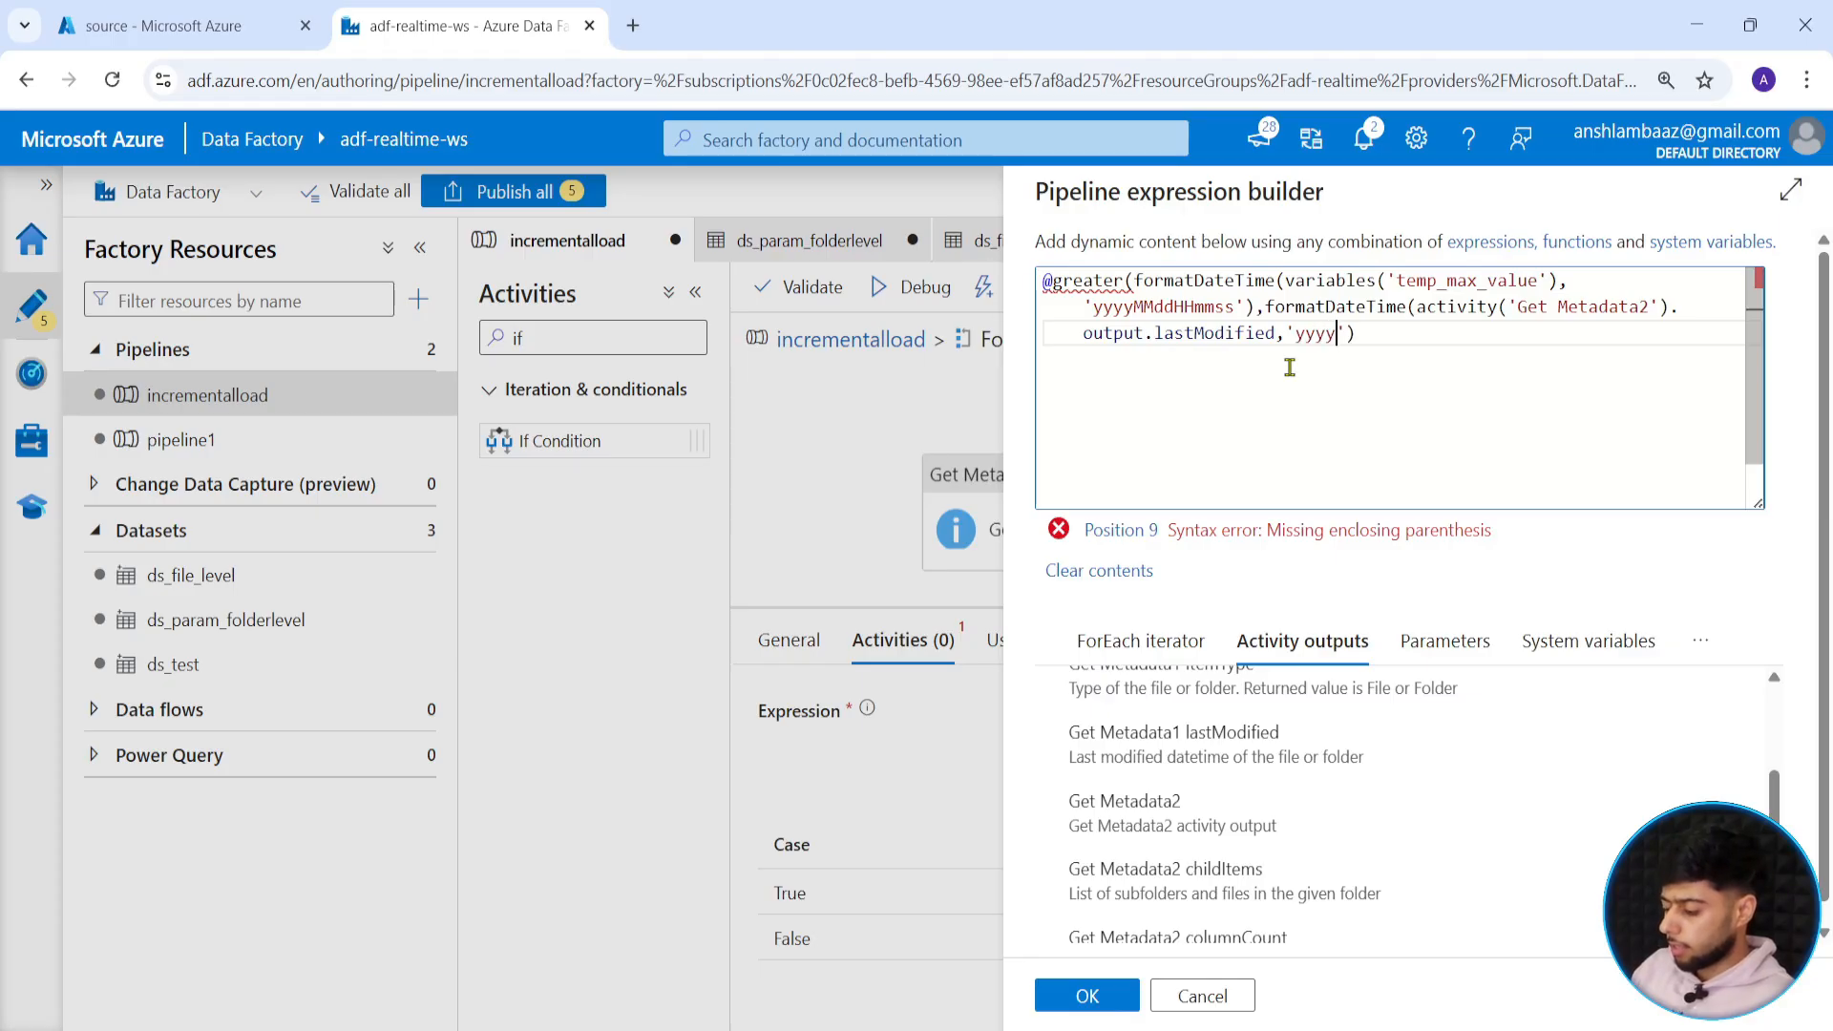
{"action": "type", "text": "Mmdd"}
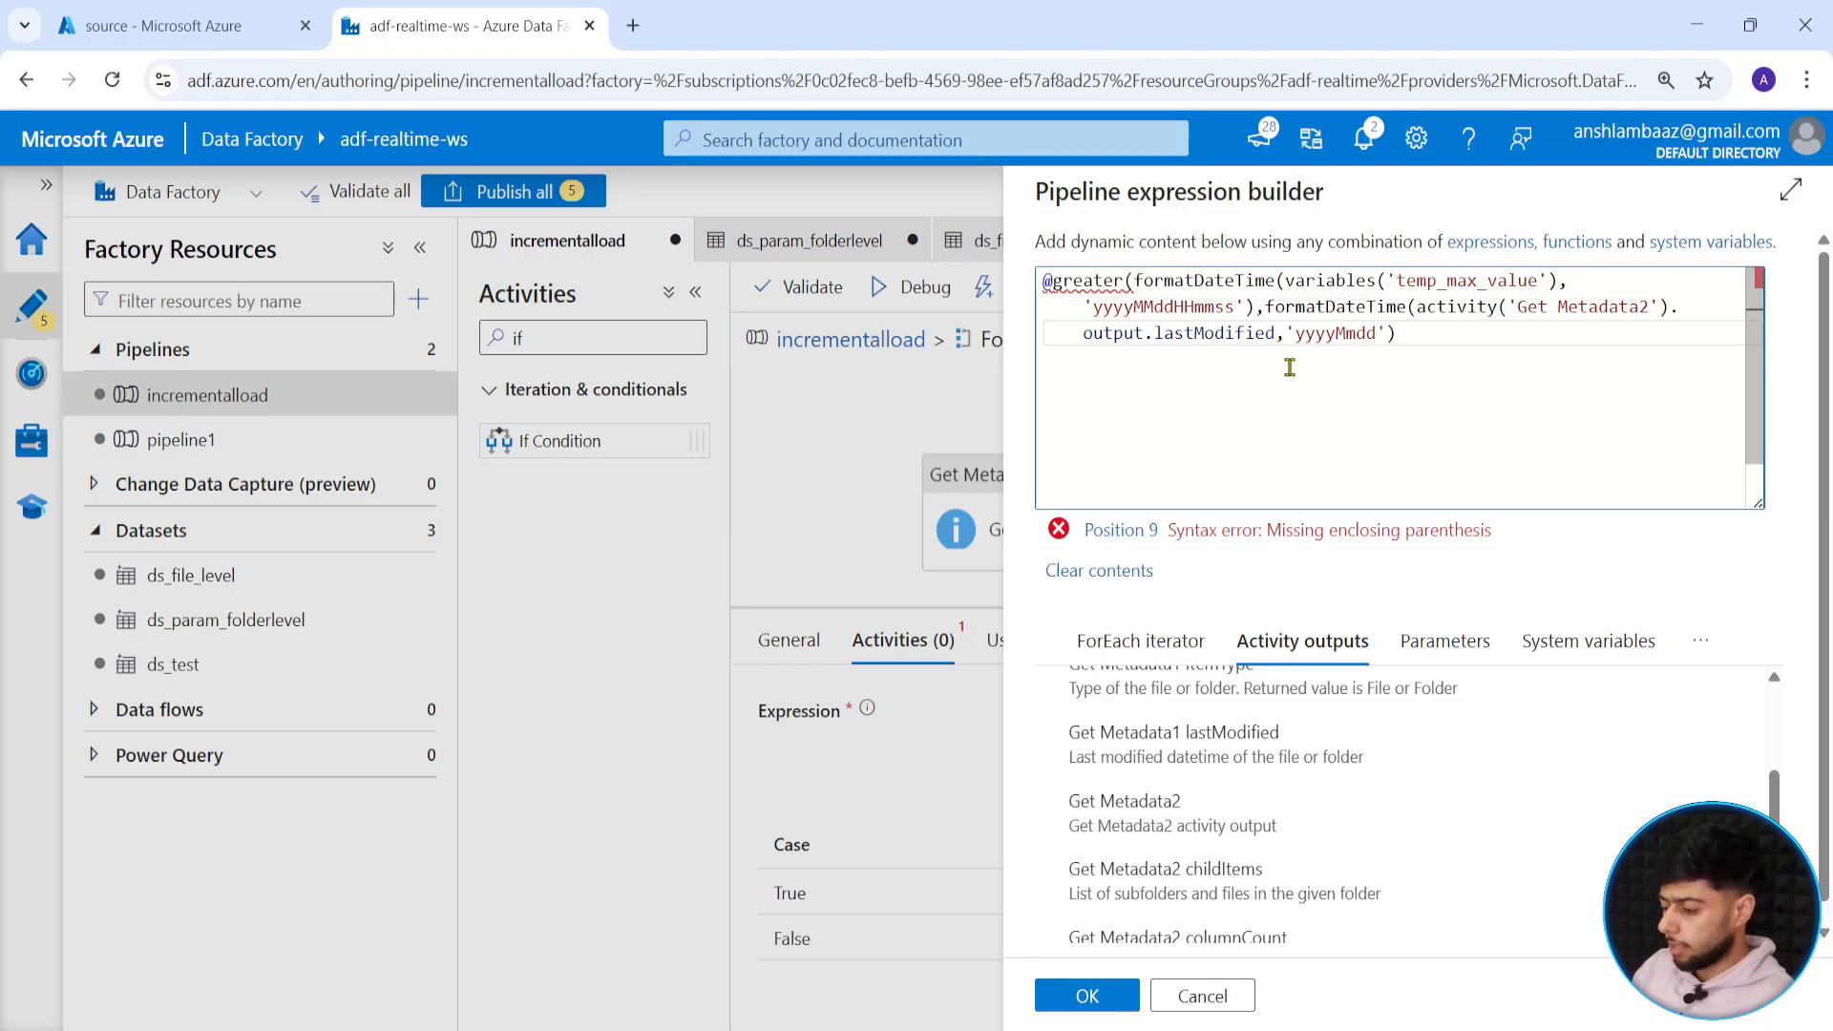
{"action": "key", "text": "Left"}
{"action": "key", "text": "Left"}
{"action": "key", "text": "BackSpace"}
{"action": "type", "text": "MddHHmmss"}
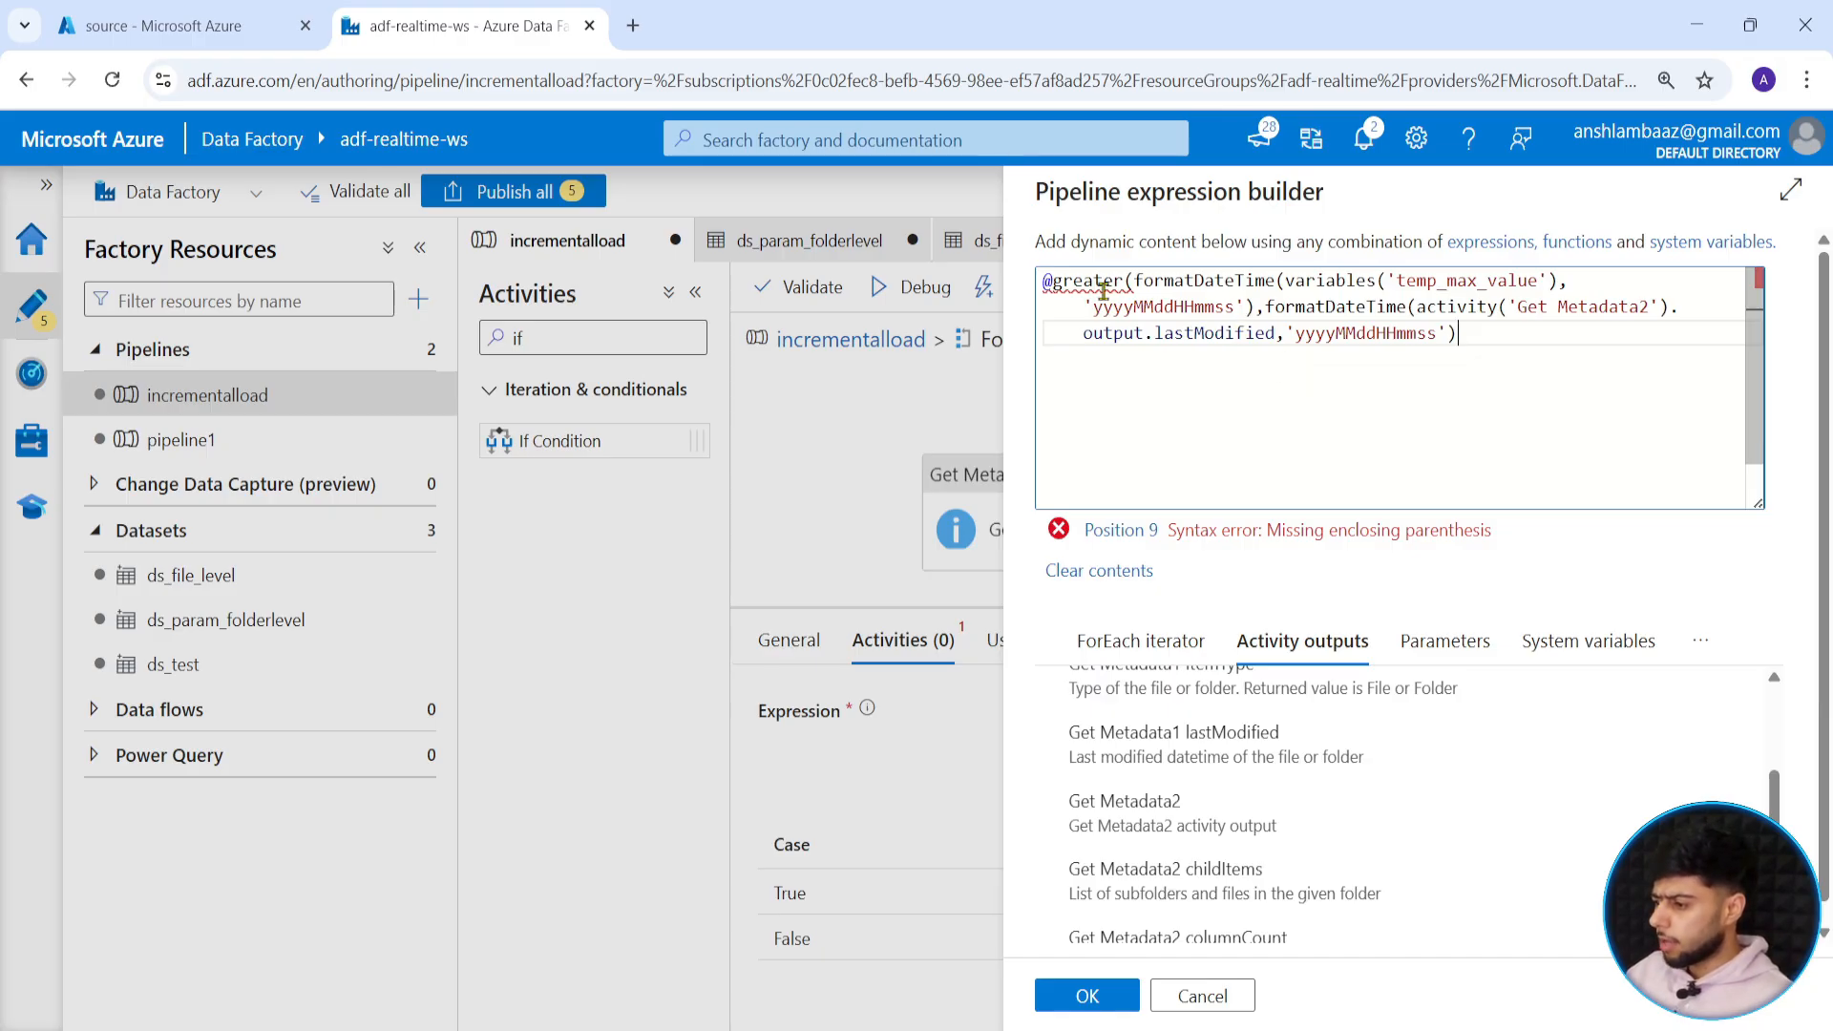
Add the missing closing parenthesis of greater() and save the If Condition expression.
{"action": "mouse_move", "coordinate": [1101, 288]}
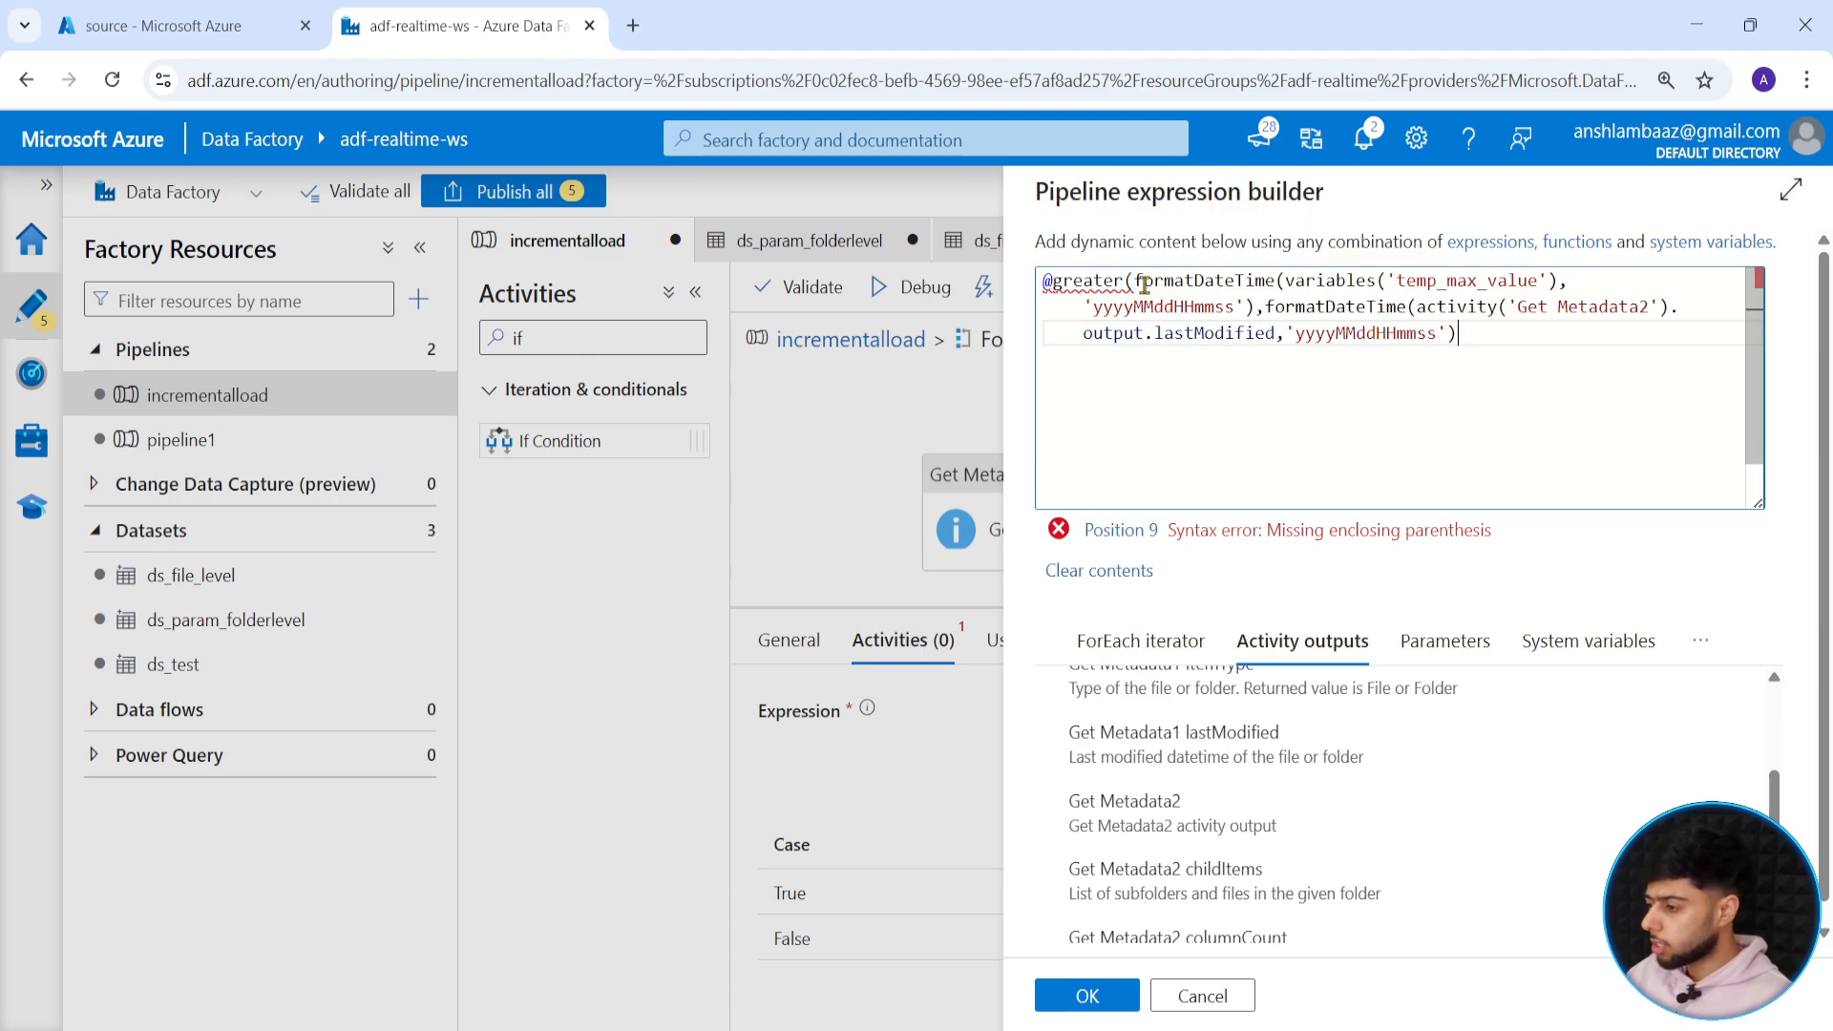
{"action": "left_click_drag", "start_coordinate": [1135, 281], "coordinate": [1261, 315]}
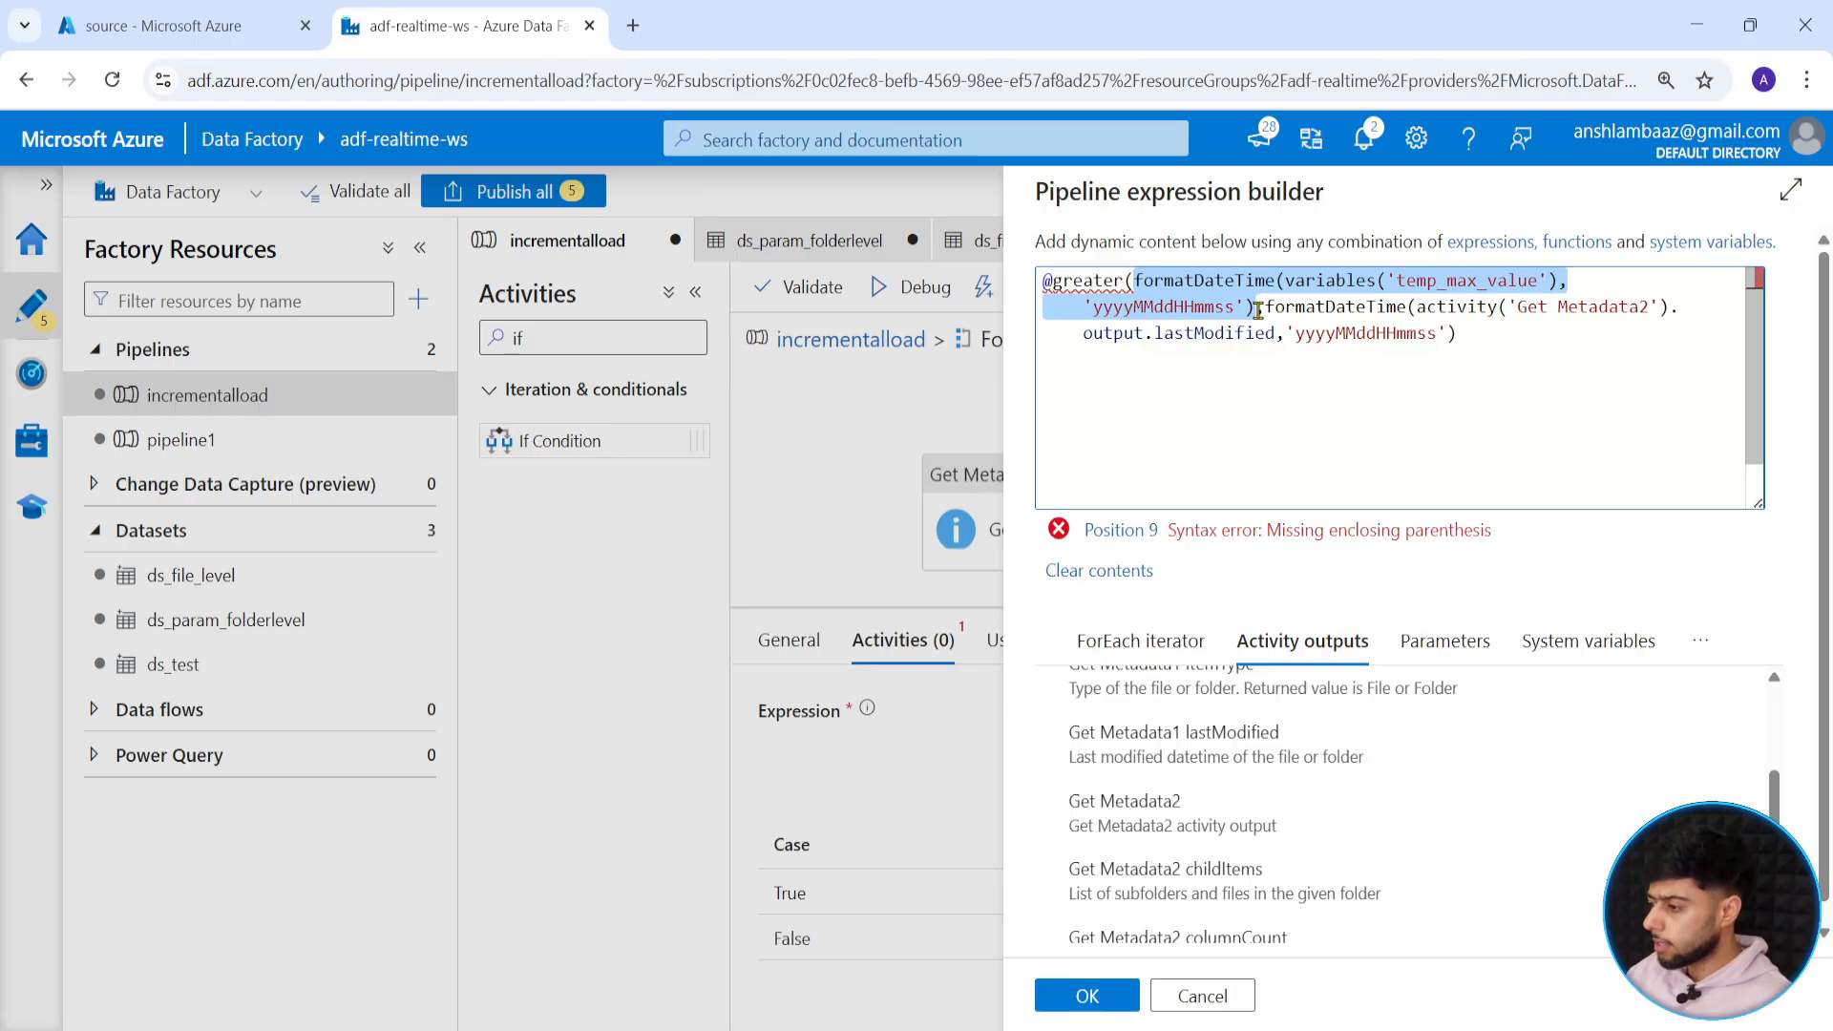
{"action": "left_click", "coordinate": [1261, 313]}
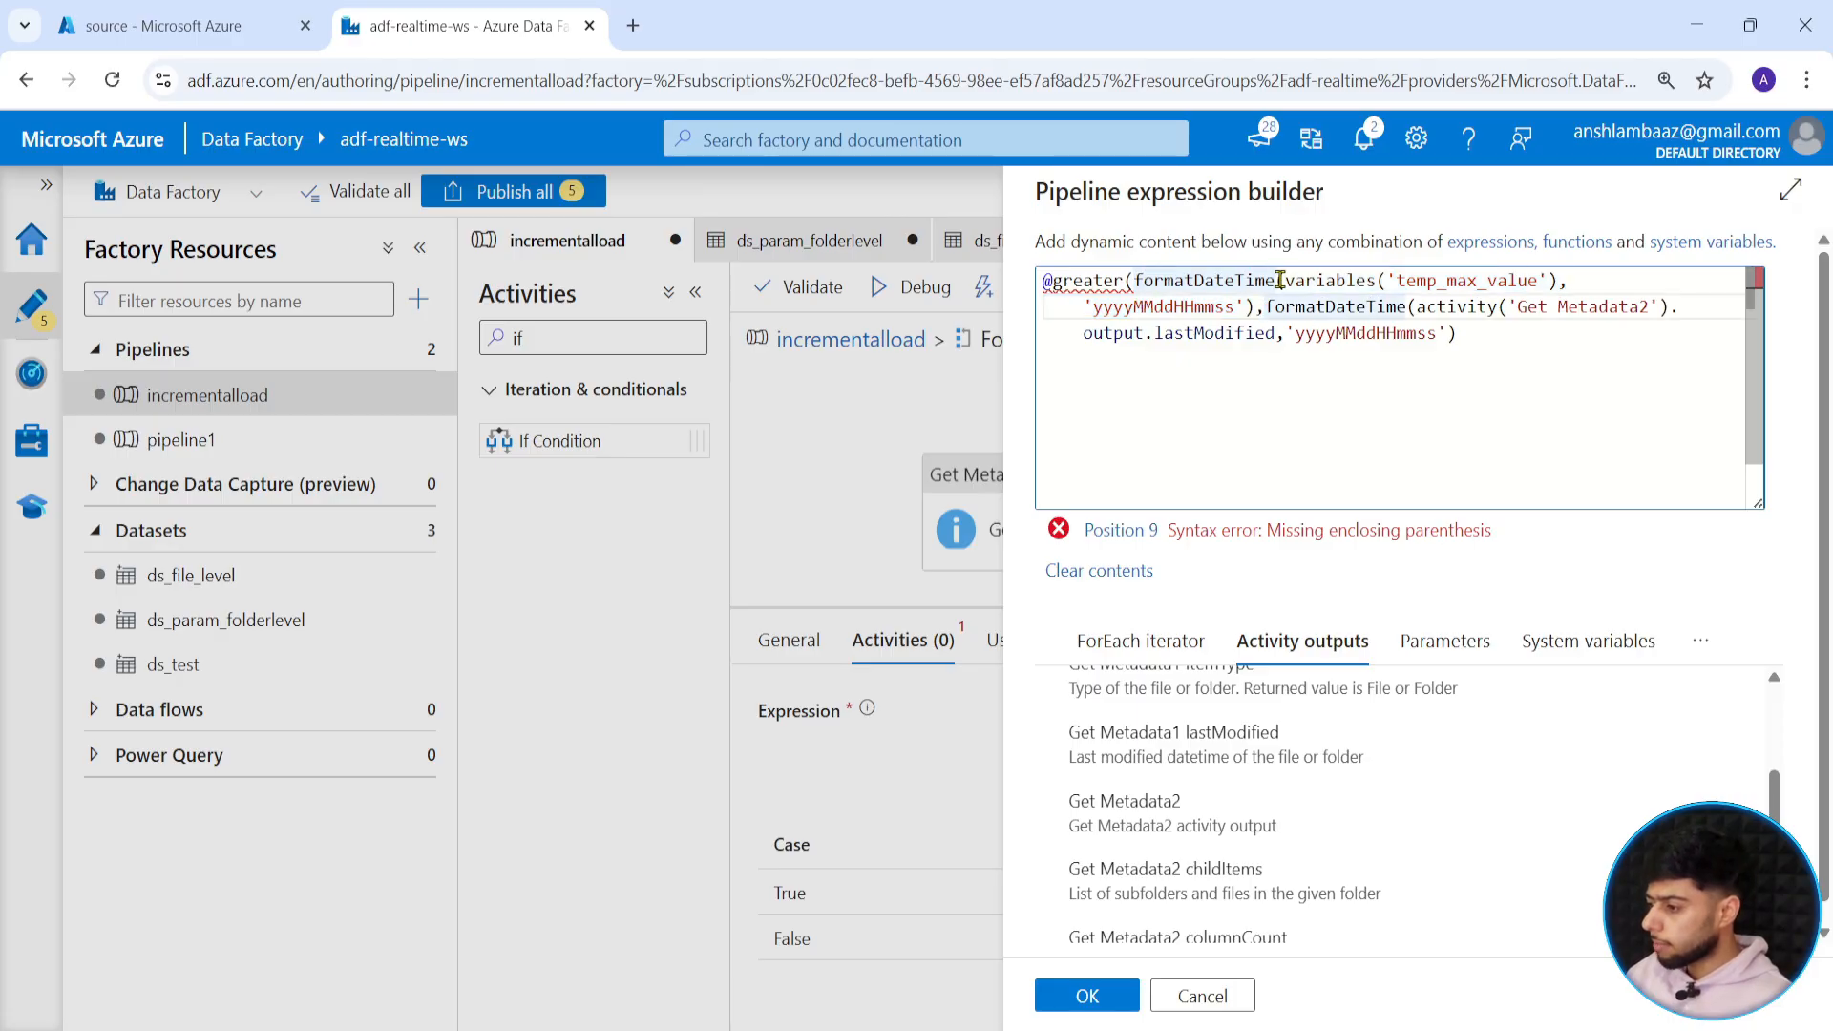
{"action": "left_click", "coordinate": [1474, 330]}
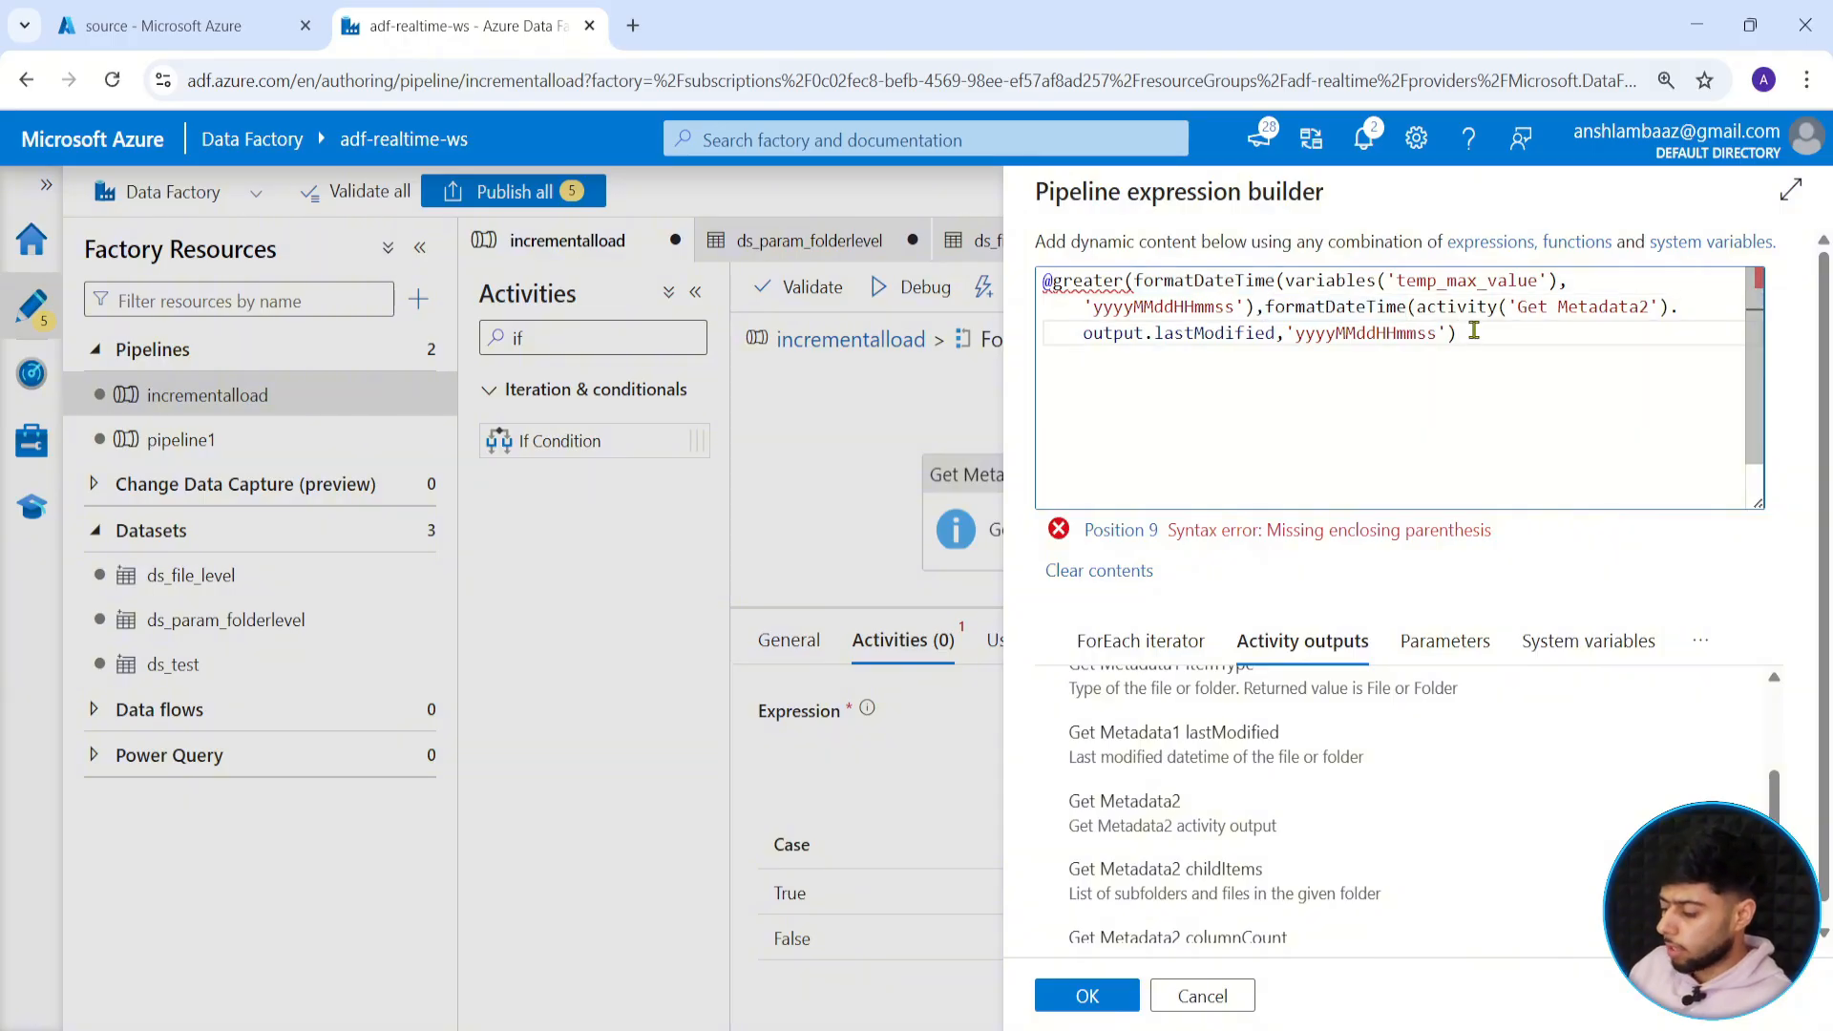
{"action": "type", "text": ")"}
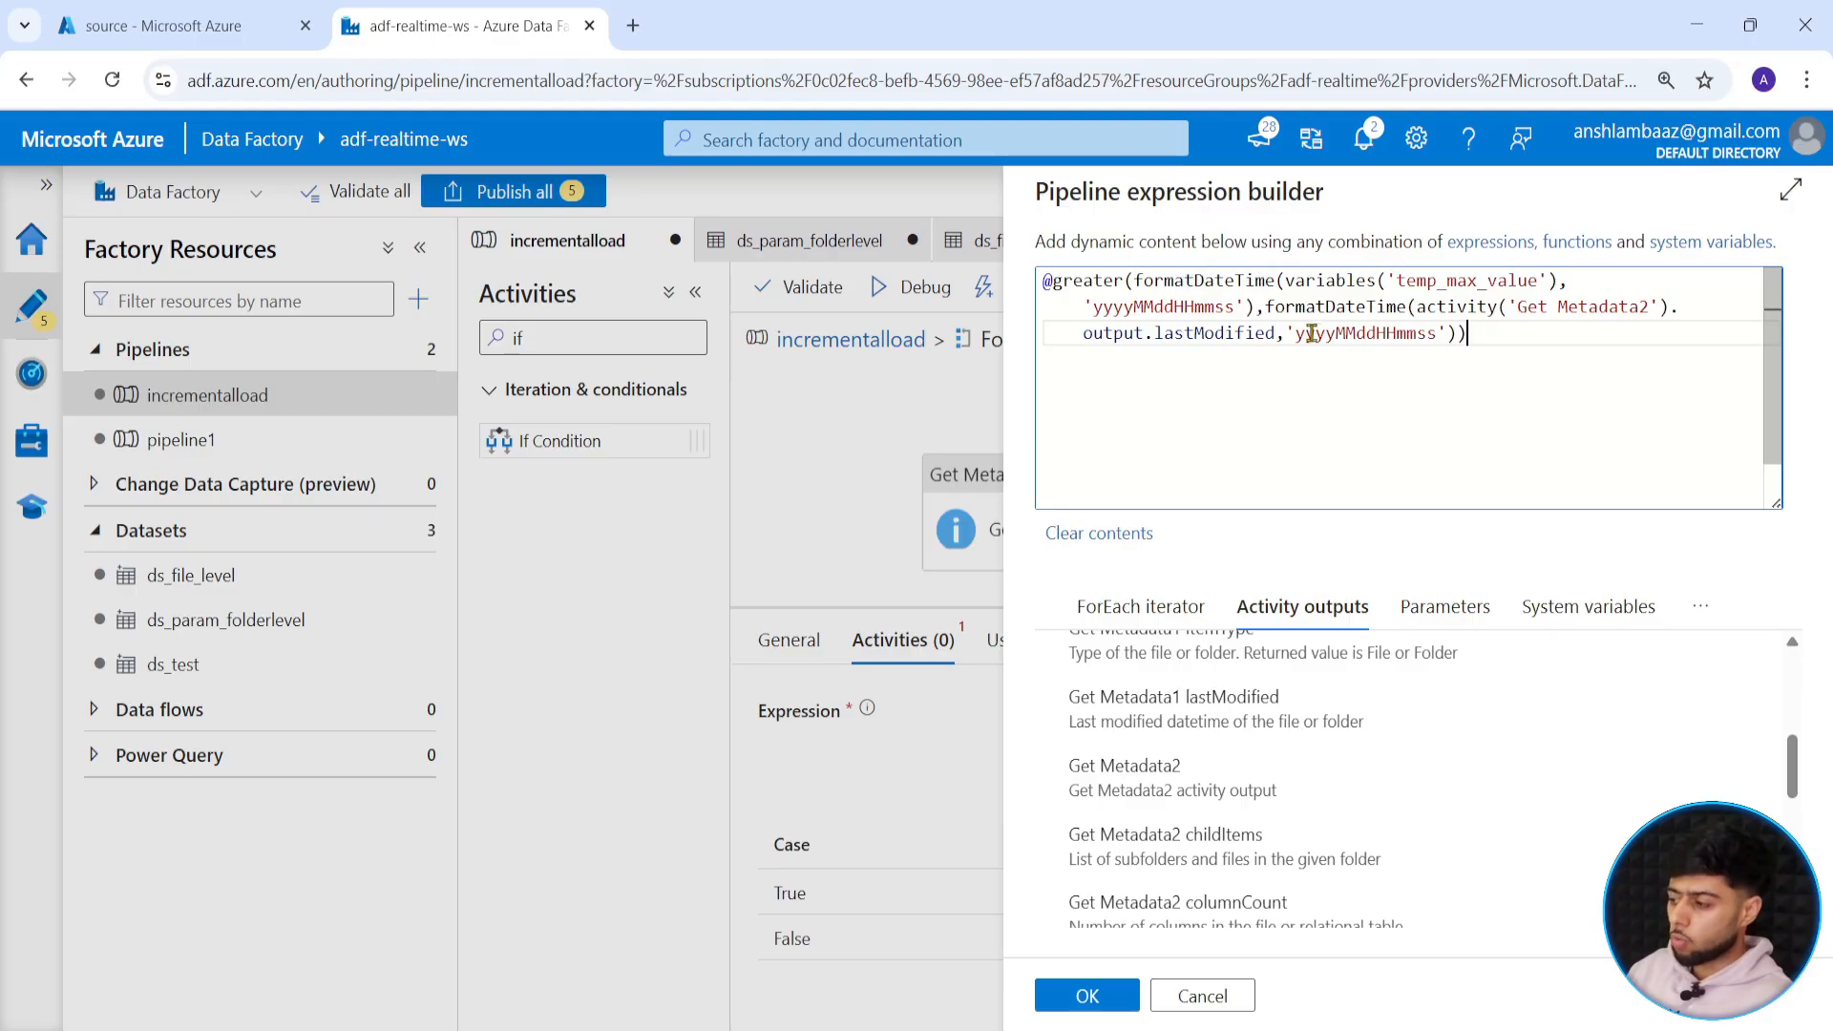
{"action": "left_click", "coordinate": [1087, 995]}
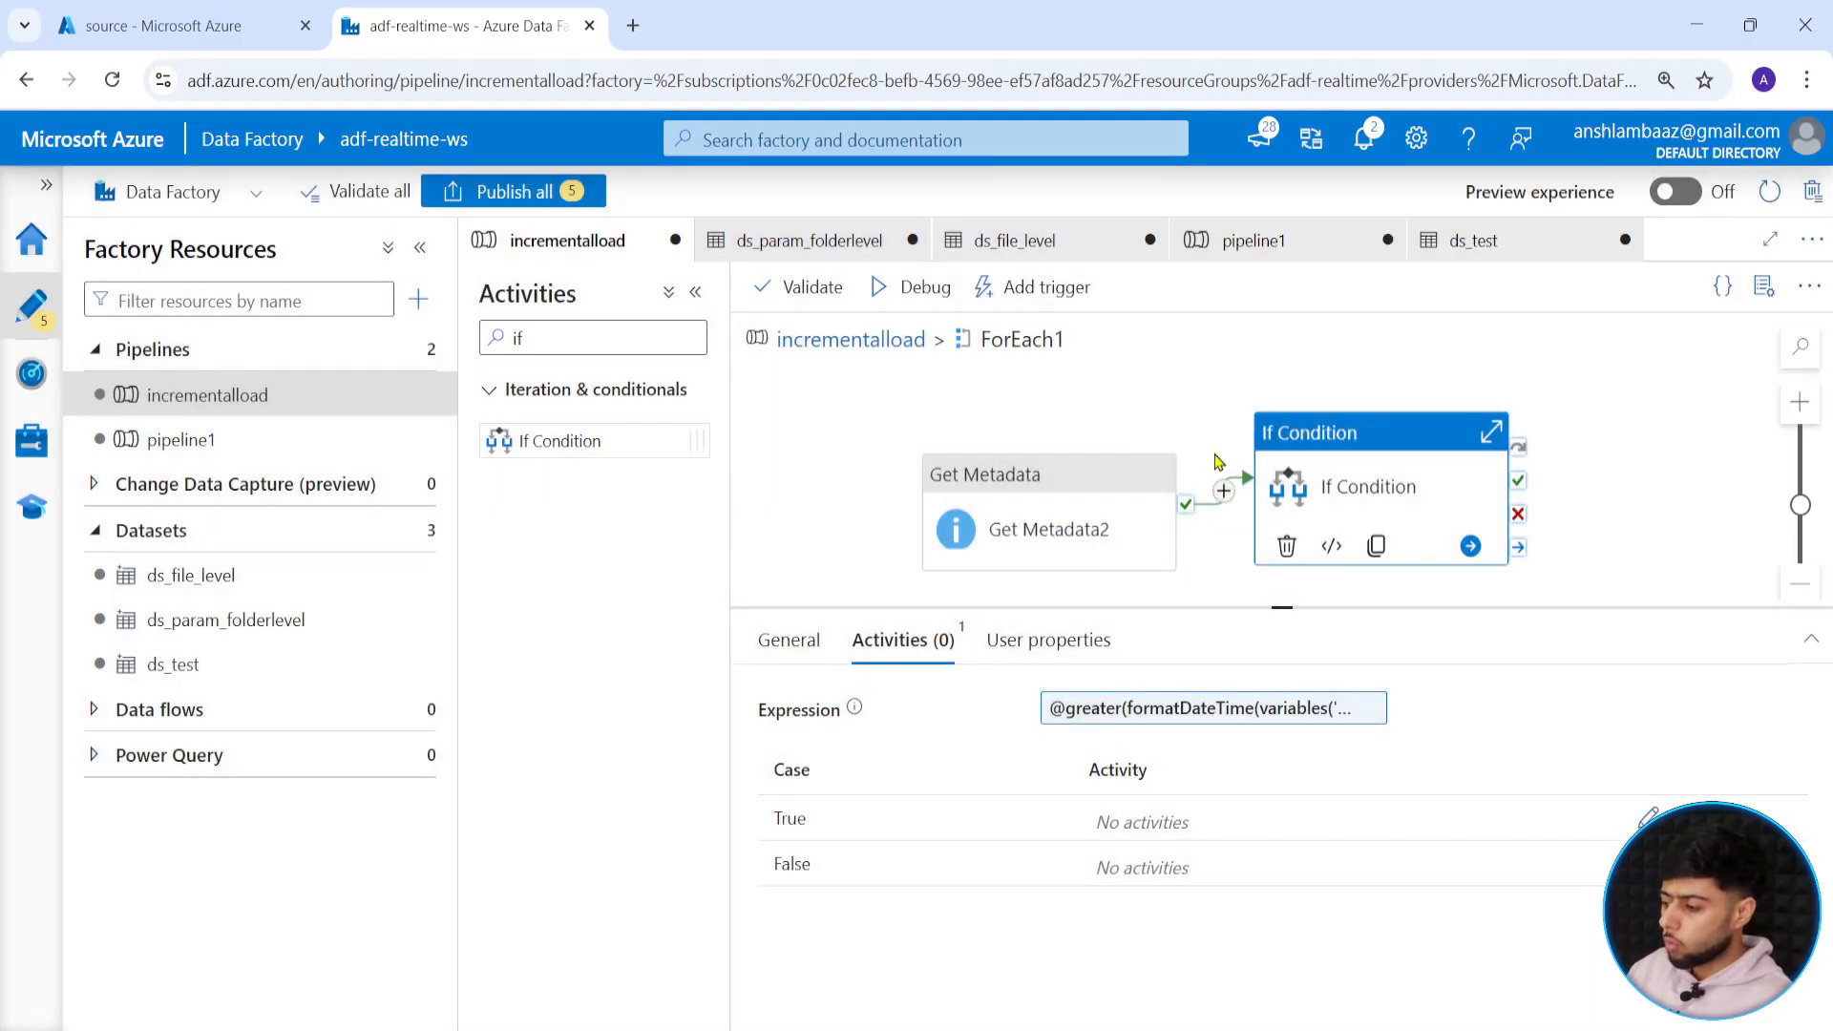
Open the True case of the If Condition and add a Set variable activity to it.
{"action": "left_click", "coordinate": [1648, 818]}
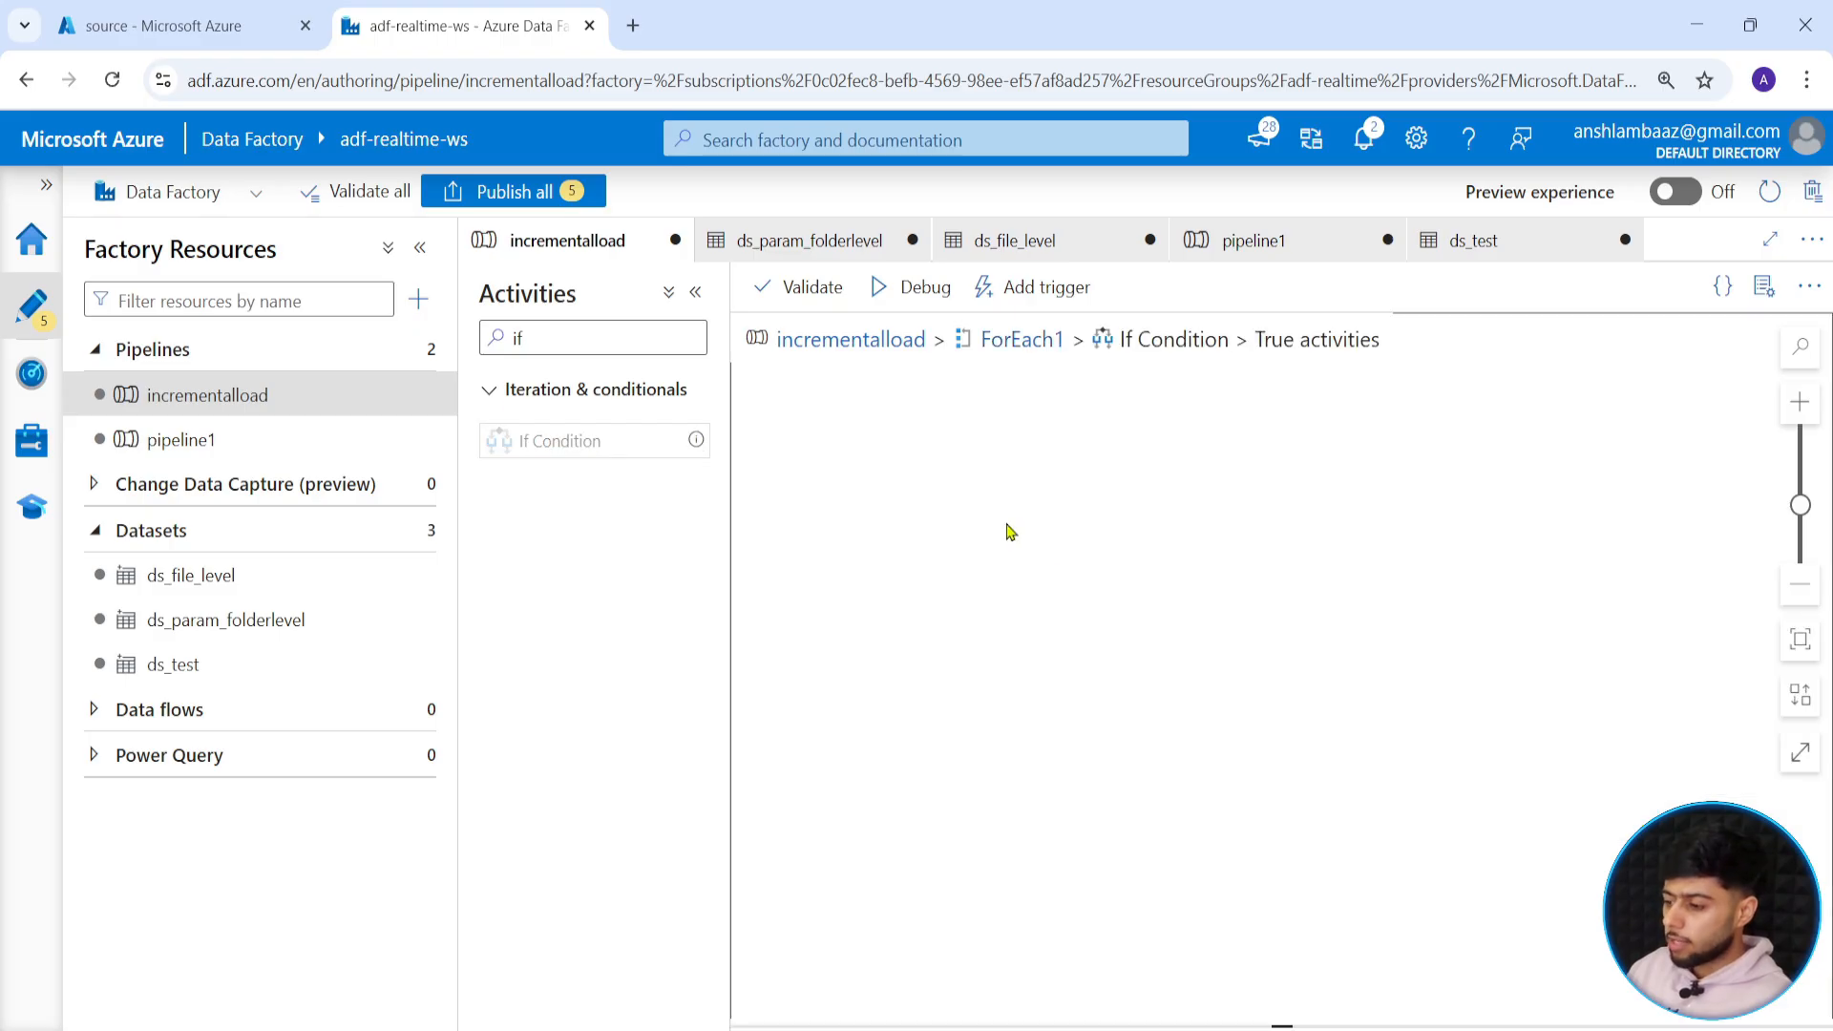
{"action": "double_click", "coordinate": [485, 338]}
{"action": "type", "text": "set"}
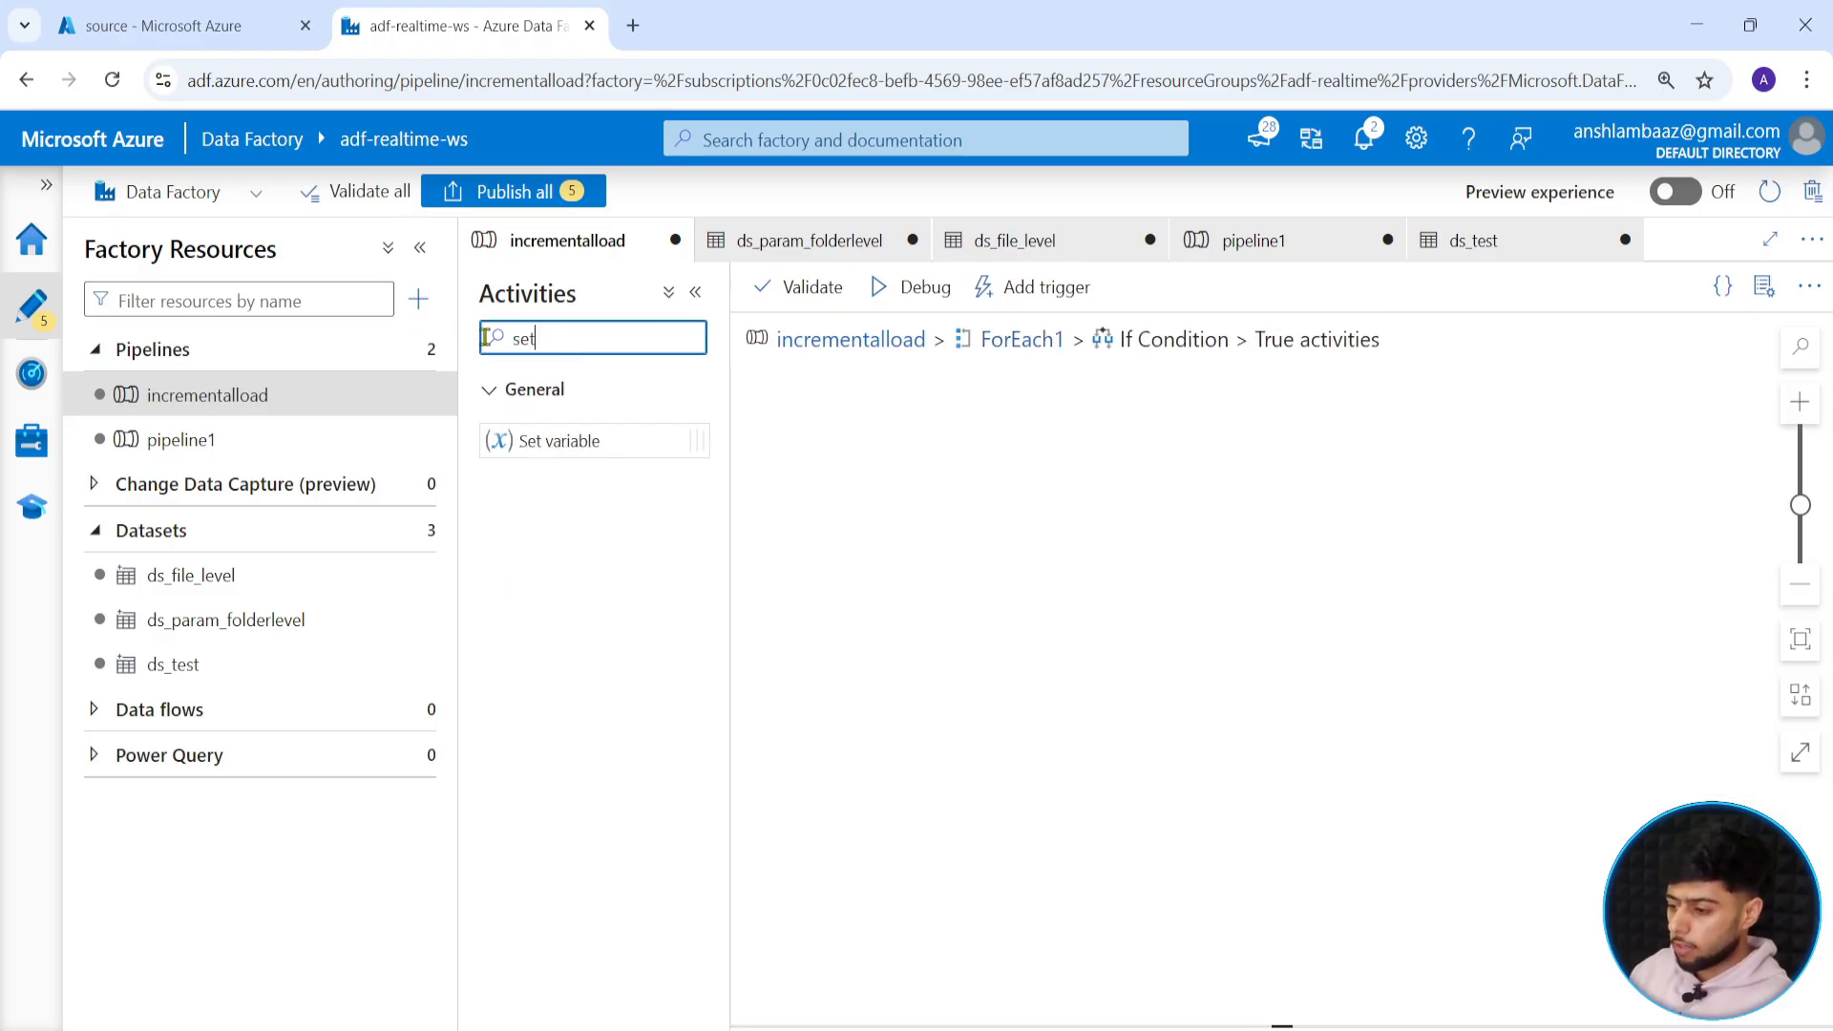
{"action": "left_click_drag", "start_coordinate": [573, 438], "coordinate": [1137, 501]}
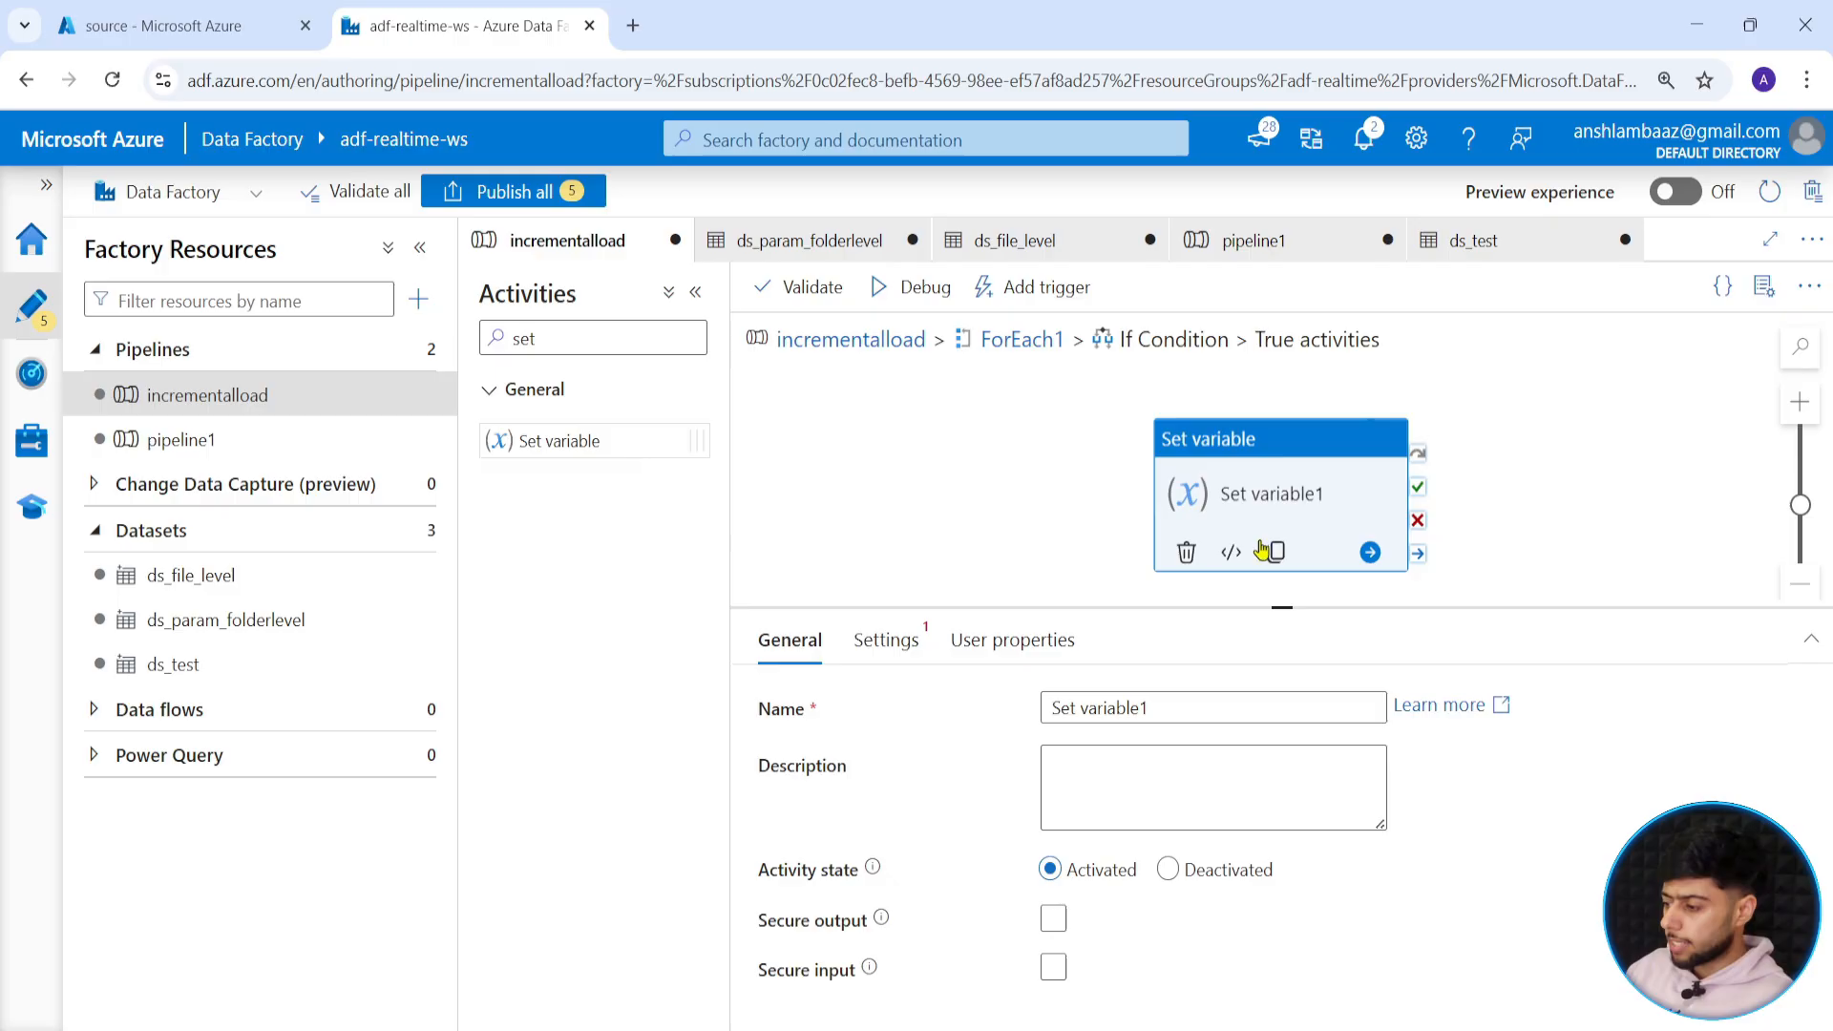
{"action": "left_click", "coordinate": [853, 647]}
{"action": "left_click", "coordinate": [1088, 762]}
{"action": "left_click", "coordinate": [1118, 811]}
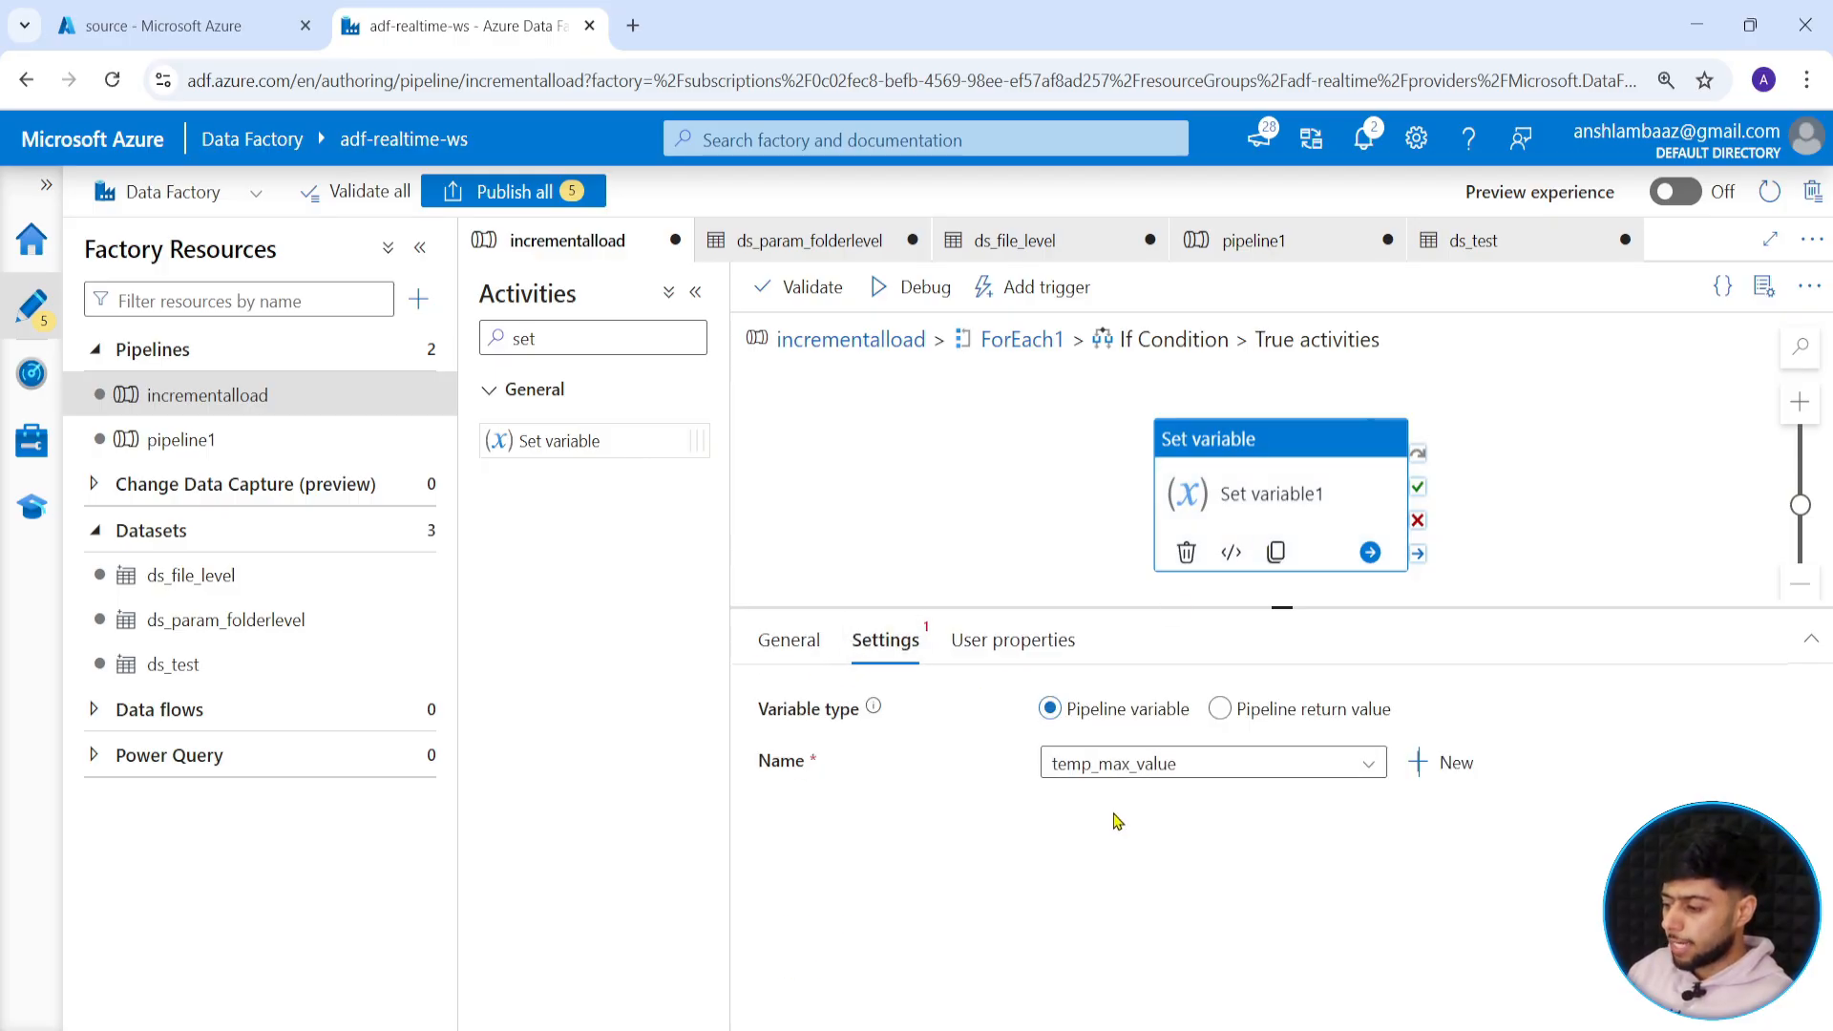
{"action": "left_click", "coordinate": [1080, 823]}
{"action": "left_click", "coordinate": [1120, 905]}
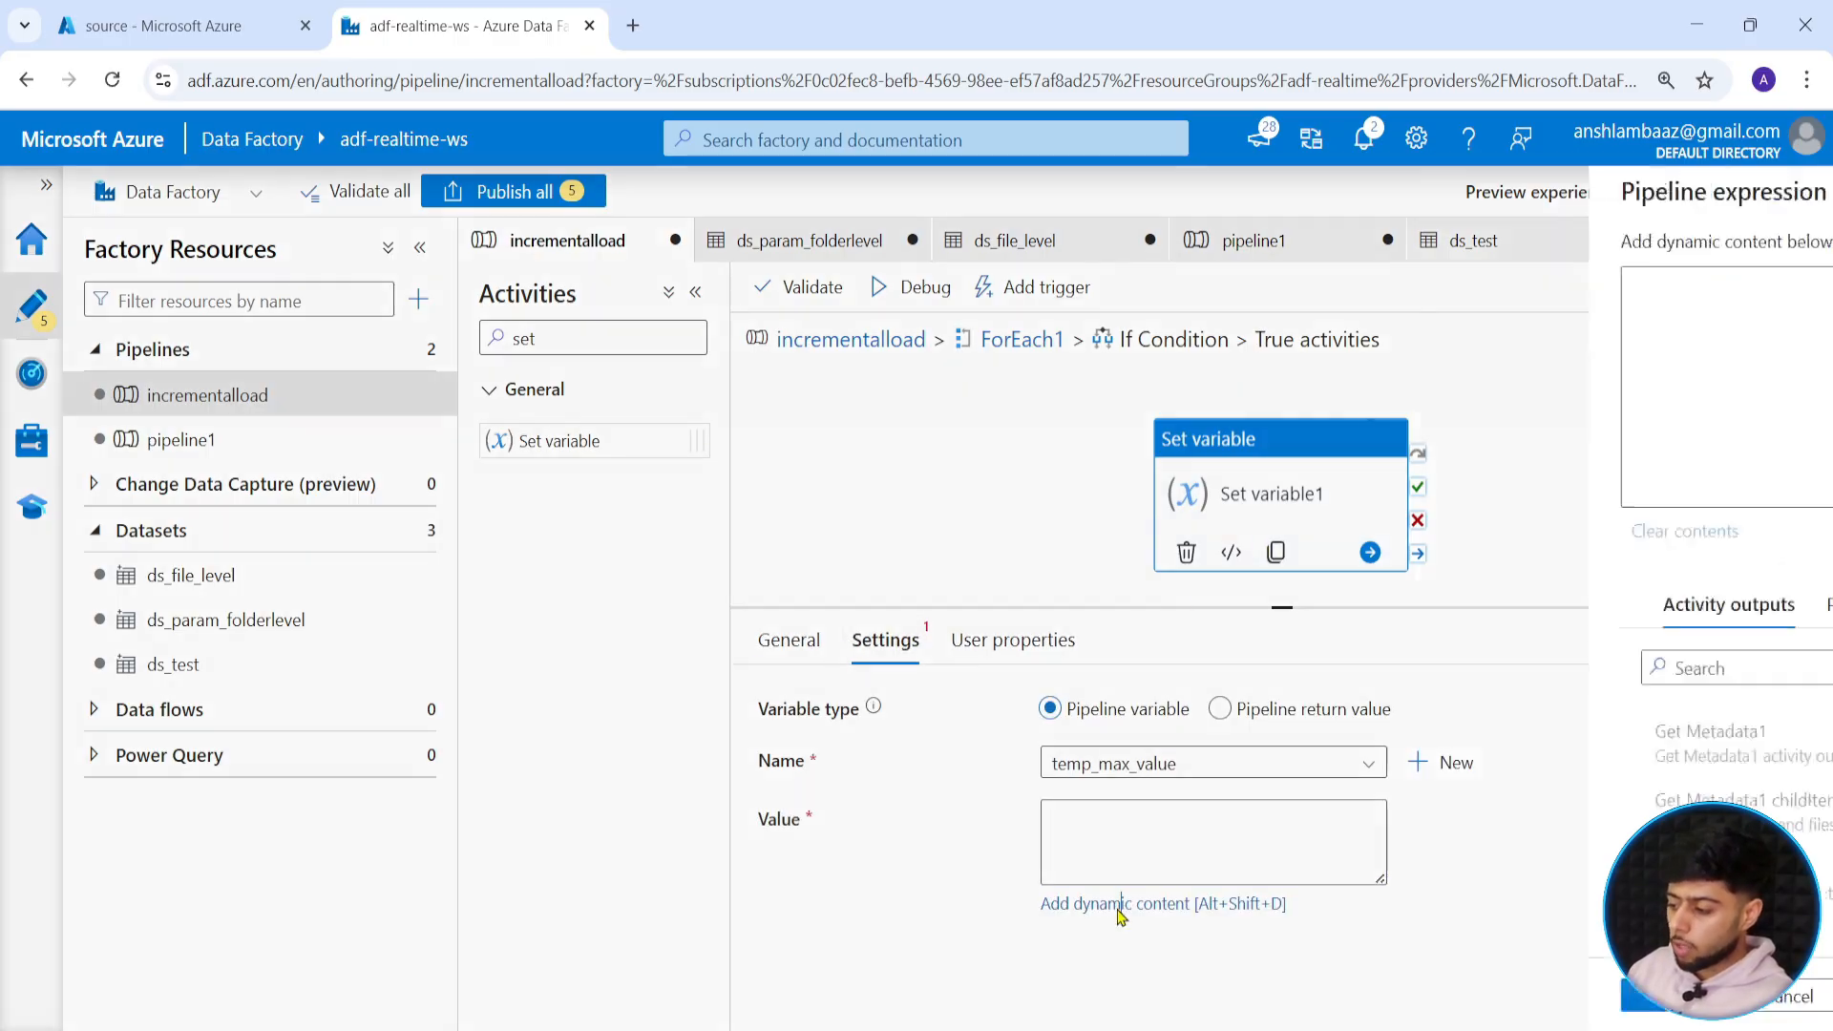
{"action": "scroll", "coordinate": [1227, 826], "scroll_direction": "down", "scroll_amount": 1}
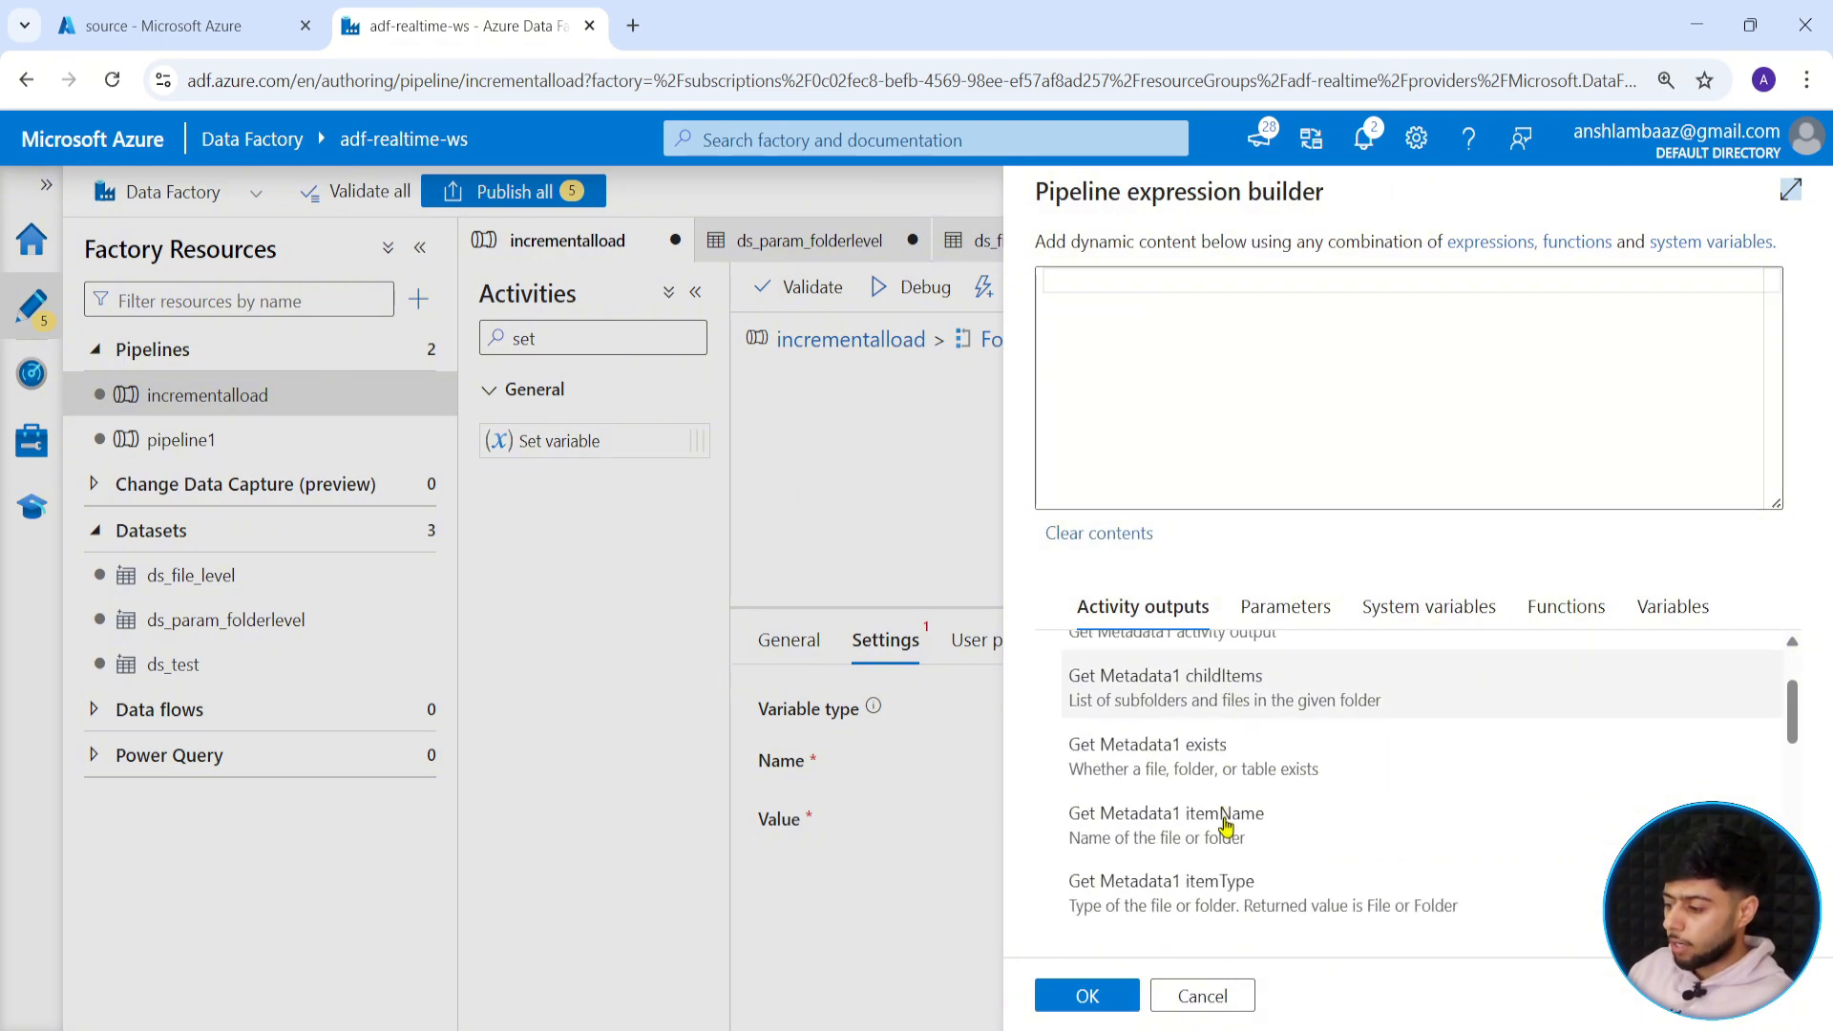
{"action": "scroll", "coordinate": [1227, 826], "scroll_direction": "down", "scroll_amount": 3}
{"action": "left_click", "coordinate": [1185, 778]}
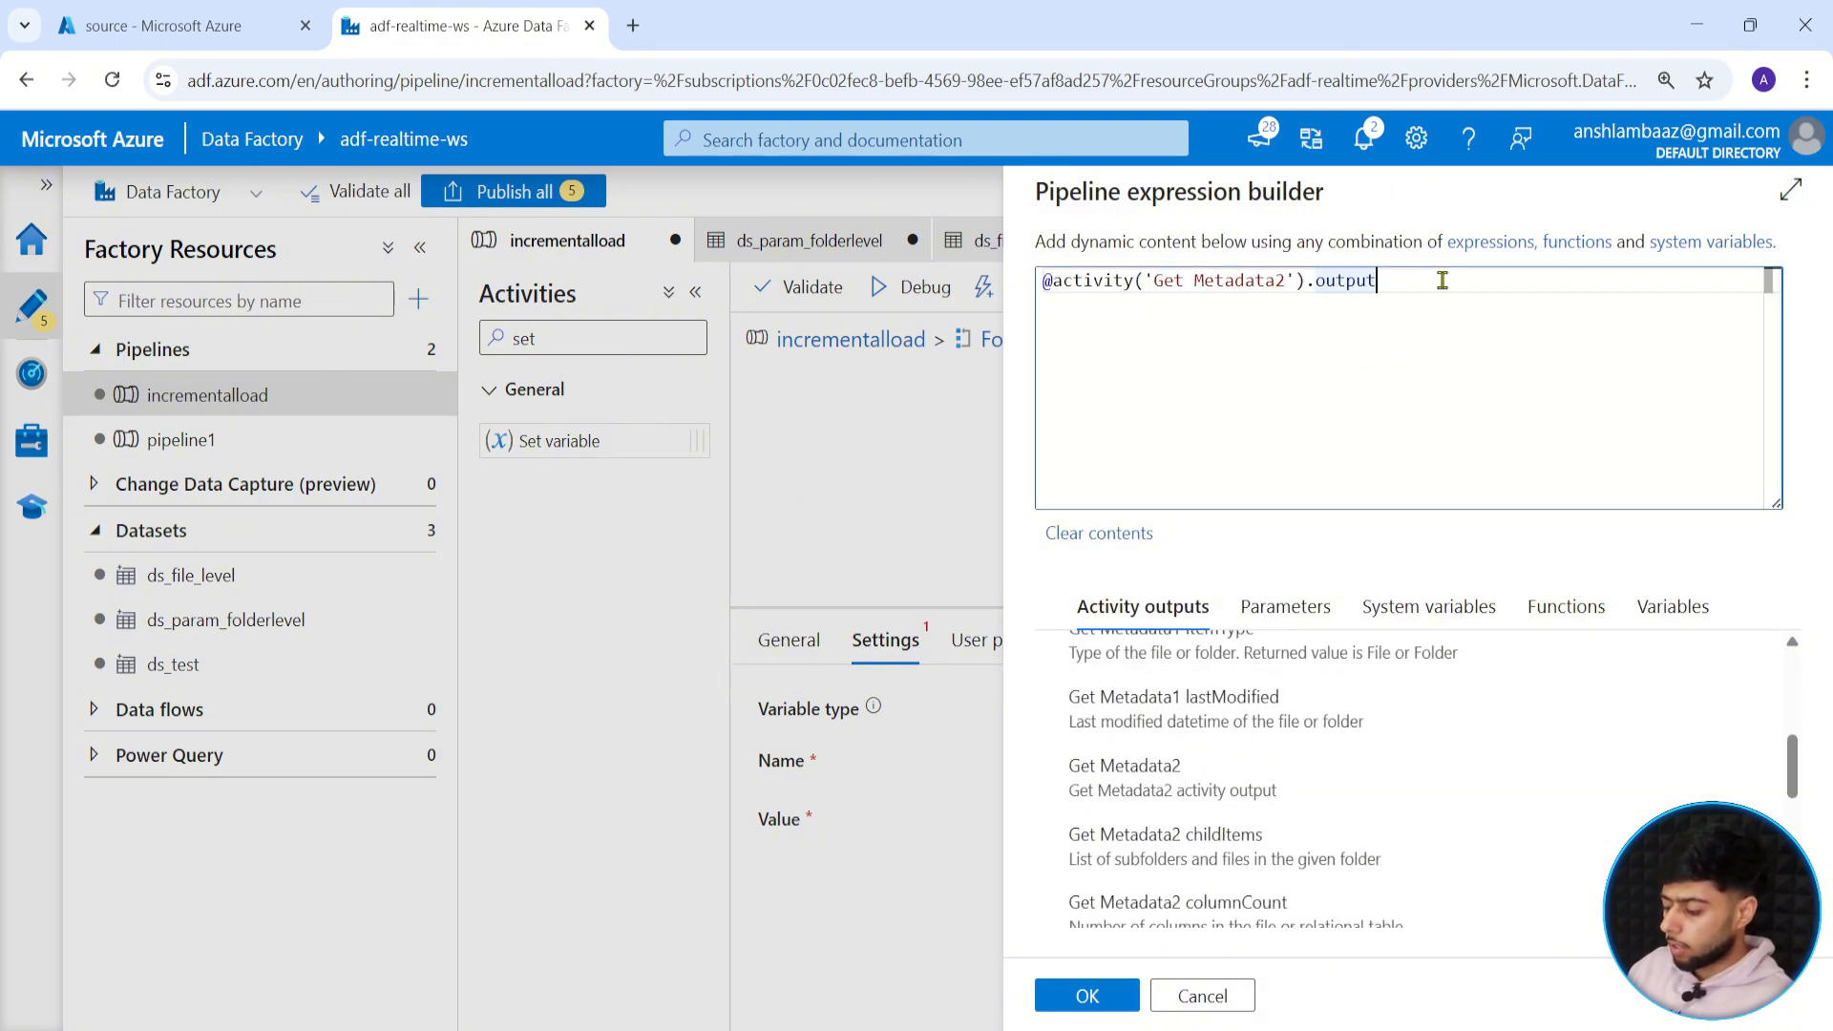
{"action": "type", "text": ".lastModified"}
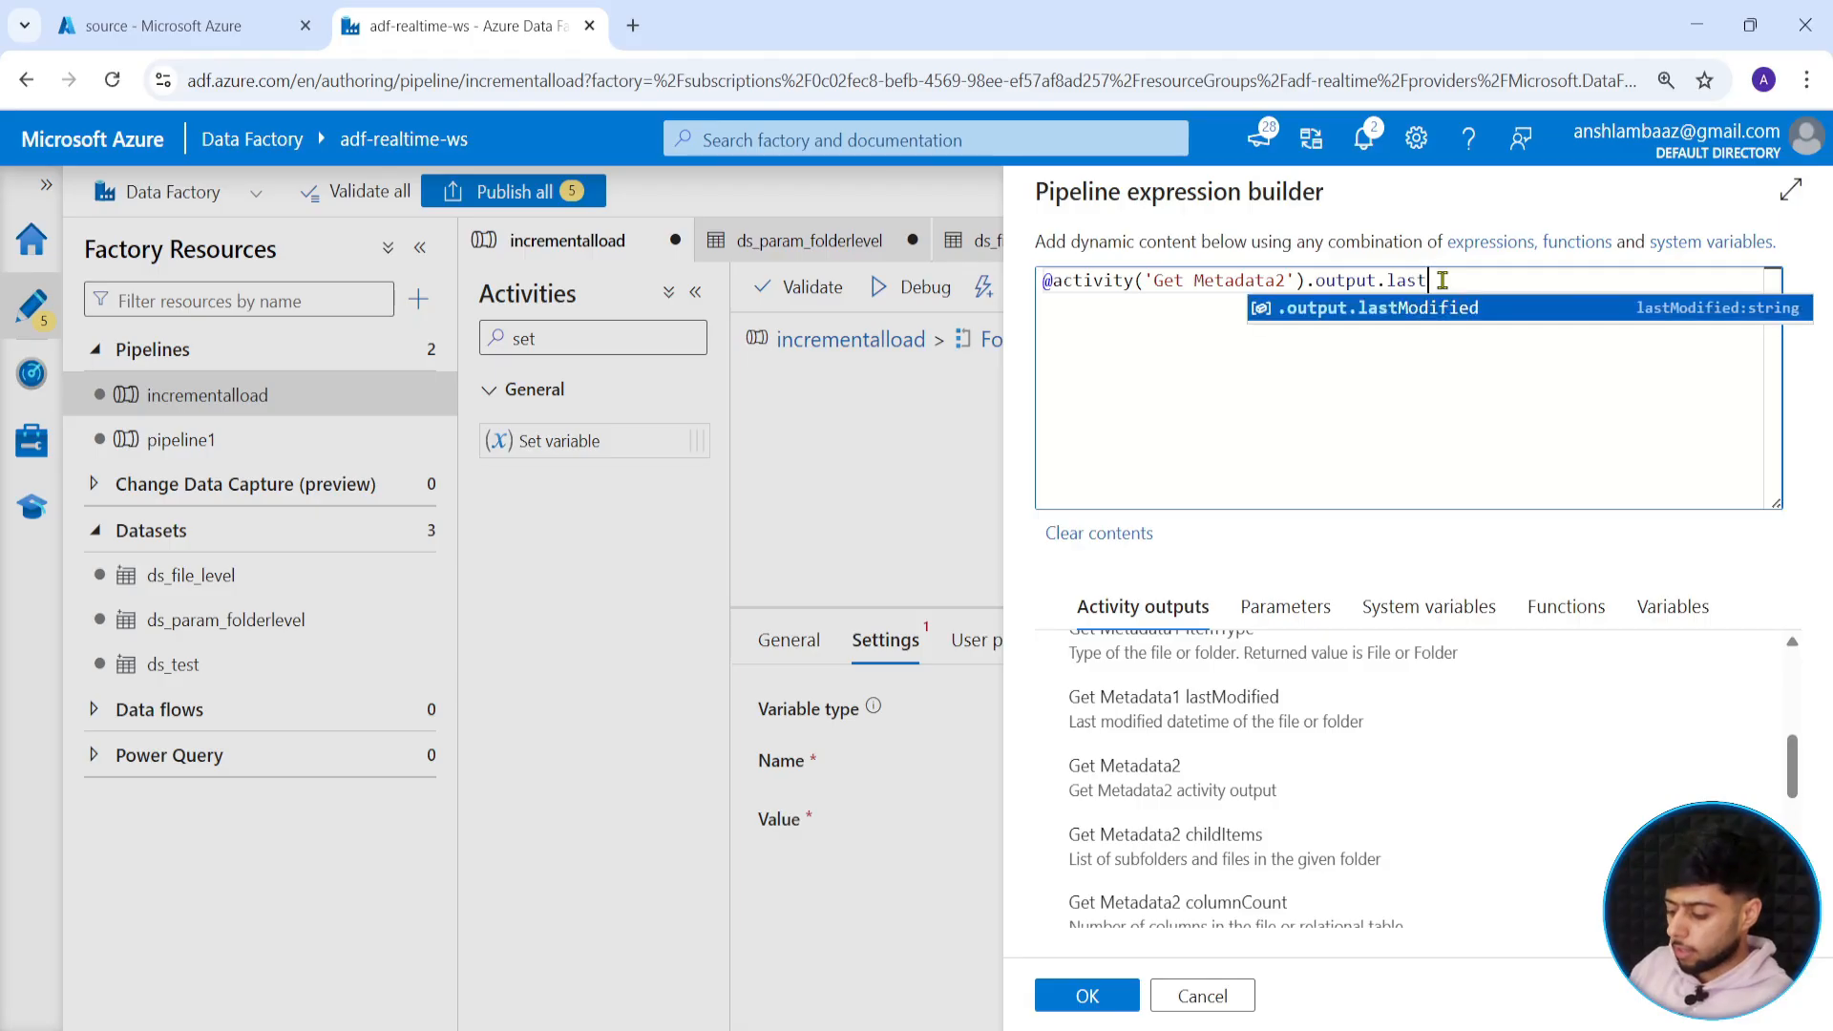
{"action": "left_click", "coordinate": [1088, 996]}
{"action": "left_click_drag", "start_coordinate": [1260, 604], "coordinate": [1275, 702]}
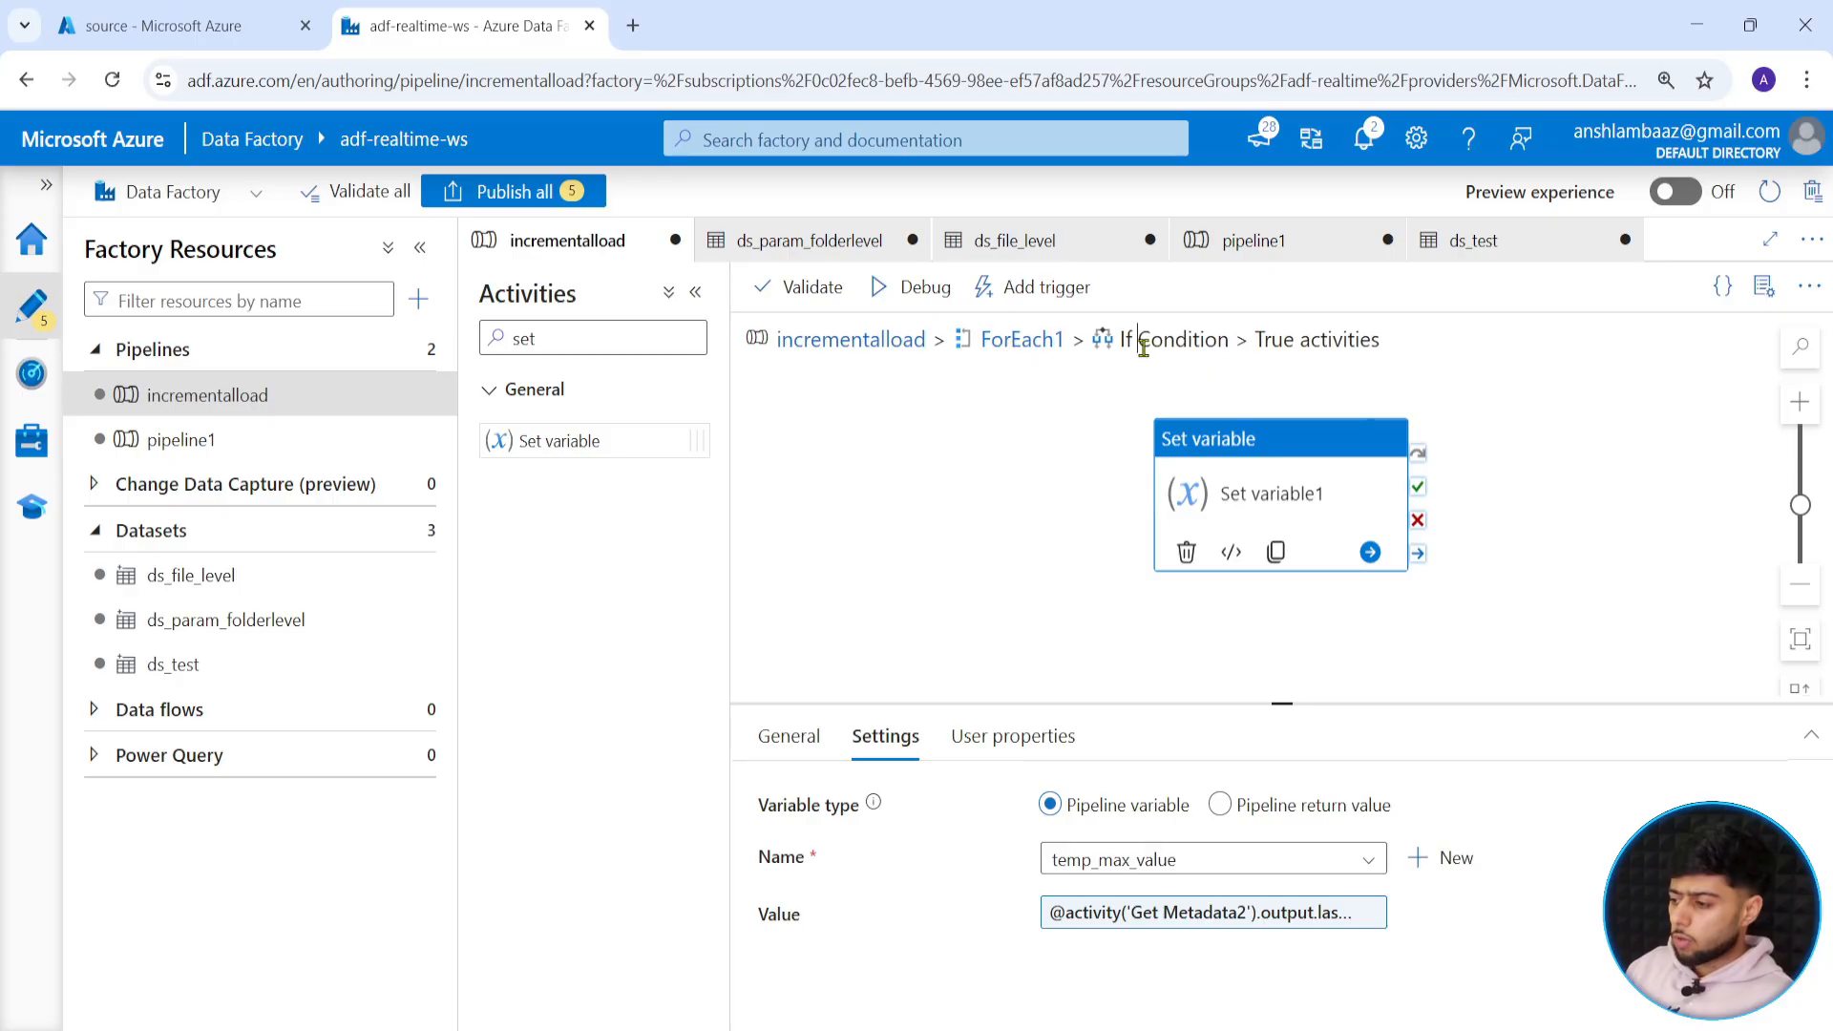
Return to the ForEach1 activities and shift the Get Metadata2 activity slightly on the canvas.
{"action": "left_click", "coordinate": [1029, 344]}
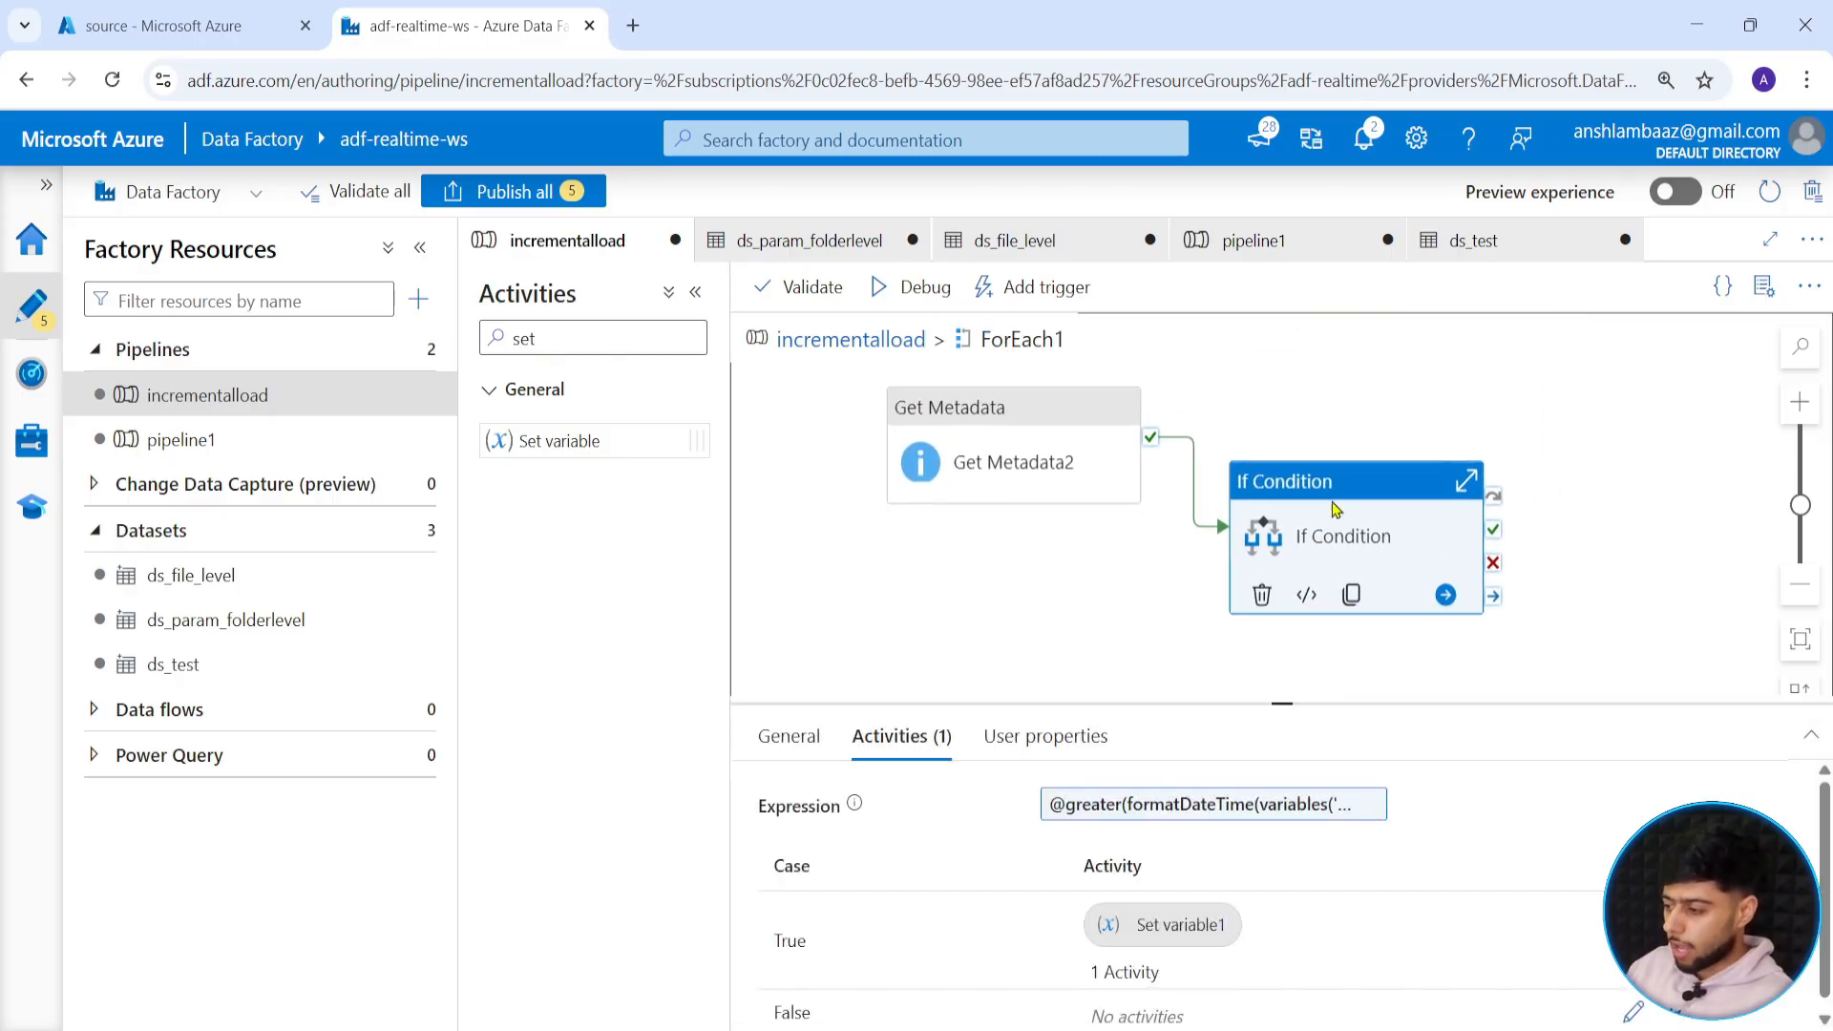
{"action": "left_click", "coordinate": [1010, 447]}
{"action": "left_click_drag", "start_coordinate": [1008, 447], "coordinate": [998, 472]}
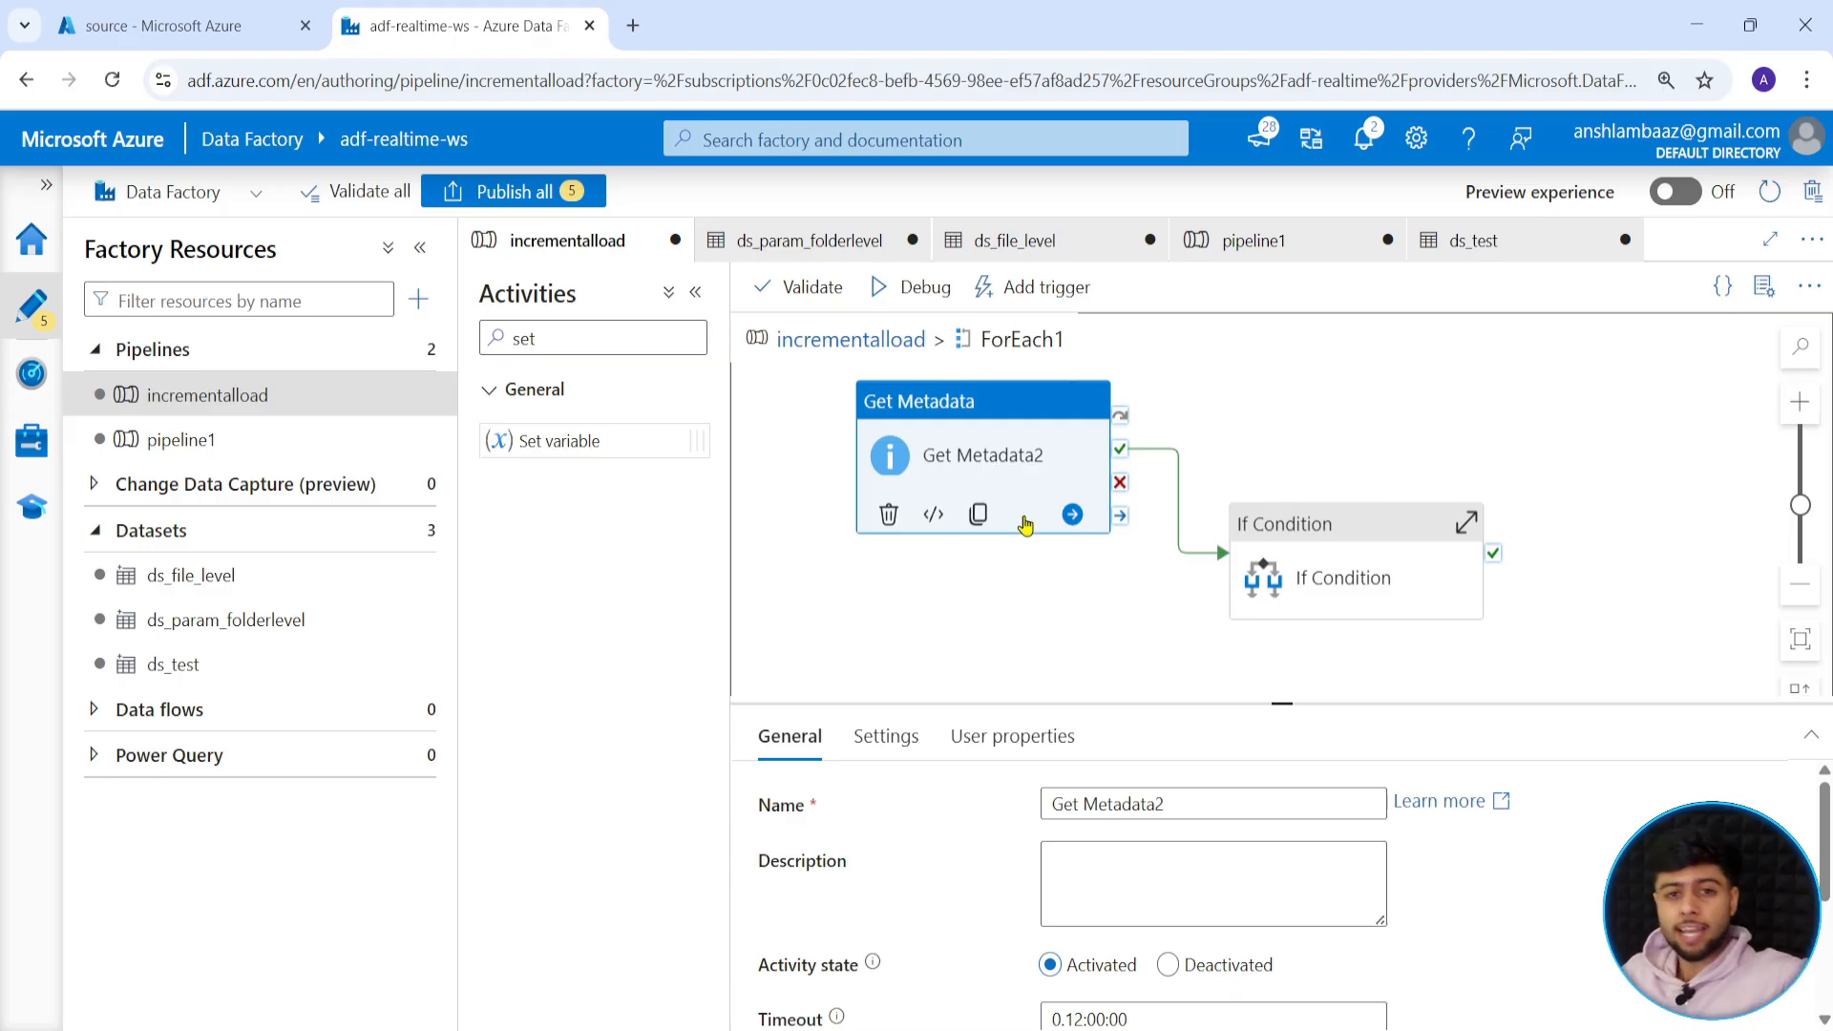
{"action": "left_click", "coordinate": [1139, 630]}
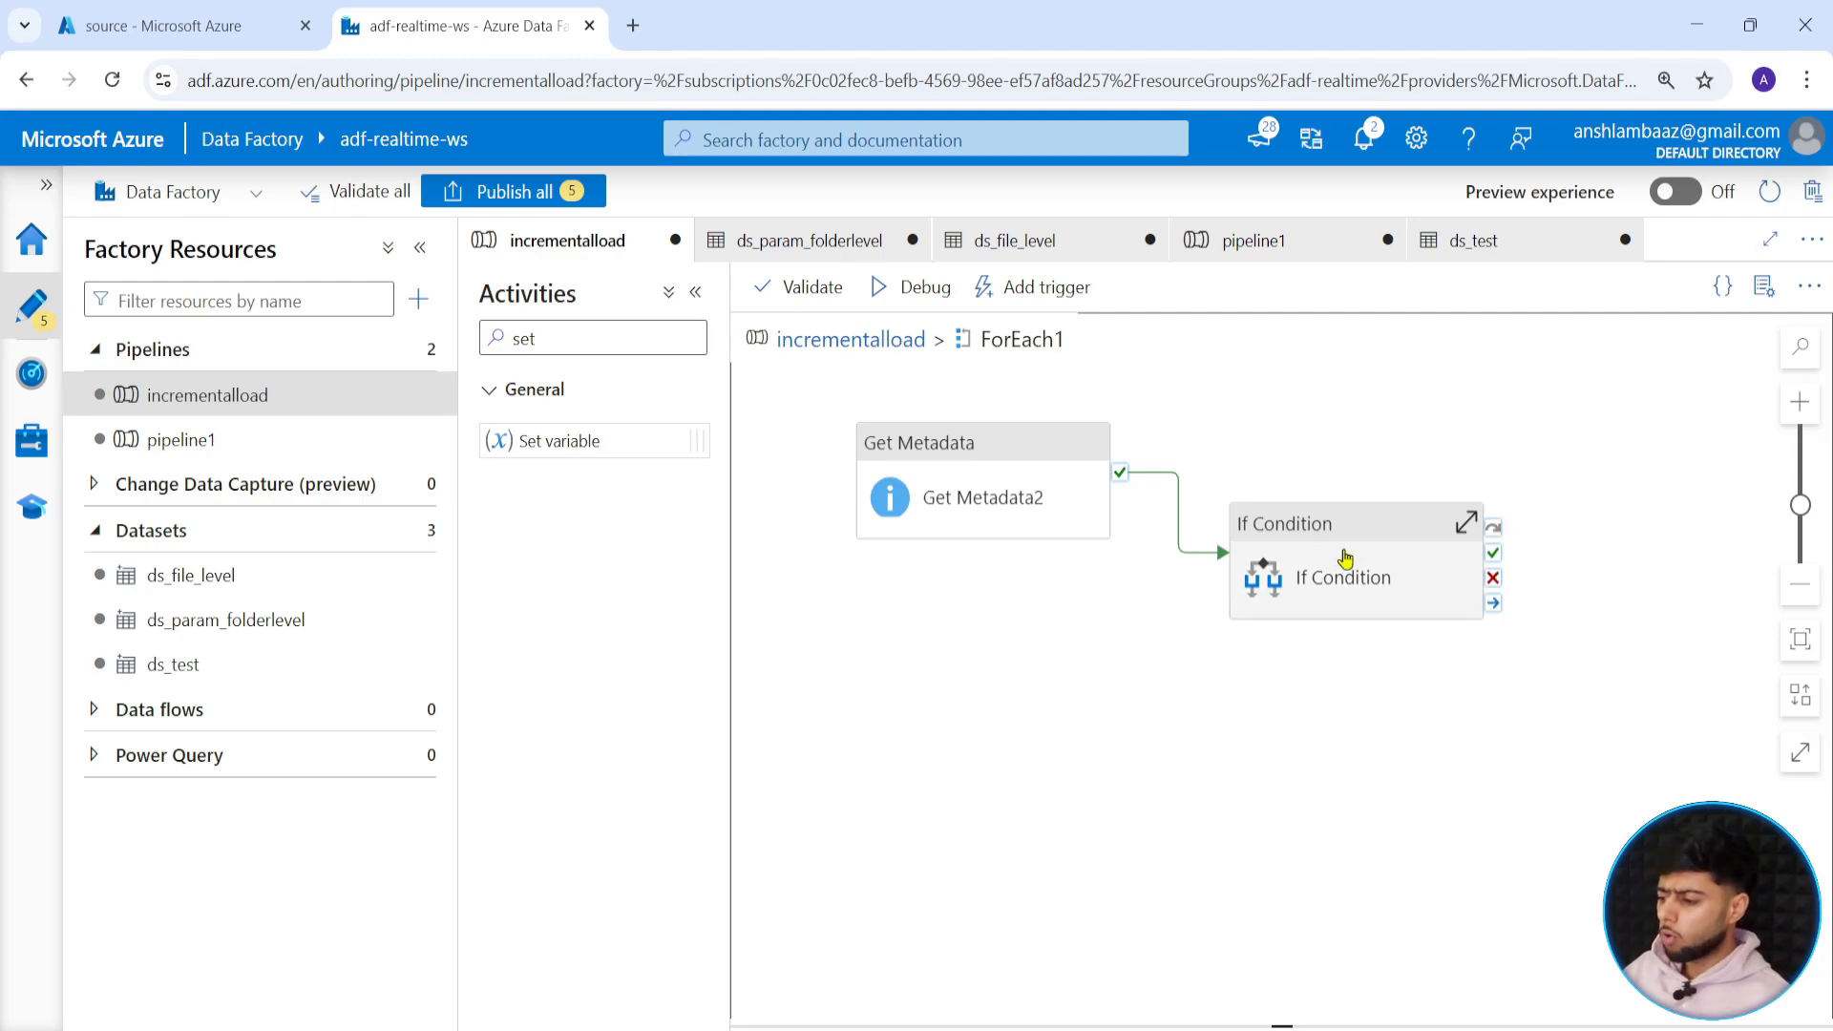
Return to the incrementalload pipeline and expand ForEach1 to review its inner activities.
{"action": "left_click", "coordinate": [837, 355]}
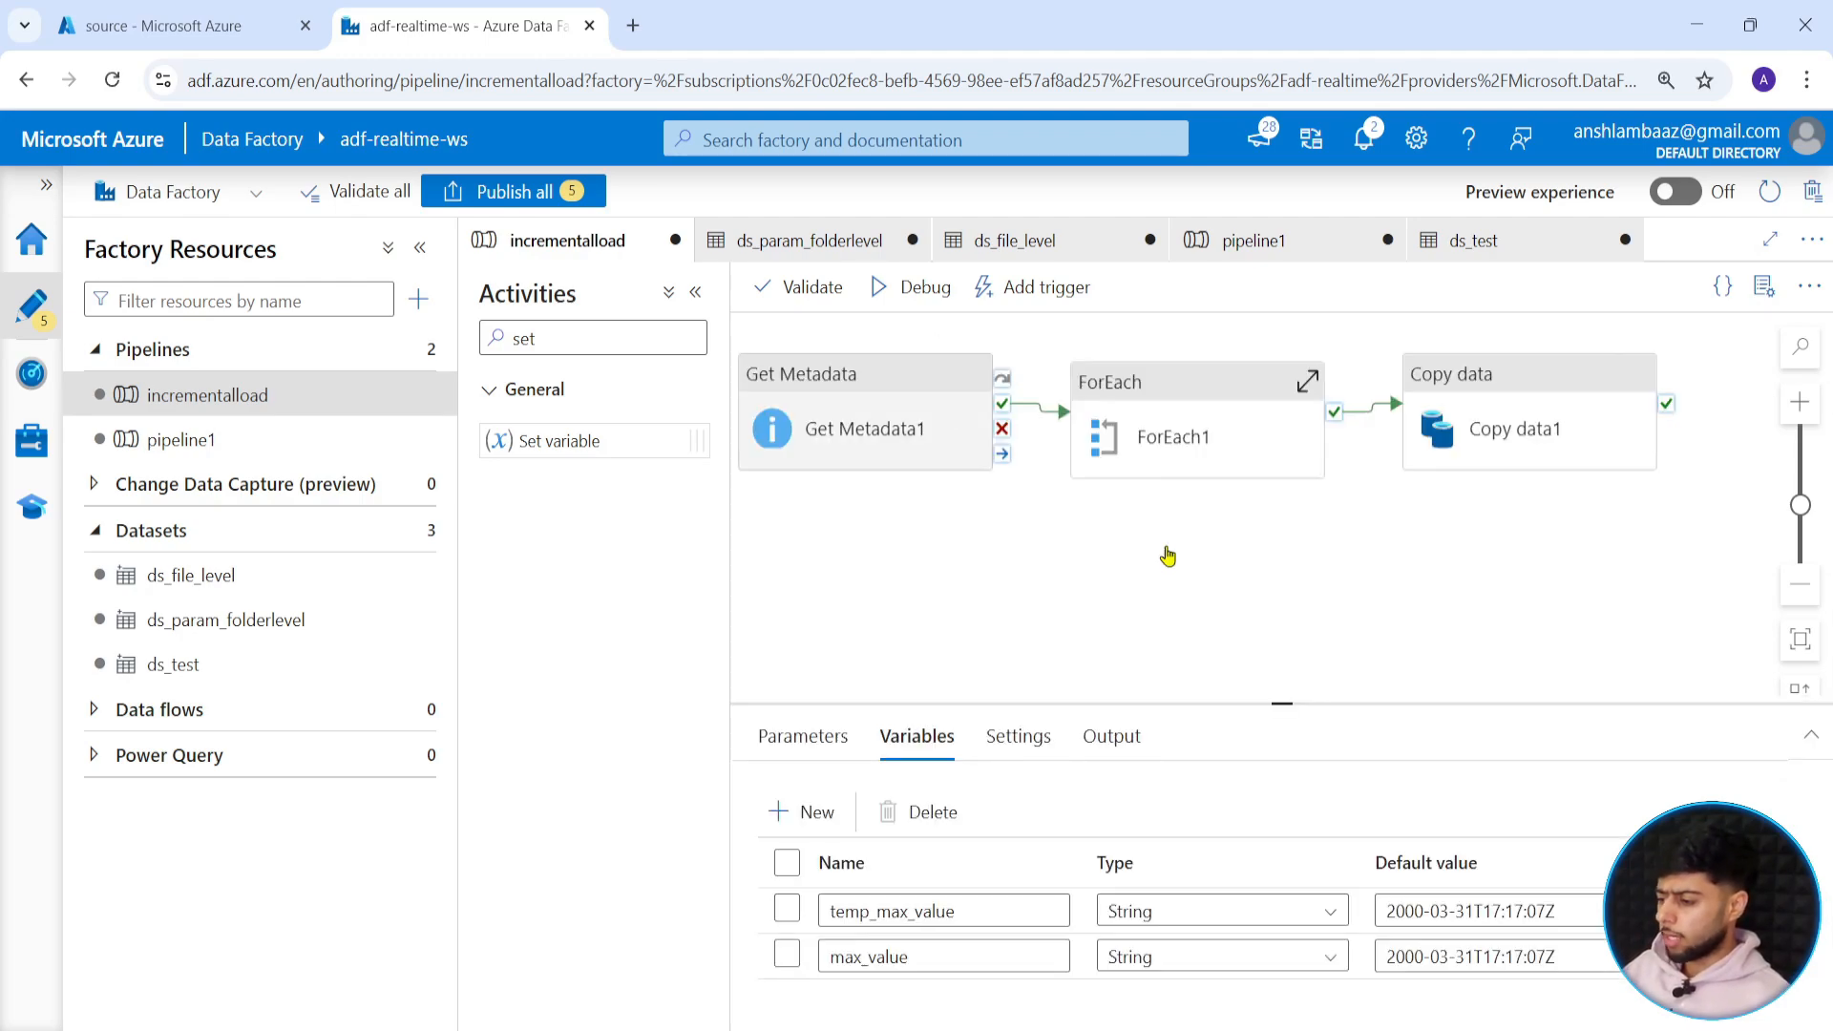
{"action": "left_click", "coordinate": [1194, 434]}
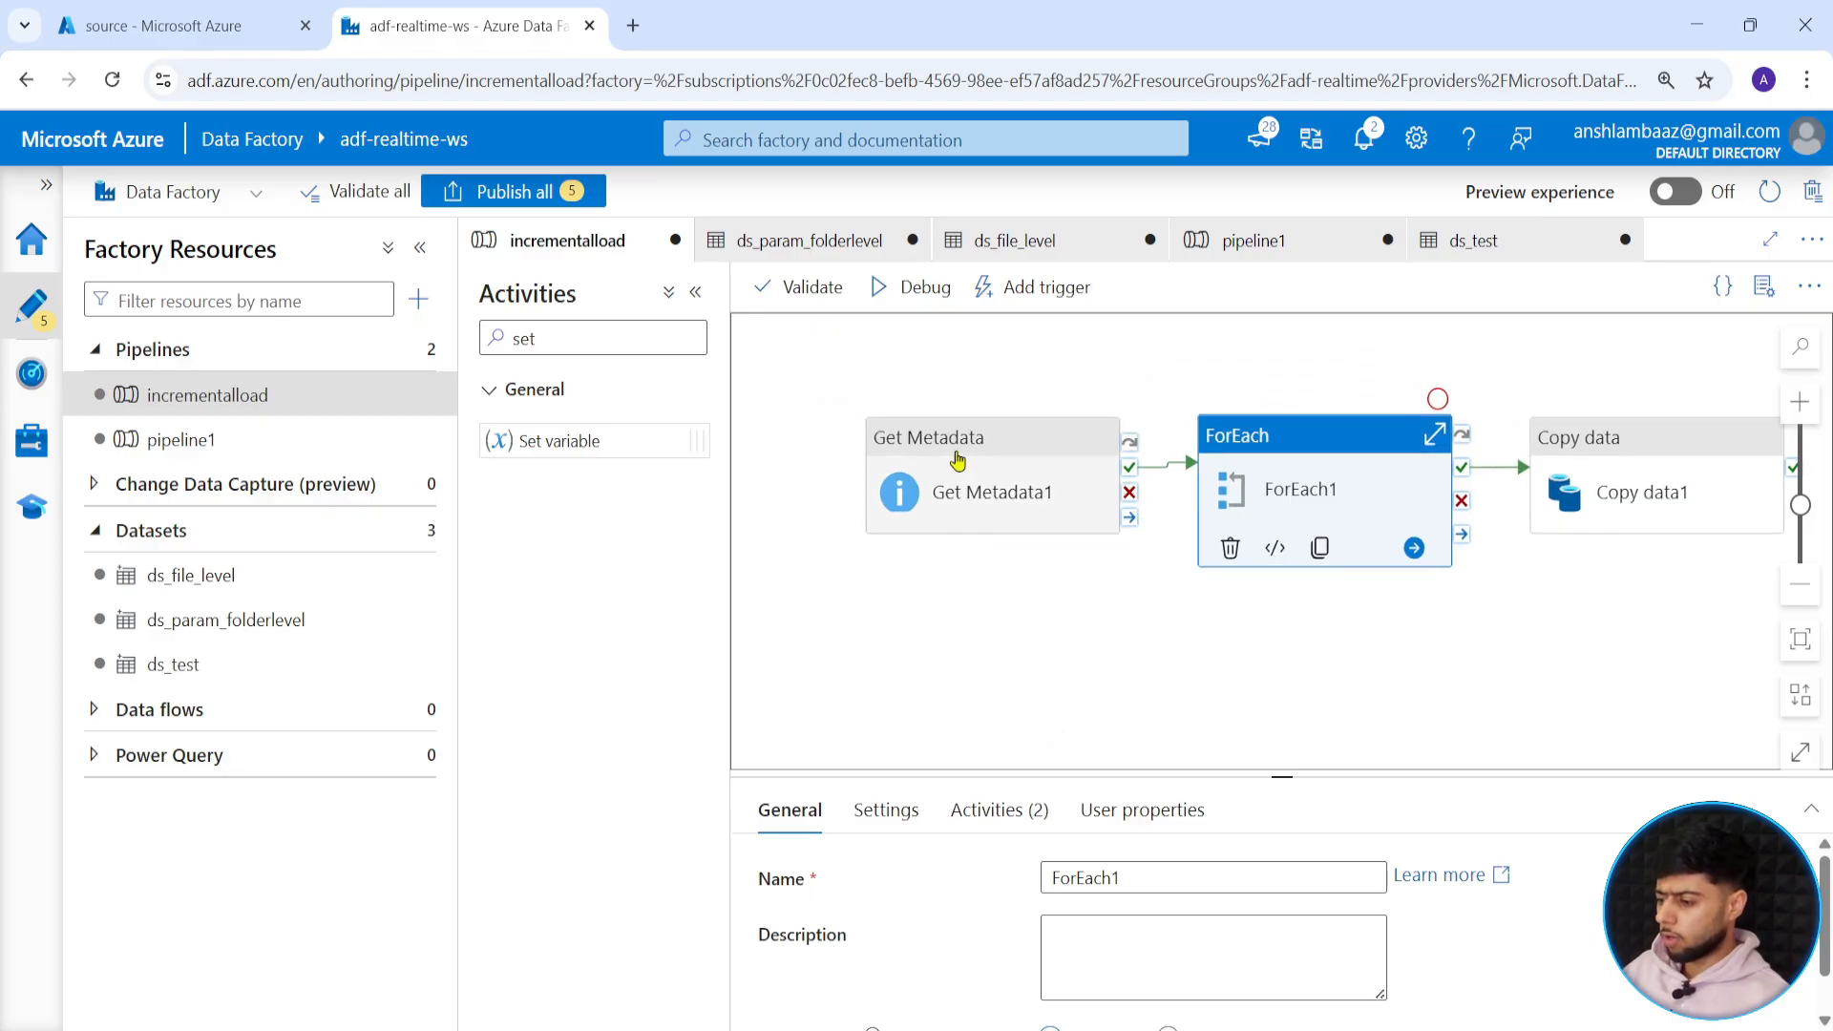
{"action": "left_click_drag", "start_coordinate": [1155, 627], "coordinate": [1069, 578]}
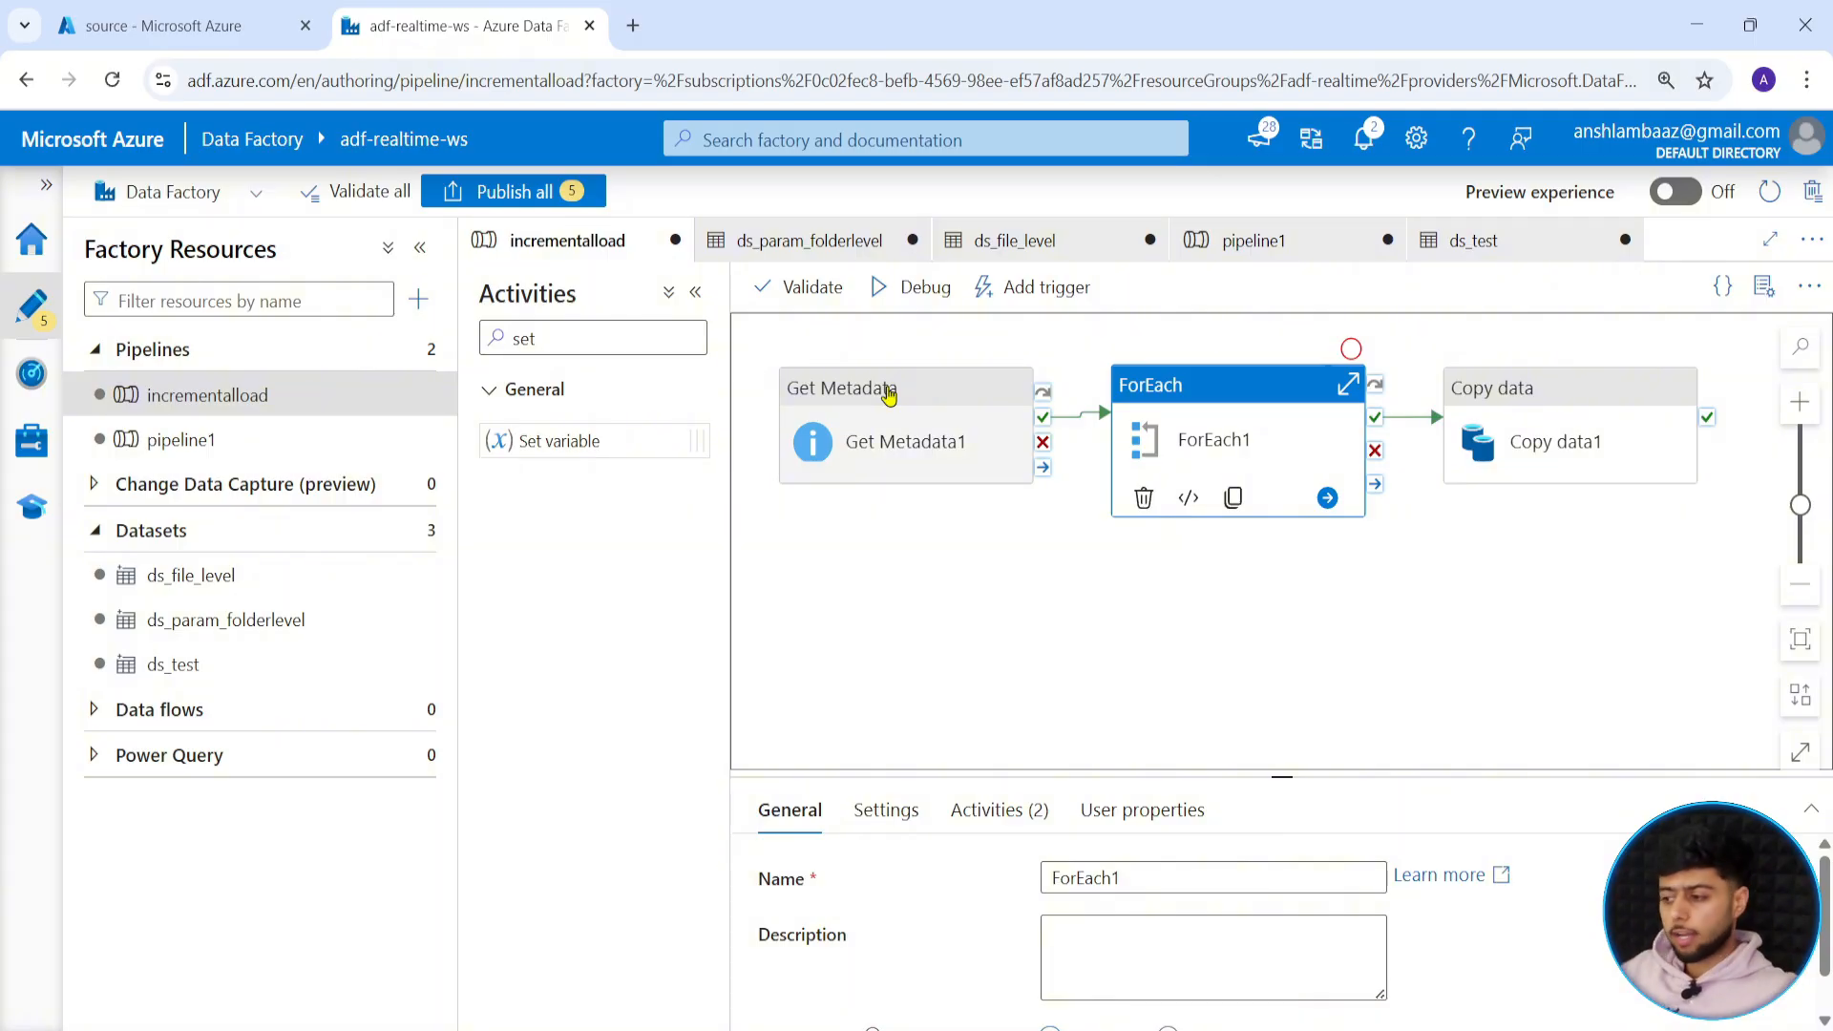
{"action": "left_click", "coordinate": [1349, 385]}
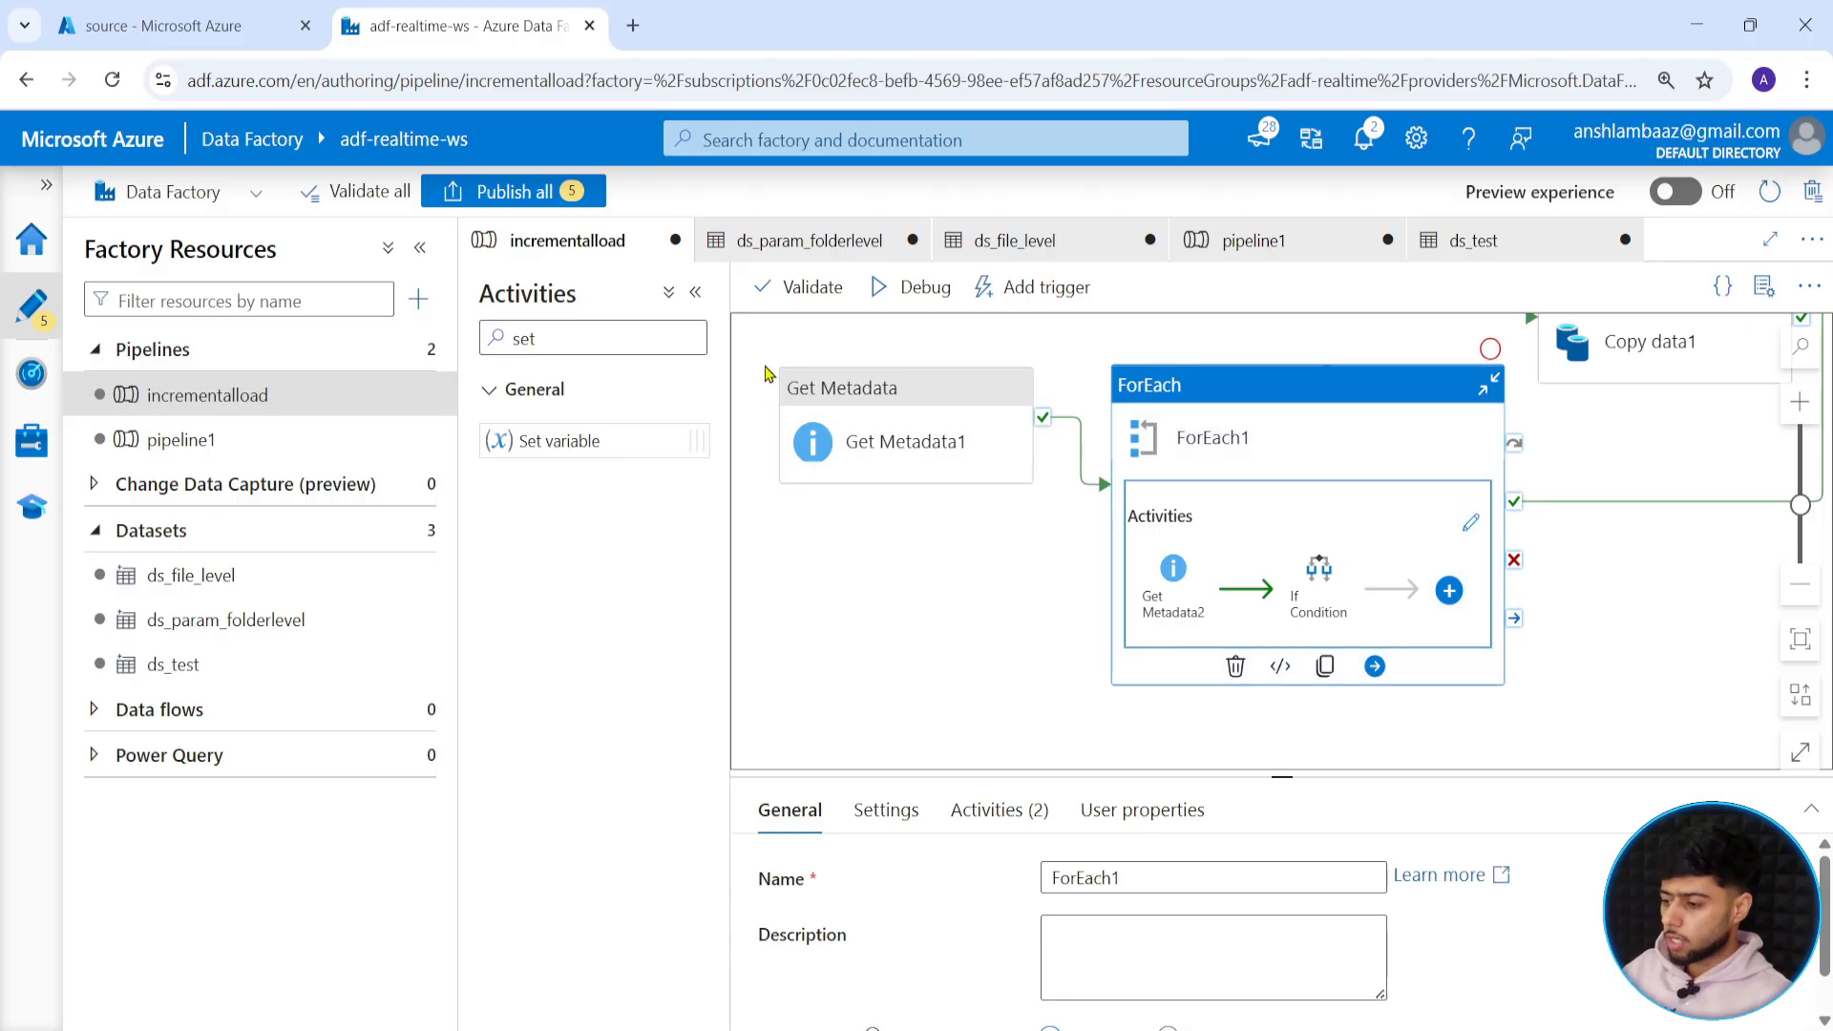
{"action": "left_click", "coordinate": [695, 292]}
{"action": "left_click", "coordinate": [1188, 521]}
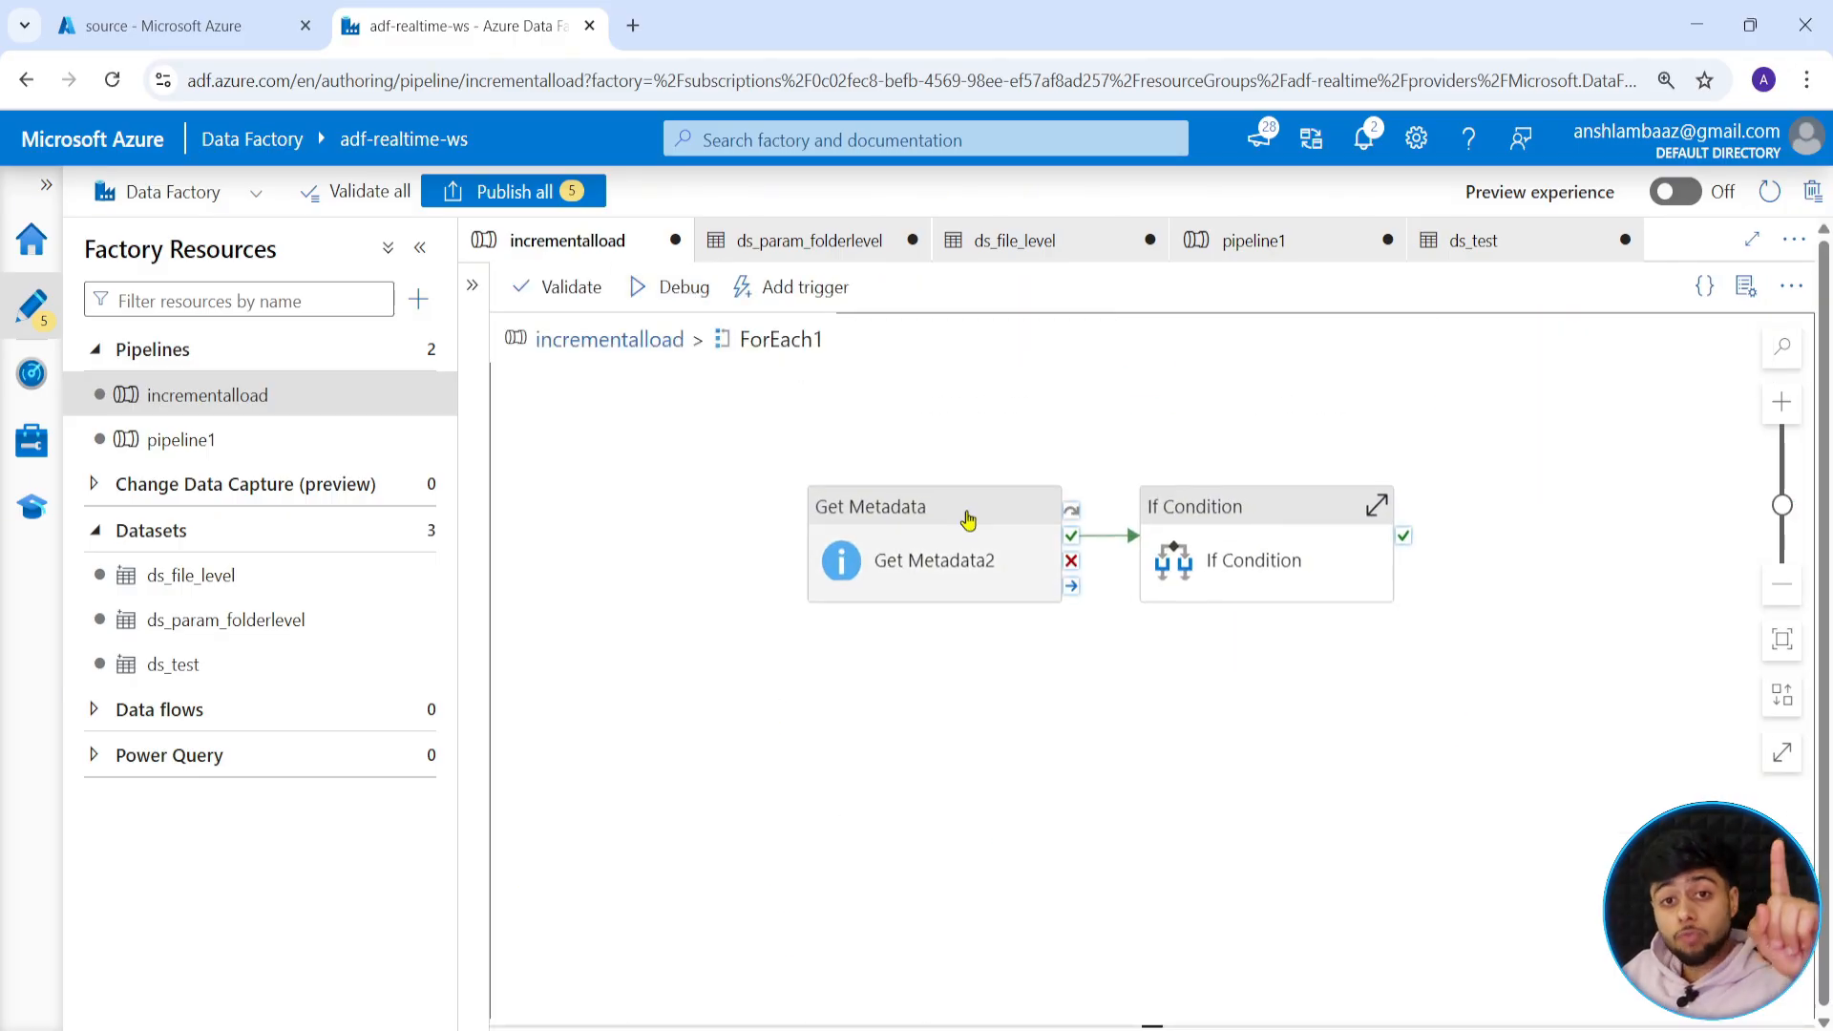
{"action": "left_click", "coordinate": [1376, 505]}
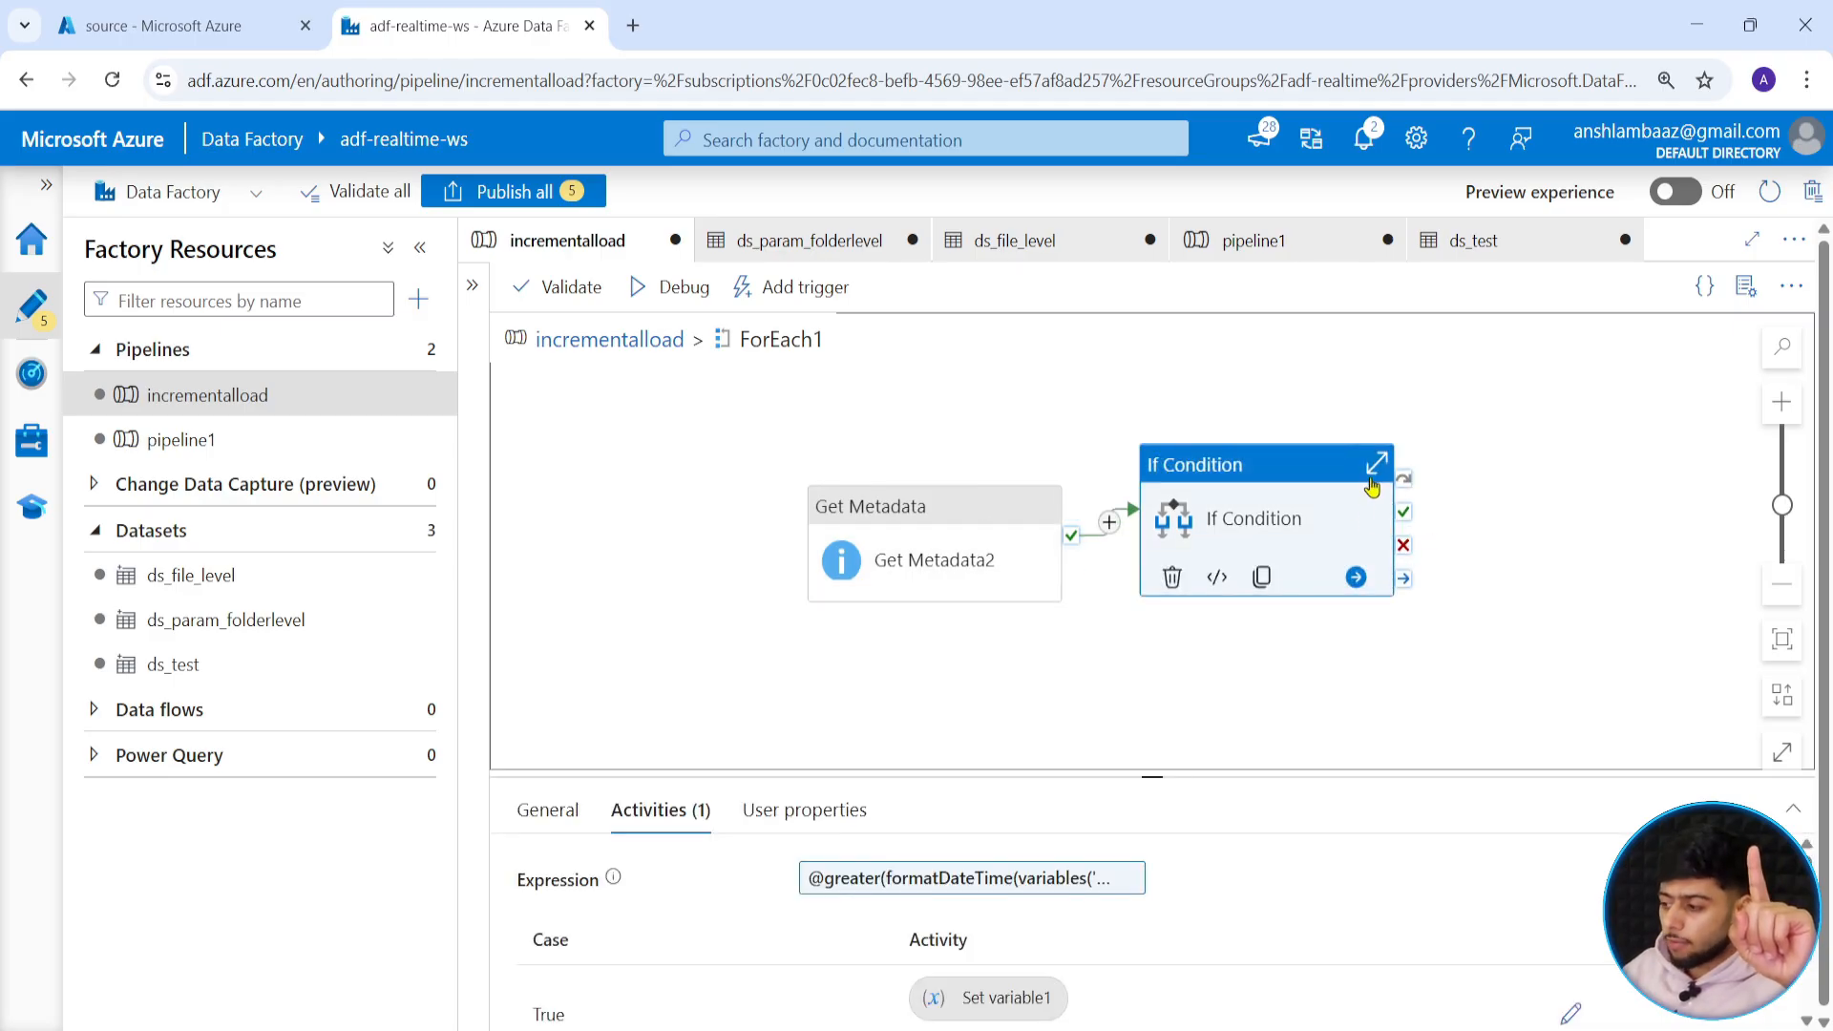
{"action": "left_click", "coordinate": [968, 879]}
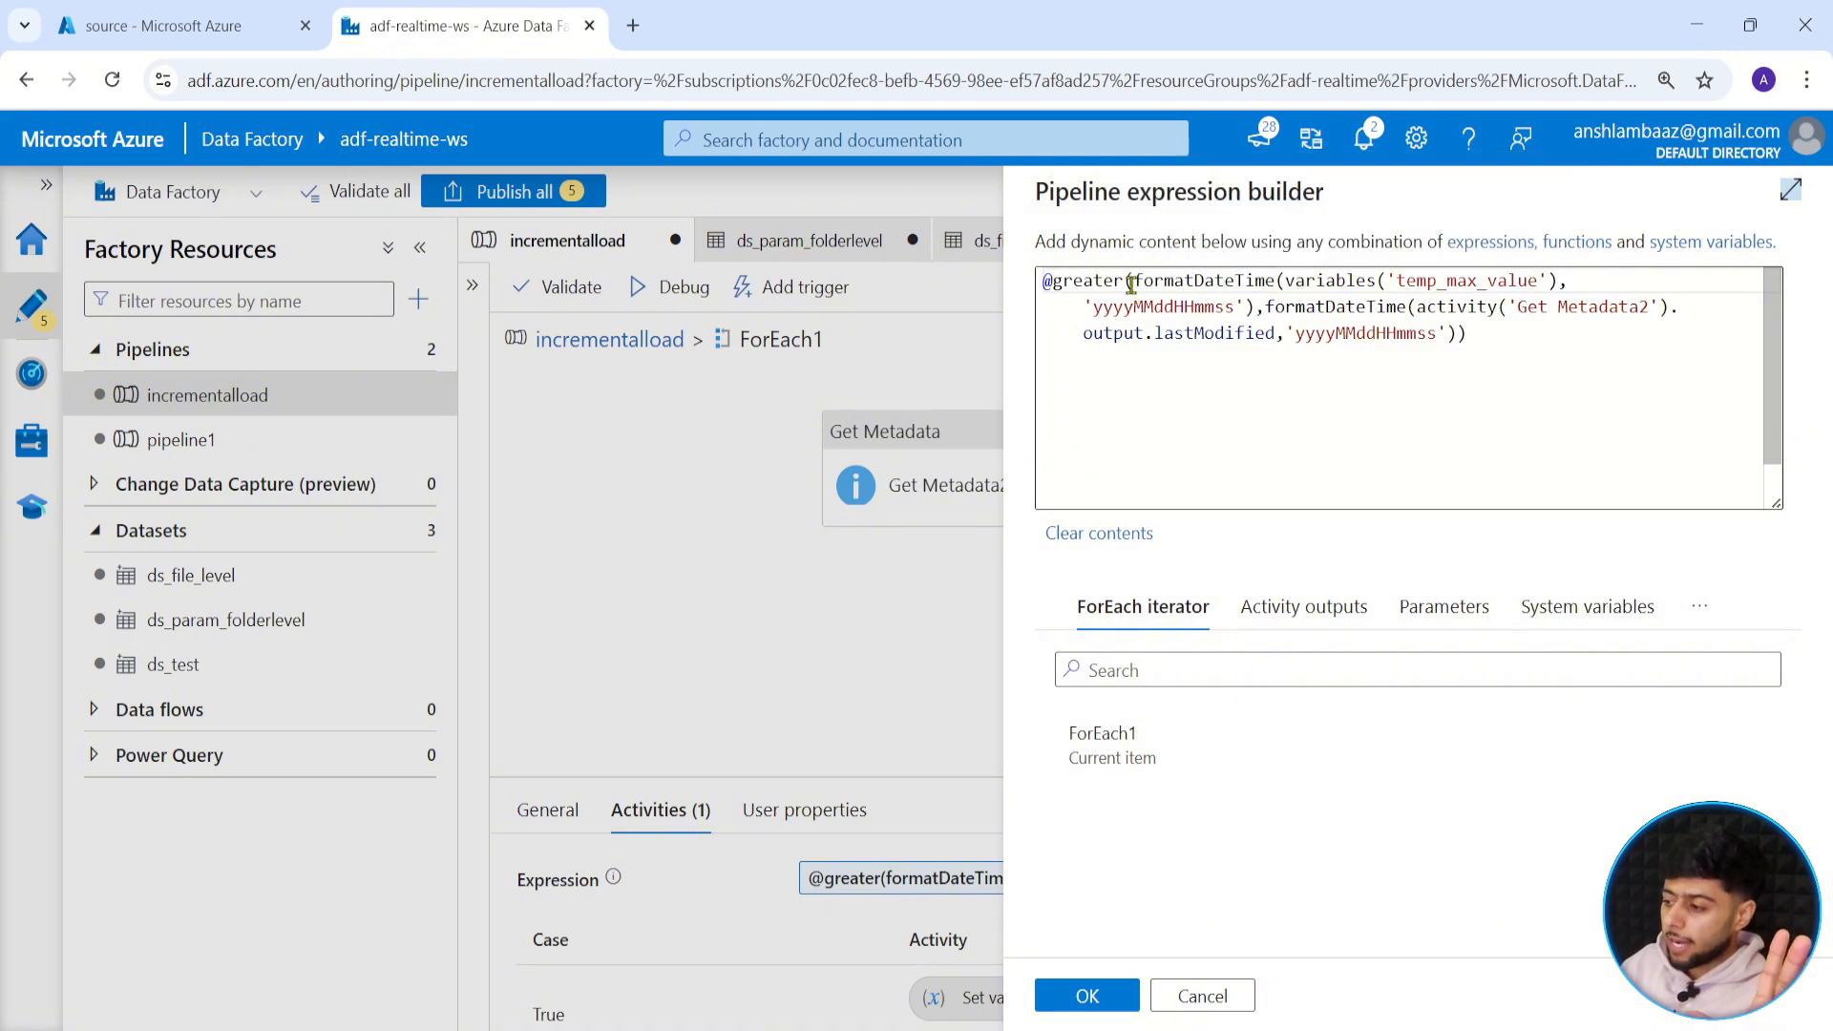
{"action": "left_click_drag", "start_coordinate": [1132, 284], "coordinate": [1254, 311]}
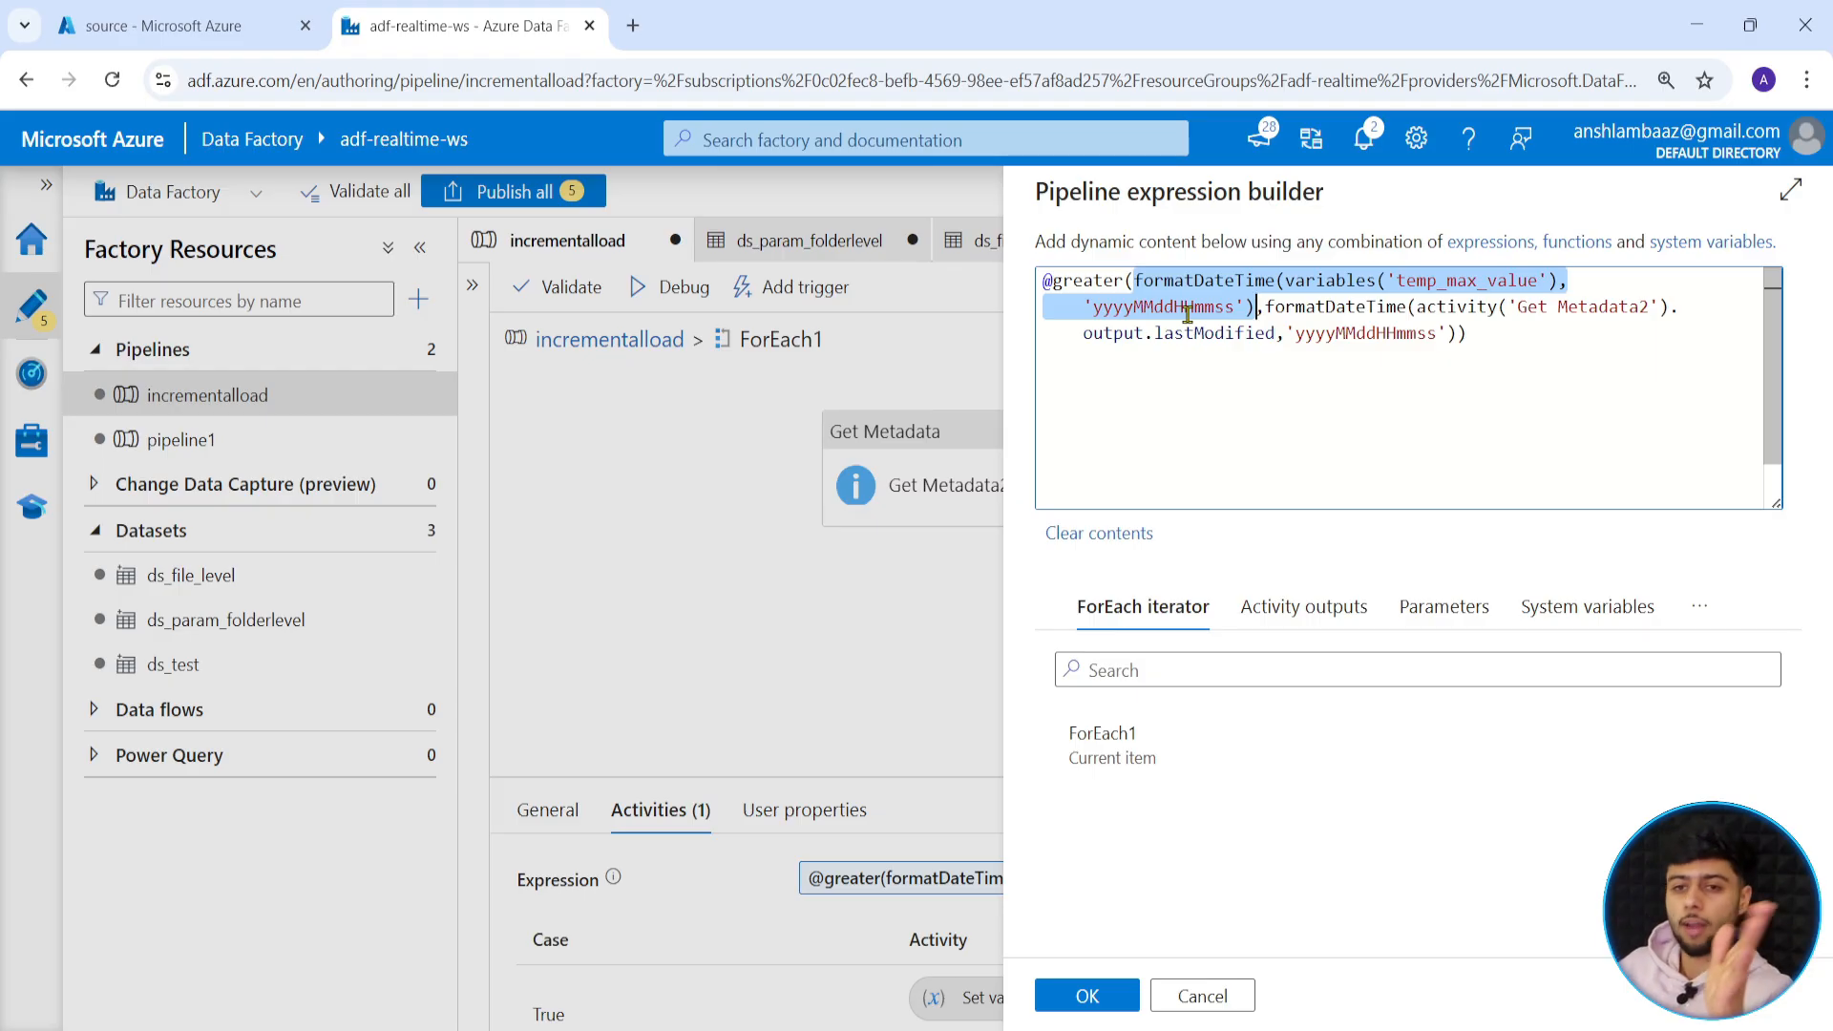
{"action": "left_click", "coordinate": [1270, 309]}
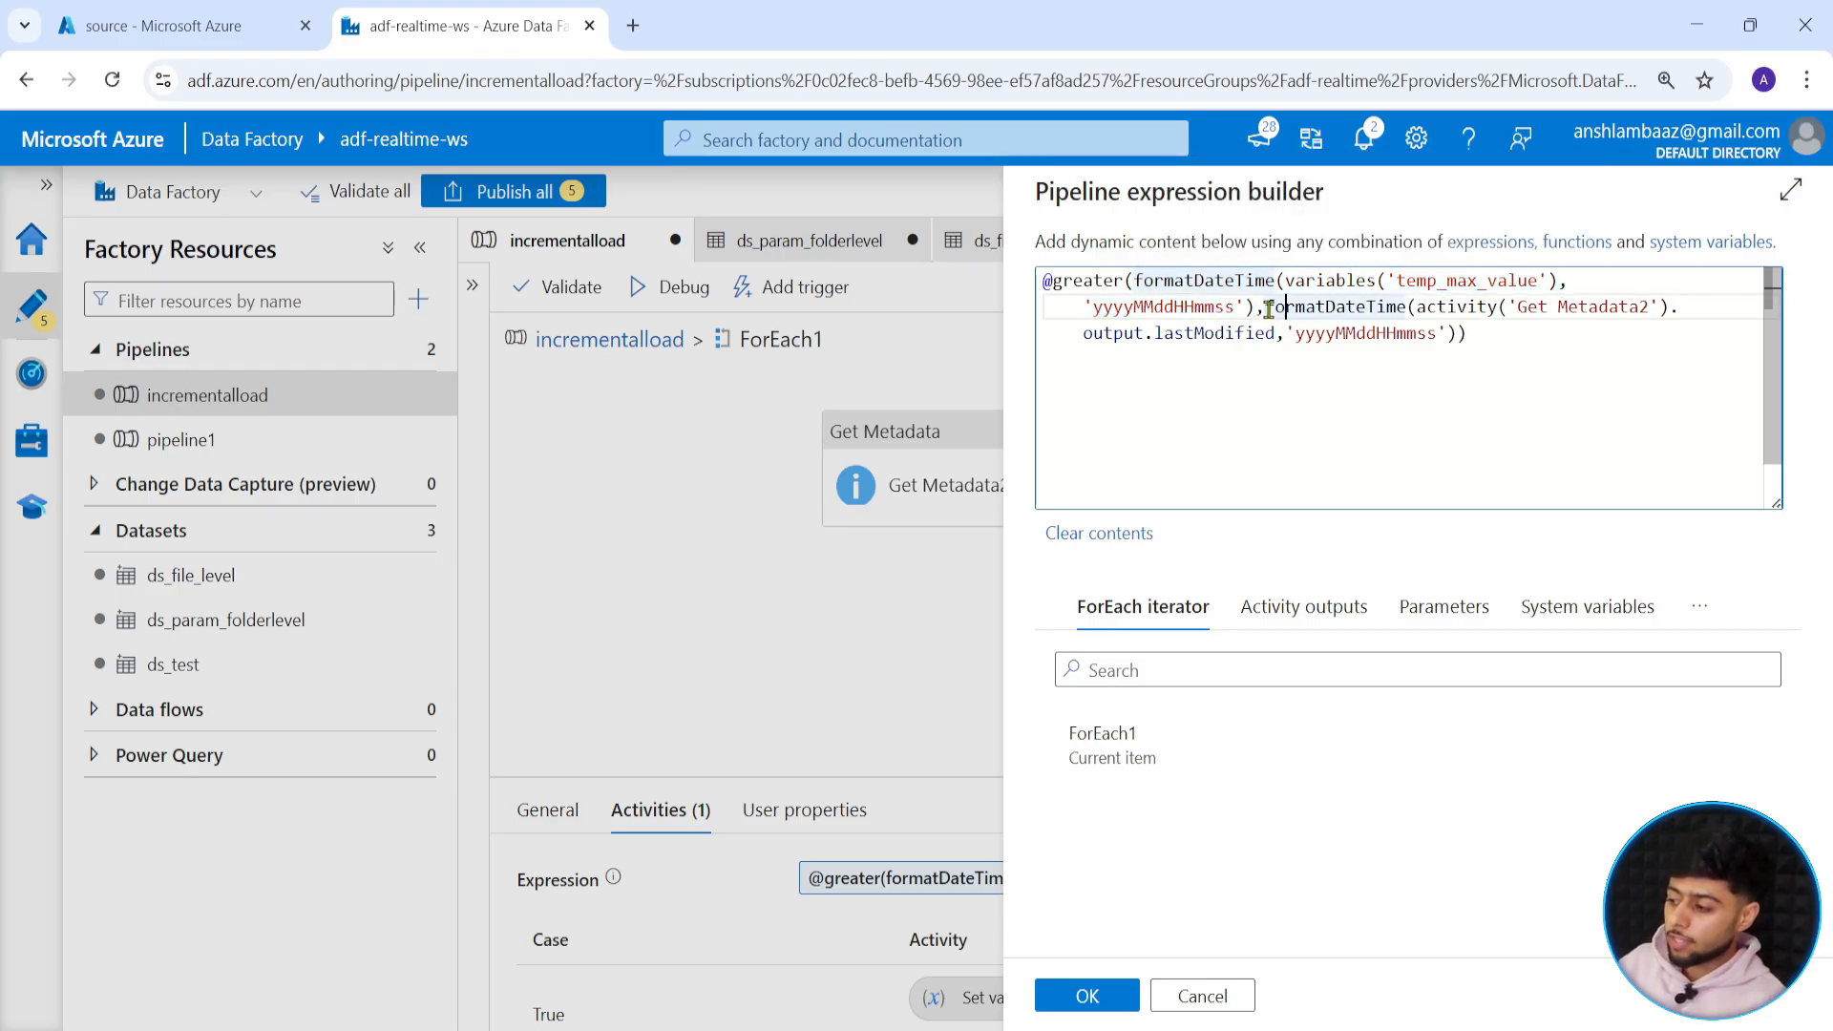
{"action": "left_click_drag", "start_coordinate": [1269, 309], "coordinate": [1454, 334]}
{"action": "left_click", "coordinate": [1155, 307]}
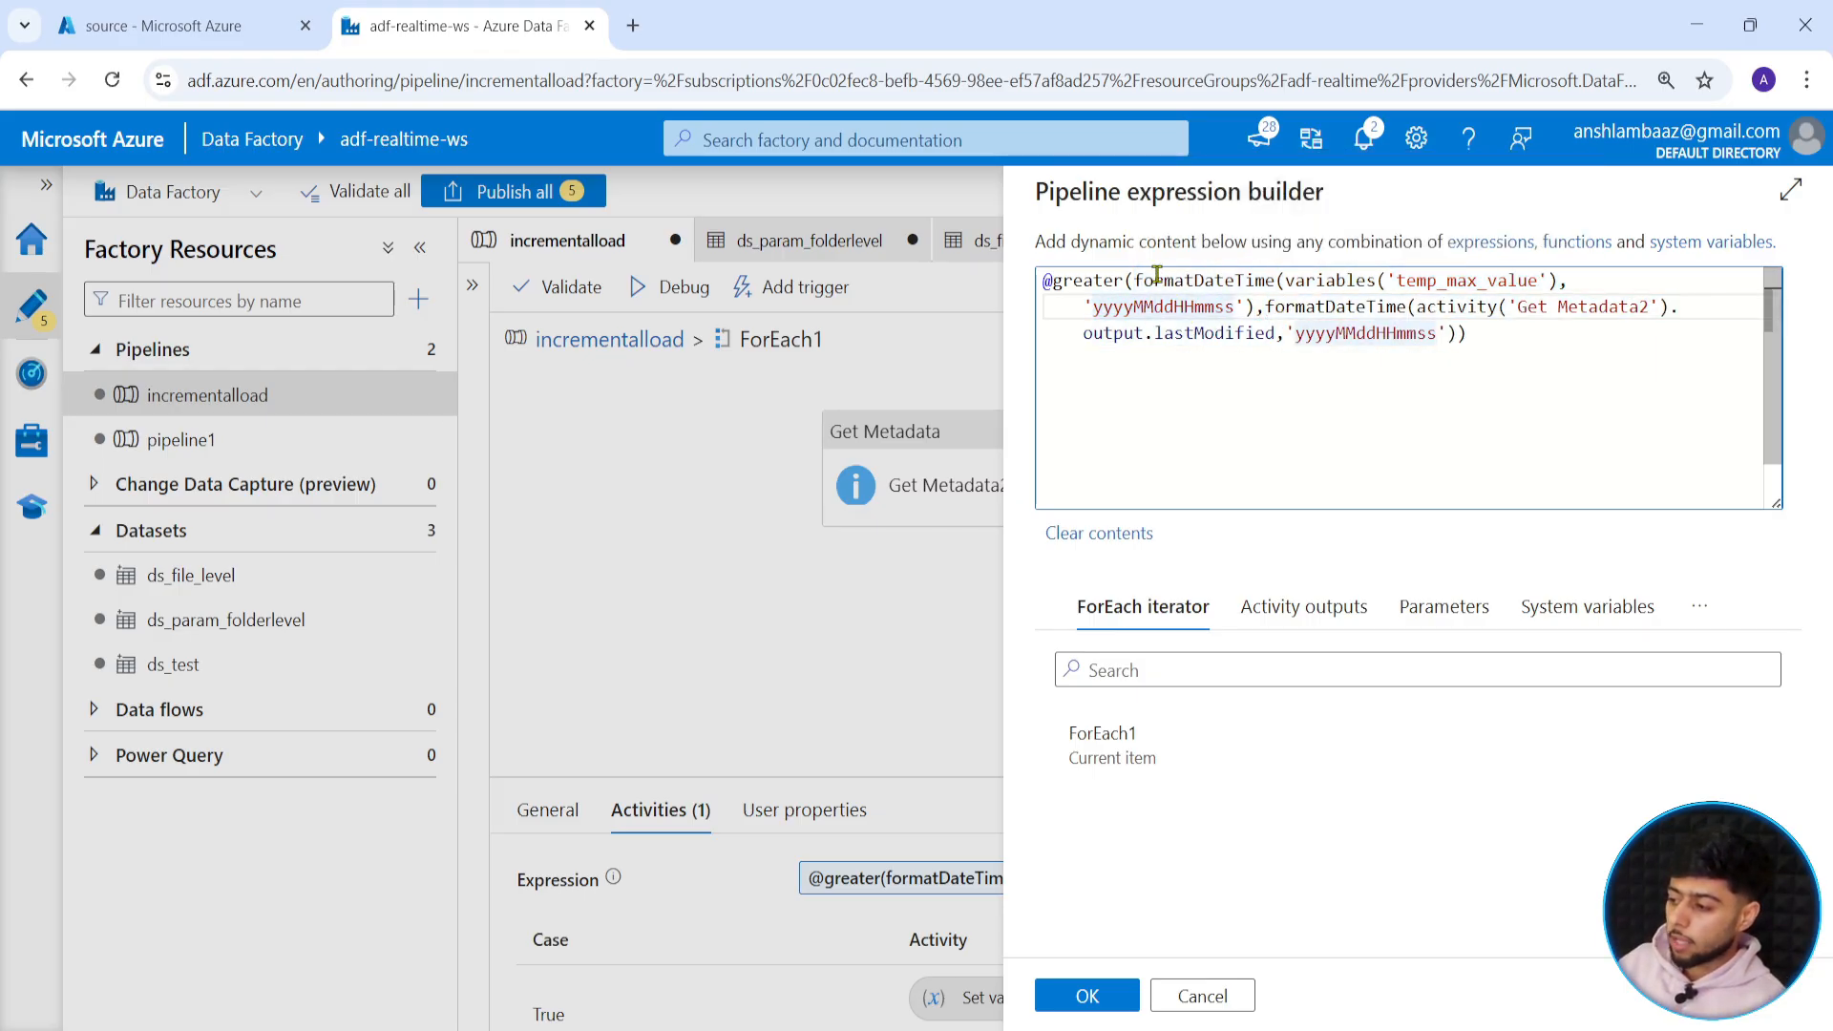
{"action": "left_click_drag", "start_coordinate": [1265, 306], "coordinate": [1449, 332]}
{"action": "left_click", "coordinate": [1447, 333]}
{"action": "left_click_drag", "start_coordinate": [1137, 279], "coordinate": [1254, 307]}
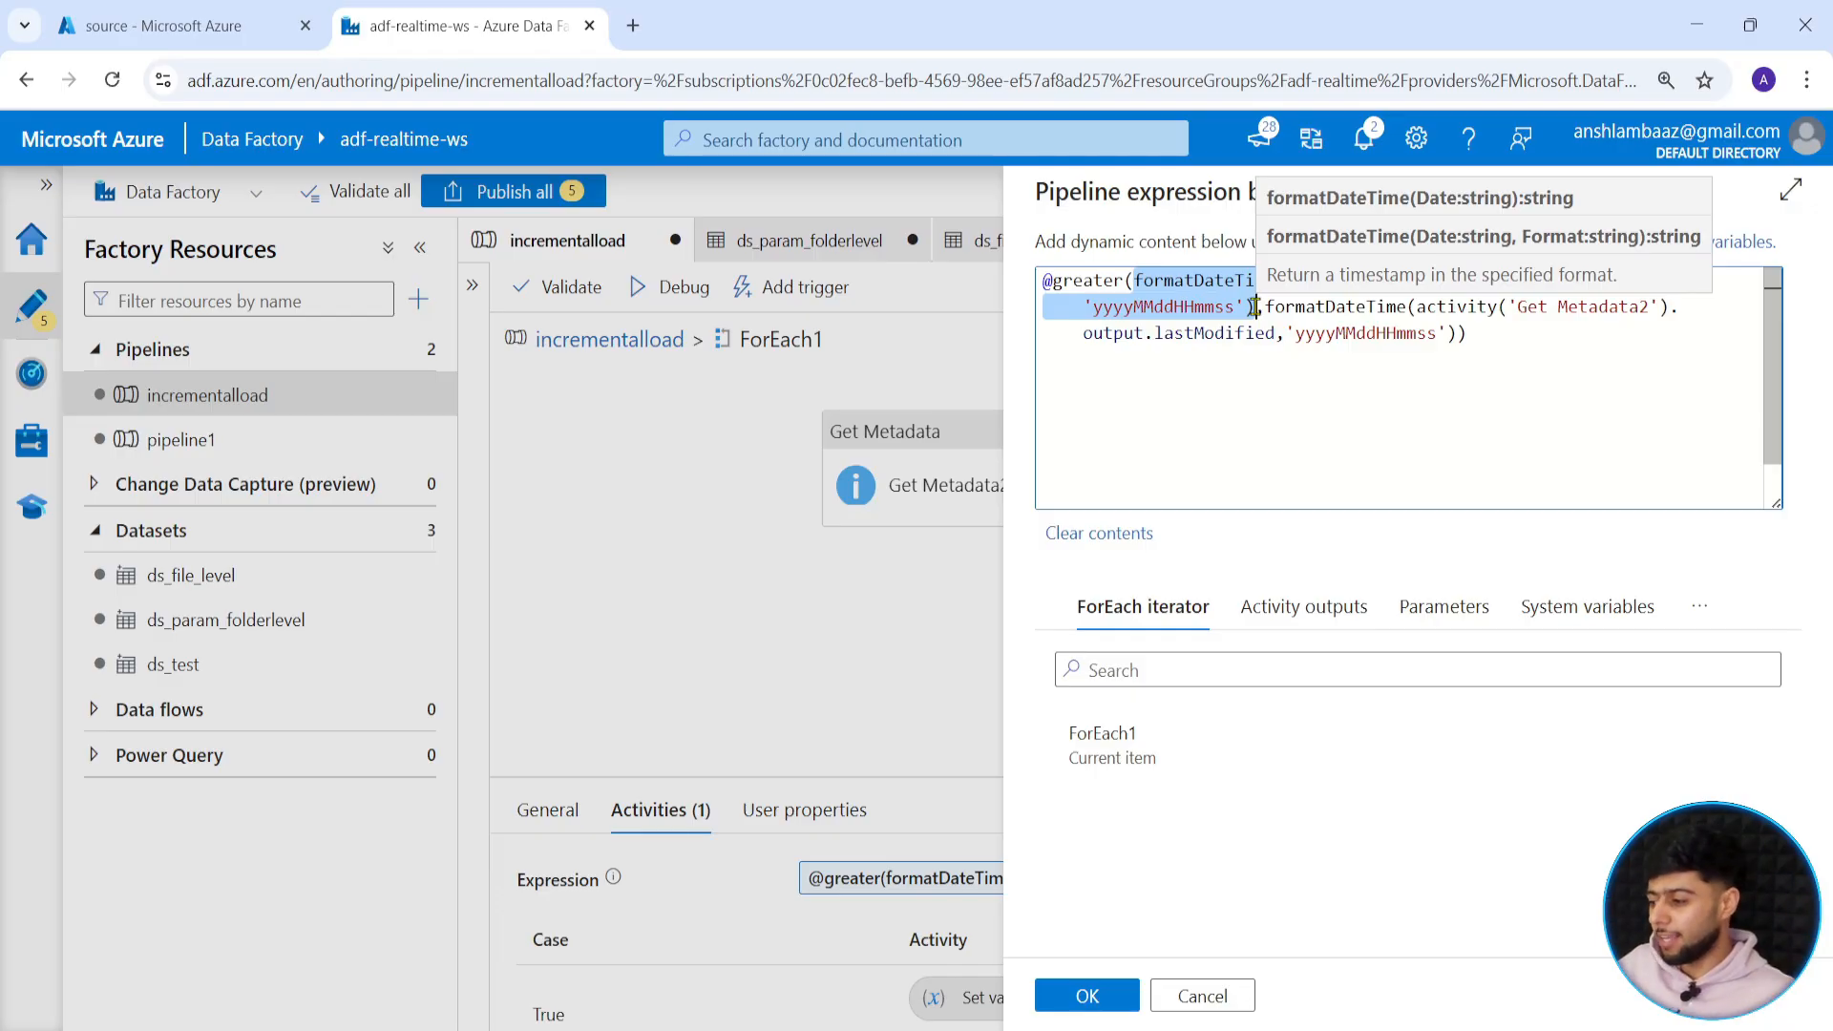
{"action": "left_click", "coordinate": [1180, 307]}
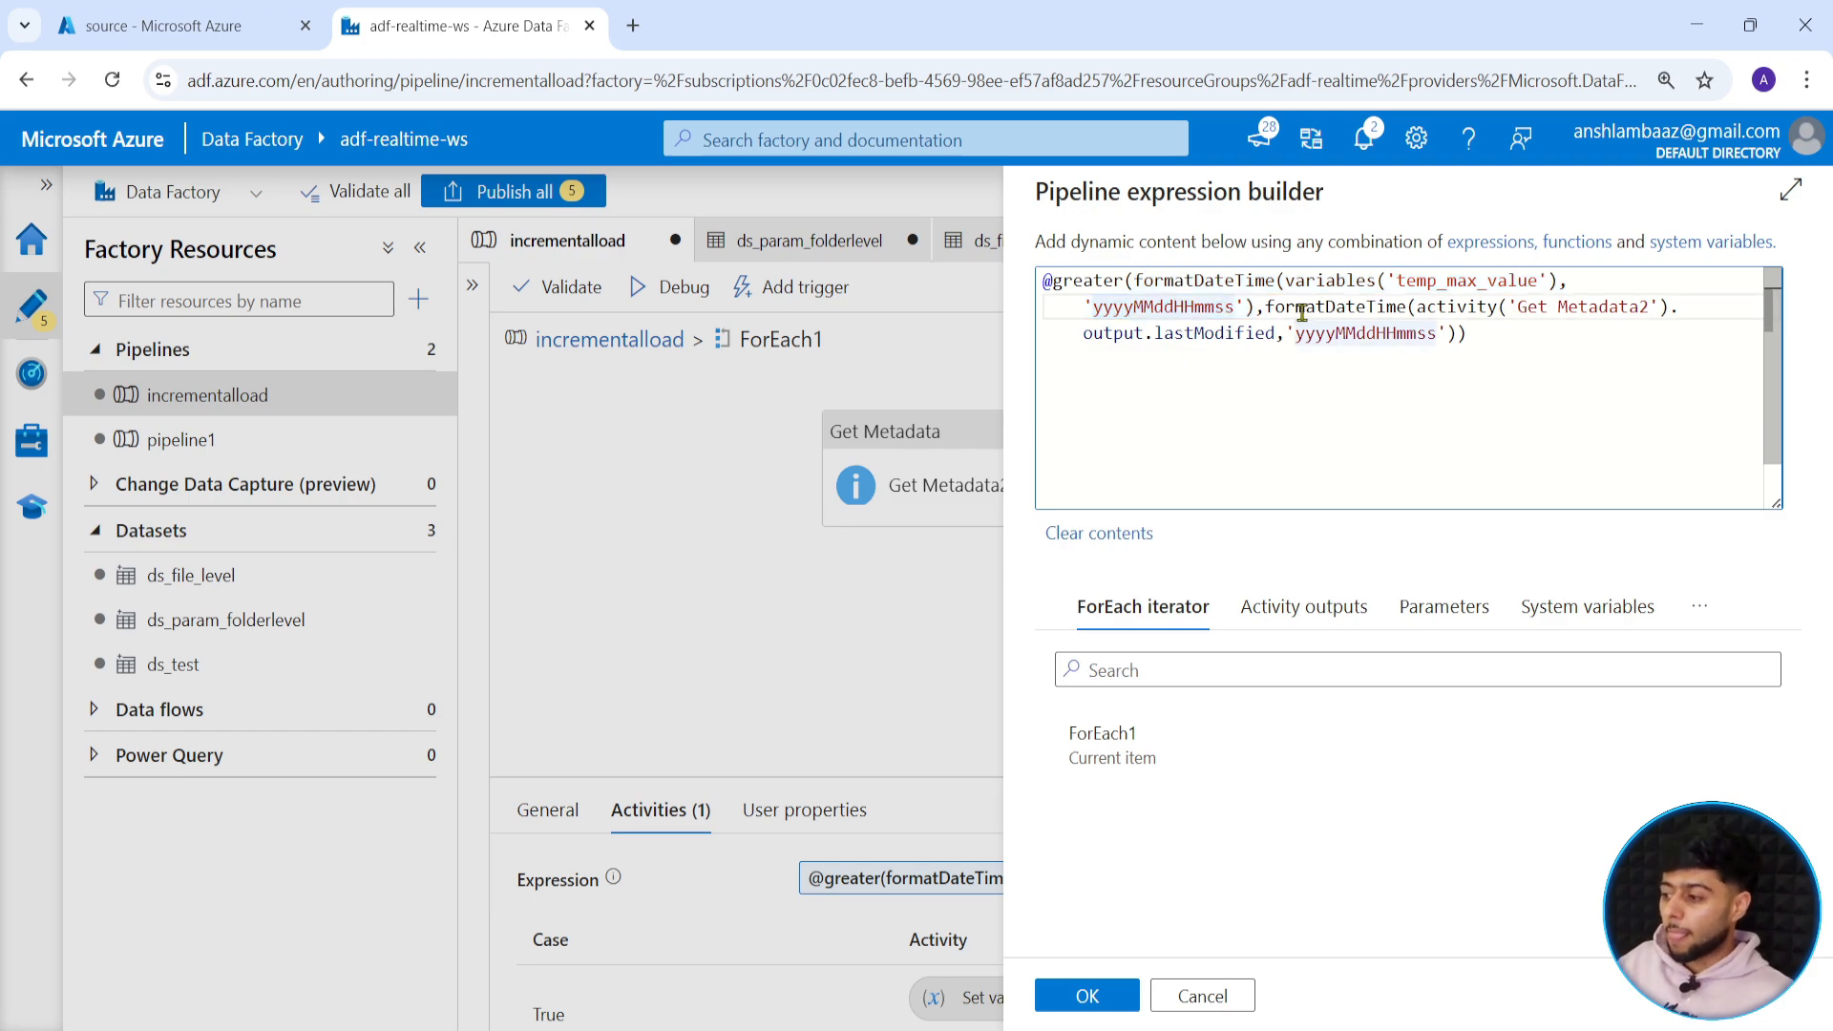
{"action": "left_click", "coordinate": [1195, 996]}
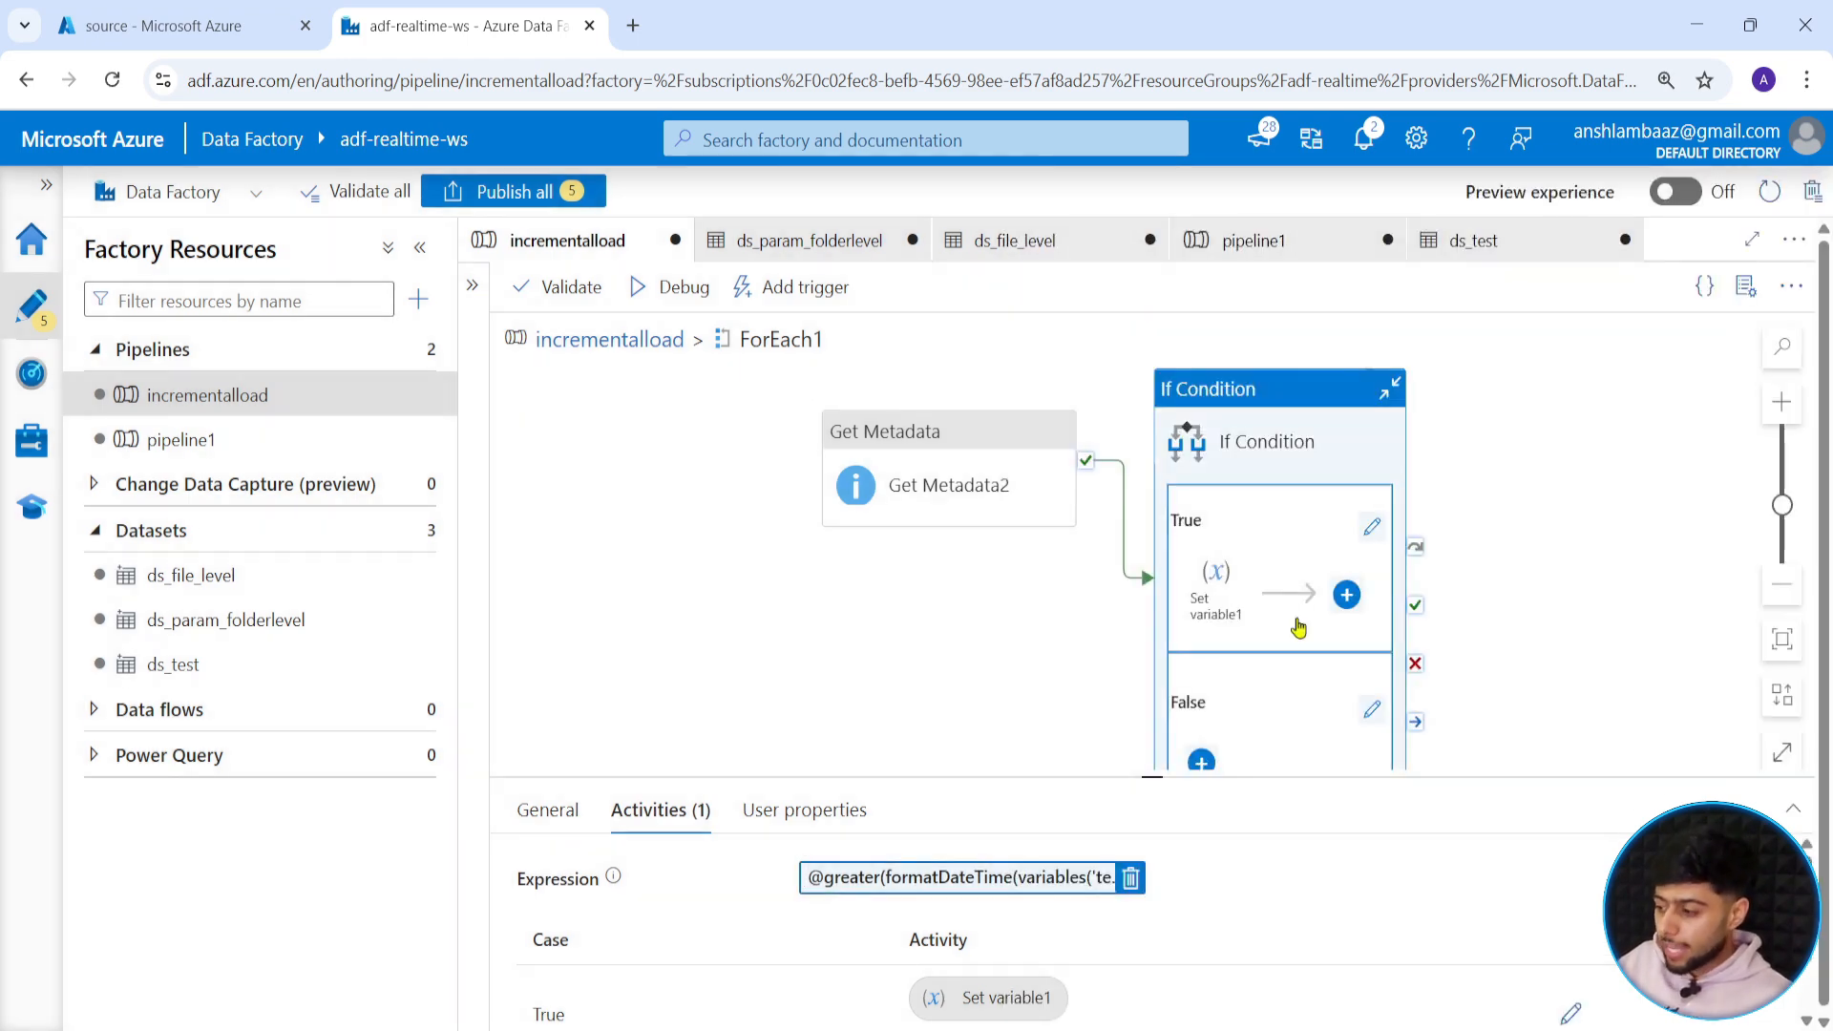
Open the If Condition's True case and review the value expression of Set variable1.
{"action": "left_click", "coordinate": [1372, 532]}
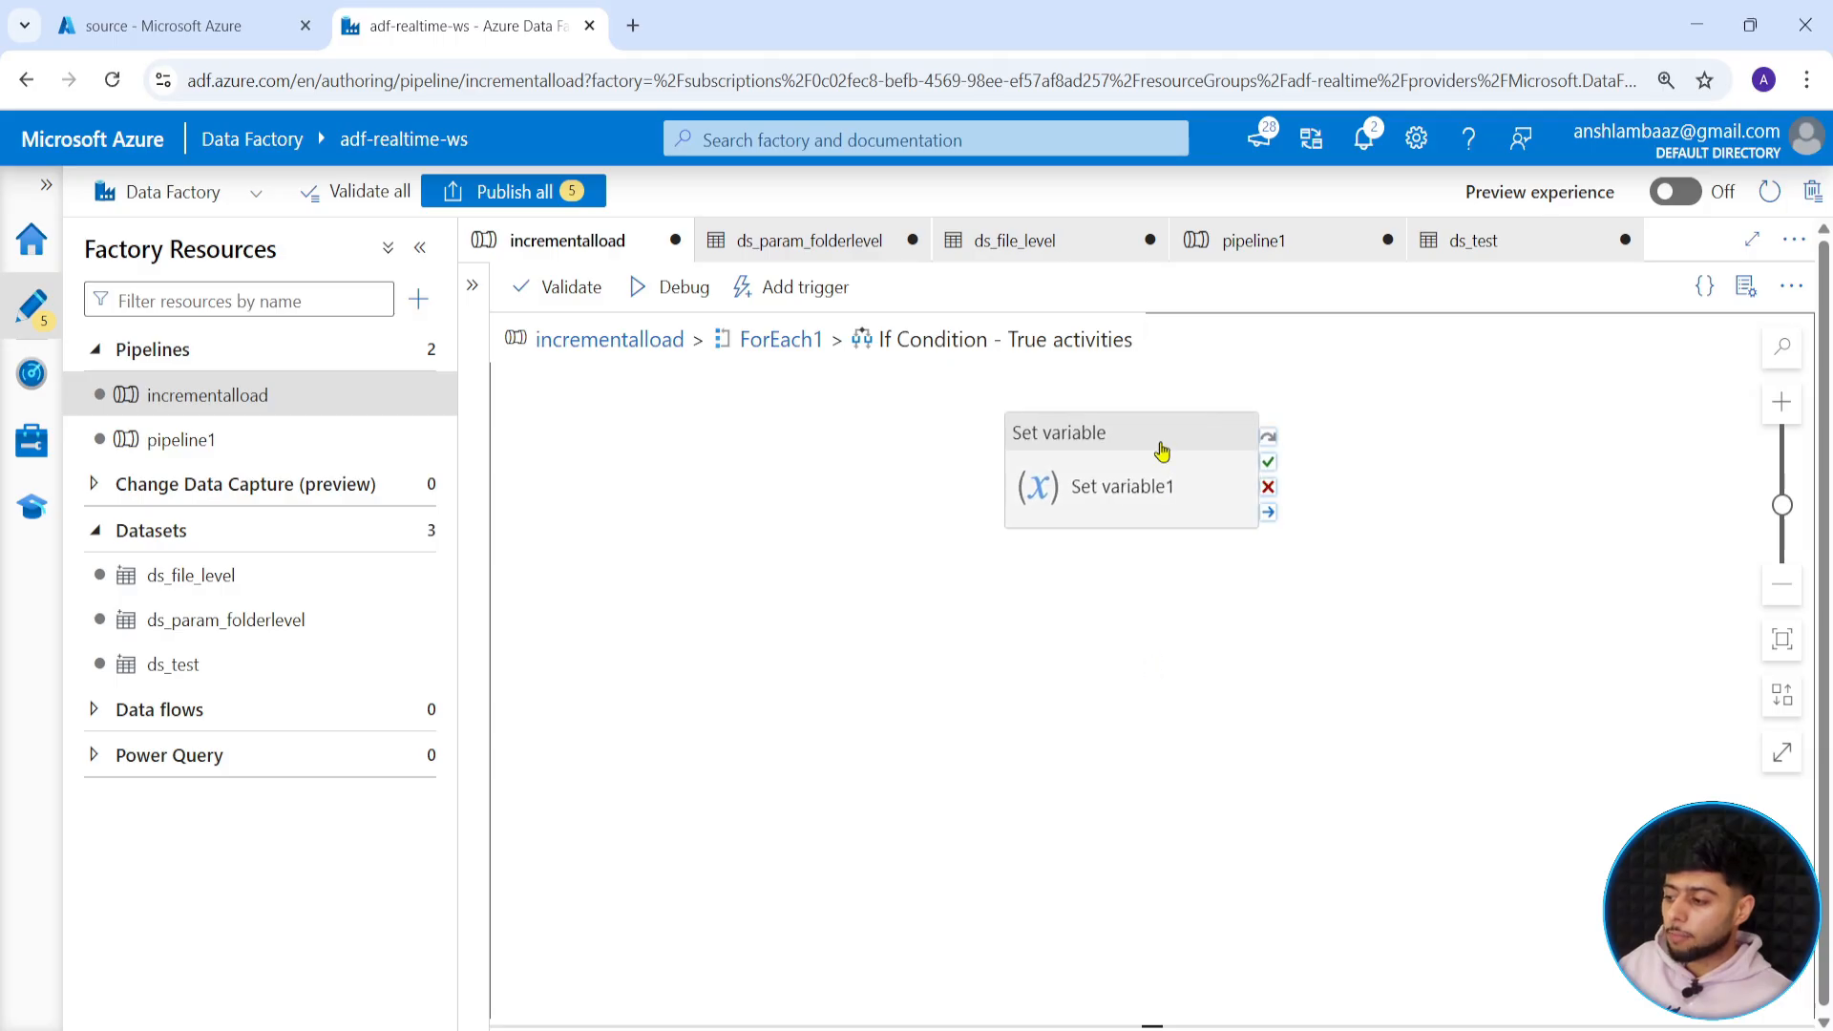
{"action": "left_click", "coordinate": [1158, 453]}
{"action": "left_click_drag", "start_coordinate": [1149, 778], "coordinate": [1148, 517]}
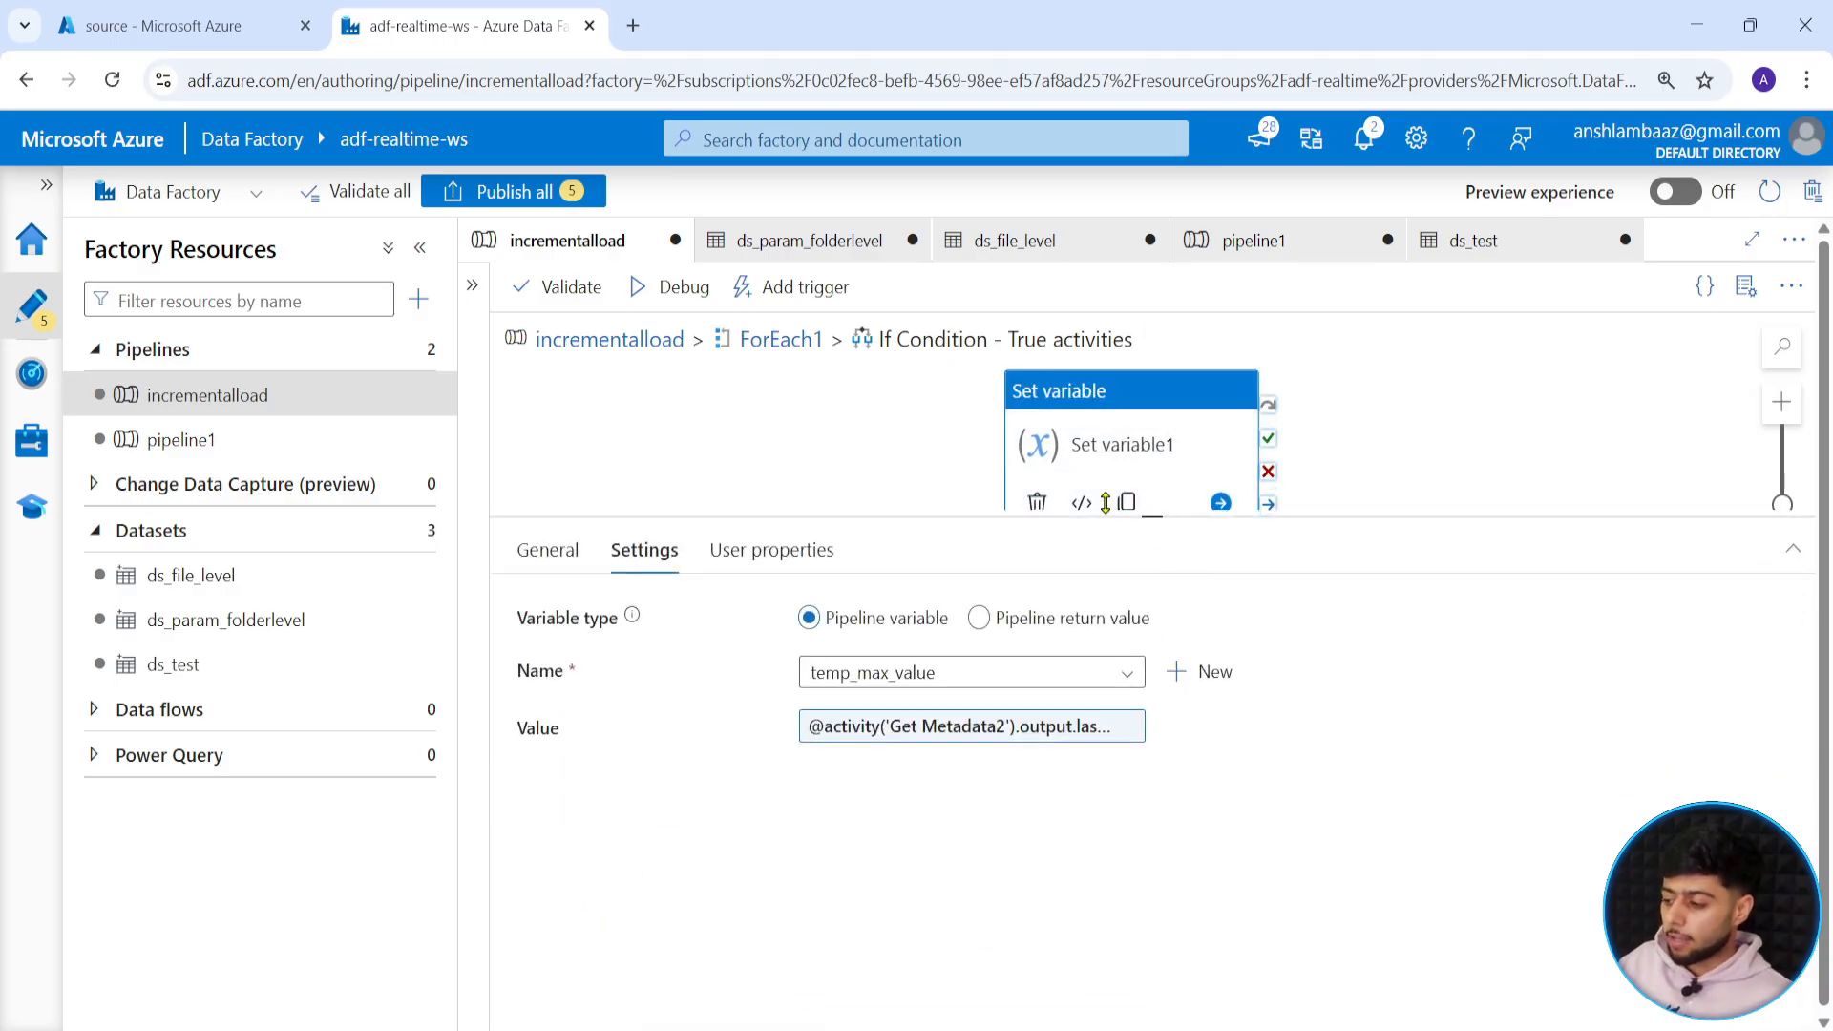
{"action": "left_click", "coordinate": [888, 726]}
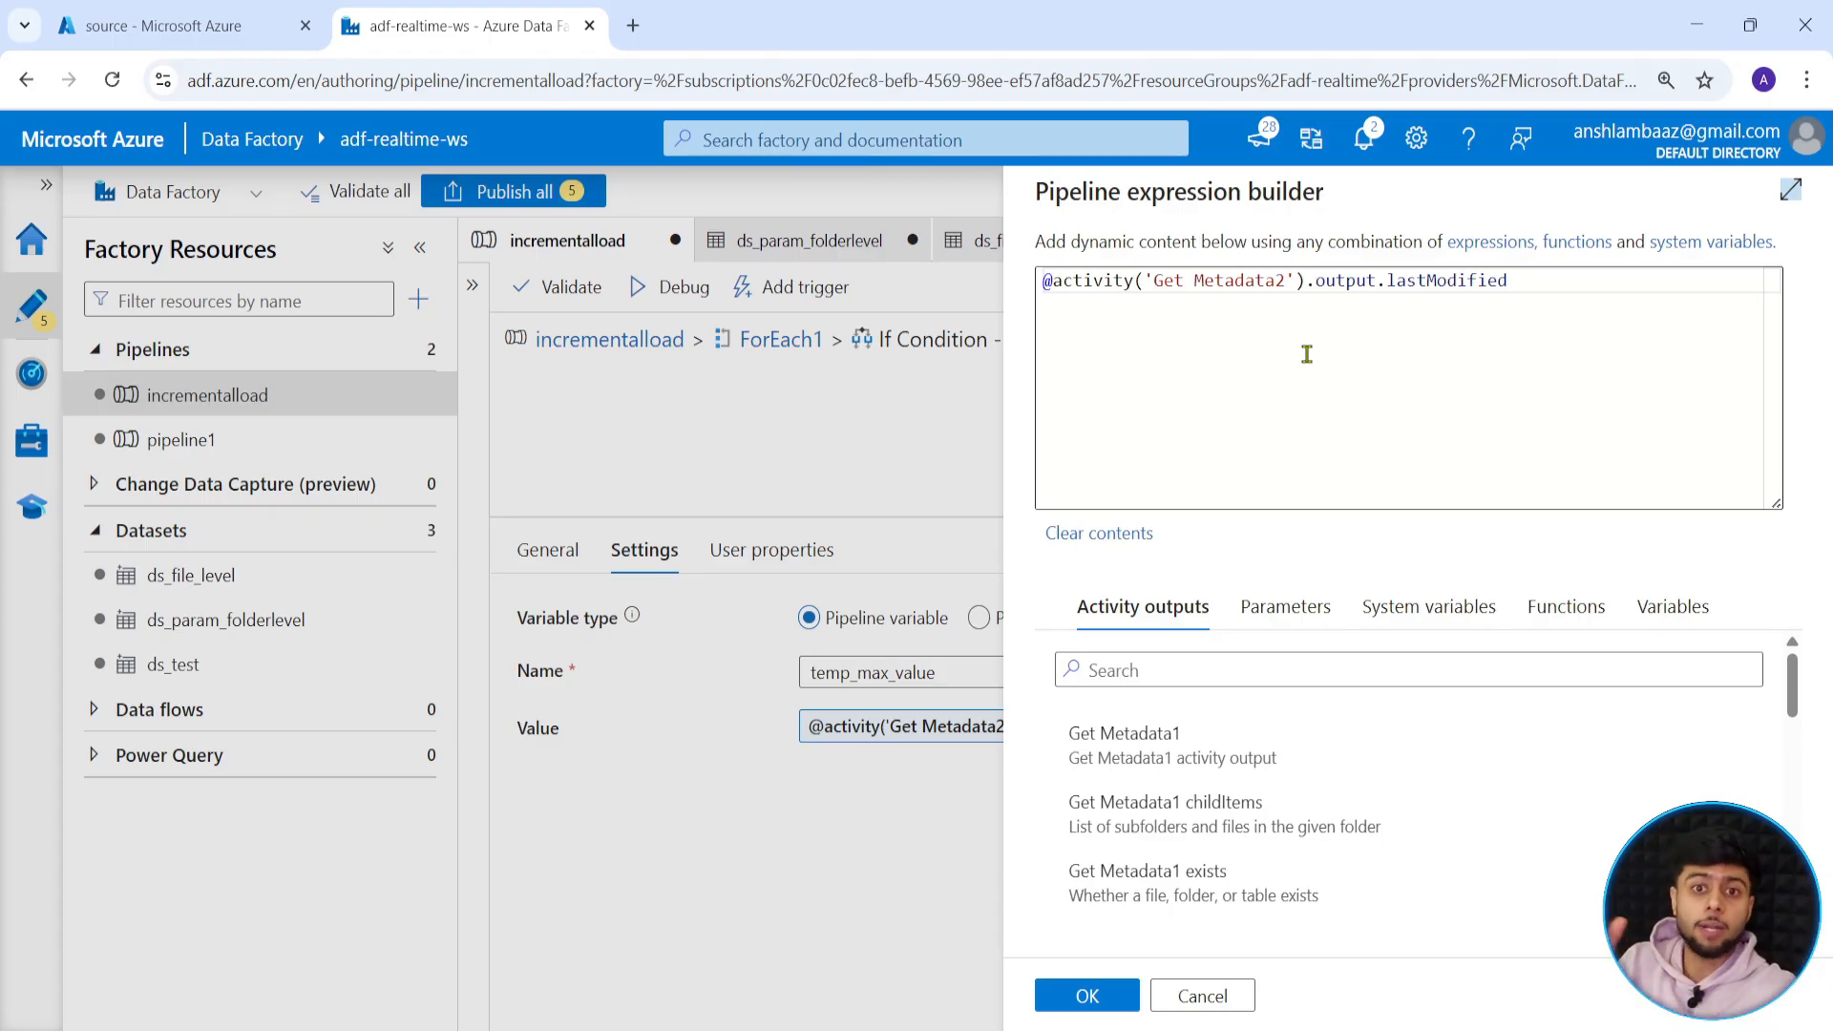
{"action": "left_click", "coordinate": [1201, 996]}
Return to the incrementalload pipeline and move Copy data1 farther away from ForEach1.
{"action": "left_click", "coordinate": [778, 340]}
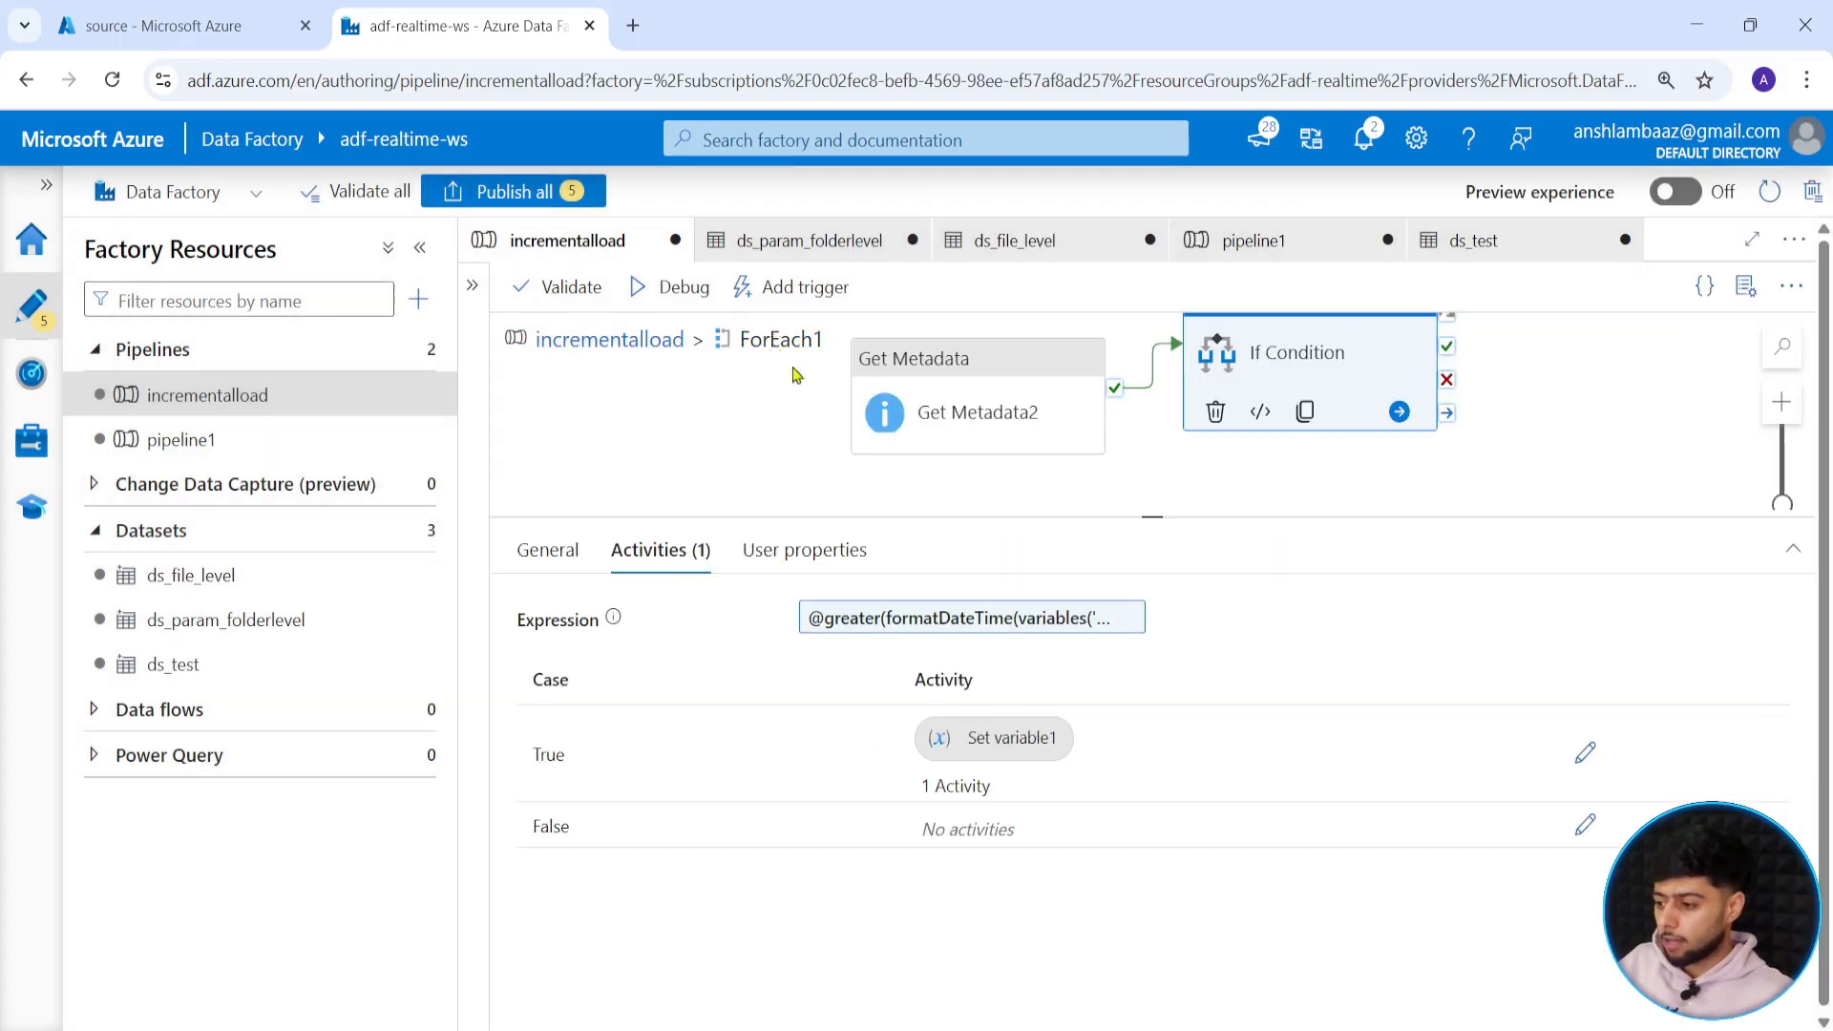
{"action": "left_click", "coordinate": [611, 341]}
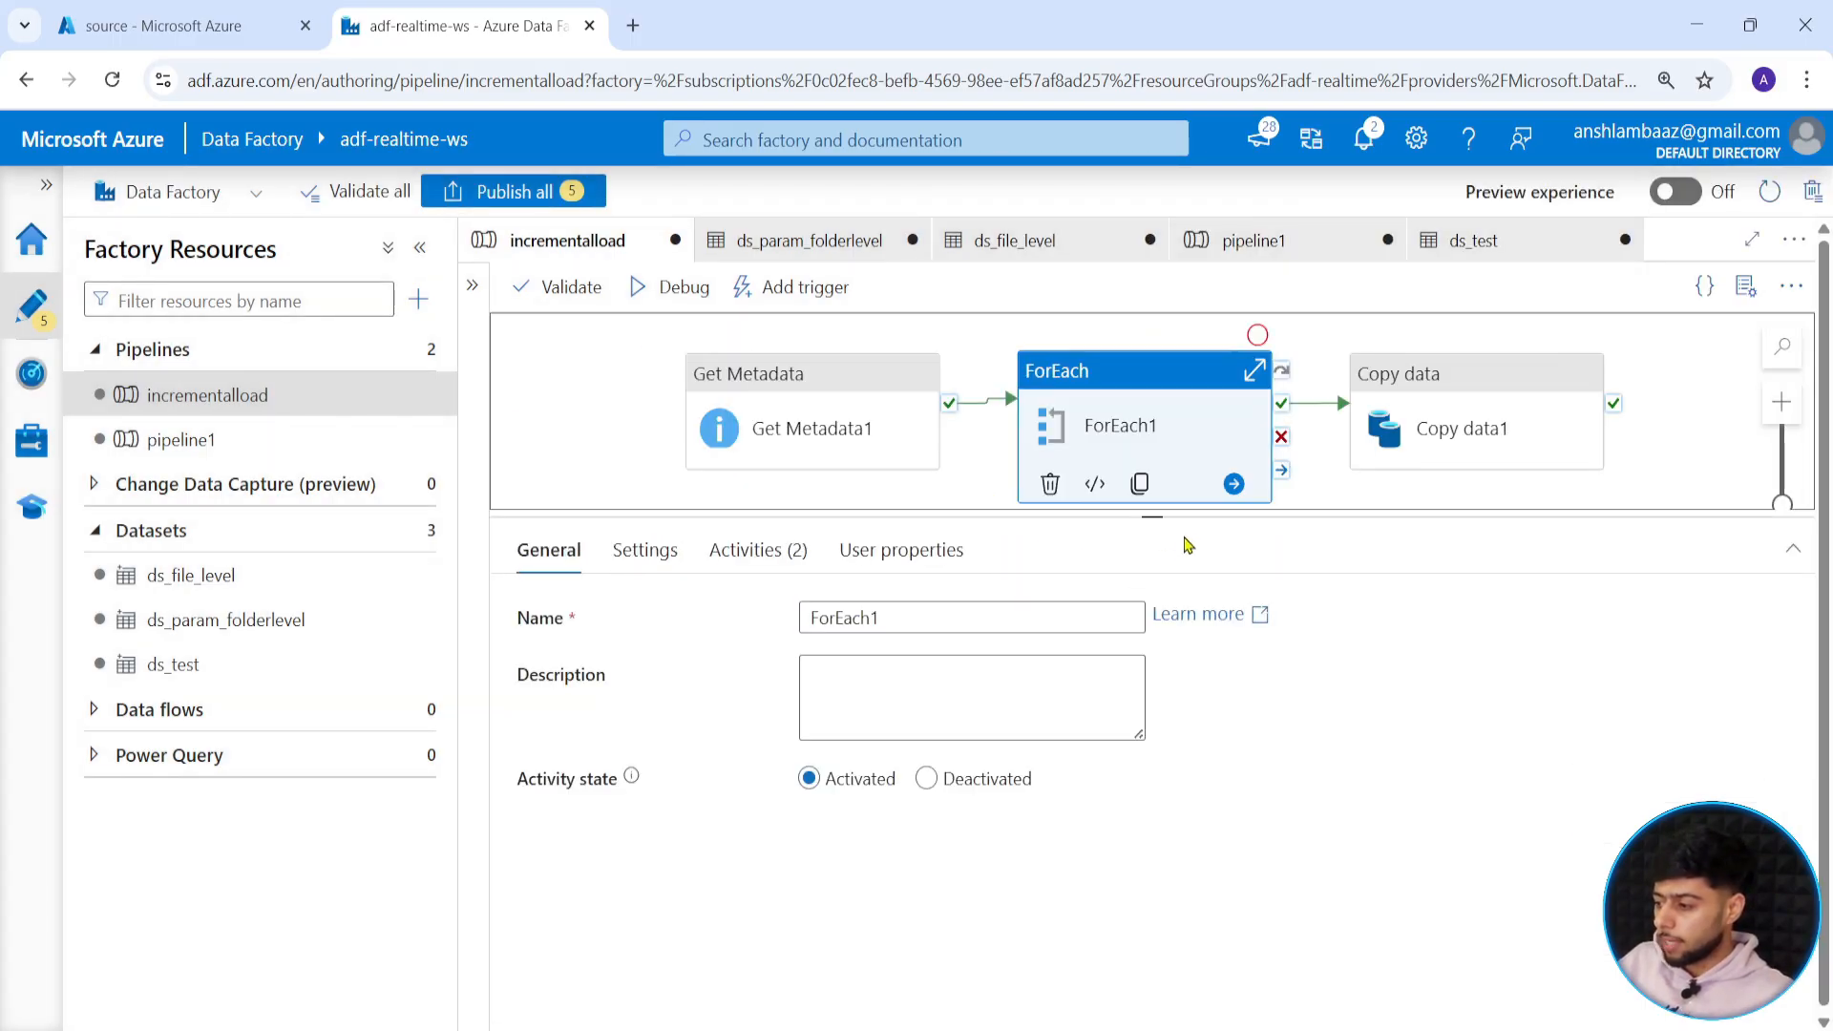
{"action": "left_click_drag", "start_coordinate": [1157, 517], "coordinate": [1152, 735]}
{"action": "left_click_drag", "start_coordinate": [1416, 418], "coordinate": [1509, 425]}
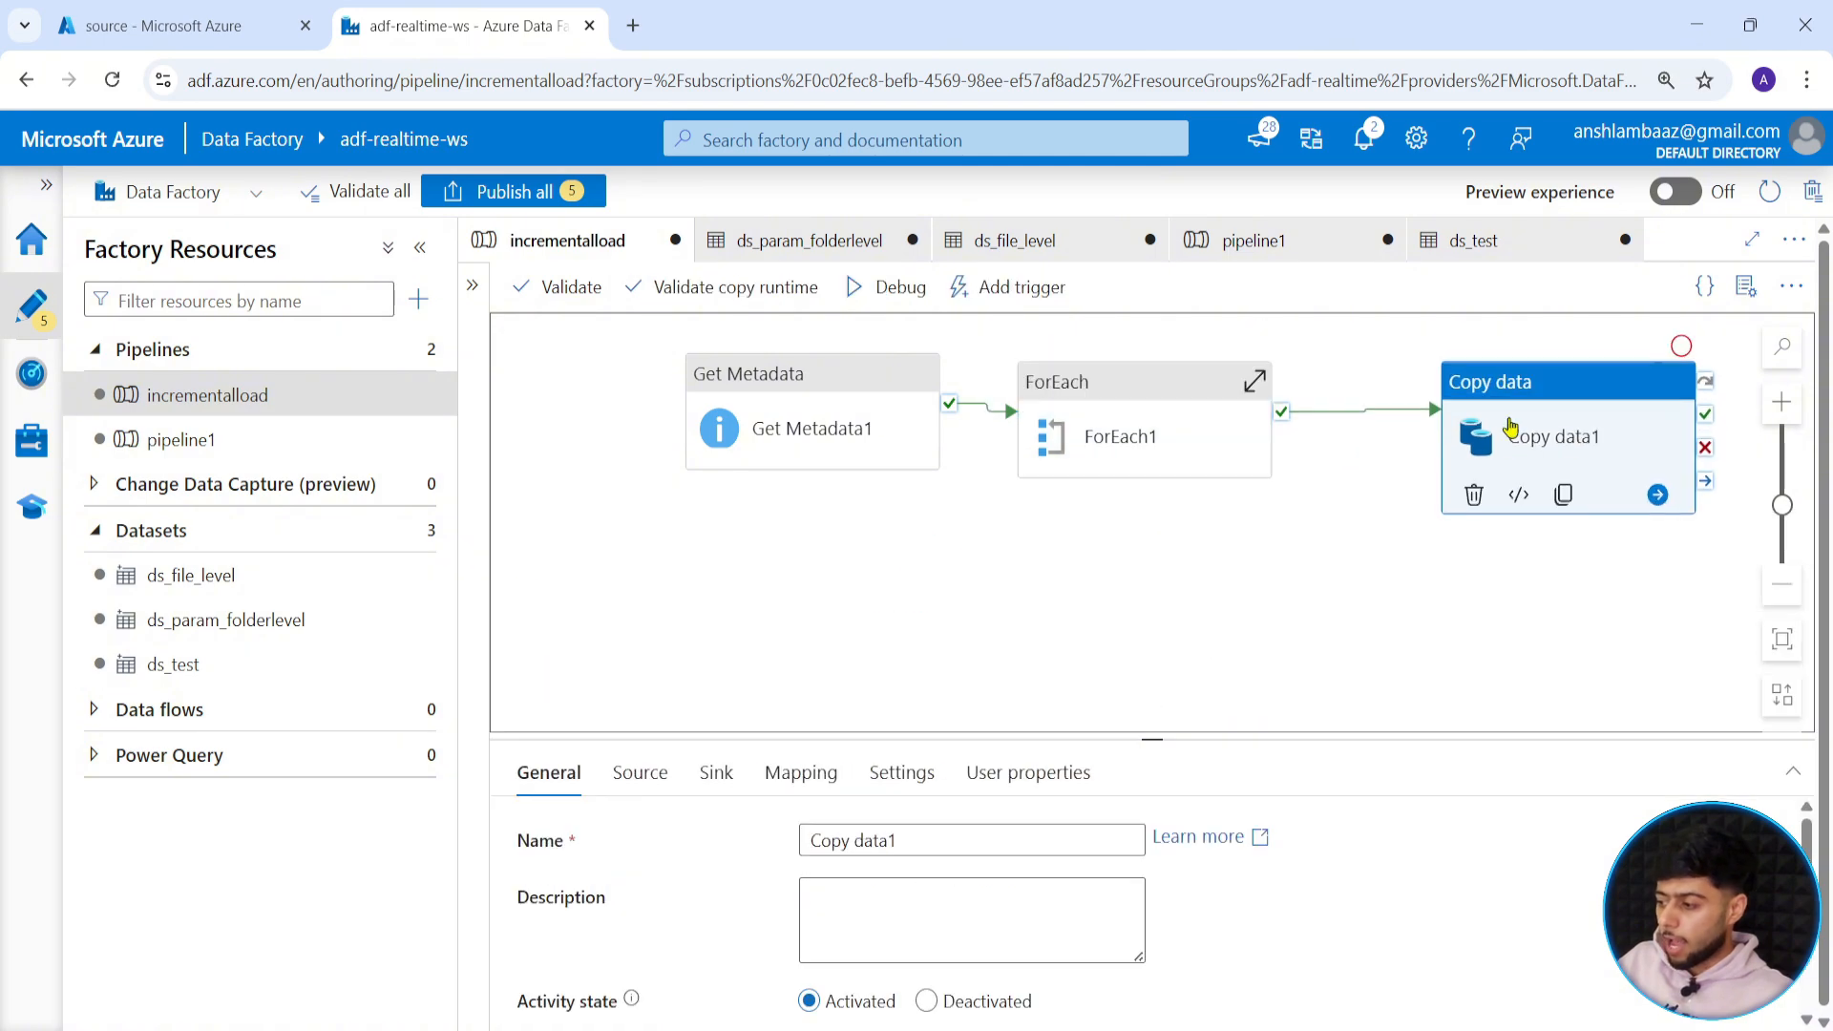
Check the last-modified start time filter in the source settings of Copy data1.
{"action": "left_click_drag", "start_coordinate": [1151, 731], "coordinate": [1152, 538]}
{"action": "left_click", "coordinate": [642, 689]}
{"action": "scroll", "coordinate": [869, 985], "scroll_direction": "down", "scroll_amount": 1}
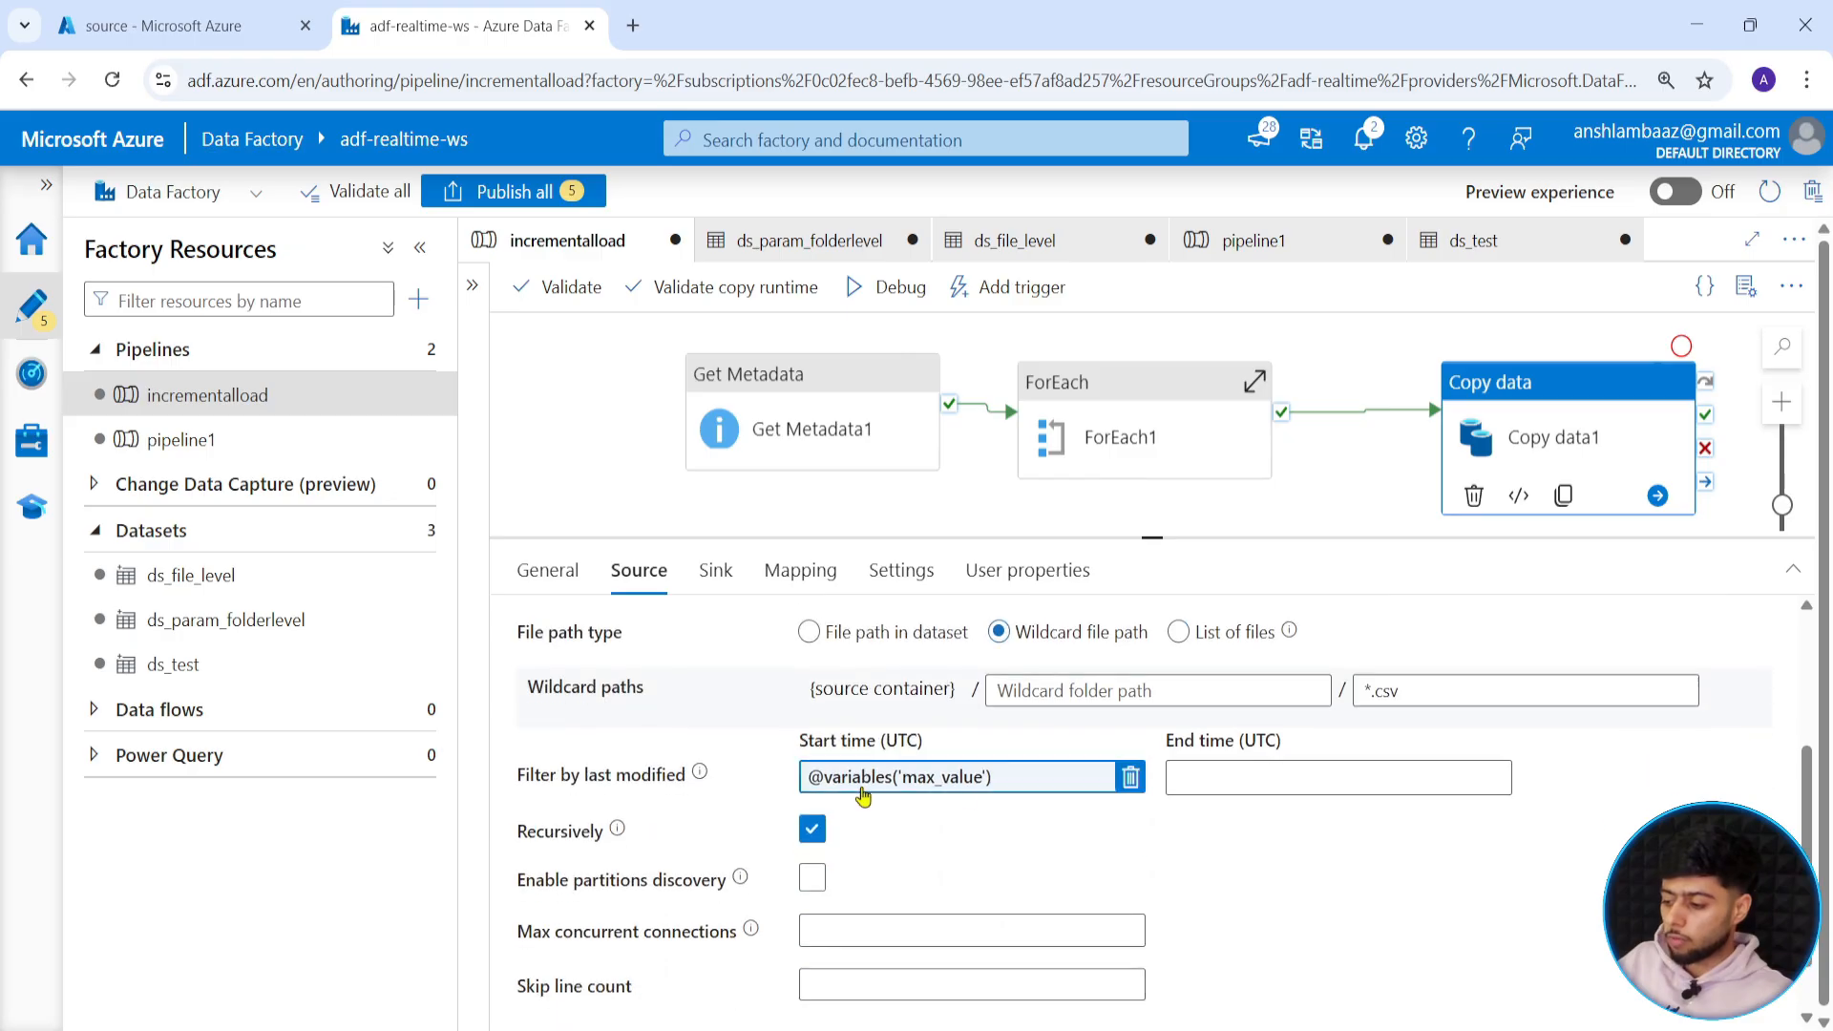
Move ForEach1 lower on the canvas and remove the connection between ForEach1 and Copy data1.
{"action": "left_click_drag", "start_coordinate": [1155, 535], "coordinate": [1153, 774]}
{"action": "left_click_drag", "start_coordinate": [1232, 441], "coordinate": [1174, 562]}
{"action": "left_click", "coordinate": [1308, 533]}
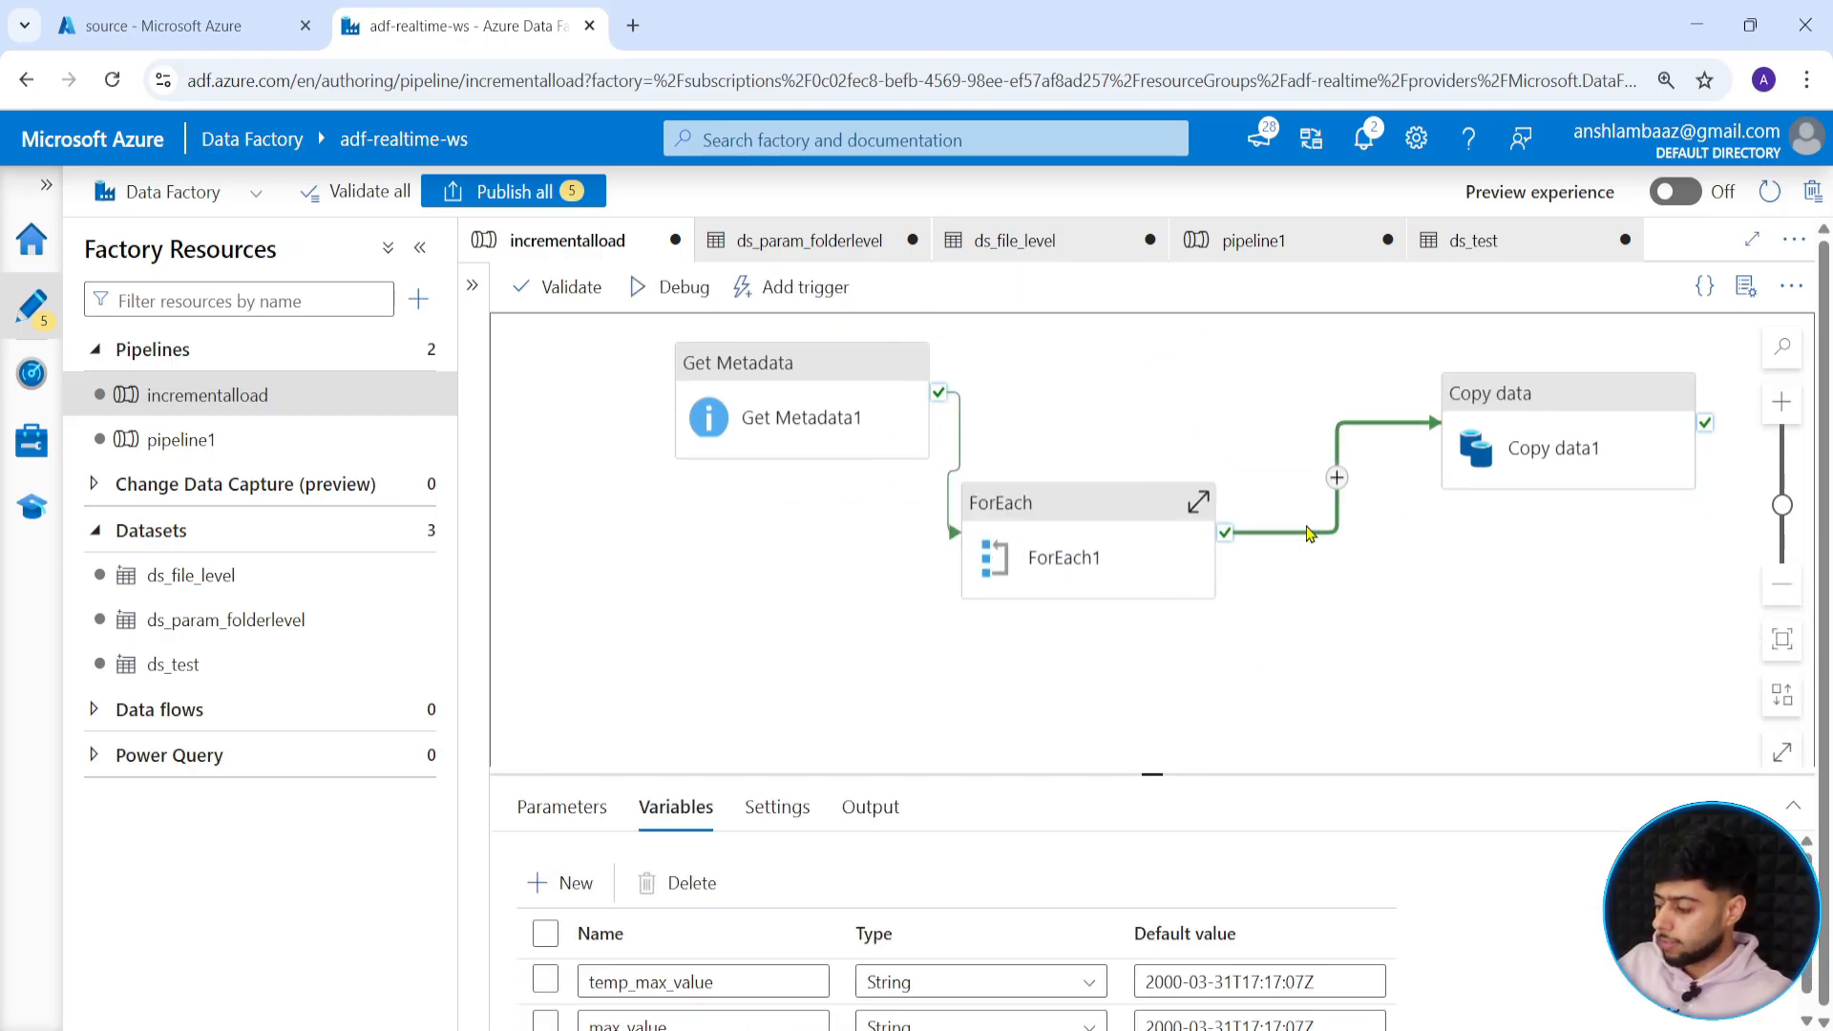
Find the Set variable activity and add one between ForEach1 and Copy data1 on the pipeline canvas.
{"action": "left_click", "coordinate": [472, 286]}
{"action": "left_click", "coordinate": [585, 350]}
{"action": "type", "text": "set"}
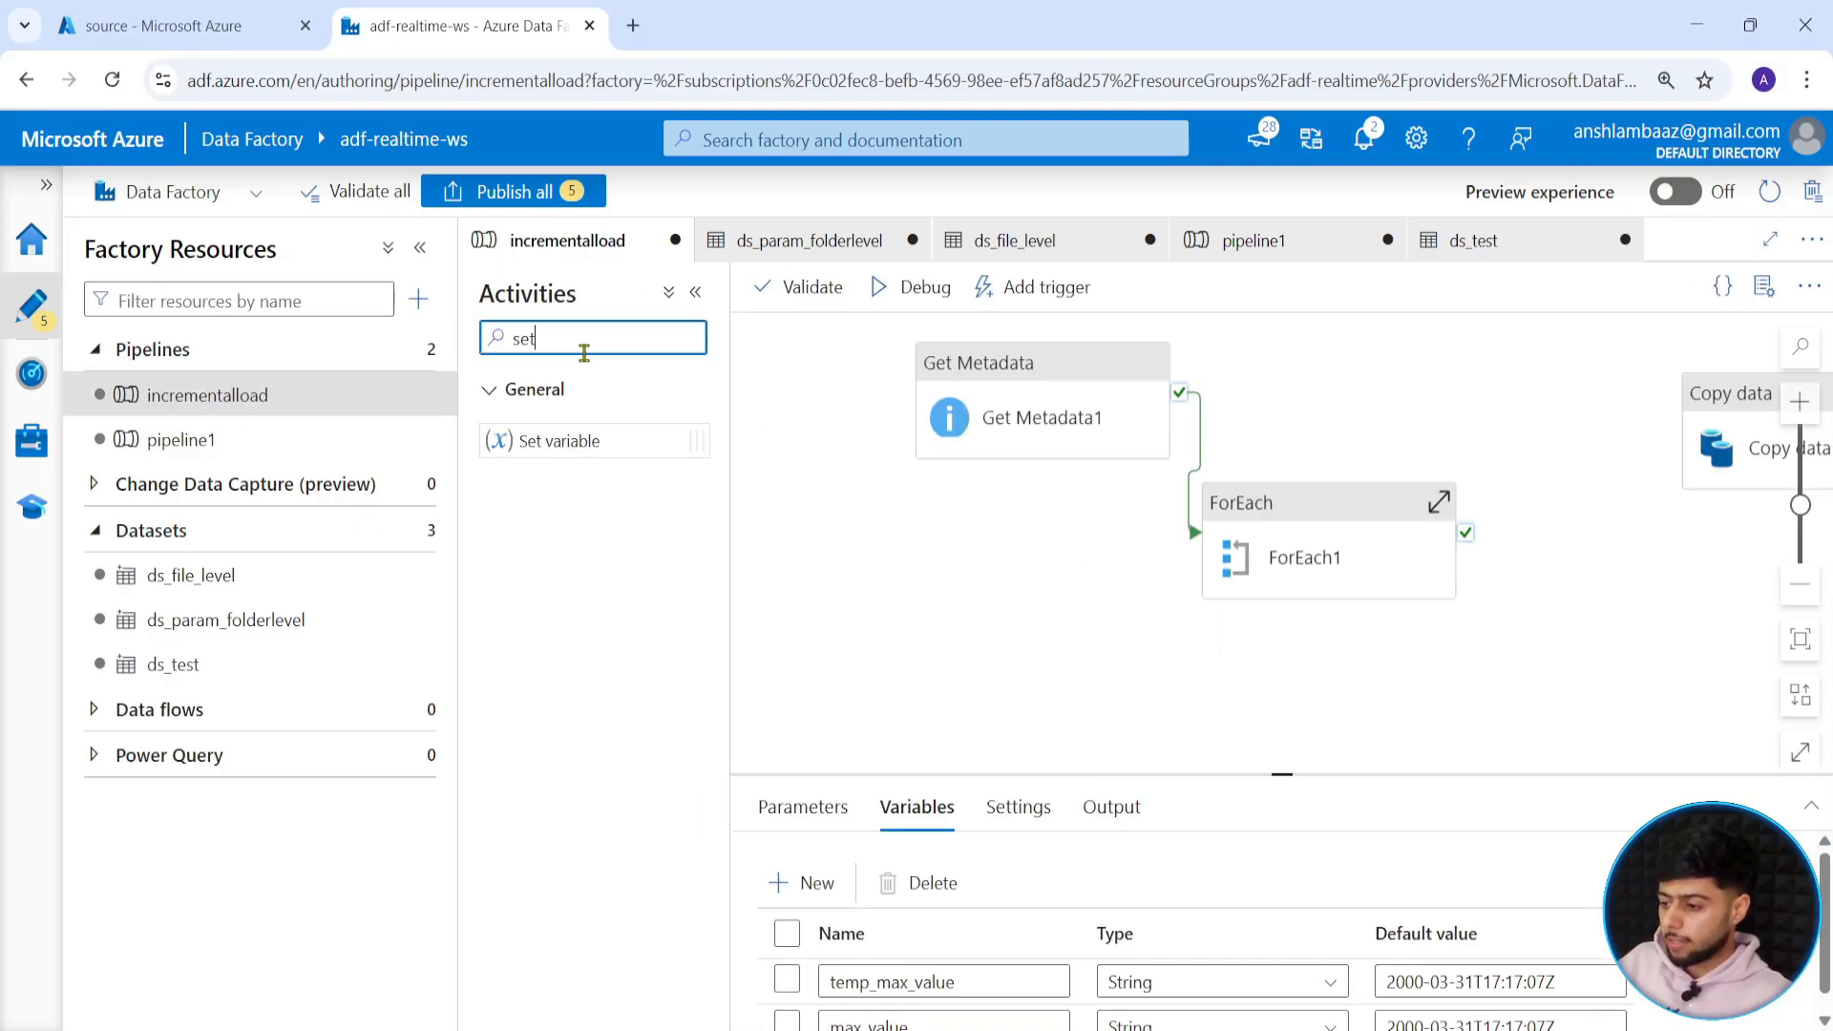
{"action": "left_click_drag", "start_coordinate": [544, 434], "coordinate": [1681, 477]}
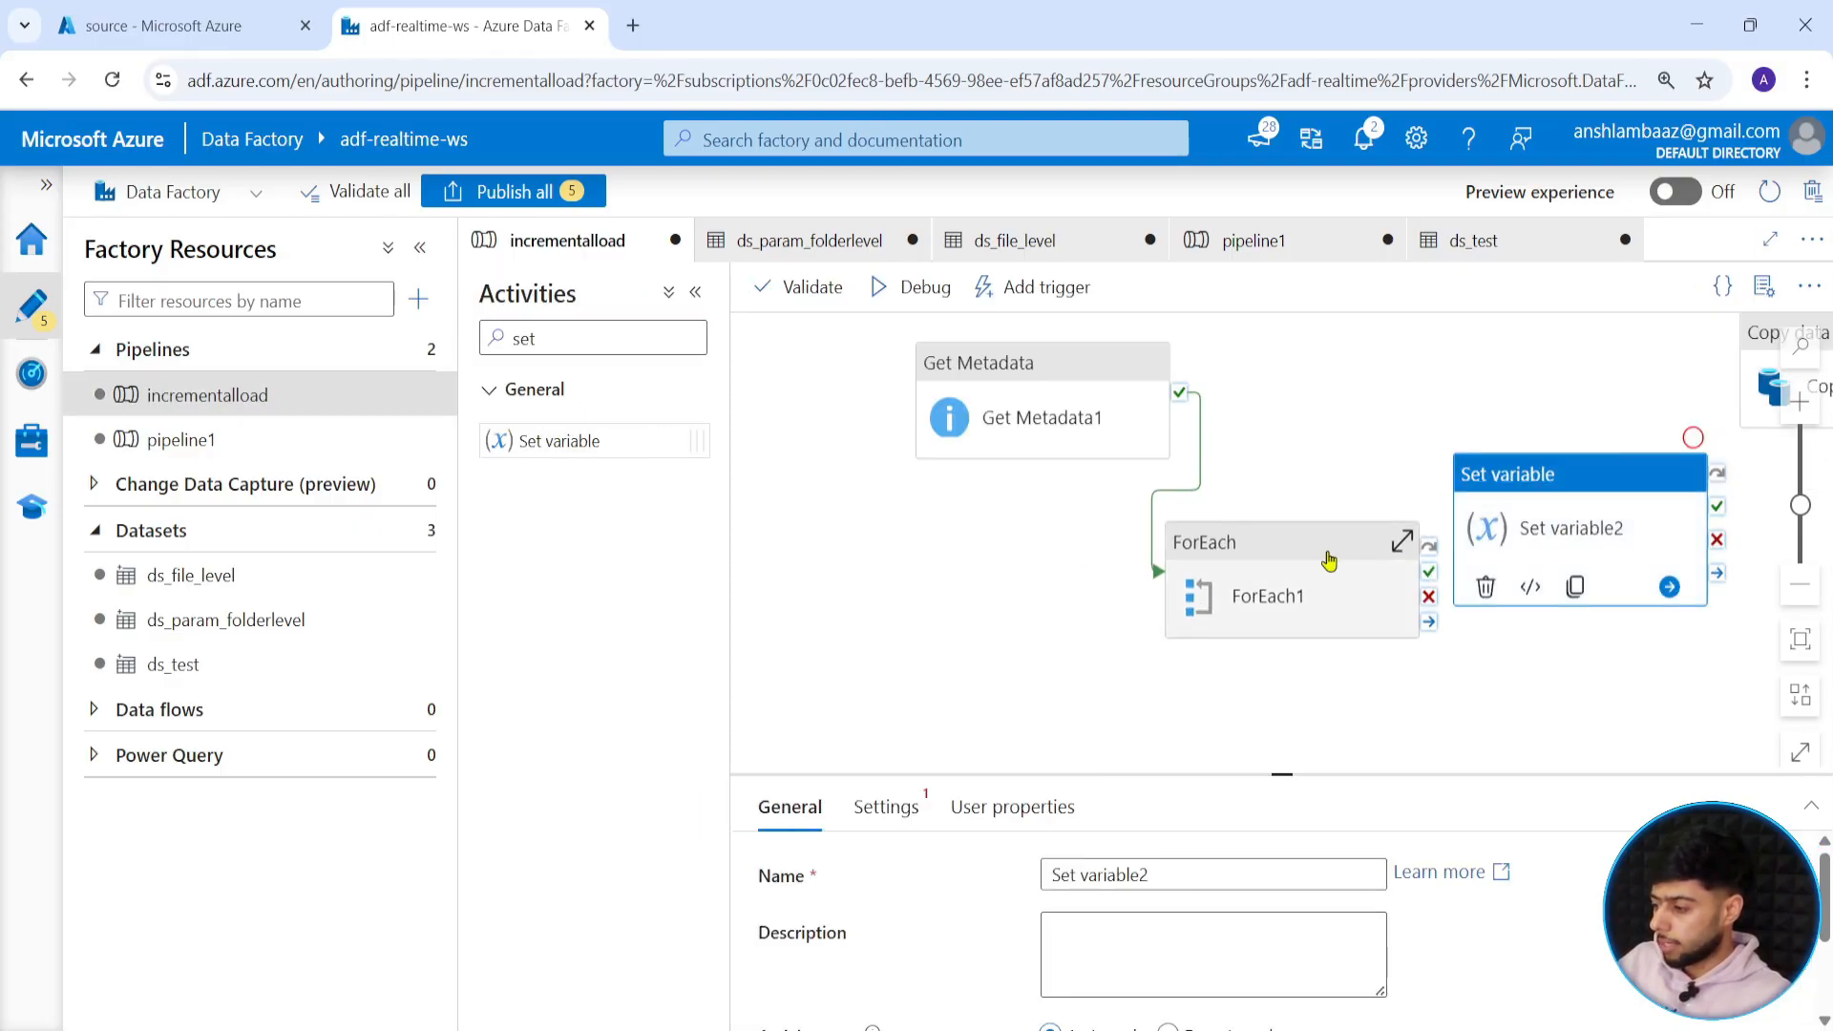
Shift Get Metadata1 and ForEach1 to make room, and connect ForEach1's success output to Set variable2.
{"action": "left_click_drag", "start_coordinate": [992, 429], "coordinate": [869, 446]}
{"action": "left_click_drag", "start_coordinate": [1274, 591], "coordinate": [1214, 597]}
{"action": "left_click_drag", "start_coordinate": [1372, 565], "coordinate": [1527, 545]}
{"action": "left_click_drag", "start_coordinate": [1291, 772], "coordinate": [1317, 627]}
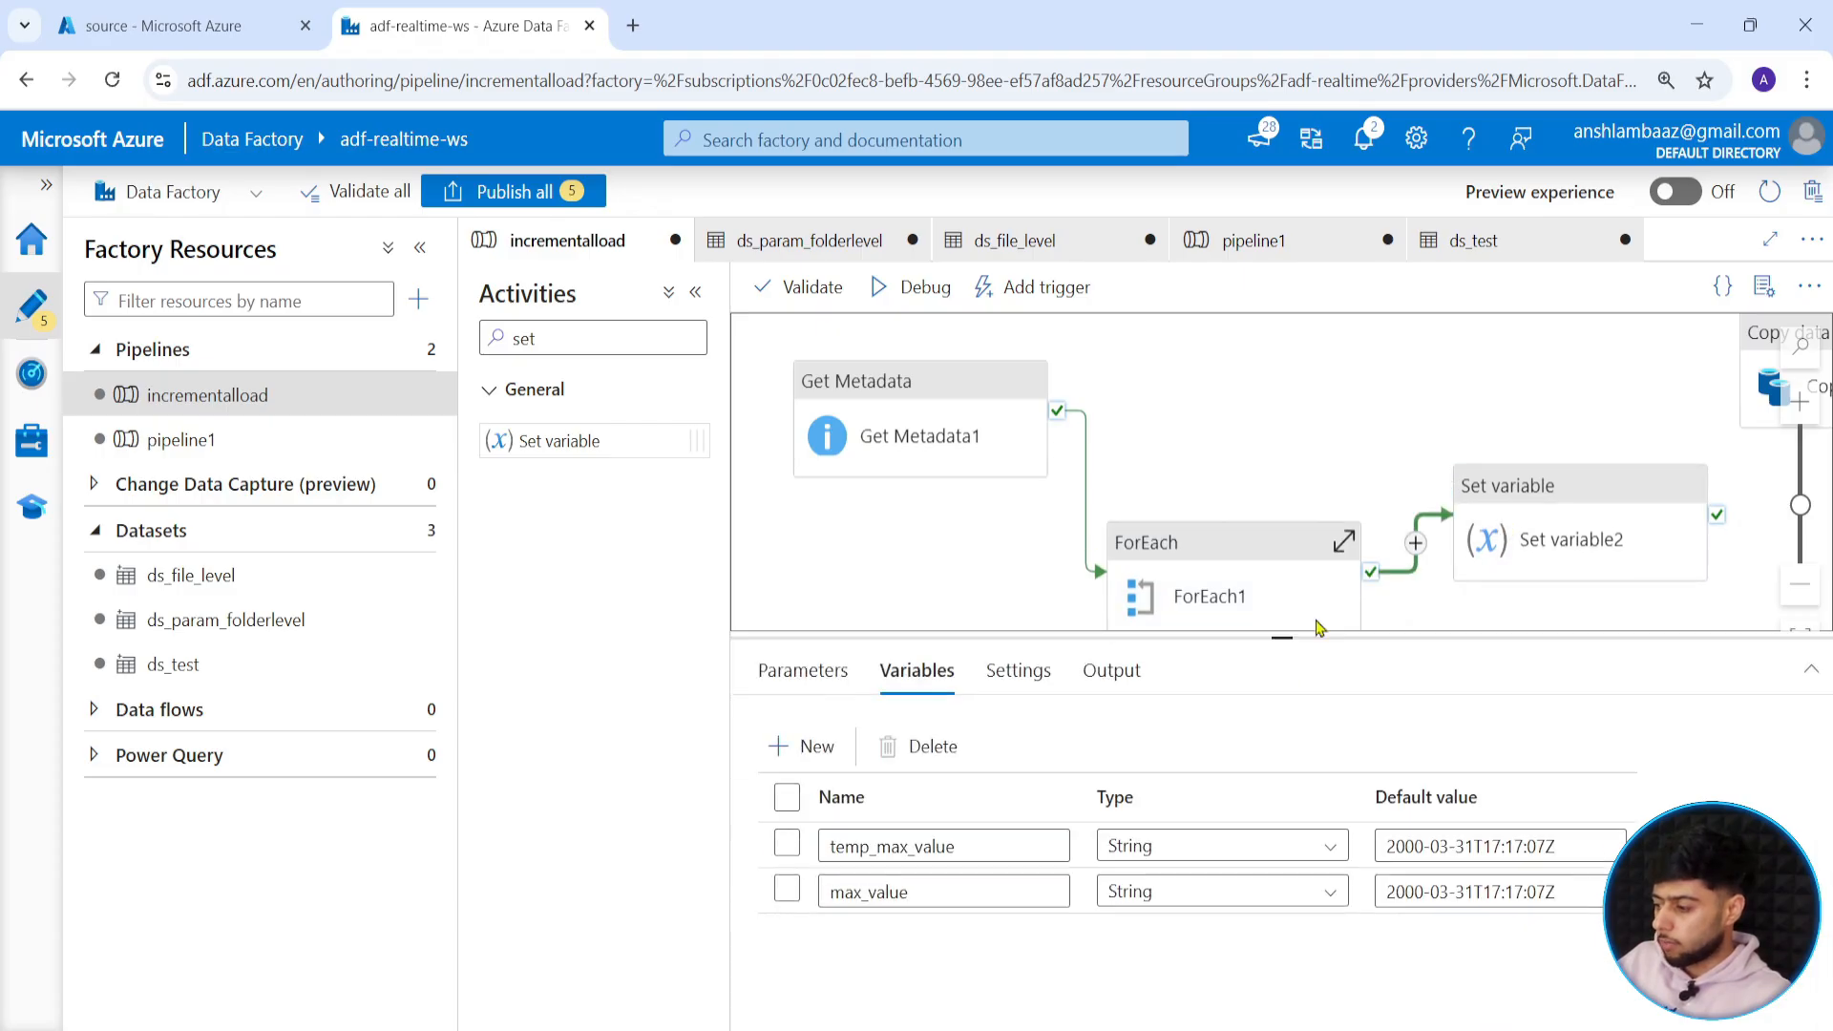
{"action": "left_click", "coordinate": [1575, 545]}
{"action": "left_click", "coordinate": [886, 671]}
{"action": "left_click", "coordinate": [1137, 793]}
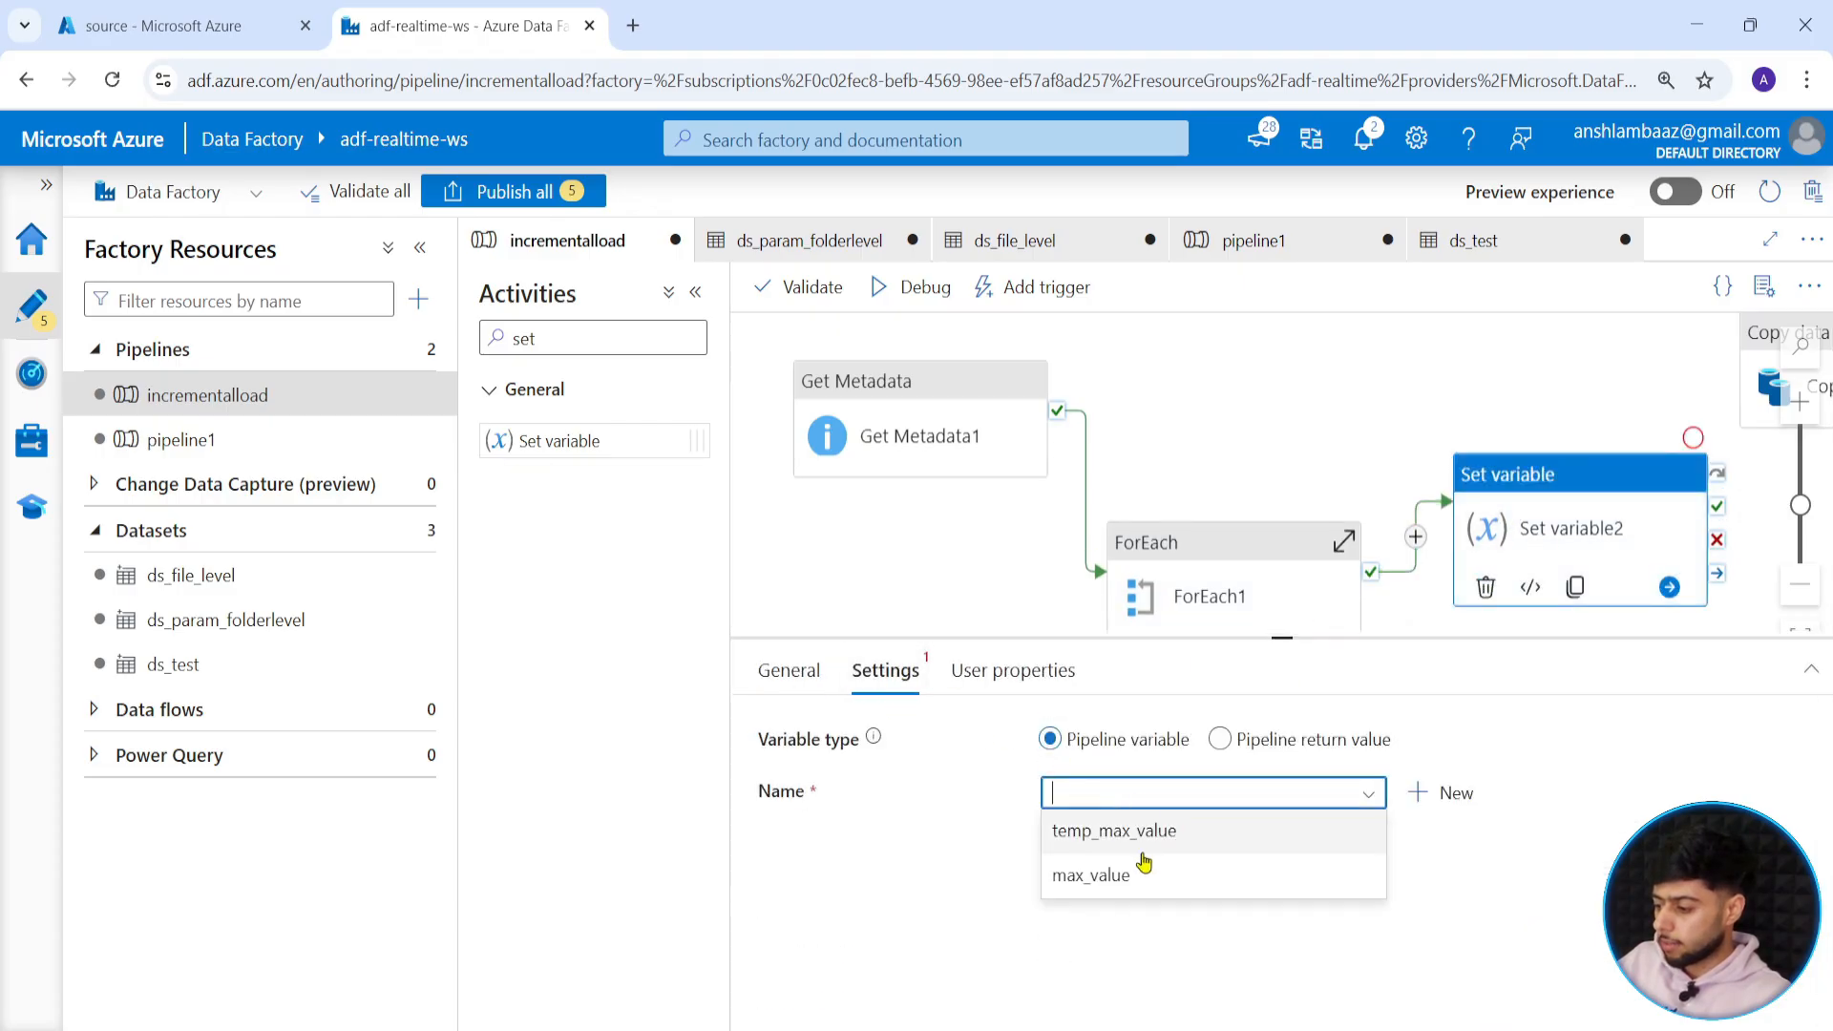
{"action": "left_click", "coordinate": [1098, 875]}
{"action": "left_click", "coordinate": [1149, 892]}
{"action": "left_click", "coordinate": [1122, 936]}
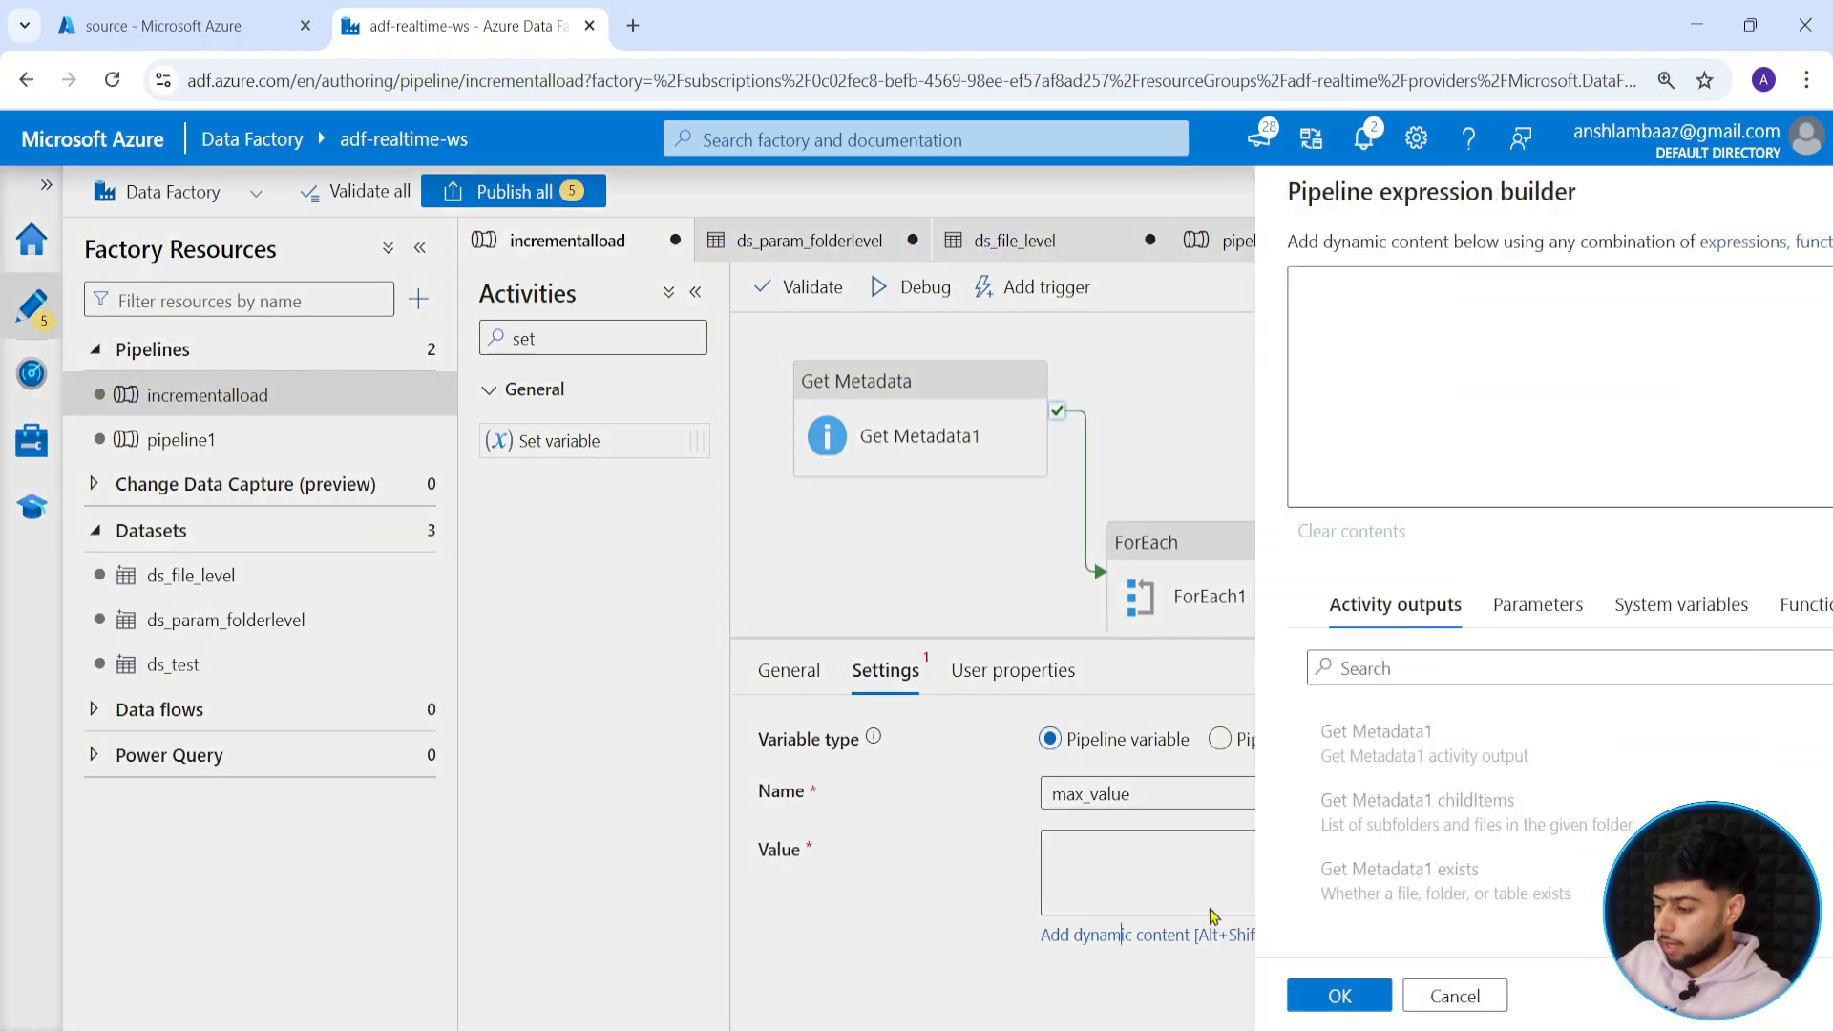
{"action": "left_click", "coordinate": [1666, 607]}
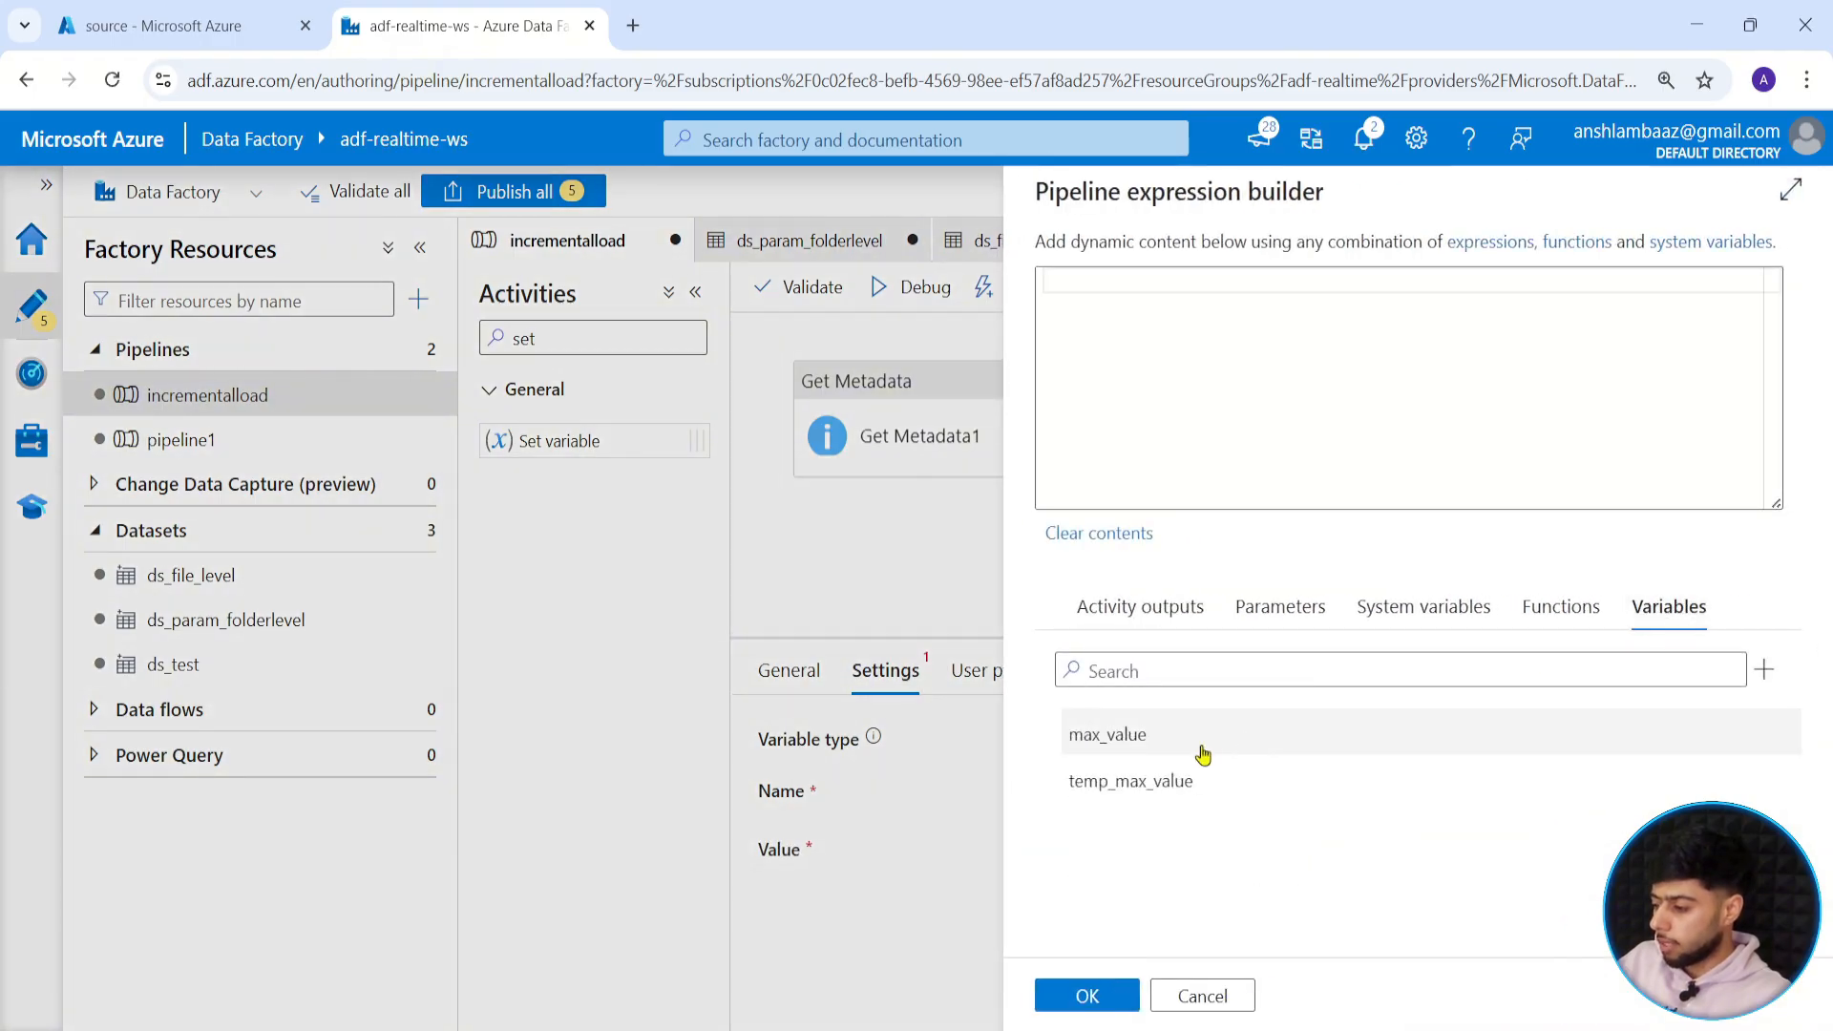
{"action": "left_click", "coordinate": [1127, 783]}
{"action": "left_click", "coordinate": [1086, 996]}
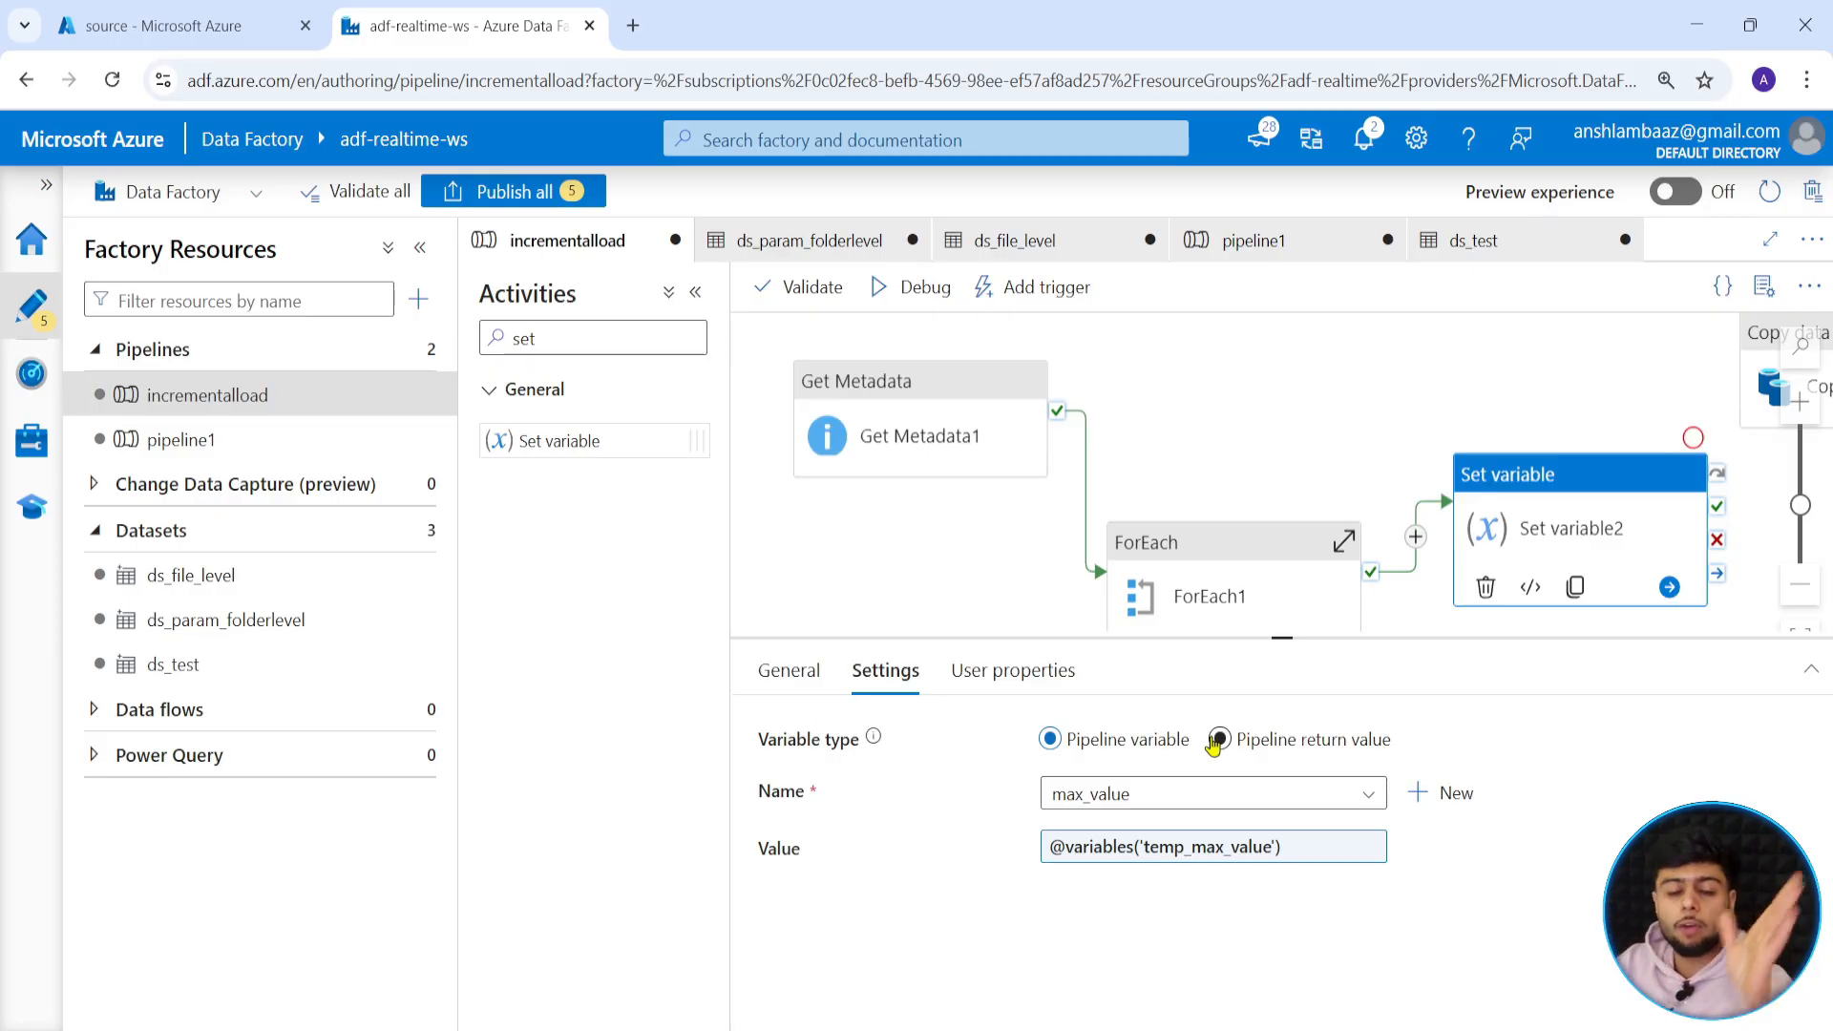
Review which variable the last-modified filter of Copy data1's source uses as its start time.
{"action": "left_click", "coordinate": [1282, 637]}
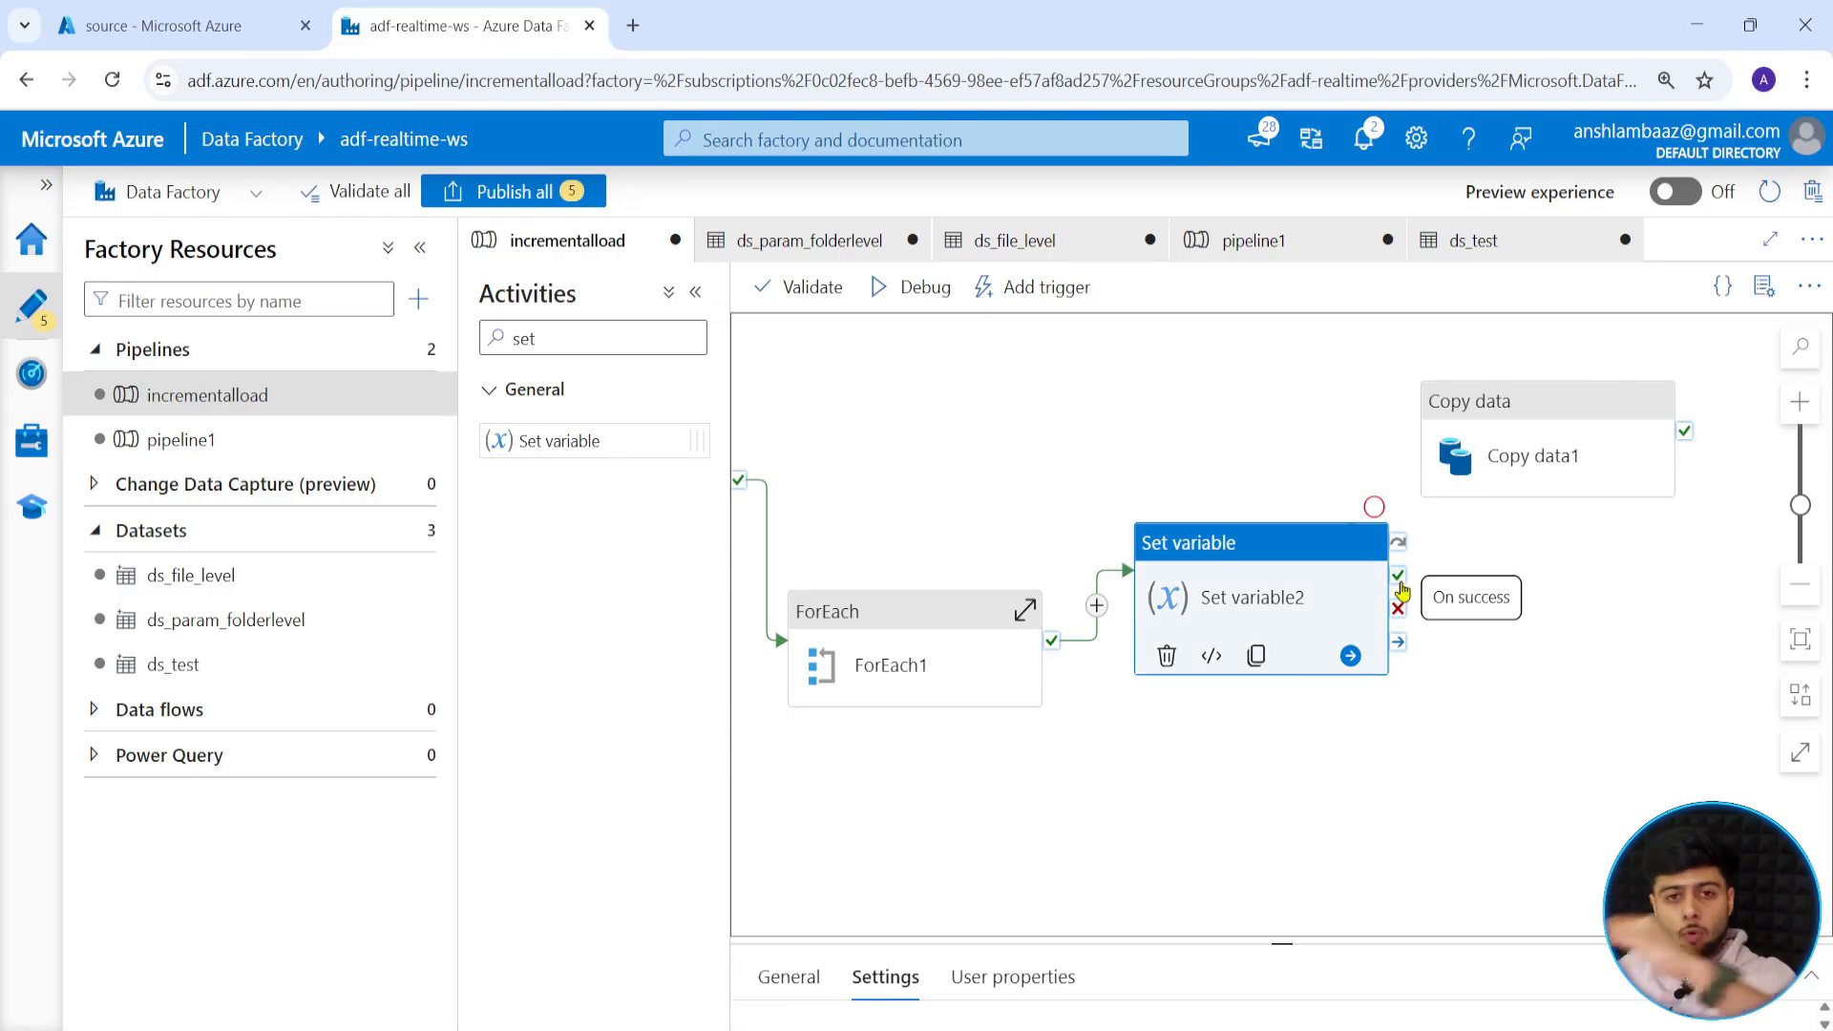
{"action": "left_click", "coordinate": [1497, 482]}
{"action": "left_click_drag", "start_coordinate": [1280, 943], "coordinate": [1252, 551]}
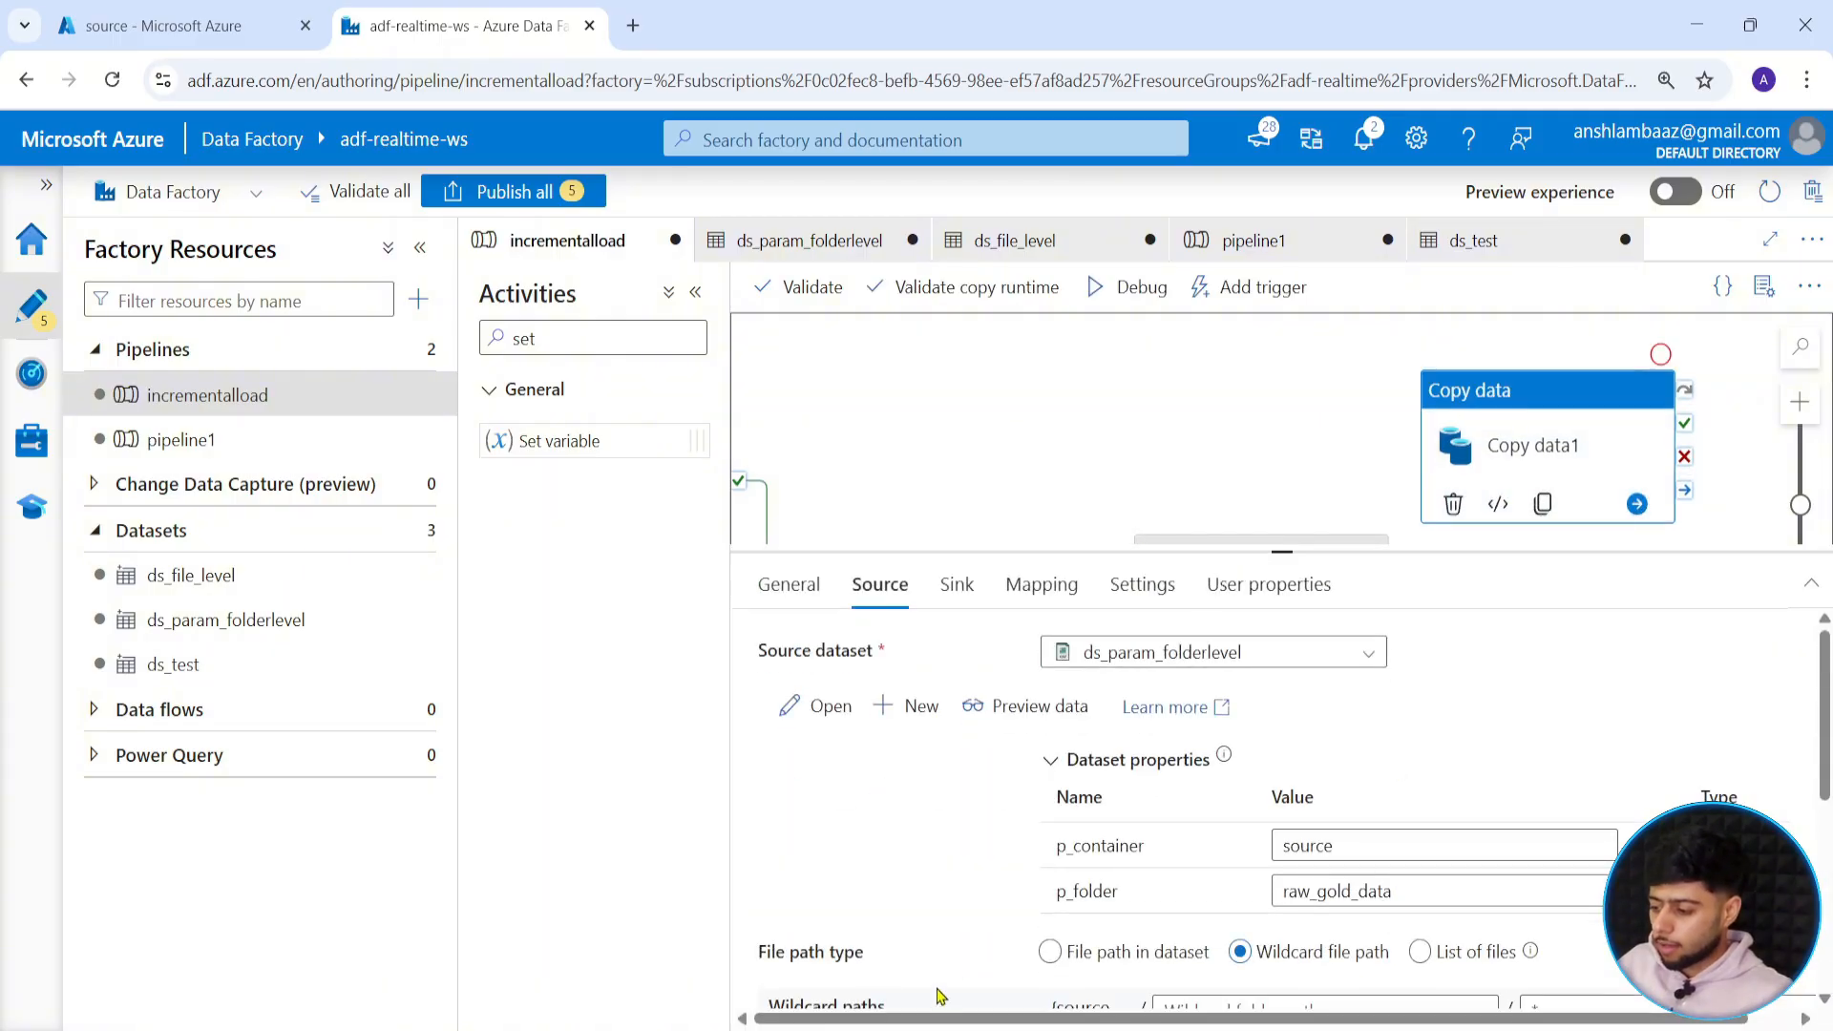
{"action": "scroll", "coordinate": [941, 996], "scroll_direction": "down", "scroll_amount": 5}
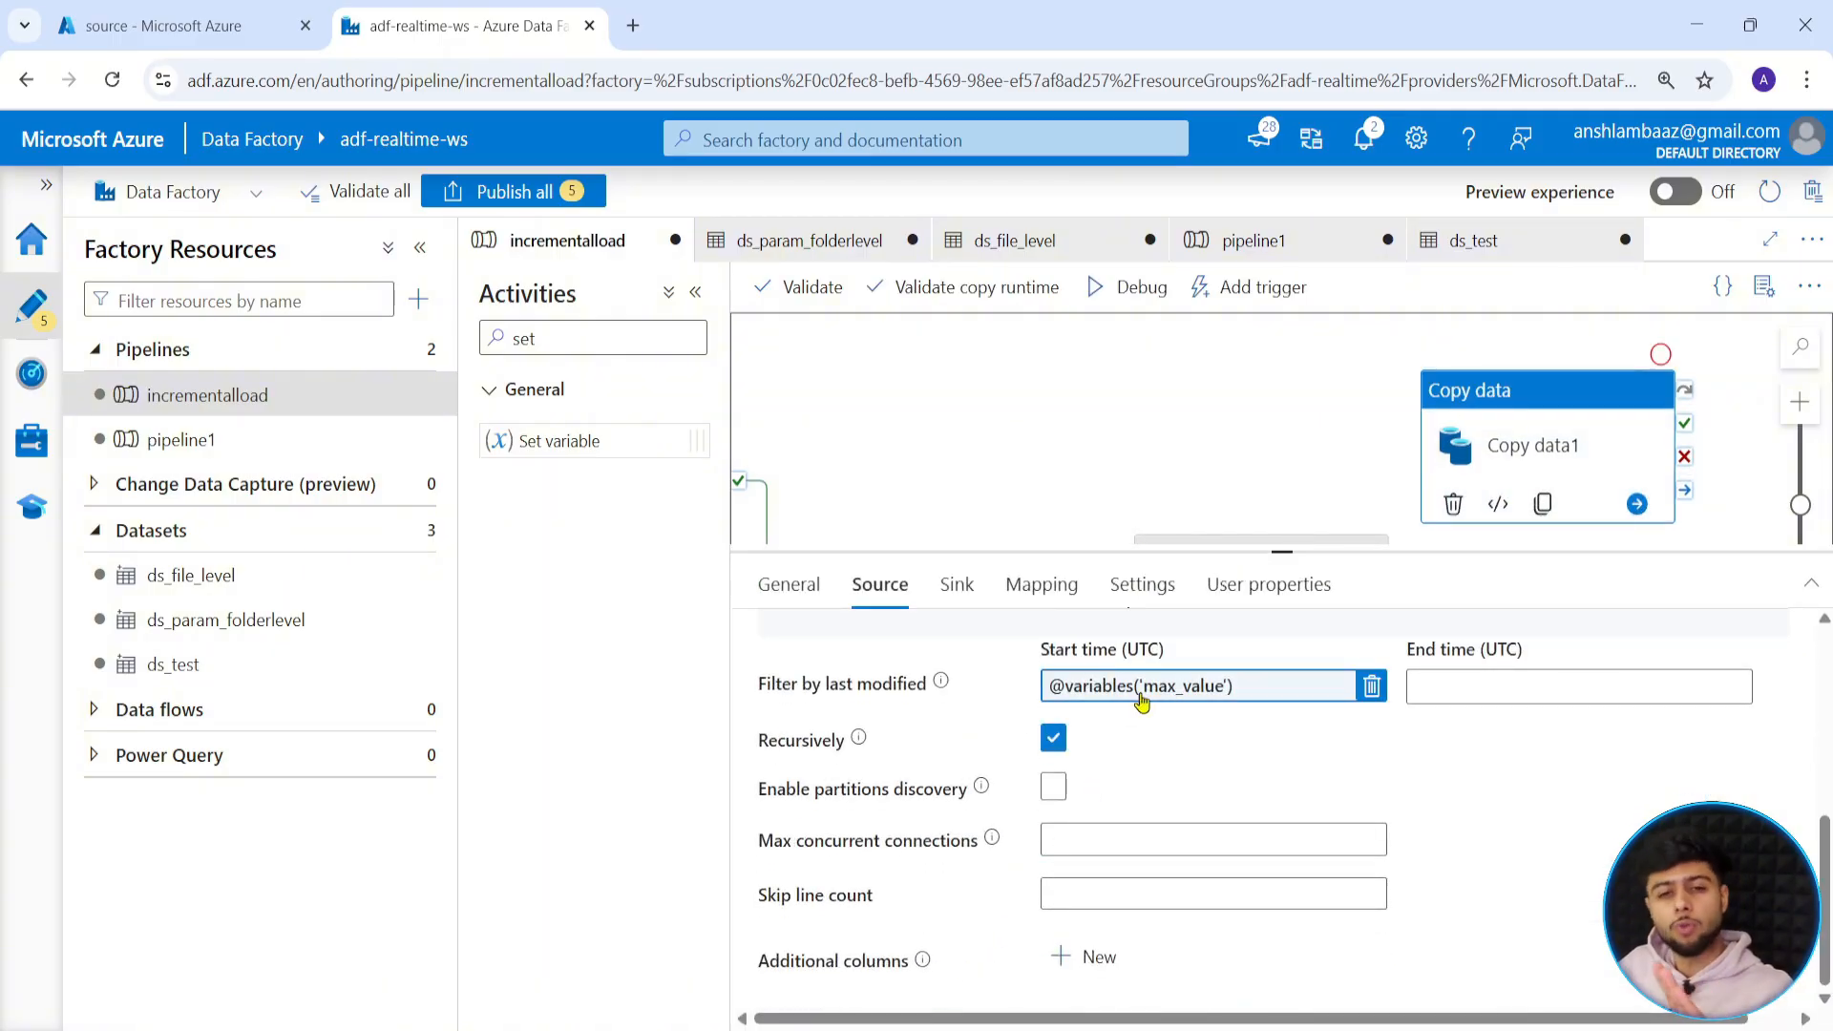
{"action": "left_click_drag", "start_coordinate": [1281, 553], "coordinate": [1282, 971]}
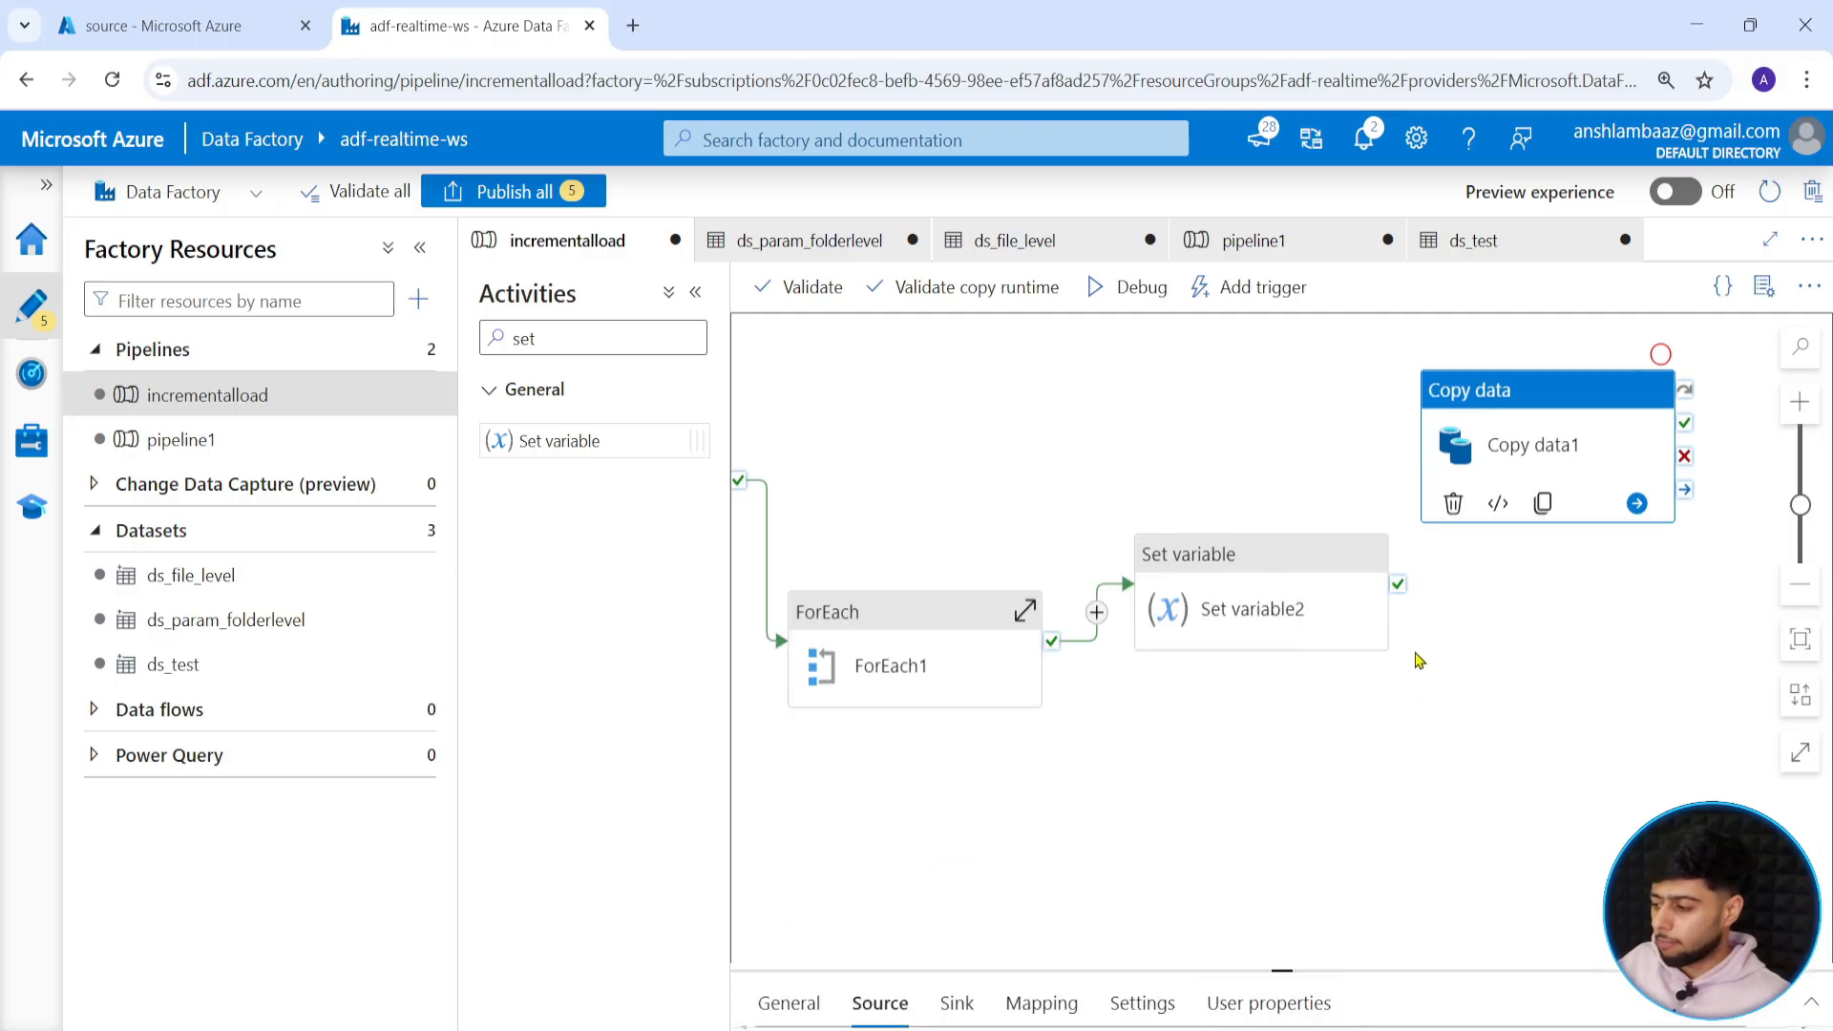
Connect Set variable2's success output to Copy data1 and arrange the four pipeline activities in a zigzag layout.
{"action": "left_click_drag", "start_coordinate": [1398, 587], "coordinate": [1568, 594]}
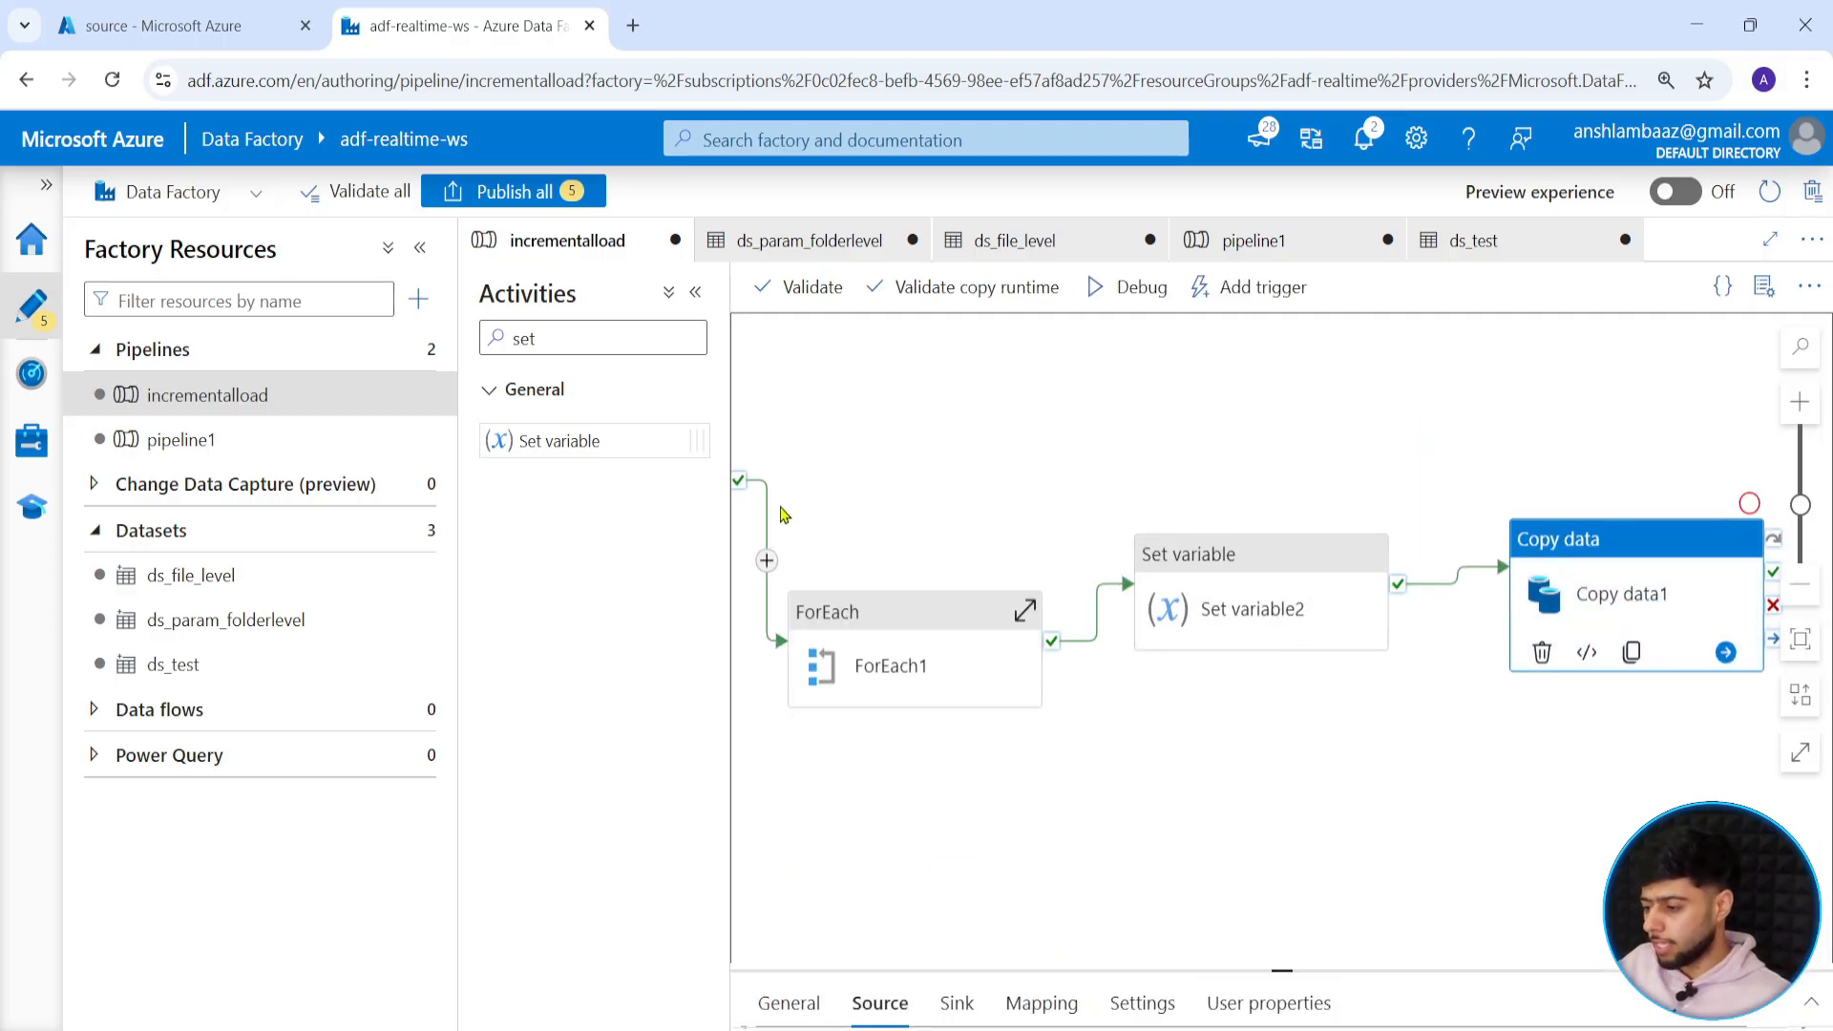
{"action": "left_click", "coordinate": [697, 294]}
{"action": "left_click_drag", "start_coordinate": [849, 795], "coordinate": [1101, 792]}
{"action": "left_click_drag", "start_coordinate": [608, 468], "coordinate": [638, 779]}
{"action": "left_click_drag", "start_coordinate": [888, 634], "coordinate": [872, 460]}
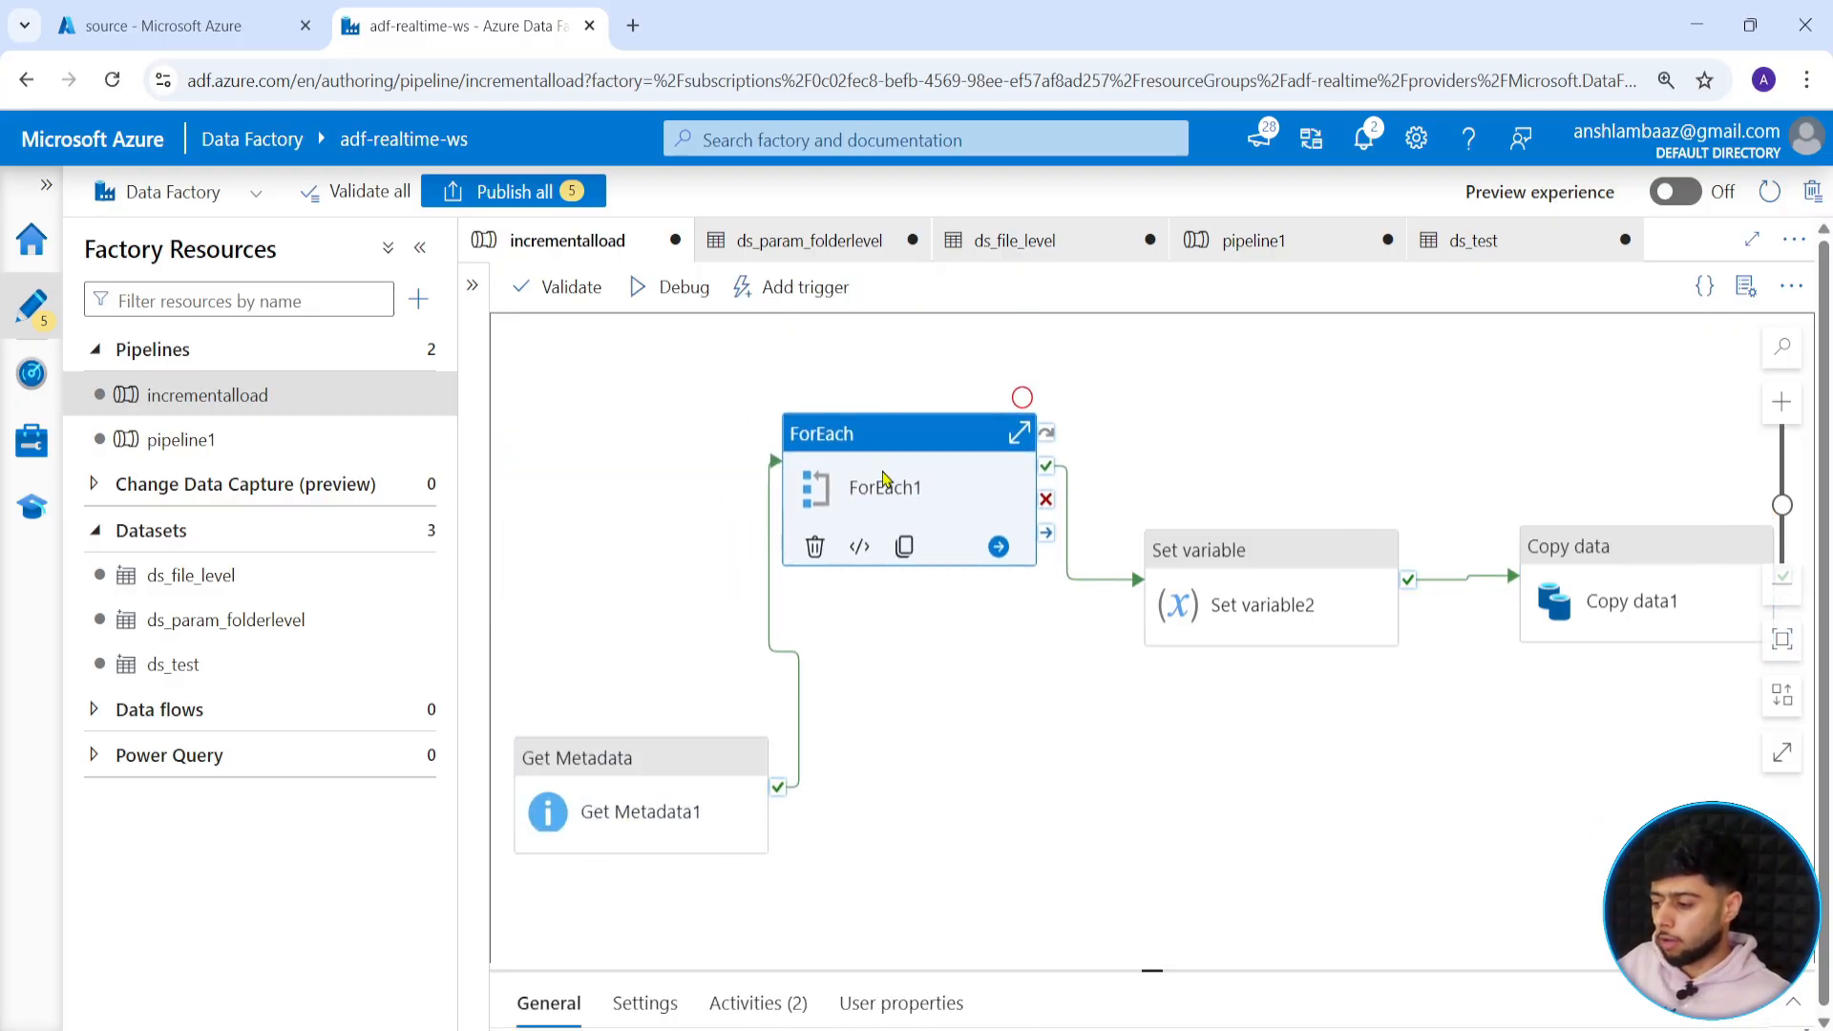
{"action": "left_click_drag", "start_coordinate": [1292, 608], "coordinate": [1293, 679]}
{"action": "left_click_drag", "start_coordinate": [1649, 601], "coordinate": [1621, 503]}
{"action": "left_click", "coordinate": [1627, 712]}
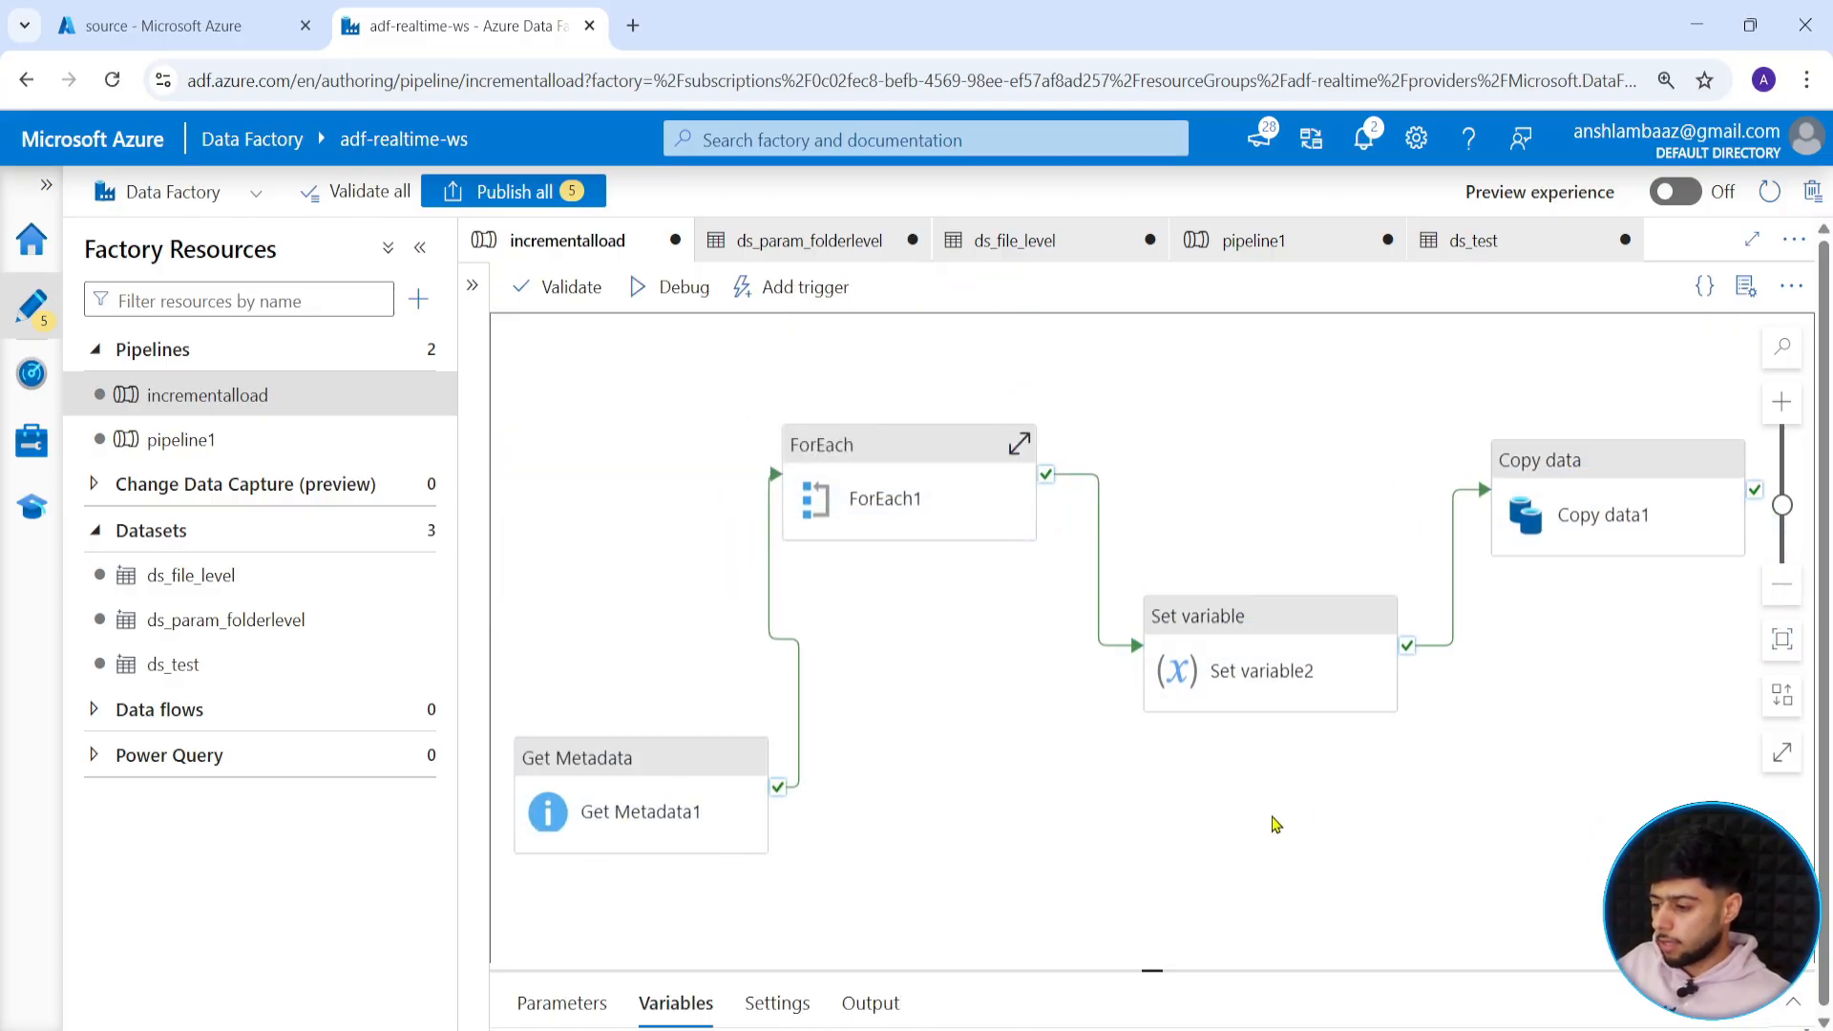
{"action": "left_click", "coordinate": [632, 26]}
{"action": "type", "text": "@greater"}
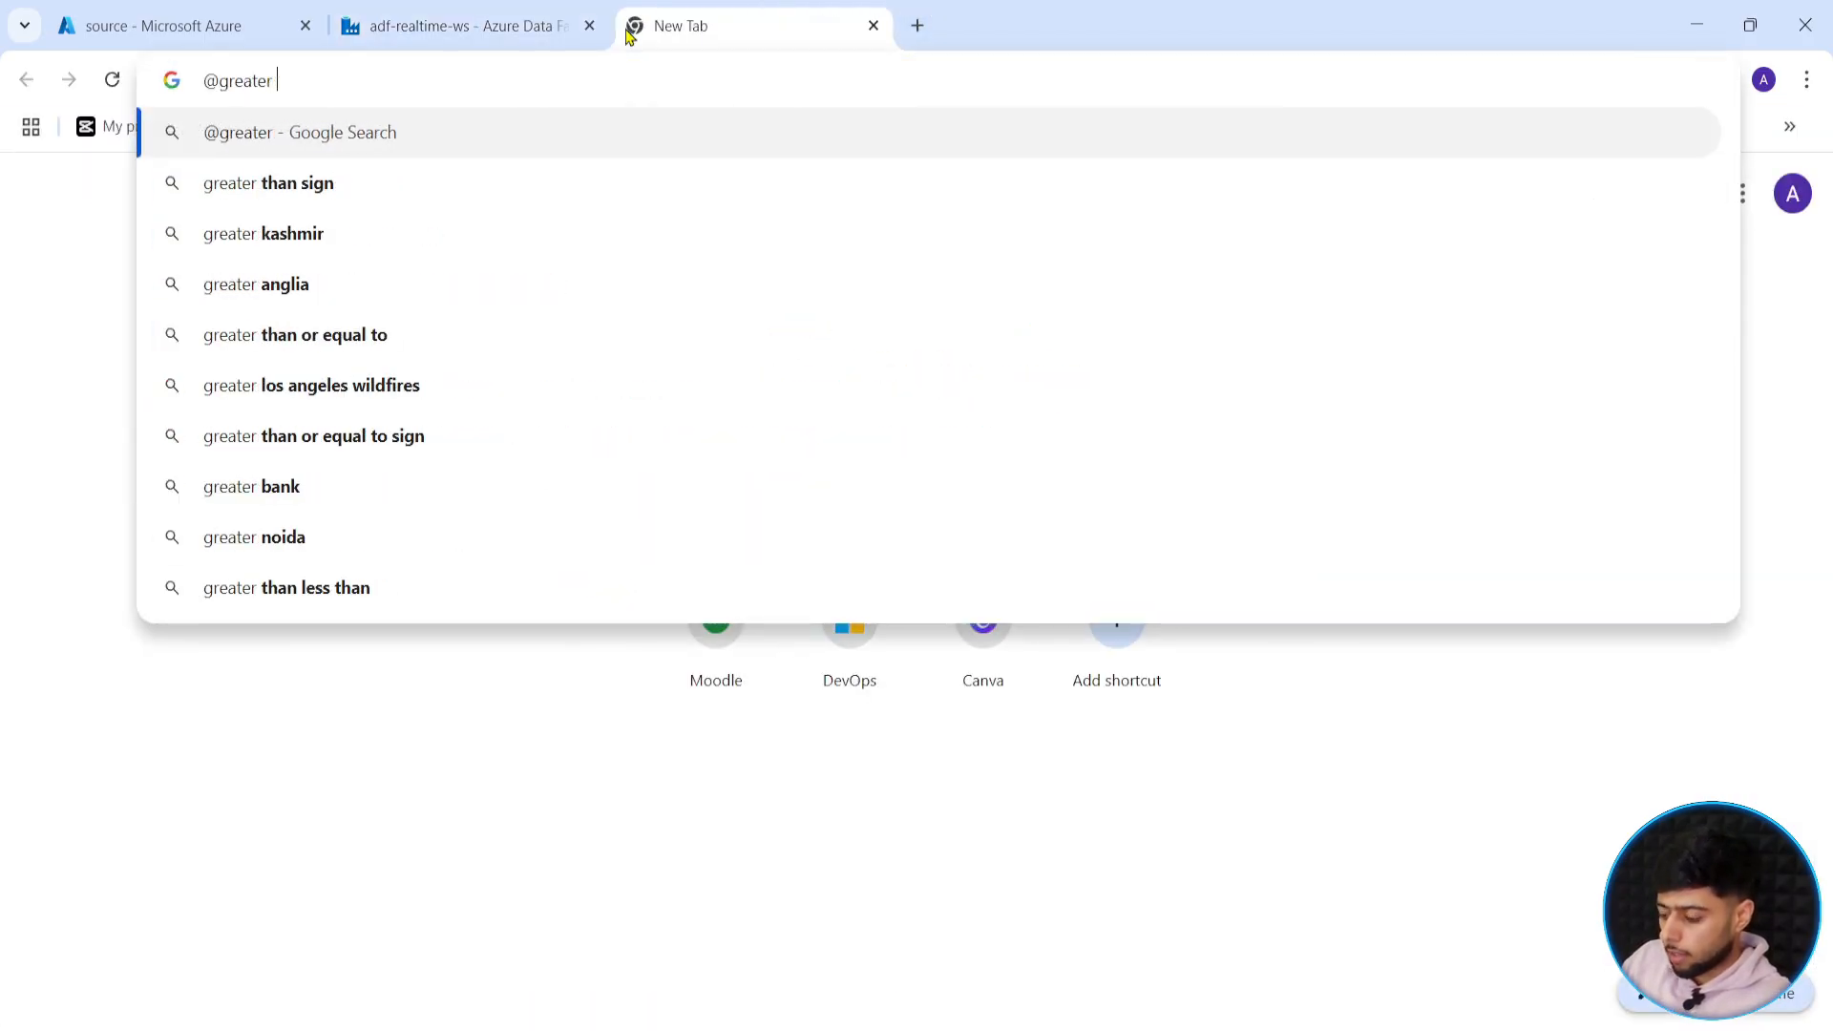
{"action": "type", "text": " in exp"}
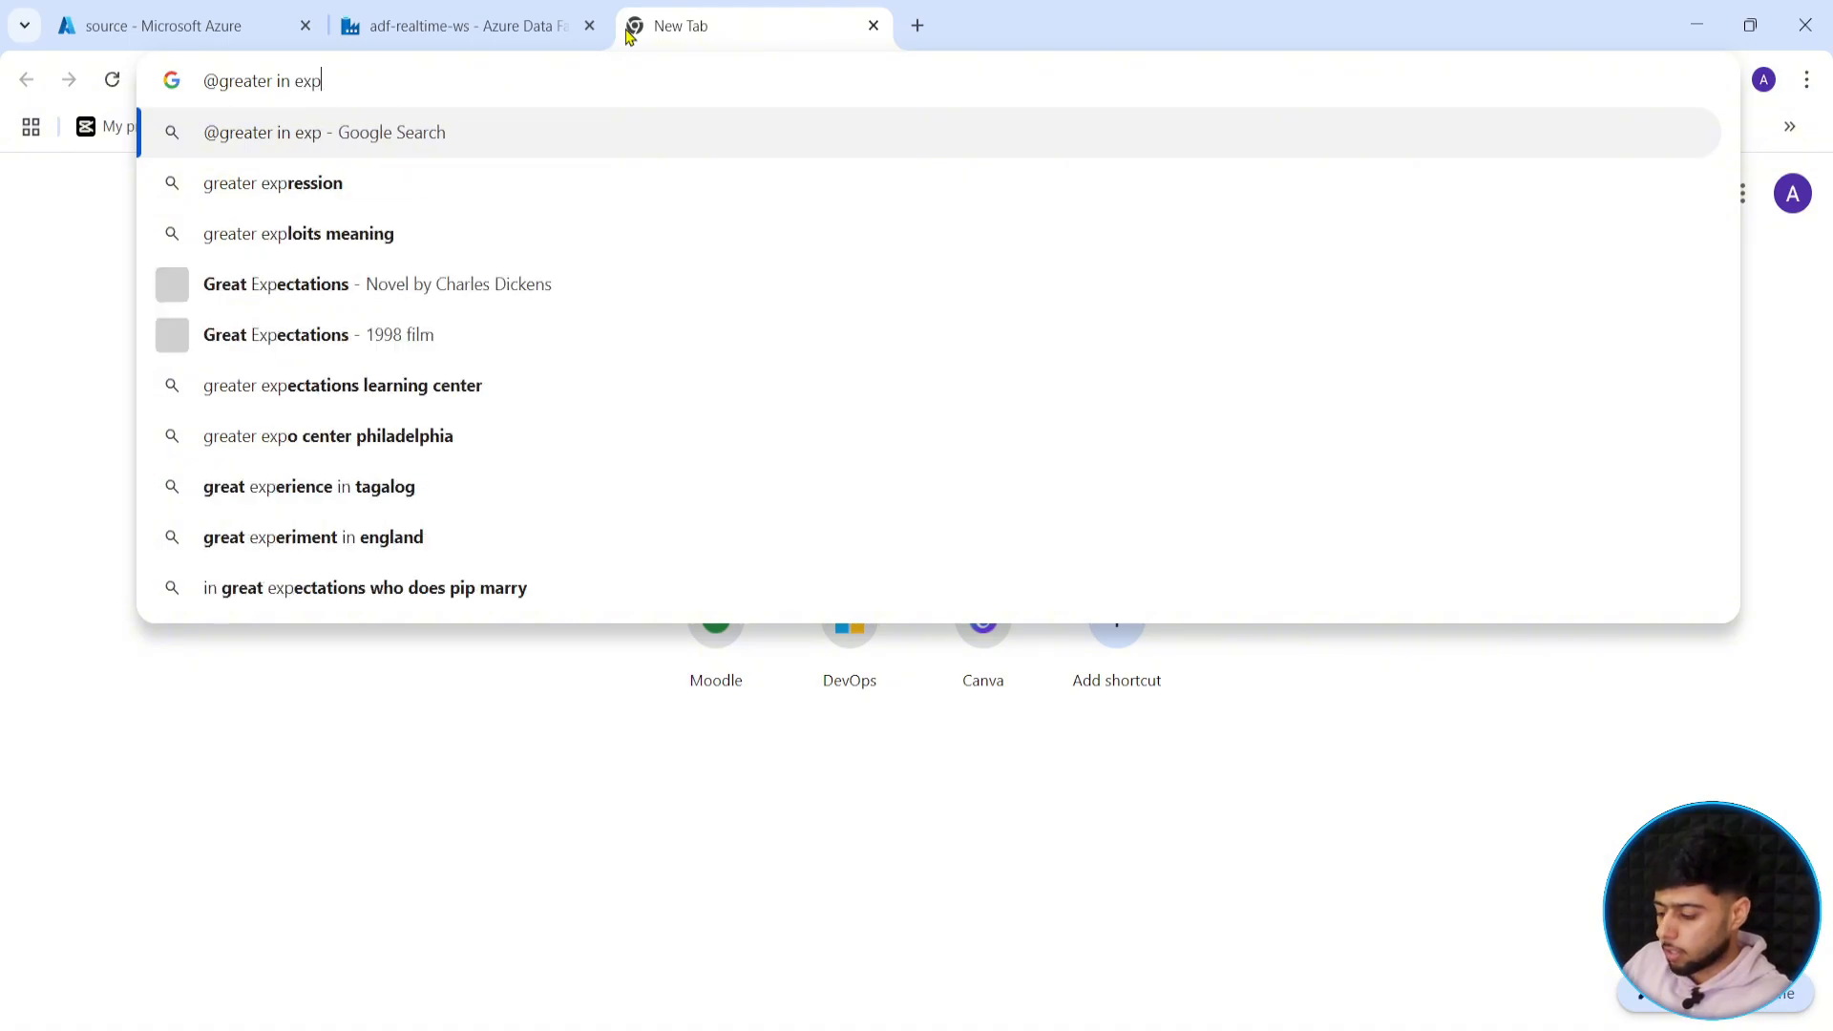
{"action": "type", "text": "ression "}
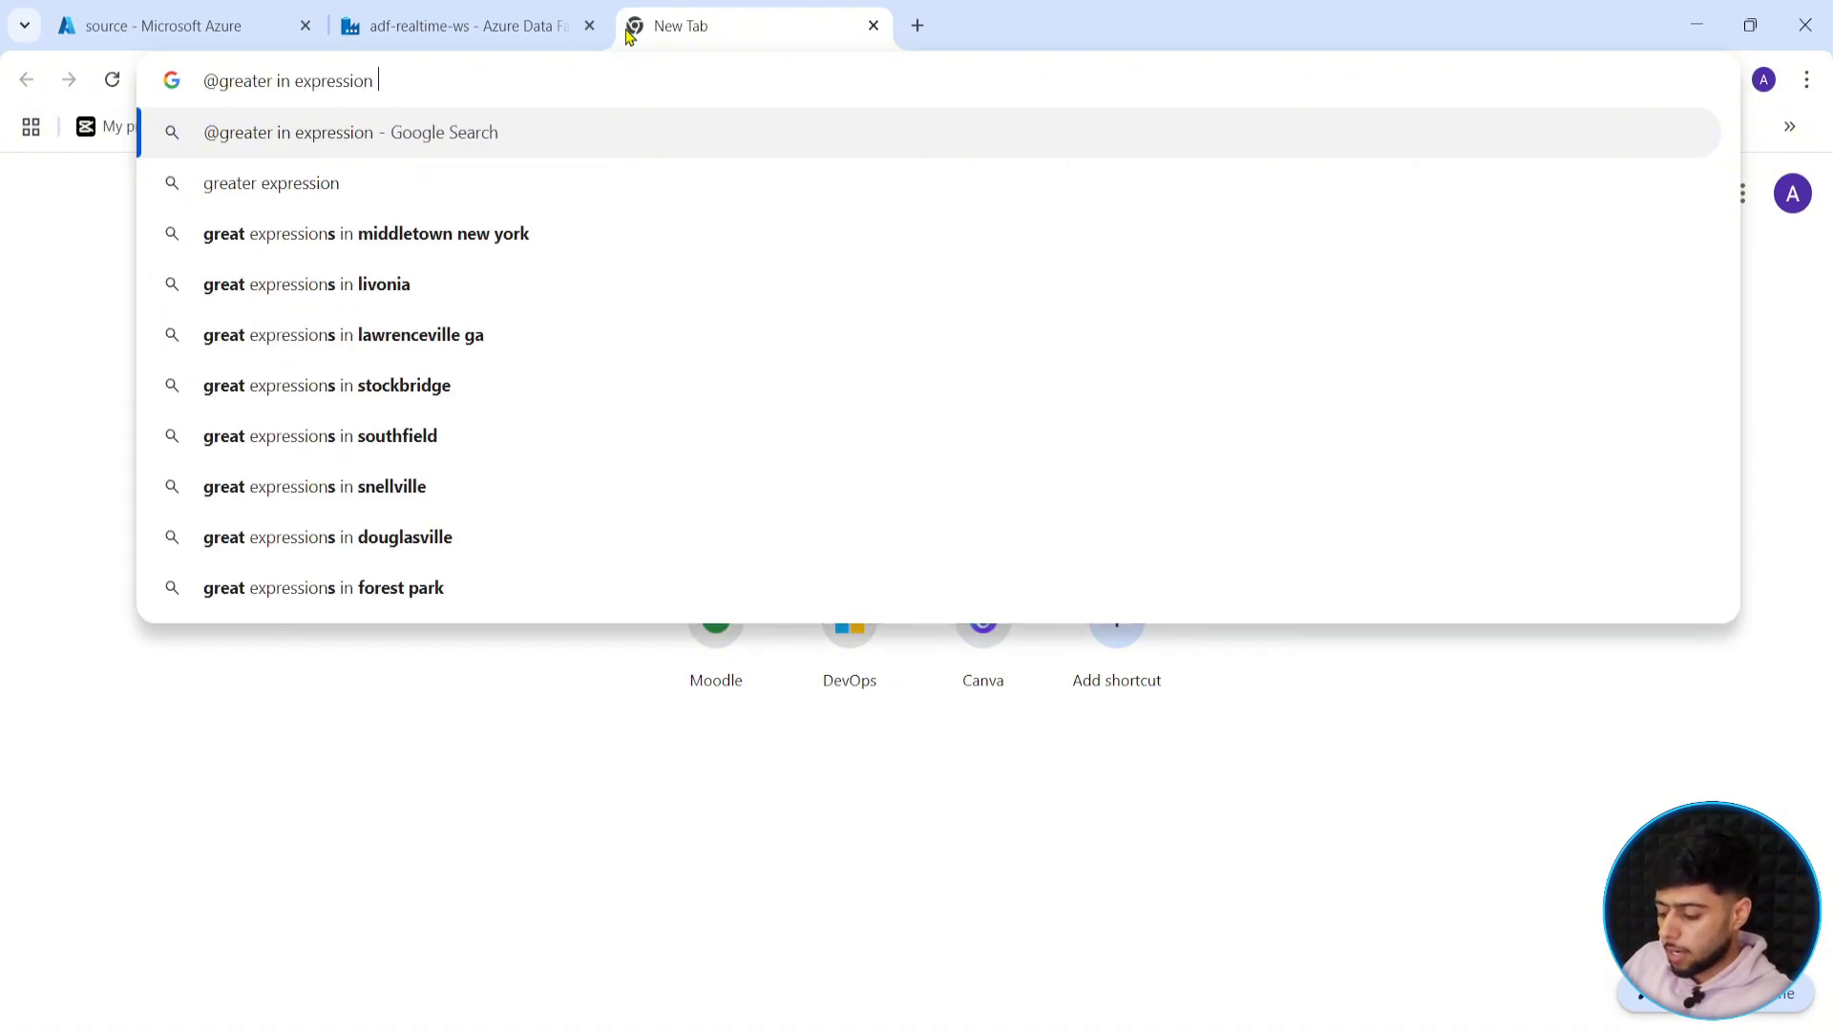
{"action": "type", "text": "builder adf"}
{"action": "key", "text": "Return"}
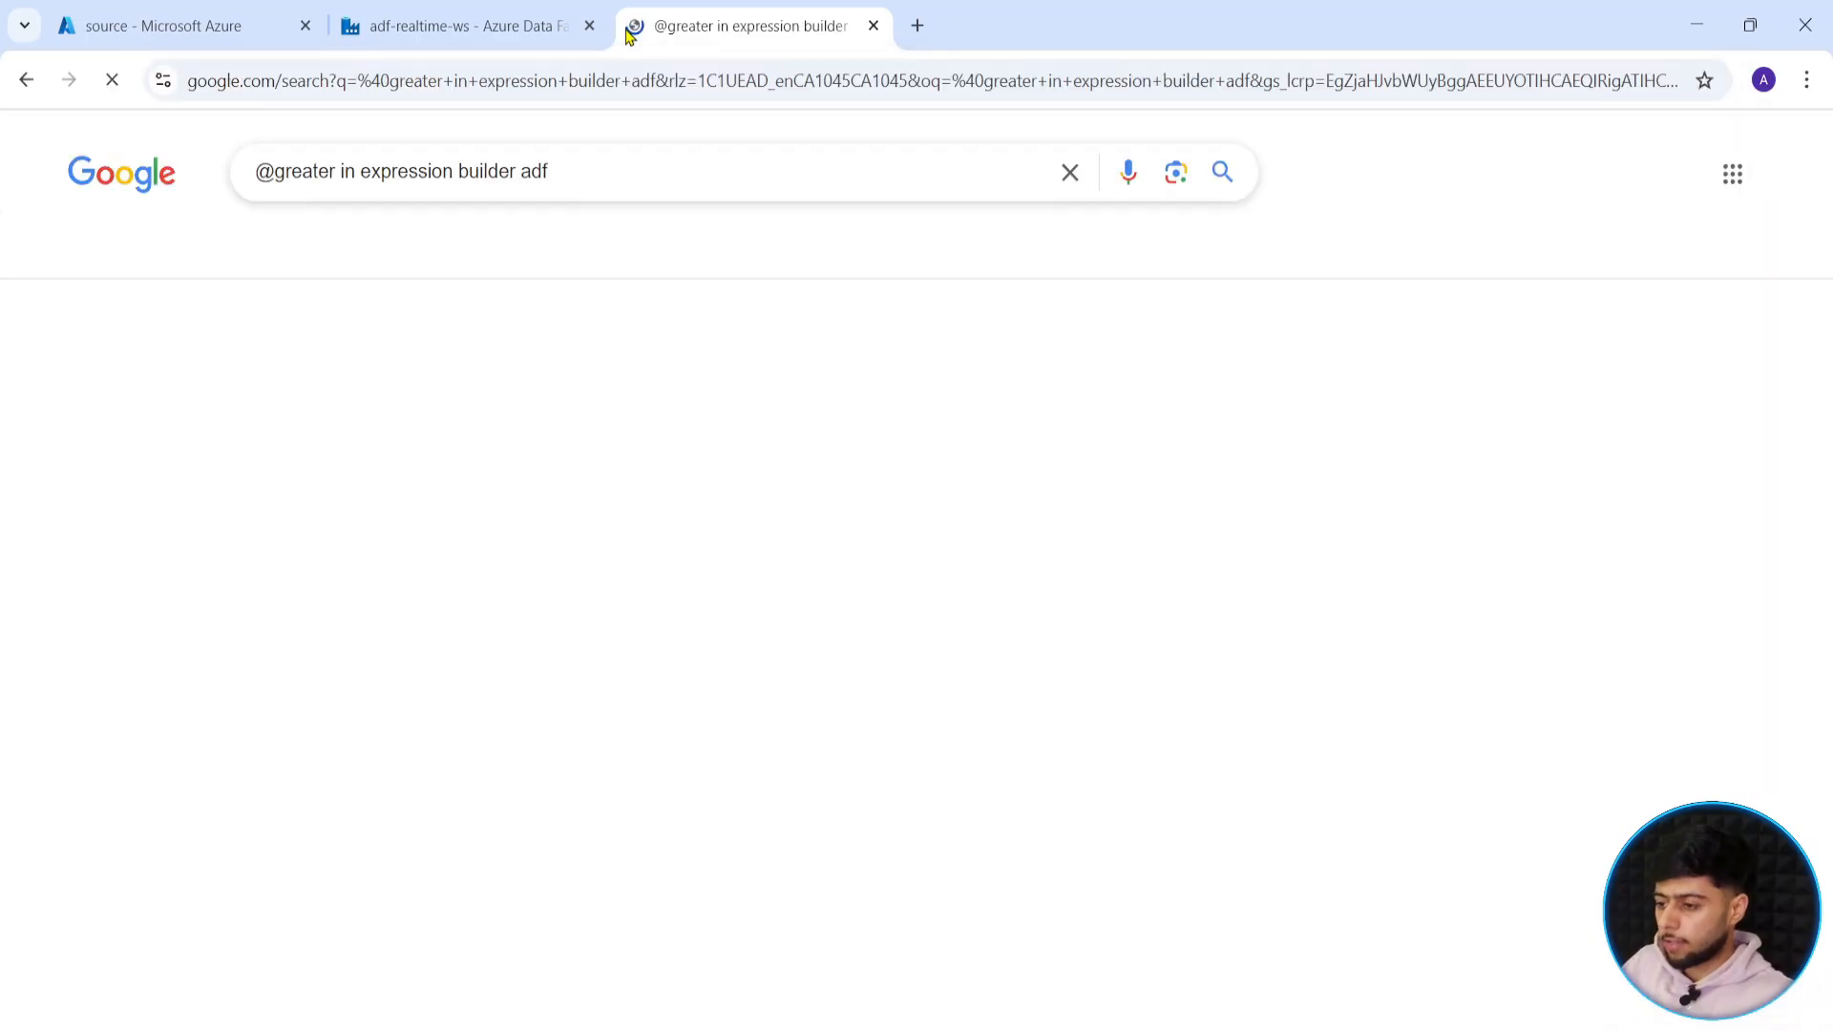
Open the Microsoft Learn article on Data Factory expressions and functions and find "greater" on the page.
{"action": "left_click", "coordinate": [421, 387]}
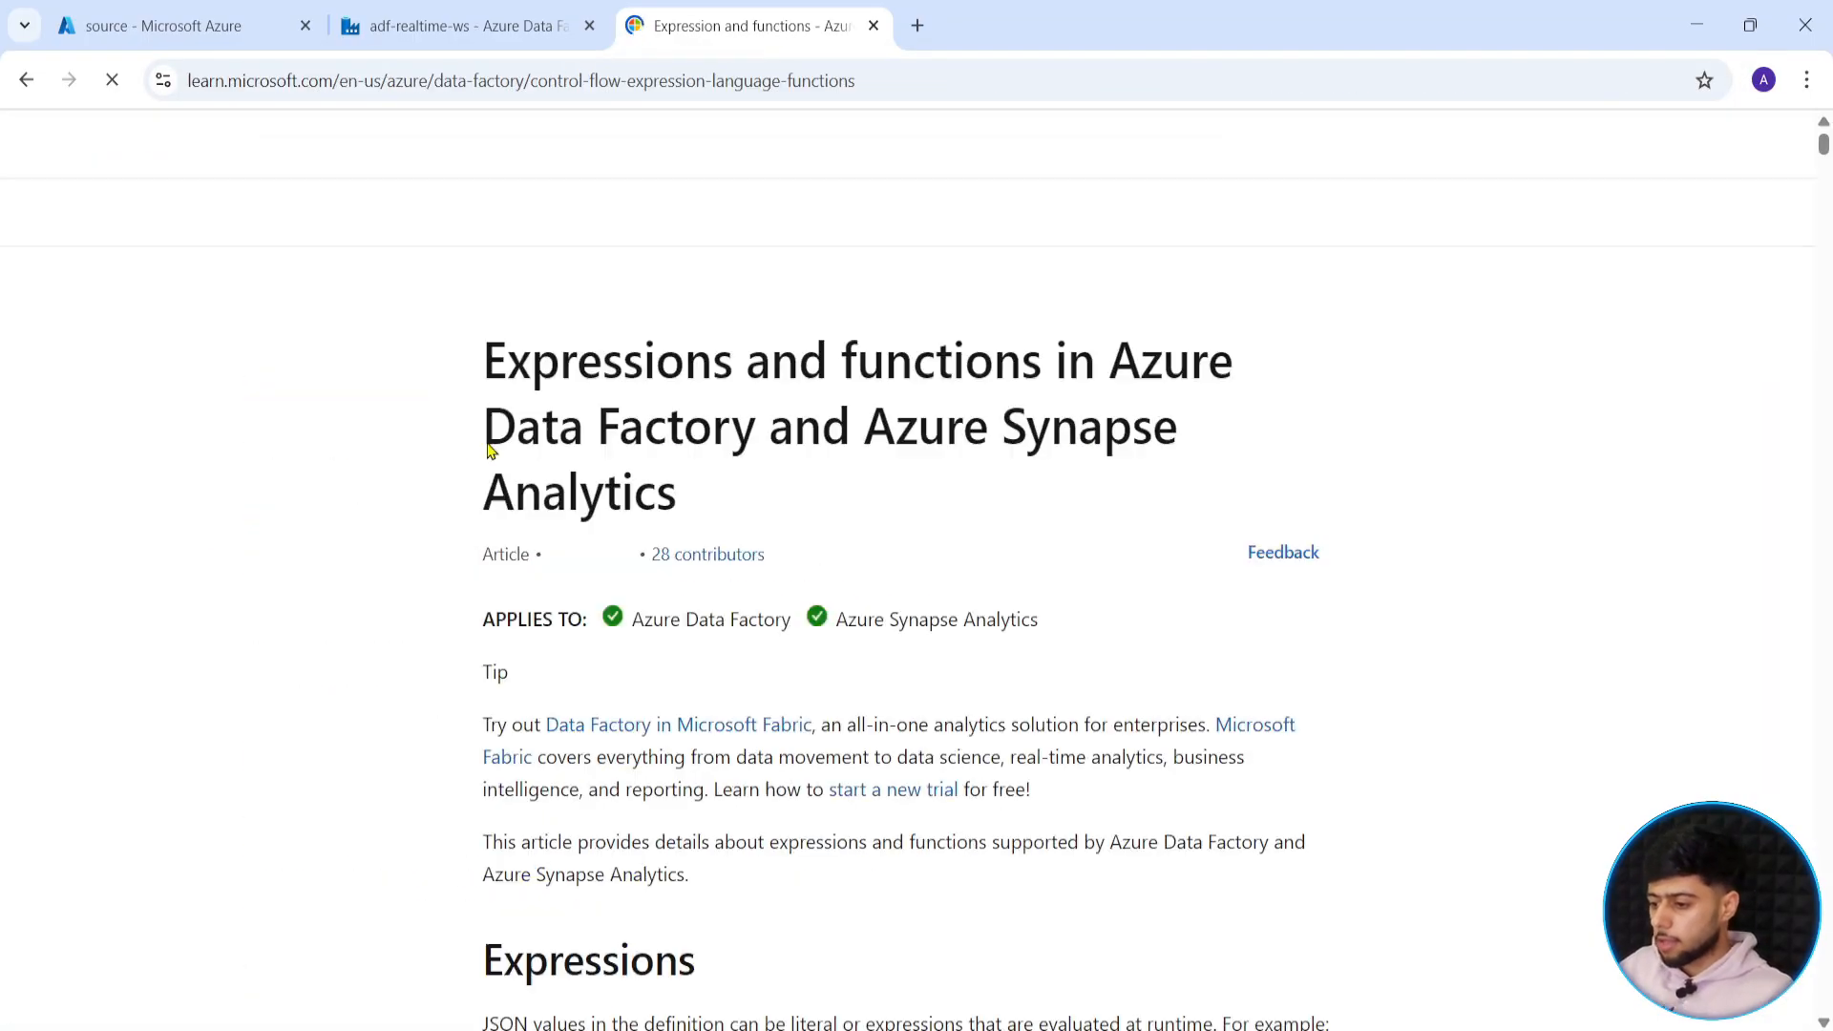
{"action": "scroll", "coordinate": [626, 630], "scroll_direction": "down", "scroll_amount": 8}
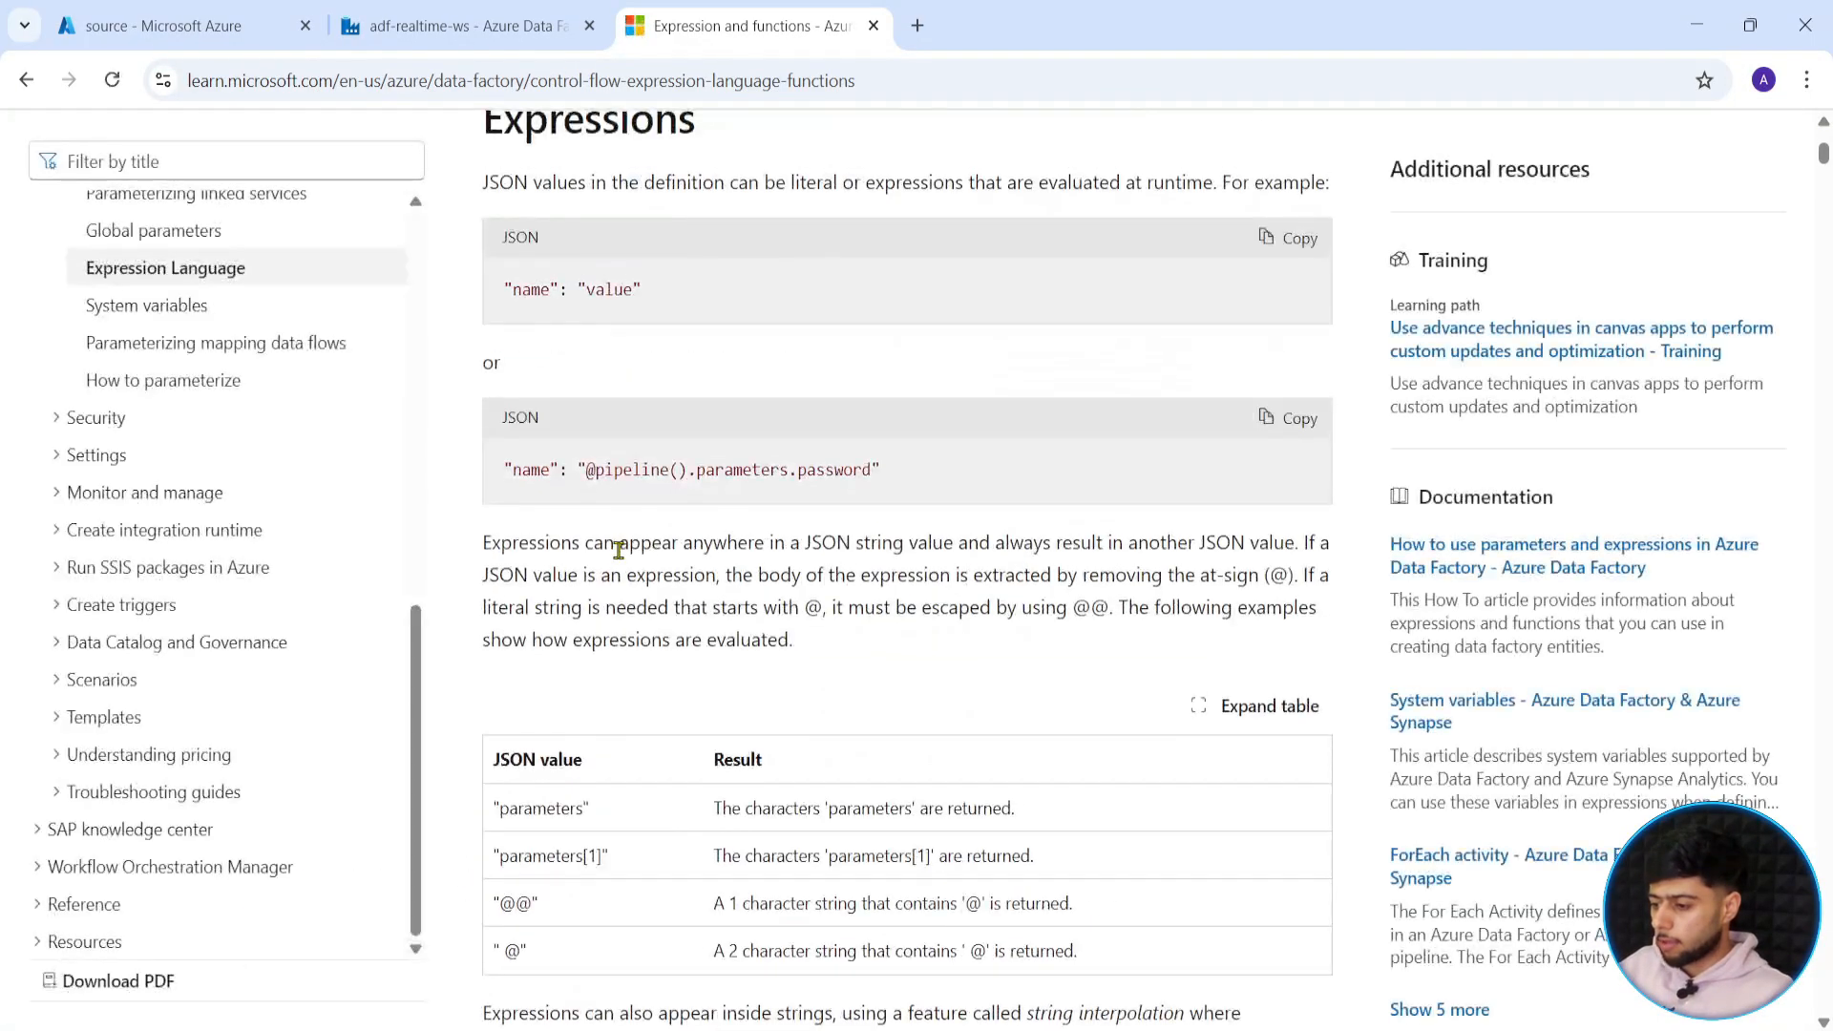
{"action": "scroll", "coordinate": [619, 554], "scroll_direction": "down", "scroll_amount": 13}
{"action": "scroll", "coordinate": [616, 546], "scroll_direction": "up", "scroll_amount": 4}
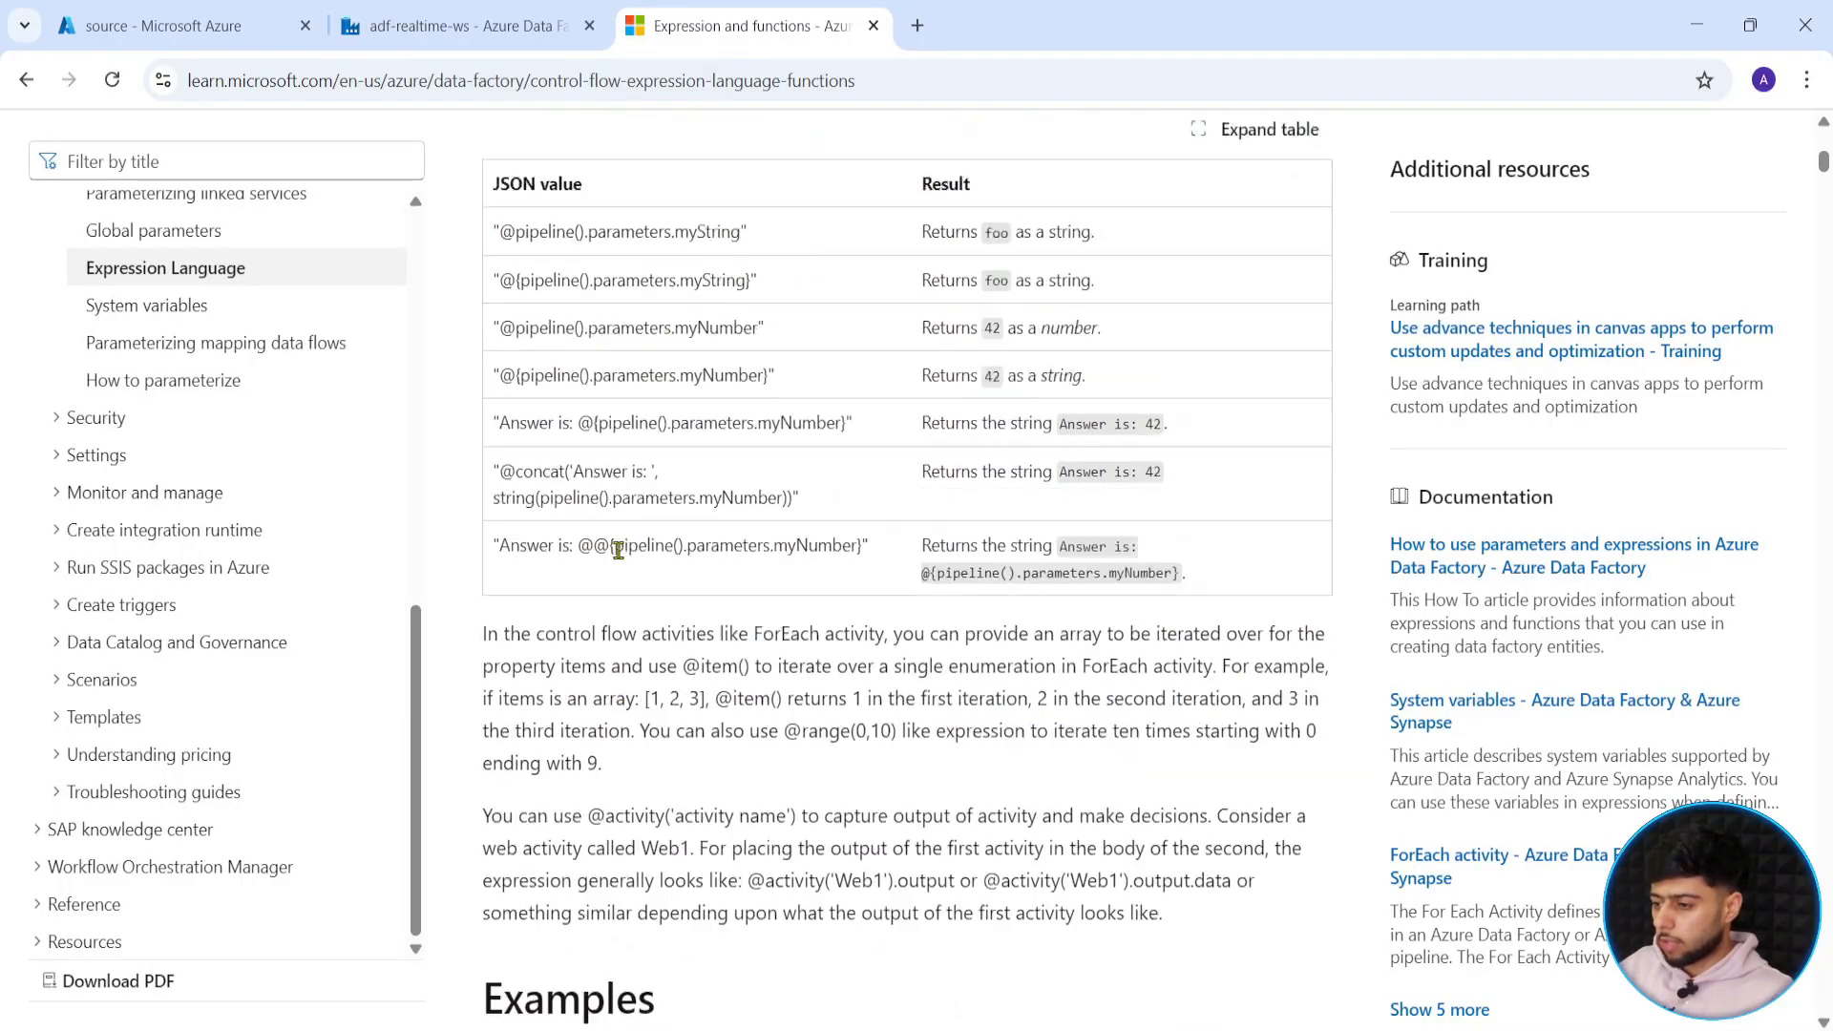
{"action": "scroll", "coordinate": [578, 573], "scroll_direction": "down", "scroll_amount": 12}
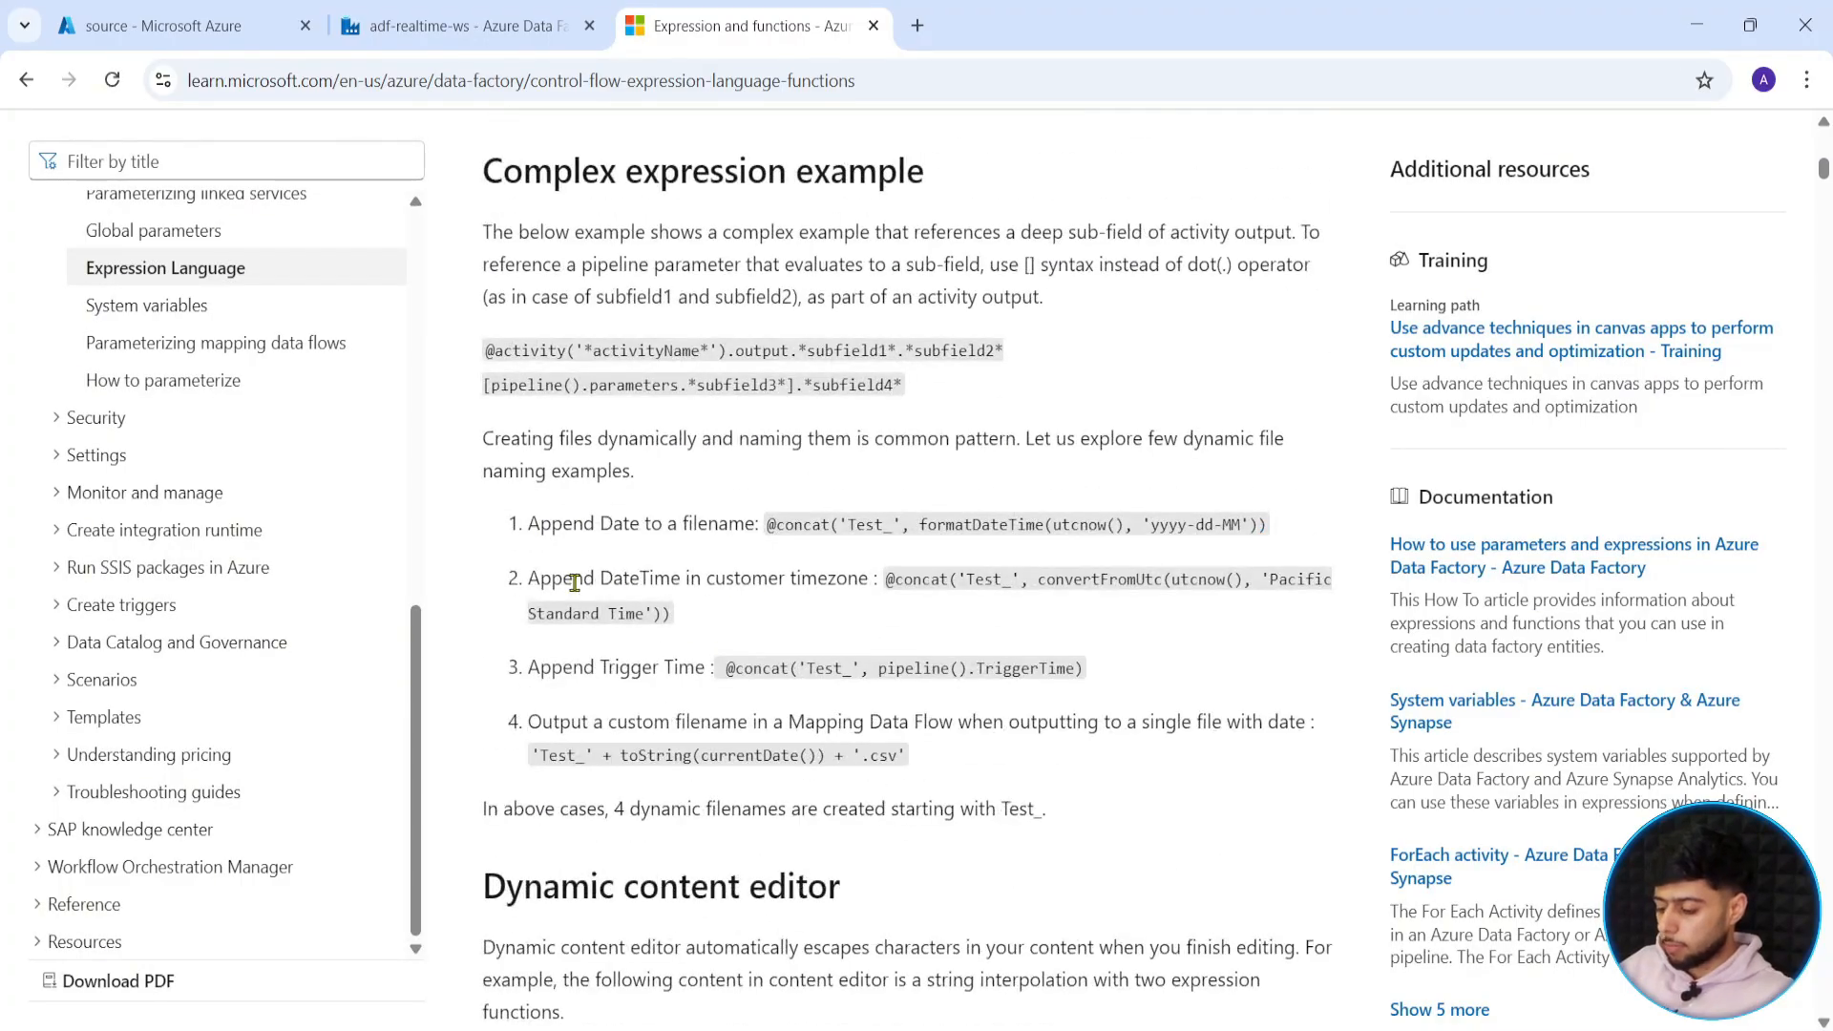
{"action": "key", "text": "ctrl+f"}
{"action": "type", "text": "greater"}
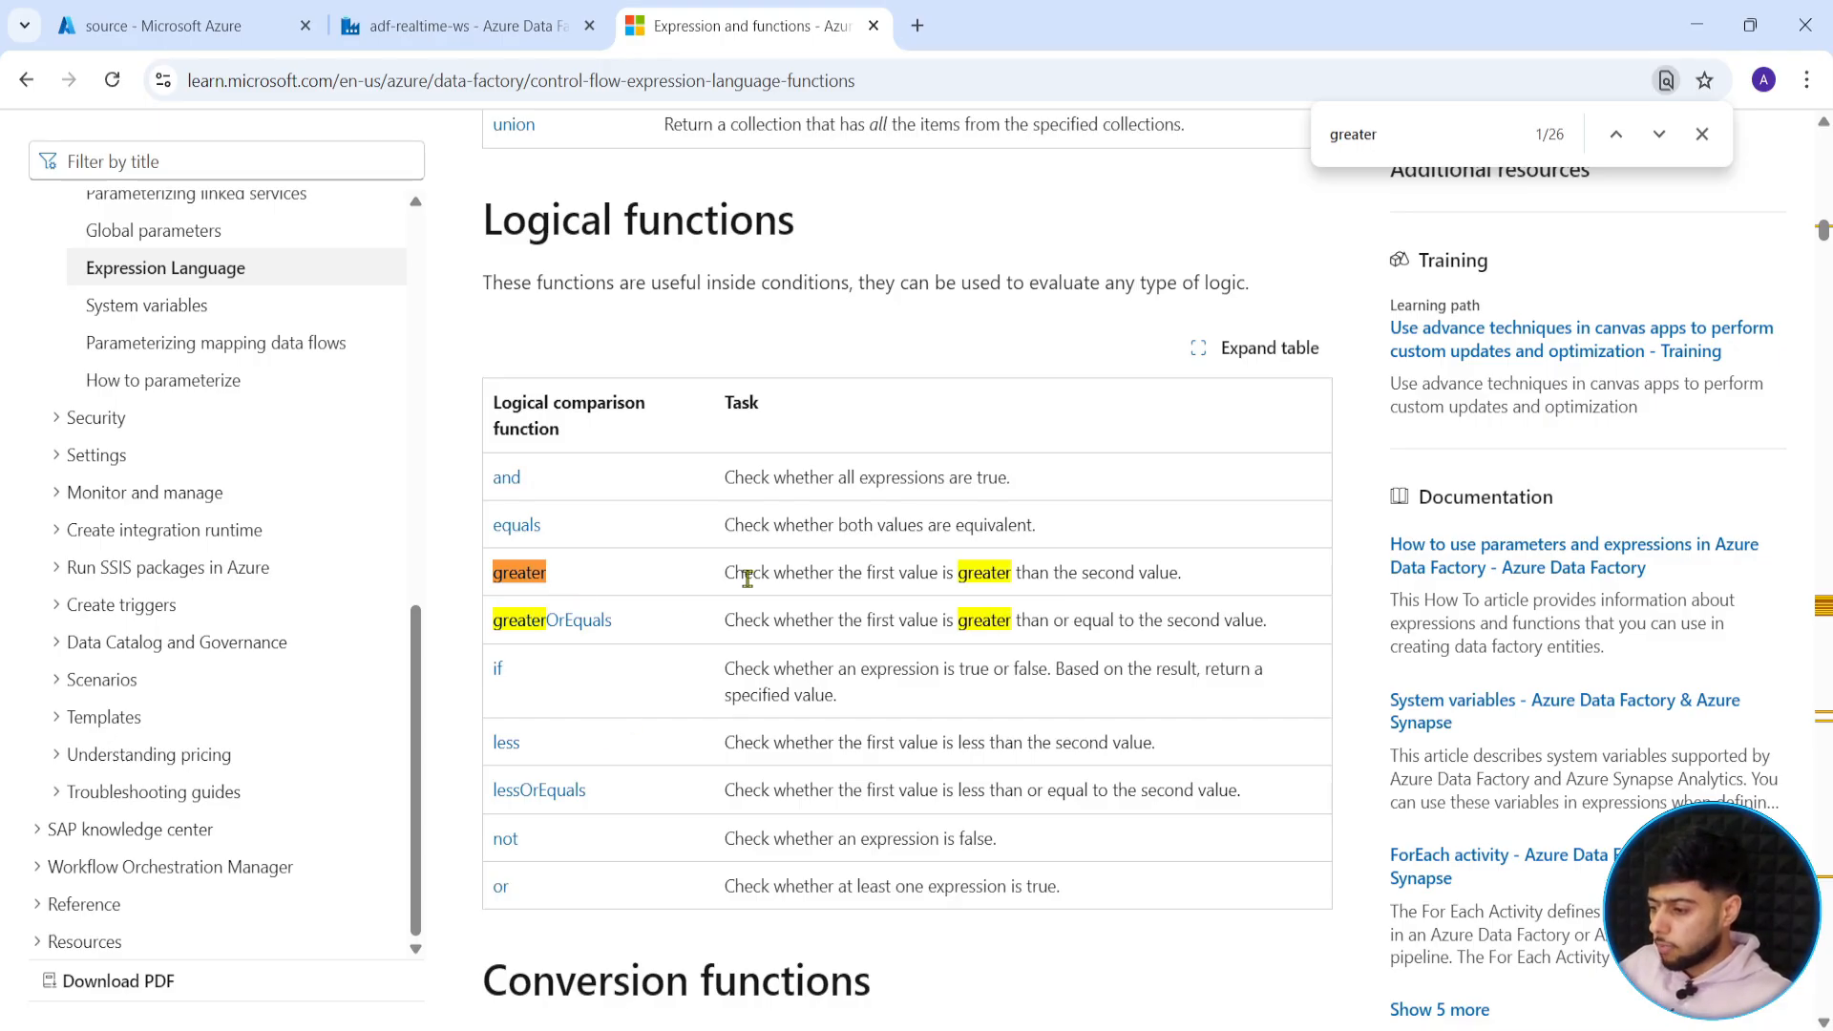
Read the description of the greater function in the logical functions table, noting the order of the compared values.
{"action": "left_click_drag", "start_coordinate": [736, 574], "coordinate": [954, 576]}
{"action": "left_click", "coordinate": [931, 574]}
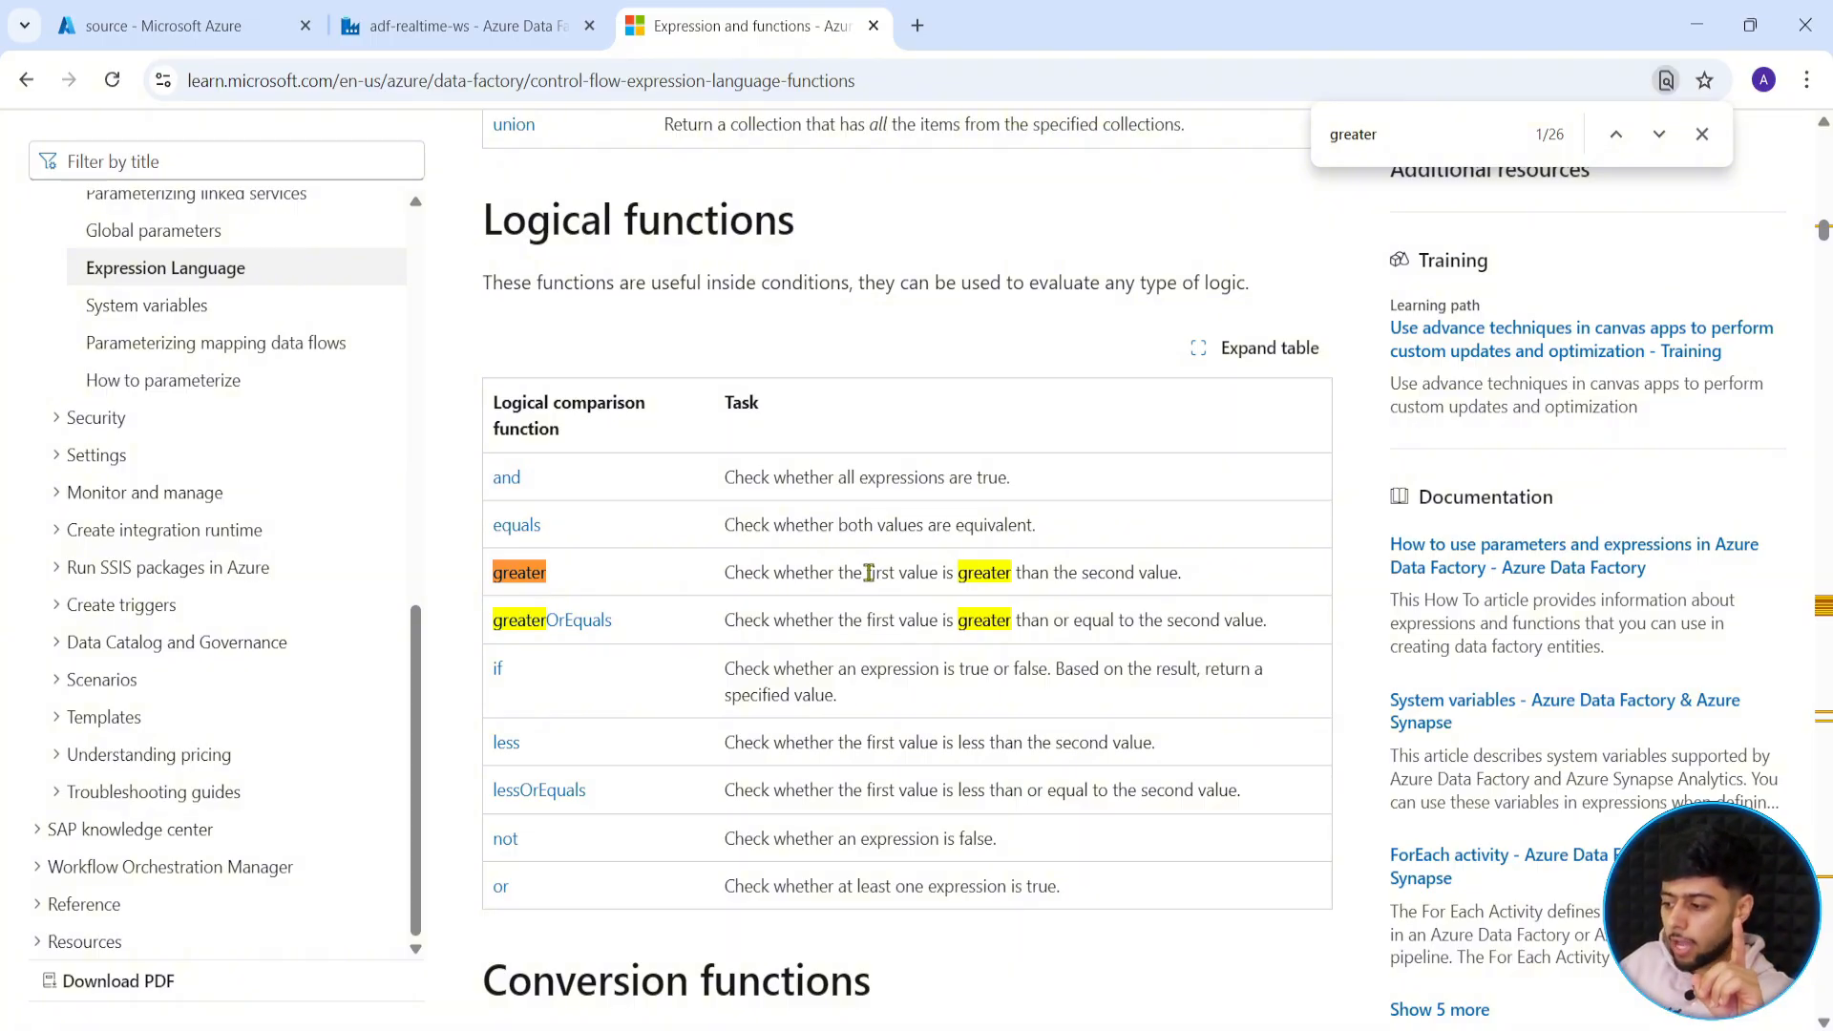
{"action": "left_click_drag", "start_coordinate": [867, 573], "coordinate": [941, 573]}
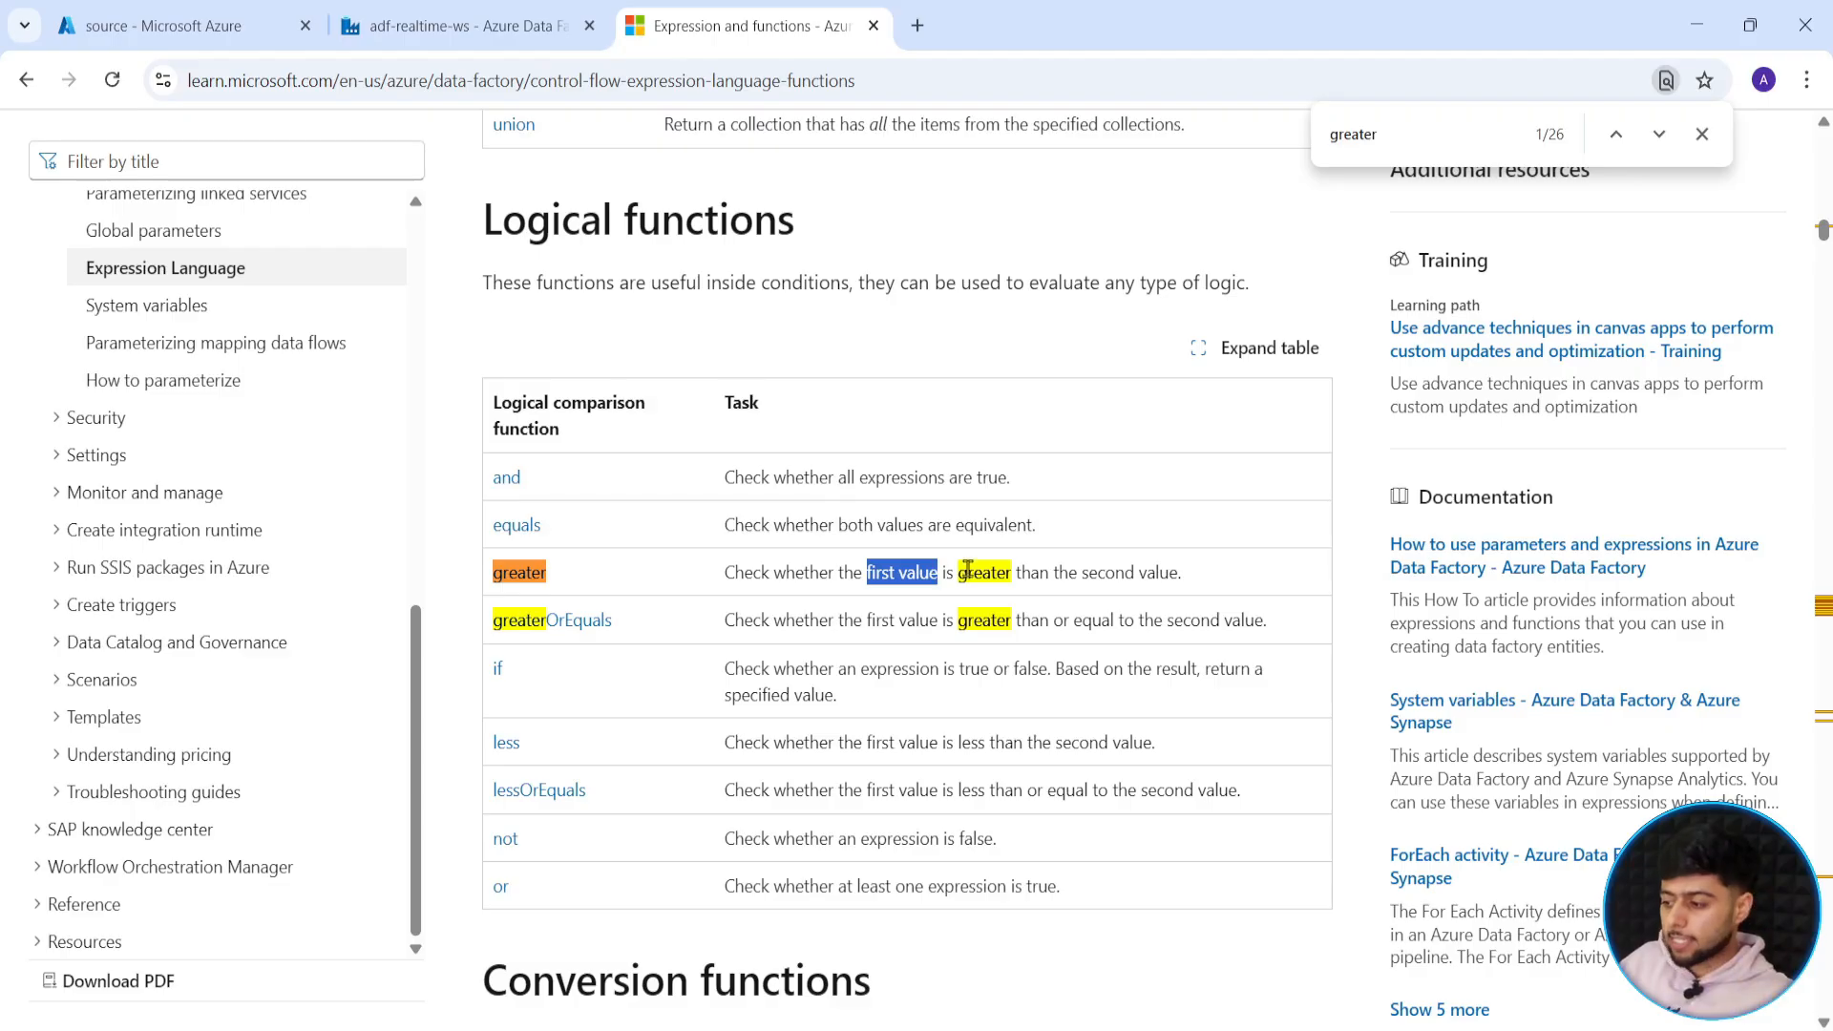
{"action": "left_click", "coordinate": [1024, 575]}
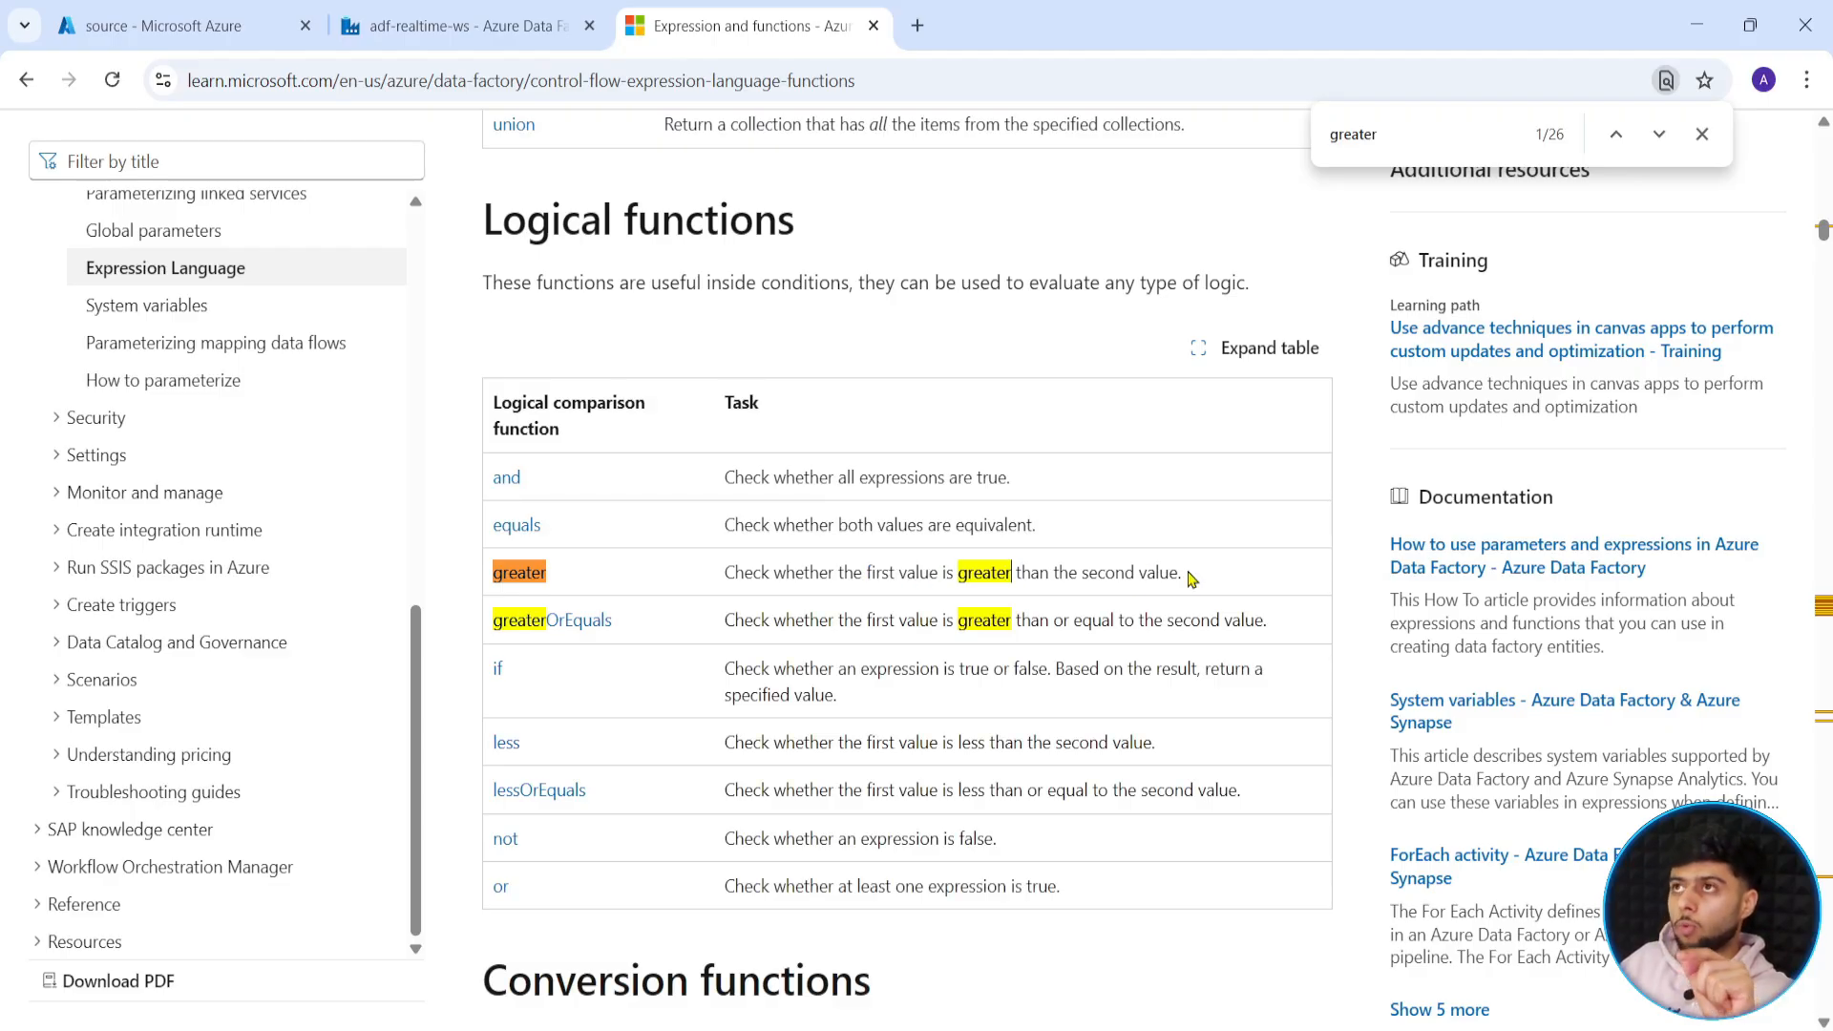
Switch back to Data Factory and open the expression of the If Condition inside ForEach1 in the expression builder.
{"action": "left_click", "coordinate": [441, 26]}
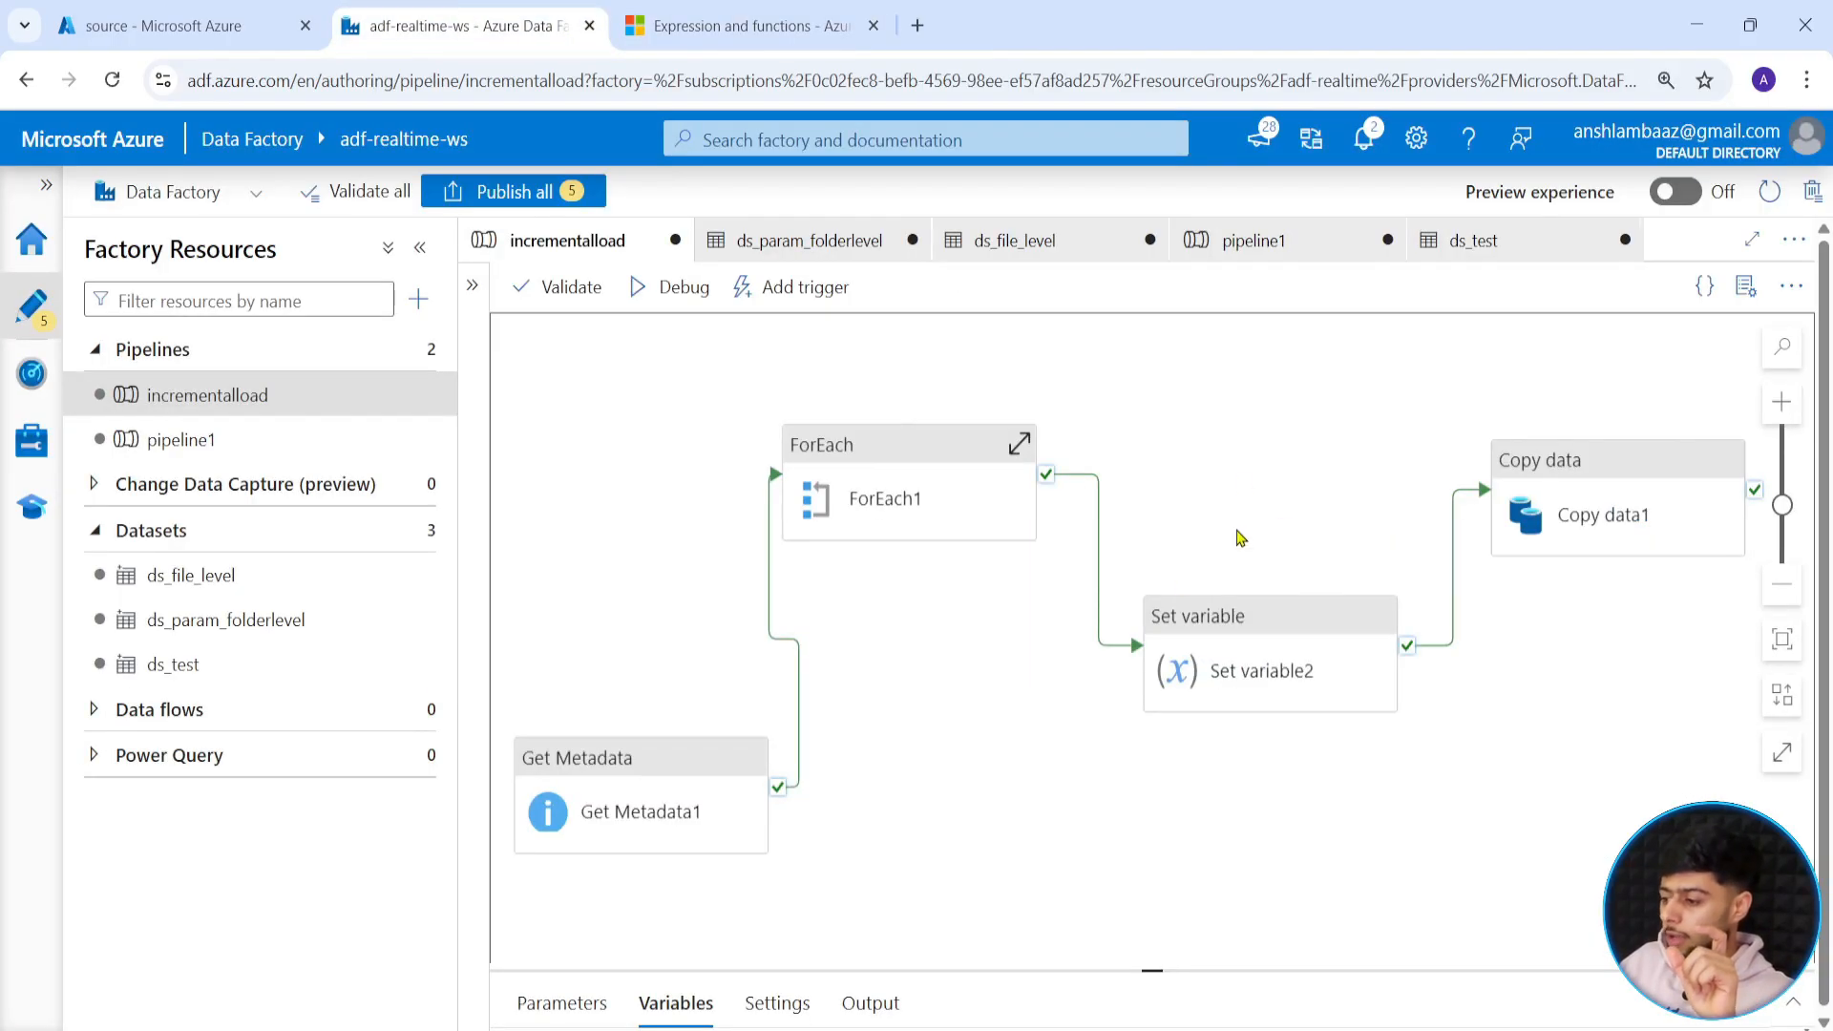
{"action": "left_click", "coordinate": [1020, 445]}
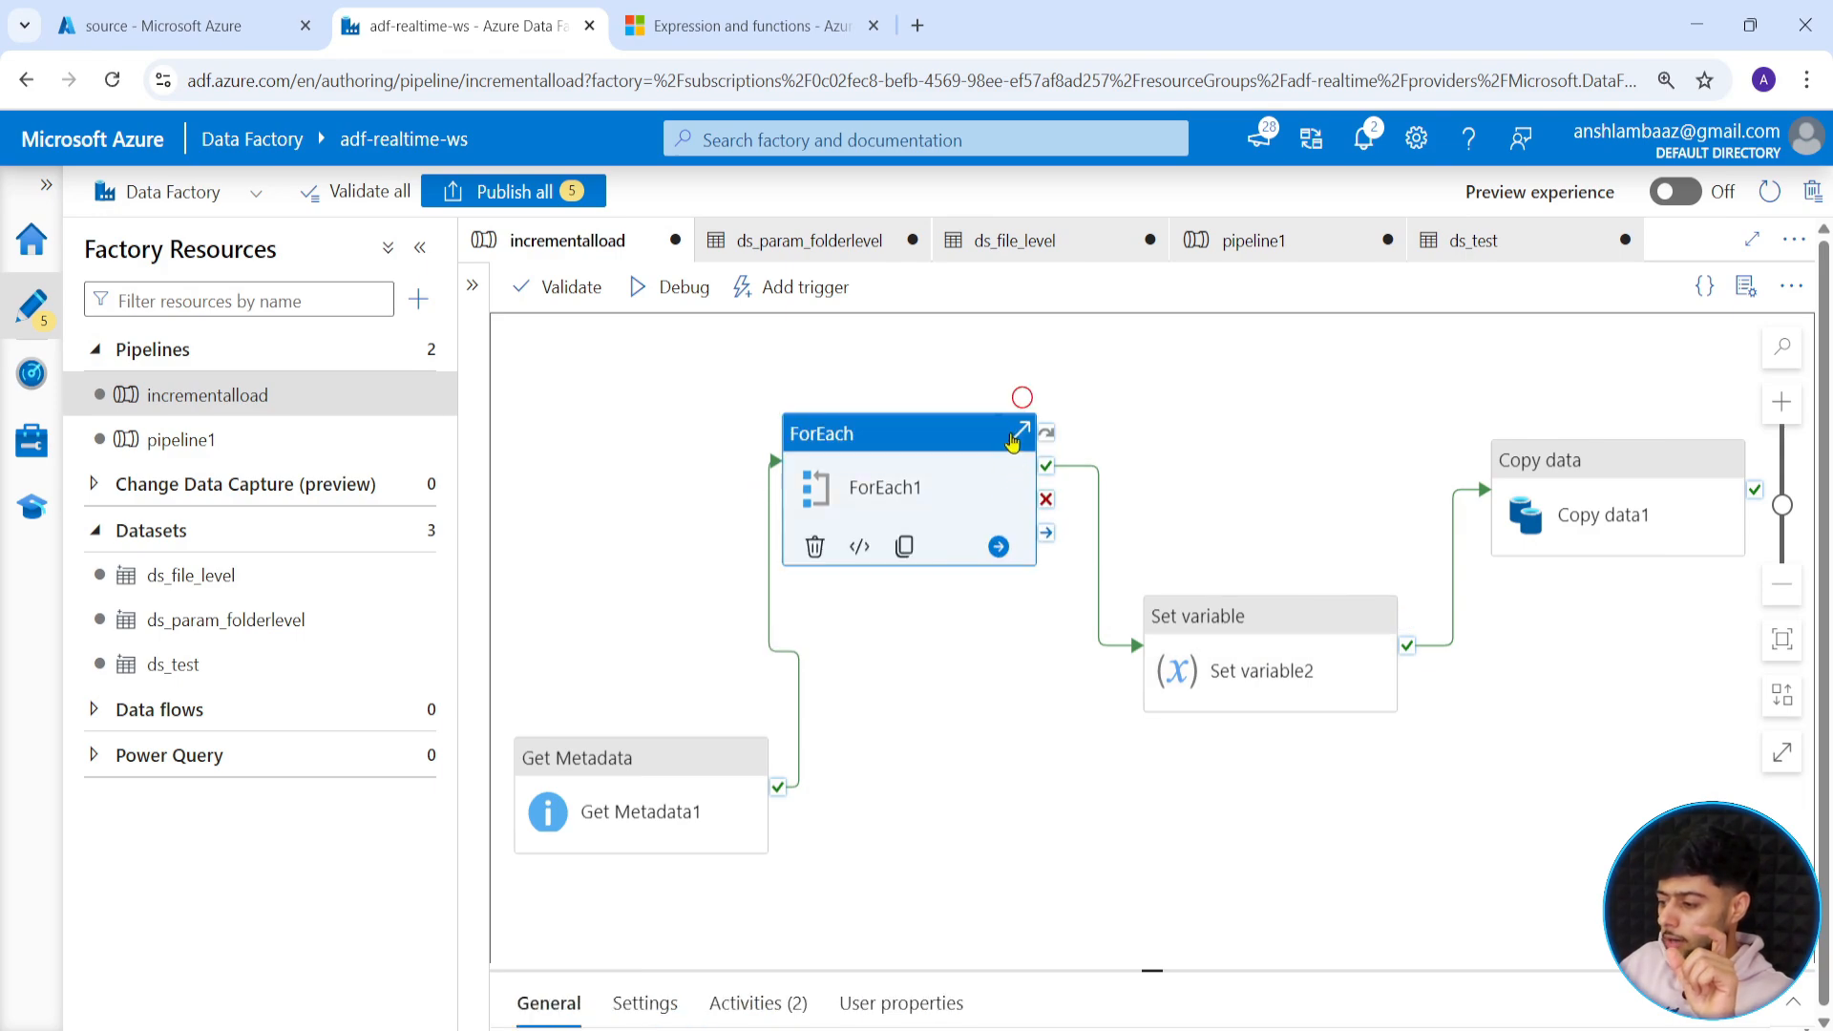
{"action": "left_click", "coordinate": [1142, 571]}
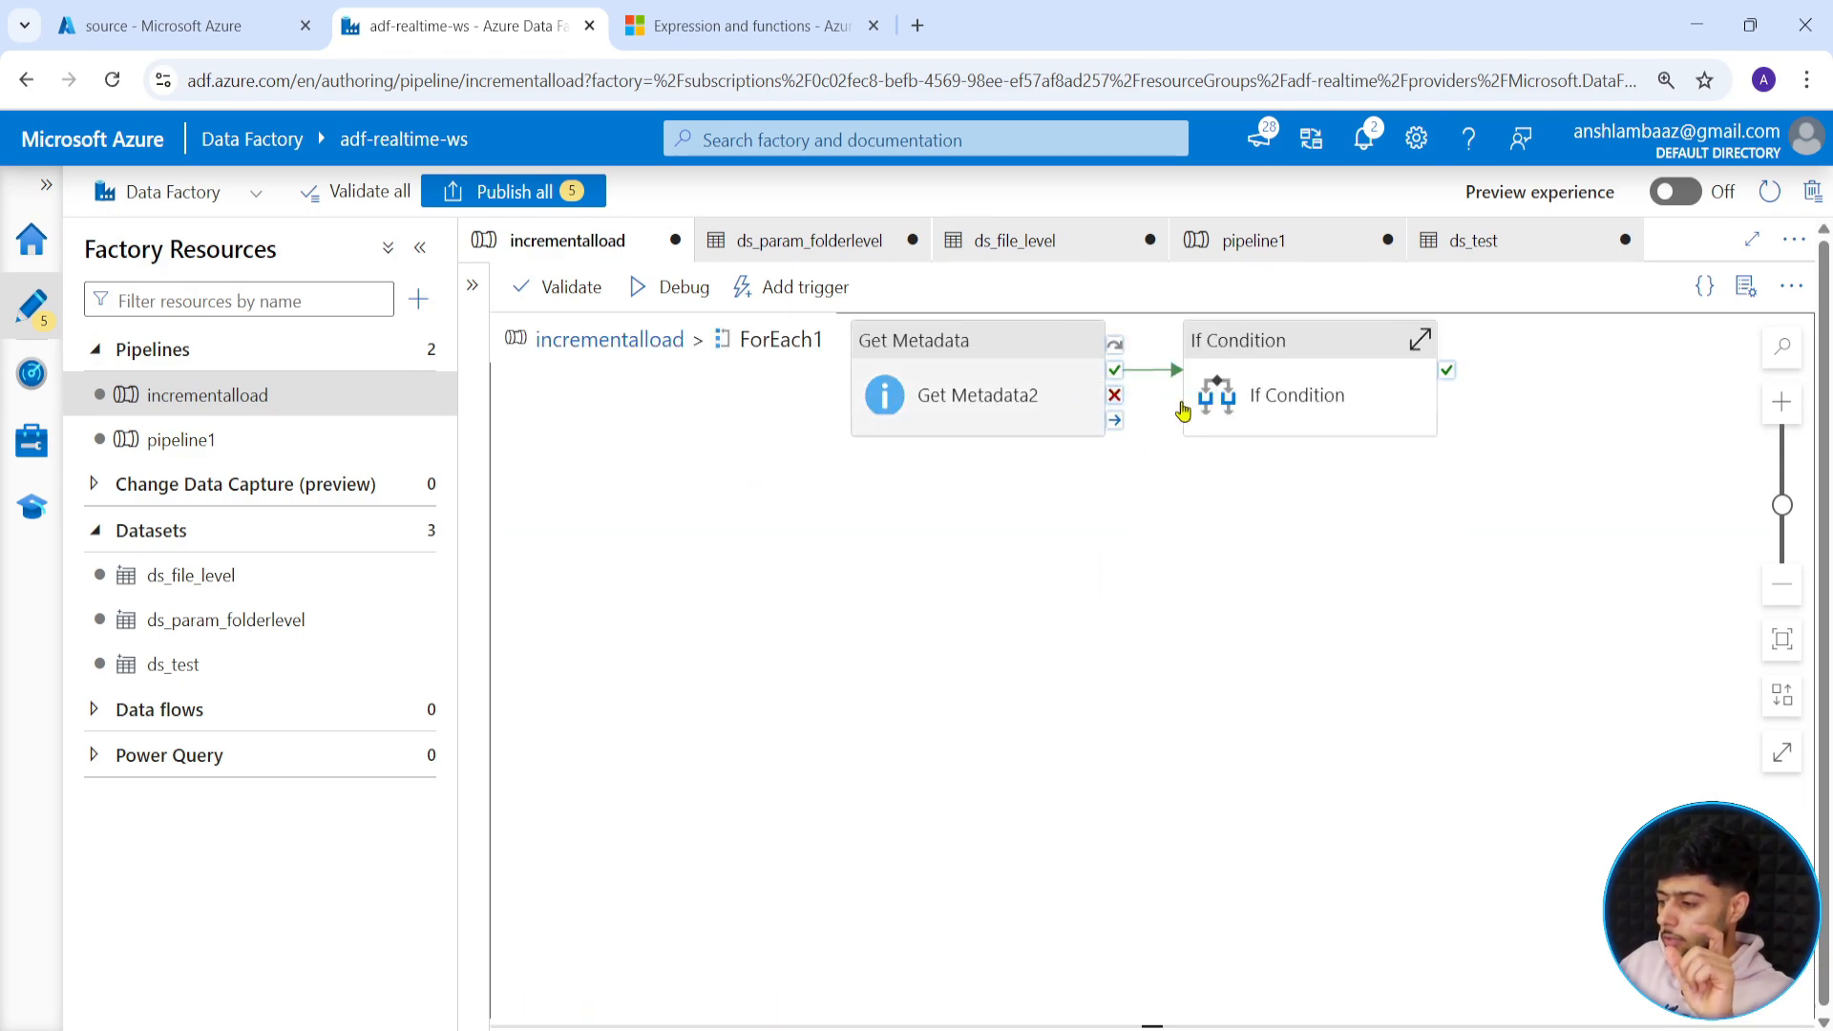
{"action": "left_click", "coordinate": [1403, 384]}
{"action": "left_click", "coordinate": [1150, 969]}
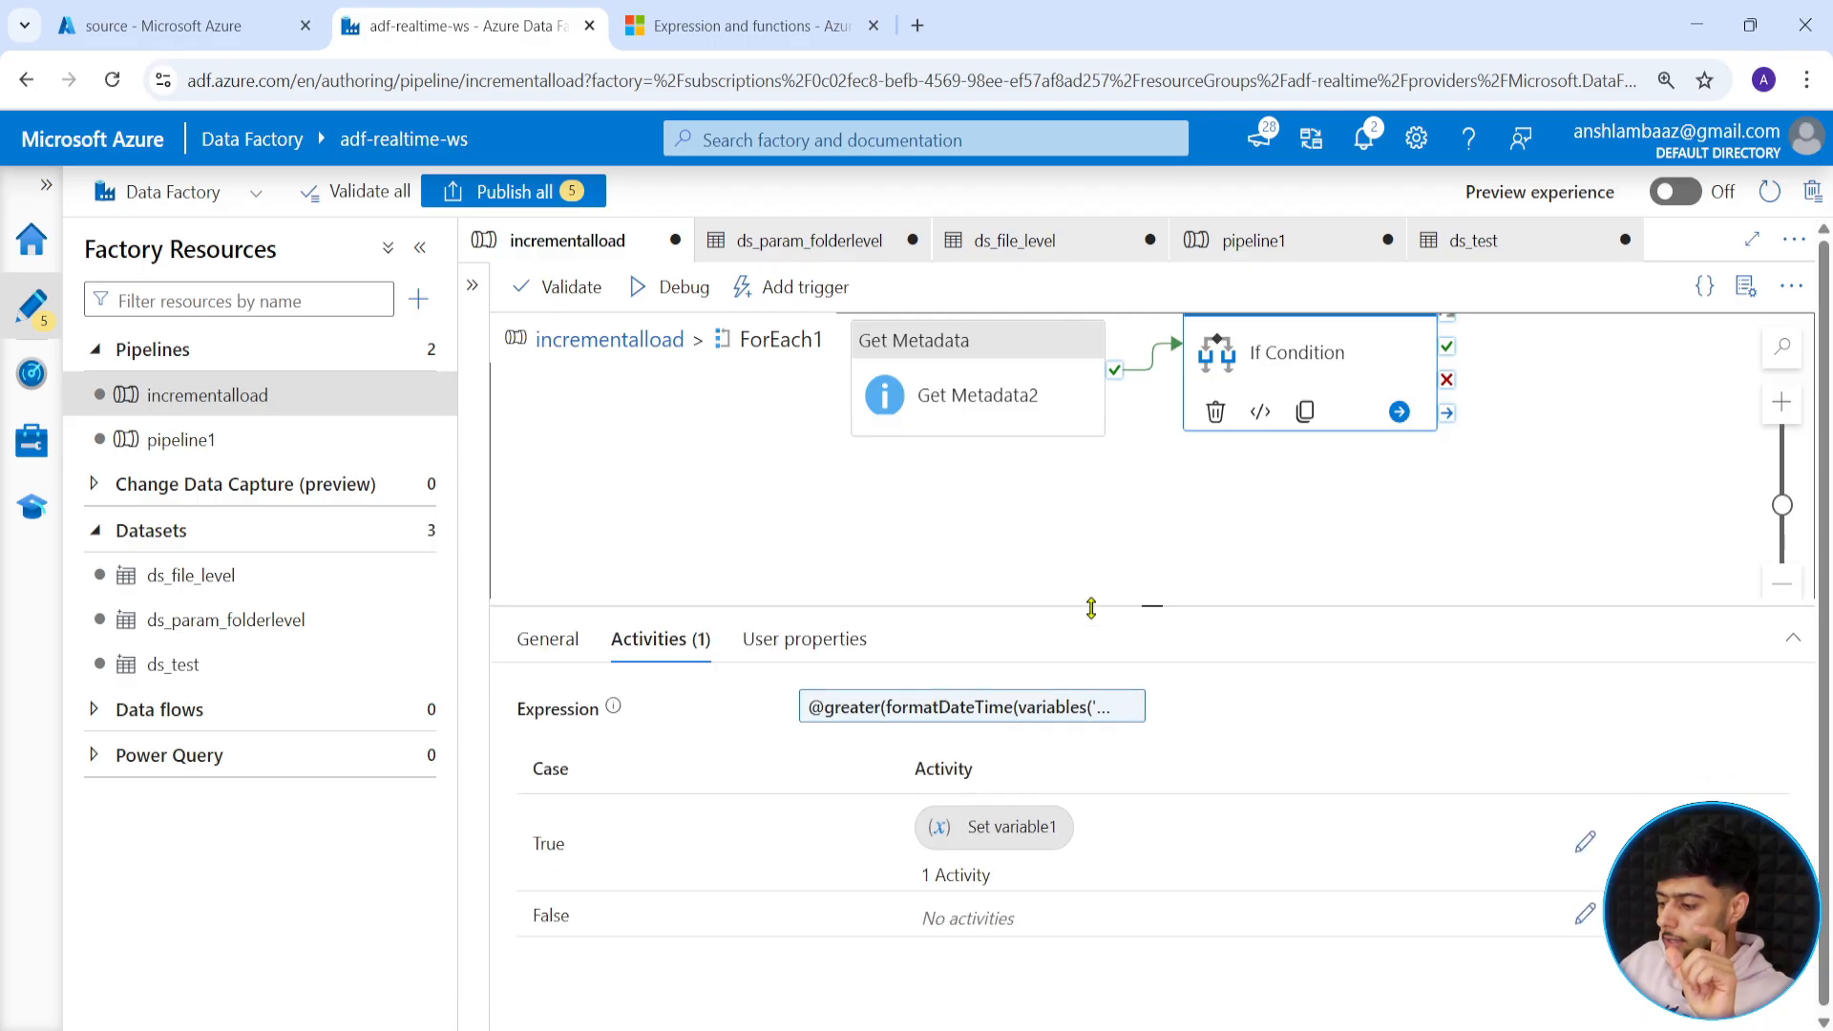
{"action": "left_click", "coordinate": [993, 693]}
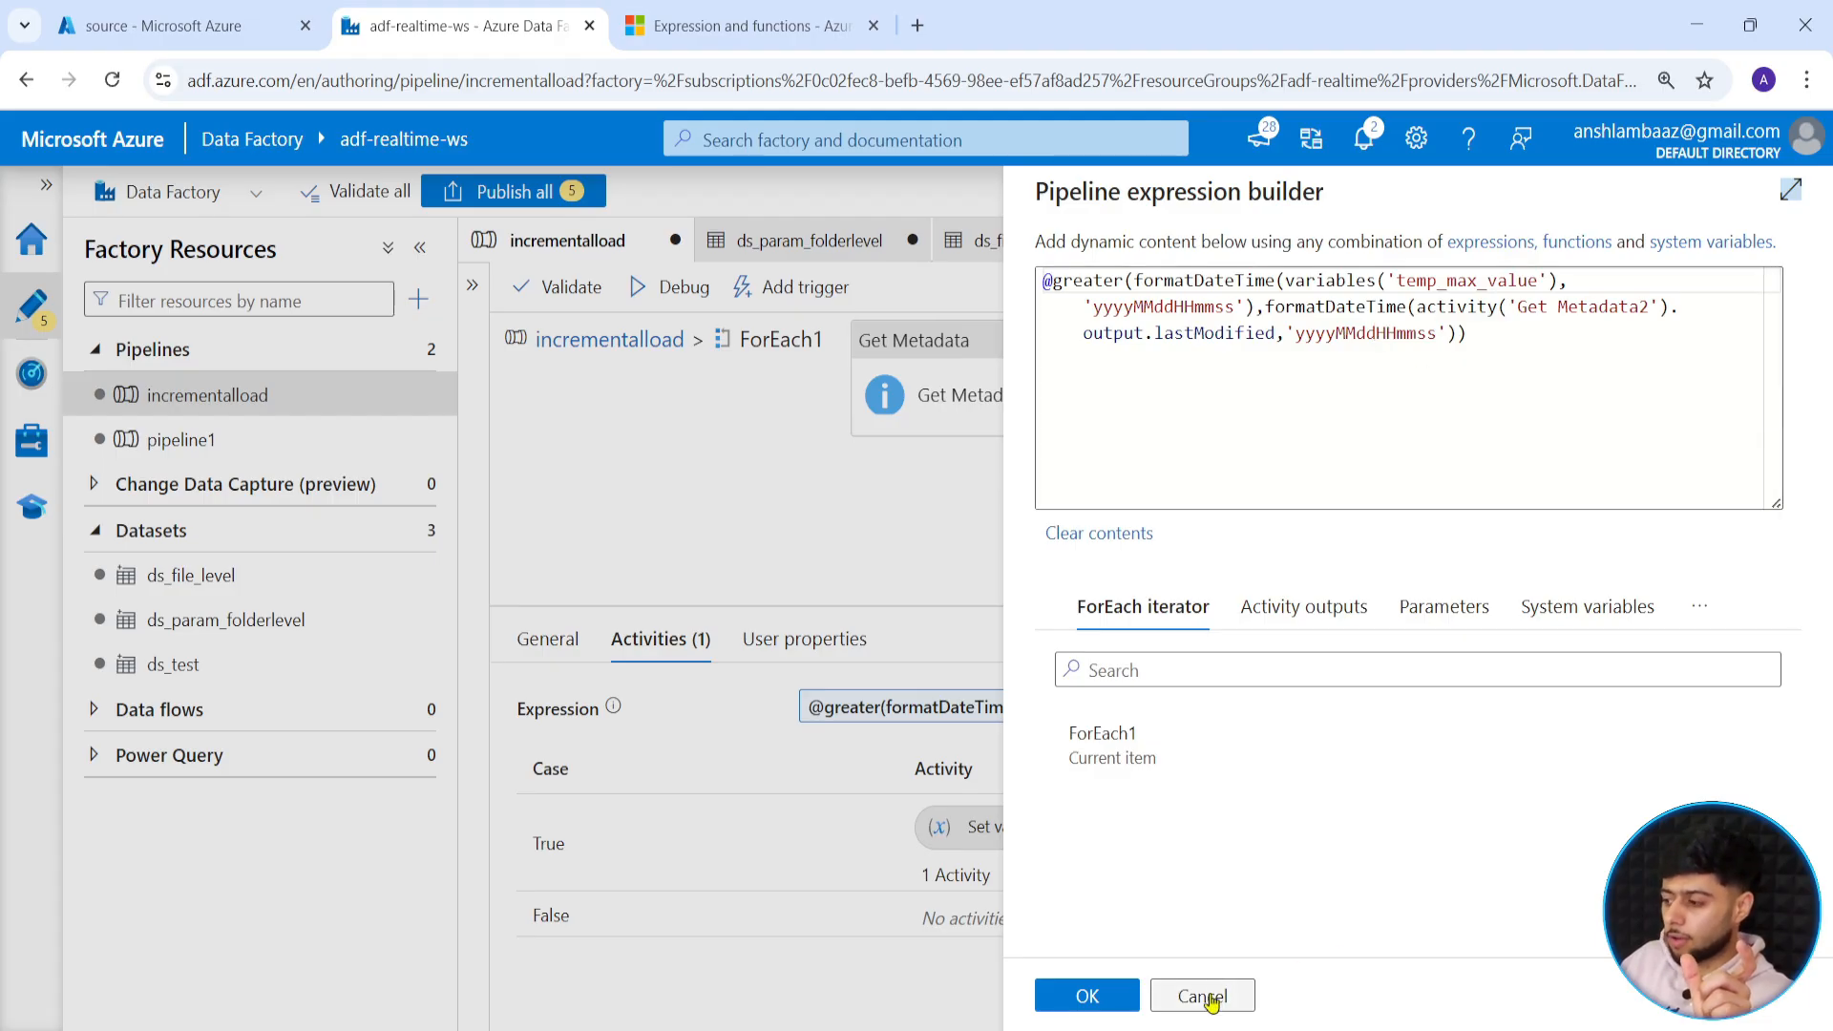
Return to the Microsoft Learn article and read the description of the less function in the logical functions table.
{"action": "left_click", "coordinate": [745, 26]}
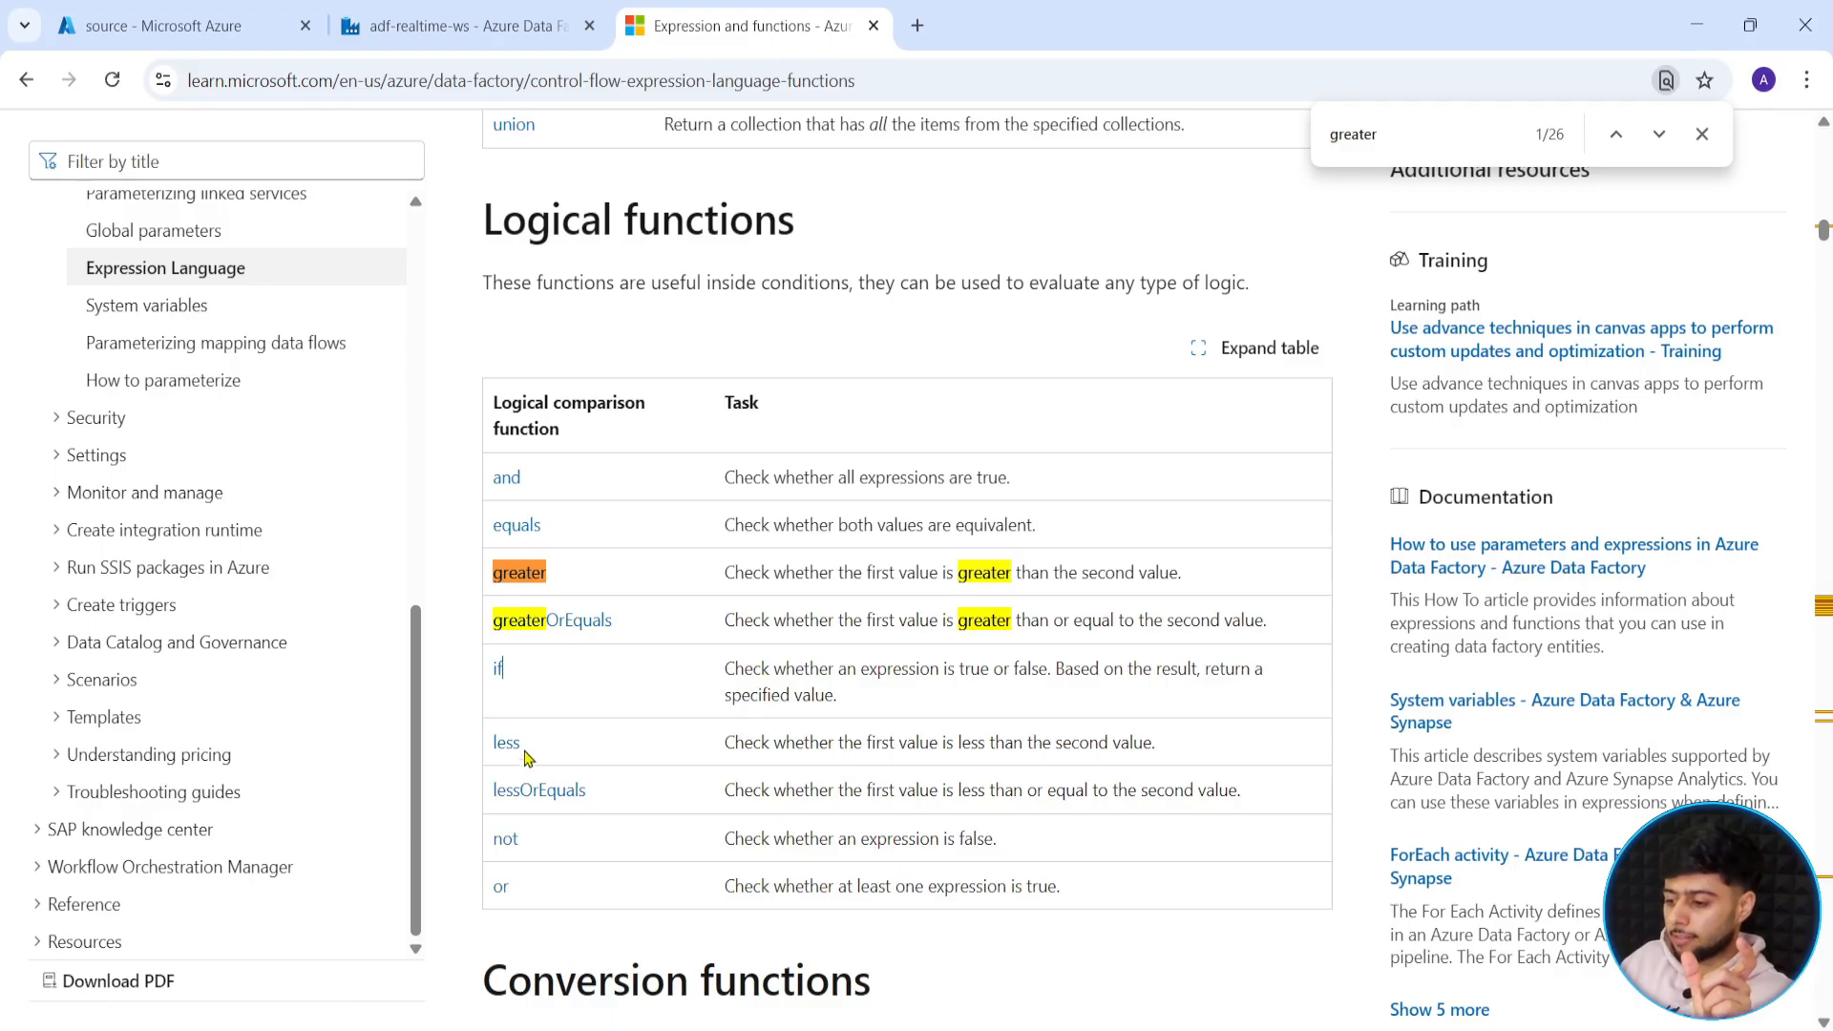
{"action": "left_click", "coordinate": [589, 26]}
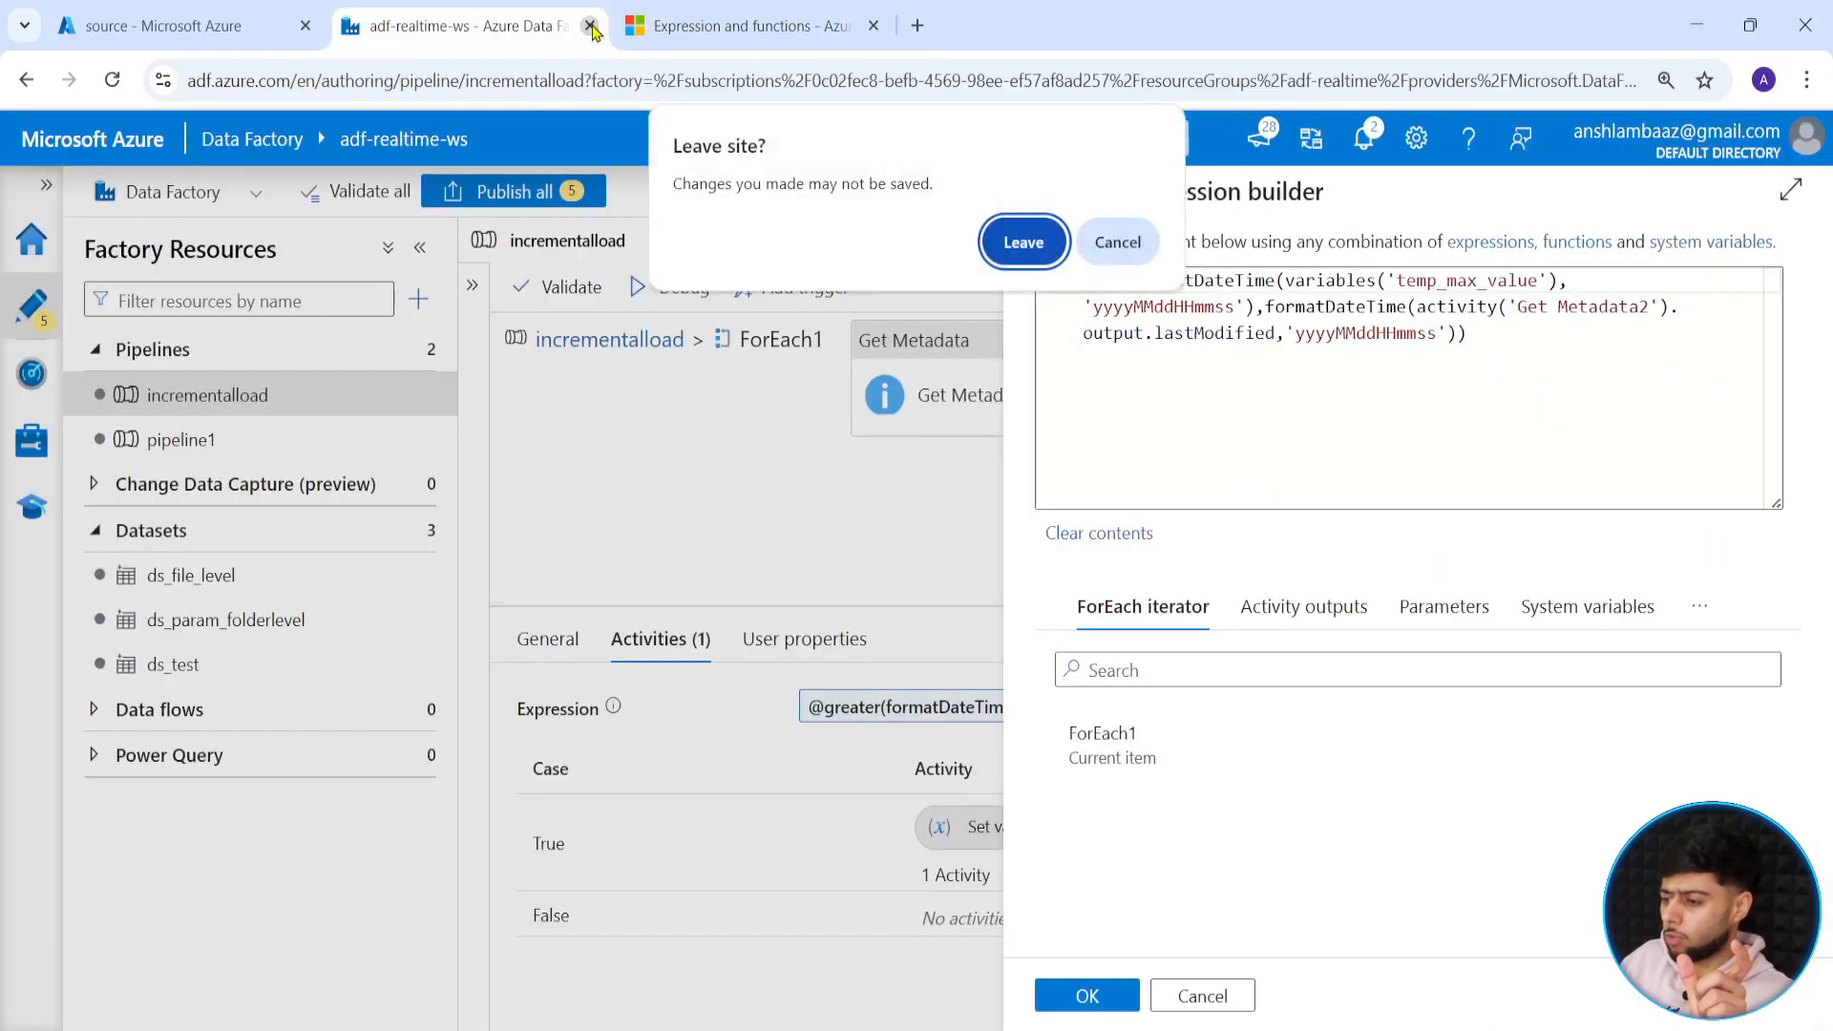
{"action": "left_click", "coordinate": [1138, 246]}
{"action": "left_click", "coordinate": [745, 26]}
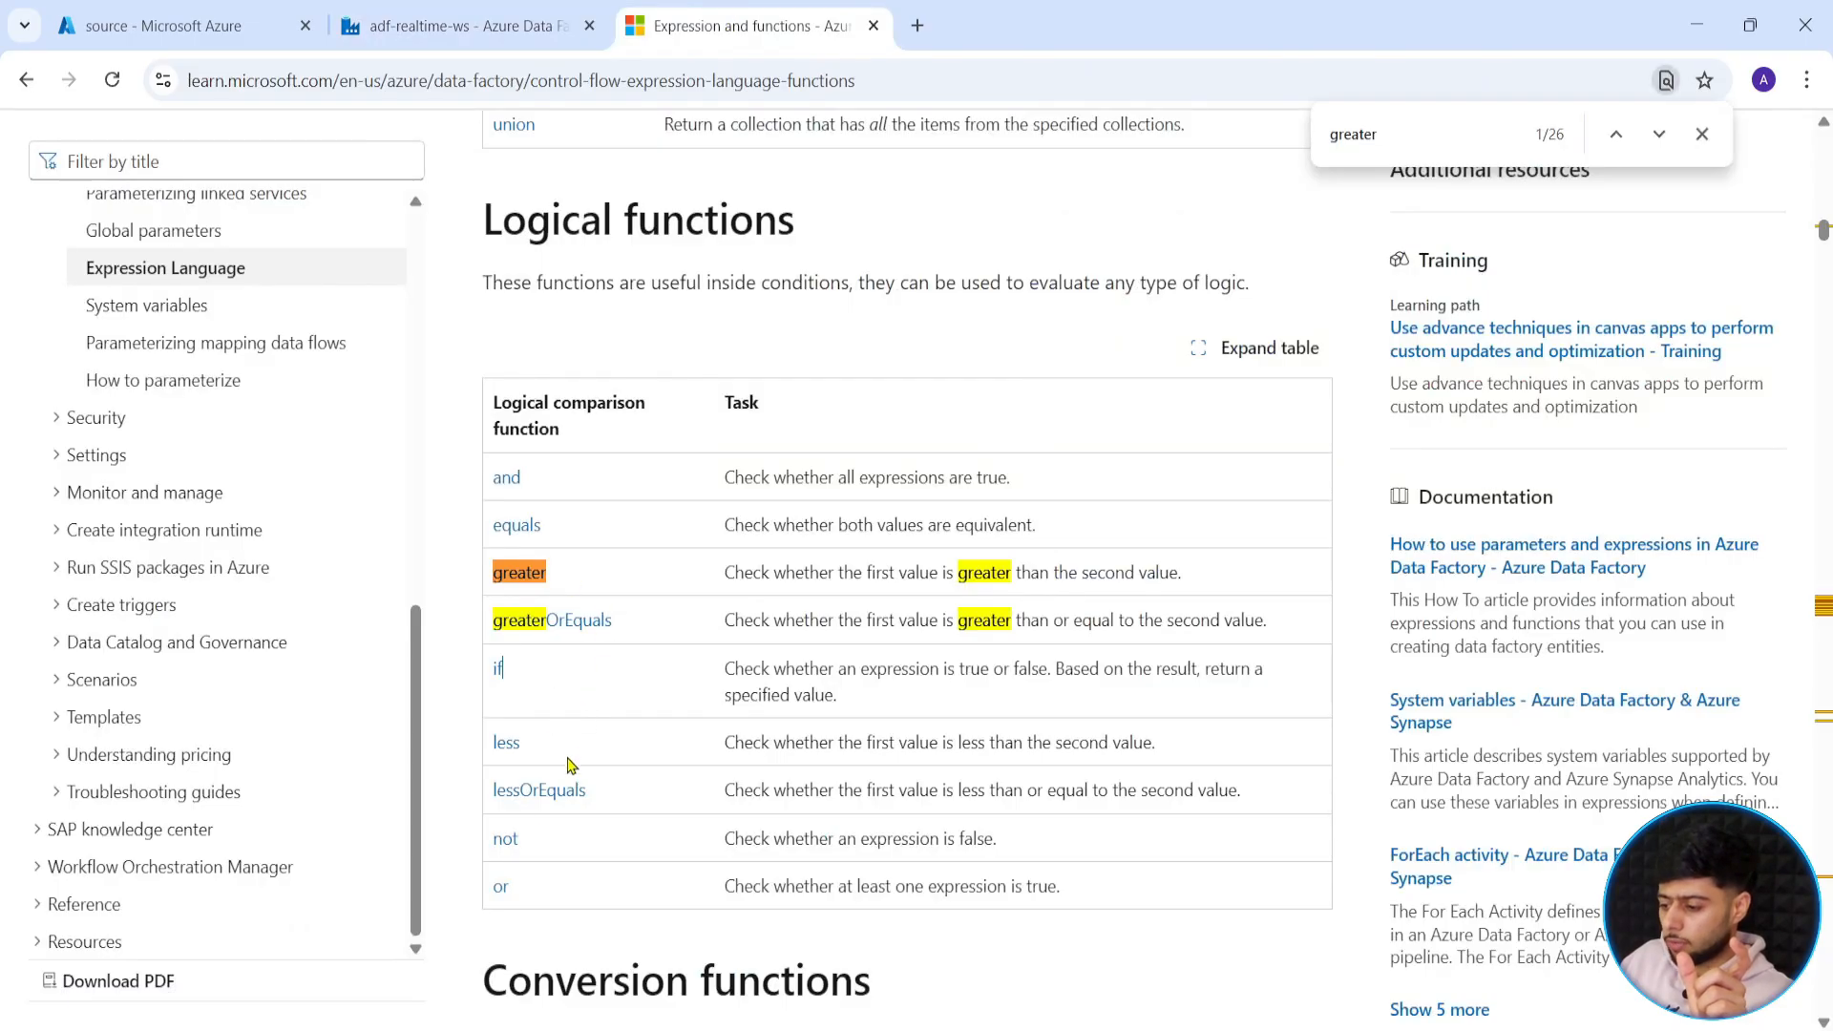
{"action": "left_click_drag", "start_coordinate": [744, 742], "coordinate": [1133, 741]}
{"action": "left_click", "coordinate": [1044, 741]}
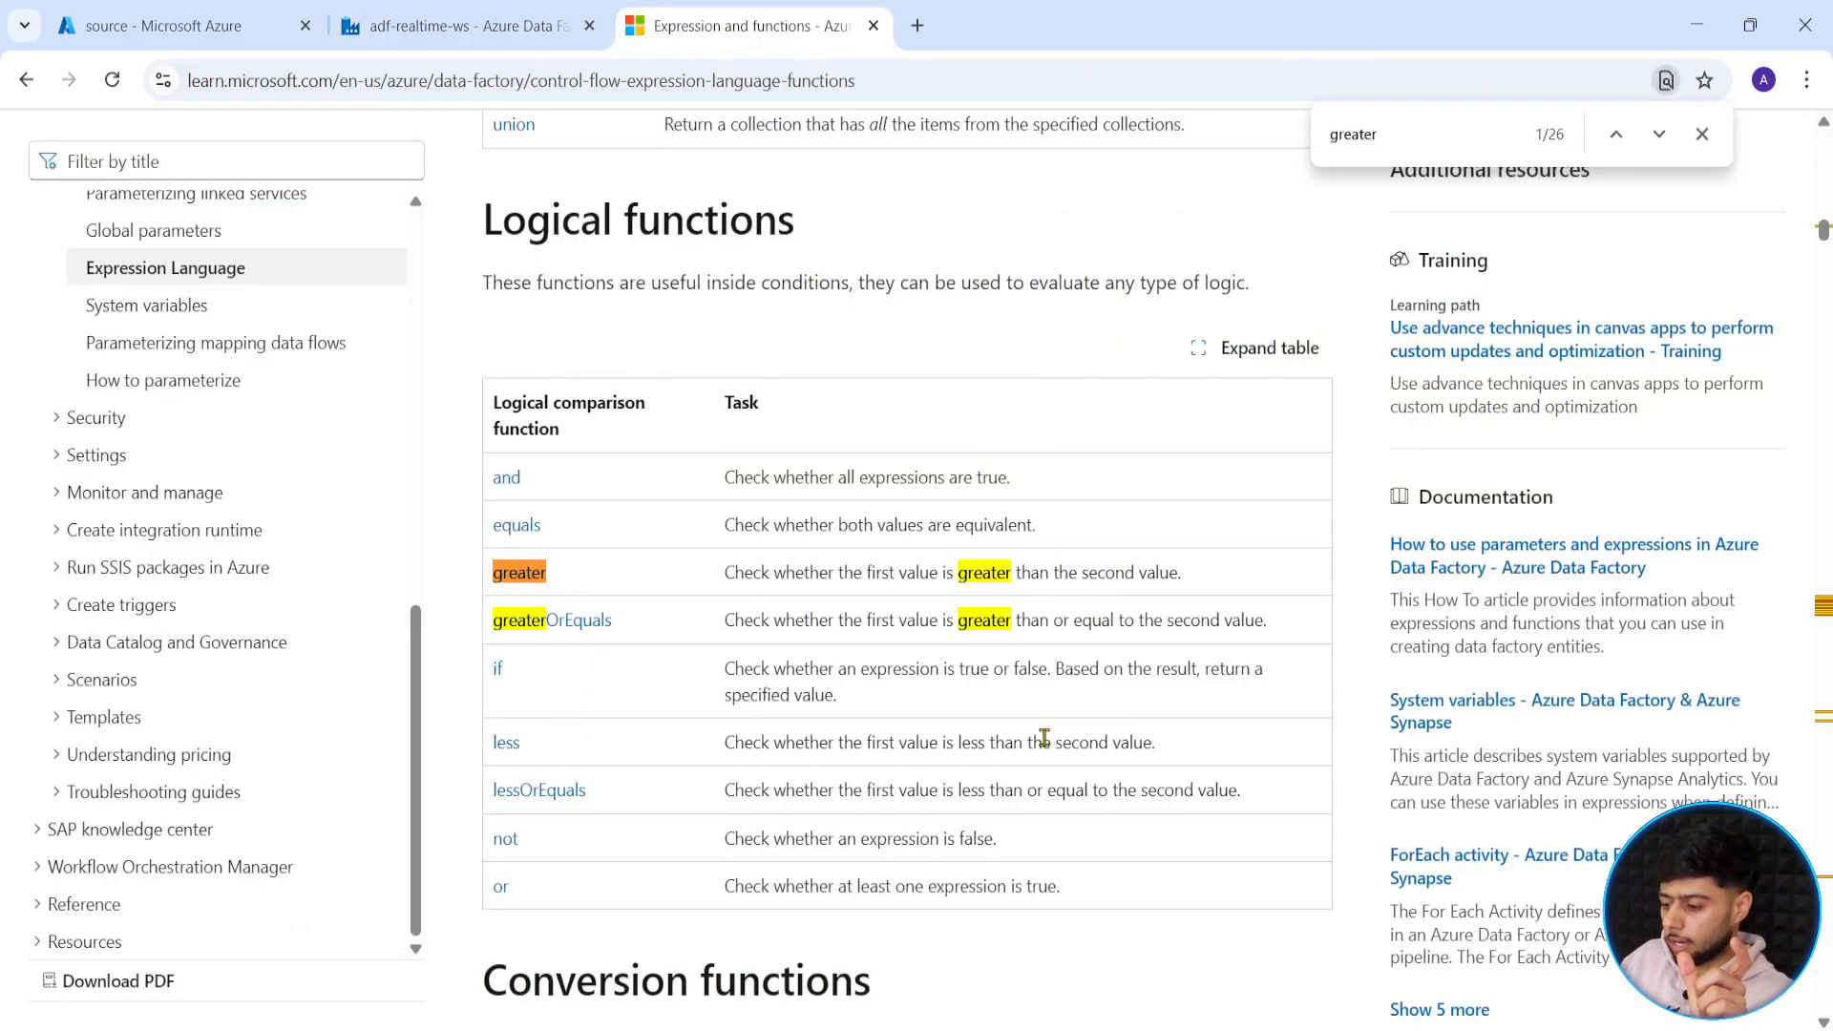
Replace the greater function with less in the If Condition's expression in Data Factory and return to the incrementalload pipeline's main canvas.
{"action": "left_click", "coordinate": [459, 25]}
{"action": "double_click", "coordinate": [1115, 285]}
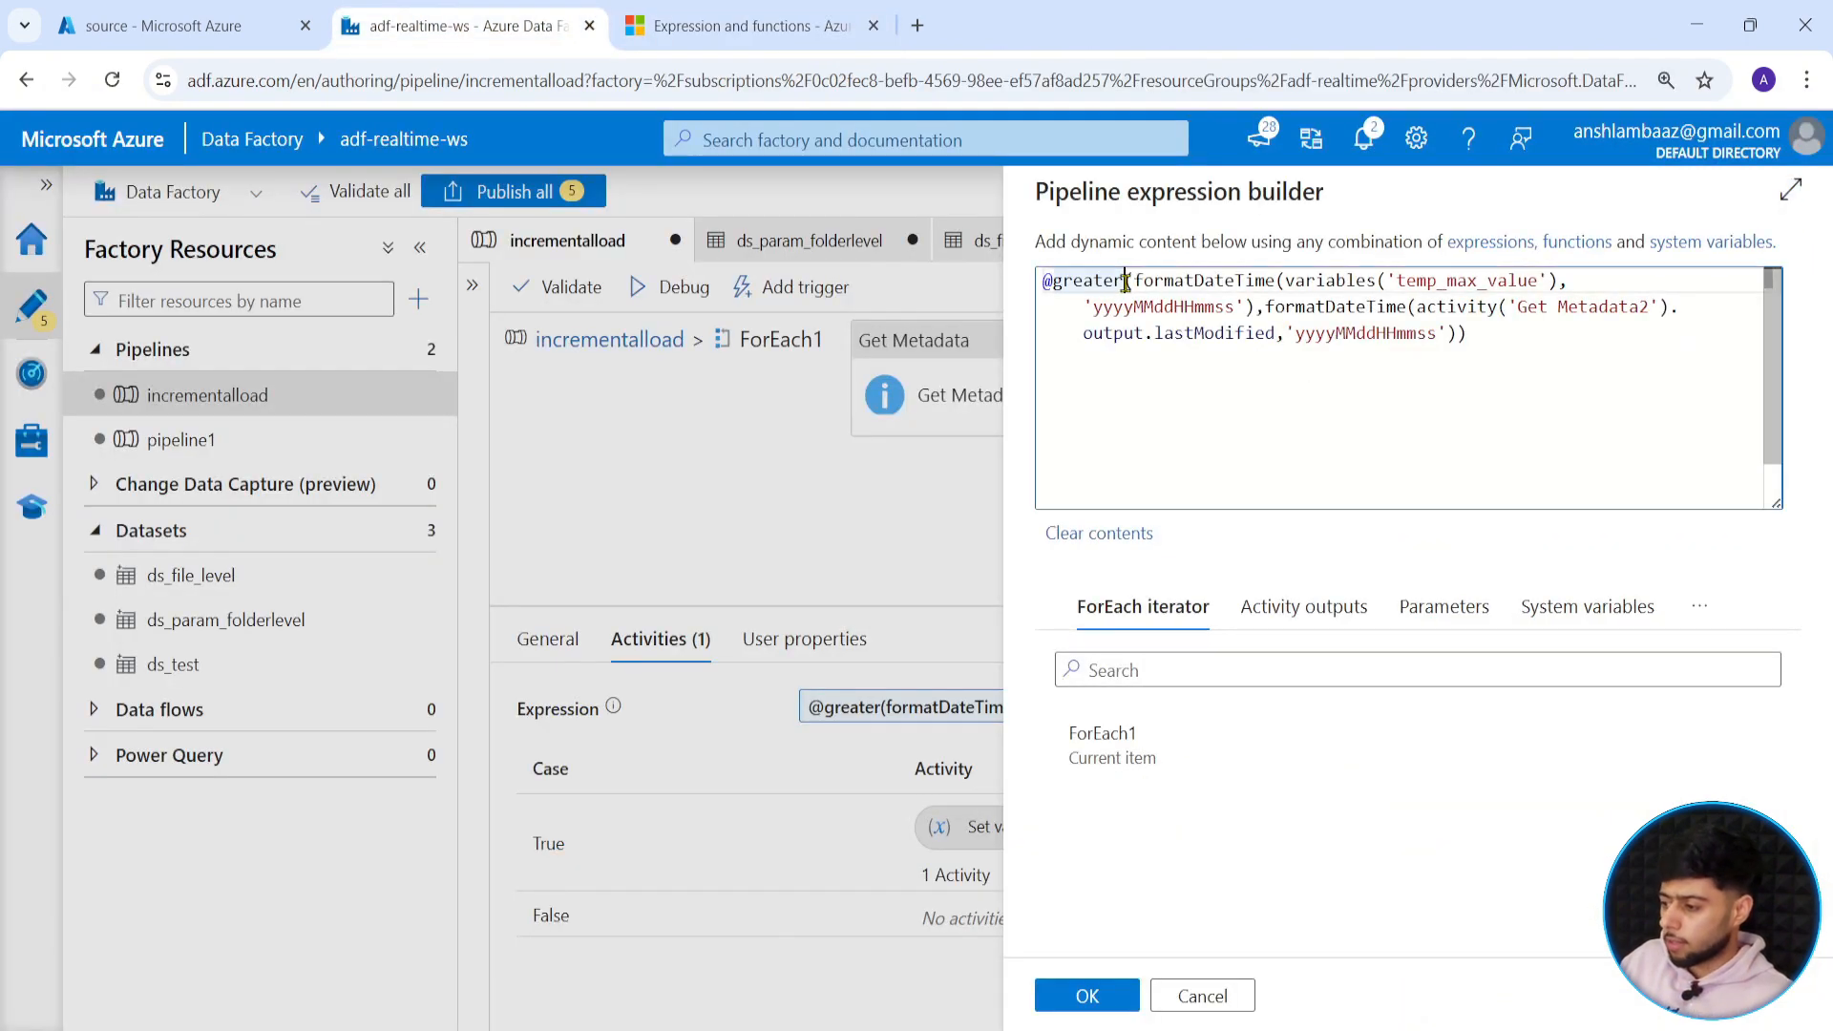
{"action": "type", "text": "g"}
{"action": "key", "text": "BackSpace"}
{"action": "type", "text": "less"}
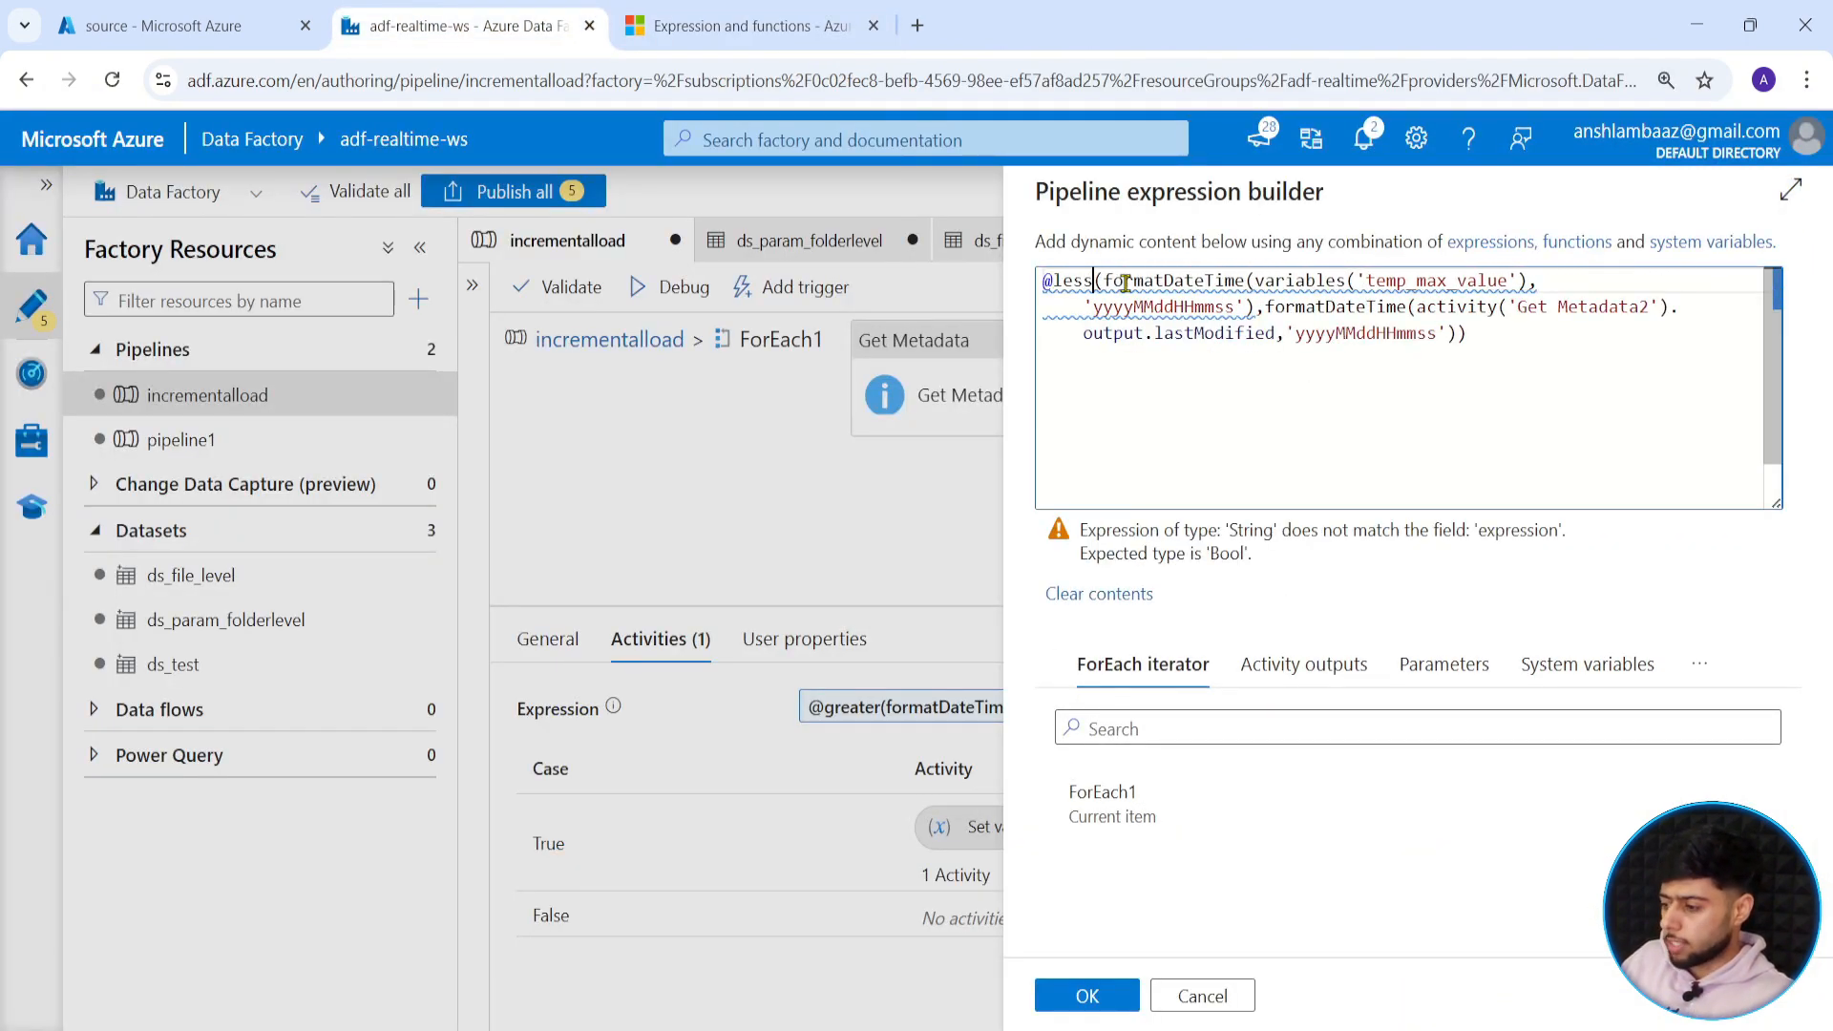
{"action": "left_click", "coordinate": [1346, 457]}
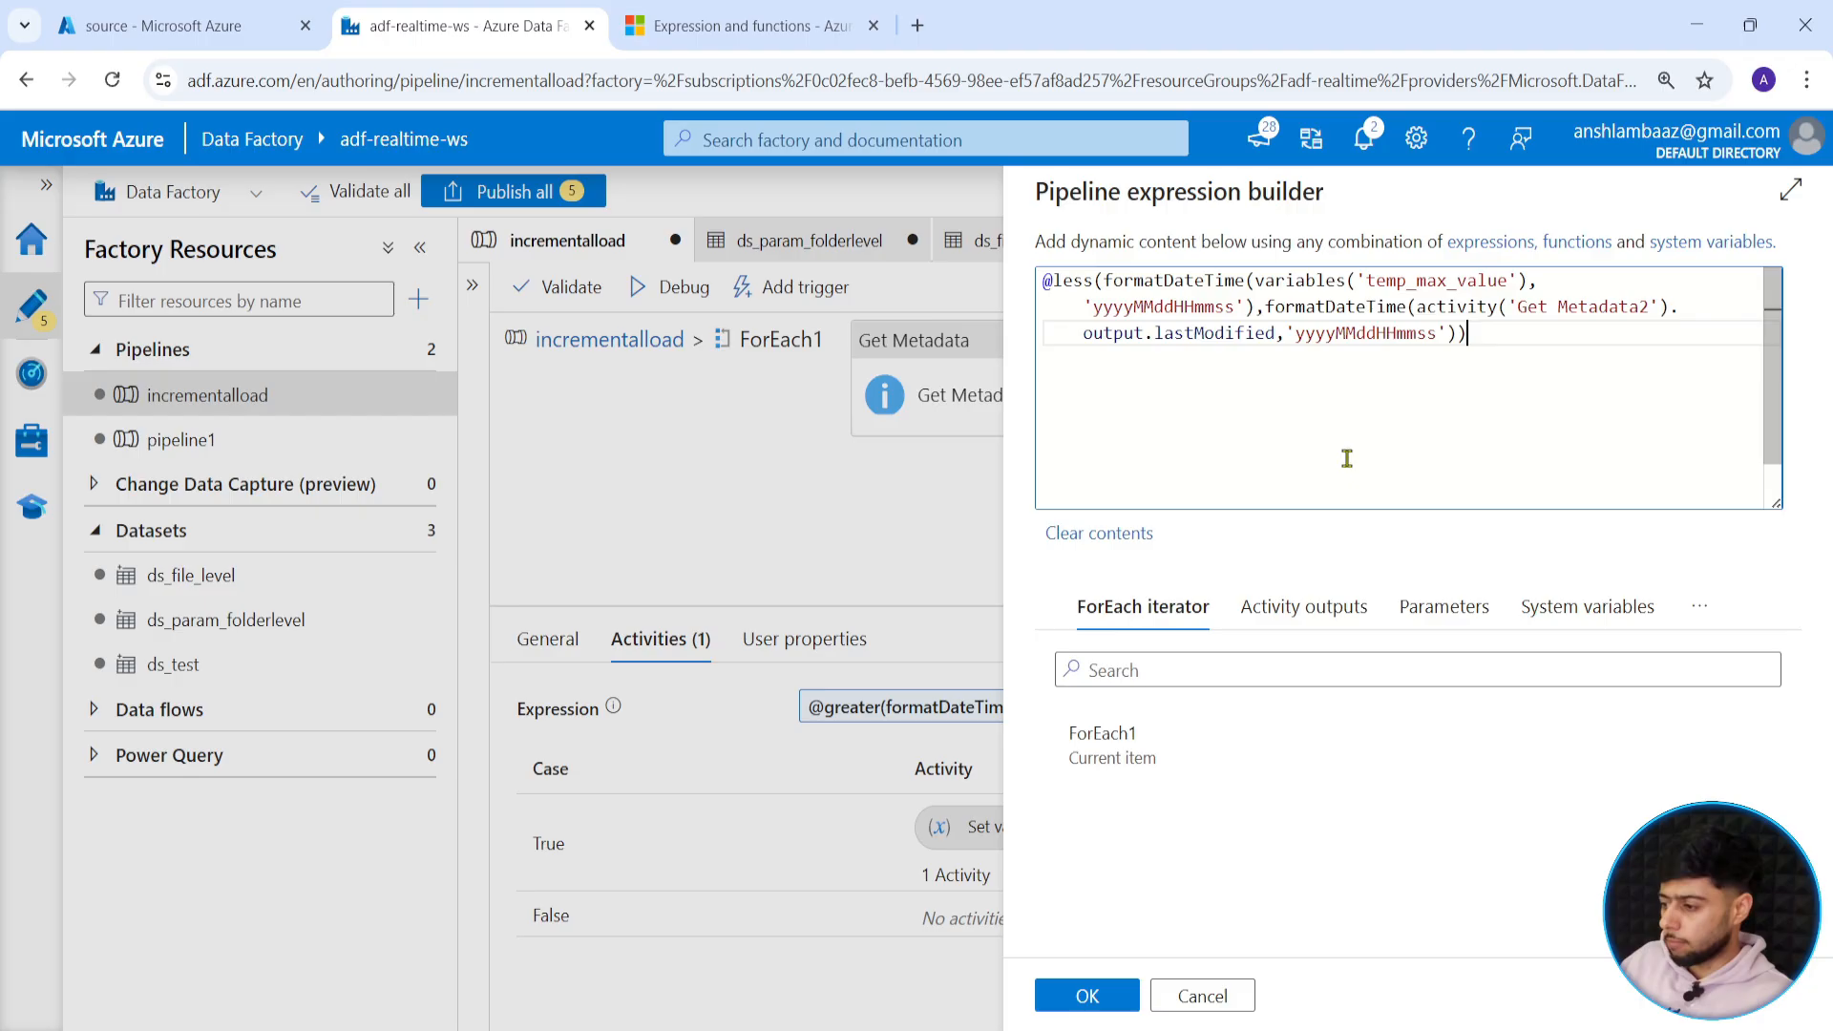
{"action": "left_click", "coordinate": [1084, 996]}
{"action": "left_click", "coordinate": [1027, 488]}
{"action": "left_click", "coordinate": [609, 339]}
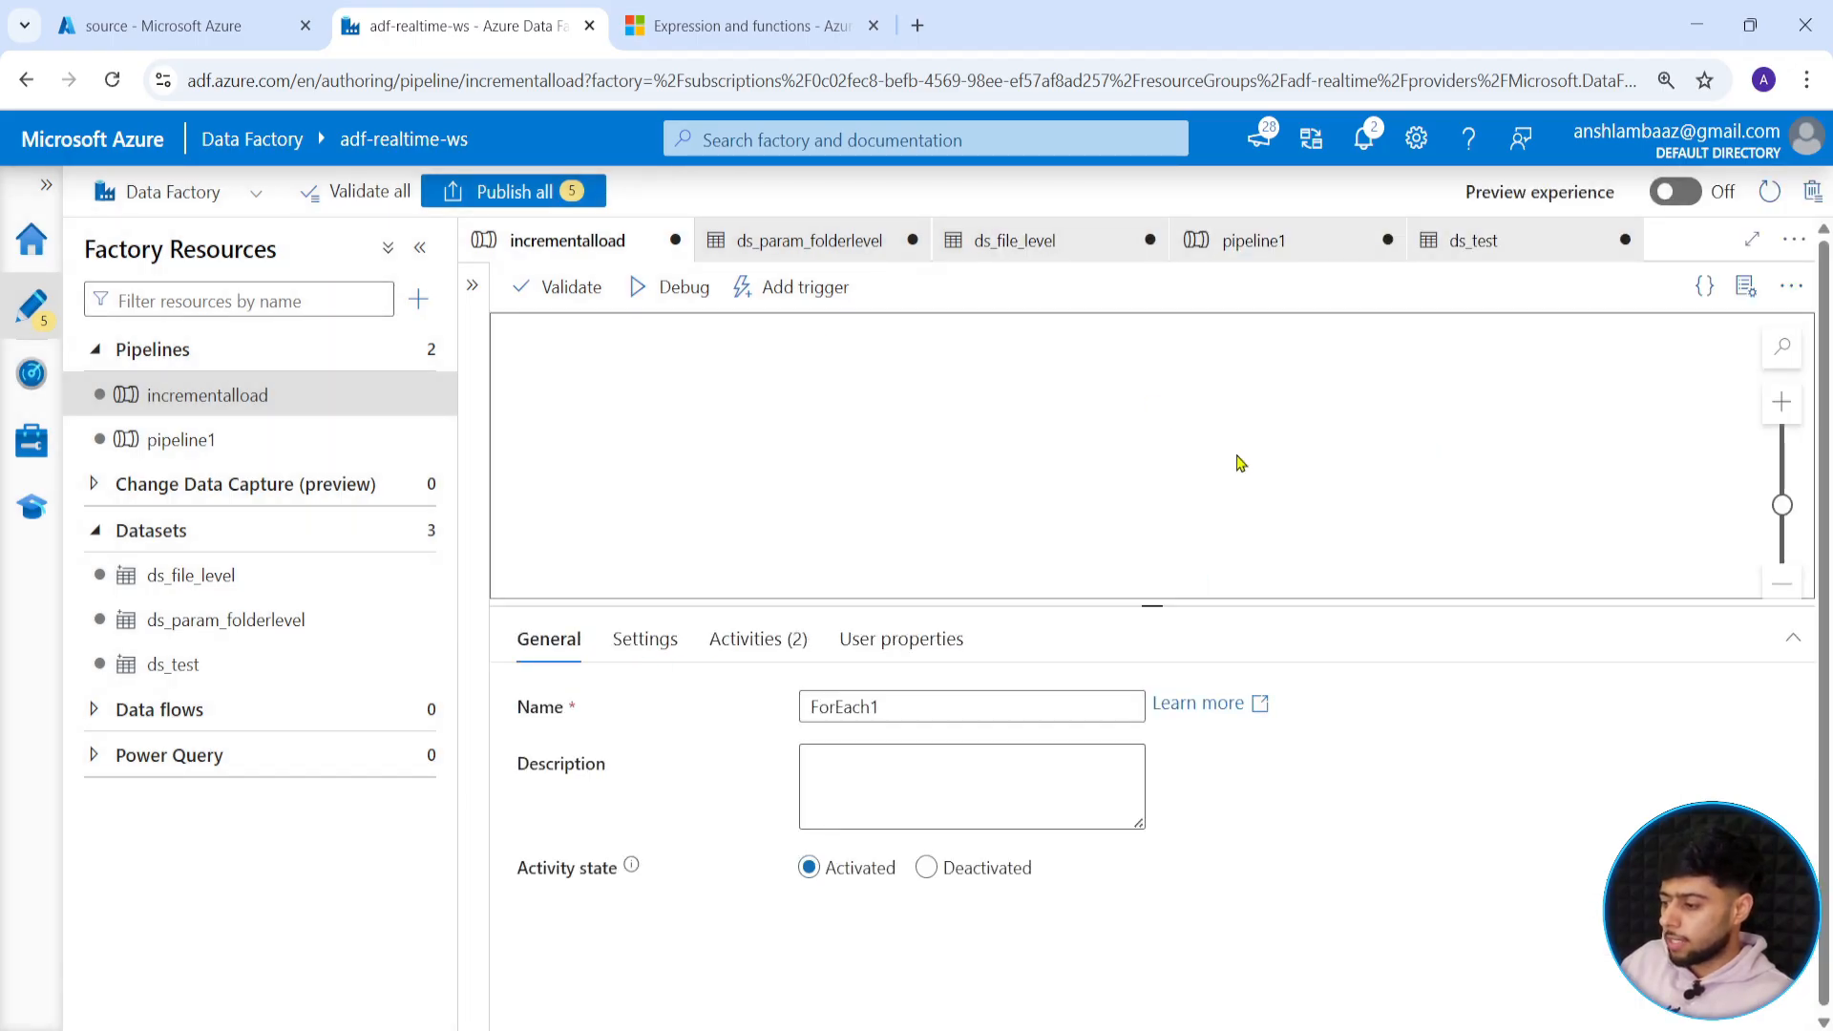
Start a debug run of the incrementalload pipeline and enlarge the output area below the canvas.
{"action": "left_click", "coordinate": [642, 304]}
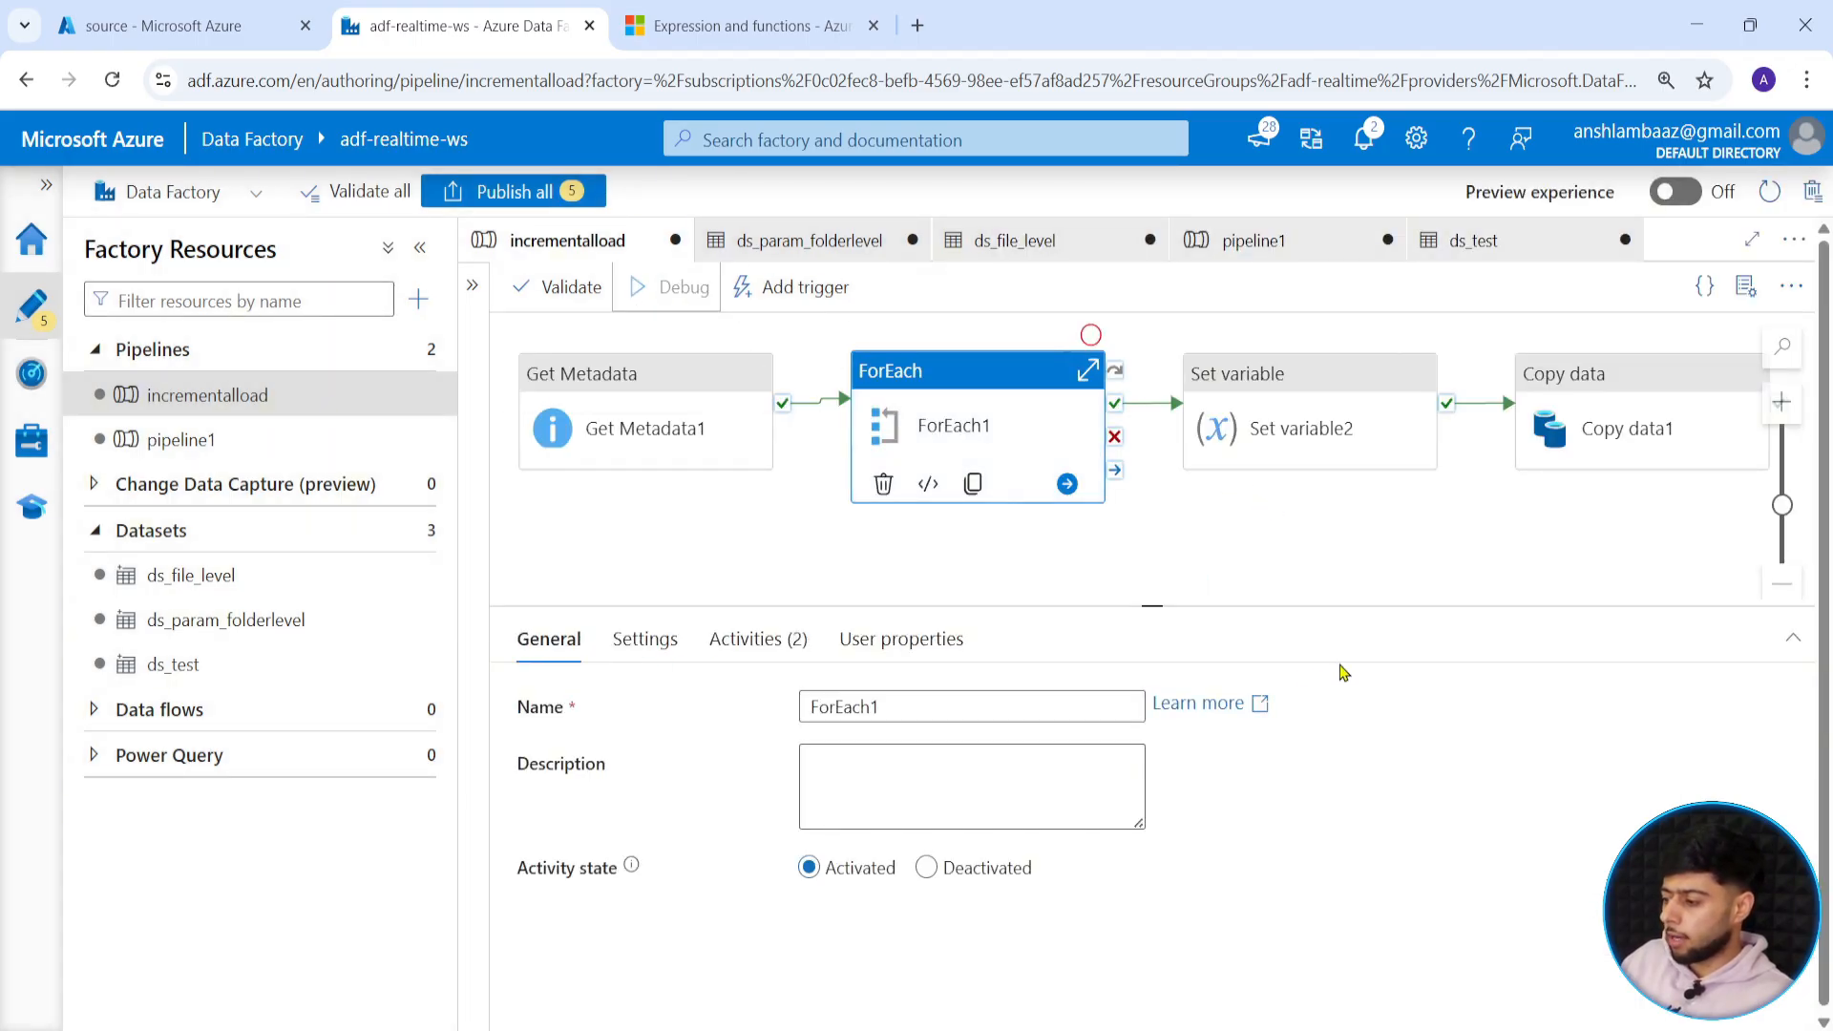
{"action": "mouse_move", "coordinate": [1152, 608]}
{"action": "left_mouse_down"}
{"action": "mouse_move", "coordinate": [1152, 718]}
{"action": "mouse_move", "coordinate": [1153, 592]}
{"action": "left_mouse_up"}
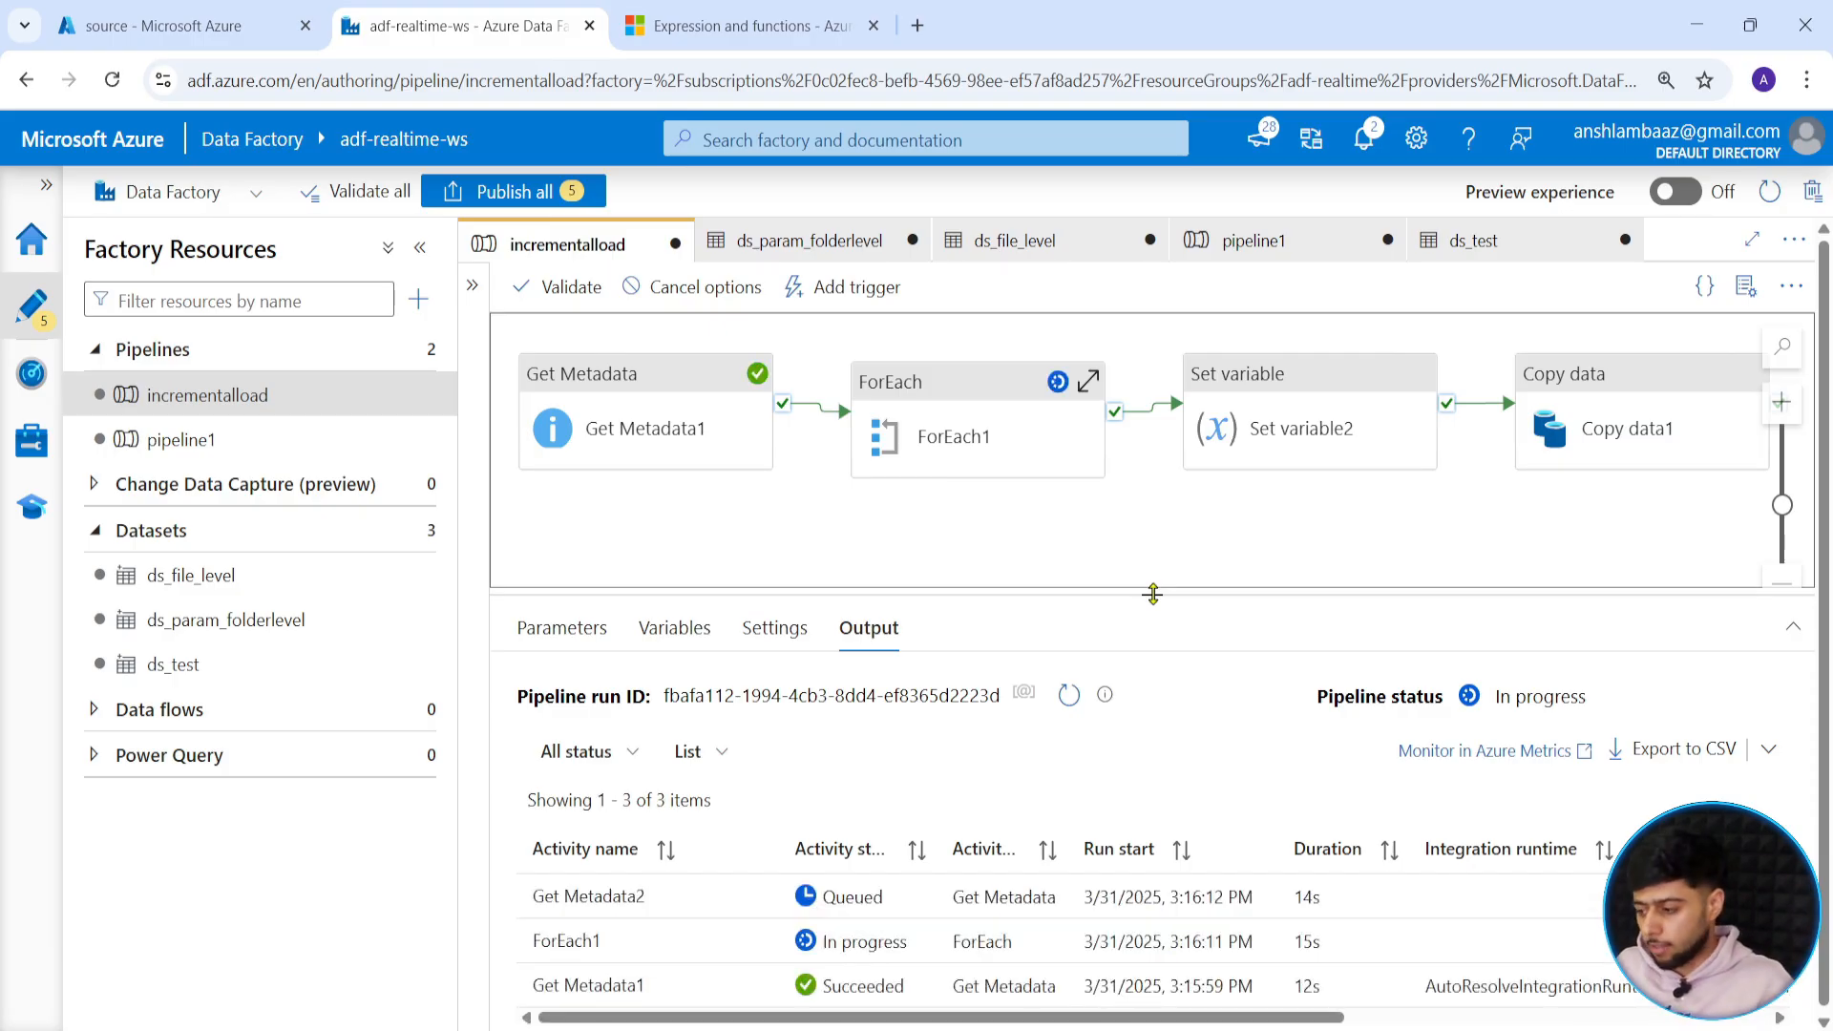
{"action": "left_click_drag", "start_coordinate": [1154, 594], "coordinate": [1153, 521]}
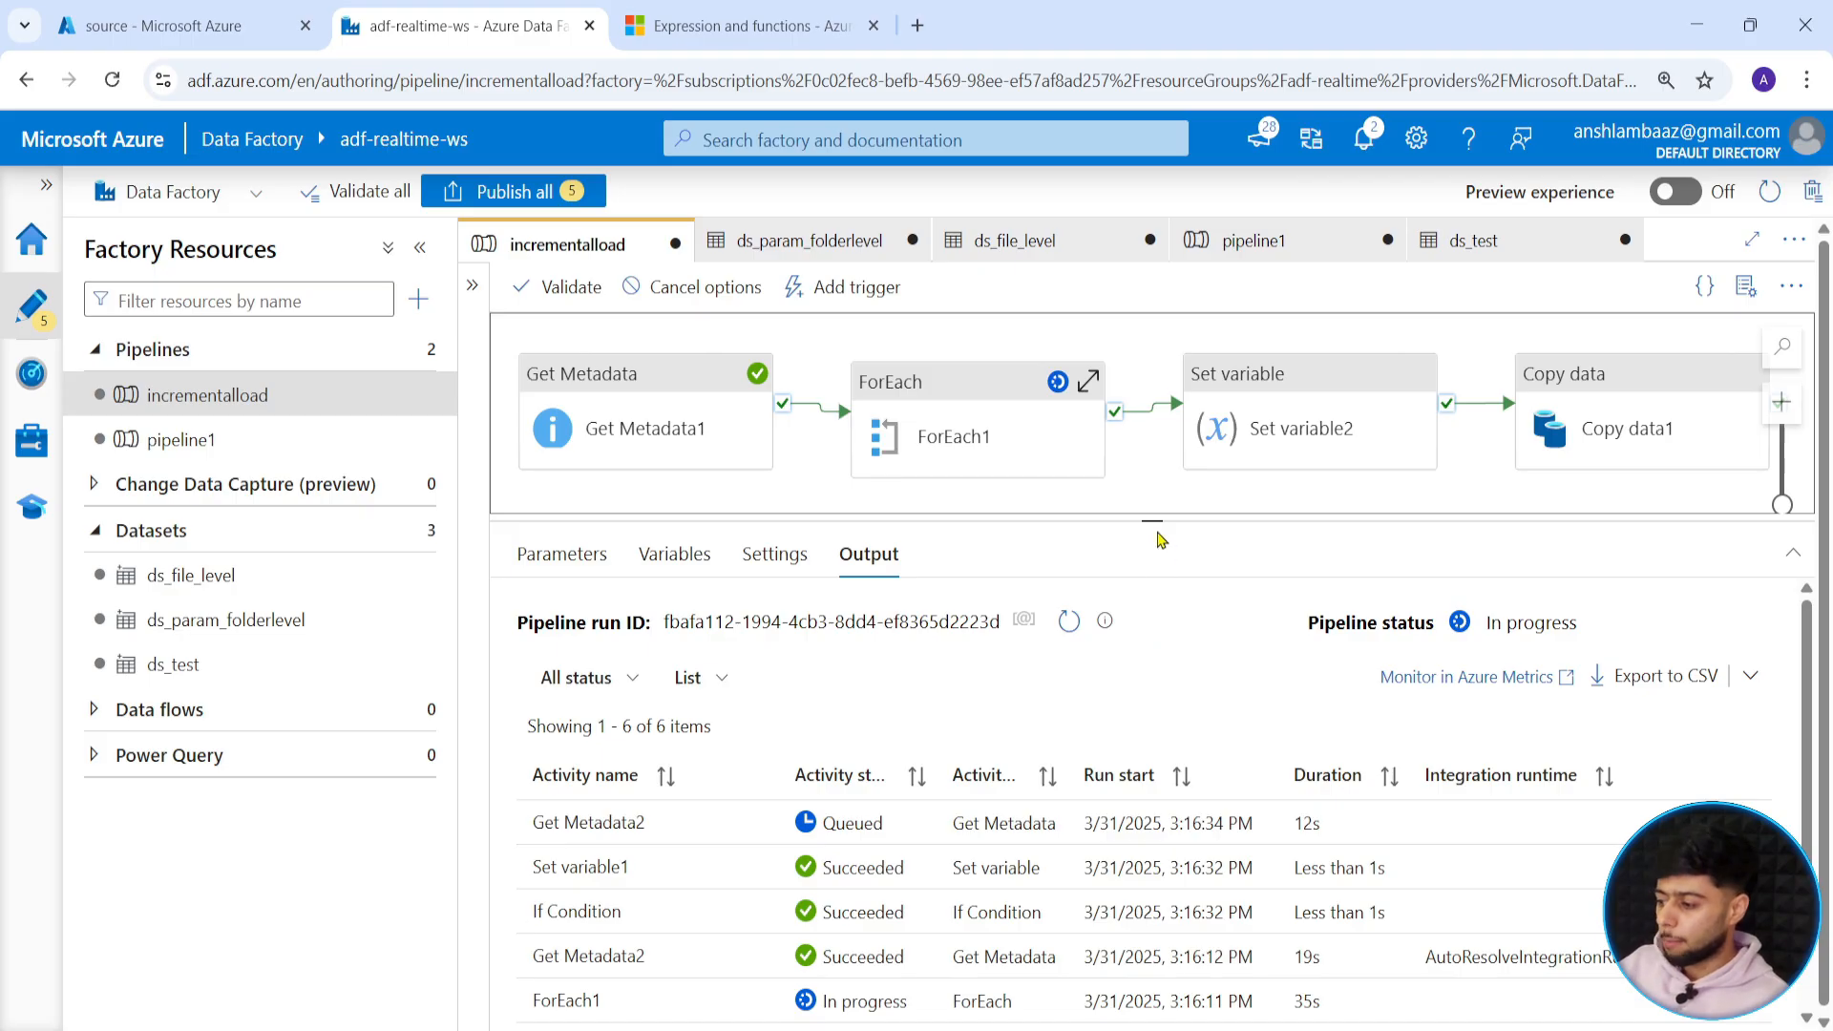
{"action": "left_click_drag", "start_coordinate": [1156, 521], "coordinate": [1155, 495]}
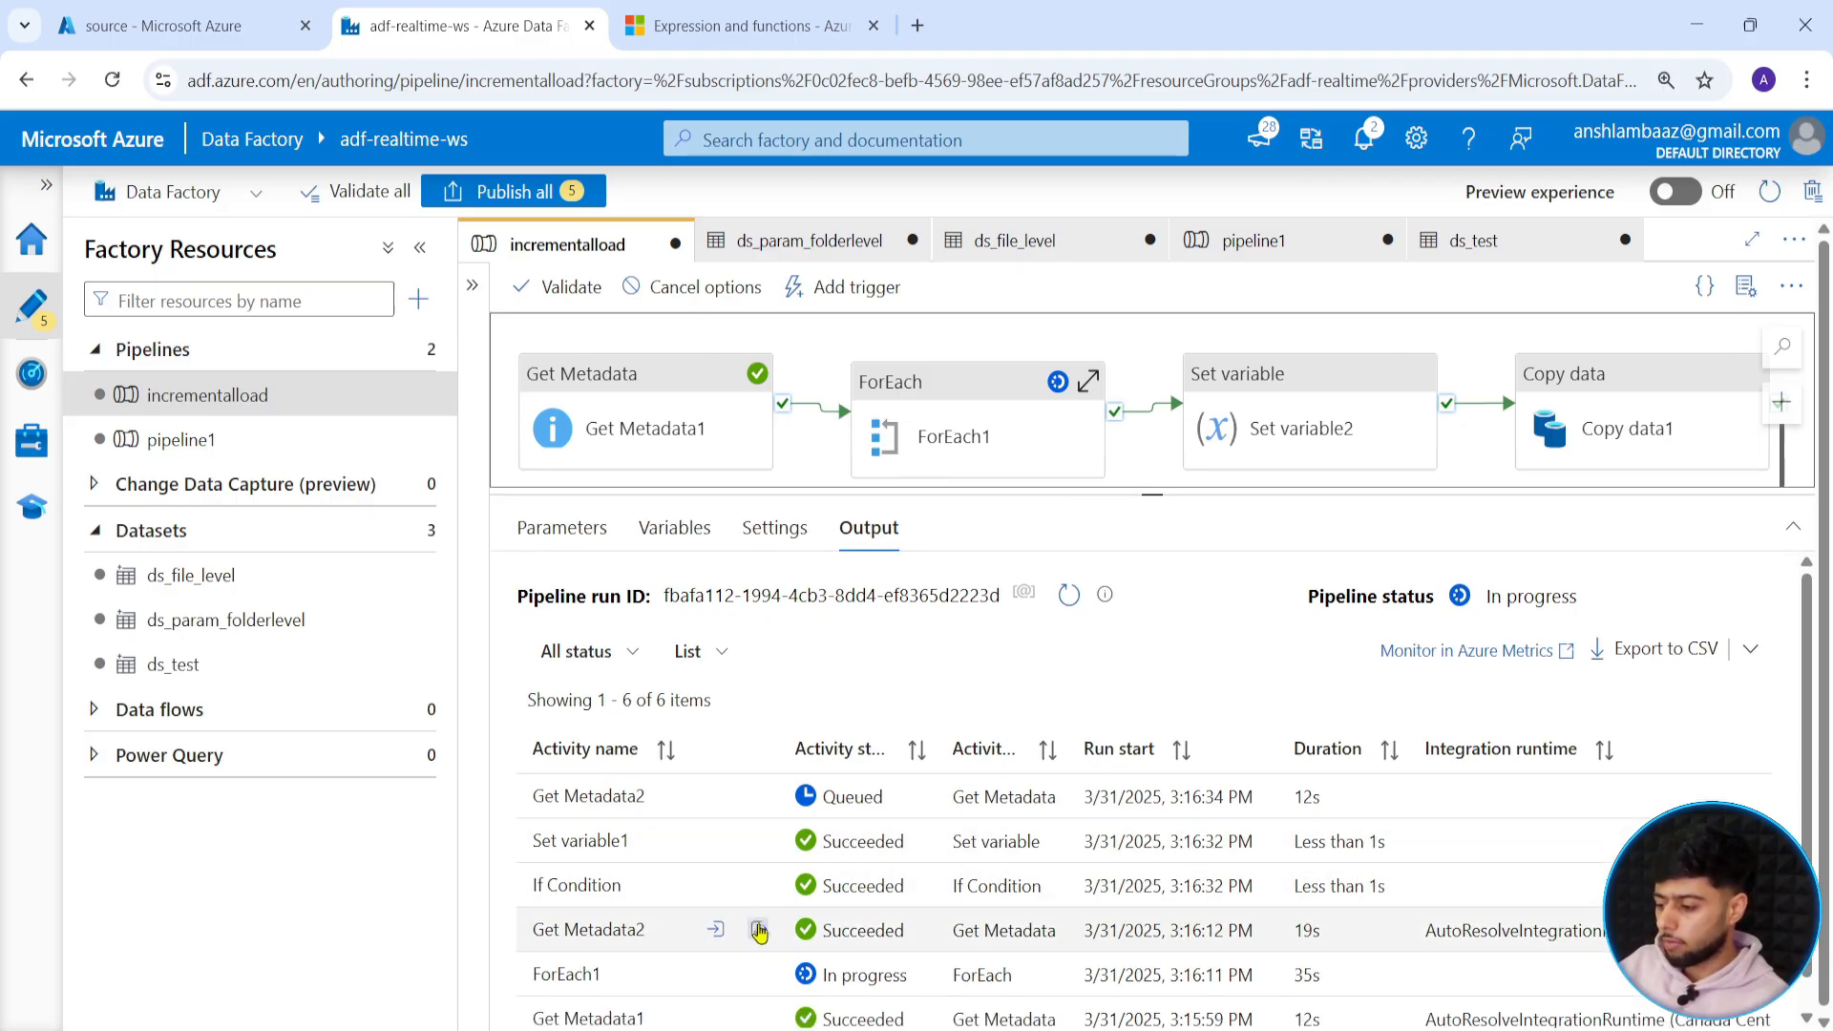
Refresh the debug run's activity list and review the status of each activity.
{"action": "scroll", "coordinate": [708, 886], "scroll_direction": "down", "scroll_amount": 1}
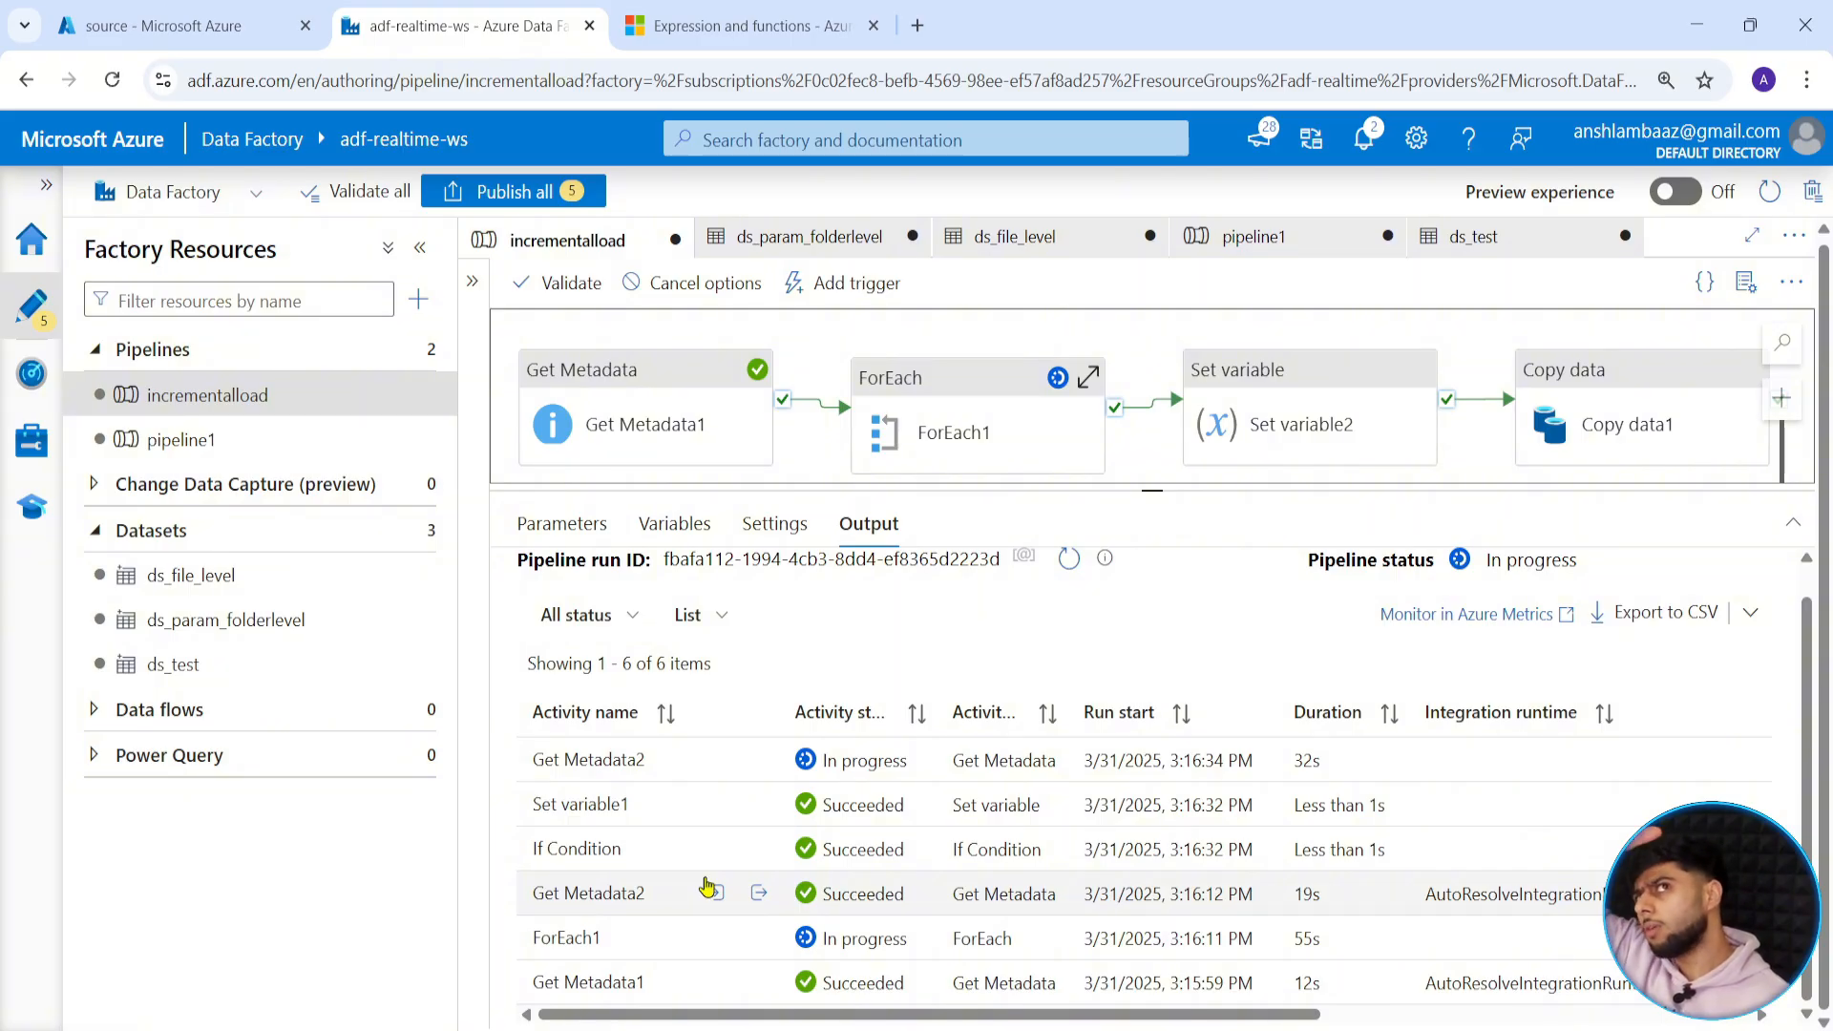
{"action": "left_click", "coordinate": [1068, 558]}
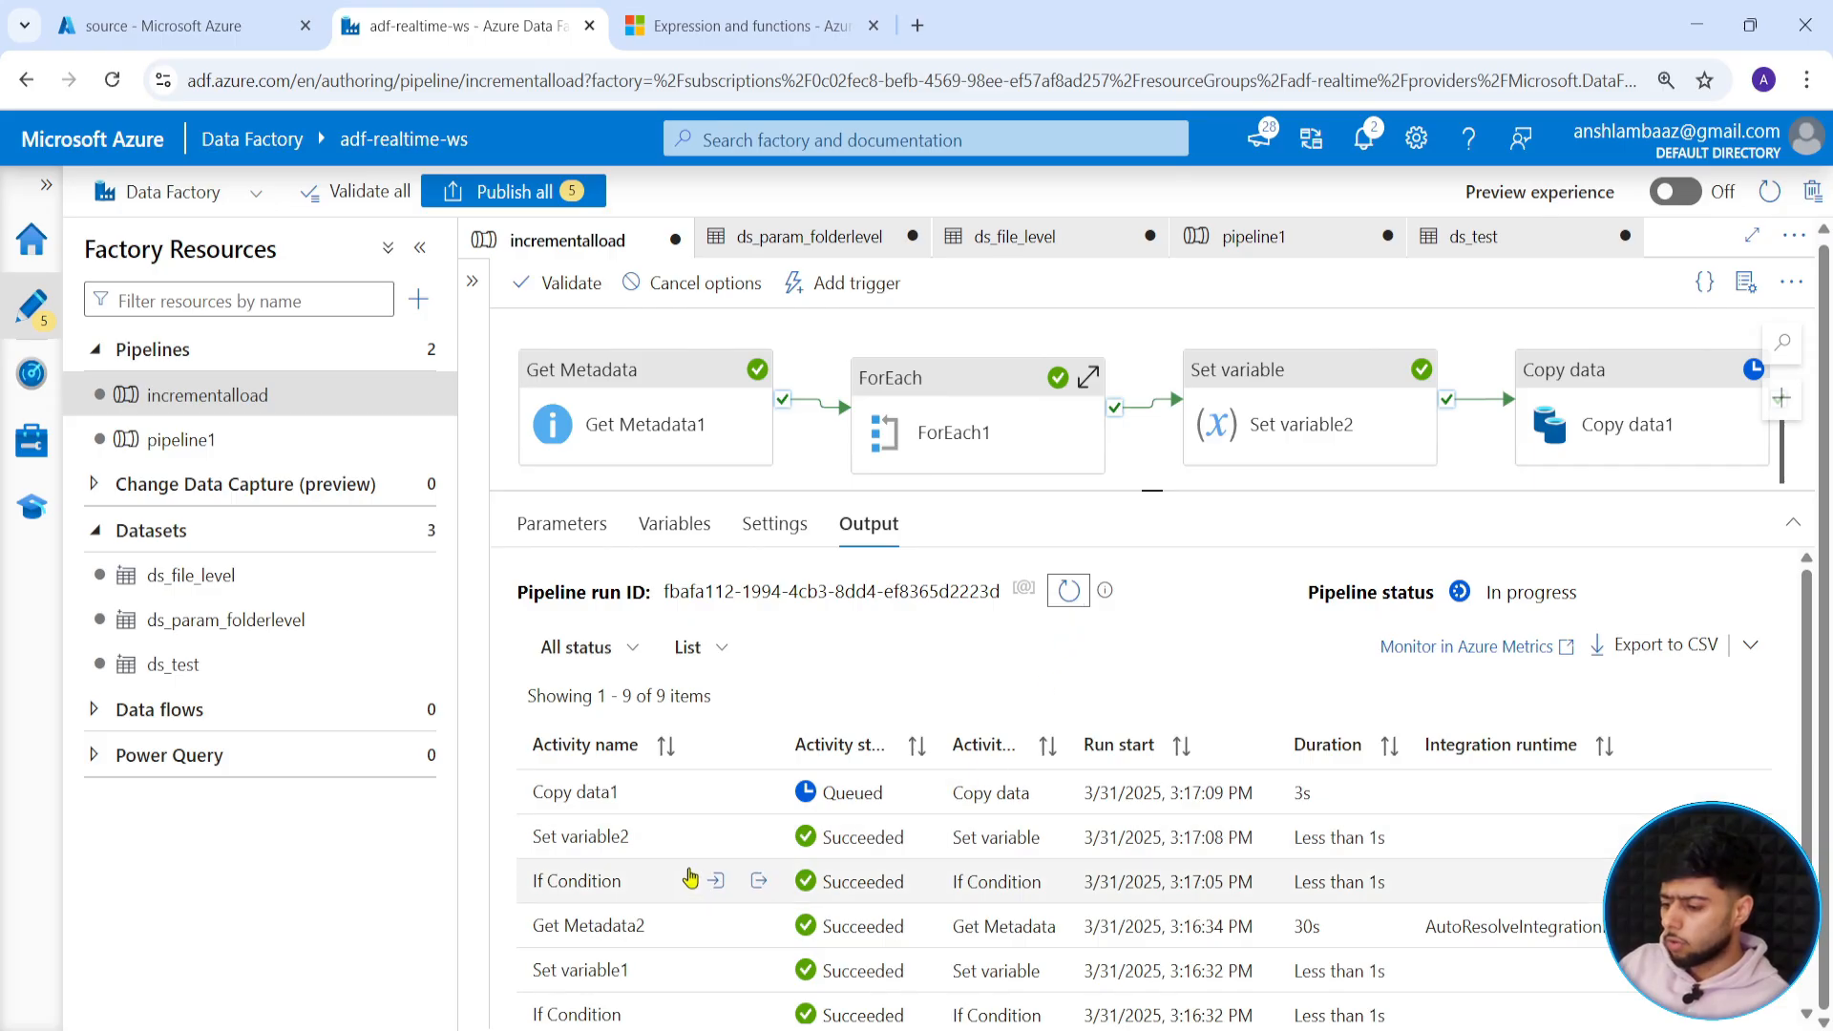
{"action": "scroll", "coordinate": [683, 878], "scroll_direction": "down", "scroll_amount": 2}
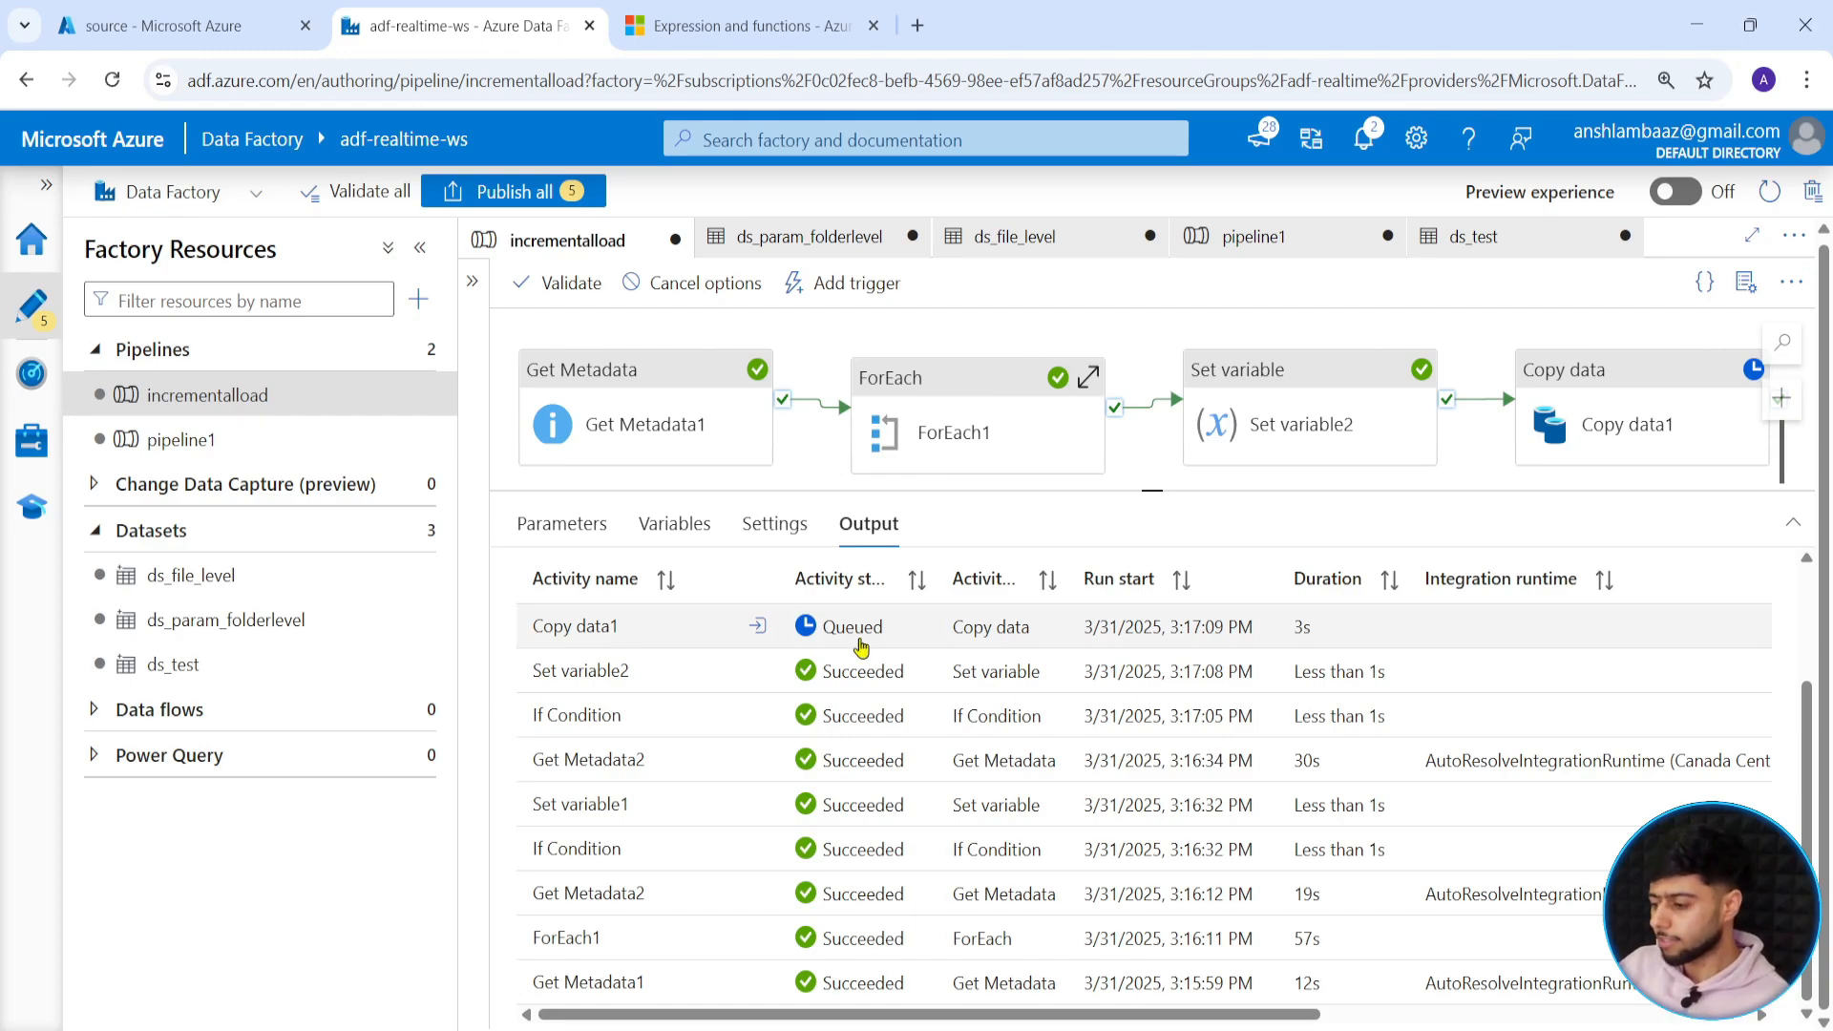
{"action": "scroll", "coordinate": [774, 757], "scroll_direction": "up", "scroll_amount": 3}
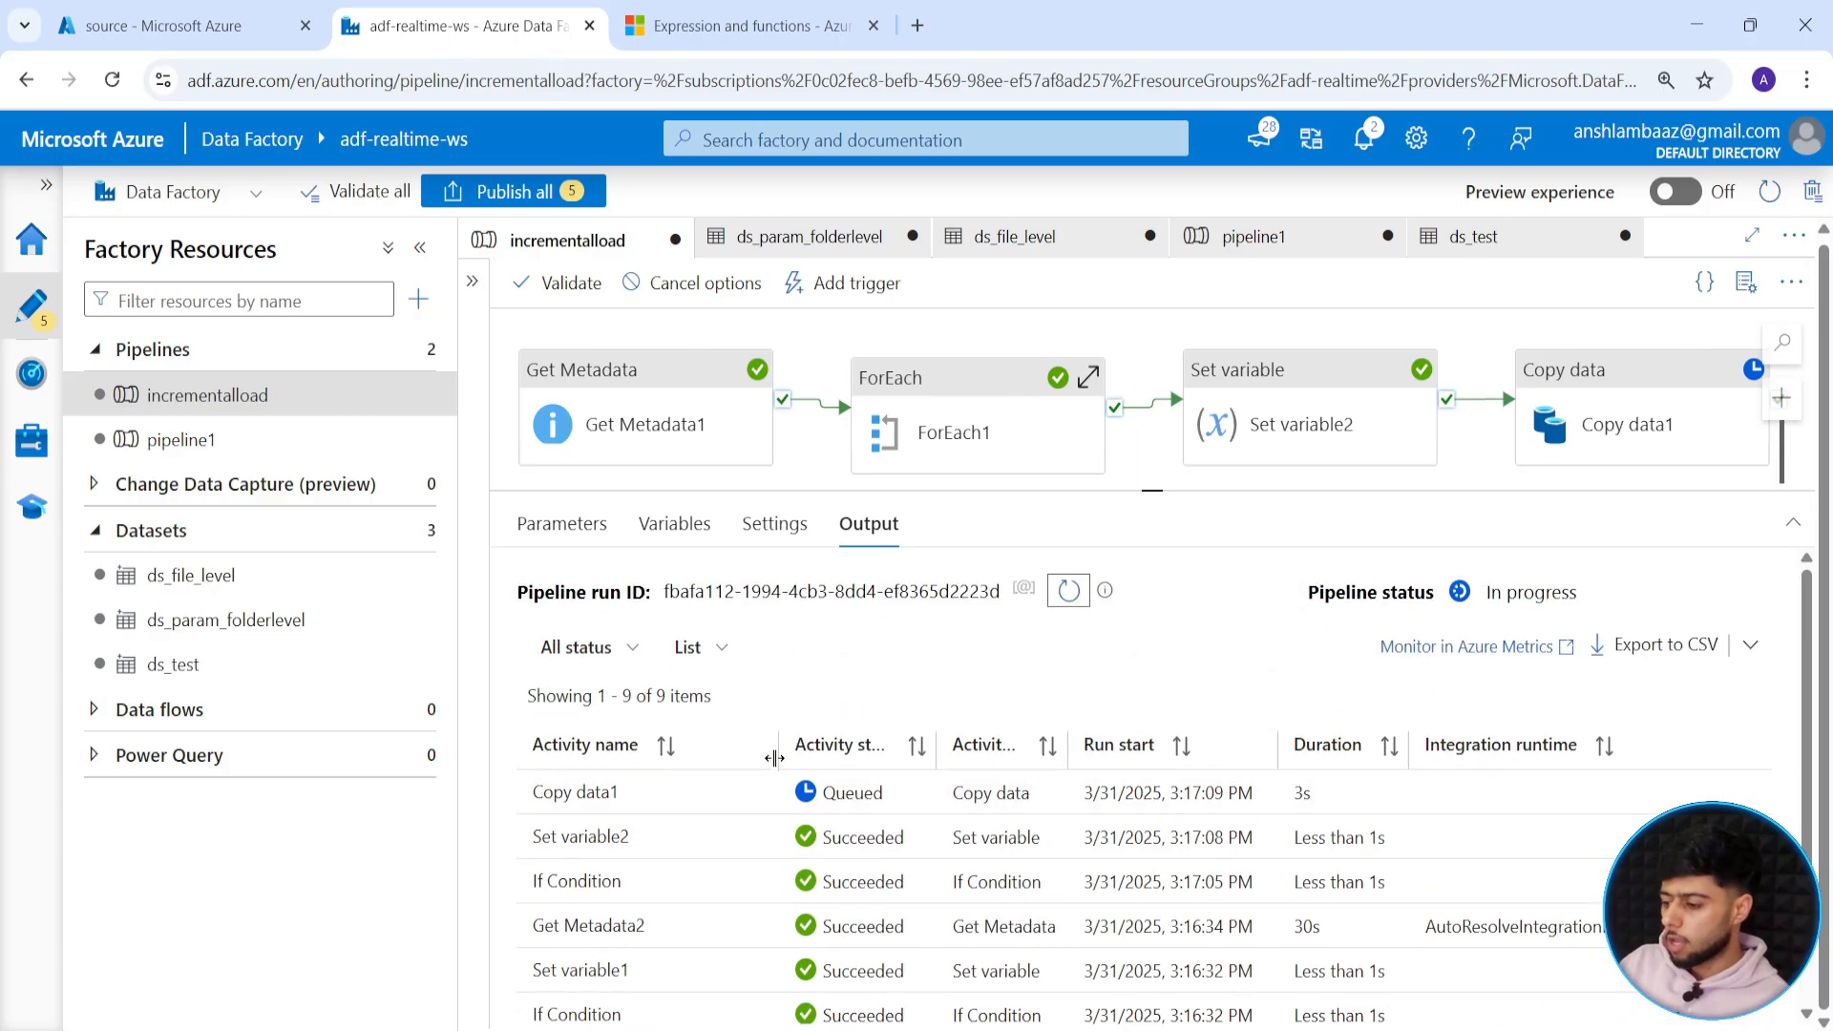
{"action": "left_click", "coordinate": [1069, 592]}
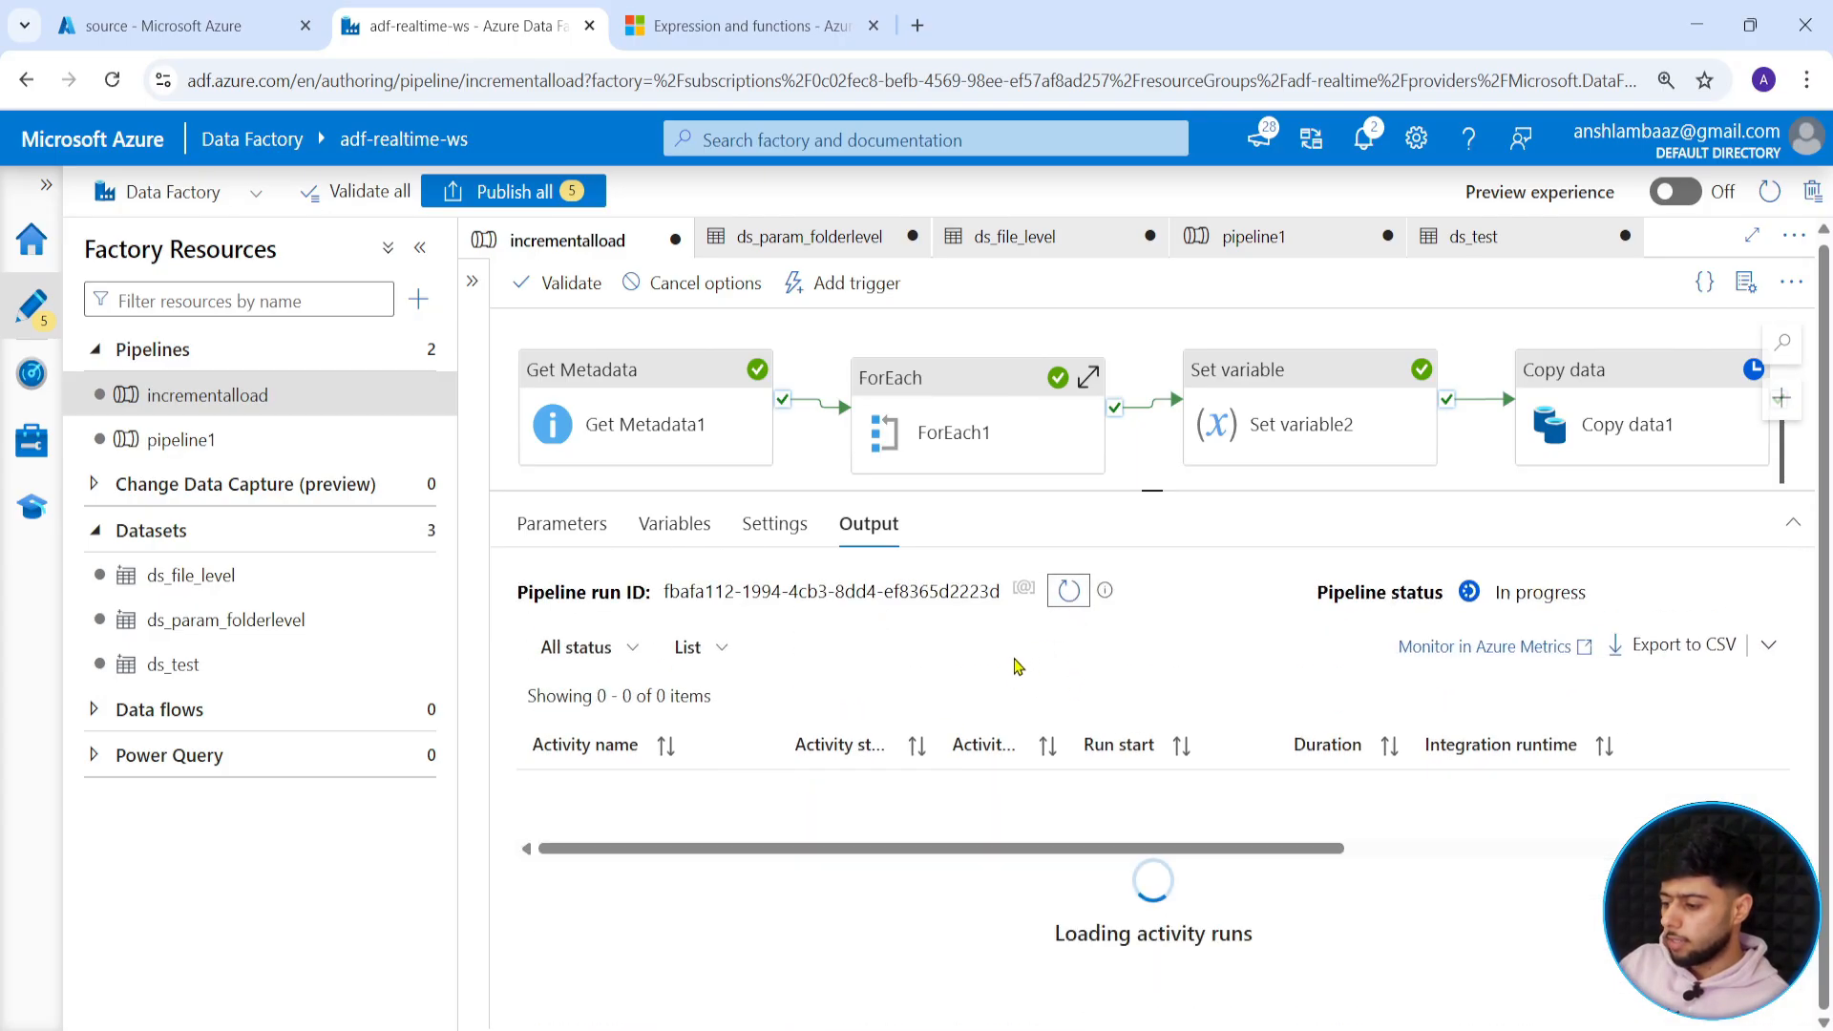
{"action": "scroll", "coordinate": [755, 680], "scroll_direction": "down", "scroll_amount": 2}
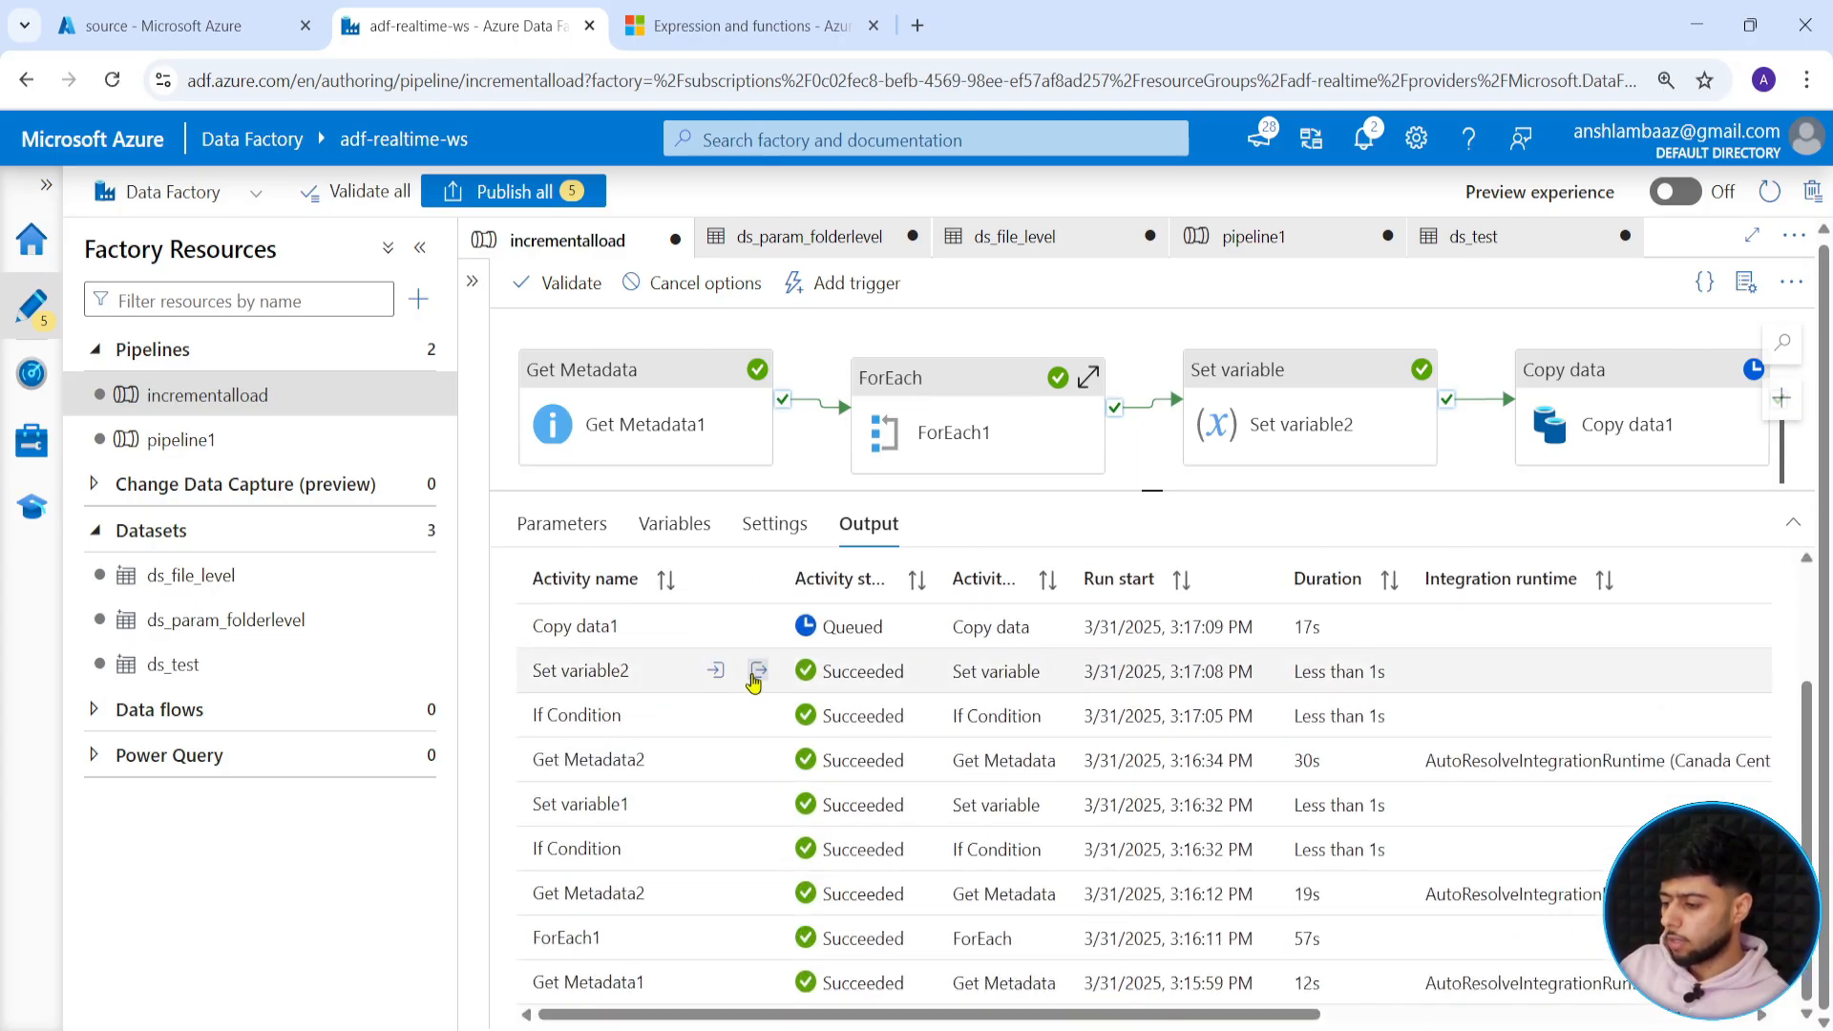
Inspect the max_value output of Set variable2's run, close it and refresh the pipeline run status.
{"action": "left_click", "coordinate": [758, 672]}
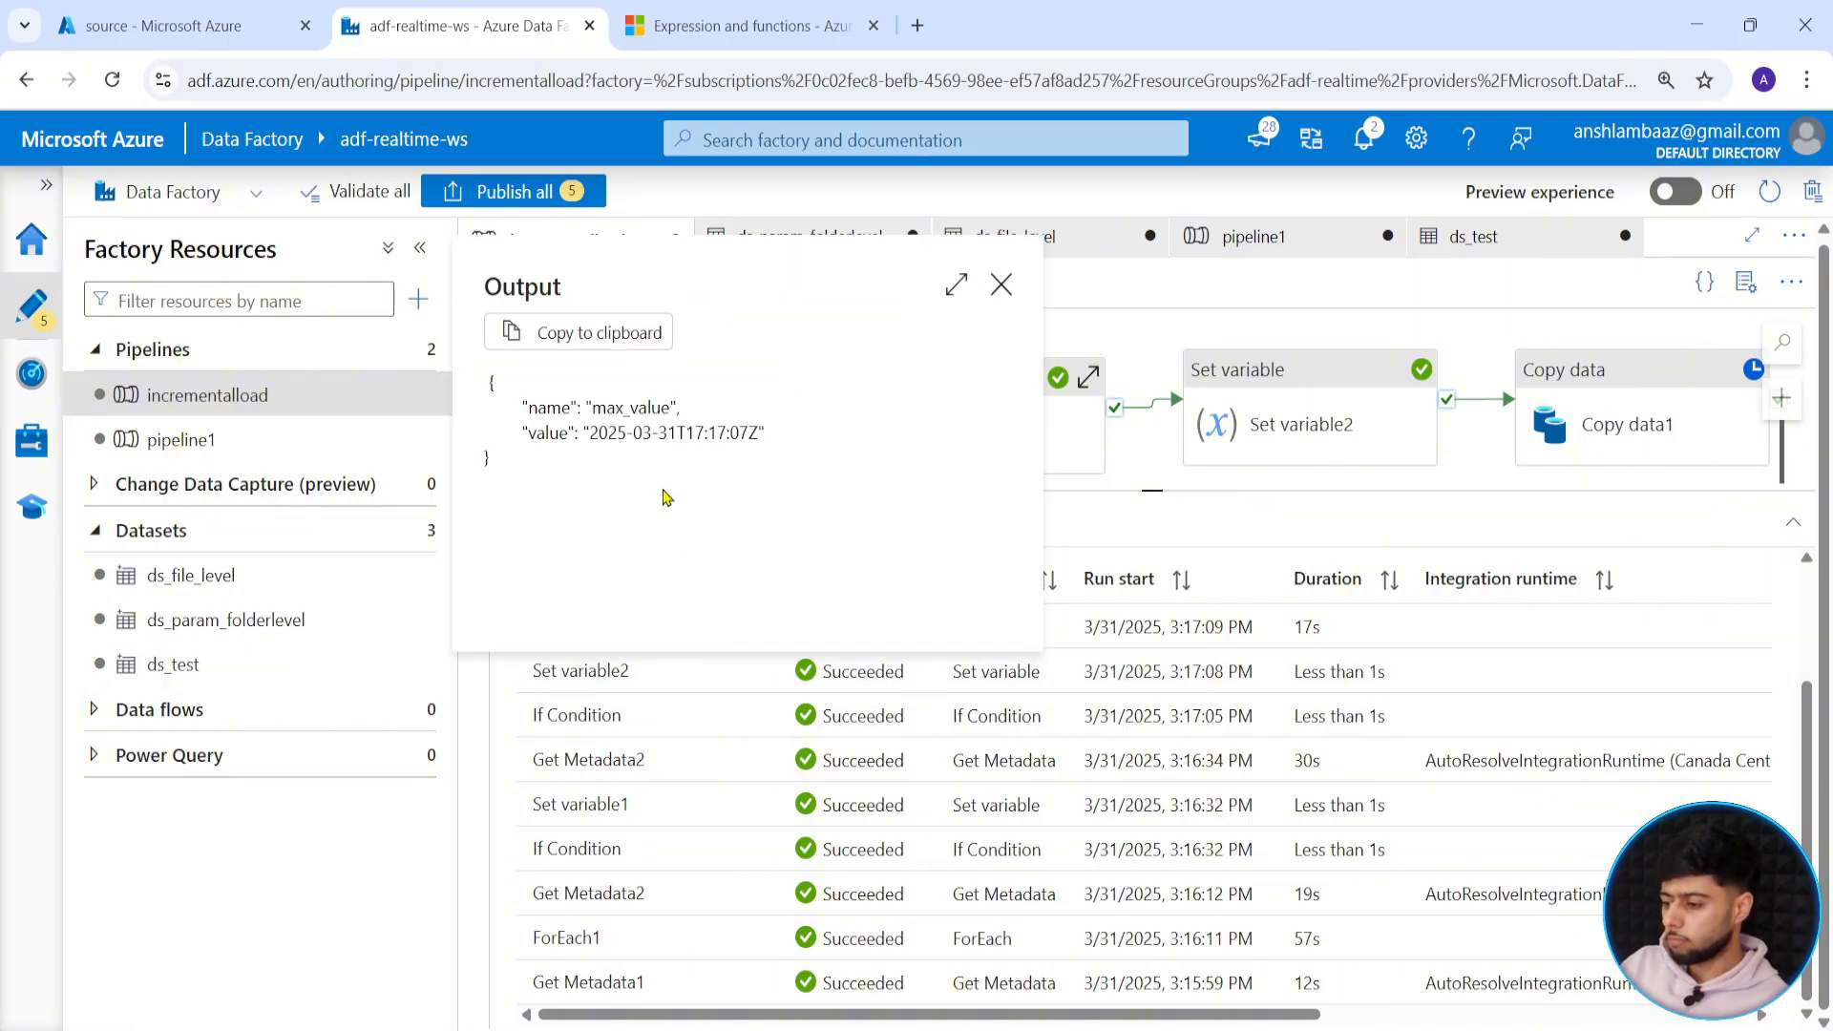
{"action": "left_click_drag", "start_coordinate": [686, 433], "coordinate": [722, 432]}
{"action": "left_click", "coordinate": [713, 432]}
{"action": "left_click_drag", "start_coordinate": [599, 433], "coordinate": [751, 432]}
{"action": "left_click", "coordinate": [605, 407]}
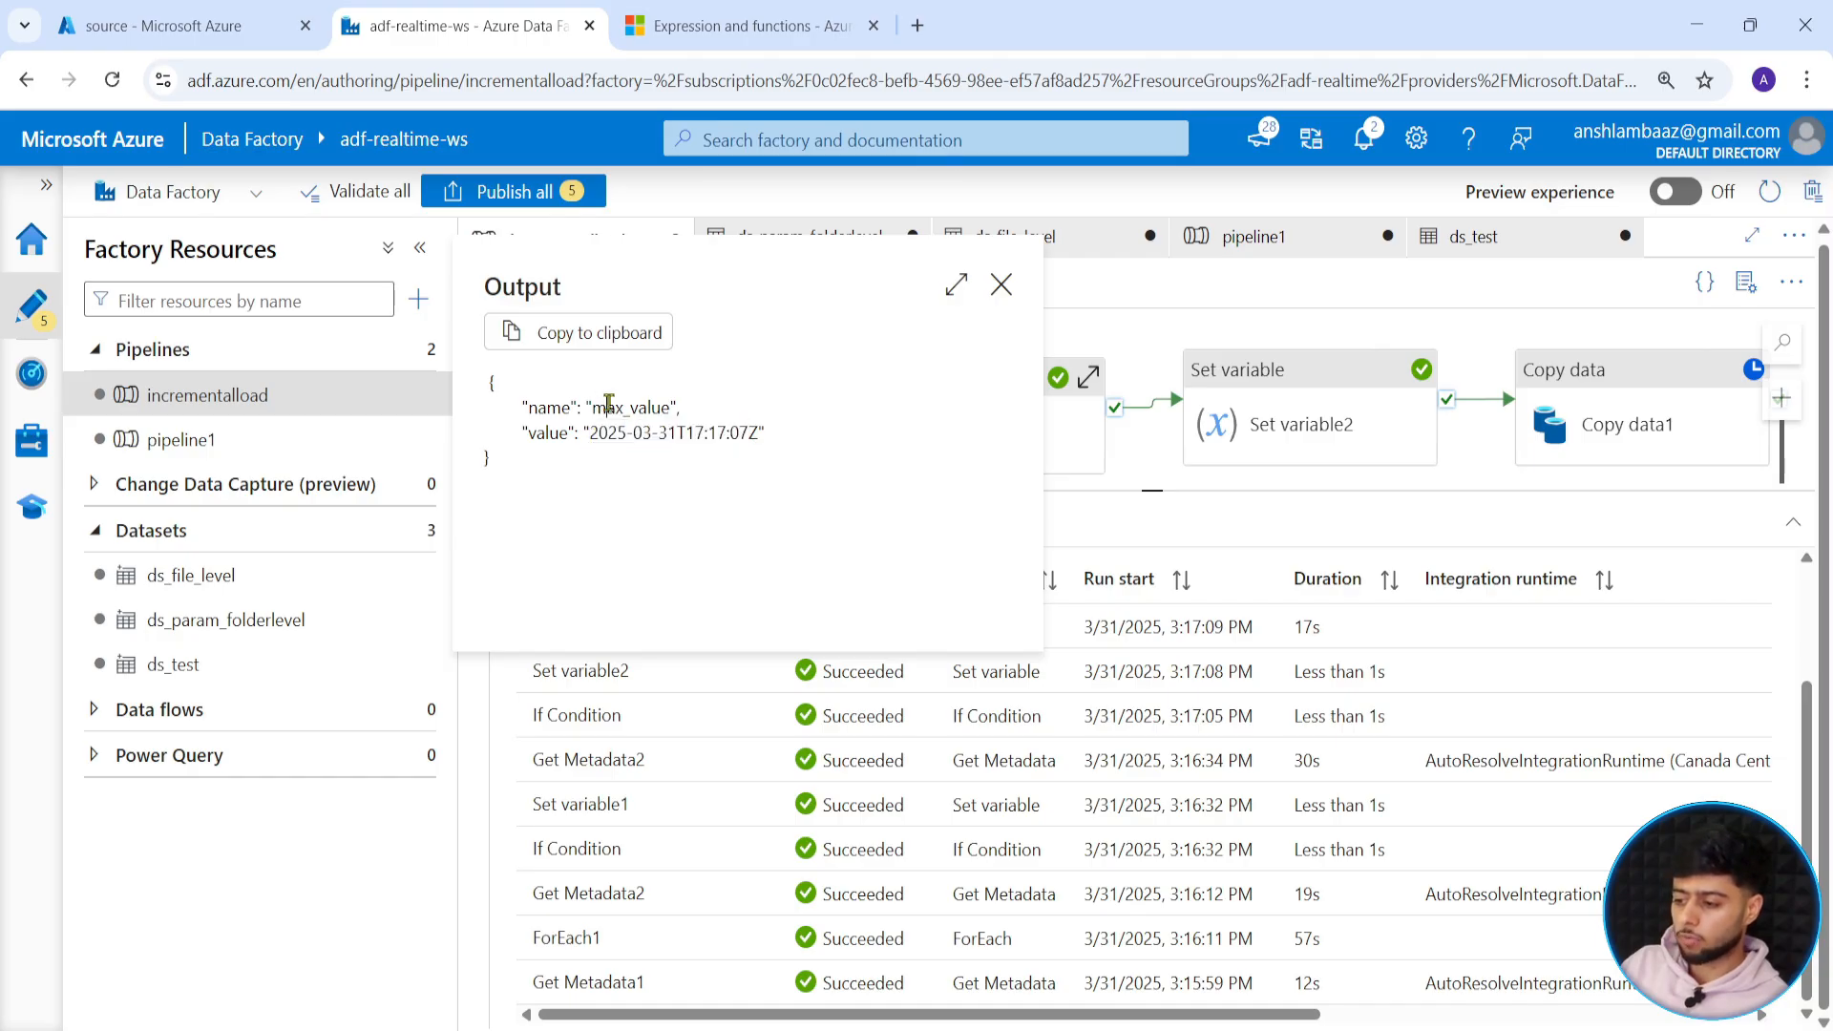
{"action": "left_click", "coordinate": [1000, 284]}
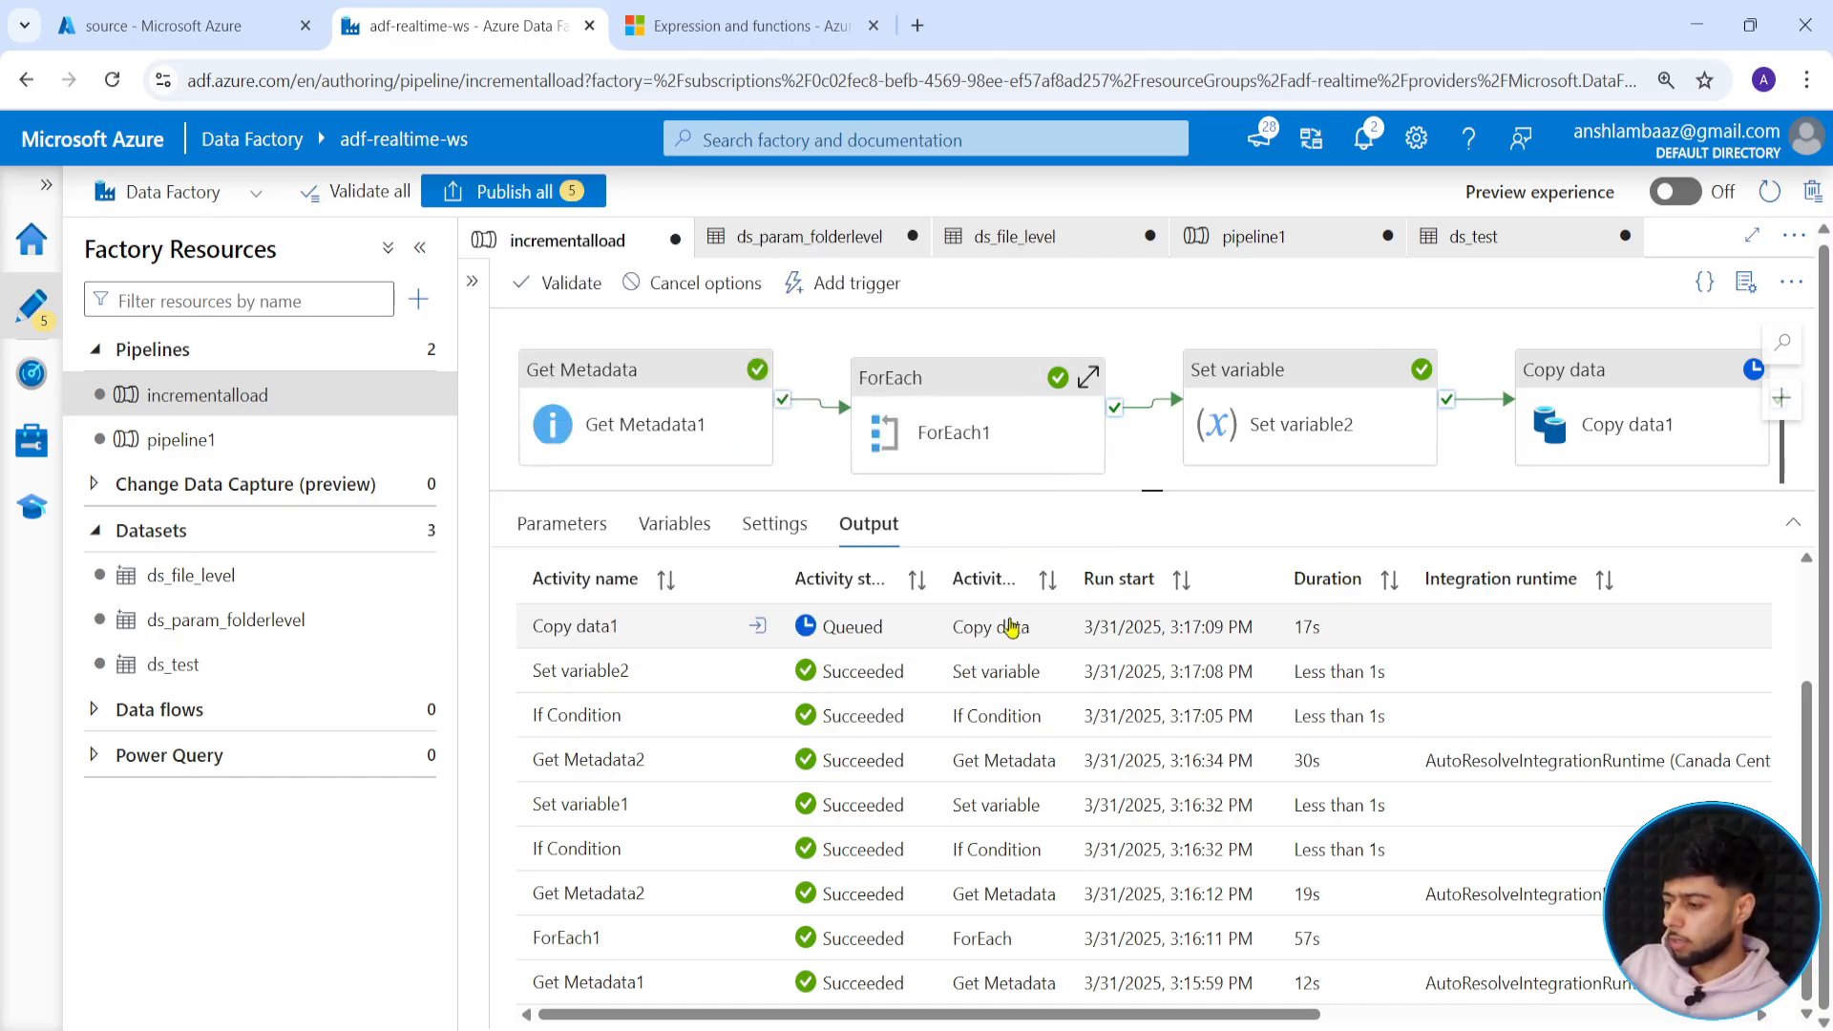
{"action": "scroll", "coordinate": [950, 646], "scroll_direction": "up", "scroll_amount": 2}
{"action": "left_click", "coordinate": [1069, 590]}
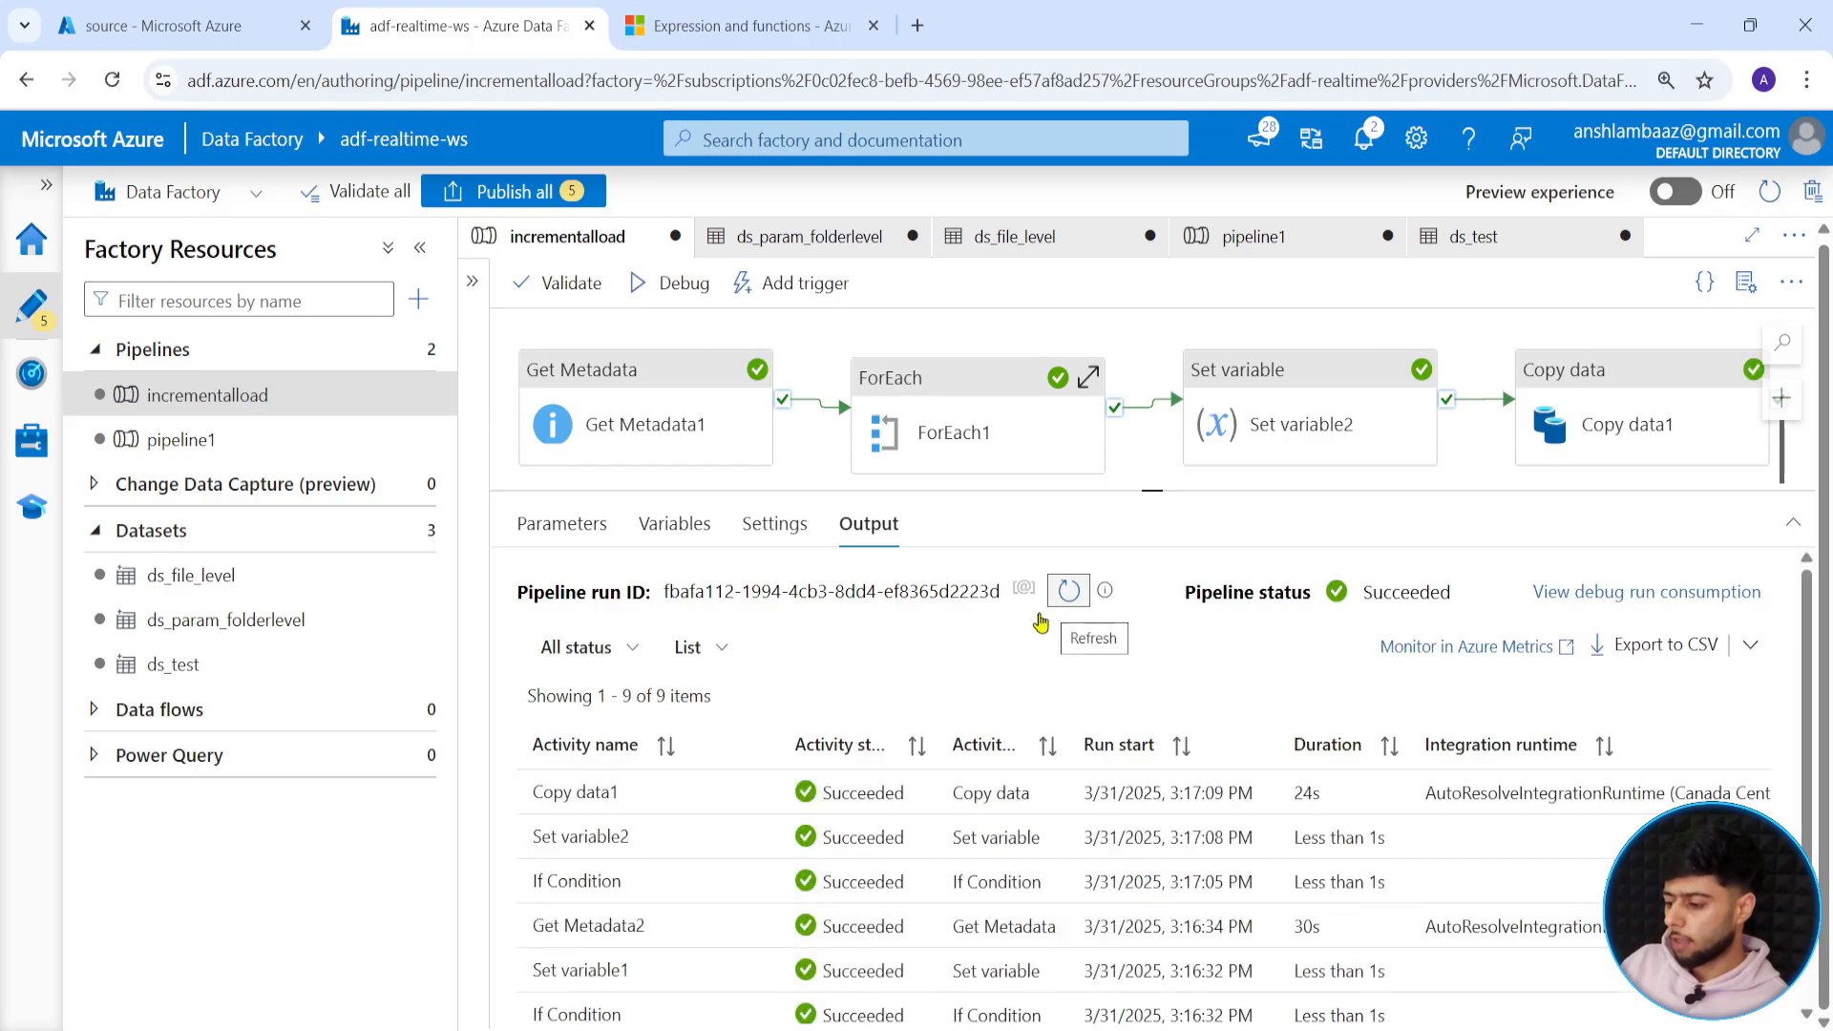
Switch to the Azure portal, open raw_gold_data in the destination container and check the modified times of its two CSV files.
{"action": "left_click_drag", "start_coordinate": [1152, 487], "coordinate": [1127, 606]}
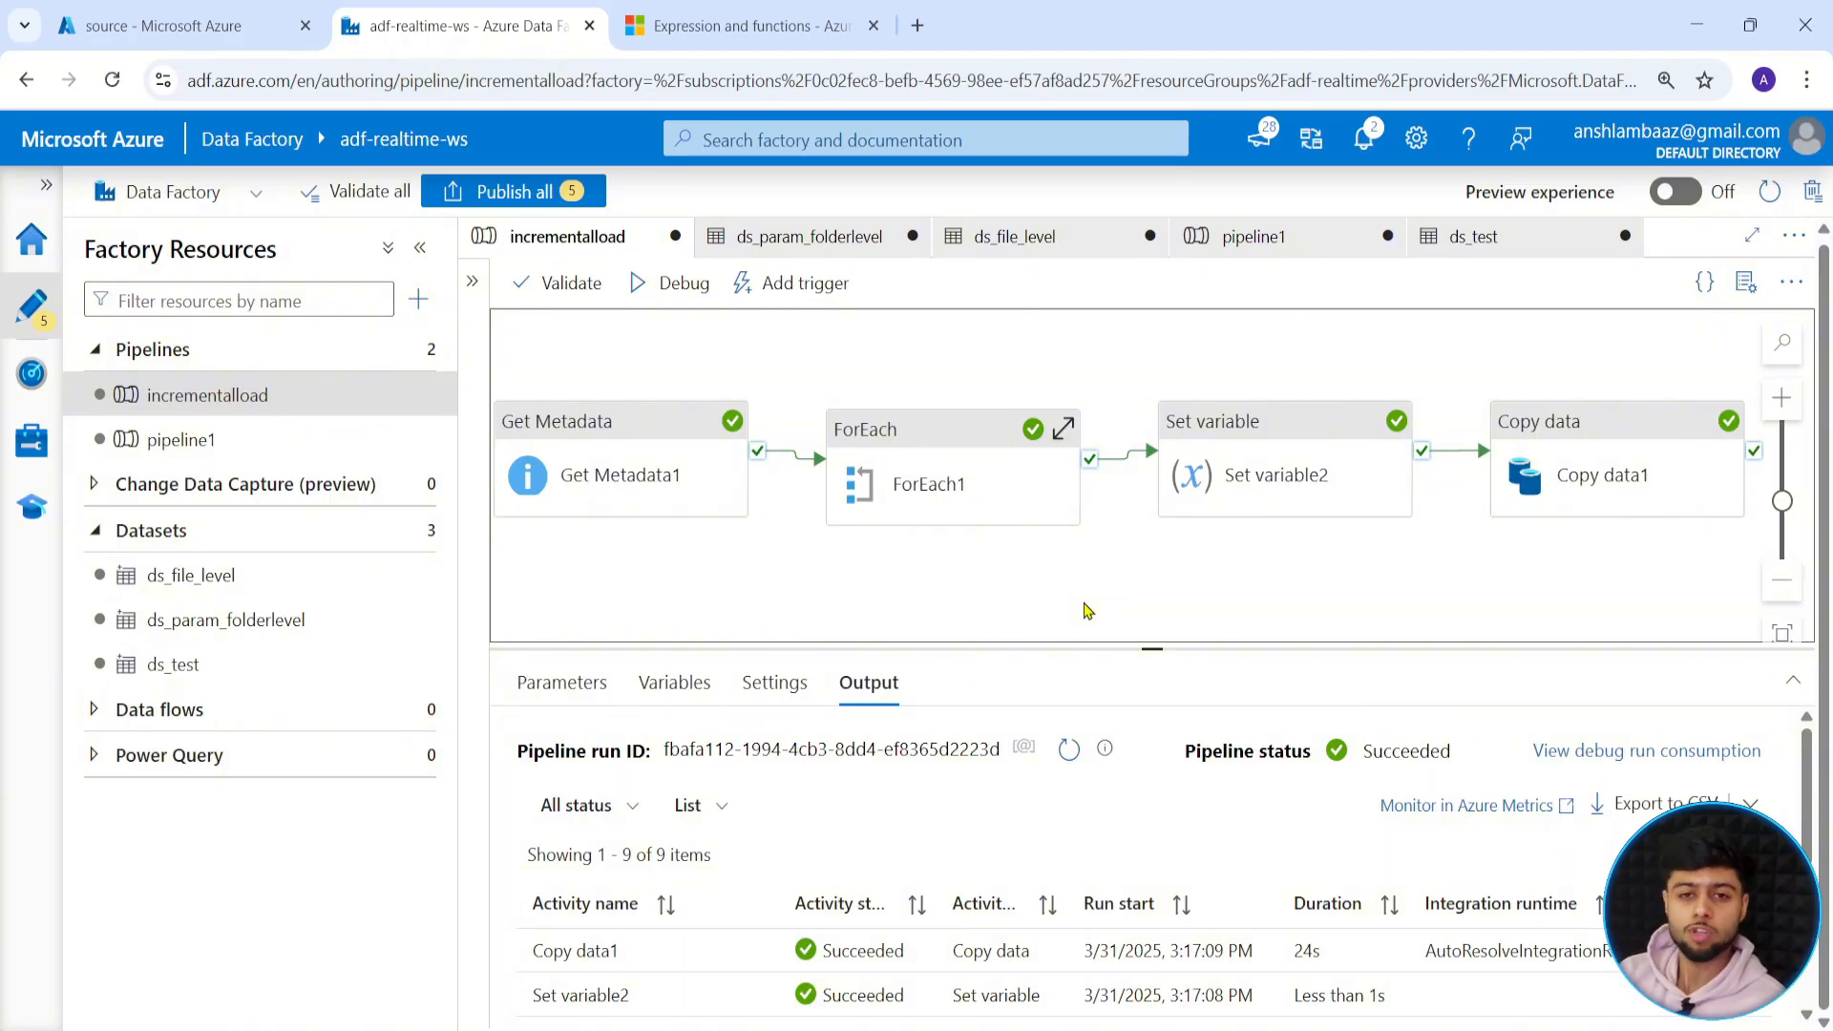
{"action": "left_click", "coordinate": [239, 26]}
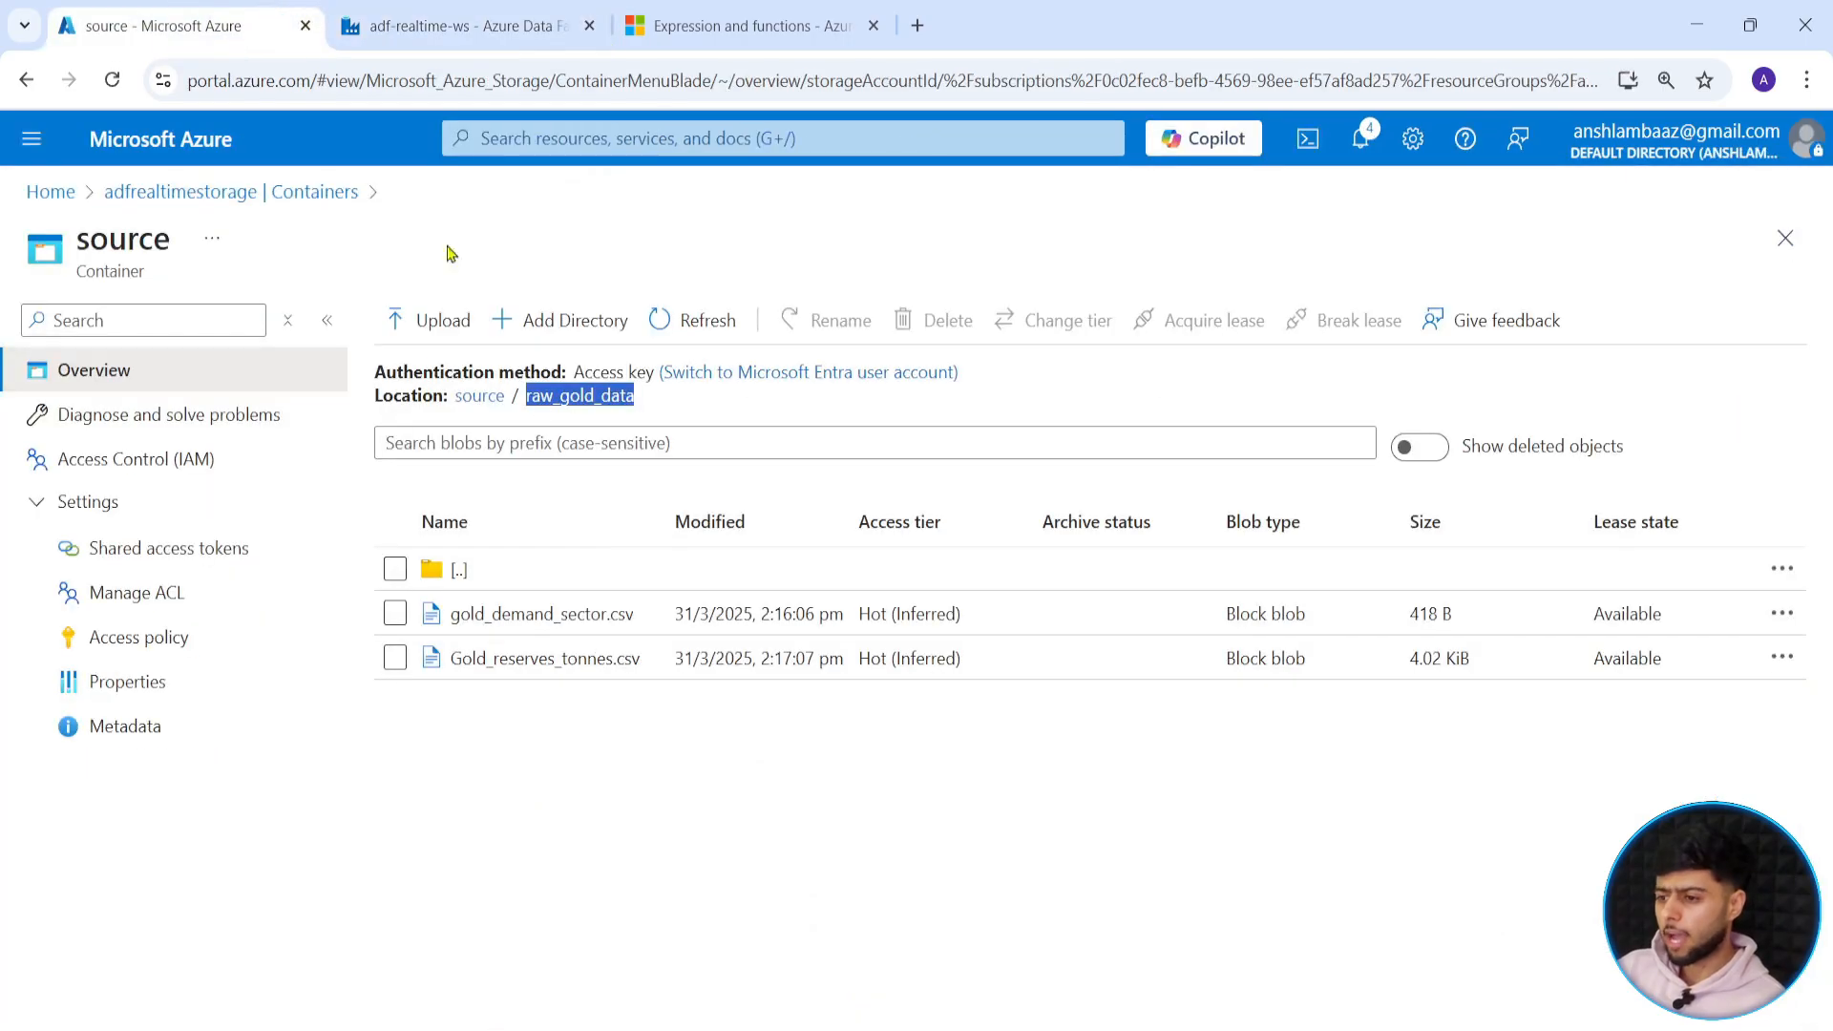
{"action": "left_click", "coordinate": [481, 401]}
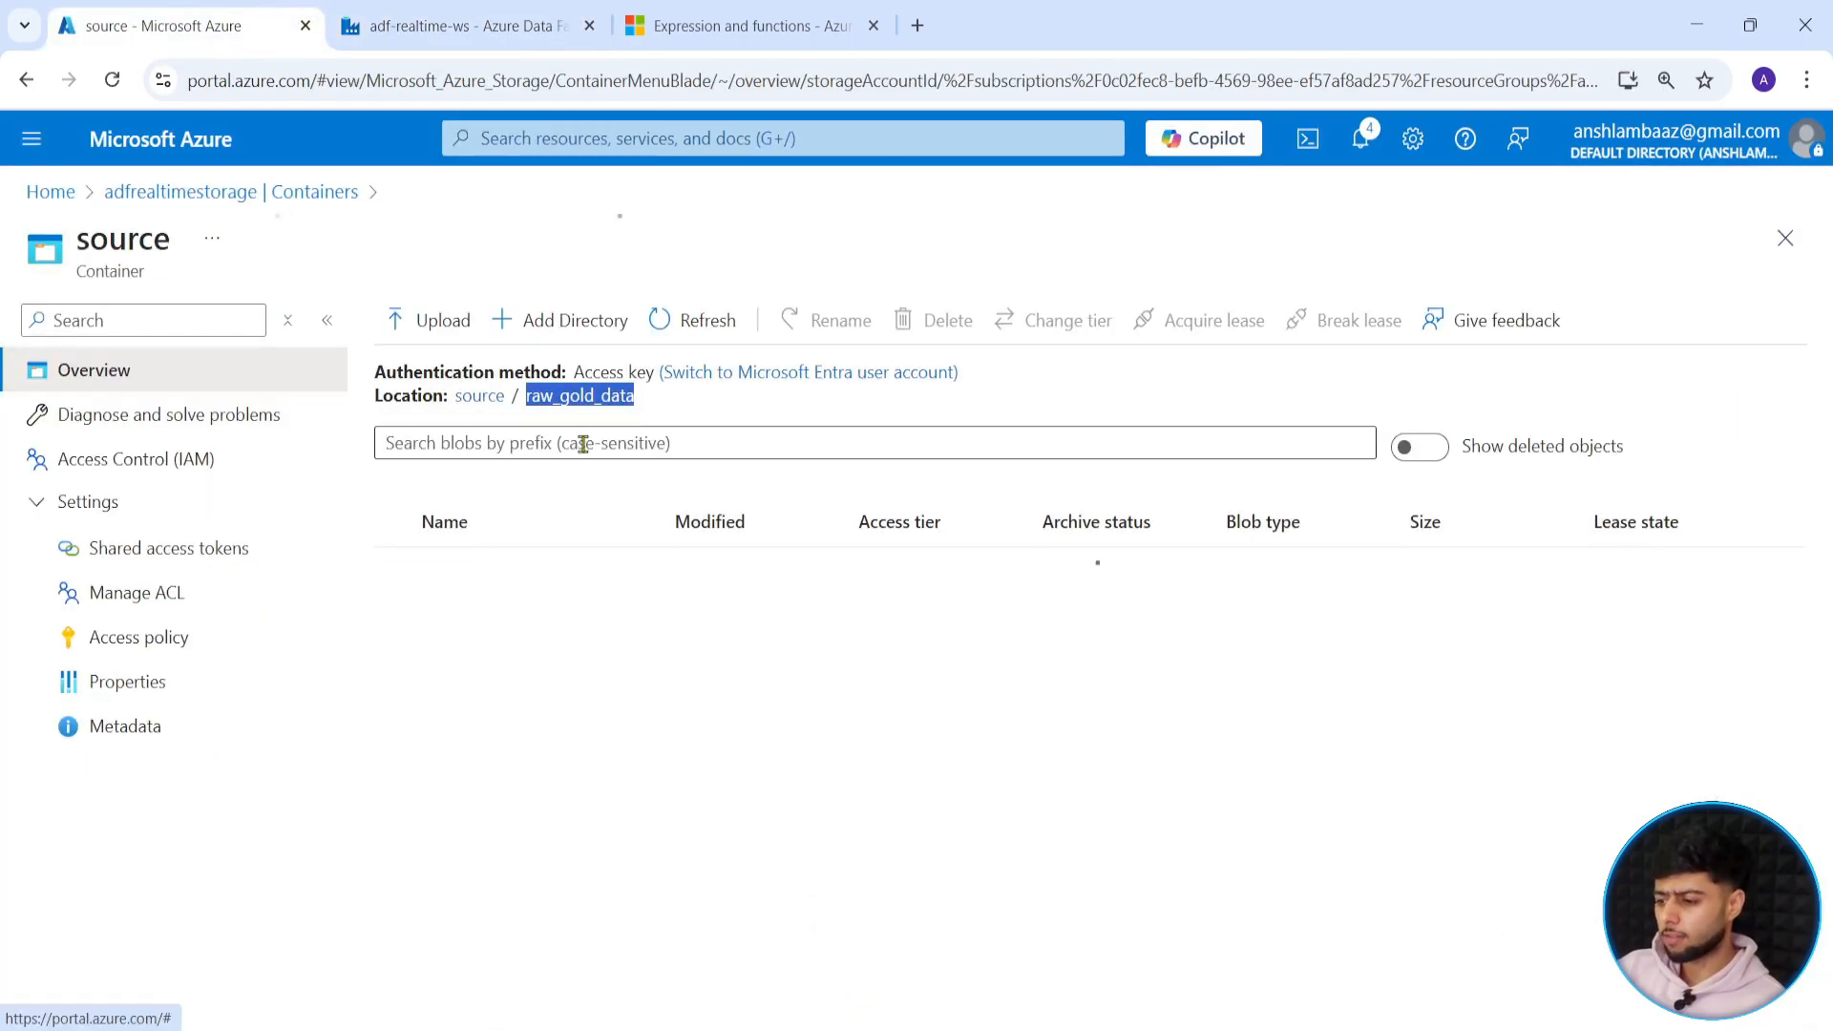
{"action": "left_click", "coordinate": [301, 192]}
{"action": "left_click", "coordinate": [440, 559]}
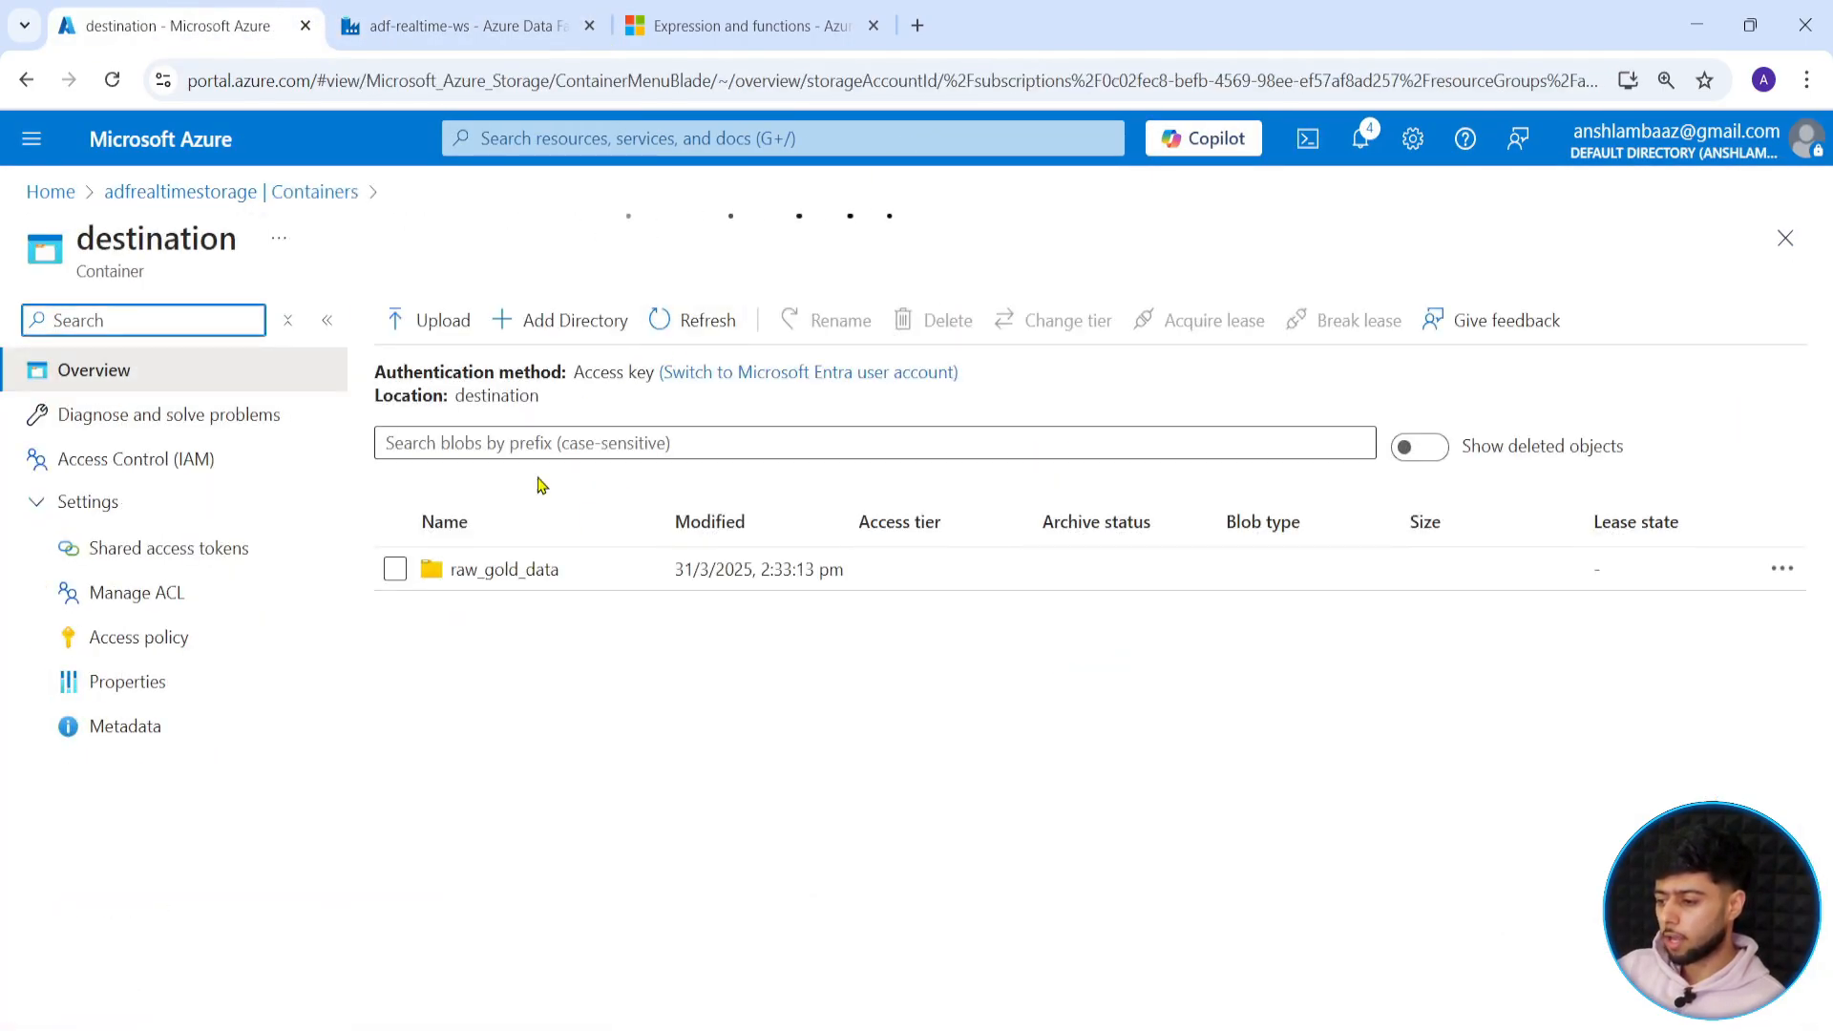
{"action": "left_click", "coordinate": [474, 572]}
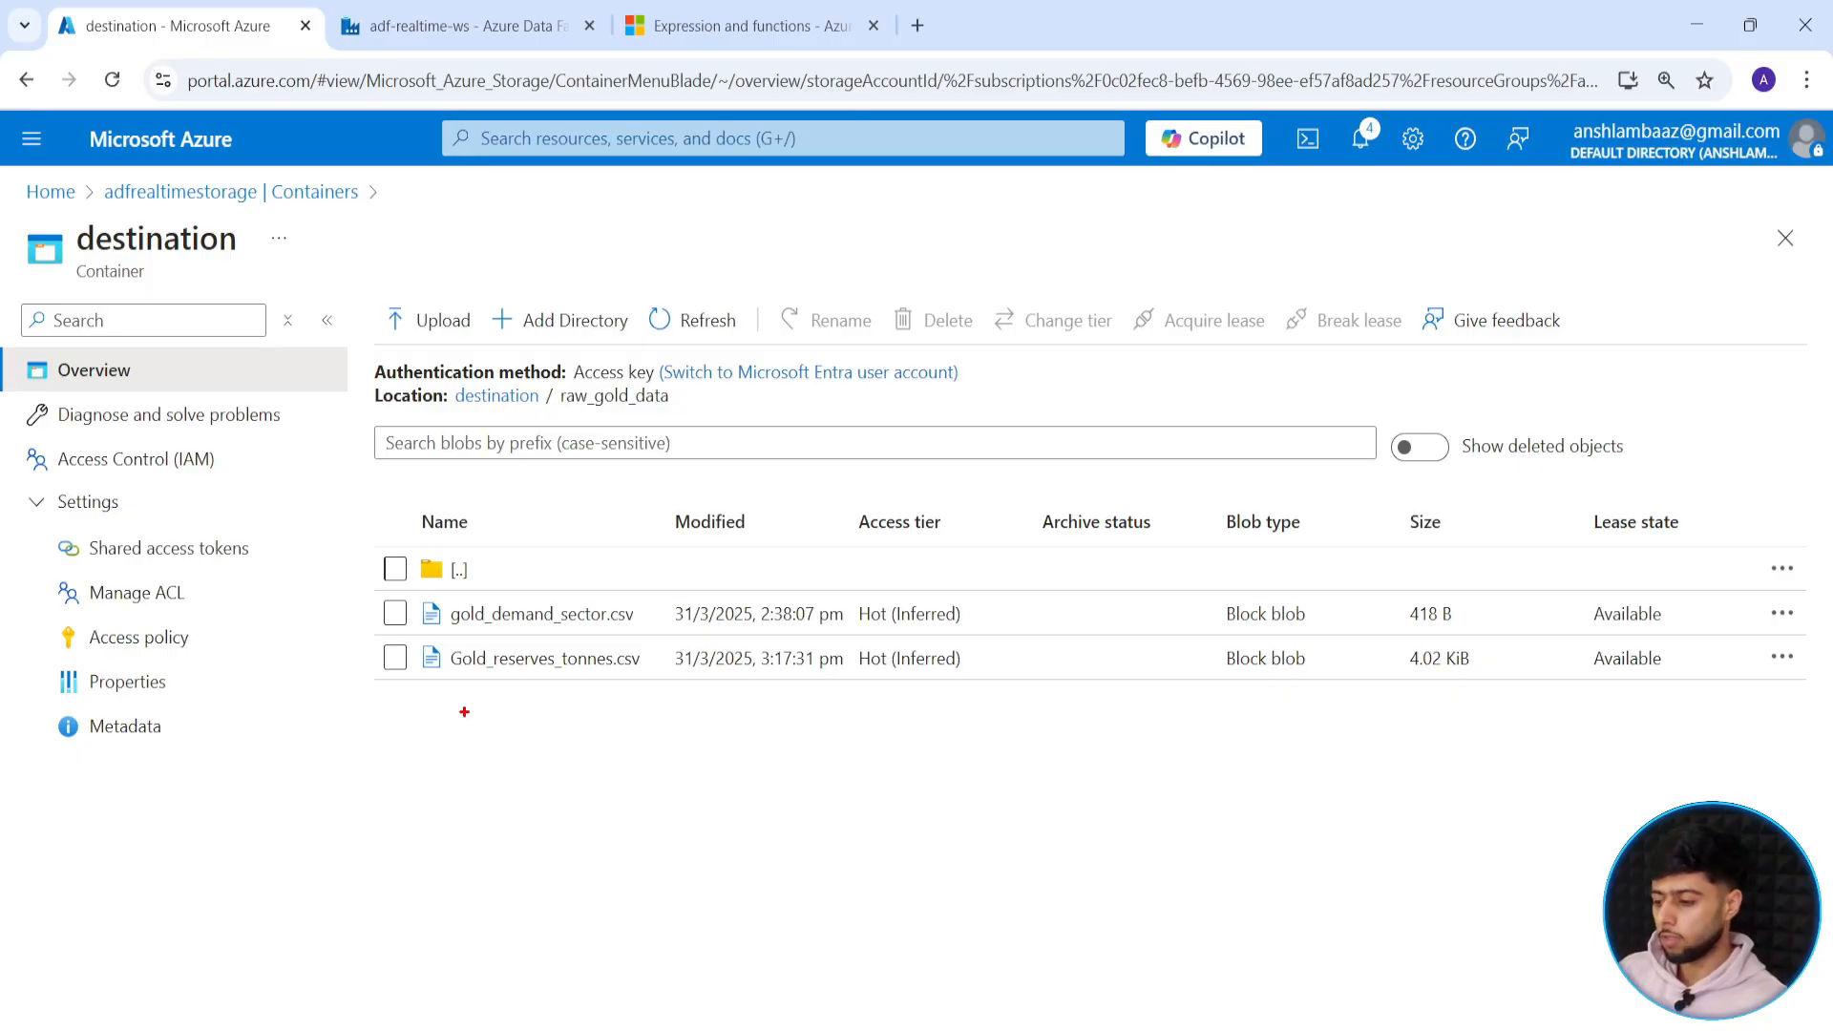
{"action": "mouse_move", "coordinate": [365, 634]}
{"action": "left_mouse_down"}
{"action": "mouse_move", "coordinate": [644, 696]}
{"action": "mouse_move", "coordinate": [880, 694]}
{"action": "mouse_move", "coordinate": [793, 686]}
{"action": "mouse_move", "coordinate": [777, 791]}
{"action": "left_mouse_up"}
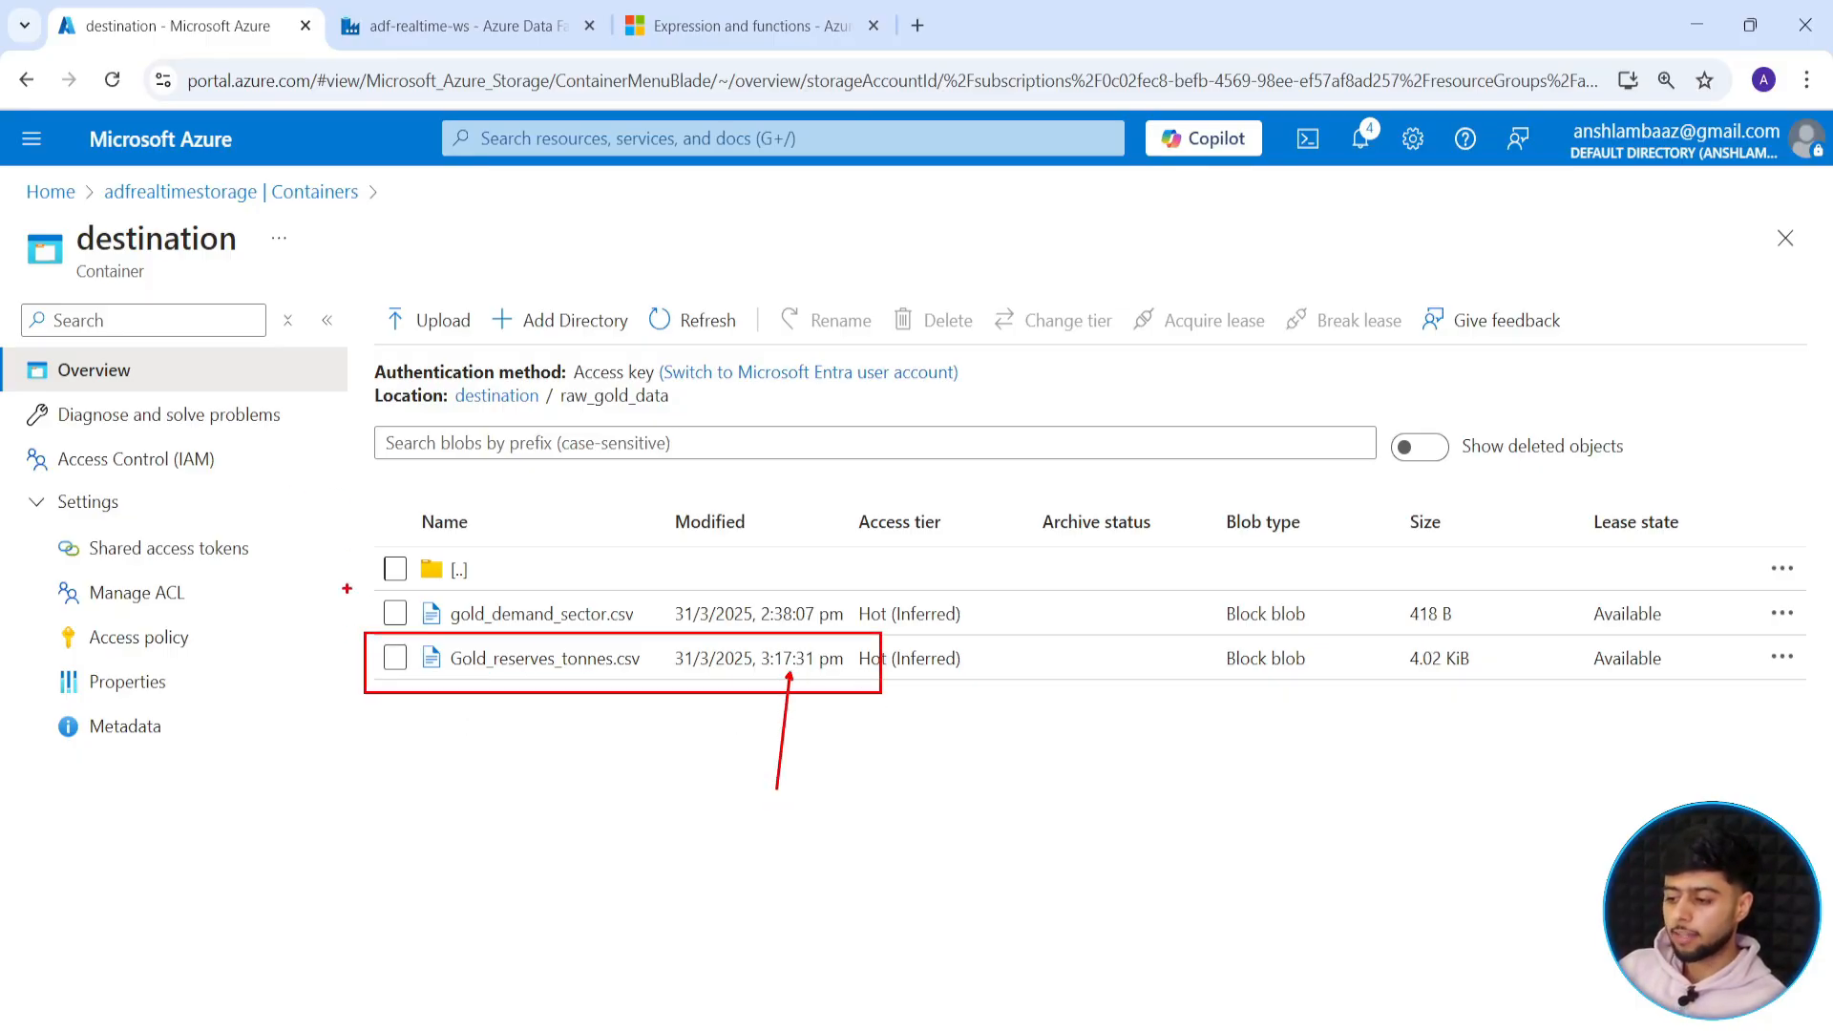
{"action": "left_click_drag", "start_coordinate": [346, 588], "coordinate": [861, 628]}
{"action": "left_click_drag", "start_coordinate": [584, 573], "coordinate": [607, 512]}
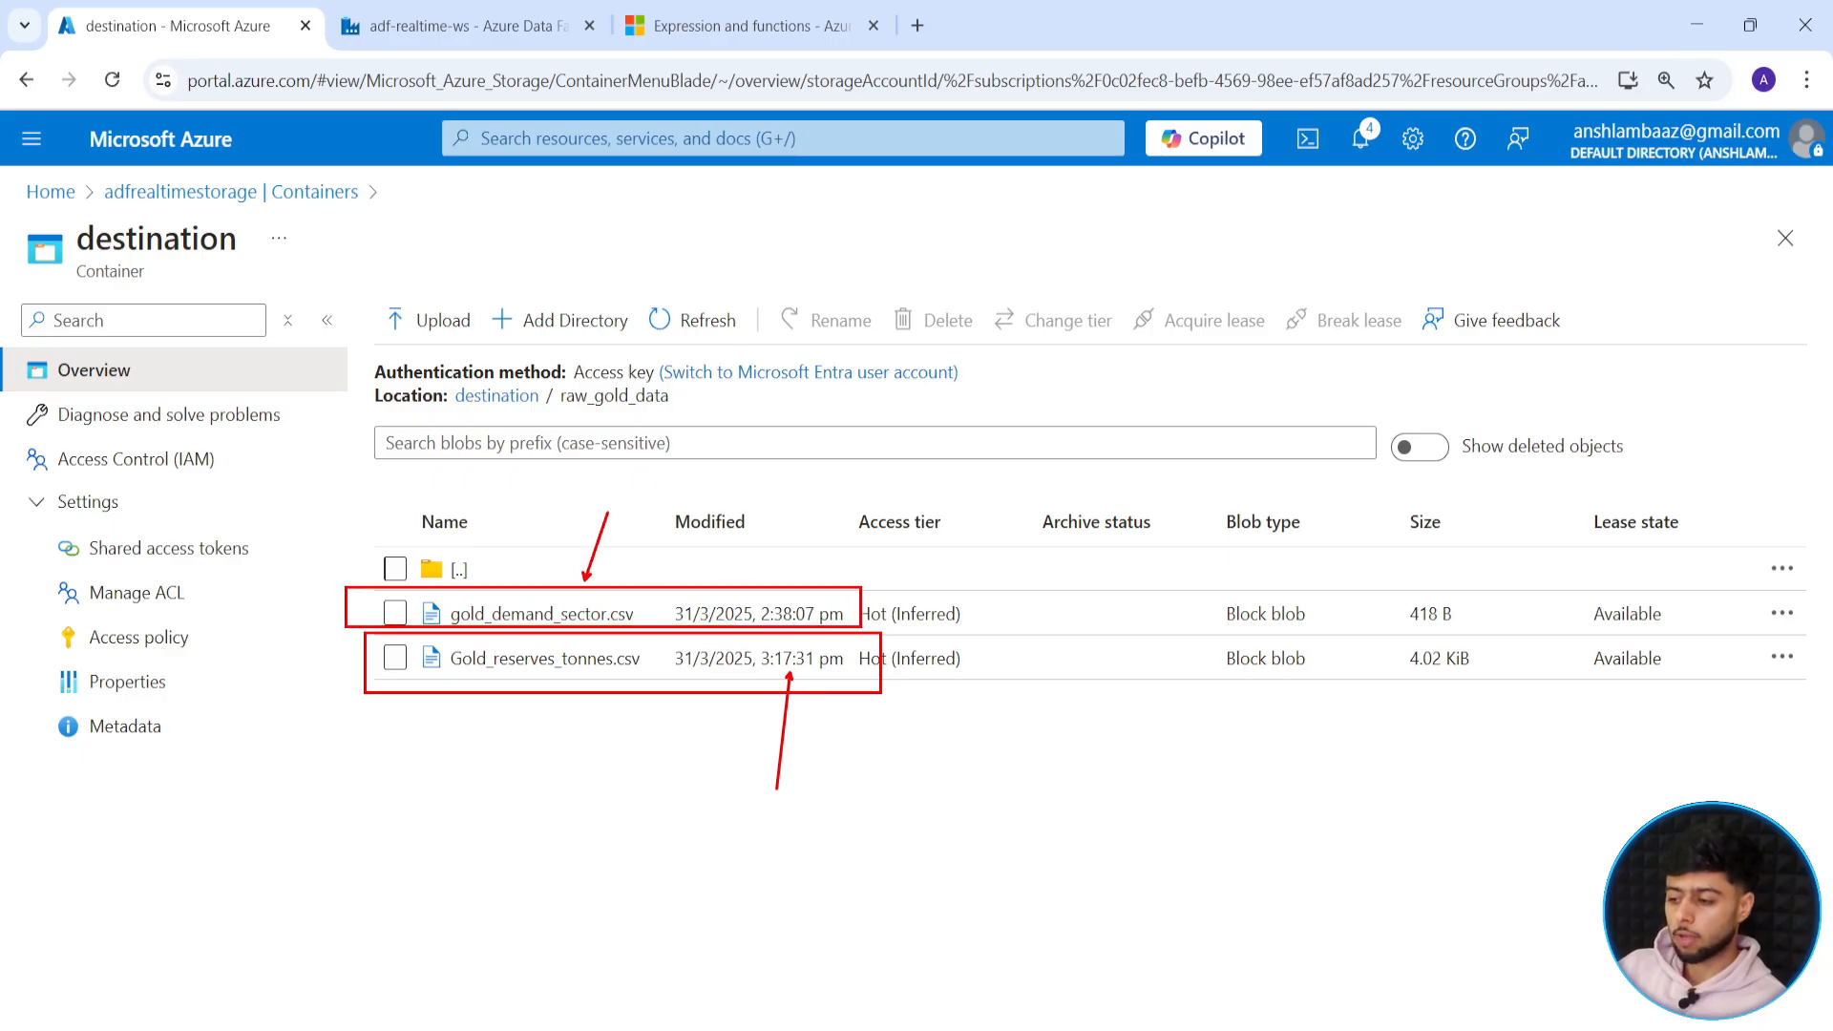
{"action": "key", "text": "Escape"}
Delete gold_demand_sector.csv and Gold_reserves_tonnes.csv from the destination container's raw_gold_data folder.
{"action": "left_click", "coordinate": [396, 614]}
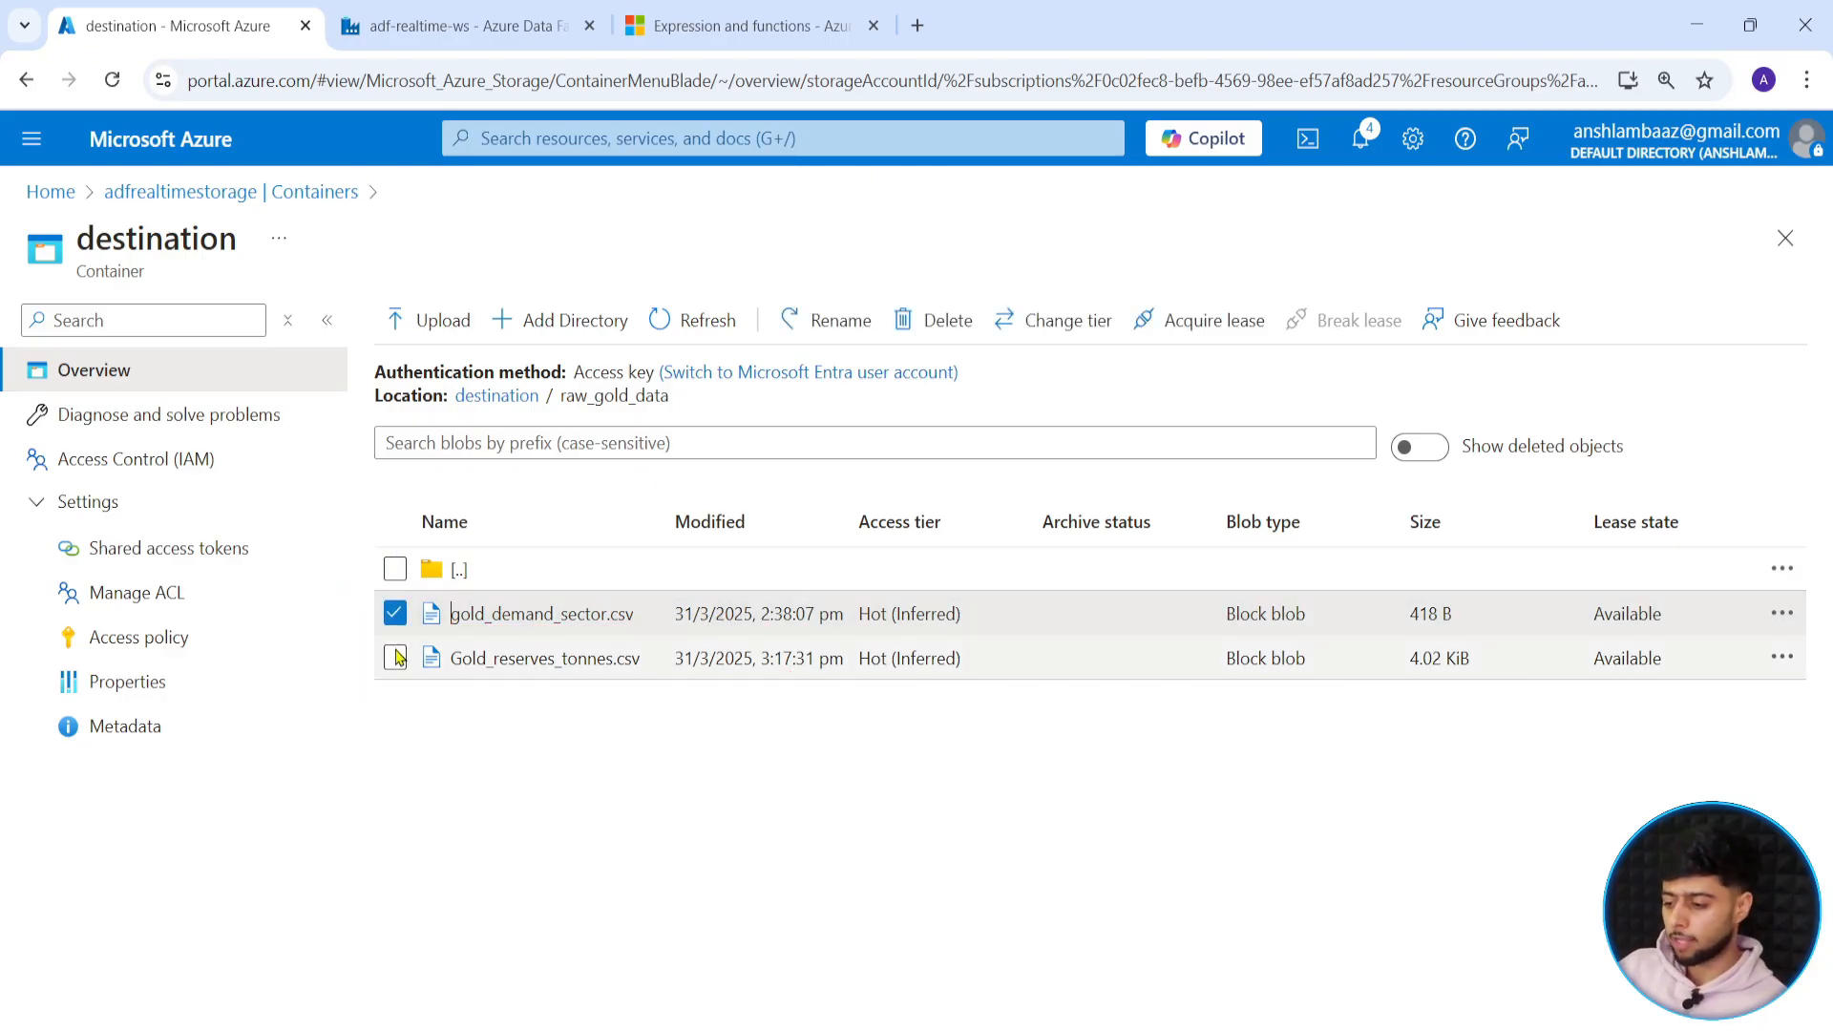
{"action": "left_click", "coordinate": [396, 658]}
{"action": "left_click", "coordinate": [921, 322]}
{"action": "left_click", "coordinate": [887, 750]}
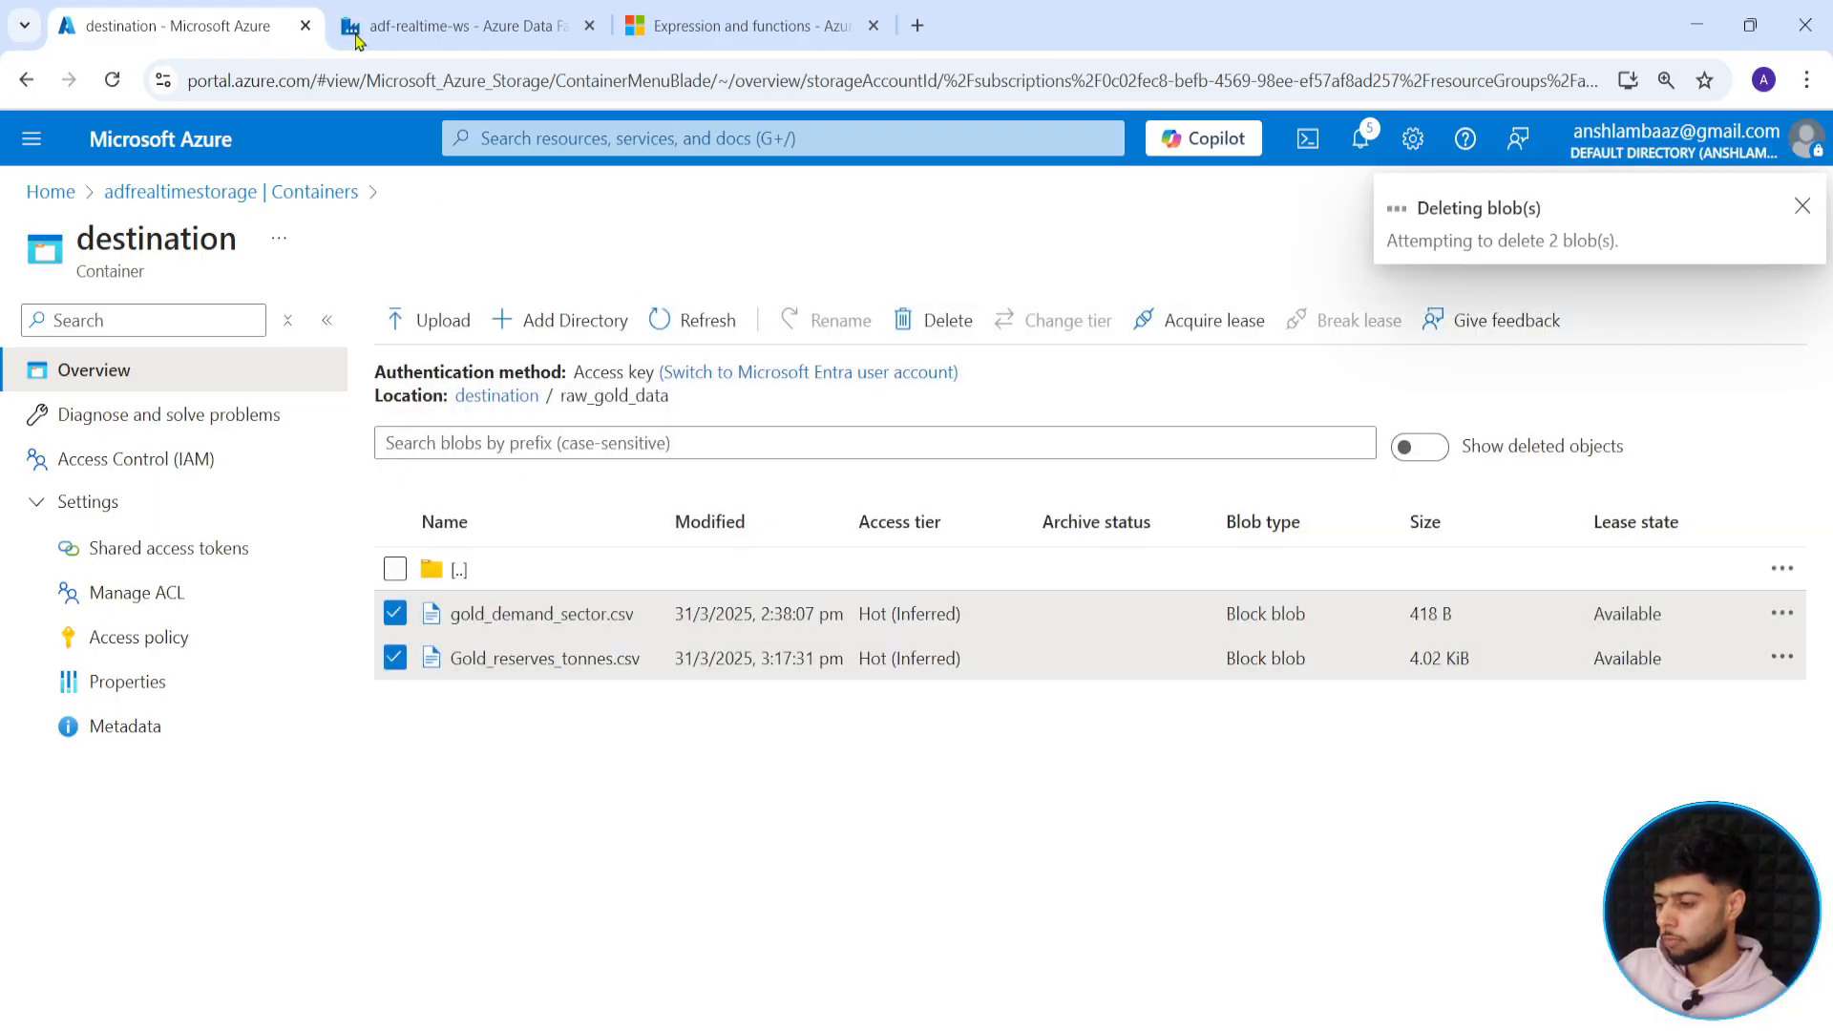
Switch to Data Factory, start another debug run of the incrementalload pipeline and enlarge its output area.
{"action": "left_click", "coordinate": [446, 12]}
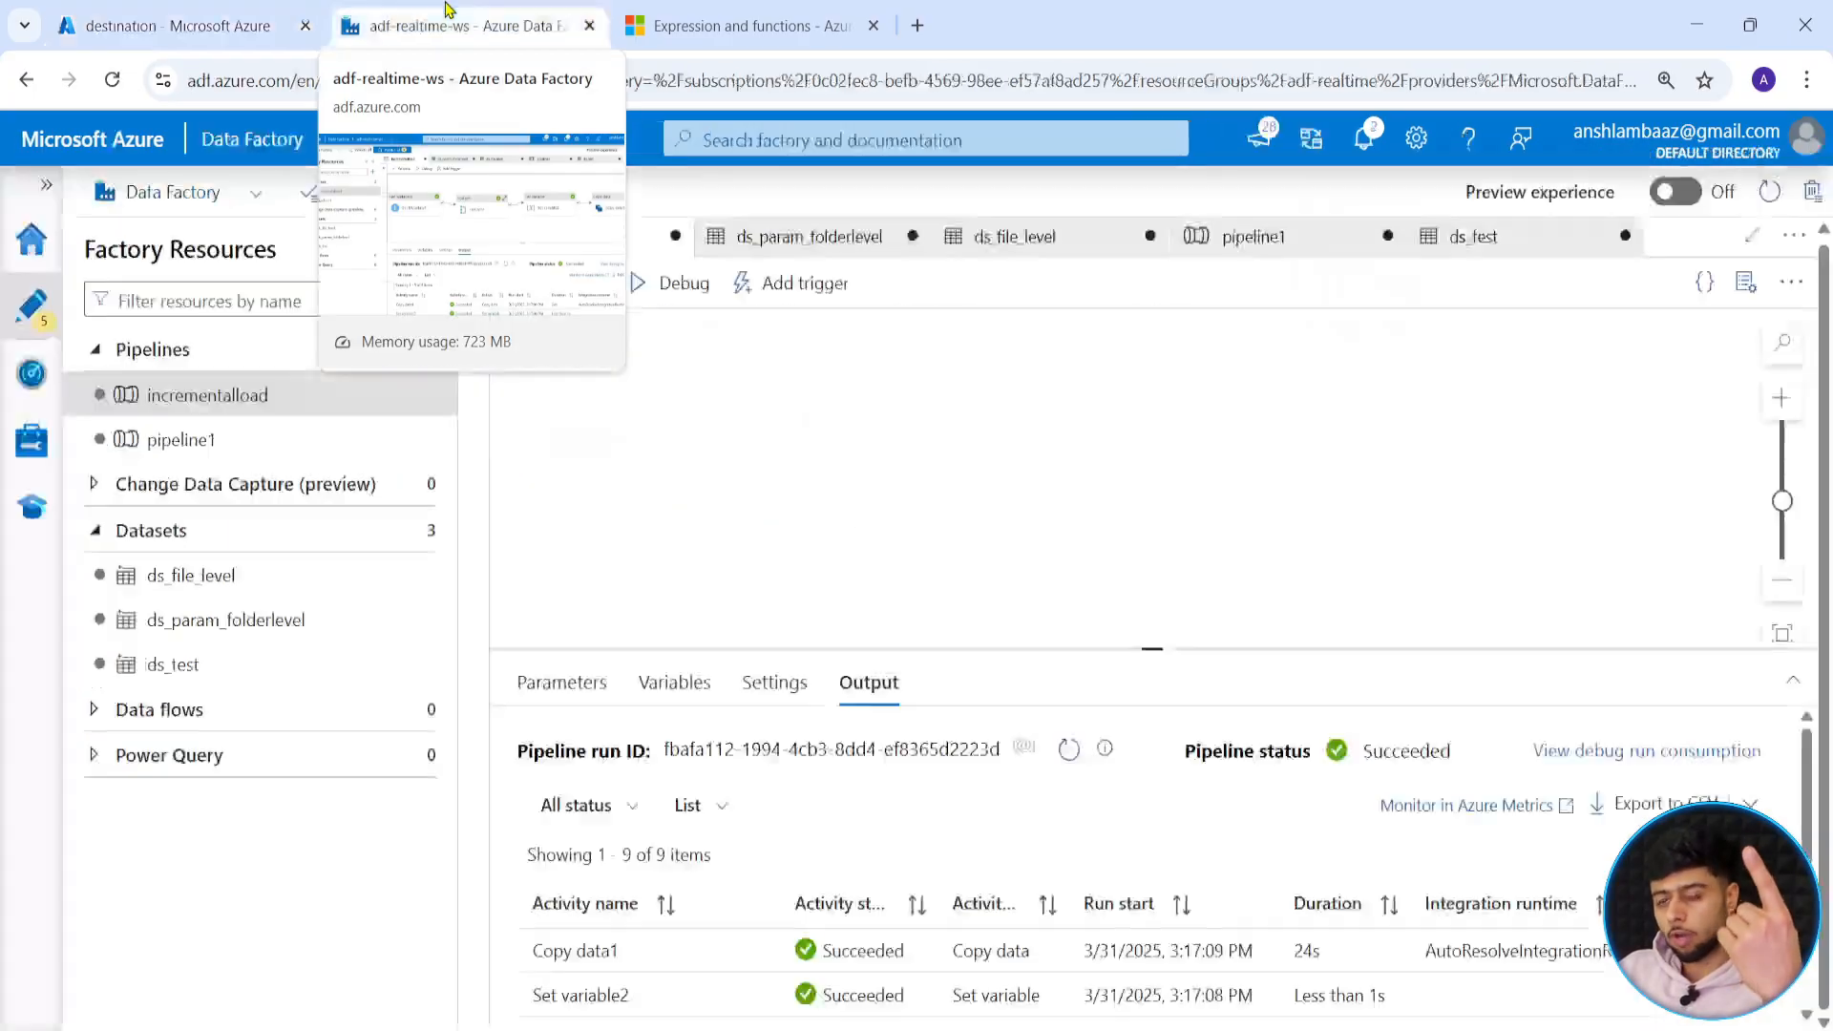
{"action": "left_click", "coordinate": [640, 285]}
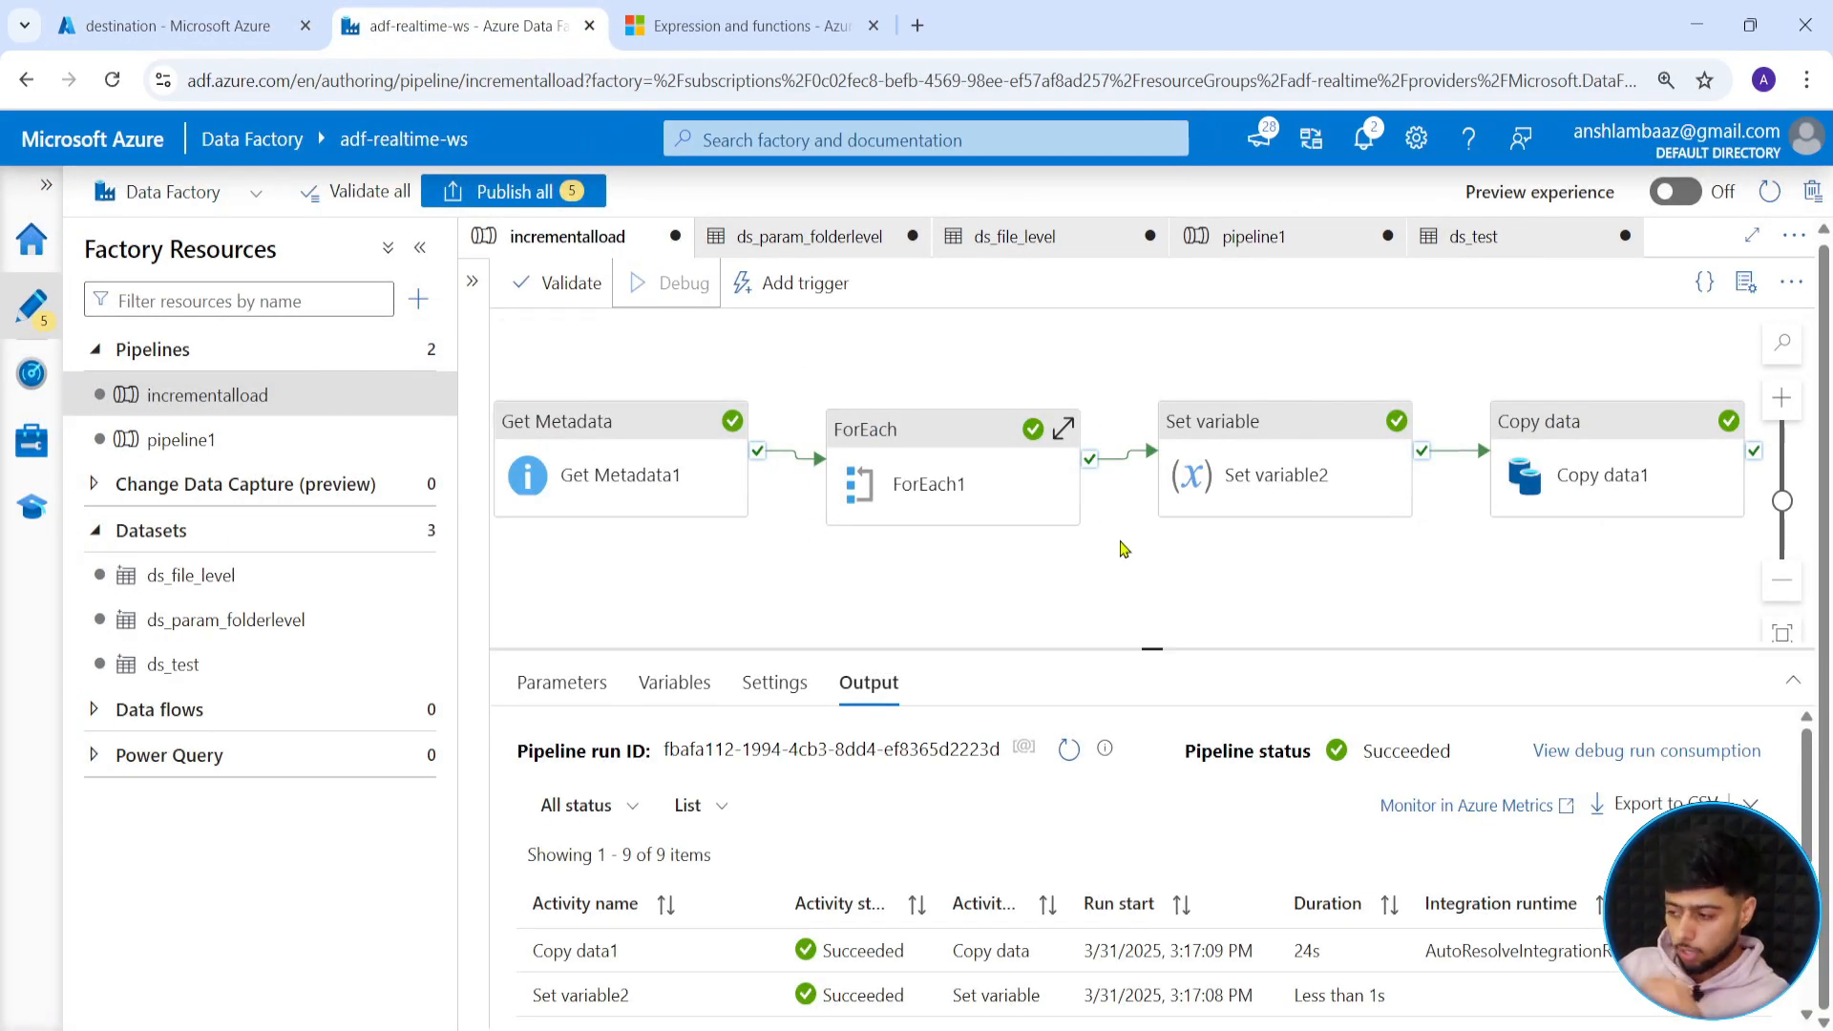
{"action": "left_click_drag", "start_coordinate": [1143, 652], "coordinate": [1142, 524]}
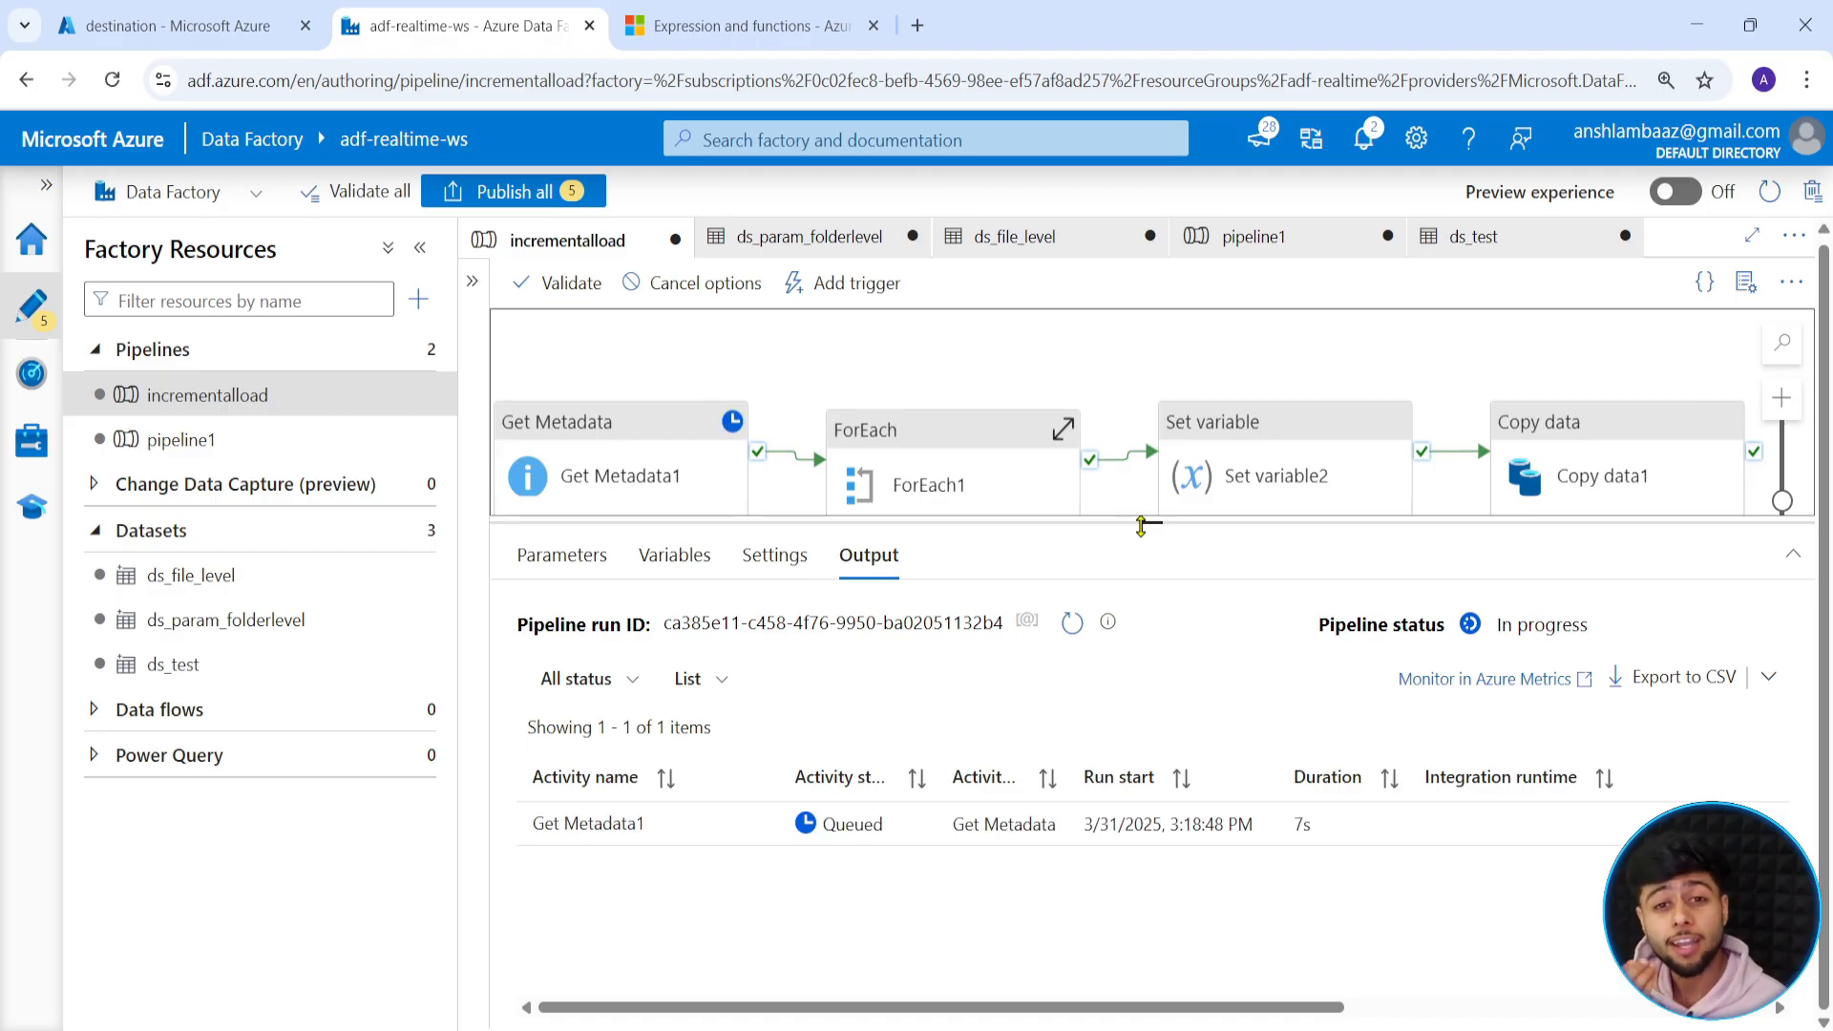
Refresh the new debug run's activity list repeatedly to follow the progress of its activities.
{"action": "left_click", "coordinate": [1071, 623]}
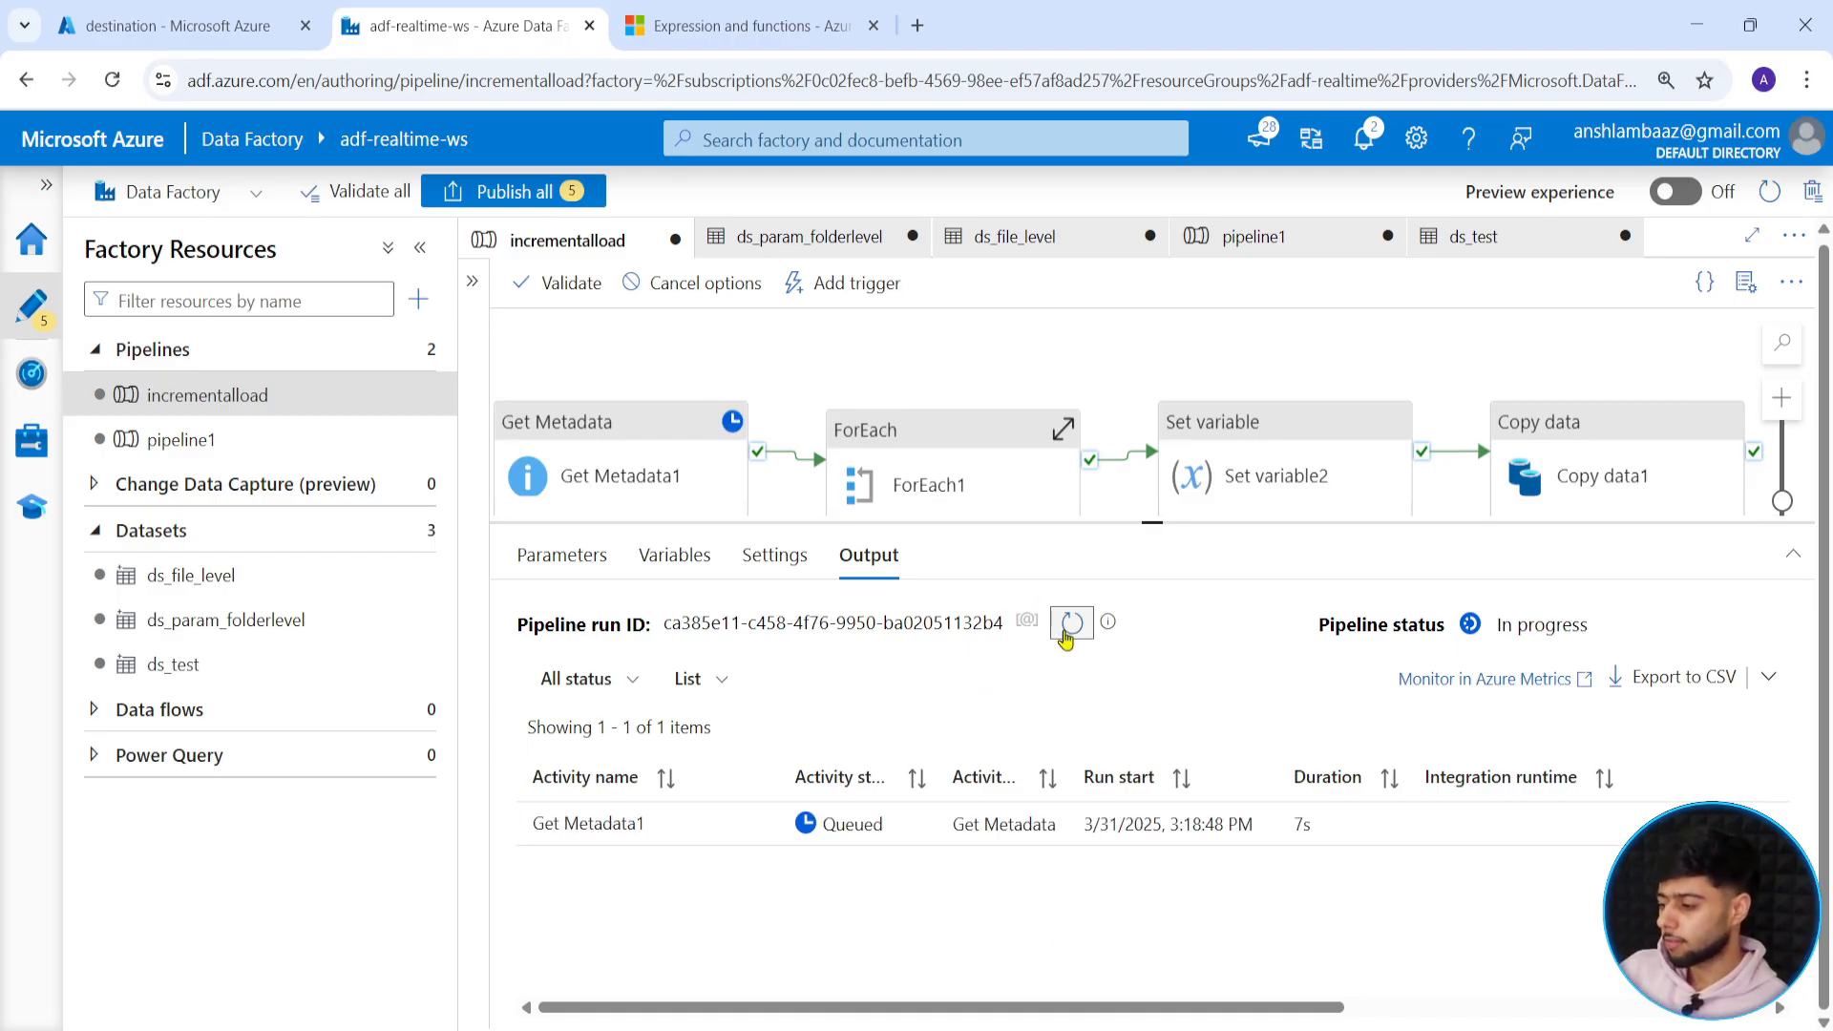
{"action": "left_click_drag", "start_coordinate": [1151, 521], "coordinate": [1151, 472]}
{"action": "left_click", "coordinate": [1072, 579]}
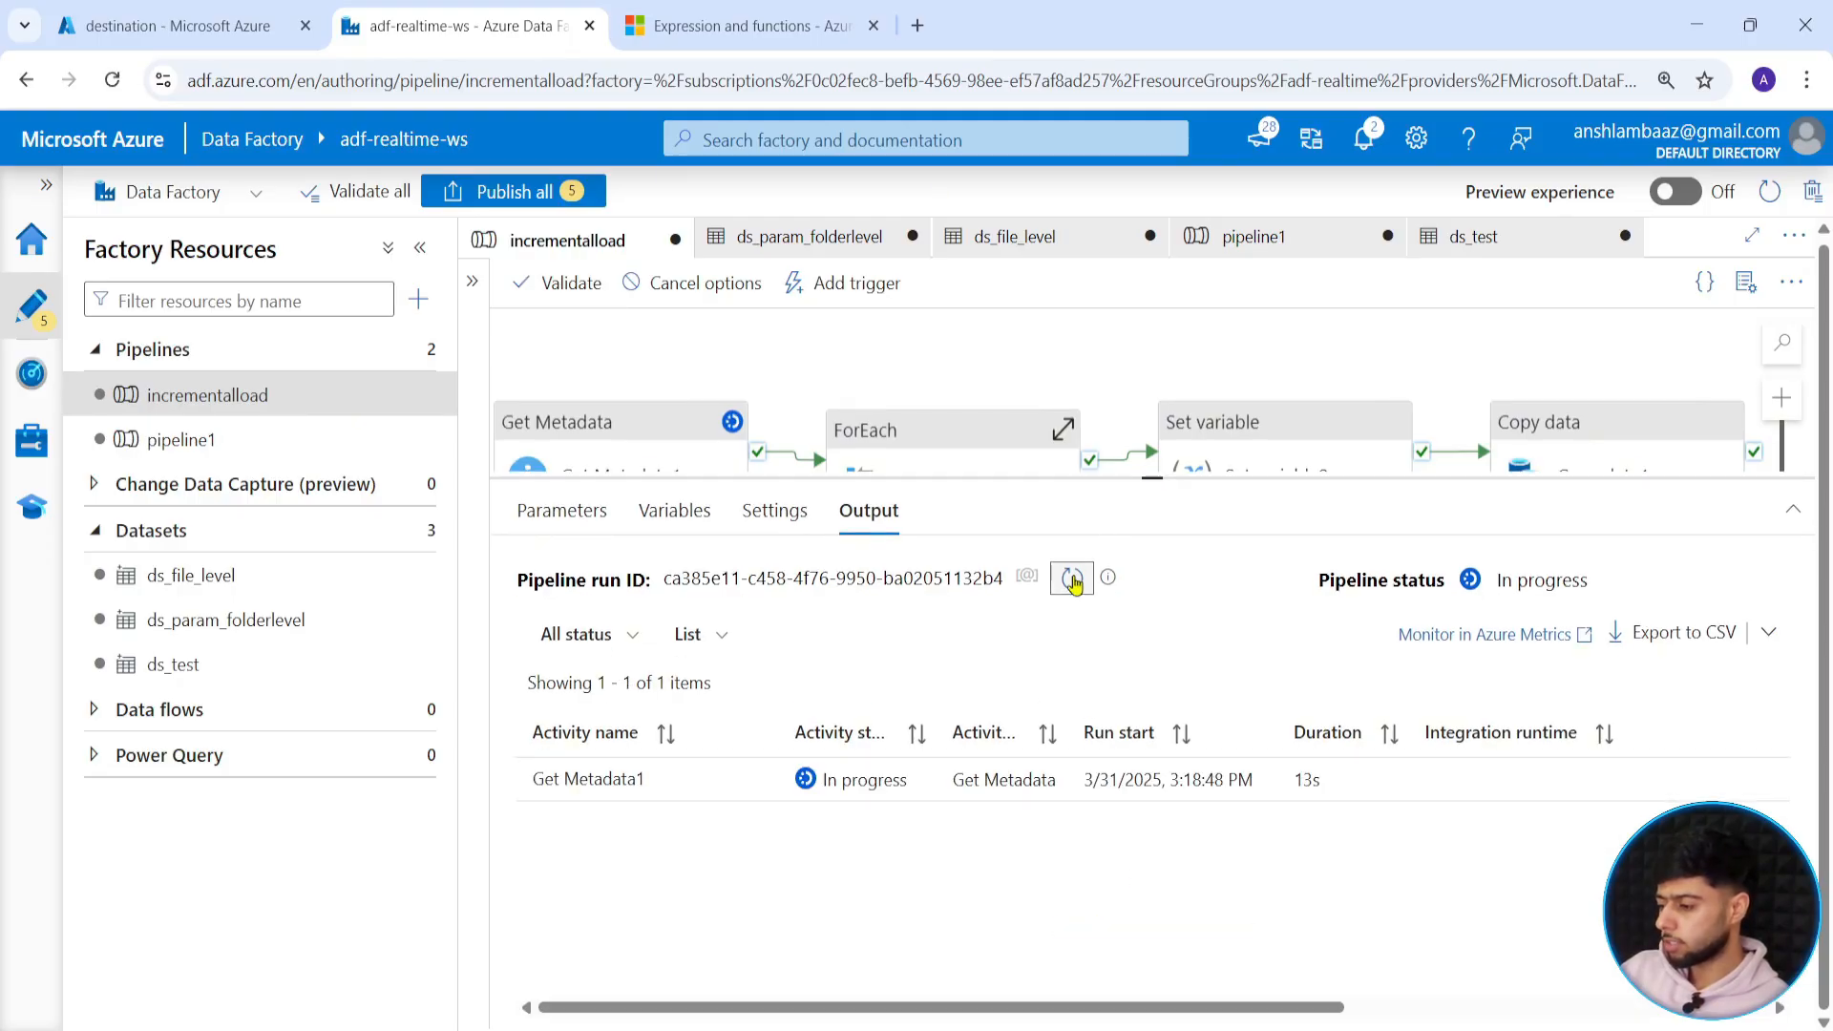
{"action": "left_click", "coordinate": [1072, 578]}
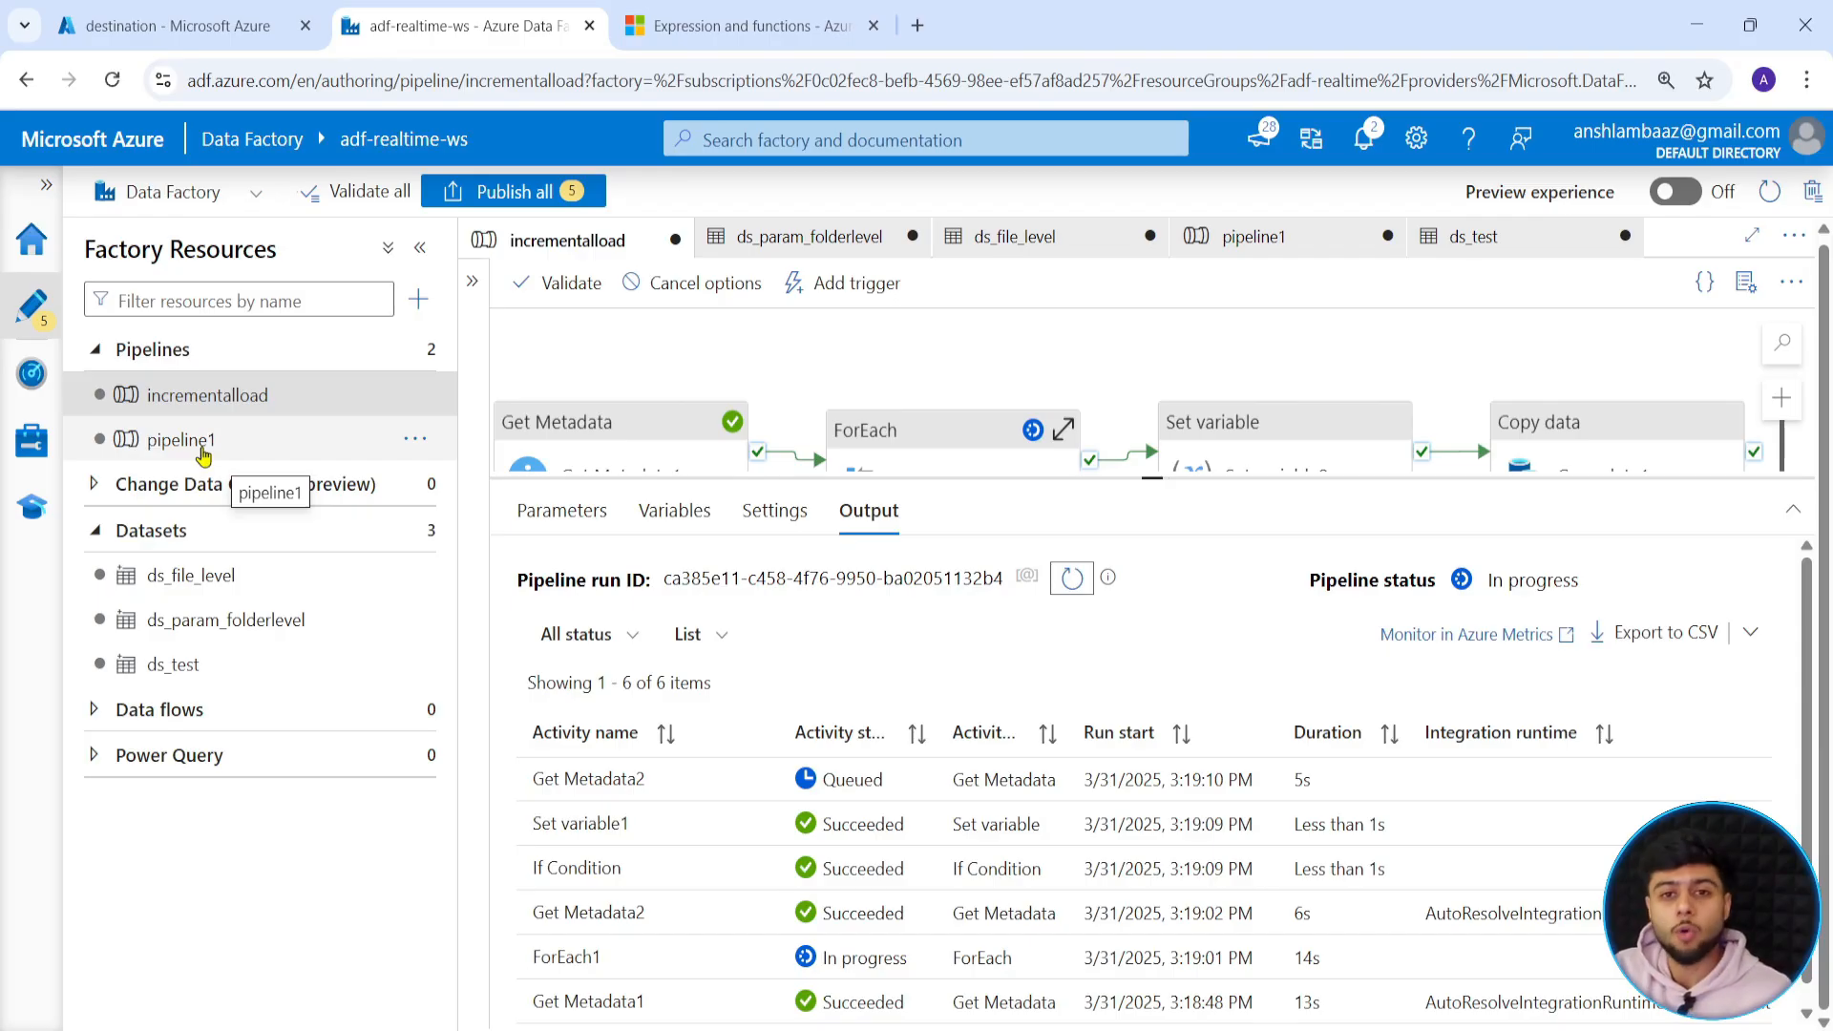
Inspect the childItems output of Get Metadata1 and the lastModified output of the 3:19:10 PM Get Metadata2 run, closing each.
{"action": "scroll", "coordinate": [669, 950], "scroll_direction": "down", "scroll_amount": 1}
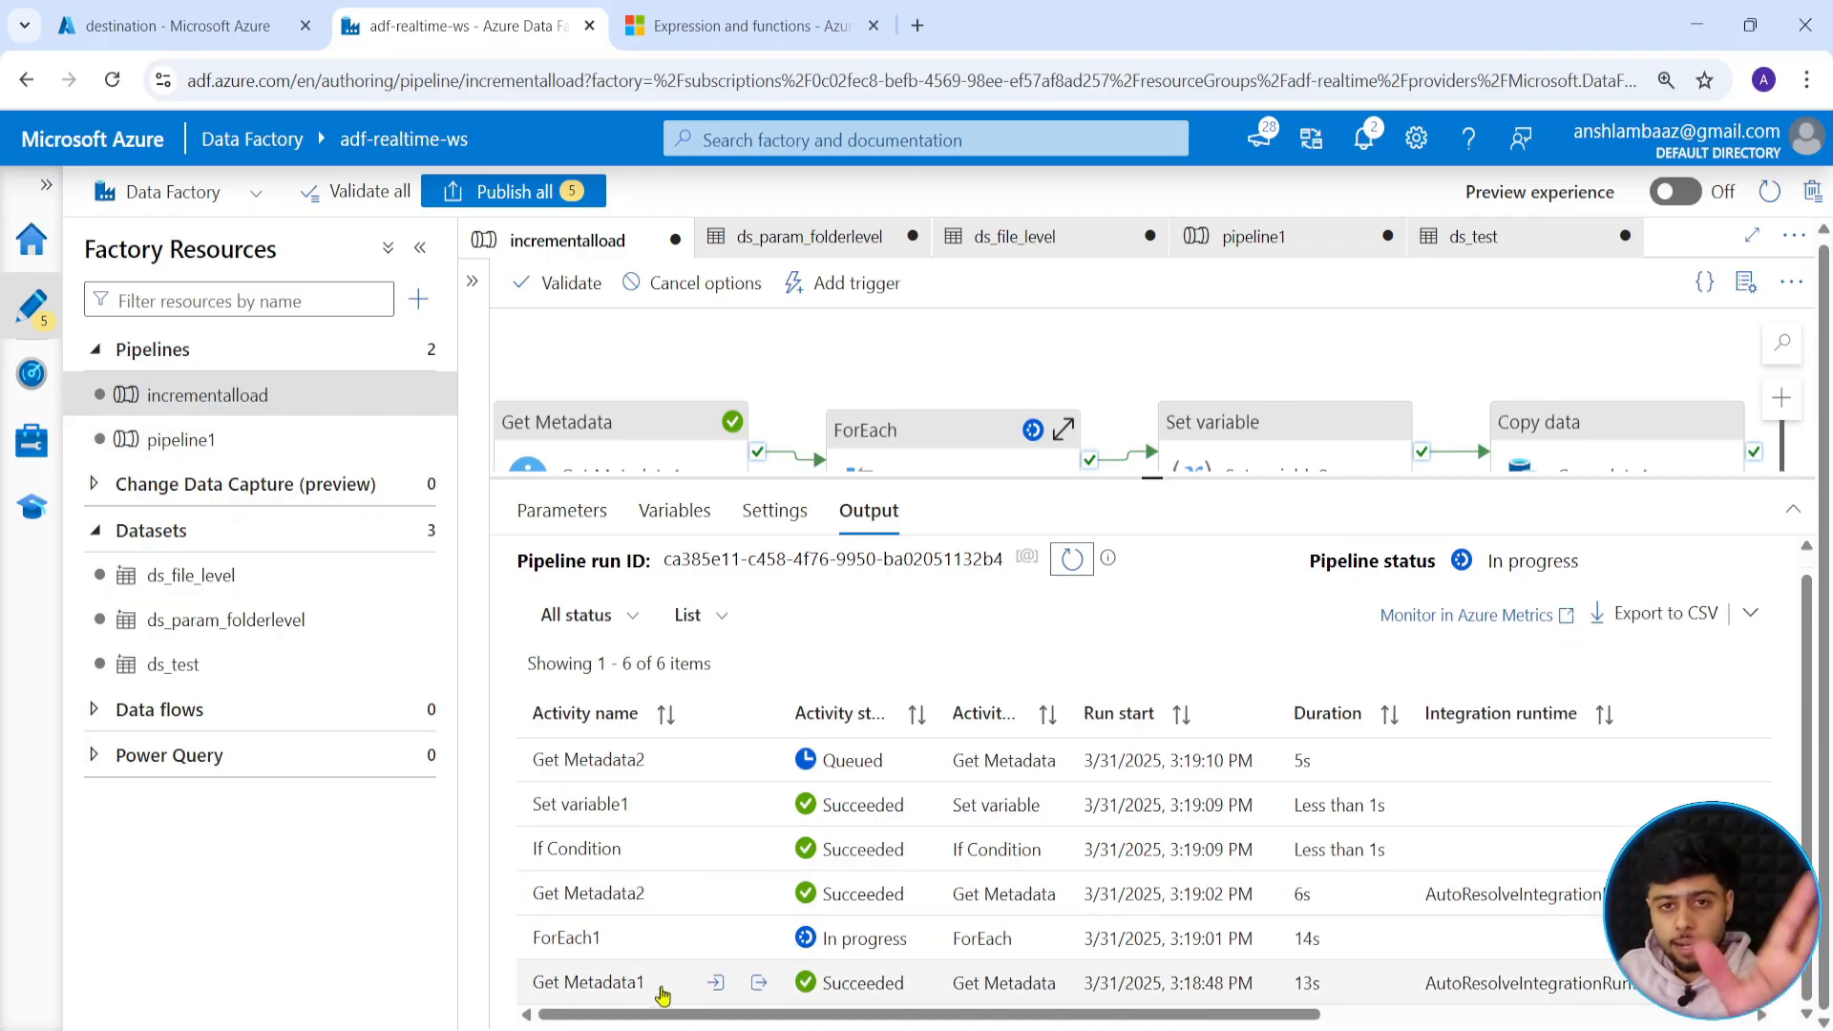
{"action": "left_click", "coordinate": [757, 985]}
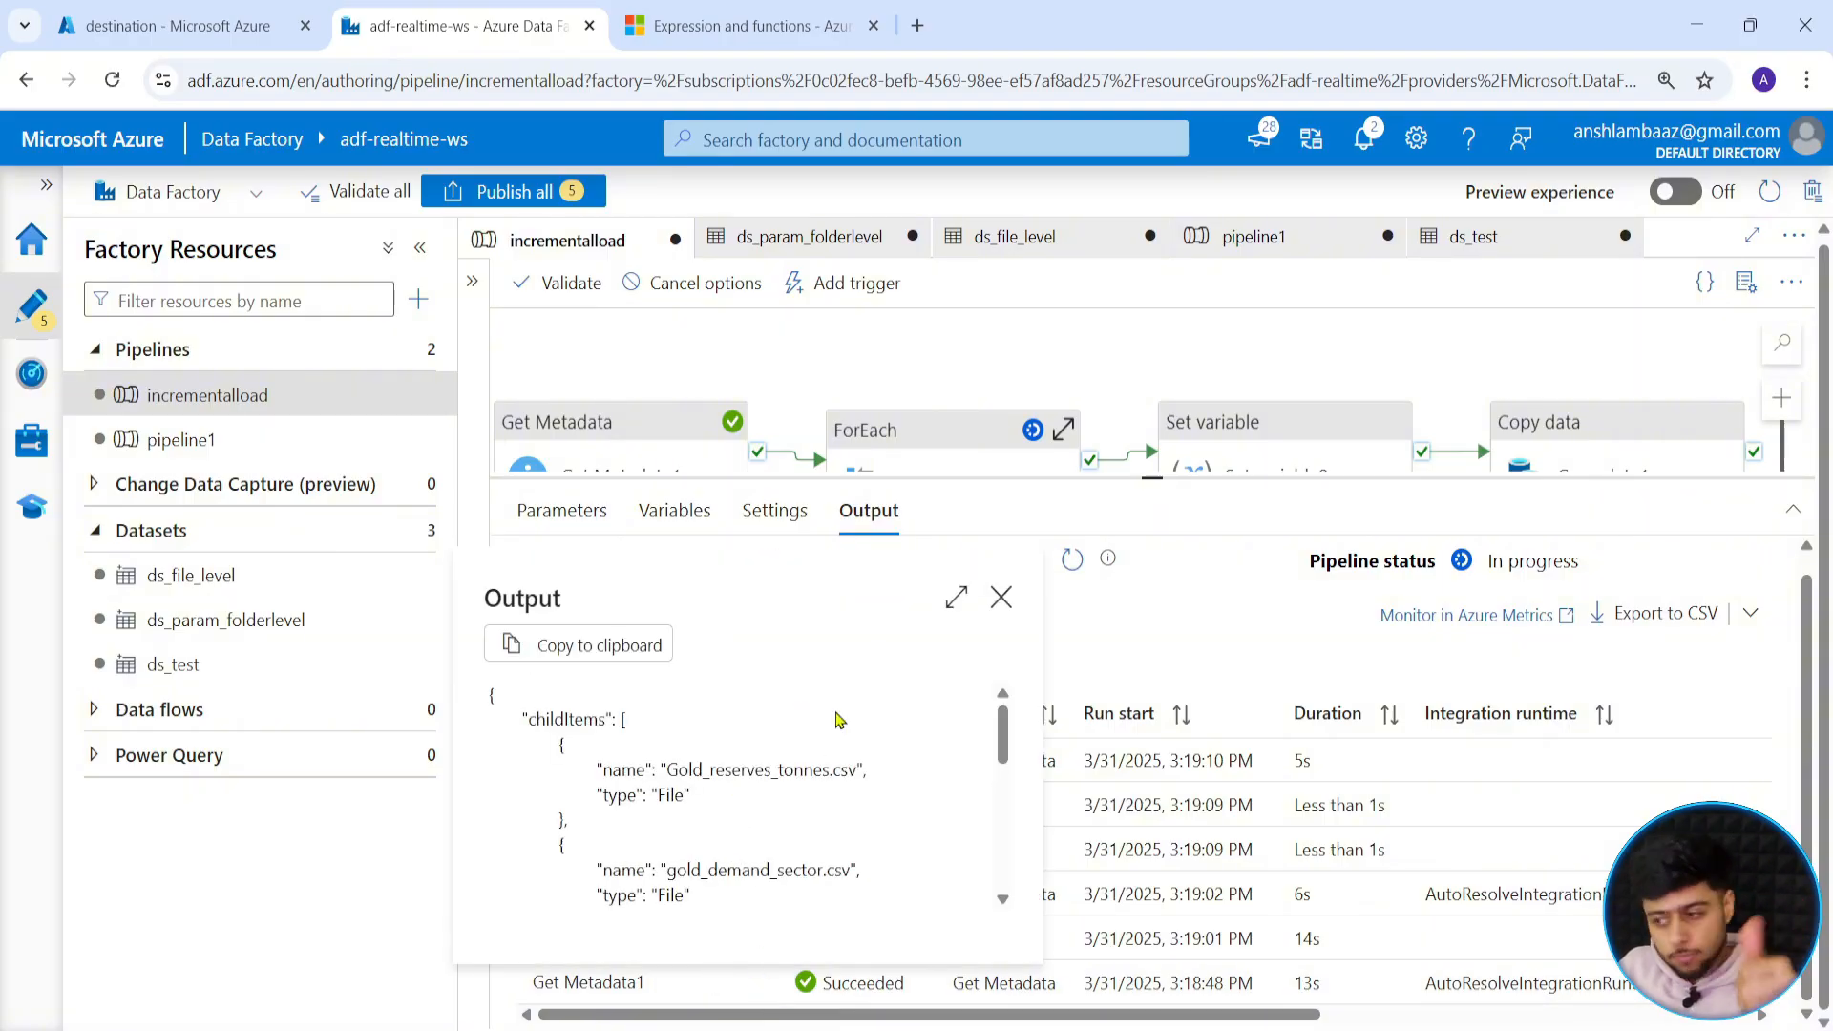
{"action": "left_click", "coordinate": [1001, 596]}
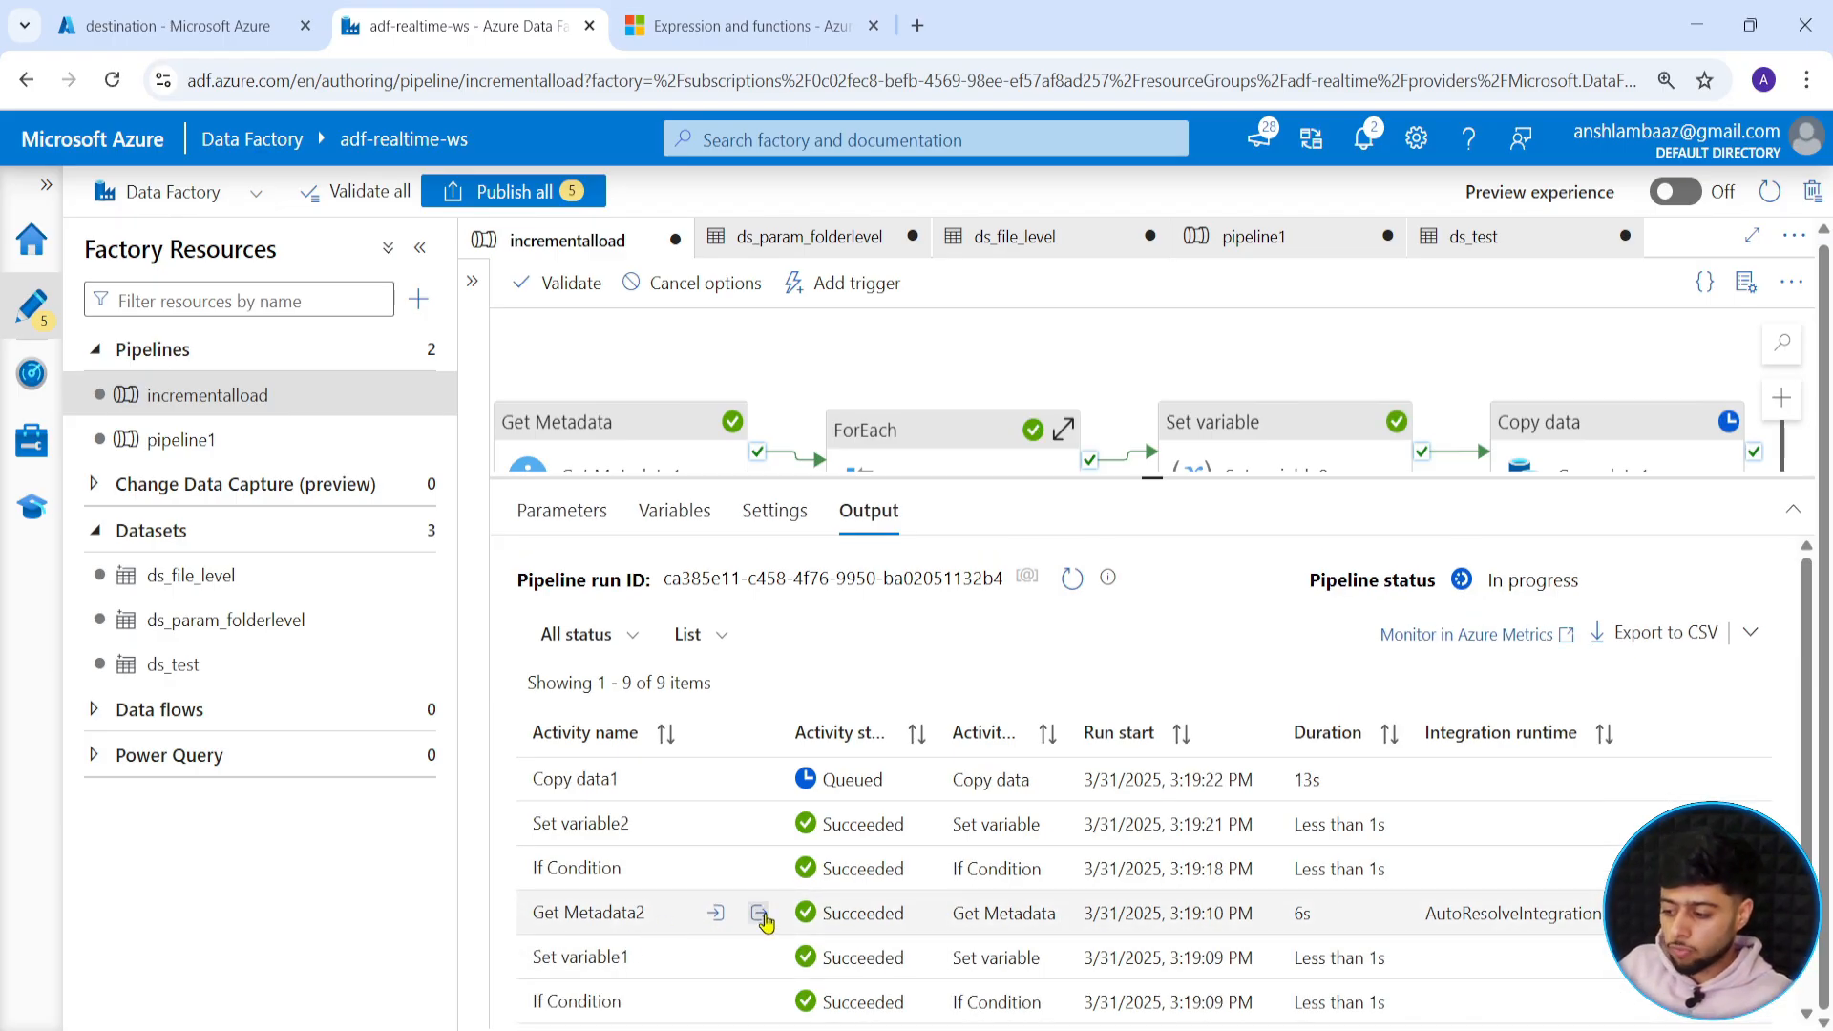
{"action": "left_click", "coordinate": [762, 916]}
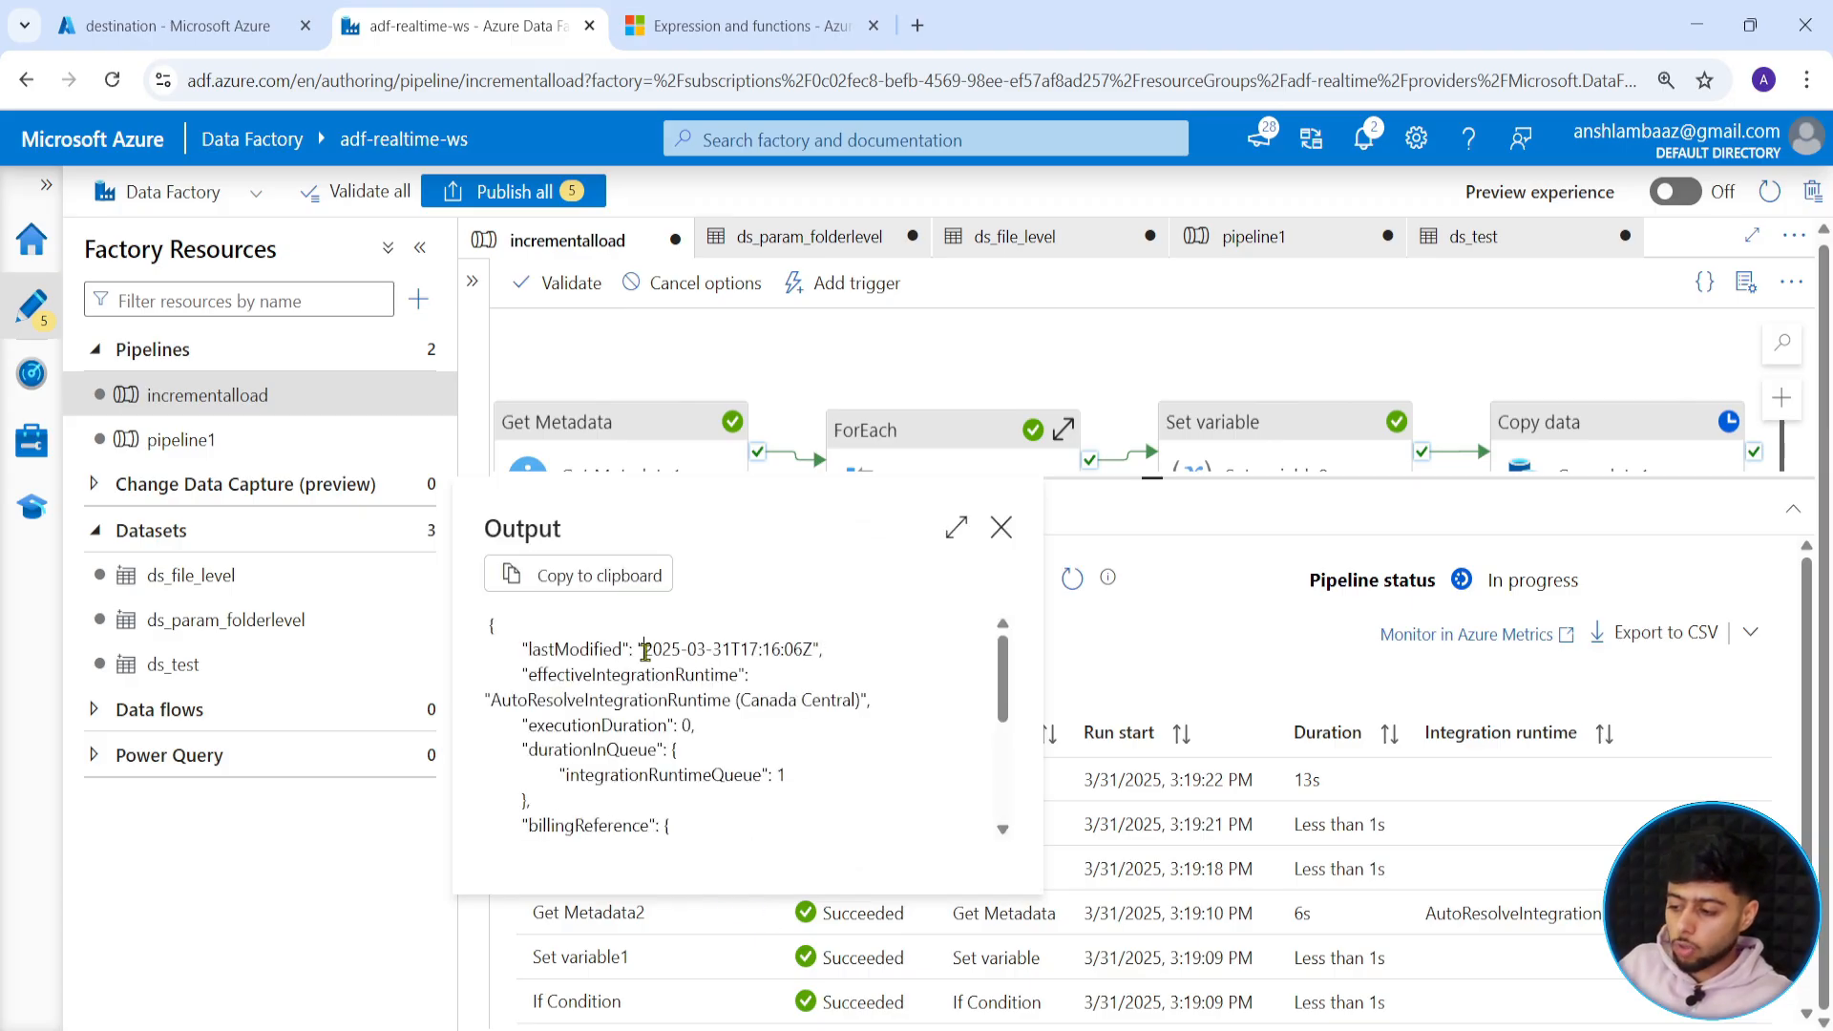
{"action": "left_click_drag", "start_coordinate": [642, 652], "coordinate": [814, 668]}
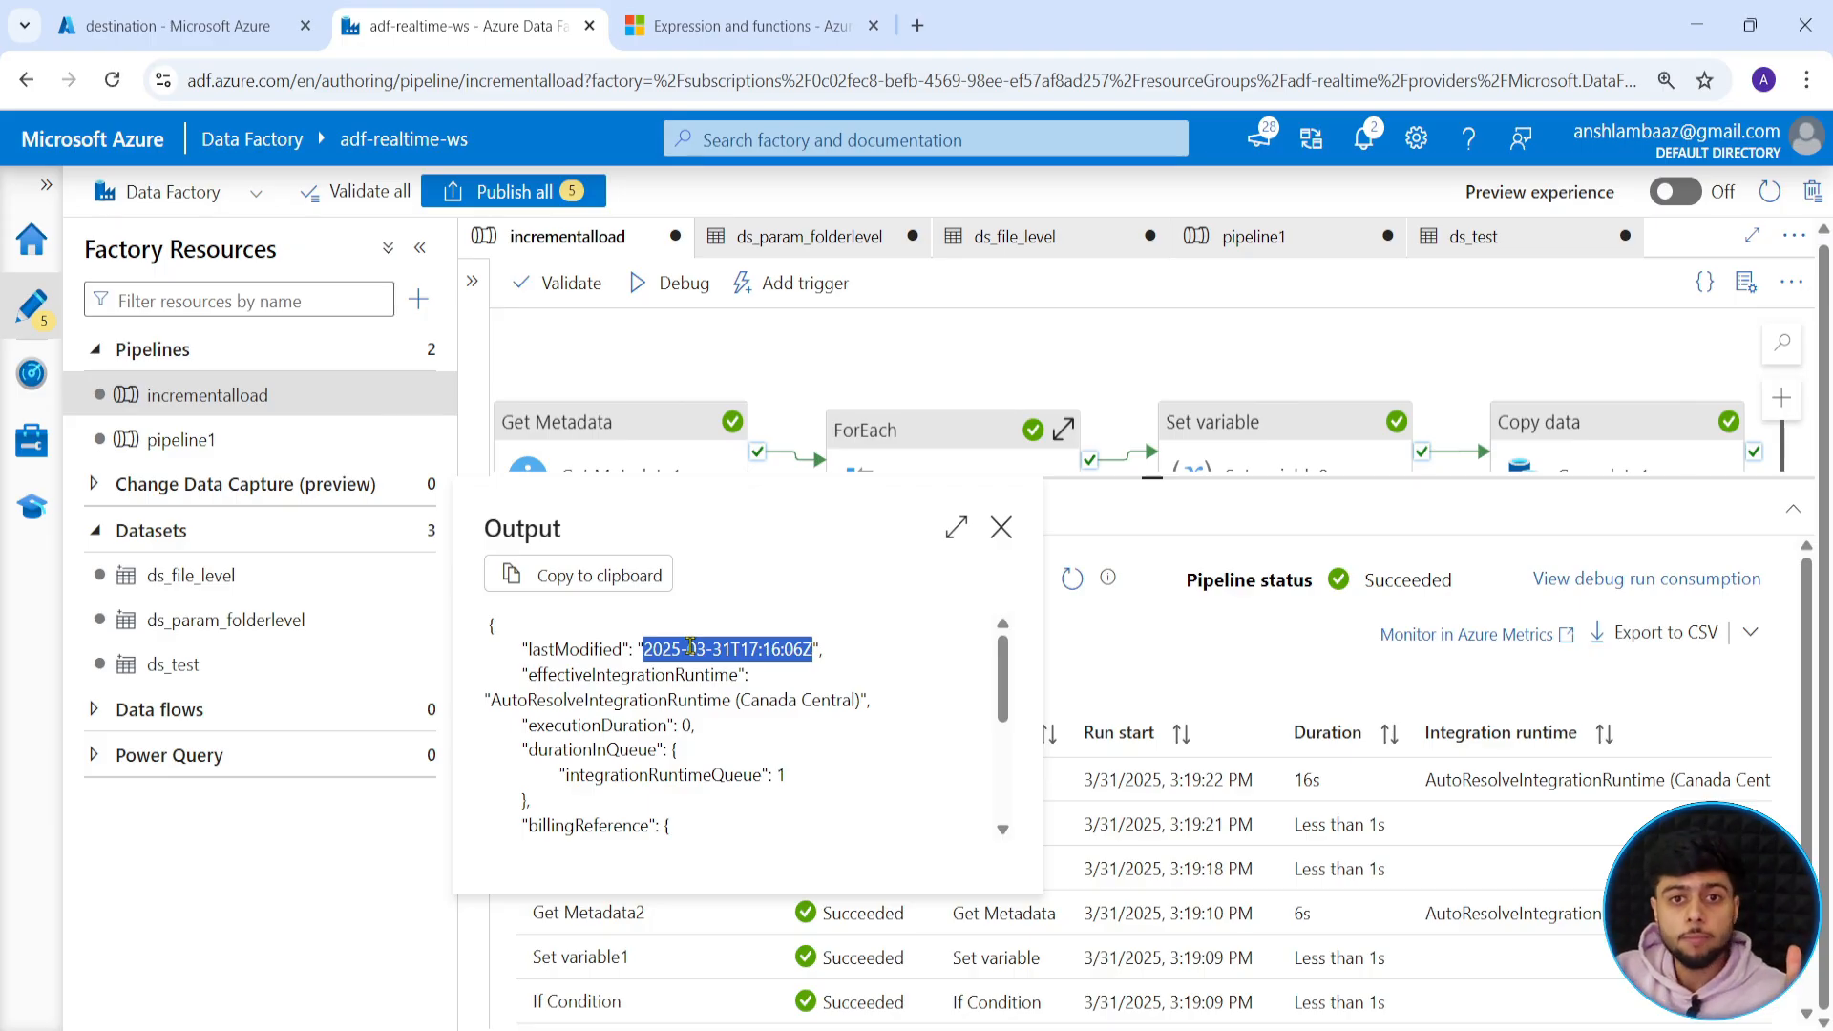
{"action": "left_click", "coordinate": [1001, 527]}
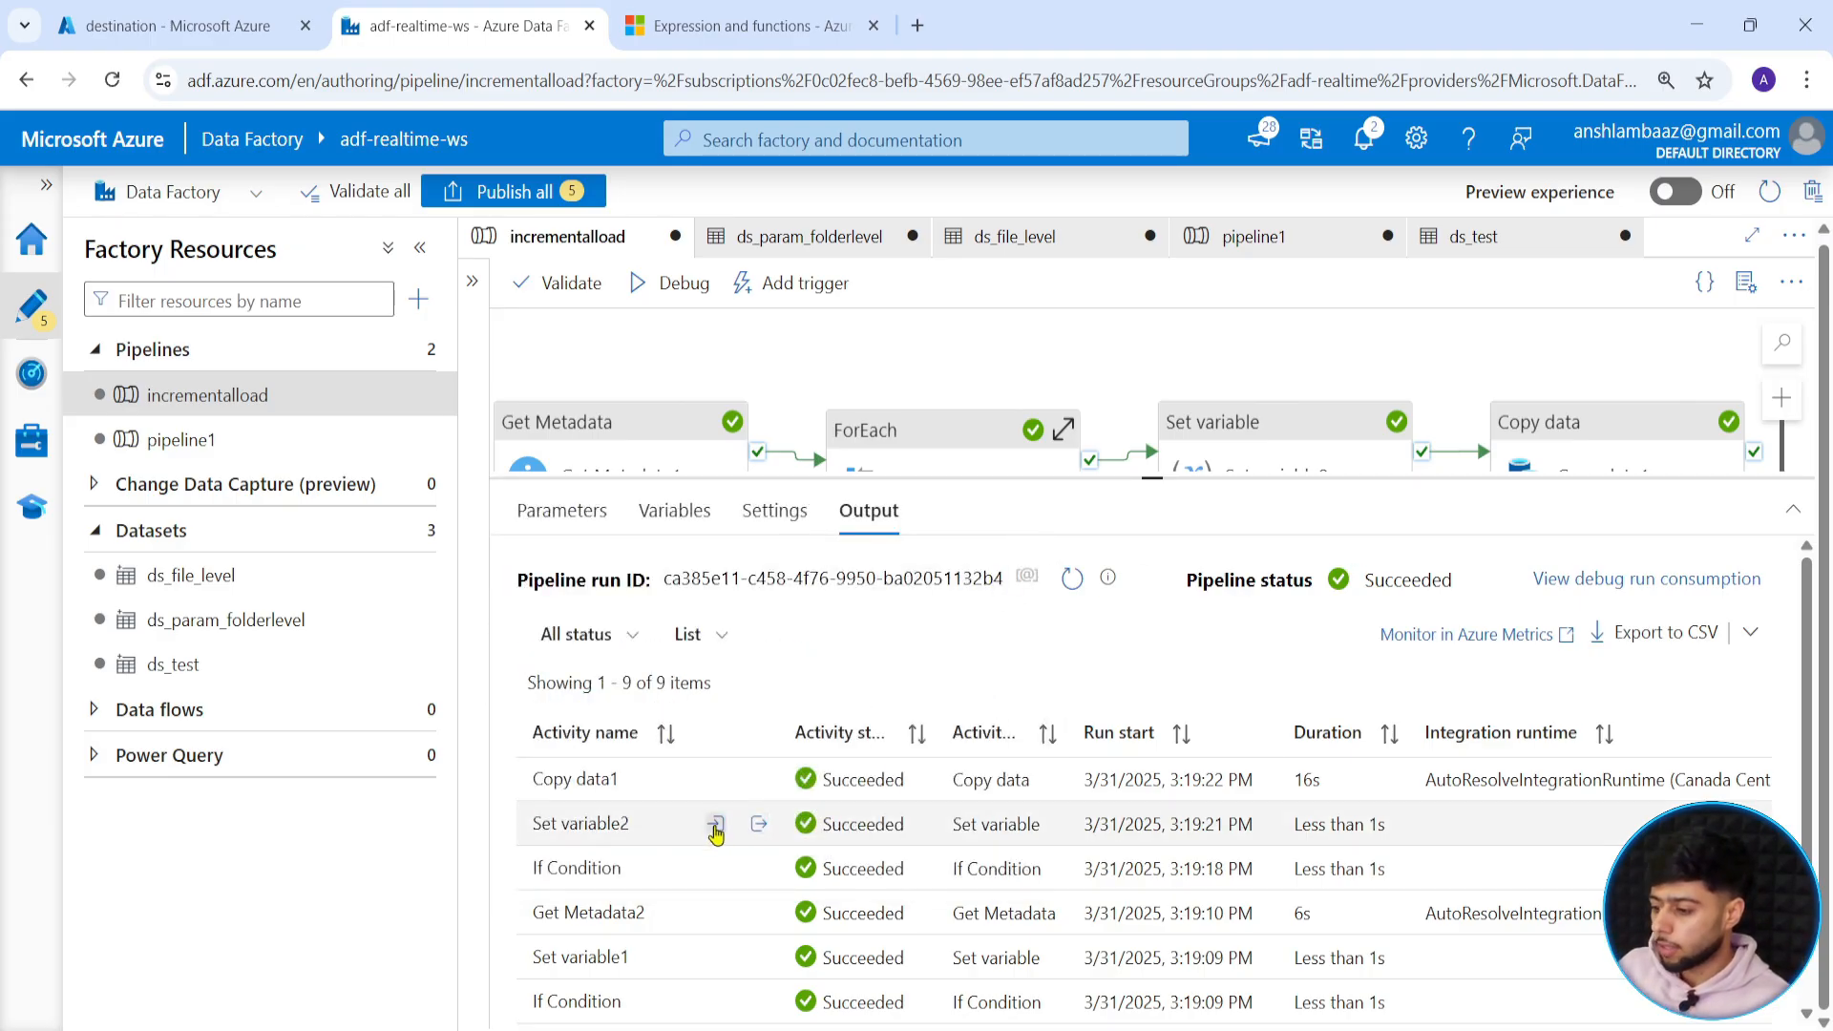
Inspect the output and the input of the 3:19:09 PM If Condition run and close both.
{"action": "scroll", "coordinate": [635, 894], "scroll_direction": "down", "scroll_amount": 2}
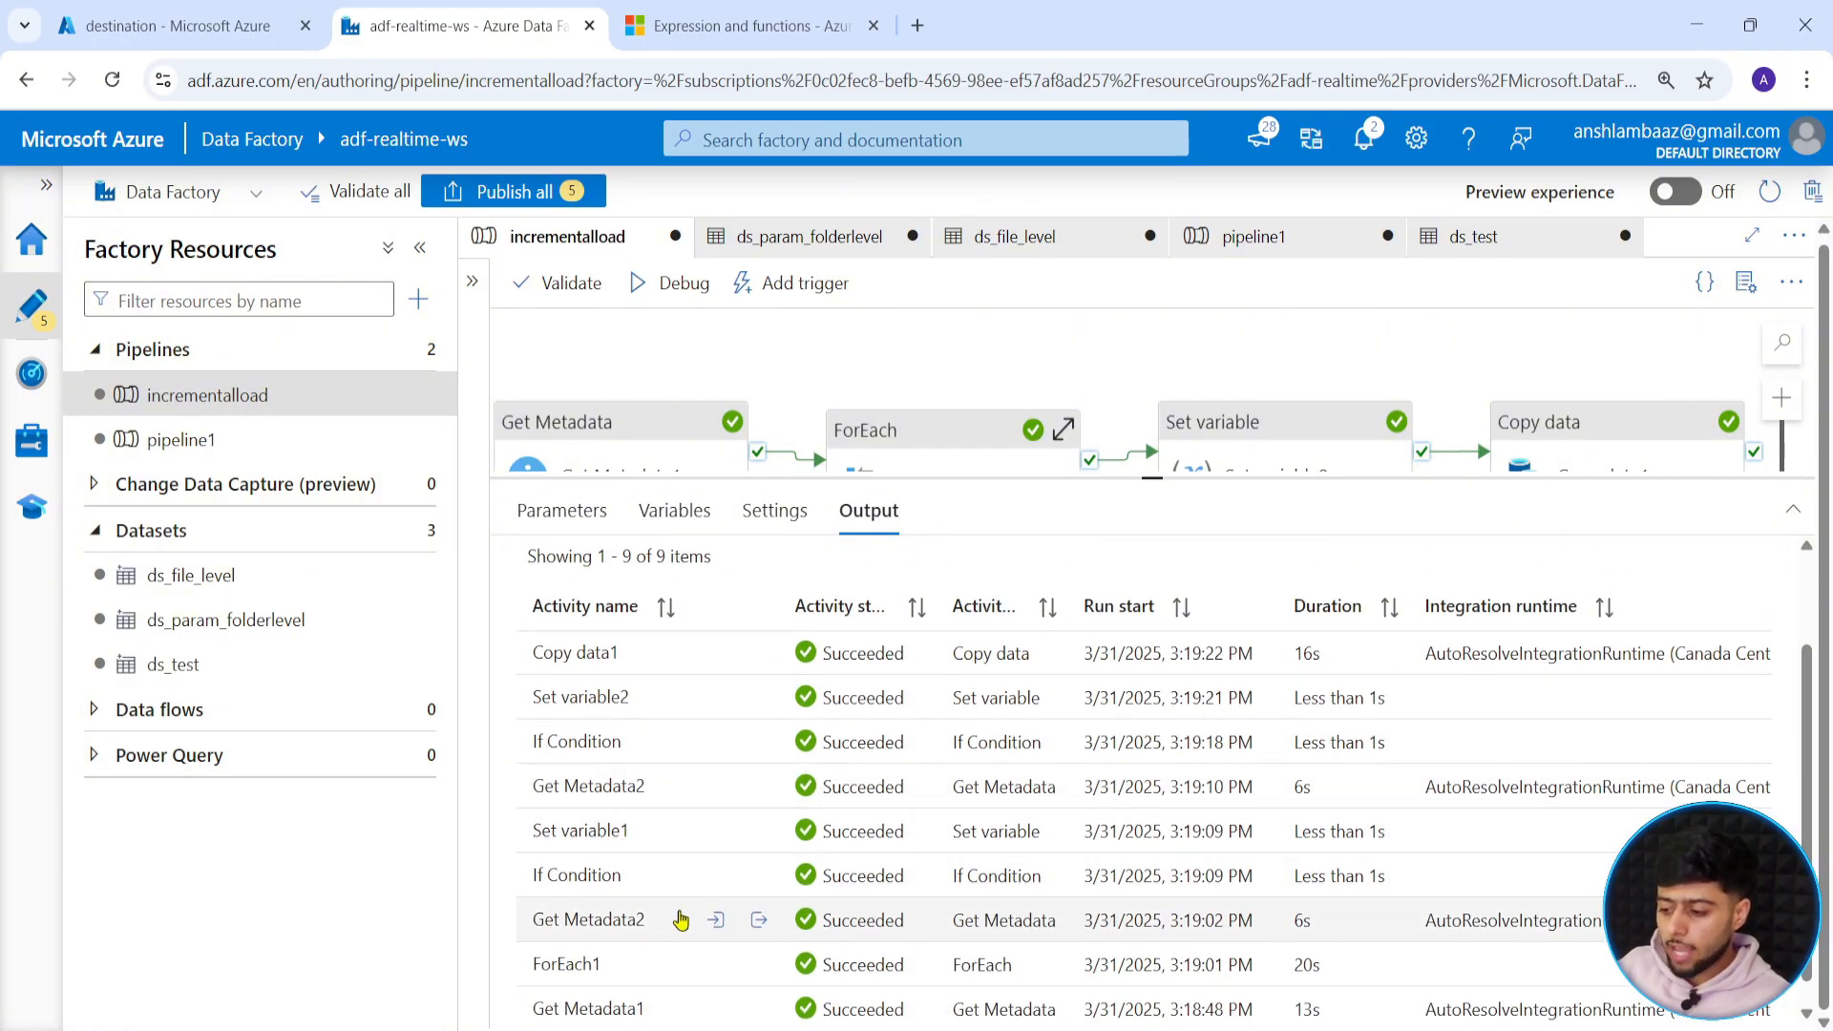
{"action": "left_click", "coordinate": [756, 877]}
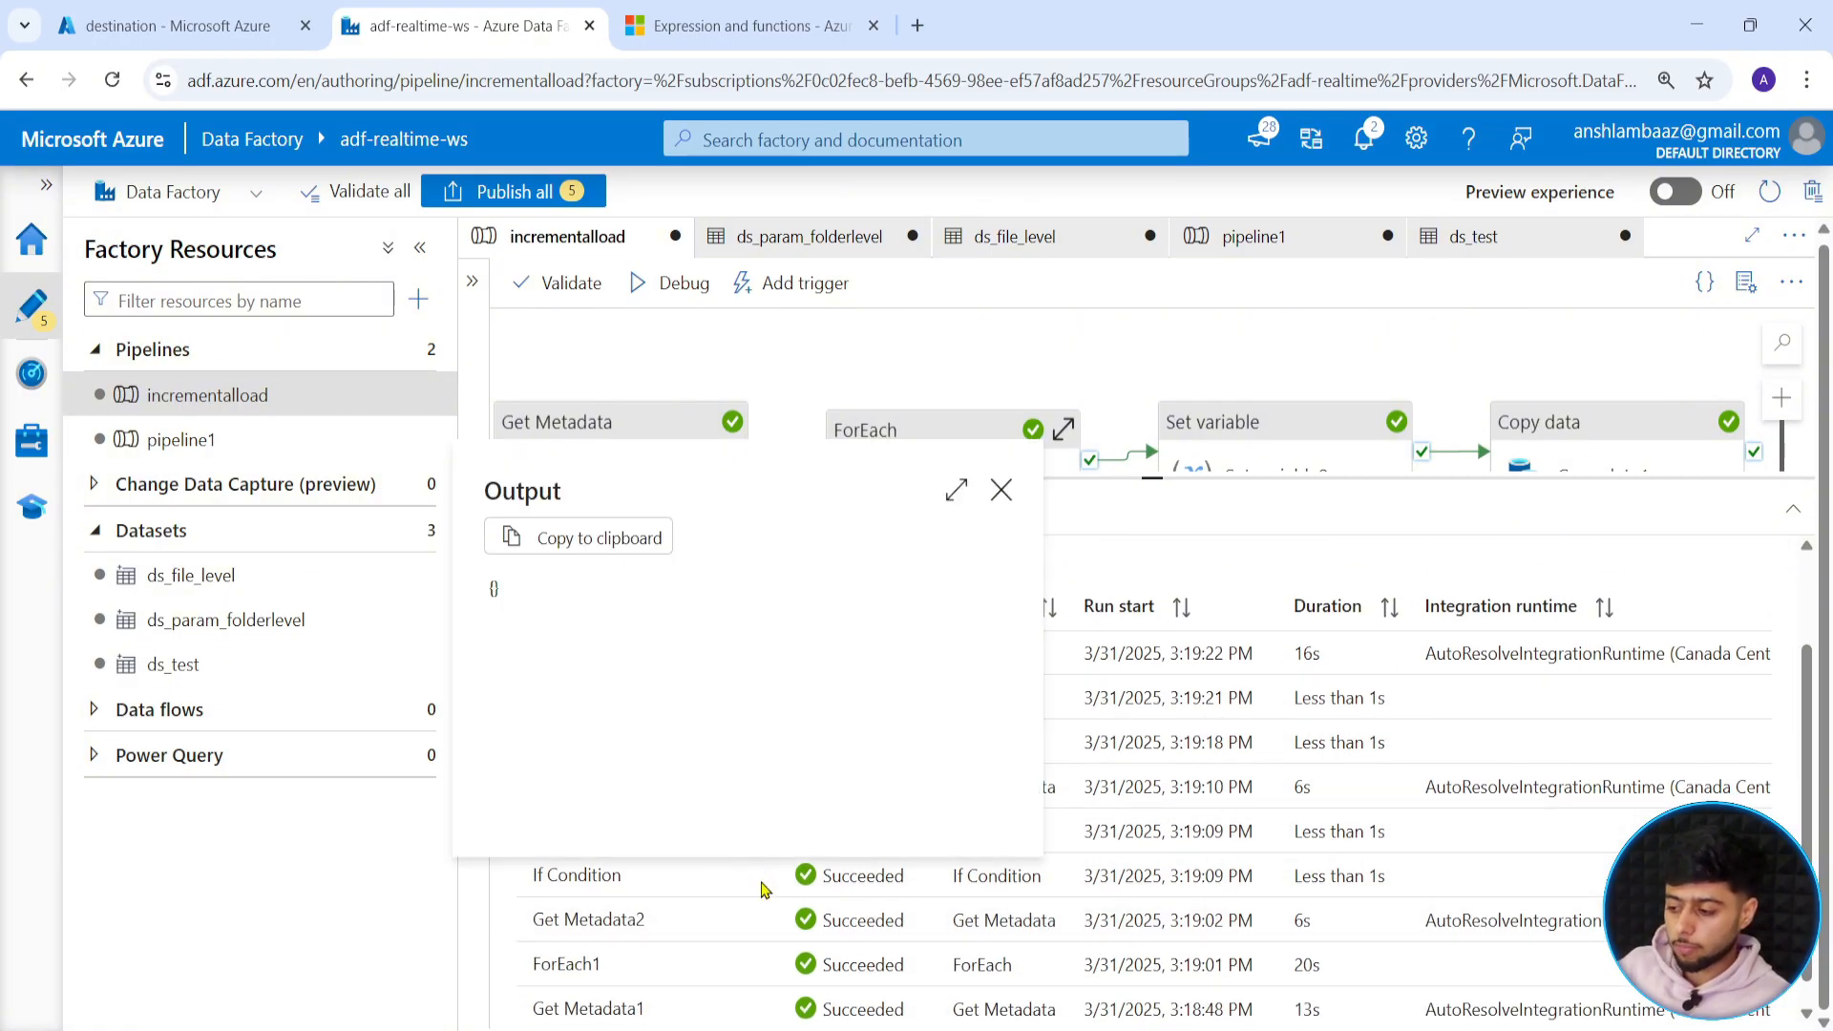
{"action": "left_click", "coordinate": [1000, 492]}
{"action": "left_click", "coordinate": [716, 878]}
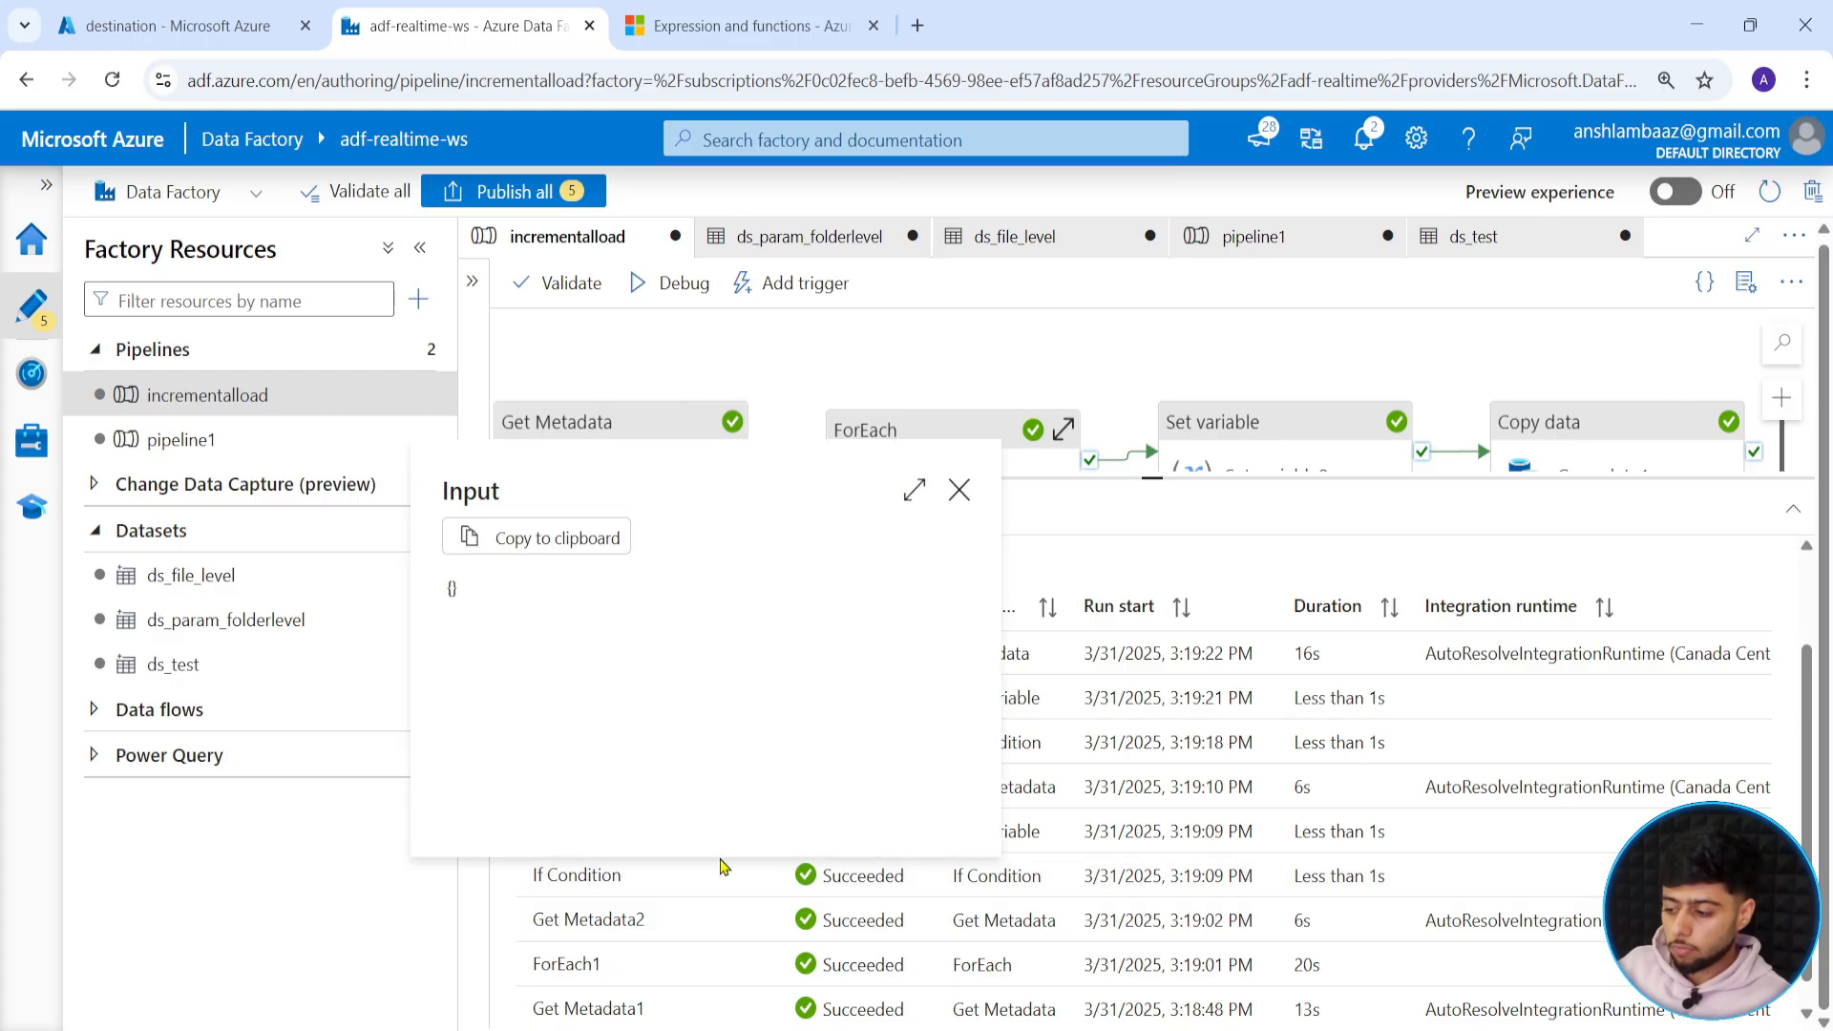
{"action": "left_click", "coordinate": [959, 488]}
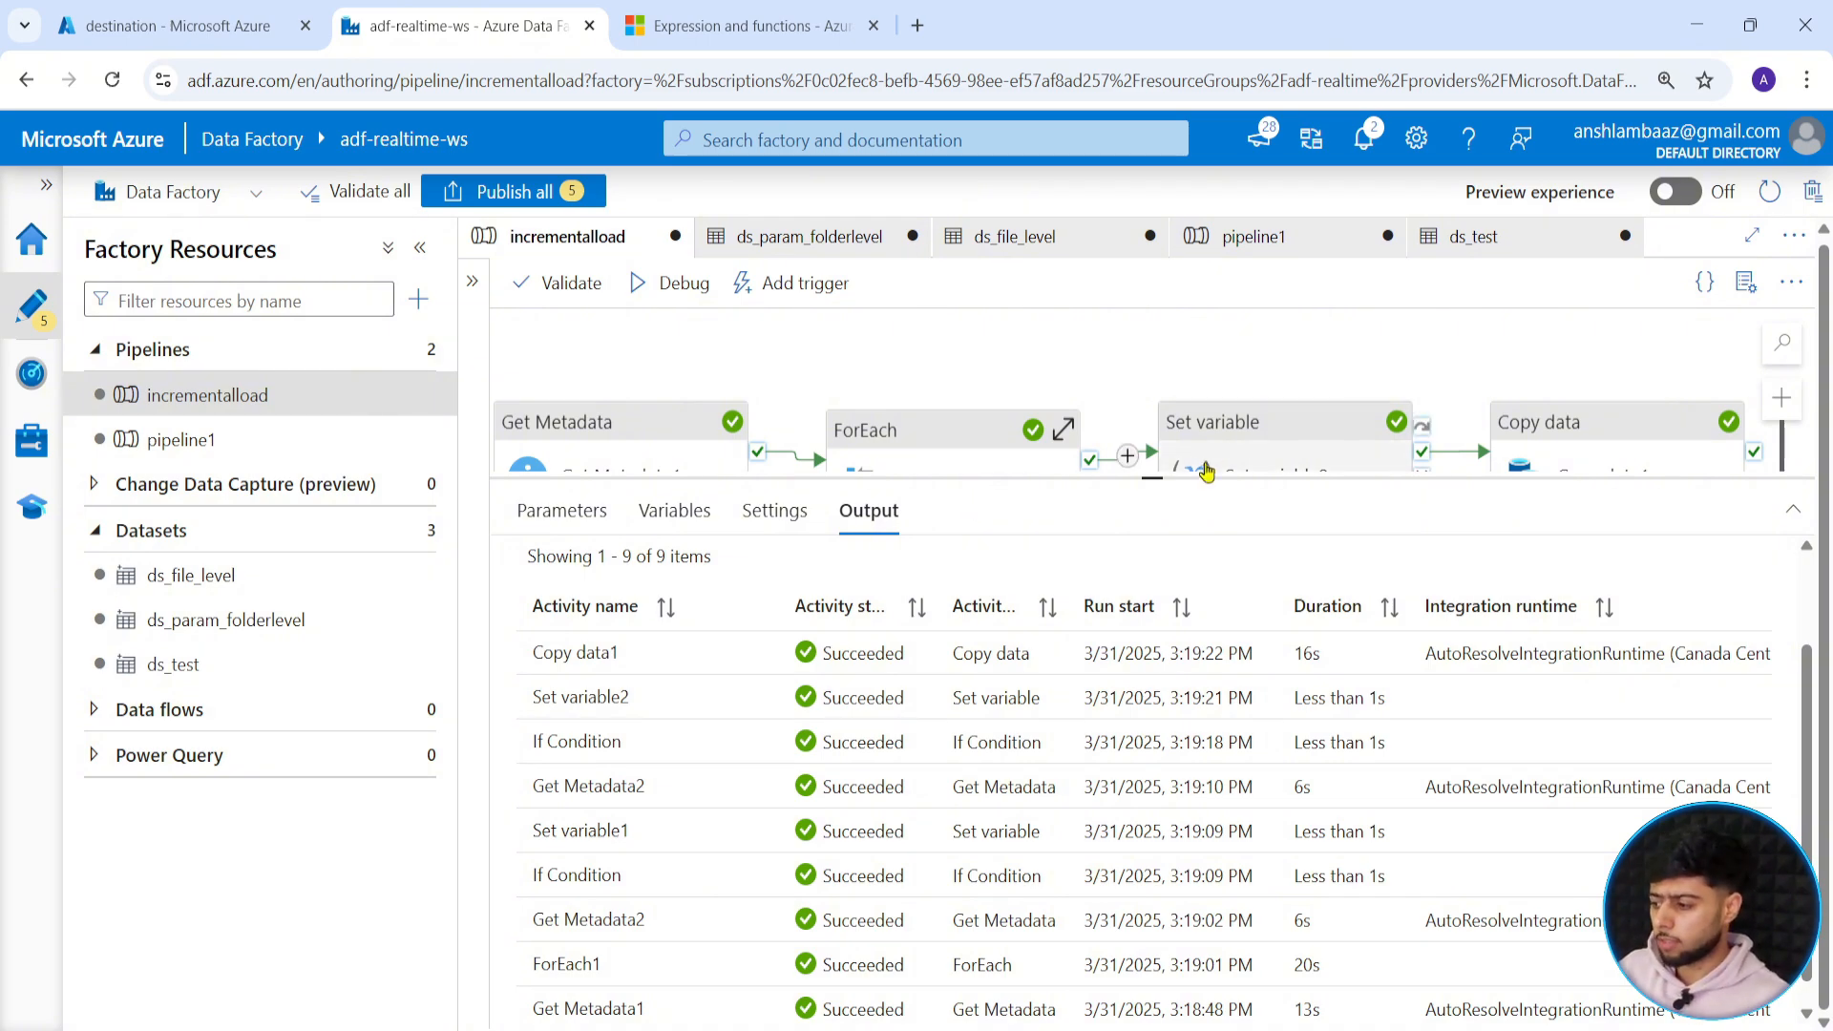
Compare the lastModified values in the outputs of the 3:19:02 PM and 3:19:10 PM Get Metadata2 runs.
{"action": "left_click_drag", "start_coordinate": [1156, 481], "coordinate": [1153, 507]}
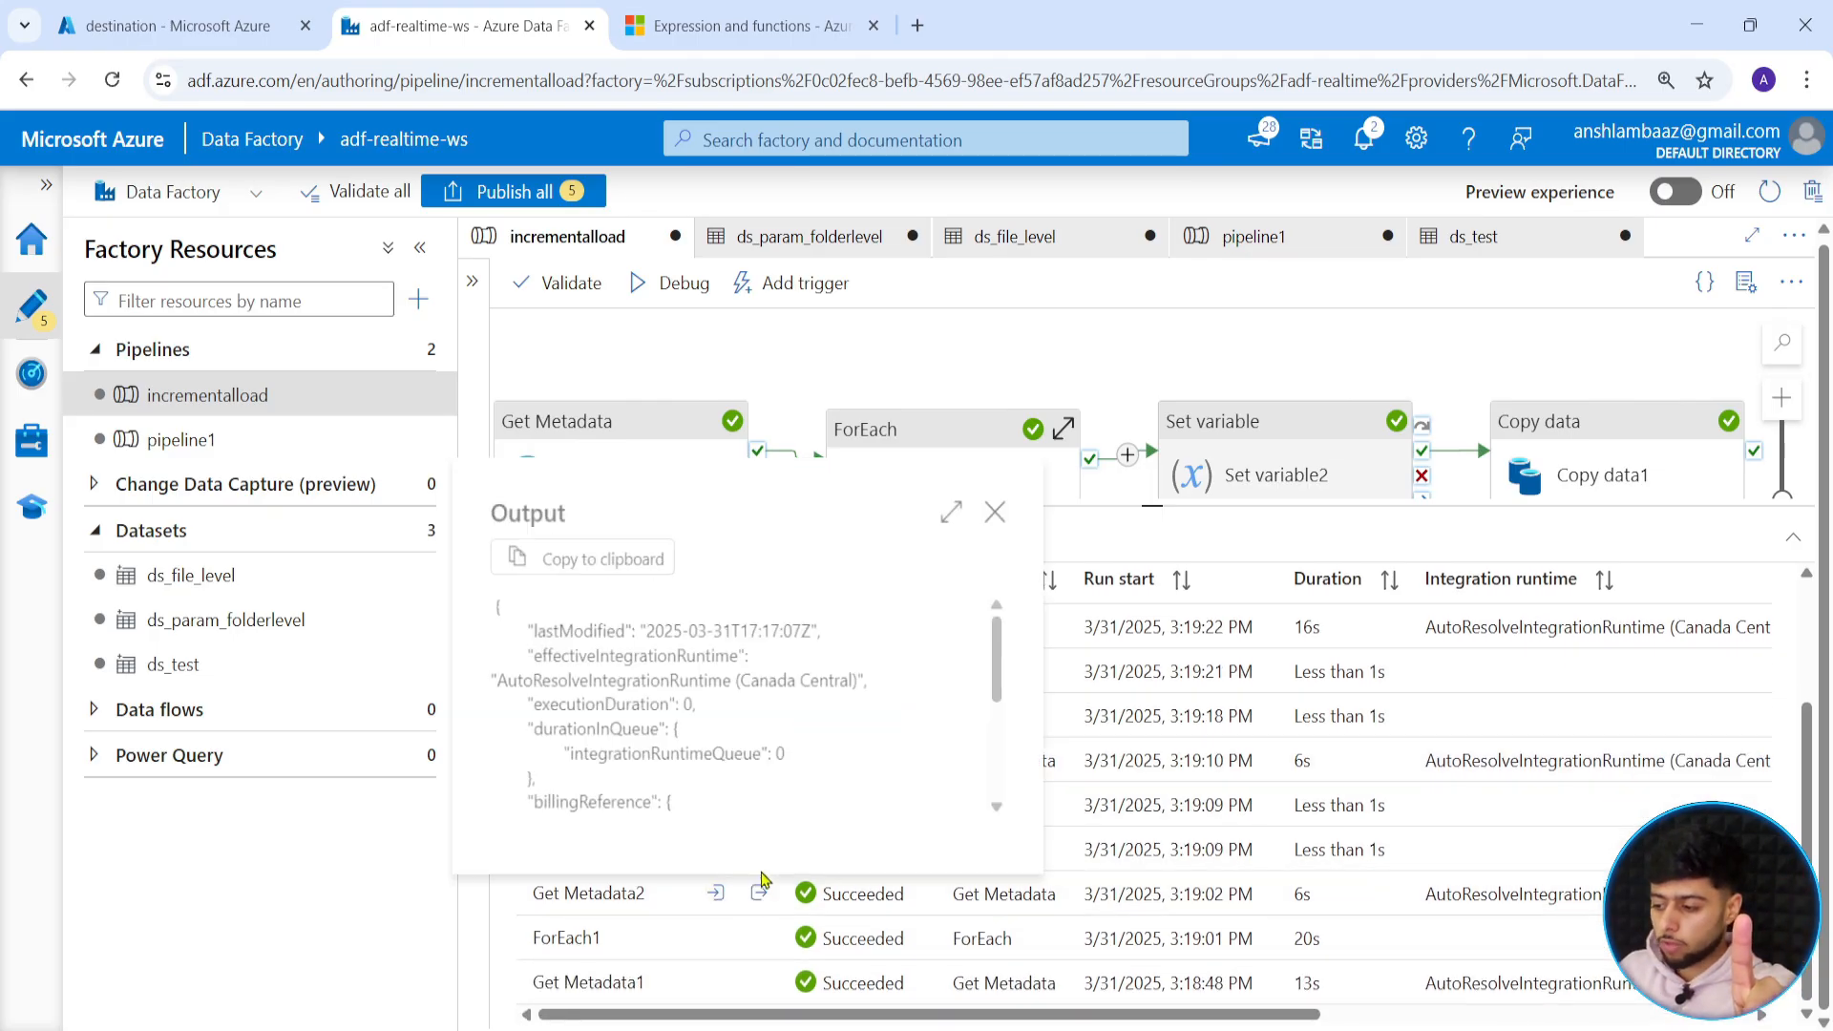
{"action": "left_click", "coordinate": [759, 893]}
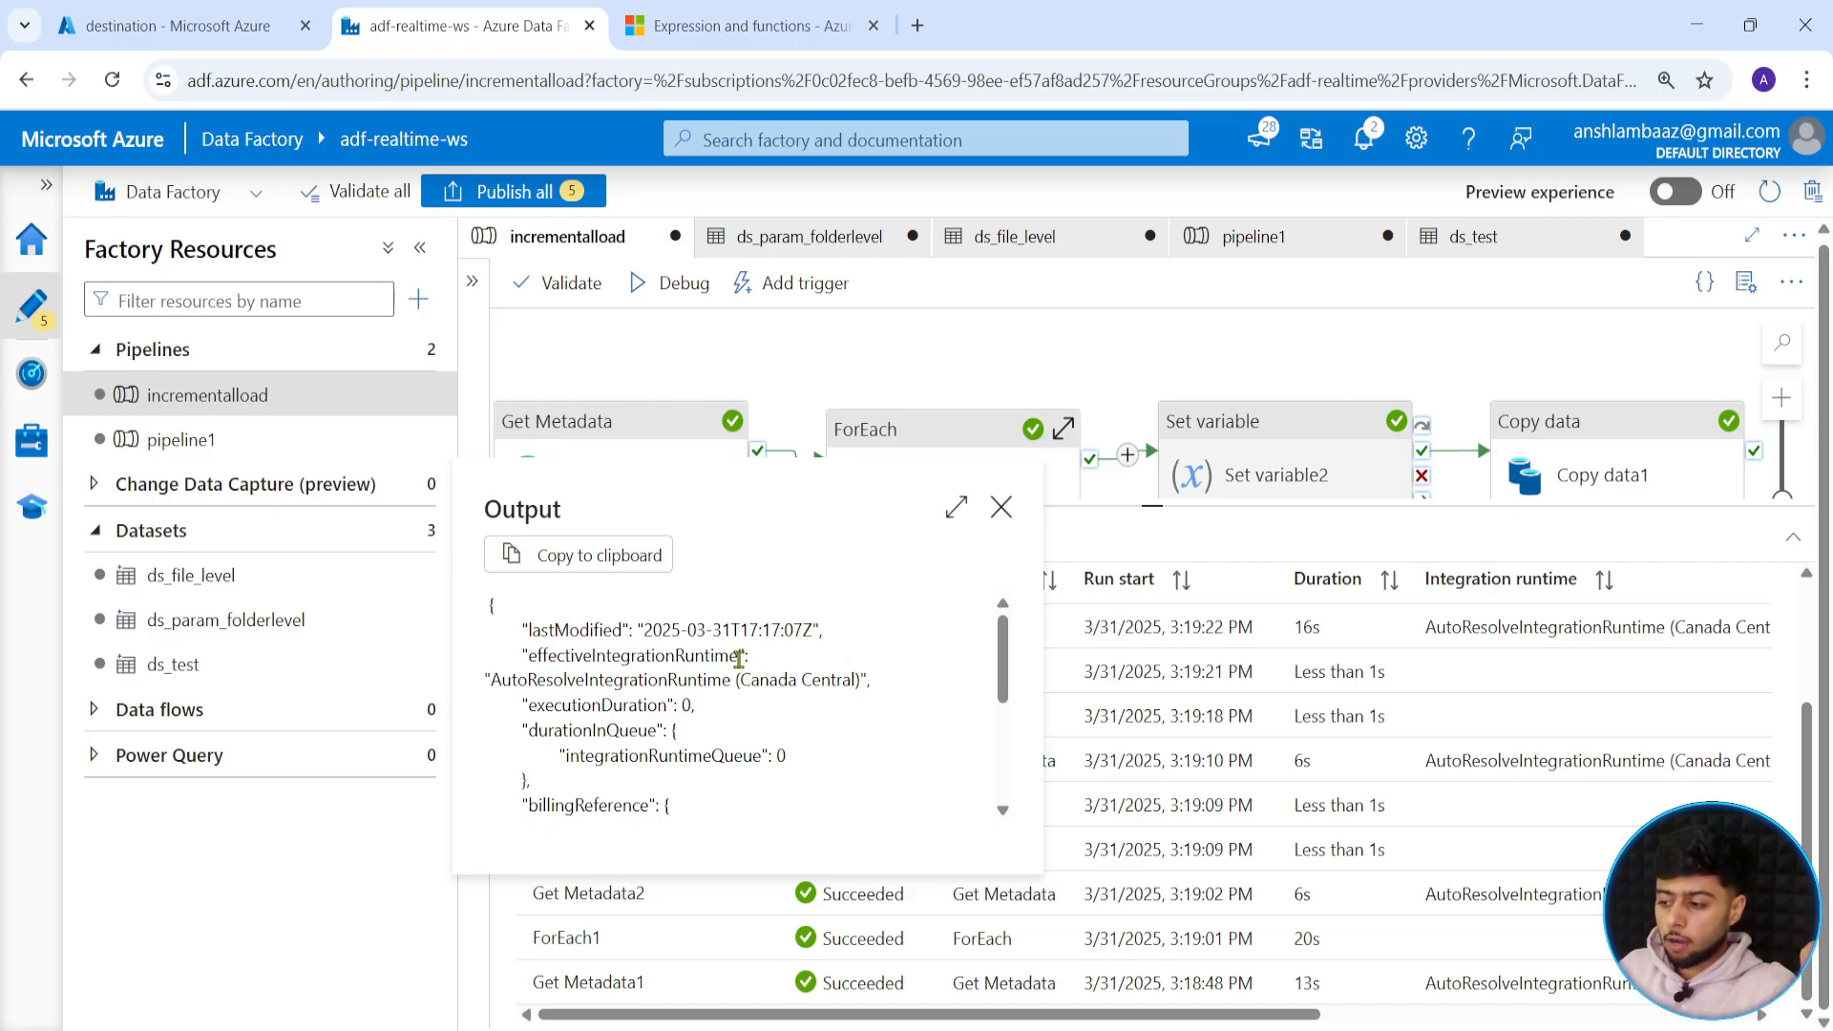
{"action": "left_click", "coordinate": [1003, 507]}
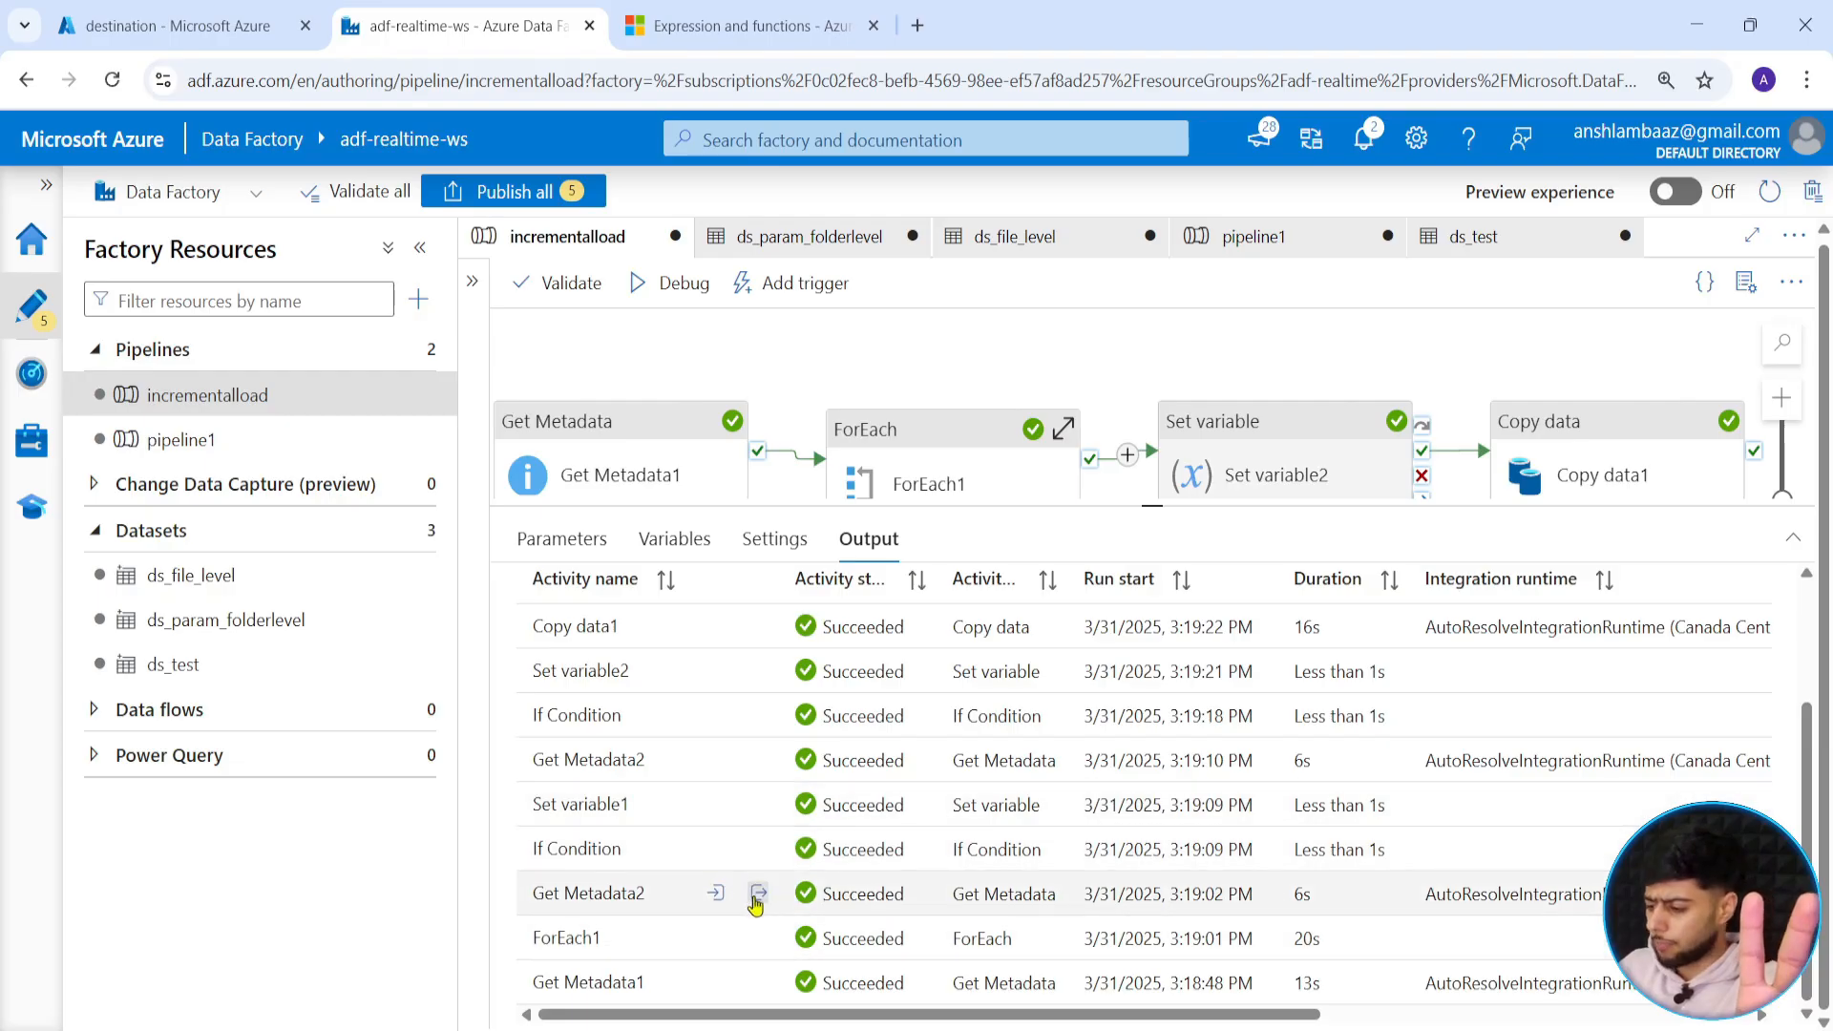
{"action": "left_click", "coordinate": [759, 894]}
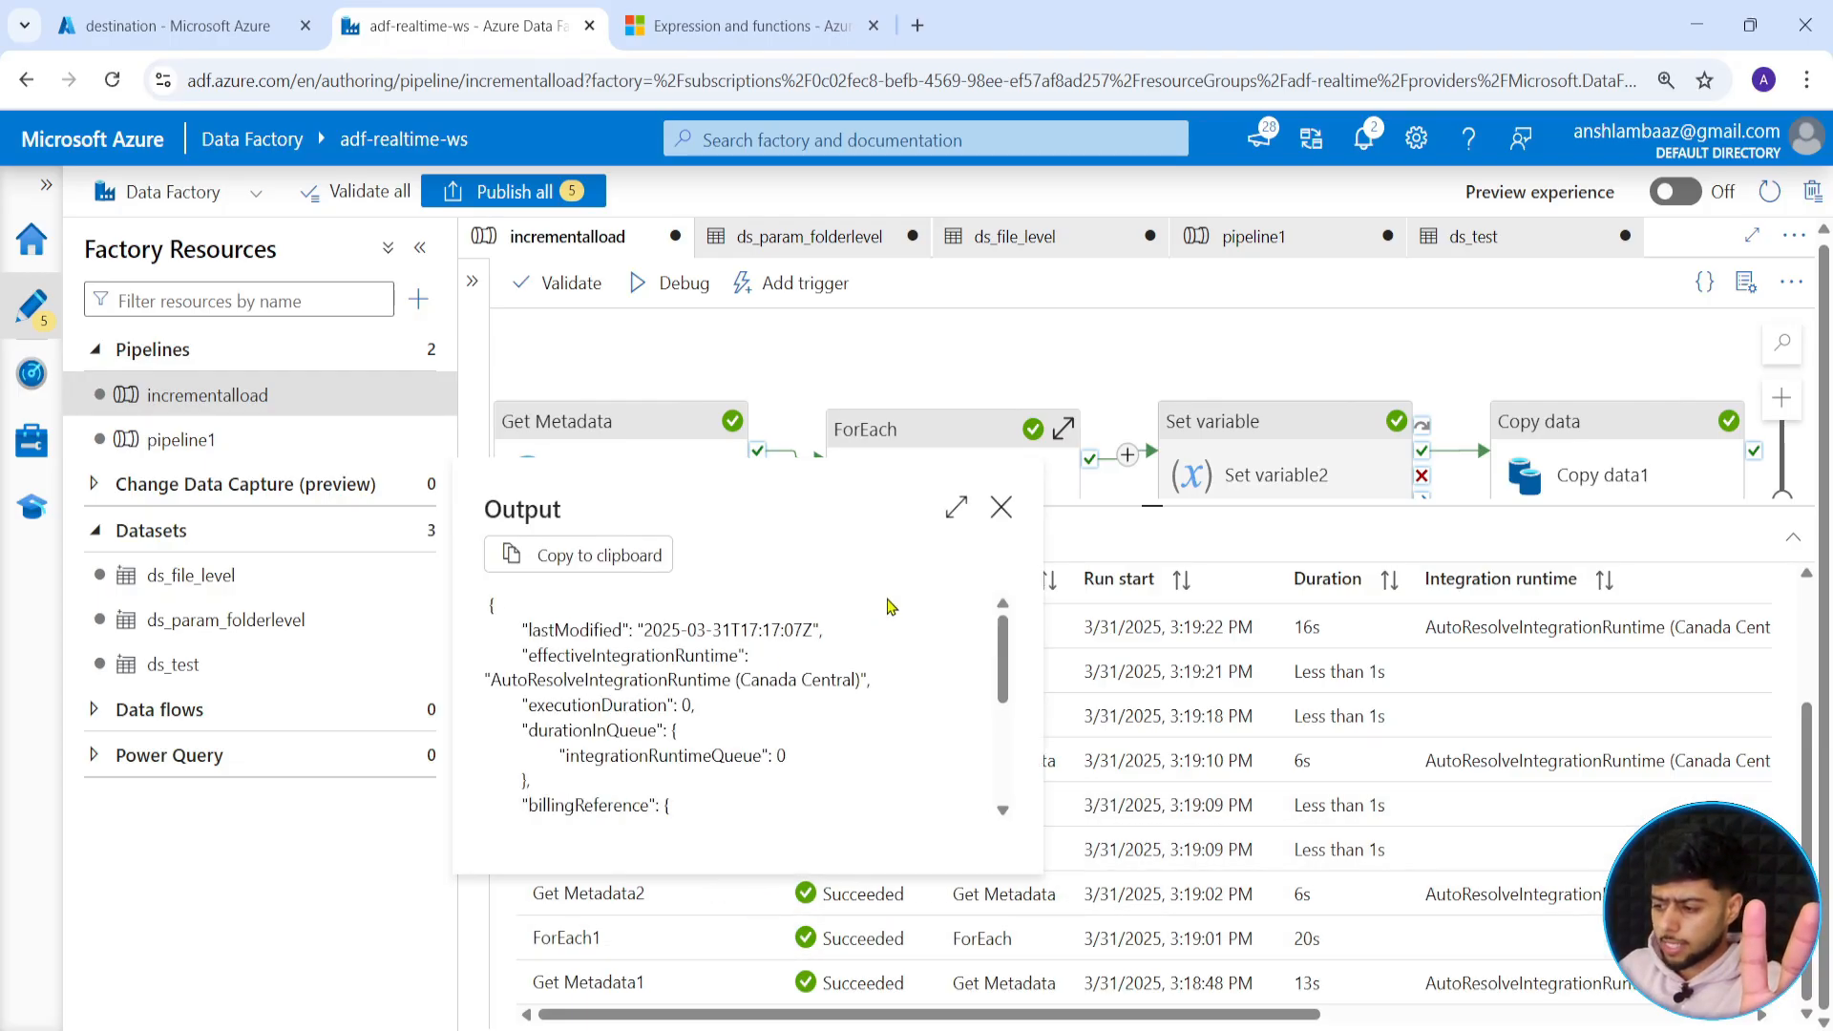
{"action": "left_click", "coordinate": [1002, 508]}
{"action": "scroll", "coordinate": [697, 697], "scroll_direction": "up", "scroll_amount": 2}
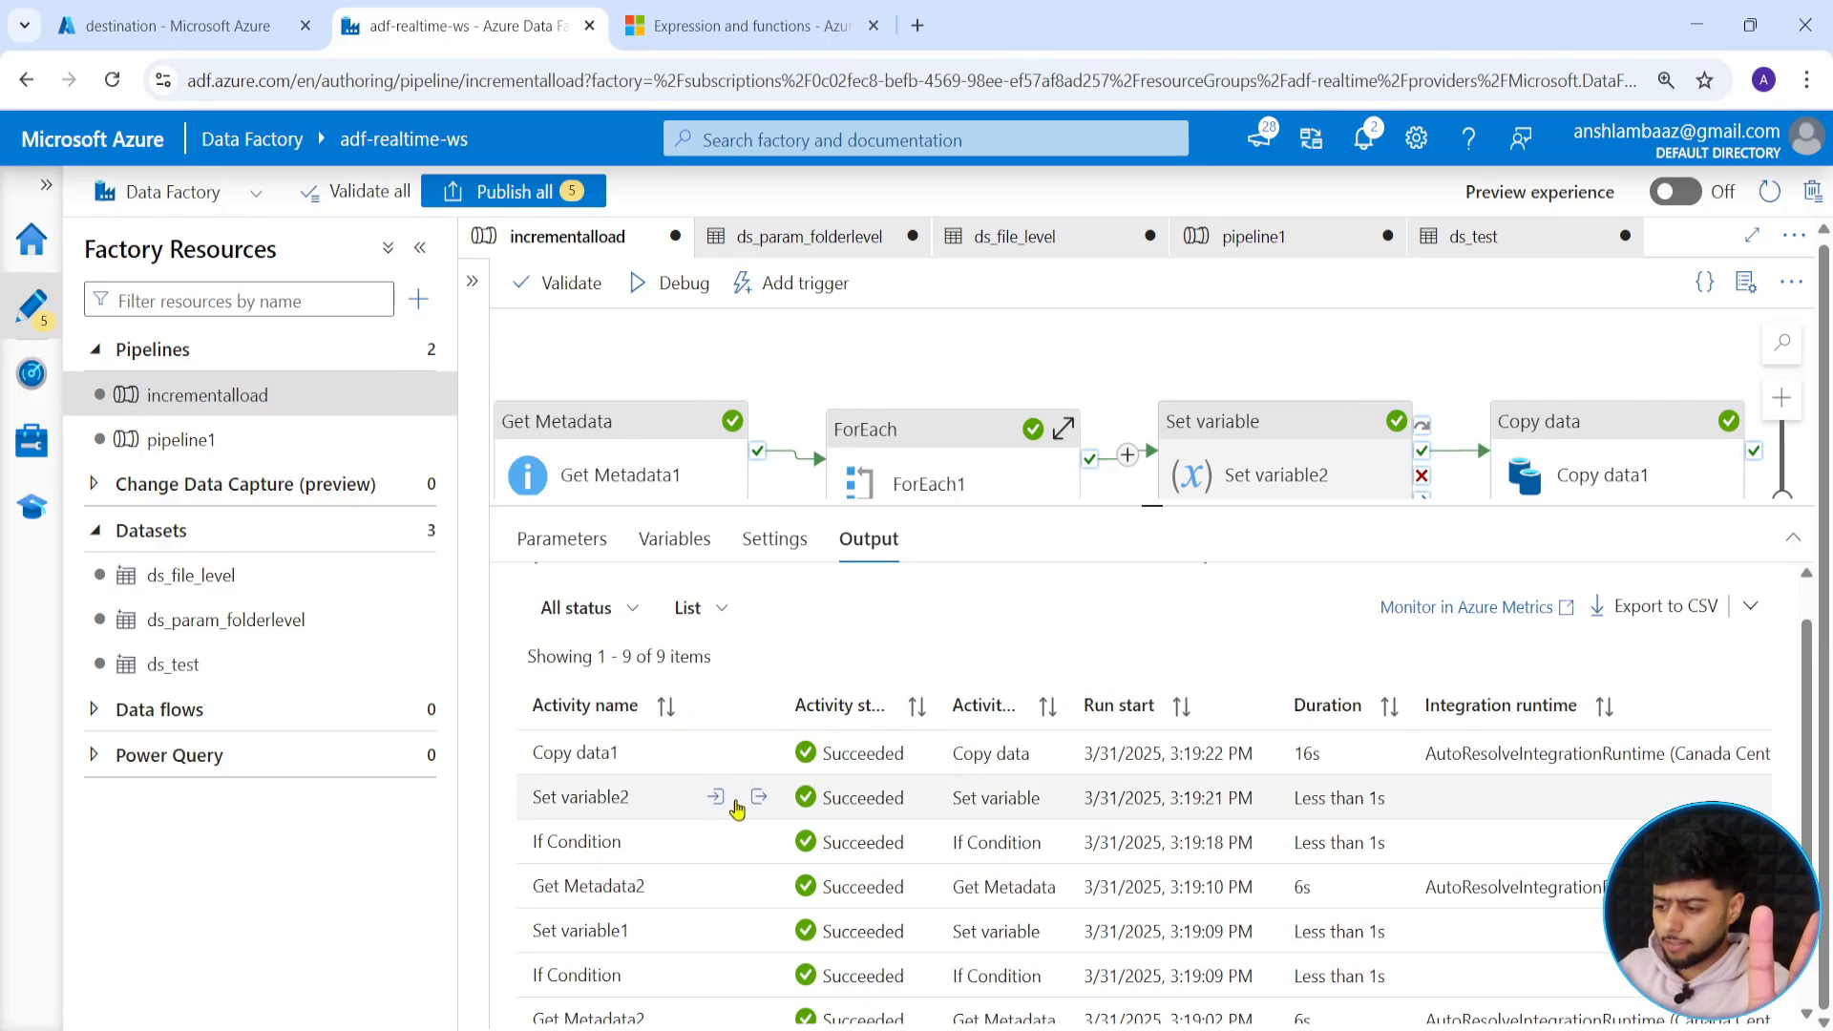
{"action": "left_click", "coordinate": [759, 886]}
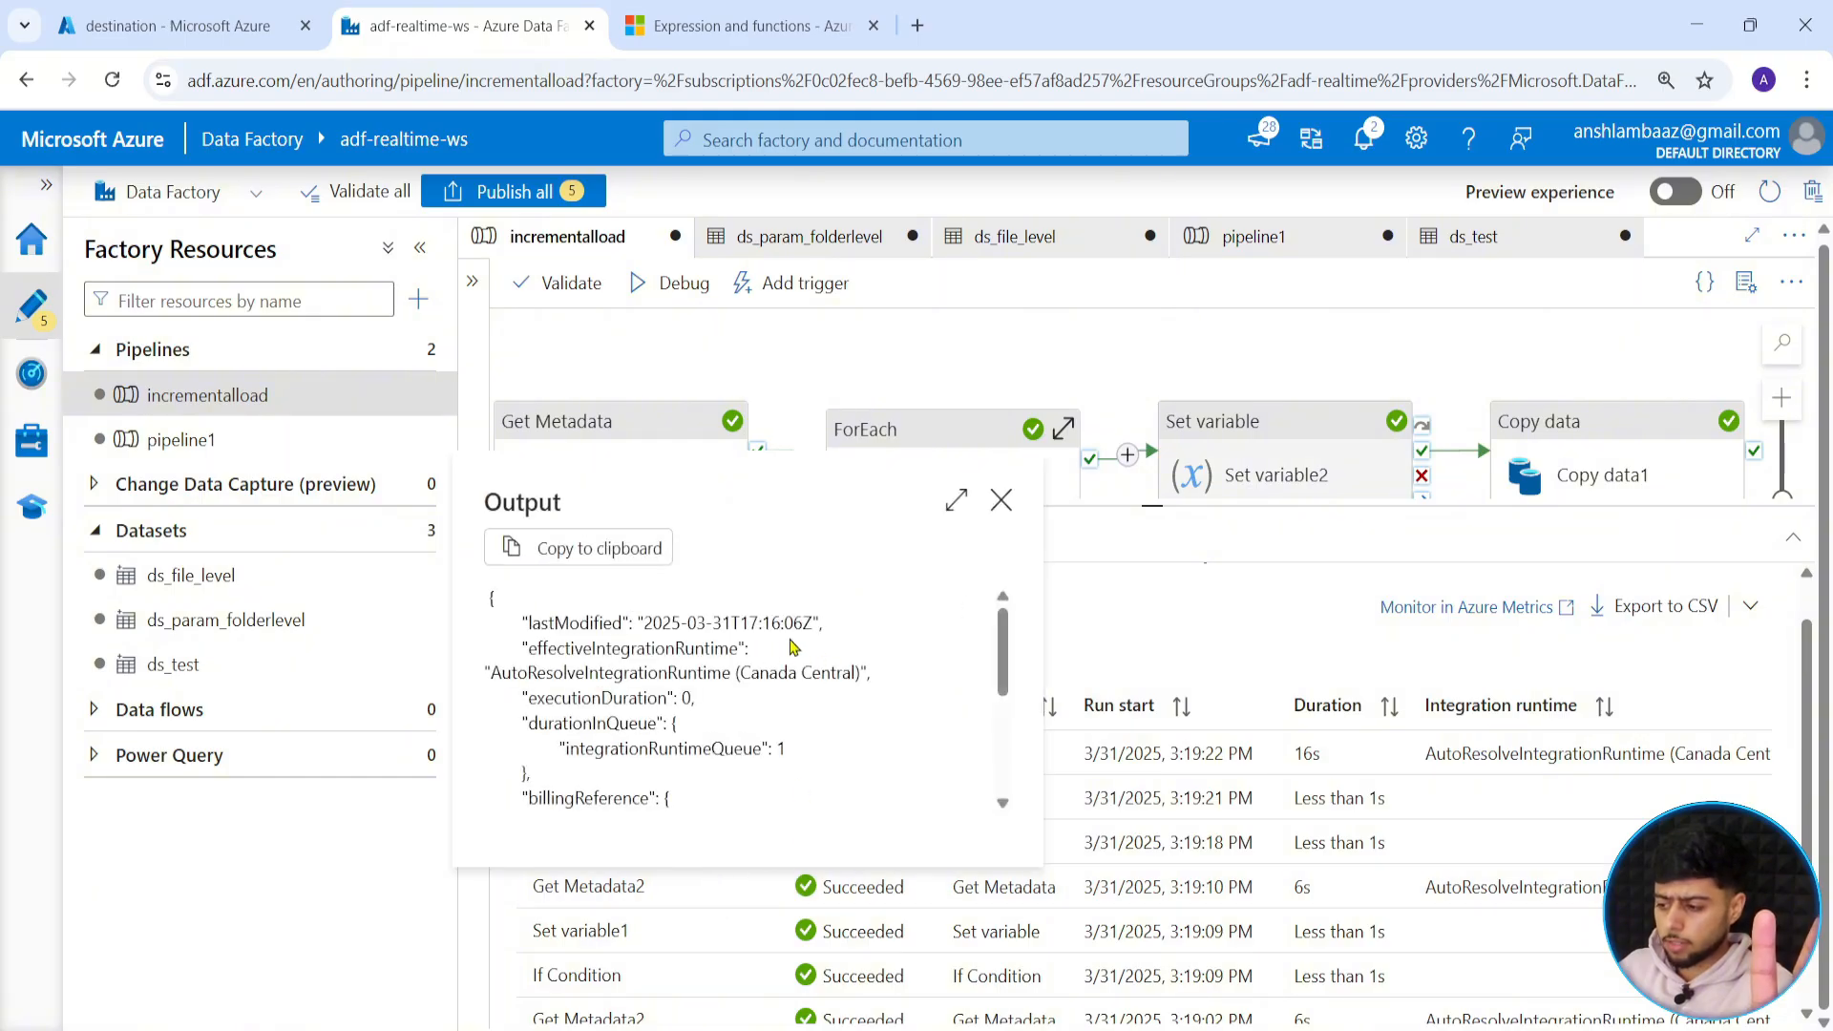
{"action": "left_click", "coordinate": [1001, 500]}
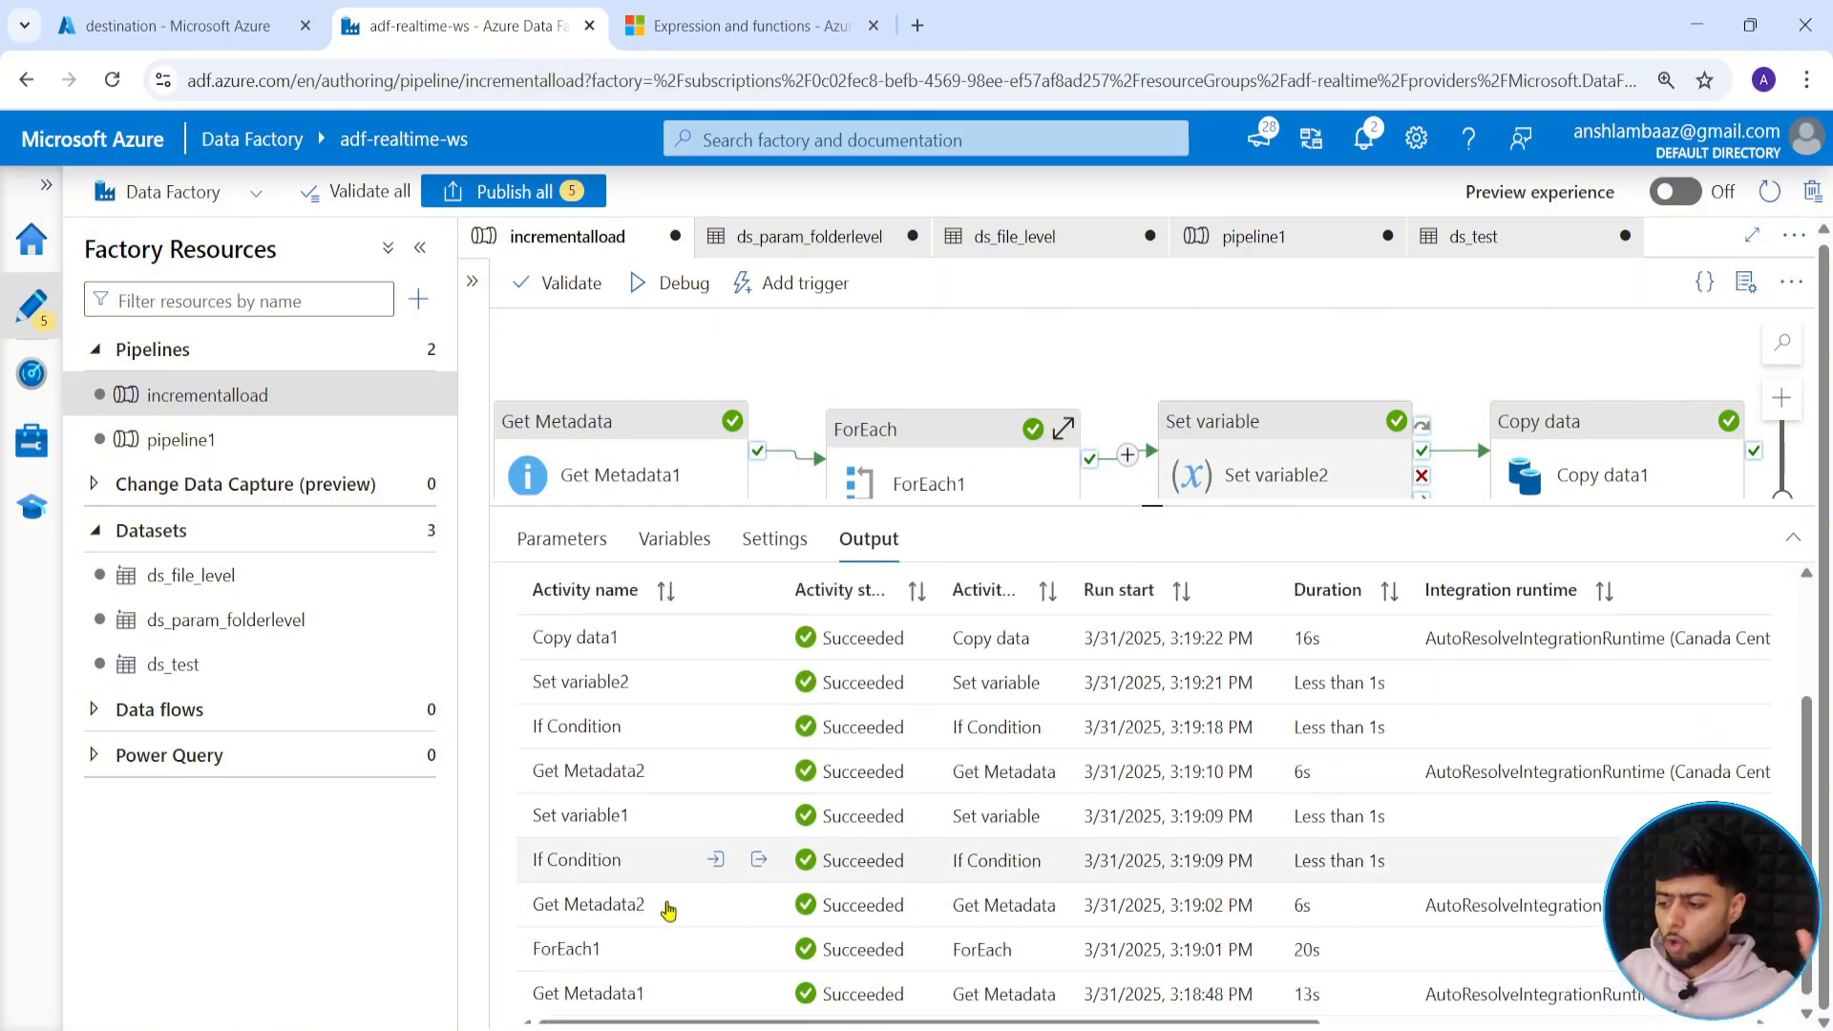
Recheck the lastModified value in the output of the 3:19:02 PM Get Metadata2 run and close it.
{"action": "scroll", "coordinate": [657, 899], "scroll_direction": "down", "scroll_amount": 2}
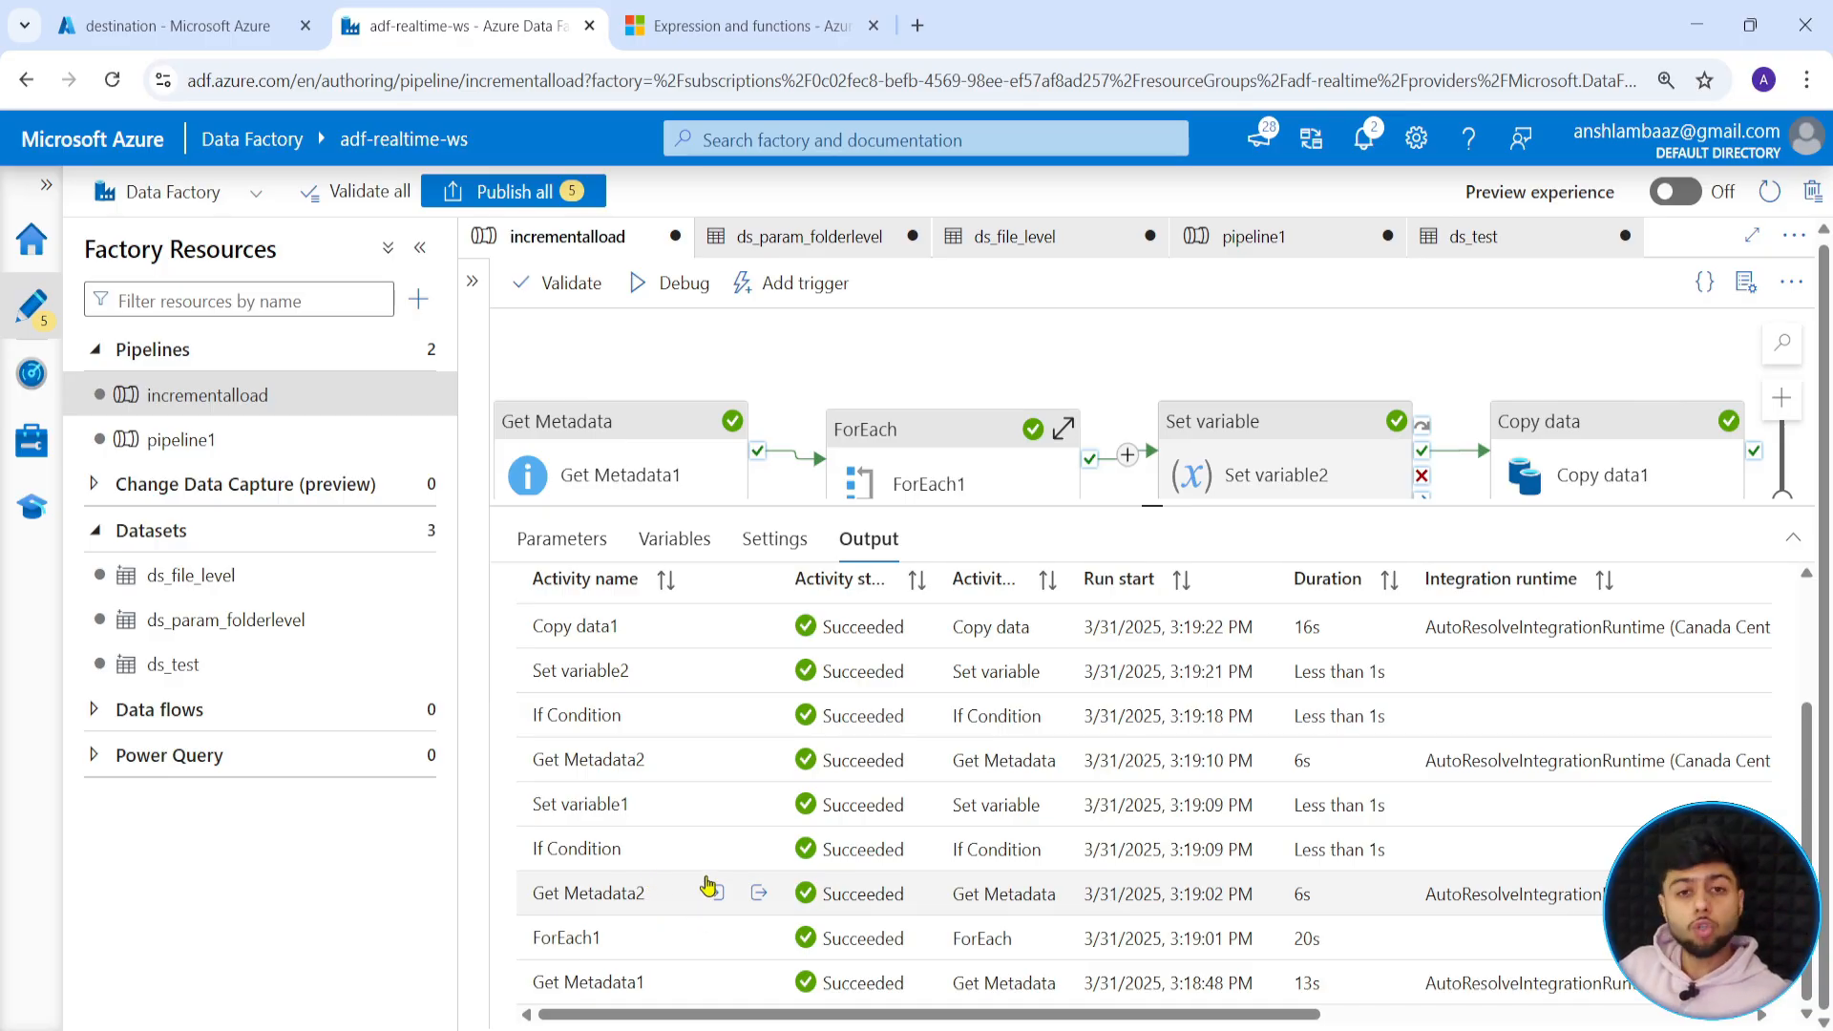
{"action": "left_click", "coordinate": [759, 892]}
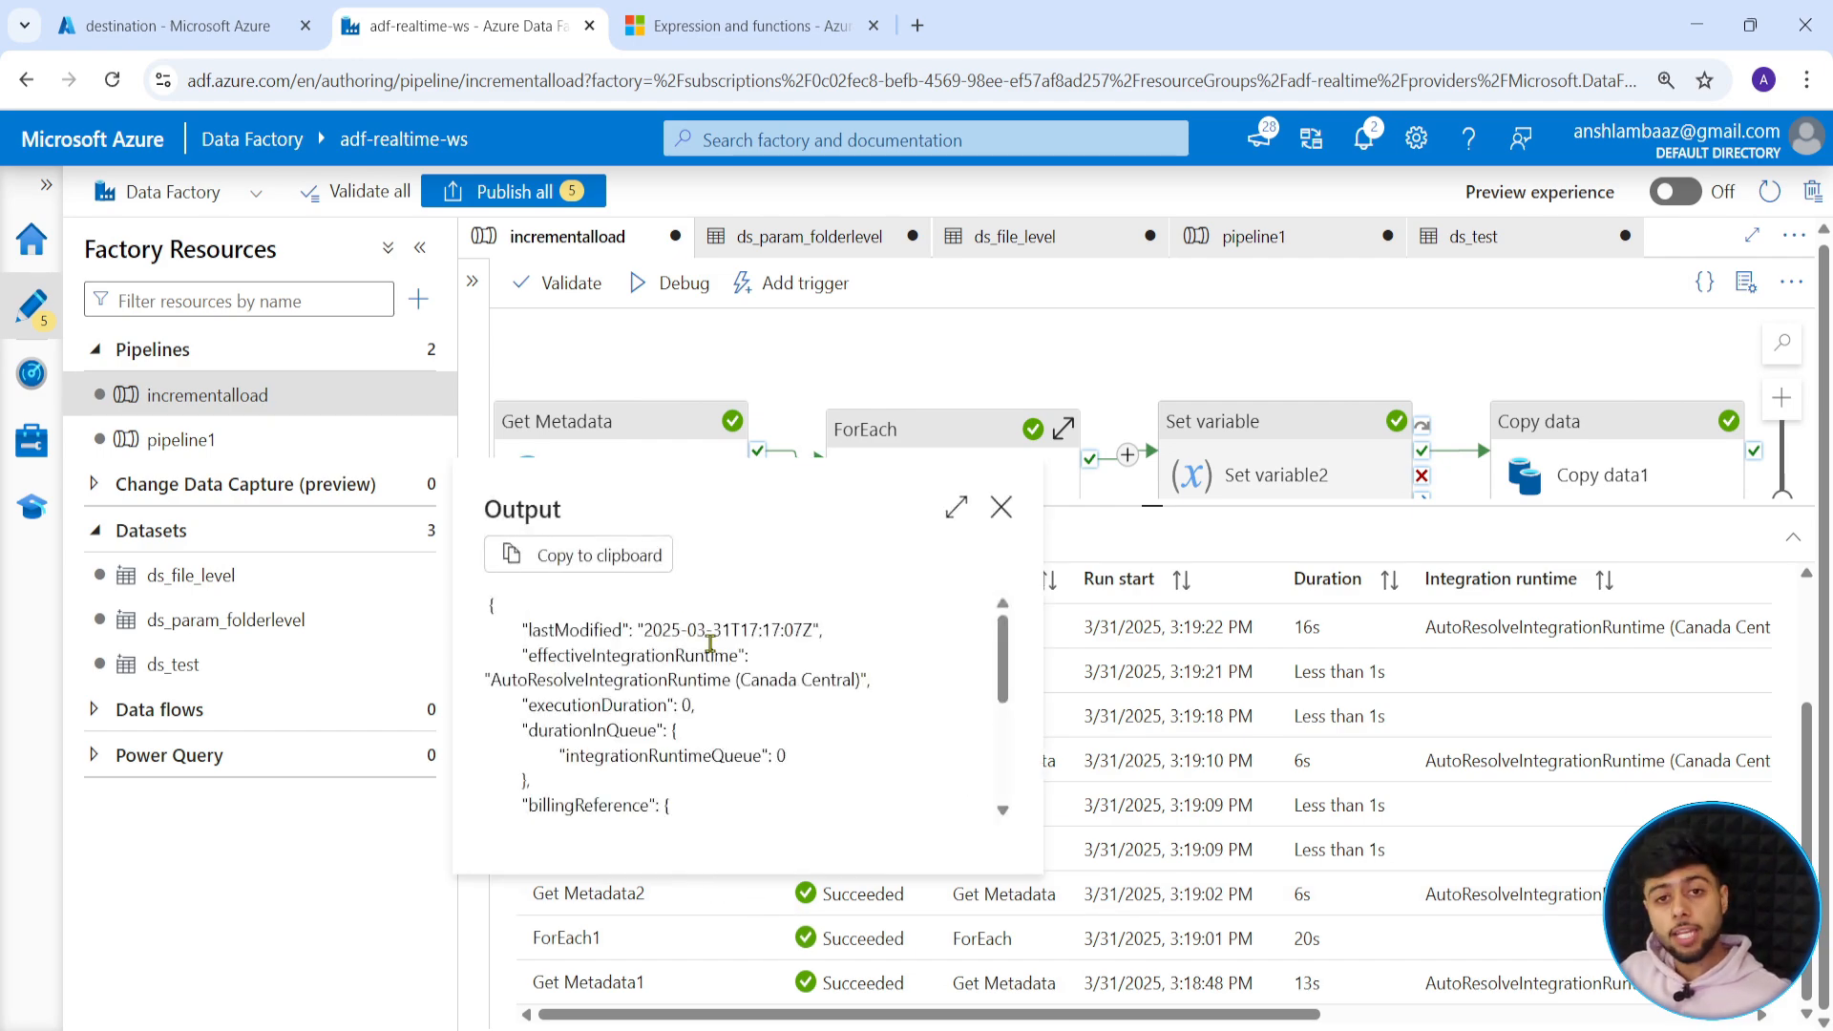
{"action": "left_click", "coordinate": [1001, 507]}
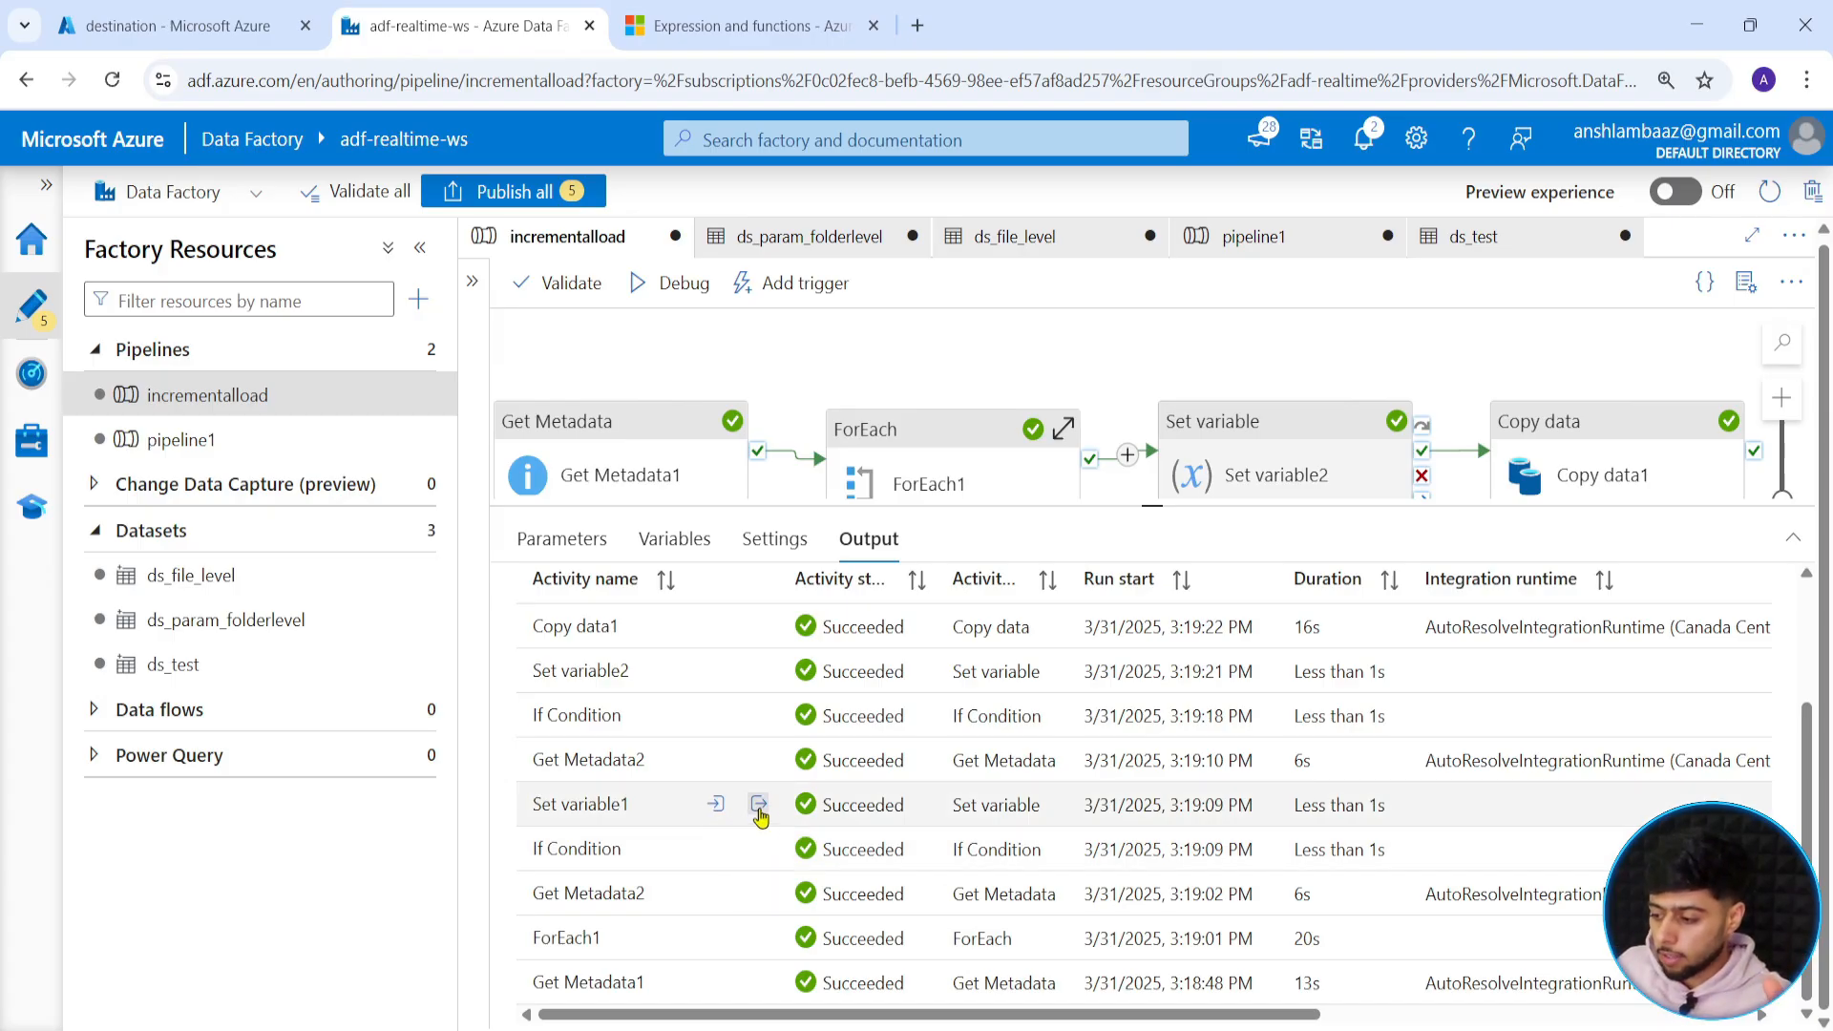
Inspect the outputs of the Set variable1 run and the 3:19:10 PM Get Metadata2 run, closing each.
{"action": "left_click", "coordinate": [759, 804]}
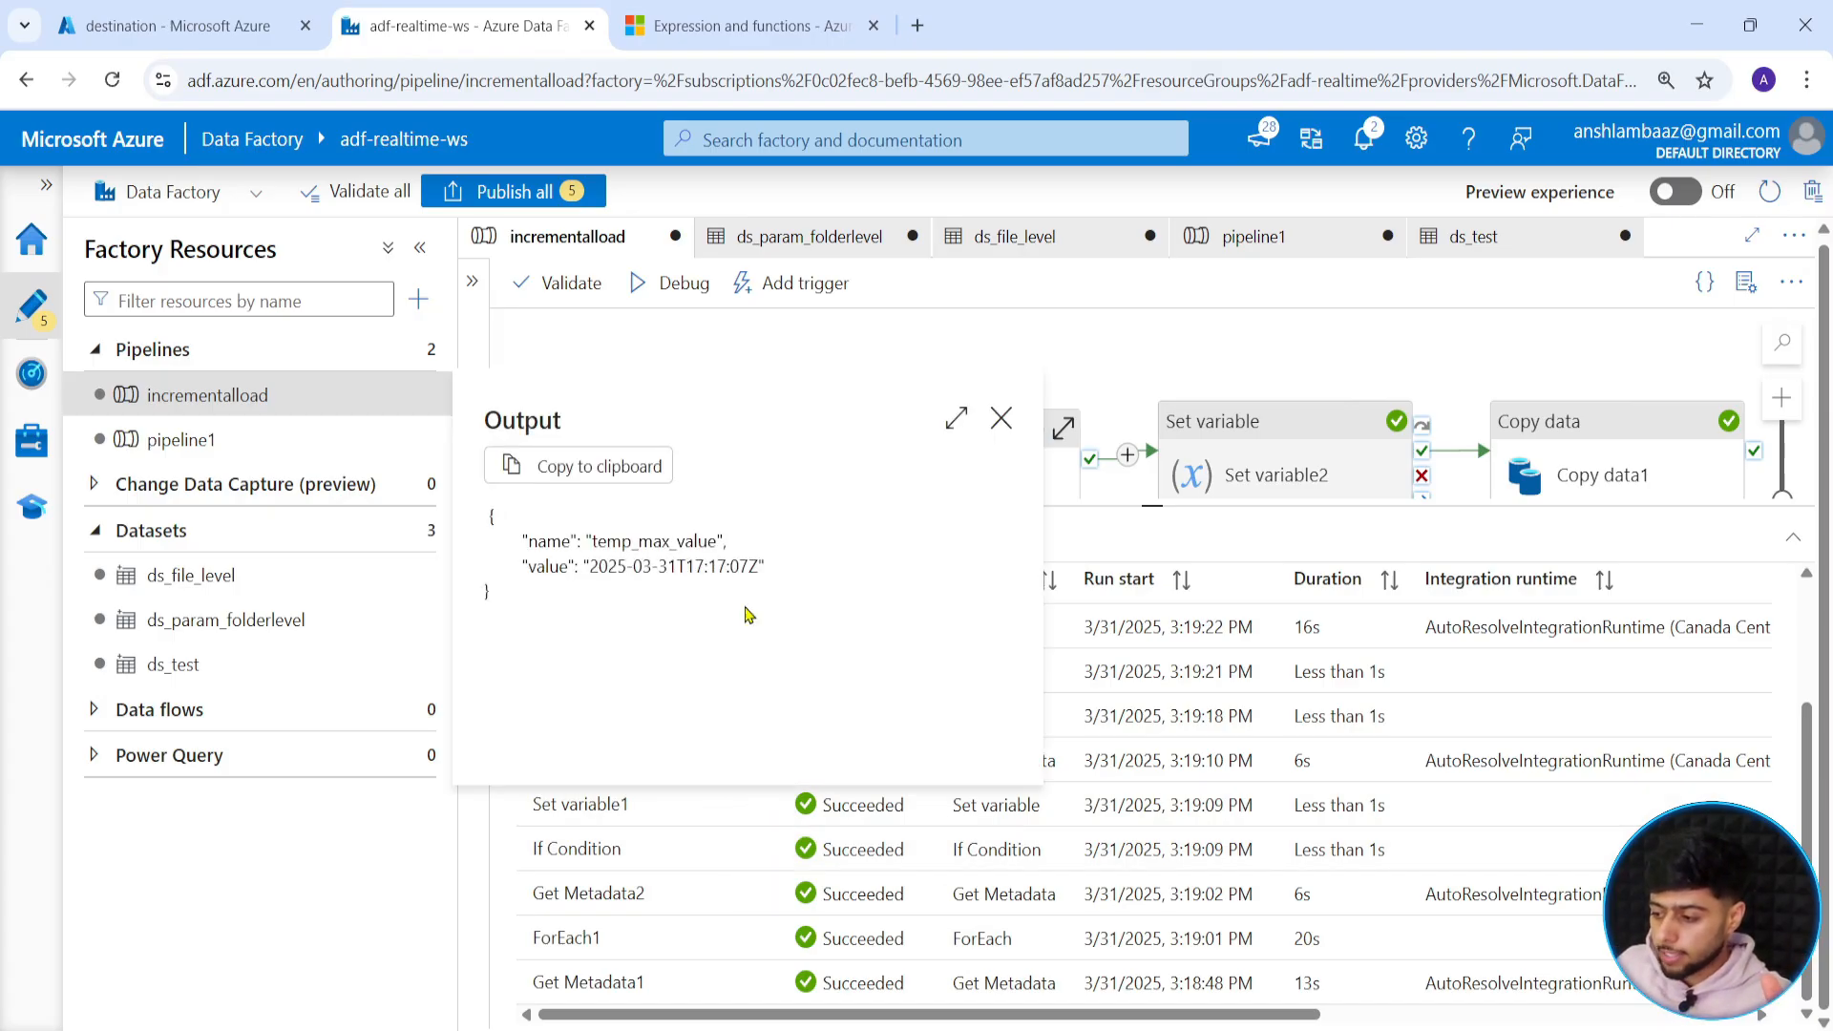
{"action": "left_click", "coordinate": [1001, 418]}
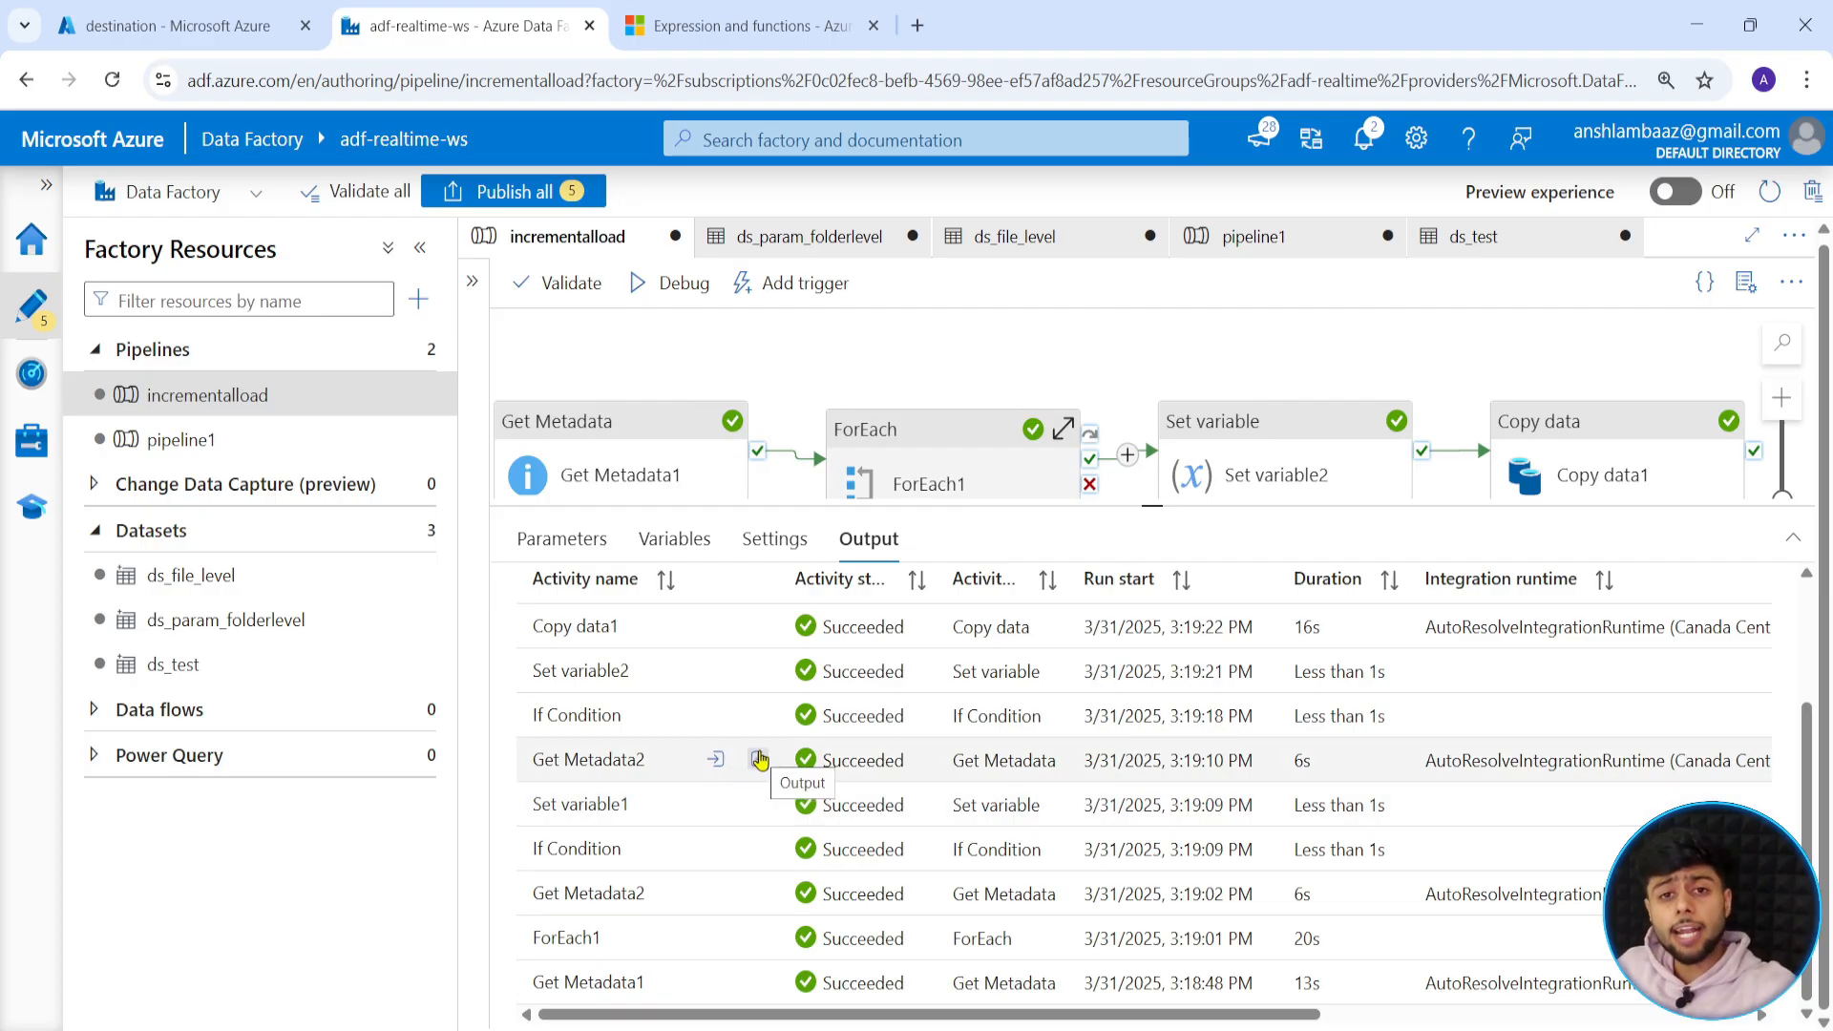
{"action": "left_click", "coordinate": [760, 760]}
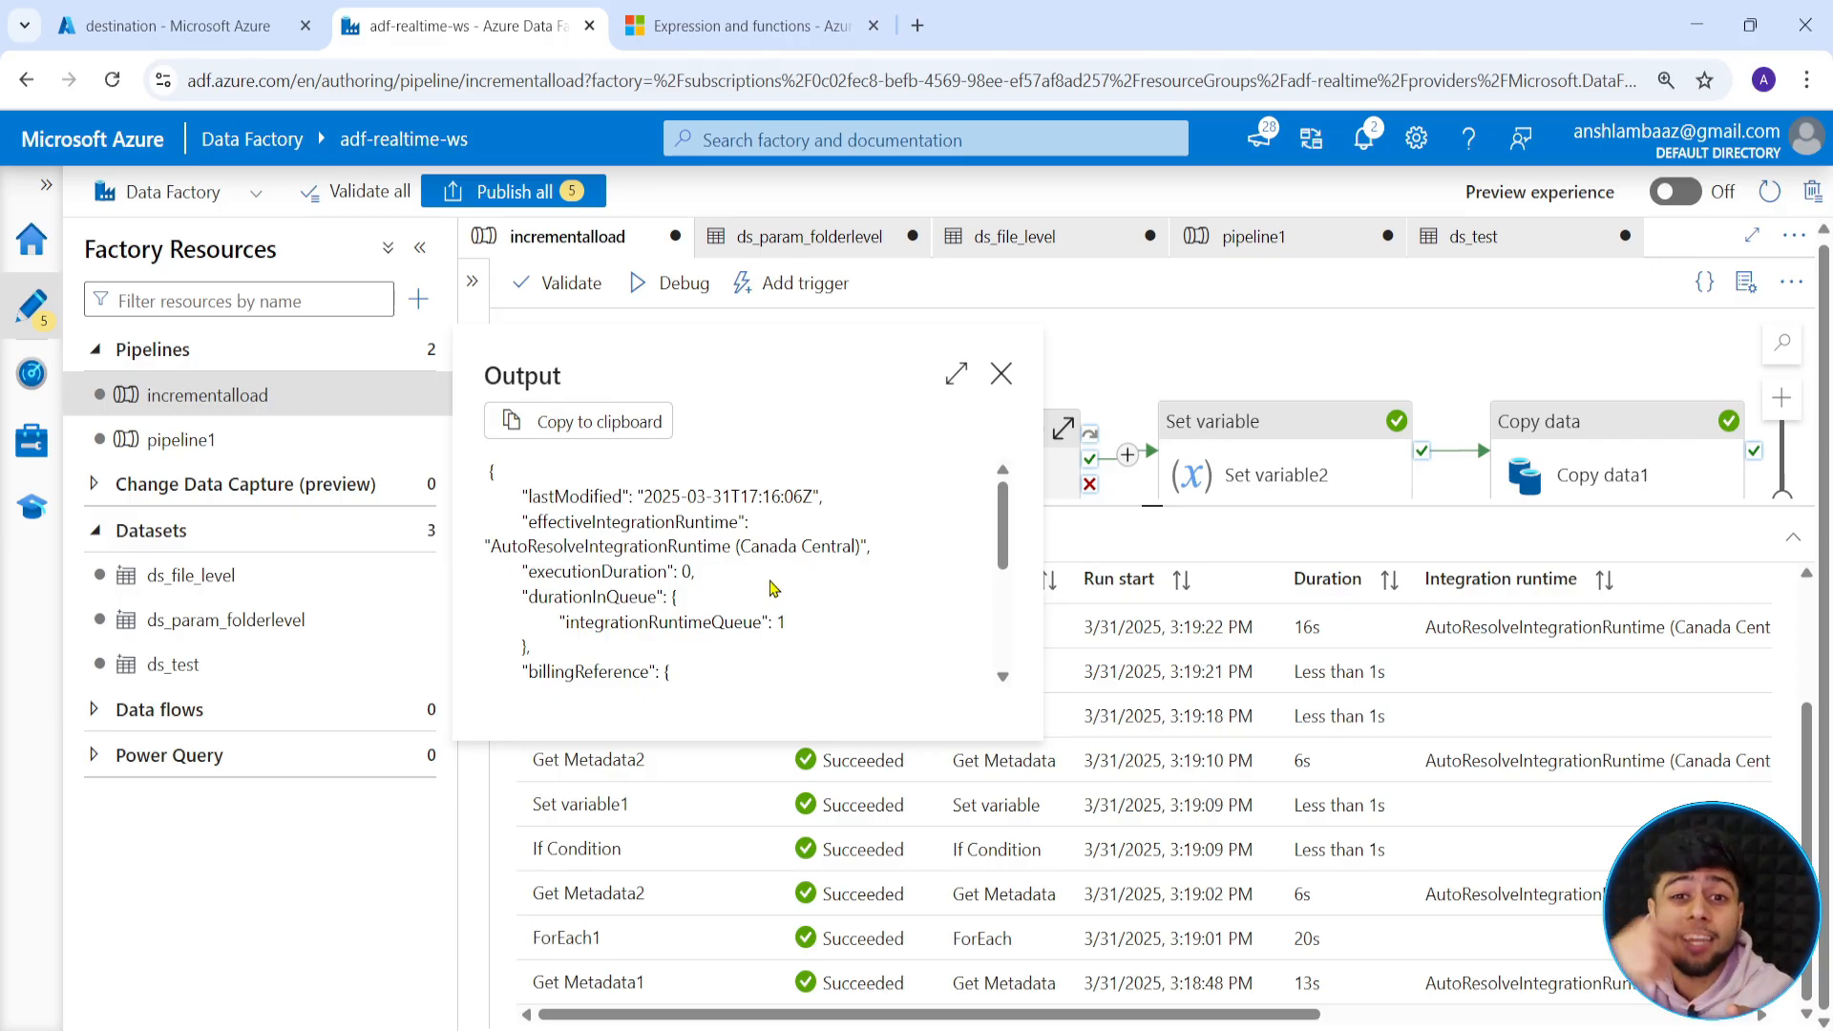
{"action": "left_click", "coordinate": [1001, 373]}
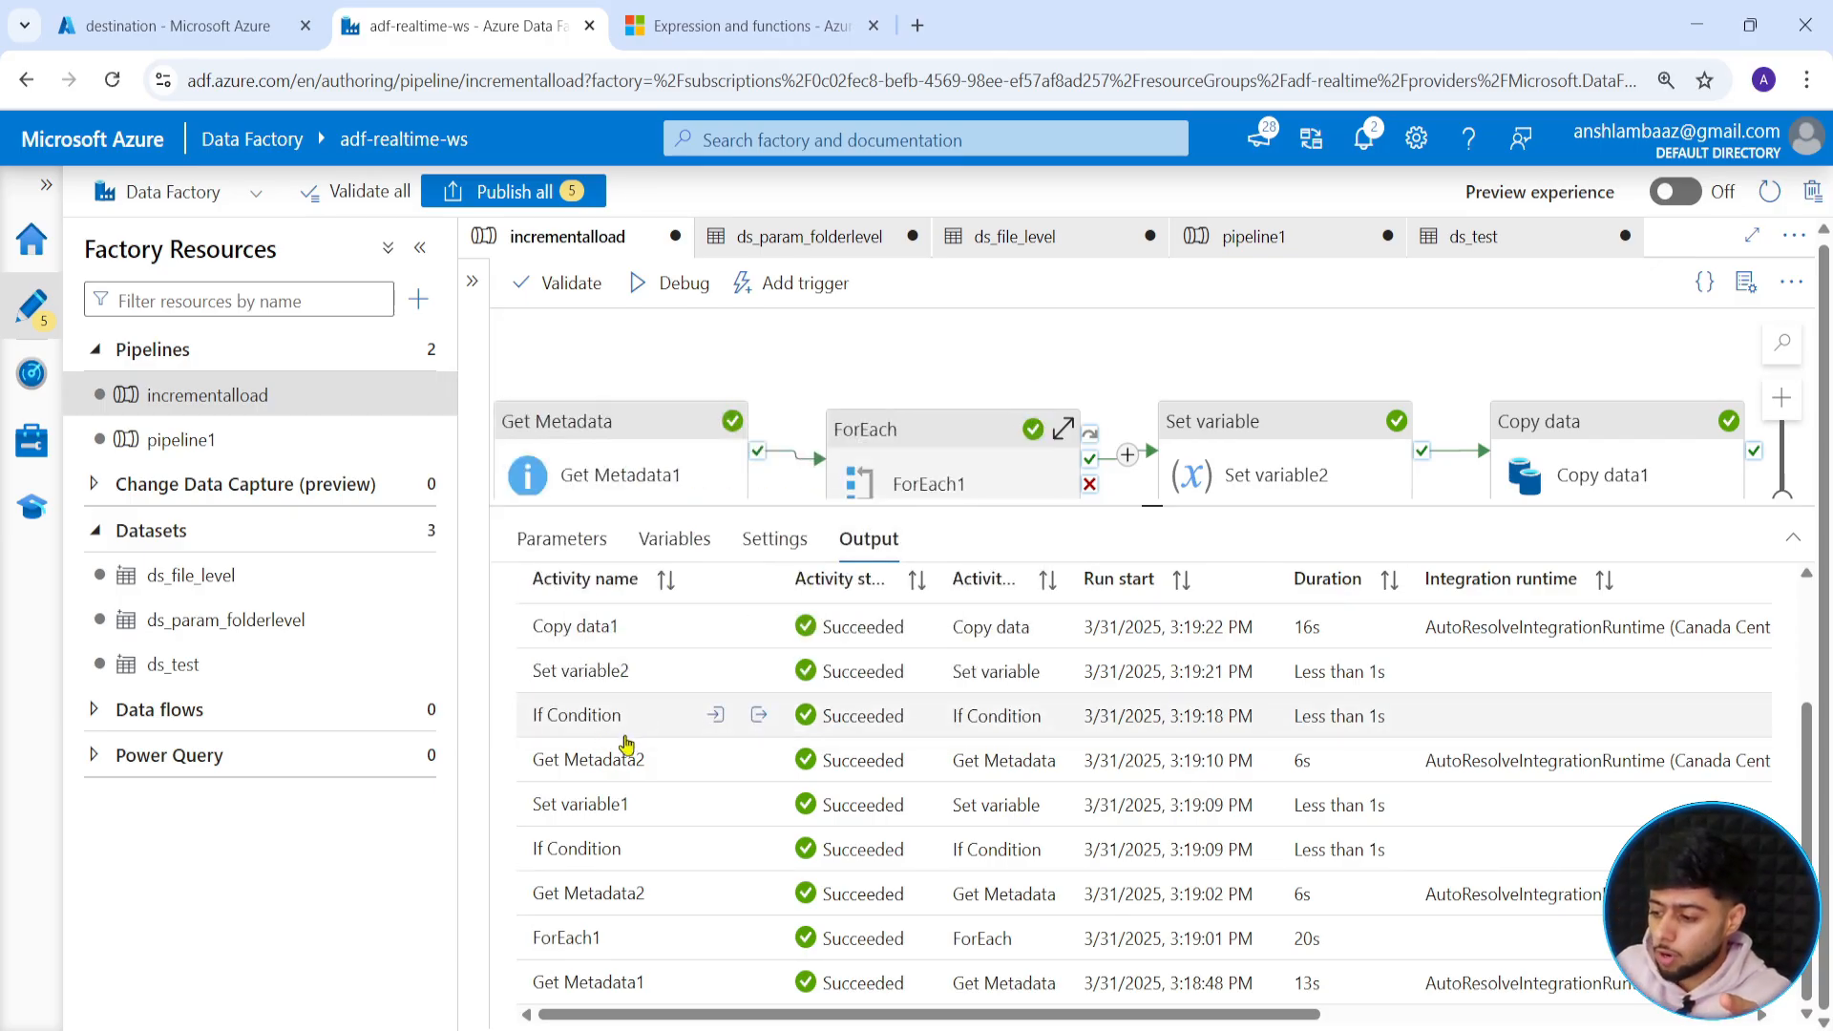
Inspect the input of the 3:19:18 PM If Condition run and the max_value output of the Set variable2 run, closing each.
{"action": "left_click", "coordinate": [716, 715]}
{"action": "left_click", "coordinate": [958, 327]}
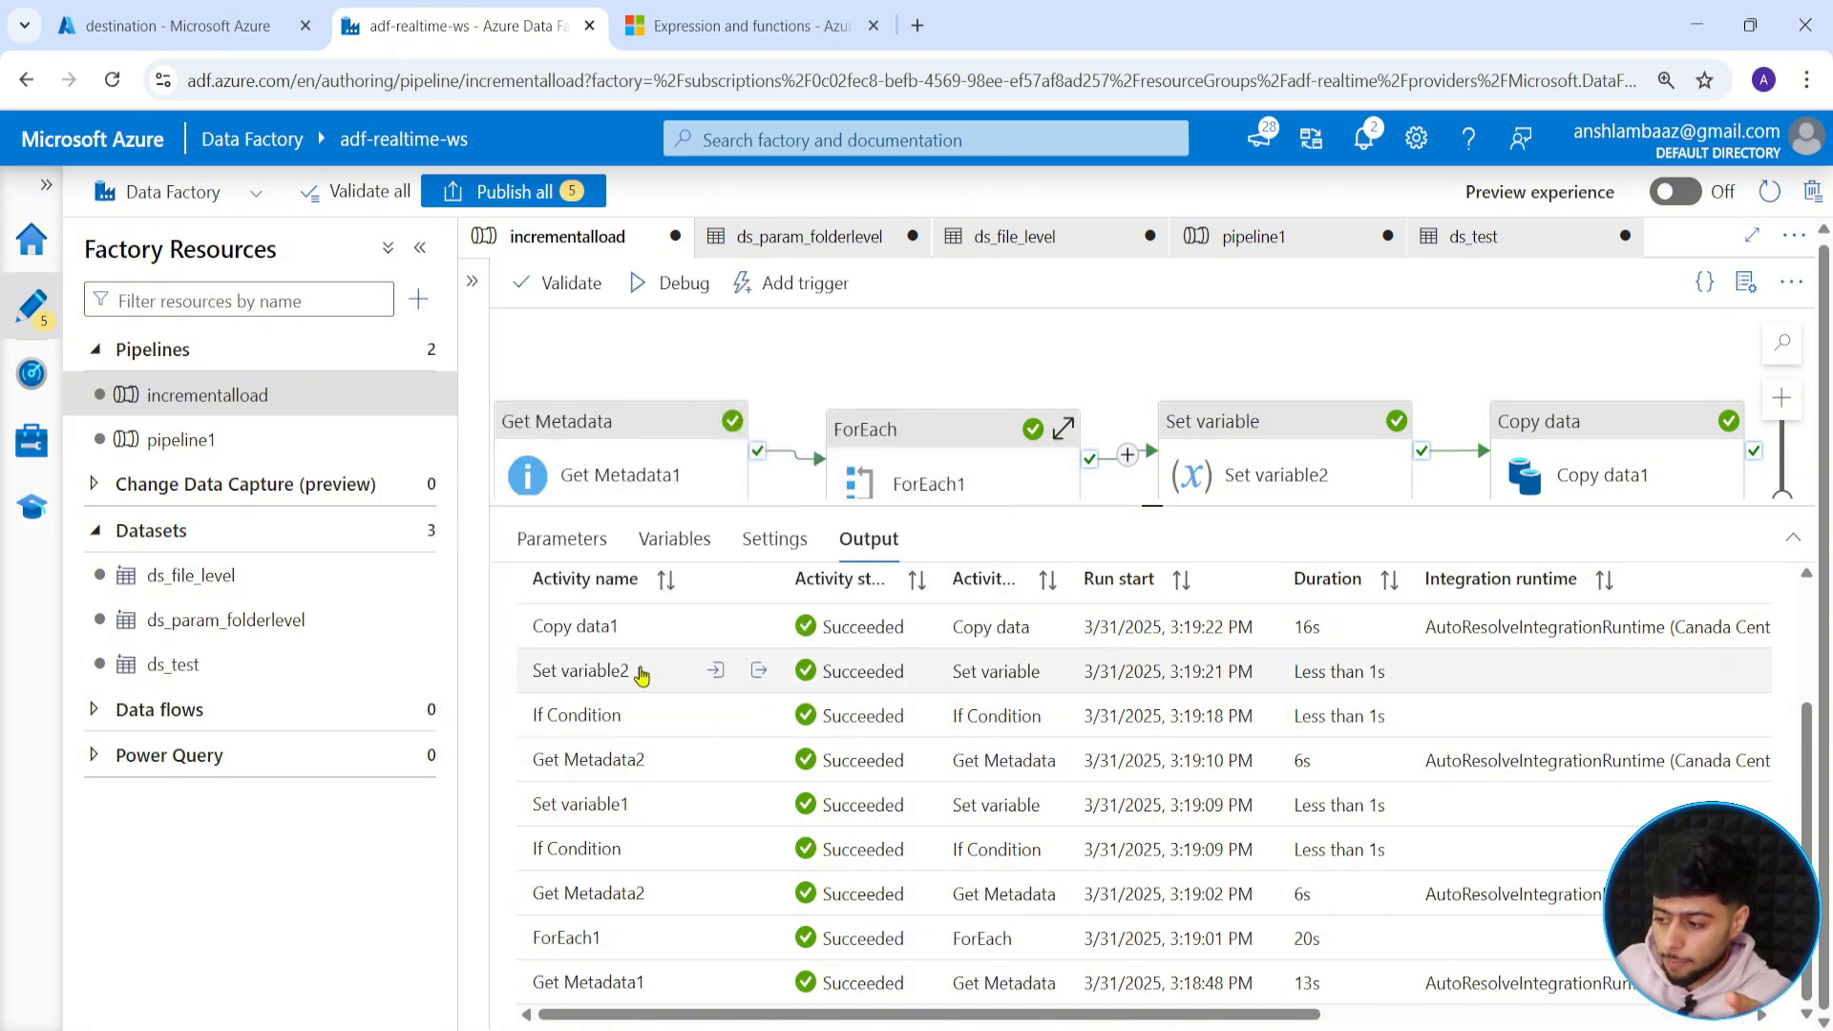
{"action": "left_click", "coordinate": [759, 674]}
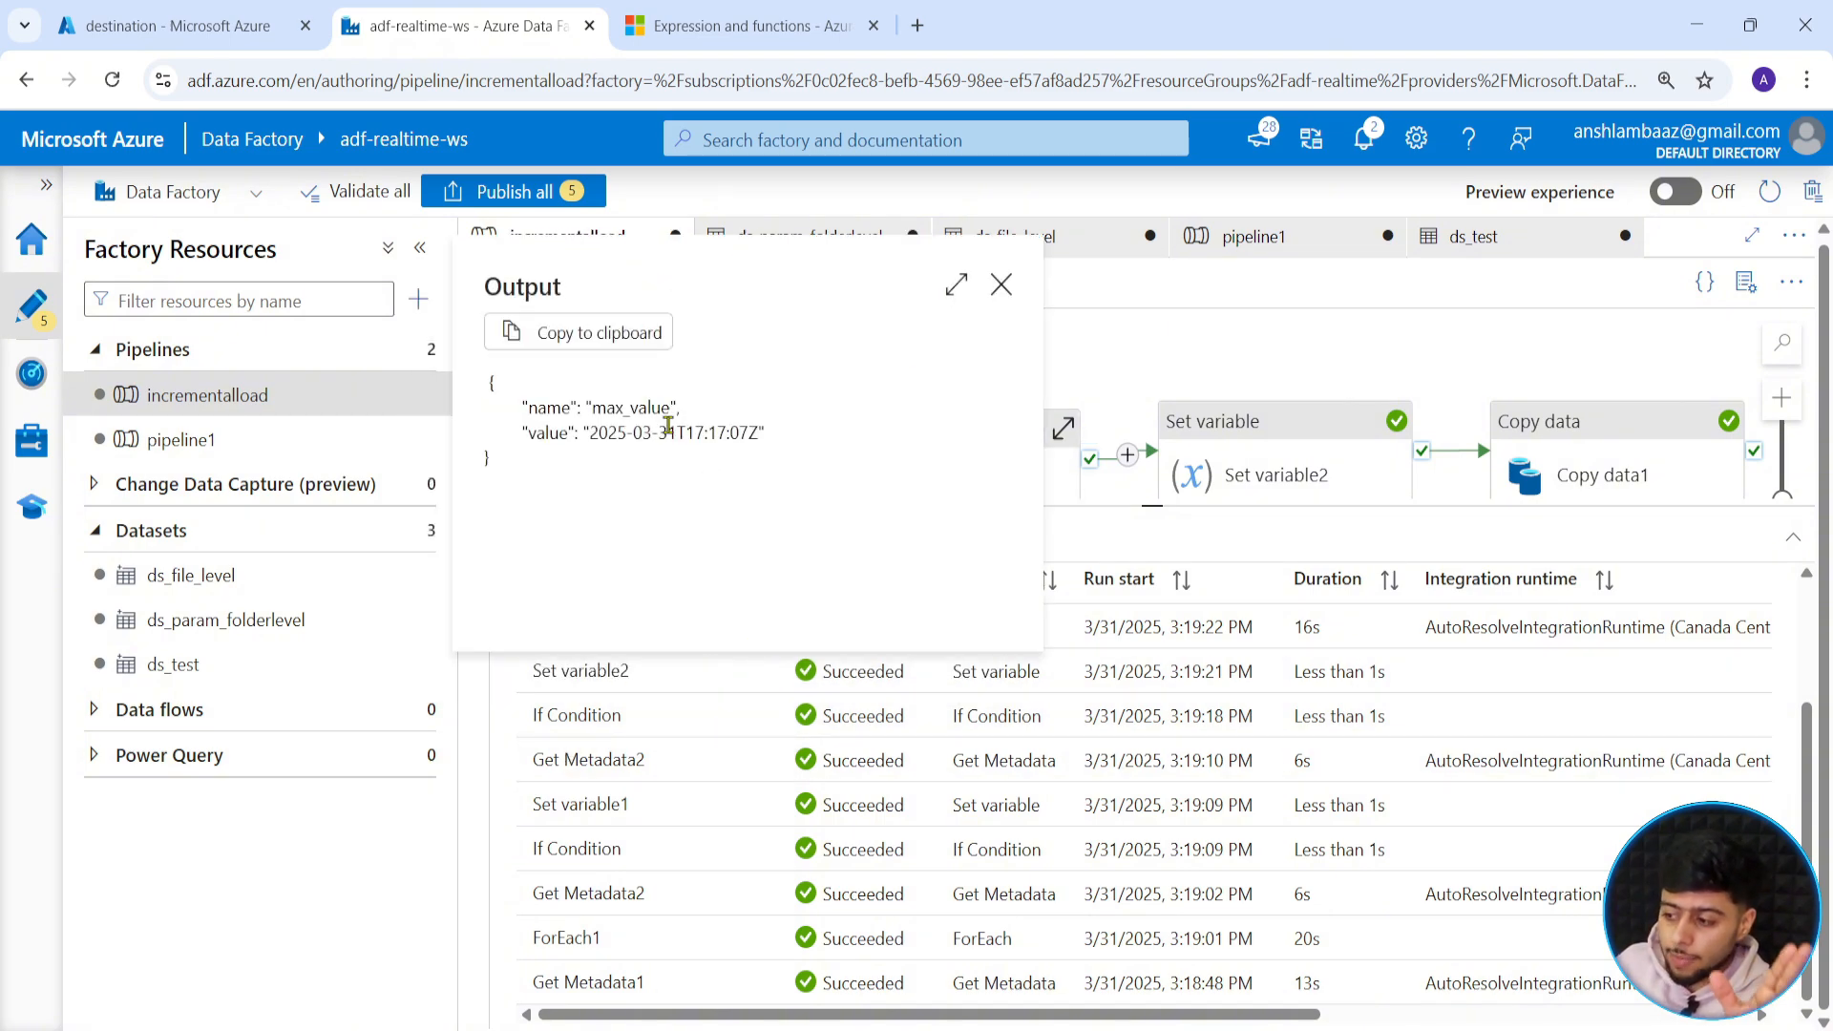
{"action": "left_click_drag", "start_coordinate": [669, 433], "coordinate": [781, 443]}
{"action": "left_click", "coordinate": [719, 424]}
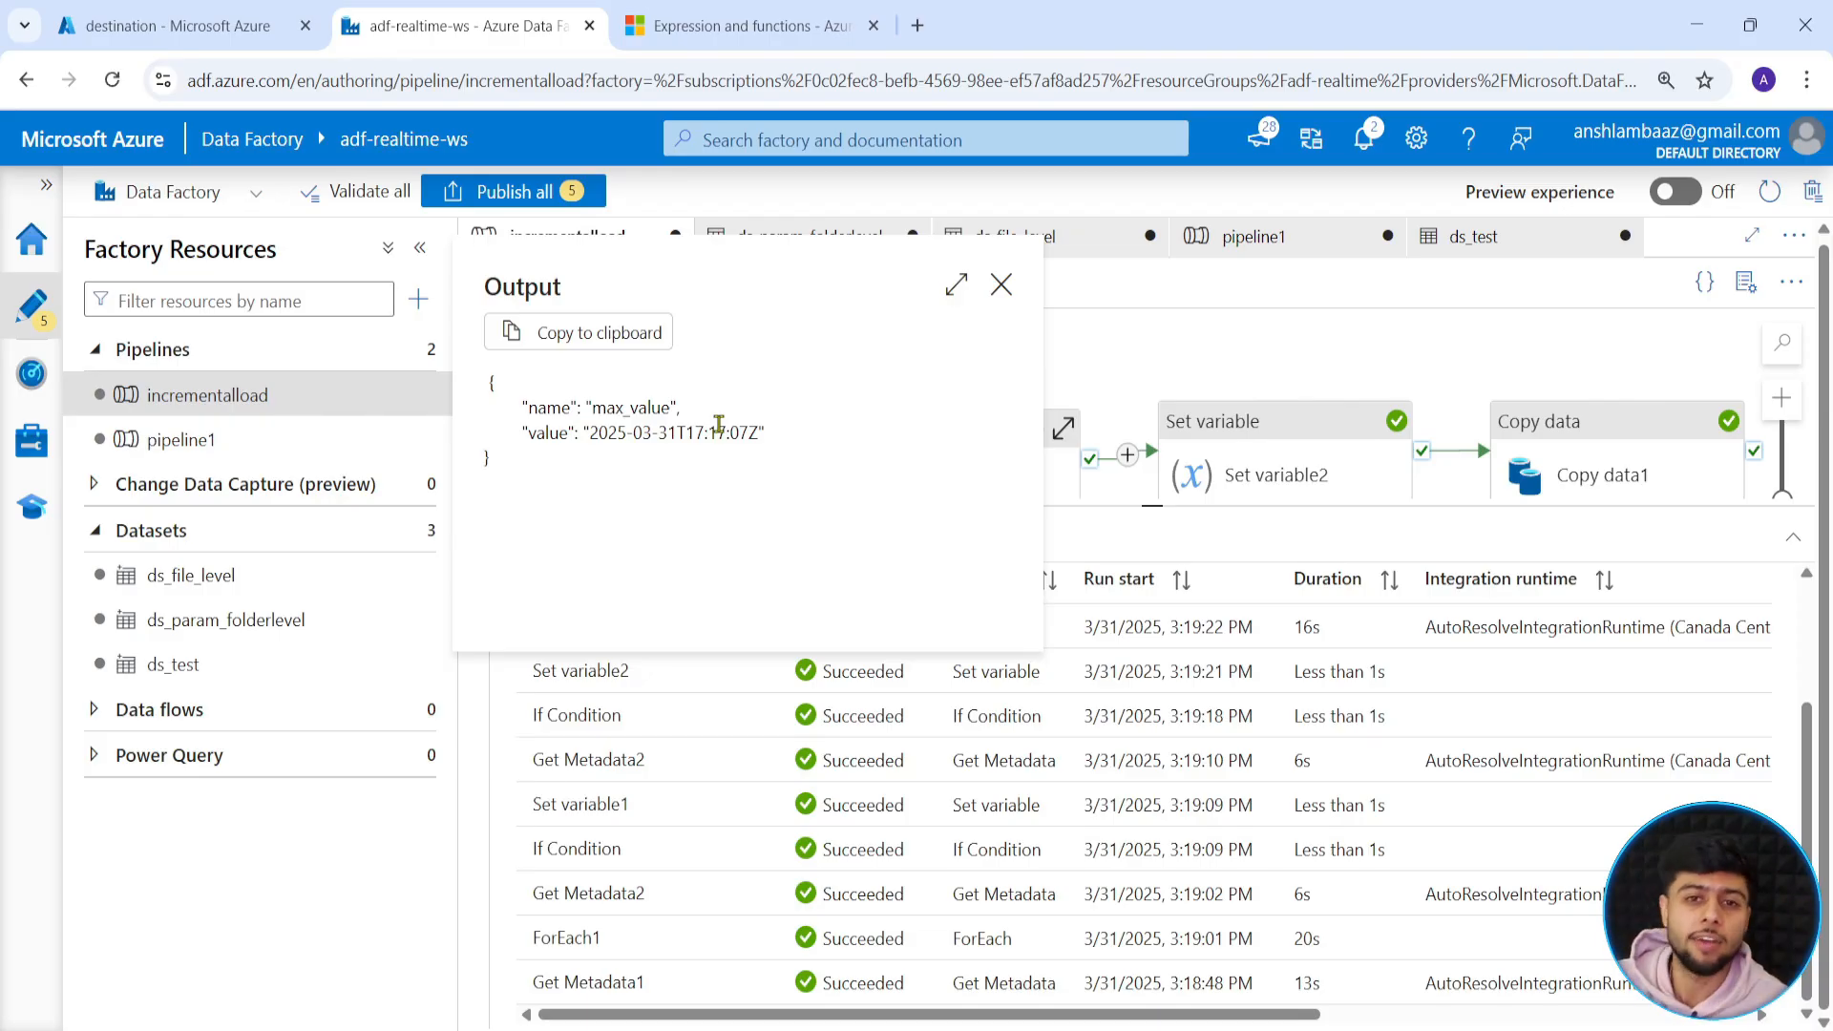
{"action": "left_click", "coordinate": [1001, 284]}
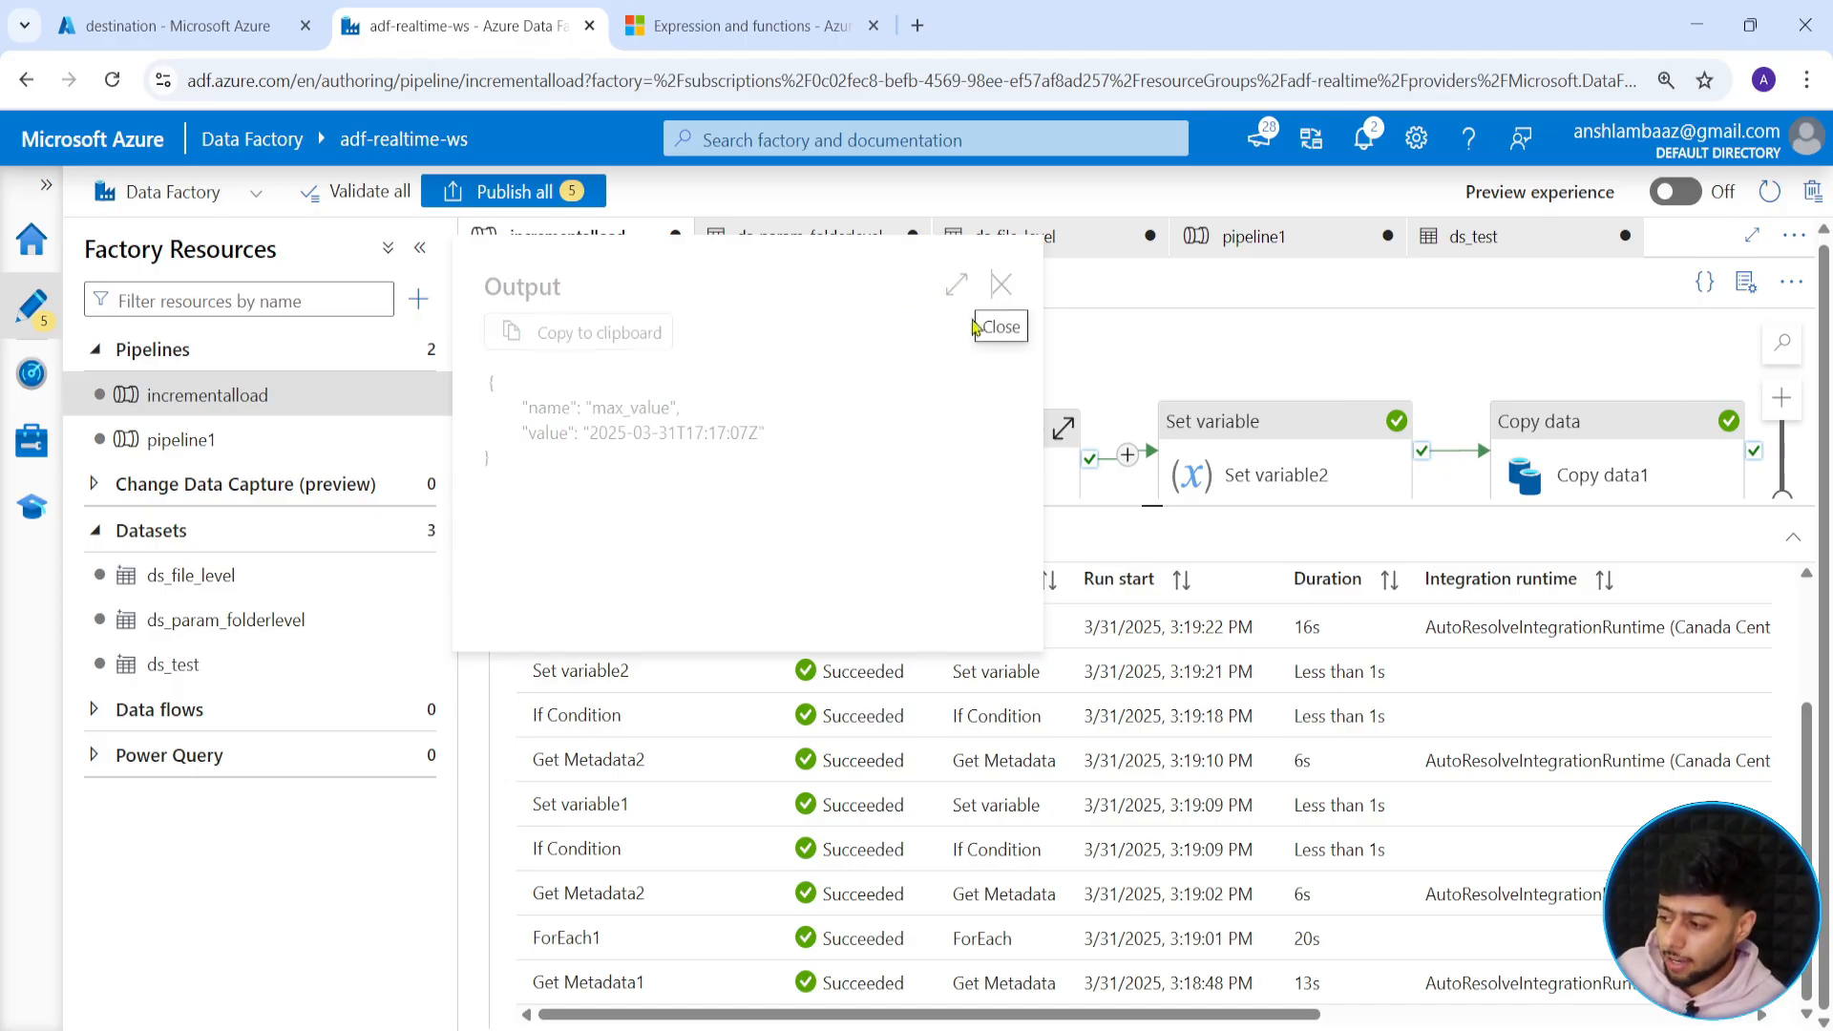
Check the modifiedDatetimeStart value in the input of the Copy data1 run, close it, and enlarge the pipeline canvas.
{"action": "left_click", "coordinate": [678, 628]}
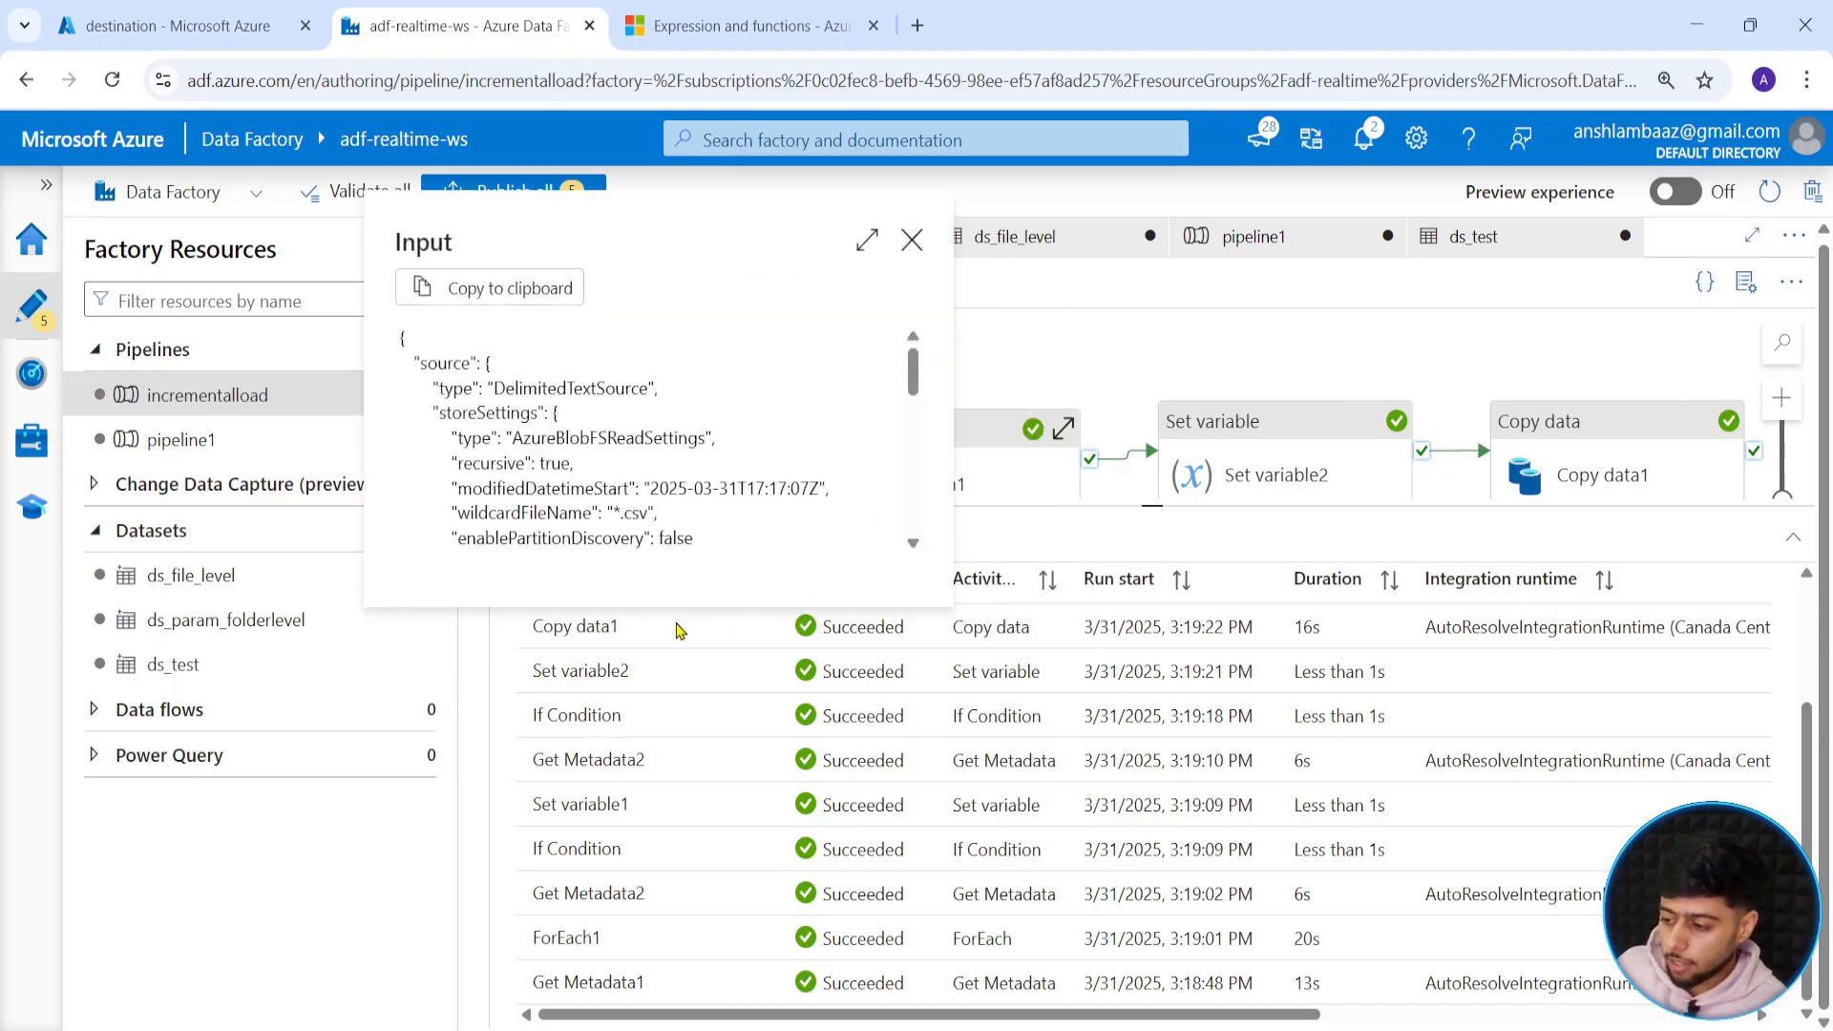
{"action": "double_click", "coordinate": [476, 491]}
{"action": "left_click", "coordinate": [607, 490]}
{"action": "left_click_drag", "start_coordinate": [659, 489], "coordinate": [788, 488]}
{"action": "left_click", "coordinate": [788, 488]}
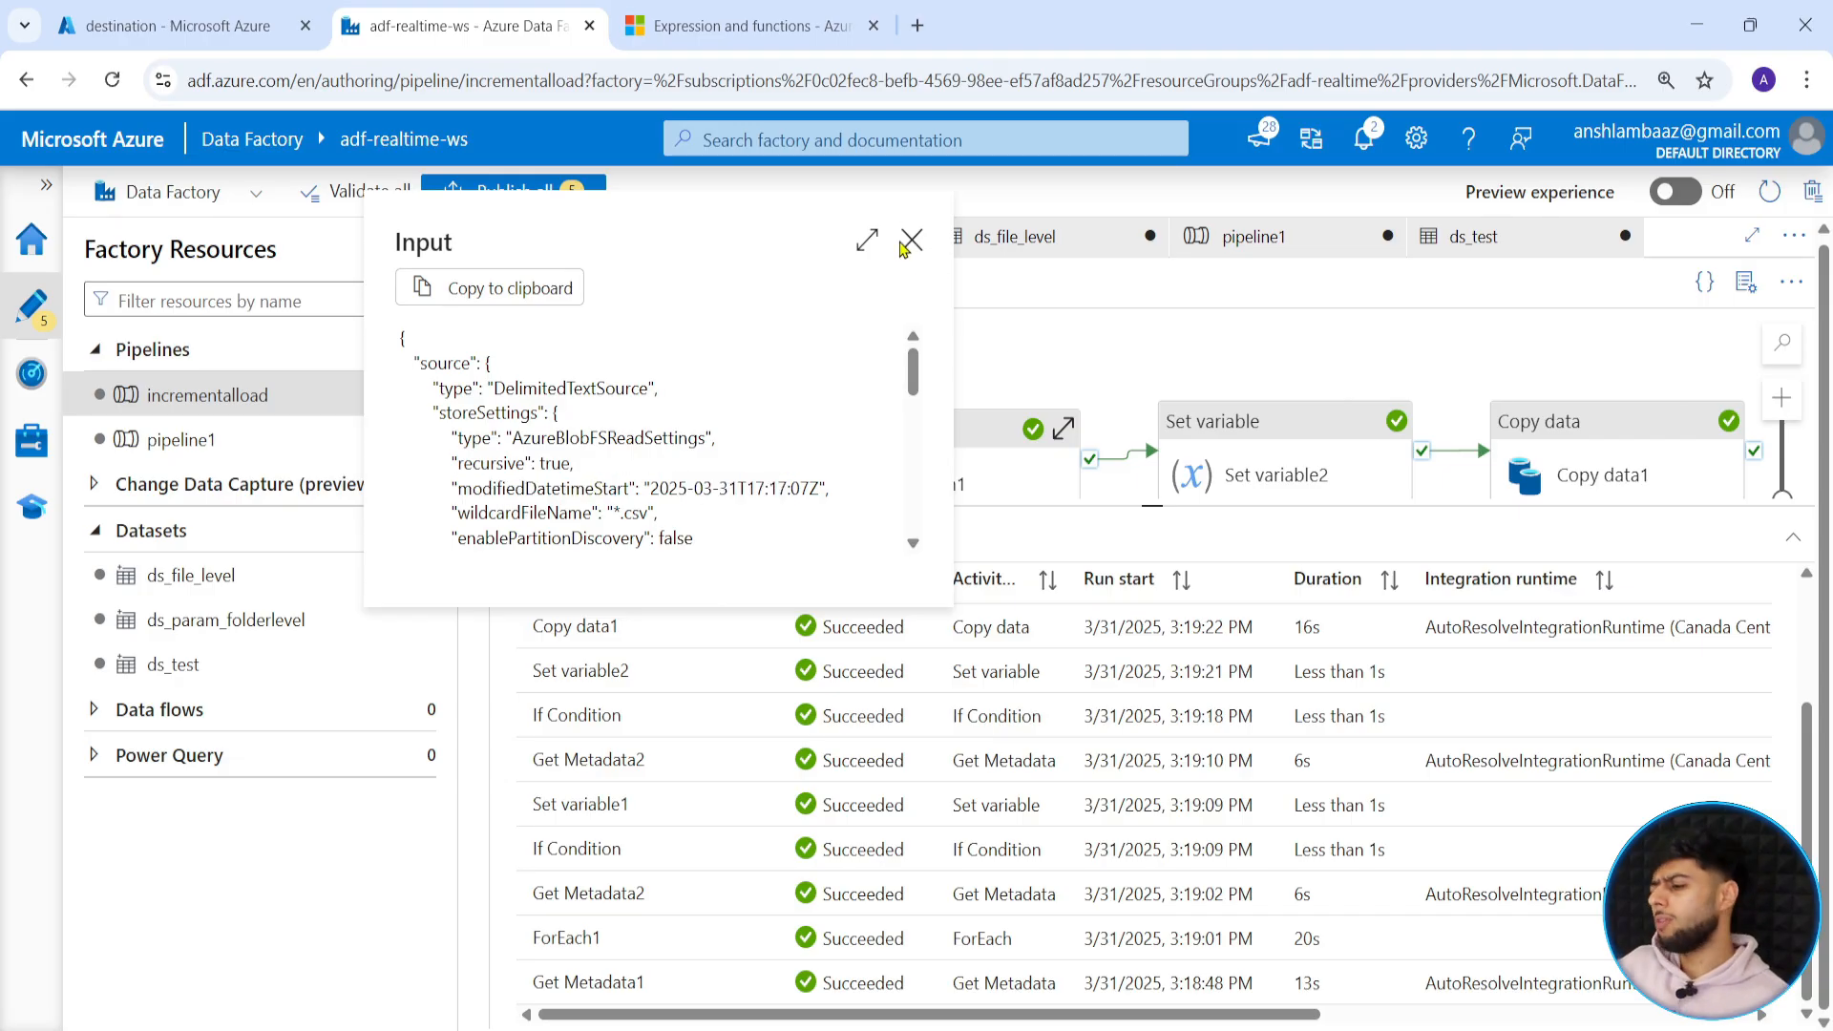
{"action": "left_click", "coordinate": [904, 244]}
{"action": "left_click_drag", "start_coordinate": [1136, 503], "coordinate": [1132, 688]}
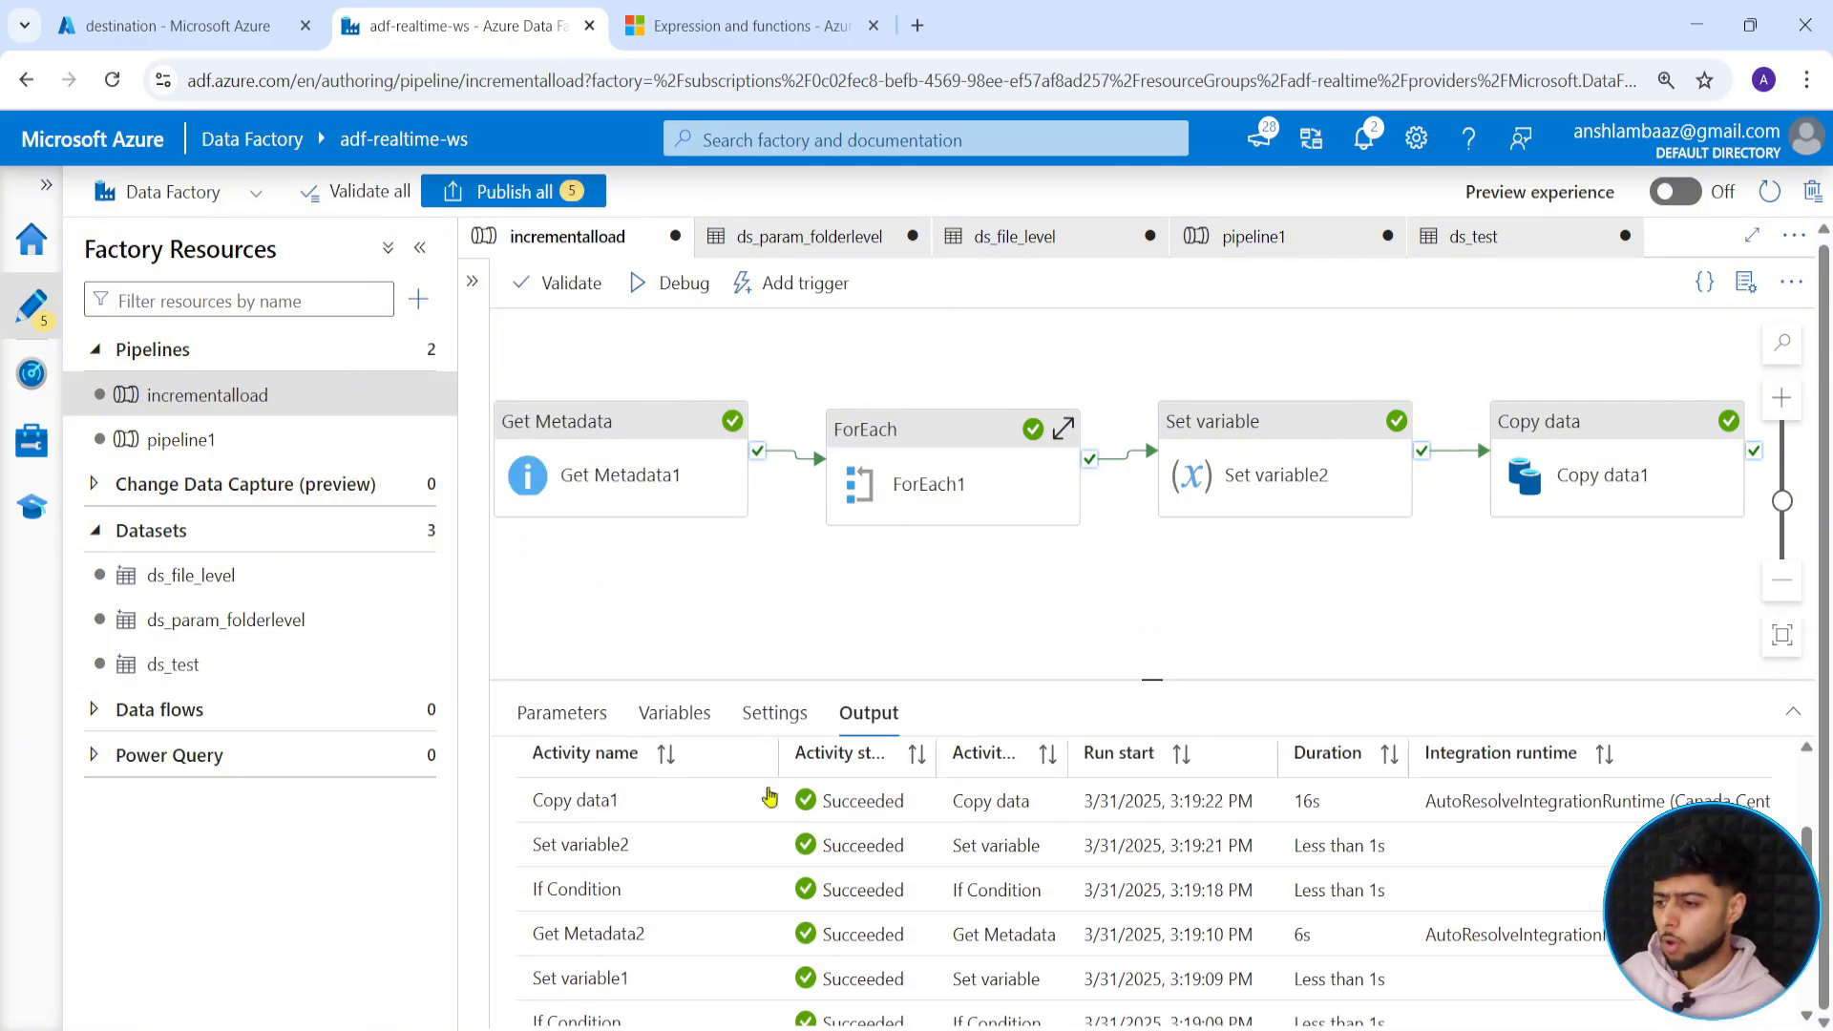
Switch to the Azure portal, refresh the destination container's raw_gold_data folder, and compare it with the source container's raw_gold_data folder.
{"action": "left_click", "coordinate": [200, 25]}
{"action": "left_click", "coordinate": [675, 319]}
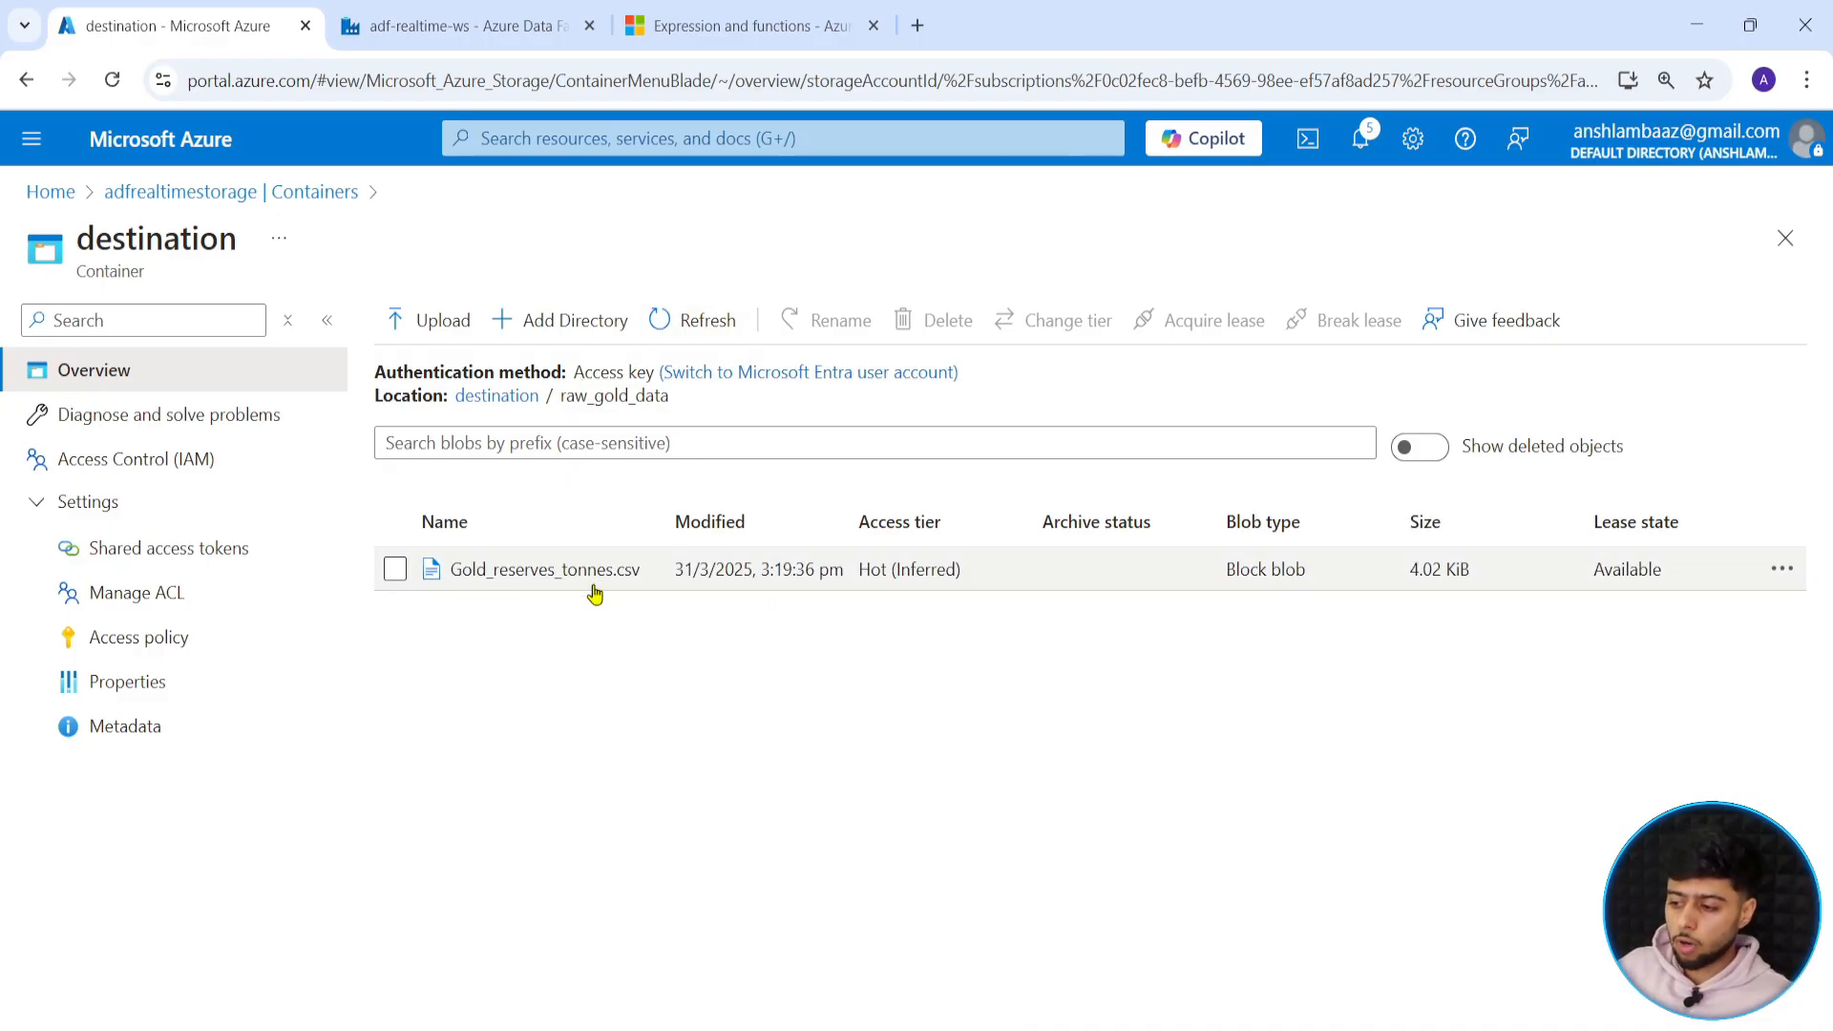
{"action": "left_click", "coordinate": [325, 191]}
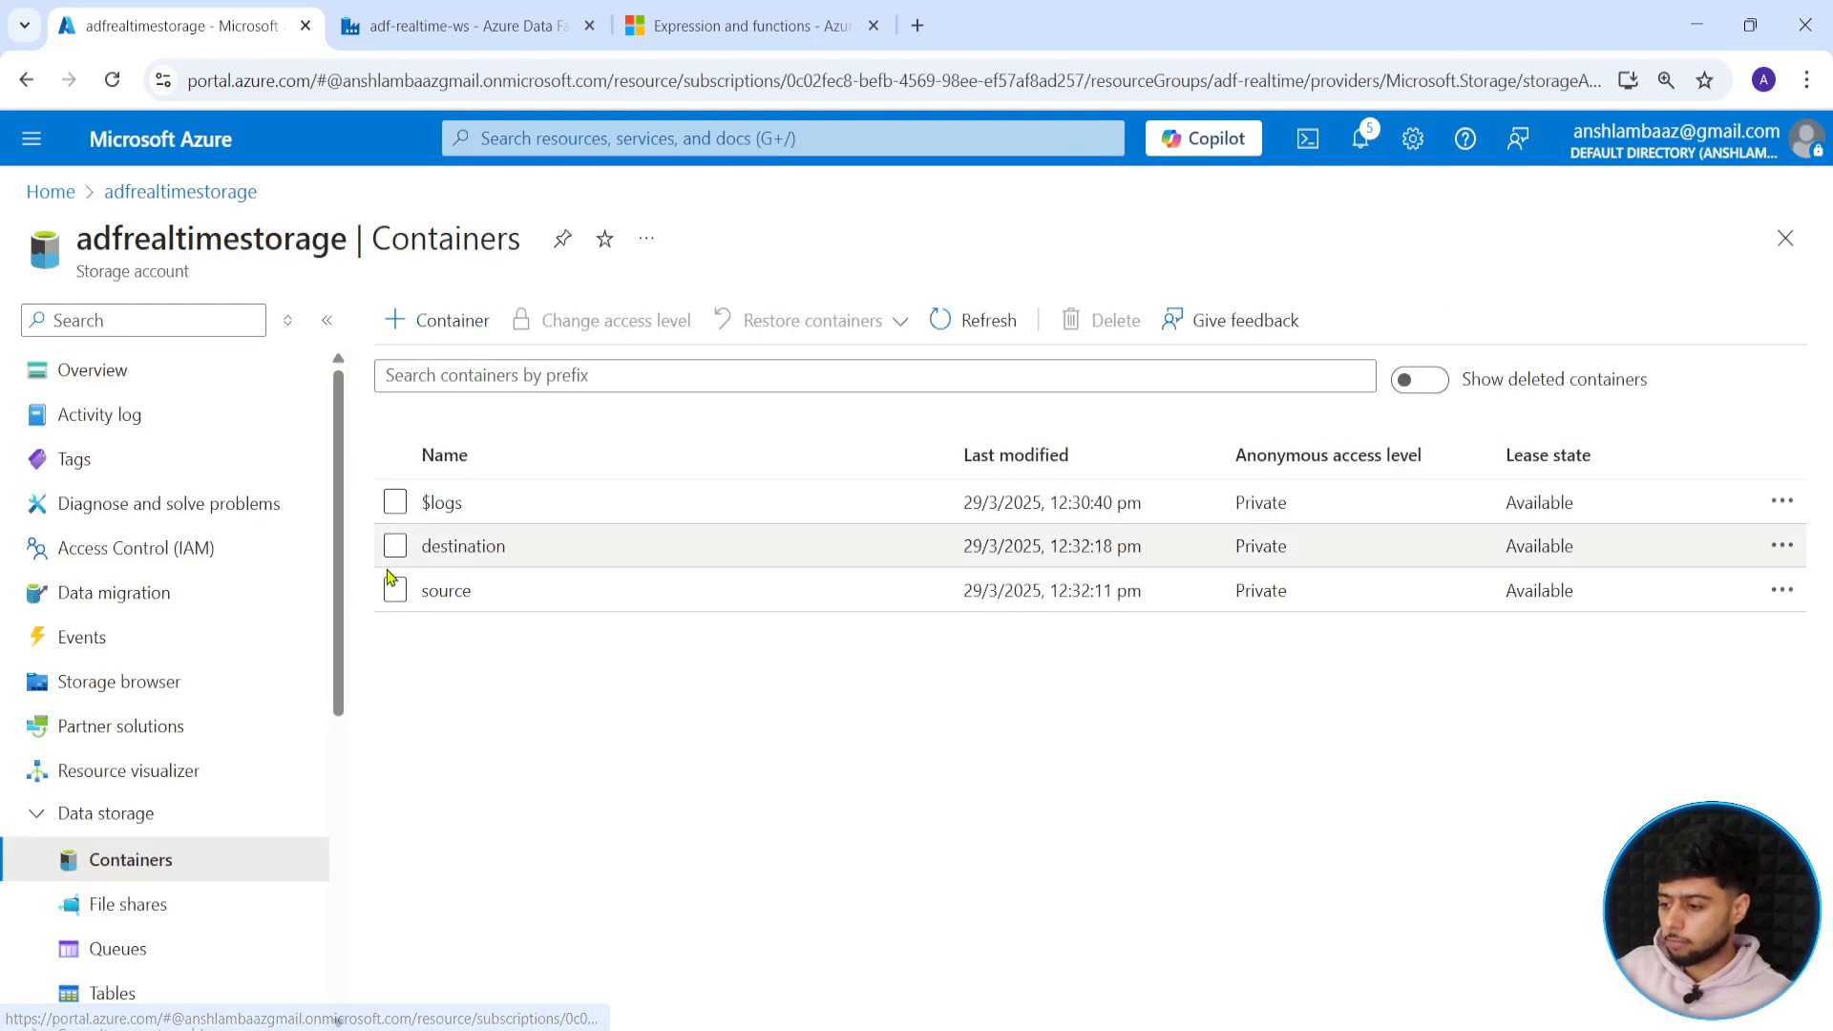
{"action": "left_click", "coordinate": [427, 588]}
{"action": "left_click", "coordinate": [507, 586]}
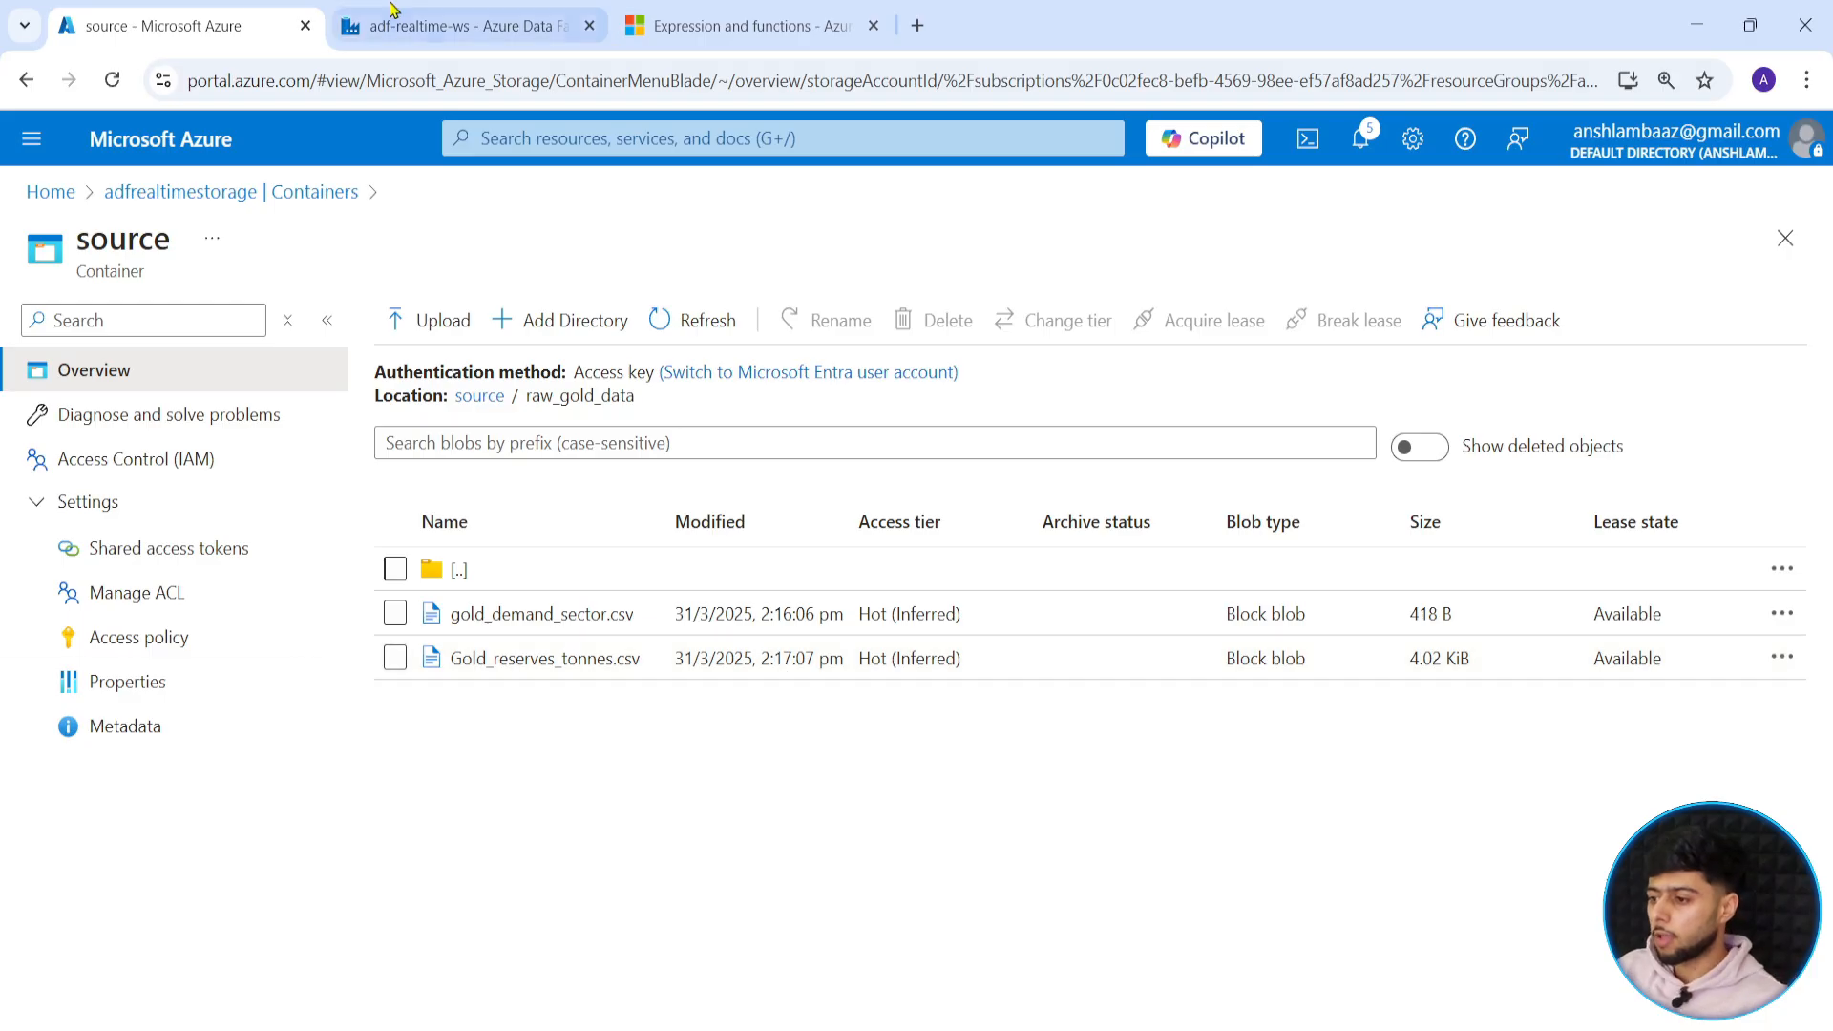
Return to Data Factory, delete pipeline1, and publish all pending changes.
{"action": "left_click", "coordinate": [459, 26]}
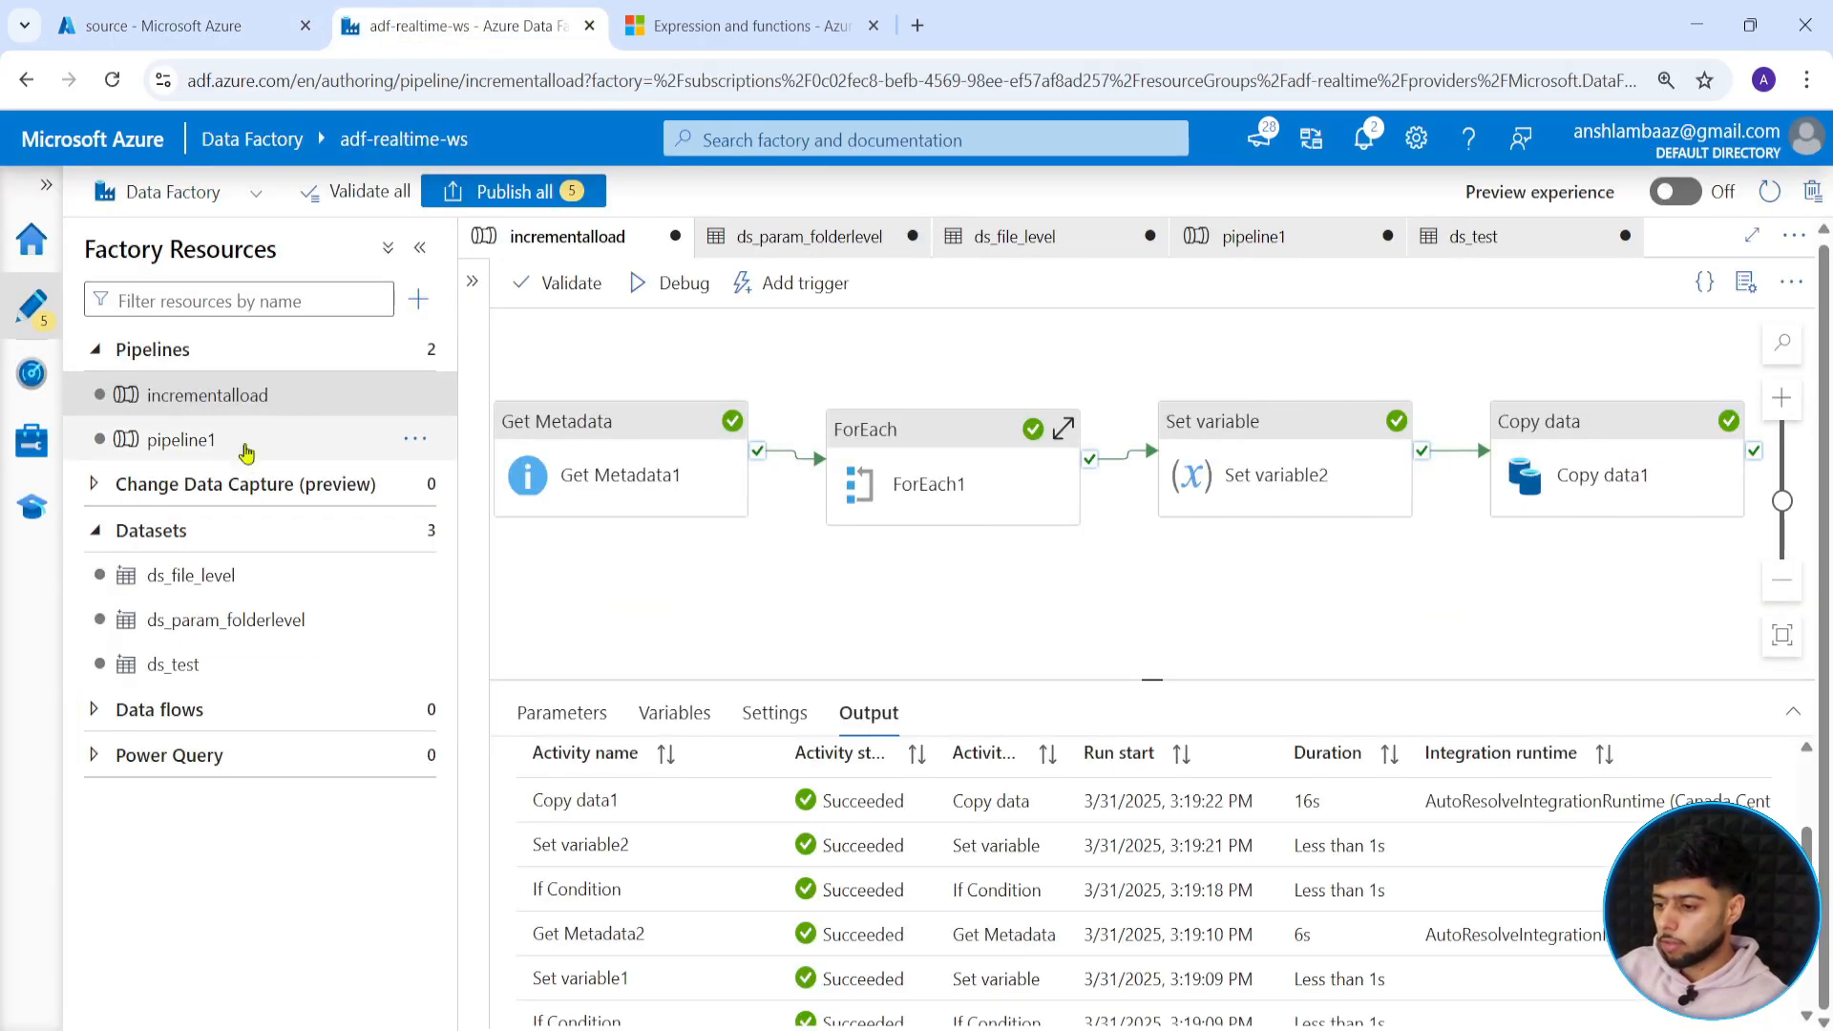
{"action": "left_click", "coordinate": [420, 440]}
{"action": "left_click", "coordinate": [491, 751]}
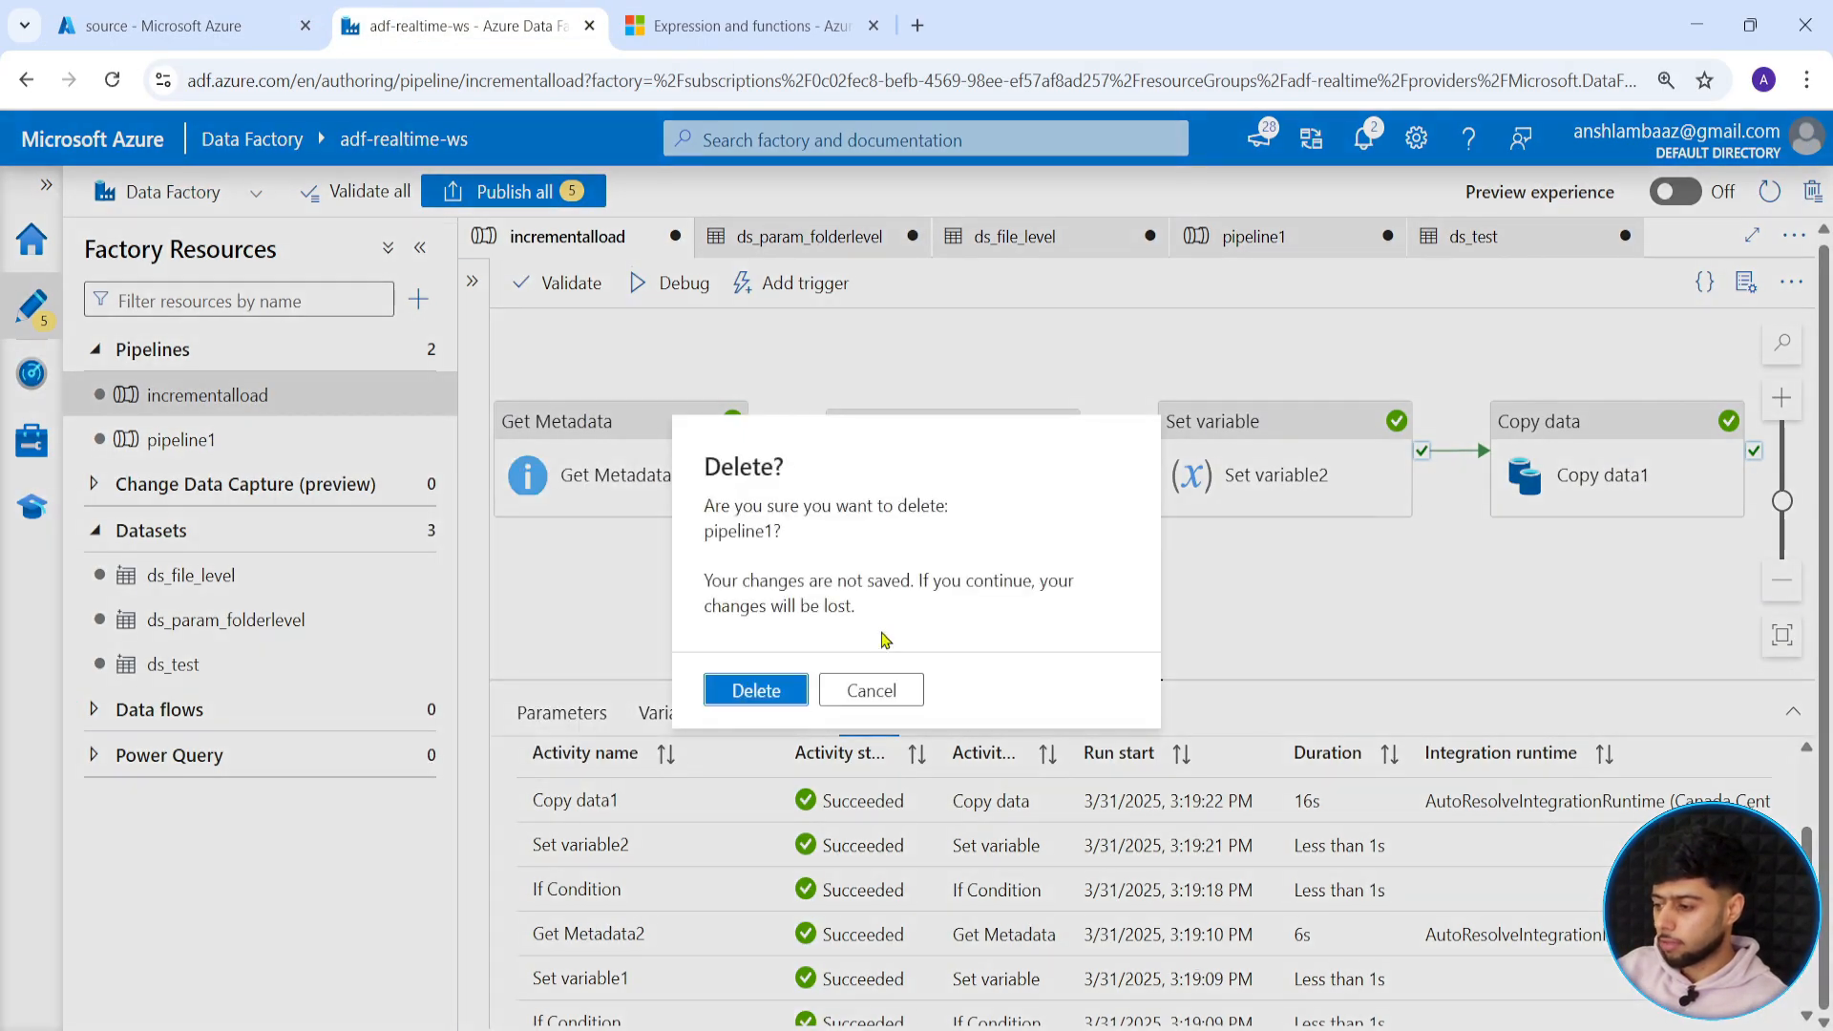
{"action": "left_click", "coordinate": [763, 687]}
{"action": "left_click", "coordinate": [512, 195]}
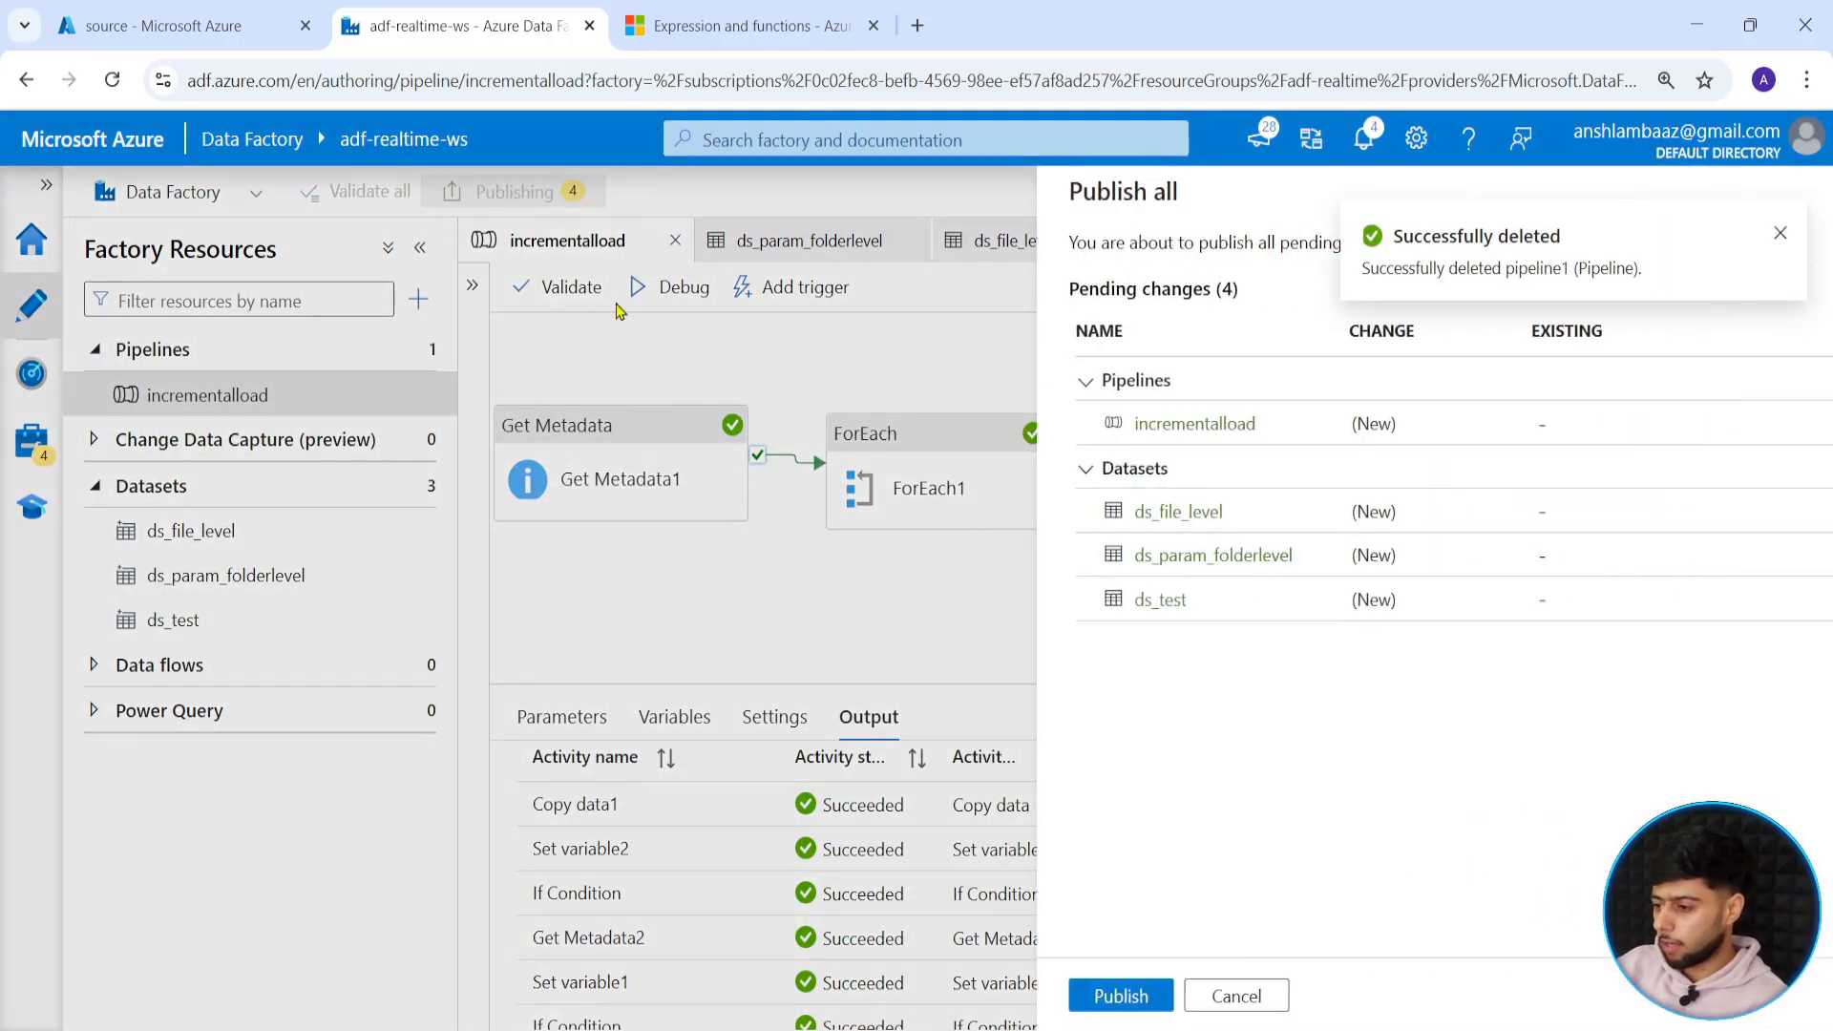
{"action": "left_click", "coordinate": [1087, 994]}
{"action": "left_click", "coordinate": [1004, 615]}
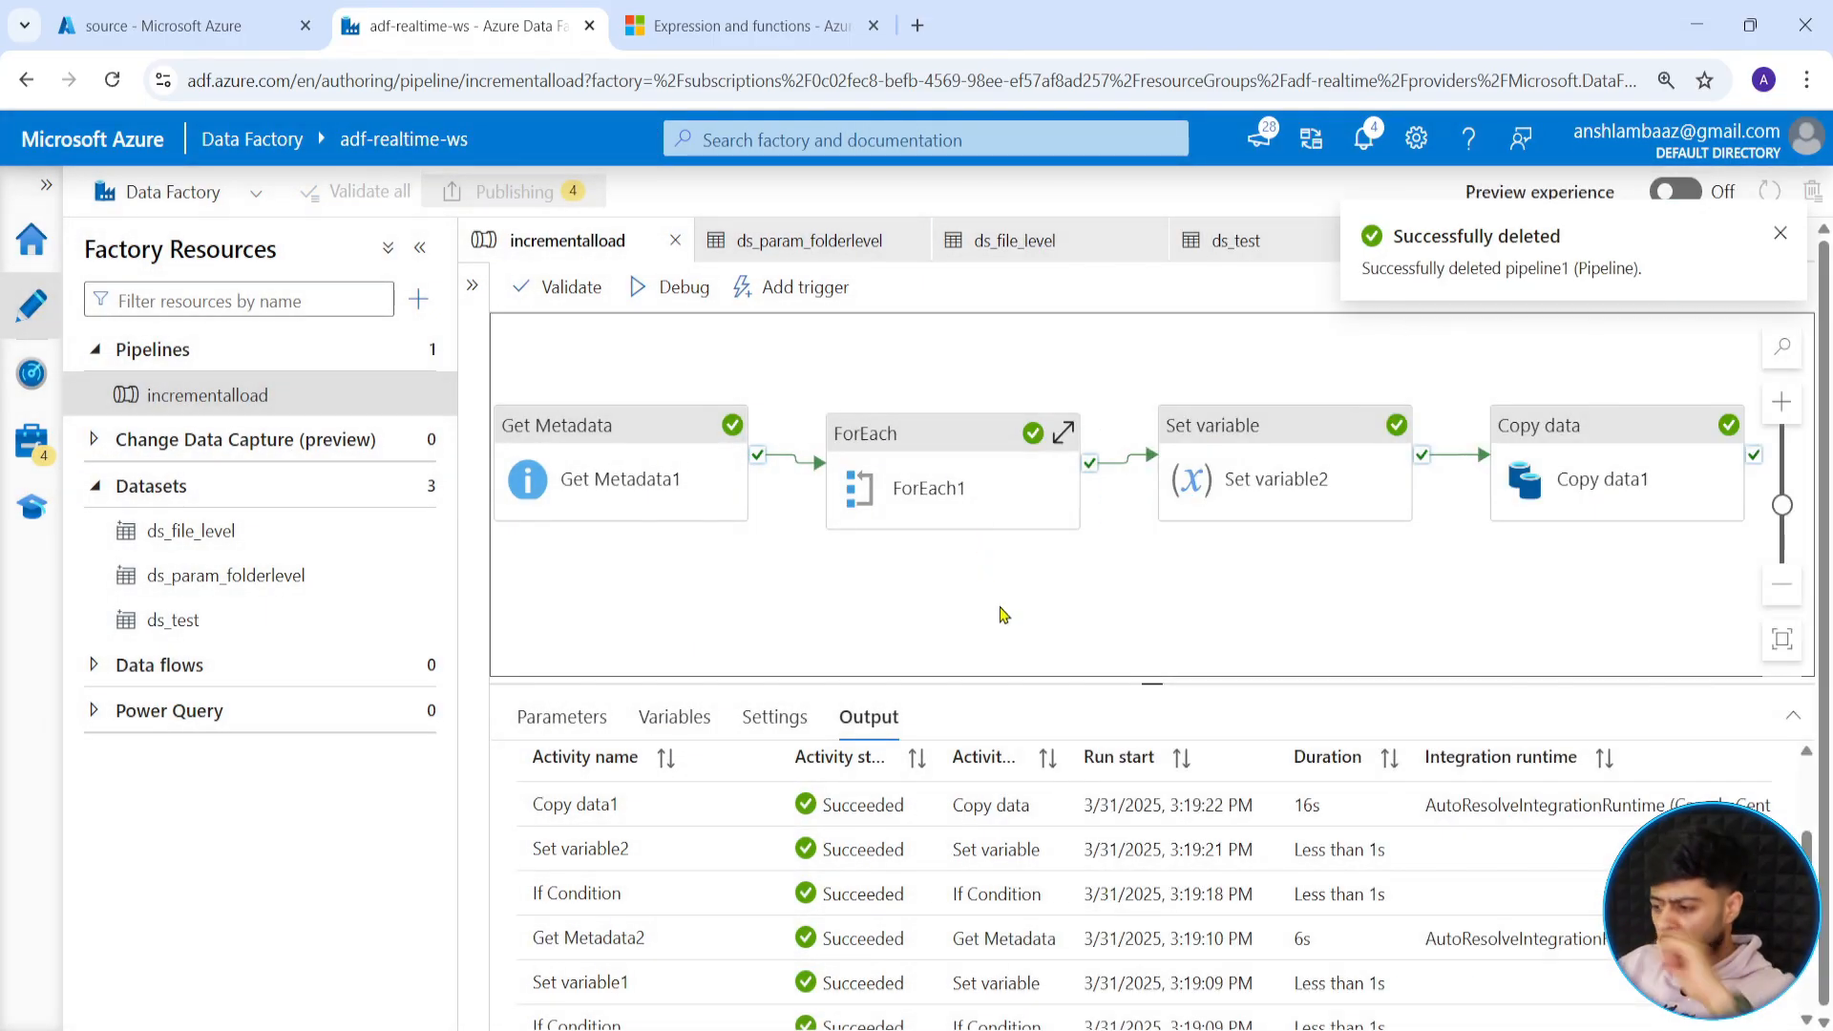
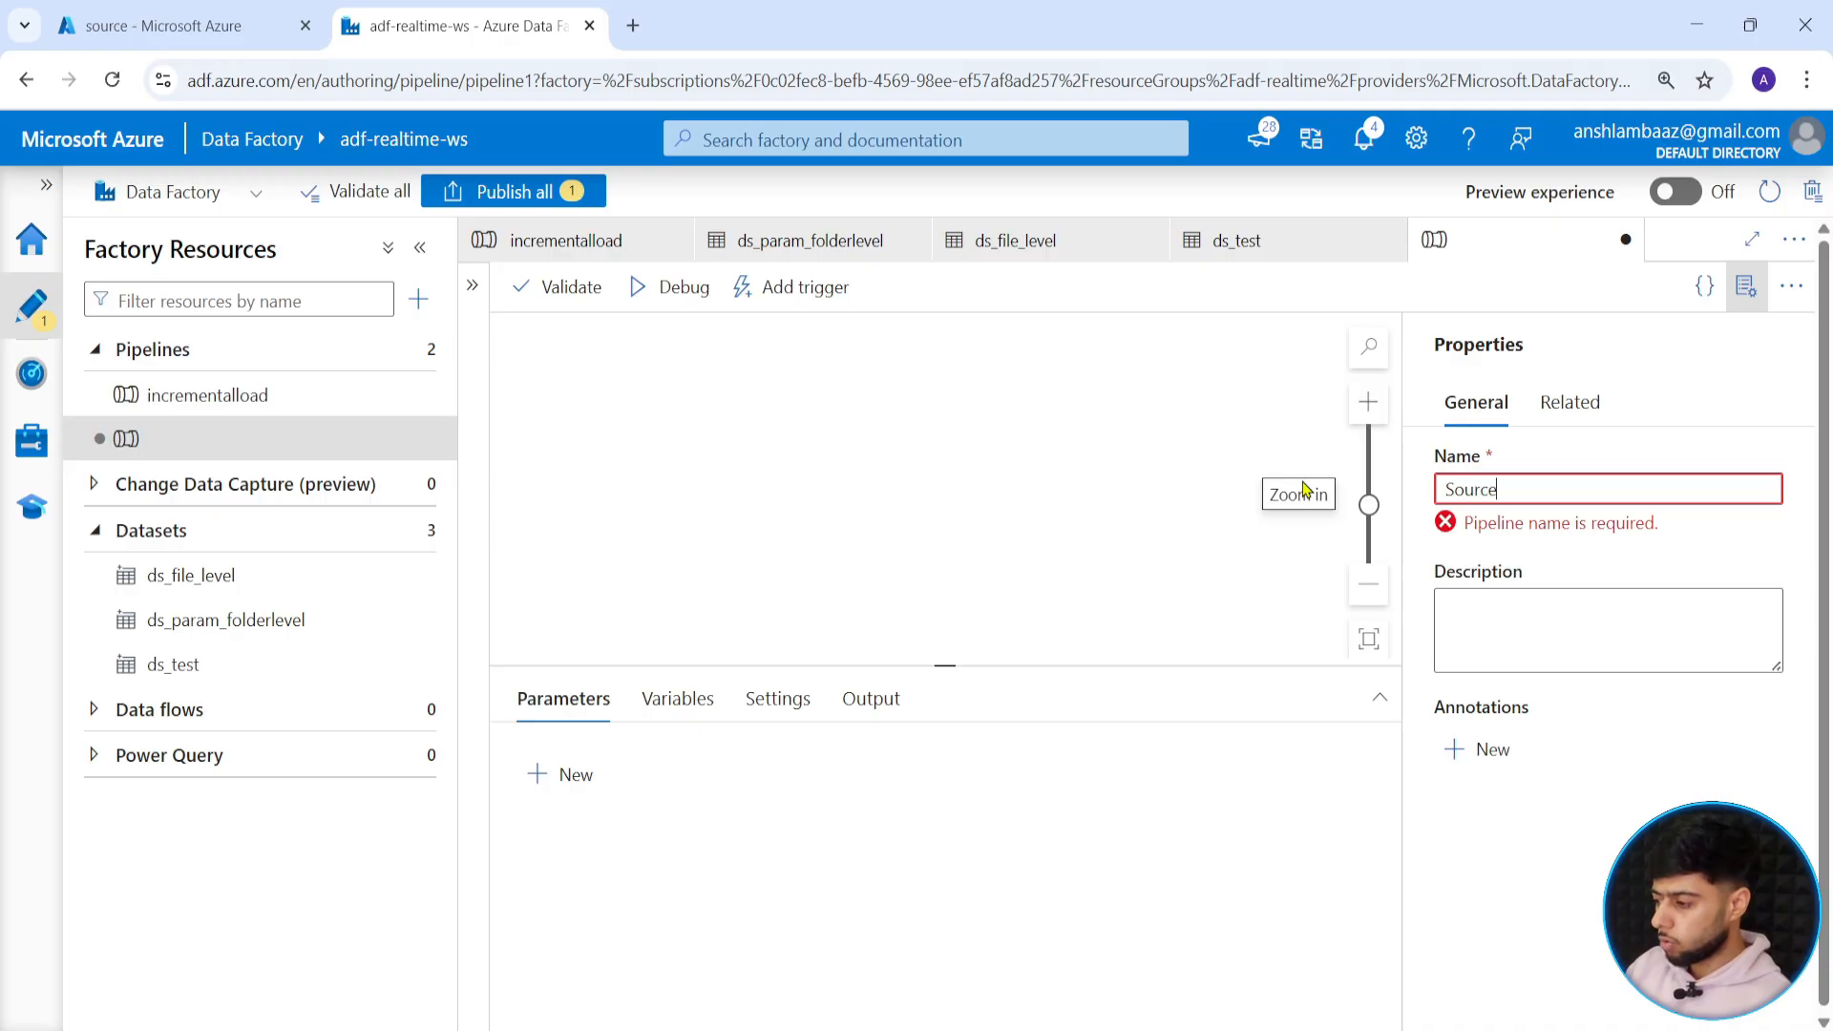
Name the new pipeline SourceSinkMatch, hide its properties, and enlarge the canvas.
{"action": "type", "text": "SinkMatc"}
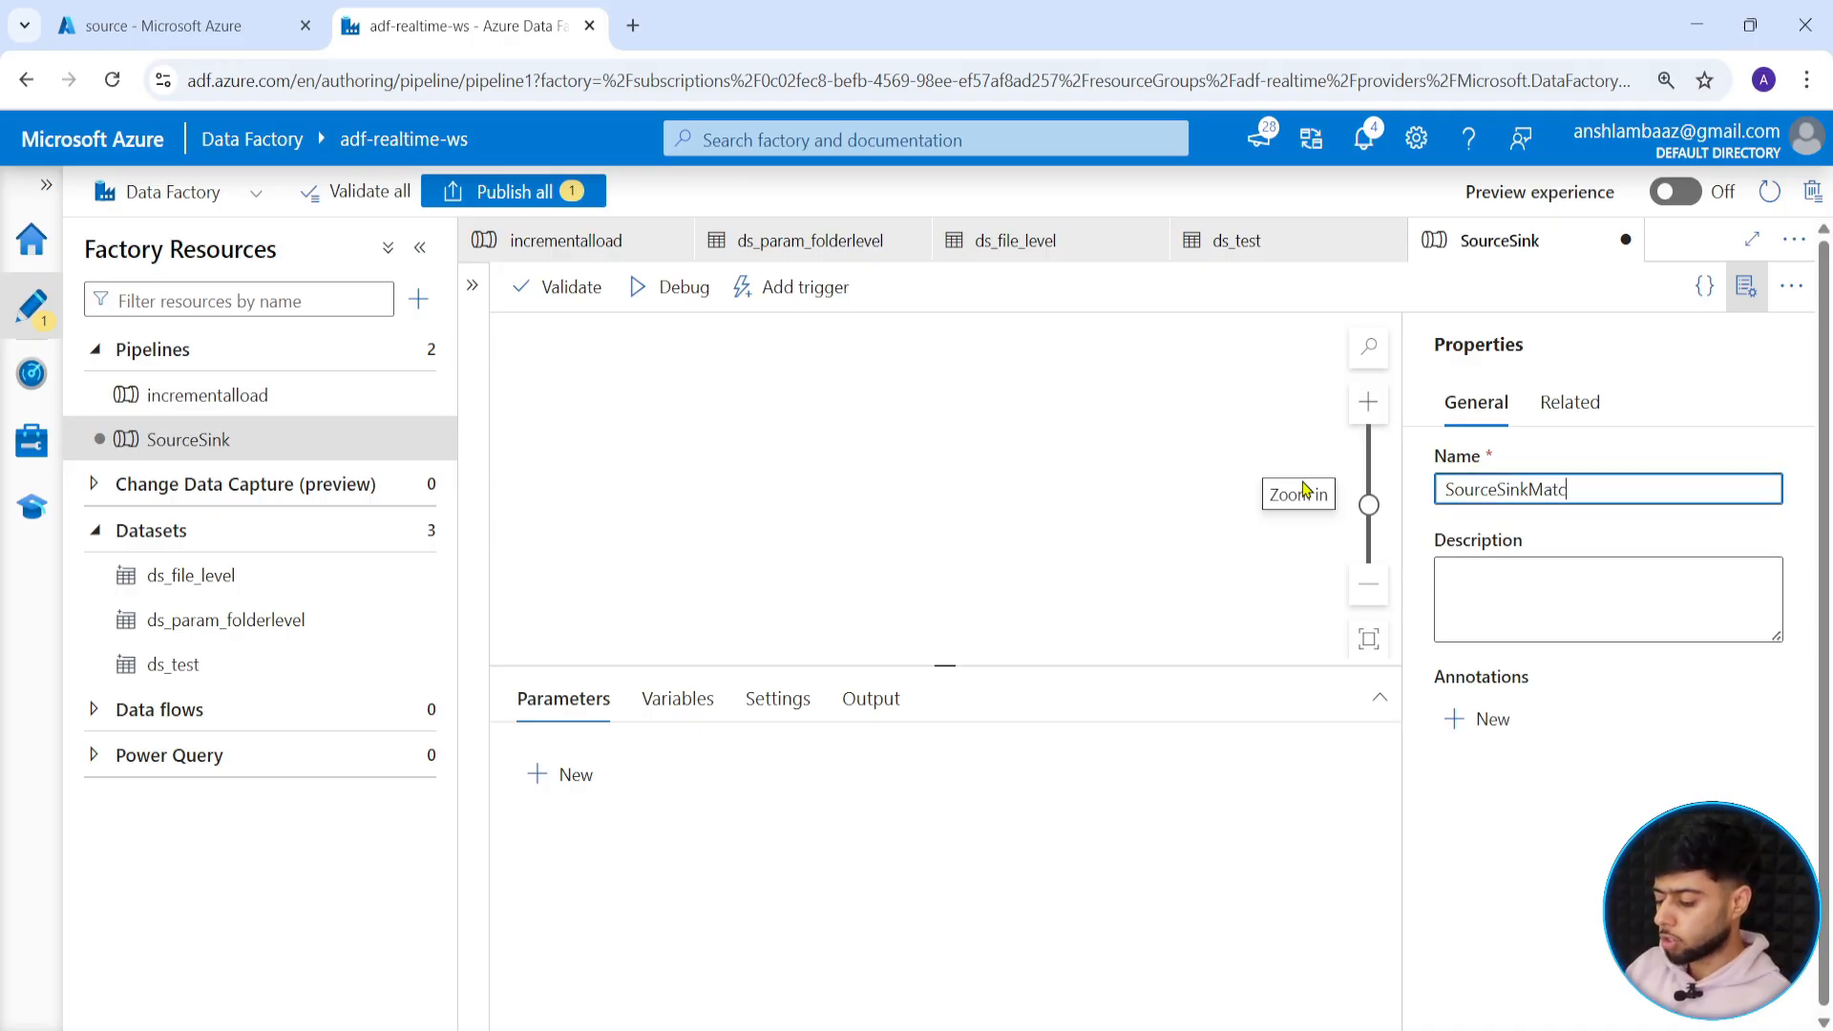
{"action": "type", "text": "h"}
{"action": "left_click", "coordinate": [1747, 287]}
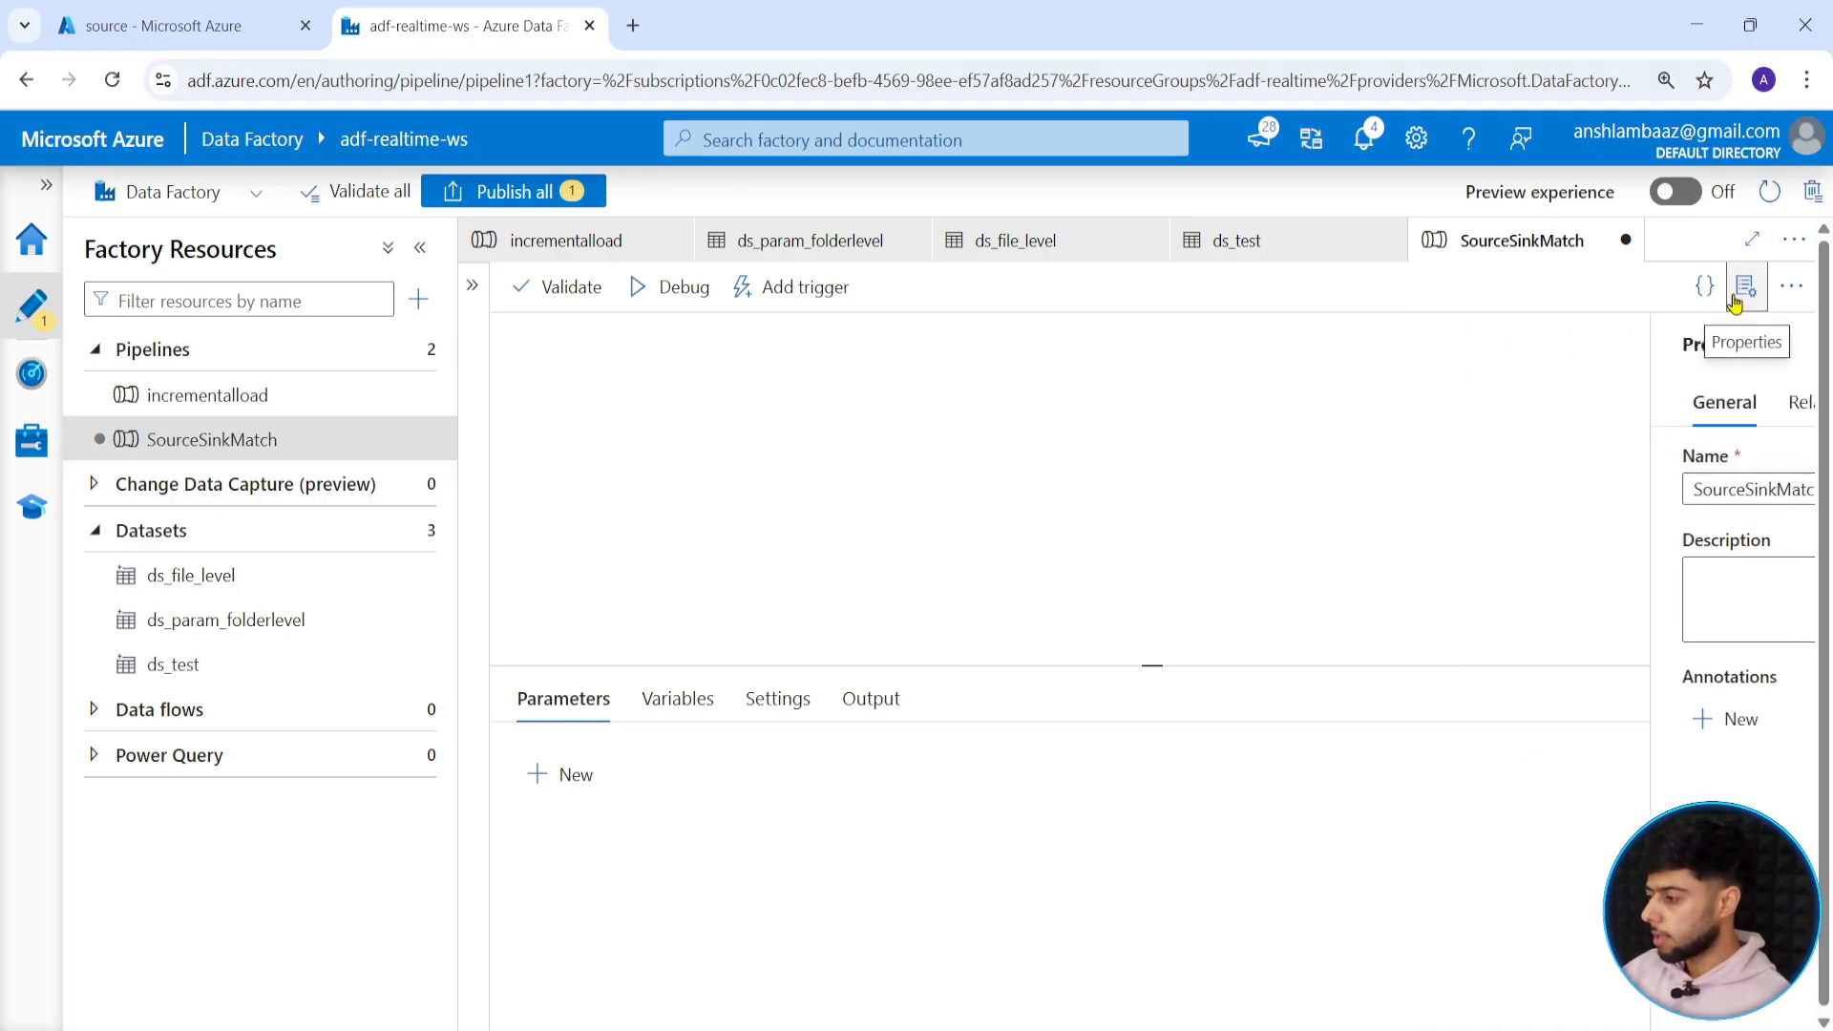
{"action": "left_click_drag", "start_coordinate": [1167, 667], "coordinate": [1151, 718]}
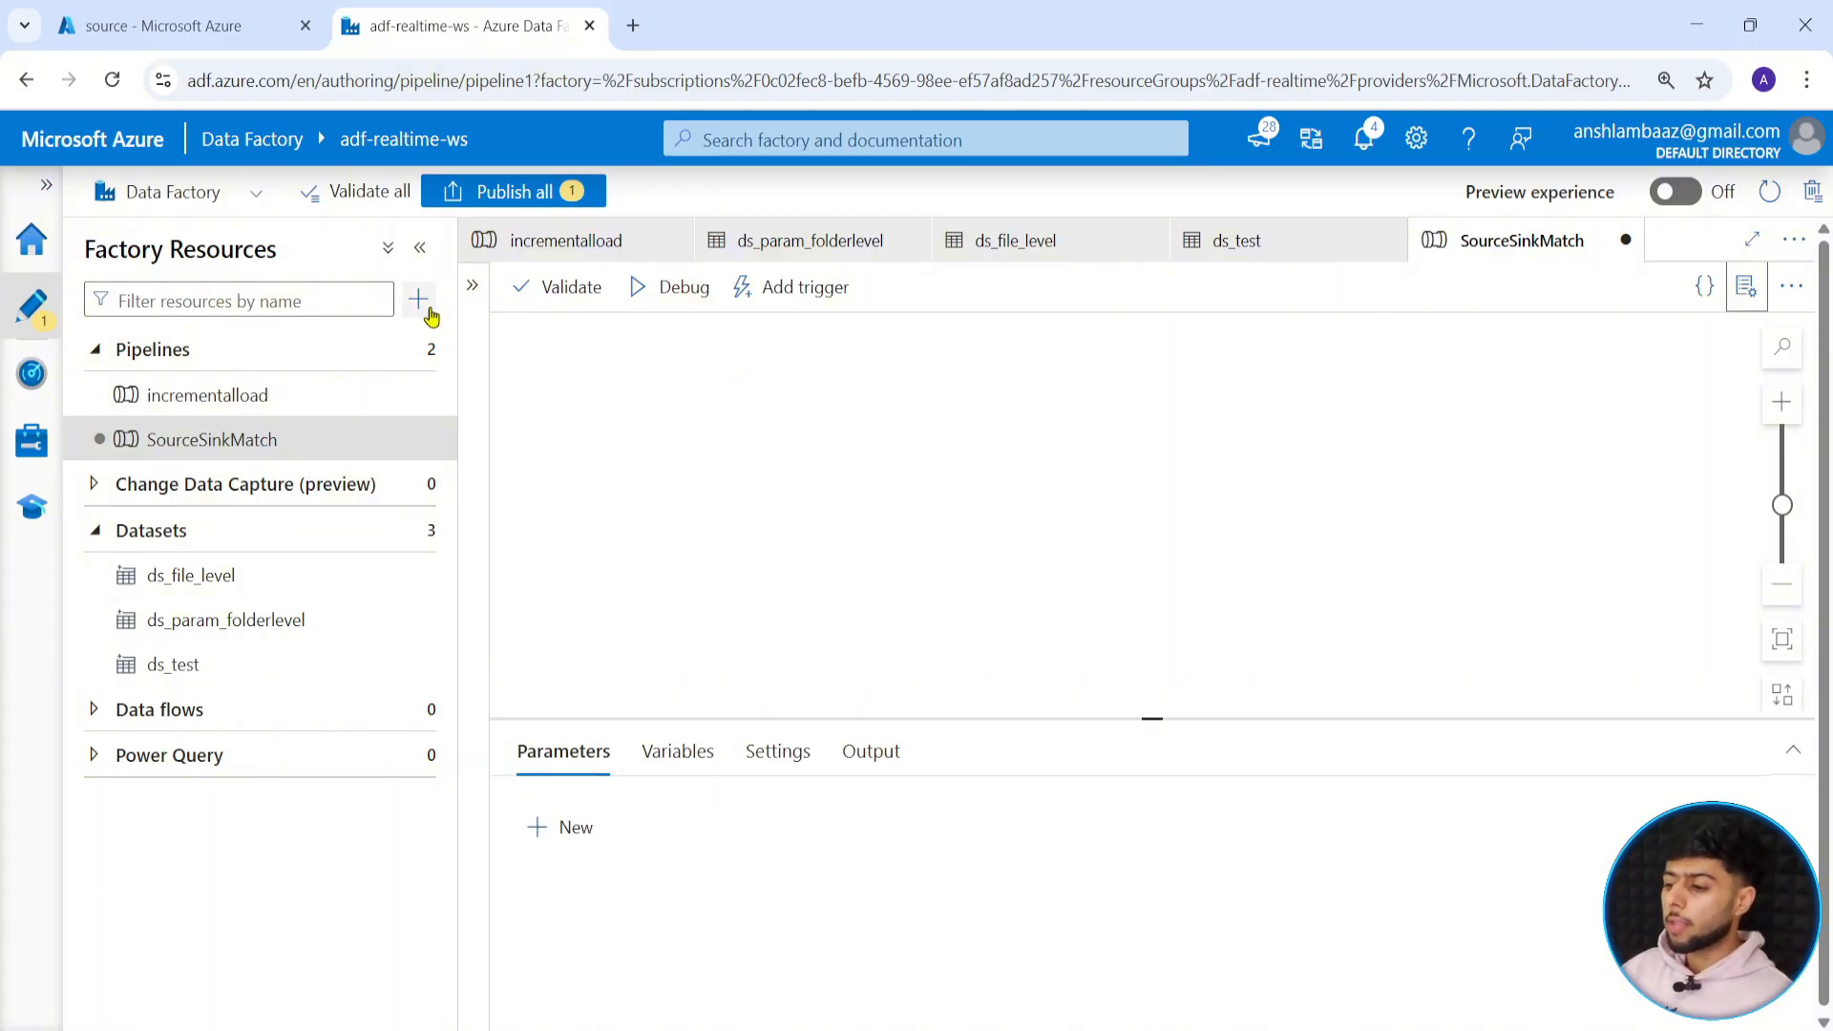
Find the Get Metadata activity and add it to the SourceSinkMatch canvas.
{"action": "left_click", "coordinate": [472, 284]}
{"action": "left_click", "coordinate": [530, 353]}
{"action": "type", "text": "get"}
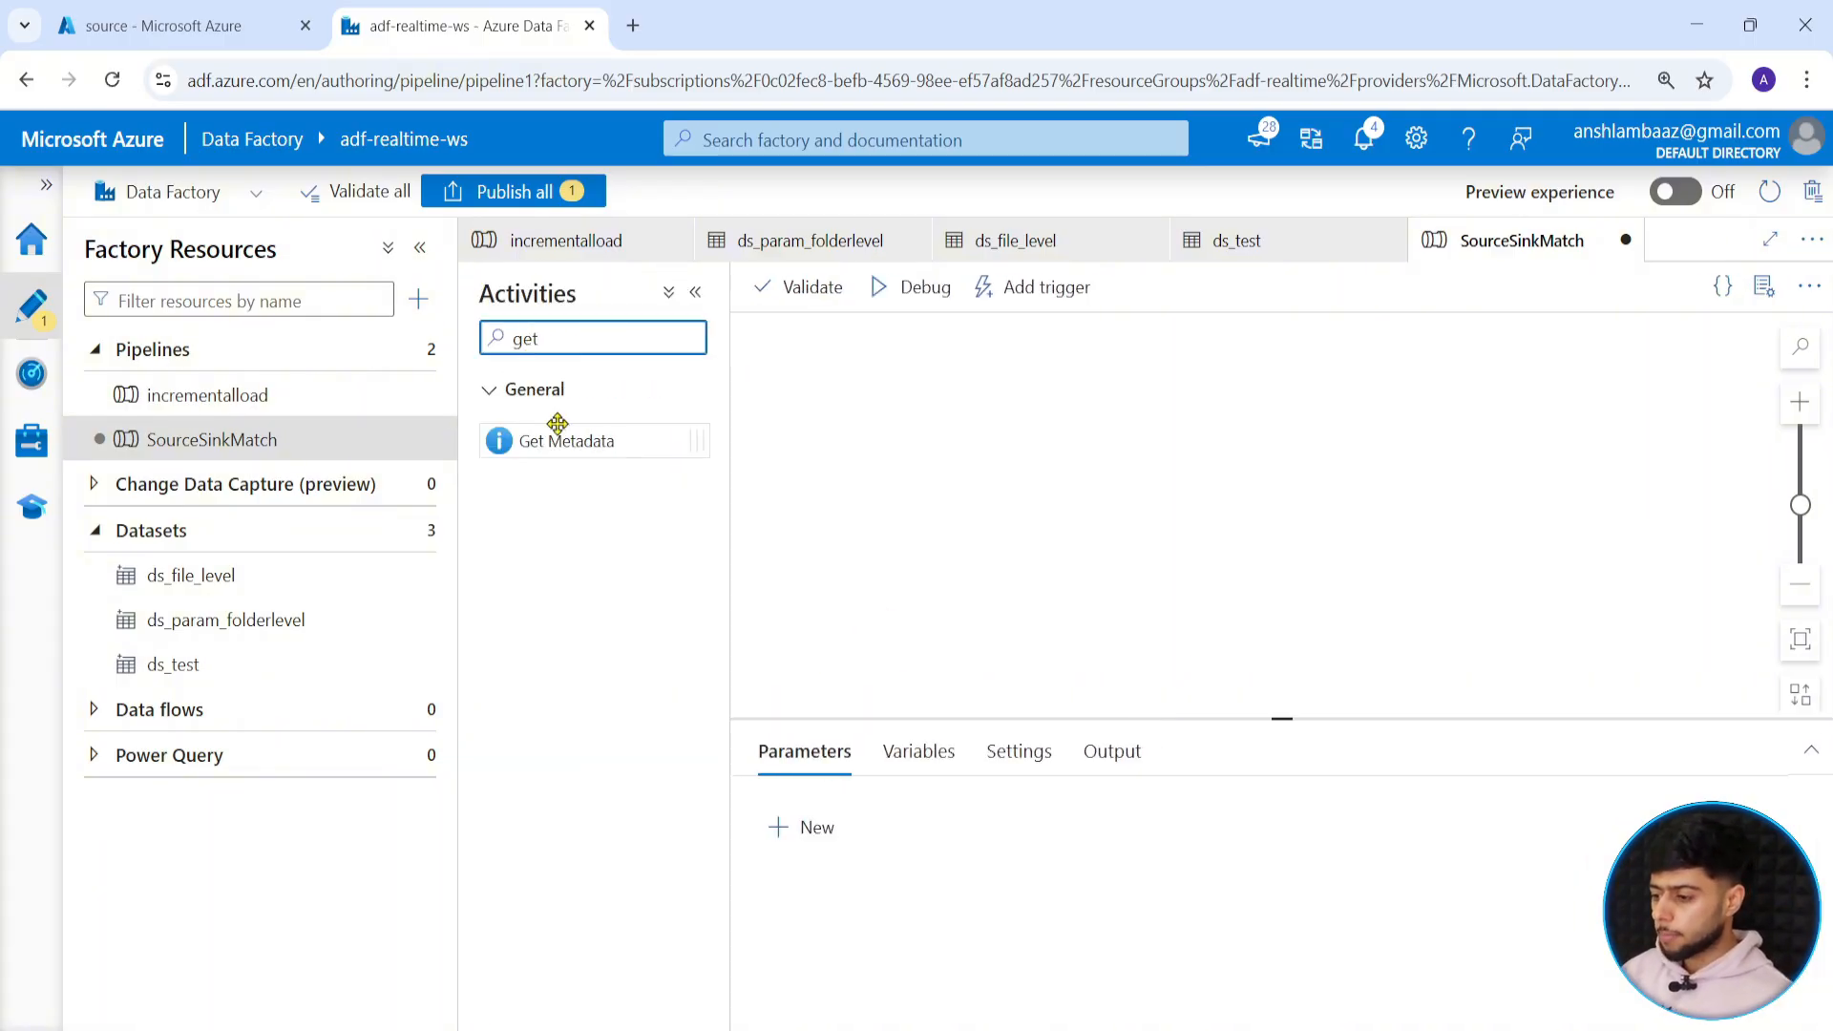
{"action": "left_click_drag", "start_coordinate": [558, 423], "coordinate": [1107, 429]}
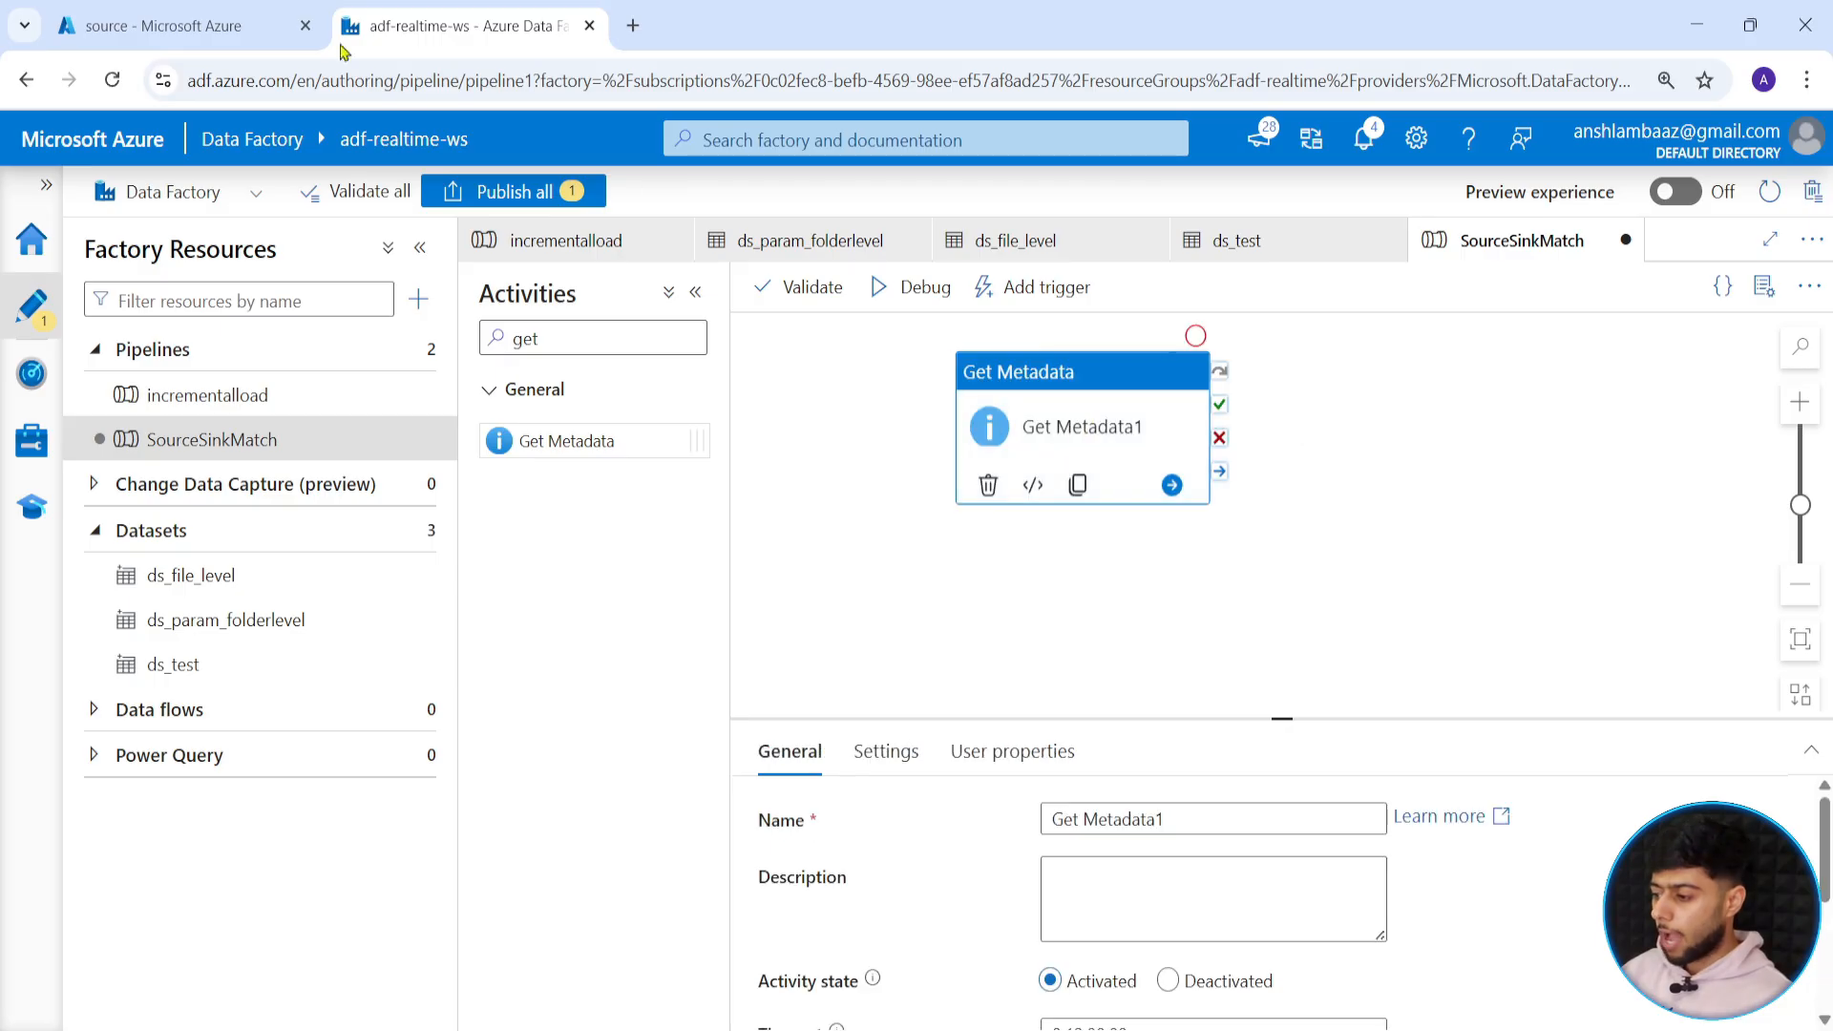
Review the folders of the source container and the destination container's raw_gold_data files in the Azure portal.
{"action": "left_click", "coordinate": [153, 26]}
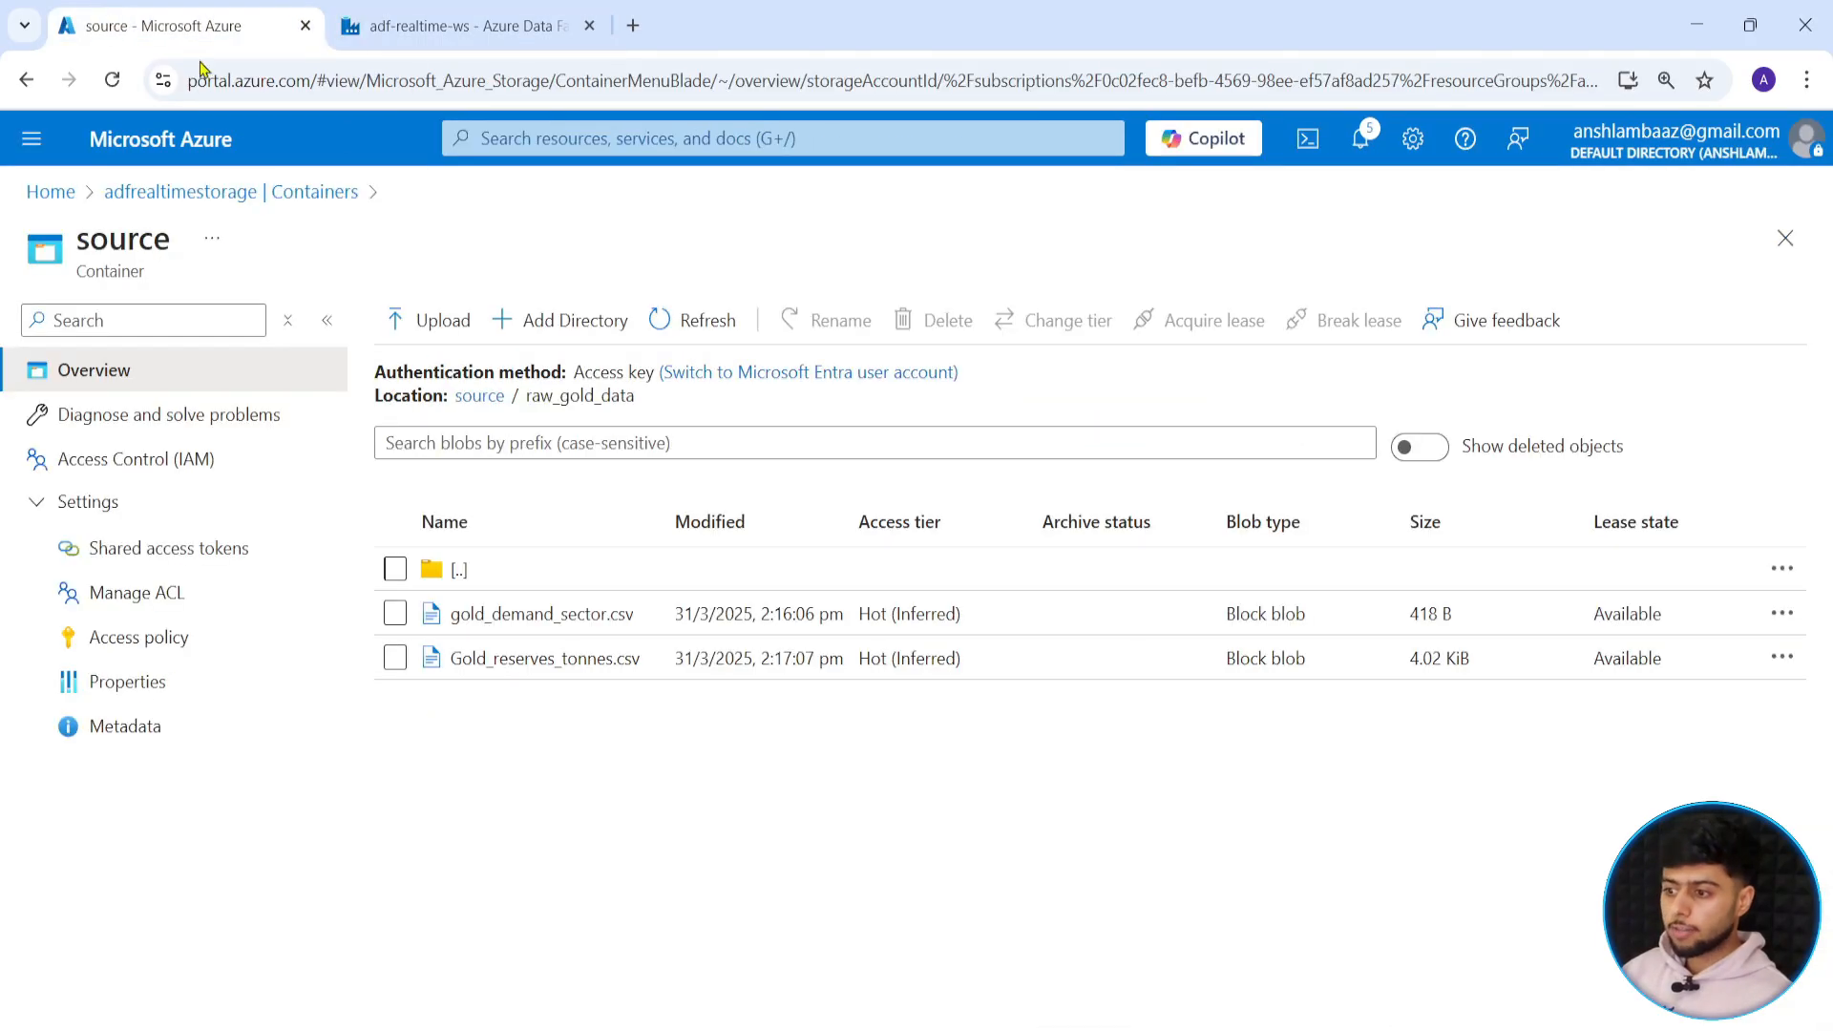
{"action": "left_click", "coordinate": [478, 396]}
{"action": "left_click", "coordinate": [497, 573]}
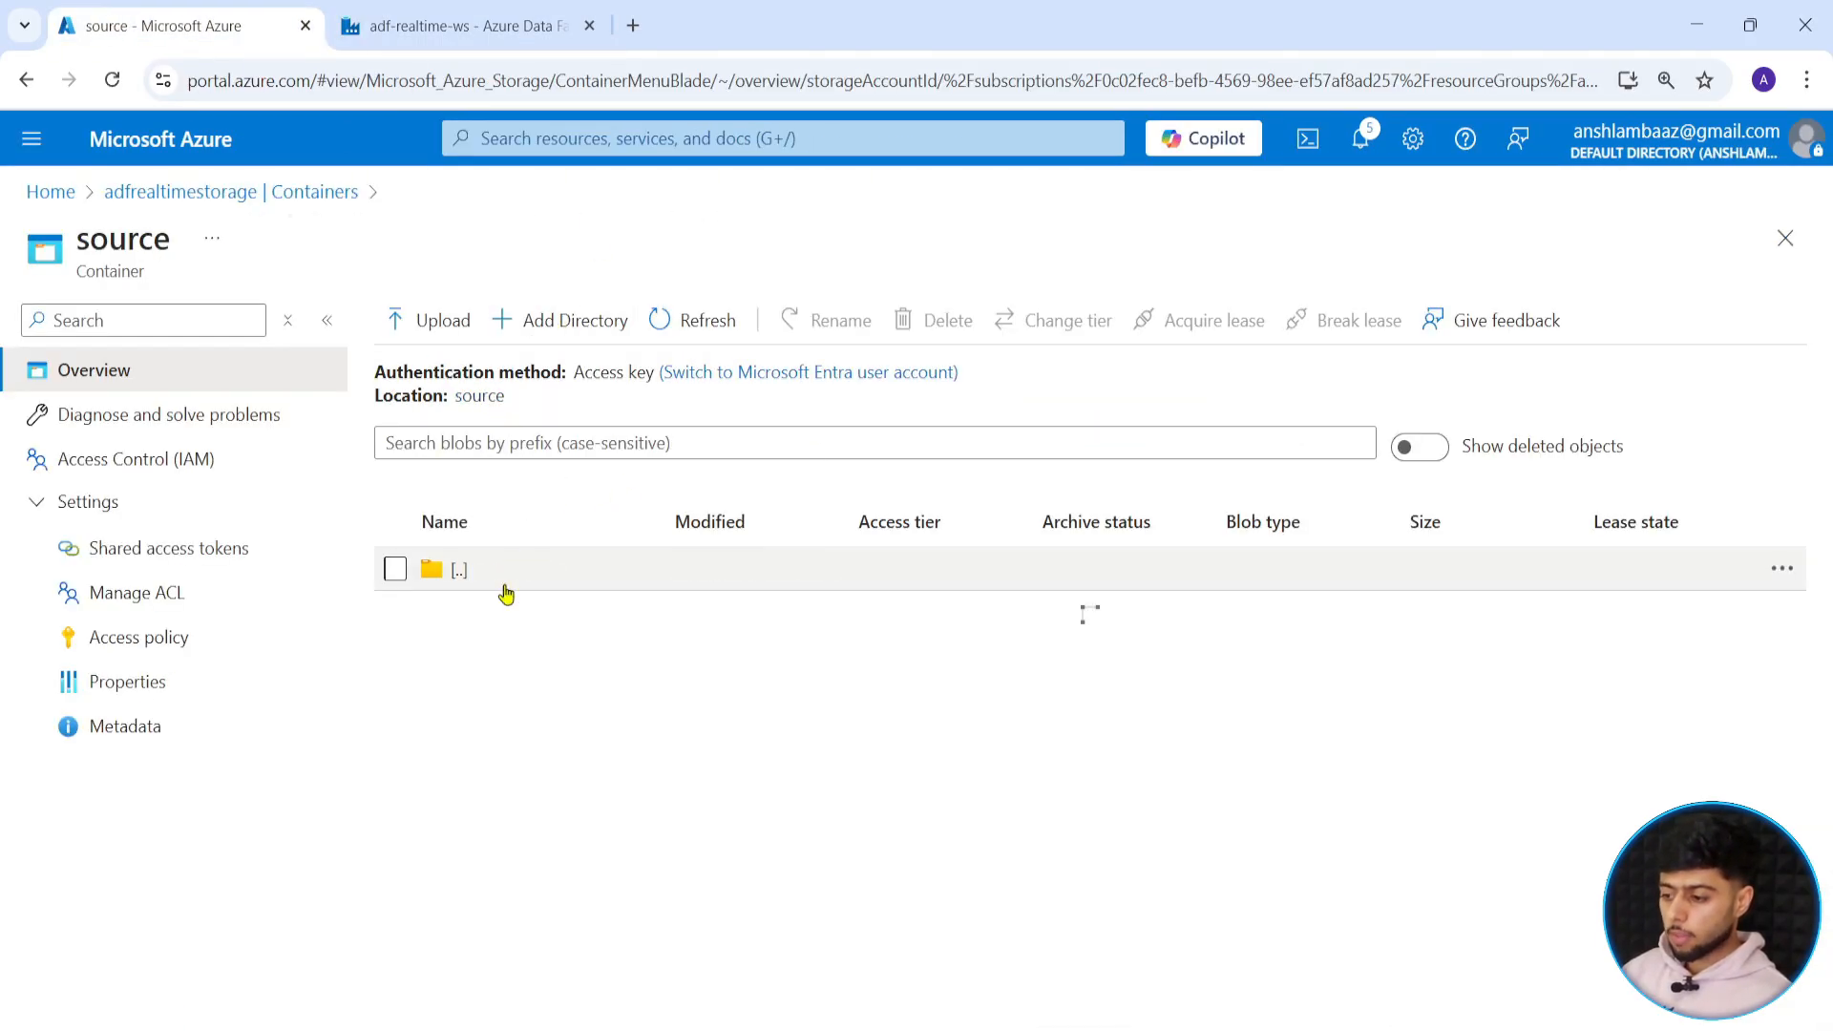
{"action": "left_click", "coordinate": [254, 193]}
{"action": "left_click", "coordinate": [483, 546]}
{"action": "left_click", "coordinate": [501, 571]}
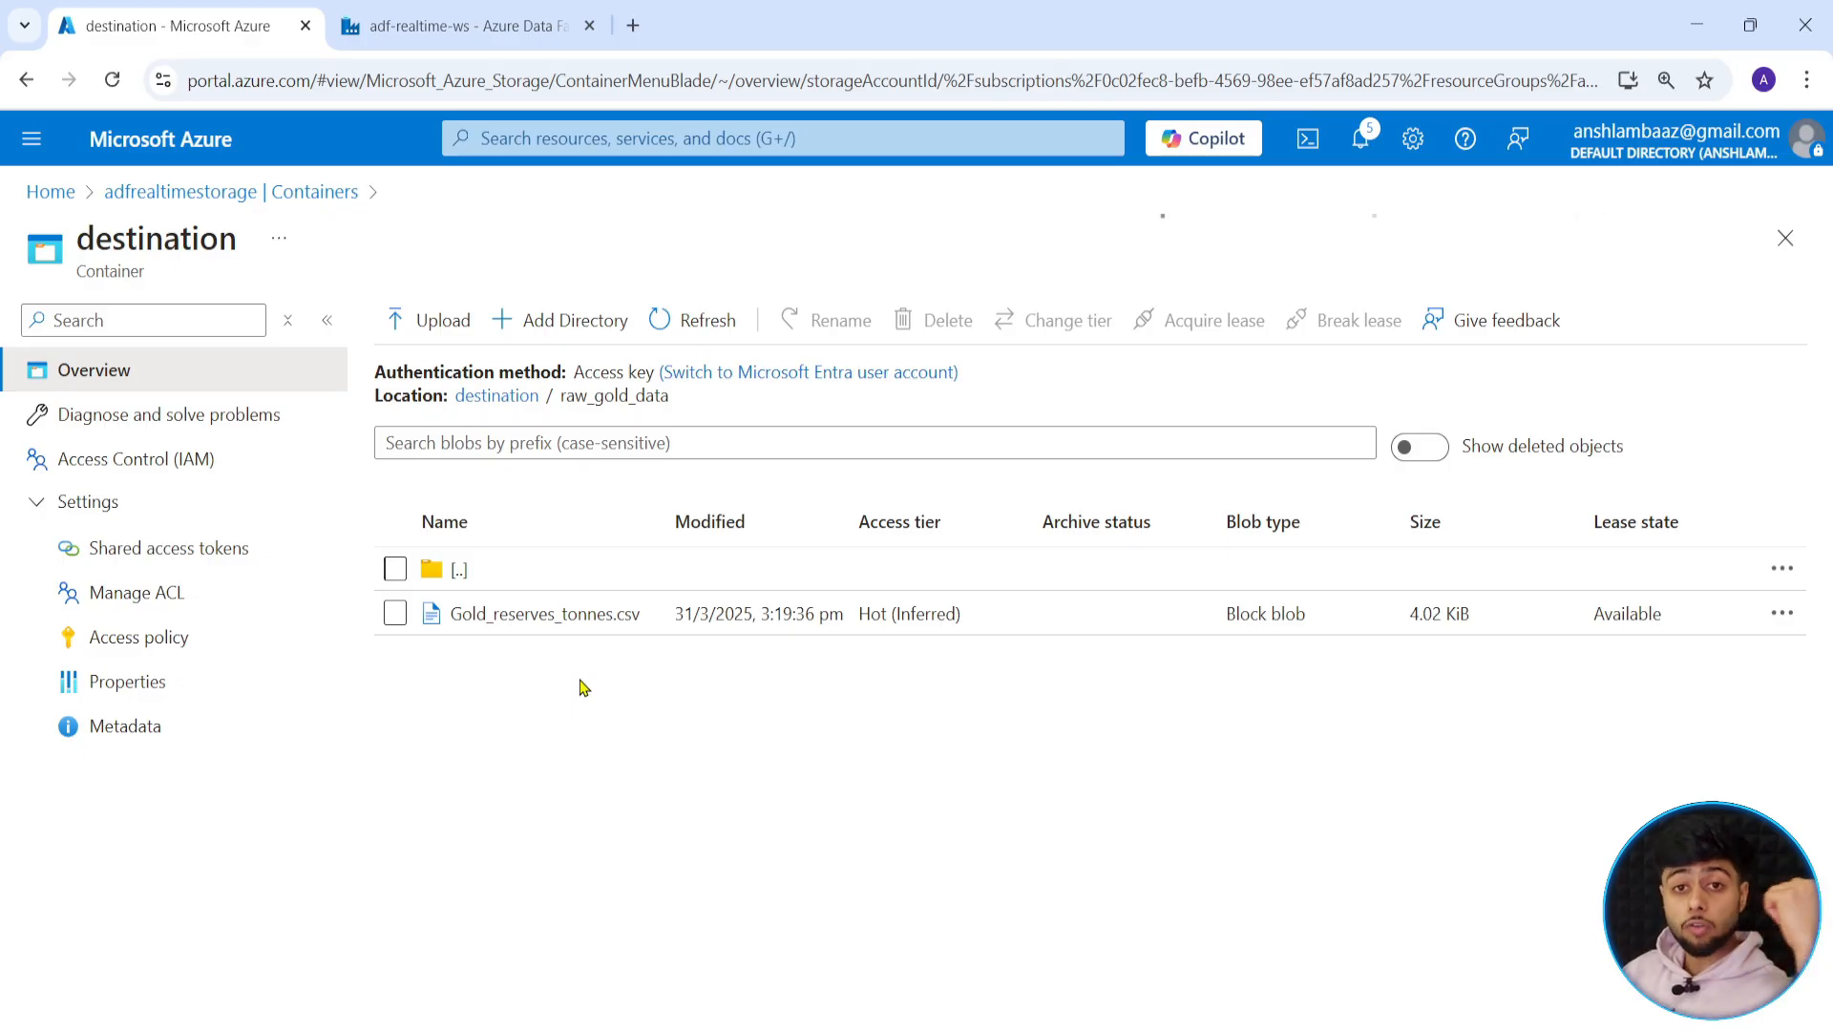
Return to Data Factory and rename the Get Metadata activity as GetSource.
{"action": "left_click", "coordinate": [517, 14]}
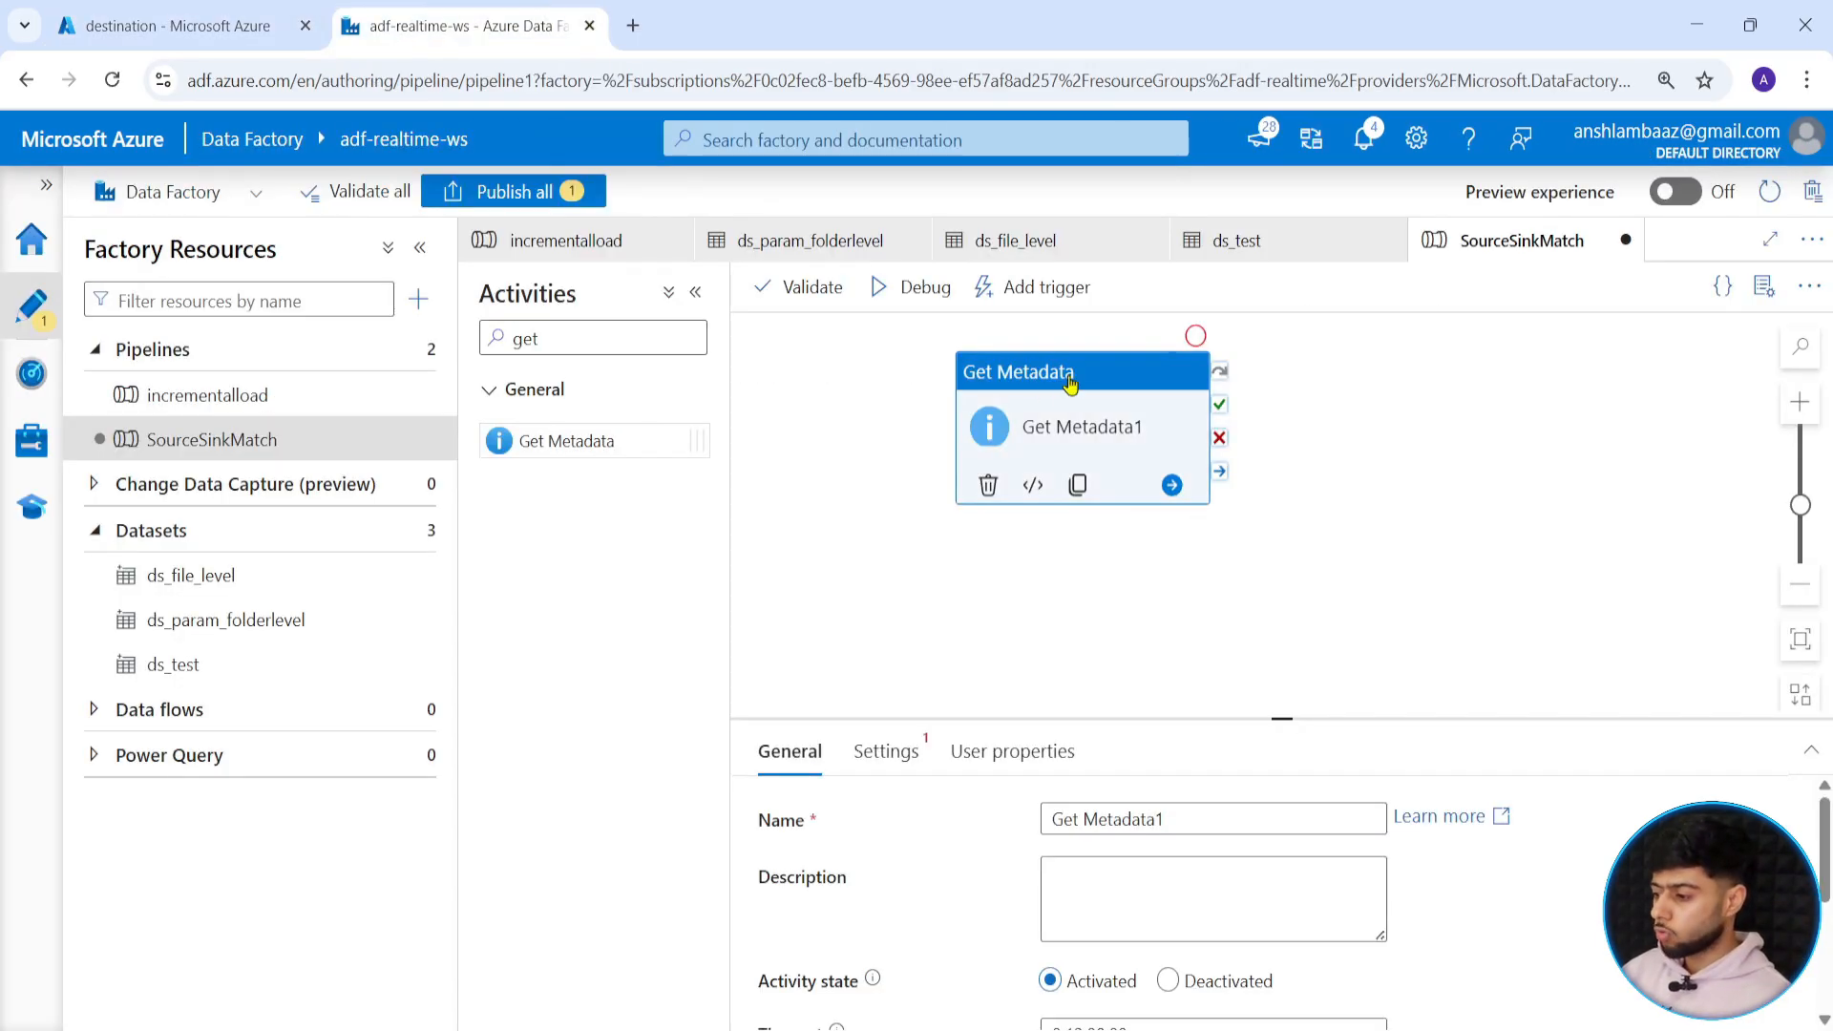
{"action": "left_click_drag", "start_coordinate": [1283, 720], "coordinate": [1282, 608]}
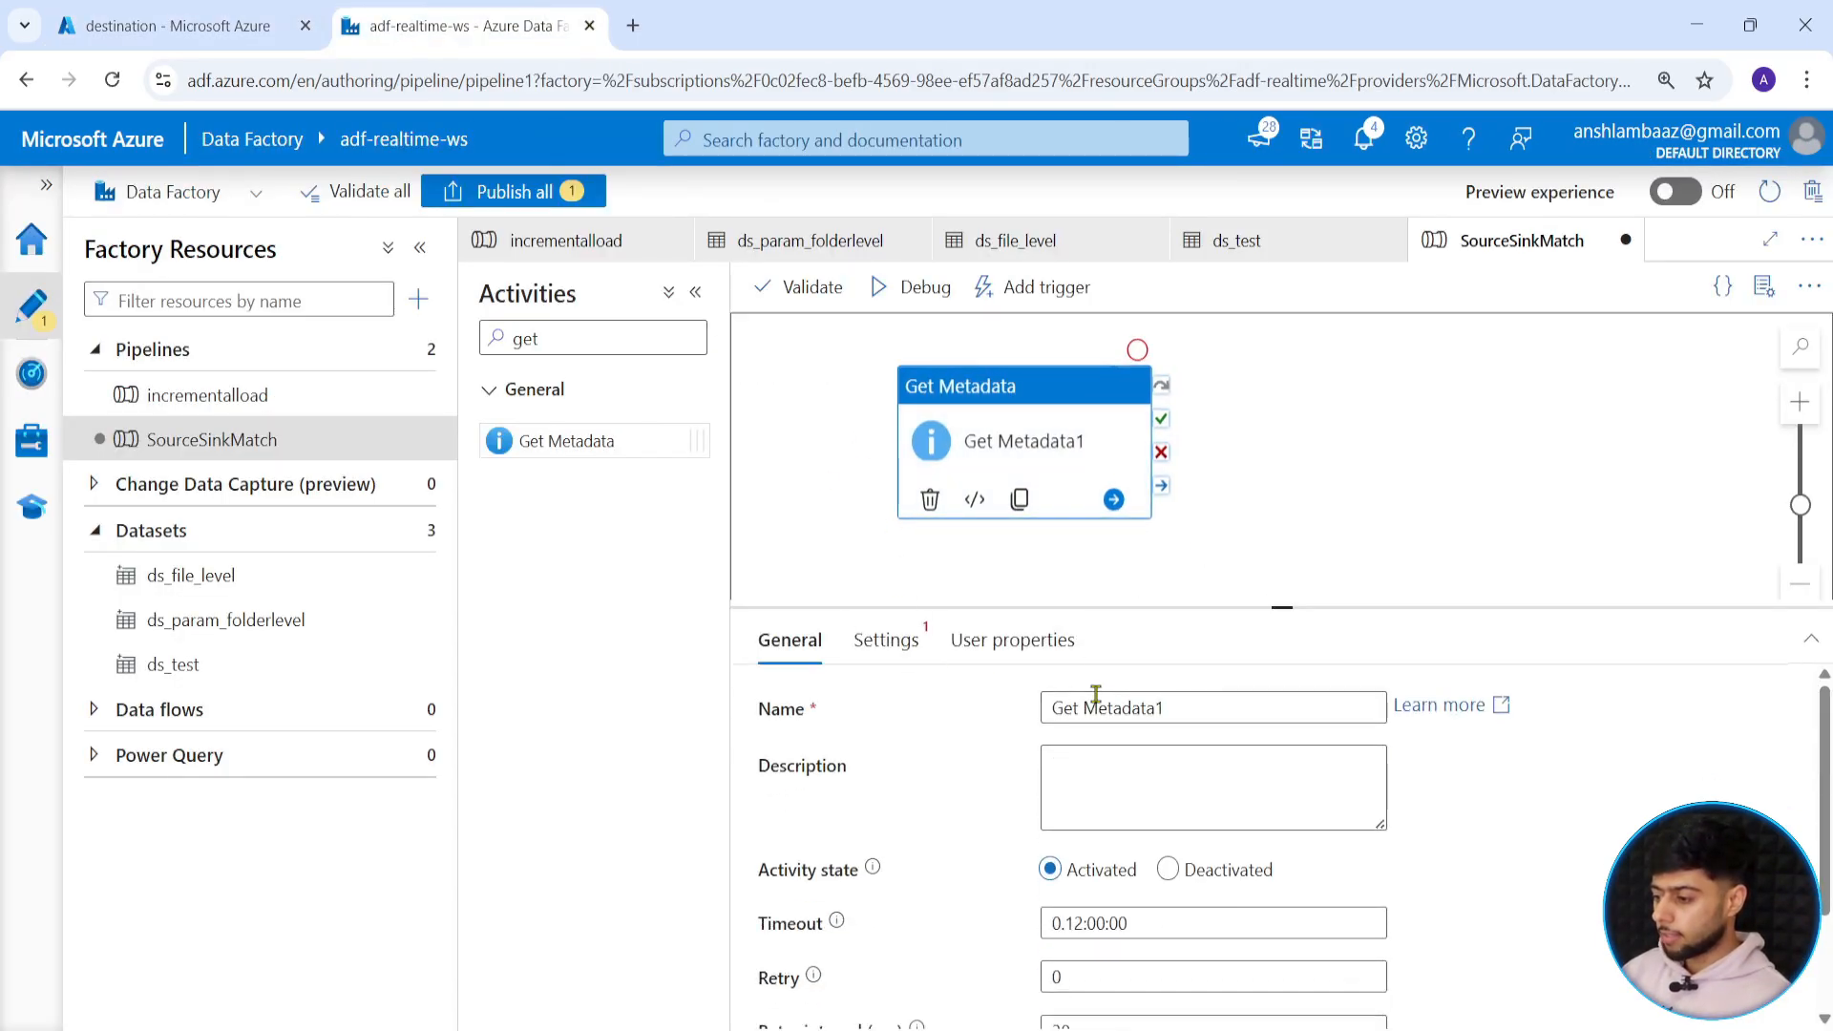
{"action": "left_click", "coordinate": [1171, 707]}
{"action": "left_click_drag", "start_coordinate": [1171, 708], "coordinate": [1080, 708]}
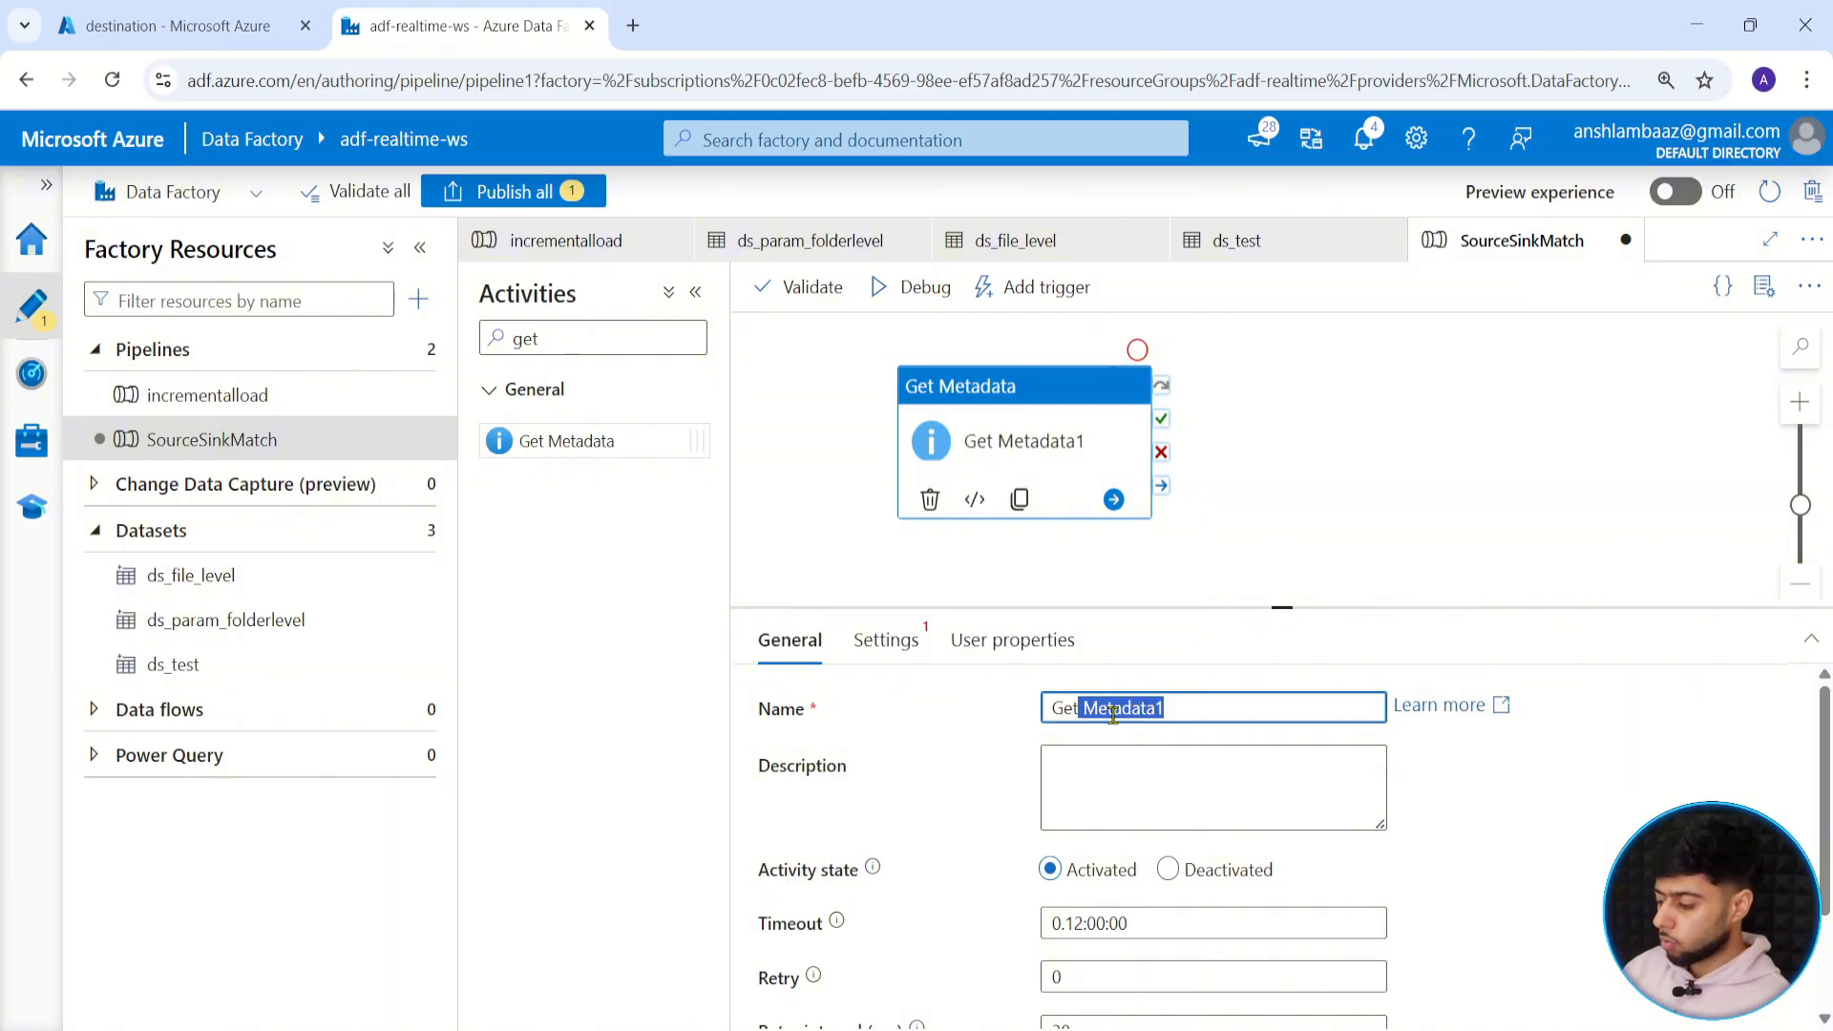
{"action": "type", "text": "Source"}
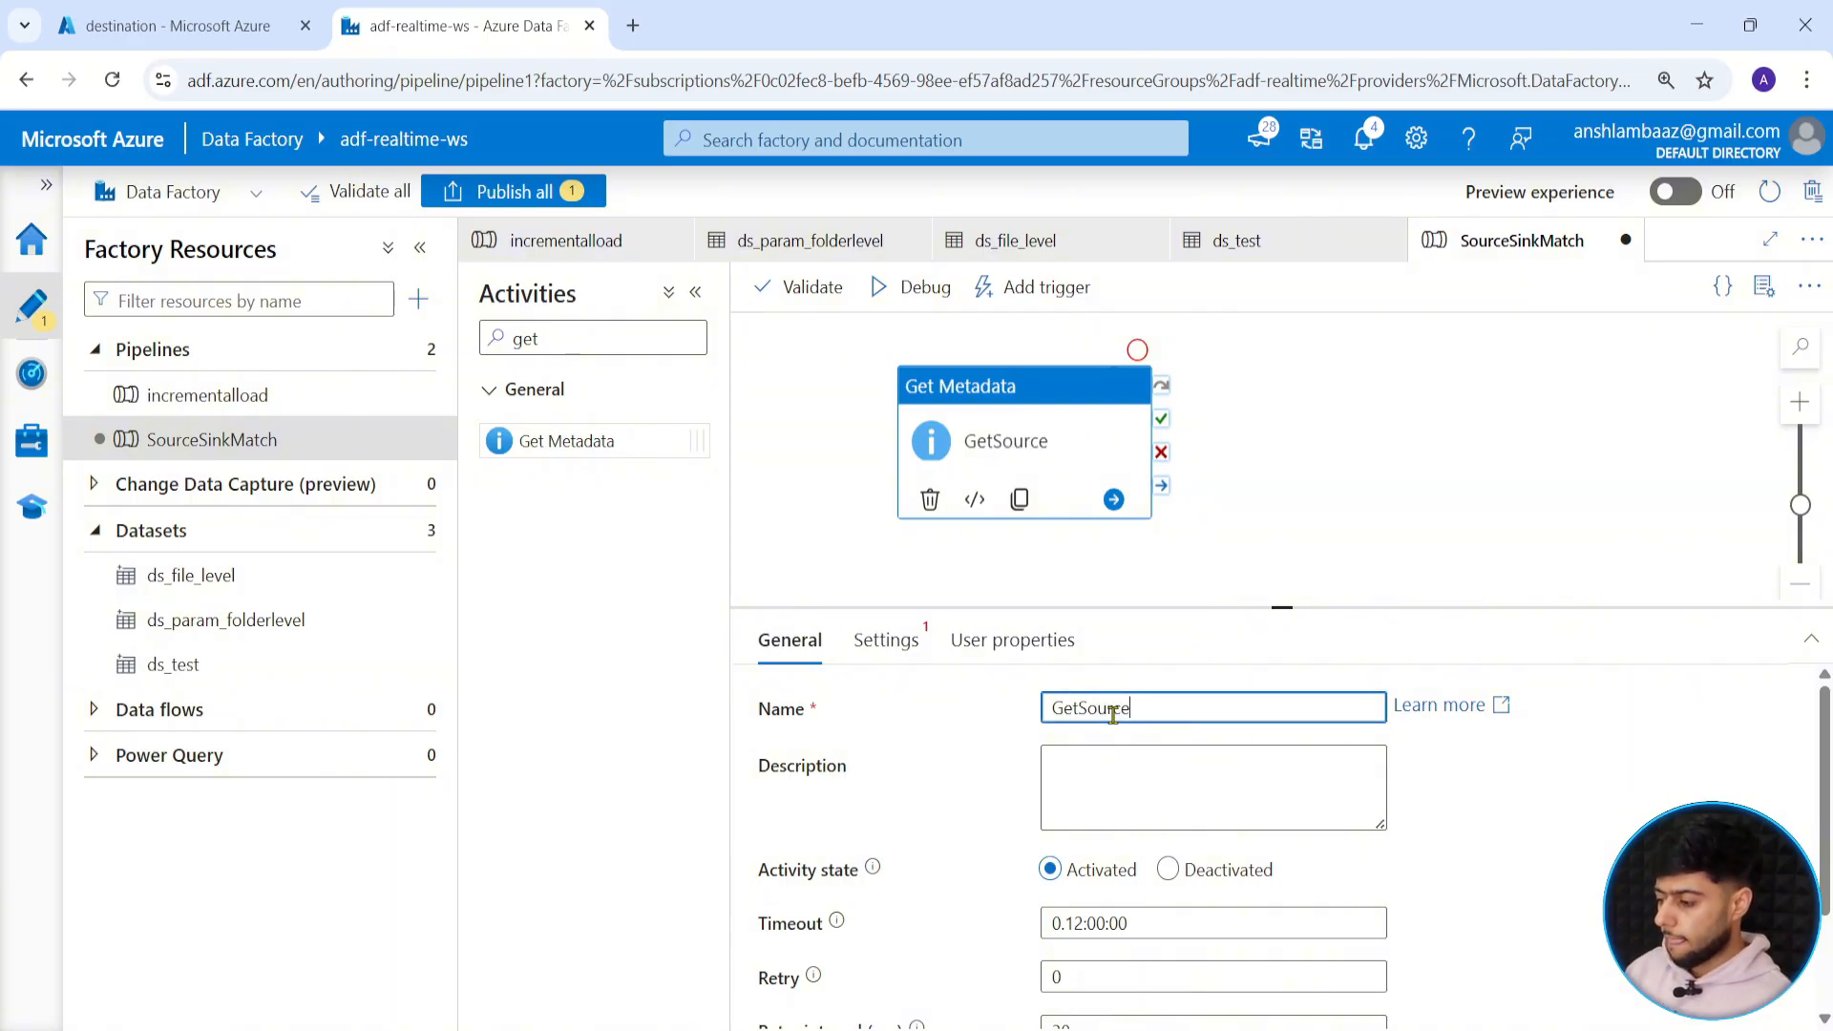
Set GetSource's dataset to ds_param_folderlevel with p_container source and p_folder raw_gold_data, checking the folder name in the Azure portal.
{"action": "left_click", "coordinate": [887, 639]}
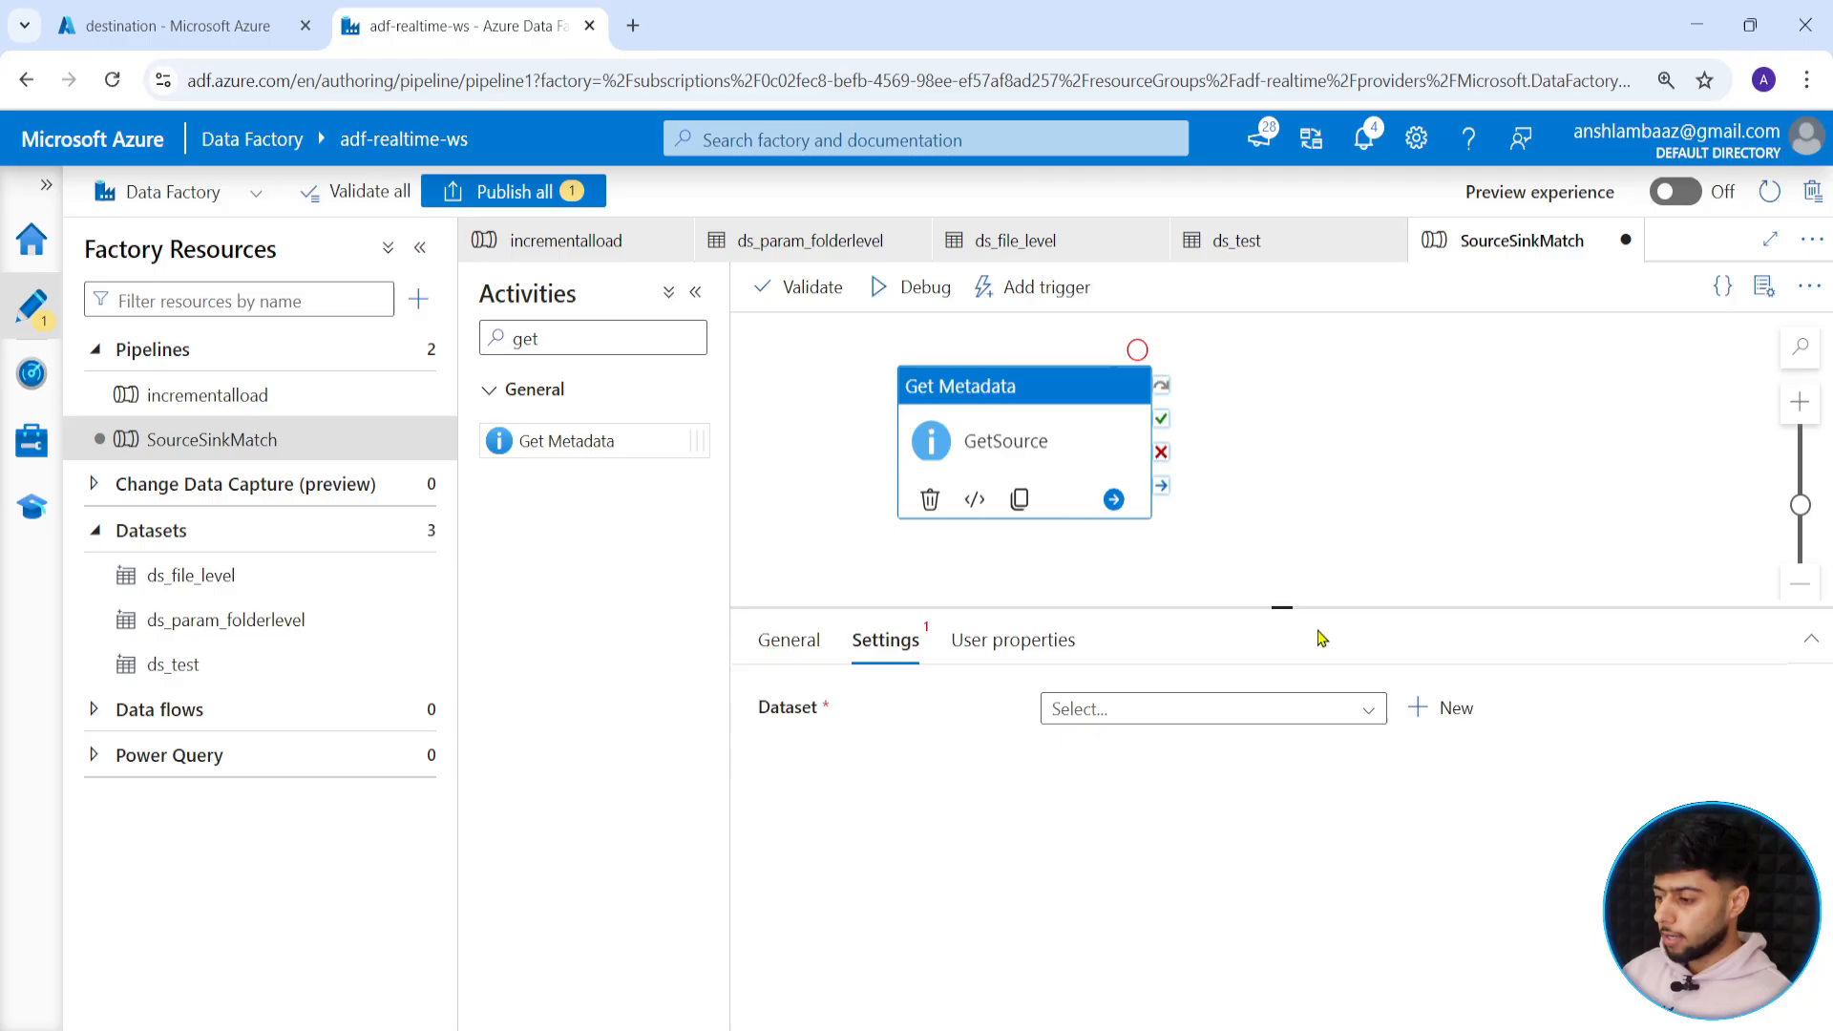
{"action": "left_click", "coordinate": [1314, 718]}
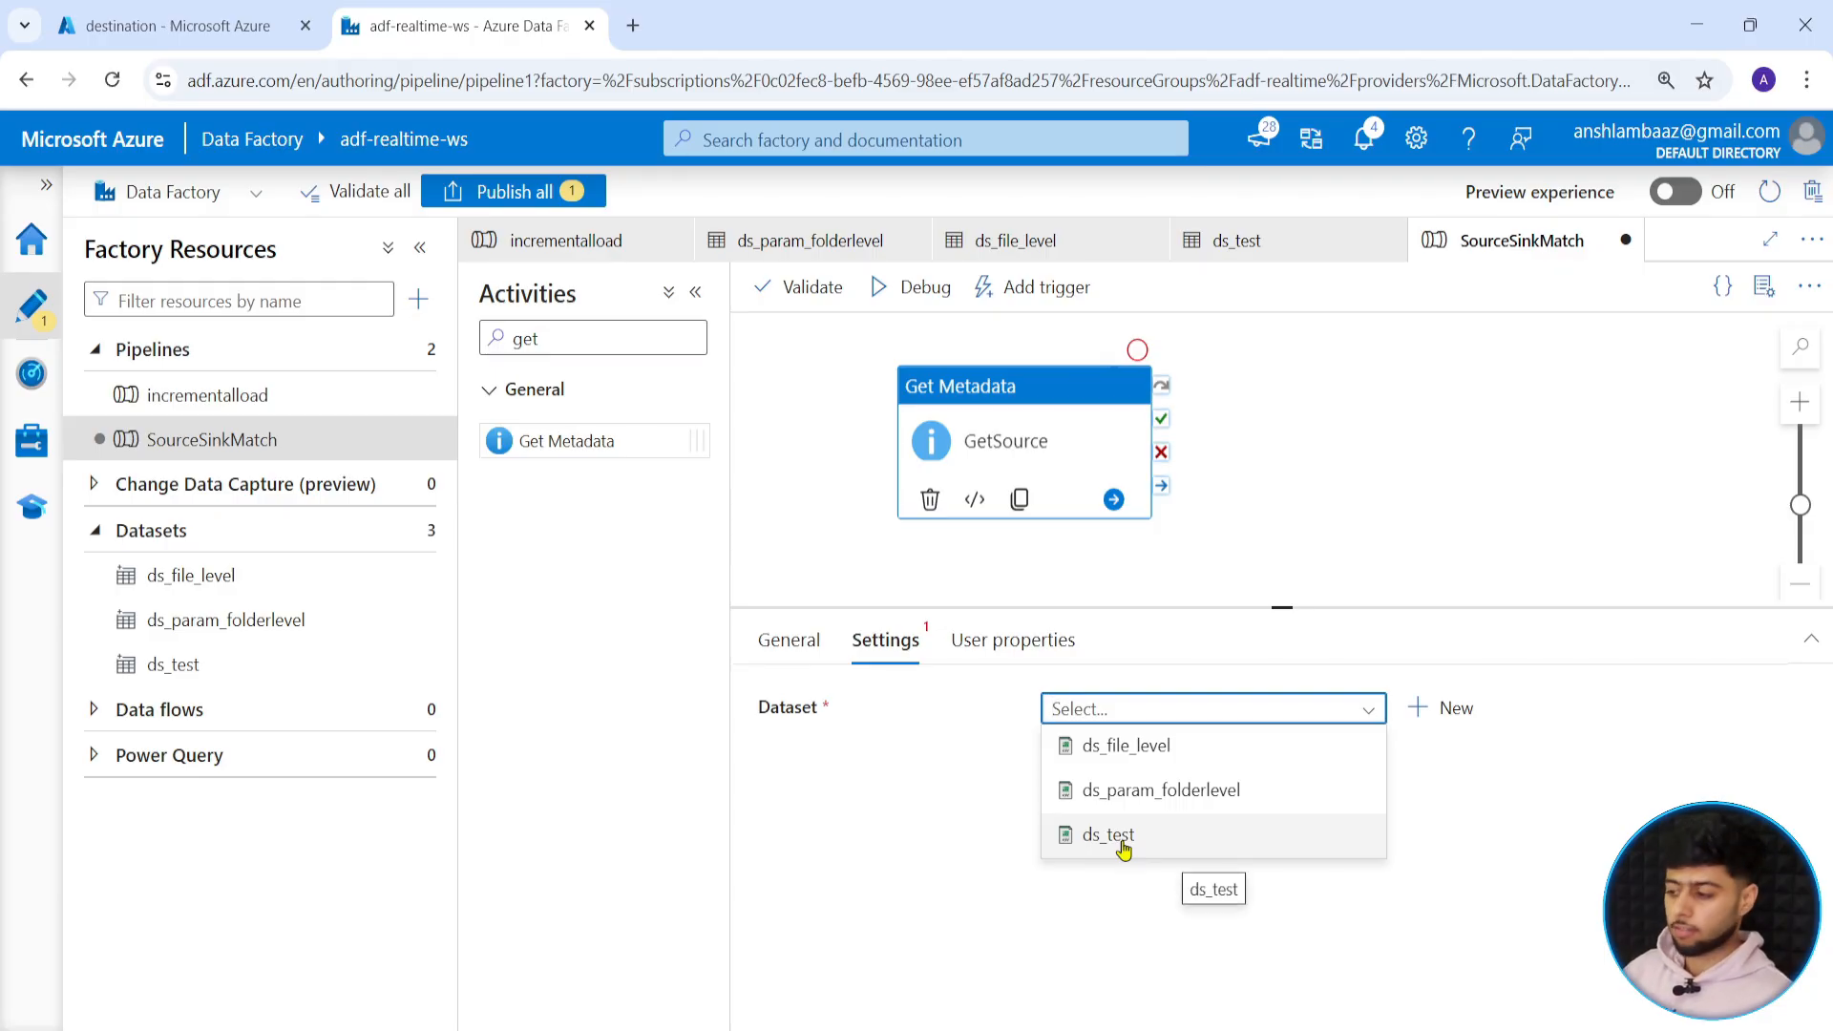
{"action": "left_click", "coordinate": [1158, 798]}
{"action": "left_click", "coordinate": [1364, 841]}
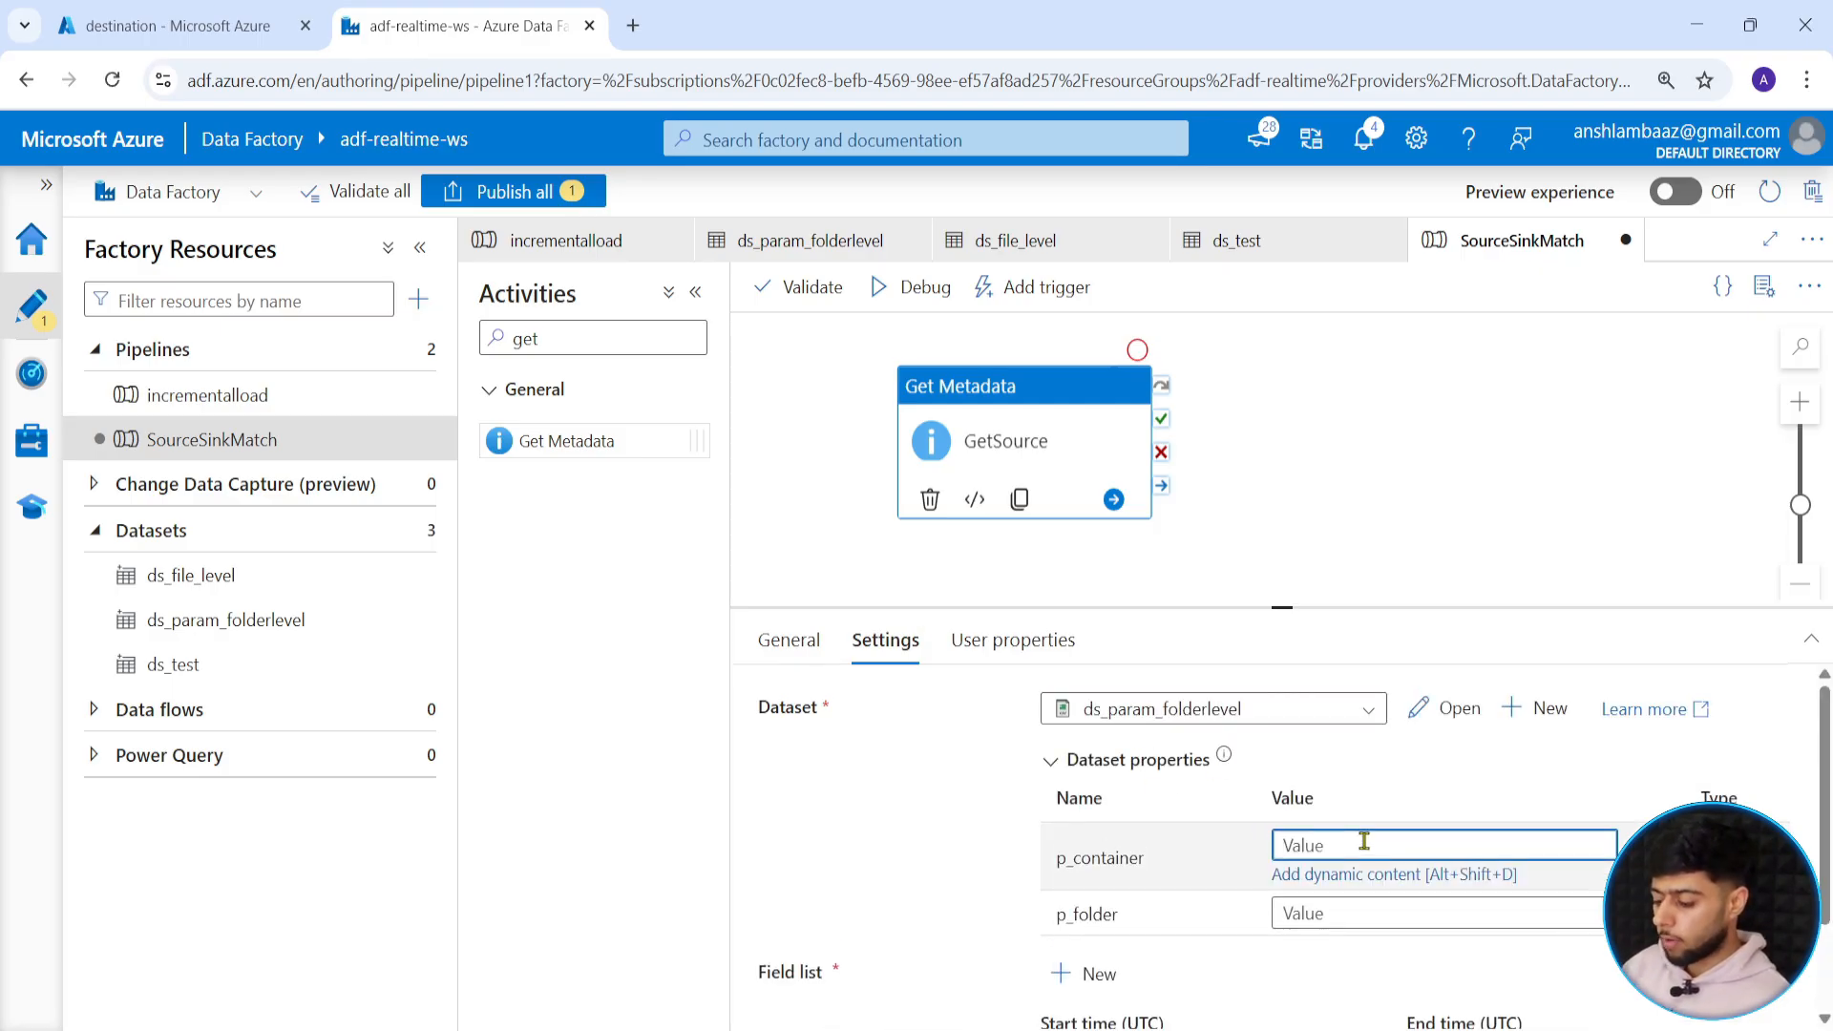
{"action": "type", "text": "source"}
{"action": "key", "text": "Tab"}
{"action": "type", "text": "2000-03-31T17:17:07Z"}
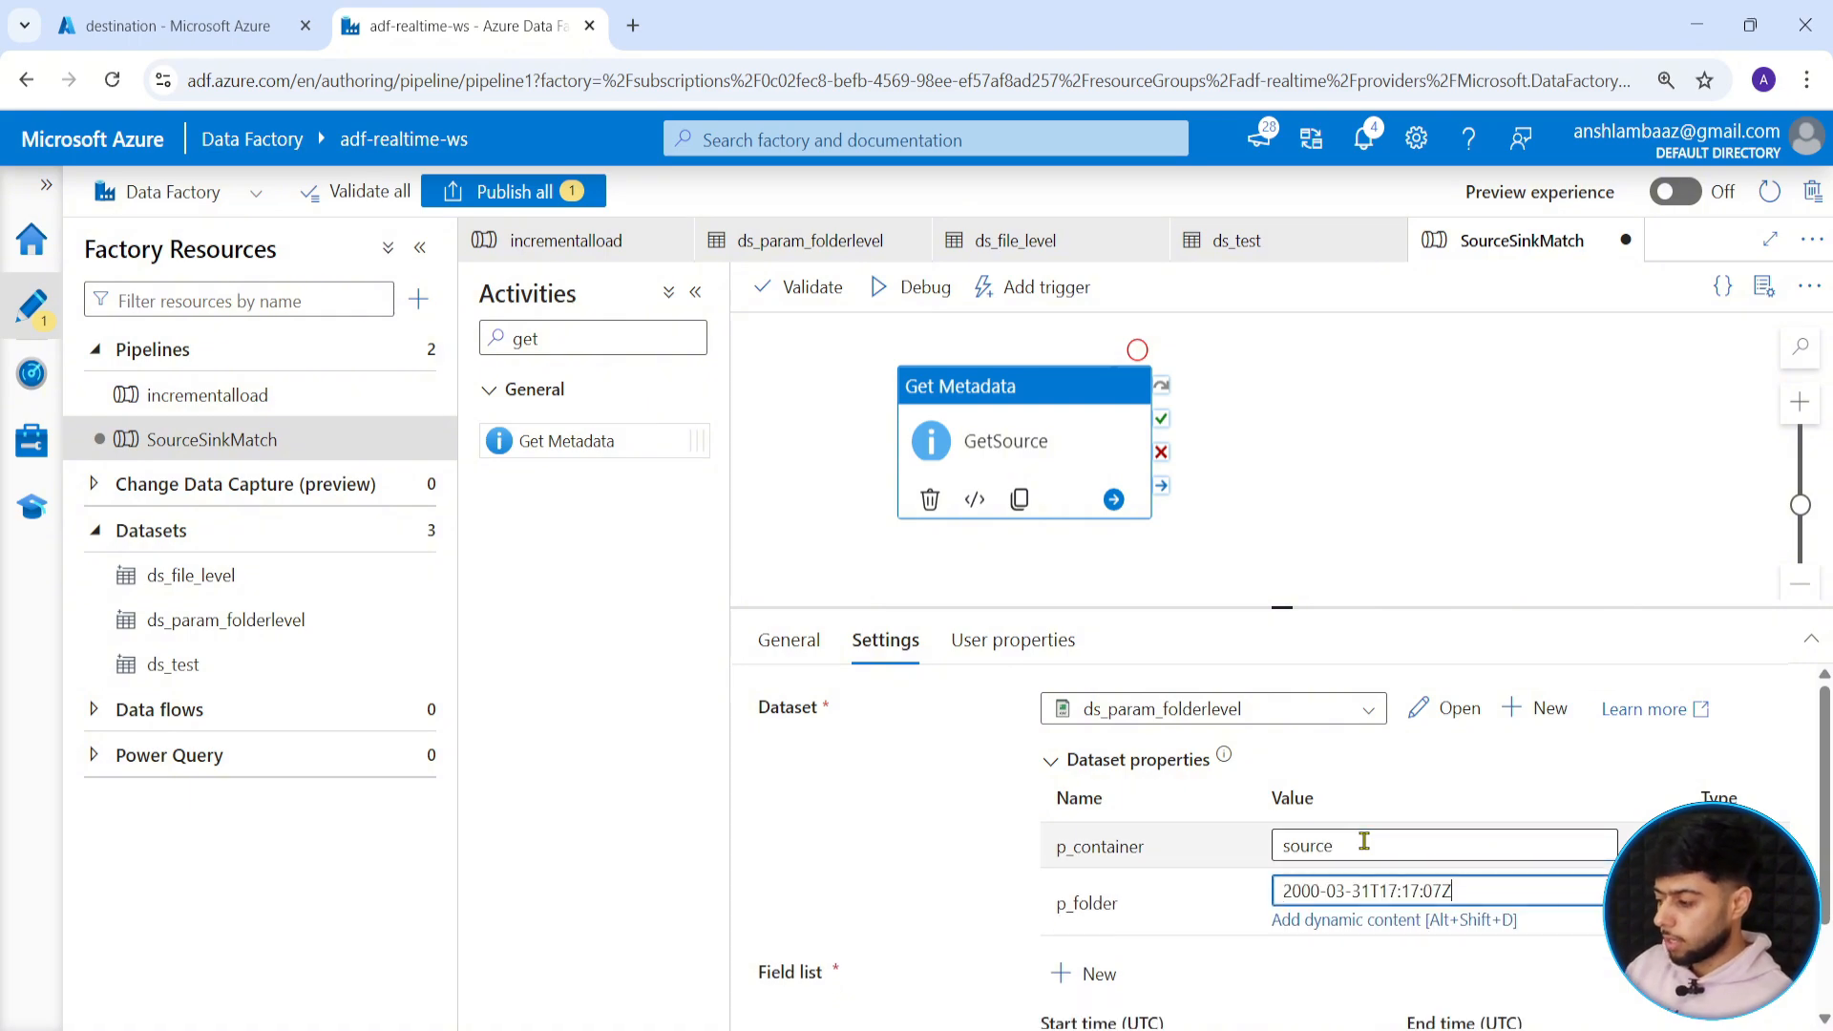
{"action": "key", "text": "ctrl+z"}
{"action": "type", "text": "raw"}
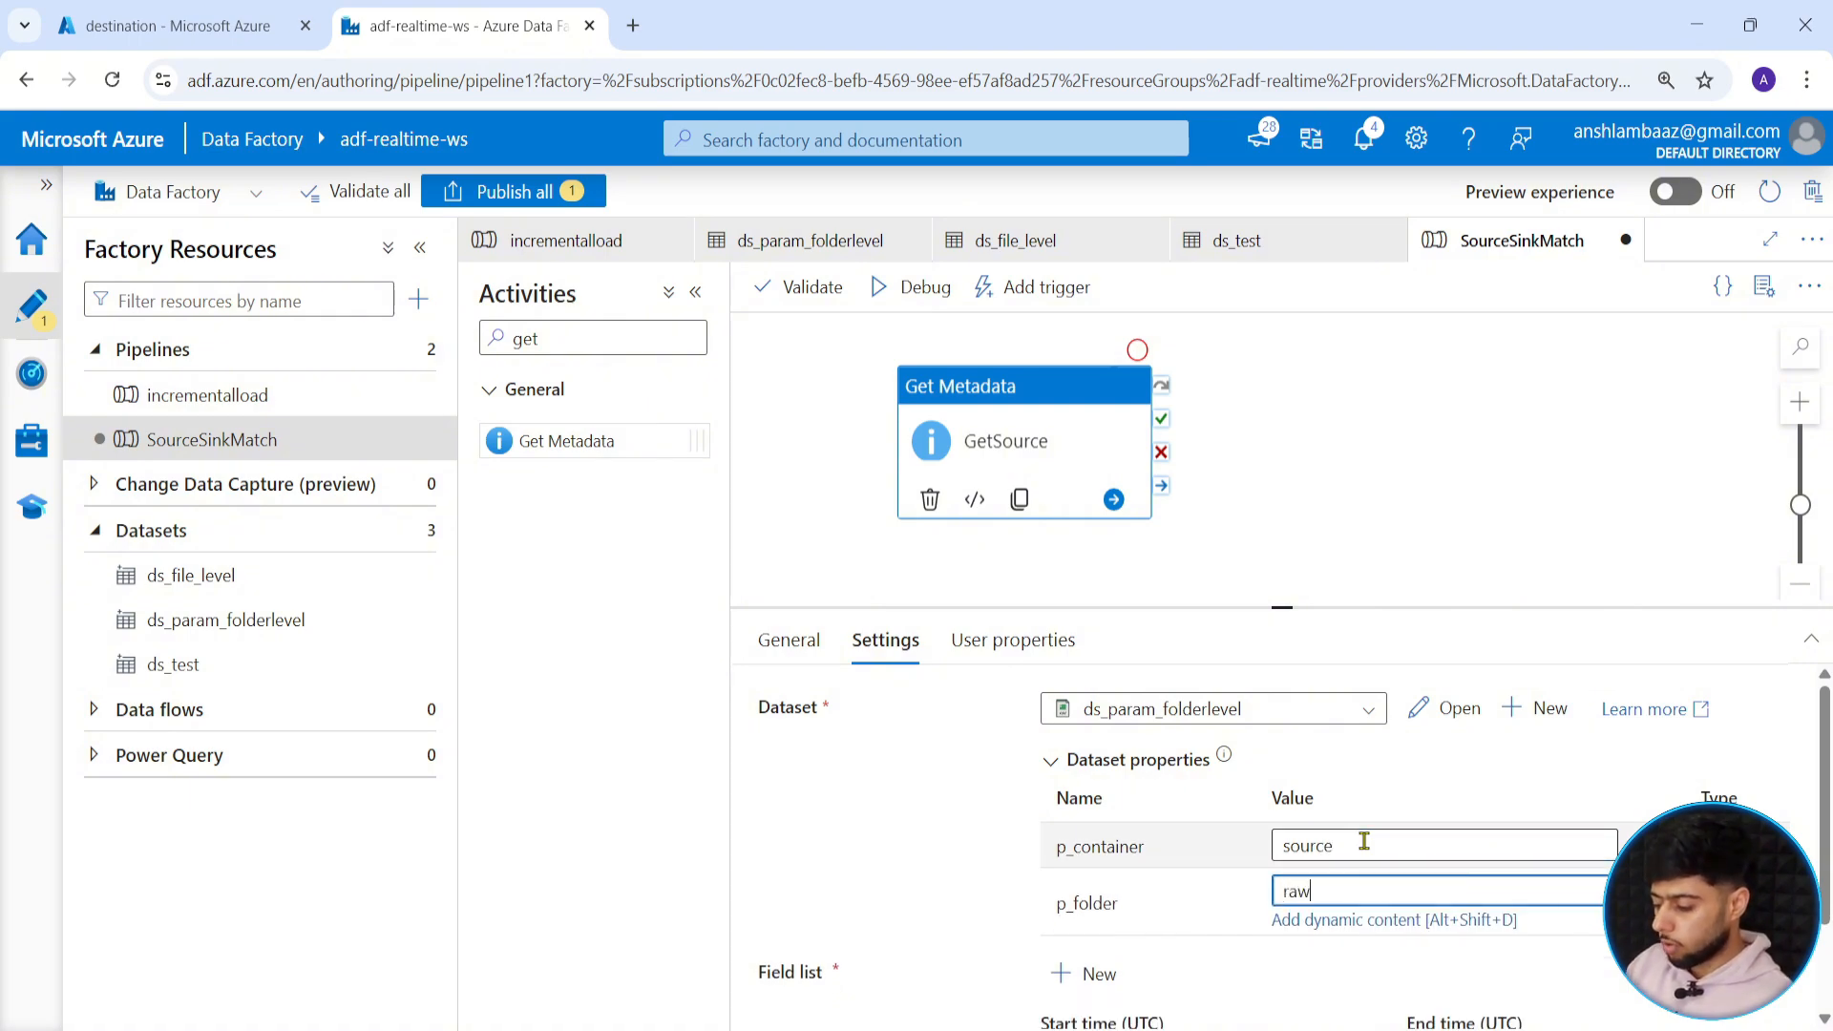
{"action": "type", "text": "_gold_data"}
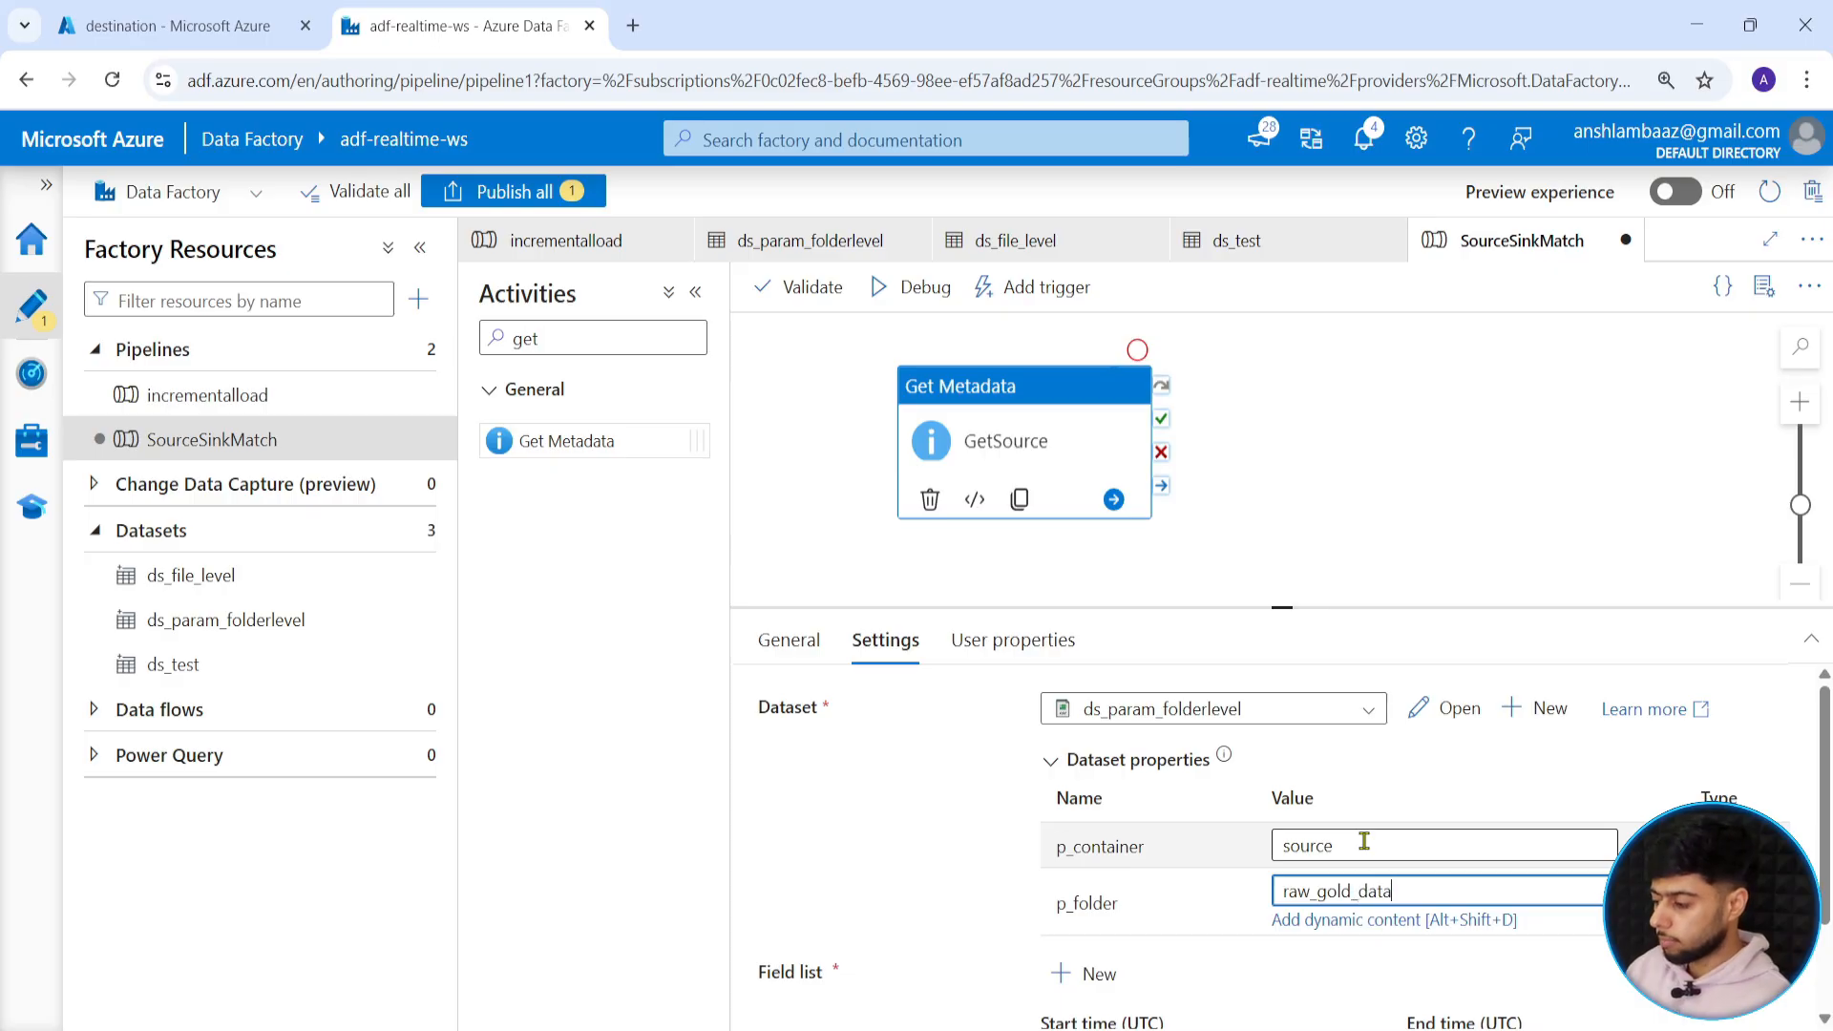
{"action": "left_click", "coordinate": [248, 13]}
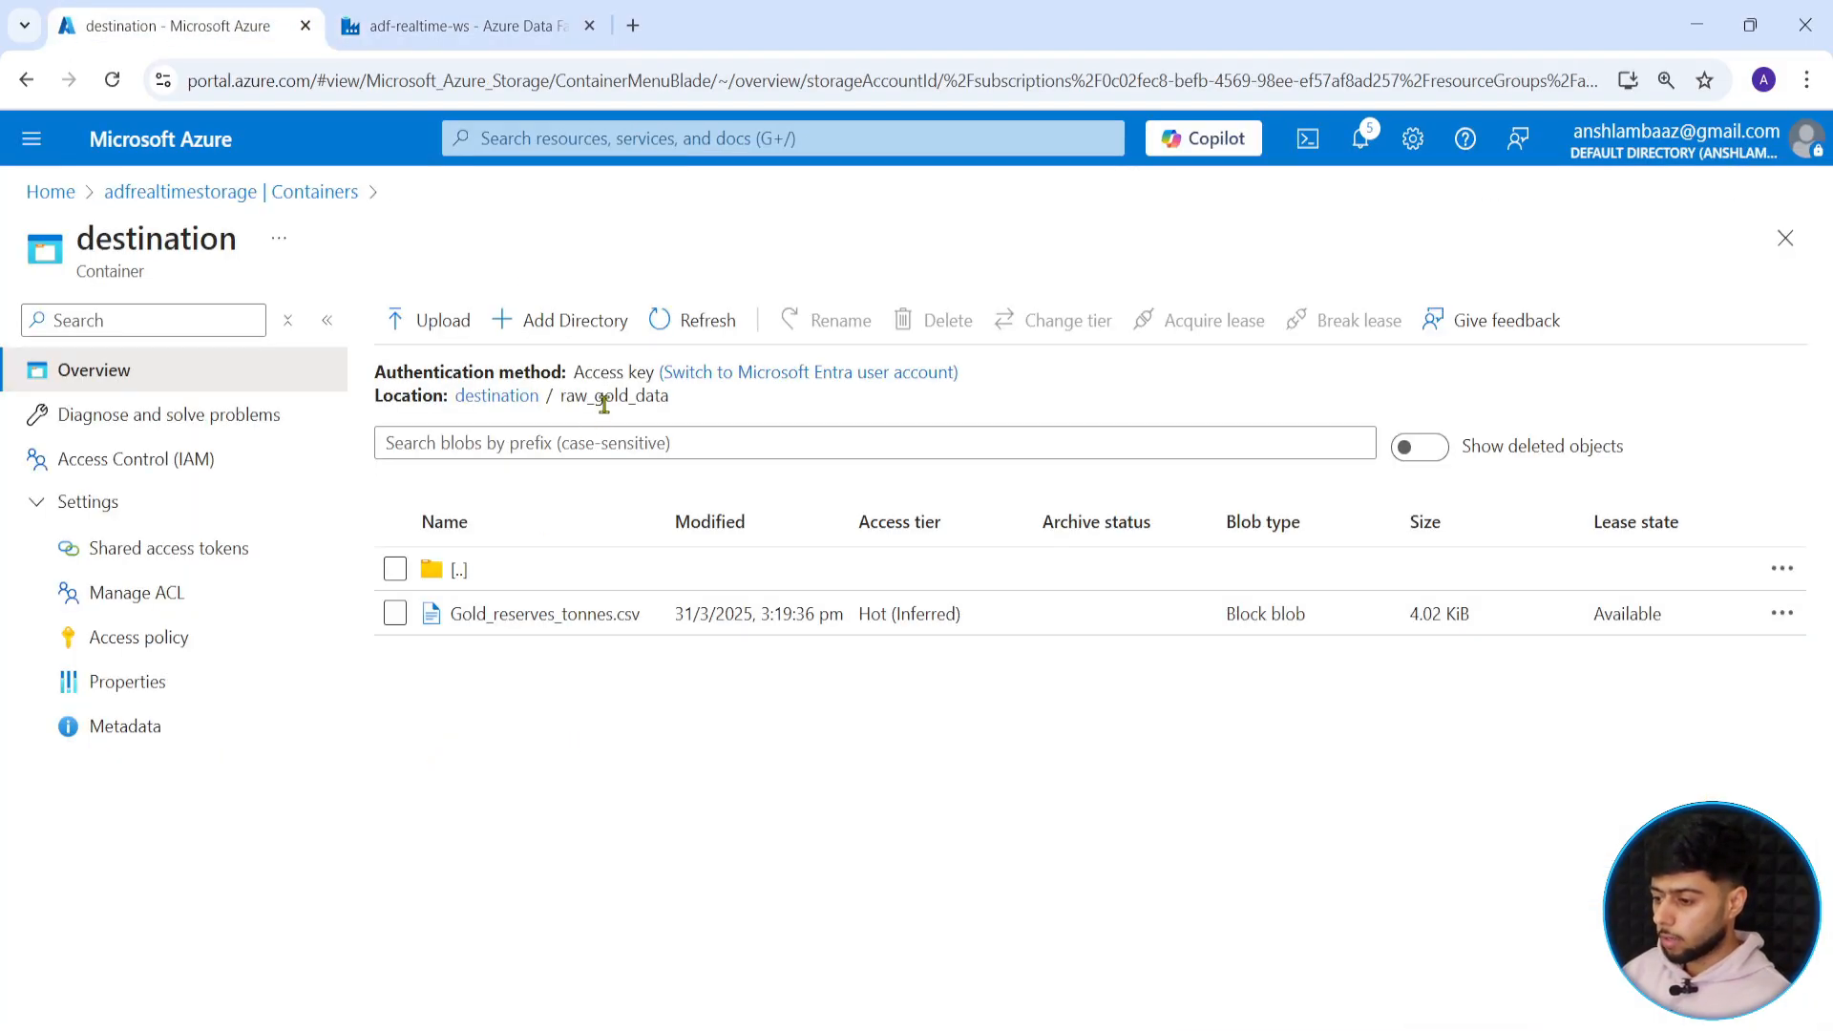
{"action": "left_click", "coordinate": [477, 19]}
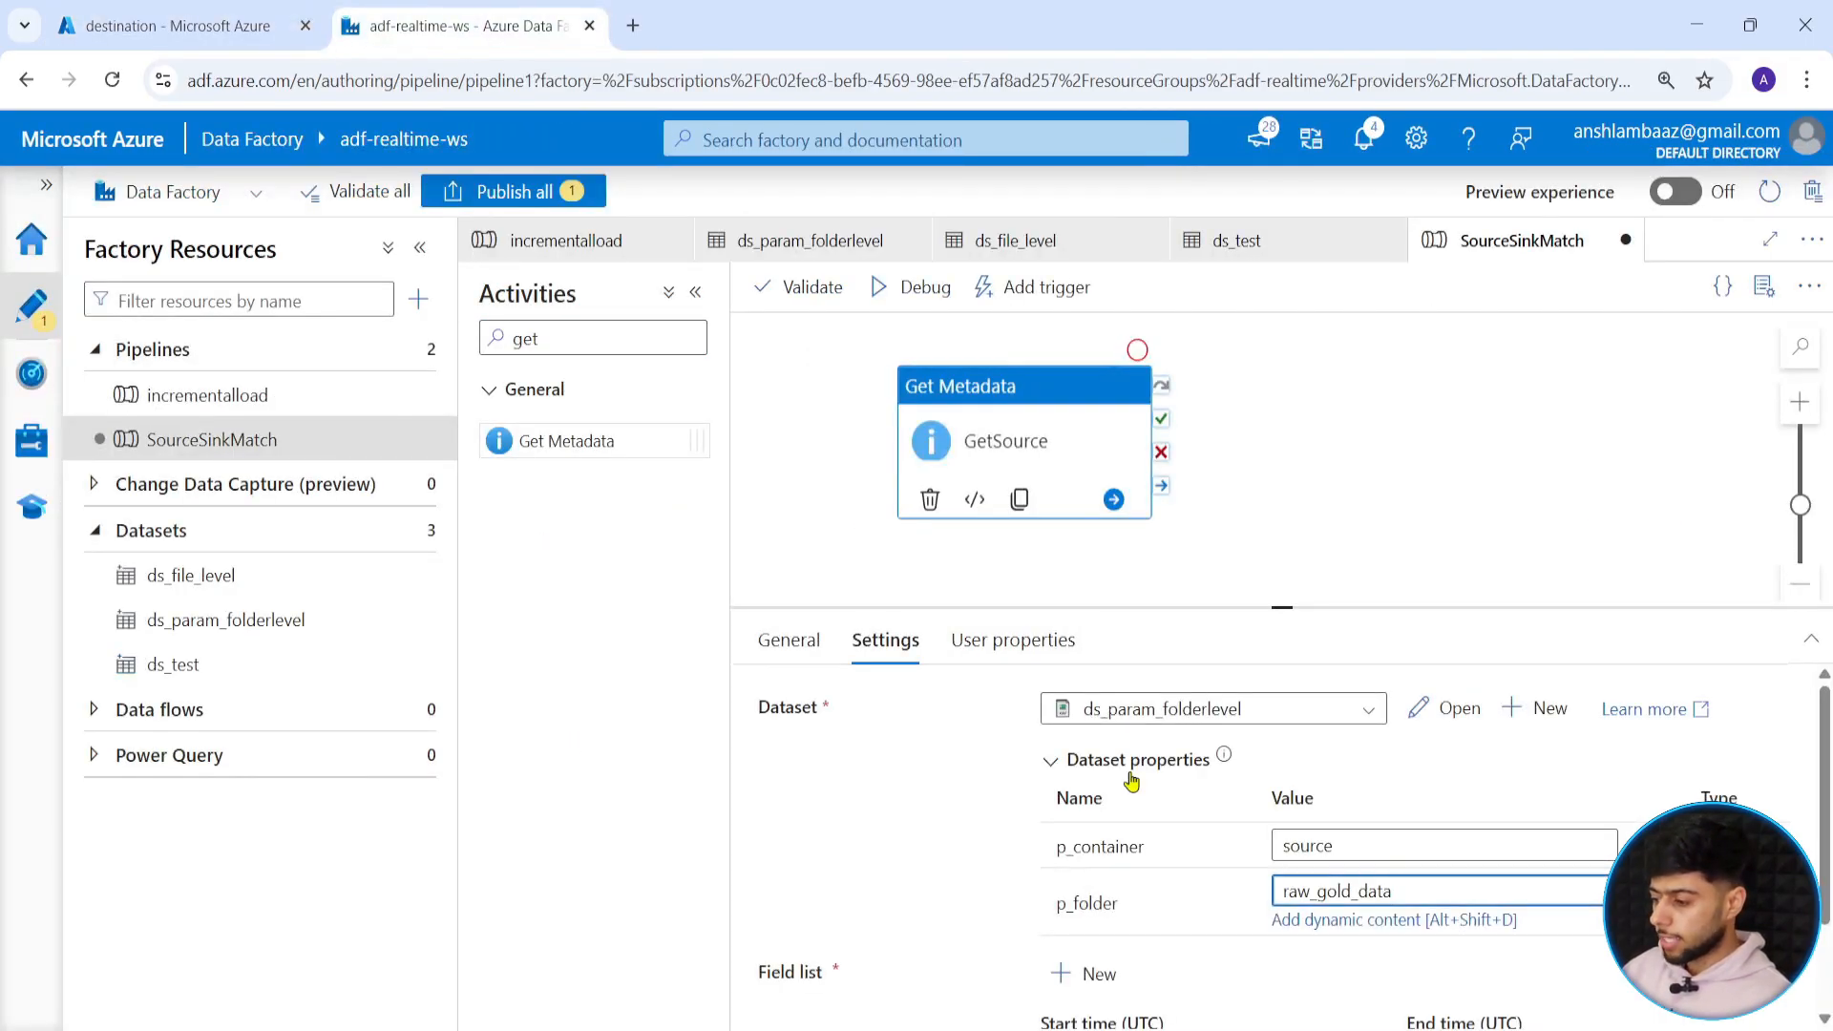
Add a Child items argument to GetSource's field list.
{"action": "scroll", "coordinate": [1079, 914], "scroll_direction": "down", "scroll_amount": 2}
{"action": "left_click", "coordinate": [1091, 862]}
{"action": "left_click", "coordinate": [1184, 845]}
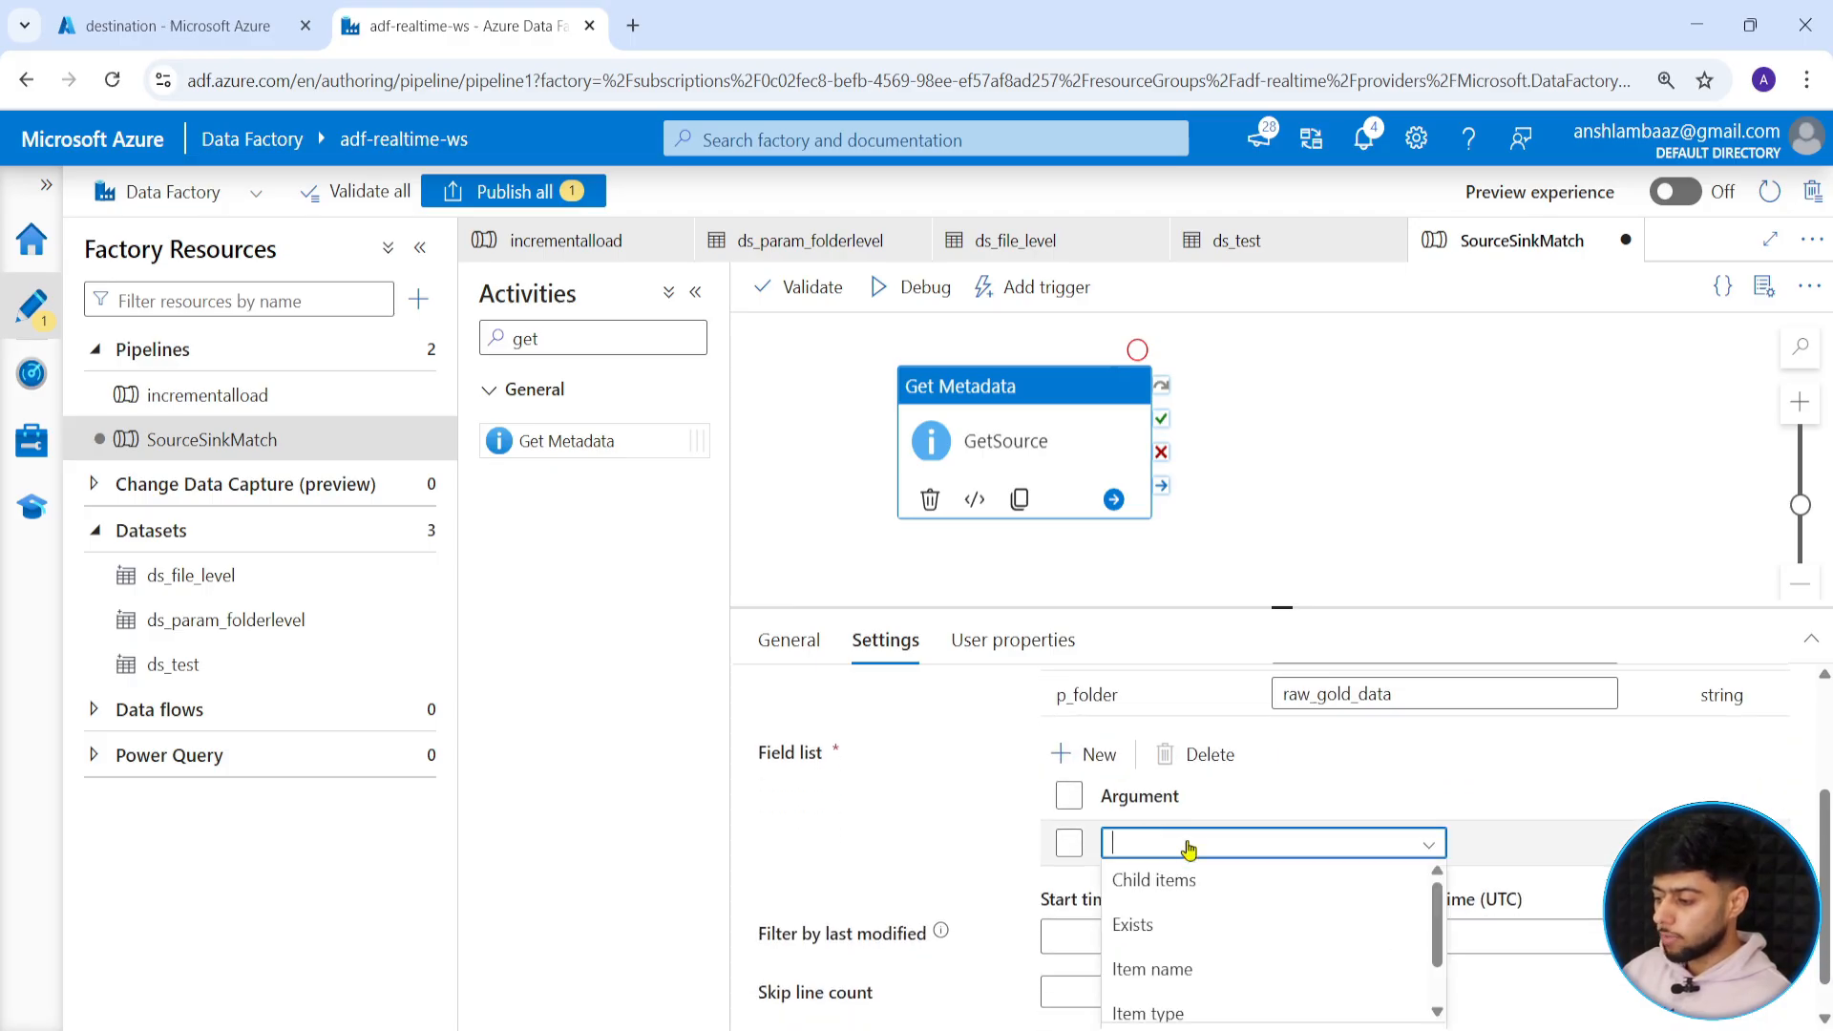
{"action": "scroll", "coordinate": [1178, 886], "scroll_direction": "up", "scroll_amount": 1}
{"action": "left_click", "coordinate": [1134, 876]}
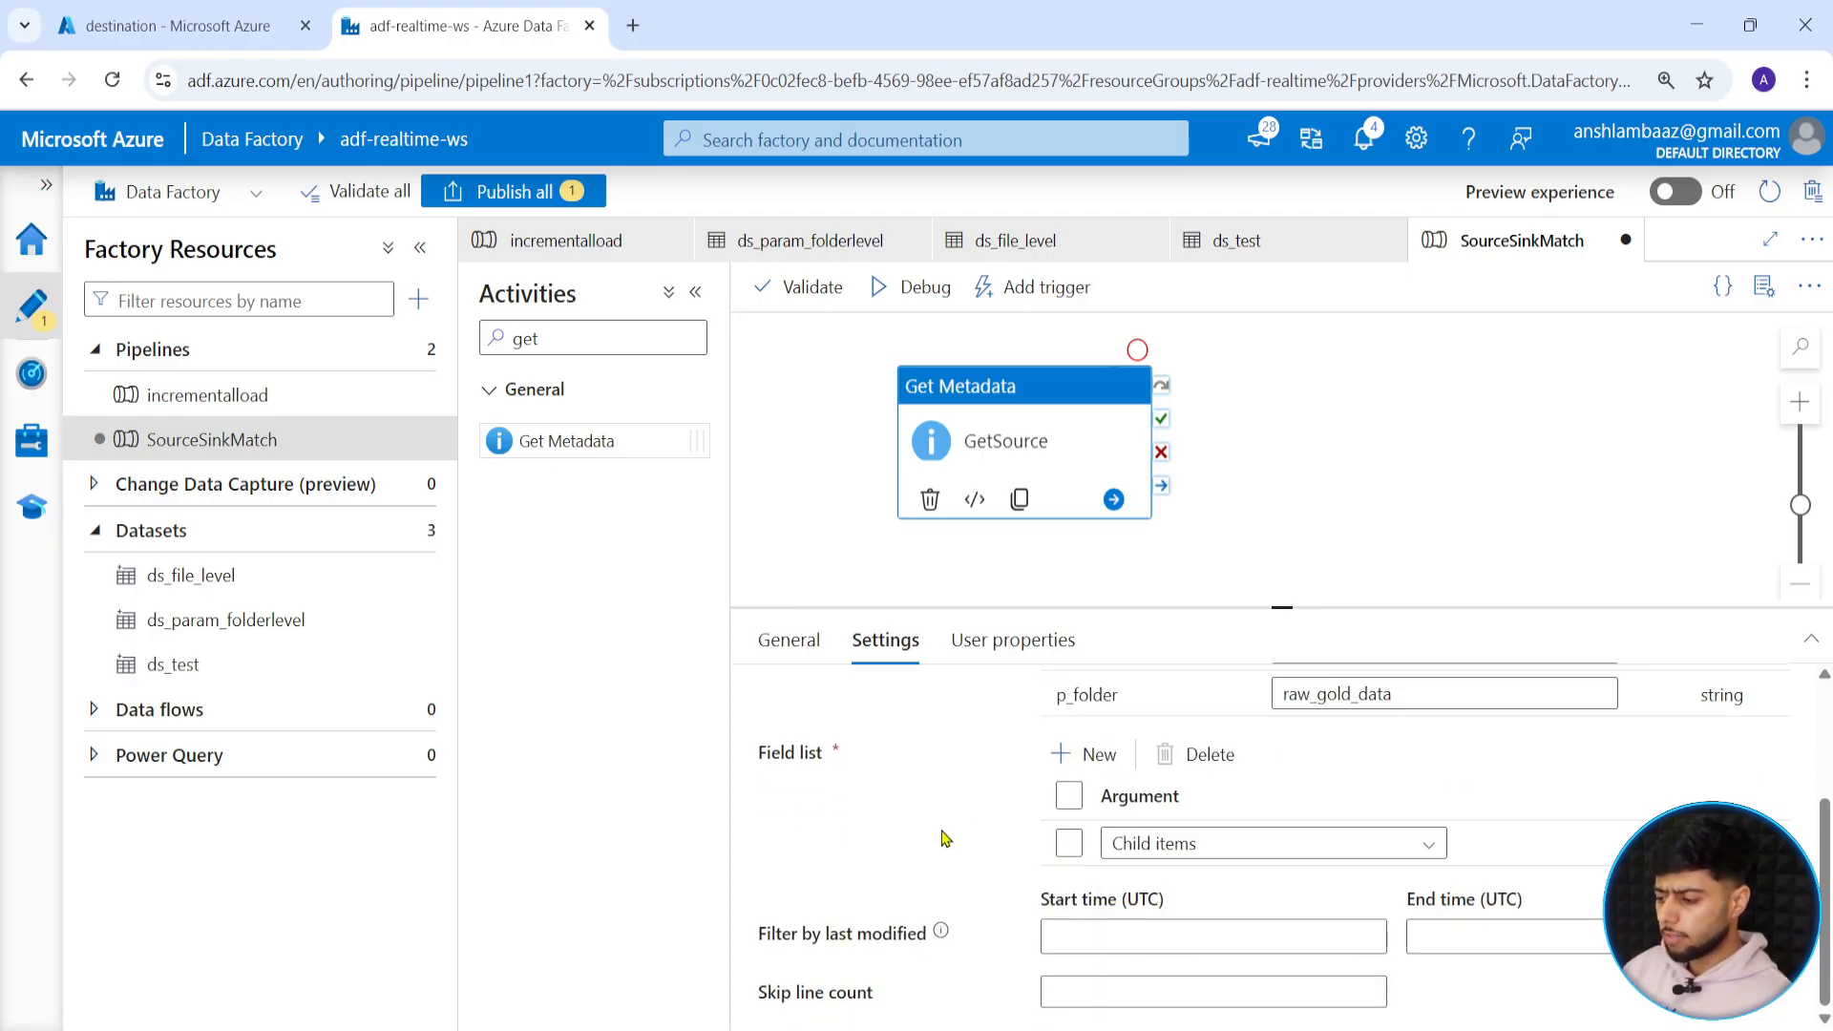
Duplicate the GetSource activity and rename the copy as GetSink.
{"action": "left_click_drag", "start_coordinate": [1282, 616], "coordinate": [1252, 732]}
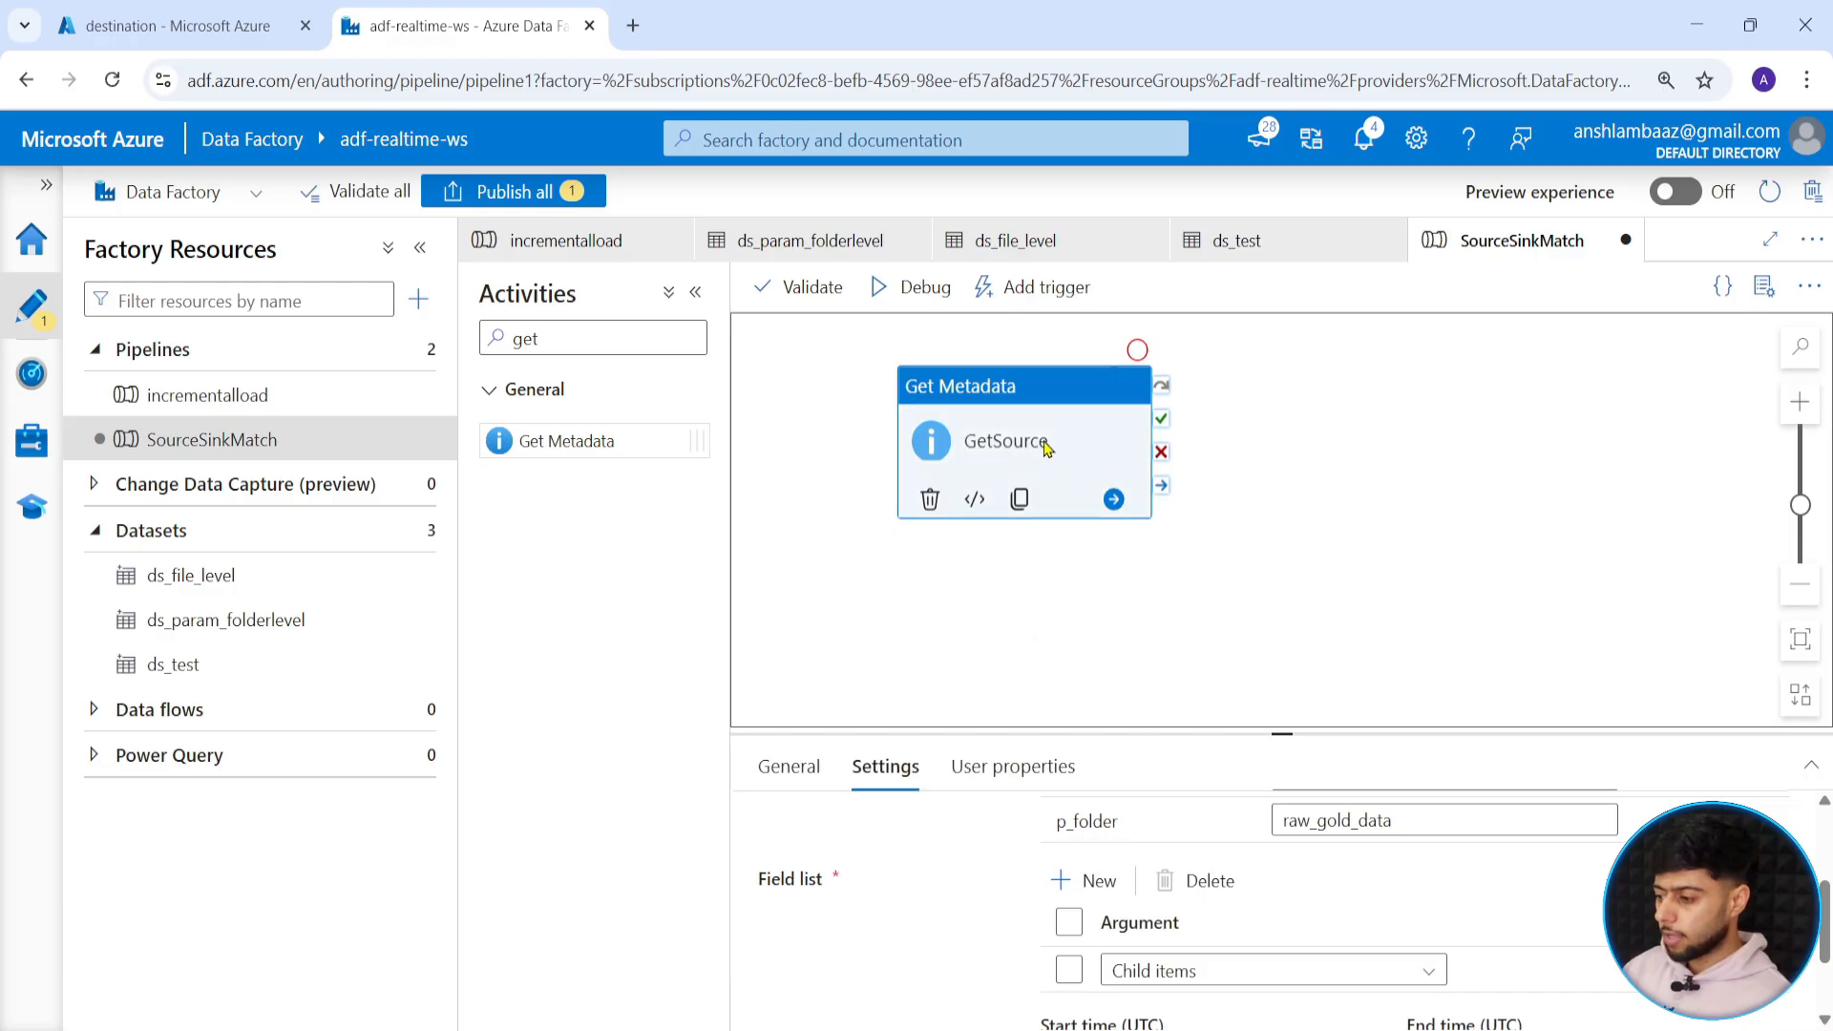
{"action": "left_click", "coordinate": [1020, 499]}
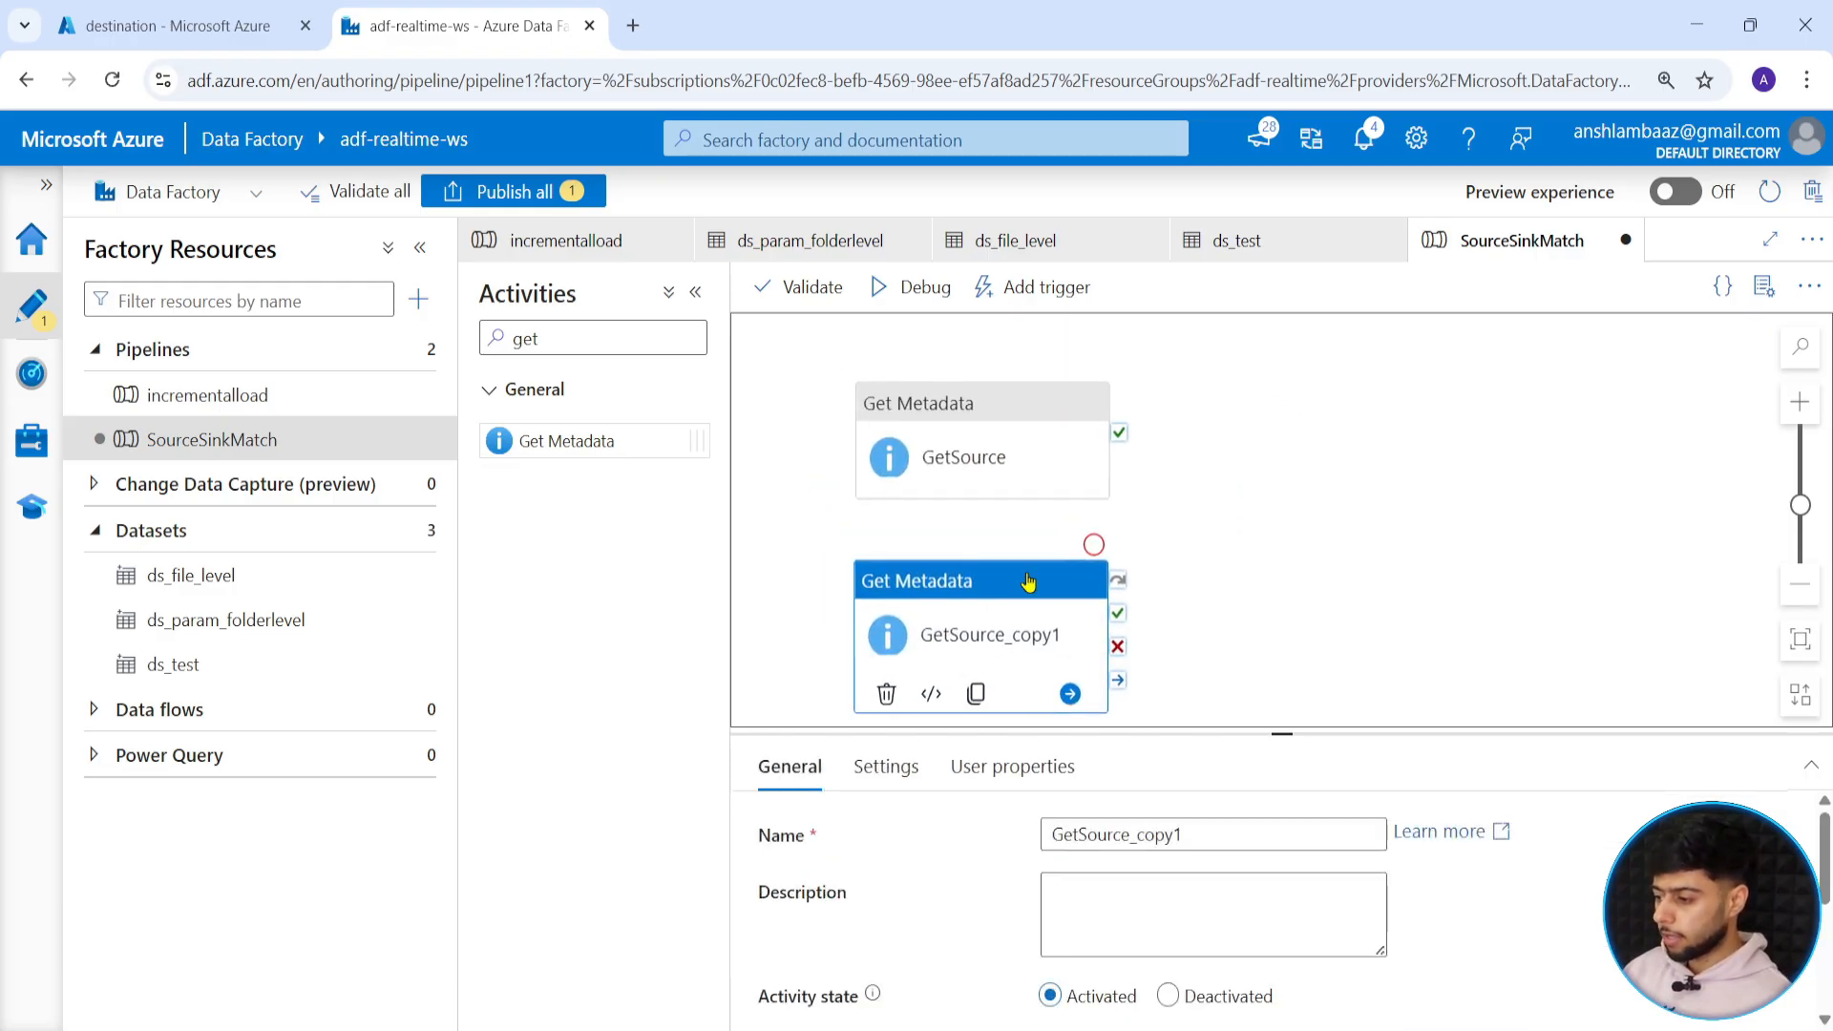
{"action": "left_click_drag", "start_coordinate": [1185, 836], "coordinate": [1082, 841]}
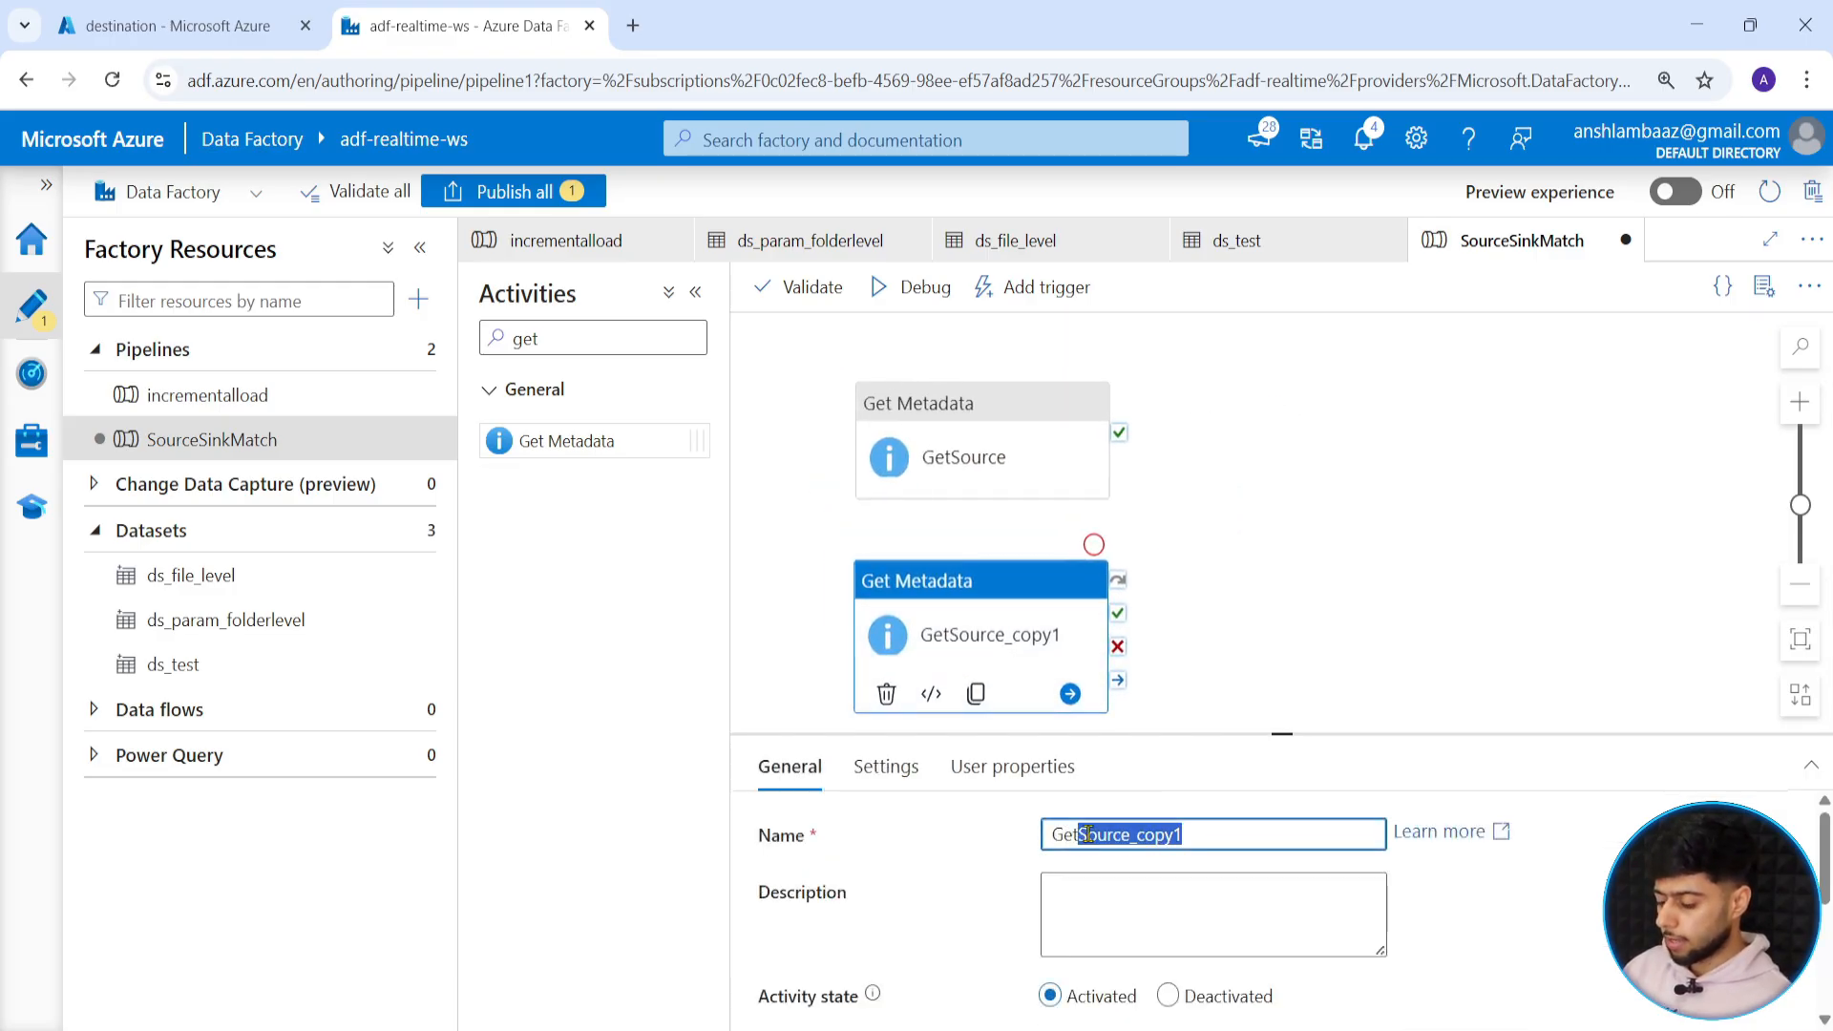
{"action": "type", "text": "Sink"}
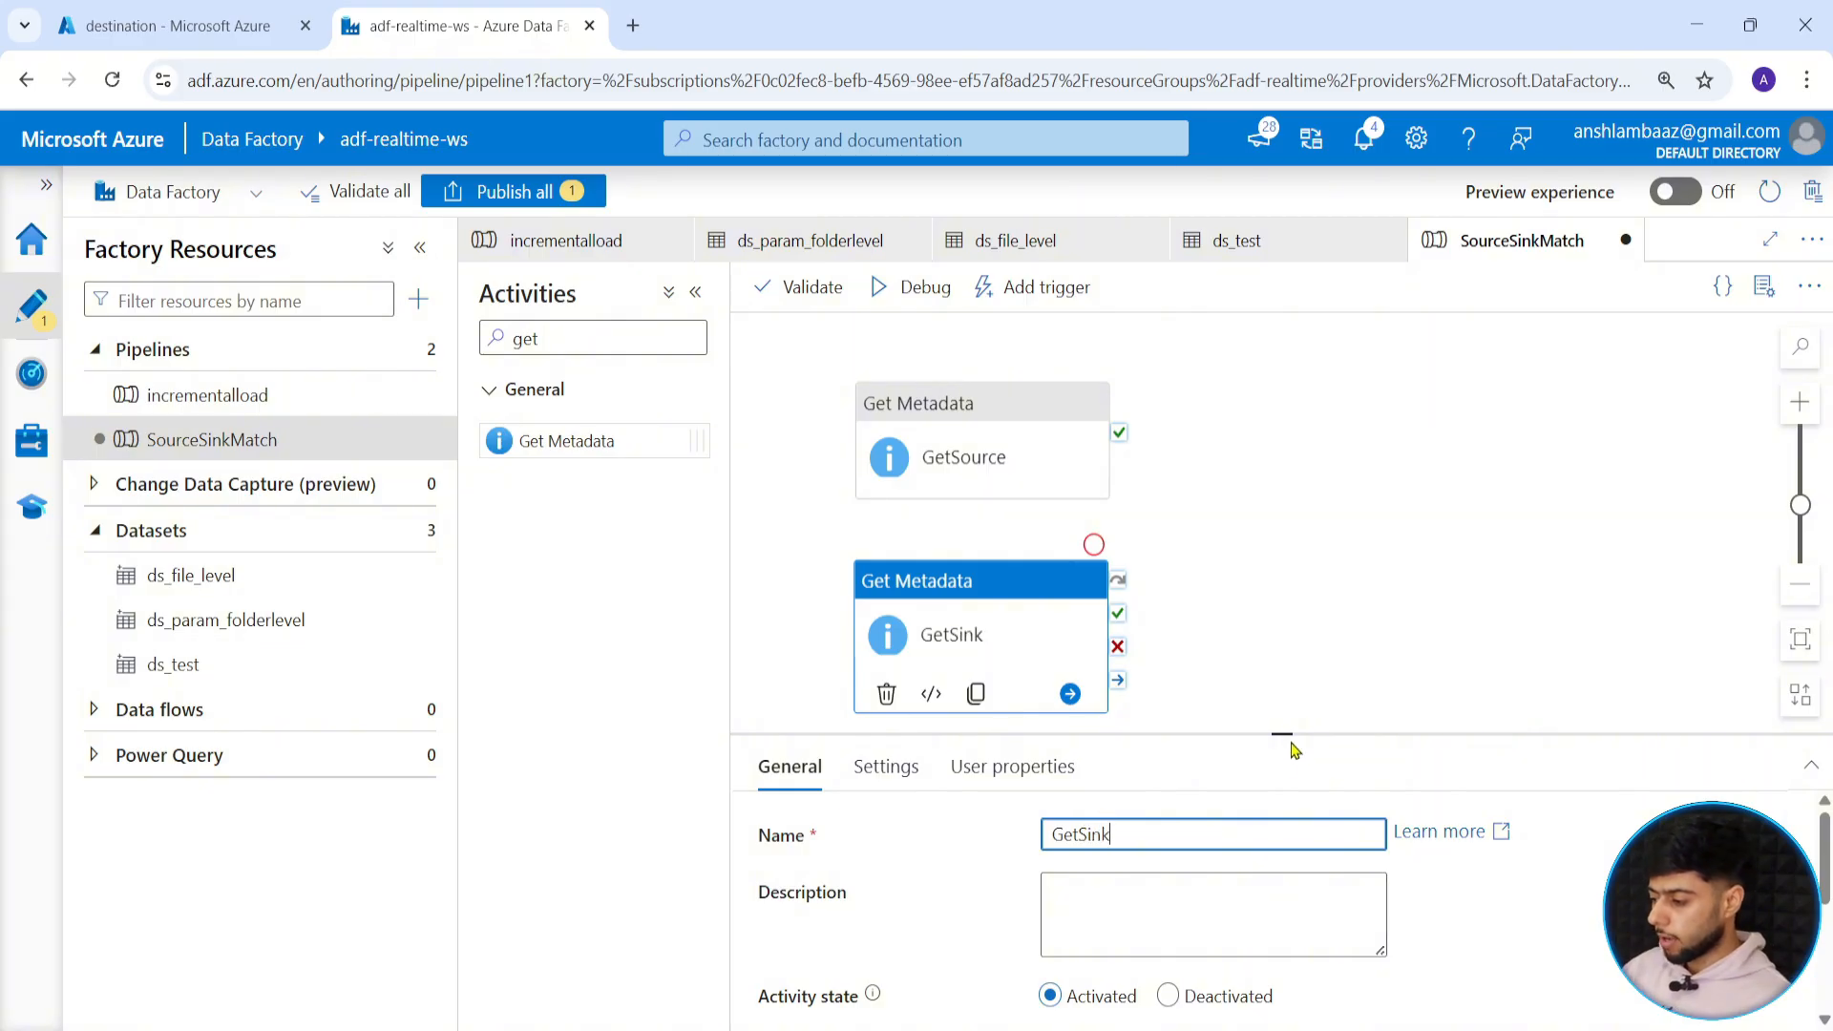
Set GetSink's p_container to destination and check that its field list uses Child items.
{"action": "left_click_drag", "start_coordinate": [1284, 735], "coordinate": [1282, 623]}
{"action": "left_click", "coordinate": [885, 655]}
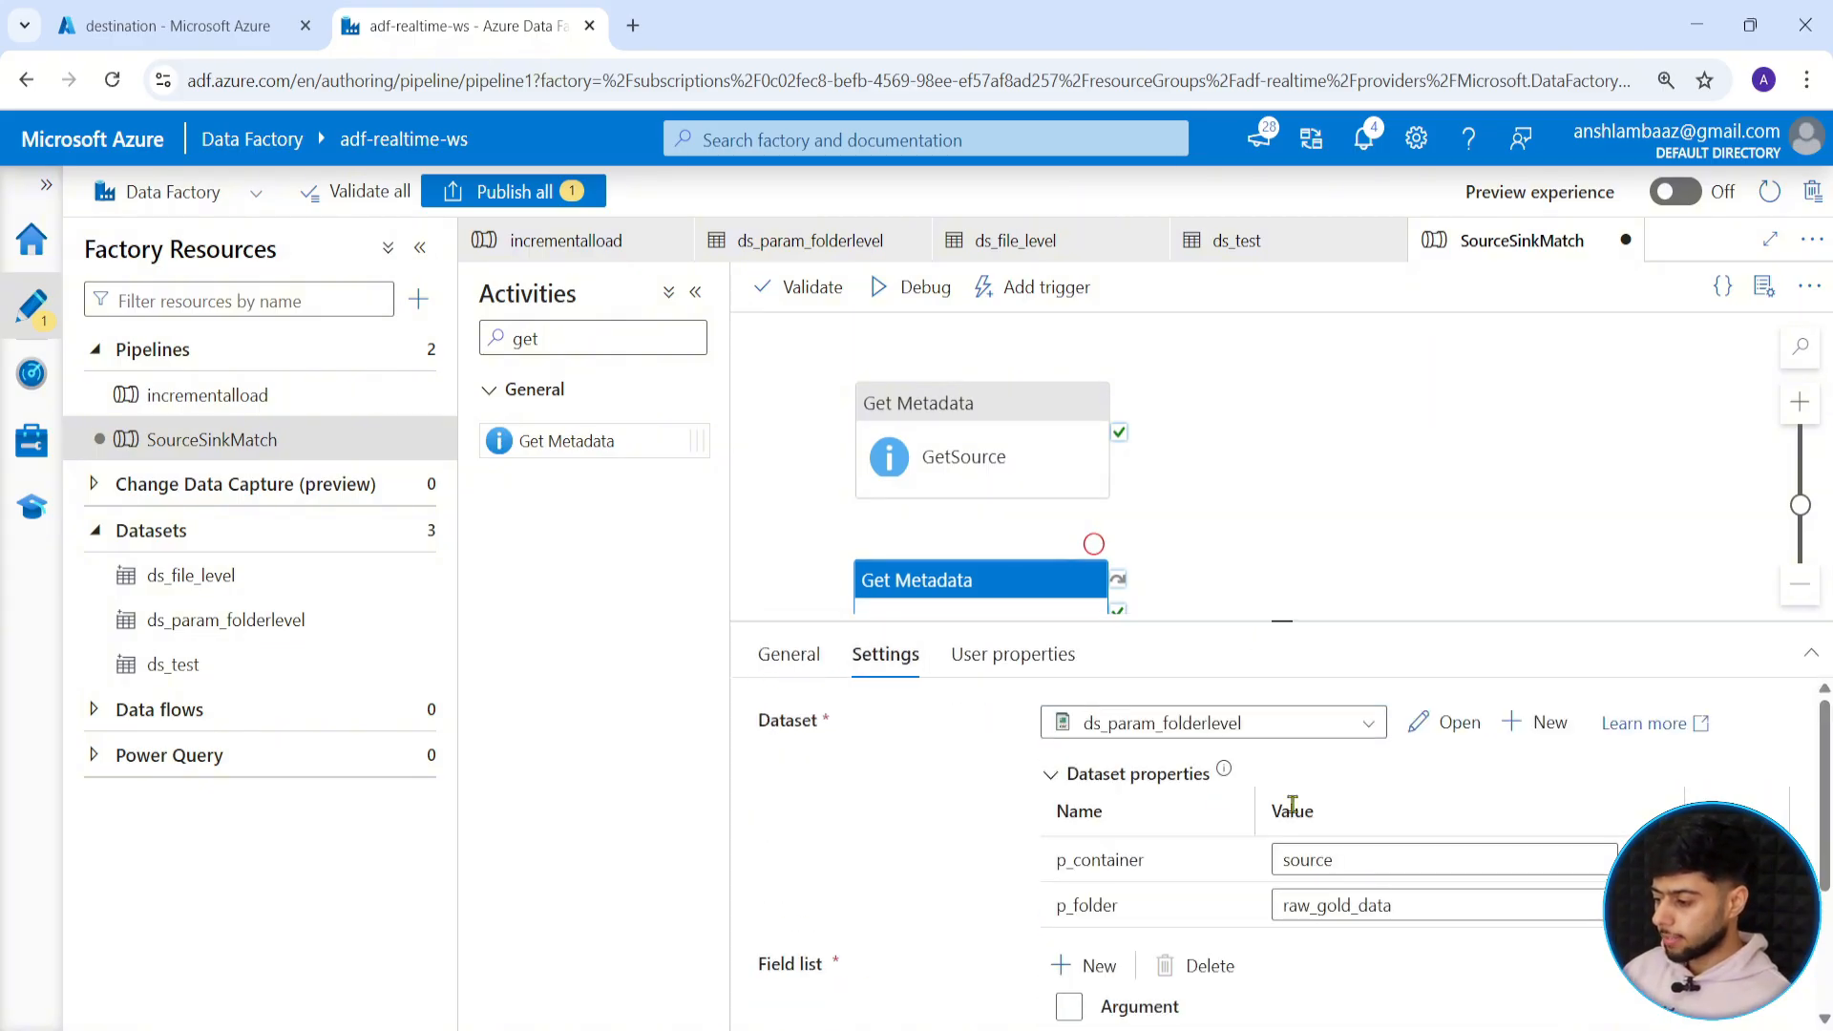
{"action": "left_click", "coordinate": [1356, 860]}
{"action": "key", "text": "ctrl+a"}
{"action": "type", "text": "de"}
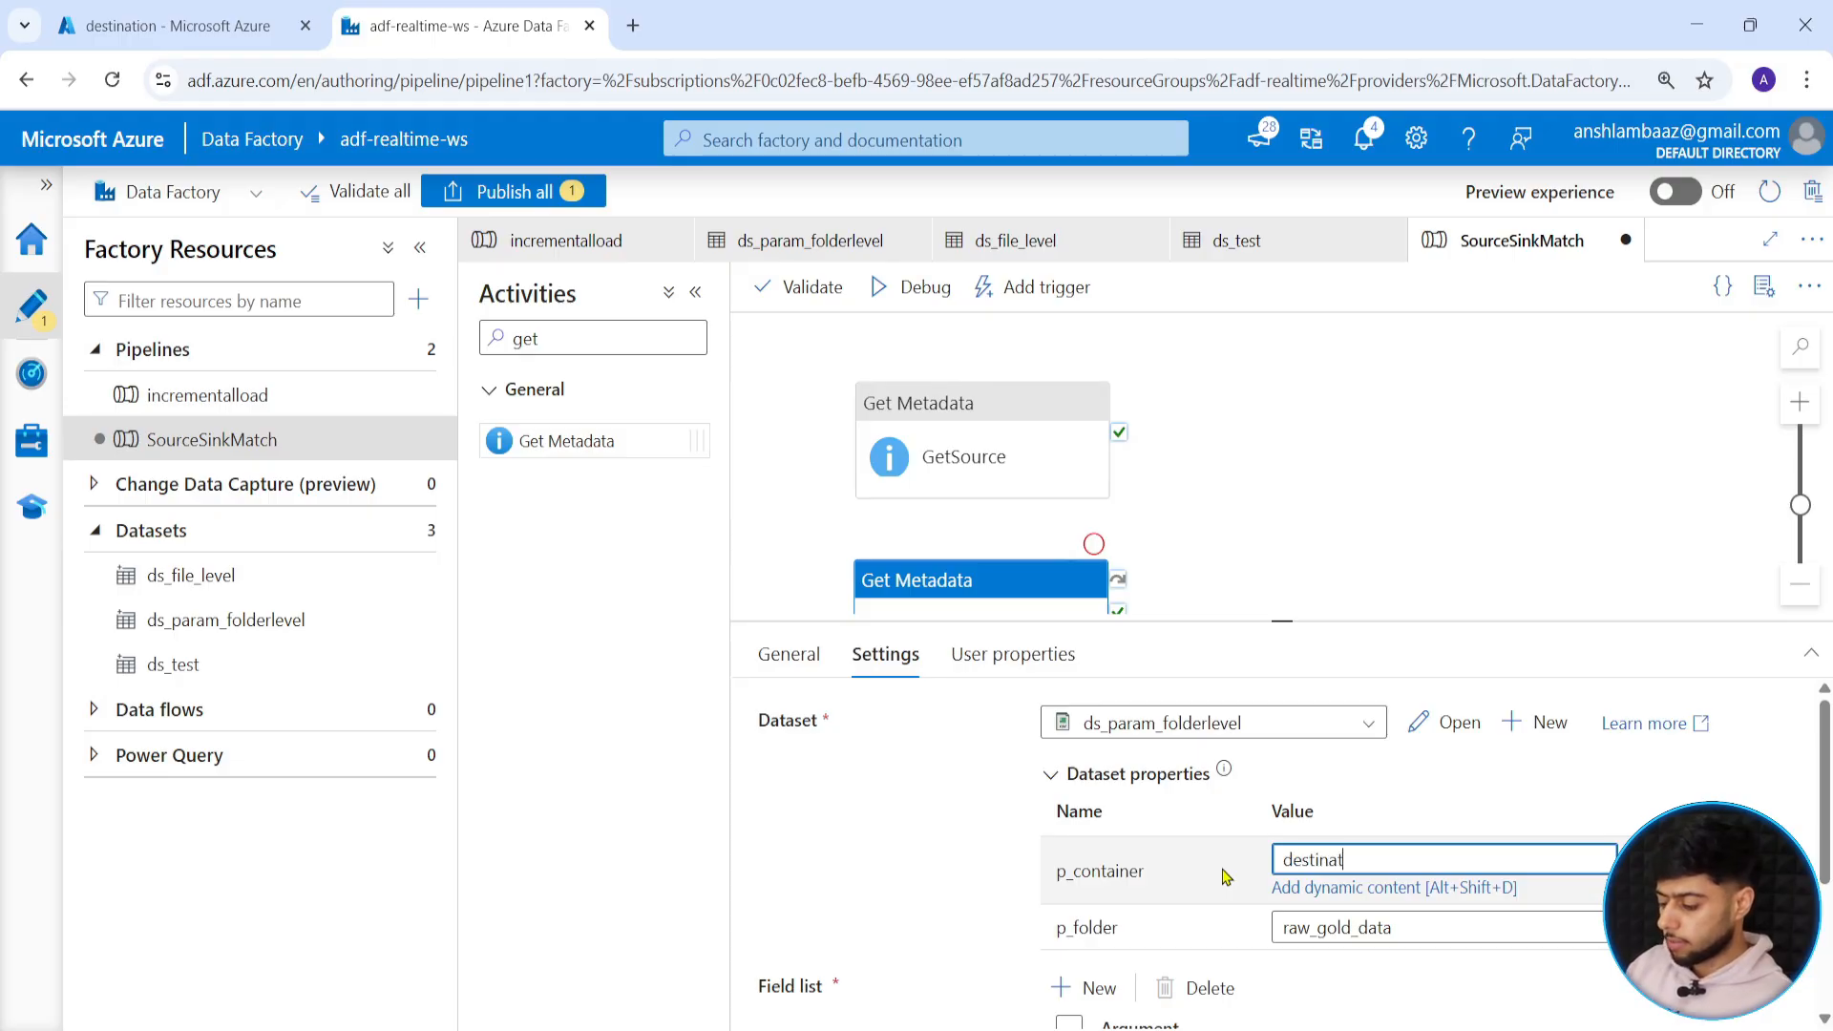
{"action": "scroll", "coordinate": [1232, 864], "scroll_direction": "down", "scroll_amount": 3}
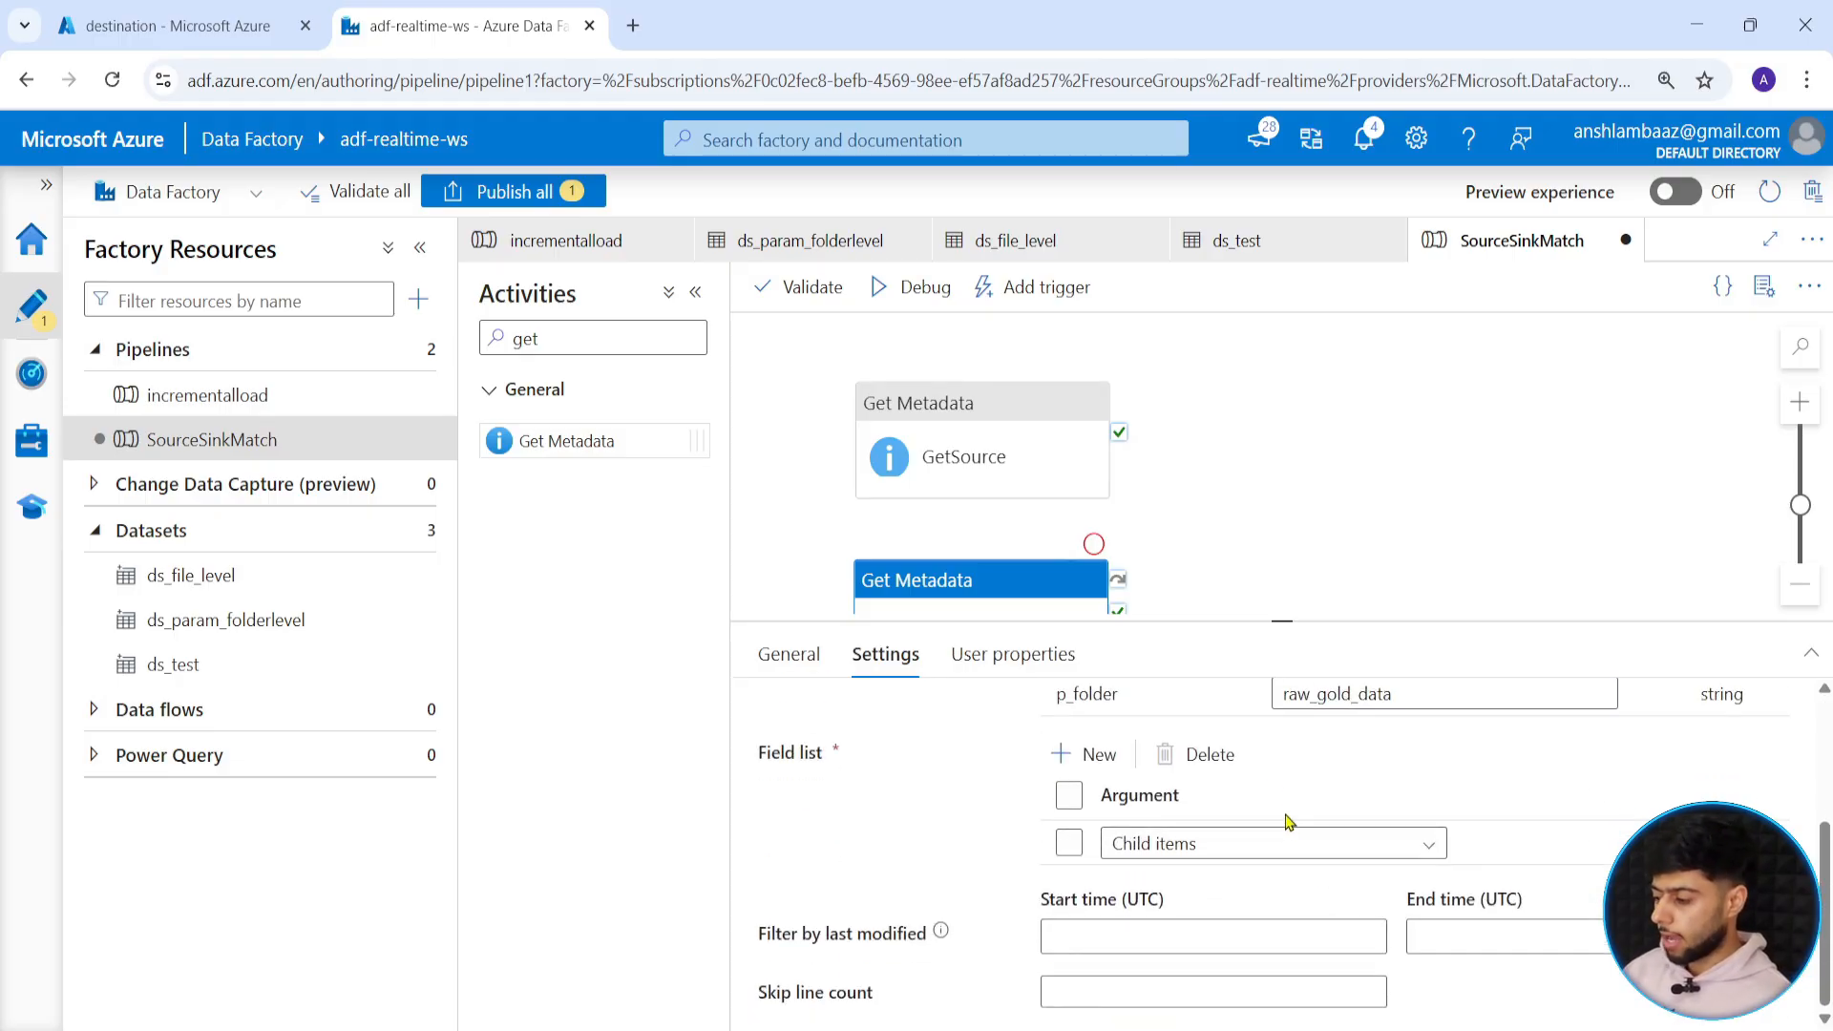
Add a Filter activity beside the two Get Metadata activities and name it FilterMissing.
{"action": "left_click", "coordinate": [1220, 601]}
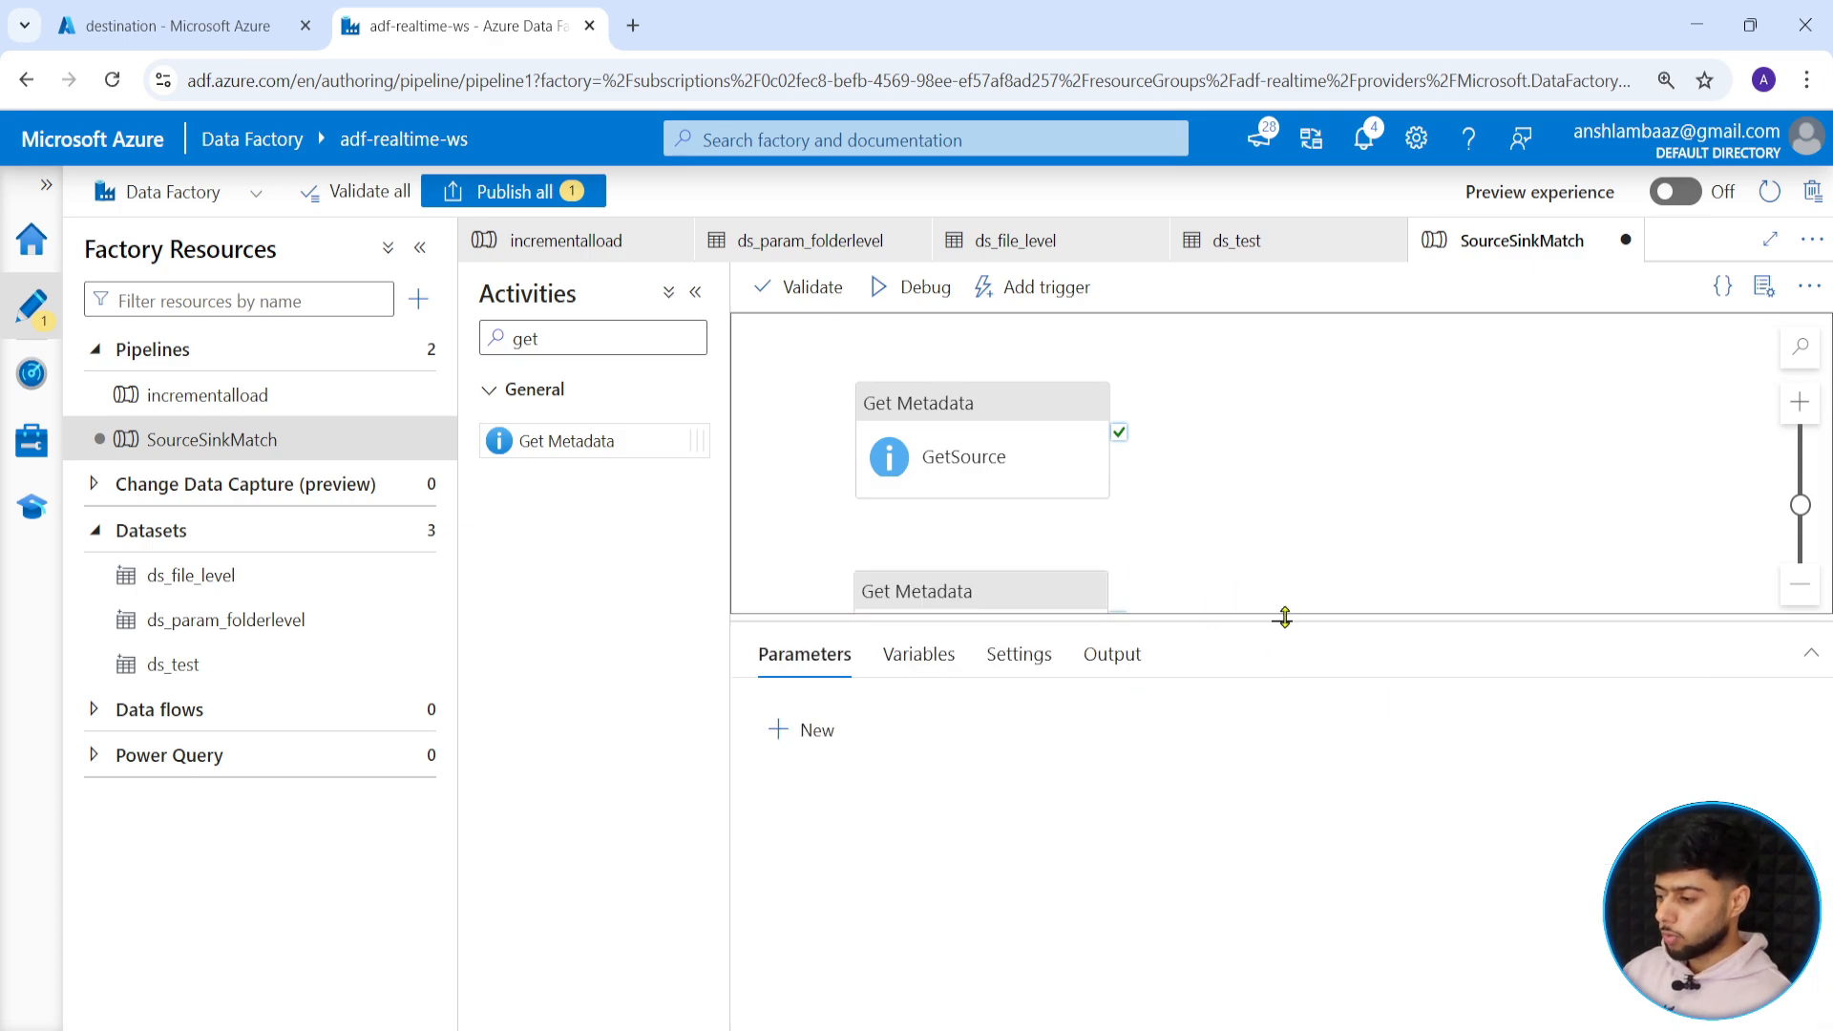
{"action": "left_click_drag", "start_coordinate": [1281, 618], "coordinate": [1281, 853]}
{"action": "double_click", "coordinate": [577, 338]}
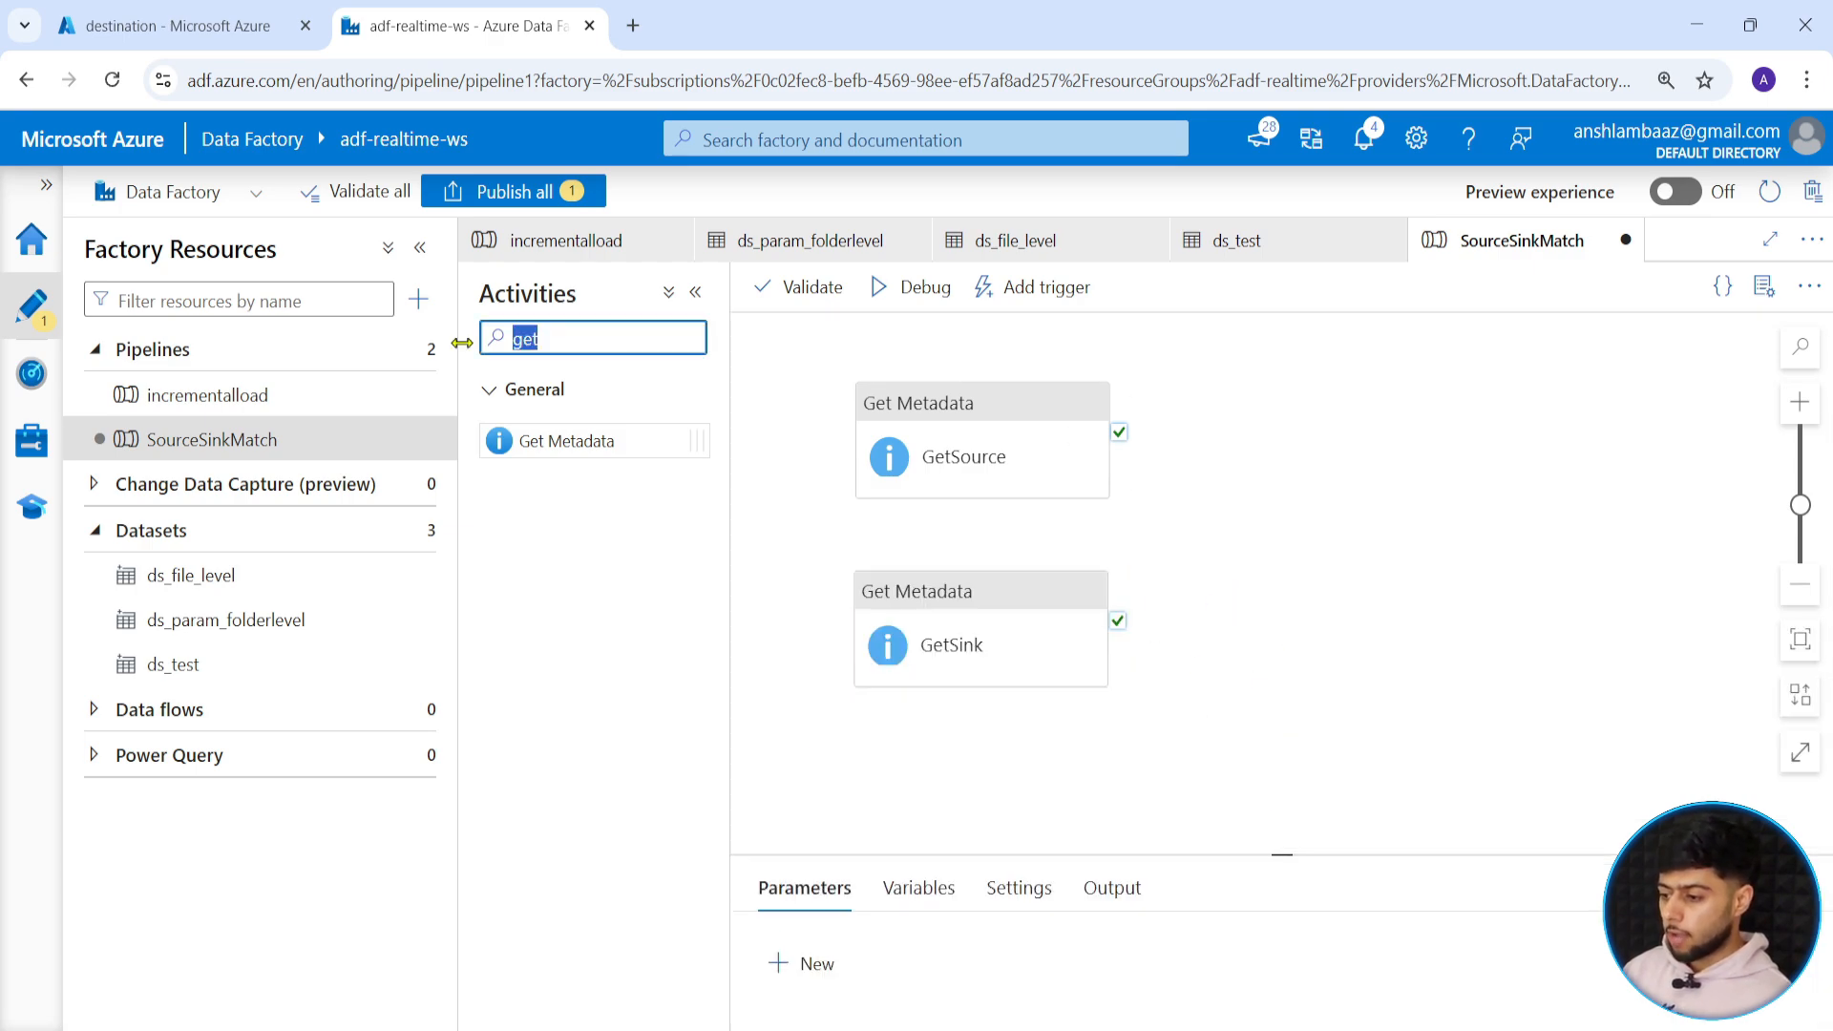
{"action": "type", "text": "fil"}
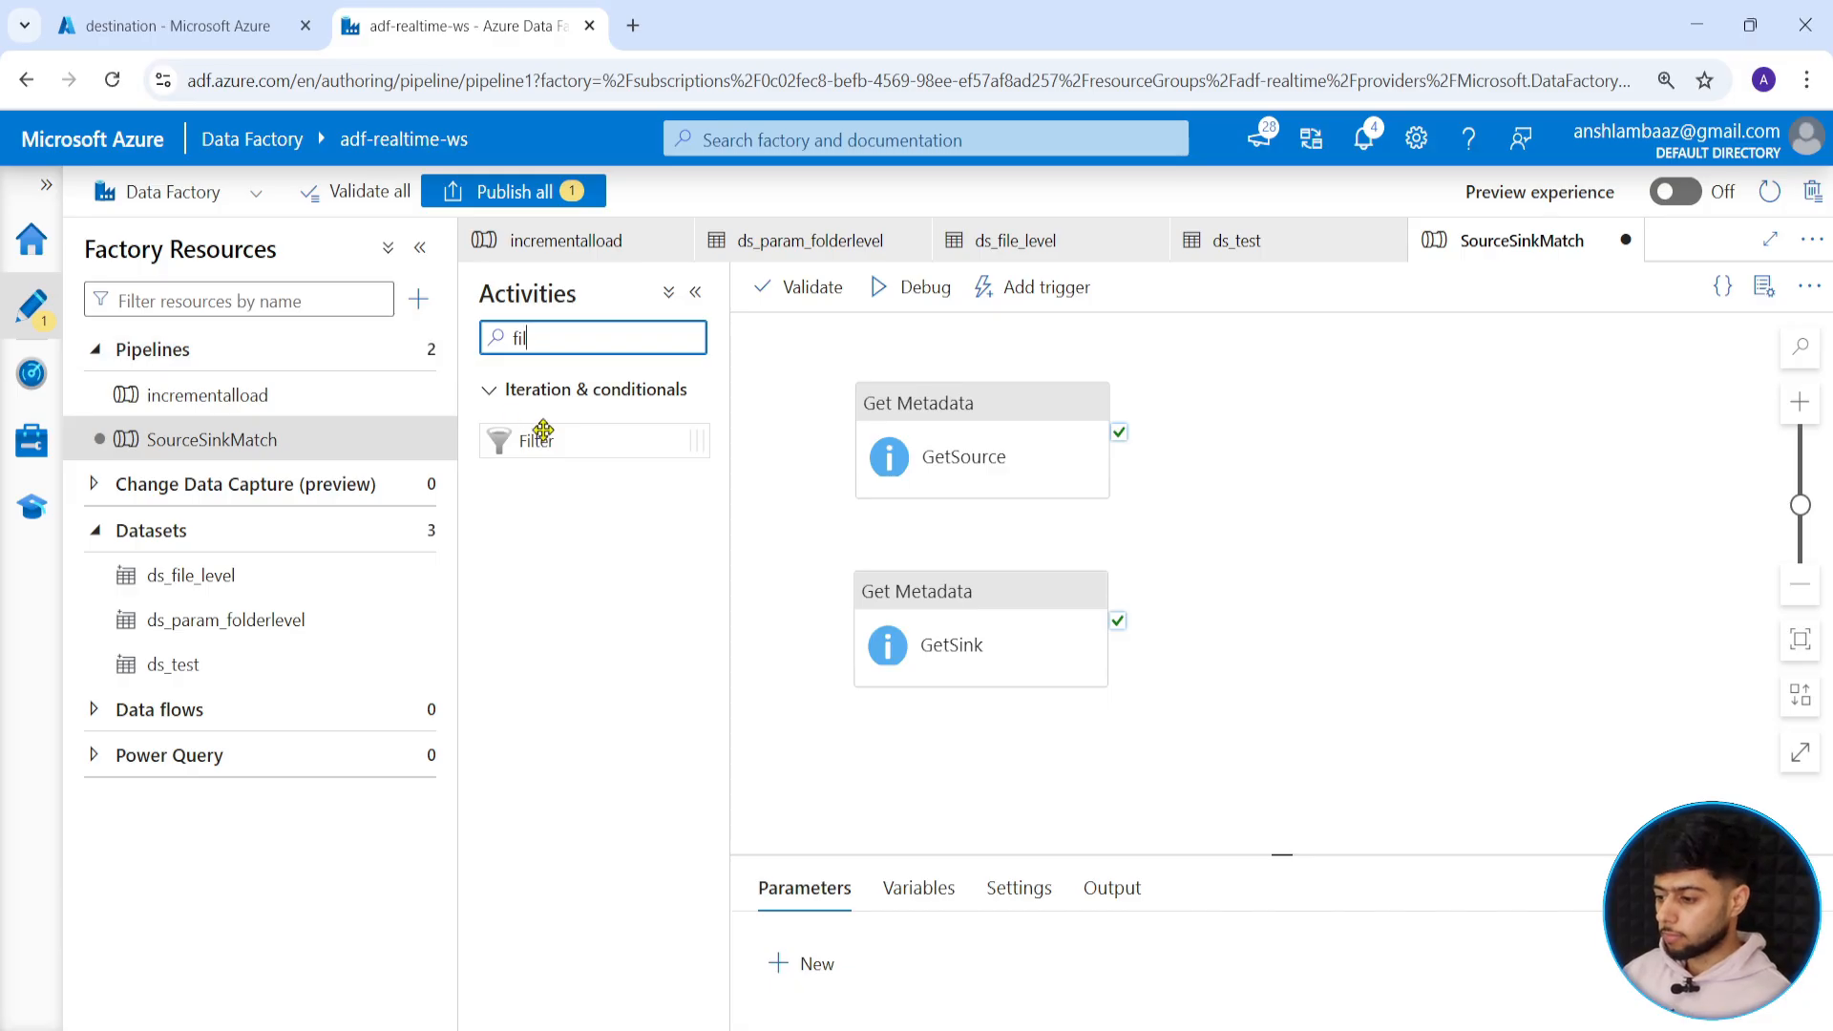
{"action": "left_click_drag", "start_coordinate": [532, 434], "coordinate": [1392, 528]}
{"action": "left_click_drag", "start_coordinate": [1268, 861], "coordinate": [1276, 742]}
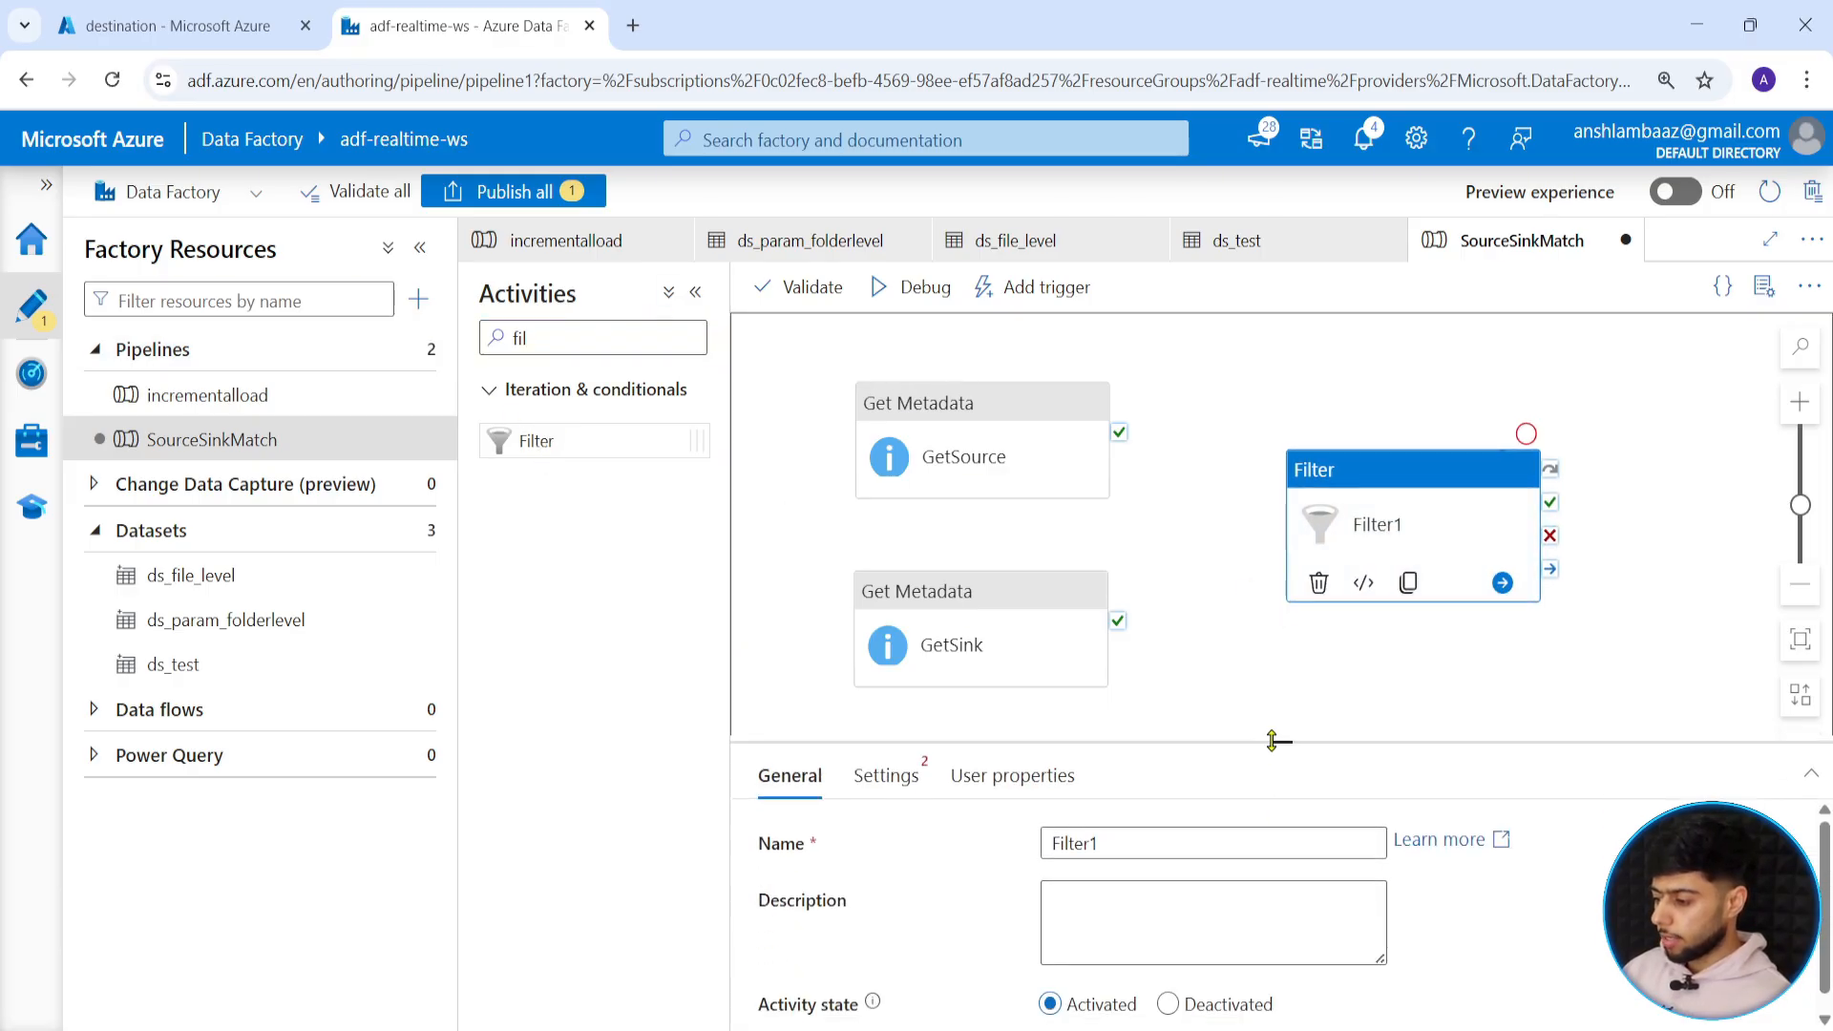
{"action": "left_click", "coordinate": [1093, 843]}
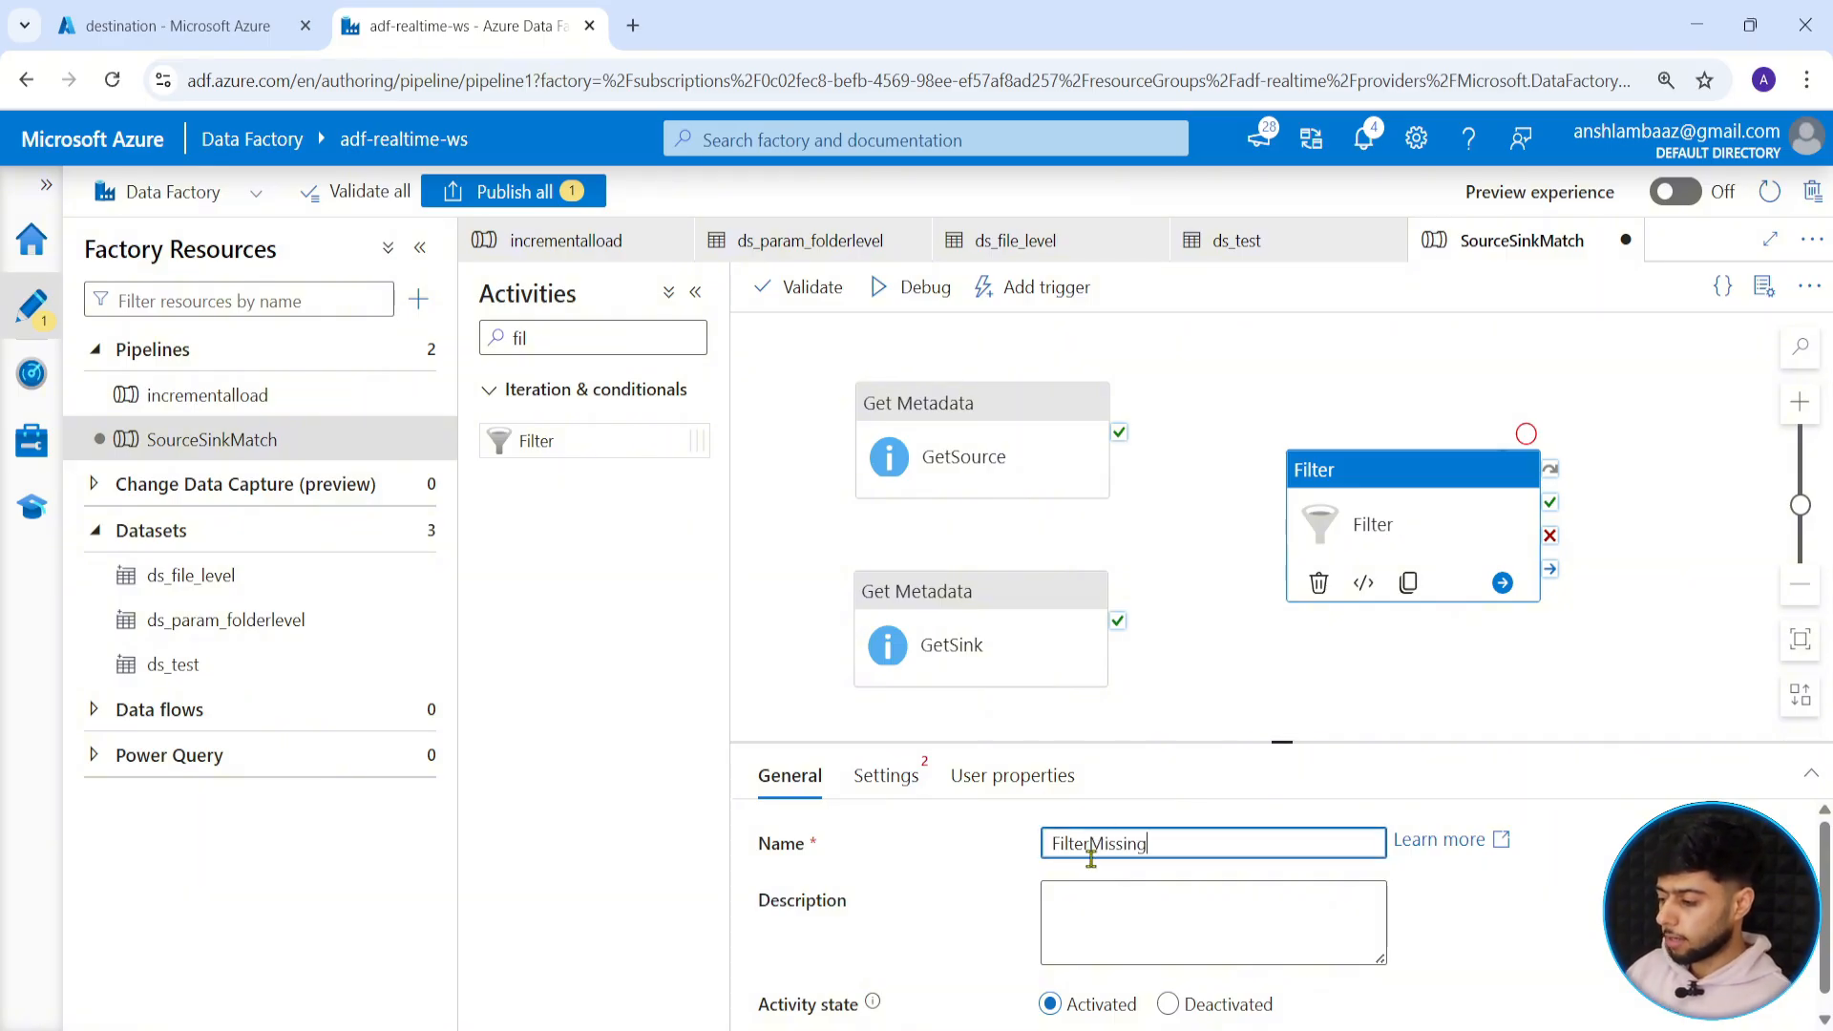
{"action": "left_click", "coordinate": [1377, 484]}
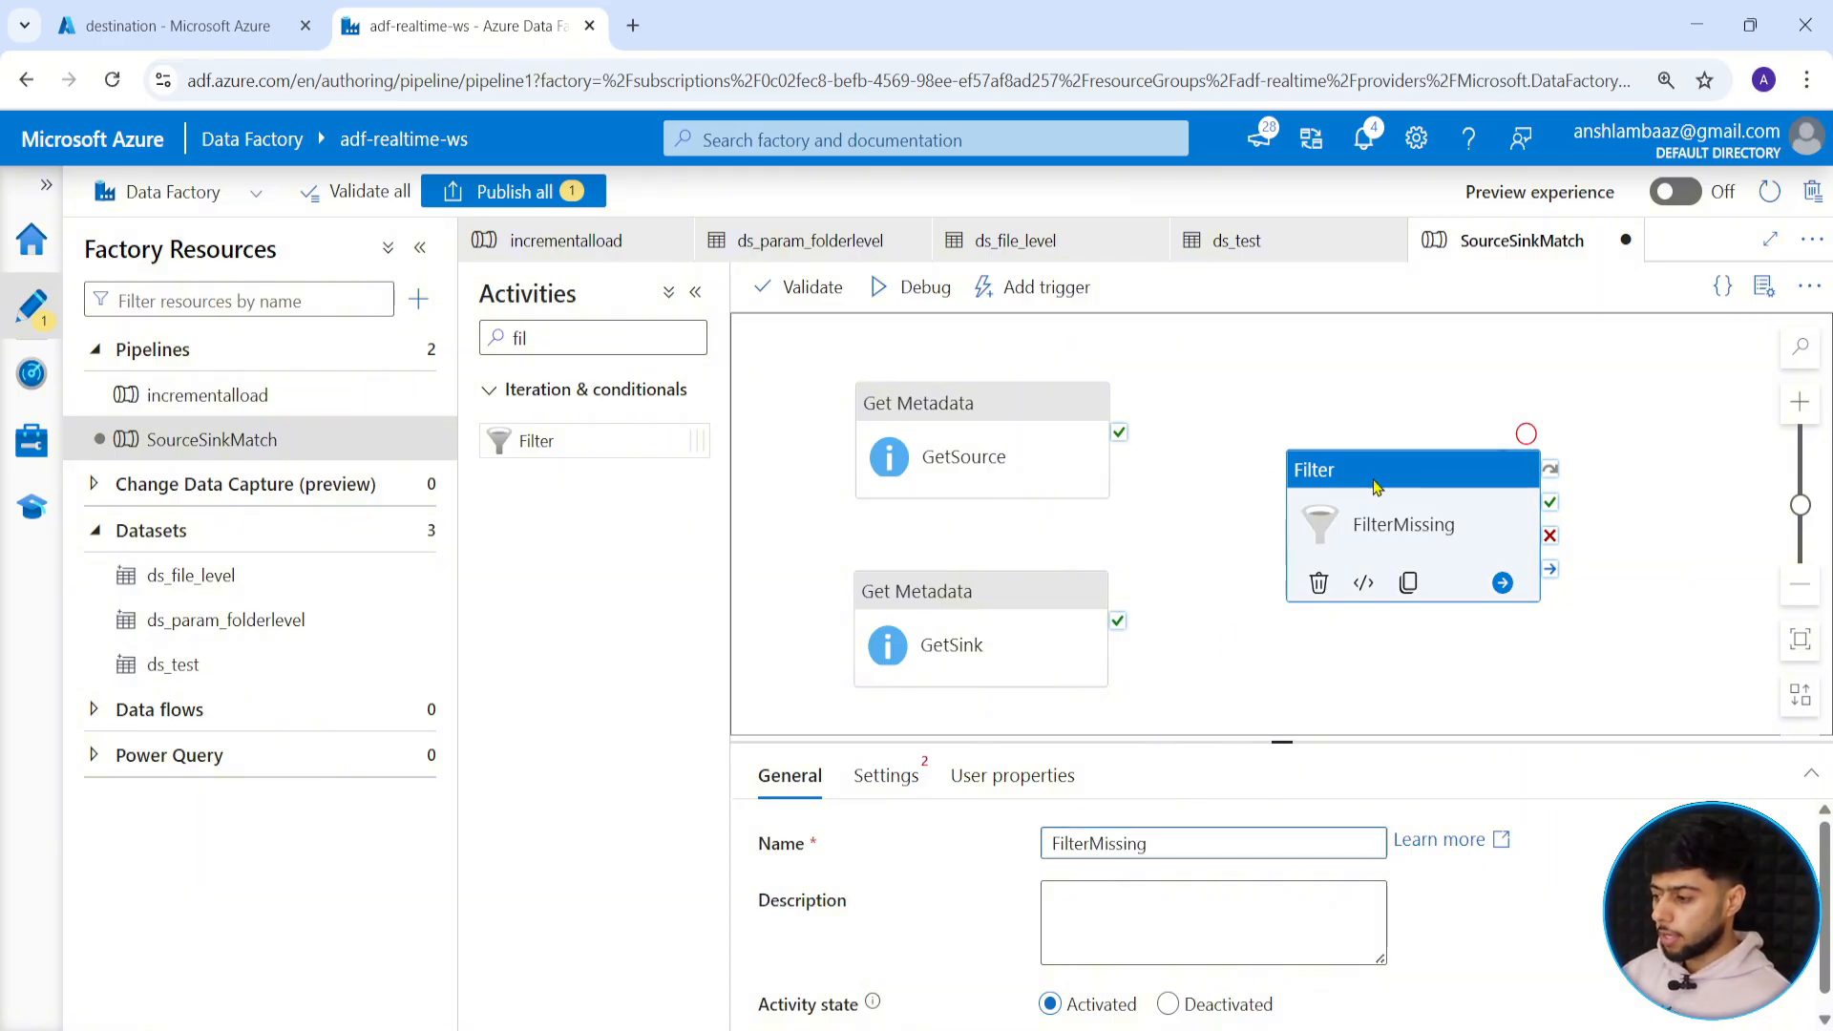
Connect the success outputs of GetSource and GetSink to FilterMissing.
{"action": "left_click", "coordinate": [897, 783]}
{"action": "left_click_drag", "start_coordinate": [1120, 435], "coordinate": [1347, 521]}
{"action": "left_click", "coordinate": [1203, 611]}
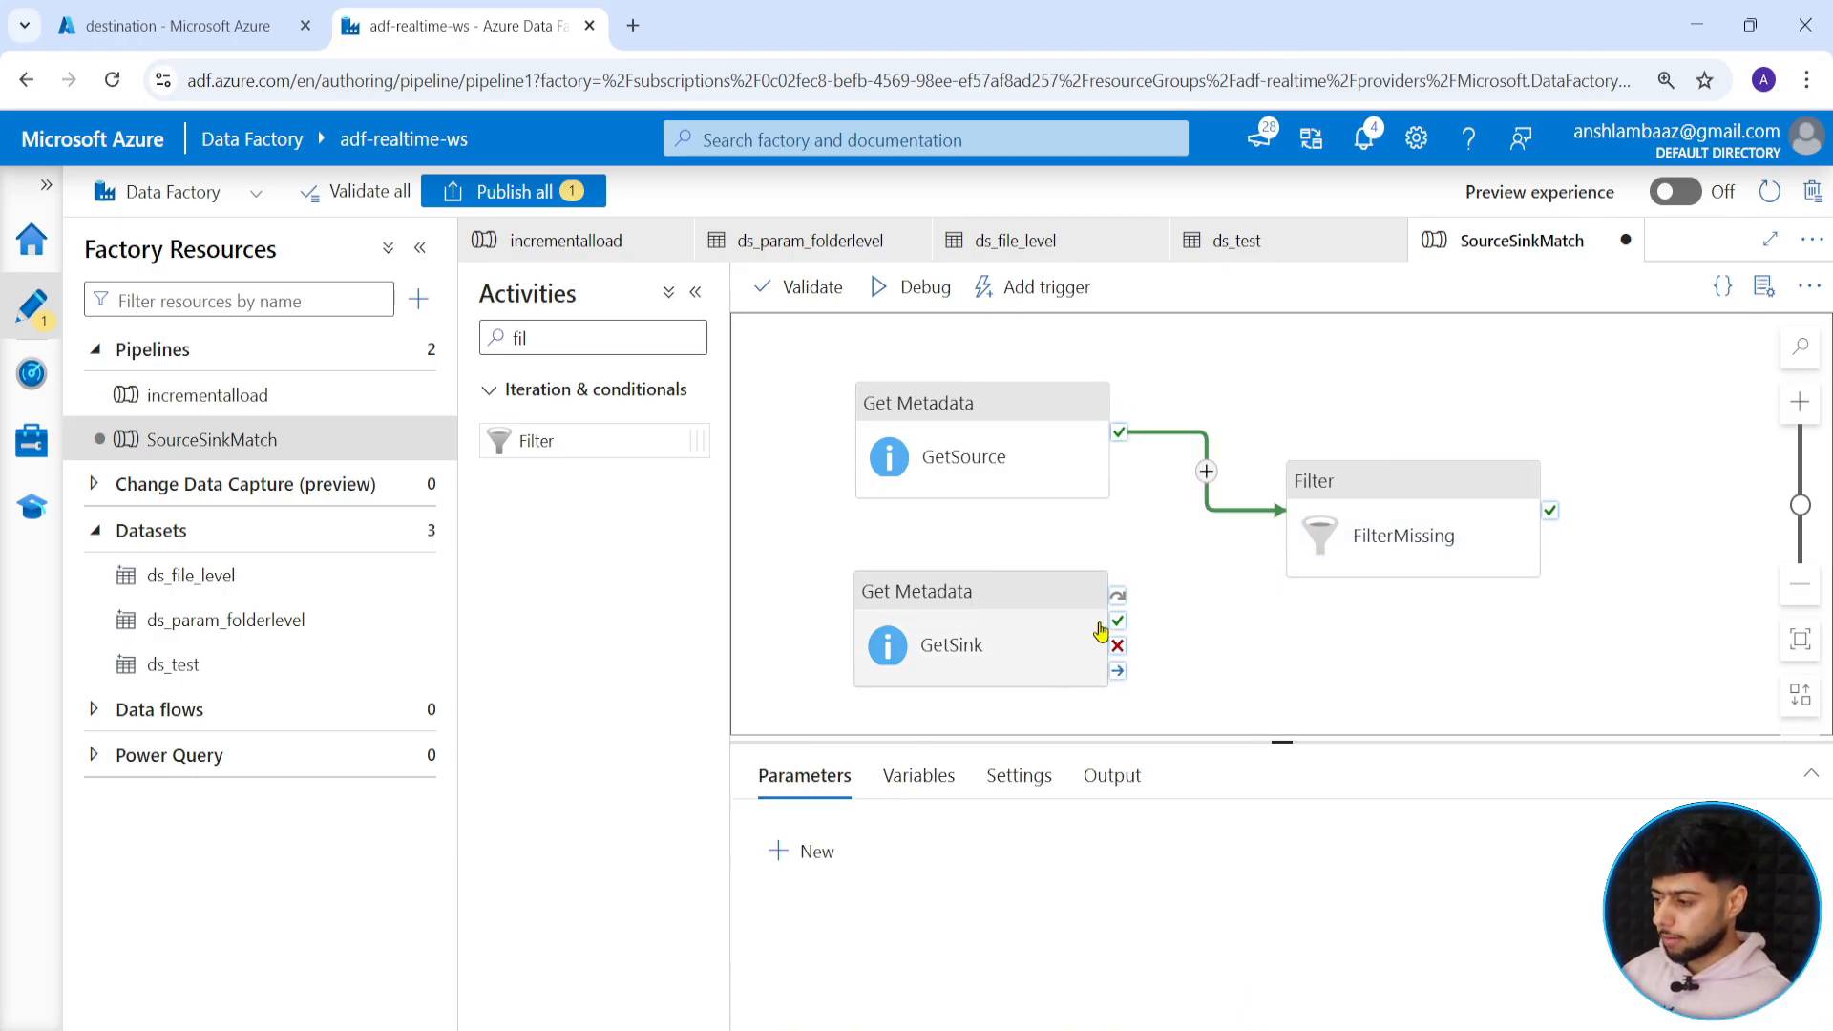
{"action": "left_click_drag", "start_coordinate": [1118, 620], "coordinate": [1396, 529]}
{"action": "left_click", "coordinate": [1365, 521]}
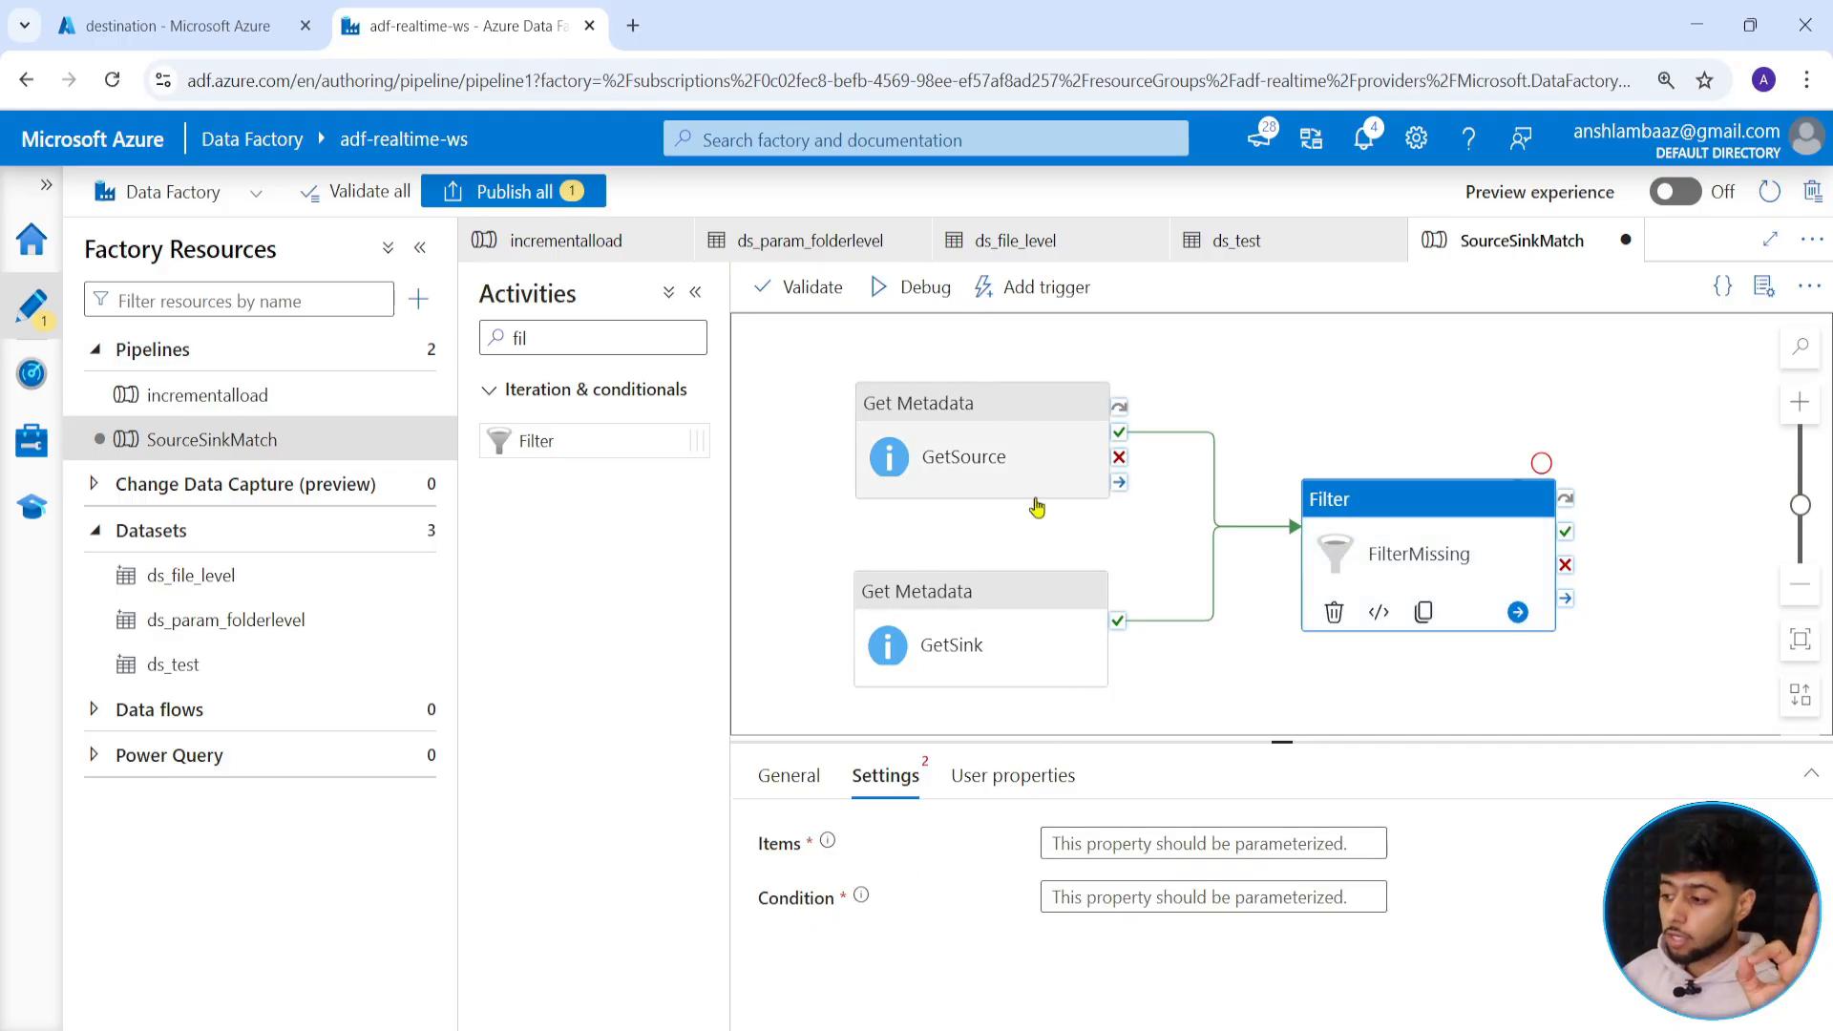
{"action": "left_click", "coordinate": [1156, 843]}
{"action": "left_click", "coordinate": [1103, 879]}
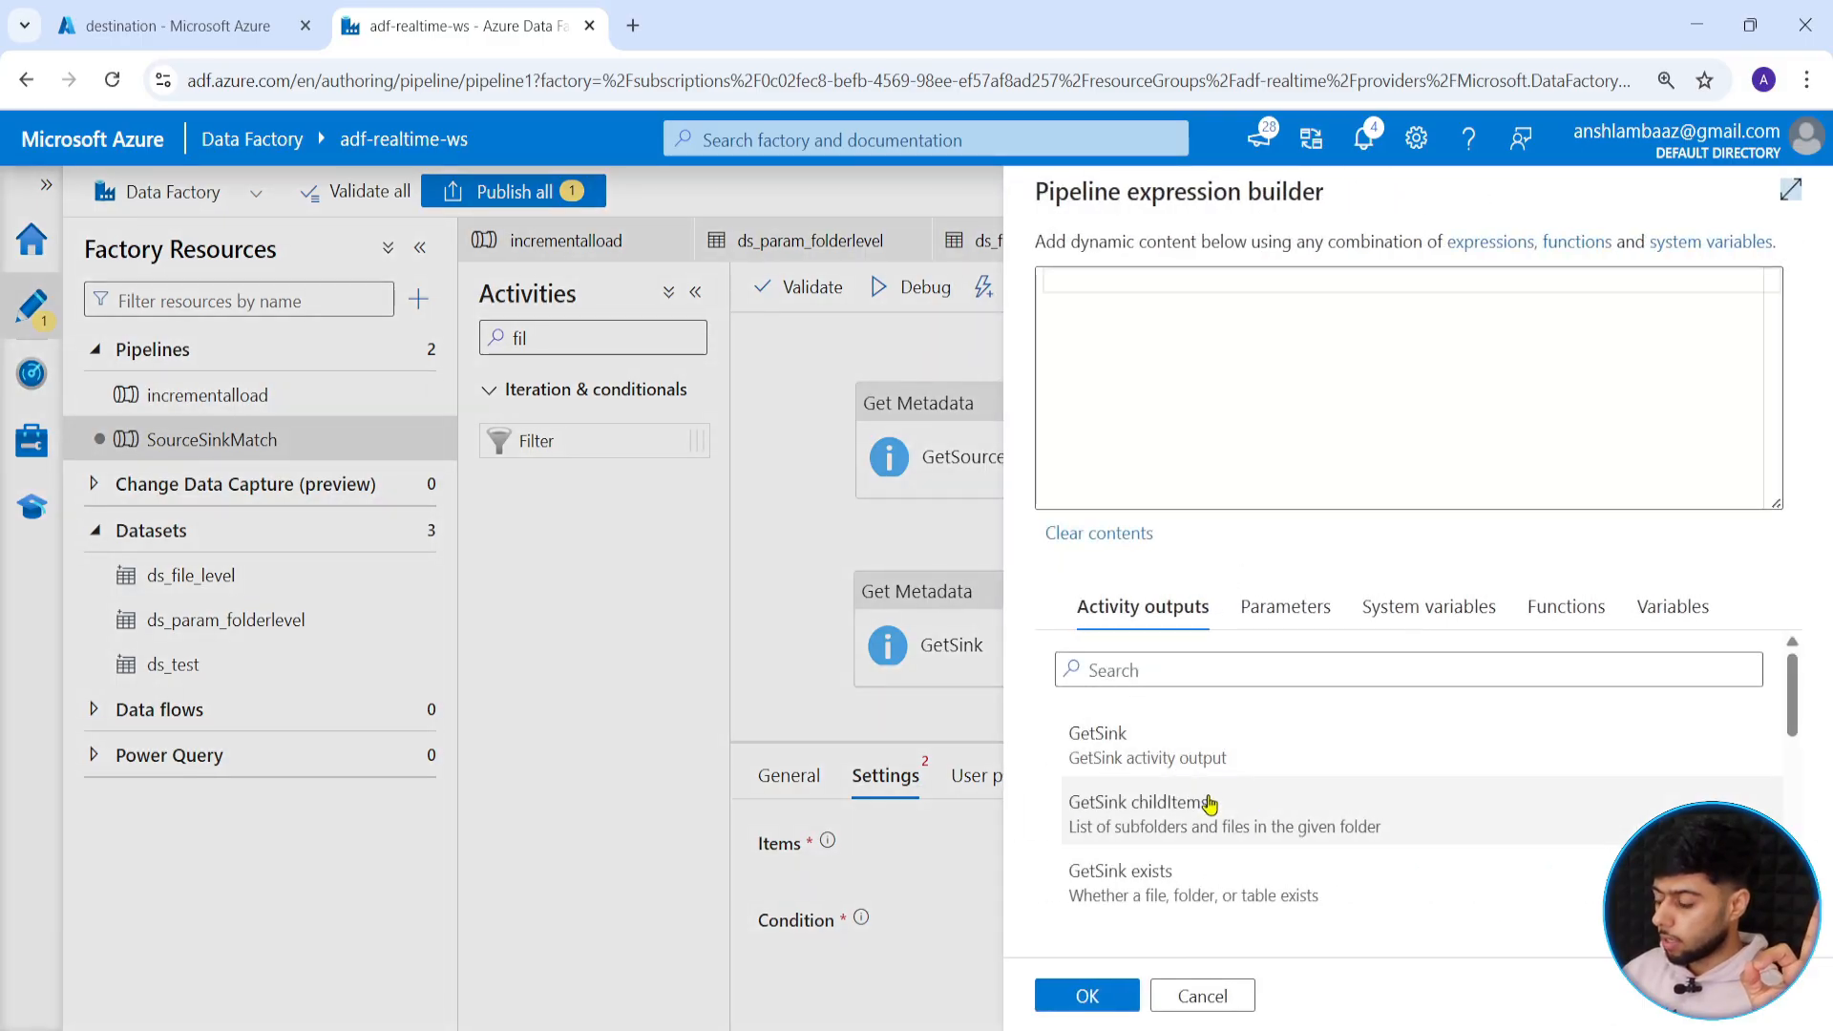
{"action": "scroll", "coordinate": [1208, 841], "scroll_direction": "down", "scroll_amount": 4}
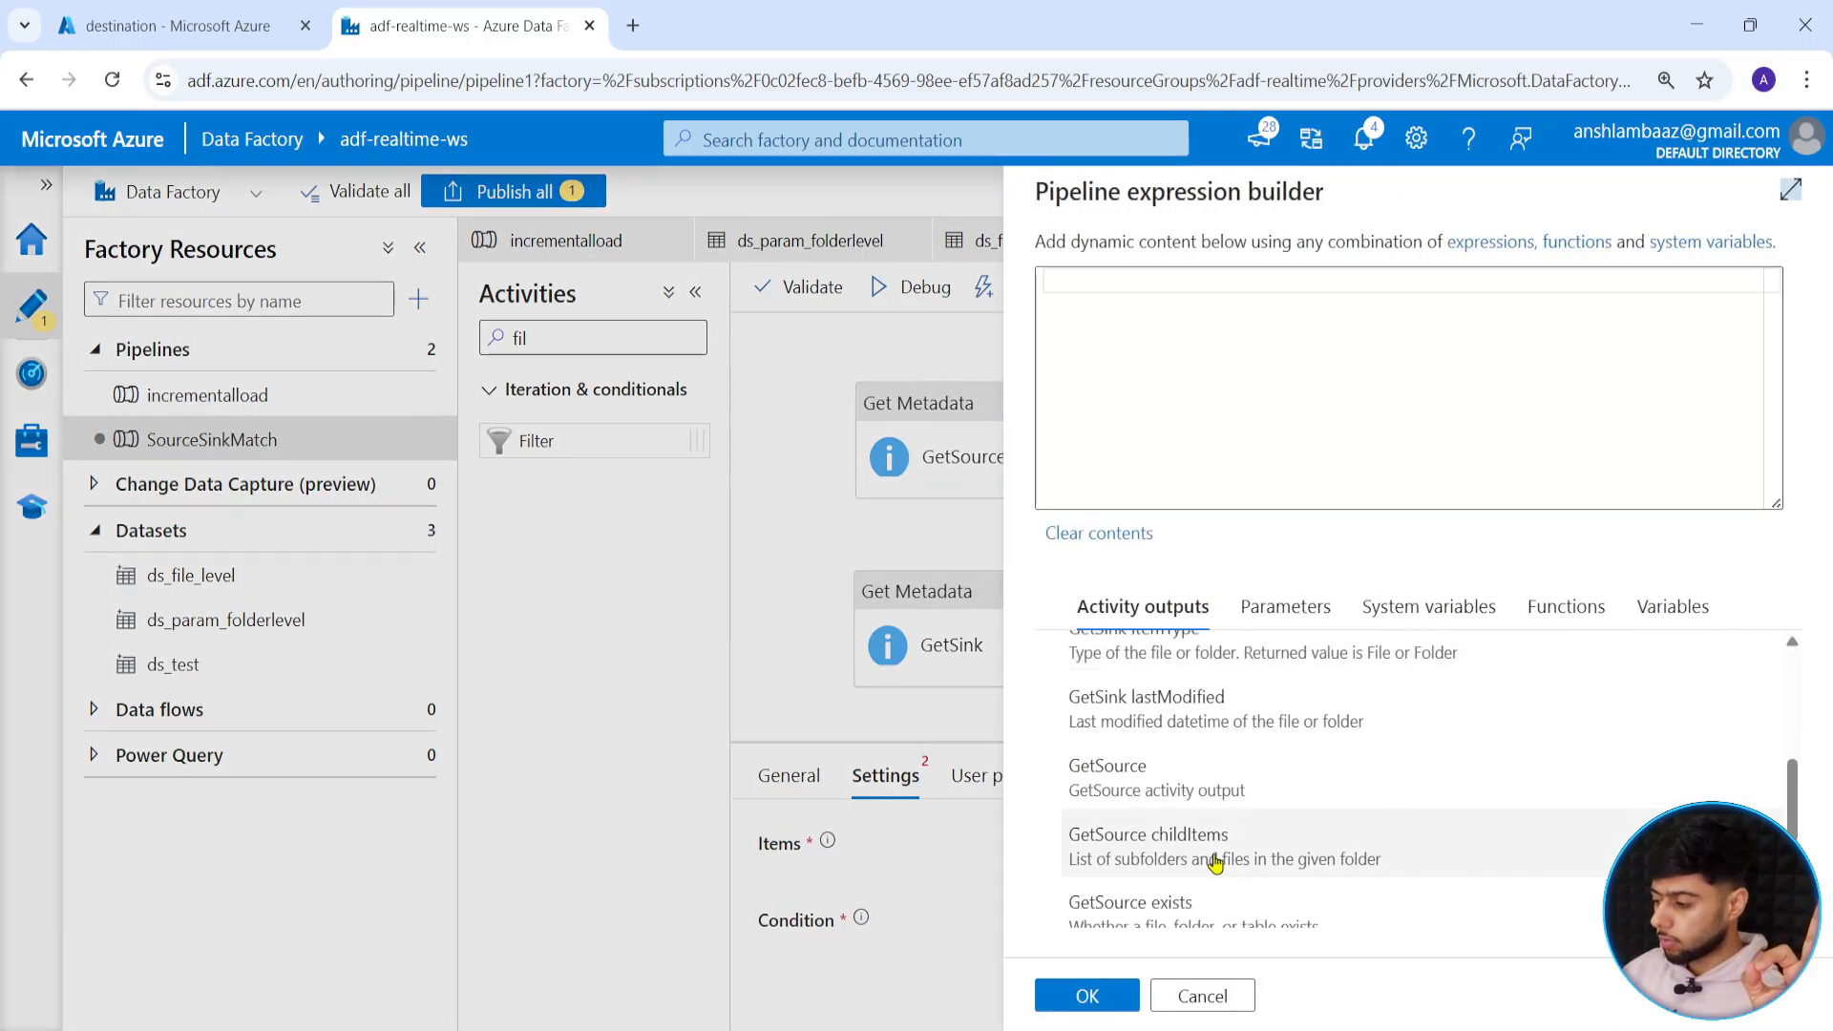
{"action": "left_click", "coordinate": [1208, 790]}
{"action": "left_click", "coordinate": [1377, 295]}
{"action": "type", "text": ".output."}
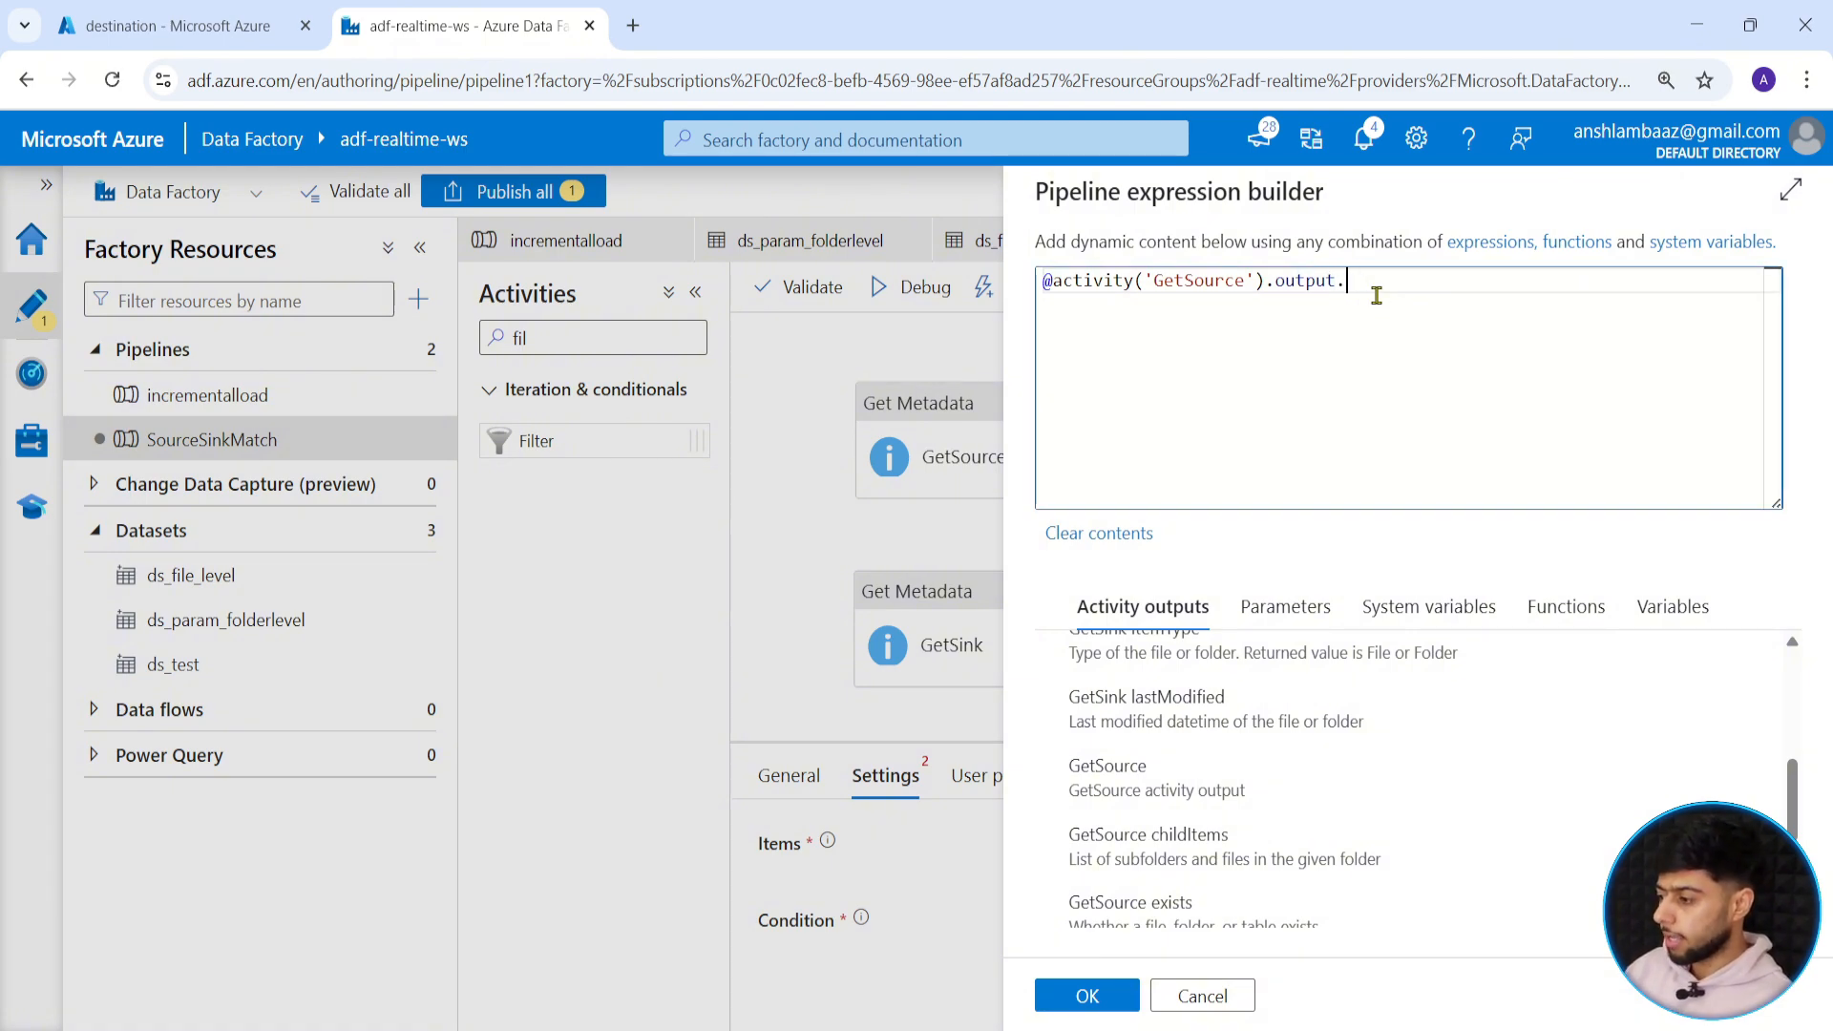
{"action": "type", "text": "ch"}
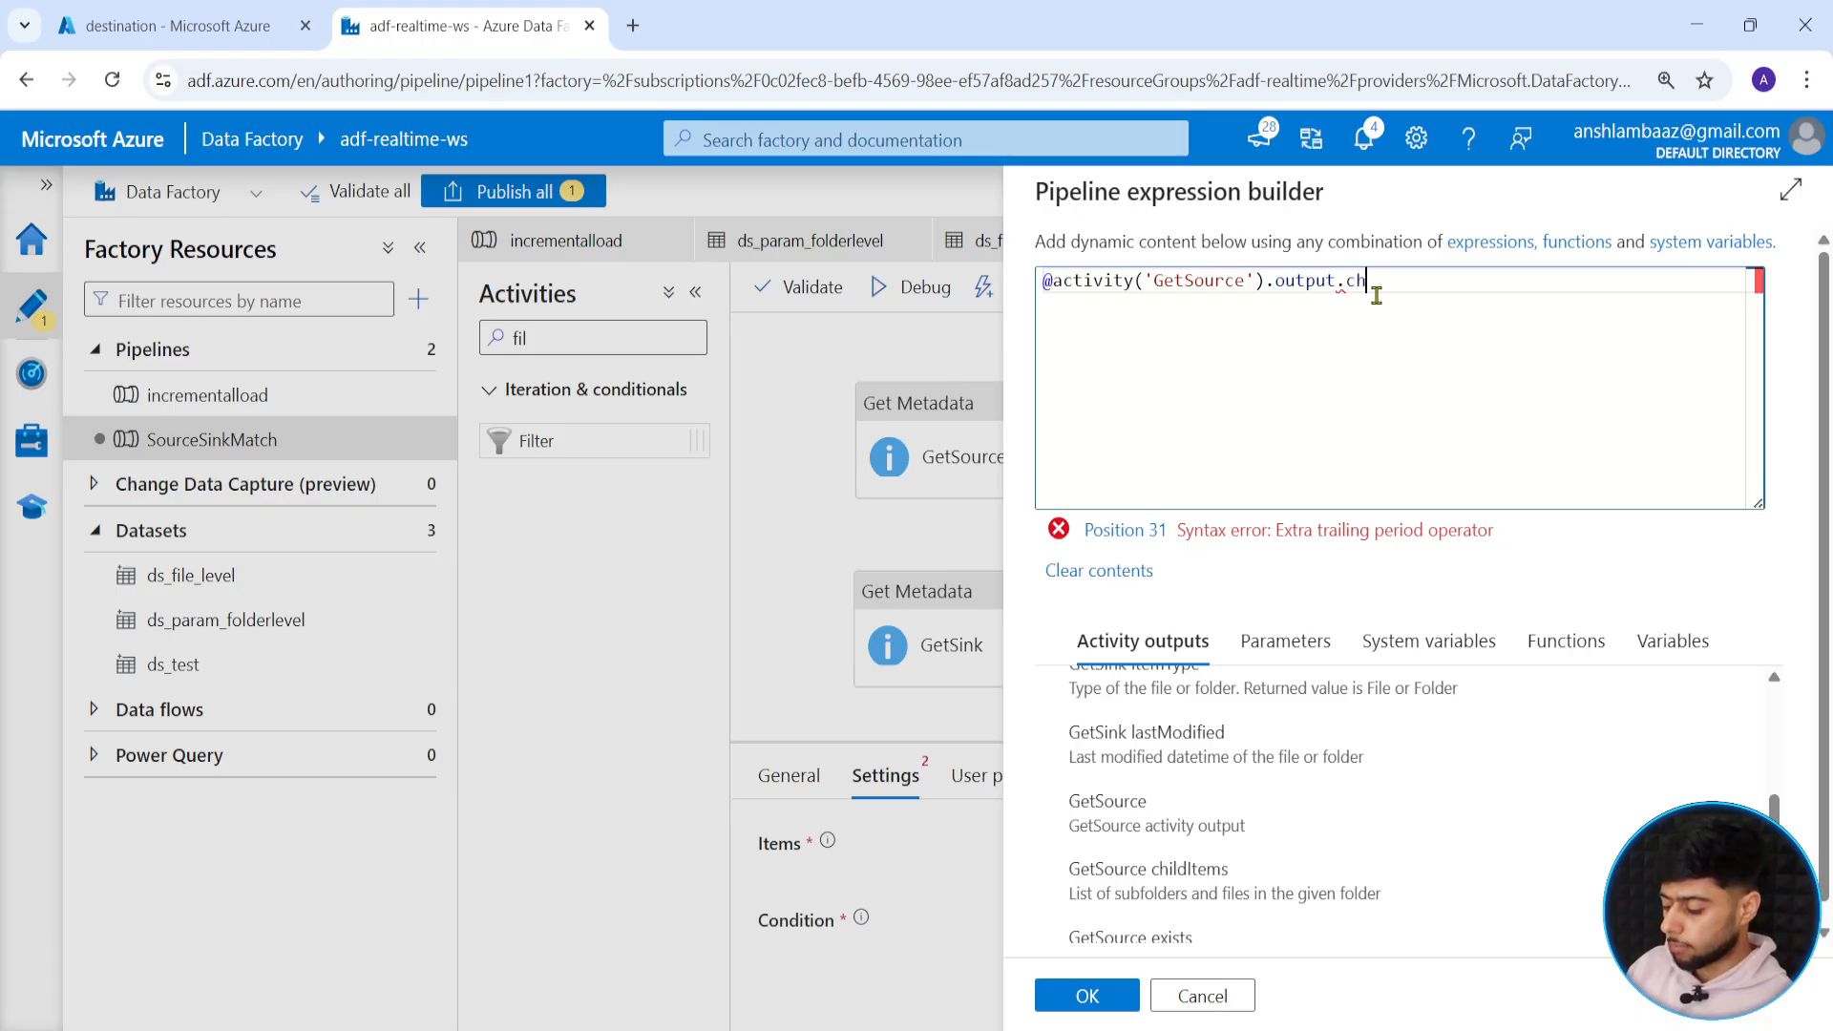
{"action": "type", "text": "ild"}
{"action": "key", "text": "Tab"}
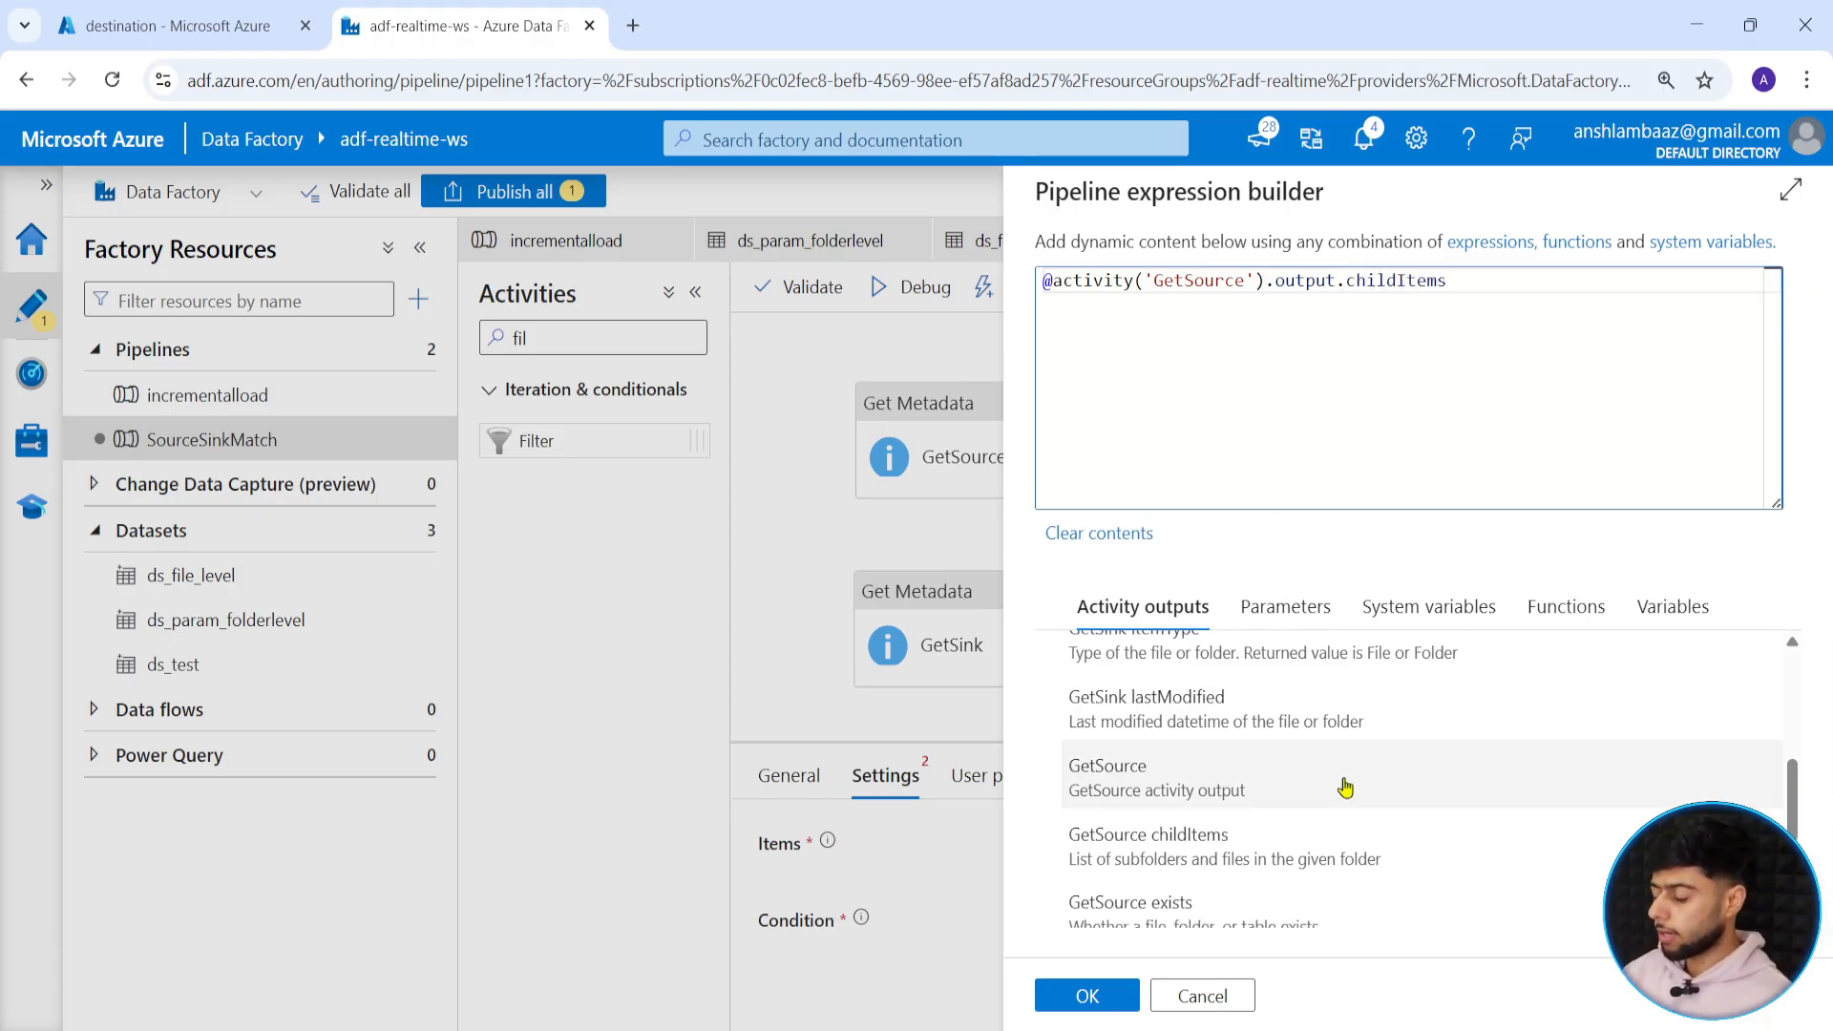
{"action": "left_click", "coordinate": [1079, 994]}
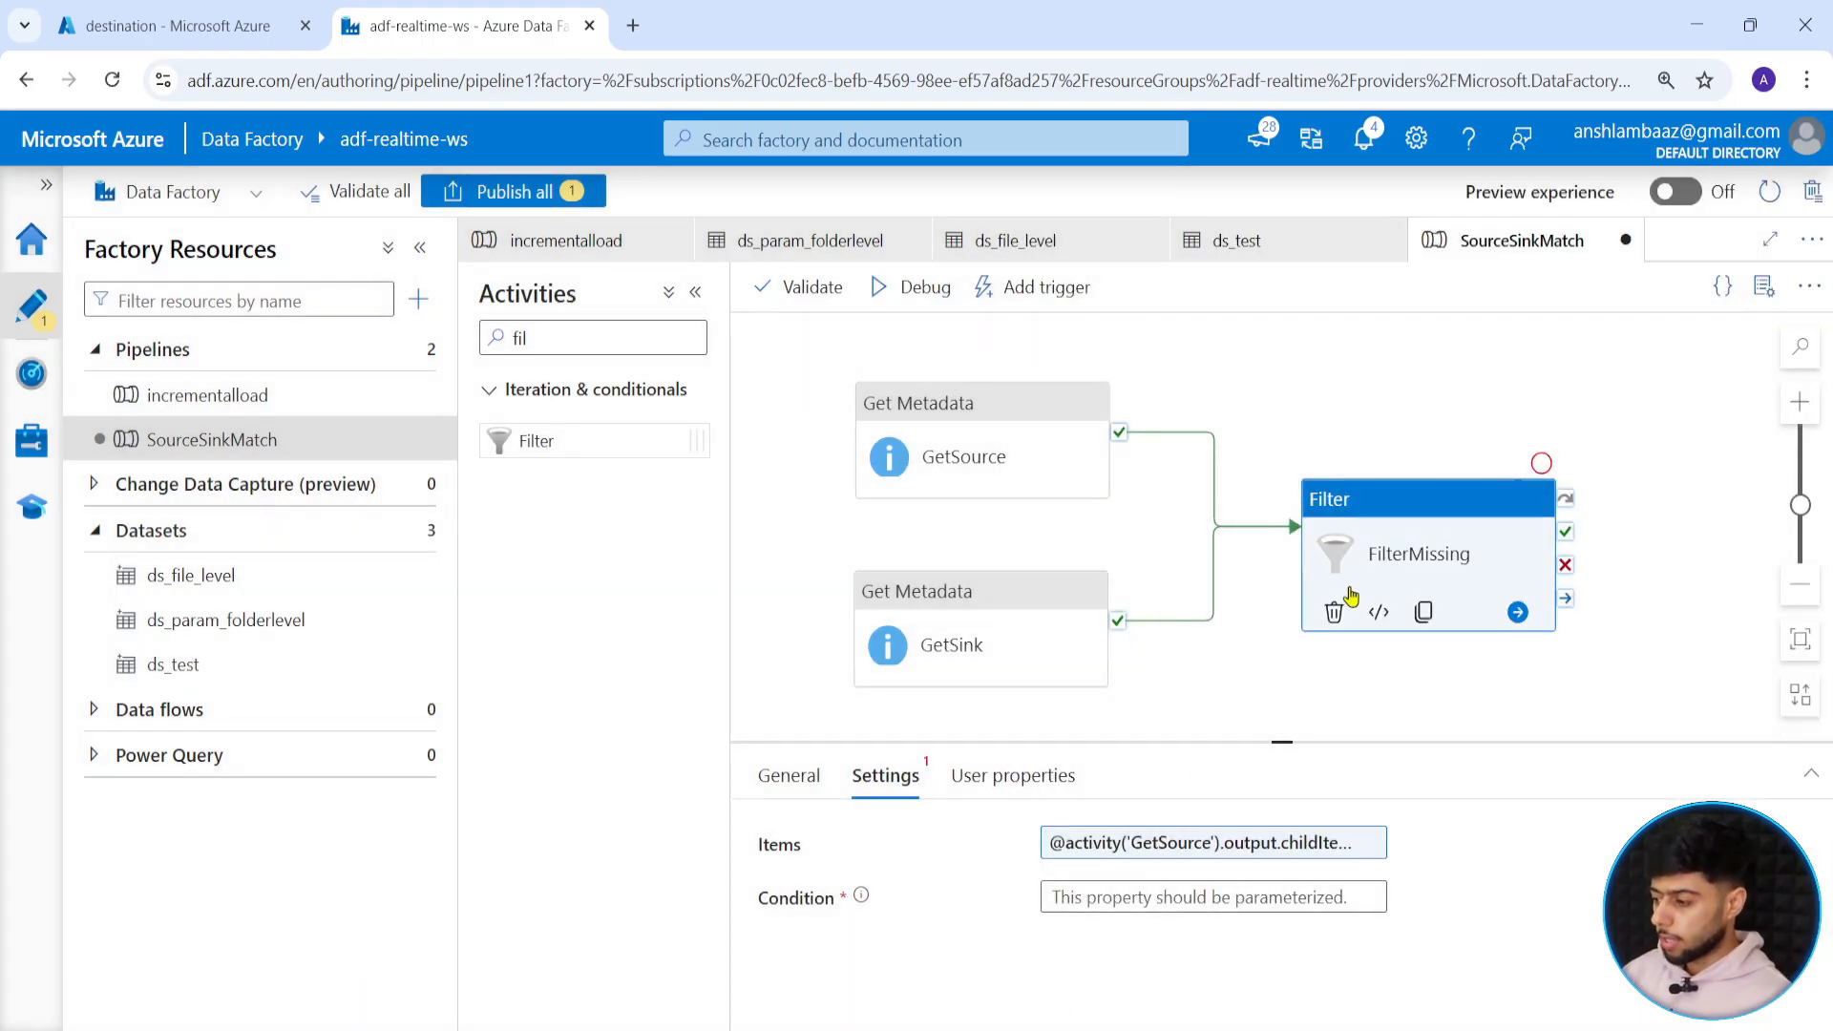
{"action": "left_click", "coordinate": [1084, 894]}
{"action": "left_click", "coordinate": [1077, 925]}
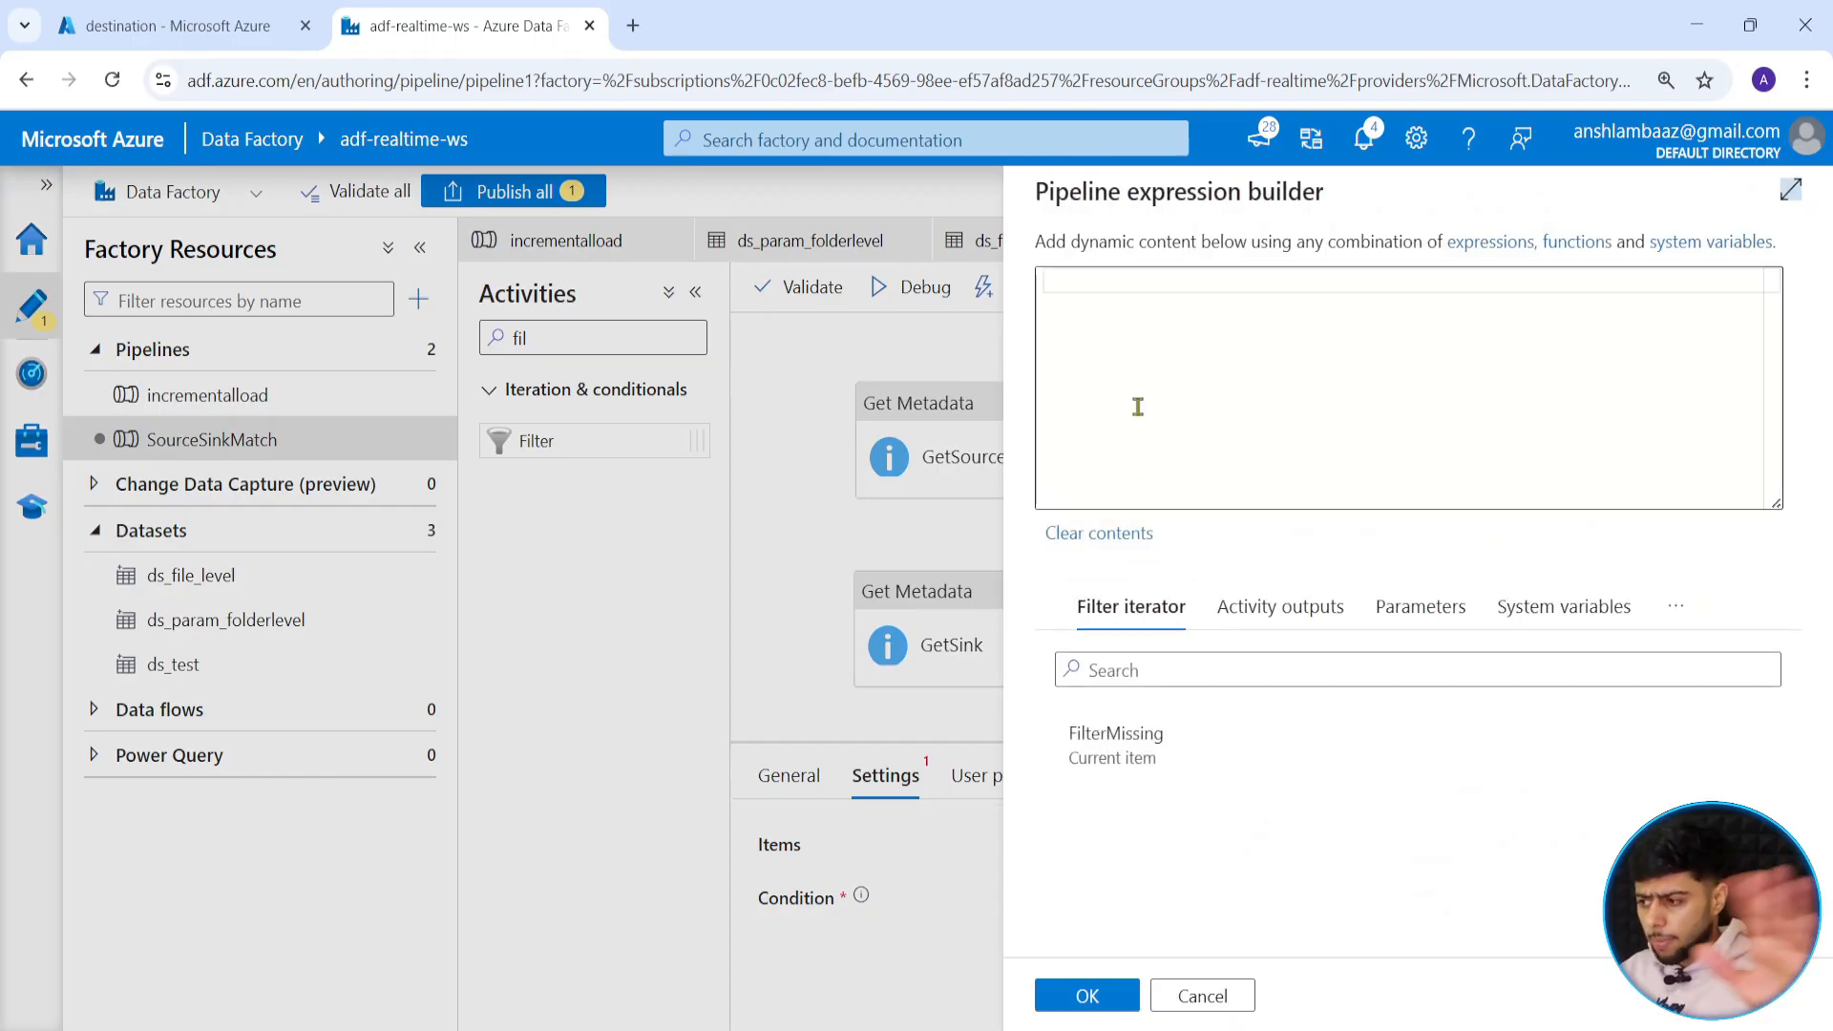
{"action": "left_click", "coordinate": [1156, 740]}
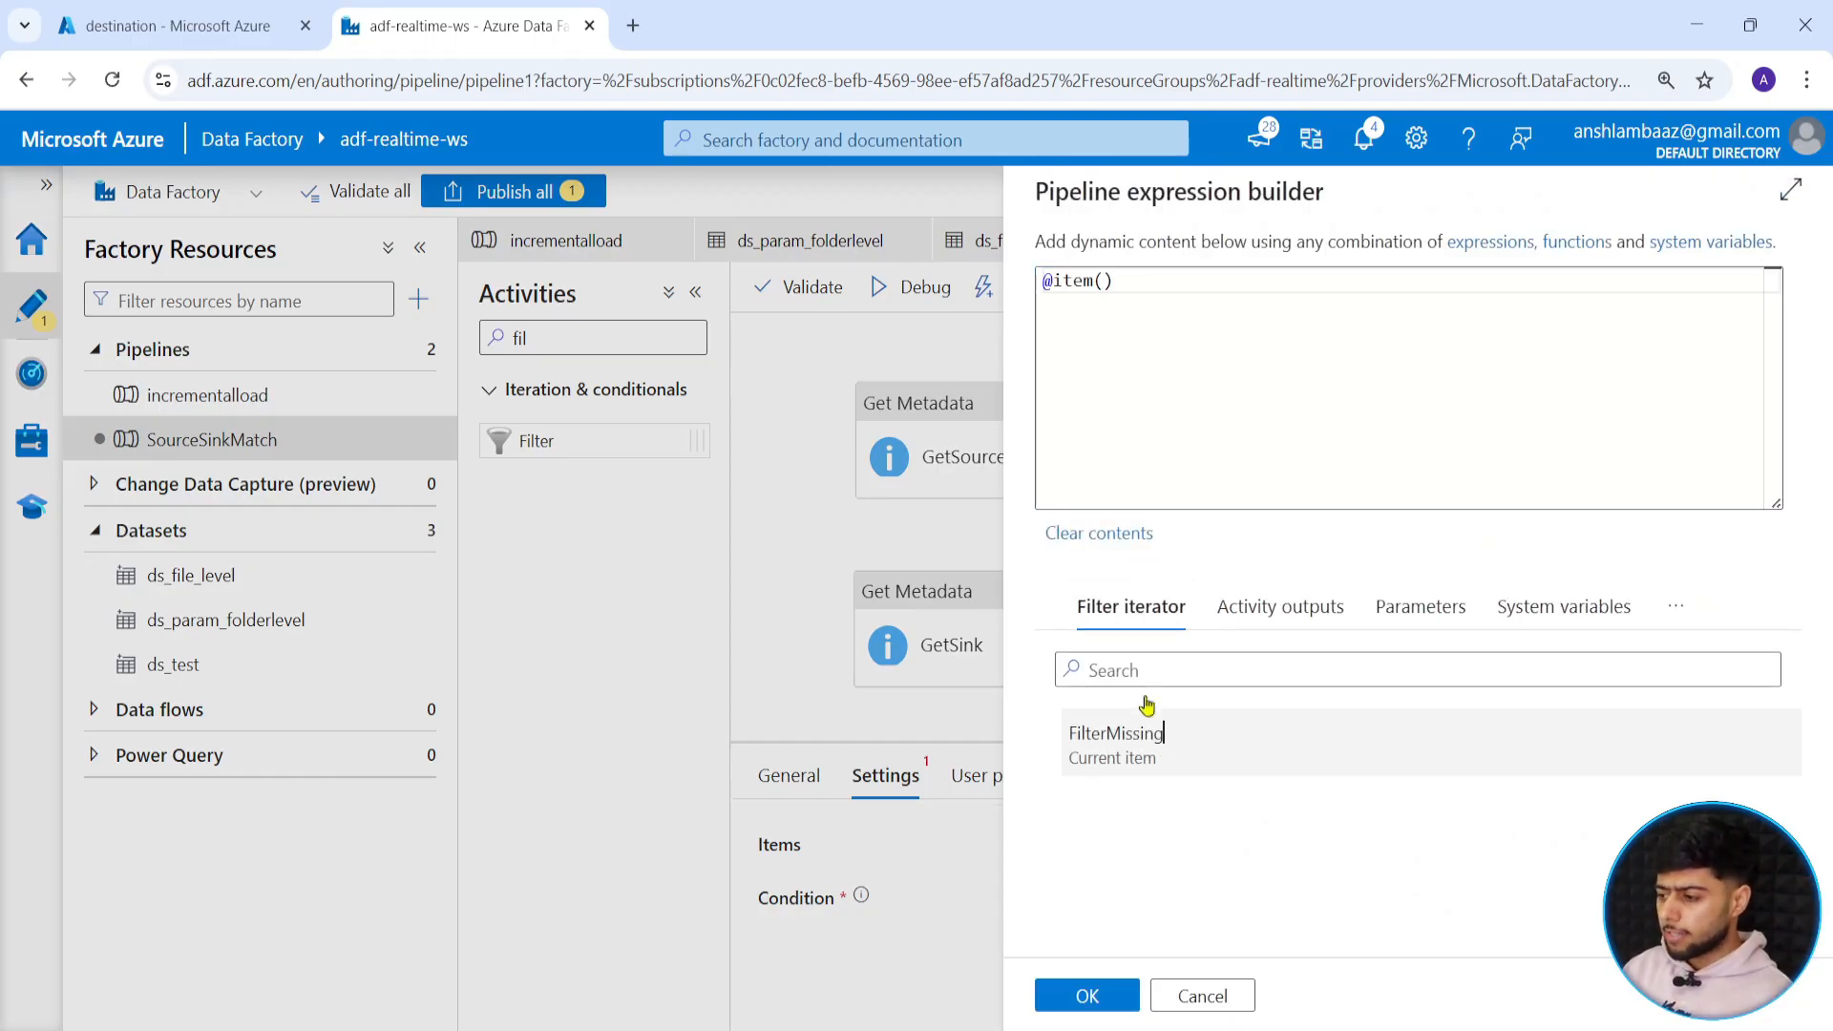
{"action": "left_click", "coordinate": [1128, 286]}
{"action": "type", "text": ".n"}
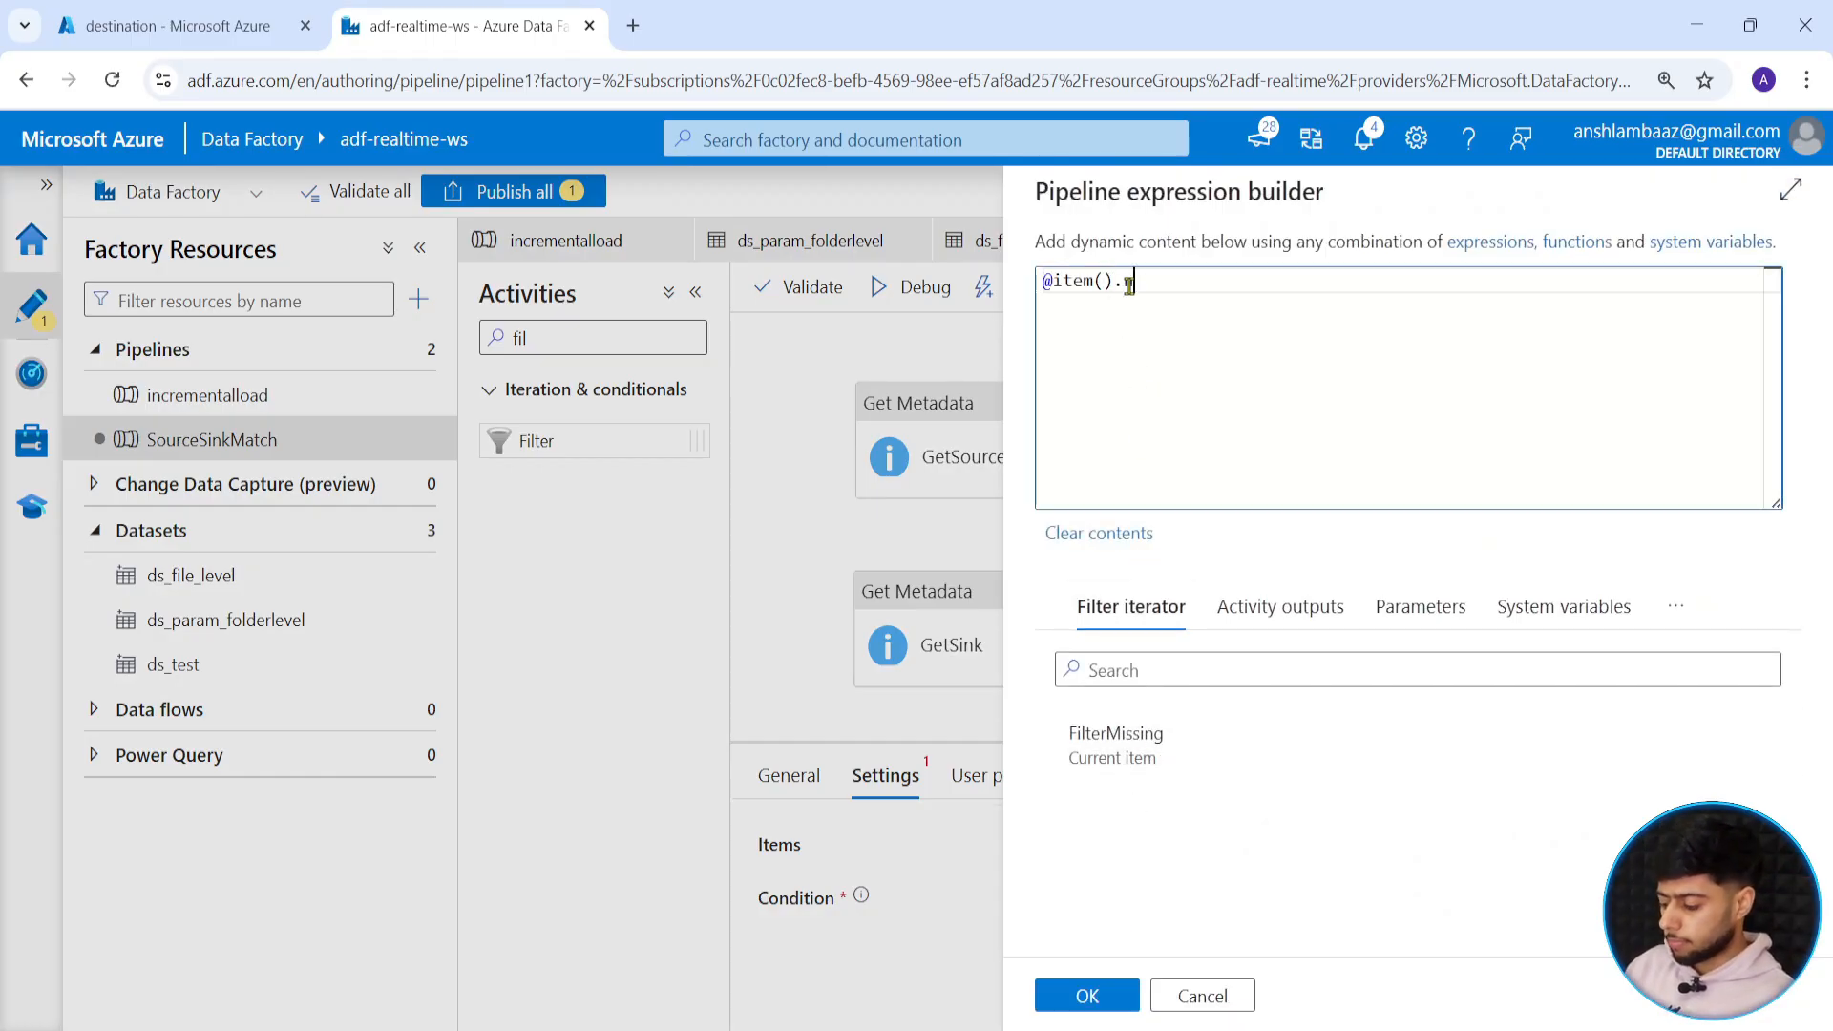
{"action": "type", "text": "ame"}
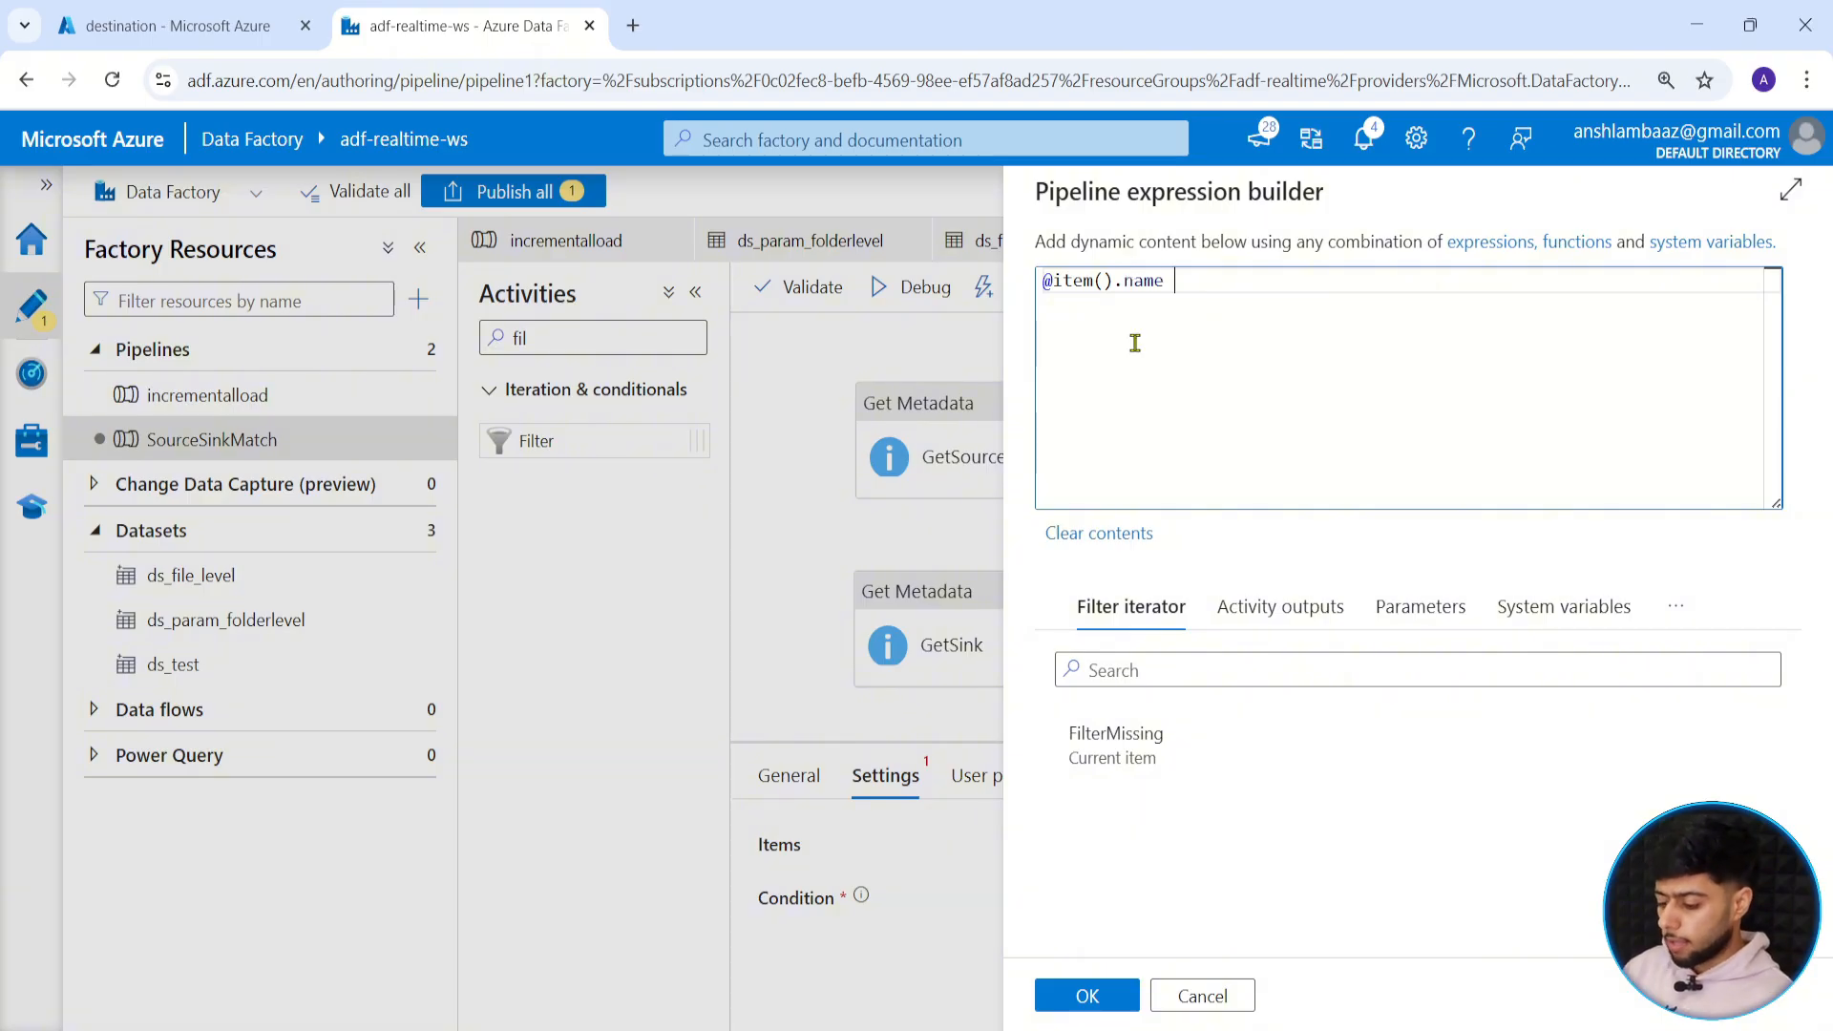
{"action": "type", "text": "in"}
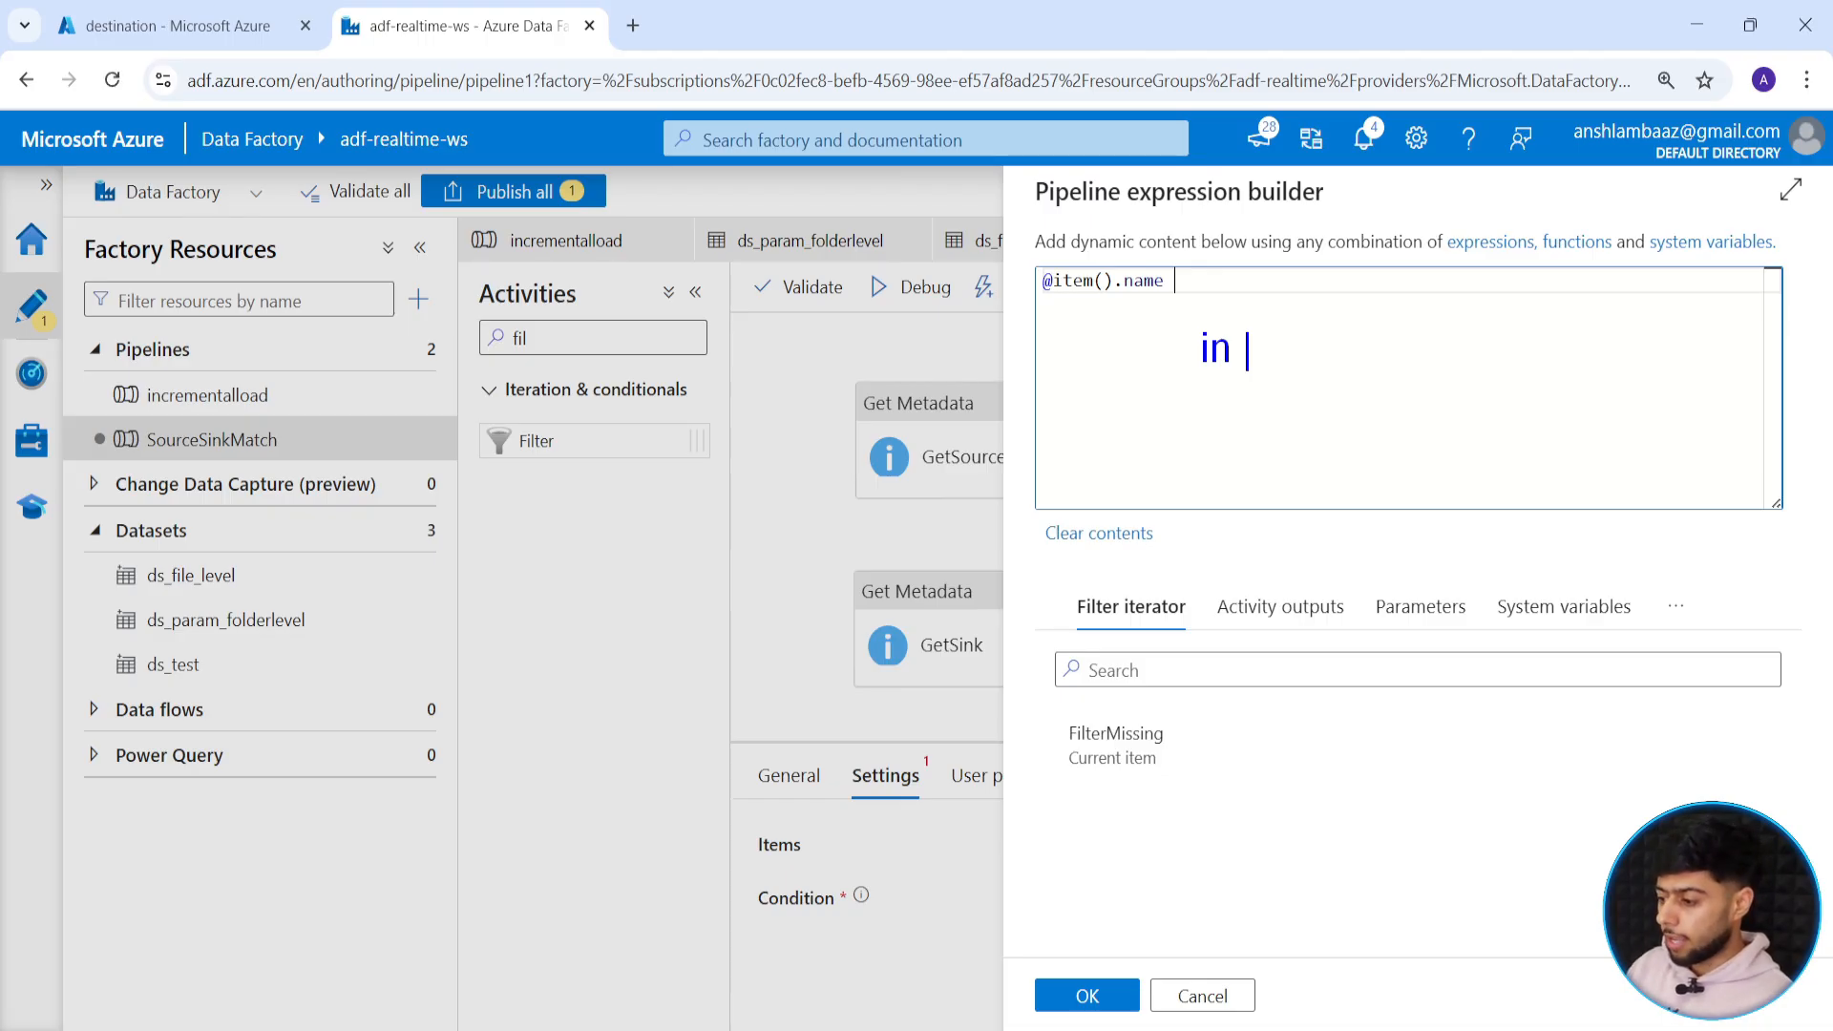
{"action": "type", "text": " GetSu"}
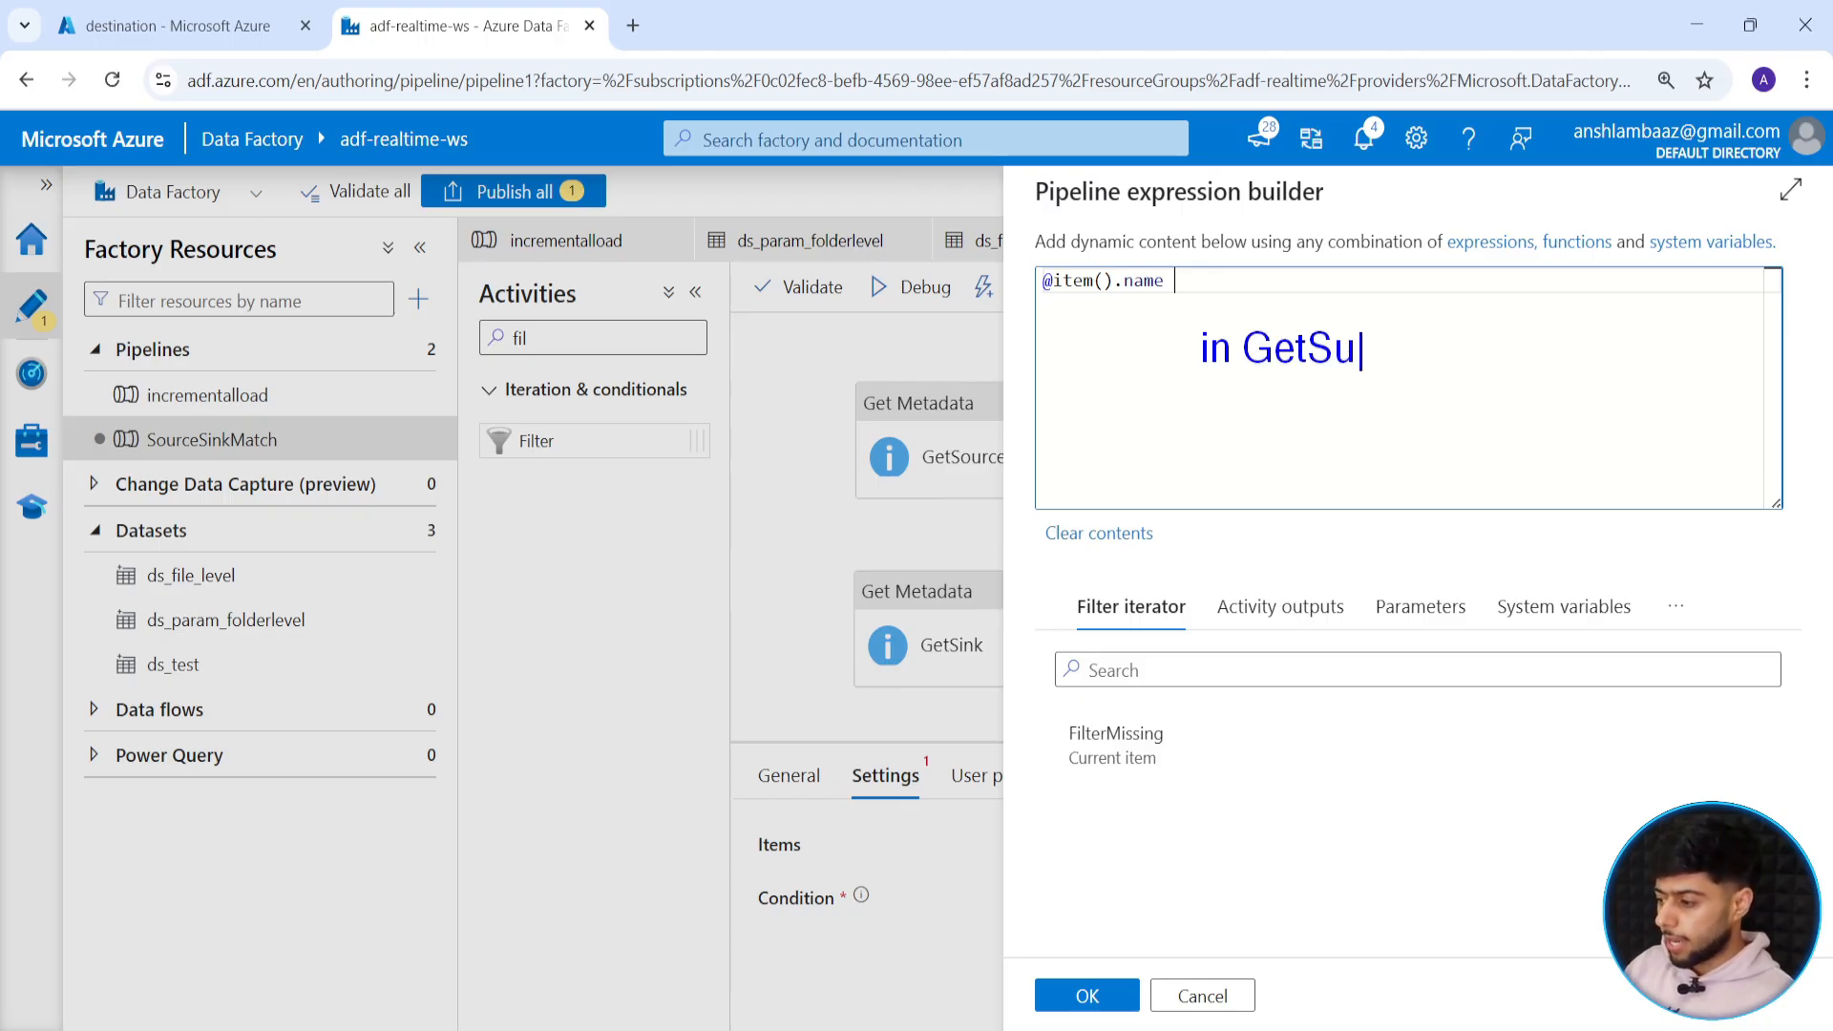
{"action": "key", "text": "BackSpace"}
{"action": "type", "text": "ink"}
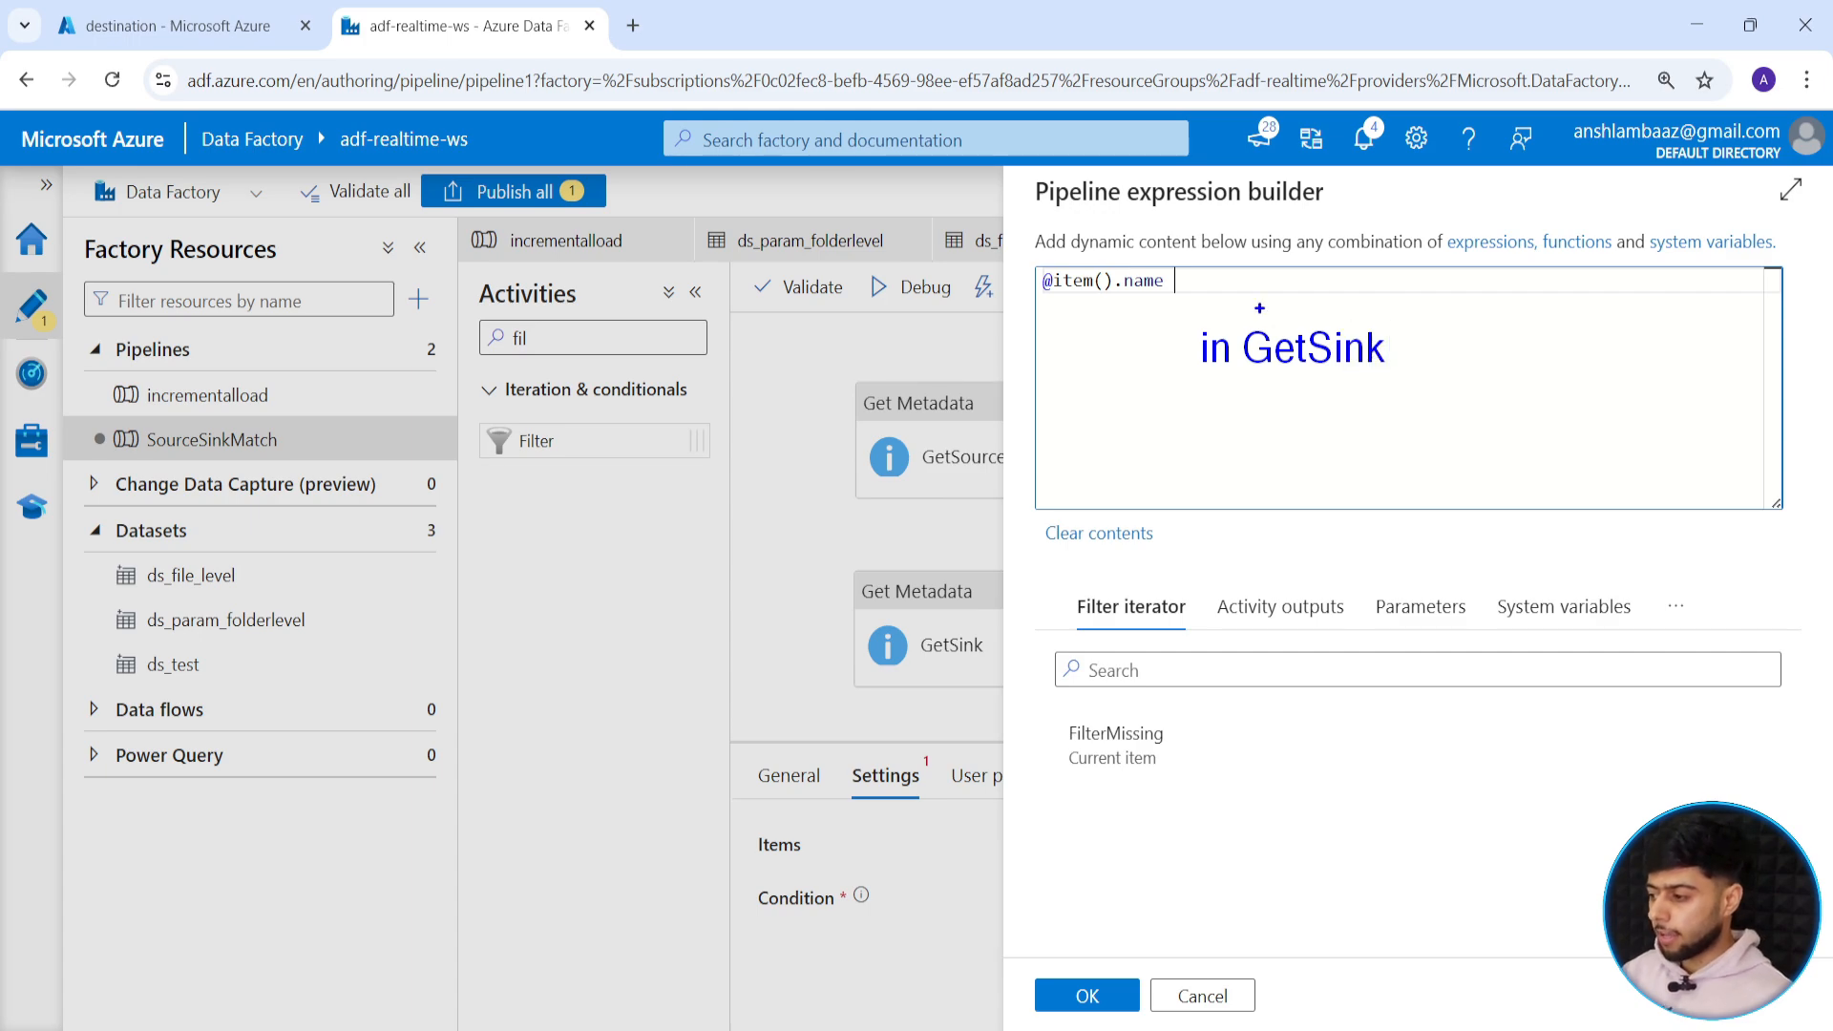
{"action": "mouse_move", "coordinate": [1181, 316]}
{"action": "left_mouse_down"}
{"action": "mouse_move", "coordinate": [1405, 387]}
{"action": "mouse_move", "coordinate": [1502, 354]}
{"action": "left_mouse_up"}
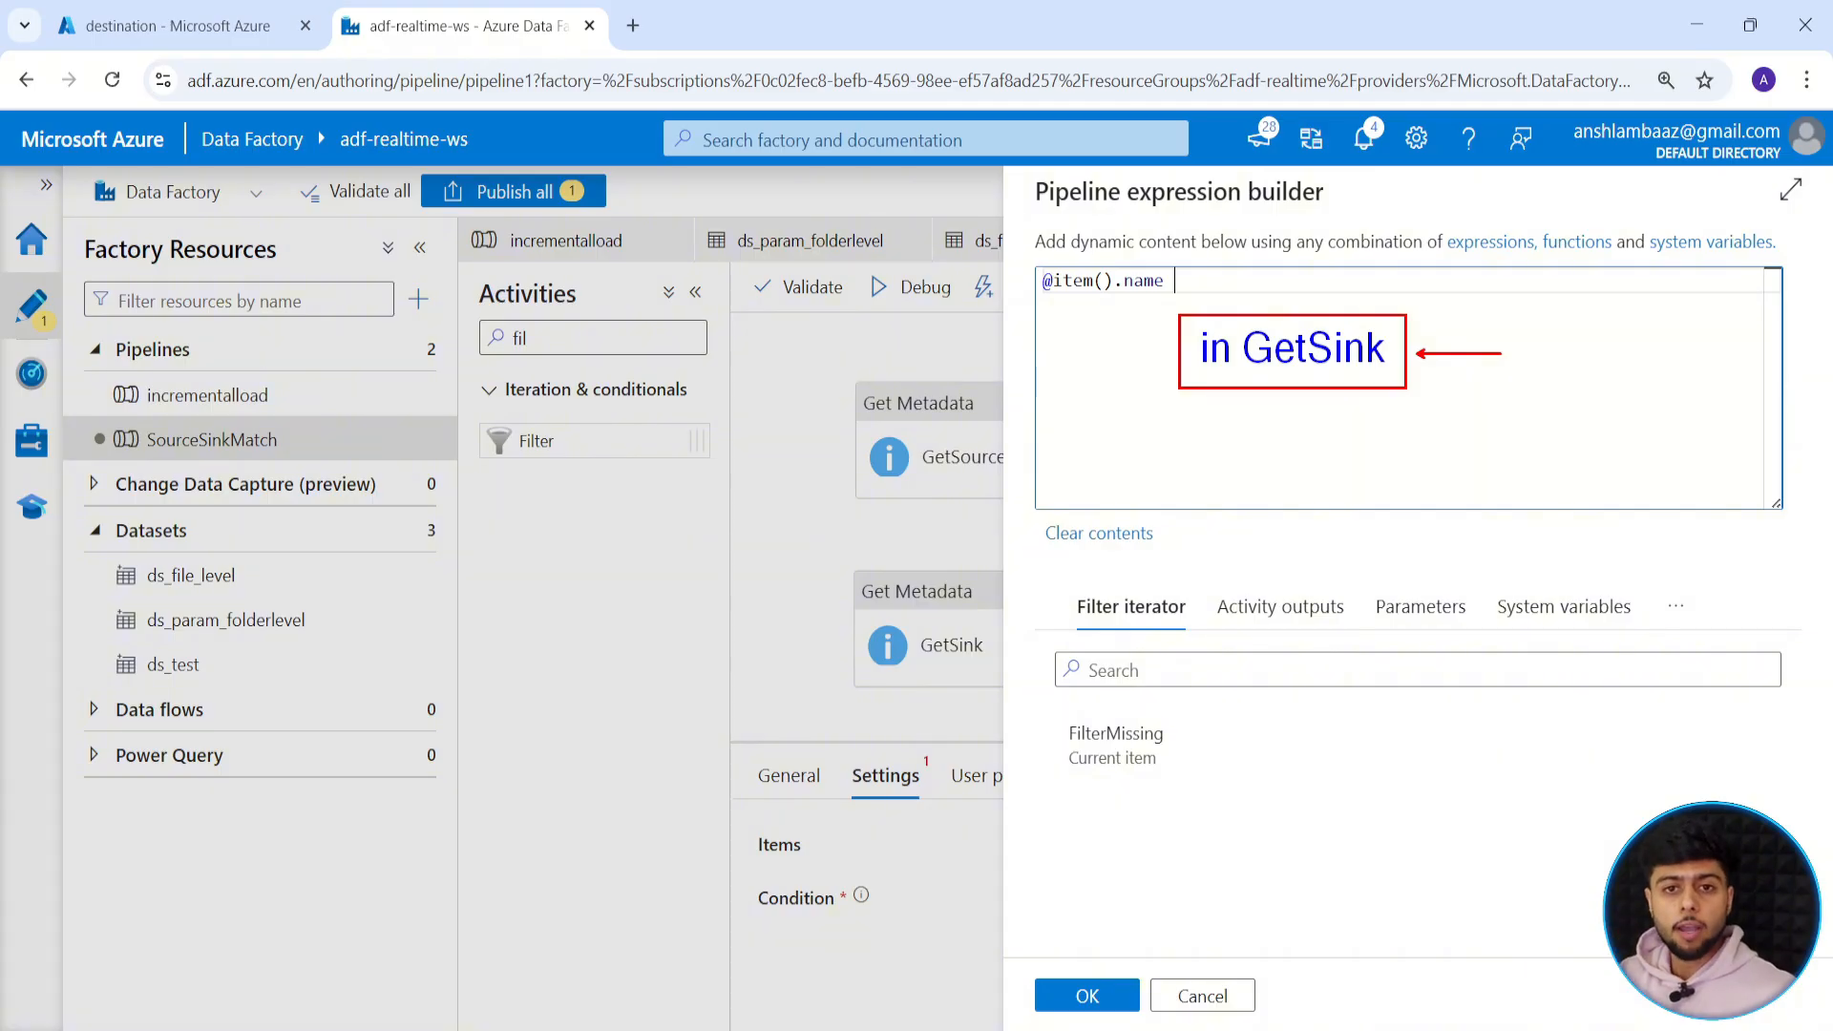
{"action": "key", "text": "Escape"}
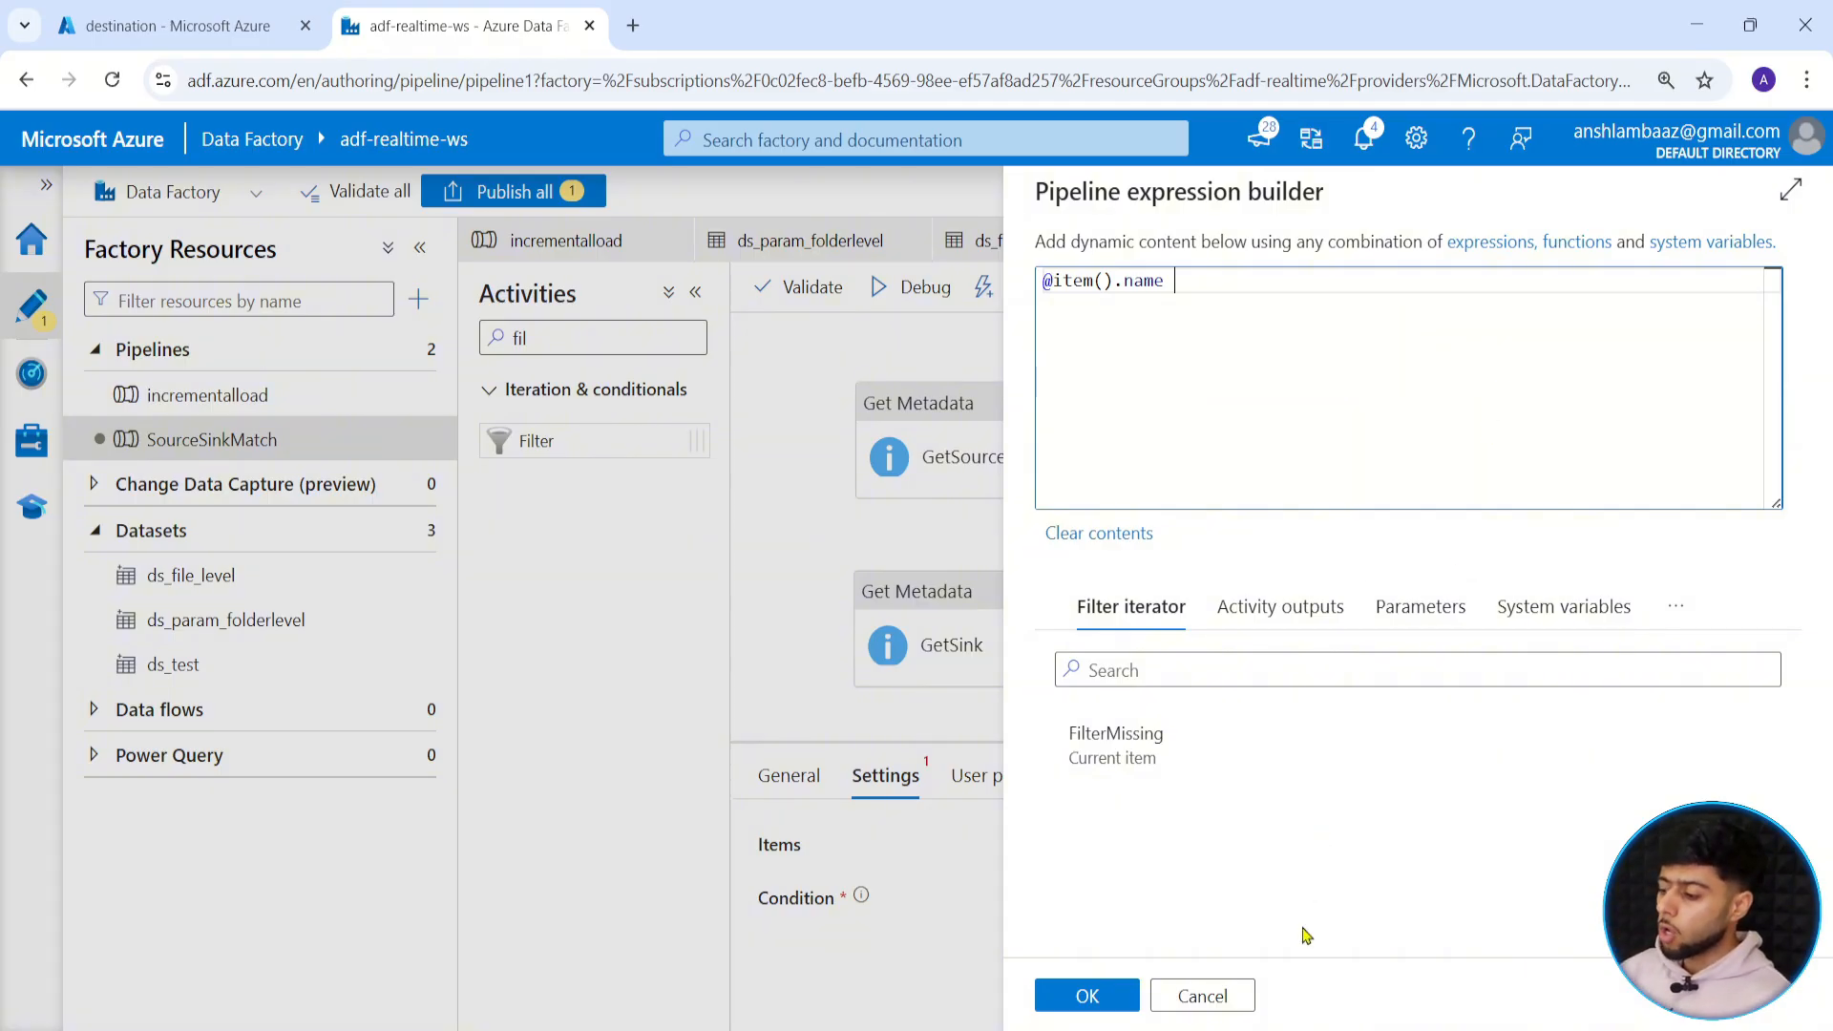
{"action": "left_click", "coordinate": [1195, 996]}
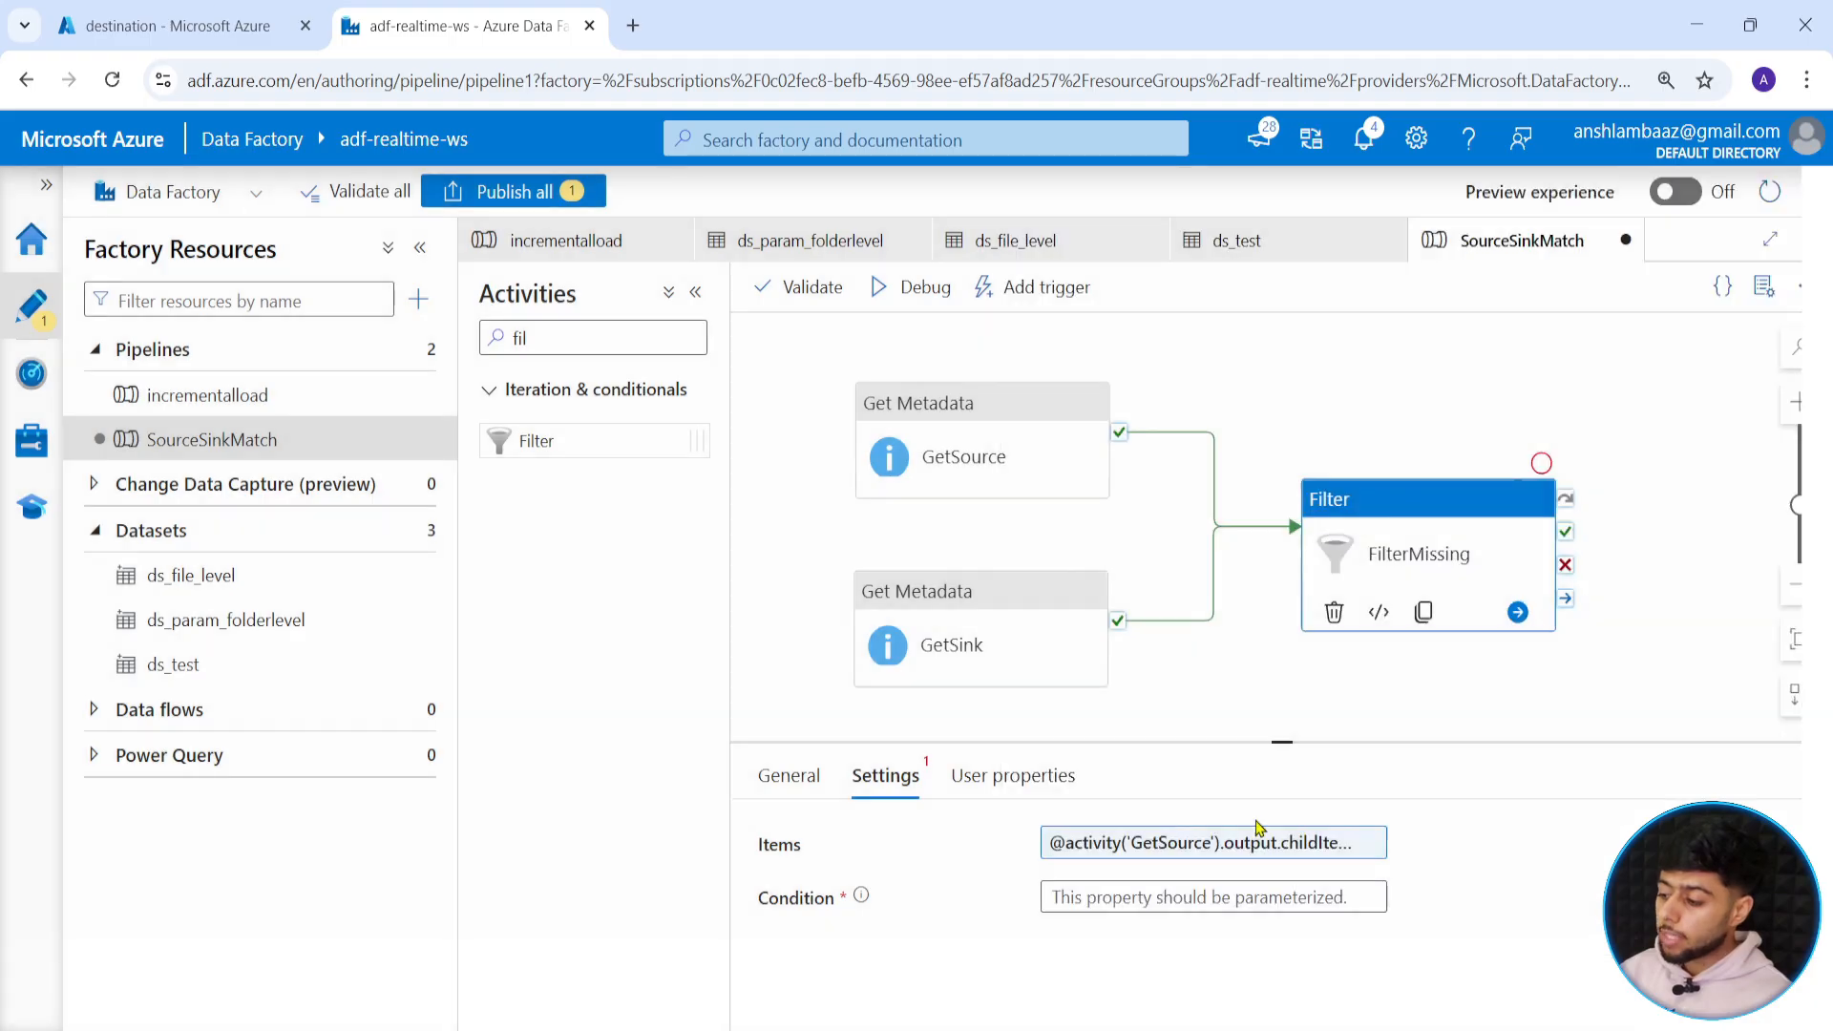
{"action": "left_click_drag", "start_coordinate": [1381, 544], "coordinate": [1387, 547]}
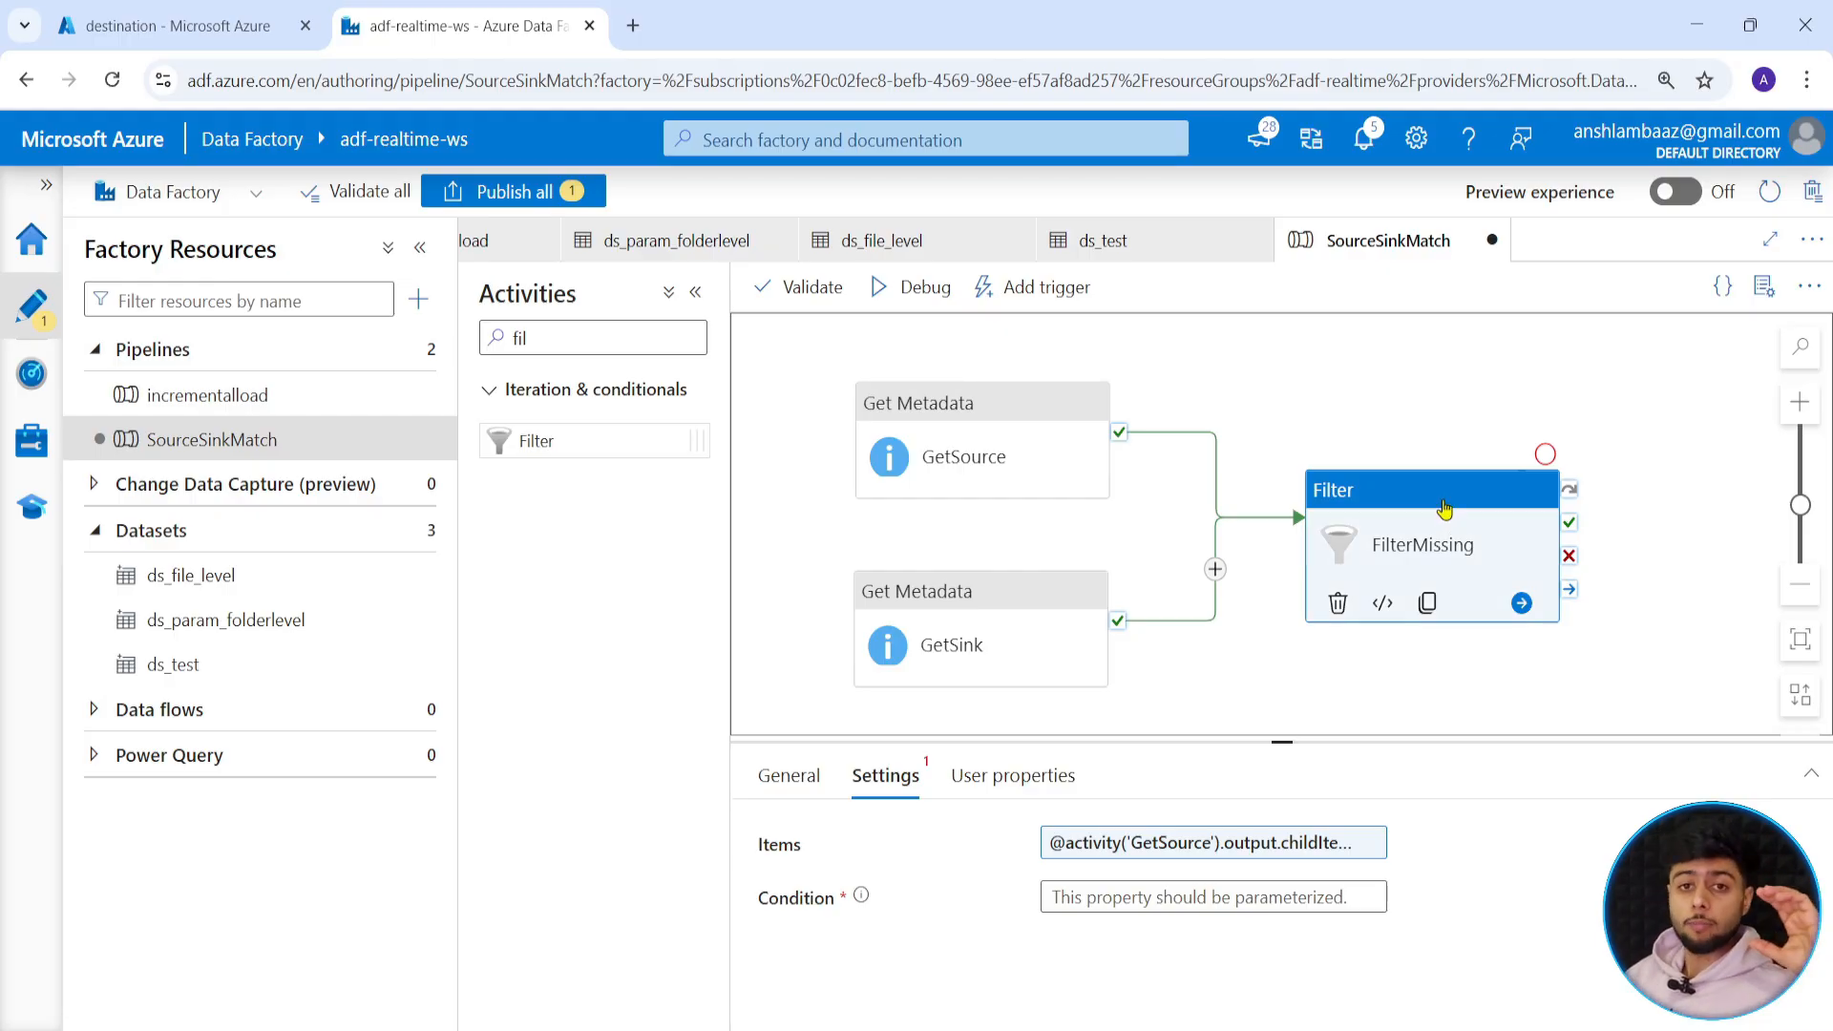
{"action": "left_click_drag", "start_coordinate": [1323, 352], "coordinate": [1294, 364]}
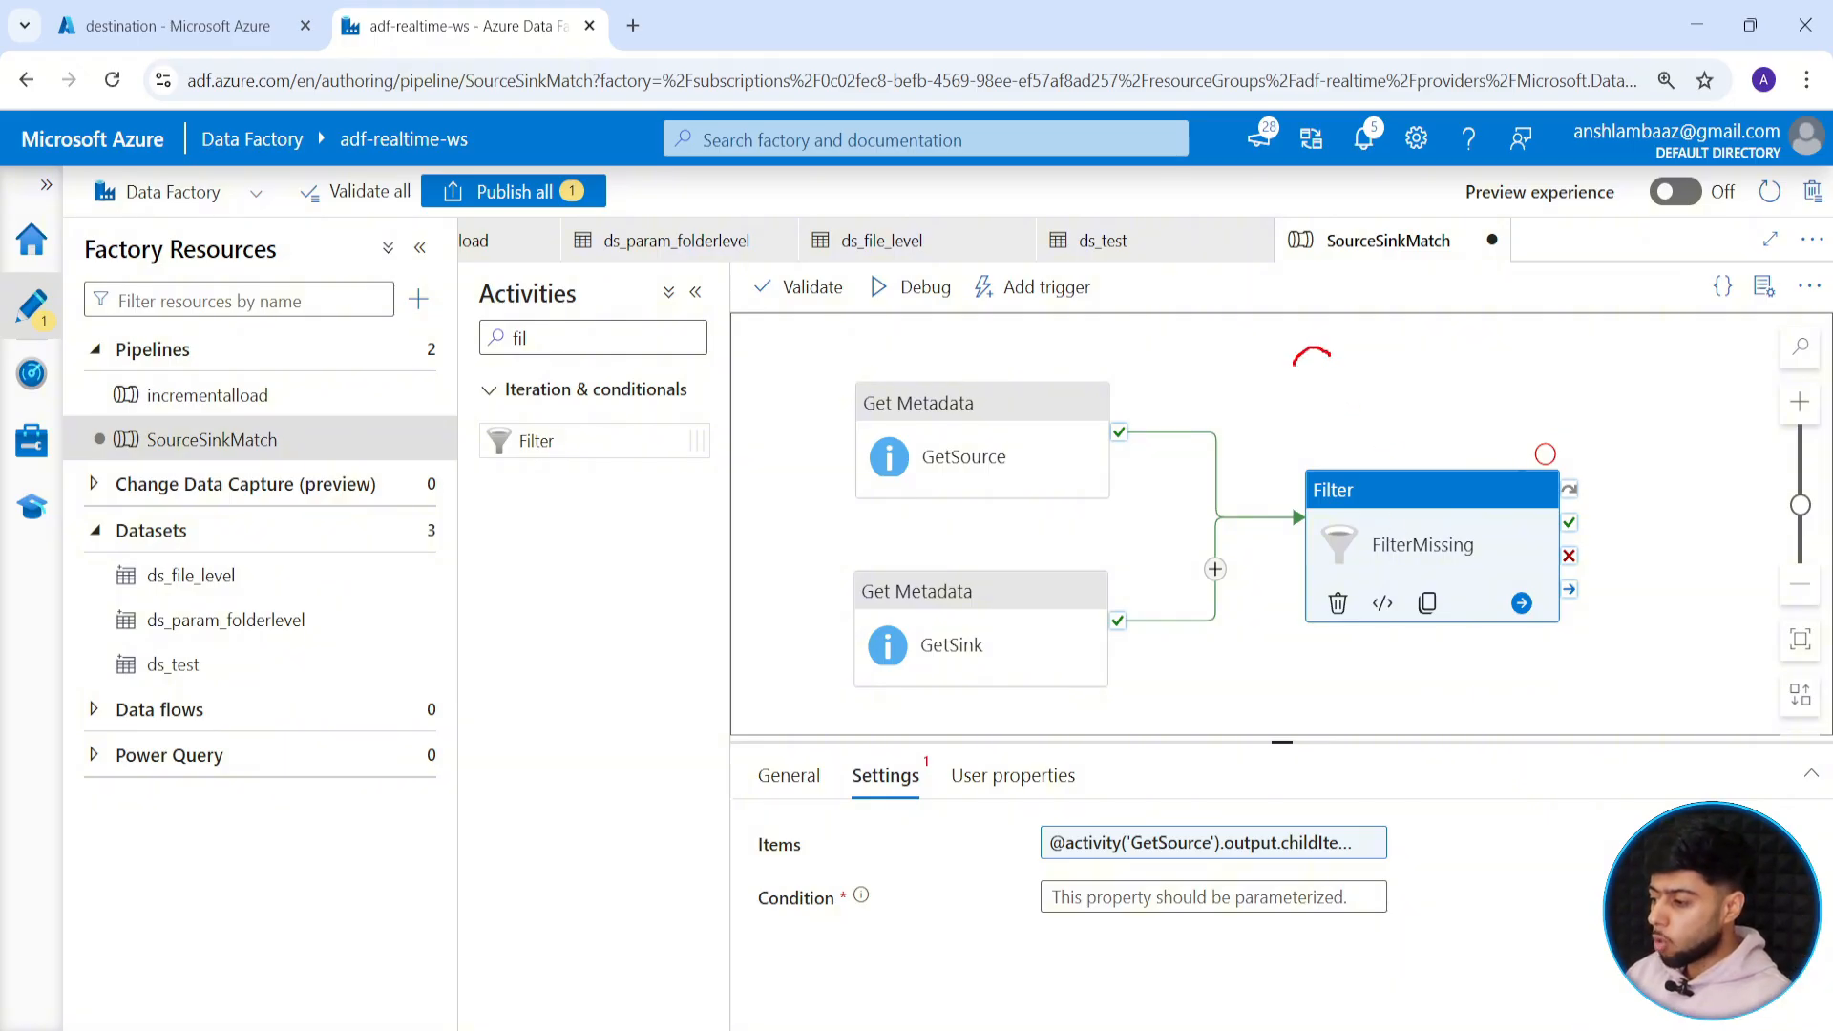
{"action": "left_click_drag", "start_coordinate": [1590, 349], "coordinate": [1614, 410]}
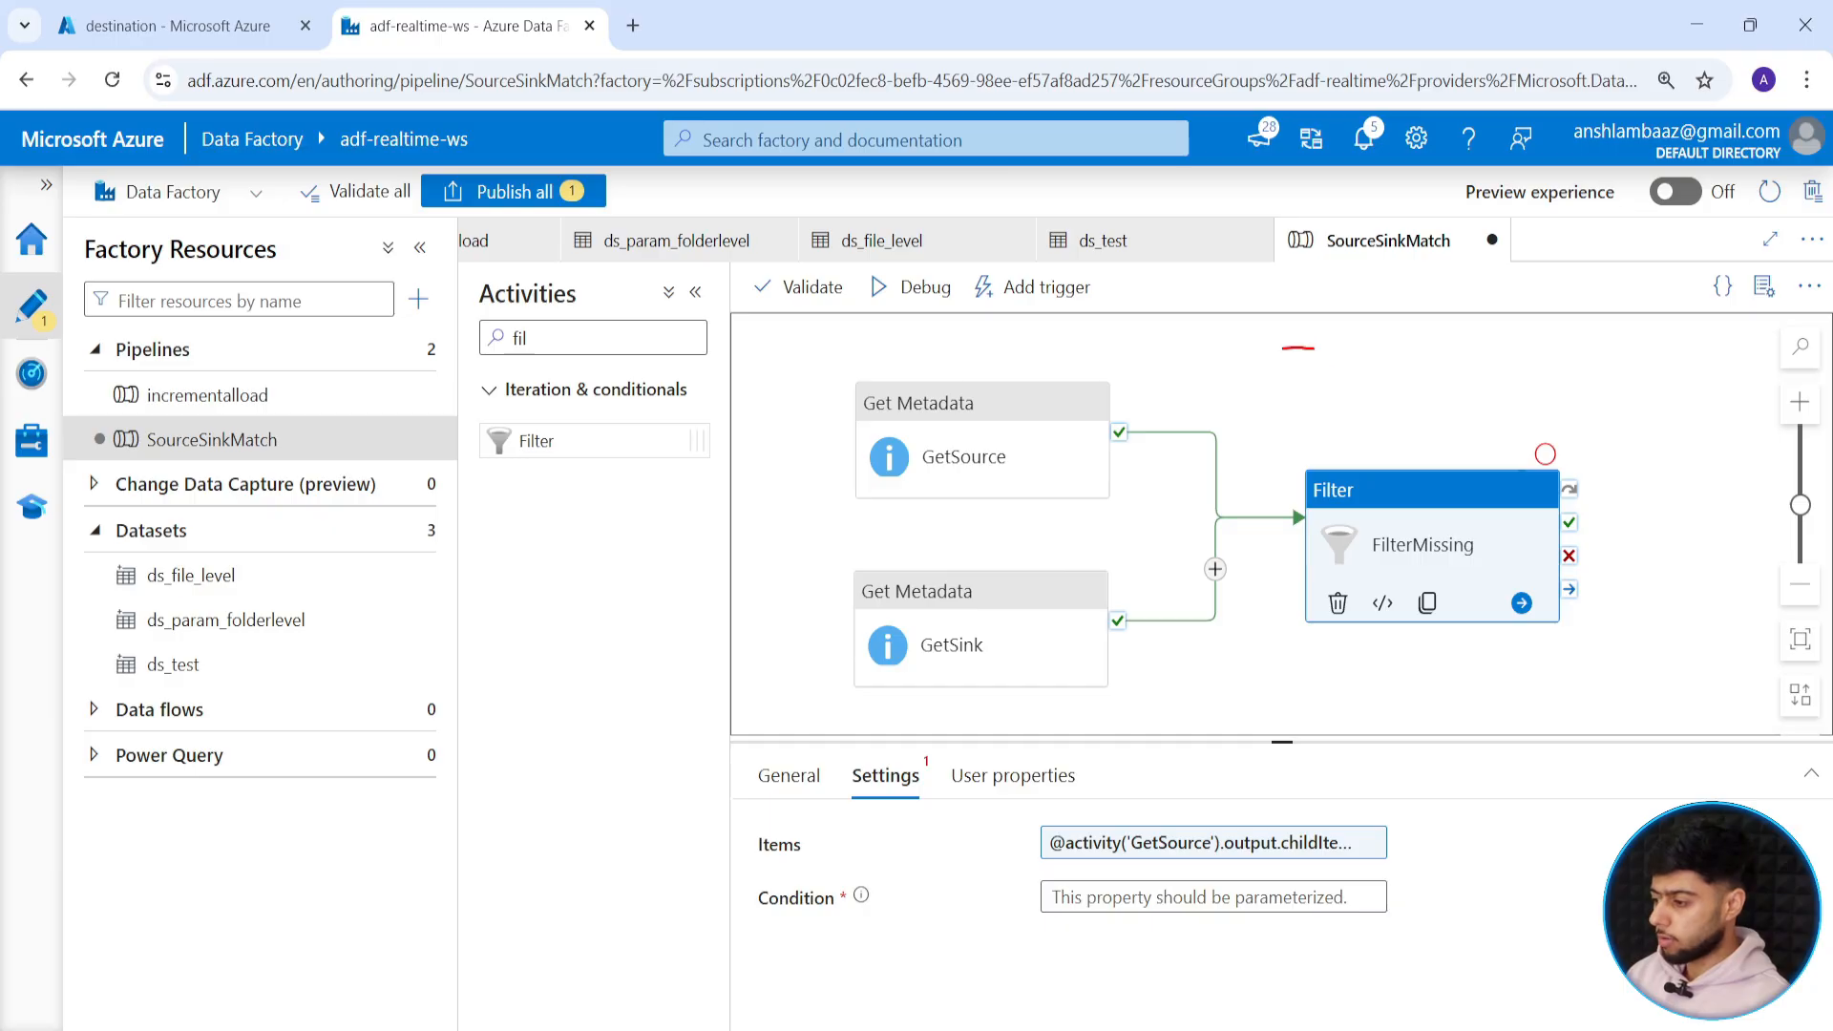
{"action": "left_click_drag", "start_coordinate": [1284, 349], "coordinate": [1272, 413]}
{"action": "left_click_drag", "start_coordinate": [1583, 348], "coordinate": [1659, 420]}
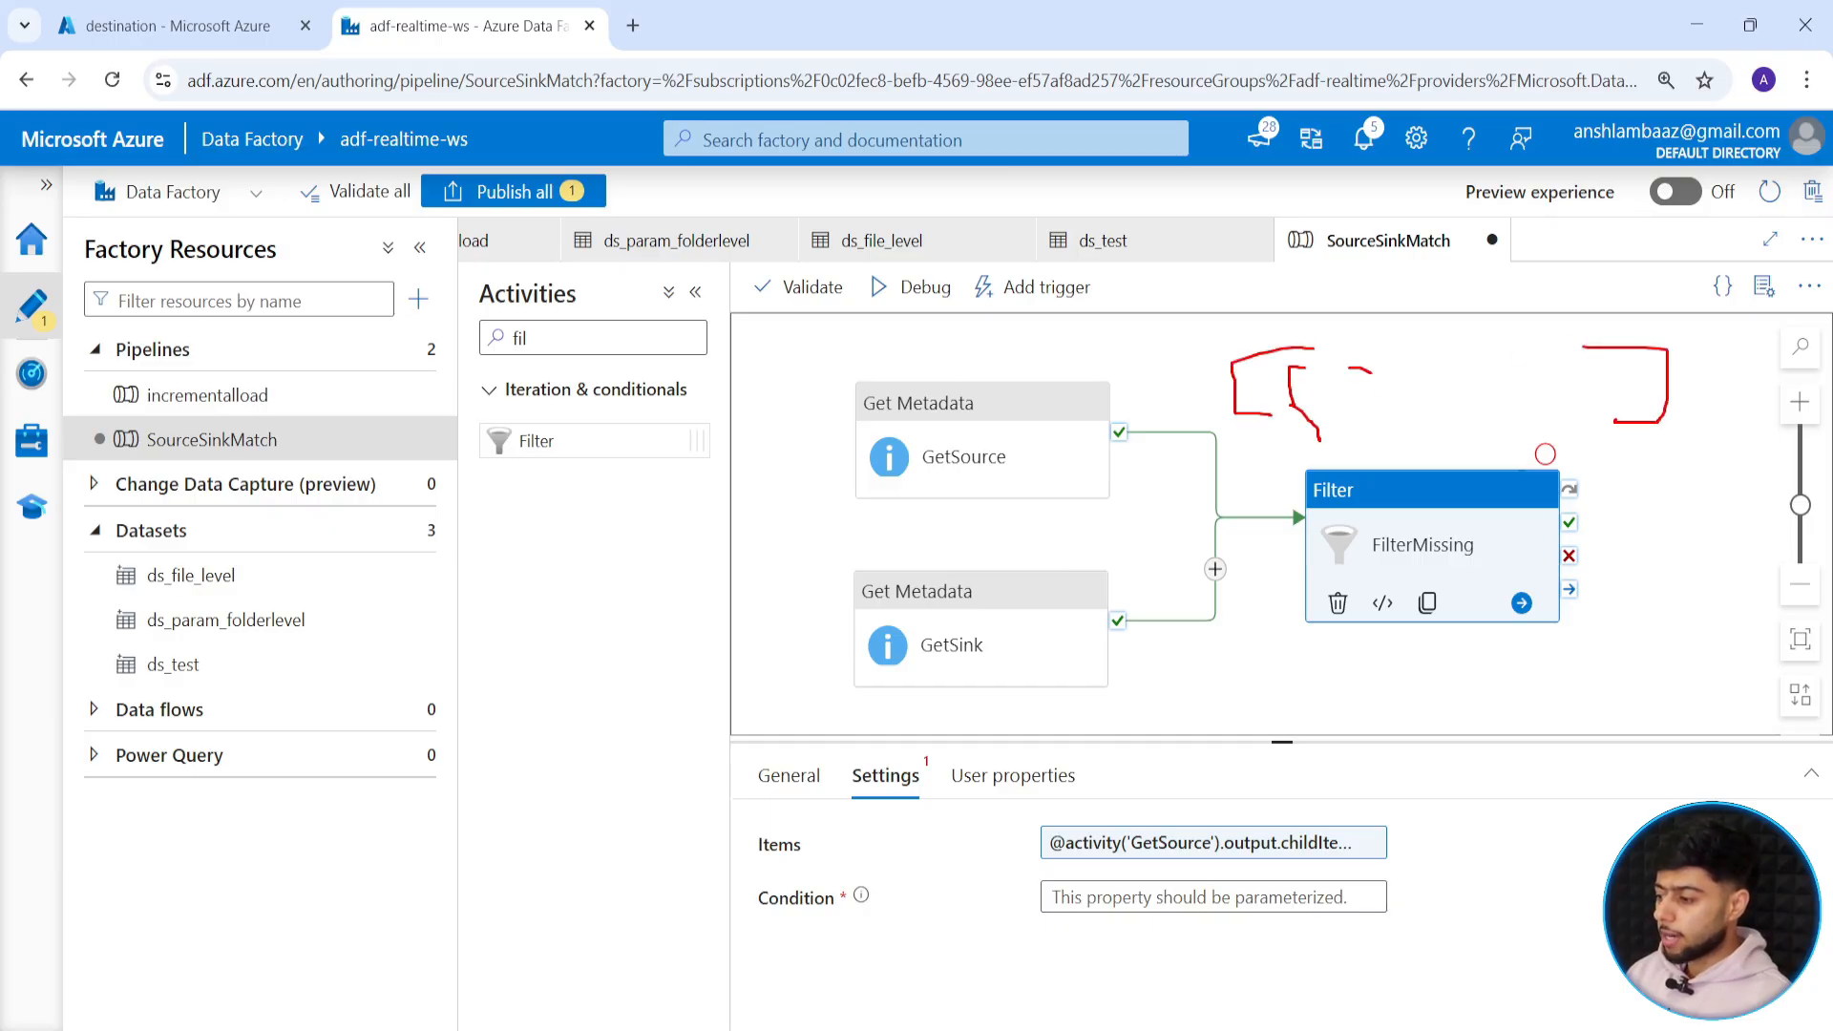
{"action": "left_click_drag", "start_coordinate": [1447, 363], "coordinate": [1461, 432]}
{"action": "mouse_move", "coordinate": [1499, 353]}
{"action": "left_mouse_down"}
{"action": "mouse_move", "coordinate": [1558, 390]}
{"action": "mouse_move", "coordinate": [1545, 431]}
{"action": "left_mouse_up"}
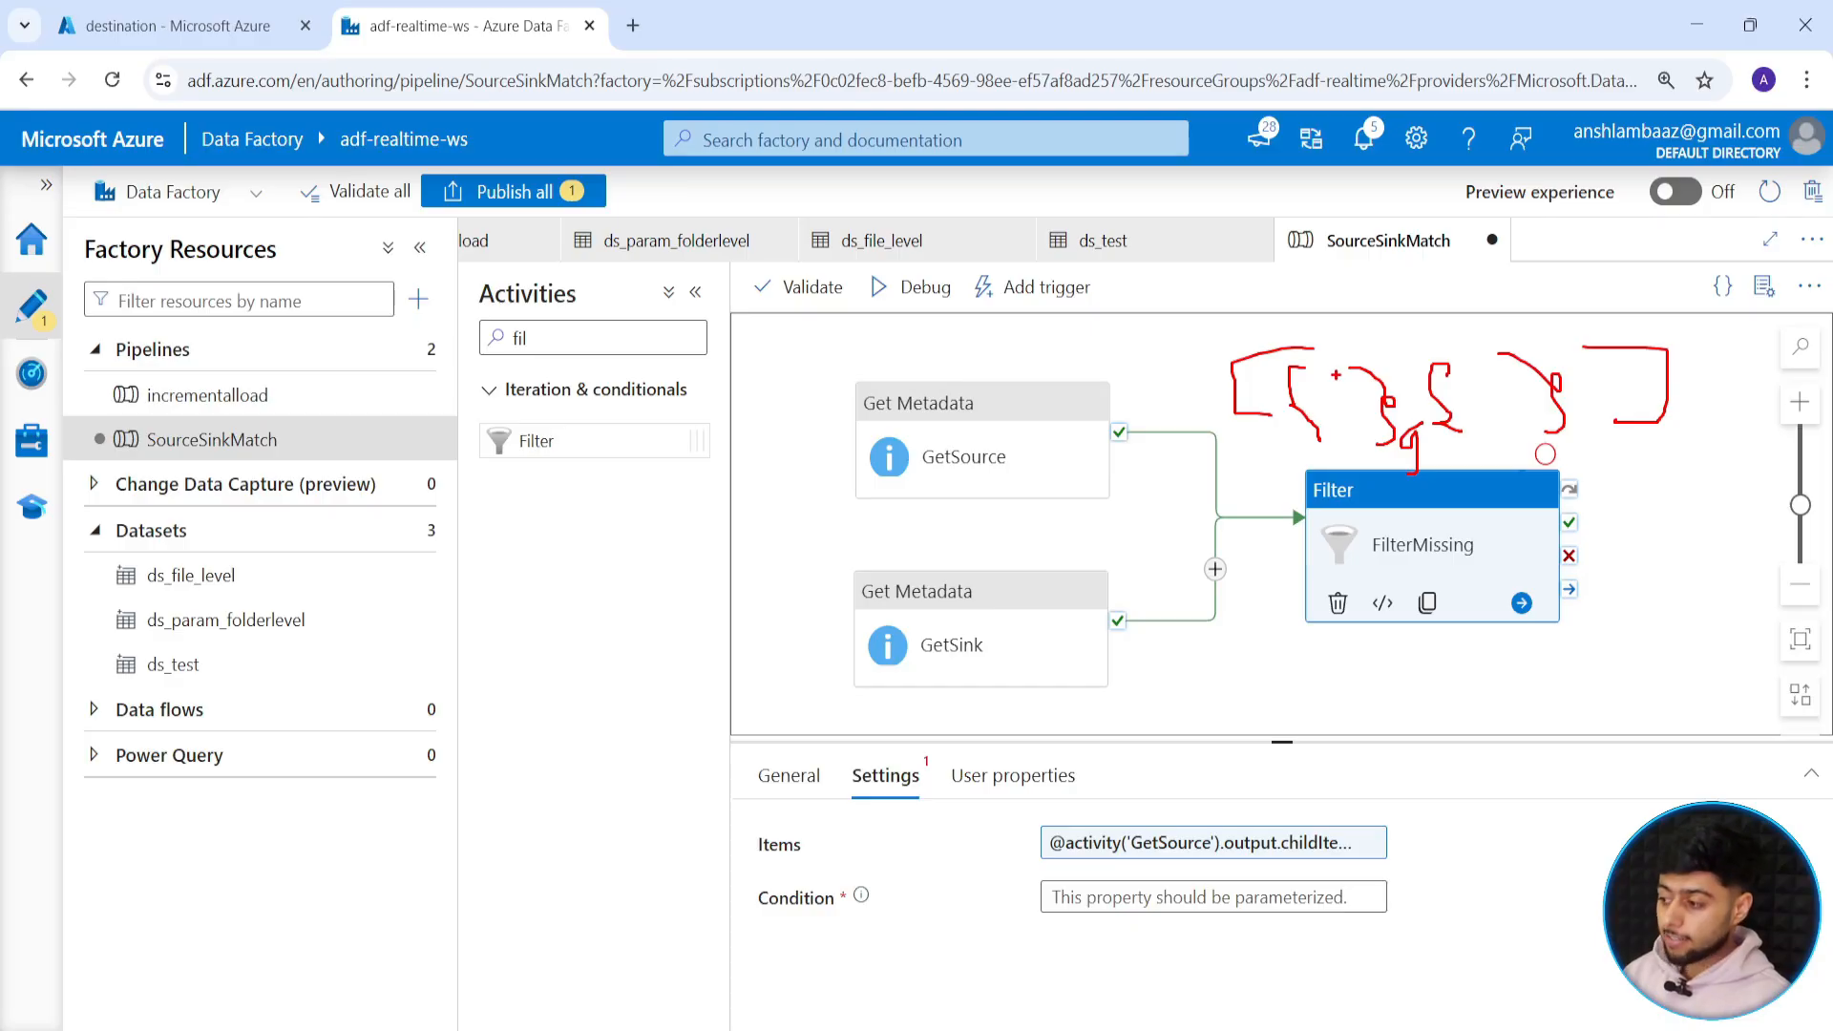
{"action": "left_click_drag", "start_coordinate": [1324, 386], "coordinate": [1322, 327]}
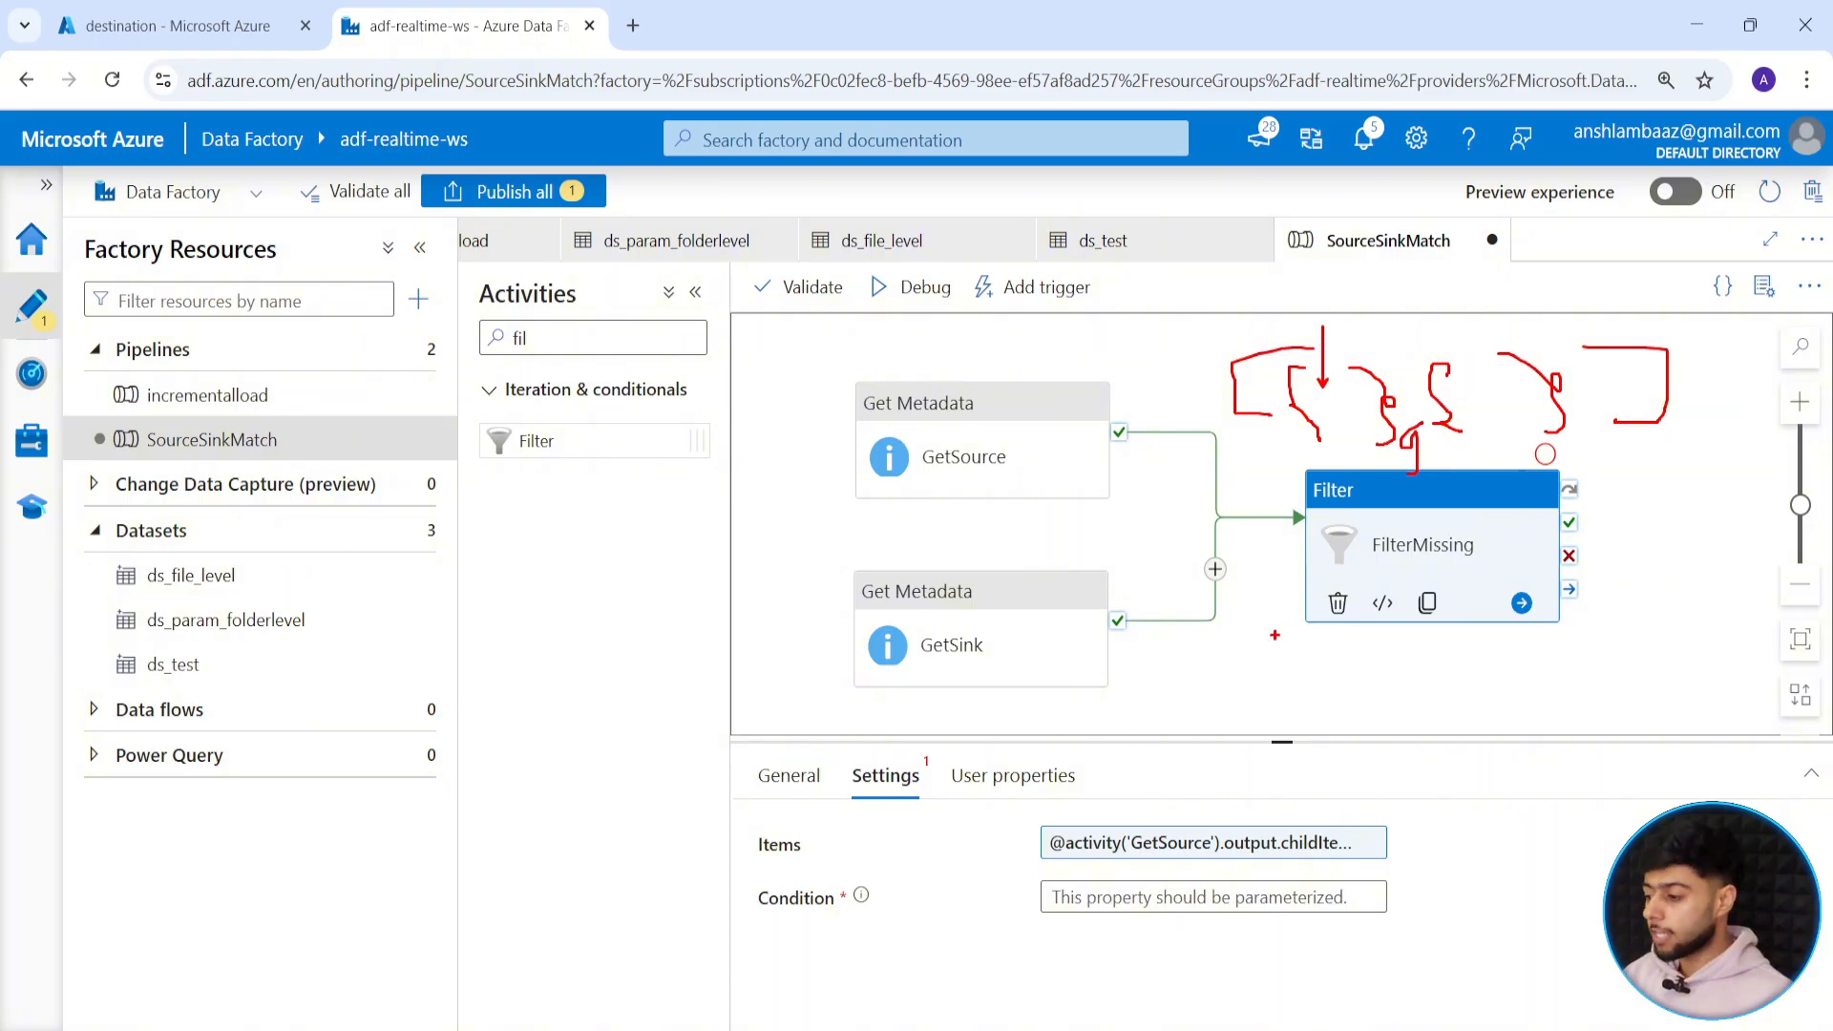
{"action": "type", "text": "tem"}
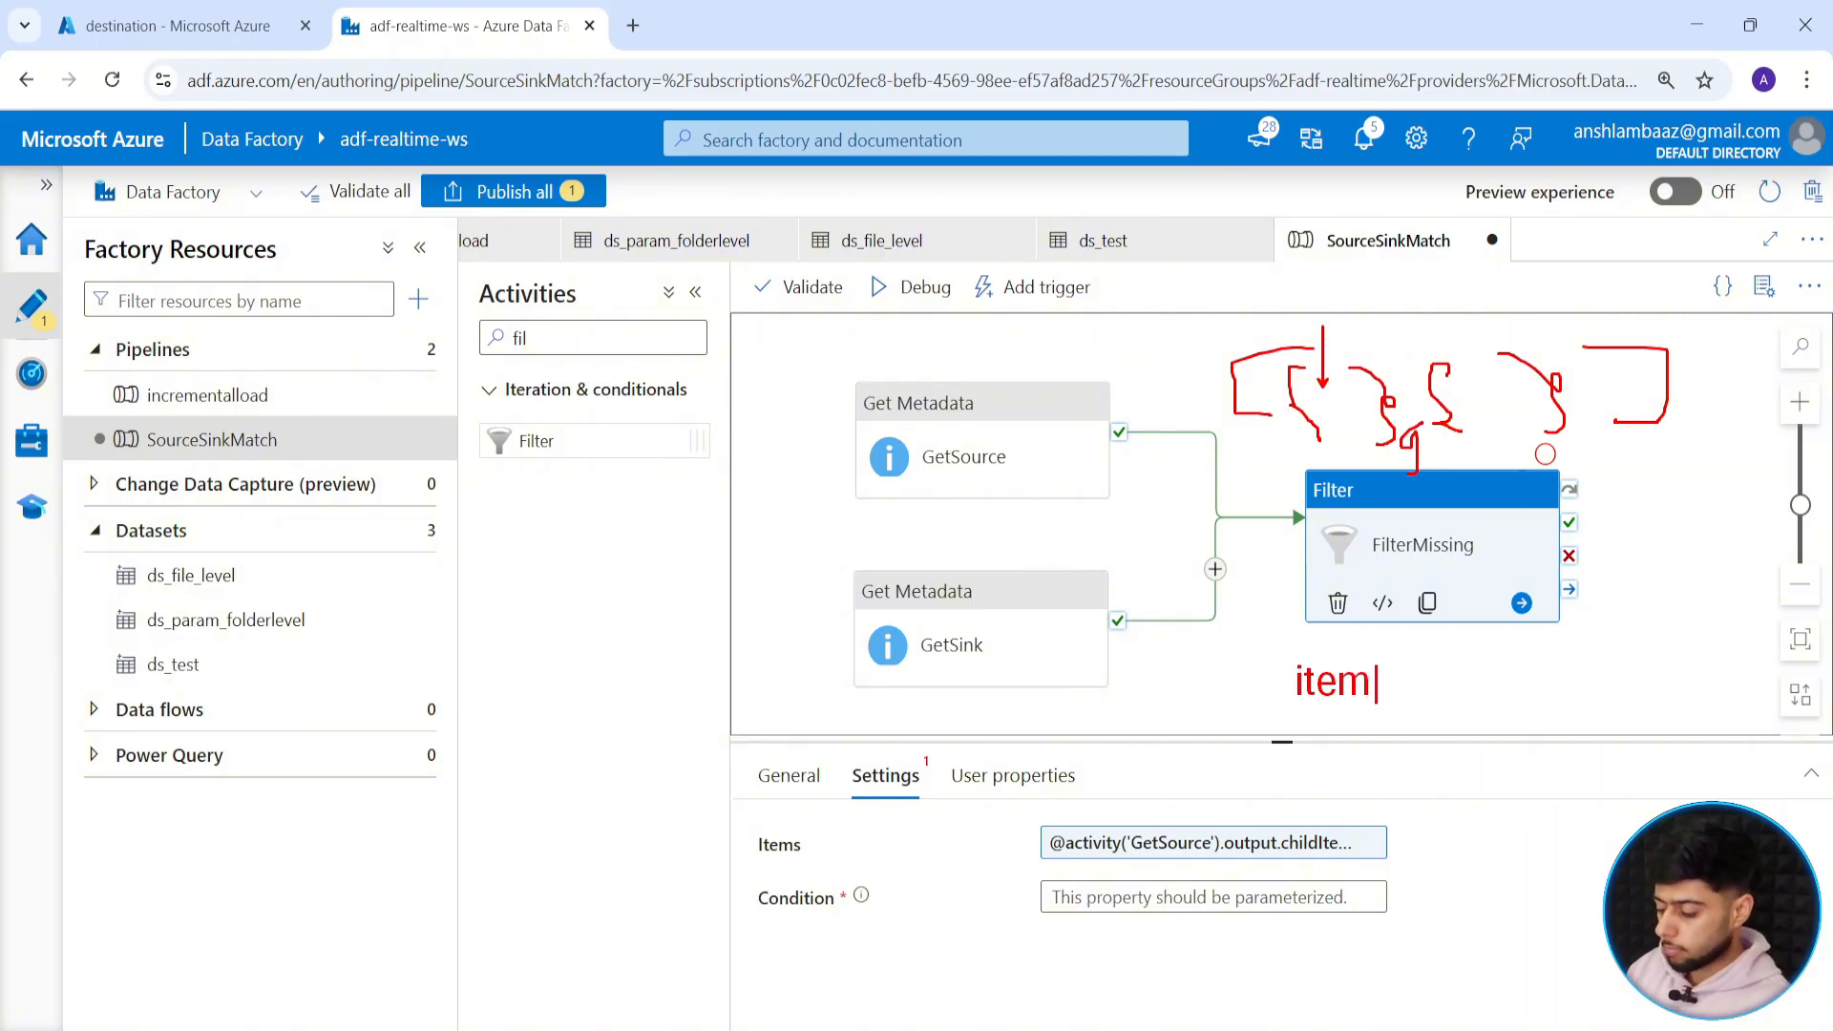
{"action": "type", "text": "()b"}
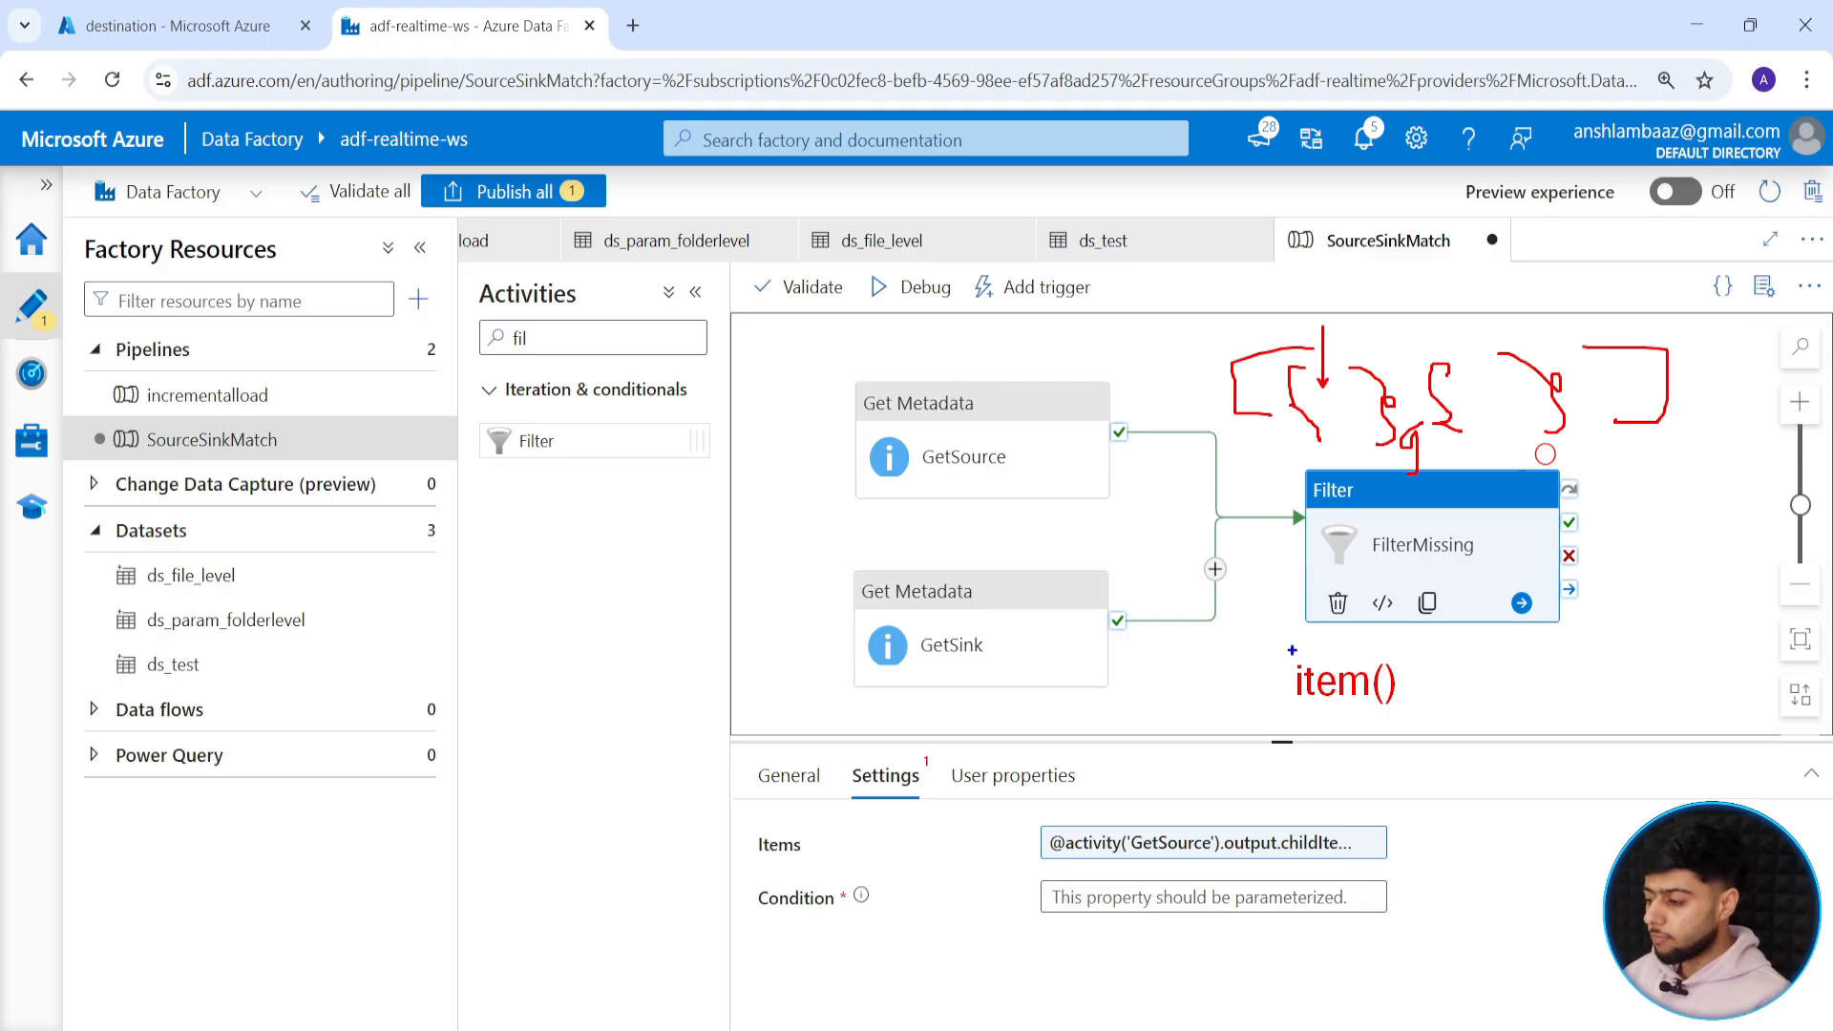
{"action": "mouse_move", "coordinate": [1275, 652]}
{"action": "left_mouse_down"}
{"action": "mouse_move", "coordinate": [1424, 696]}
{"action": "mouse_move", "coordinate": [1427, 716]}
{"action": "left_mouse_up"}
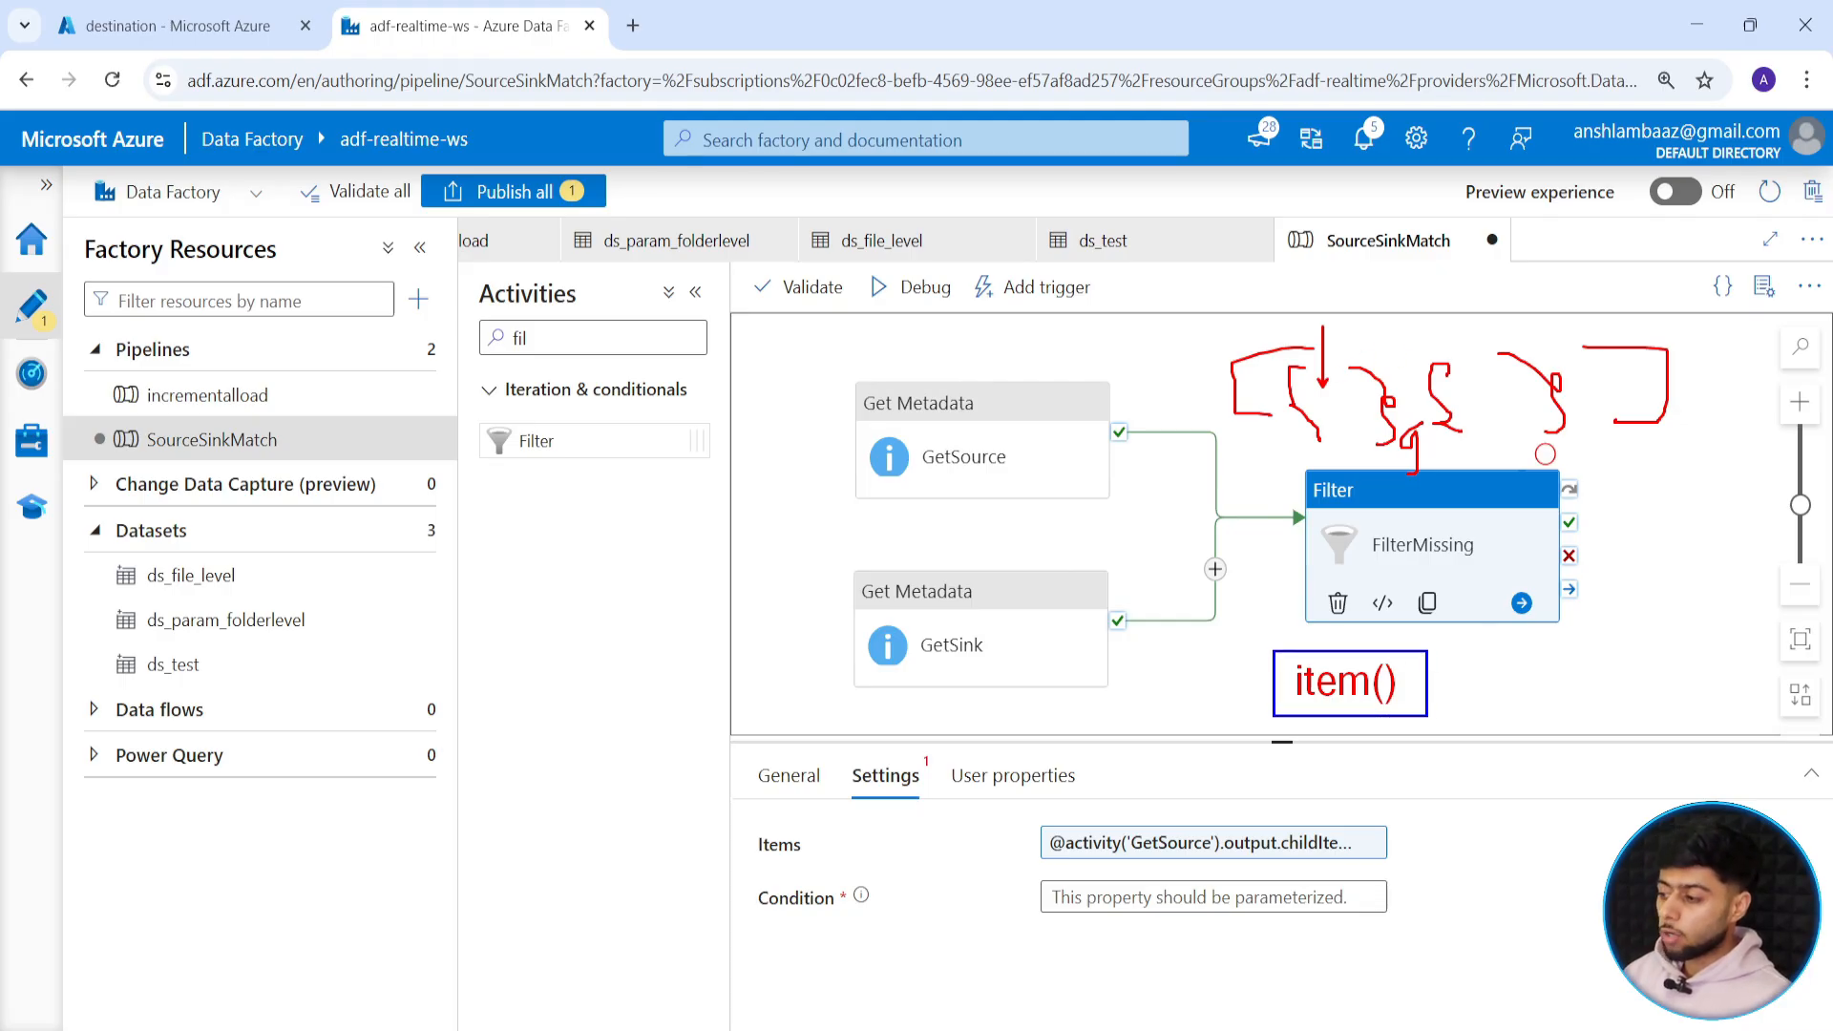
{"action": "mouse_move", "coordinate": [1357, 317]}
{"action": "left_mouse_down"}
{"action": "mouse_move", "coordinate": [1340, 380]}
{"action": "mouse_move", "coordinate": [1393, 360]}
{"action": "left_mouse_up"}
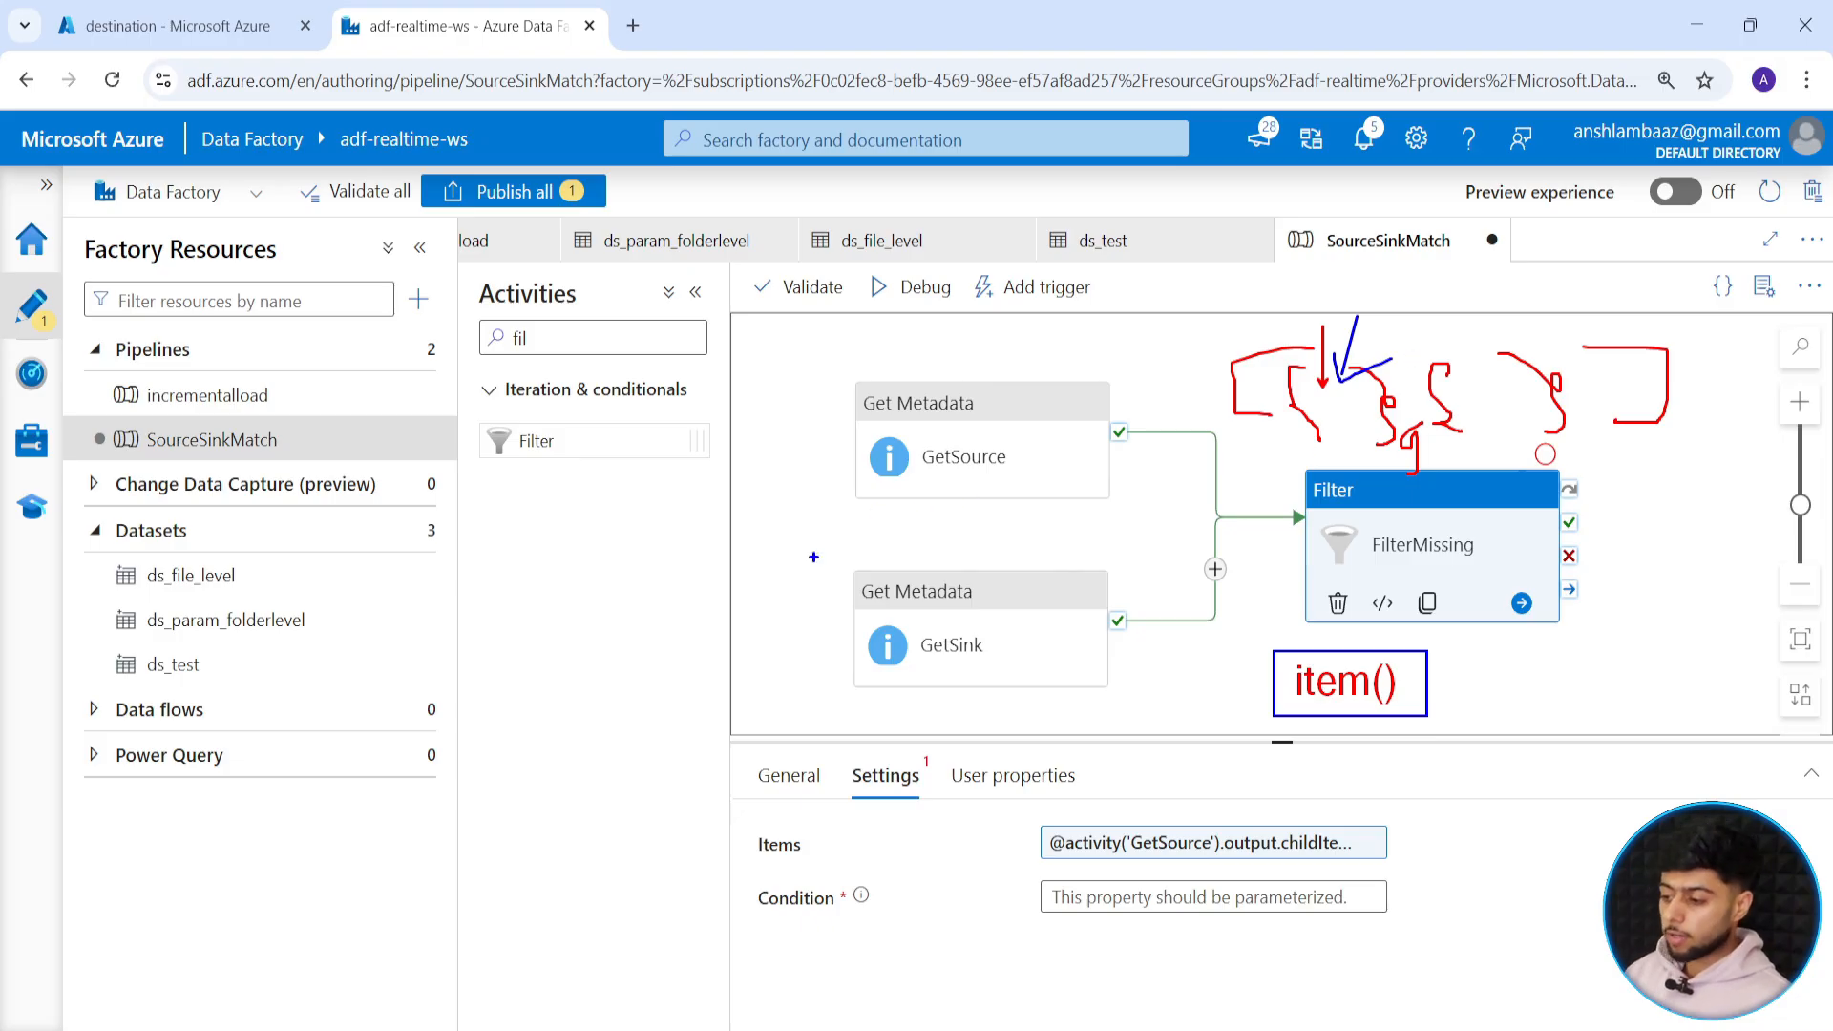
{"action": "mouse_move", "coordinate": [836, 542]}
{"action": "left_mouse_down"}
{"action": "mouse_move", "coordinate": [1054, 684]}
{"action": "mouse_move", "coordinate": [1158, 718]}
{"action": "left_mouse_up"}
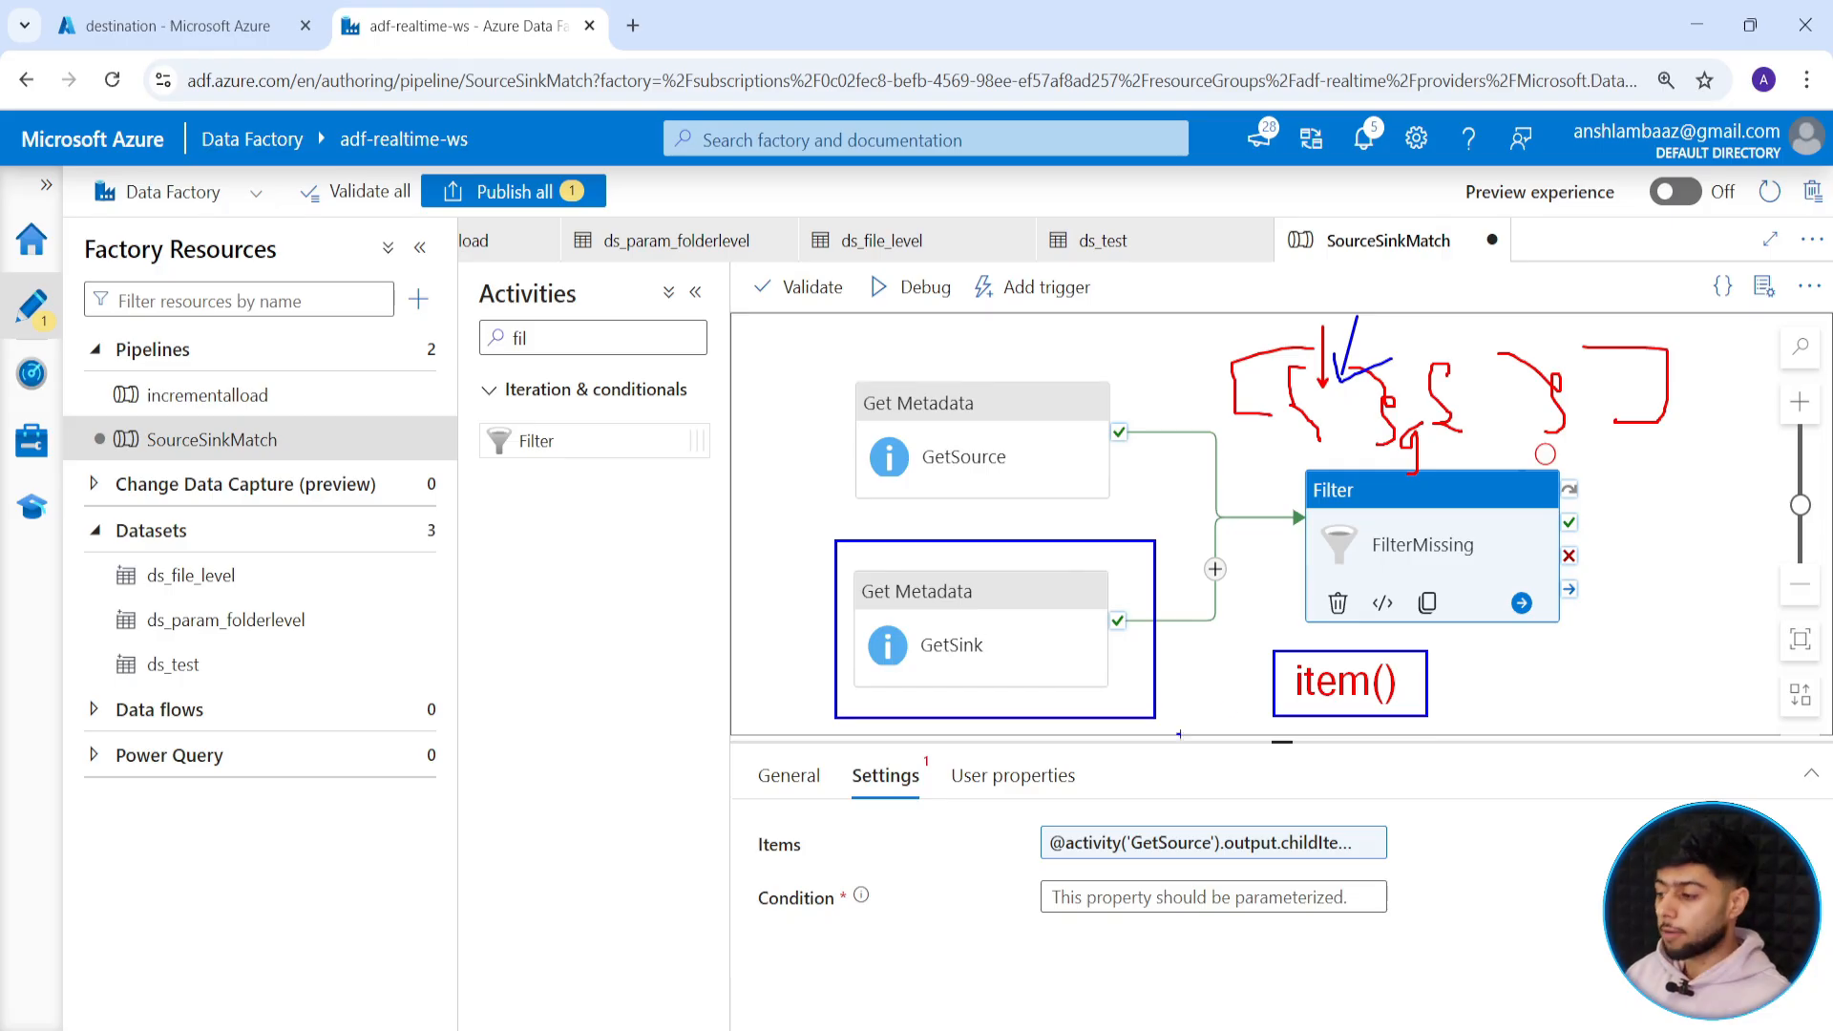
{"action": "mouse_move", "coordinate": [1281, 352]}
{"action": "left_mouse_down"}
{"action": "mouse_move", "coordinate": [1291, 416]}
{"action": "mouse_move", "coordinate": [1400, 456]}
{"action": "left_mouse_up"}
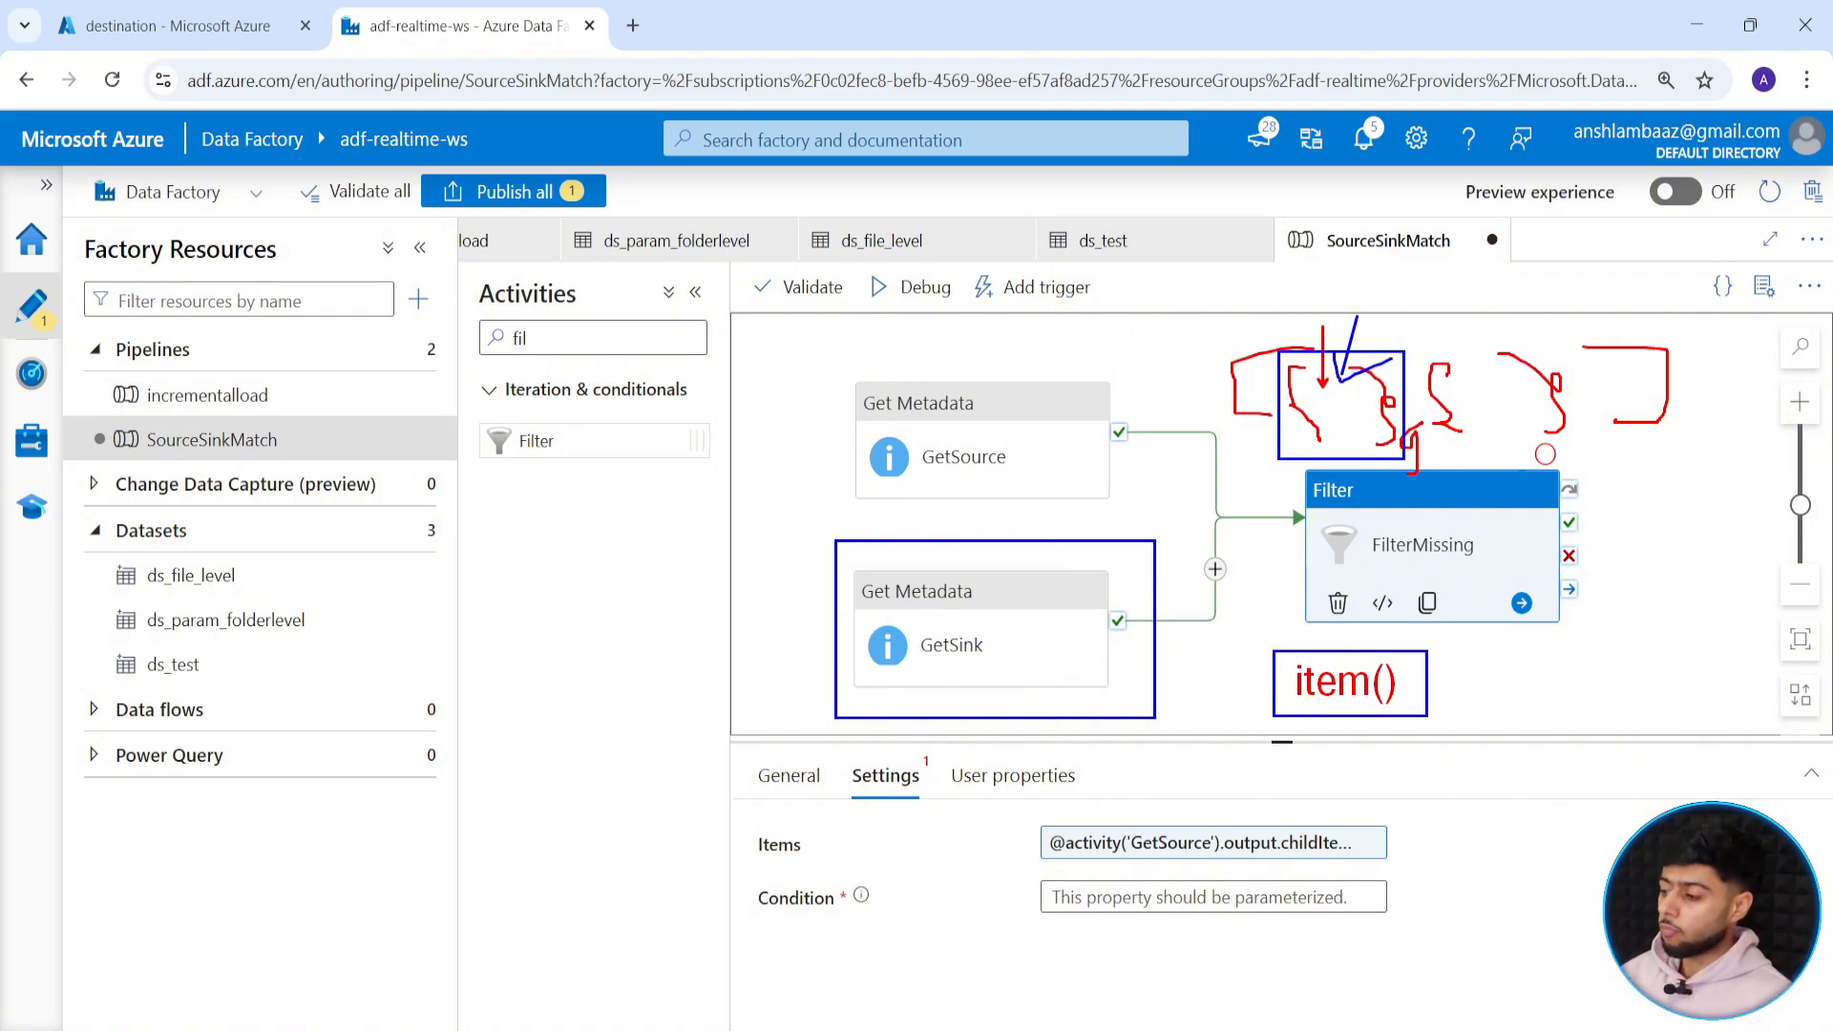
{"action": "left_click_drag", "start_coordinate": [773, 515], "coordinate": [770, 568]}
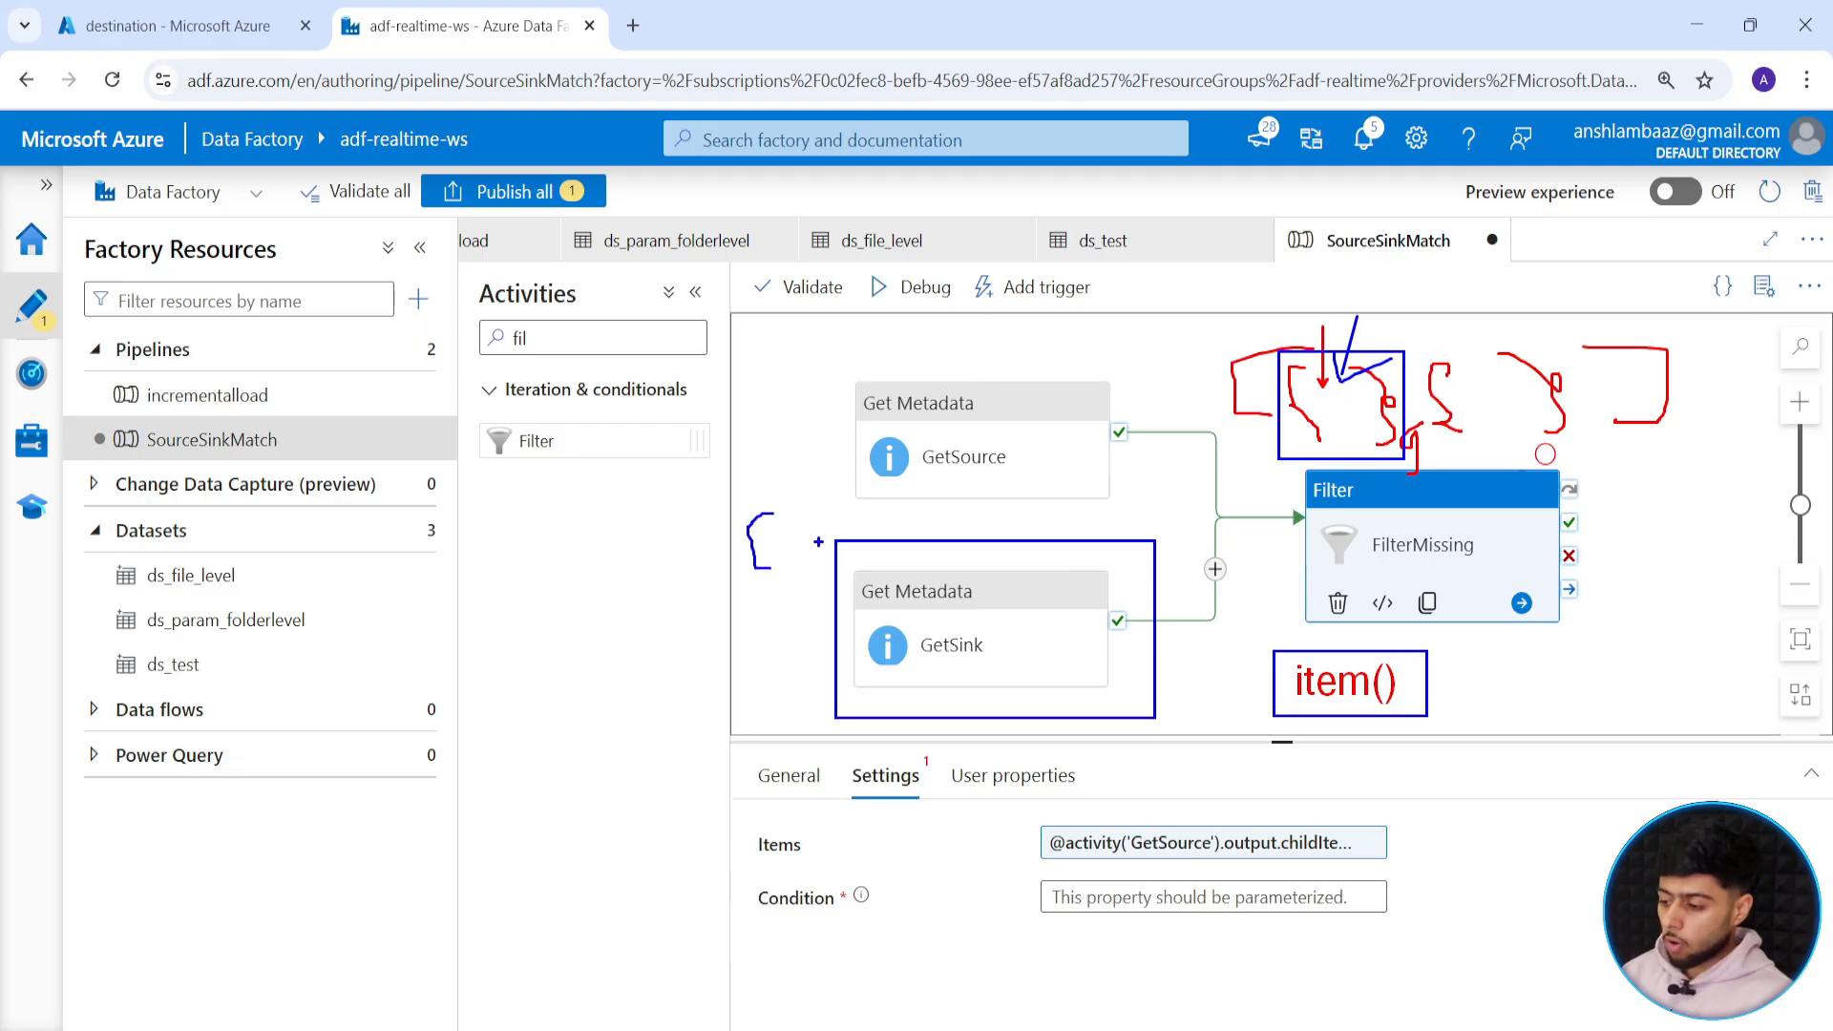
{"action": "left_click_drag", "start_coordinate": [825, 499], "coordinate": [869, 527]}
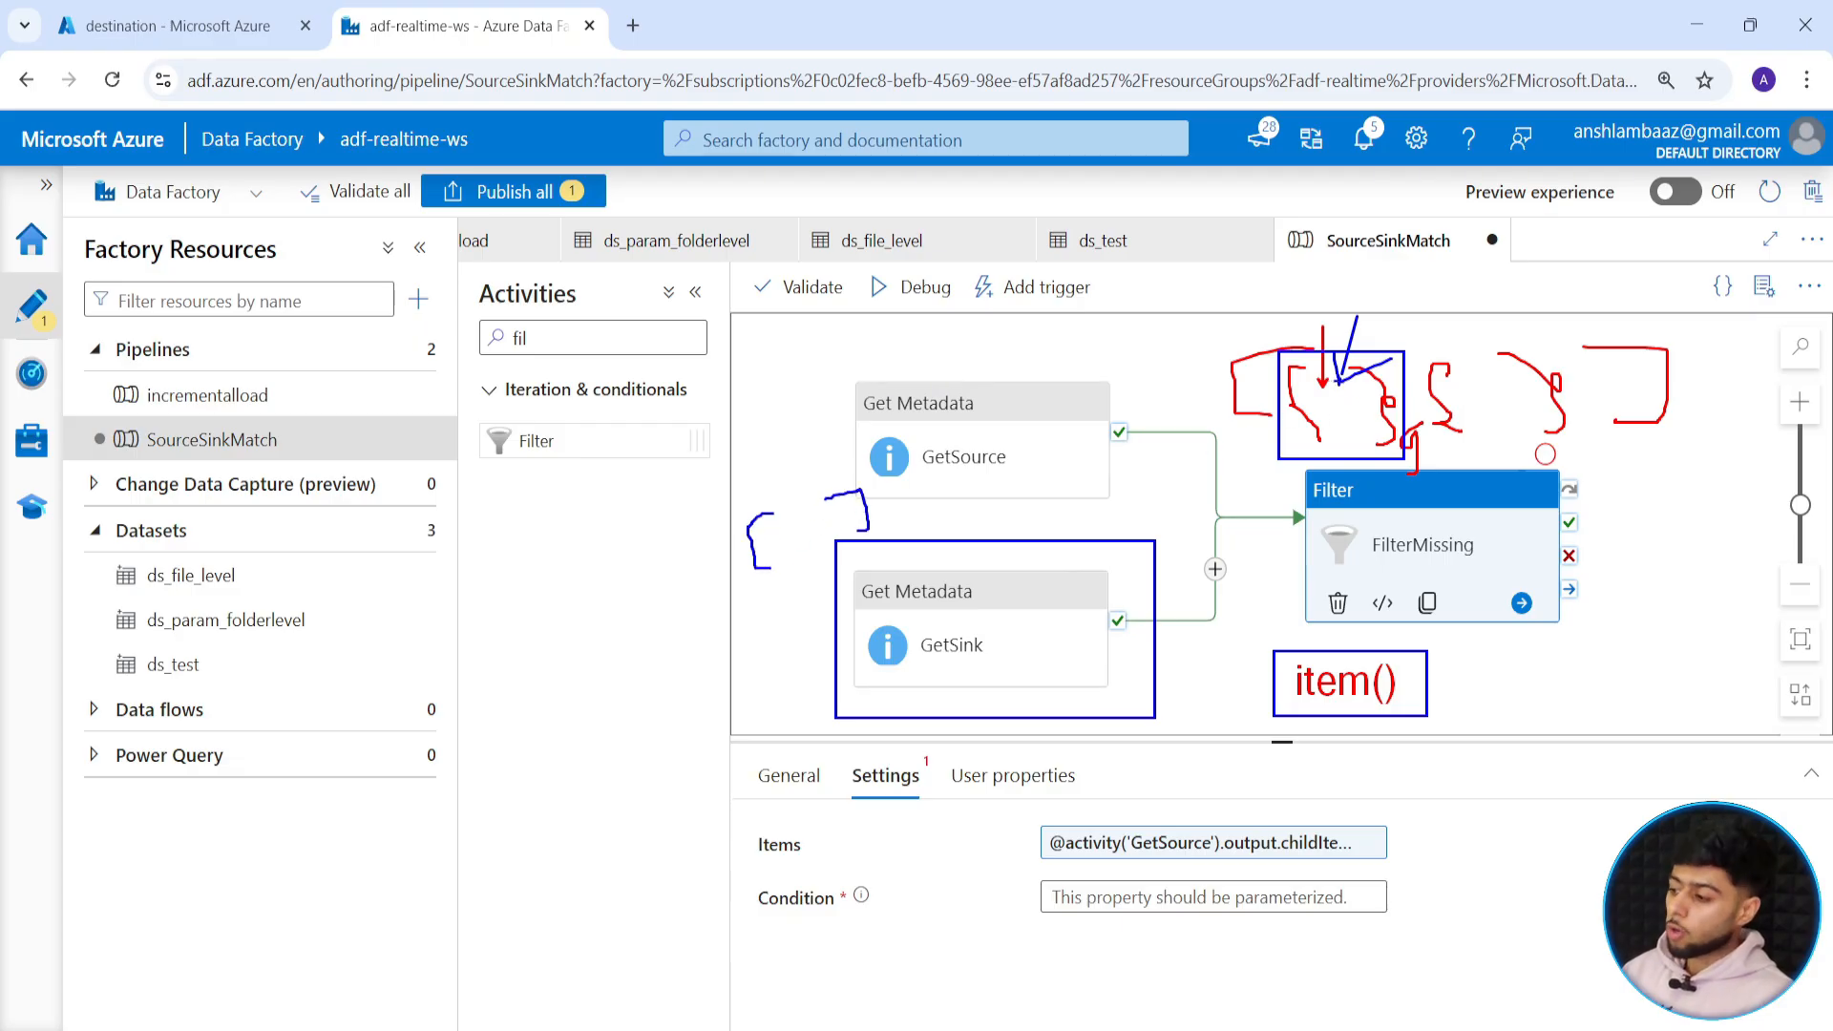
{"action": "left_click_drag", "start_coordinate": [1386, 350], "coordinate": [1419, 321]}
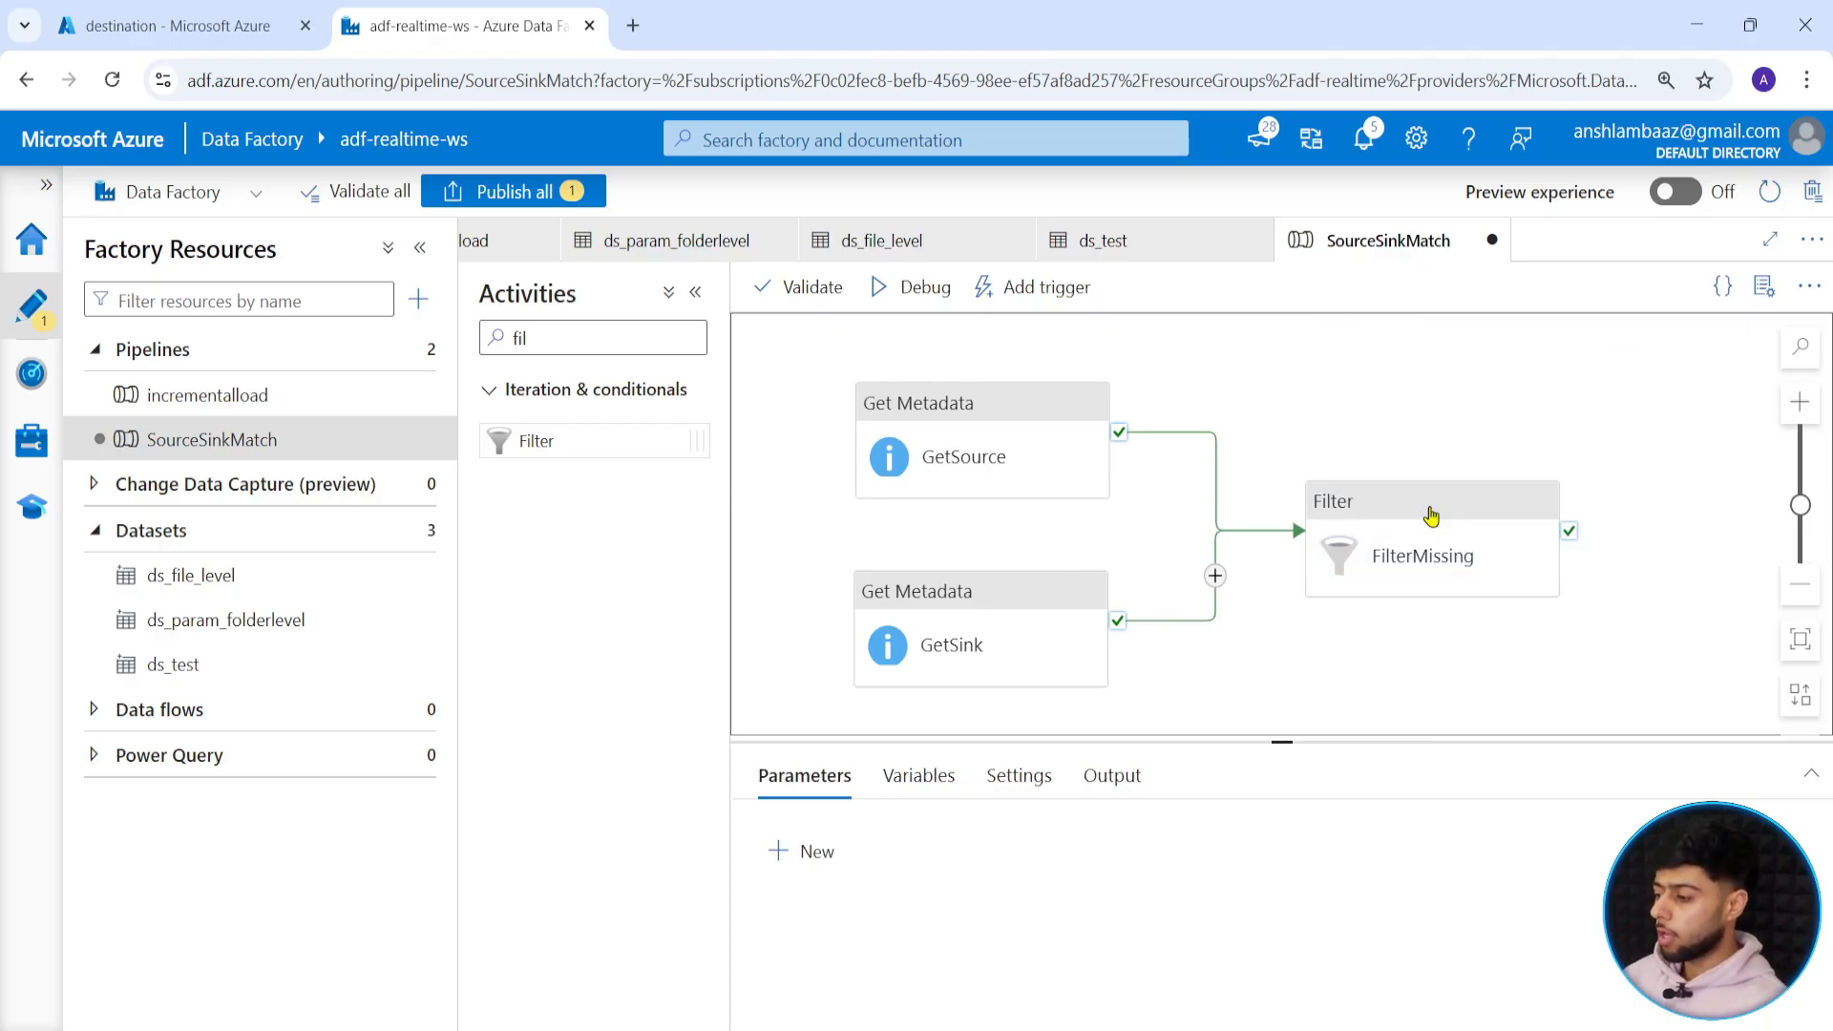
{"action": "left_click", "coordinate": [1433, 507]}
{"action": "left_click", "coordinate": [1165, 897]}
{"action": "left_click", "coordinate": [1091, 933]}
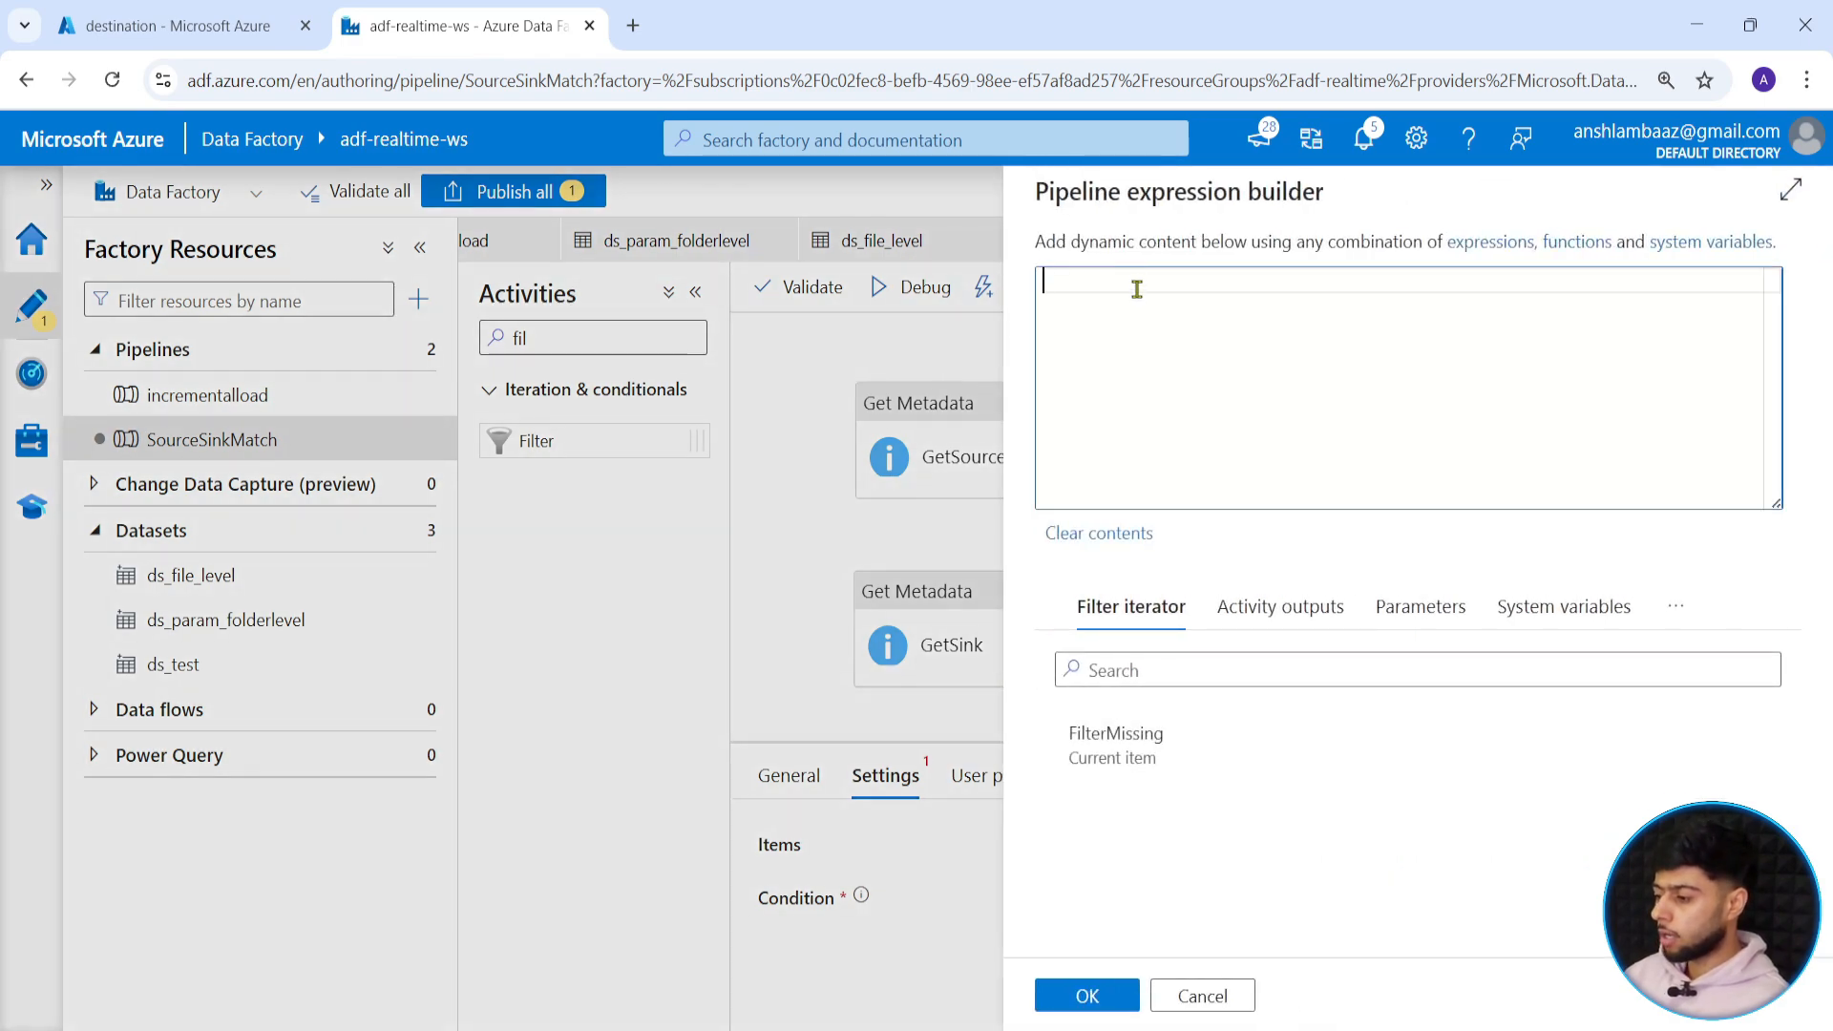
{"action": "type", "text": "@contan"}
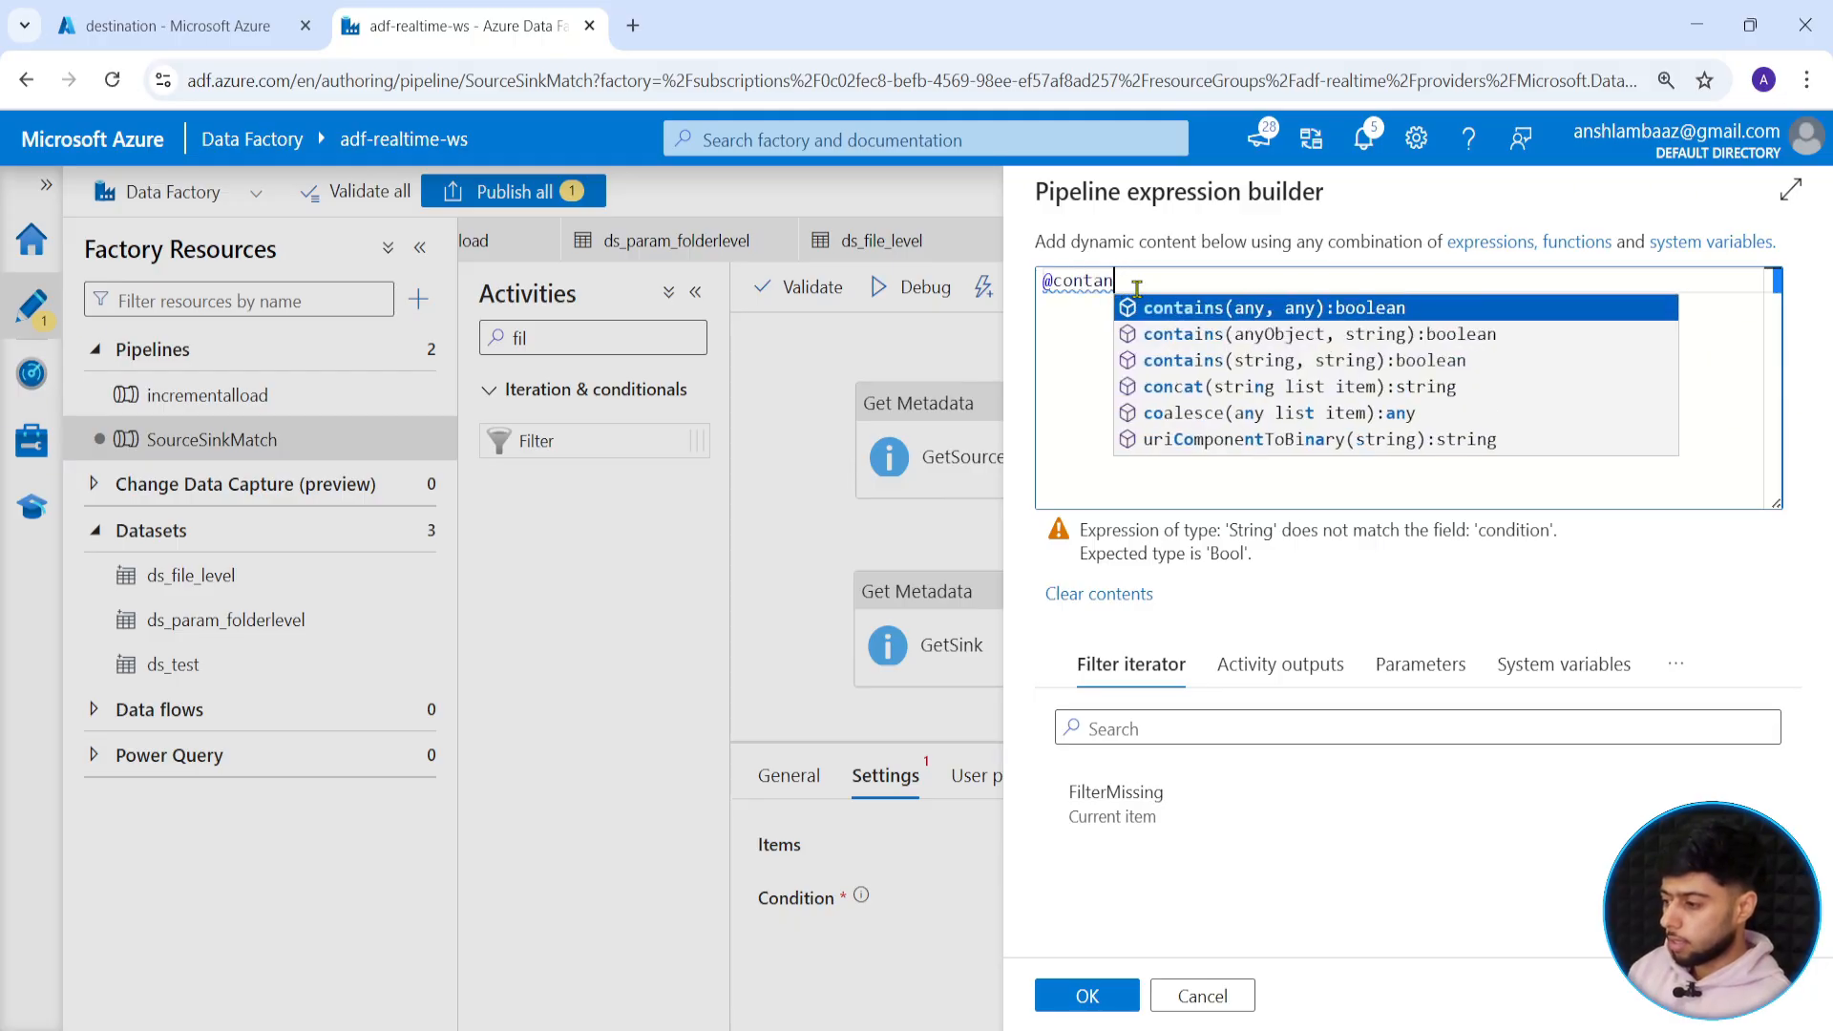
{"action": "key", "text": "BackSpace"}
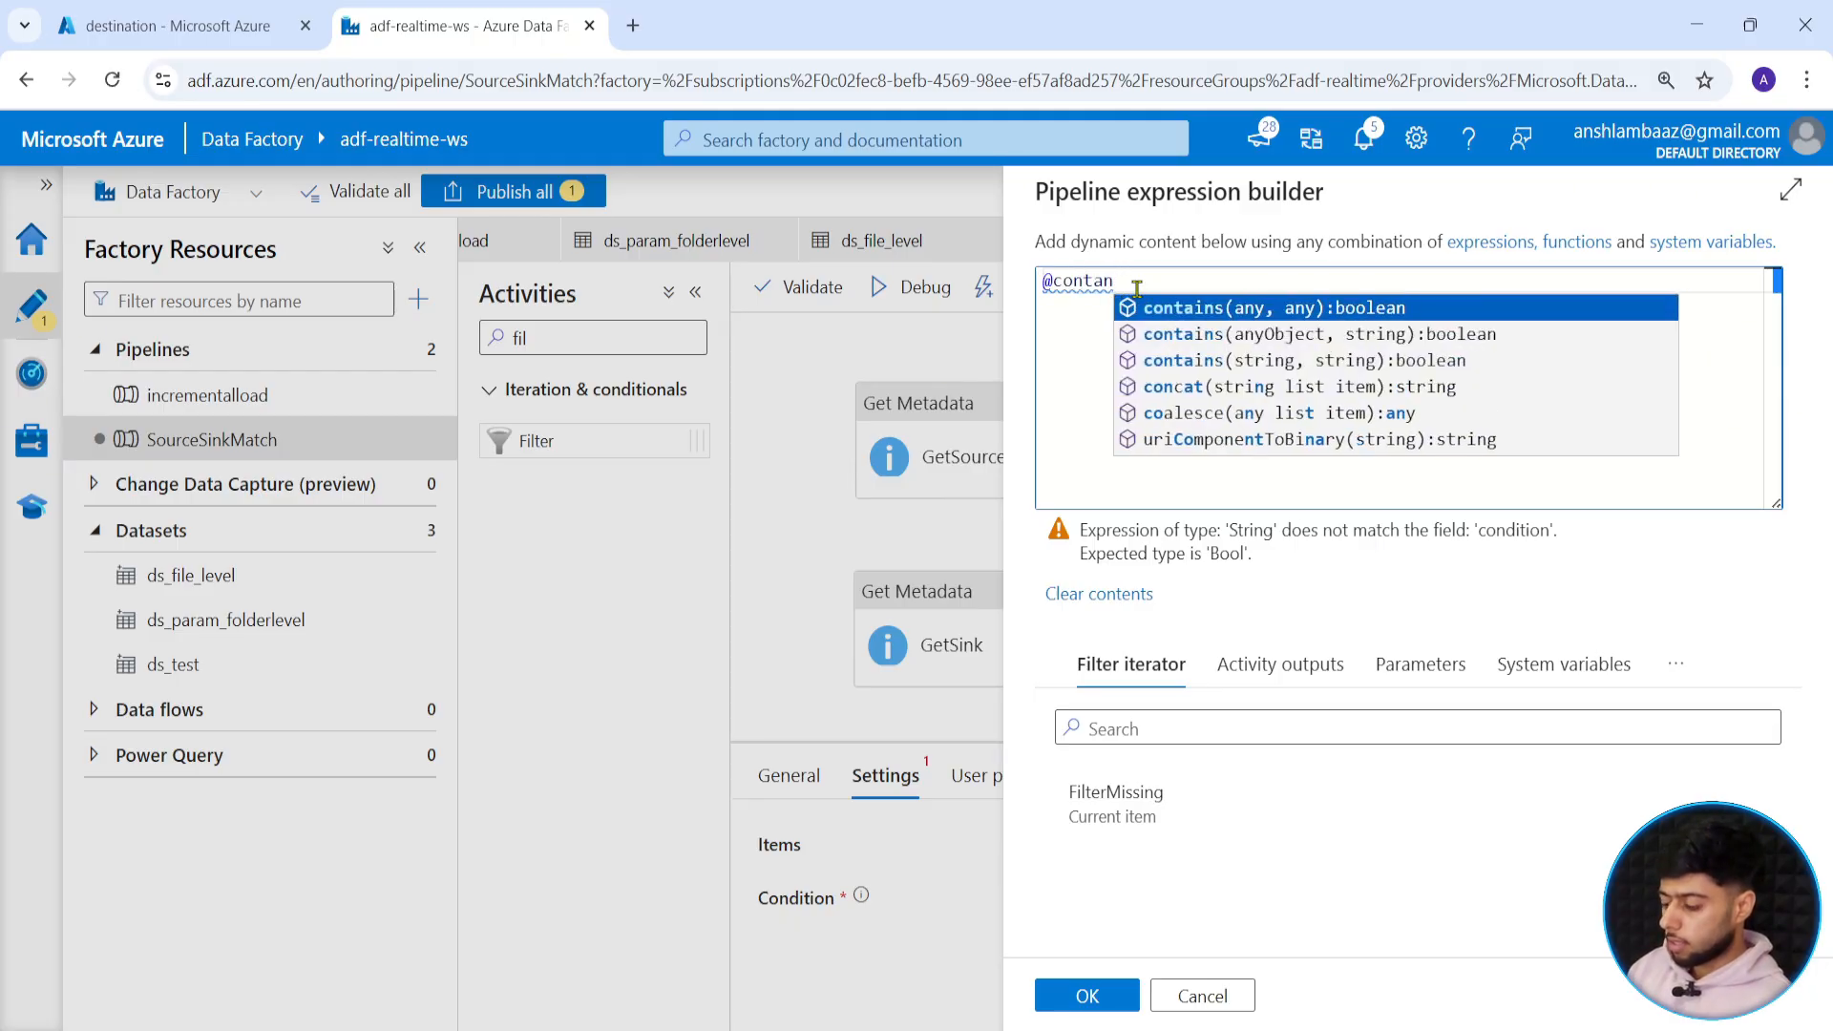
{"action": "type", "text": "ins("}
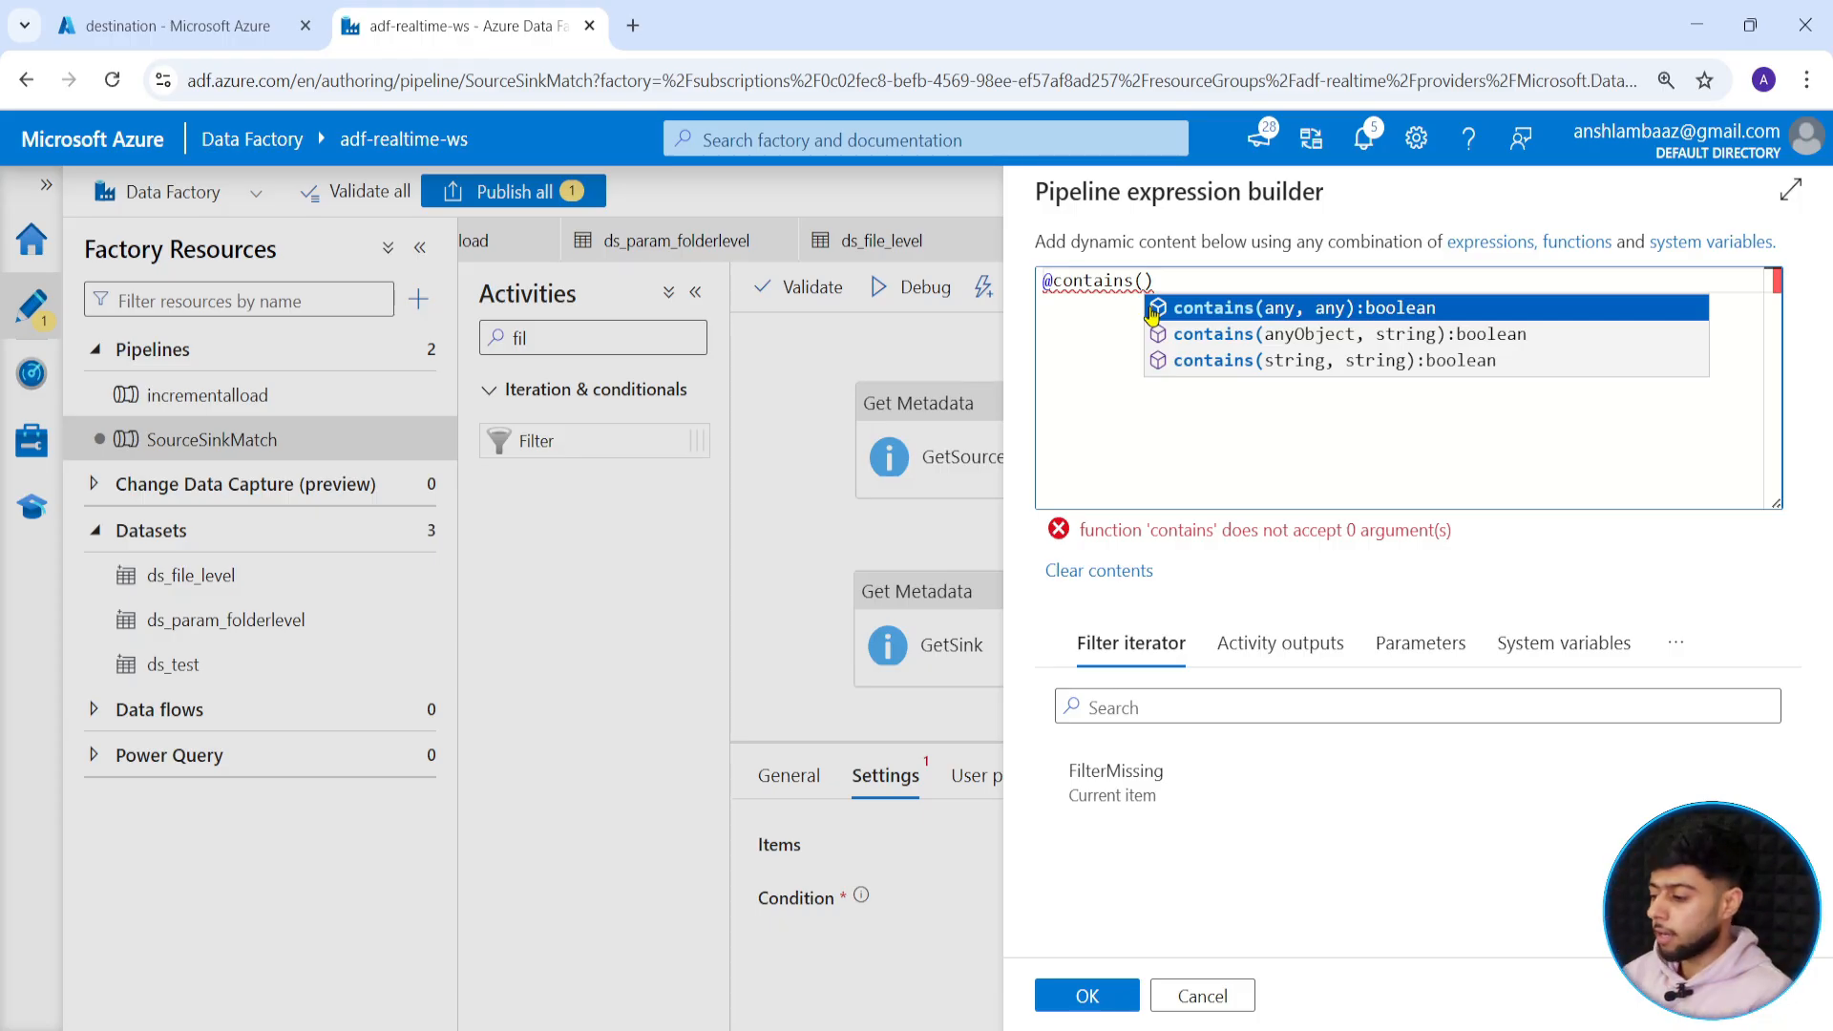
Fill in the arguments of contains() with activity('GetSink').output.childItems and item().
{"action": "left_click", "coordinate": [1279, 645]}
{"action": "scroll", "coordinate": [1242, 860], "scroll_direction": "down", "scroll_amount": 5}
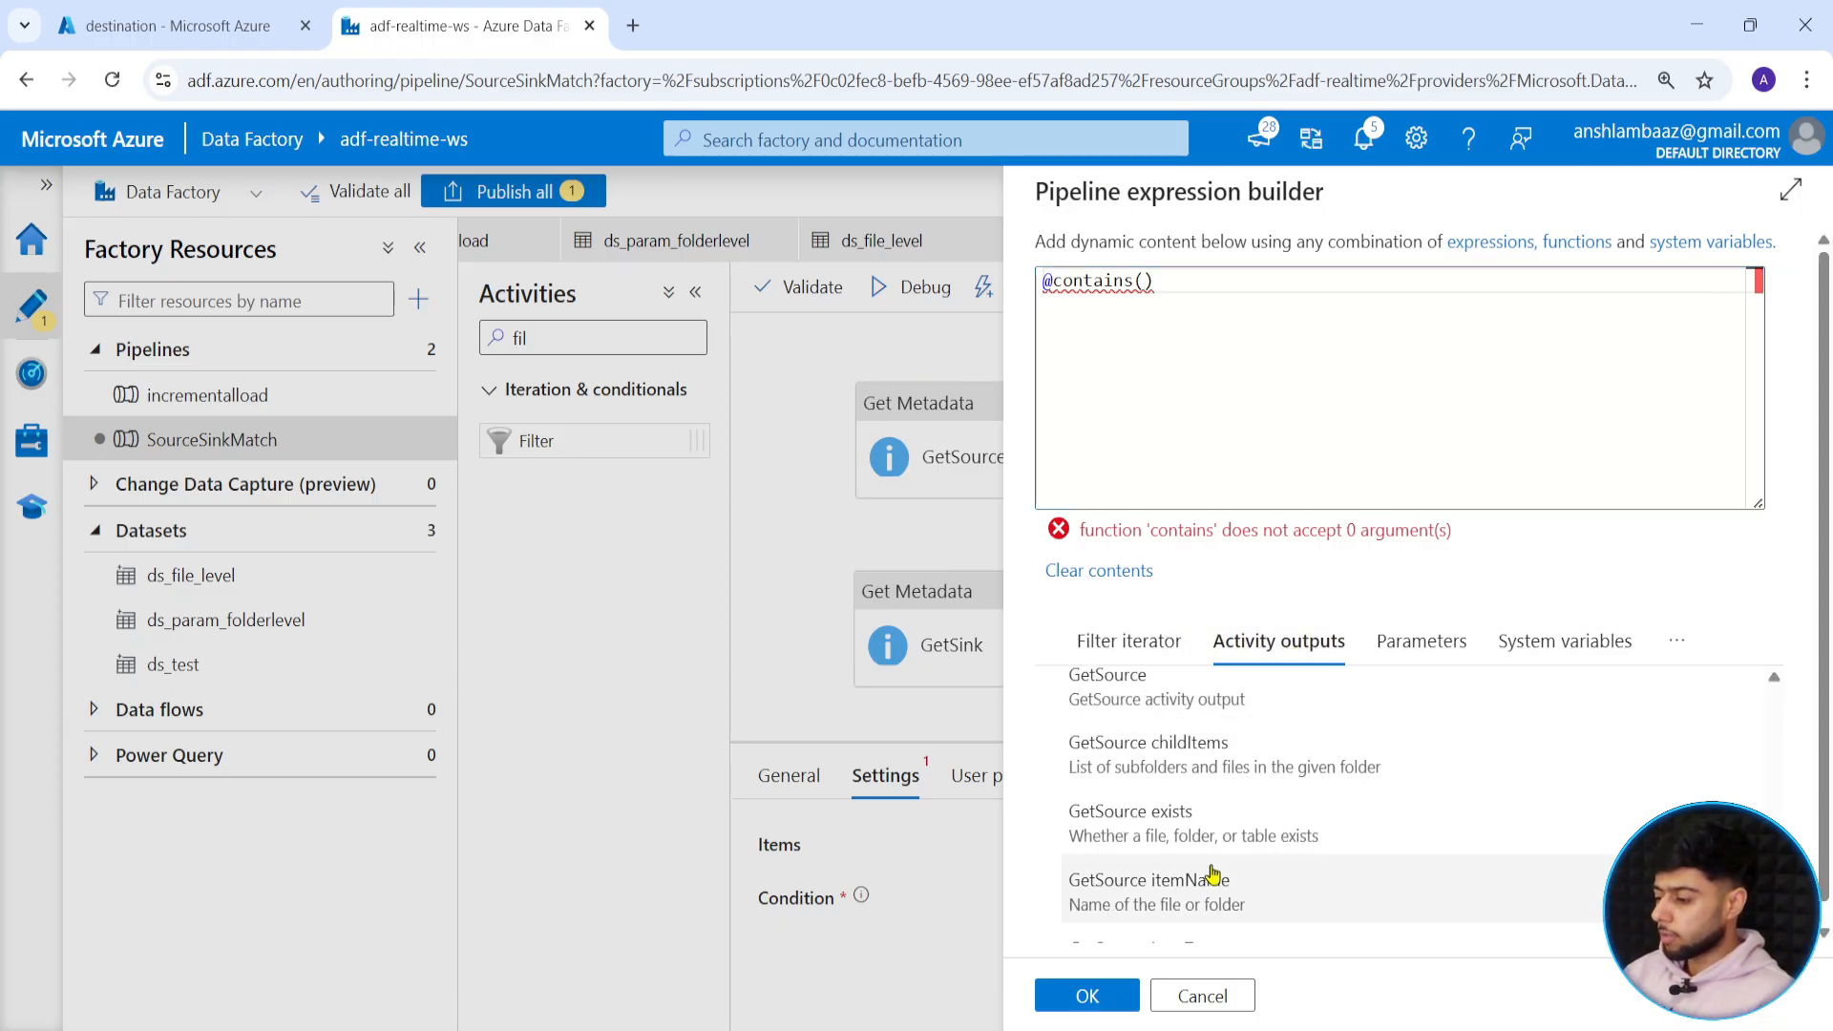
{"action": "scroll", "coordinate": [1212, 874], "scroll_direction": "down", "scroll_amount": 1}
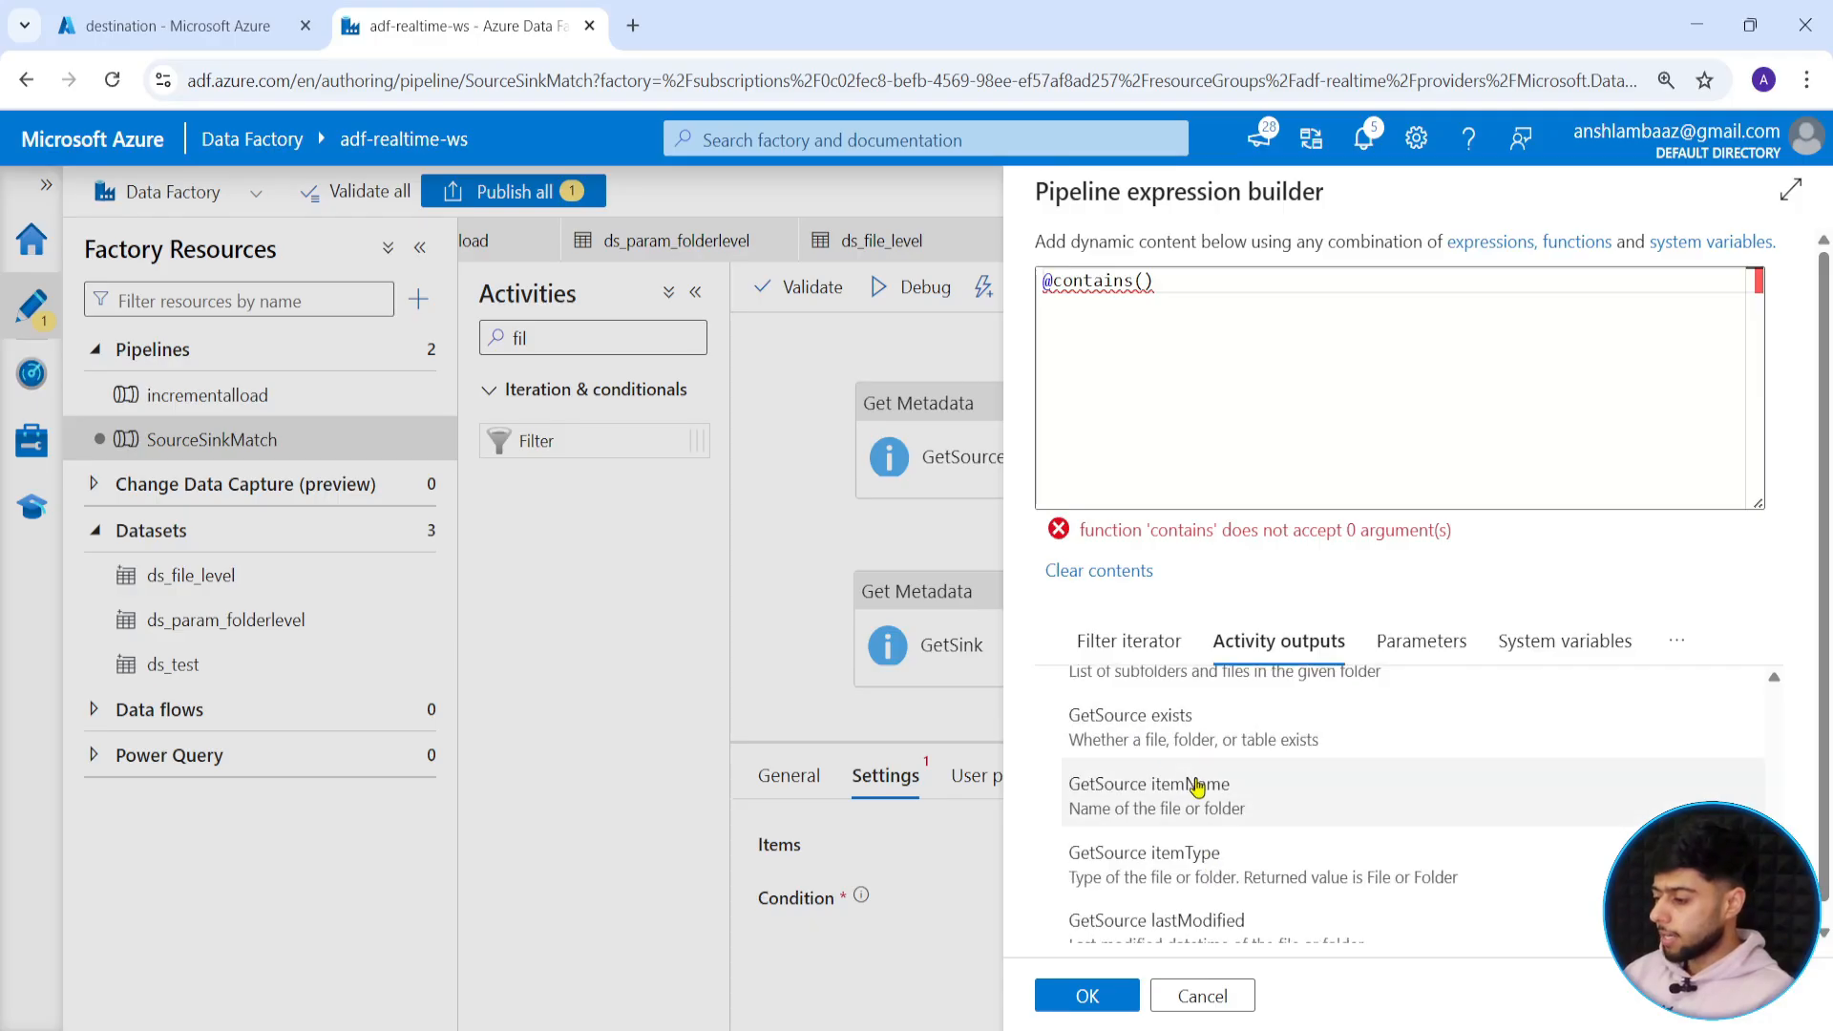
{"action": "scroll", "coordinate": [1196, 785], "scroll_direction": "up", "scroll_amount": 6}
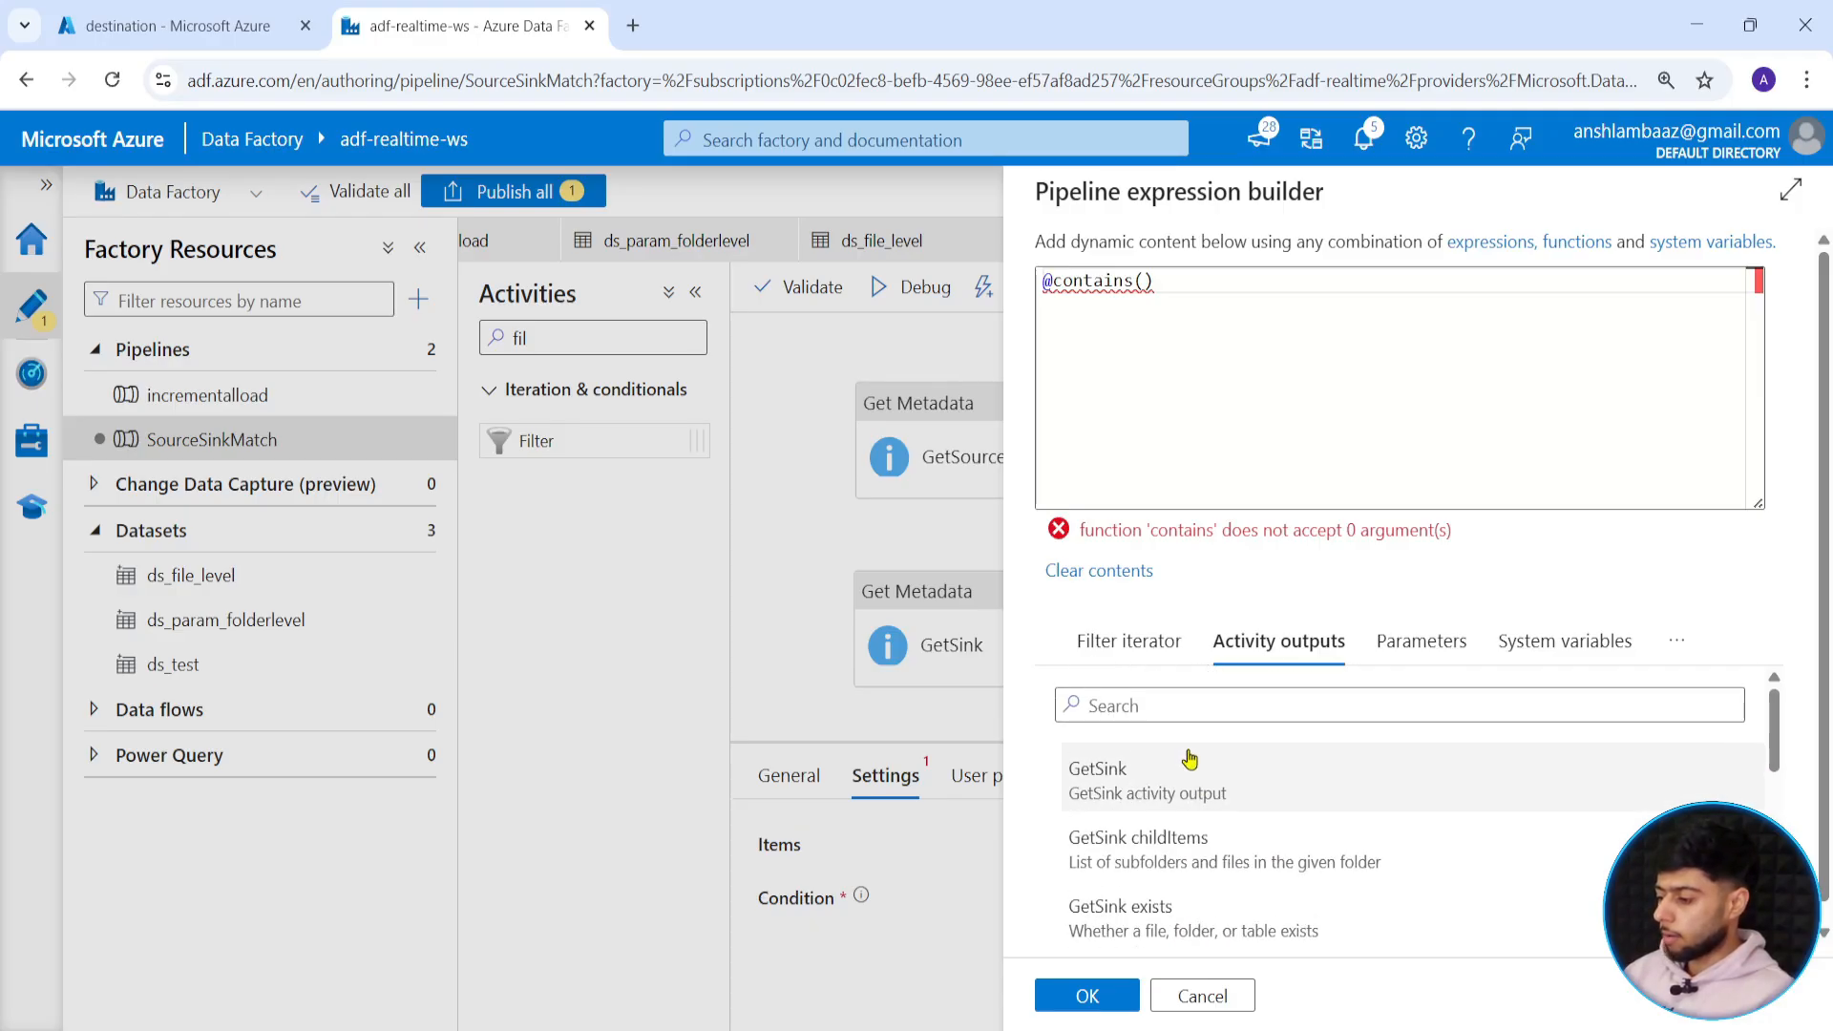
{"action": "left_click", "coordinate": [1200, 786]}
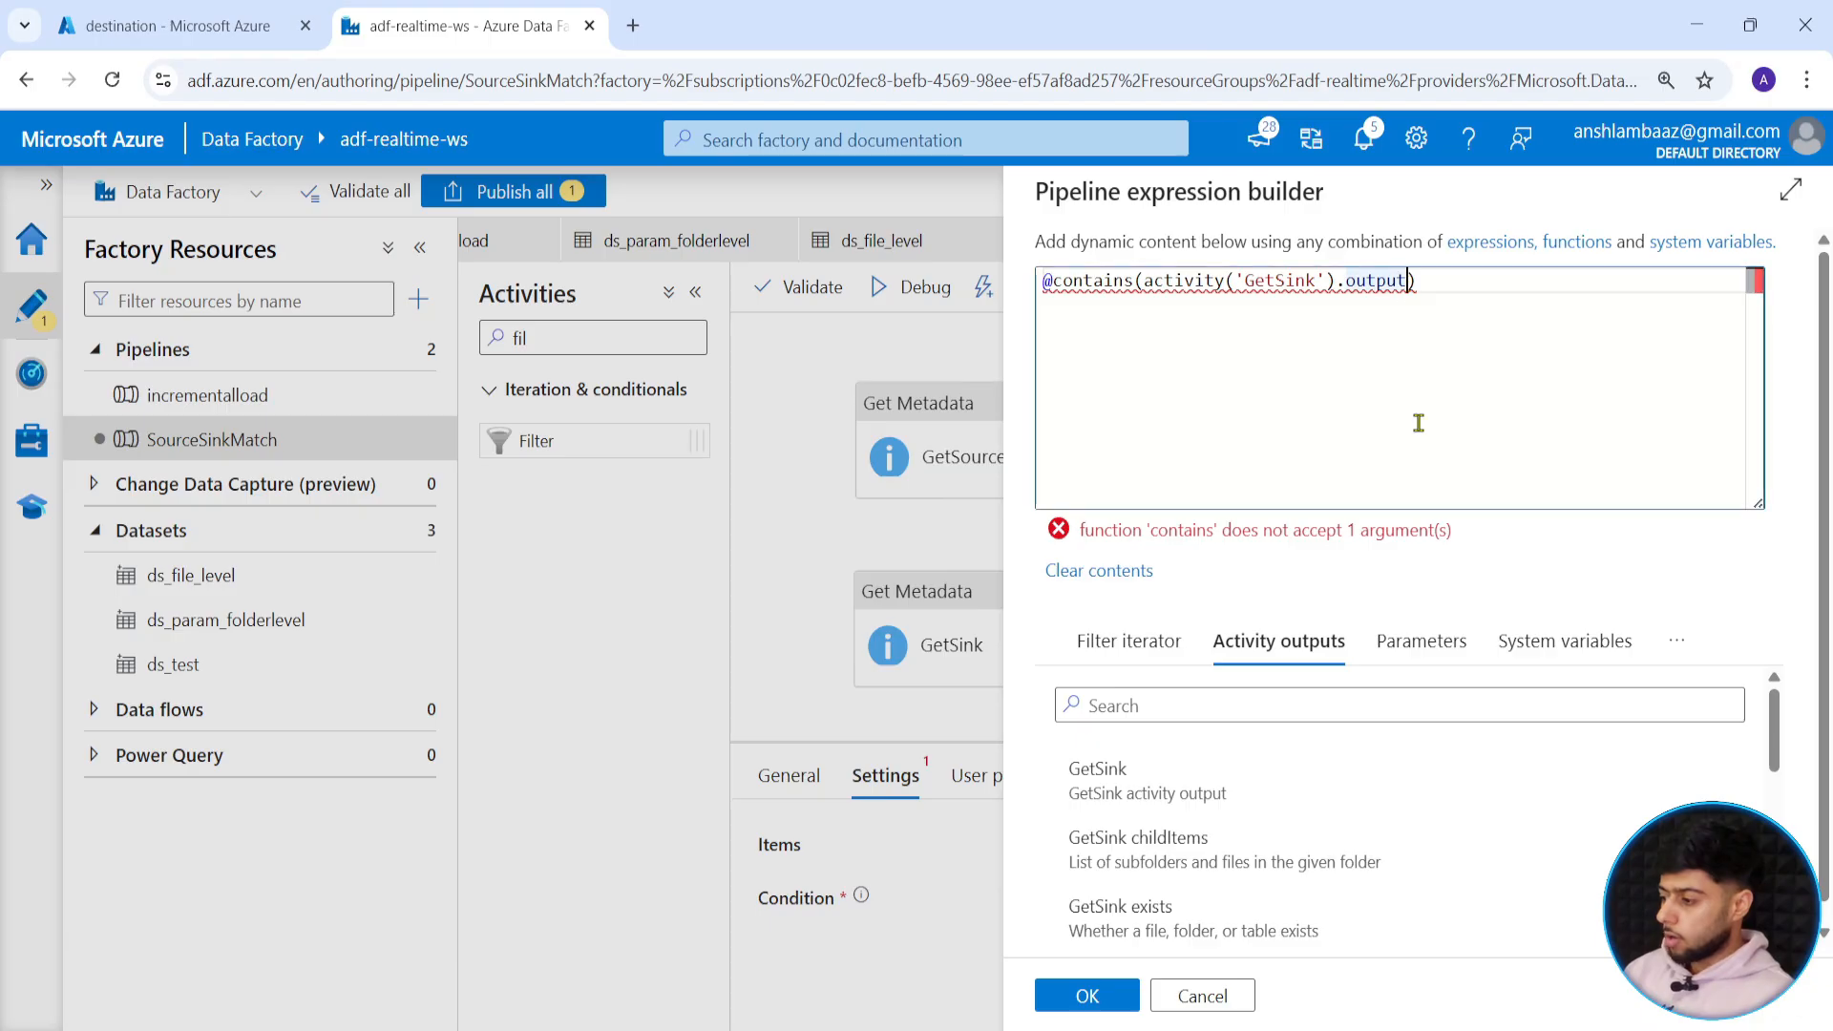
{"action": "type", "text": "."}
{"action": "key", "text": "Return"}
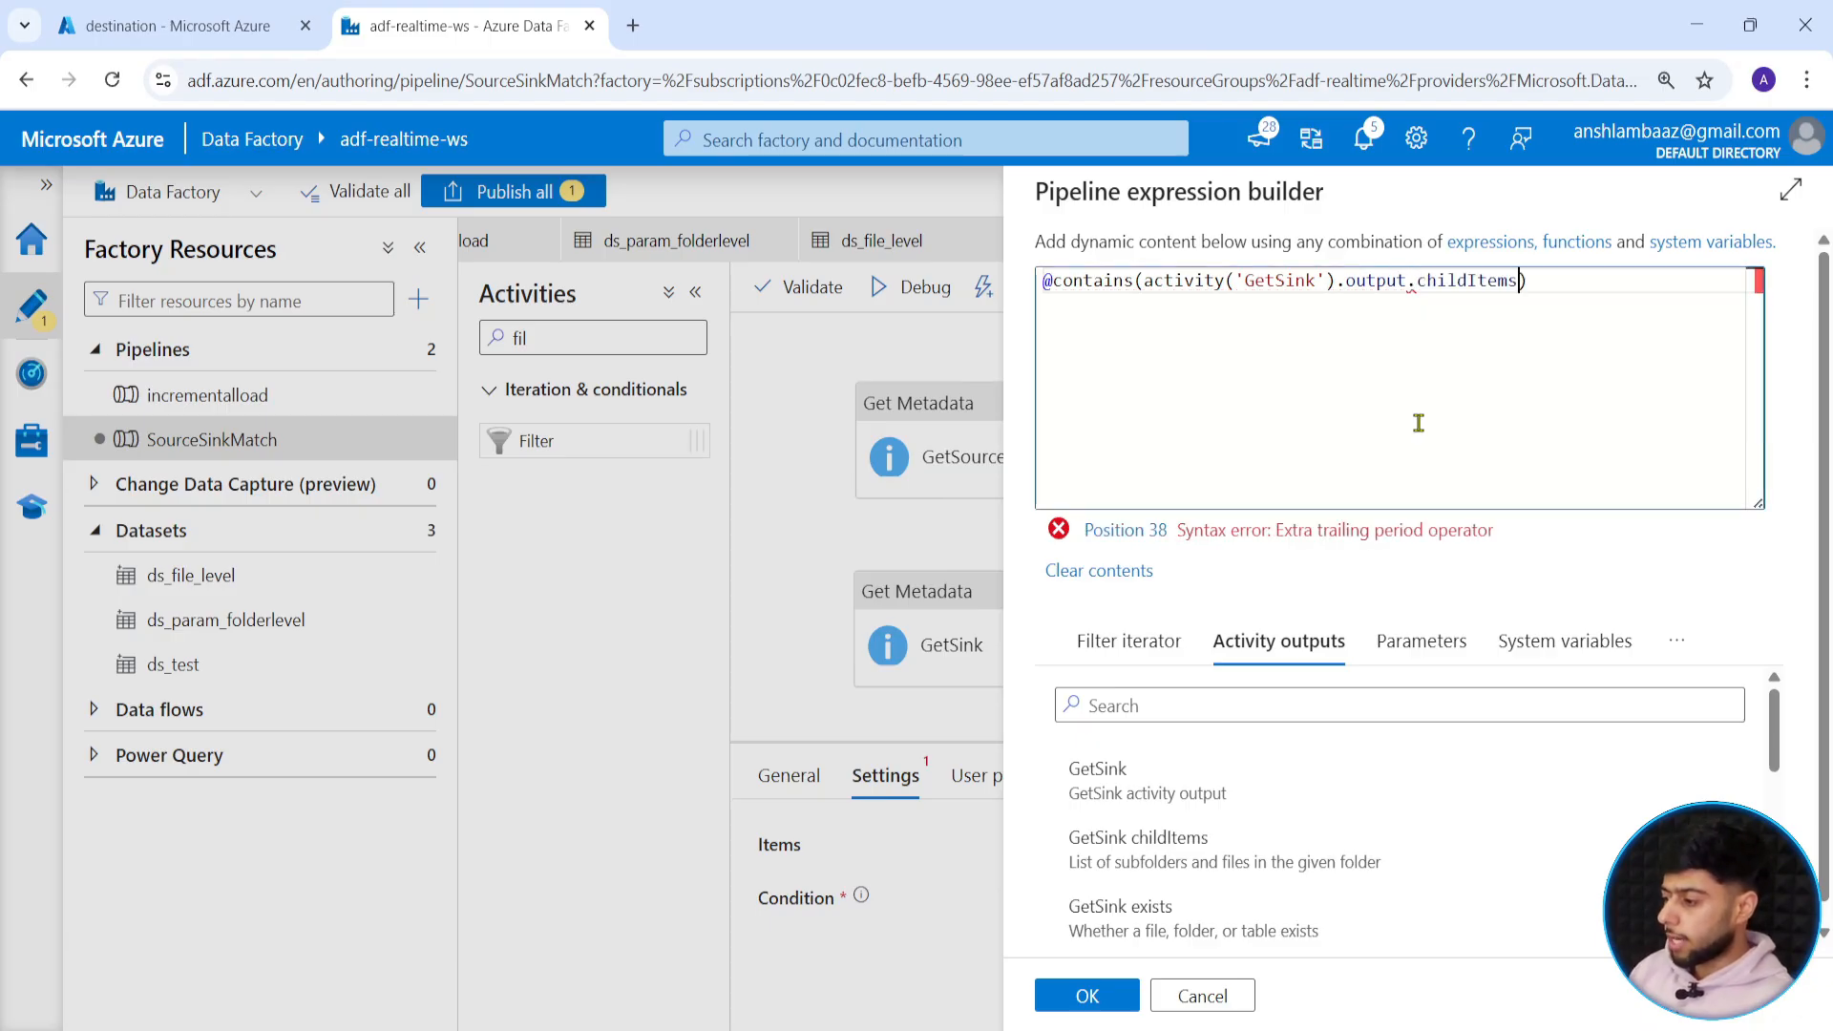
{"action": "type", "text": ",item()"}
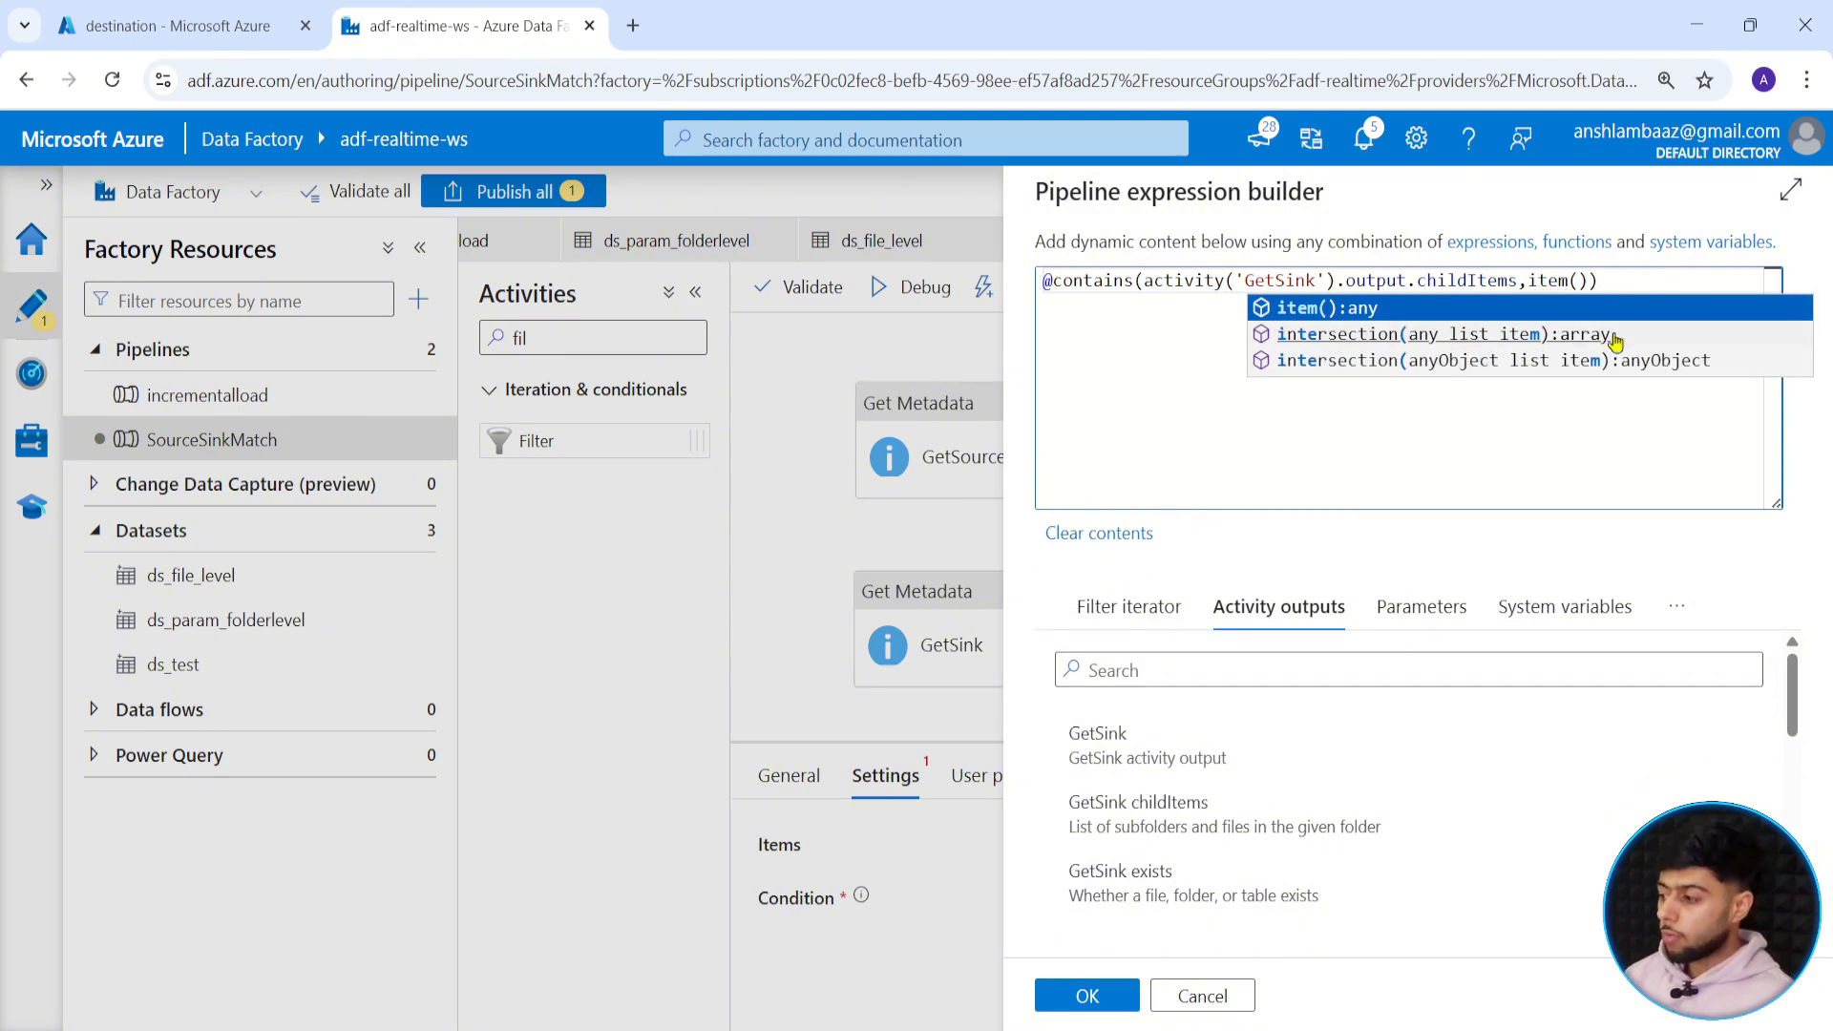
{"action": "left_click", "coordinate": [1591, 276]}
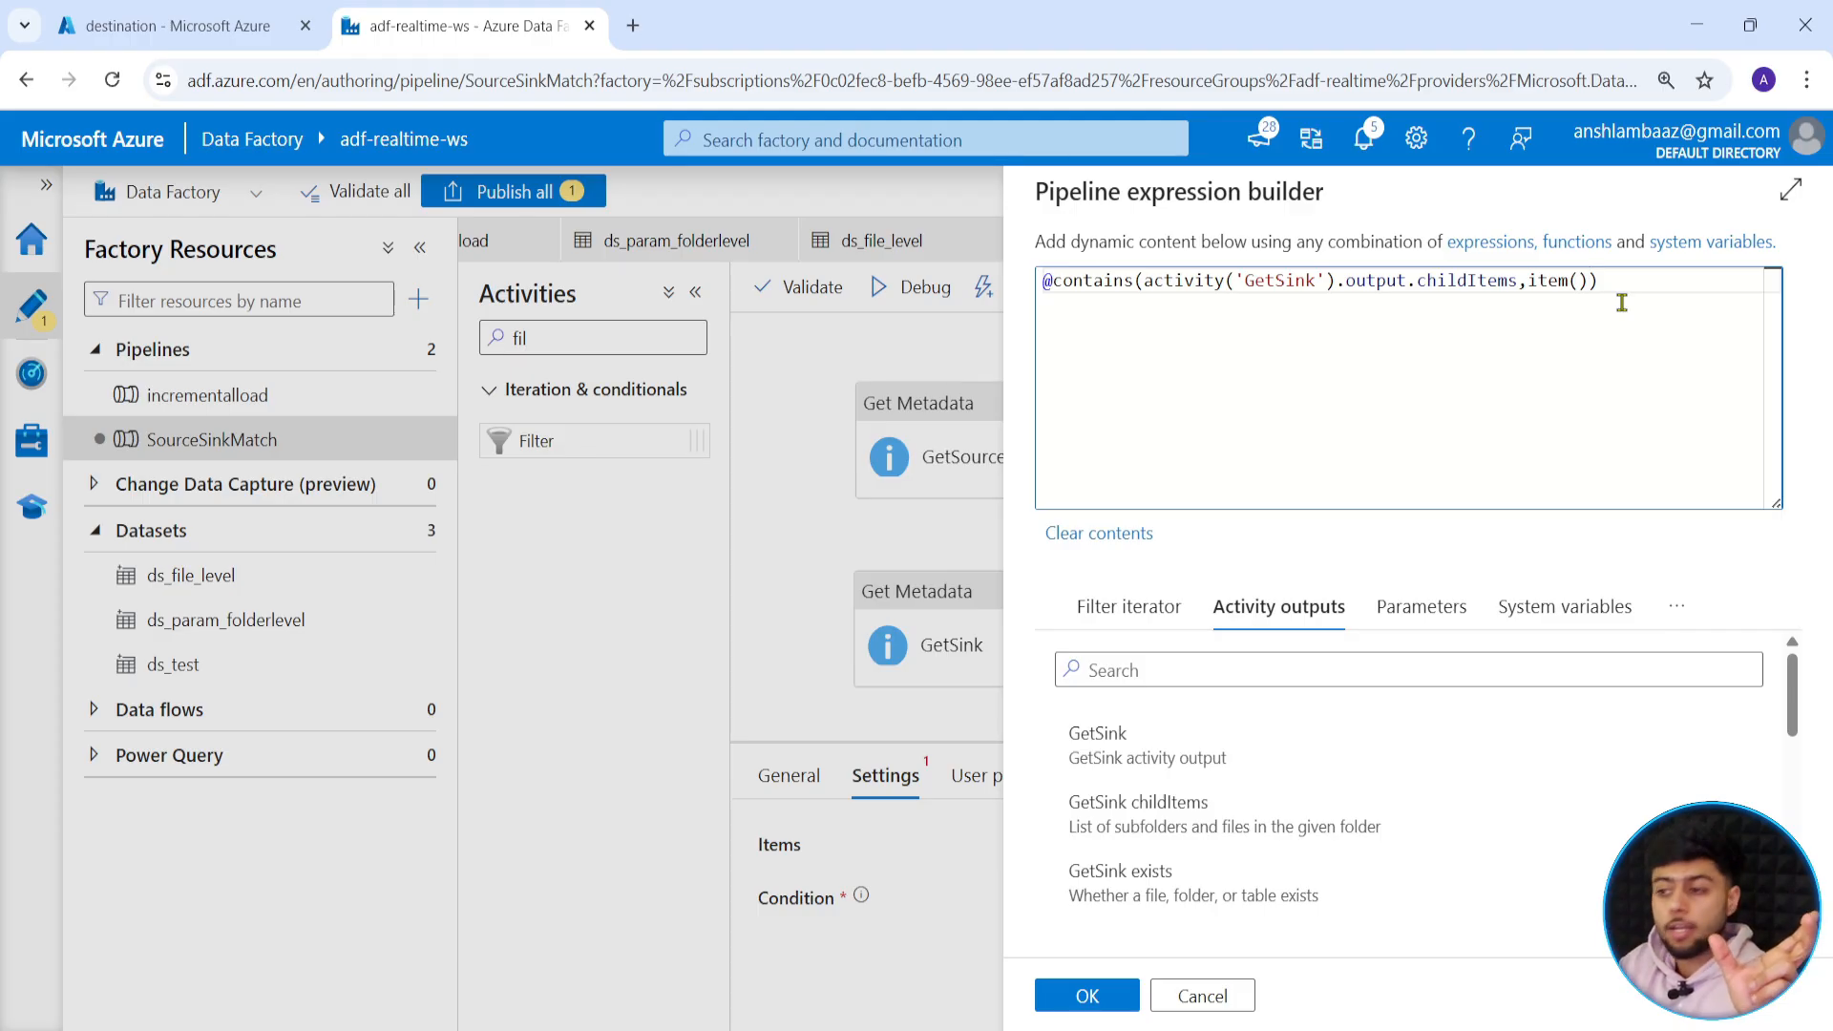
{"action": "left_click_drag", "start_coordinate": [1126, 277], "coordinate": [1518, 280]}
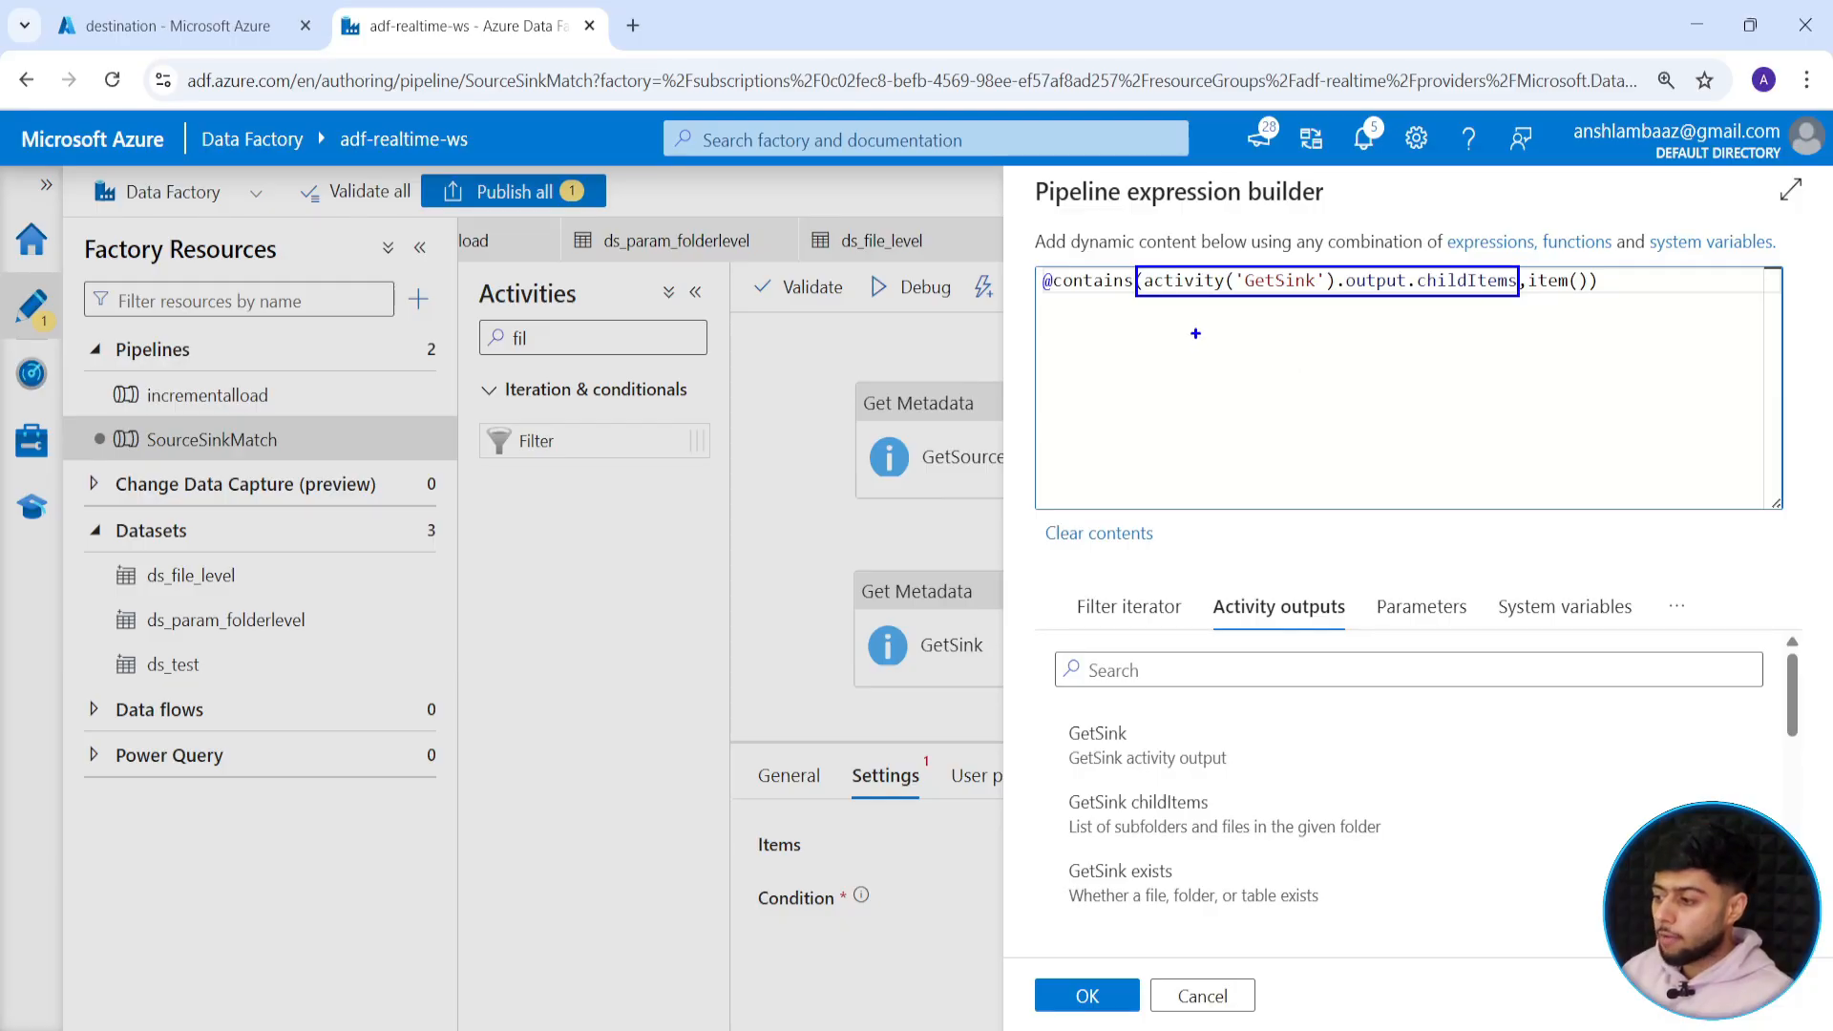
{"action": "mouse_move", "coordinate": [1195, 326]}
{"action": "left_mouse_down"}
{"action": "mouse_move", "coordinate": [1184, 369]}
{"action": "mouse_move", "coordinate": [1208, 392]}
{"action": "left_mouse_up"}
{"action": "mouse_move", "coordinate": [1217, 332]}
{"action": "left_mouse_down"}
{"action": "mouse_move", "coordinate": [1261, 326]}
{"action": "mouse_move", "coordinate": [1278, 411]}
{"action": "mouse_move", "coordinate": [1307, 419]}
{"action": "left_mouse_up"}
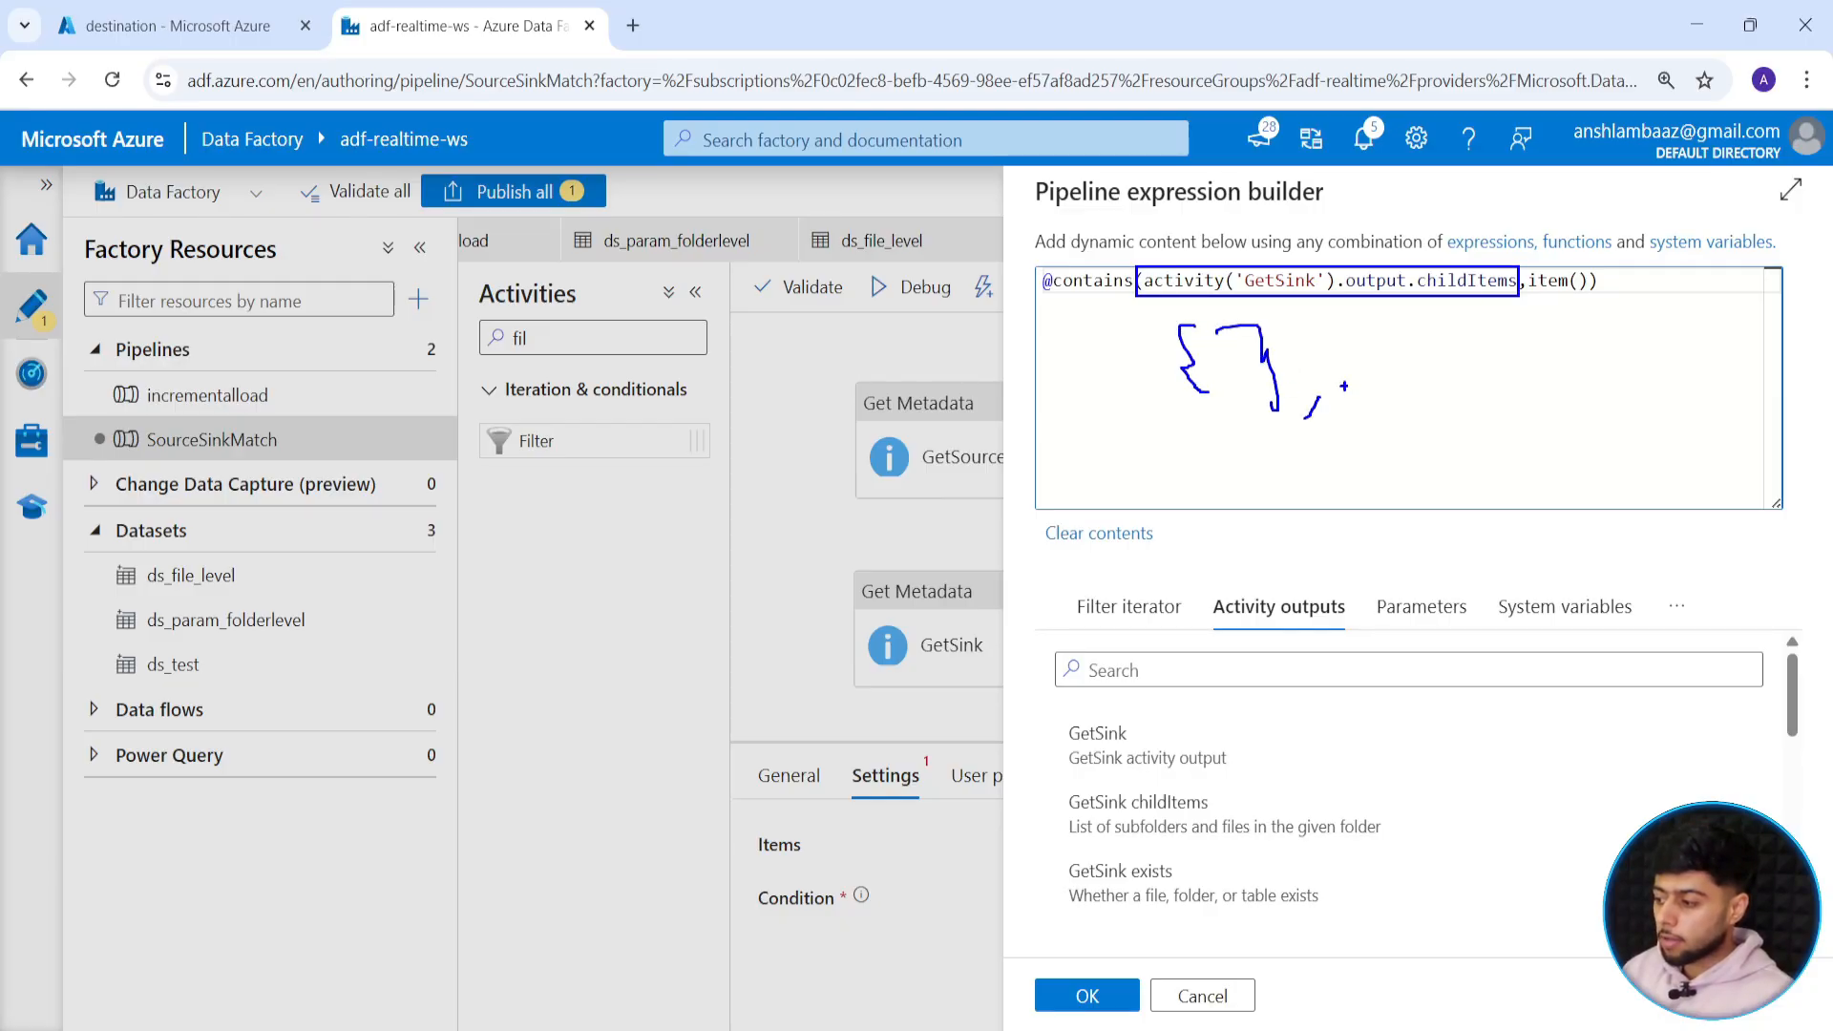
{"action": "mouse_move", "coordinate": [1354, 327]}
{"action": "left_mouse_down"}
{"action": "mouse_move", "coordinate": [1343, 395]}
{"action": "mouse_move", "coordinate": [1368, 419]}
{"action": "left_mouse_up"}
{"action": "mouse_move", "coordinate": [1397, 322]}
{"action": "left_mouse_down"}
{"action": "mouse_move", "coordinate": [1423, 342]}
{"action": "mouse_move", "coordinate": [1417, 417]}
{"action": "left_mouse_up"}
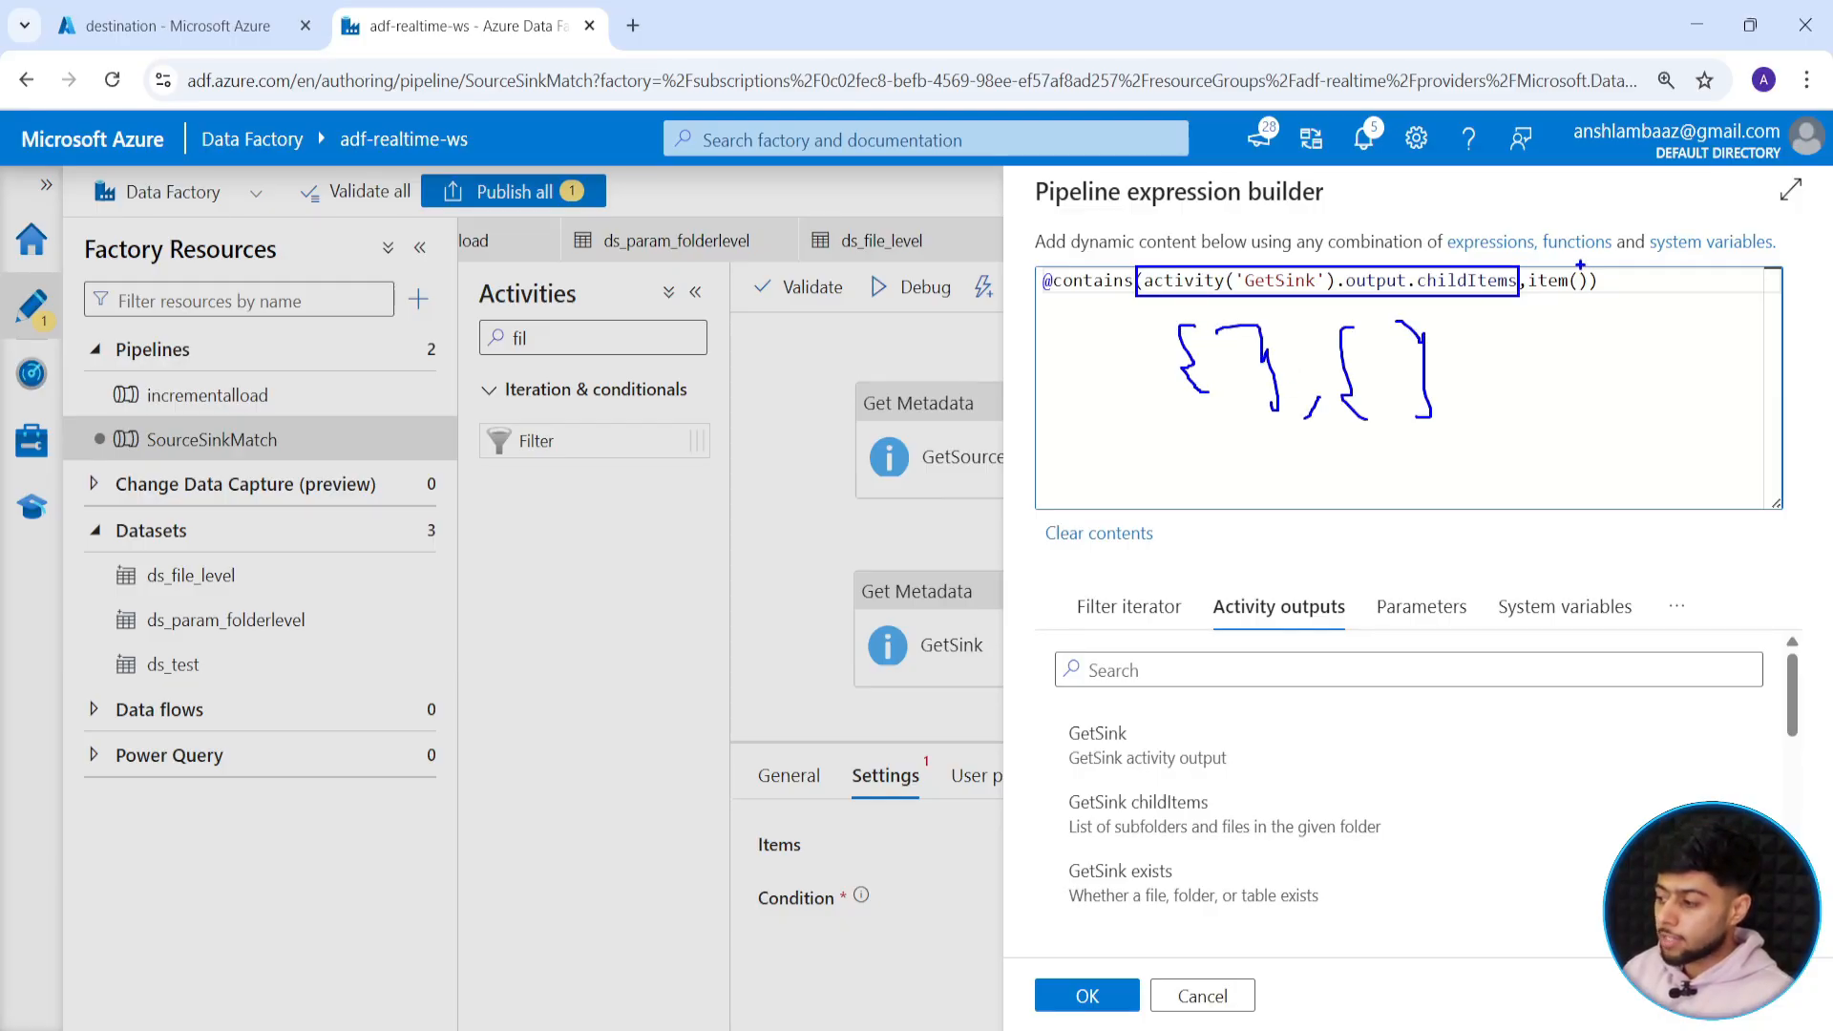
{"action": "left_click_drag", "start_coordinate": [1582, 266], "coordinate": [1610, 214]}
{"action": "mouse_move", "coordinate": [1576, 248]}
{"action": "left_mouse_down"}
{"action": "mouse_move", "coordinate": [1593, 250]}
{"action": "mouse_move", "coordinate": [1593, 296]}
{"action": "mouse_move", "coordinate": [1555, 373]}
{"action": "mouse_move", "coordinate": [1592, 399]}
{"action": "left_mouse_up"}
{"action": "mouse_move", "coordinate": [1604, 336]}
{"action": "left_mouse_down"}
{"action": "mouse_move", "coordinate": [1645, 409]}
{"action": "mouse_move", "coordinate": [1310, 503]}
{"action": "mouse_move", "coordinate": [1239, 425]}
{"action": "mouse_move", "coordinate": [1289, 453]}
{"action": "left_mouse_up"}
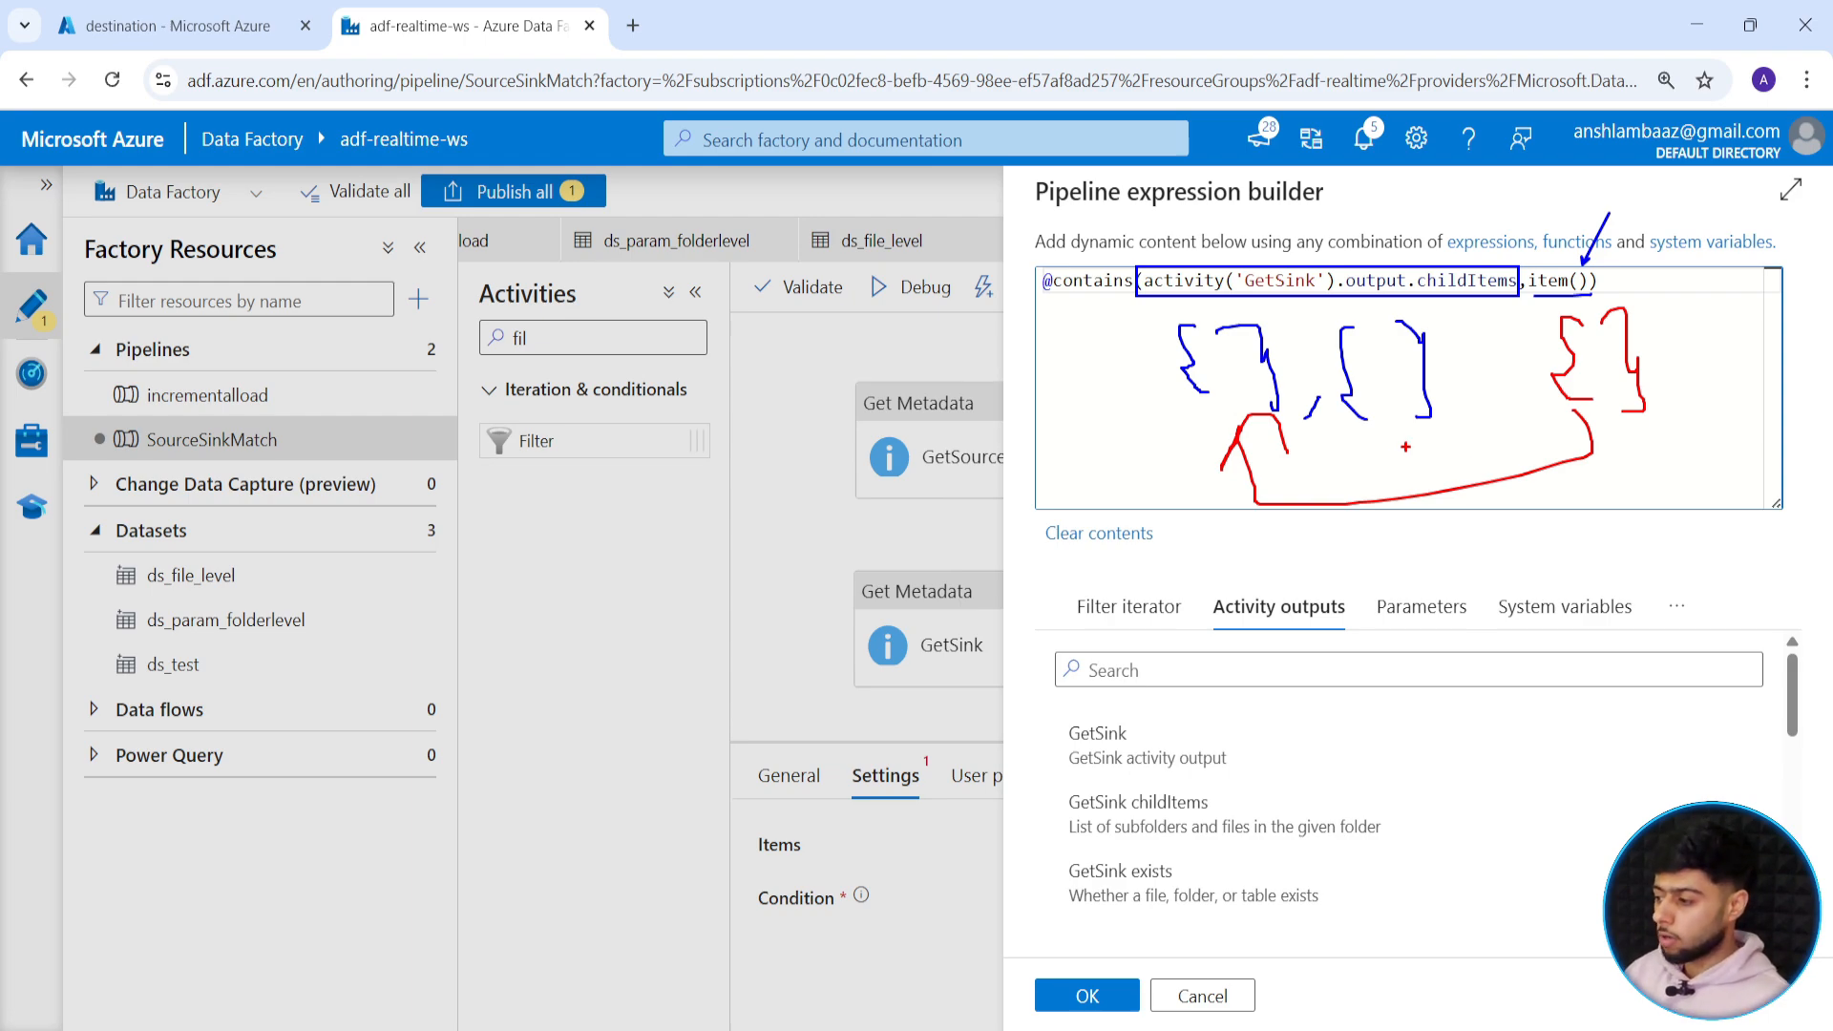
{"action": "key", "text": "Escape"}
{"action": "left_click", "coordinate": [1052, 282]}
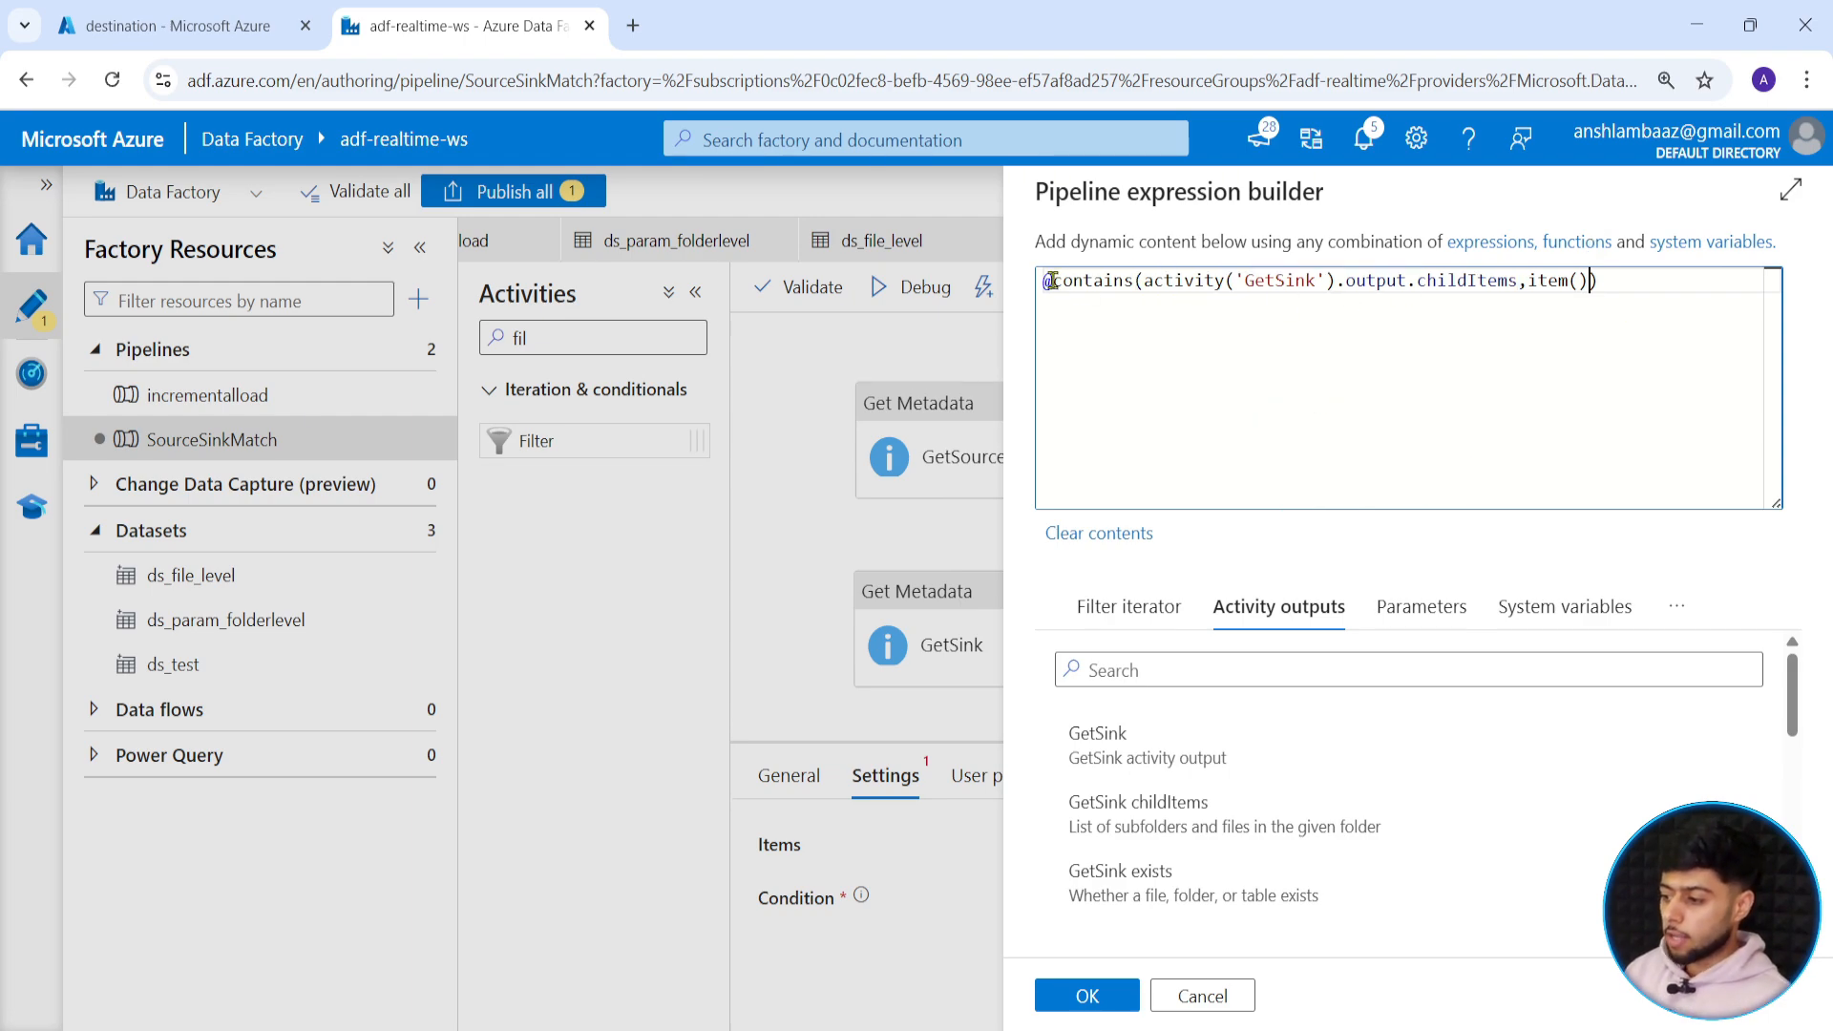
{"action": "type", "text": "not("}
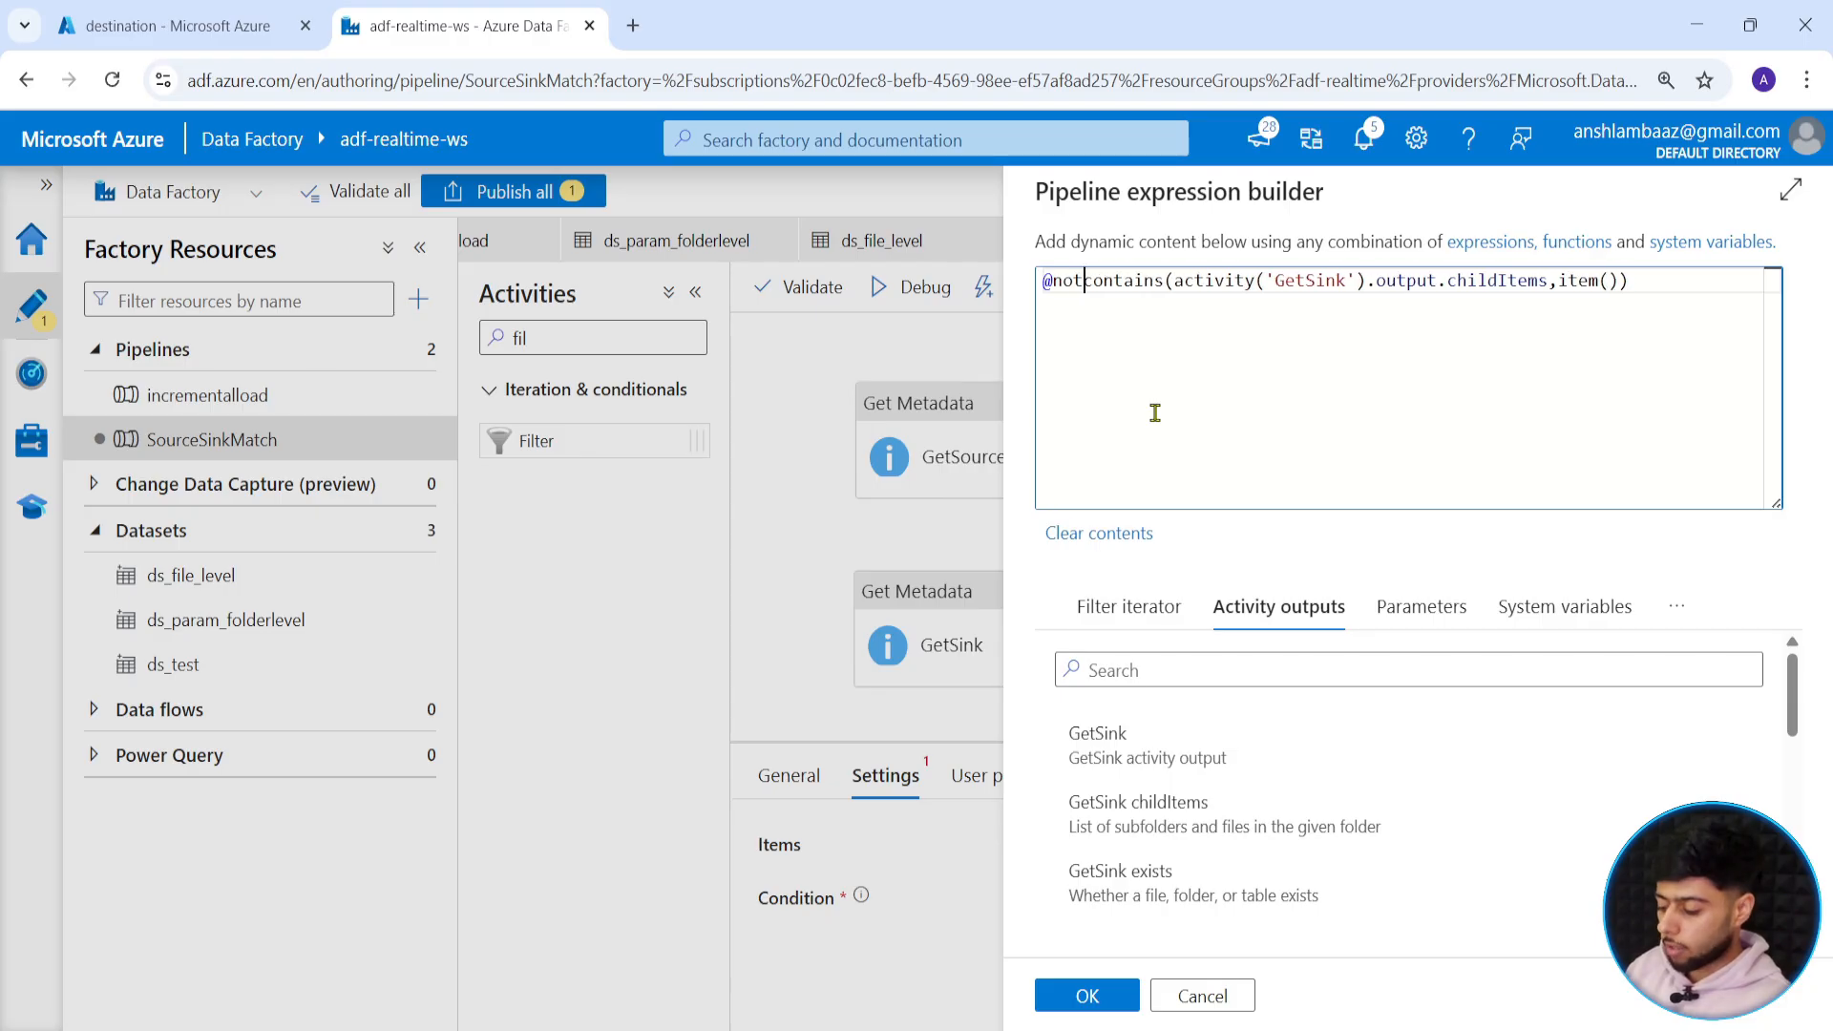
{"action": "left_click", "coordinate": [1650, 280]}
{"action": "type", "text": ")"}
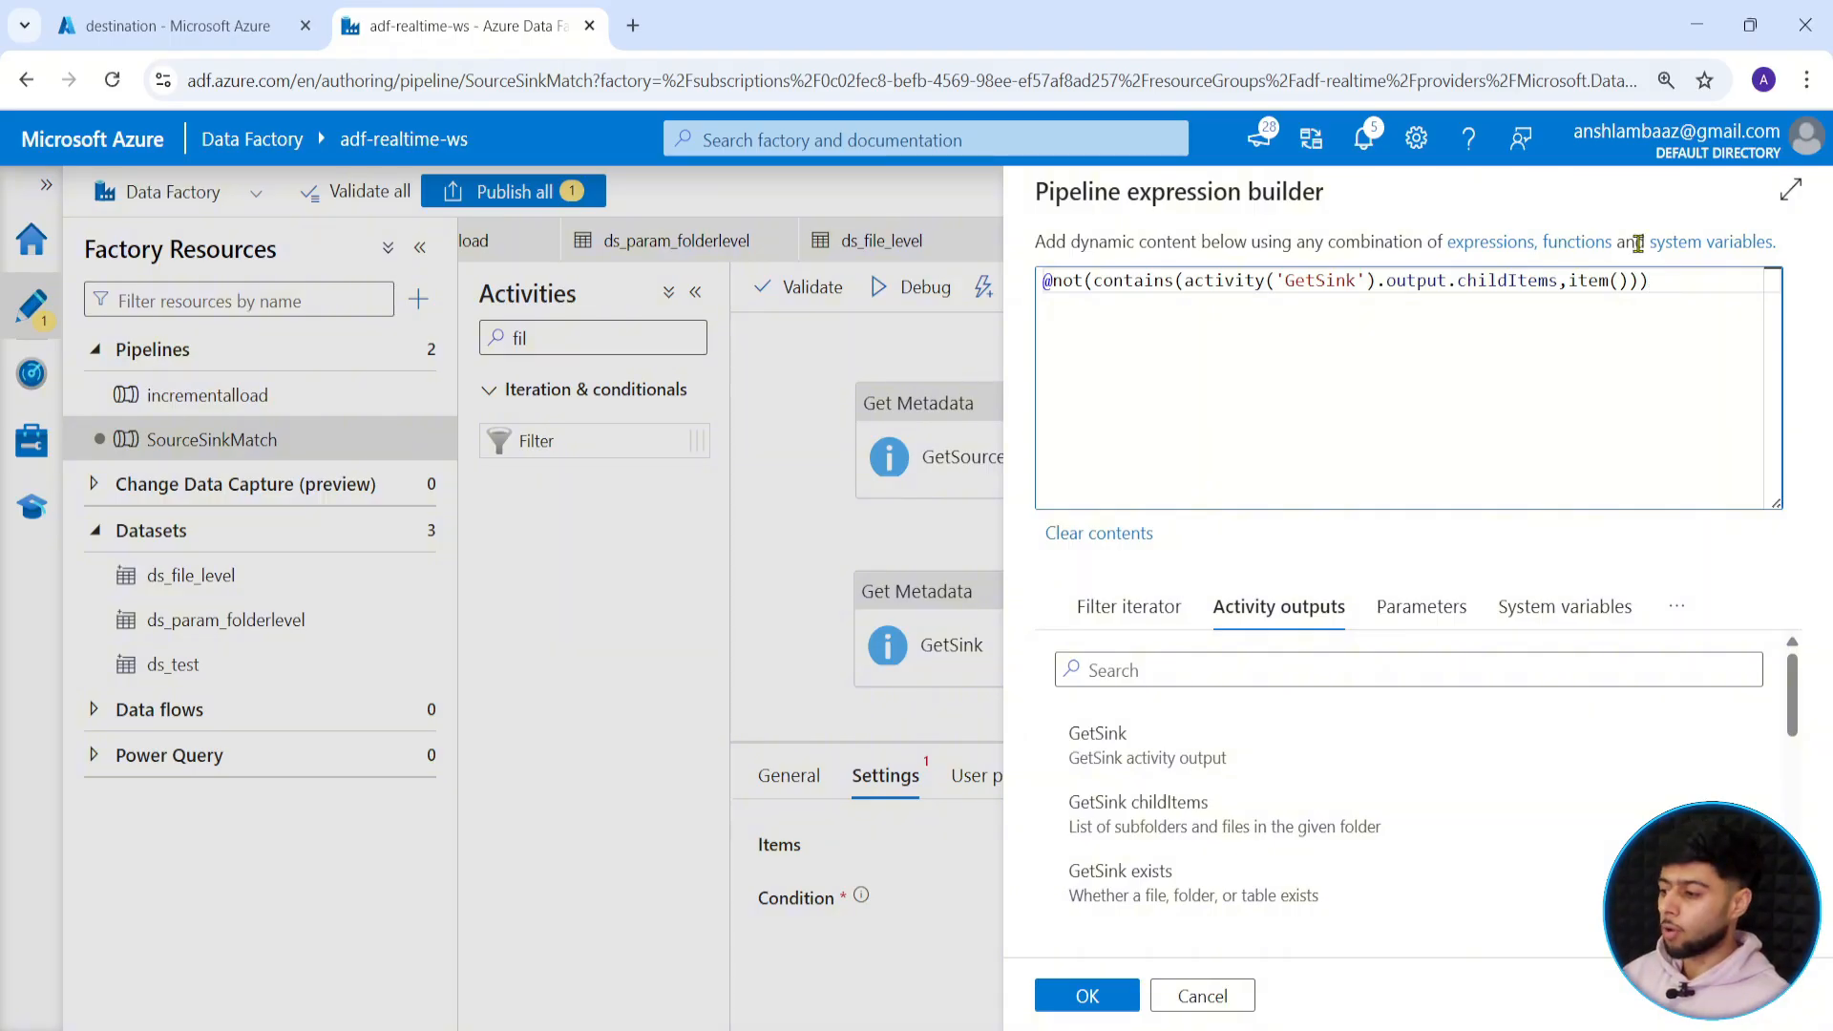
{"action": "left_click", "coordinate": [1089, 998]}
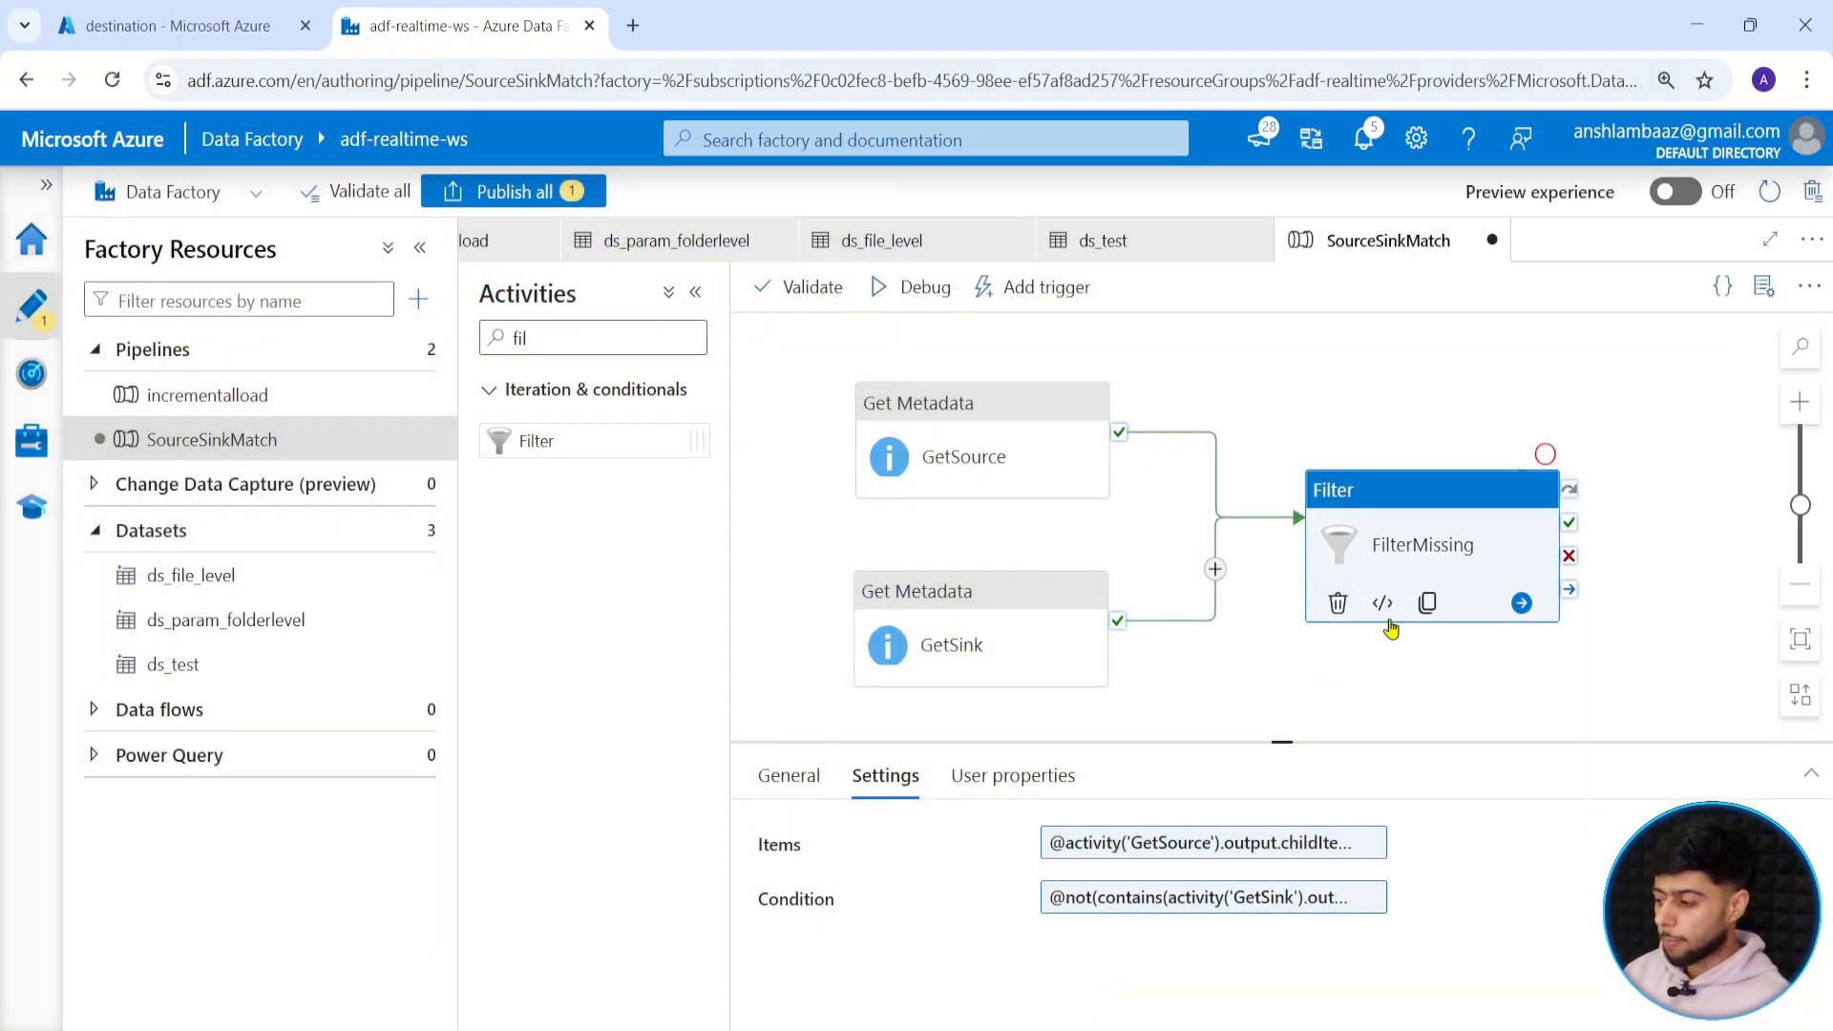
Search the activities for "for" and add a ForEach activity to the canvas beyond FilterMissing.
{"action": "left_click_drag", "start_coordinate": [1356, 676], "coordinate": [1291, 668]}
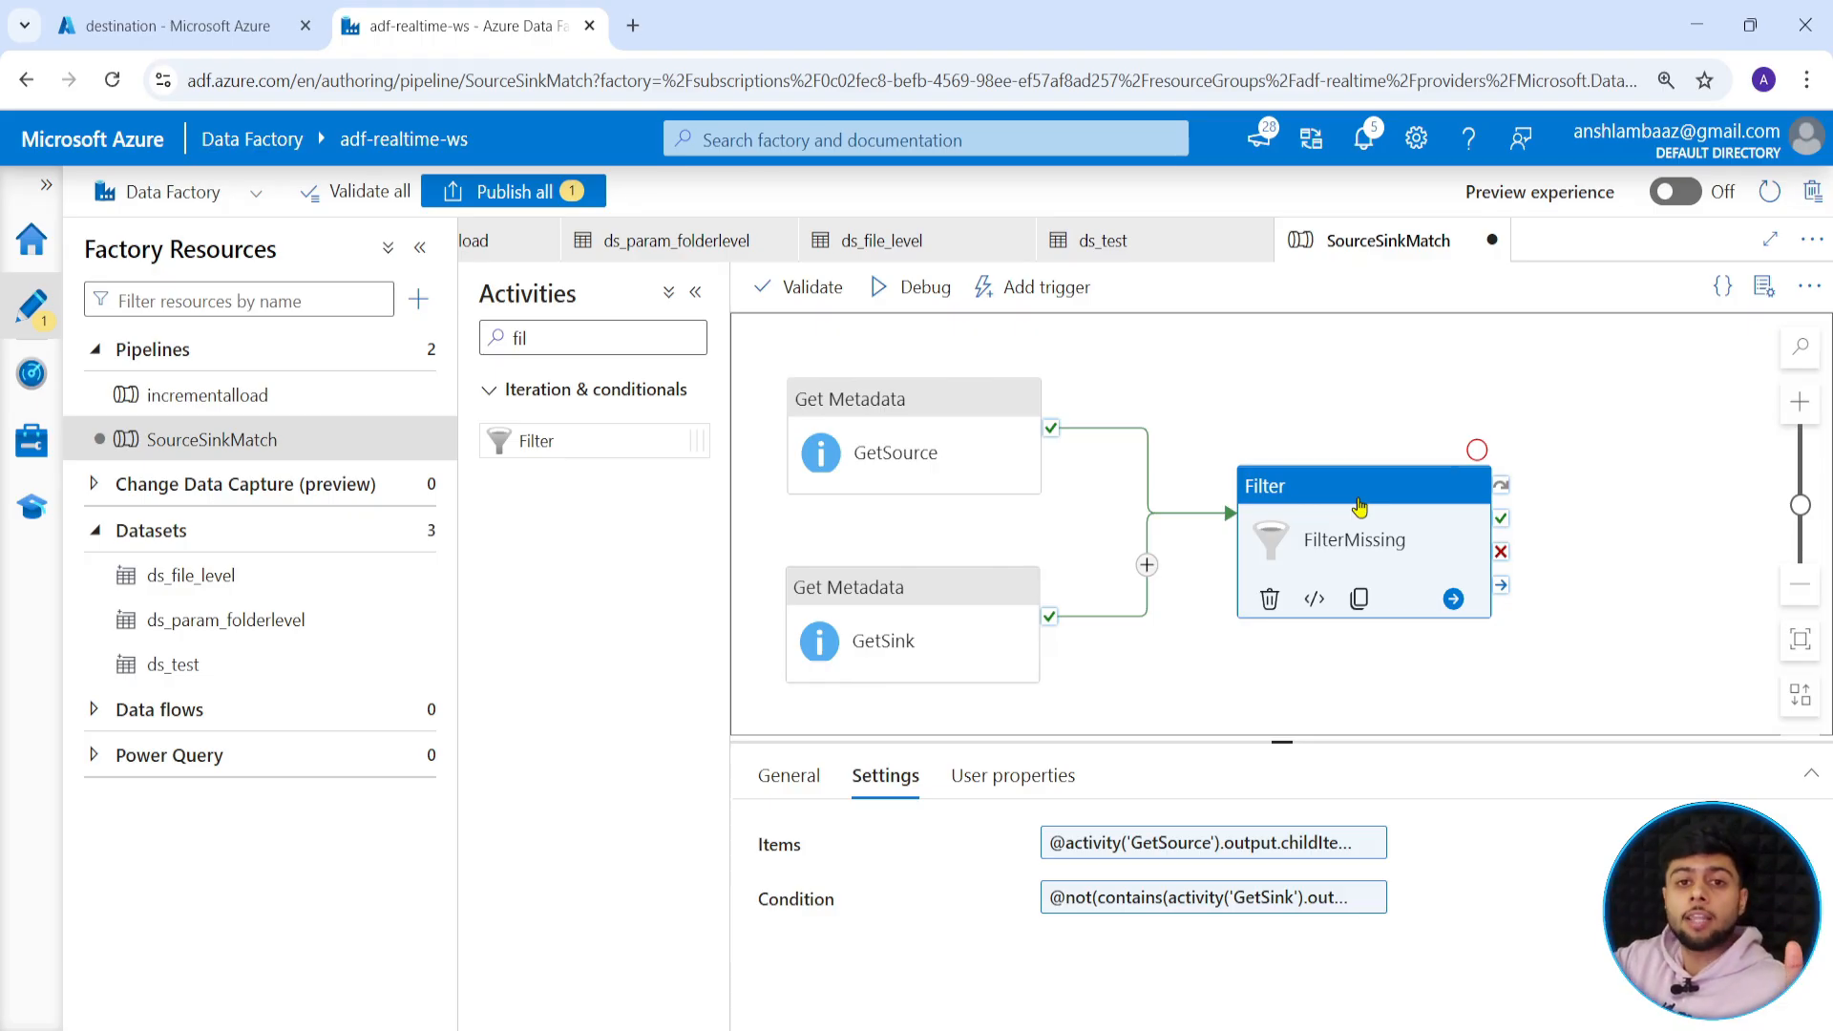
{"action": "double_click", "coordinate": [521, 338]}
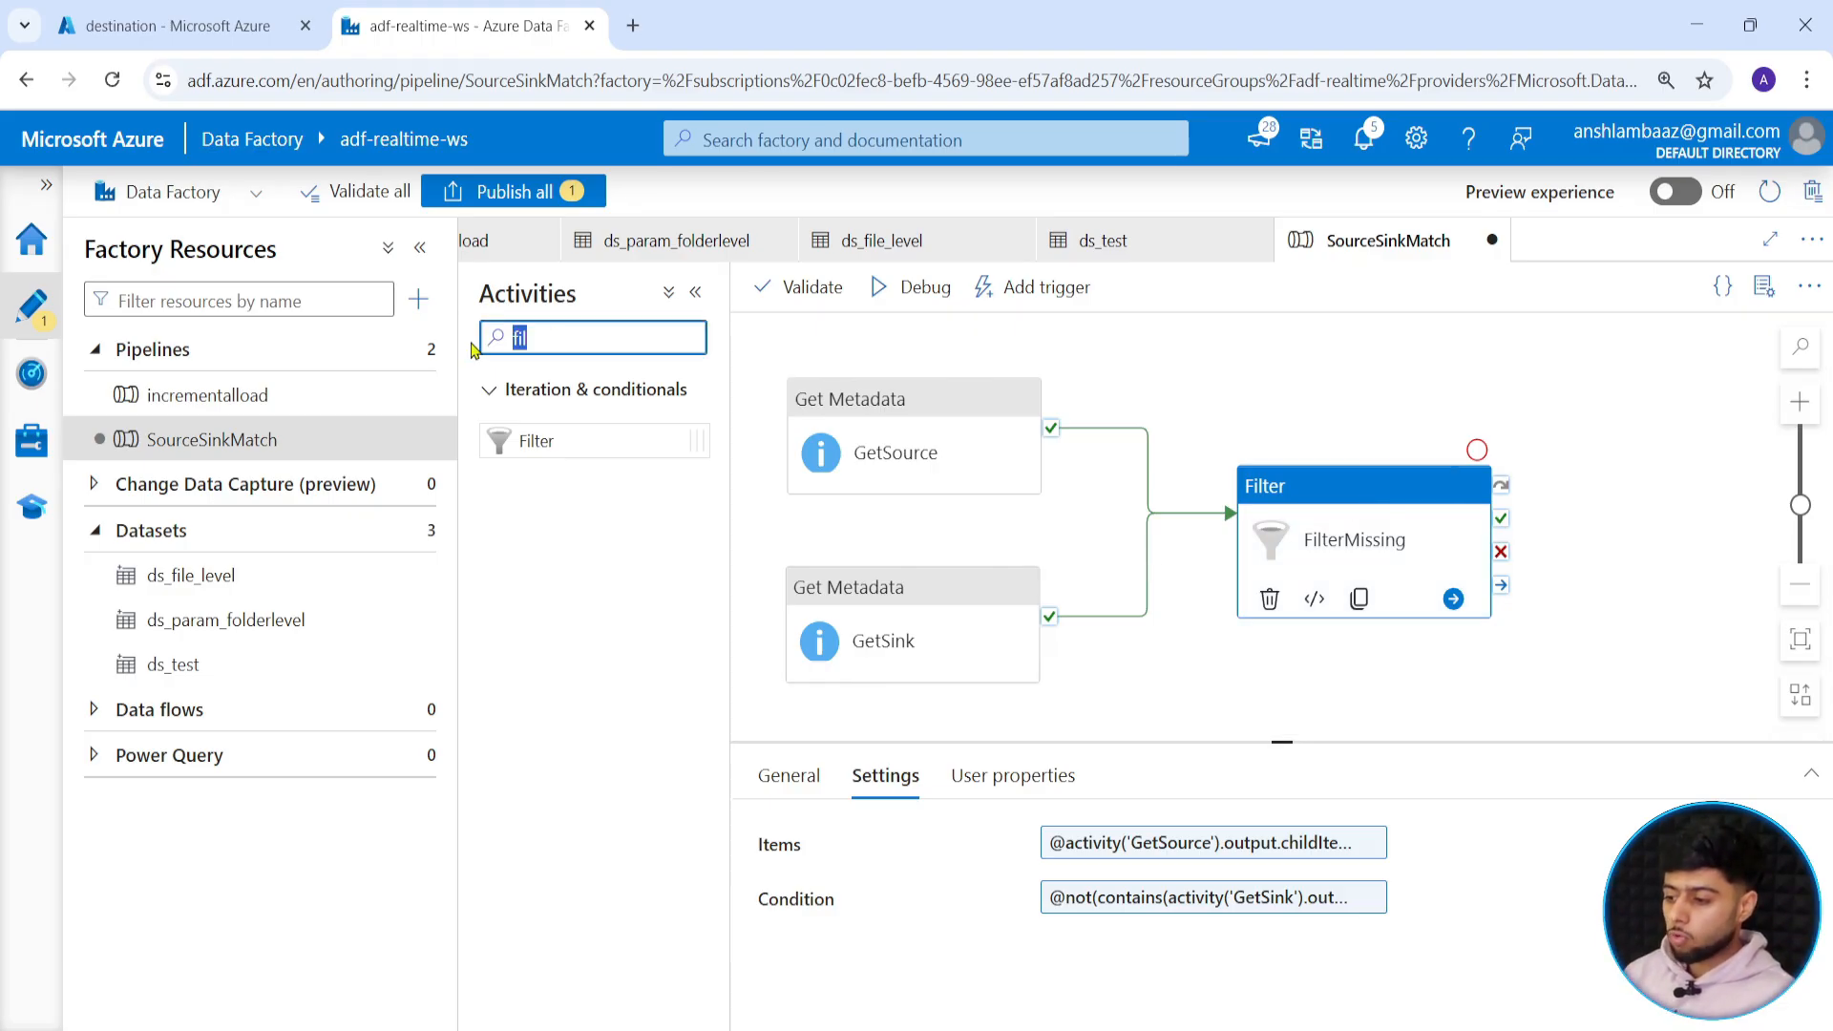
{"action": "type", "text": "fp"}
{"action": "key", "text": "BackSpace"}
{"action": "type", "text": "or"}
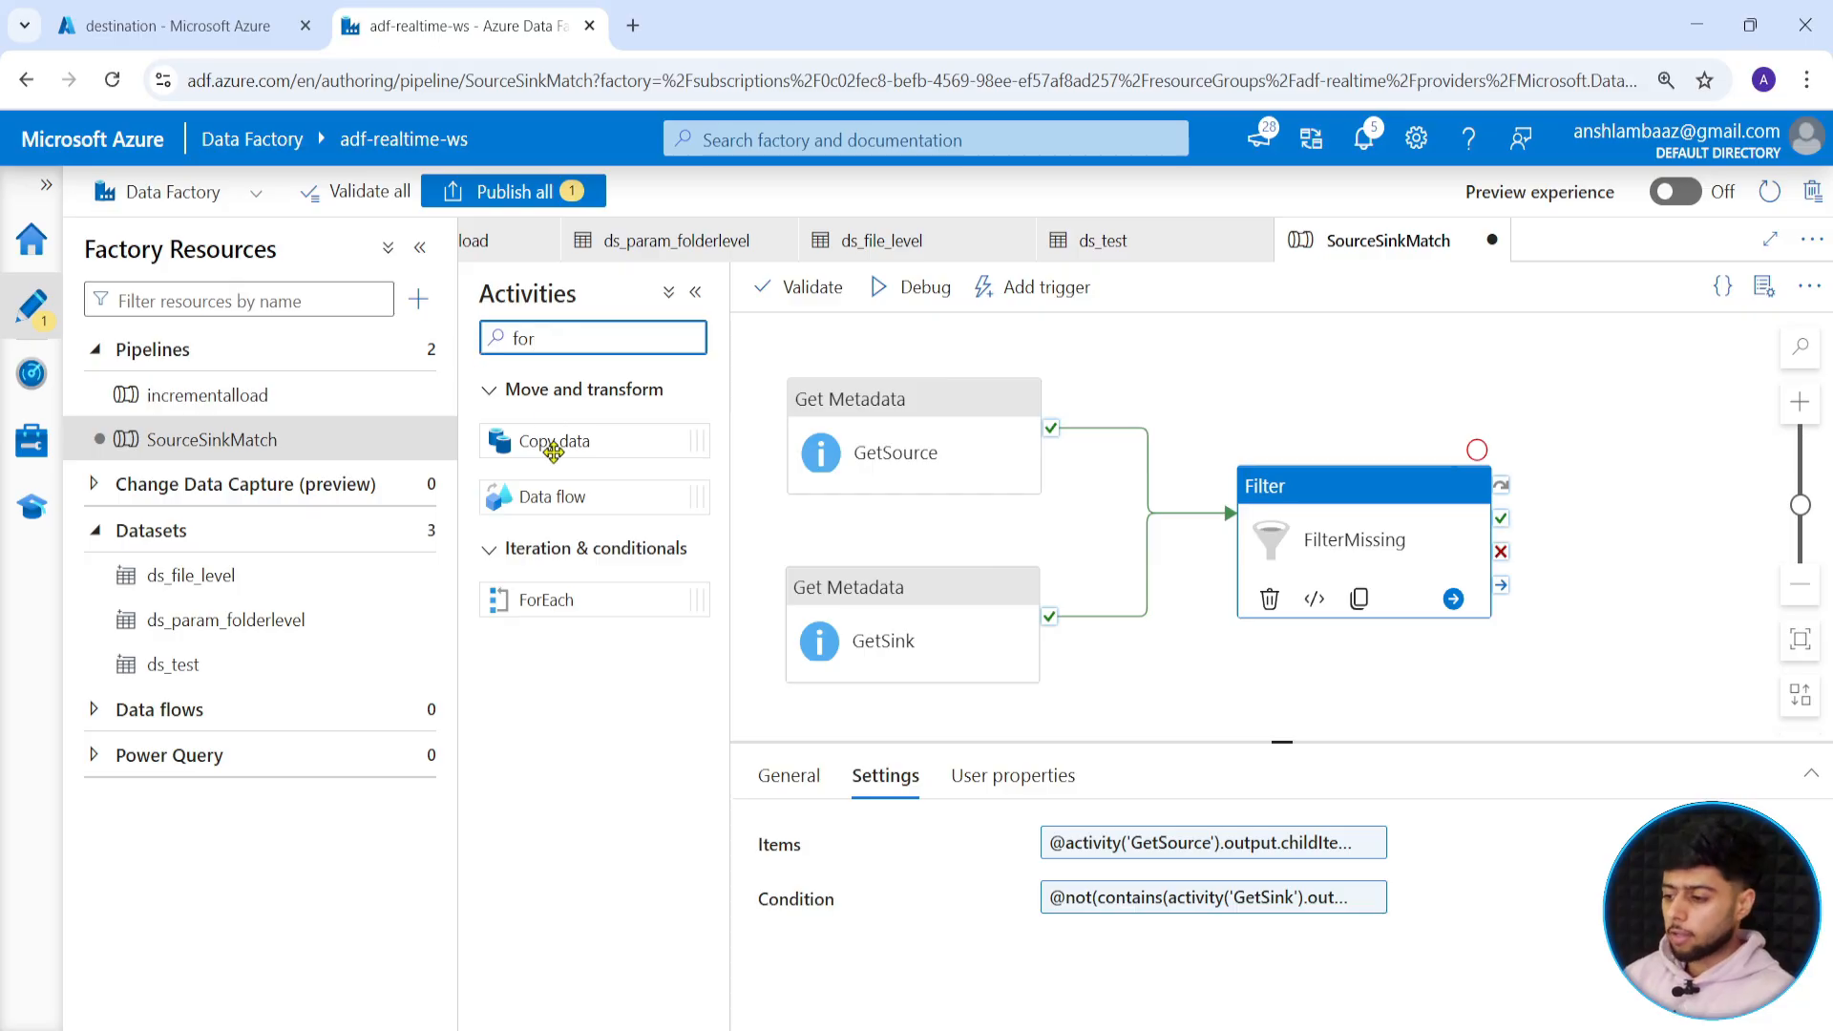
{"action": "left_click_drag", "start_coordinate": [550, 601], "coordinate": [1652, 463]}
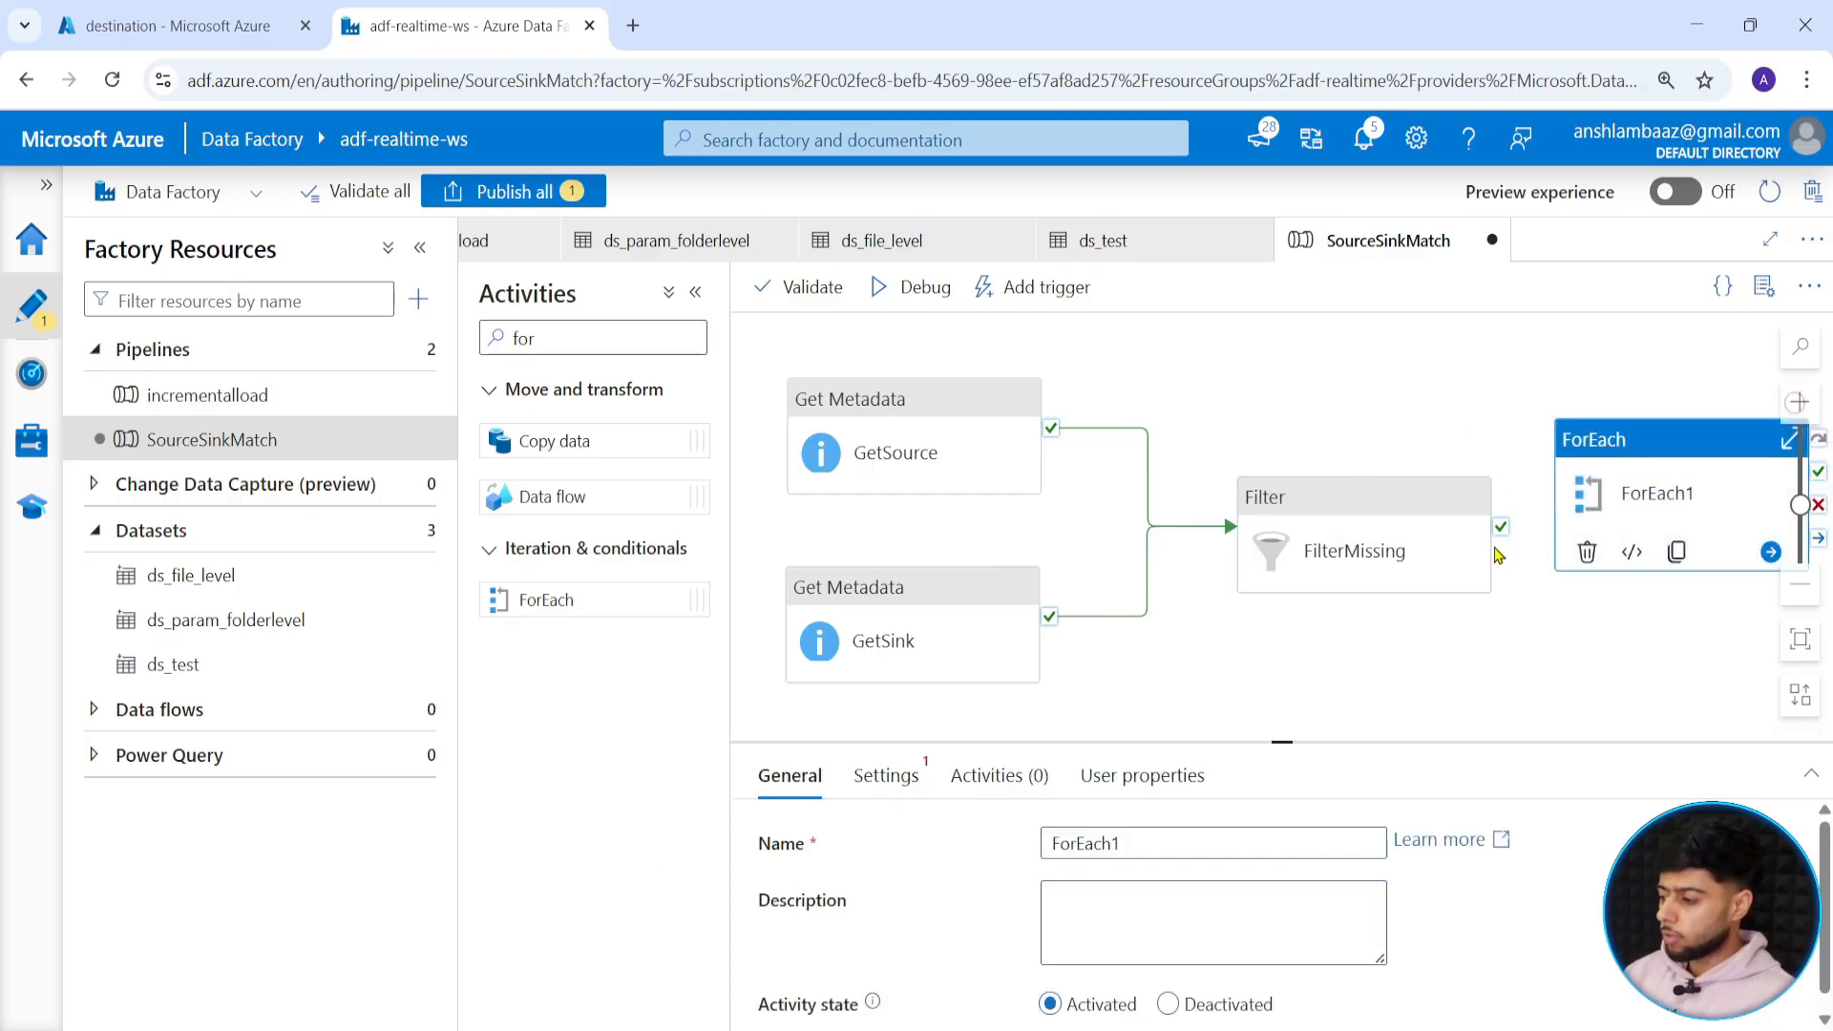
Connect FilterMissing's success output to the ForEach activity and move the ForEach farther away from FilterMissing.
{"action": "left_click_drag", "start_coordinate": [1501, 526], "coordinate": [1613, 496]}
{"action": "left_click", "coordinate": [1425, 687]}
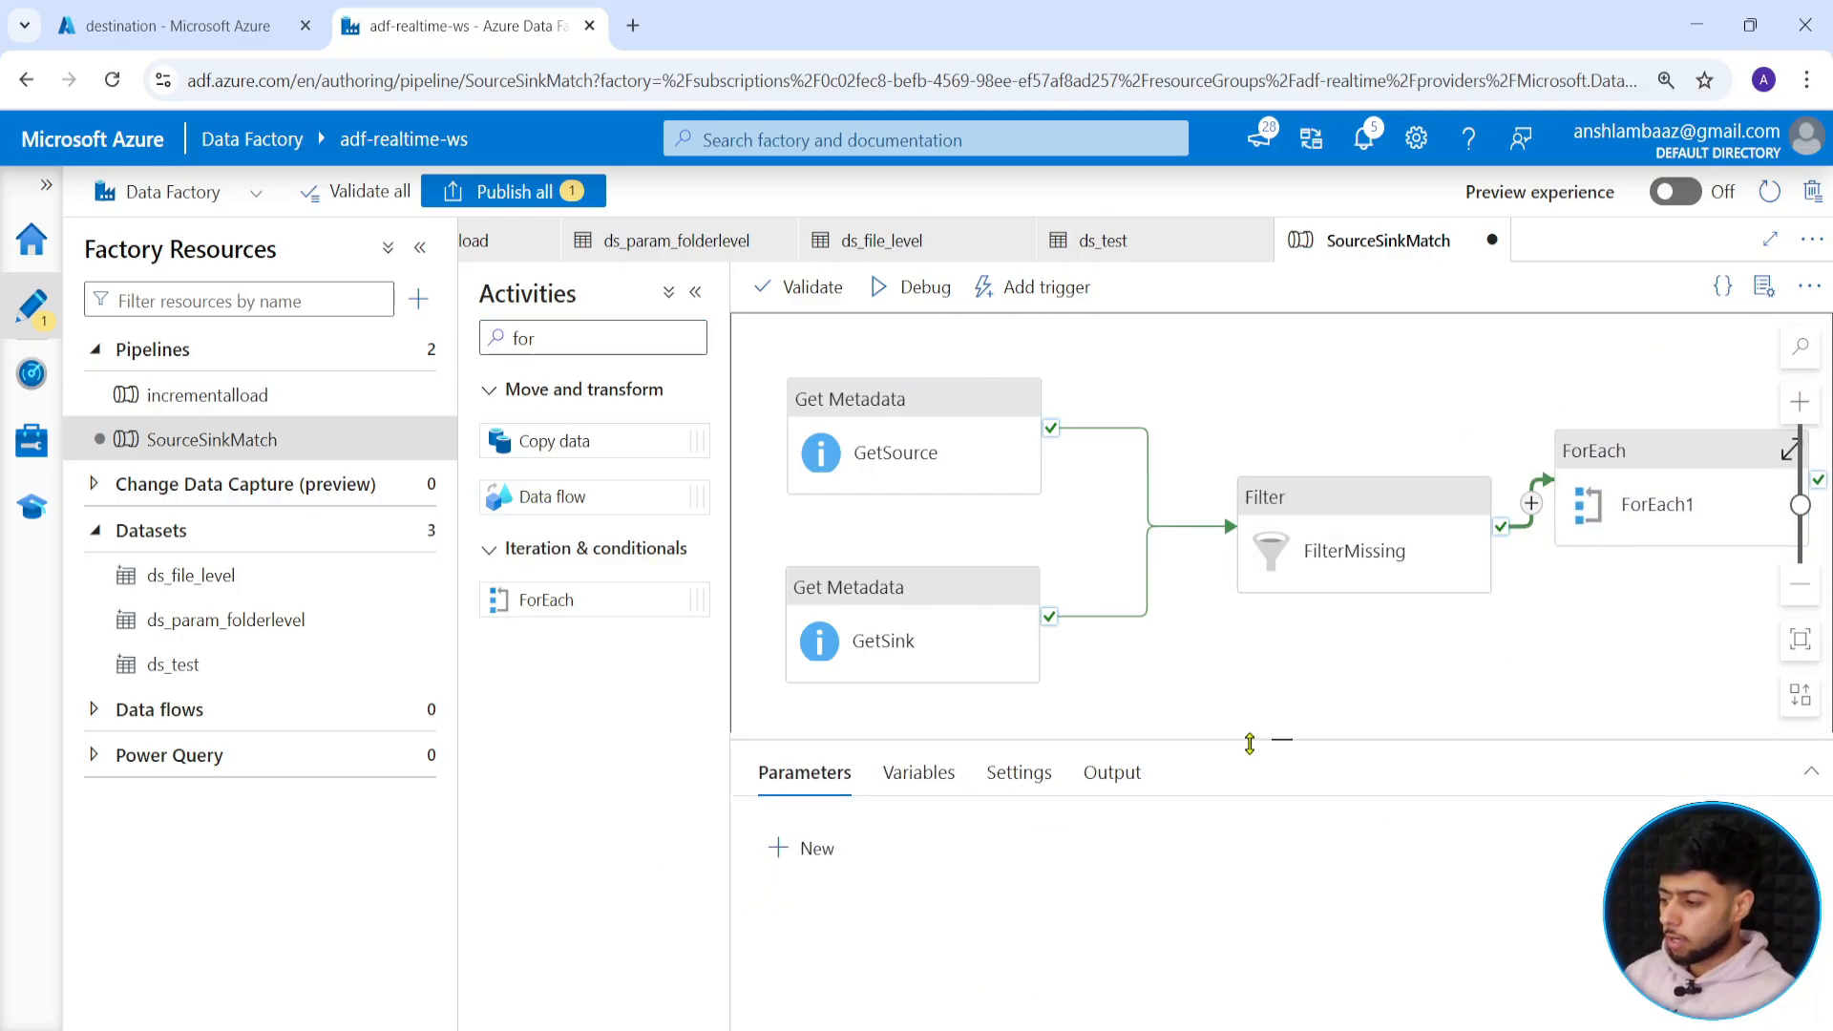
{"action": "left_click", "coordinate": [695, 292]}
{"action": "left_click_drag", "start_coordinate": [1242, 668], "coordinate": [1088, 669]}
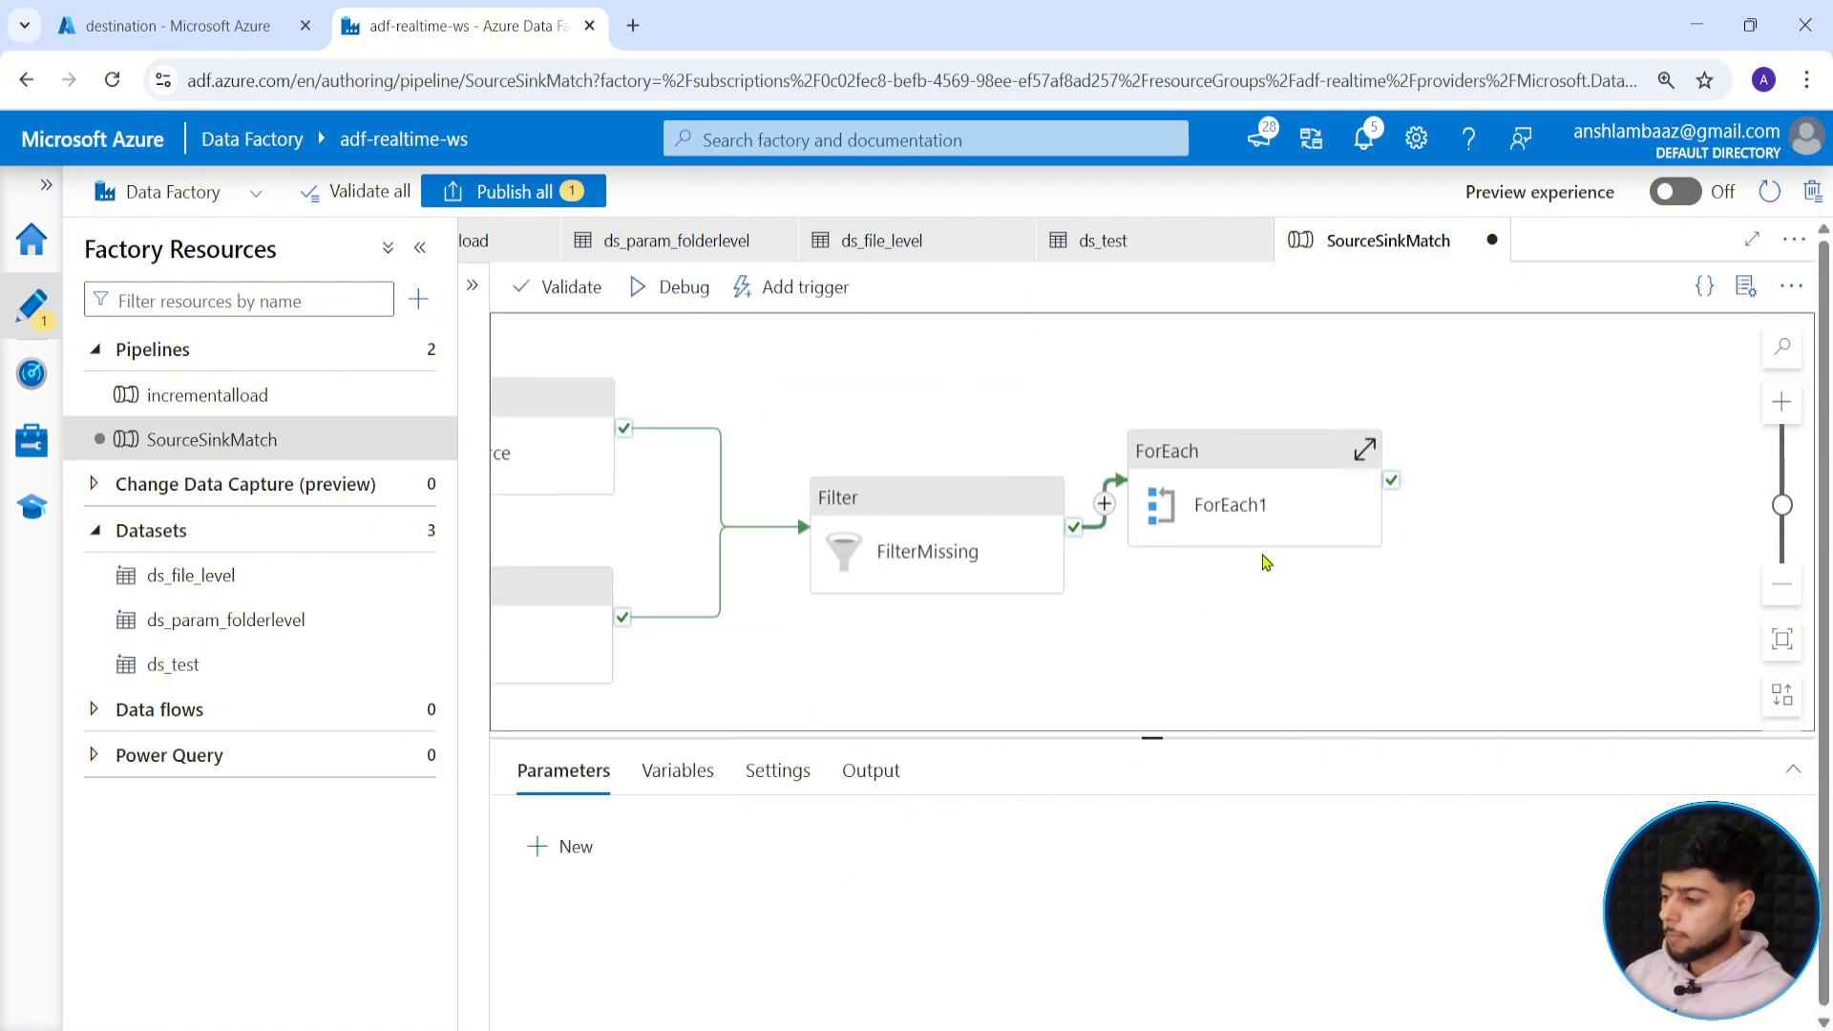
{"action": "left_click_drag", "start_coordinate": [1146, 540], "coordinate": [1307, 554]}
{"action": "left_click", "coordinate": [645, 770]}
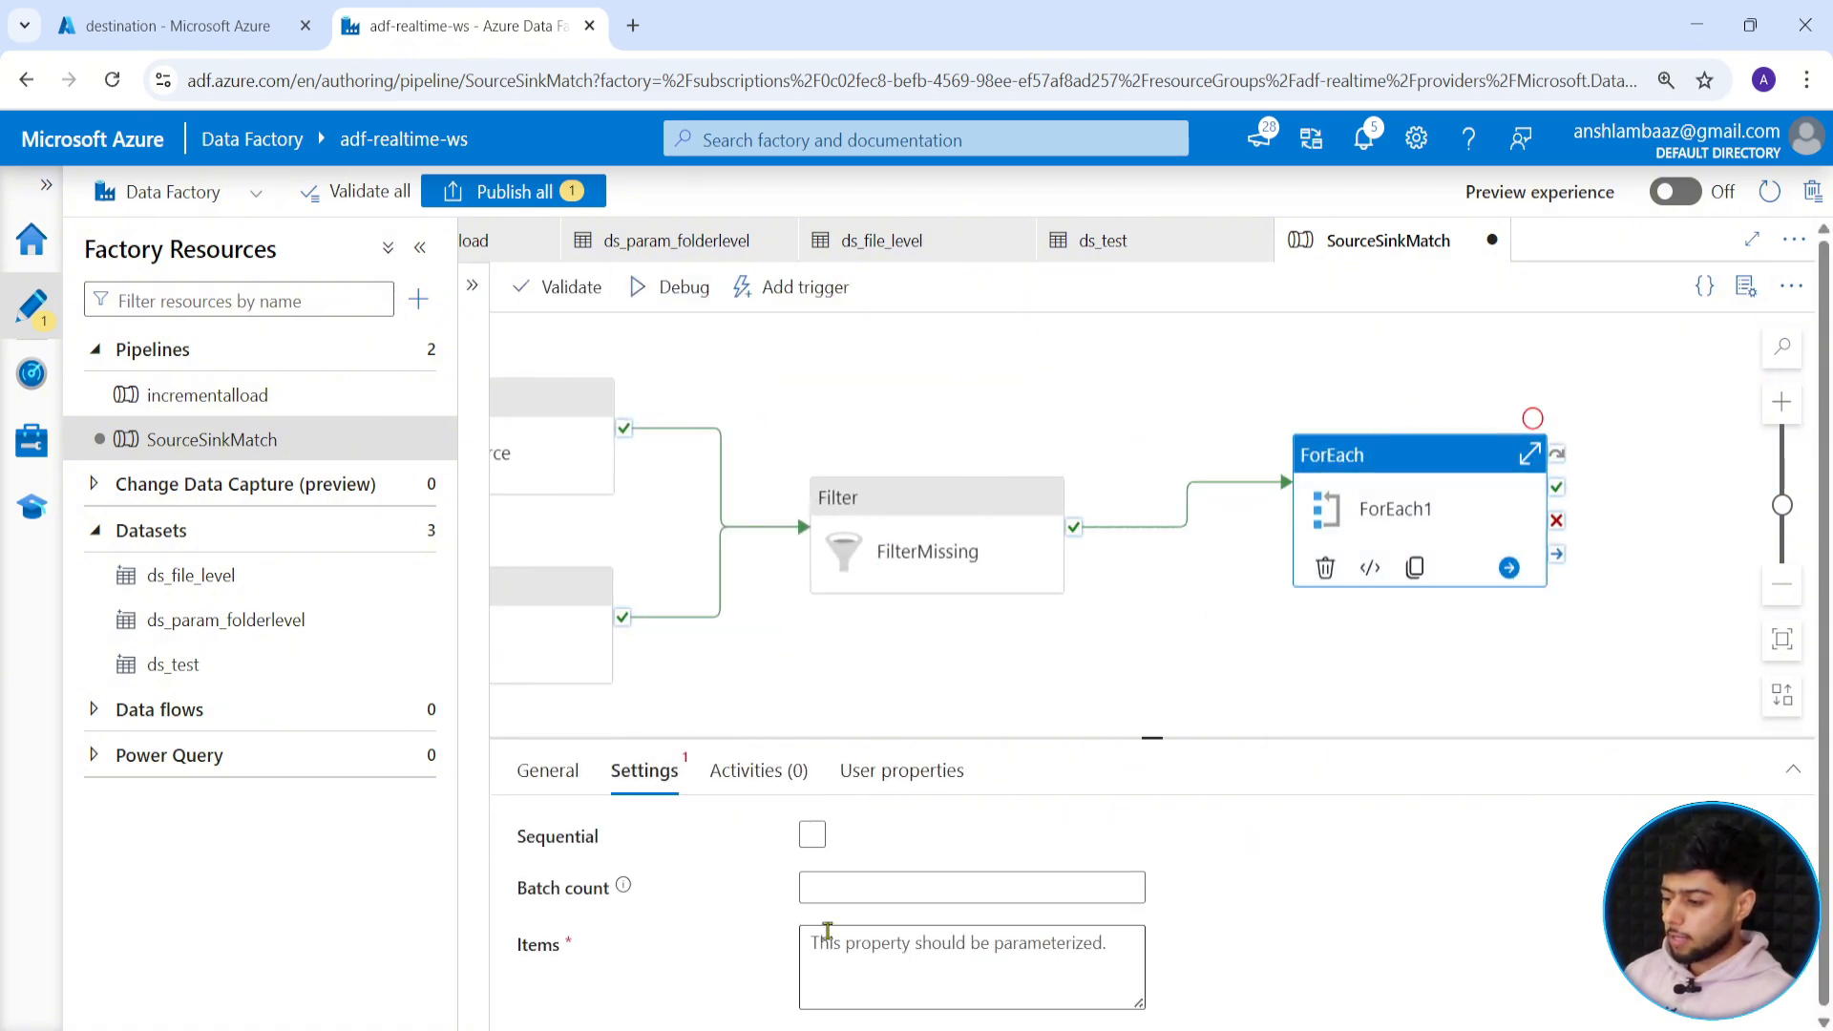
{"action": "left_click", "coordinate": [811, 837]}
{"action": "left_click", "coordinate": [888, 912]}
{"action": "left_click", "coordinate": [888, 975]}
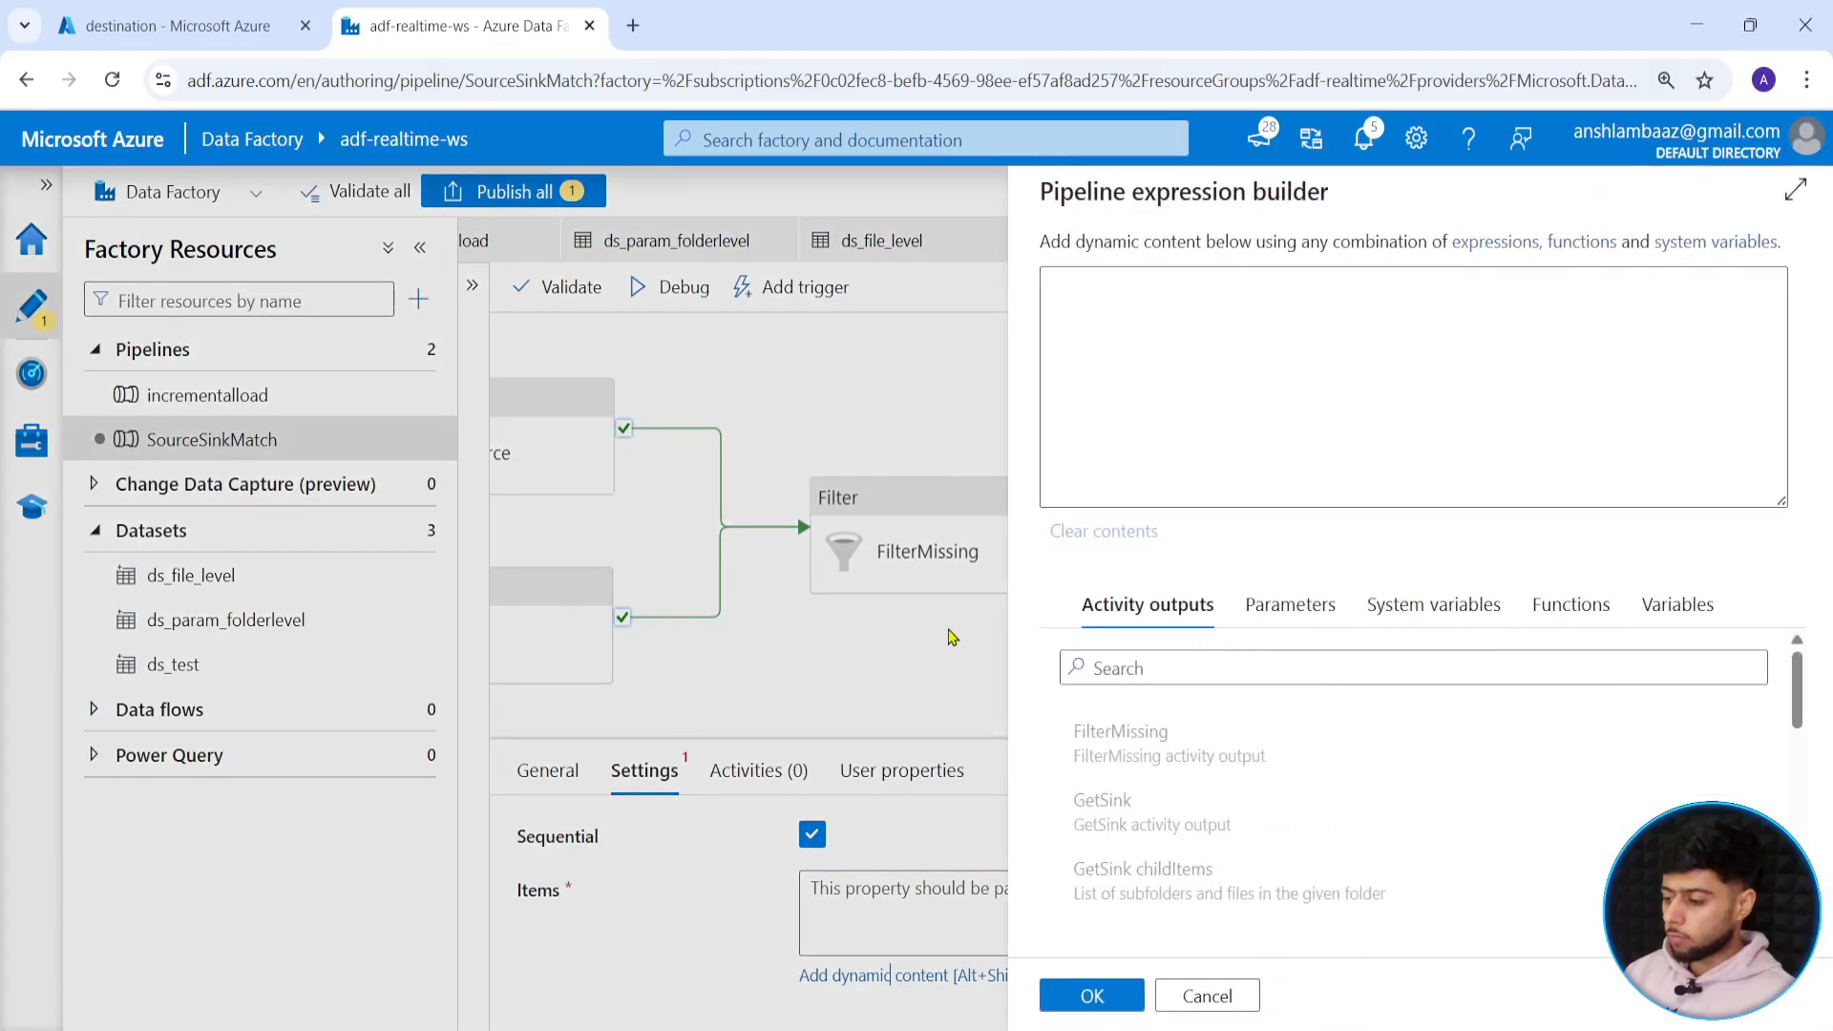
{"action": "left_click", "coordinate": [1189, 745]}
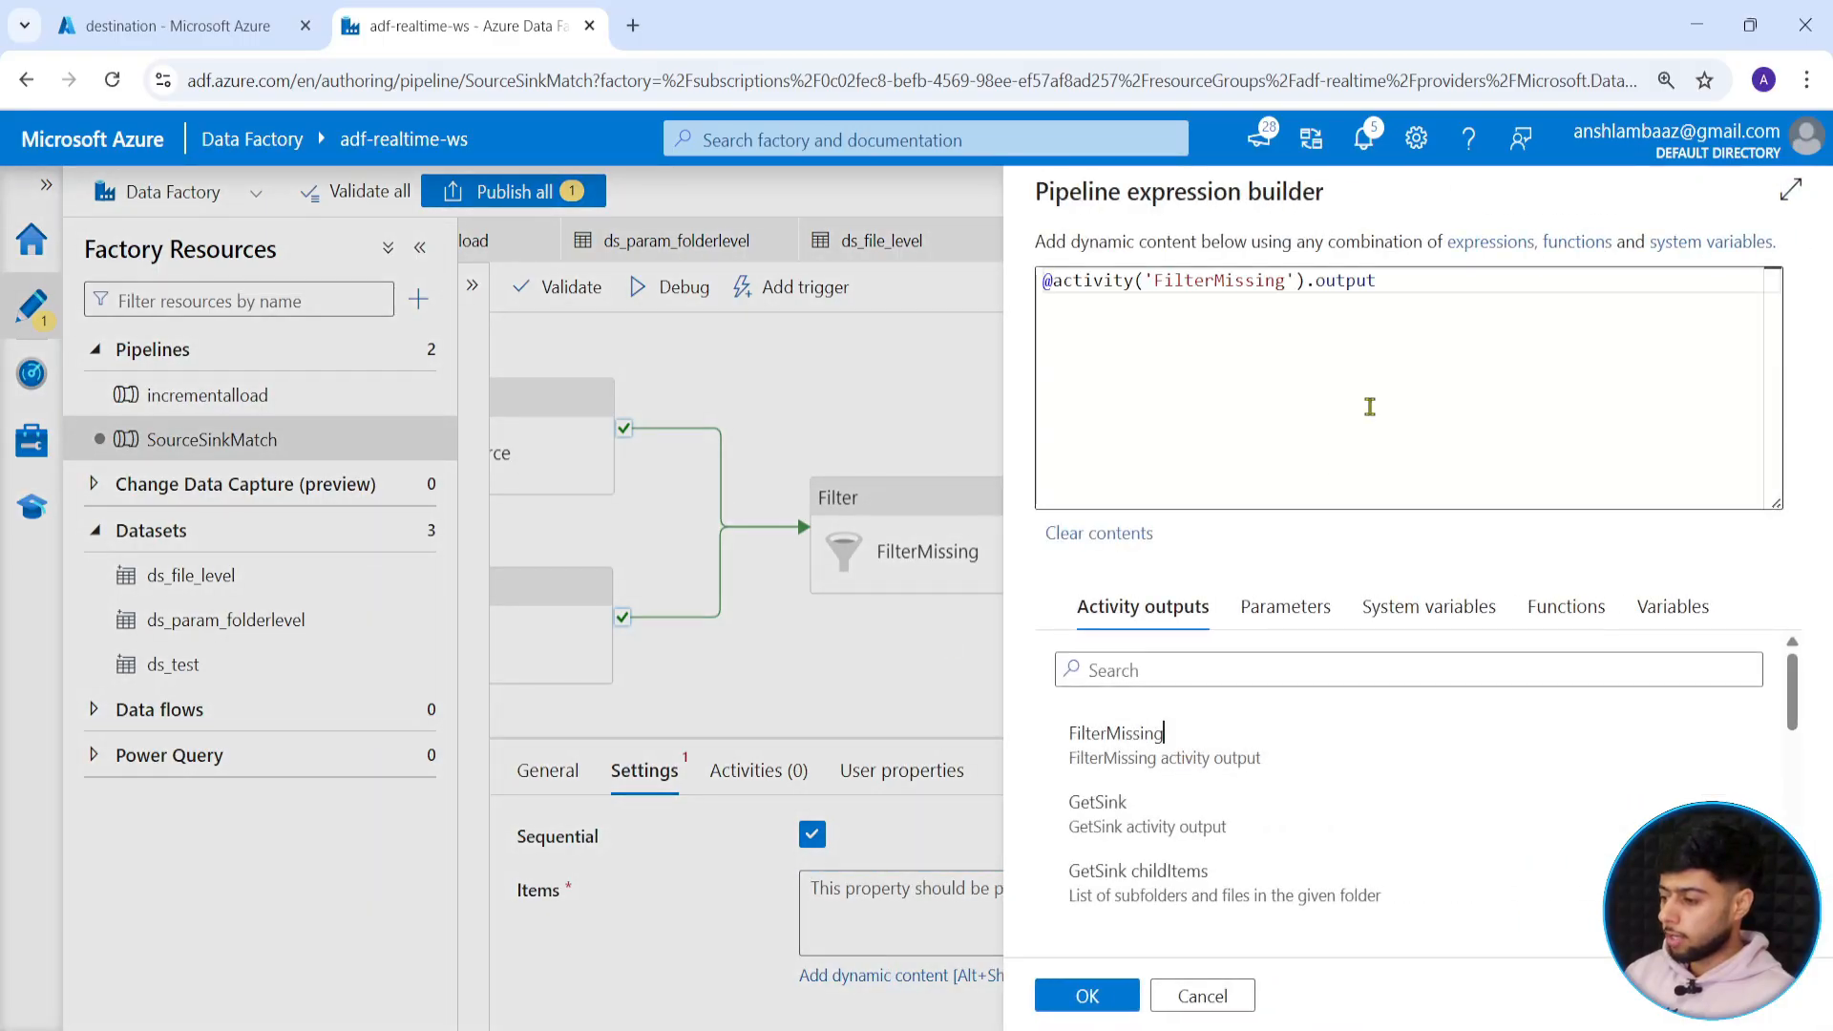
{"action": "left_click", "coordinate": [1089, 998]}
{"action": "left_click", "coordinate": [1252, 715]}
Open the ForEach's inner activities for editing and add a Copy data activity there.
{"action": "left_click", "coordinate": [1332, 520]}
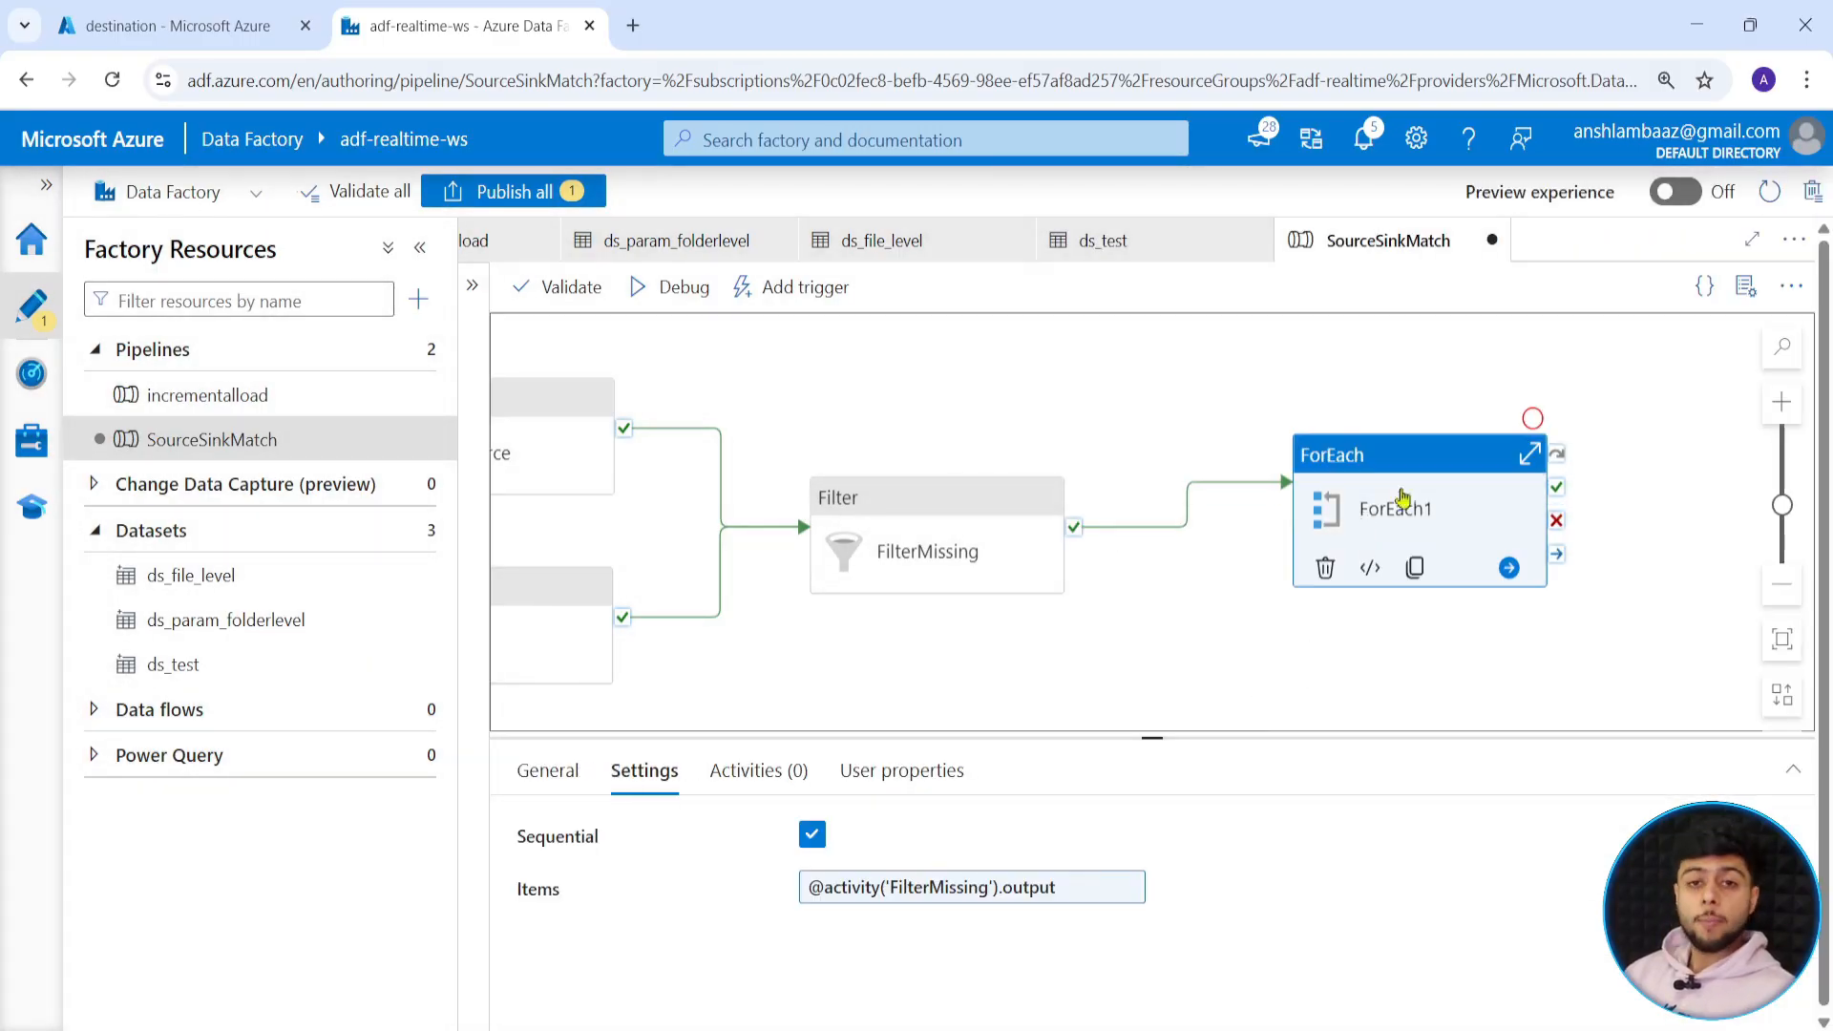
{"action": "left_click", "coordinate": [1531, 457]}
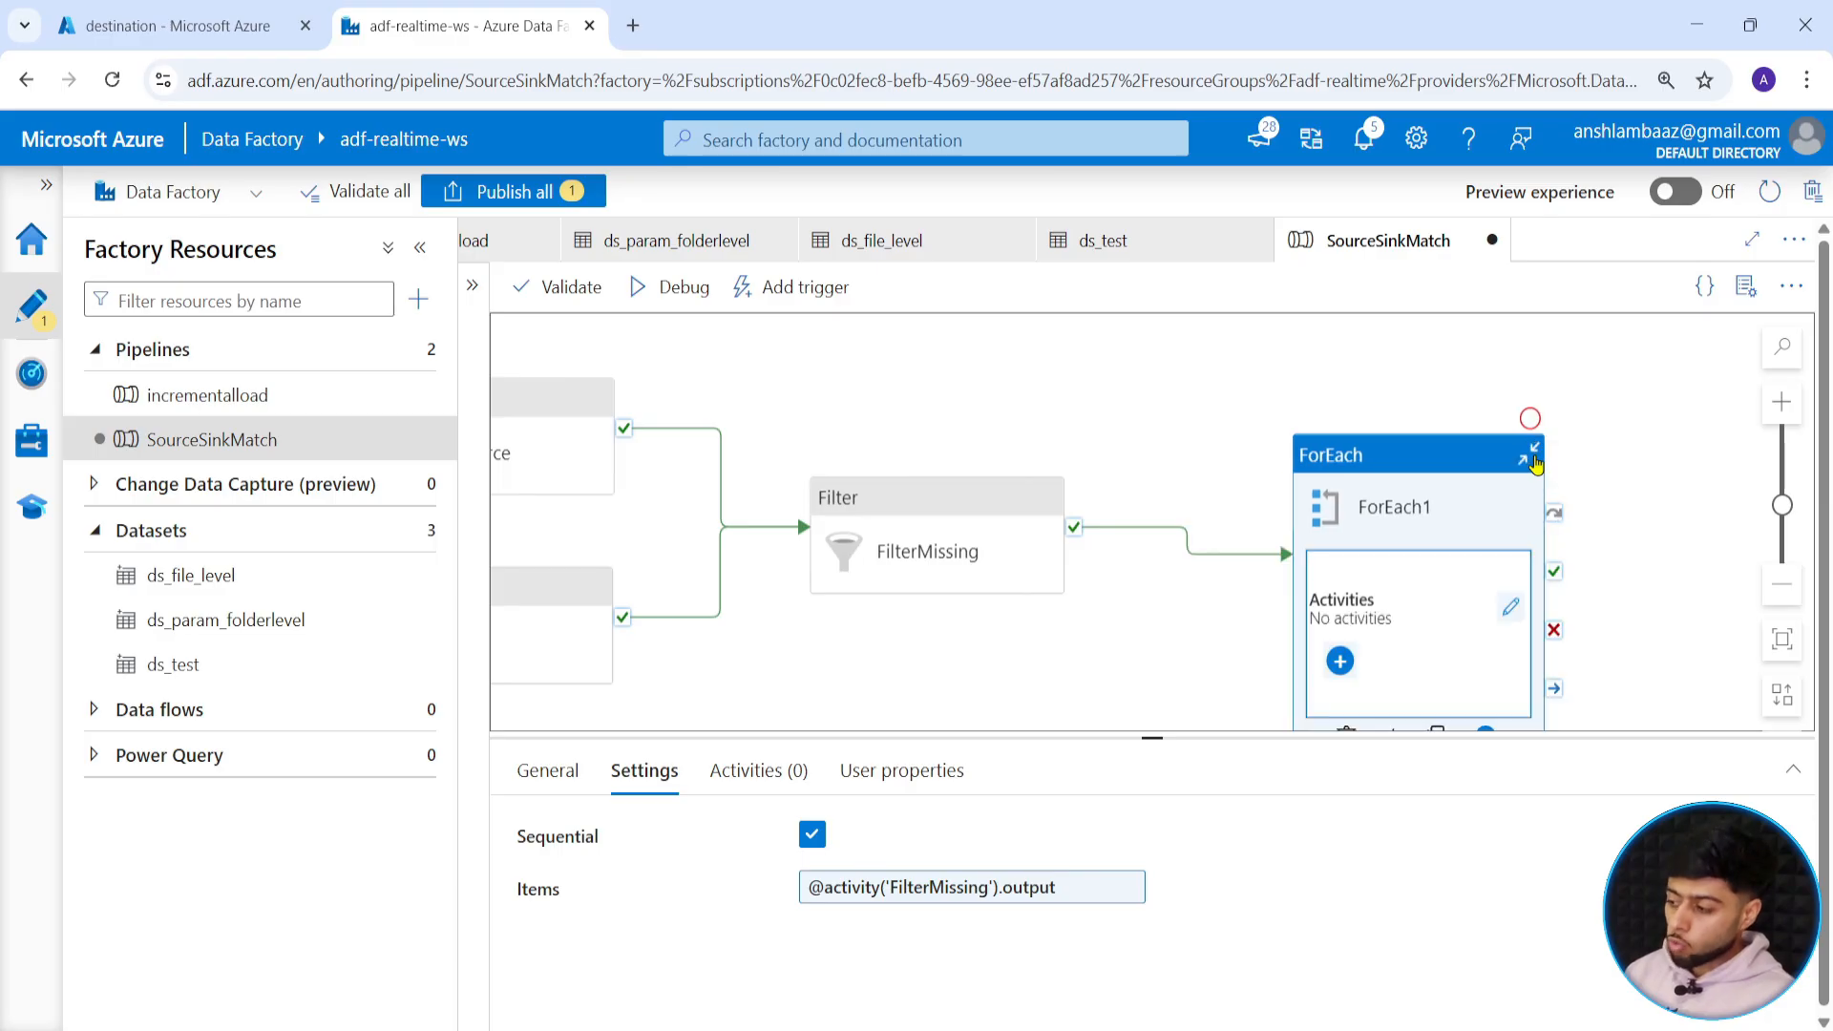
{"action": "left_click", "coordinate": [1507, 608]}
{"action": "left_click", "coordinate": [473, 401]}
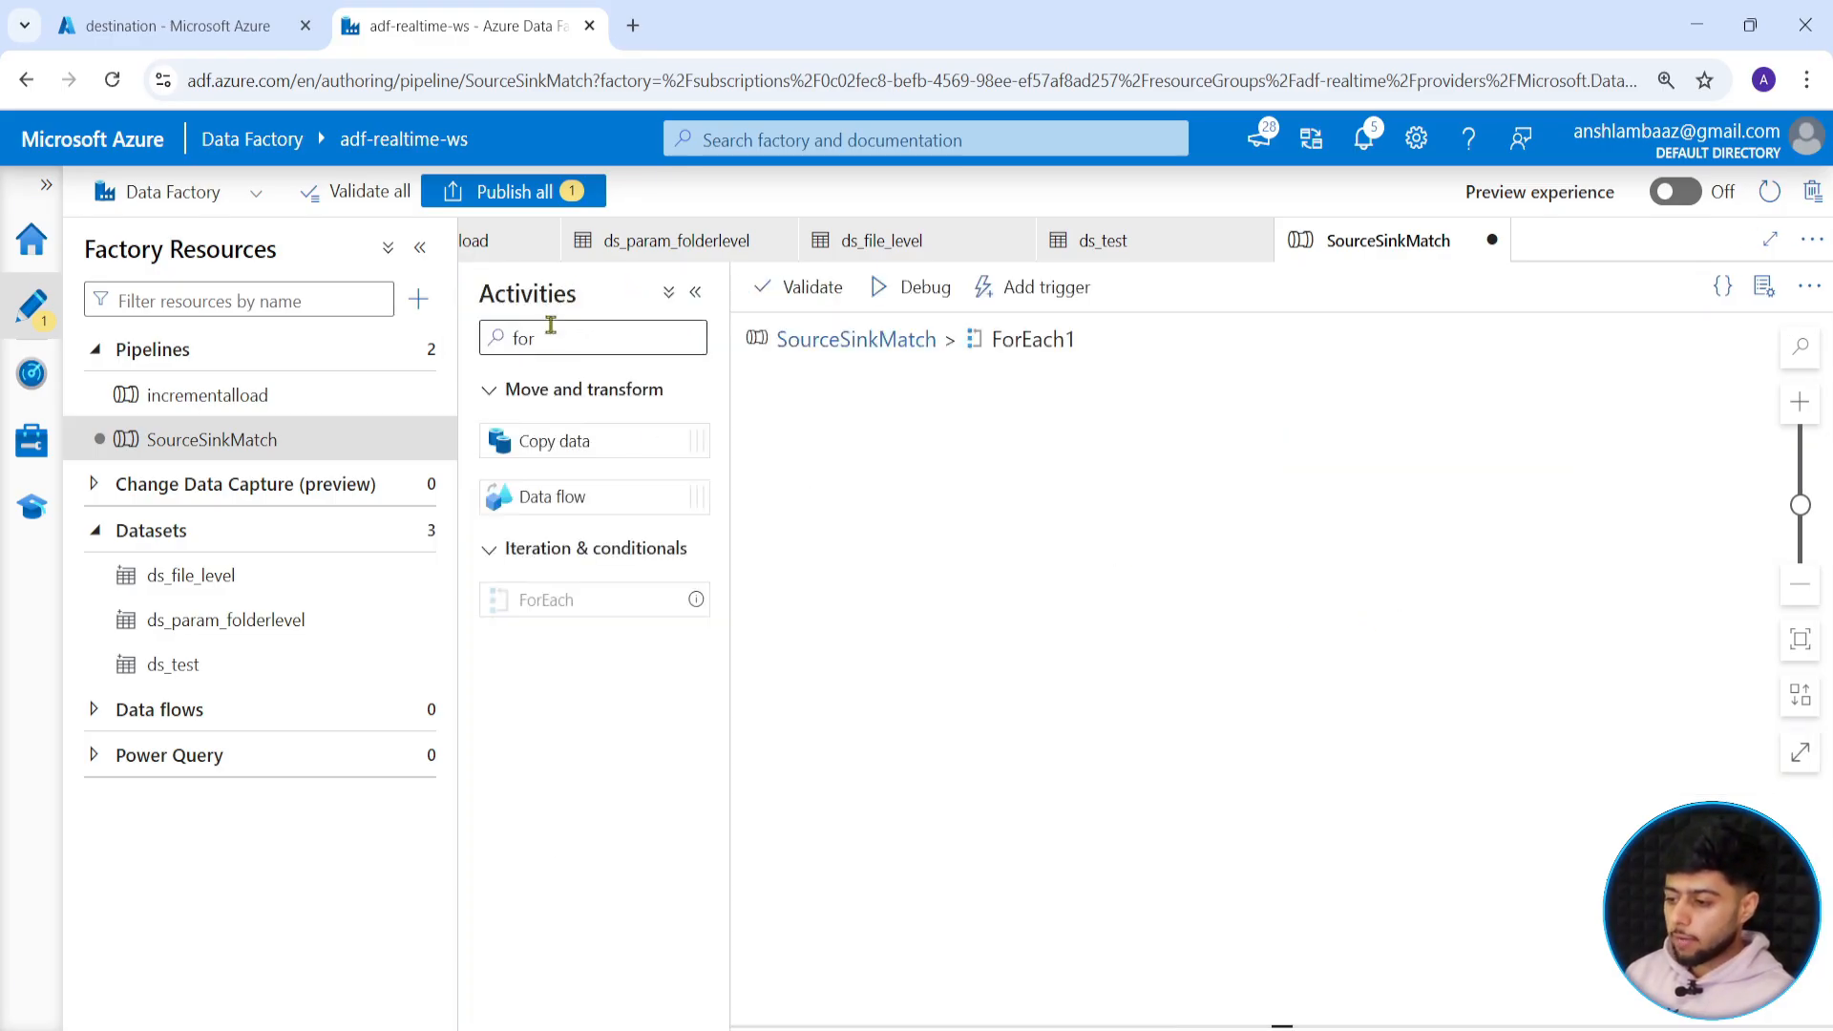
{"action": "left_click_drag", "start_coordinate": [549, 442], "coordinate": [1227, 616]}
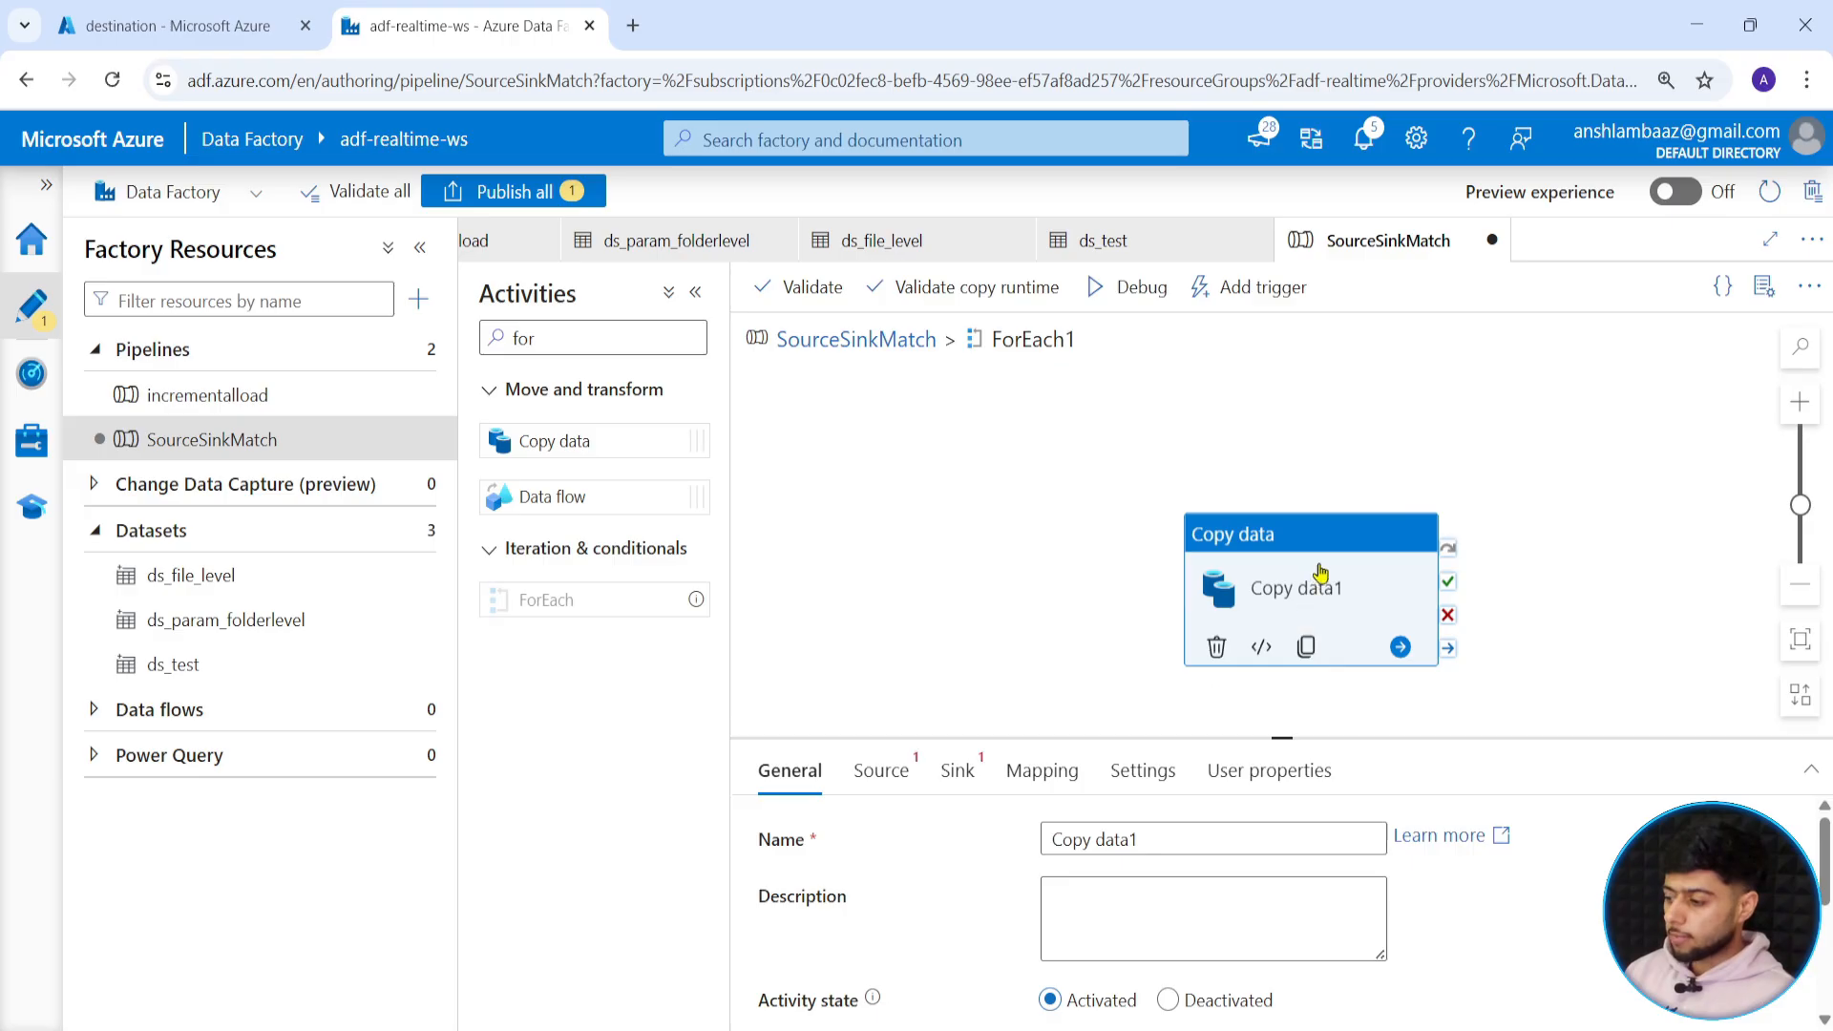
Set the Copy data activity's source dataset to ds_file_level.
{"action": "left_click", "coordinate": [880, 770]}
{"action": "left_click_drag", "start_coordinate": [1283, 736], "coordinate": [1283, 642]}
{"action": "left_click", "coordinate": [1194, 744]}
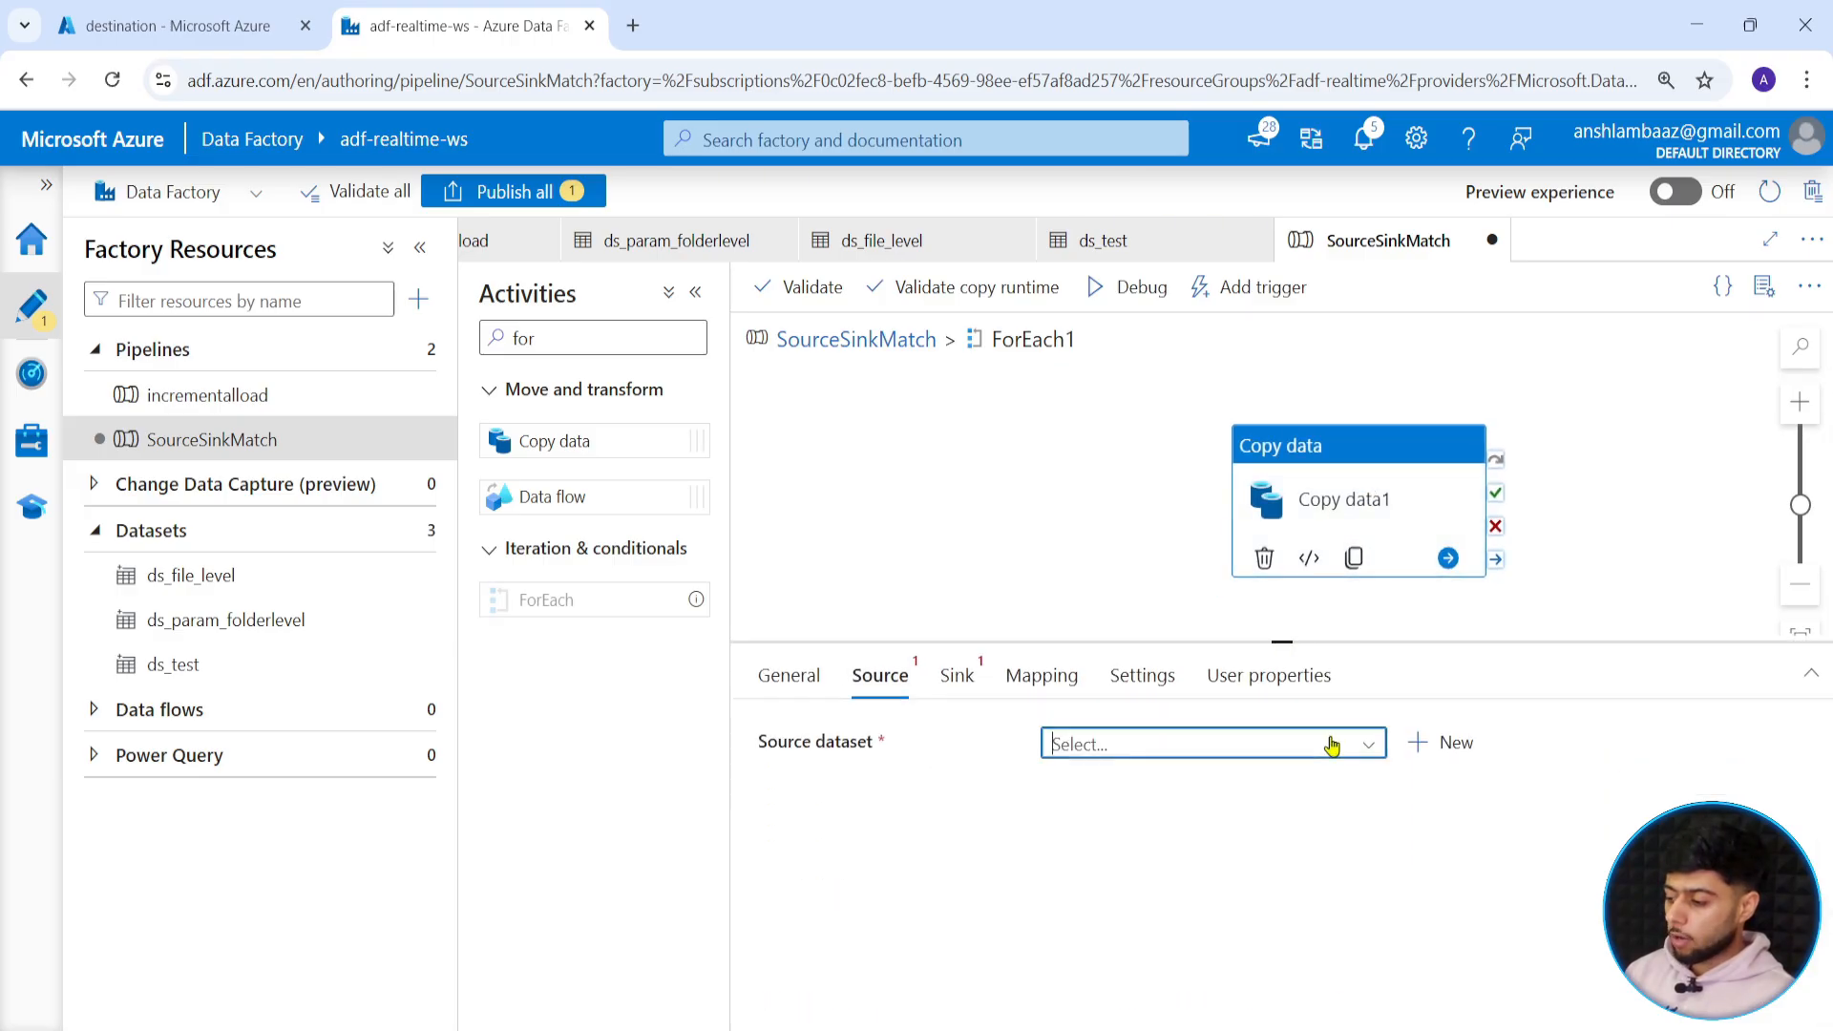
{"action": "left_click", "coordinate": [1178, 781]}
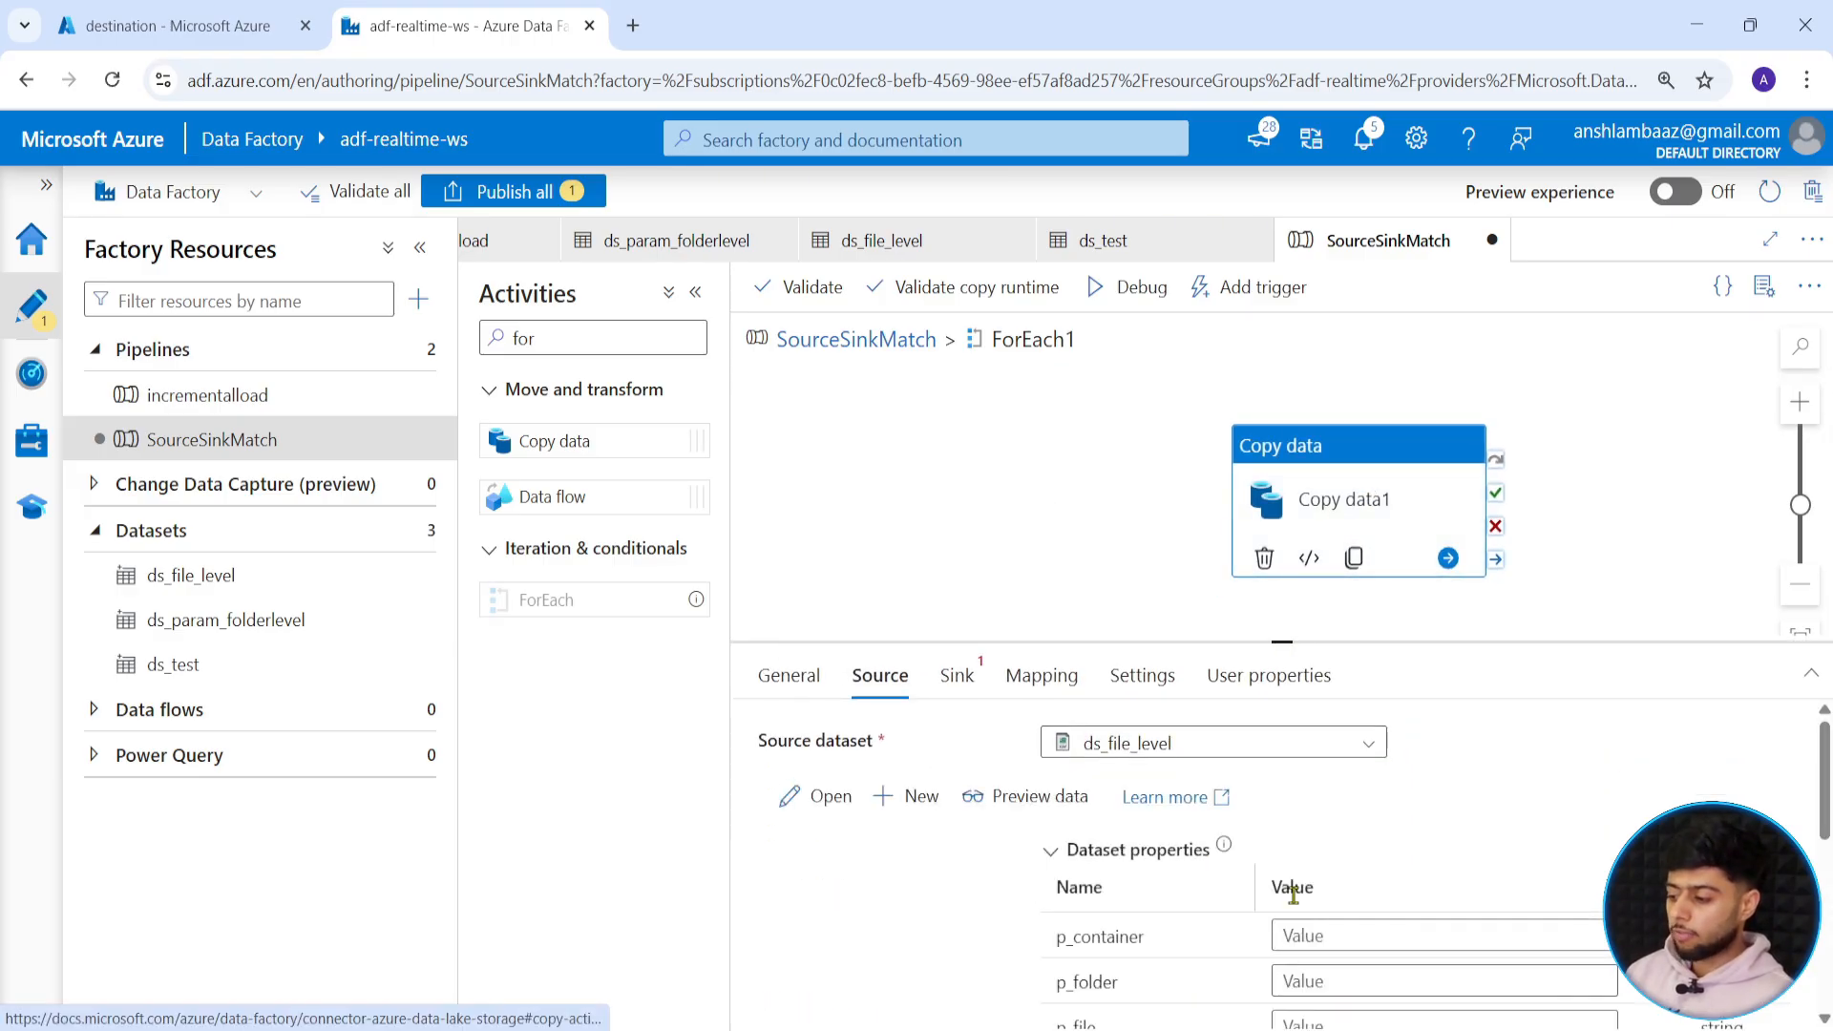
Set the source dataset's p_container to source and p_folder to raw_gold_data.
{"action": "scroll", "coordinate": [1318, 814], "scroll_direction": "down", "scroll_amount": 3}
{"action": "scroll", "coordinate": [1317, 814], "scroll_direction": "up", "scroll_amount": 2}
{"action": "left_click", "coordinate": [1314, 807]}
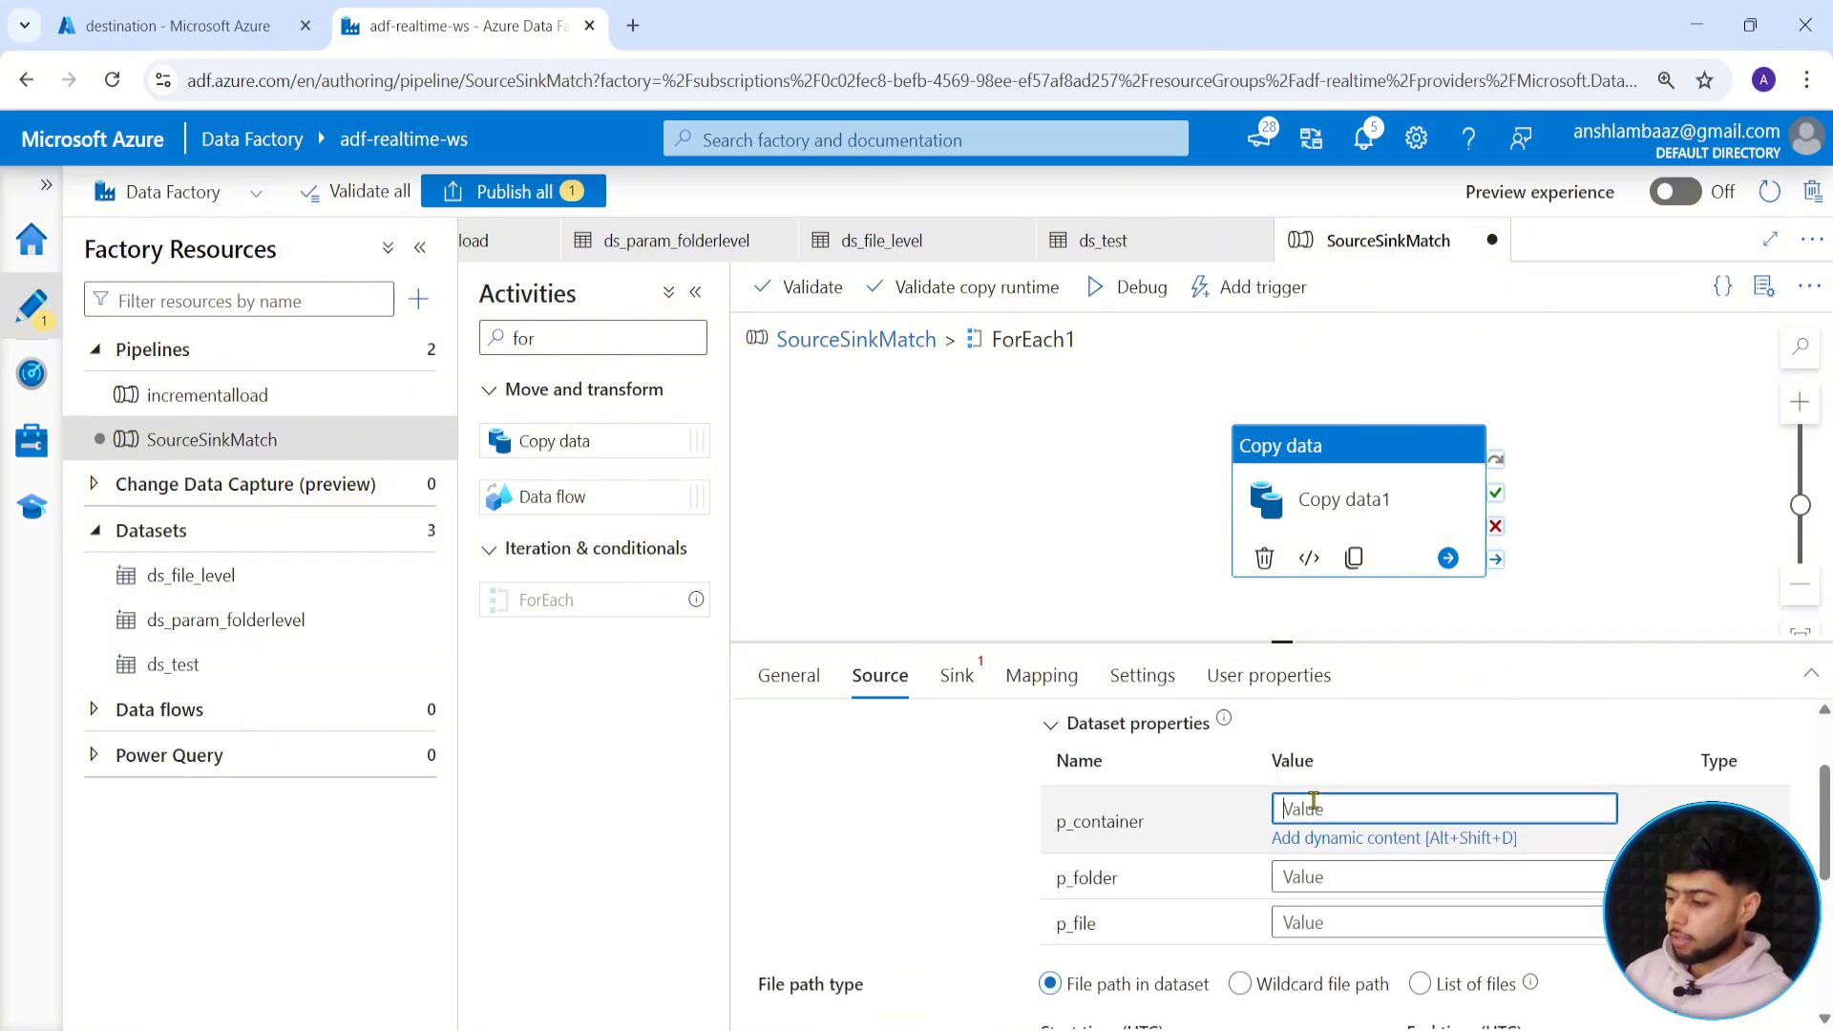
{"action": "type", "text": "source"}
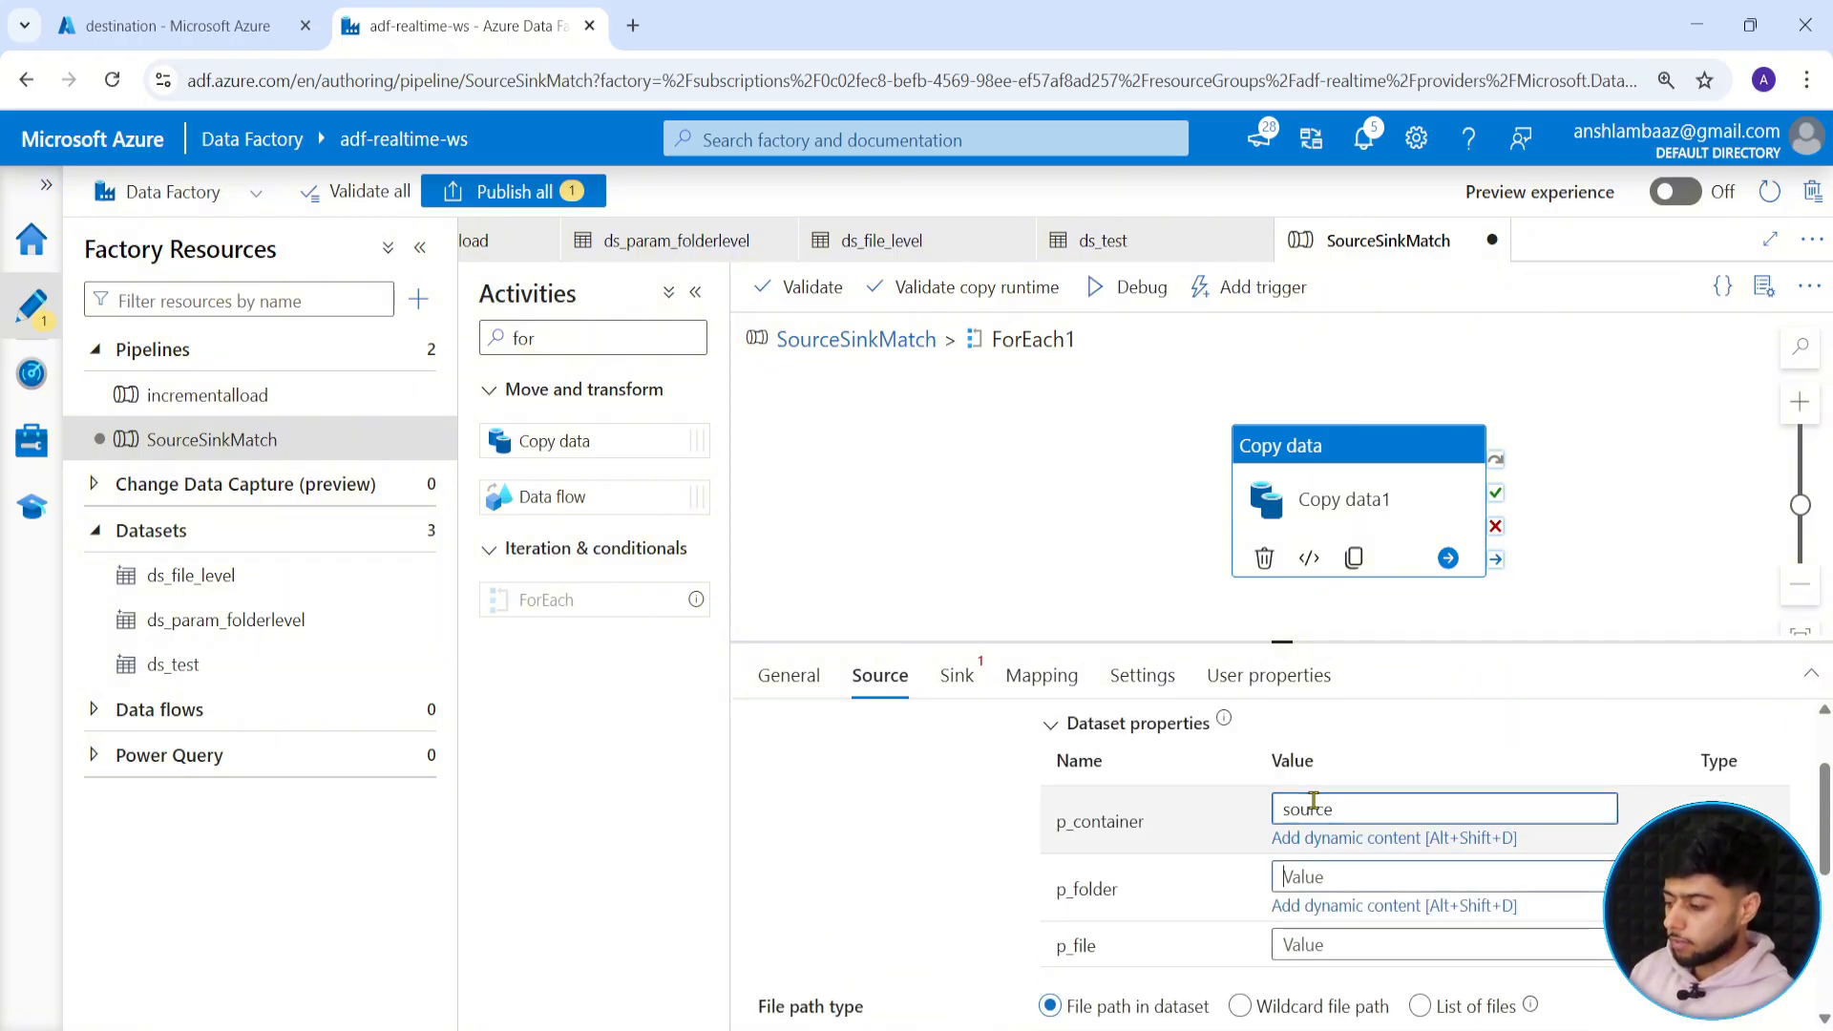
{"action": "key", "text": "Tab"}
{"action": "type", "text": "ro"}
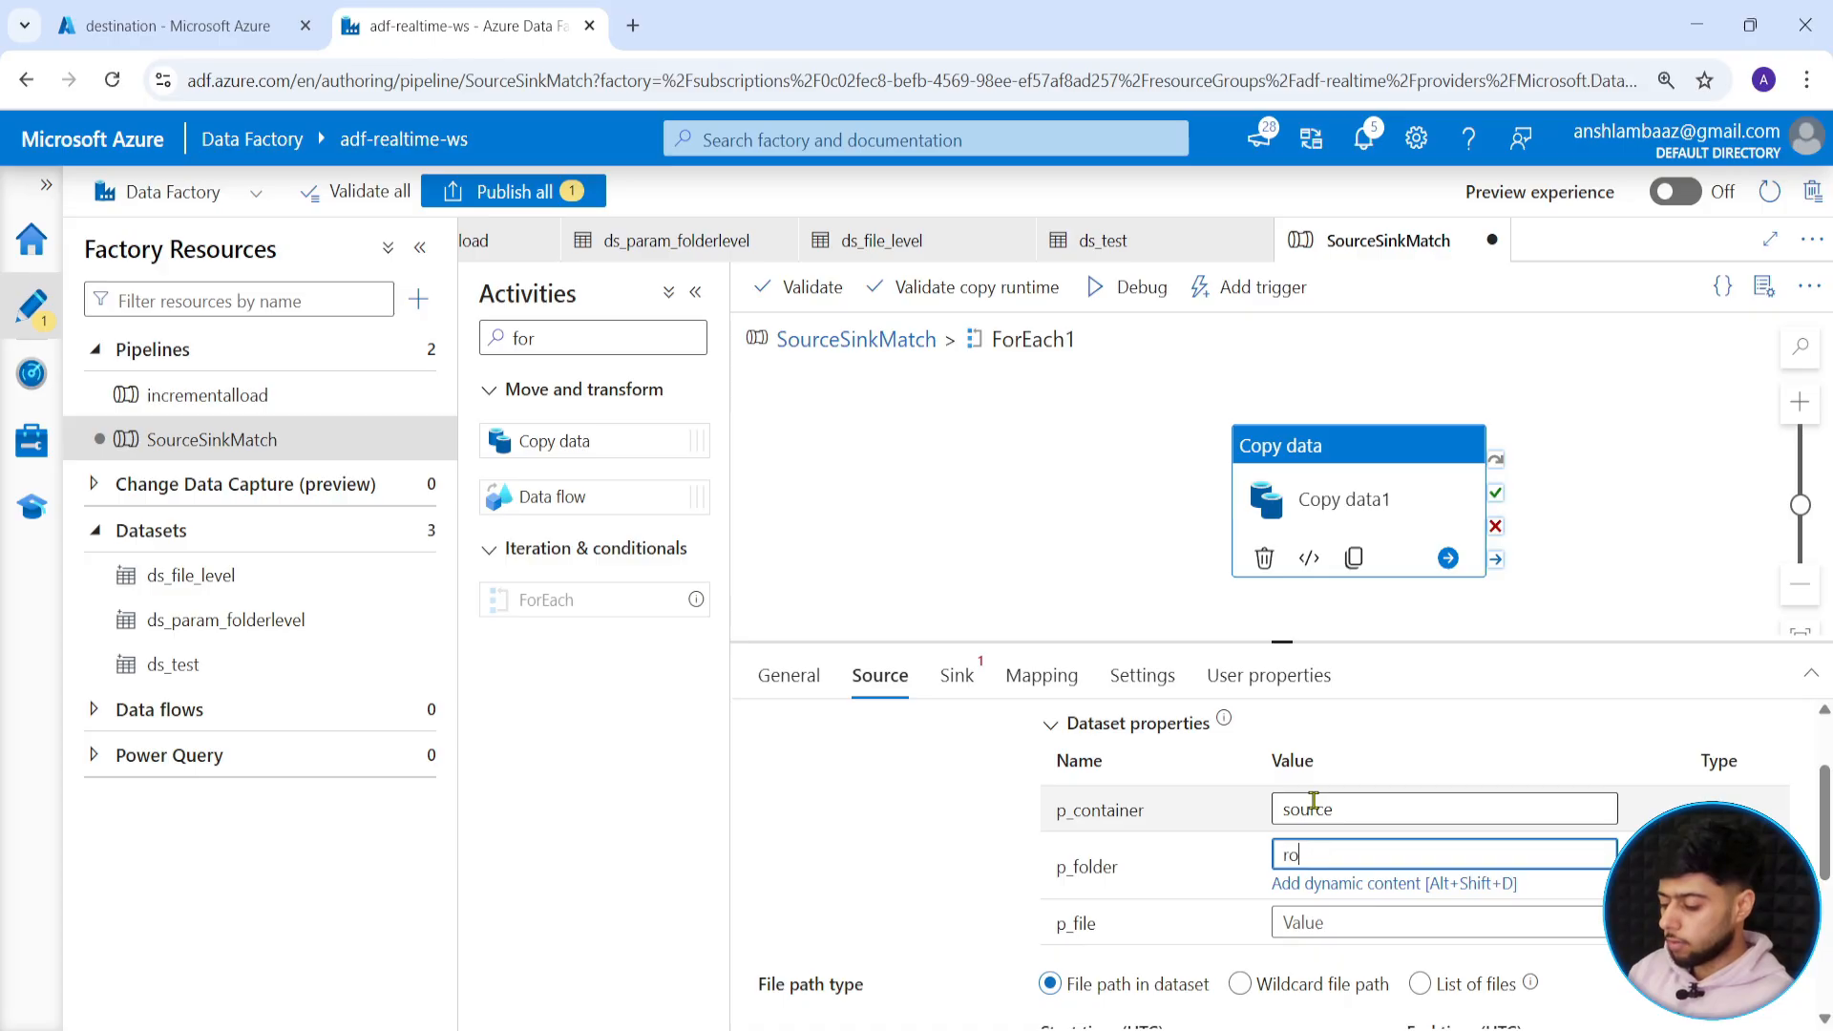
{"action": "type", "text": "w_gold_data"}
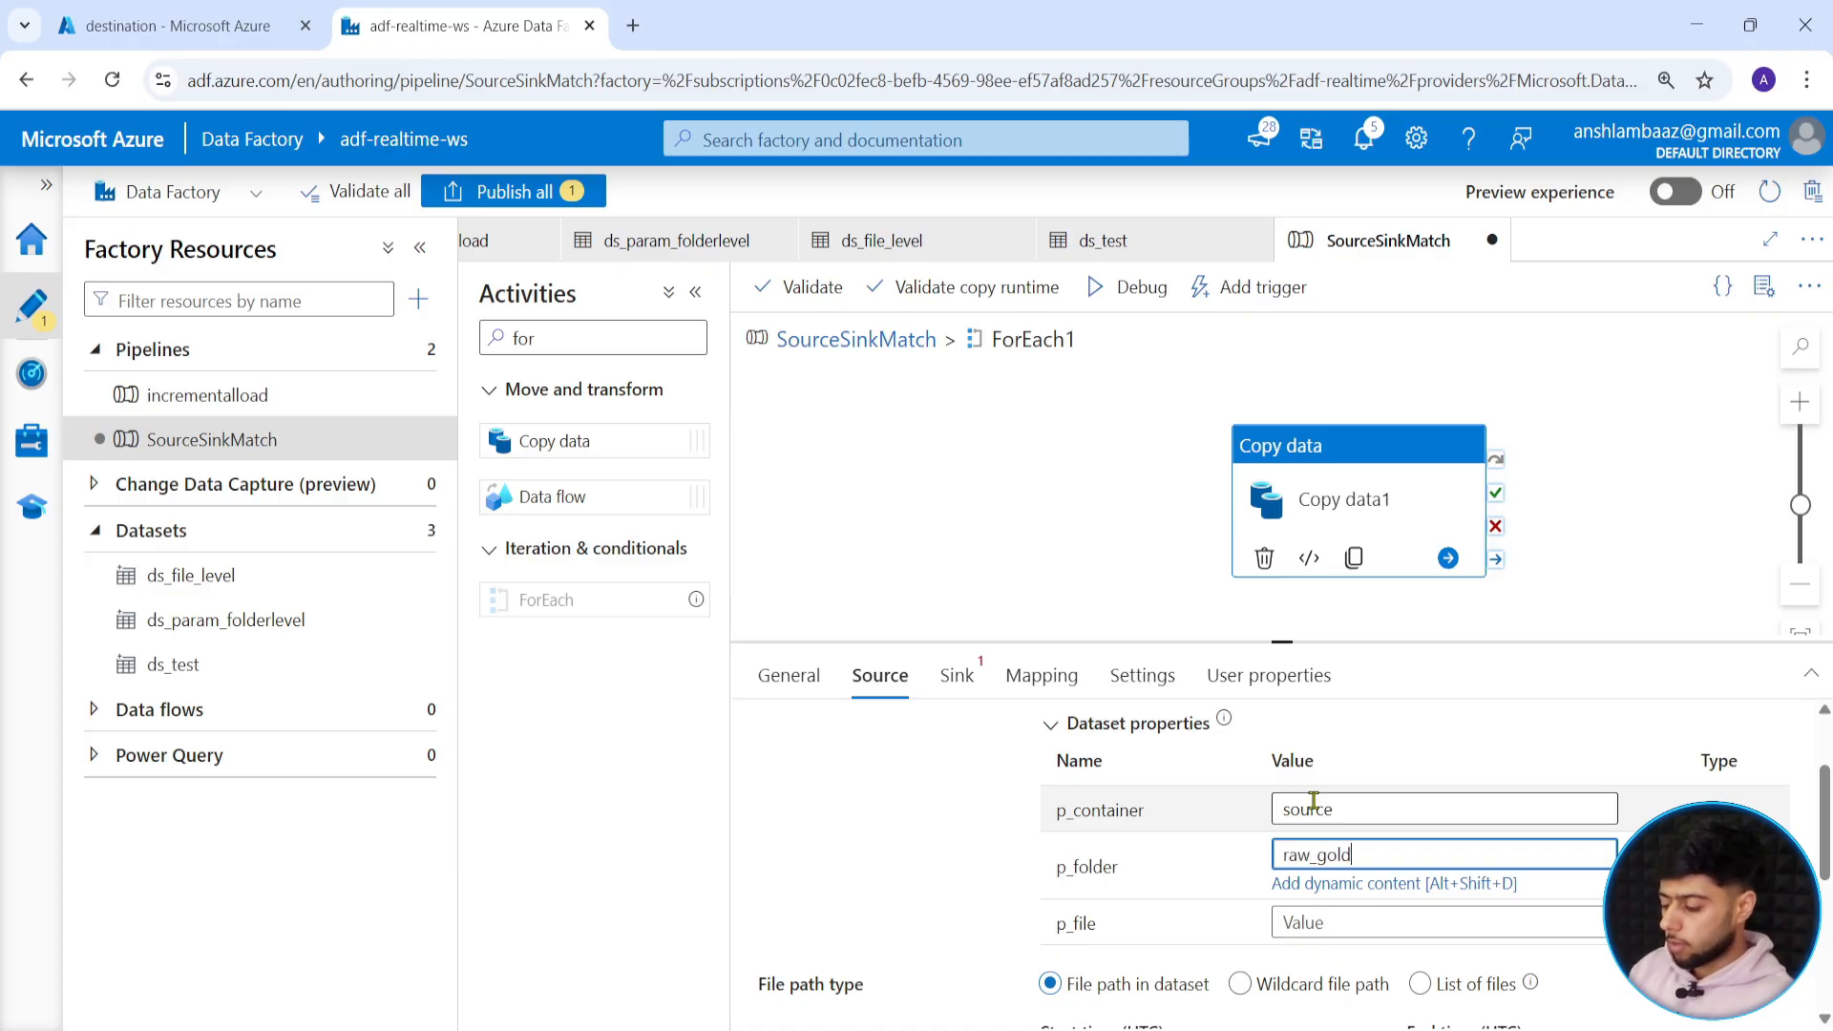
{"action": "key", "text": "Tab"}
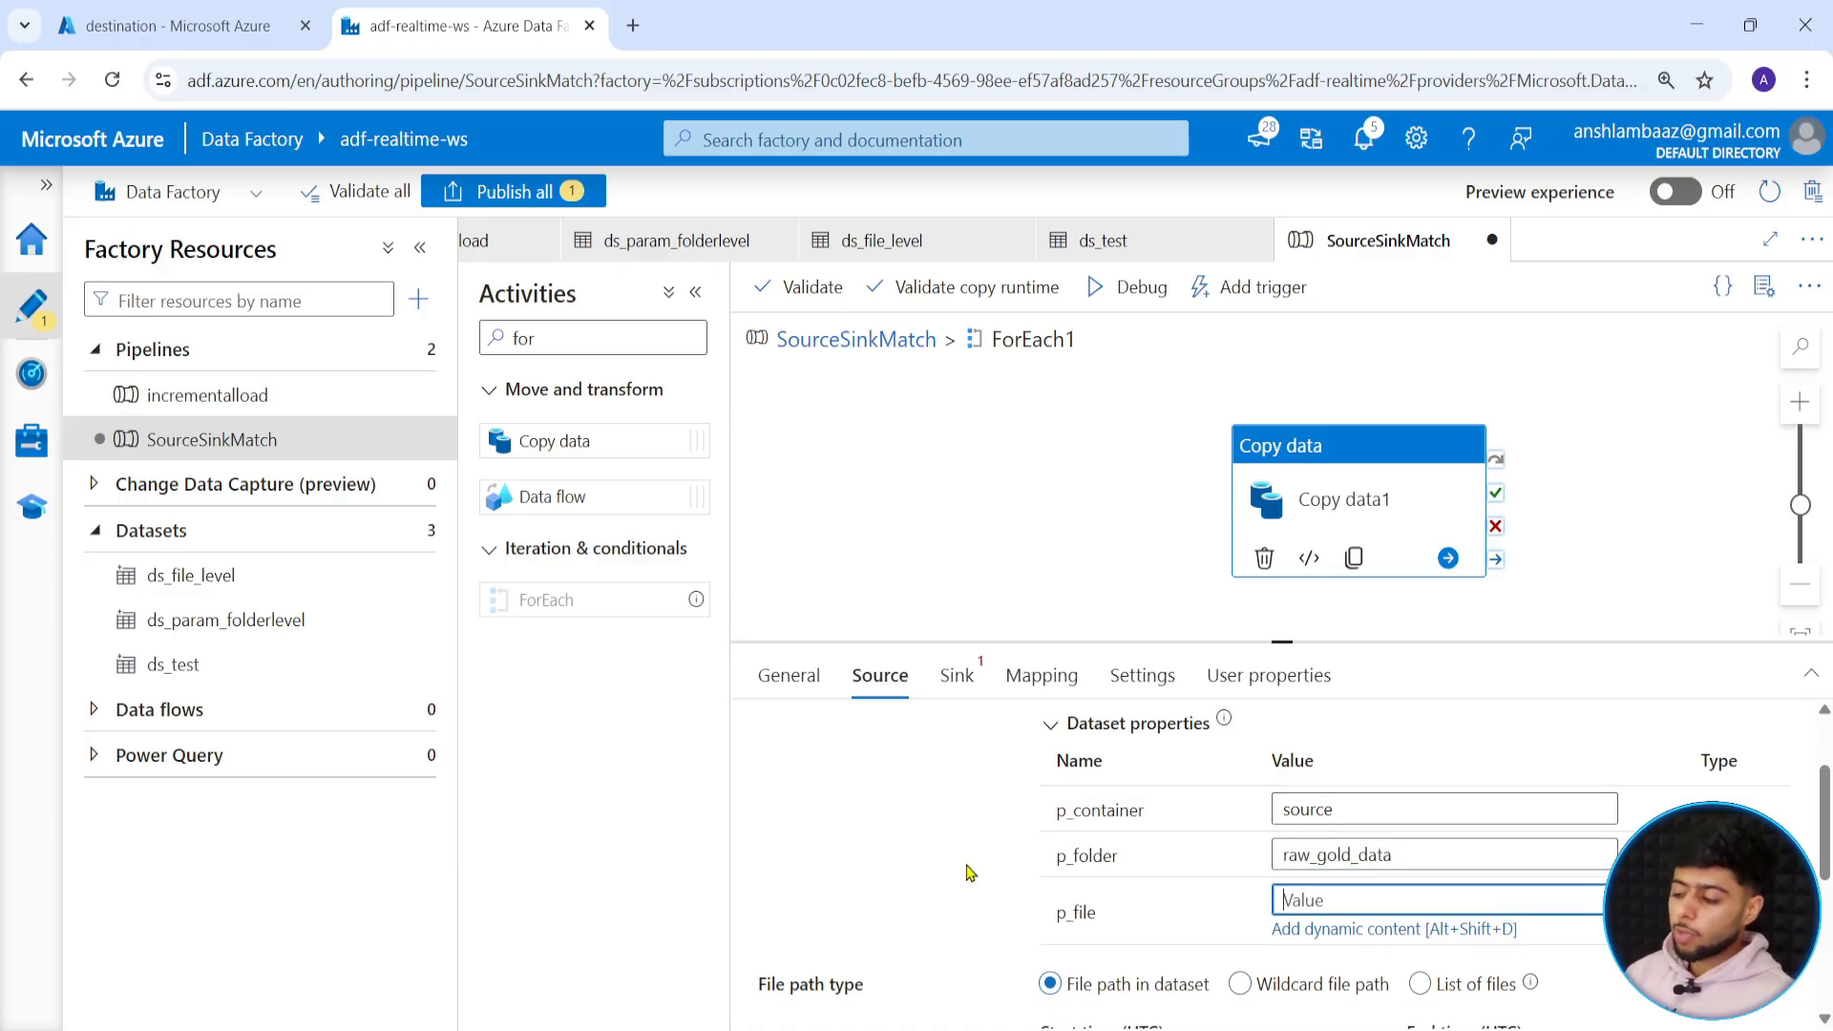
{"action": "left_click", "coordinate": [1317, 928]}
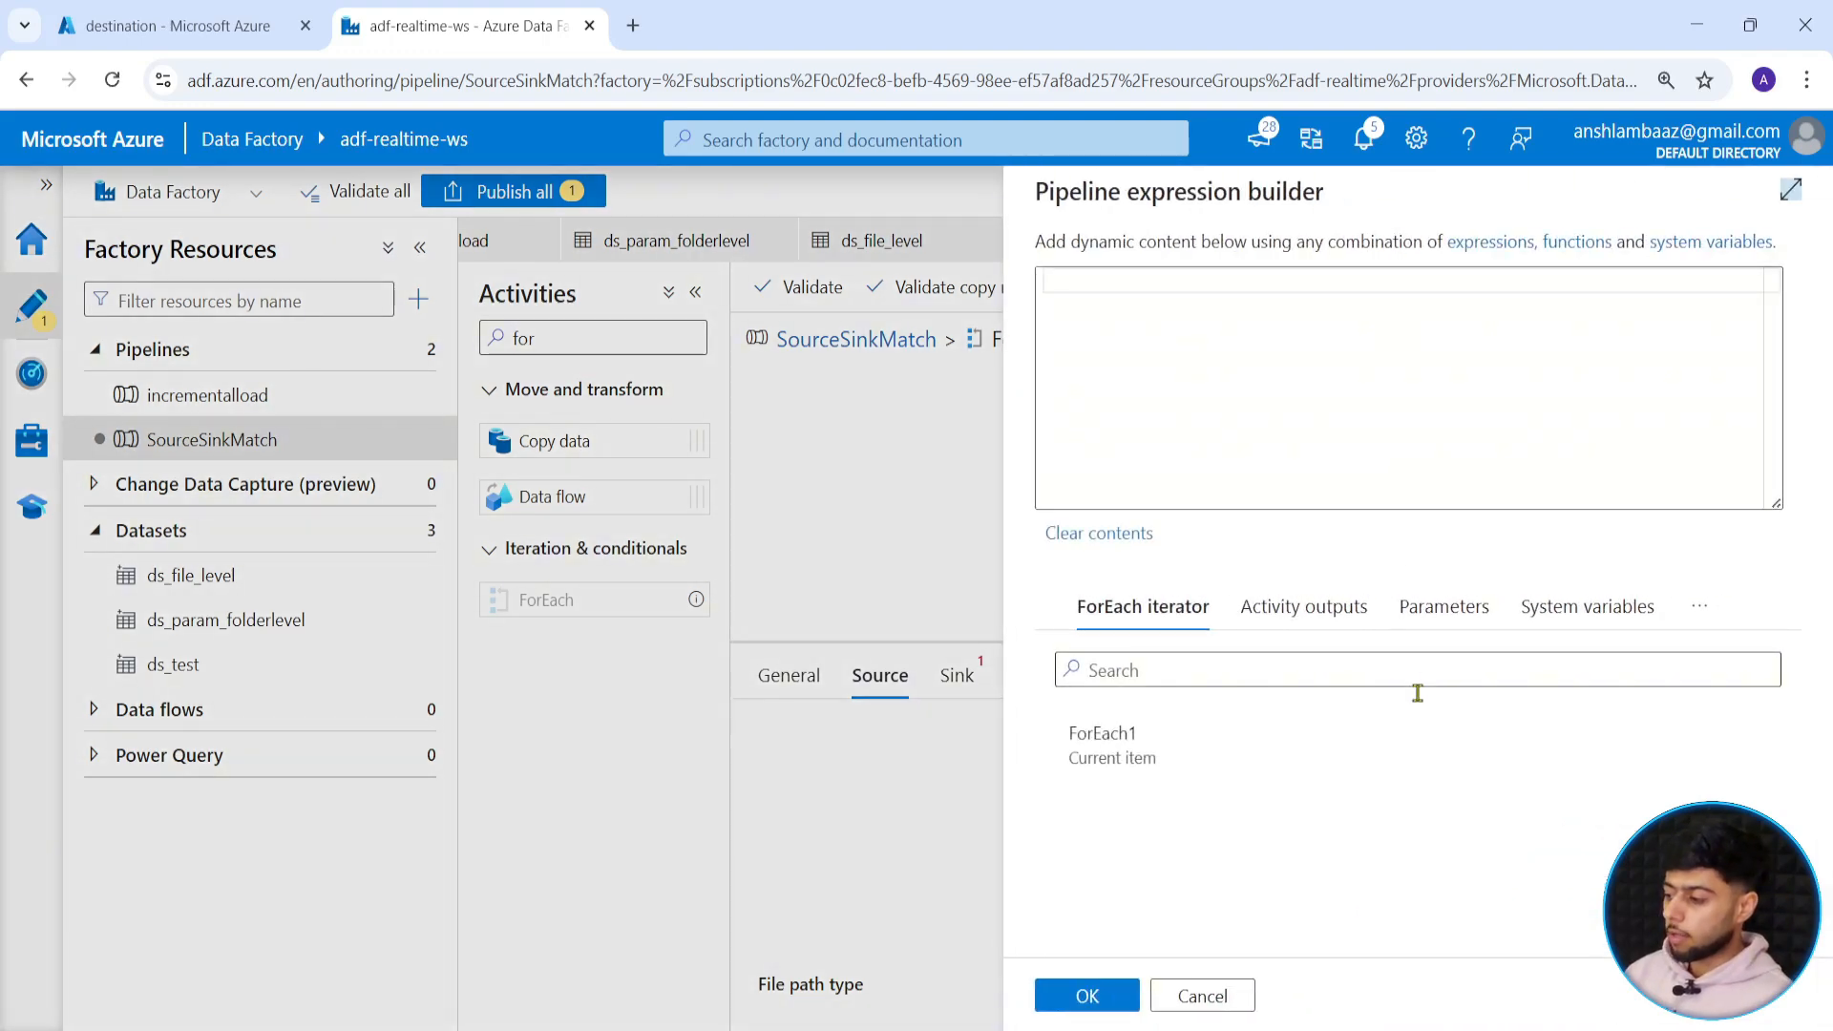
{"action": "left_click", "coordinate": [1178, 773]}
{"action": "left_click", "coordinate": [1233, 287]}
{"action": "type", "text": ".name"}
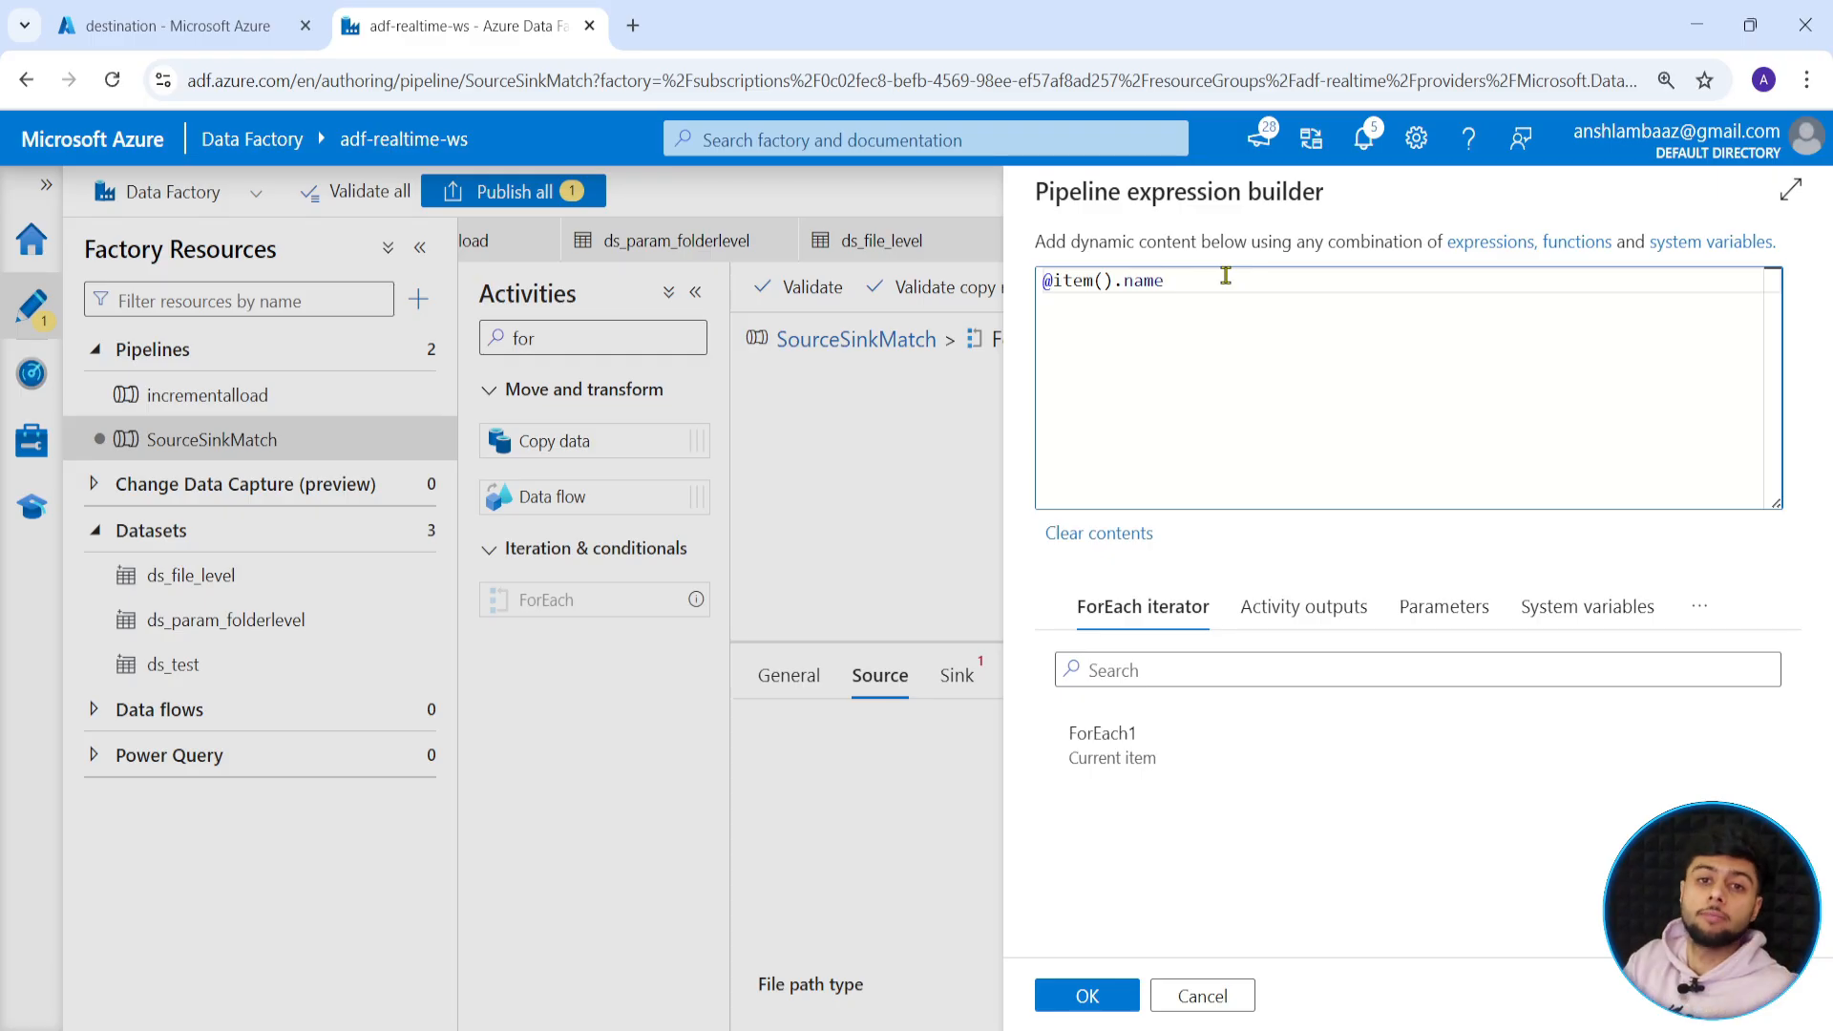
{"action": "left_click", "coordinate": [1089, 996]}
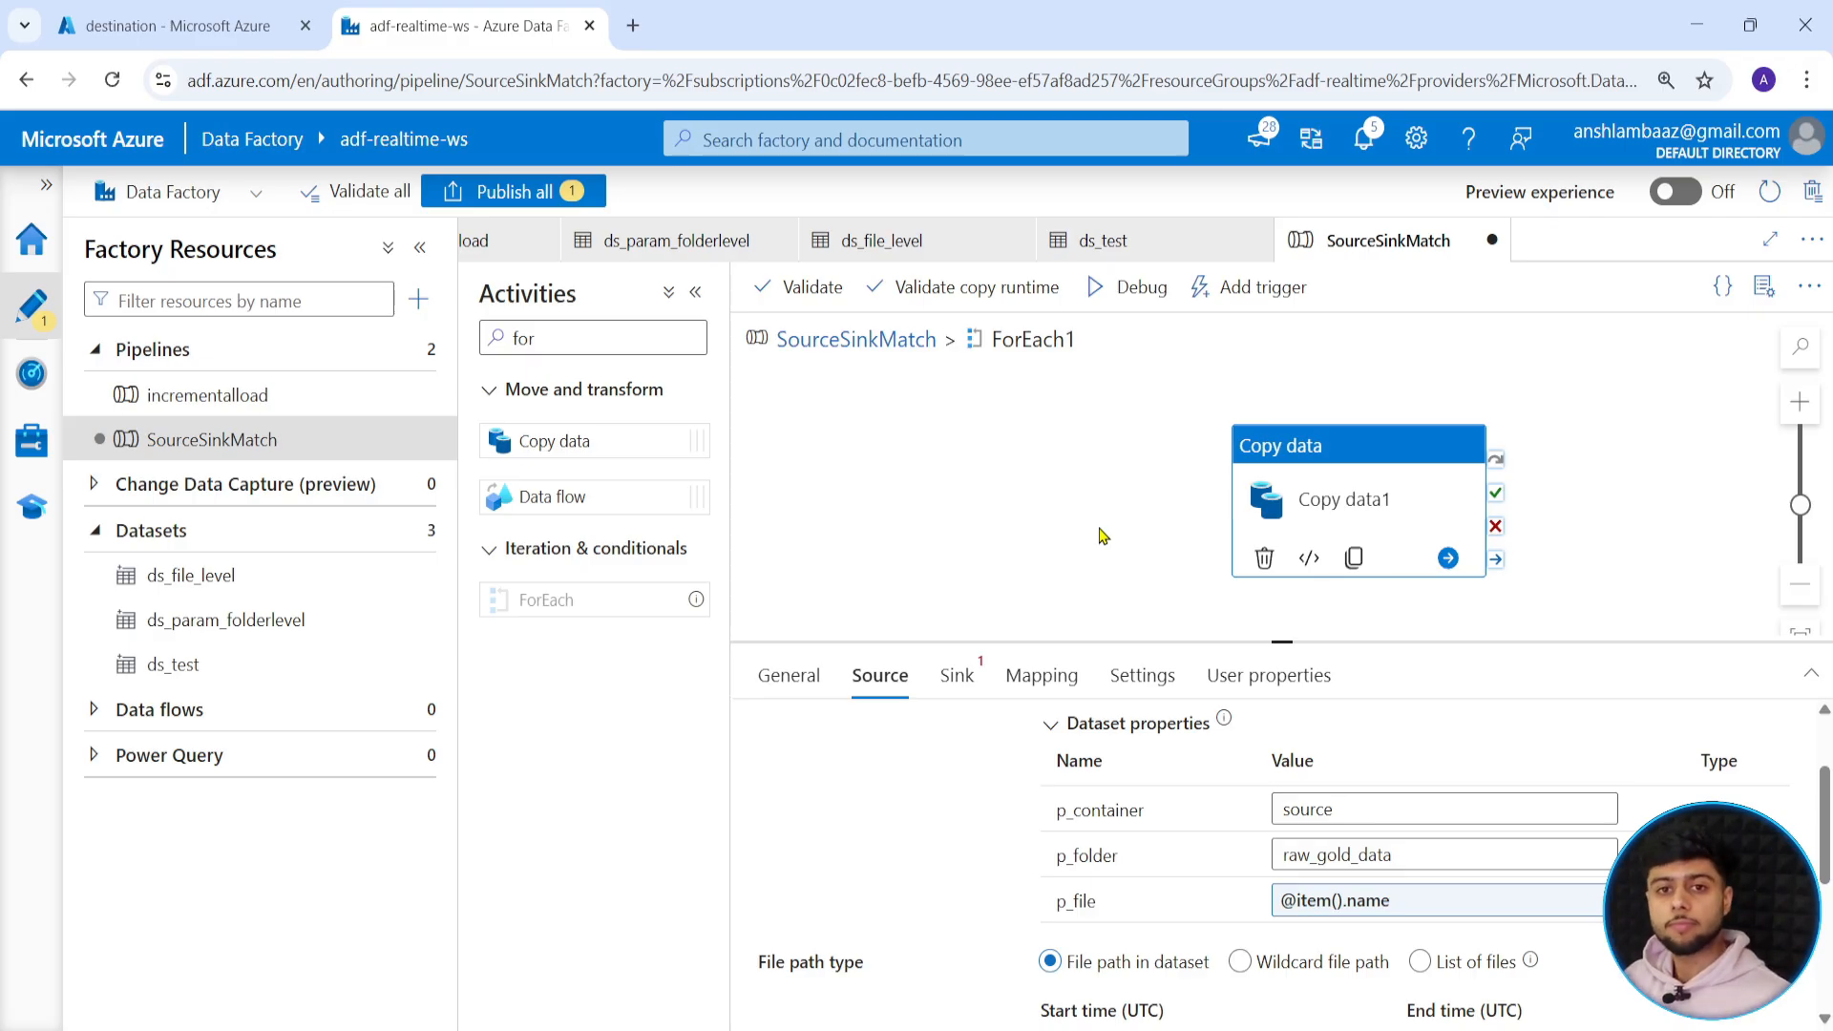
Set the Copy data activity's sink dataset to ds_file_level.
{"action": "left_click", "coordinate": [962, 695]}
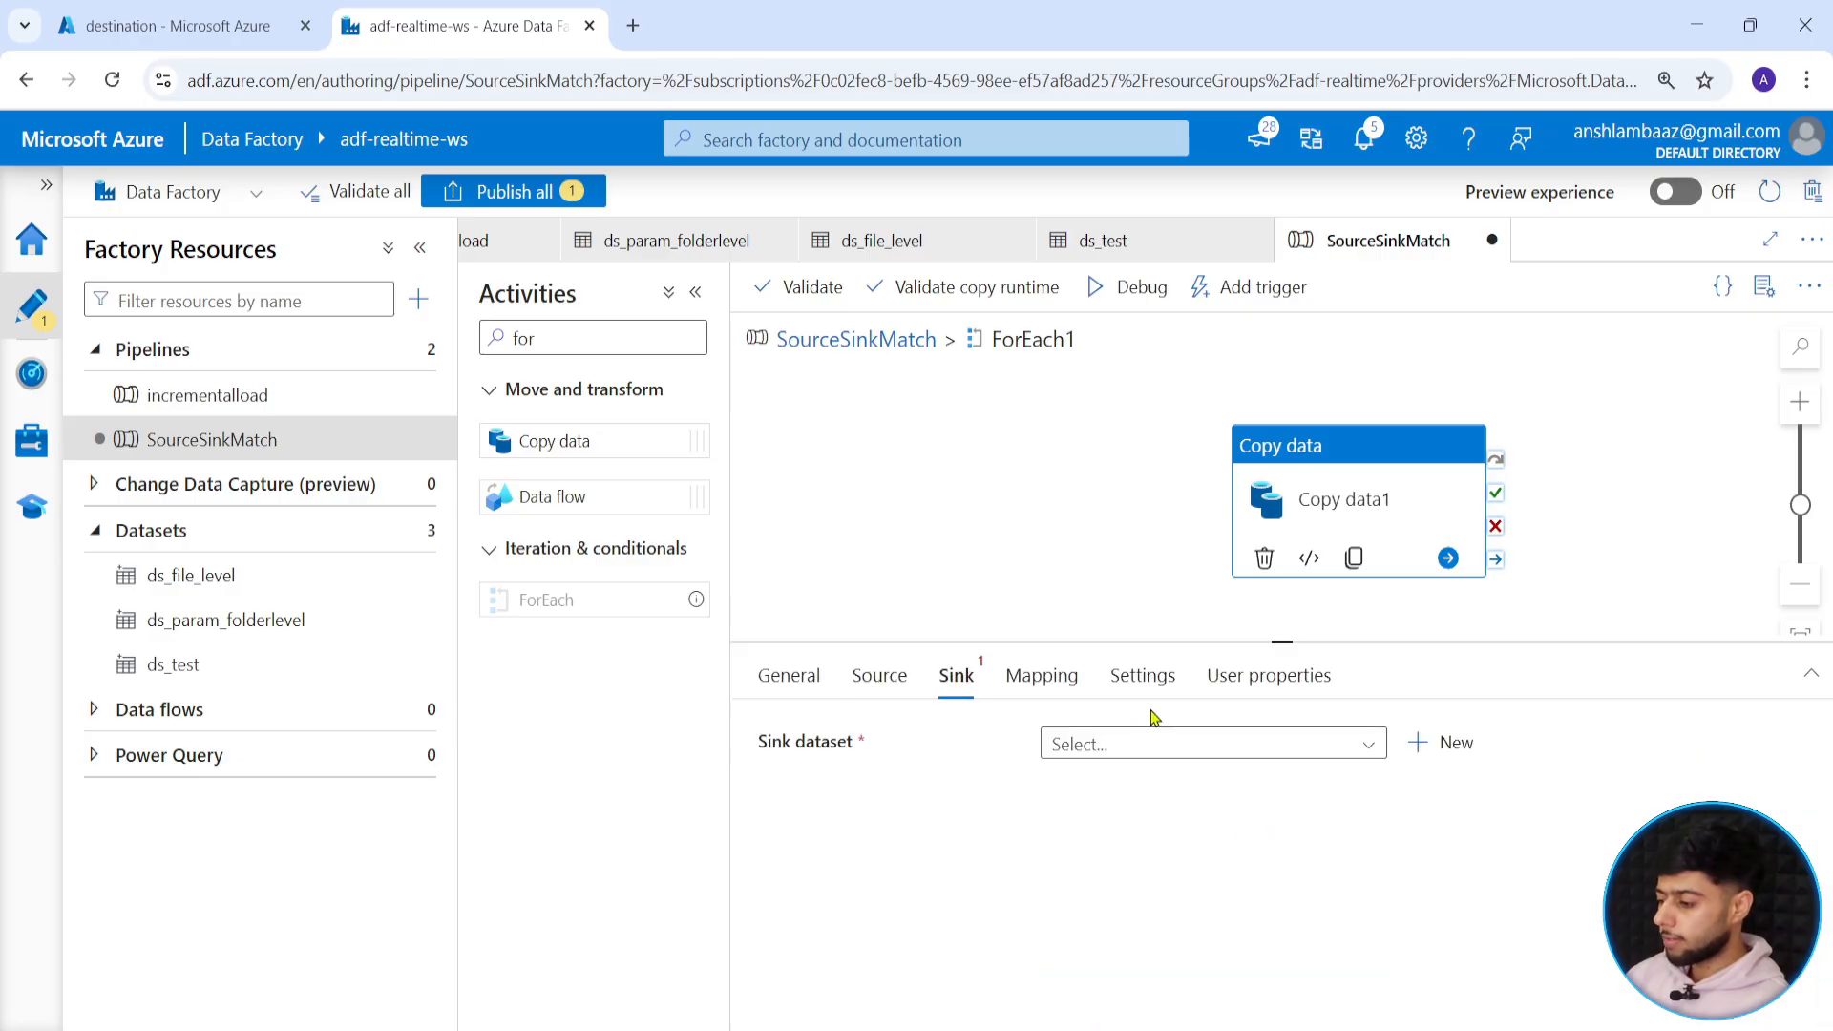
{"action": "left_click", "coordinate": [1146, 743]}
{"action": "left_click", "coordinate": [1156, 780]}
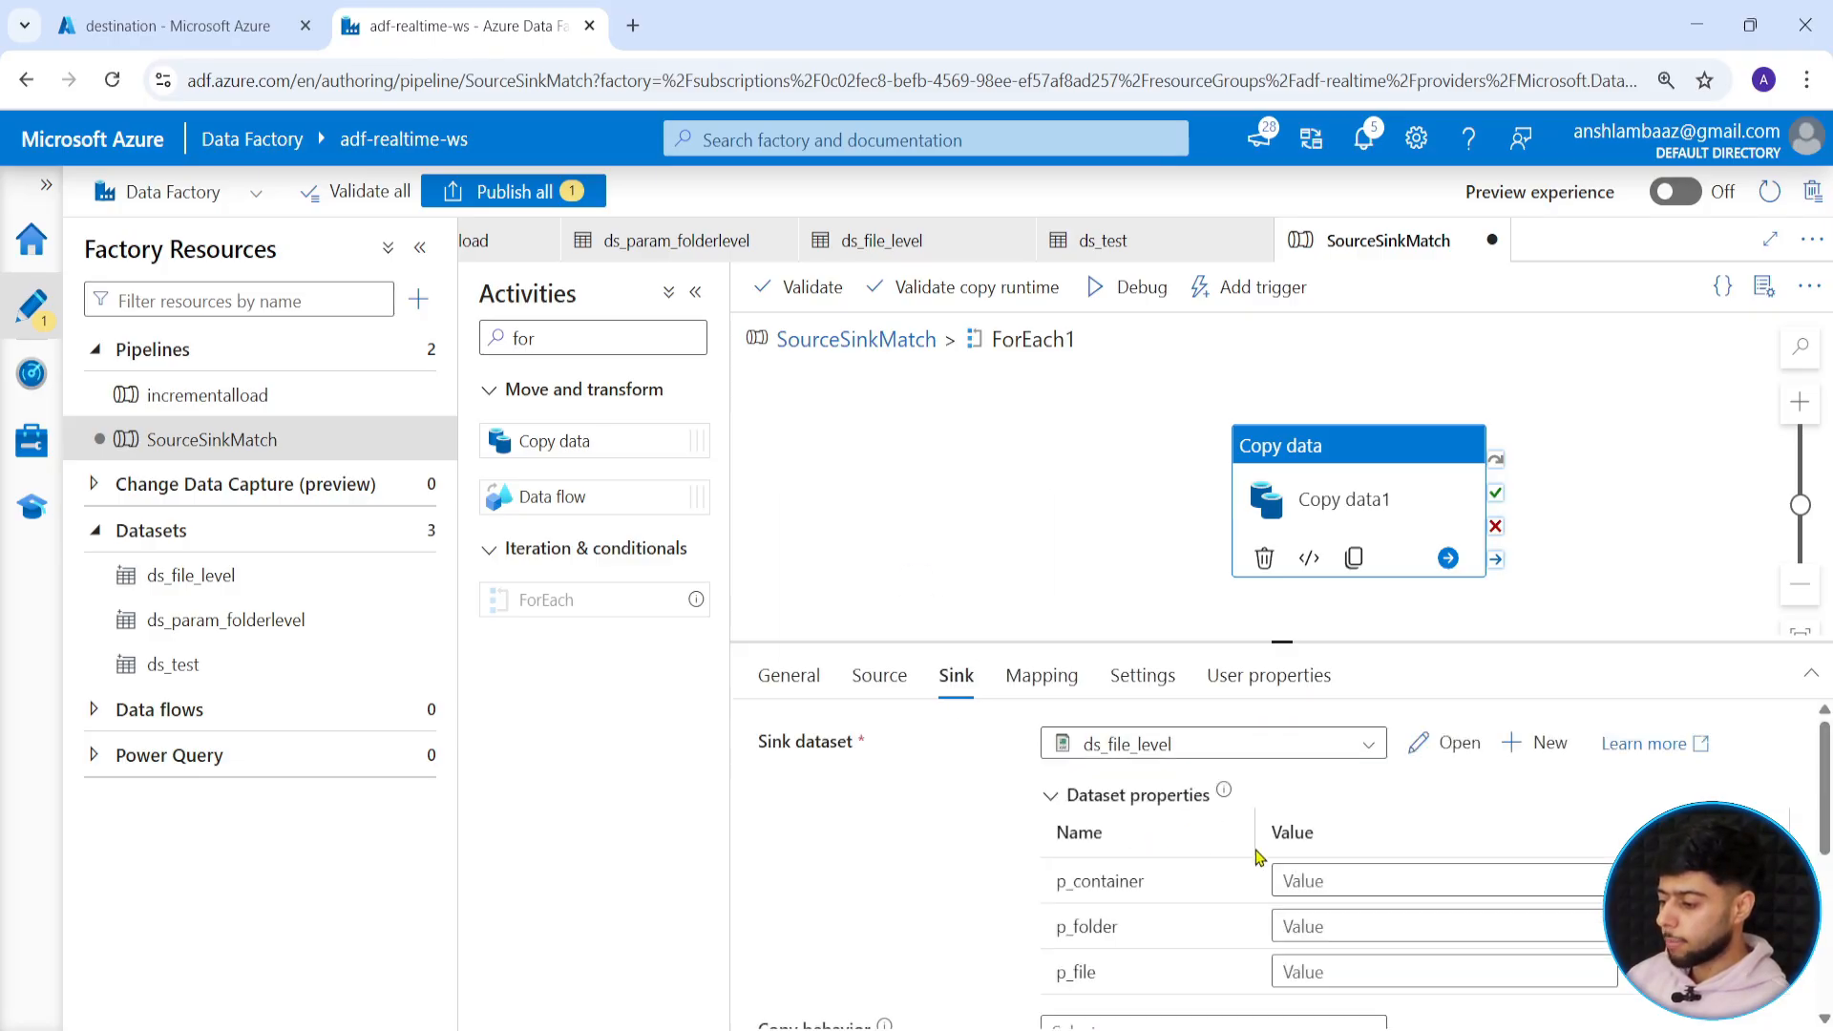
Set the sink dataset's p_container to destination and p_folder to raw_gold_data.
{"action": "left_click", "coordinate": [1345, 882]}
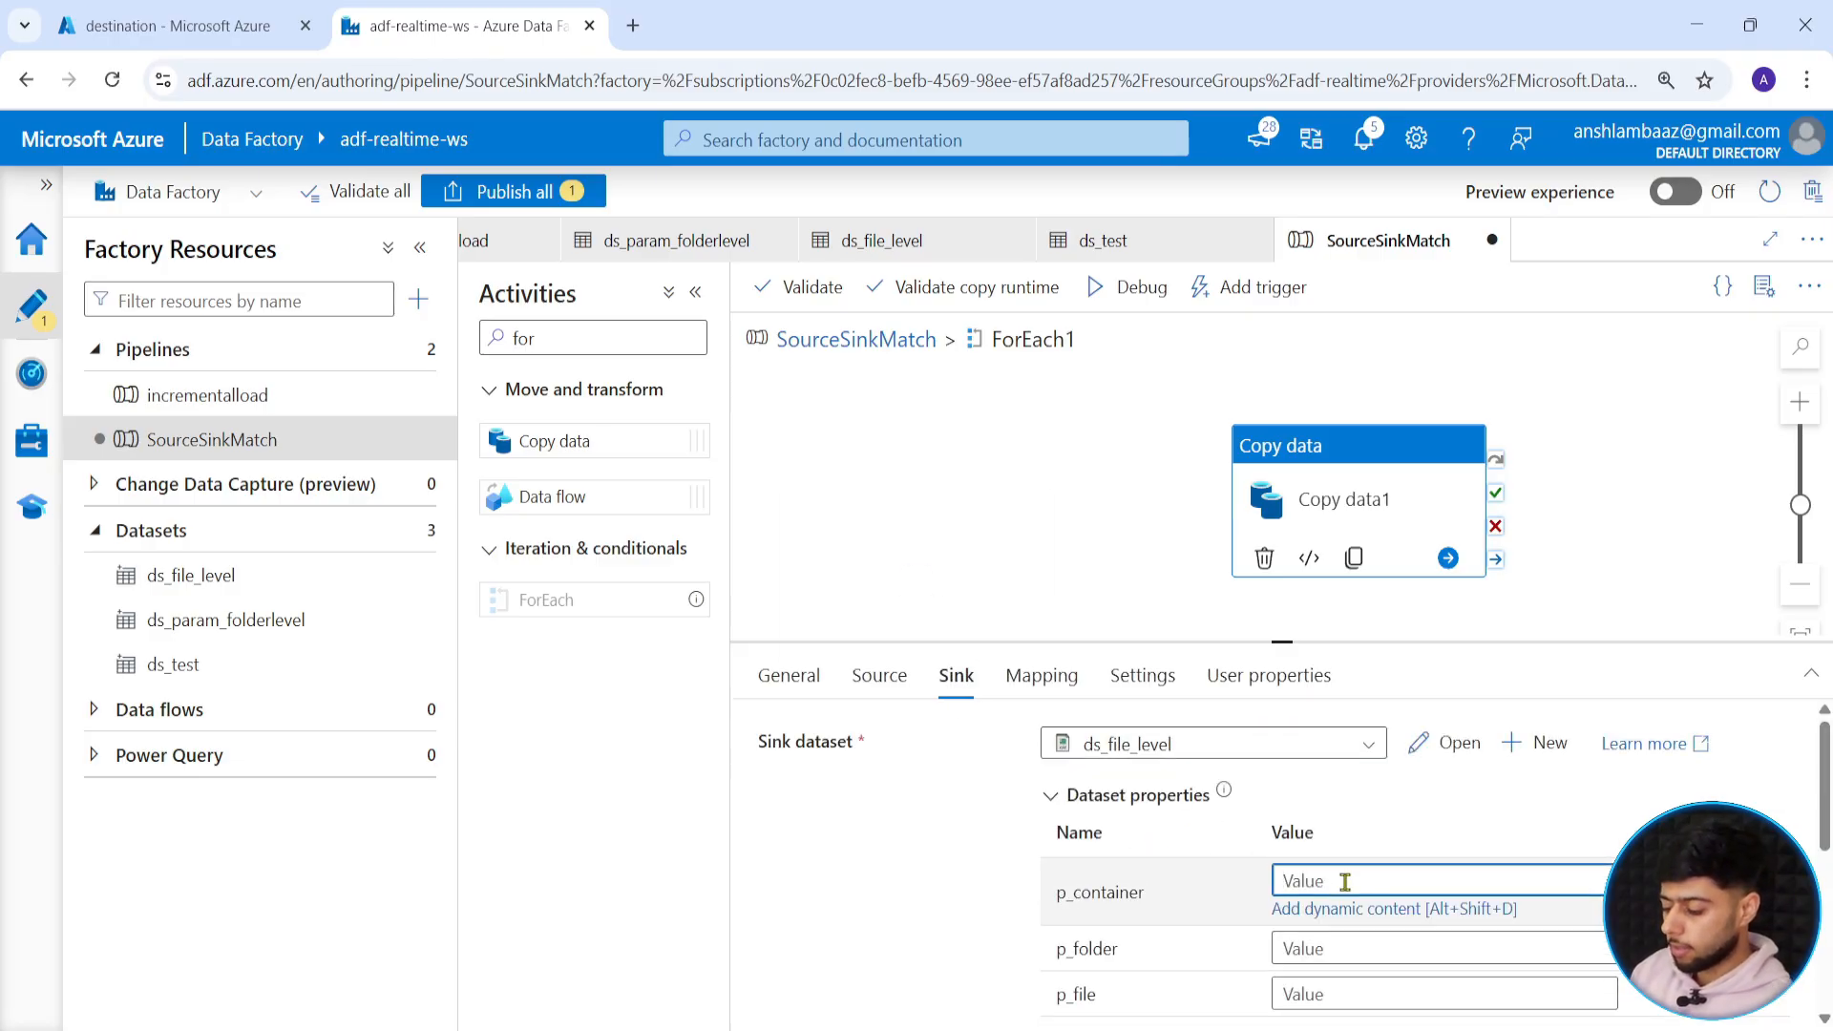
{"action": "type", "text": "destination"}
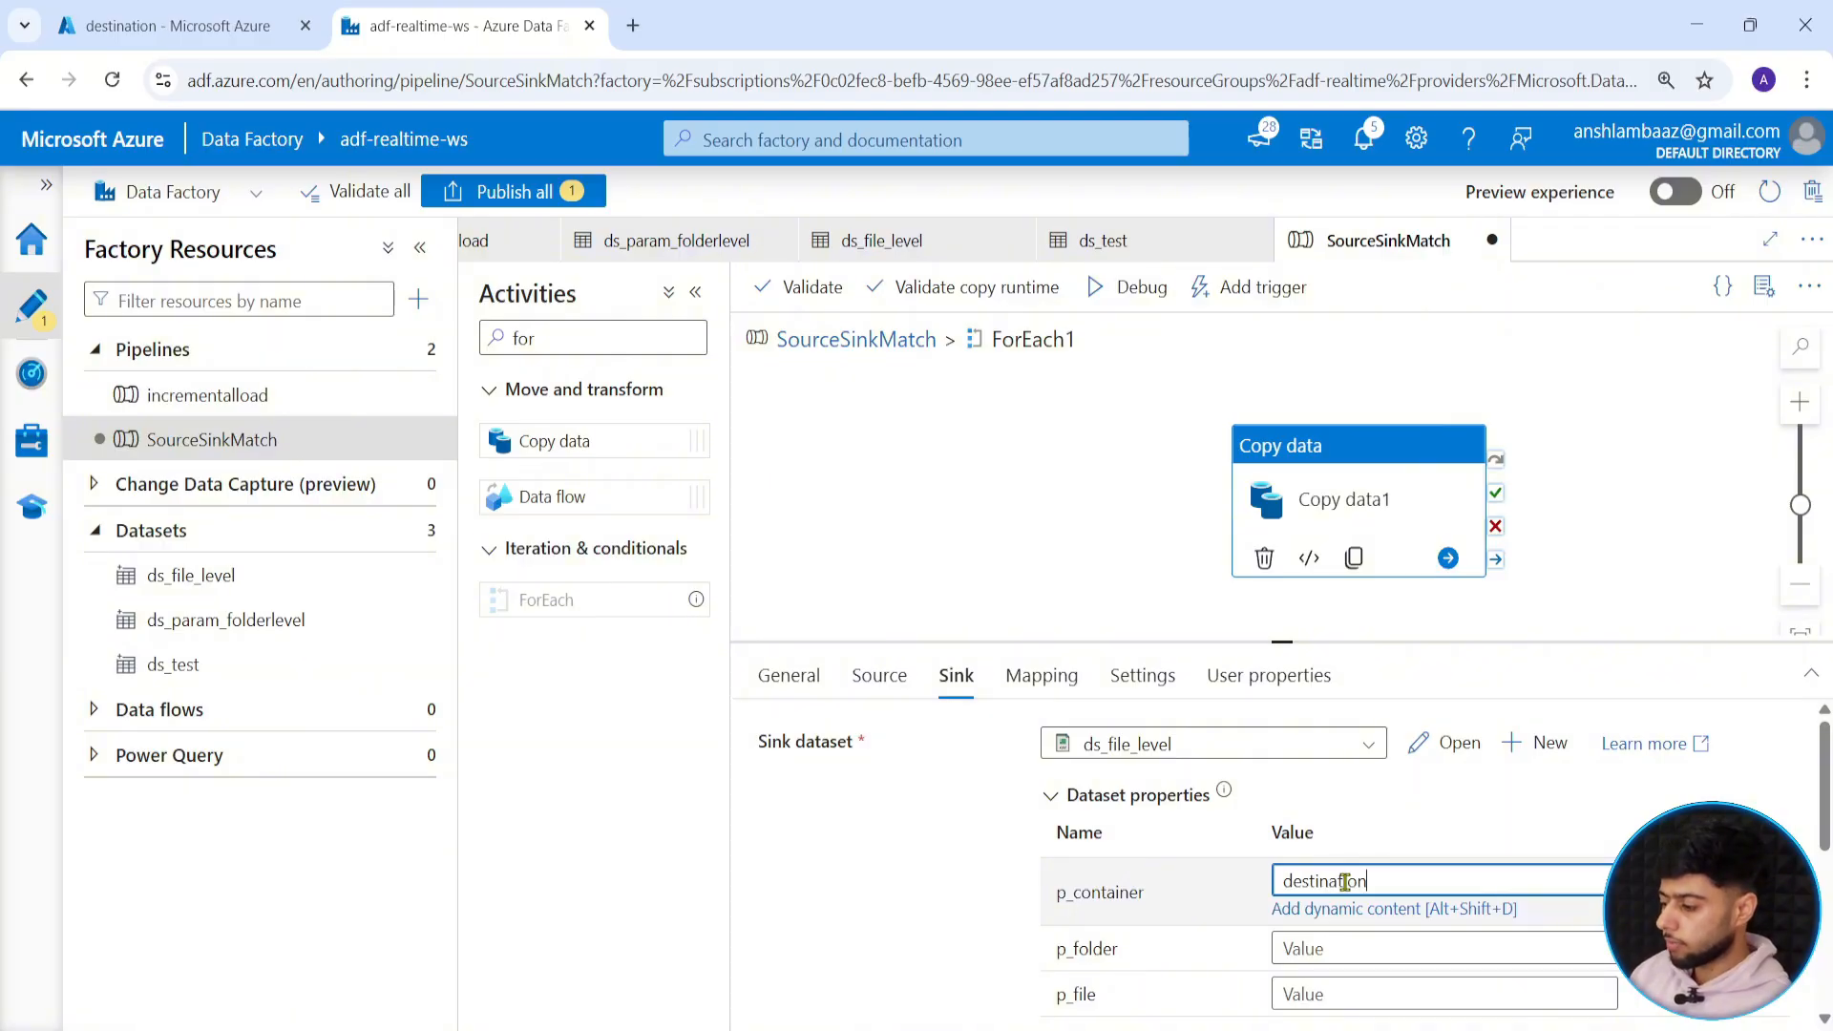
{"action": "scroll", "coordinate": [1337, 888], "scroll_direction": "down", "scroll_amount": 4}
{"action": "scroll", "coordinate": [1327, 859], "scroll_direction": "up", "scroll_amount": 3}
{"action": "left_click", "coordinate": [1319, 833]}
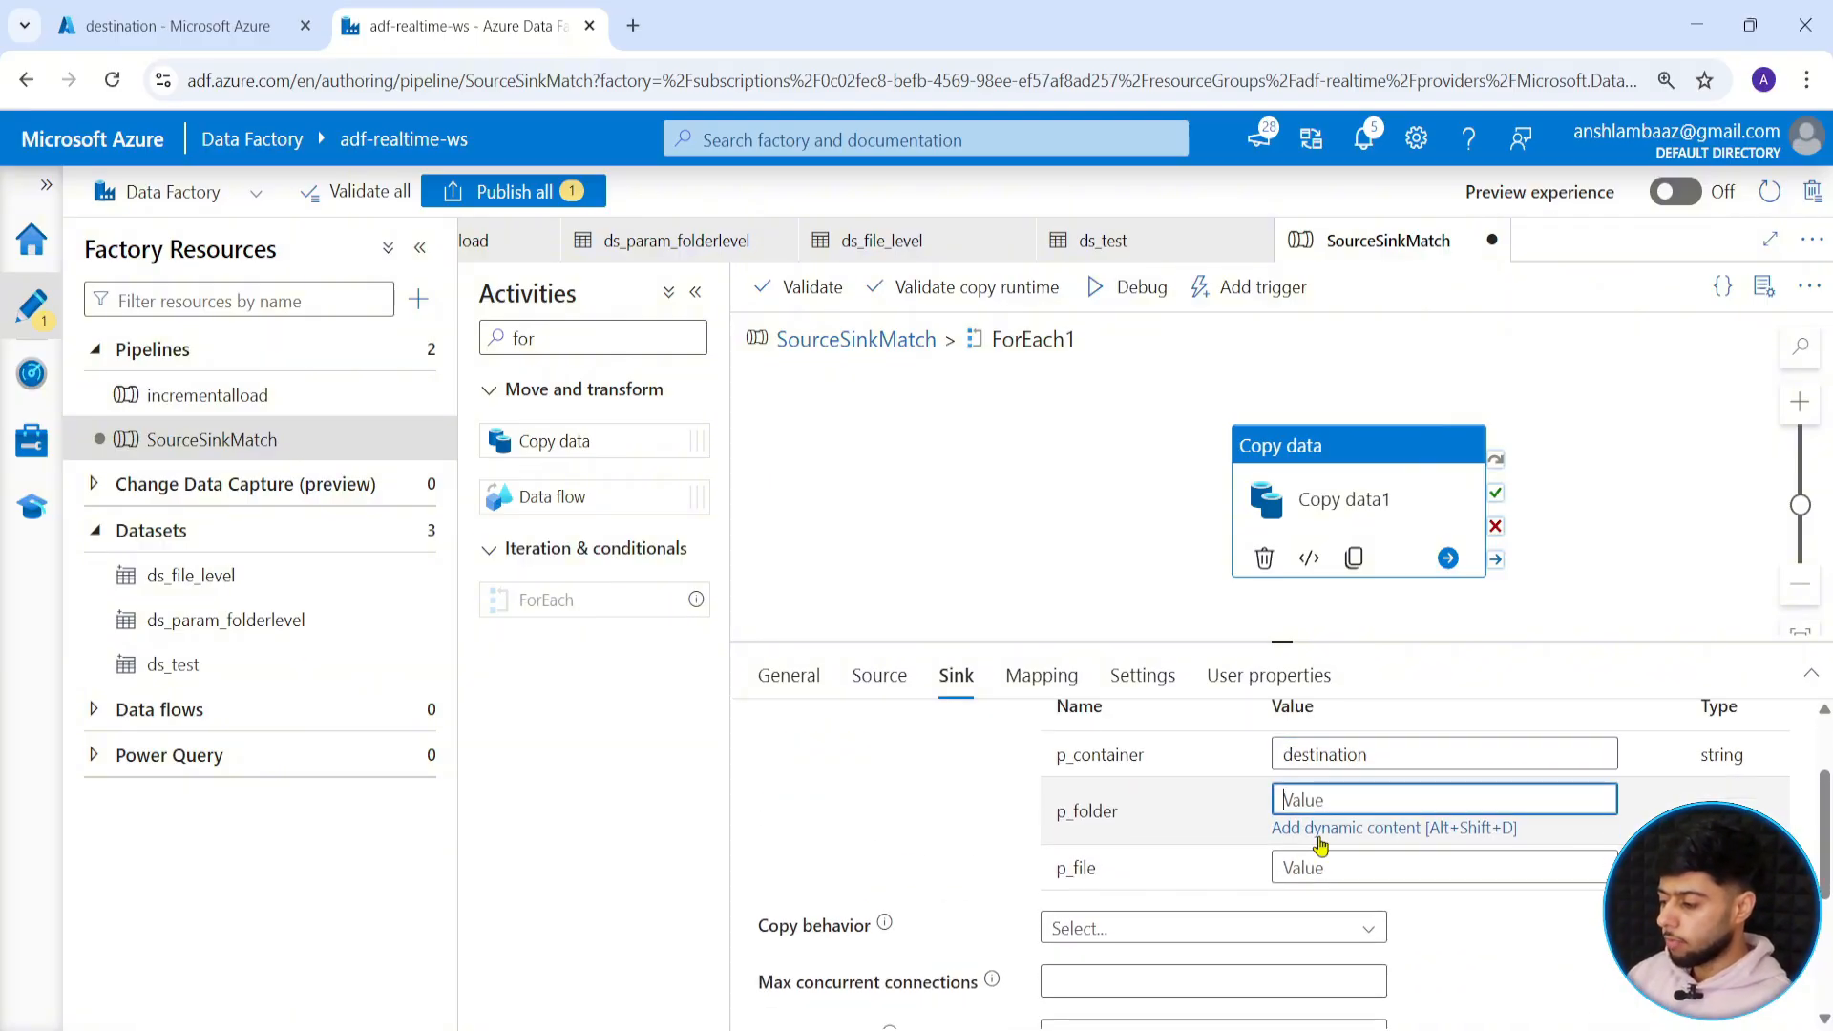
{"action": "type", "text": "raw_data"}
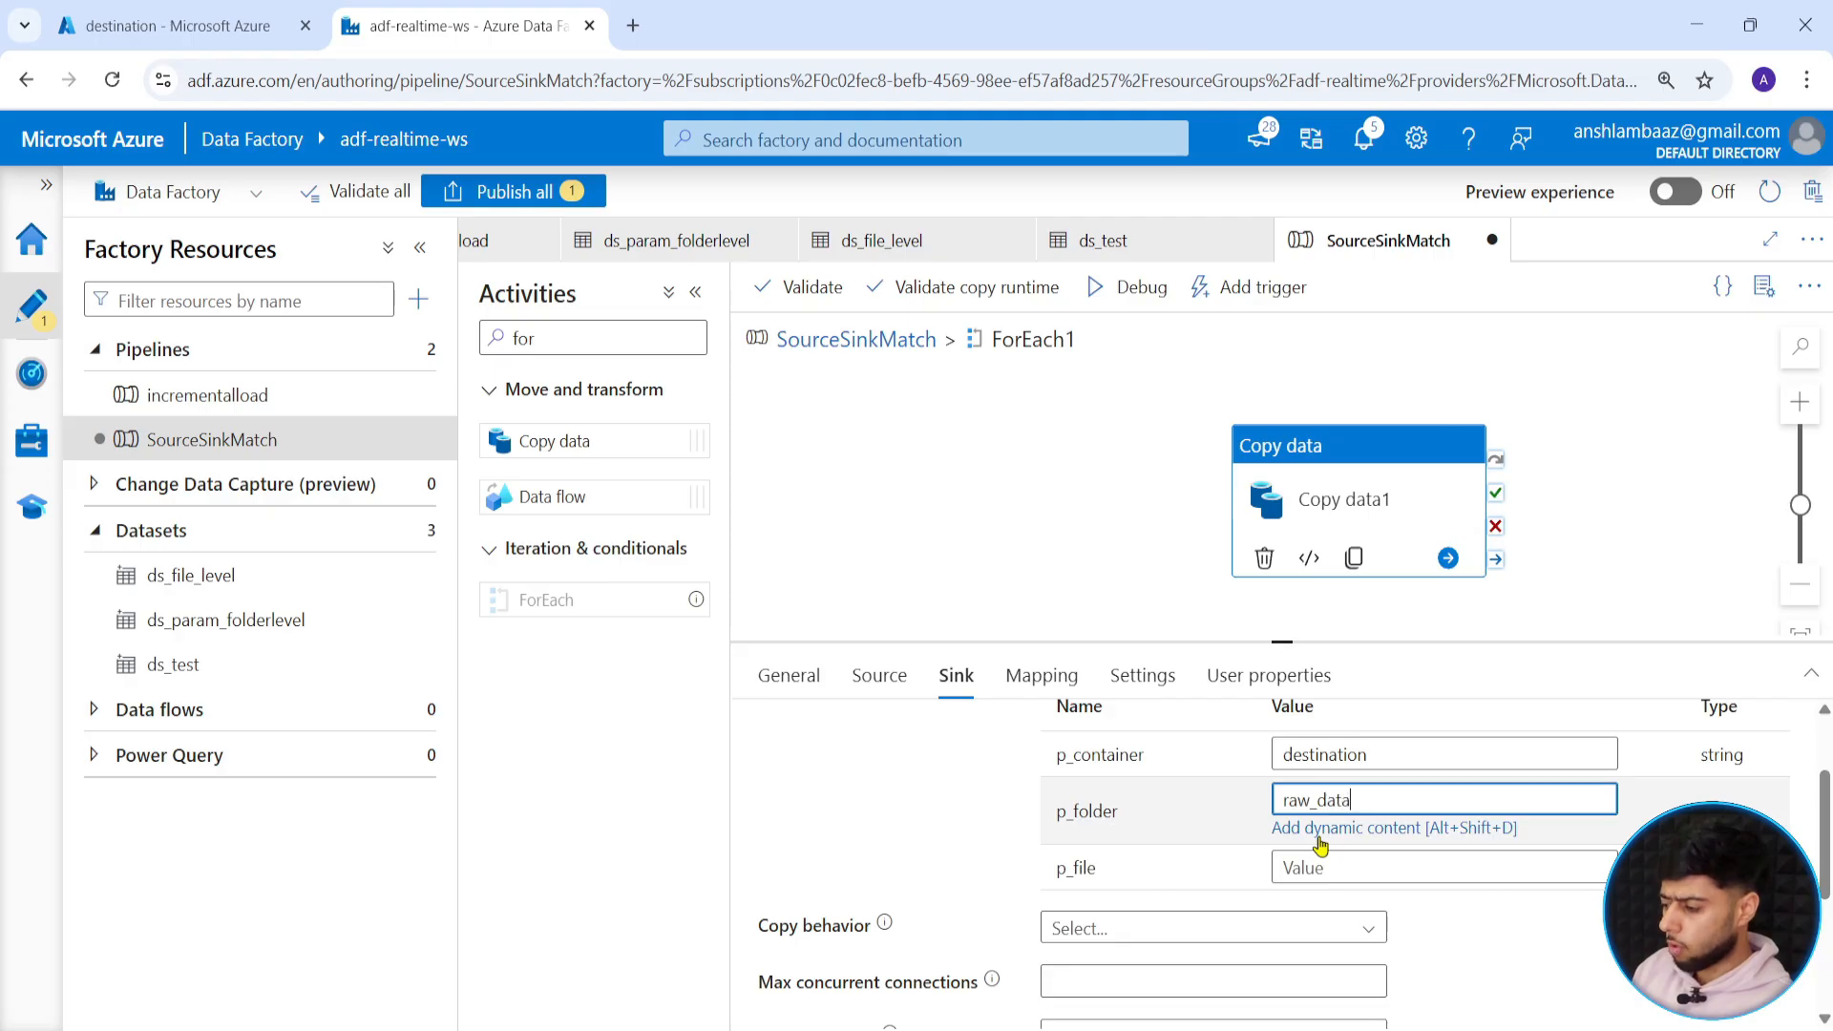
{"action": "type", "text": "_folder"}
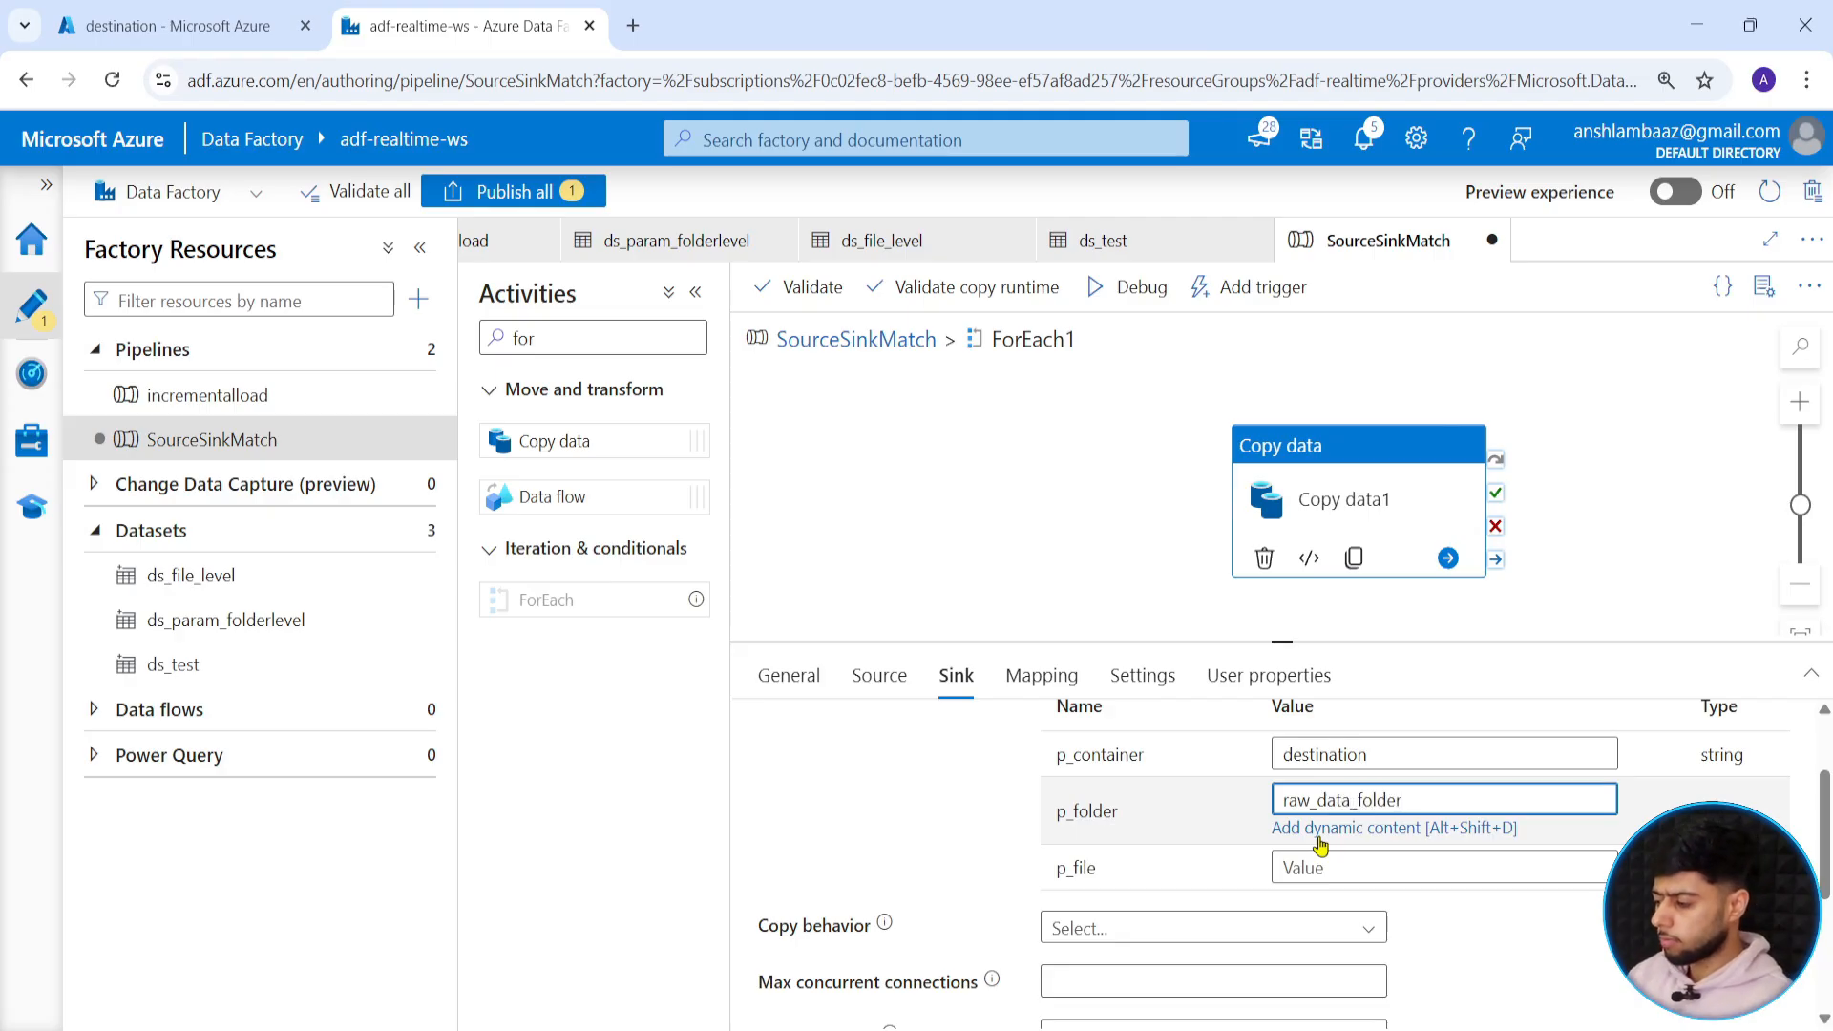
{"action": "key", "text": "BackSpace"}
{"action": "key", "text": "BackSpace"}
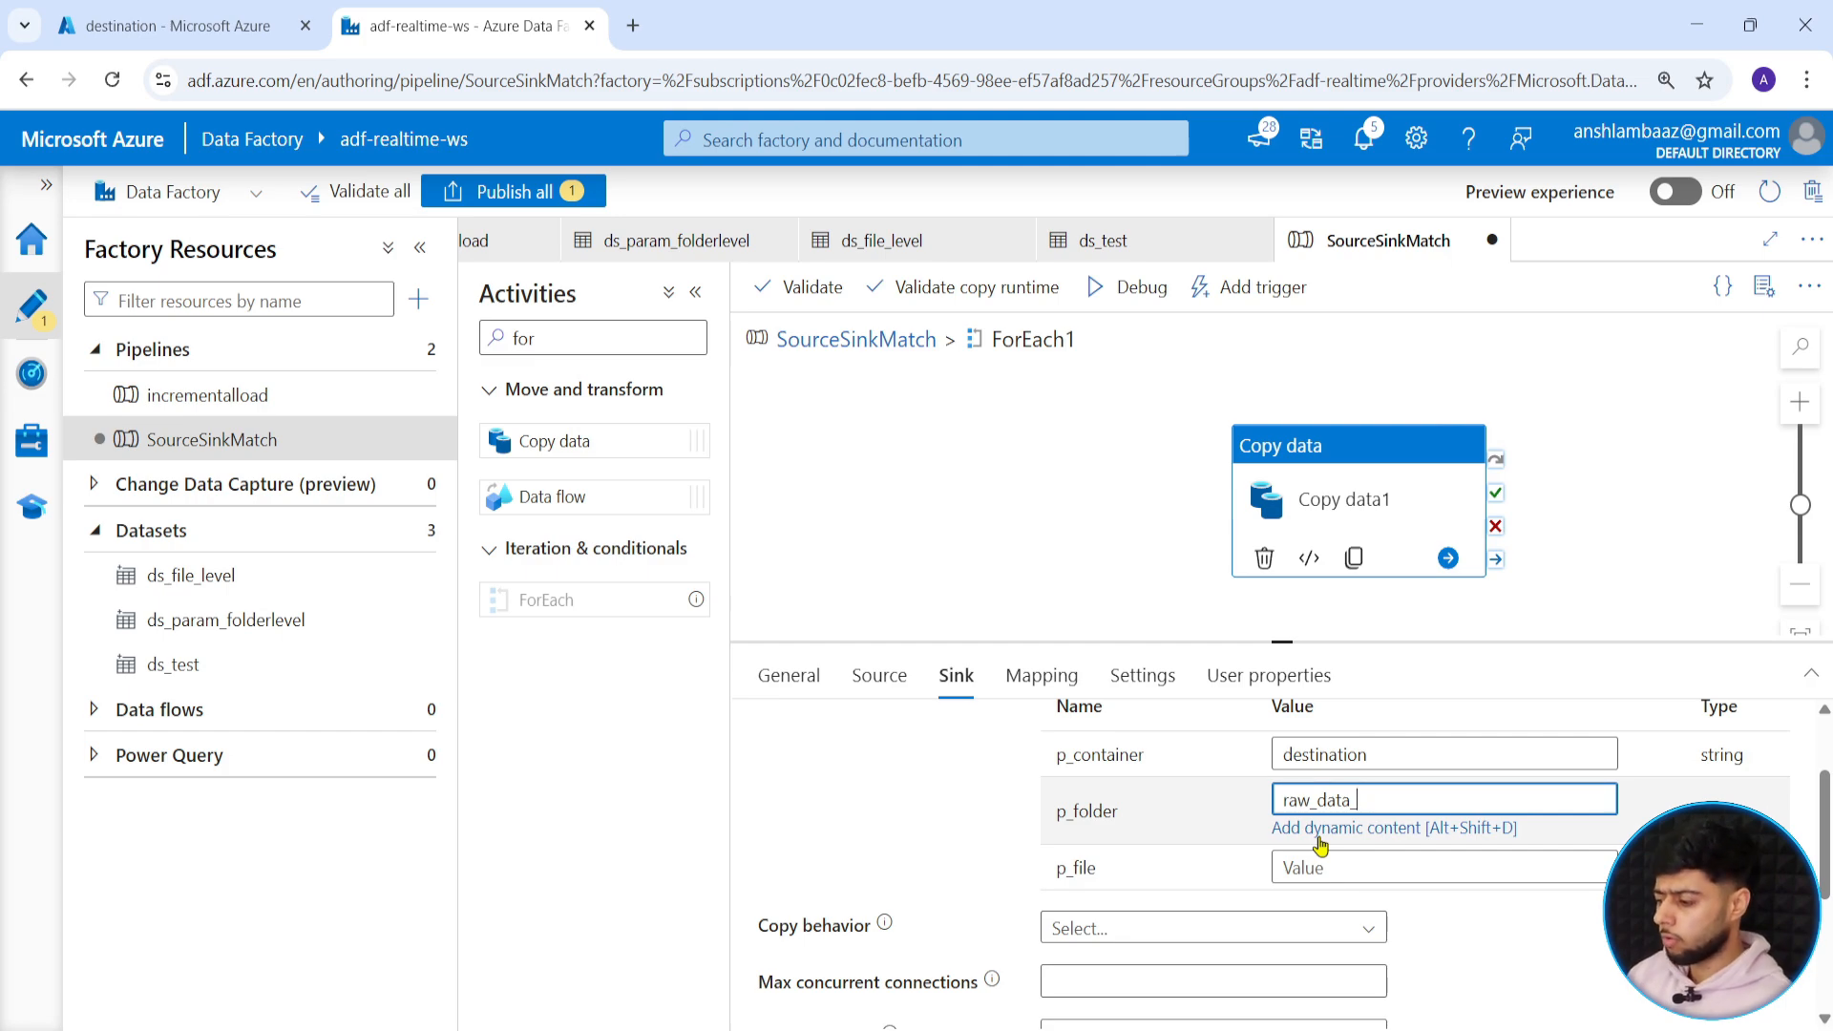
{"action": "type", "text": "gold_data"}
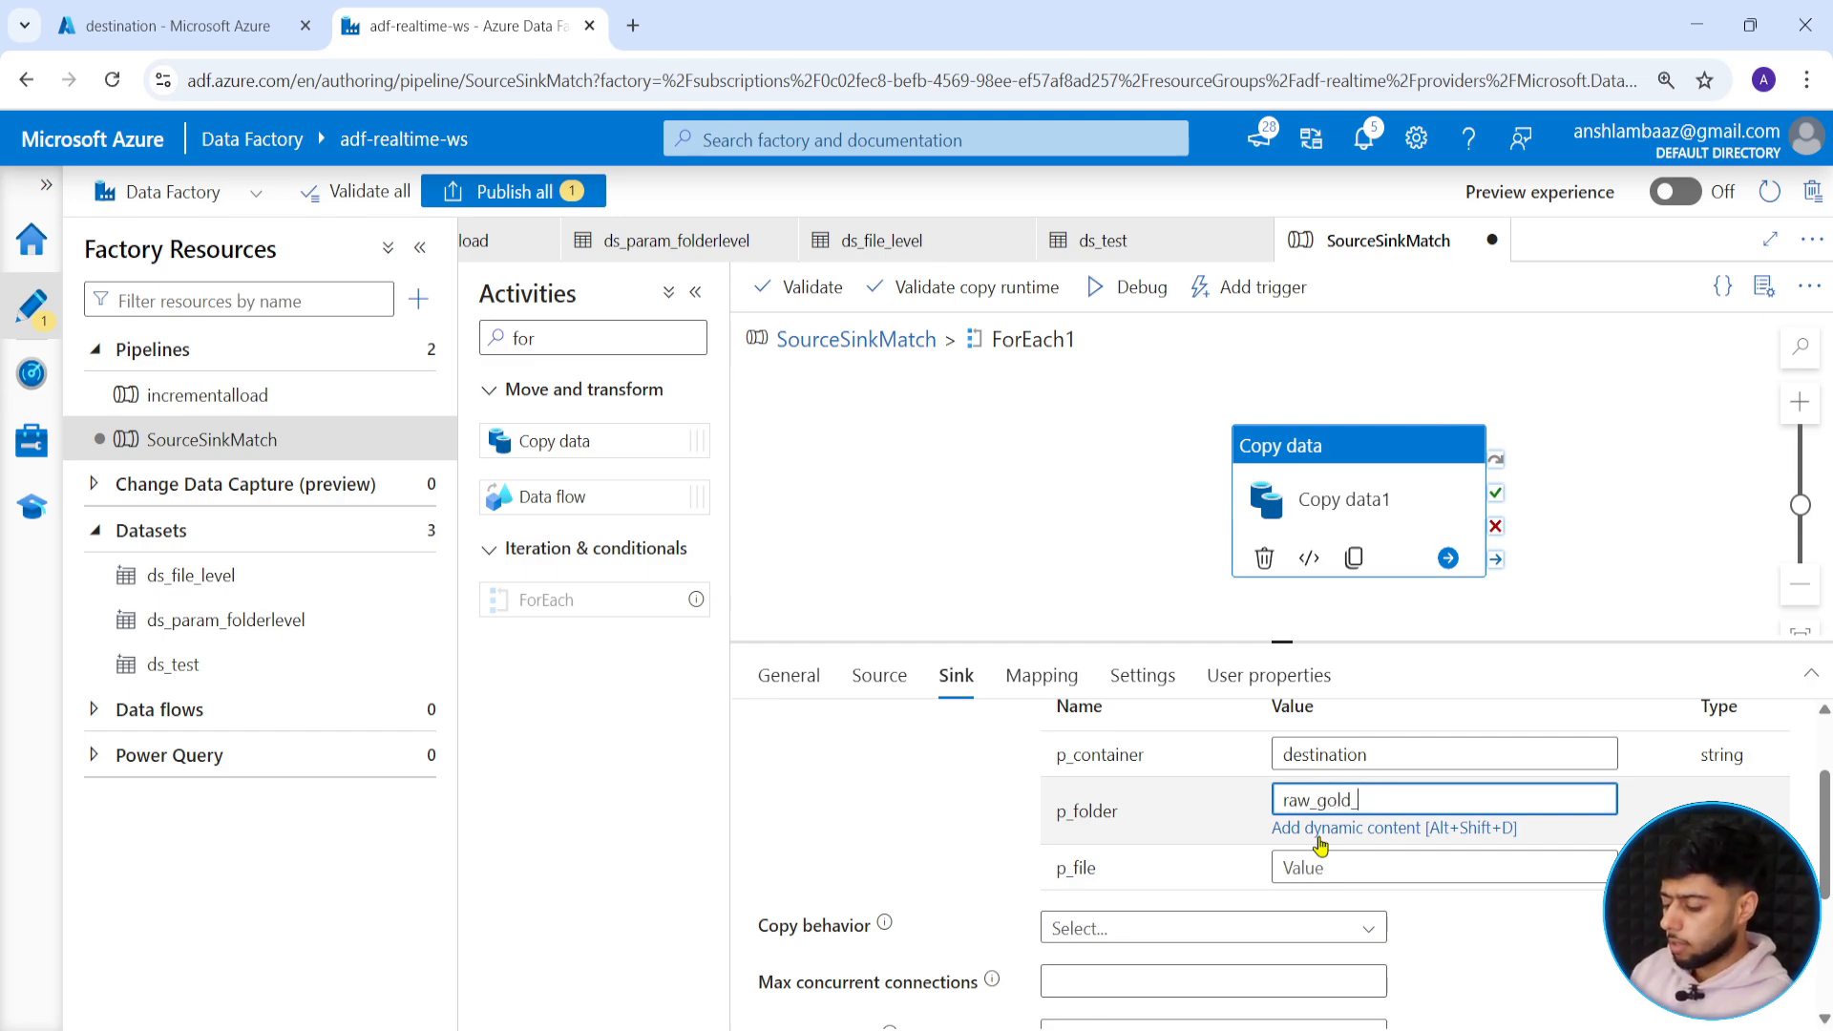
{"action": "left_click", "coordinate": [1326, 867]}
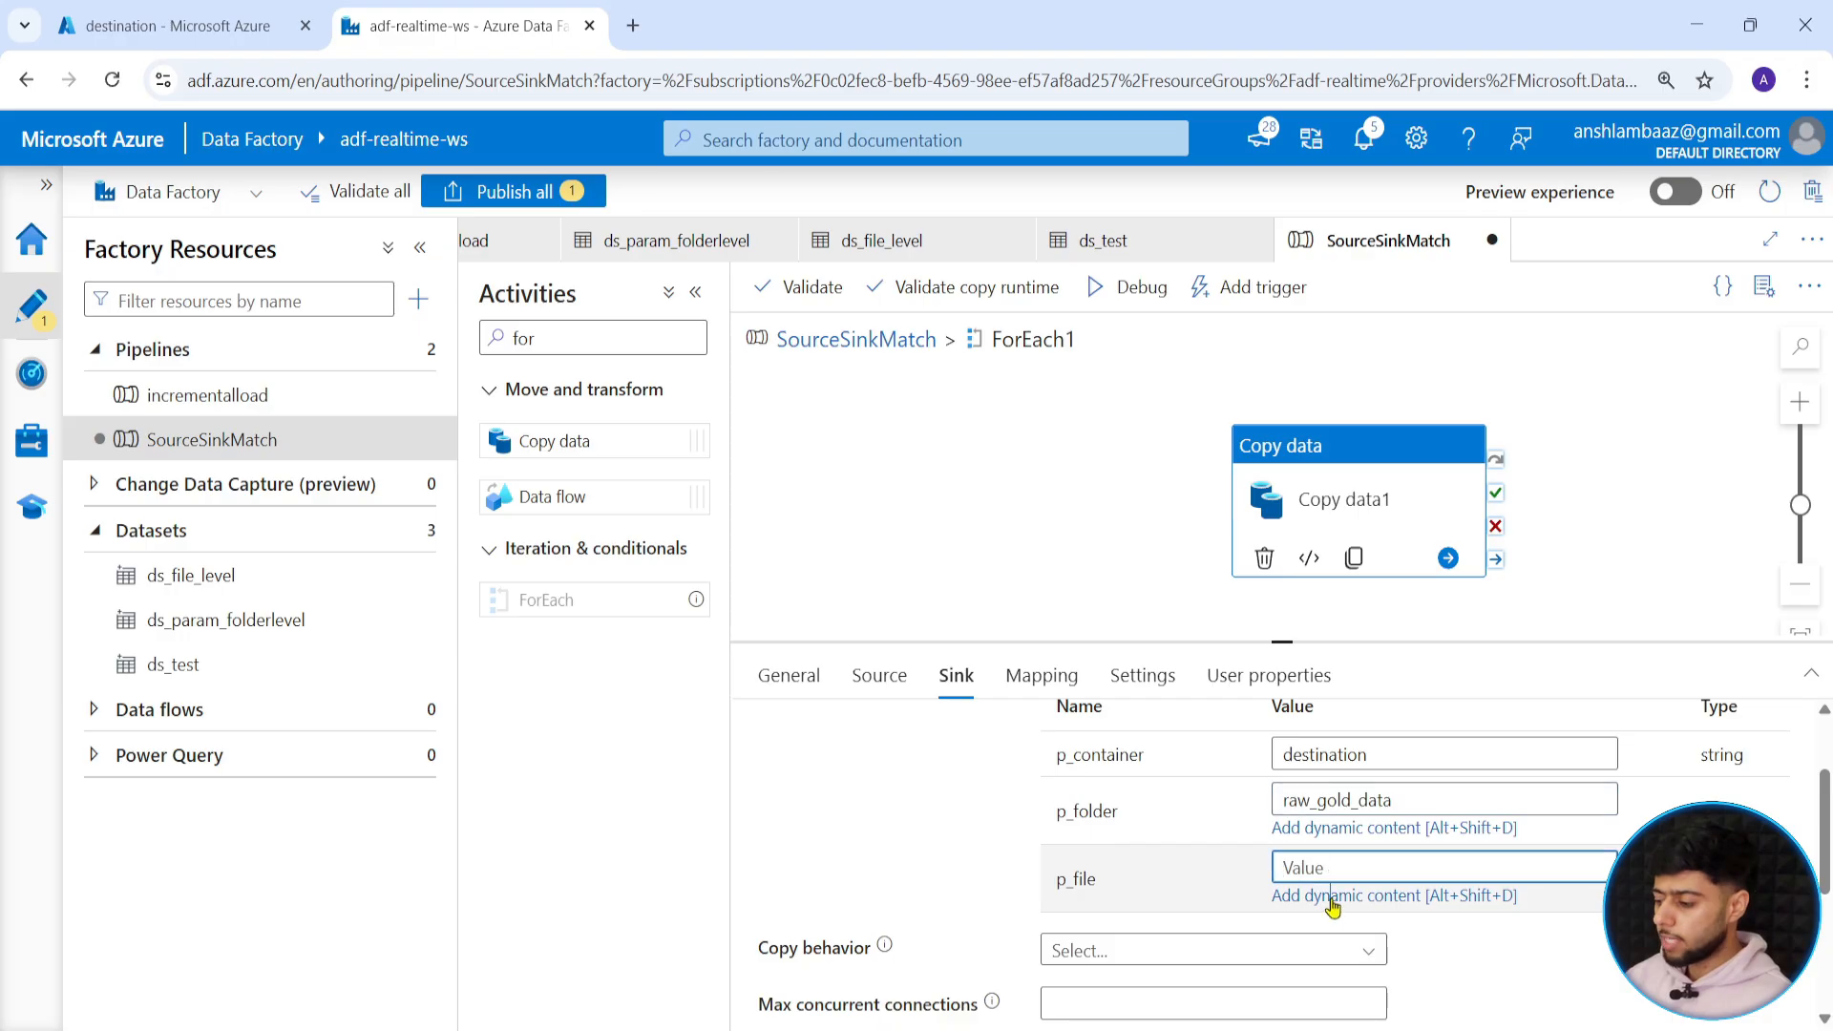
{"action": "left_click", "coordinate": [1332, 893]}
{"action": "left_click", "coordinate": [1158, 760]}
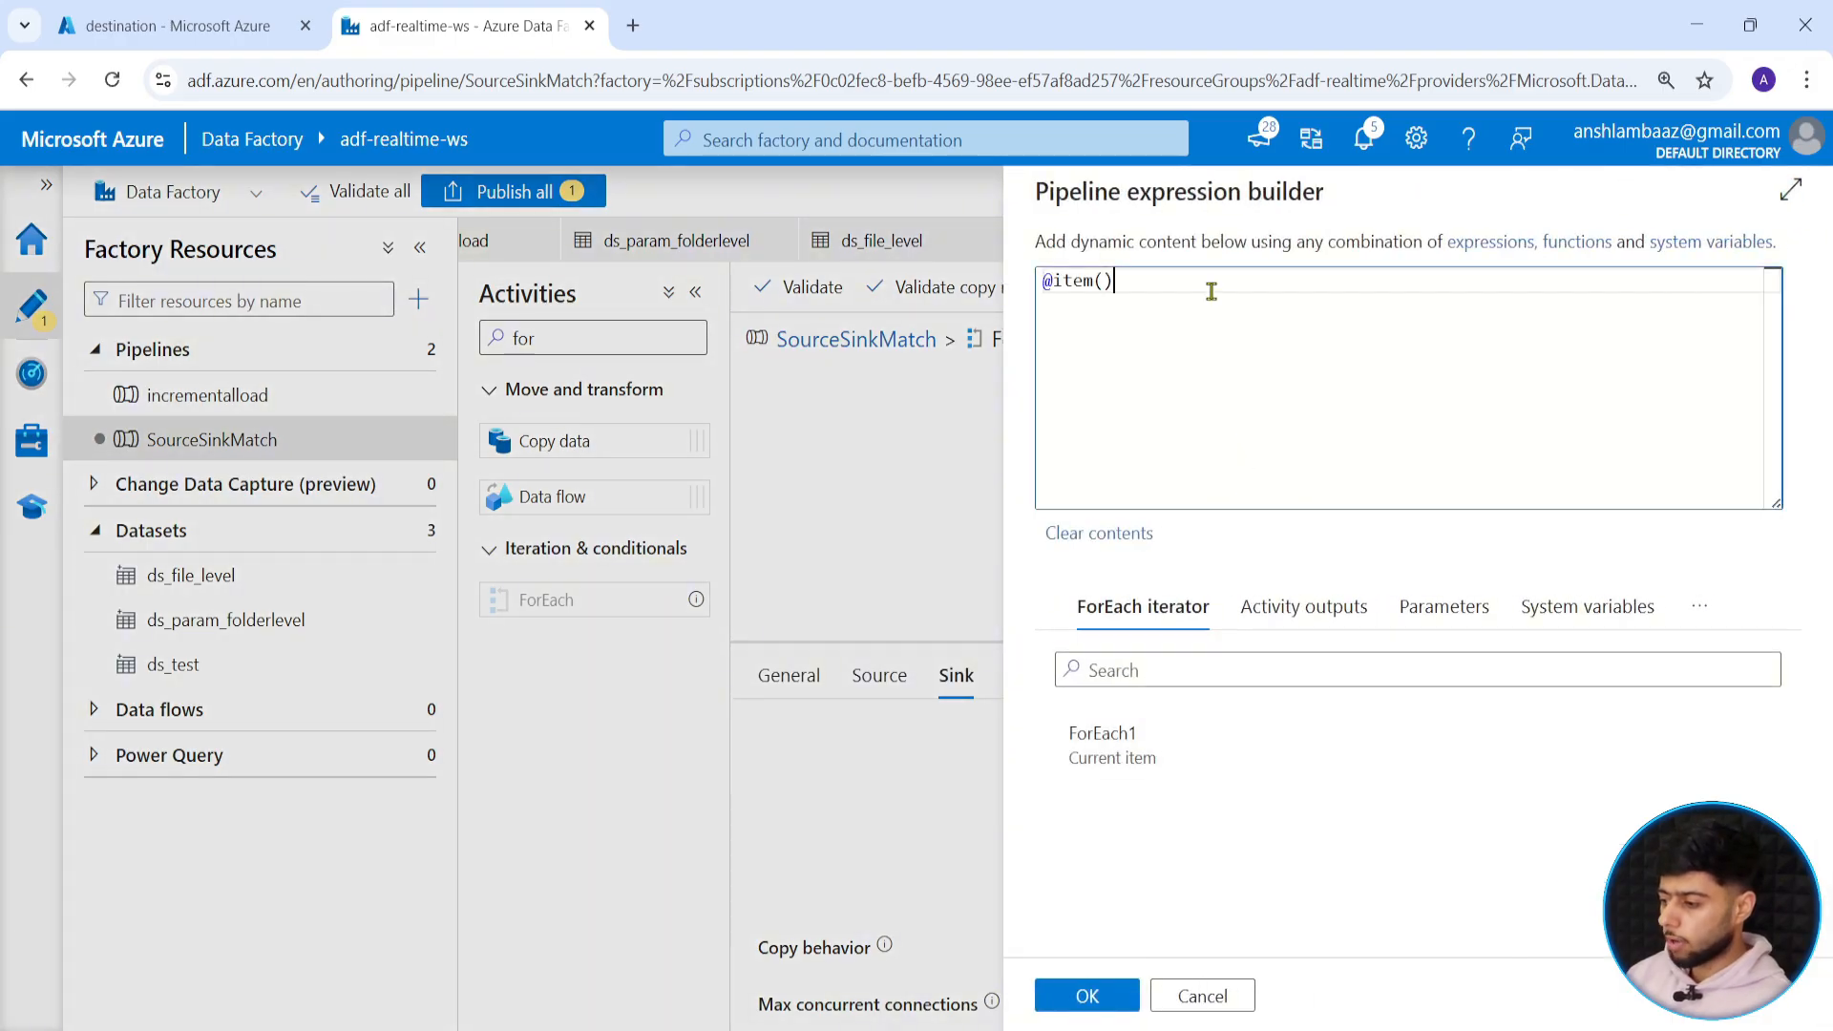
{"action": "type", "text": ".name"}
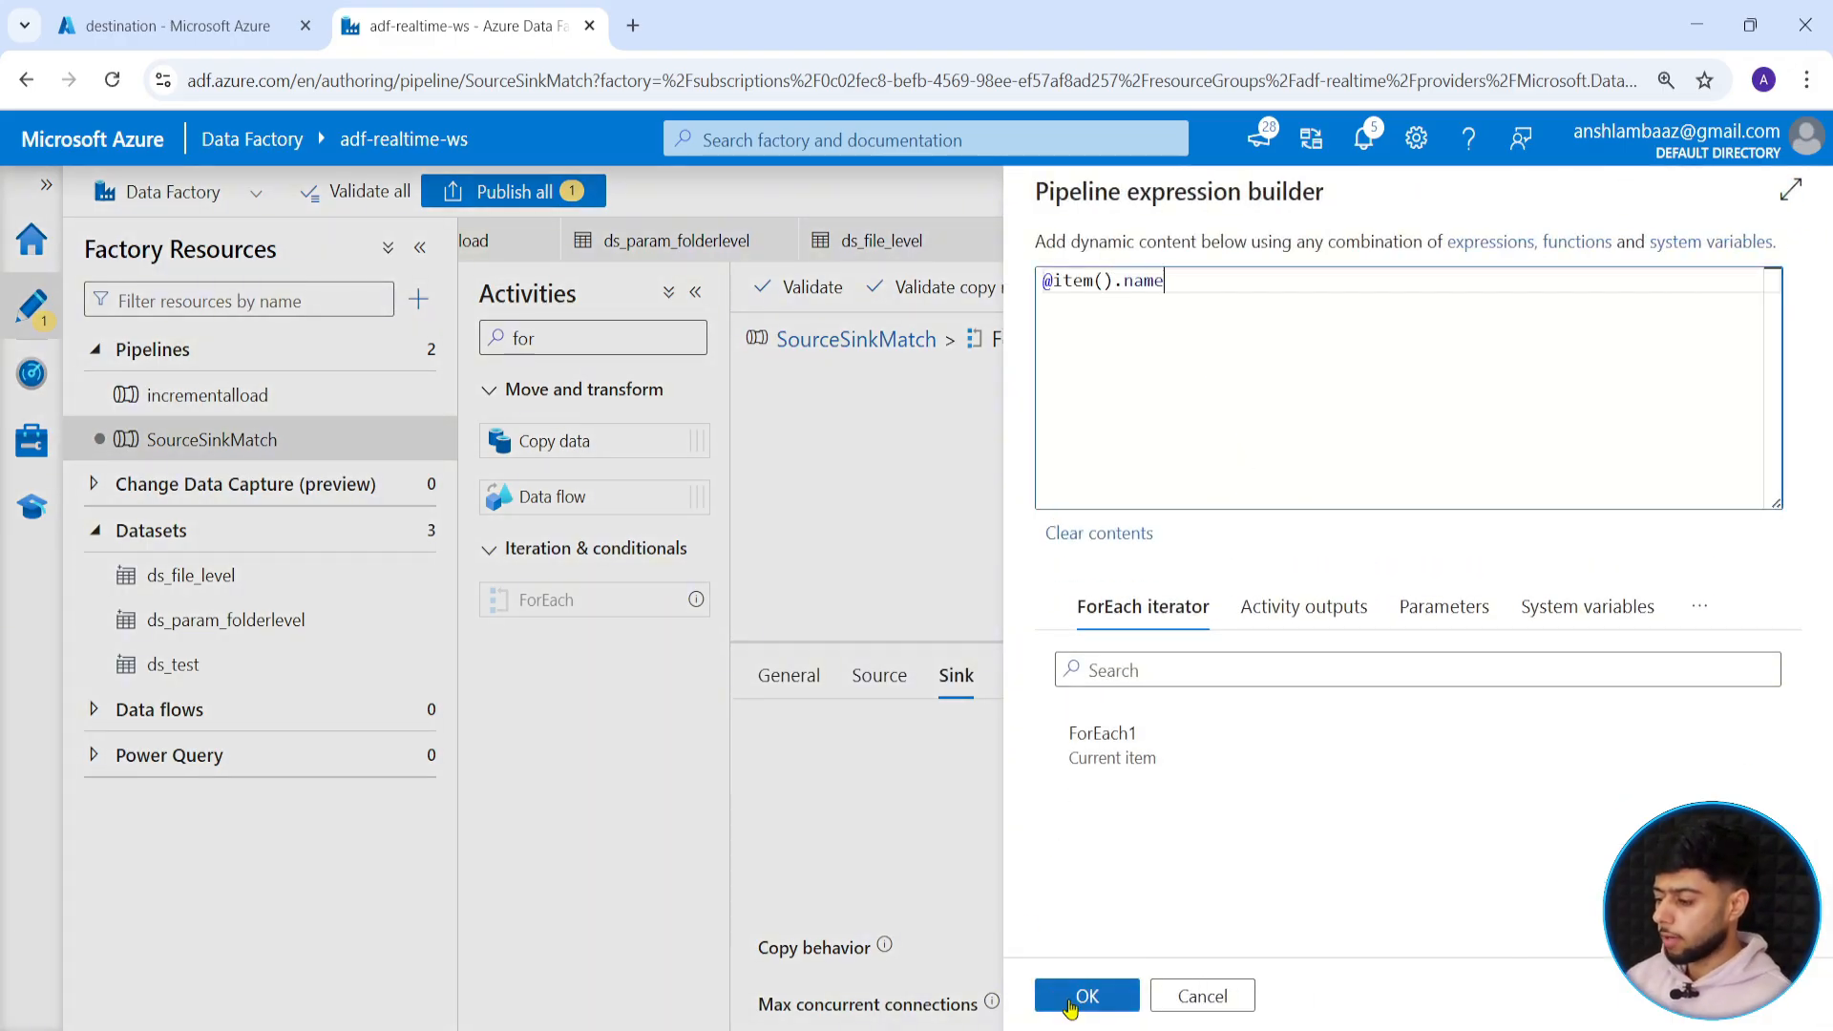
{"action": "left_click", "coordinate": [1079, 995]}
Return to the main SourceSinkMatch pipeline canvas and start a debug run of the whole pipeline.
{"action": "left_click", "coordinate": [857, 339]}
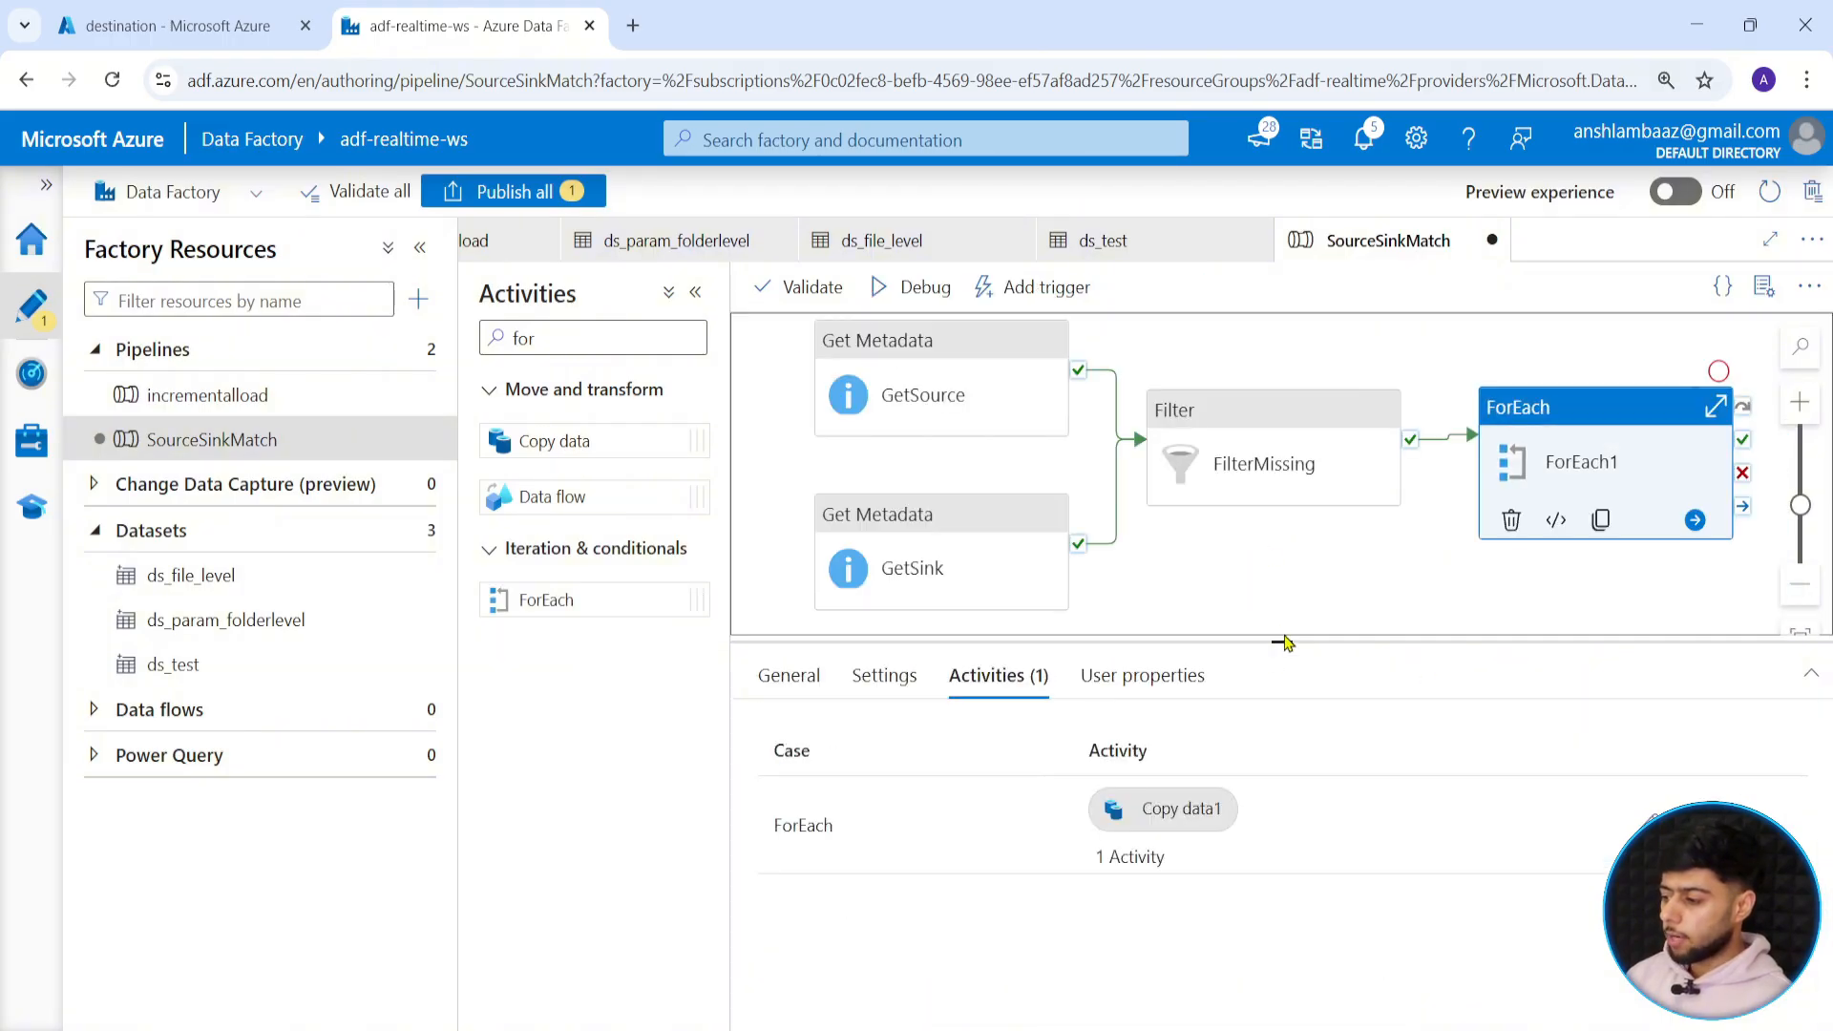
{"action": "left_click_drag", "start_coordinate": [1281, 641], "coordinate": [1282, 869]}
{"action": "left_click", "coordinate": [1314, 701]}
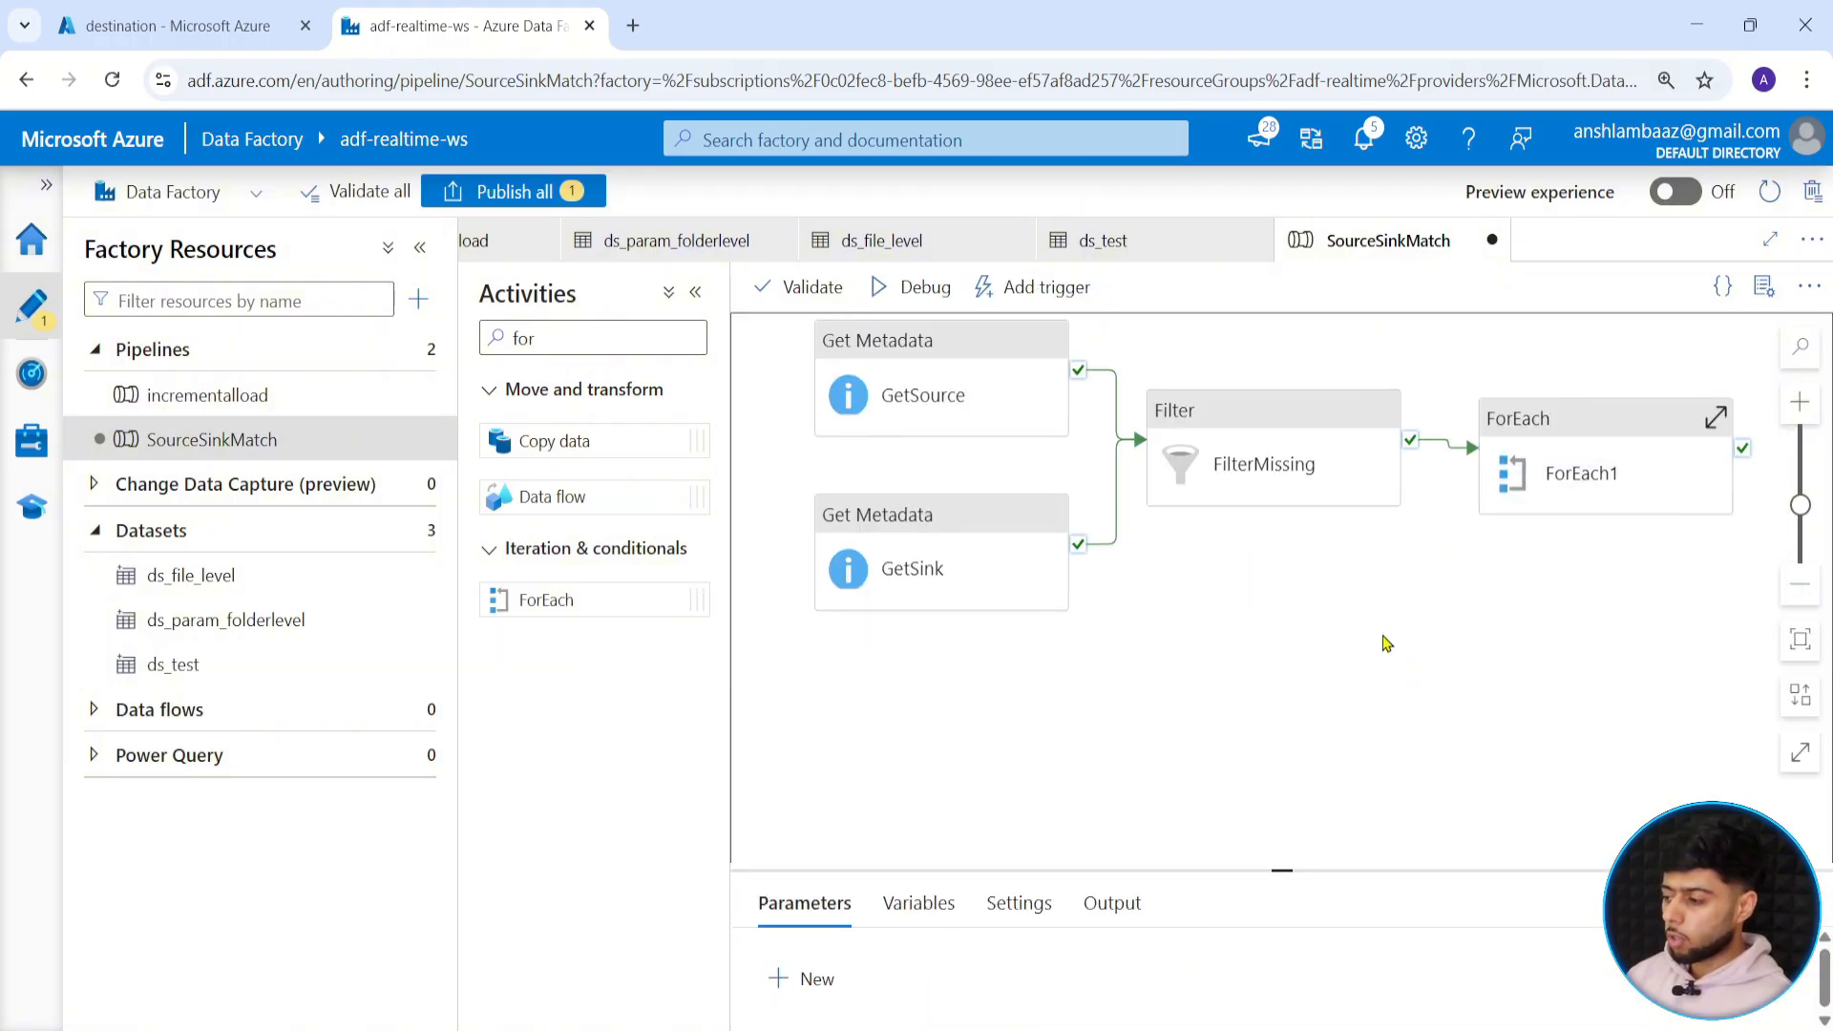
{"action": "left_click_drag", "start_coordinate": [1386, 642], "coordinate": [1385, 730]}
{"action": "left_click", "coordinate": [883, 287]}
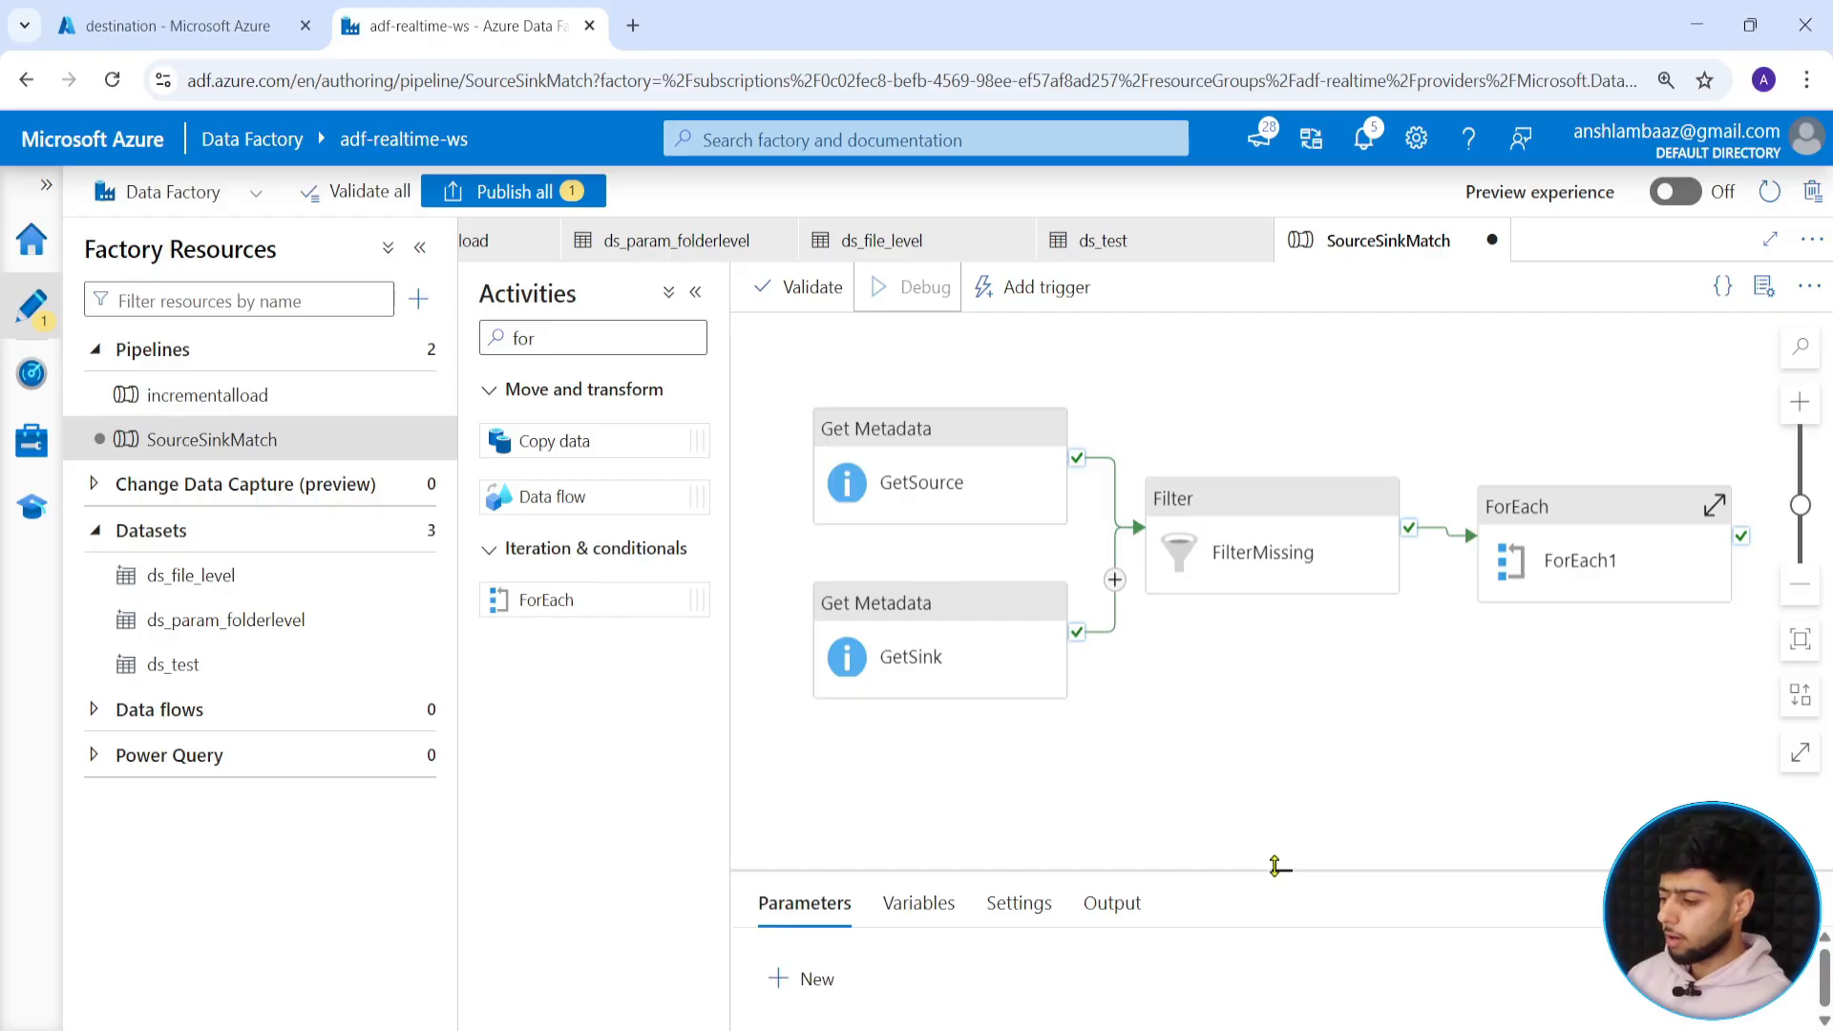
{"action": "left_click_drag", "start_coordinate": [1281, 867], "coordinate": [1282, 564]}
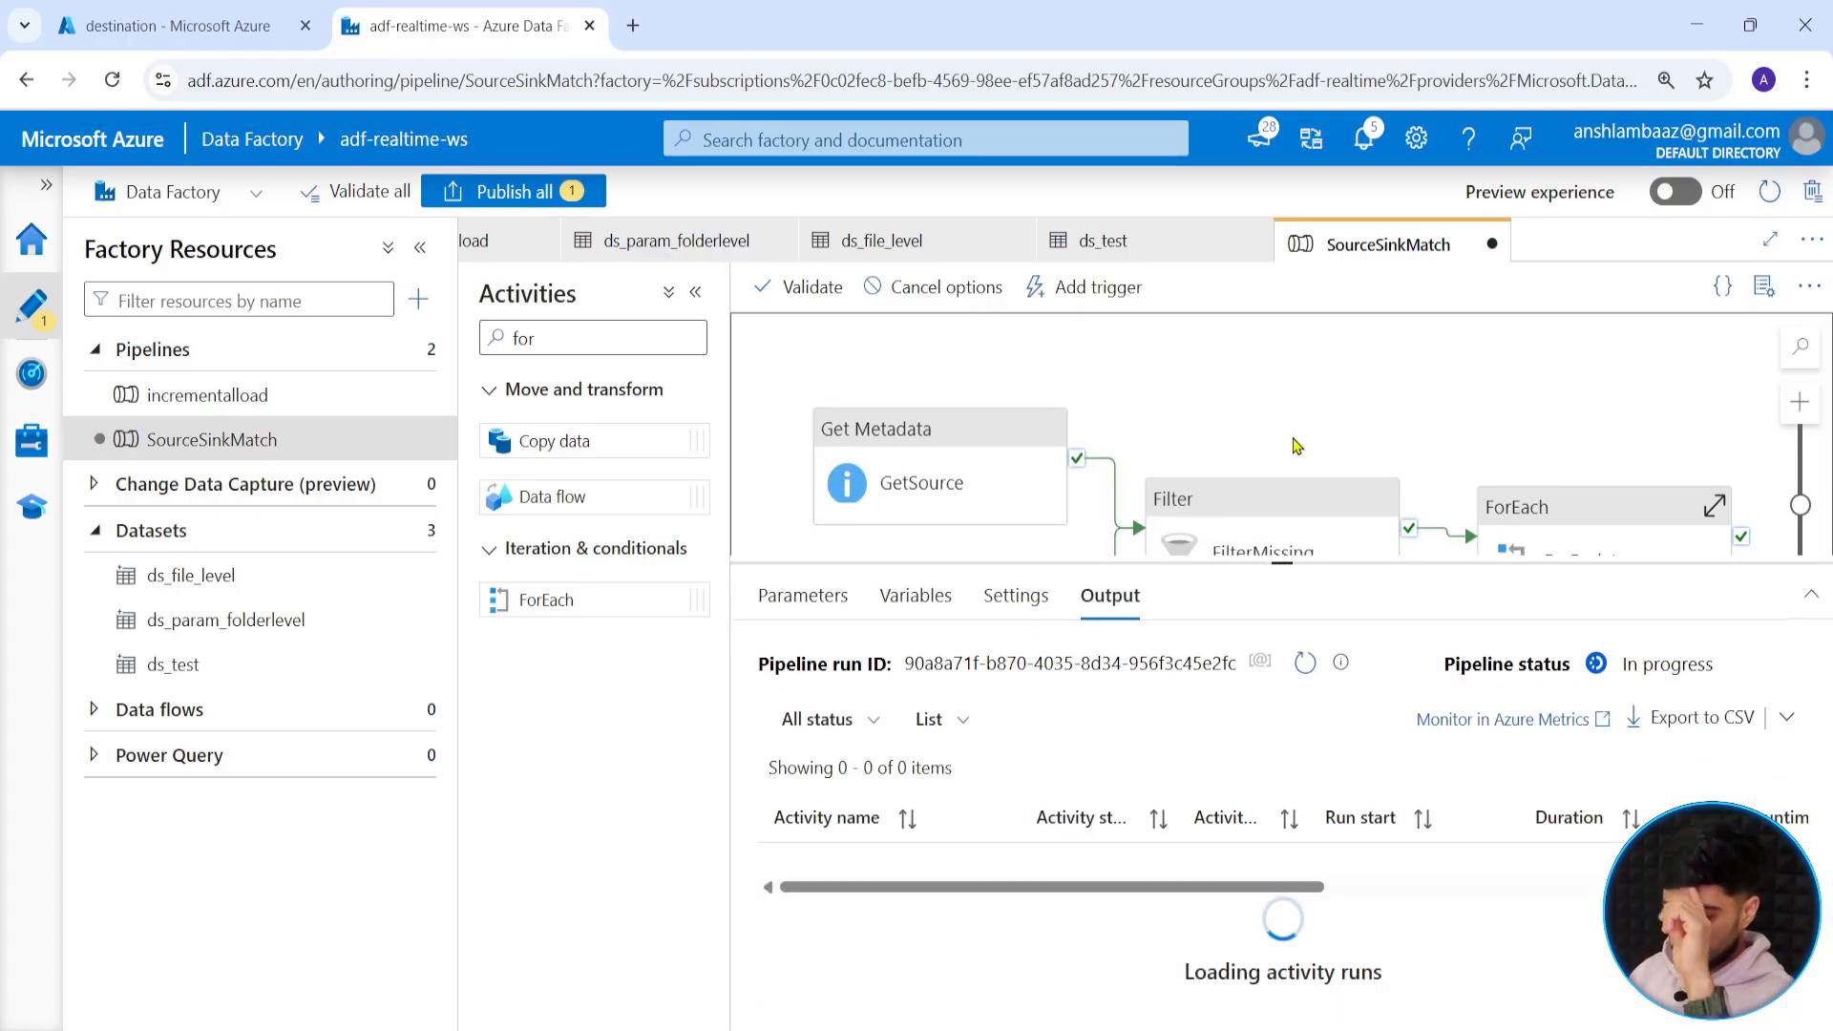
{"action": "left_click_drag", "start_coordinate": [1285, 549], "coordinate": [1283, 775]}
{"action": "left_click", "coordinate": [1155, 718]}
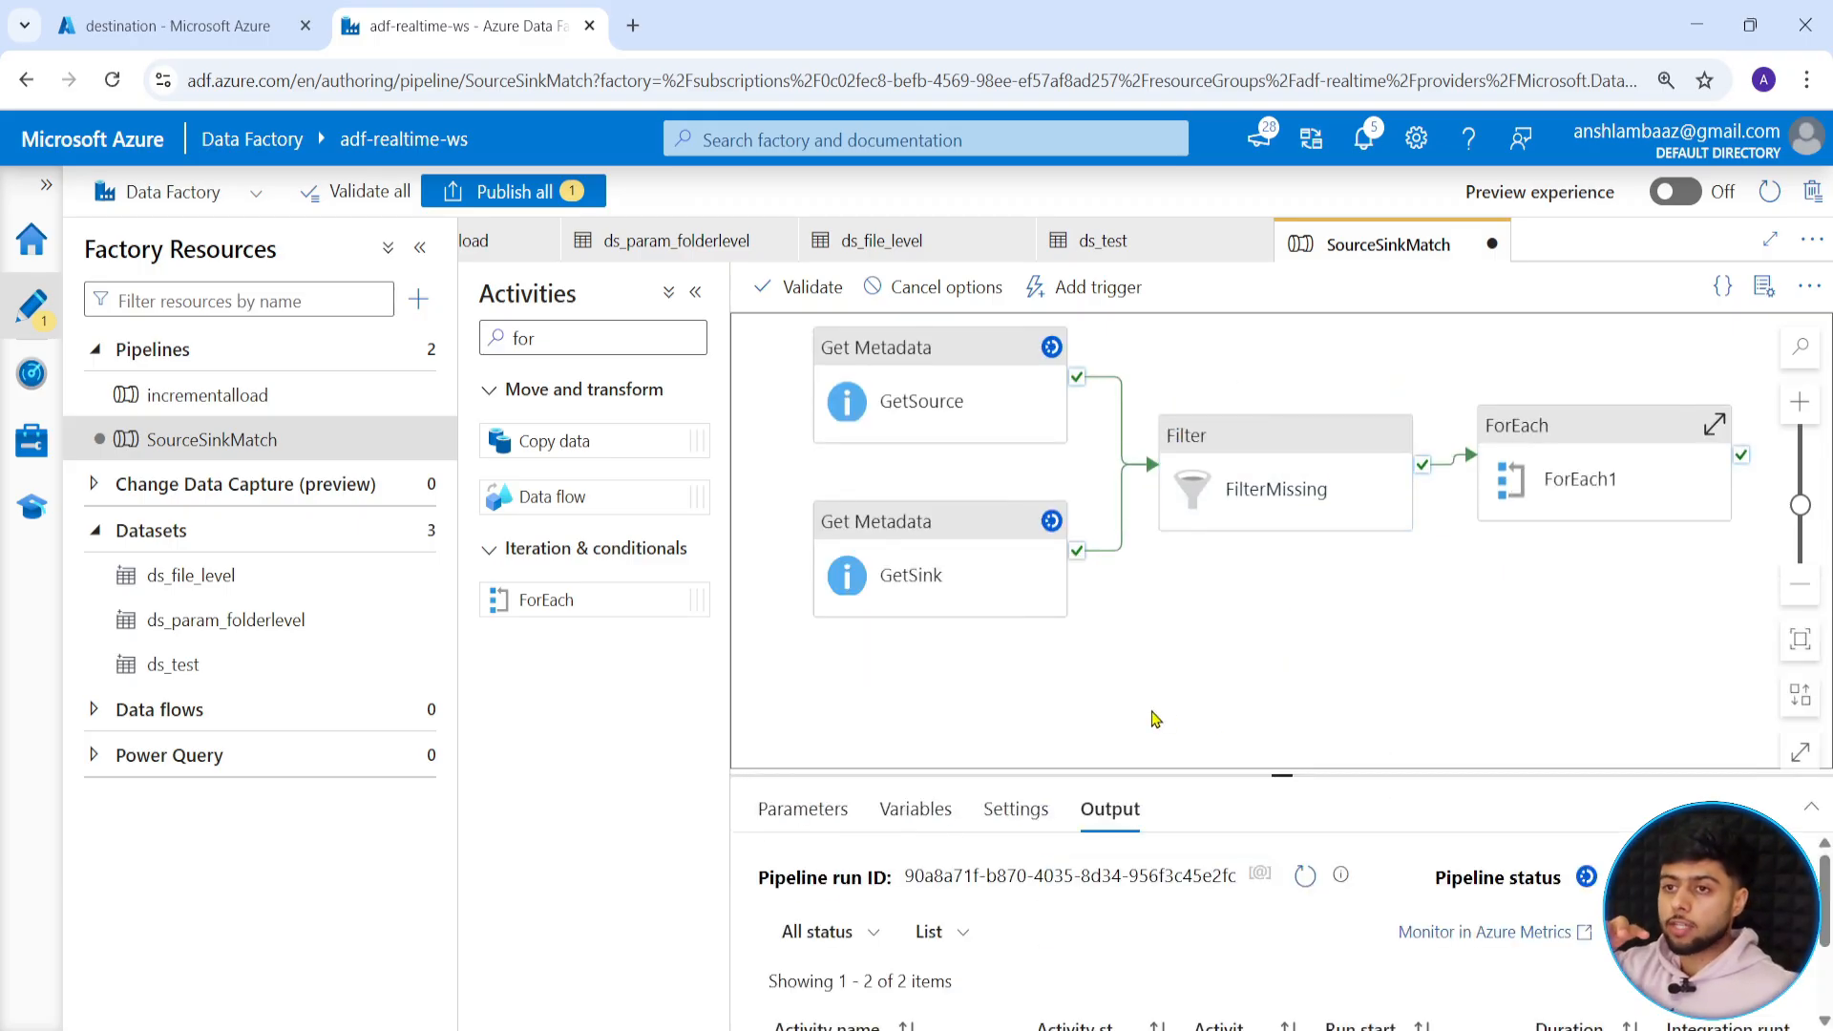
Read the error details of the ForEach1 activity in the debug run's output, and close them.
{"action": "left_click_drag", "start_coordinate": [1289, 773], "coordinate": [1288, 607]}
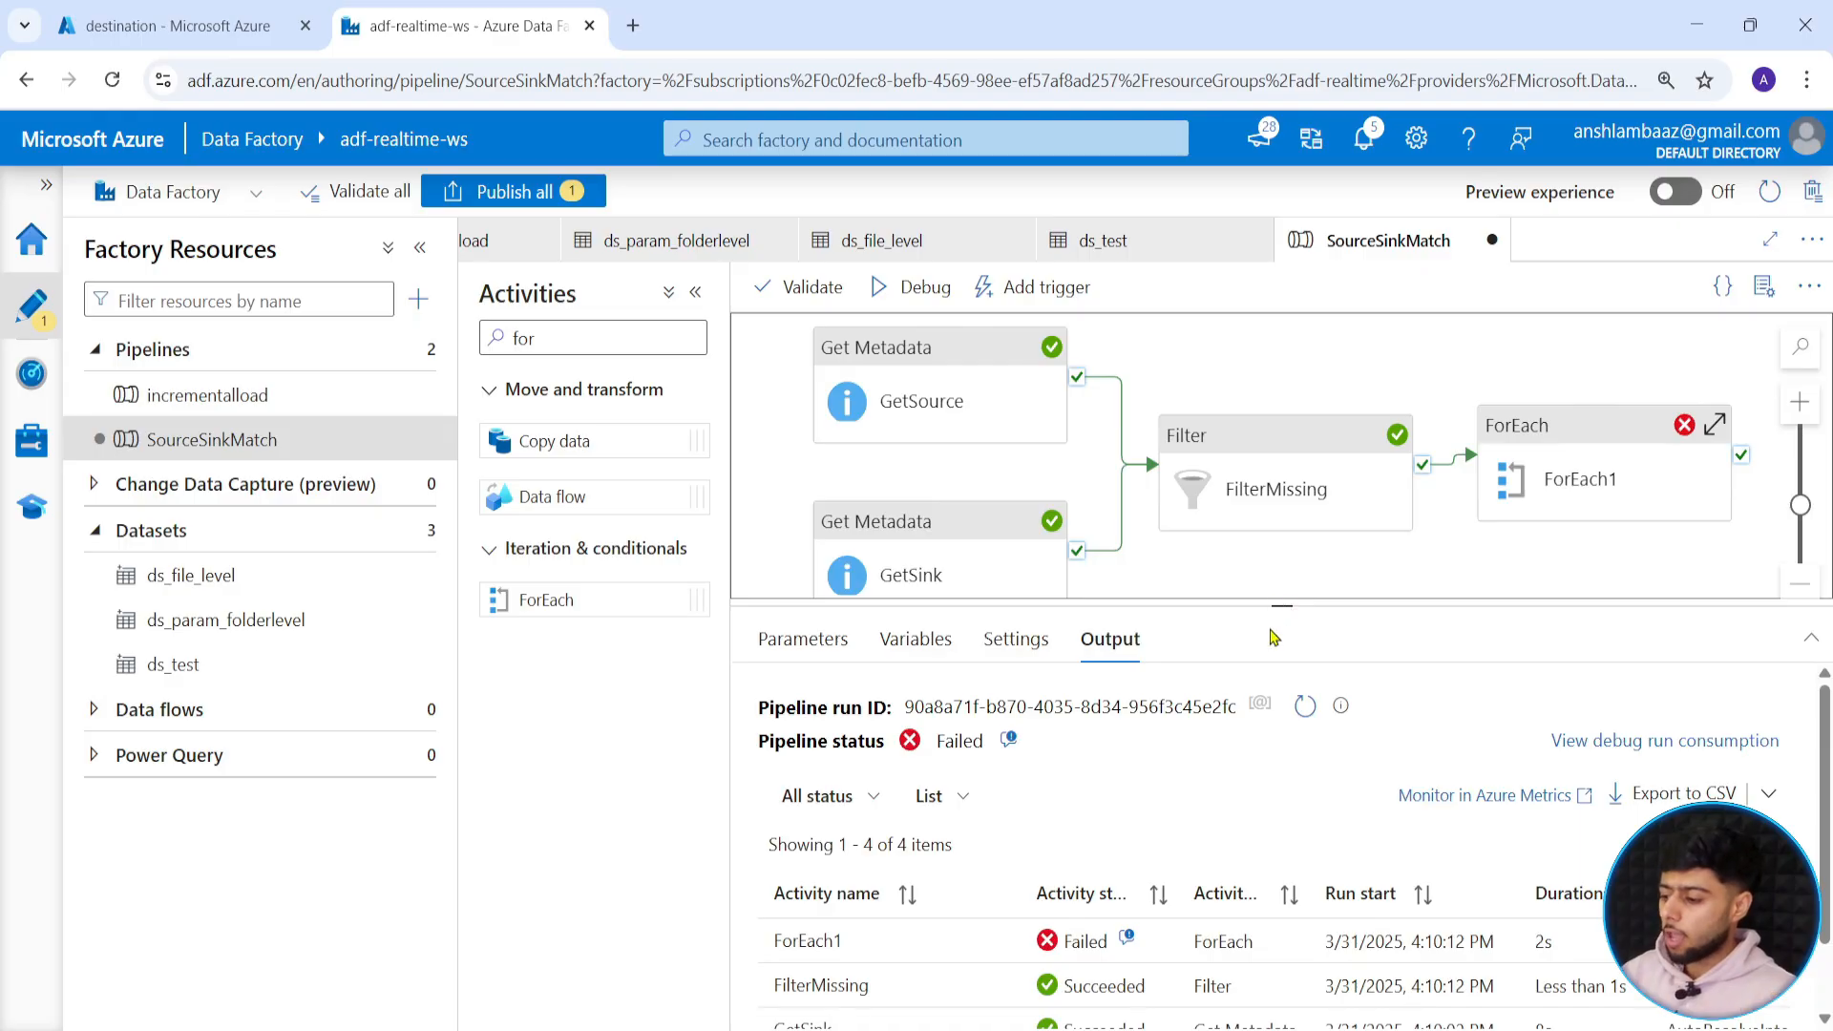
{"action": "scroll", "coordinate": [1050, 821], "scroll_direction": "down", "scroll_amount": 1}
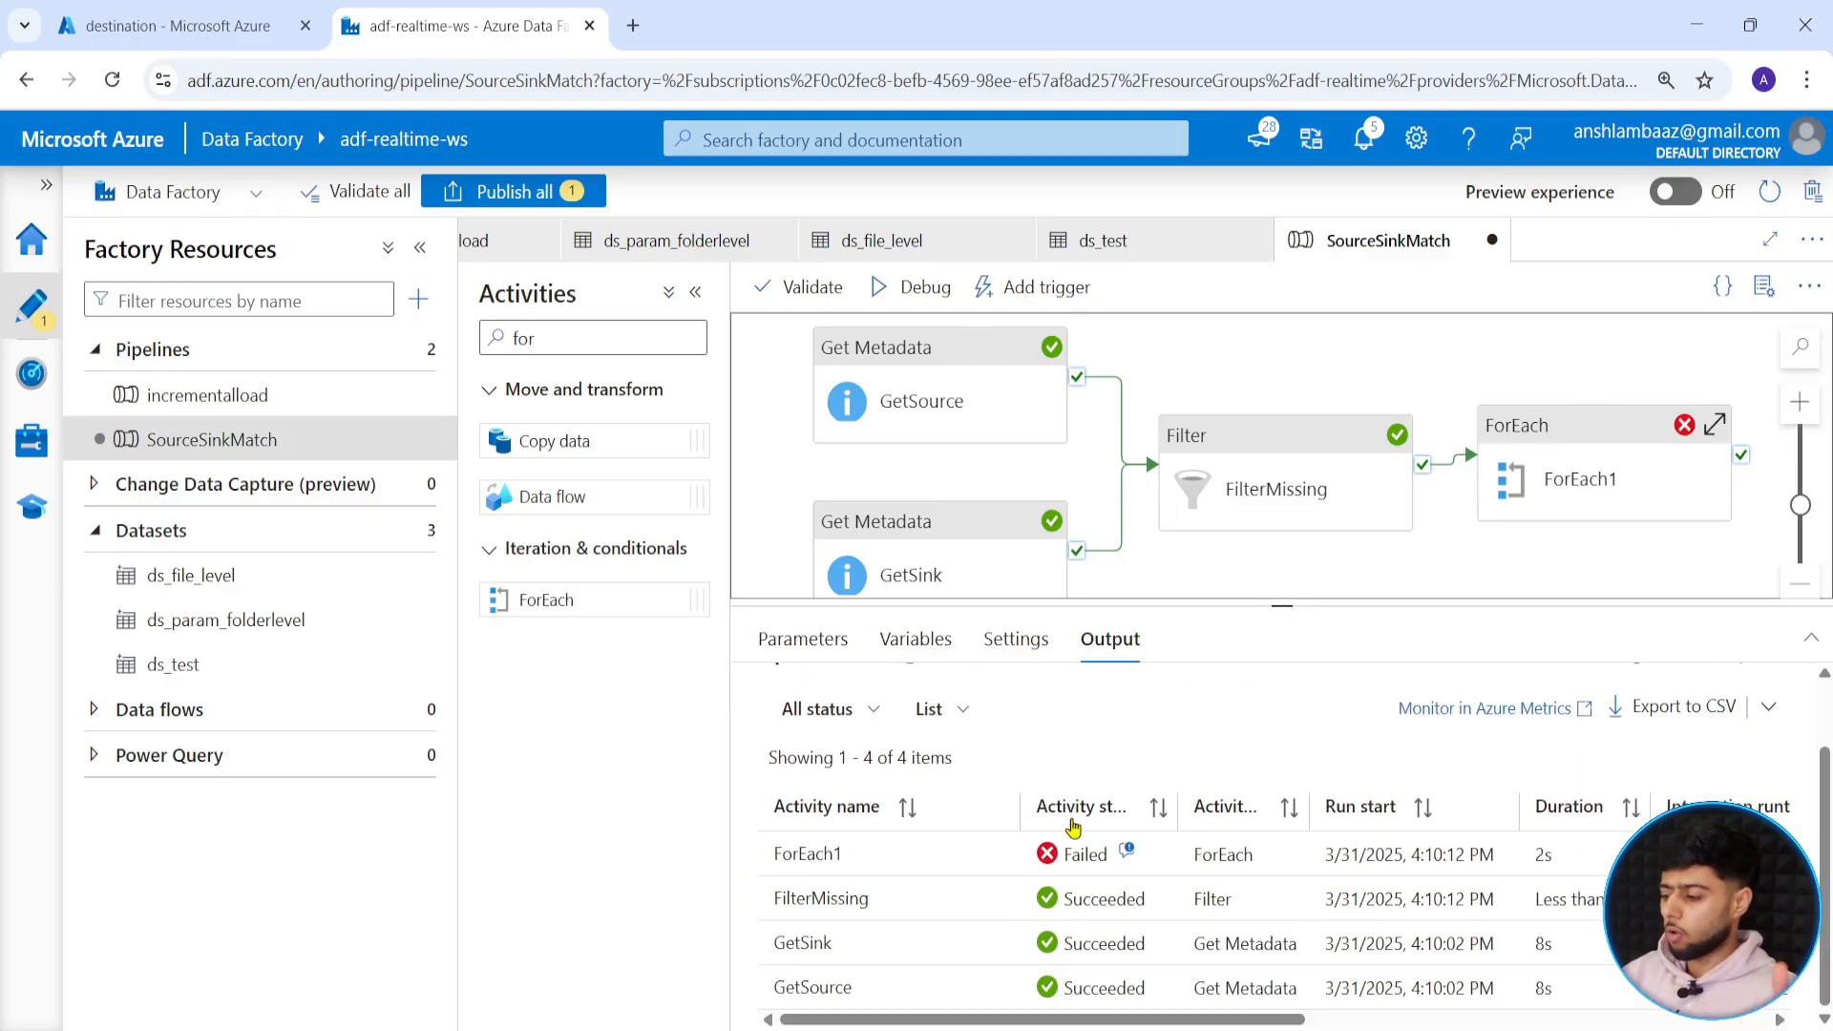
{"action": "left_click", "coordinate": [1129, 851]}
{"action": "left_click", "coordinate": [1127, 549]}
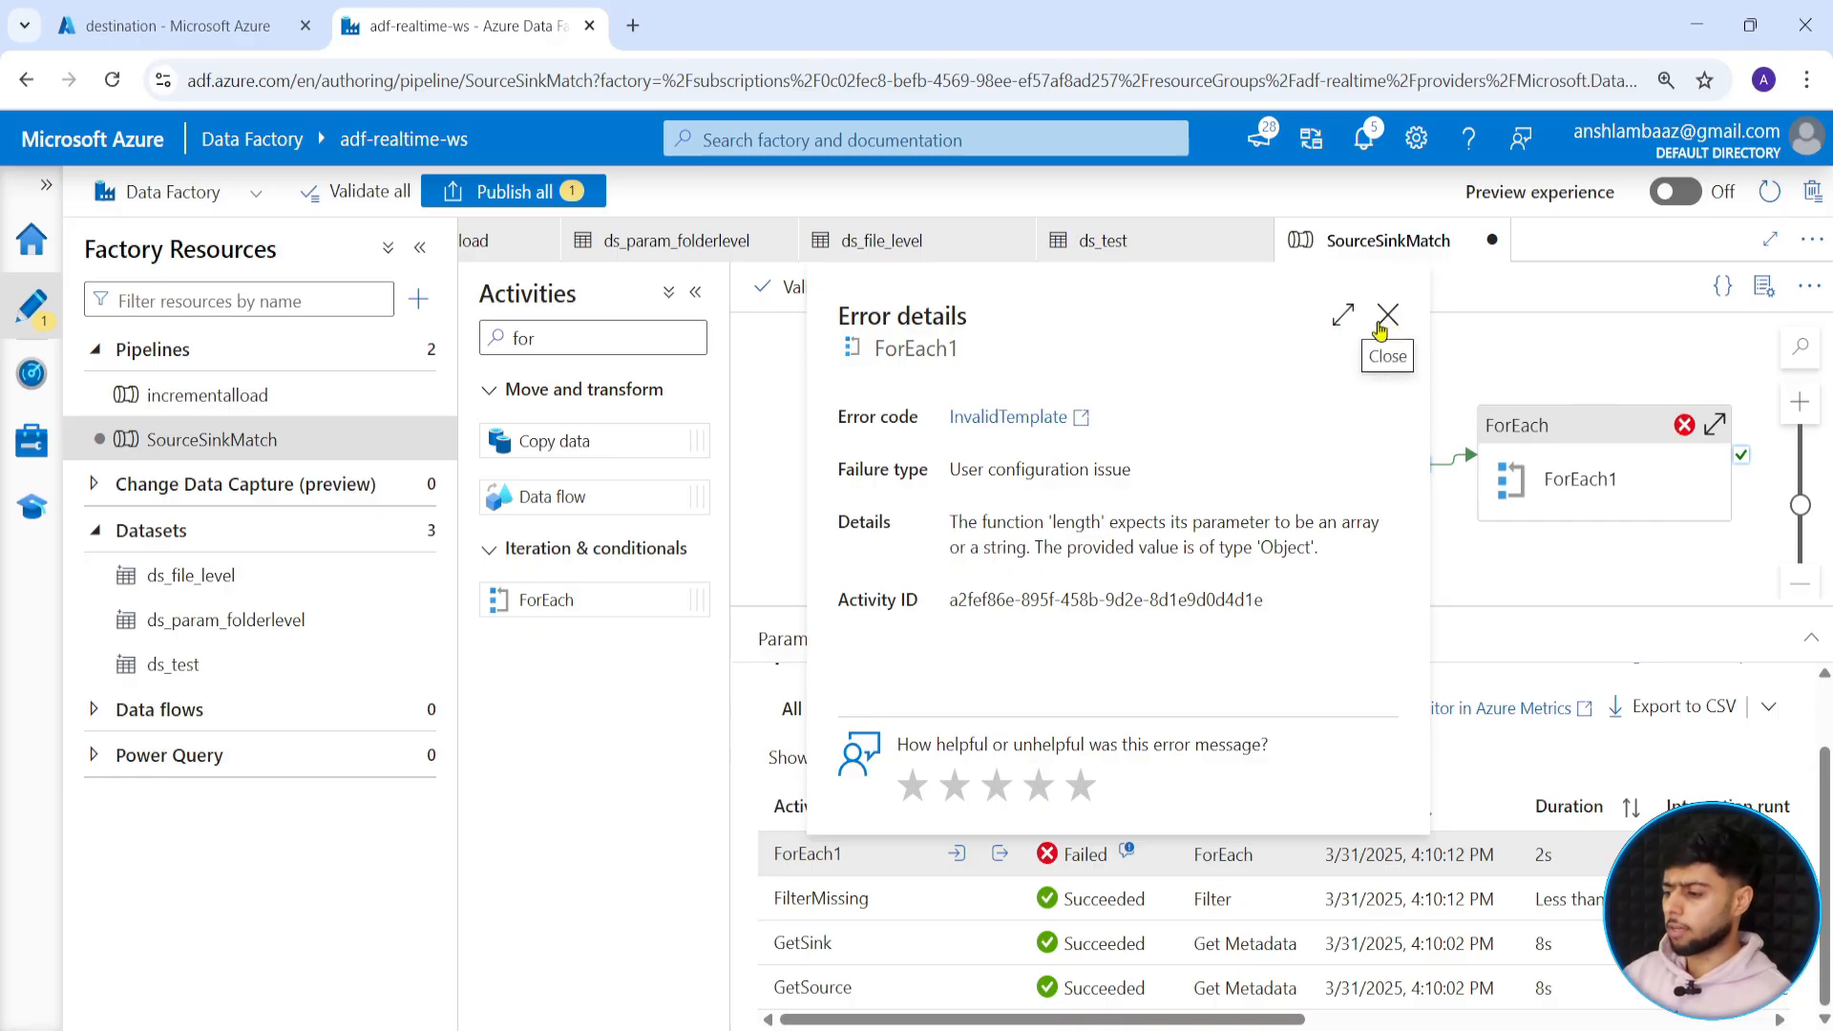
{"action": "left_click", "coordinate": [1099, 547]}
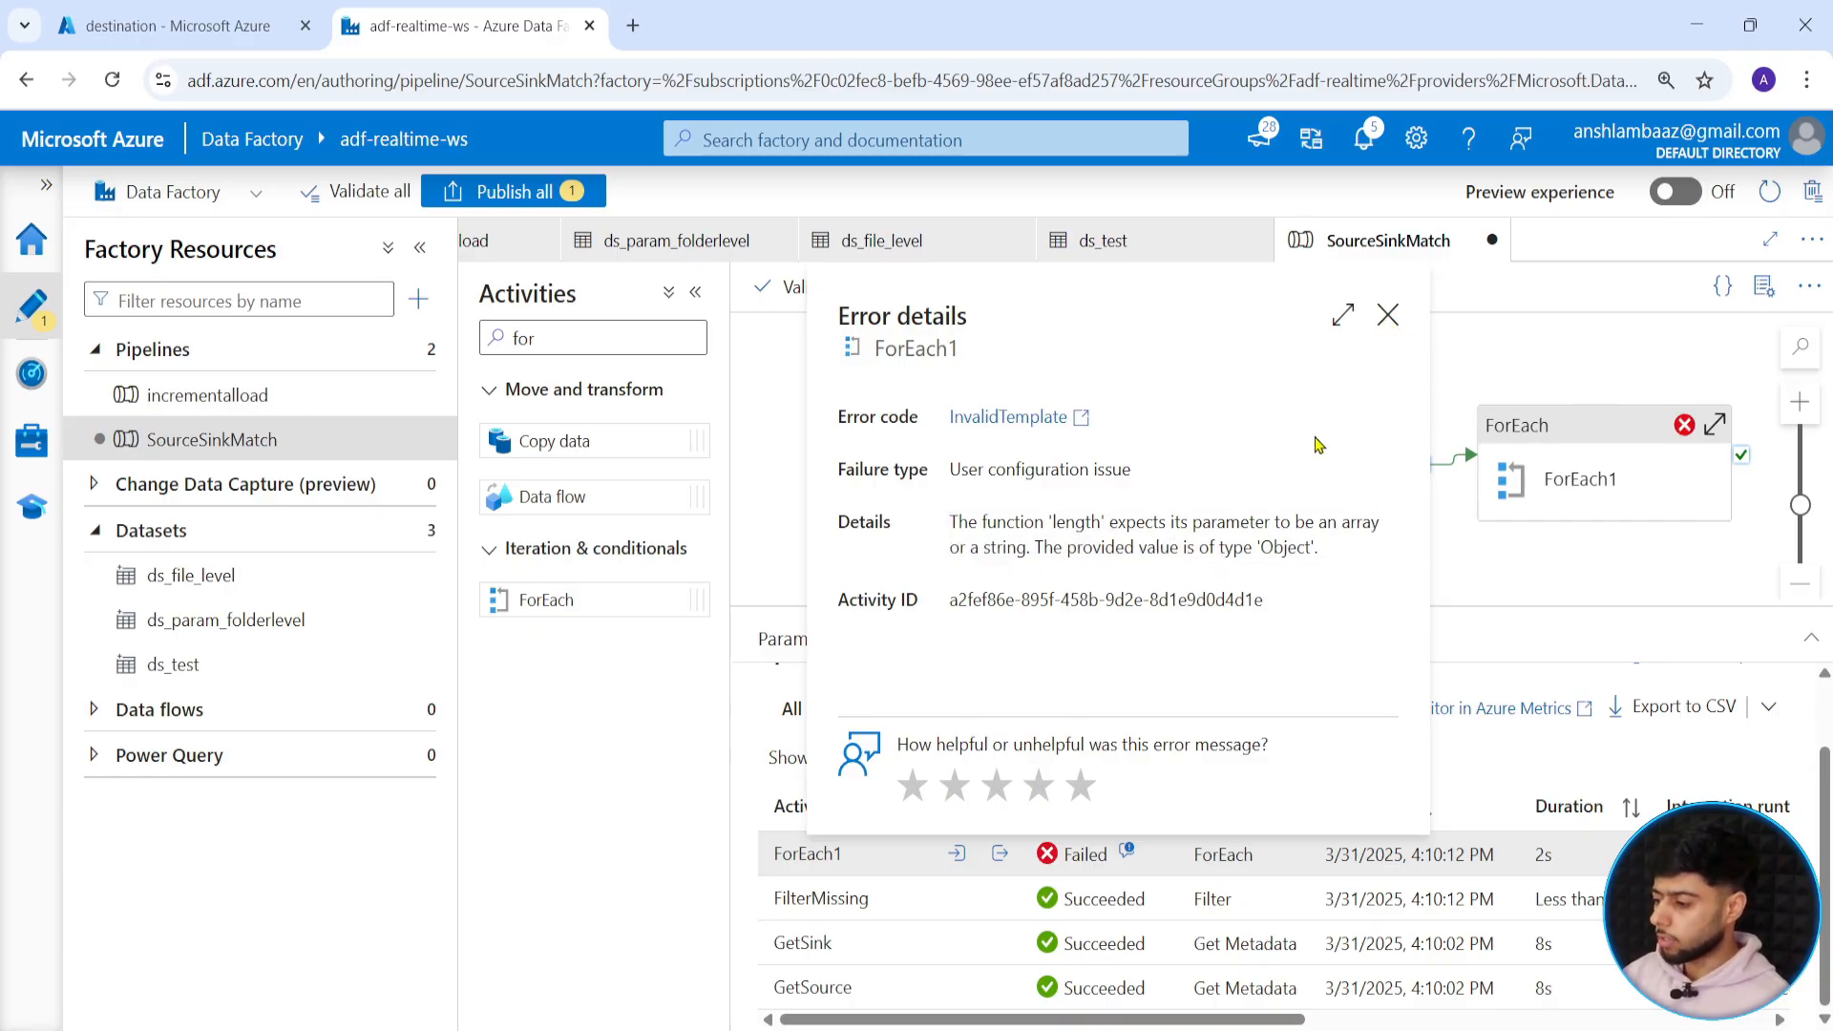
{"action": "left_click", "coordinate": [1386, 316]}
Examine the Items expression in the ForEach1 settings that references the FilterMissing output, leaving it unedited.
{"action": "left_click", "coordinate": [1549, 531]}
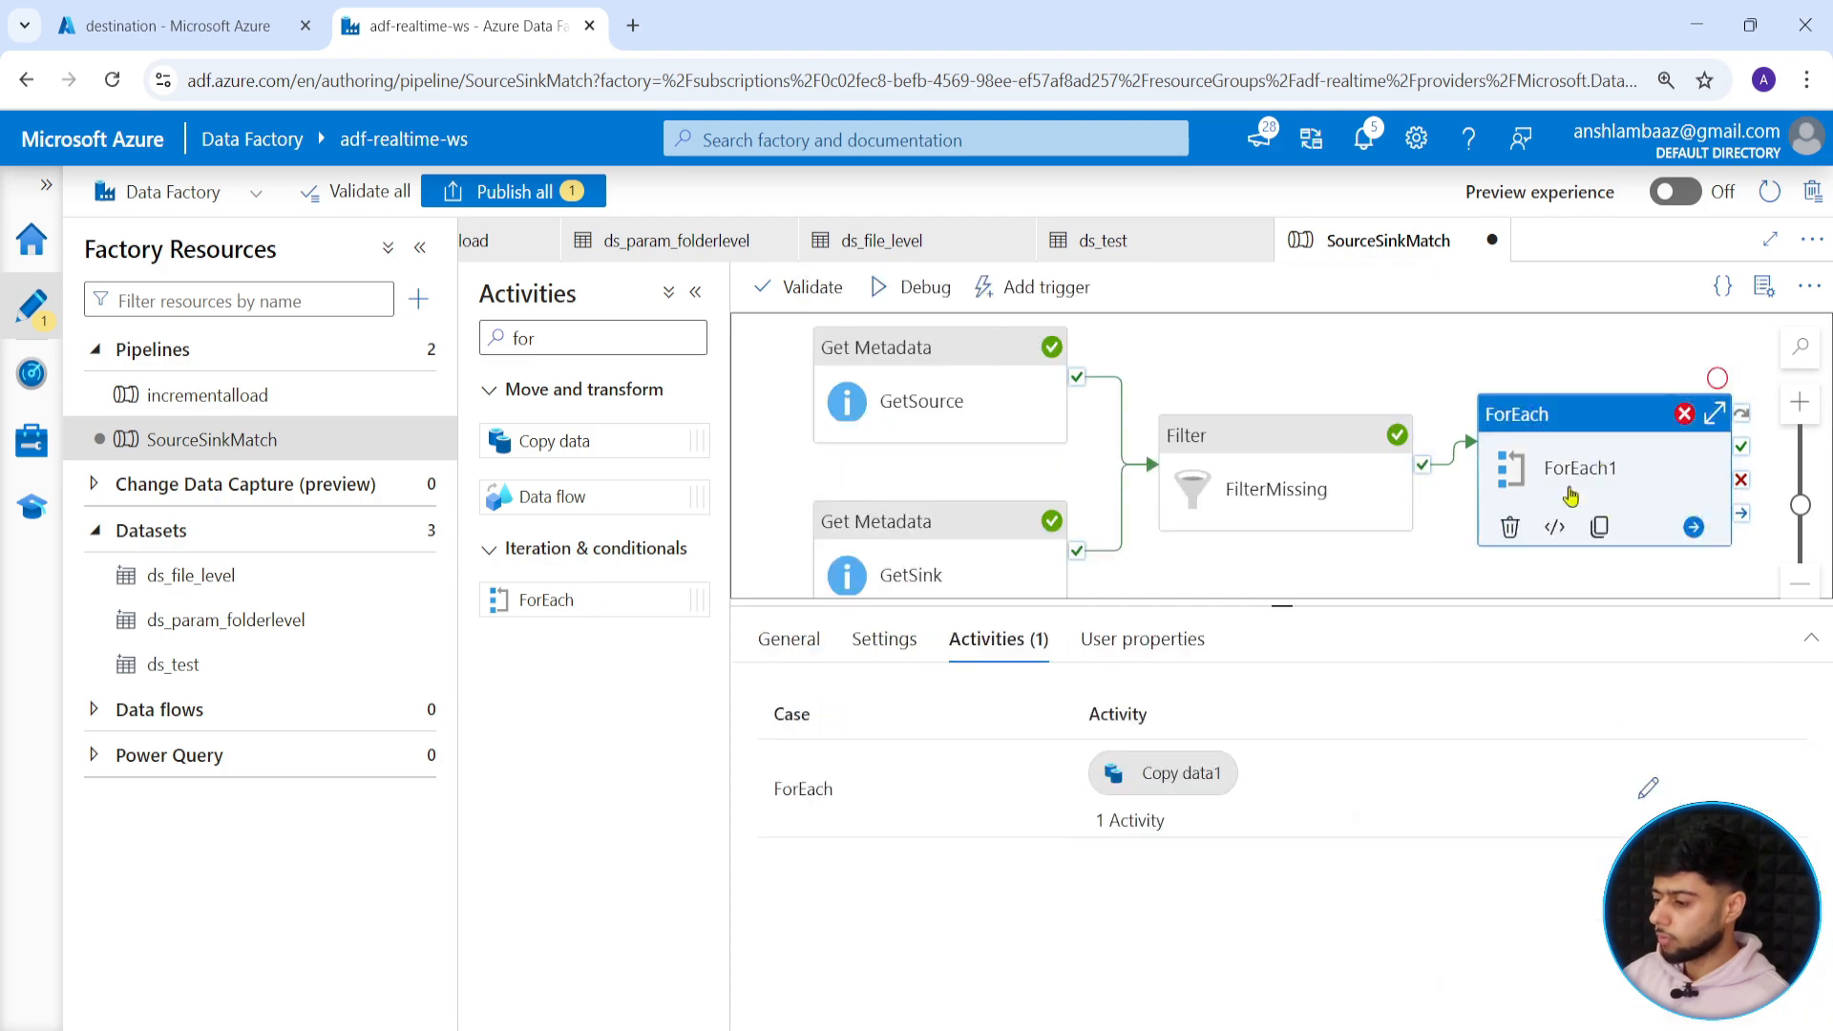
{"action": "left_click", "coordinate": [892, 647]}
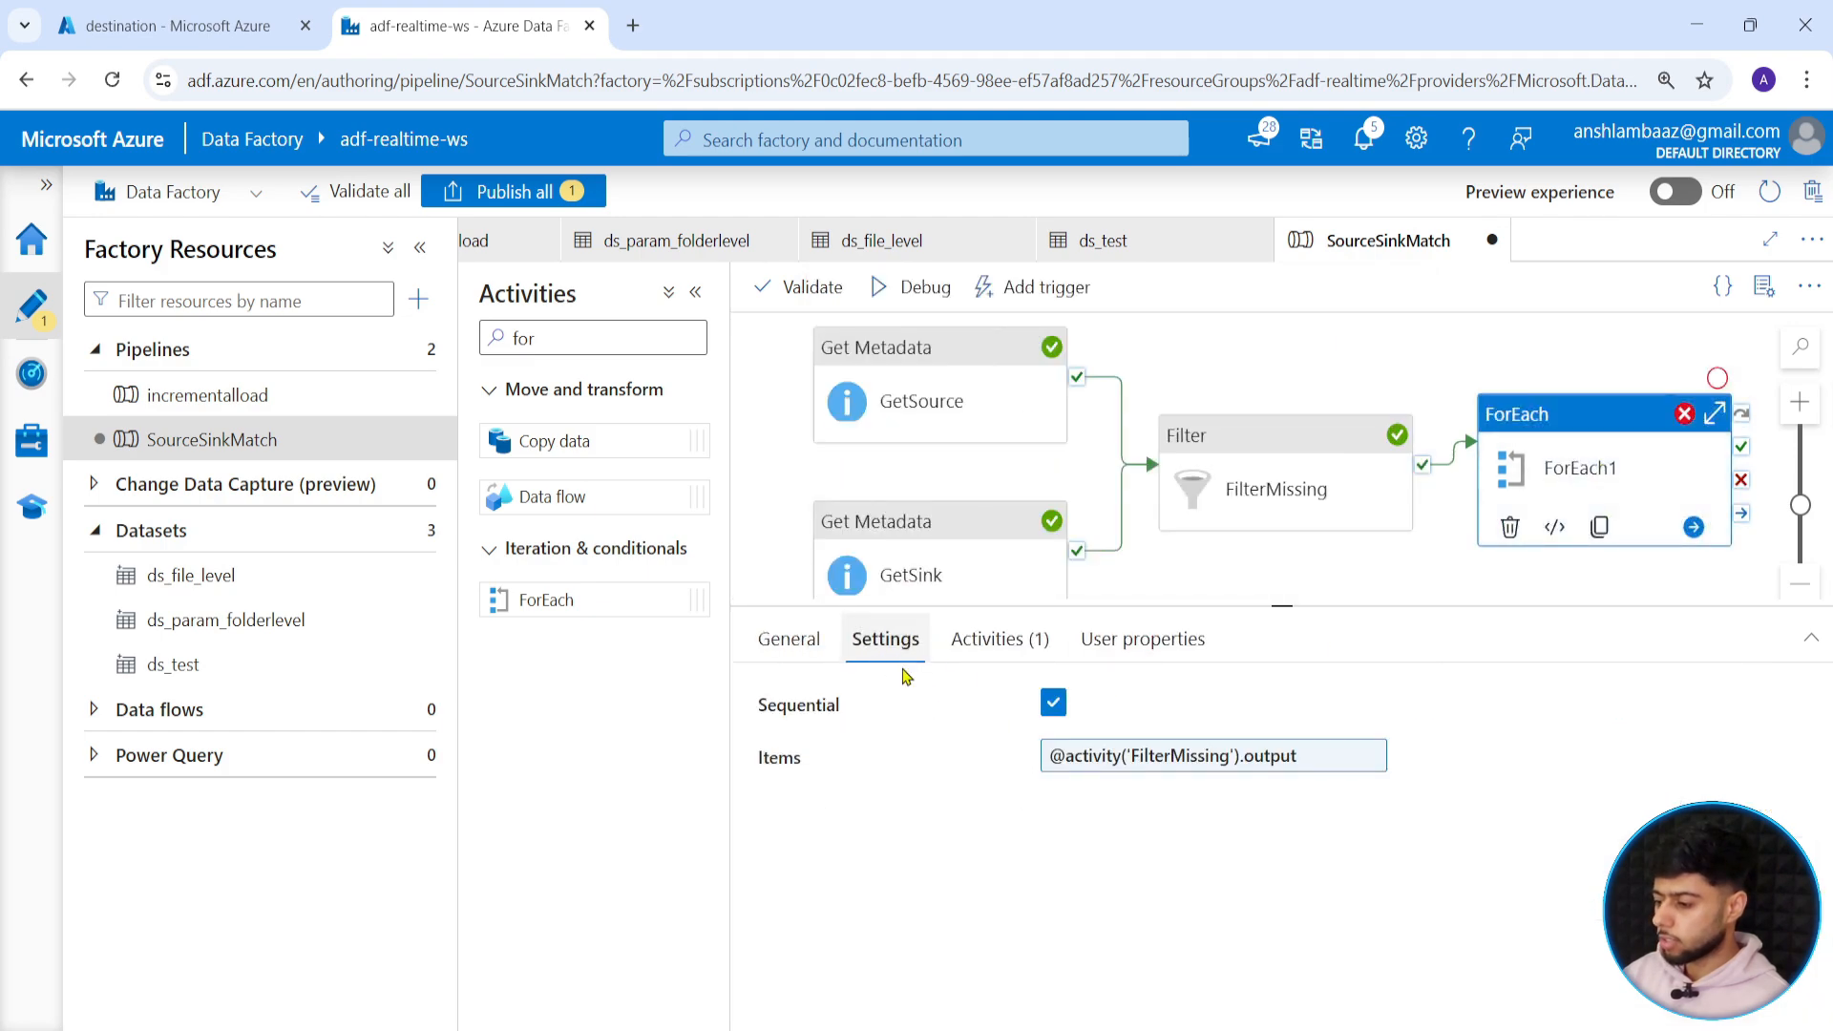
{"action": "left_click", "coordinate": [1232, 759]}
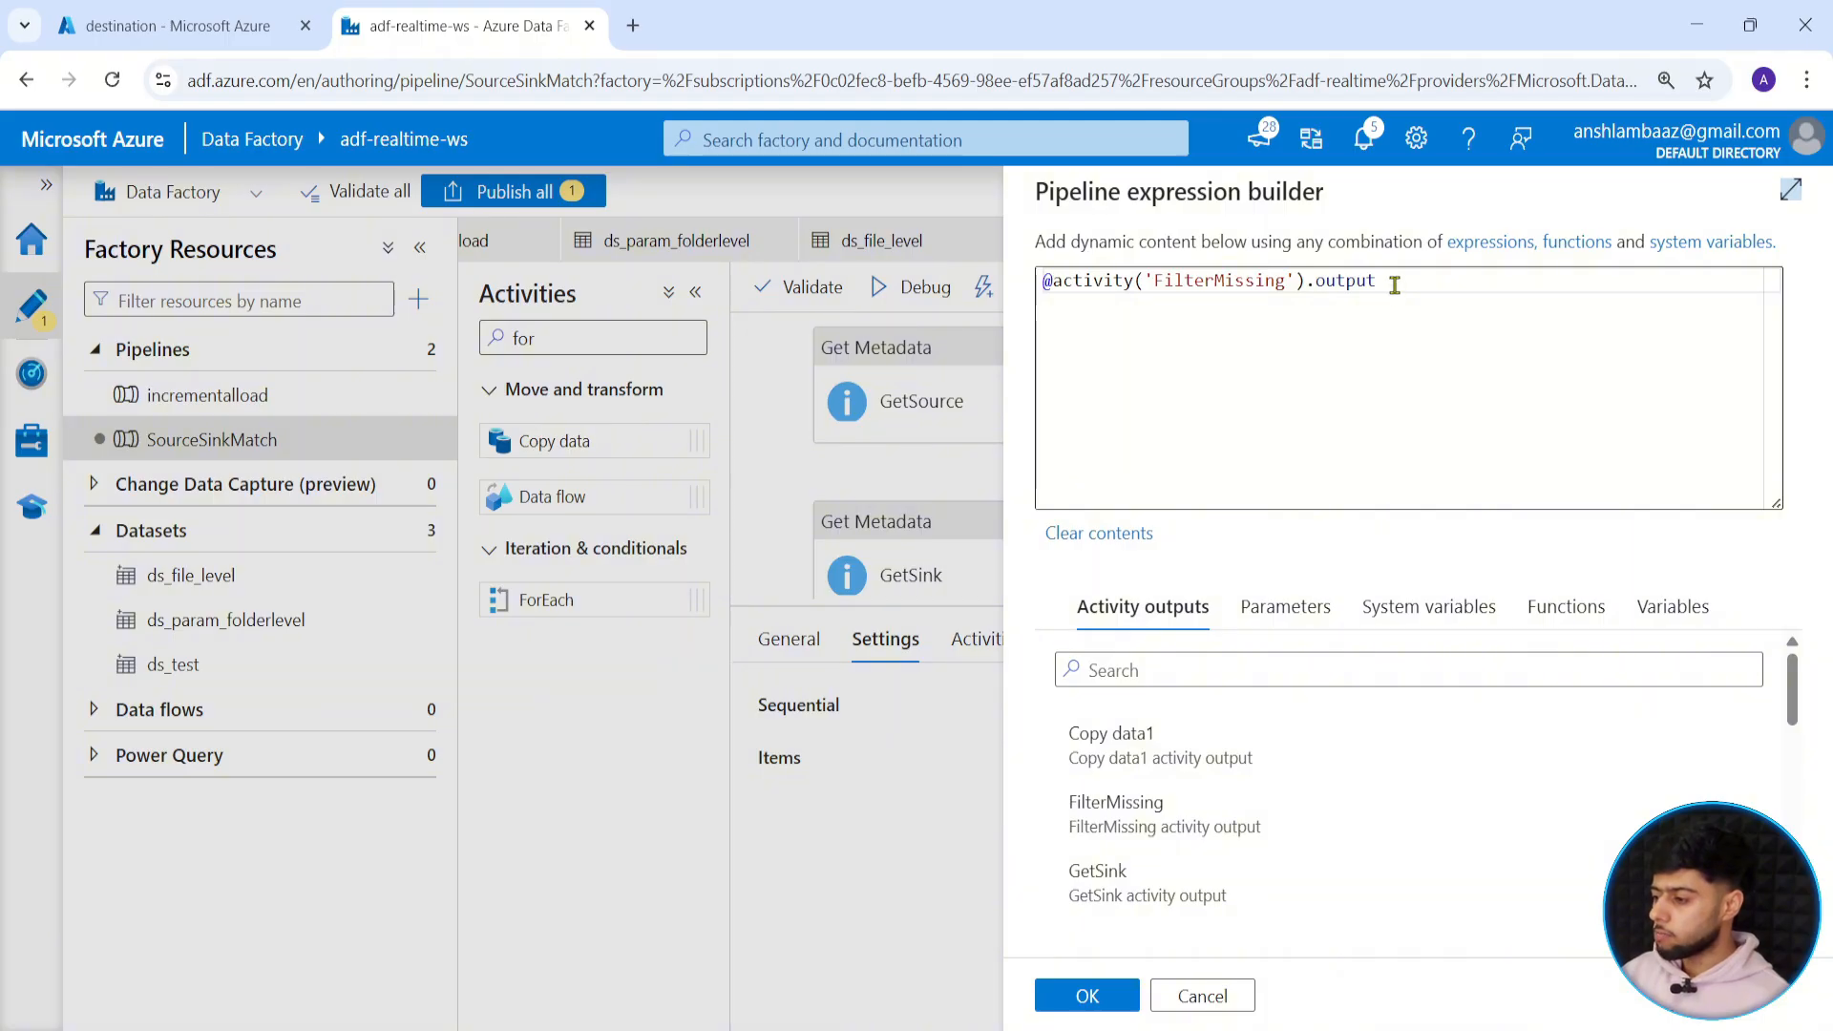
{"action": "left_click", "coordinate": [1186, 1003]}
{"action": "left_click", "coordinate": [1249, 568]}
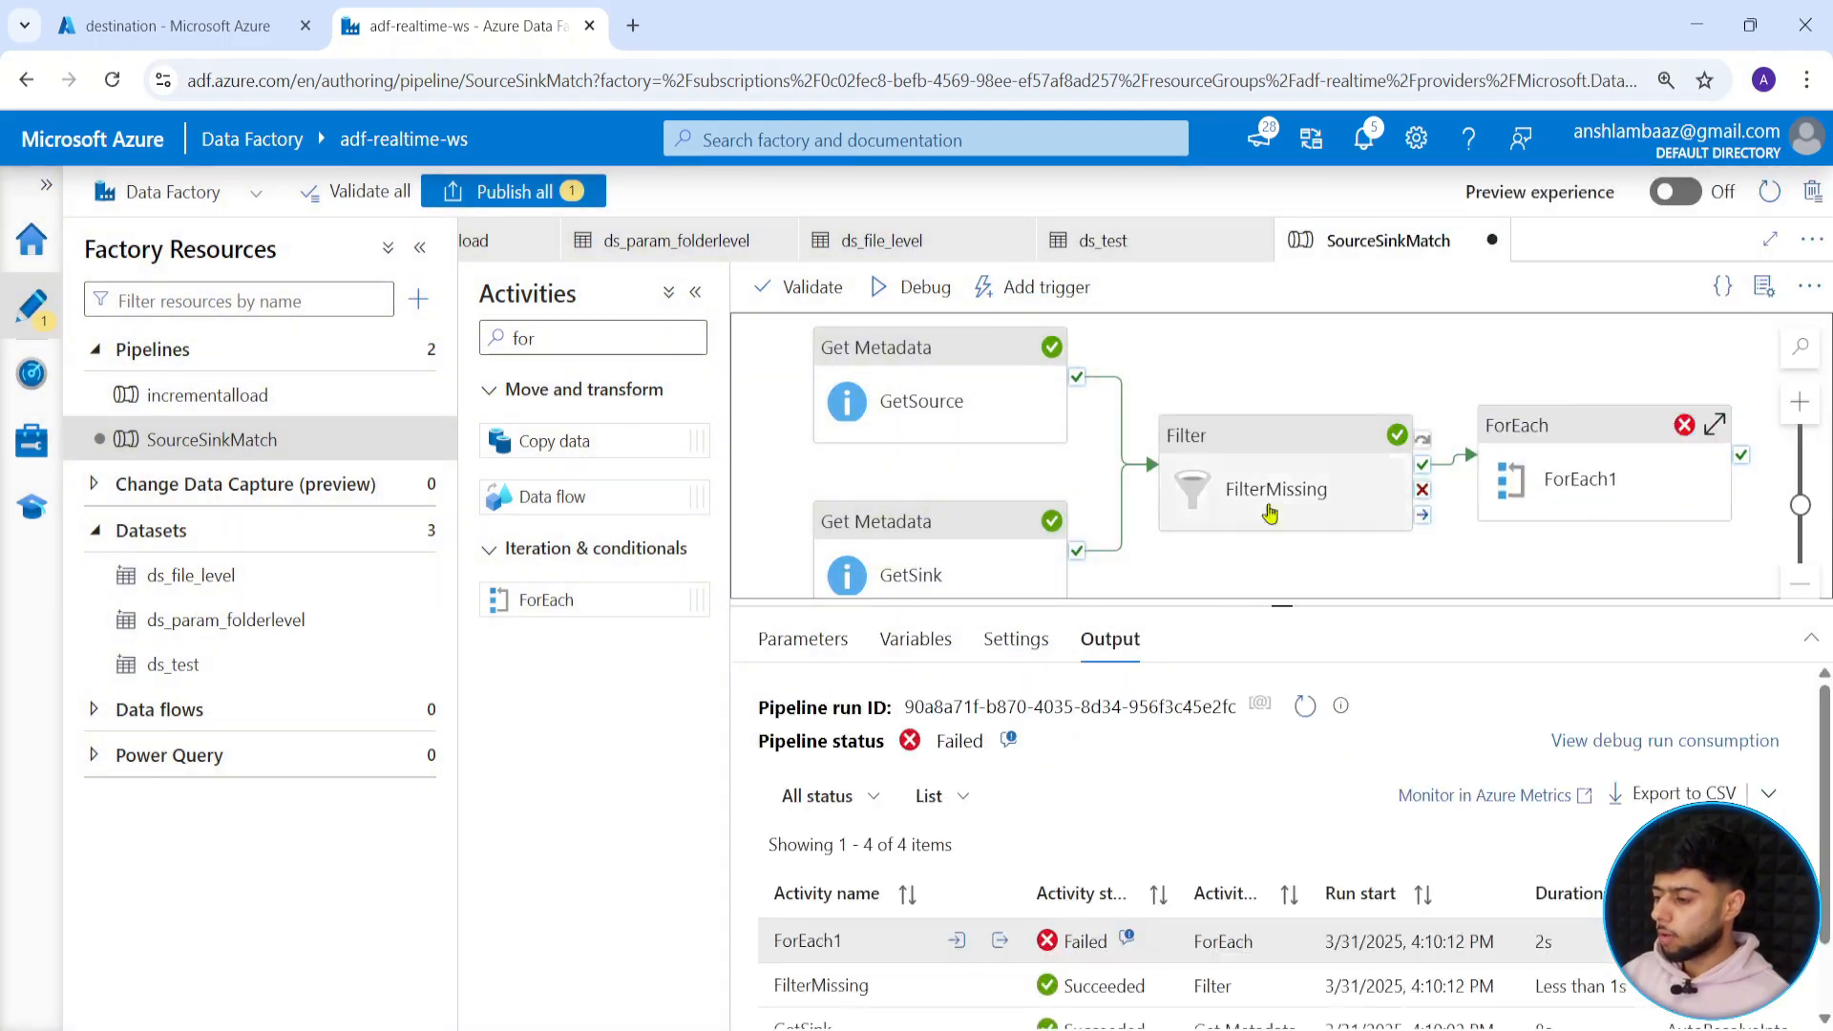
{"action": "left_click", "coordinate": [1270, 514]}
{"action": "left_click", "coordinate": [1364, 571]}
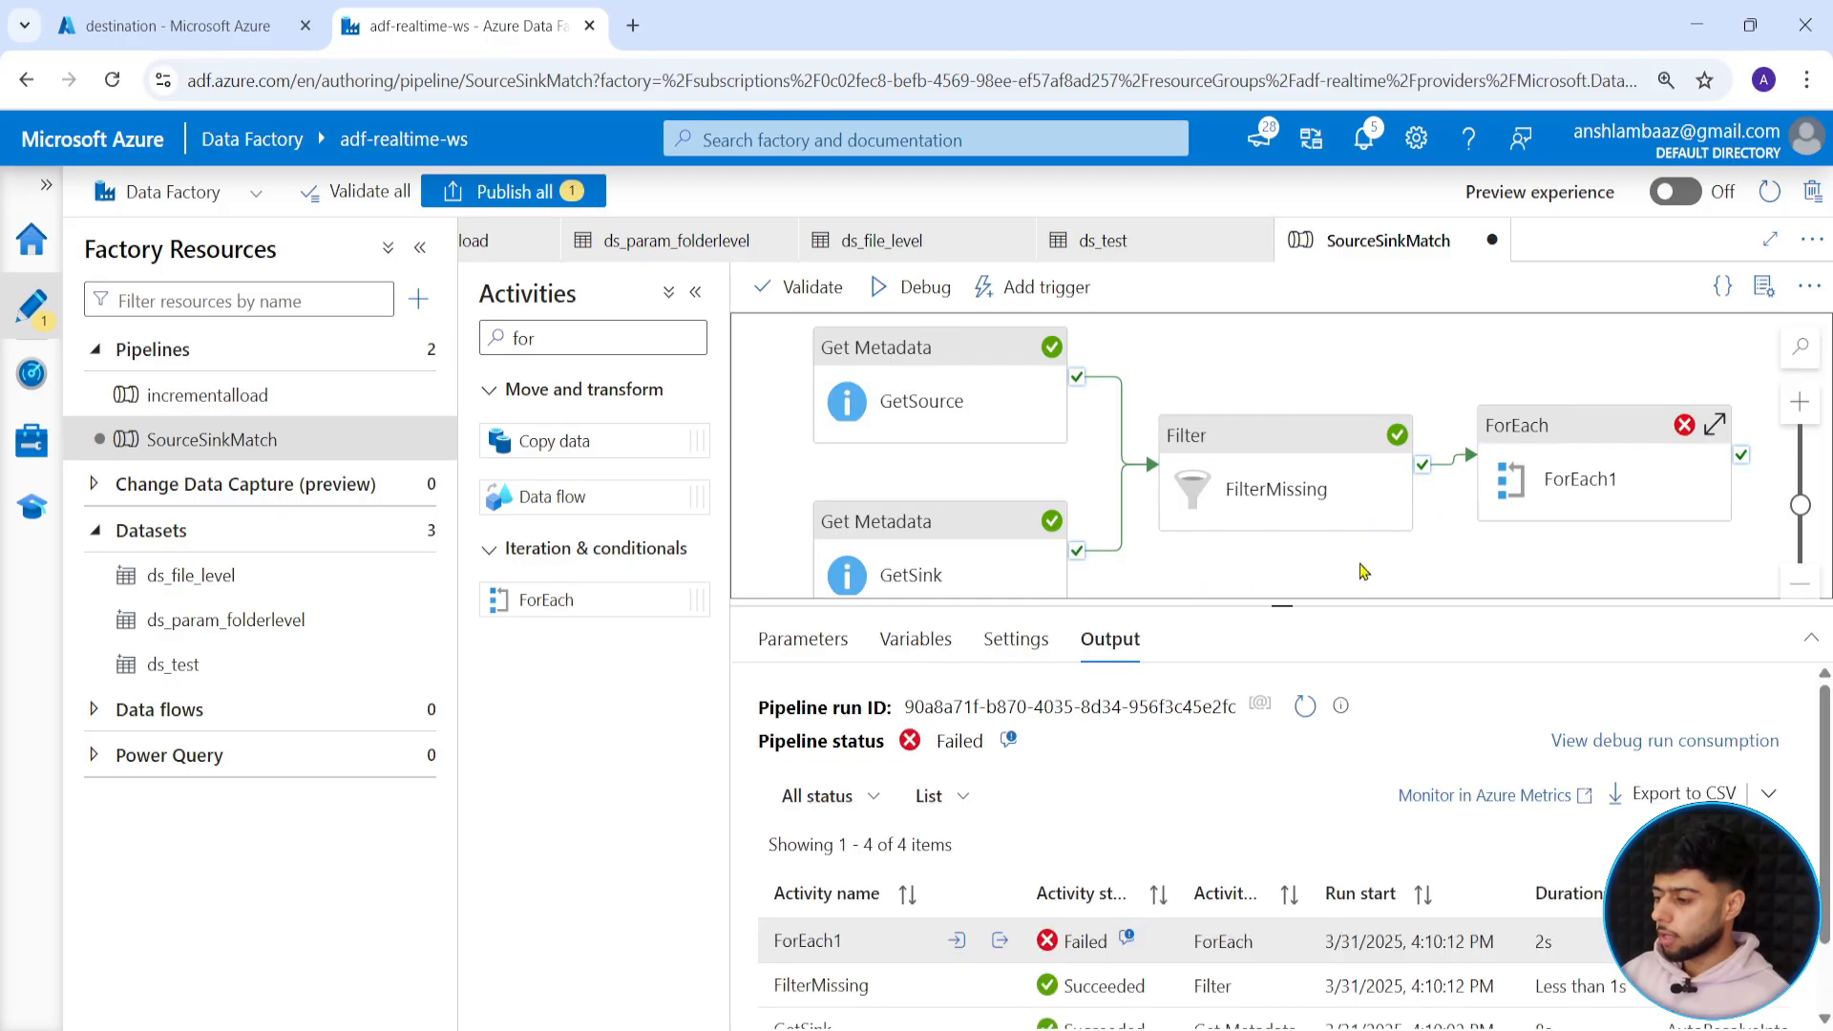
{"action": "left_click", "coordinate": [1495, 513]}
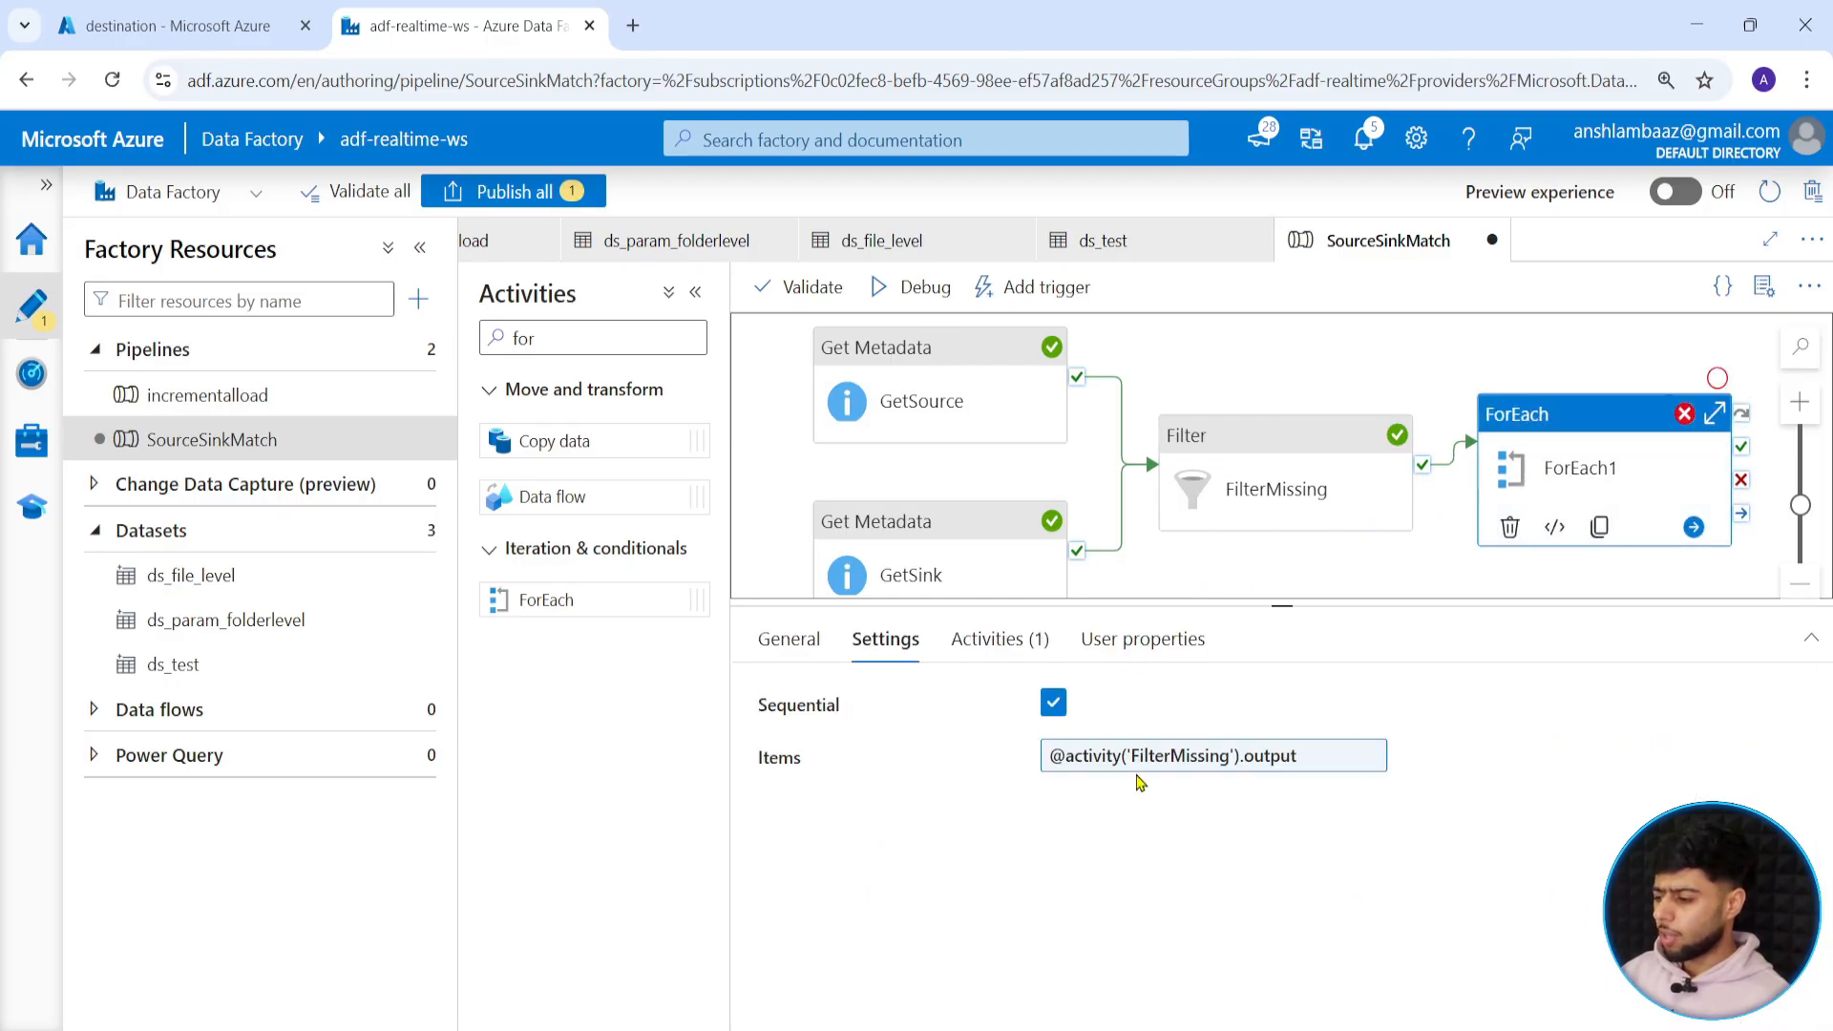
{"action": "left_click", "coordinate": [1140, 781]}
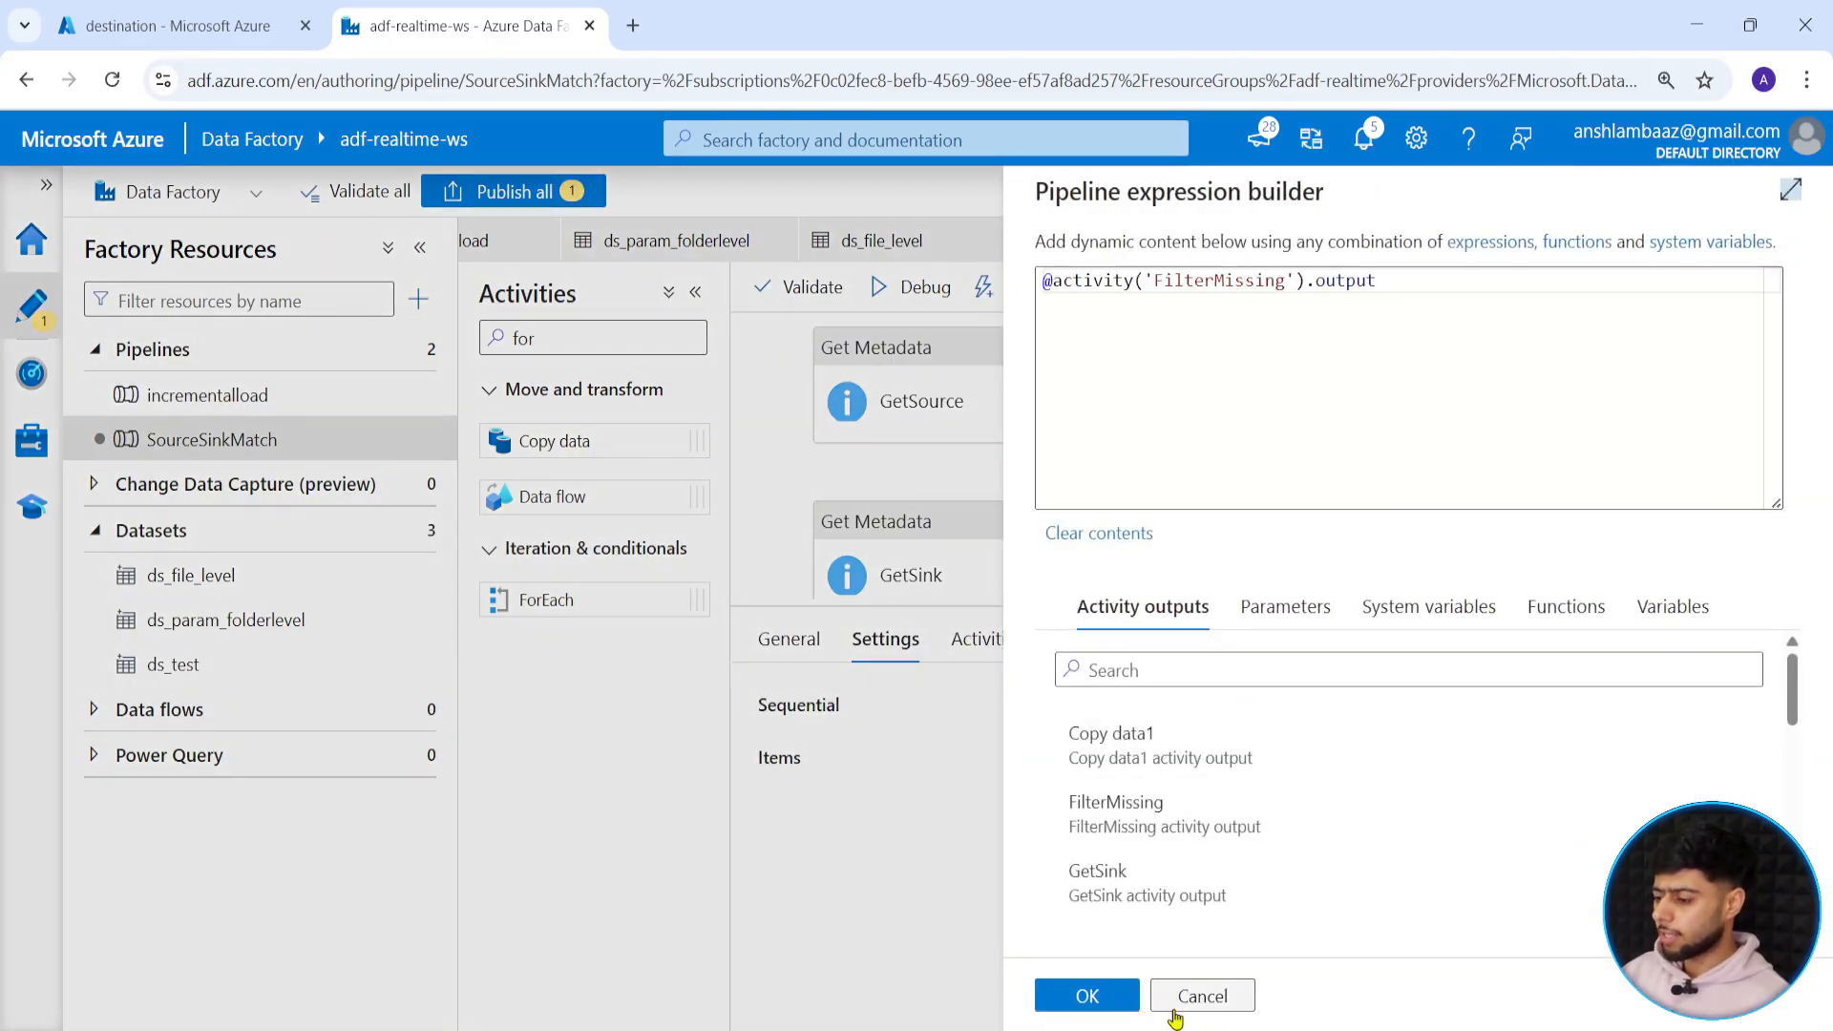
{"action": "left_click", "coordinate": [1201, 996]}
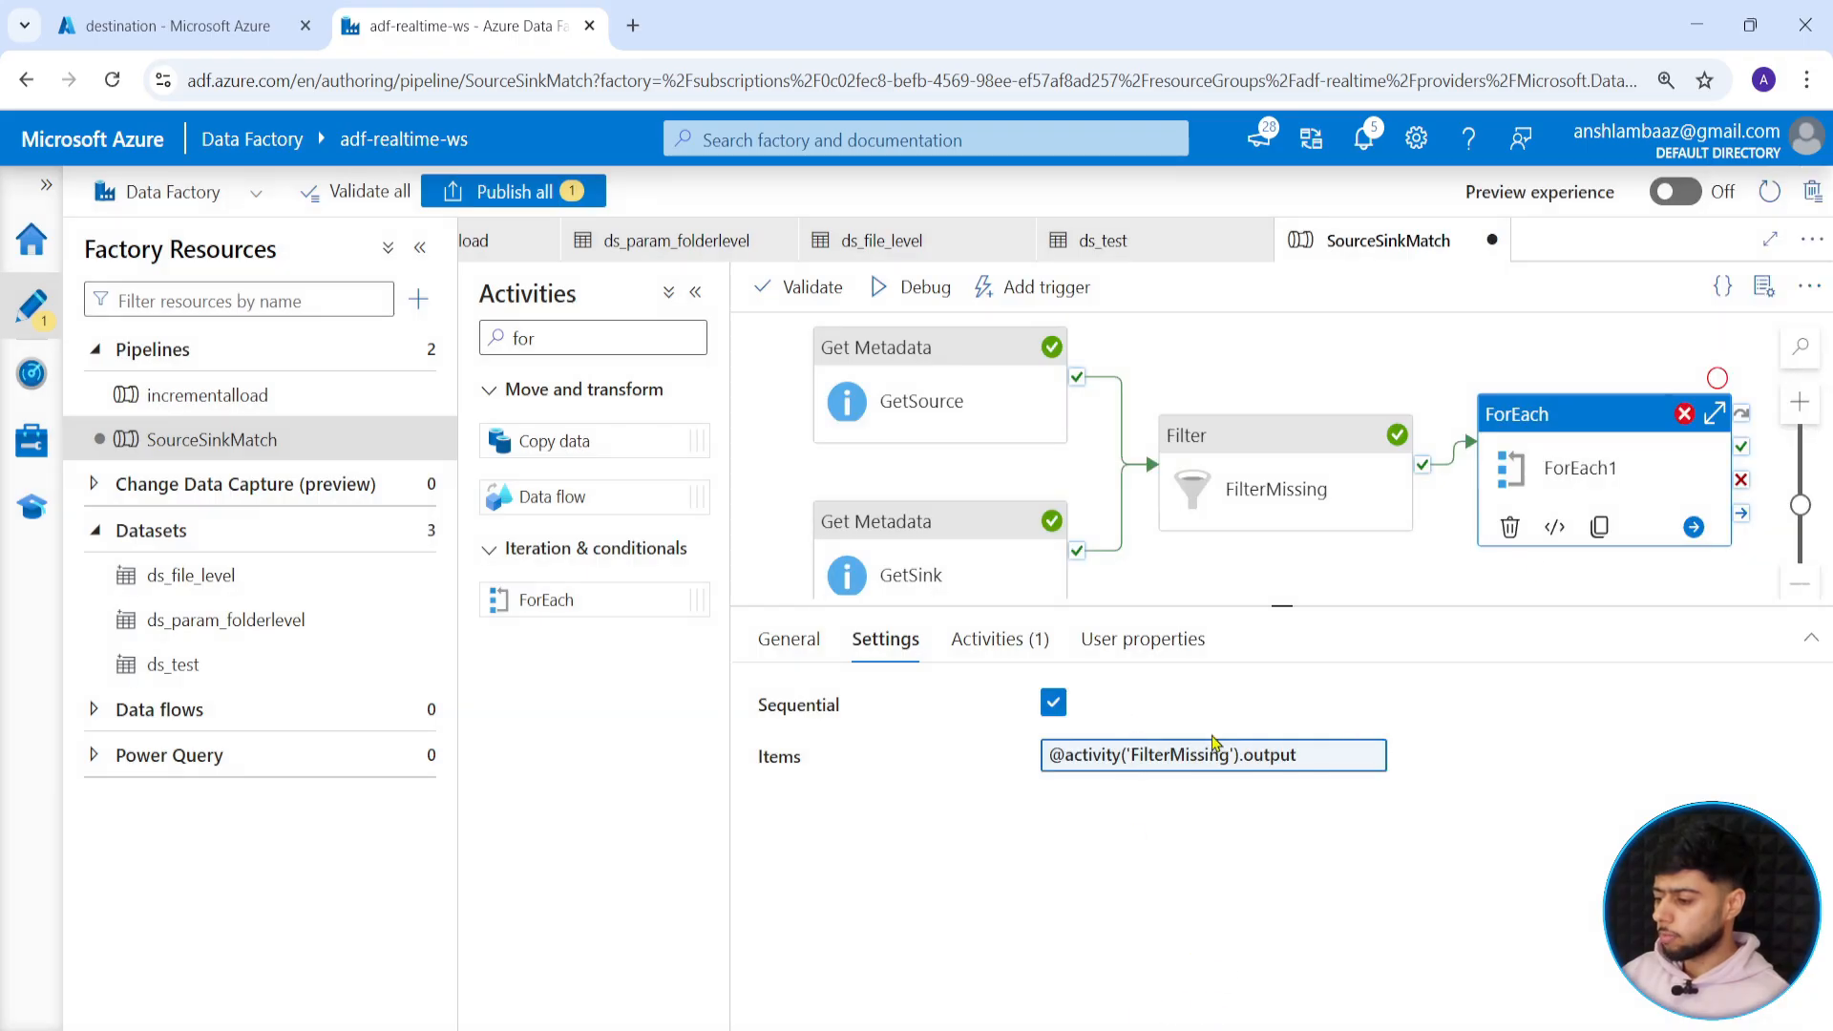
Set the ForEach1 activity's state to Deactivated.
{"action": "left_click", "coordinate": [1714, 416]}
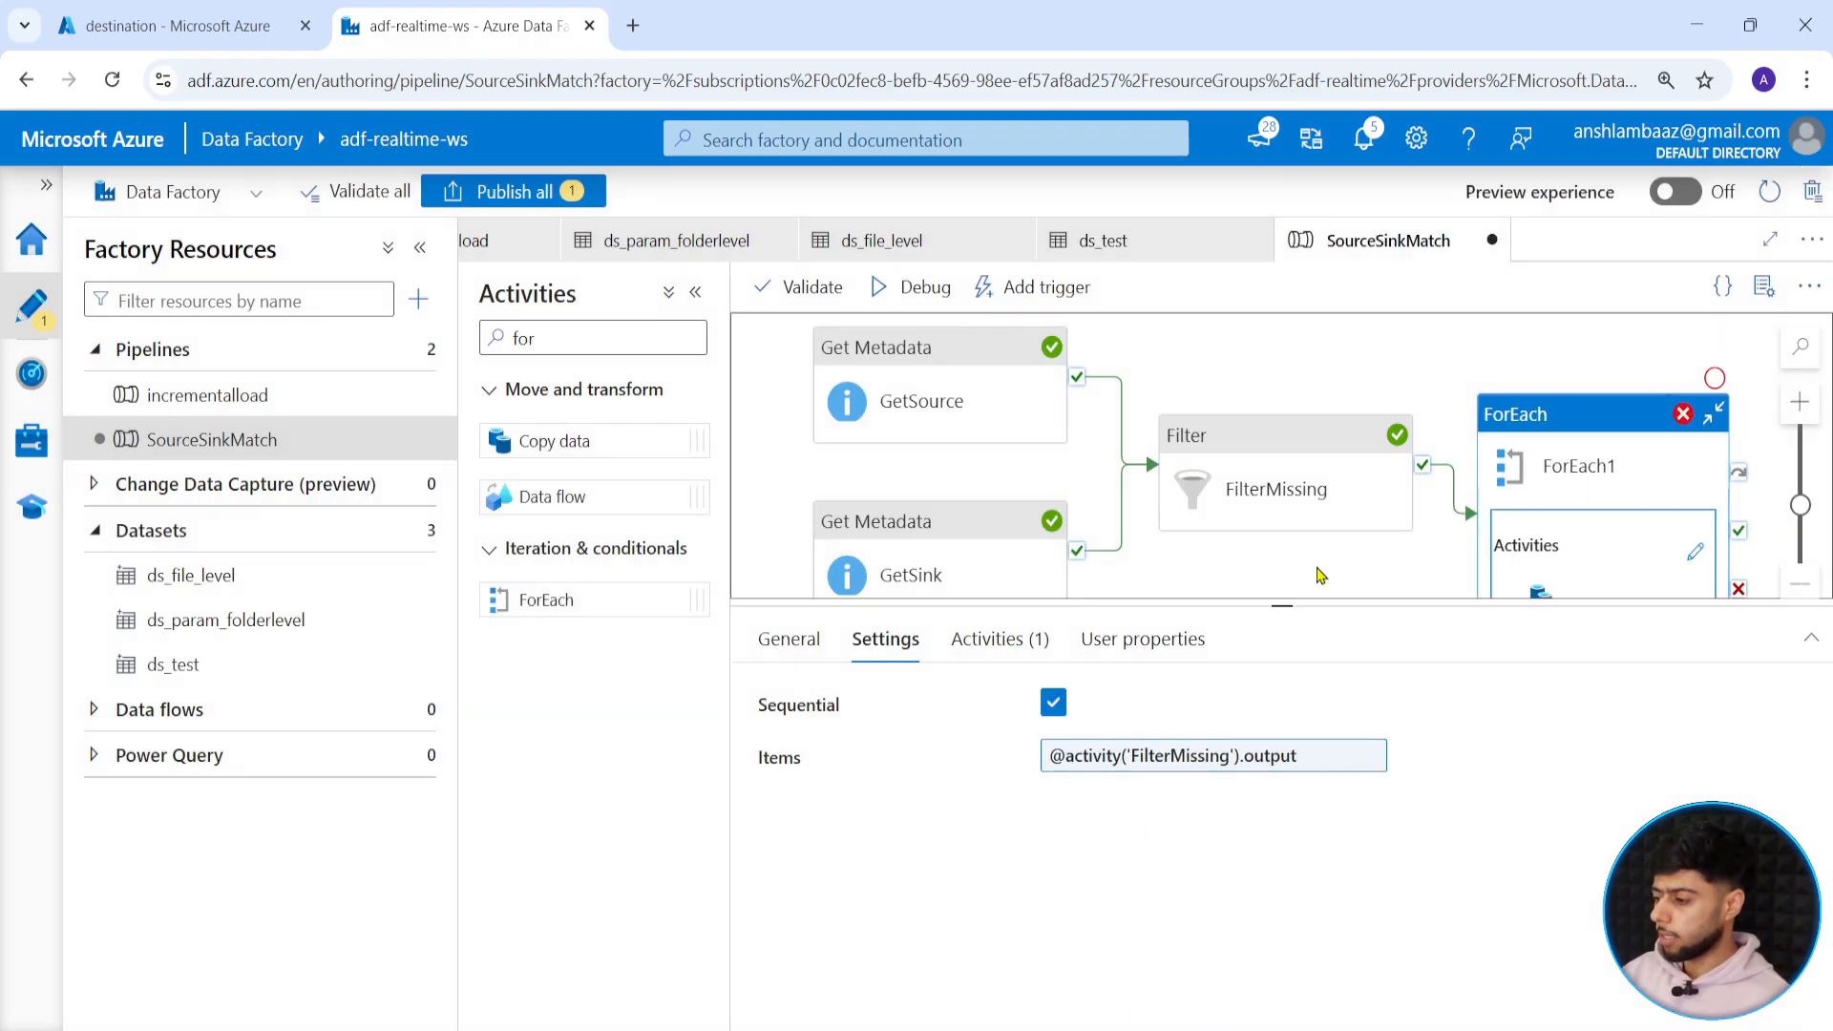
{"action": "left_click", "coordinate": [788, 639]}
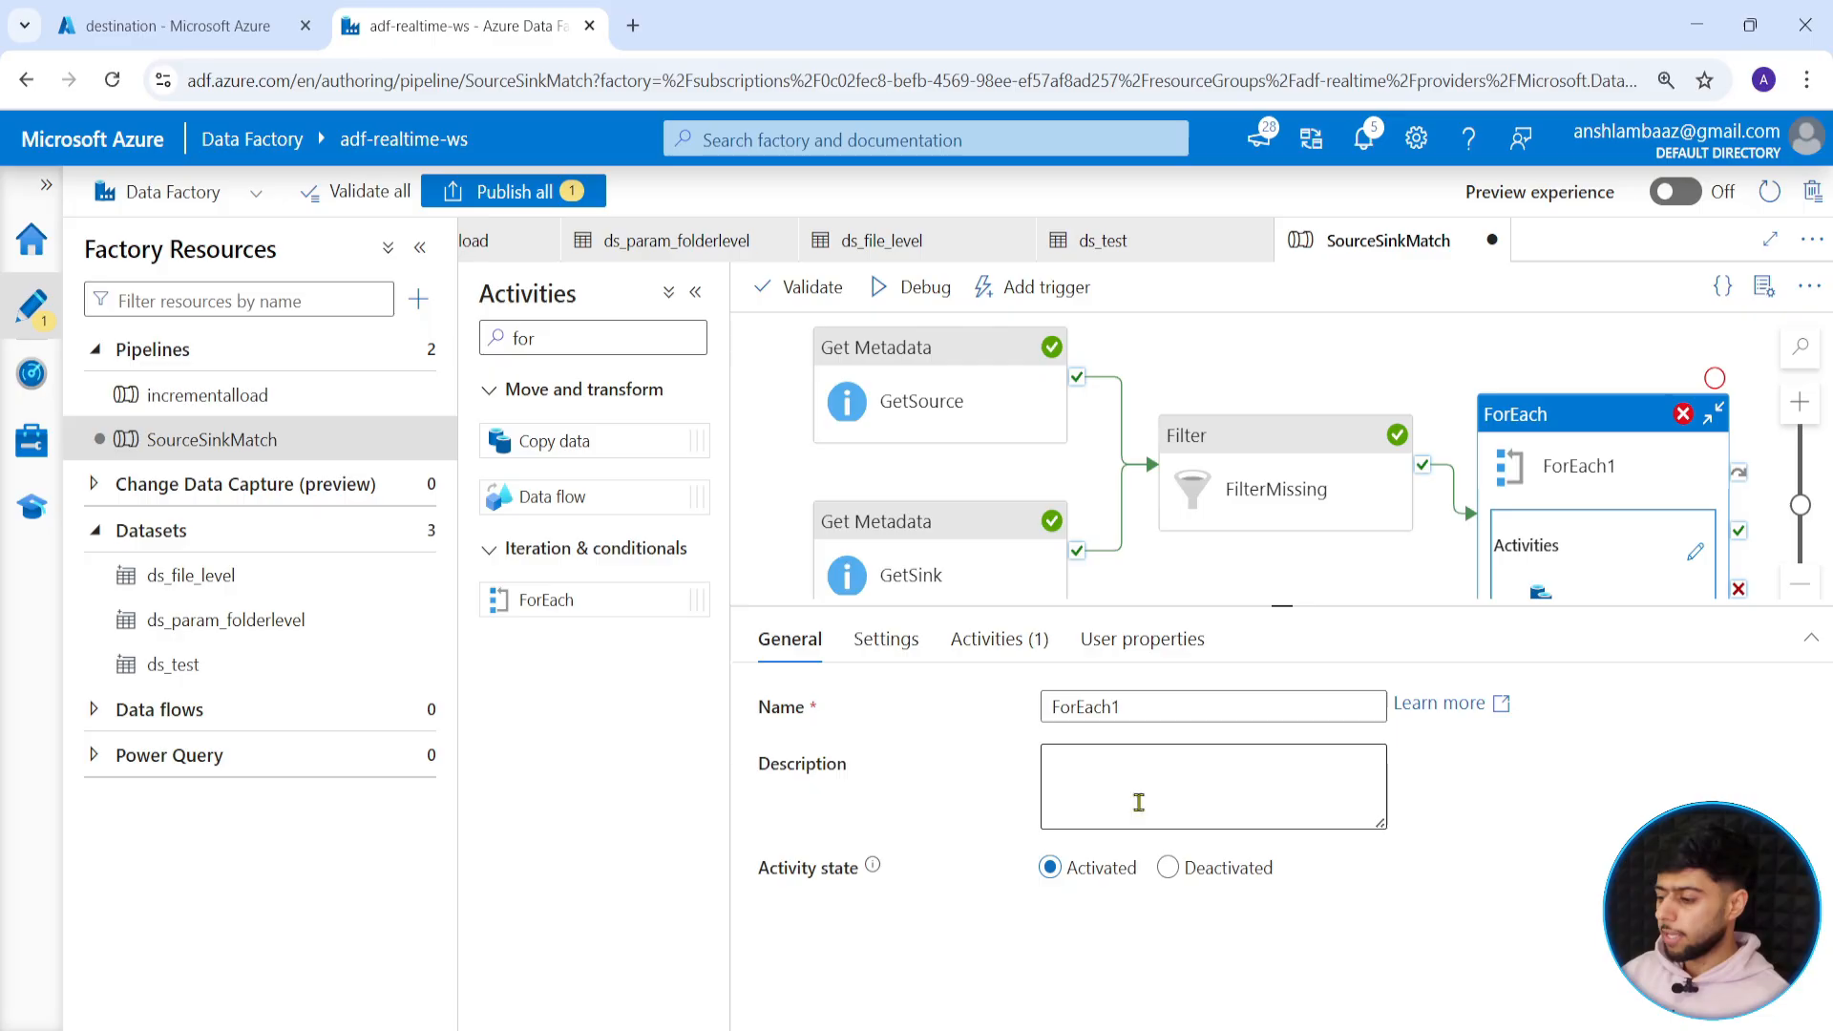
{"action": "left_click", "coordinate": [1168, 868]}
{"action": "left_click_drag", "start_coordinate": [1282, 607], "coordinate": [1275, 791]}
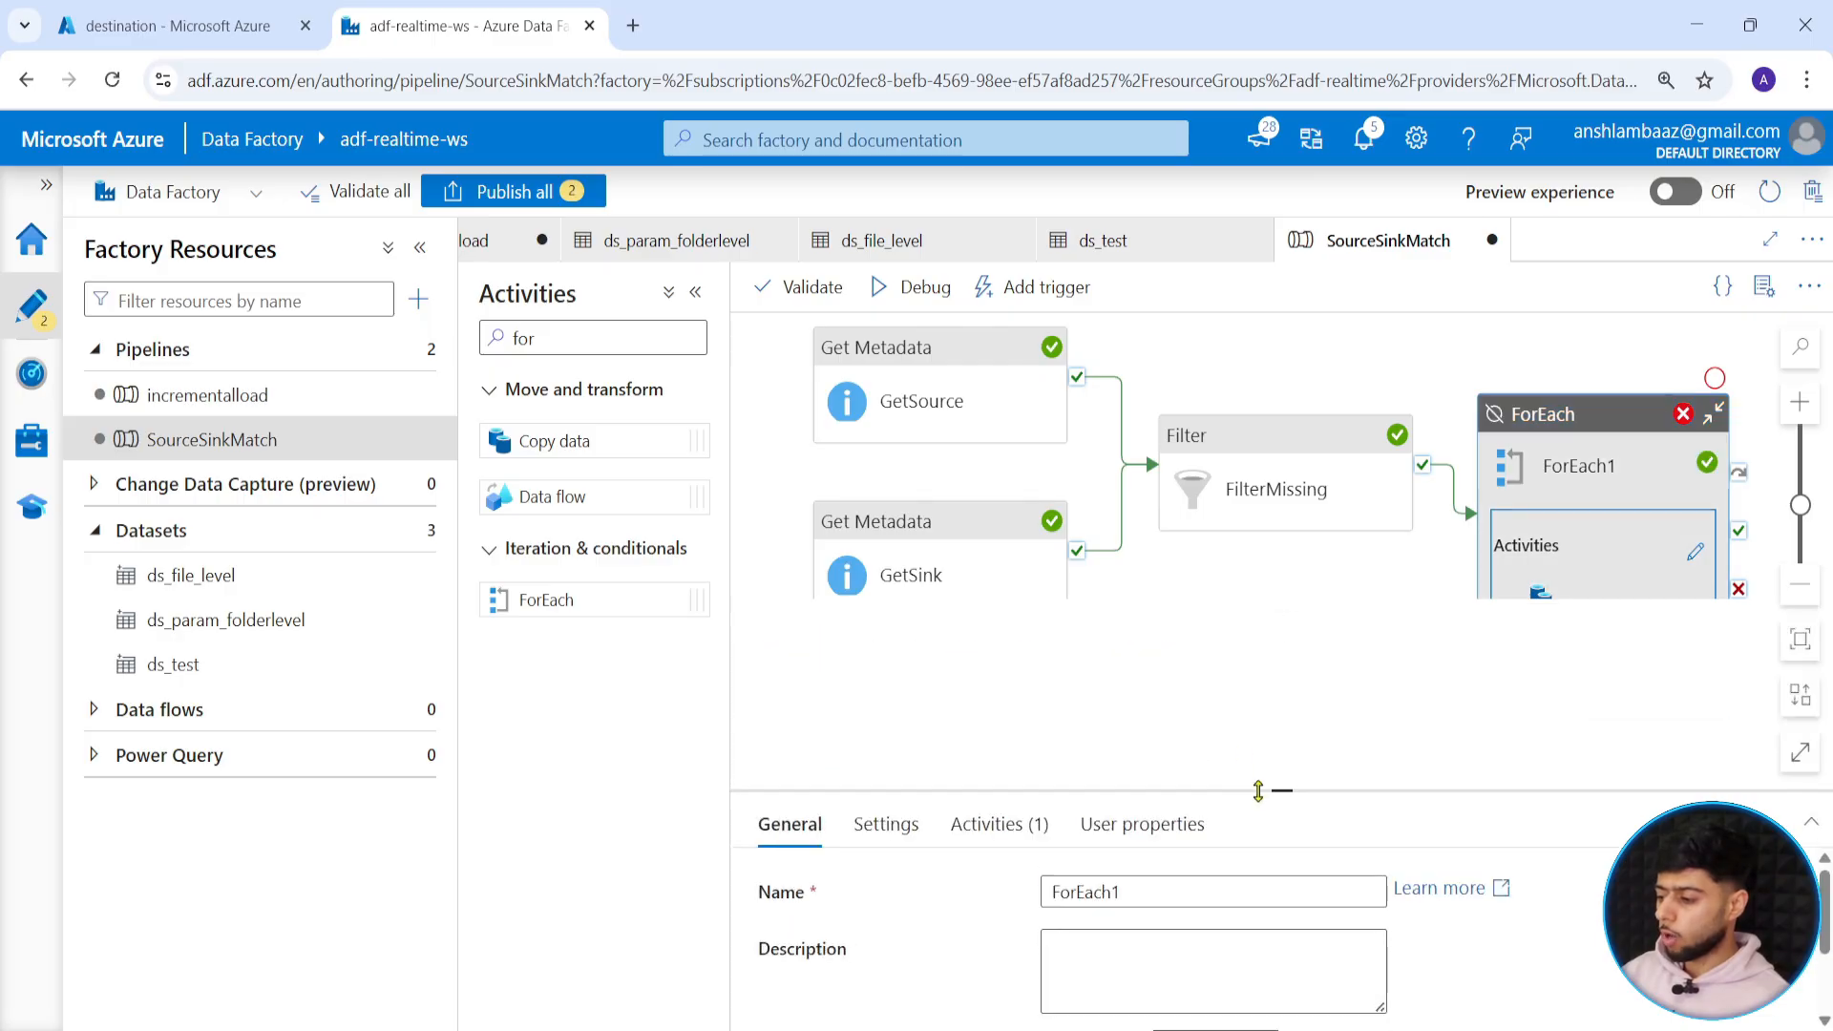
Debug the pipeline with ForEach1 deactivated and bring its activity run list into view.
{"action": "left_click", "coordinate": [882, 288]}
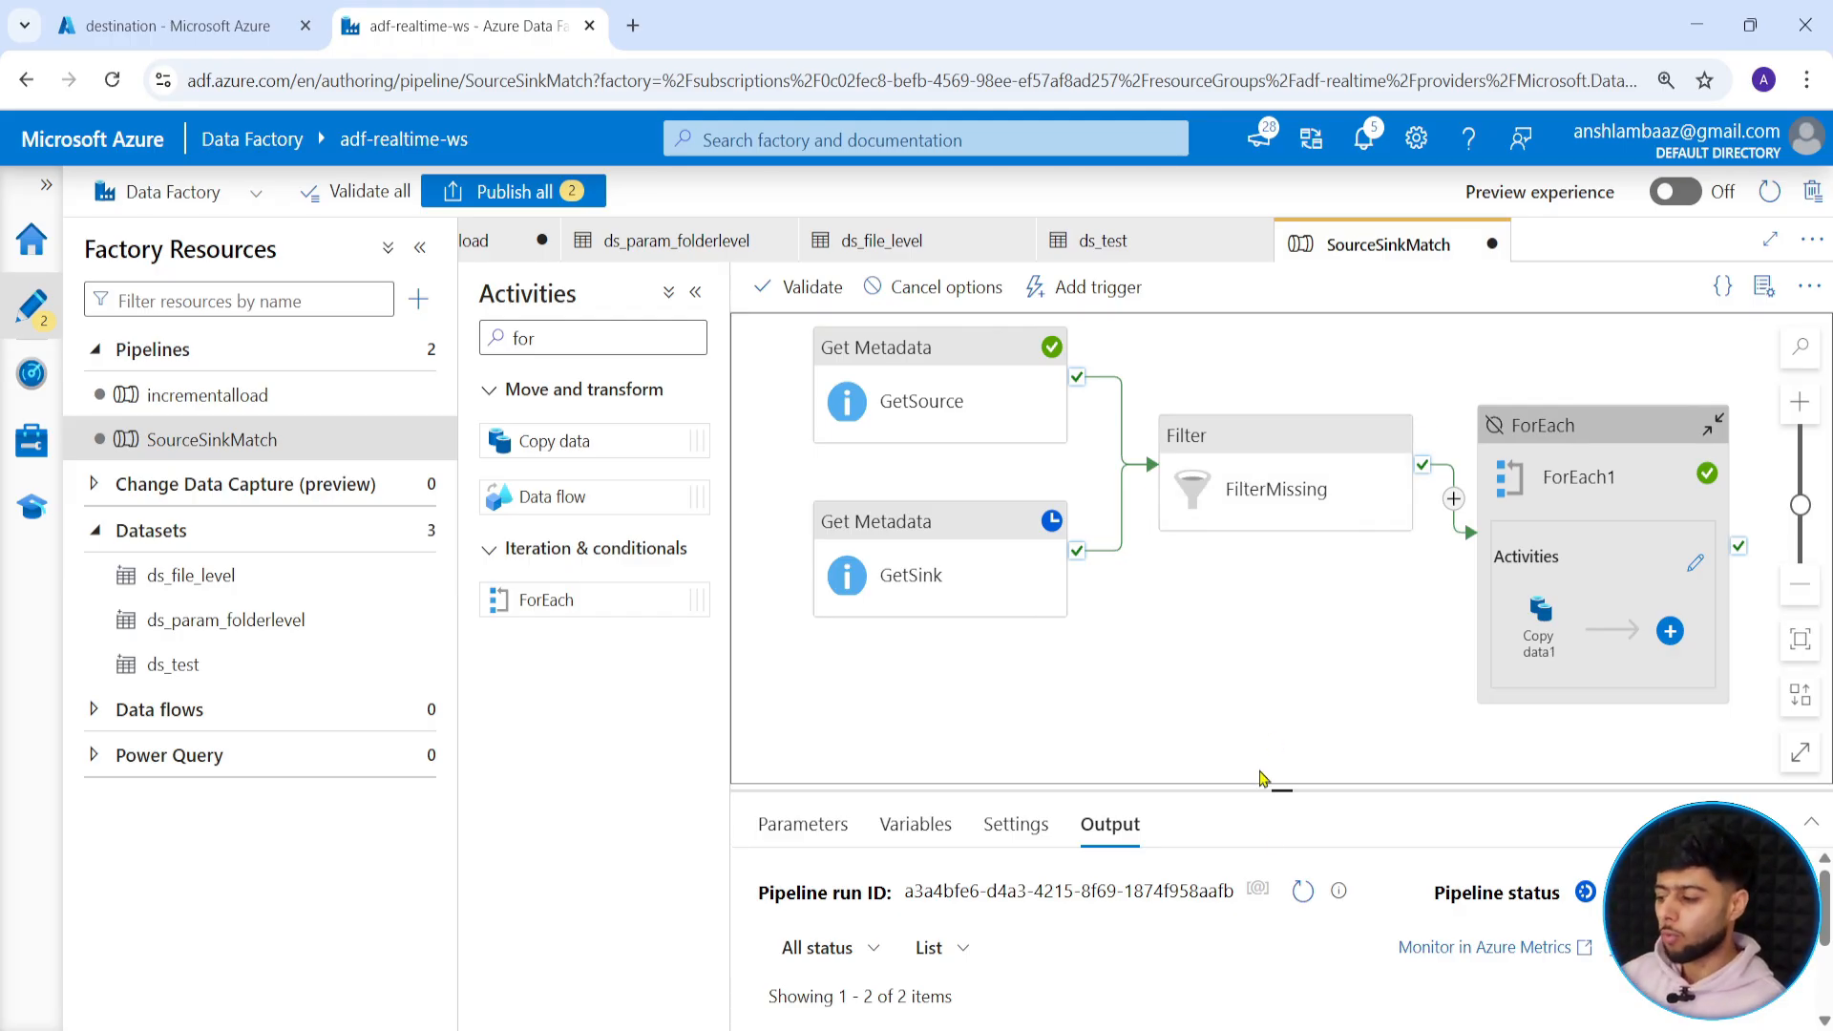
{"action": "left_click", "coordinate": [1282, 792]}
{"action": "mouse_move", "coordinate": [991, 867]}
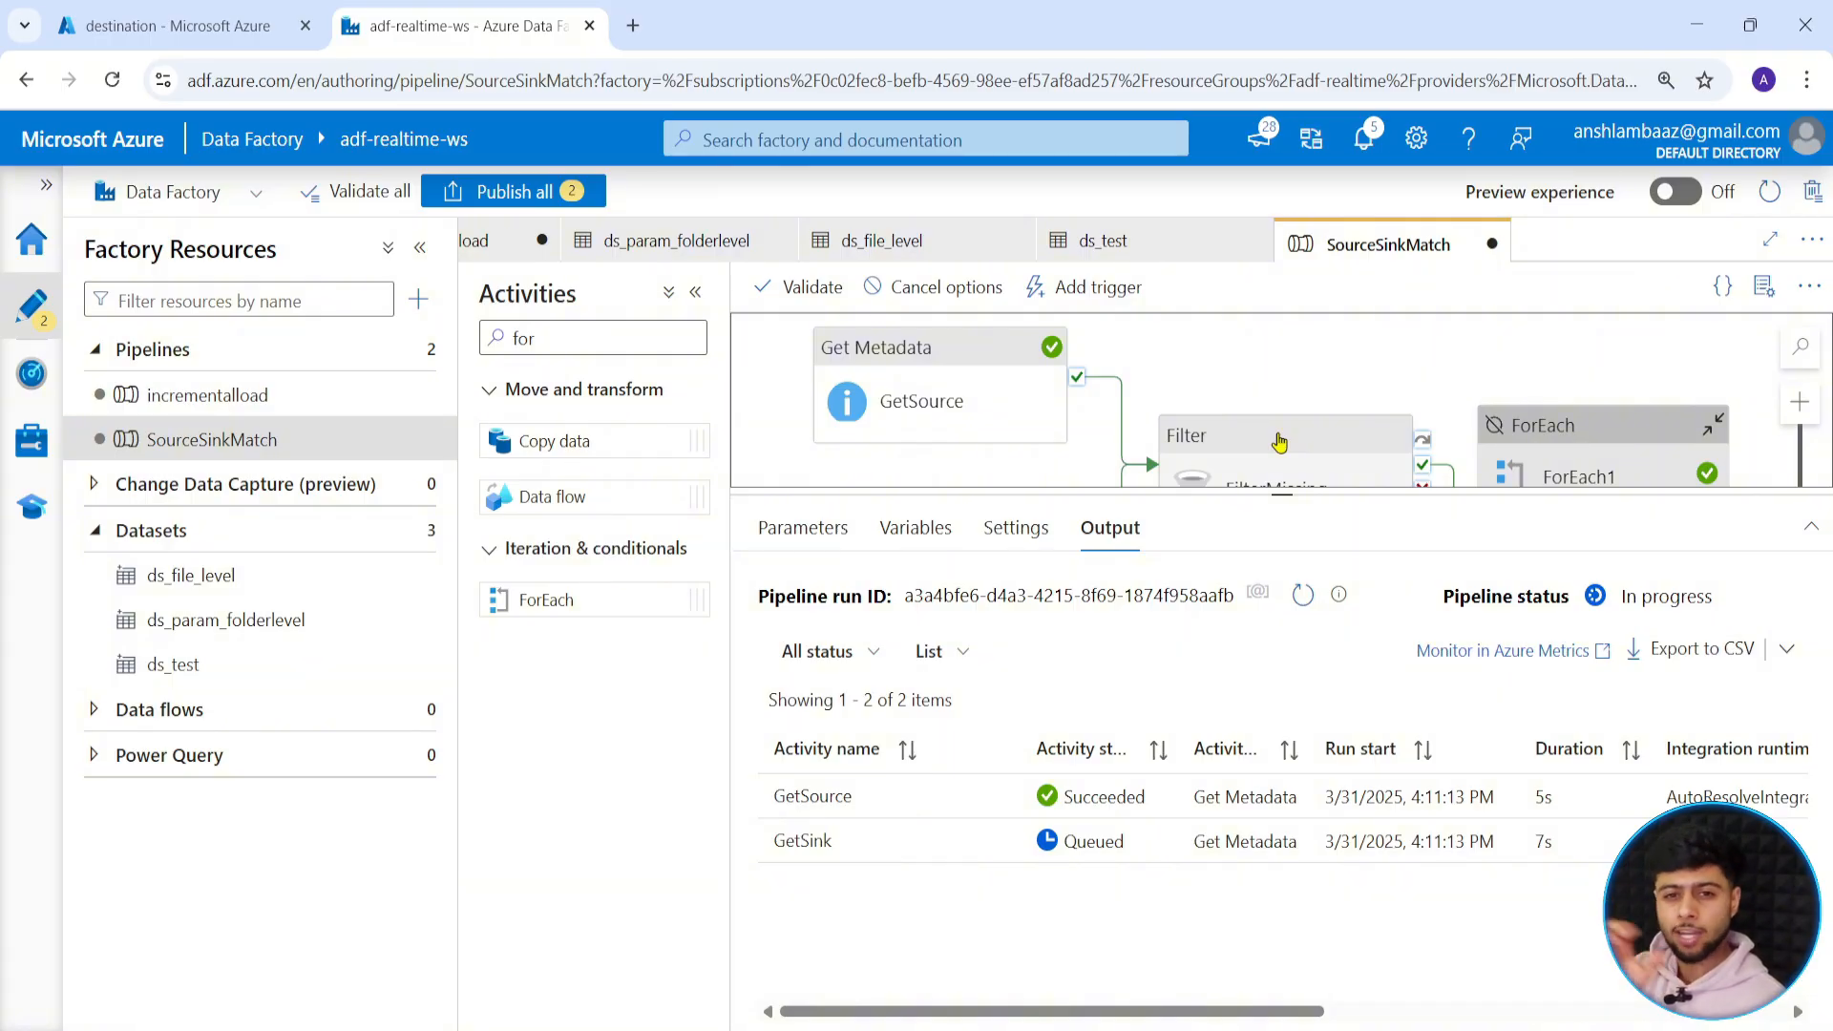
{"action": "mouse_move", "coordinate": [915, 888]}
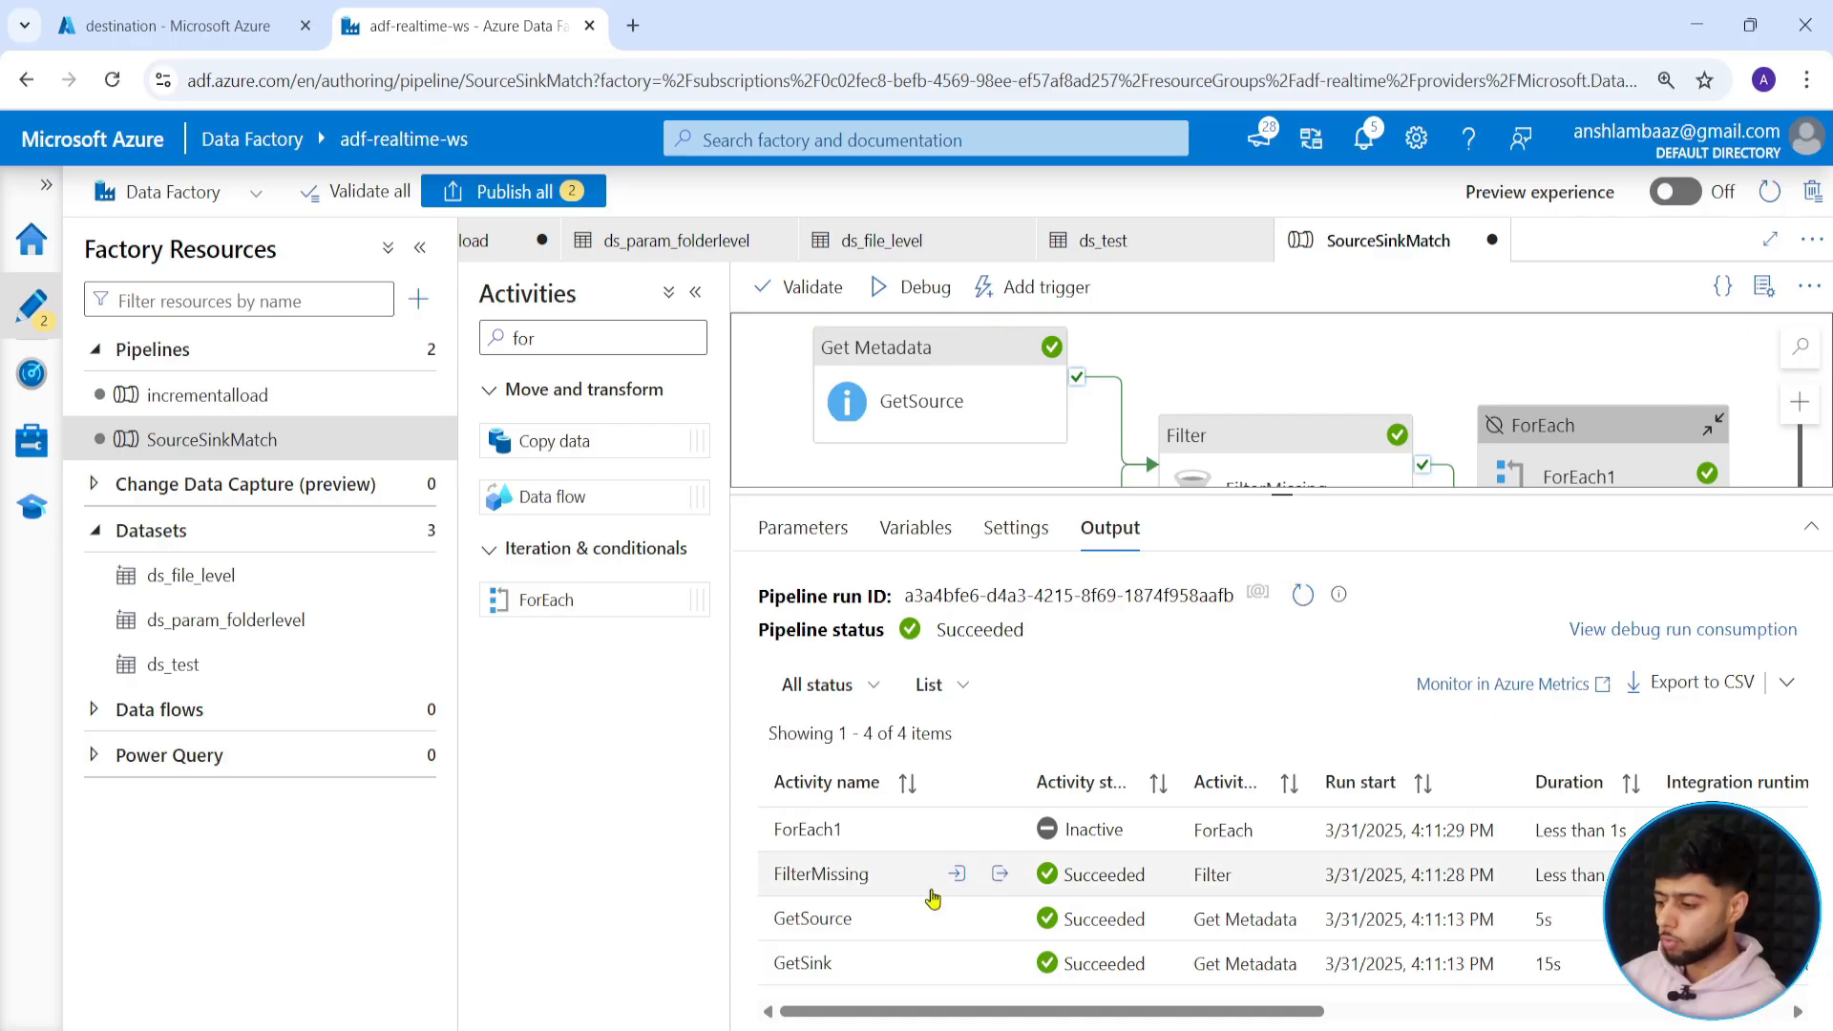
Examine the FilterMissing activity's output JSON from the debug run, especially the Value array, and close it.
{"action": "left_click", "coordinate": [999, 875]}
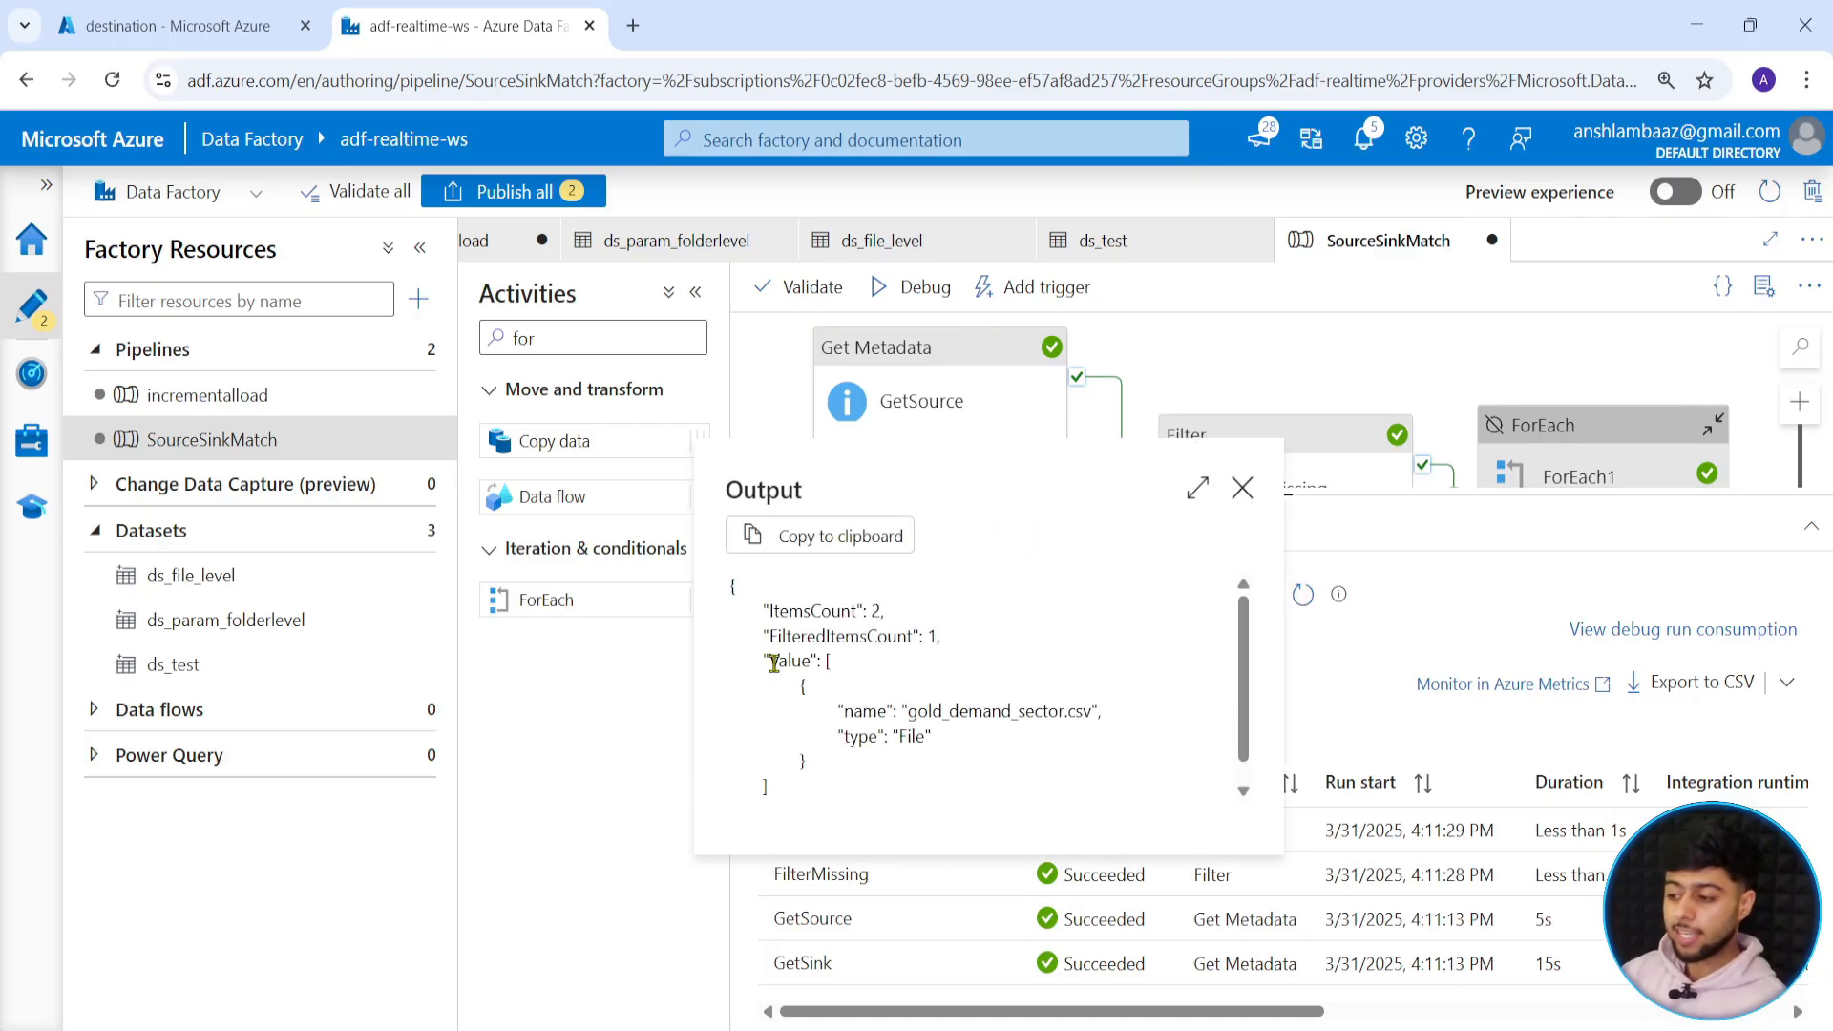
{"action": "left_click_drag", "start_coordinate": [770, 660], "coordinate": [811, 662]}
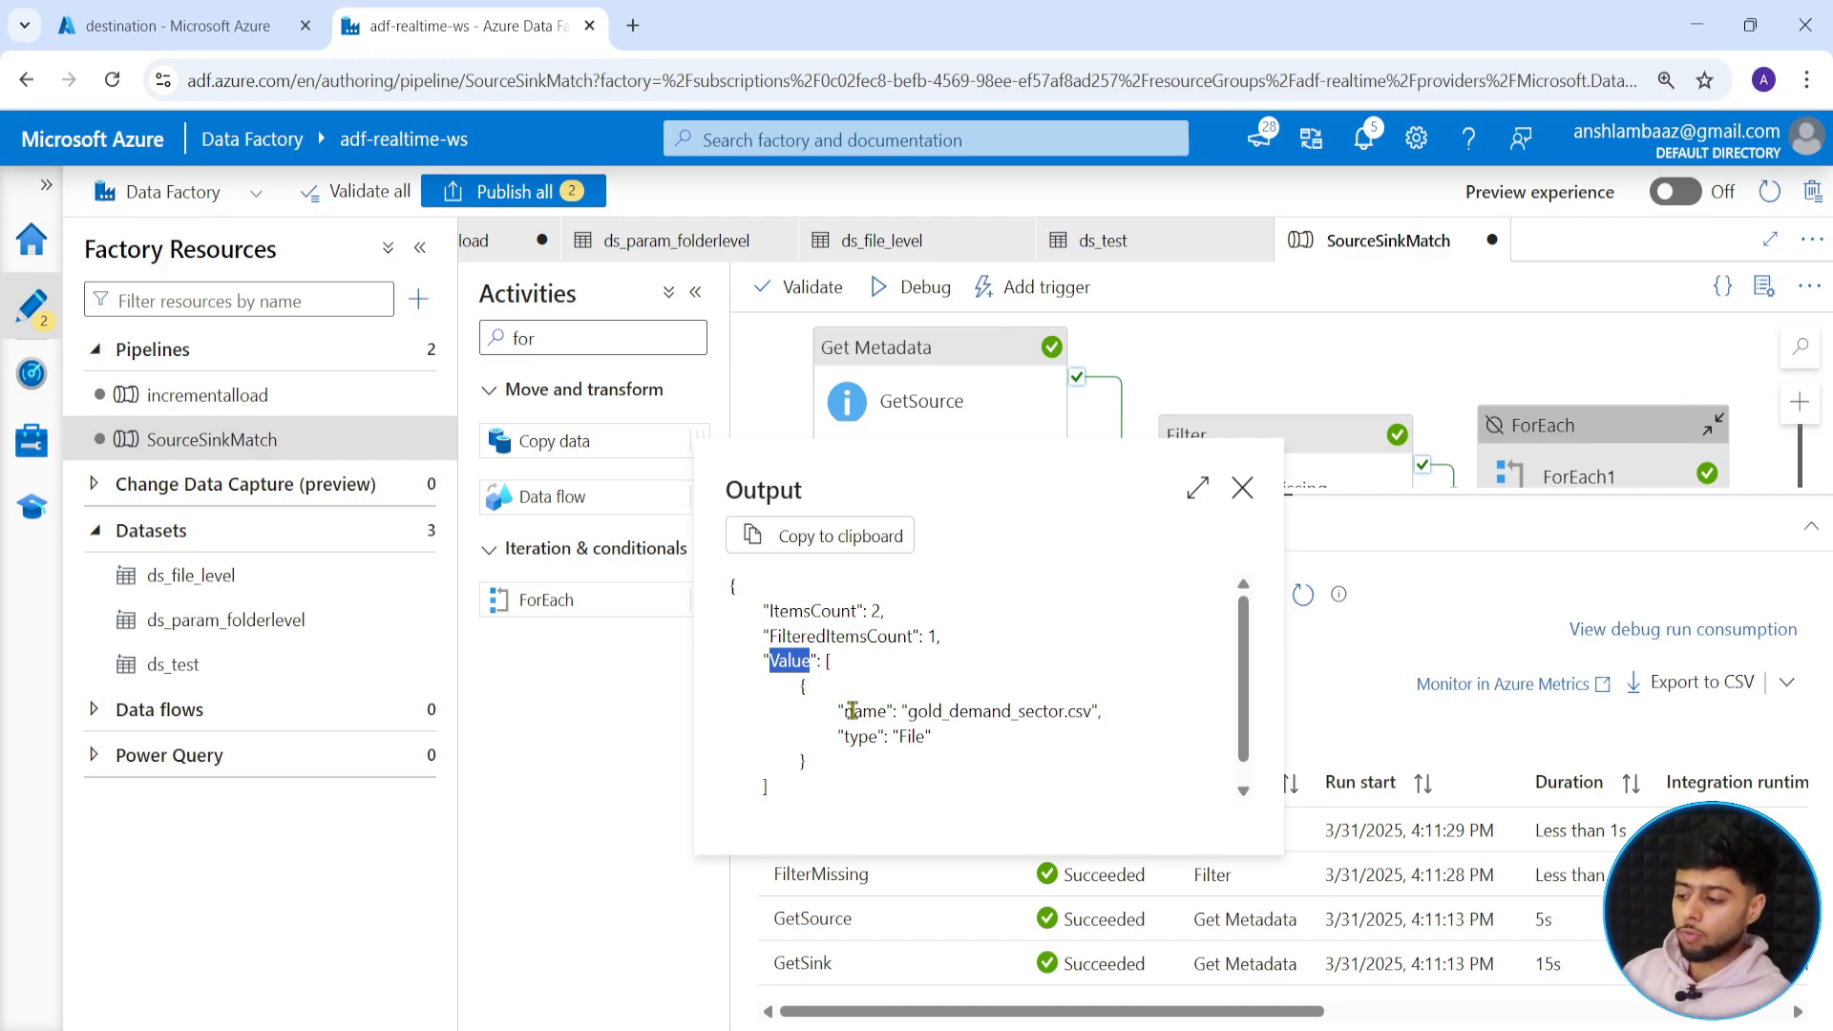
{"action": "key", "text": "ctrl+2"}
{"action": "left_click_drag", "start_coordinate": [740, 634], "coordinate": [1033, 822]}
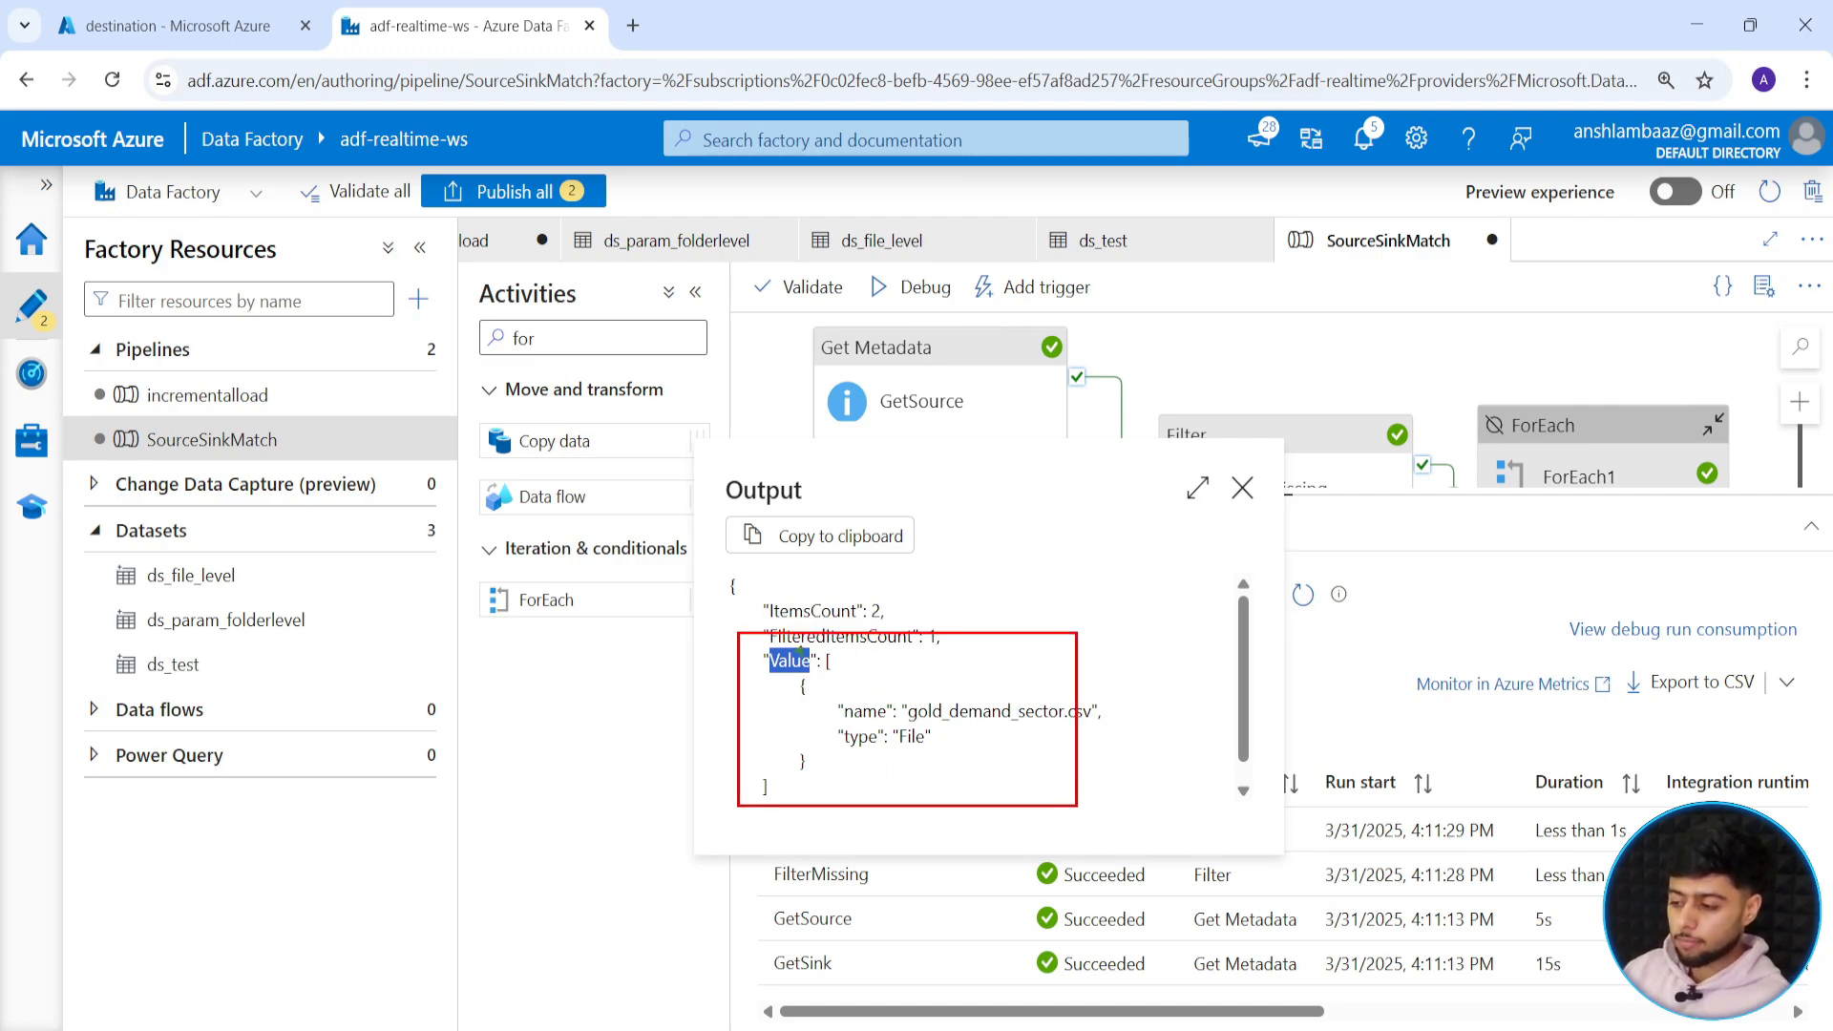
{"action": "key", "text": "Escape"}
{"action": "left_click", "coordinate": [1240, 489]}
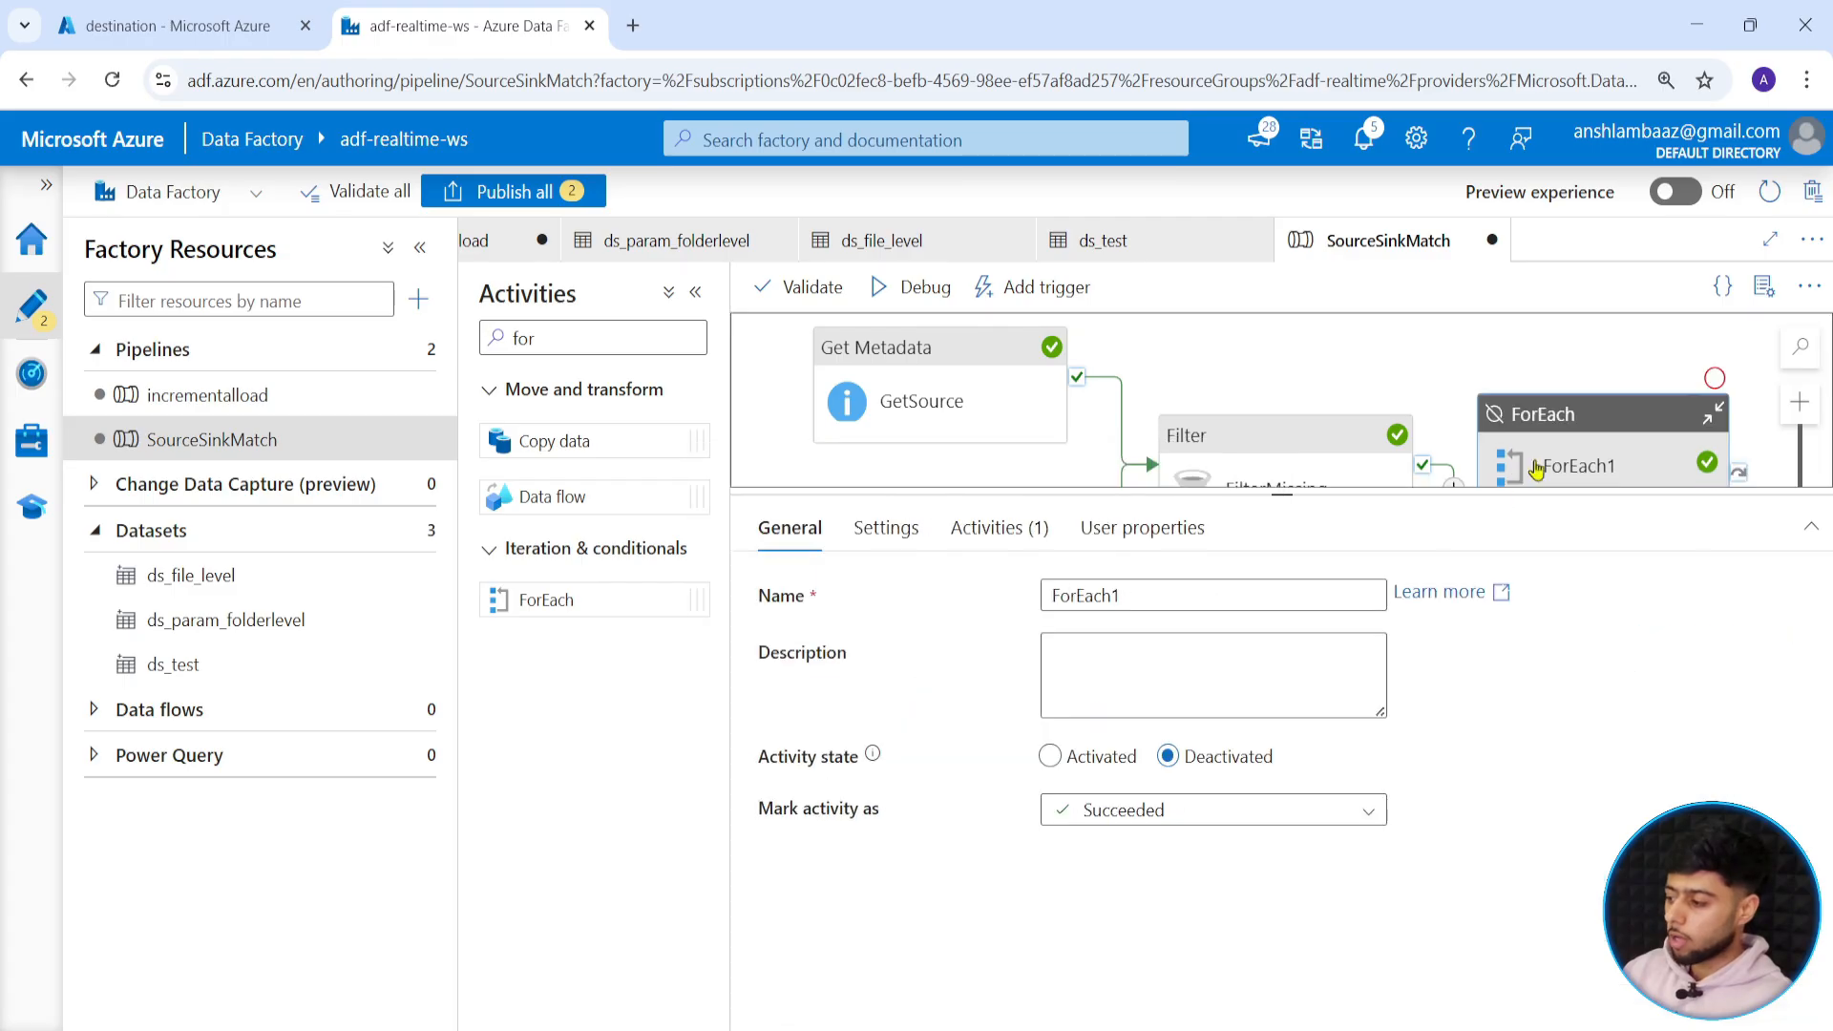
{"action": "left_click", "coordinate": [1050, 756]}
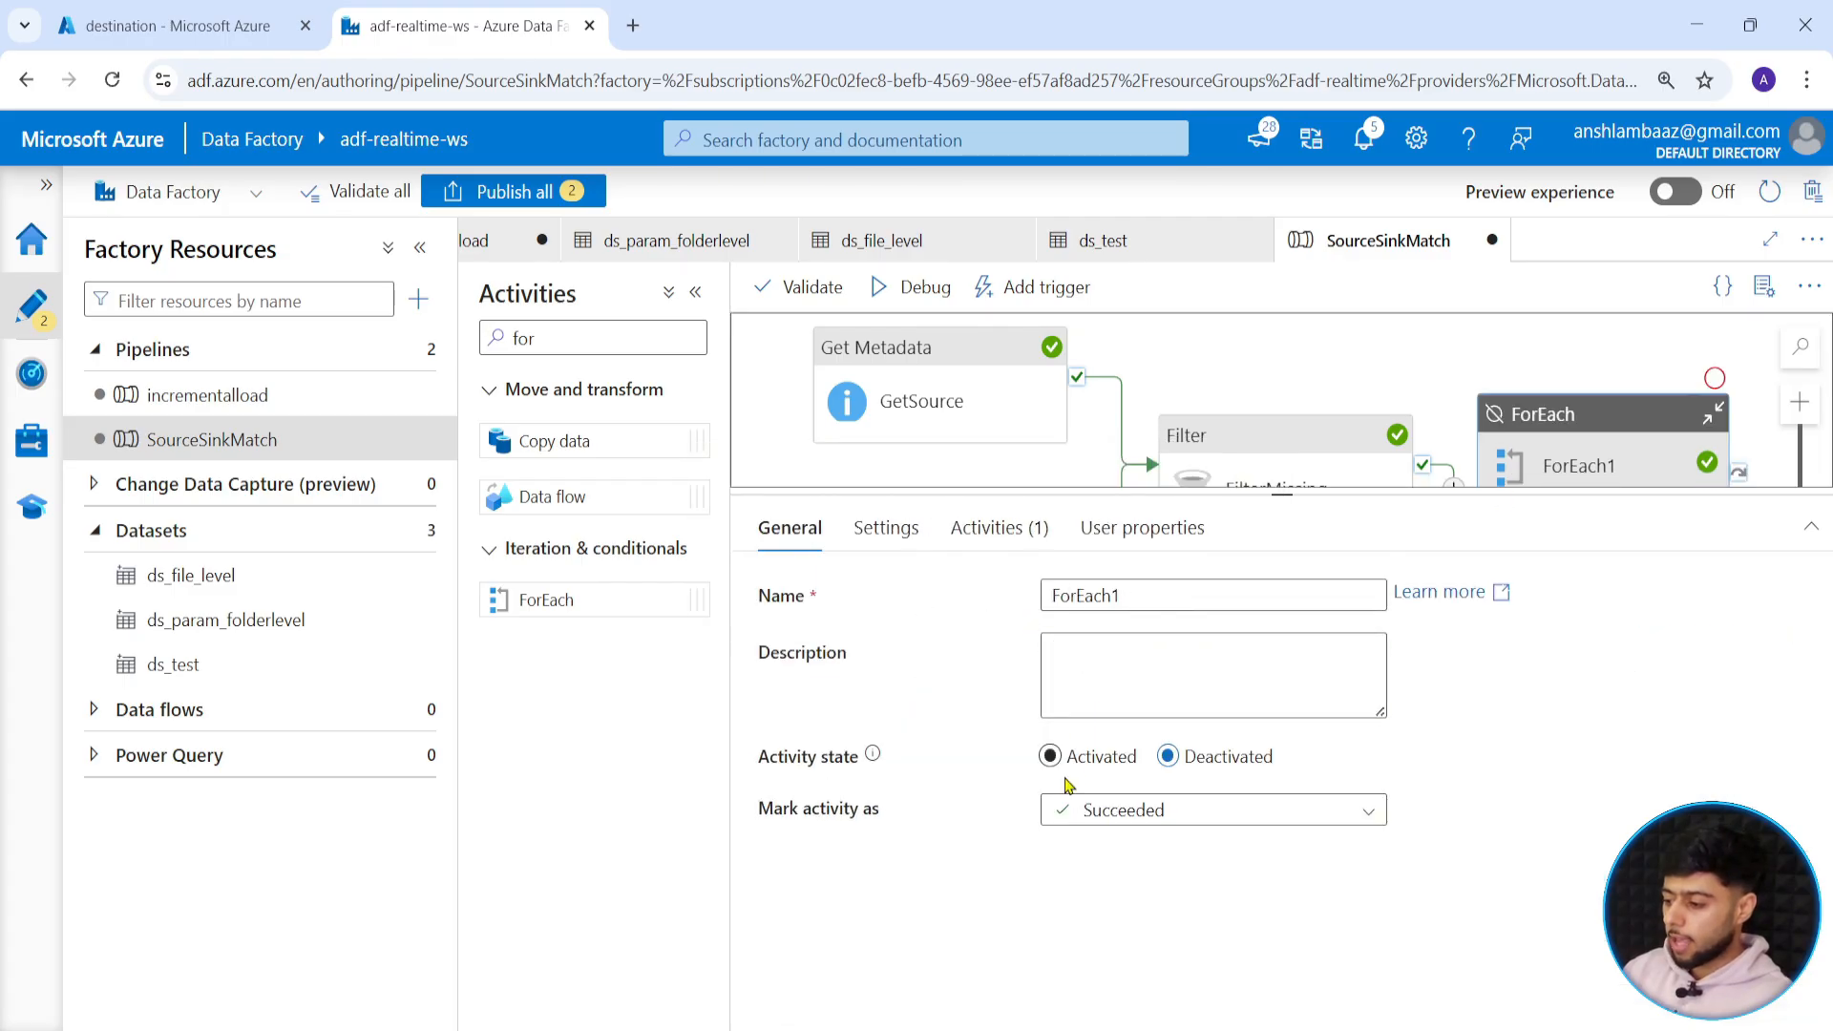
{"action": "left_click", "coordinate": [887, 528]}
{"action": "left_click", "coordinate": [1180, 645]}
{"action": "type", "text": ".V"}
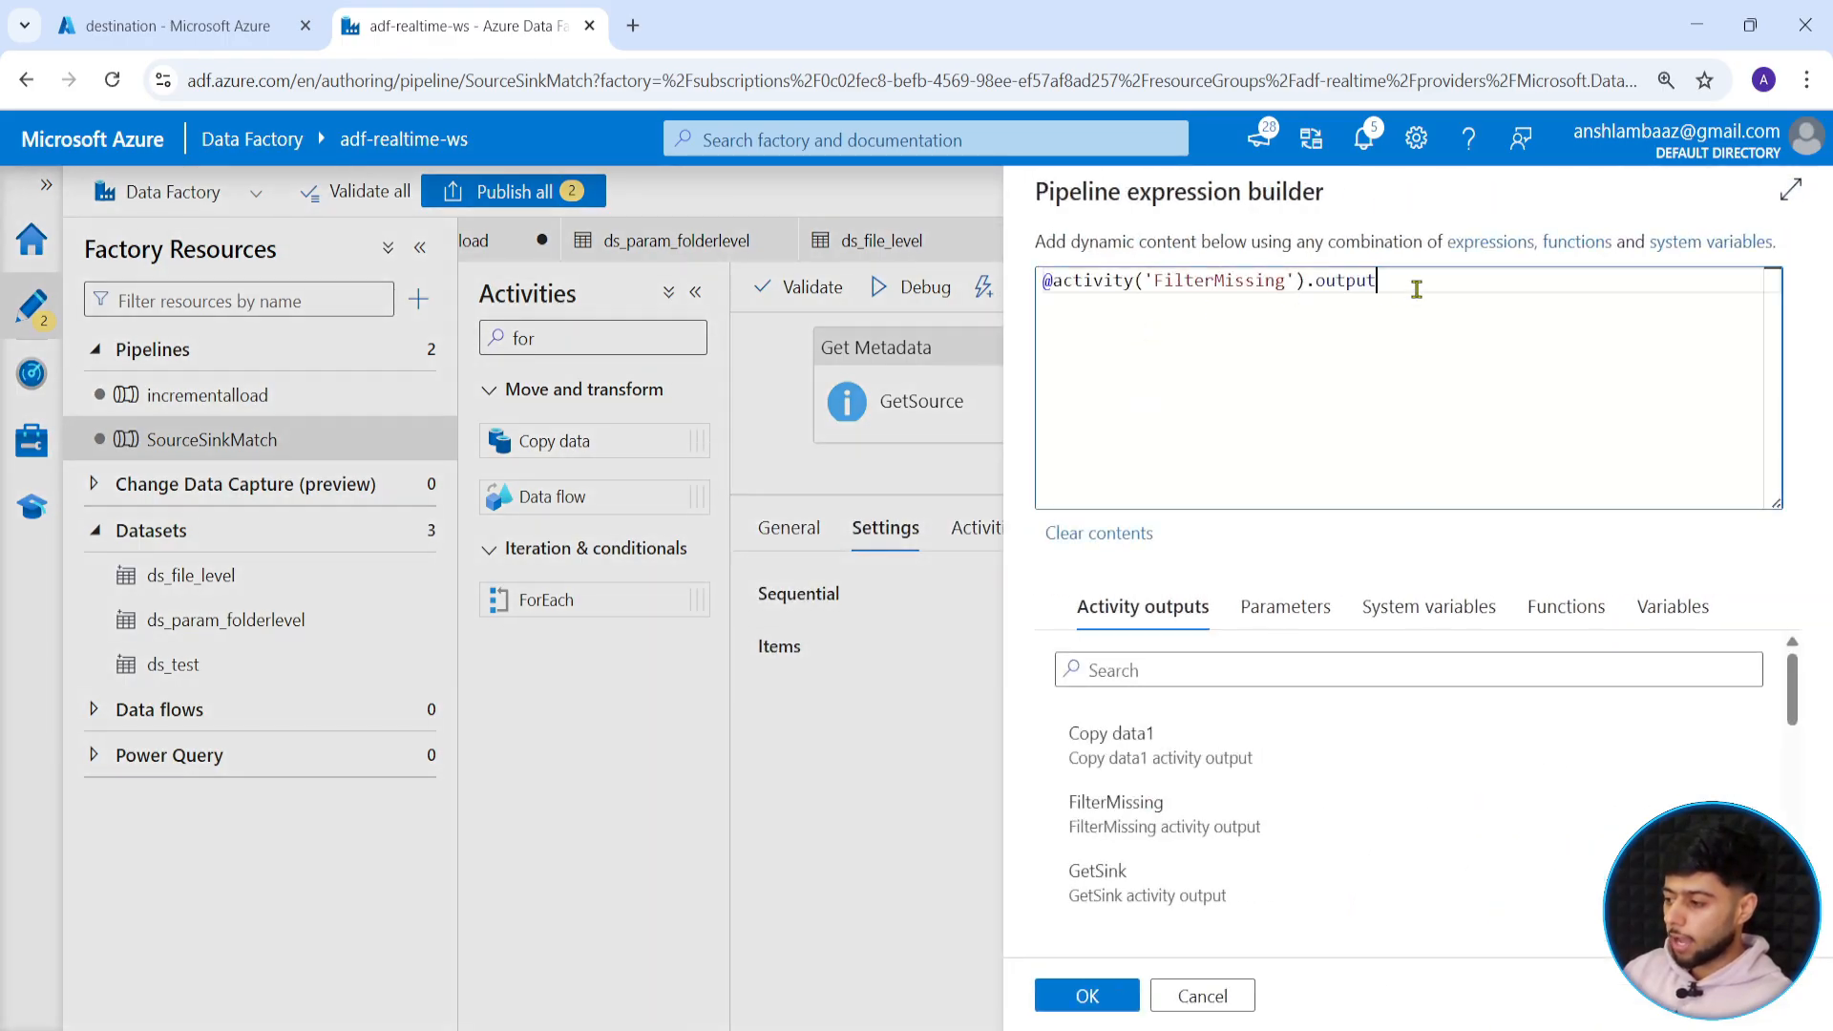
{"action": "type", "text": "alue"}
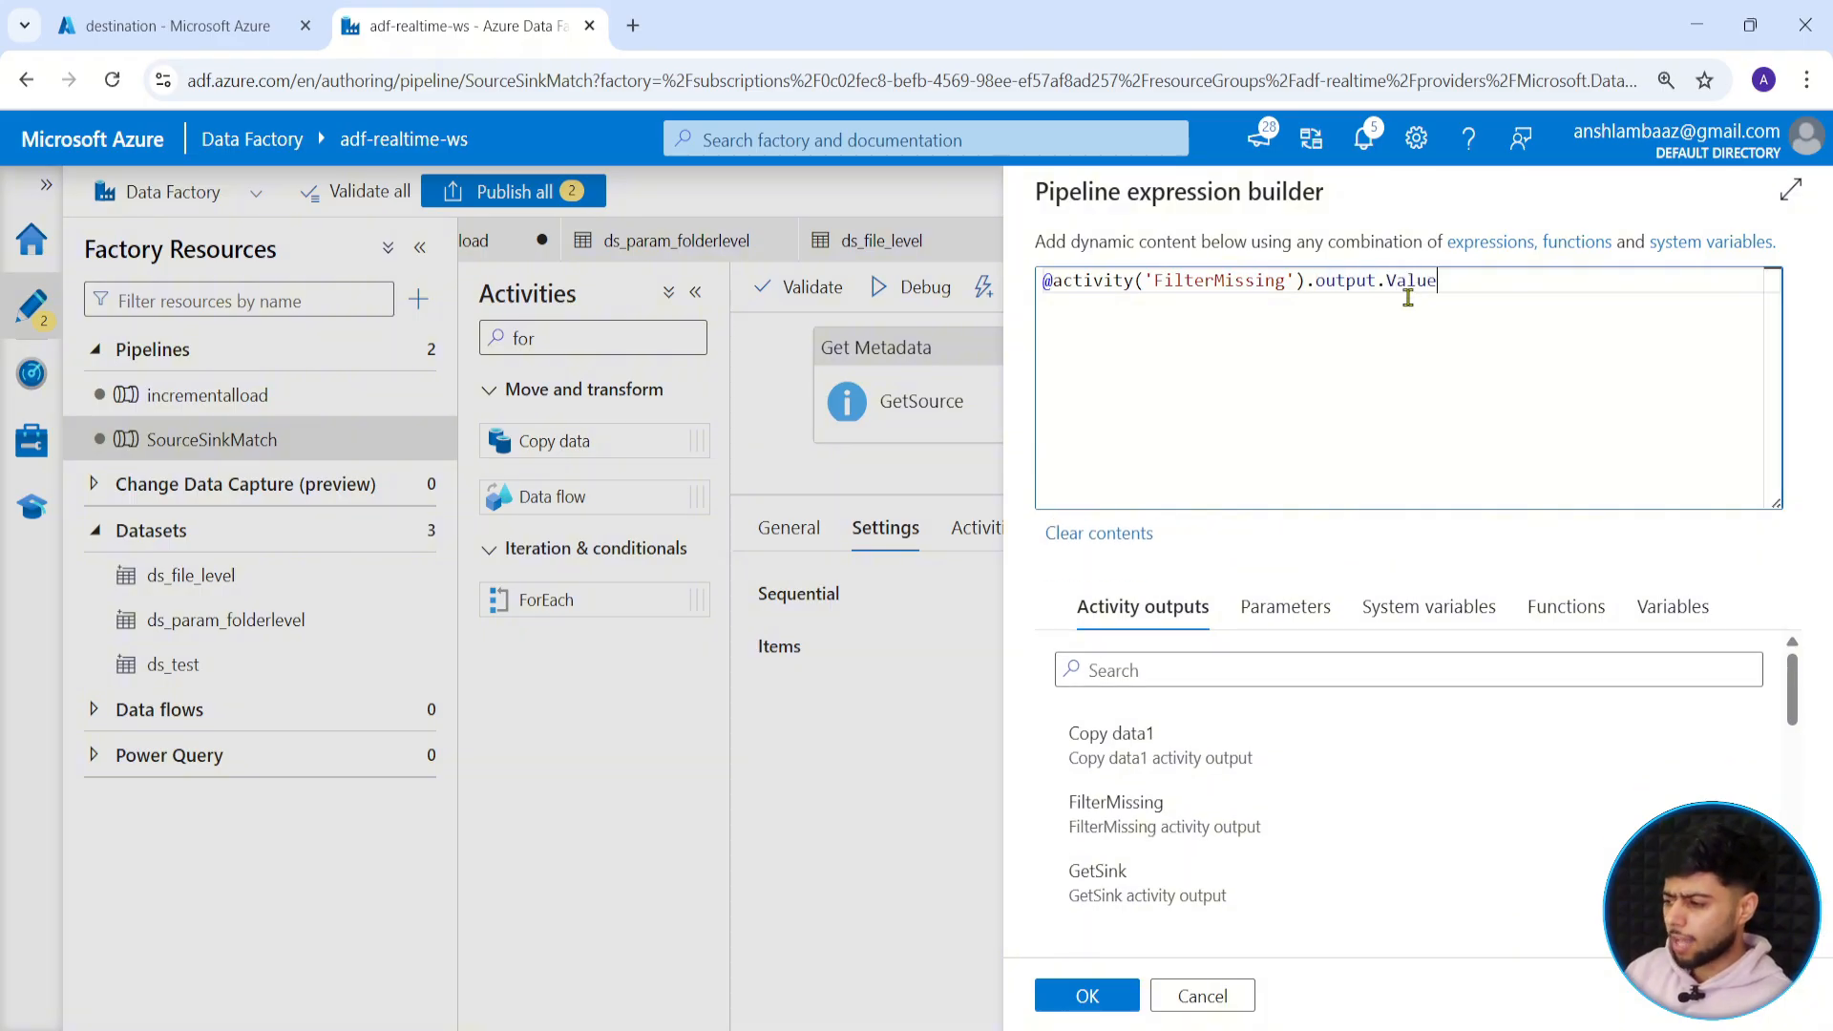
{"action": "left_click", "coordinate": [1087, 995]}
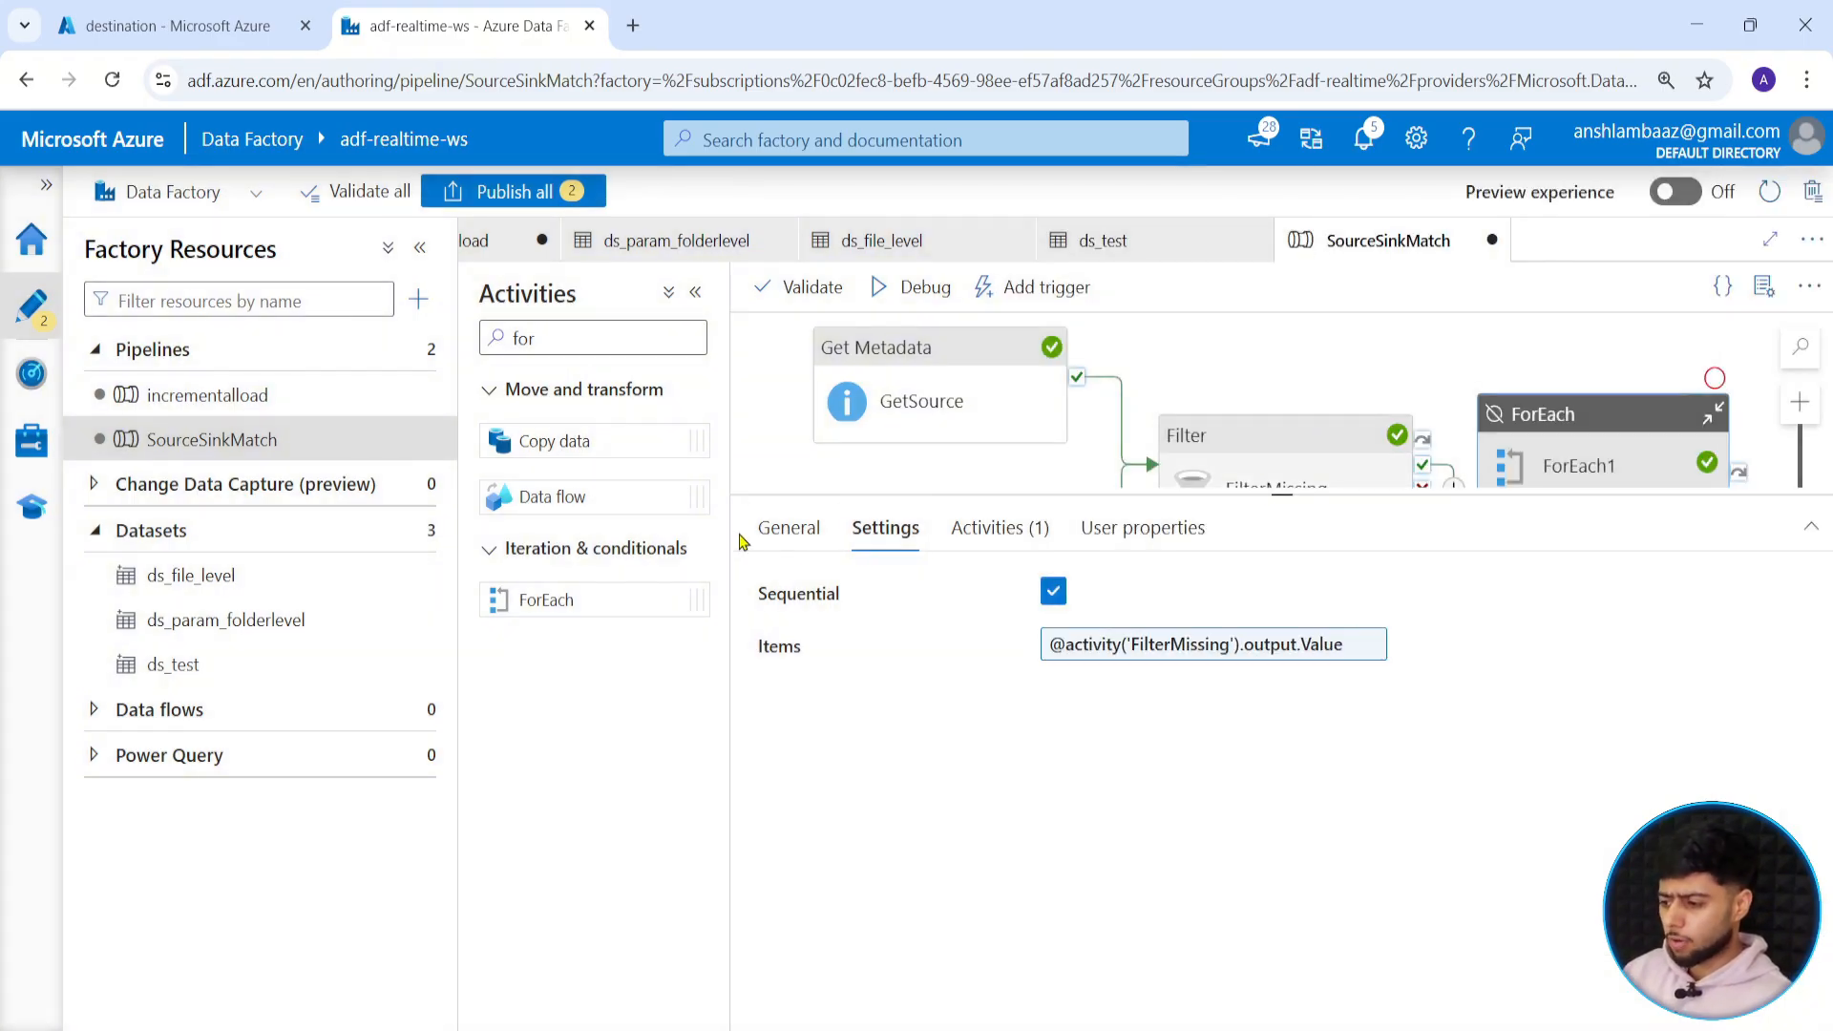
Debug the SourceSinkMatch pipeline with ForEach1 activated, and enlarge the canvas to show all its activities.
{"action": "left_click", "coordinate": [790, 528]}
{"action": "left_click", "coordinate": [1216, 364]}
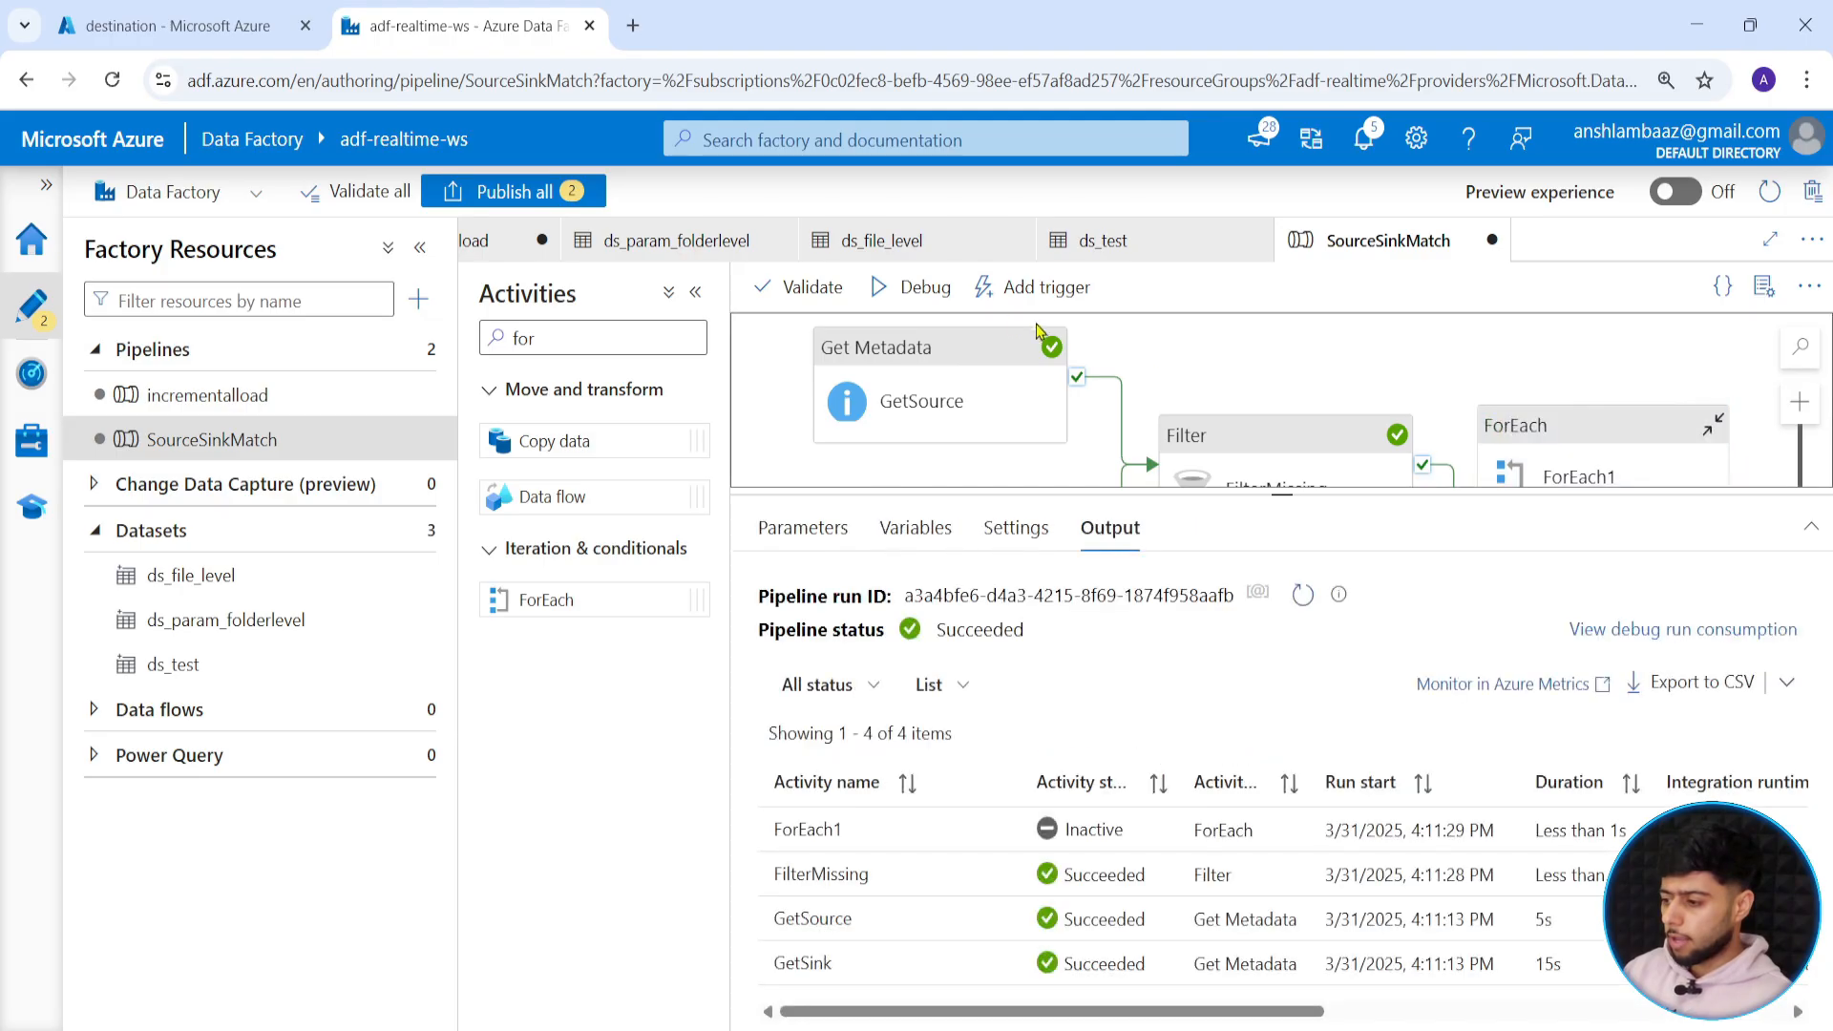
{"action": "left_click", "coordinate": [898, 294]}
{"action": "left_click_drag", "start_coordinate": [1282, 495], "coordinate": [1242, 953]}
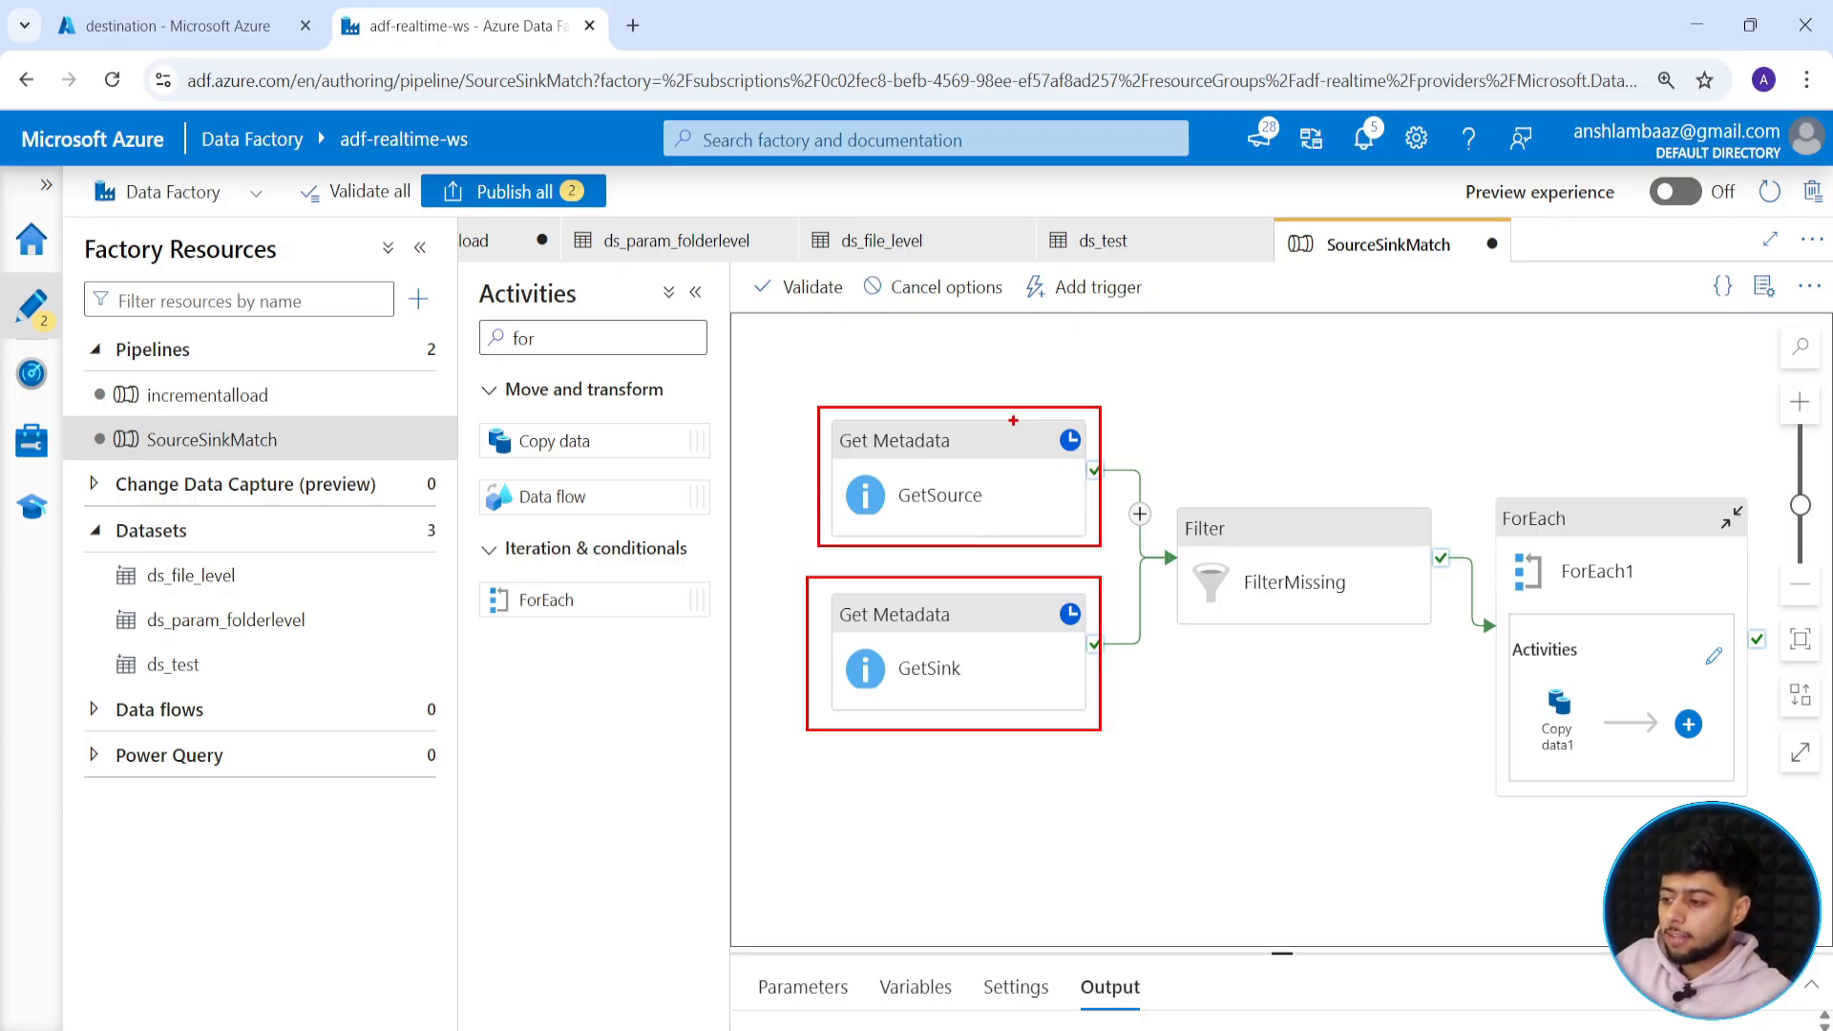
{"action": "mouse_move", "coordinate": [1014, 392]}
{"action": "left_mouse_down"}
{"action": "mouse_move", "coordinate": [1108, 357]}
{"action": "mouse_move", "coordinate": [1305, 522]}
{"action": "mouse_move", "coordinate": [1339, 474]}
{"action": "left_mouse_up"}
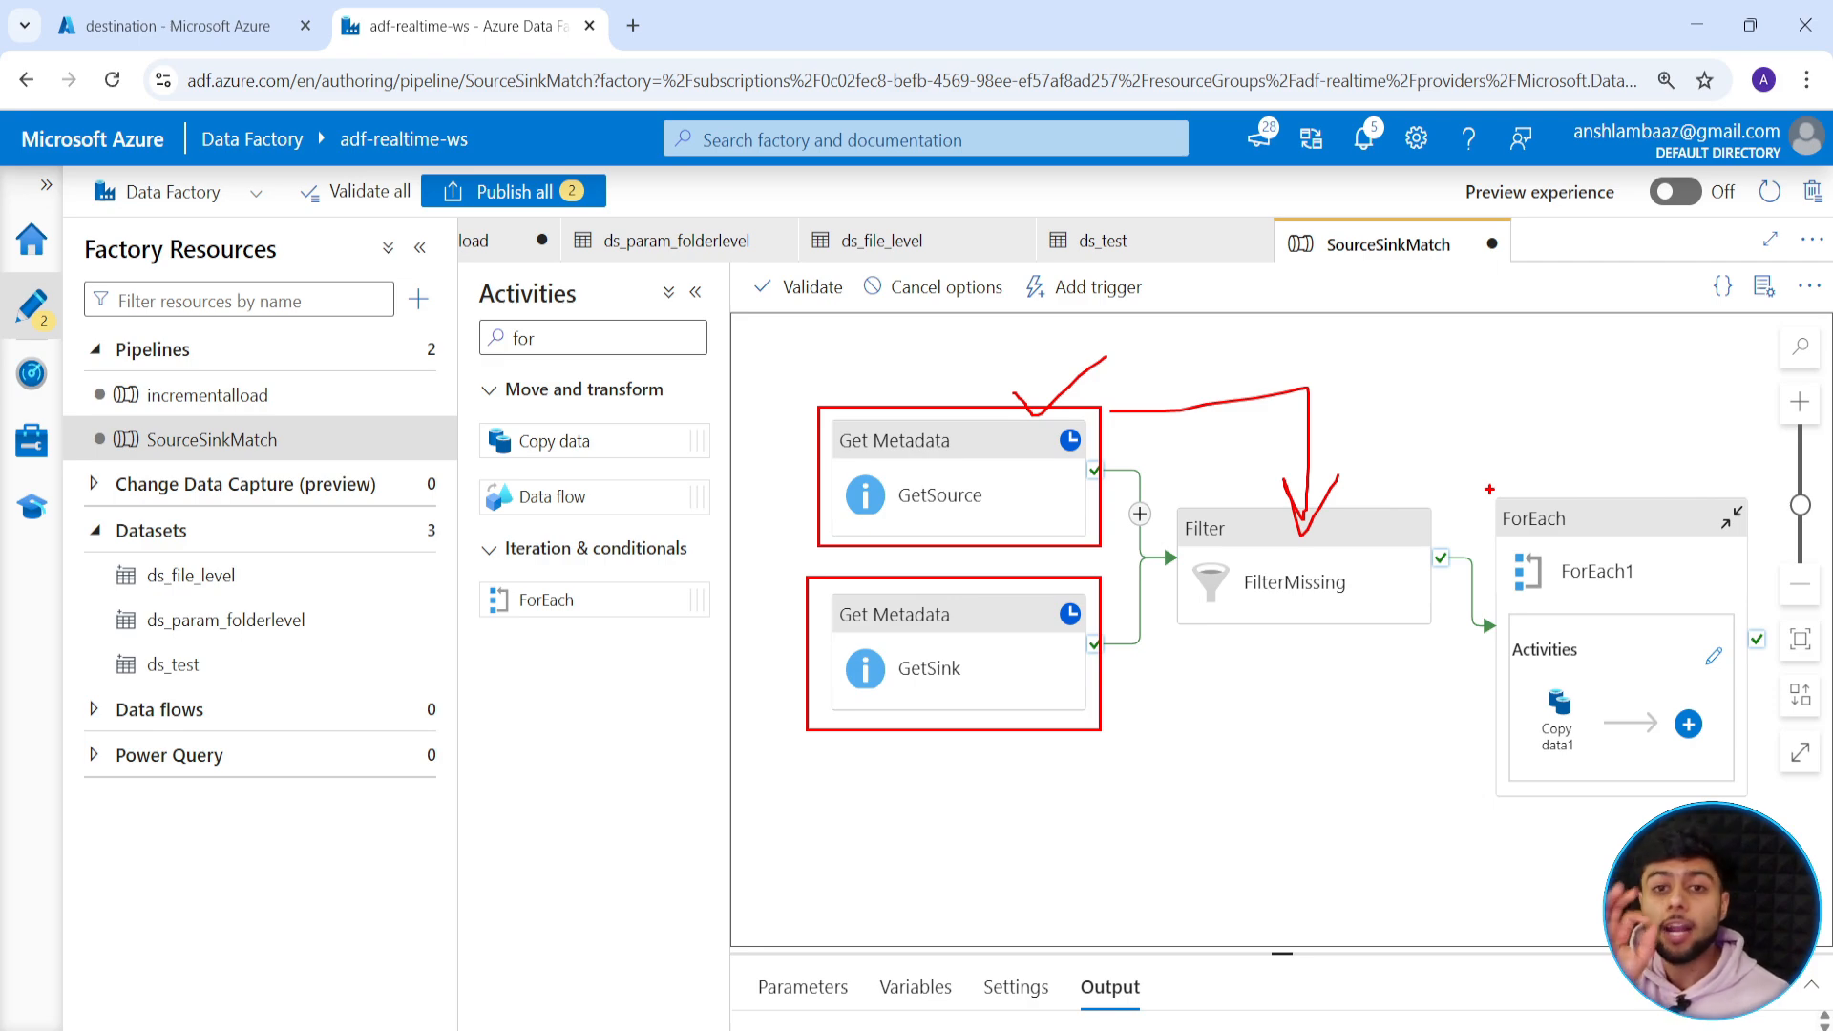
{"action": "mouse_move", "coordinate": [1349, 422]}
{"action": "left_mouse_down"}
{"action": "mouse_move", "coordinate": [1382, 445]}
{"action": "mouse_move", "coordinate": [1402, 431]}
{"action": "left_mouse_up"}
{"action": "left_click", "coordinate": [1348, 390]}
{"action": "left_click_drag", "start_coordinate": [1421, 439], "coordinate": [1454, 464]}
{"action": "left_click_drag", "start_coordinate": [1461, 427], "coordinate": [1489, 433]}
{"action": "mouse_move", "coordinate": [1521, 360]}
{"action": "left_mouse_down"}
{"action": "mouse_move", "coordinate": [1528, 420]}
{"action": "mouse_move", "coordinate": [1539, 406]}
{"action": "left_mouse_up"}
{"action": "left_click_drag", "start_coordinate": [1561, 337], "coordinate": [1577, 427]}
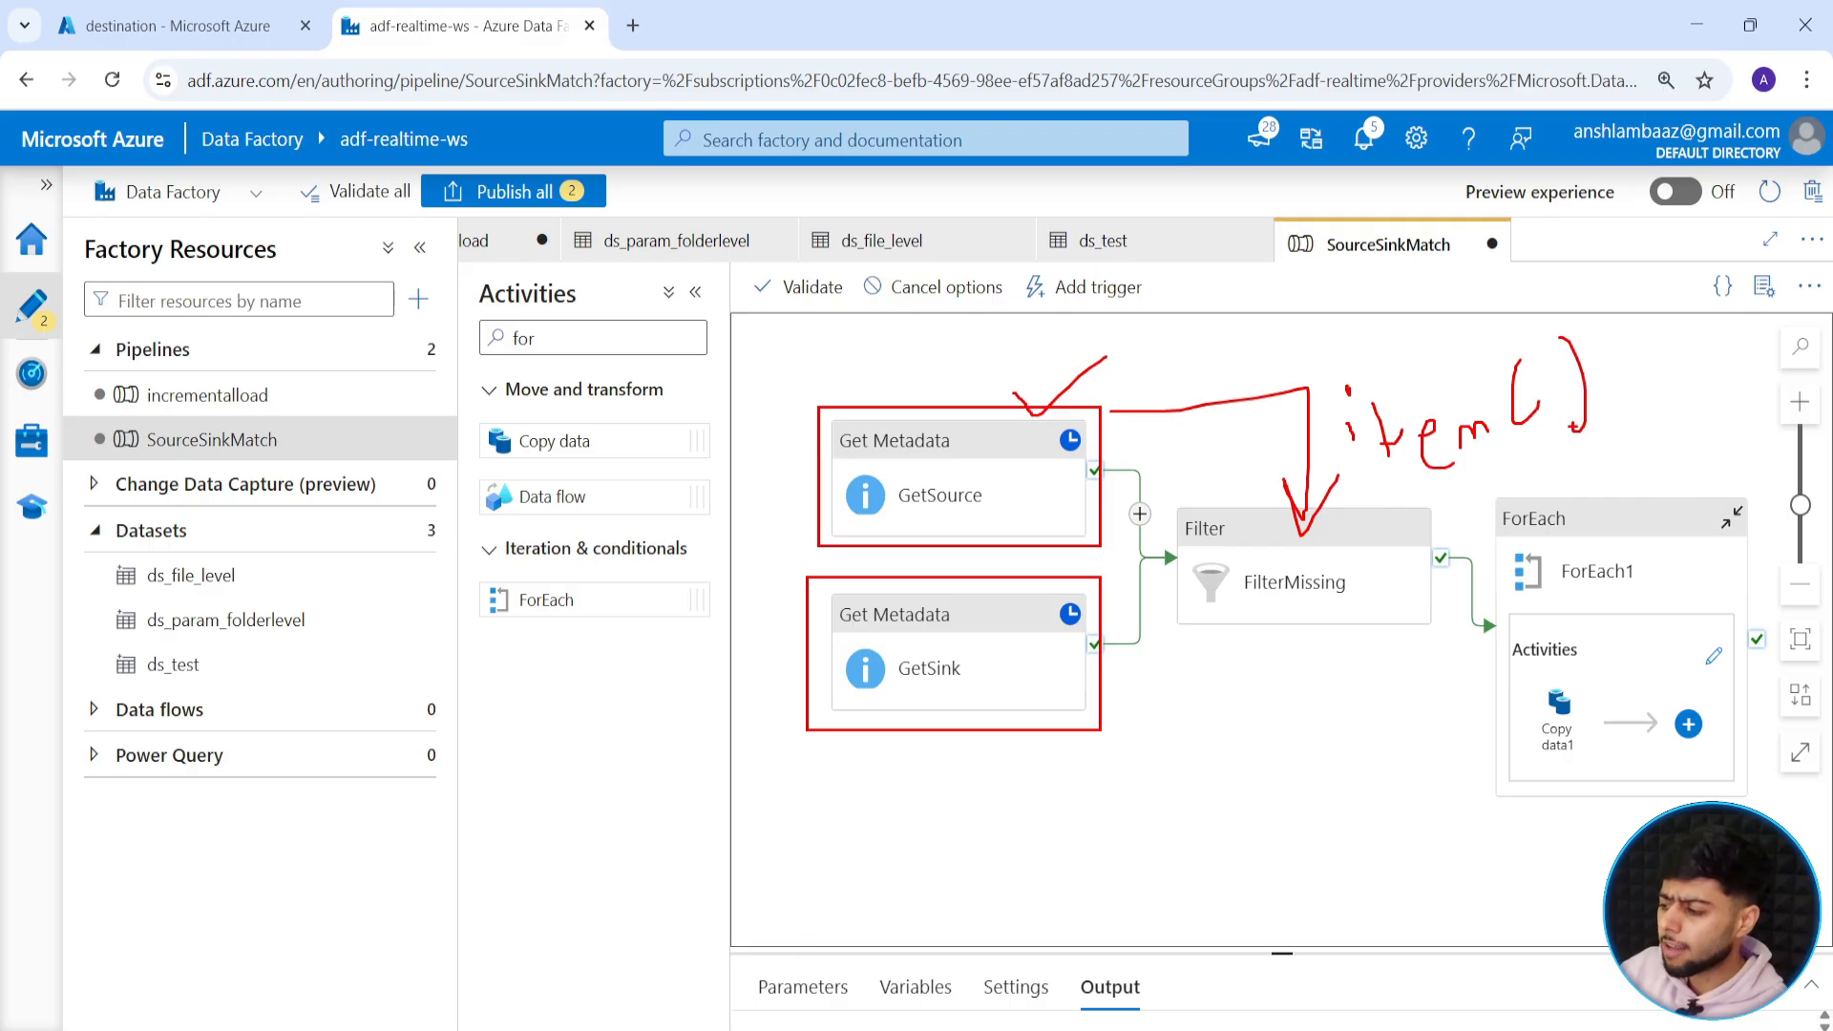
{"action": "left_click_drag", "start_coordinate": [1397, 492], "coordinate": [1608, 409]}
{"action": "left_click_drag", "start_coordinate": [1453, 491], "coordinate": [1606, 433]}
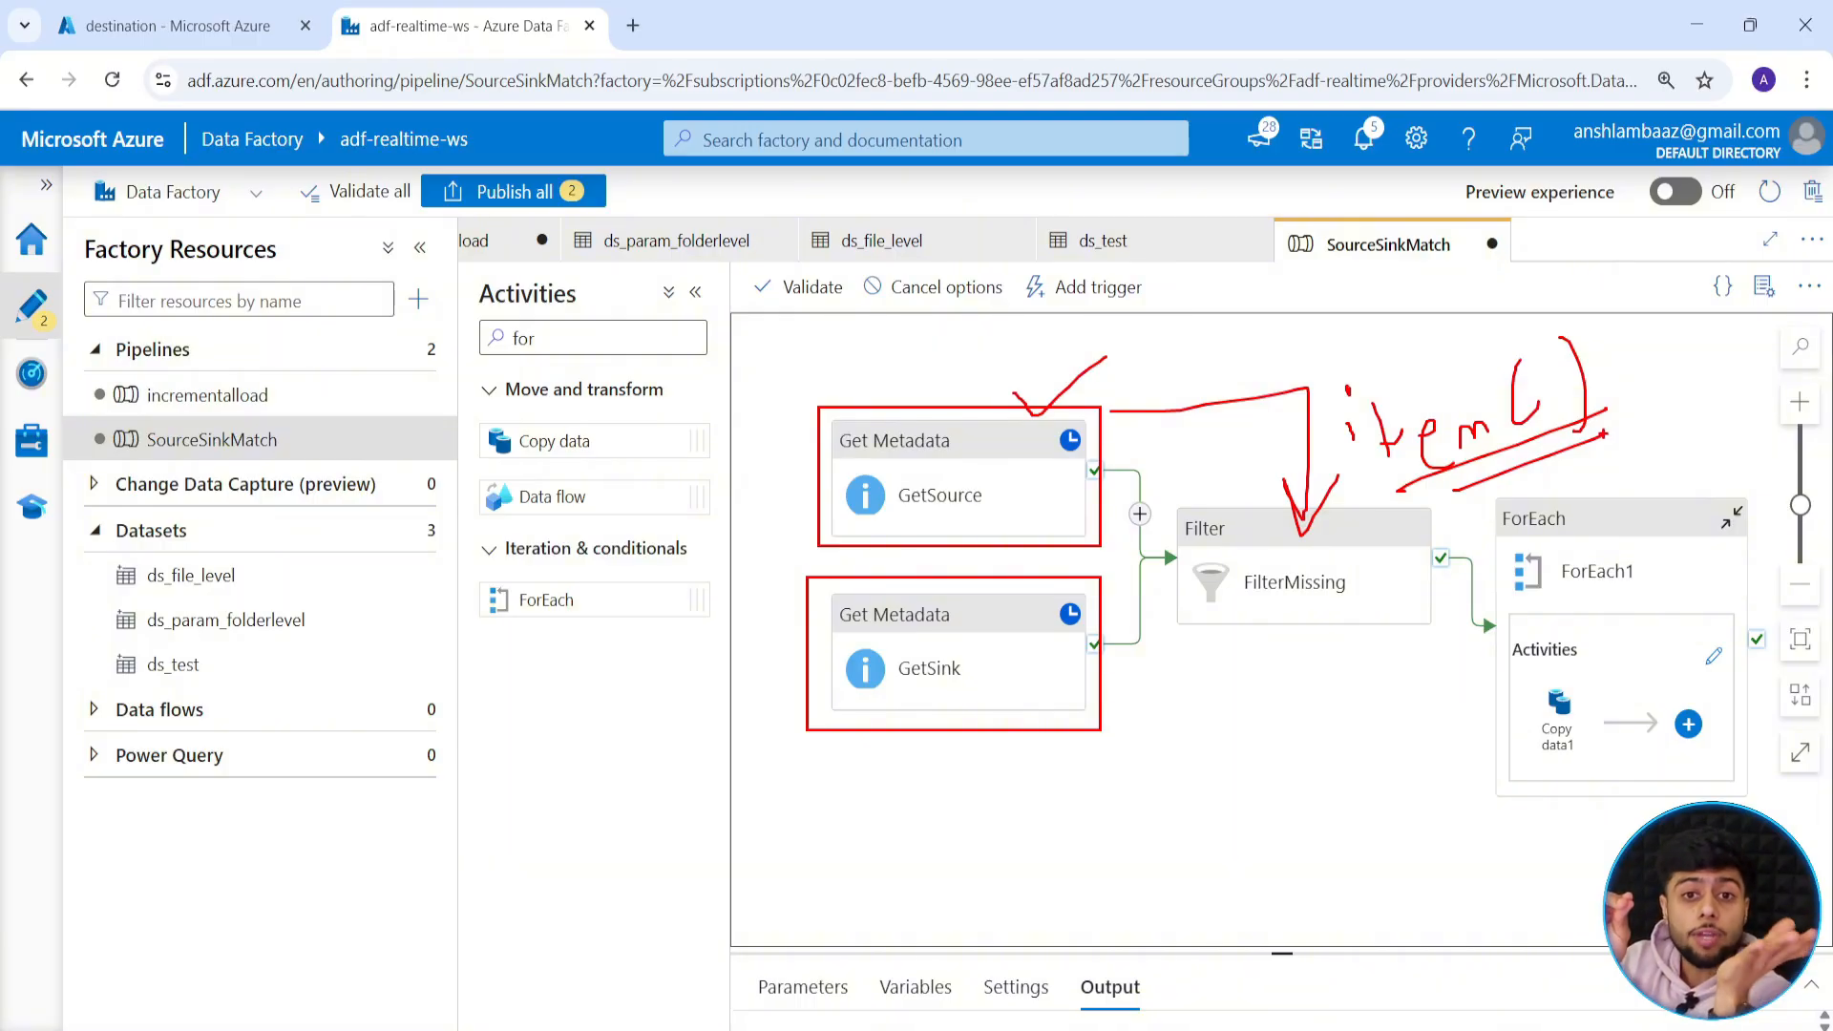
{"action": "mouse_move", "coordinate": [1007, 732]}
{"action": "left_mouse_down"}
{"action": "mouse_move", "coordinate": [1018, 775]}
{"action": "mouse_move", "coordinate": [1228, 670]}
{"action": "left_mouse_up"}
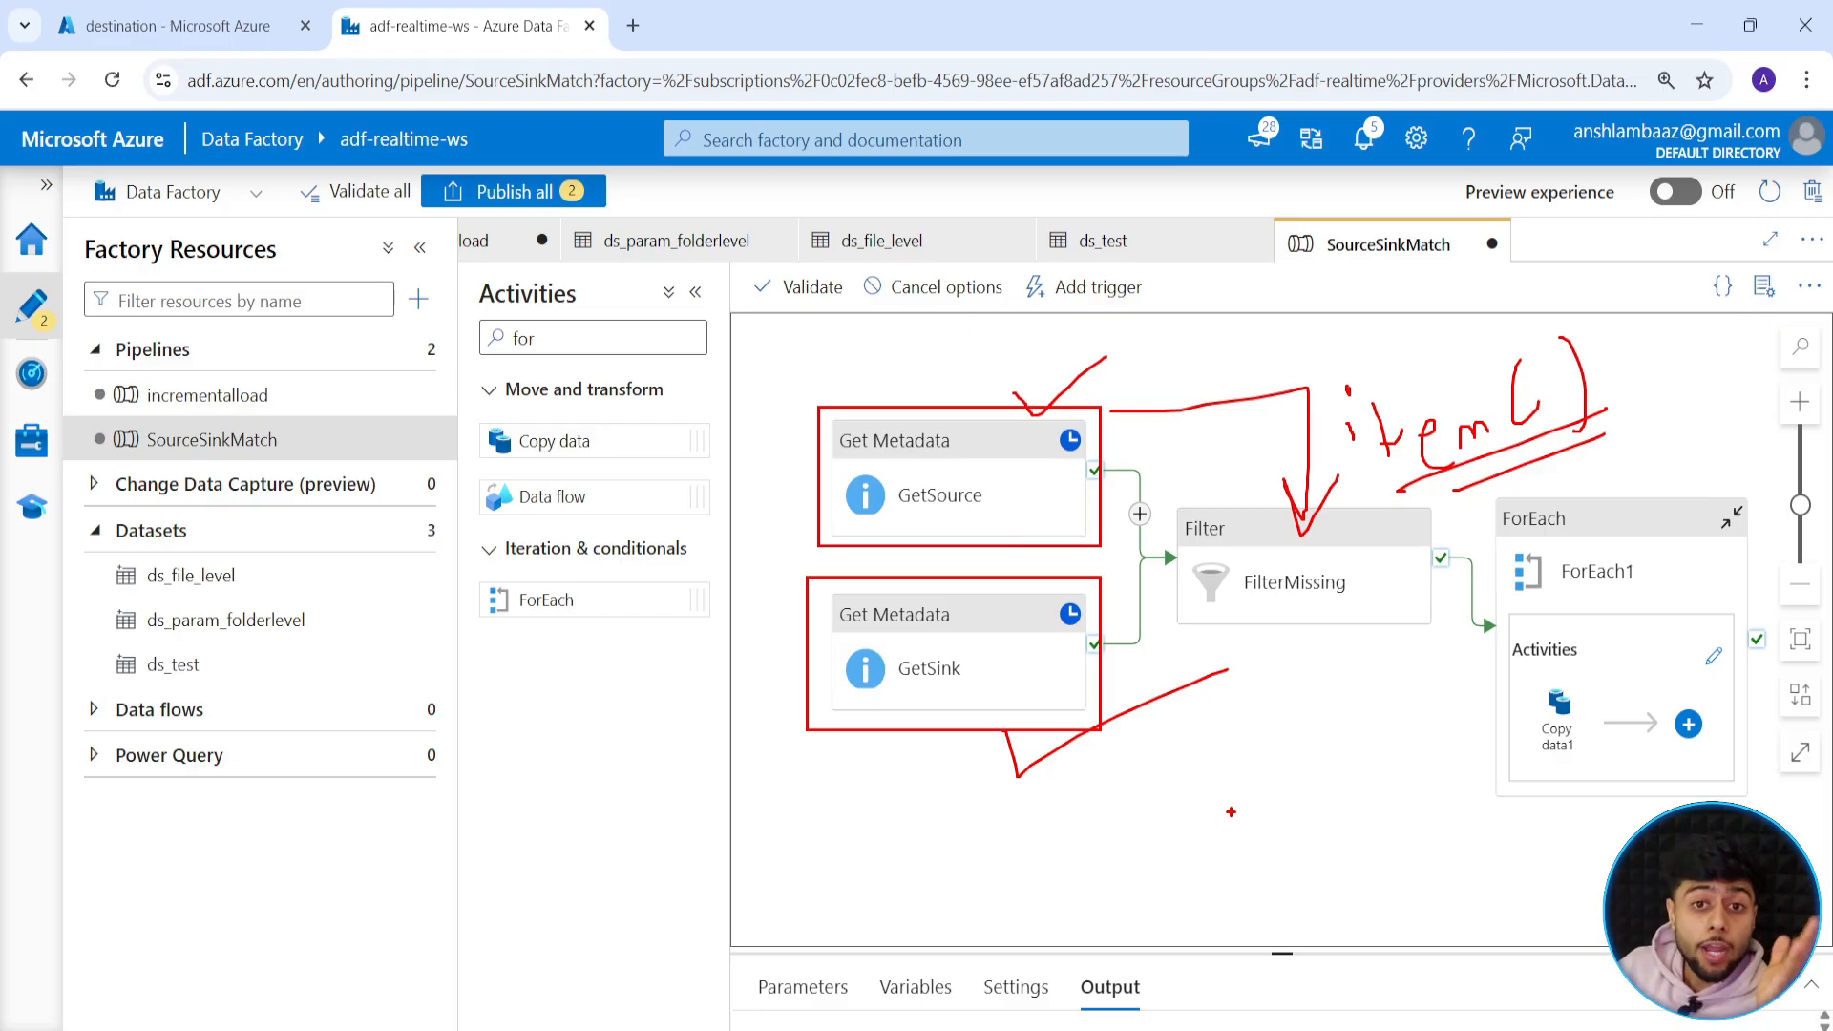
{"action": "mouse_move", "coordinate": [1463, 387]}
{"action": "left_mouse_down"}
{"action": "mouse_move", "coordinate": [1419, 323]}
{"action": "mouse_move", "coordinate": [1165, 478]}
{"action": "mouse_move", "coordinate": [1055, 654]}
{"action": "mouse_move", "coordinate": [1092, 657]}
{"action": "left_mouse_up"}
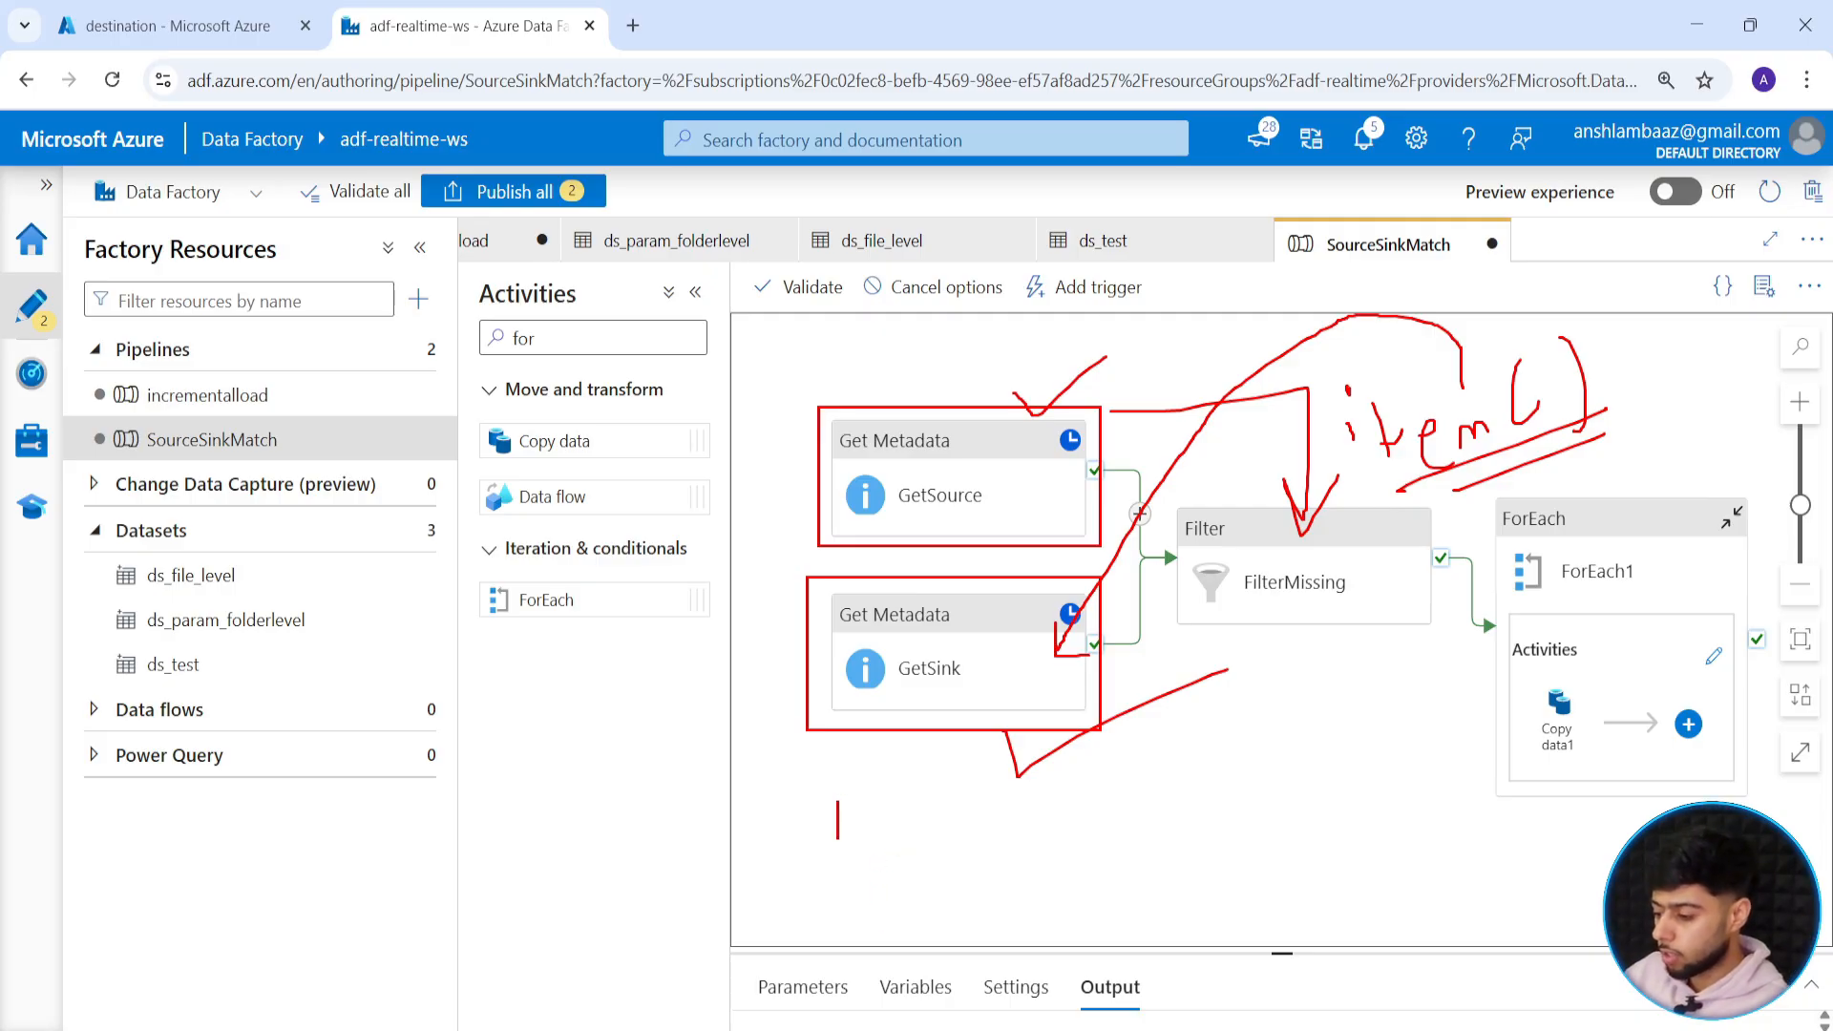
{"action": "type", "text": "@contains("}
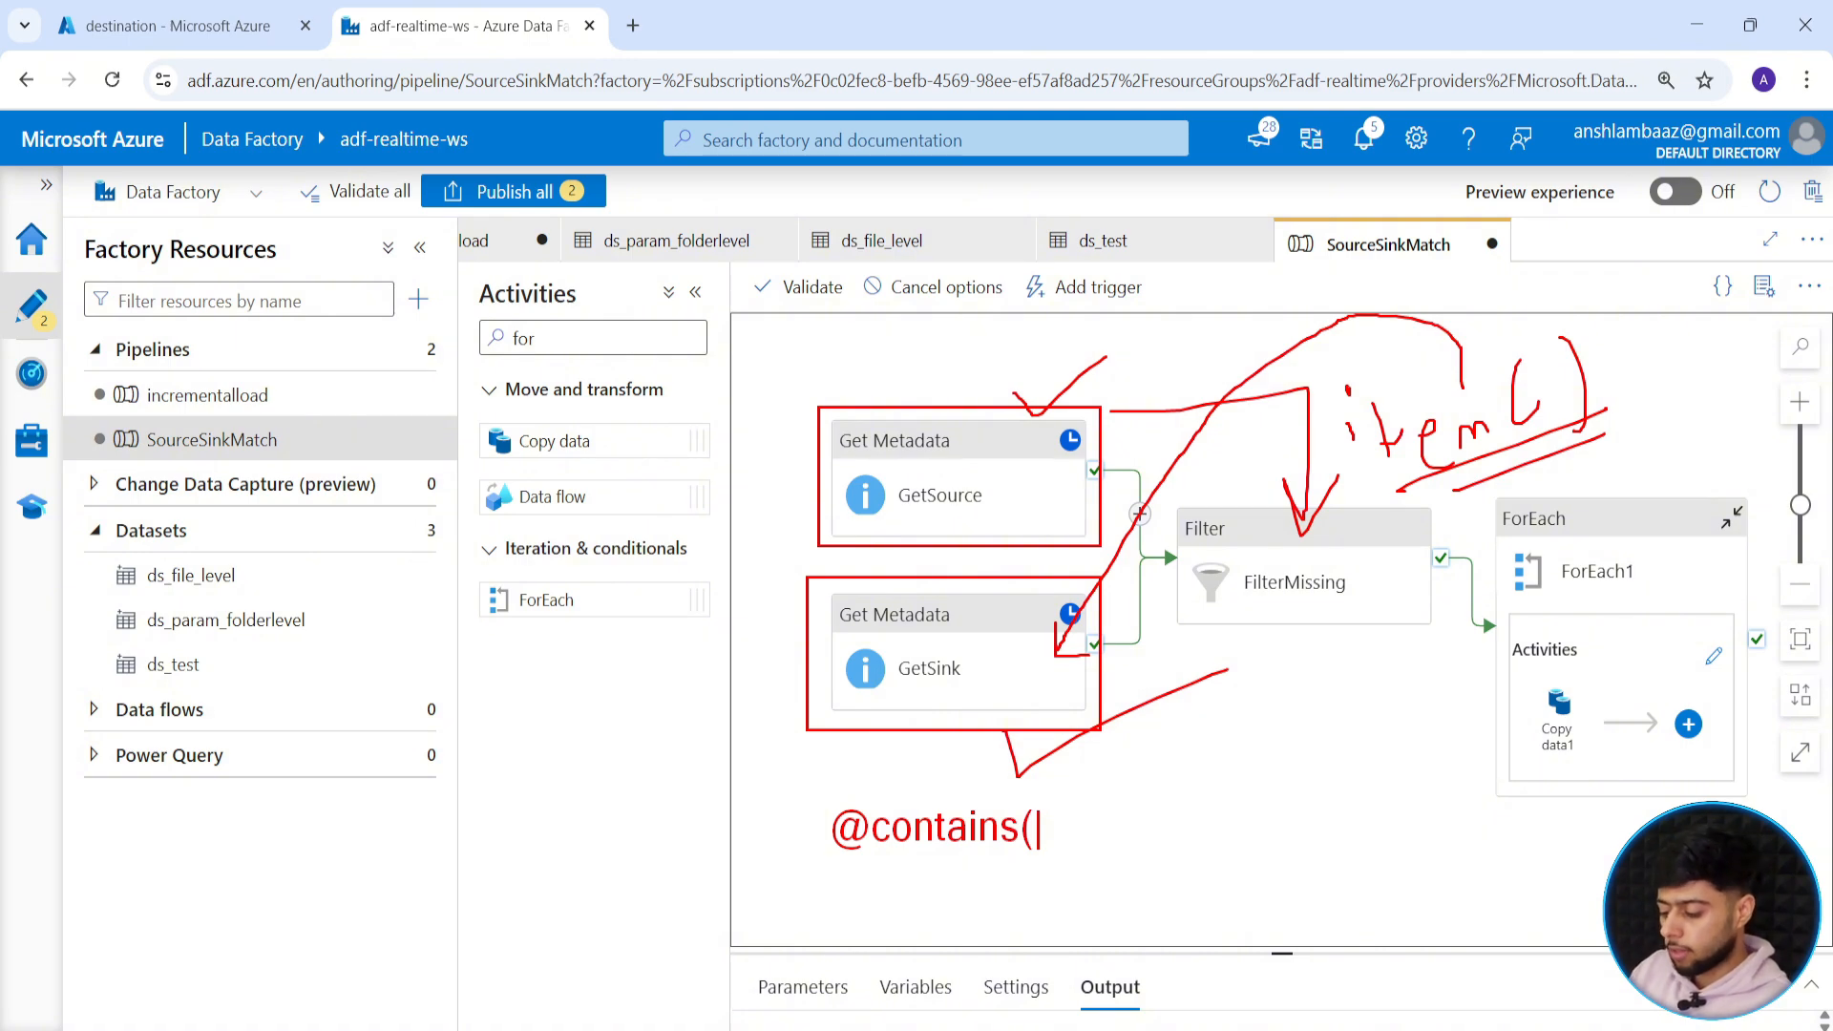
{"action": "type", "text": "fullara"}
{"action": "key", "text": "BackSpace"}
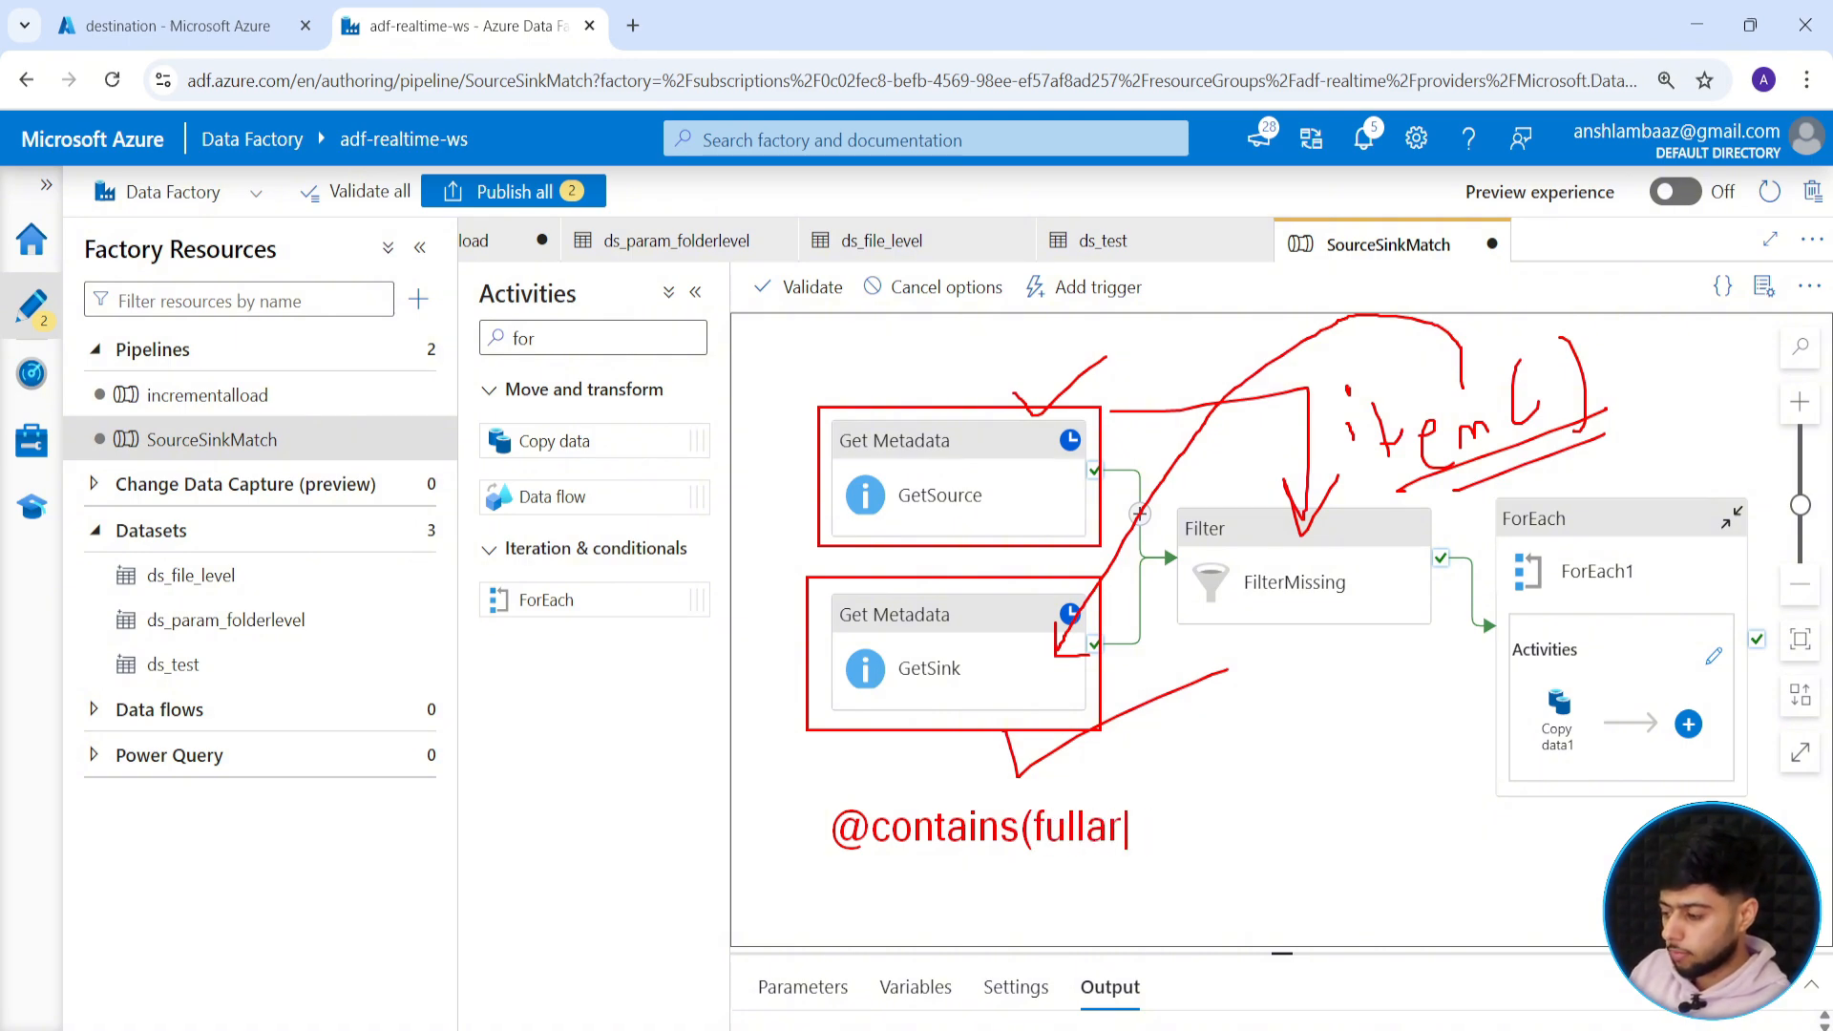
{"action": "type", "text": "ray,"}
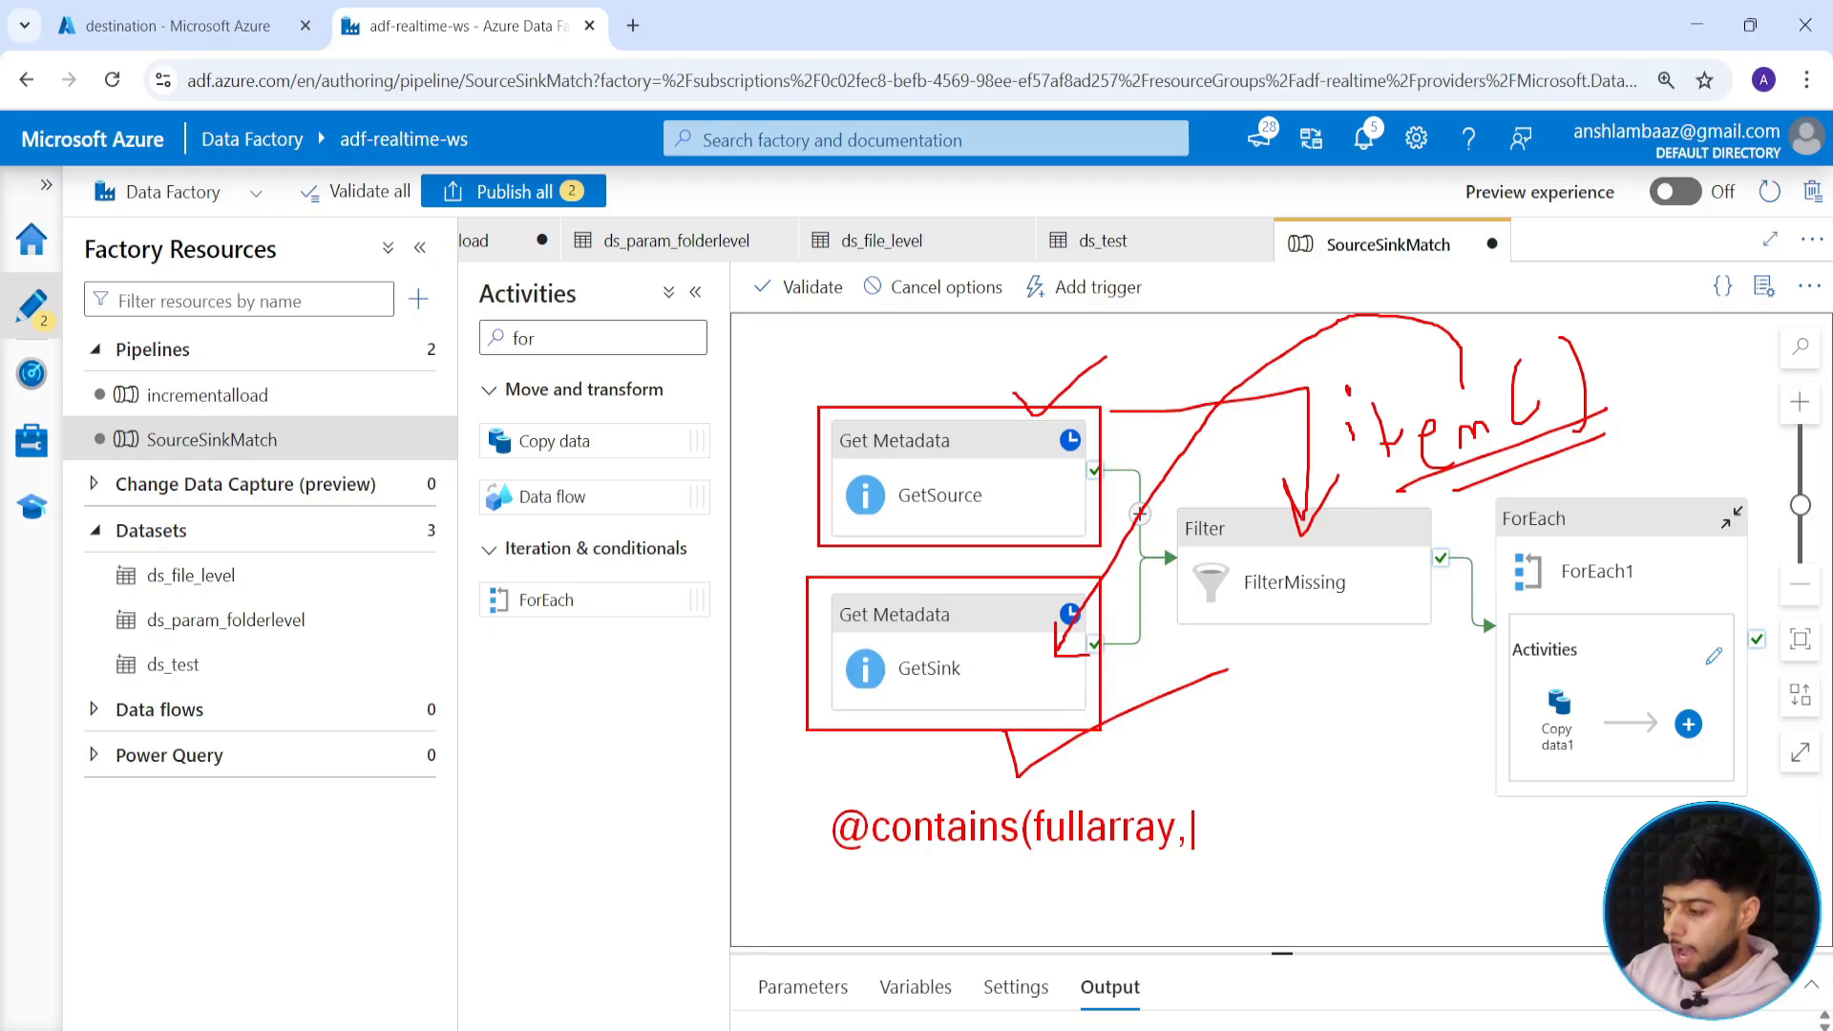
{"action": "type", "text": "item()"}
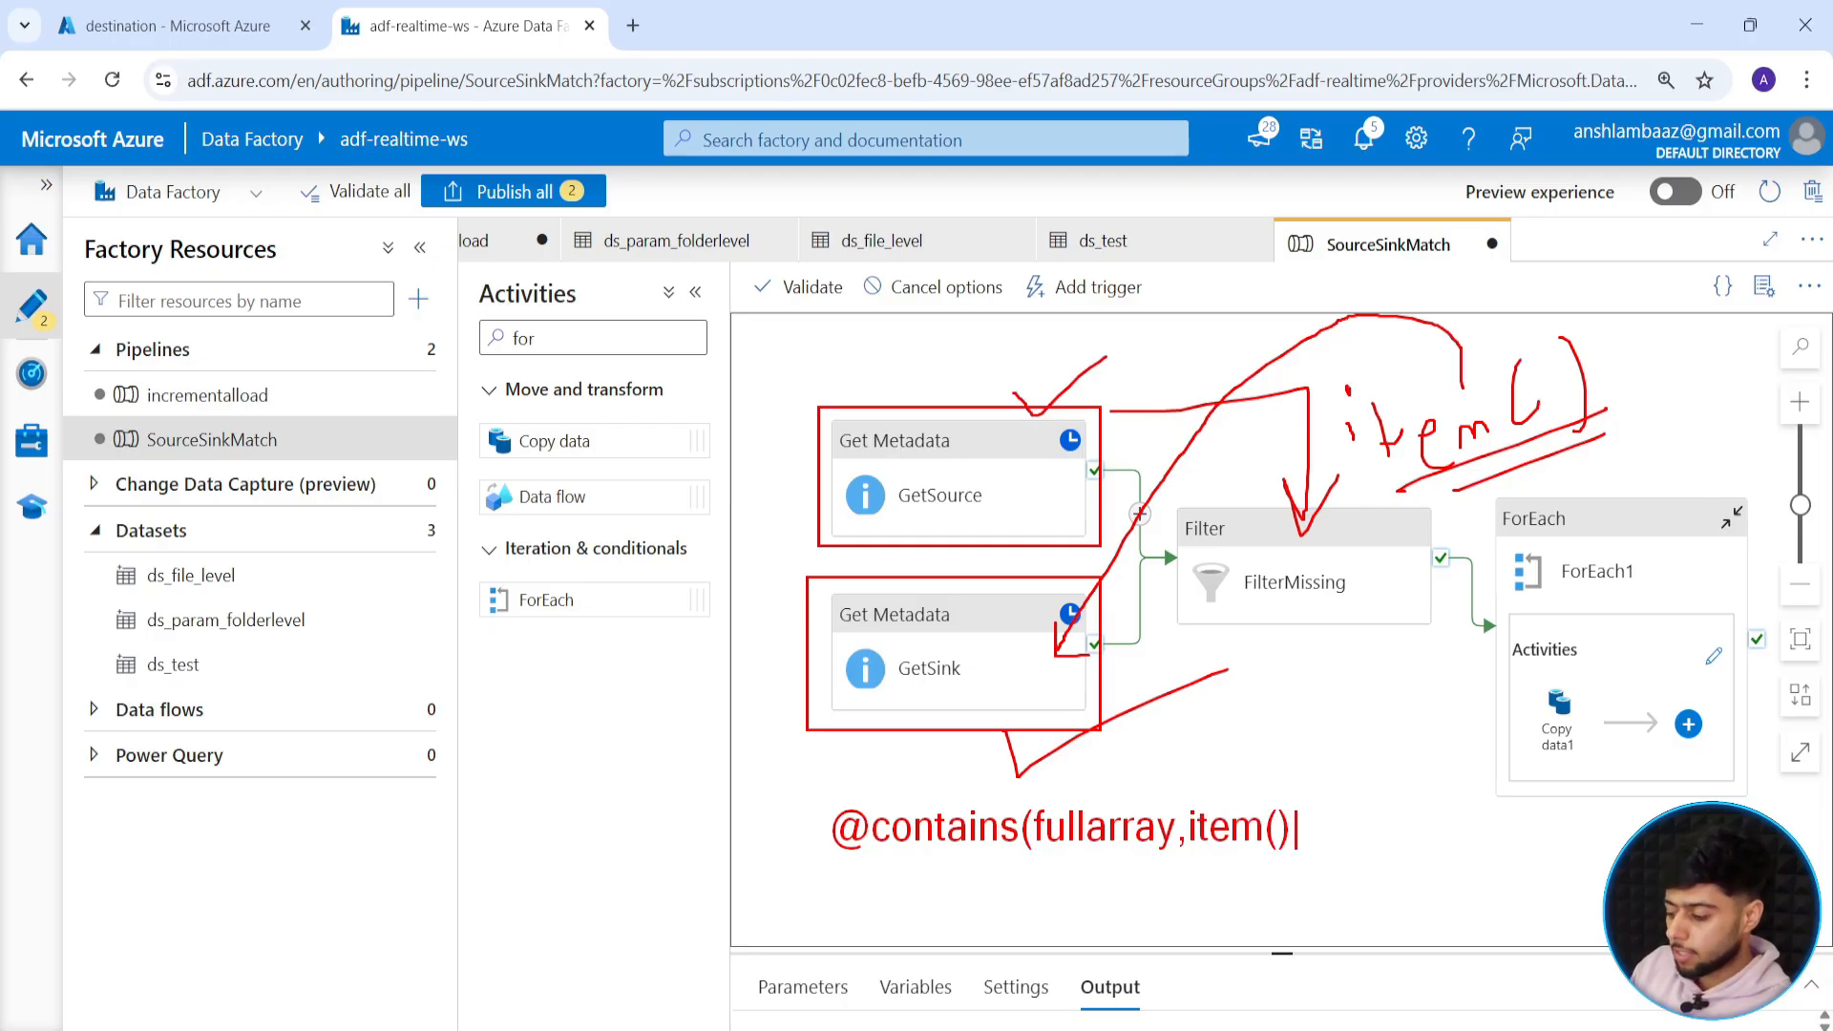
{"action": "type", "text": ")"}
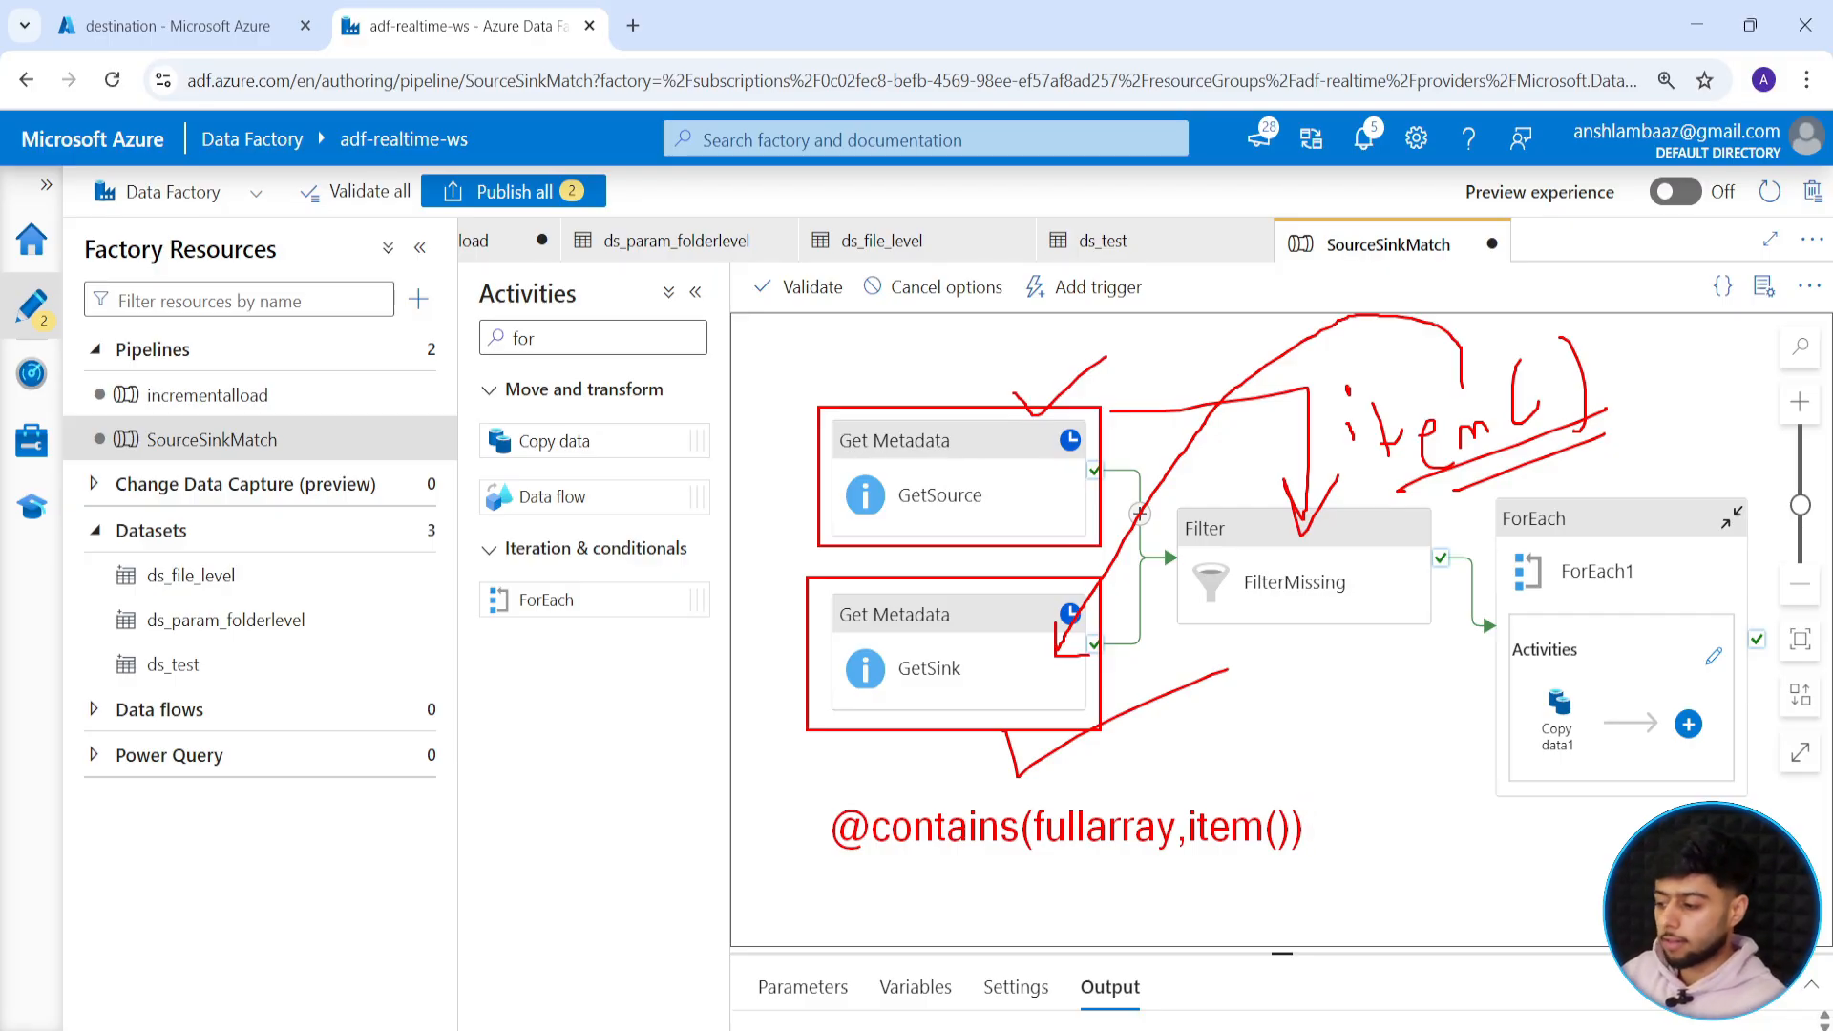
{"action": "key", "text": "Escape"}
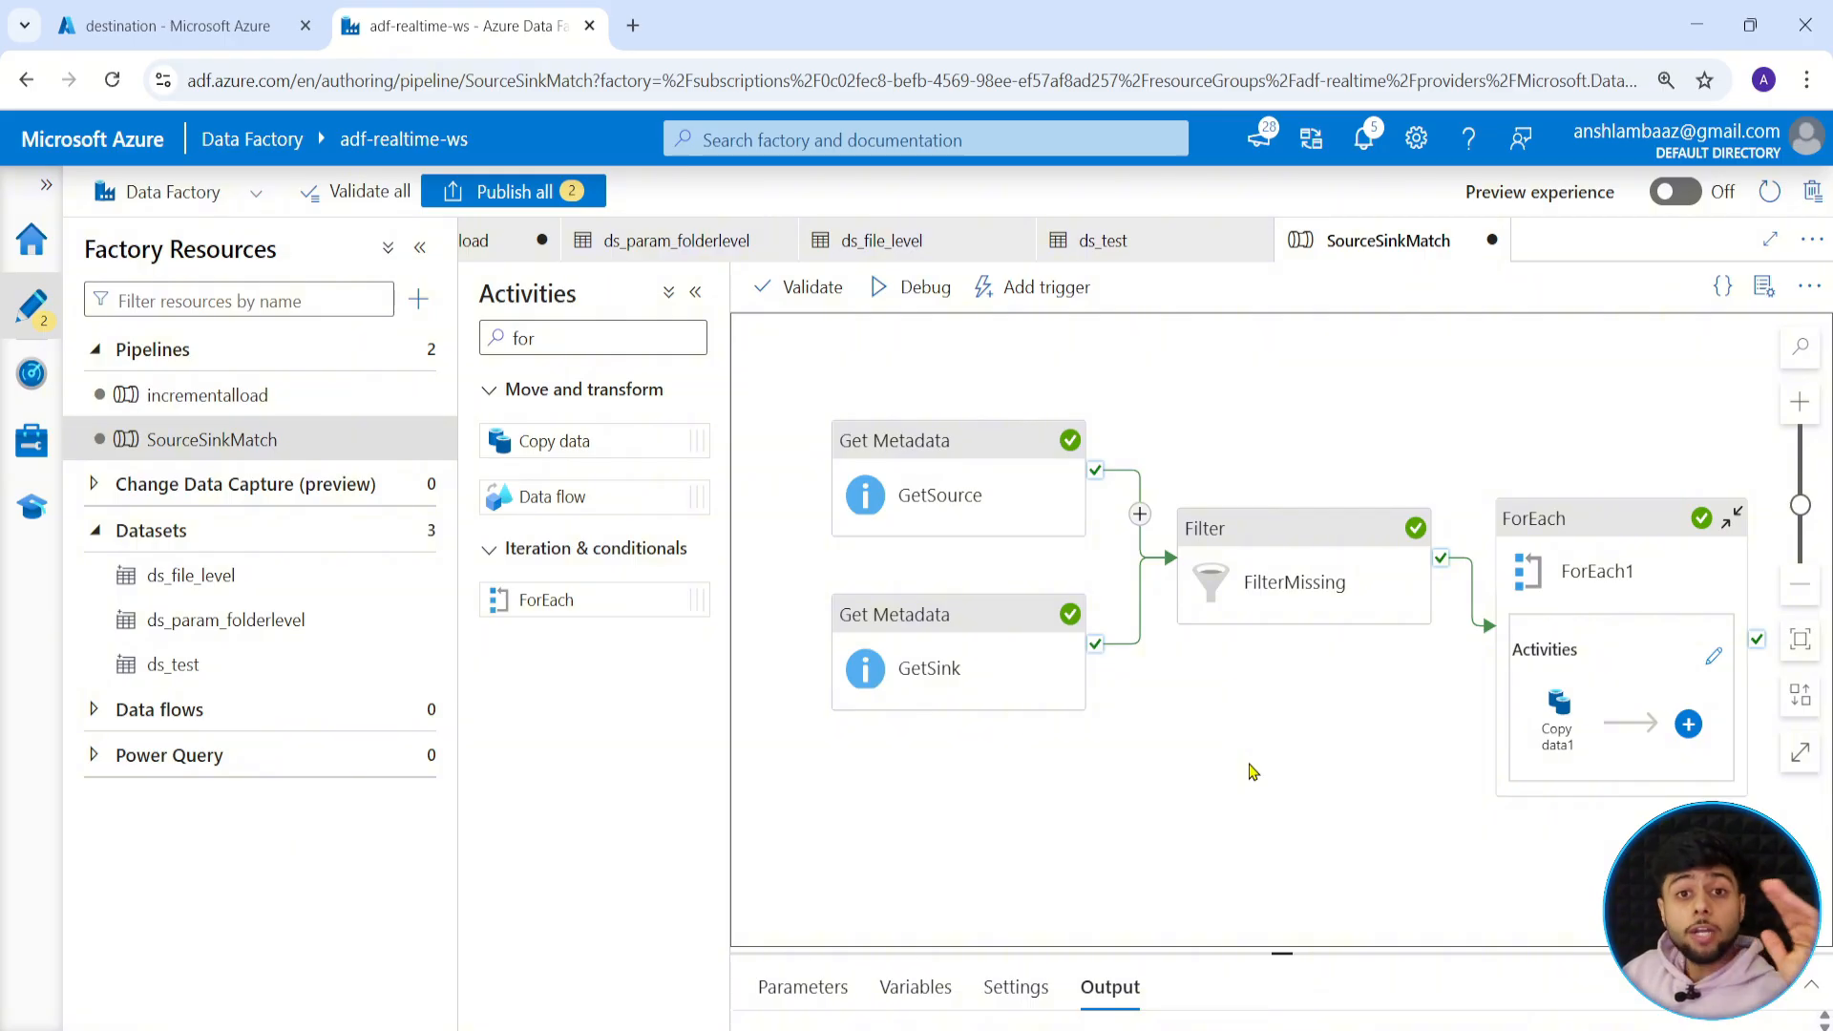
Move the ForEach1 activity farther from FilterMissing on the canvas, and bring the debug run's output list into view.
{"action": "left_click_drag", "start_coordinate": [1623, 592], "coordinate": [1681, 538]}
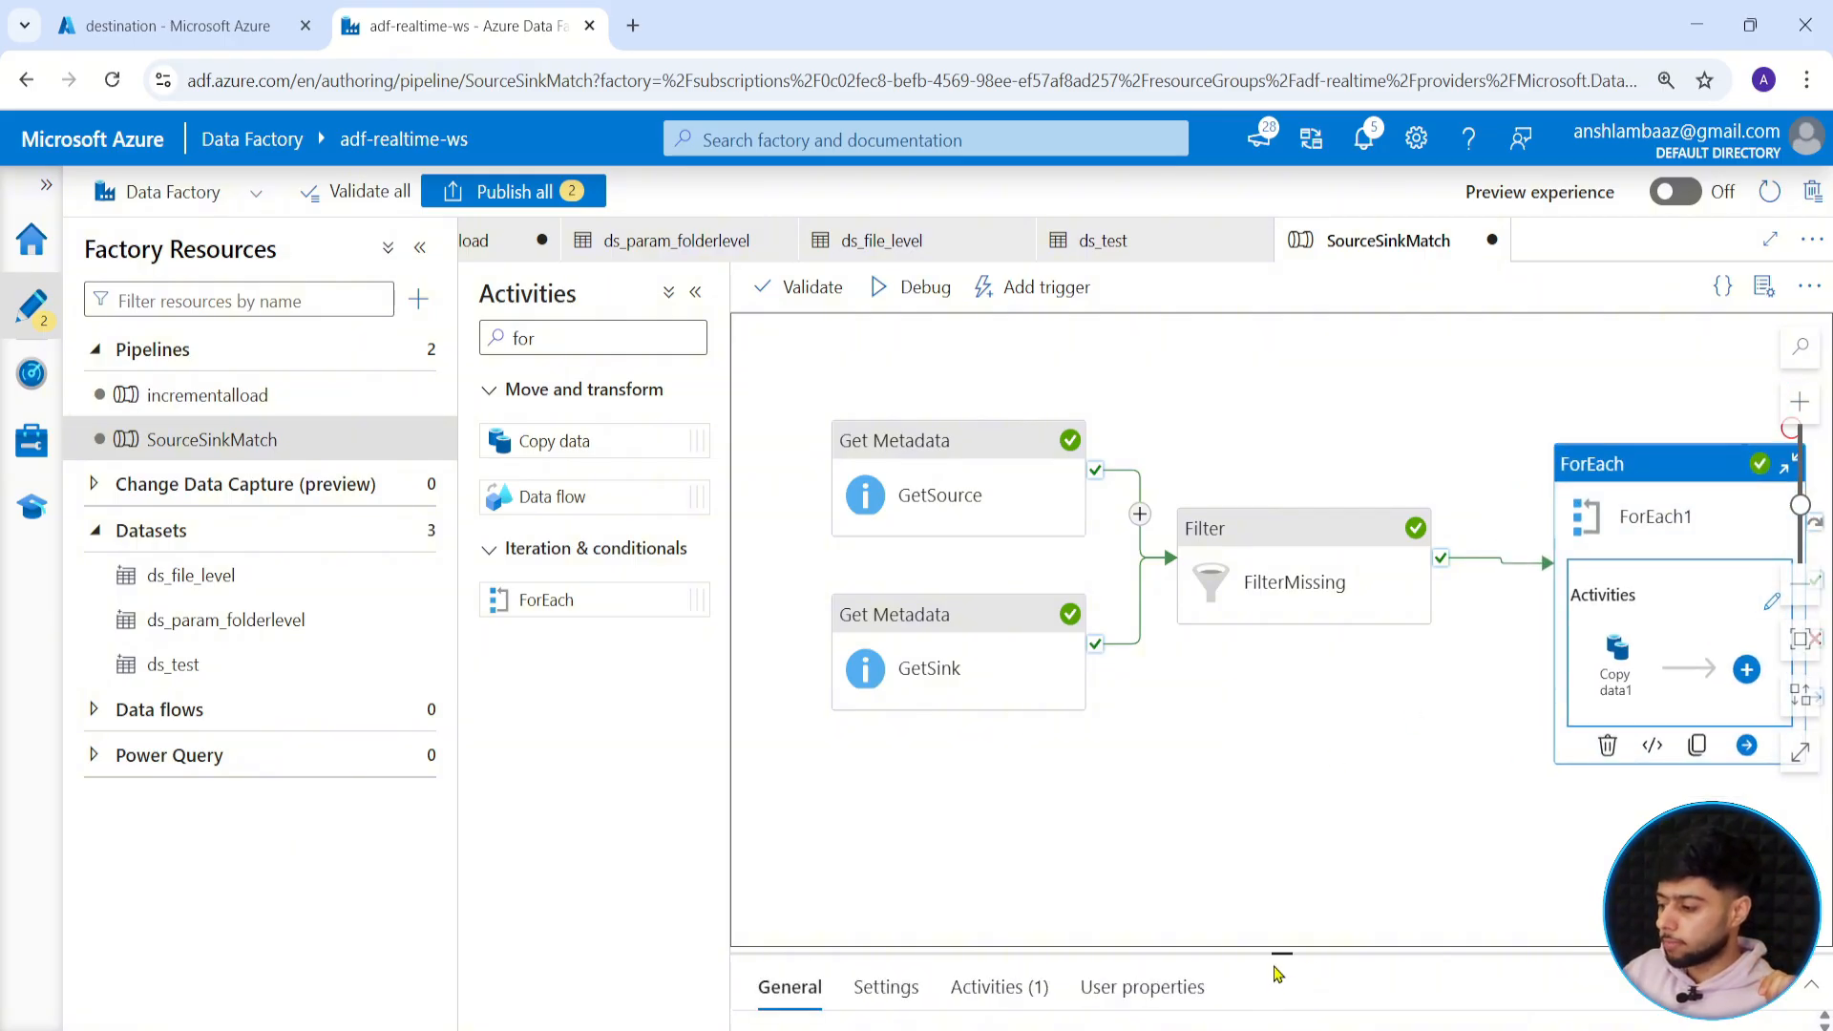
{"action": "left_click_drag", "start_coordinate": [1283, 953], "coordinate": [1304, 626]}
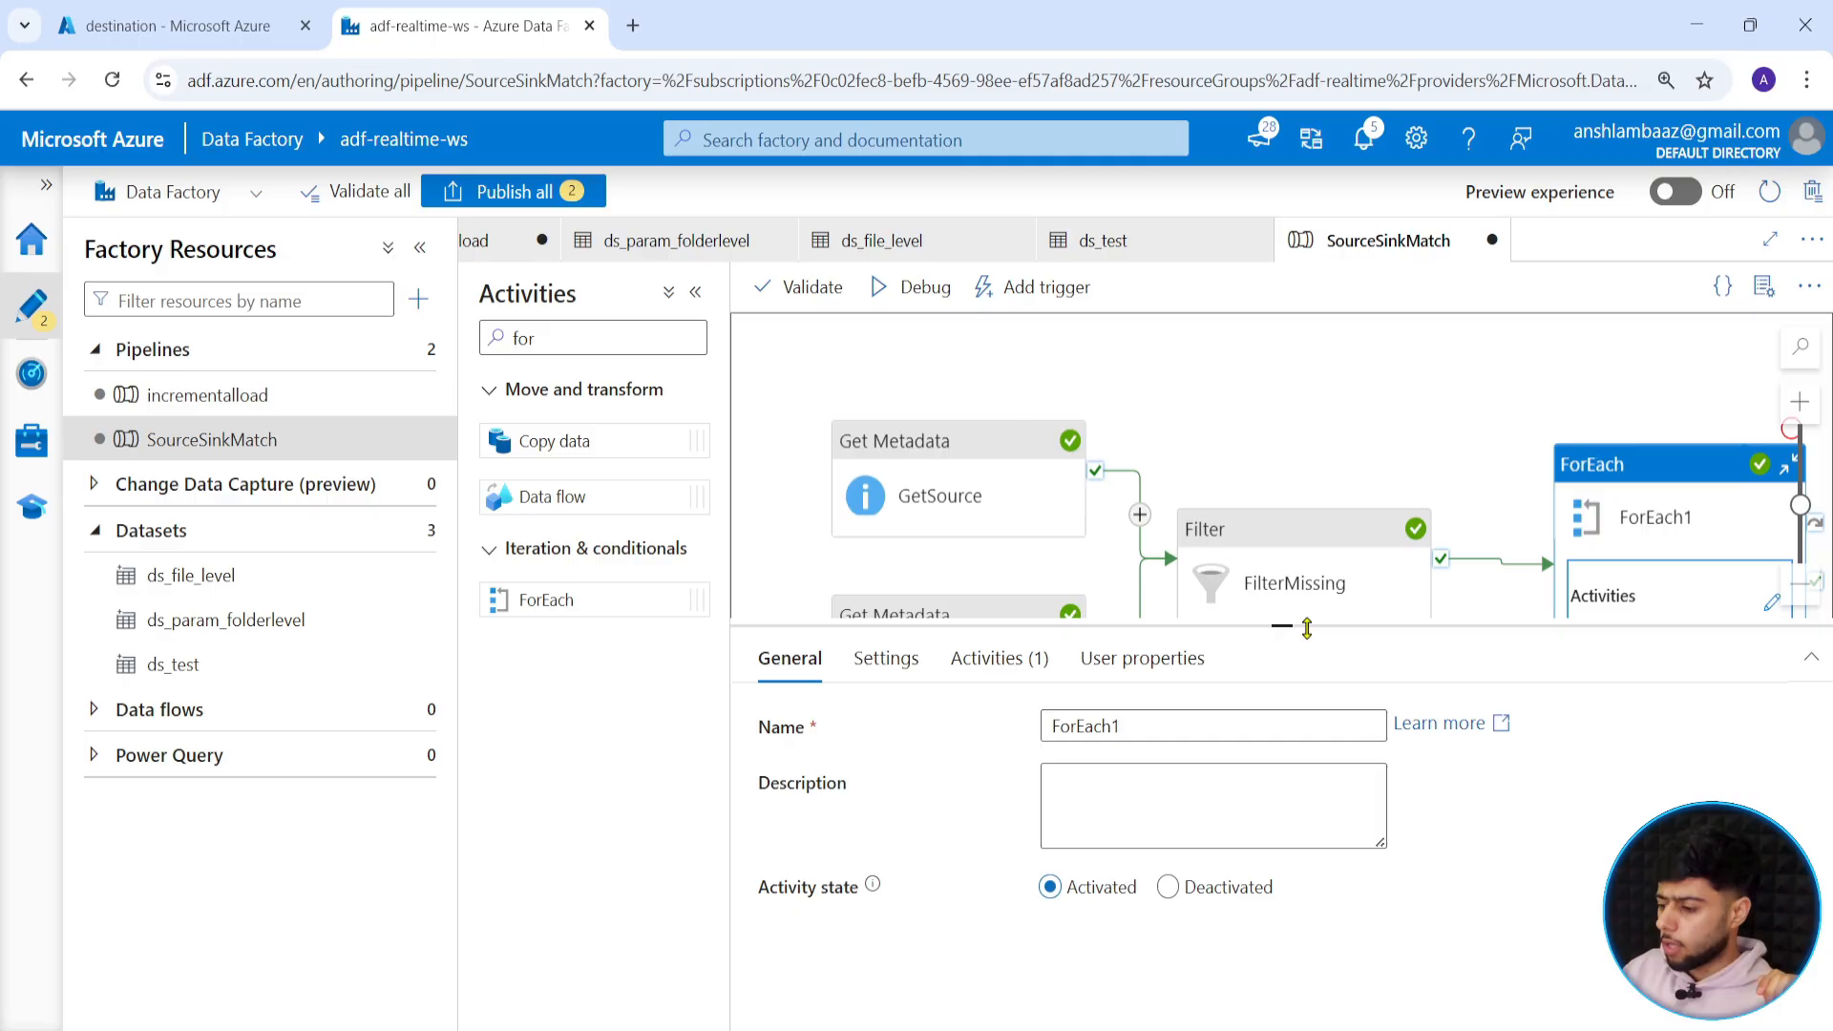
{"action": "left_click", "coordinate": [886, 660]}
{"action": "left_click", "coordinate": [1420, 455]}
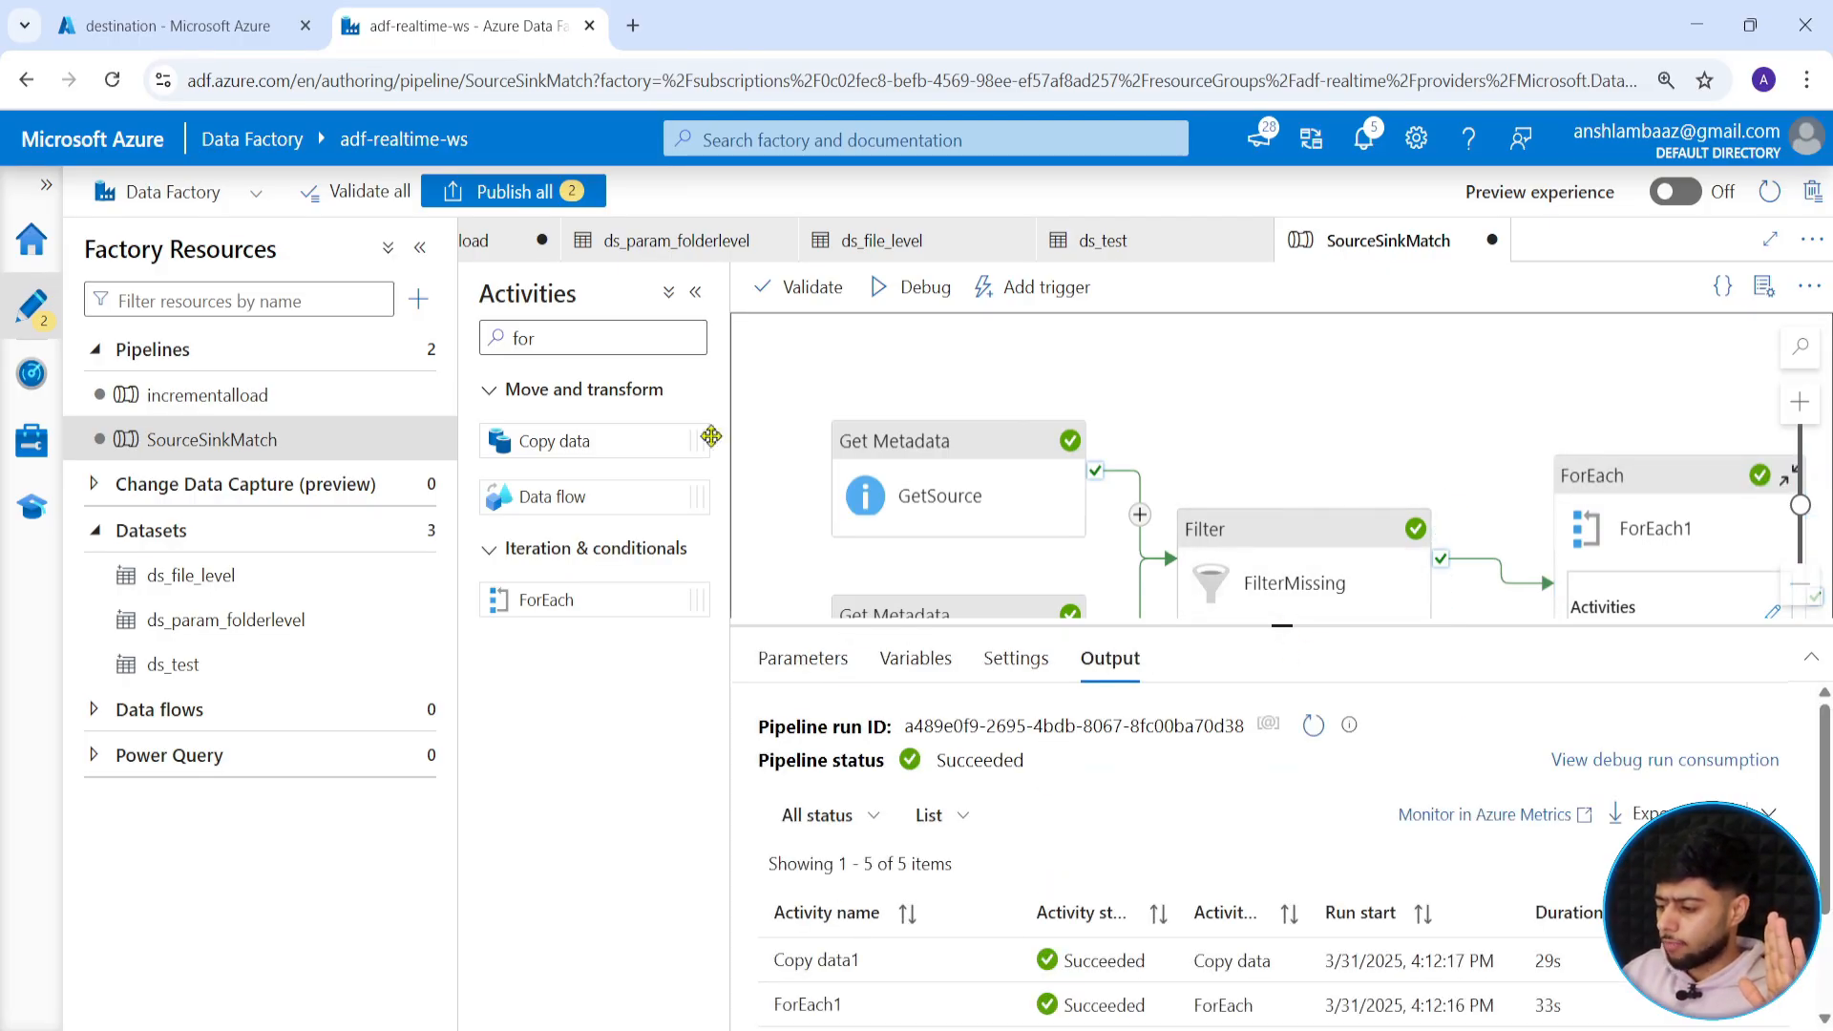
Switch to the destination container in the Azure portal to check for the copied file.
{"action": "key", "text": "ctrl+Page_Up"}
{"action": "left_click", "coordinate": [687, 324]}
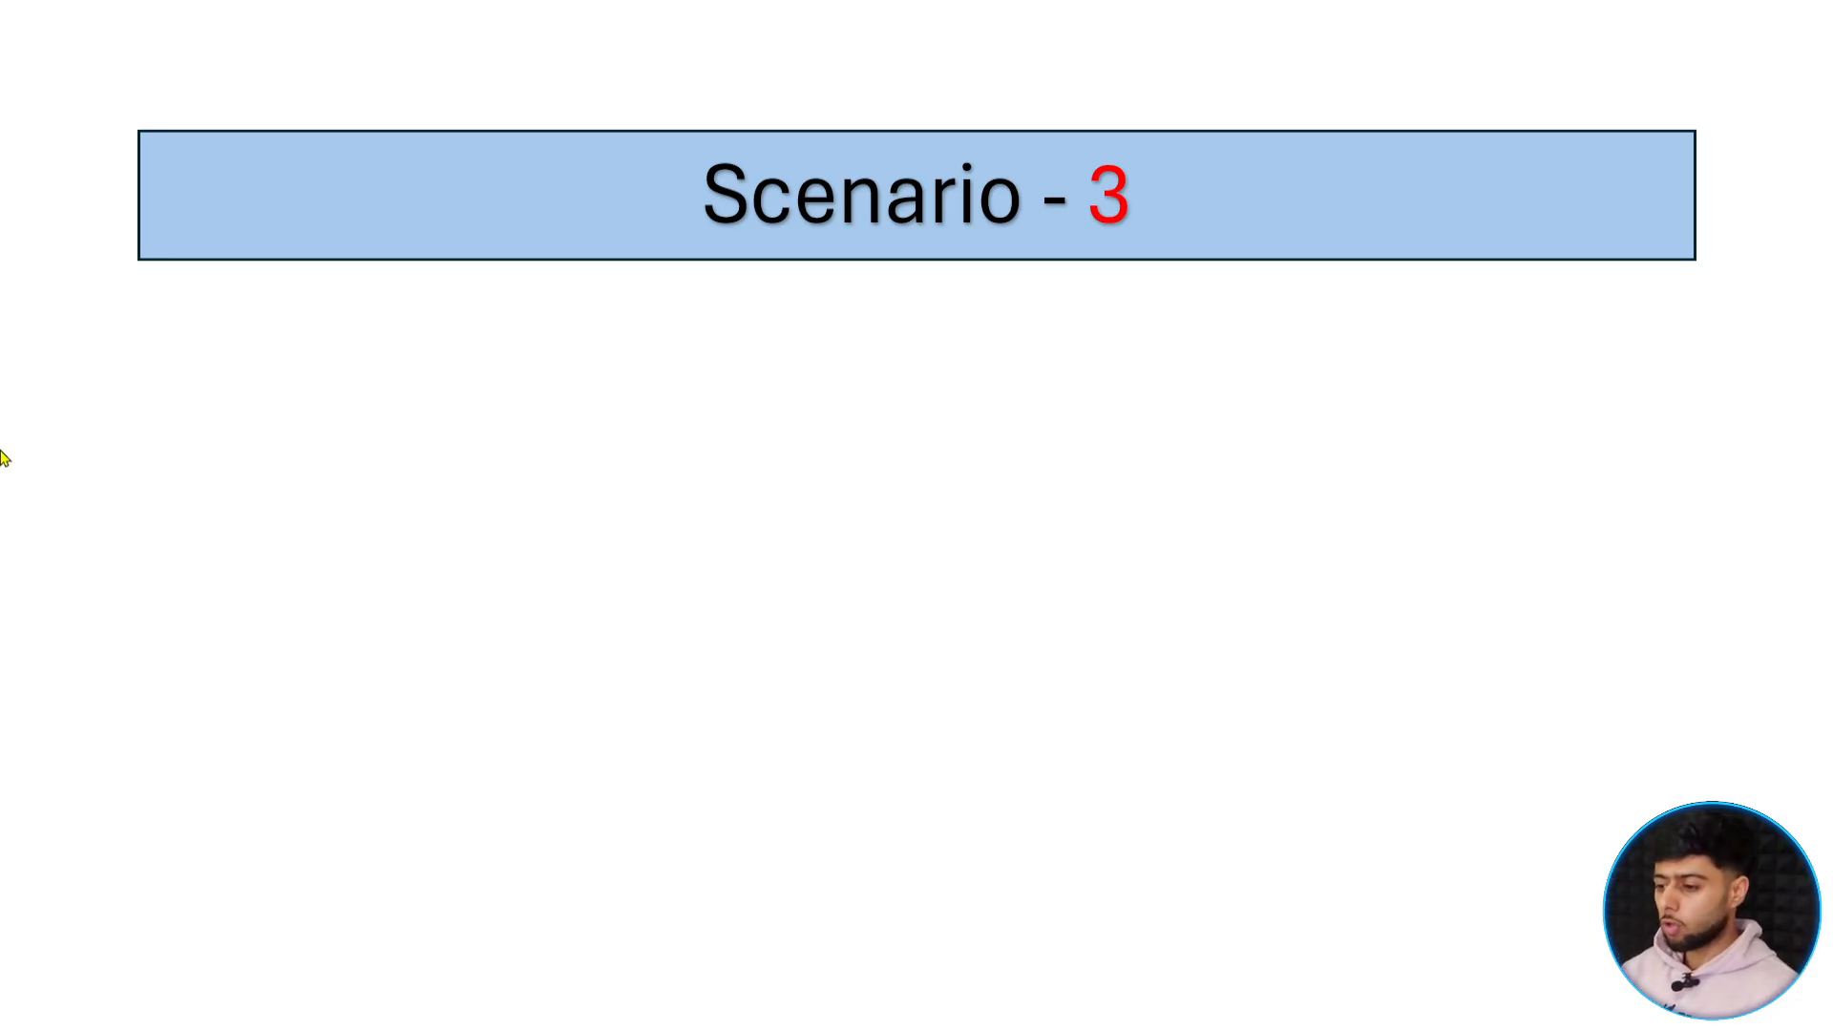
{"action": "left_click_drag", "start_coordinate": [164, 464], "coordinate": [521, 669]}
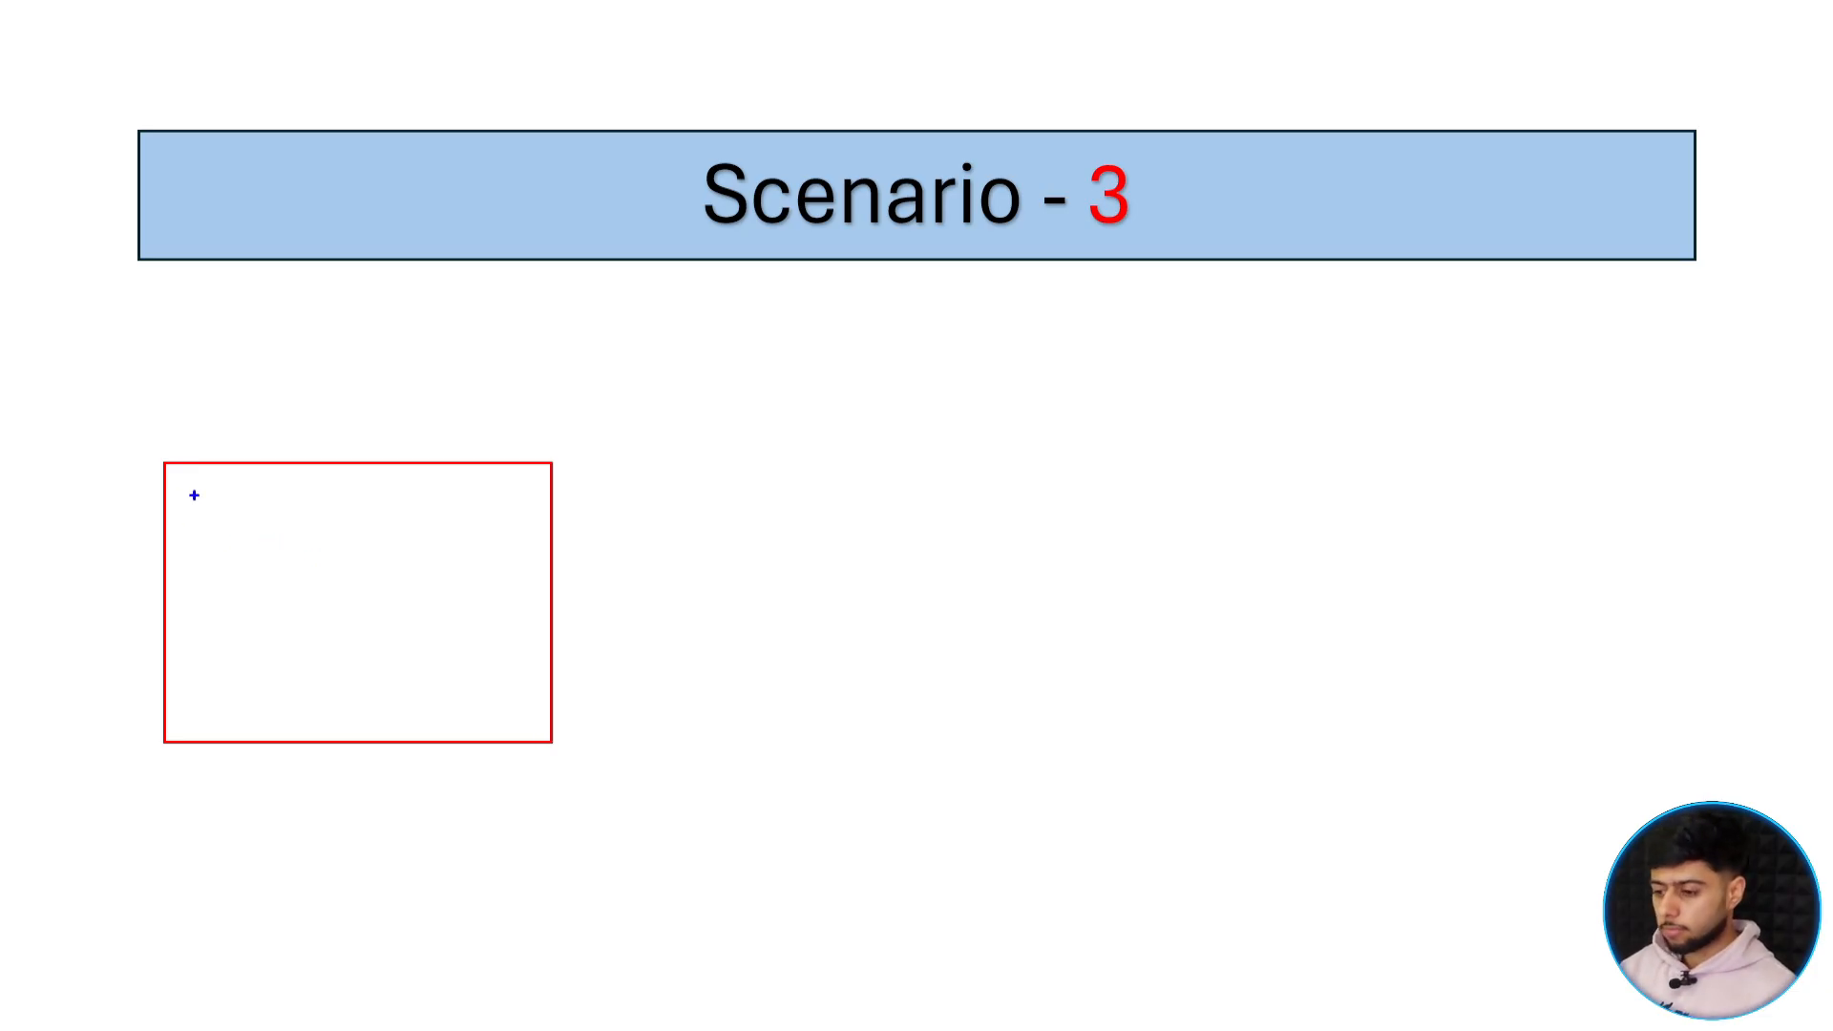
{"action": "left_click_drag", "start_coordinate": [193, 494], "coordinate": [363, 526]}
{"action": "left_click_drag", "start_coordinate": [202, 553], "coordinate": [362, 576]}
{"action": "left_click_drag", "start_coordinate": [208, 600], "coordinate": [364, 614]}
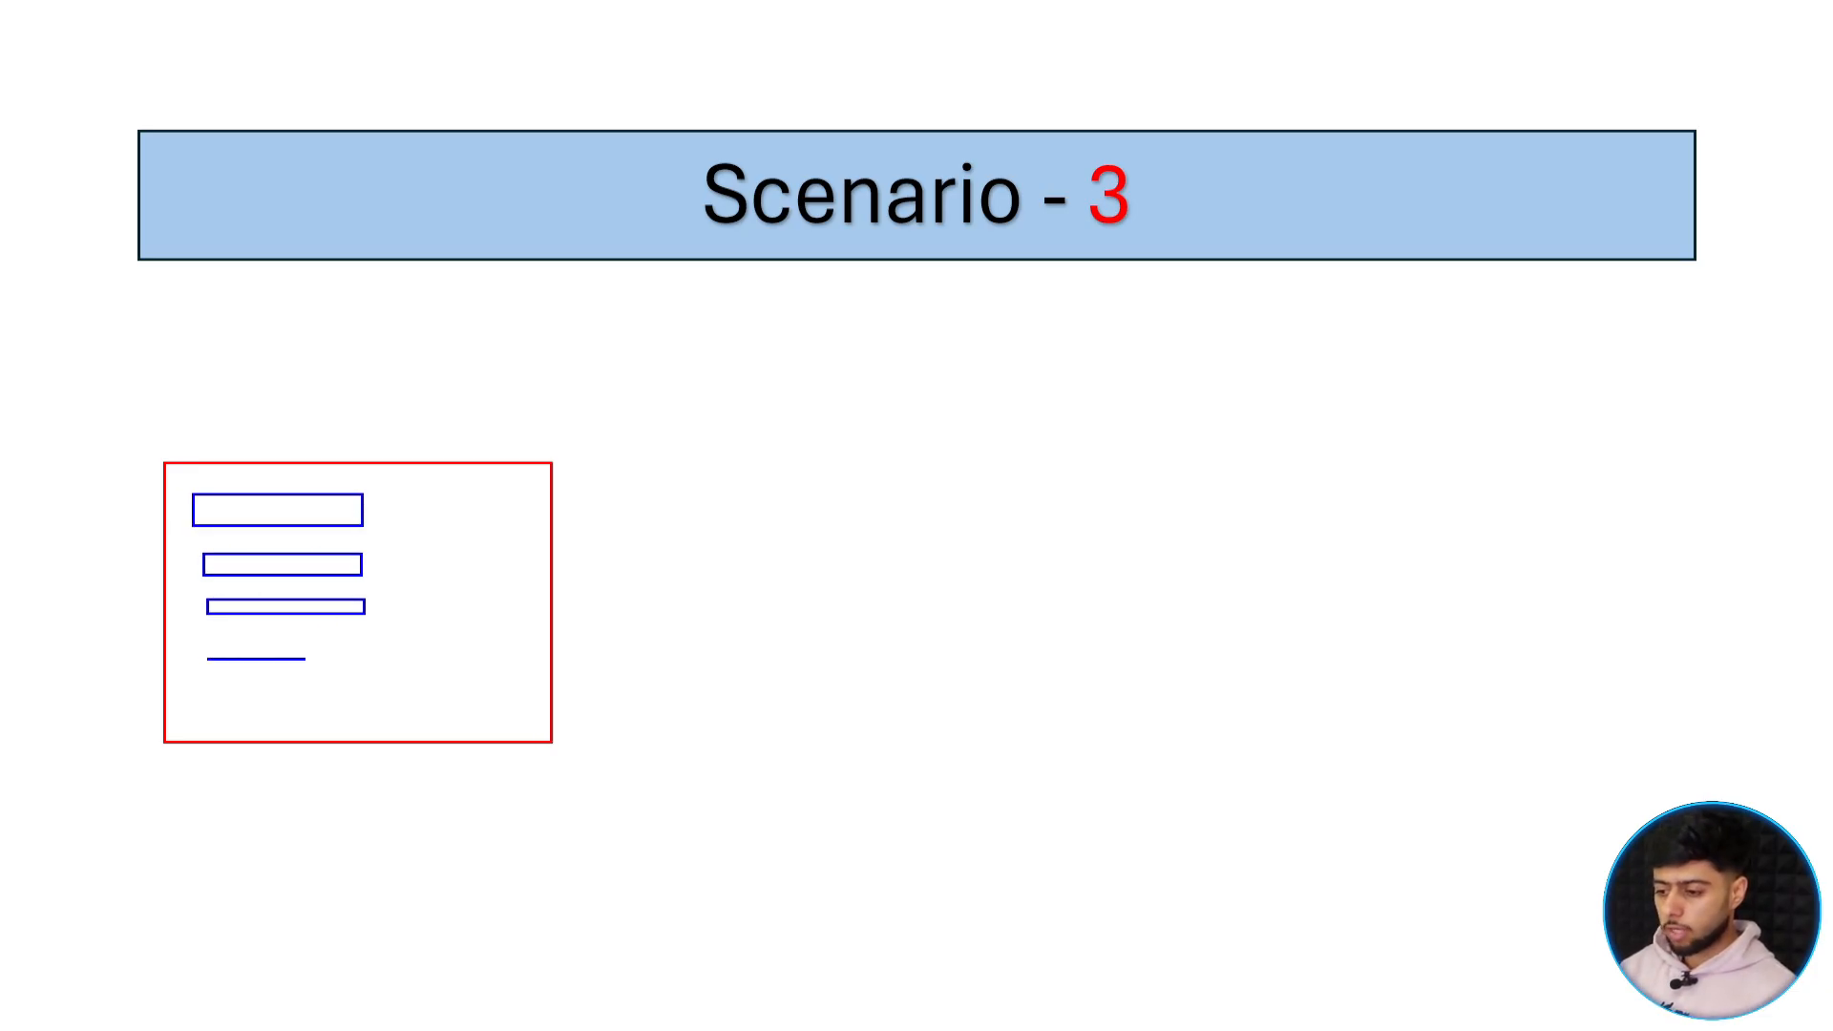
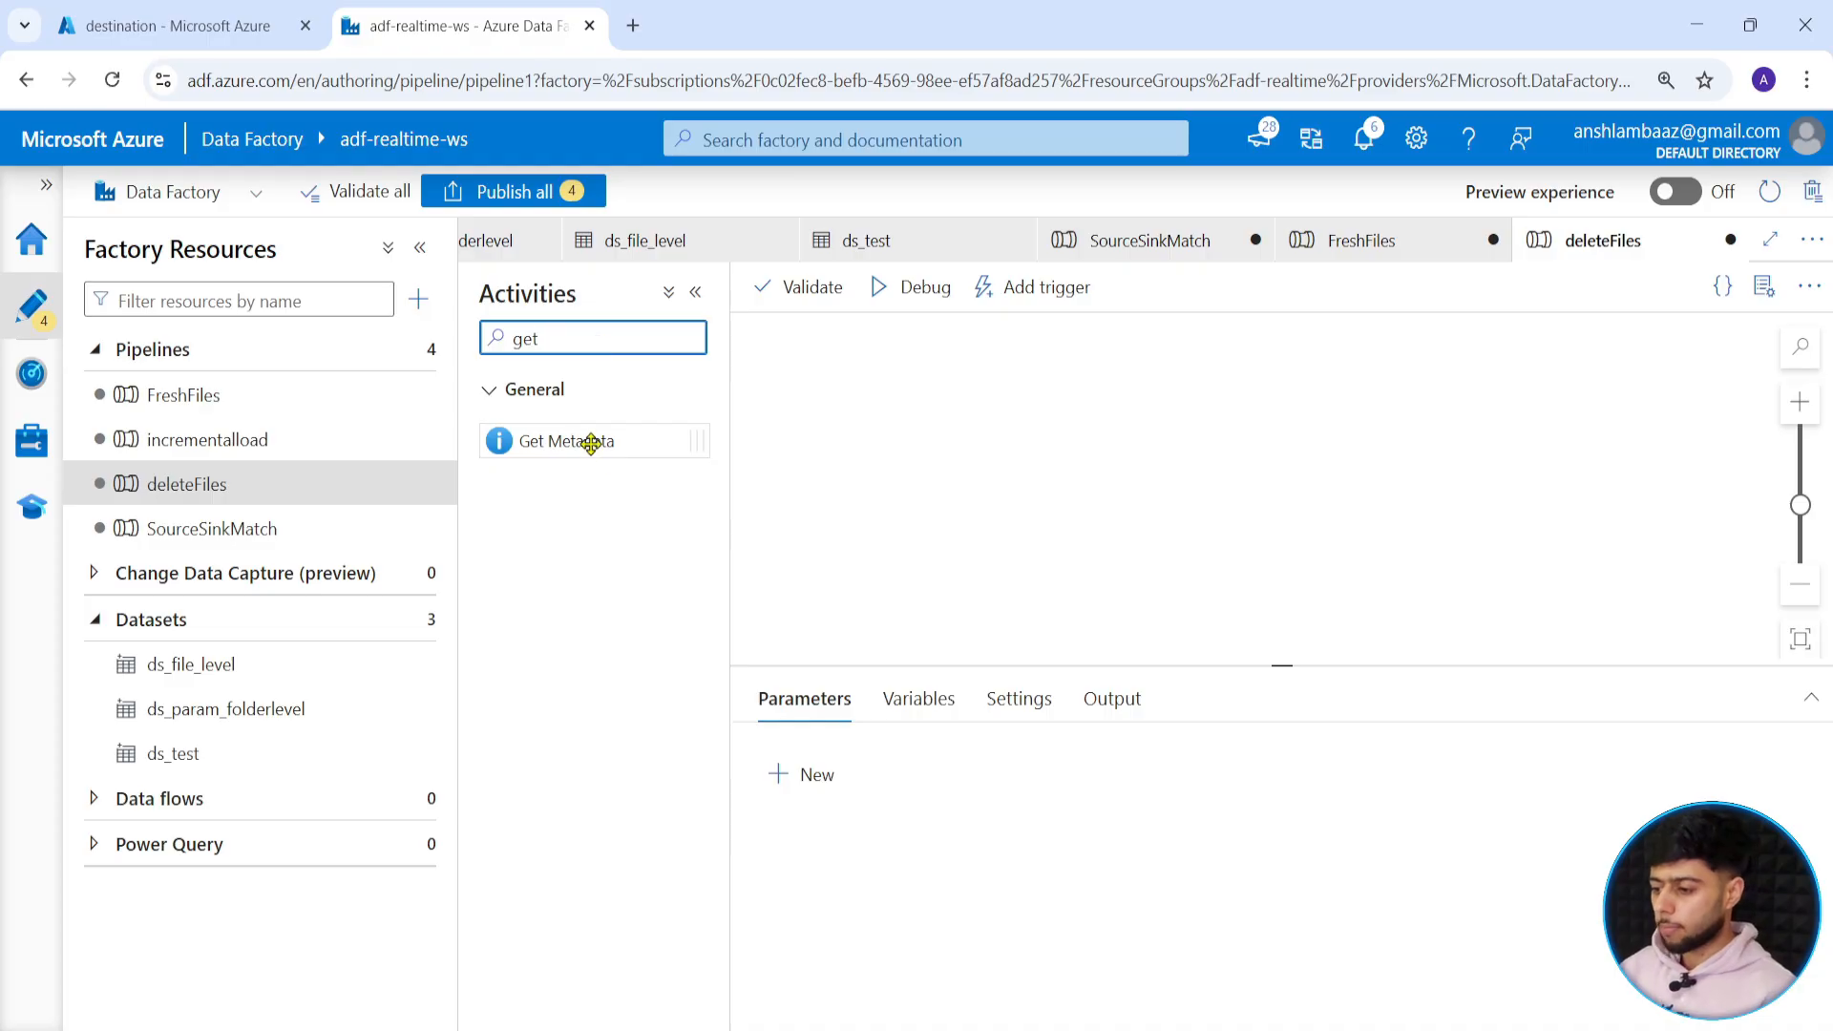
Add a Get Metadata activity to the deleteFiles pipeline and set its dataset to ds_param_folderlevel.
{"action": "left_click_drag", "start_coordinate": [593, 438], "coordinate": [1015, 456]}
{"action": "left_click", "coordinate": [887, 702]}
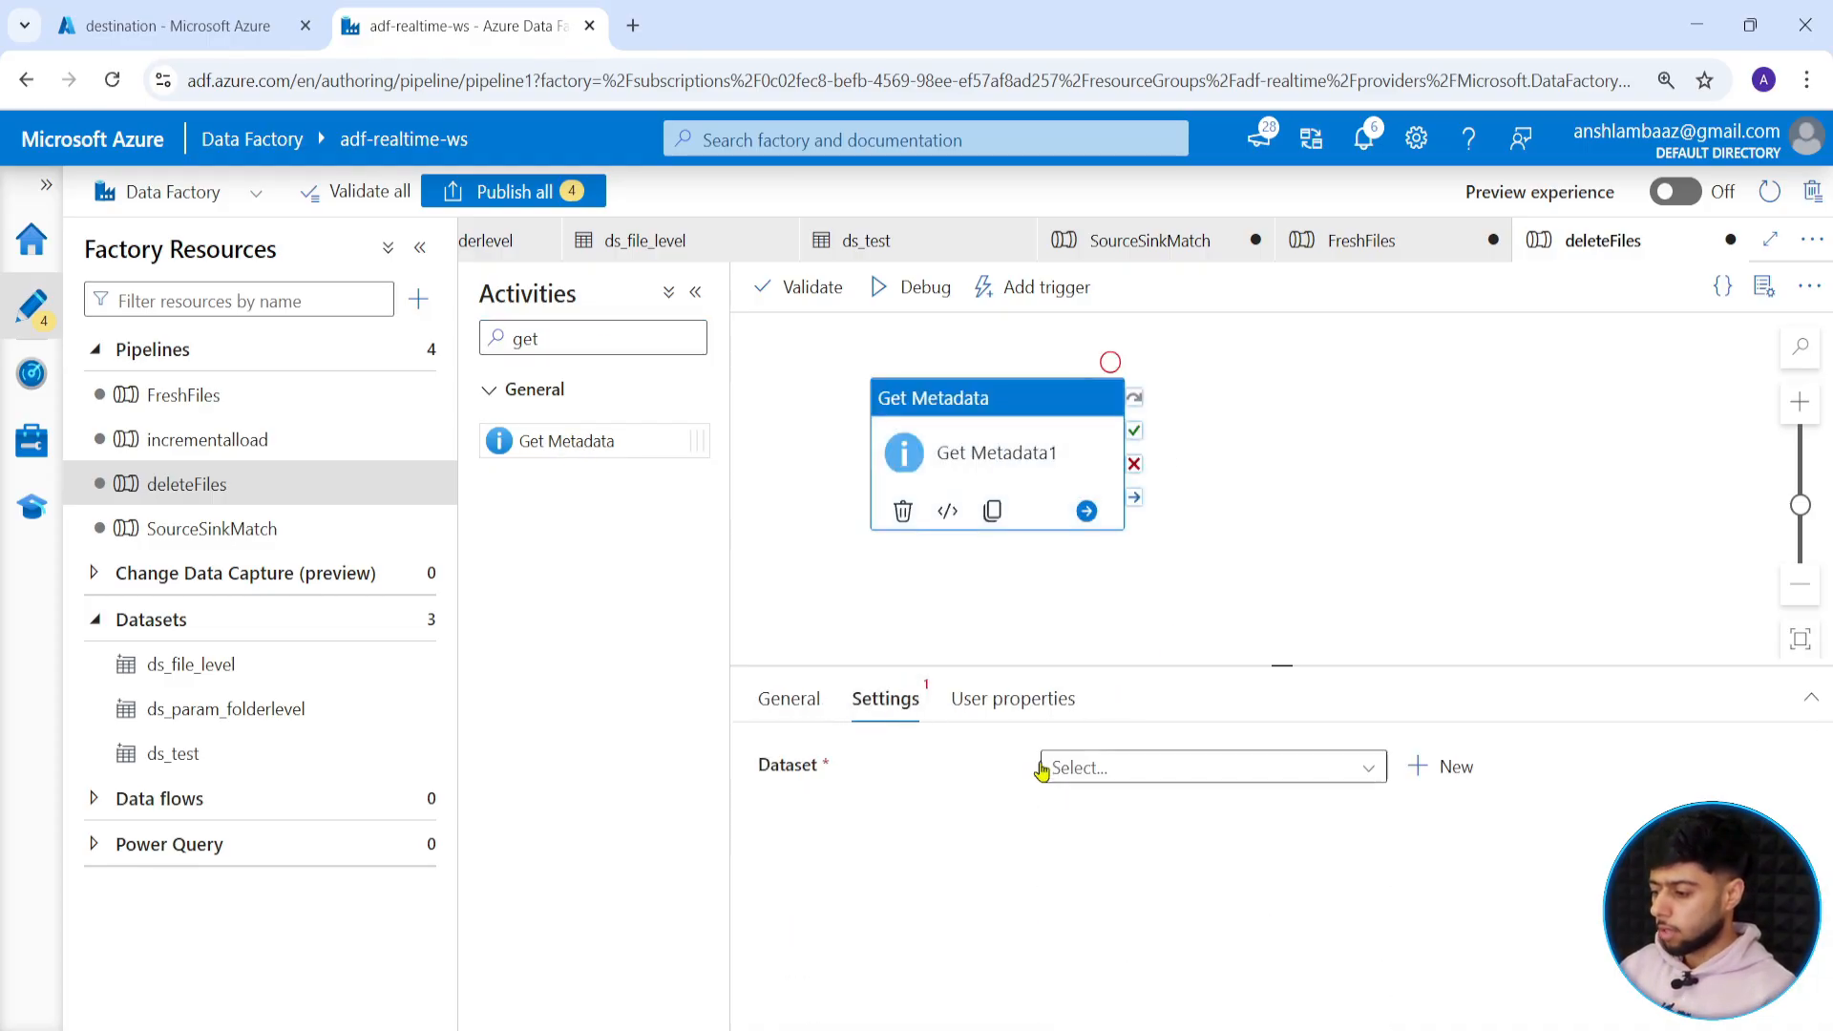
{"action": "left_click", "coordinate": [1185, 769]}
{"action": "left_click", "coordinate": [1141, 850]}
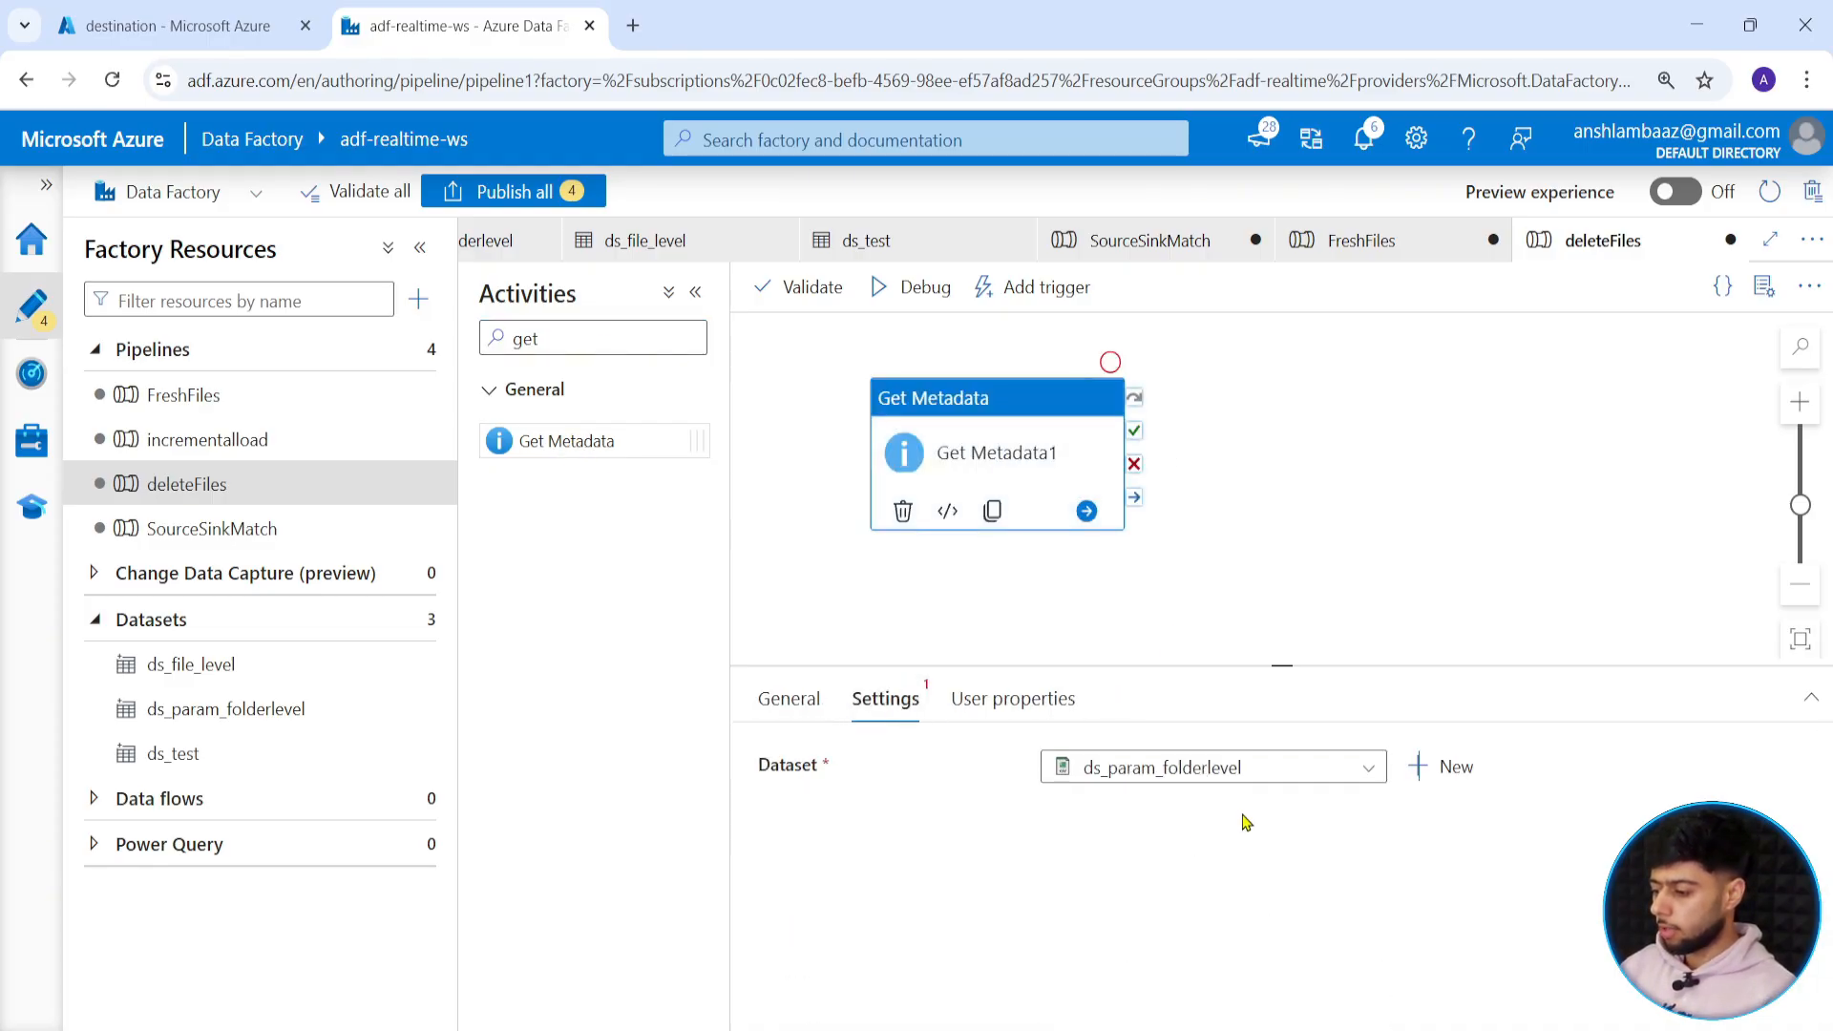
{"action": "left_click_drag", "start_coordinate": [1280, 662], "coordinate": [1255, 566]}
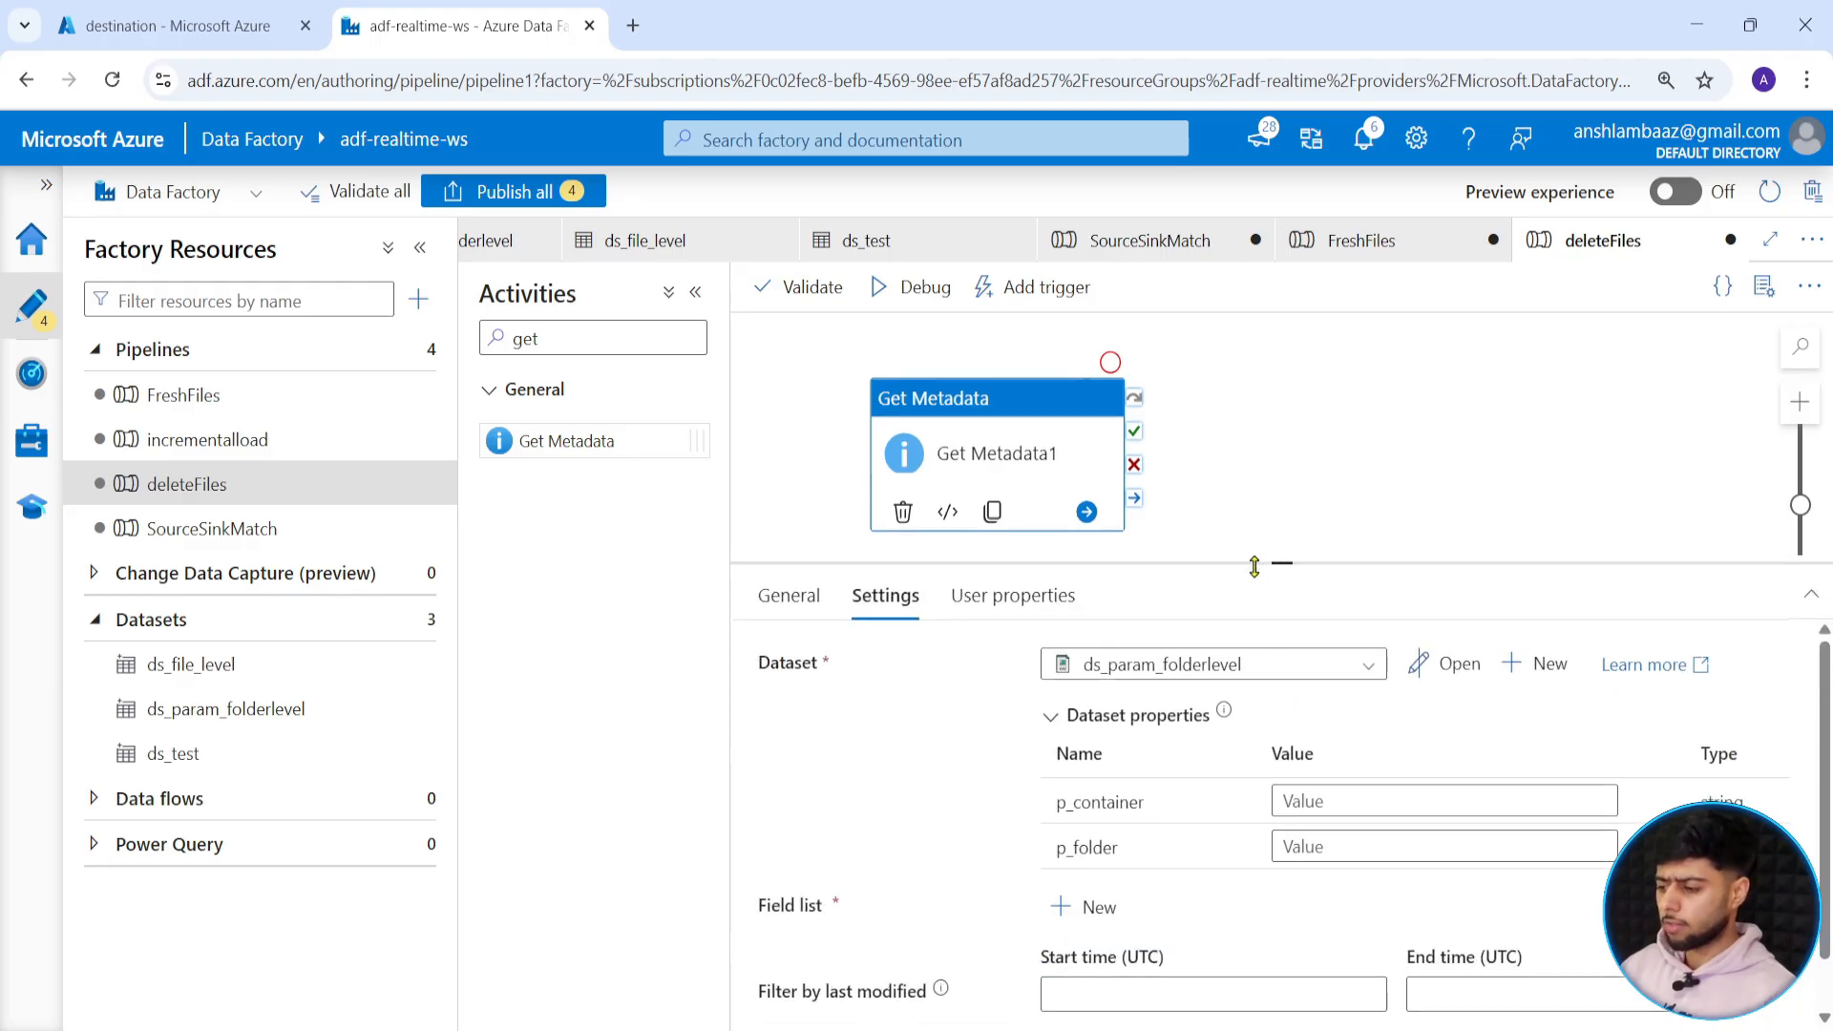
Set the Get Metadata dataset properties p_container to source and p_folder to raw_gold_data.
{"action": "left_click", "coordinate": [1335, 800]}
{"action": "type", "text": "s"}
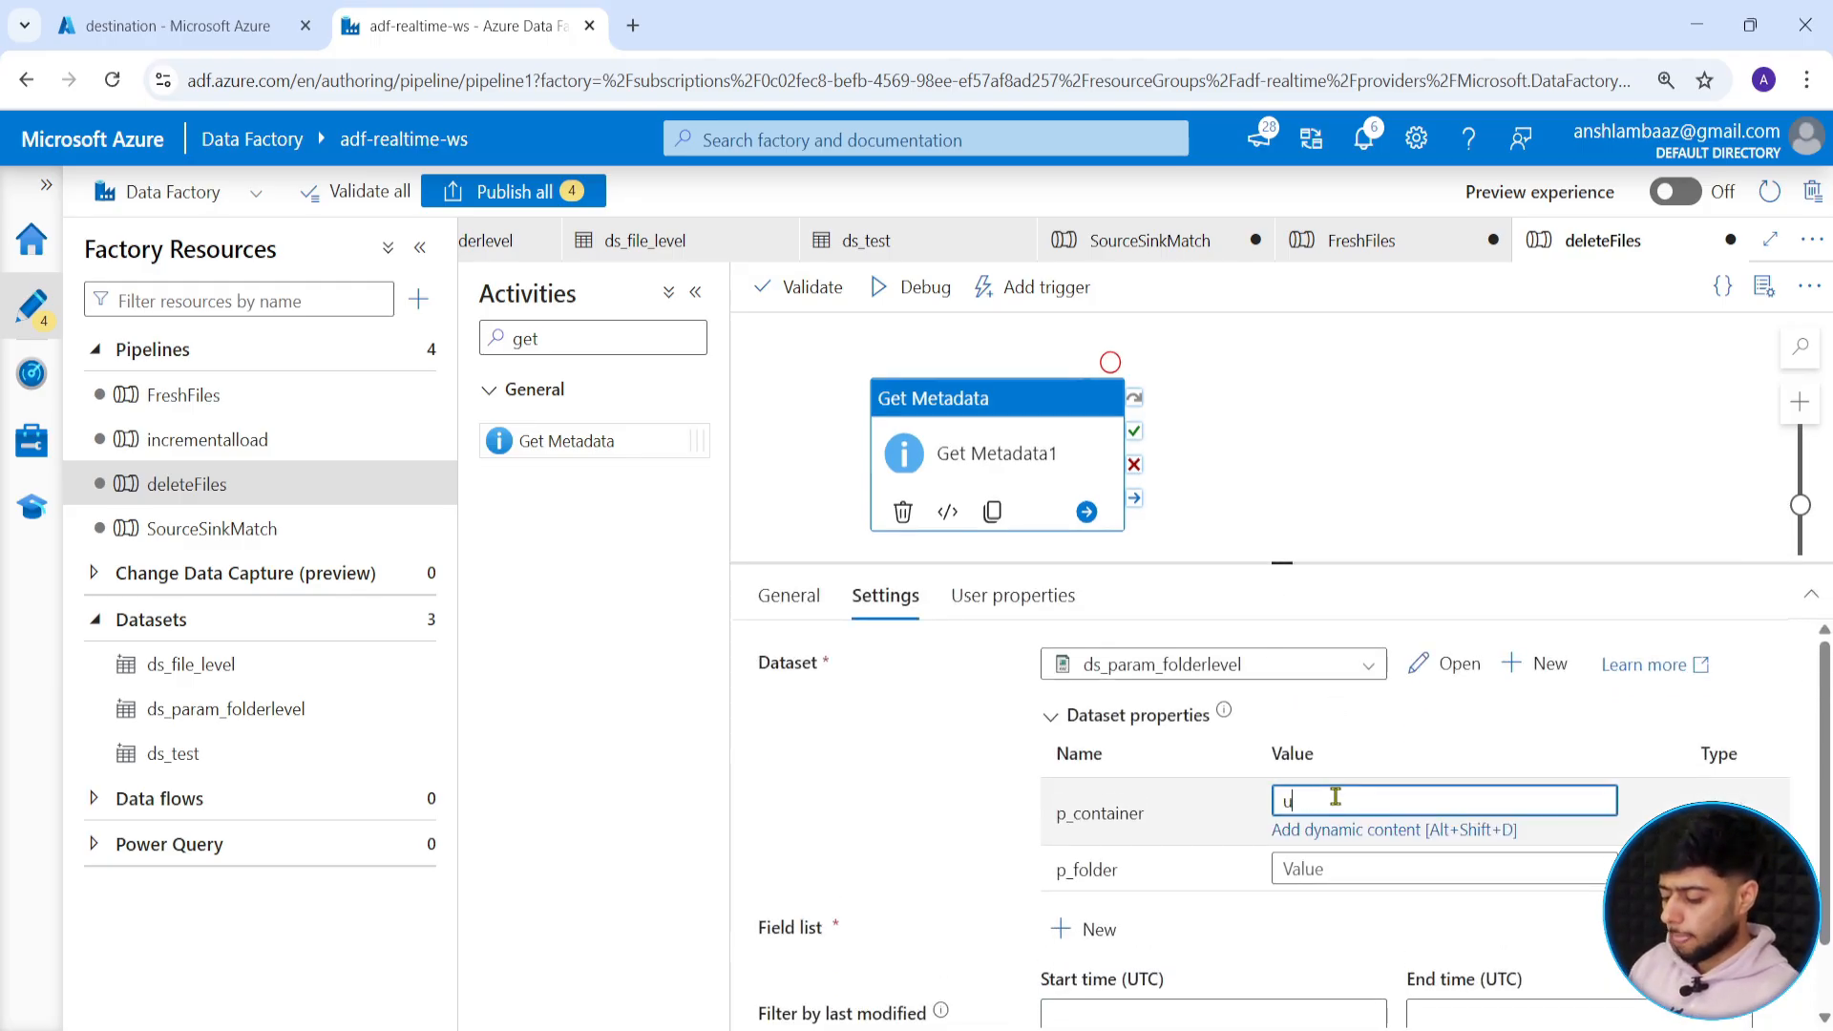
{"action": "type", "text": "ource"}
{"action": "key", "text": "Tab"}
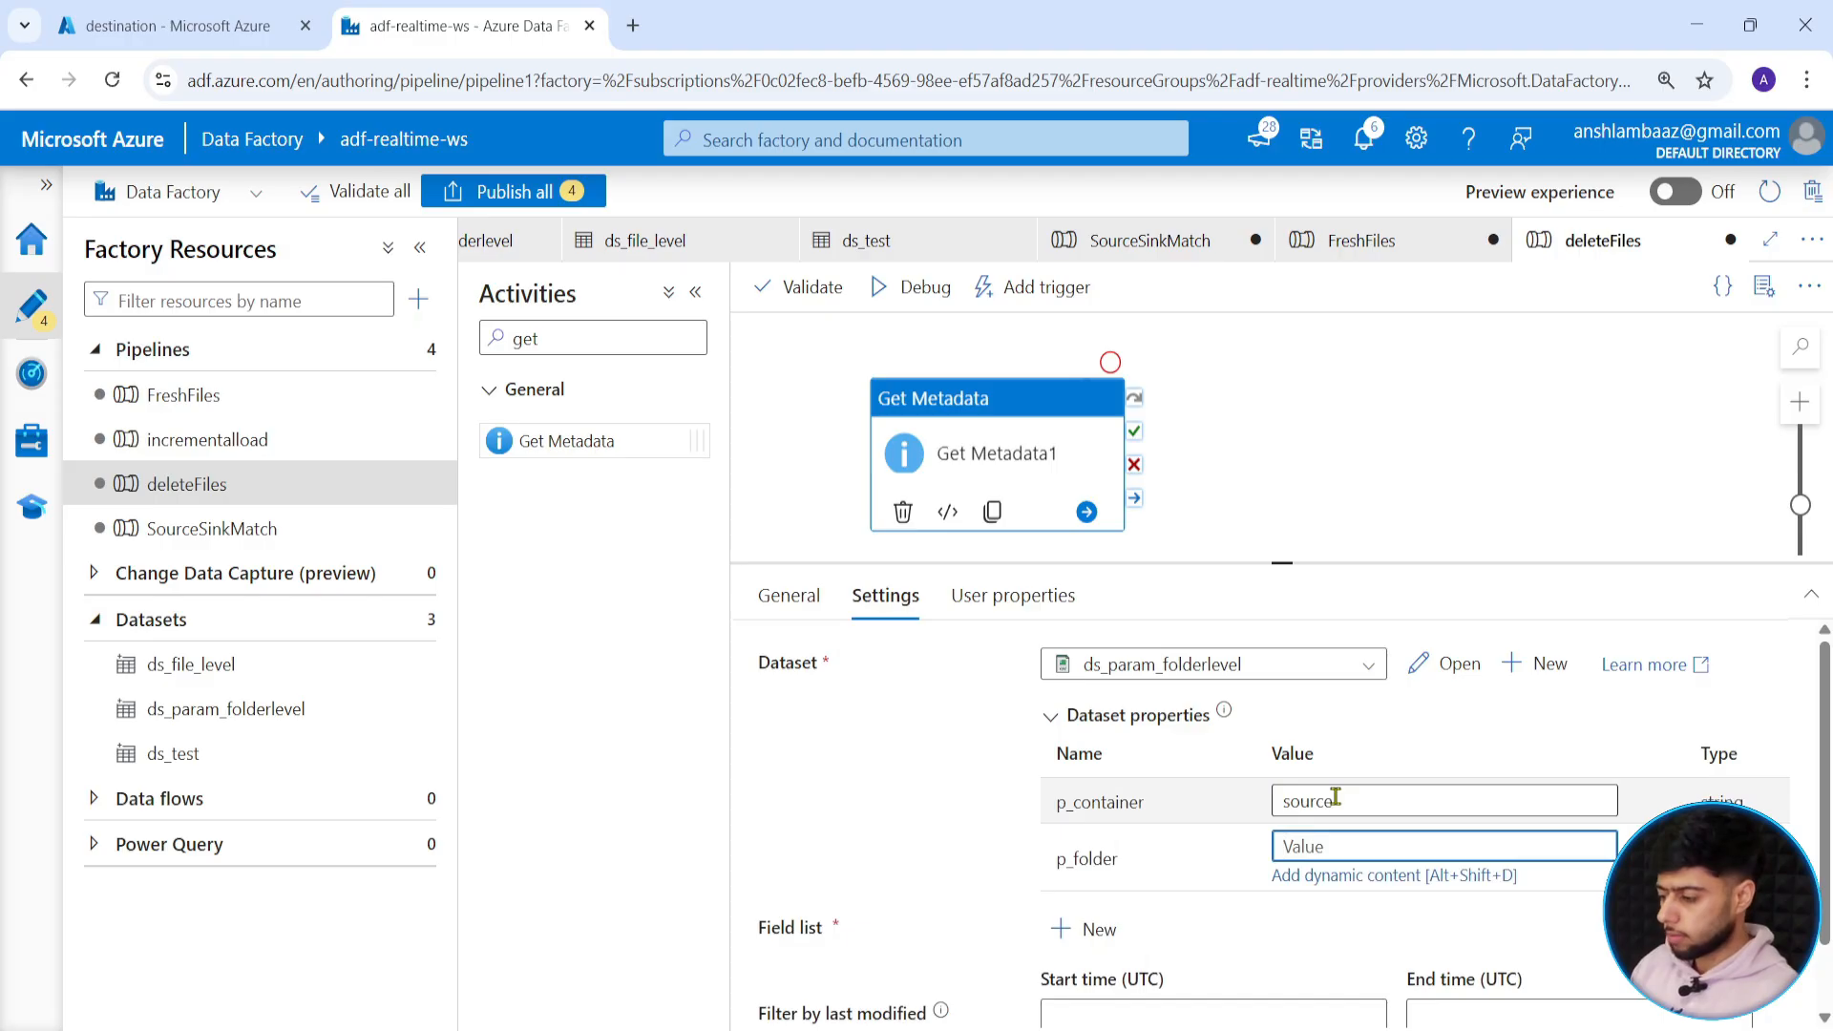
{"action": "type", "text": "raw_gold_data"}
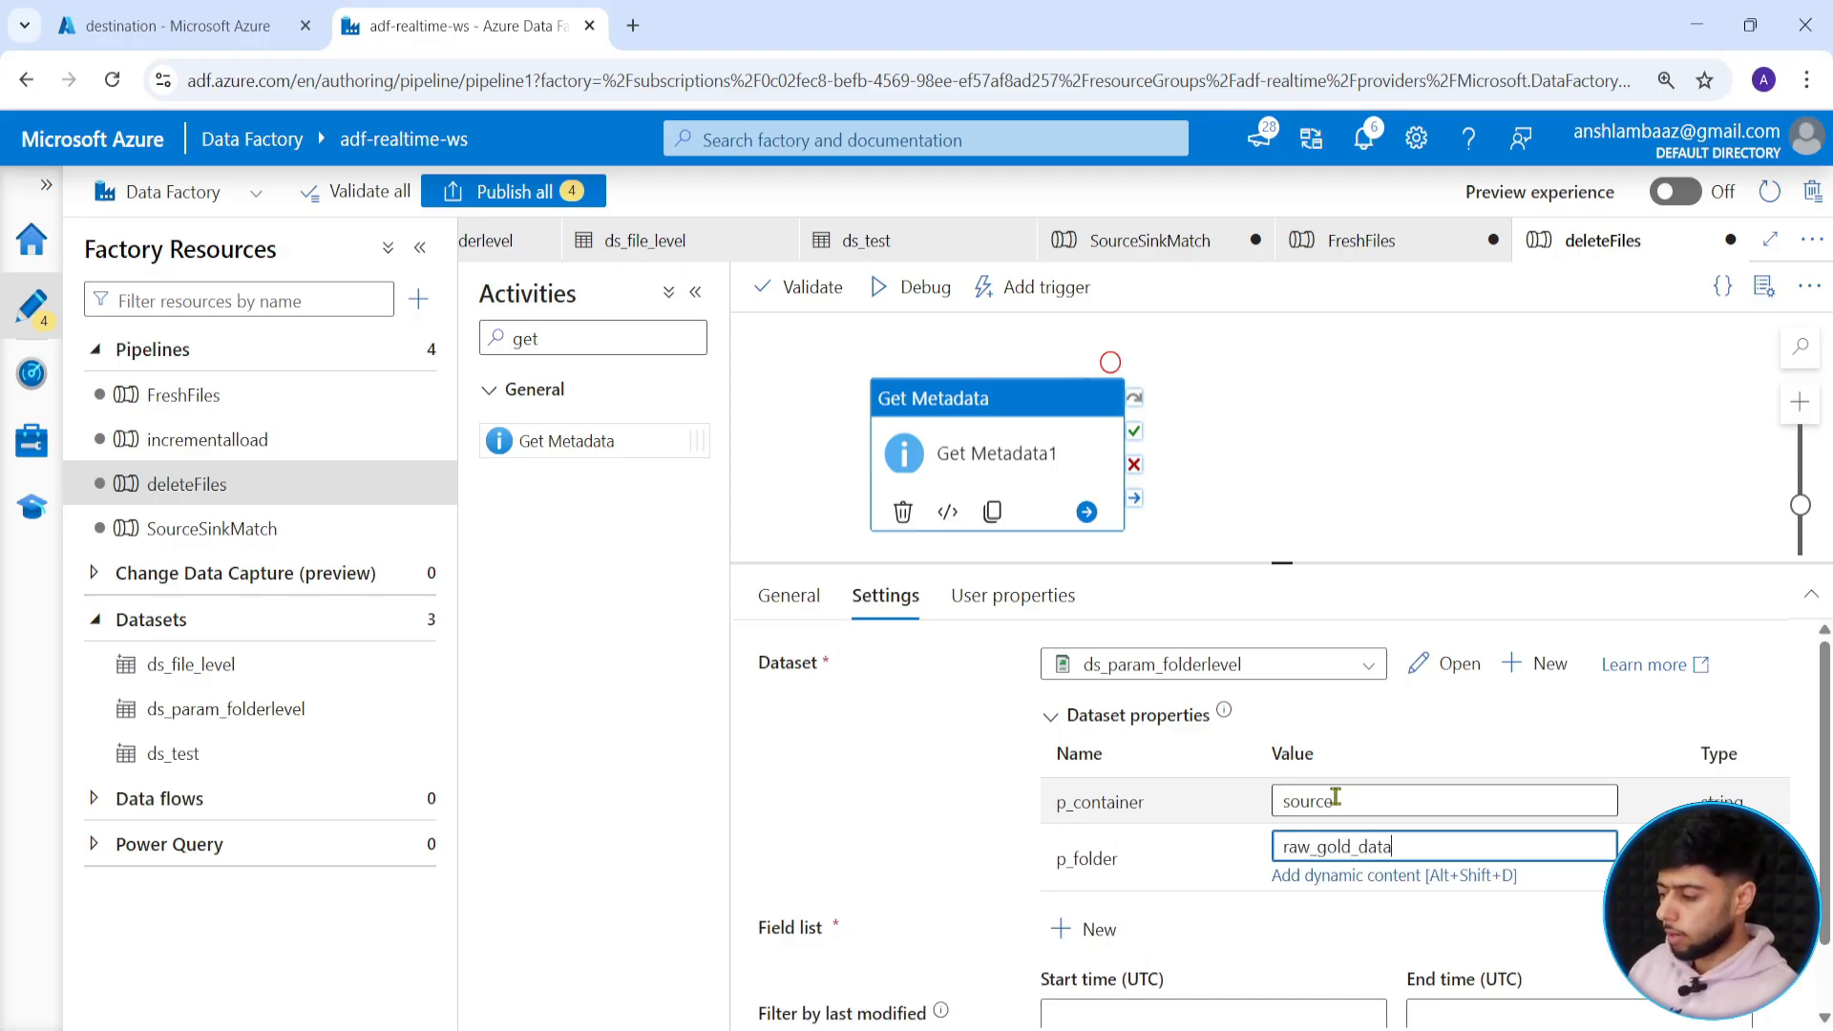
Add a Child items argument to the field list of the Get Metadata activity.
{"action": "left_click", "coordinate": [1083, 929]}
{"action": "scroll", "coordinate": [1220, 871], "scroll_direction": "down", "scroll_amount": 2}
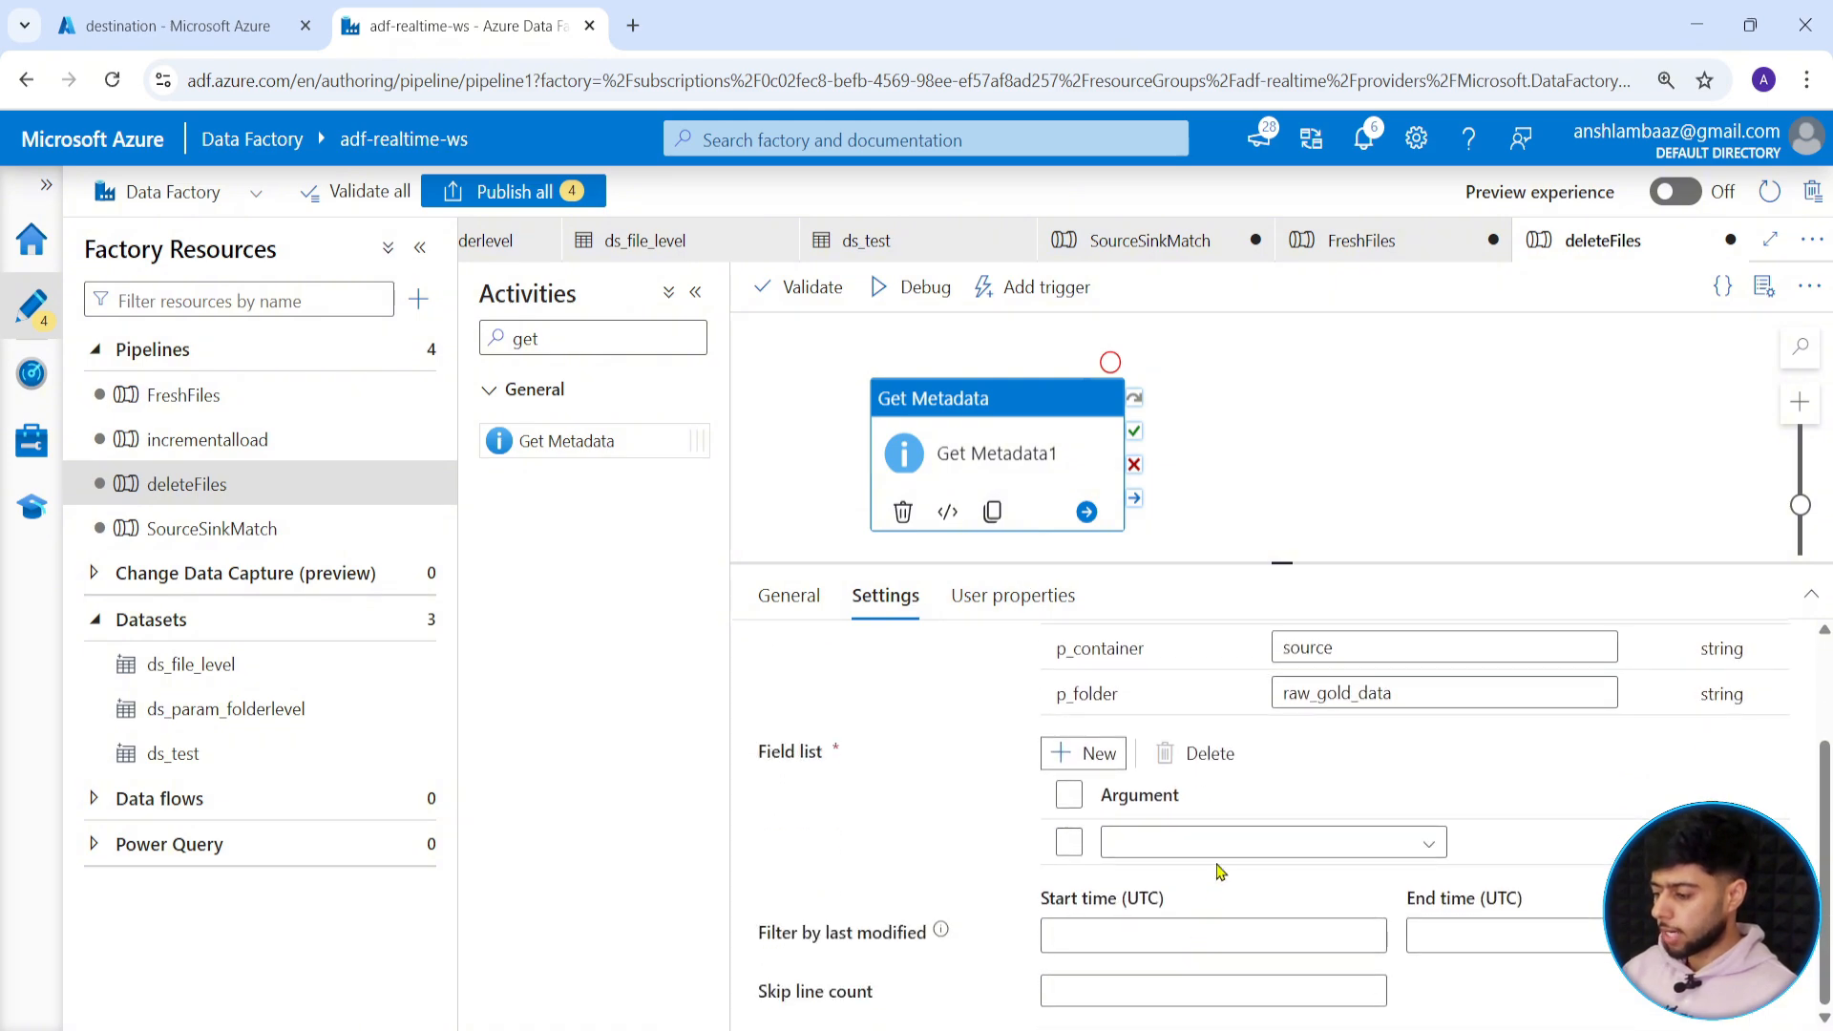
{"action": "left_click", "coordinate": [1221, 844]}
{"action": "left_click", "coordinate": [1208, 879]}
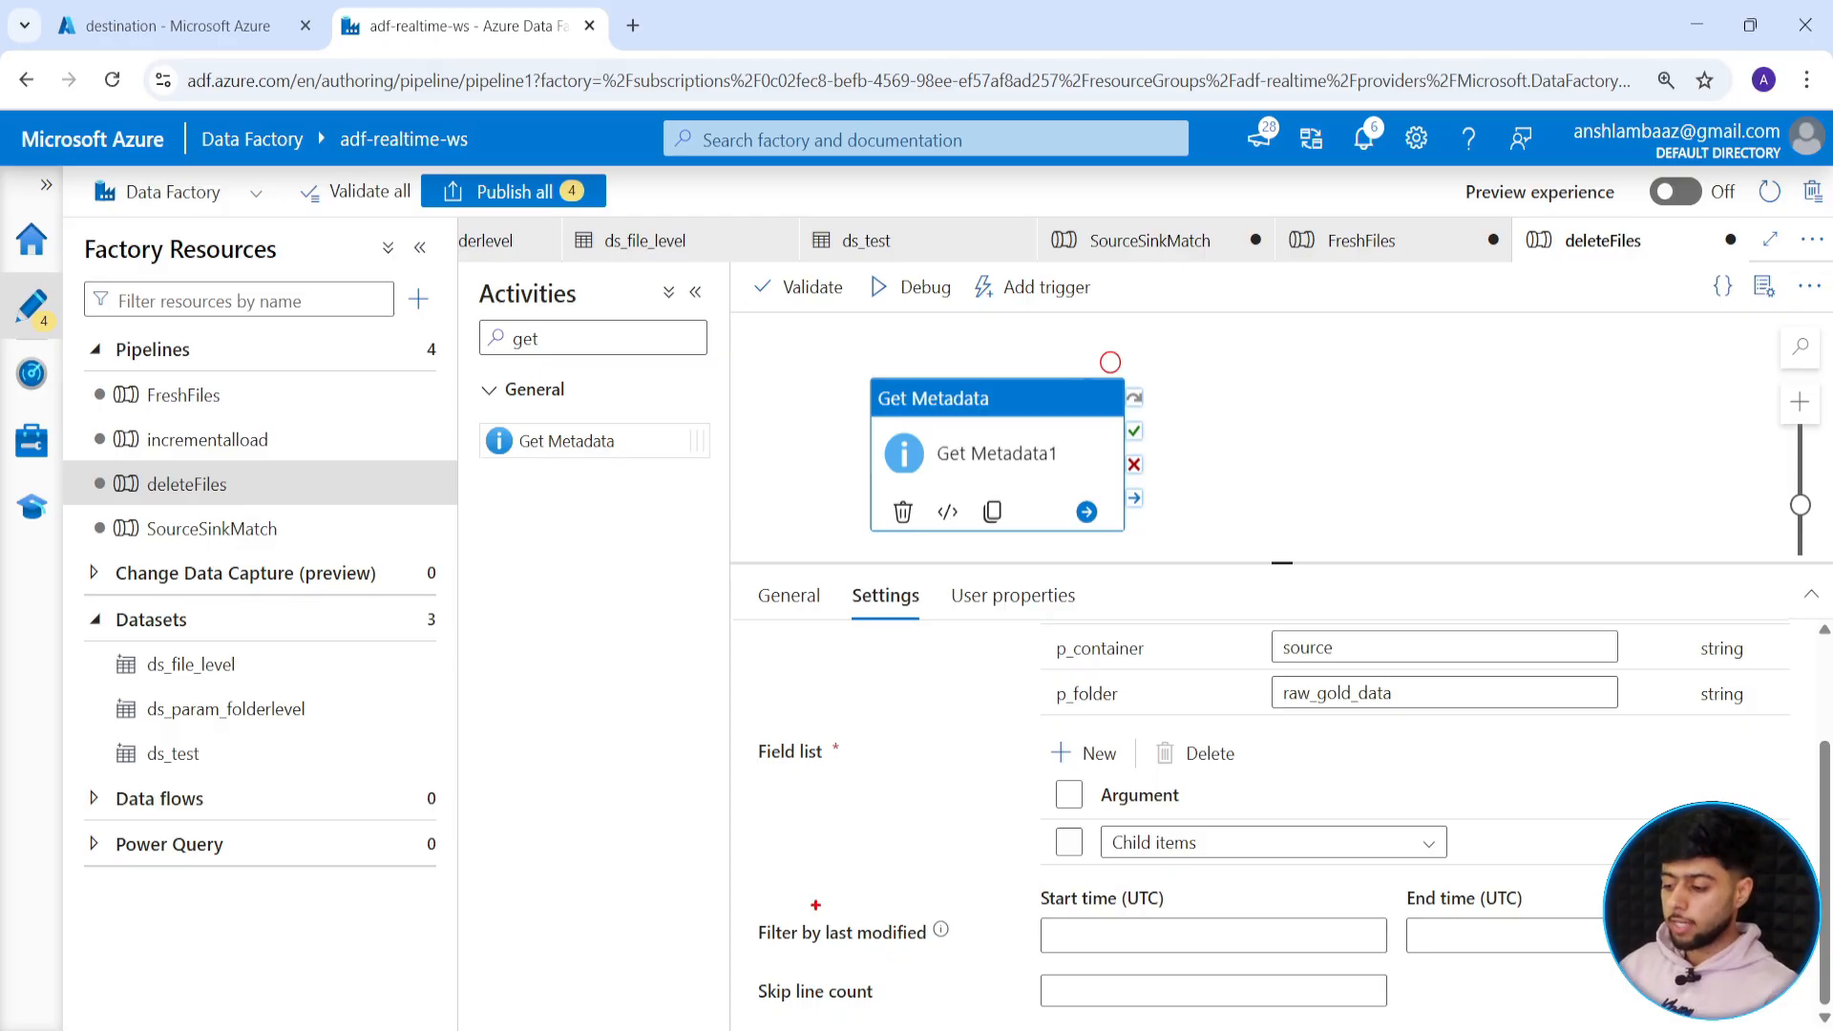
{"action": "mouse_move", "coordinate": [1022, 880]}
{"action": "left_mouse_down"}
{"action": "mouse_move", "coordinate": [1249, 909]}
{"action": "mouse_move", "coordinate": [1396, 966]}
{"action": "mouse_move", "coordinate": [929, 889]}
{"action": "left_mouse_up"}
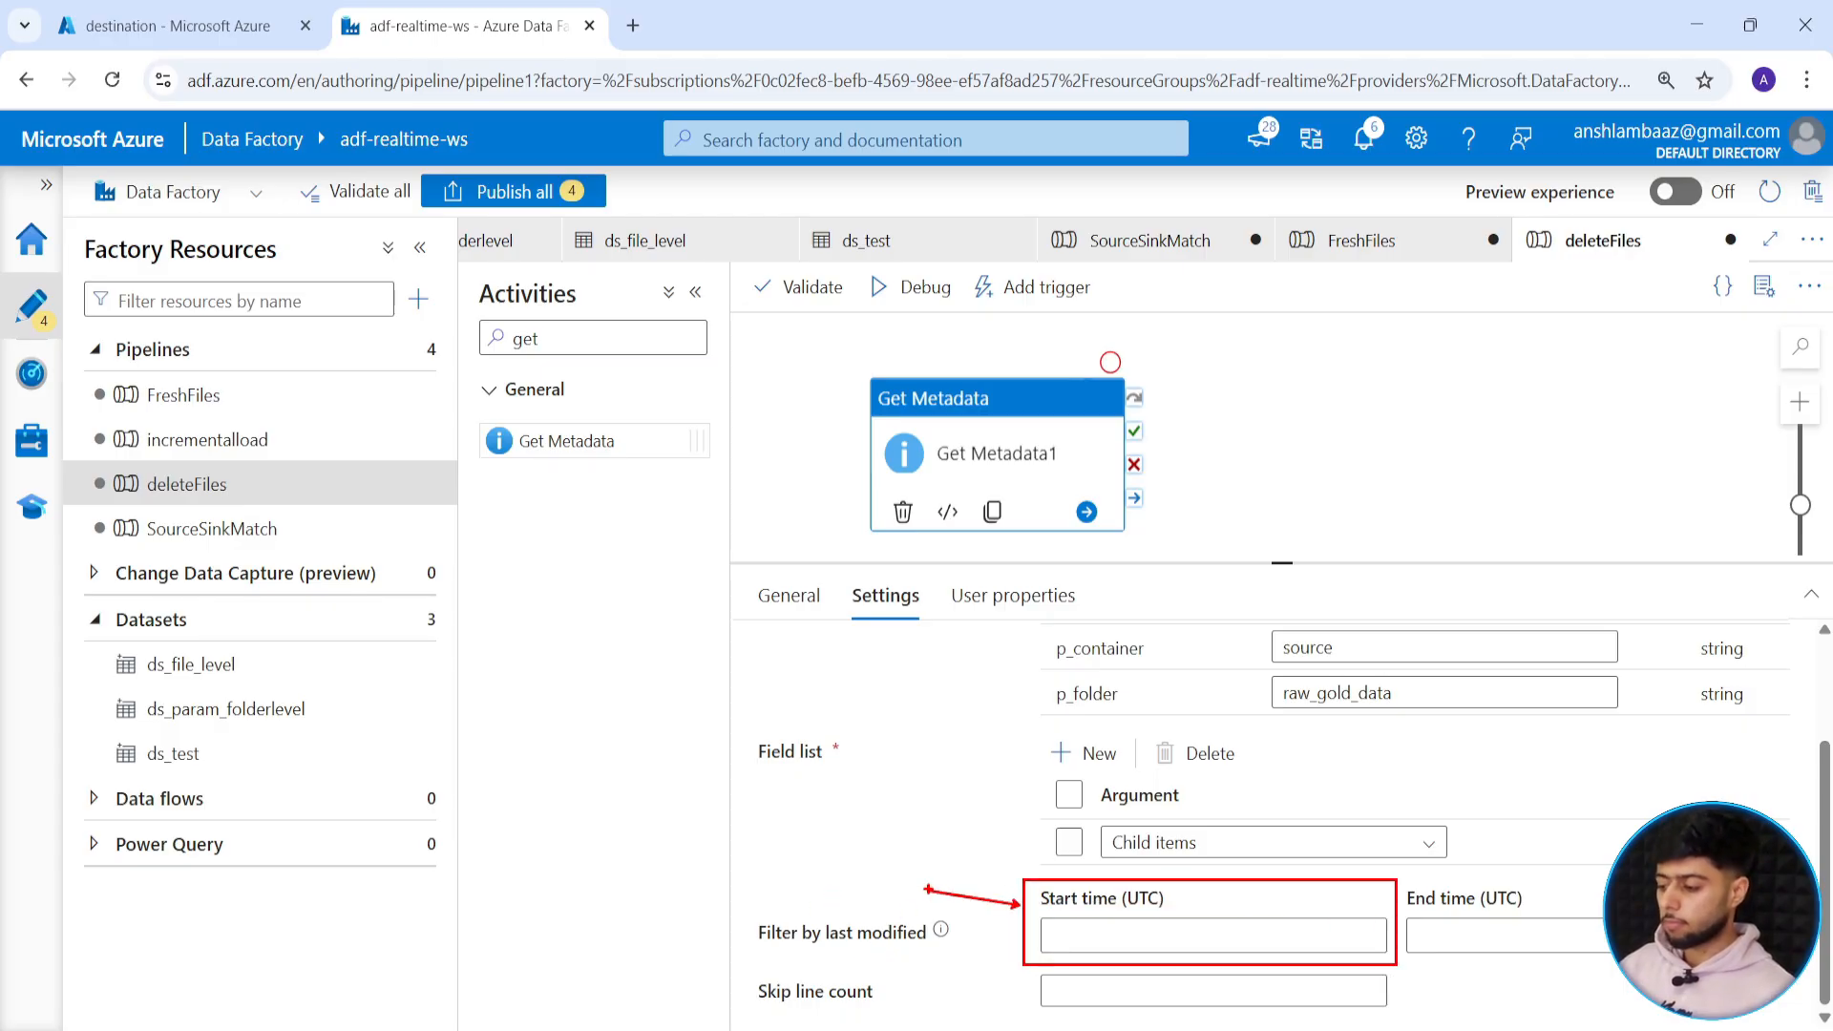
{"action": "mouse_move", "coordinate": [1410, 880]}
{"action": "left_mouse_down"}
{"action": "mouse_move", "coordinate": [1444, 937]}
{"action": "mouse_move", "coordinate": [1614, 967]}
{"action": "left_mouse_up"}
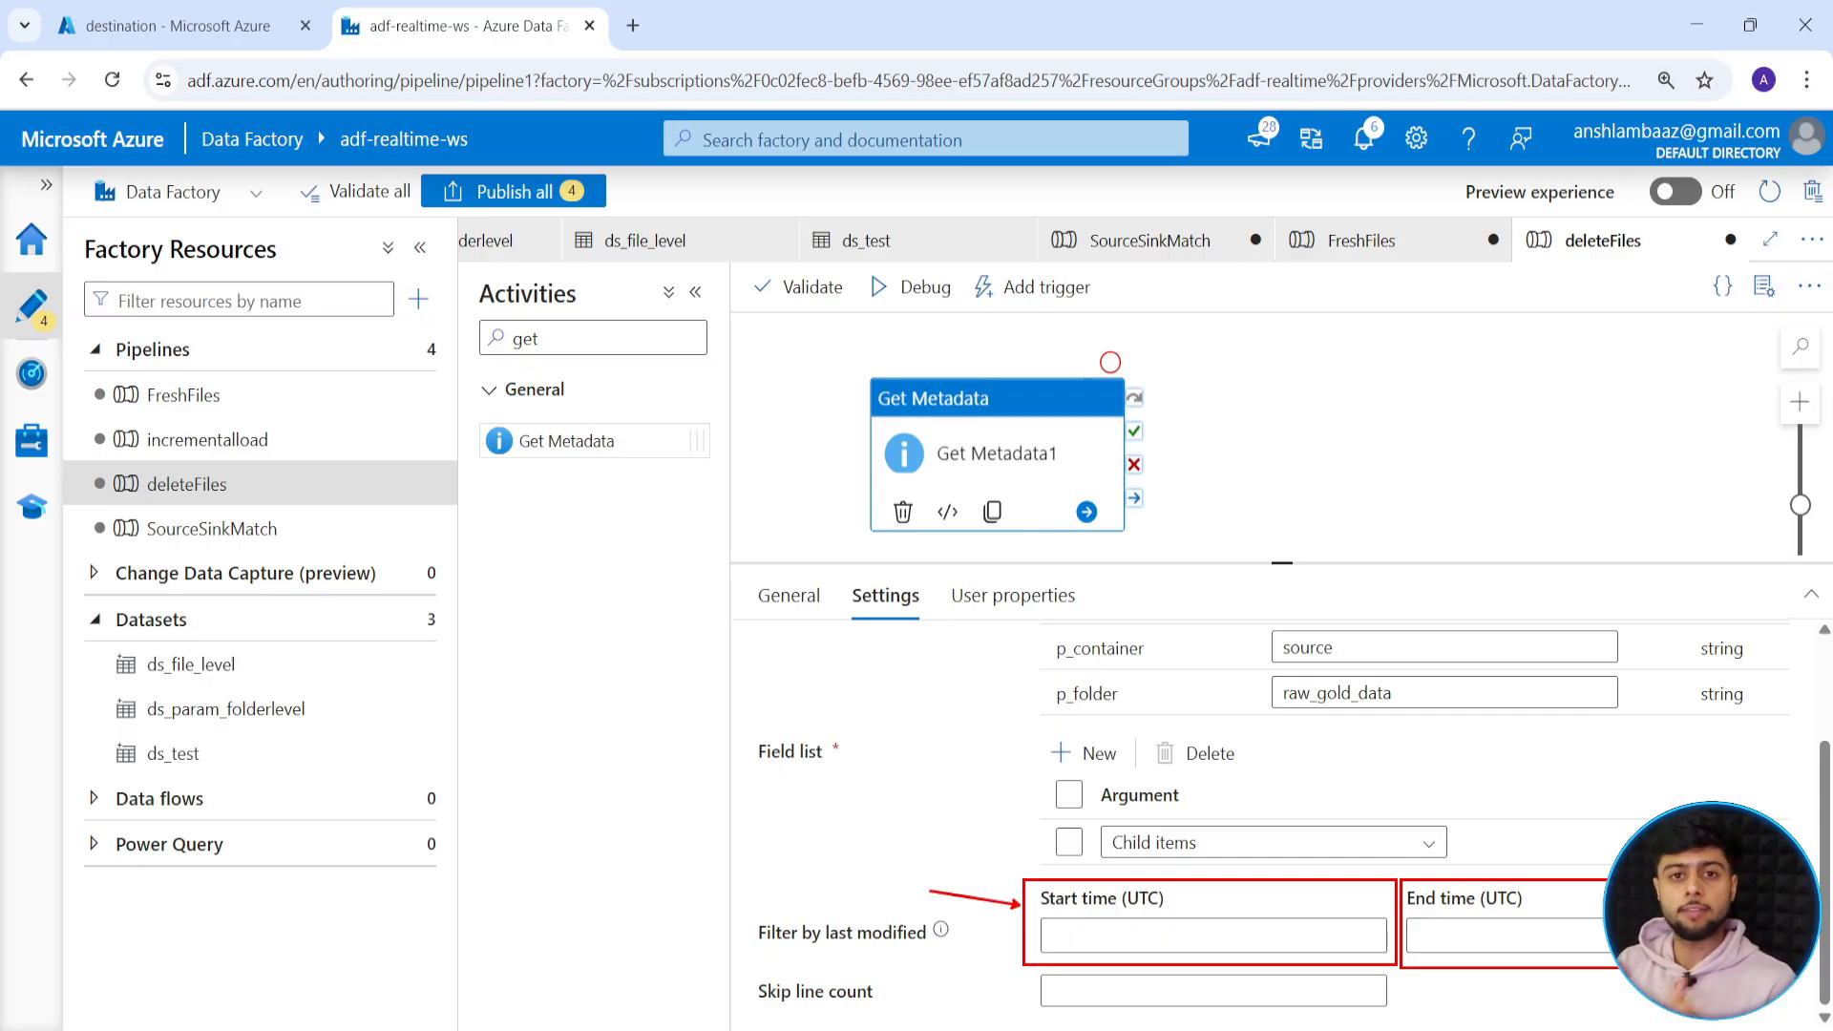
{"action": "left_click_drag", "start_coordinate": [953, 834], "coordinate": [1018, 888]}
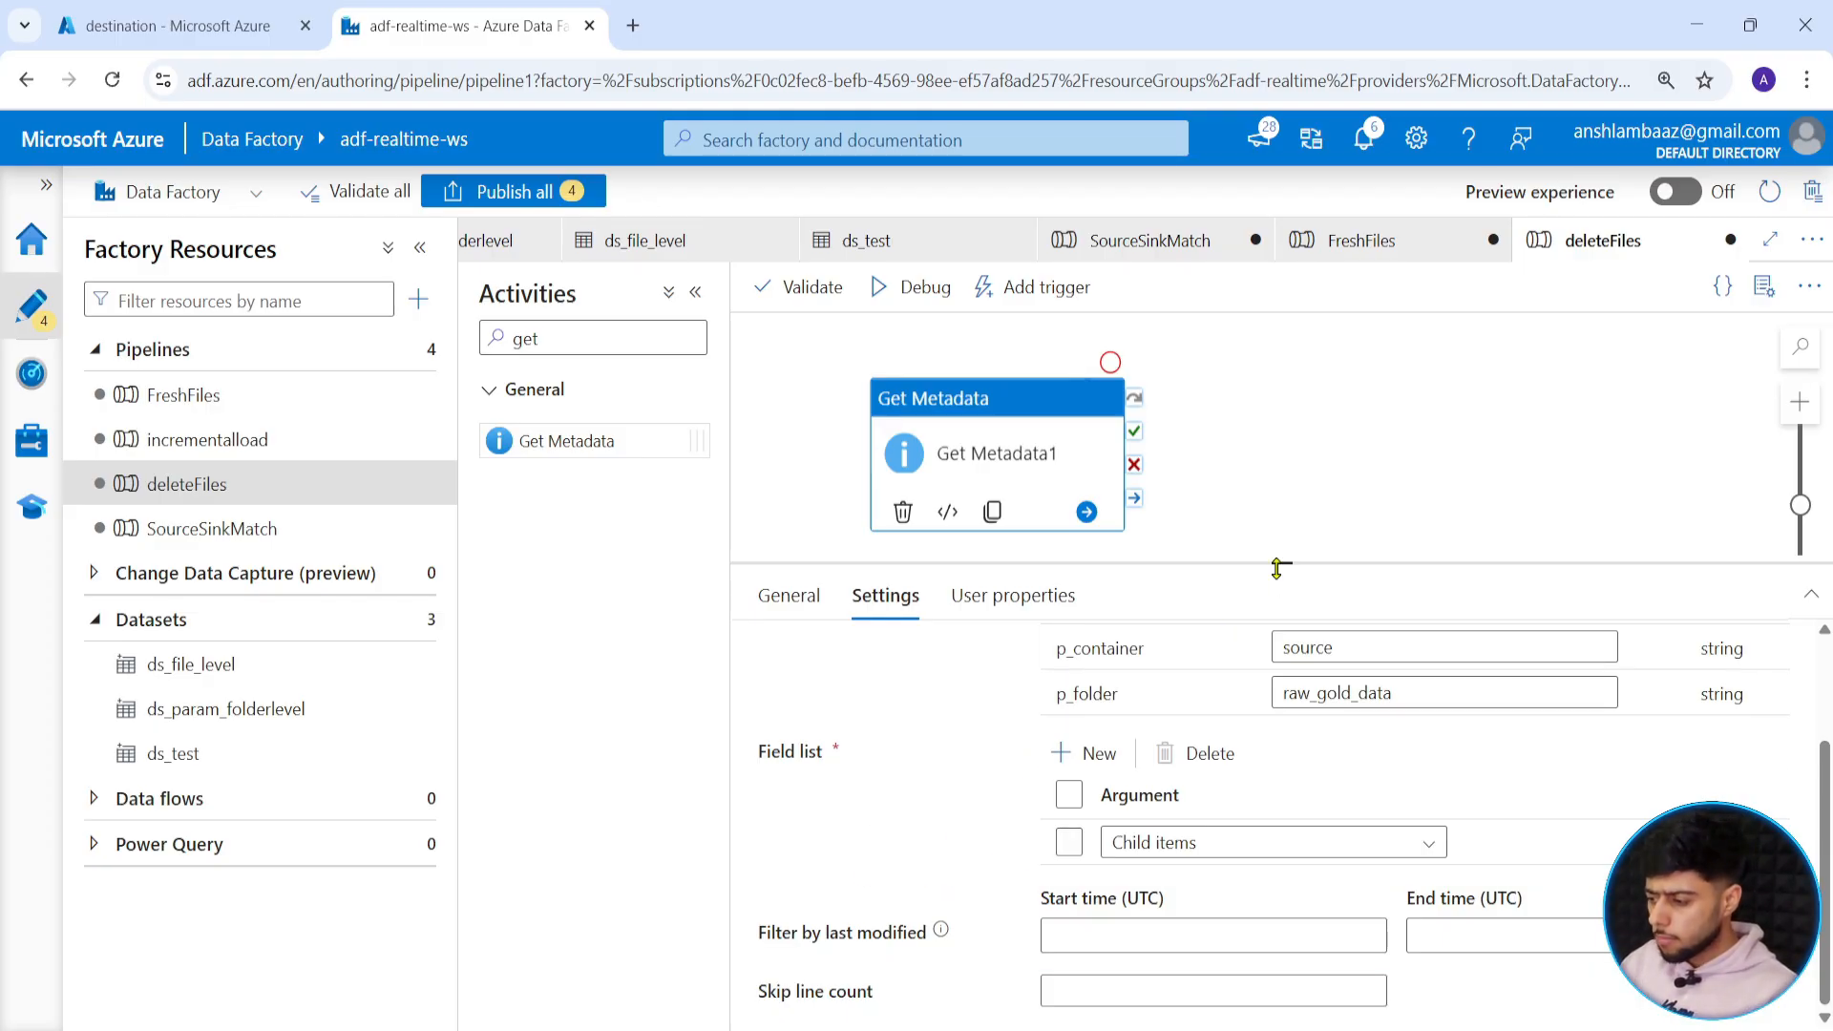
{"action": "mouse_move", "coordinate": [1282, 565]}
{"action": "left_mouse_down"}
{"action": "mouse_move", "coordinate": [1278, 597]}
{"action": "mouse_move", "coordinate": [1278, 580]}
{"action": "left_mouse_up"}
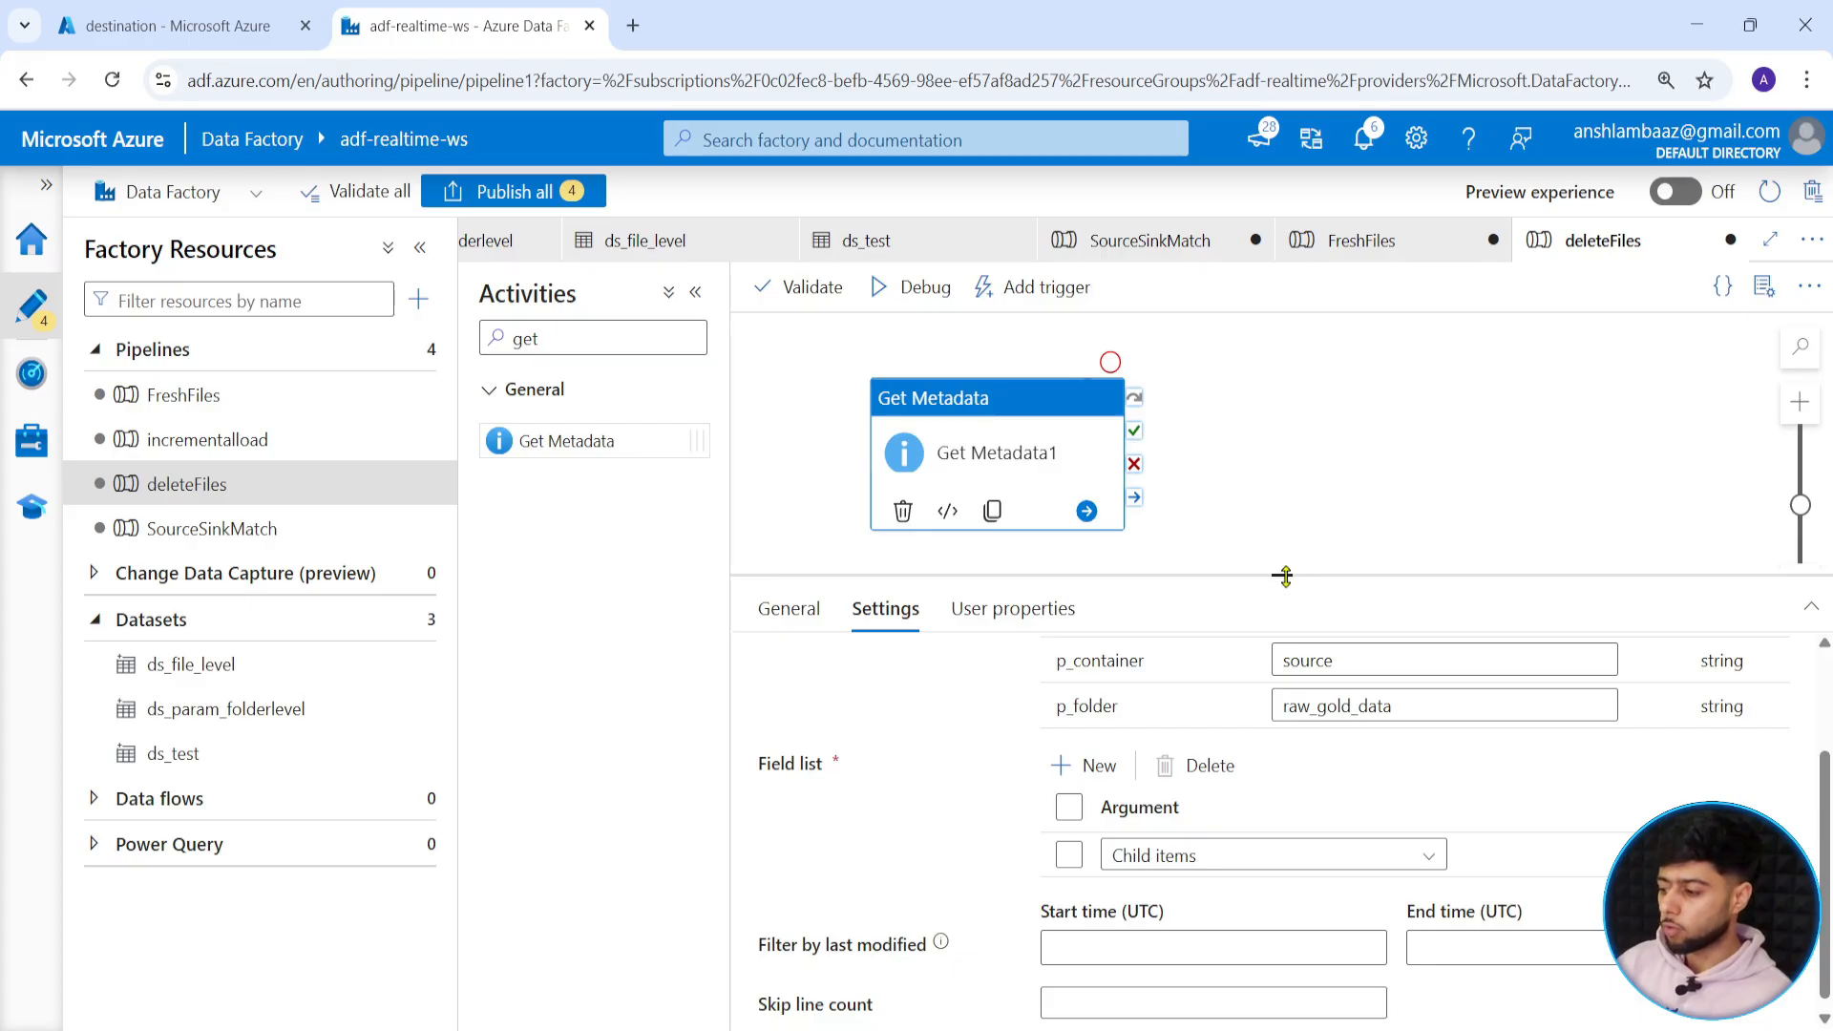
Add a String pipeline variable named last_7_days without a default value.
{"action": "left_click_drag", "start_coordinate": [1285, 576], "coordinate": [1283, 697]}
{"action": "left_click", "coordinate": [1046, 686]}
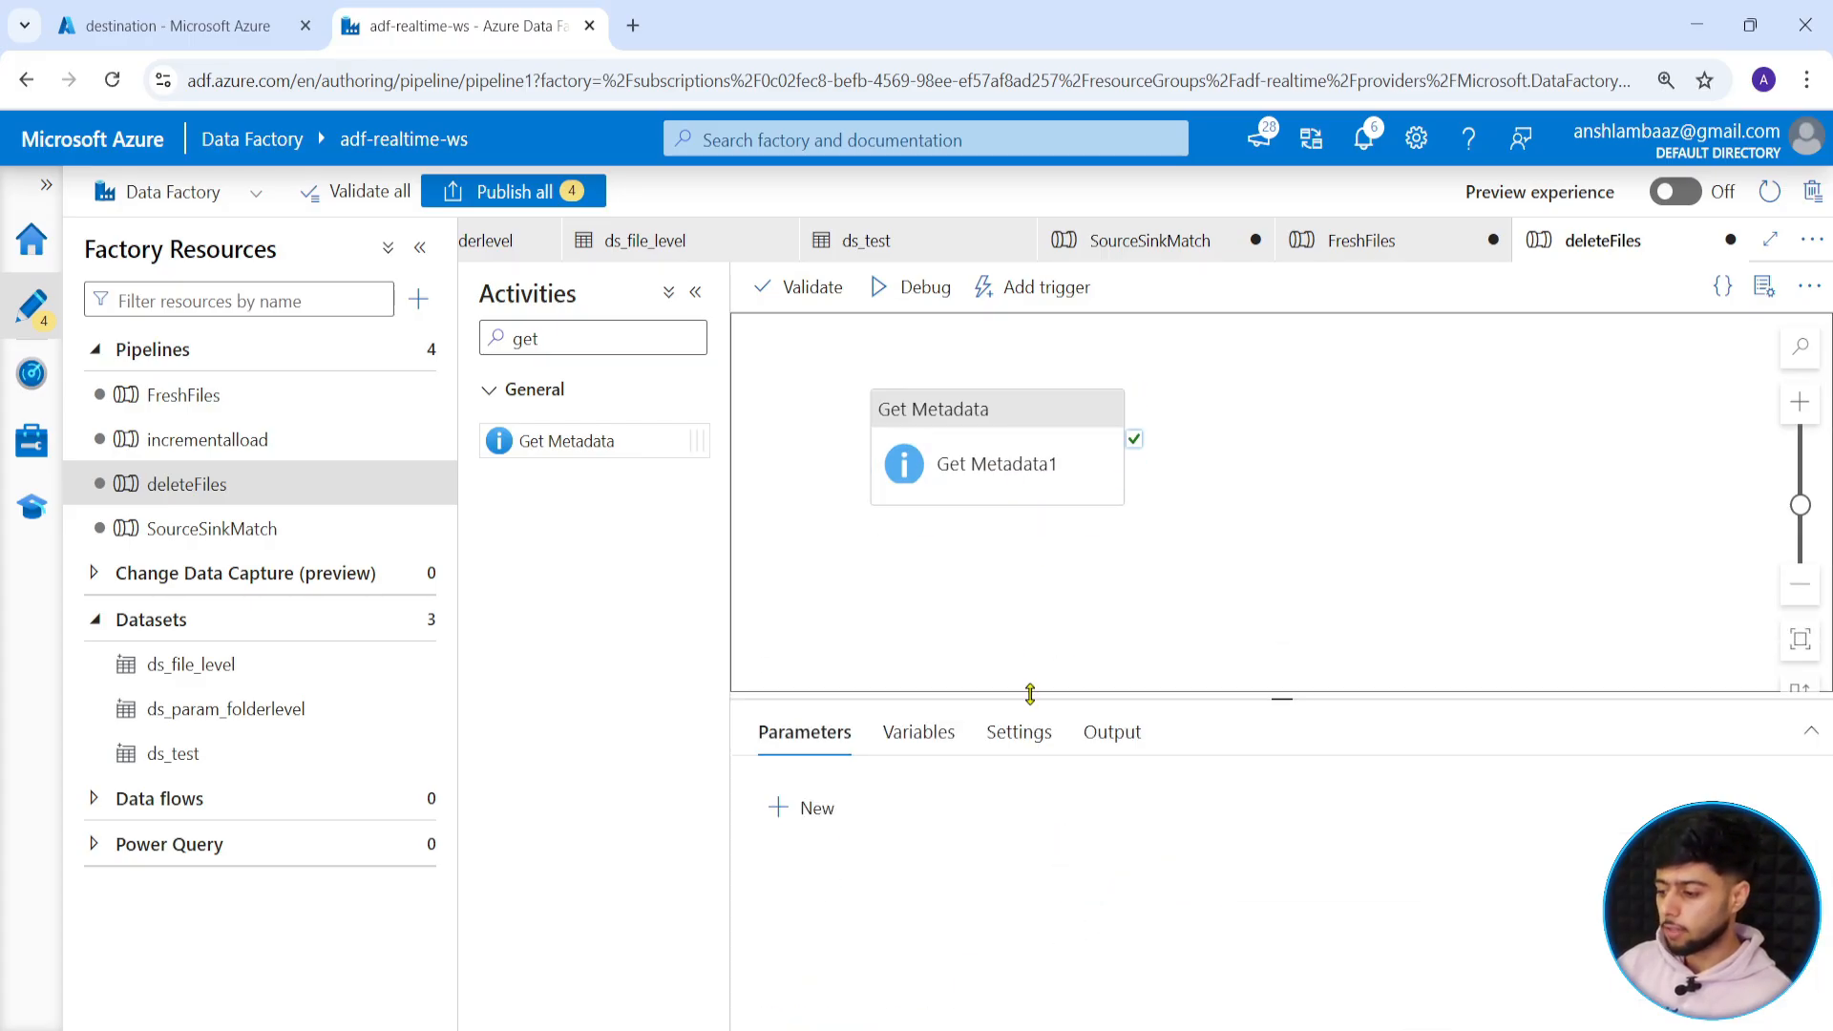
{"action": "left_click", "coordinate": [917, 732]}
{"action": "left_click", "coordinate": [802, 808]}
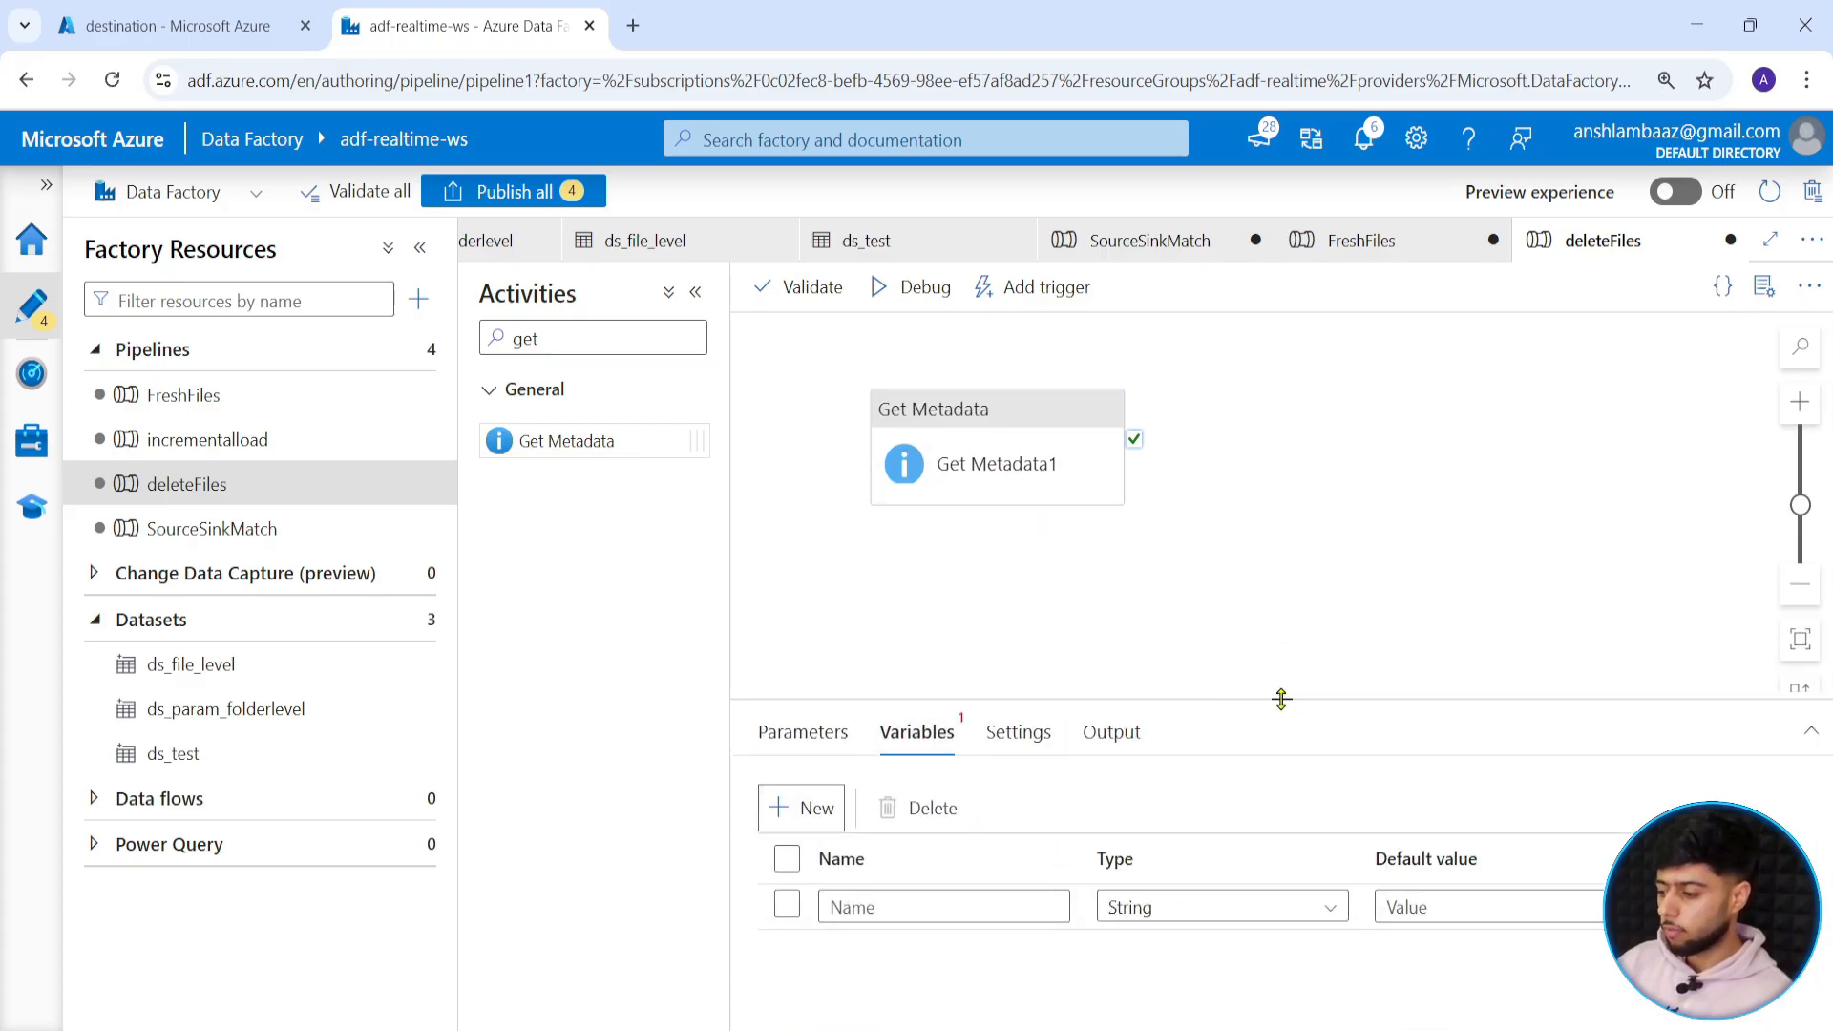
{"action": "left_click_drag", "start_coordinate": [1282, 699], "coordinate": [1283, 574]}
{"action": "left_click", "coordinate": [912, 778]}
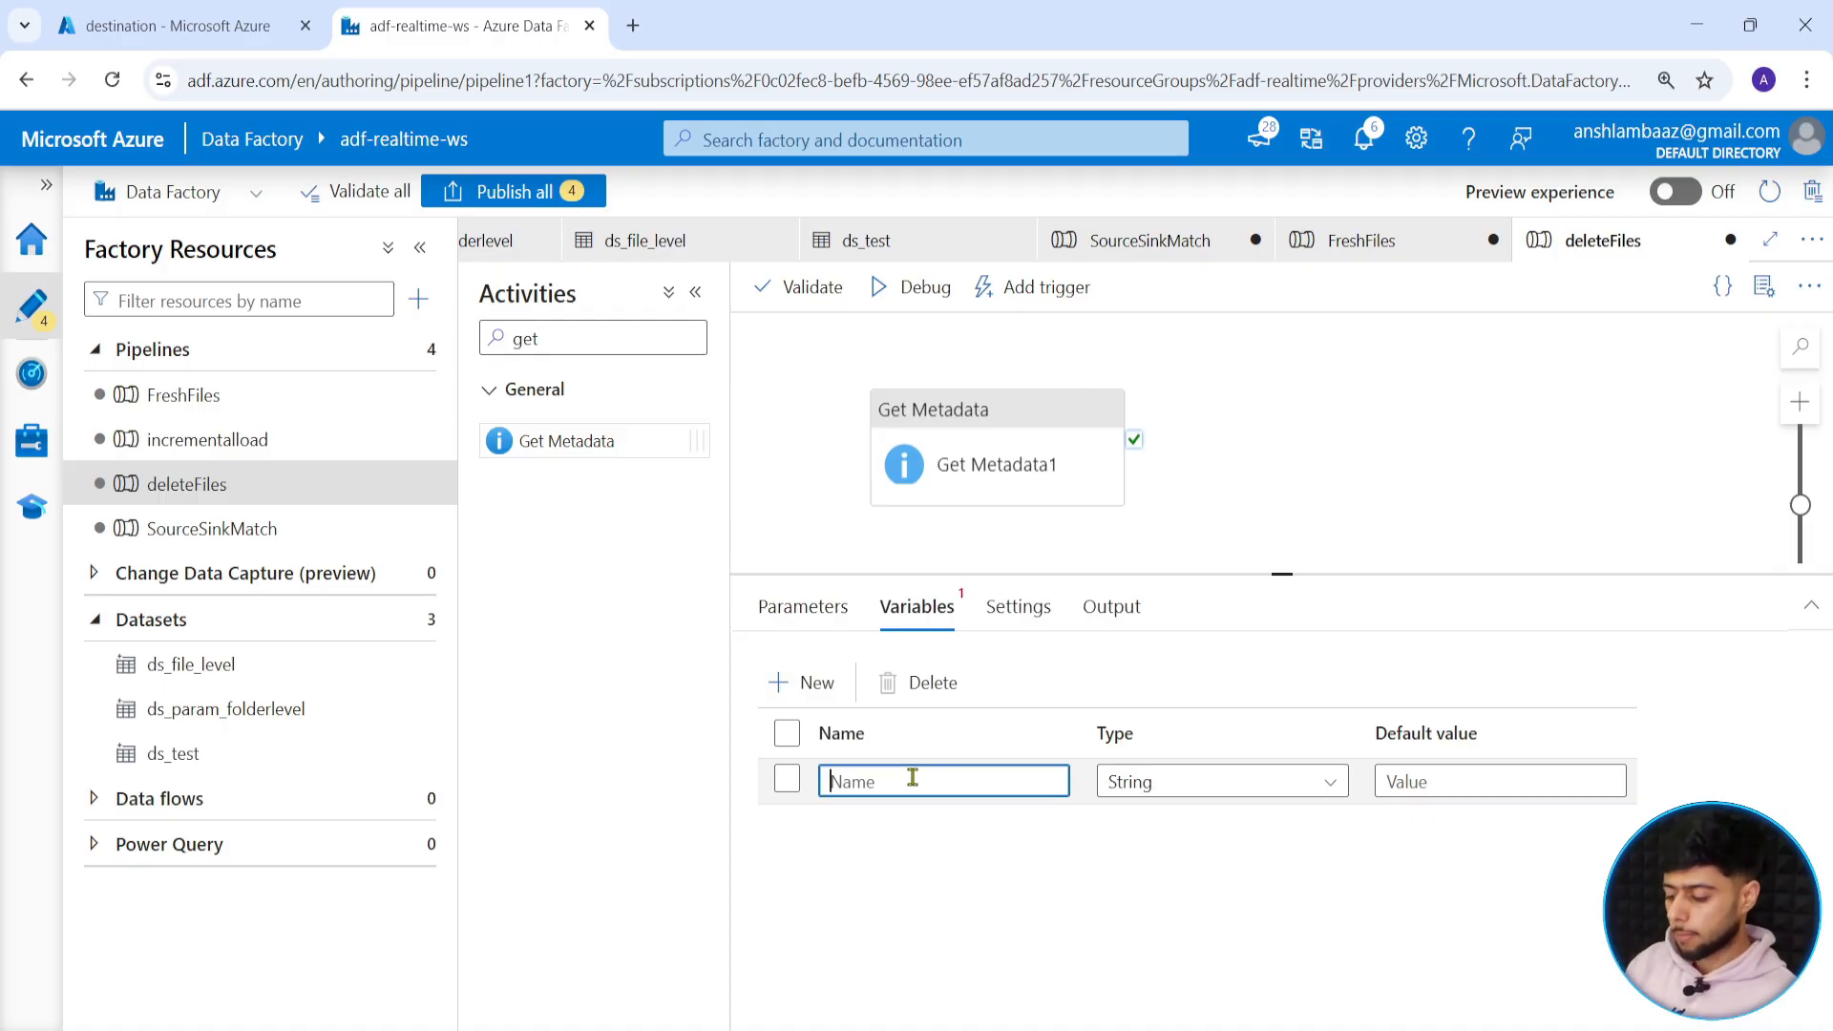
{"action": "type", "text": "last_7_days"}
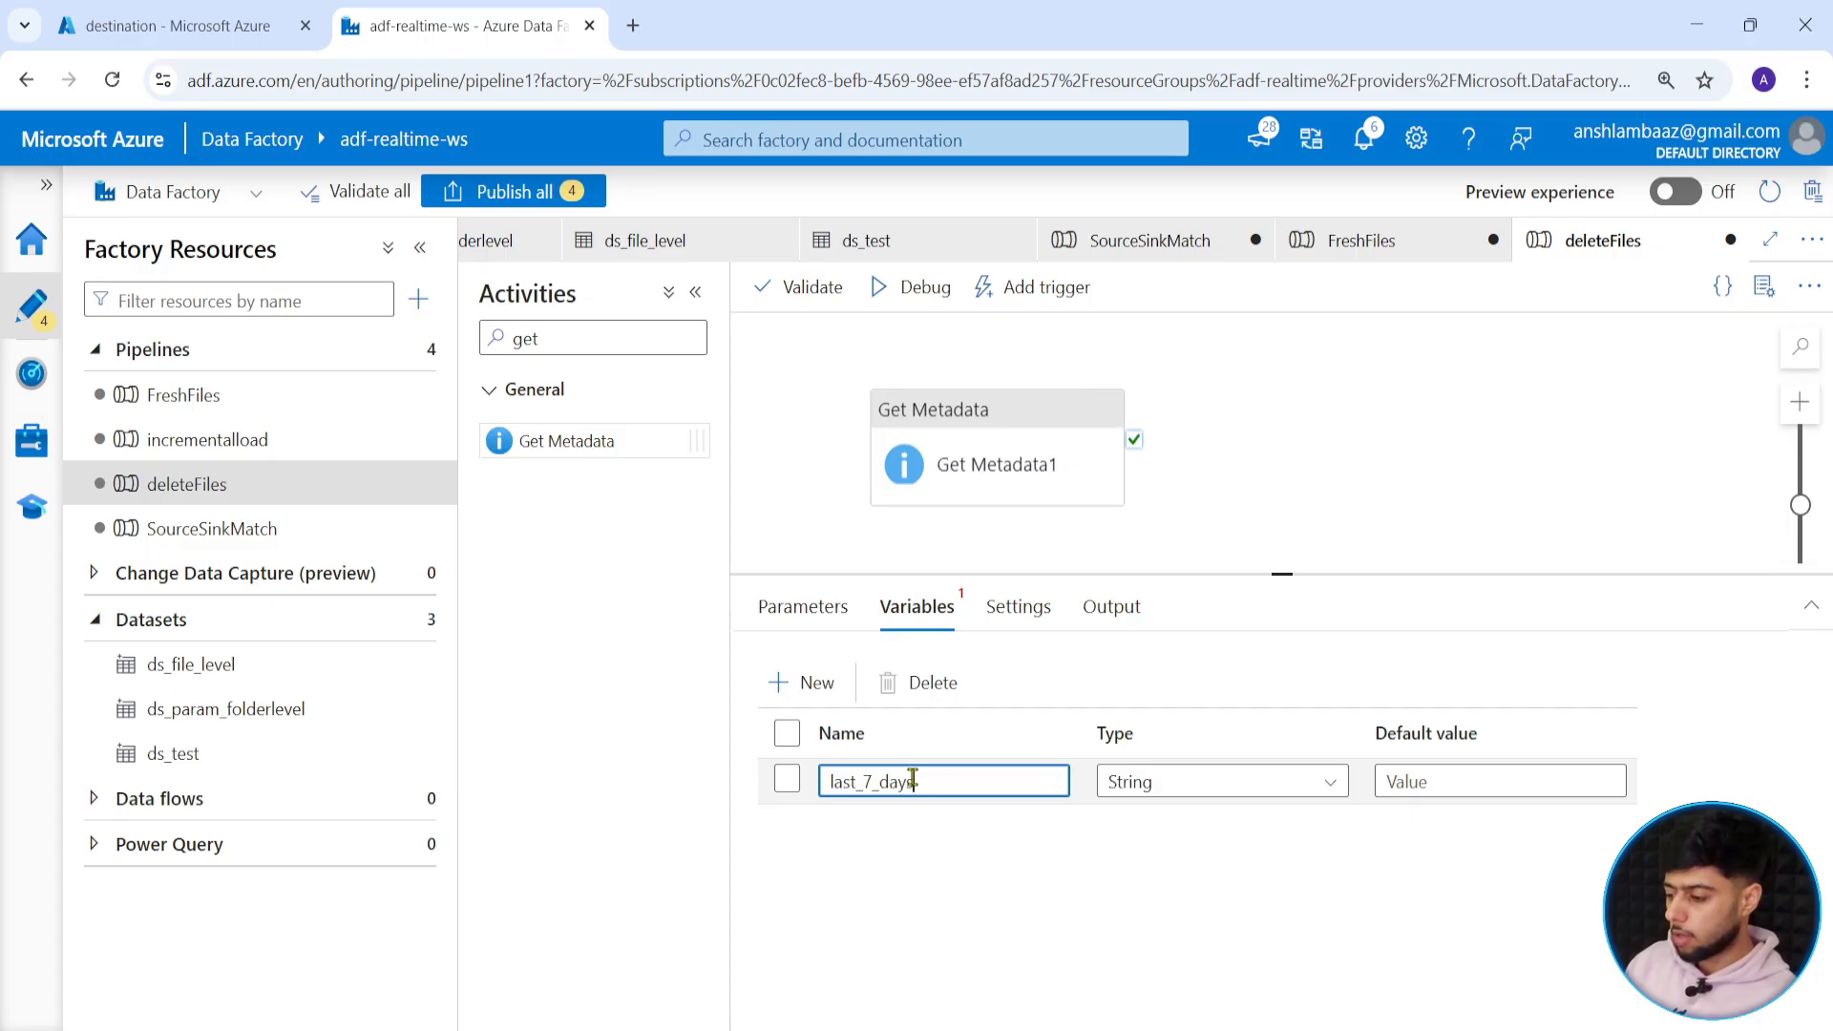
{"action": "left_click", "coordinate": [1390, 781]}
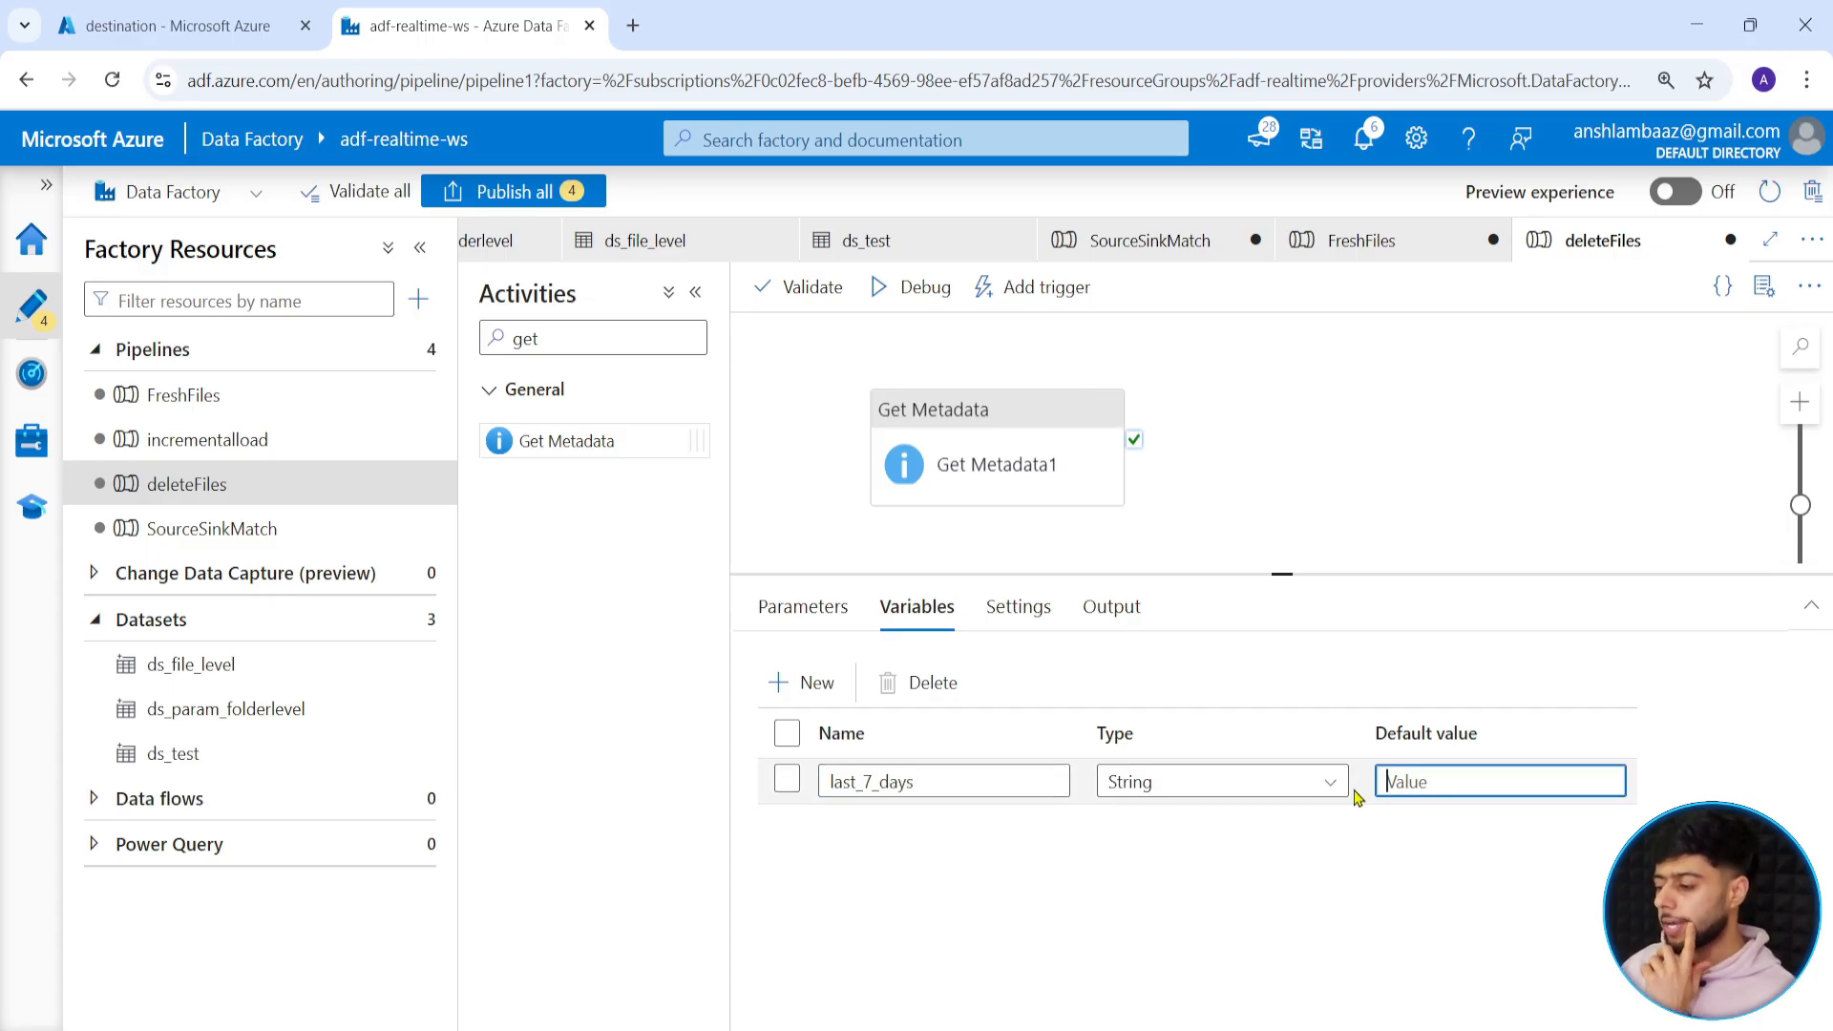
{"action": "mouse_move", "coordinate": [1275, 574]}
{"action": "left_mouse_down"}
{"action": "mouse_move", "coordinate": [1274, 532]}
{"action": "mouse_move", "coordinate": [1280, 601]}
{"action": "left_mouse_up"}
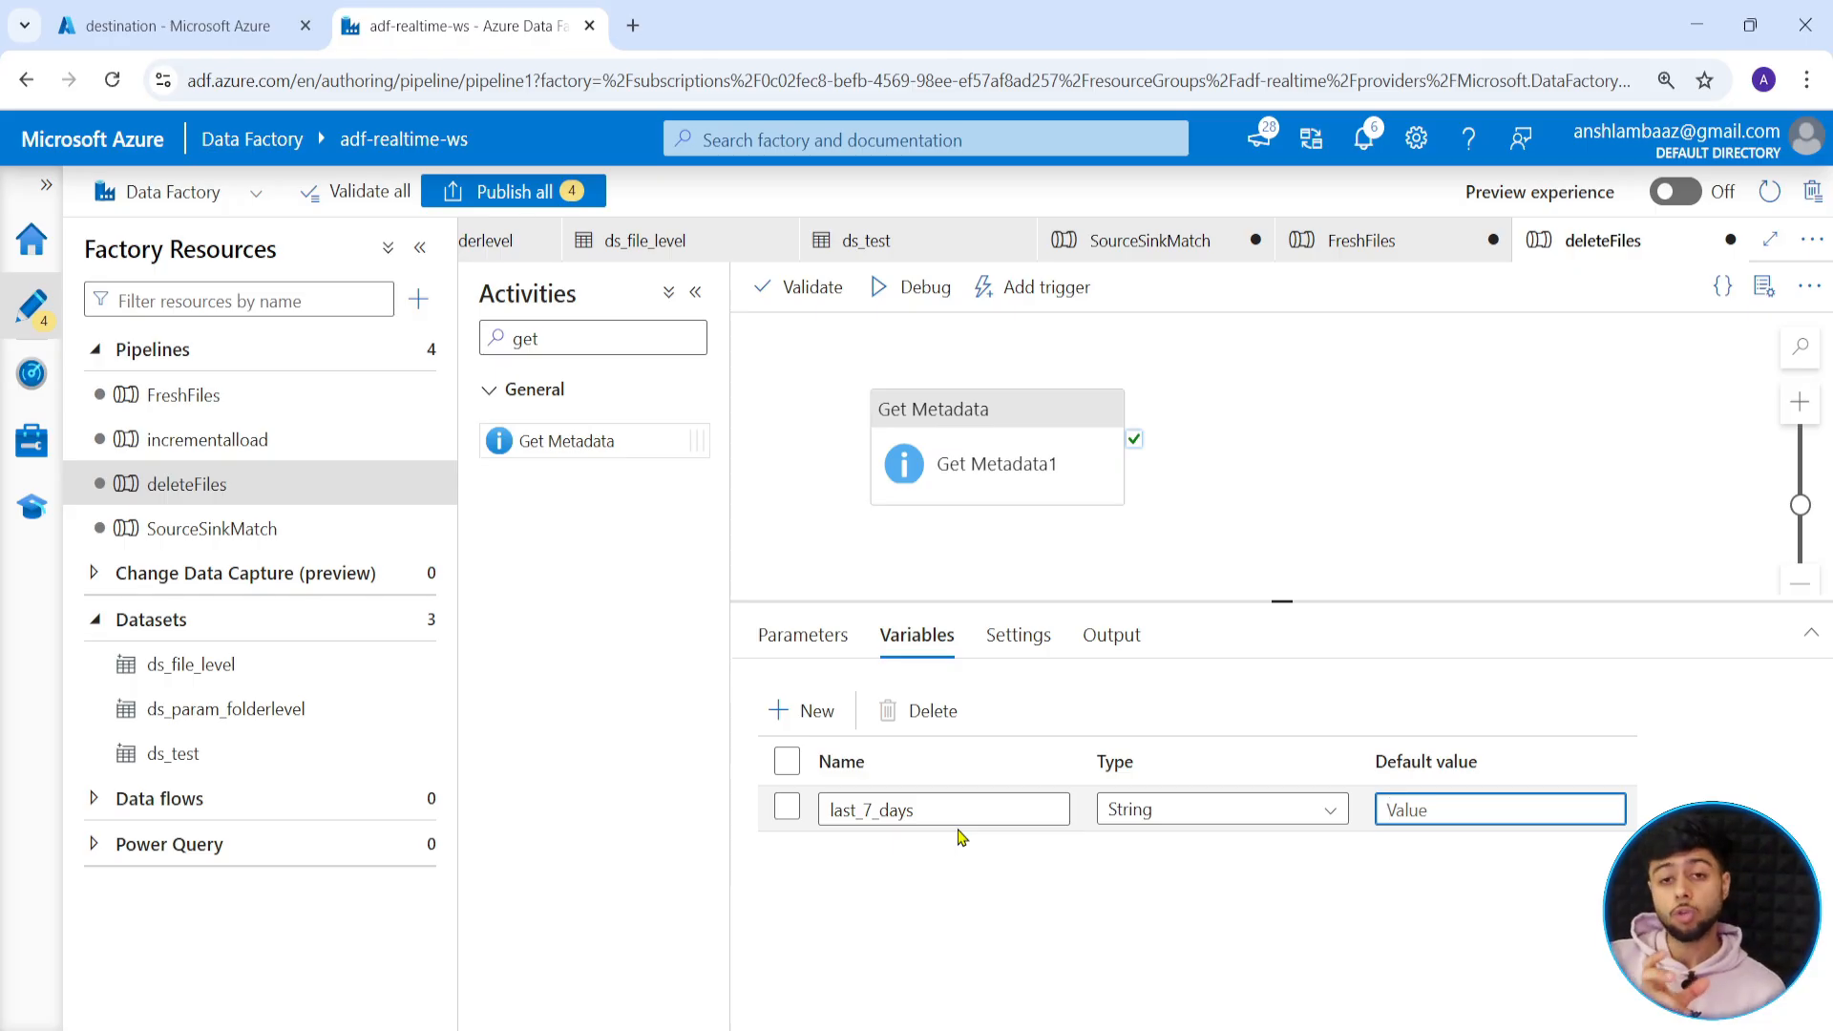
Add a pipeline parameter named p_last7days of type String.
{"action": "left_click", "coordinate": [804, 640]}
{"action": "left_click", "coordinate": [804, 711]}
{"action": "left_click", "coordinate": [876, 819]}
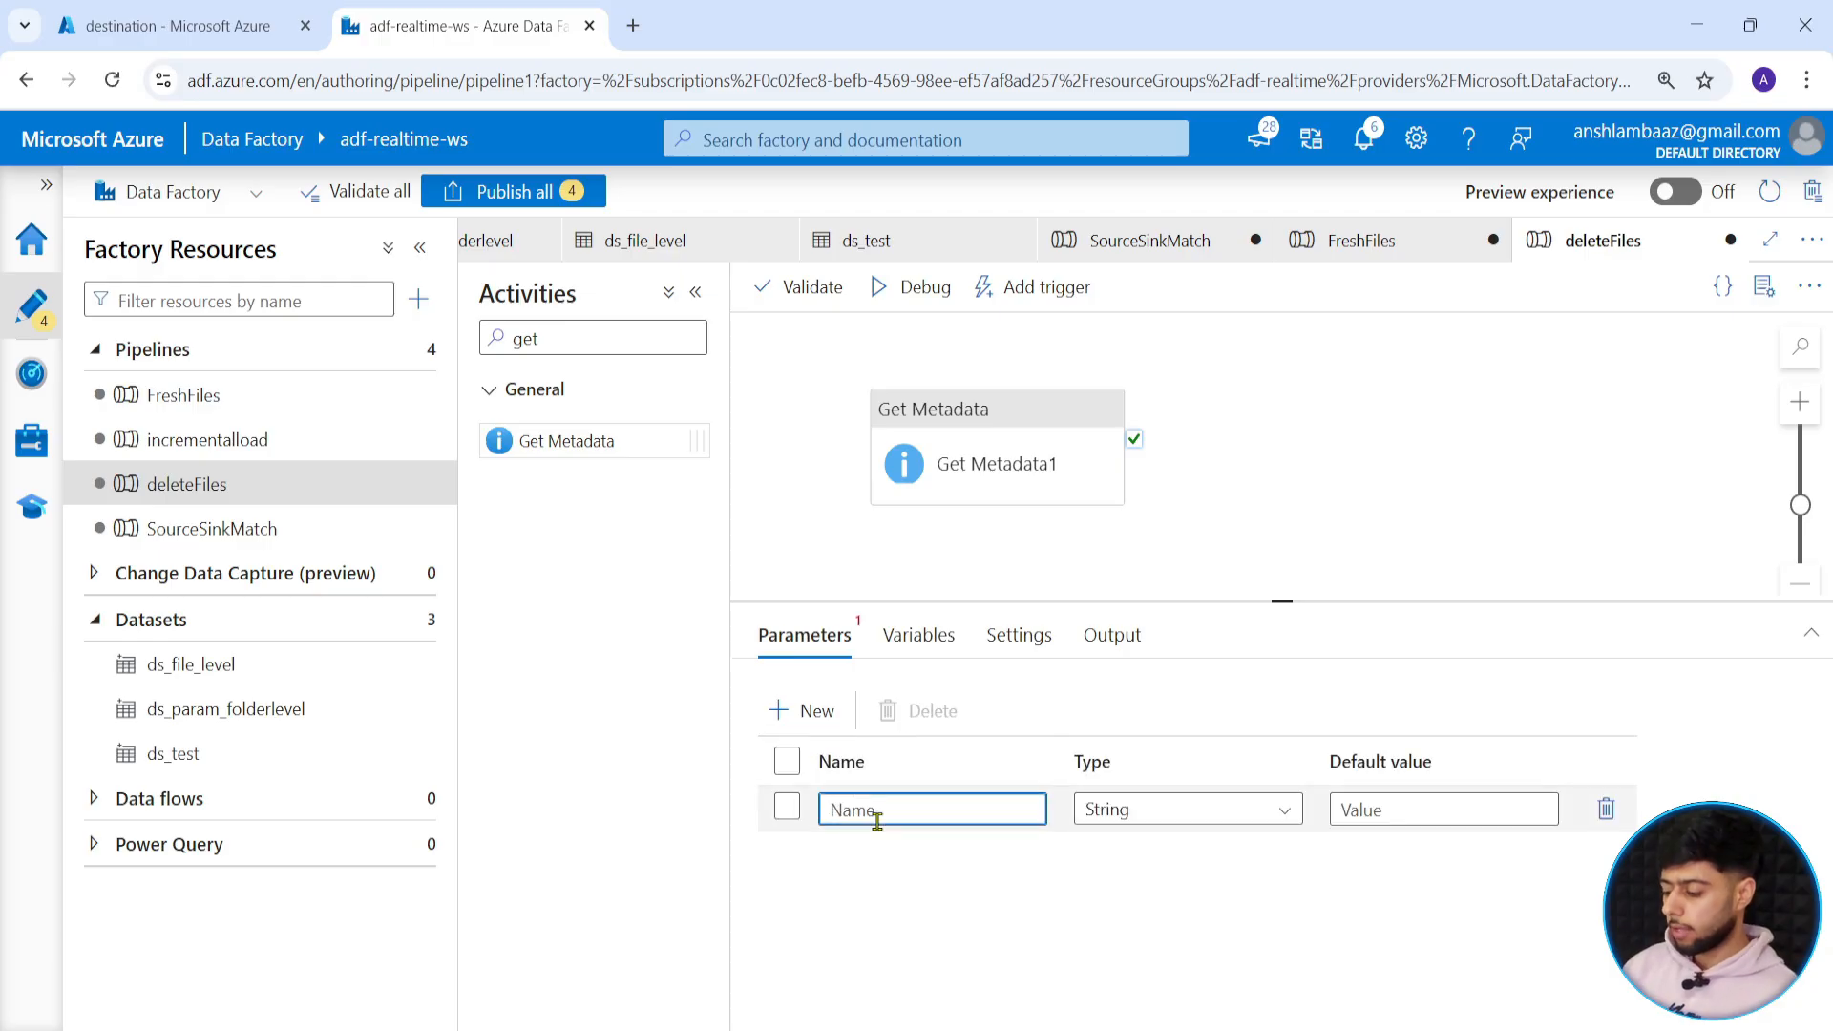
{"action": "type", "text": "p"}
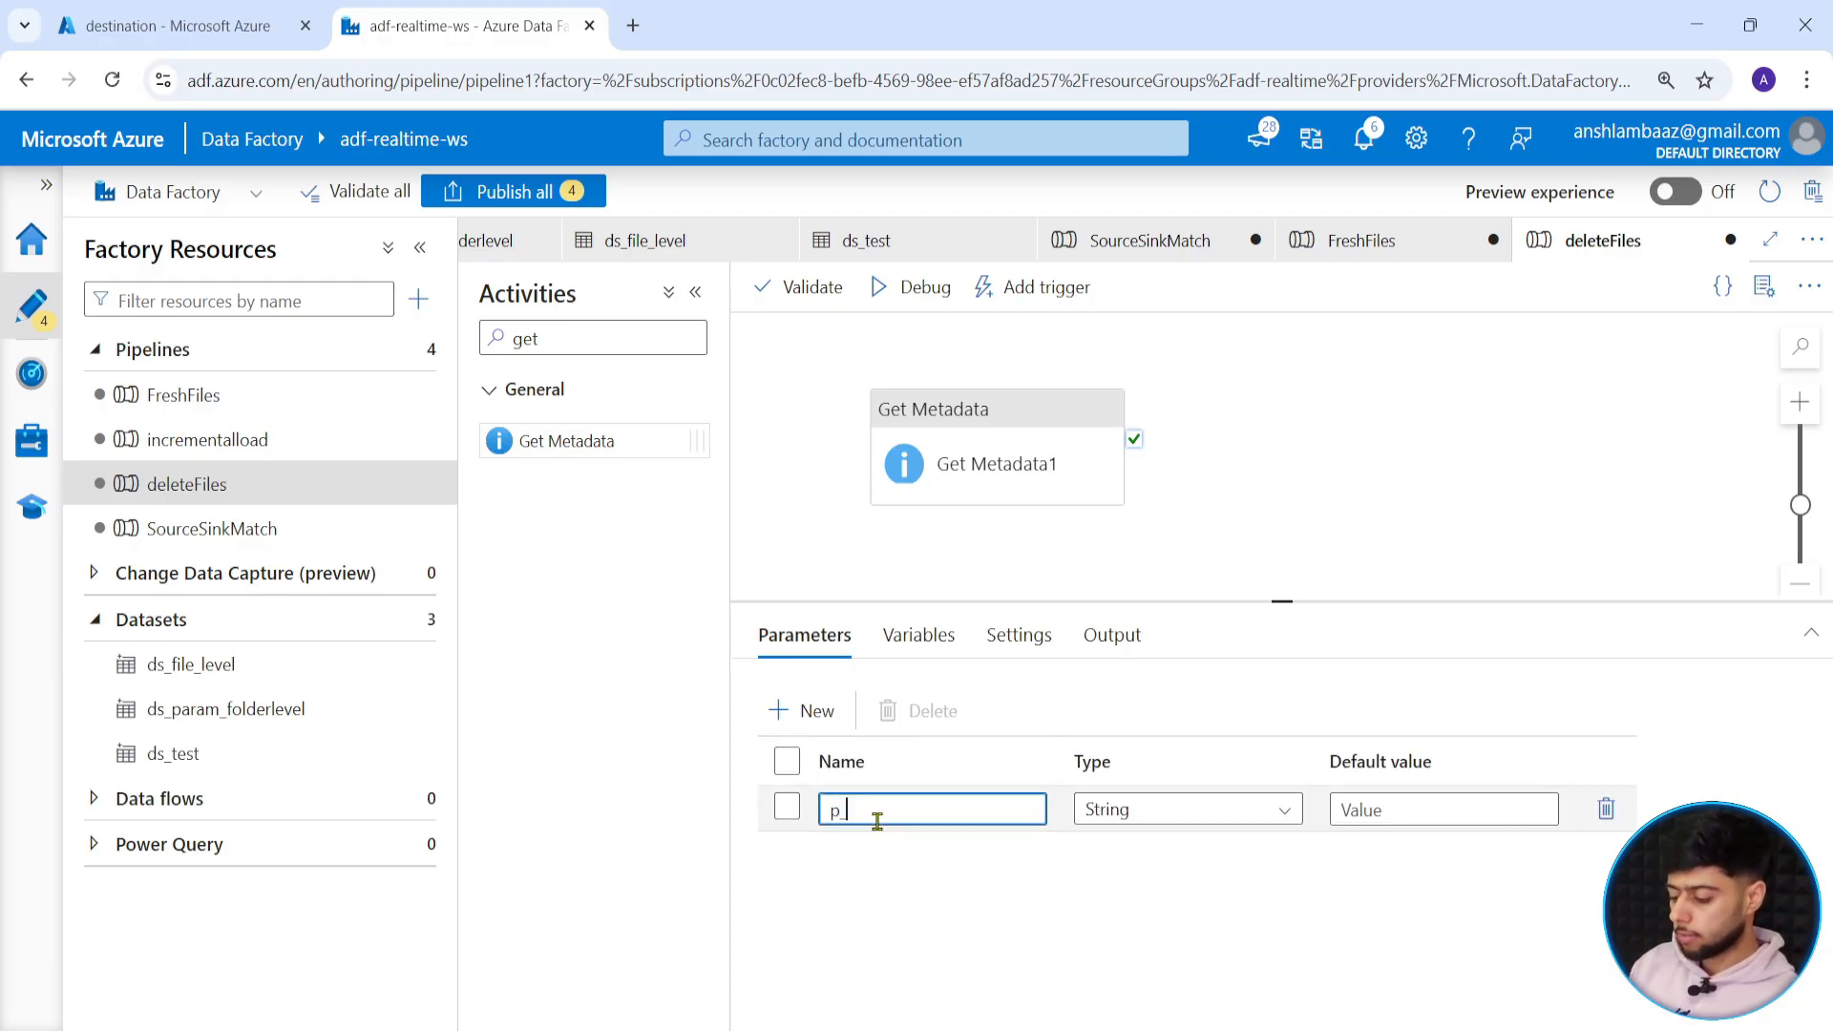
{"action": "type", "text": "_last7"}
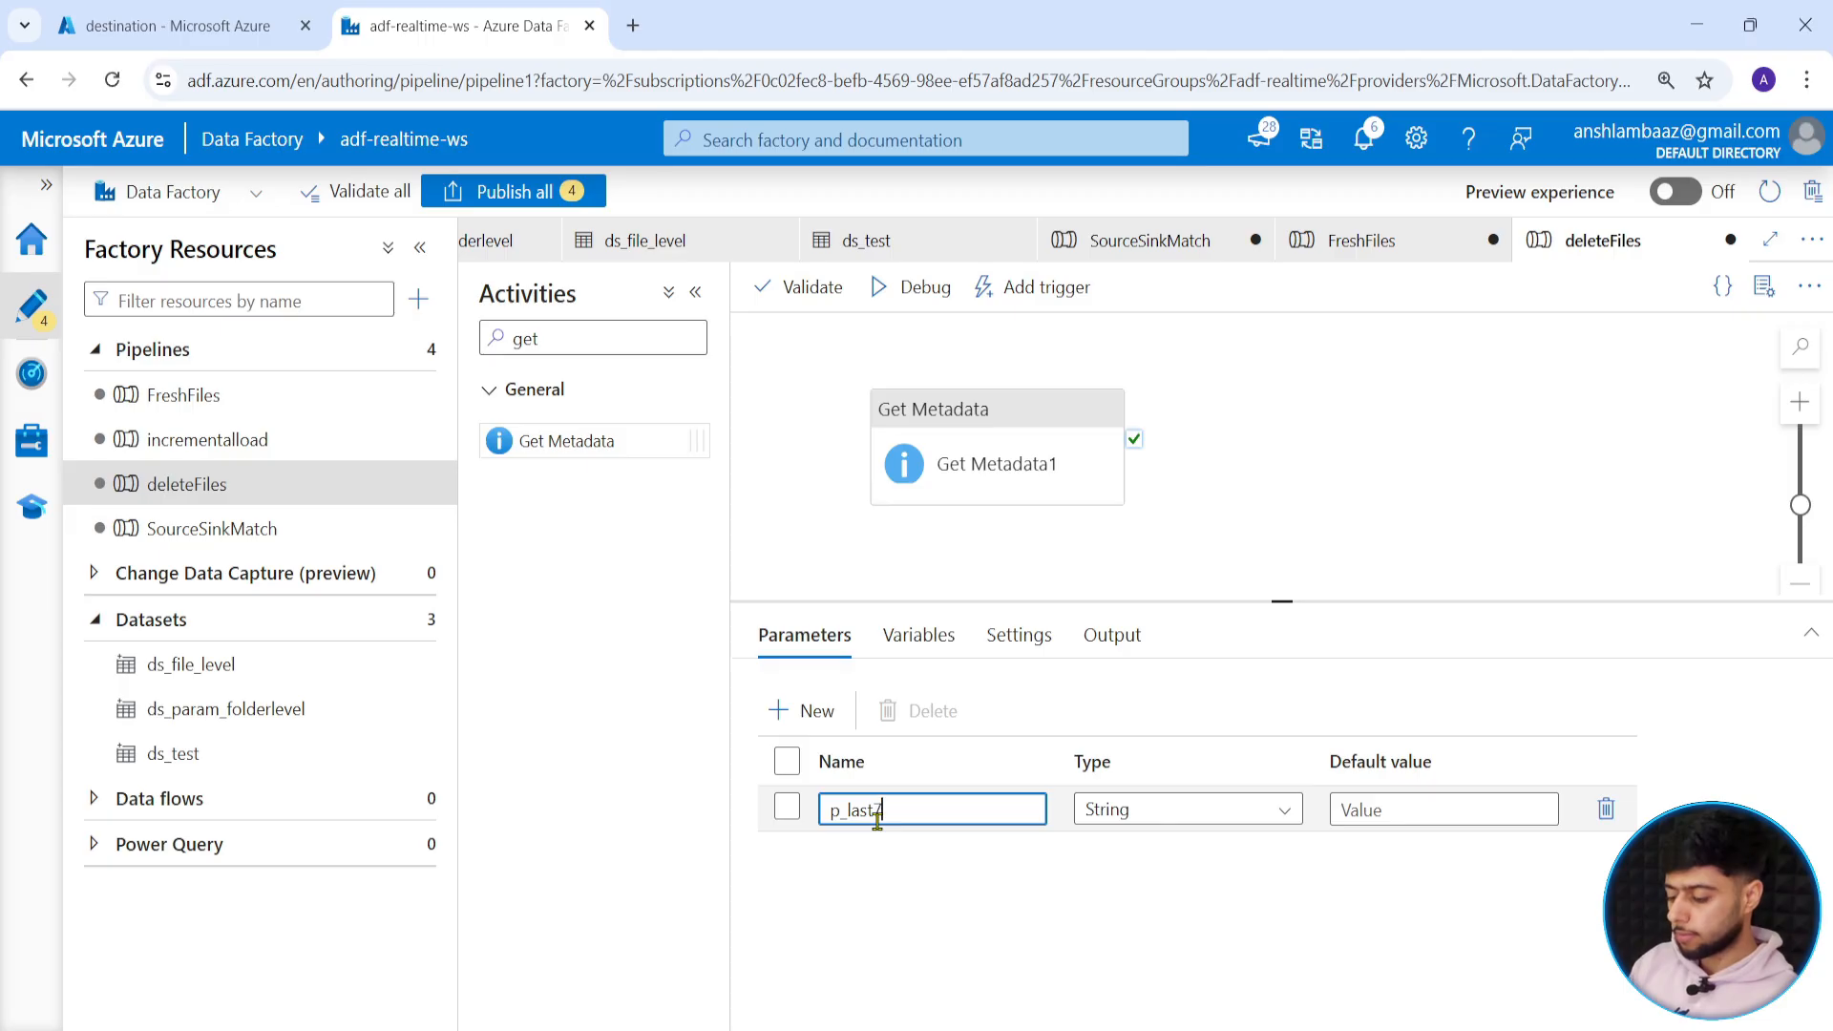
{"action": "type", "text": "days"}
{"action": "left_click", "coordinate": [1189, 809]}
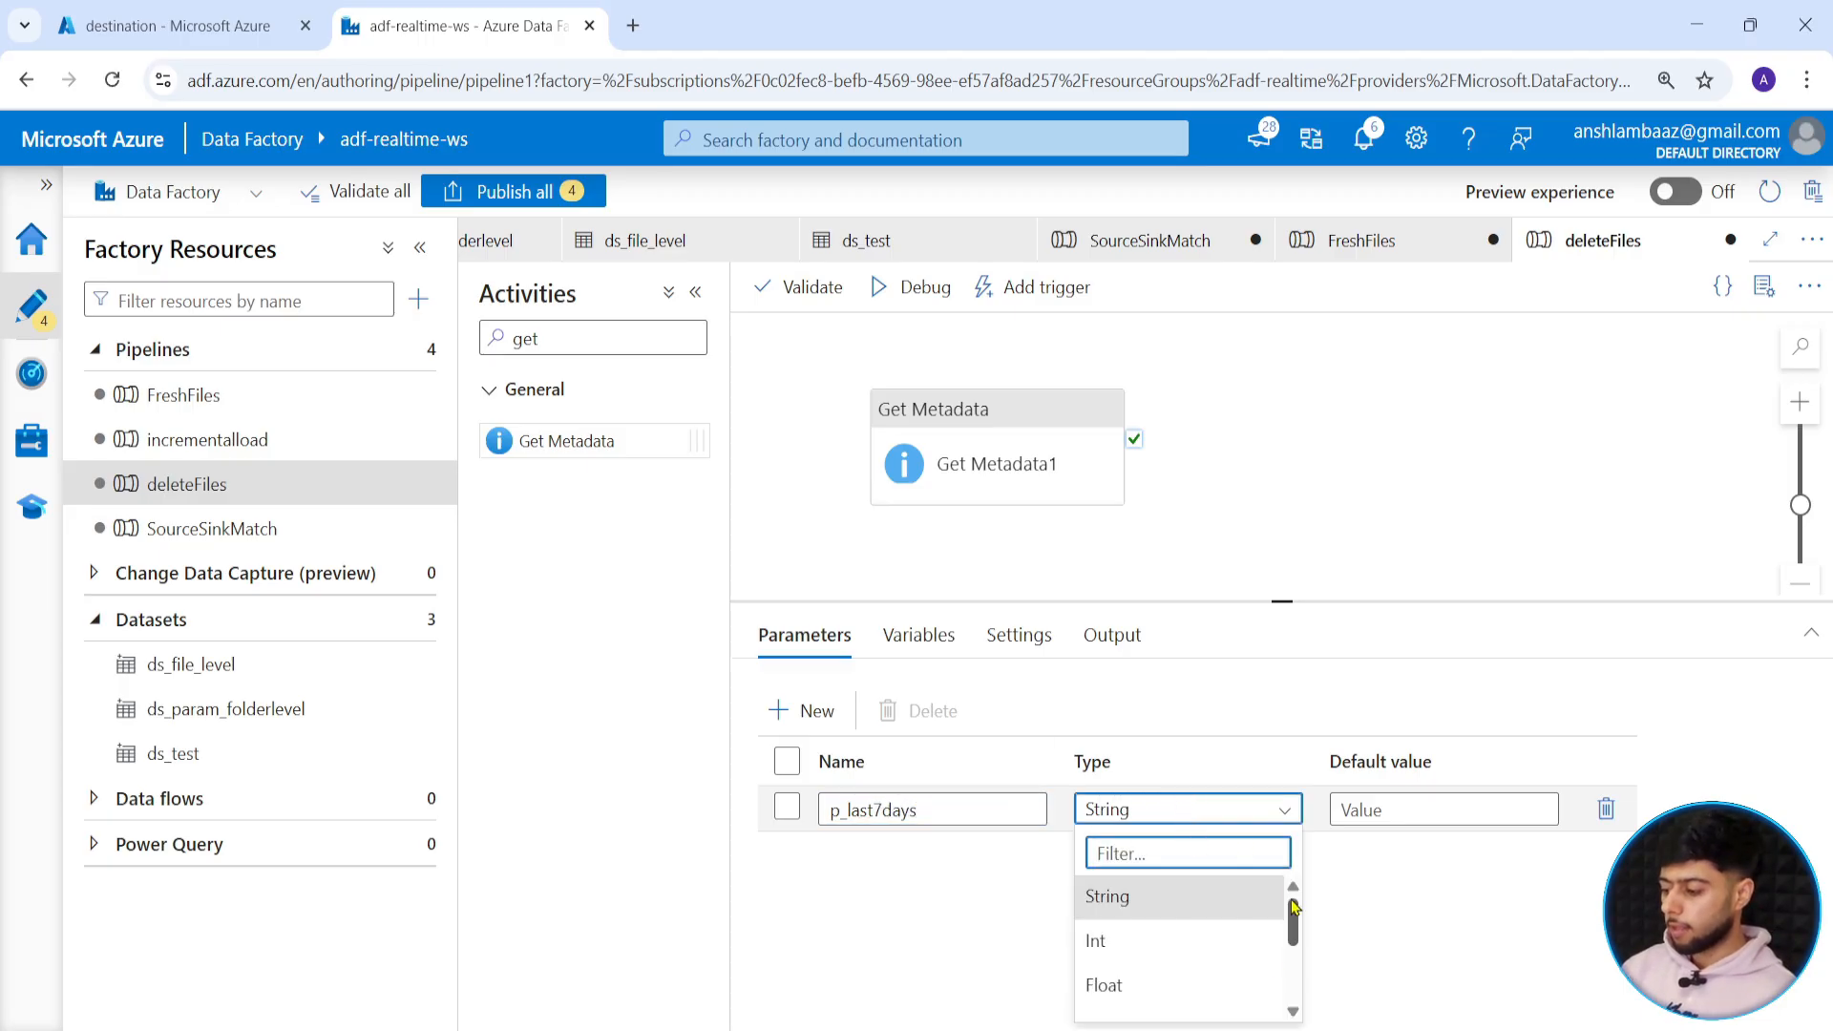
{"action": "scroll", "coordinate": [1251, 983], "scroll_direction": "down", "scroll_amount": 3}
{"action": "scroll", "coordinate": [1237, 979], "scroll_direction": "up", "scroll_amount": 3}
{"action": "left_click", "coordinate": [1162, 902]}
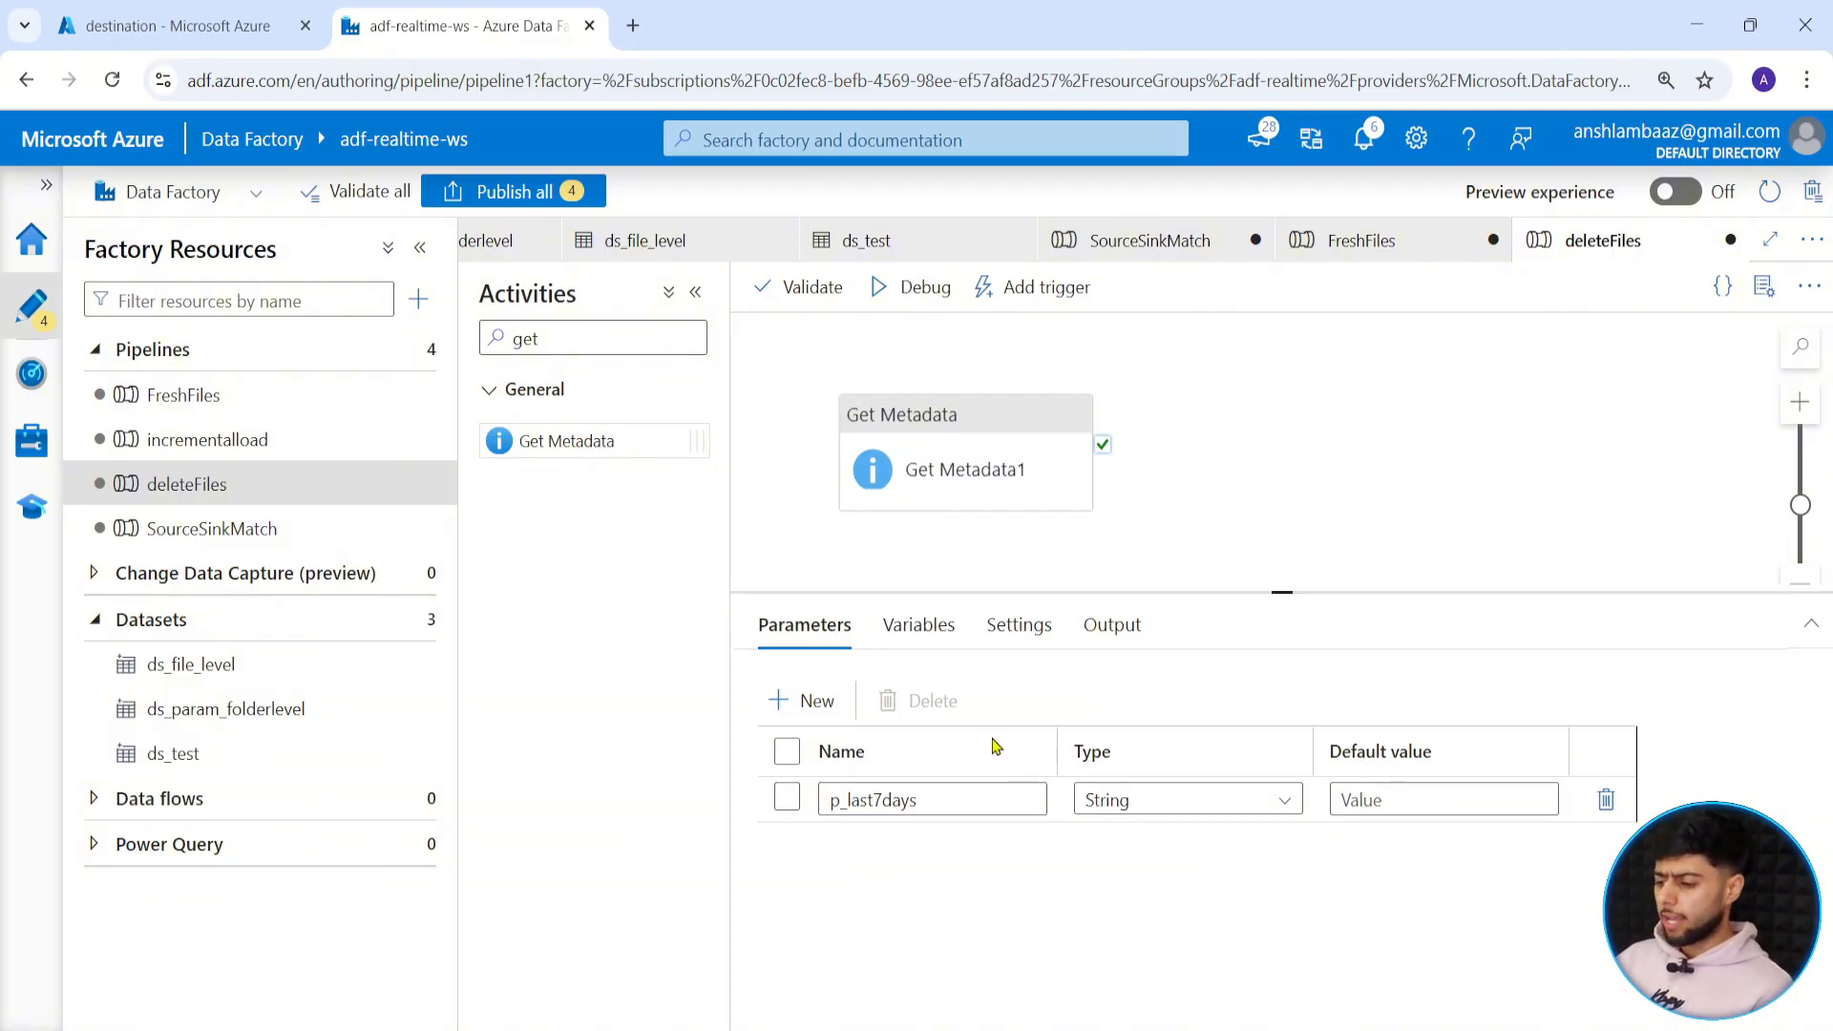
Delete the last_7_days variable from the pipeline.
{"action": "left_click", "coordinate": [919, 625]}
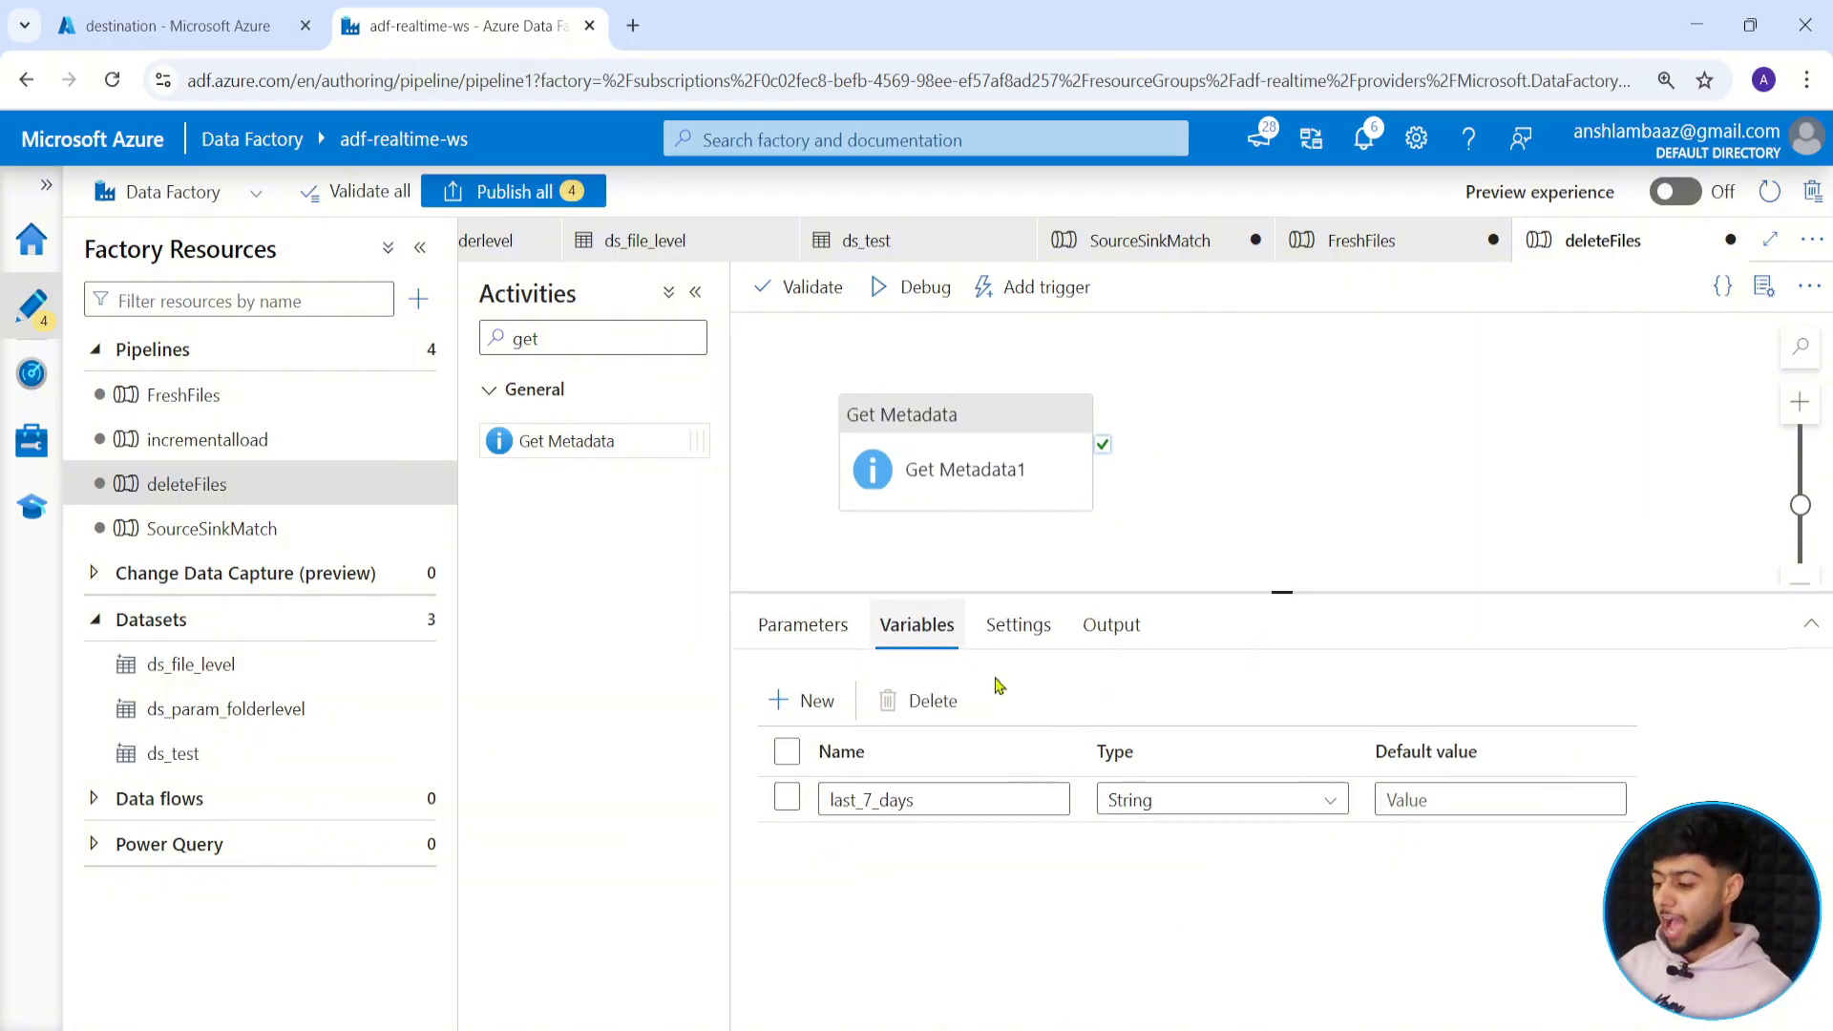
{"action": "left_click", "coordinate": [786, 798]}
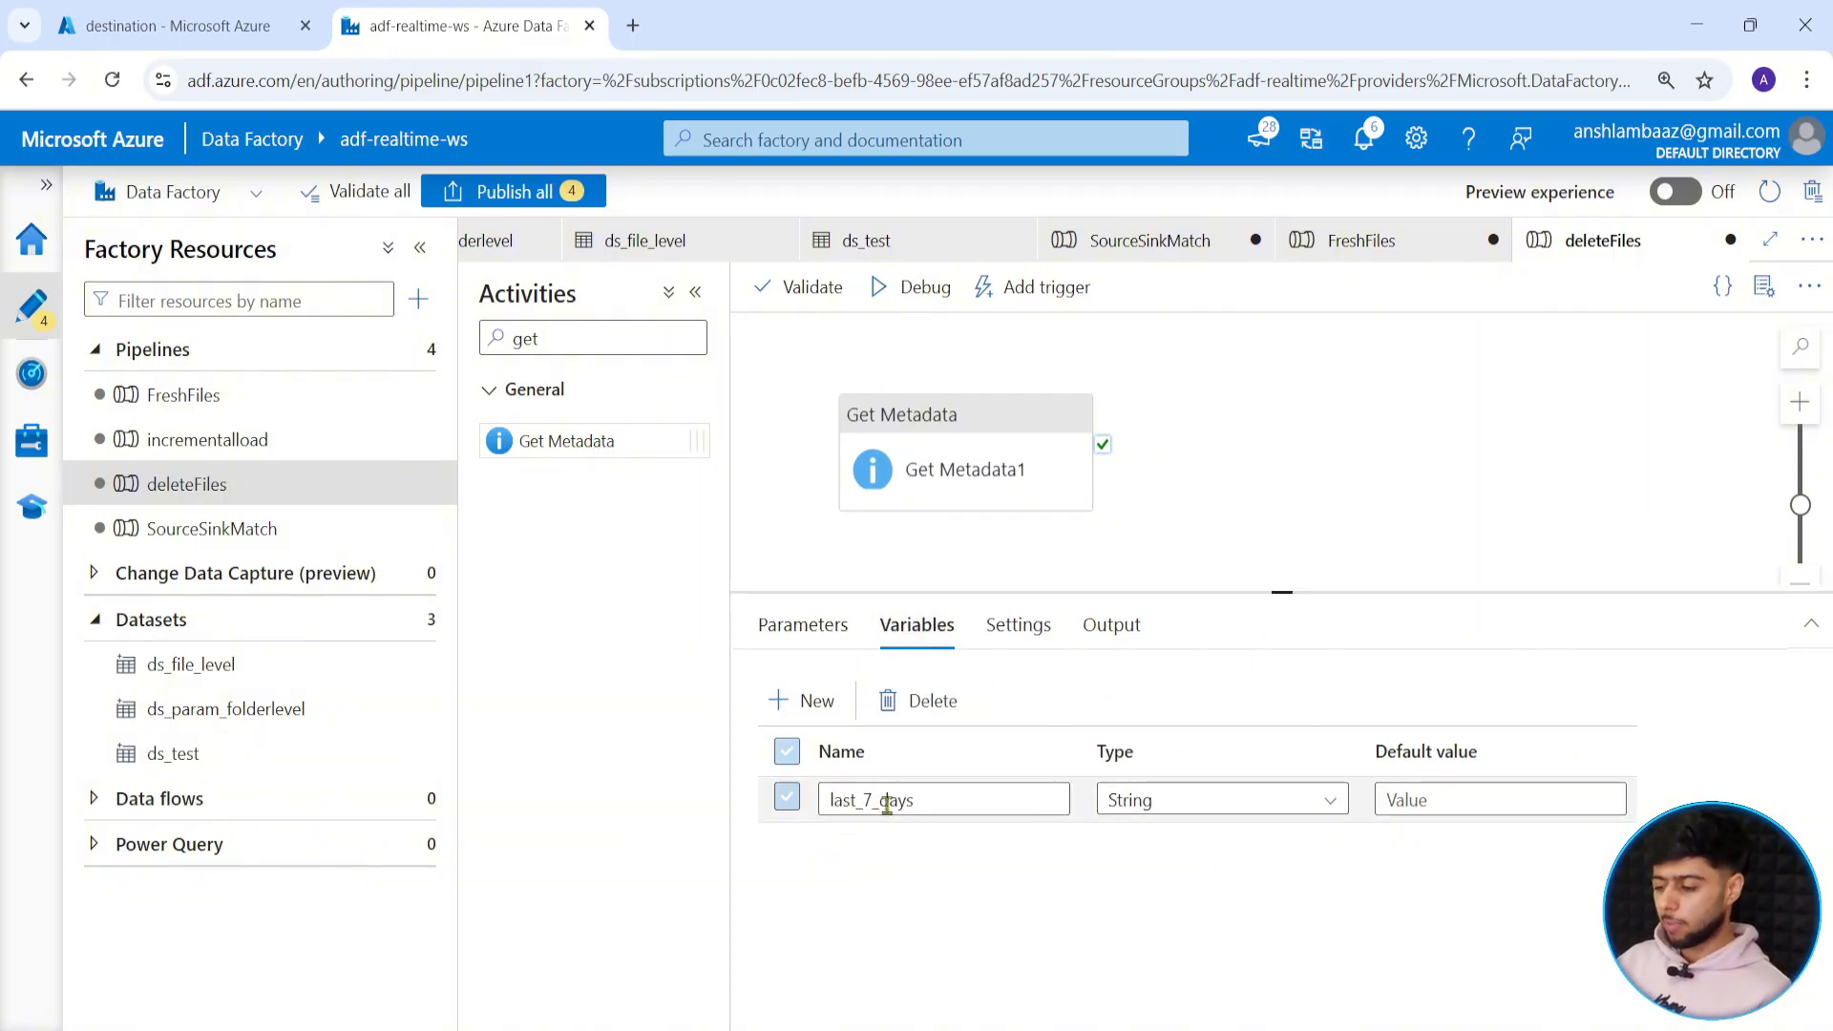
{"action": "left_click", "coordinate": [919, 700]}
Add a ForEach activity to the pipeline and connect the Get Metadata activity's success output to it.
{"action": "left_click", "coordinate": [996, 428]}
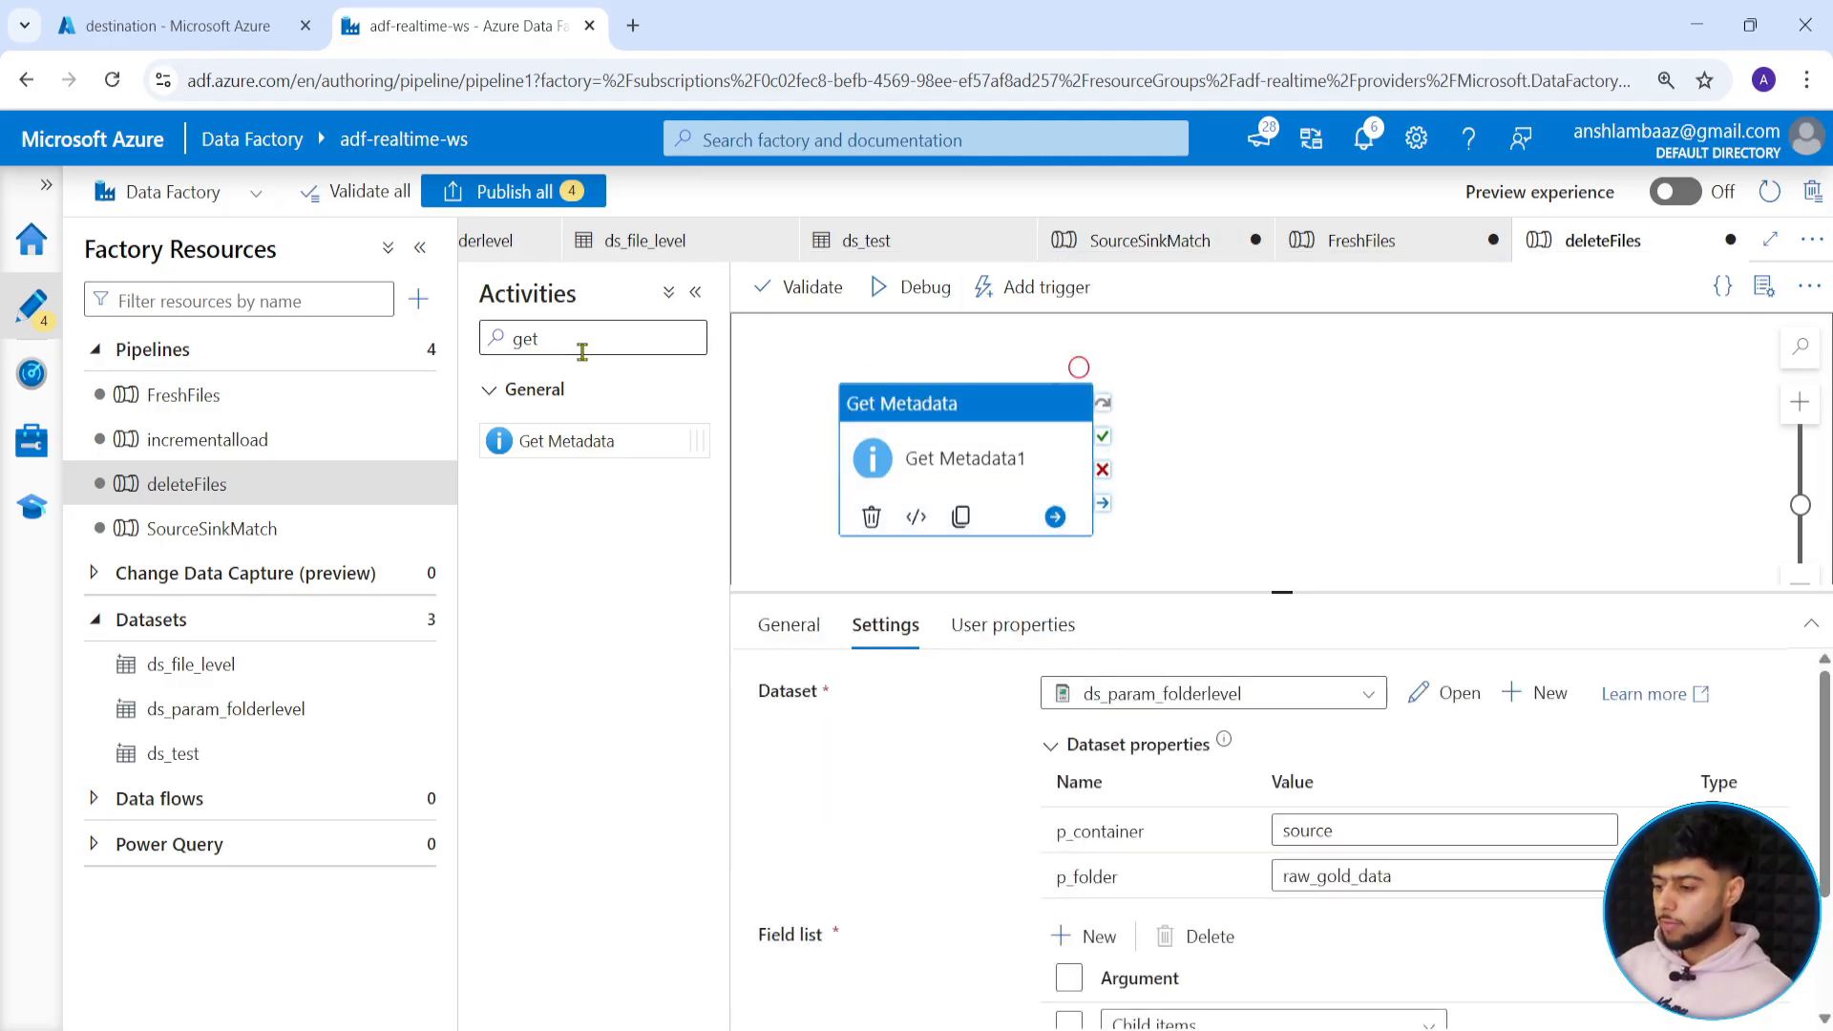
{"action": "left_click_drag", "start_coordinate": [577, 342], "coordinate": [464, 333]}
{"action": "type", "text": "for"}
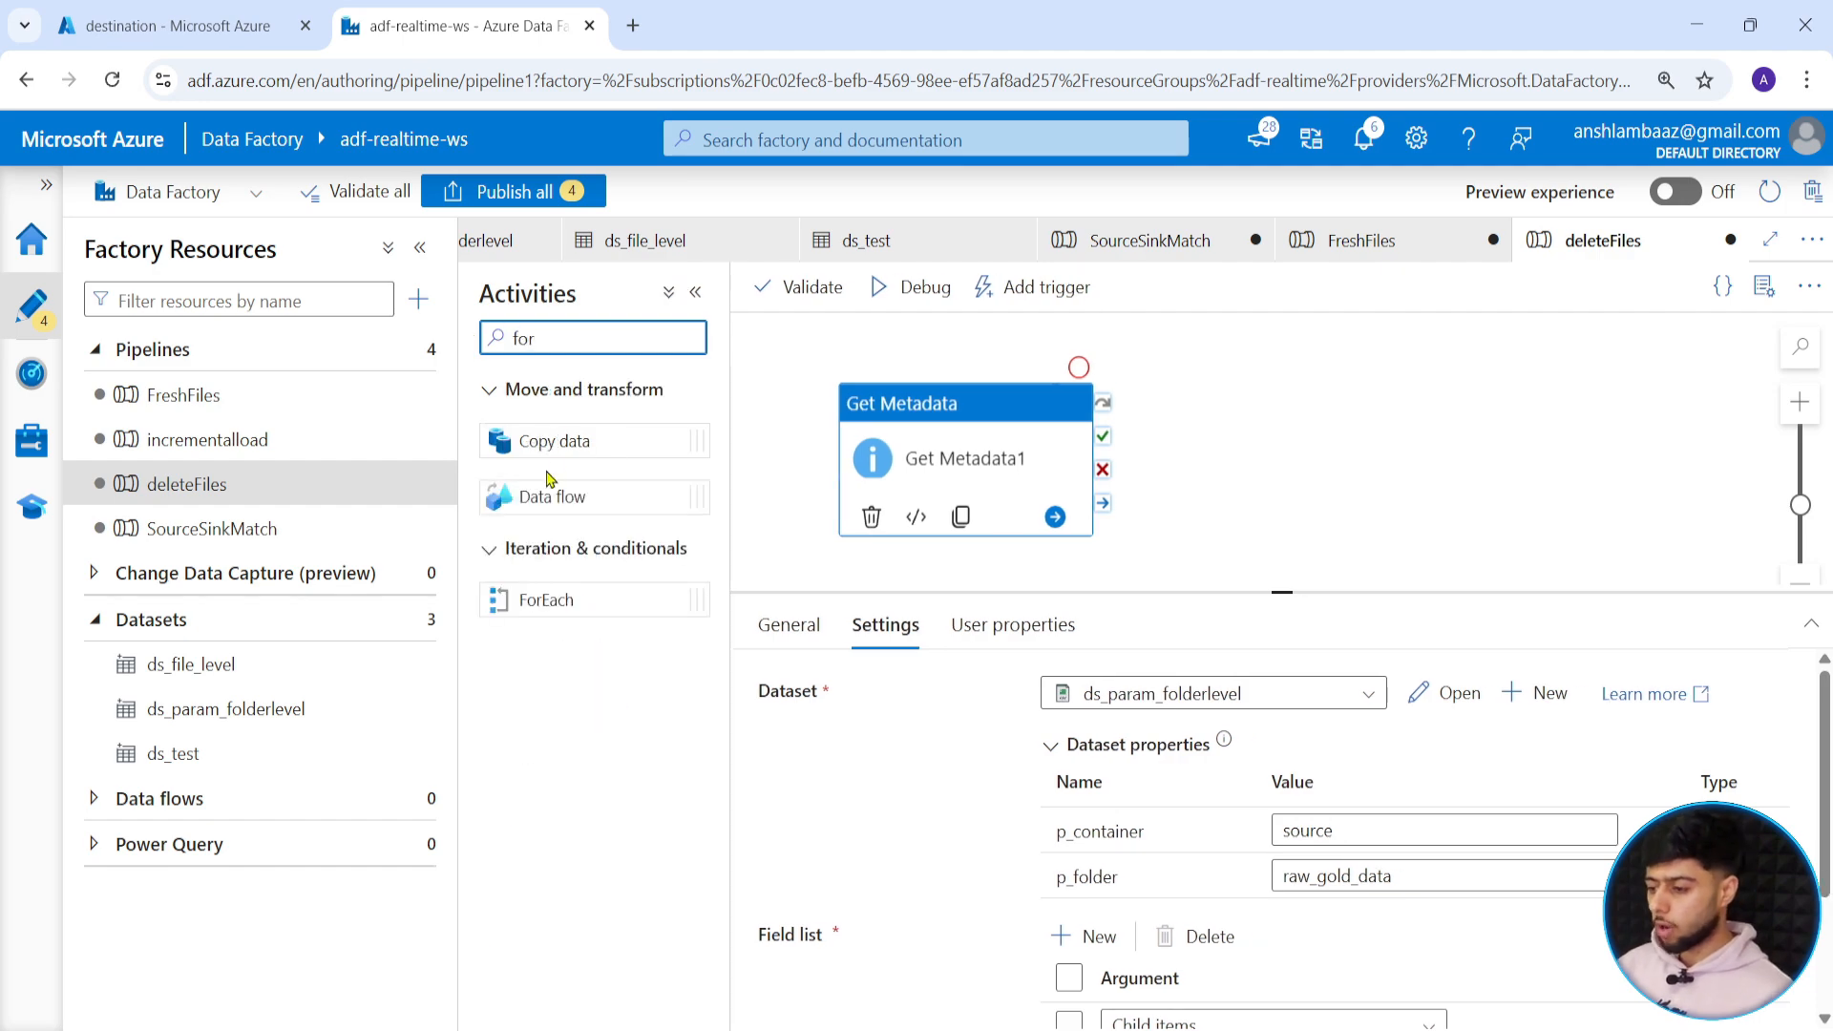
{"action": "left_click_drag", "start_coordinate": [532, 599], "coordinate": [1337, 417]}
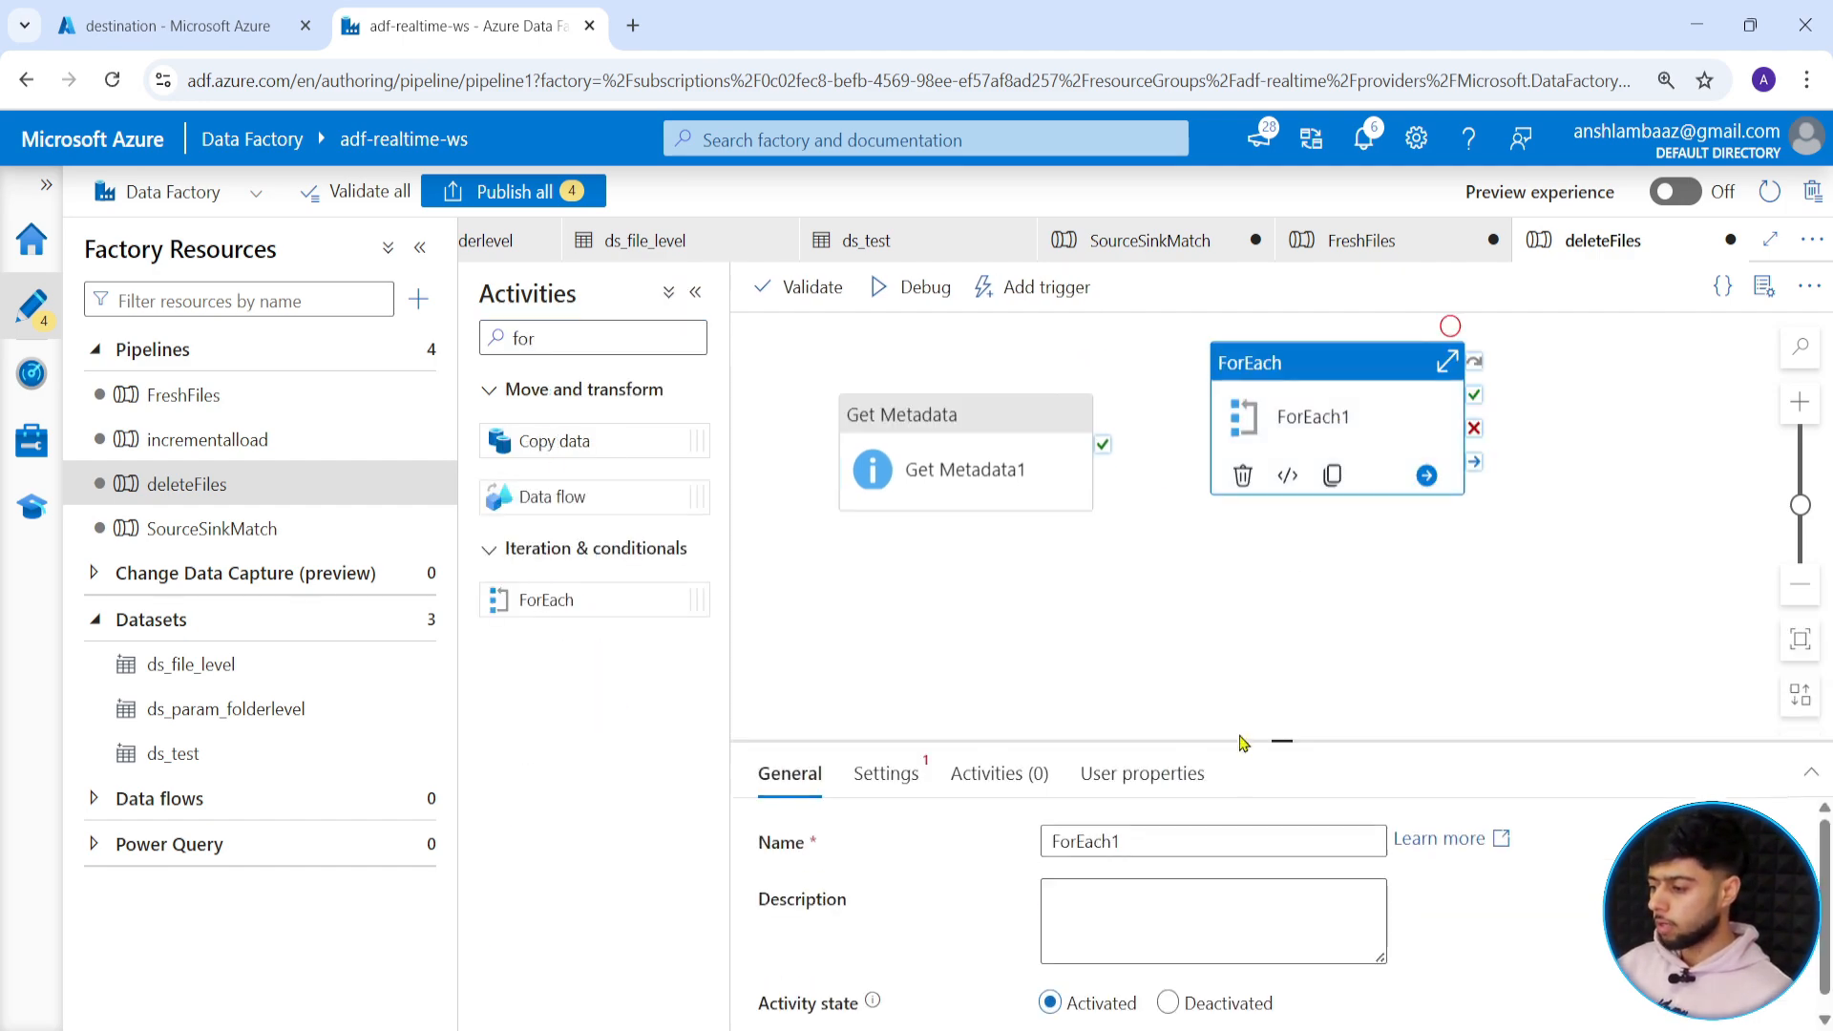
{"action": "left_click_drag", "start_coordinate": [1017, 438], "coordinate": [1274, 435]}
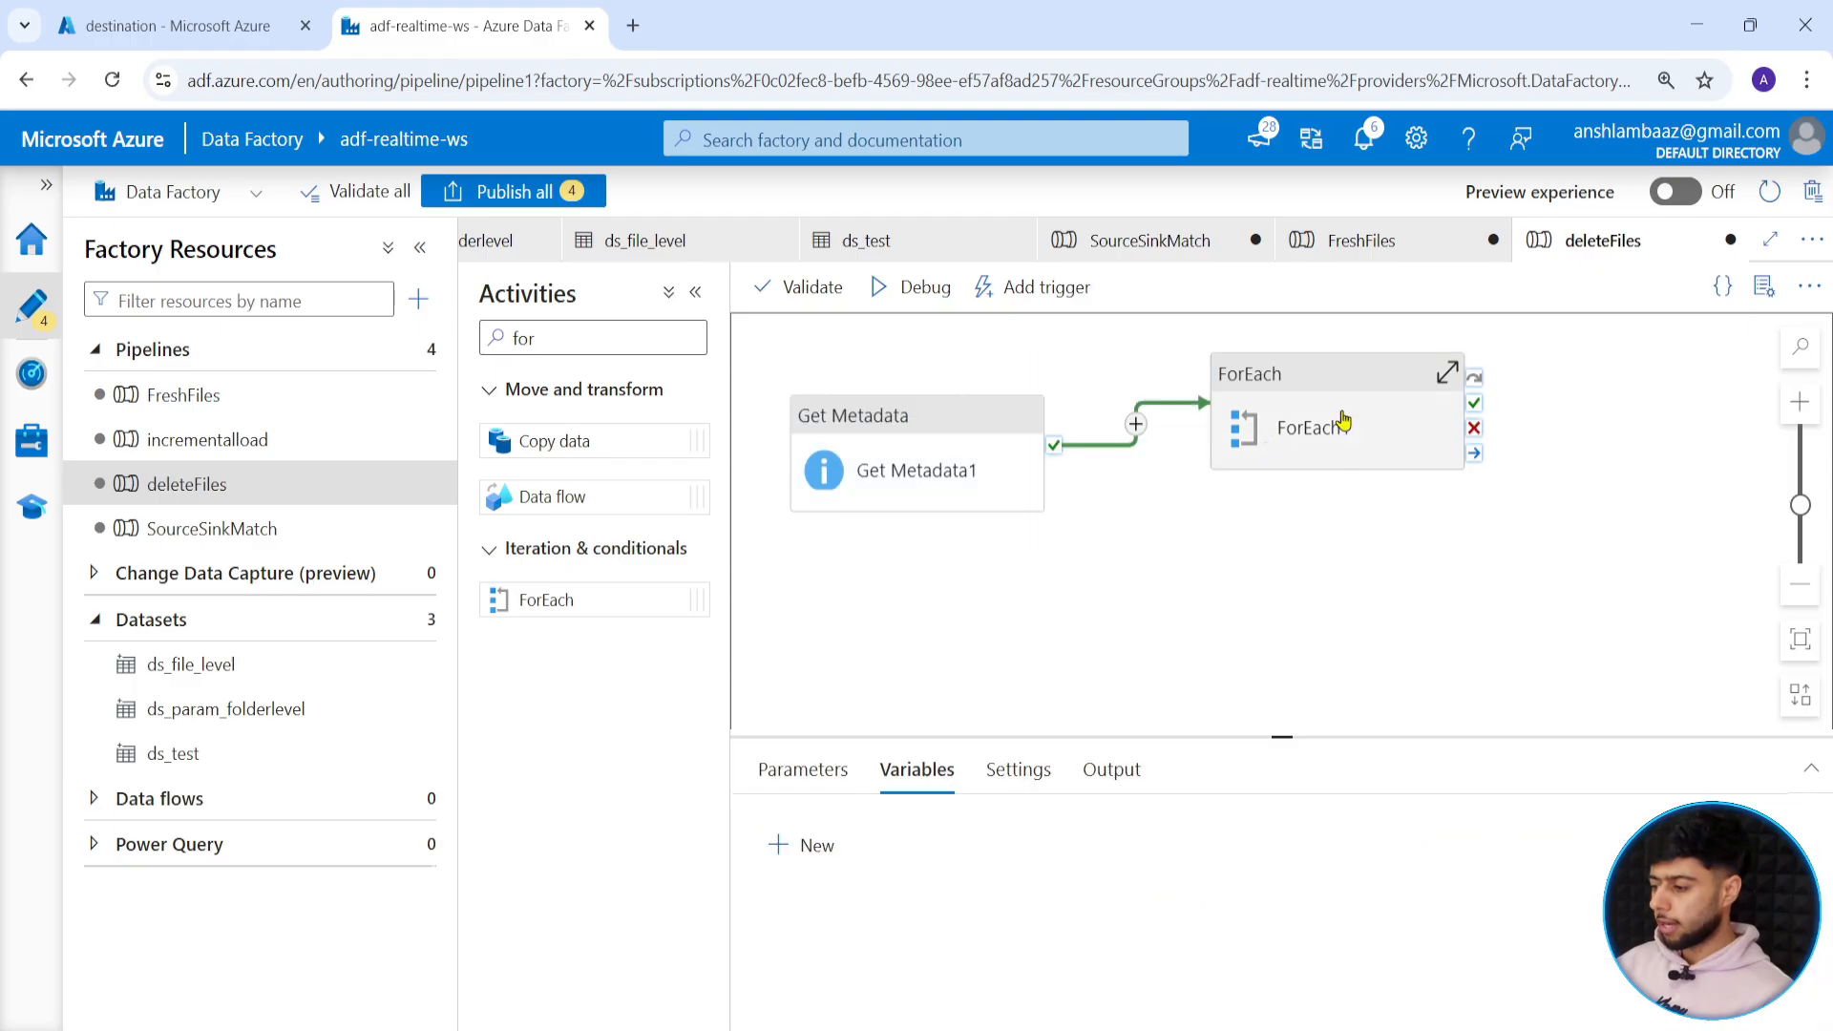
Enable sequential execution in the settings of the ForEach activity.
{"action": "left_click", "coordinate": [1342, 418]}
{"action": "left_click_drag", "start_coordinate": [1282, 737], "coordinate": [1282, 558]}
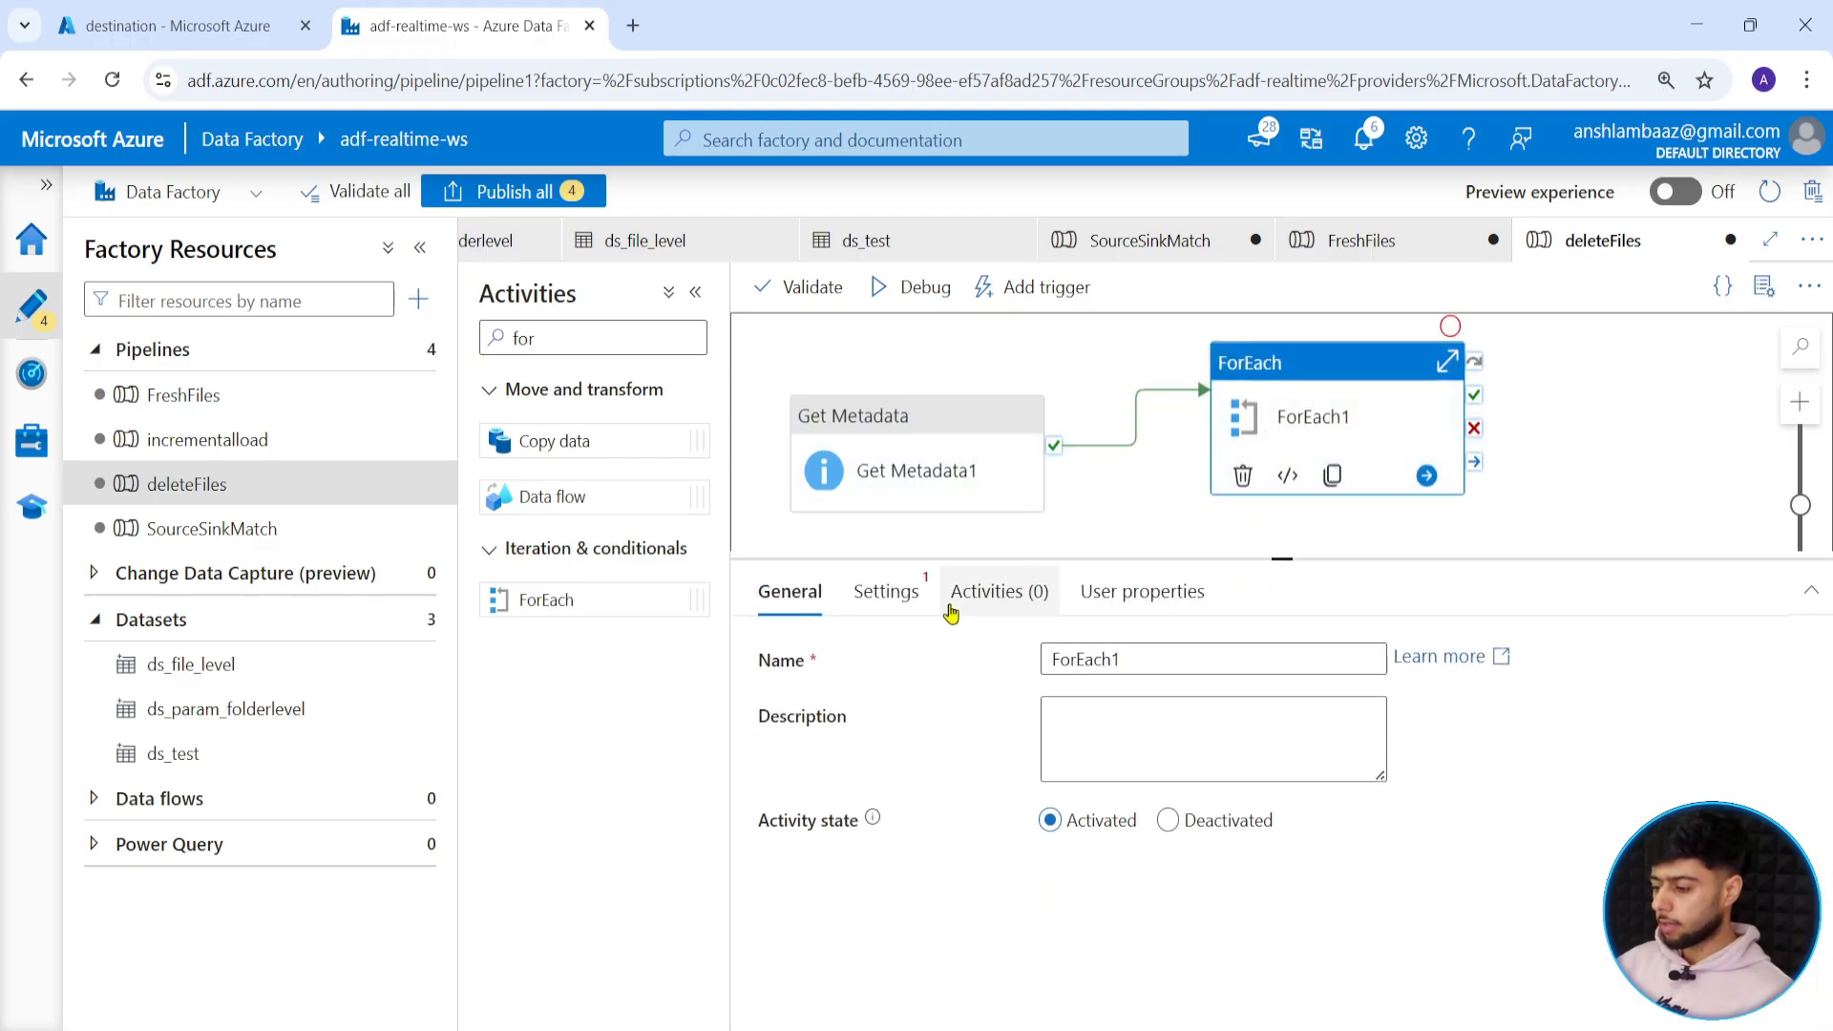
{"action": "left_click", "coordinate": [886, 591]}
{"action": "left_click", "coordinate": [1054, 656]}
{"action": "left_click", "coordinate": [1117, 747]}
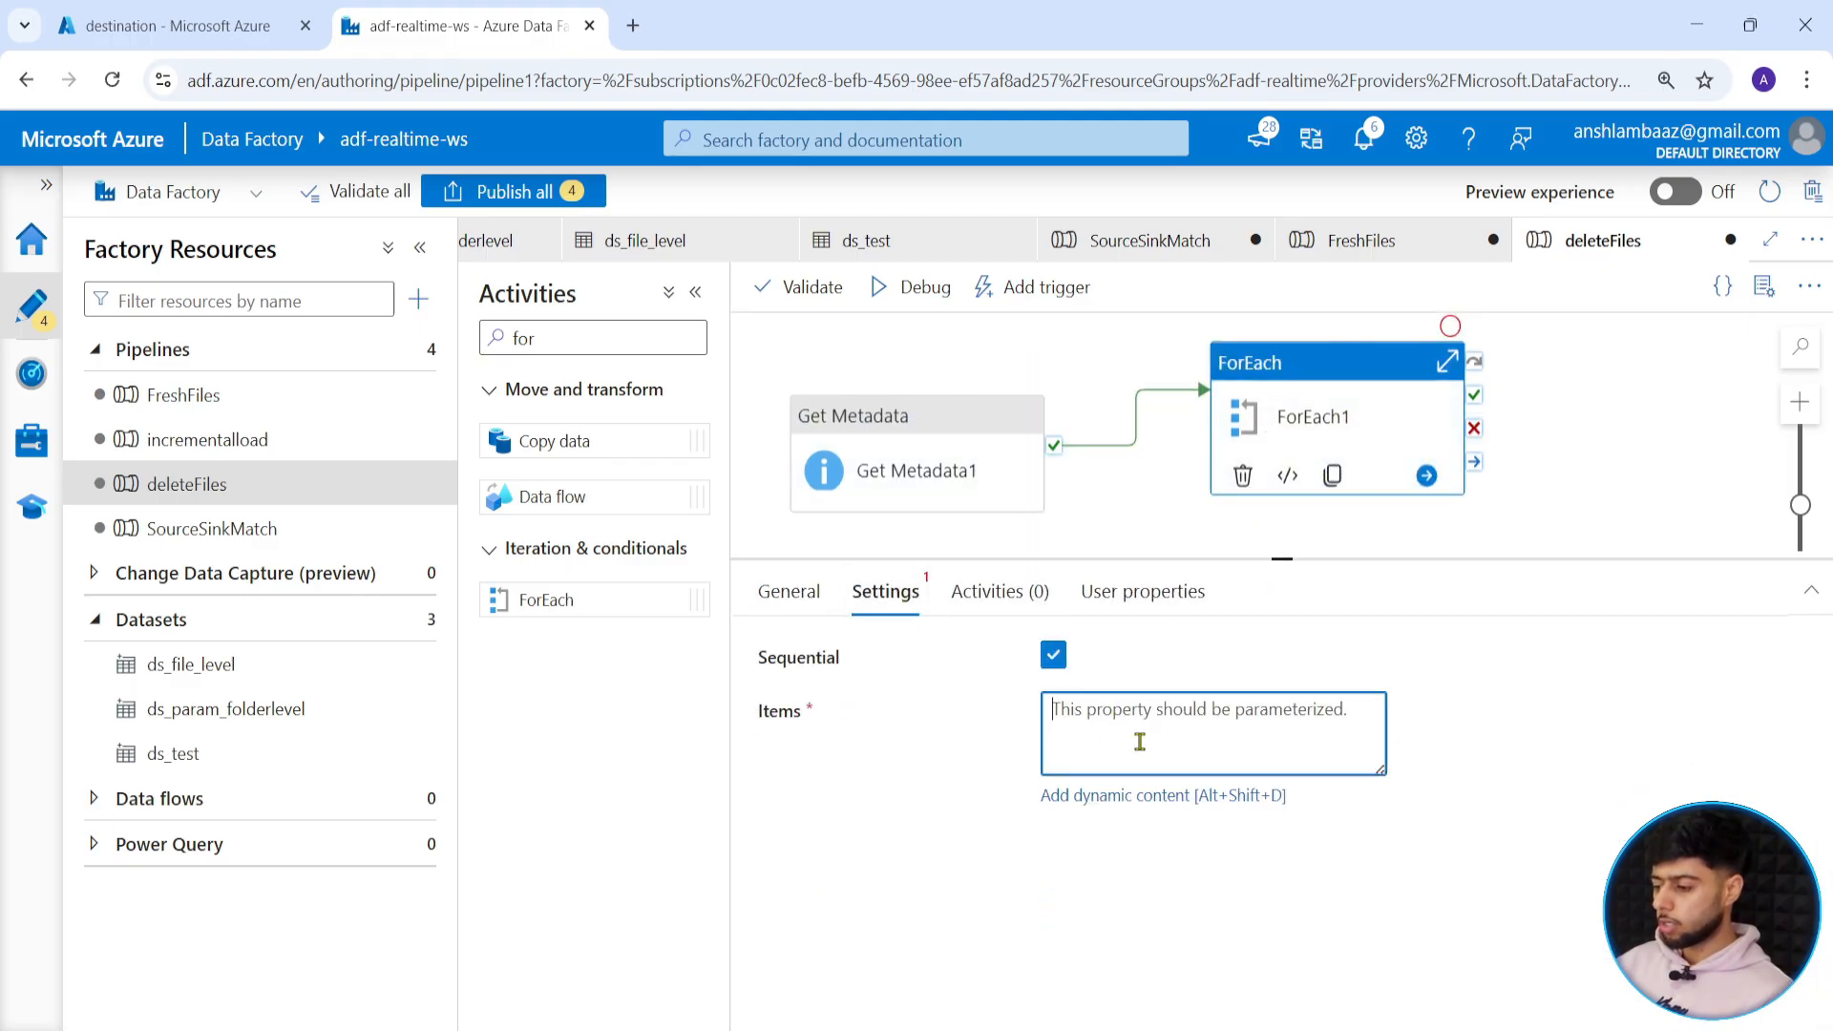
{"action": "left_click", "coordinate": [1105, 803]}
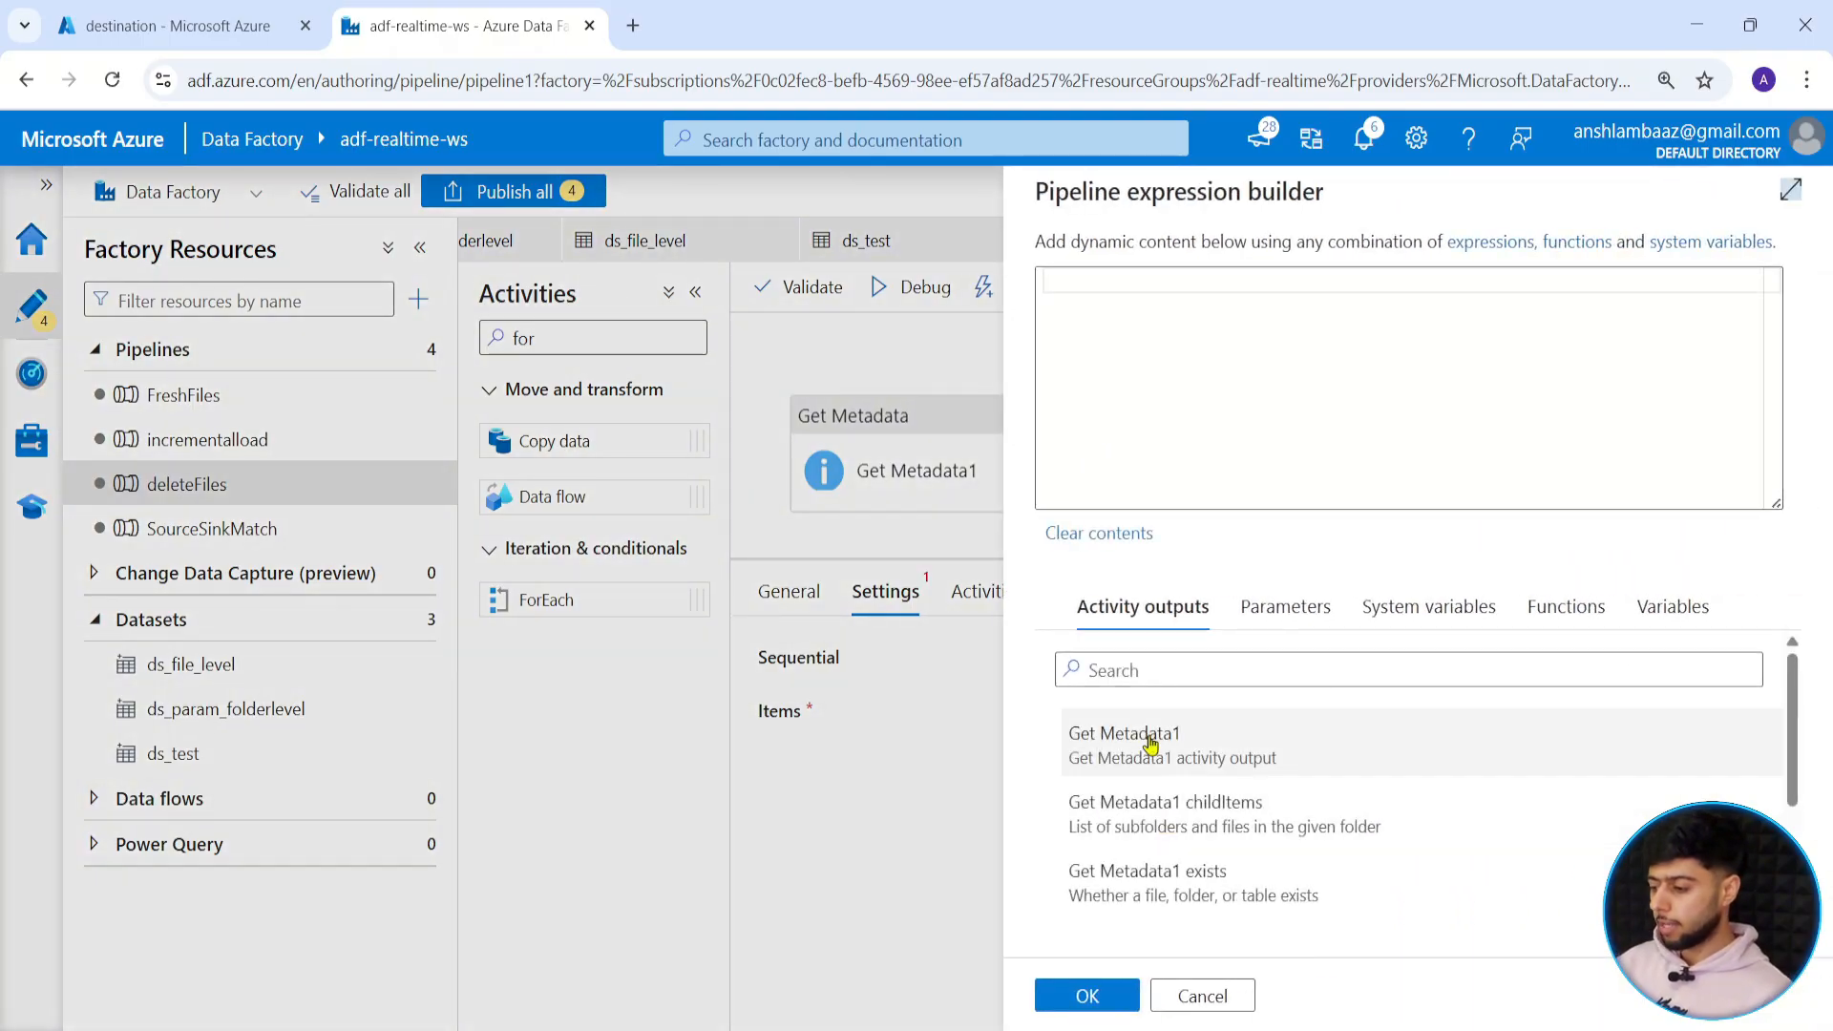
{"action": "left_click", "coordinate": [1118, 754]}
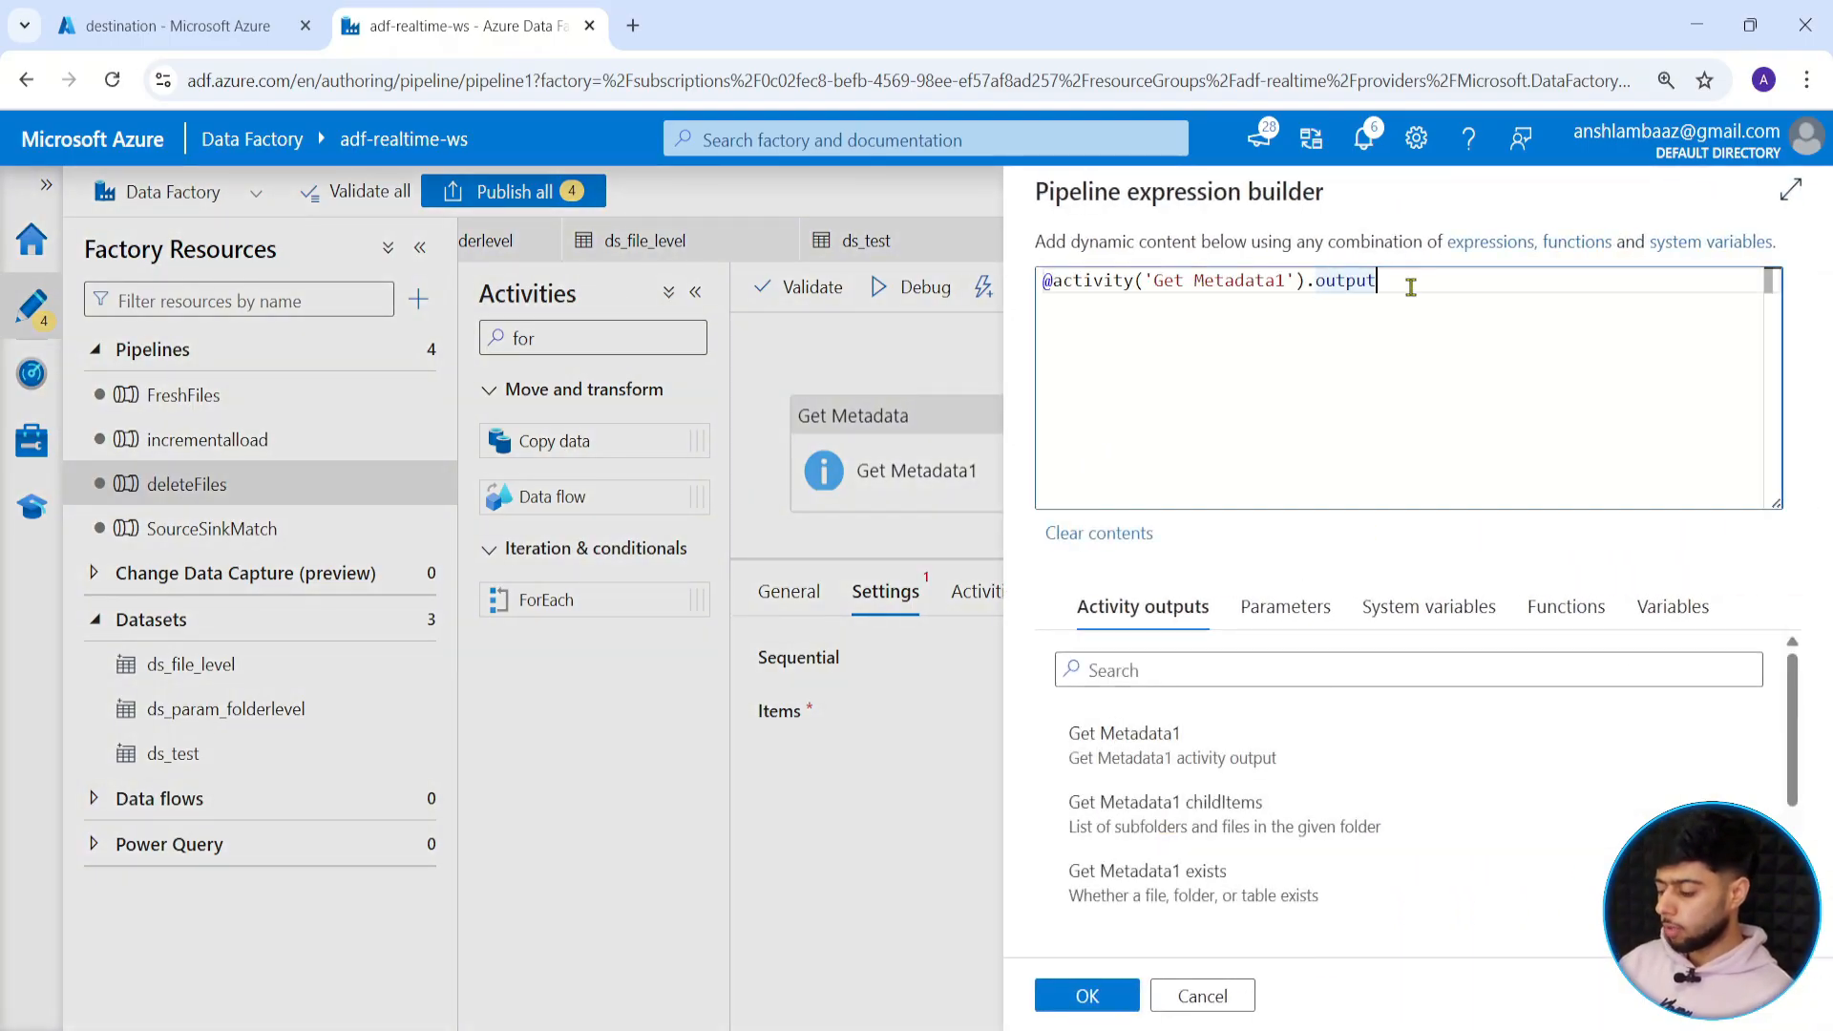
{"action": "type", "text": ".ch"}
{"action": "key", "text": "Return"}
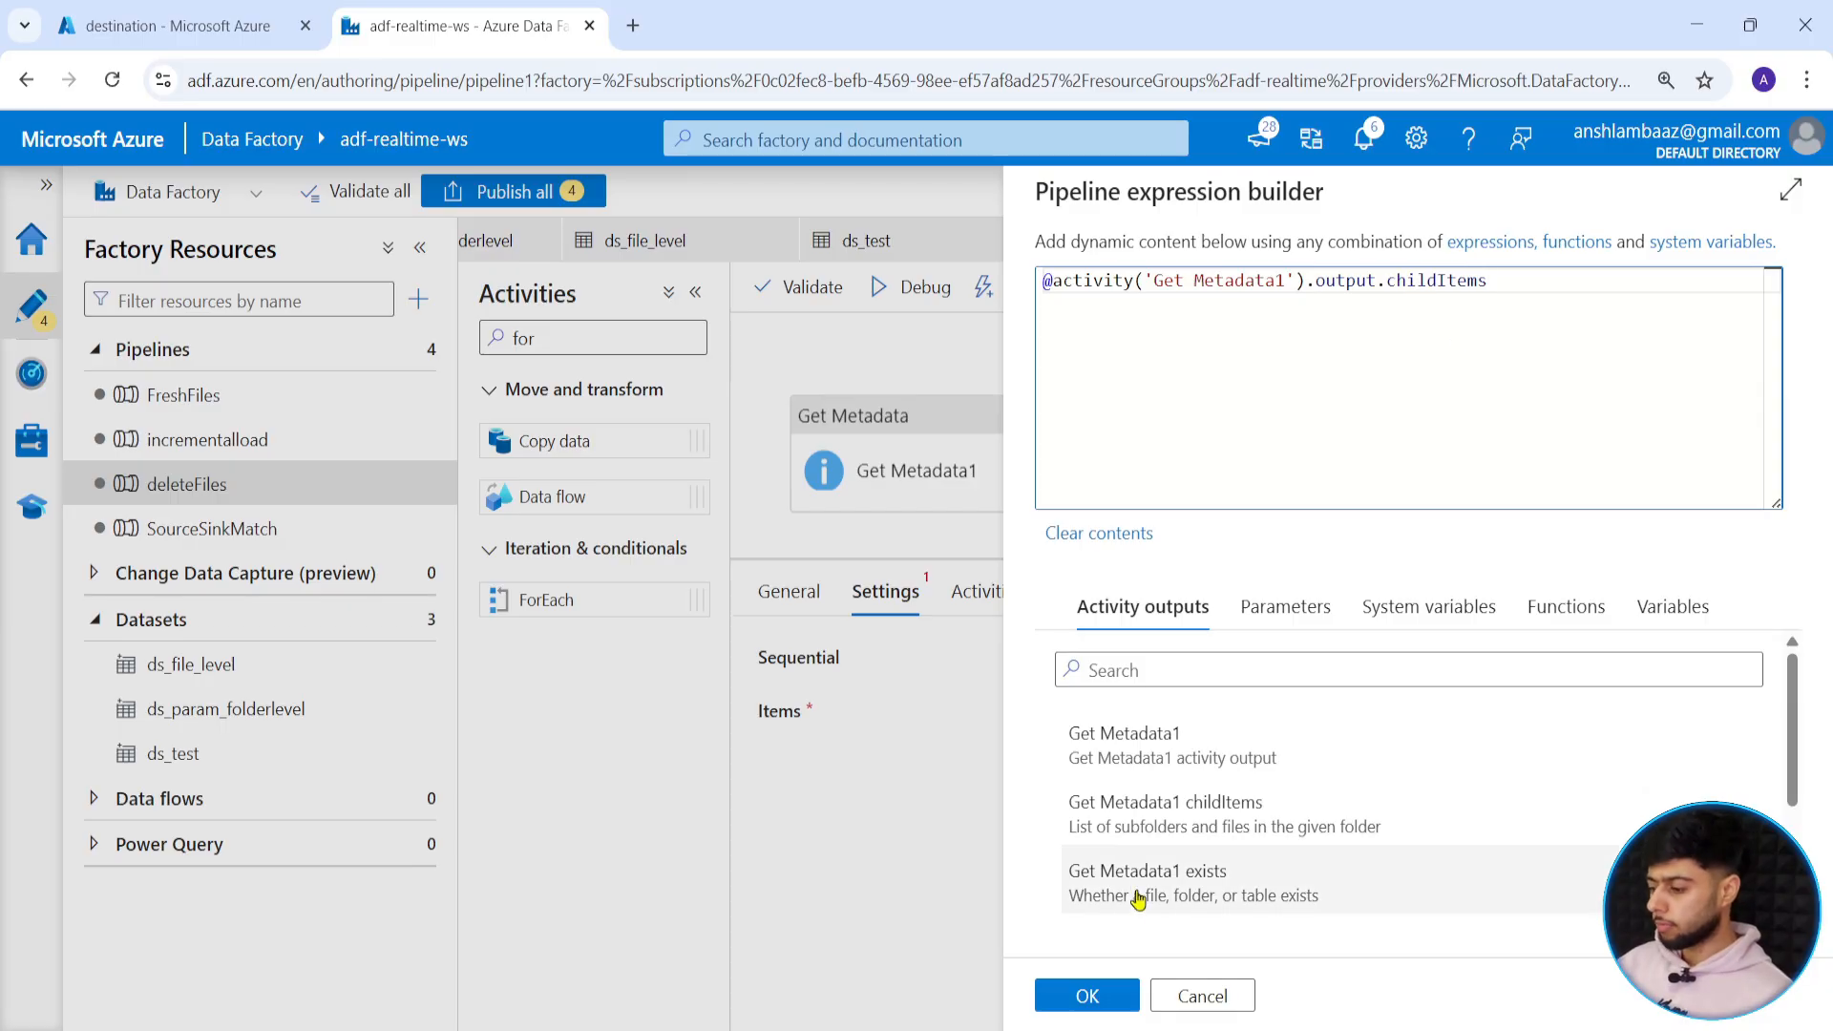
{"action": "left_click", "coordinate": [1080, 996]}
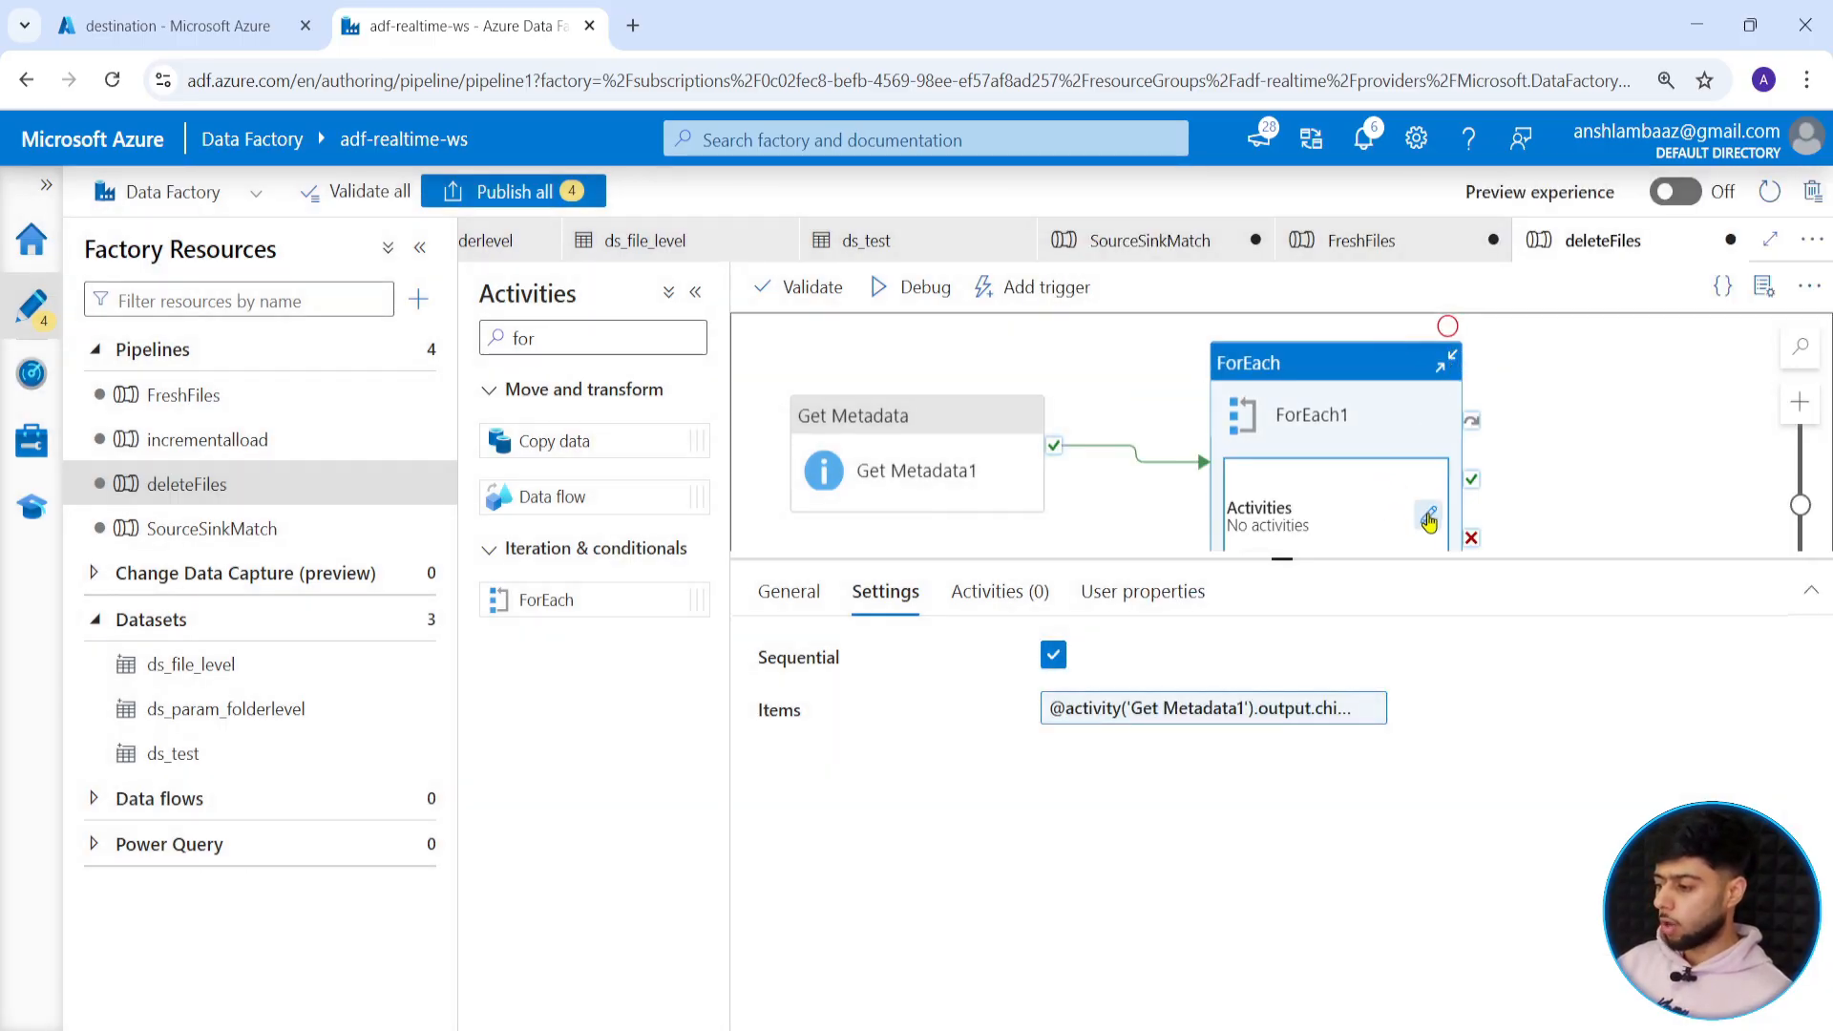
Open the ForEach loop's inner activities and add an If Condition activity.
{"action": "left_click", "coordinate": [1426, 517]}
{"action": "double_click", "coordinate": [523, 338]}
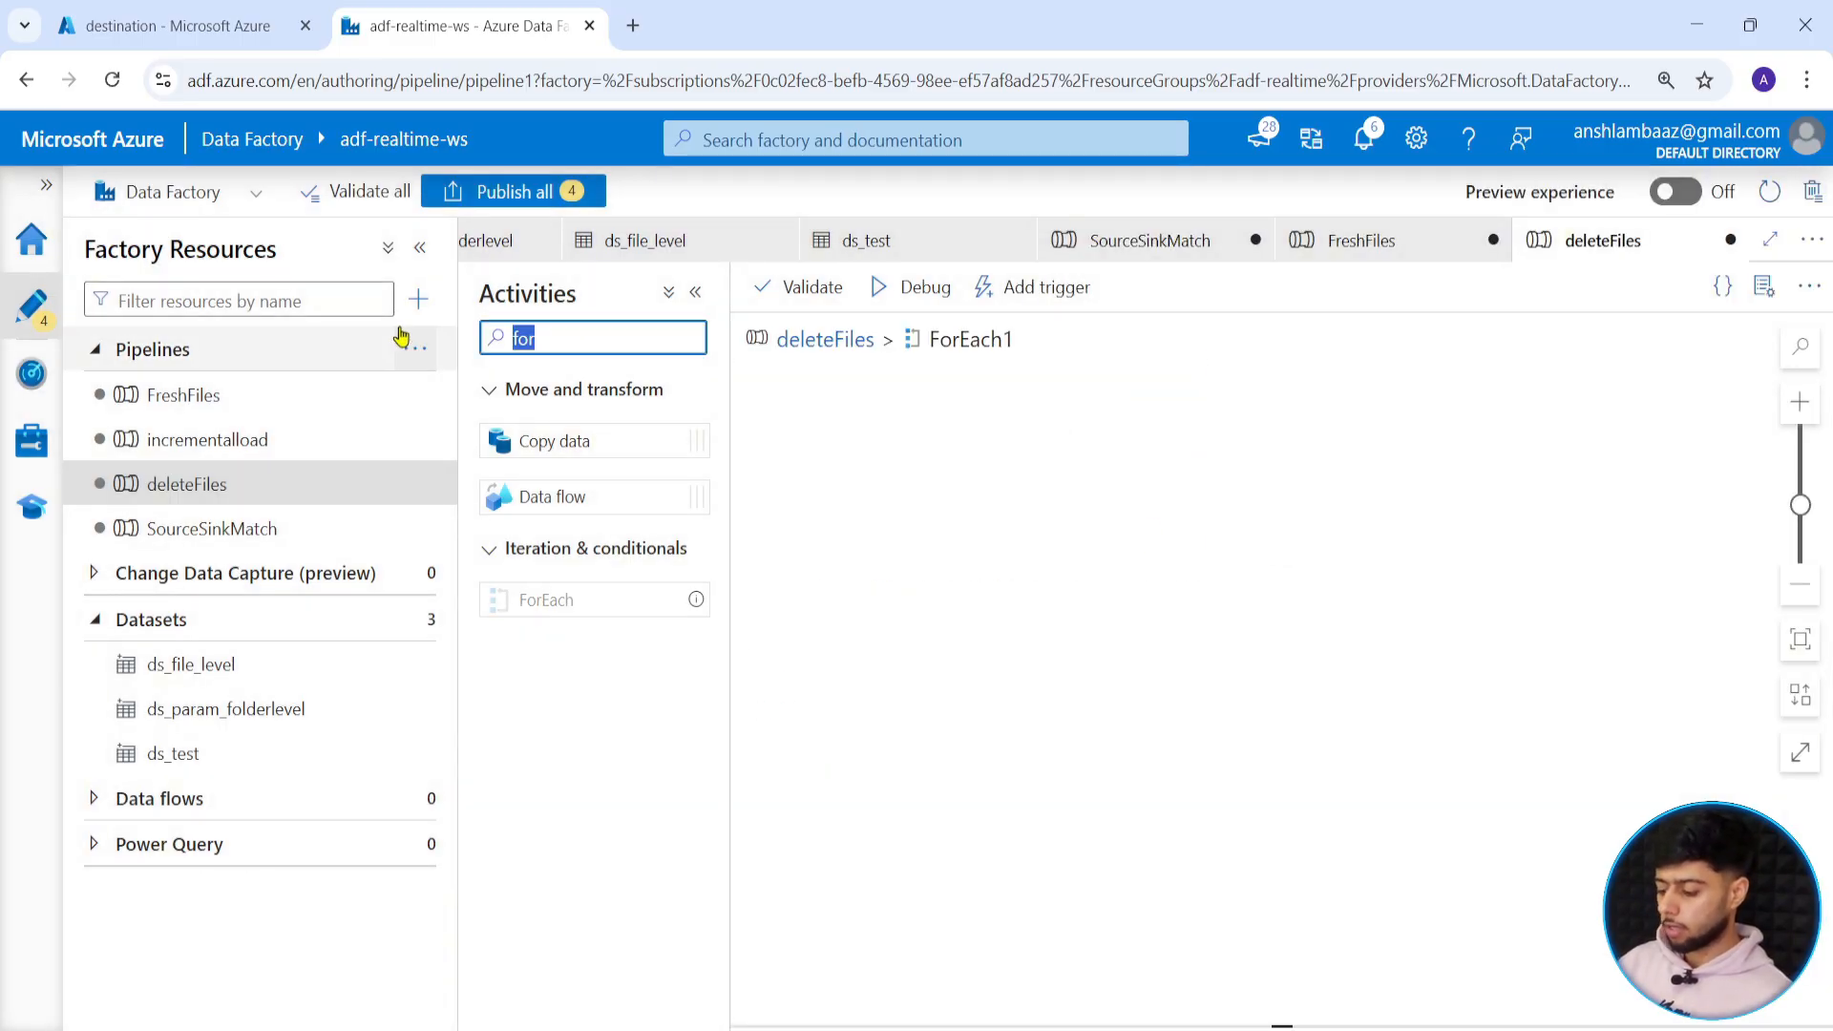
{"action": "type", "text": "if"}
{"action": "left_click_drag", "start_coordinate": [549, 441], "coordinate": [1318, 463]}
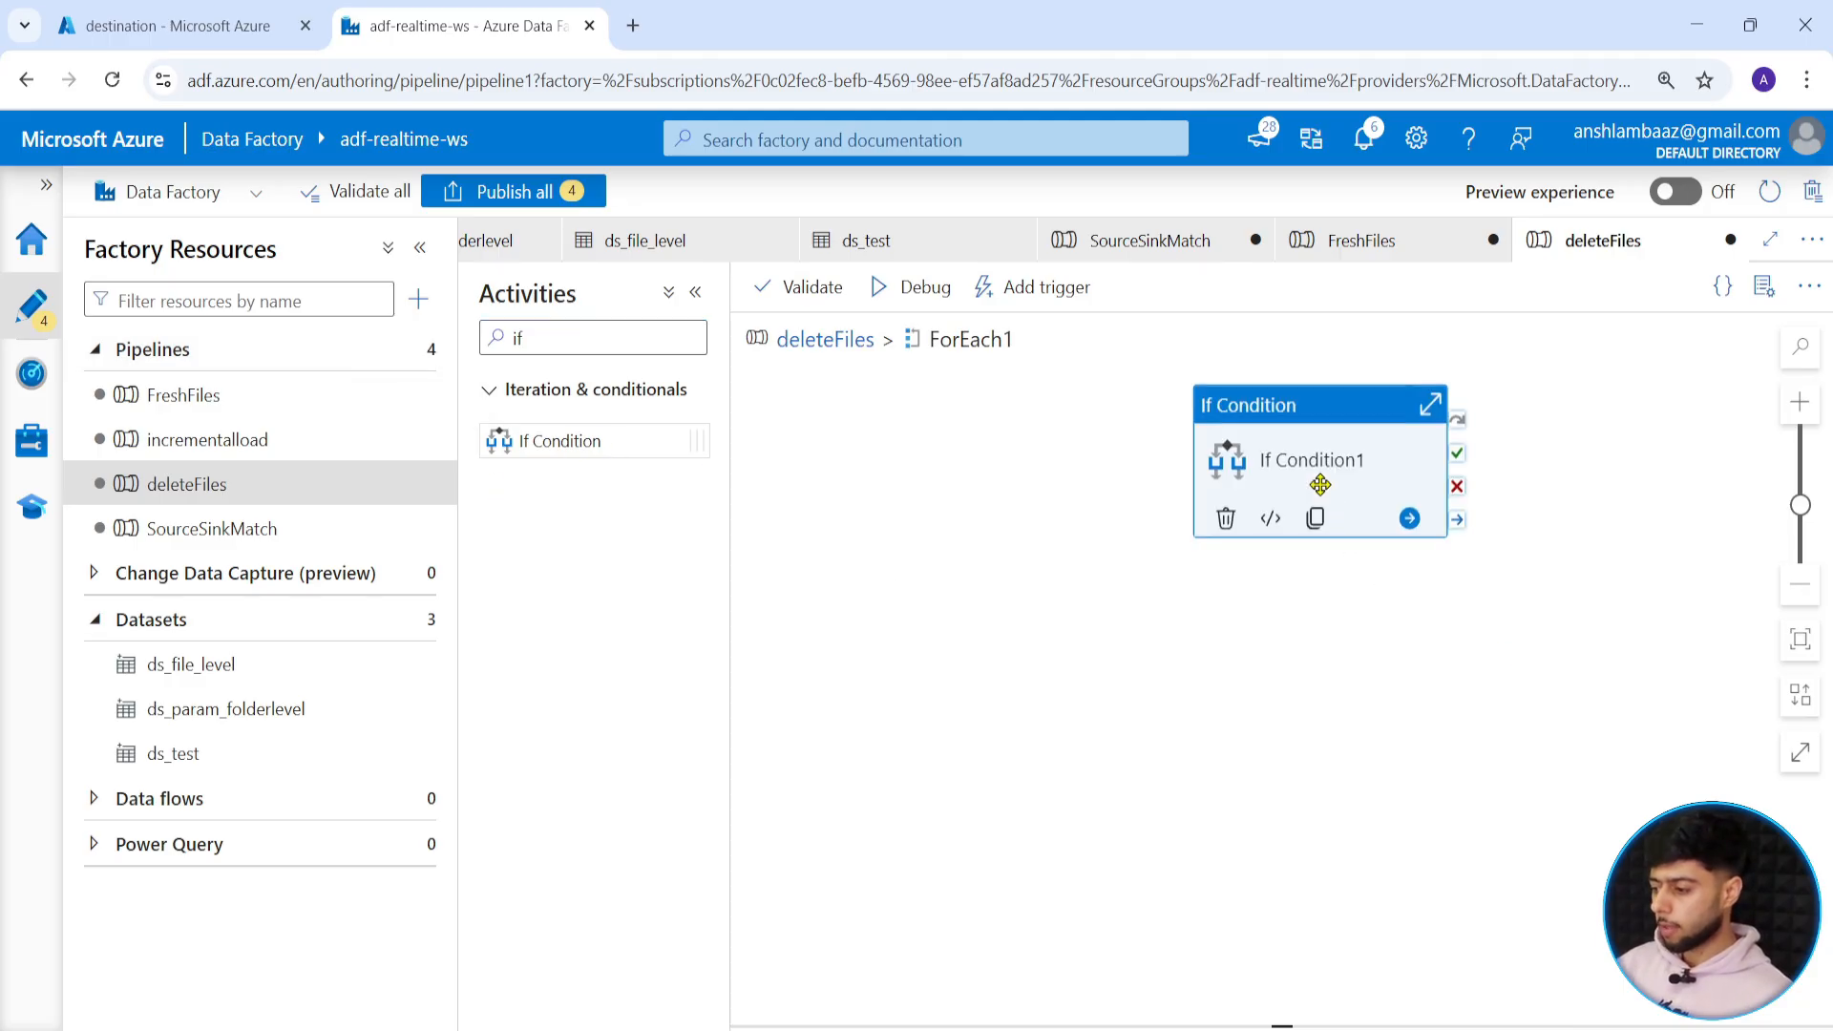
{"action": "left_click", "coordinate": [903, 591]}
{"action": "left_click", "coordinate": [1177, 681]}
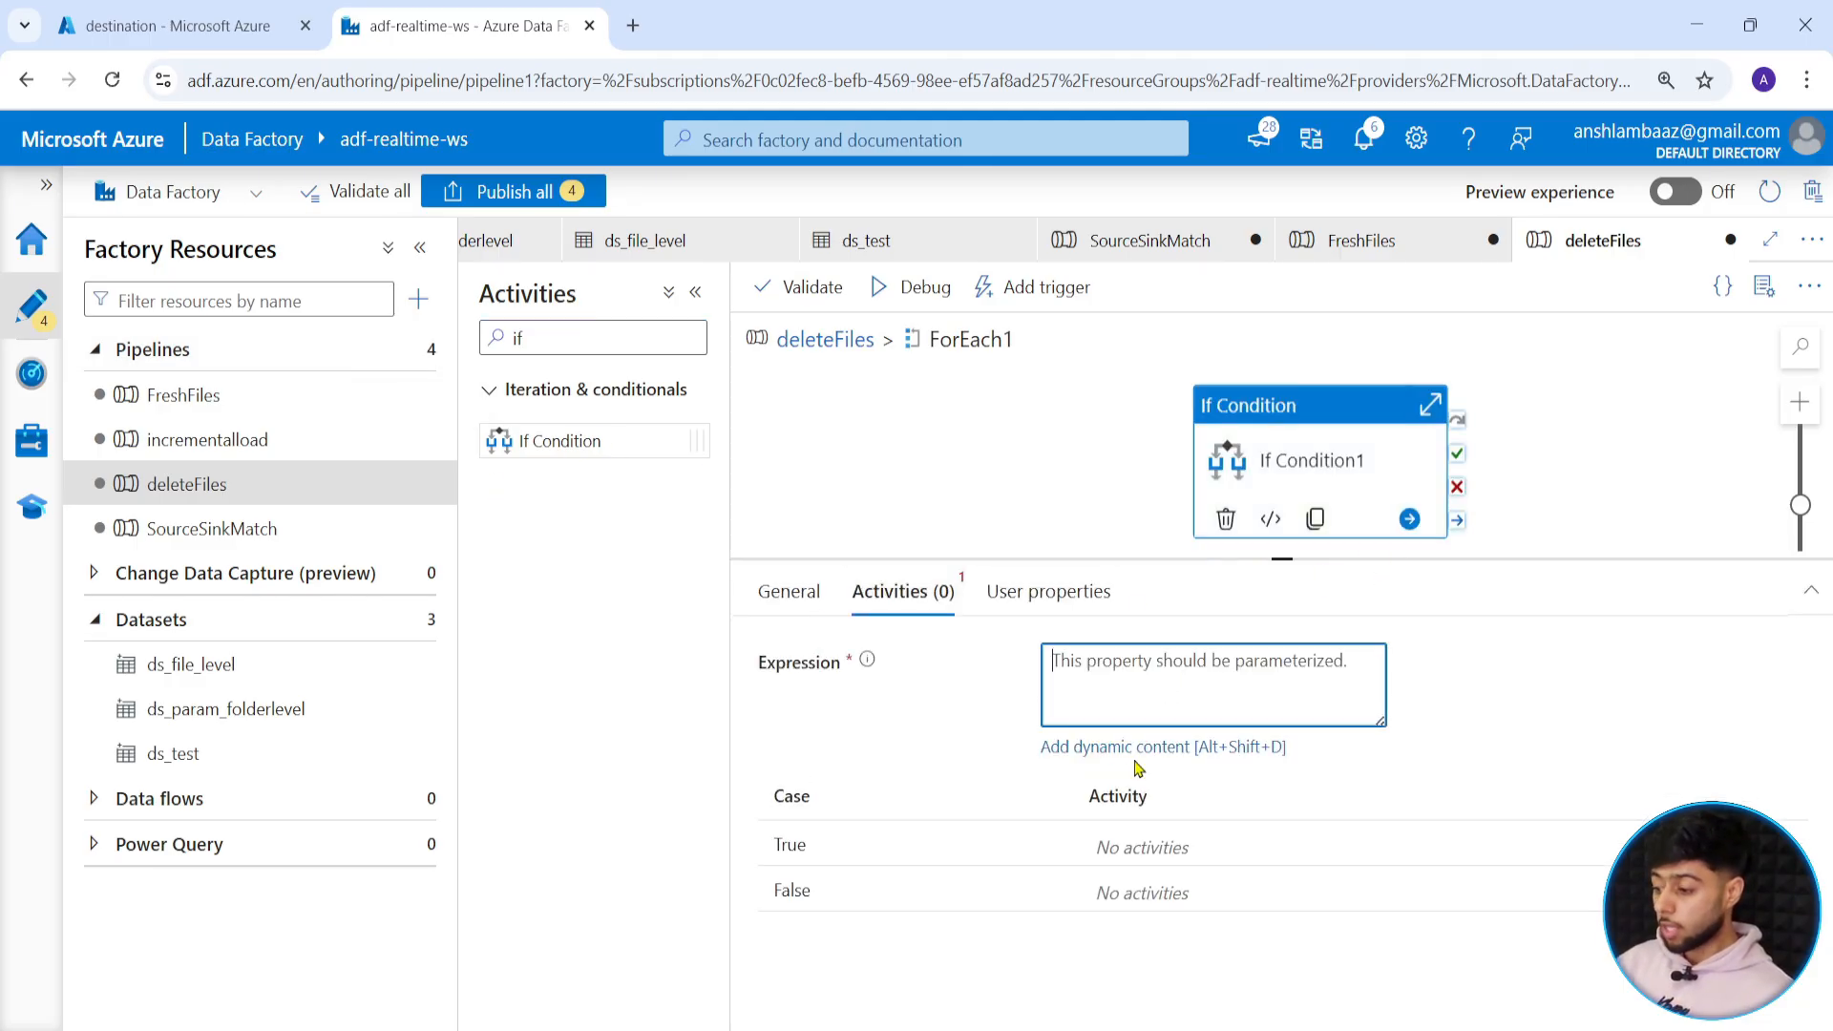
{"action": "left_click", "coordinate": [1138, 748]}
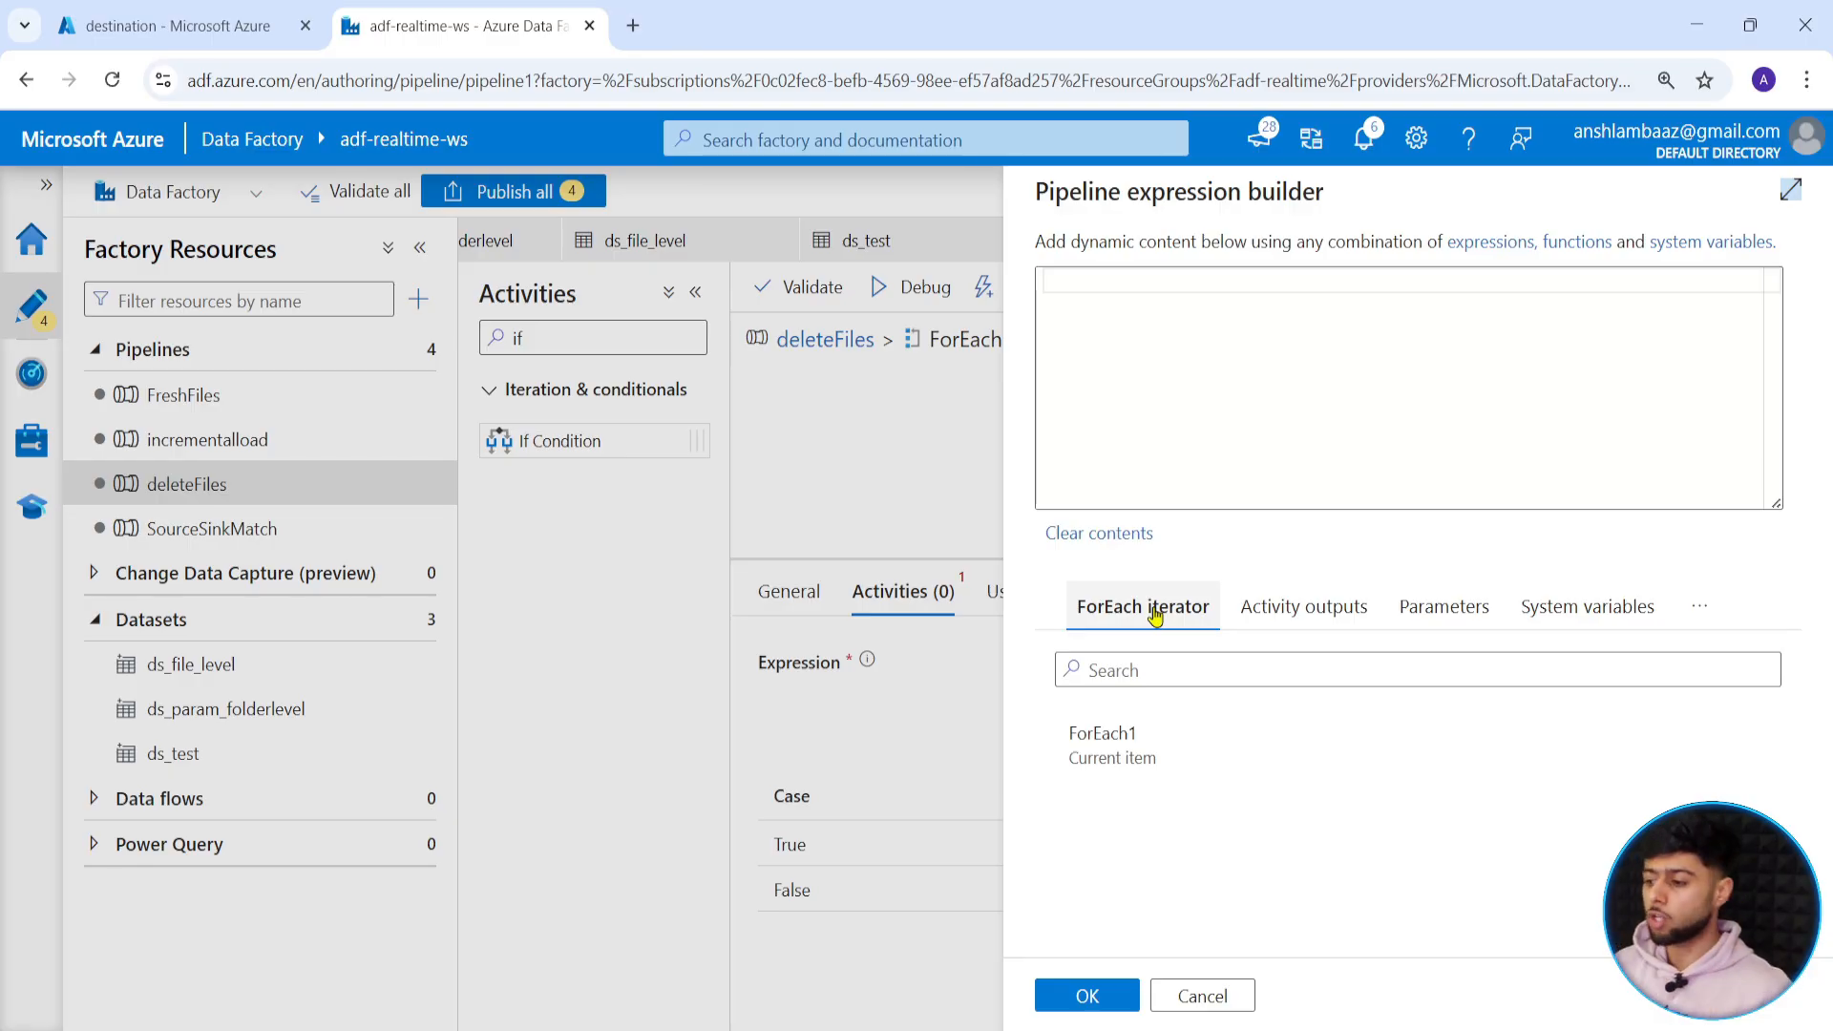
{"action": "left_click", "coordinate": [1136, 269]}
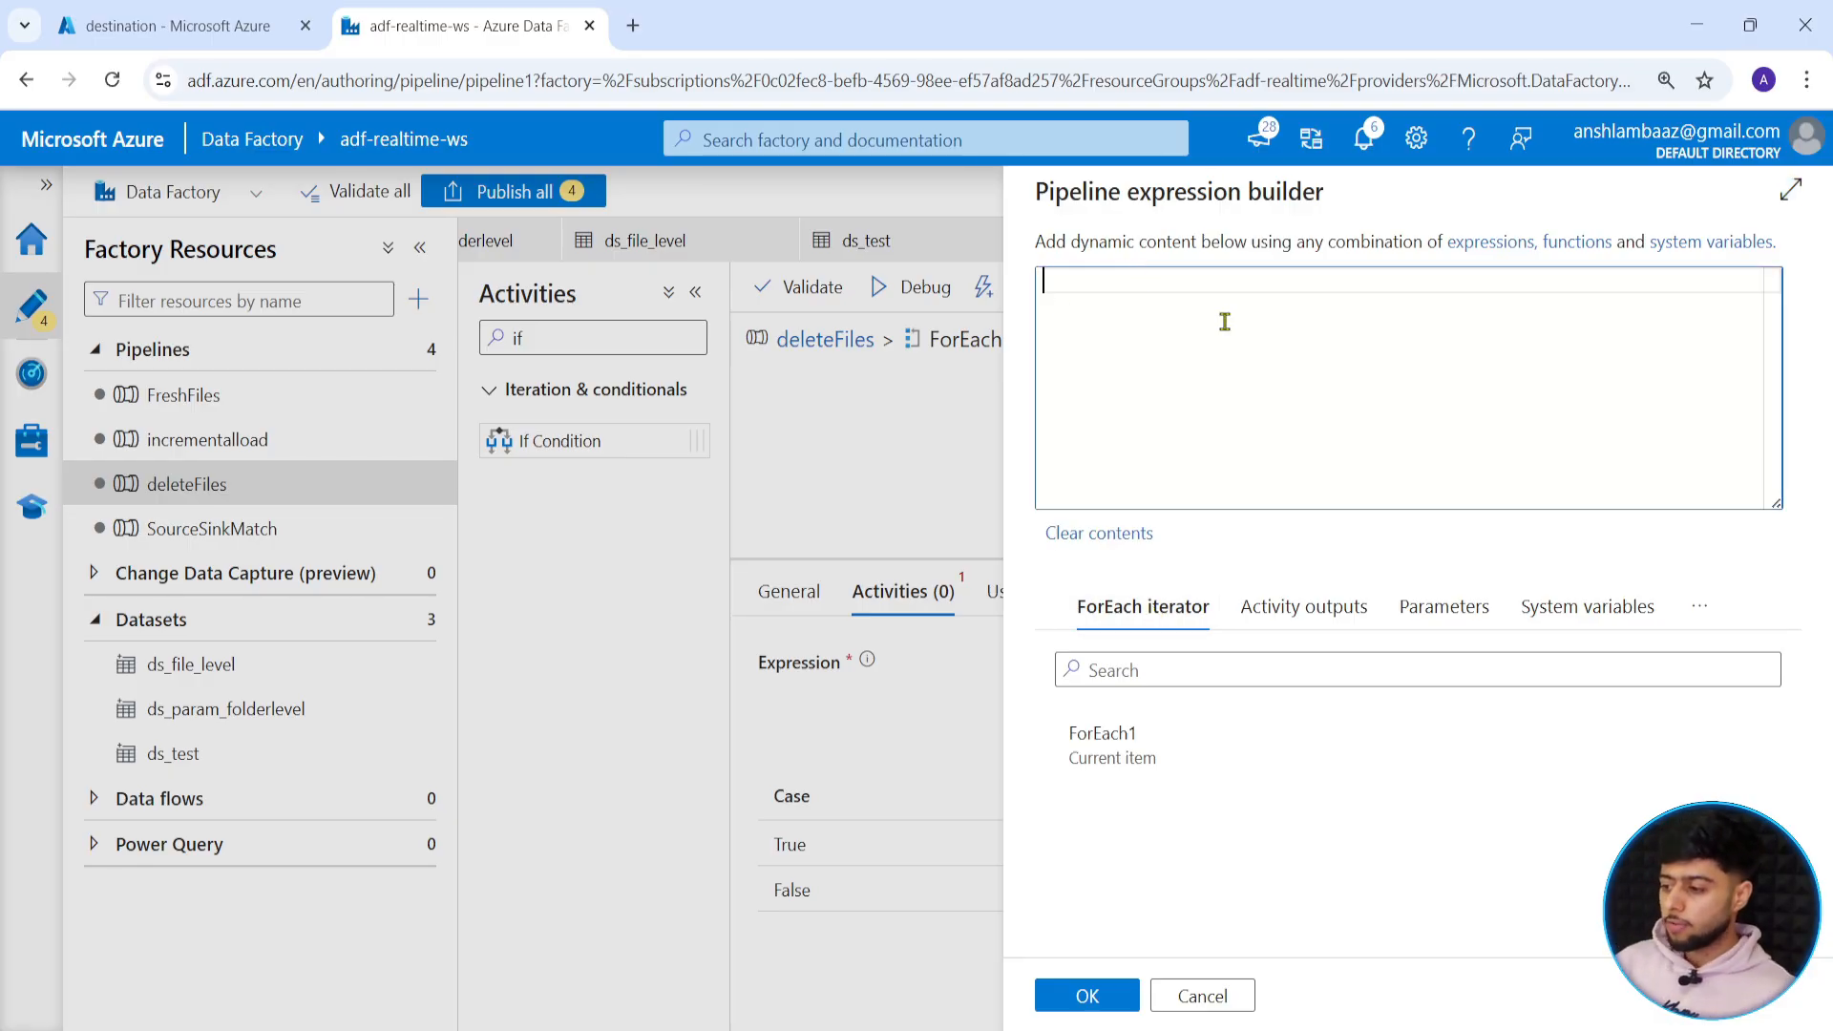
{"action": "type", "text": "g"}
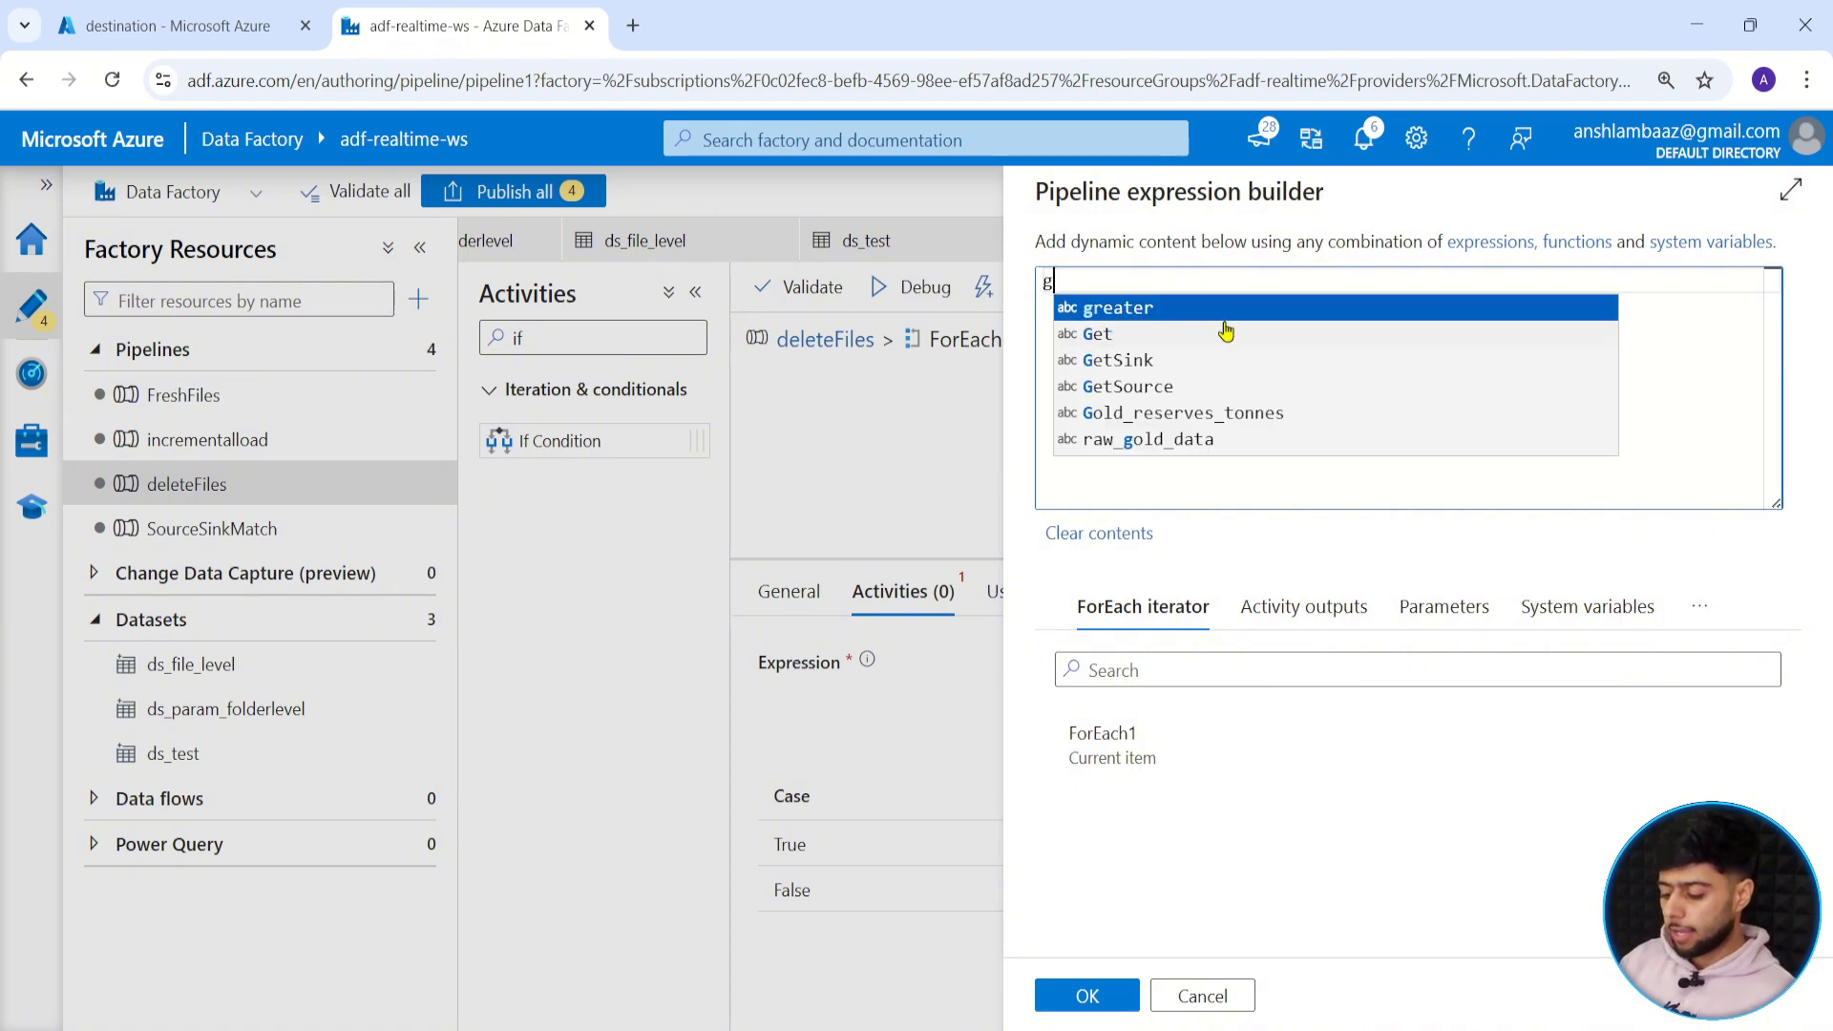
{"action": "key", "text": "BackSpace"}
{"action": "type", "text": "@gre"}
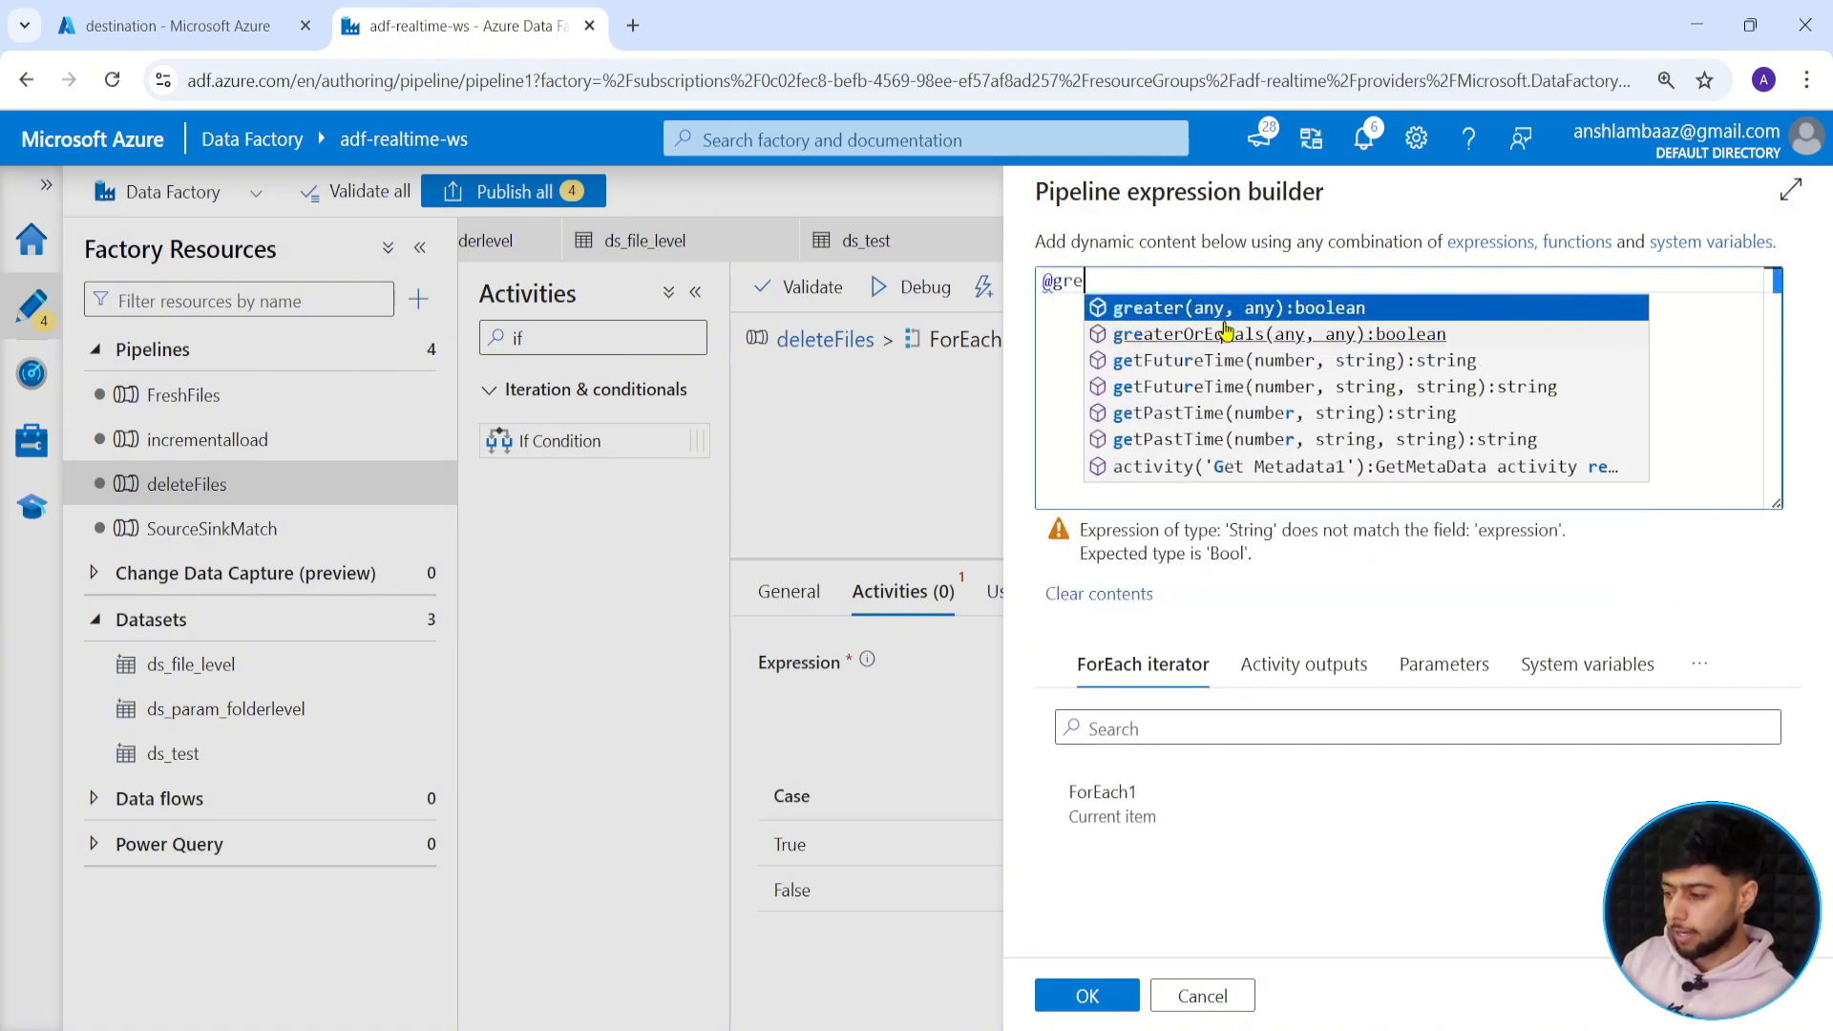
{"action": "key", "text": "Return"}
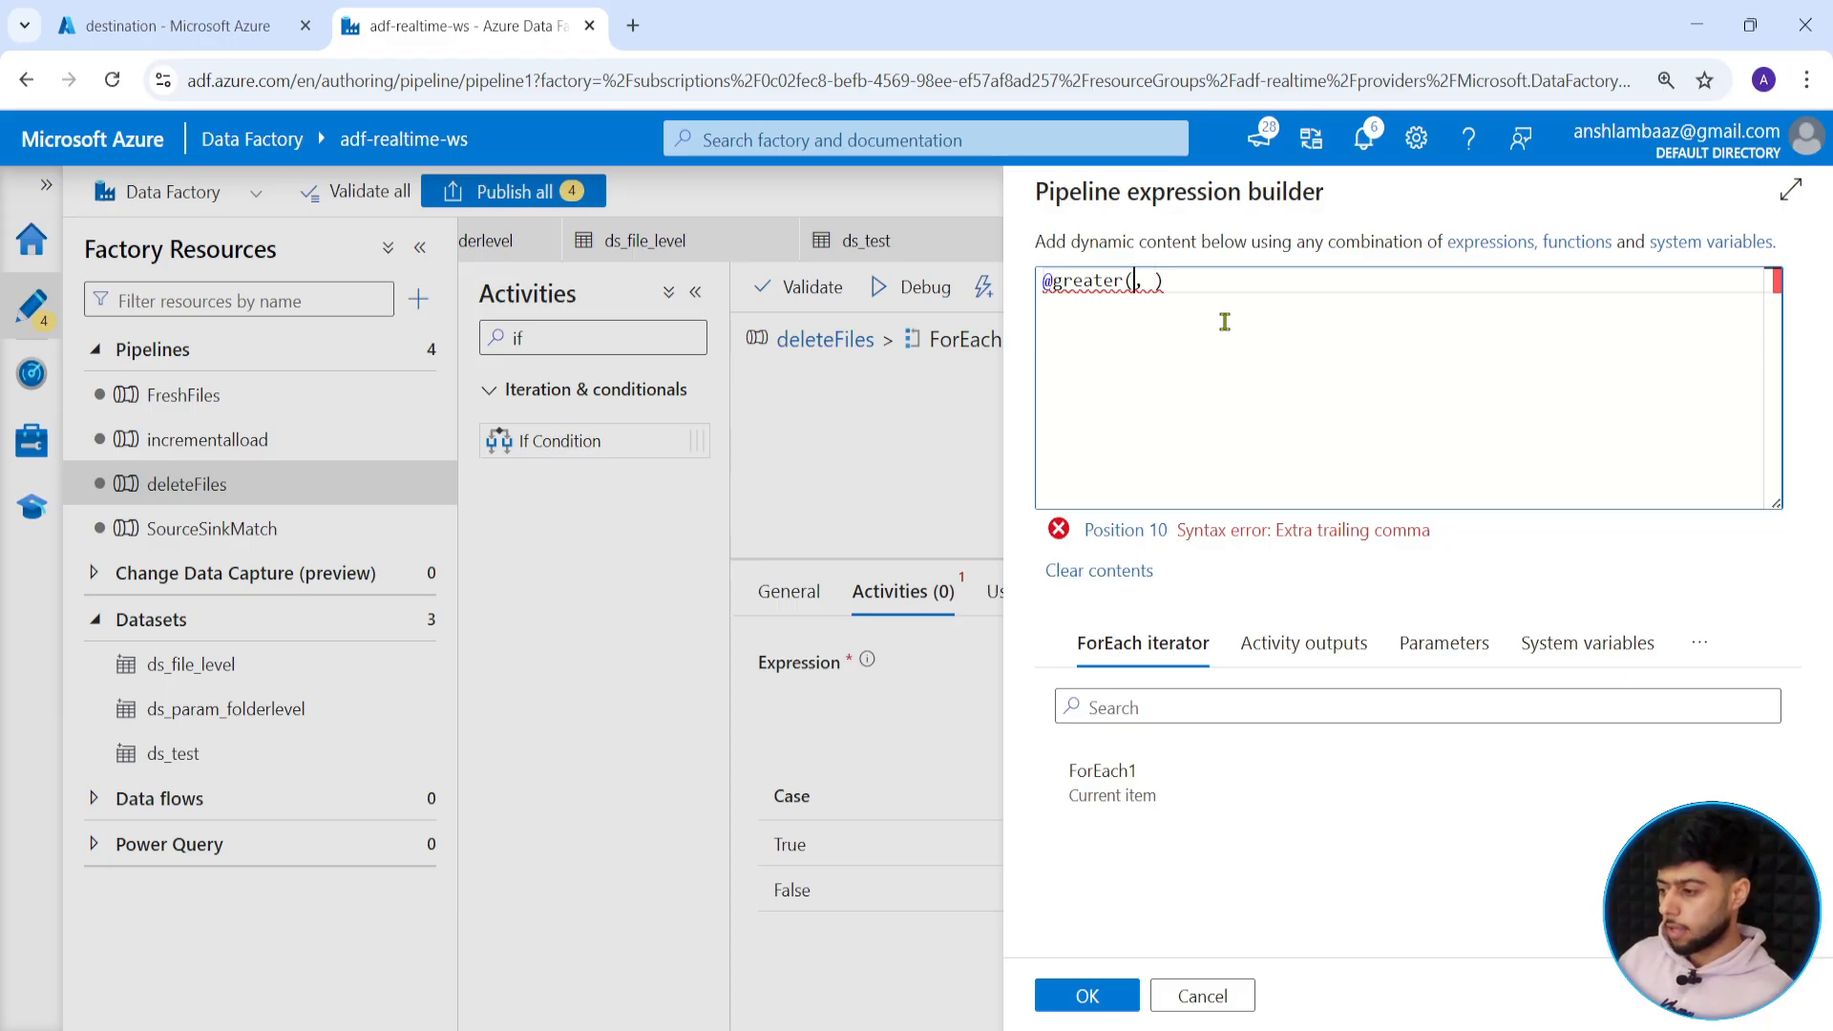
{"action": "key", "text": "BackSpace"}
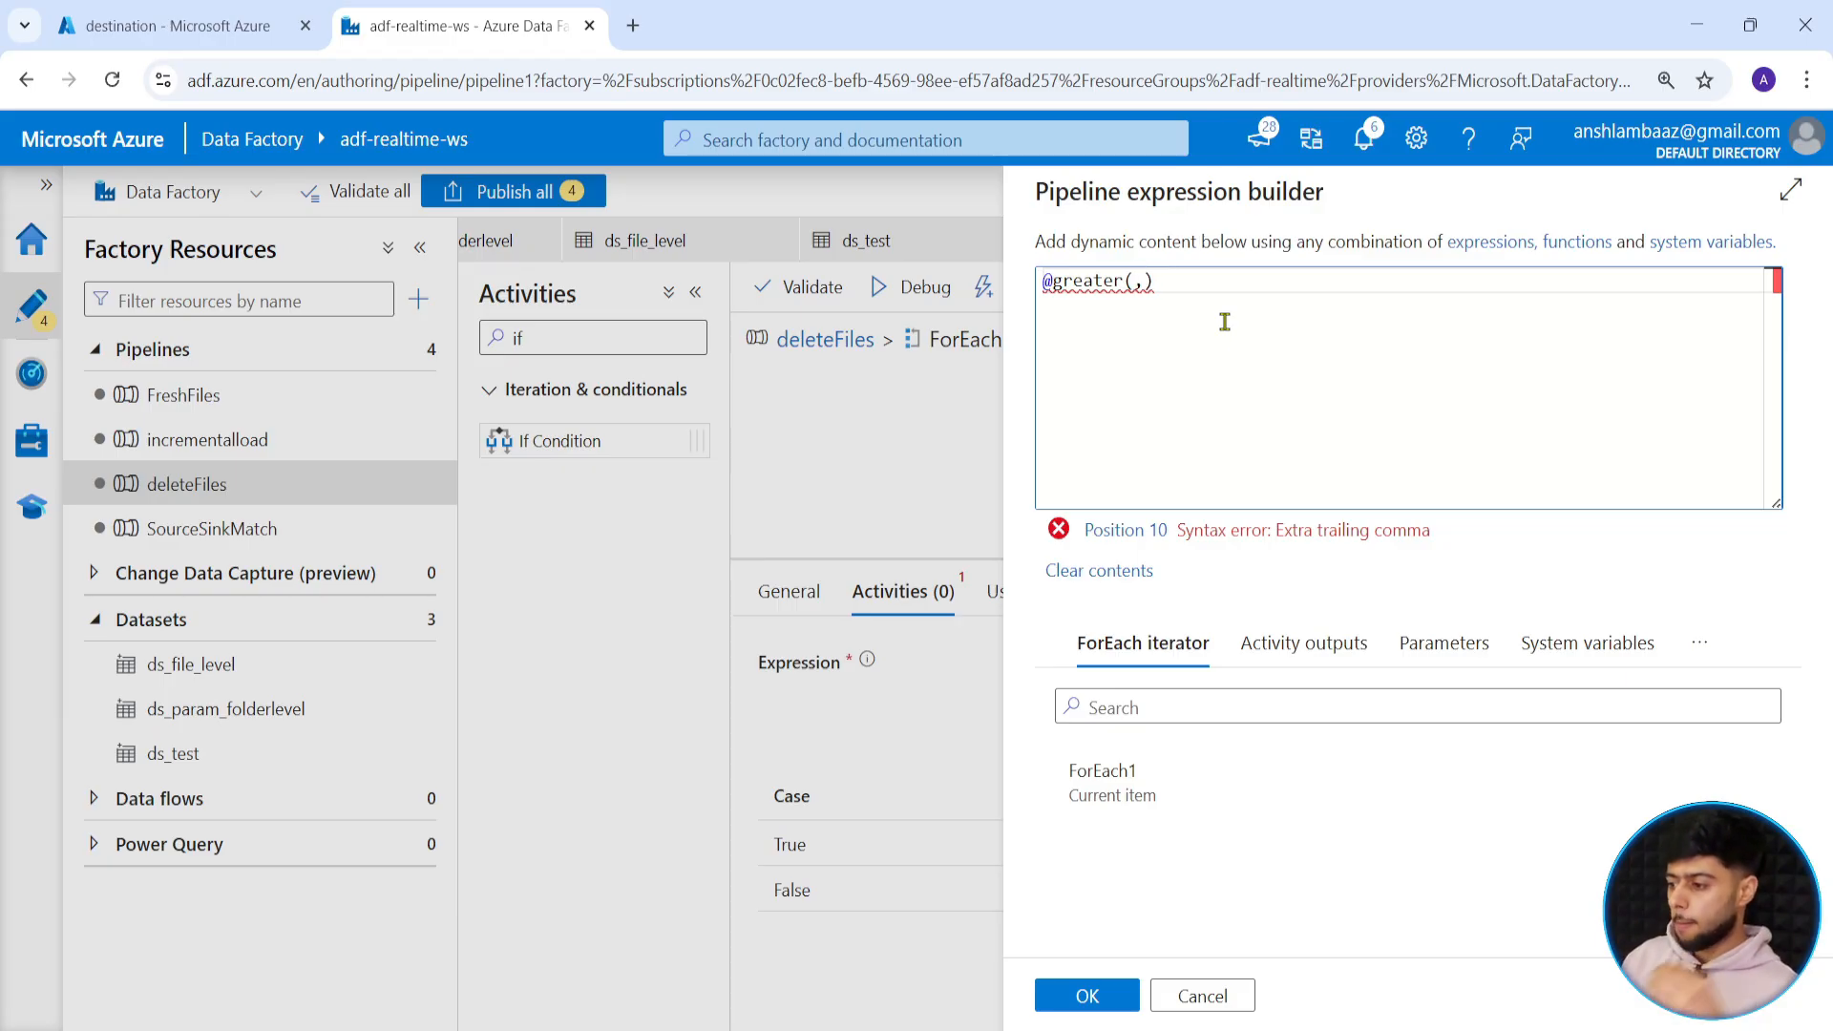
{"action": "key", "text": "Left"}
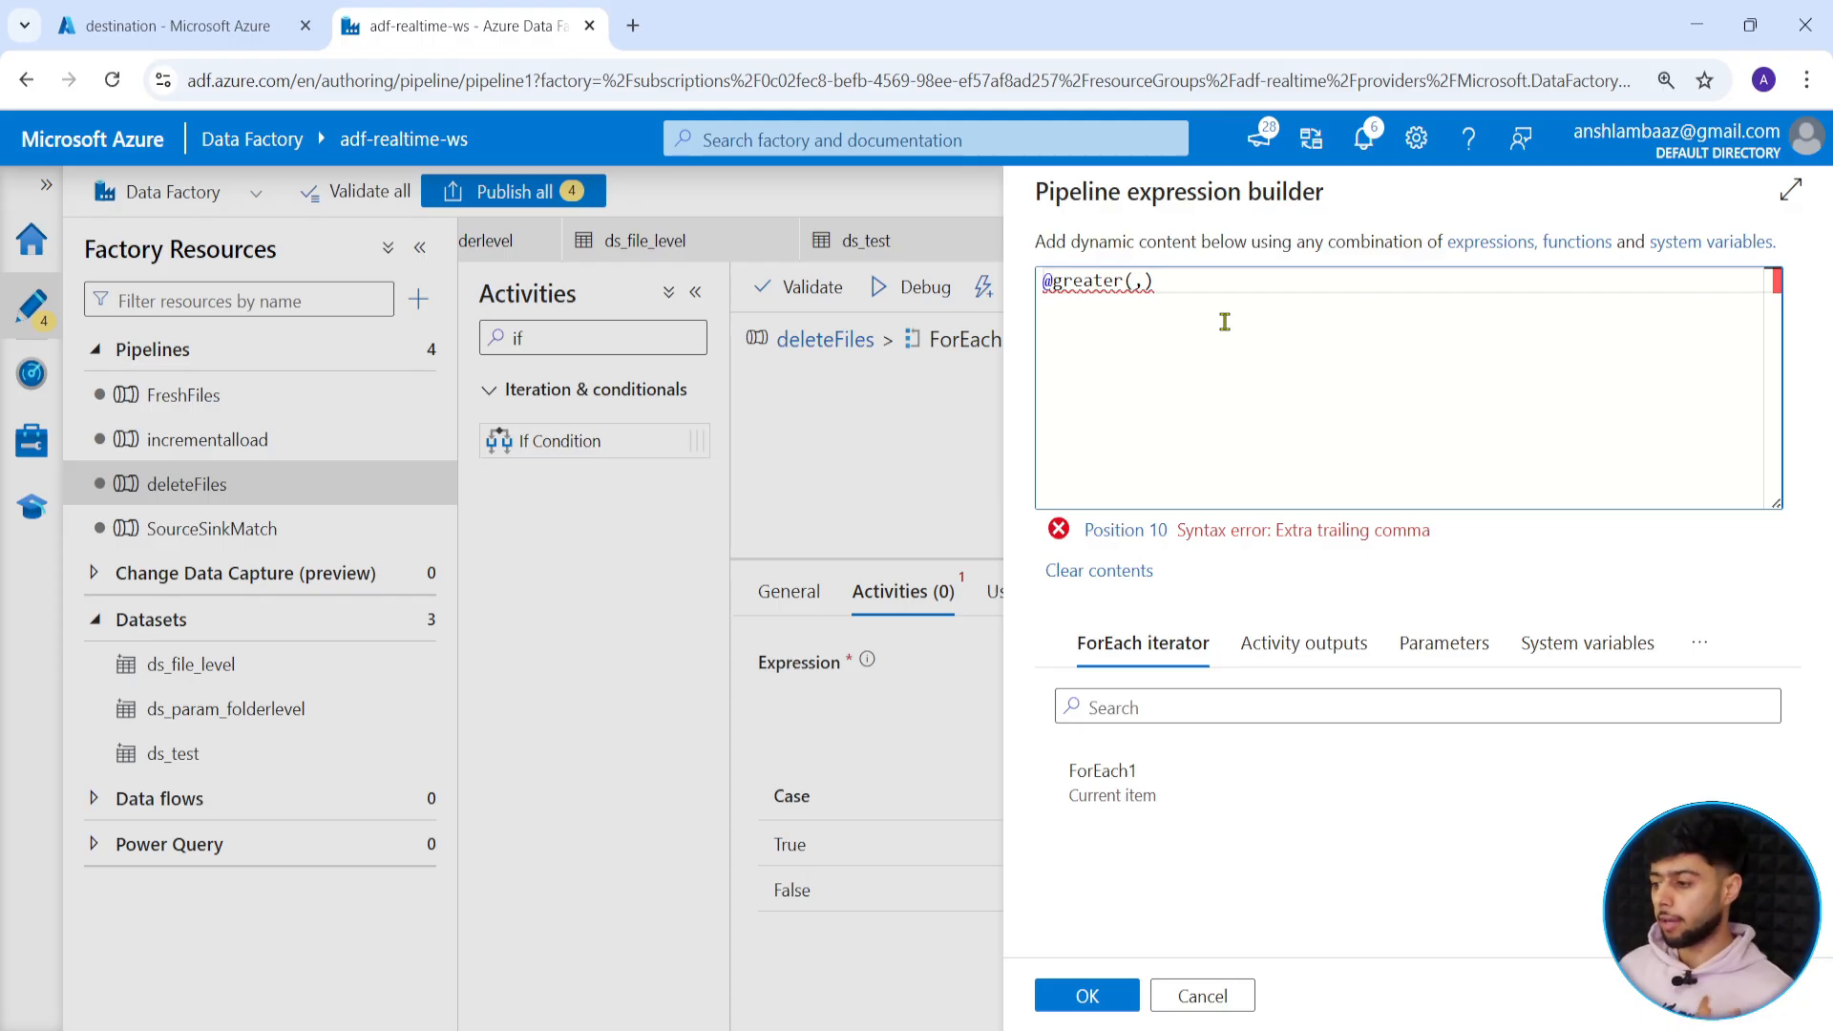
{"action": "type", "text": "ite"}
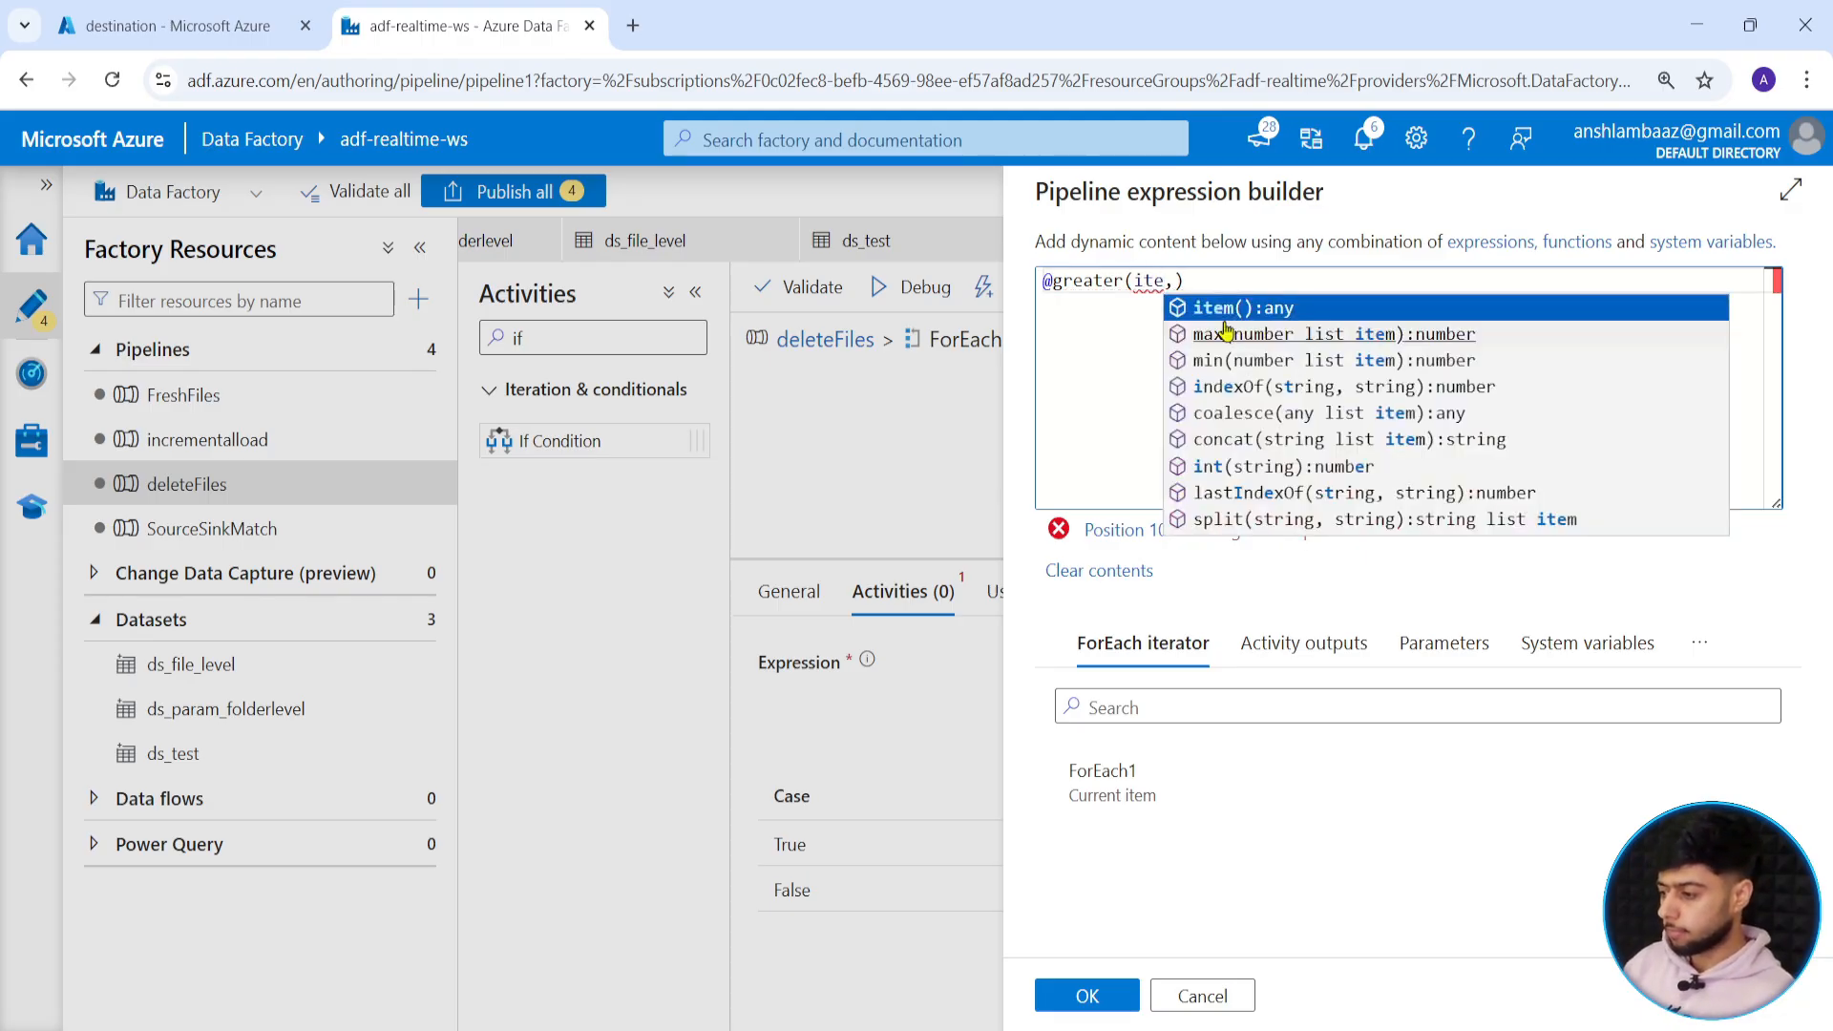
{"action": "key", "text": "Return"}
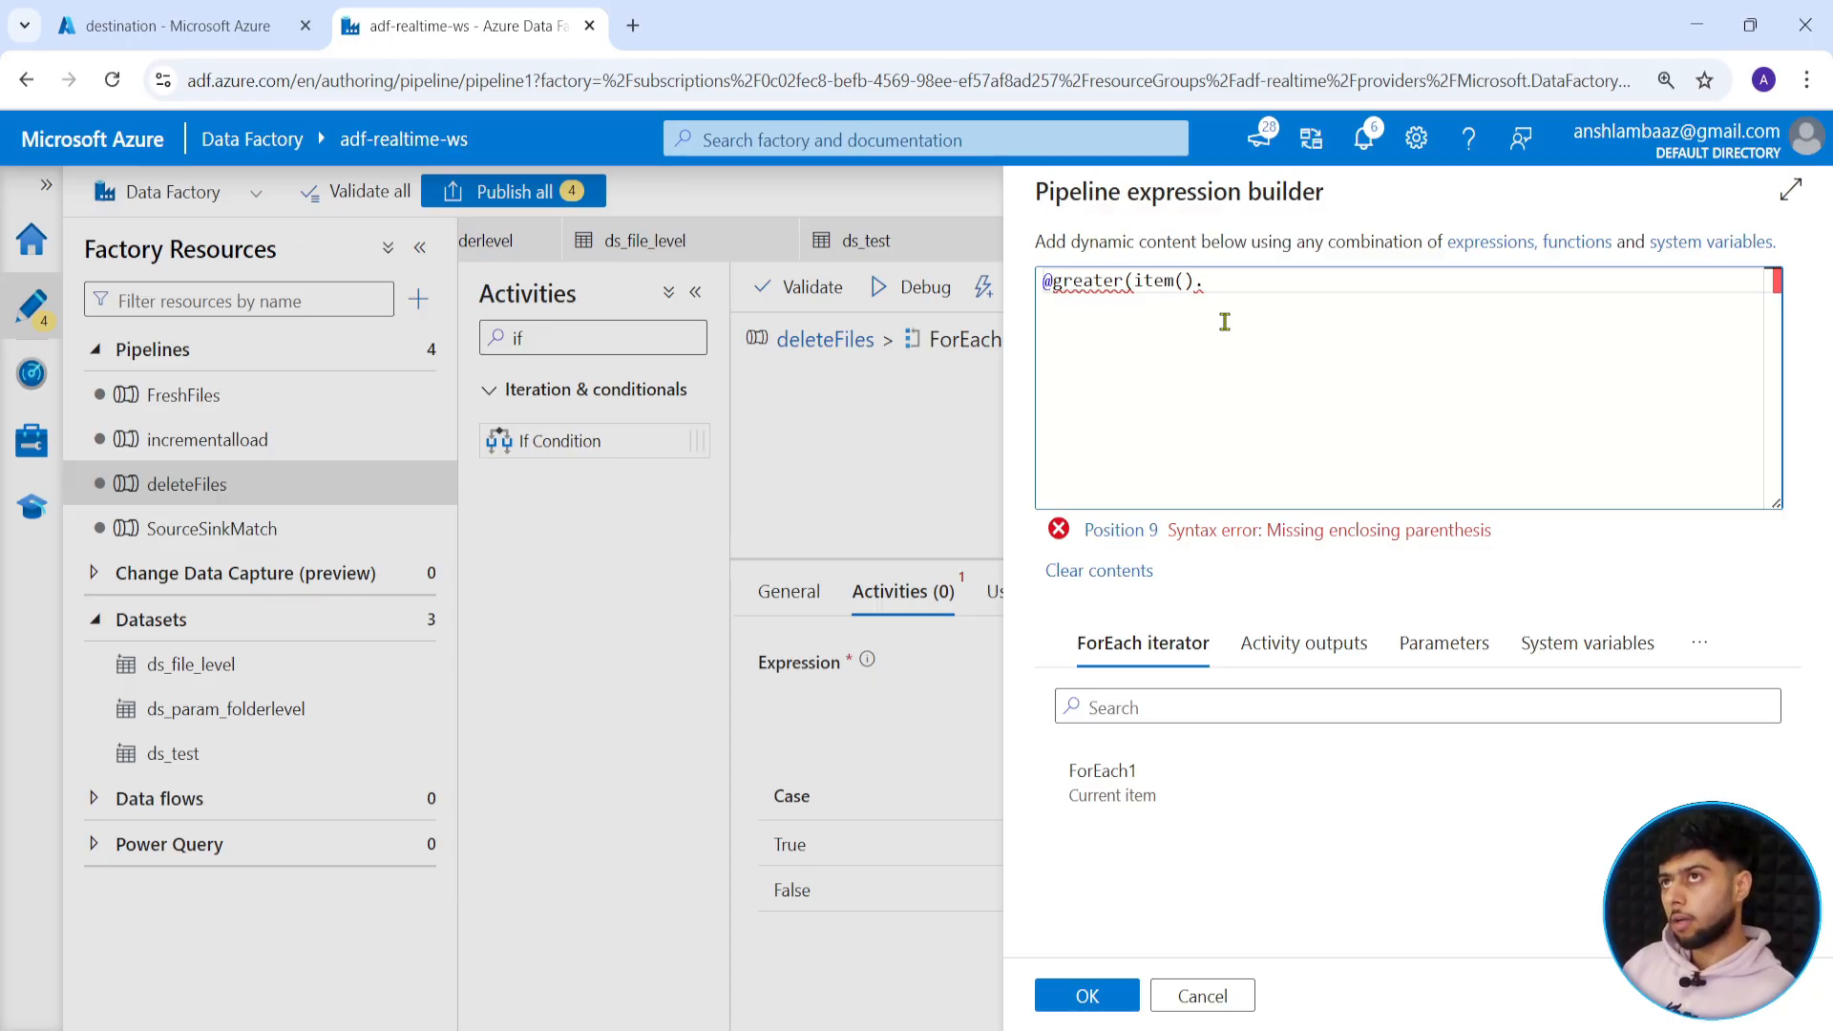
{"action": "left_click", "coordinate": [1184, 996]}
Add a Get Metadata activity inside the loop, ahead of the If Condition, and choose ds_file_level as its dataset.
{"action": "left_click_drag", "start_coordinate": [1287, 440], "coordinate": [1385, 418]}
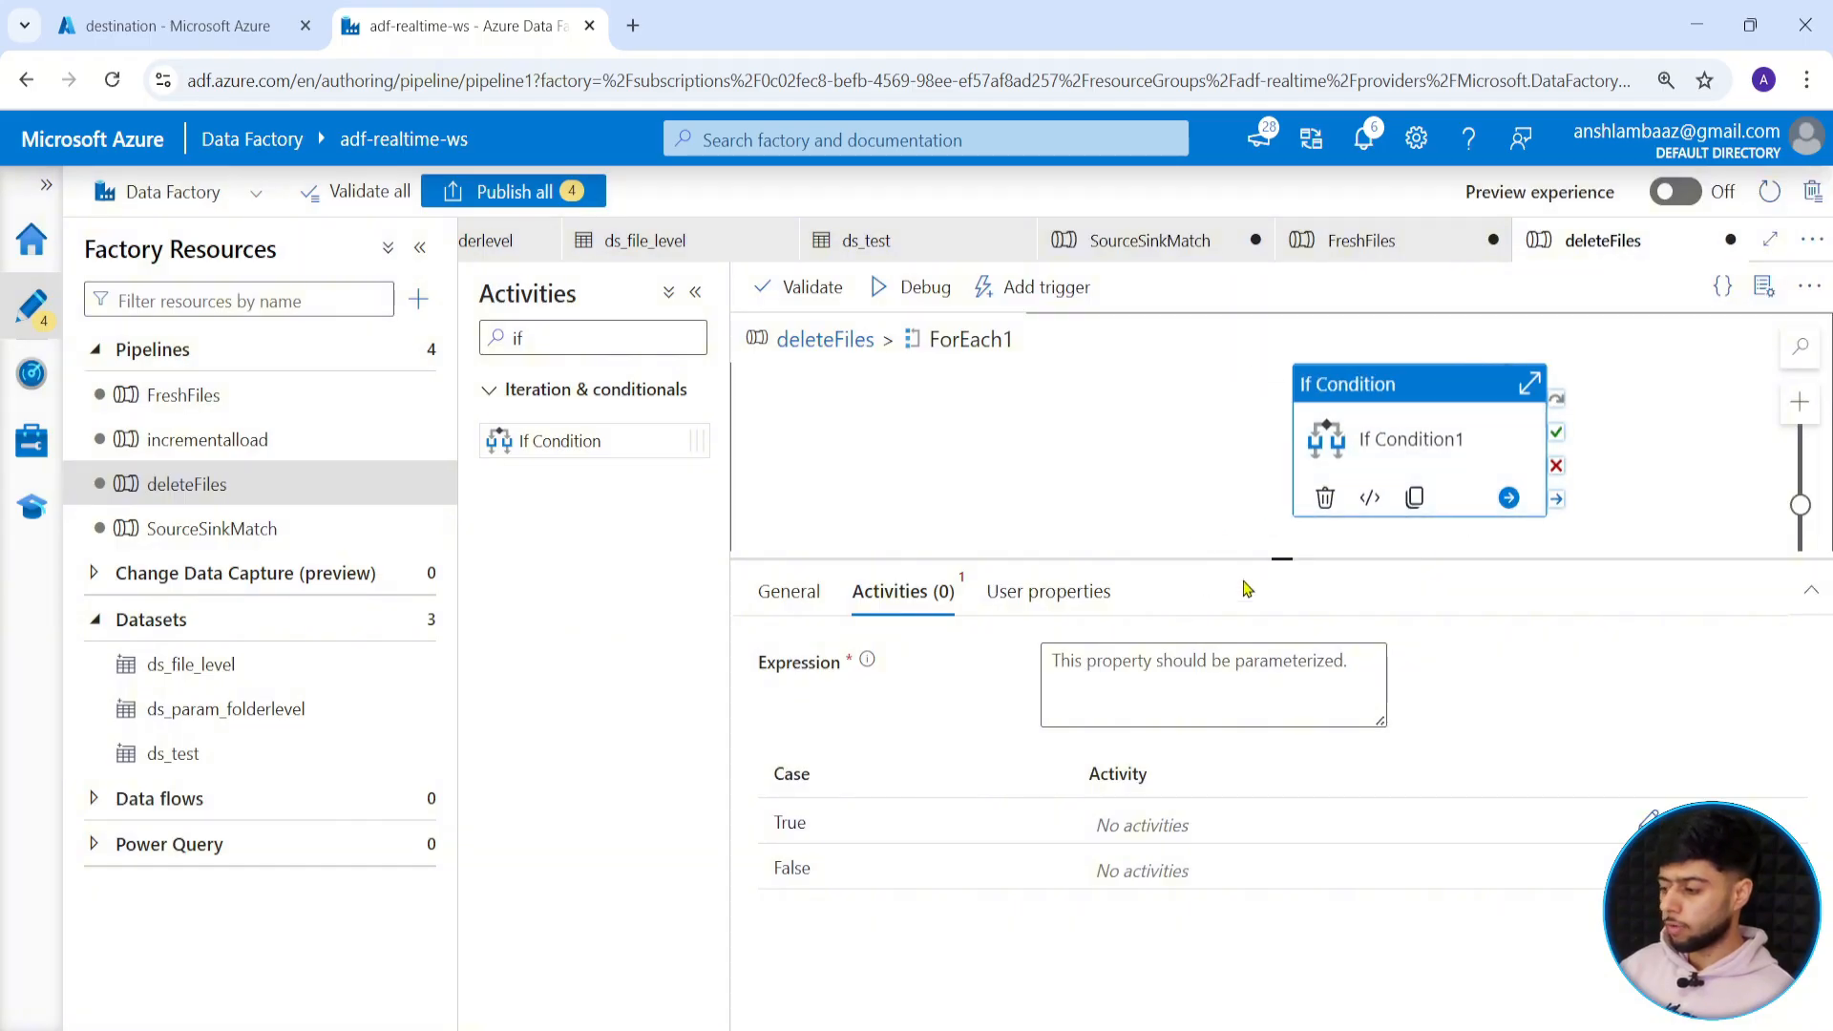
{"action": "left_click_drag", "start_coordinate": [1282, 558], "coordinate": [1283, 668]}
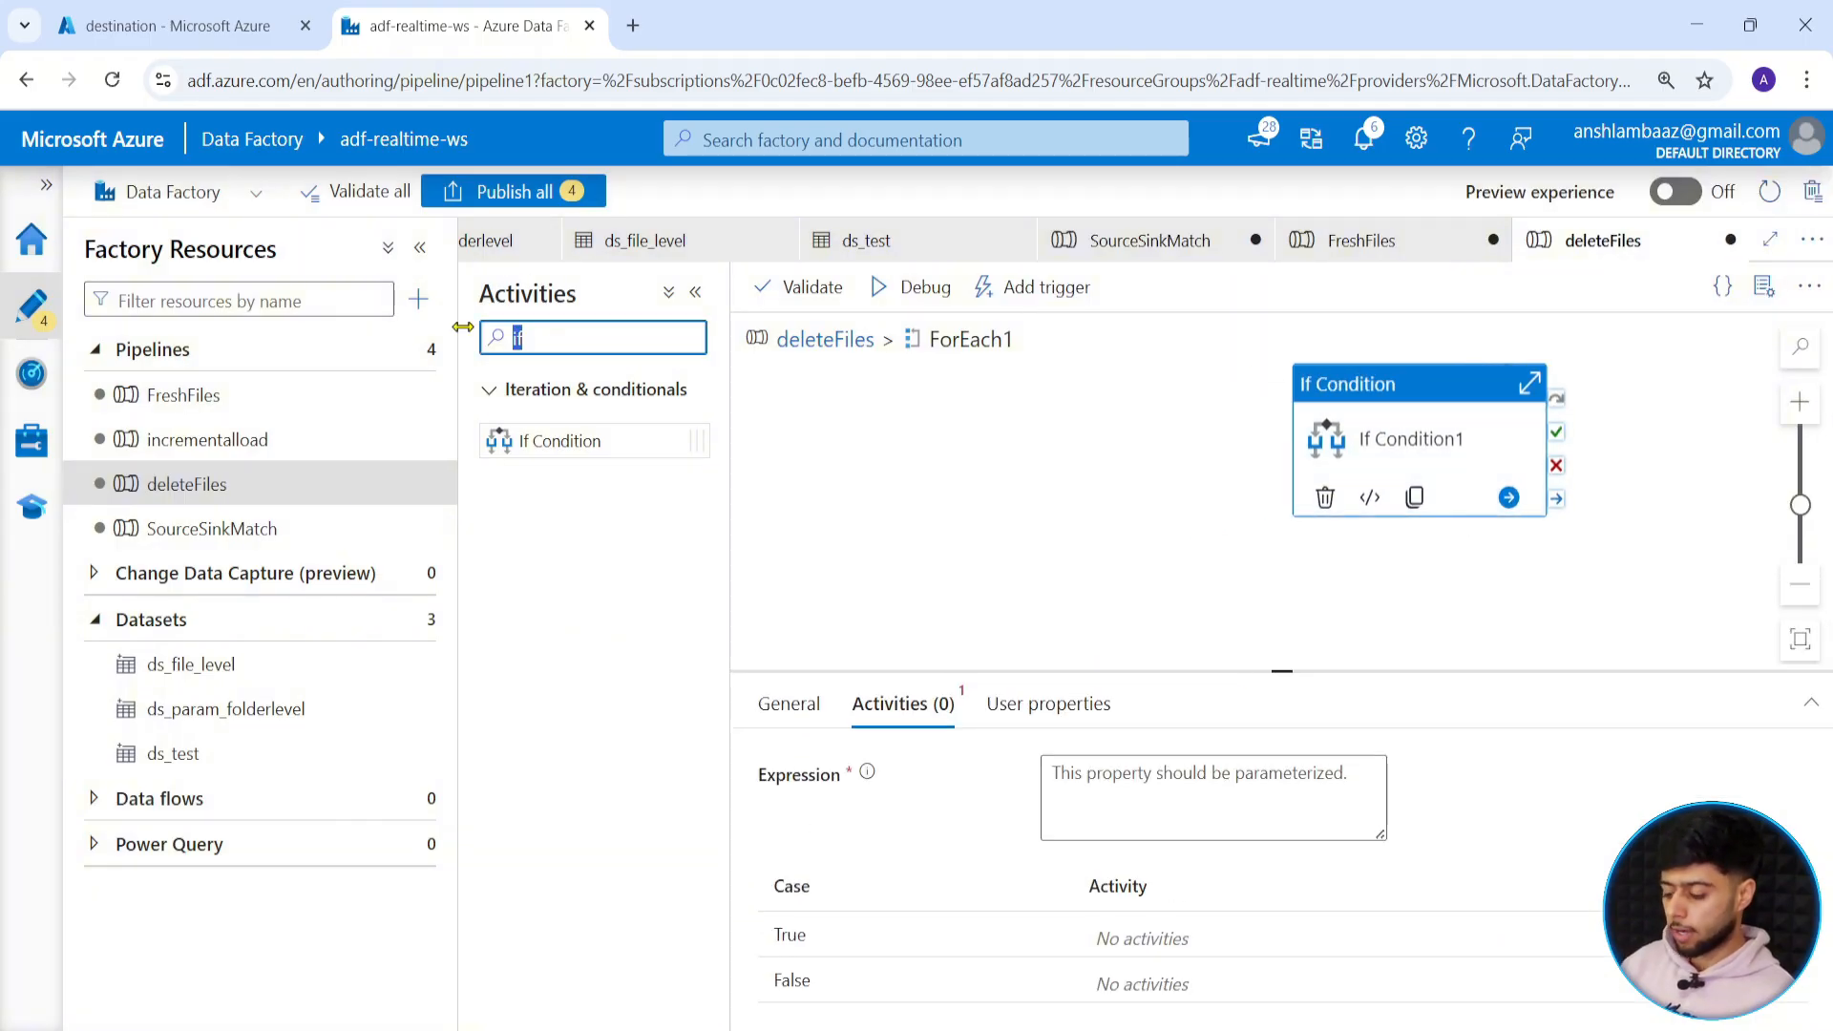
{"action": "type", "text": "get"}
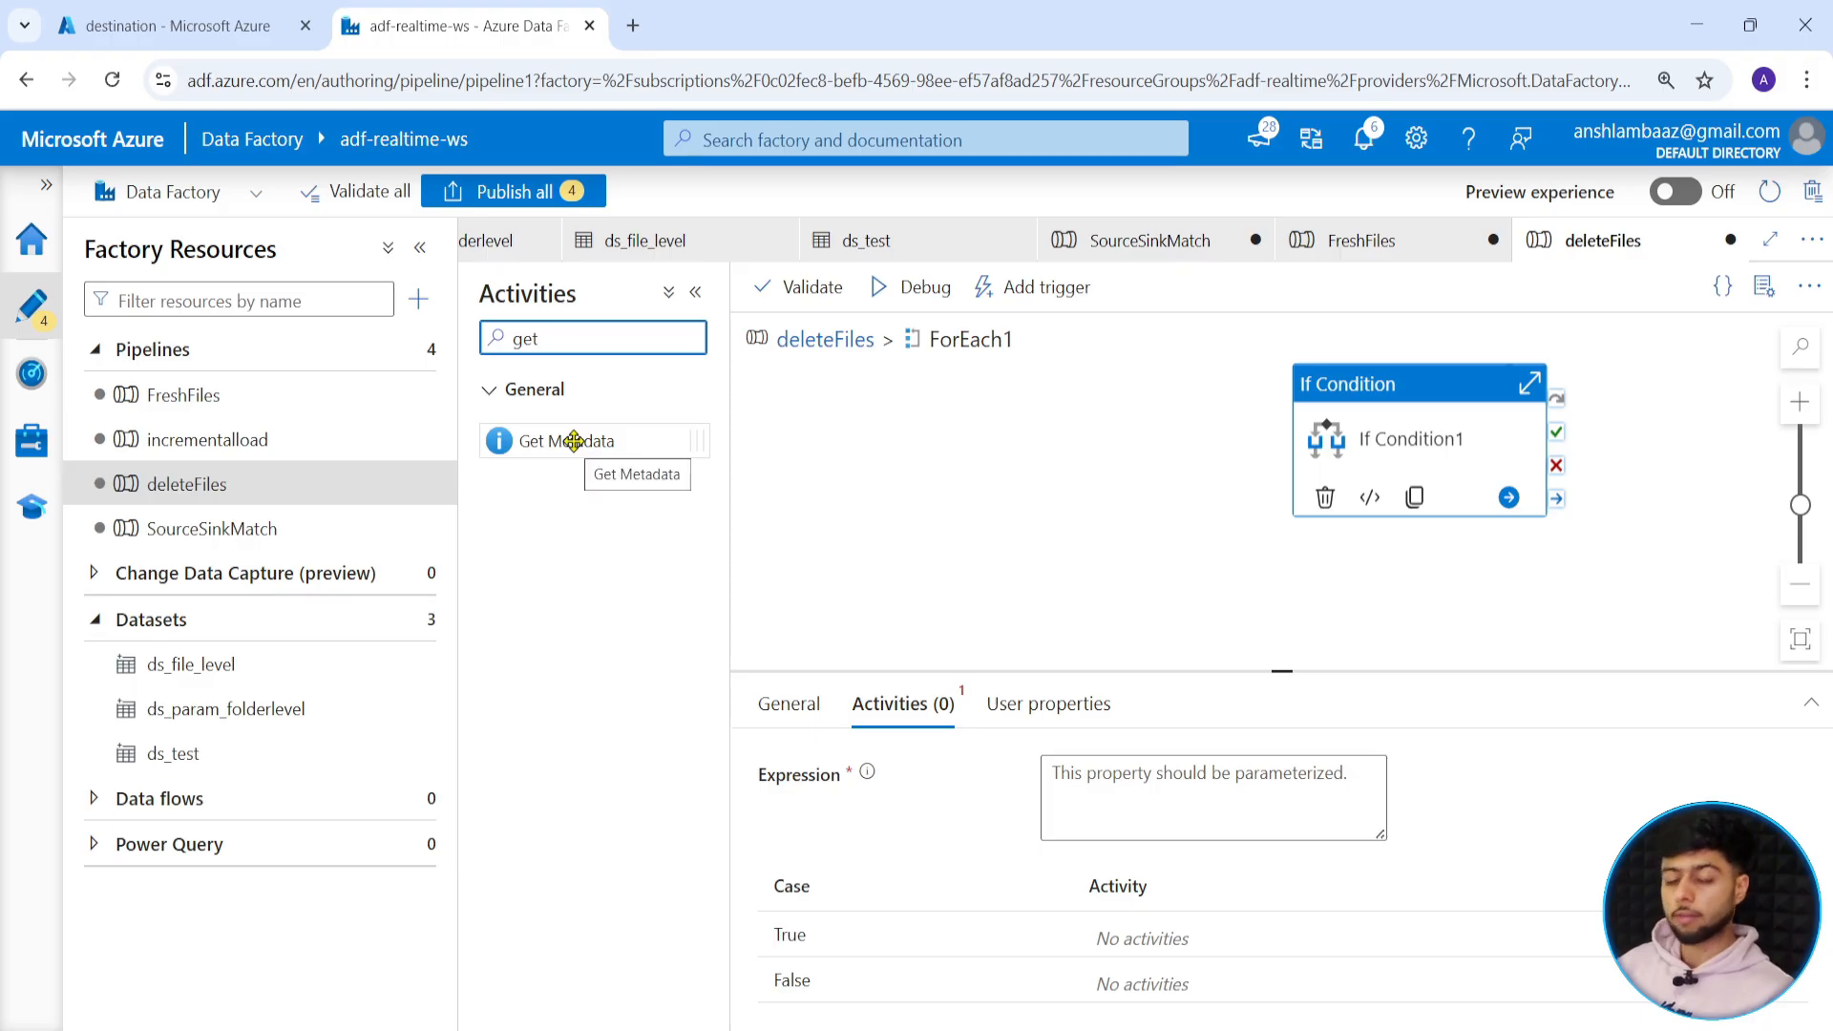
{"action": "left_click_drag", "start_coordinate": [602, 441], "coordinate": [950, 468]}
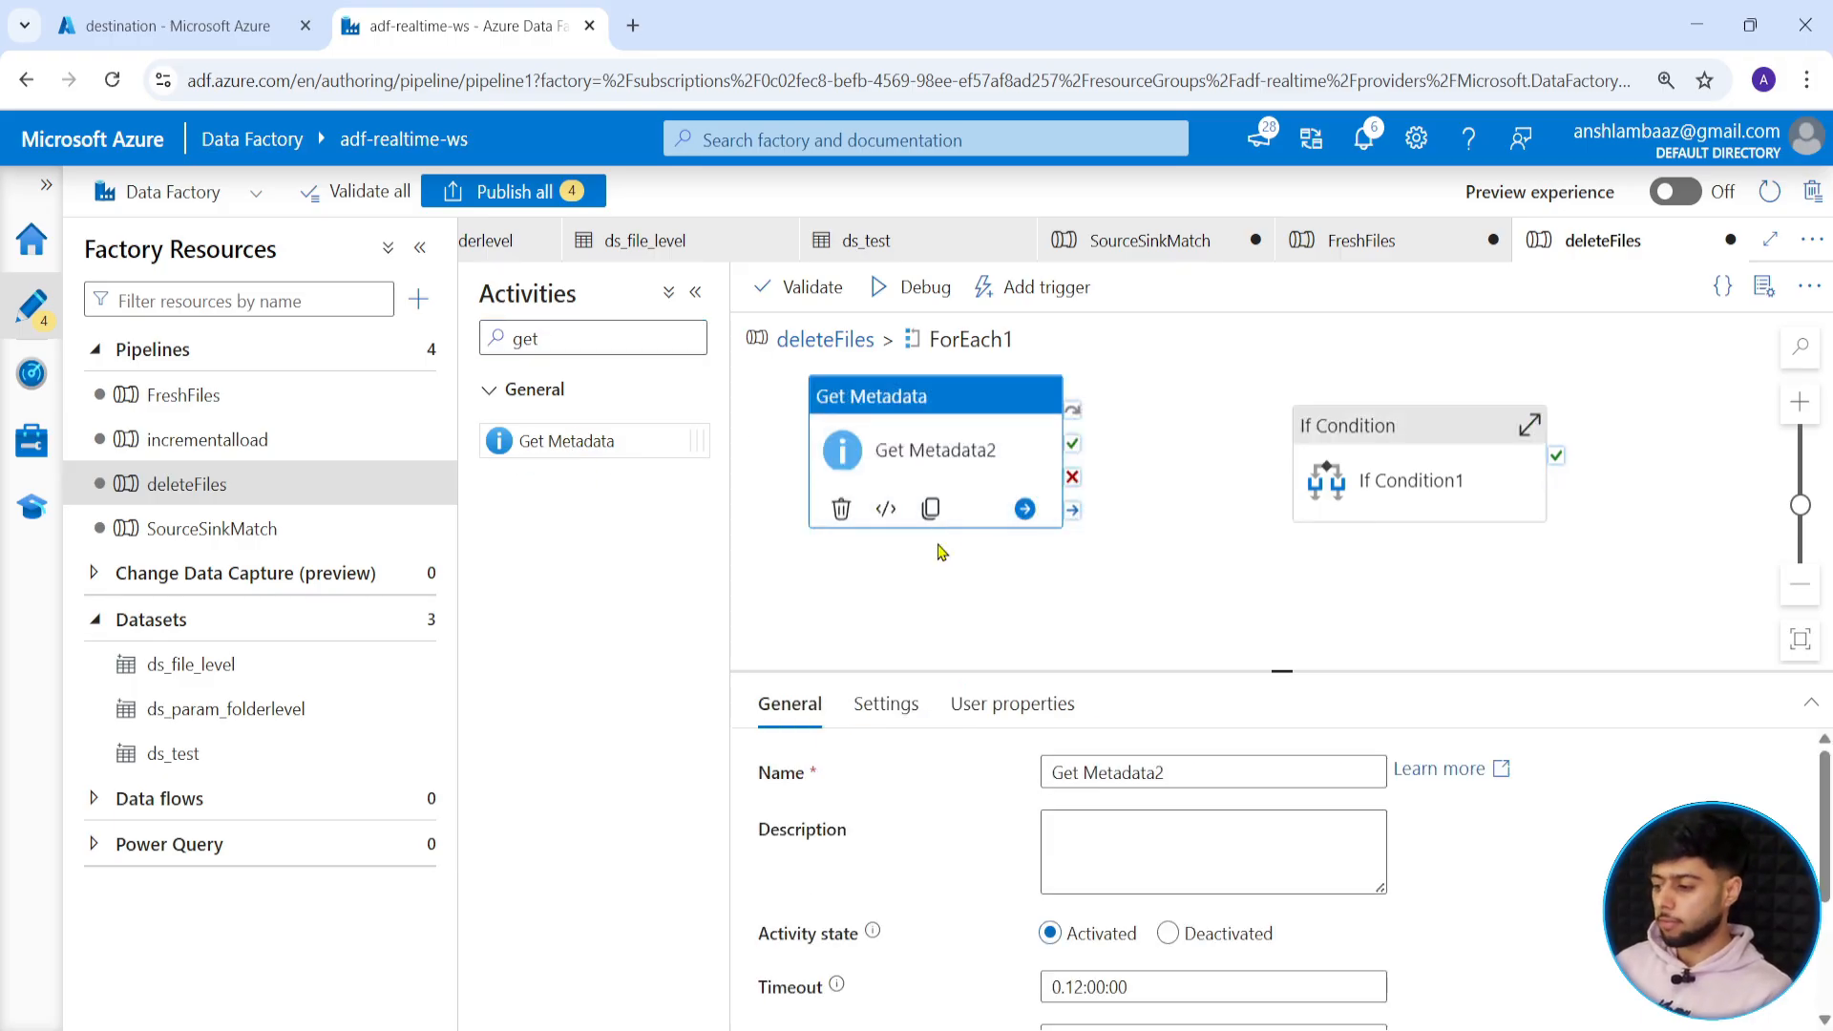
{"action": "left_click", "coordinate": [887, 704]}
{"action": "left_click", "coordinate": [1154, 772]}
{"action": "left_click", "coordinate": [1108, 810]}
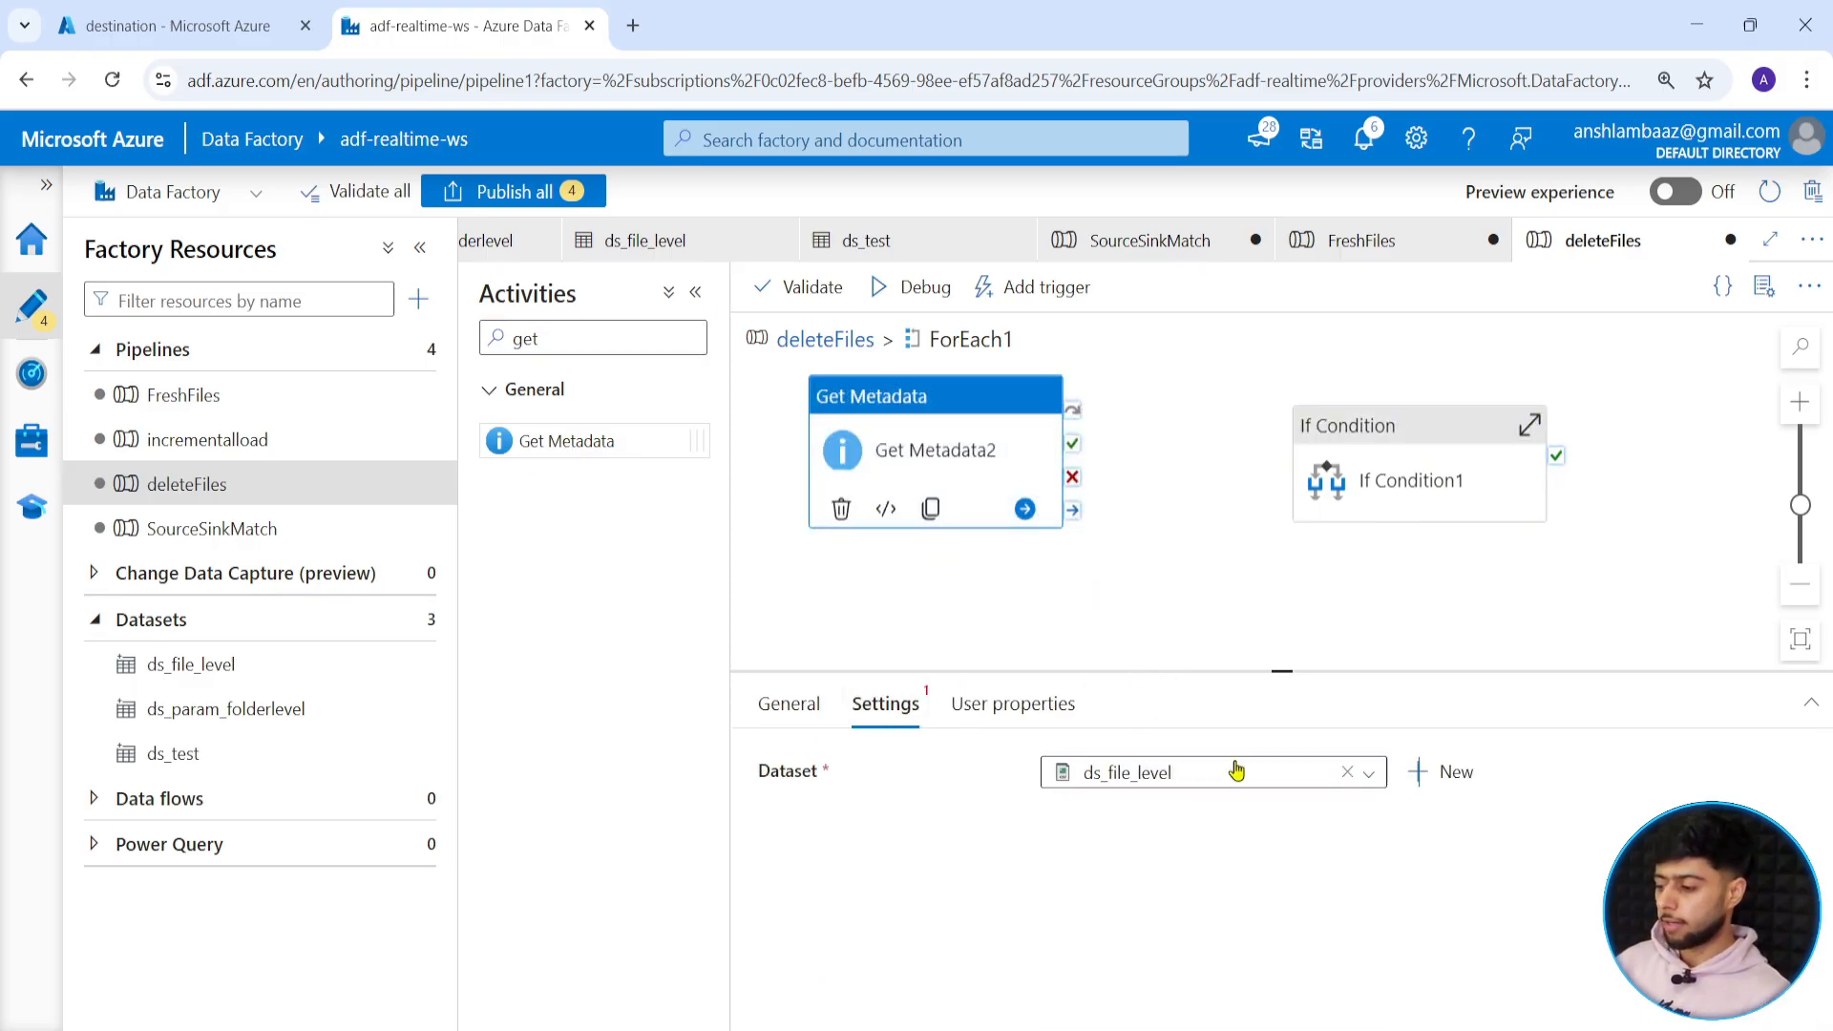
Set the dataset's p_container to source and p_folder to raw_gold_data.
{"action": "left_click_drag", "start_coordinate": [1283, 676], "coordinate": [1281, 570]}
{"action": "left_click", "coordinate": [1317, 789]}
{"action": "type", "text": "s"}
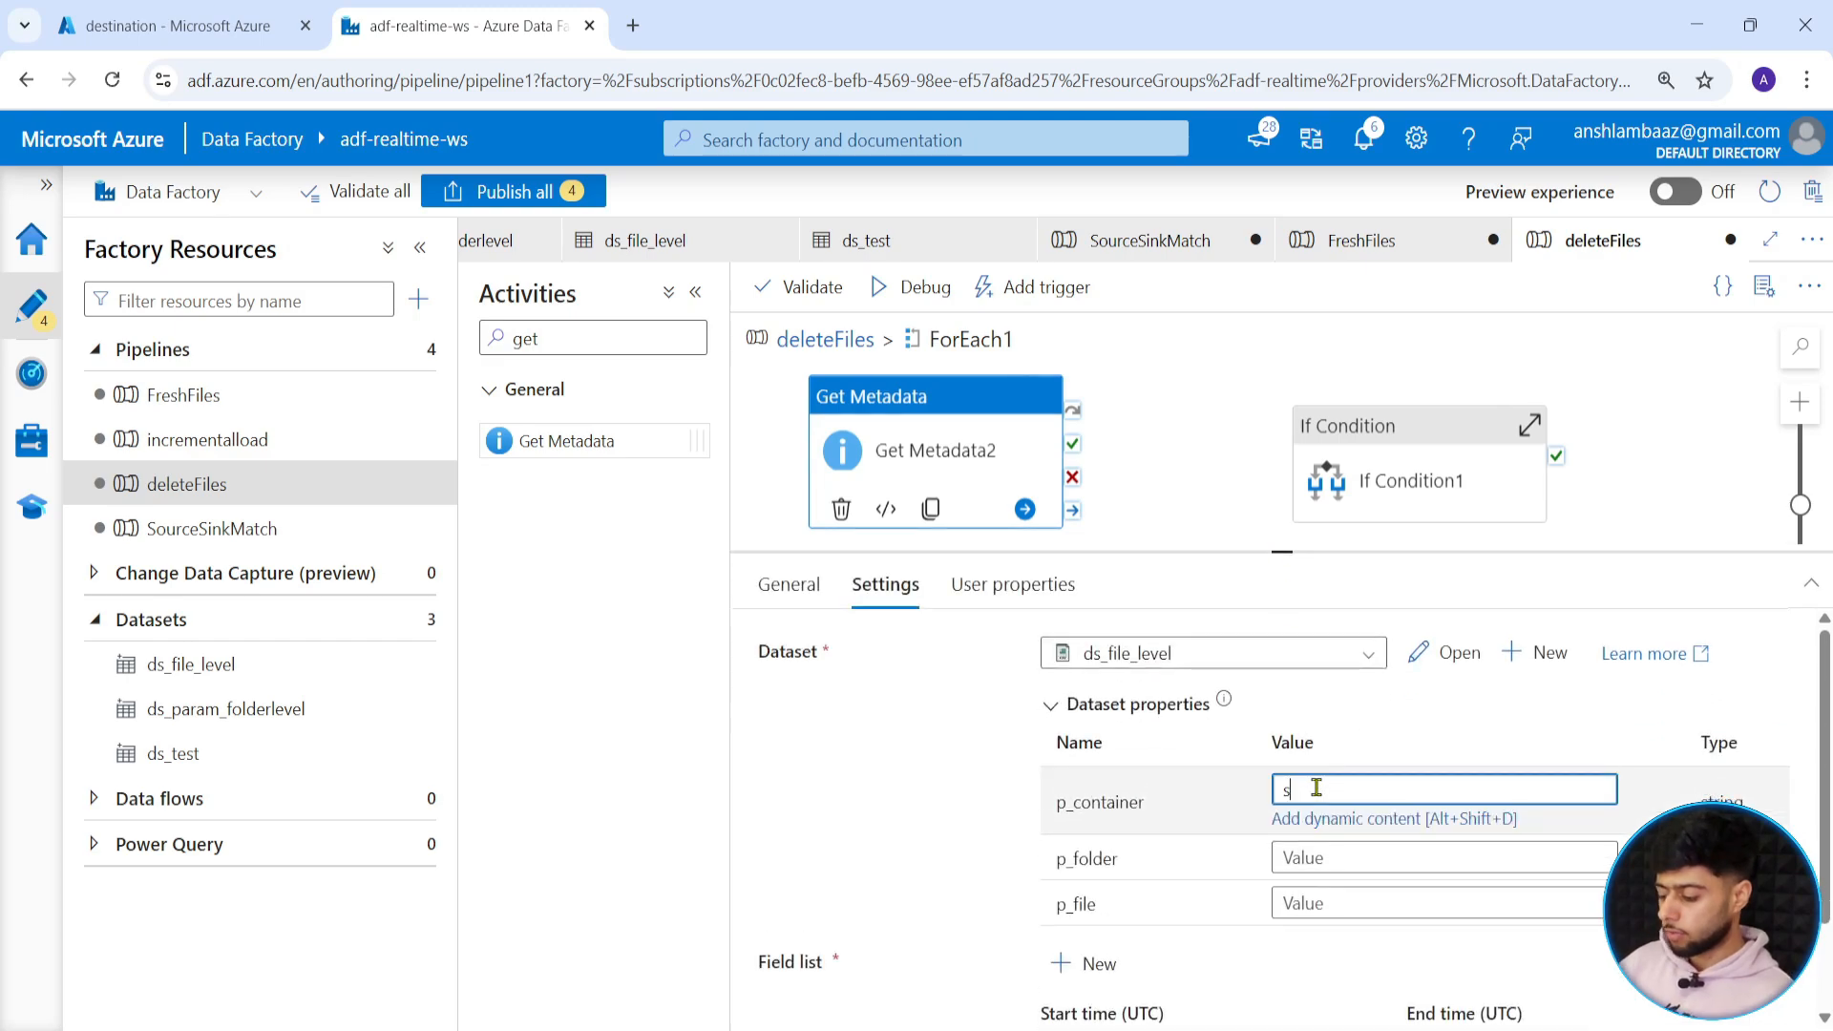
{"action": "type", "text": "ource"}
{"action": "left_click", "coordinate": [1347, 857]}
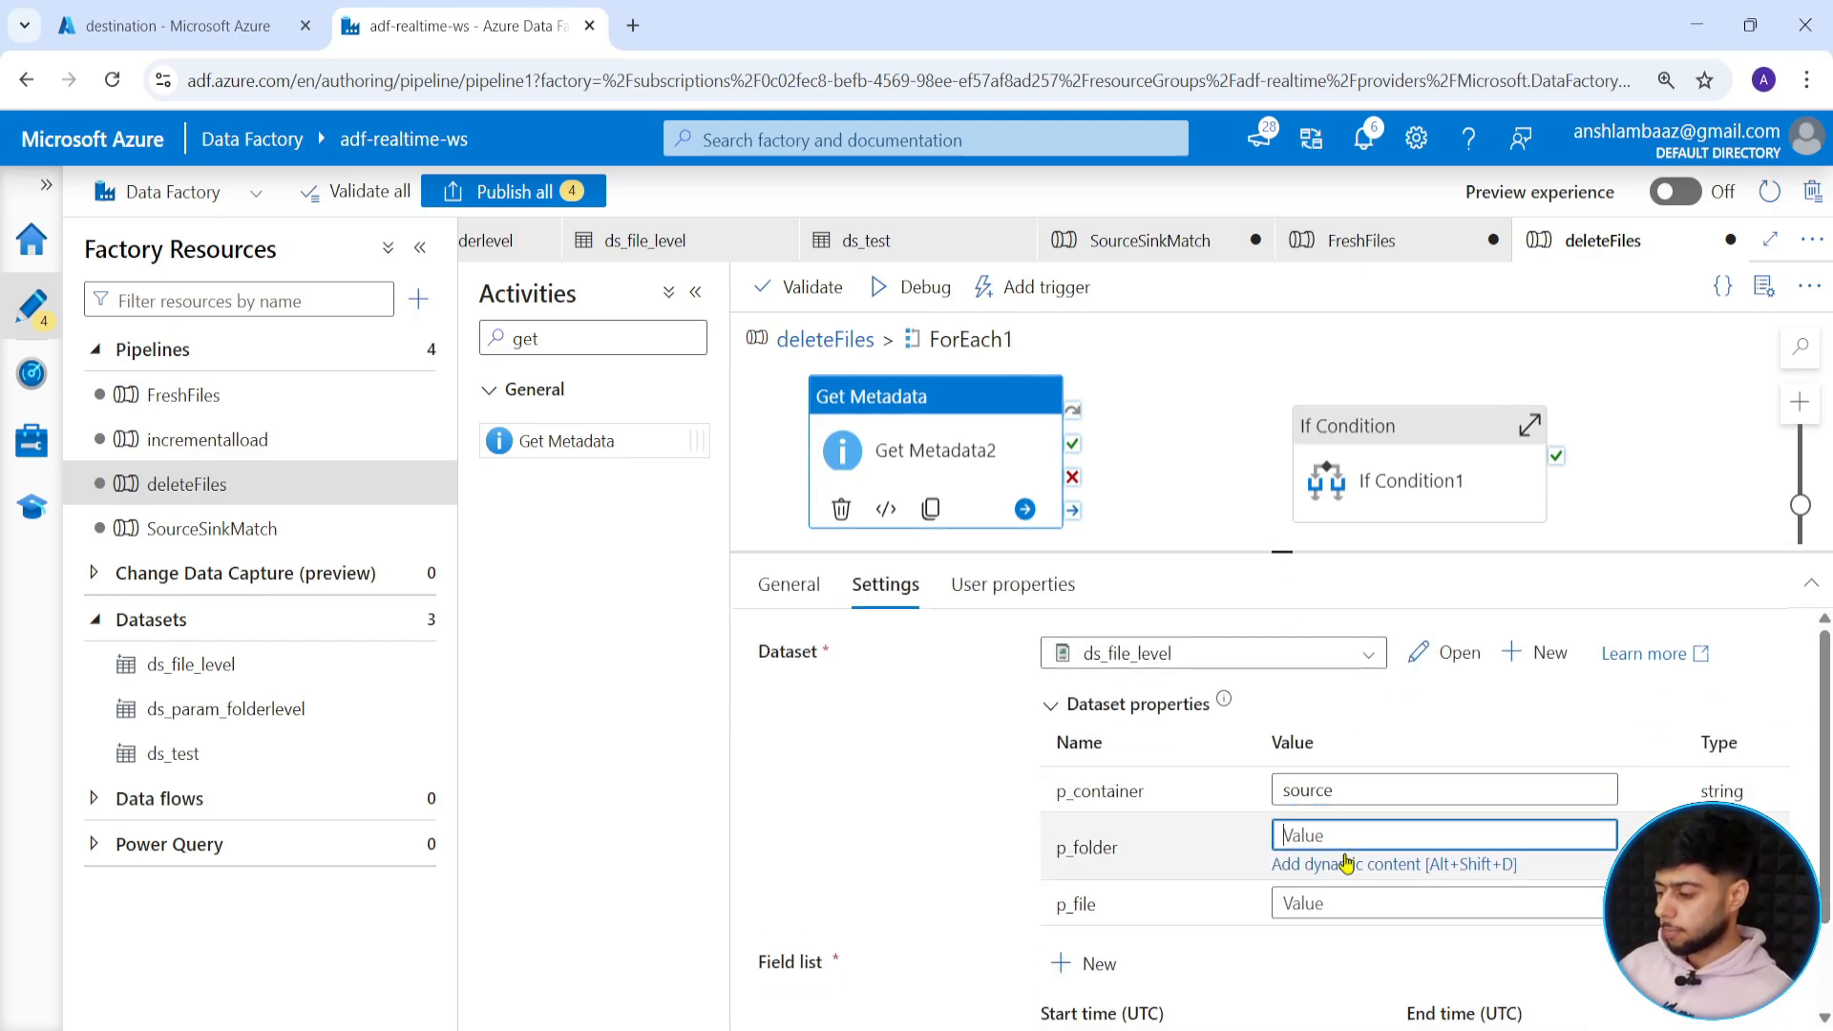
{"action": "type", "text": "raw_gold_"}
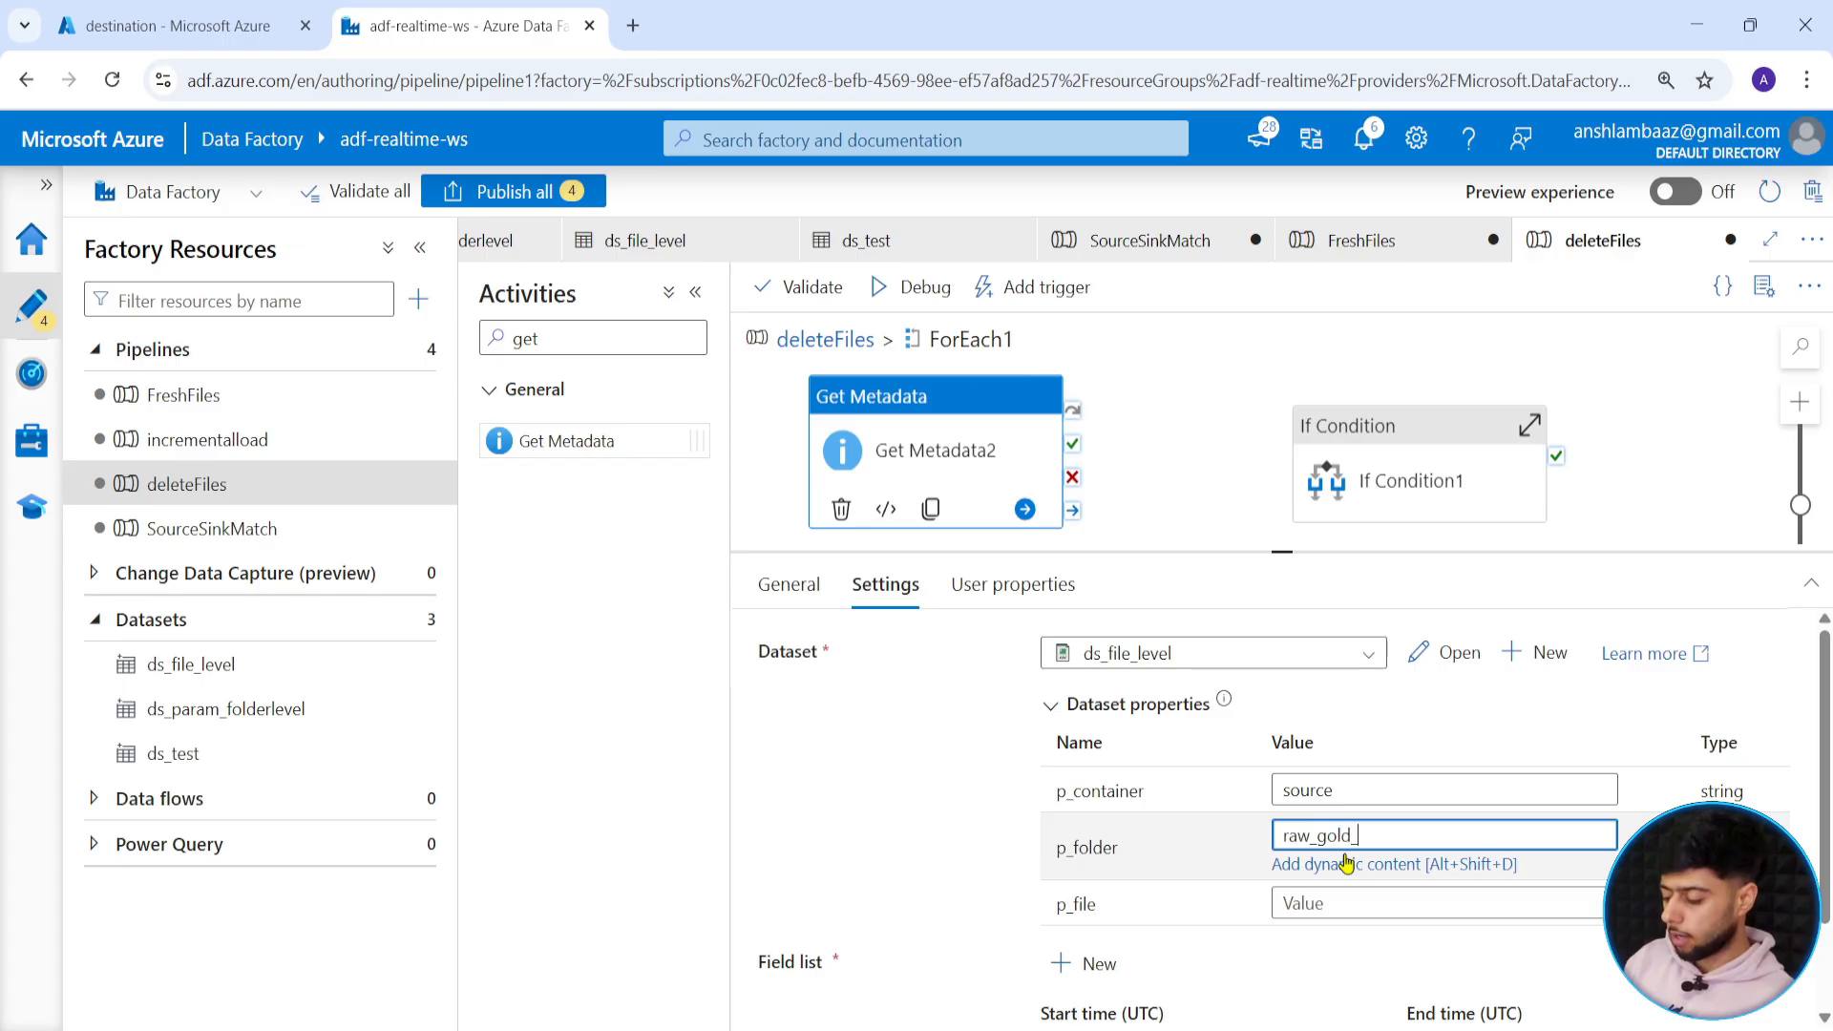
{"action": "type", "text": "datya"}
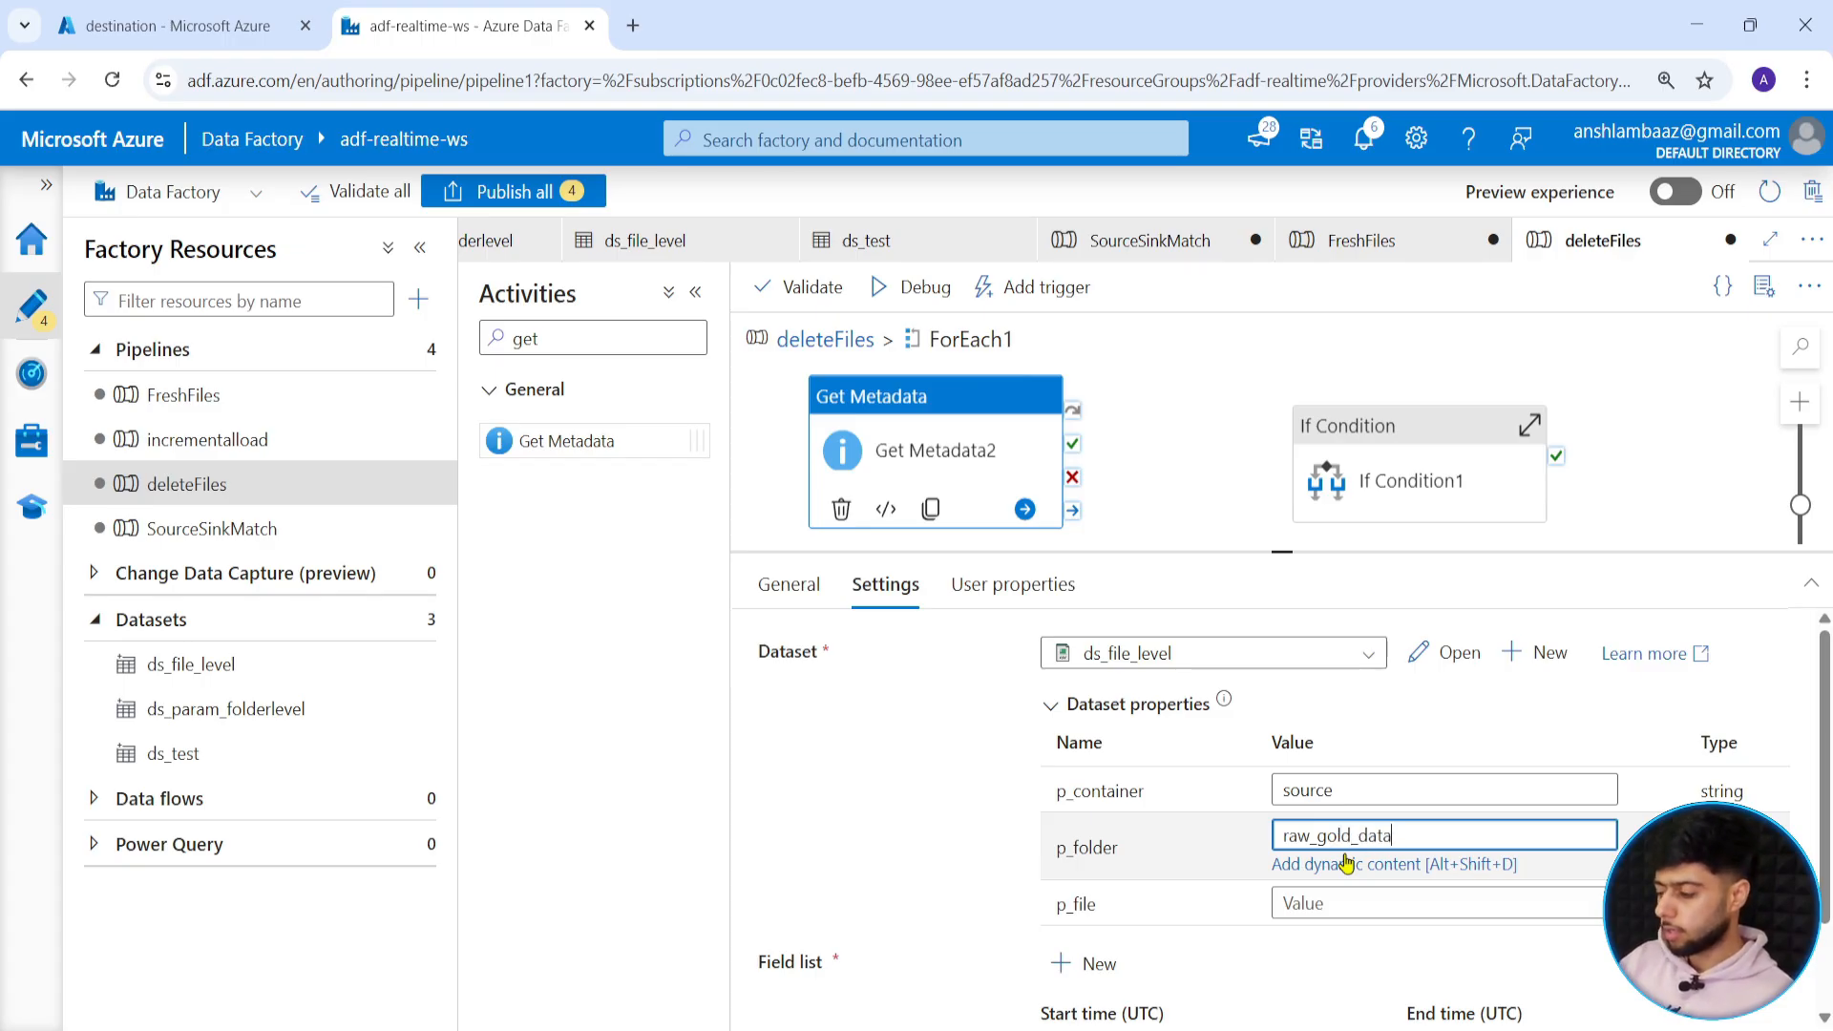
{"action": "left_click", "coordinate": [1325, 904]}
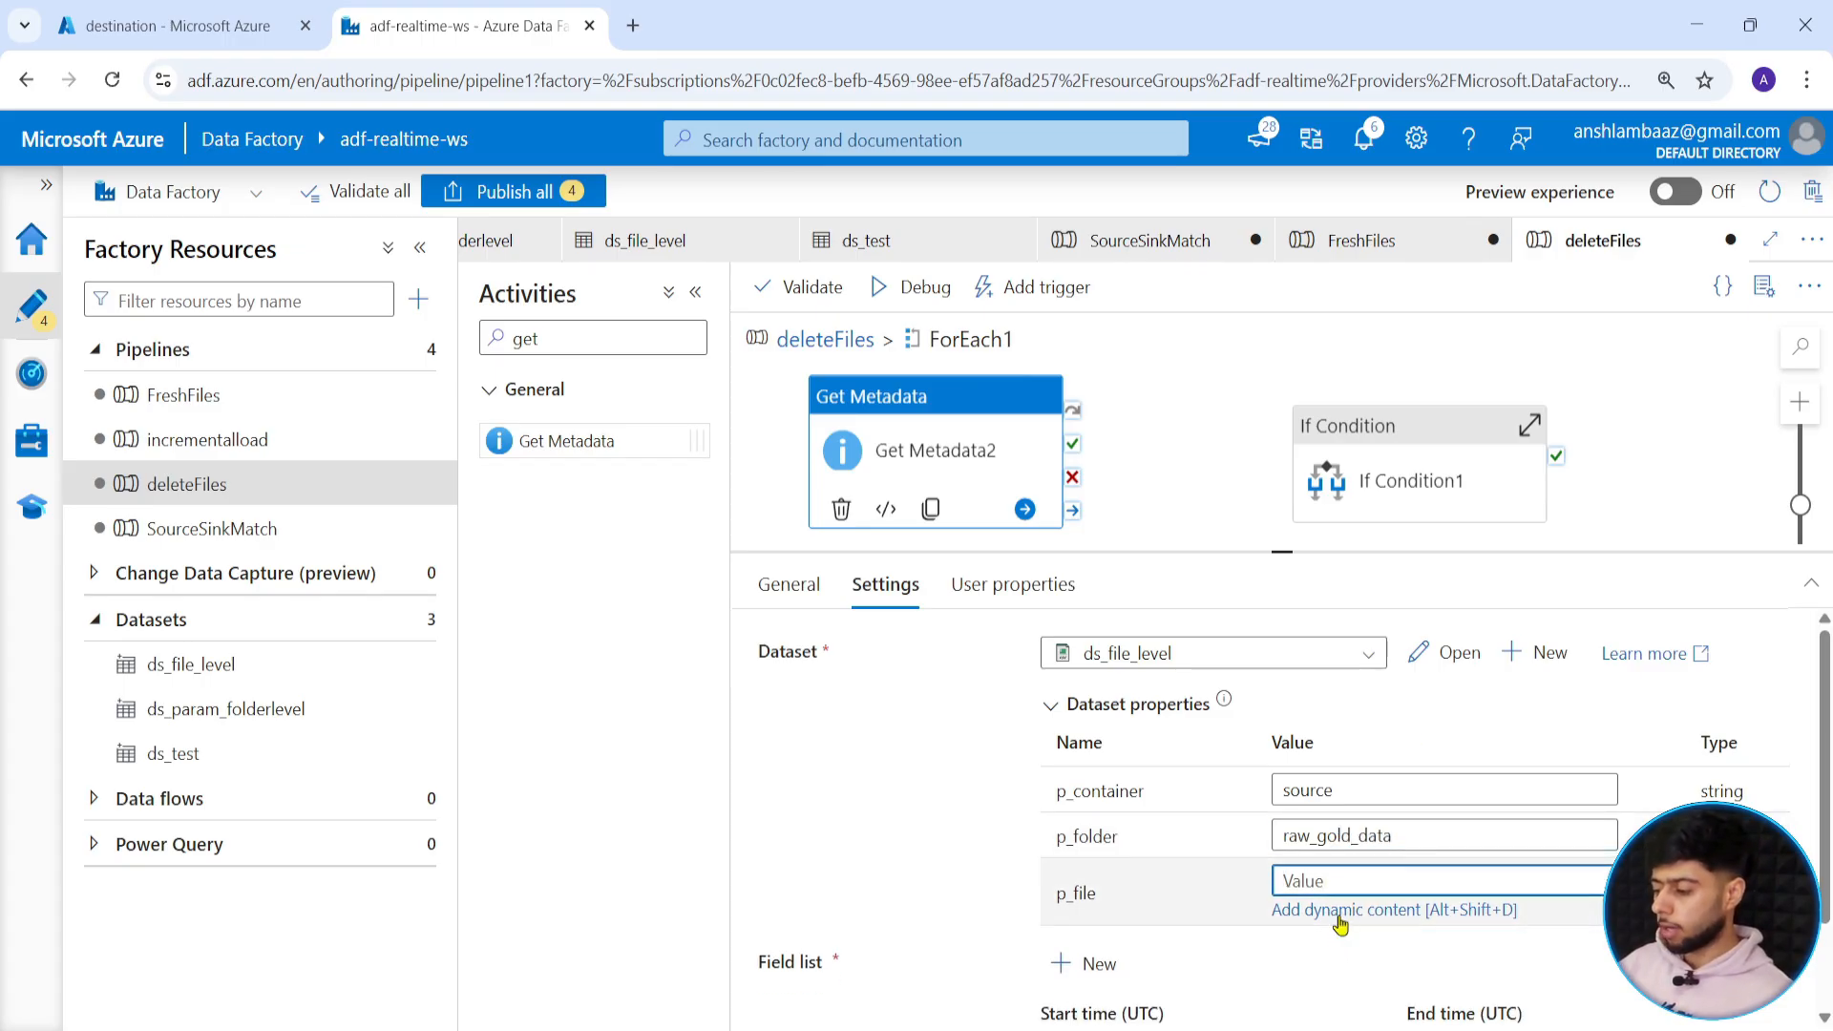
{"action": "left_click", "coordinate": [1339, 912]}
{"action": "left_click", "coordinate": [1146, 745]}
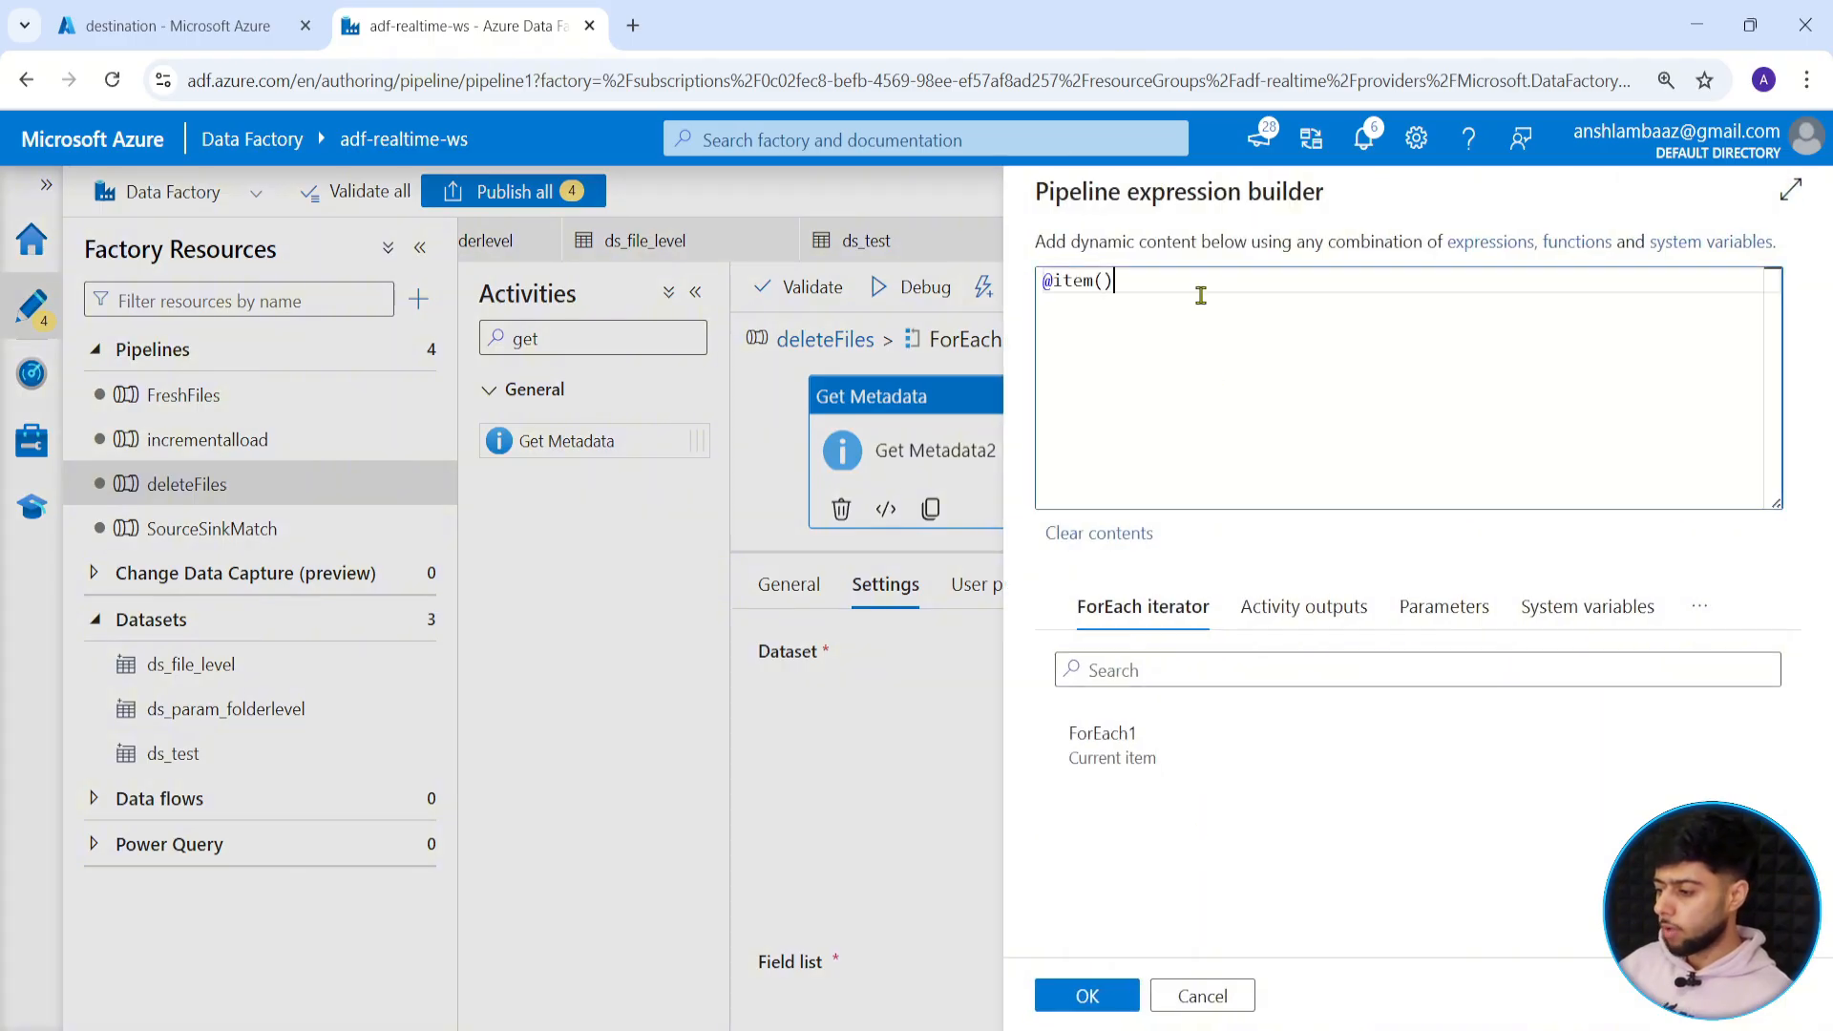
{"action": "type", "text": ".nae"}
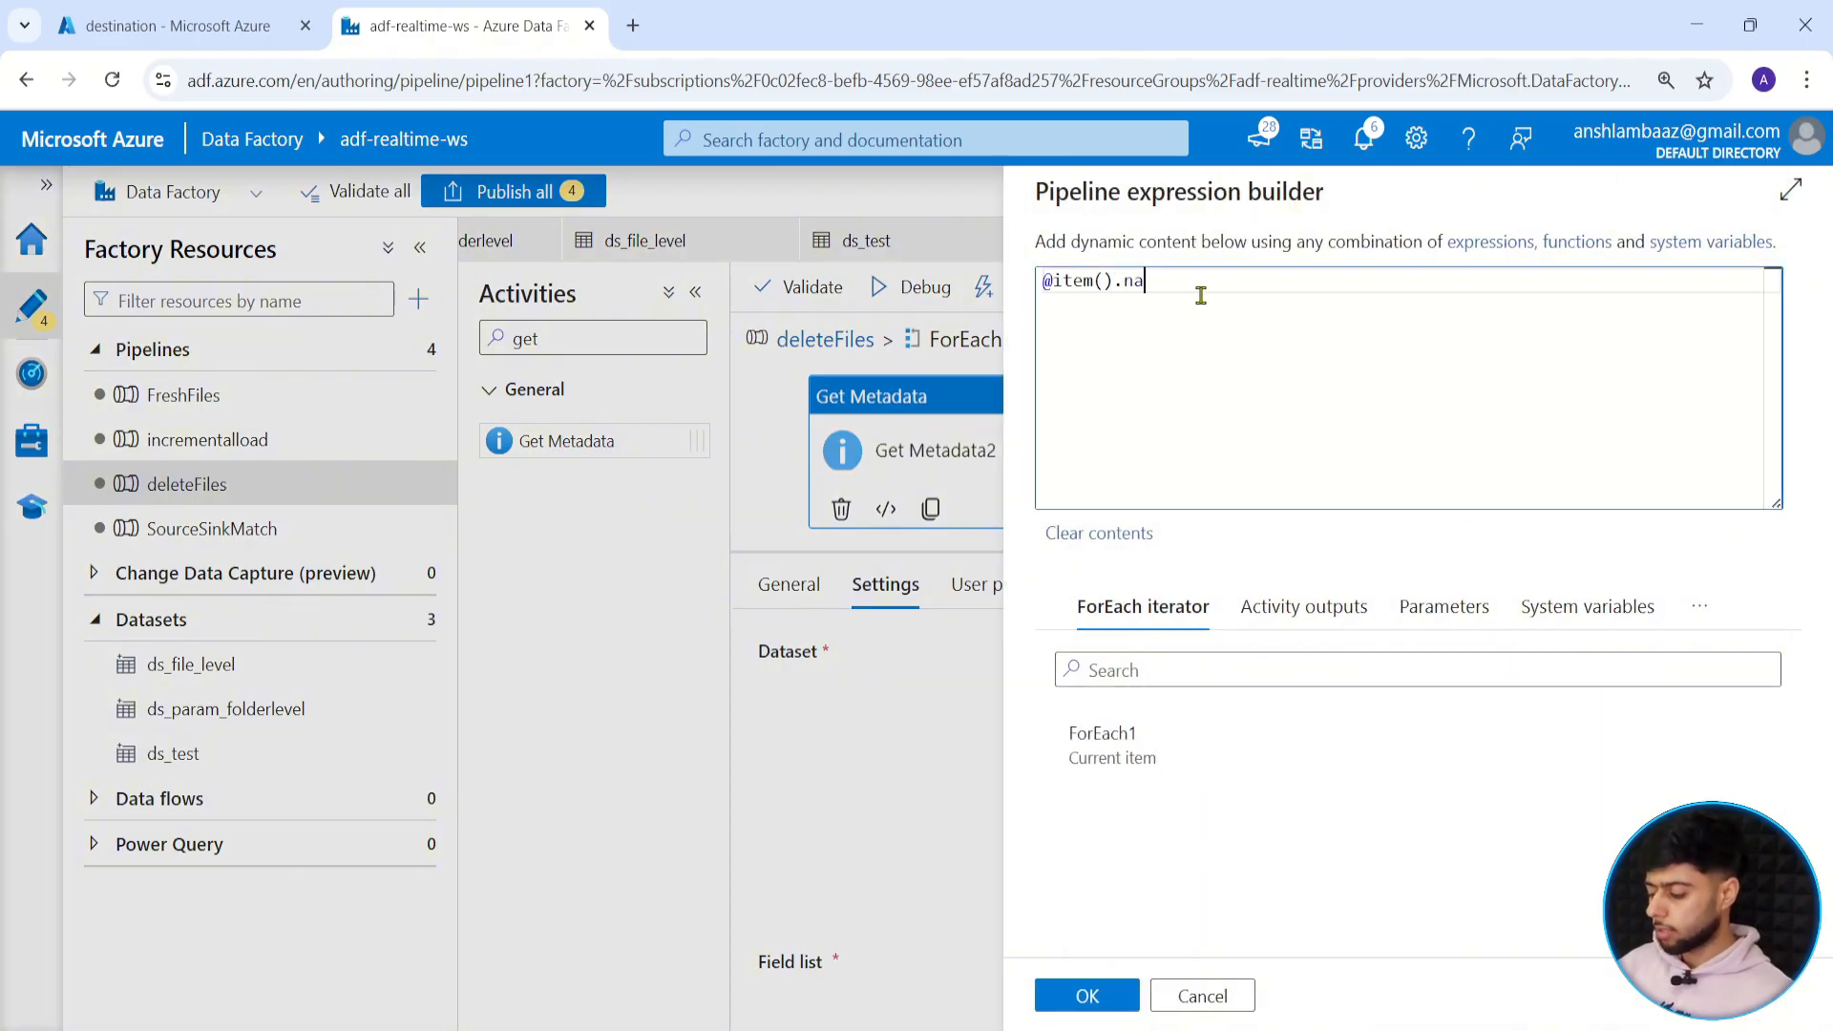
{"action": "left_click", "coordinate": [1050, 998]}
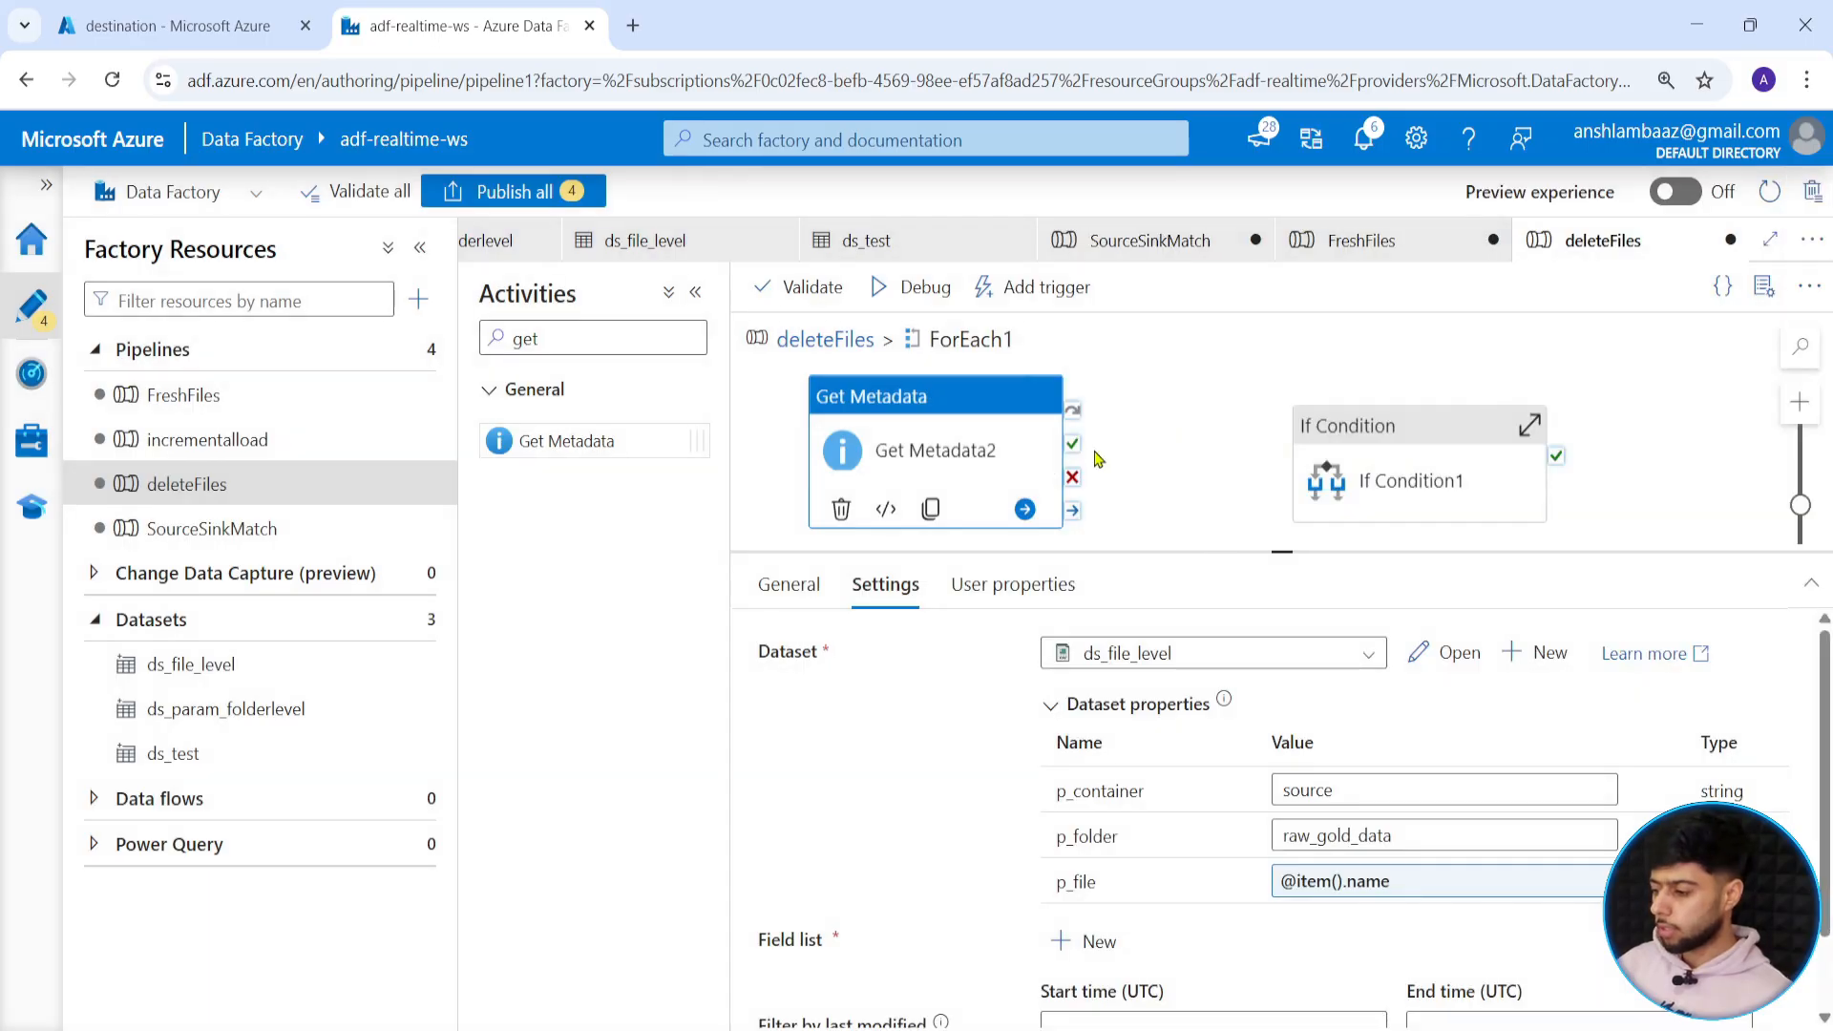
{"action": "left_click_drag", "start_coordinate": [1074, 445], "coordinate": [1296, 411]}
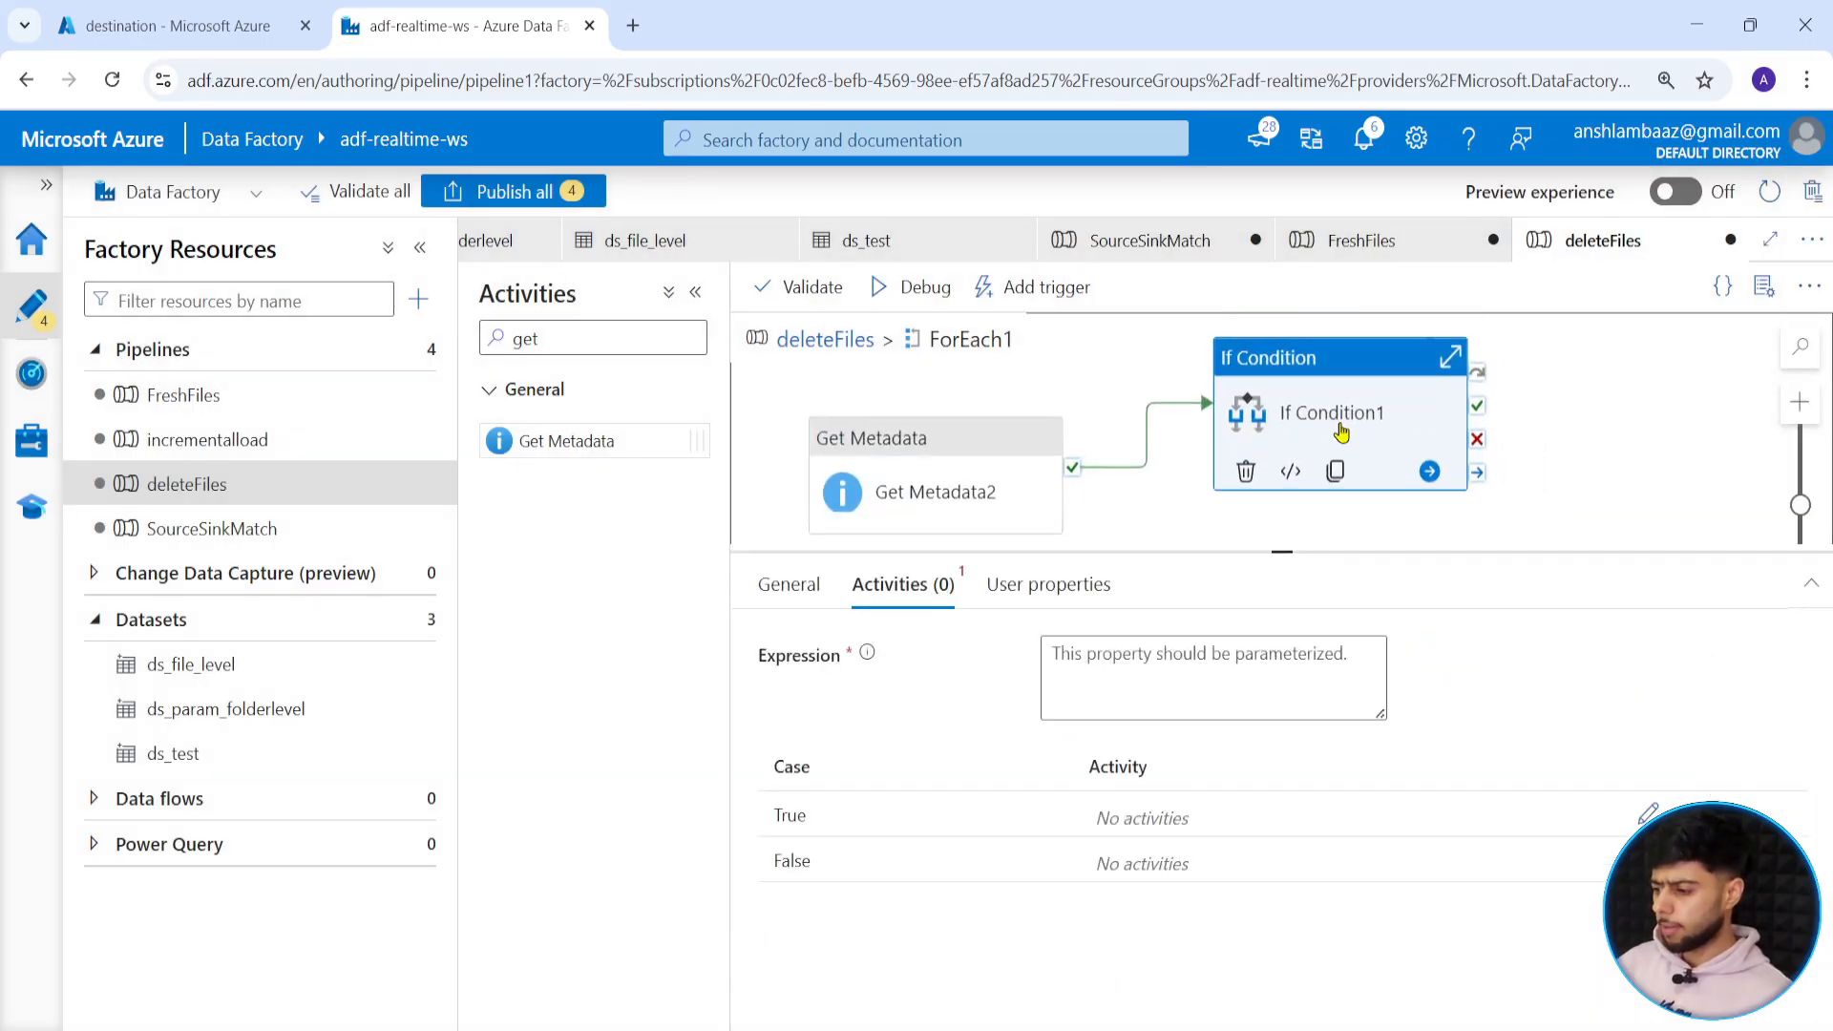
{"action": "left_click", "coordinate": [1180, 686]}
{"action": "left_click", "coordinate": [1151, 740]}
{"action": "left_click", "coordinate": [1149, 279]}
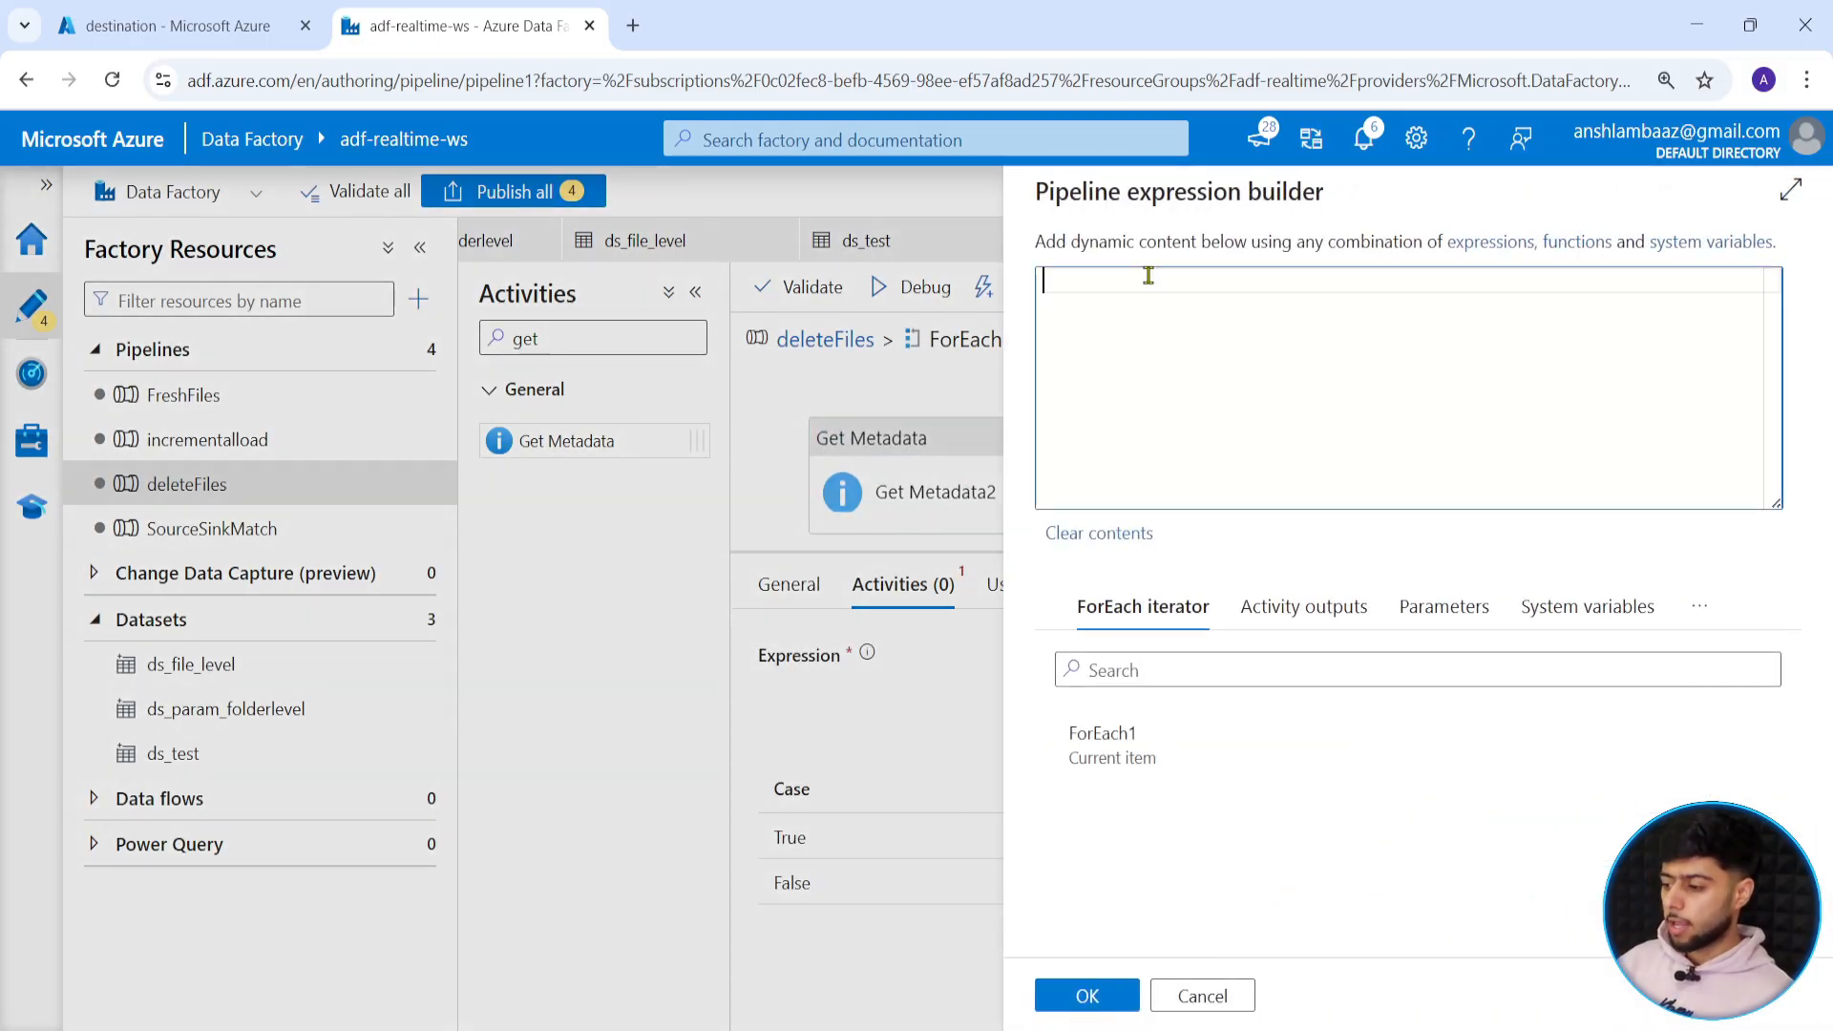
{"action": "type", "text": "@greater(,)"}
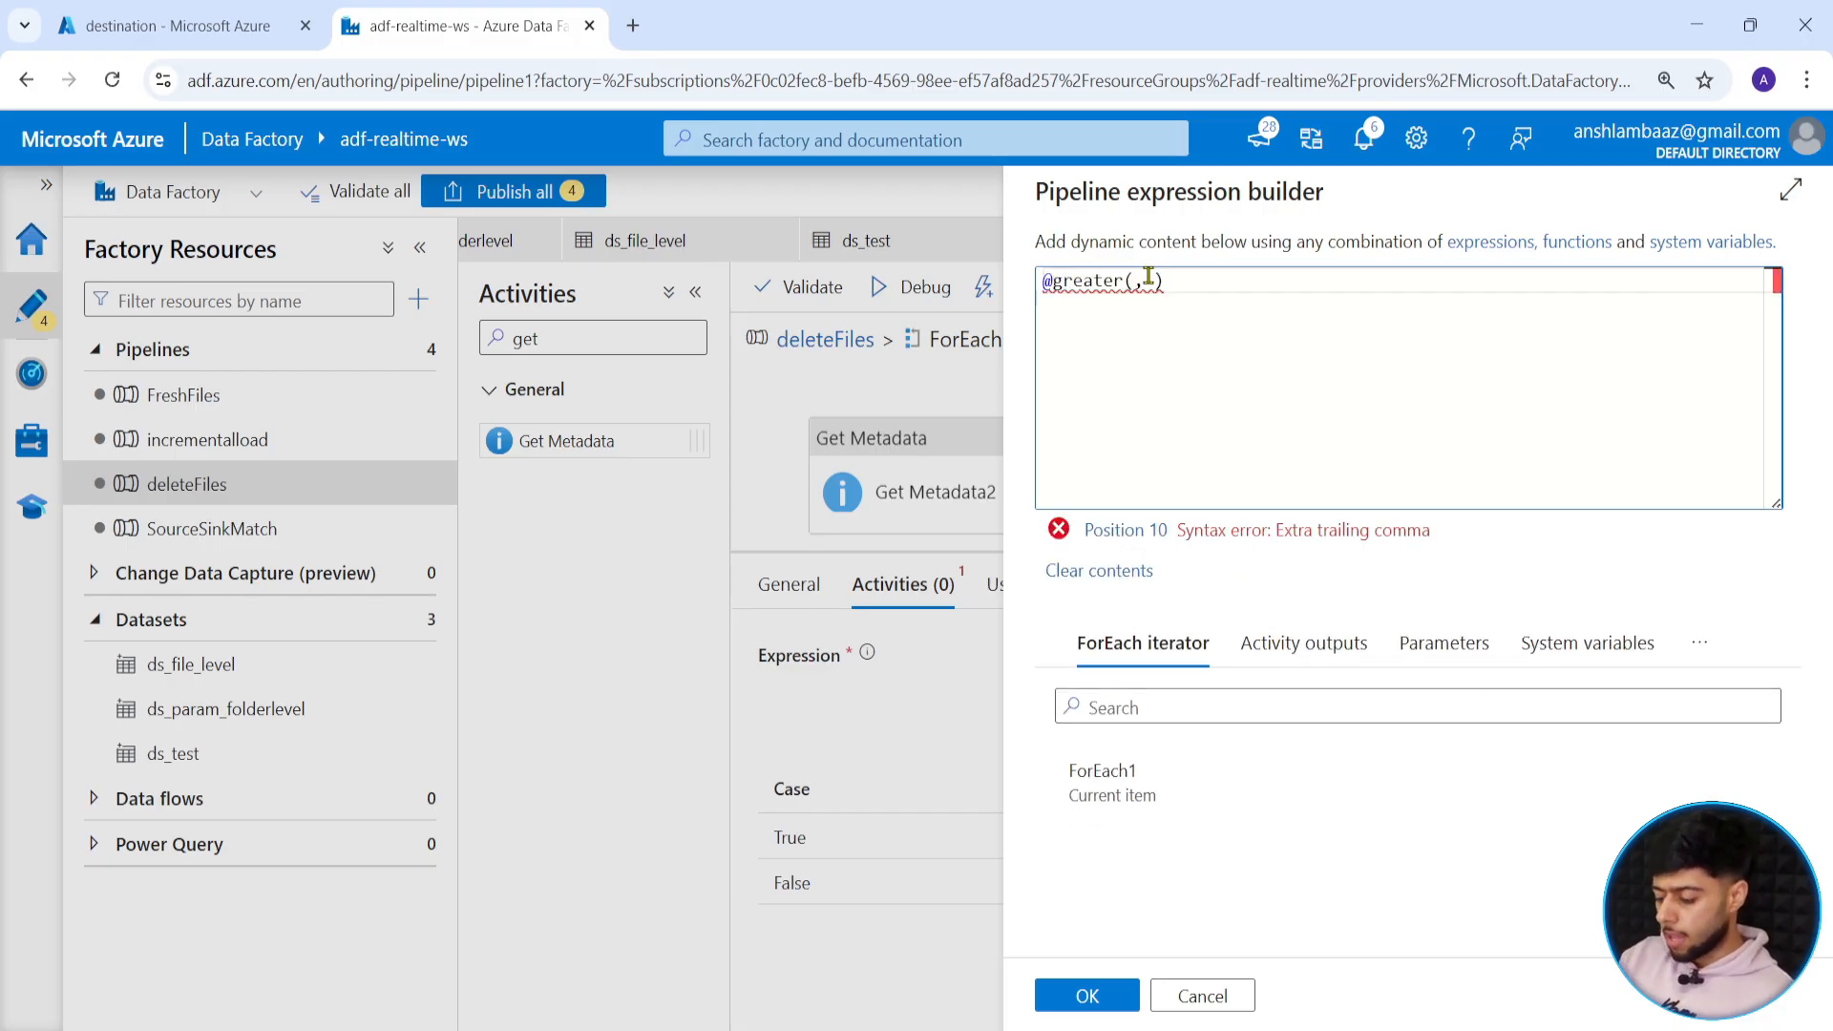
{"action": "key", "text": "Delete"}
{"action": "key", "text": "Delete"}
{"action": "type", "text": "item()"}
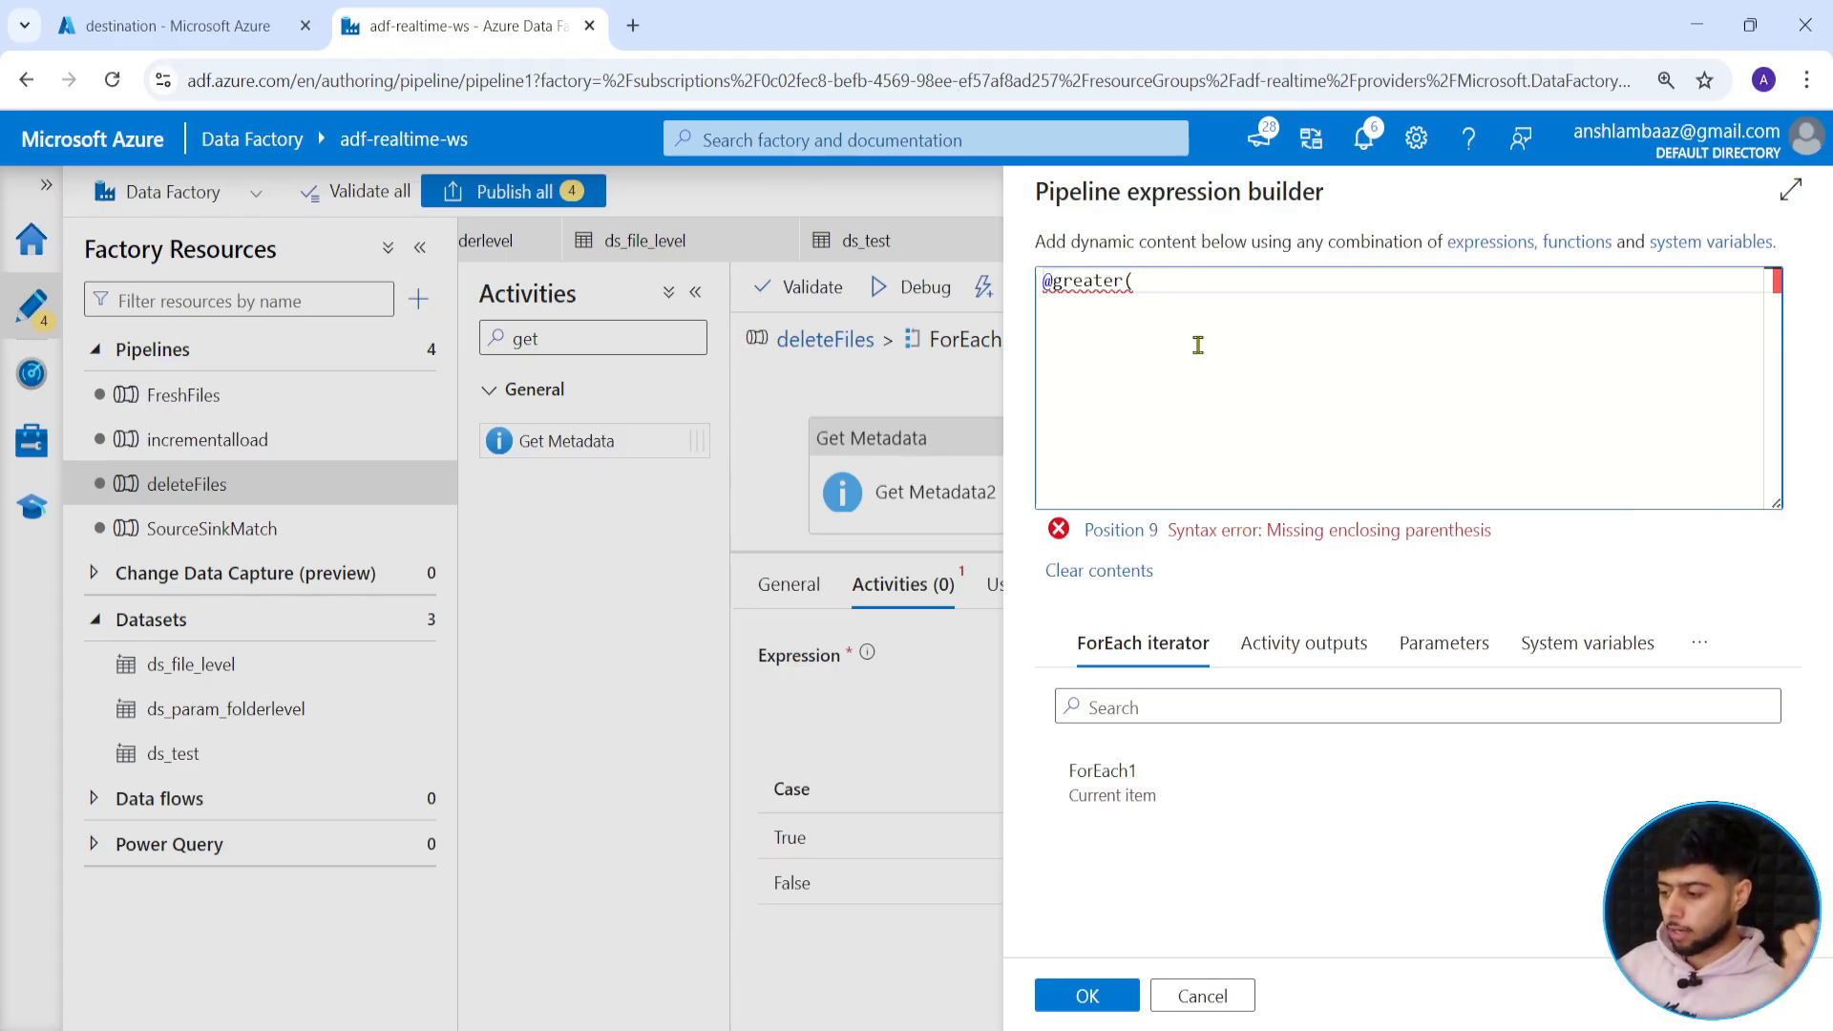
Enter activity('Get Metadata2').output.lastModified as the first argument of the greater function.
{"action": "left_click", "coordinate": [1289, 654]}
{"action": "scroll", "coordinate": [1216, 793], "scroll_direction": "down", "scroll_amount": 4}
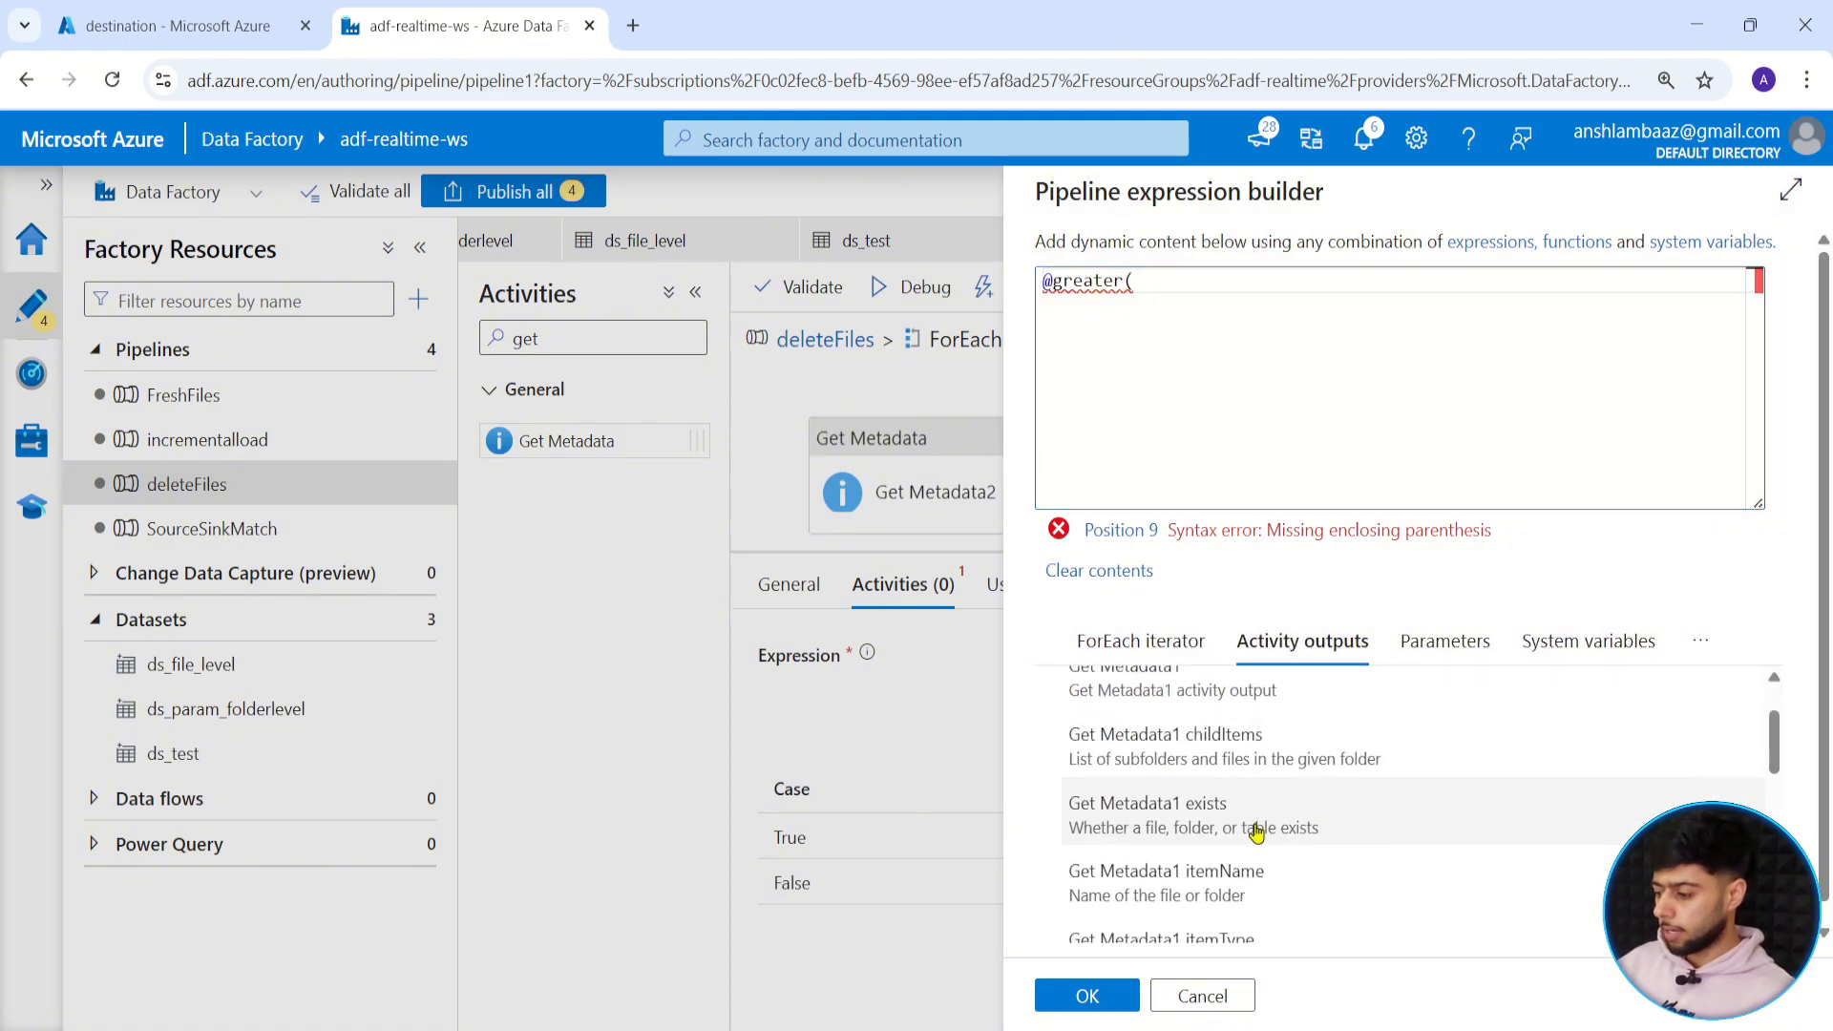
{"action": "left_click", "coordinate": [1174, 811]}
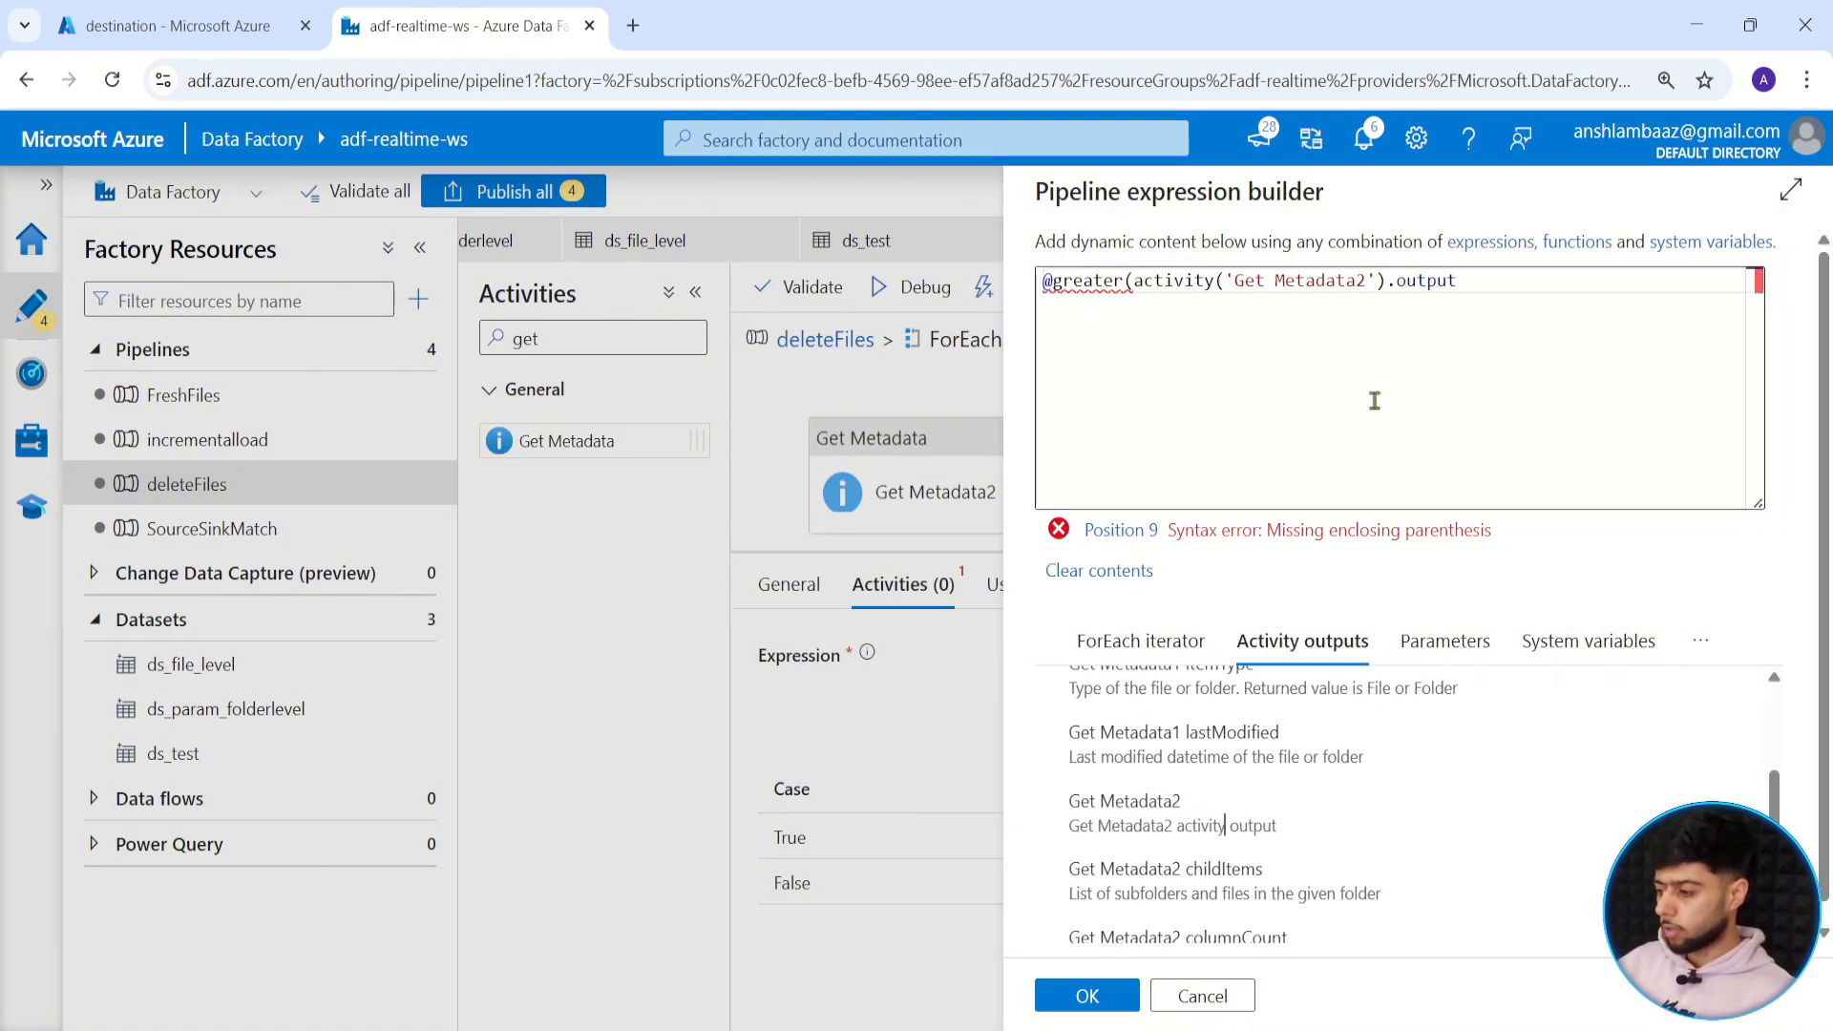
{"action": "left_click", "coordinate": [1502, 292]}
{"action": "type", "text": ".last"}
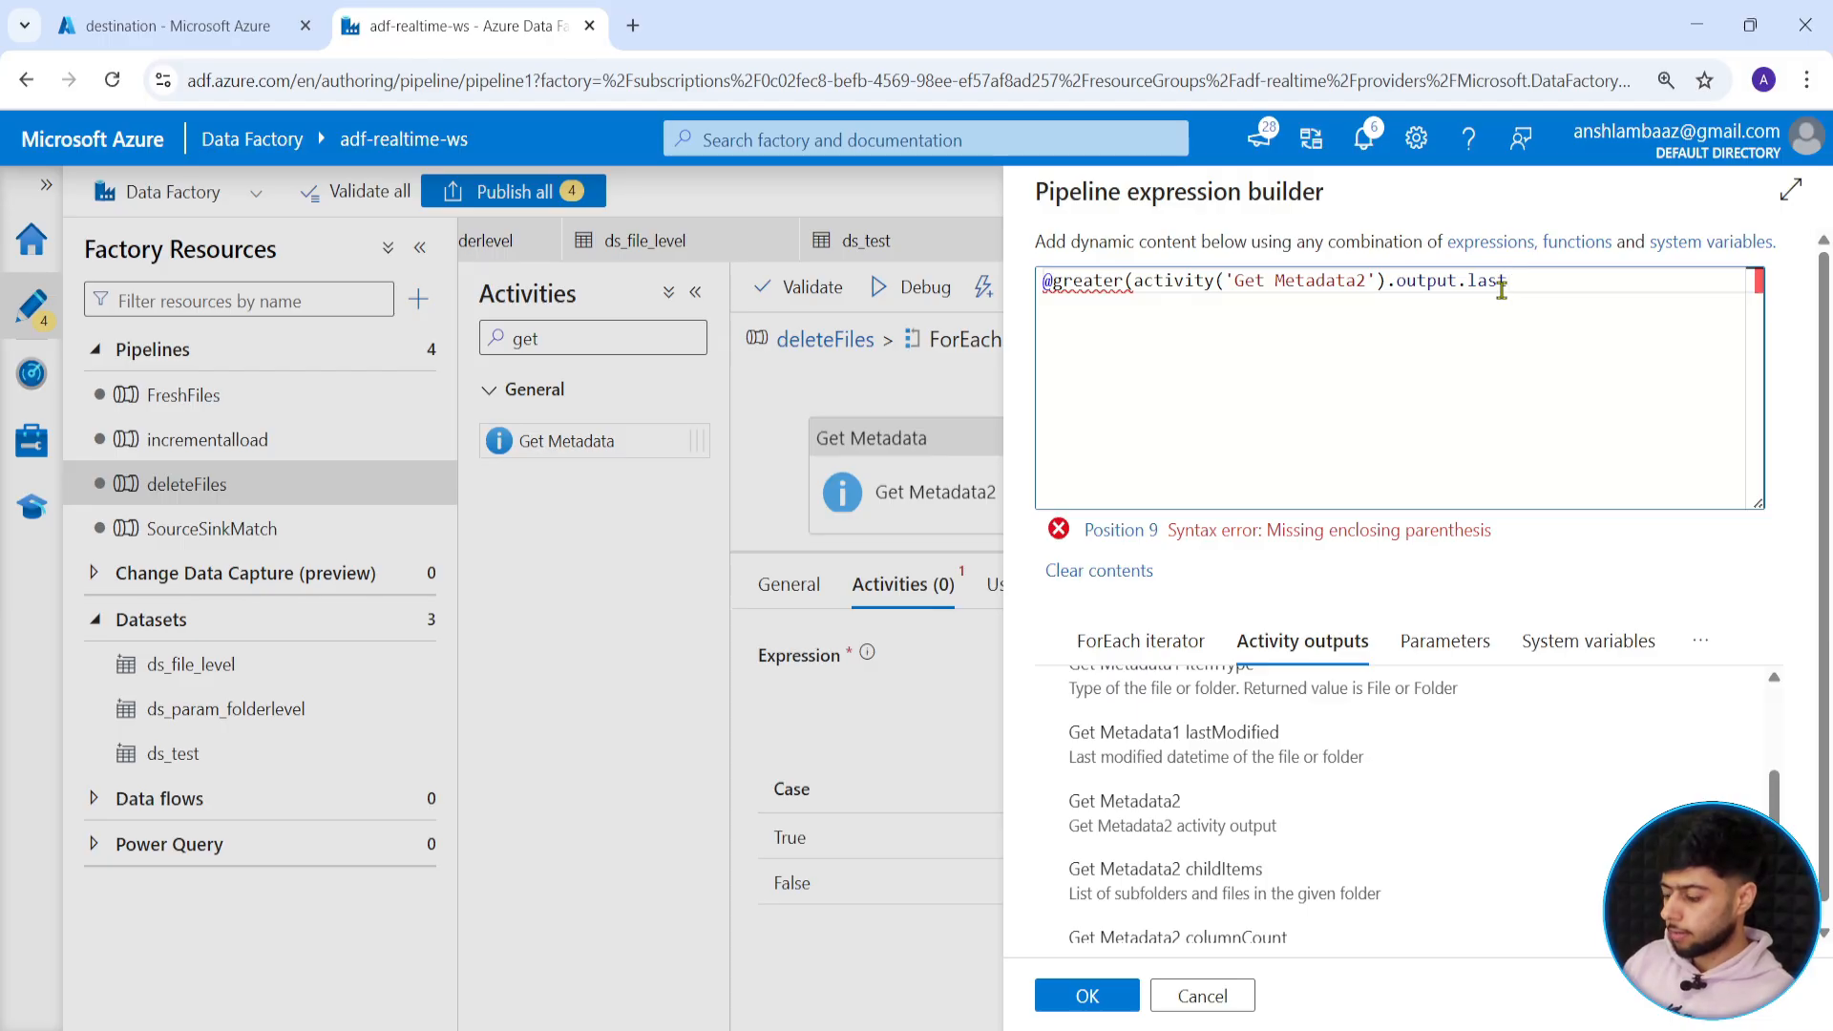
{"action": "type", "text": "Modified"}
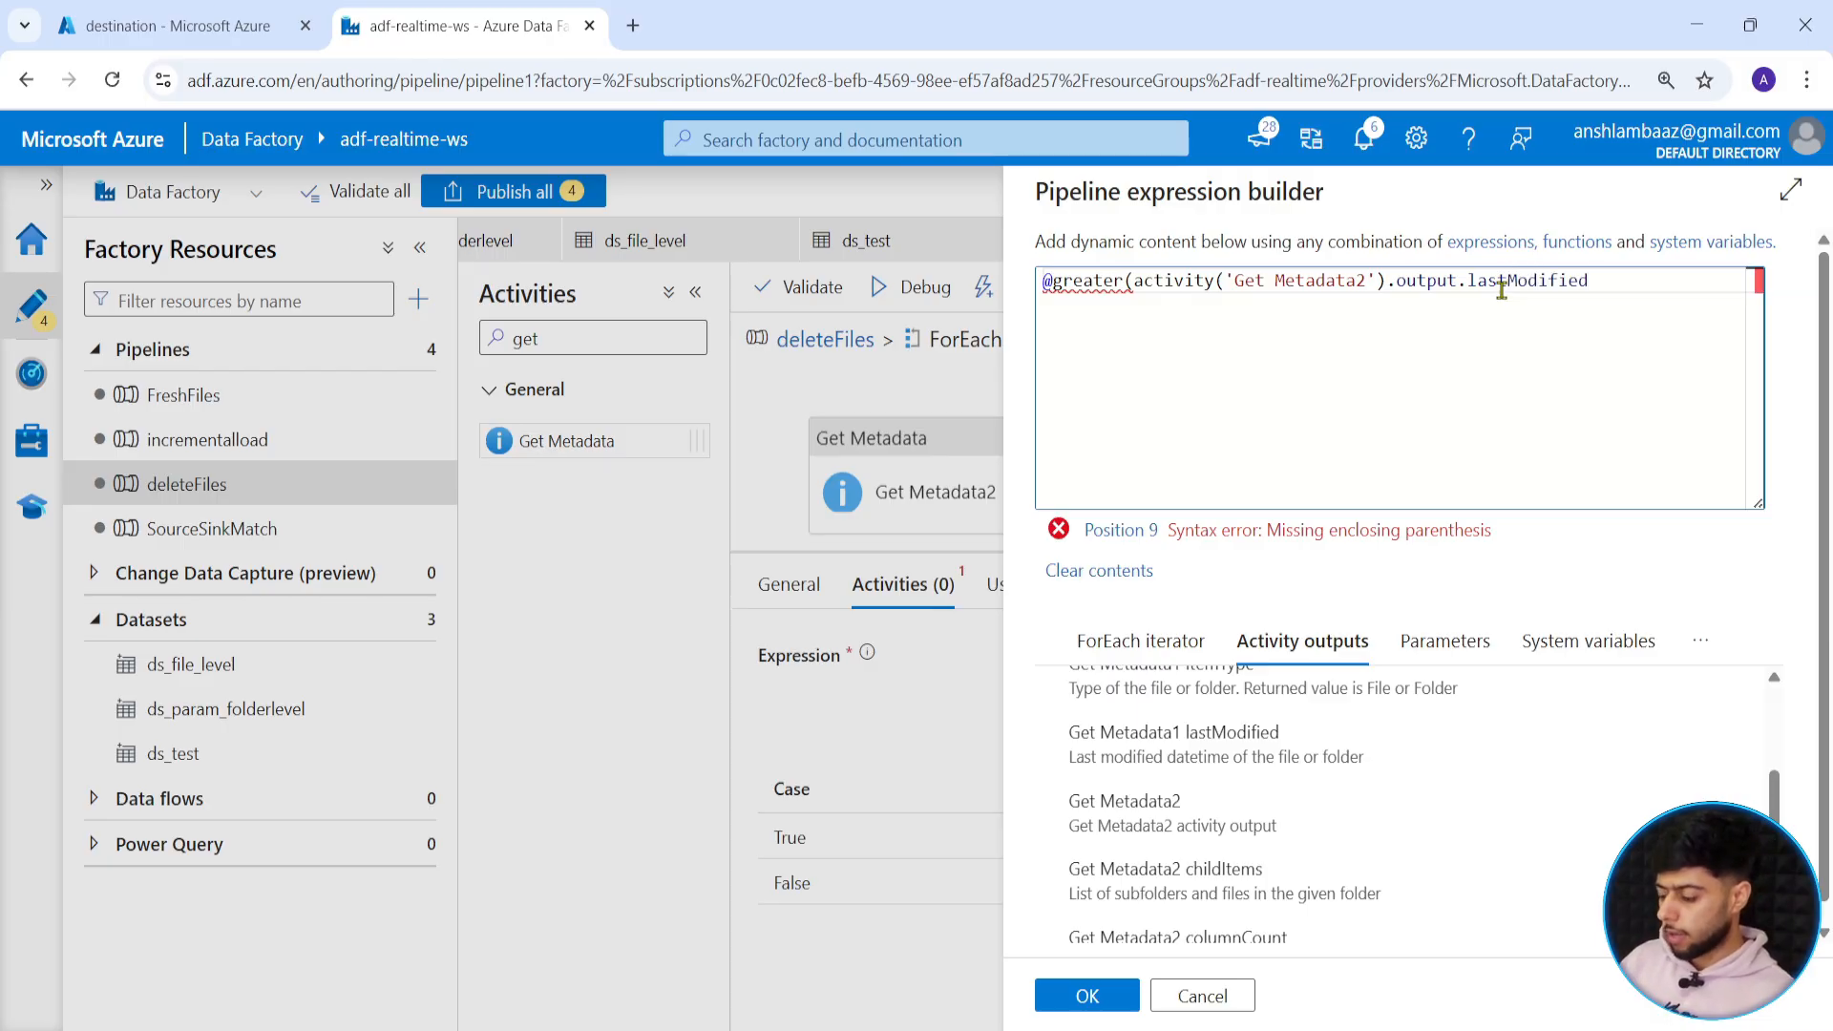
Add addDays(utcNow(),-7) as the second argument and close the greater function.
{"action": "type", "text": ","}
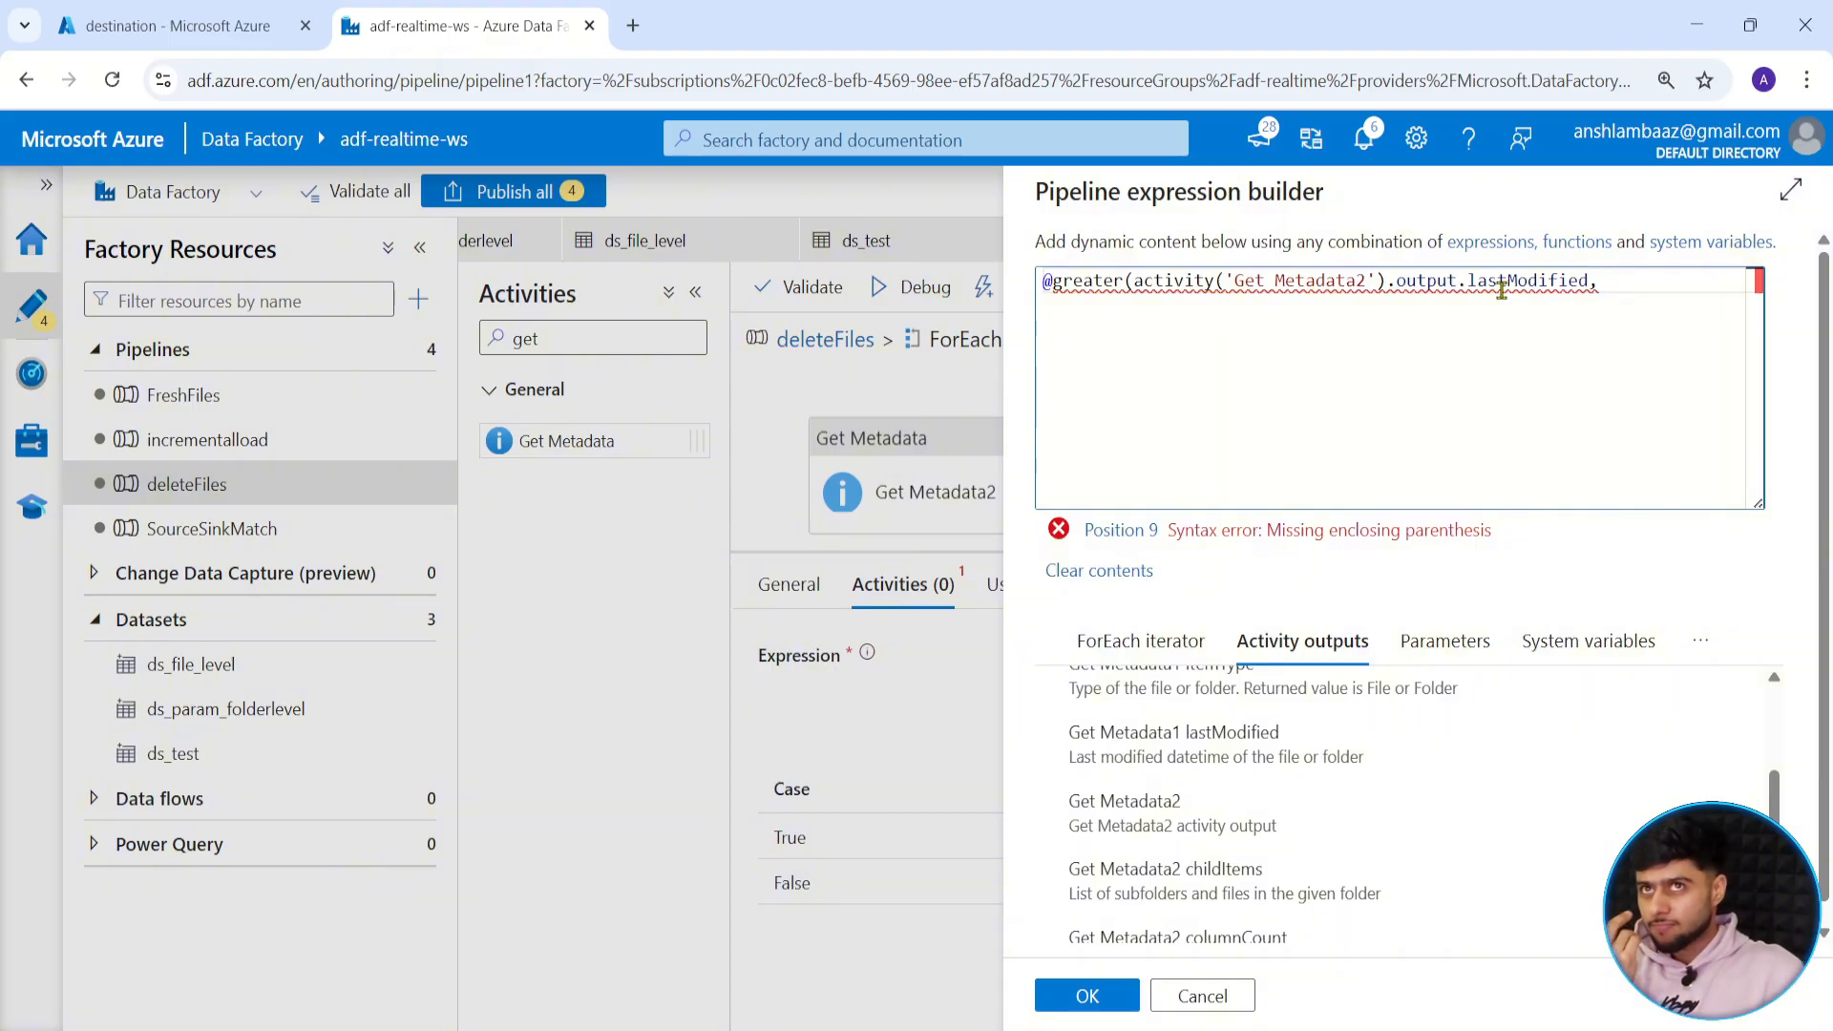
{"action": "type", "text": "add"}
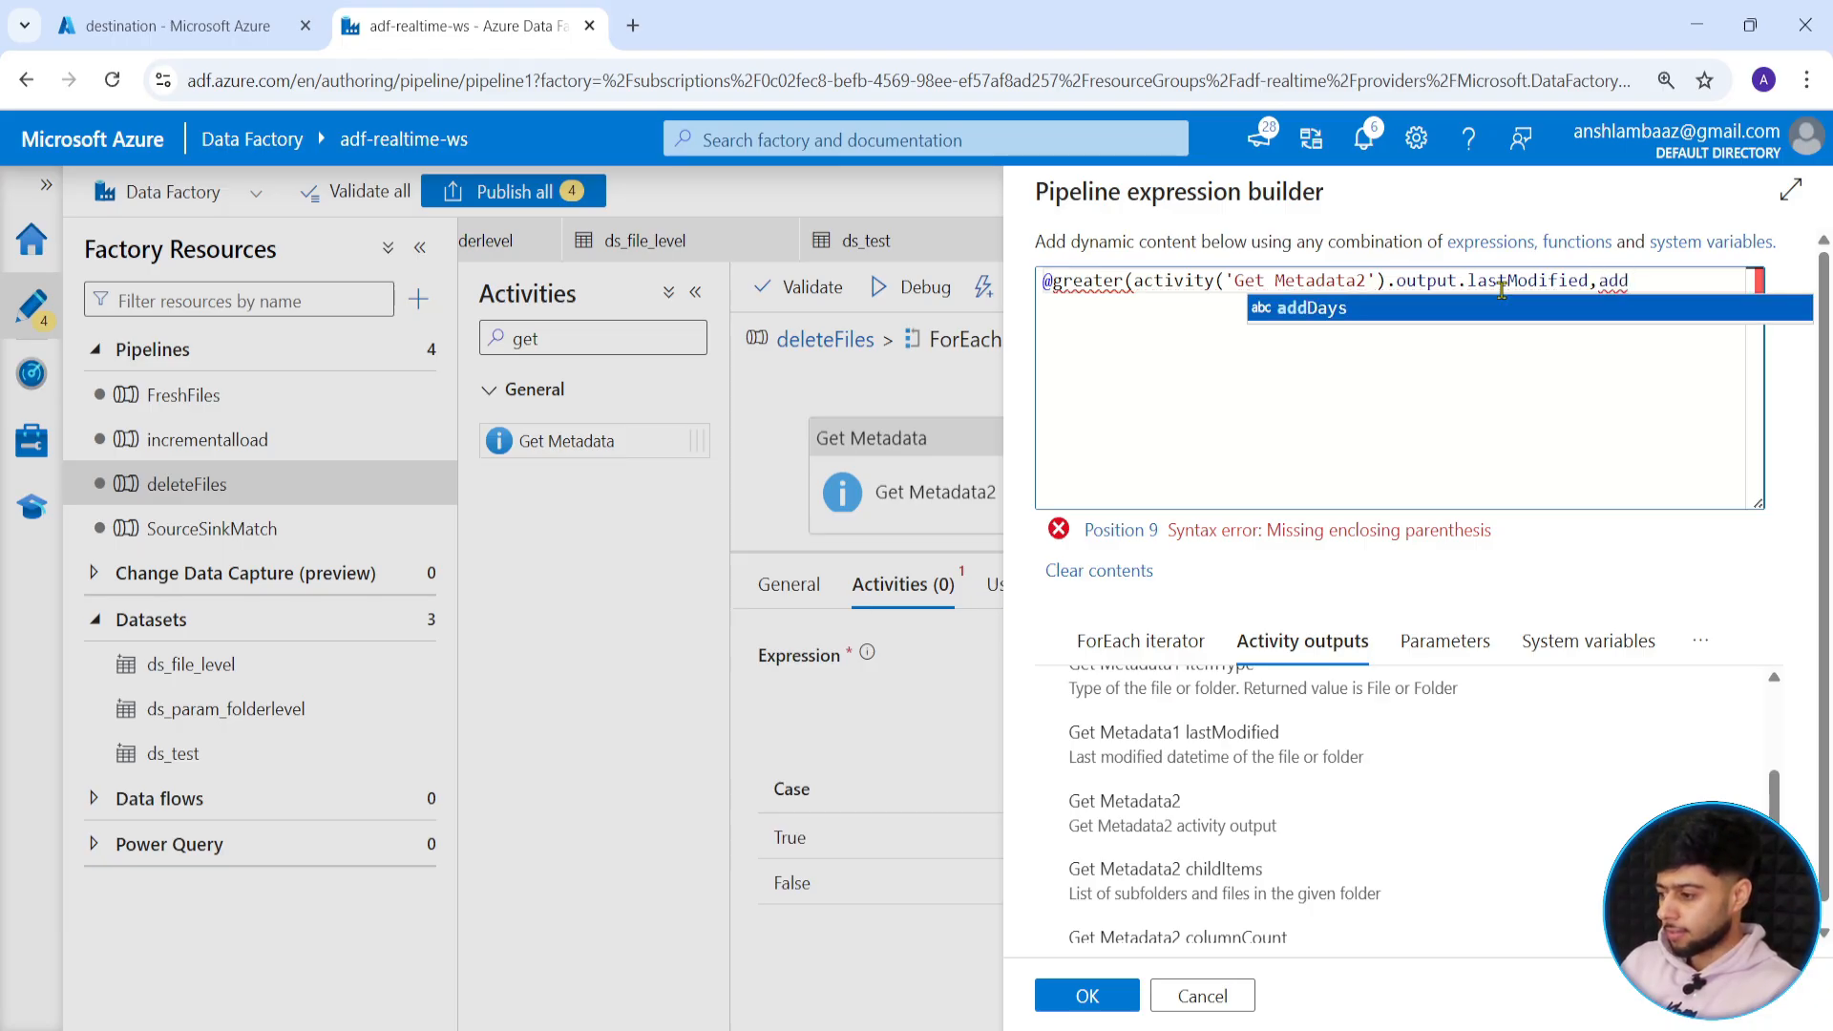
{"action": "key", "text": "Tab"}
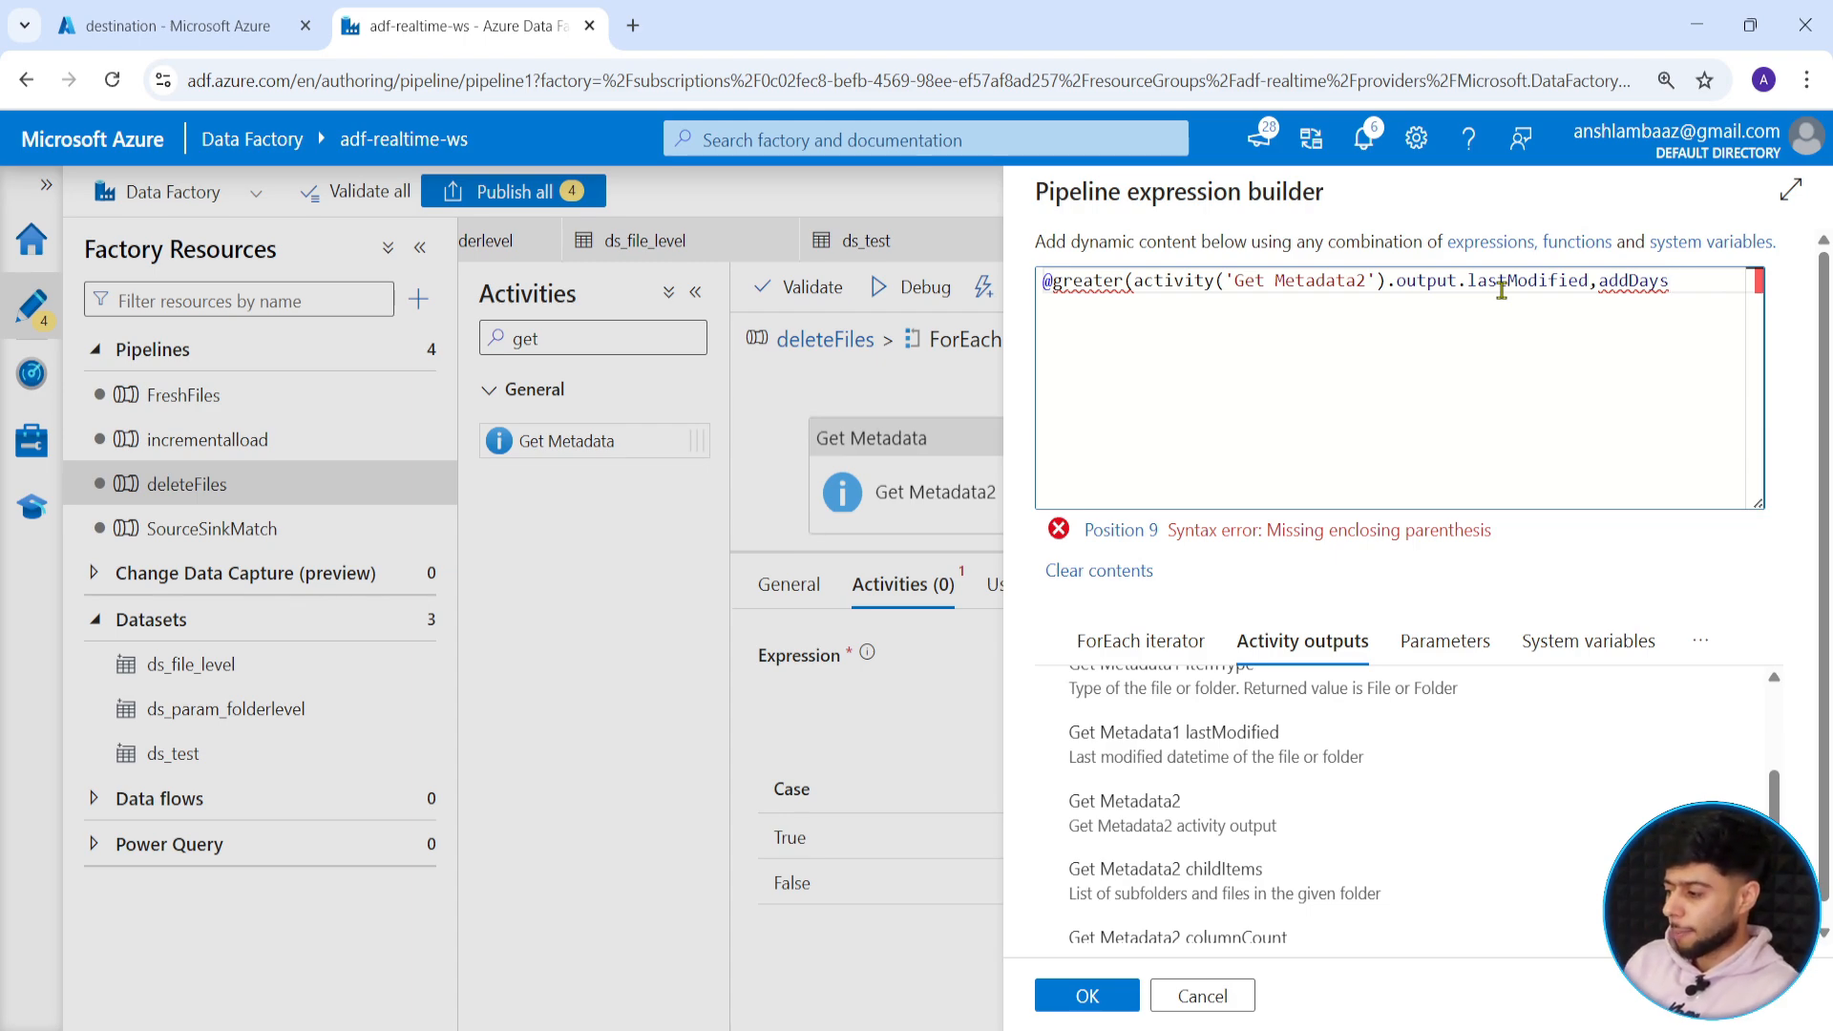
{"action": "type", "text": "()"}
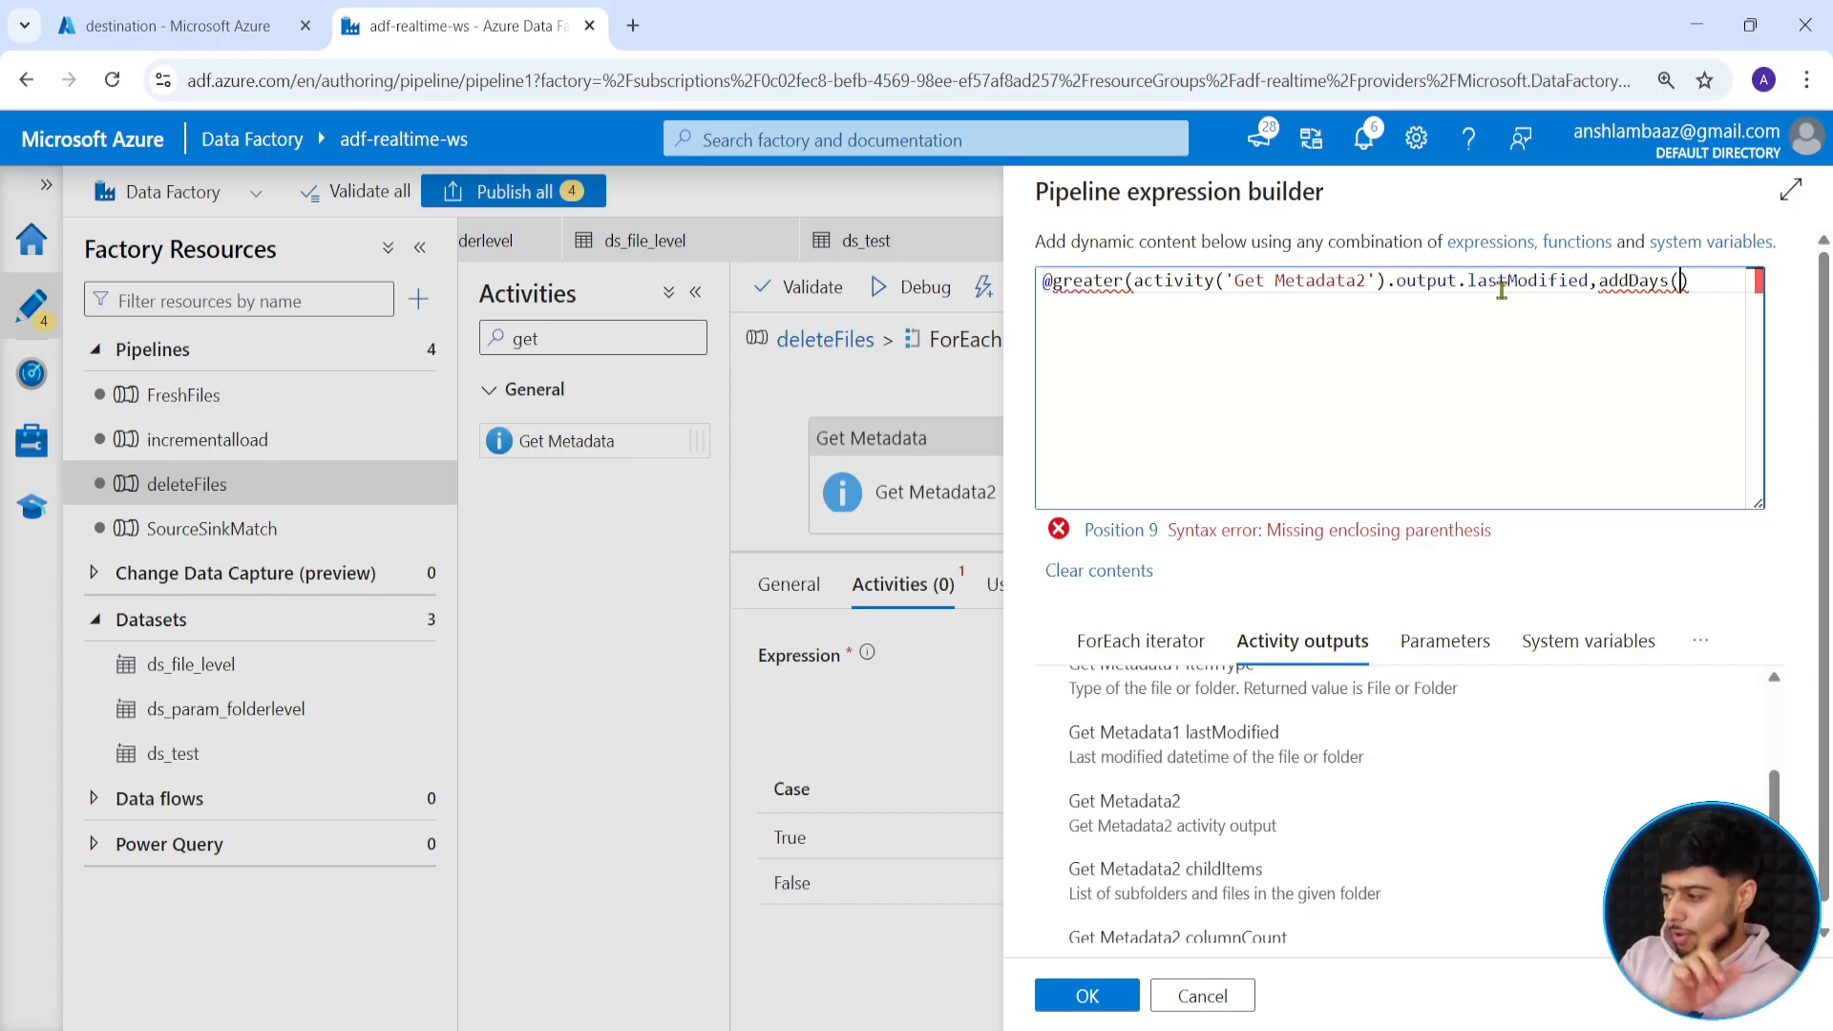
{"action": "type", "text": "utcNo"}
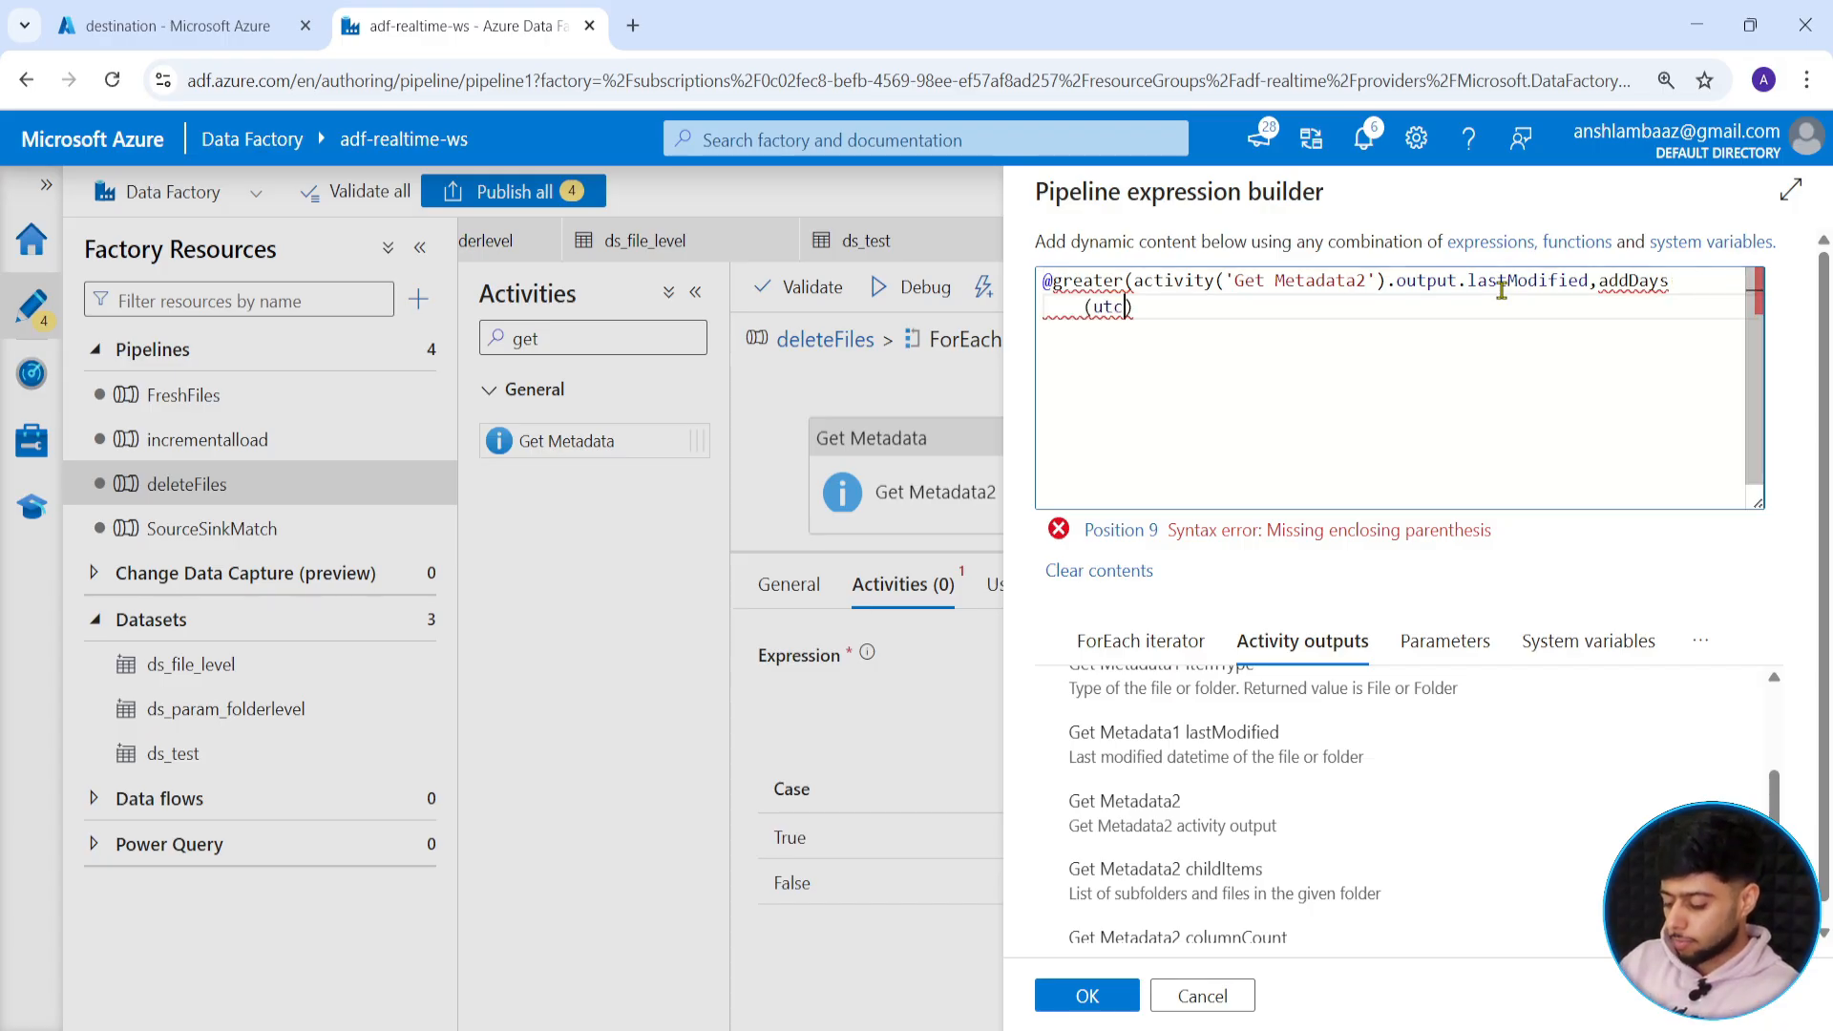
{"action": "type", "text": "w("}
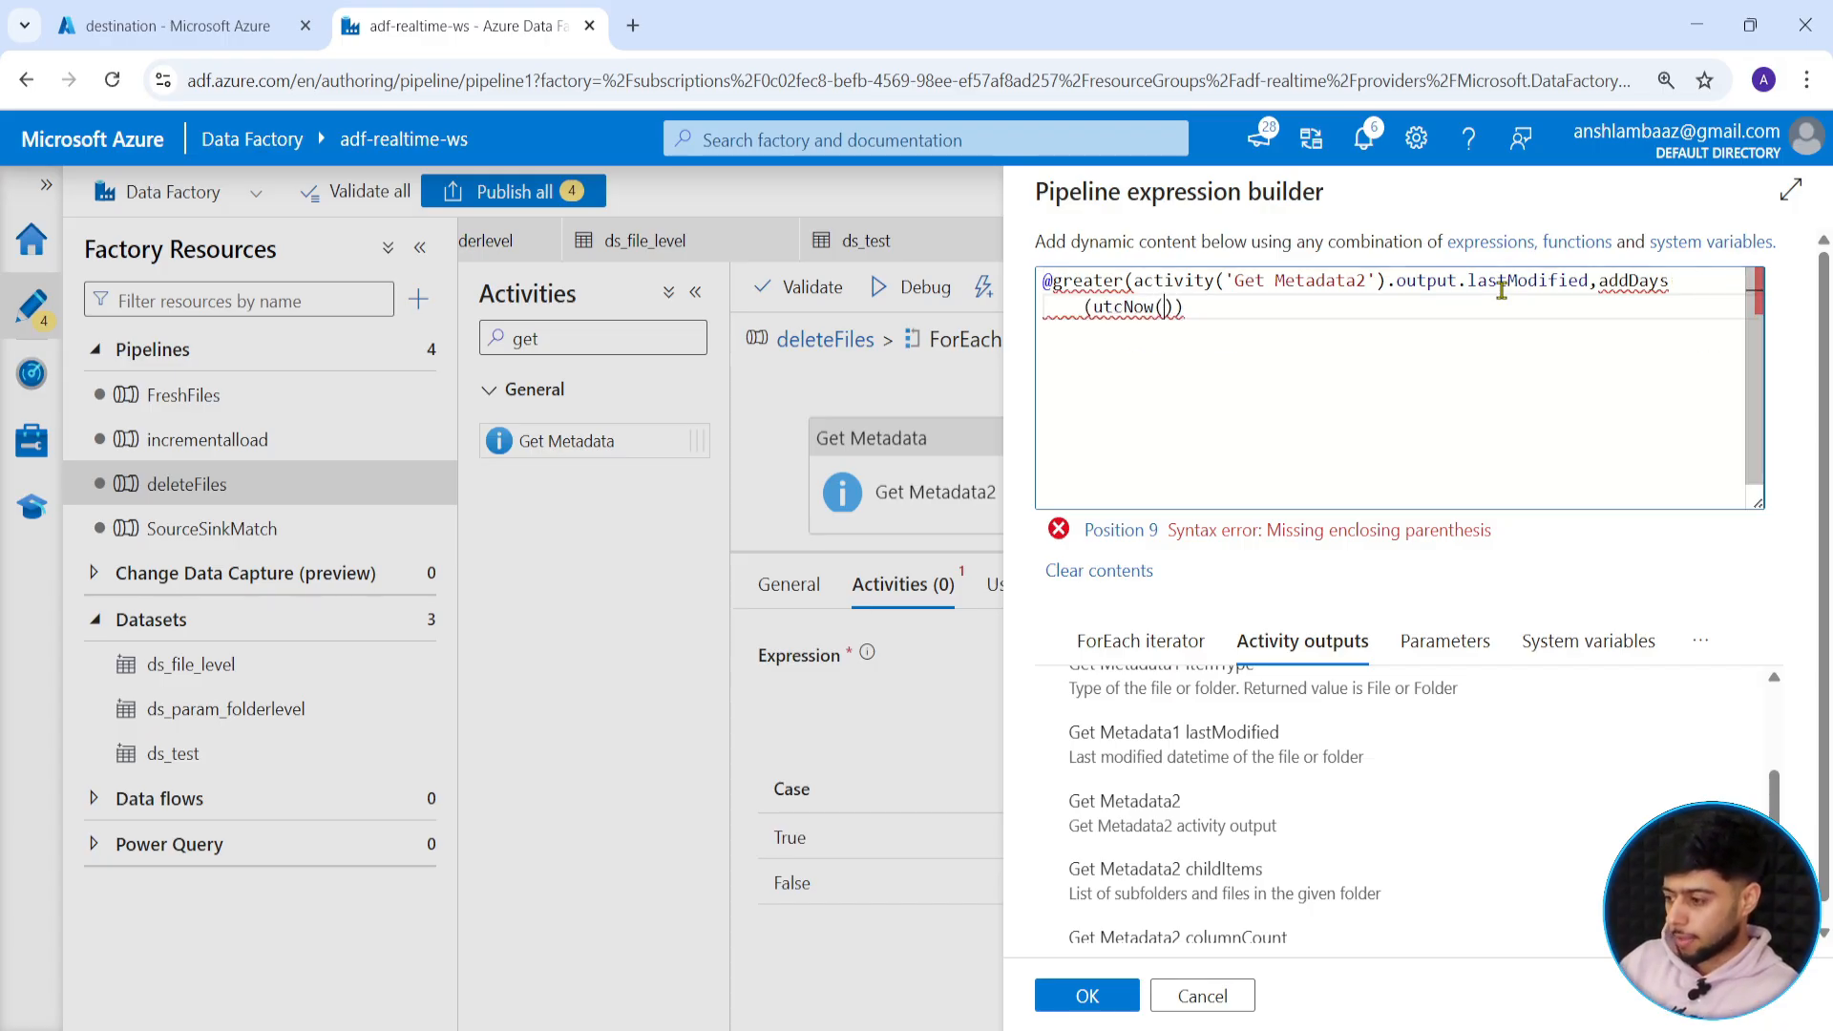
{"action": "type", "text": ",-7"}
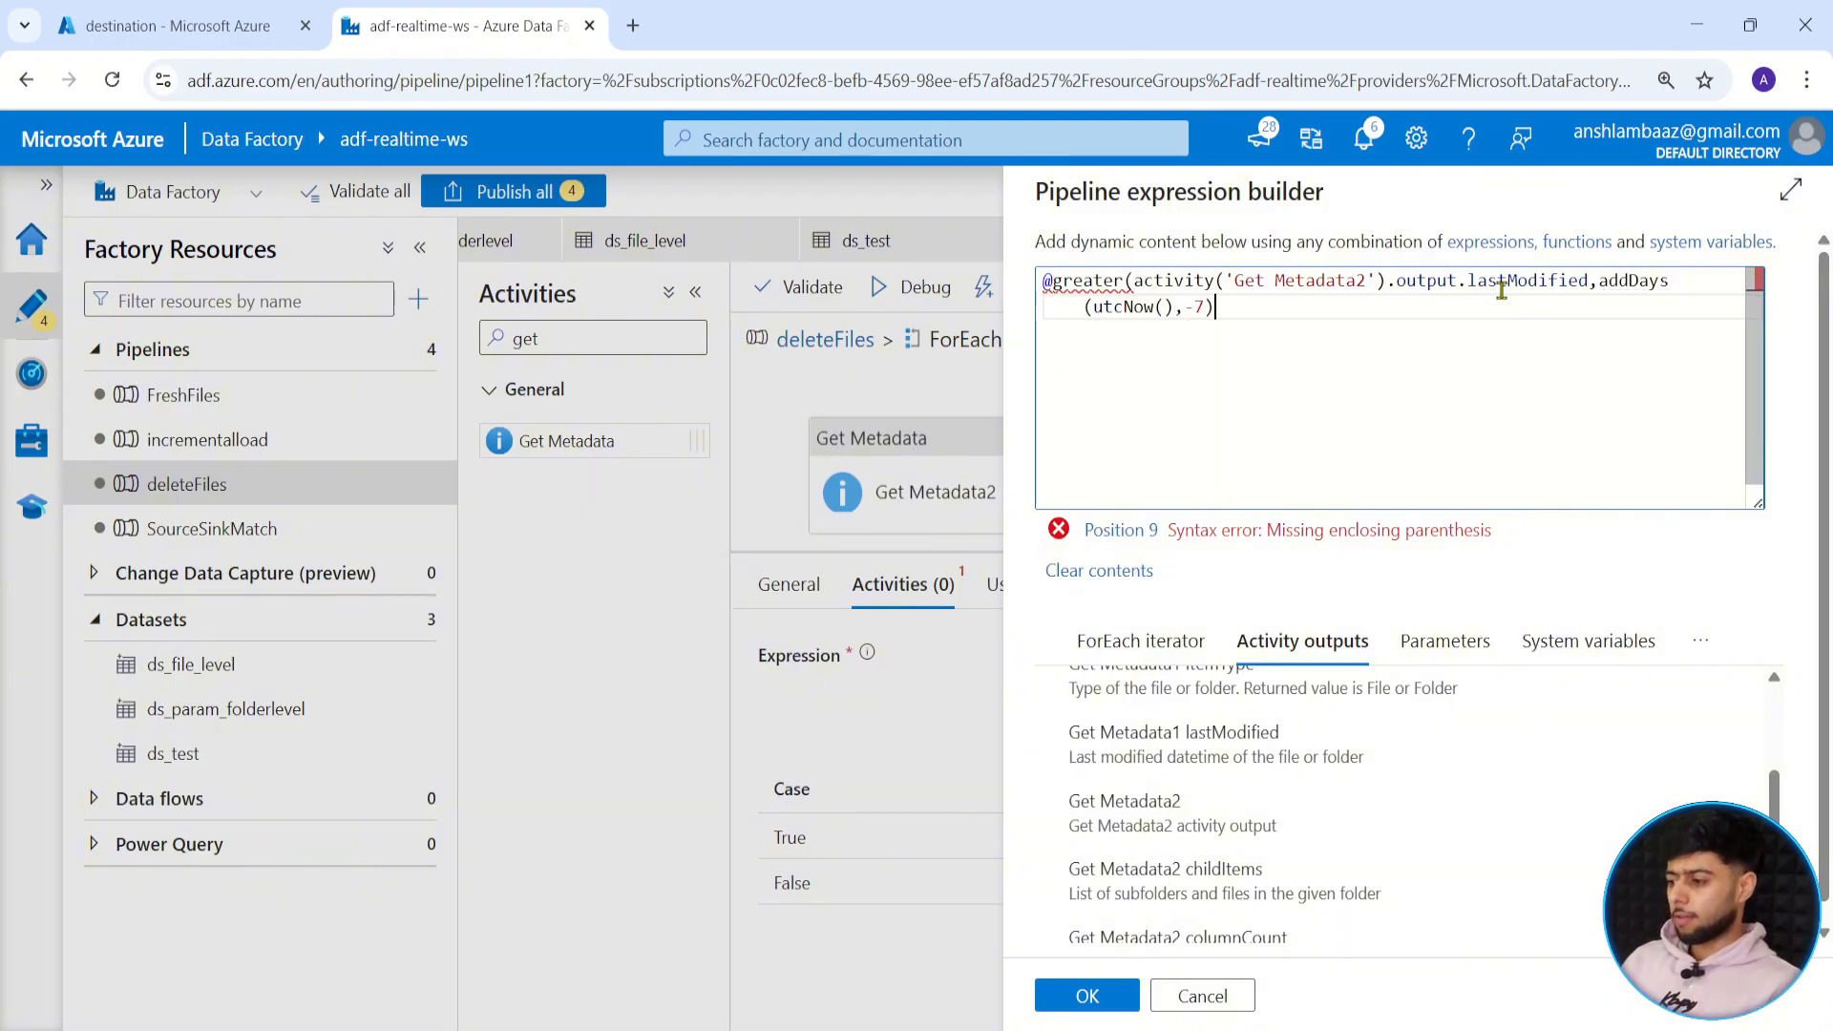
{"action": "type", "text": ")"}
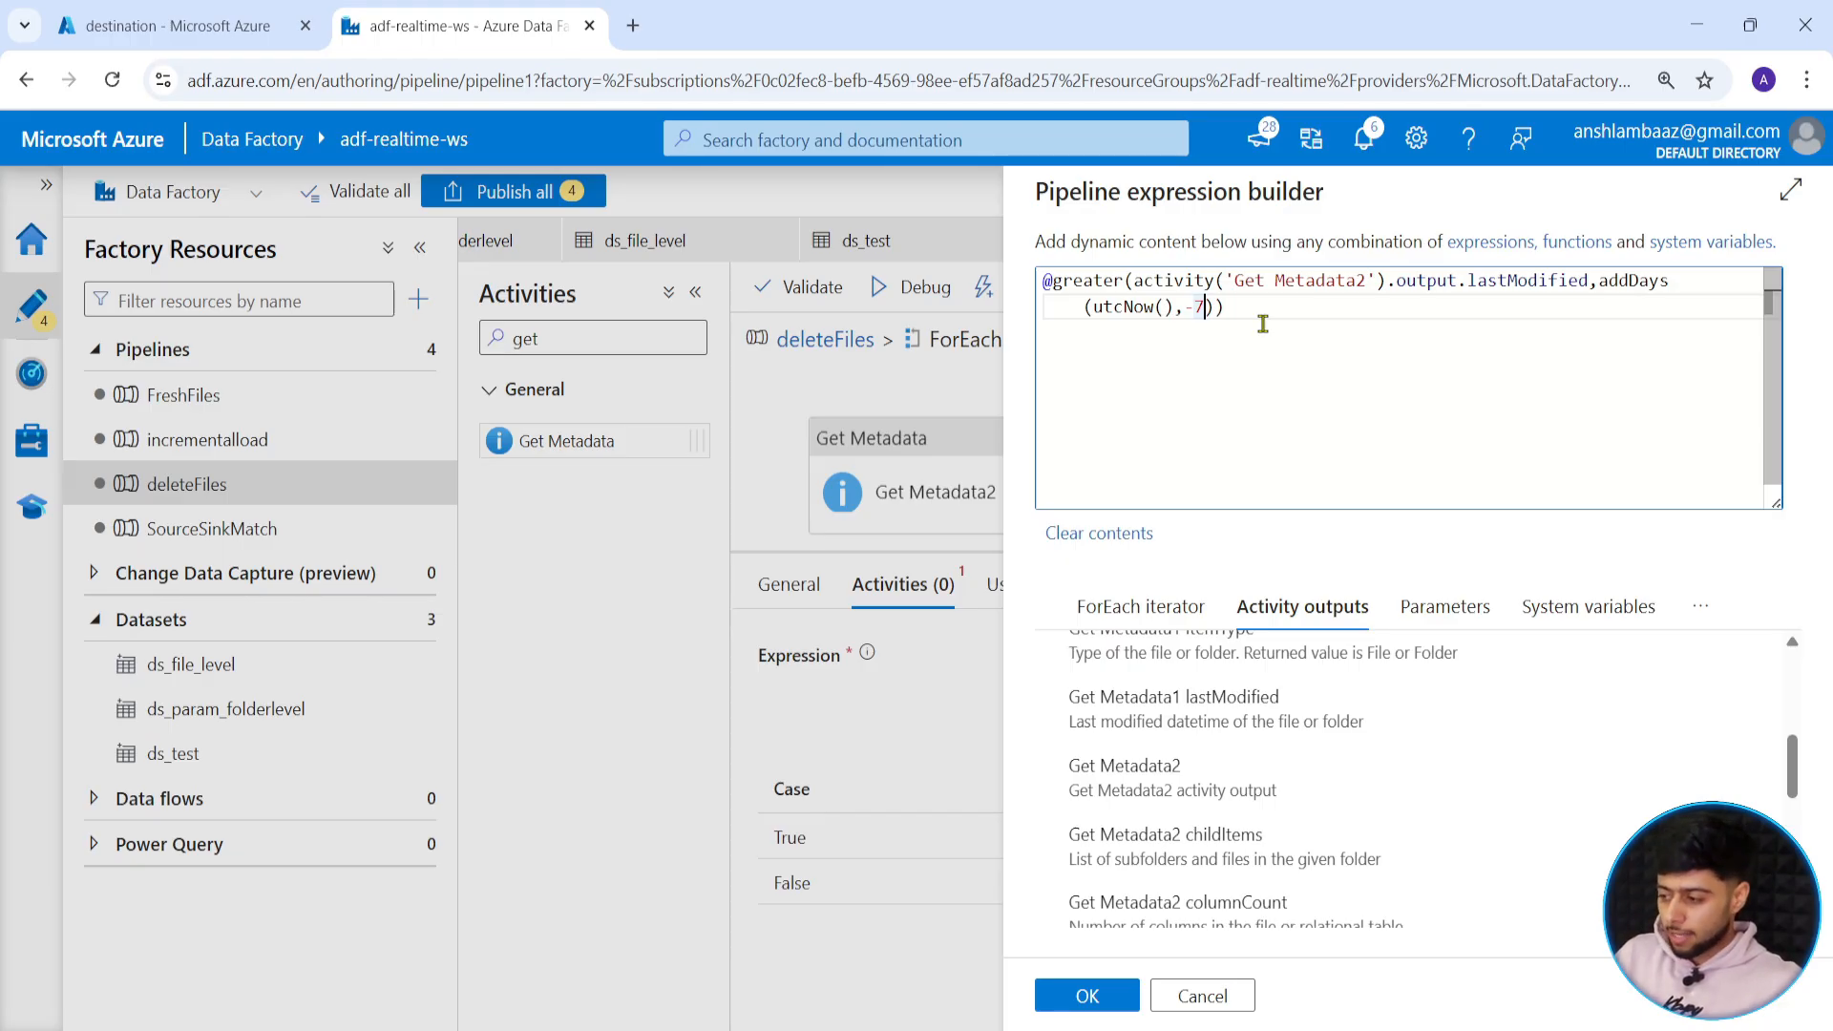
Replace the 7 in addDays with the pipeline parameter p_last7days, keeping the minus sign in front.
{"action": "key", "text": "BackSpace"}
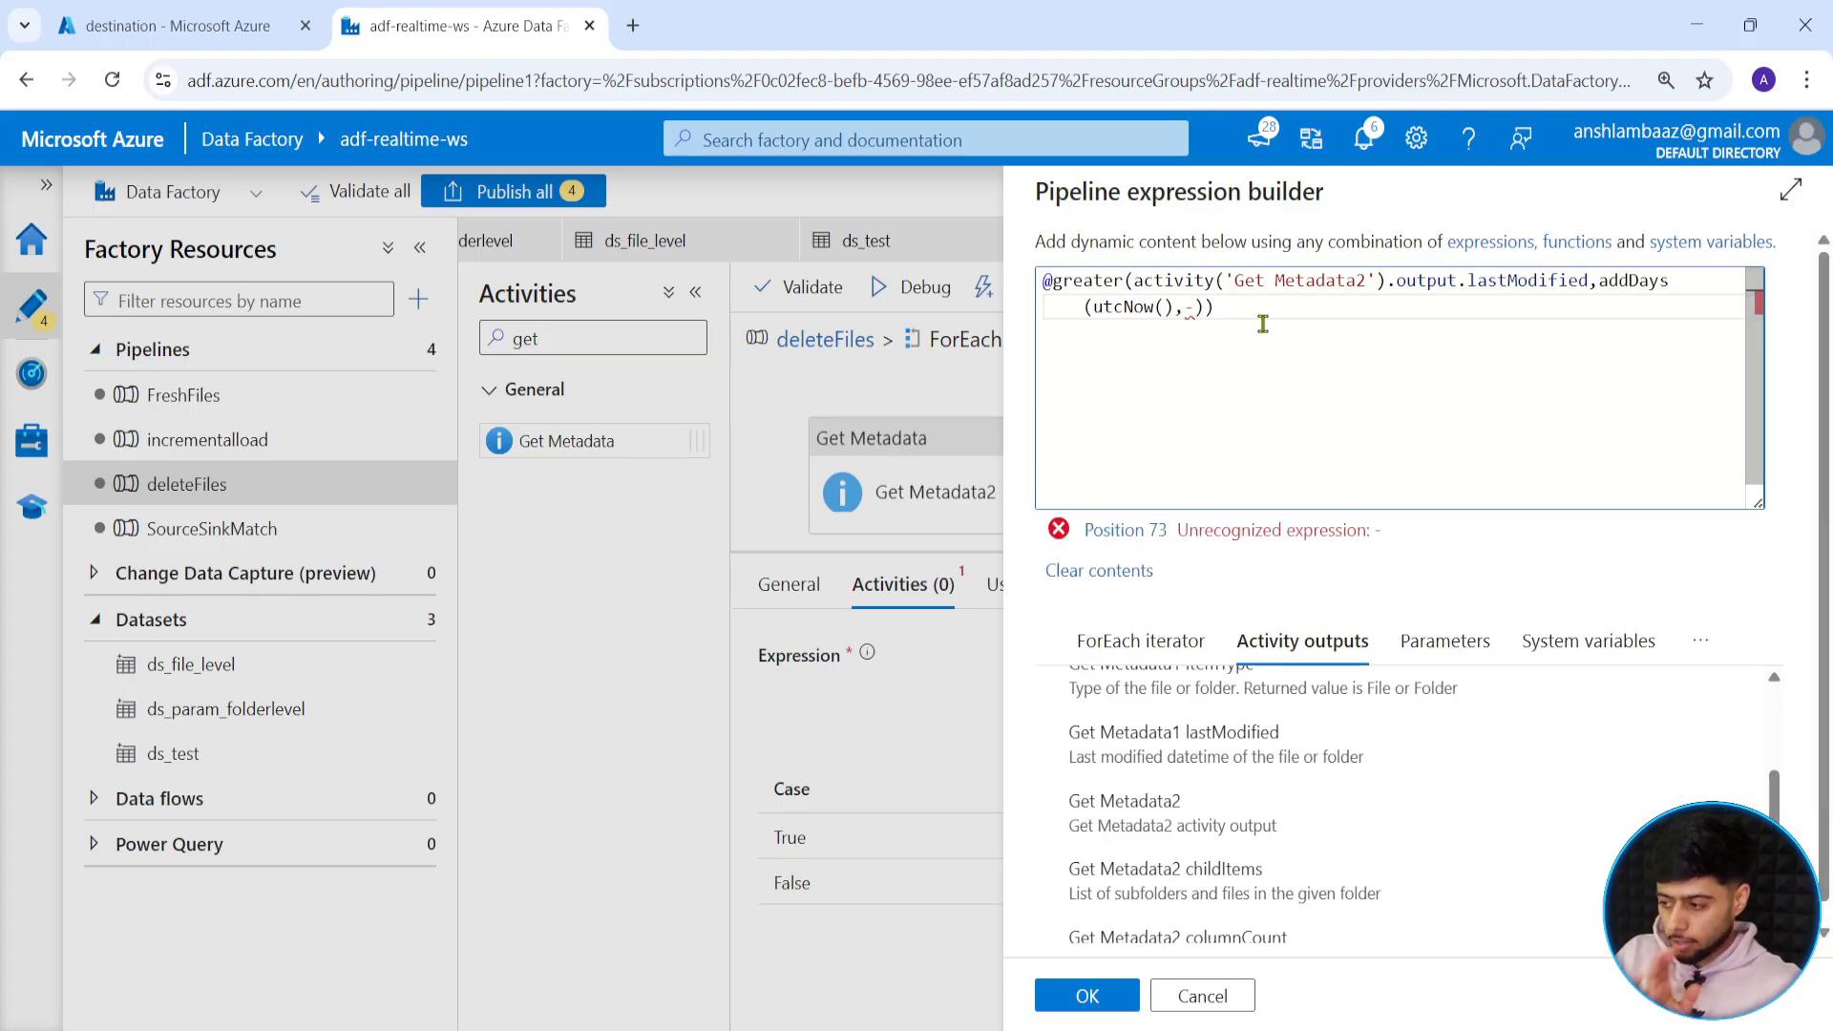
{"action": "left_click", "coordinate": [1443, 640]}
{"action": "left_click", "coordinate": [1112, 771]}
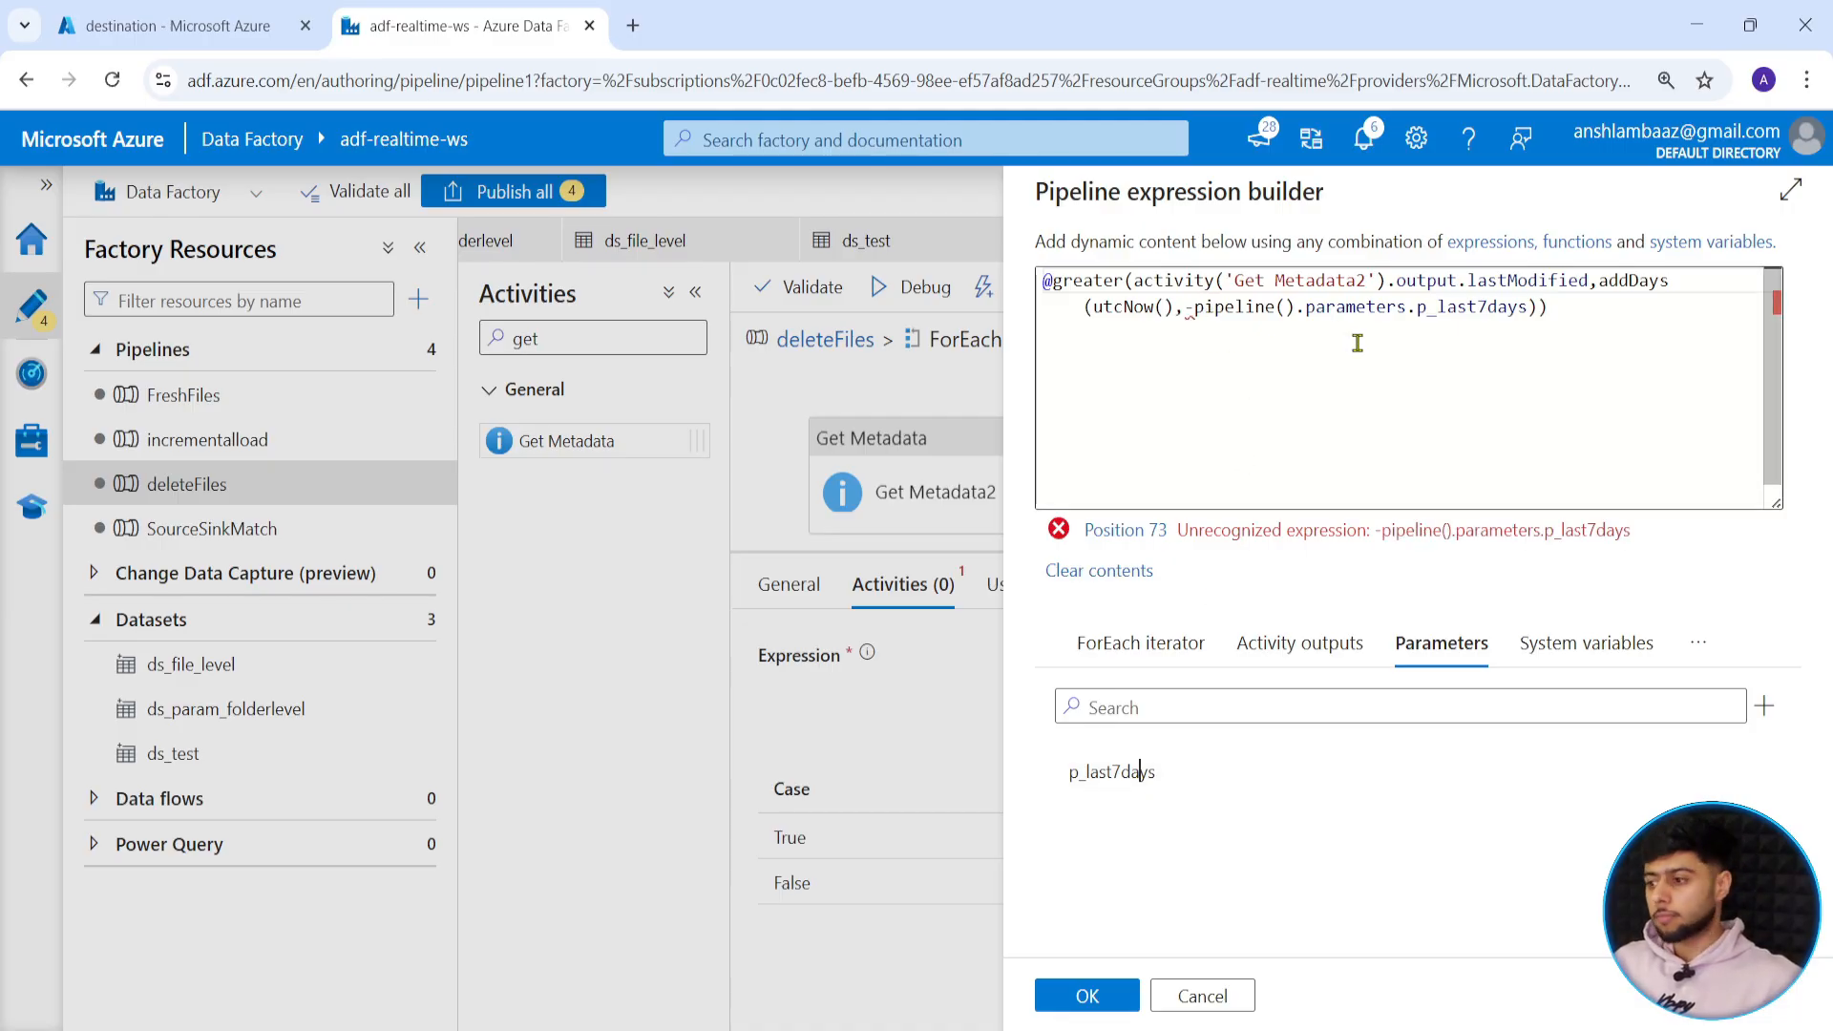
Try wrapping the negated parameter reference as @{pipeline().parameters.p_last7days} inside addDays and adjust the spacing around the minus sign.
{"action": "left_click", "coordinate": [1194, 308]}
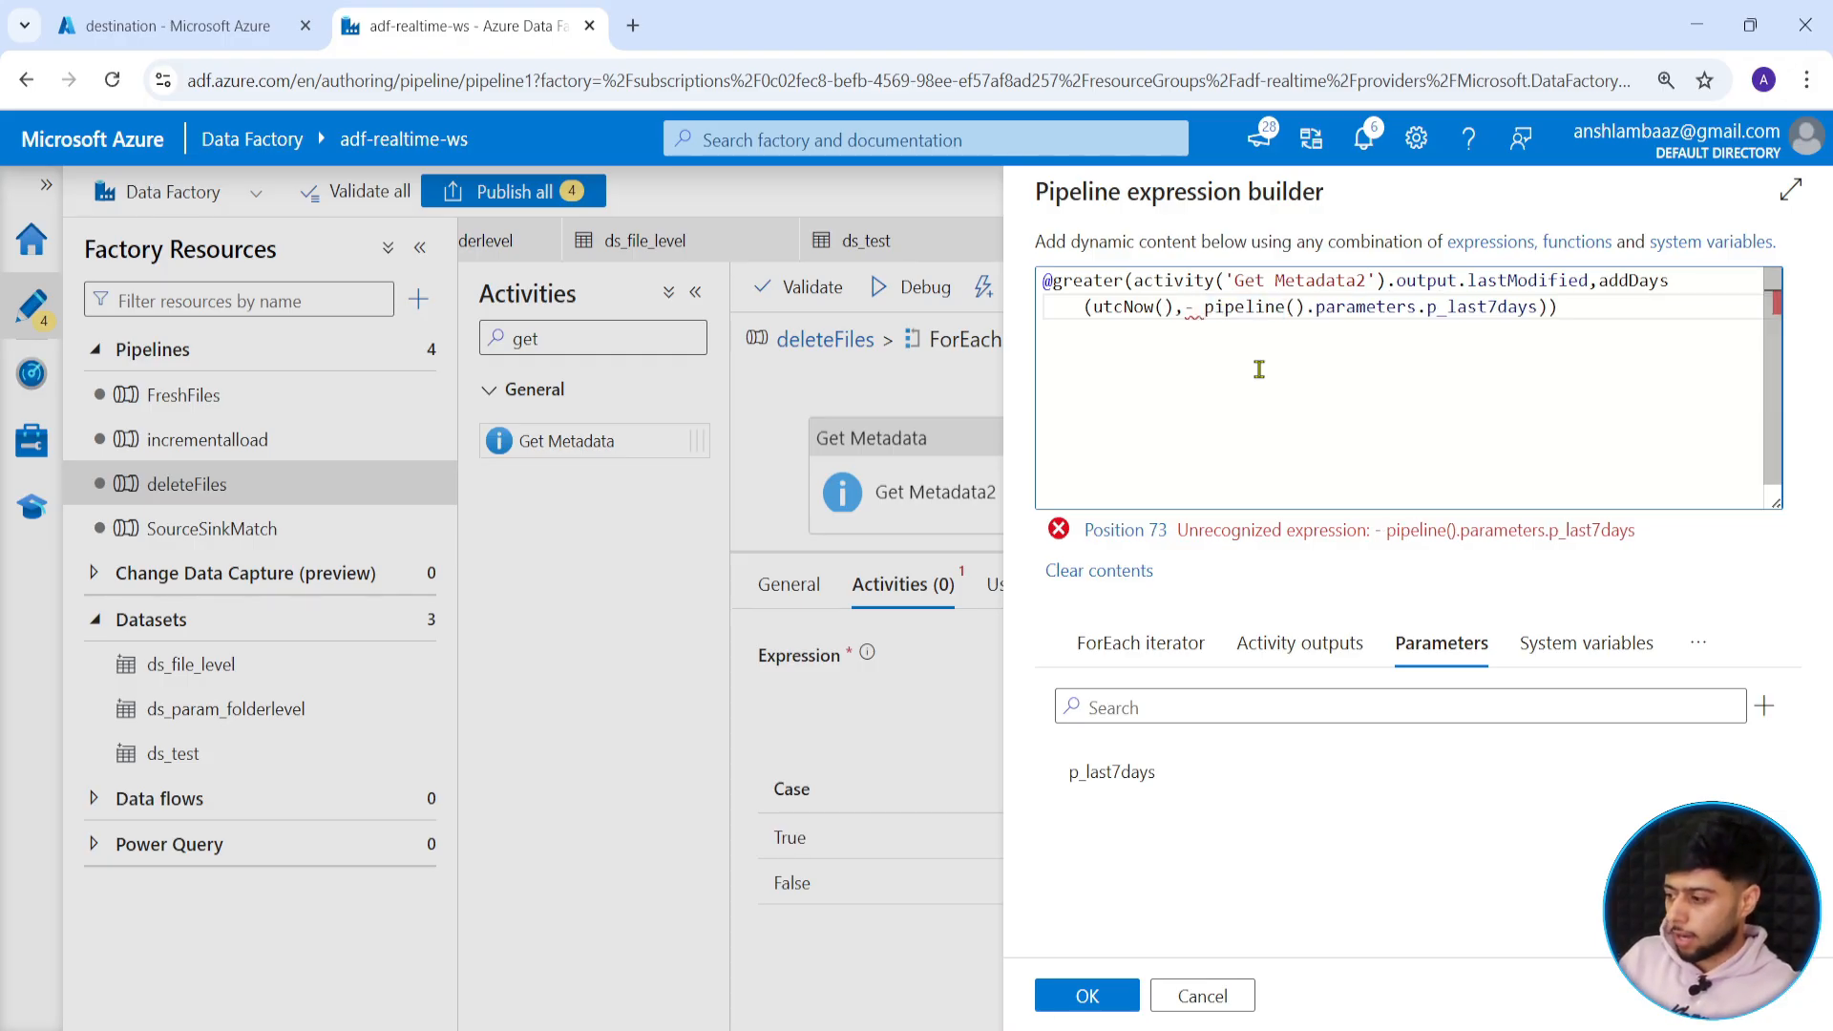
{"action": "type", "text": "{"}
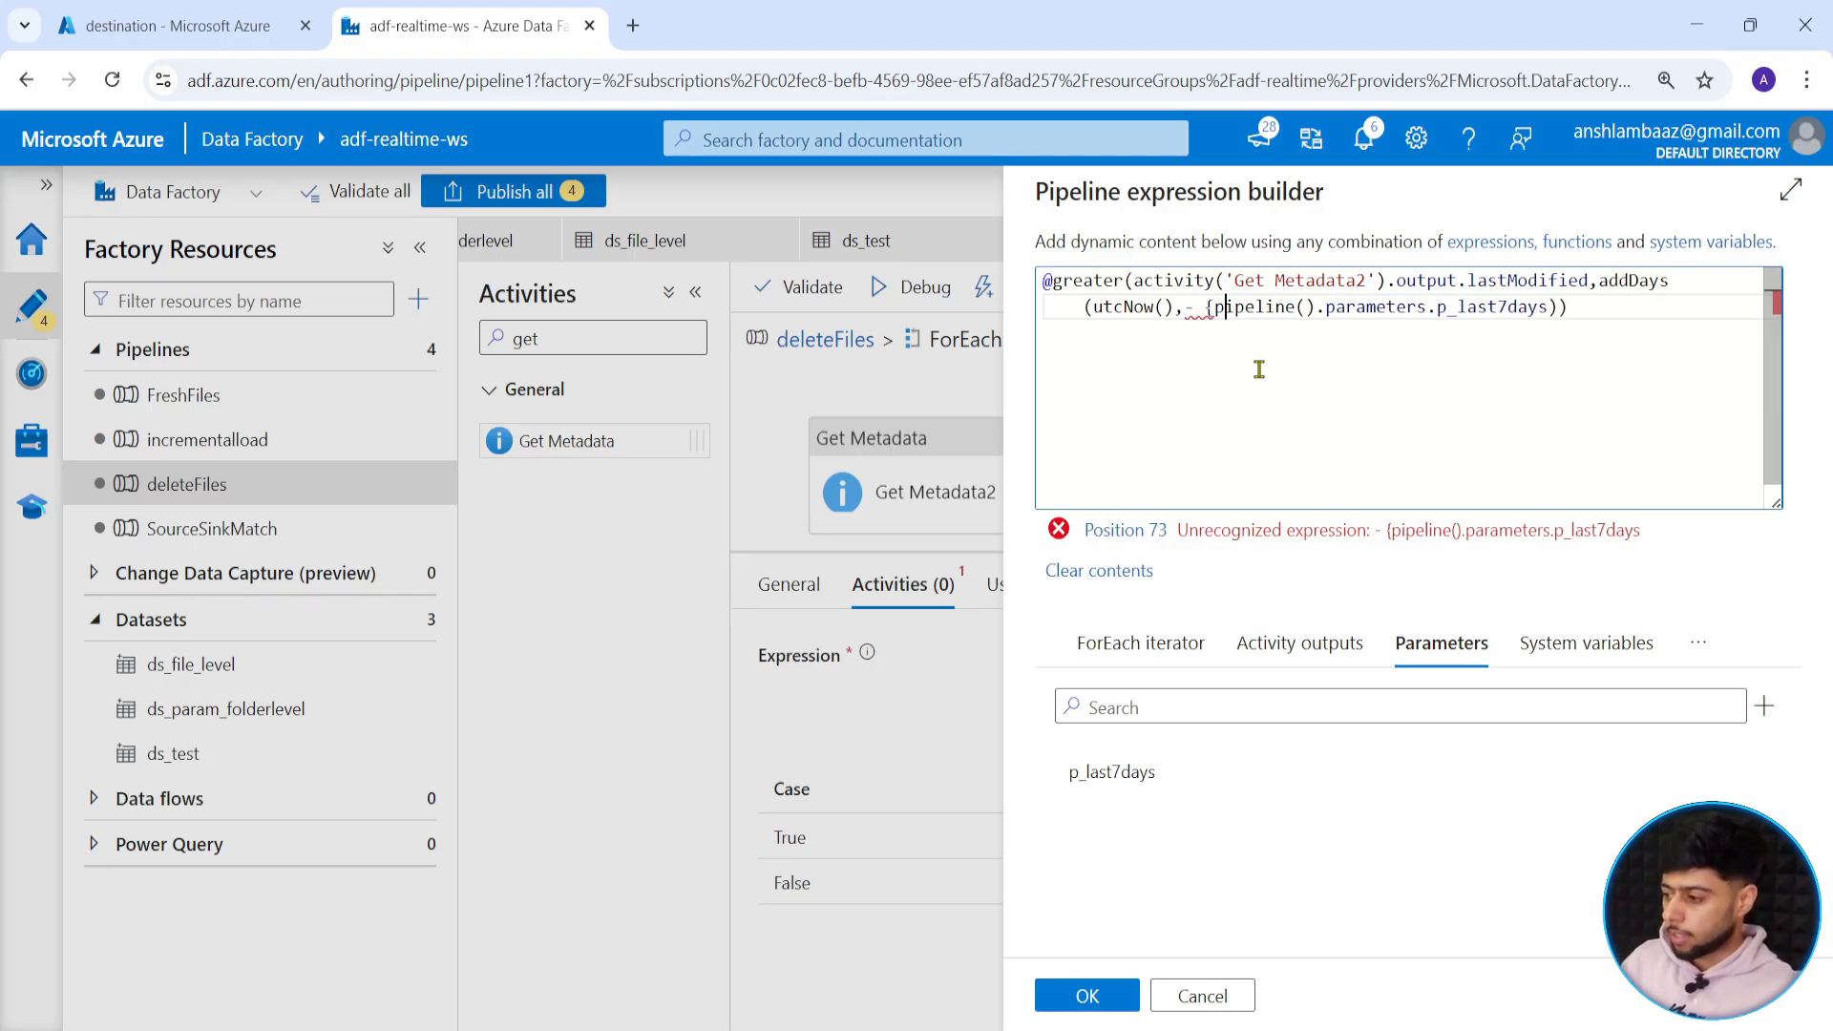
{"action": "key", "text": "Right"}
{"action": "key", "text": "Right"}
{"action": "key", "text": "Right"}
{"action": "key", "text": "Right"}
{"action": "key", "text": "Right"}
{"action": "key", "text": "Right"}
{"action": "key", "text": "Right"}
{"action": "key", "text": "Right"}
{"action": "key", "text": "Right"}
{"action": "key", "text": "Right"}
{"action": "key", "text": "Right"}
{"action": "key", "text": "Right"}
{"action": "key", "text": "Right"}
{"action": "key", "text": "Right"}
{"action": "key", "text": "Right"}
{"action": "key", "text": "Right"}
{"action": "key", "text": "Right"}
{"action": "key", "text": "Right"}
{"action": "key", "text": "Right"}
{"action": "key", "text": "Right"}
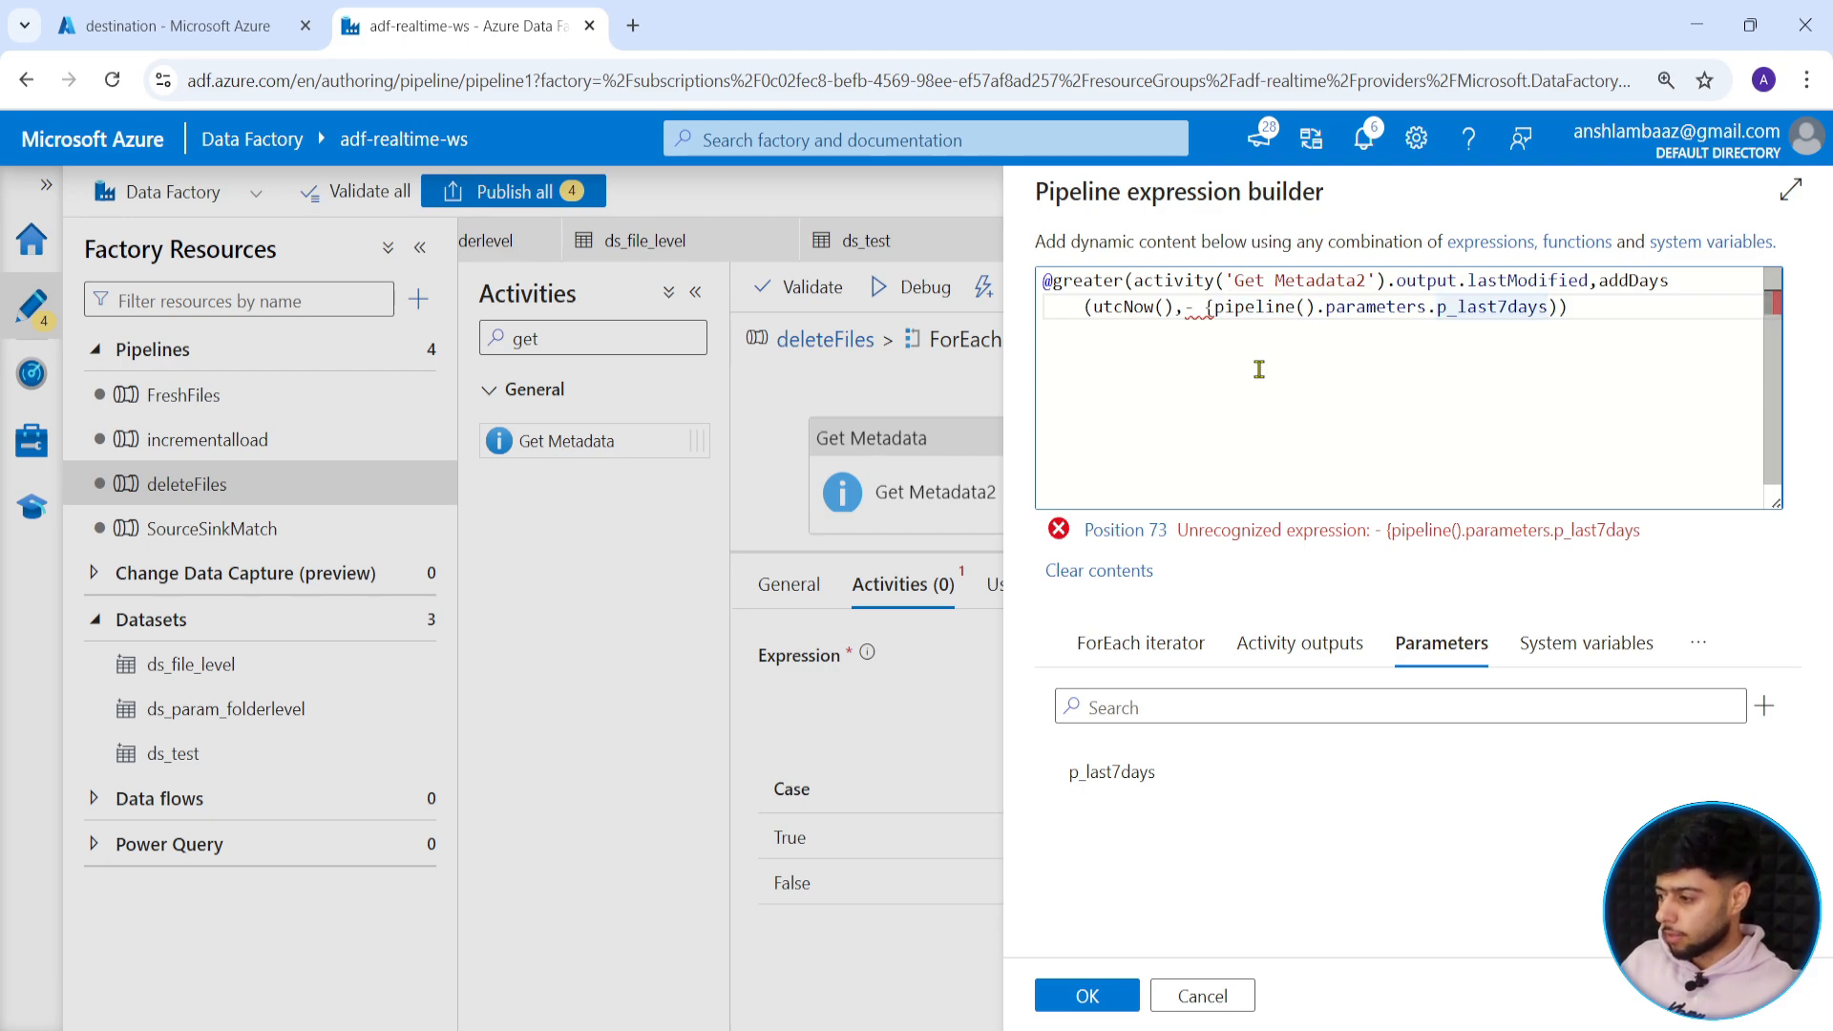
{"action": "type", "text": "{"}
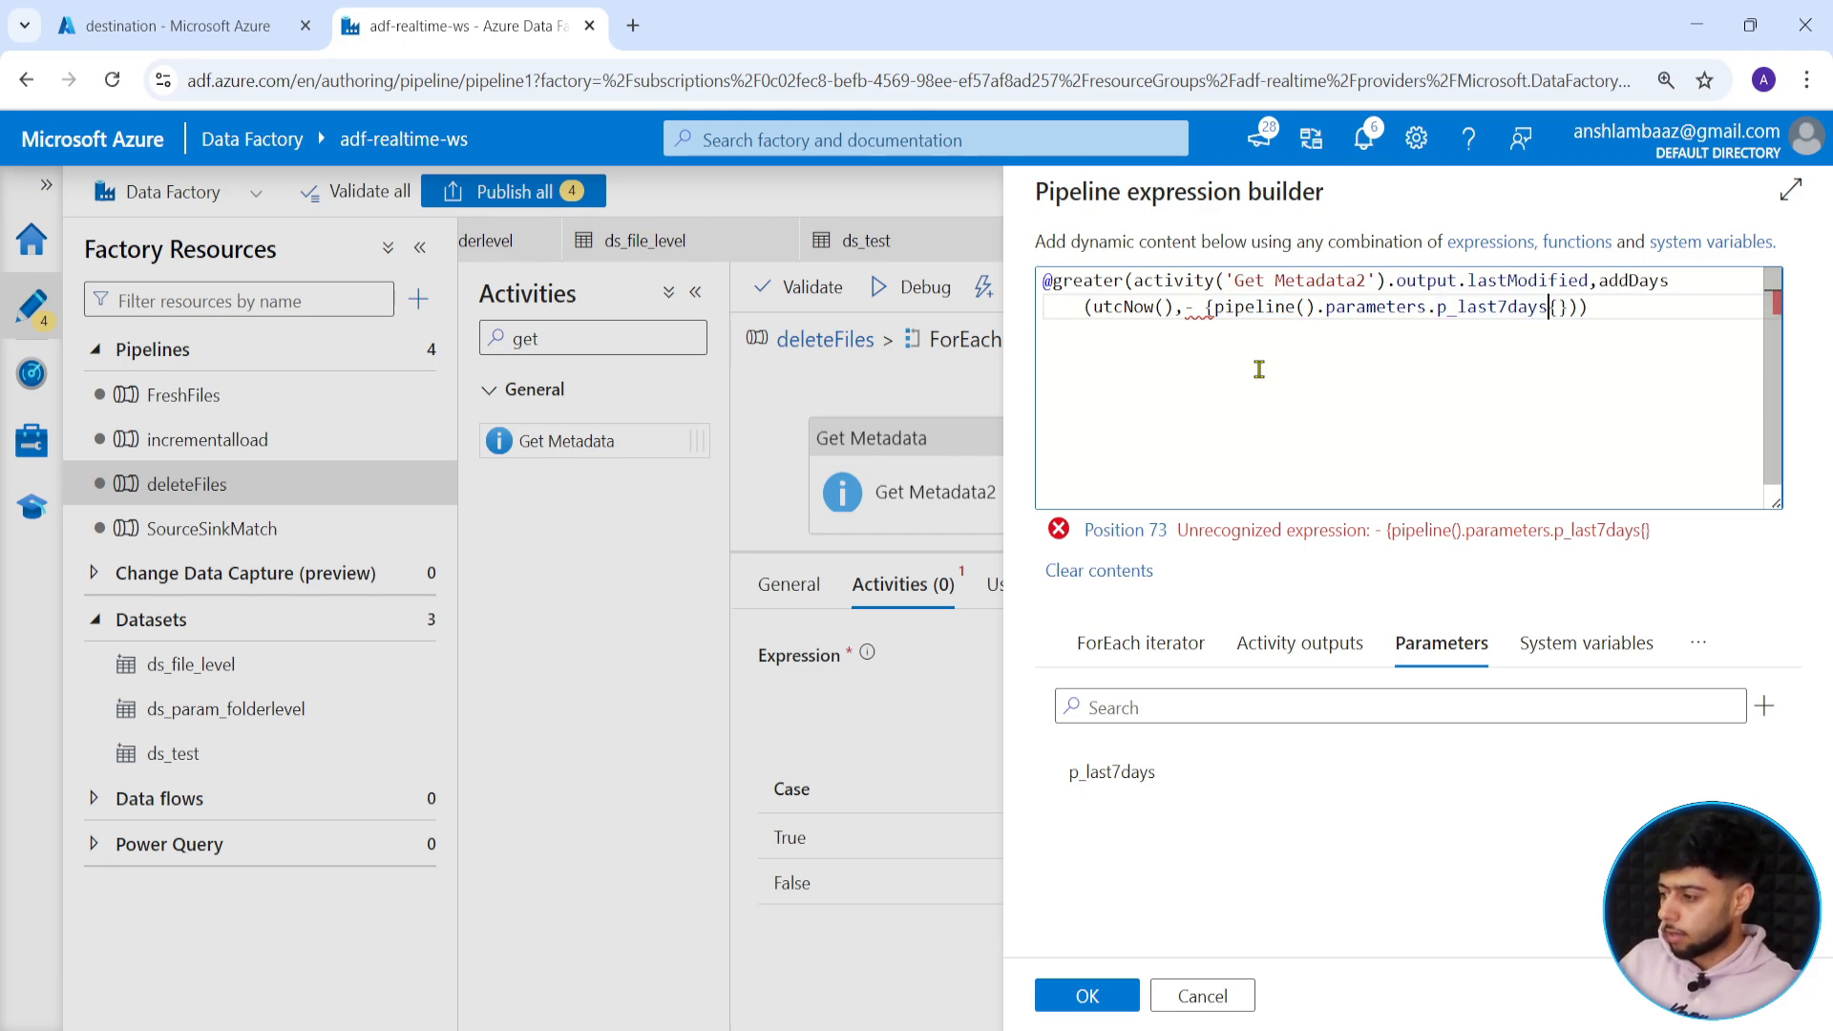
{"action": "key", "text": "BackSpace"}
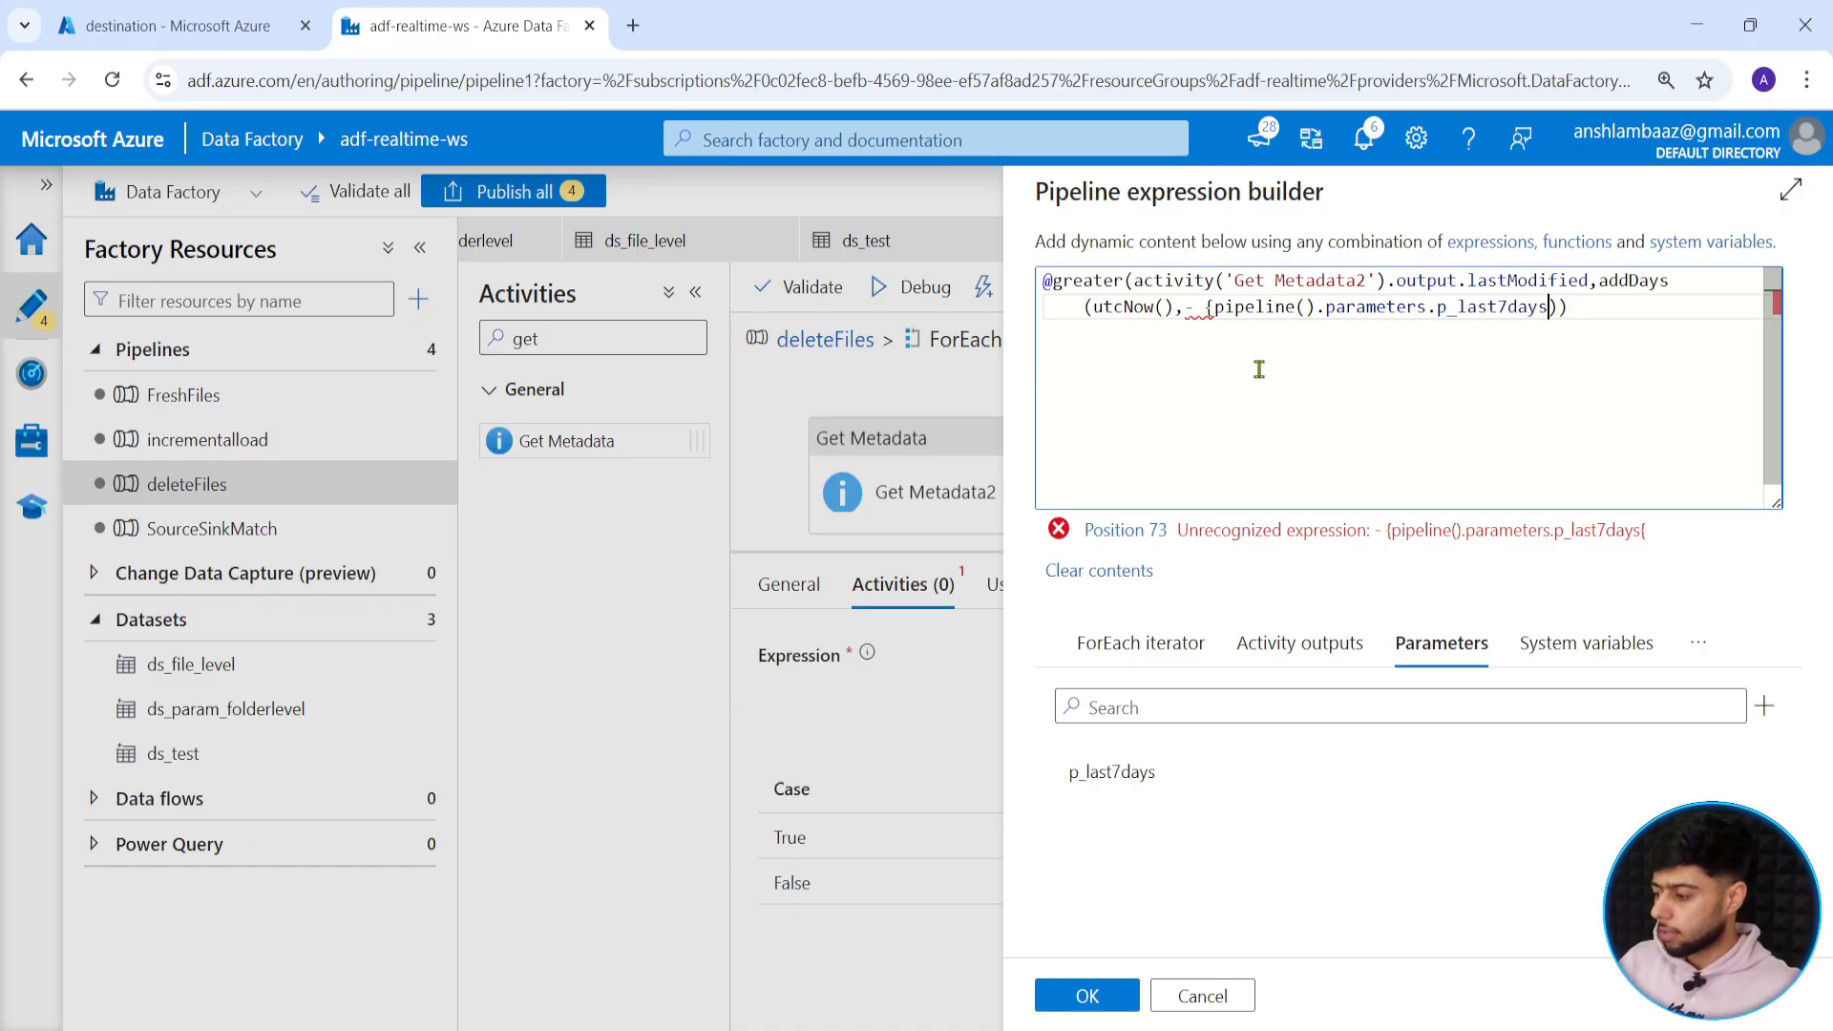
{"action": "type", "text": "}"}
{"action": "key", "text": "Left"}
{"action": "key", "text": "Left"}
{"action": "key", "text": "Left"}
{"action": "key", "text": "Left"}
{"action": "key", "text": "Left"}
{"action": "key", "text": "Left"}
{"action": "key", "text": "Left"}
{"action": "key", "text": "Left"}
{"action": "key", "text": "Left"}
{"action": "key", "text": "Left"}
{"action": "key", "text": "Left"}
{"action": "key", "text": "Left"}
{"action": "key", "text": "Left"}
{"action": "key", "text": "Left"}
{"action": "key", "text": "Left"}
{"action": "key", "text": "Left"}
{"action": "key", "text": "Left"}
{"action": "key", "text": "Left"}
{"action": "key", "text": "Left"}
{"action": "key", "text": "Left"}
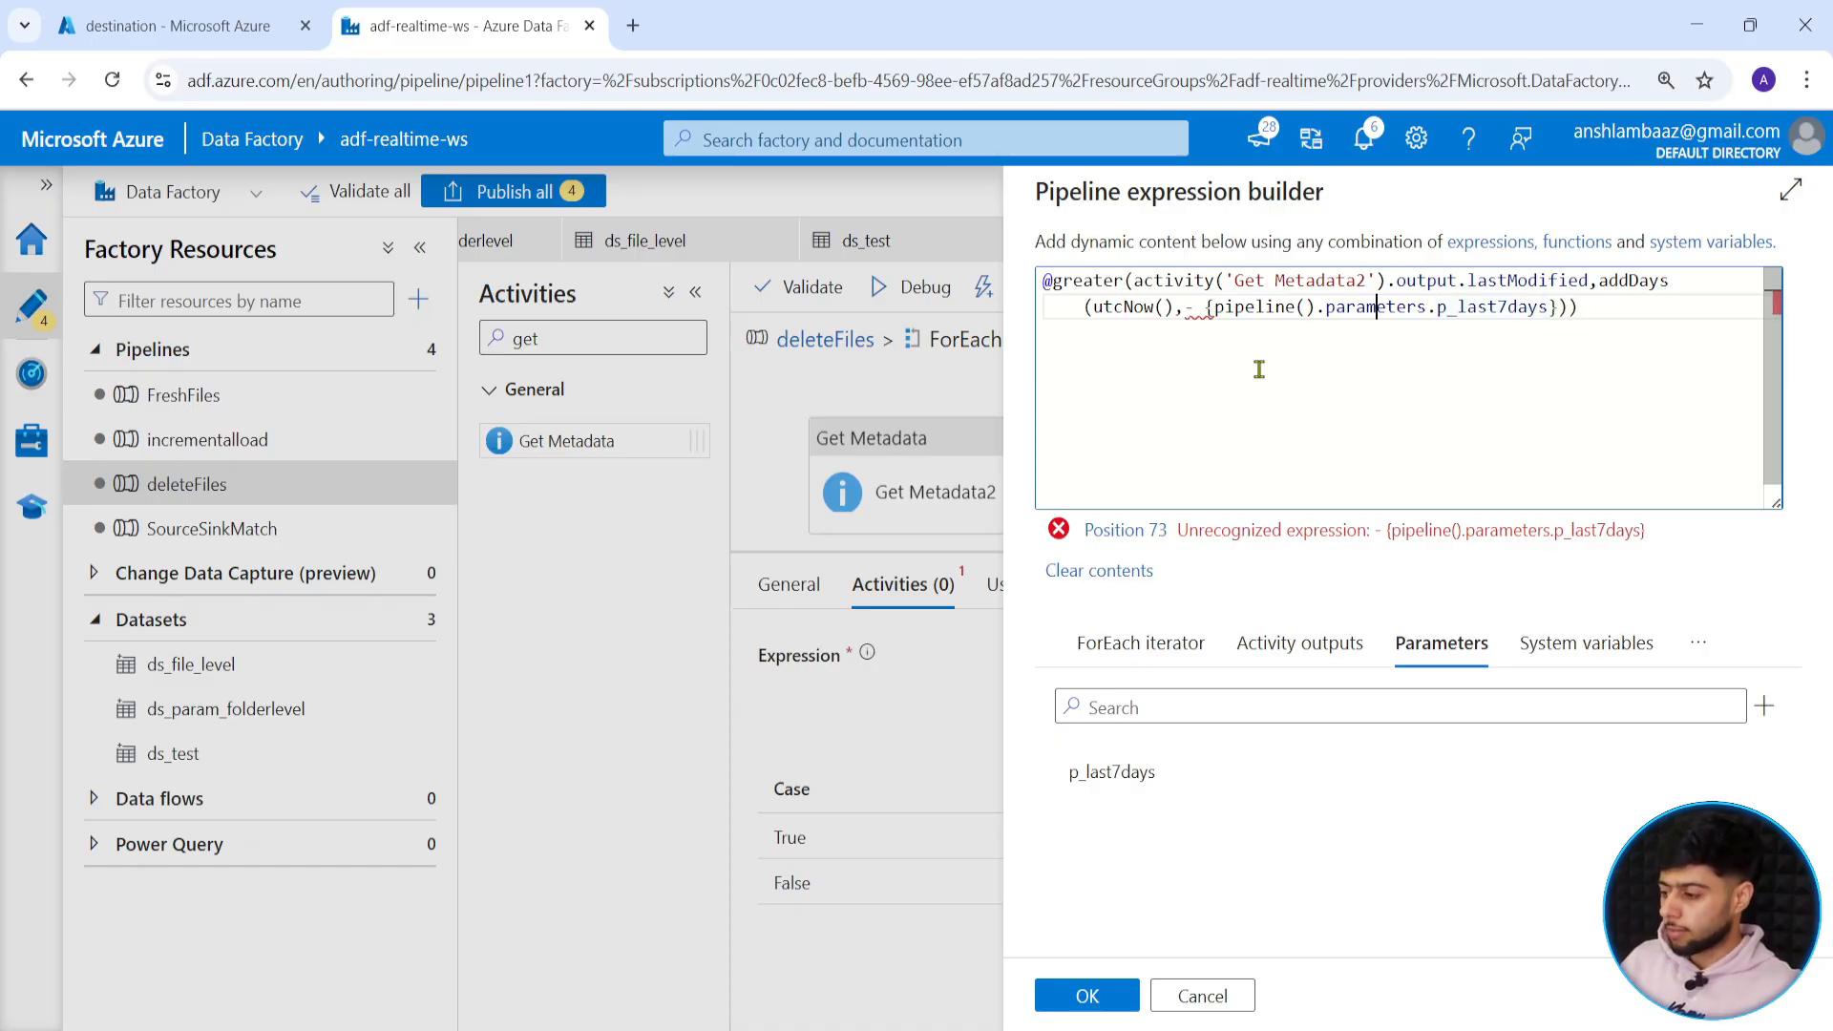
{"action": "type", "text": "@"}
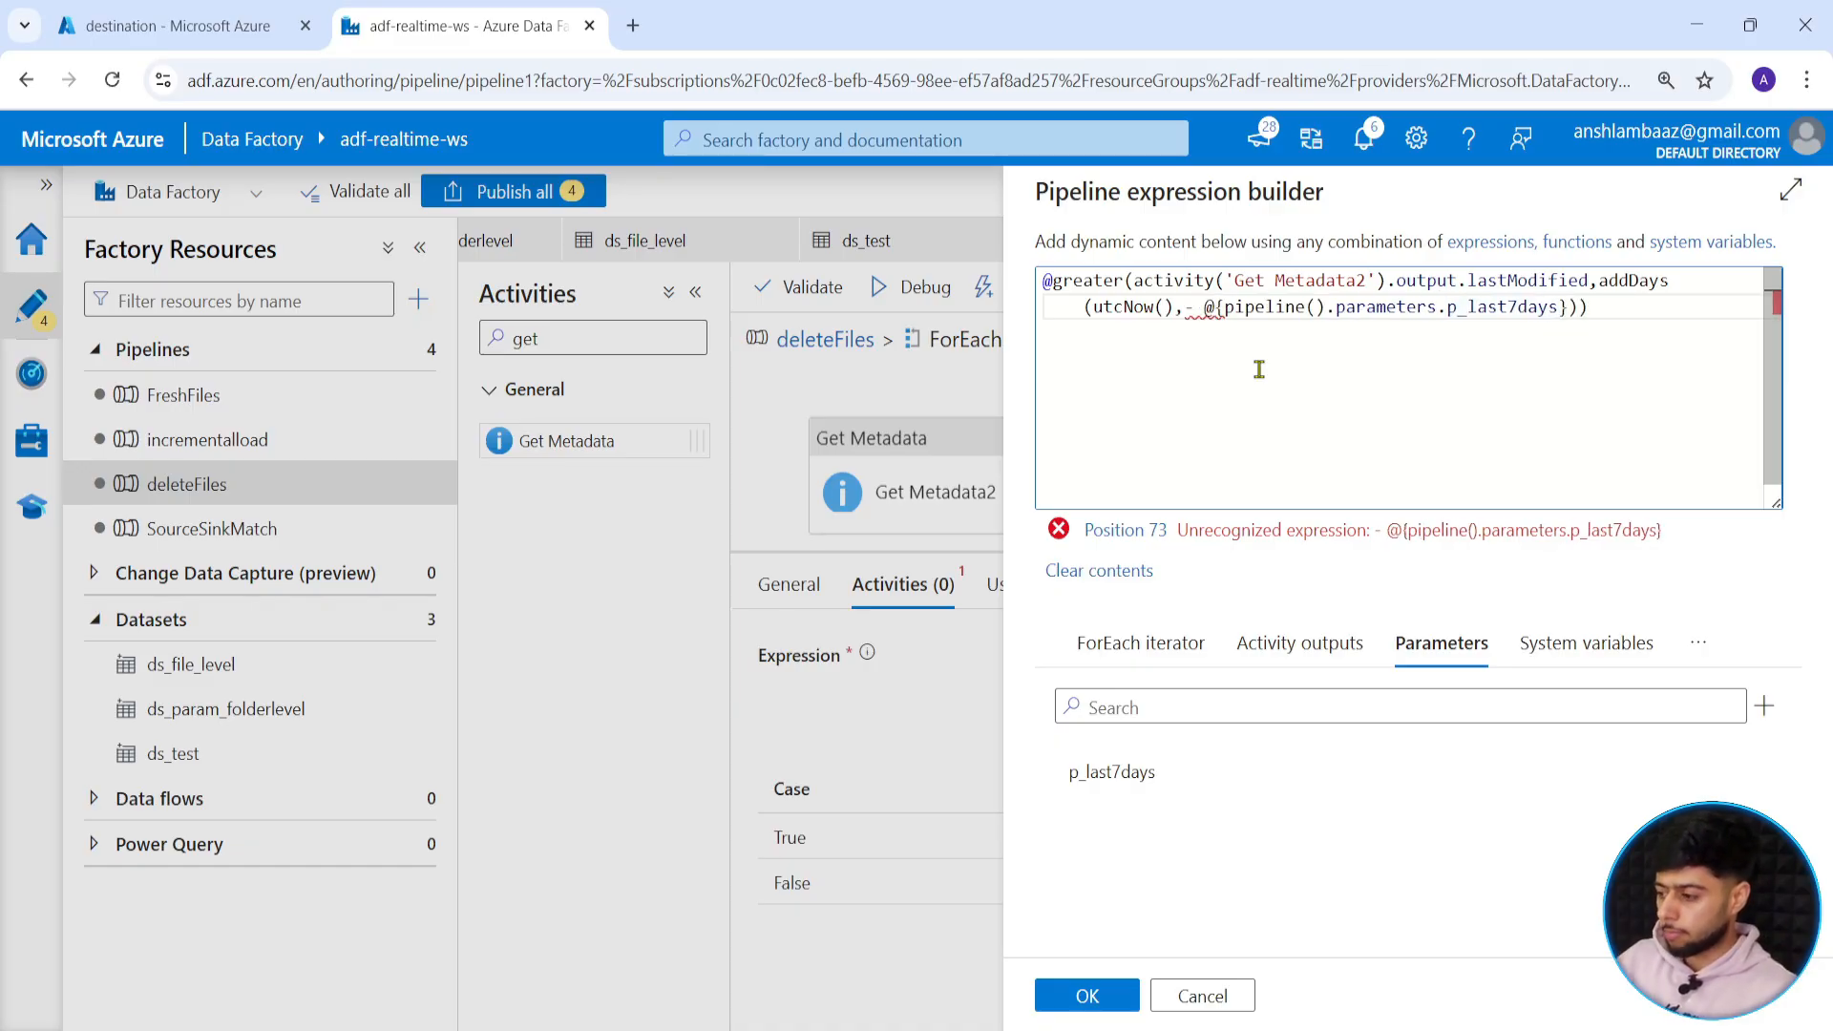
{"action": "left_click", "coordinate": [1186, 306]}
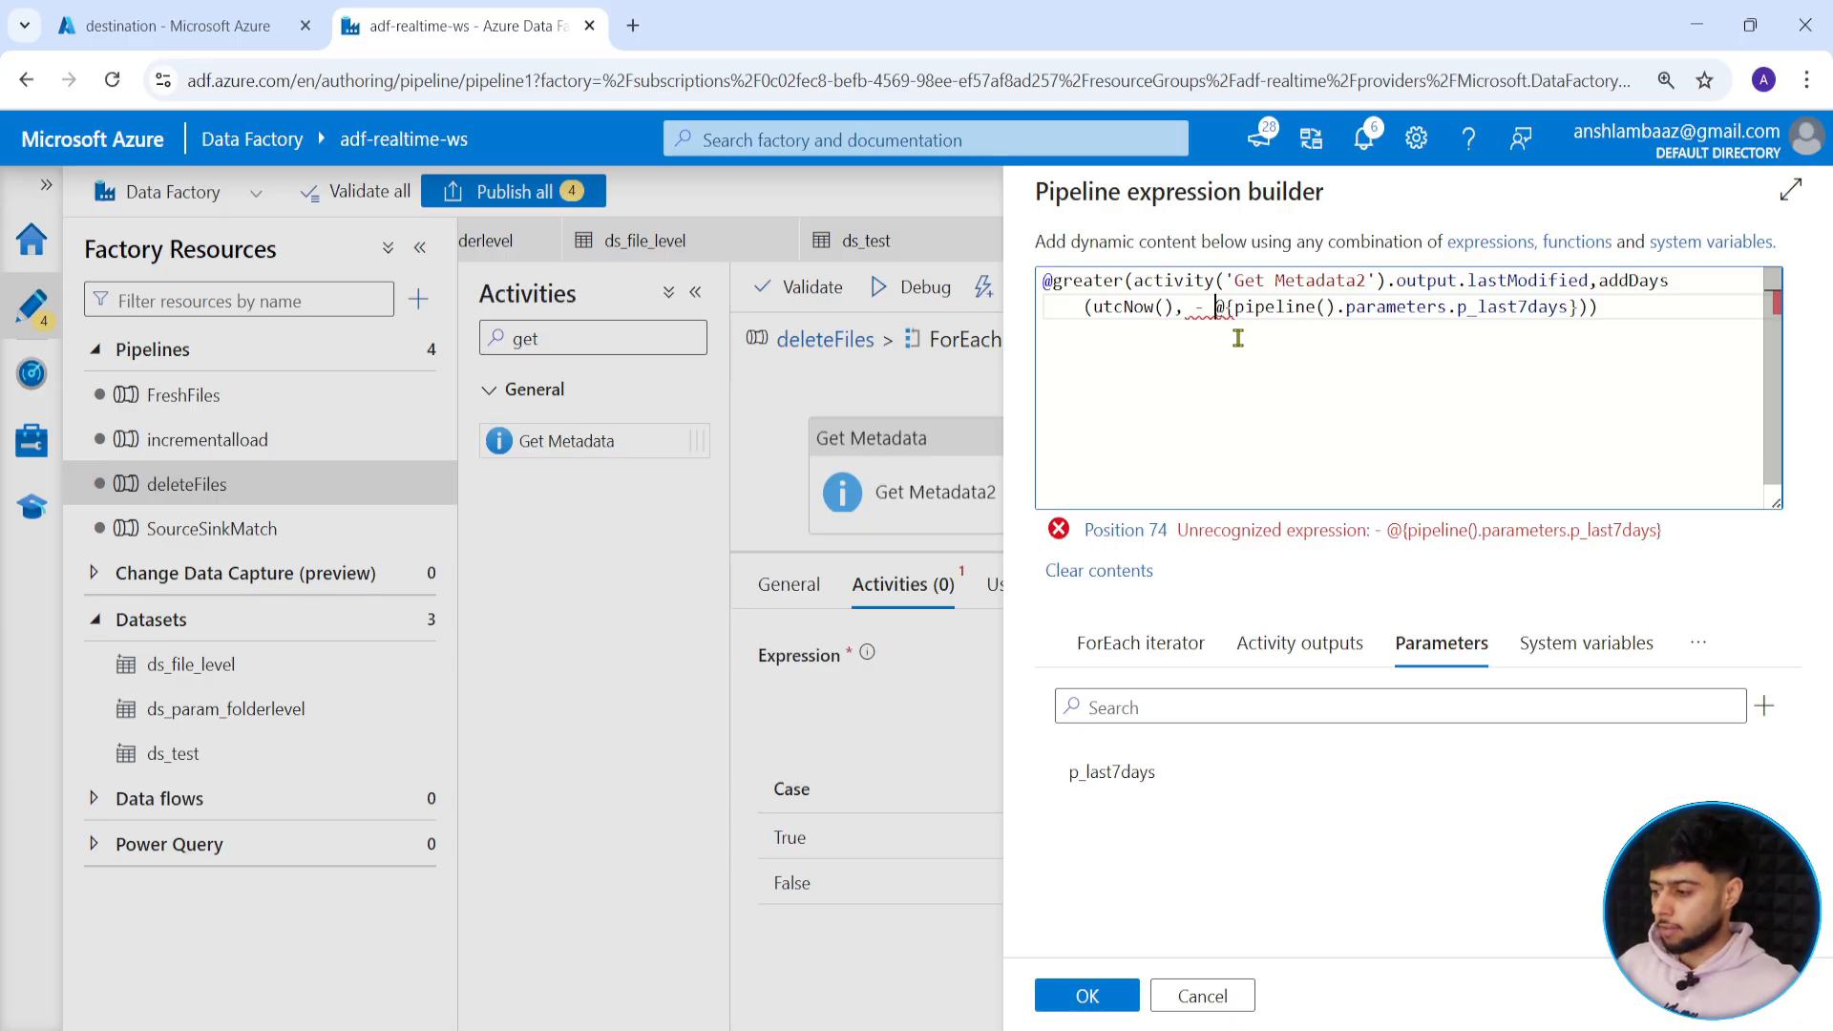
{"action": "key", "text": "Right"}
{"action": "key", "text": "Delete"}
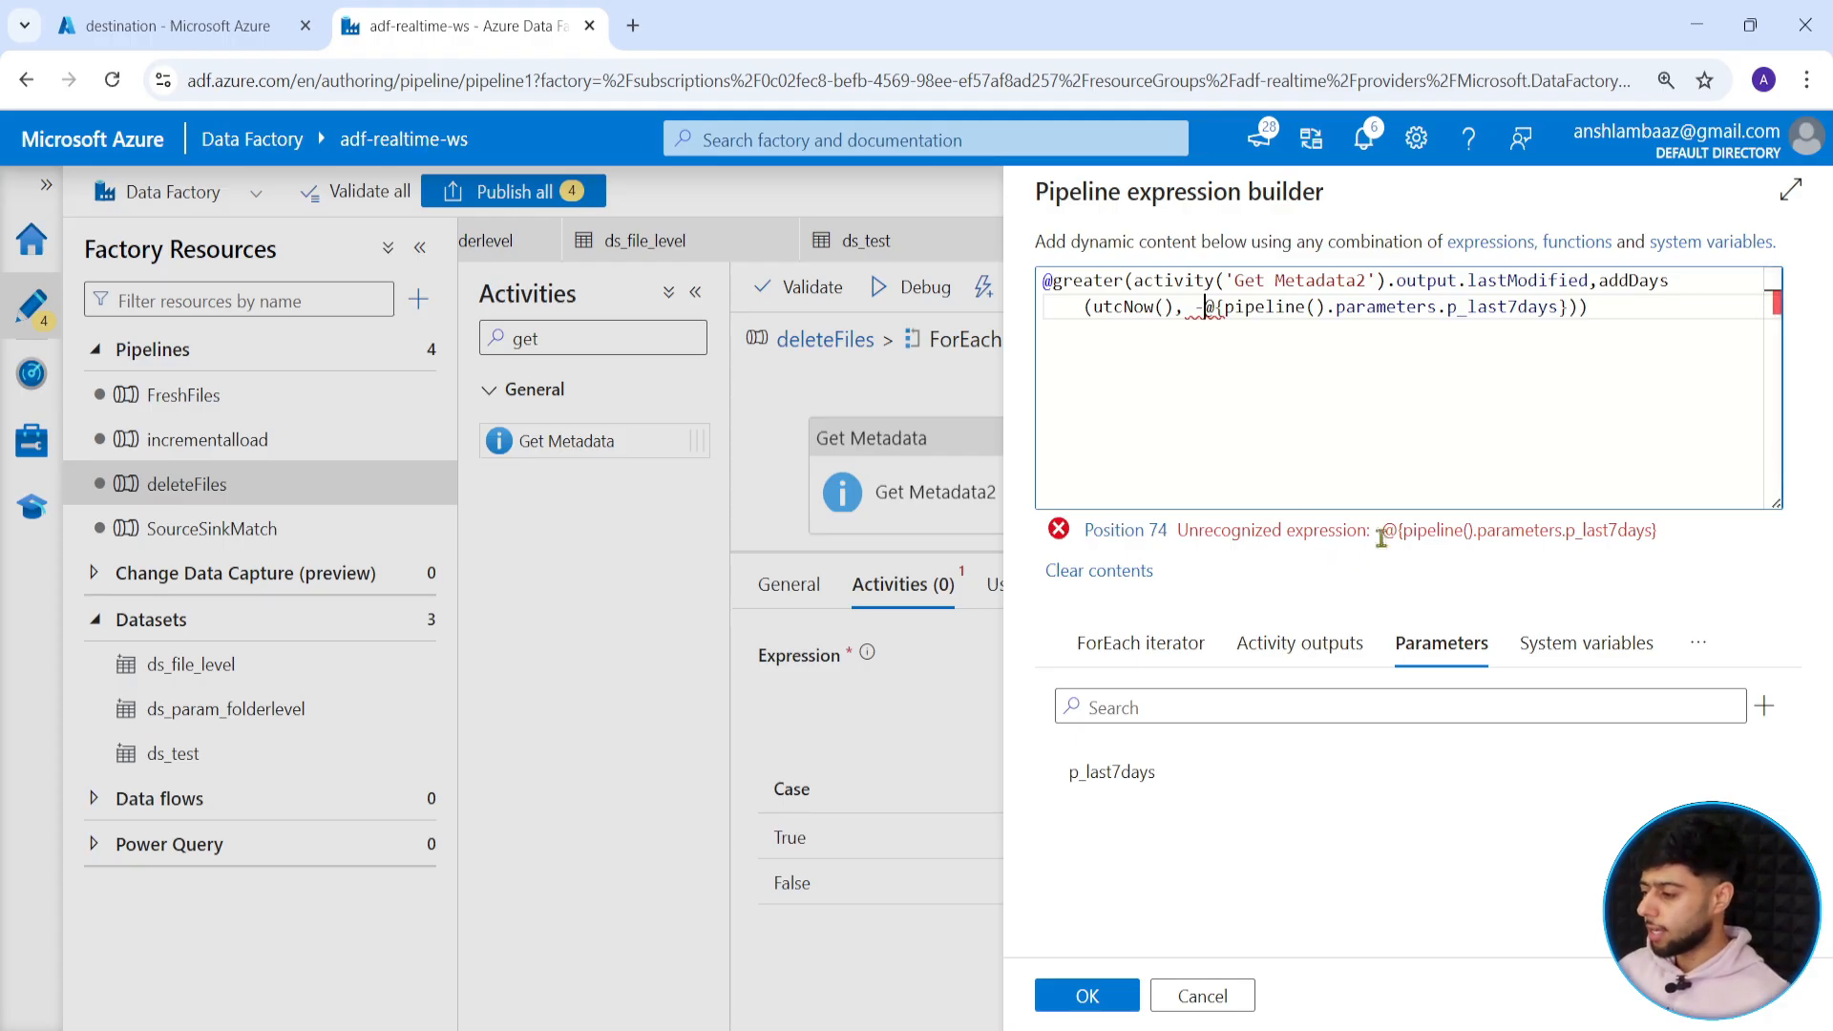
Remove the @{ } wrapper from the parameter reference so the day count reads -pipeline().parameters.p_last7days.
{"action": "left_click", "coordinate": [1223, 306]}
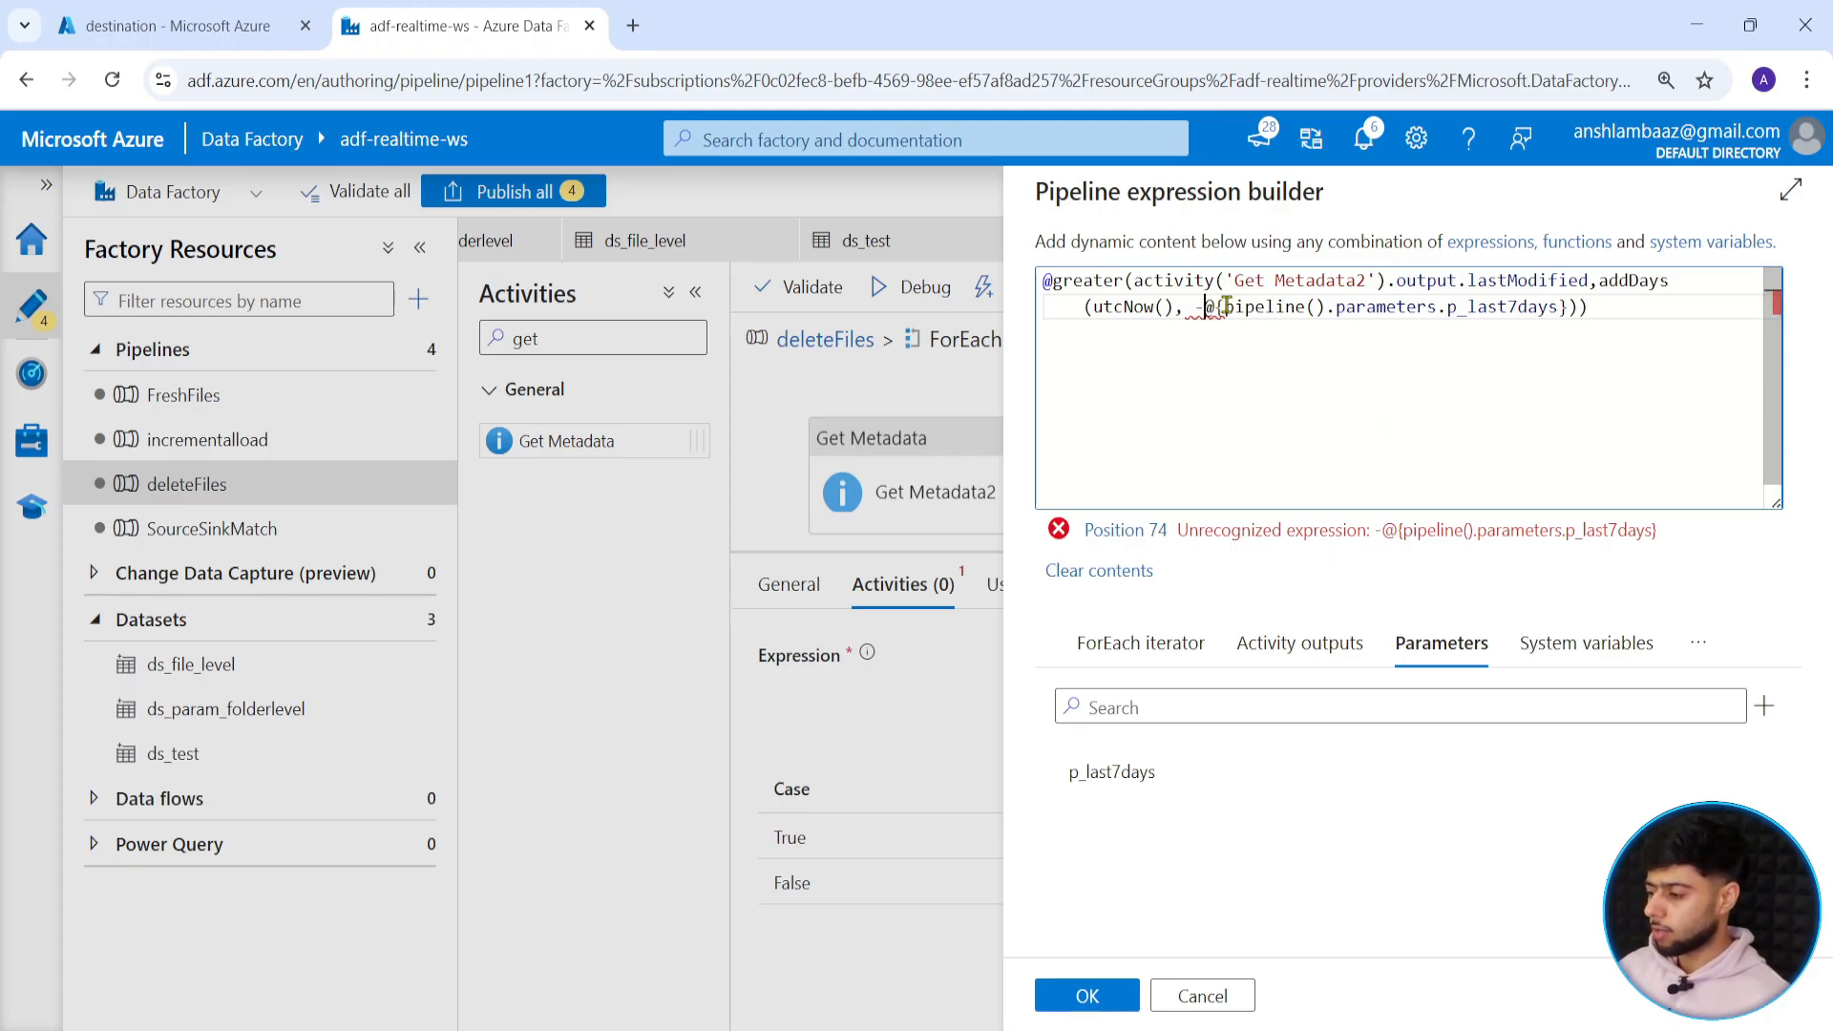
{"action": "key", "text": "BackSpace"}
{"action": "key", "text": "BackSpace"}
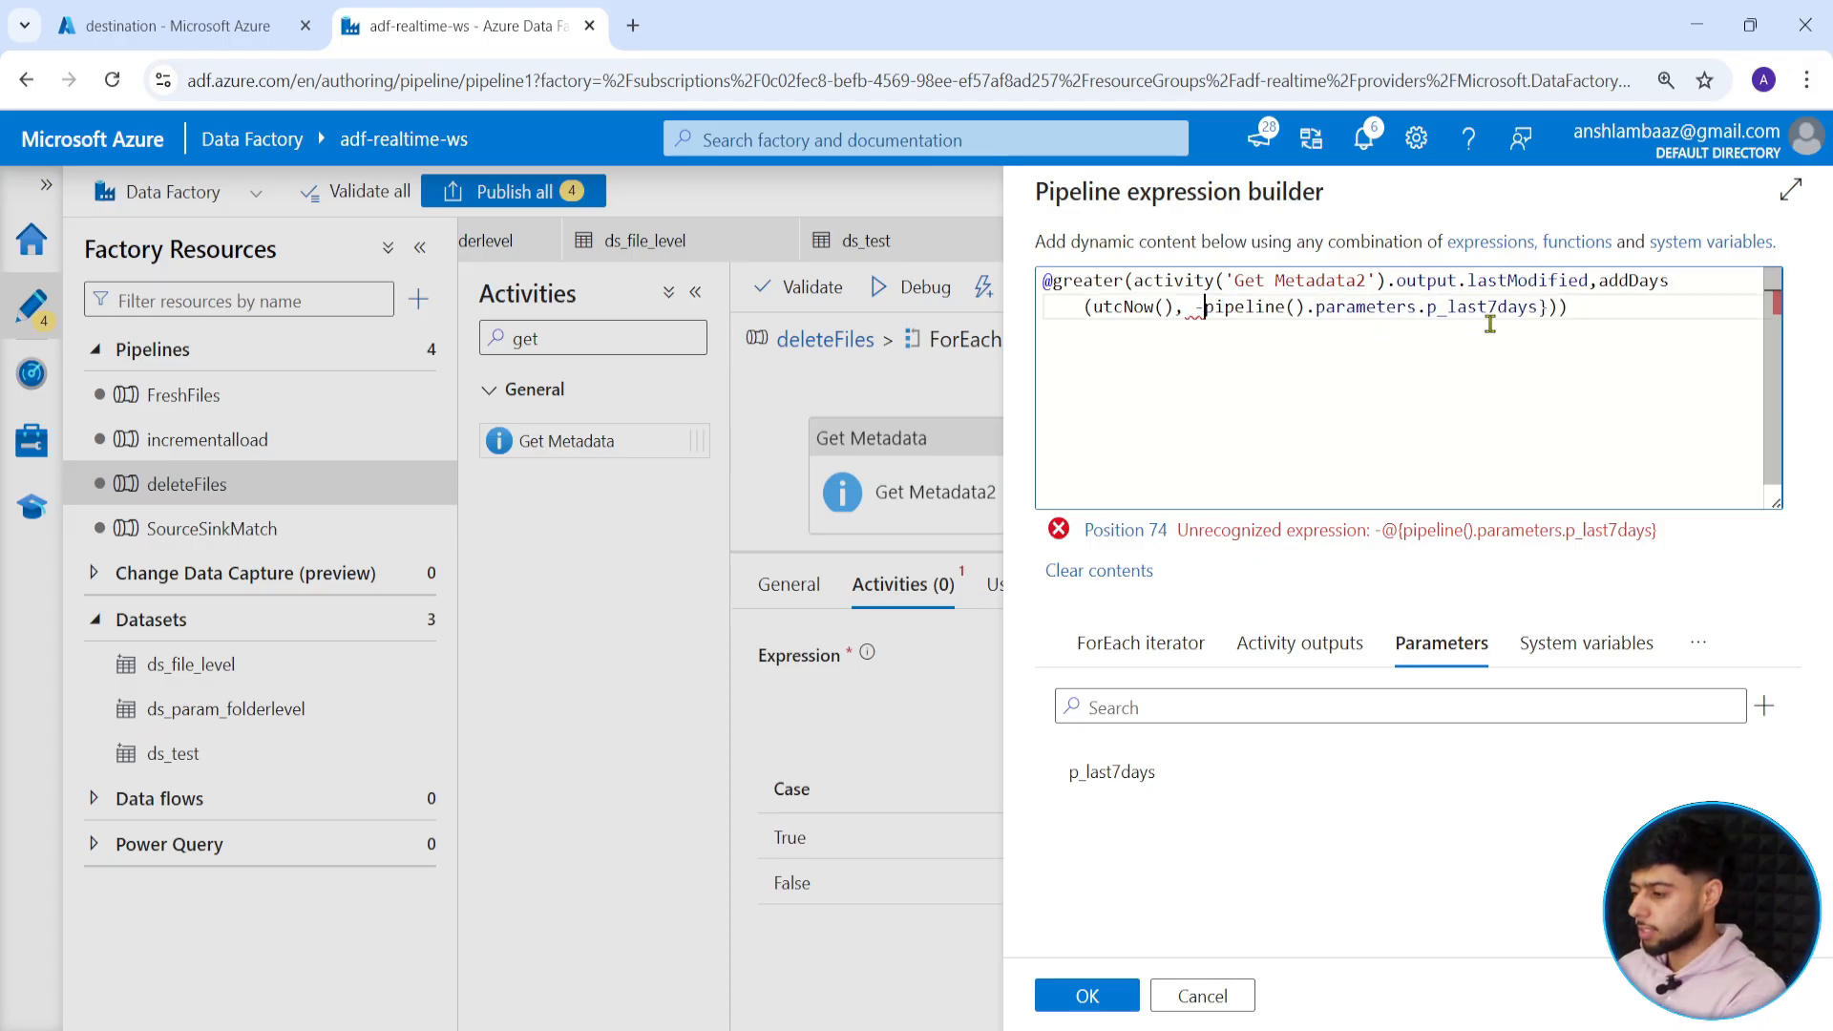
{"action": "left_click", "coordinate": [1549, 306]}
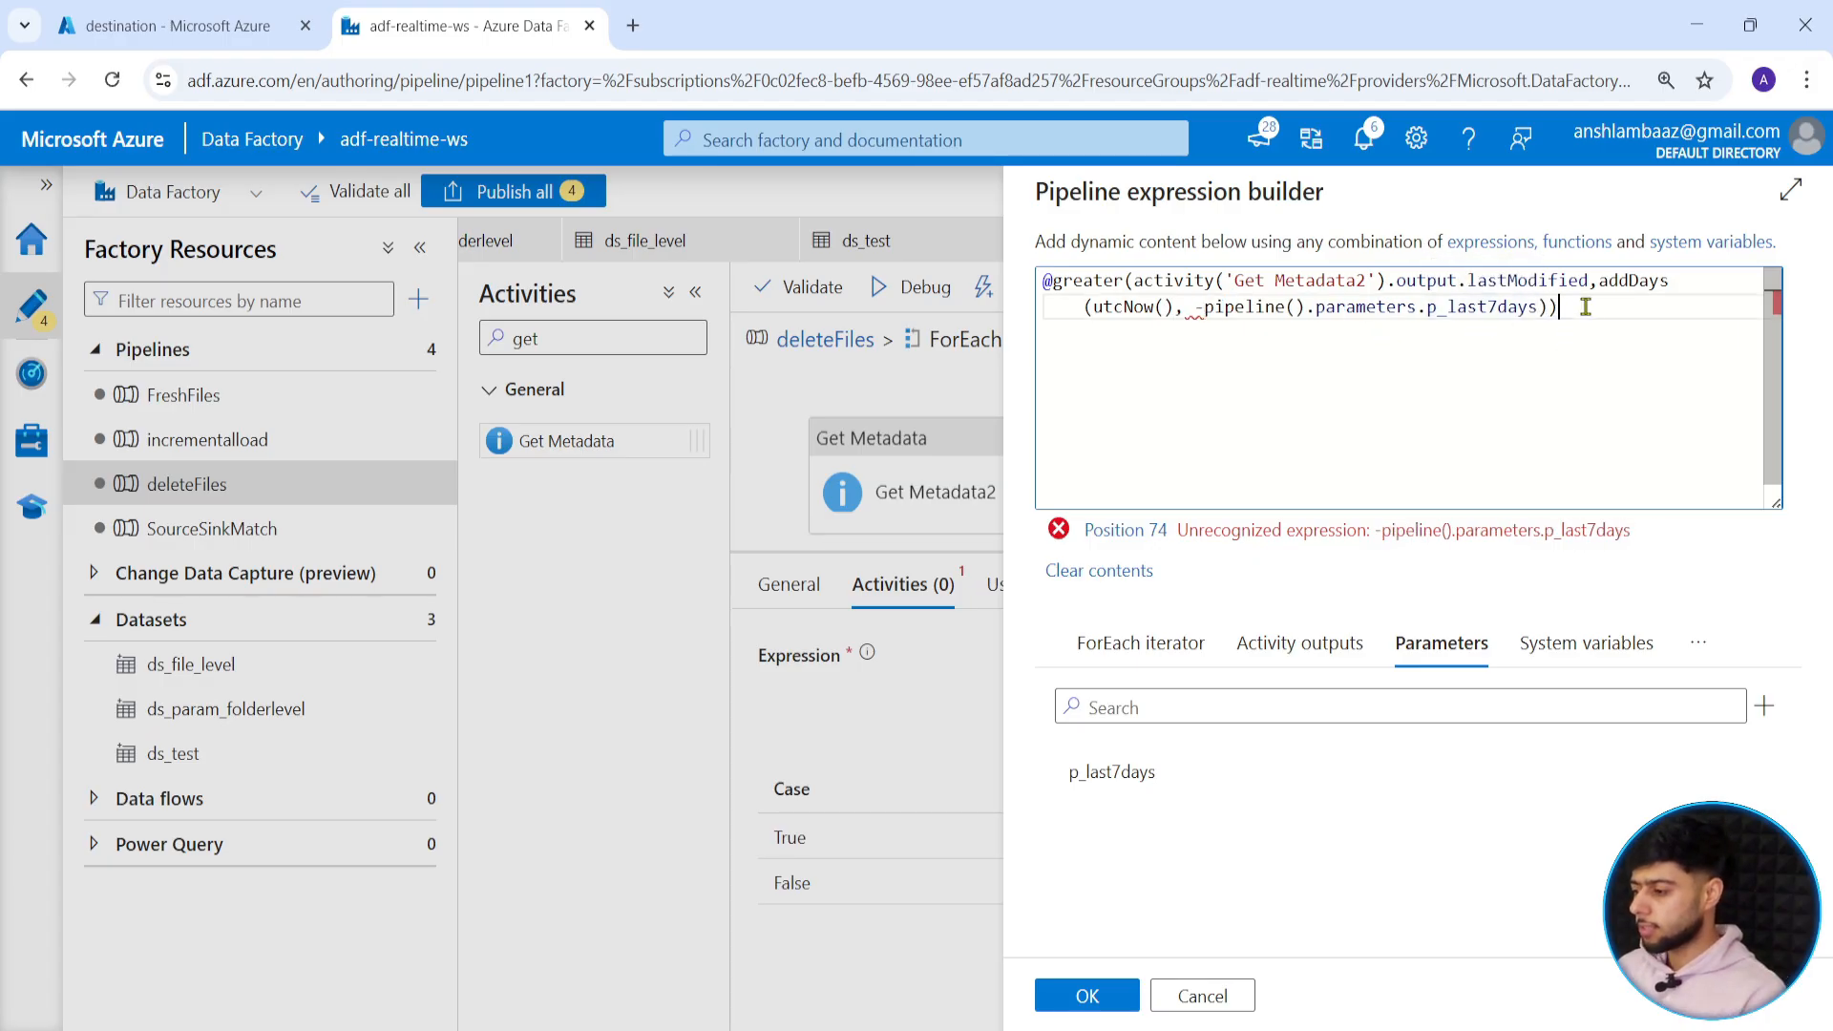
{"action": "key", "text": "BackSpace"}
{"action": "left_click_drag", "start_coordinate": [1215, 307], "coordinate": [1549, 306]}
{"action": "left_click", "coordinate": [1501, 310]}
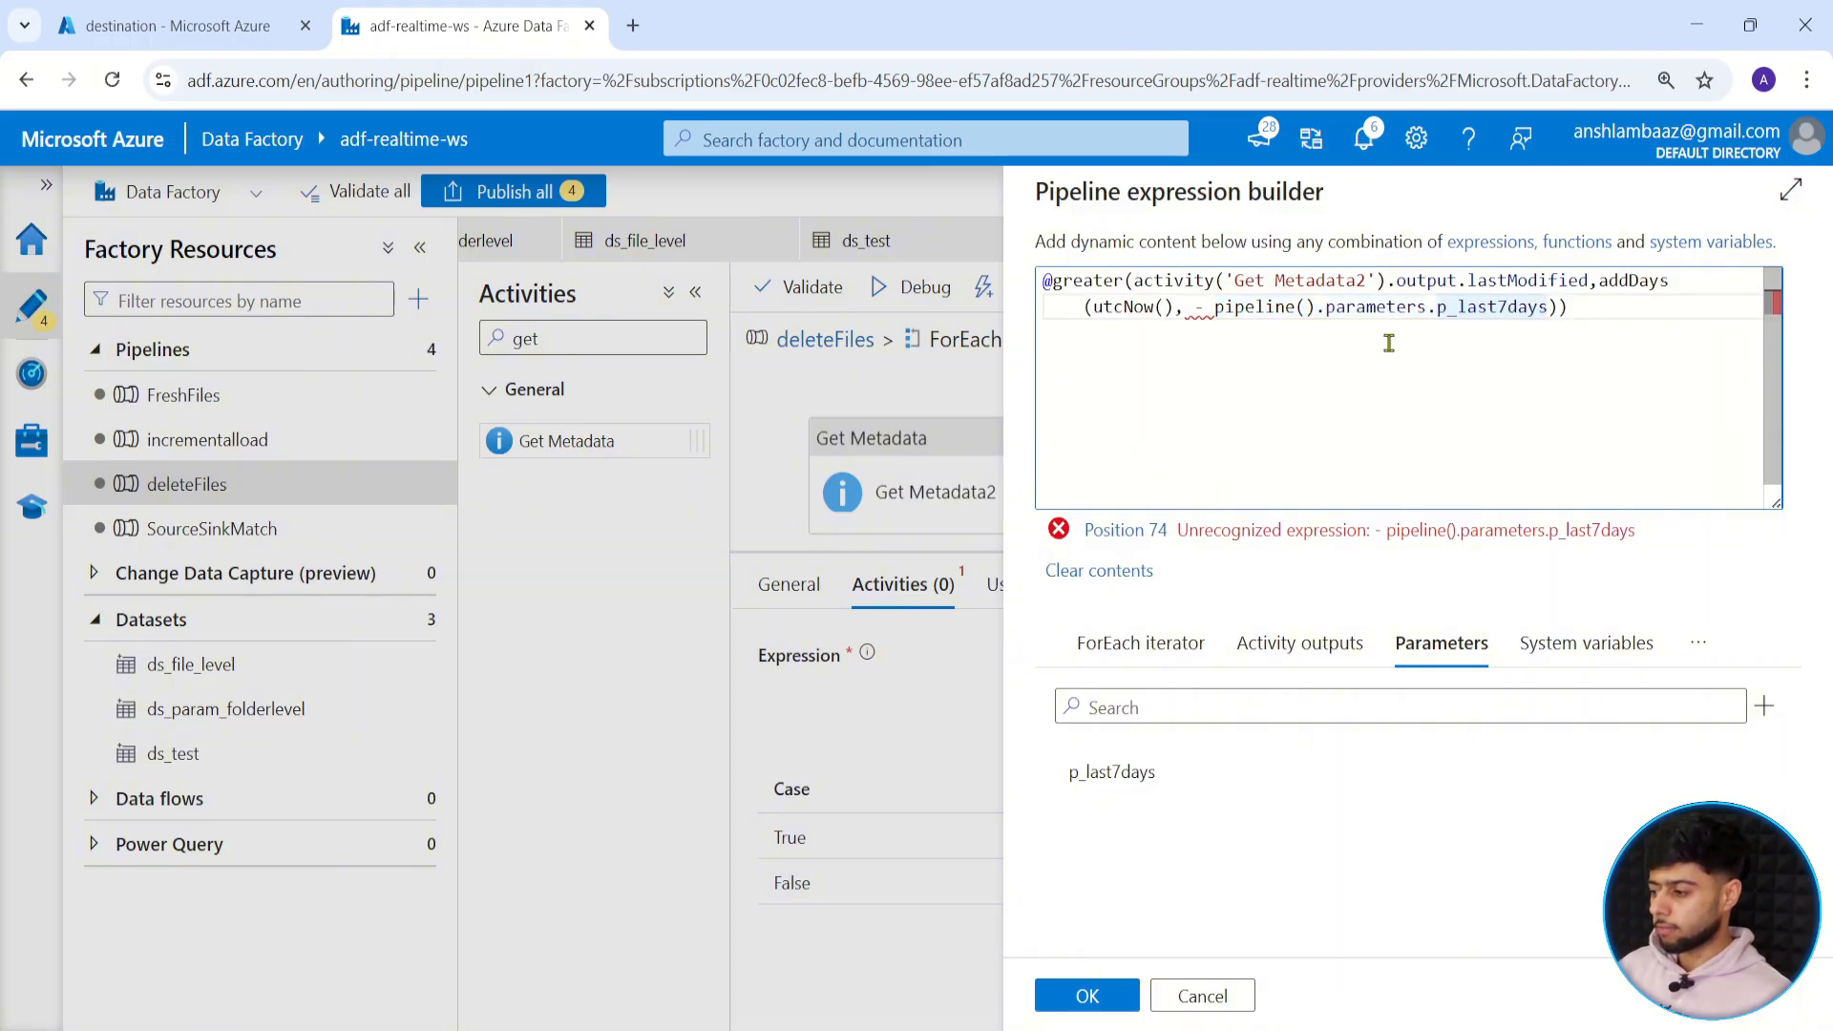
{"action": "left_click", "coordinate": [1209, 306]}
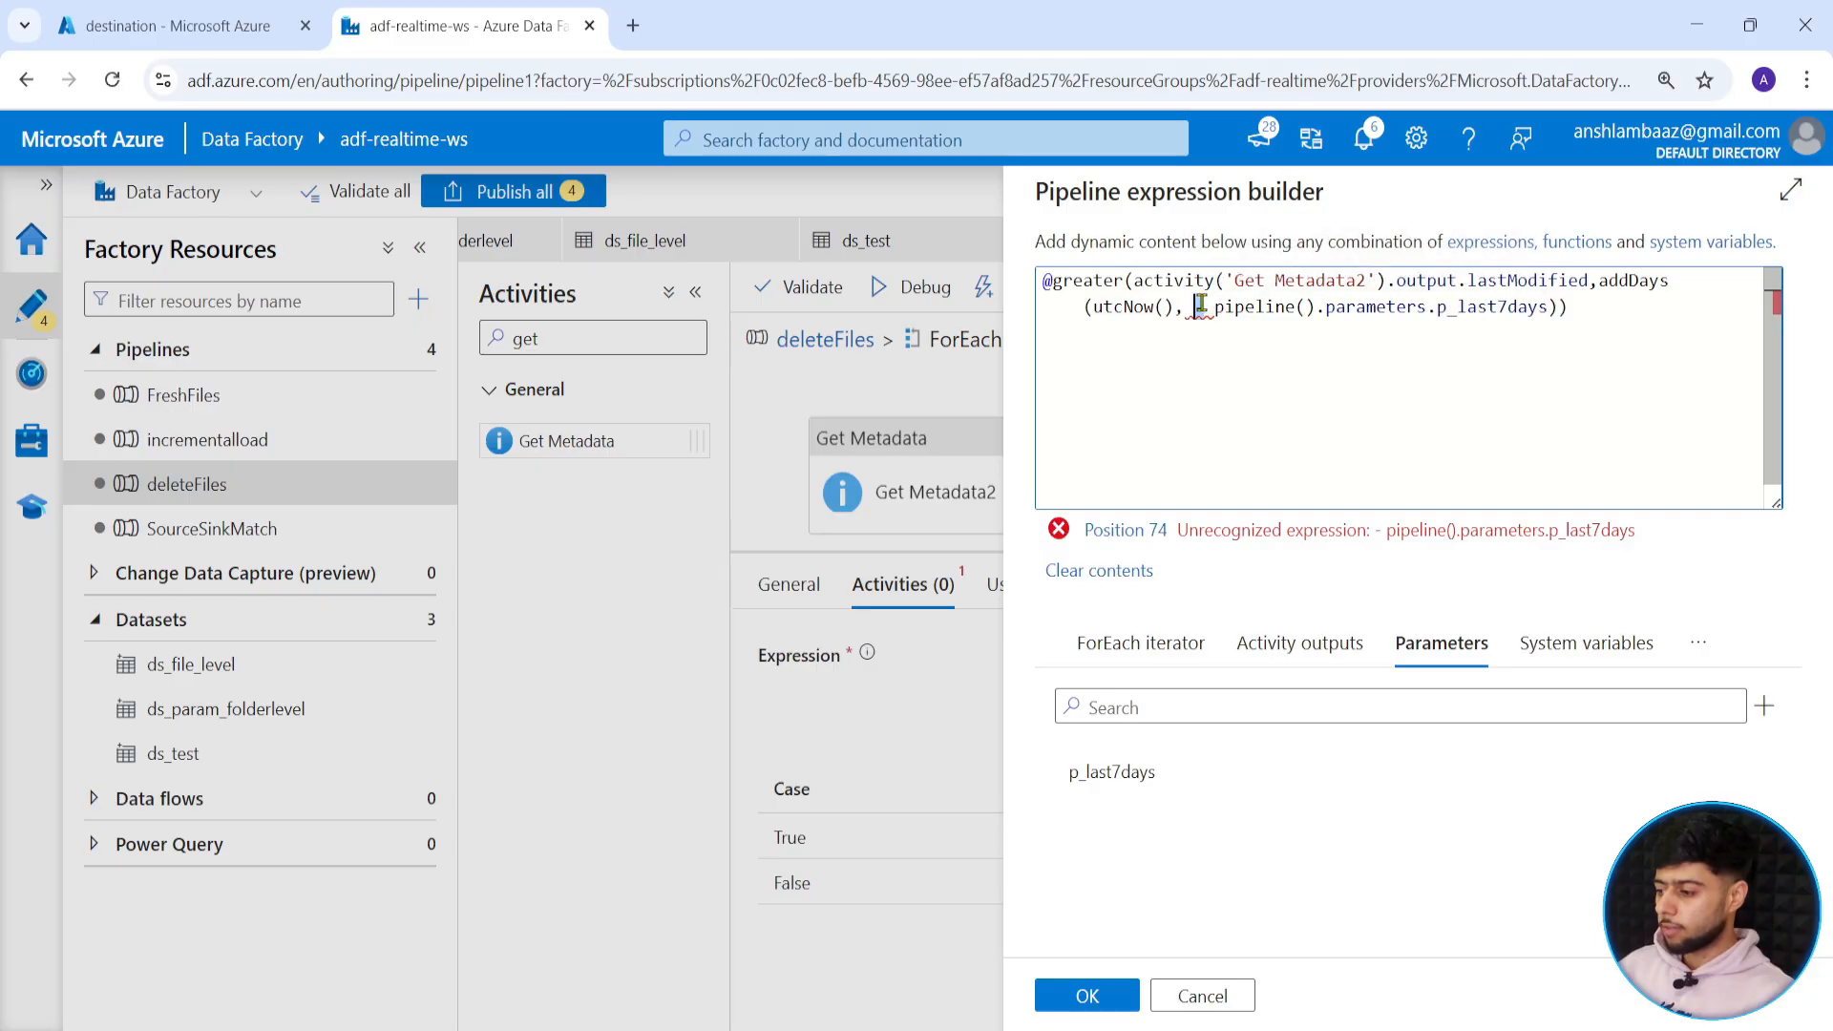
{"action": "left_click", "coordinate": [1200, 308]}
{"action": "left_click", "coordinate": [1216, 307]}
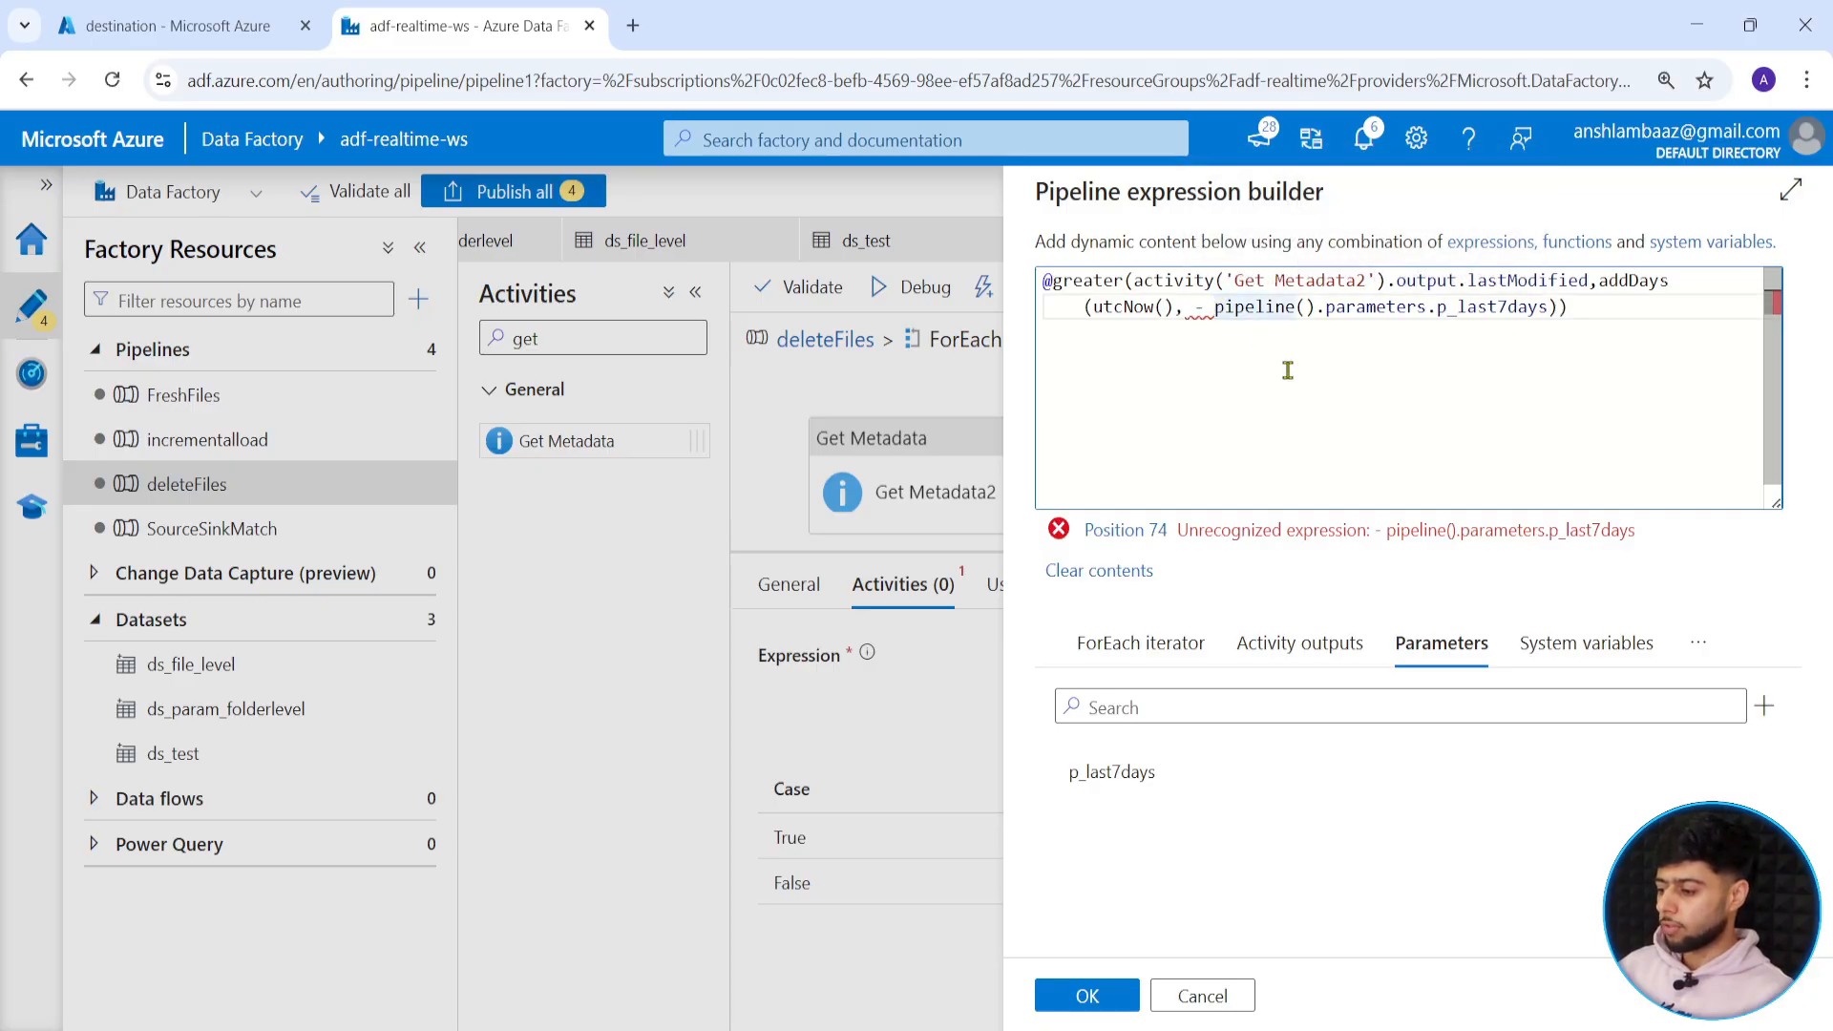
{"action": "key", "text": "BackSpace"}
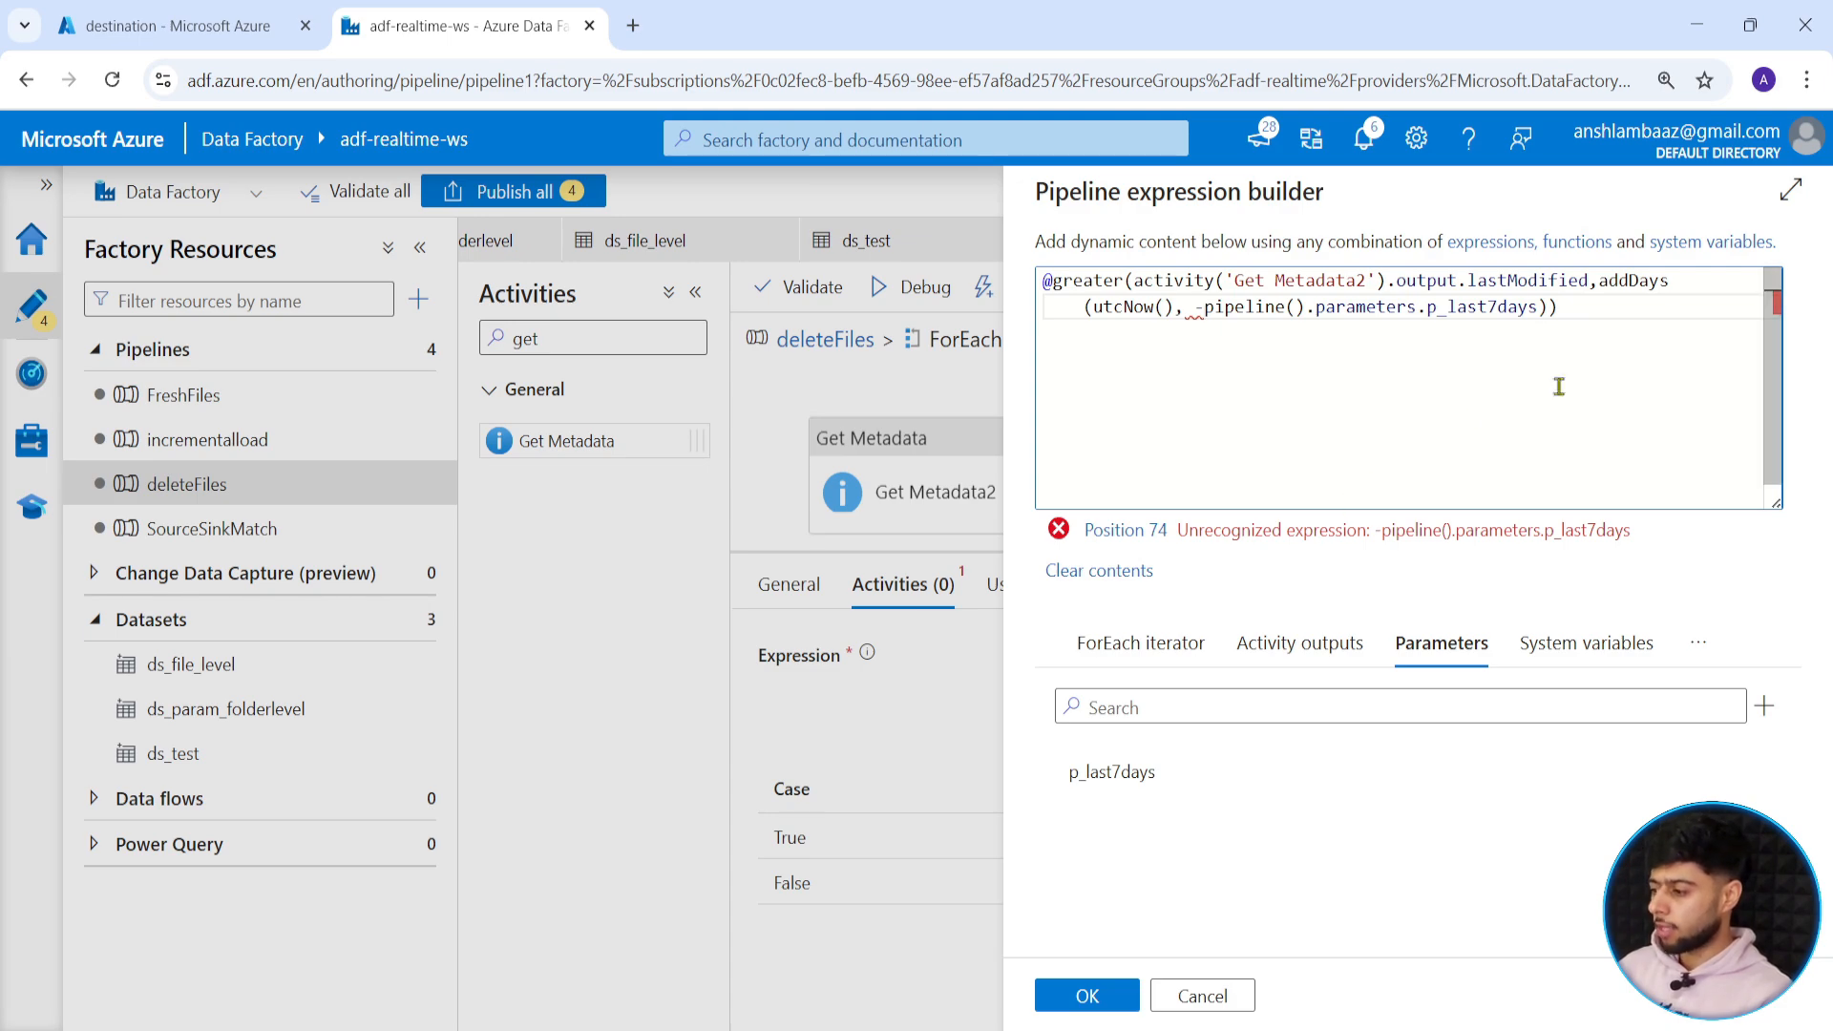
Try replacing the addDays function with a subtracting function and restore addDays.
{"action": "mouse_move", "coordinate": [1637, 287]}
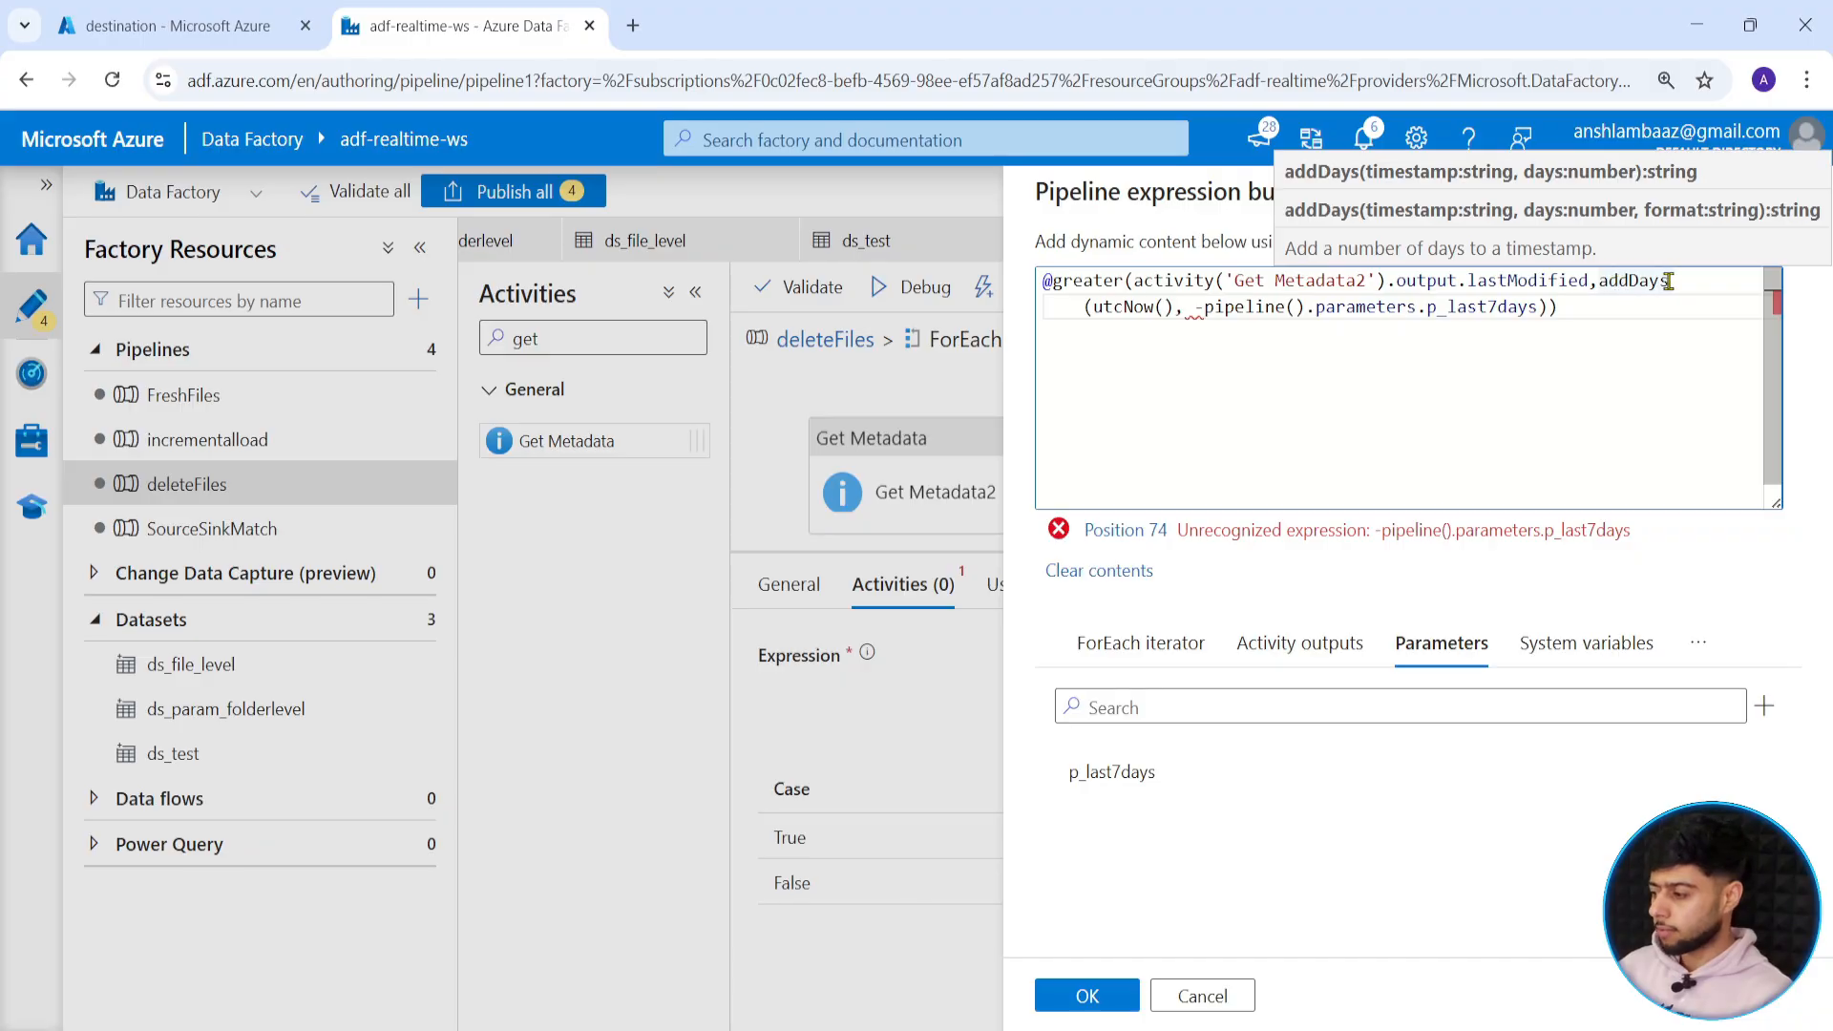
{"action": "left_click_drag", "start_coordinate": [1669, 282], "coordinate": [1610, 281]}
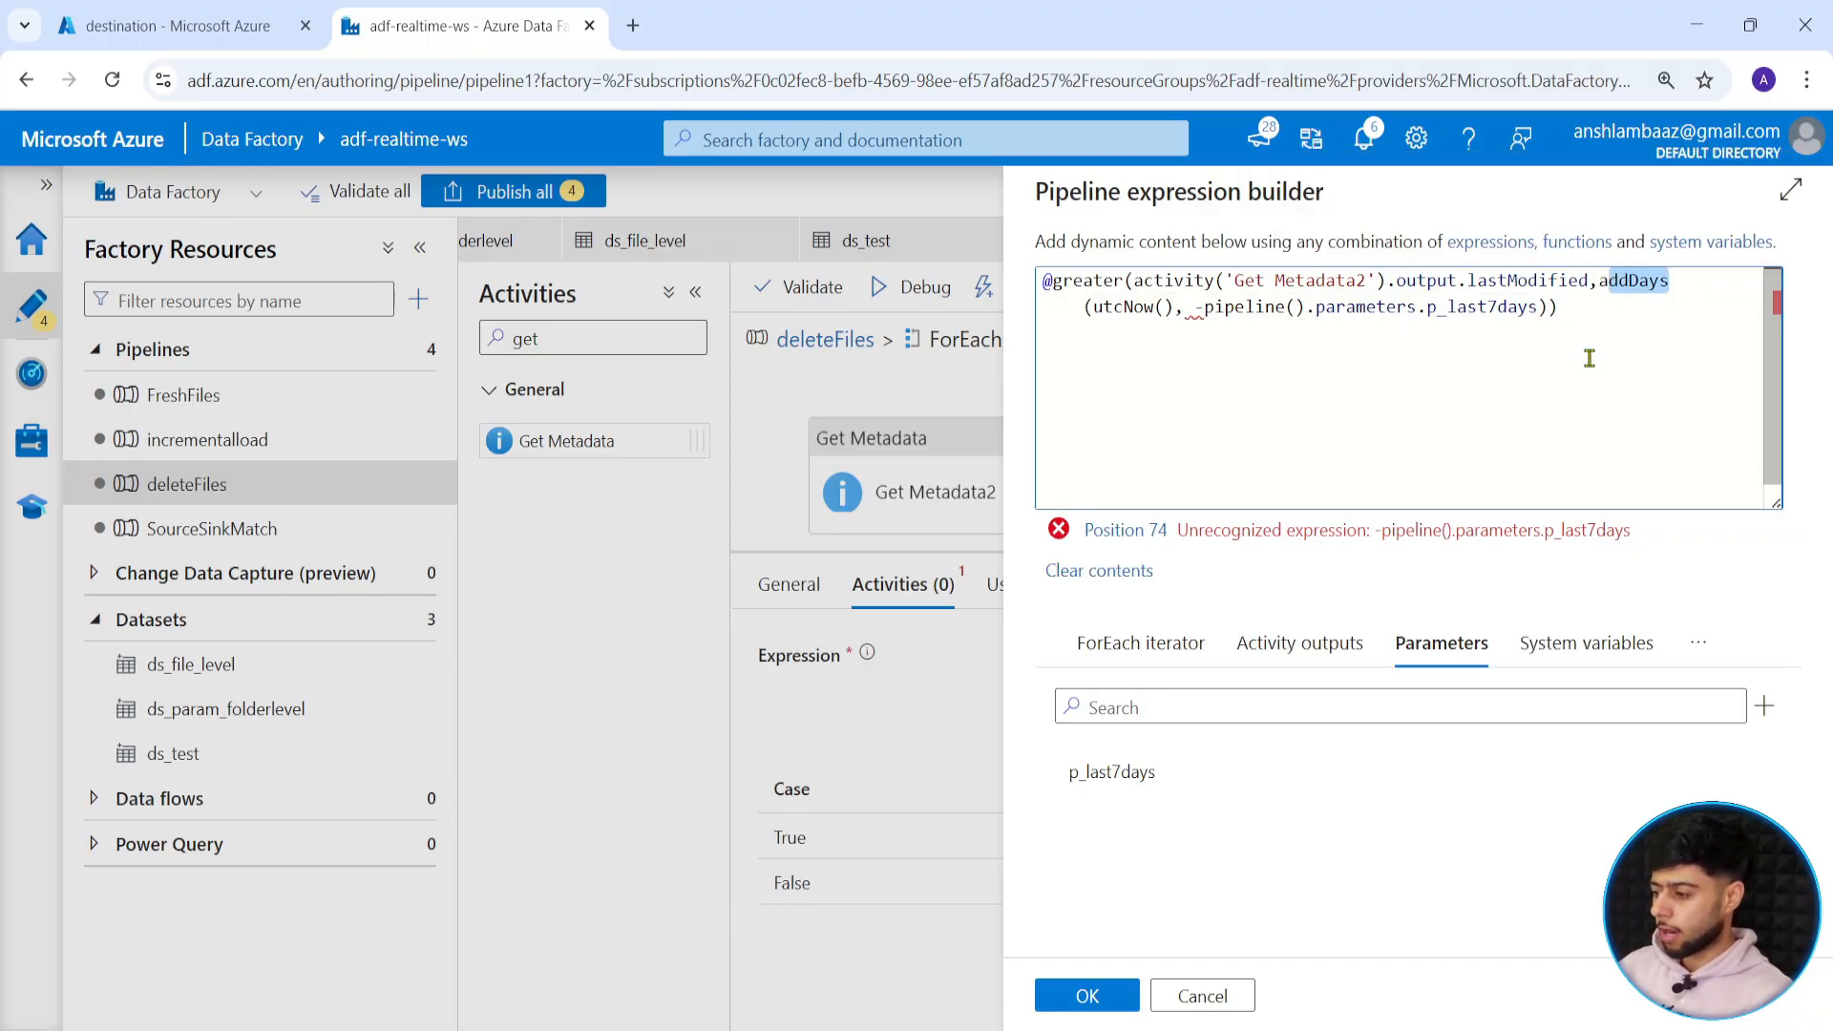
{"action": "key", "text": "BackSpace"}
{"action": "key", "text": "BackSpace"}
{"action": "type", "text": "sub"}
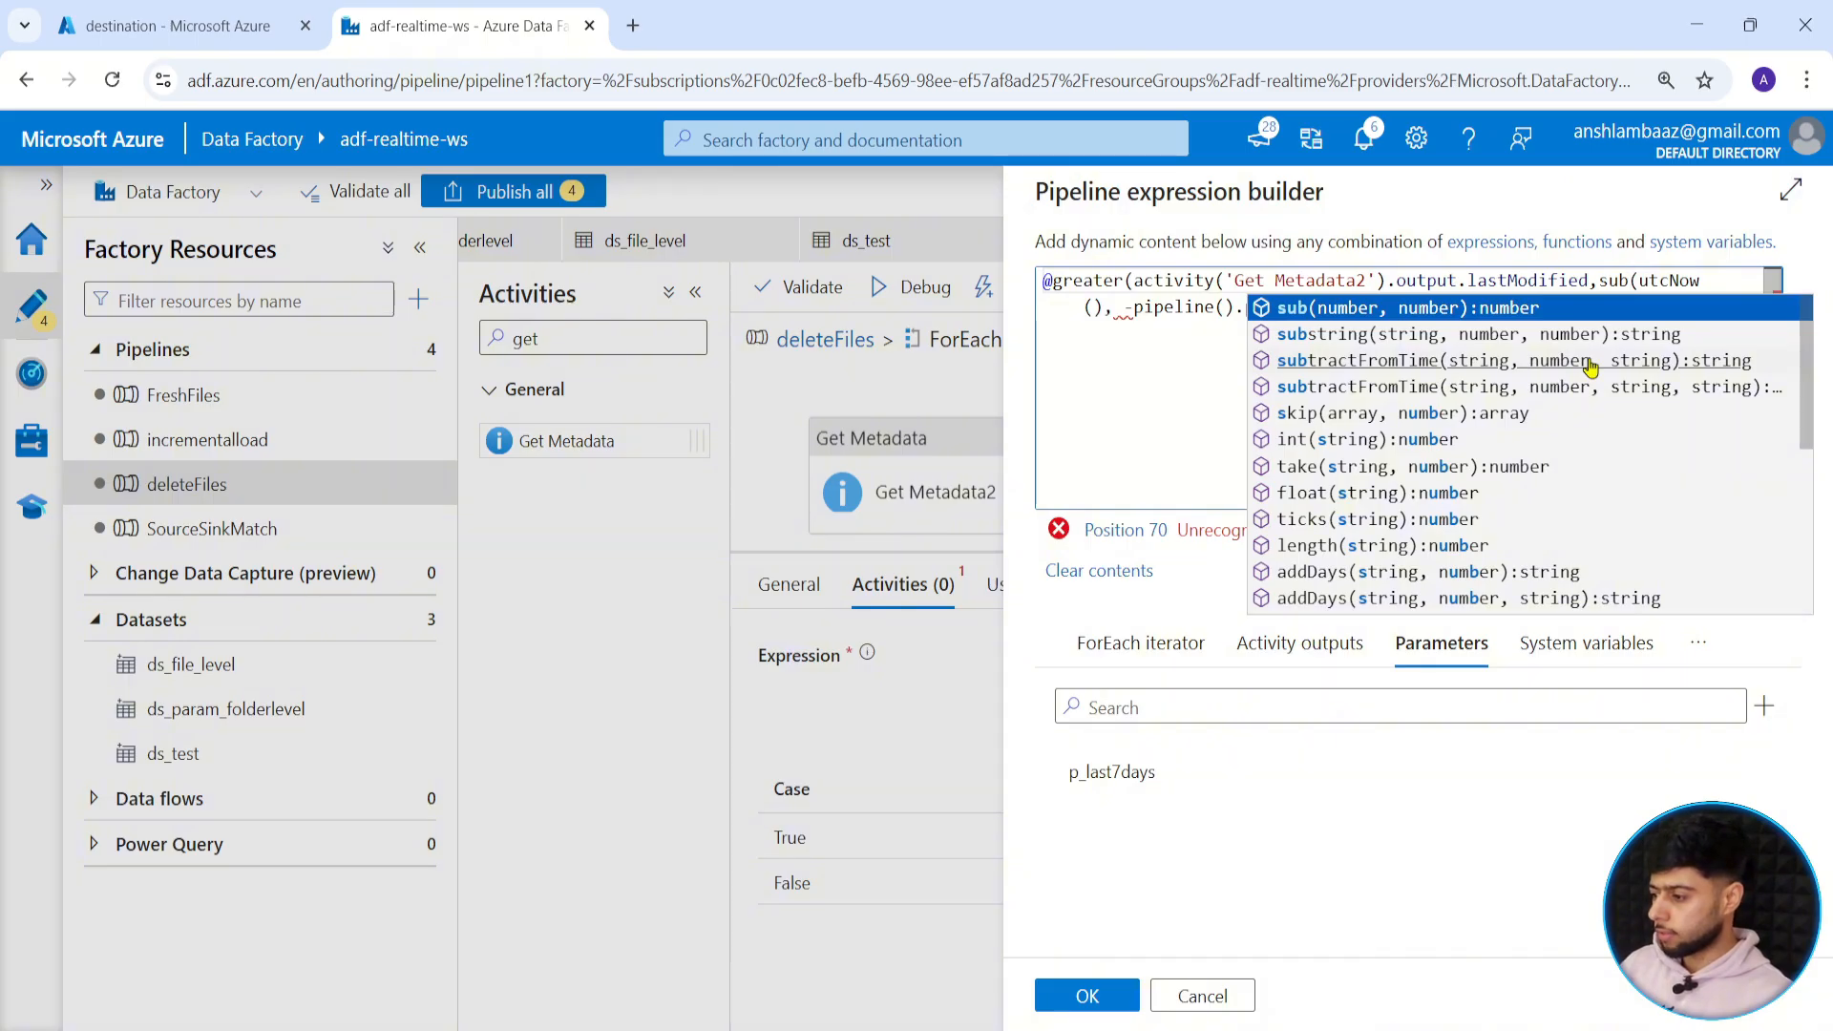
{"action": "type", "text": "Da"}
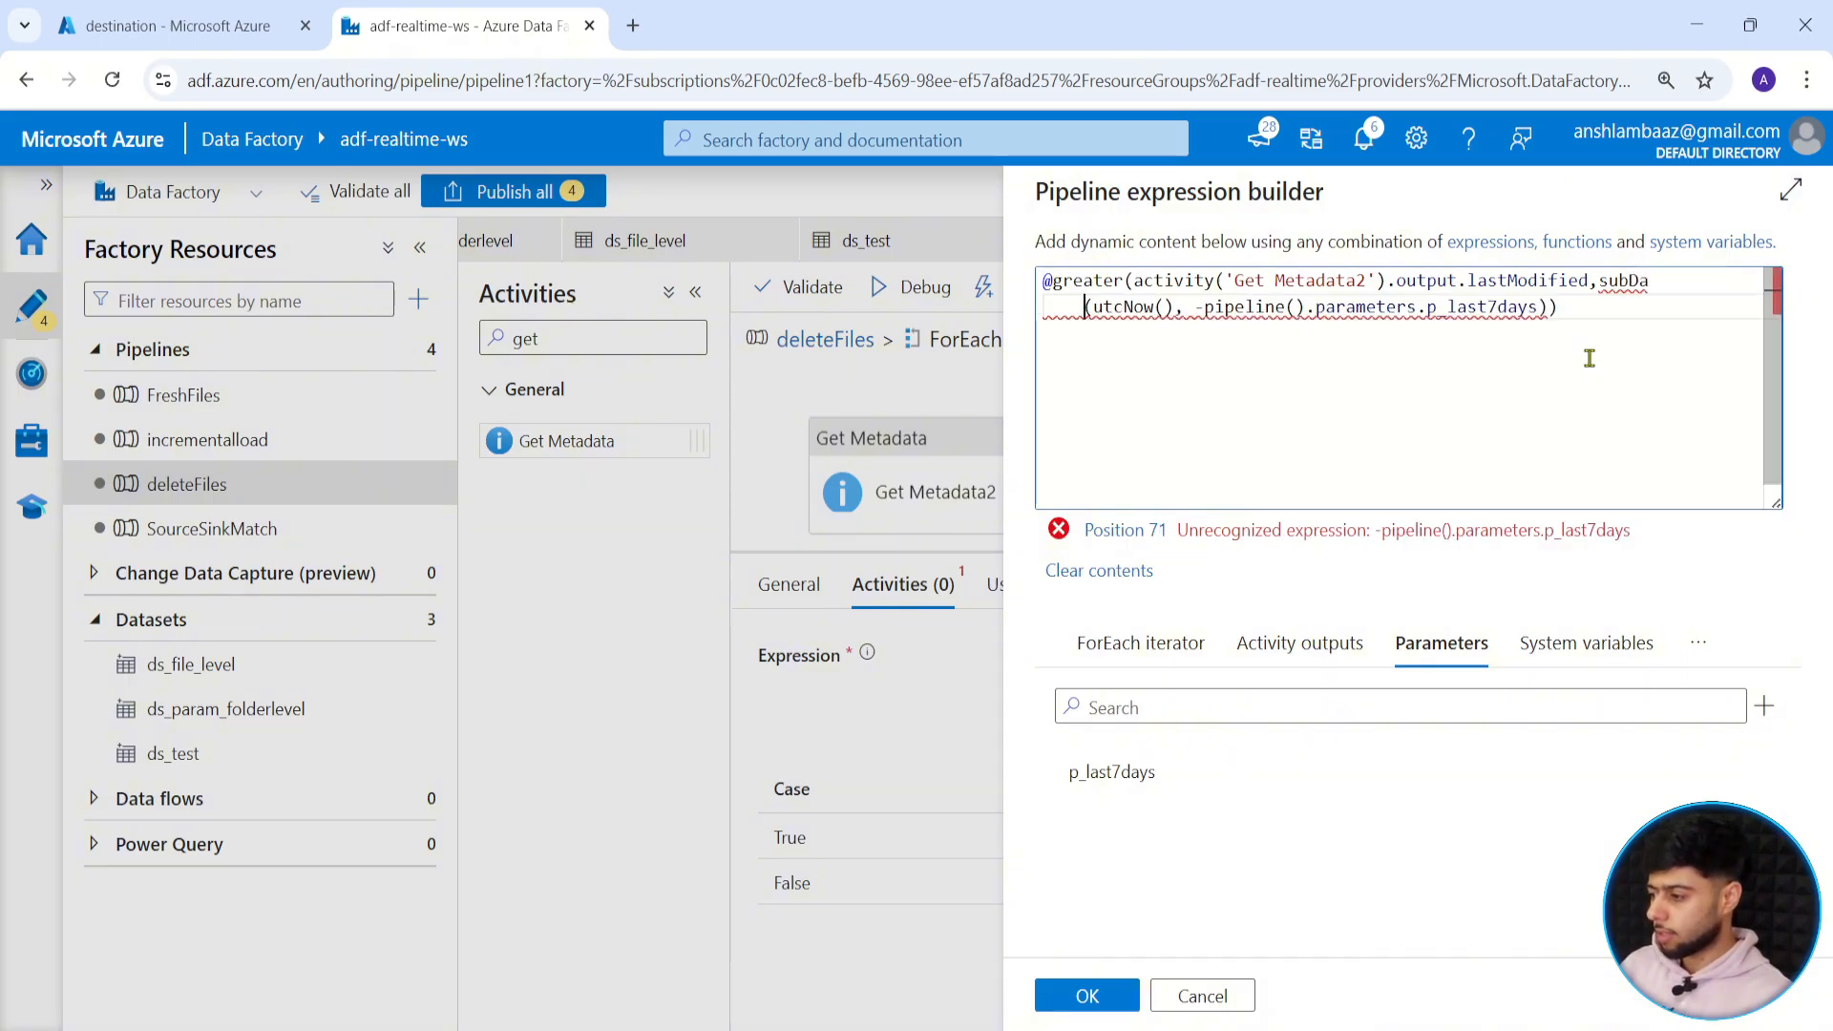
{"action": "key", "text": "BackSpace"}
{"action": "key", "text": "BackSpace"}
{"action": "key", "text": "BackSpace"}
{"action": "key", "text": "BackSpace"}
{"action": "key", "text": "BackSpace"}
{"action": "type", "text": "add"}
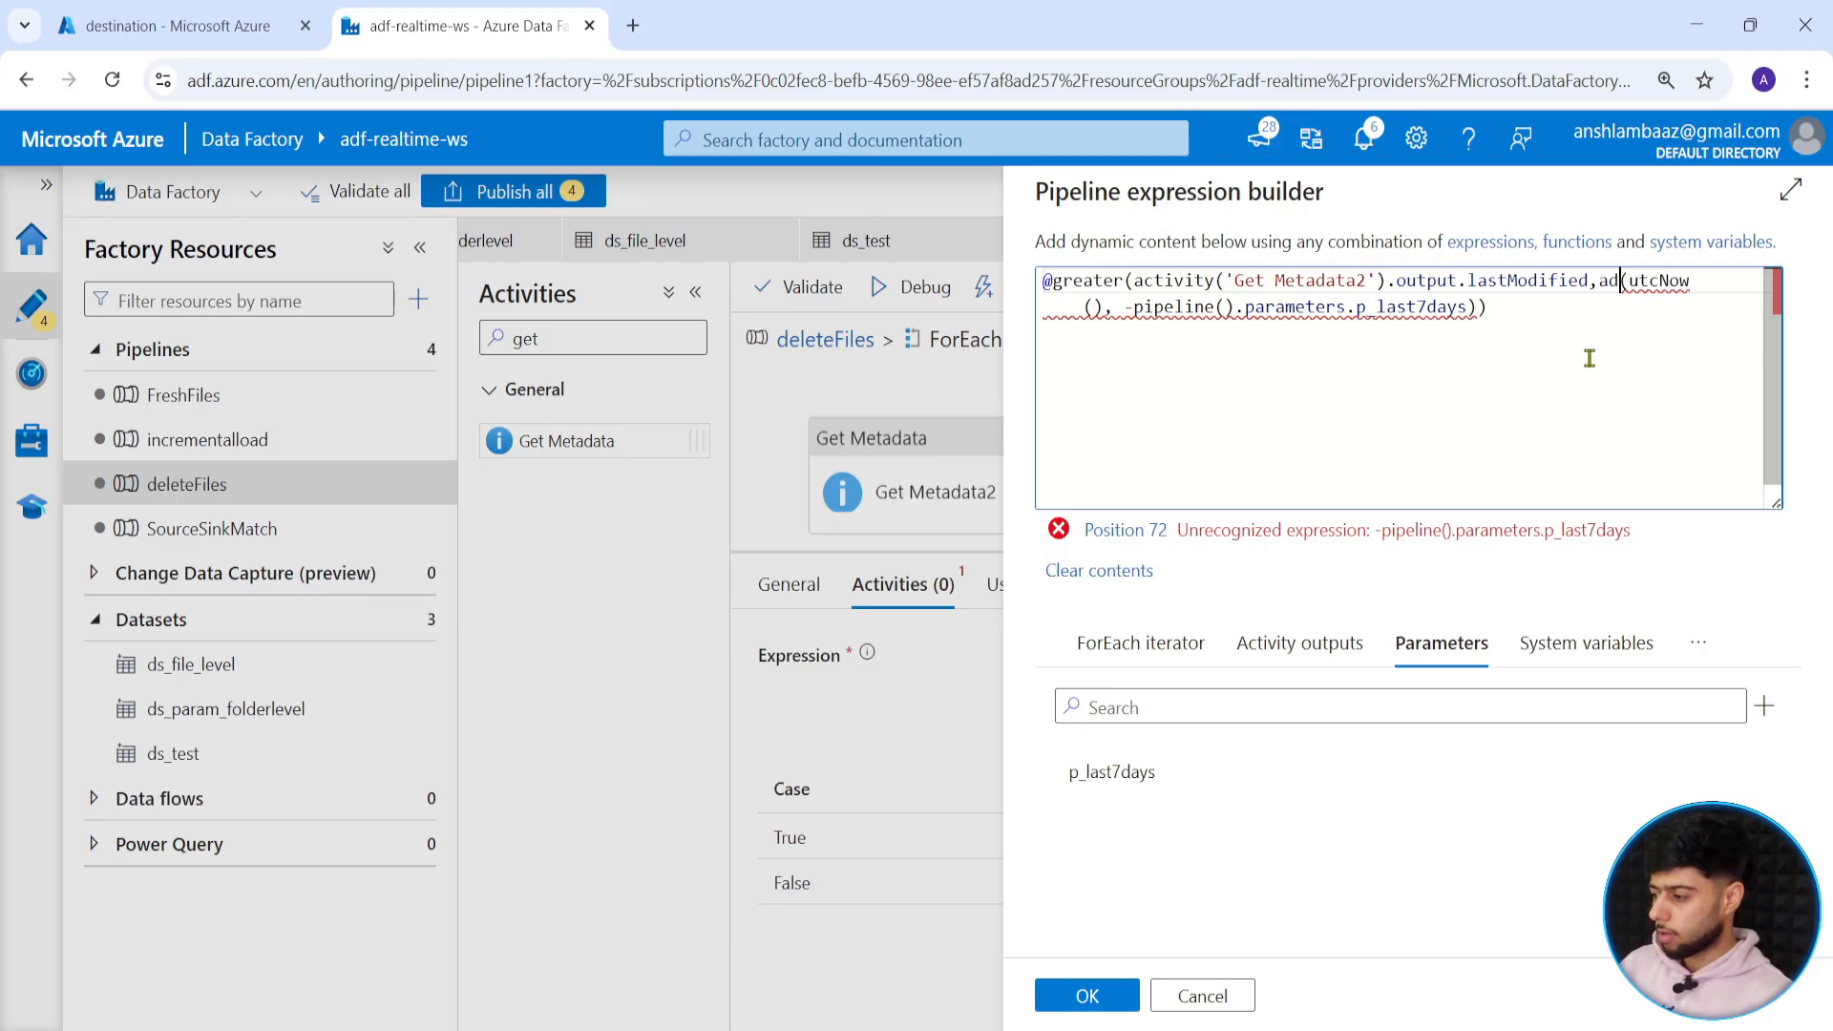
{"action": "type", "text": "Days"}
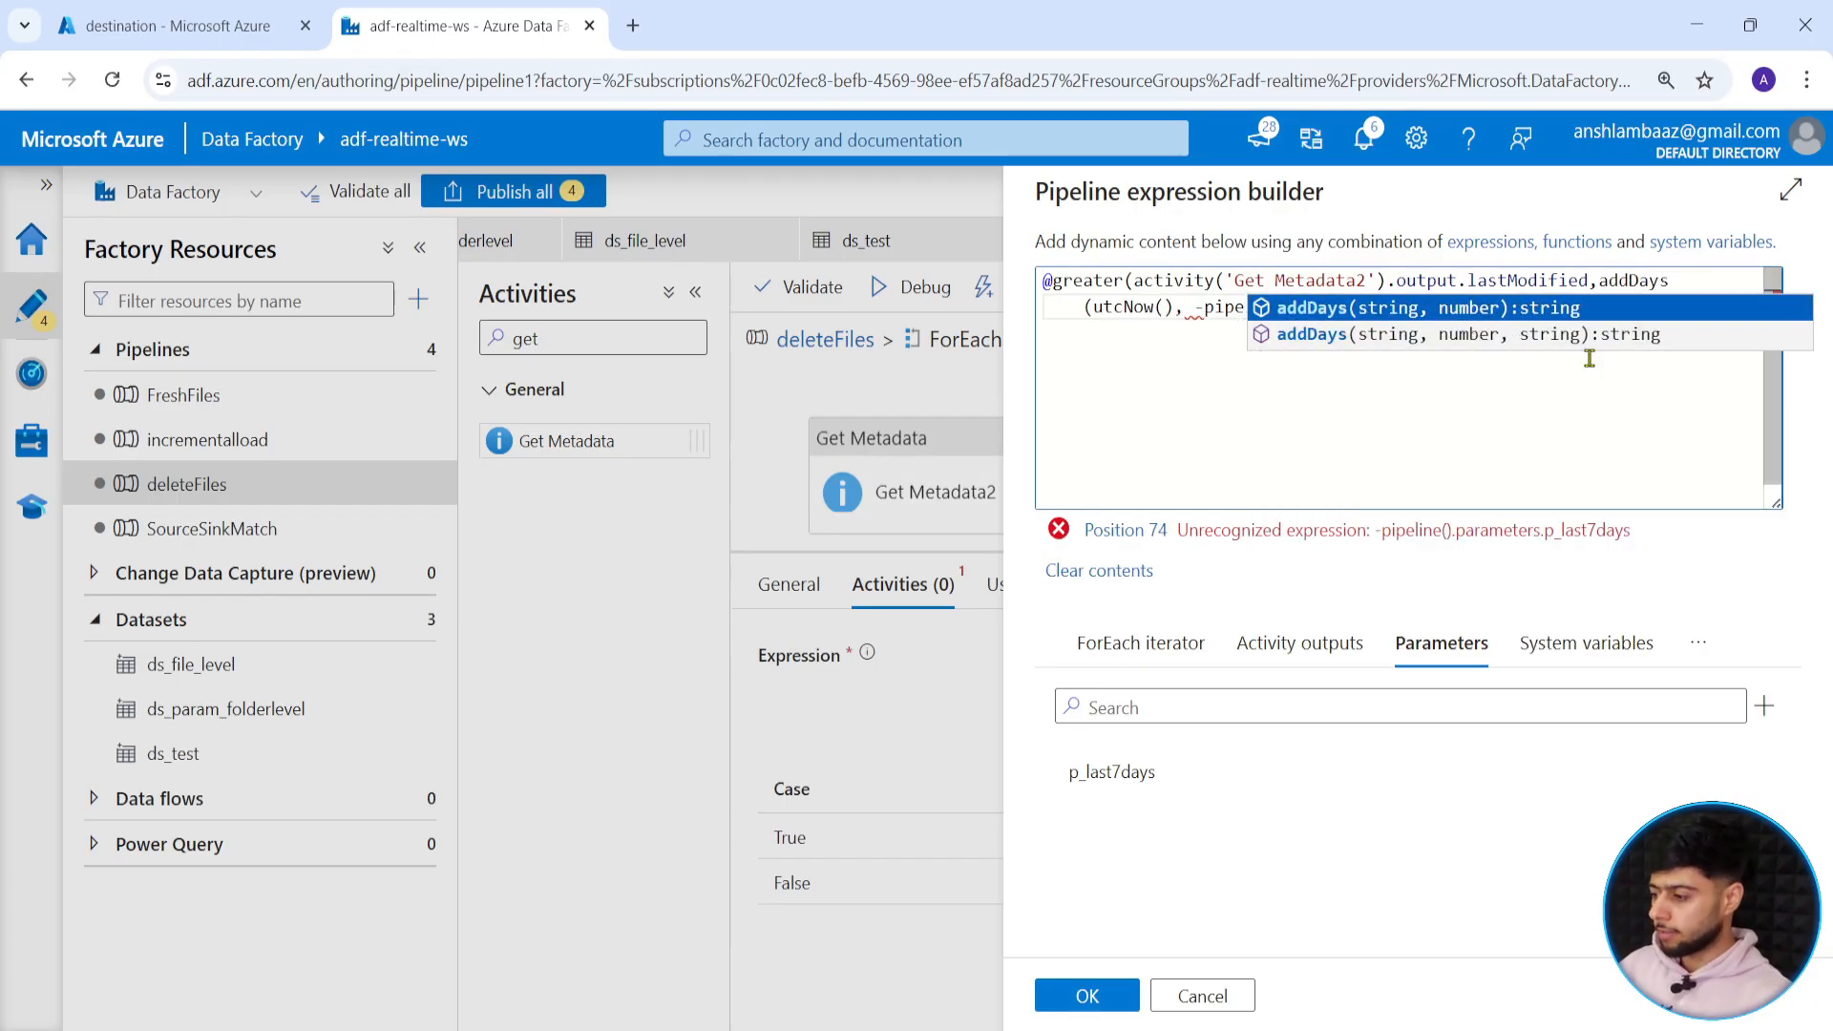
Remove the minus sign and space before pipeline().parameters.p_last7days in addDays and accept the If Condition expression.
{"action": "left_click", "coordinate": [1201, 306]}
{"action": "key", "text": "BackSpace"}
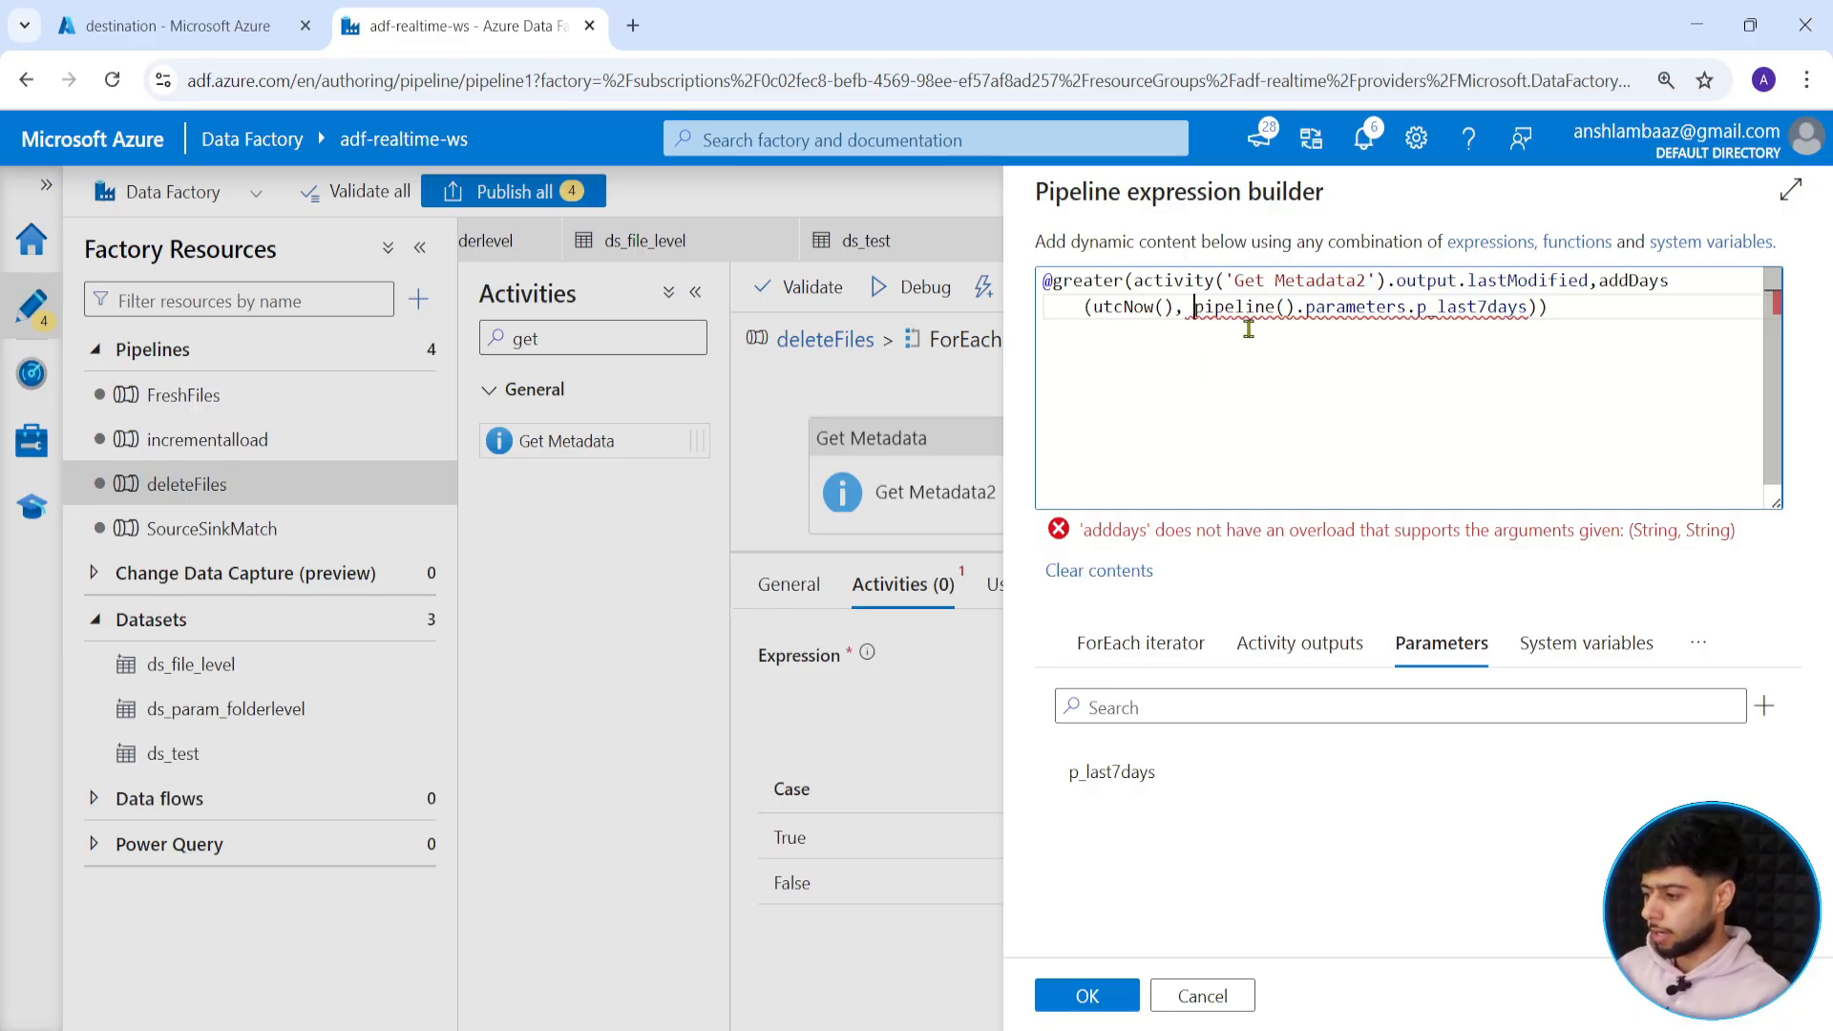
{"action": "key", "text": "BackSpace"}
{"action": "left_click", "coordinate": [1463, 318]}
{"action": "left_click", "coordinate": [1549, 312]}
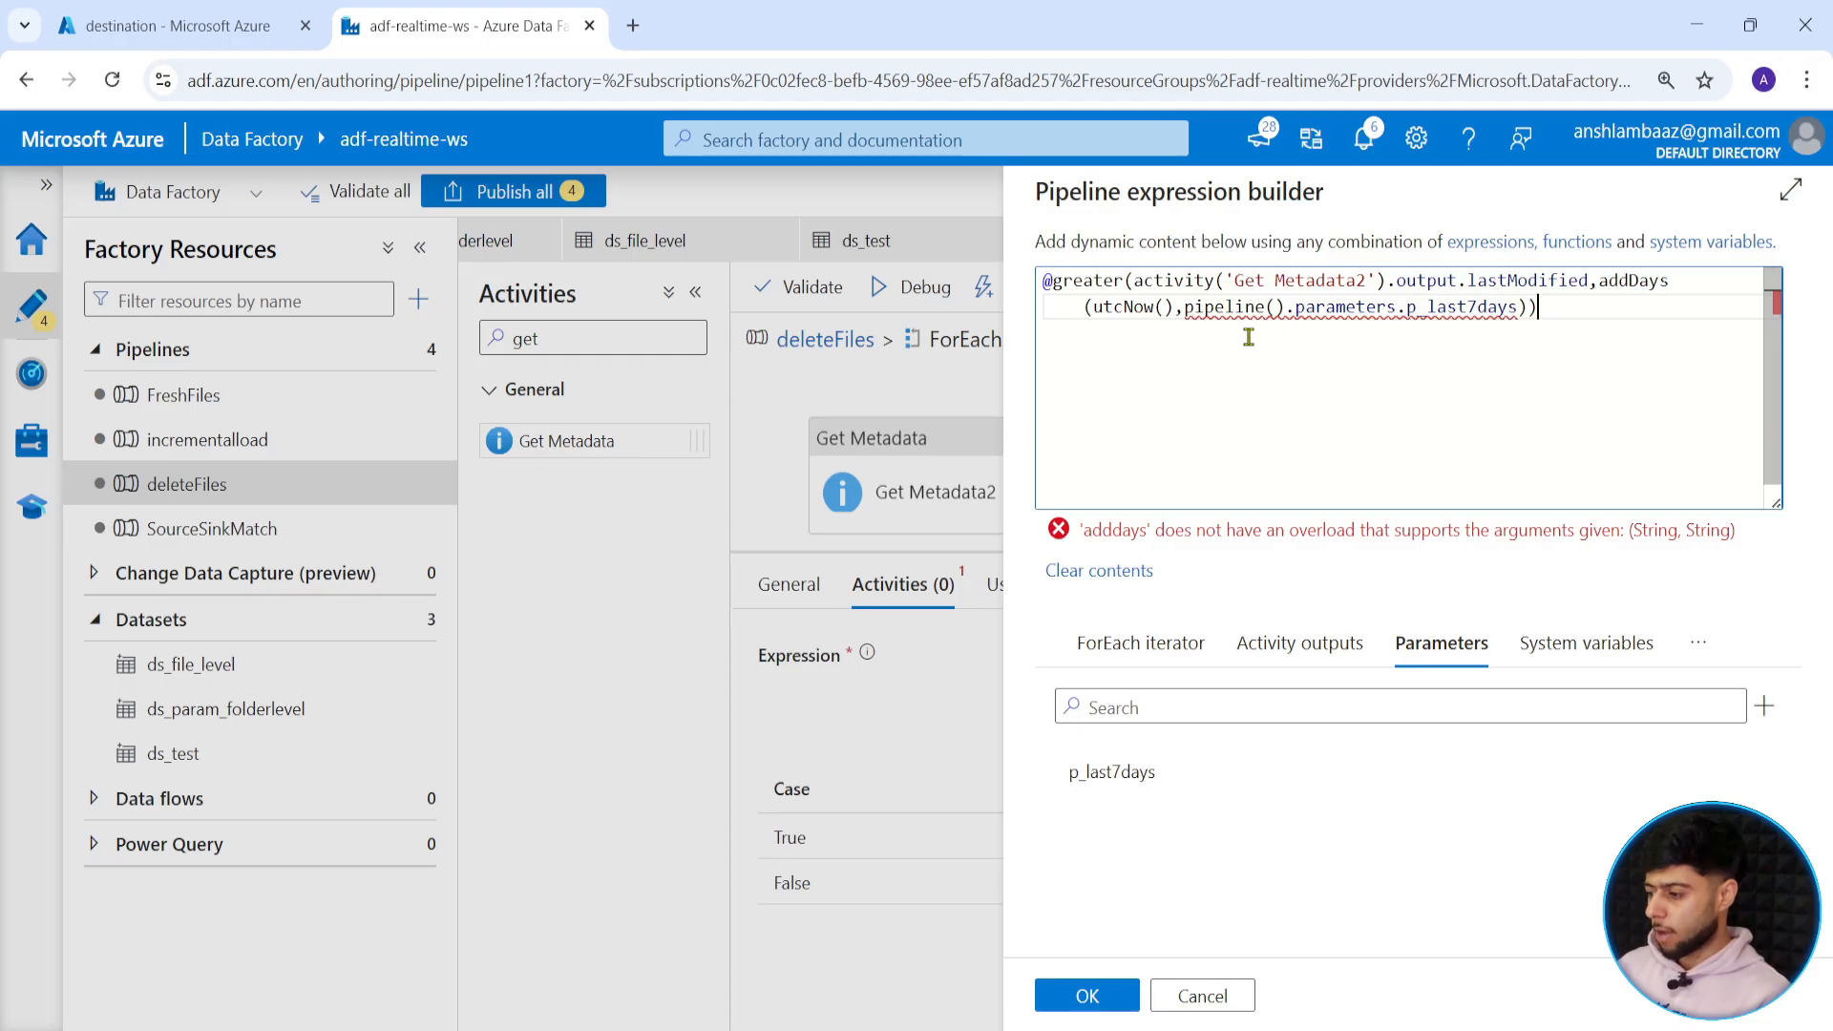
{"action": "left_click", "coordinate": [1185, 309]}
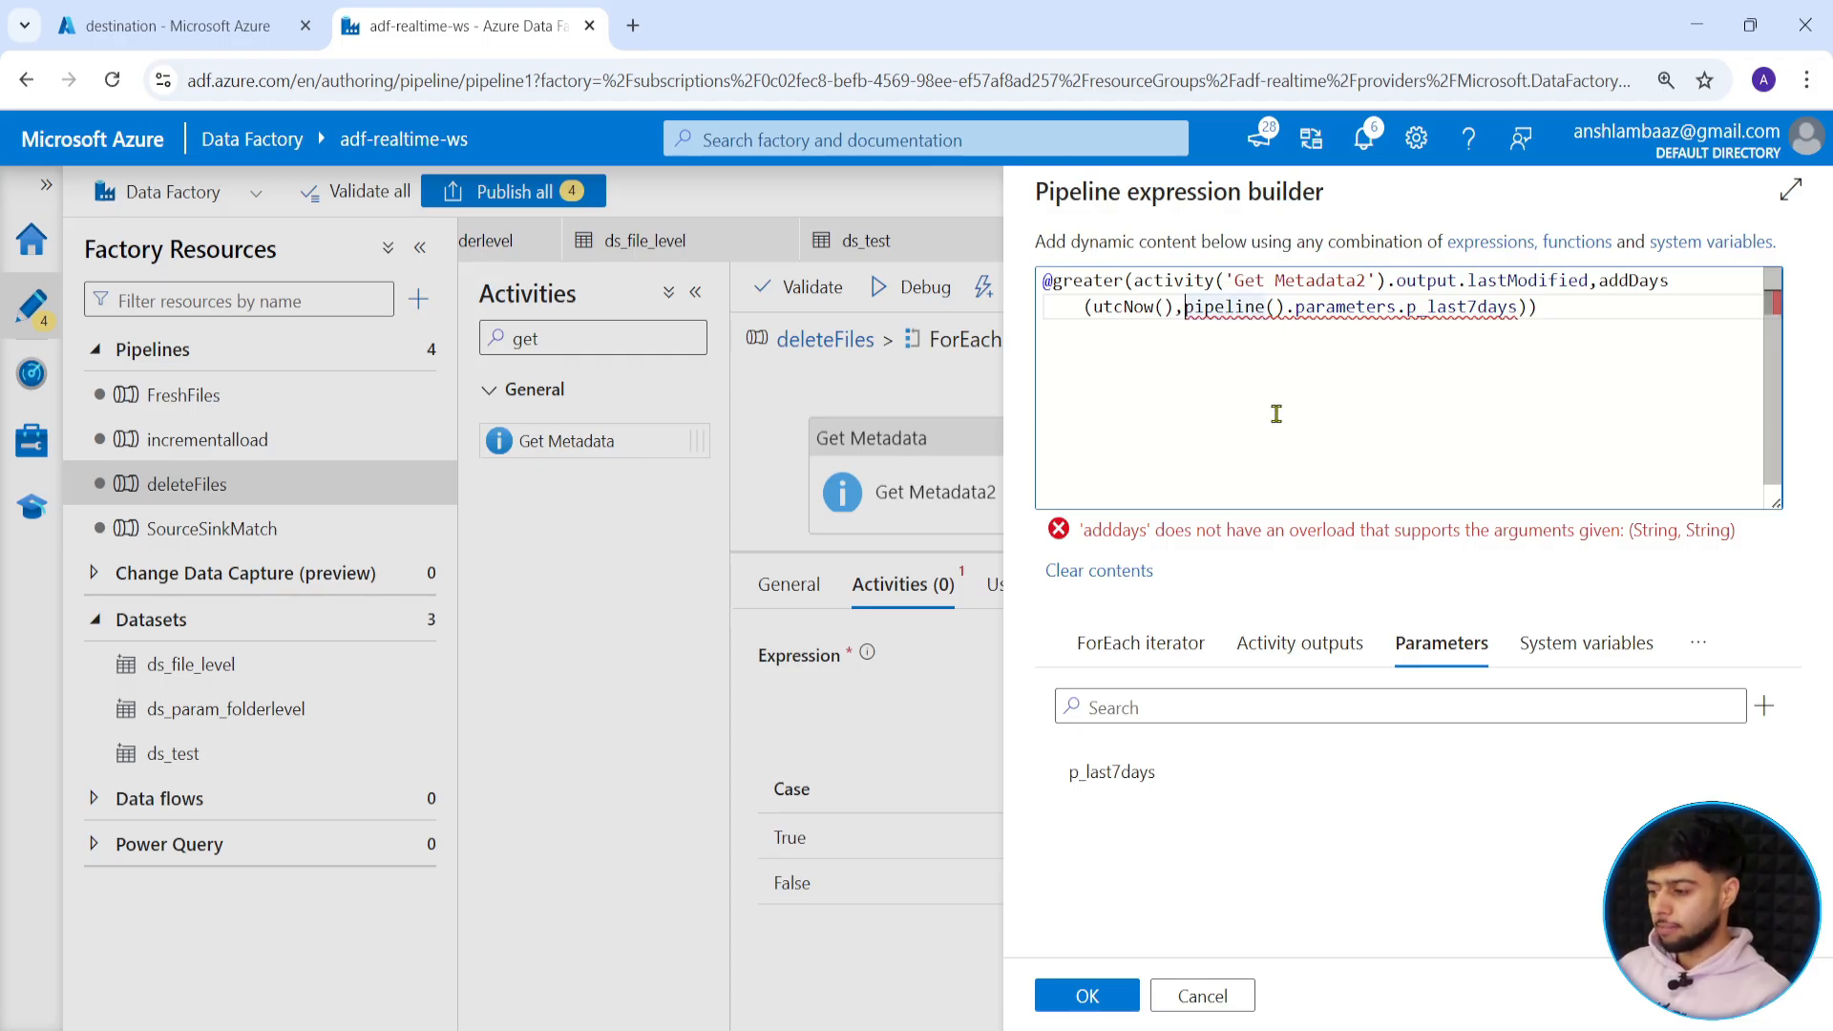
{"action": "key", "text": "ctrl+a"}
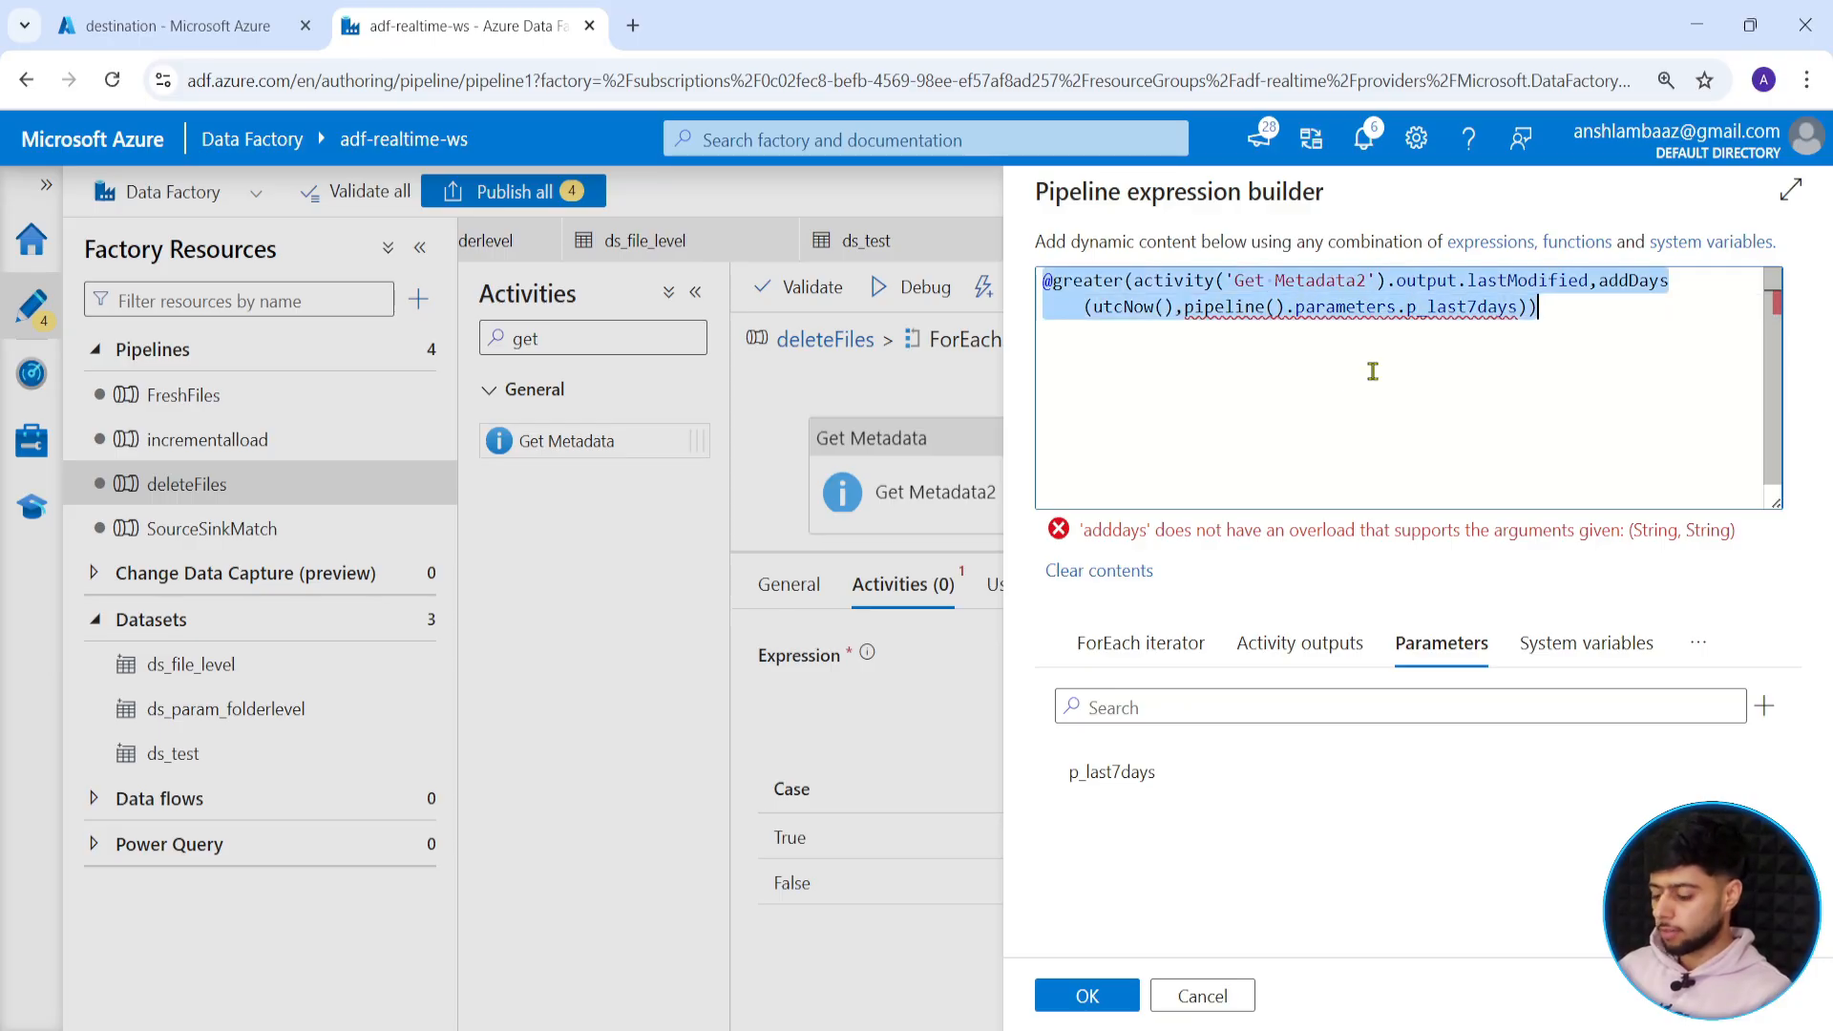
{"action": "left_click", "coordinate": [1088, 996]}
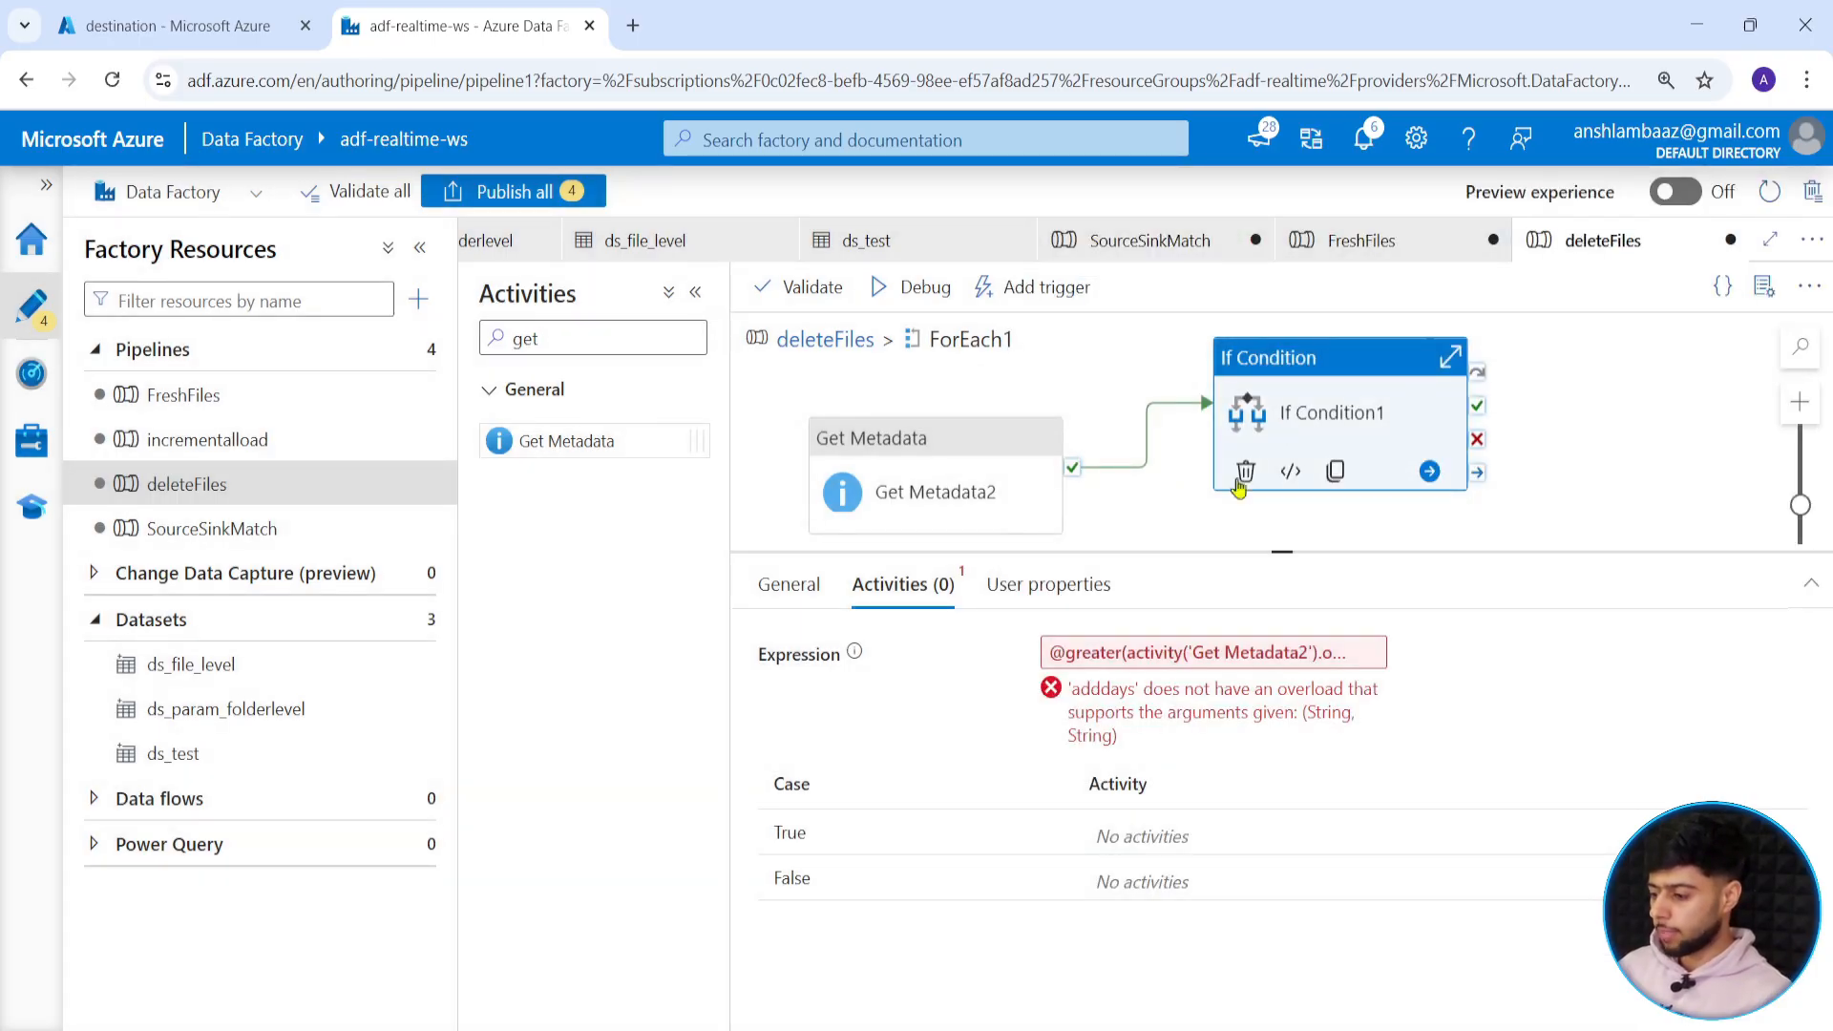
Return to the deleteFiles pipeline level and set the p_last7days parameter's type to Int.
{"action": "left_click", "coordinate": [1050, 506]}
{"action": "left_click", "coordinate": [825, 339]}
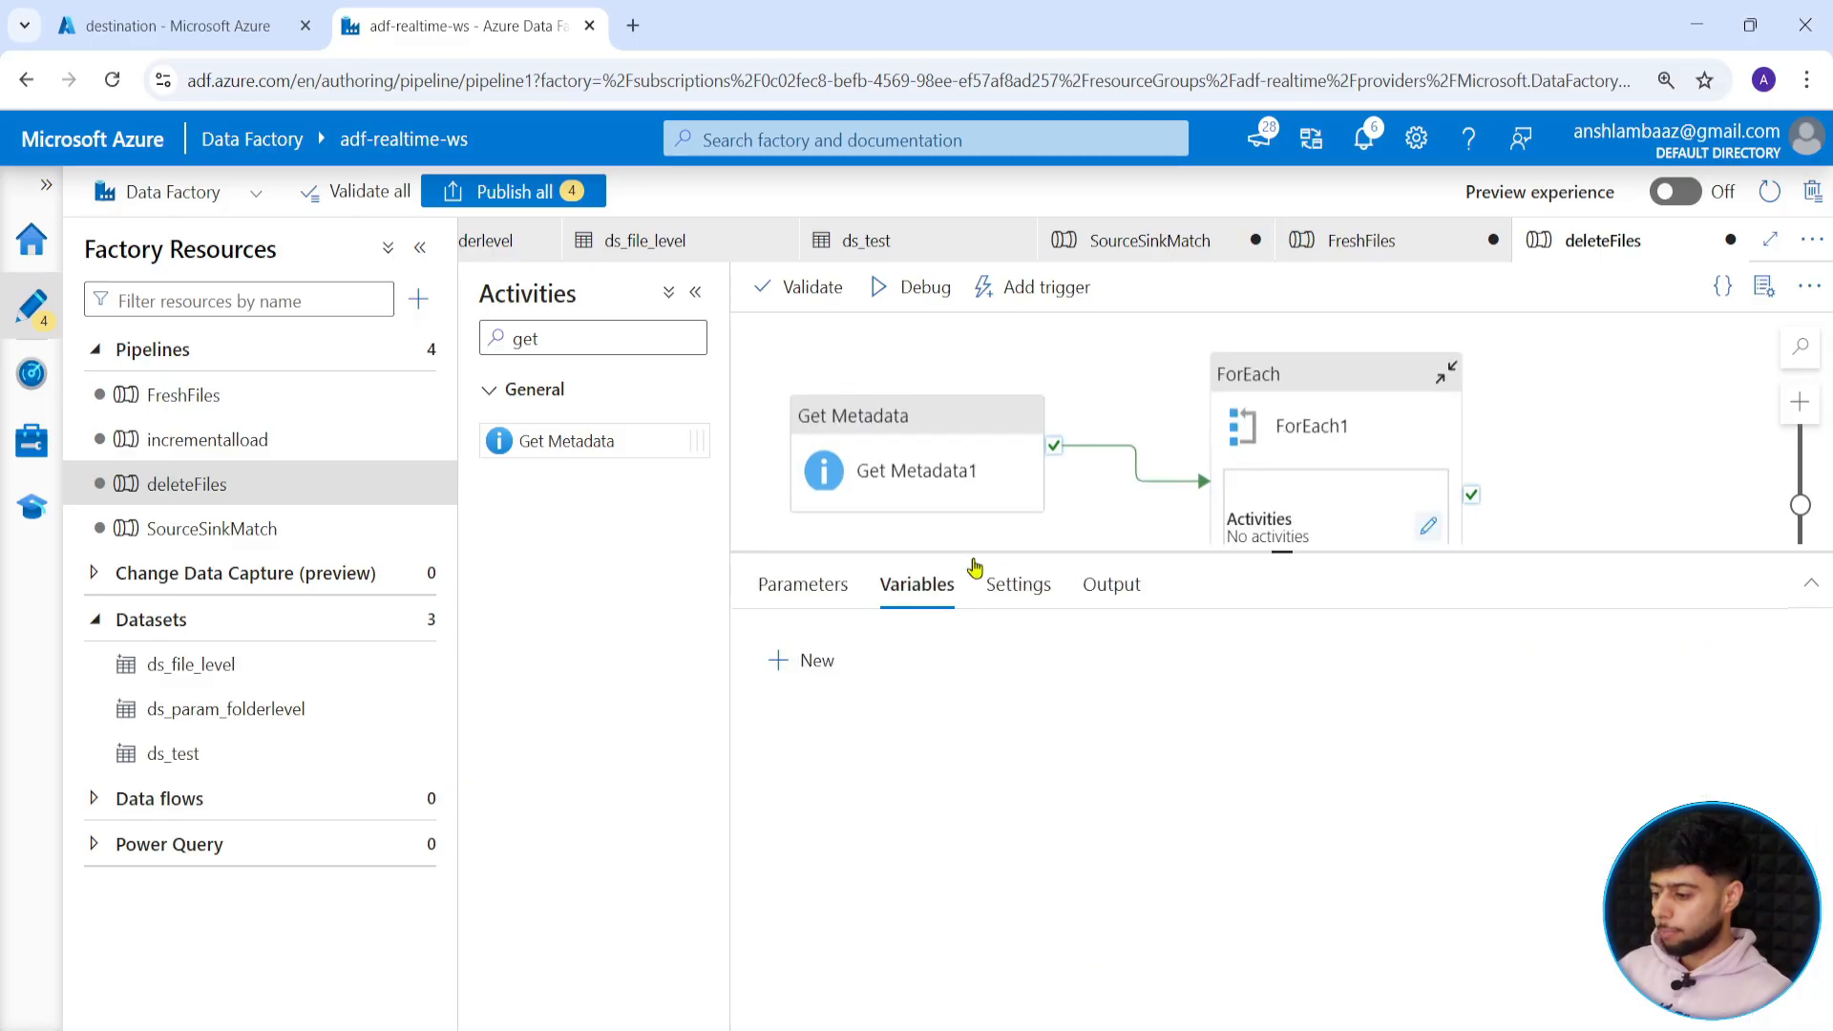
{"action": "left_click", "coordinate": [910, 526]}
{"action": "left_click", "coordinate": [807, 587]}
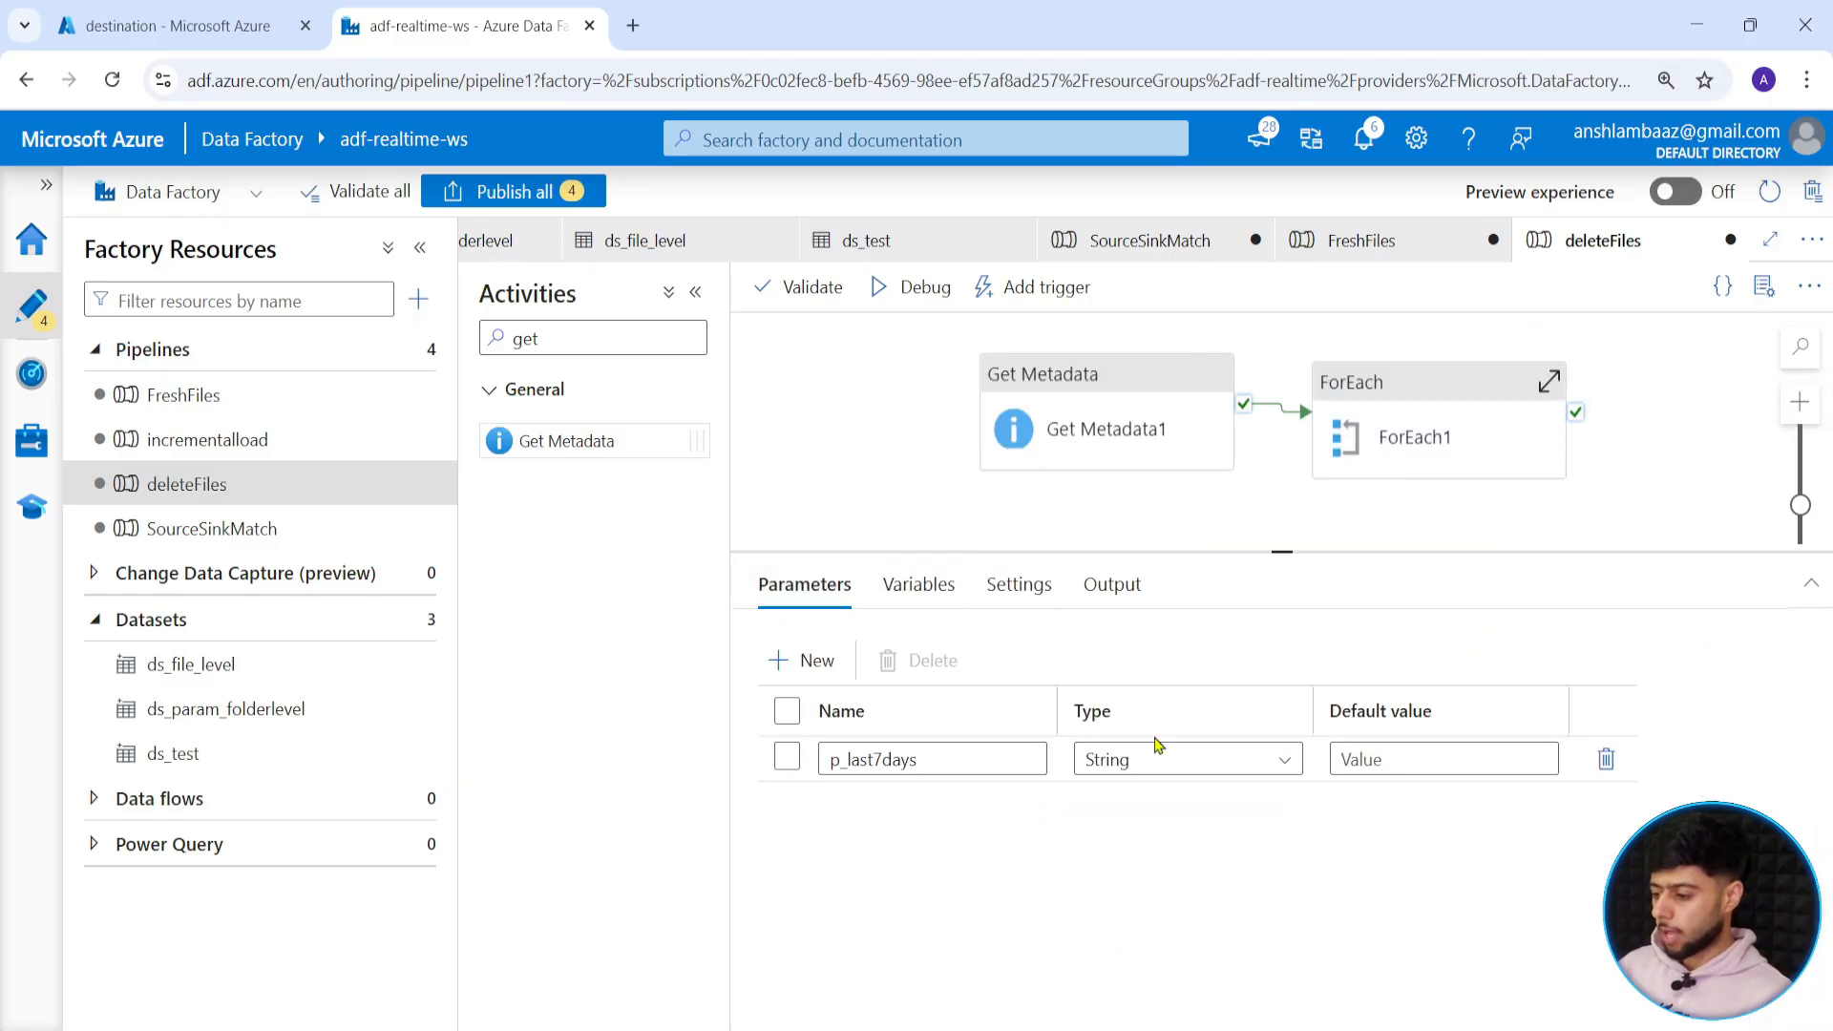
{"action": "left_click", "coordinate": [1155, 750]}
{"action": "left_click", "coordinate": [1144, 893]}
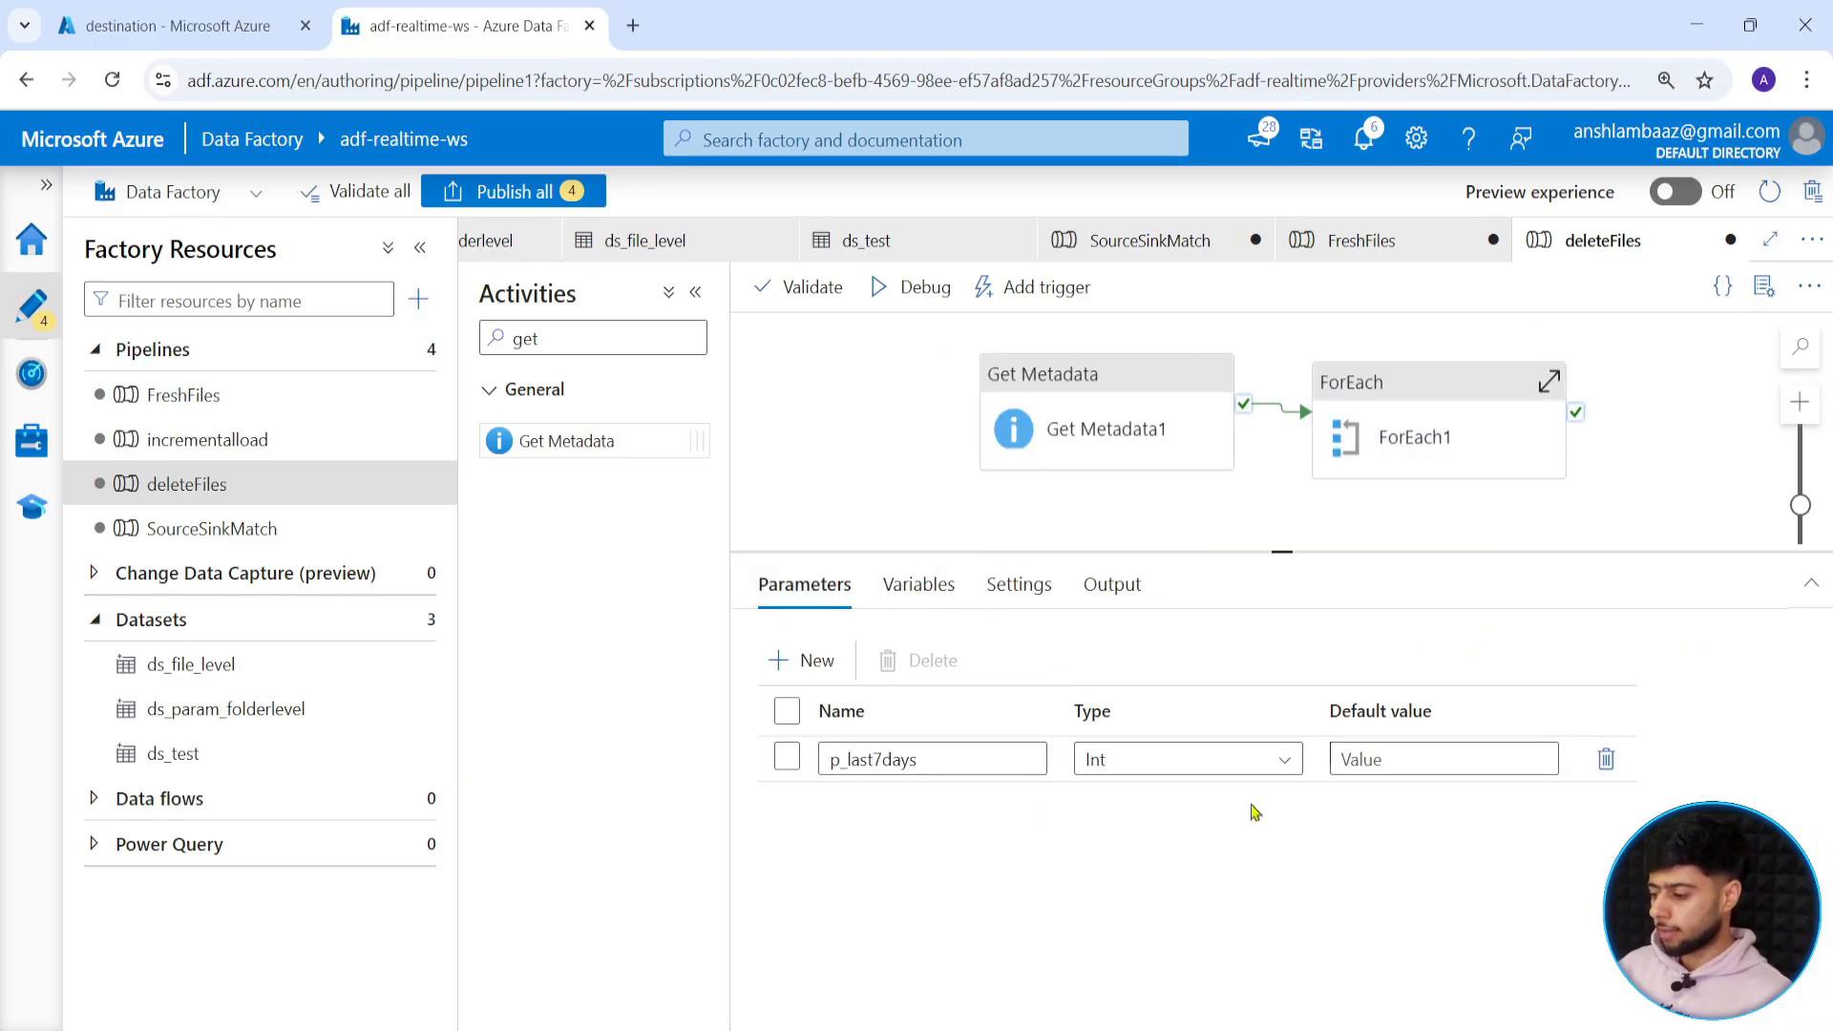
Reopen If Condition1's expression inside ForEach1 and try a minus sign before the p_last7days parameter reference.
{"action": "left_click", "coordinate": [1437, 430]}
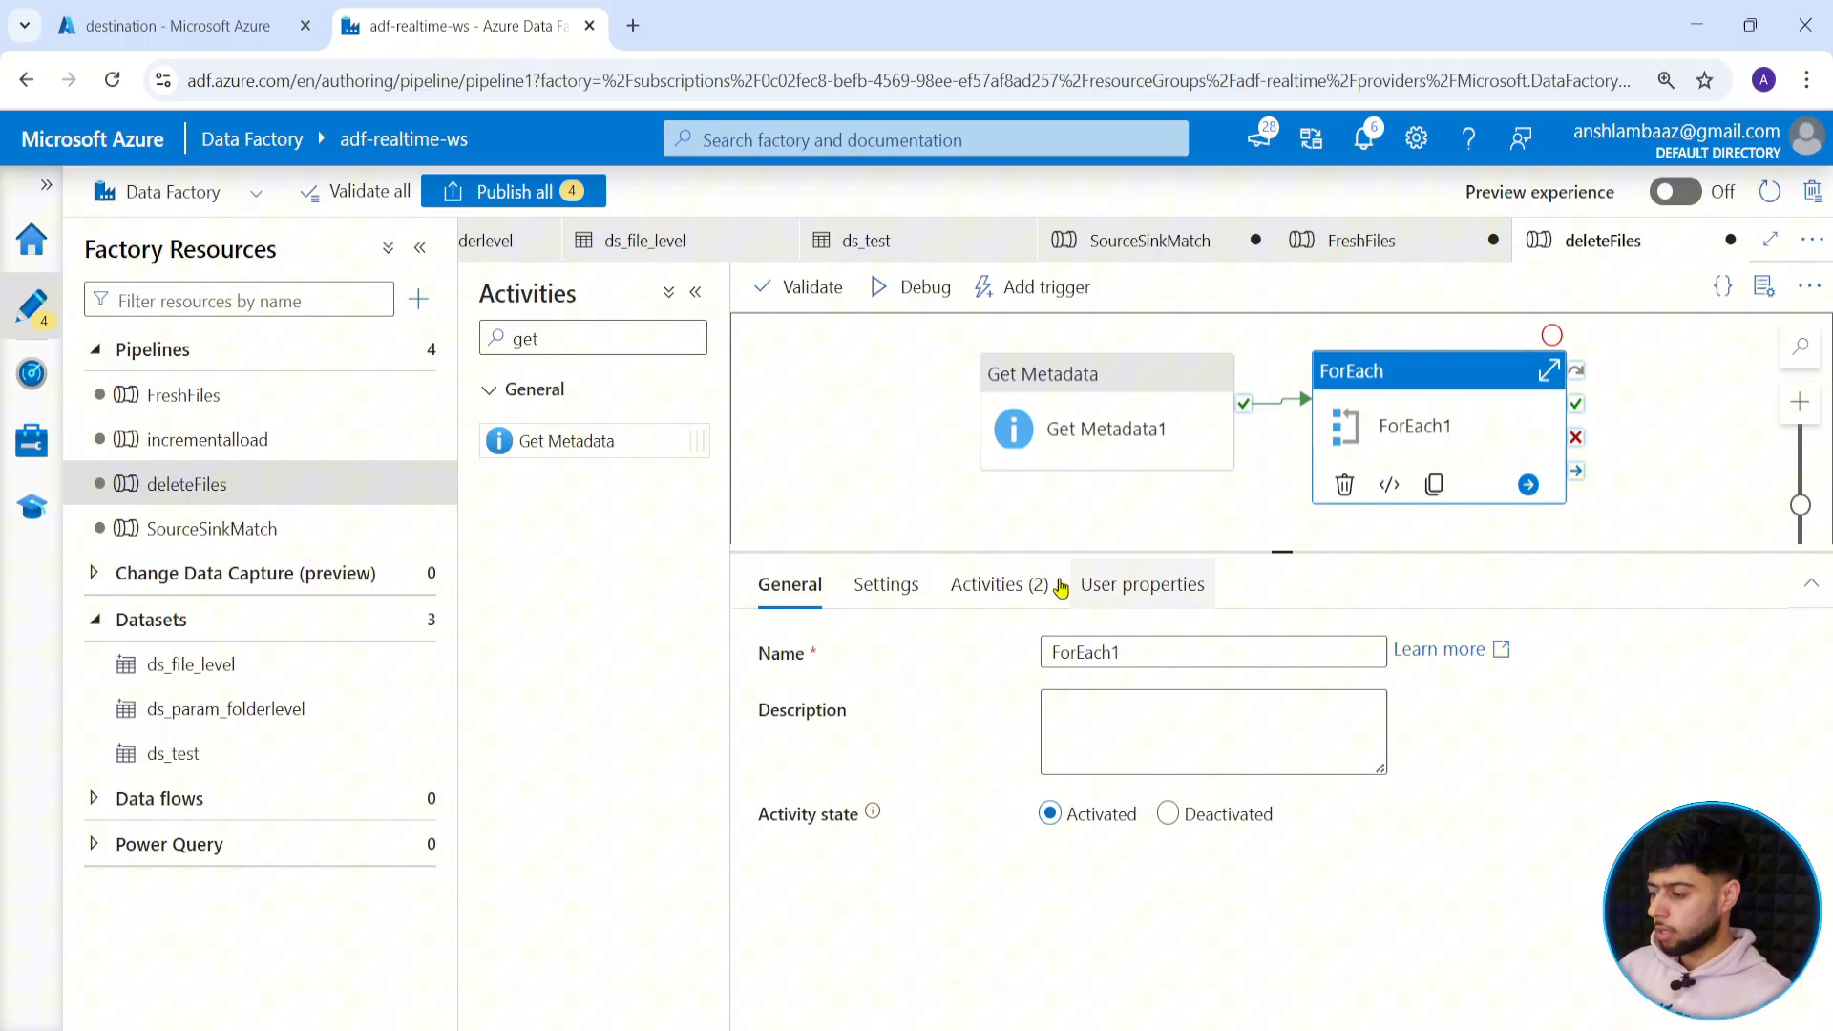
{"action": "left_click", "coordinate": [886, 584]}
{"action": "left_click", "coordinate": [1549, 370]}
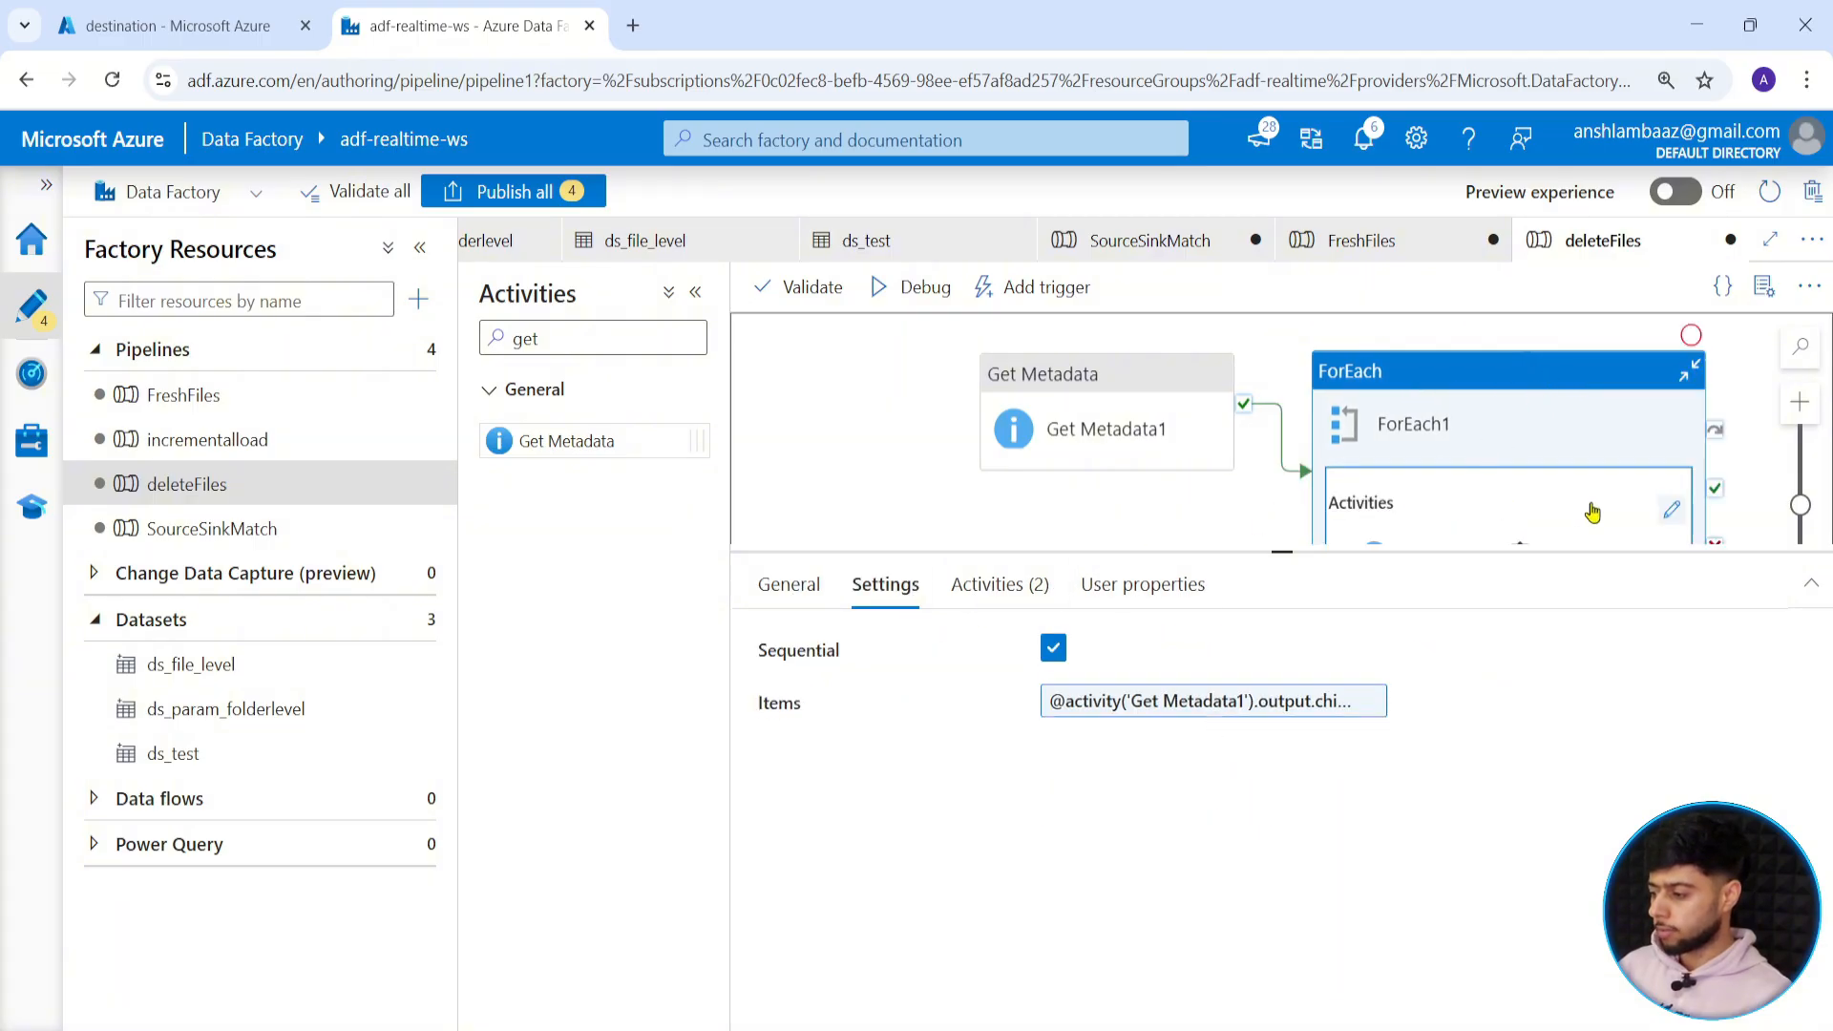
{"action": "left_click", "coordinate": [1672, 509]}
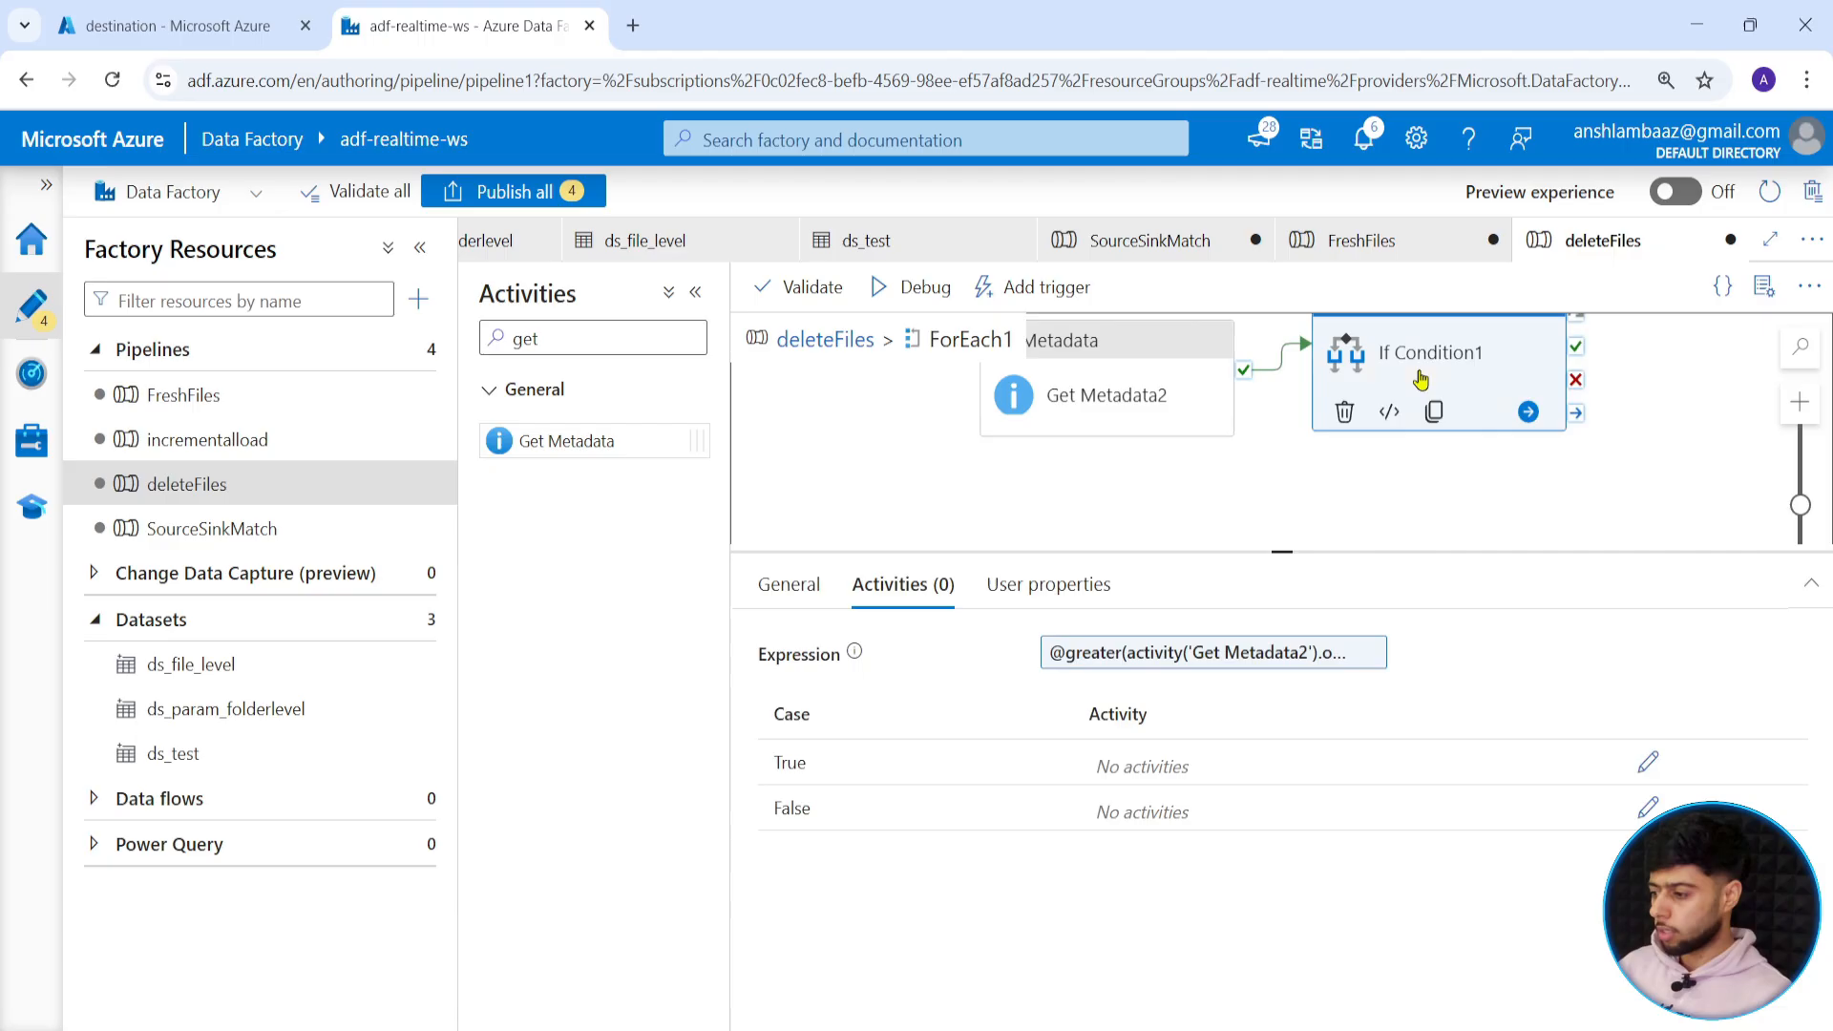
{"action": "left_click", "coordinate": [1051, 655]}
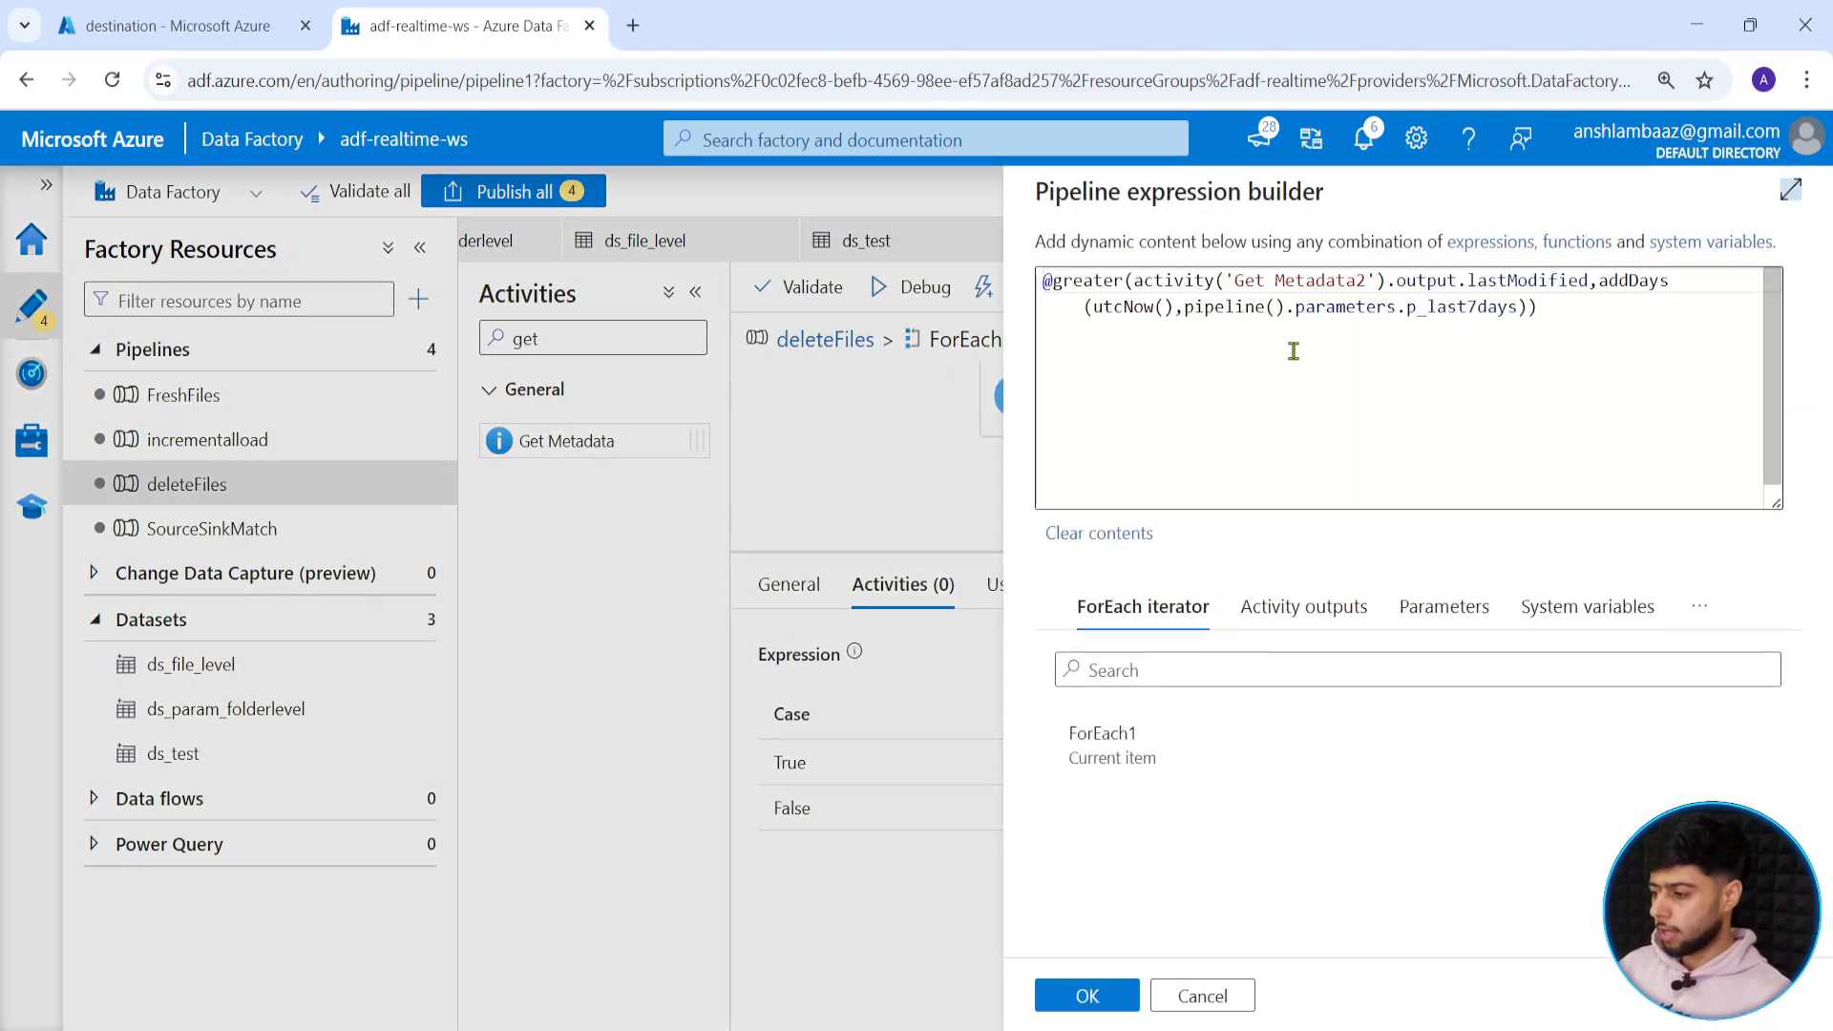
{"action": "left_click", "coordinate": [1185, 308]}
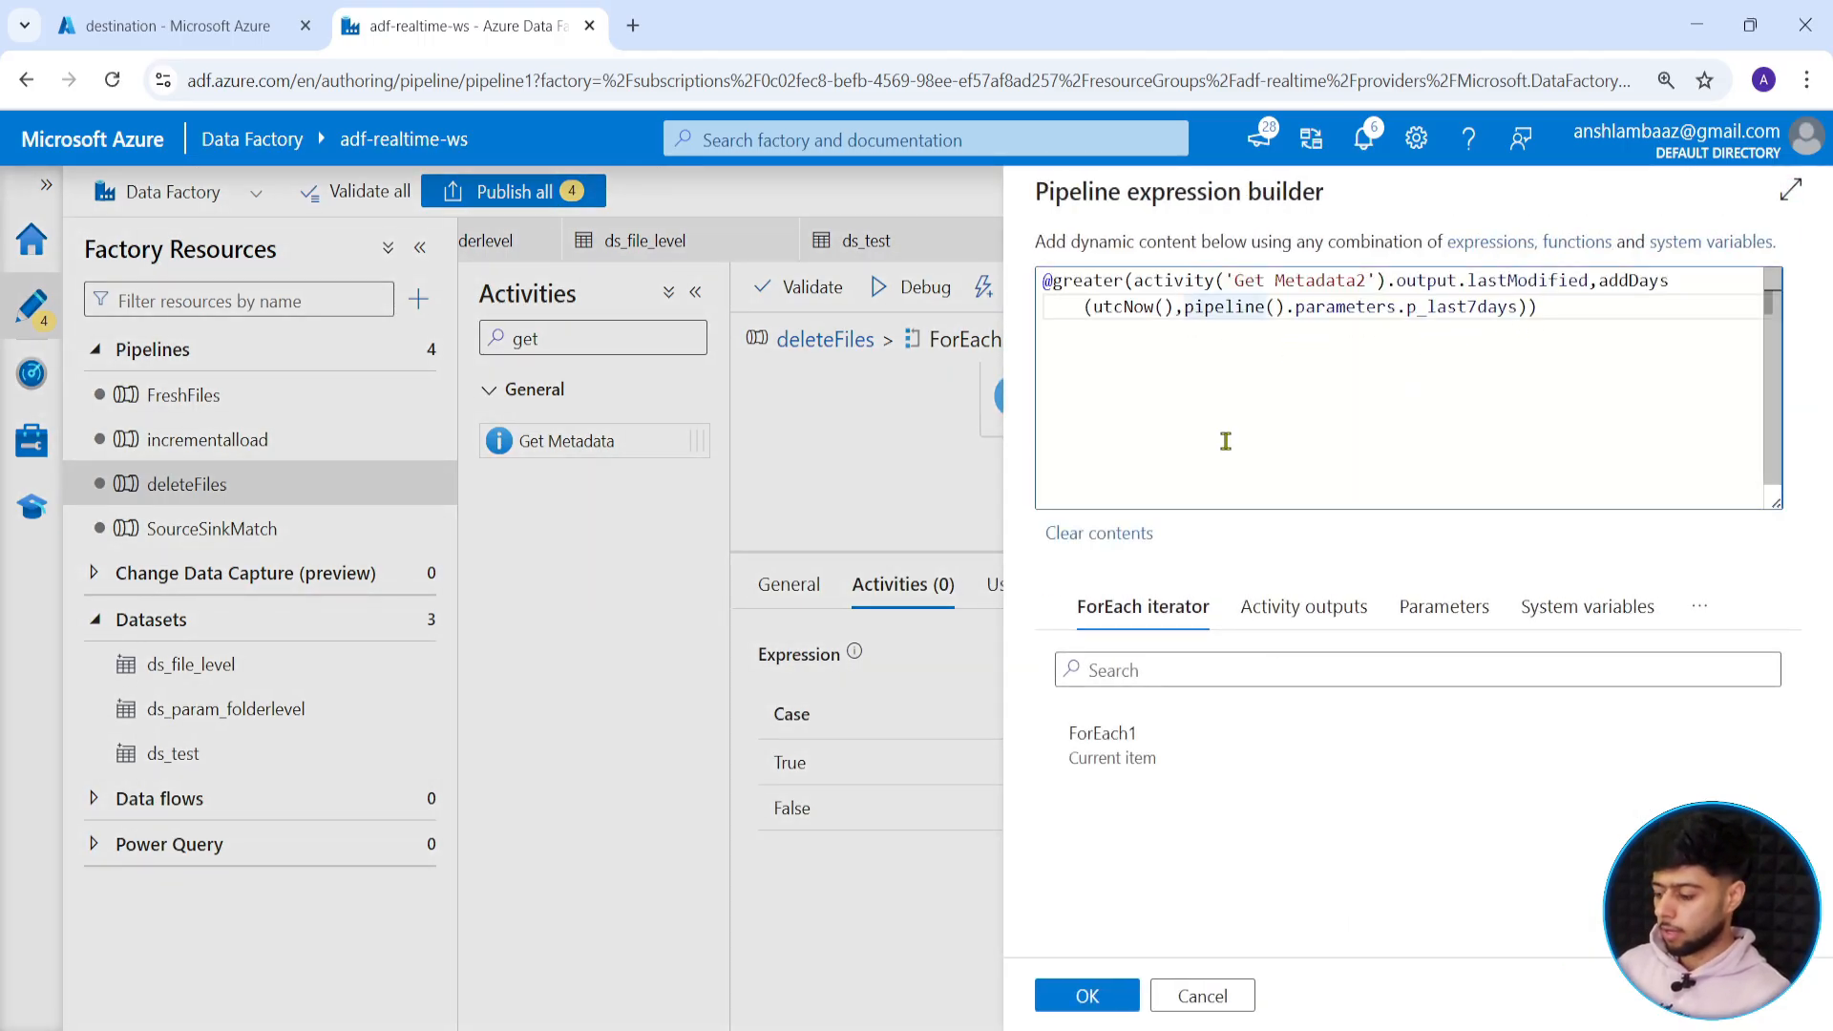
{"action": "type", "text": "-"}
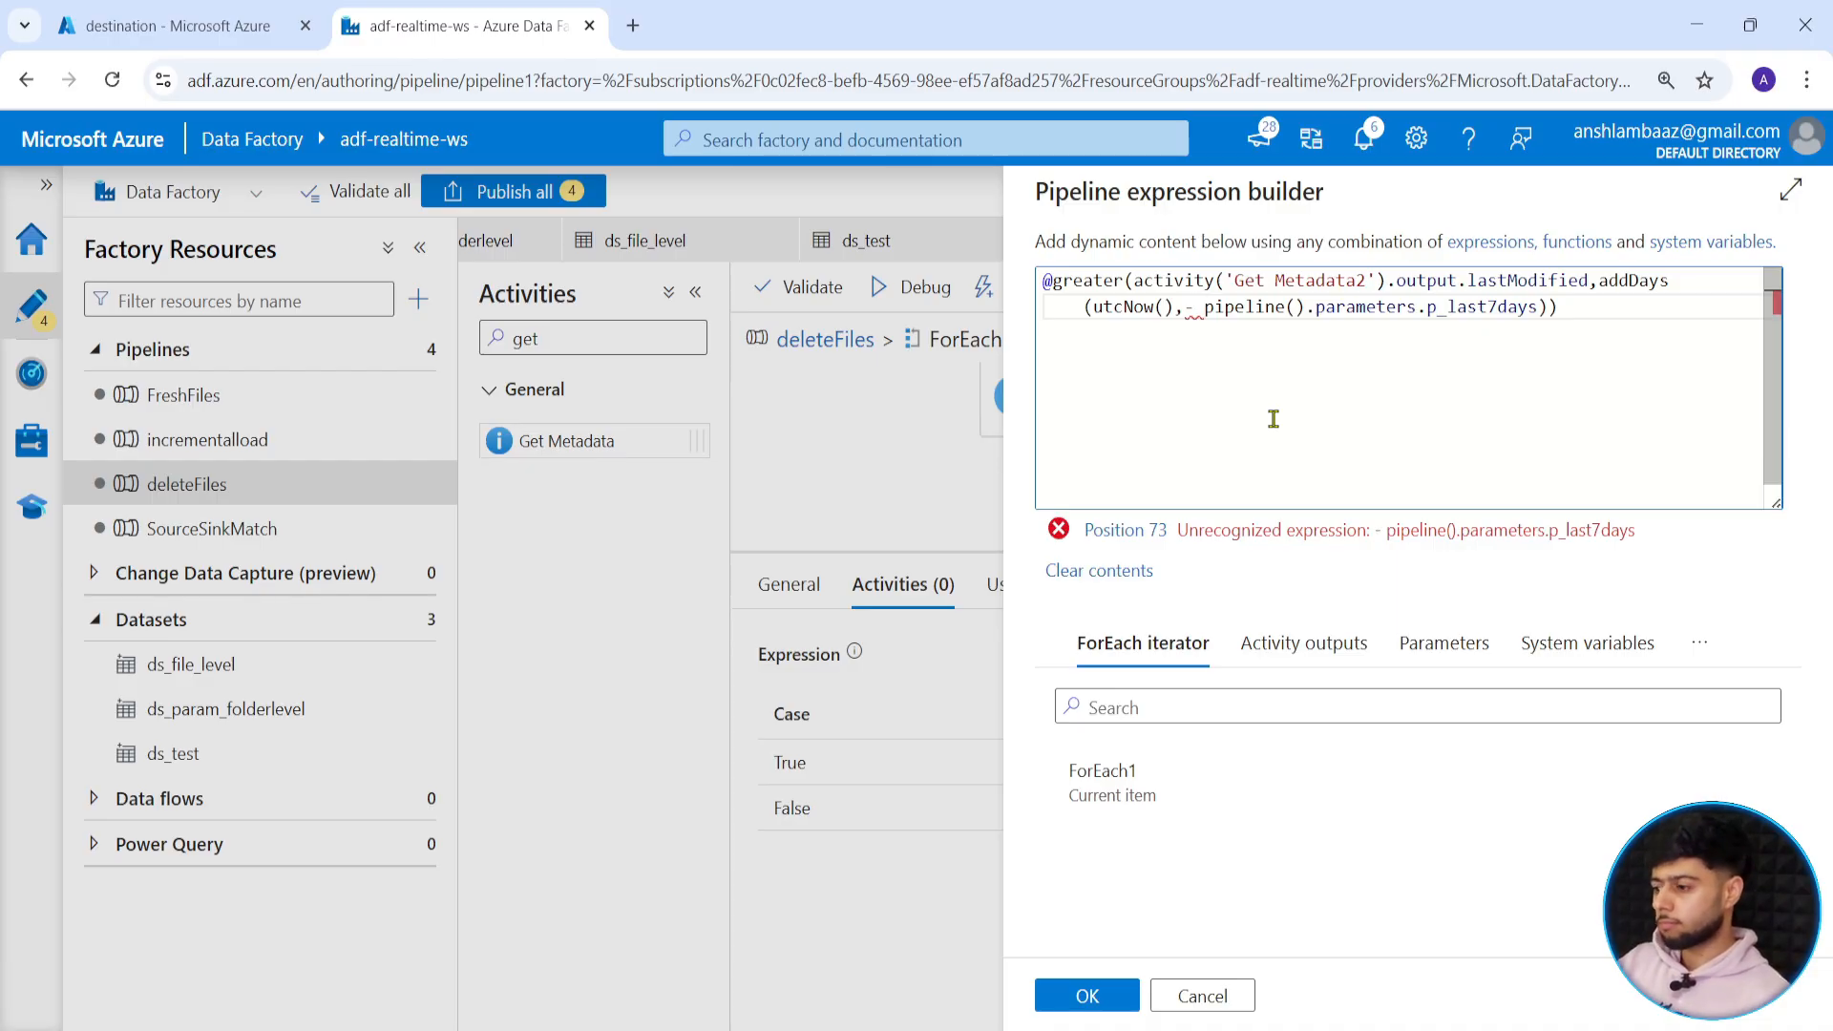
{"action": "key", "text": "BackSpace"}
{"action": "key", "text": "BackSpace"}
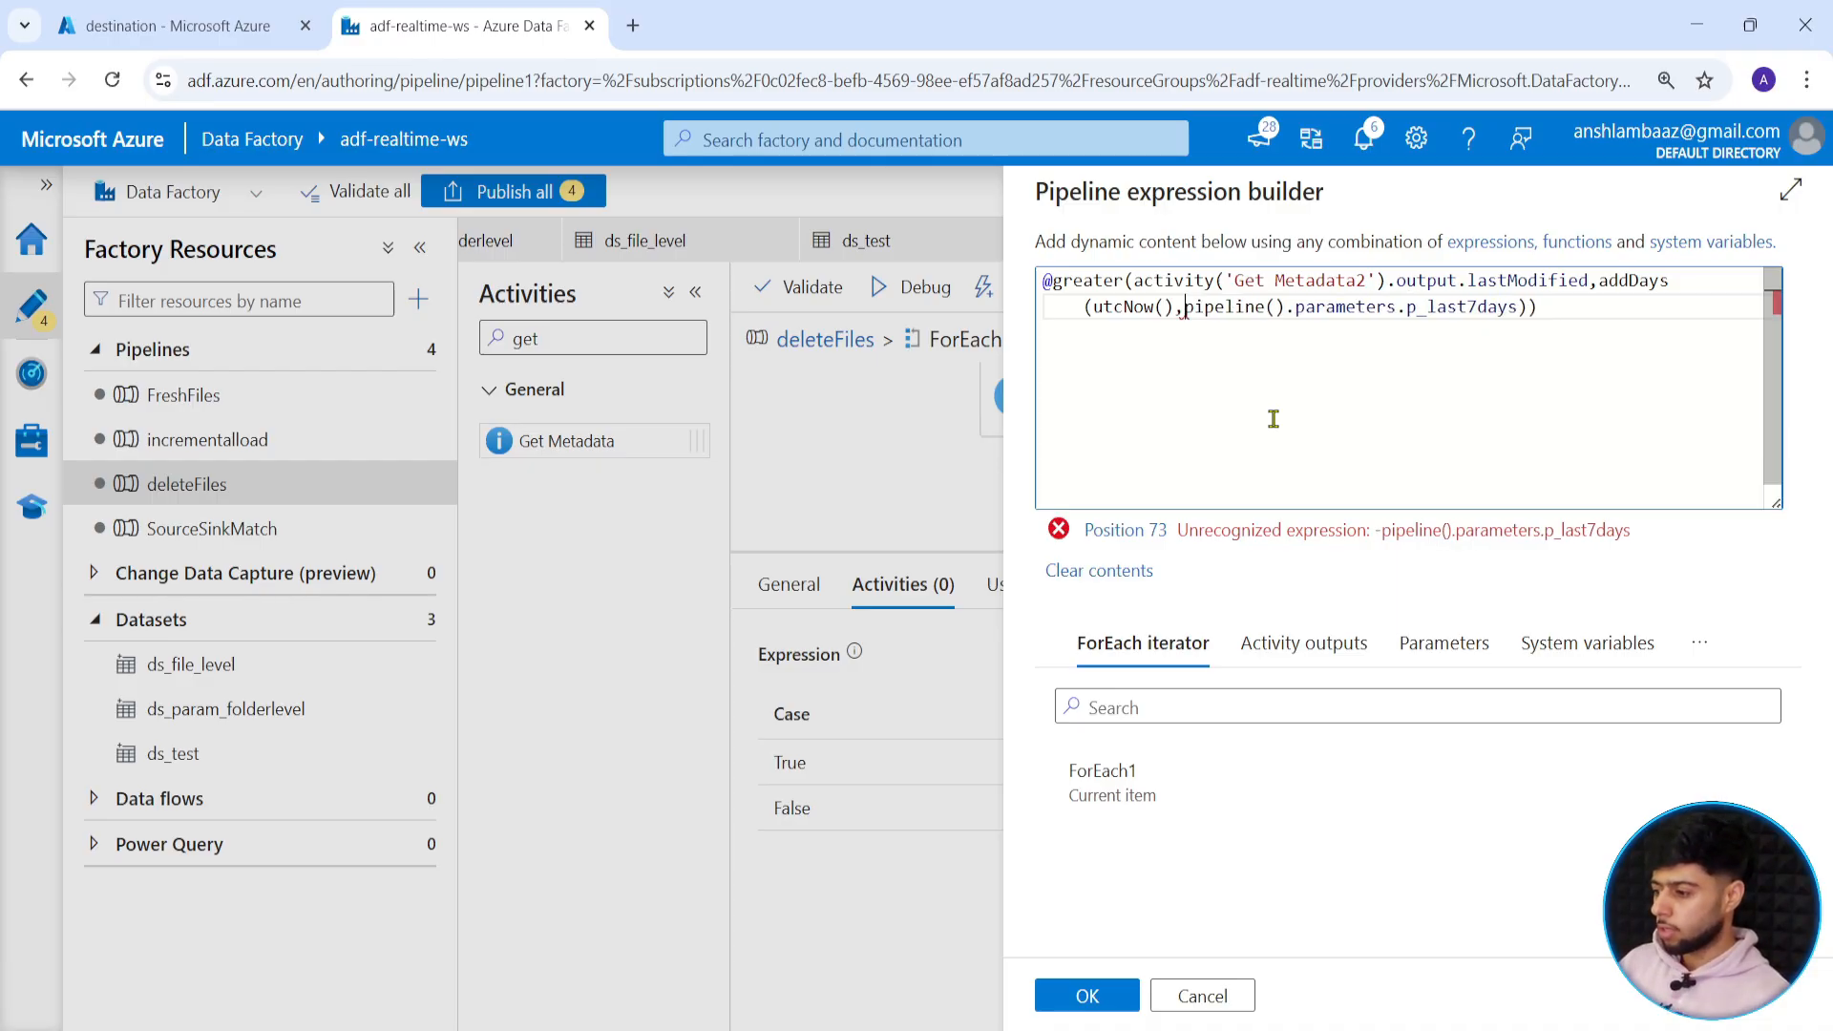
{"action": "left_click", "coordinate": [1122, 998]}
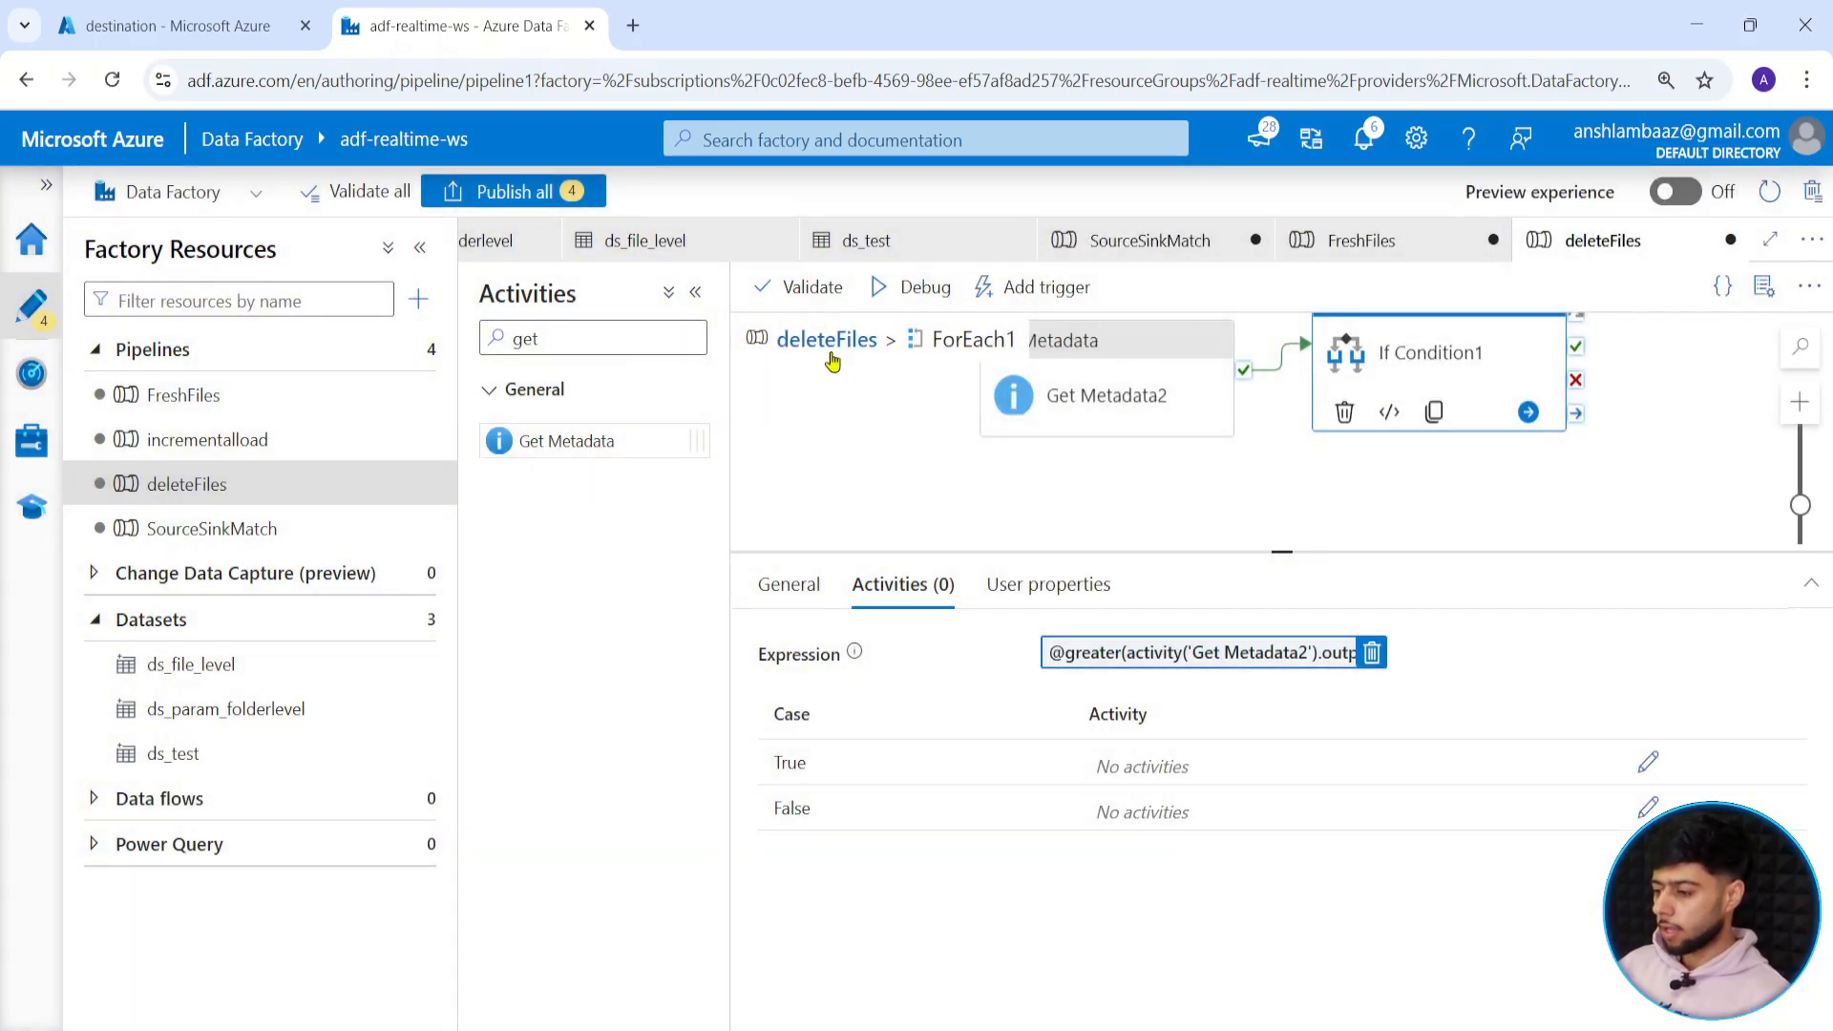
Set the default value of the deleteFiles pipeline parameter p_last7days to -7.
{"action": "left_click", "coordinate": [827, 340]}
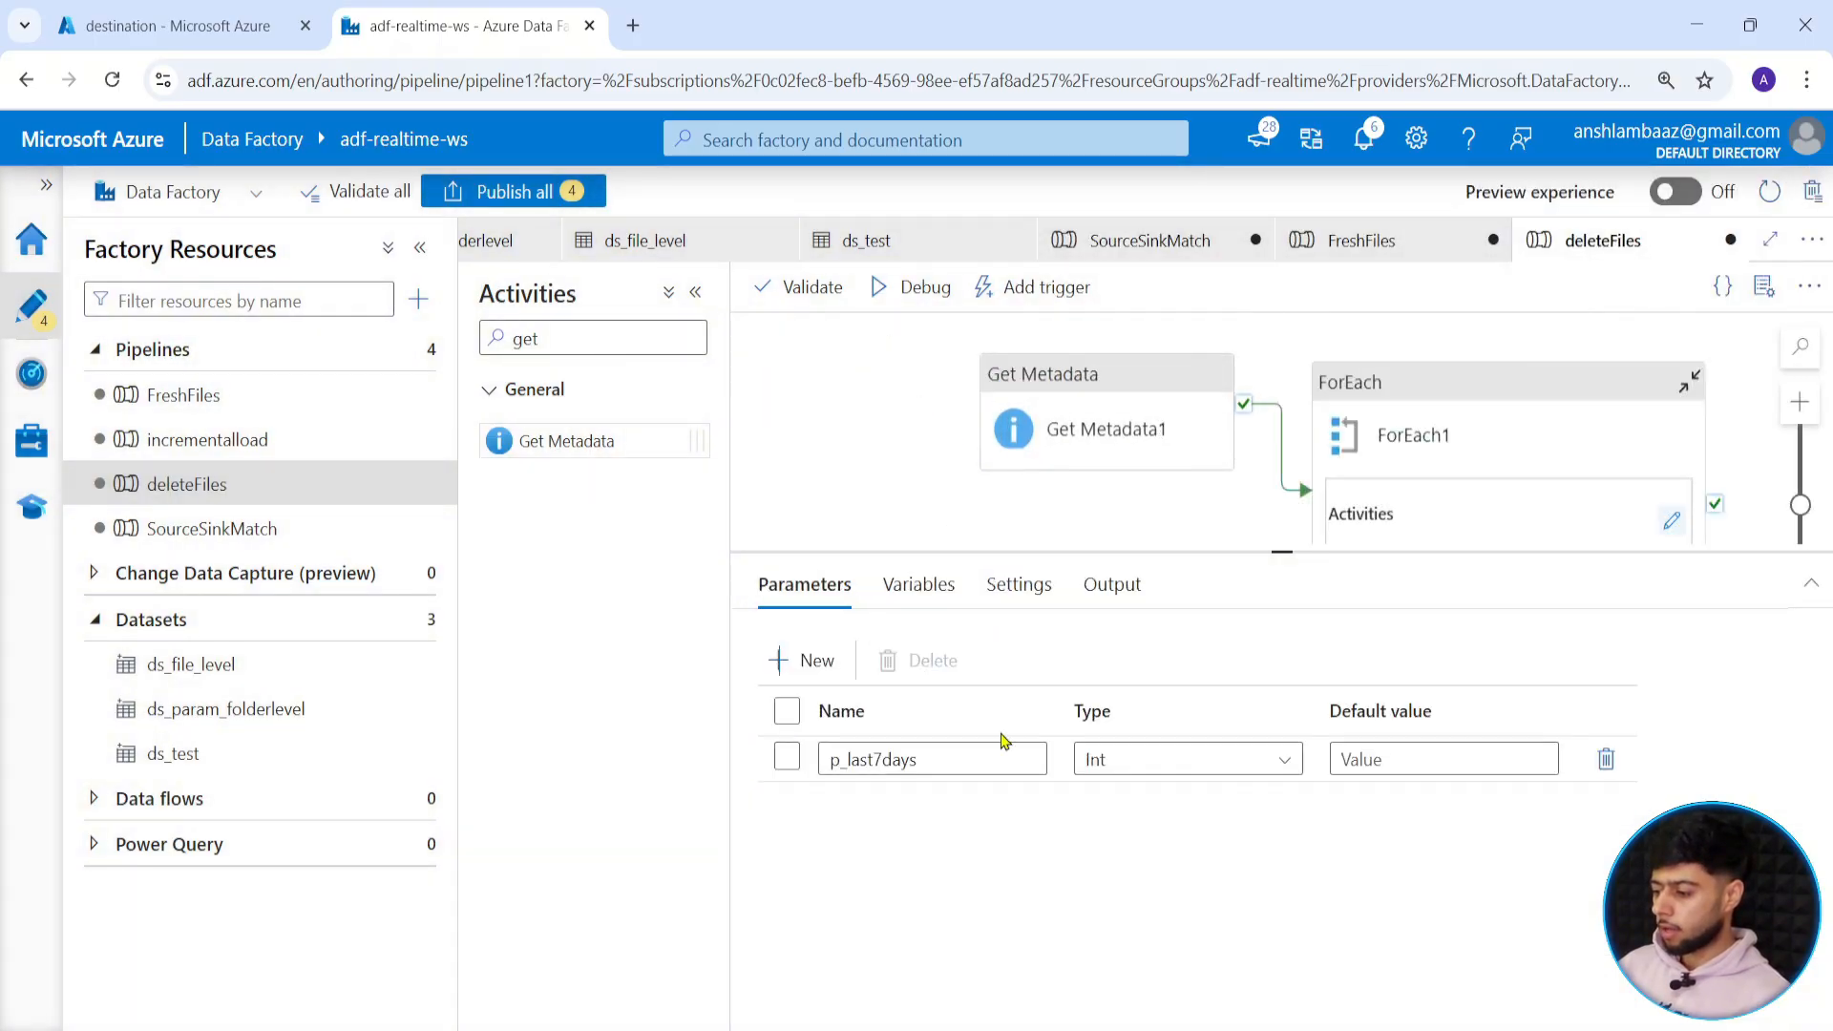
{"action": "left_click", "coordinate": [905, 503]}
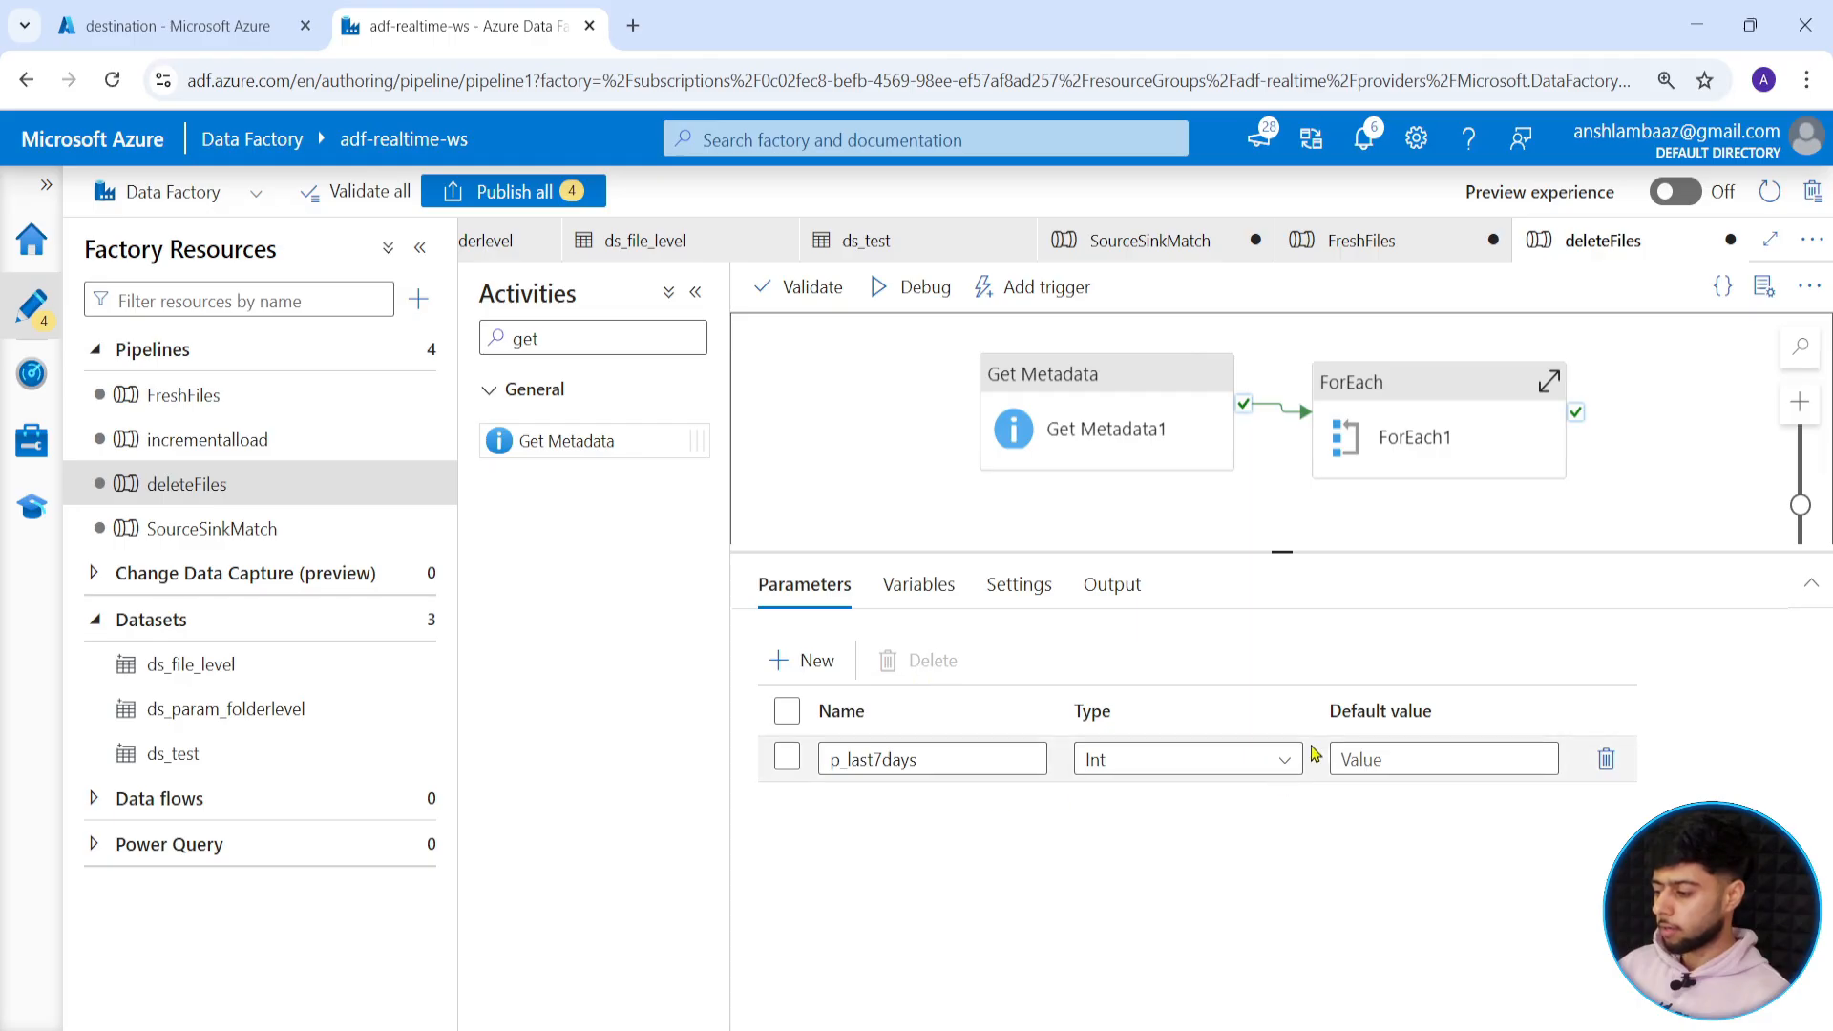
{"action": "left_click", "coordinate": [1350, 758]}
{"action": "type", "text": "-"}
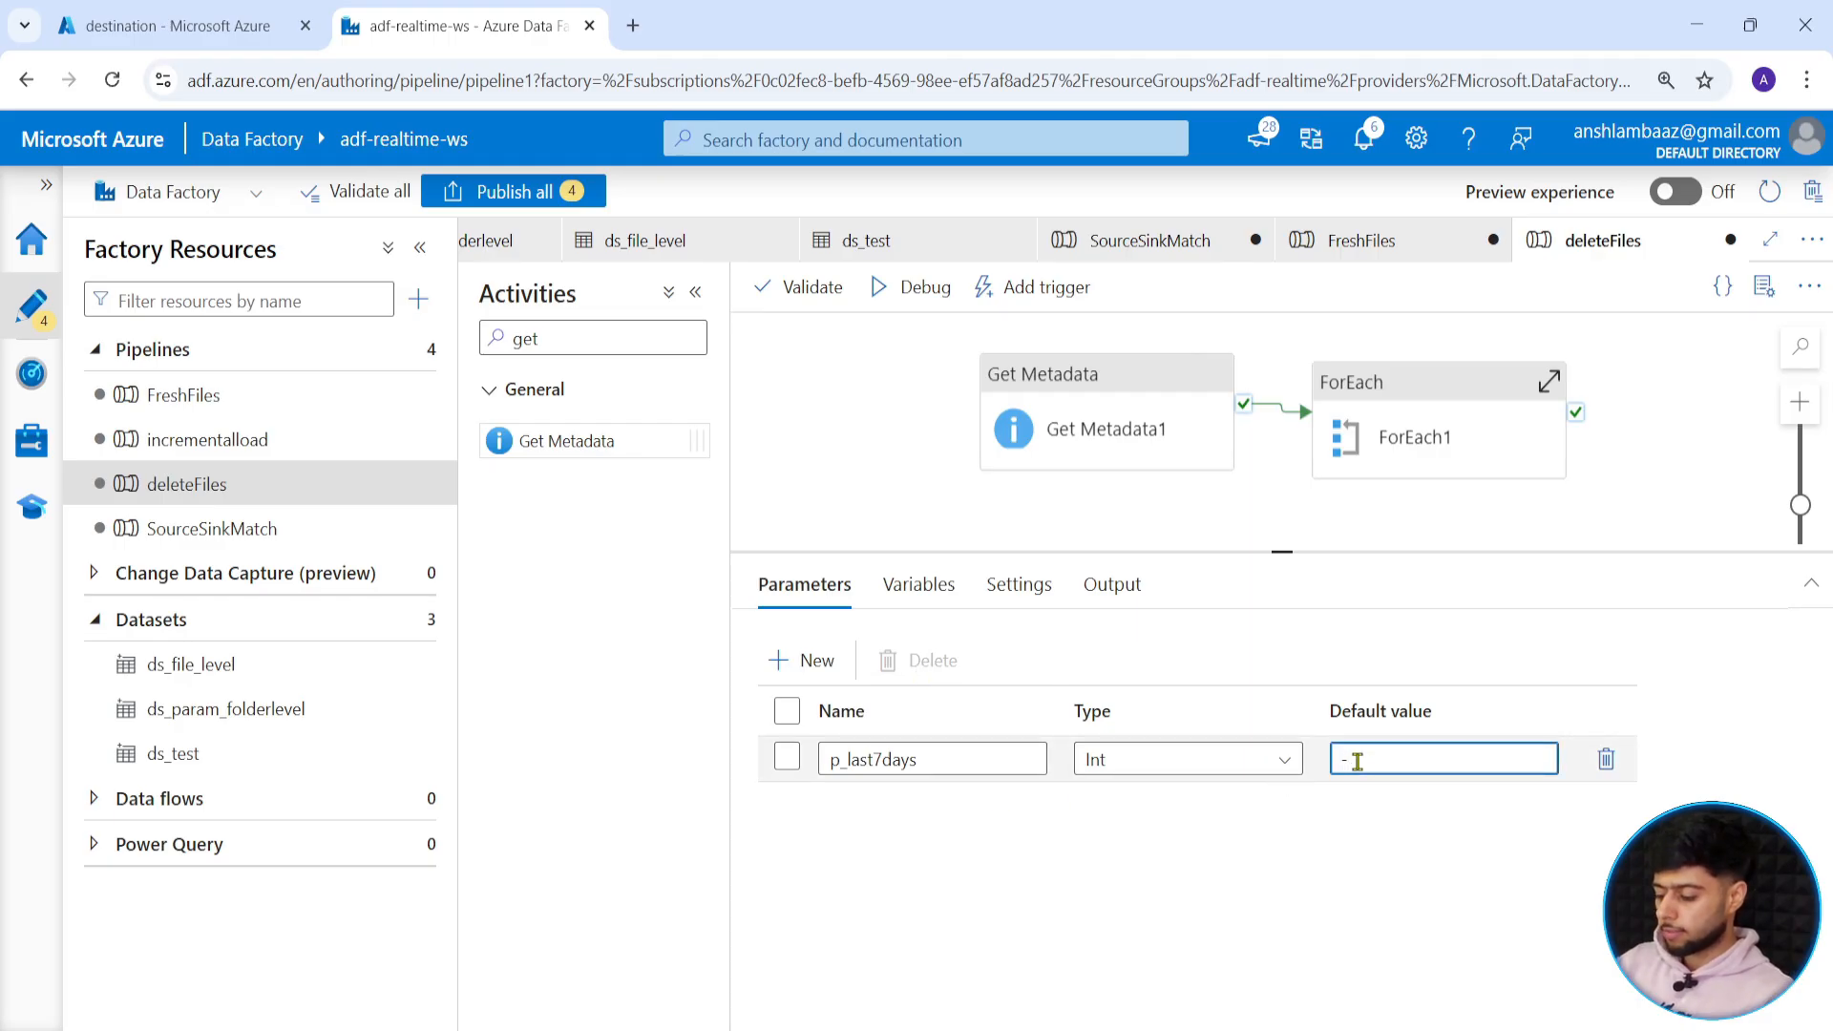
{"action": "type", "text": "7"}
{"action": "left_click", "coordinate": [1262, 497]}
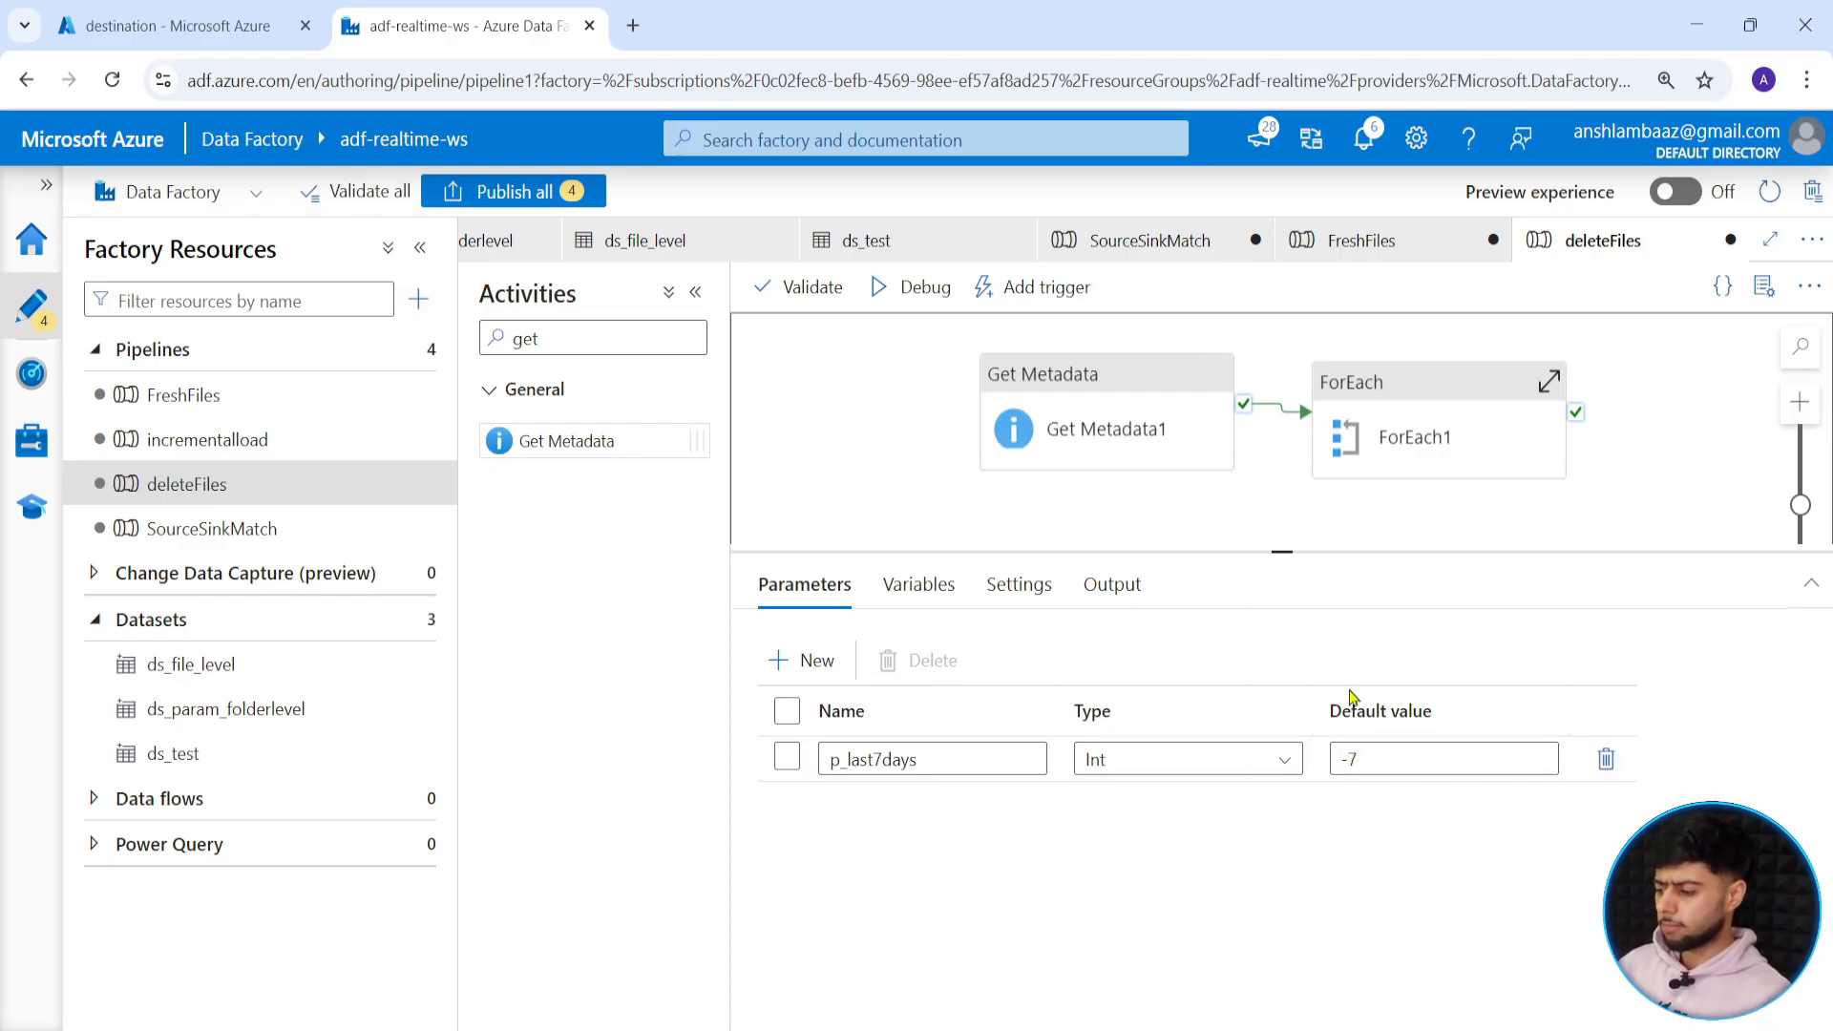
Inside ForEach1, move If Condition1 lower on the canvas and expand it to show its True and False branches.
{"action": "left_click", "coordinate": [1418, 463]}
{"action": "left_click", "coordinate": [1549, 380]}
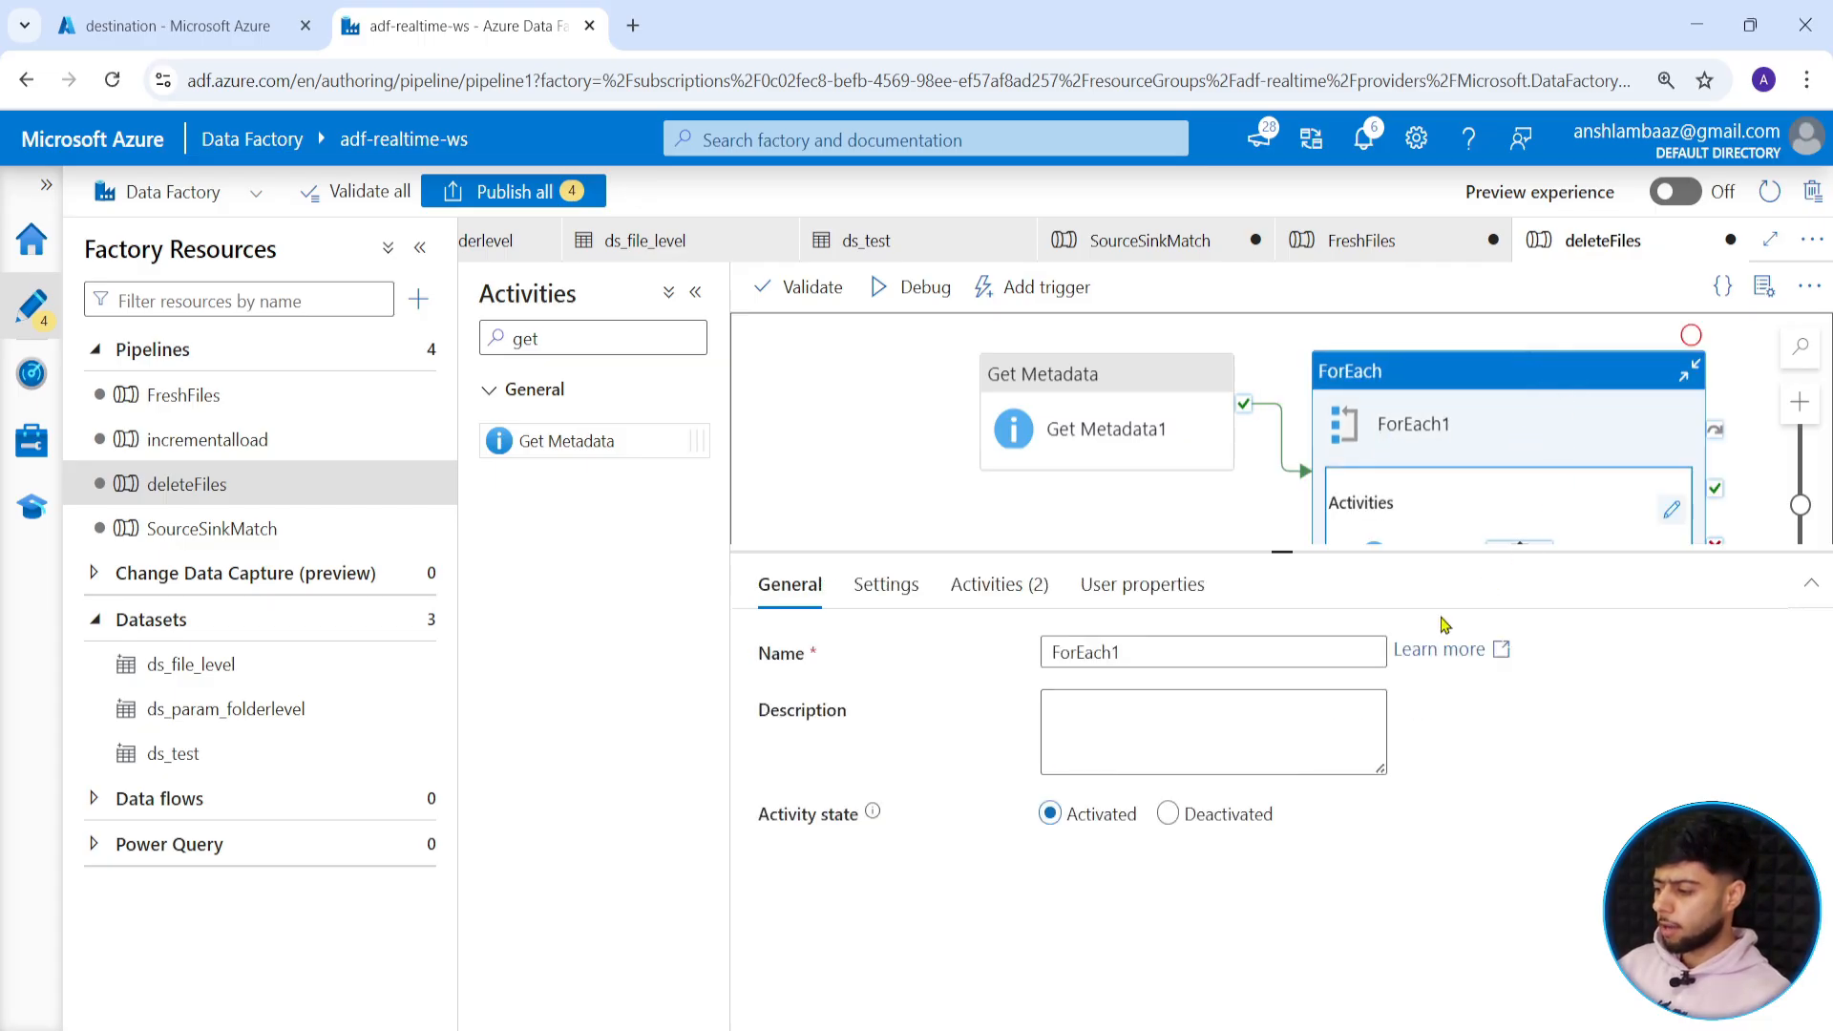
{"action": "left_click_drag", "start_coordinate": [1282, 551], "coordinate": [1283, 774]}
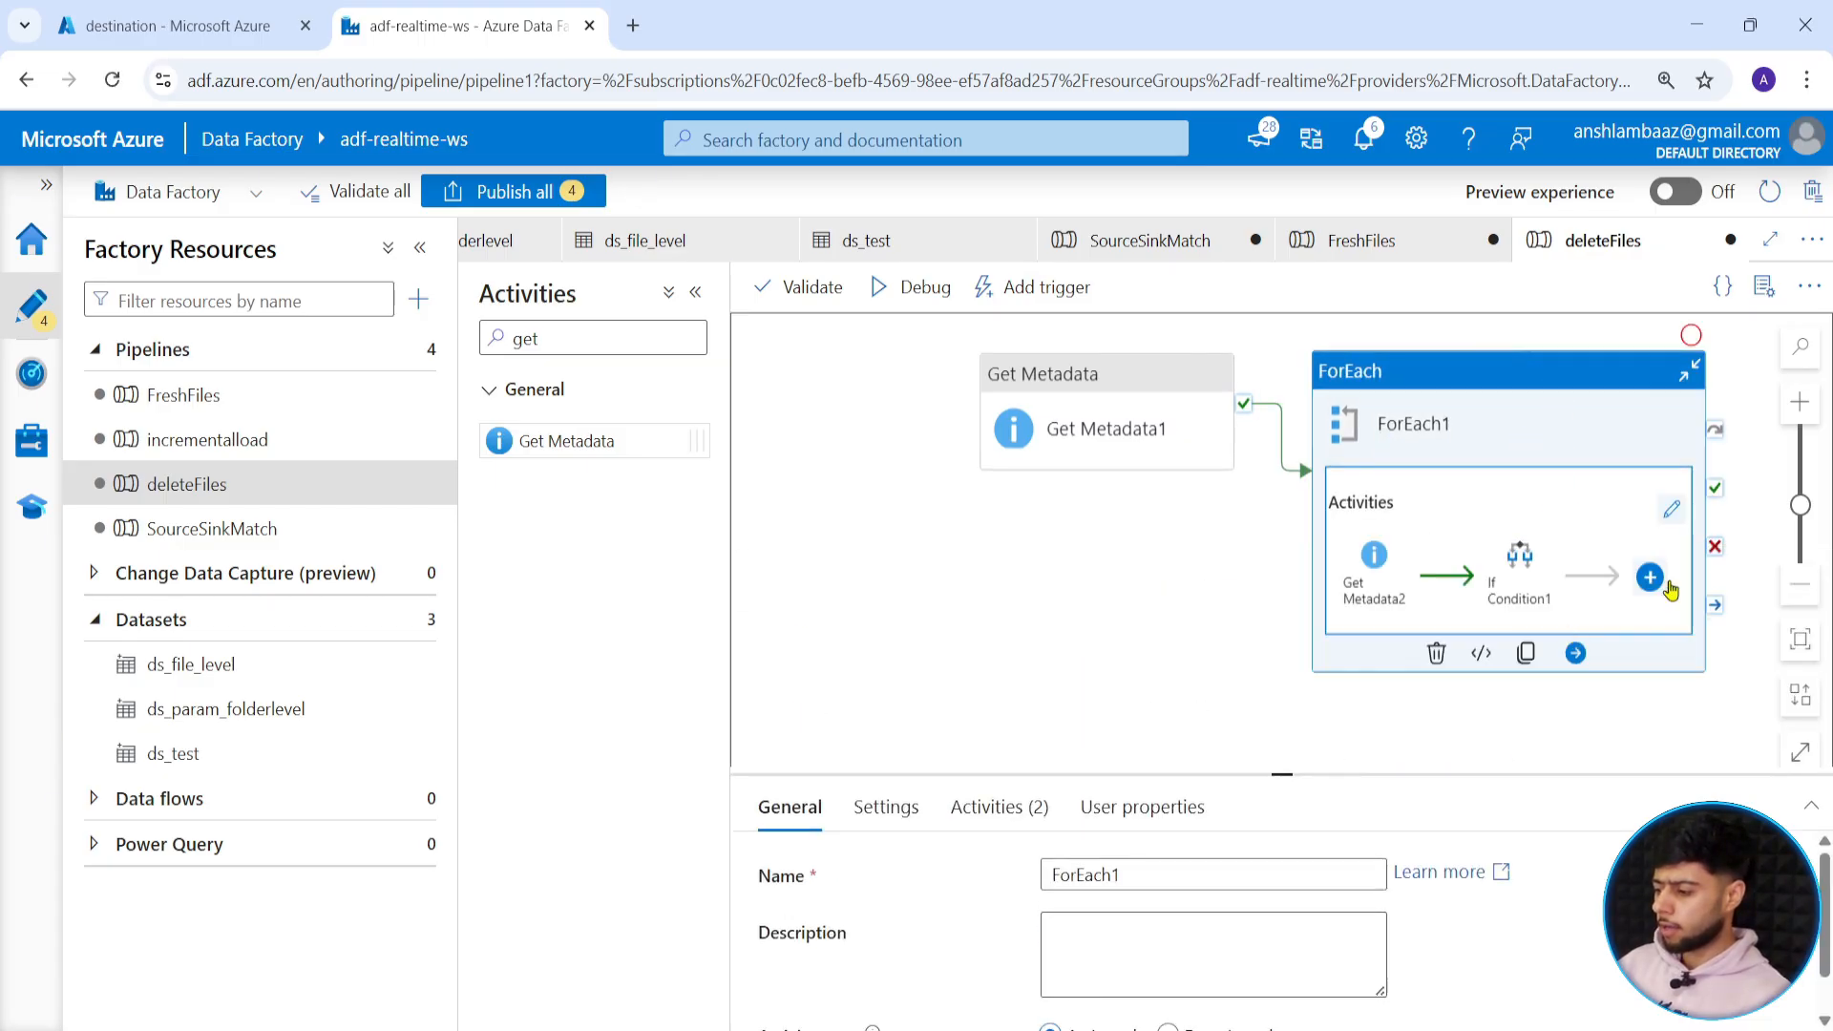
{"action": "left_click", "coordinate": [1673, 511]}
{"action": "left_click", "coordinate": [1527, 356]}
{"action": "left_click_drag", "start_coordinate": [1527, 356], "coordinate": [1547, 427]}
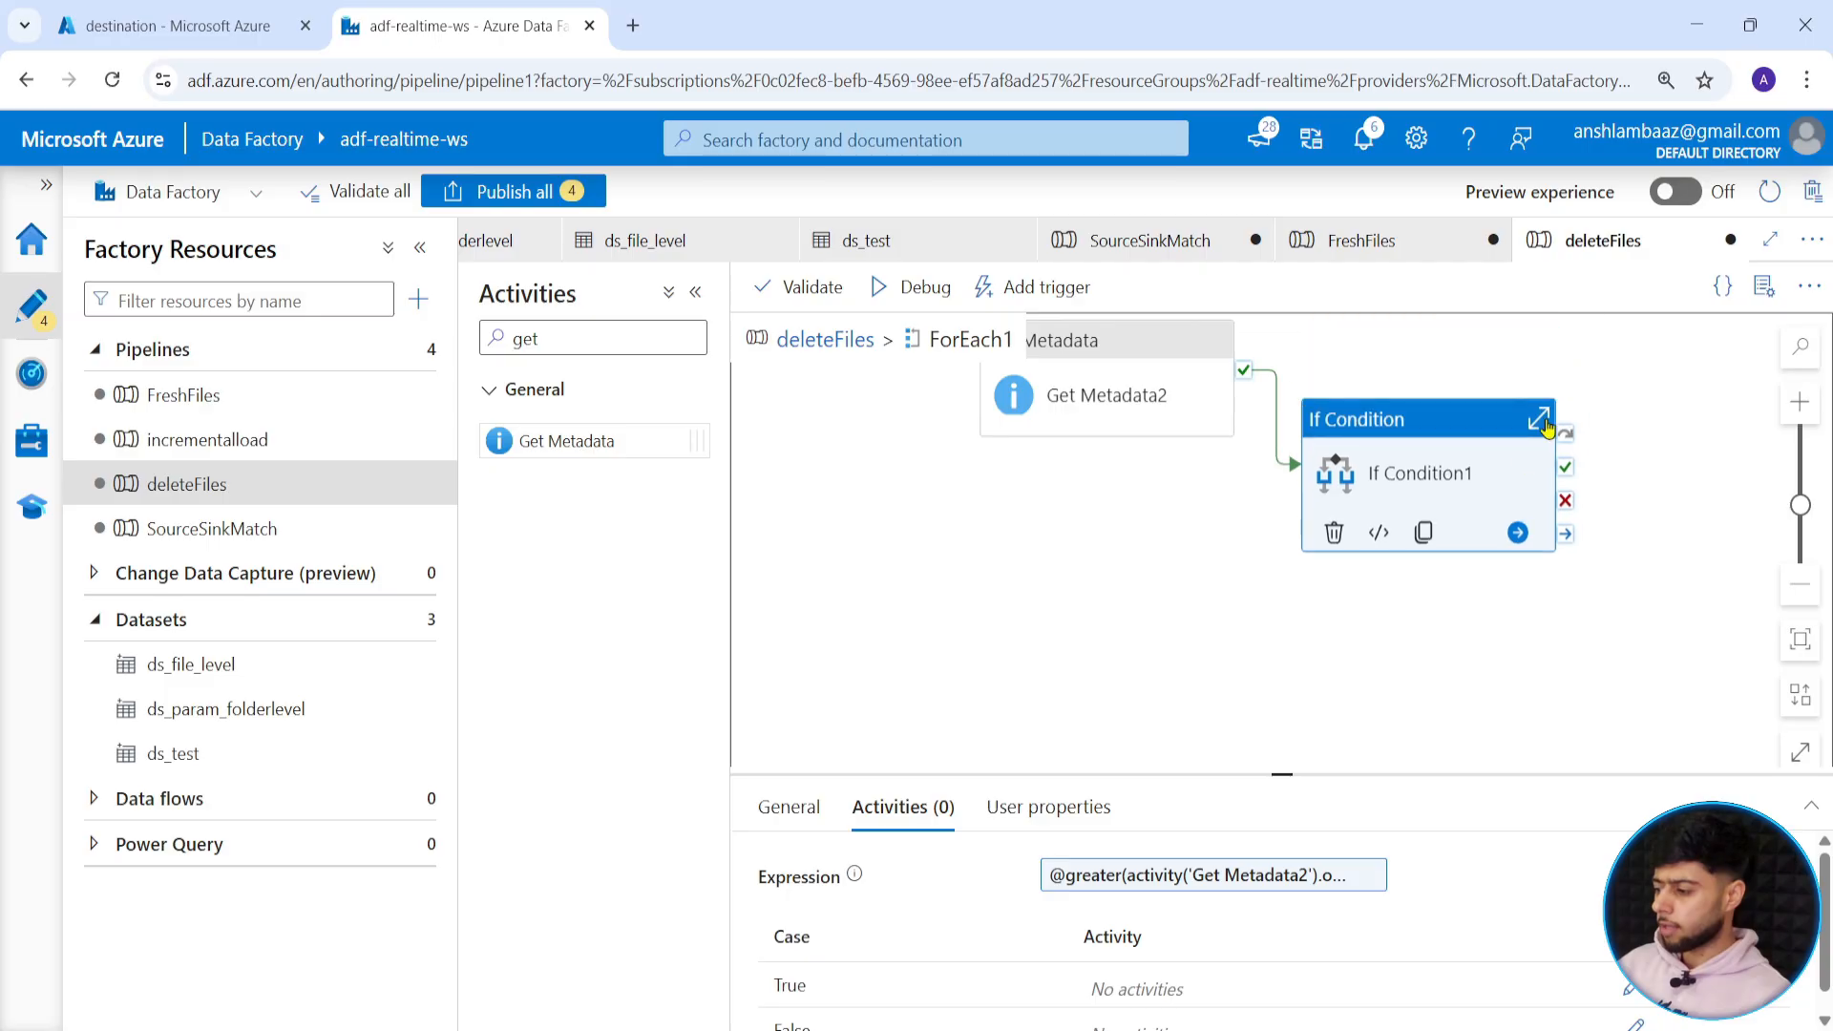
{"action": "left_click", "coordinate": [1542, 421]}
Review the full greater expression of If Condition1, including the addDays cutoff, and accept it.
{"action": "left_click", "coordinate": [1172, 876]}
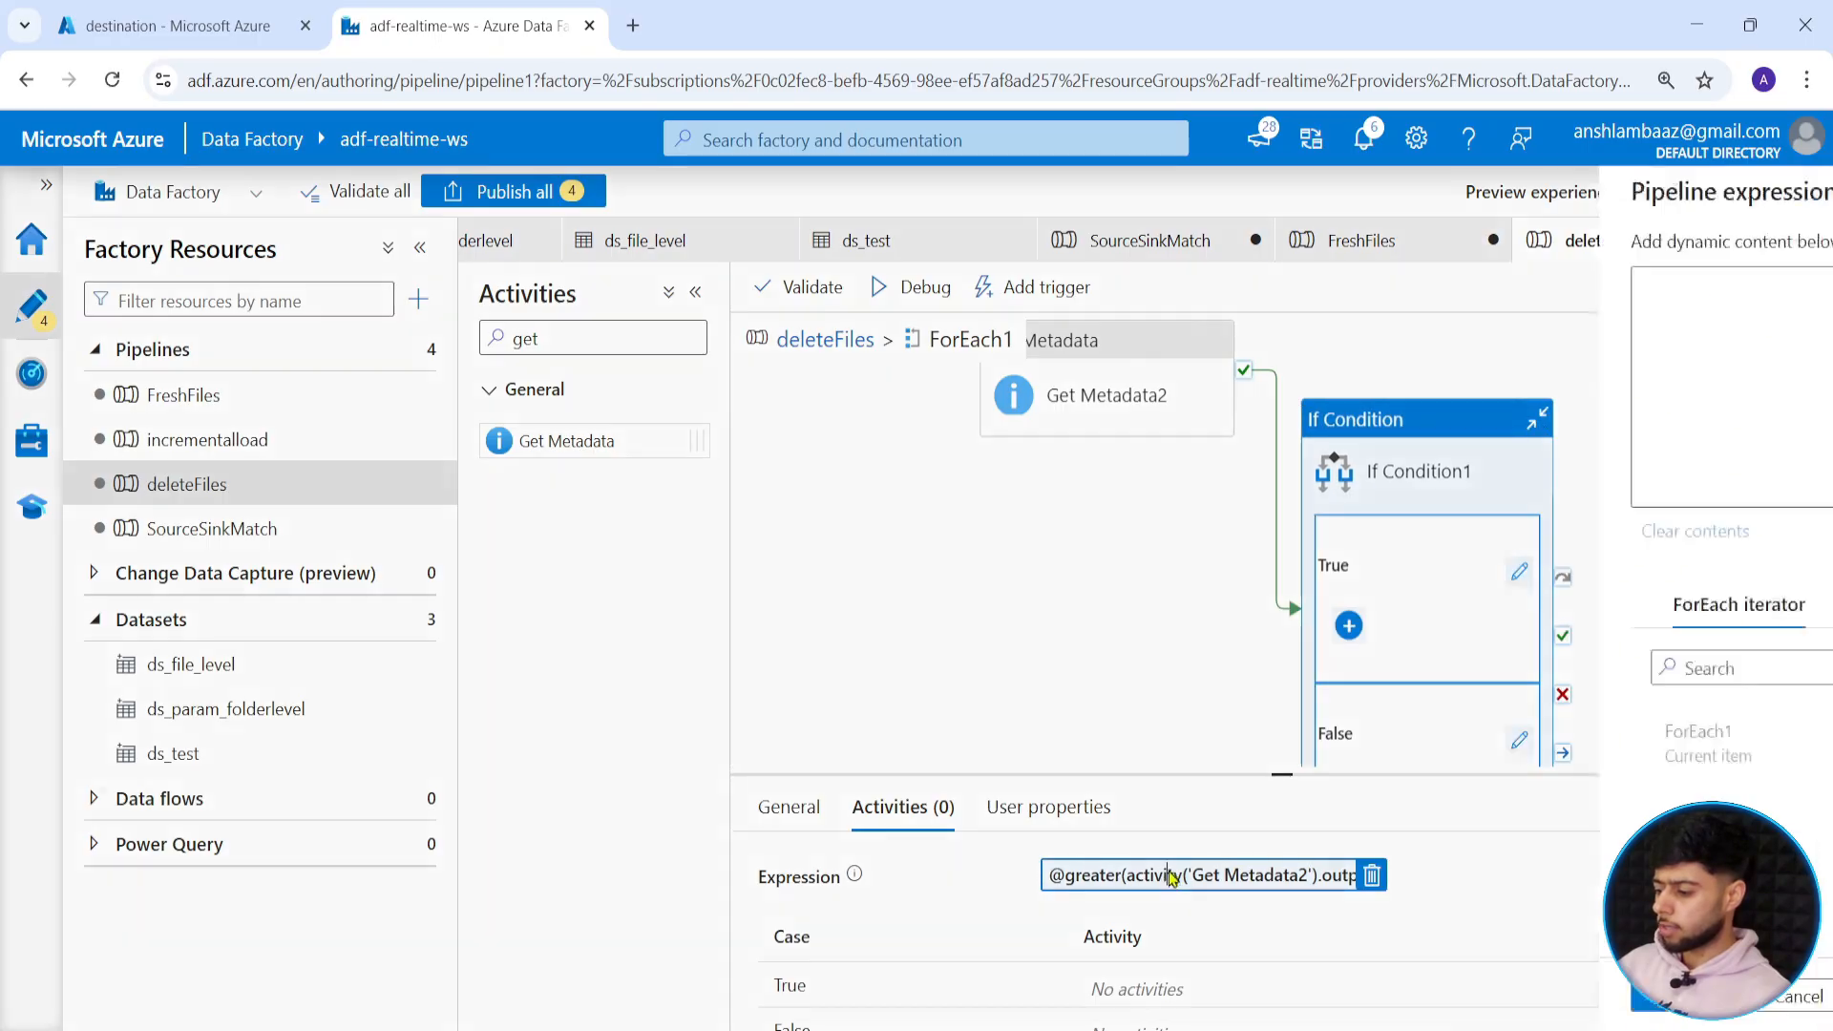
{"action": "left_click_drag", "start_coordinate": [1558, 308], "coordinate": [998, 287]}
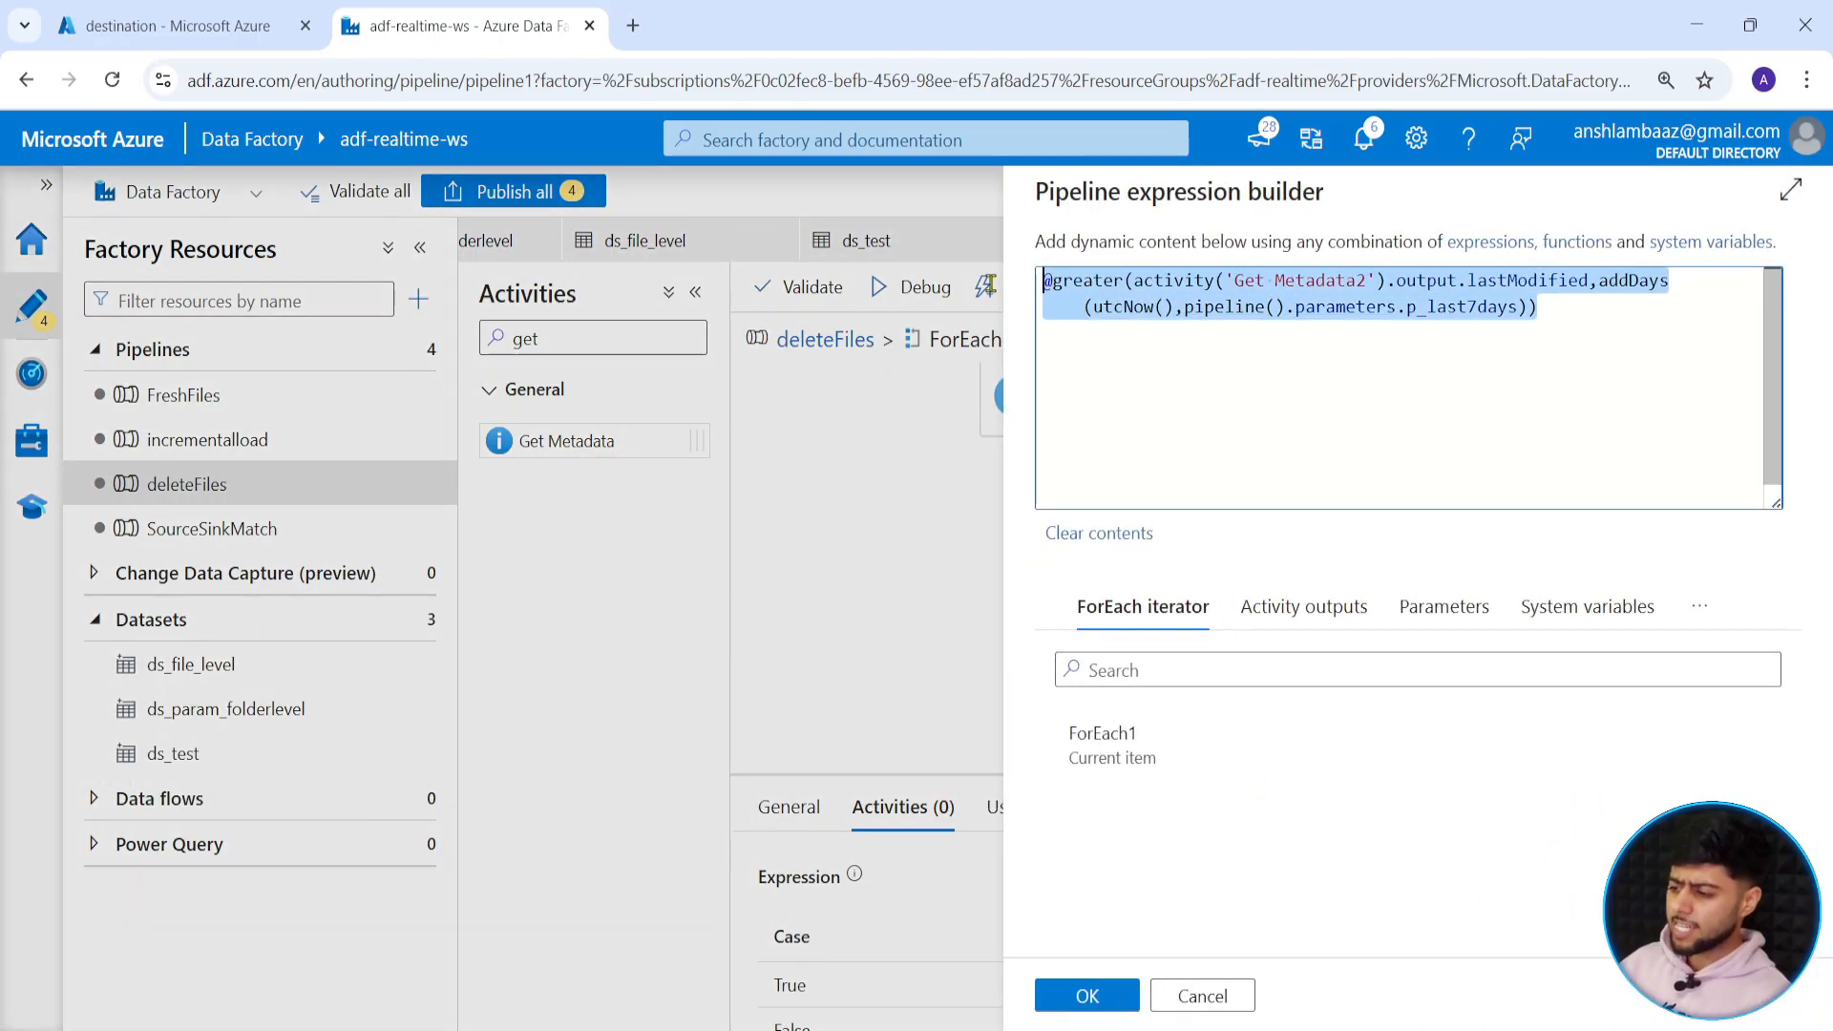
{"action": "left_click", "coordinate": [1331, 307]}
{"action": "left_click_drag", "start_coordinate": [1635, 312], "coordinate": [942, 286]}
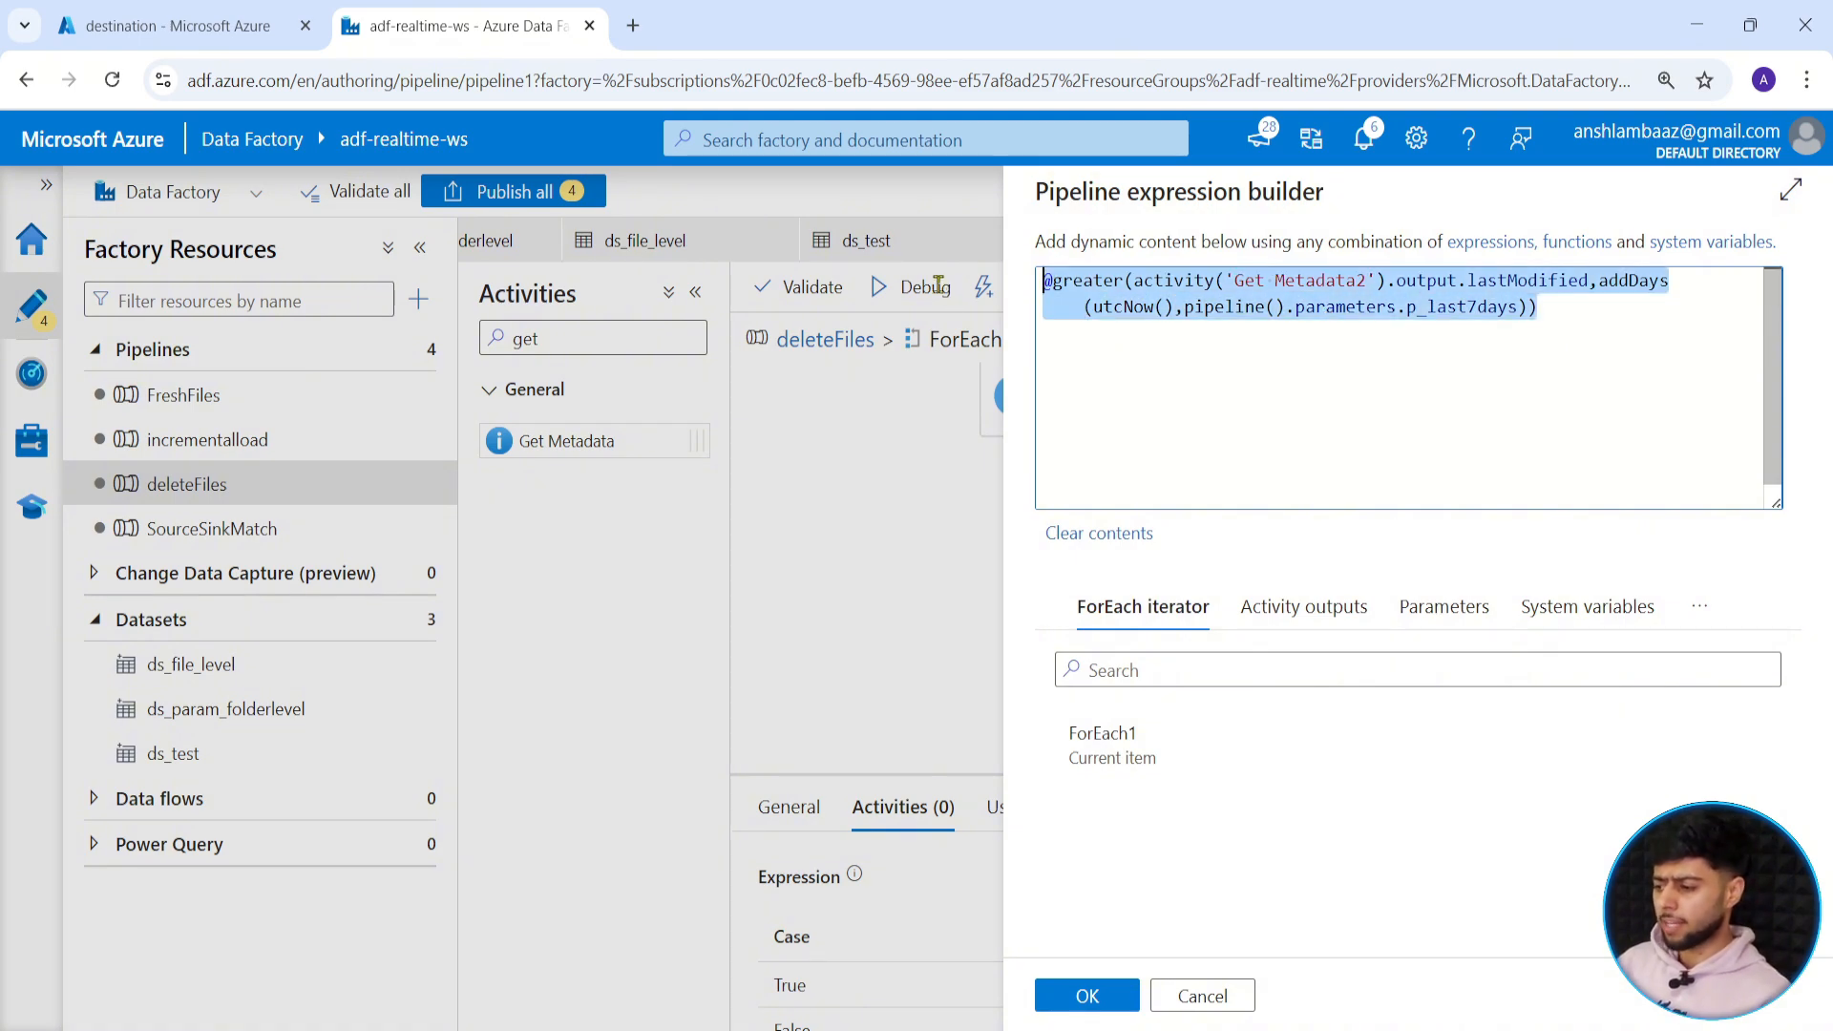
{"action": "left_click", "coordinate": [1327, 306]}
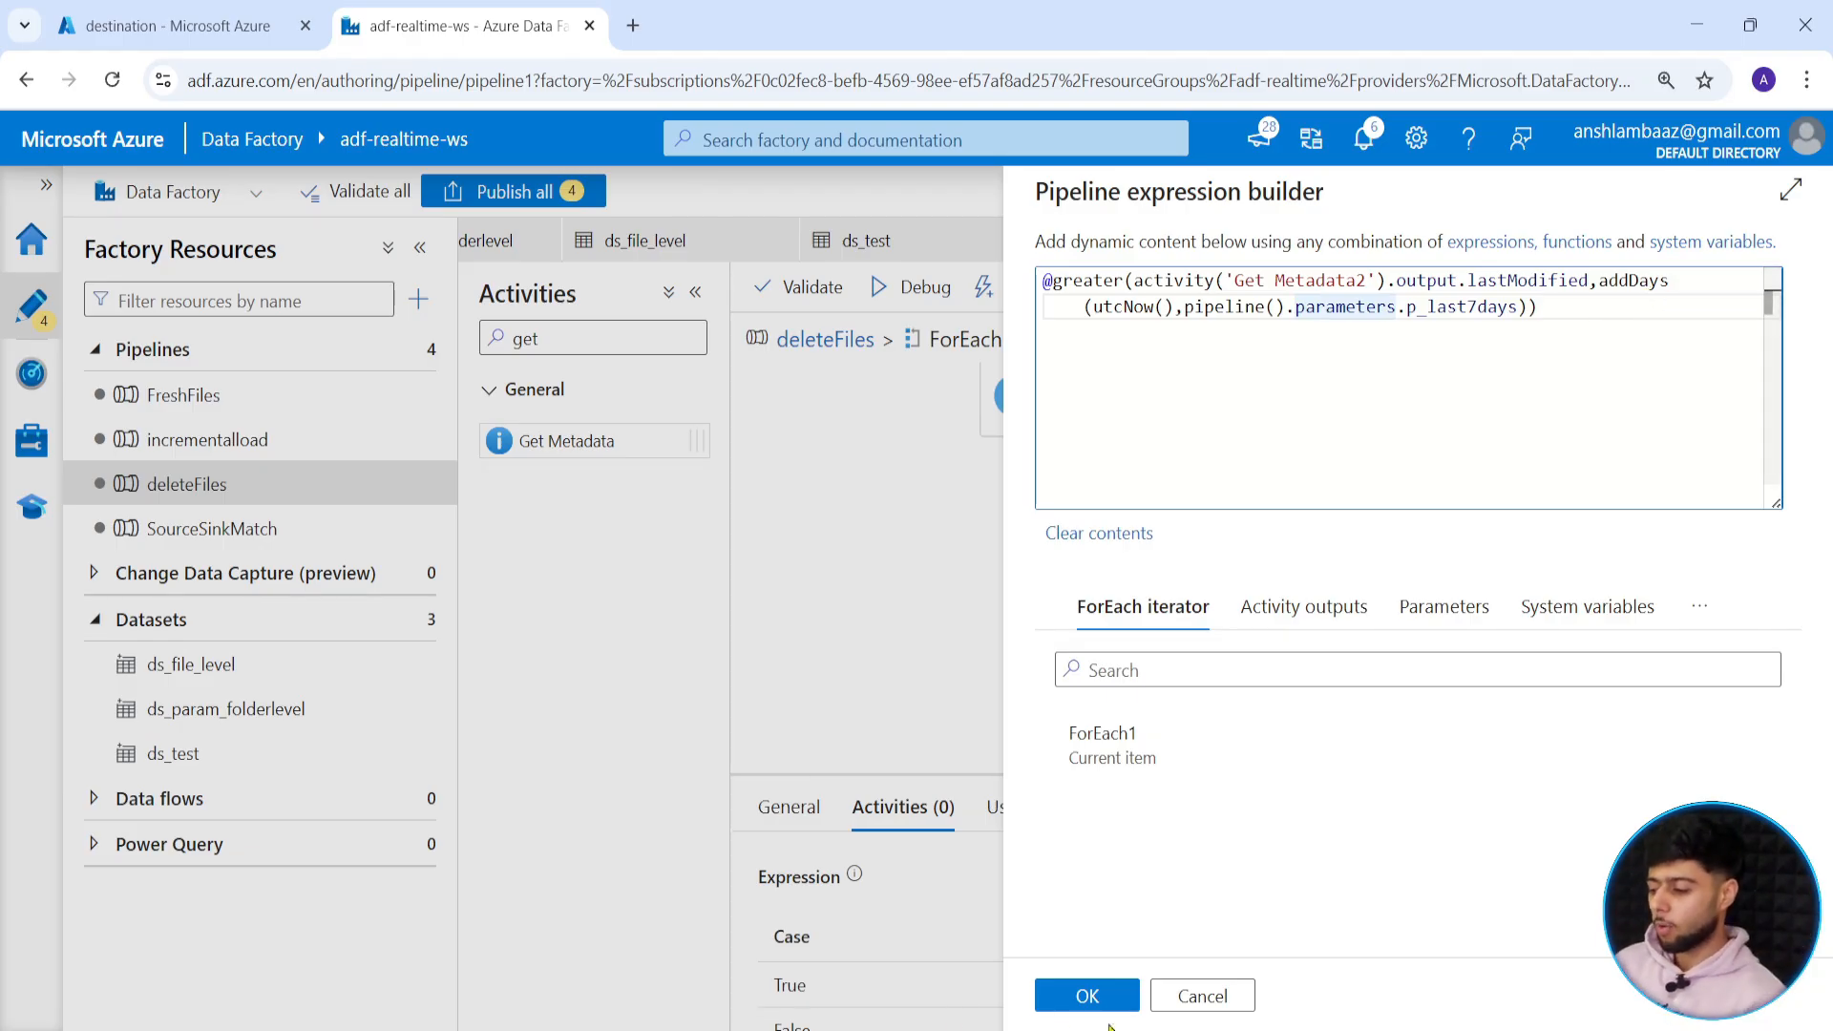
{"action": "left_click", "coordinate": [1089, 1003]}
Reposition Get Metadata2 beside If Condition1 and open the condition's True activities for editing.
{"action": "left_click_drag", "start_coordinate": [1088, 376], "coordinate": [937, 524]}
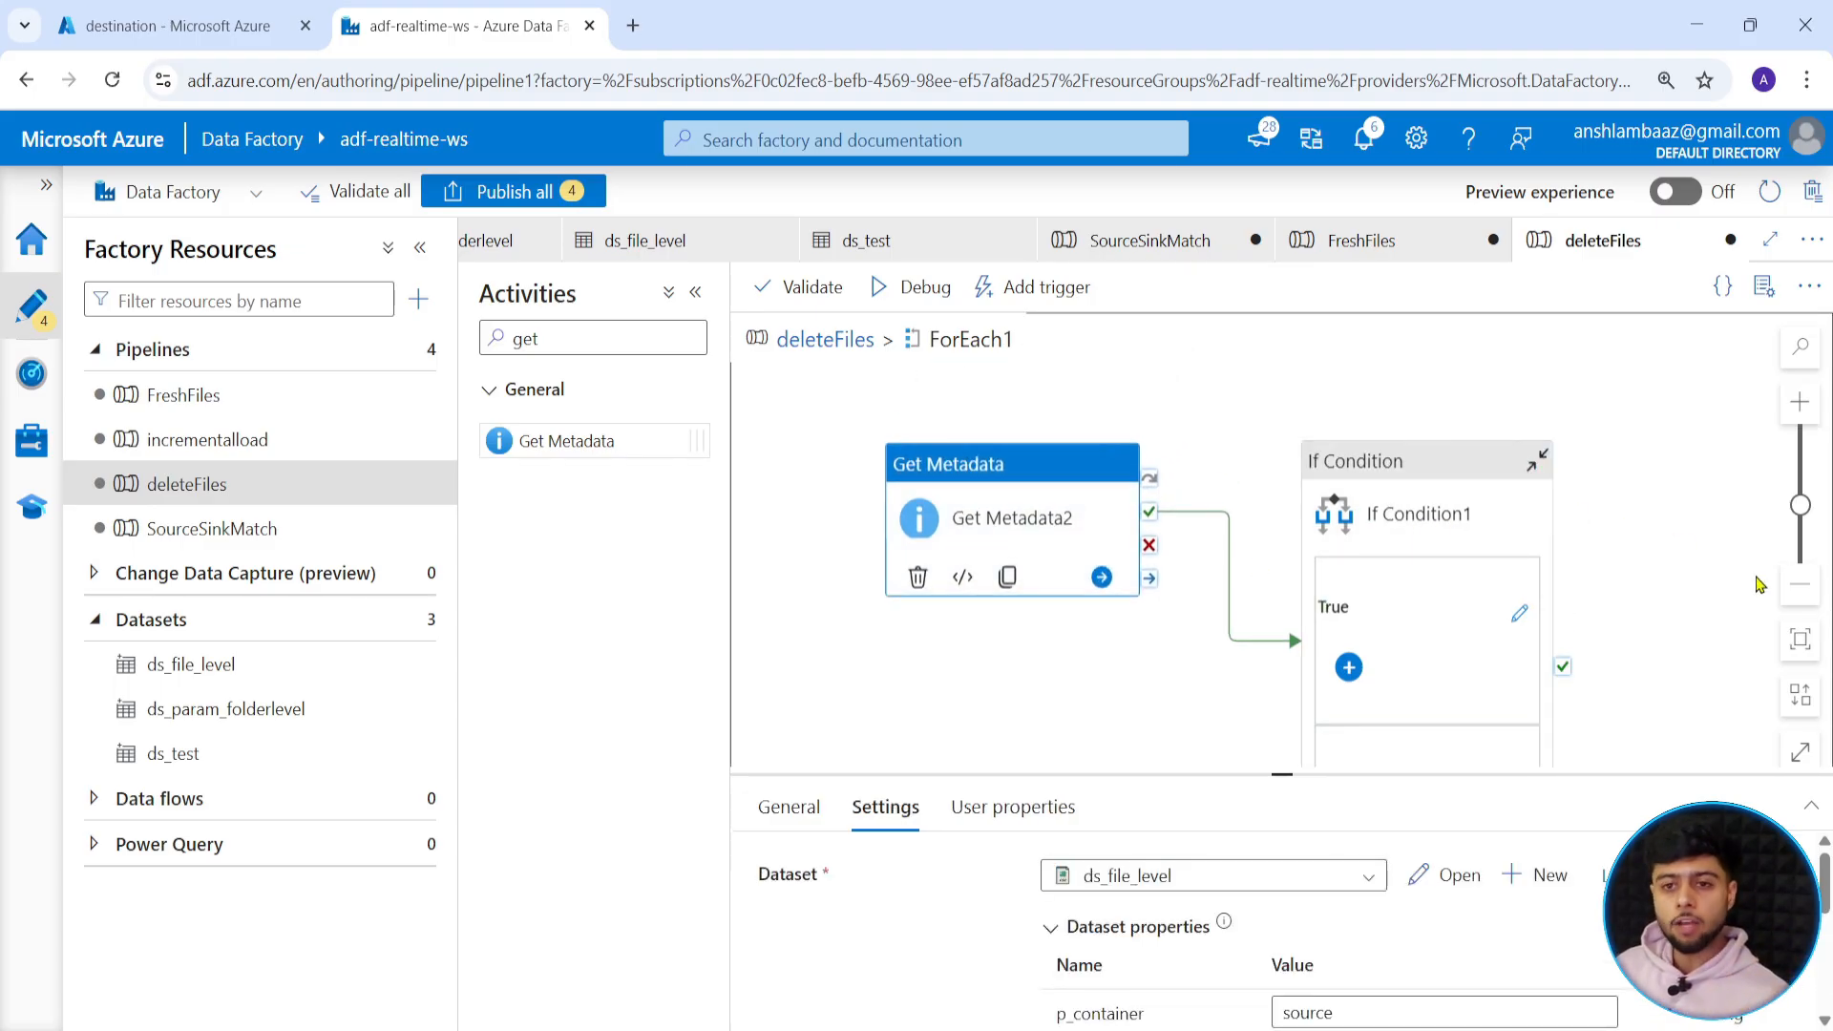
{"action": "left_click_drag", "start_coordinate": [1671, 593], "coordinate": [1657, 514]}
{"action": "left_click", "coordinate": [1504, 542]}
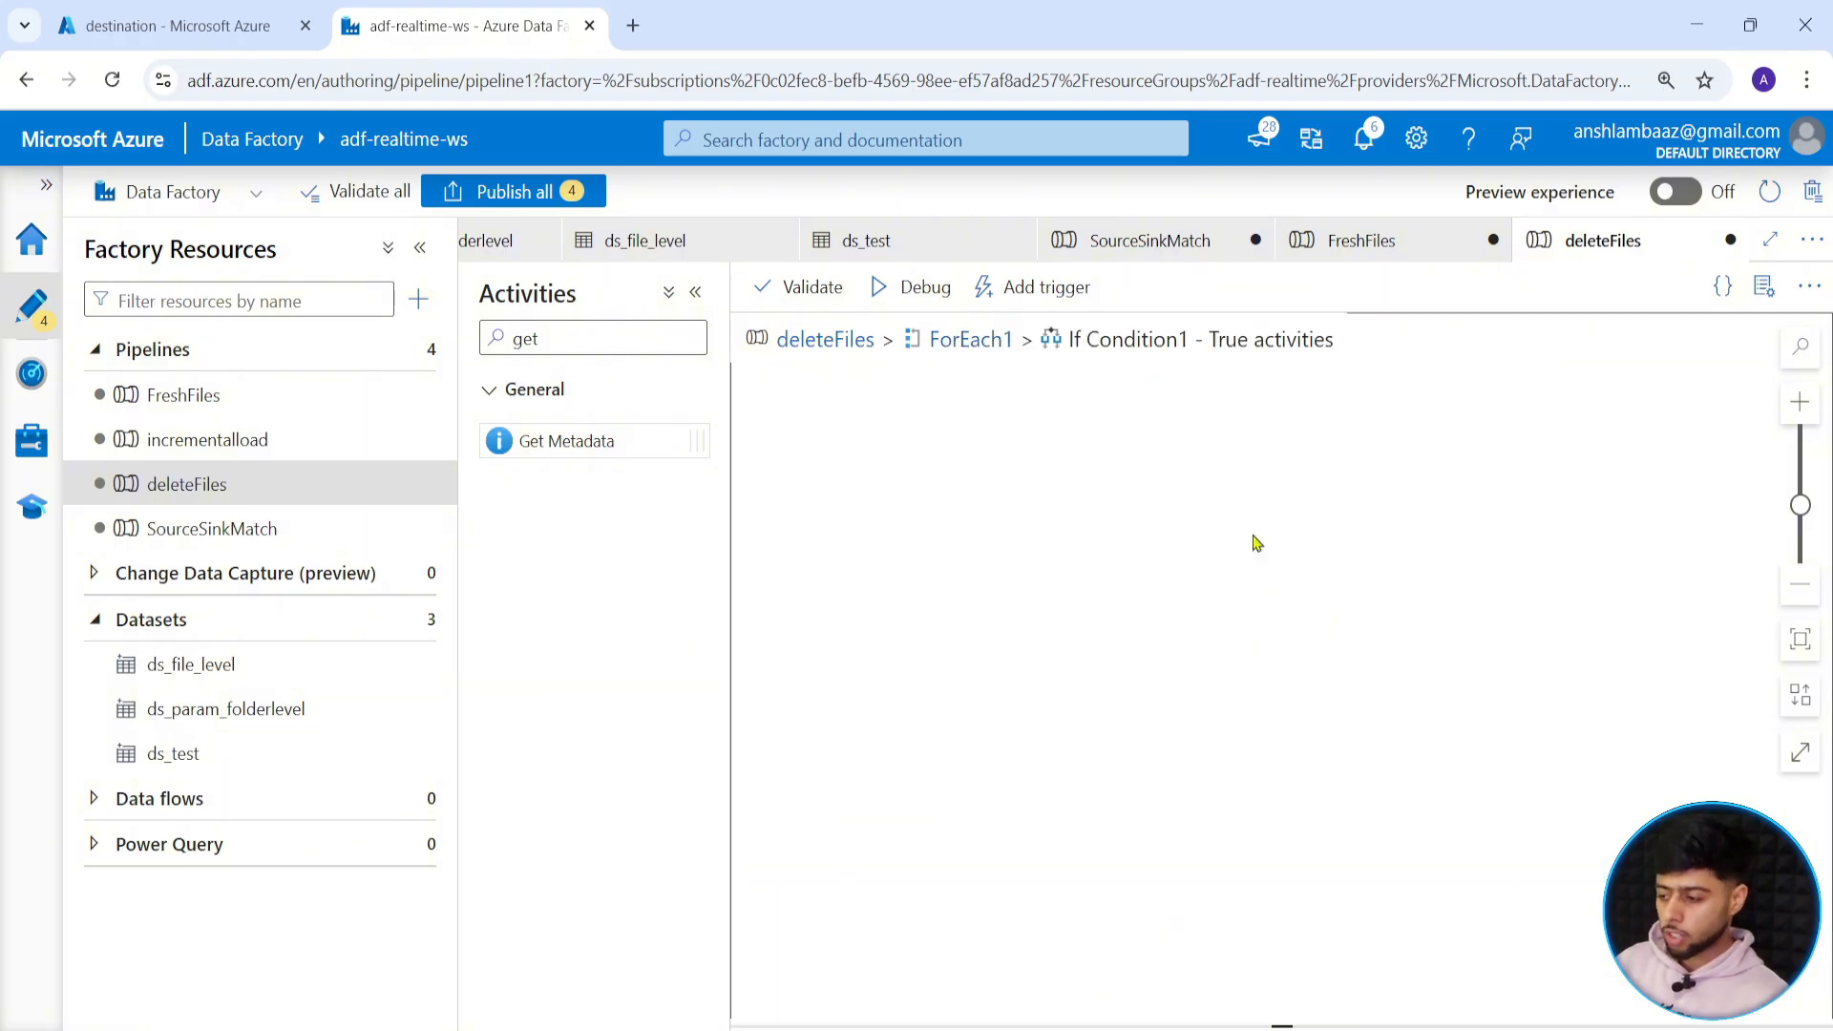
Find the Delete activity and add it to the True activities of If Condition1.
{"action": "left_click_drag", "start_coordinate": [564, 343], "coordinate": [462, 345]}
{"action": "type", "text": "del"}
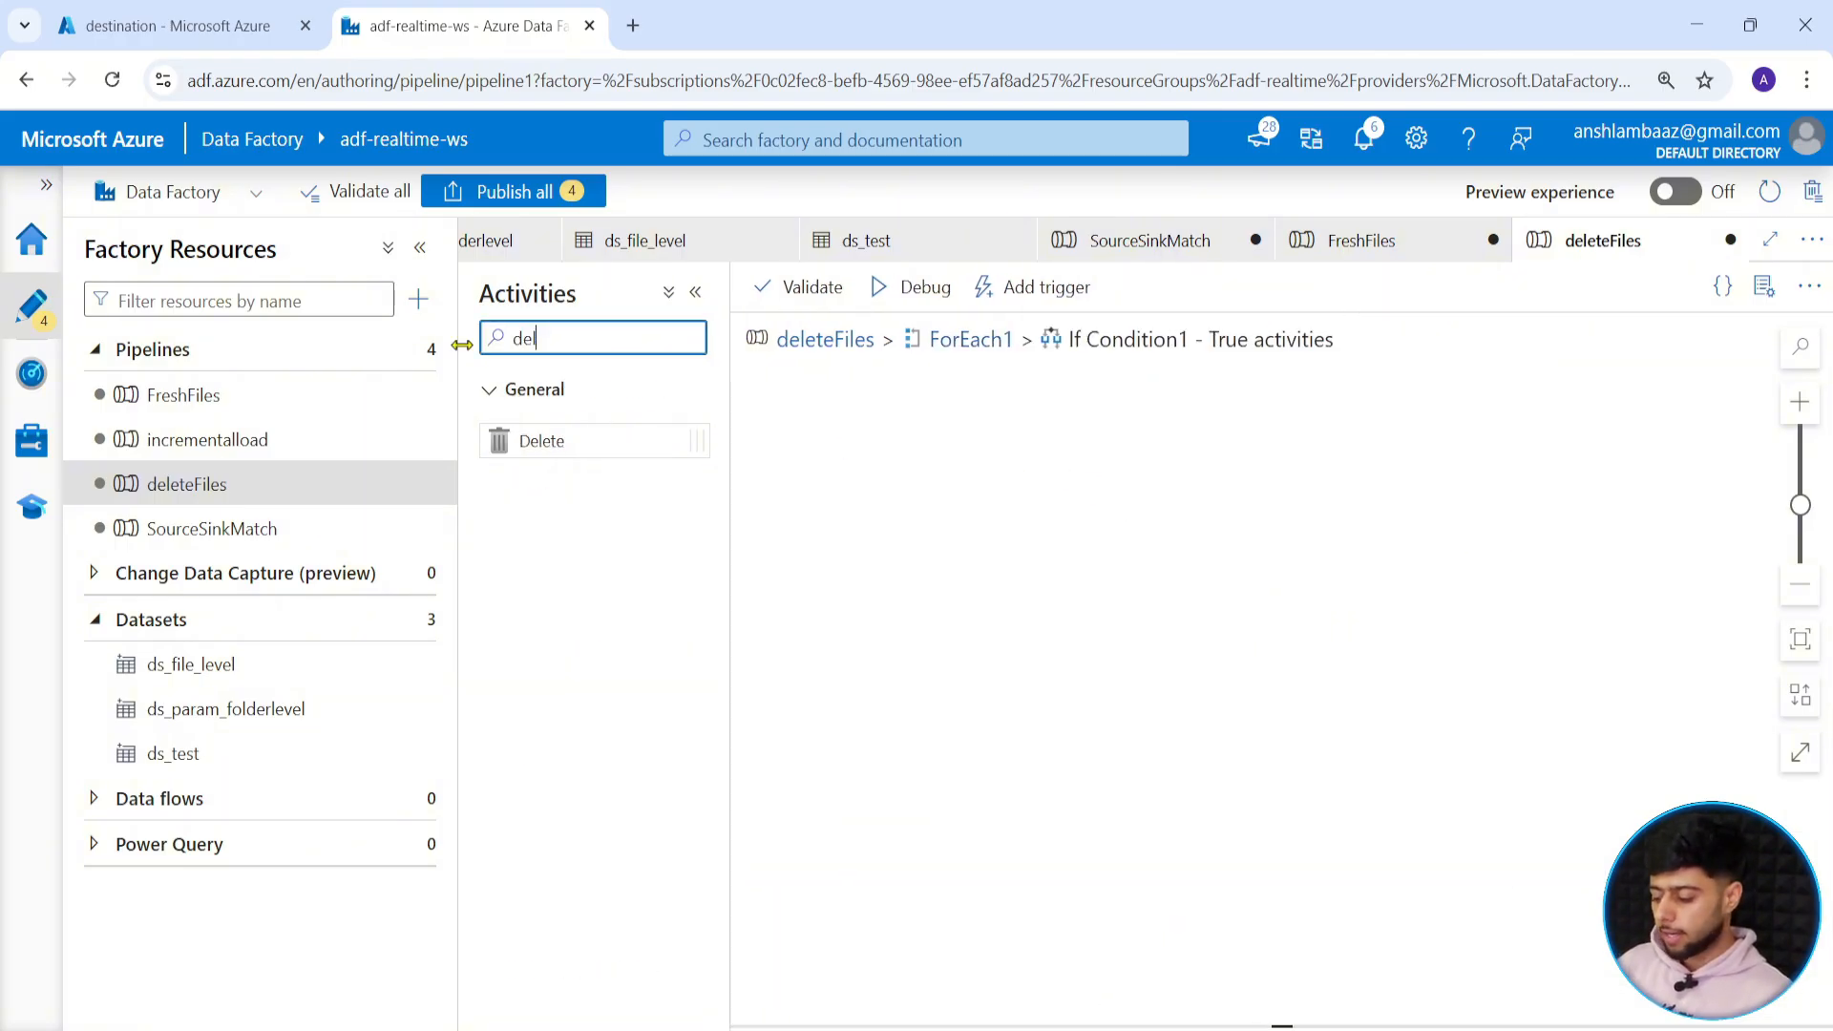
{"action": "type", "text": "t"}
{"action": "key", "text": "BackSpace"}
{"action": "type", "text": "e"}
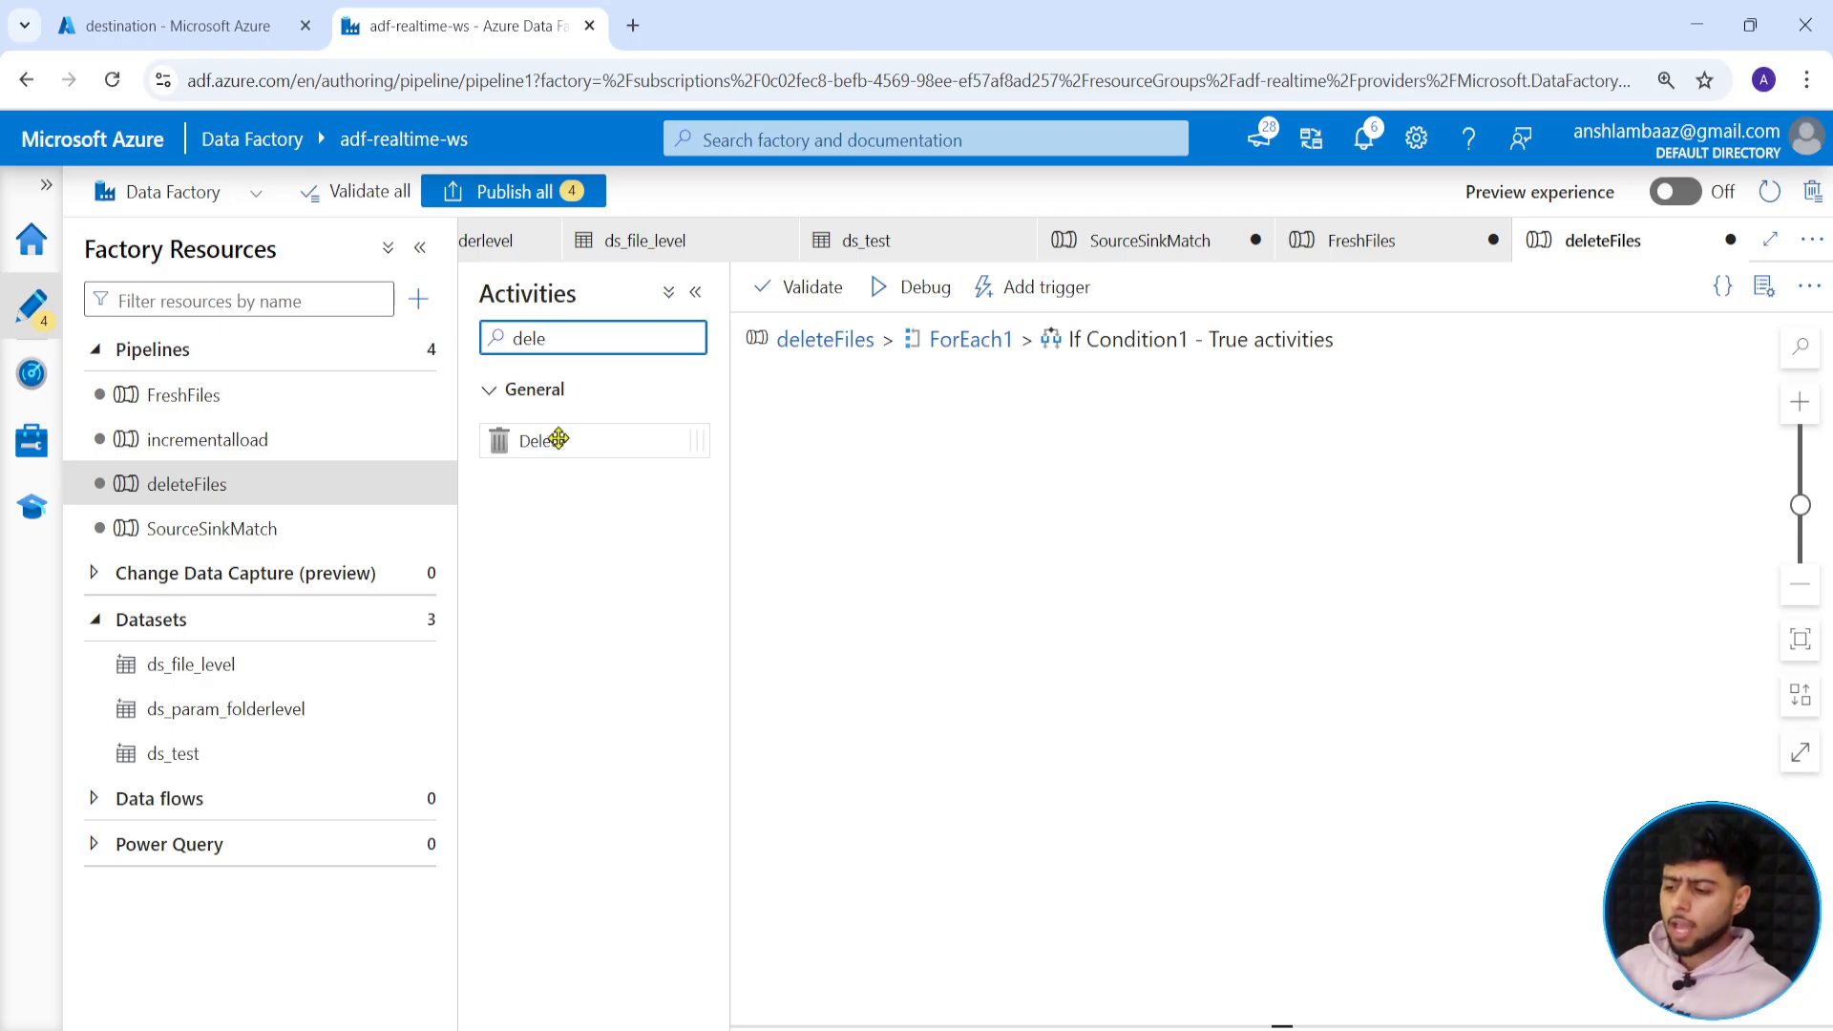
{"action": "left_click_drag", "start_coordinate": [556, 441], "coordinate": [1232, 506]}
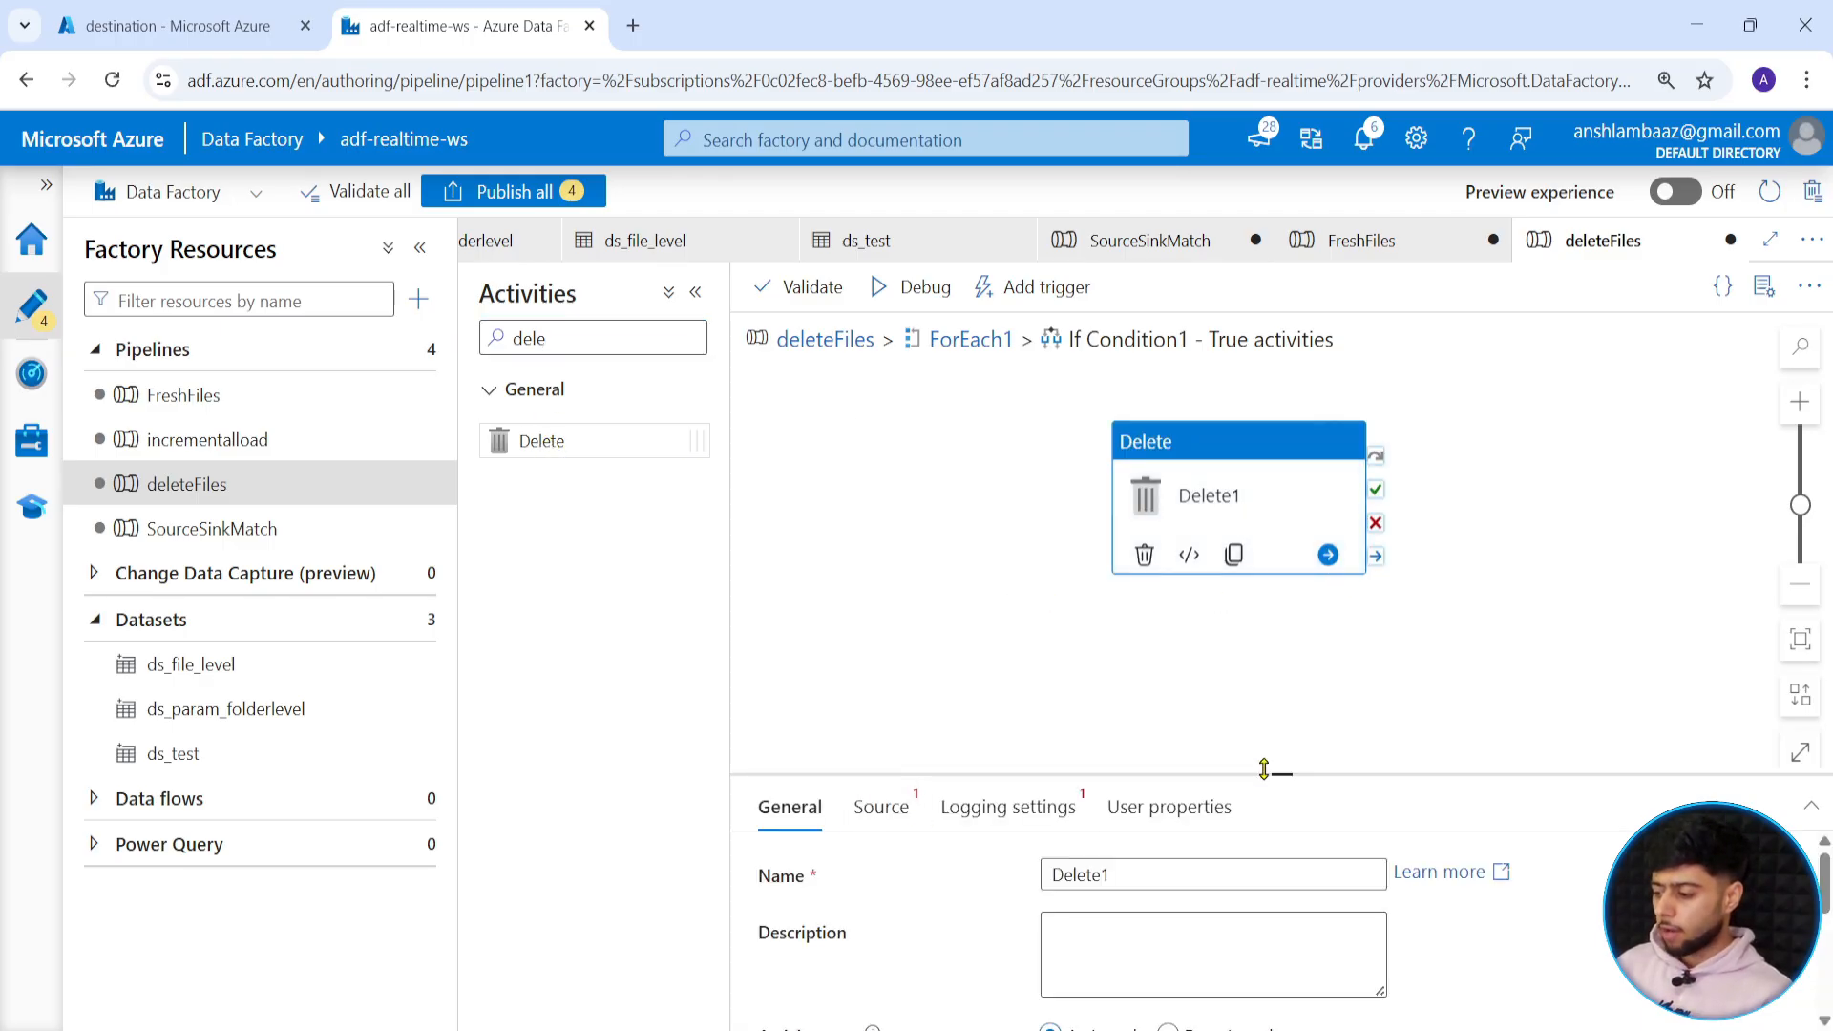
Set Delete1's source dataset to ds_file_level, with p_container as source and p_folder as raw_gold_data.
{"action": "left_click_drag", "start_coordinate": [1265, 774], "coordinate": [1241, 601]}
{"action": "left_click", "coordinate": [882, 635]}
{"action": "left_click", "coordinate": [1344, 714]}
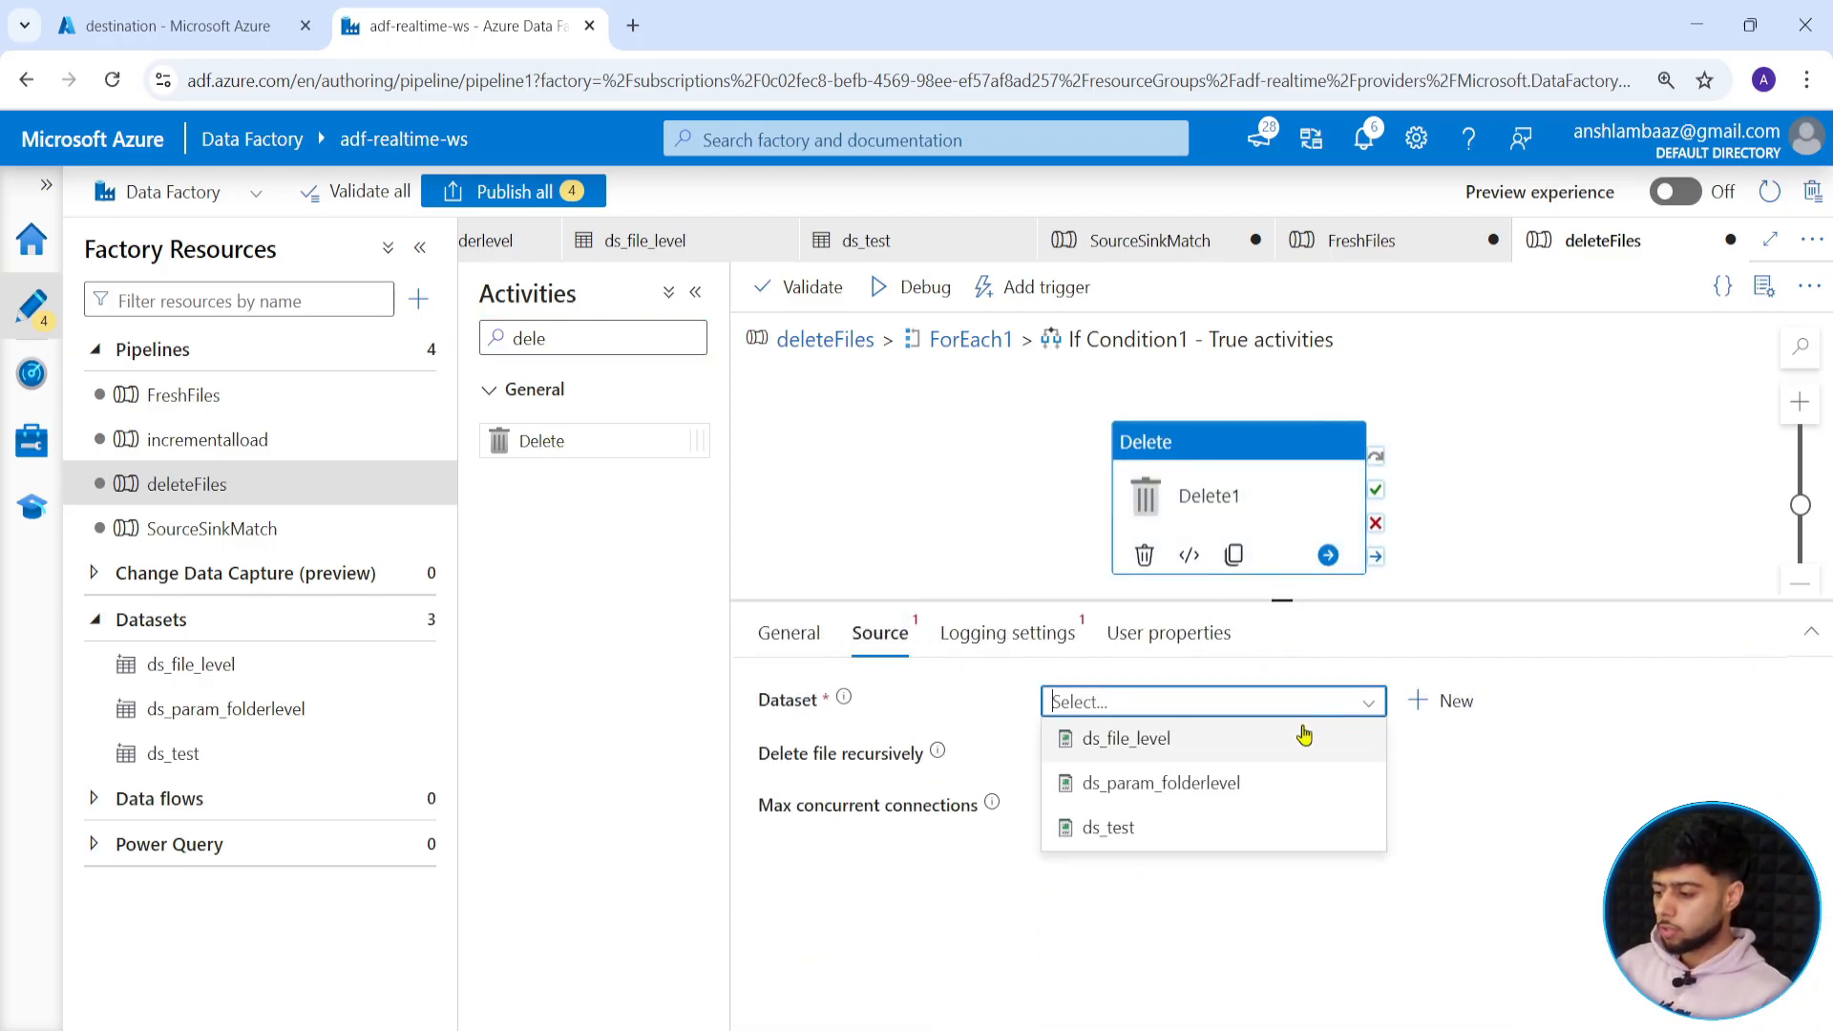
{"action": "left_click", "coordinate": [1149, 741]}
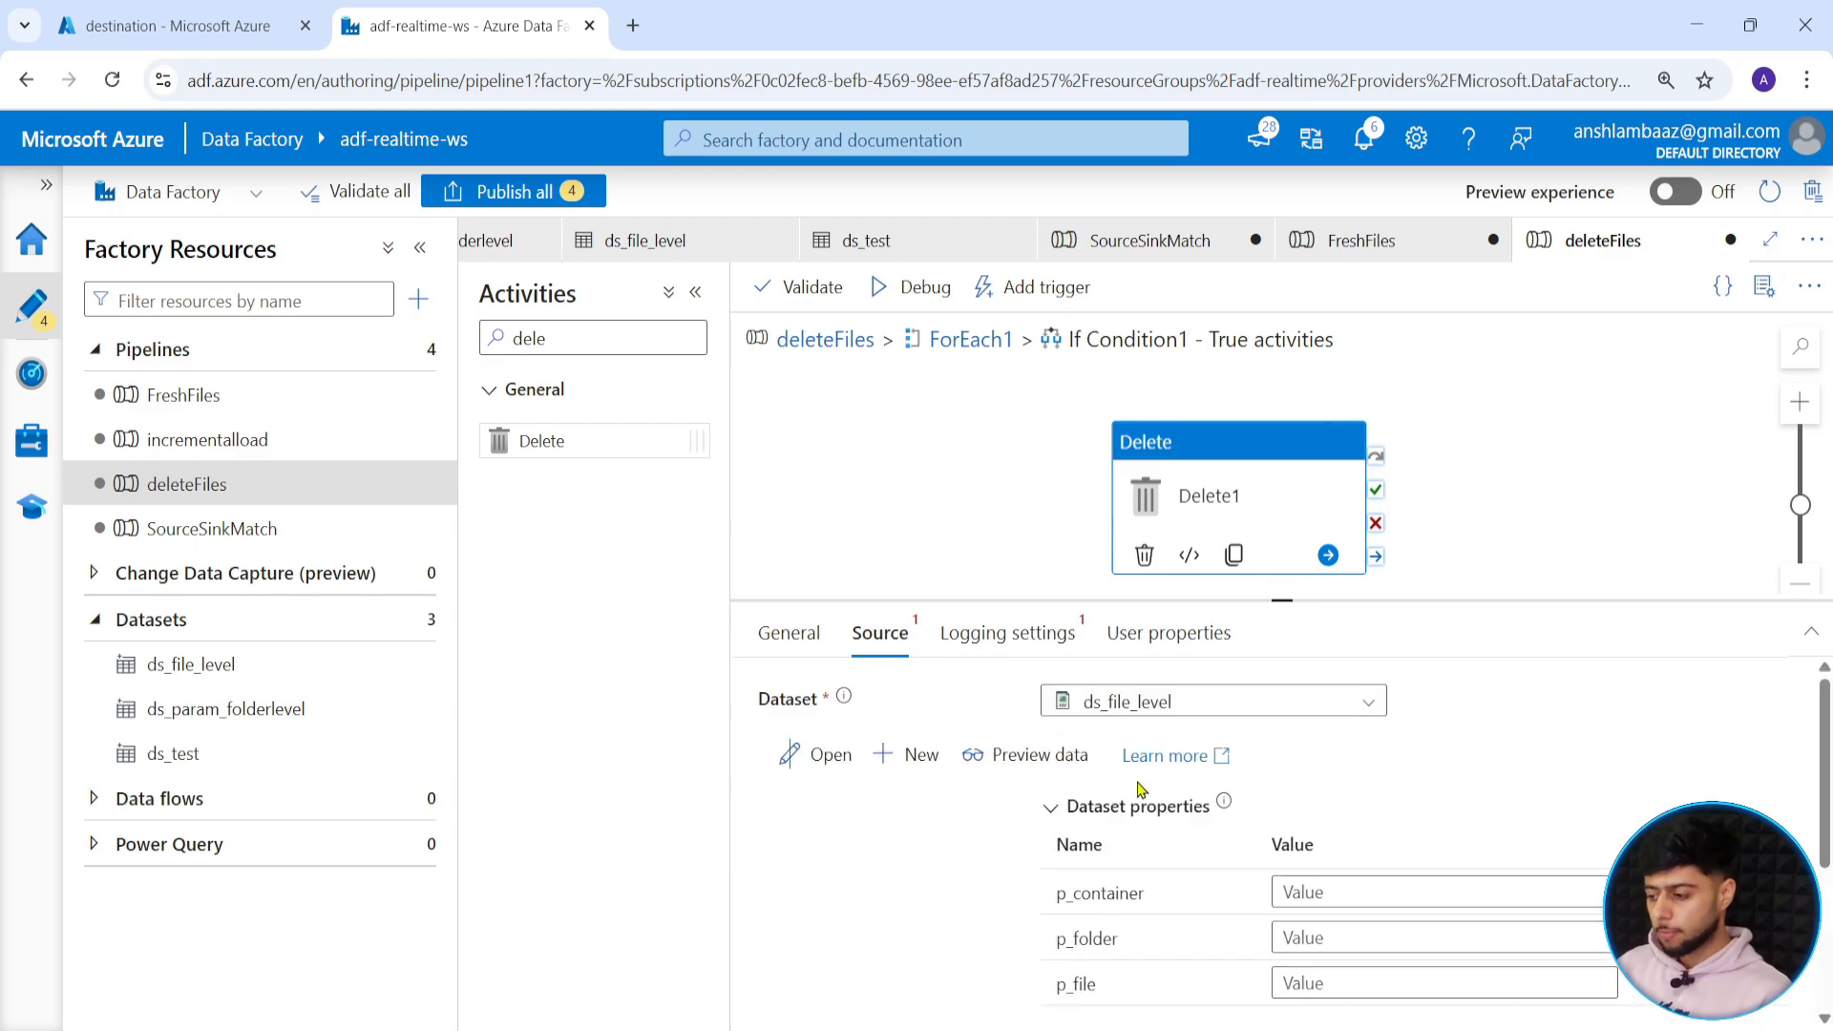
{"action": "scroll", "coordinate": [1146, 793], "scroll_direction": "down", "scroll_amount": 2}
{"action": "left_click", "coordinate": [1360, 765]}
{"action": "type", "text": "source"}
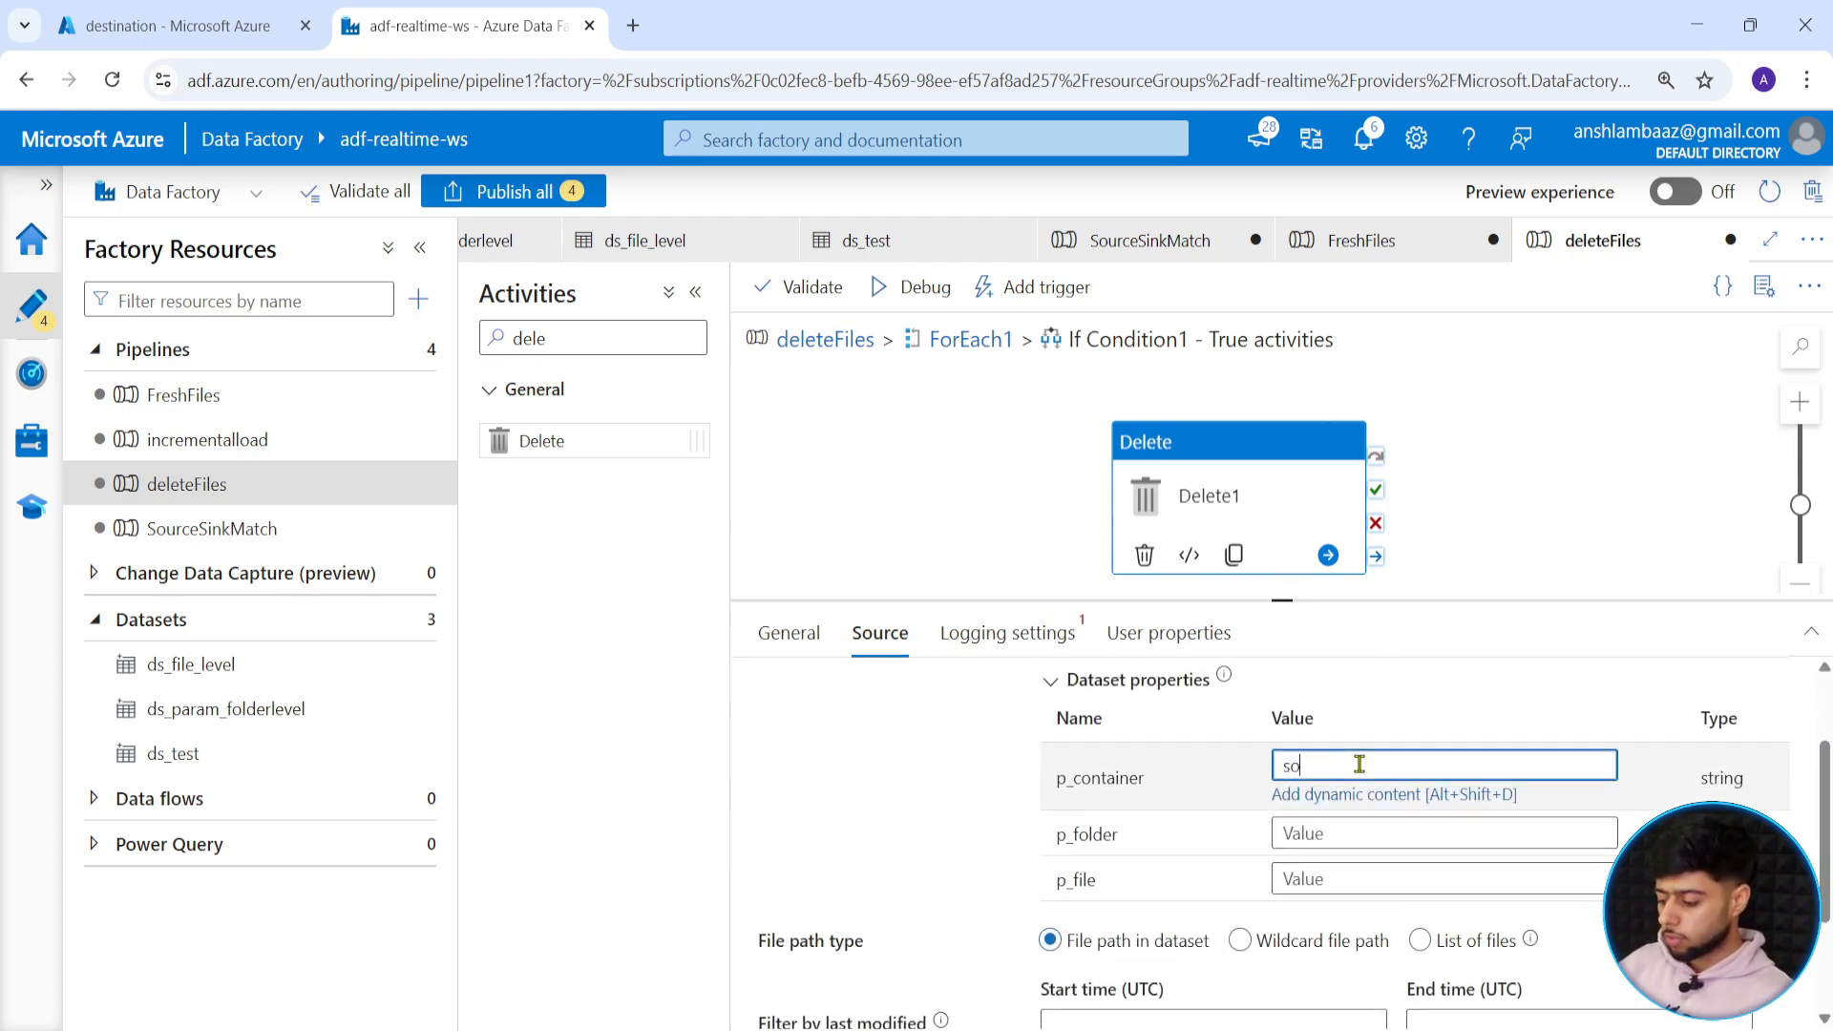
{"action": "left_click", "coordinate": [1330, 837]}
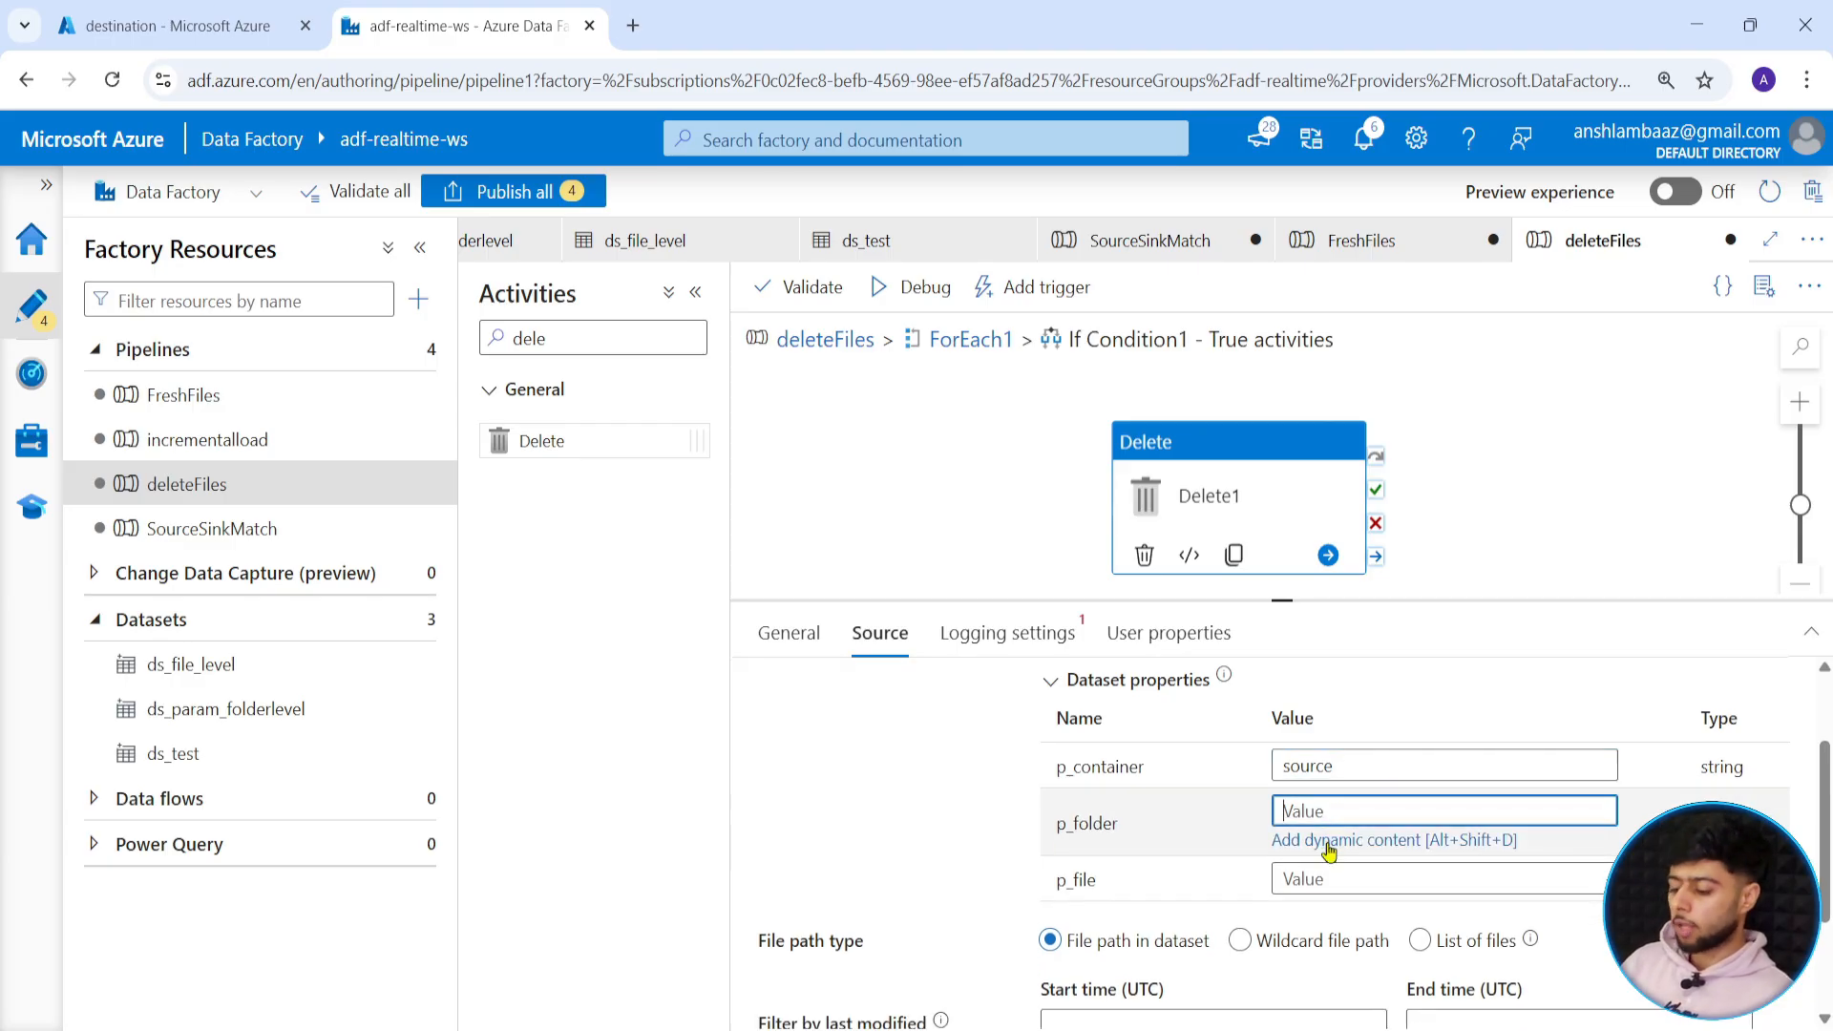
{"action": "type", "text": "raw_gold_data"}
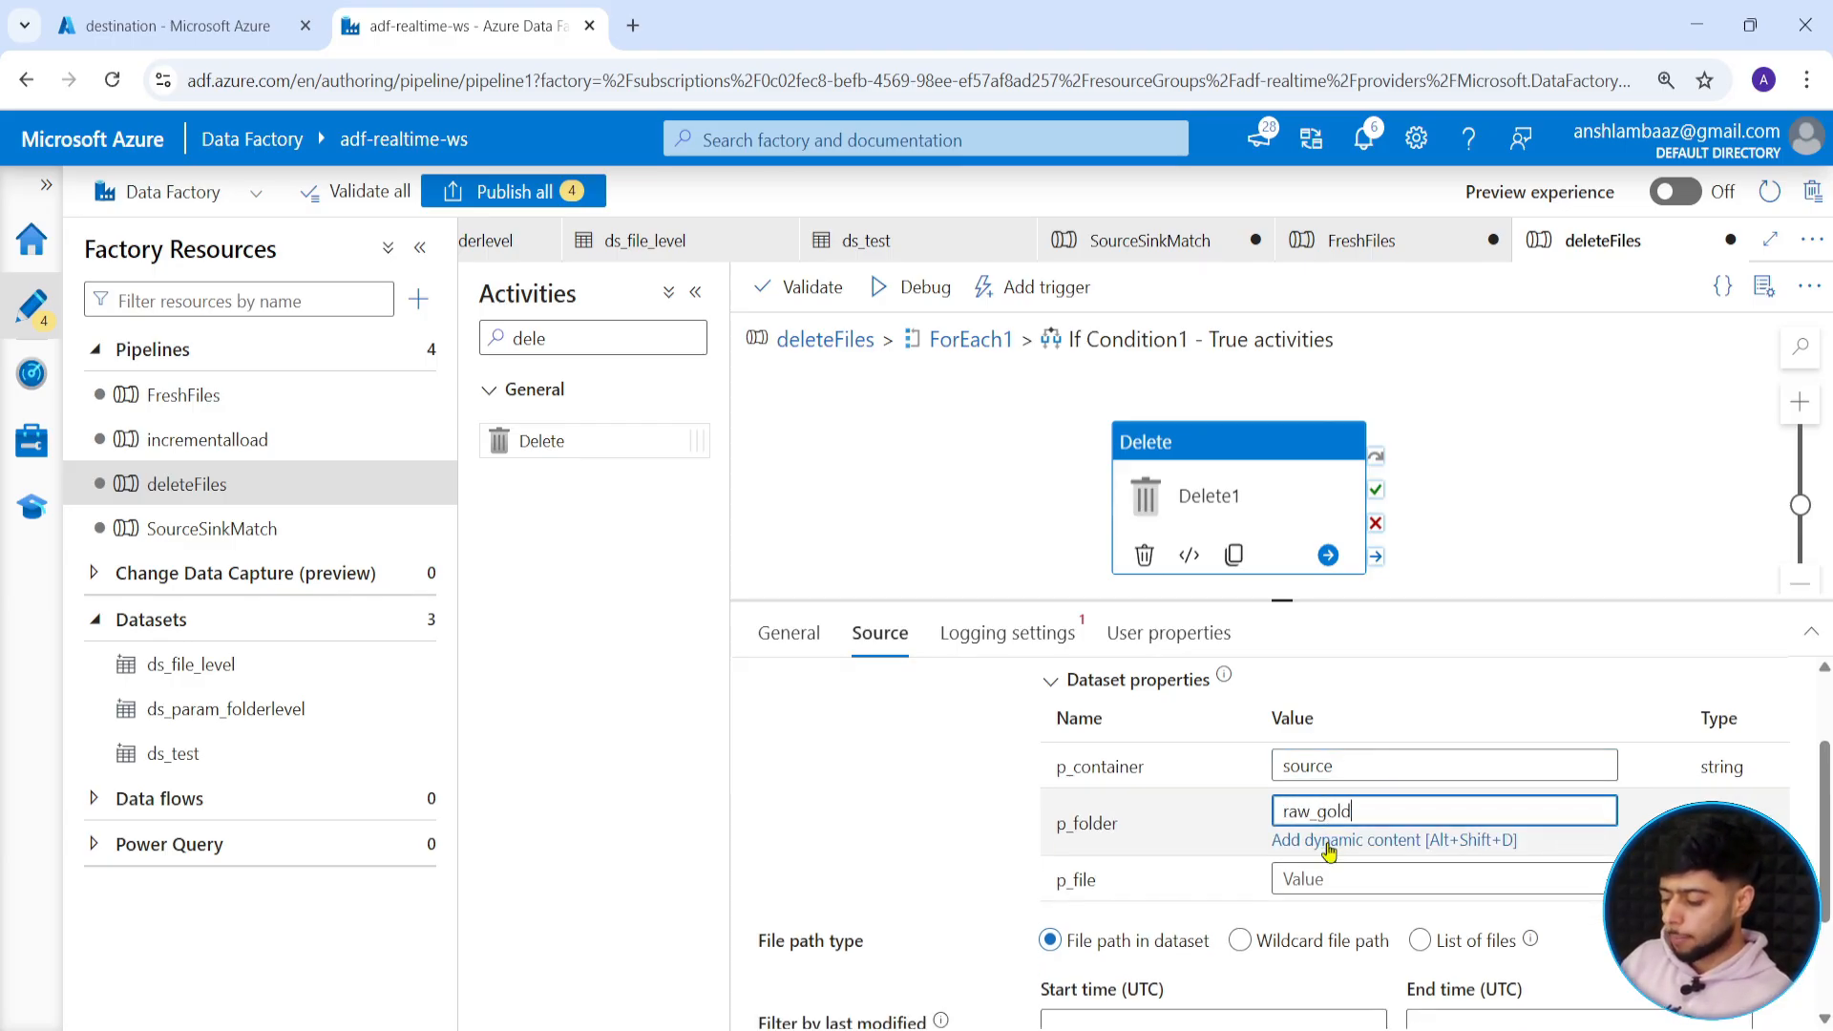
{"action": "left_click", "coordinate": [1329, 871]}
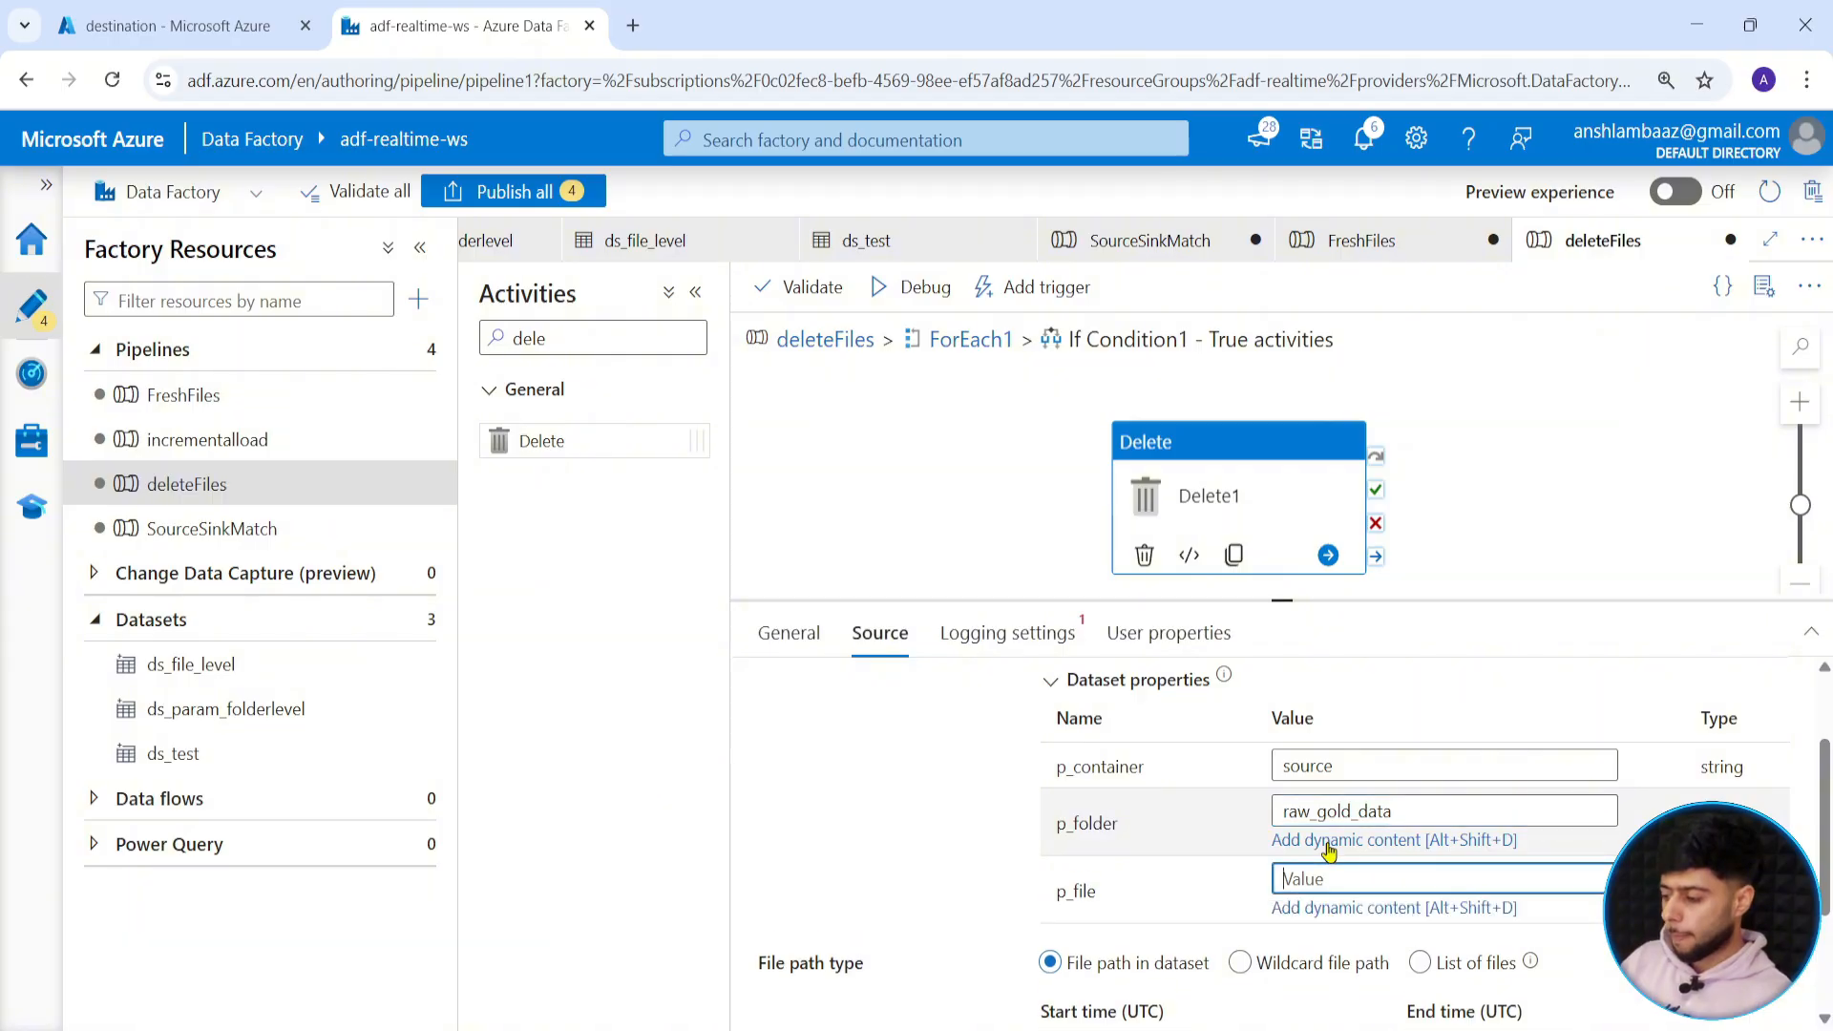
{"action": "left_click", "coordinate": [1329, 907]}
{"action": "scroll", "coordinate": [1246, 778], "scroll_direction": "down", "scroll_amount": 10}
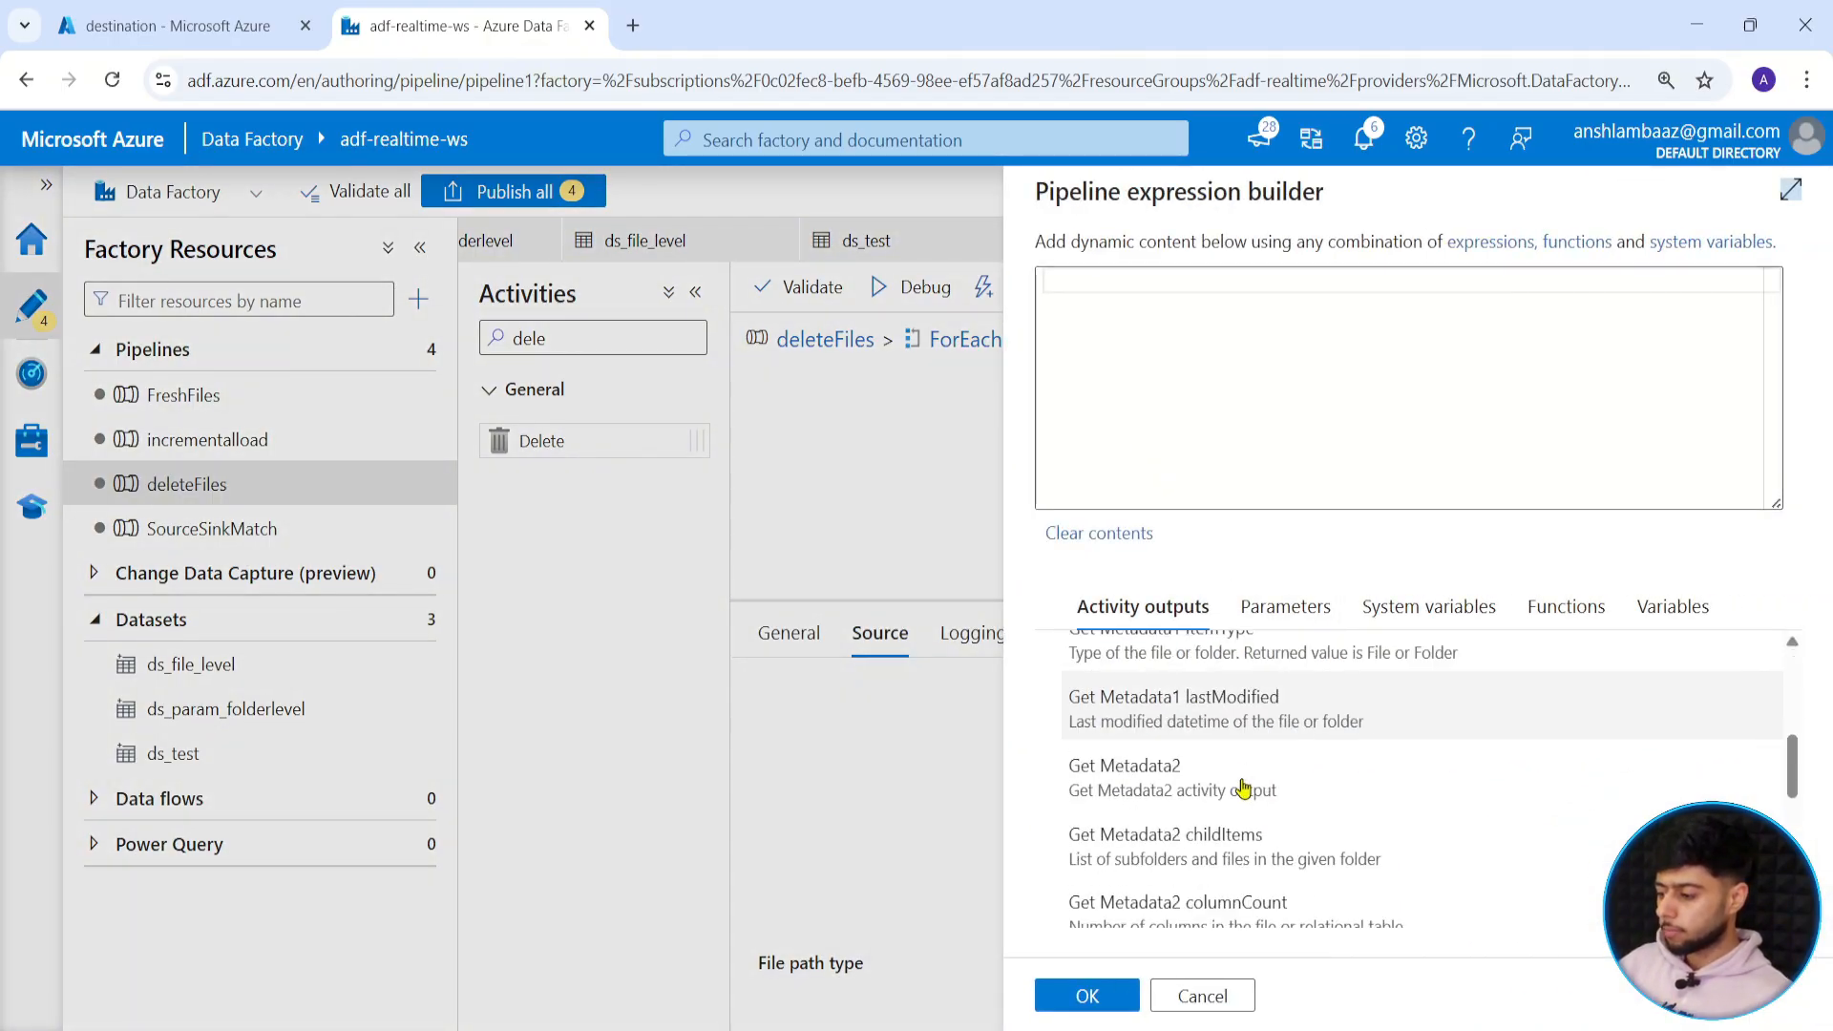
{"action": "left_click", "coordinate": [1084, 286]}
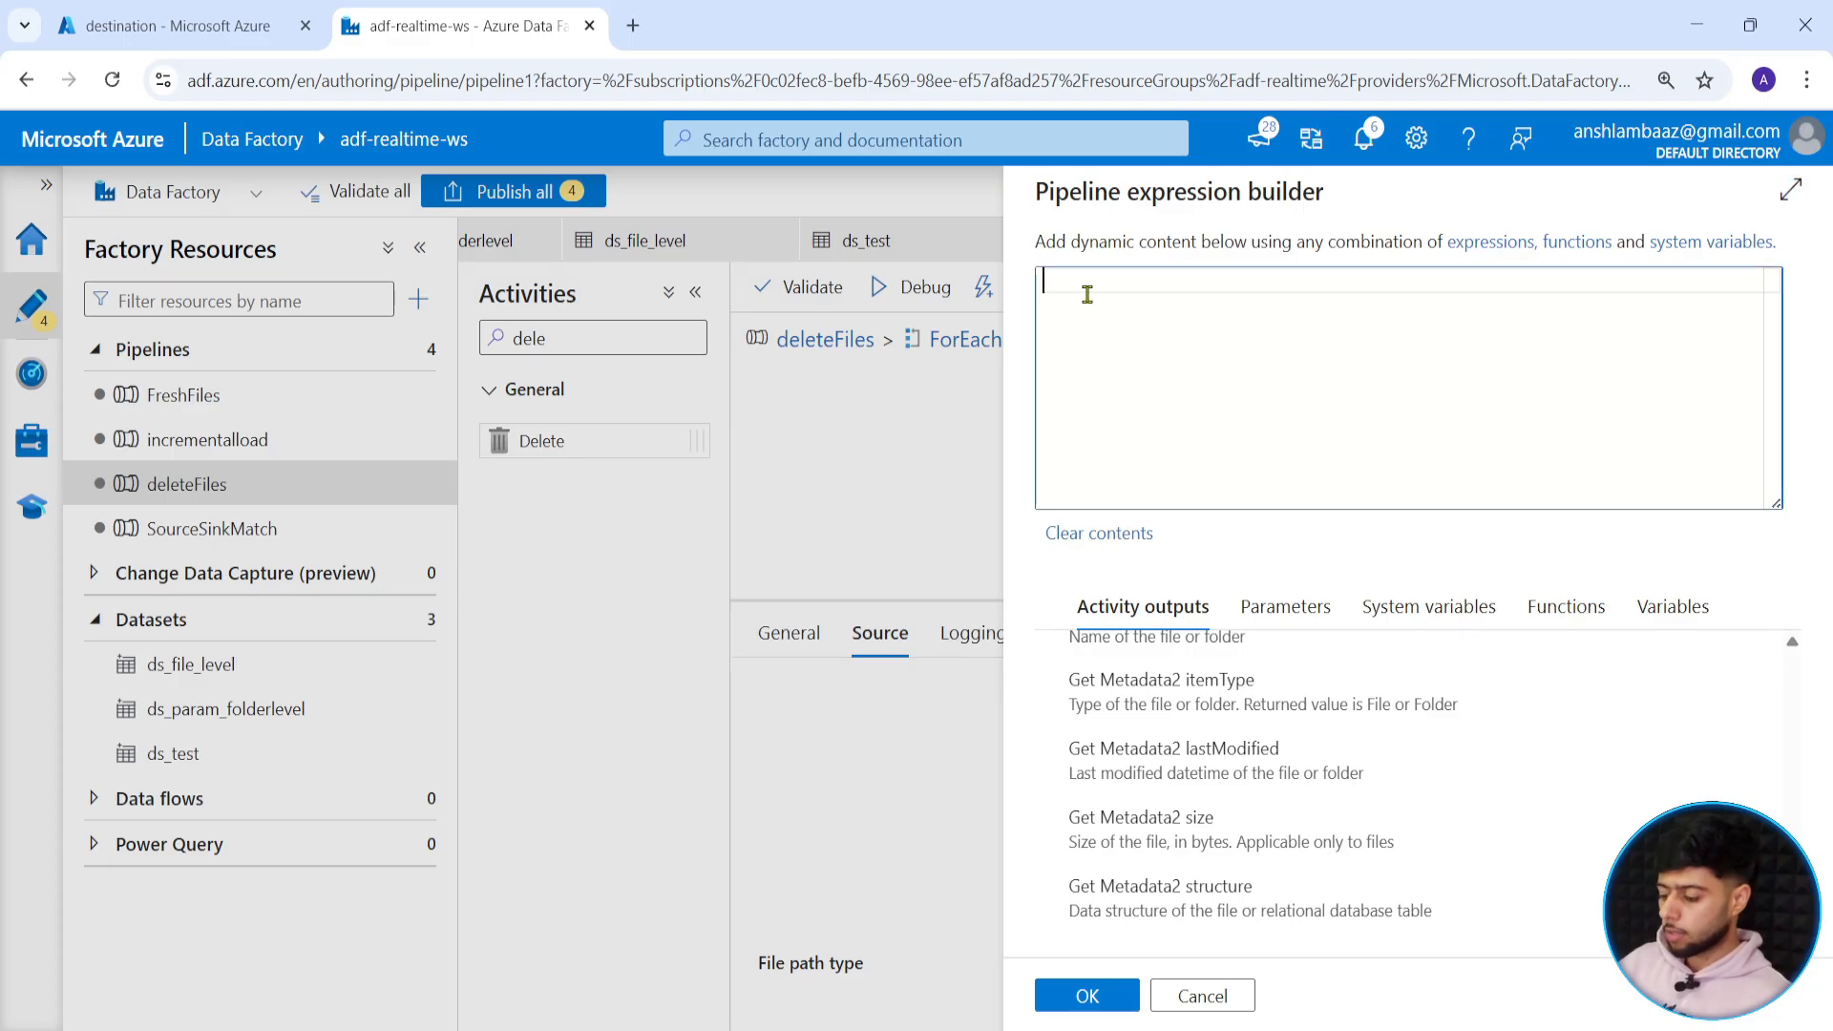
{"action": "type", "text": "i"}
{"action": "key", "text": "BackSpace"}
{"action": "type", "text": "@it"}
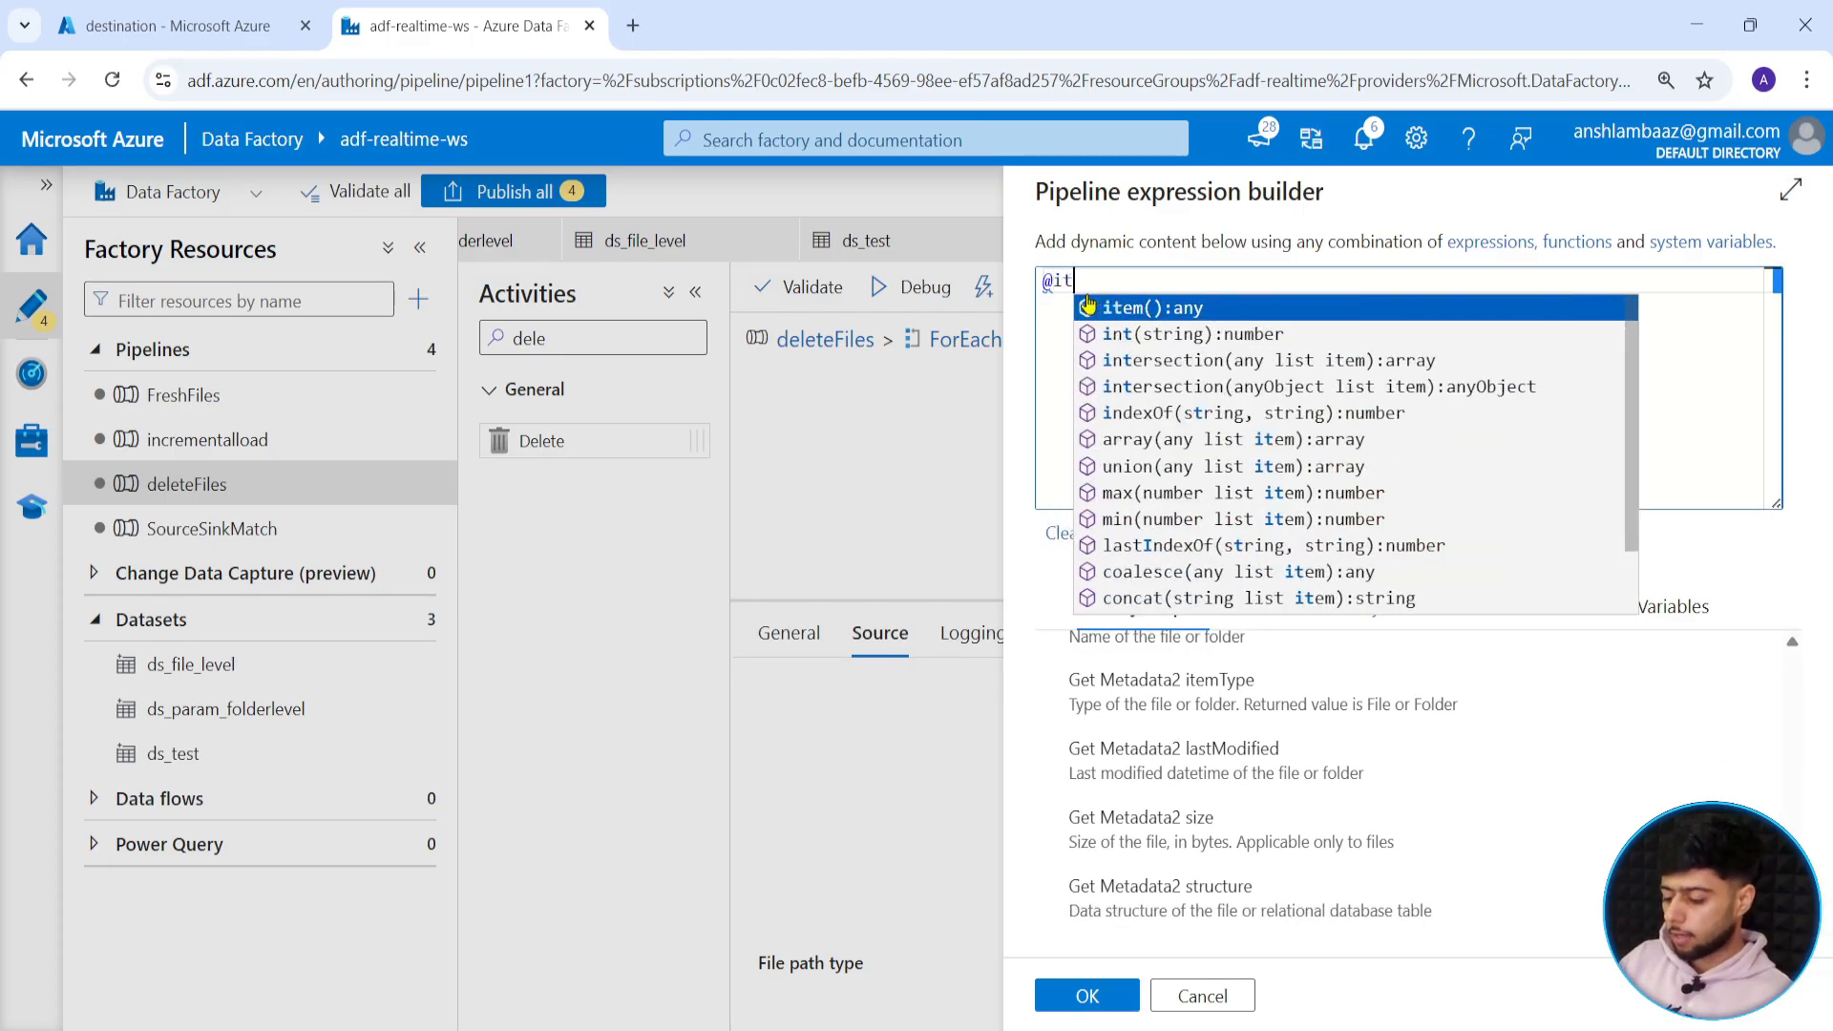
{"action": "type", "text": "em().name"}
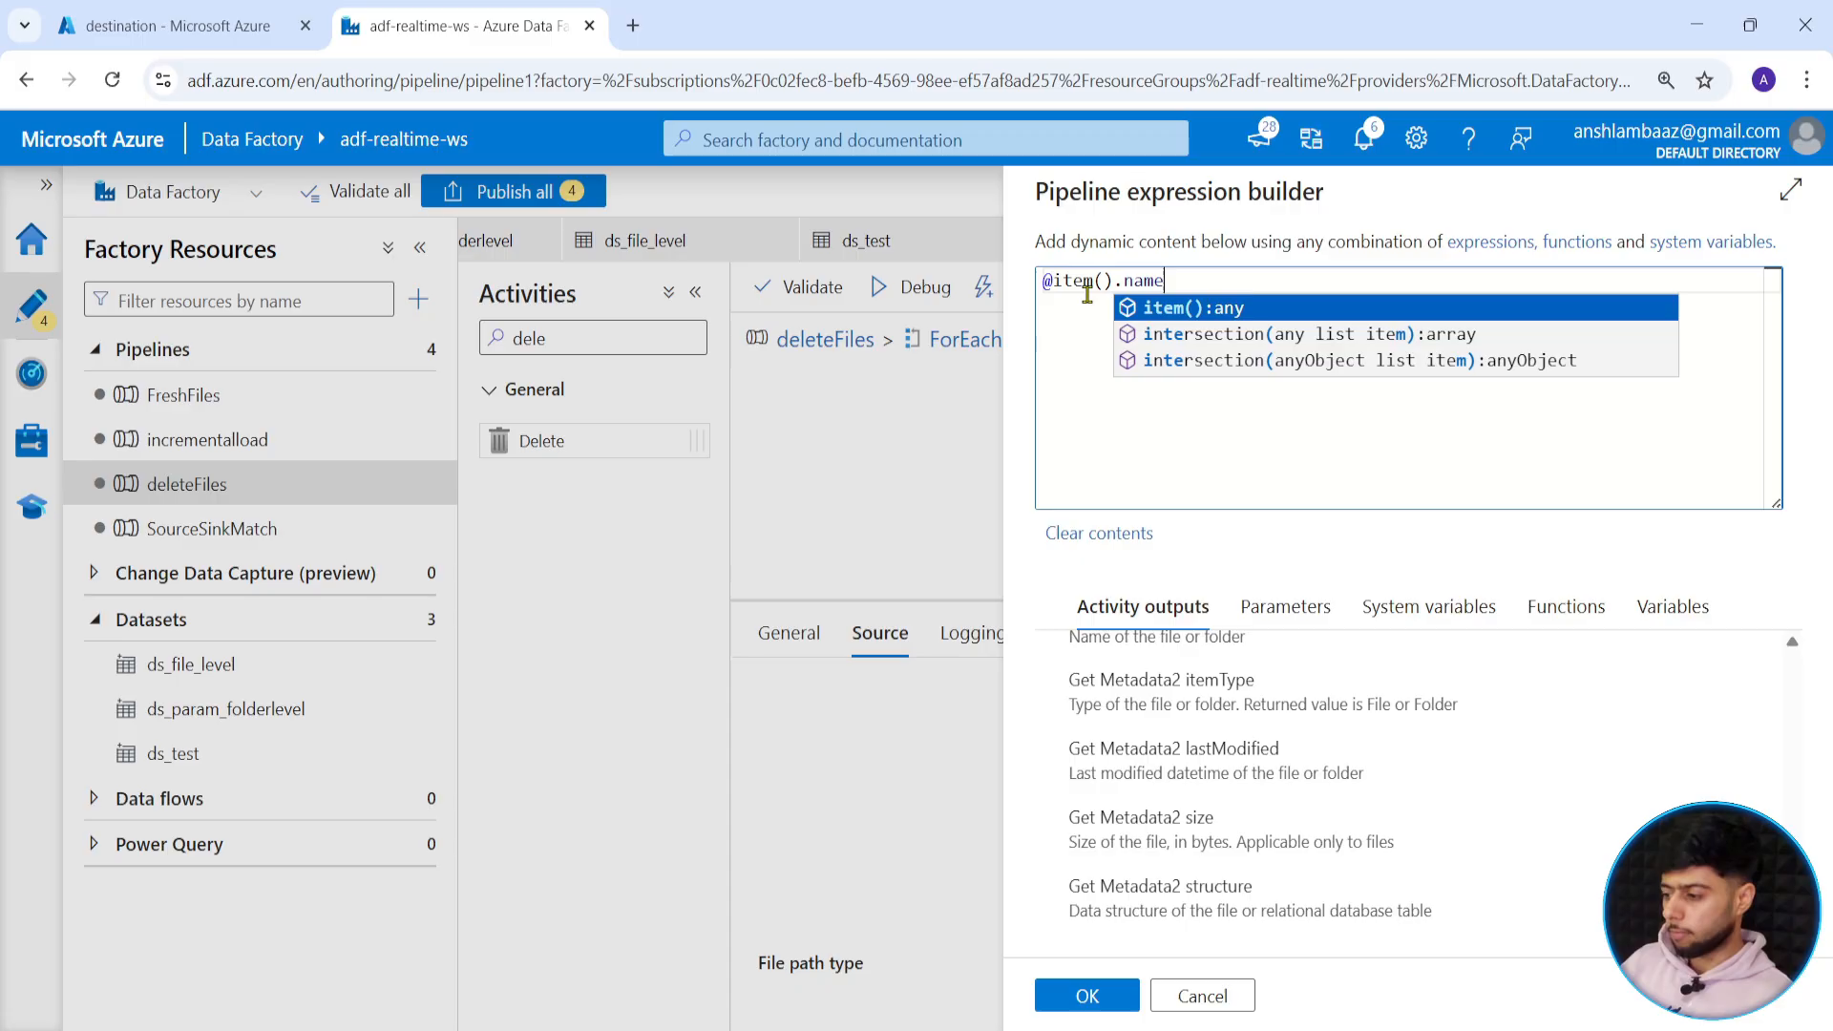
{"action": "key", "text": "Escape"}
{"action": "left_click", "coordinate": [1085, 999]}
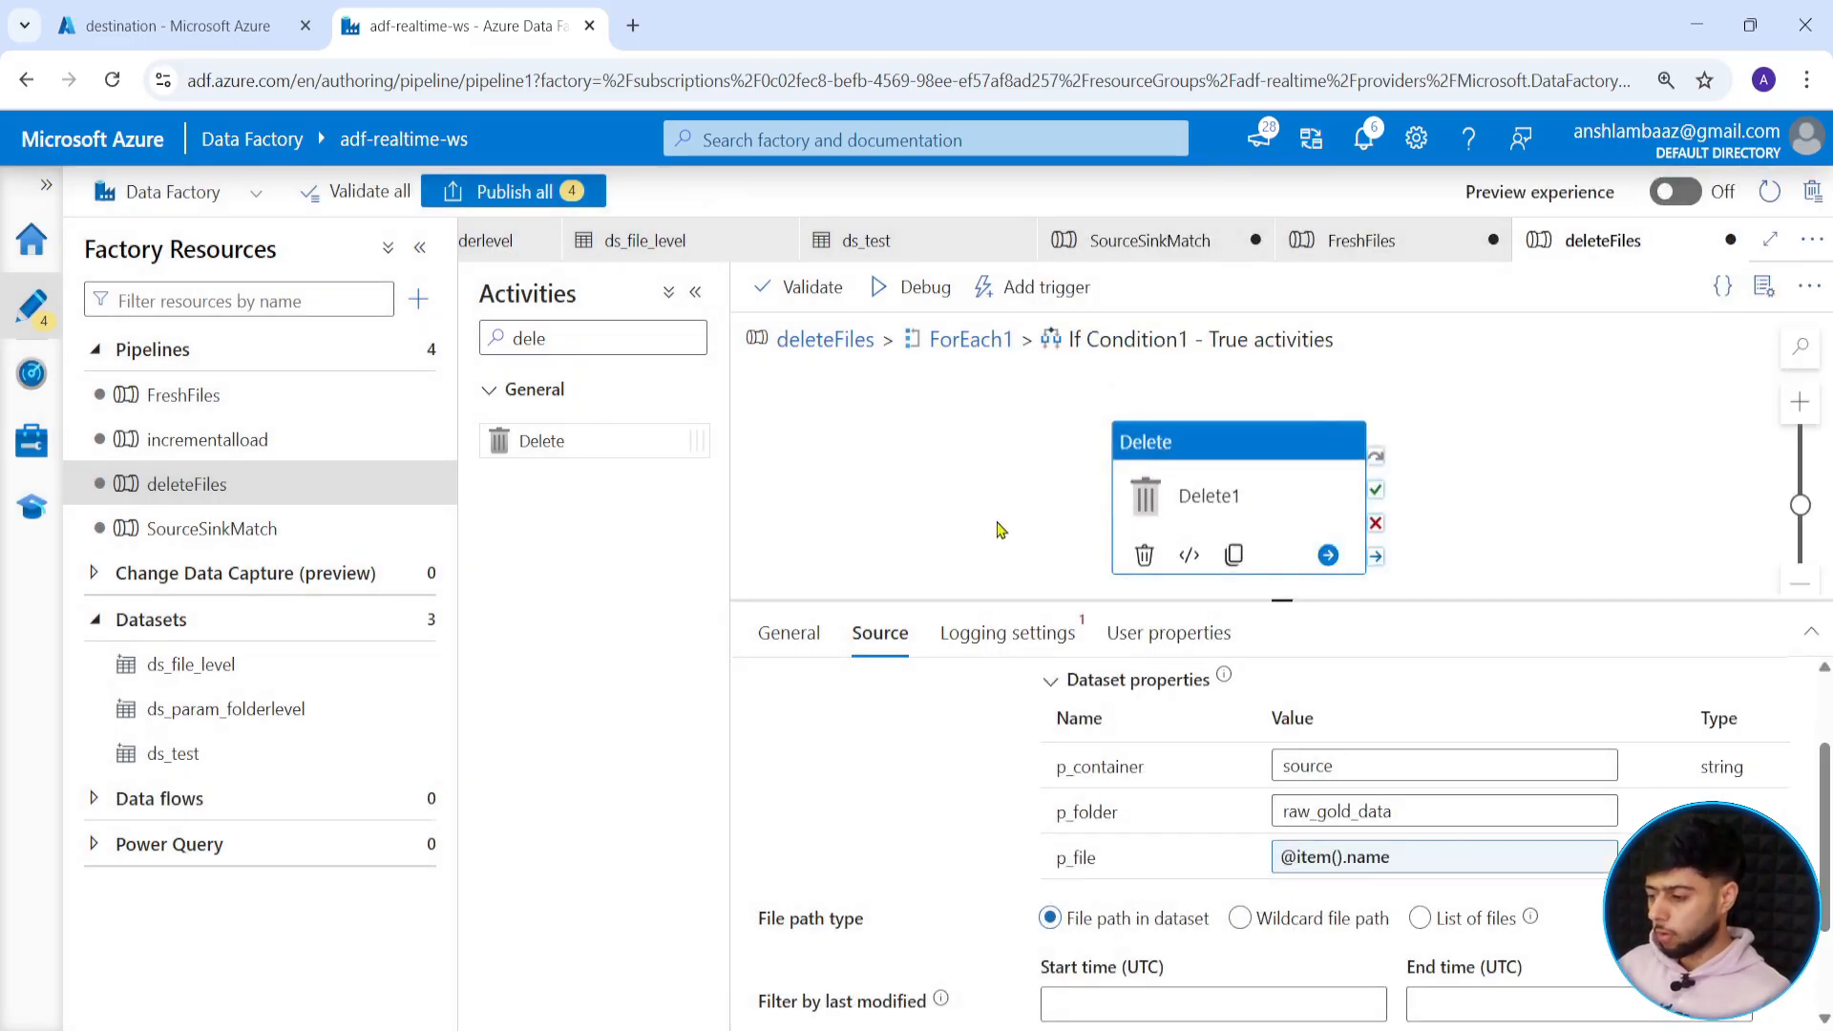
Disable logging for Delete1 and return to the top level of the deleteFiles pipeline.
{"action": "left_click", "coordinate": [976, 635]}
{"action": "left_click", "coordinate": [1053, 698]}
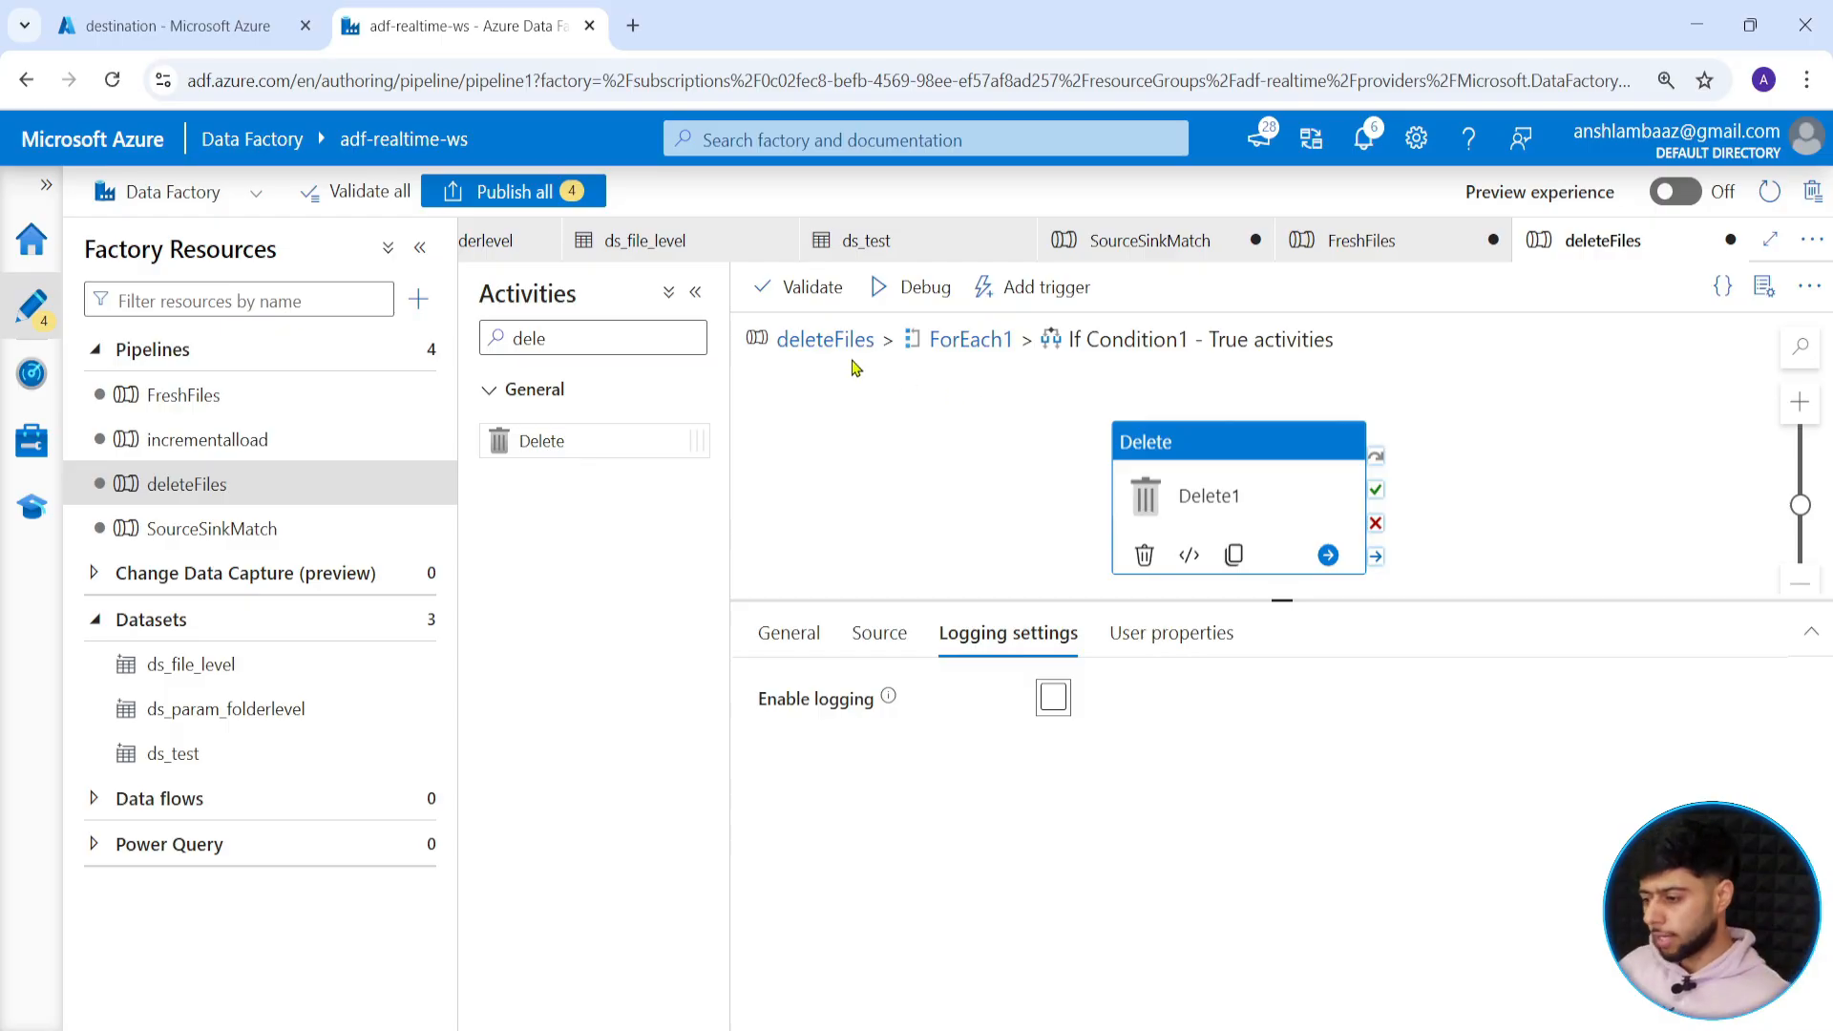
{"action": "left_click", "coordinate": [825, 340]}
Try a debug run of the deleteFiles pipeline and close the validation output.
{"action": "left_click", "coordinate": [1191, 466]}
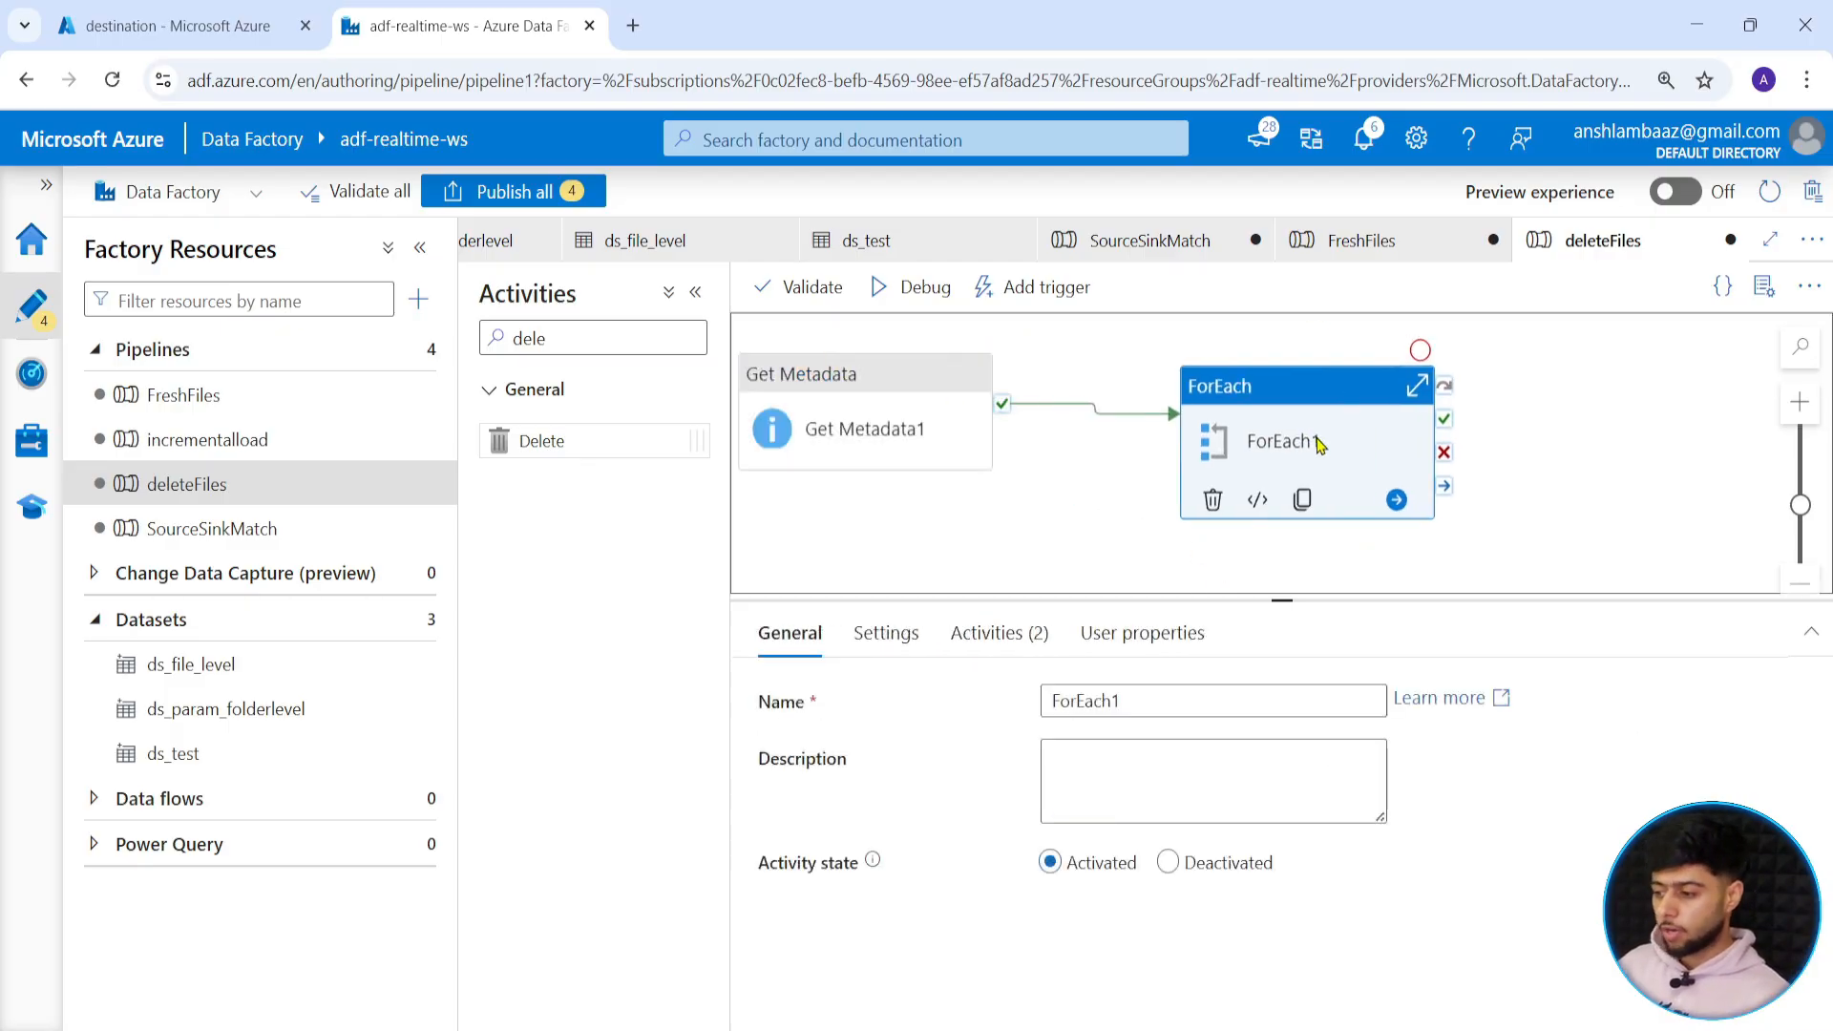
{"action": "left_click", "coordinate": [1428, 391]}
{"action": "left_click", "coordinate": [963, 438]}
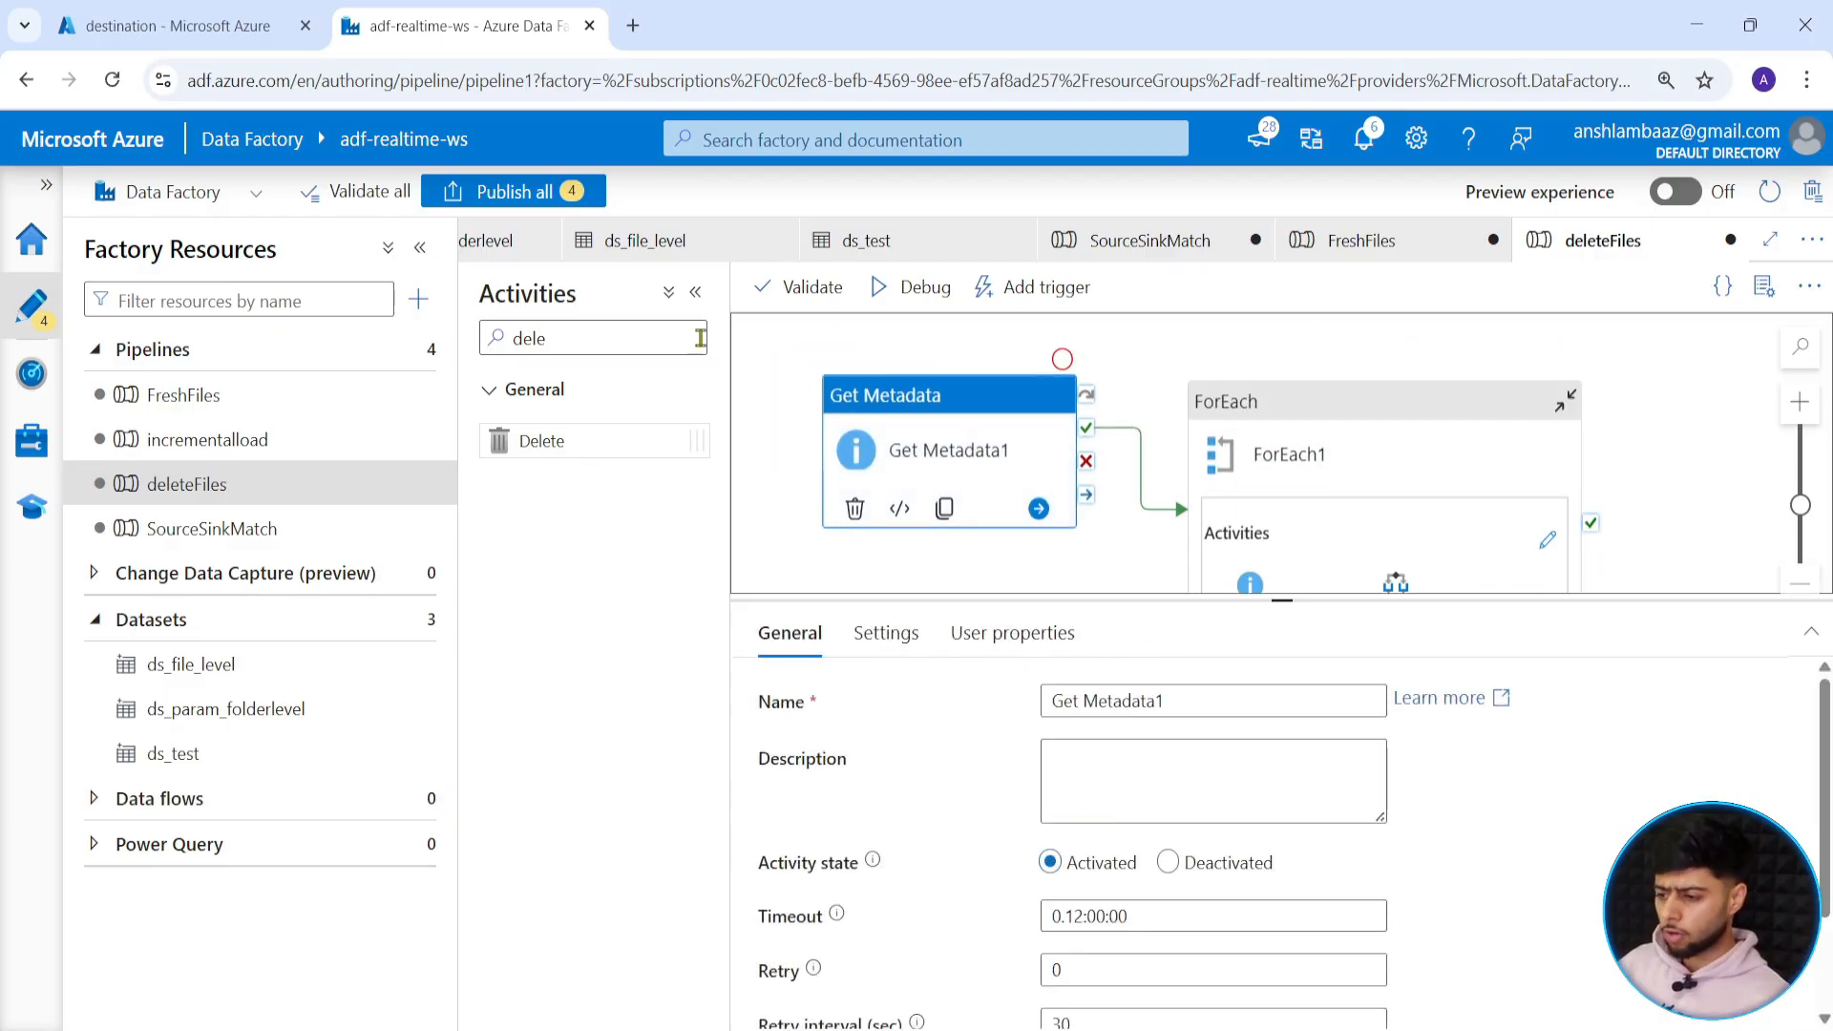
{"action": "left_click", "coordinate": [695, 293]}
{"action": "left_click", "coordinate": [650, 294]}
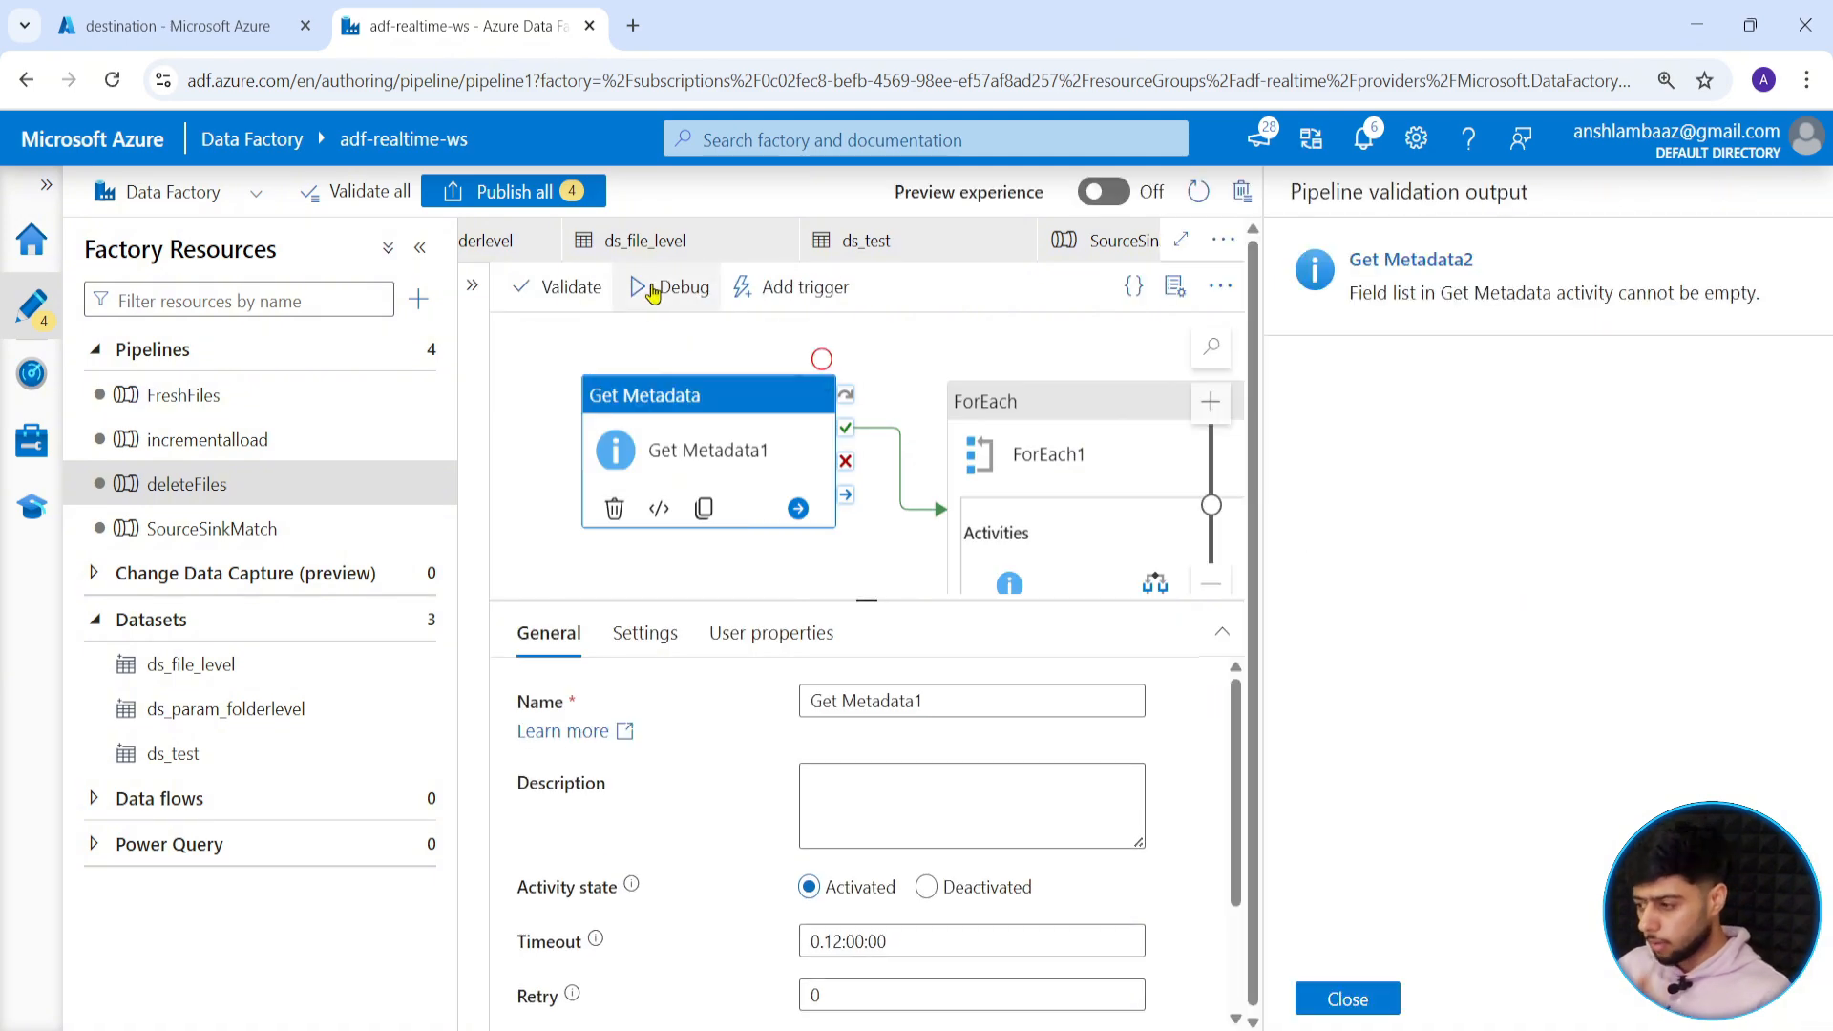
{"action": "left_click", "coordinate": [1322, 1000]}
Inside ForEach1, add the Last modified argument to the field list of Get Metadata2.
{"action": "left_click", "coordinate": [1046, 430]}
{"action": "left_click", "coordinate": [1307, 539]}
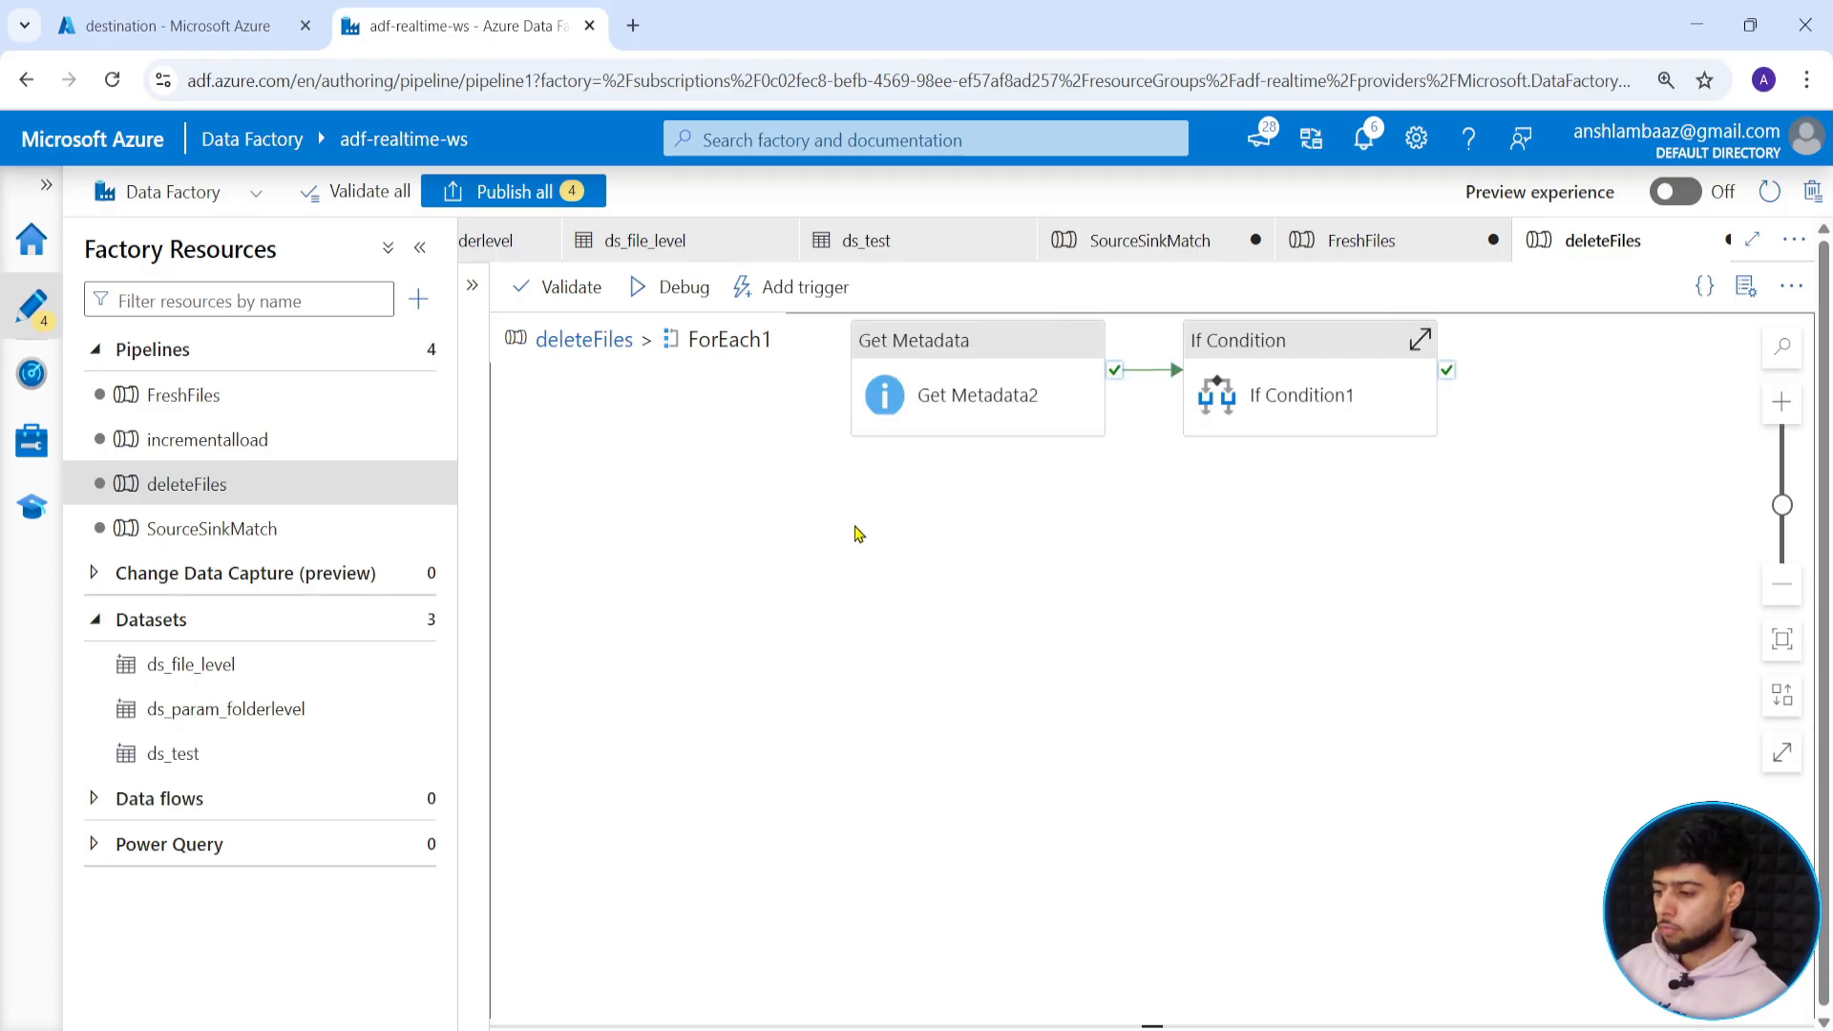
{"action": "left_click", "coordinate": [958, 450]}
{"action": "left_click", "coordinate": [645, 633]}
{"action": "scroll", "coordinate": [933, 859], "scroll_direction": "down", "scroll_amount": 2}
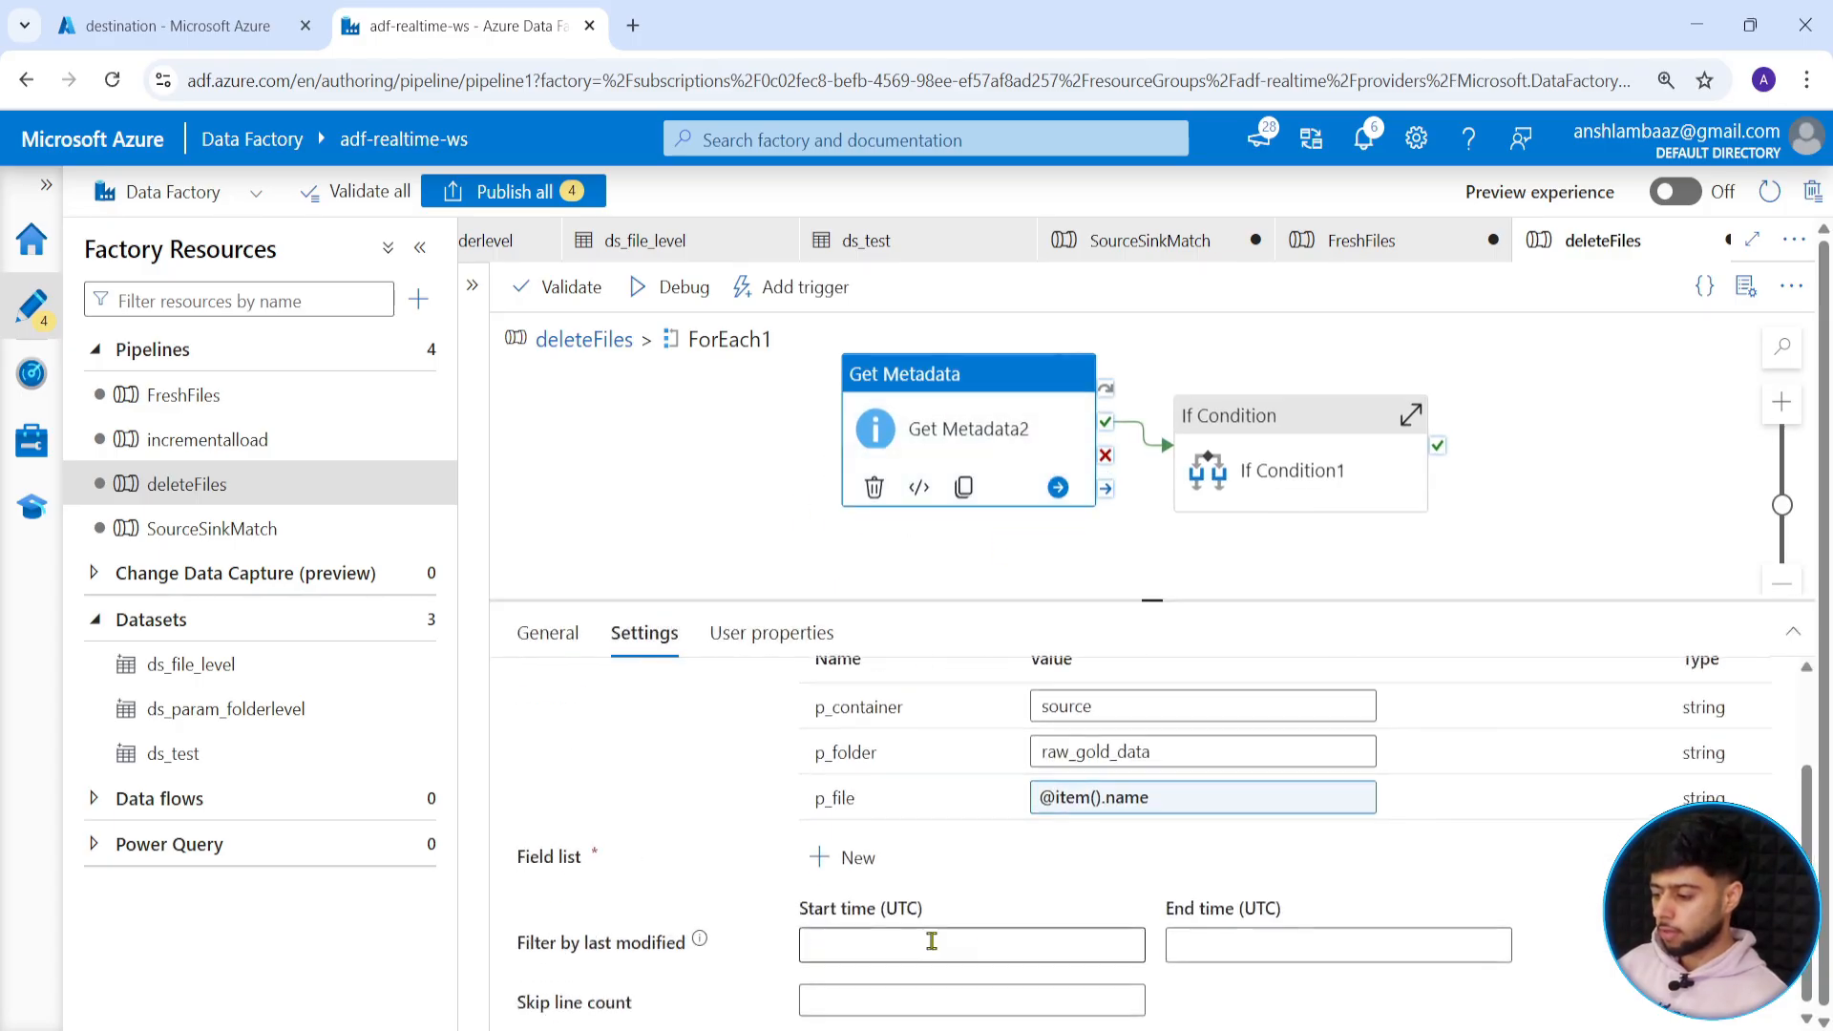
{"action": "left_click", "coordinate": [871, 852]}
{"action": "scroll", "coordinate": [959, 860], "scroll_direction": "down", "scroll_amount": 1}
{"action": "left_click", "coordinate": [959, 845]}
{"action": "scroll", "coordinate": [974, 933], "scroll_direction": "down", "scroll_amount": 3}
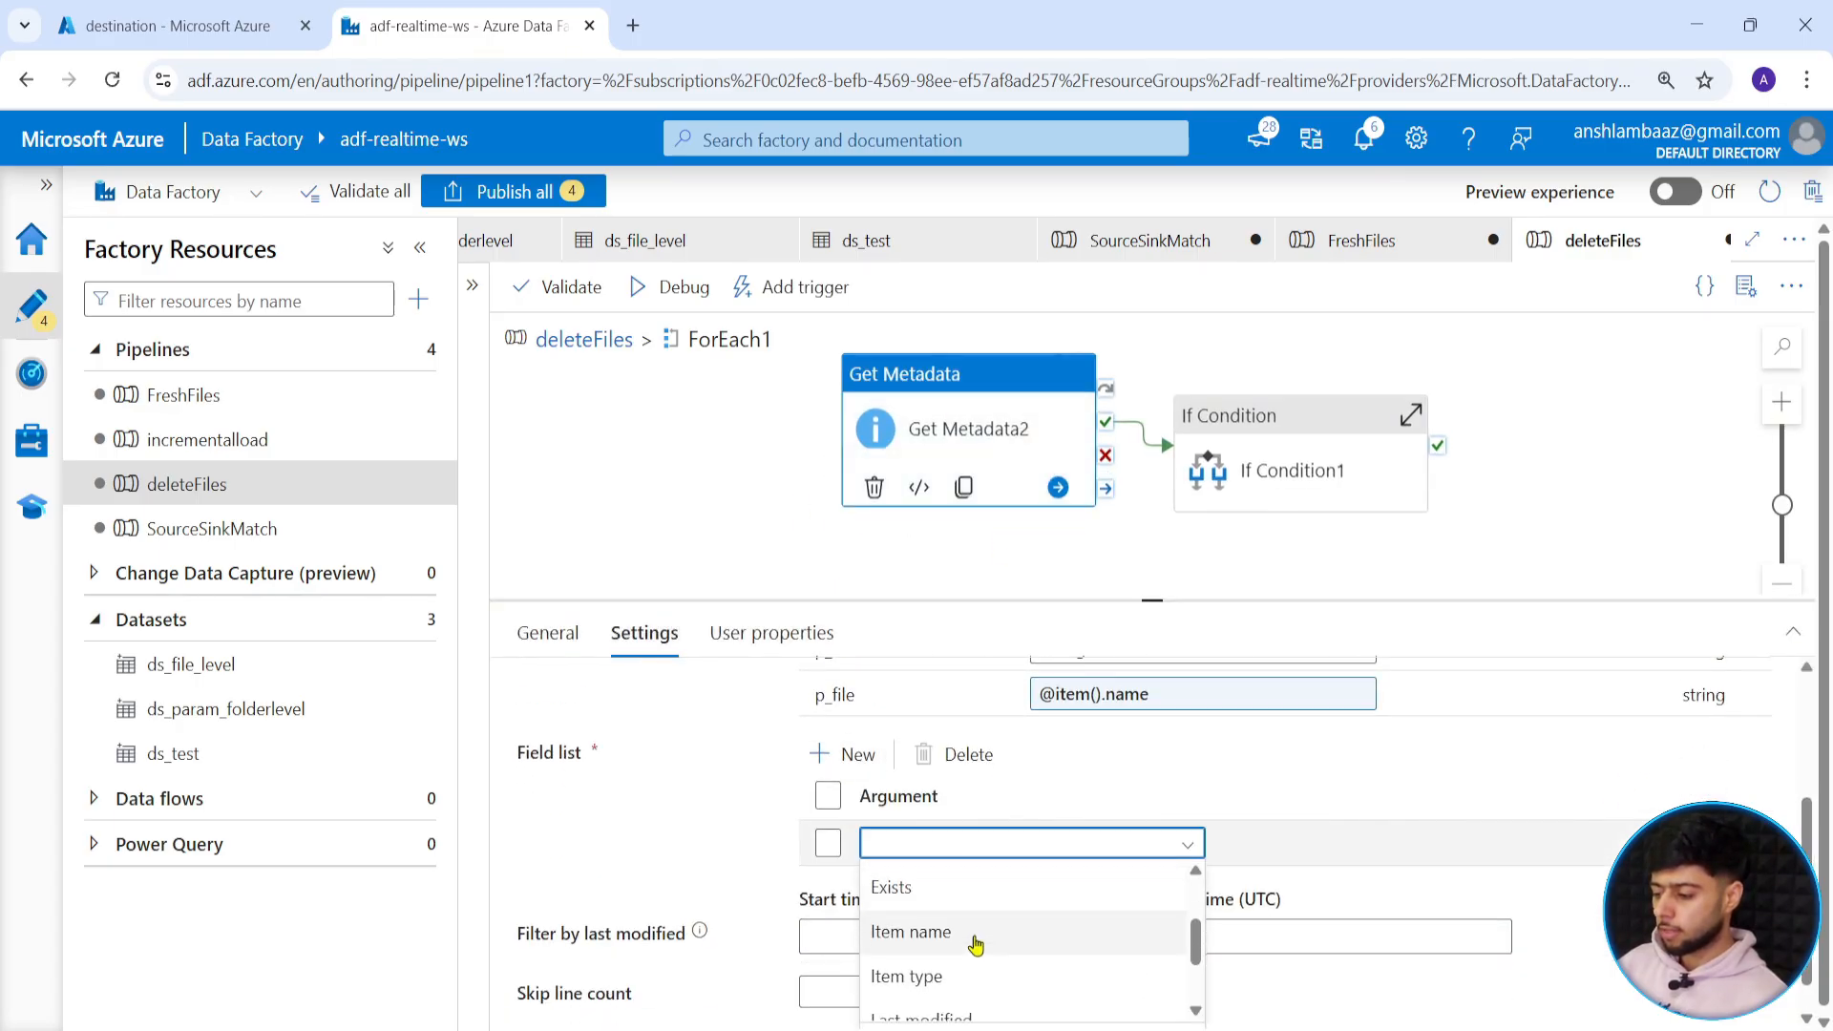
{"action": "scroll", "coordinate": [951, 981], "scroll_direction": "up", "scroll_amount": 3}
{"action": "scroll", "coordinate": [951, 981], "scroll_direction": "down", "scroll_amount": 3}
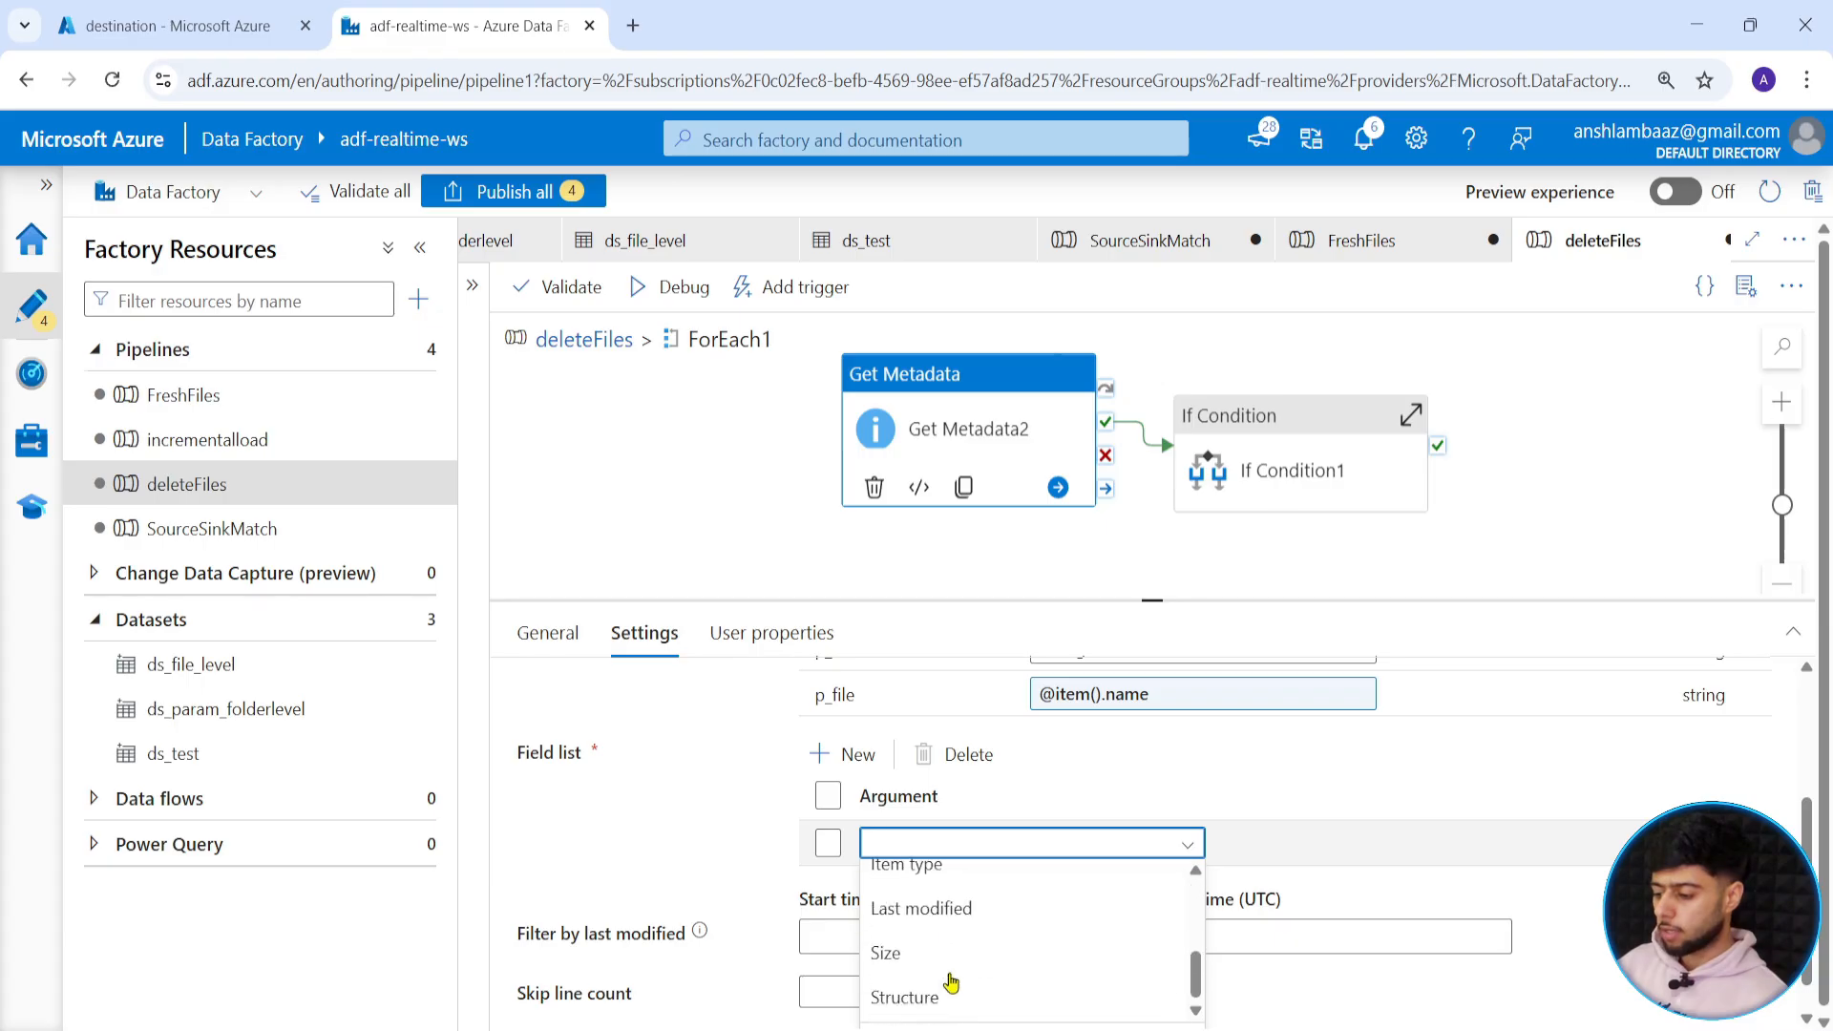
{"action": "scroll", "coordinate": [951, 981], "scroll_direction": "up", "scroll_amount": 2}
{"action": "scroll", "coordinate": [951, 983], "scroll_direction": "down", "scroll_amount": 2}
{"action": "left_click", "coordinate": [945, 914]}
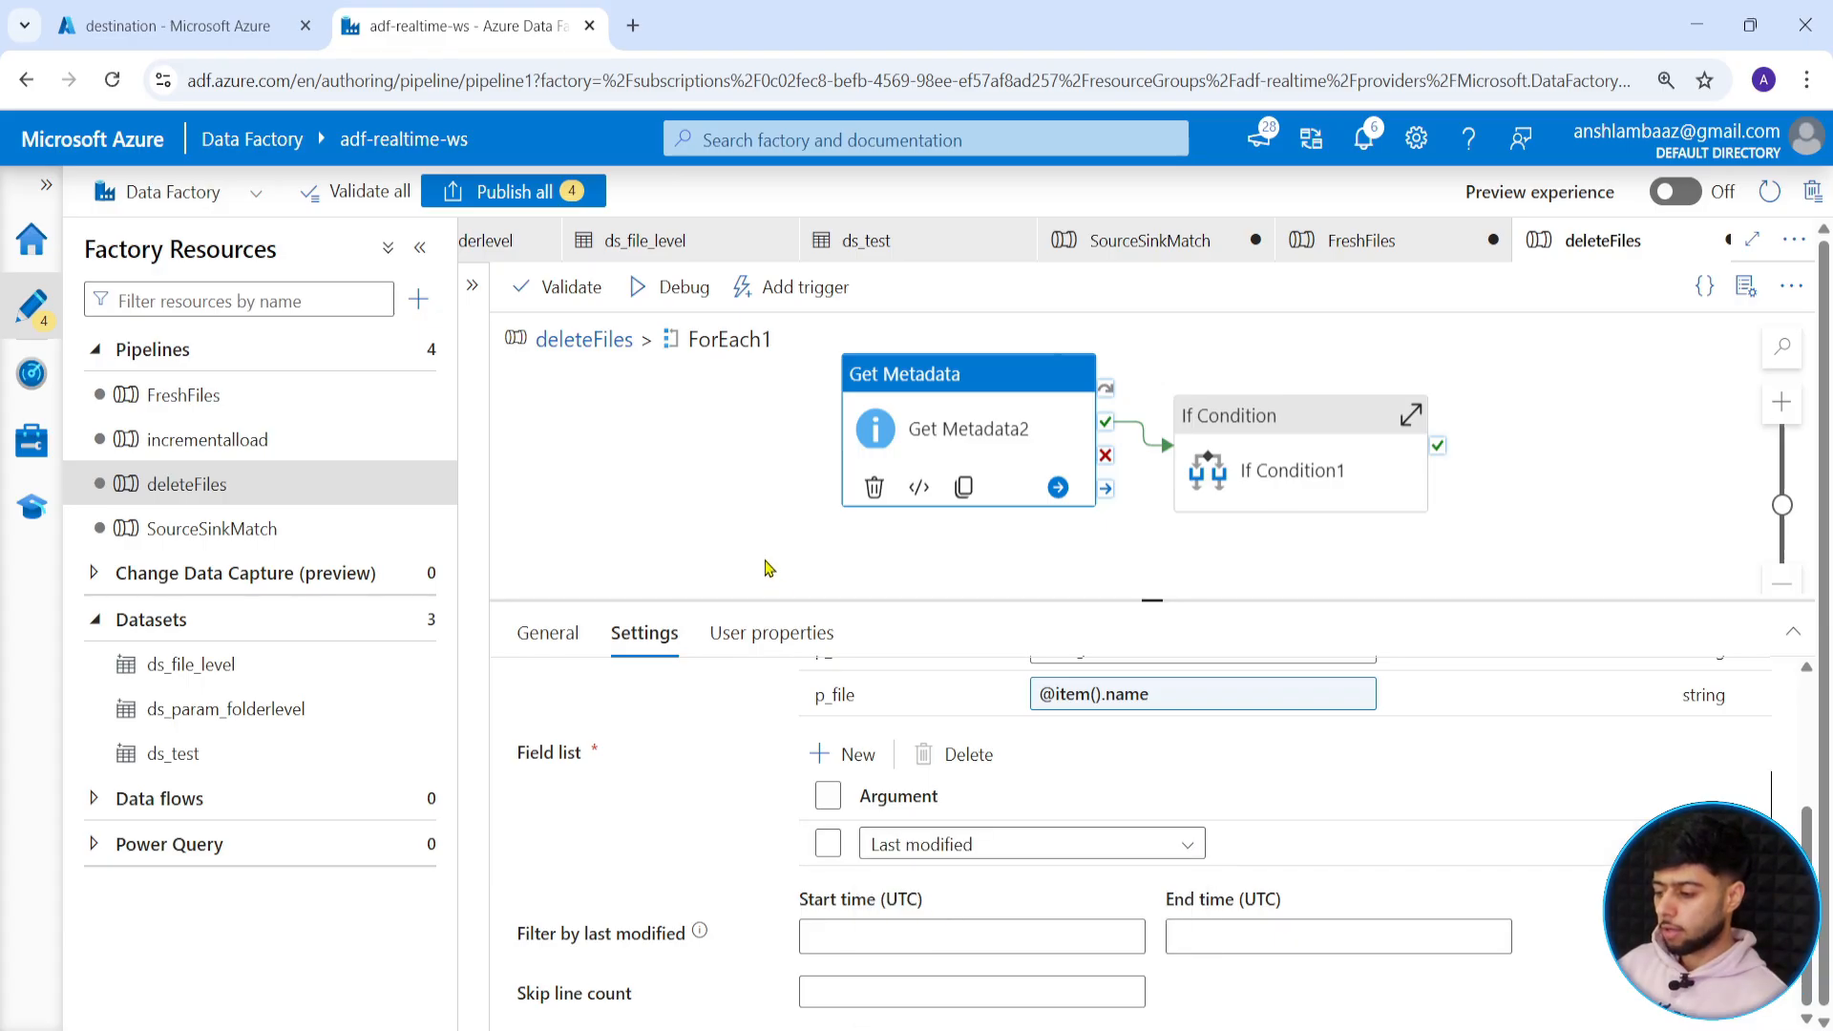
Return to the deleteFiles pipeline and start a debug run with p_last7days set to -10.
{"action": "left_click", "coordinate": [697, 437]}
{"action": "left_click", "coordinate": [583, 340]}
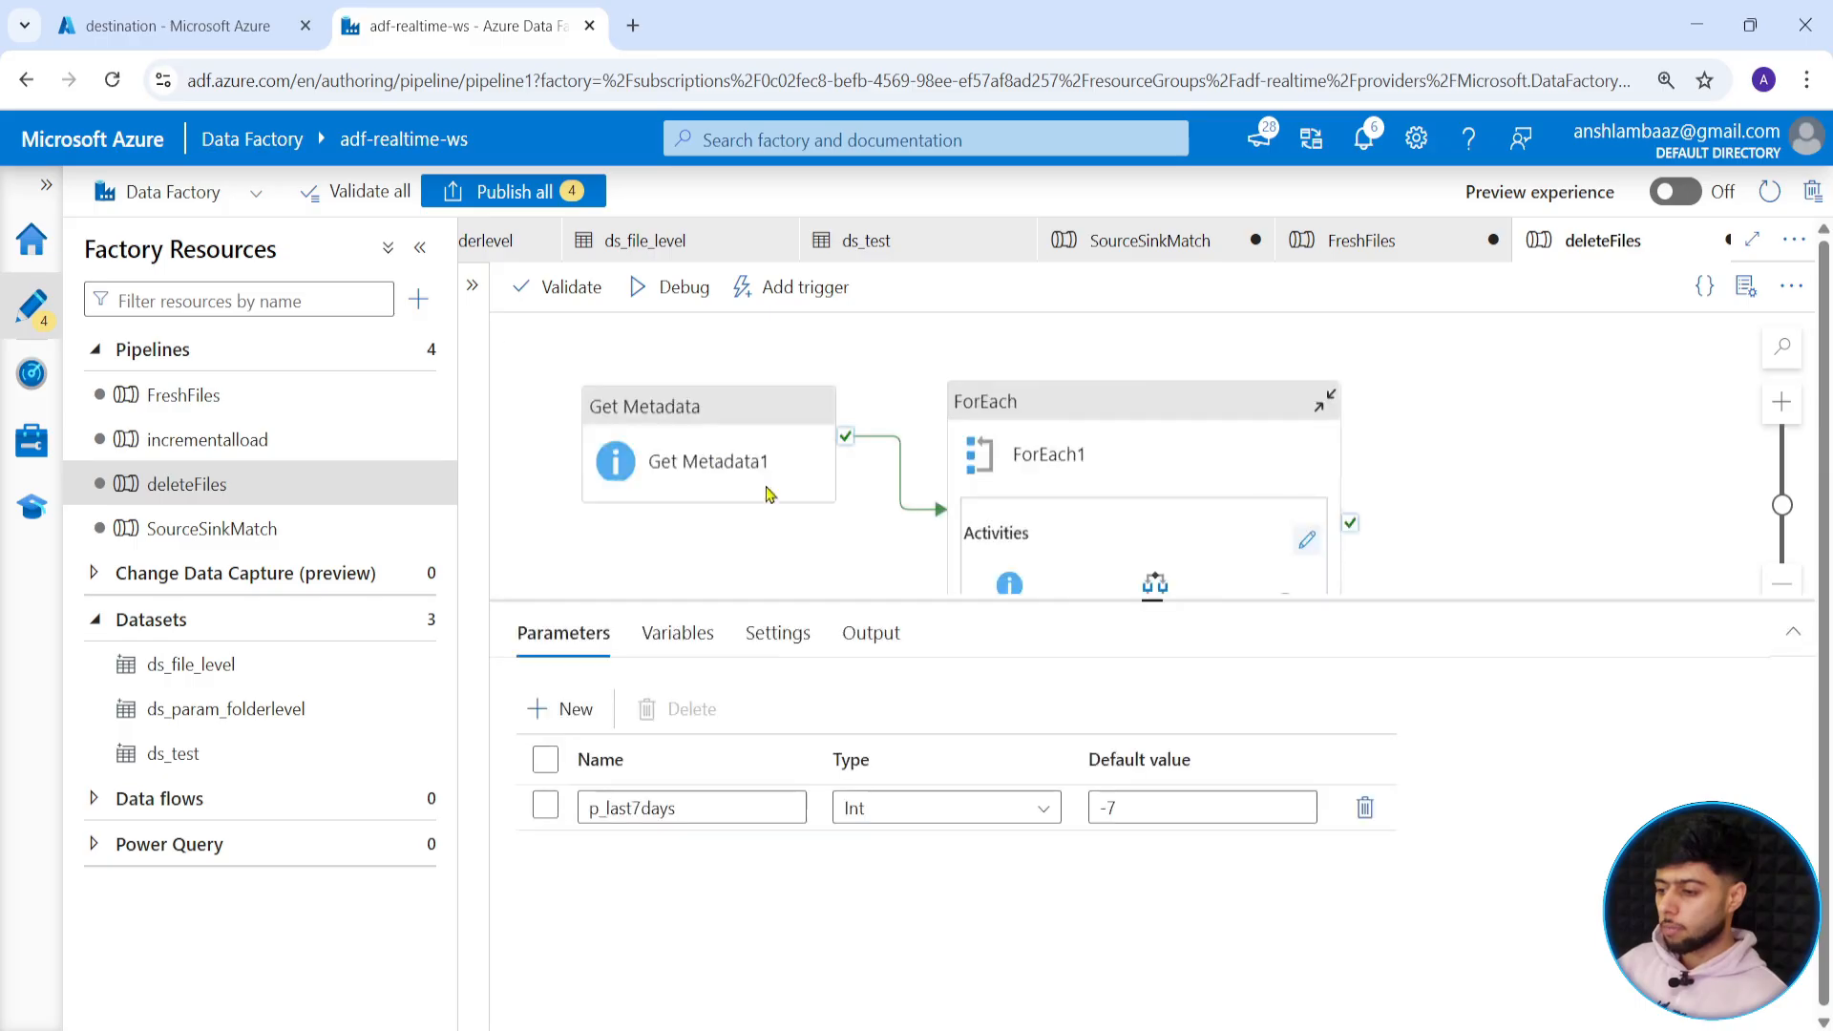
{"action": "left_click", "coordinate": [668, 286]}
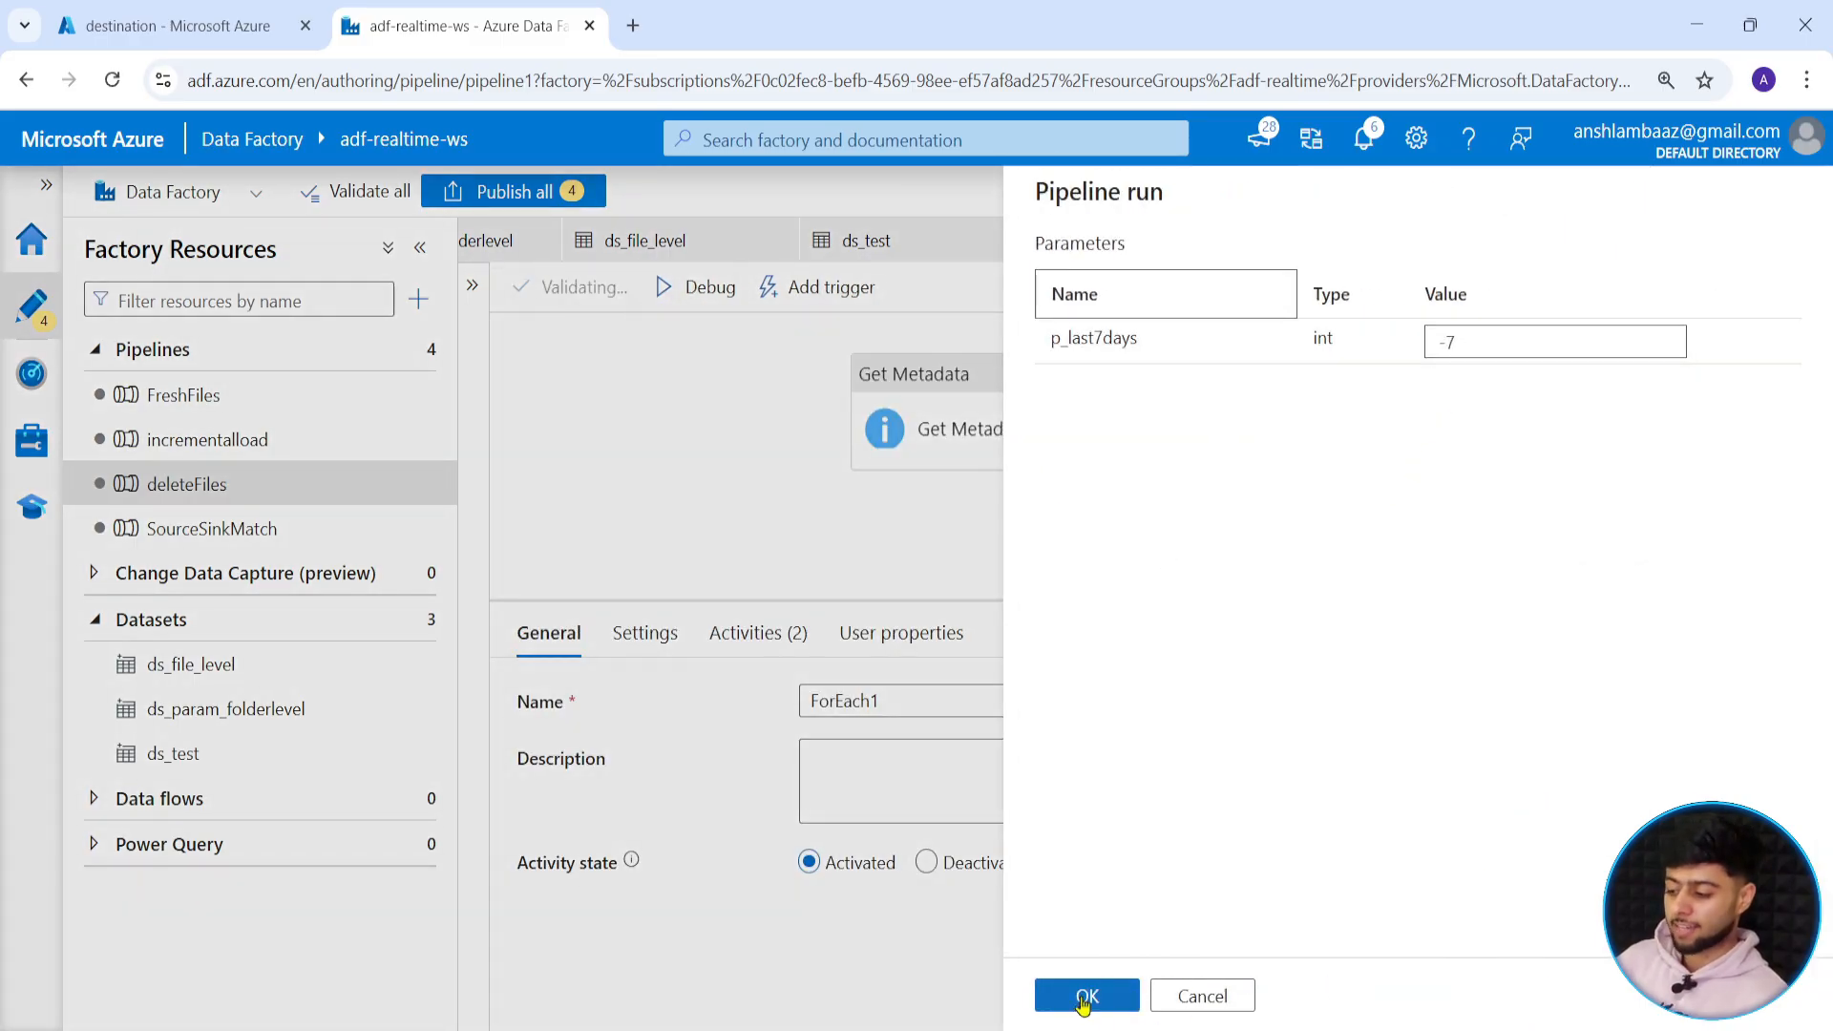
{"action": "left_click", "coordinate": [1481, 336]}
{"action": "left_click_drag", "start_coordinate": [1479, 343], "coordinate": [1425, 348]}
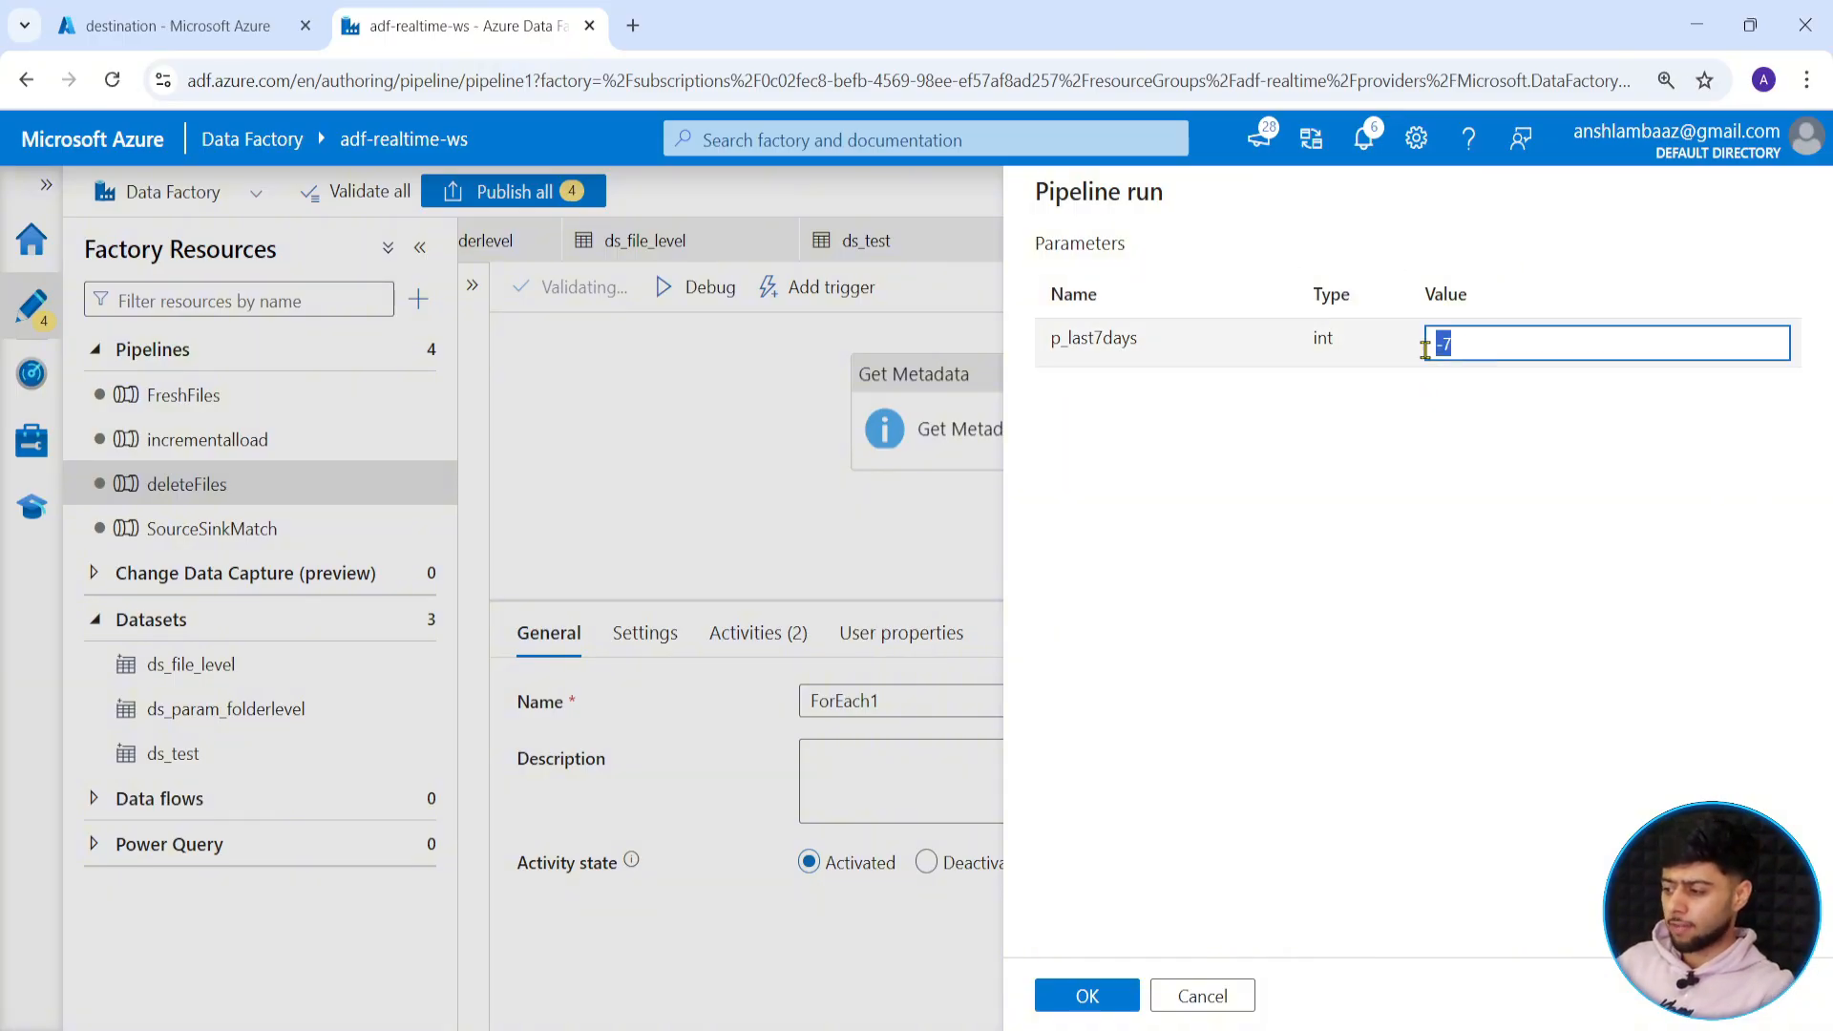
{"action": "key", "text": "BackSpace"}
{"action": "type", "text": "-10"}
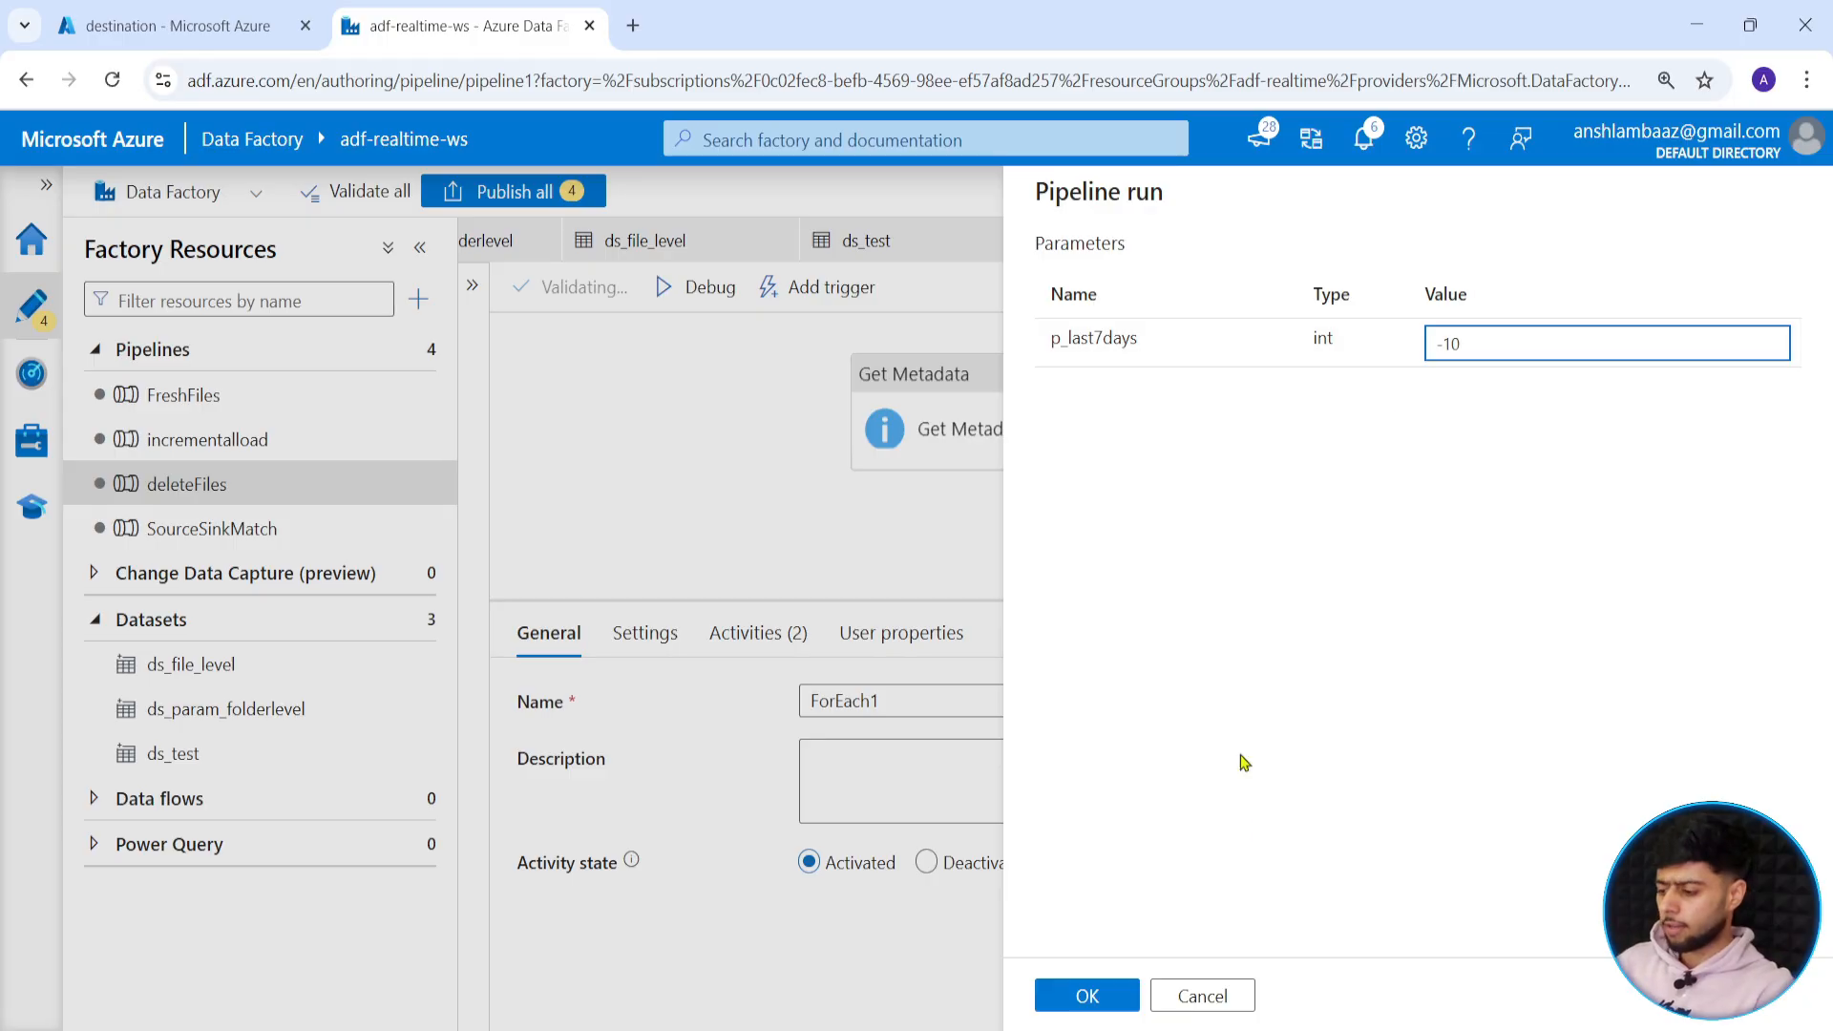
{"action": "left_click", "coordinate": [1086, 996]}
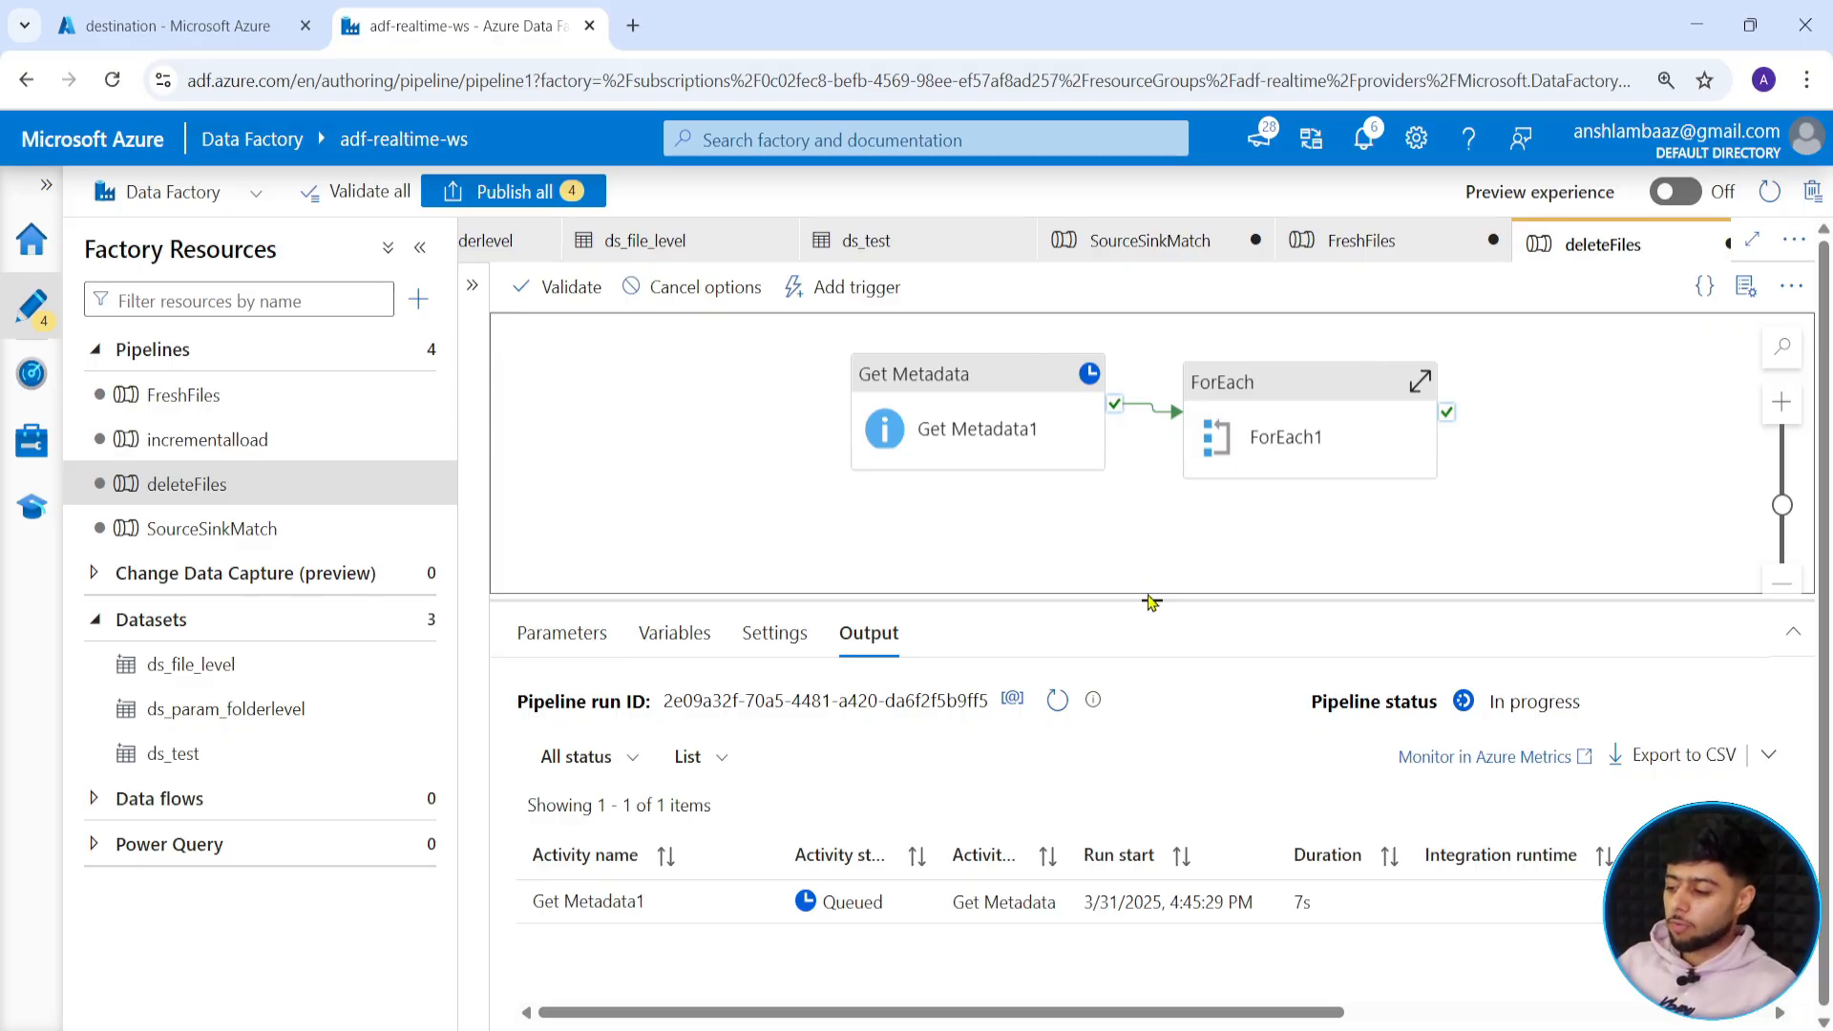
Enlarge the run output area and review the activity statuses of the deleteFiles debug run.
{"action": "left_click_drag", "start_coordinate": [1151, 600], "coordinate": [1150, 564]}
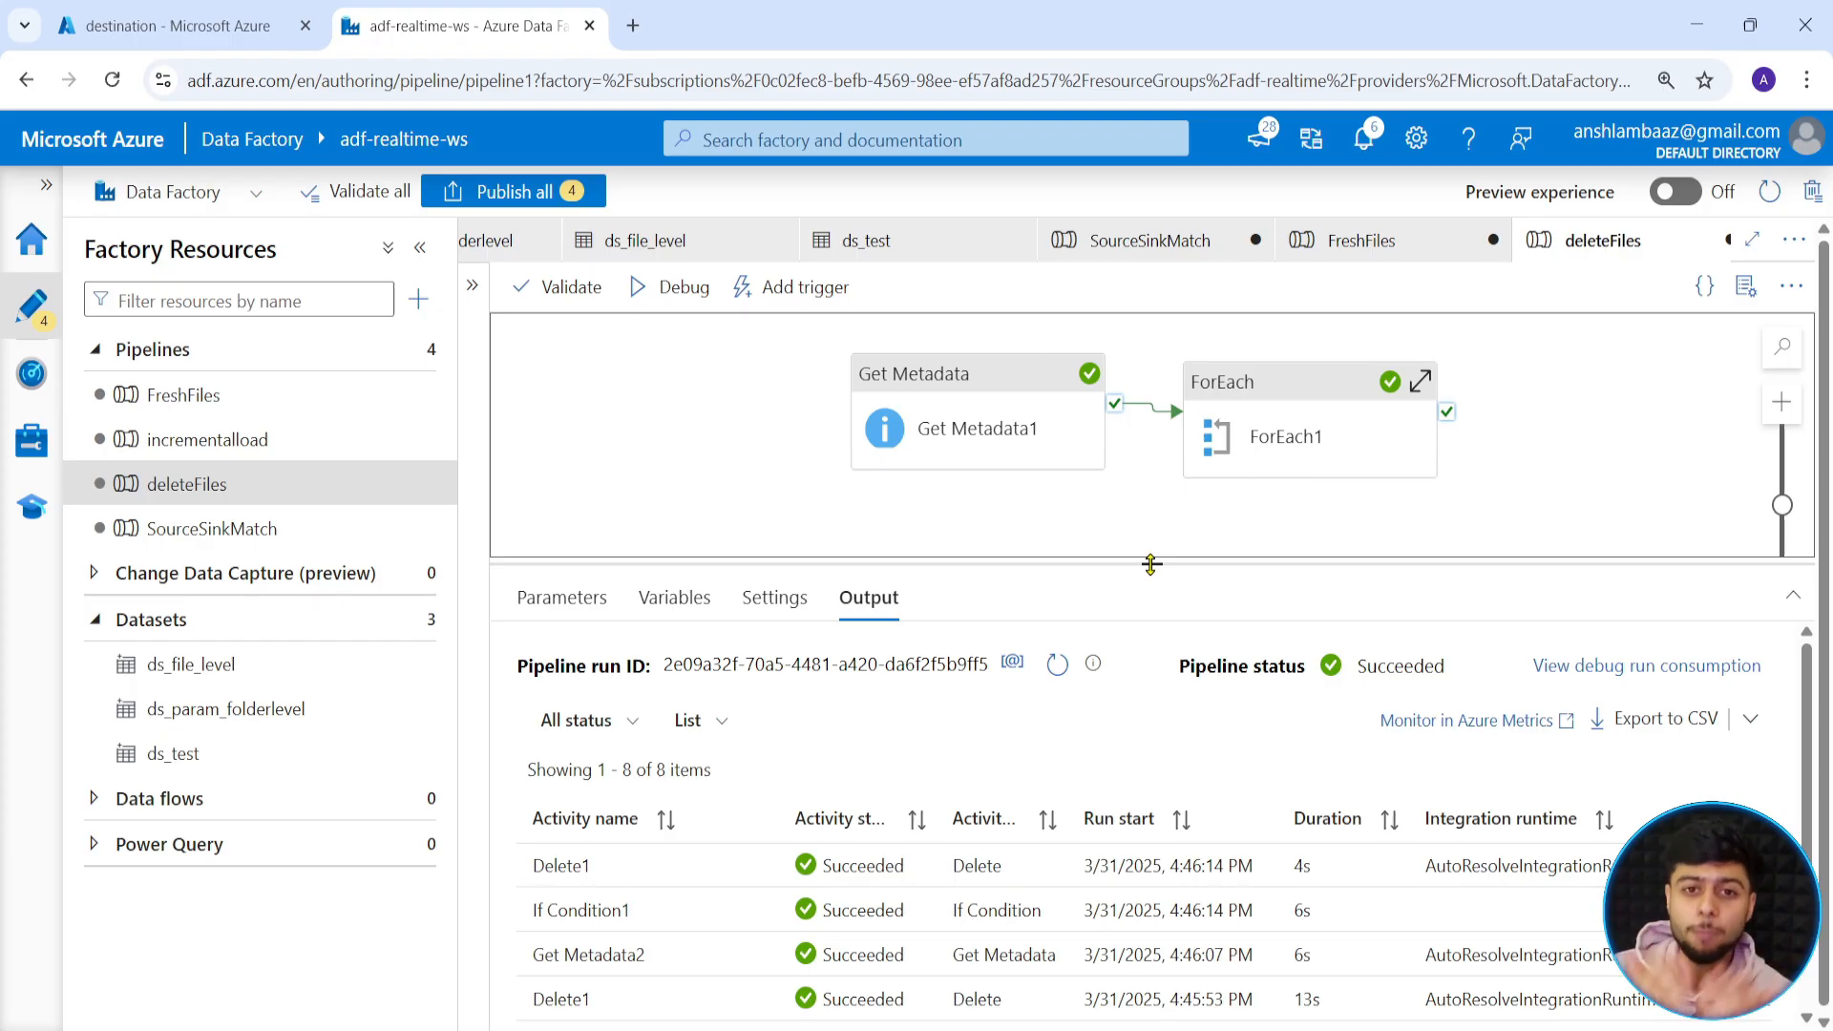
{"action": "left_click_drag", "start_coordinate": [1151, 564], "coordinate": [1152, 515]}
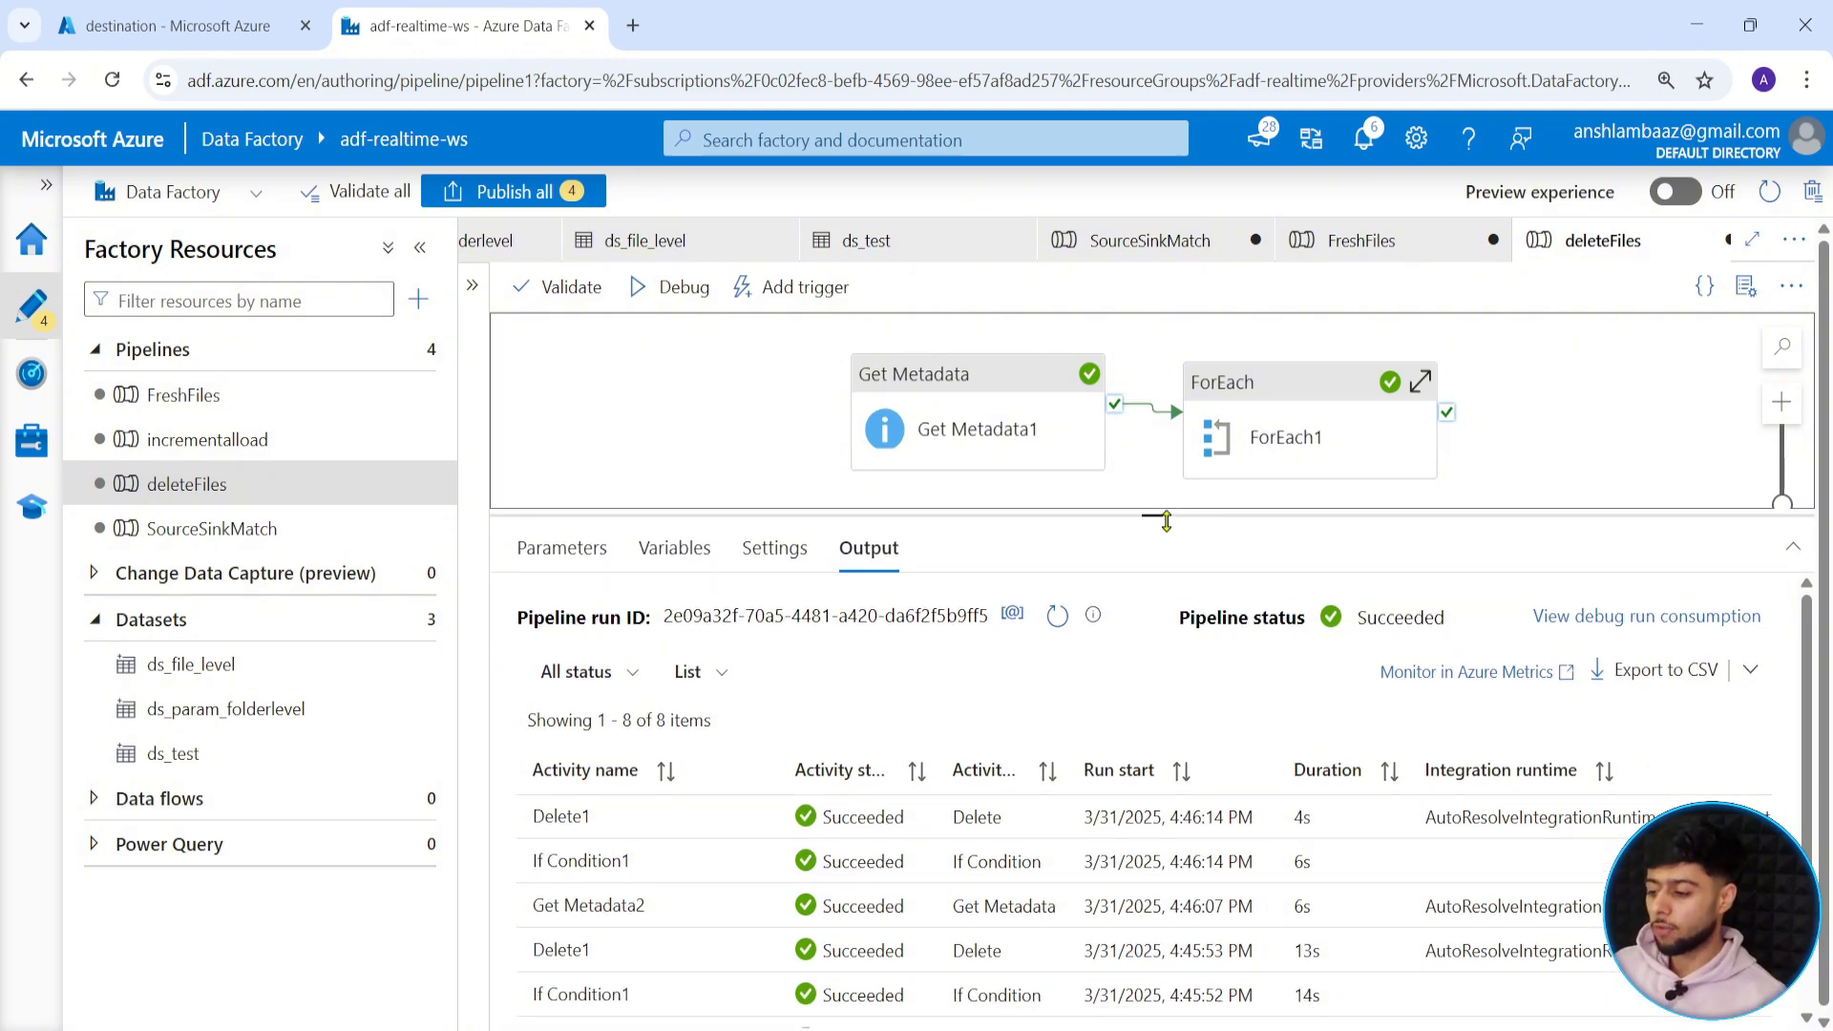
{"action": "scroll", "coordinate": [744, 840], "scroll_direction": "down", "scroll_amount": 2}
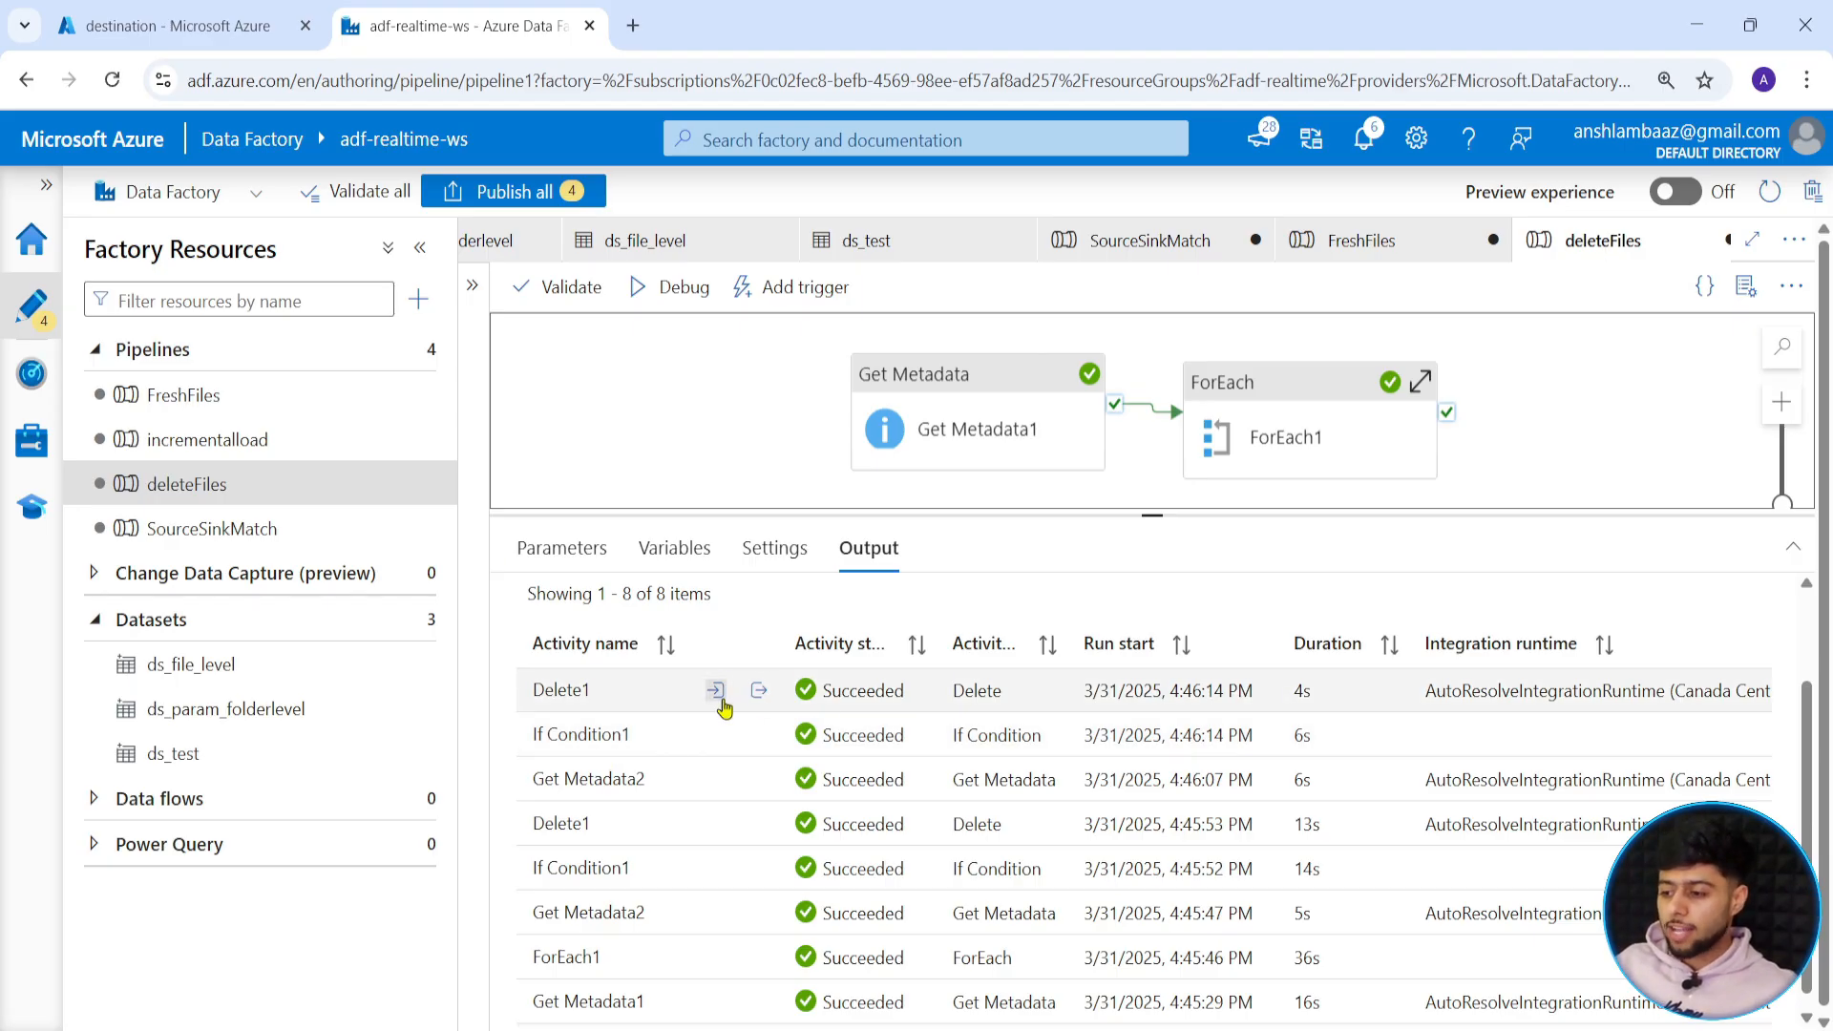
Switch to the Azure portal and check the refreshed contents of the raw_gold_data folder in the source container.
{"action": "left_click", "coordinate": [210, 31]}
{"action": "left_click", "coordinate": [479, 408]}
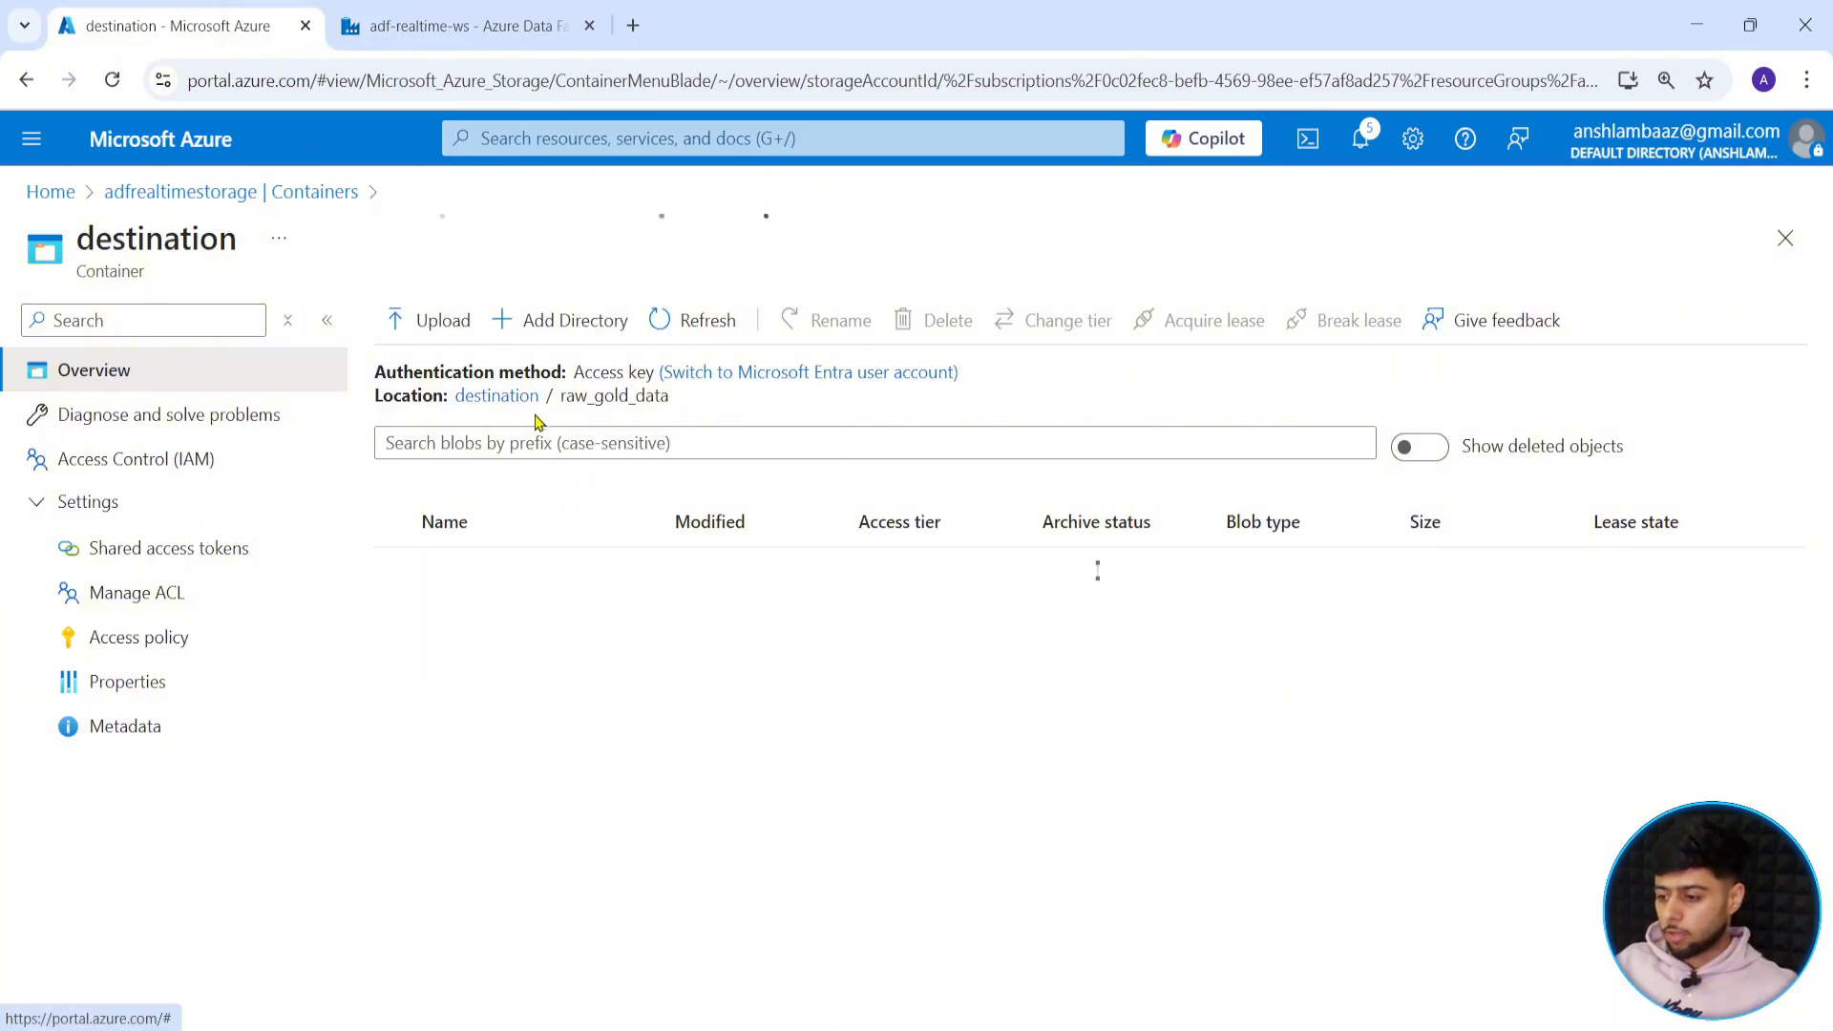
{"action": "left_click", "coordinate": [190, 192]}
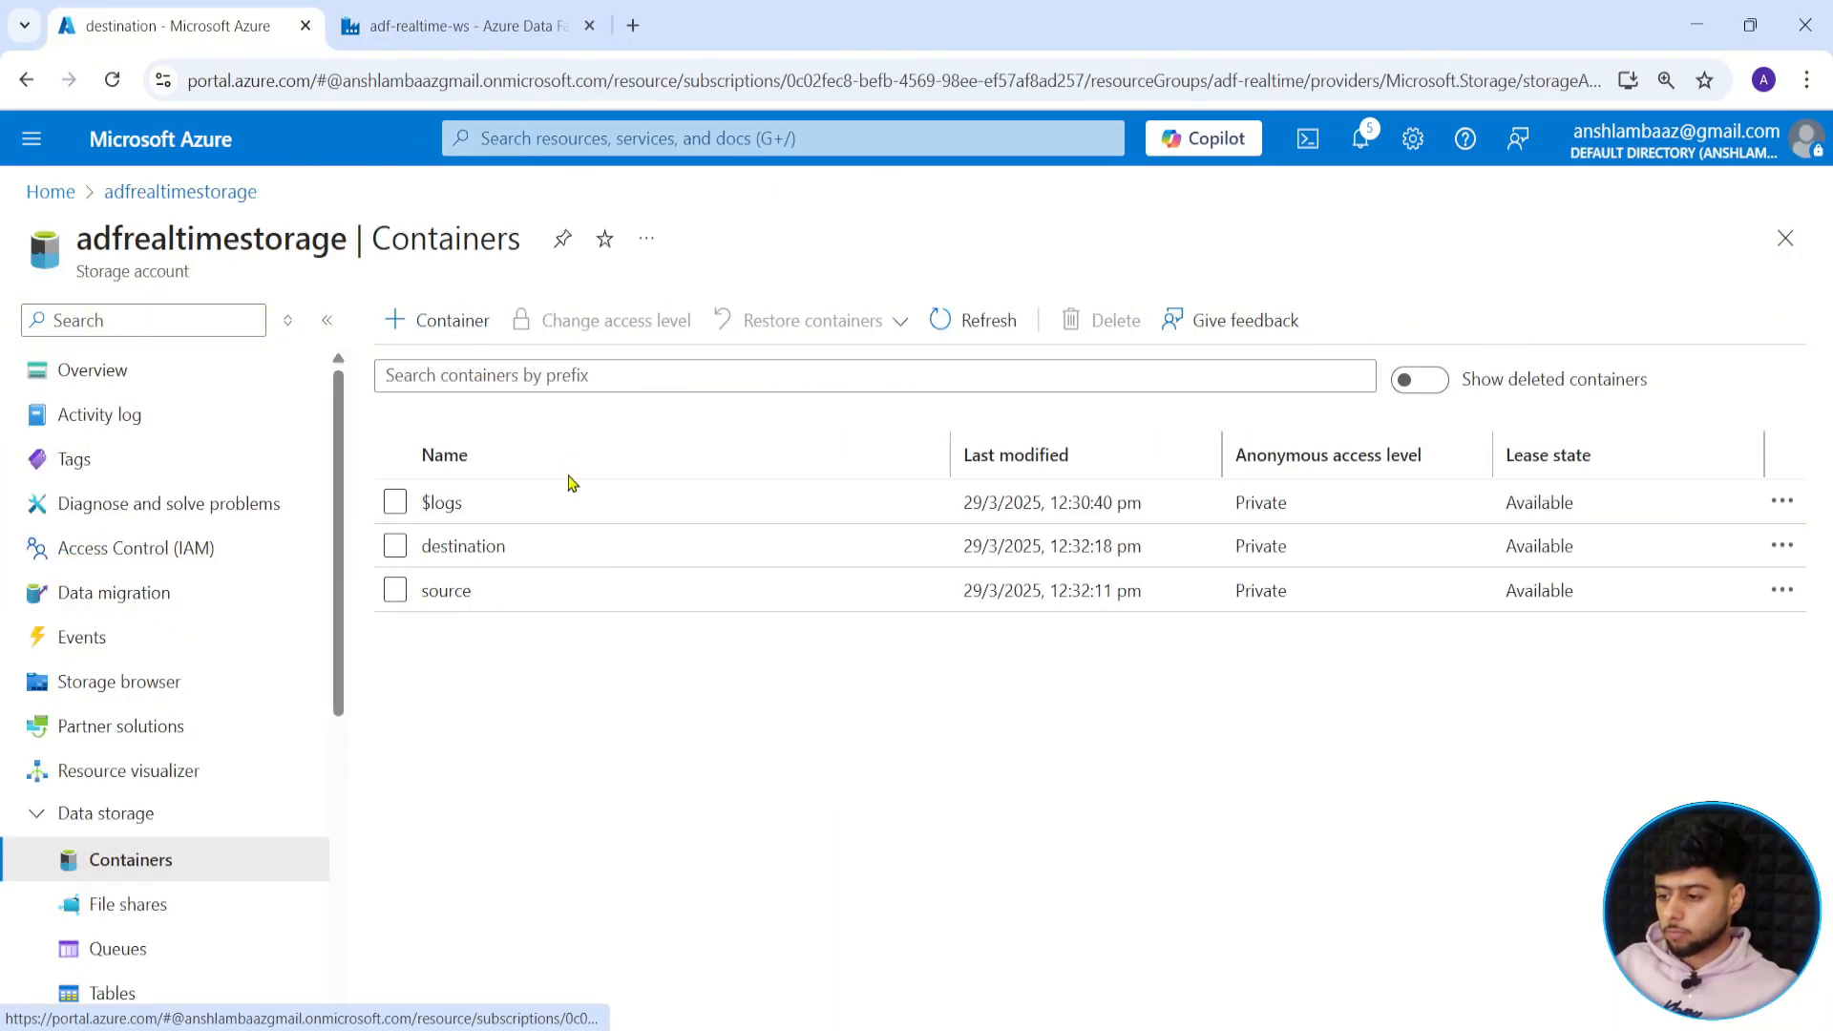
{"action": "left_click", "coordinate": [444, 590]}
{"action": "left_click", "coordinate": [501, 571]}
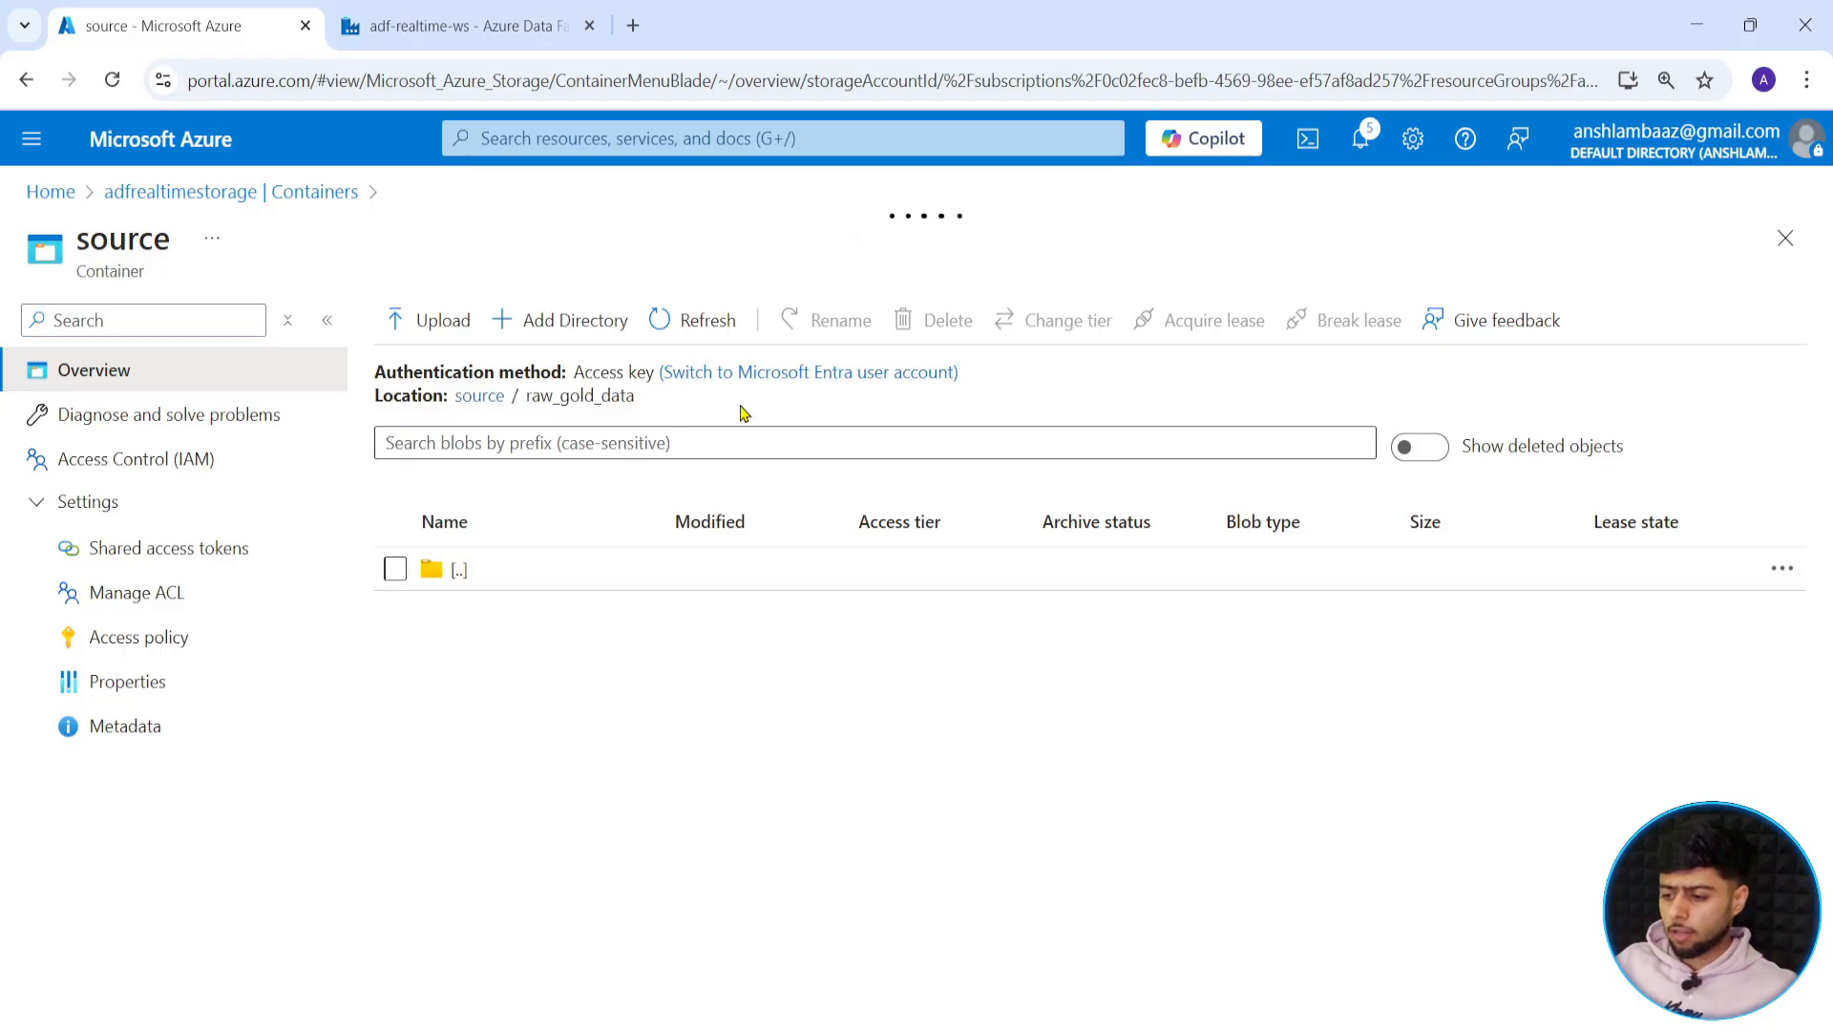
{"action": "left_click", "coordinate": [662, 324]}
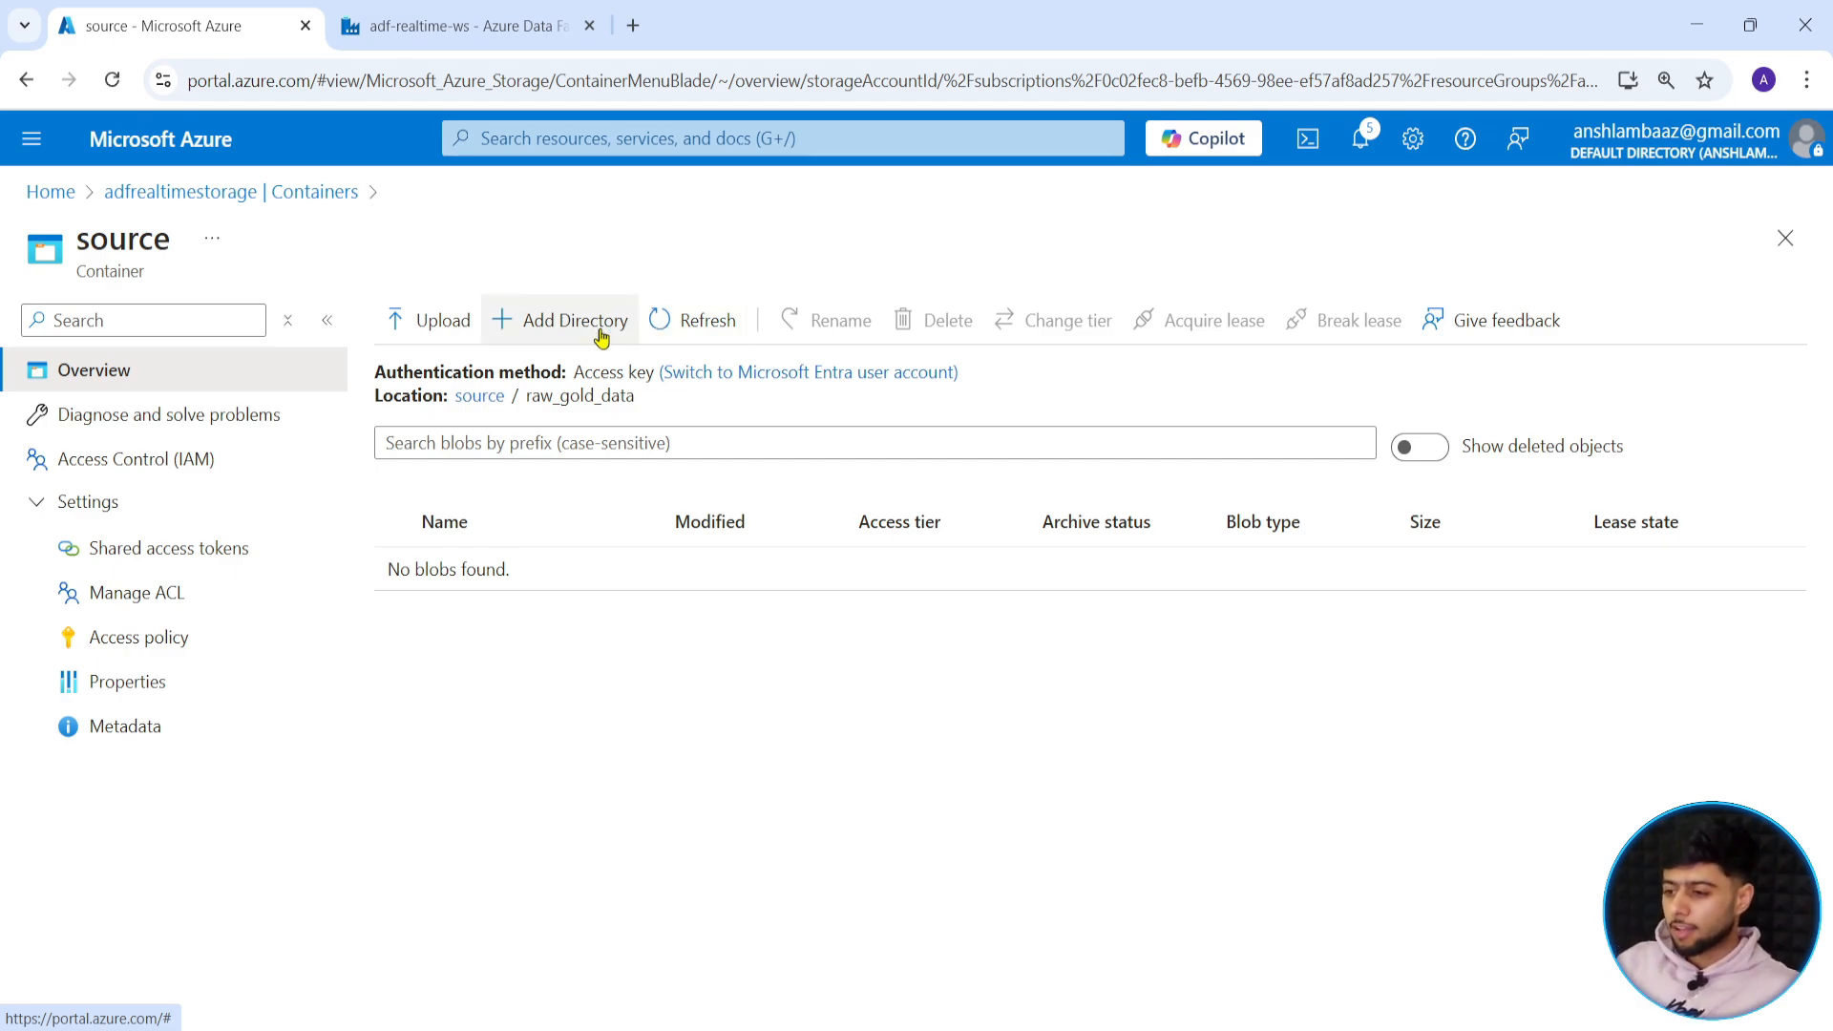
Switch back to Data Factory and check each activity's status in the deleteFiles run output, adjusting the output area's height.
{"action": "left_click", "coordinate": [459, 26]}
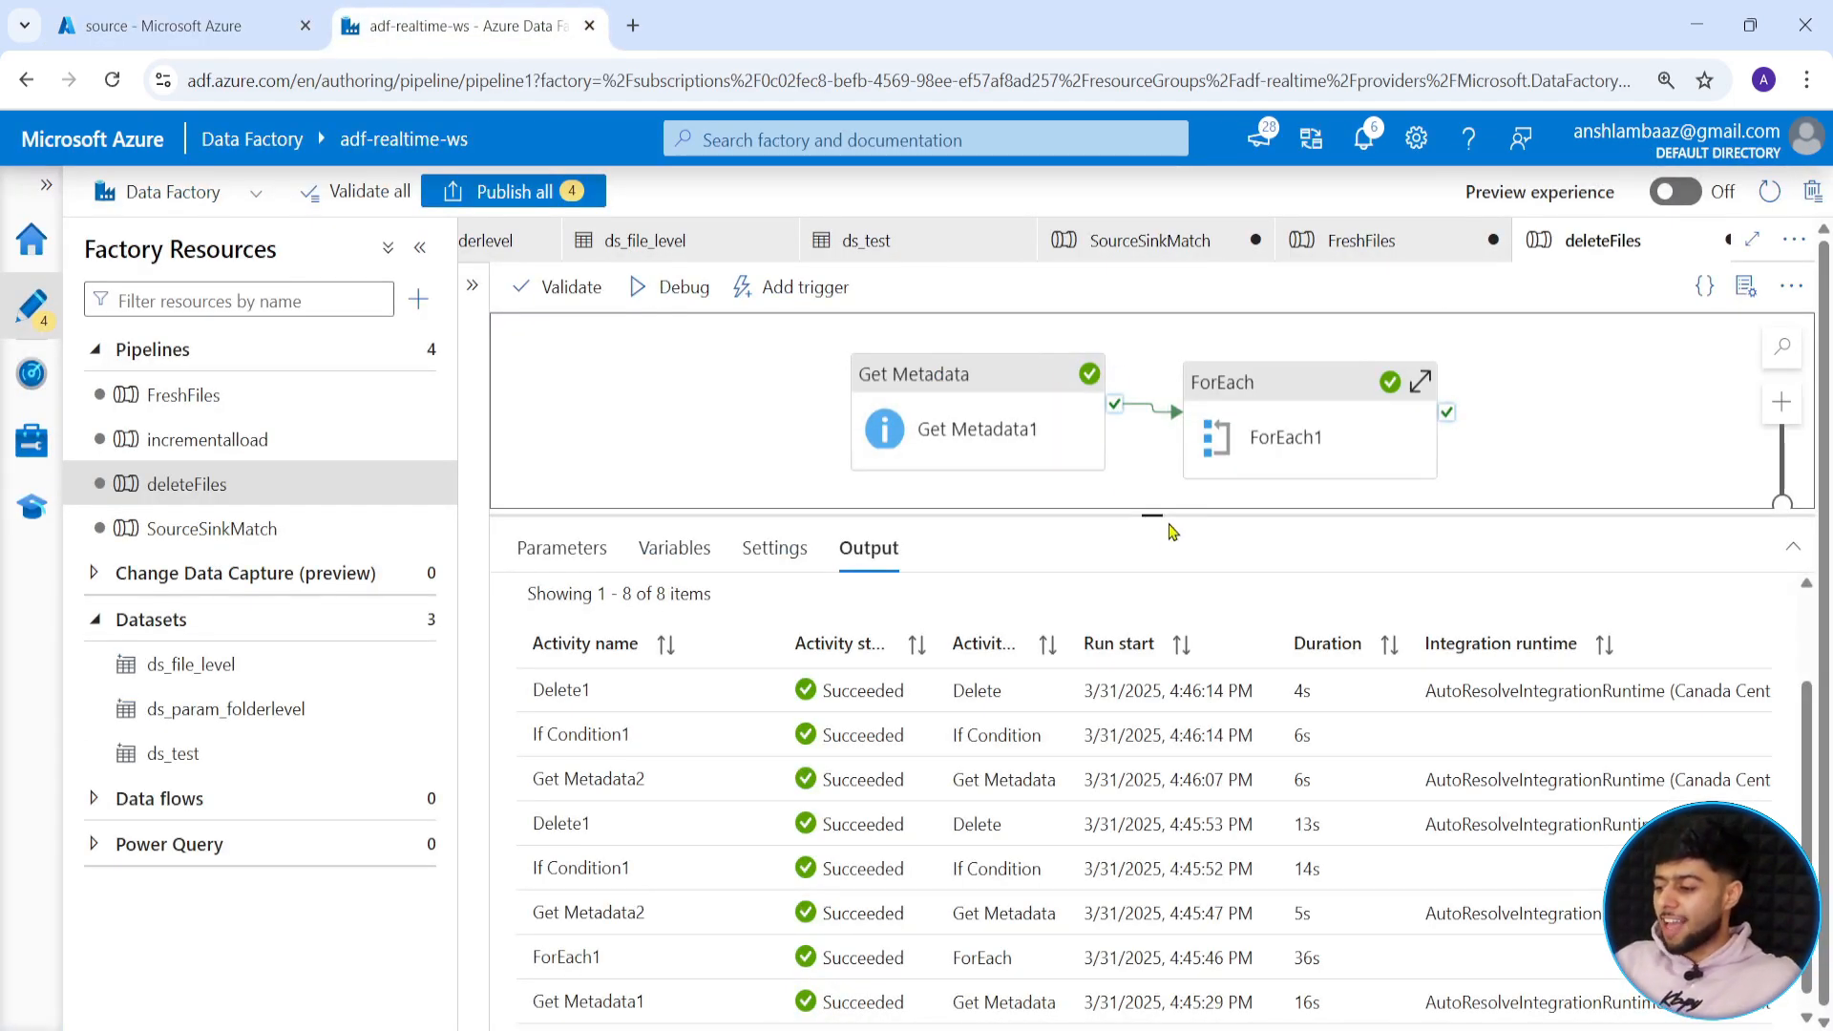
{"action": "scroll", "coordinate": [1045, 778], "scroll_direction": "down", "scroll_amount": 1}
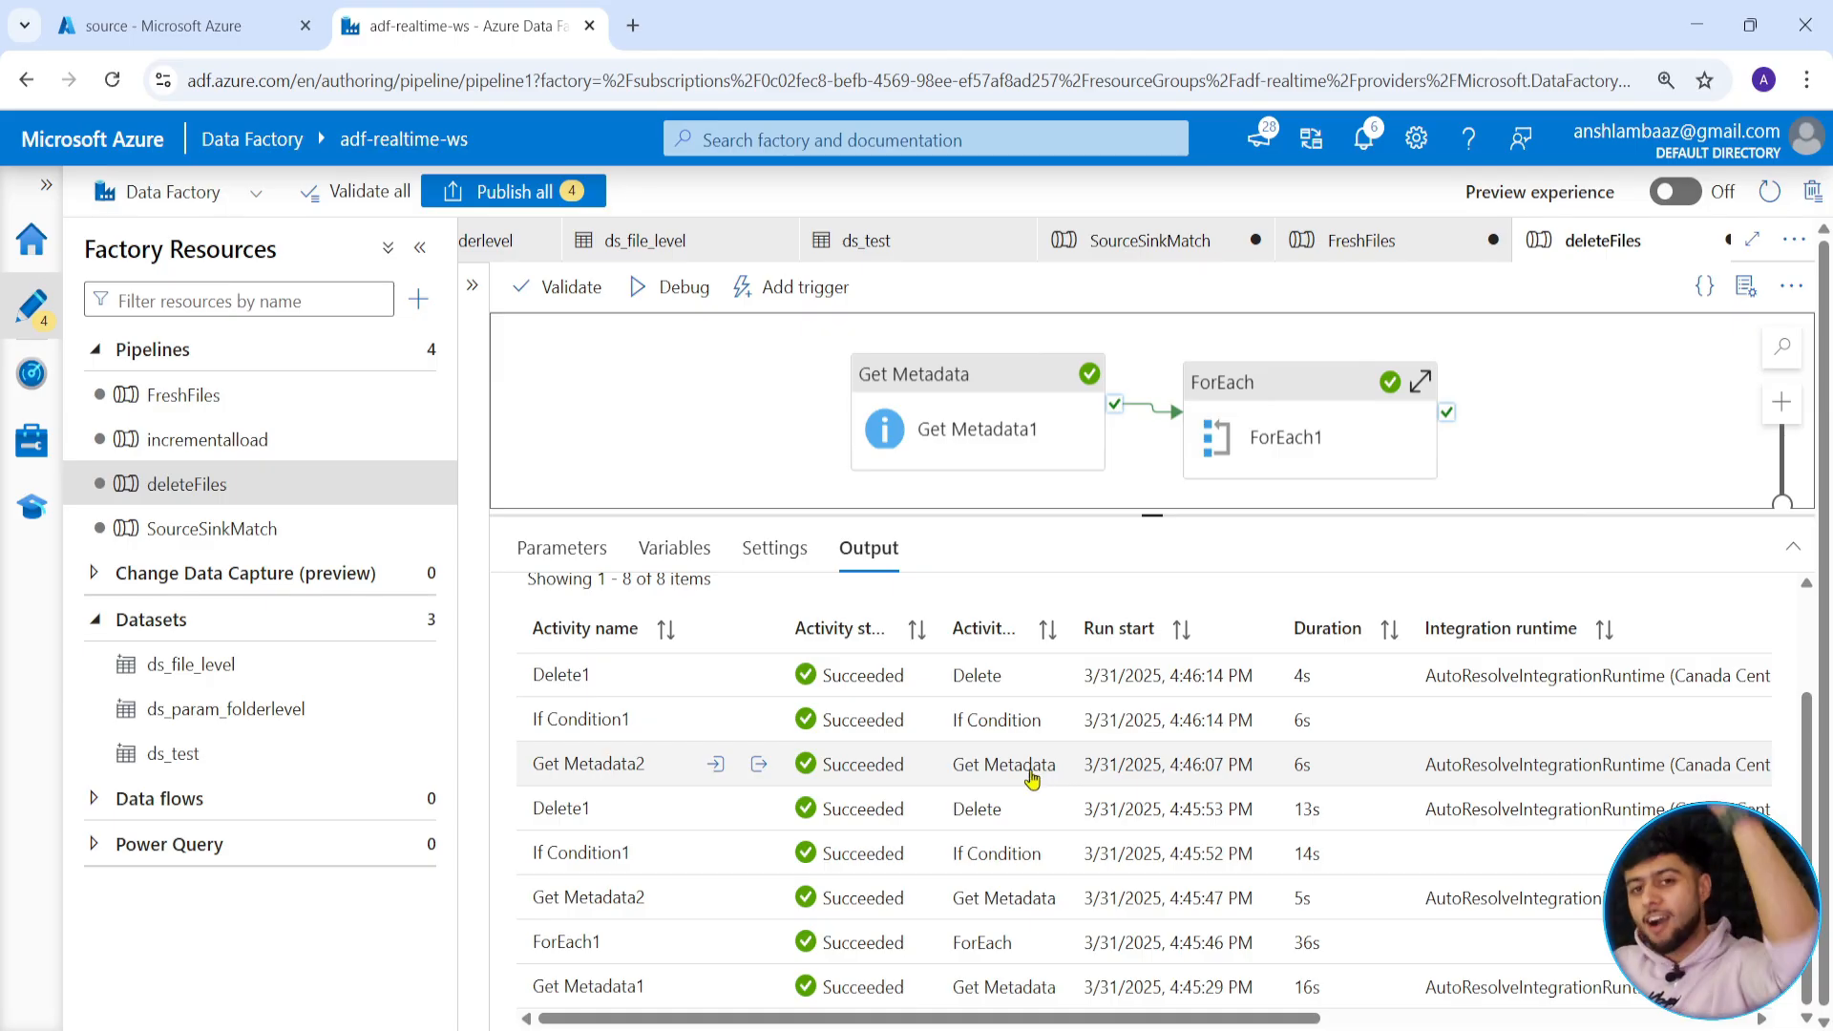
{"action": "scroll", "coordinate": [970, 745], "scroll_direction": "up", "scroll_amount": 3}
{"action": "left_click_drag", "start_coordinate": [1136, 507], "coordinate": [1137, 495]}
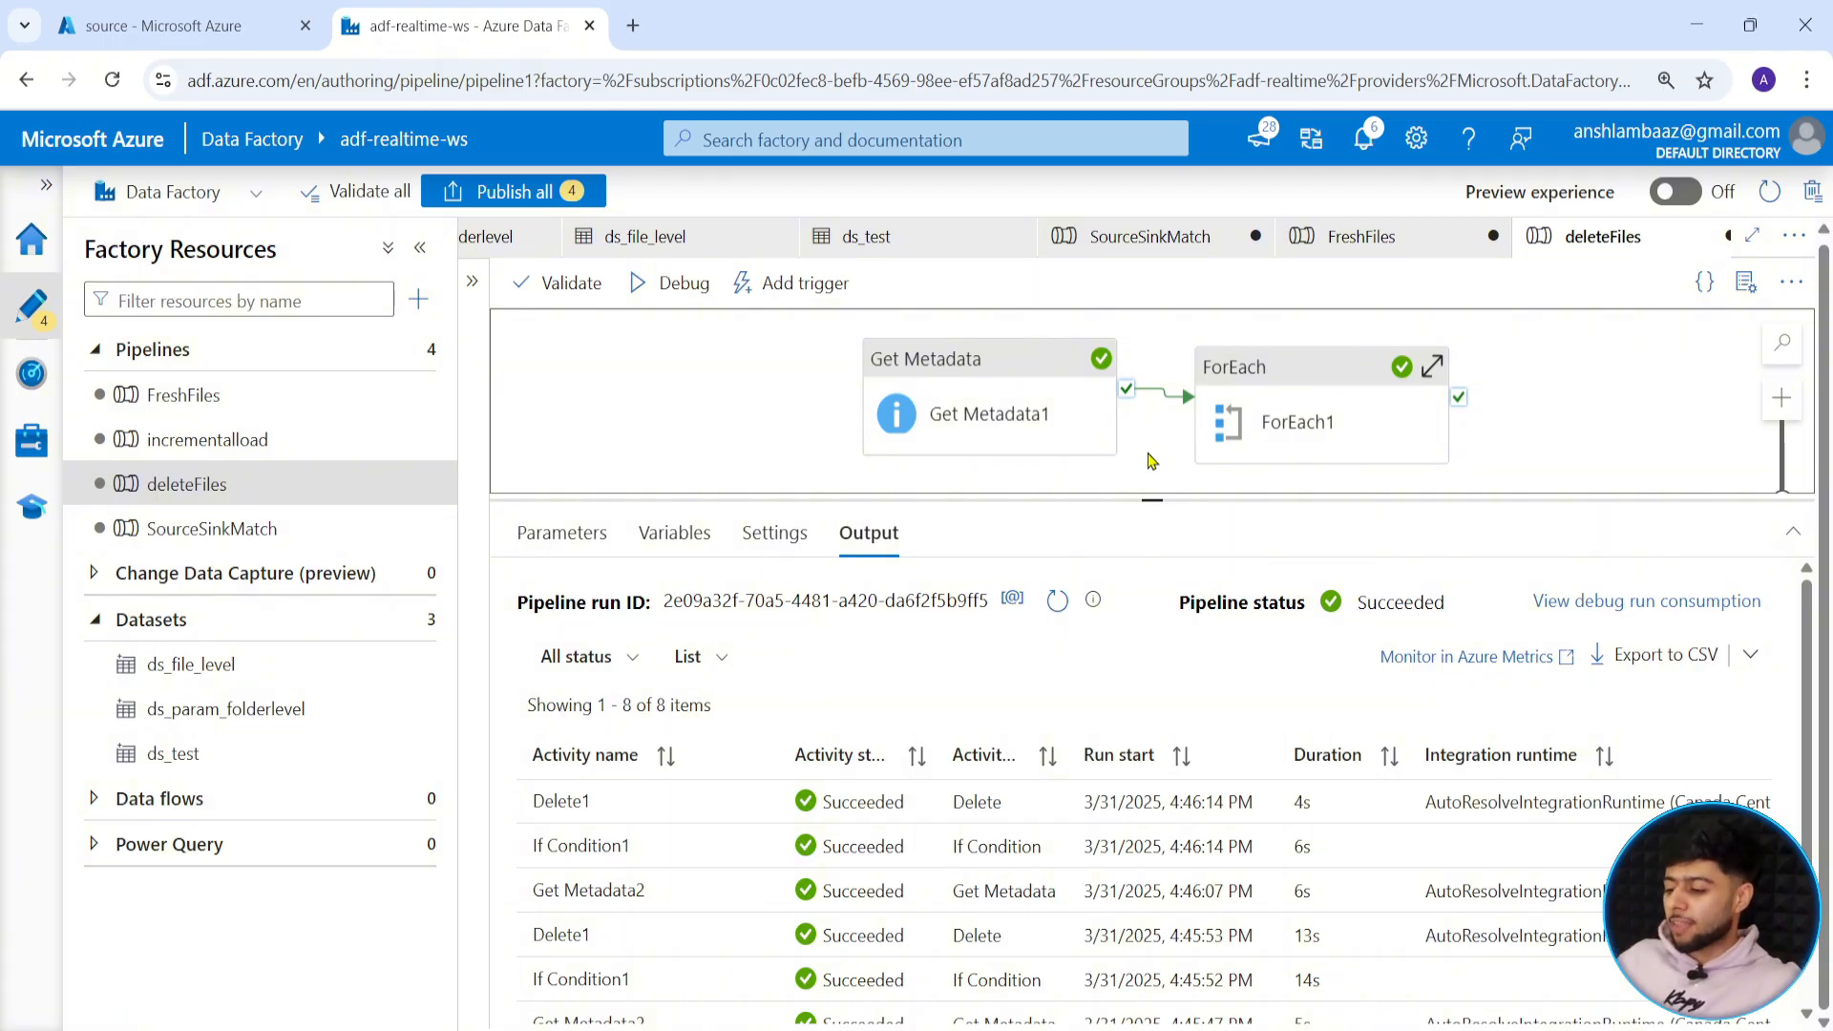
{"action": "scroll", "coordinate": [805, 764], "scroll_direction": "down", "scroll_amount": 2}
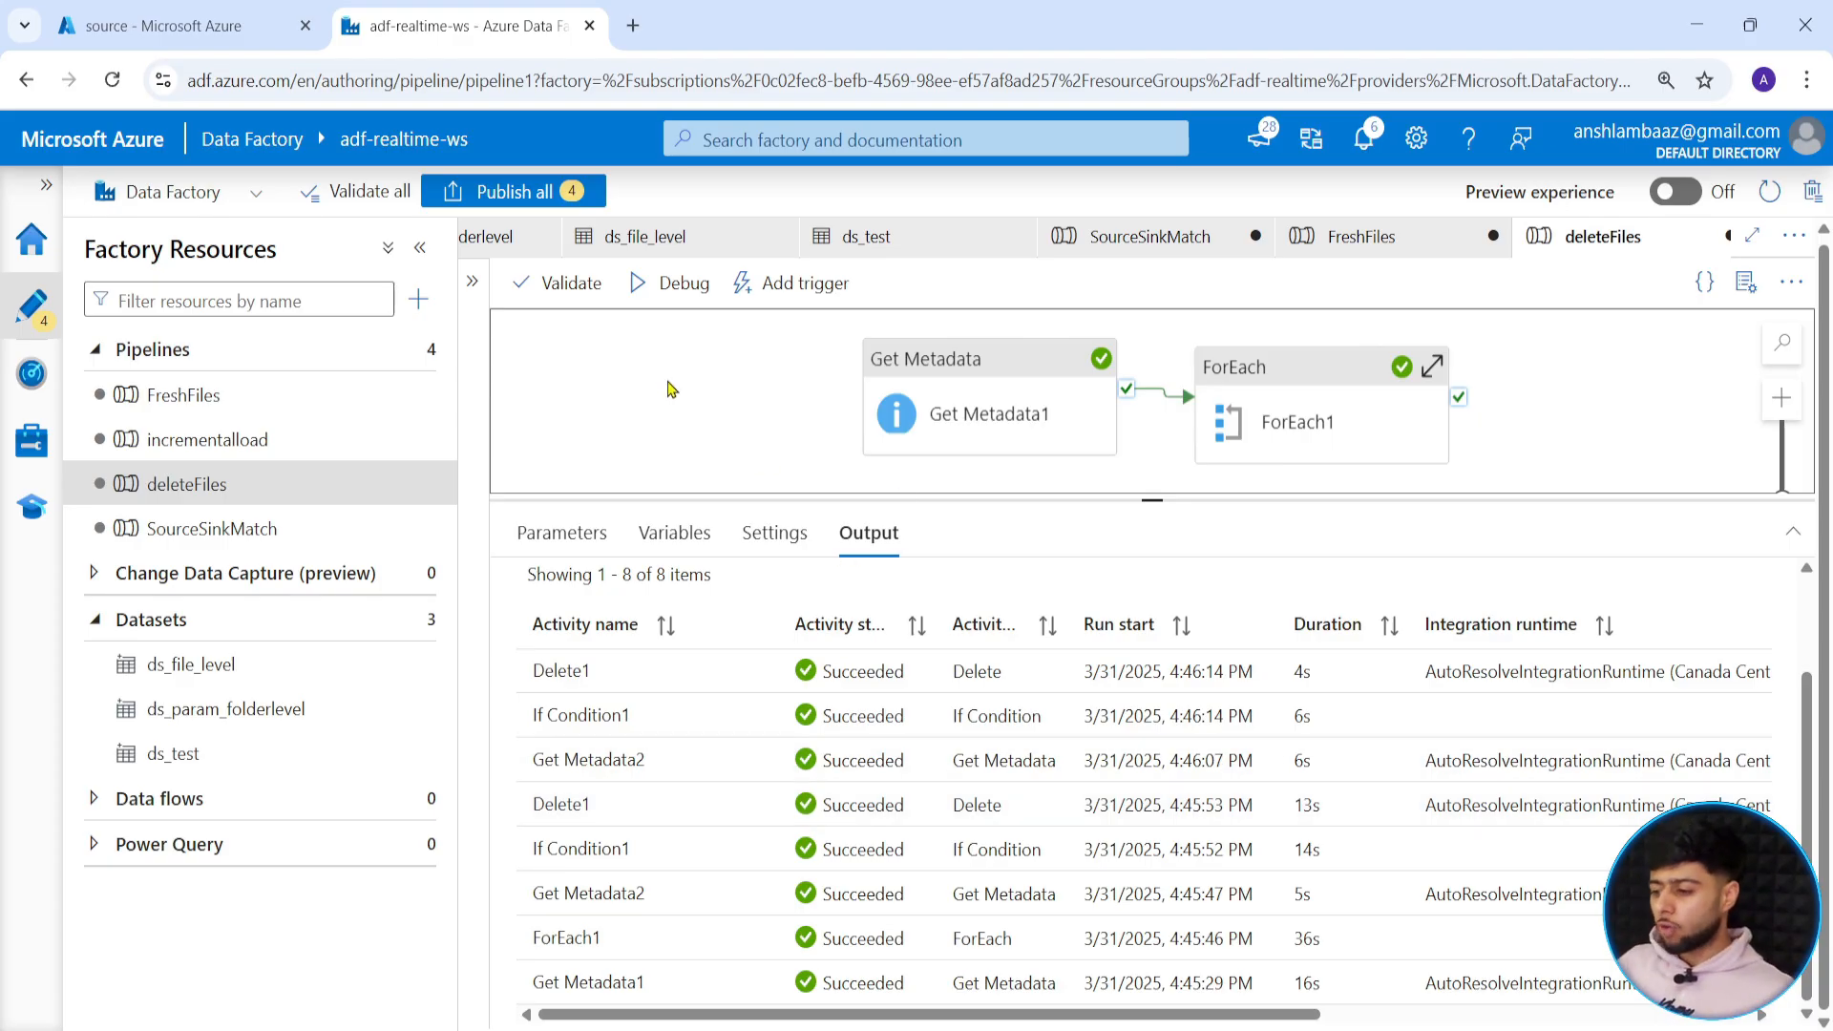
{"action": "left_click_drag", "start_coordinate": [1148, 500], "coordinate": [1152, 604]}
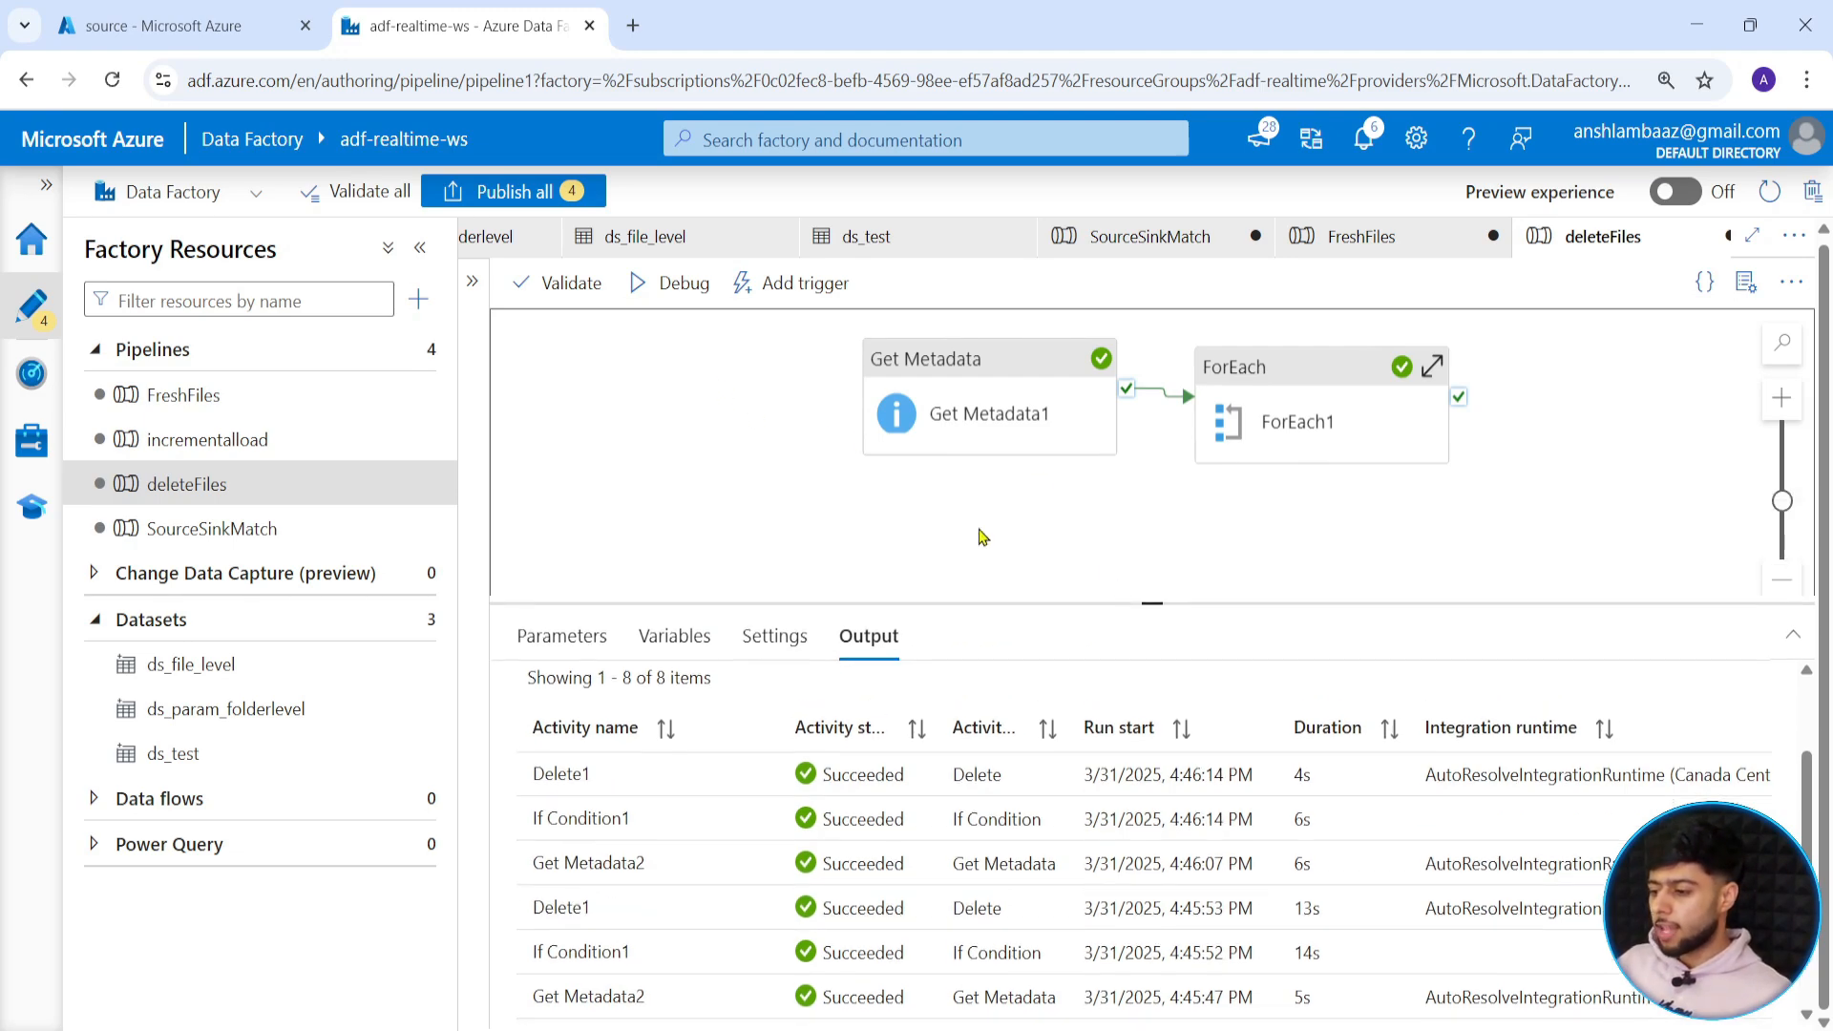
Try to publish all pending changes and dismiss the factory validation output.
{"action": "left_click", "coordinate": [508, 200]}
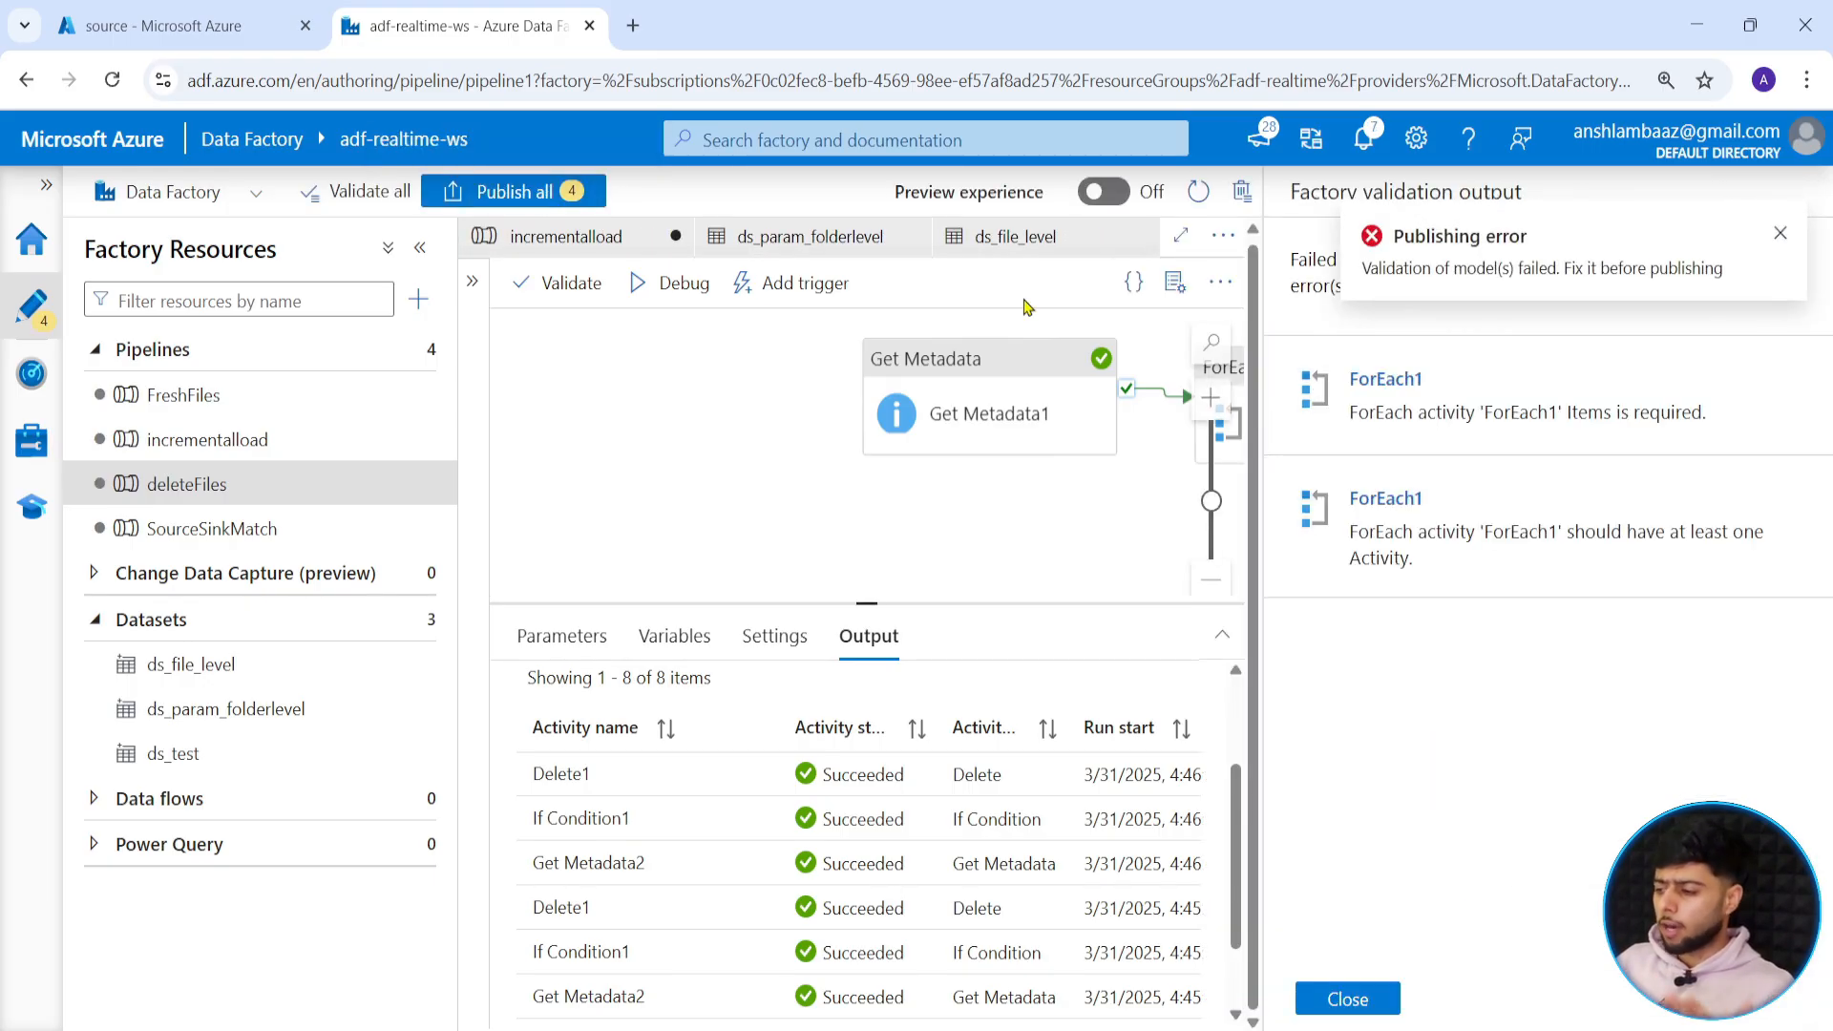
{"action": "left_click", "coordinate": [1778, 234]}
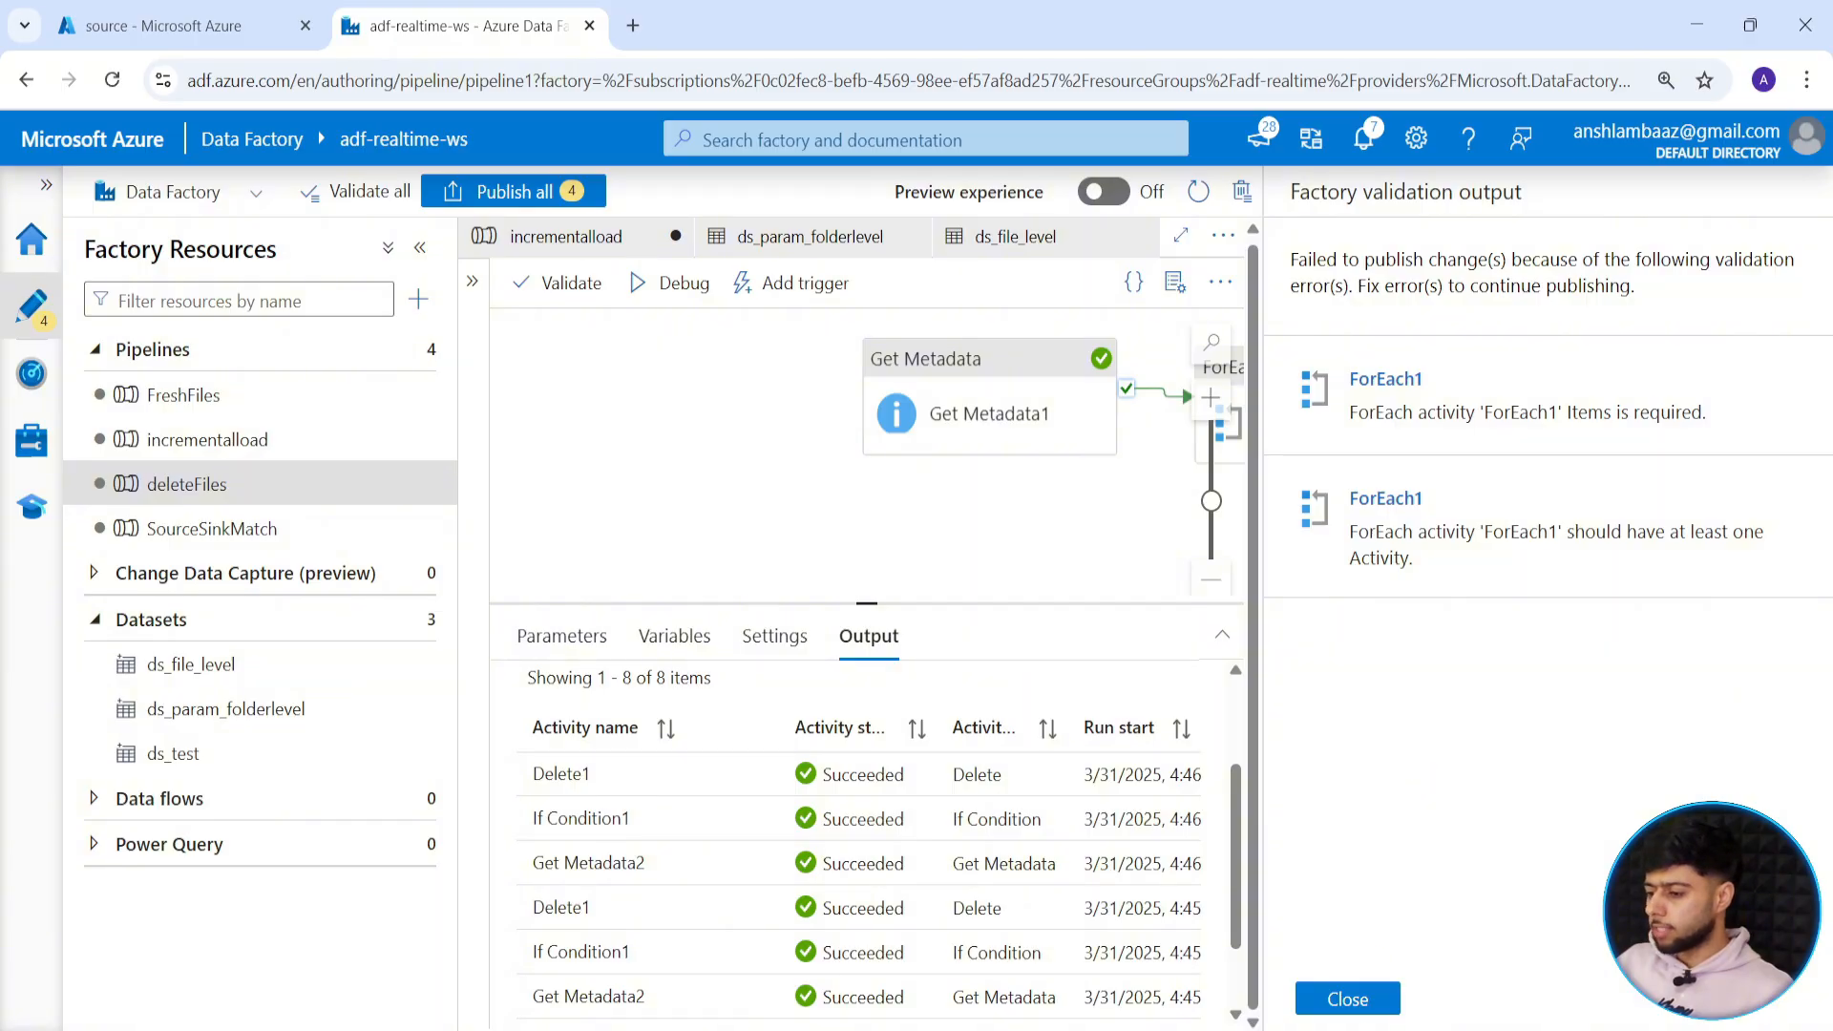
{"action": "left_click", "coordinate": [1363, 1000]}
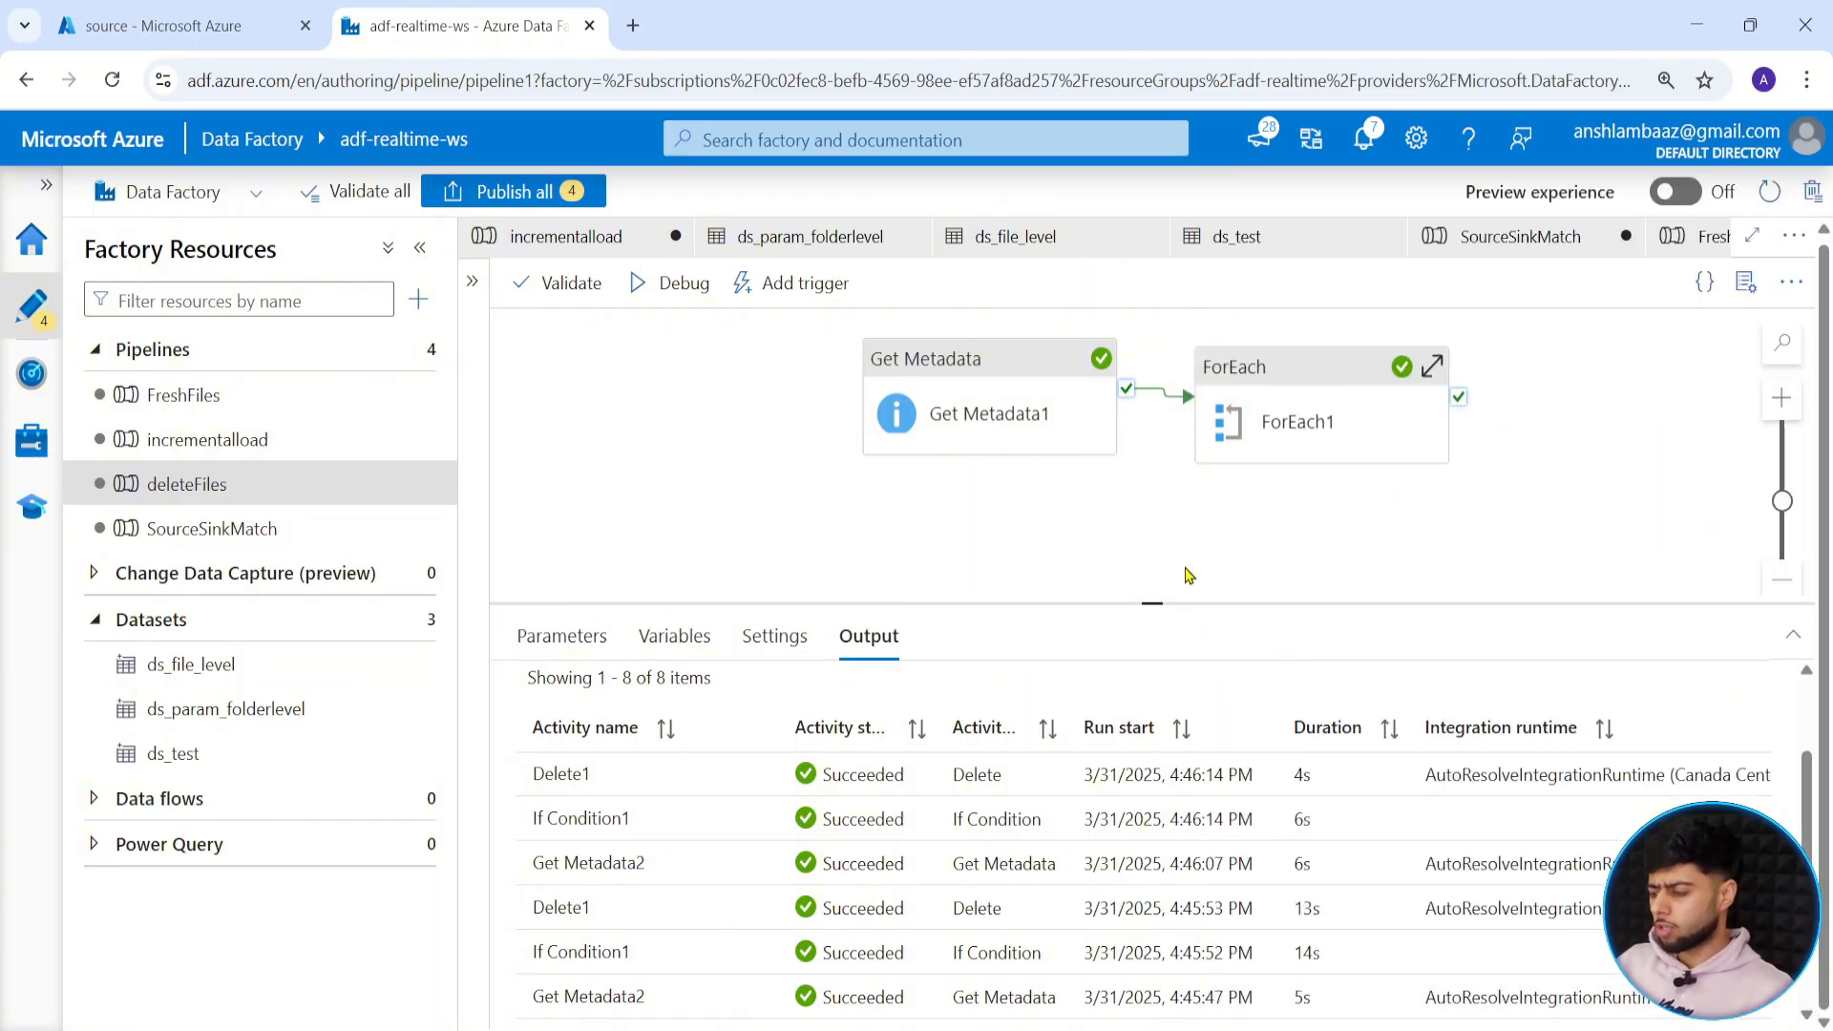
Inspect the activities inside the deleteFiles pipeline's ForEach1 and try again to publish all changes.
{"action": "left_click", "coordinate": [1438, 366]}
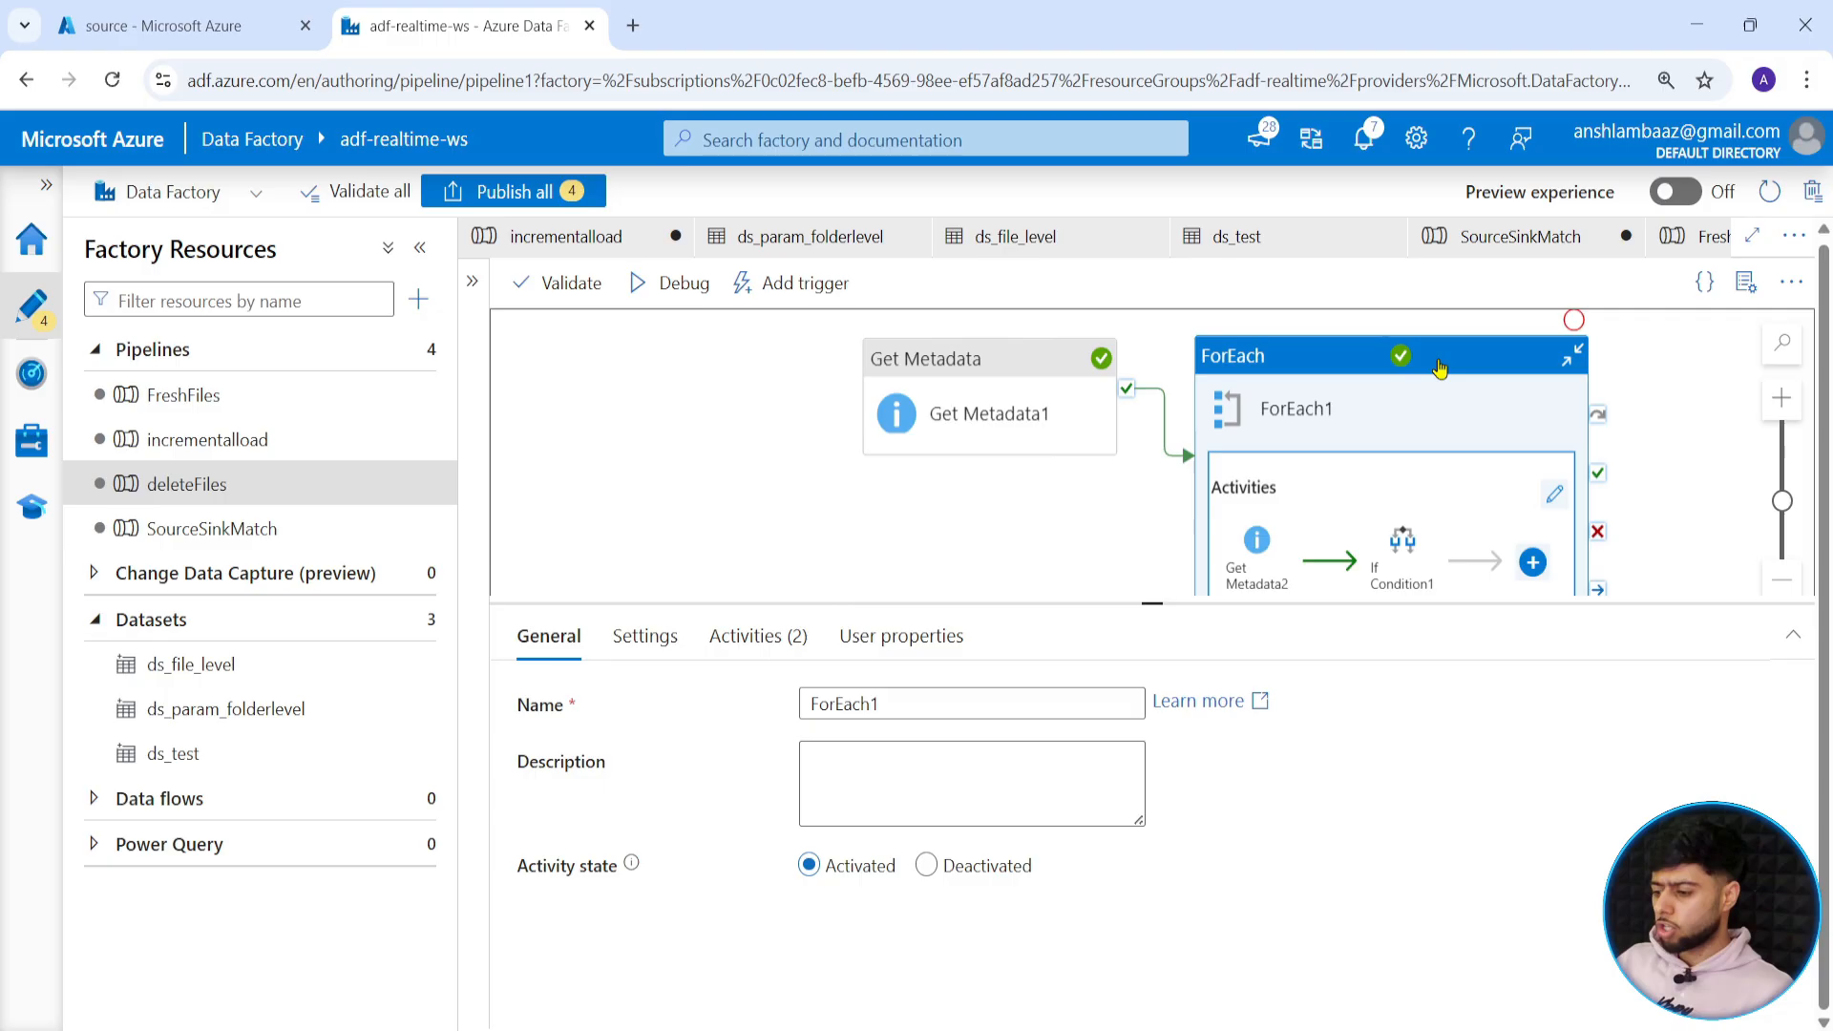
{"action": "left_click", "coordinate": [1555, 494]}
{"action": "left_click", "coordinate": [1374, 465]}
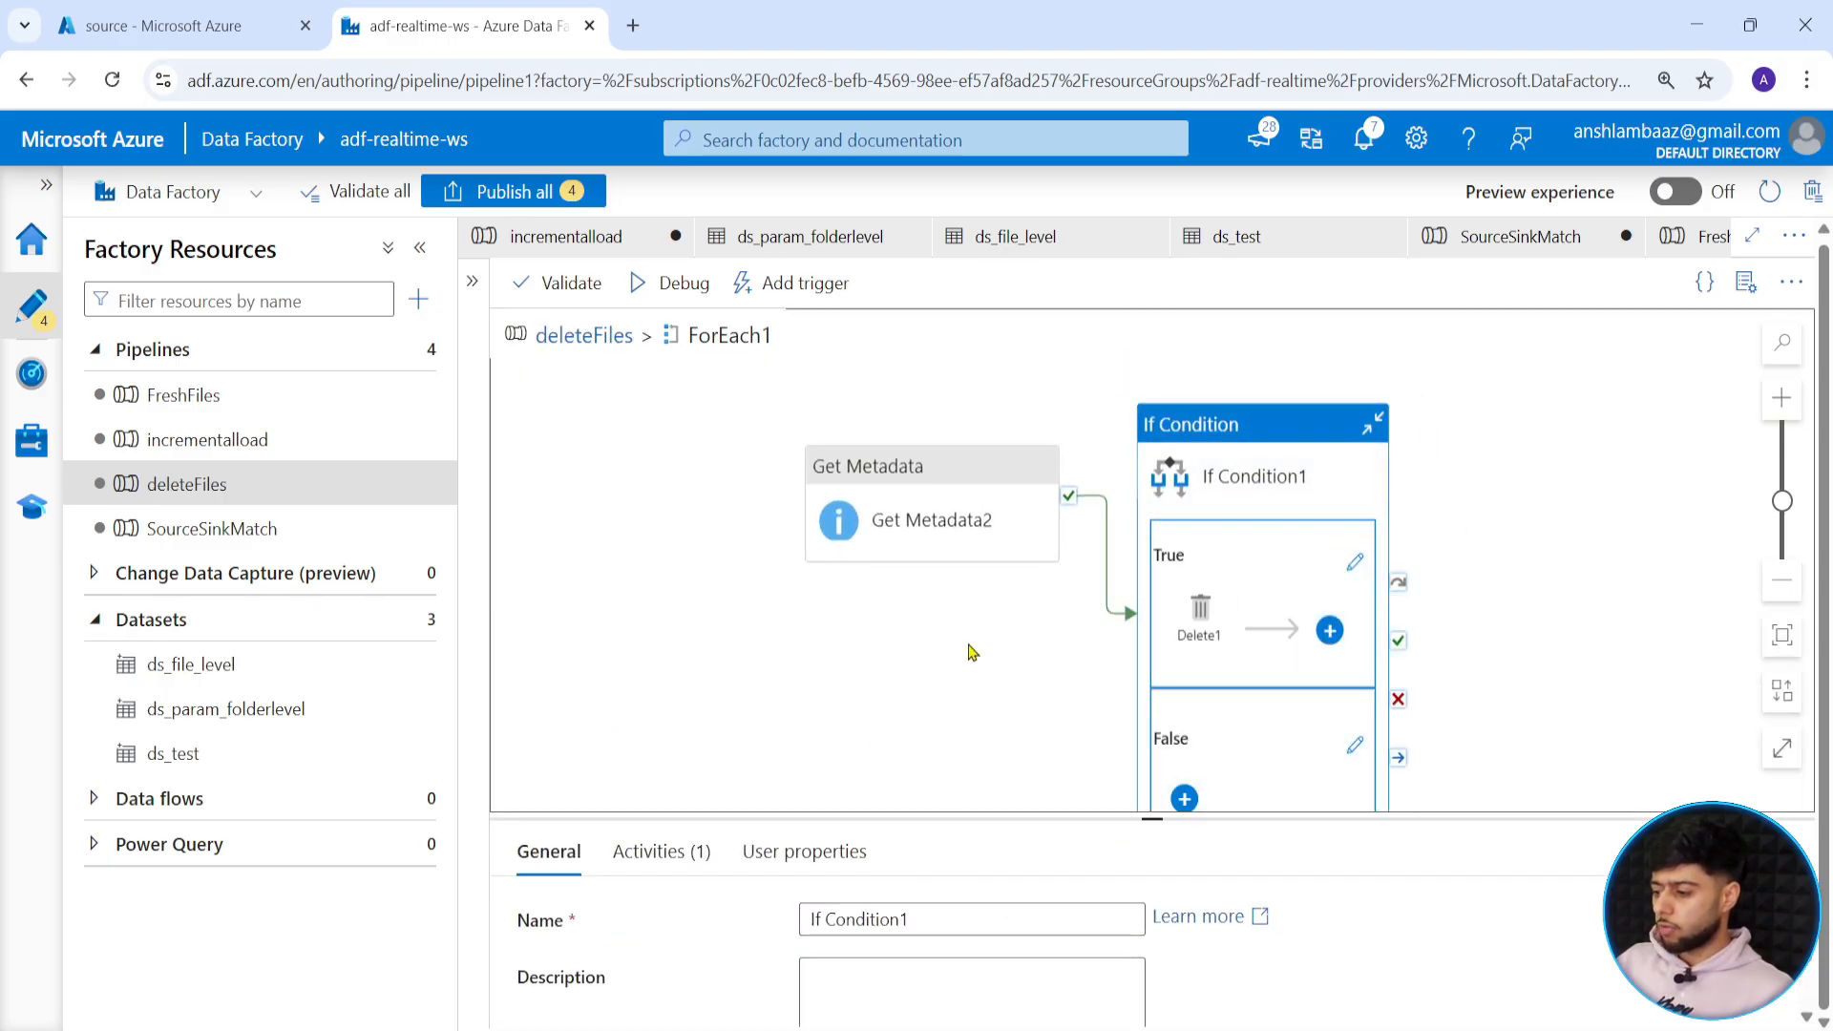
{"action": "left_click", "coordinate": [523, 194]}
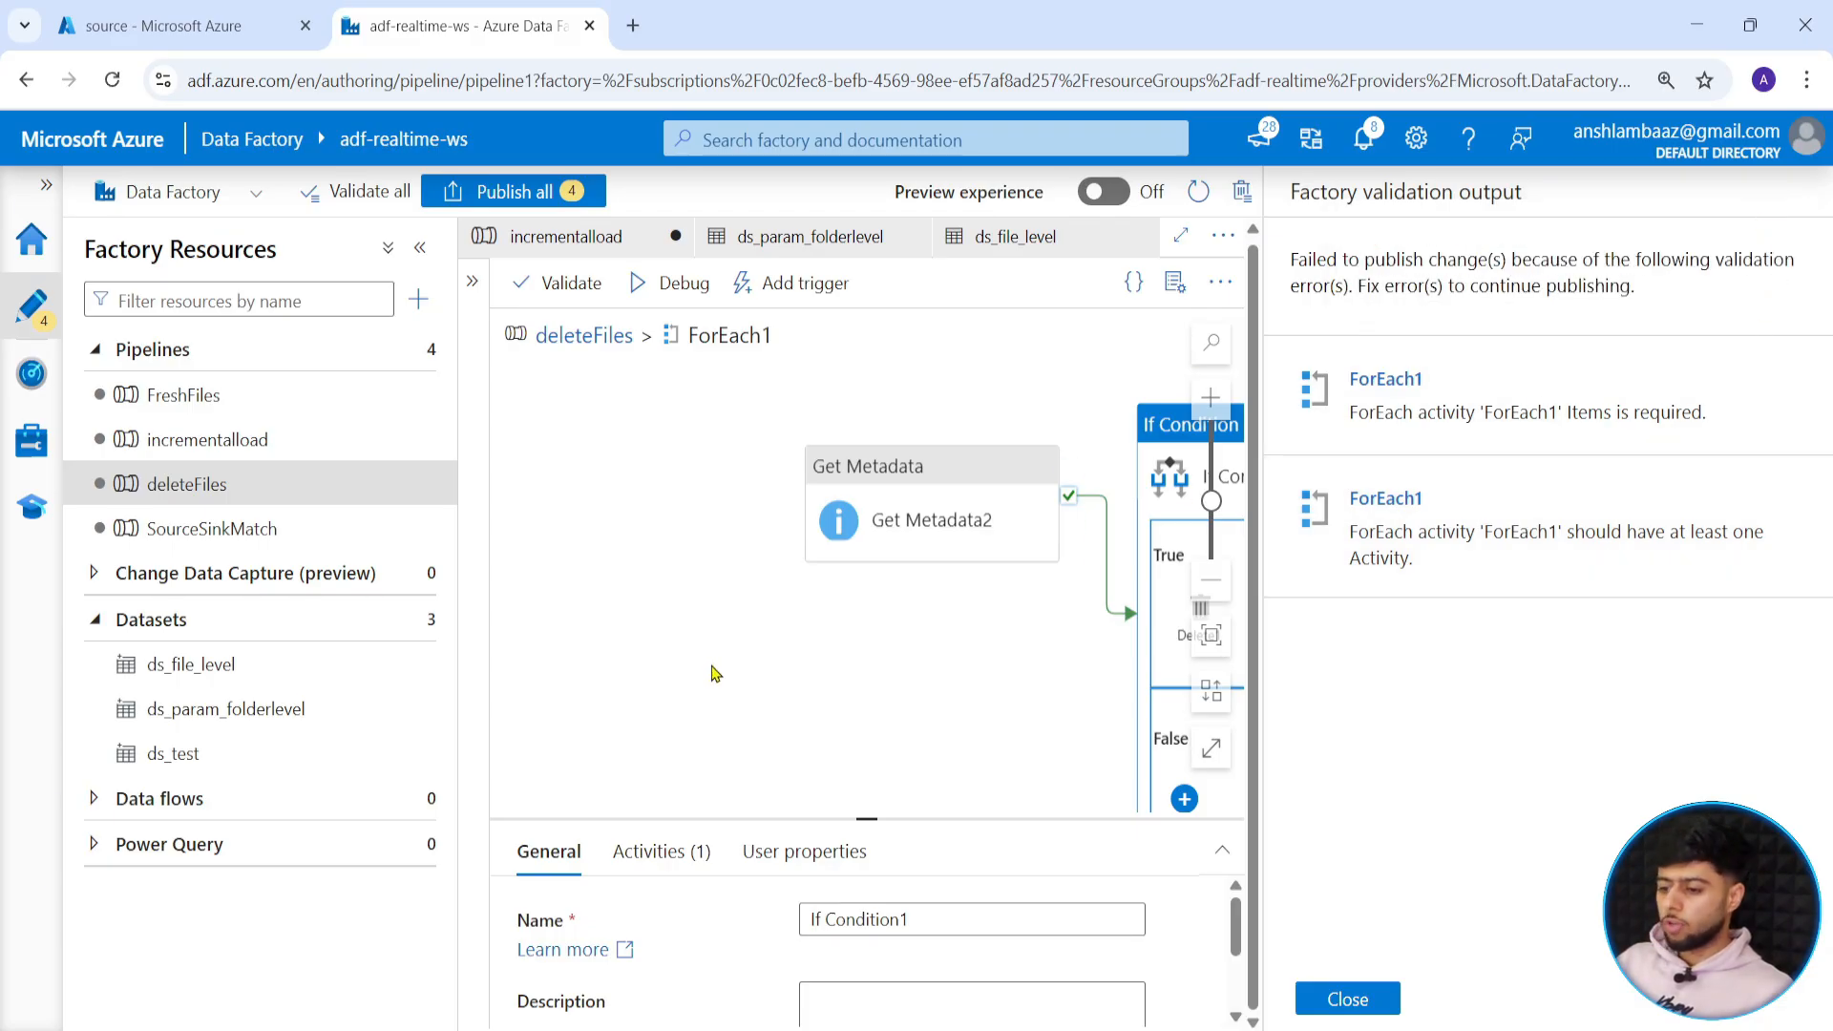
{"action": "left_click", "coordinate": [988, 721]}
{"action": "left_click", "coordinate": [1347, 999]}
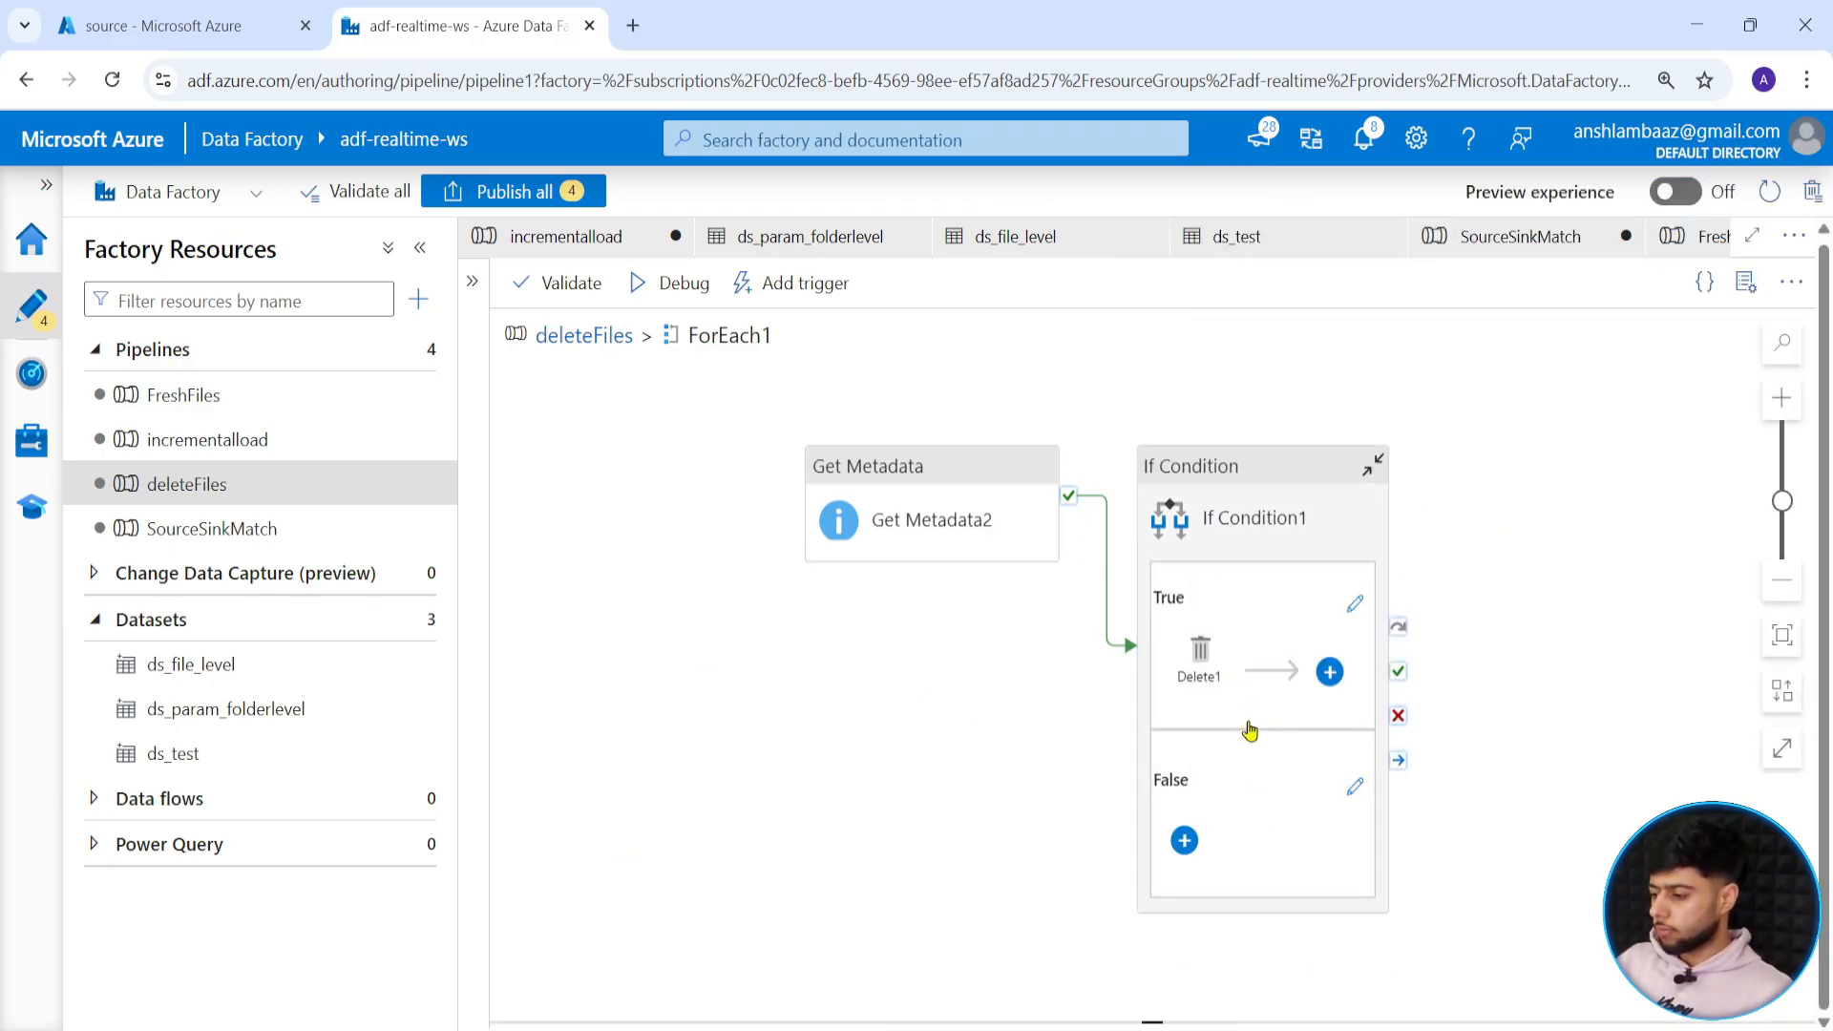
Delete the ForEach1 activity from the FreshFiles pipeline and publish all pending changes.
{"action": "left_click", "coordinate": [224, 399]}
{"action": "left_click", "coordinate": [1765, 287]}
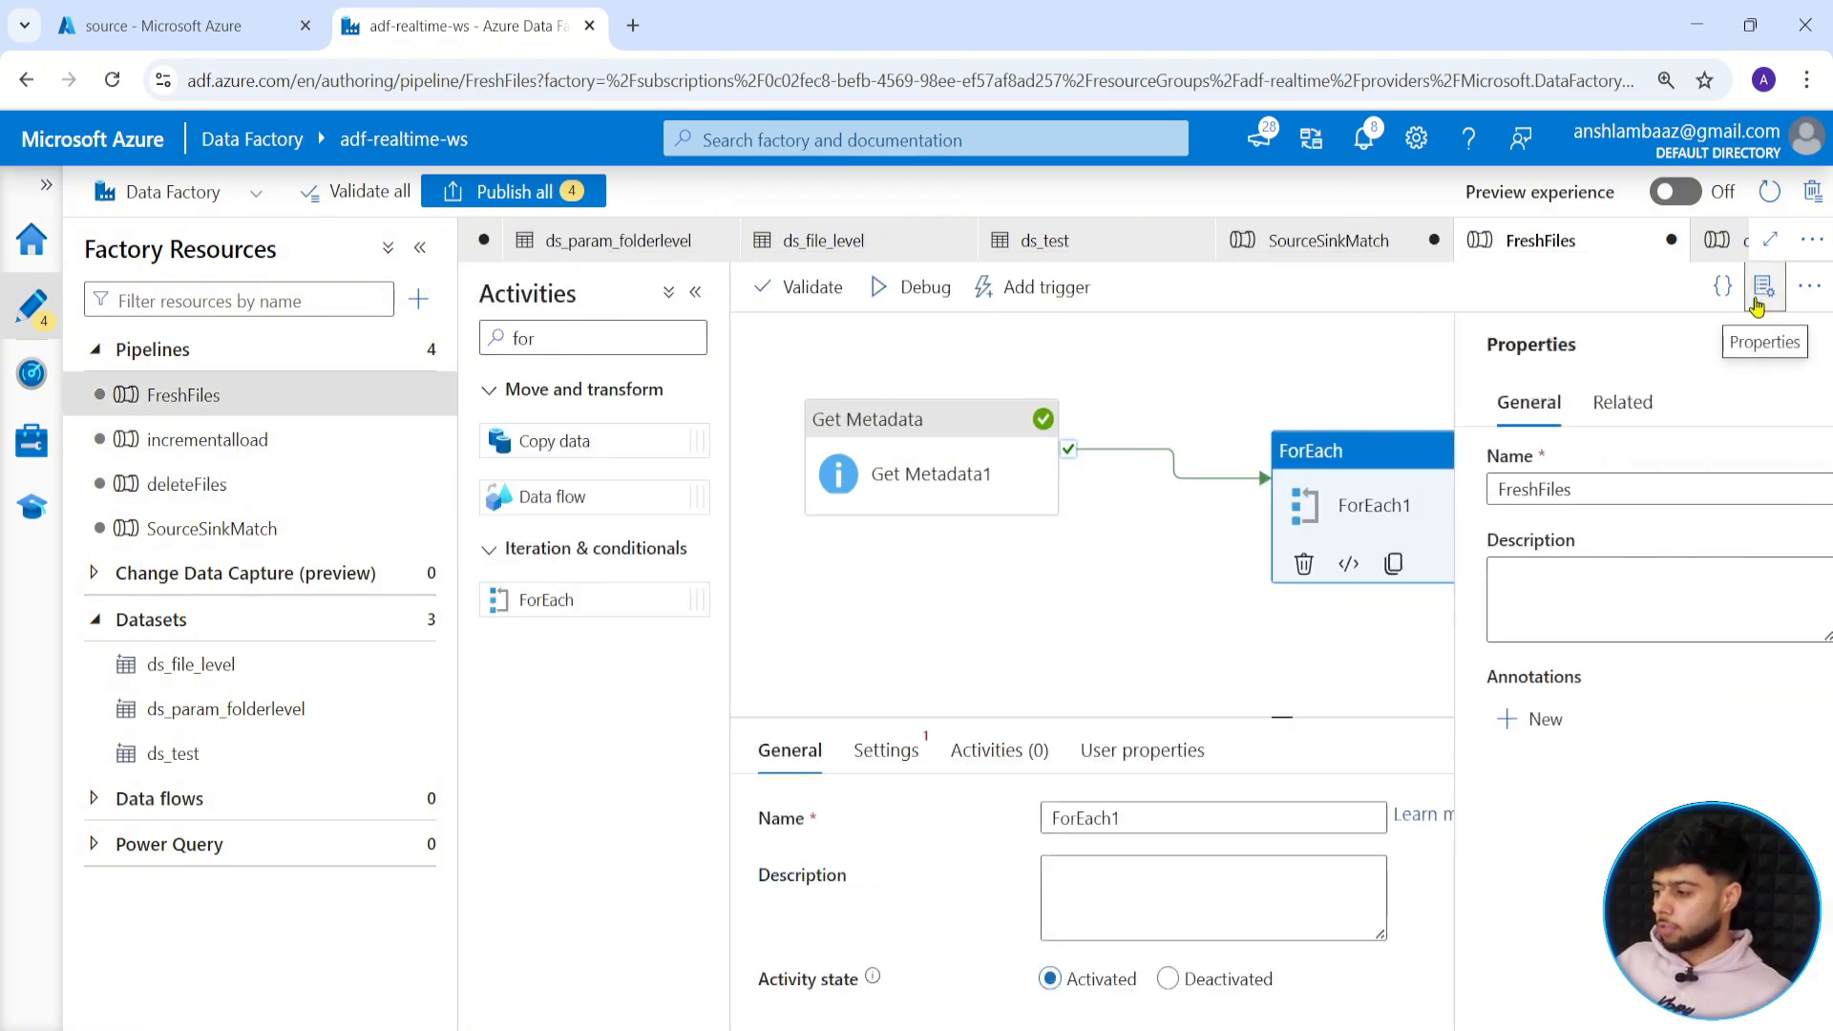
{"action": "left_click", "coordinate": [1393, 476]}
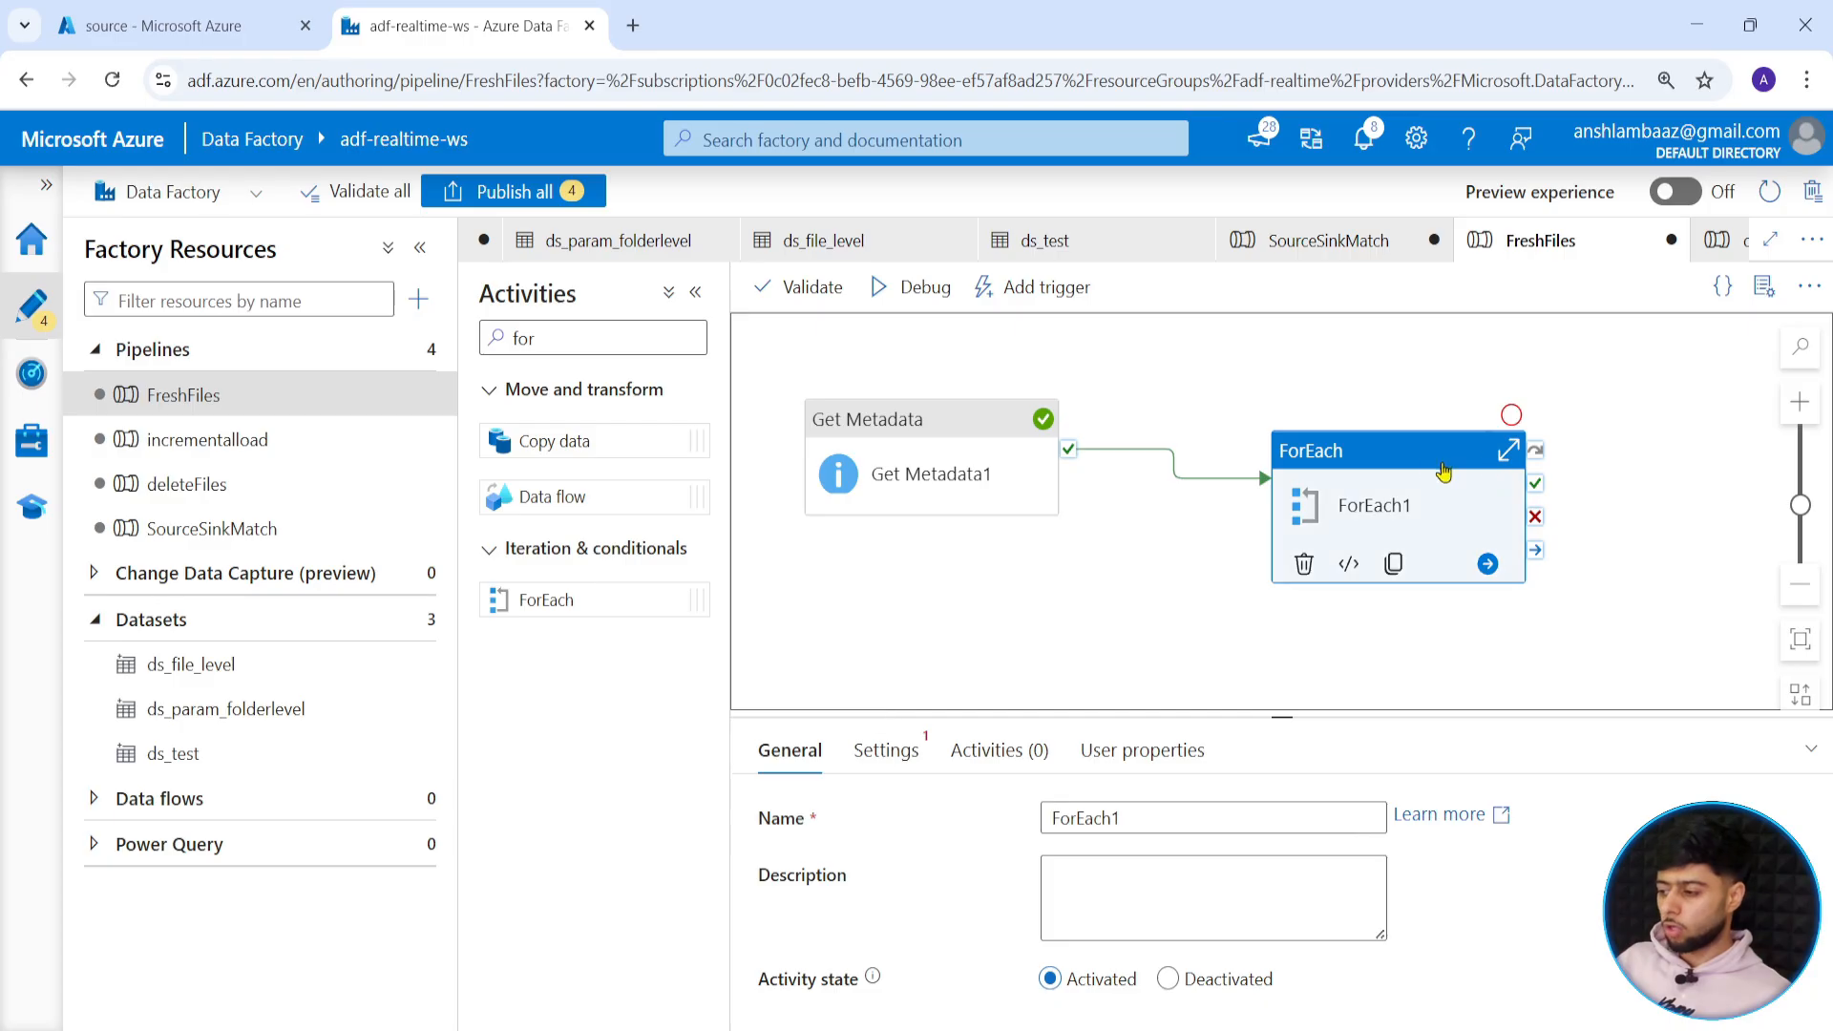
{"action": "key", "text": "Delete"}
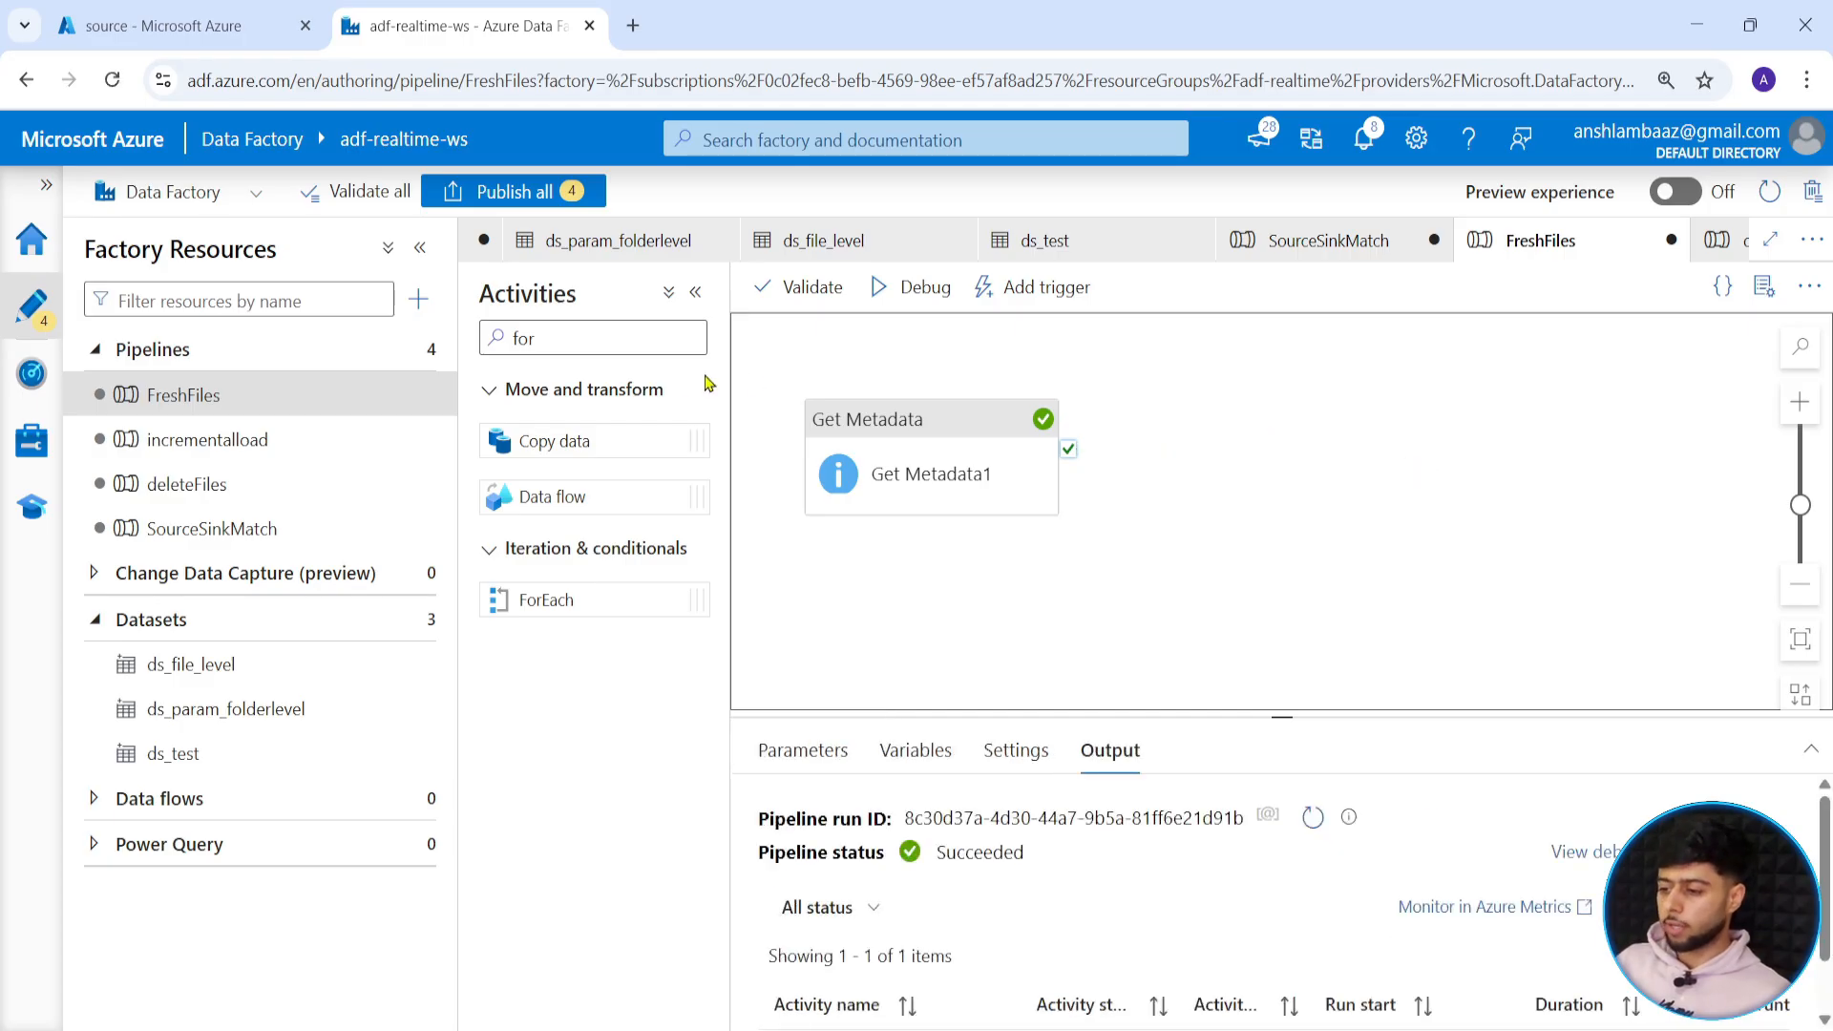
{"action": "left_click", "coordinate": [538, 212]}
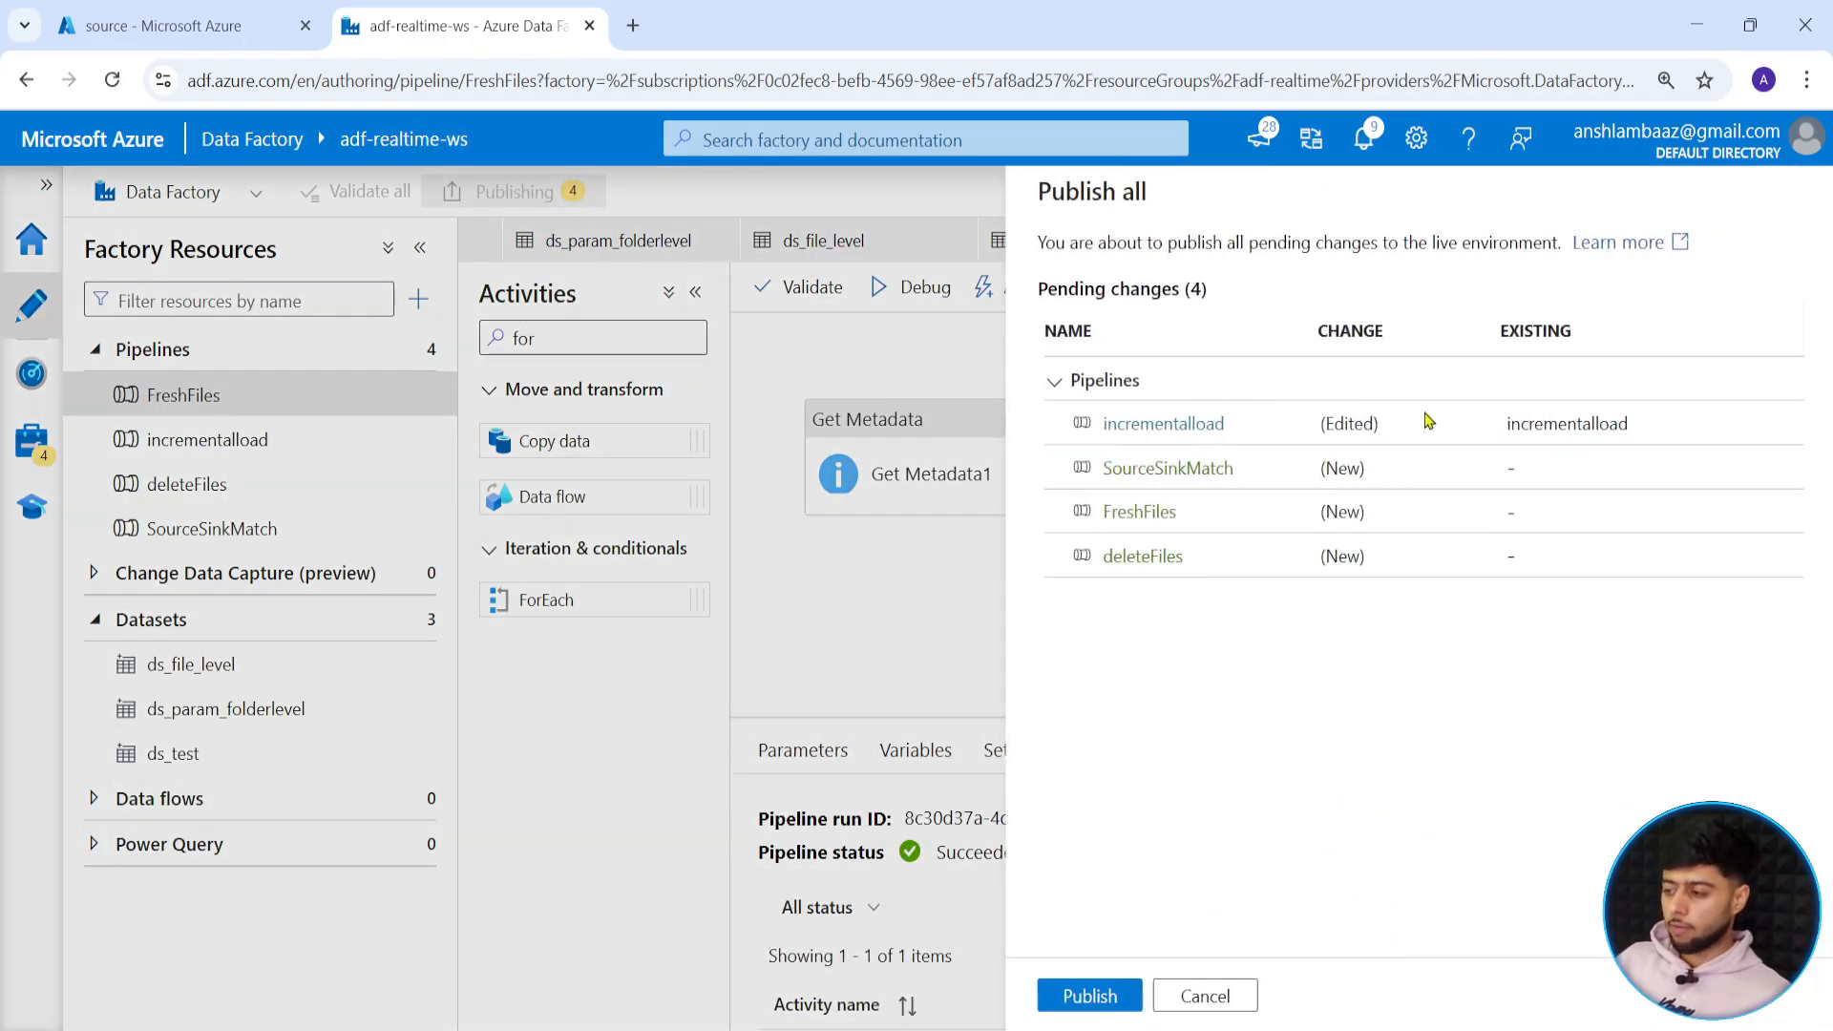
{"action": "left_click", "coordinate": [1104, 1001]}
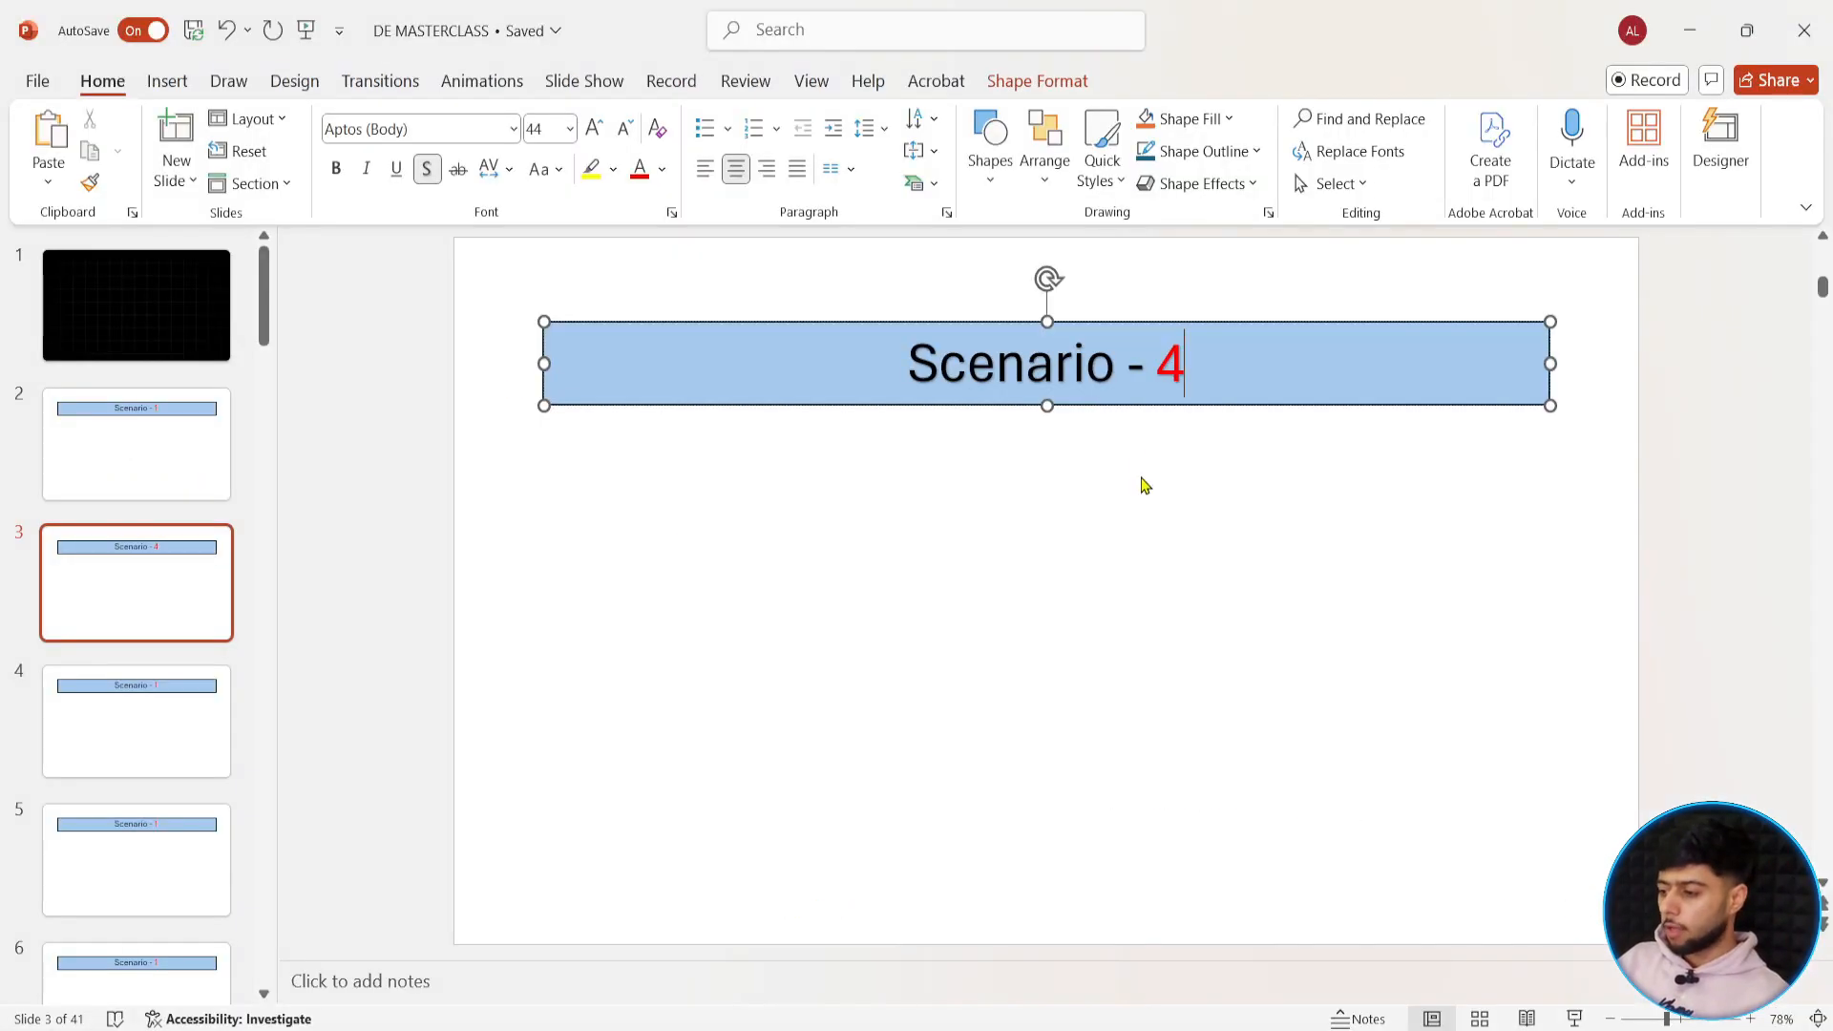
In PowerPoint, retitle slide 3 as "Scenario - 5" and sketch a large red box with a stack of small rectangles inside during the slide show.
{"action": "key", "text": "BackSpace"}
{"action": "type", "text": "5"}
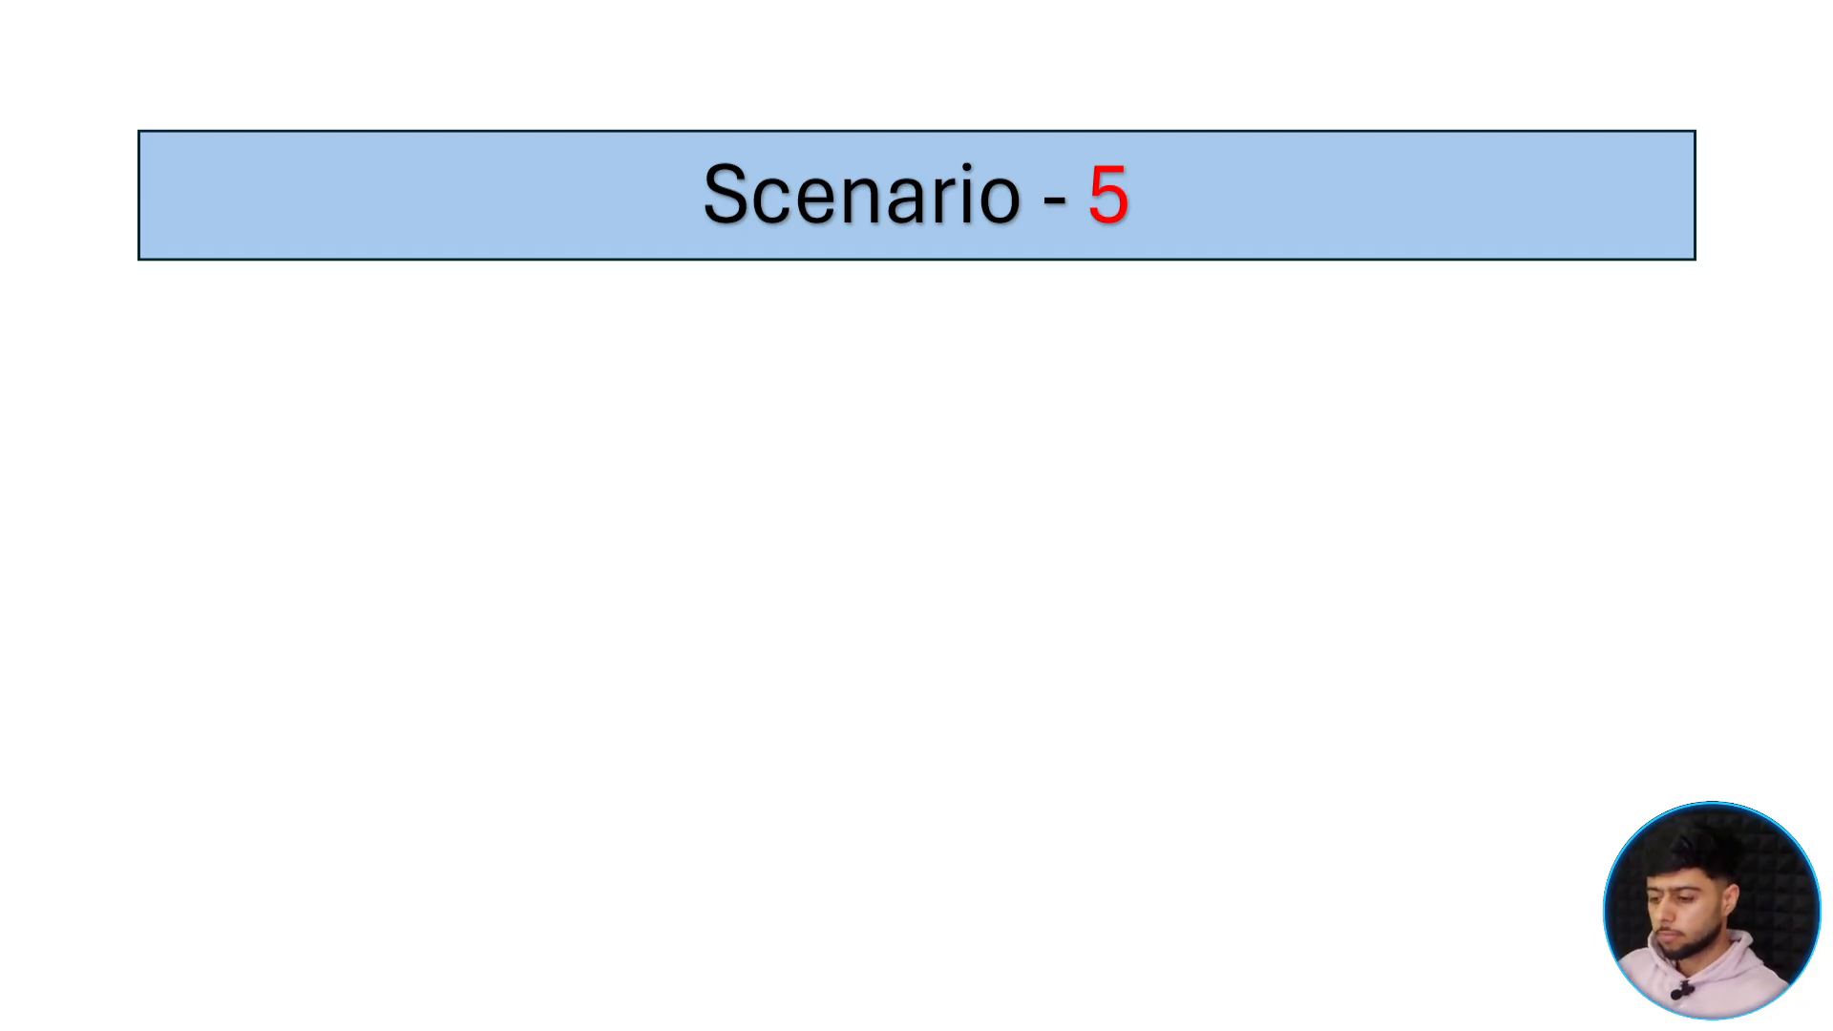
{"action": "left_click_drag", "start_coordinate": [120, 445], "coordinate": [635, 884]}
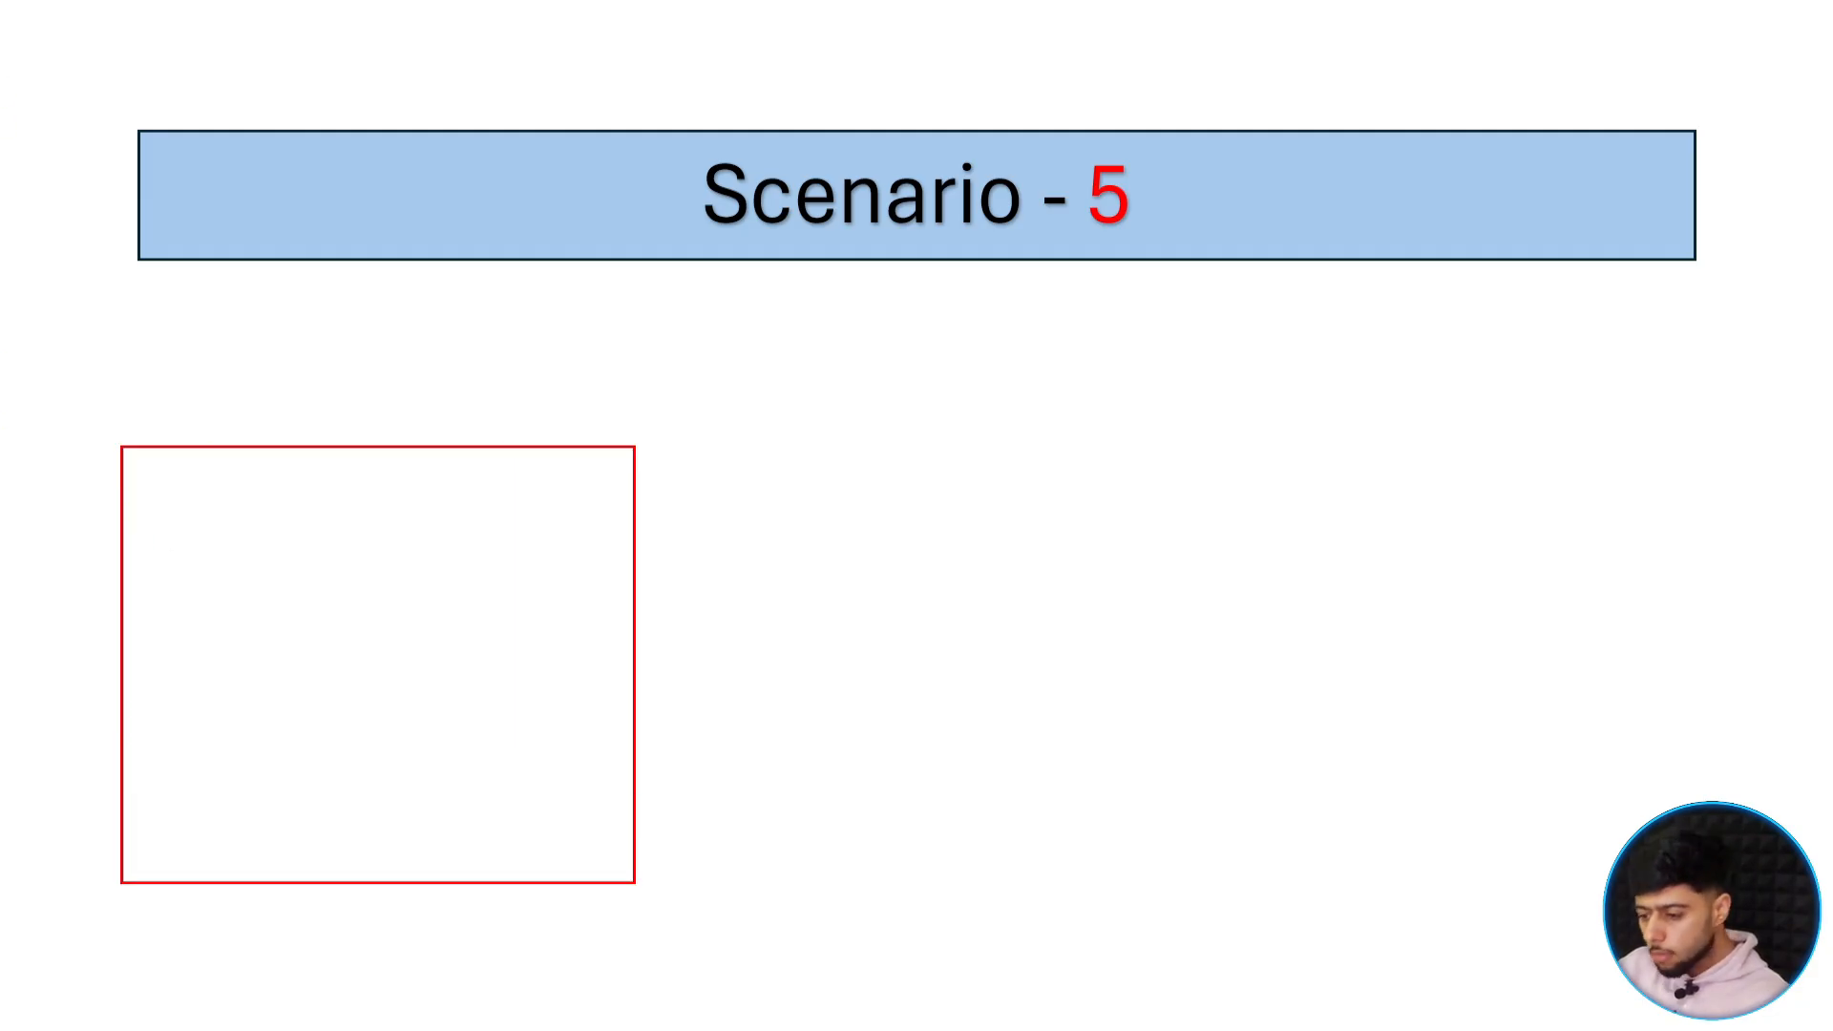
{"action": "left_click_drag", "start_coordinate": [159, 504], "coordinate": [446, 512]}
{"action": "left_click_drag", "start_coordinate": [176, 550], "coordinate": [394, 581]}
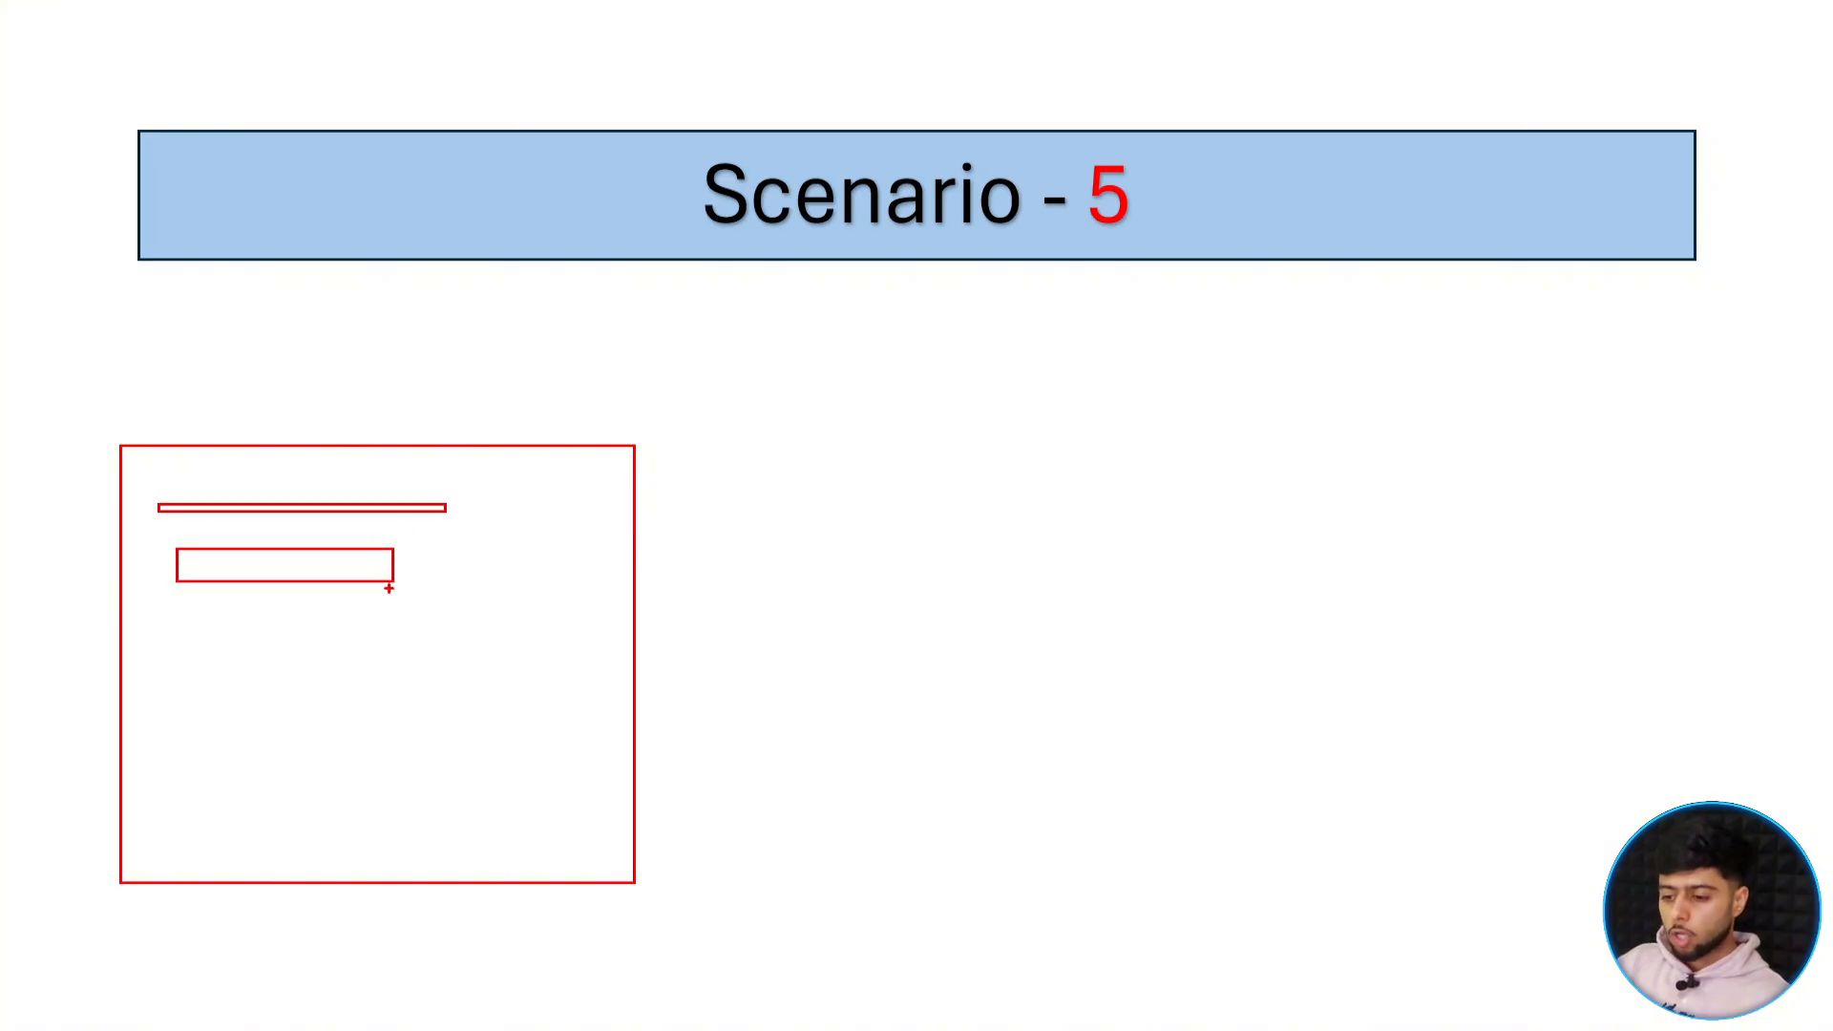
{"action": "left_click_drag", "start_coordinate": [164, 631], "coordinate": [431, 661]}
{"action": "left_click_drag", "start_coordinate": [168, 710], "coordinate": [438, 752]}
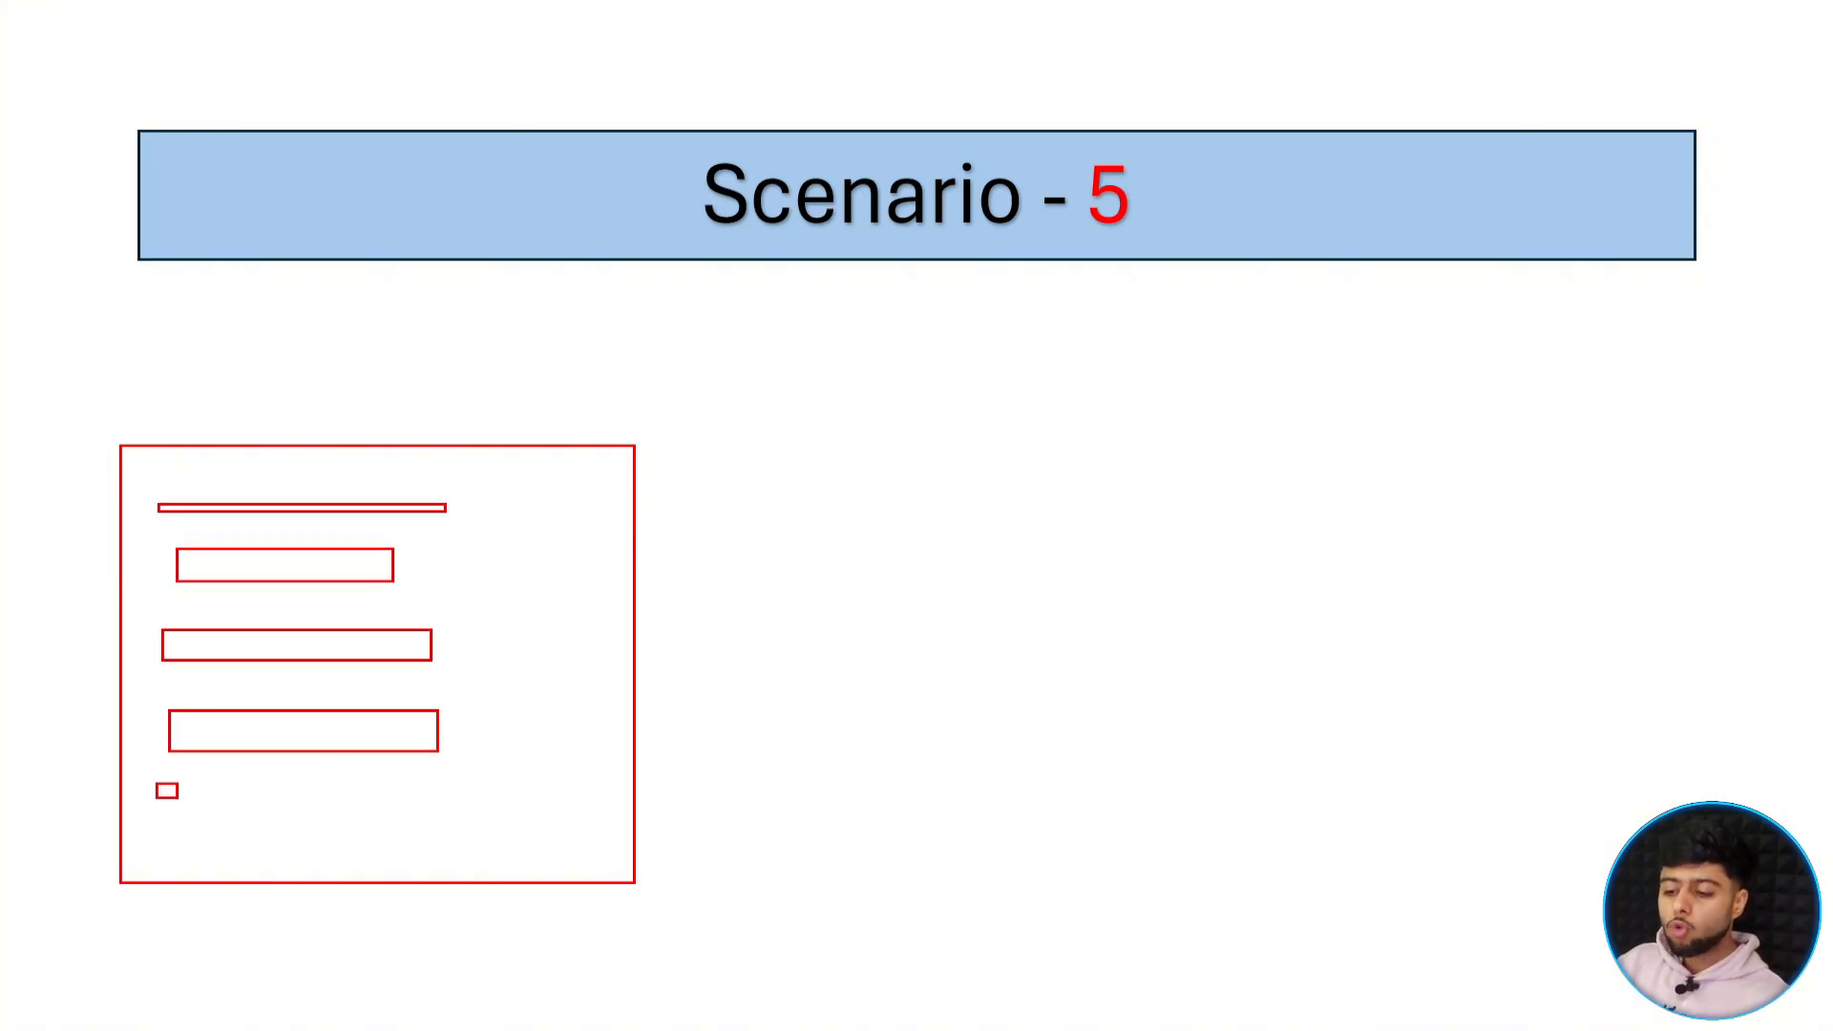
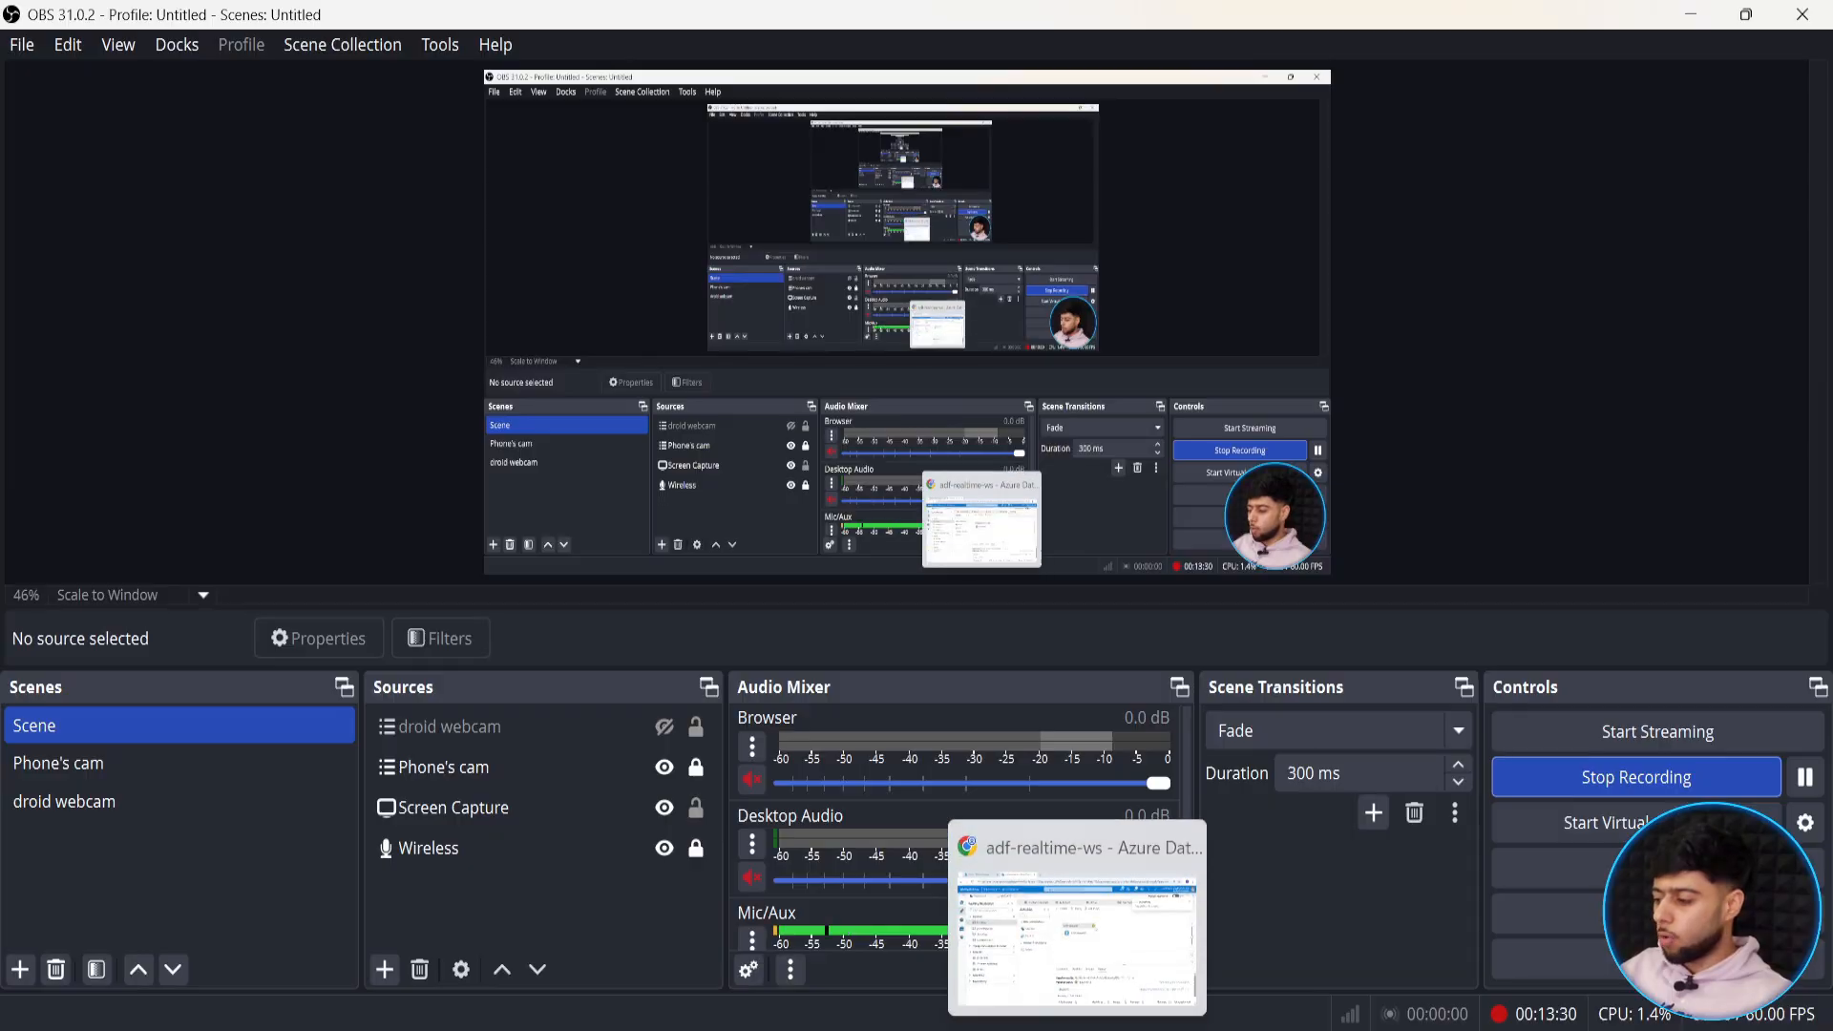
Switch back to Data Factory in the browser, create a new pipeline and hide its properties.
{"action": "left_click", "coordinate": [1016, 935]}
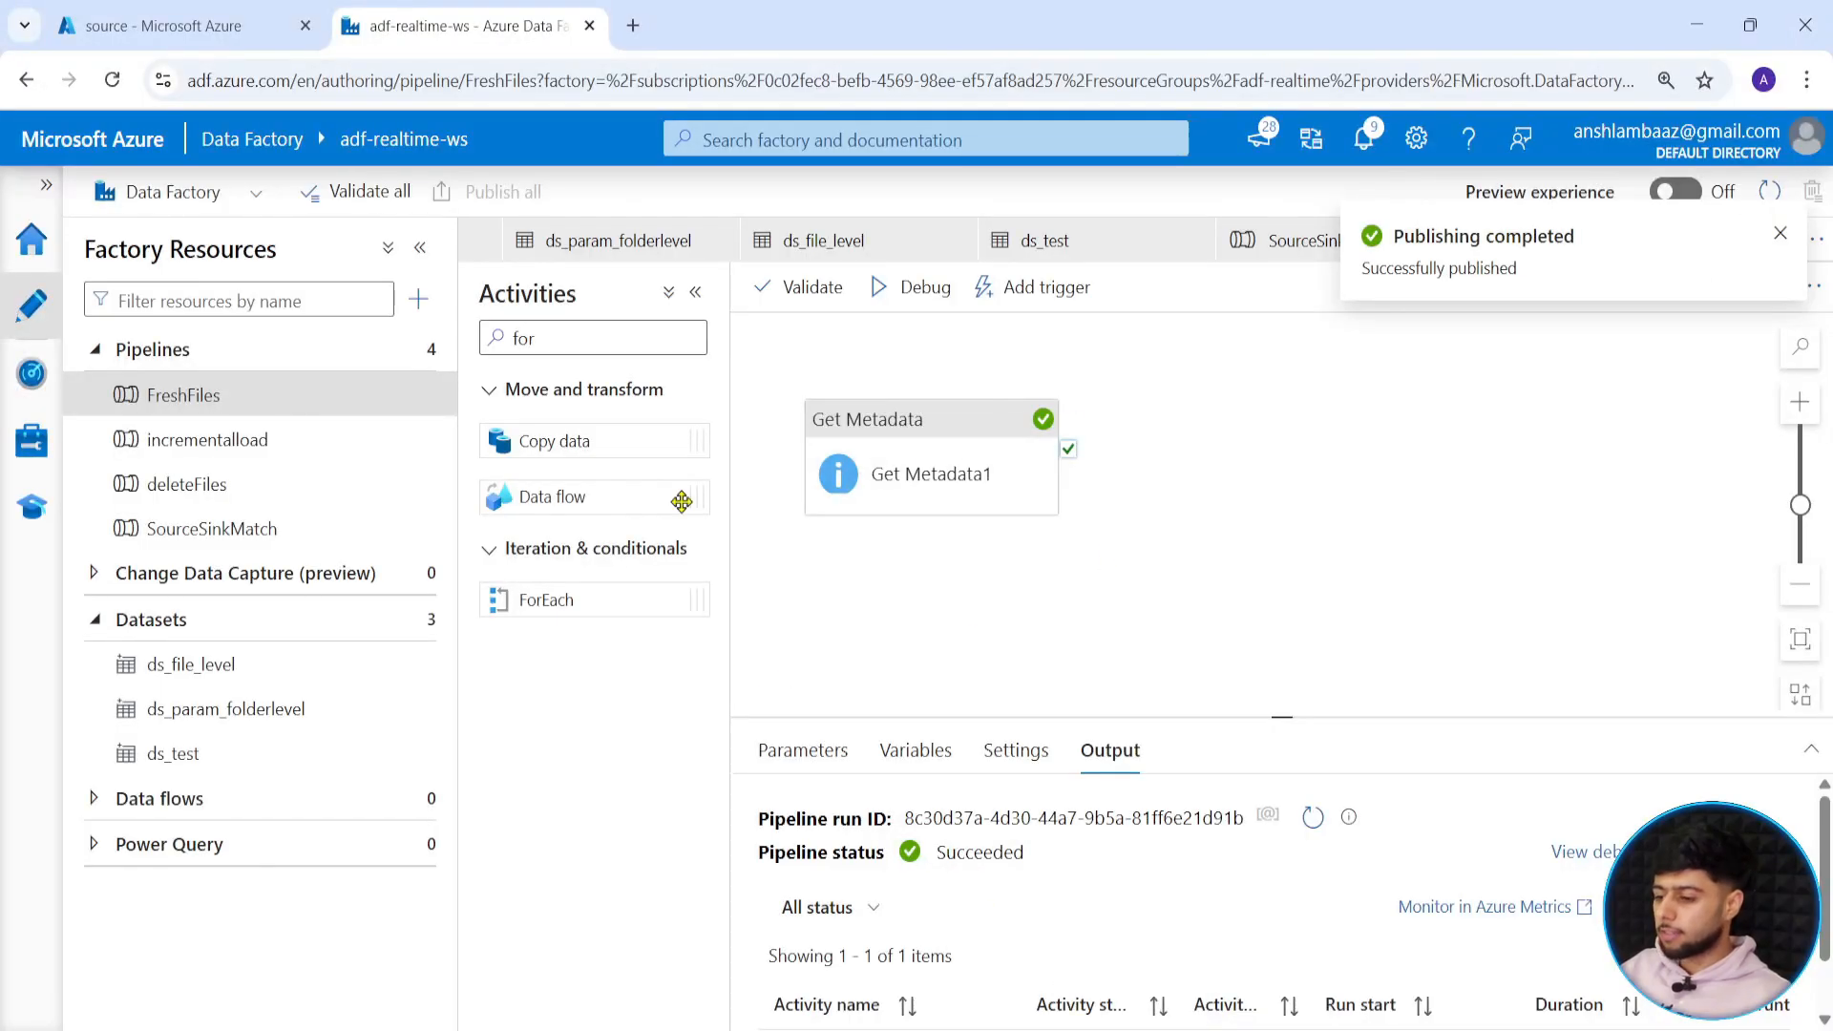
{"action": "mouse_move", "coordinate": [162, 356]}
{"action": "left_click", "coordinate": [420, 356]}
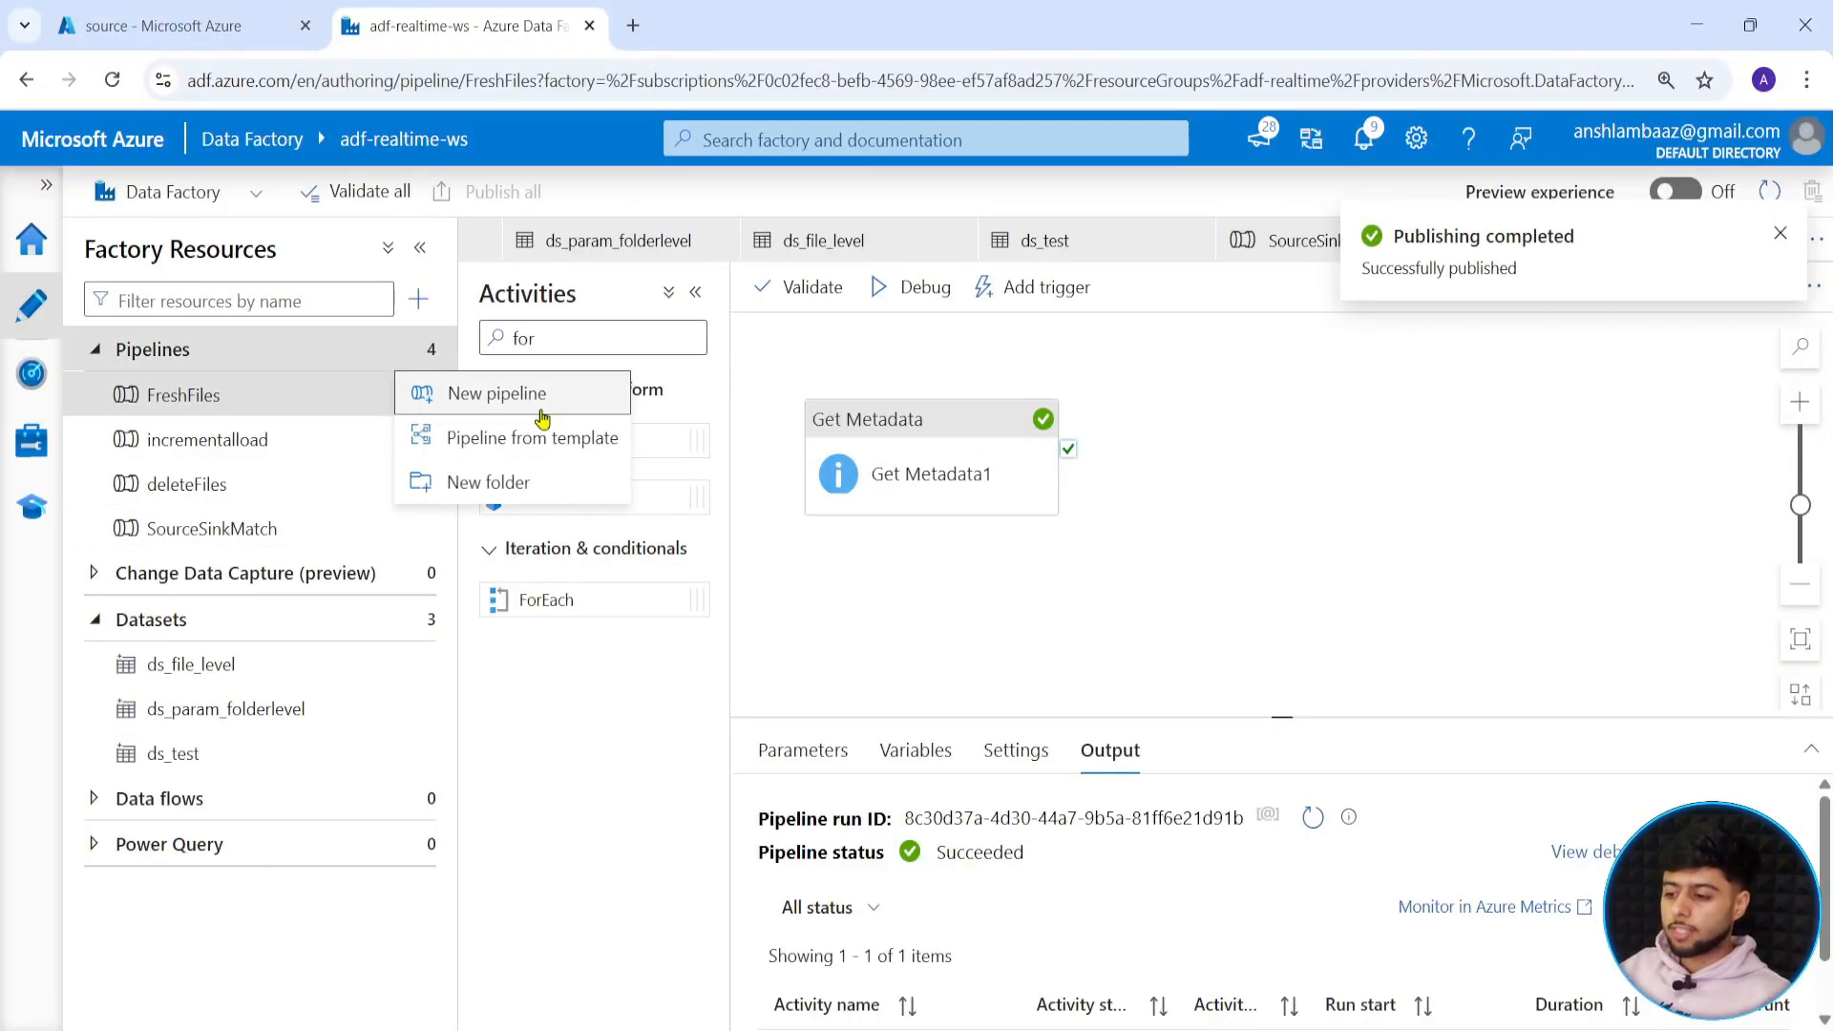
{"action": "left_click", "coordinate": [440, 409]}
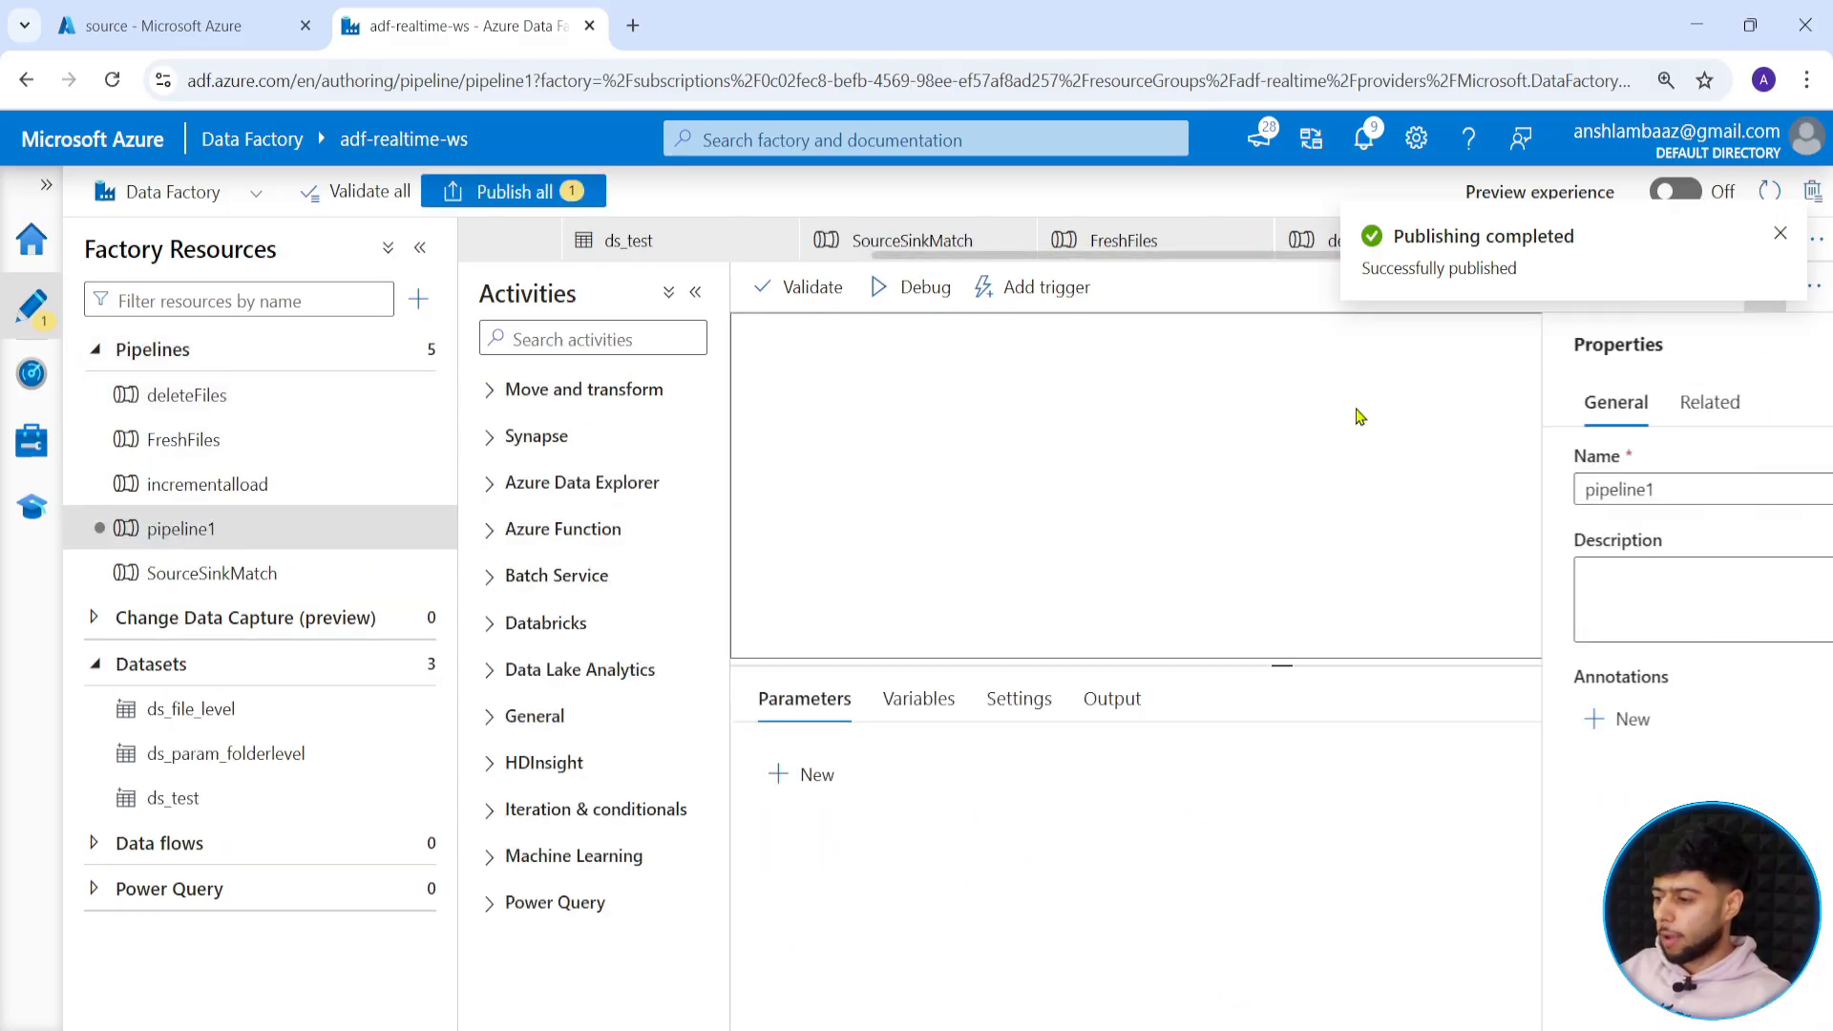
{"action": "left_click", "coordinate": [1765, 289]}
Add a Get Metadata activity to the new pipeline and set its dataset to ds_param_folderlevel.
{"action": "left_click", "coordinate": [578, 352]}
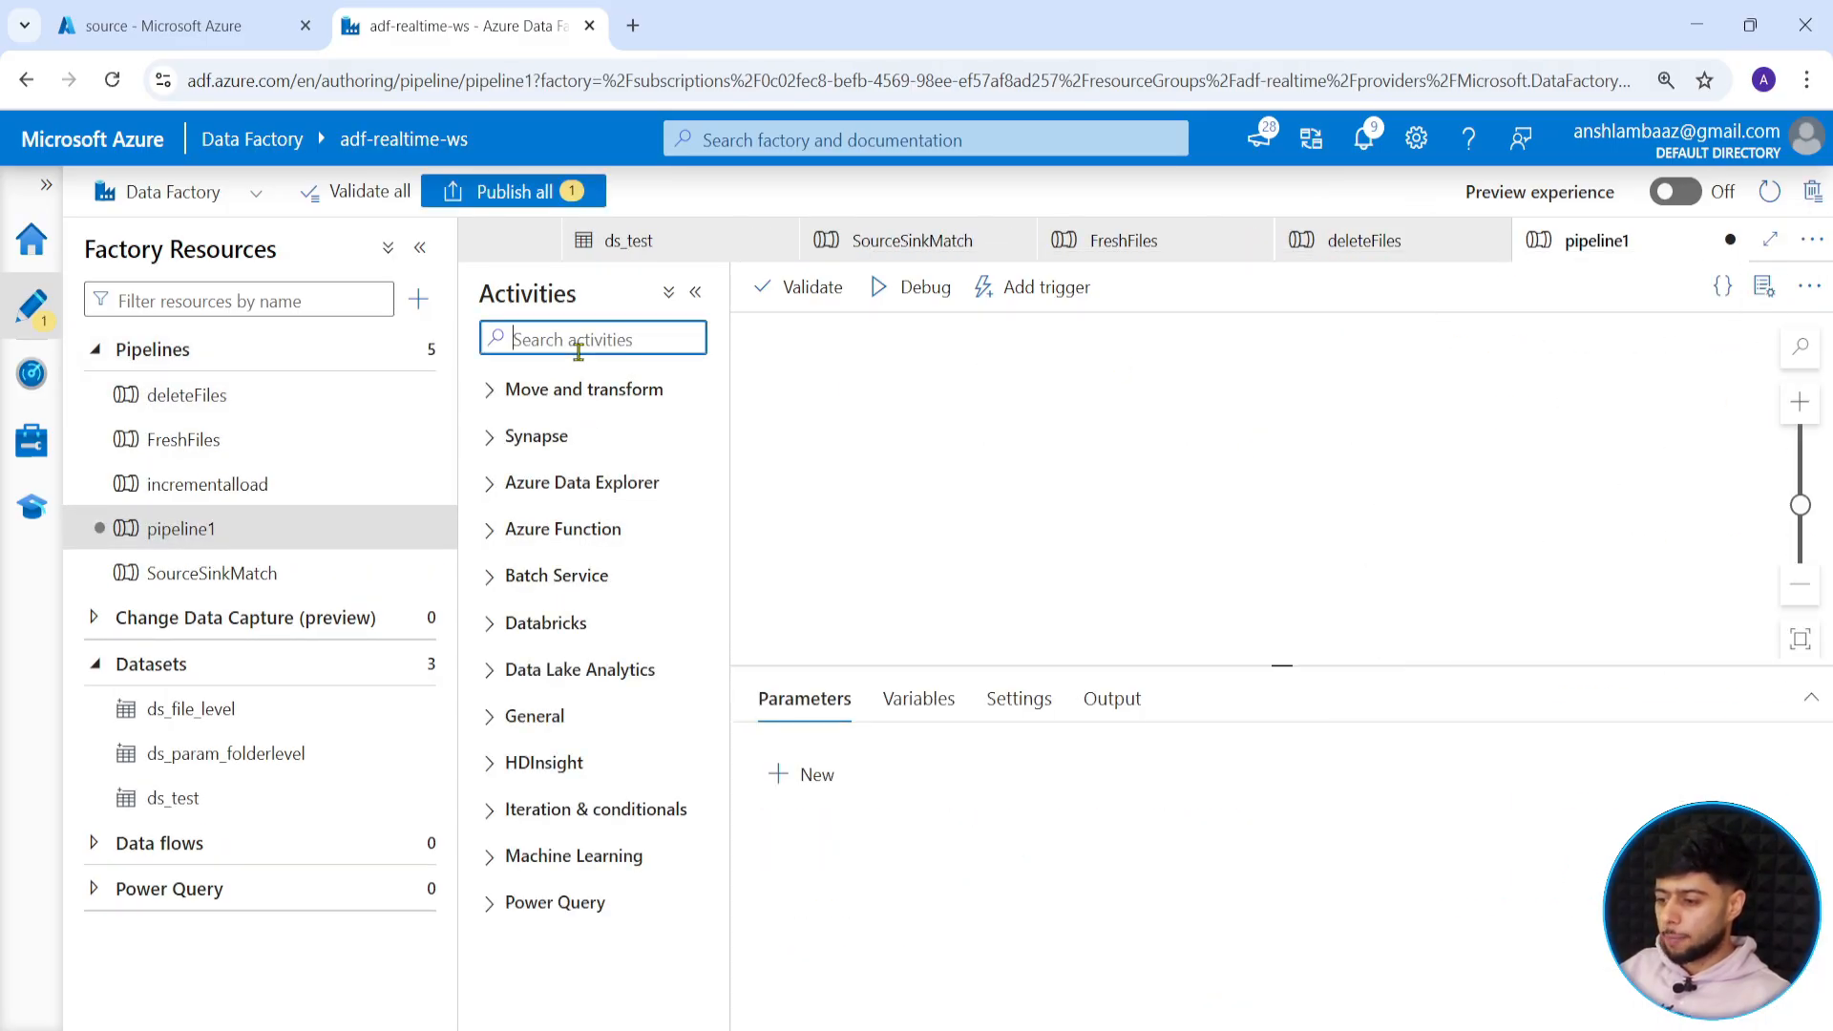
{"action": "type", "text": "get"}
{"action": "left_click_drag", "start_coordinate": [573, 440], "coordinate": [1175, 439]}
{"action": "left_click", "coordinate": [887, 698]}
{"action": "scroll", "coordinate": [1289, 658], "scroll_direction": "down", "scroll_amount": 1}
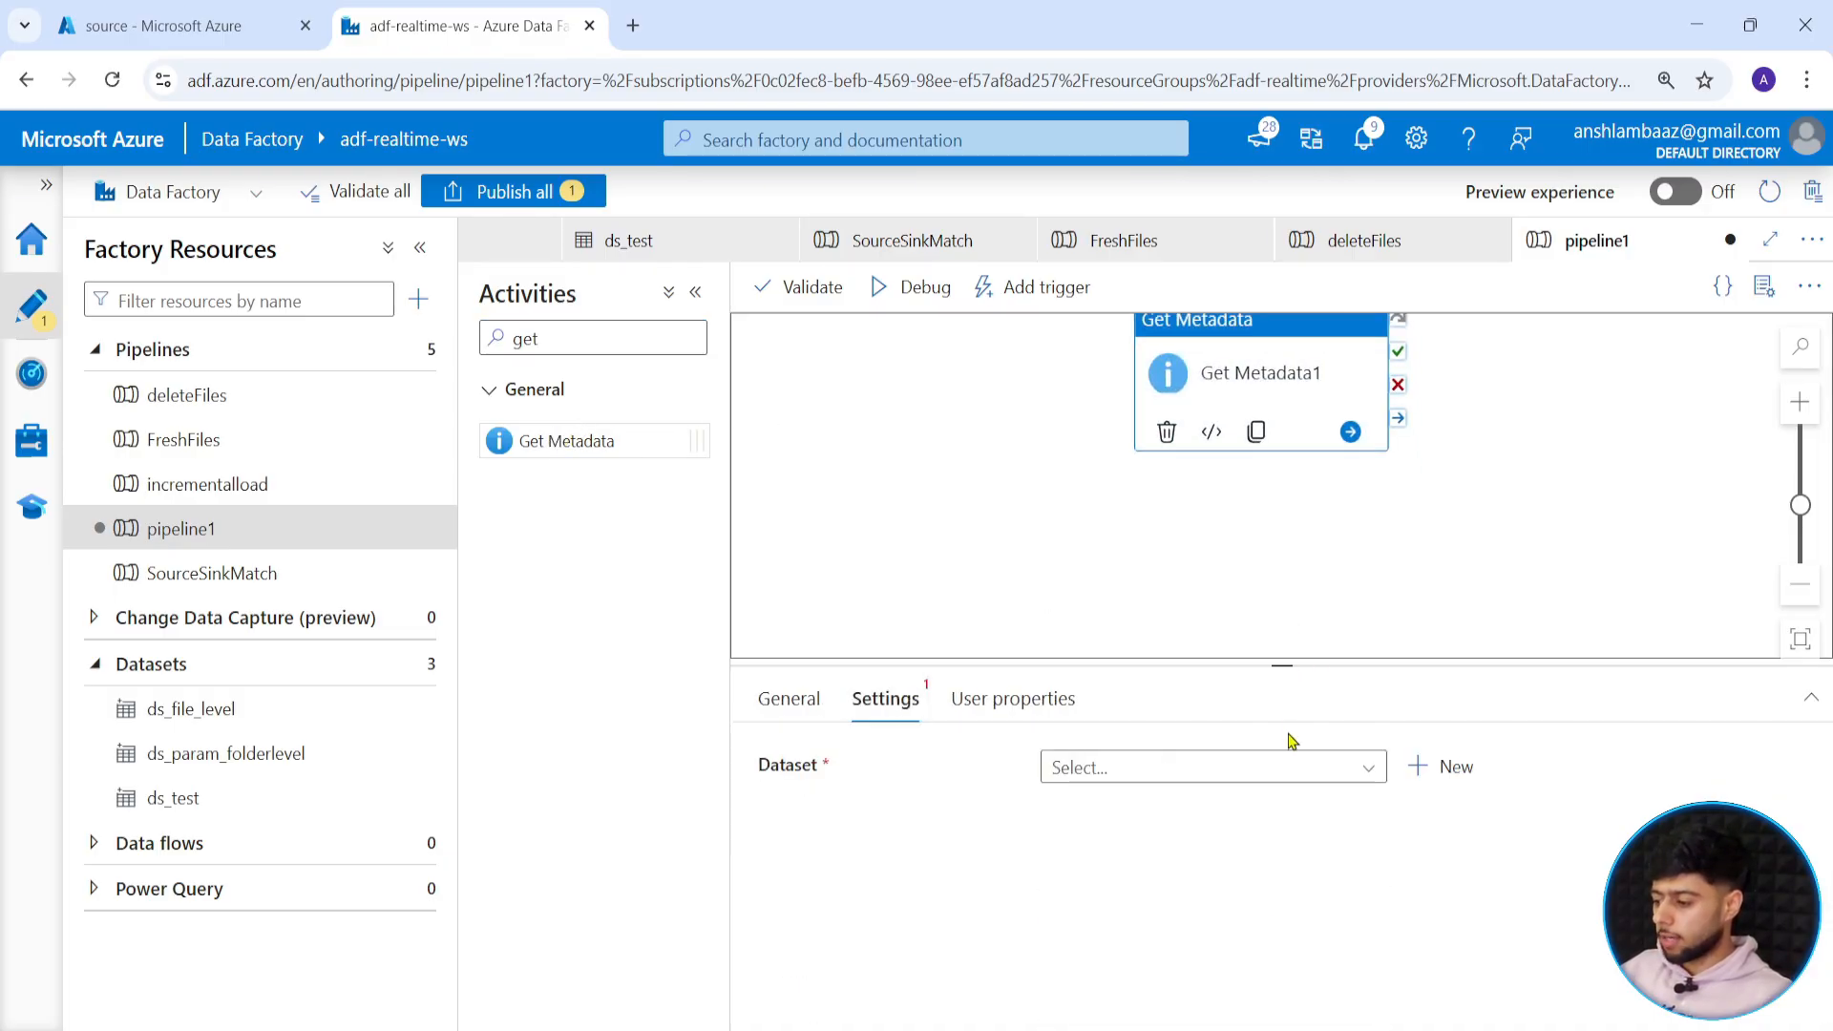
{"action": "left_click", "coordinate": [1241, 768]}
{"action": "left_click", "coordinate": [1132, 849]}
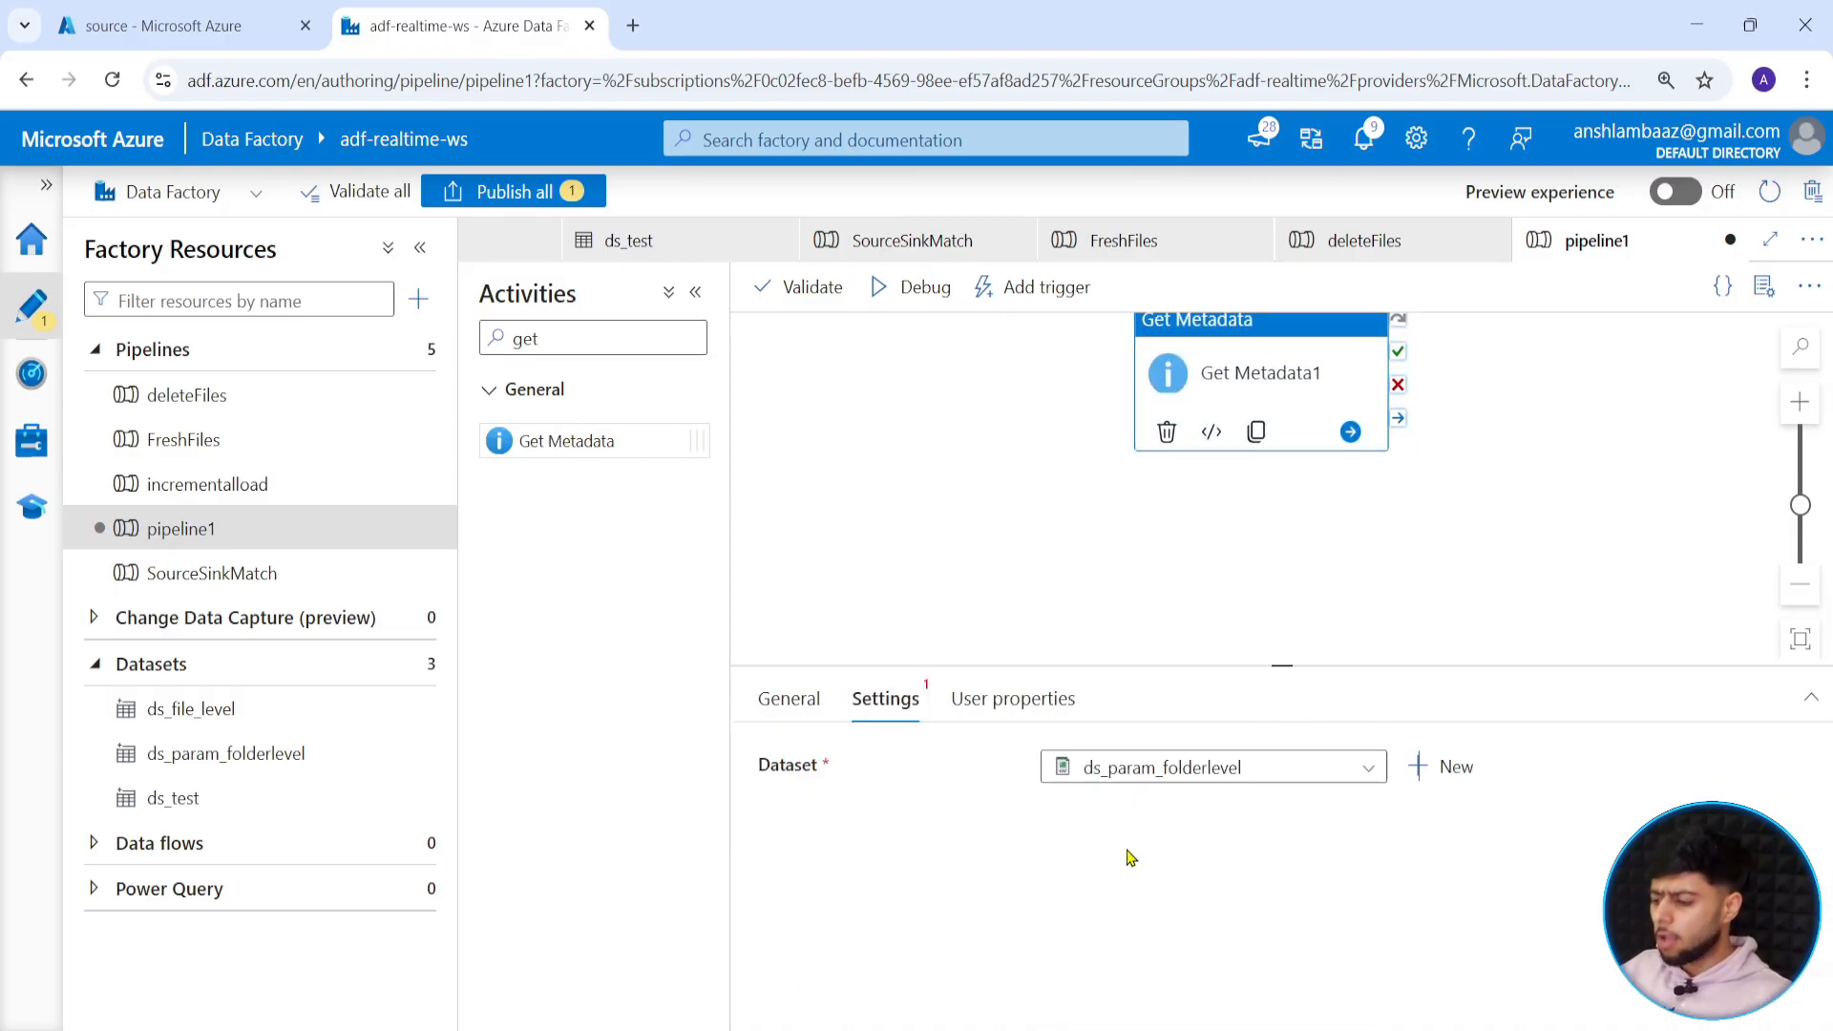
Set the Get Metadata dataset properties p_container to source and p_folder to raw_gold_data.
{"action": "left_click_drag", "start_coordinate": [1282, 667], "coordinate": [1282, 528]}
{"action": "left_click", "coordinate": [1328, 778]}
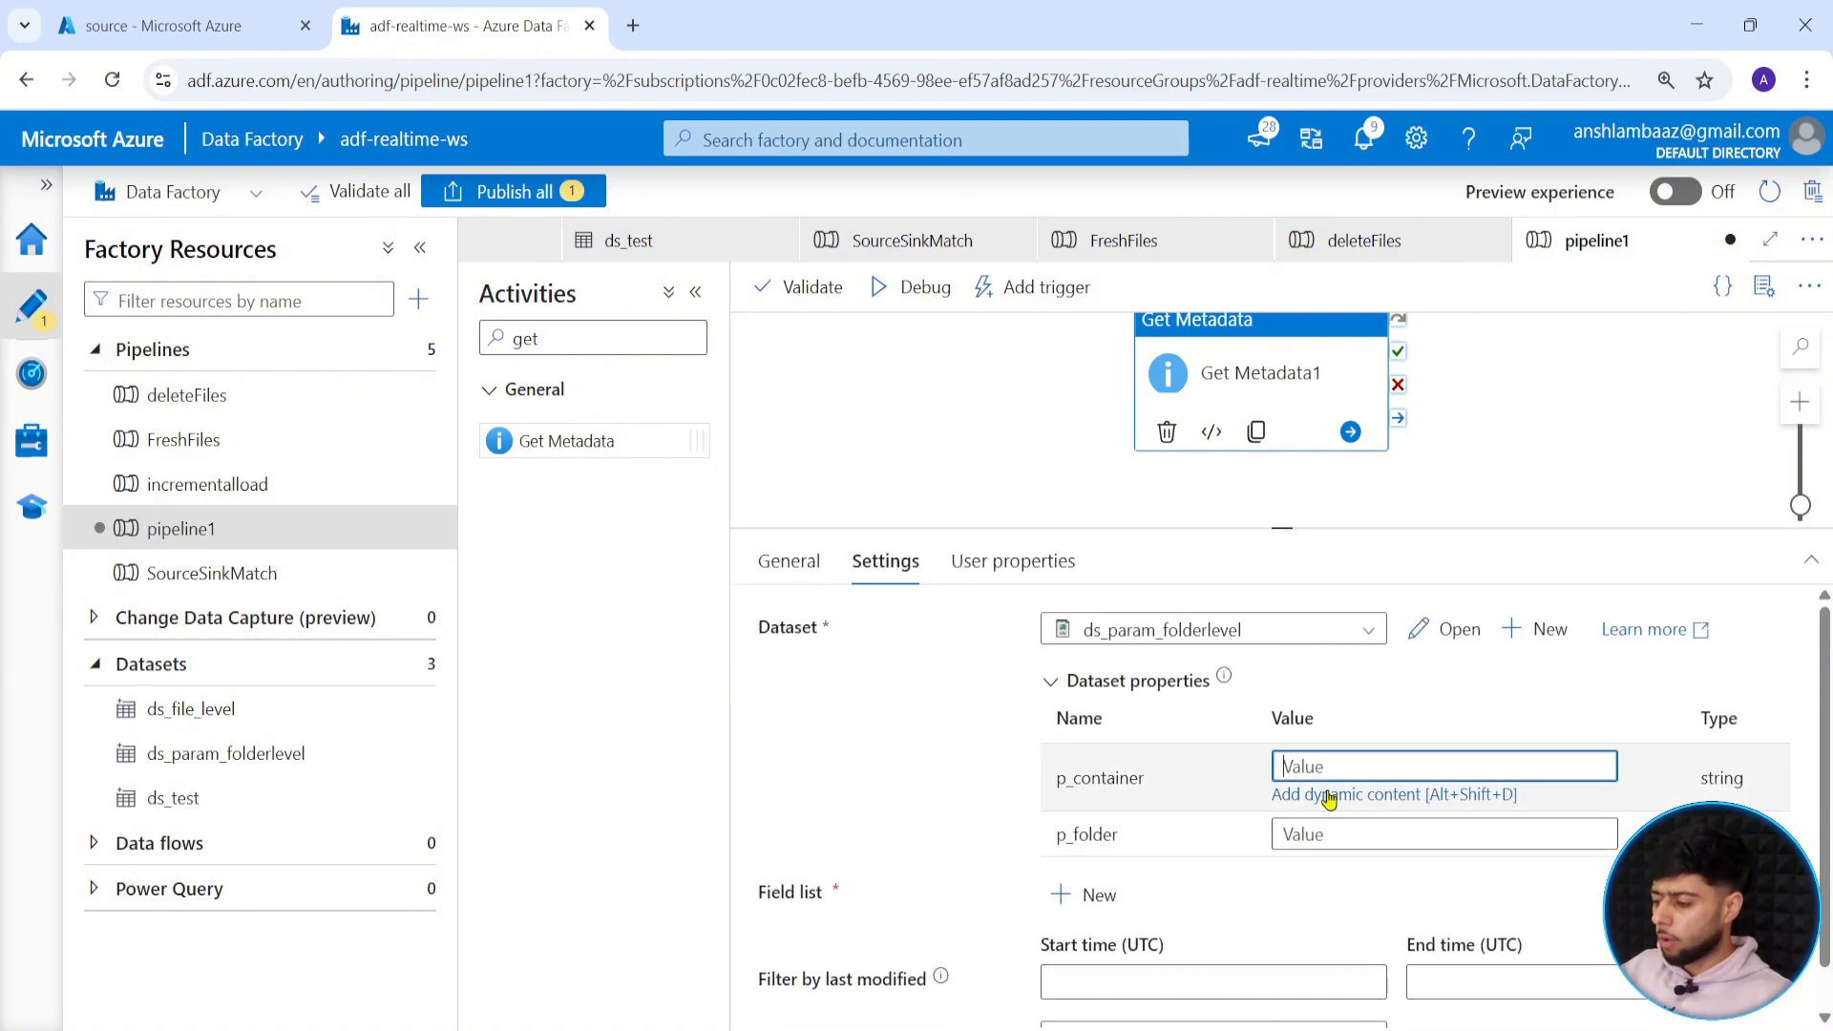
{"action": "type", "text": "source"}
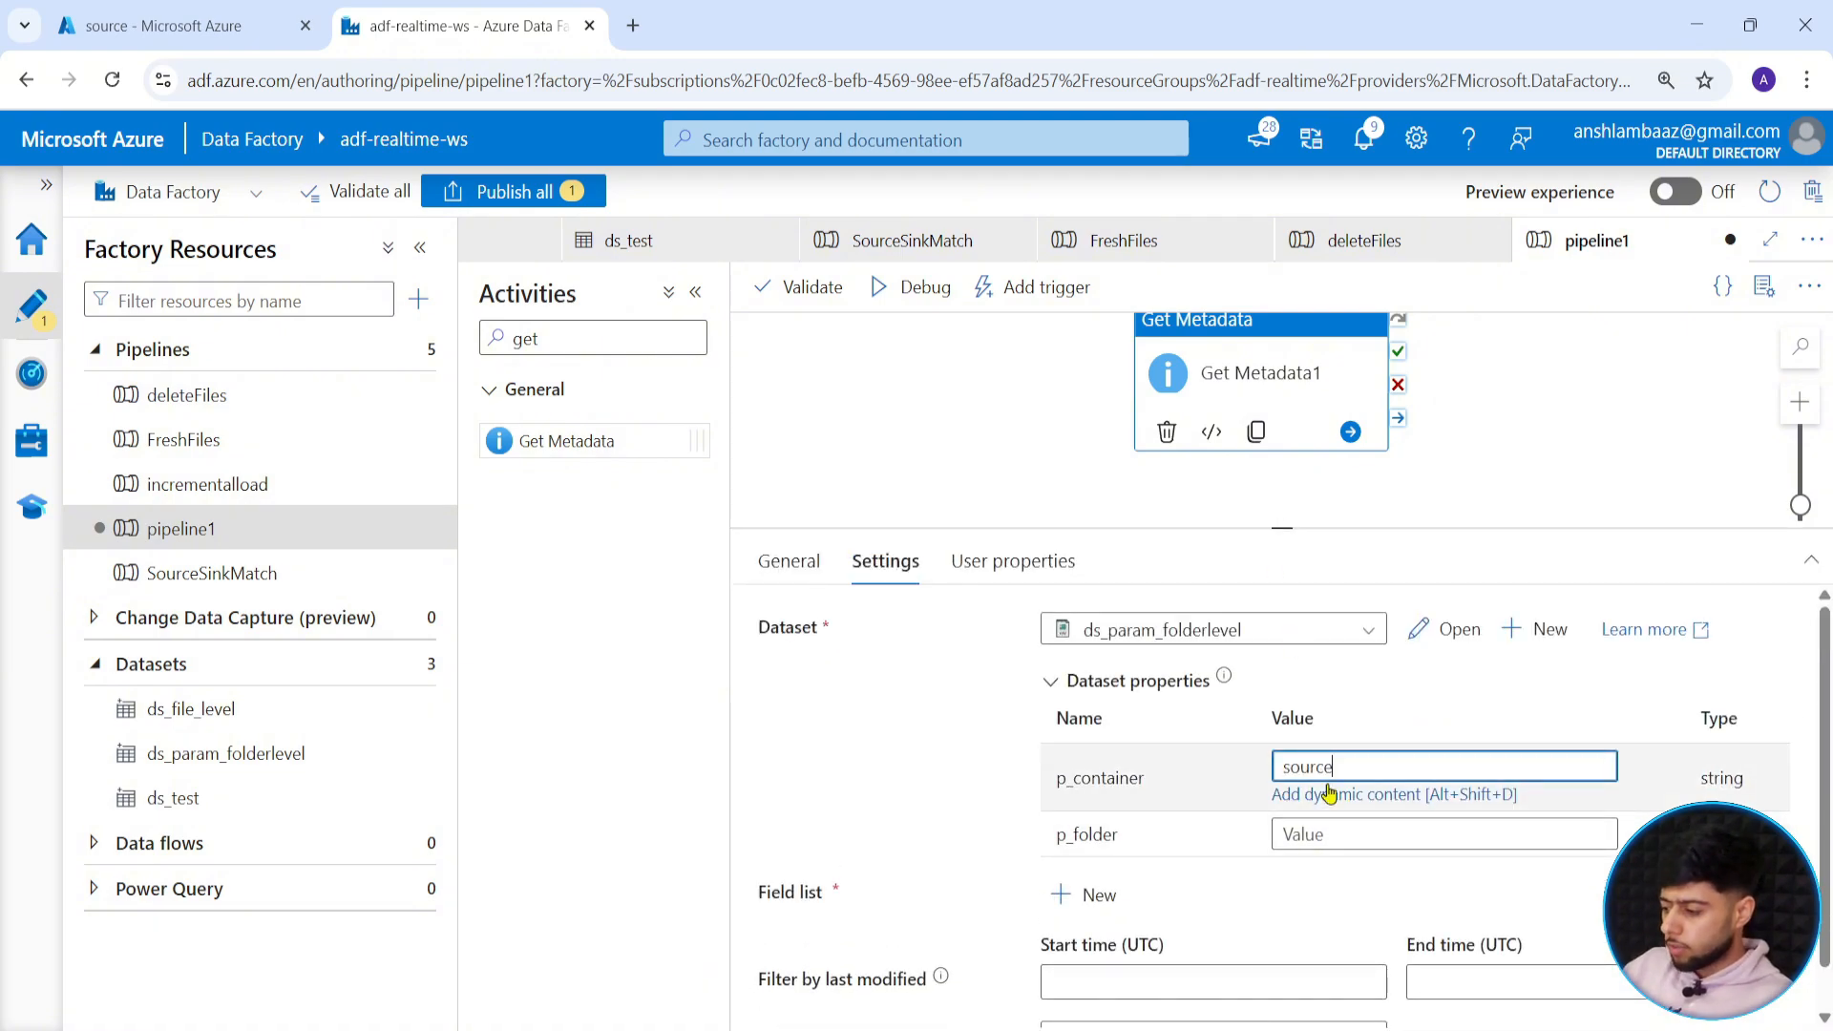
{"action": "left_click", "coordinate": [1315, 836]}
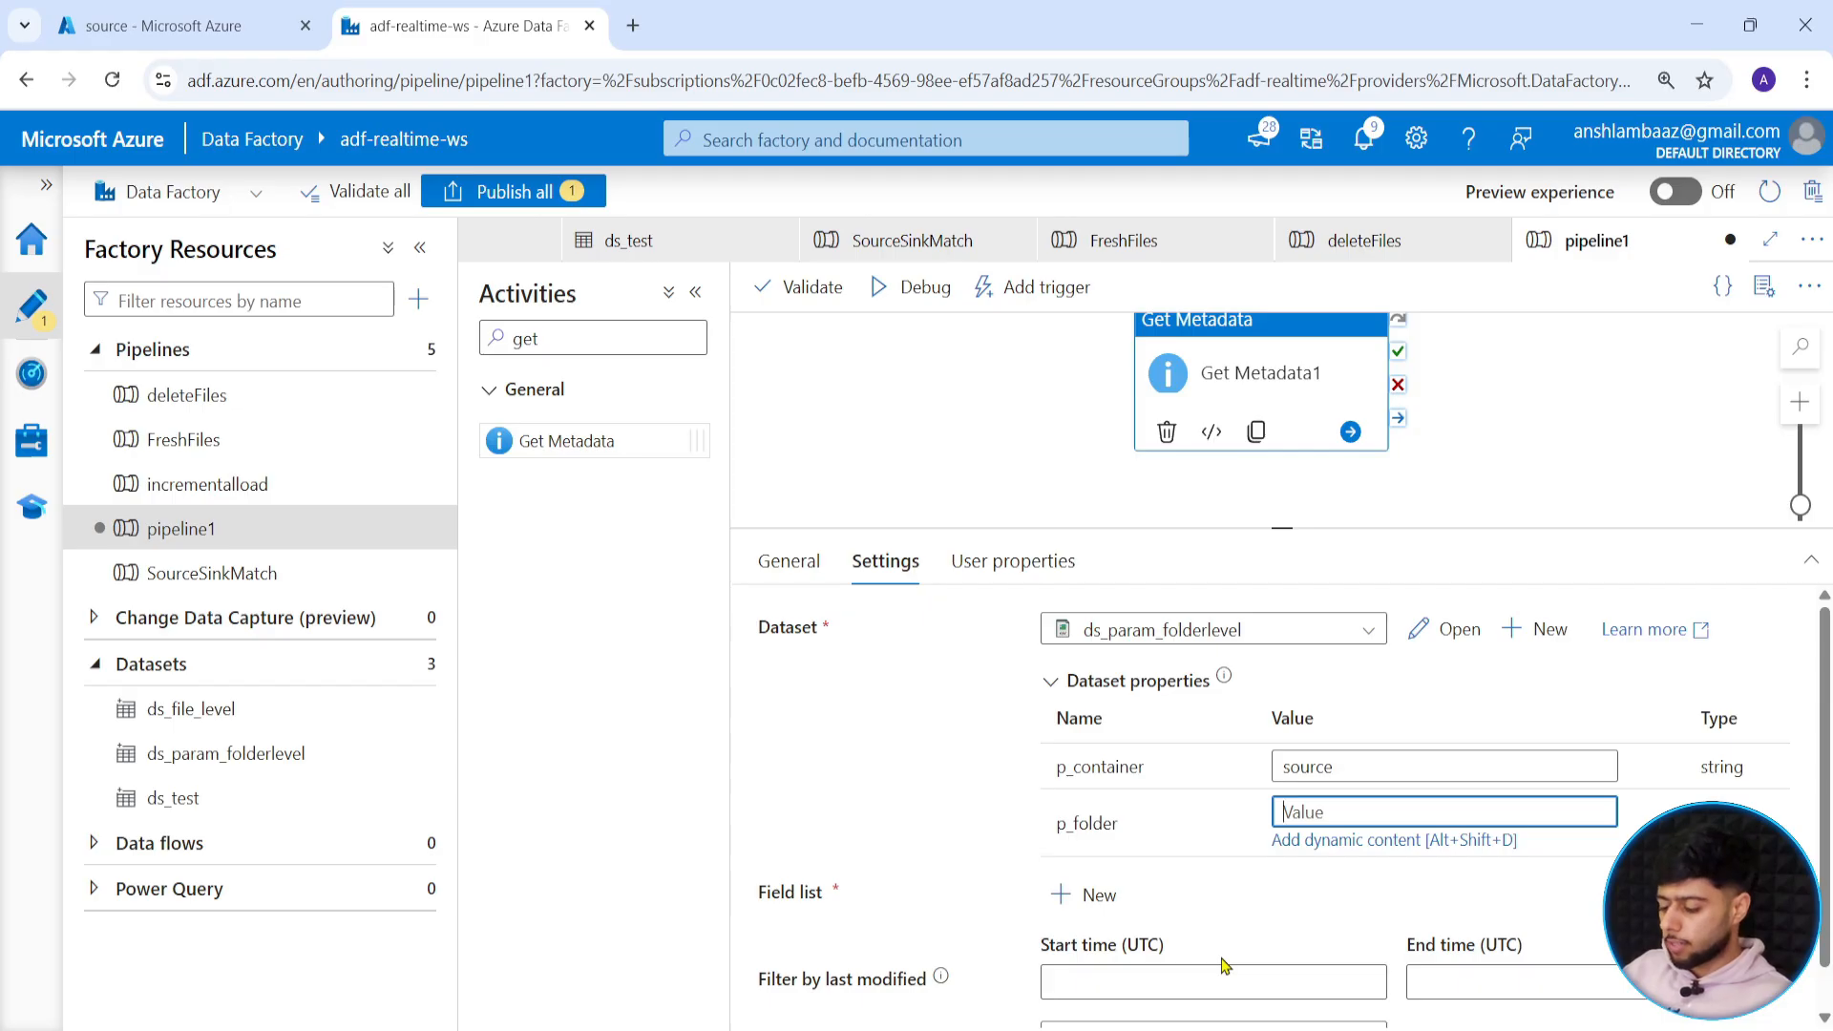
{"action": "type", "text": "raw_"}
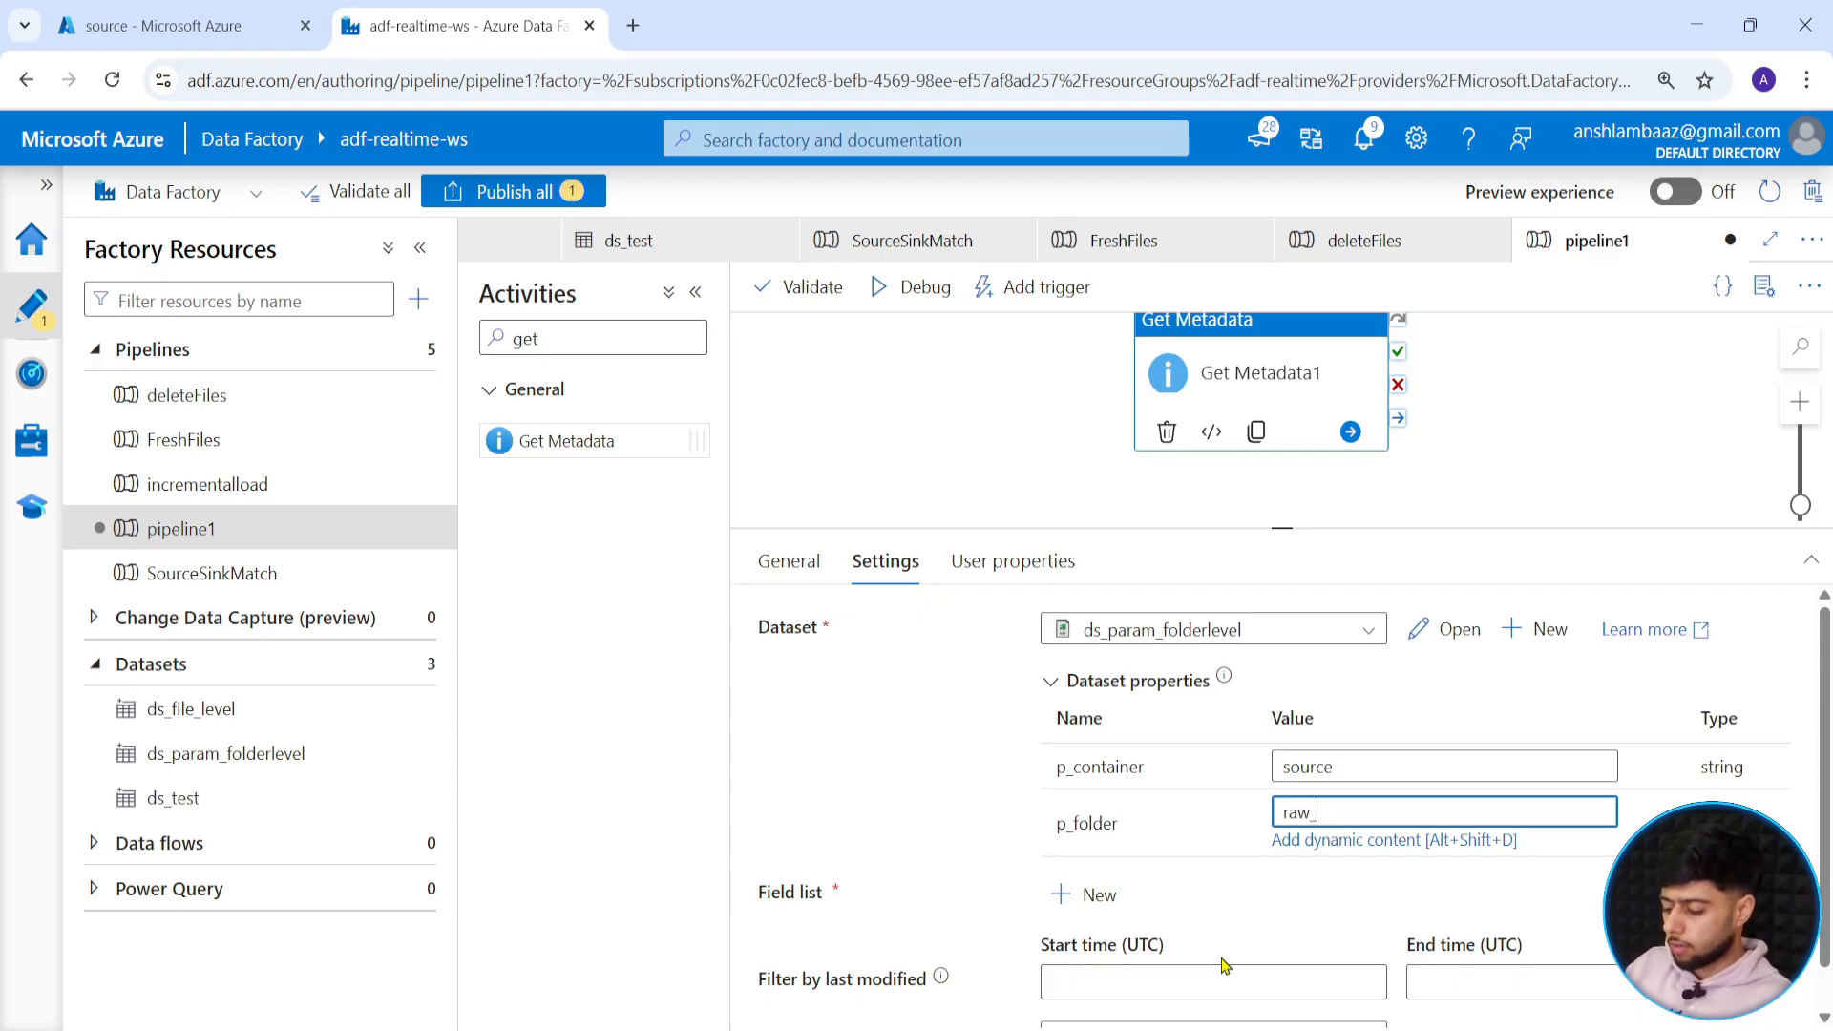
{"action": "type", "text": "gold_"}
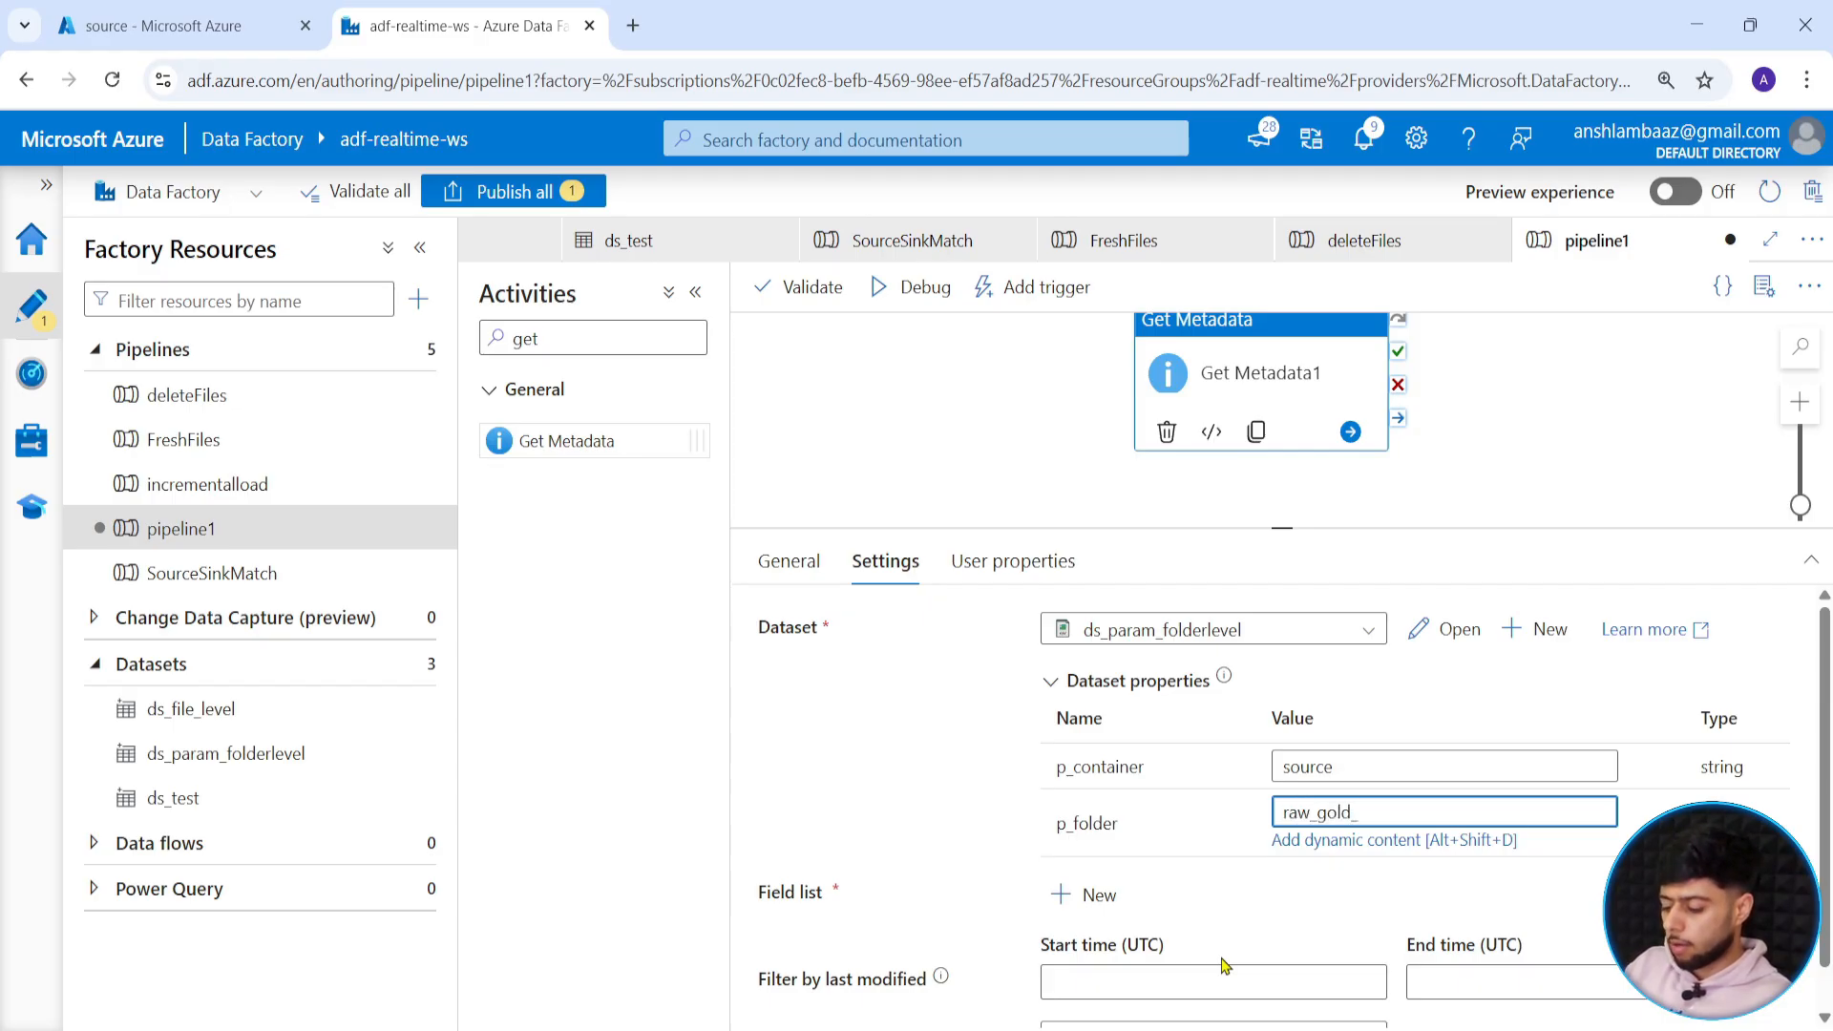
{"action": "type", "text": "data"}
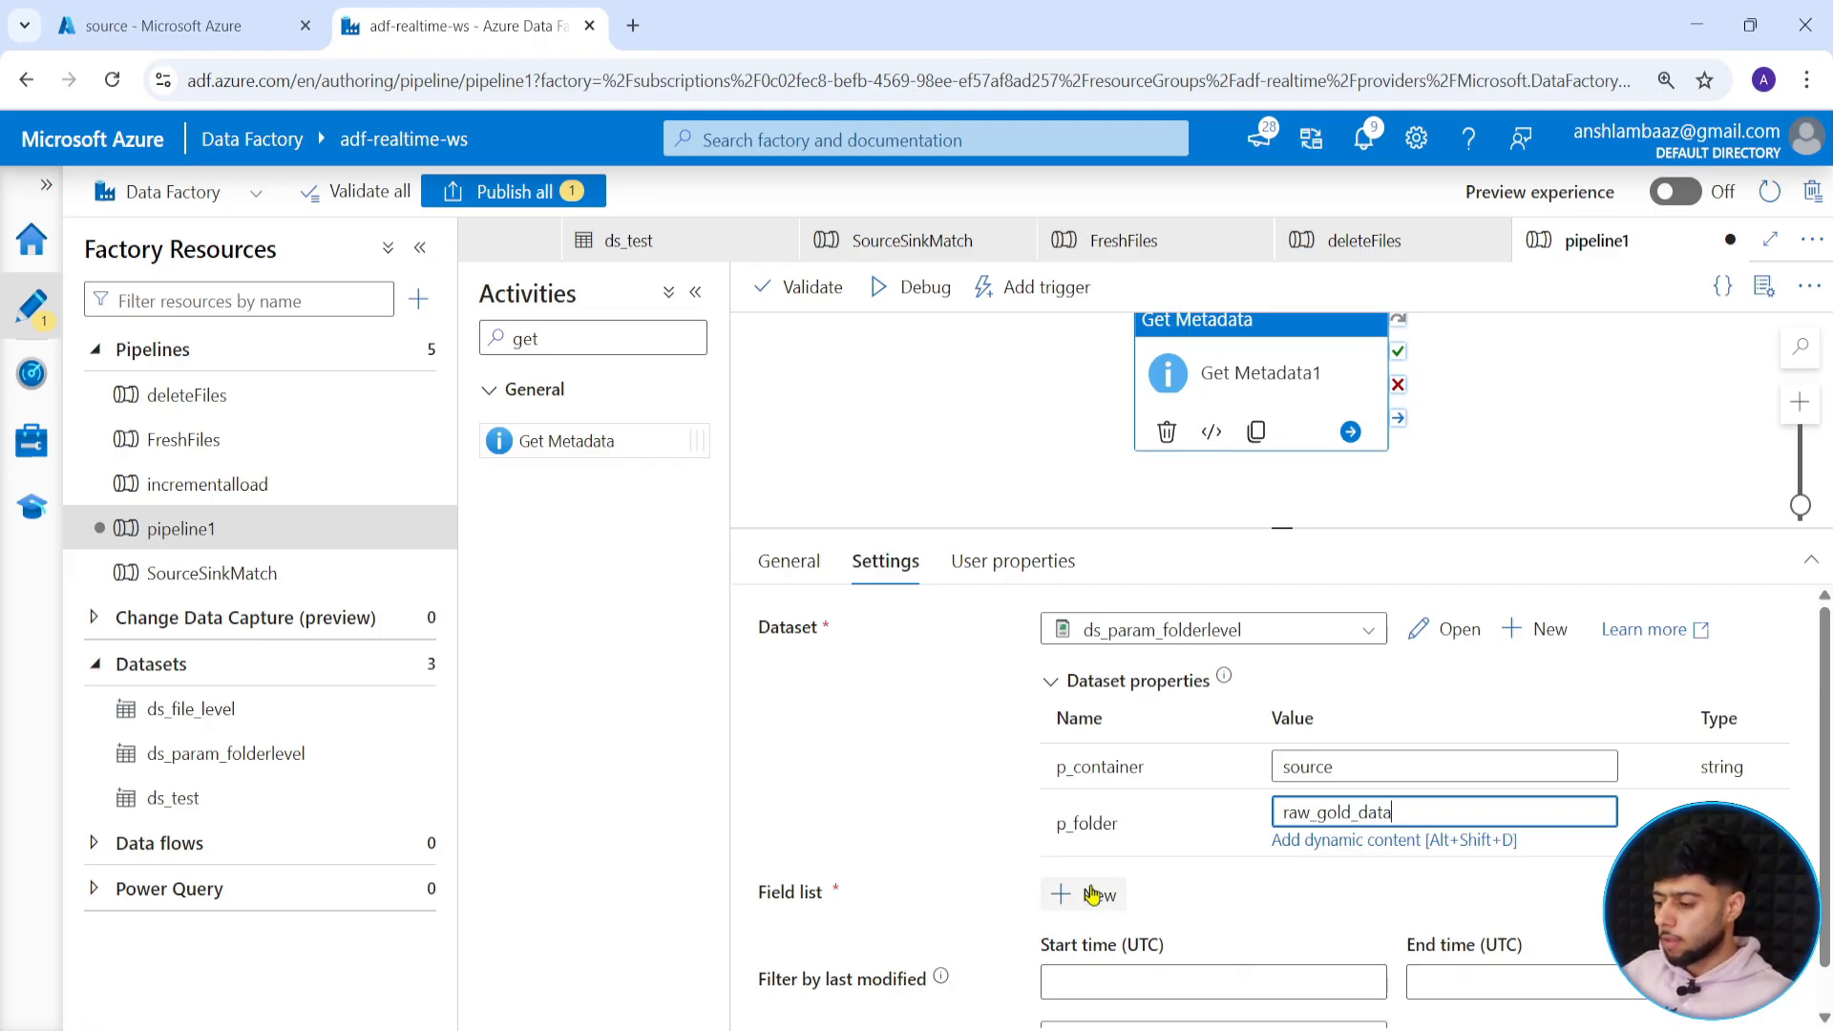
Add Child items to the Get Metadata field list and reposition the activity lower on the enlarged canvas.
{"action": "left_click", "coordinate": [1093, 894]}
{"action": "scroll", "coordinate": [1228, 836], "scroll_direction": "down", "scroll_amount": 1}
{"action": "left_click", "coordinate": [1227, 838]}
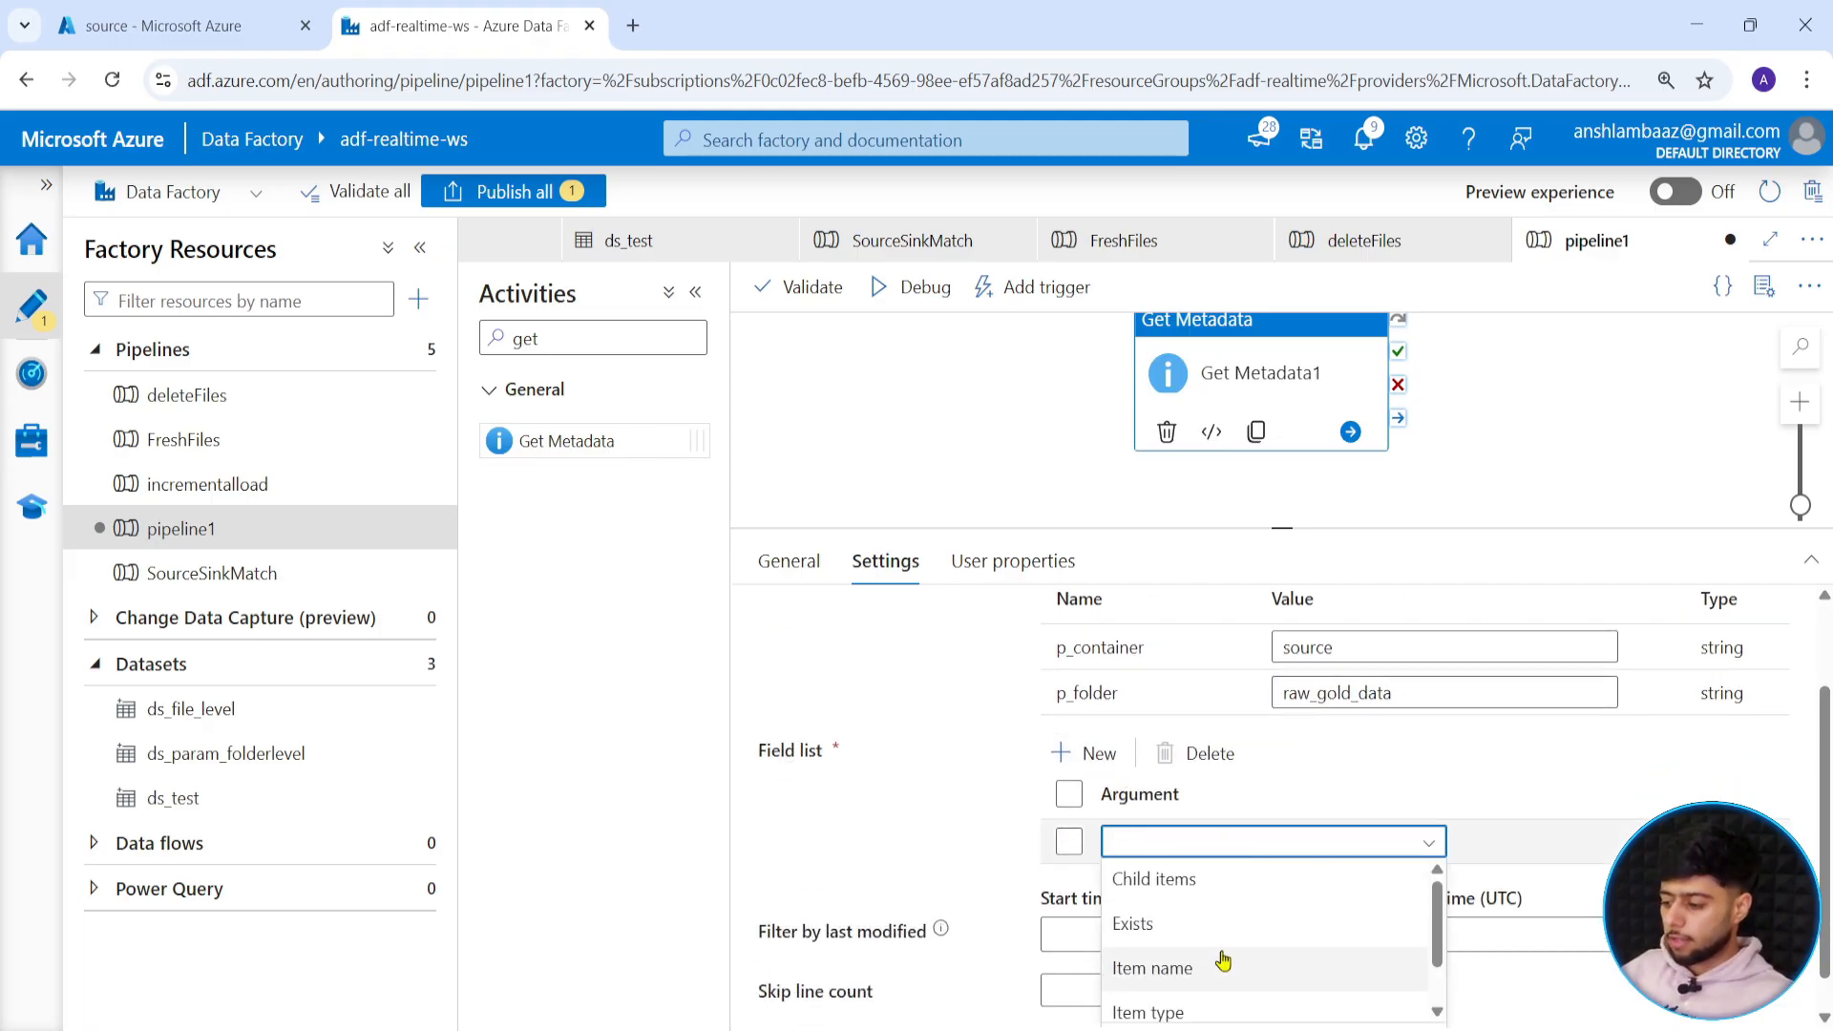
{"action": "scroll", "coordinate": [1223, 961], "scroll_direction": "down", "scroll_amount": 1}
{"action": "scroll", "coordinate": [1167, 974], "scroll_direction": "up", "scroll_amount": 1}
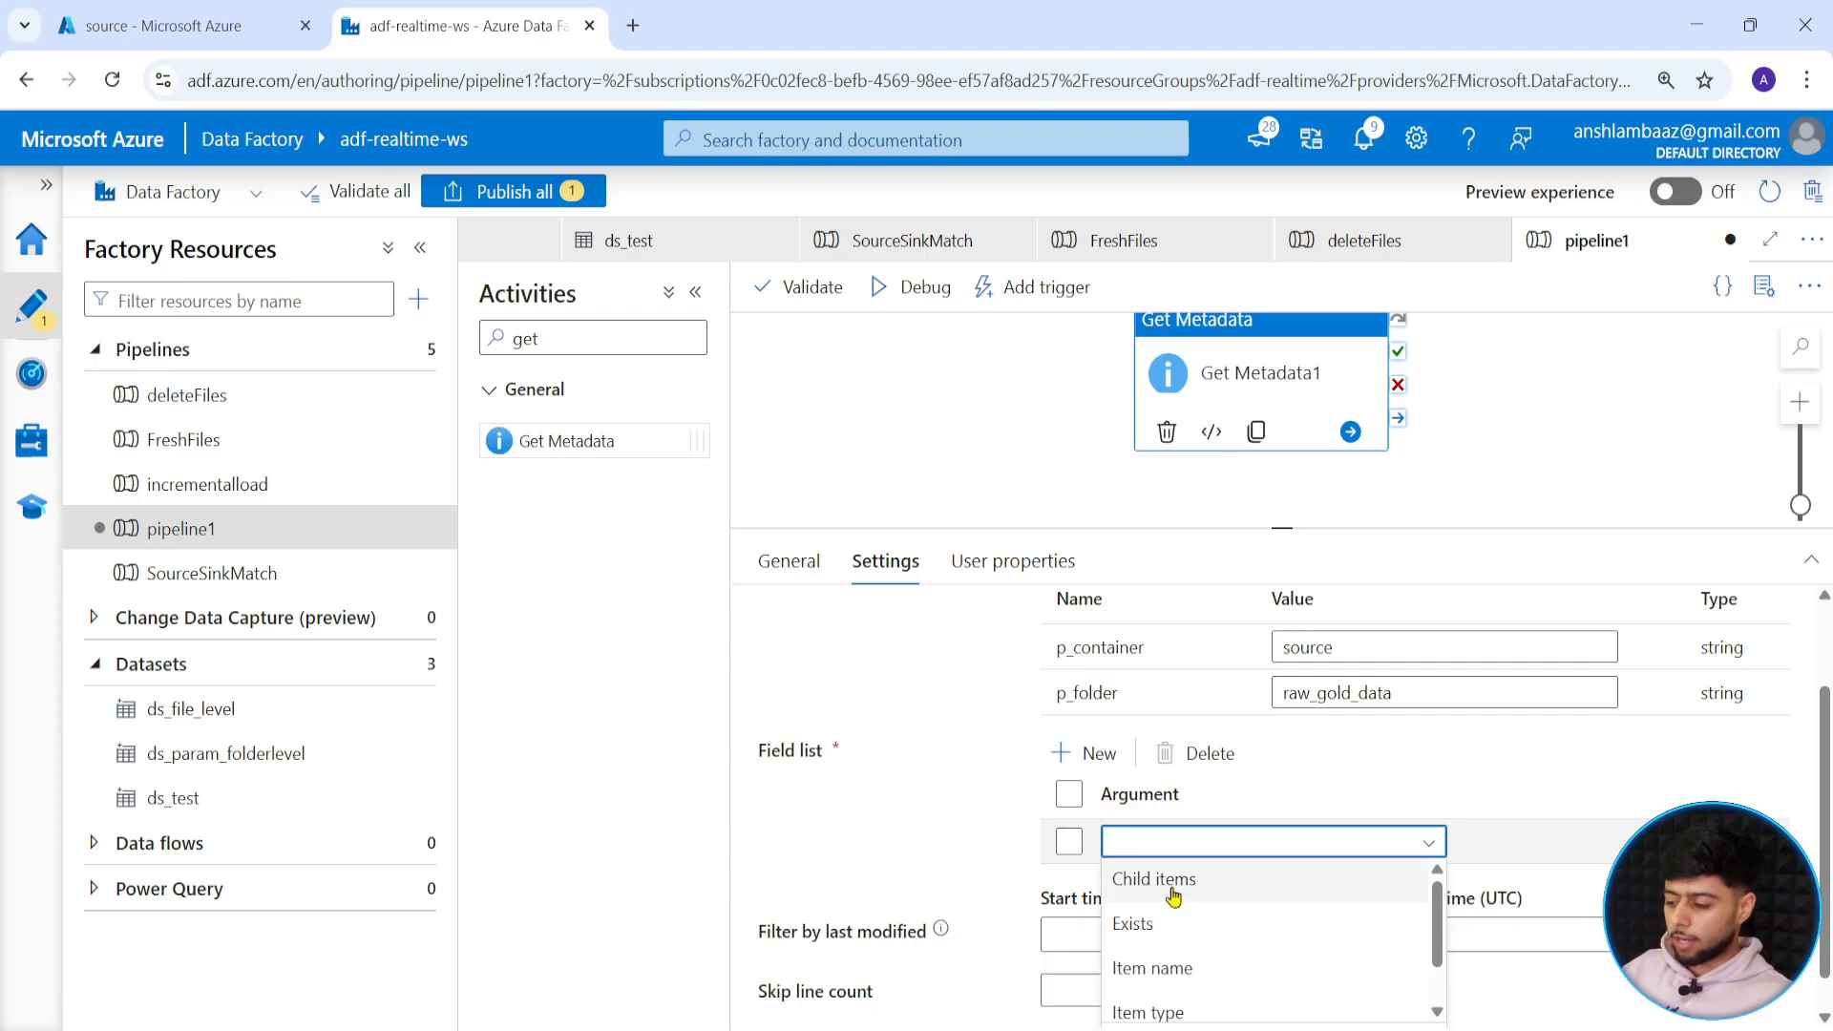
{"action": "left_click", "coordinate": [1175, 896]}
{"action": "left_click_drag", "start_coordinate": [1281, 528], "coordinate": [1249, 618]}
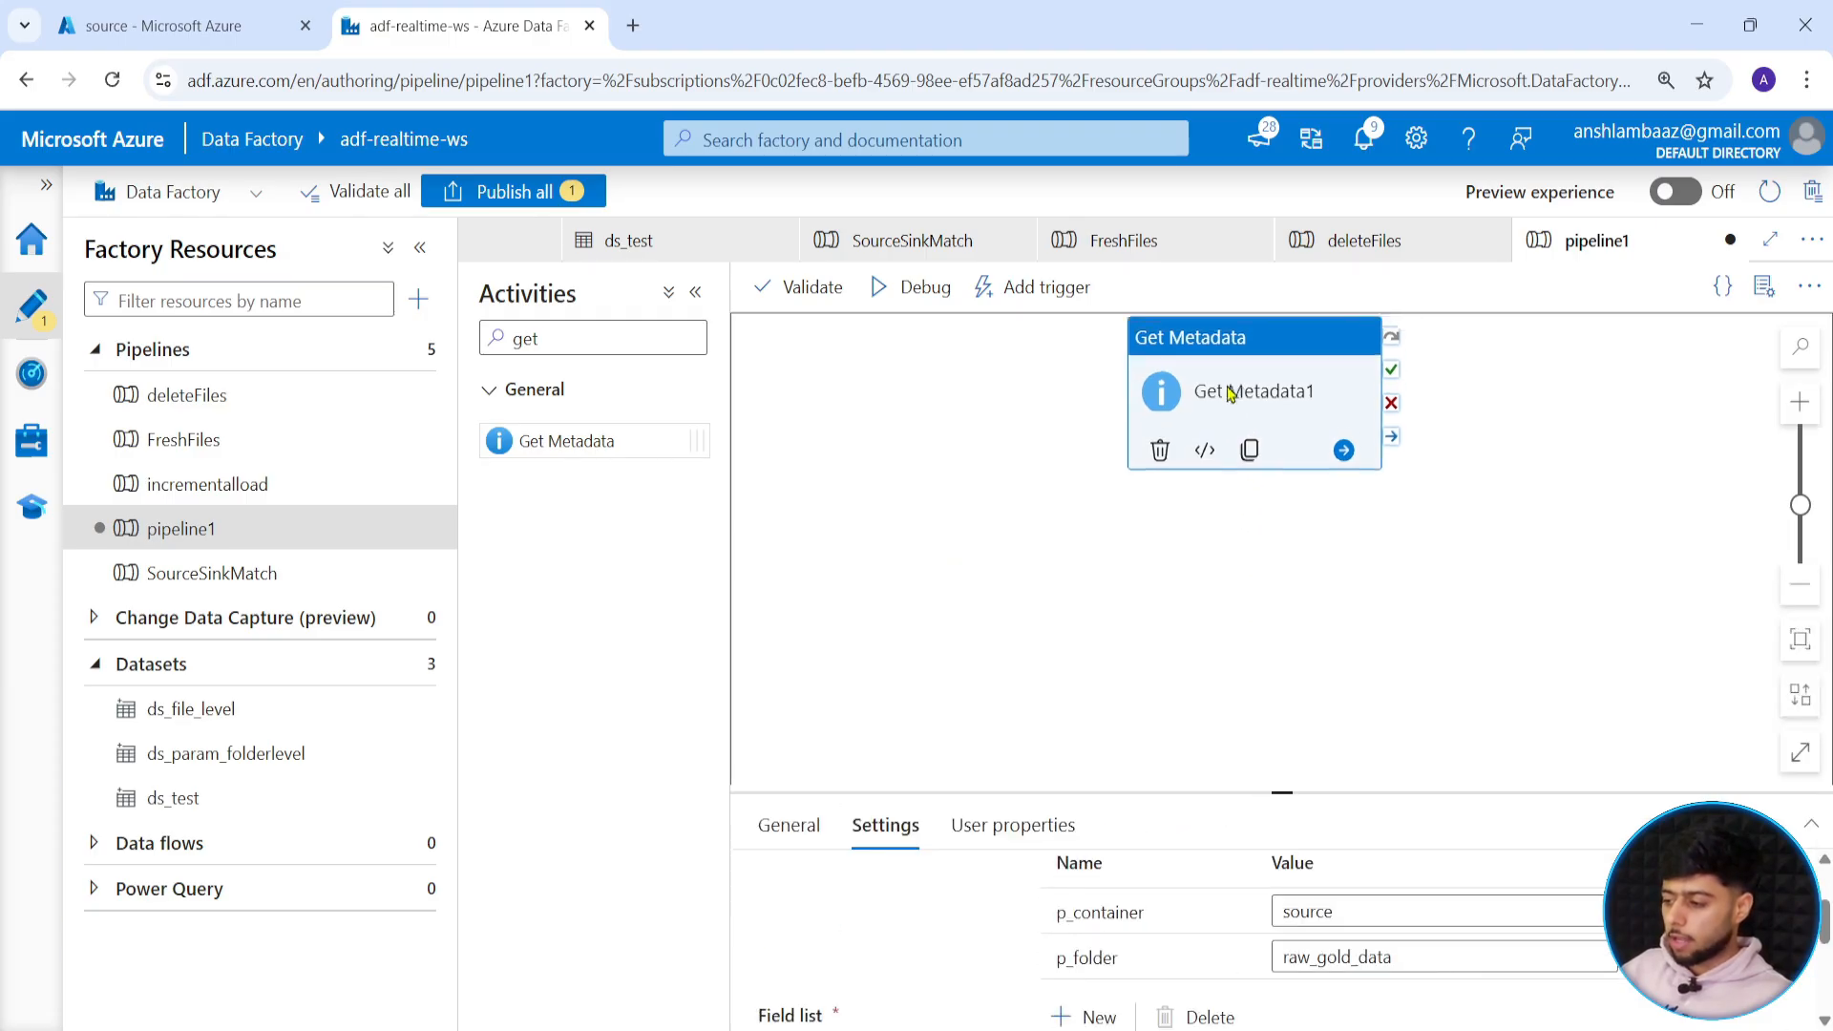
{"action": "left_click_drag", "start_coordinate": [1231, 393], "coordinate": [1068, 560]}
{"action": "left_click_drag", "start_coordinate": [1274, 794], "coordinate": [1270, 714]}
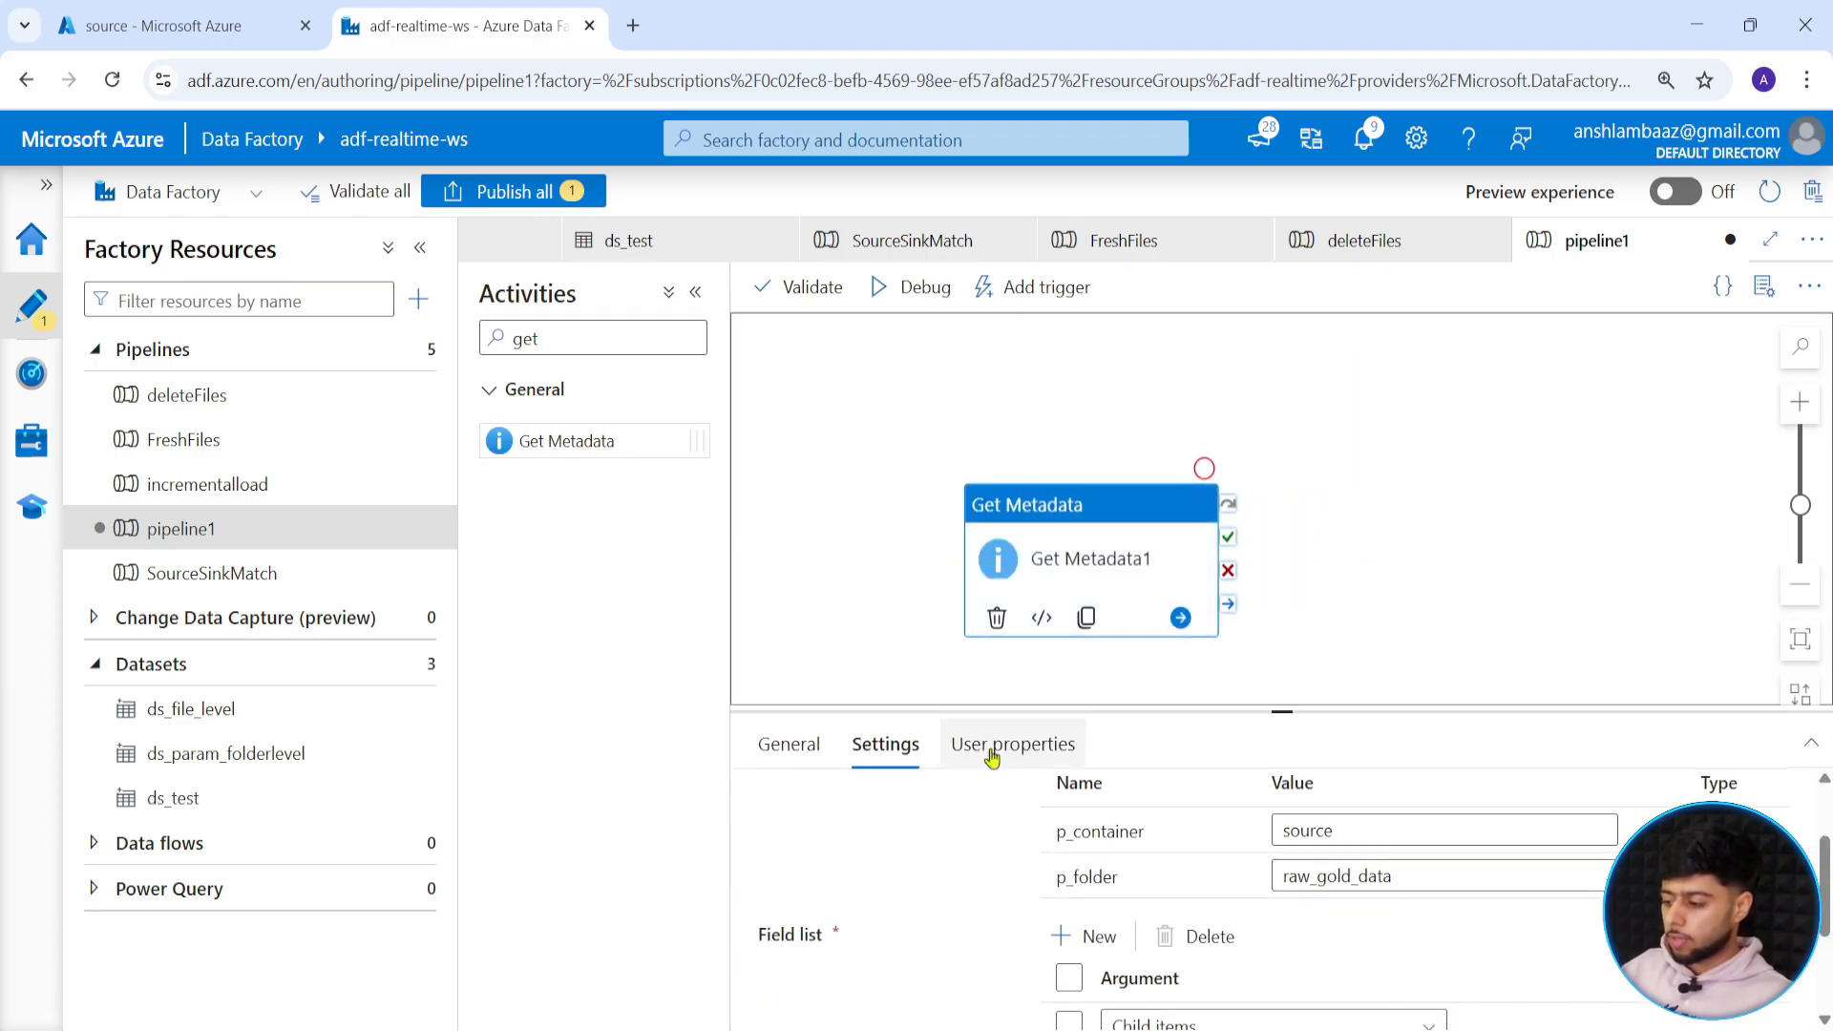
Create a pipeline variable named var with the type Integer.
{"action": "left_click", "coordinate": [797, 655]}
{"action": "left_click", "coordinate": [931, 744]}
{"action": "left_click", "coordinate": [798, 819]}
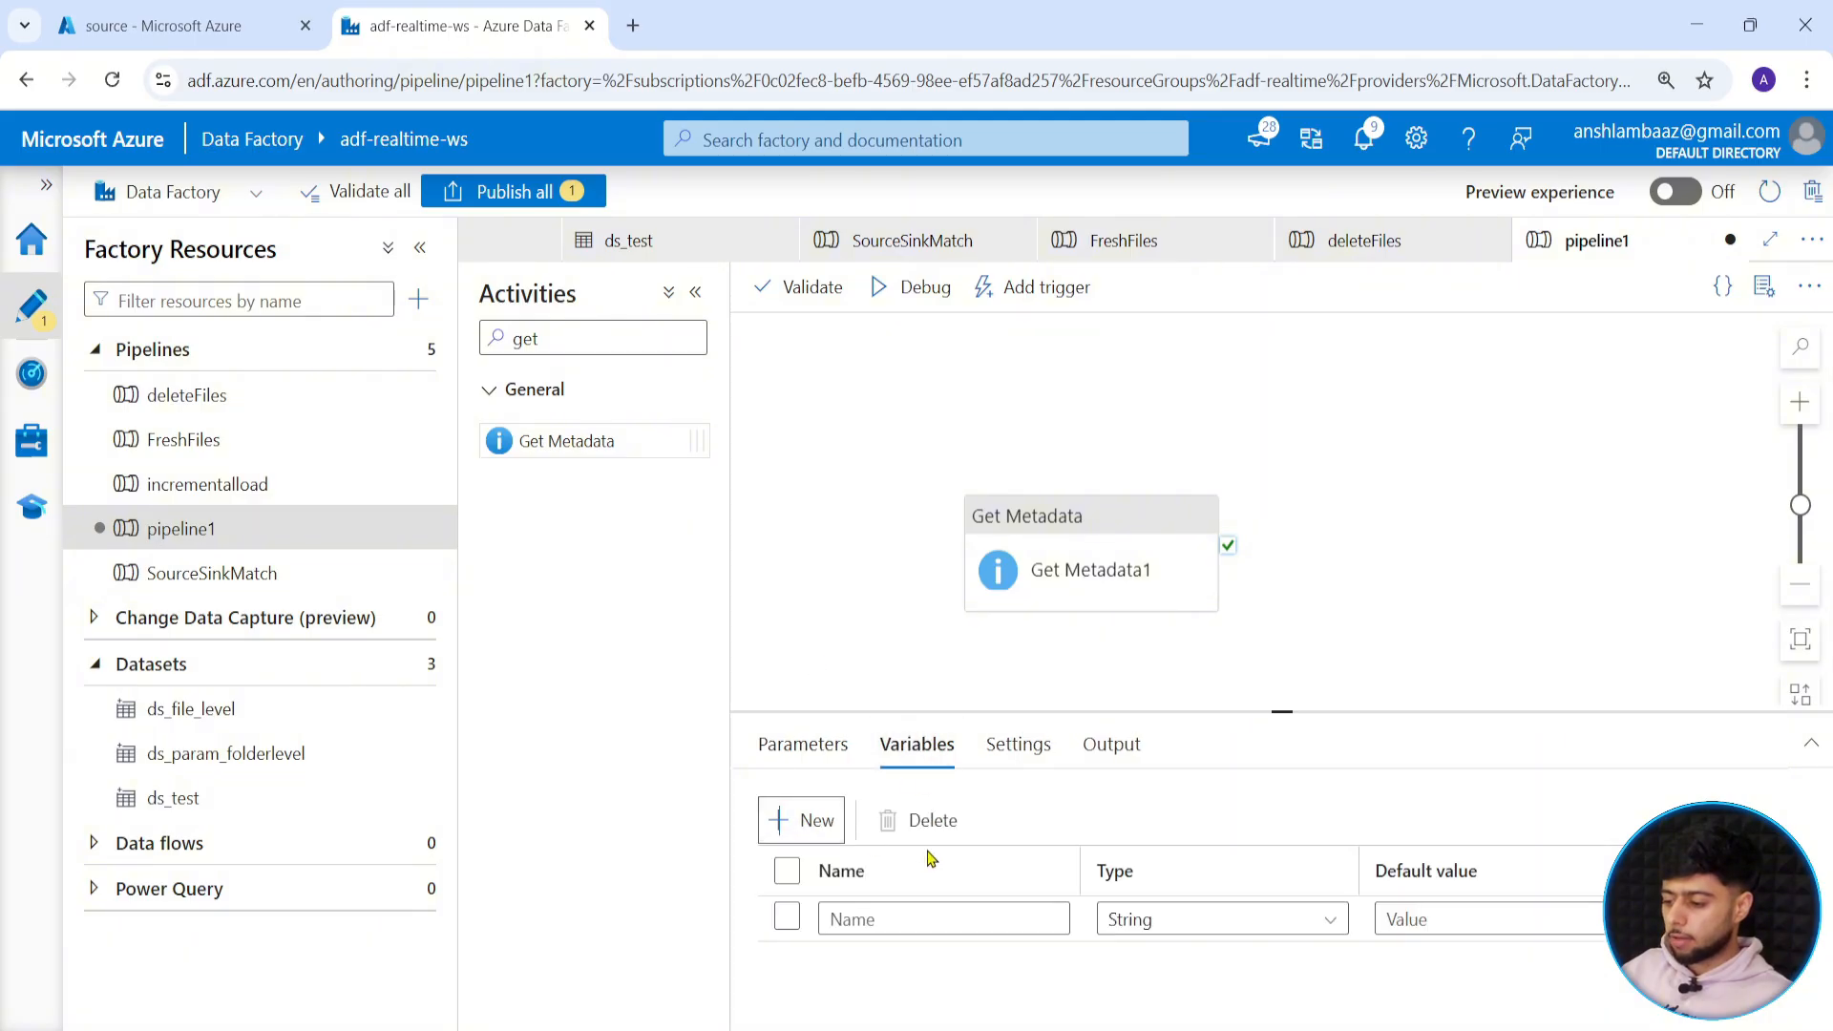
{"action": "left_click", "coordinate": [904, 918]}
{"action": "type", "text": "vatr"}
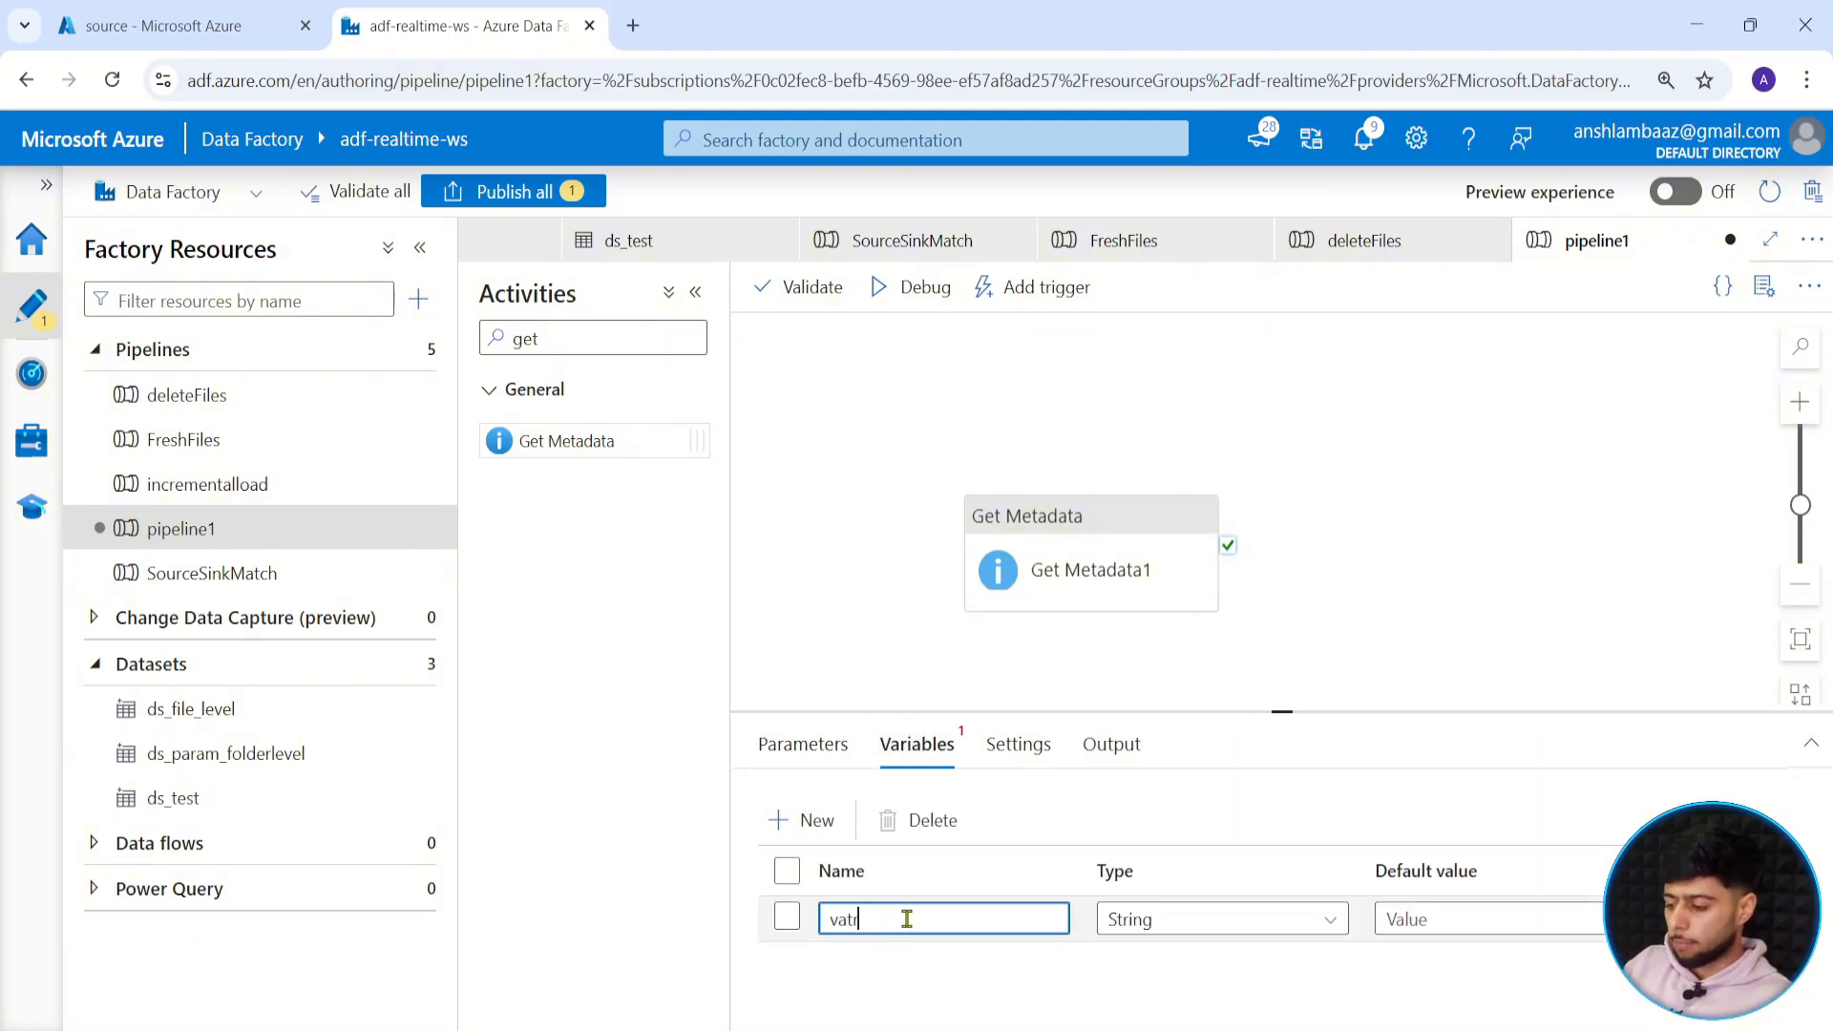
{"action": "key", "text": "BackSpace"}
{"action": "key", "text": "BackSpace"}
{"action": "type", "text": "r"}
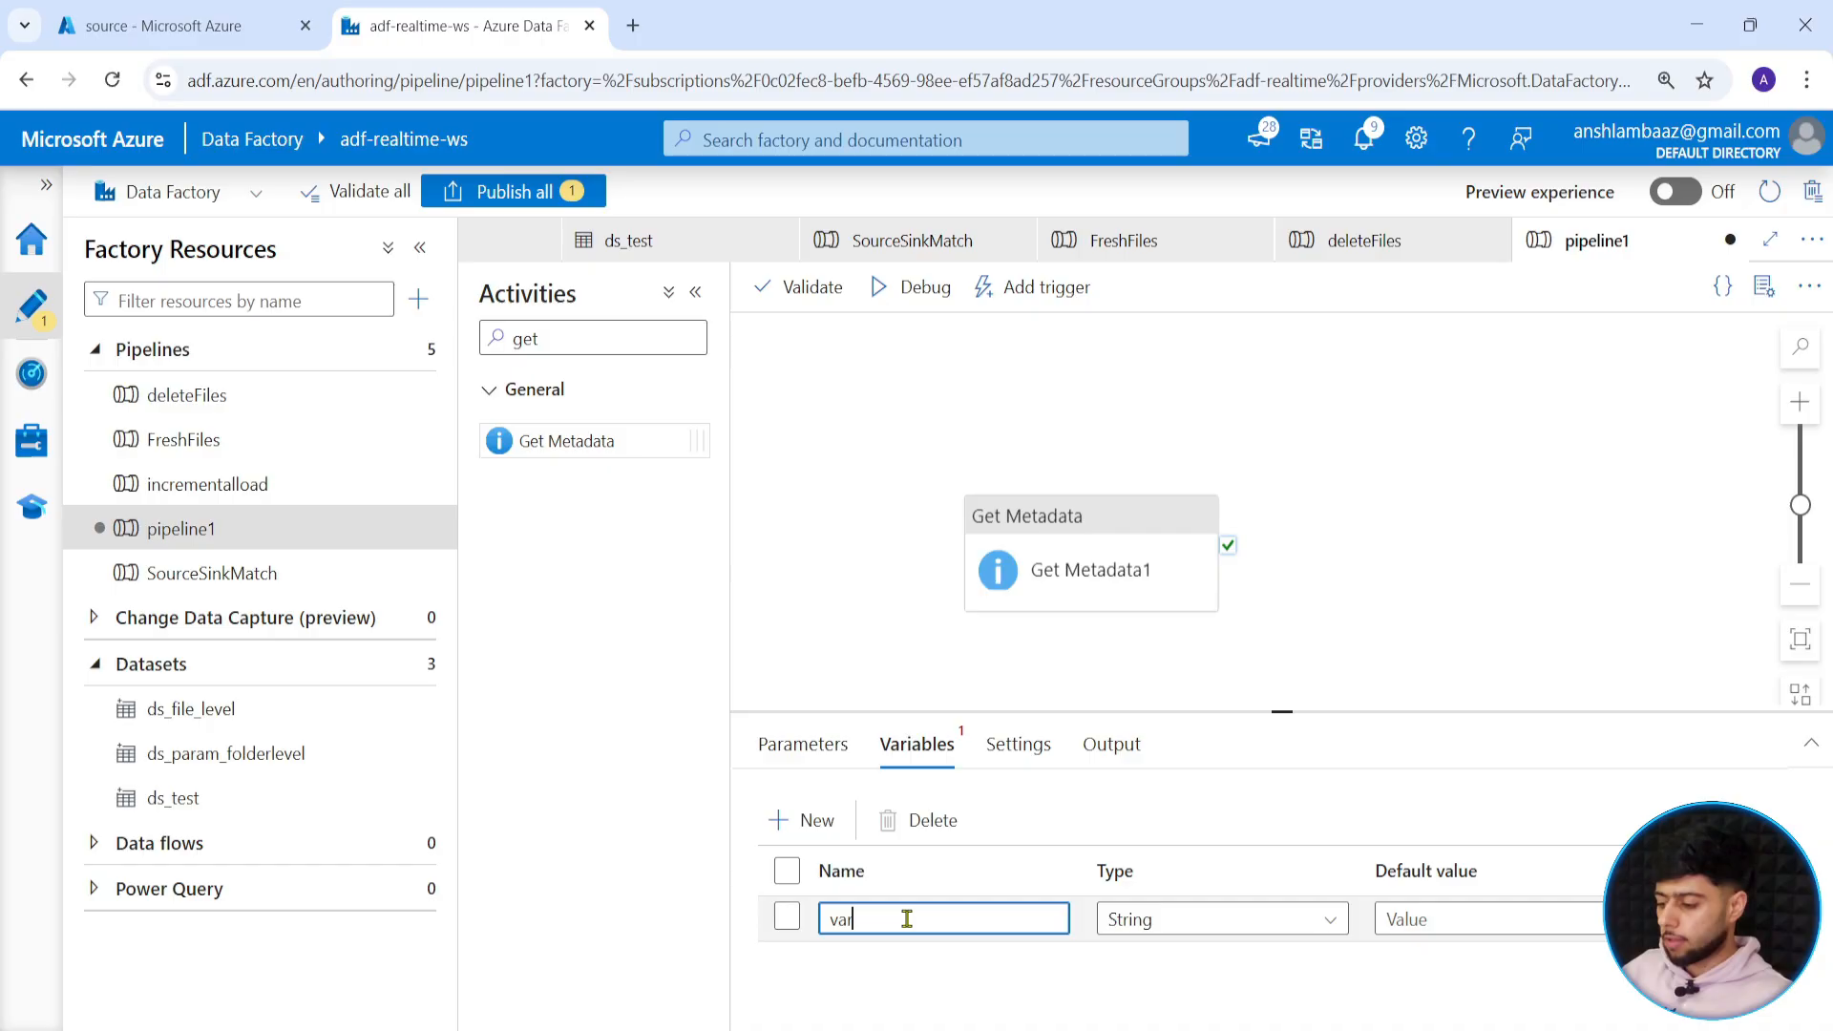
{"action": "left_click", "coordinate": [1146, 919]}
{"action": "left_click_drag", "start_coordinate": [1279, 709], "coordinate": [1280, 636]}
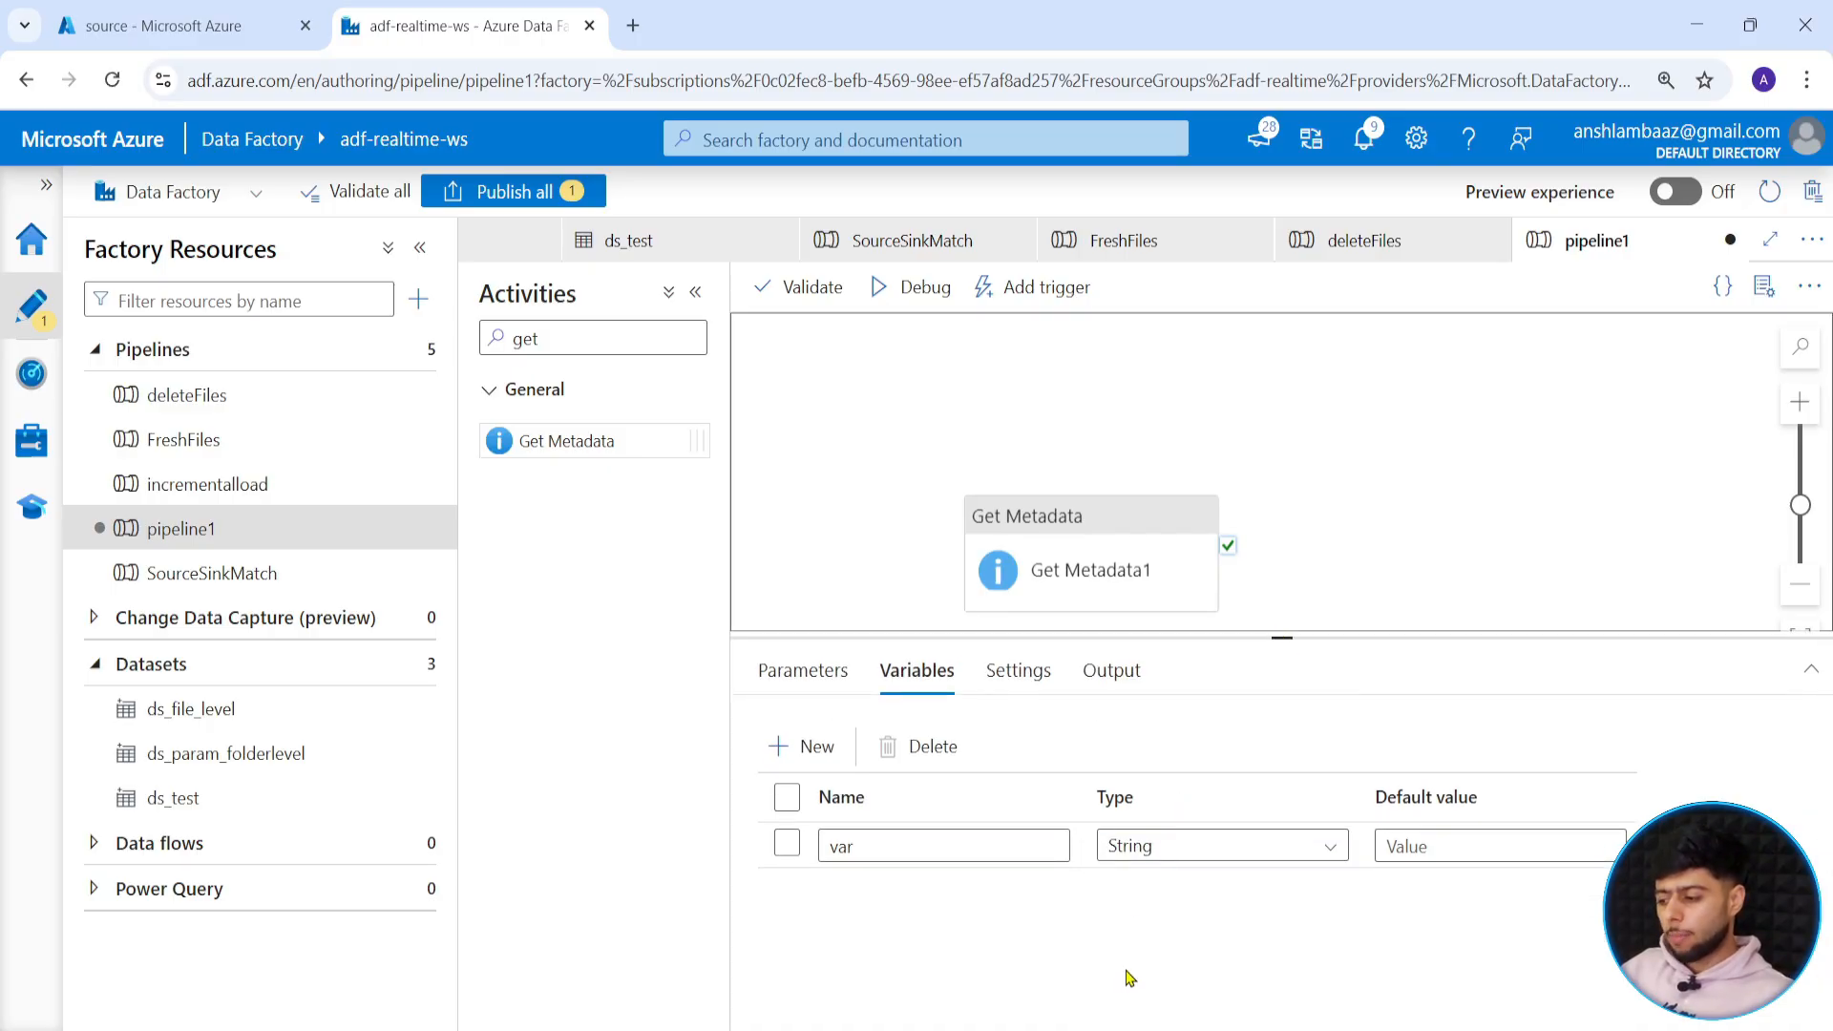
{"action": "left_click", "coordinate": [1241, 847]}
{"action": "scroll", "coordinate": [1184, 984], "scroll_direction": "down", "scroll_amount": 2}
{"action": "left_click", "coordinate": [1179, 990]}
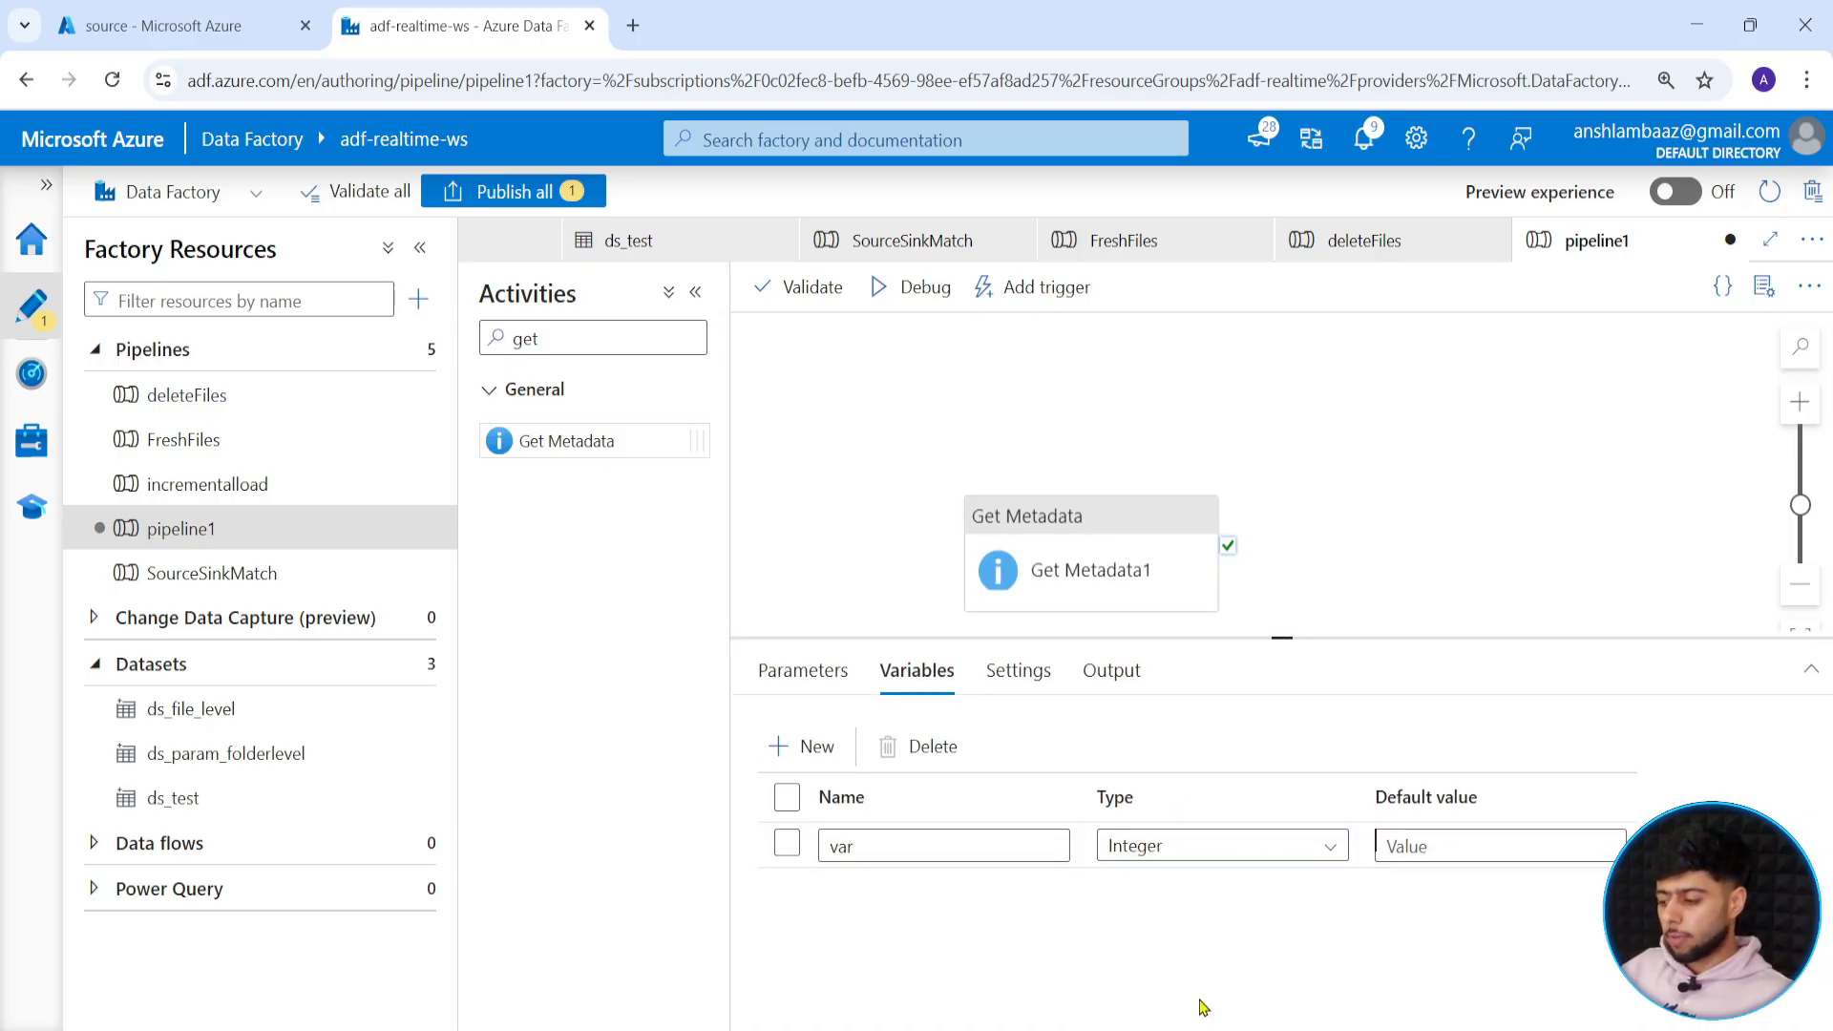
Add a Set variable activity beside Get Metadata1 and connect it to Get Metadata1's success output.
{"action": "left_click_drag", "start_coordinate": [1094, 557], "coordinate": [1098, 483]}
{"action": "double_click", "coordinate": [525, 339]}
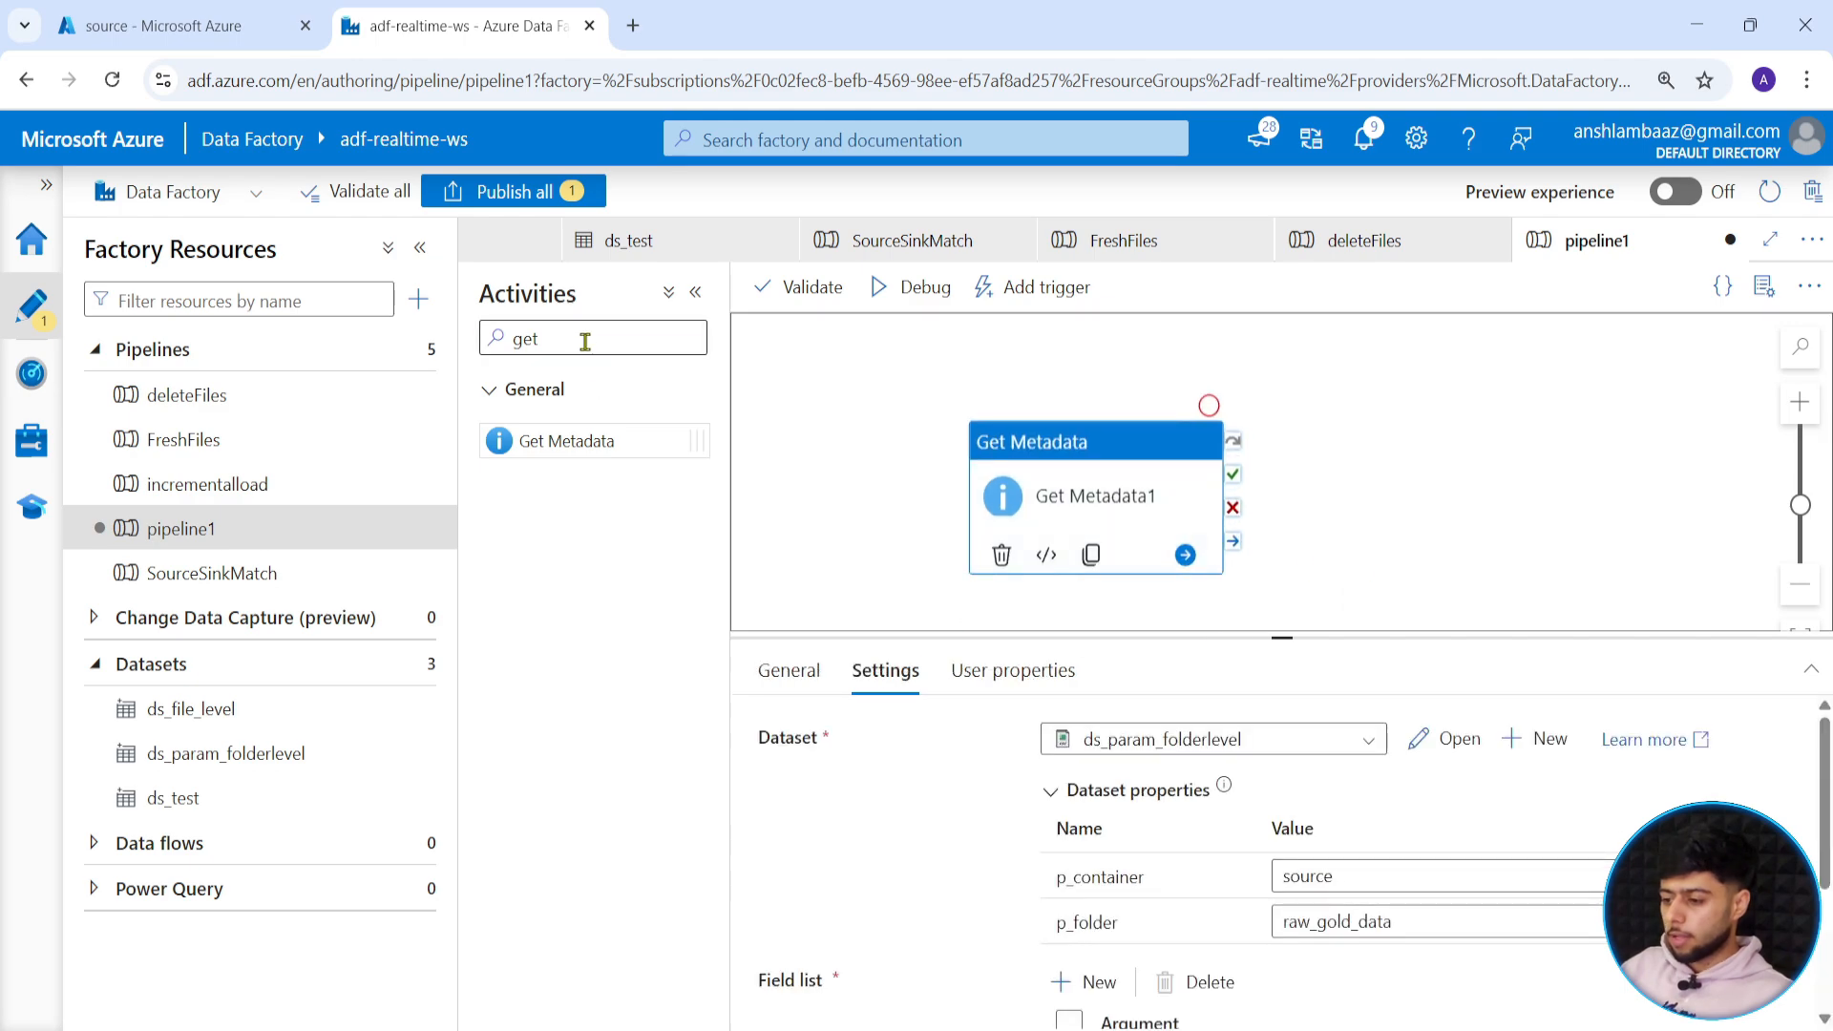
{"action": "type", "text": "set"}
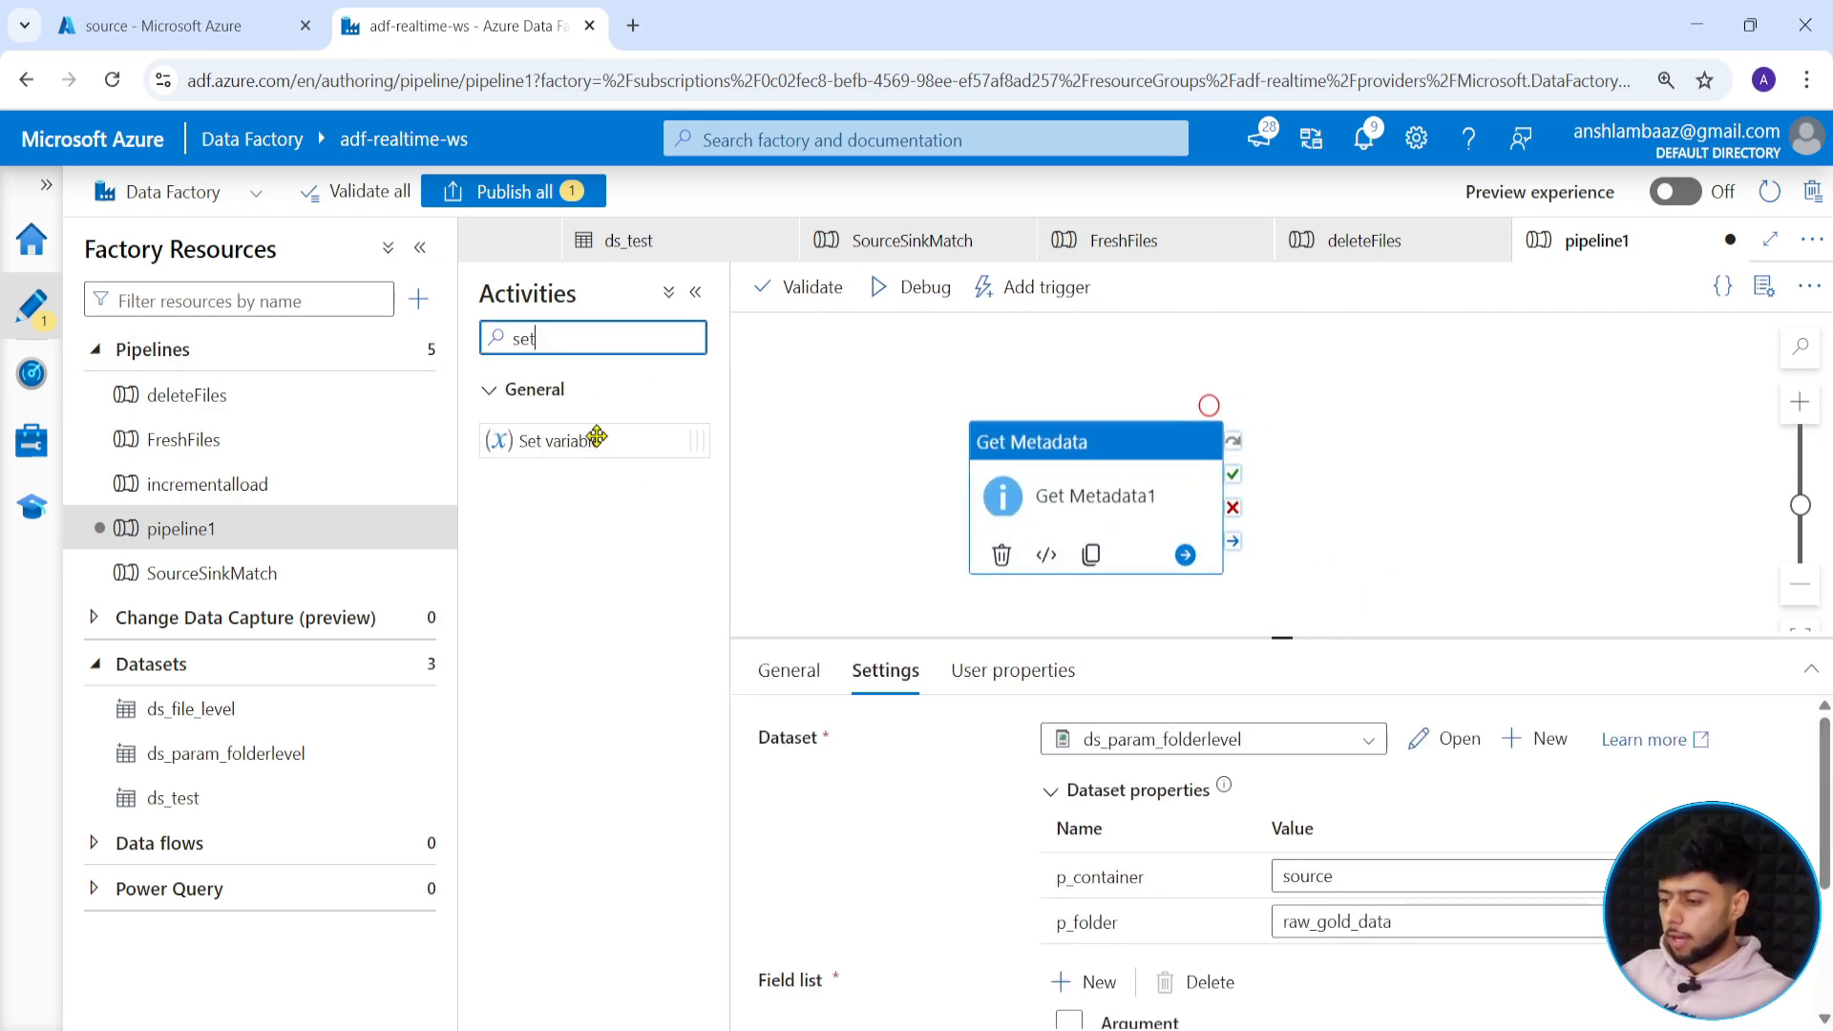
{"action": "left_click_drag", "start_coordinate": [593, 436], "coordinate": [1478, 428]}
{"action": "left_click_drag", "start_coordinate": [1234, 491], "coordinate": [1527, 399]}
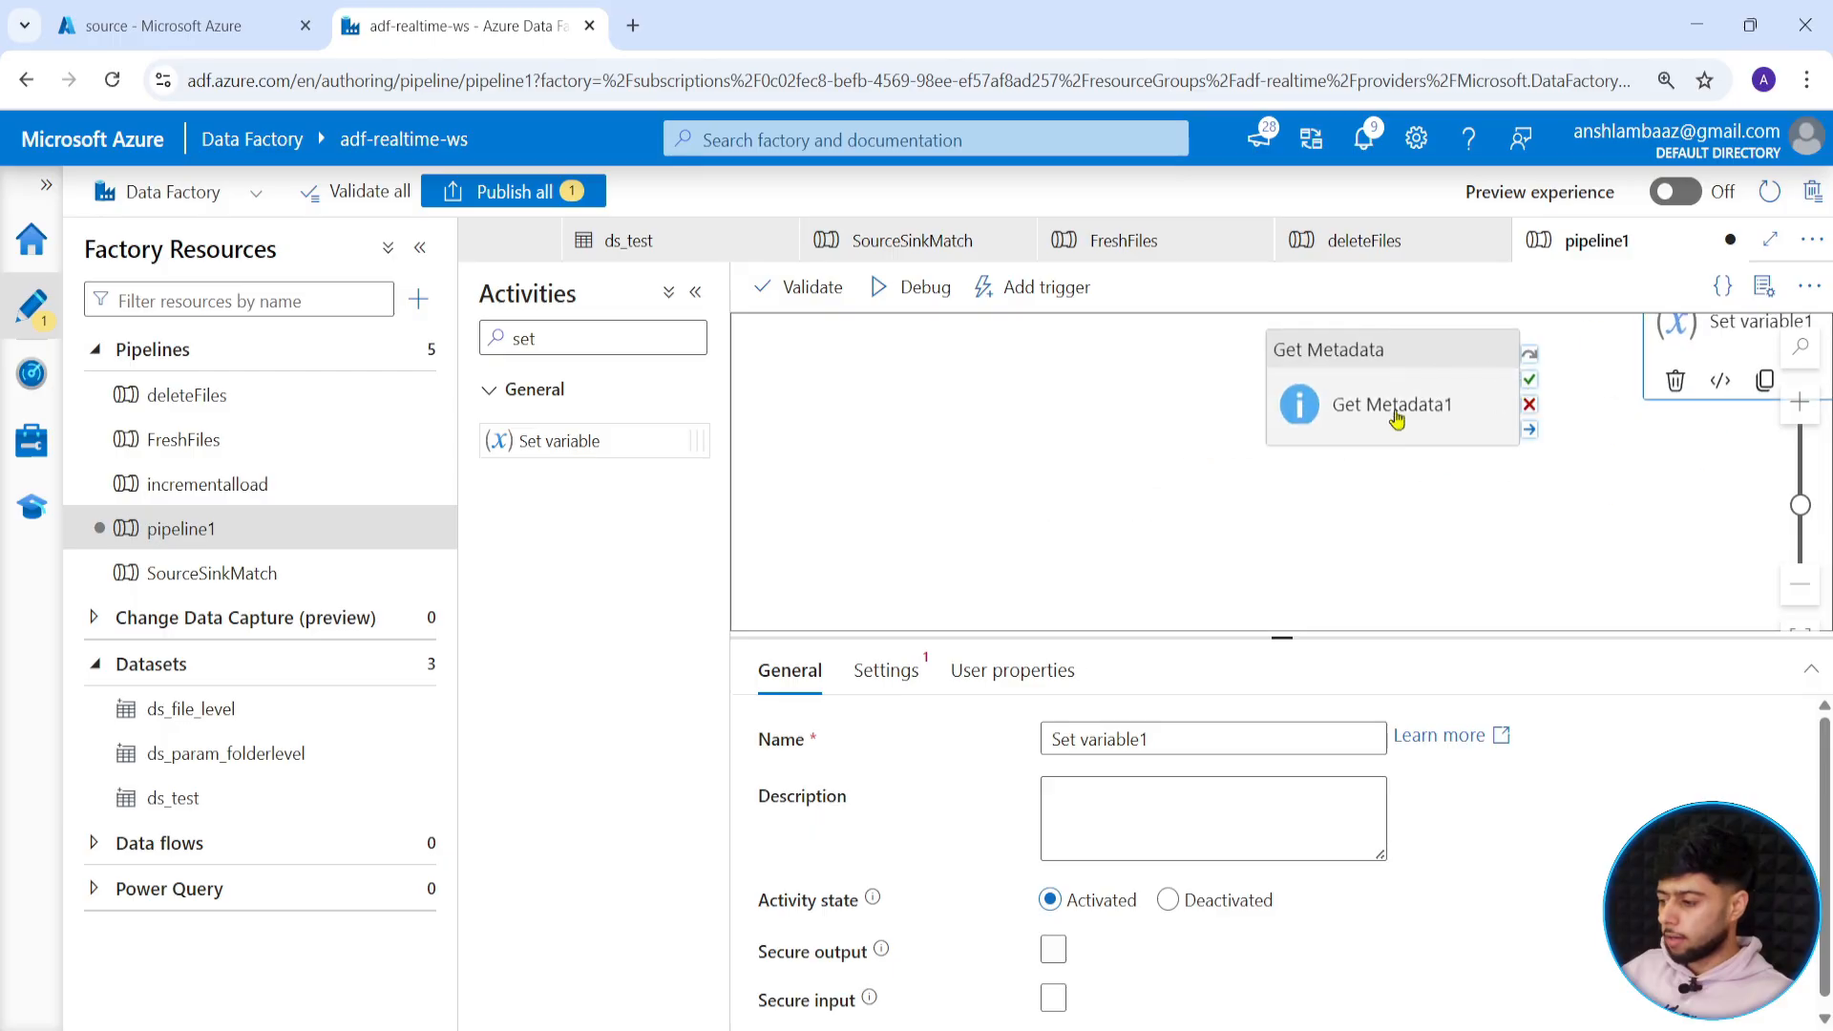
{"action": "left_click_drag", "start_coordinate": [1347, 504], "coordinate": [959, 596]}
{"action": "left_click_drag", "start_coordinate": [1144, 471], "coordinate": [1394, 466]}
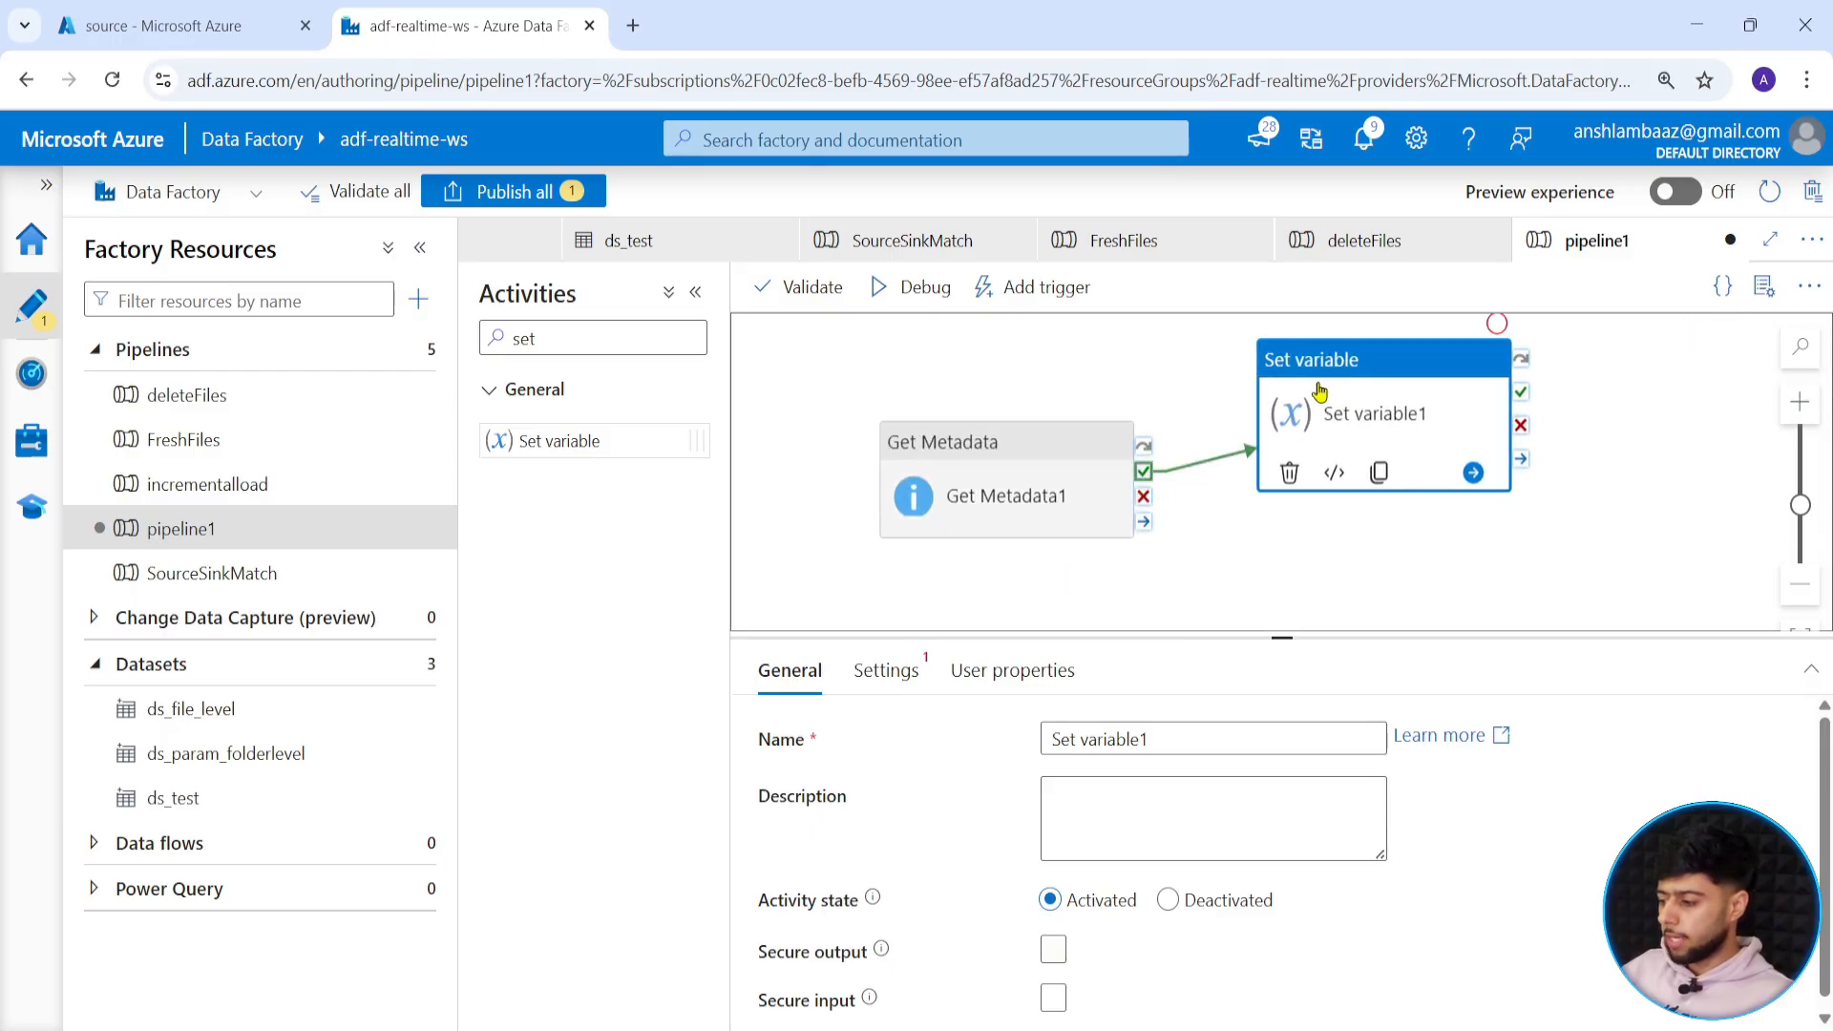
Choose var as the pipeline variable that Set variable1 assigns.
{"action": "left_click", "coordinate": [1020, 472]}
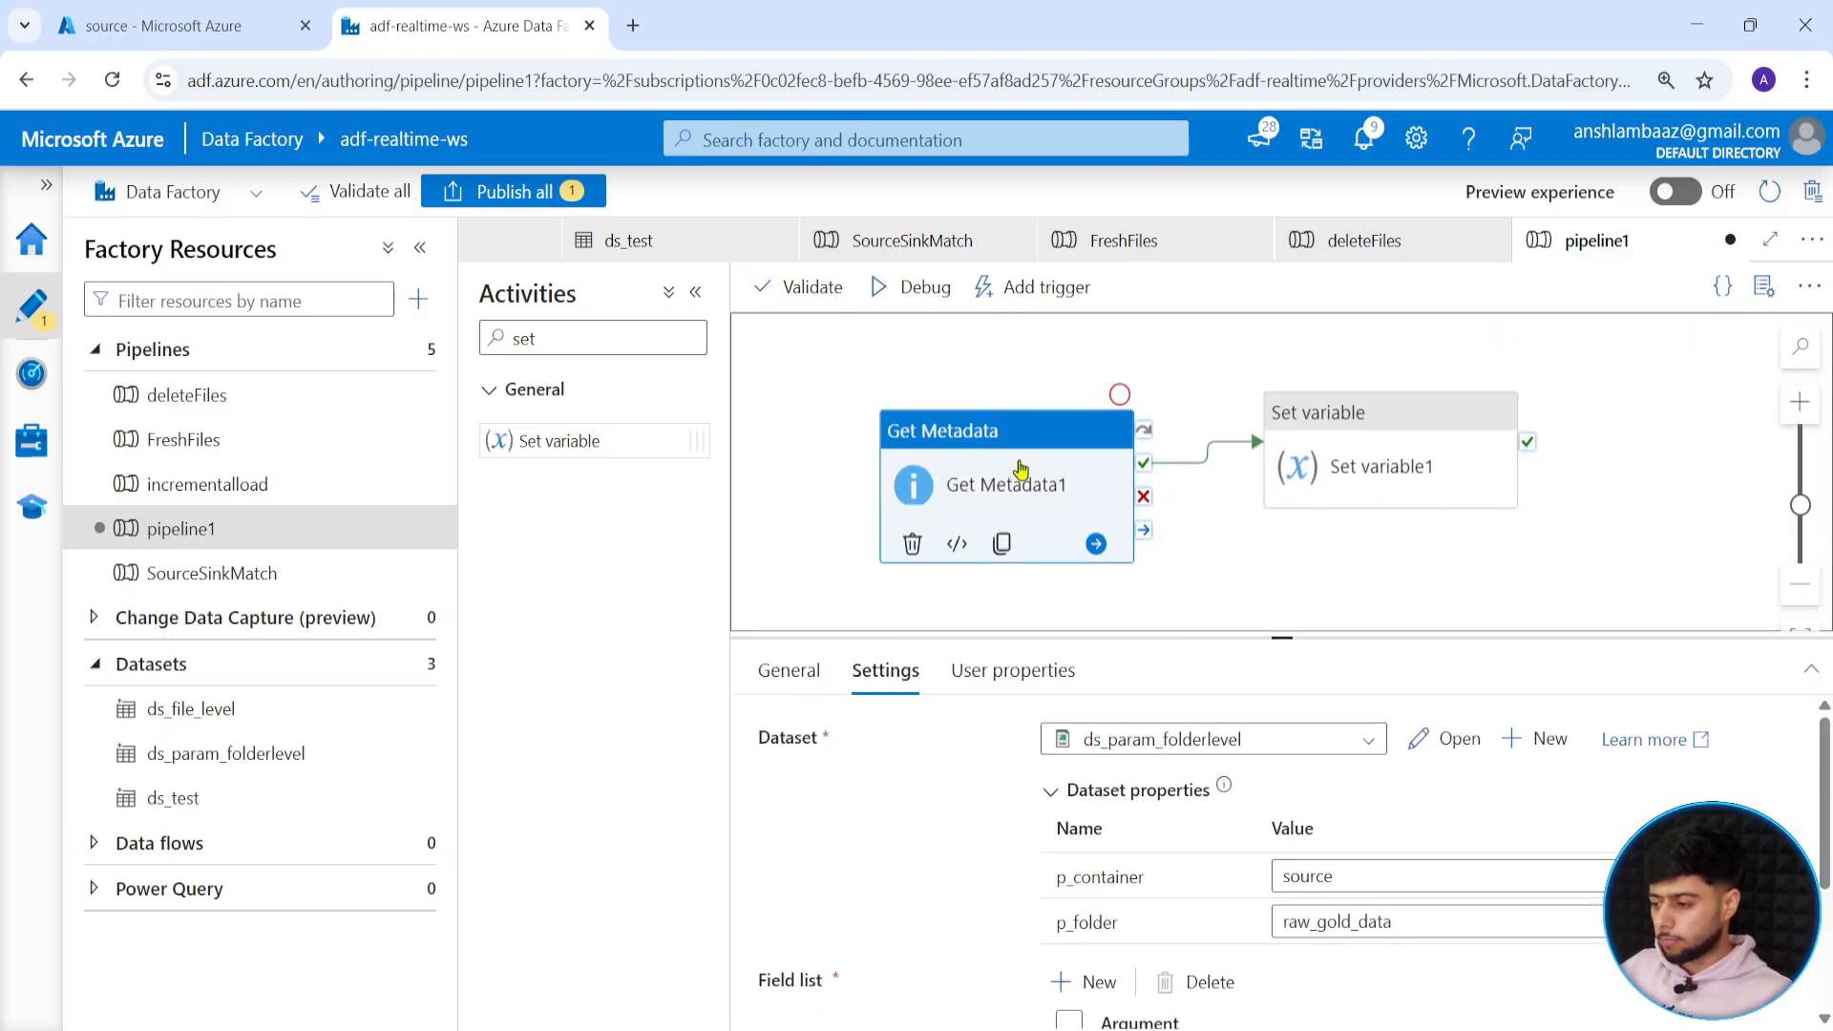
{"action": "left_click", "coordinate": [1369, 492]}
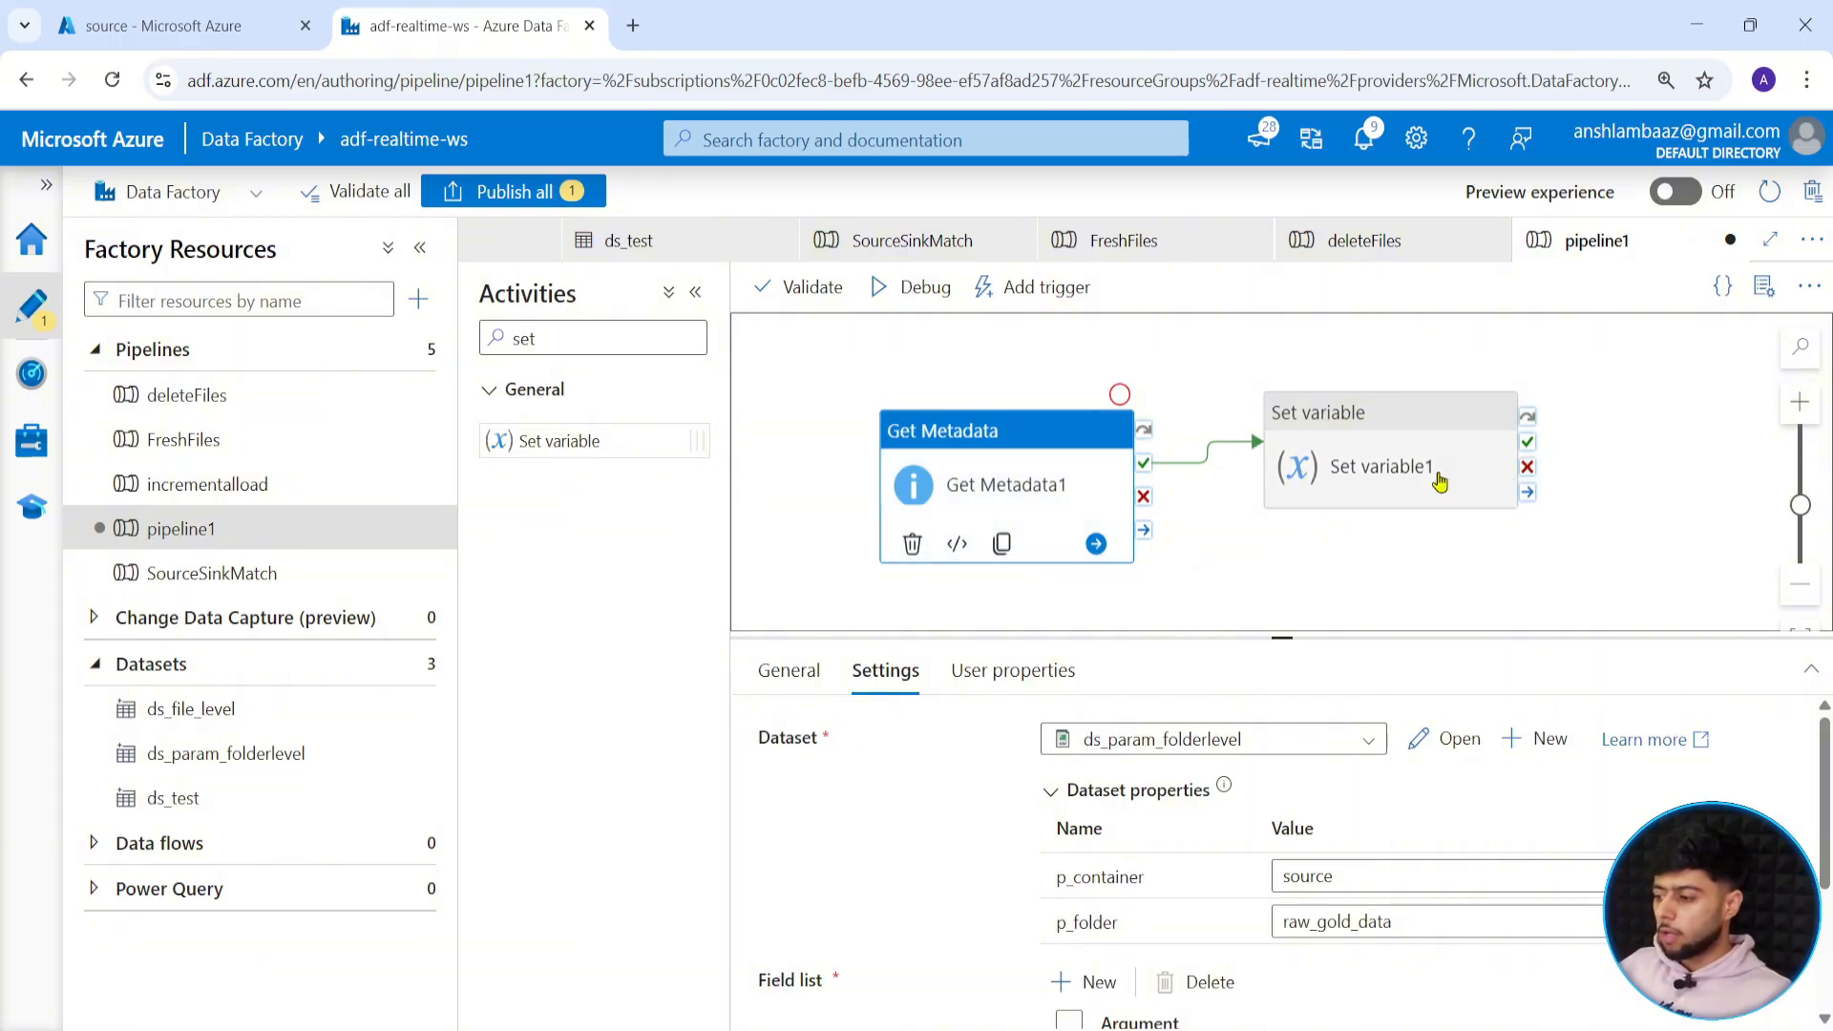
{"action": "left_click", "coordinate": [884, 672]}
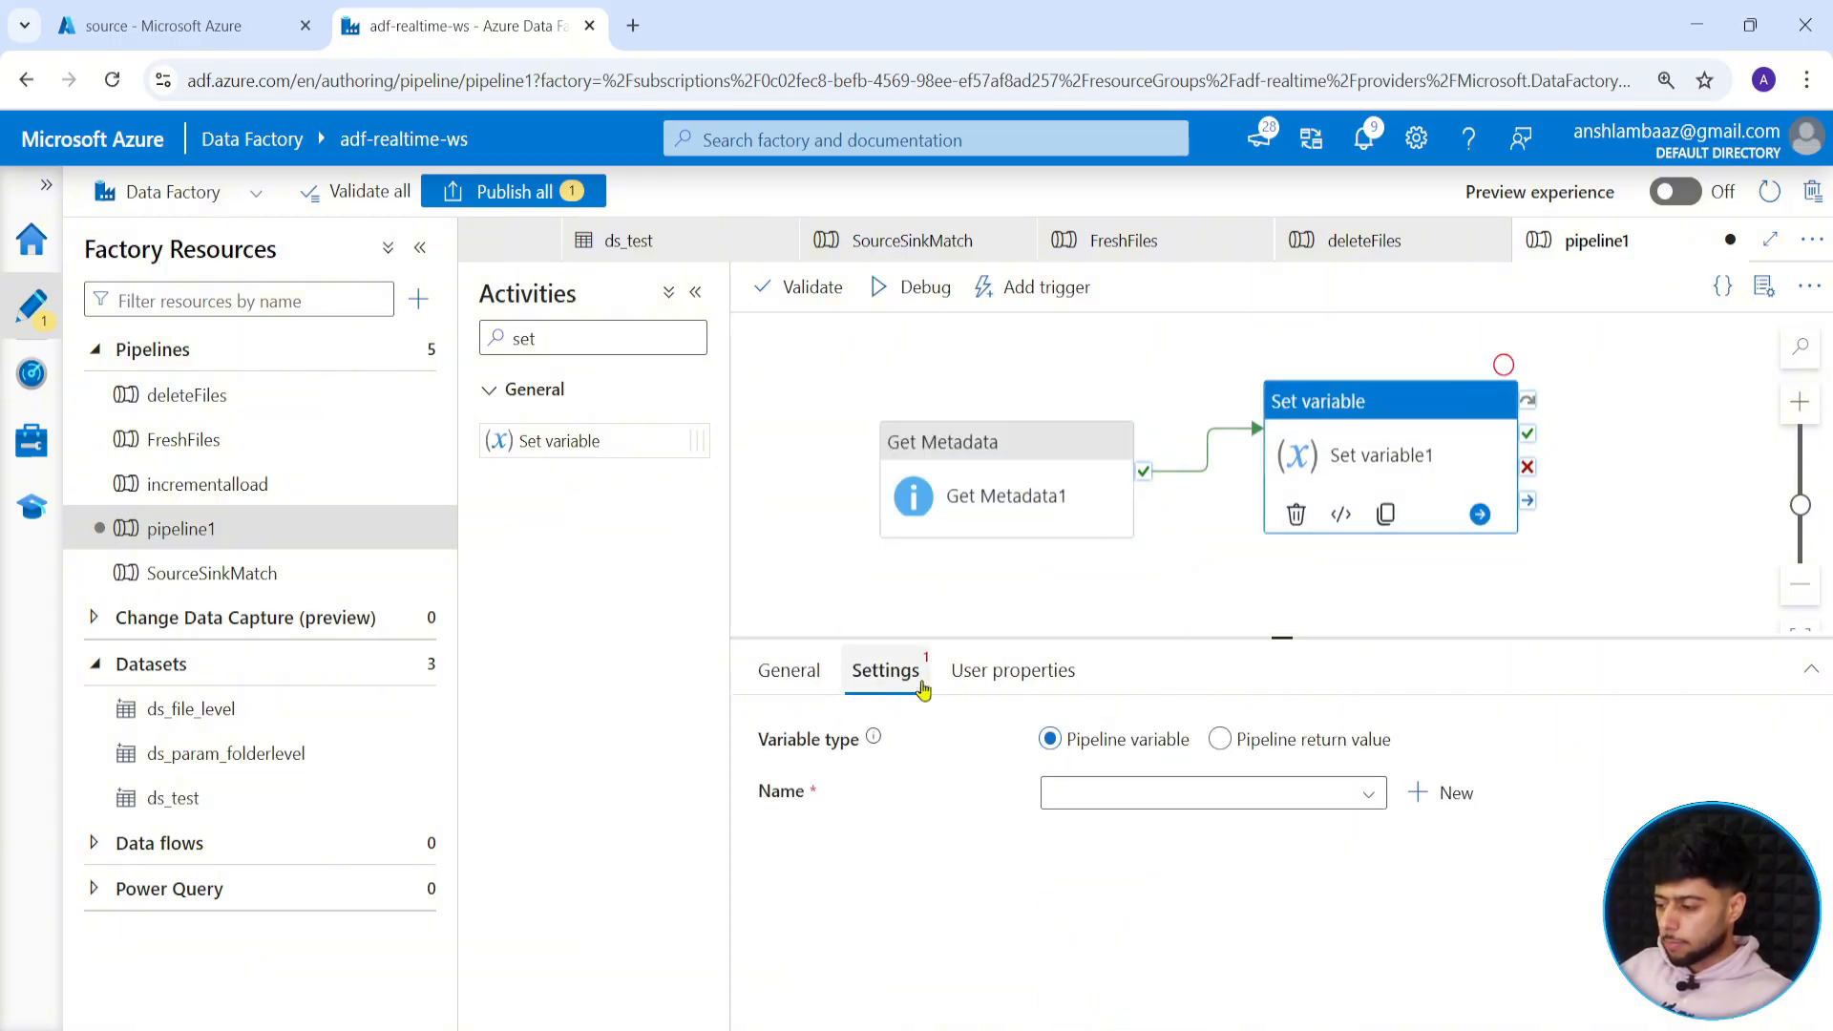
{"action": "left_click", "coordinate": [1187, 800]}
{"action": "left_click", "coordinate": [1058, 840]}
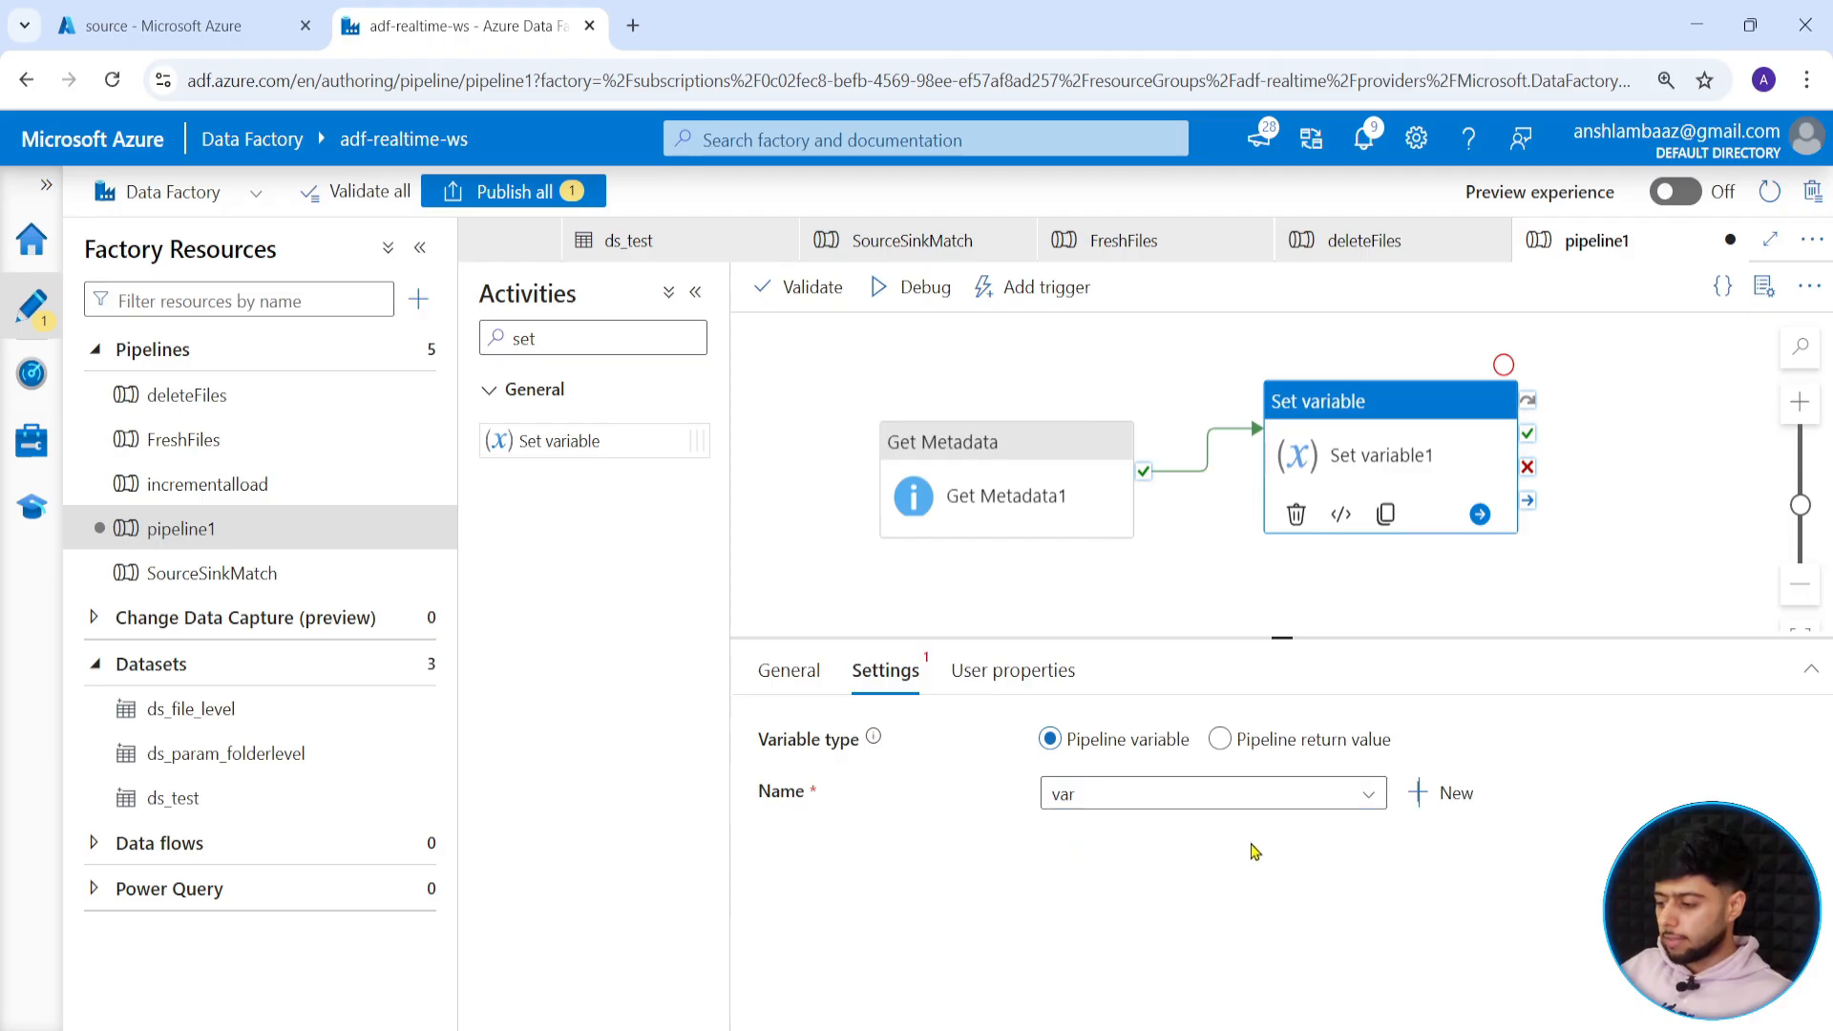
{"action": "left_click", "coordinate": [1117, 860]}
{"action": "left_click", "coordinate": [1132, 938]}
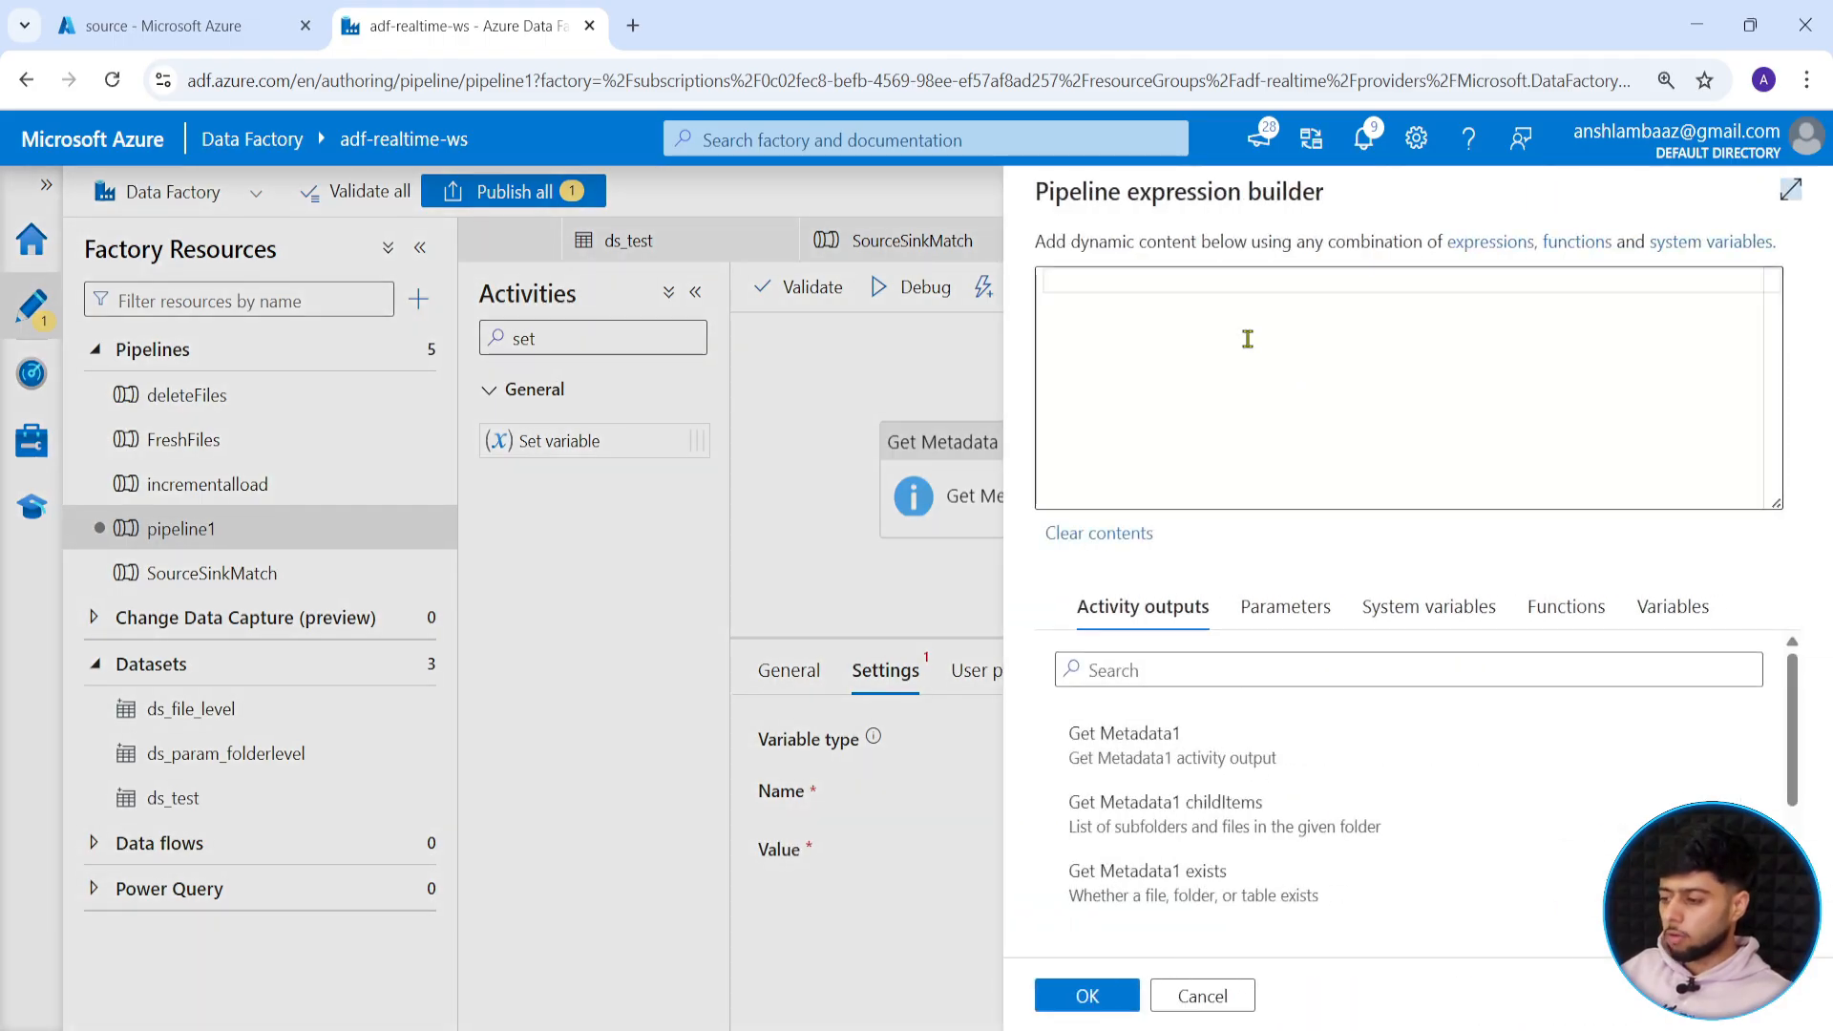
{"action": "left_click", "coordinate": [1157, 759]}
{"action": "left_click", "coordinate": [1408, 292]}
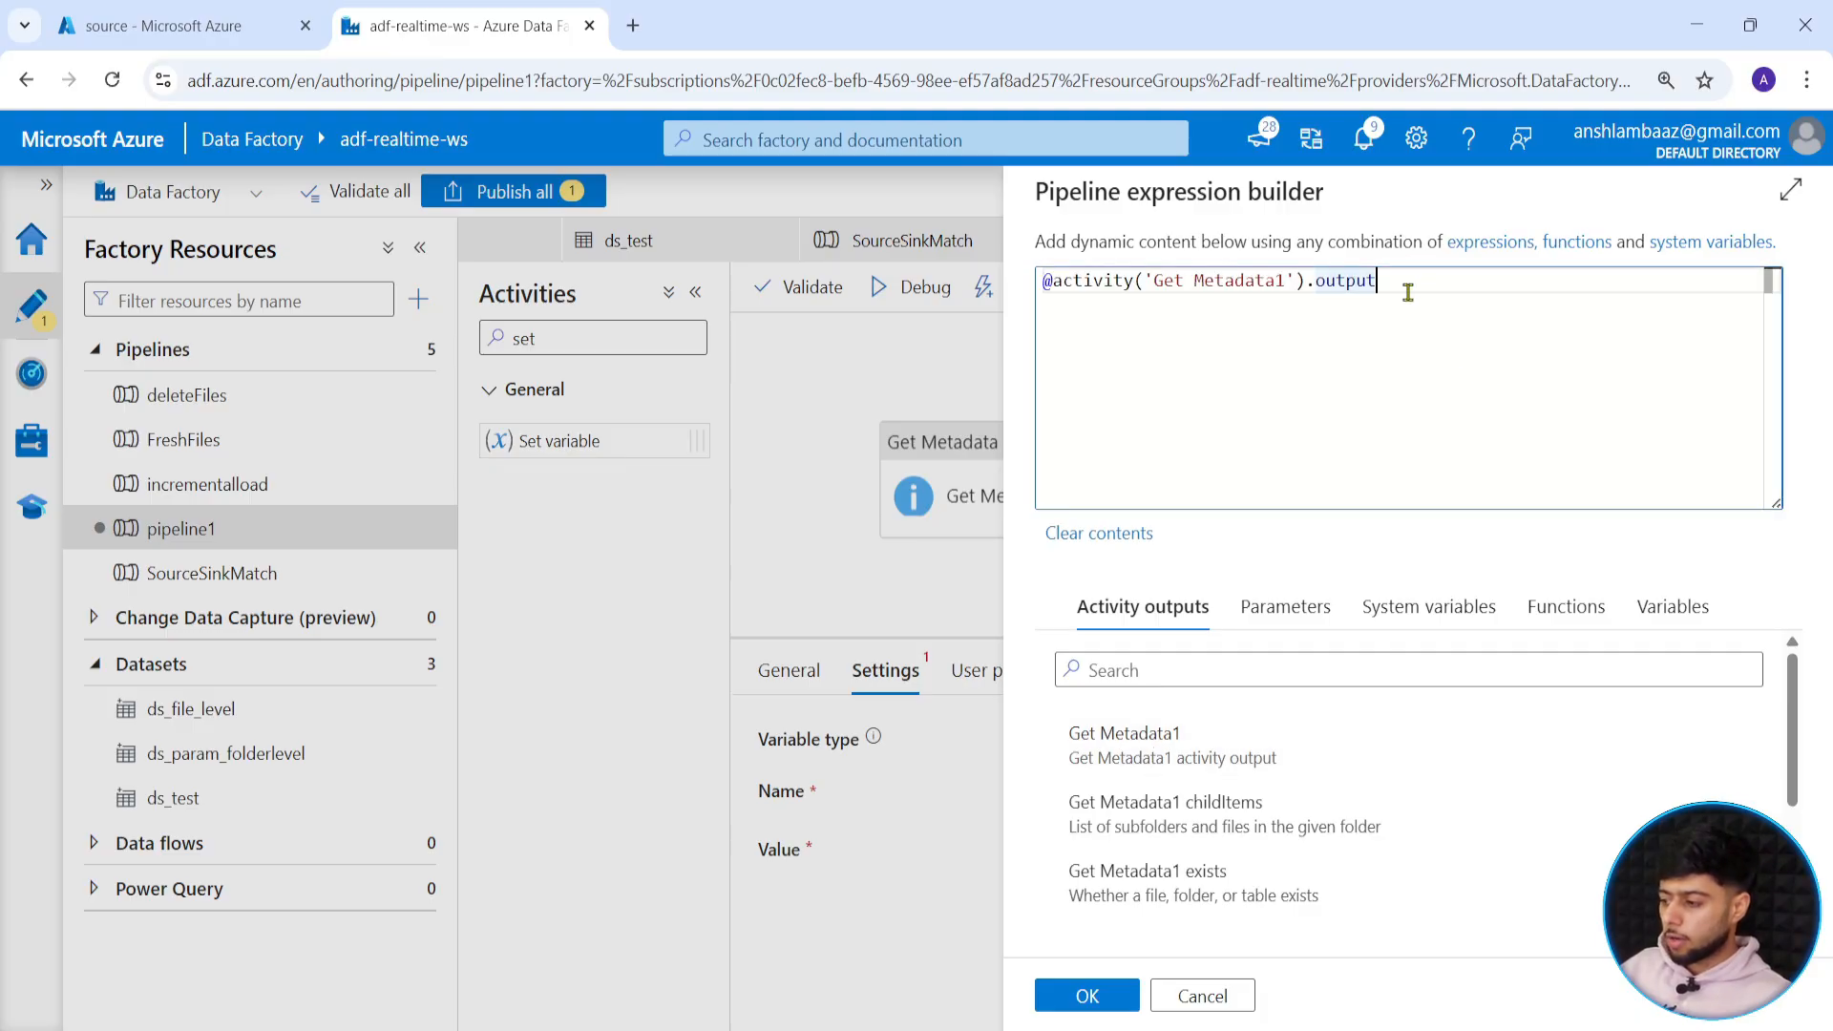
{"action": "type", "text": ".ch"}
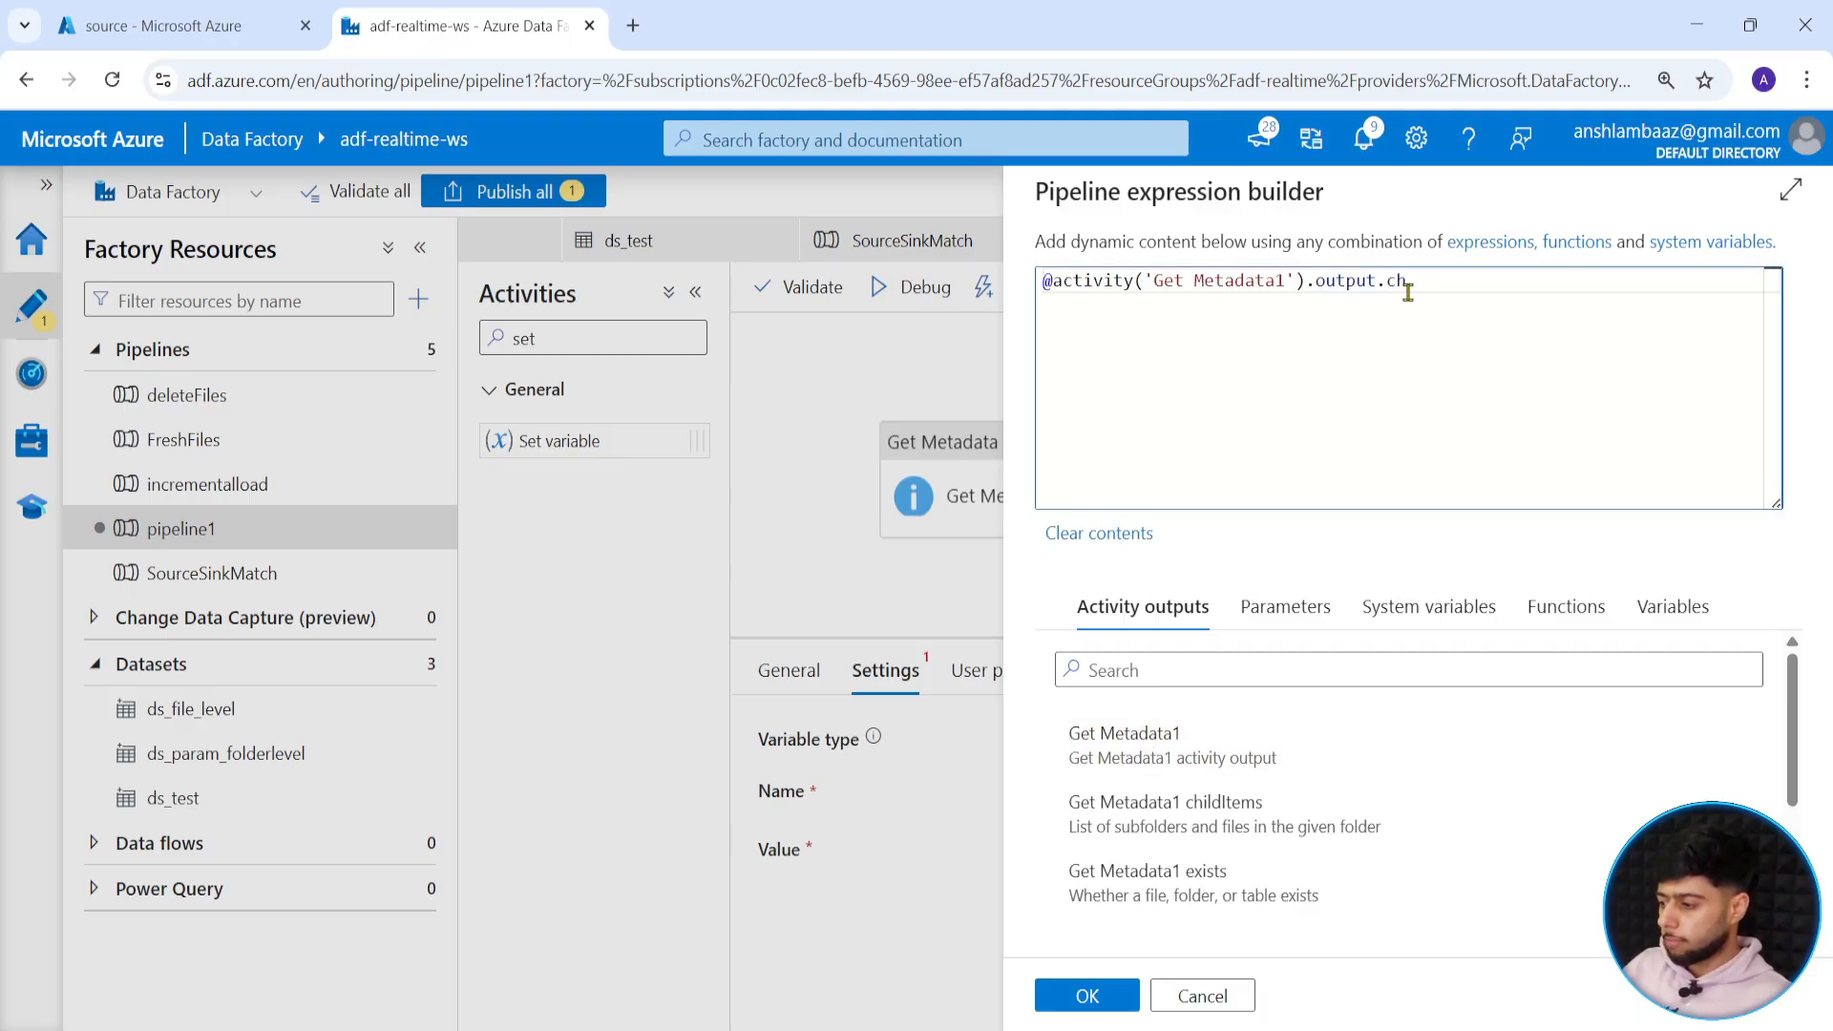
{"action": "type", "text": "il"}
{"action": "key", "text": "Return"}
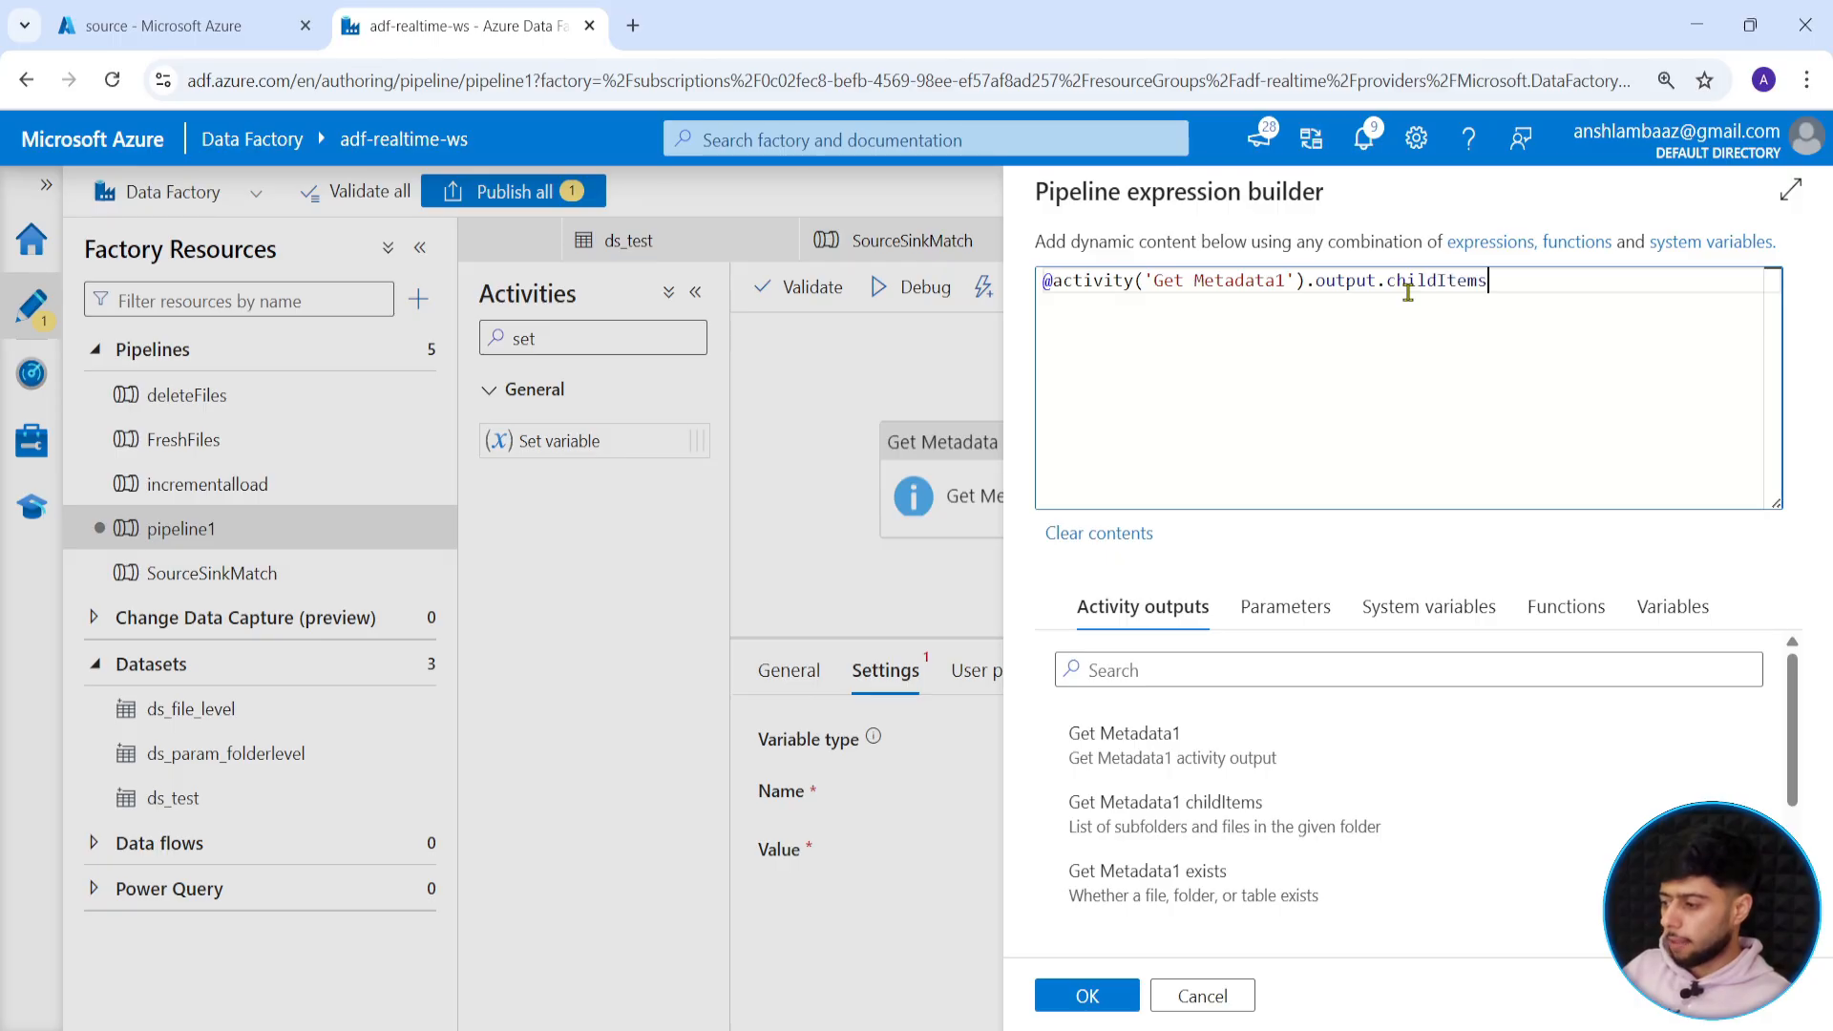
{"action": "left_click", "coordinate": [1054, 281]}
{"action": "type", "text": "le"}
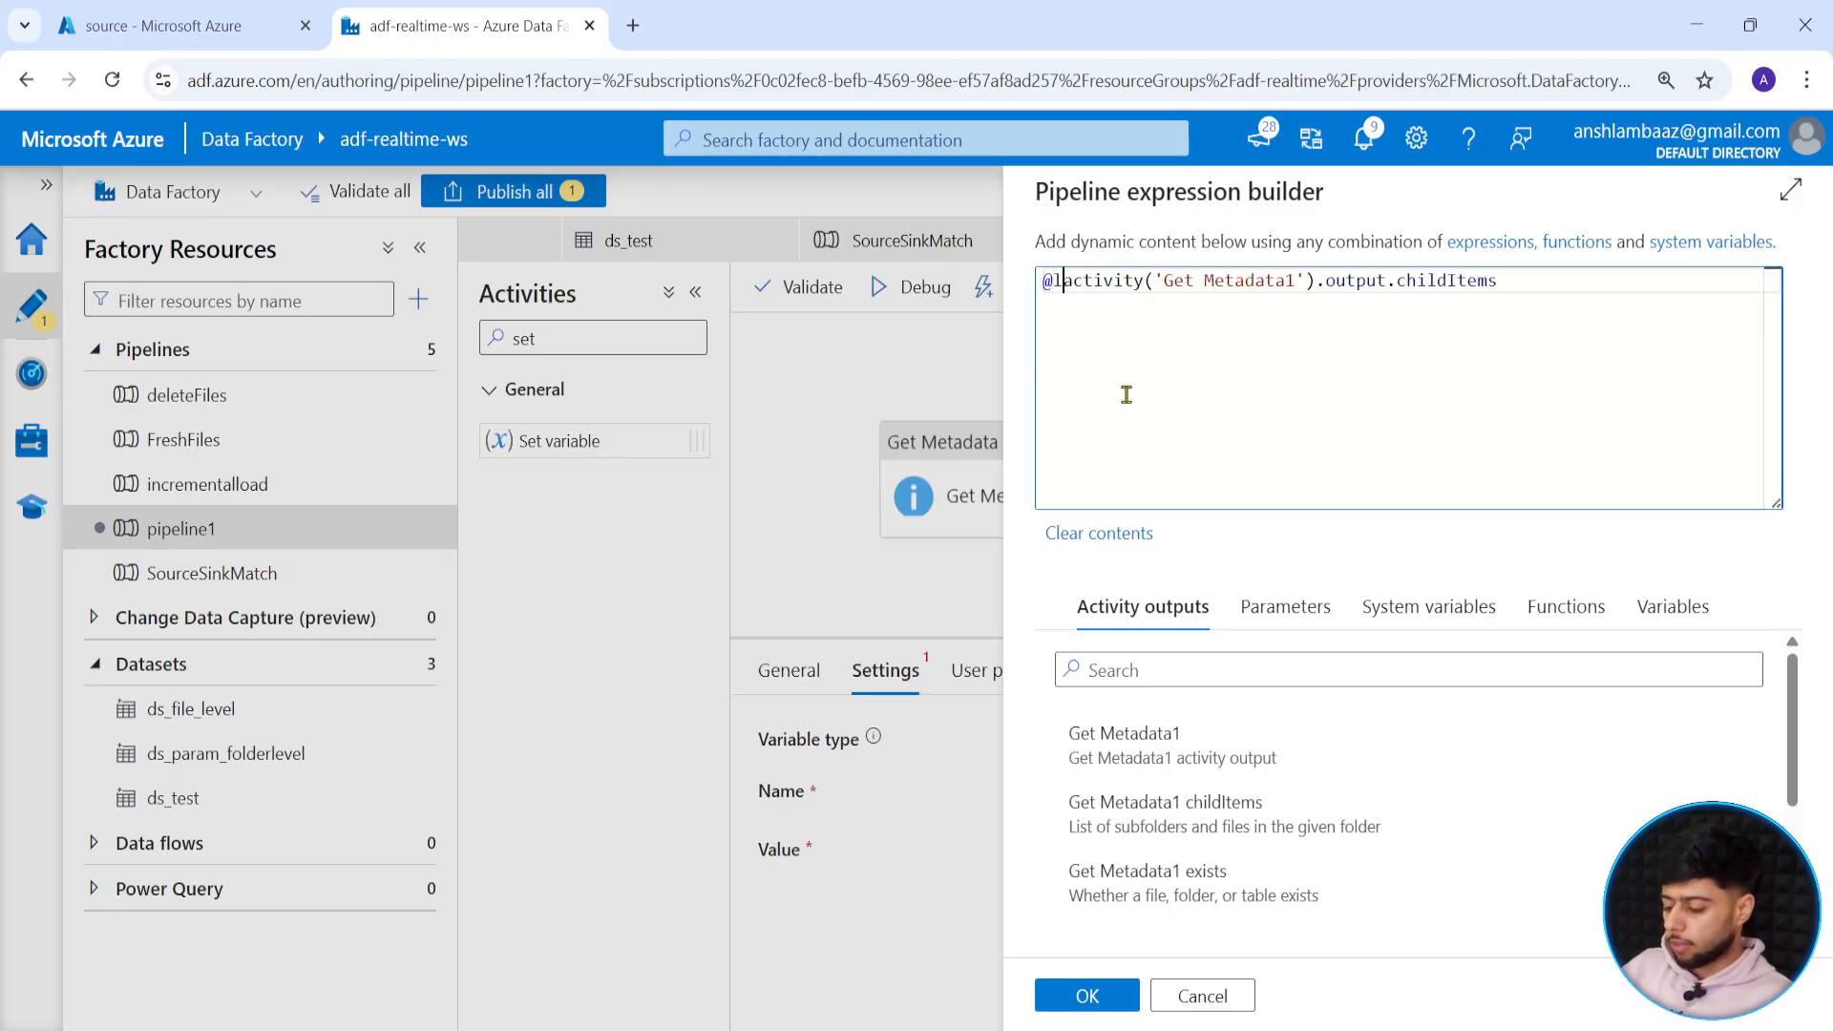
{"action": "type", "text": "ngth("}
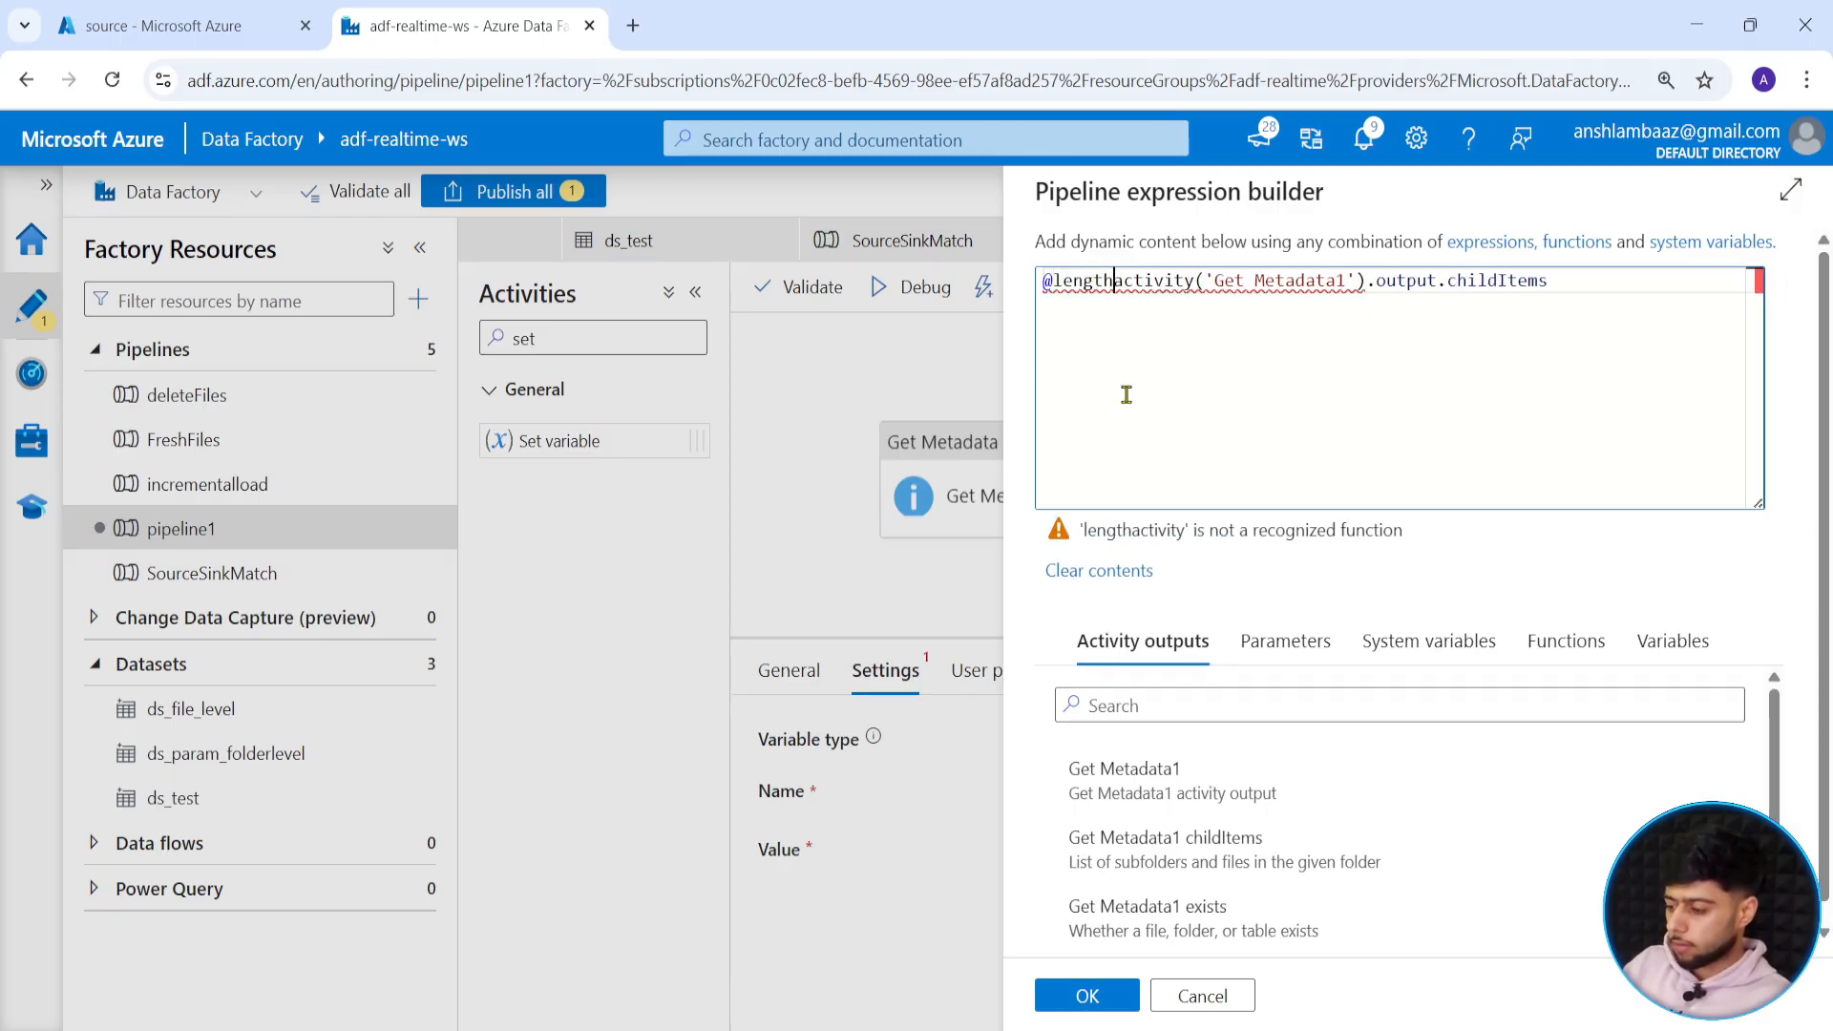
{"action": "left_click", "coordinate": [1574, 281]}
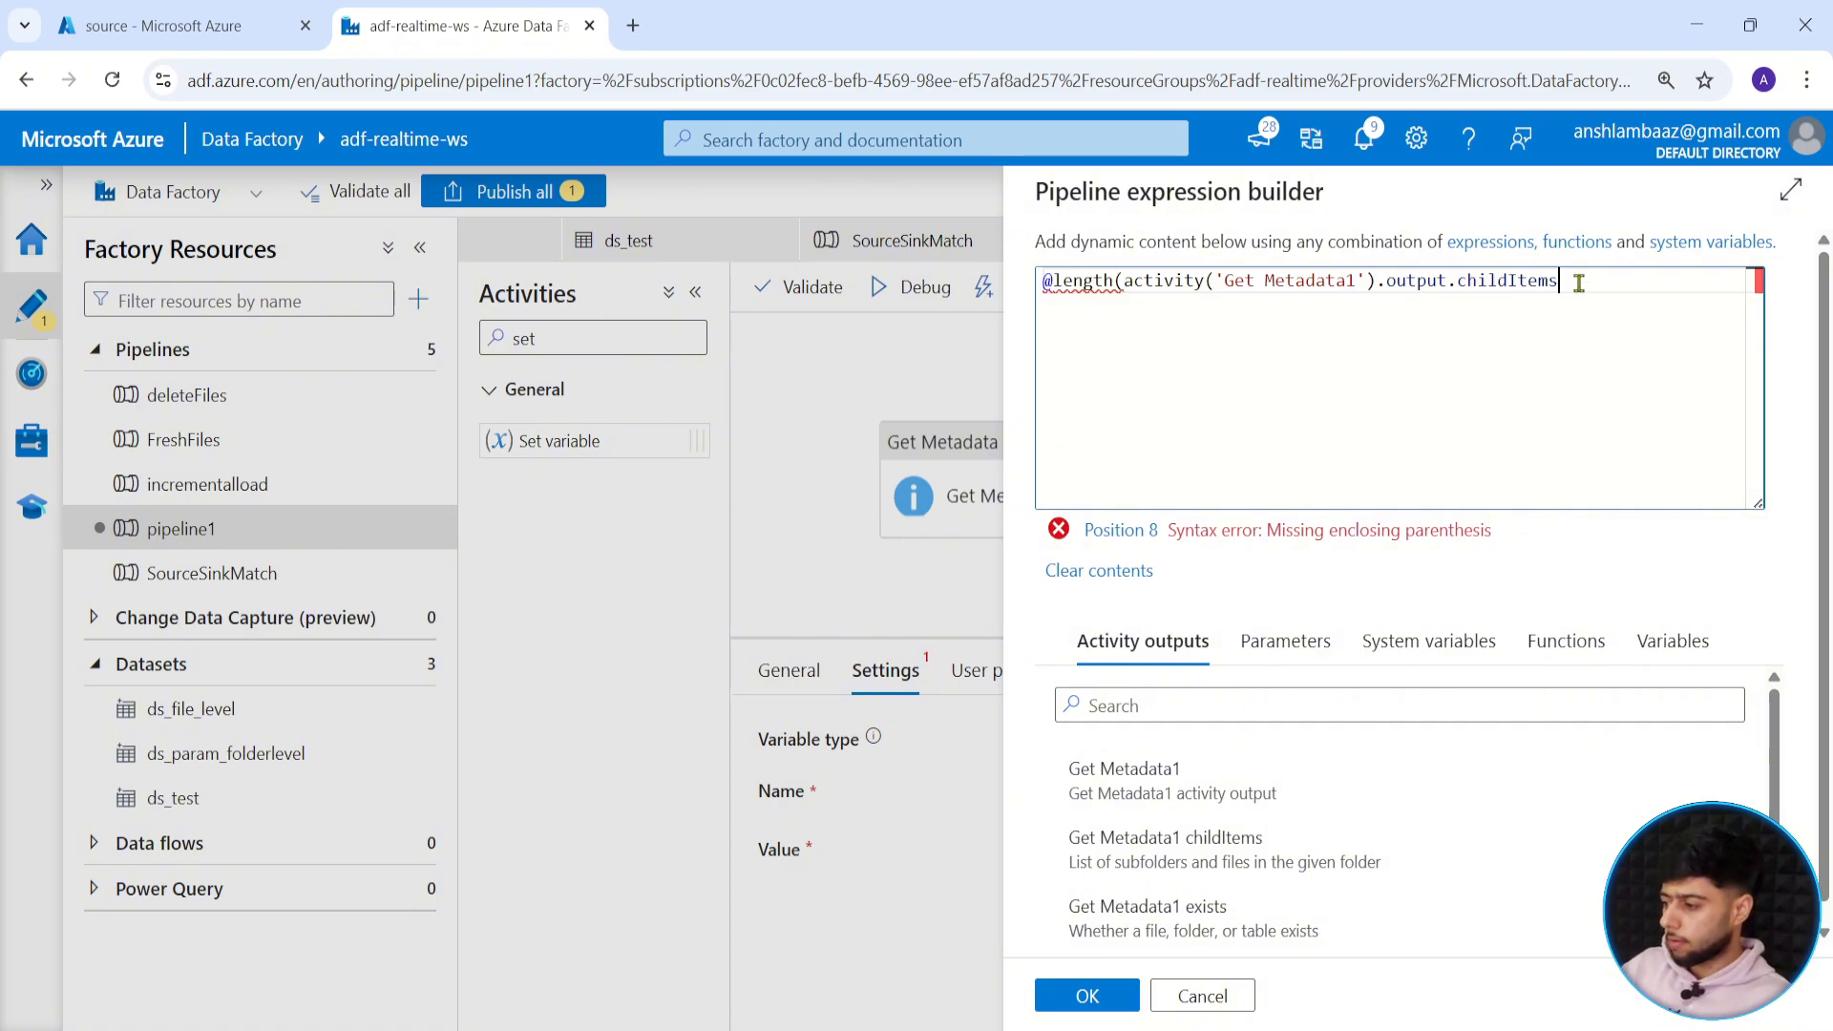
{"action": "type", "text": ")"}
{"action": "left_click", "coordinate": [1088, 996]}
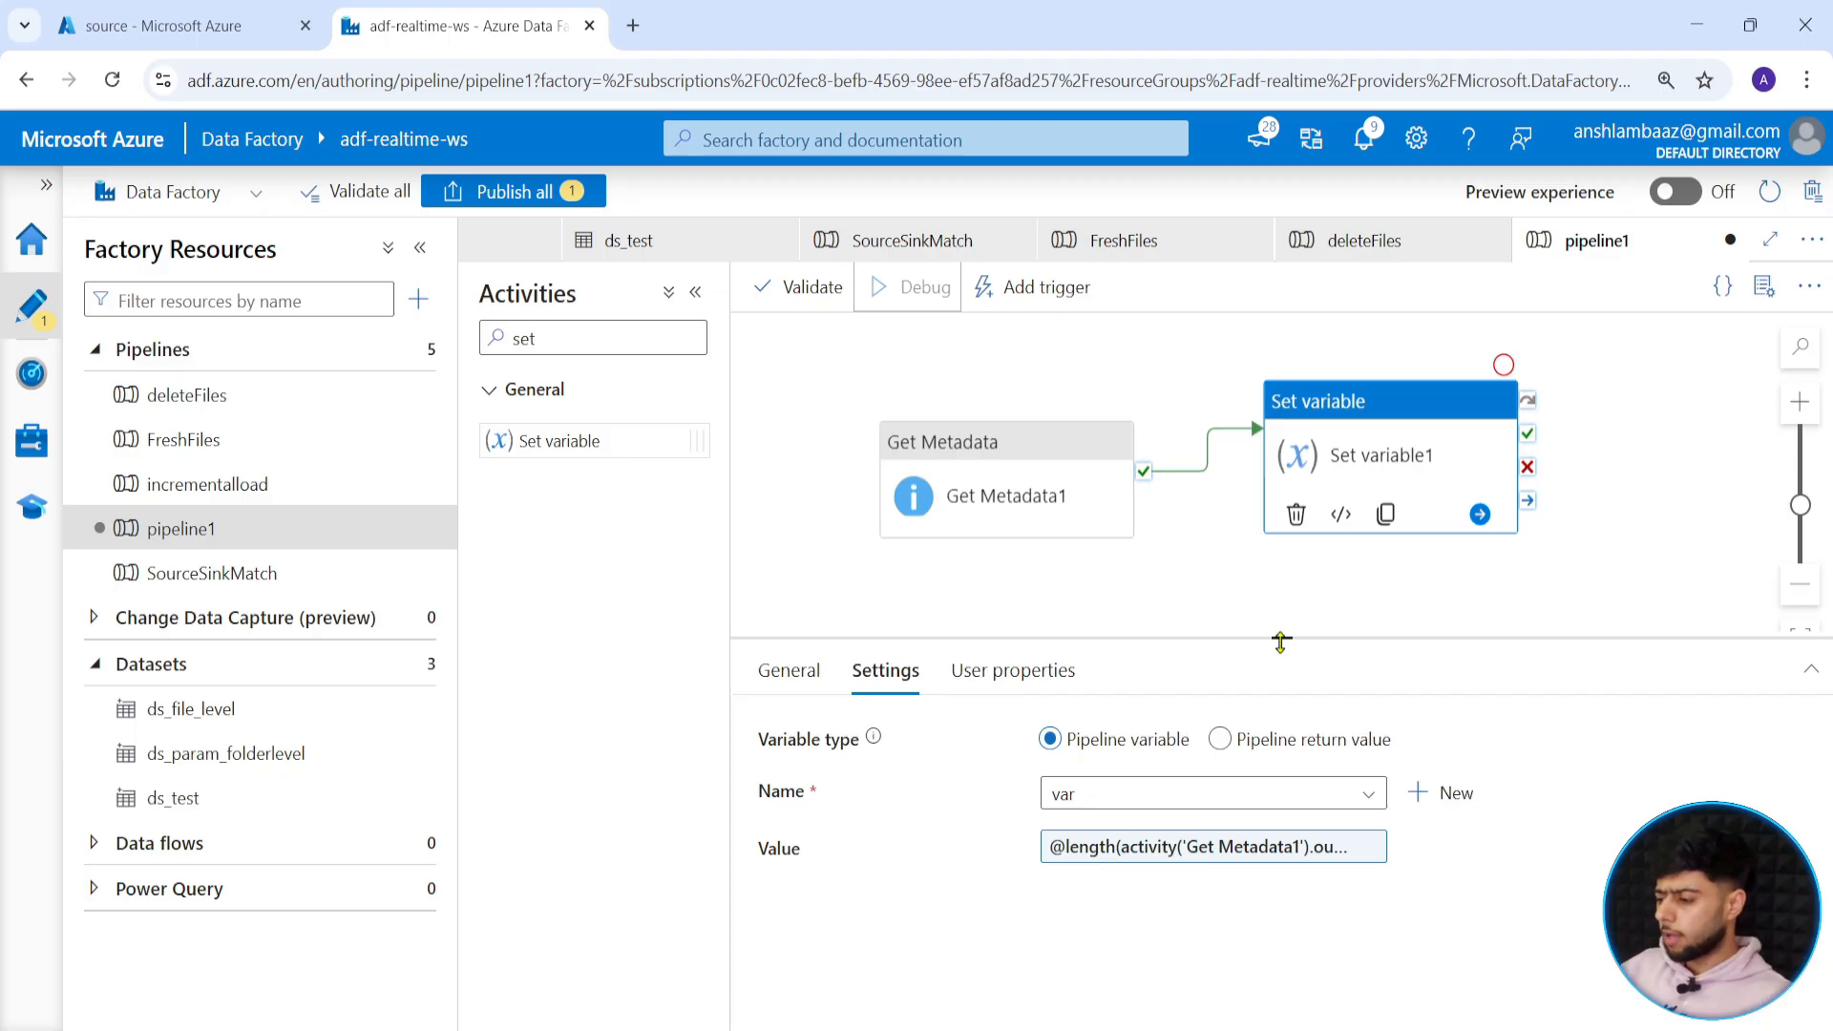
Debug the pipeline, then inspect the output and input of Set variable1 and the output of Get Metadata1.
{"action": "left_click_drag", "start_coordinate": [1281, 644], "coordinate": [1281, 696]}
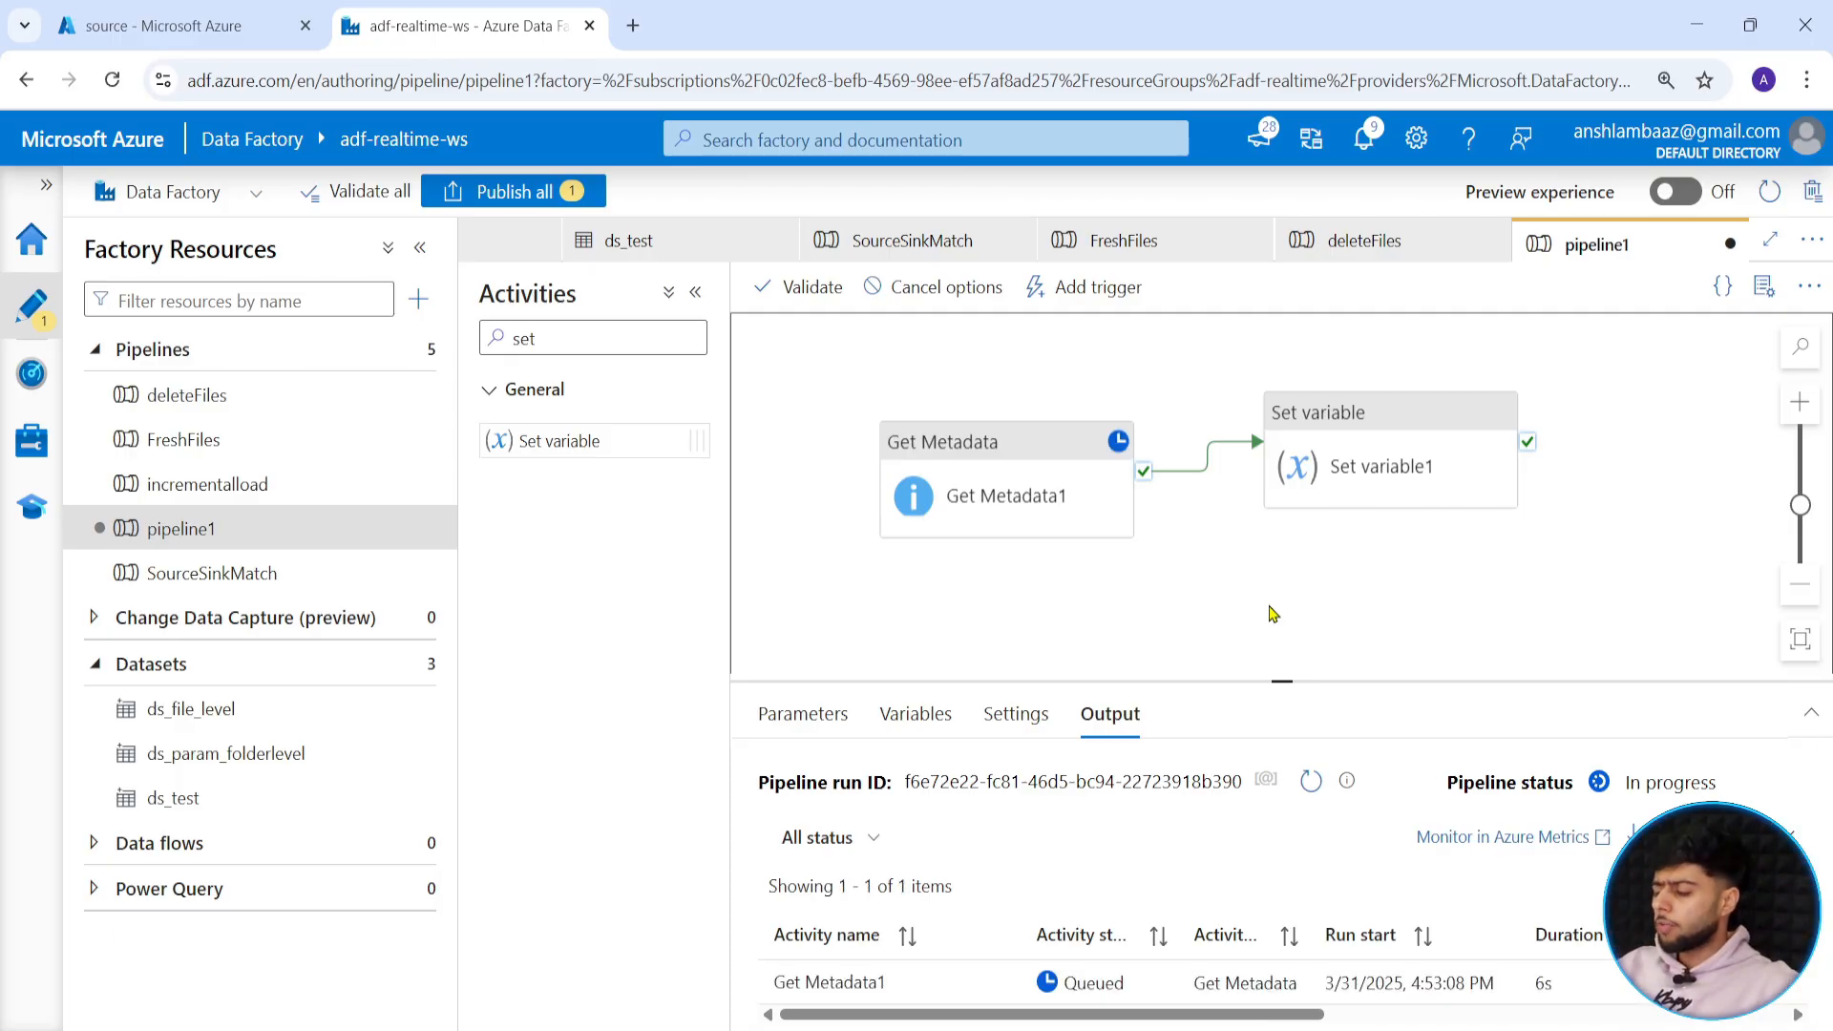
{"action": "left_click_drag", "start_coordinate": [1280, 680], "coordinate": [1295, 567]}
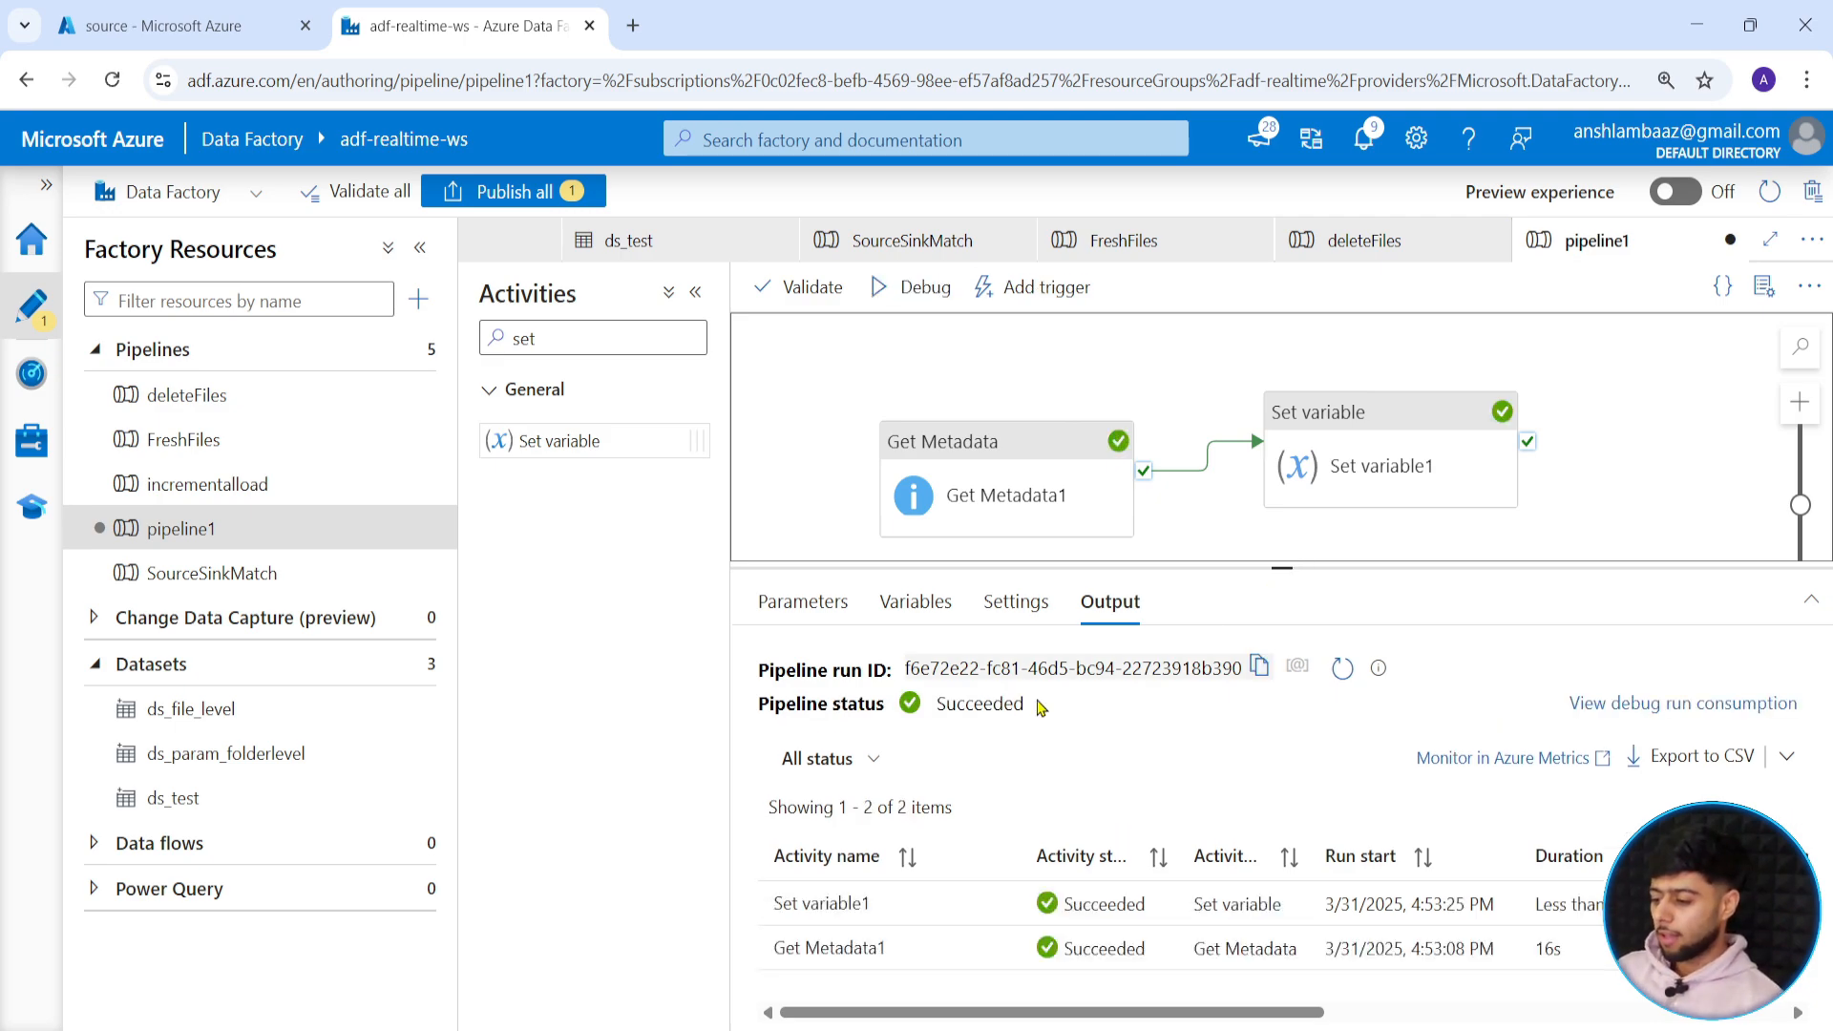
{"action": "left_click", "coordinate": [1002, 905]}
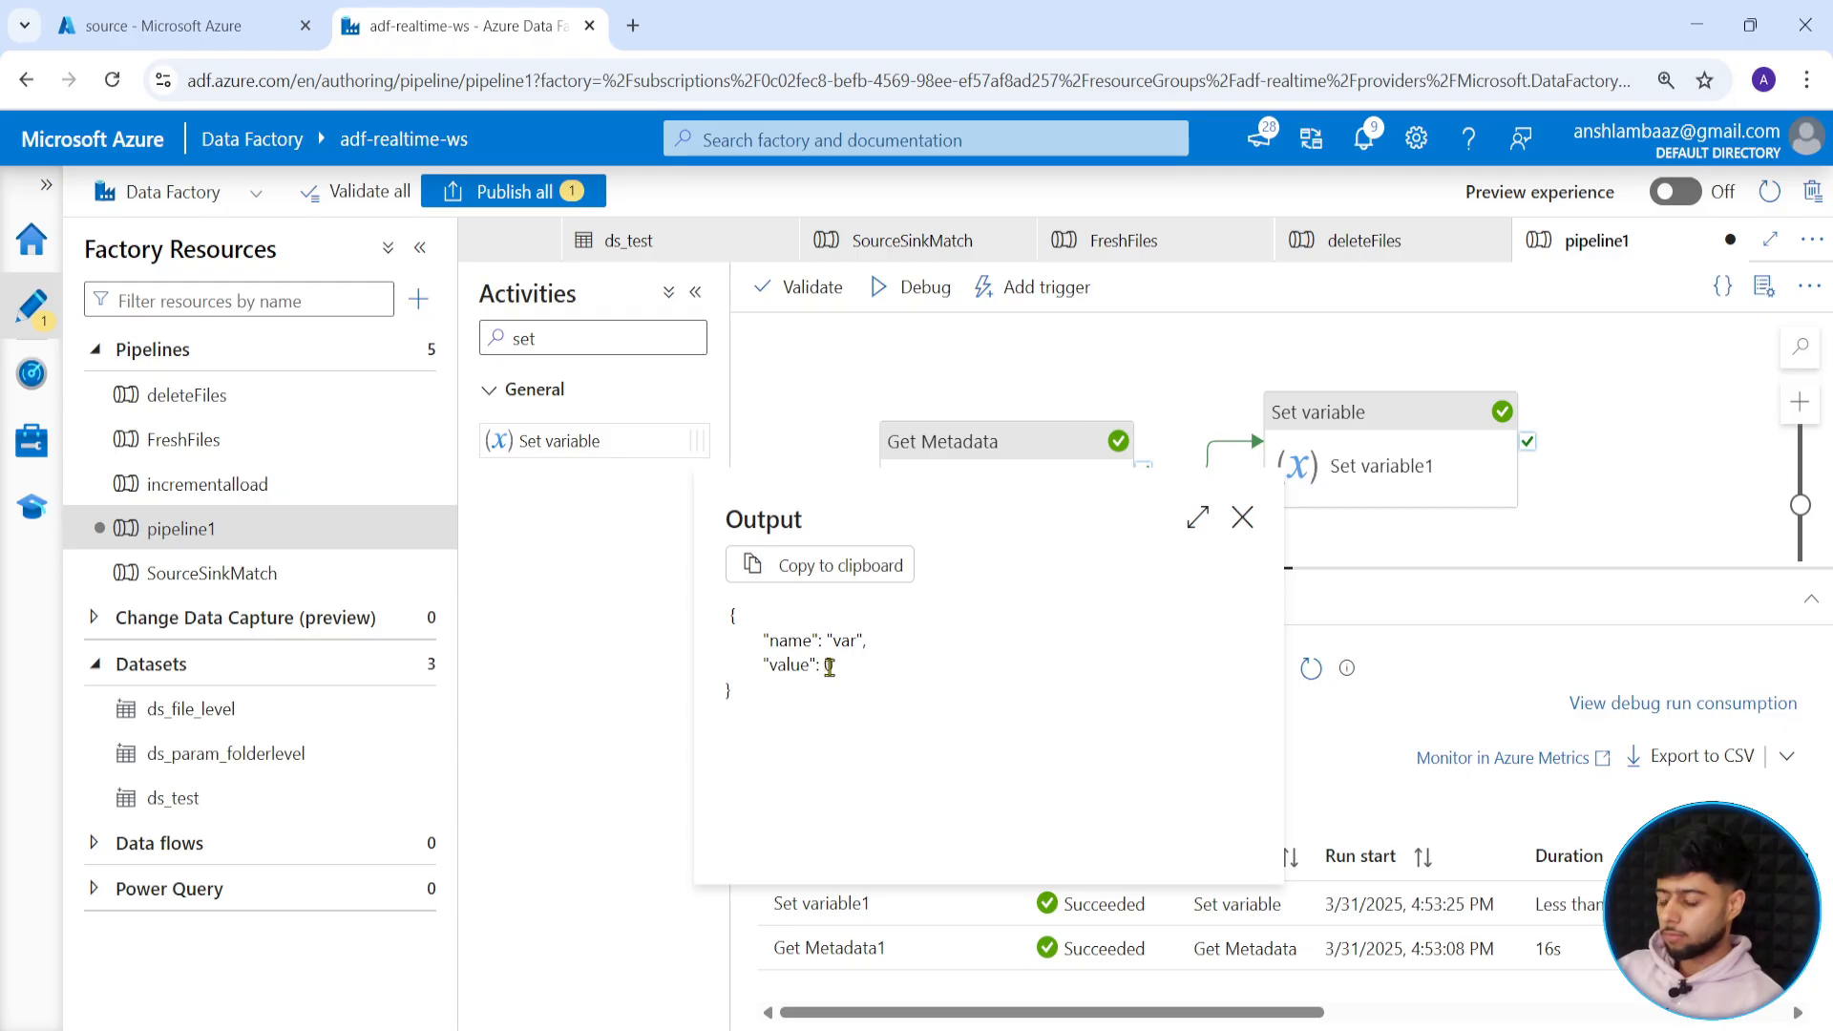
{"action": "left_click_drag", "start_coordinate": [827, 640], "coordinate": [864, 640]}
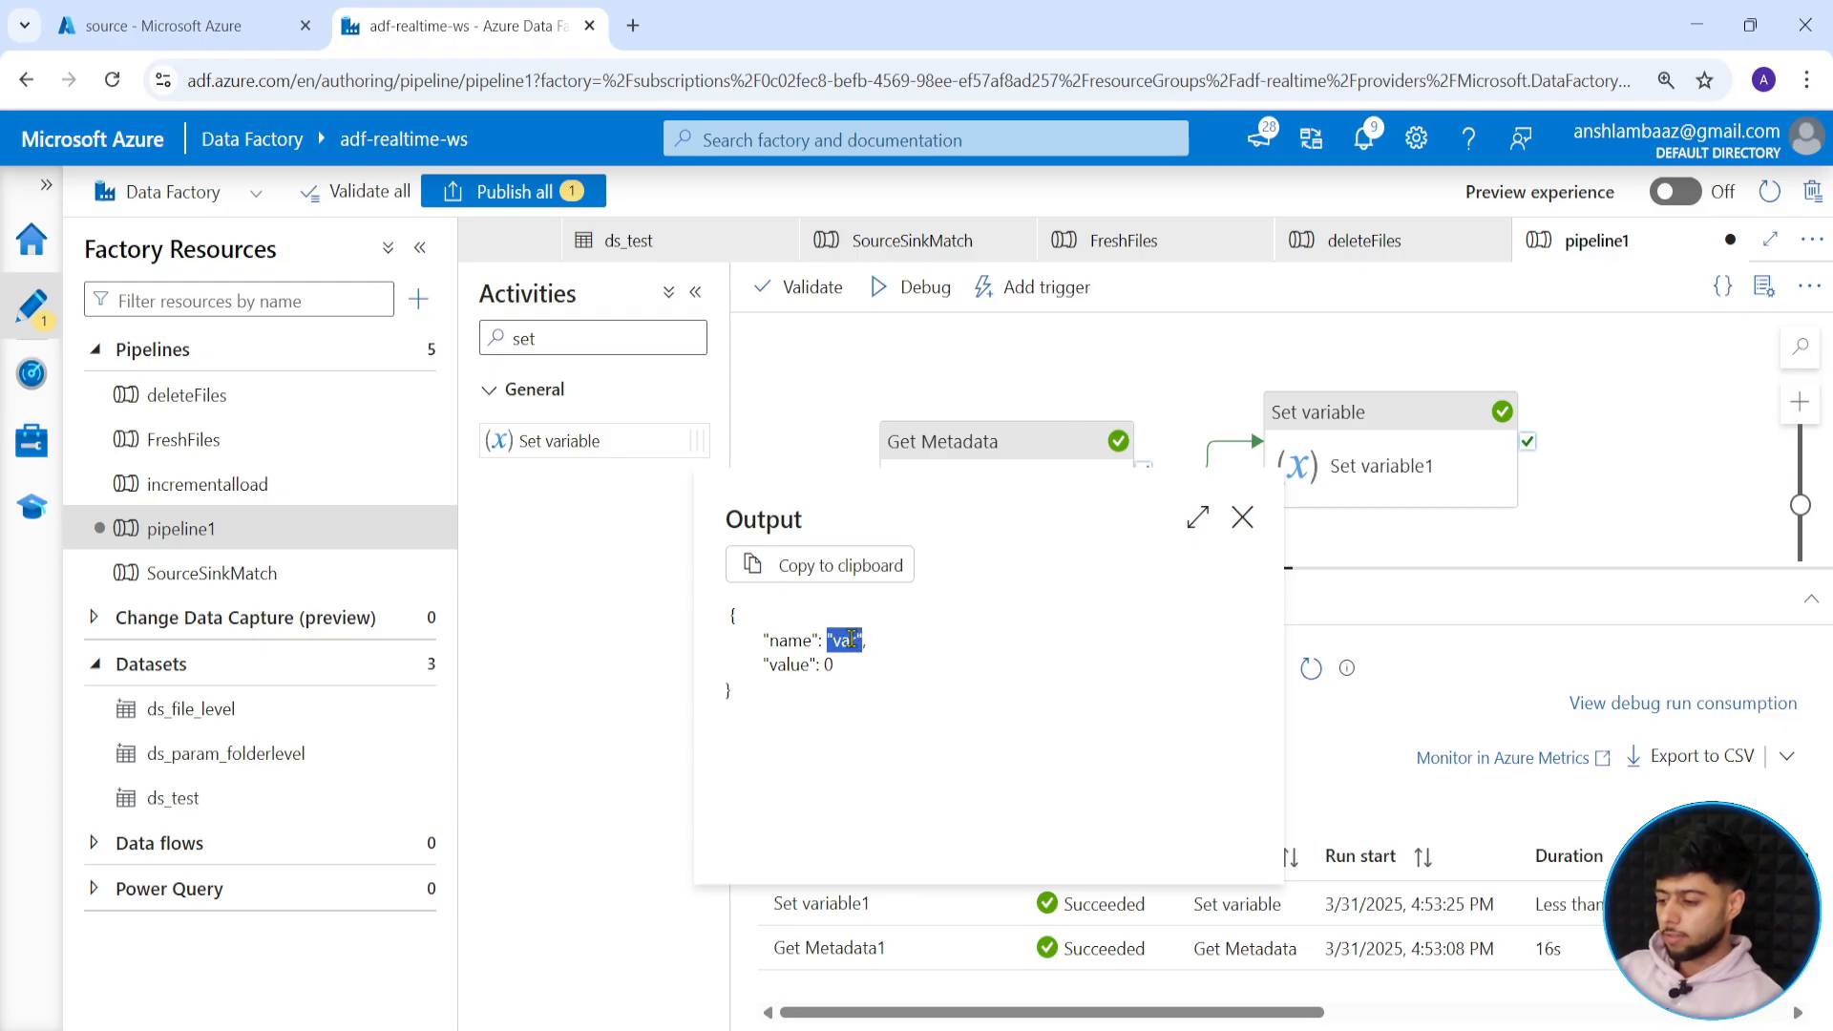
{"action": "left_click", "coordinate": [1242, 517]}
{"action": "left_click", "coordinate": [963, 908]}
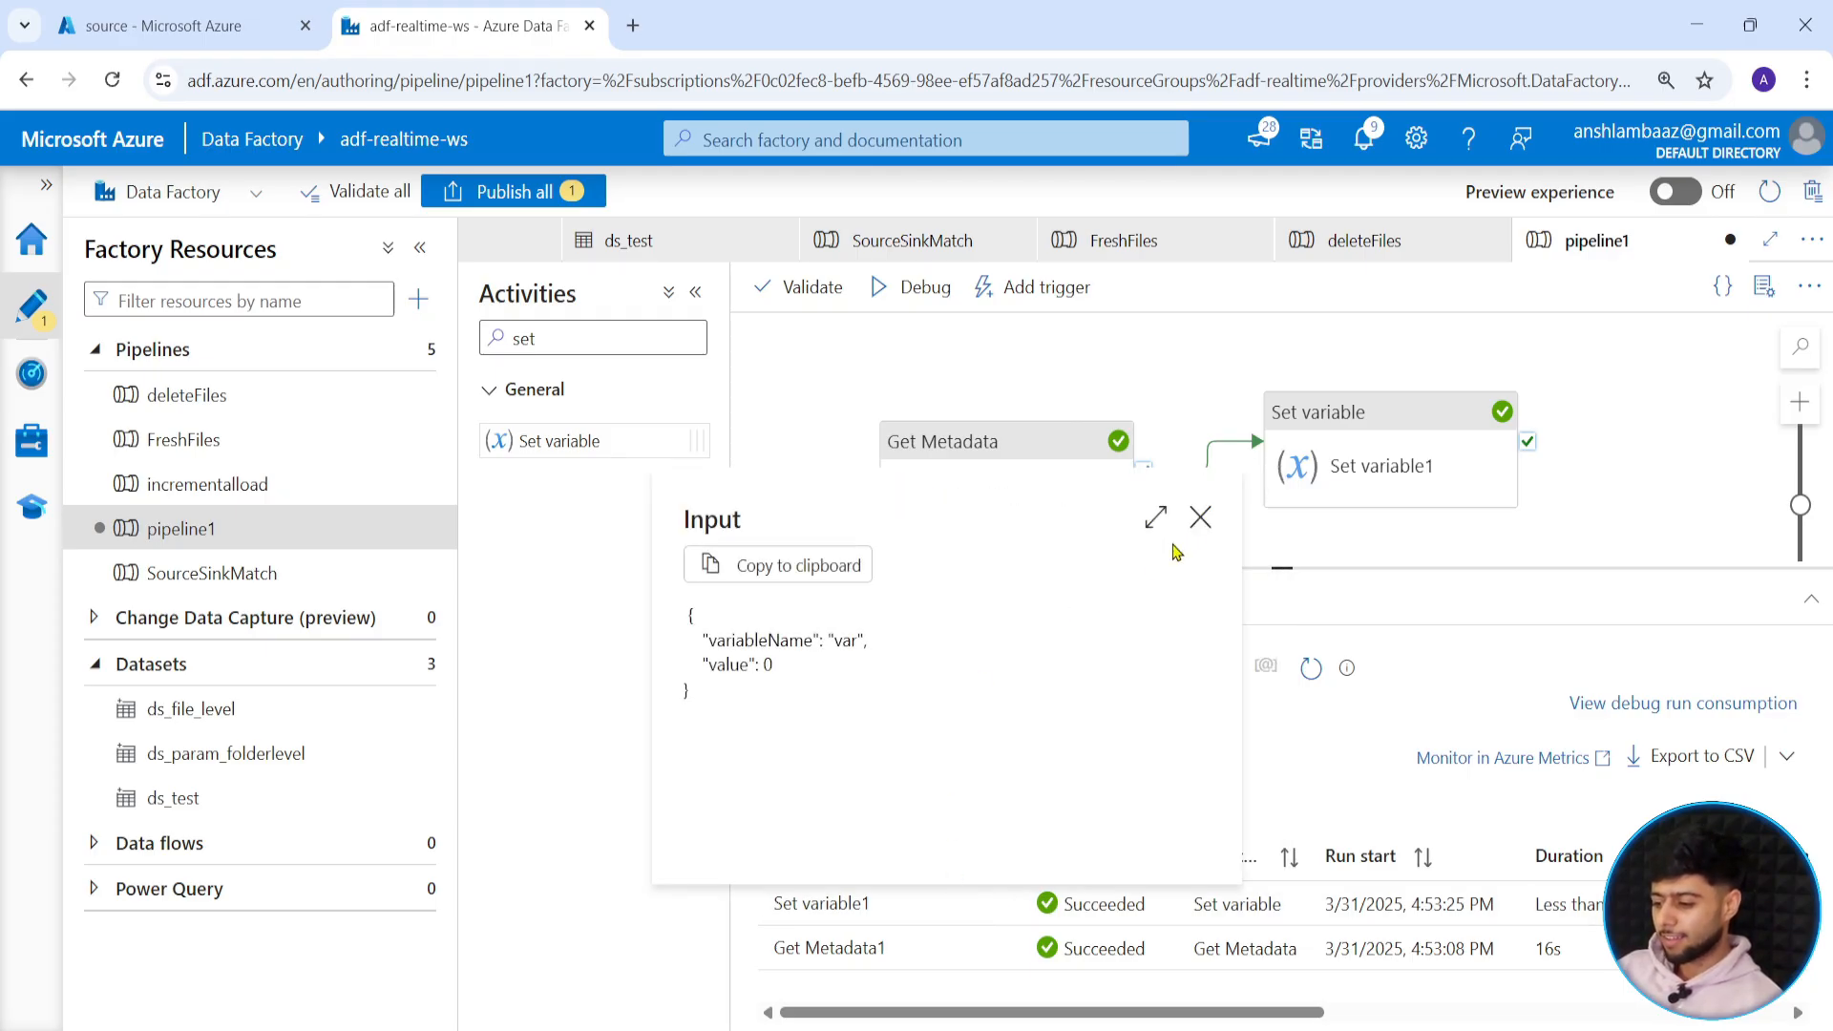
{"action": "left_click", "coordinate": [1199, 516]}
{"action": "left_click", "coordinate": [999, 948]}
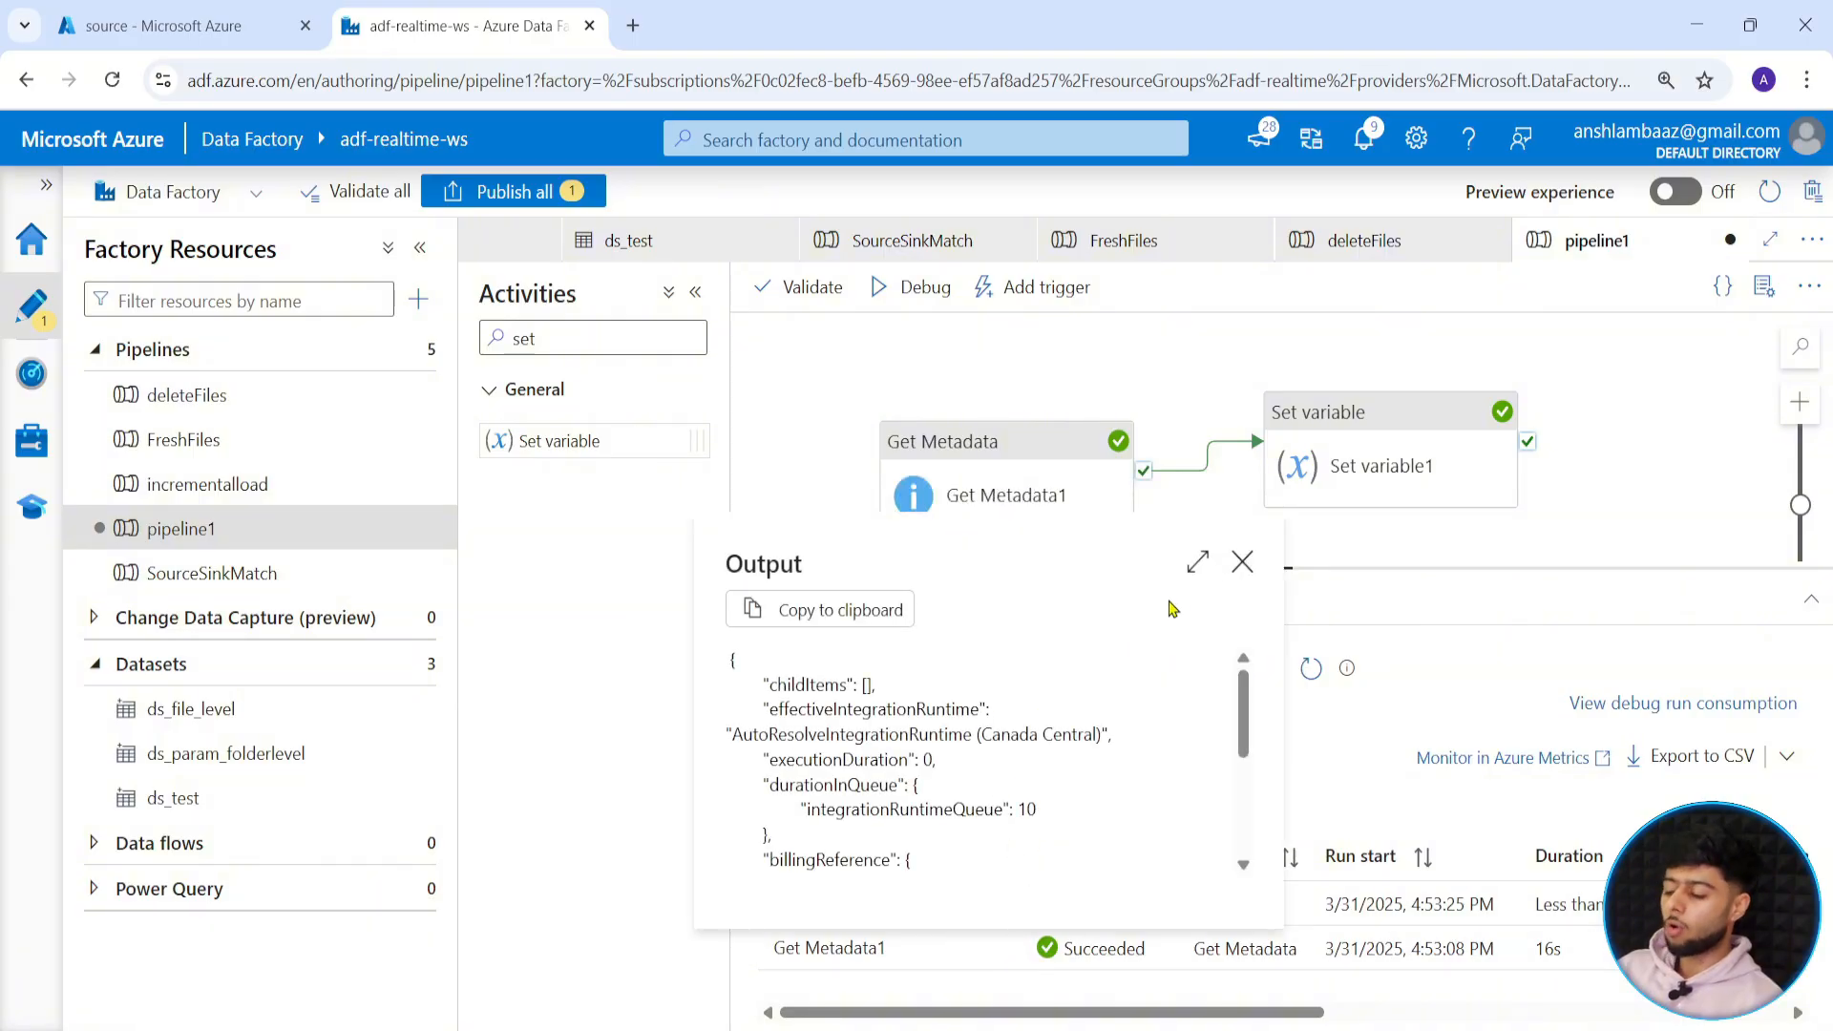
{"action": "left_click", "coordinate": [1243, 566]}
Change Get Metadata1's p_container dataset property to destination.
{"action": "left_click", "coordinate": [1011, 497]}
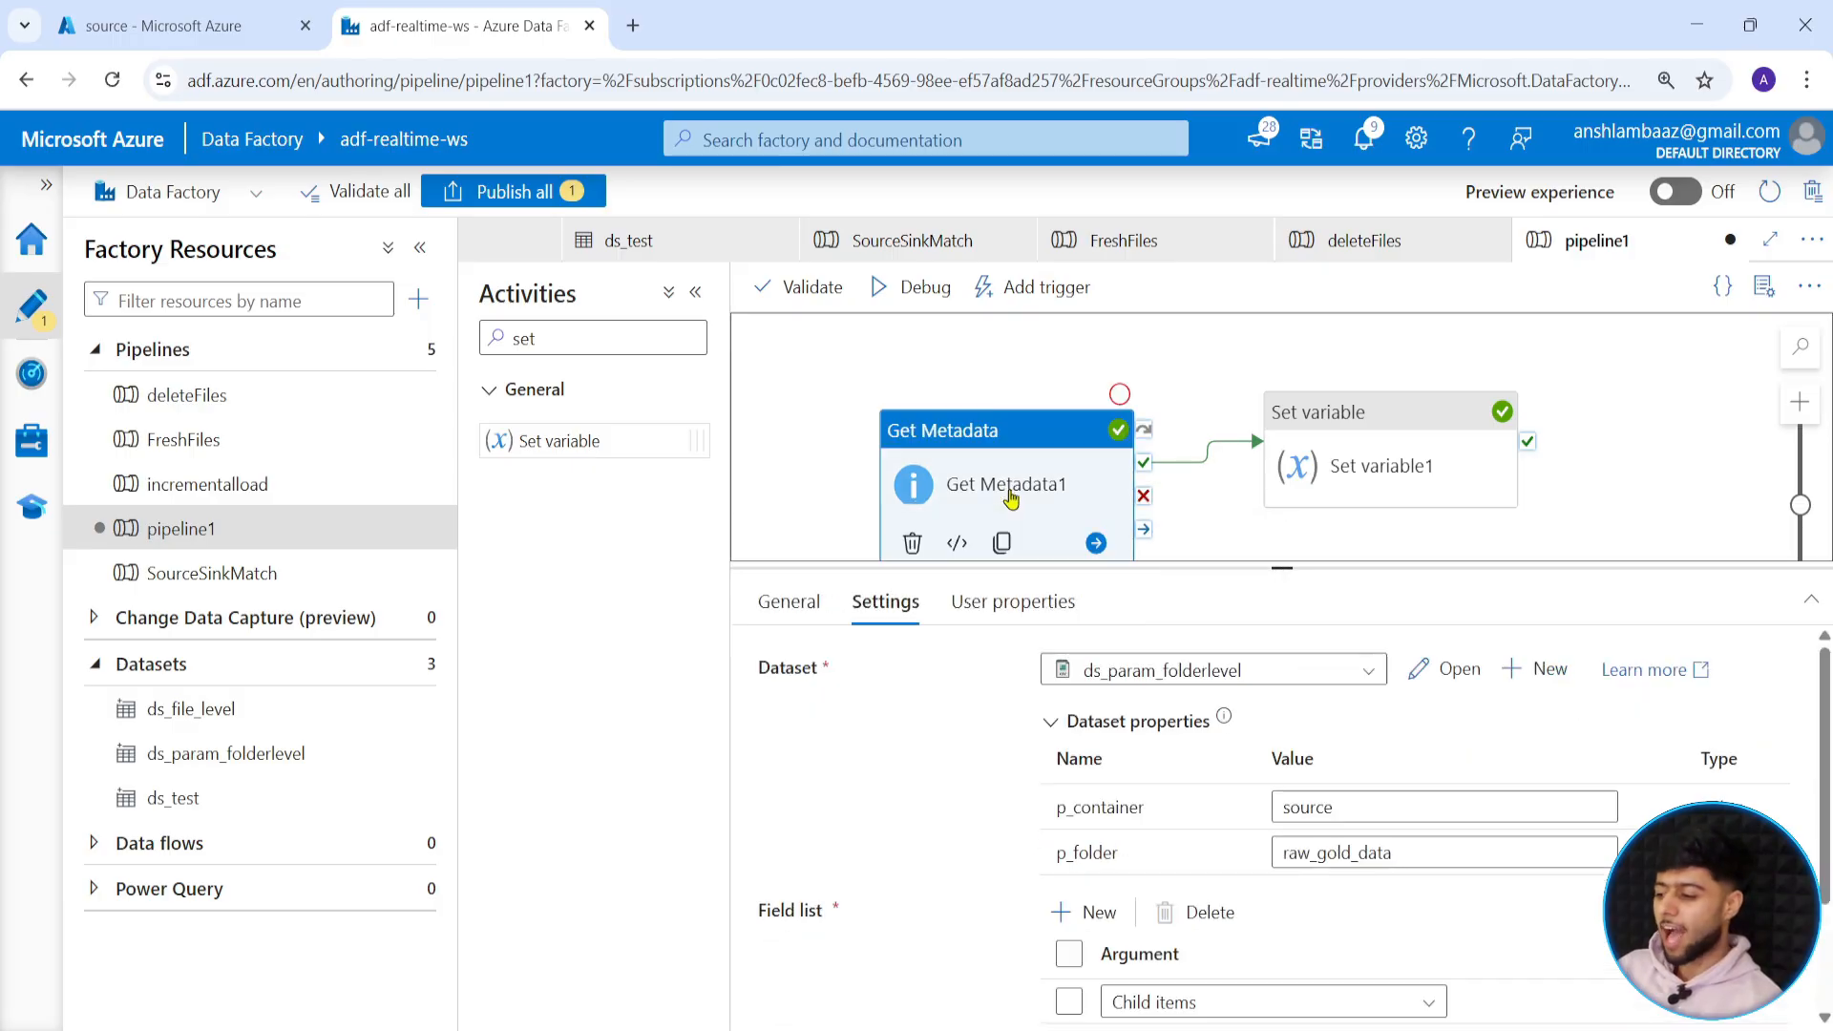
{"action": "double_click", "coordinate": [1350, 807]}
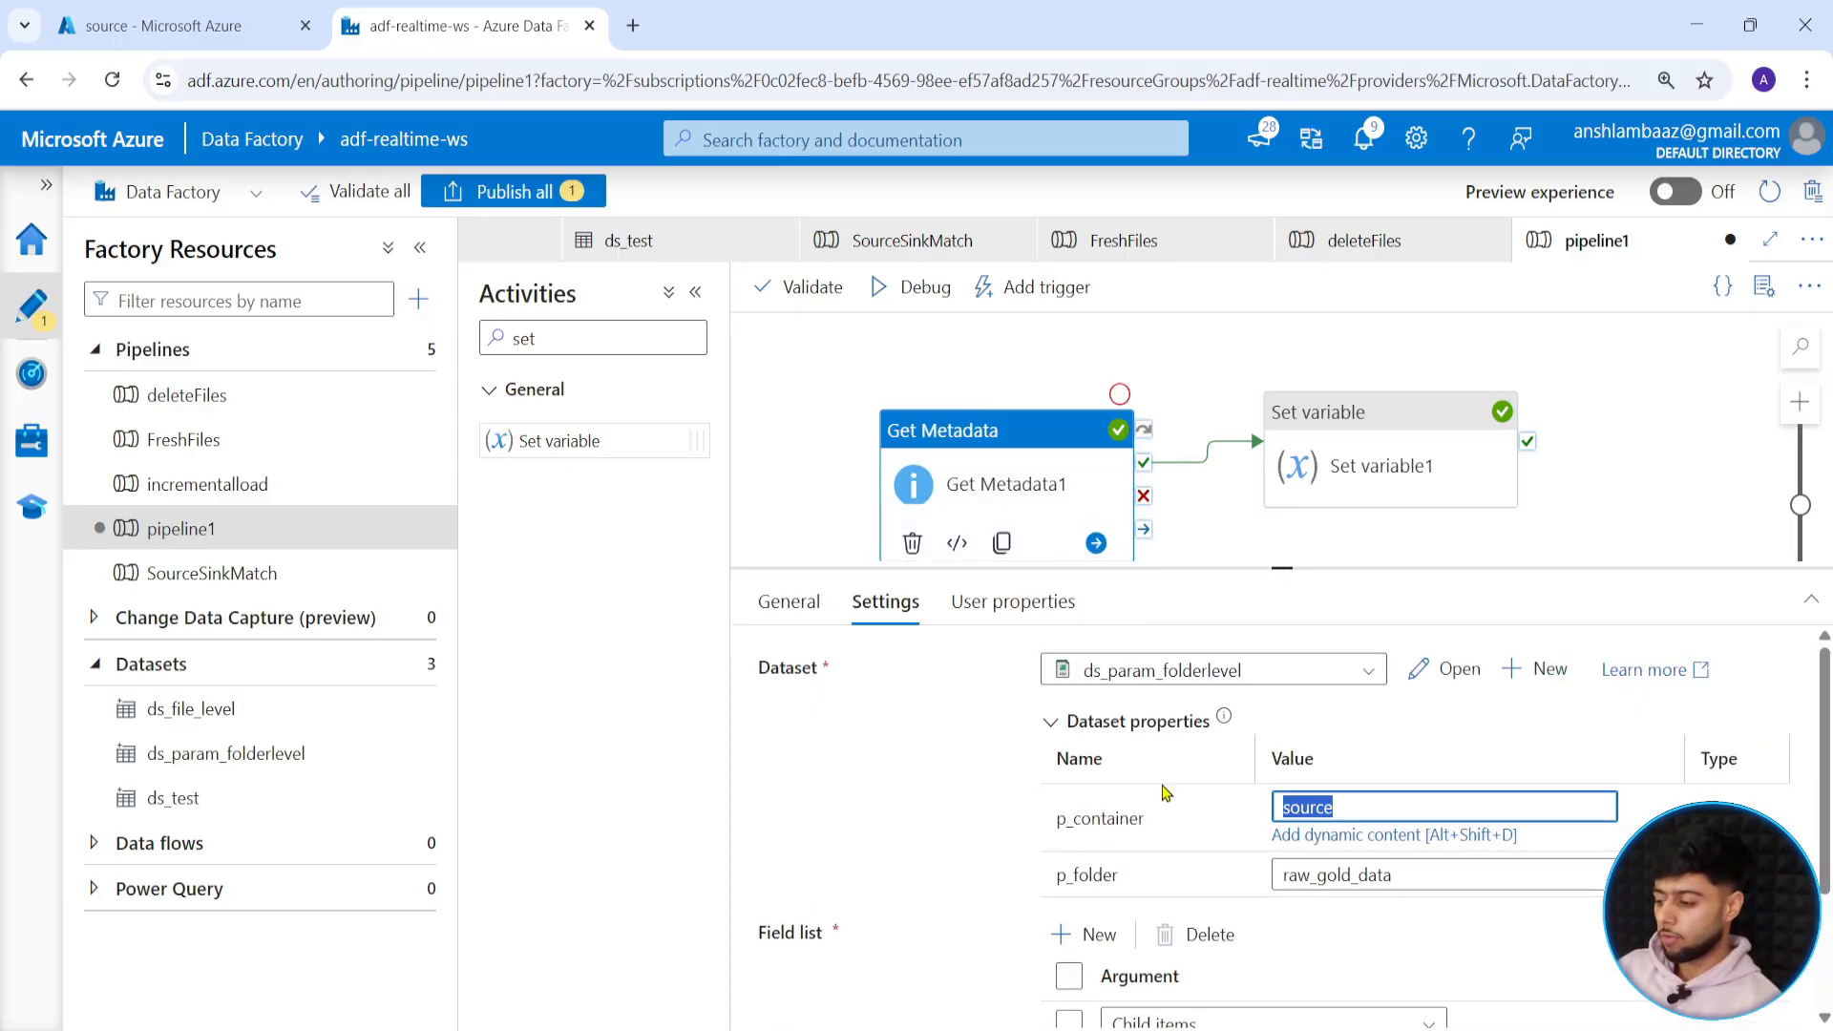
{"action": "type", "text": "destination"}
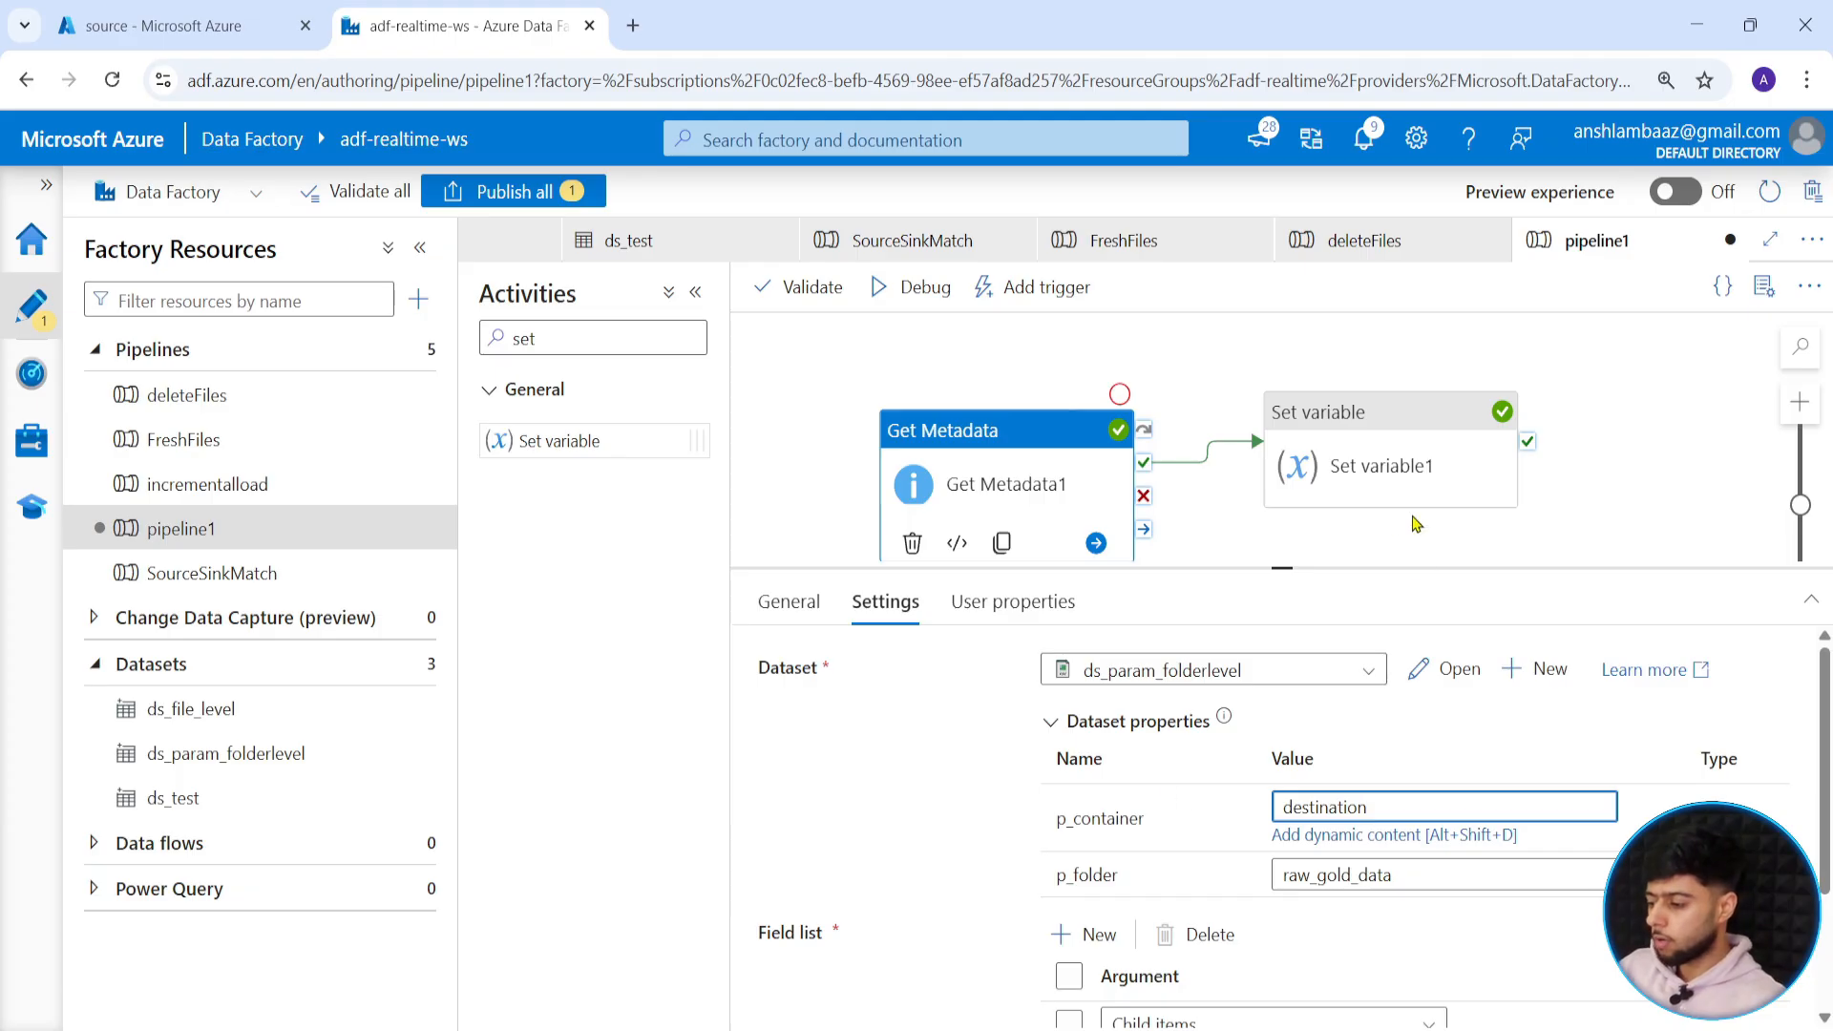
{"action": "left_click", "coordinate": [1367, 542]}
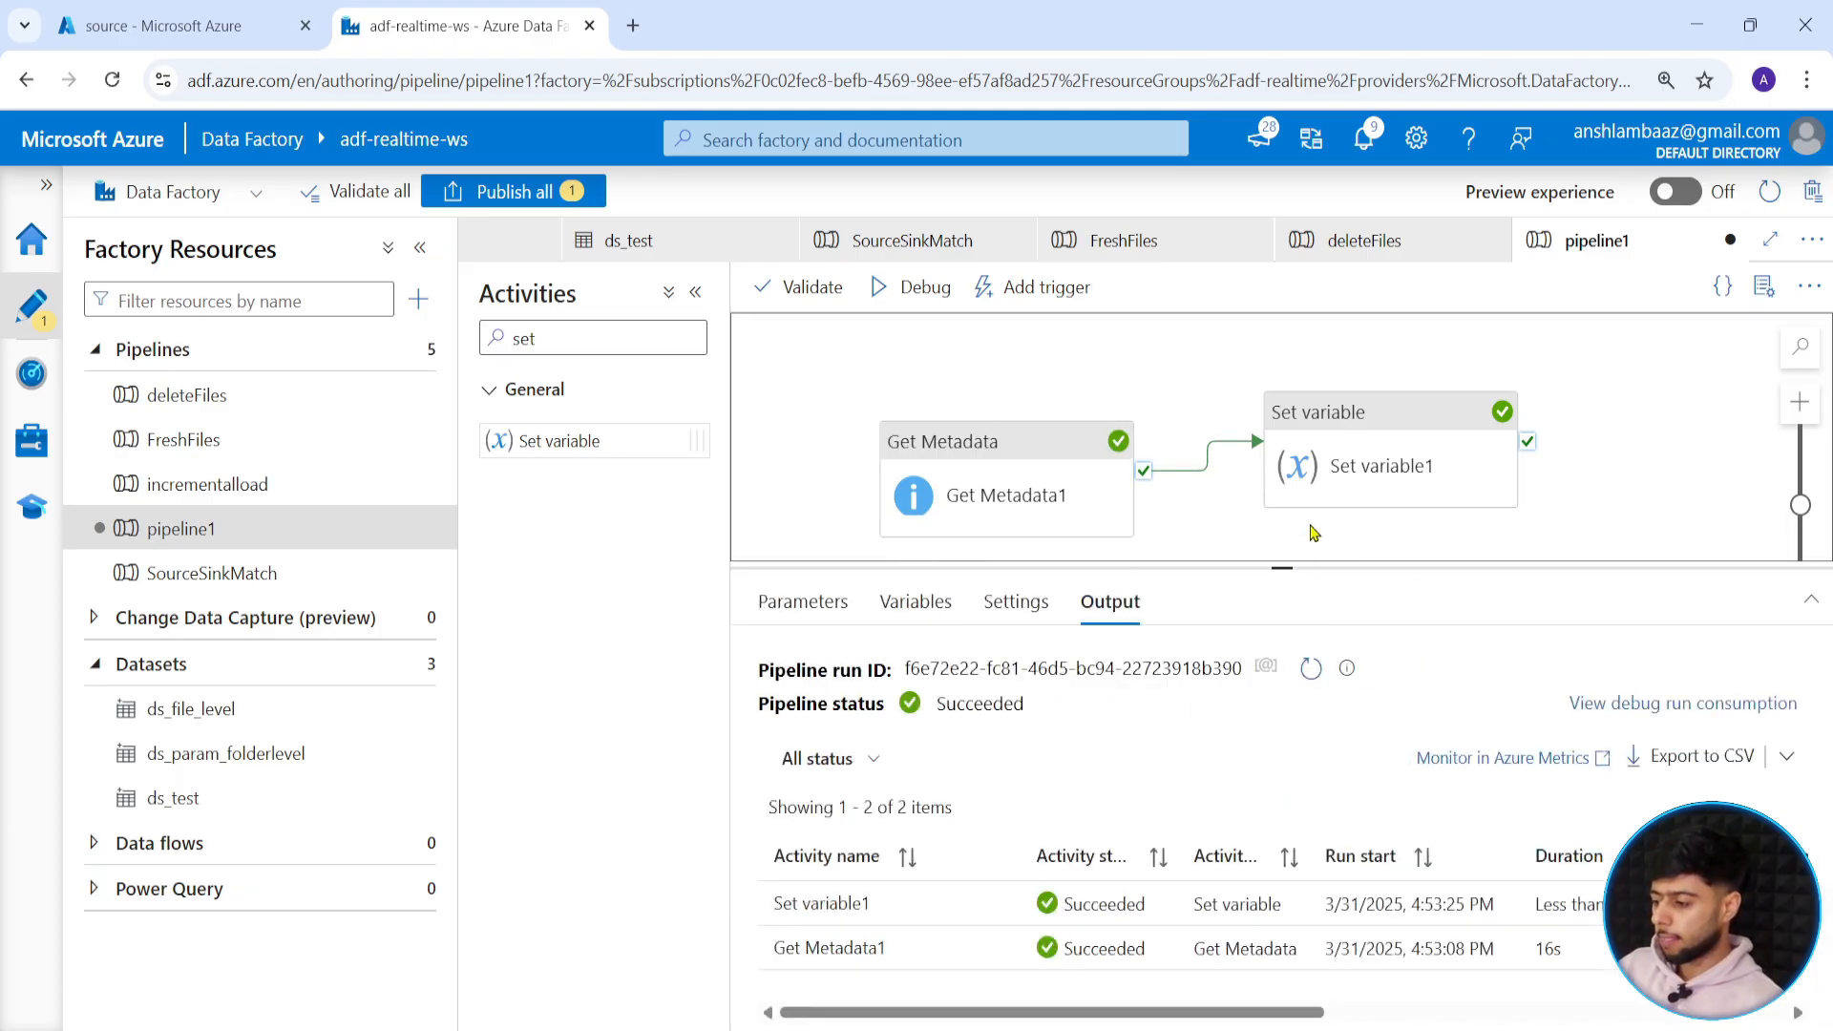
Debug pipeline1 again with Get Metadata1 pointing at the destination container and inspect the output of Set variable1.
{"action": "left_click", "coordinate": [1318, 524]}
{"action": "left_click", "coordinate": [1025, 515]}
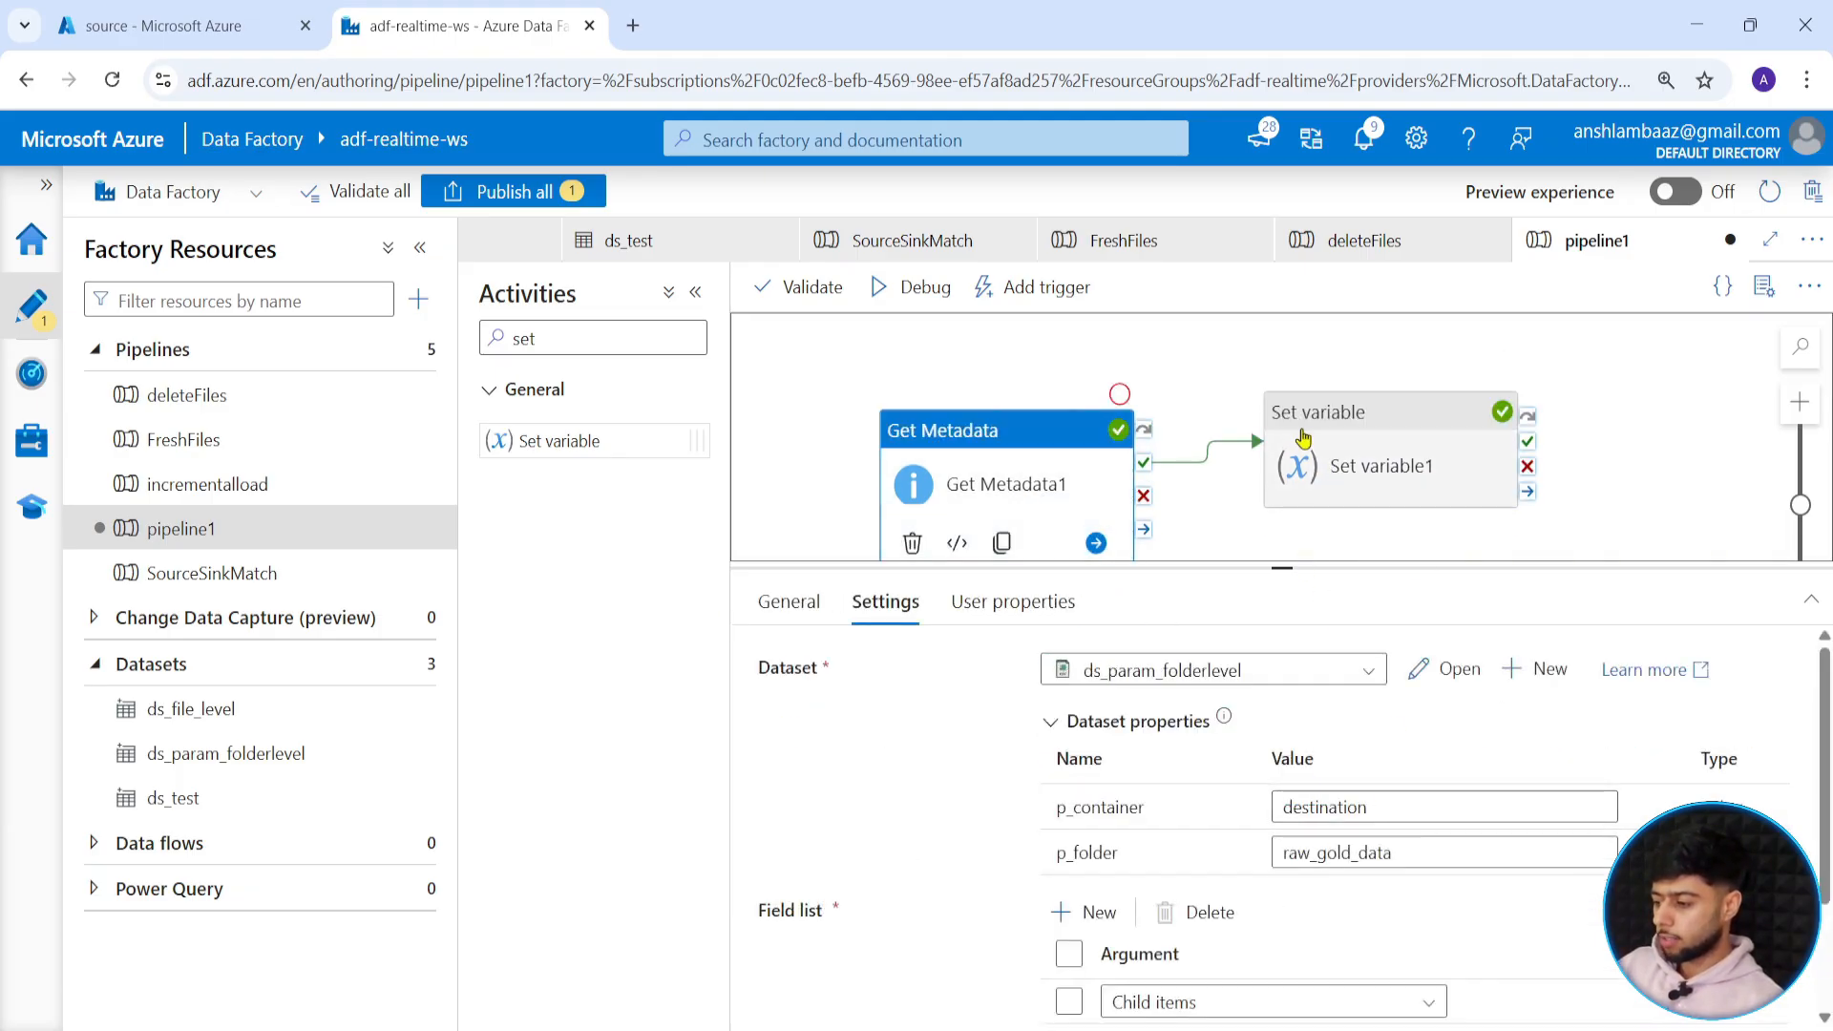
{"action": "left_click", "coordinate": [906, 297]}
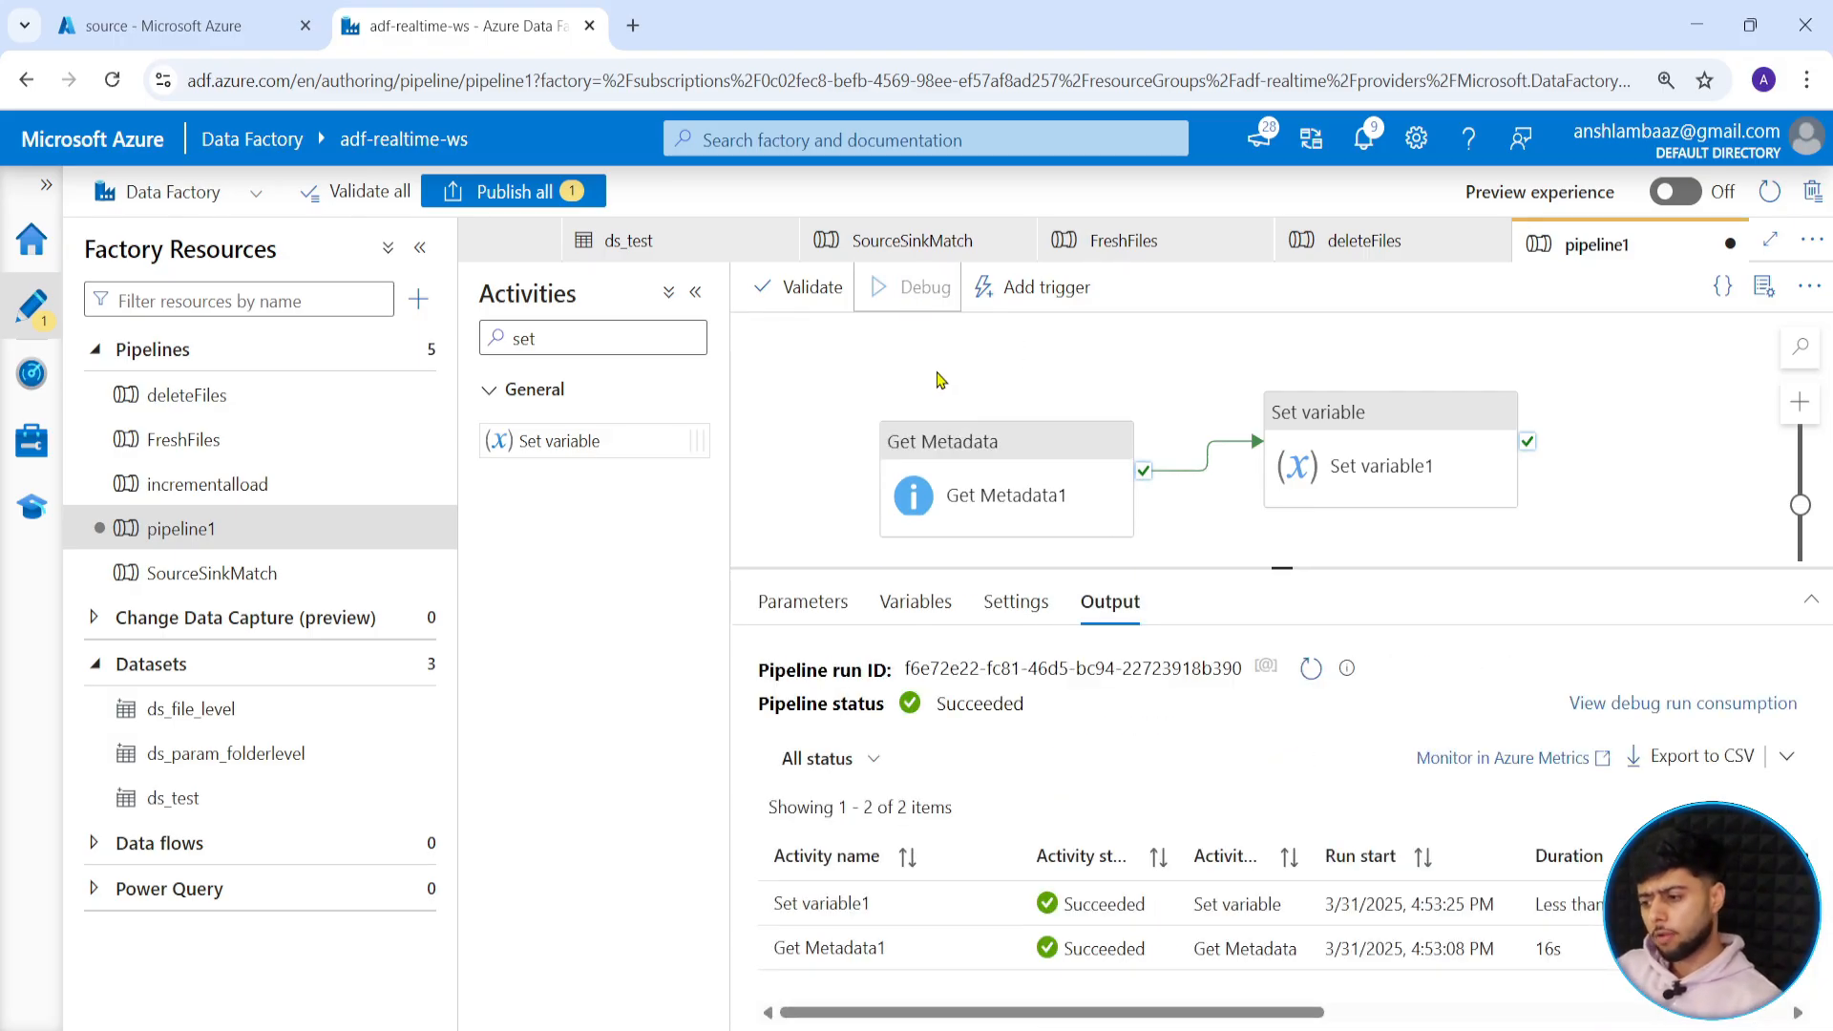
{"action": "left_click_drag", "start_coordinate": [1280, 569], "coordinate": [1281, 532]}
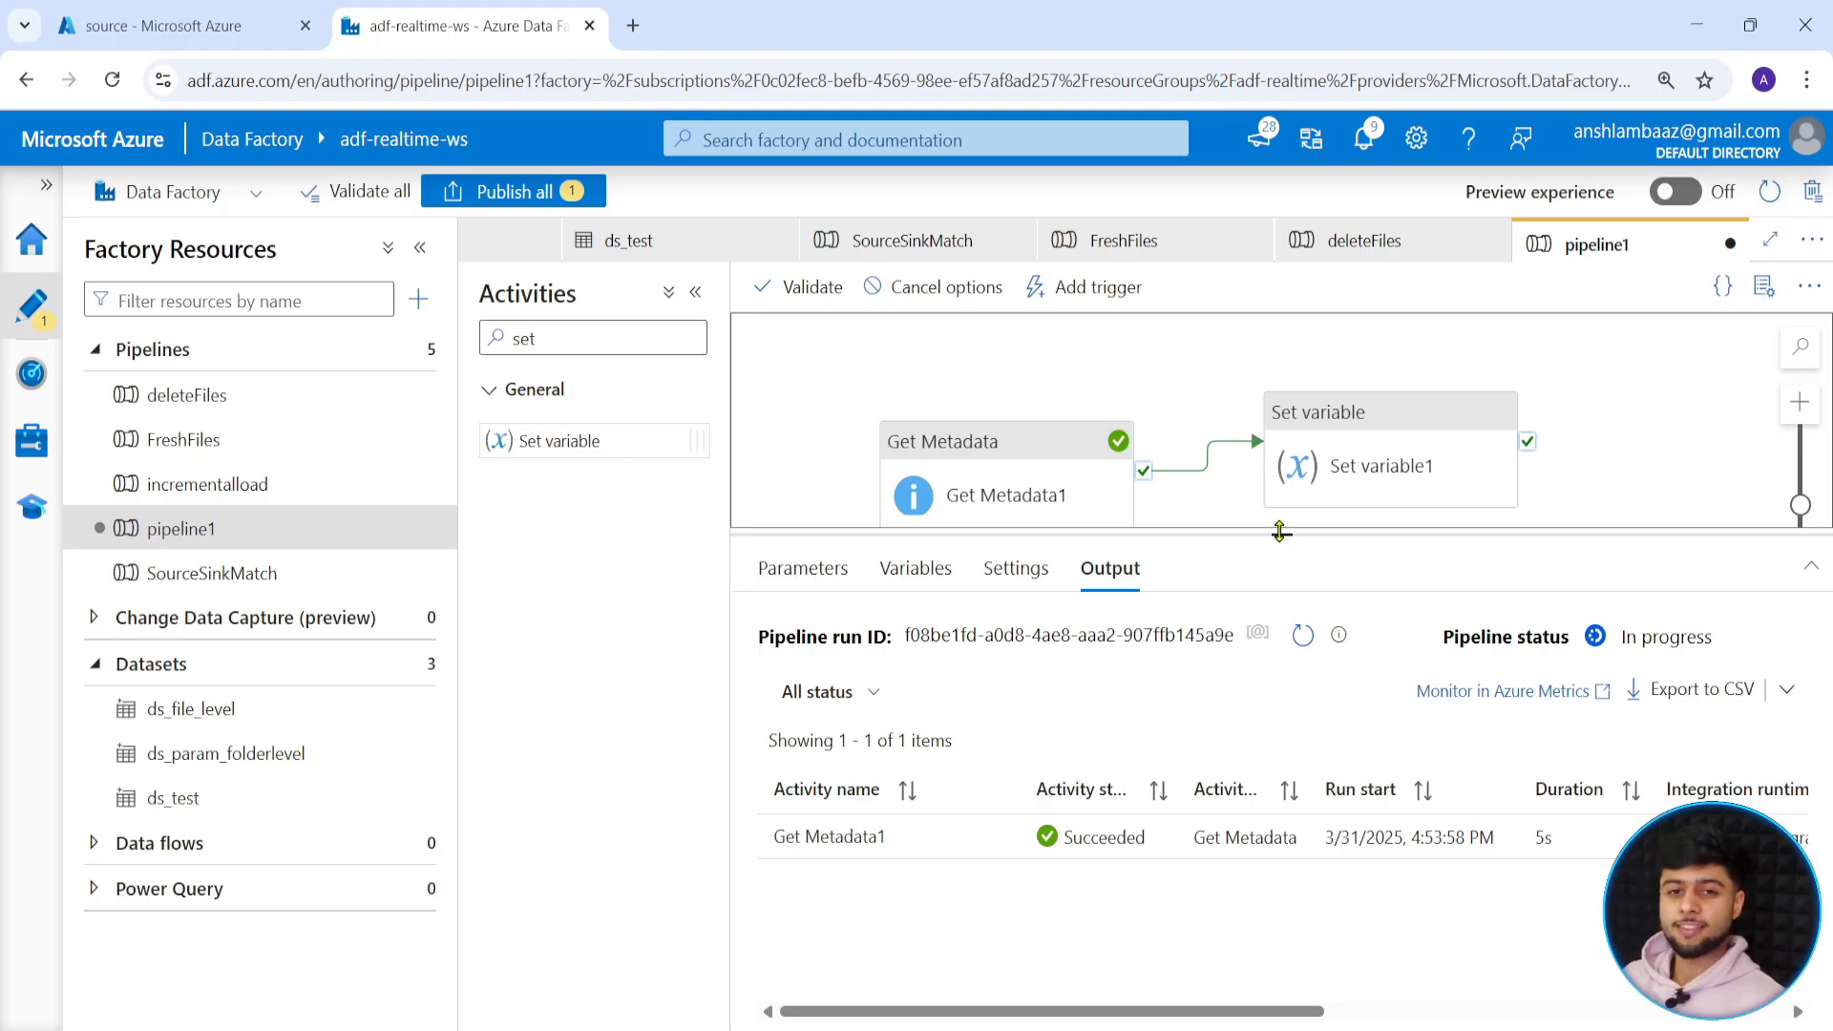
{"action": "left_click_drag", "start_coordinate": [1281, 531], "coordinate": [1268, 556]}
{"action": "left_click", "coordinate": [1300, 656]}
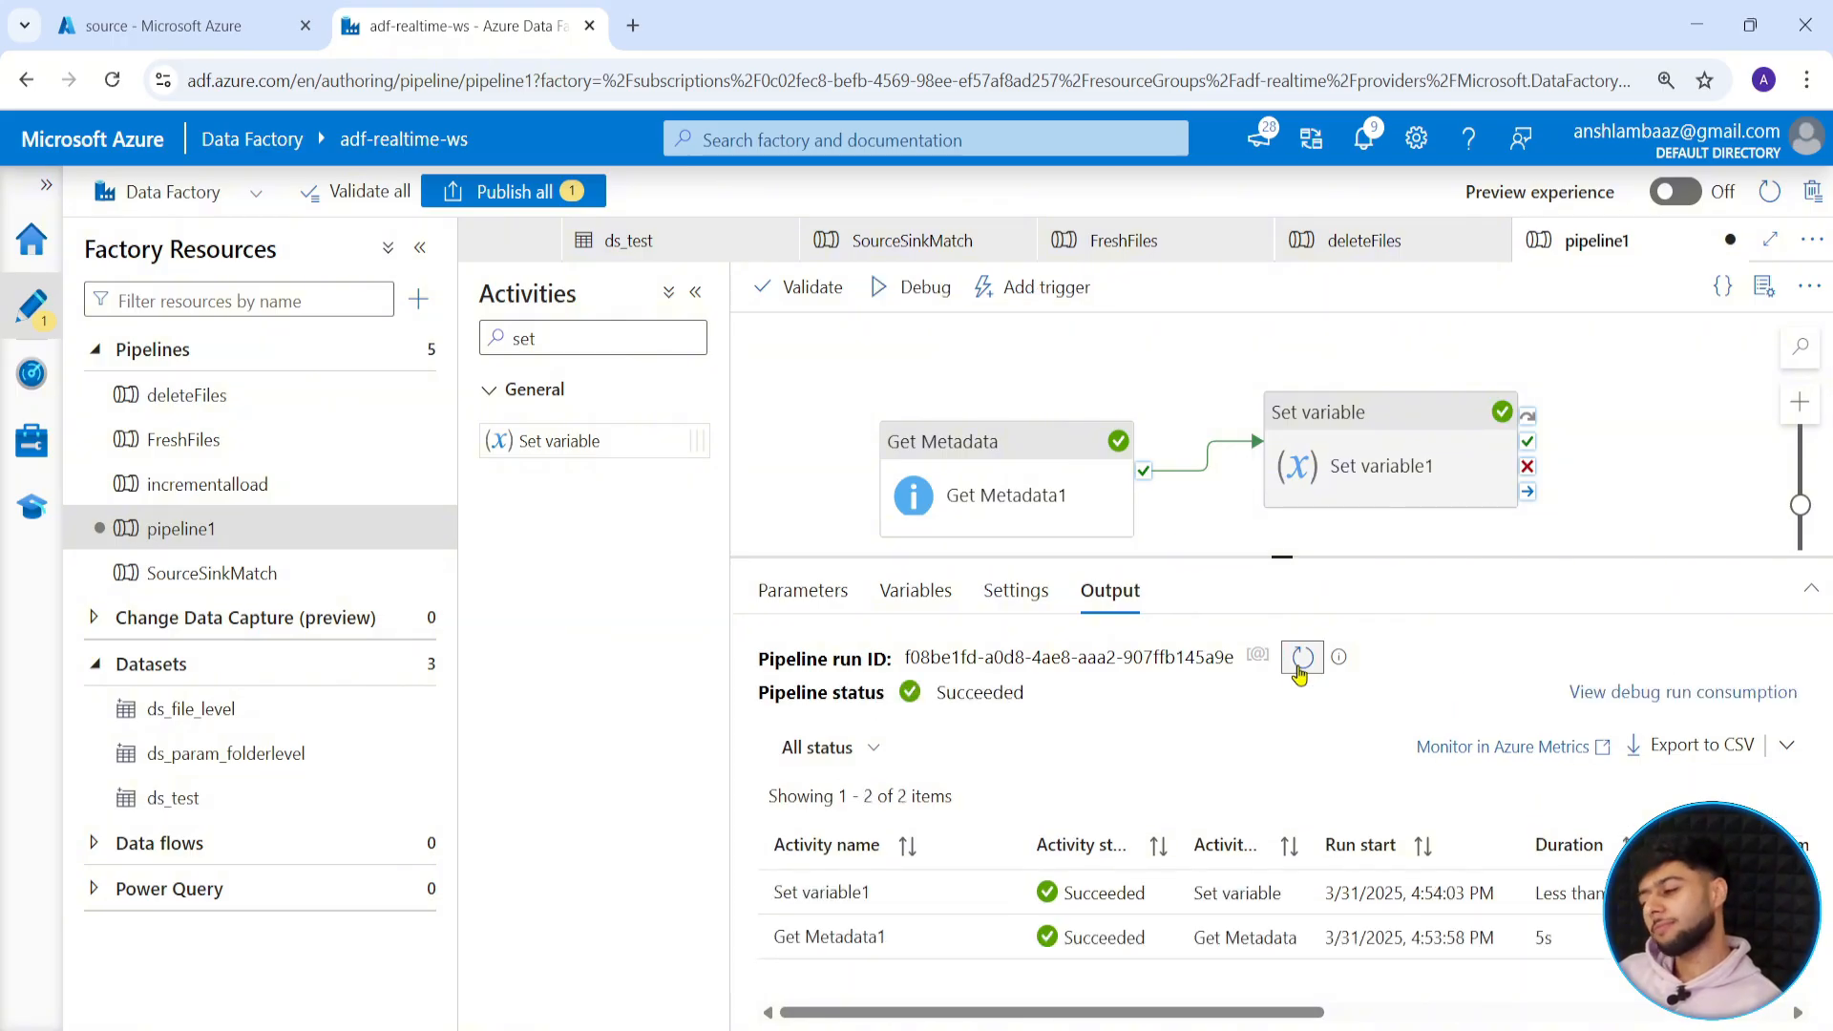
{"action": "mouse_move", "coordinate": [1012, 915]}
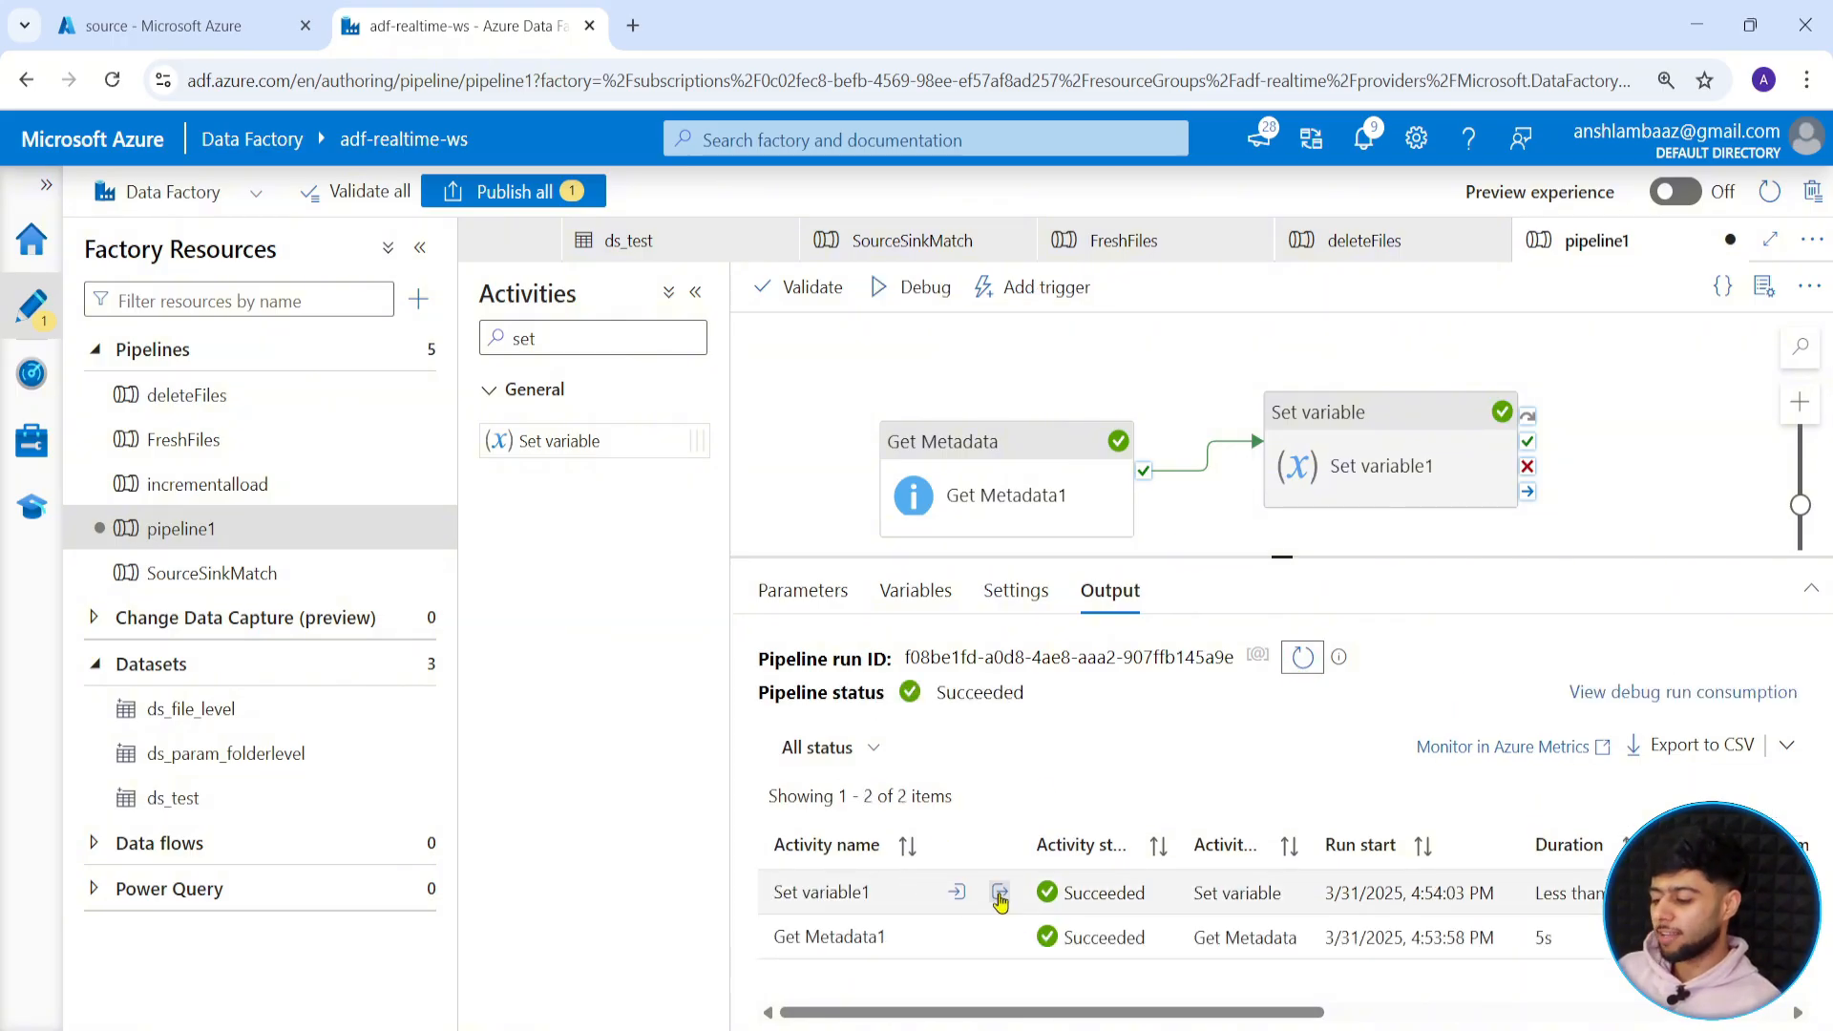
{"action": "left_click", "coordinate": [1000, 892]}
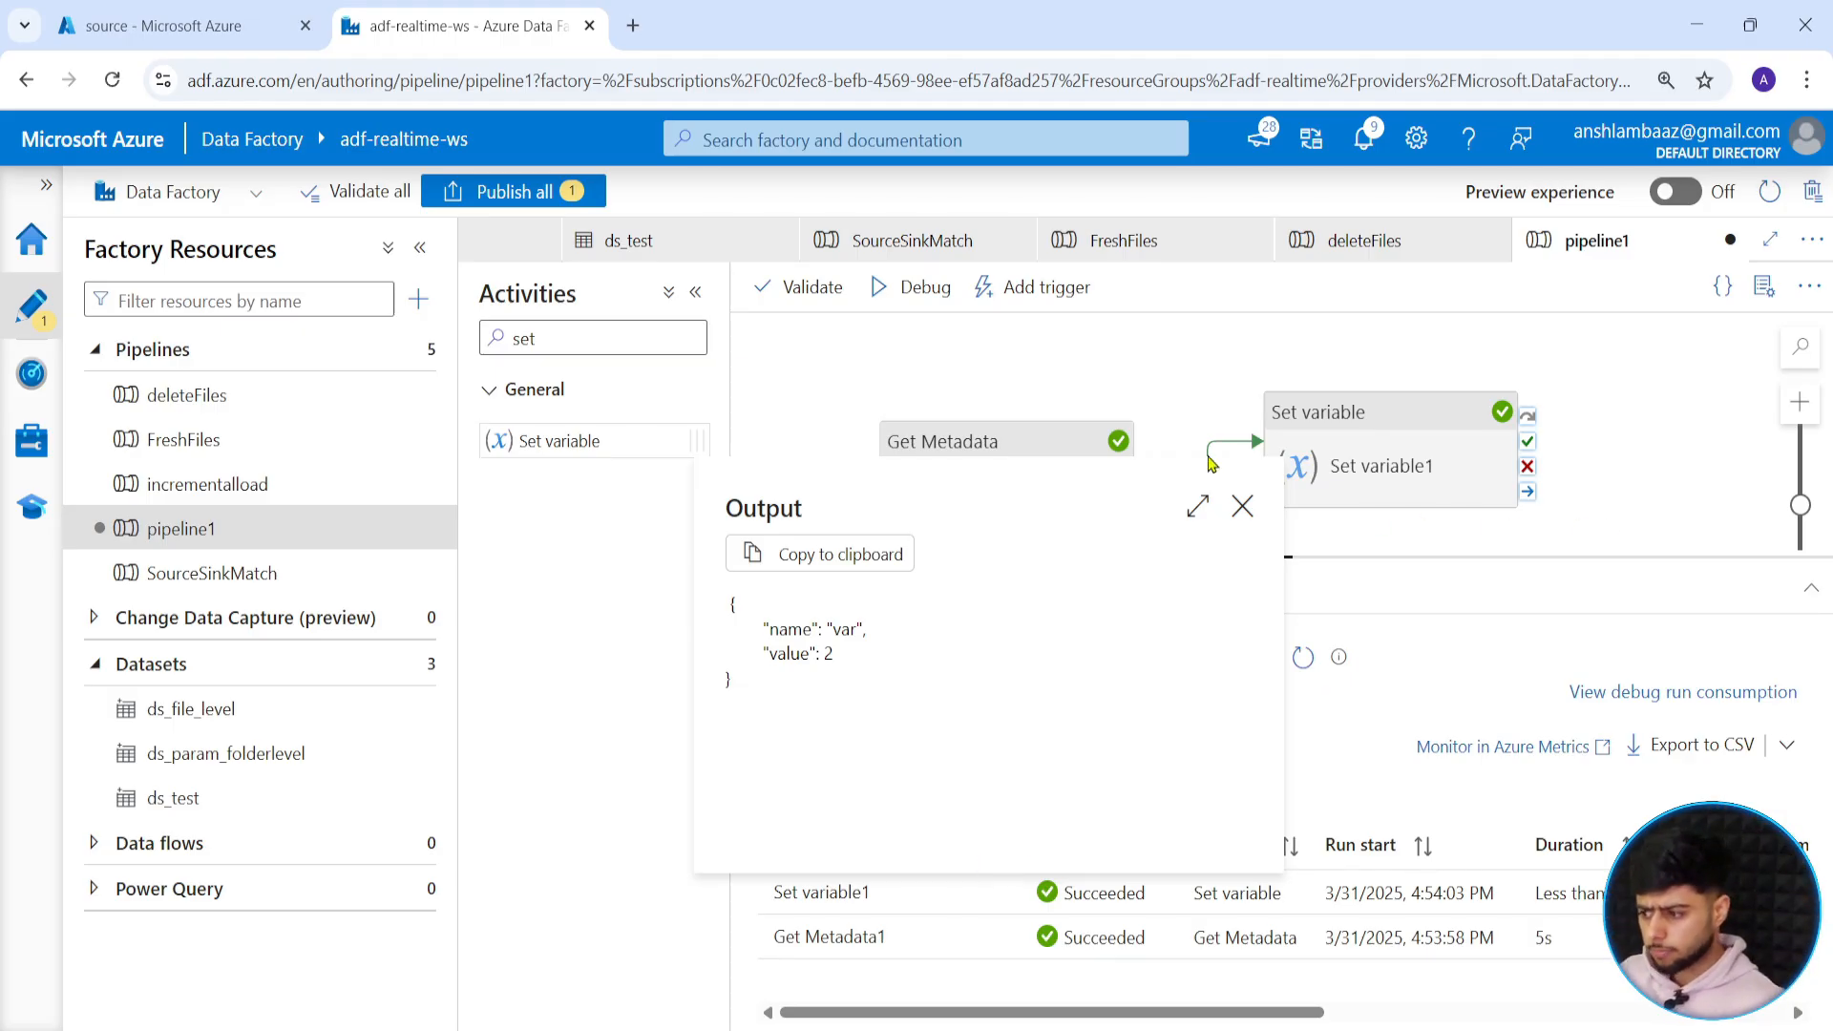
{"action": "left_click", "coordinate": [1242, 506]}
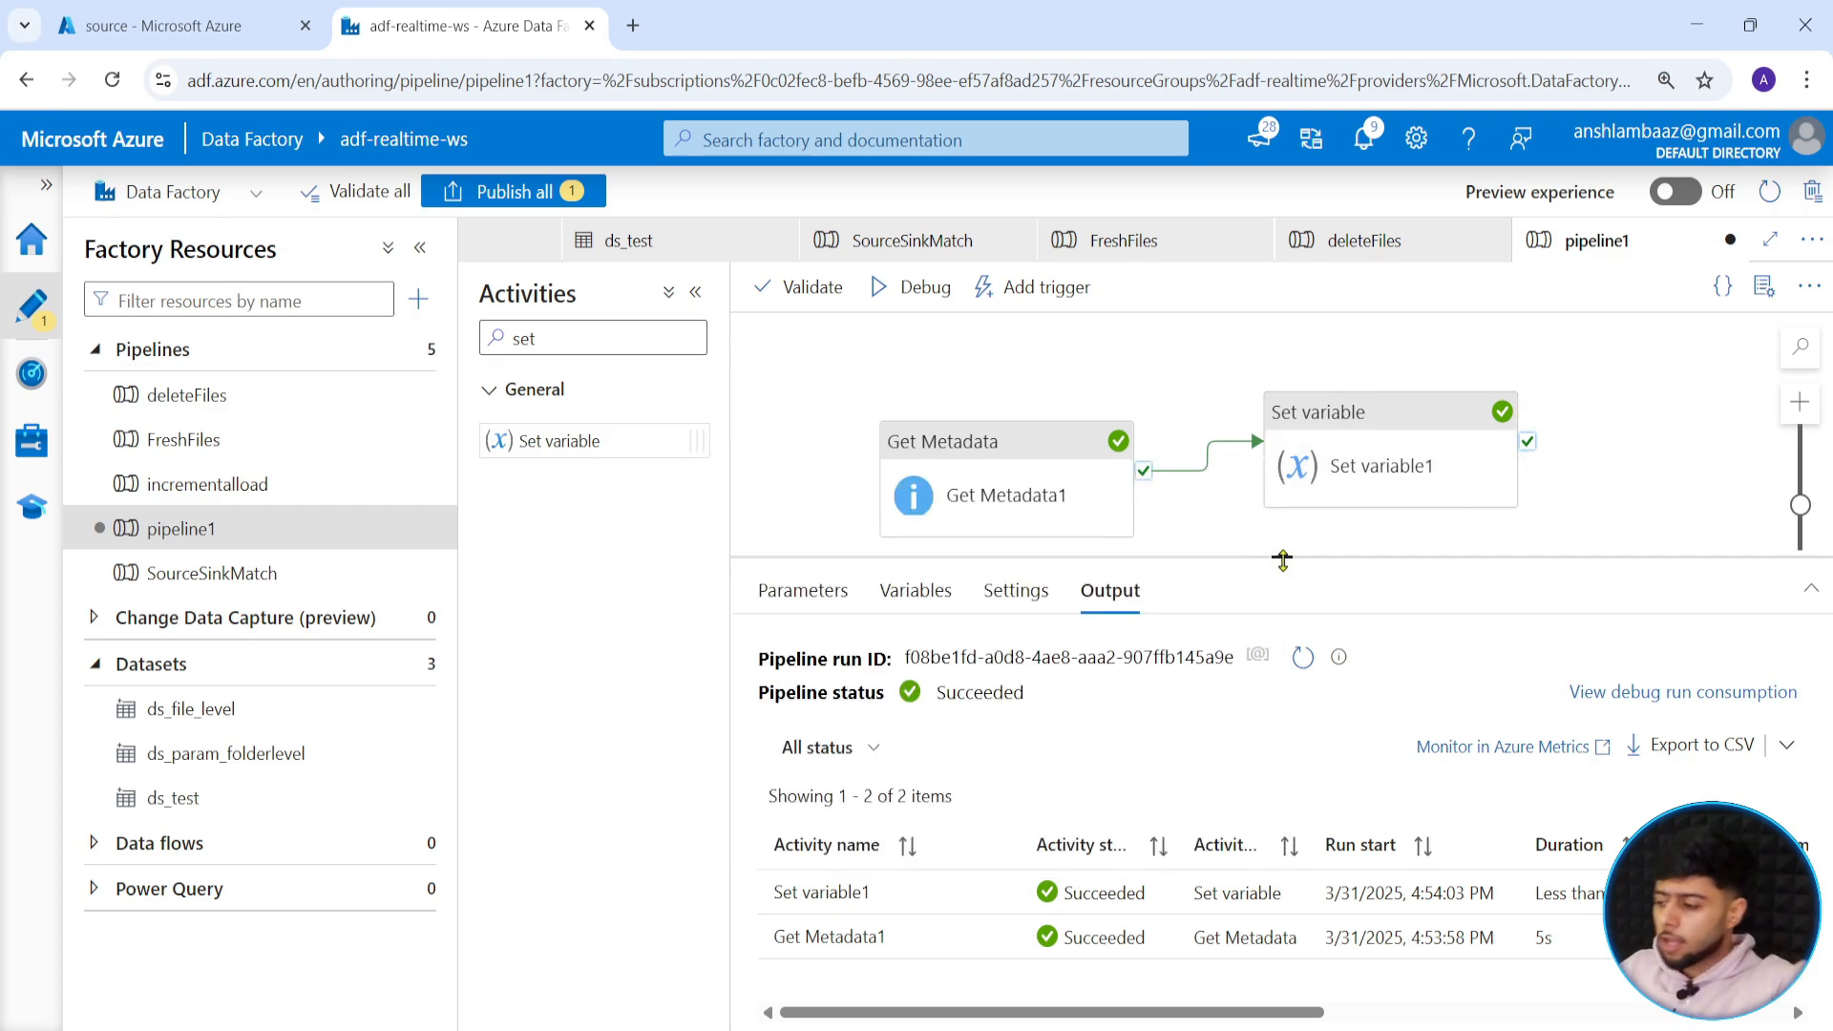
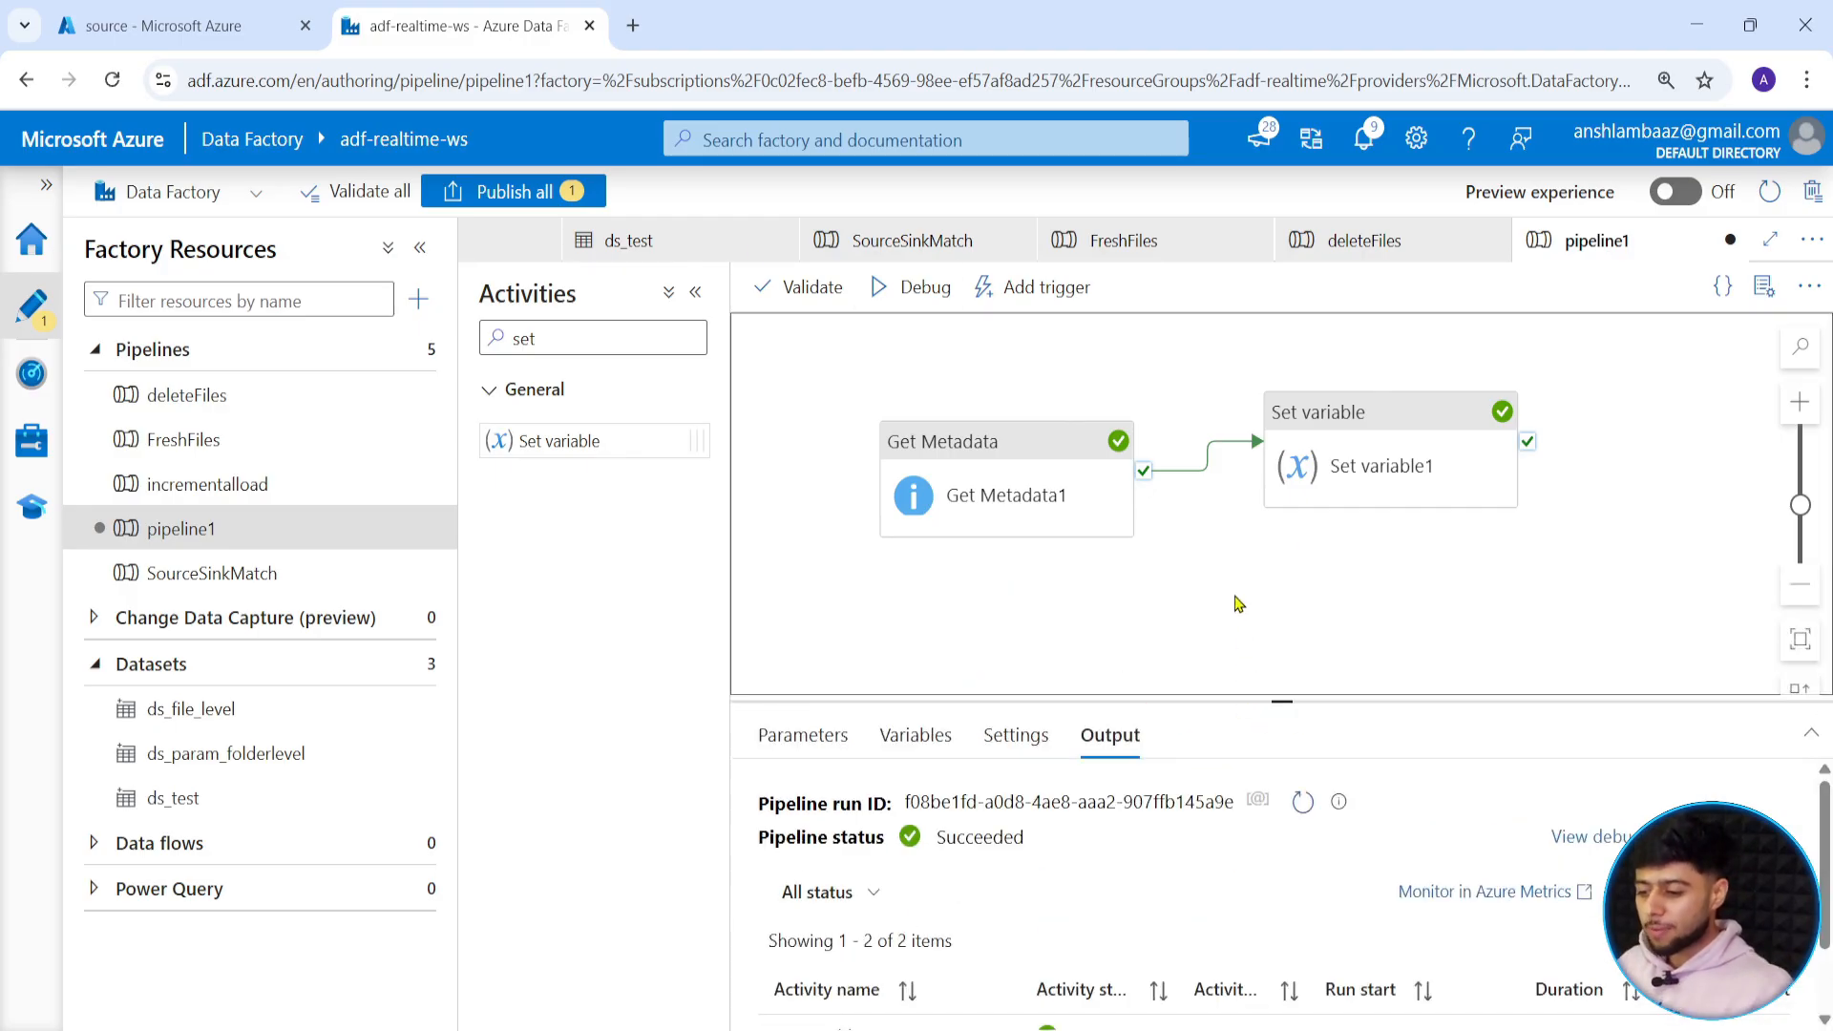
Create a new pipeline and name it DynamicMap.
{"action": "left_click", "coordinate": [430, 349]}
{"action": "left_click", "coordinate": [480, 394]}
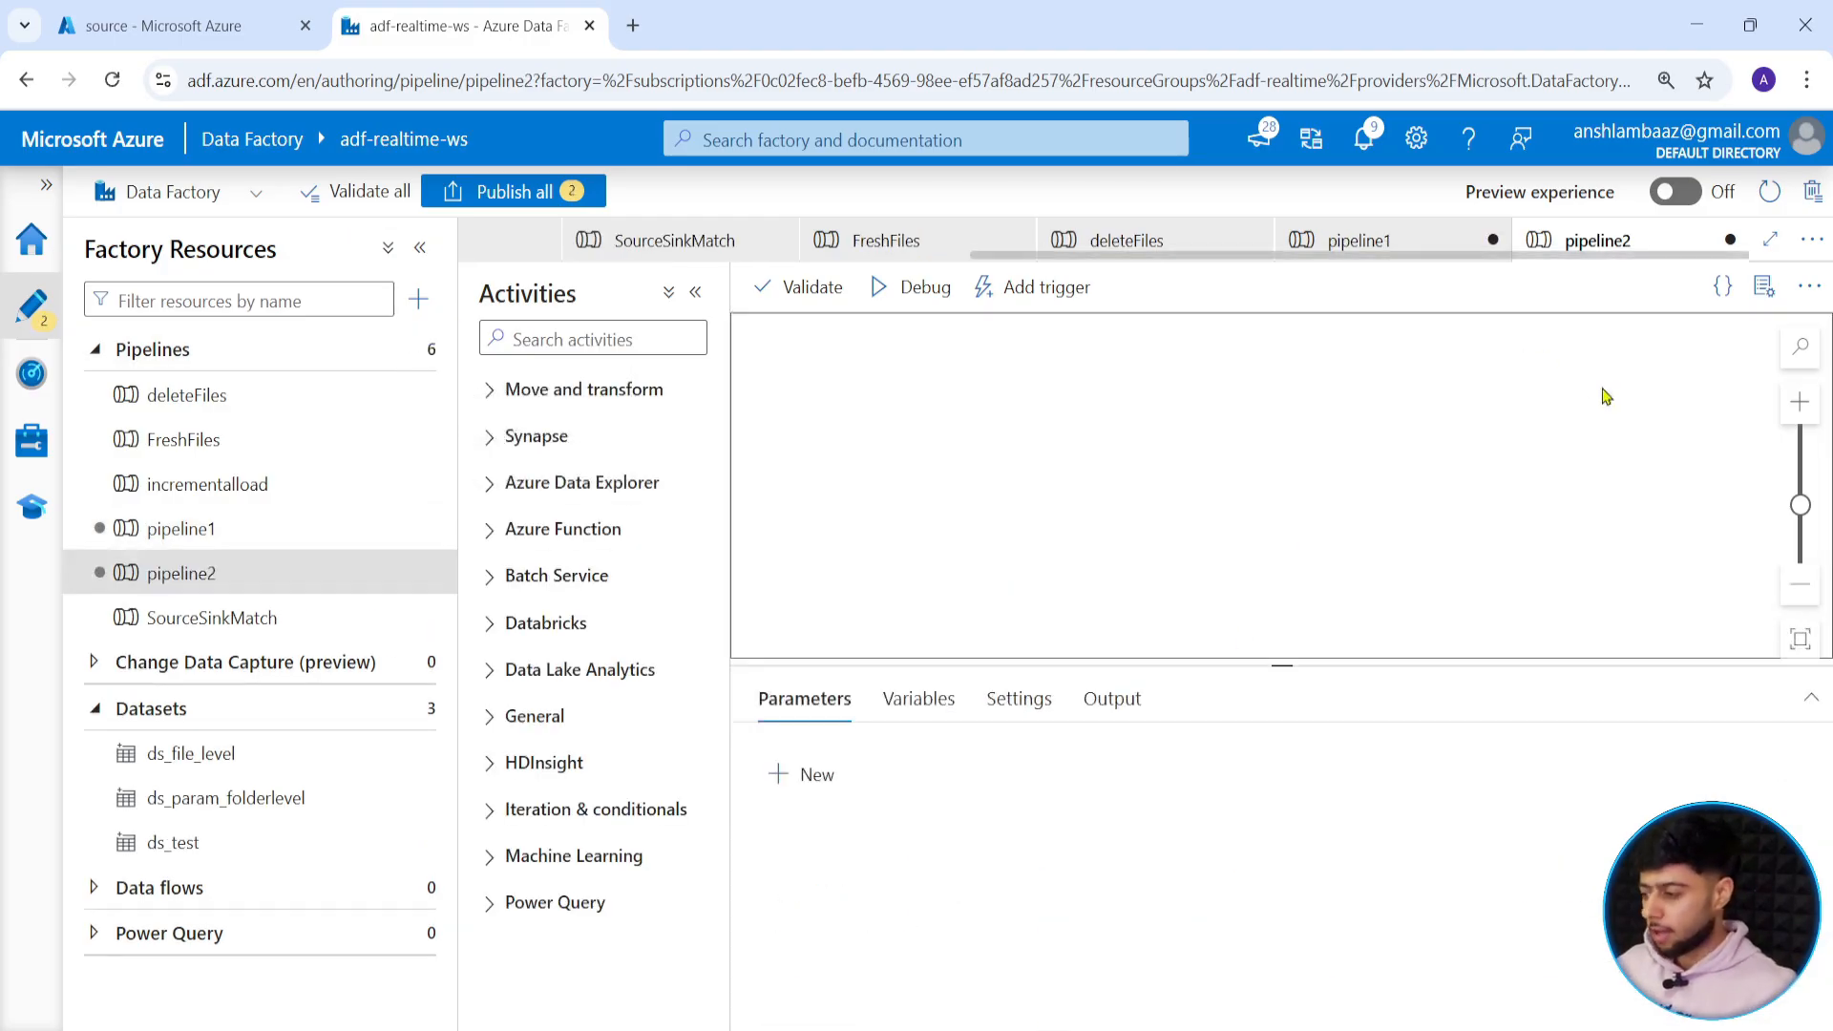
{"action": "double_click", "coordinate": [1719, 489]}
{"action": "type", "text": "Syn"}
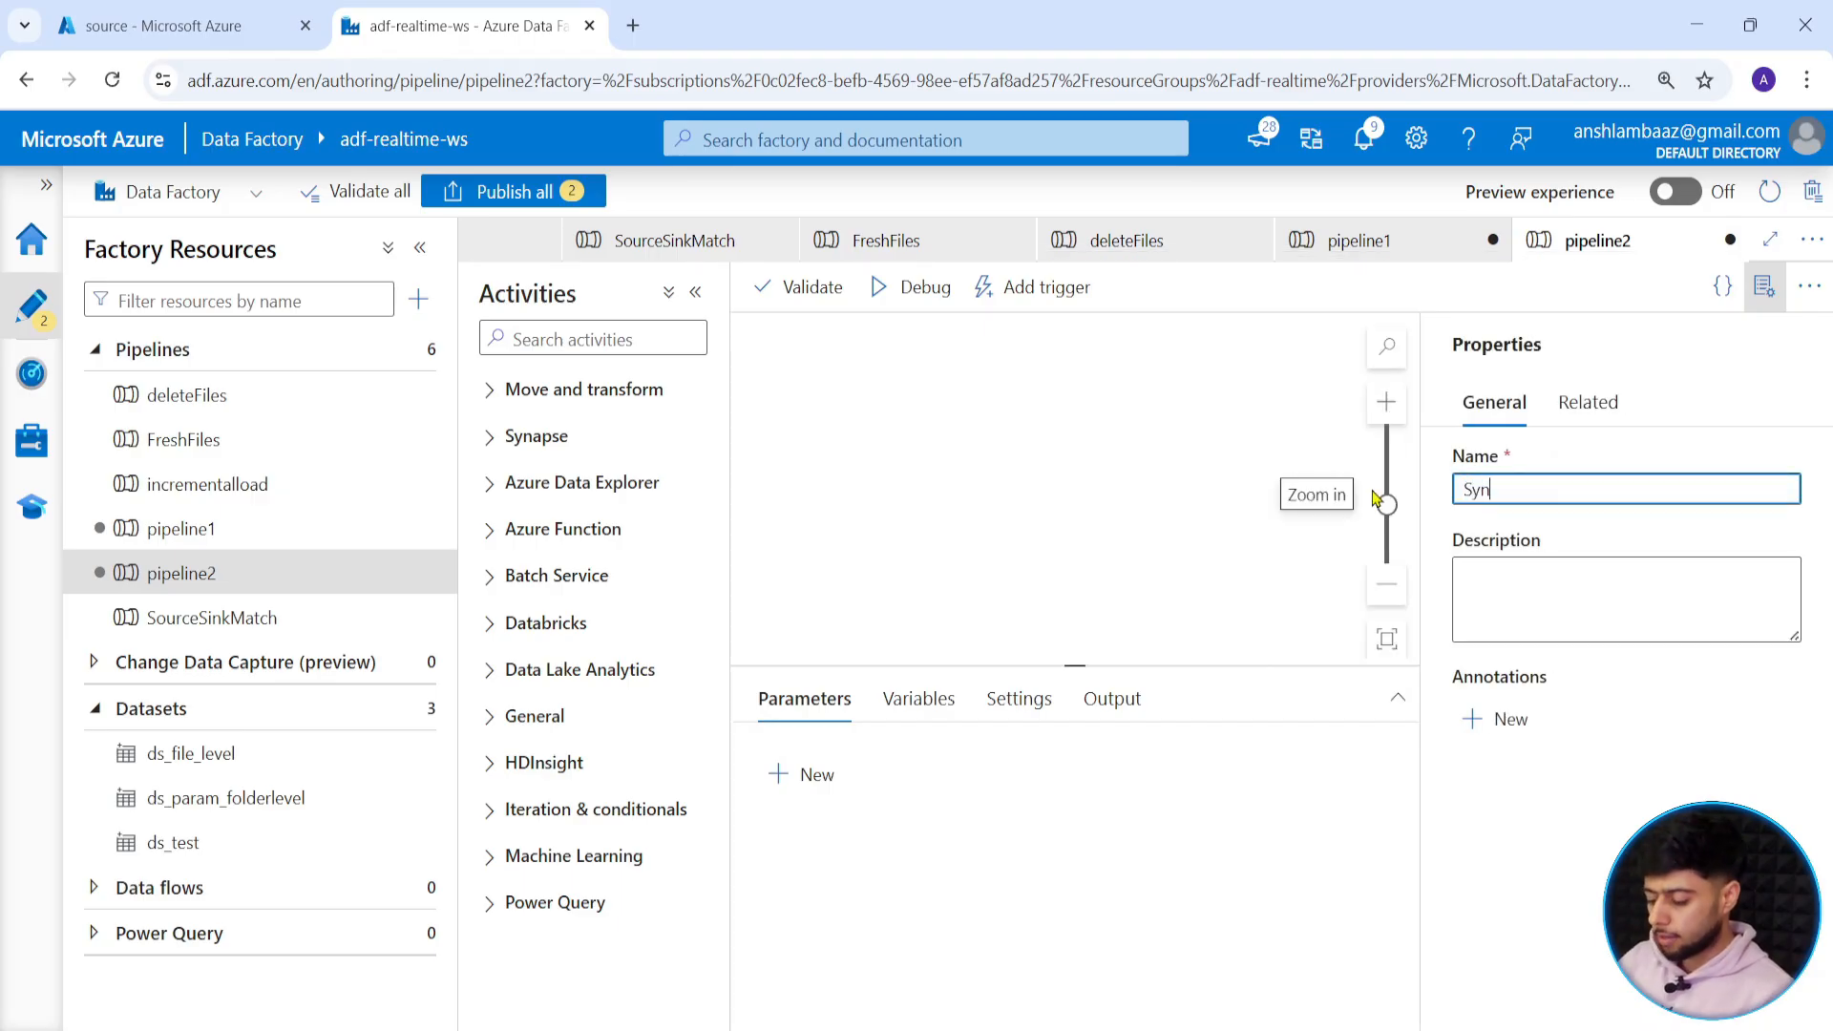
{"action": "key", "text": "BackSpace"}
{"action": "key", "text": "BackSpace"}
{"action": "key", "text": "BackSpace"}
{"action": "type", "text": "Dy"}
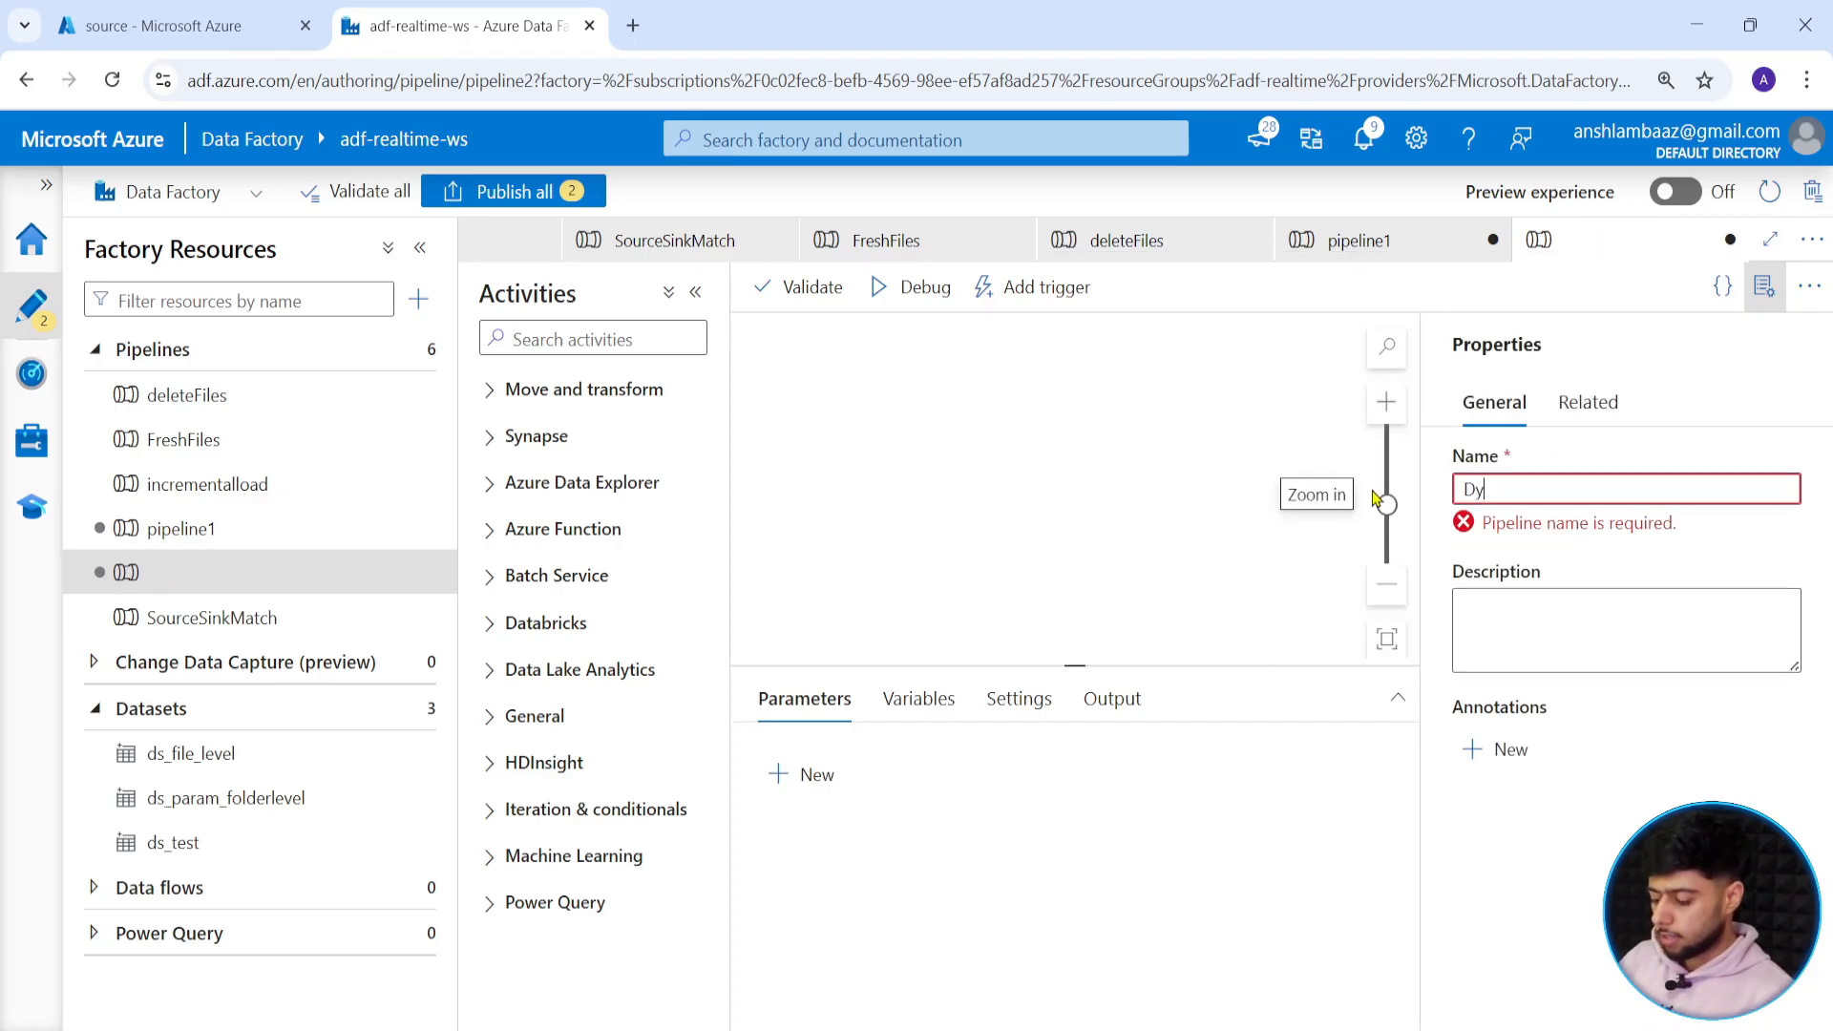
{"action": "type", "text": "namic"}
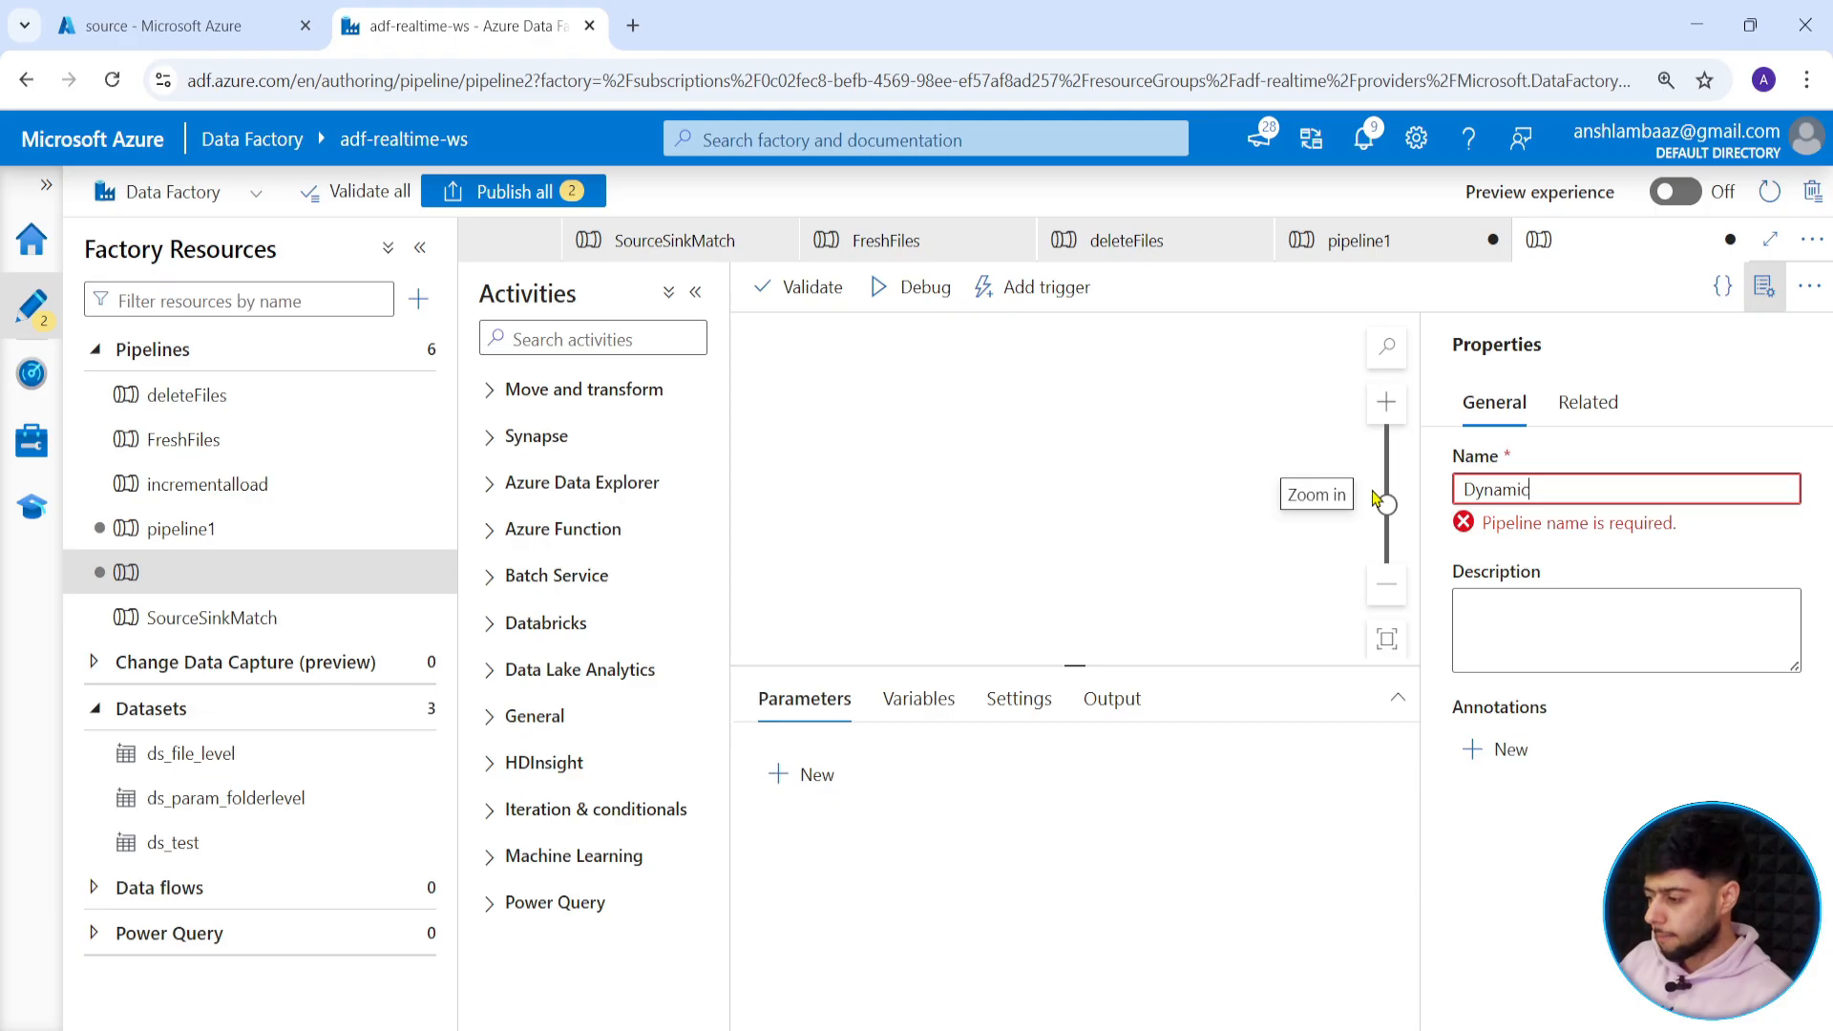
{"action": "type", "text": "Map"}
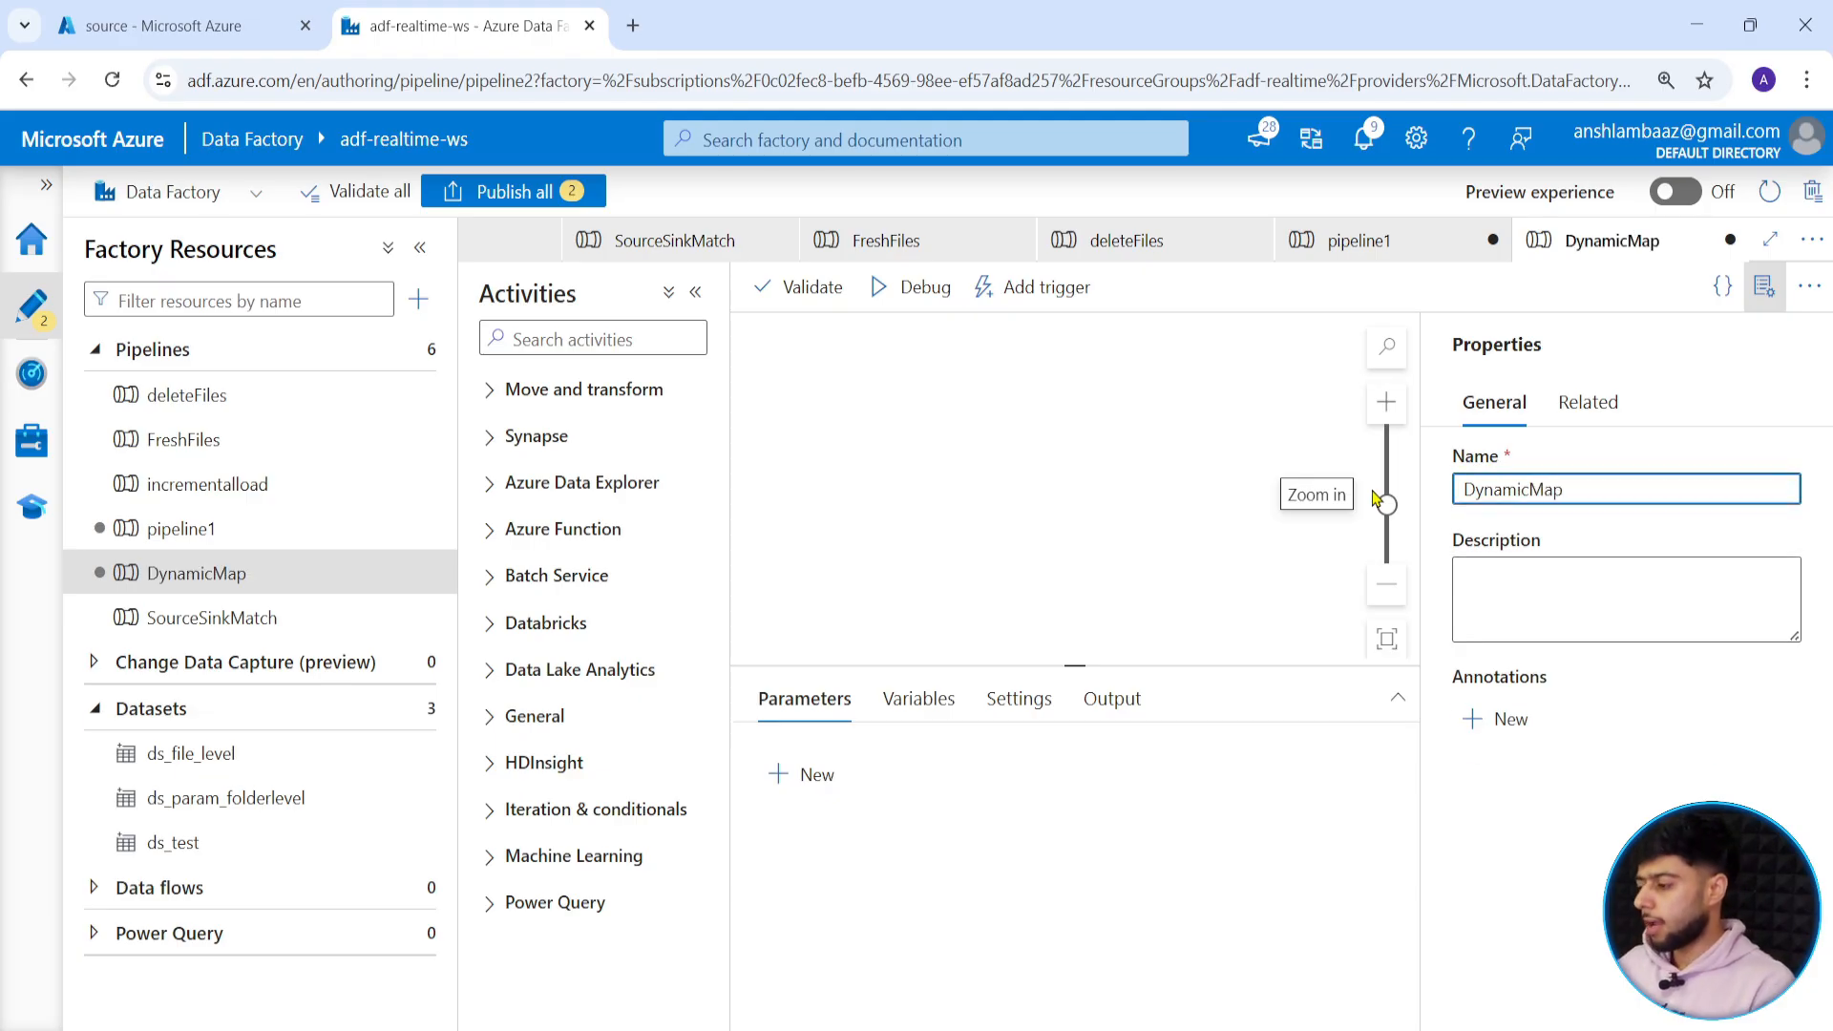
{"action": "left_click", "coordinate": [1765, 290]}
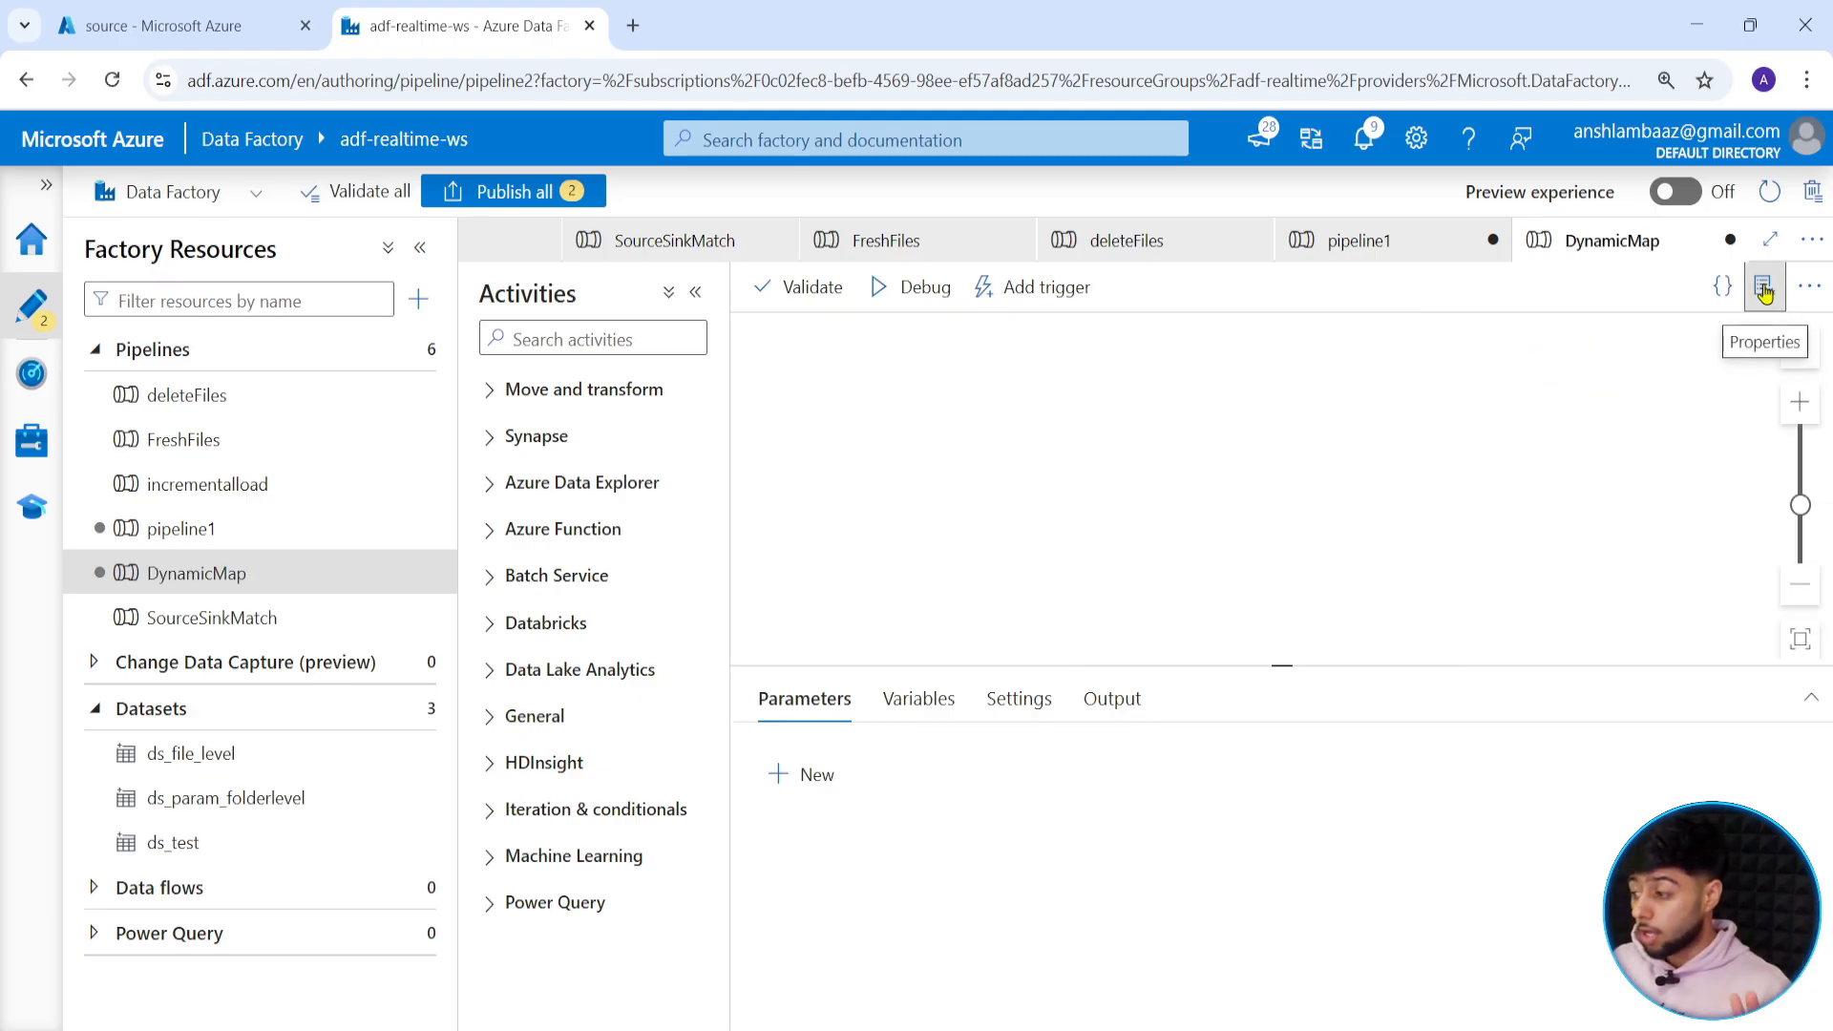
{"action": "left_click", "coordinate": [1765, 289]}
{"action": "left_click", "coordinate": [1765, 290]}
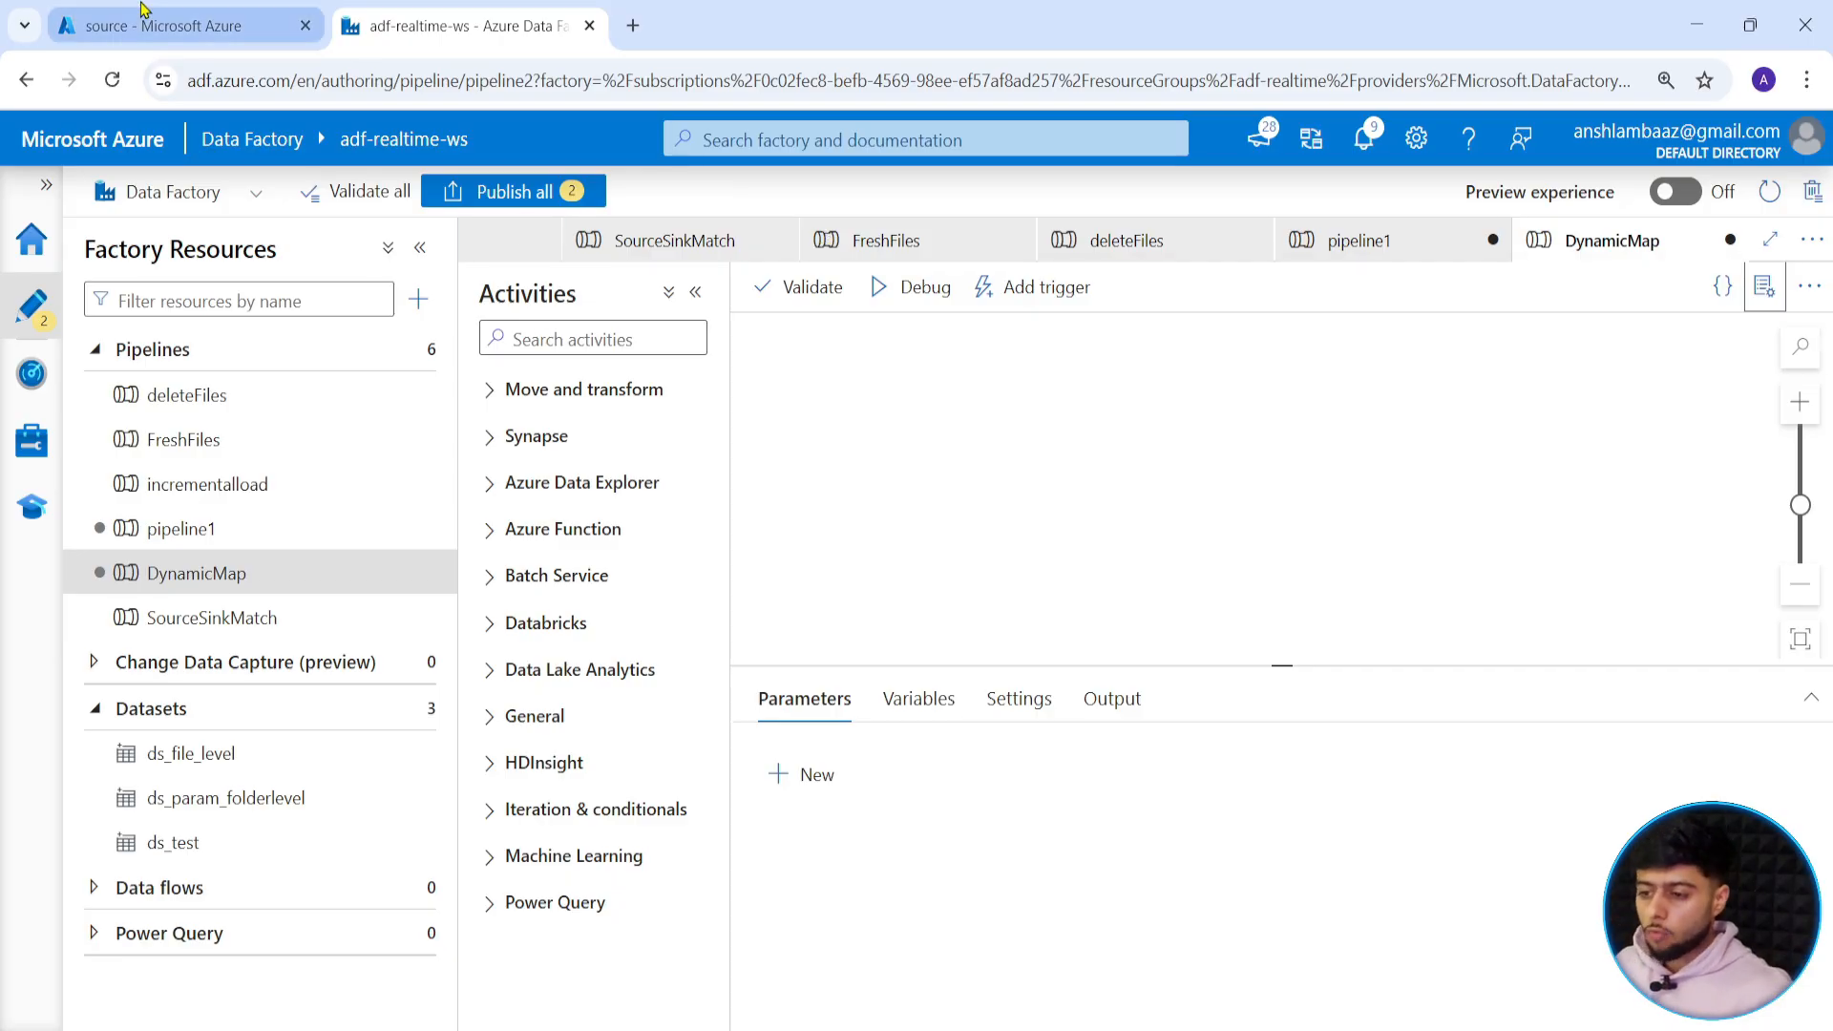
Find the Copy data activity and place it on the DynamicMap pipeline canvas.
{"action": "left_click", "coordinate": [181, 26]}
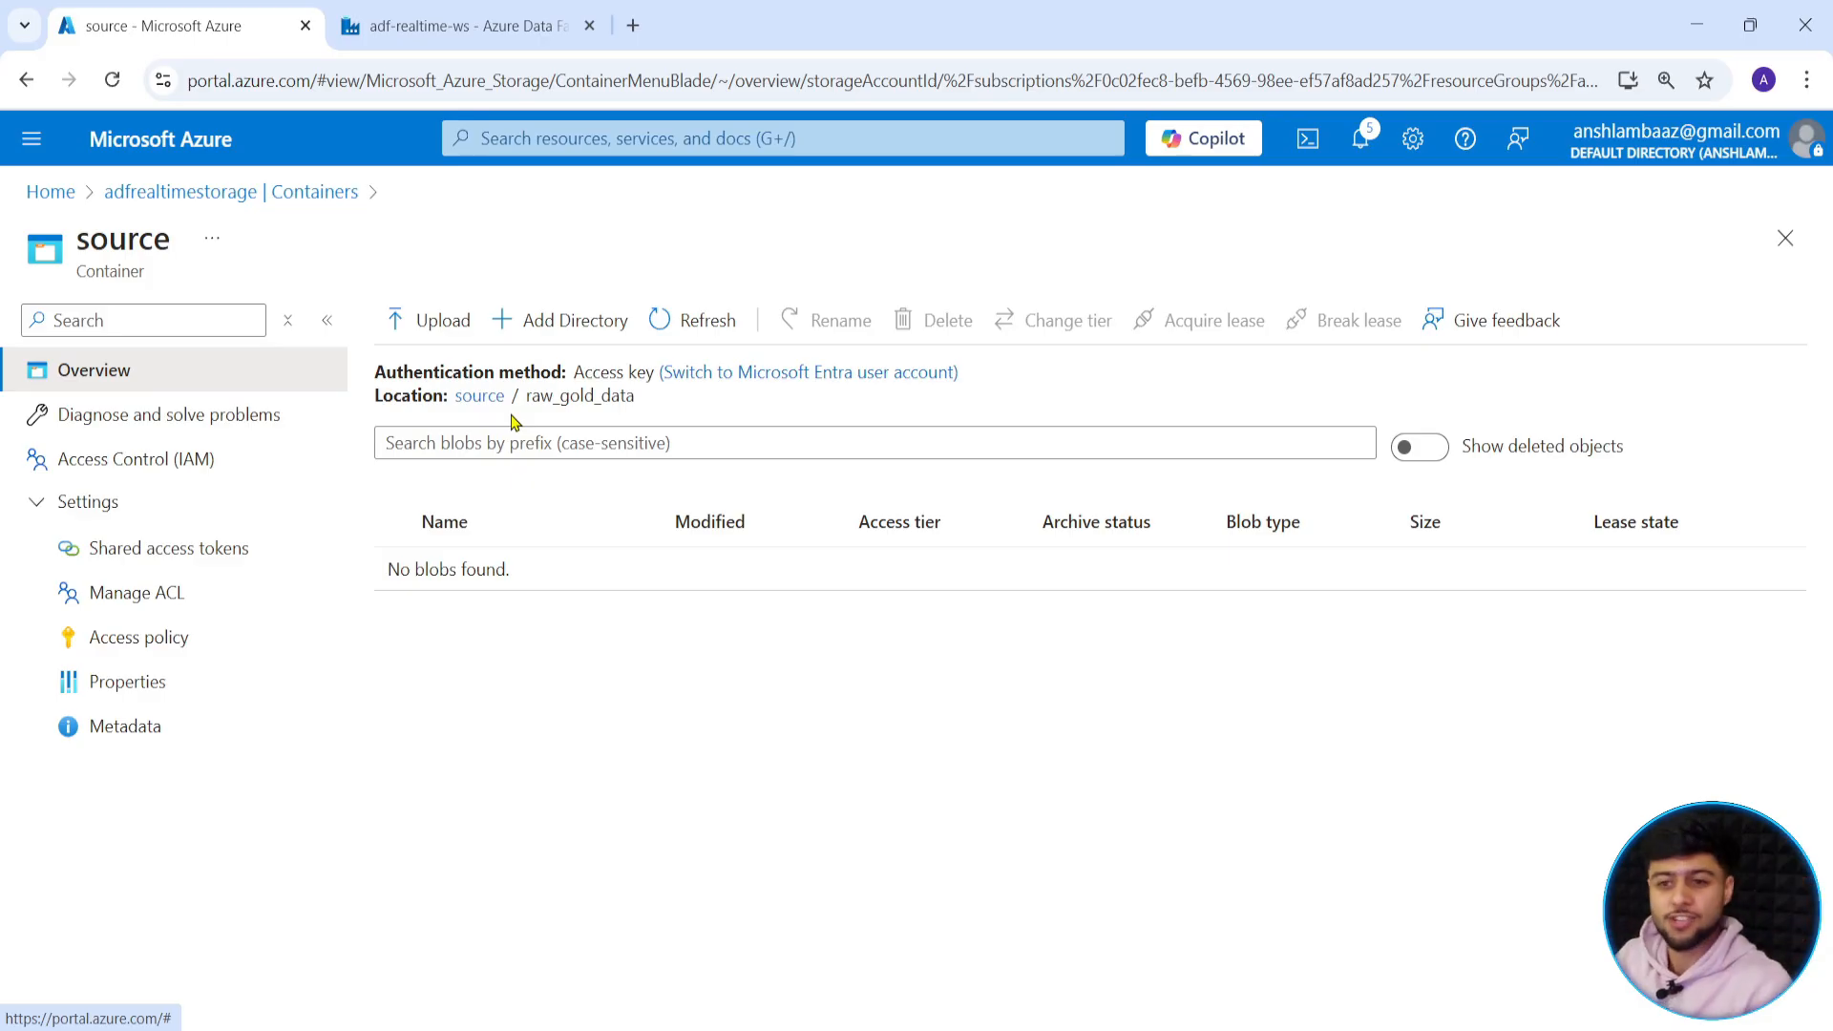
{"action": "left_click", "coordinate": [477, 26]}
{"action": "left_click", "coordinate": [573, 340]}
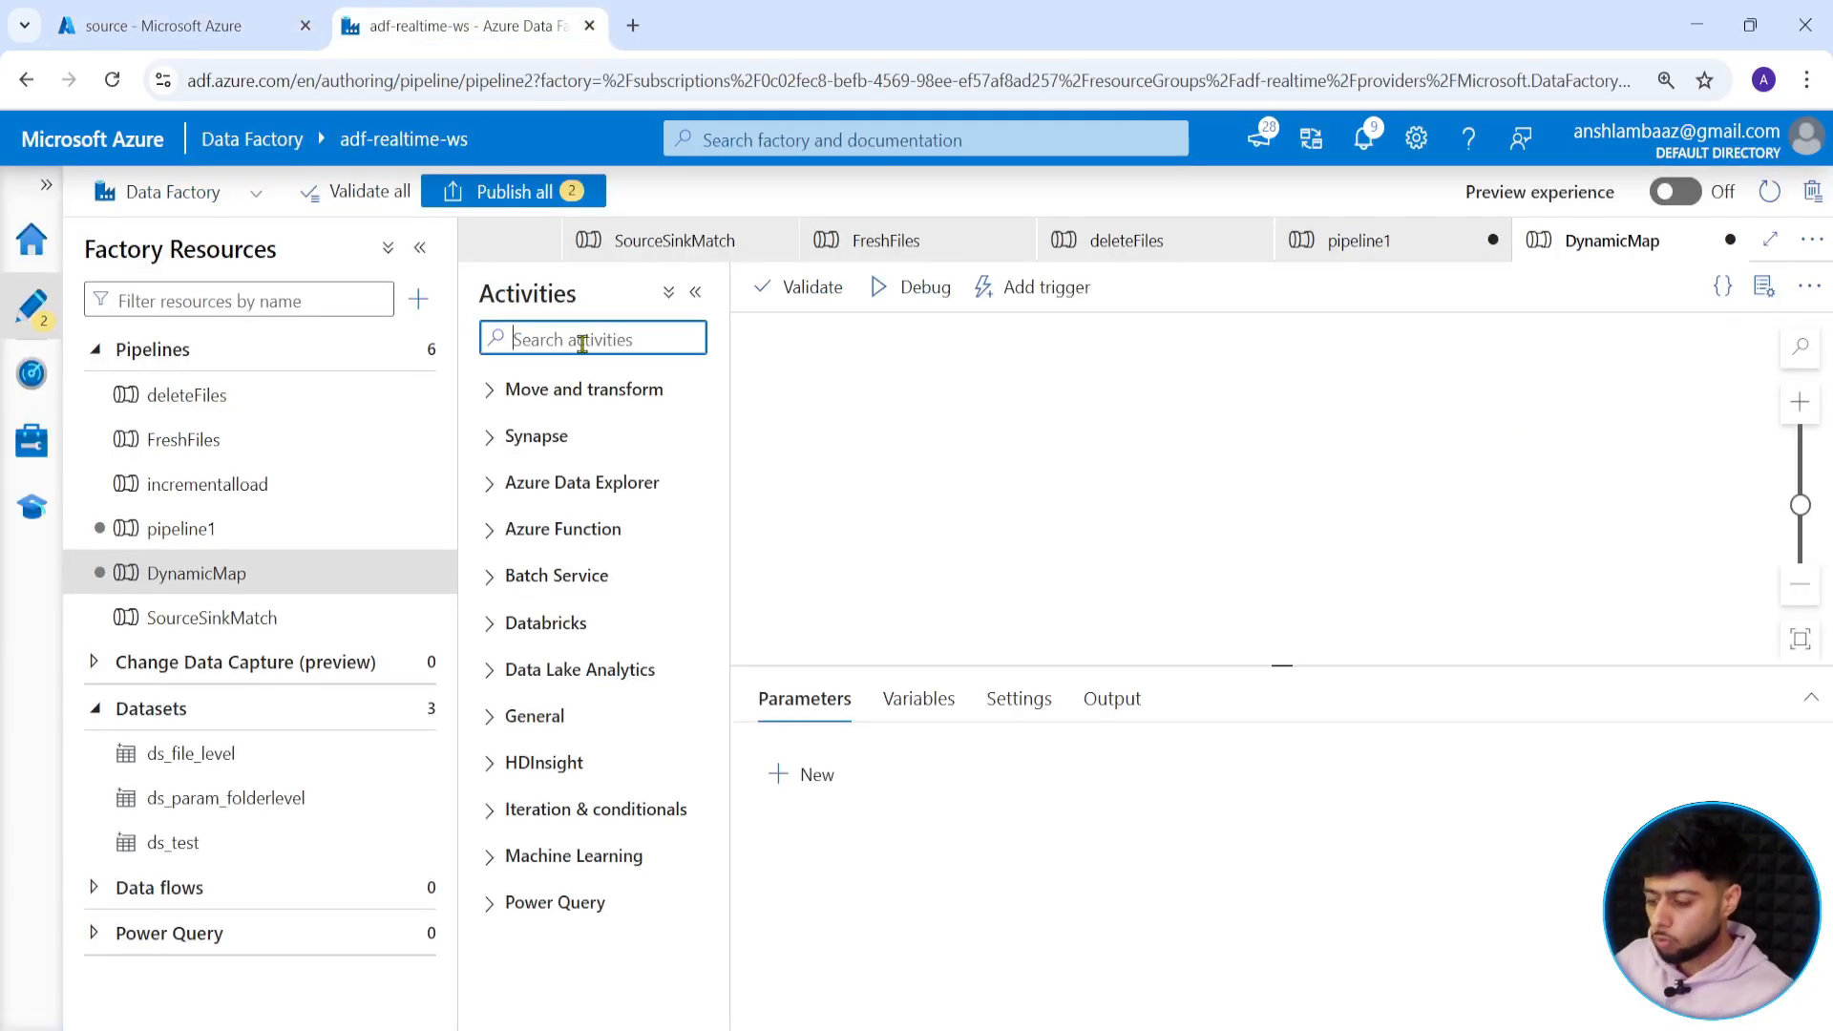
{"action": "type", "text": "copy"}
{"action": "left_click_drag", "start_coordinate": [541, 441], "coordinate": [1262, 449]}
{"action": "left_click_drag", "start_coordinate": [1294, 669], "coordinate": [1294, 679]}
{"action": "left_click_drag", "start_coordinate": [1293, 426], "coordinate": [1347, 466]}
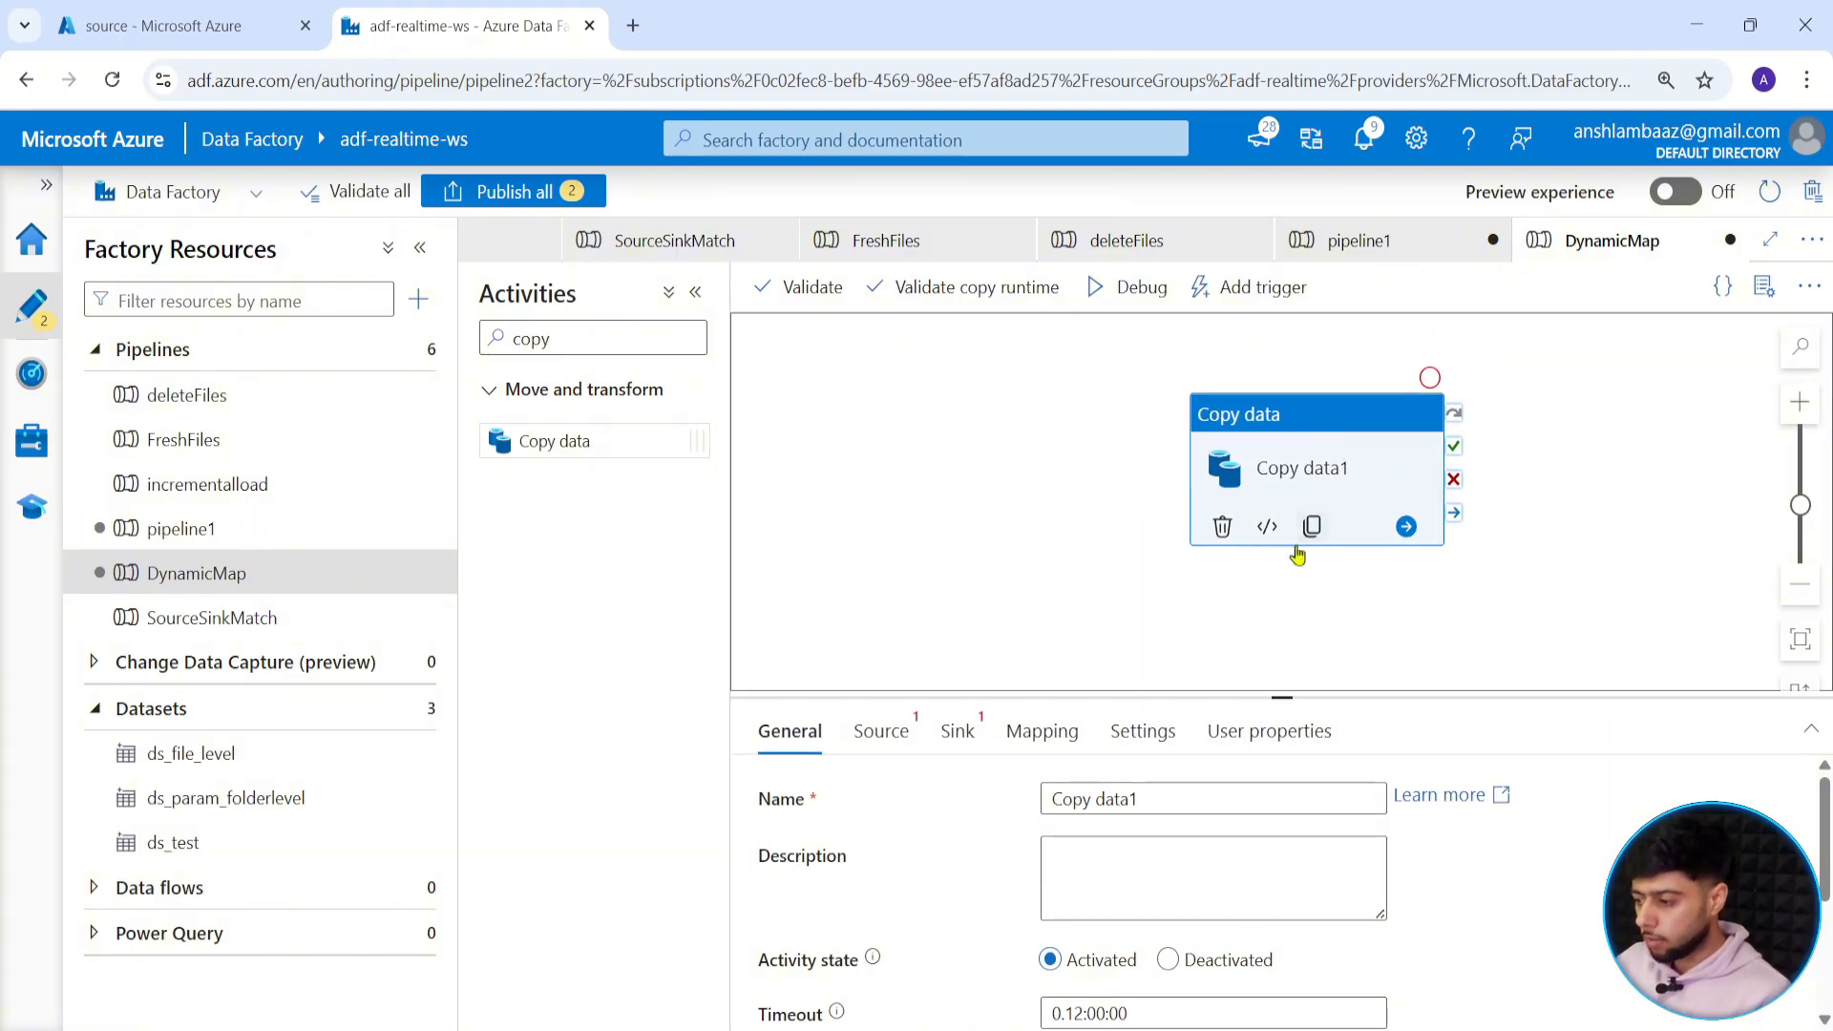
Choose ds_file_level as Copy data1's source dataset, with p_container set to destination and p_folder set to raw_gold_data.
{"action": "left_click", "coordinate": [880, 708]}
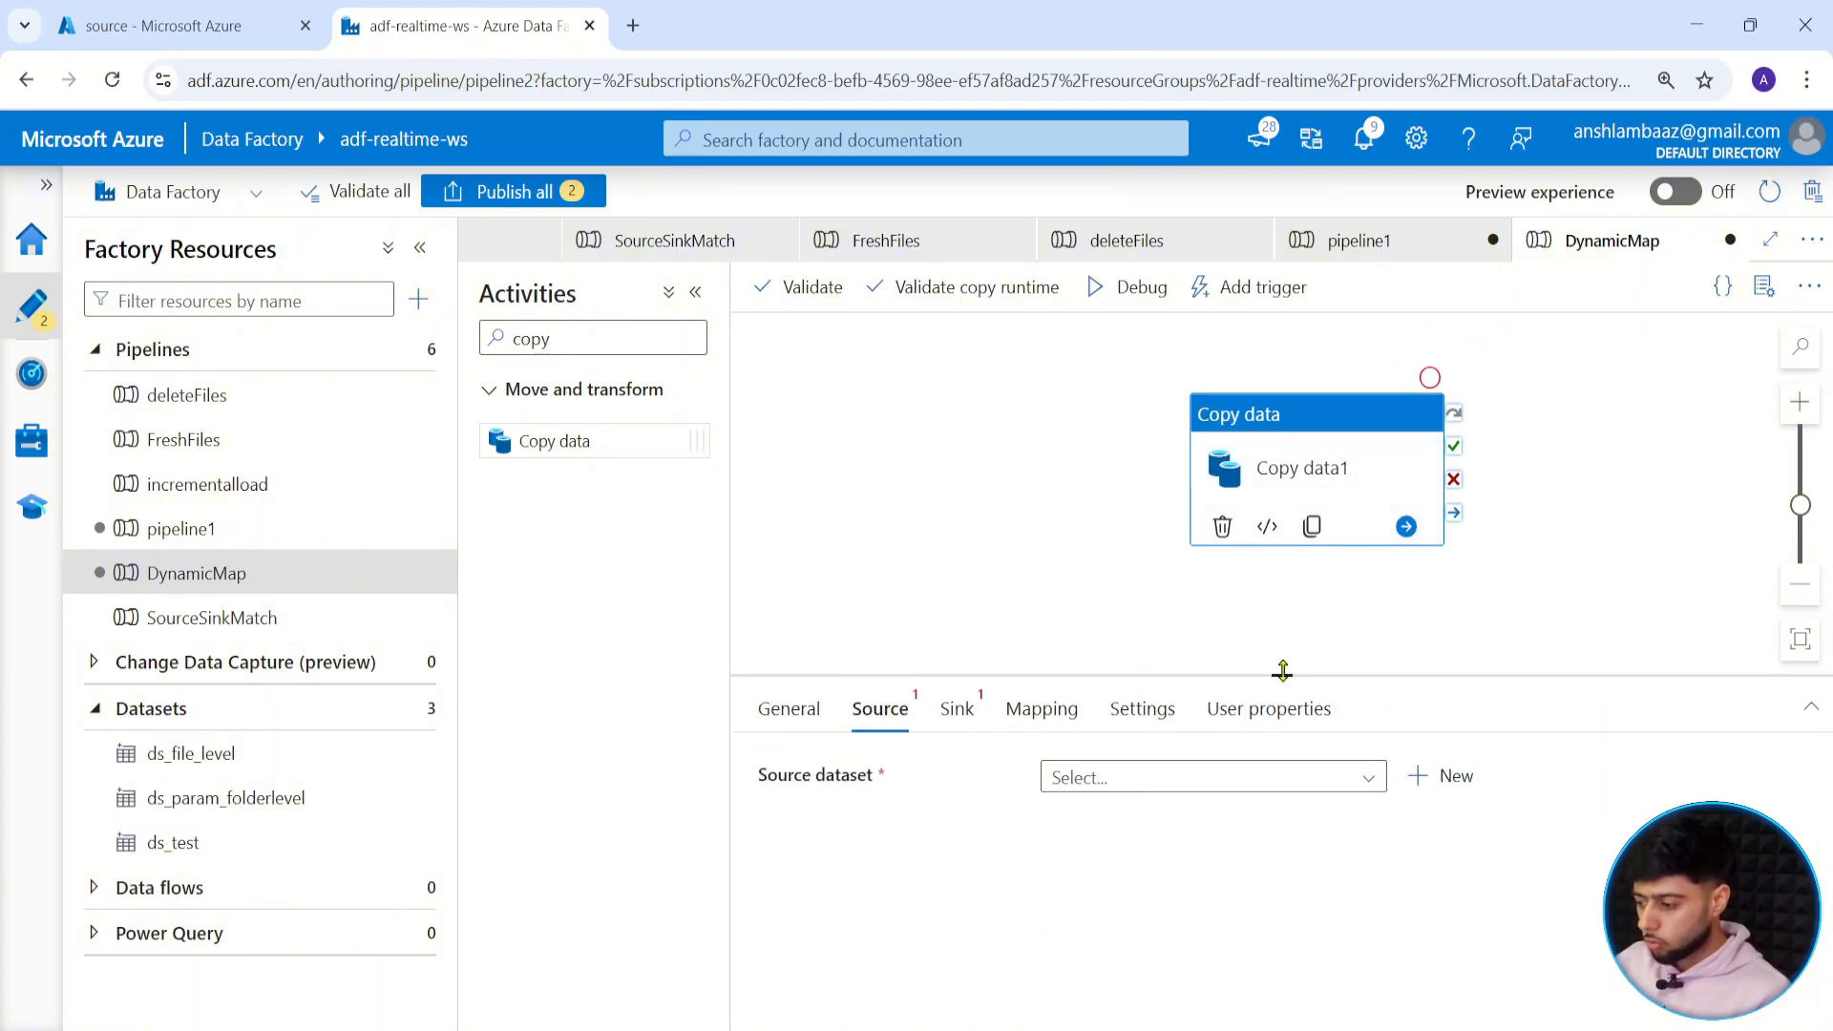
{"action": "left_click_drag", "start_coordinate": [1282, 669], "coordinate": [1284, 574]}
{"action": "left_click", "coordinate": [1369, 719]}
{"action": "left_click", "coordinate": [1189, 759]}
{"action": "left_click", "coordinate": [1382, 864]}
{"action": "type", "text": "d"}
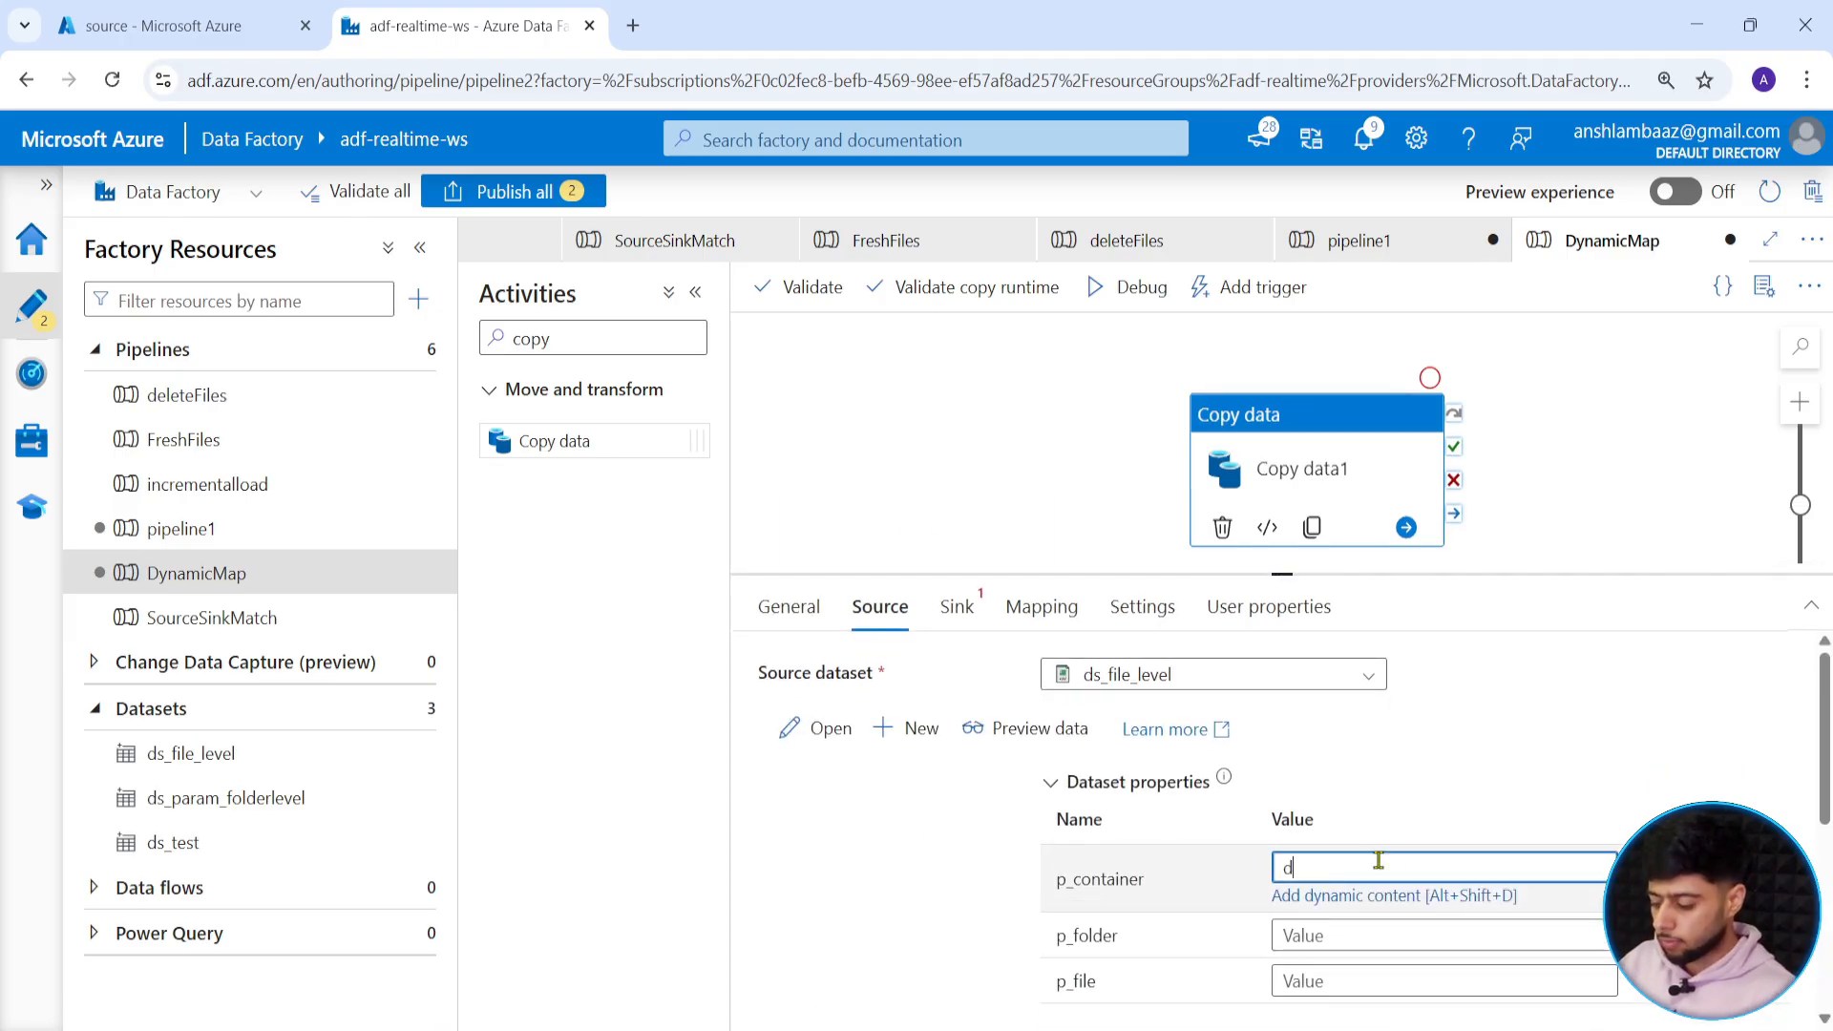
{"action": "type", "text": "estination"}
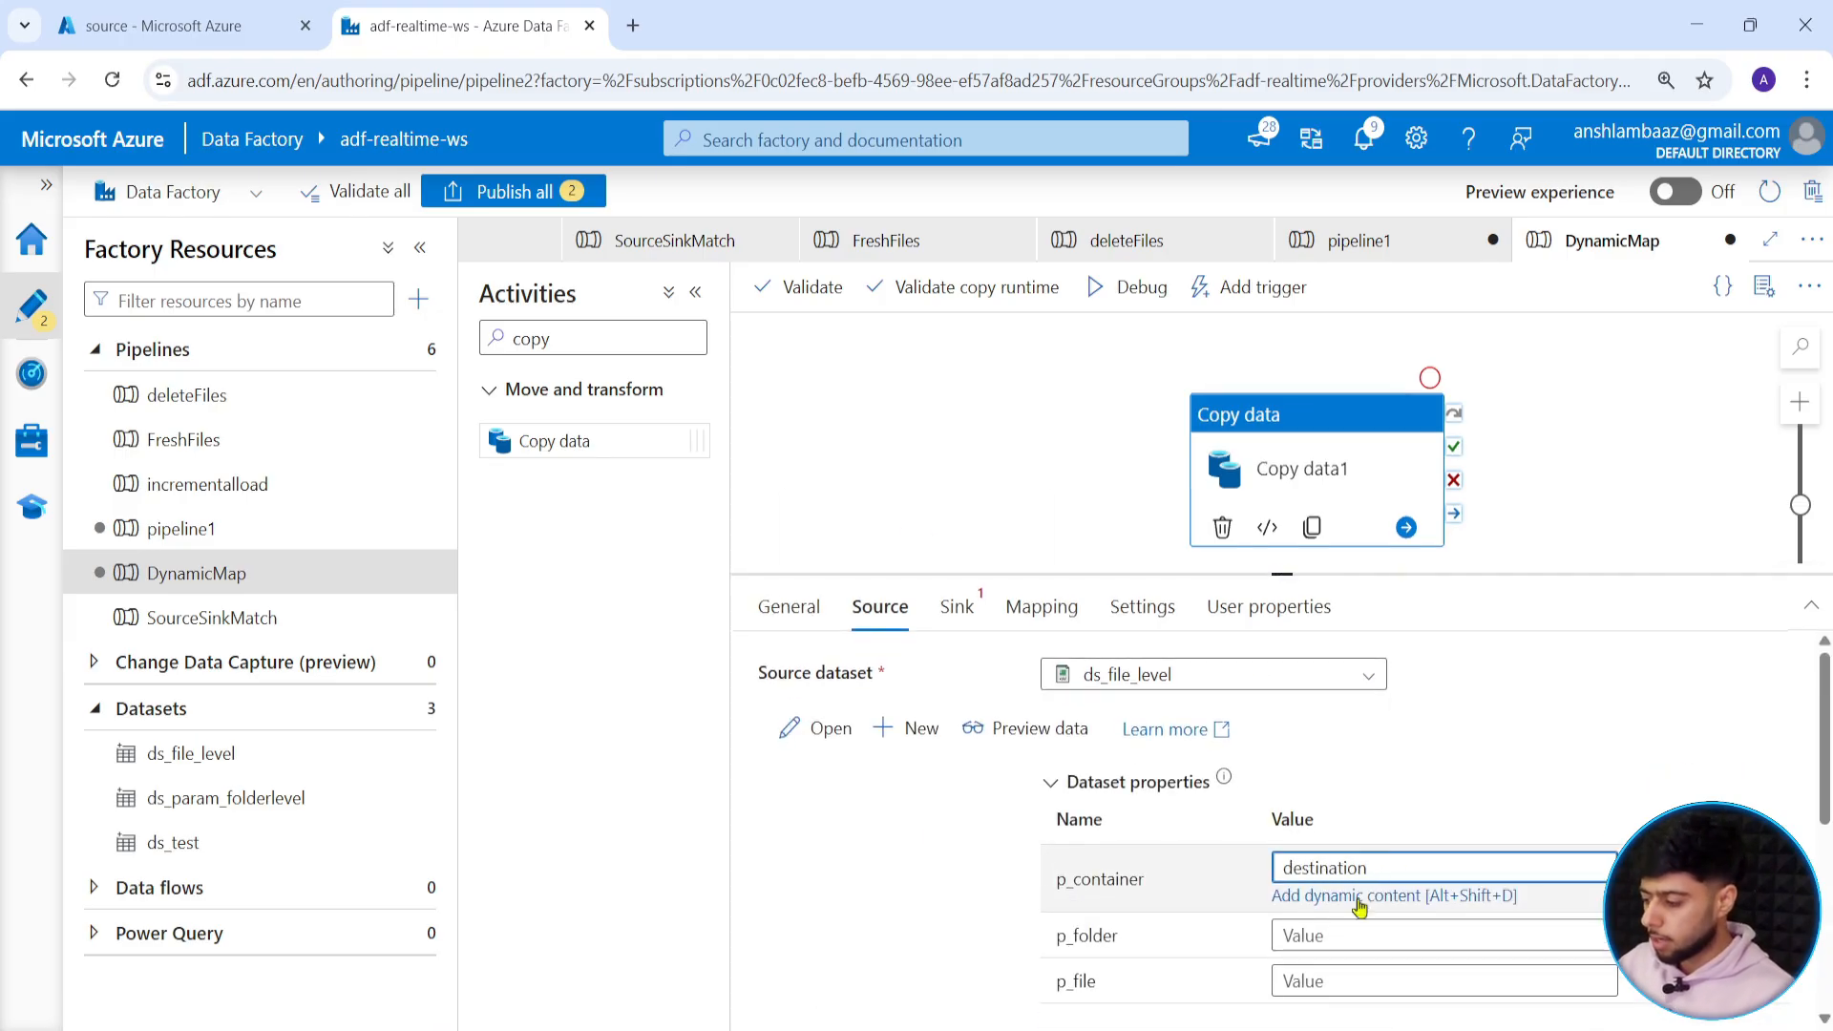
{"action": "left_click", "coordinate": [1332, 936]}
{"action": "type", "text": "raw_"}
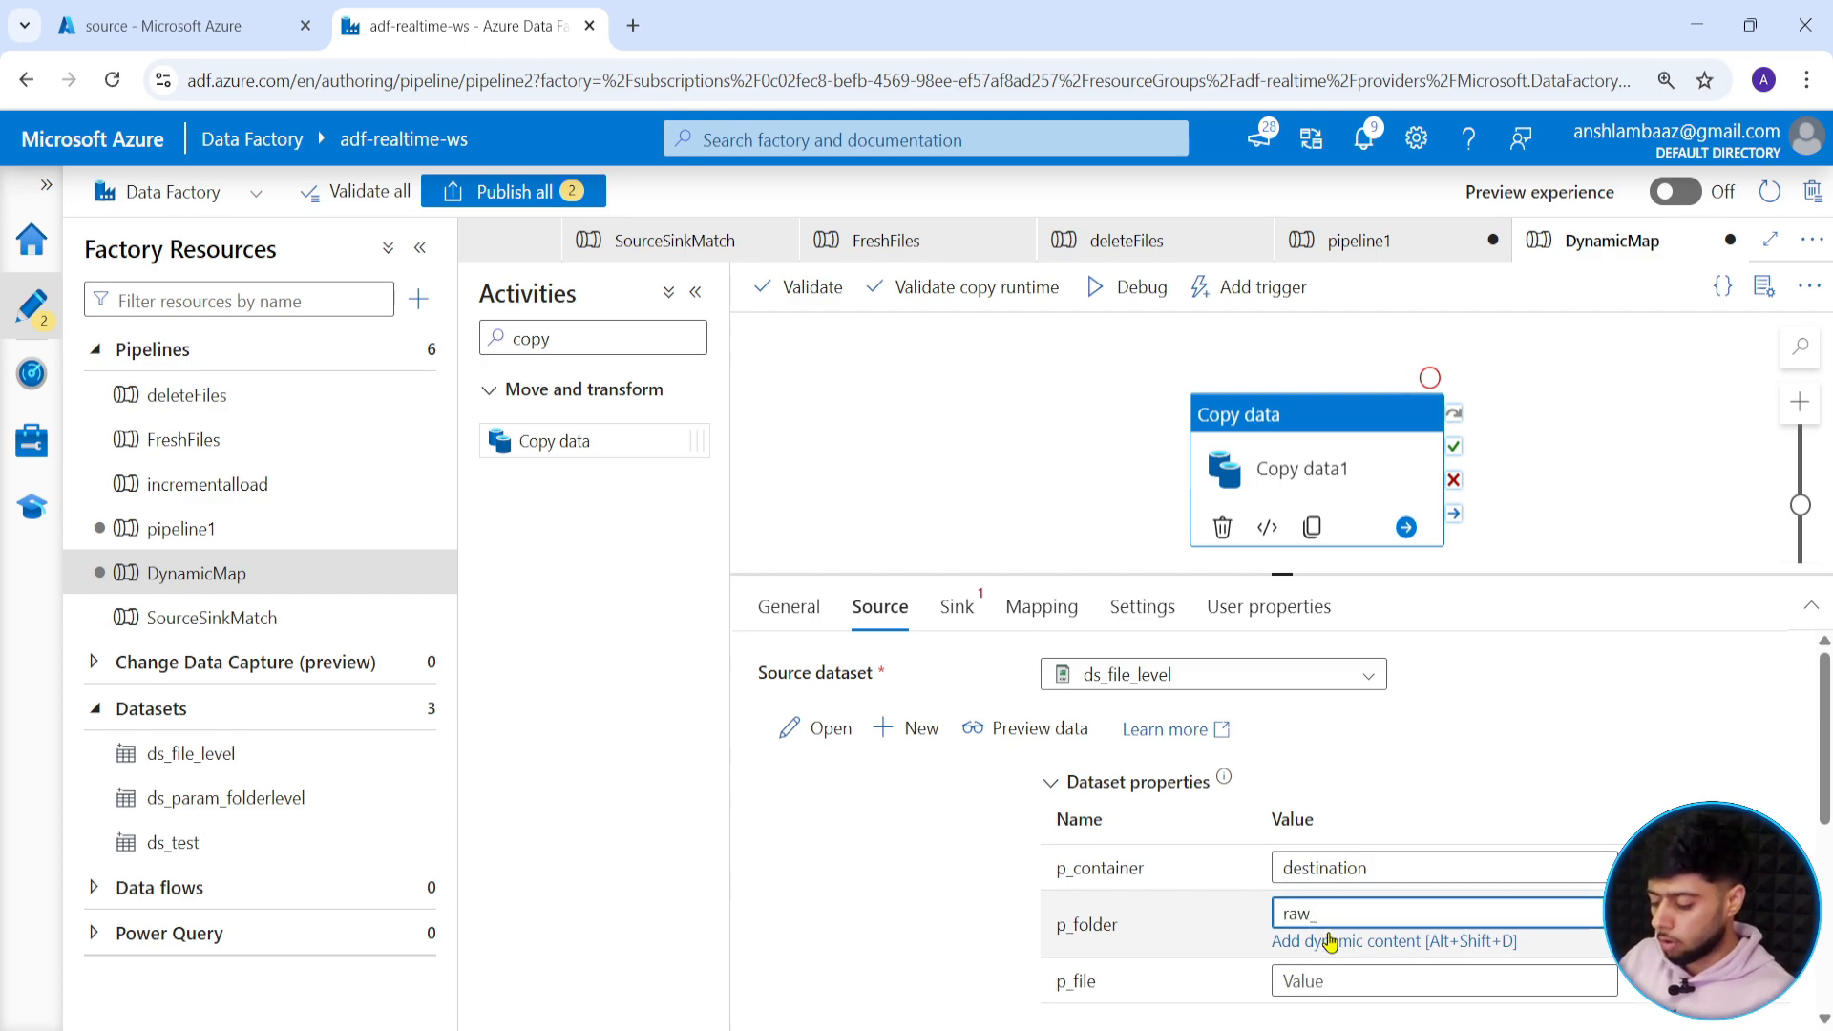
{"action": "type", "text": "gold_data"}
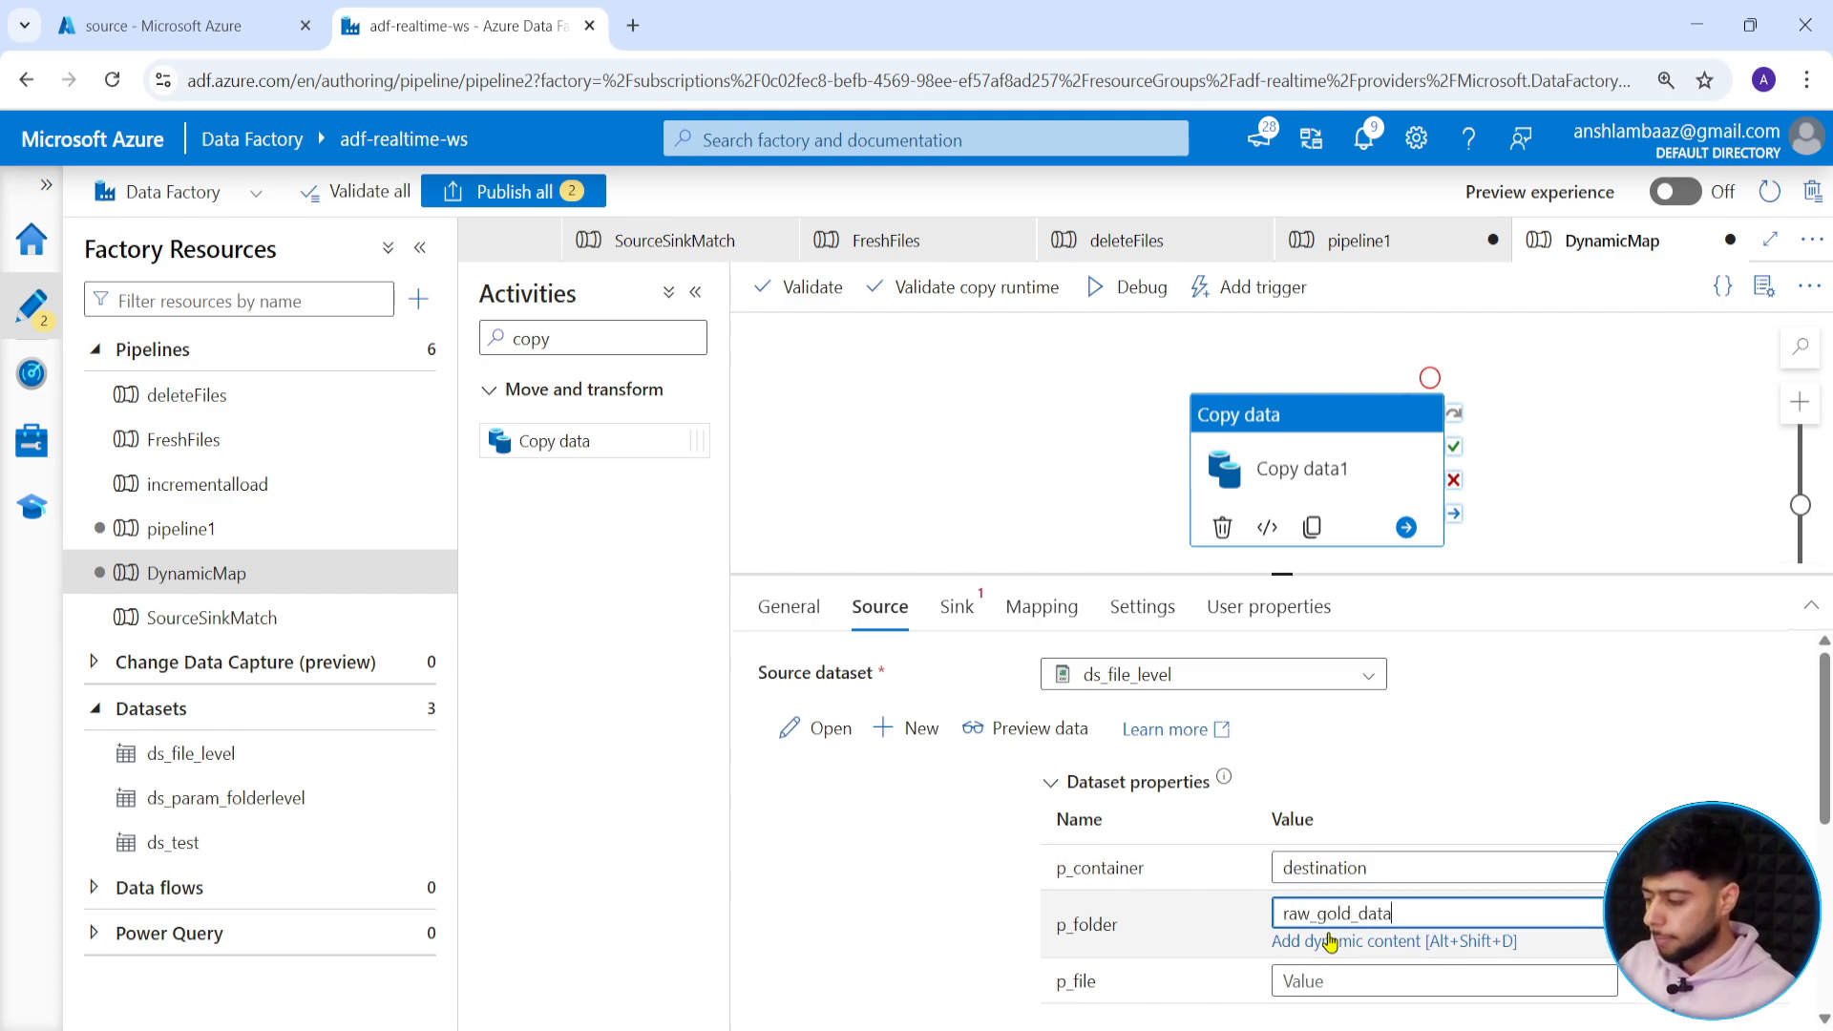
{"action": "key", "text": "Tab"}
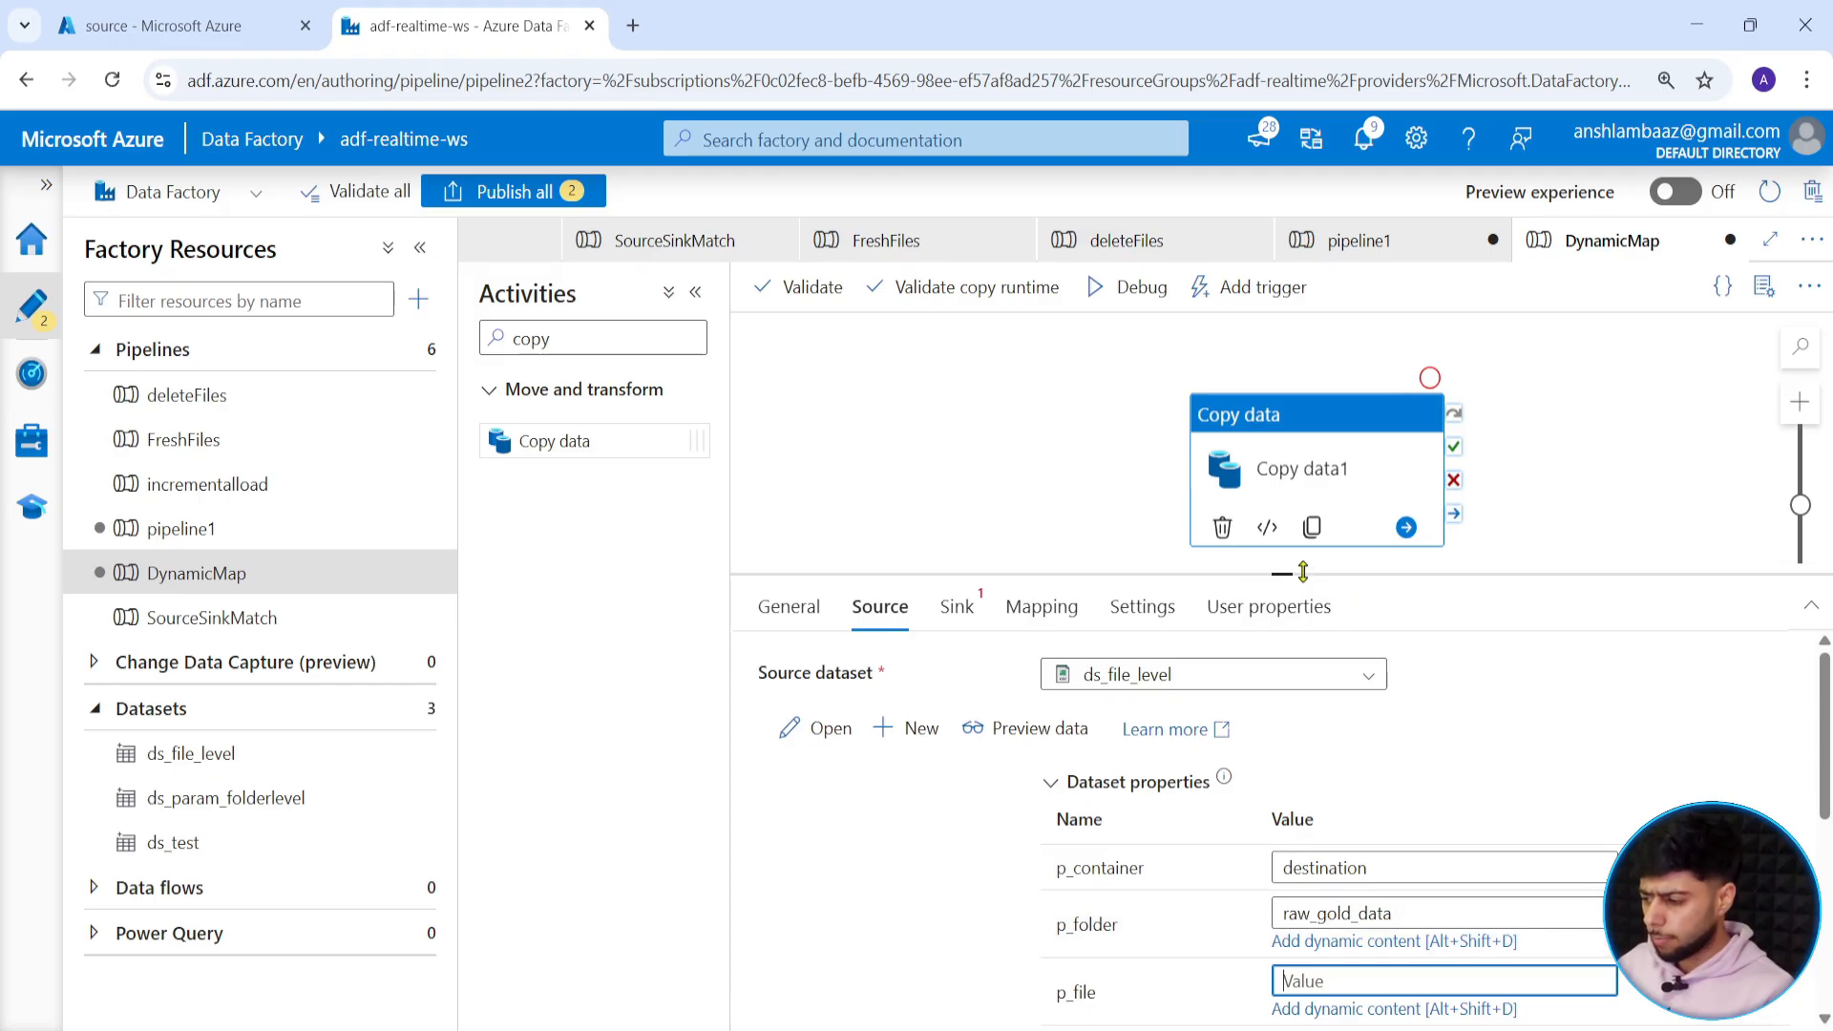
Copy the file name Gold_reserves_tonnes.csv from raw_gold_data in the destination storage container and use it as the source dataset's p_file.
{"action": "left_click_drag", "start_coordinate": [1293, 574], "coordinate": [1279, 539]}
{"action": "left_click_drag", "start_coordinate": [1280, 446], "coordinate": [1285, 397]}
{"action": "left_click_drag", "start_coordinate": [1268, 541], "coordinate": [1264, 519]}
{"action": "left_click", "coordinate": [112, 11]}
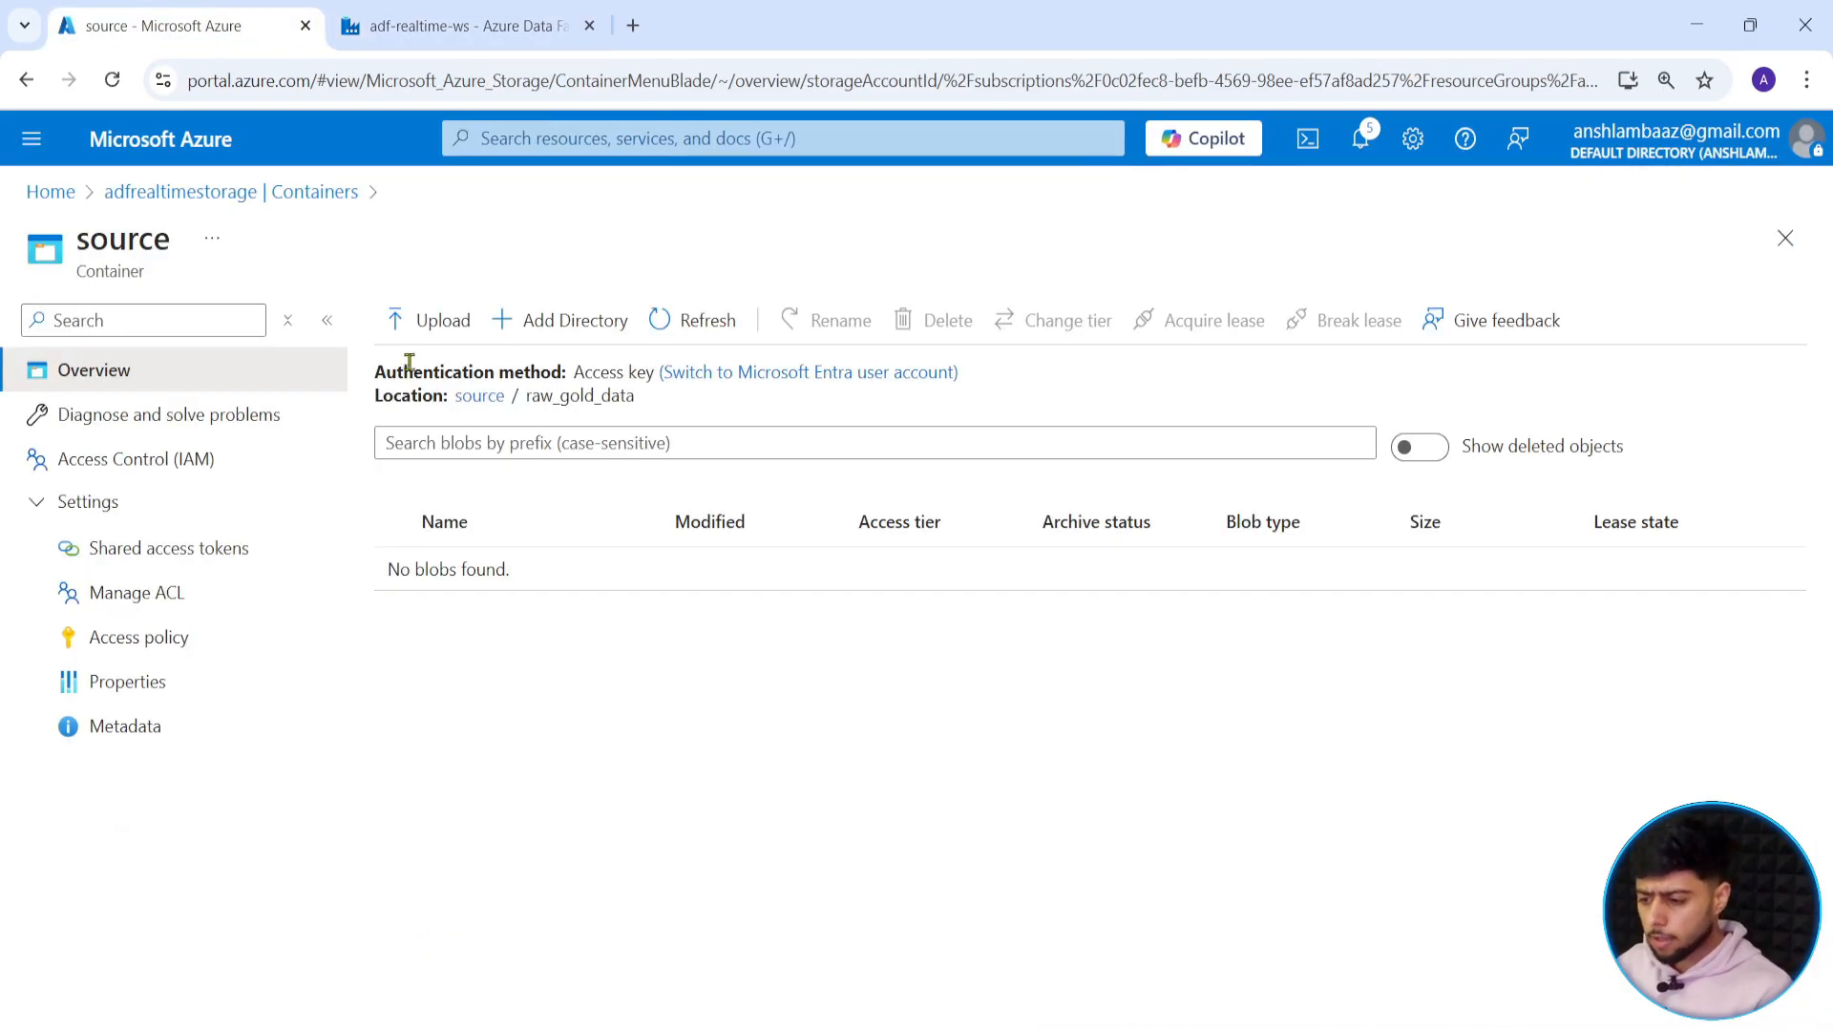
{"action": "left_click", "coordinate": [256, 195]}
{"action": "left_click", "coordinate": [480, 546]}
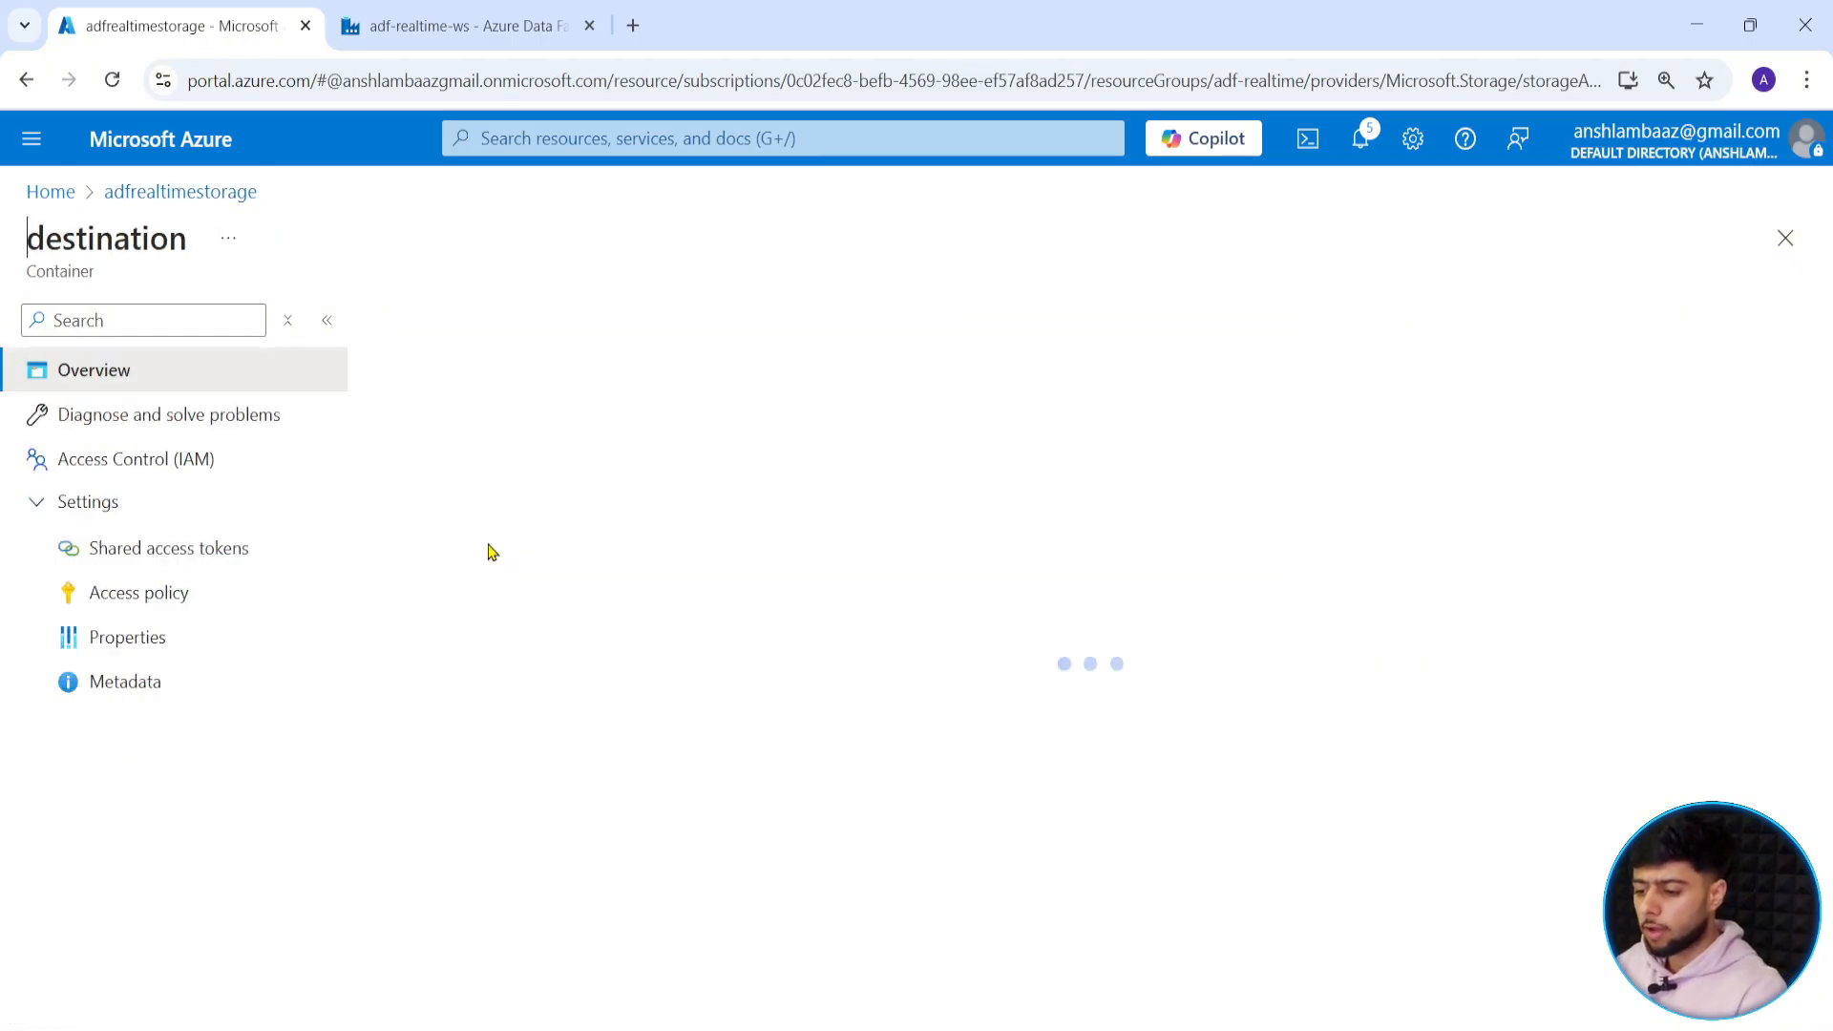
{"action": "left_click", "coordinate": [486, 574]}
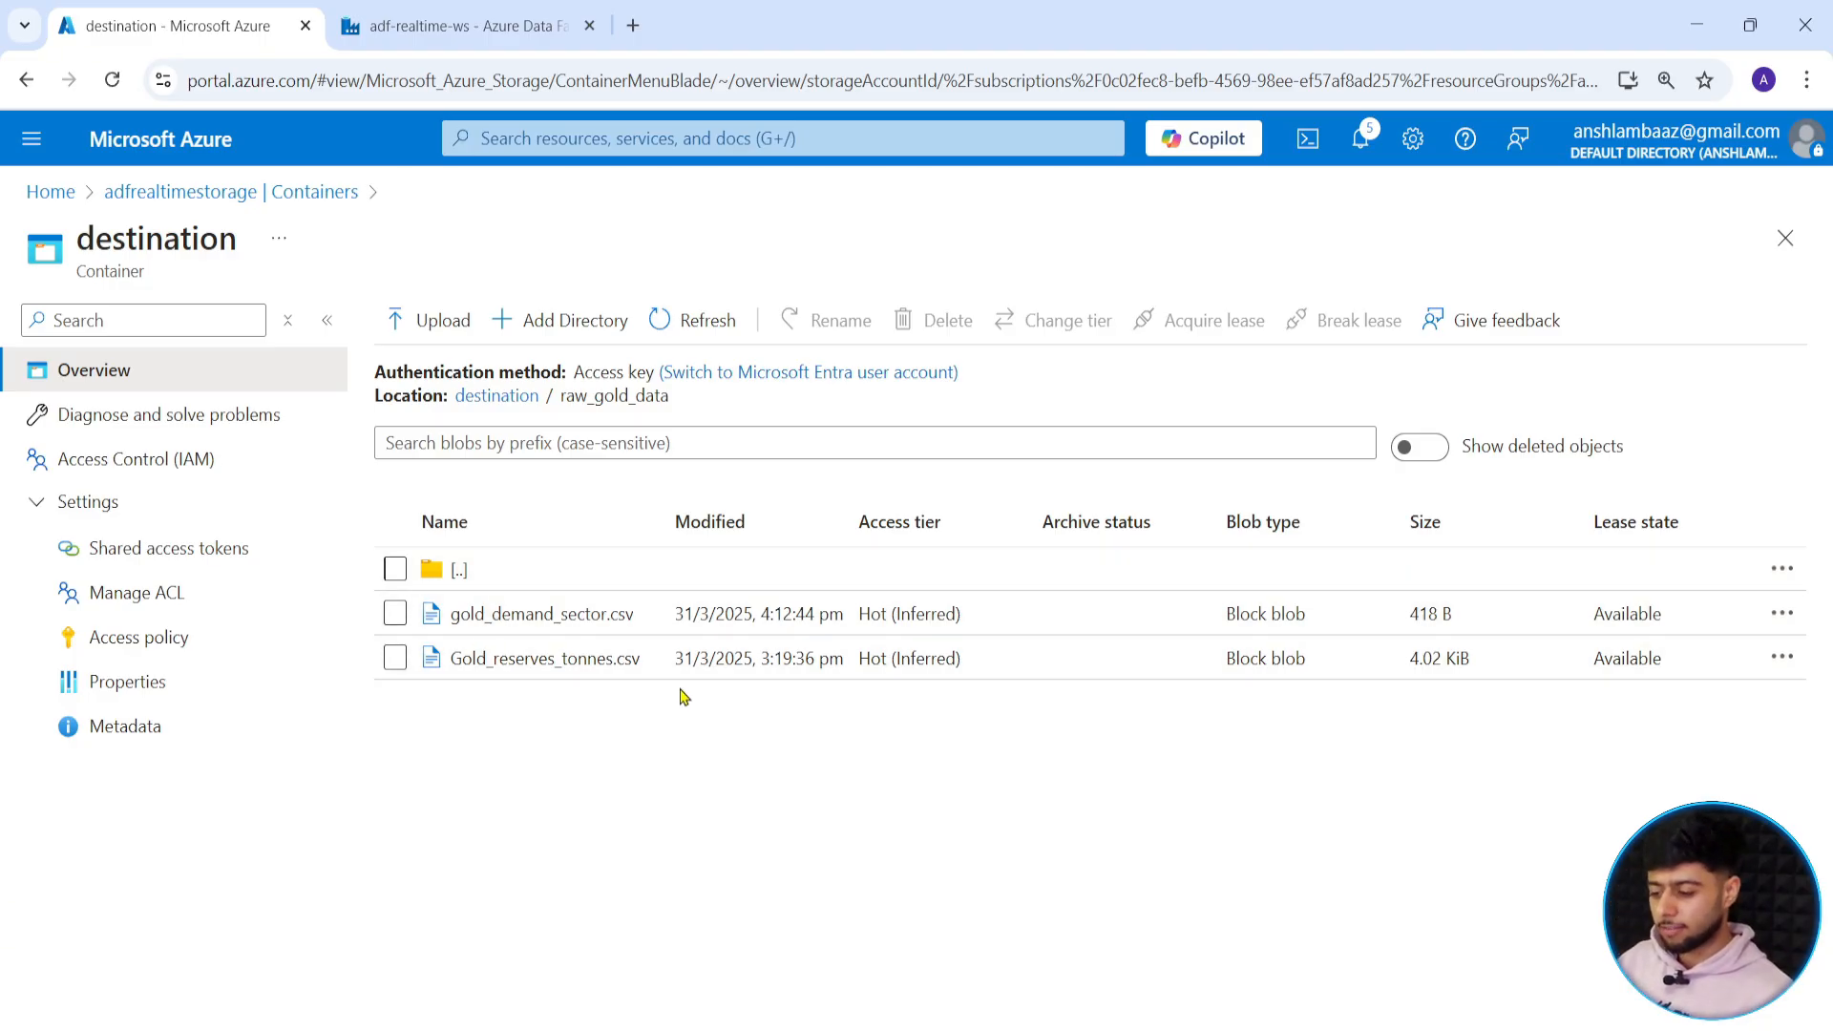
{"action": "left_click_drag", "start_coordinate": [649, 674], "coordinate": [450, 684]}
{"action": "key", "text": "ctrl+c"}
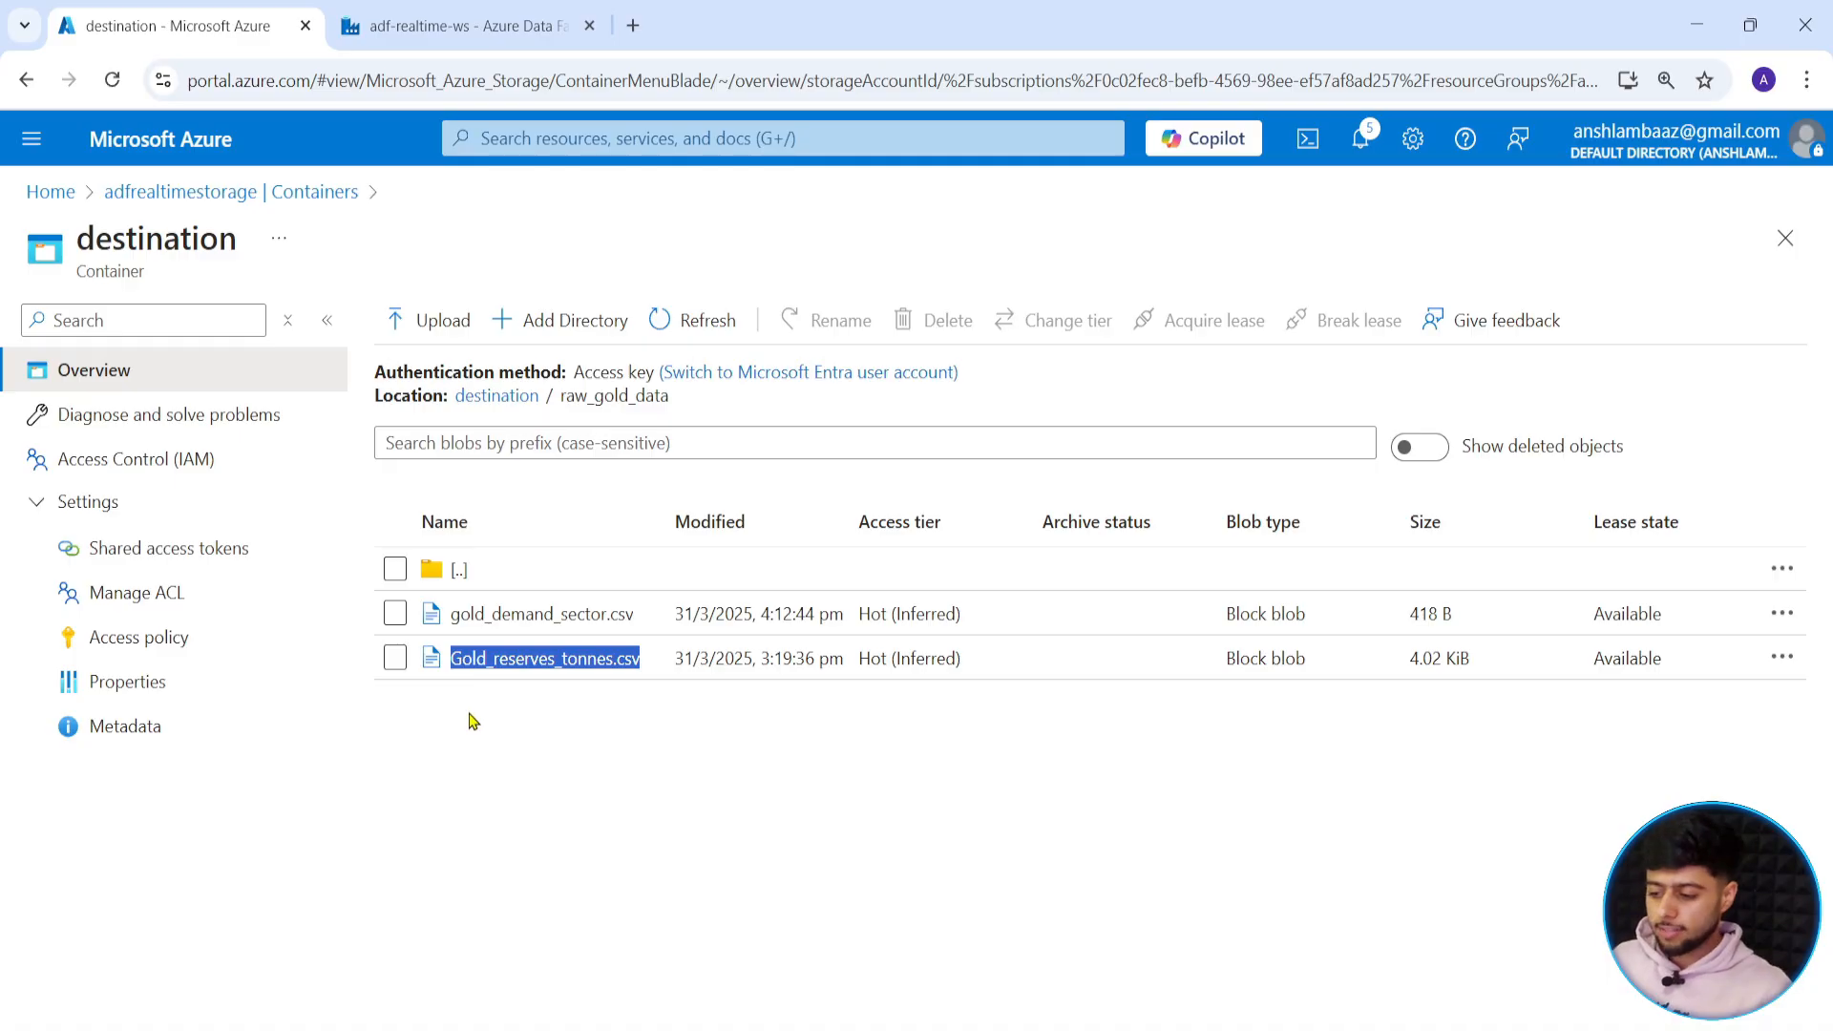
{"action": "left_click", "coordinate": [448, 26]}
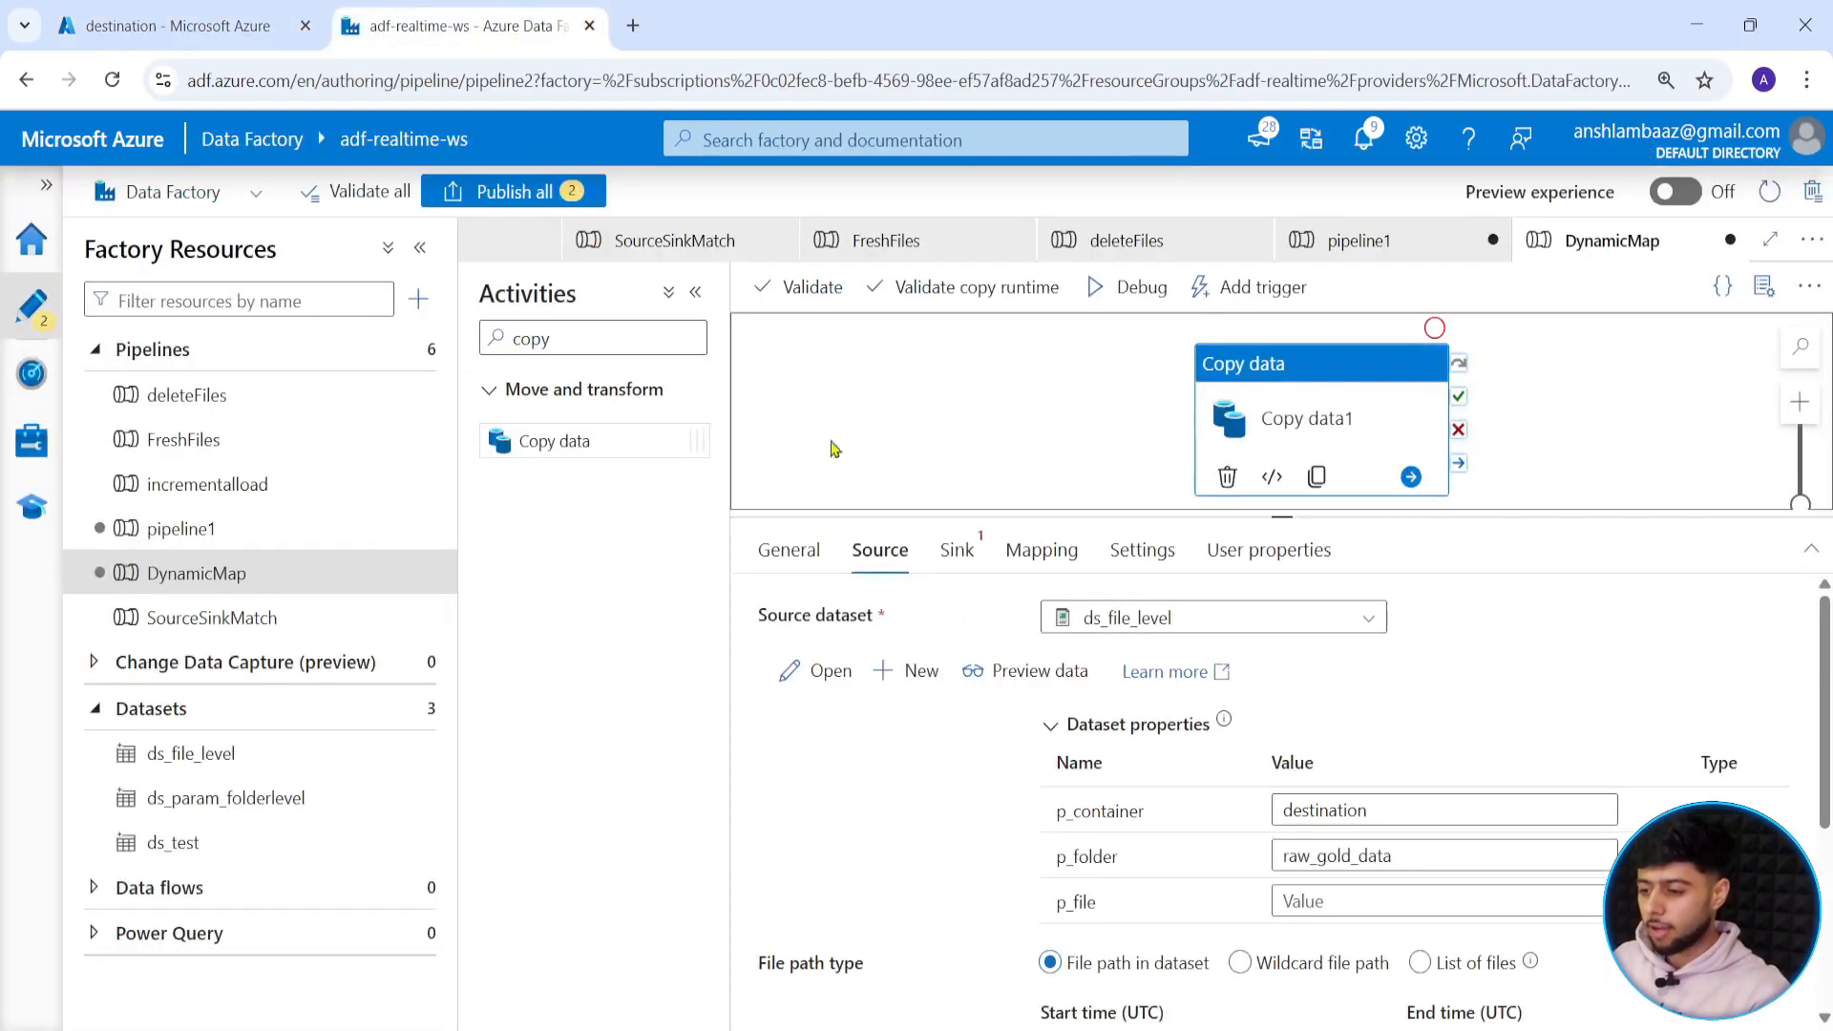
{"action": "left_click", "coordinate": [1330, 902]}
{"action": "key", "text": "ctrl+v"}
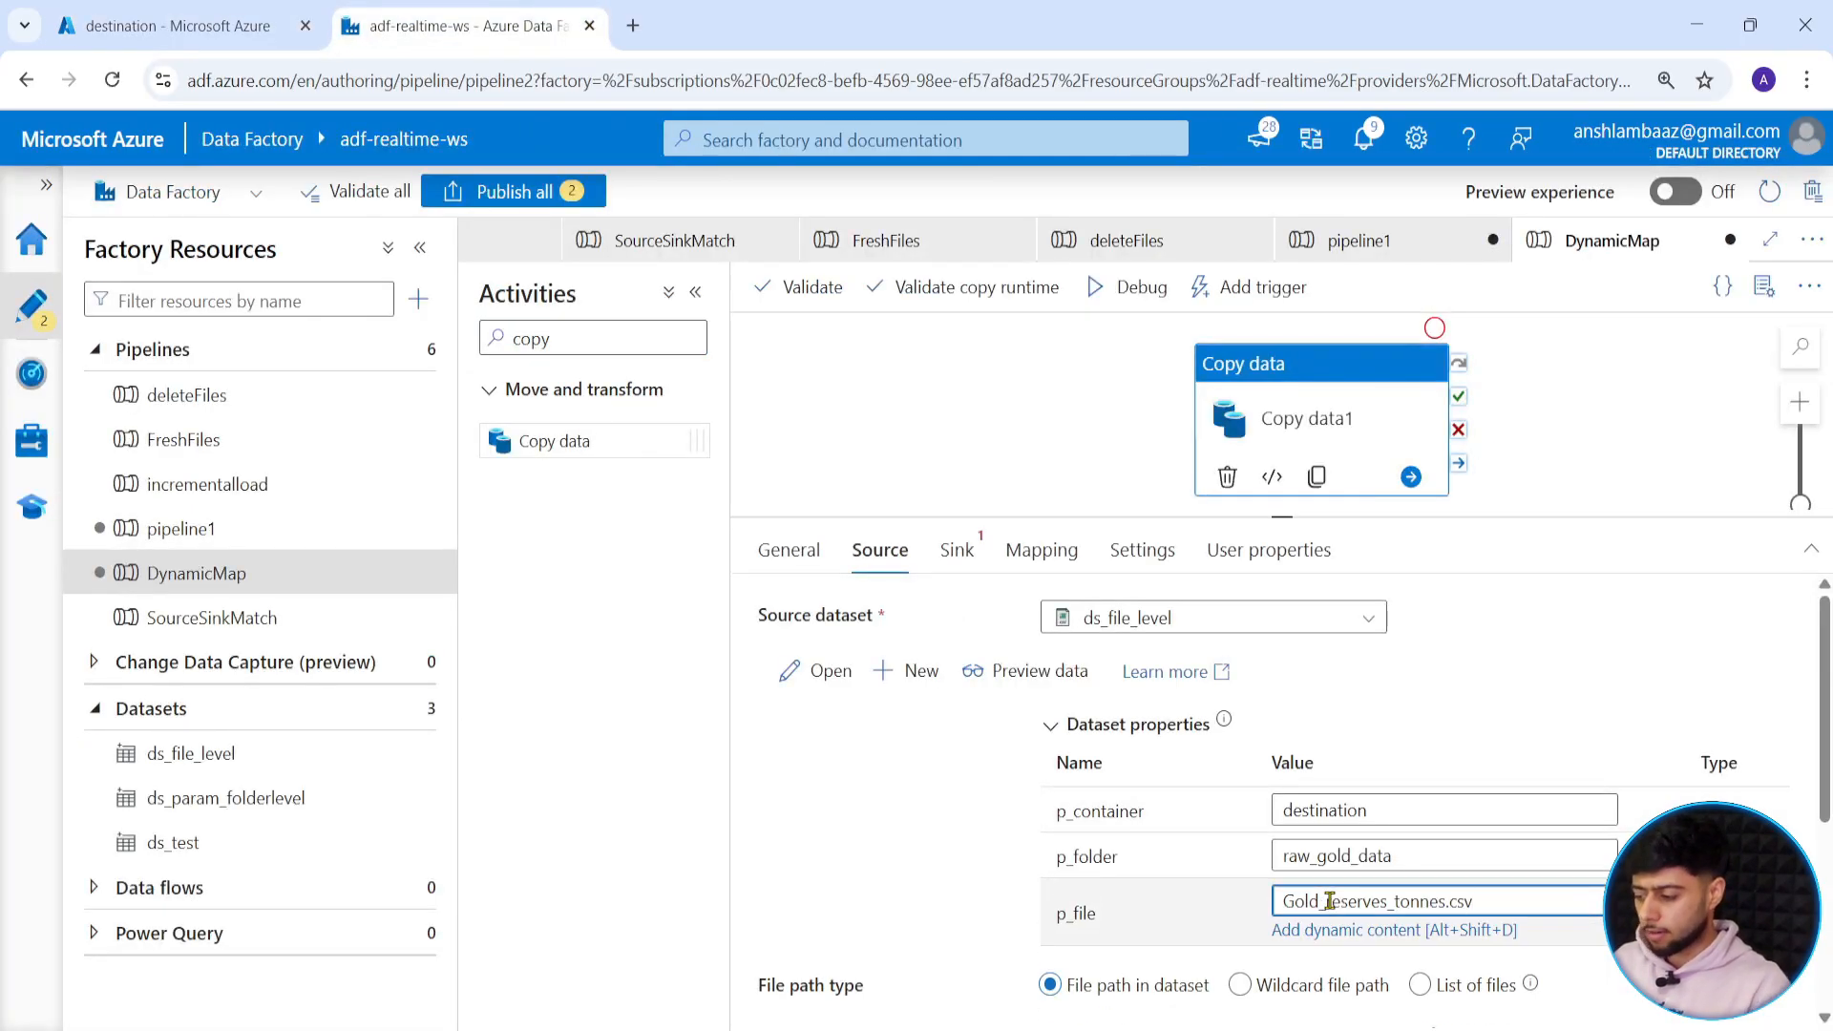
Choose ds_file_level as Copy data1's sink dataset, with p_container source, p_folder raw_gold_data and p_file Gold_reserves_tonnes.csv.
{"action": "left_click", "coordinate": [962, 554]}
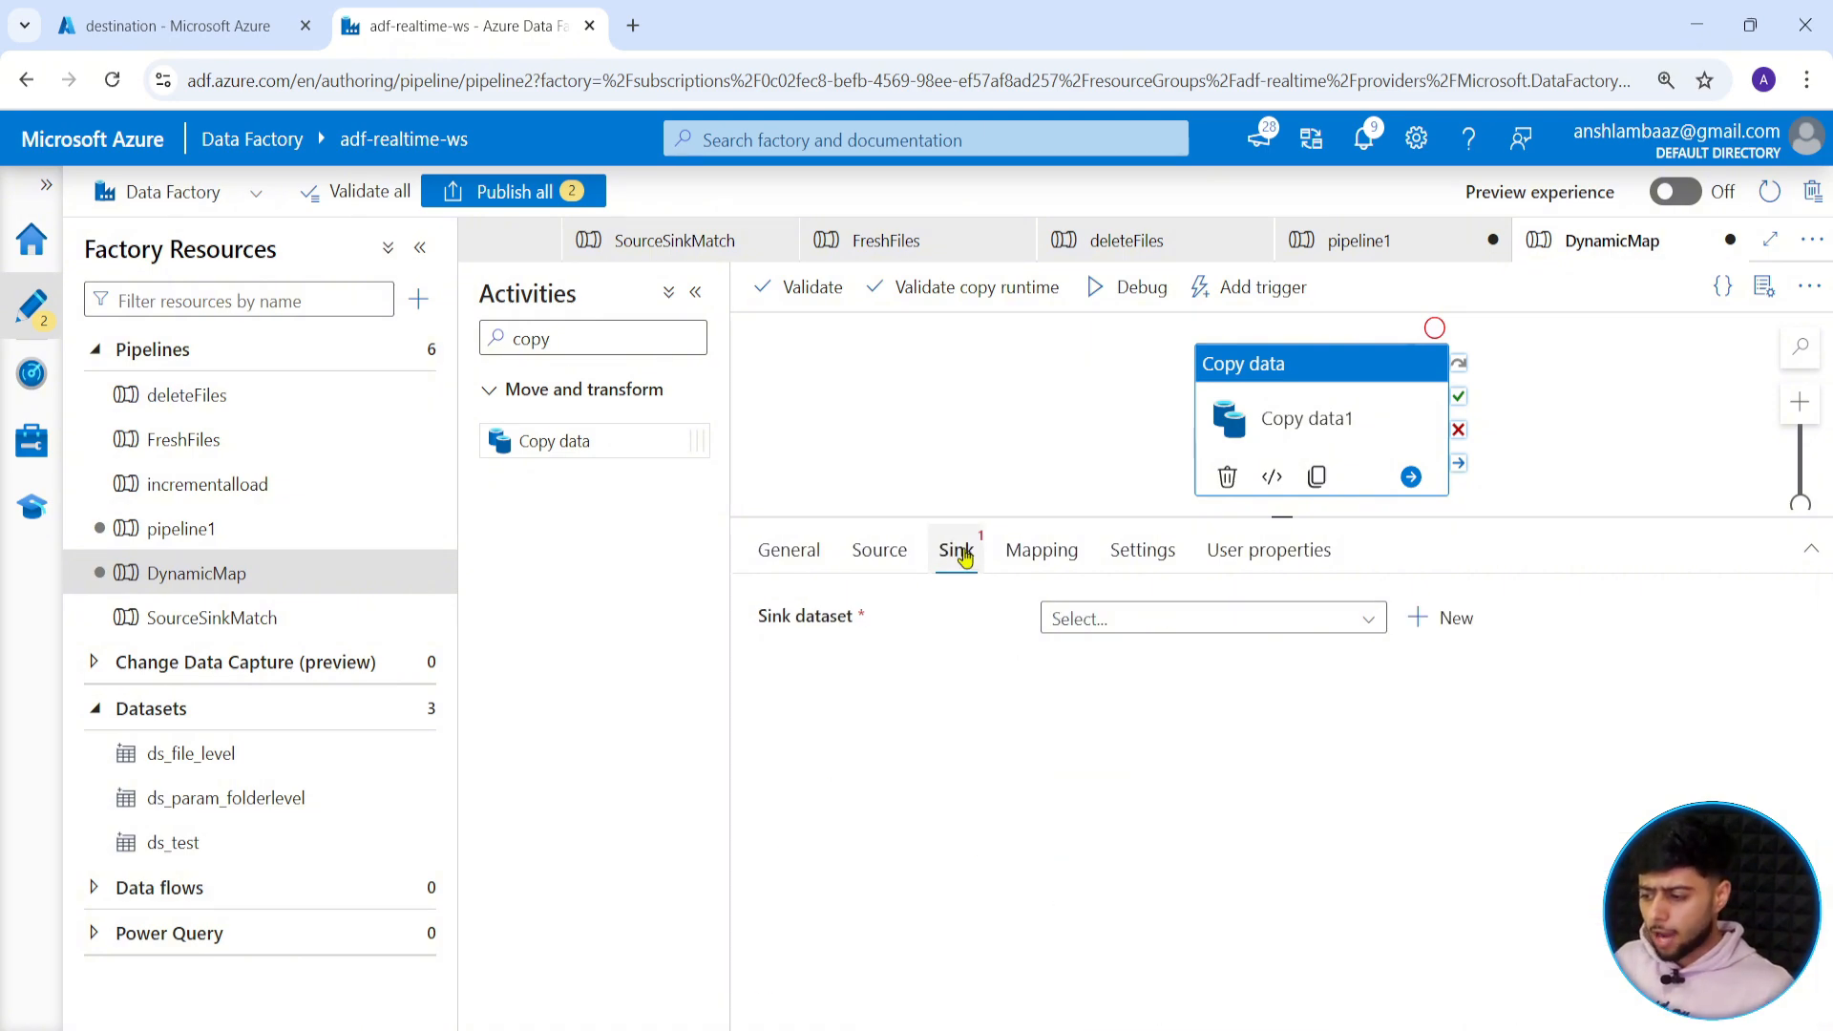
{"action": "left_click", "coordinate": [1184, 618]}
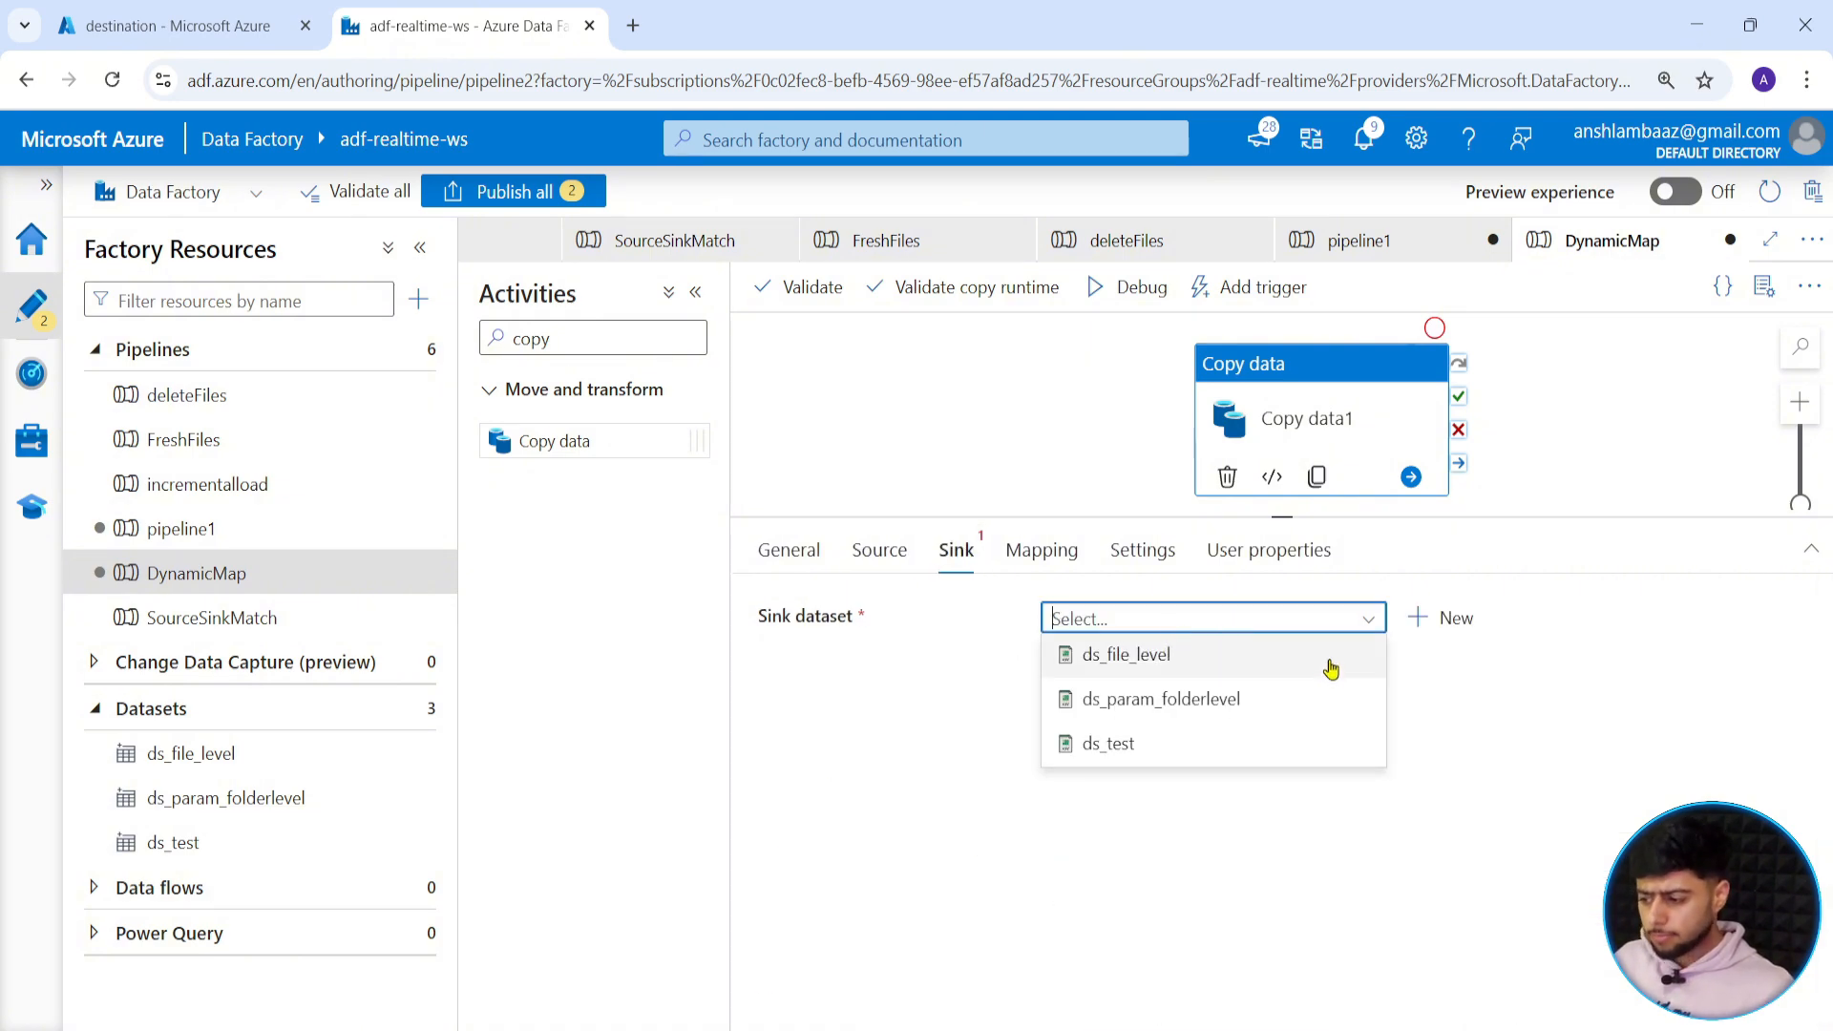
{"action": "left_click", "coordinate": [1178, 671]}
{"action": "left_click", "coordinate": [1426, 749]}
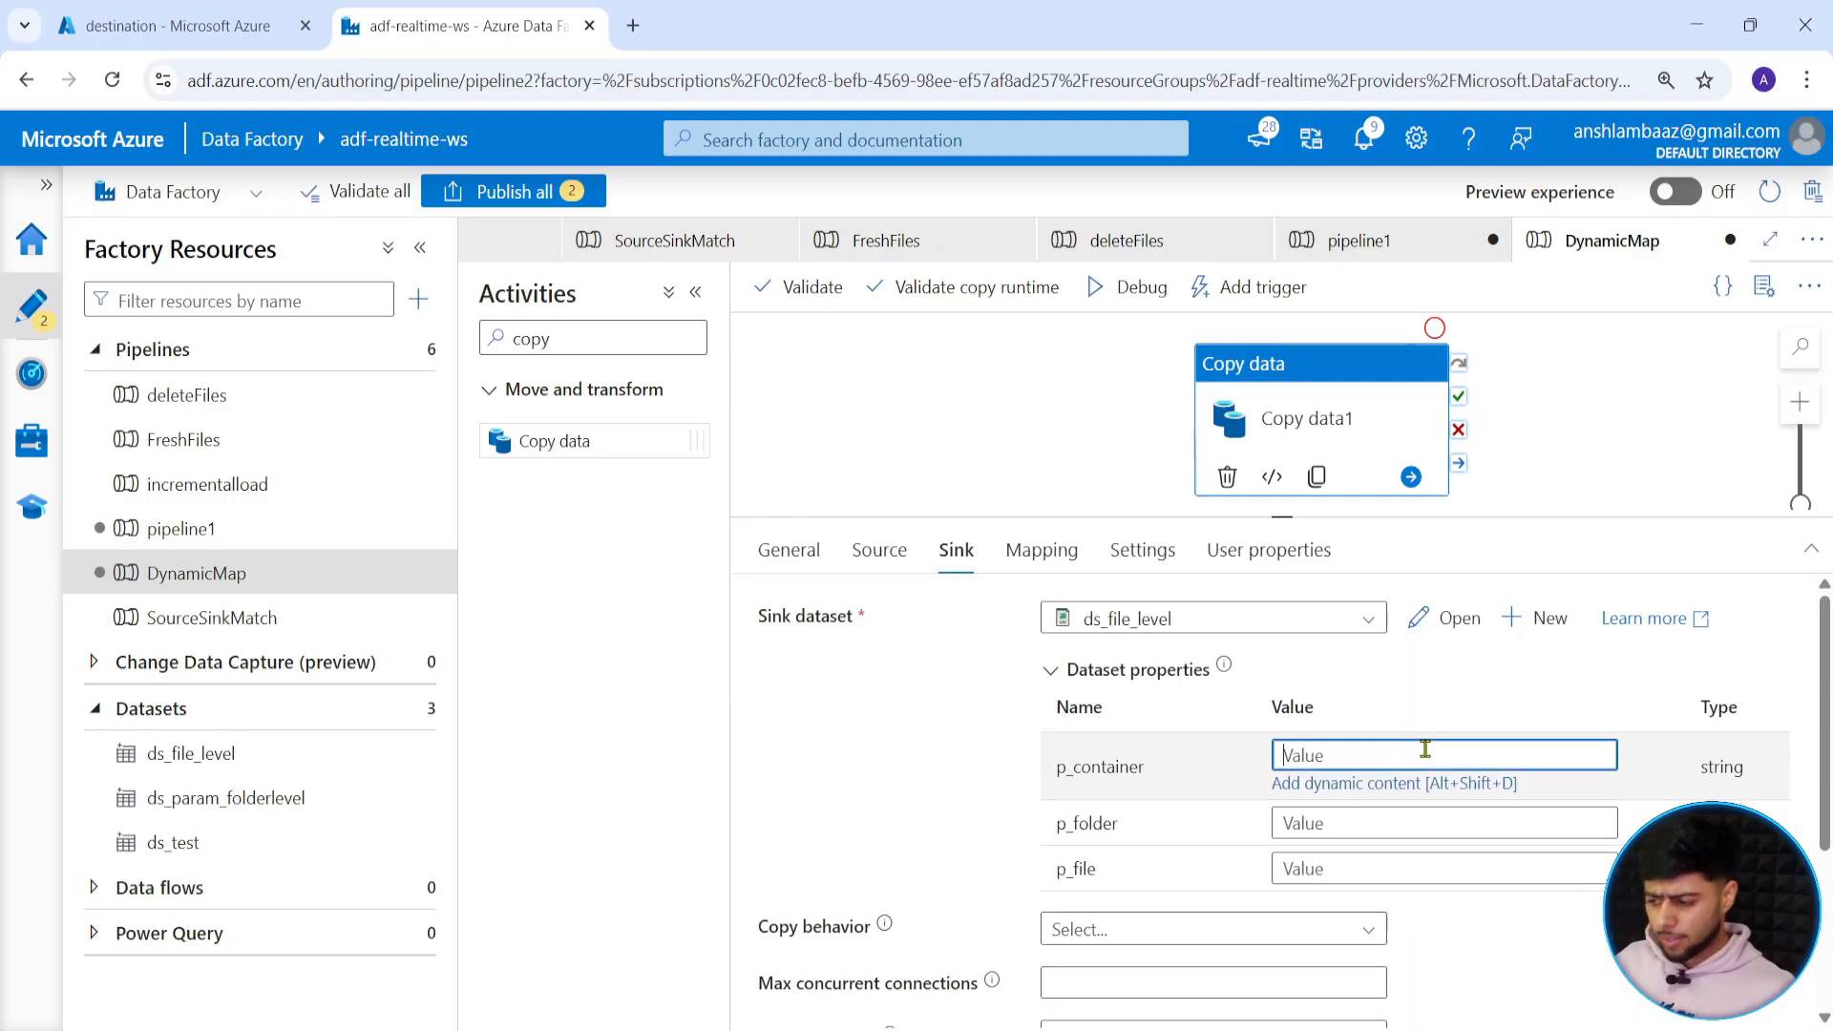
{"action": "type", "text": "source"}
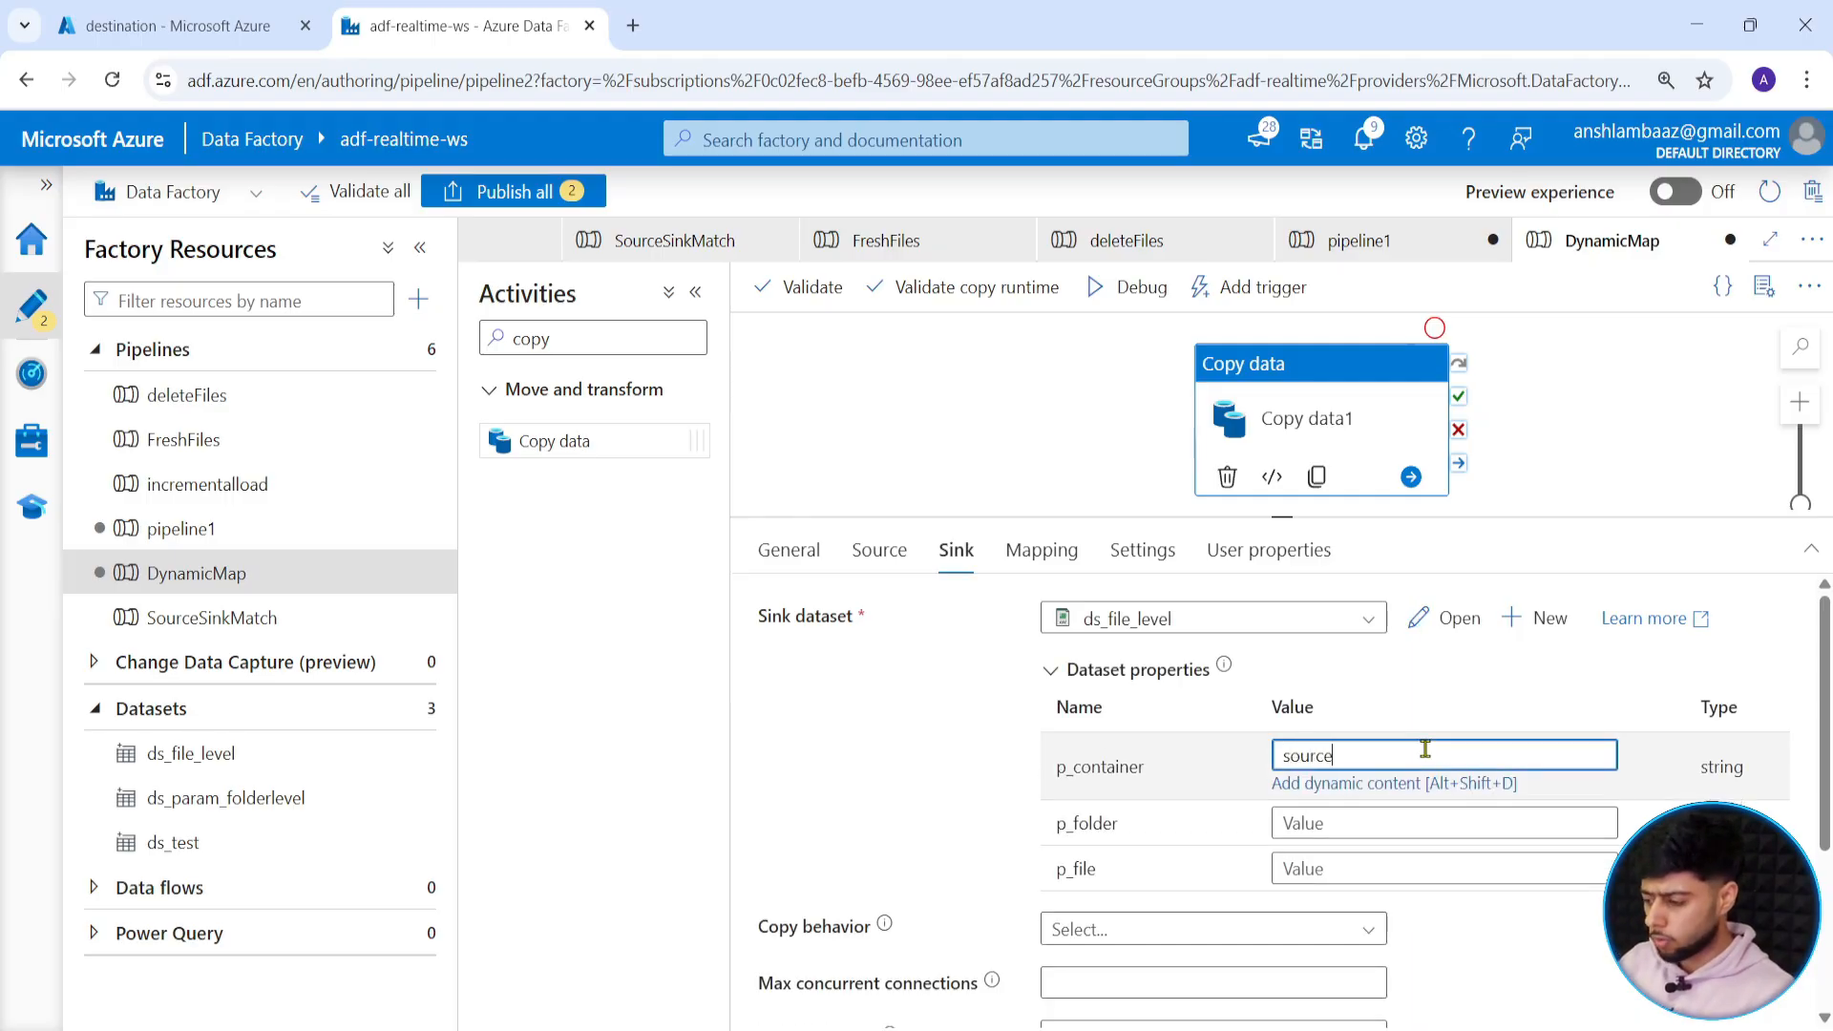
{"action": "key", "text": "Tab"}
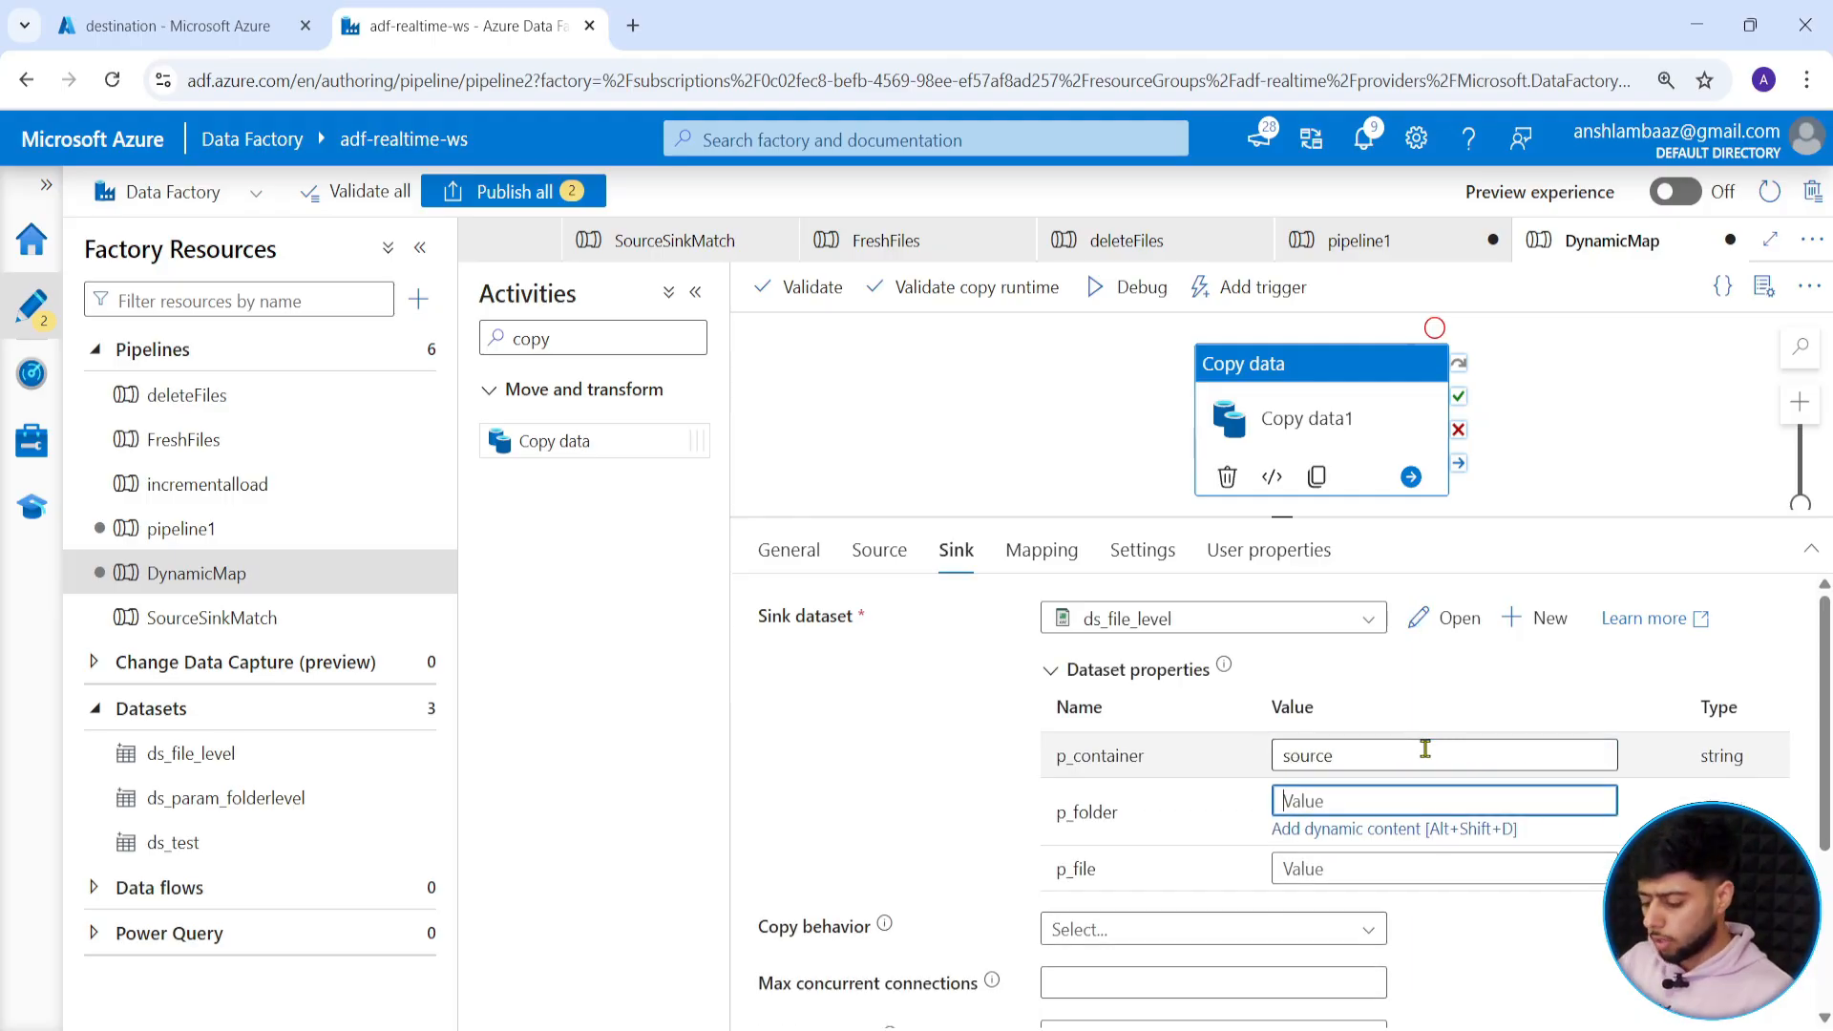
{"action": "type", "text": "raw_gol"}
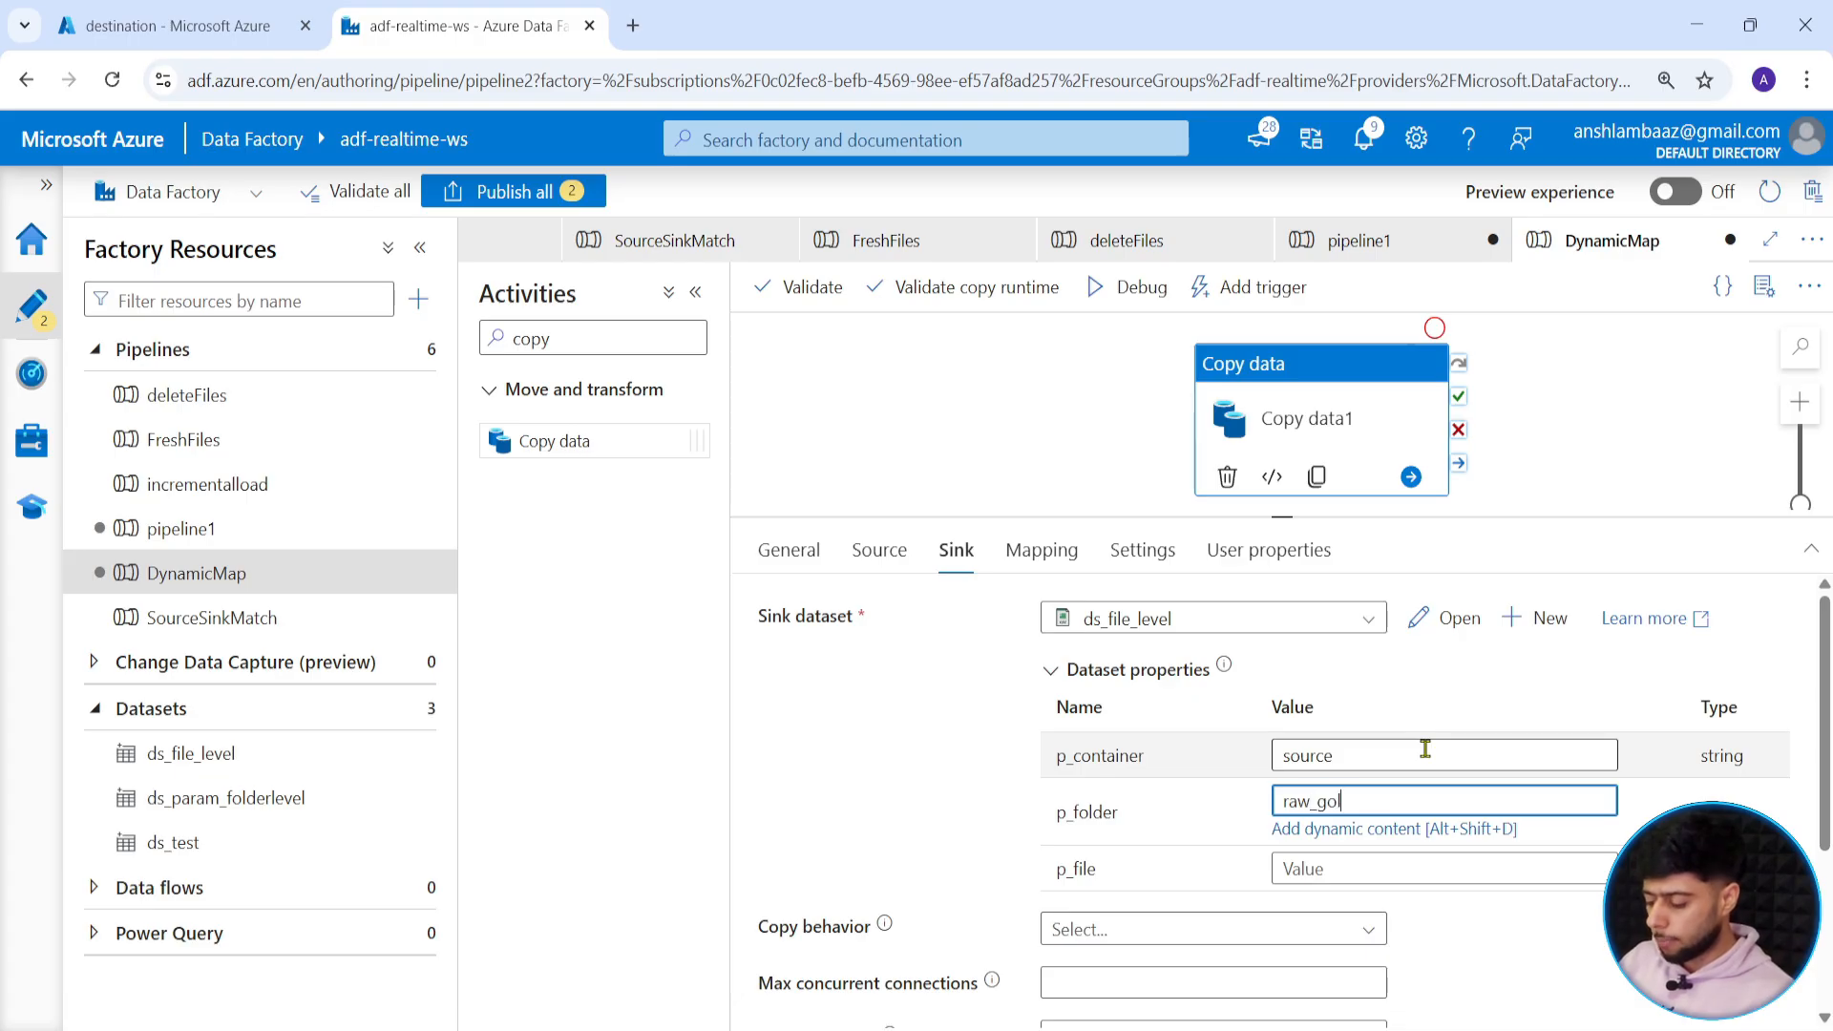
{"action": "type", "text": "d_data"}
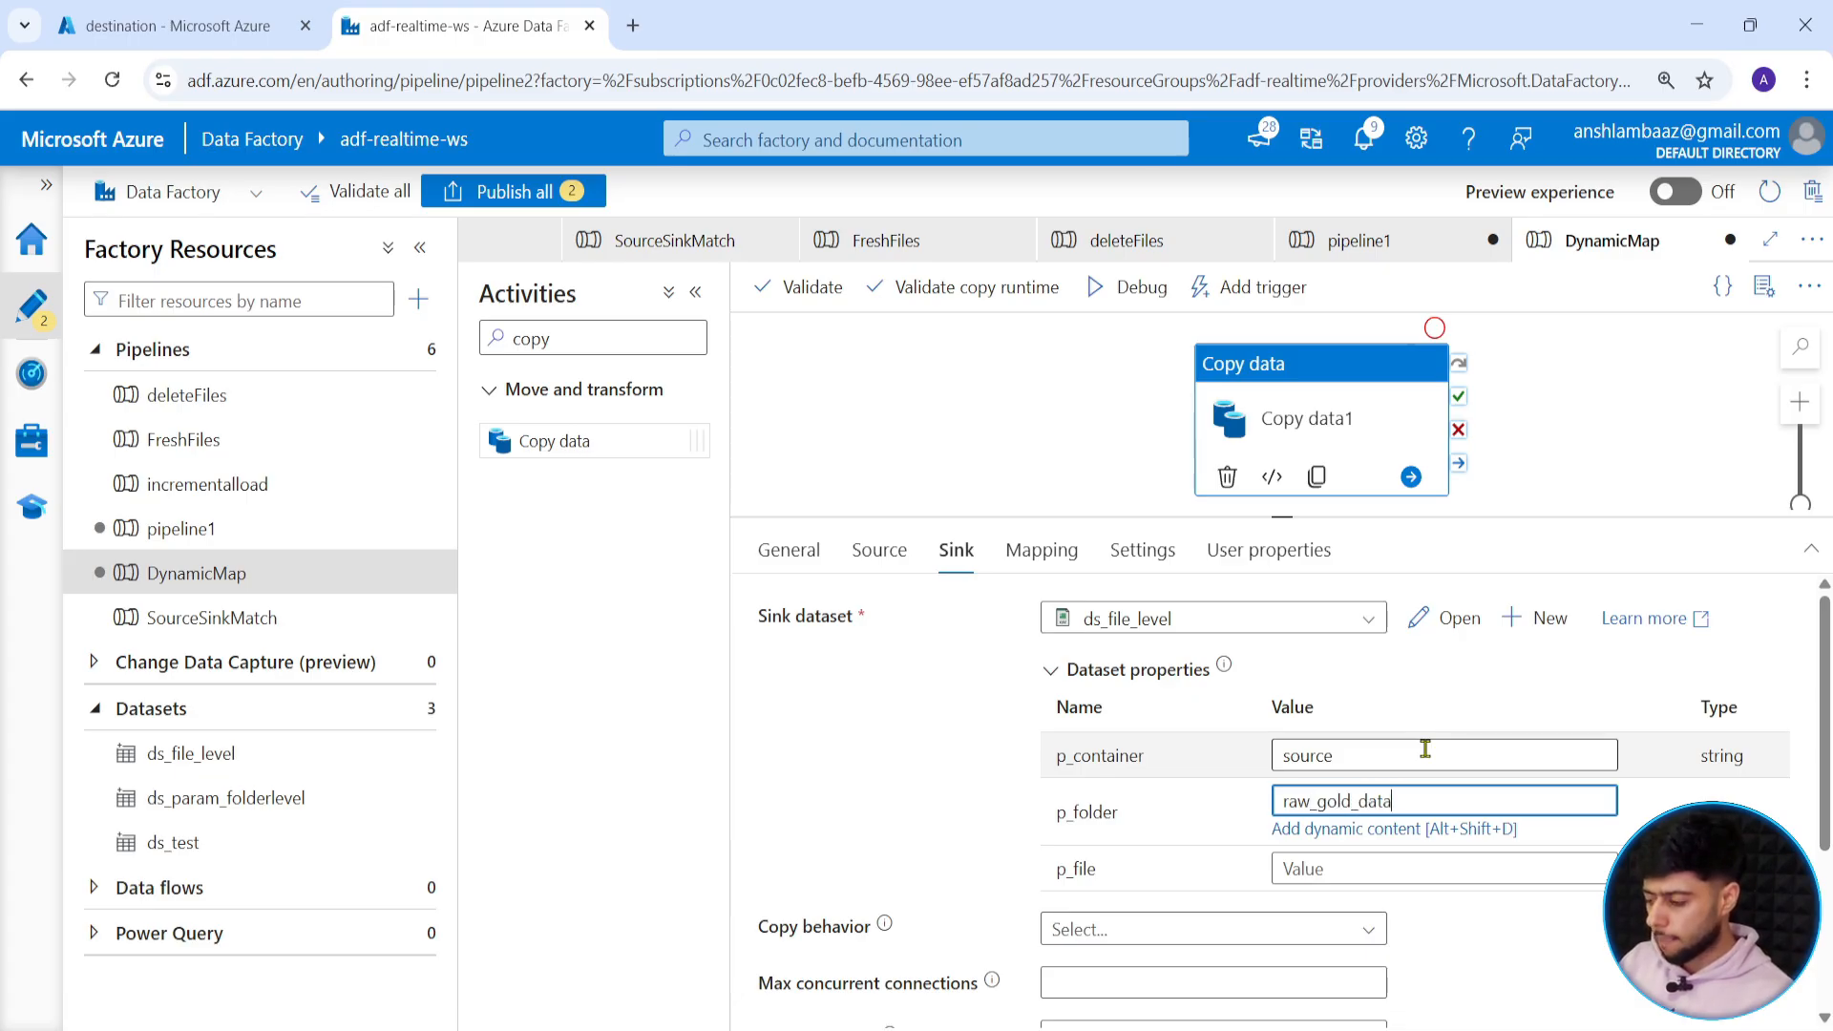
{"action": "key", "text": "Tab"}
{"action": "key", "text": "ctrl+v"}
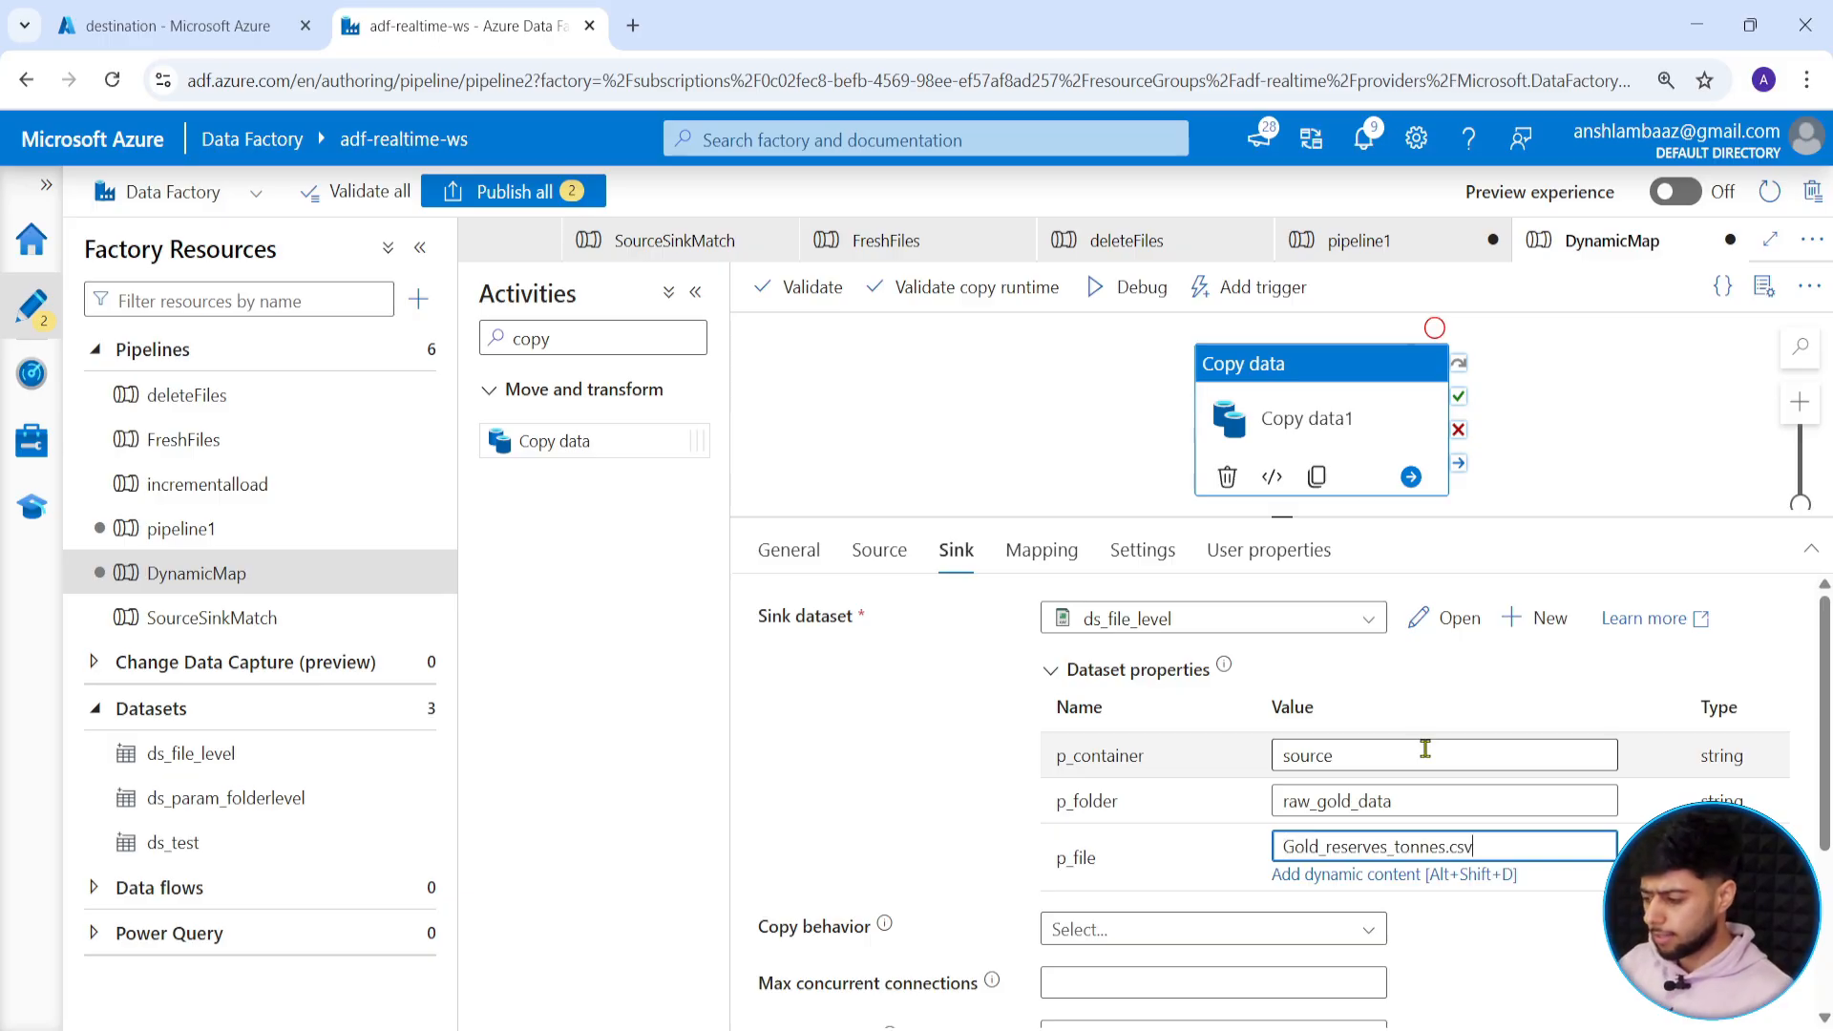
Import the schemas into Copy data1's column mapping and review the mapped source and destination columns.
{"action": "left_click", "coordinate": [1034, 569]}
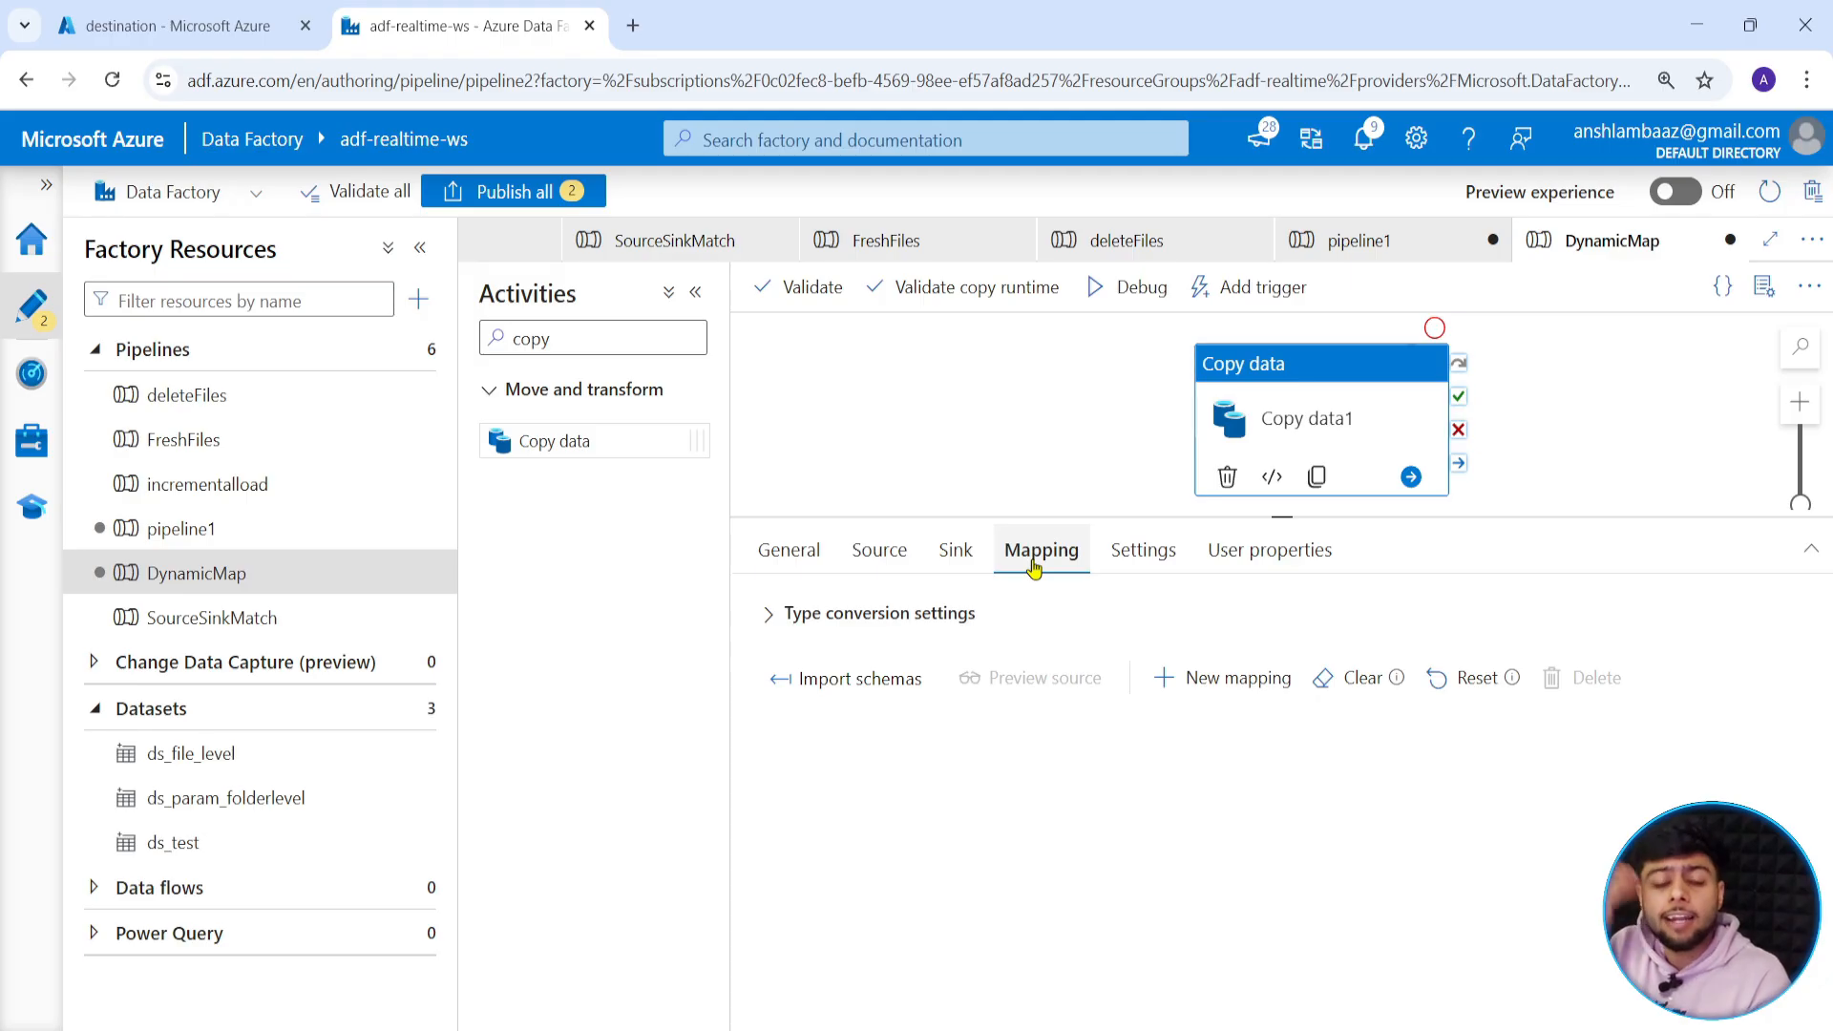
{"action": "left_click", "coordinate": [852, 681]}
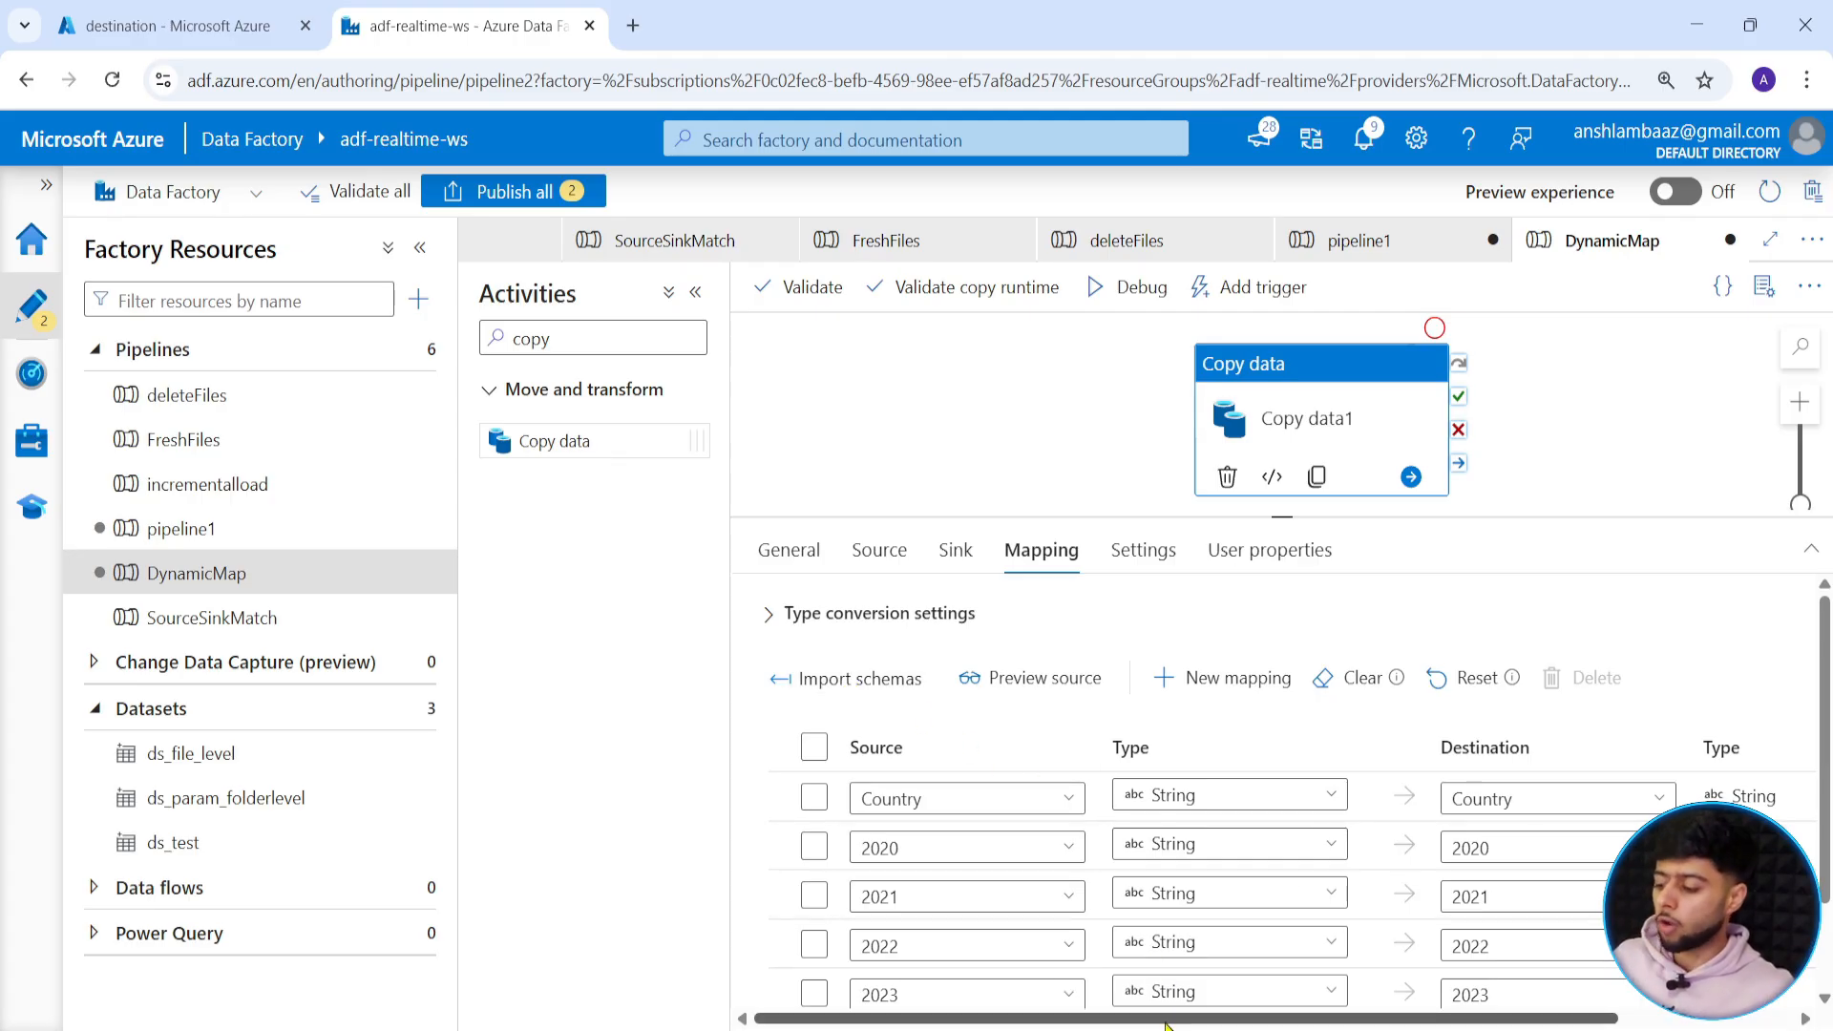
{"action": "scroll", "coordinate": [1166, 1025], "scroll_direction": "right", "scroll_amount": 2}
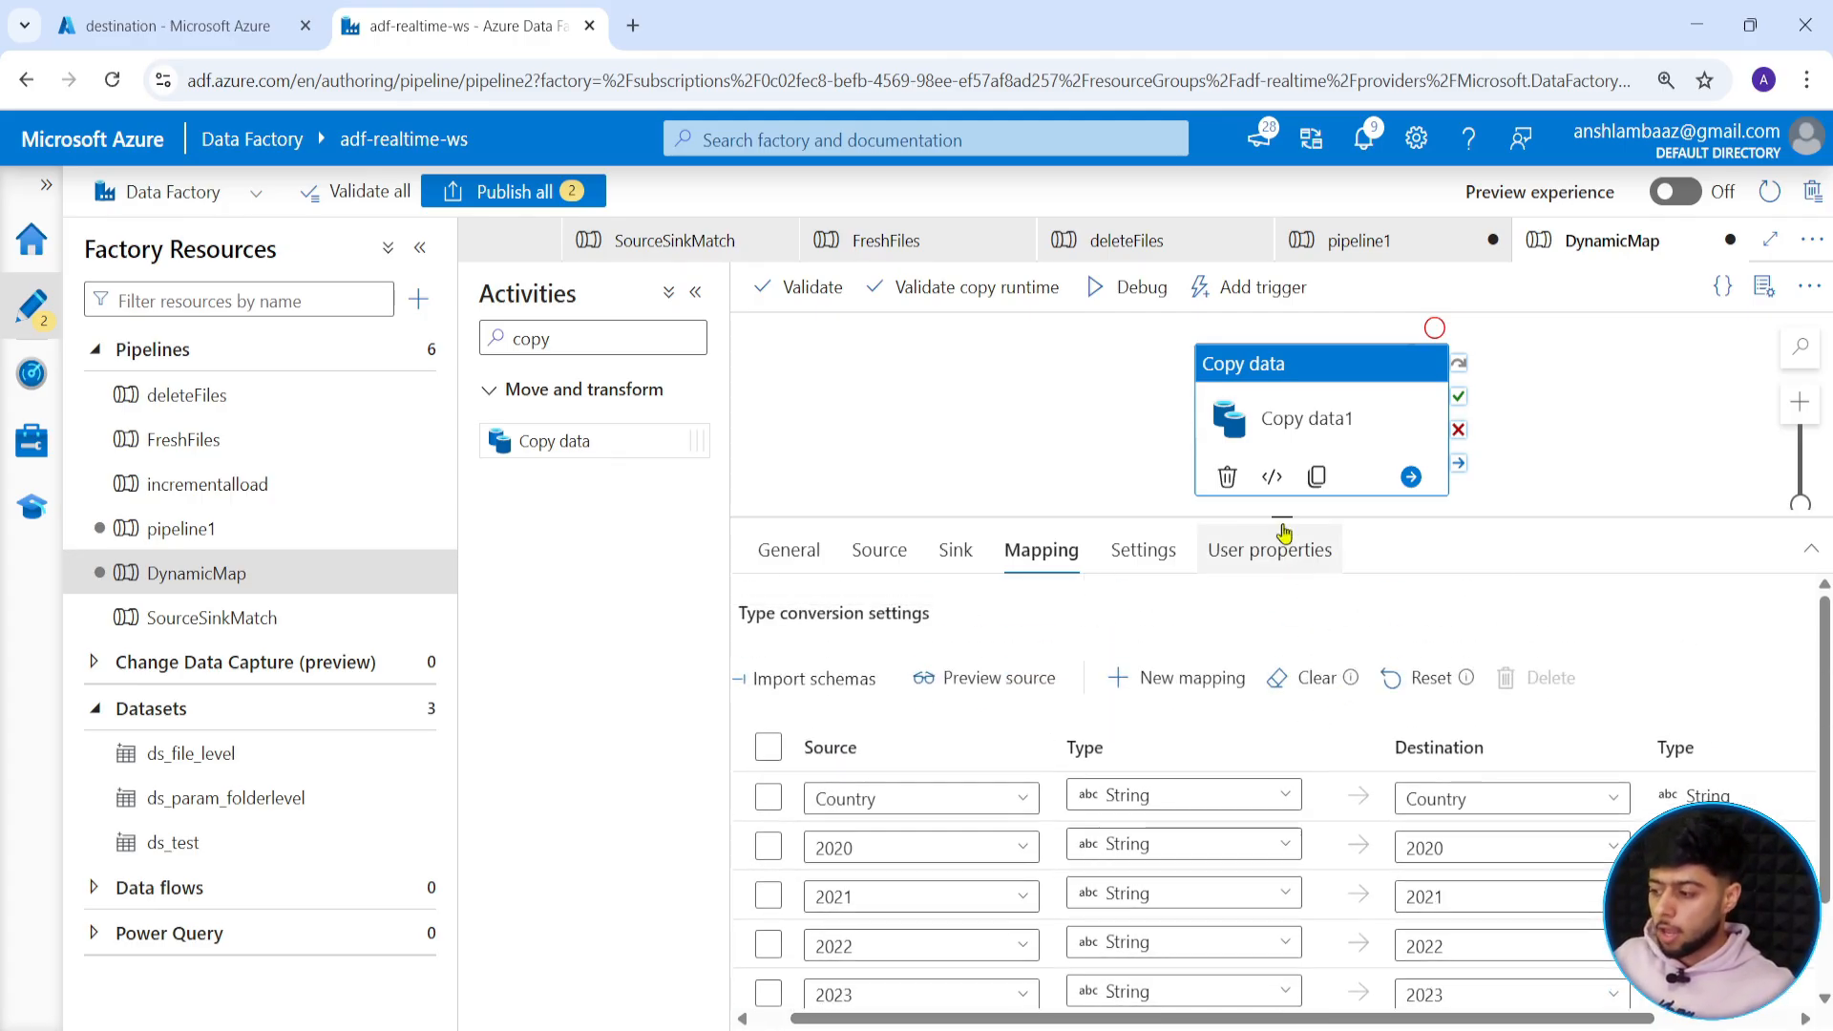
{"action": "left_click_drag", "start_coordinate": [1282, 524], "coordinate": [1283, 494]}
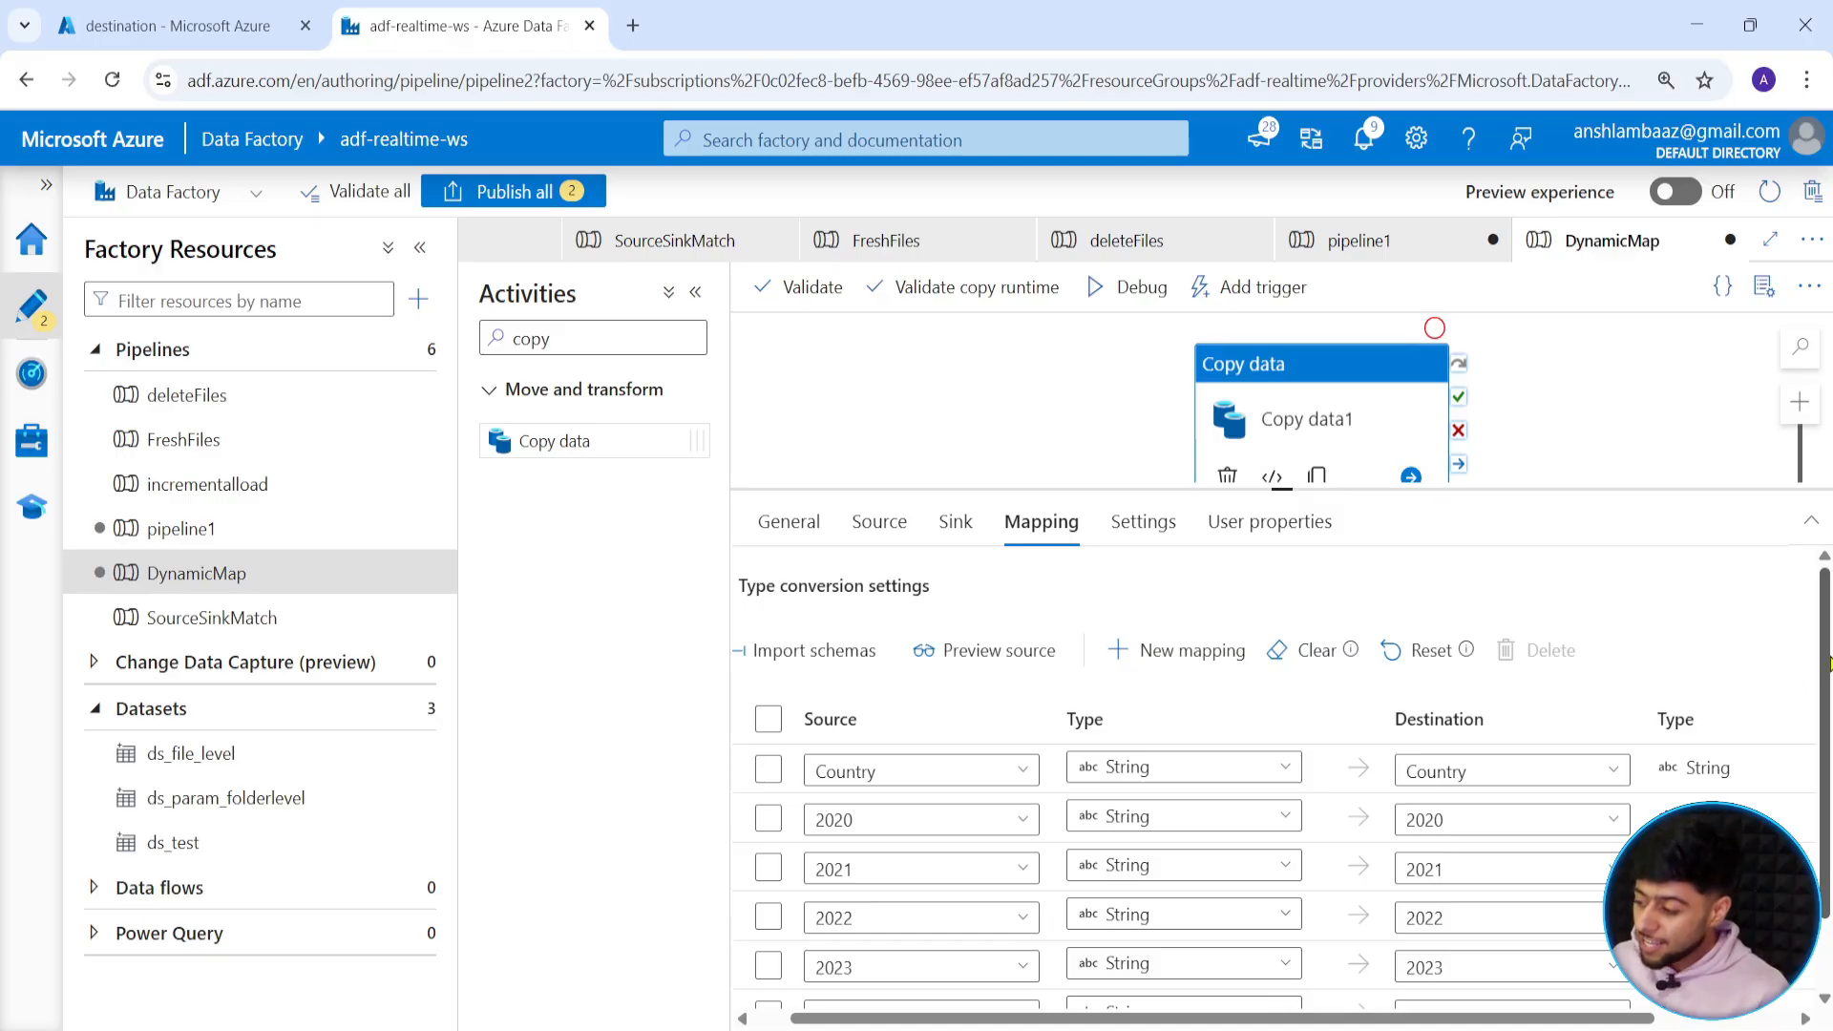
{"action": "scroll", "coordinate": [1024, 740], "scroll_direction": "down", "scroll_amount": 1}
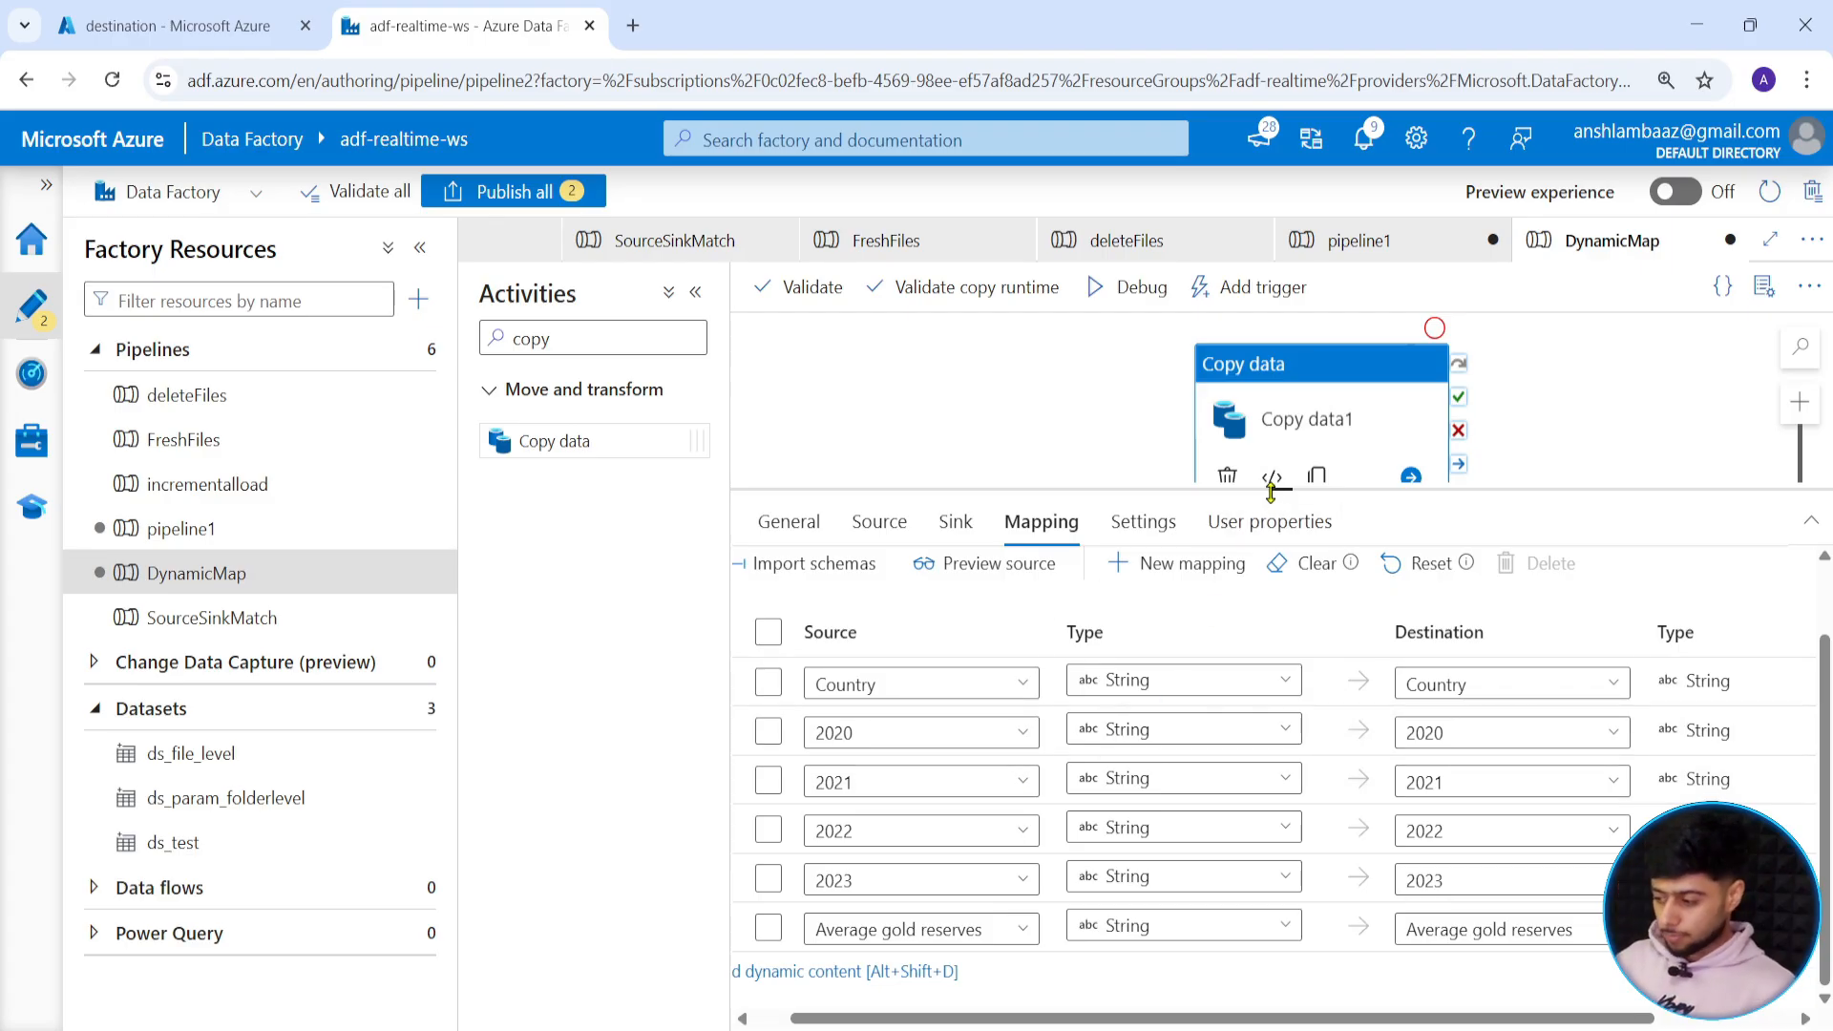
{"action": "left_click_drag", "start_coordinate": [1277, 487], "coordinate": [1263, 578]}
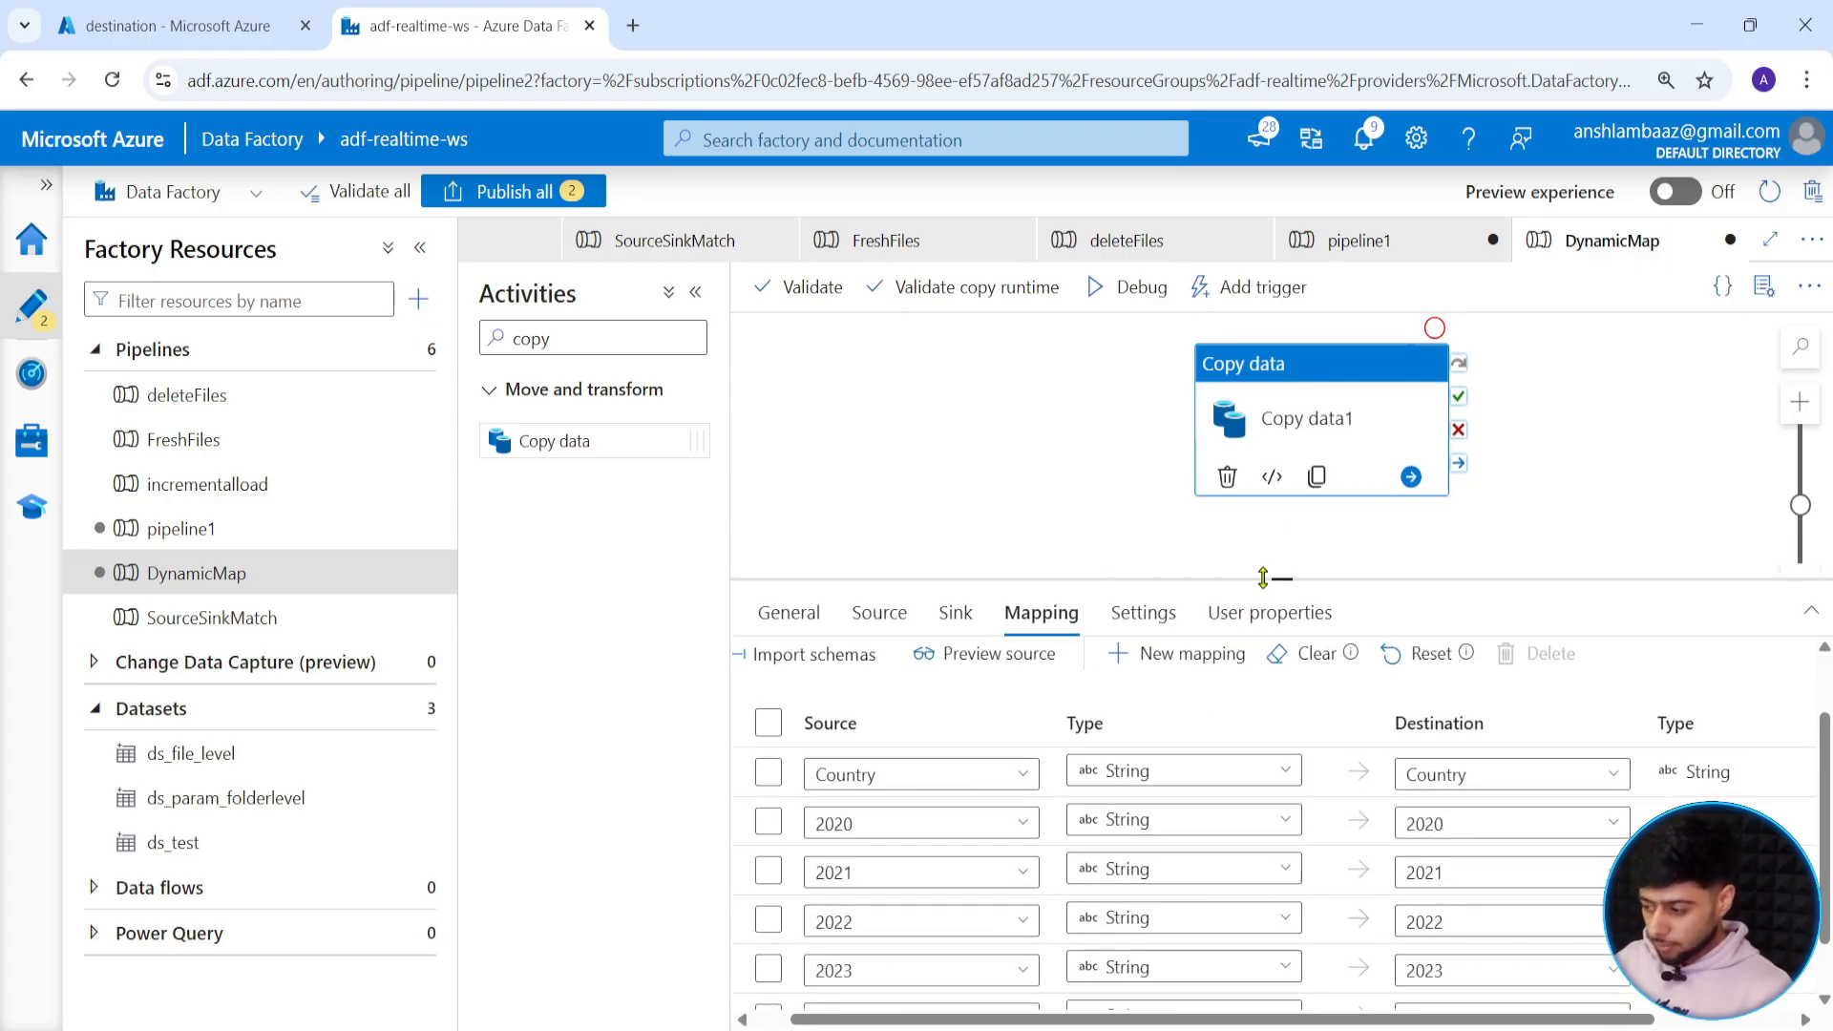
Open the JSON code of Copy data1 and locate its translator property.
{"action": "left_click", "coordinate": [1272, 480]}
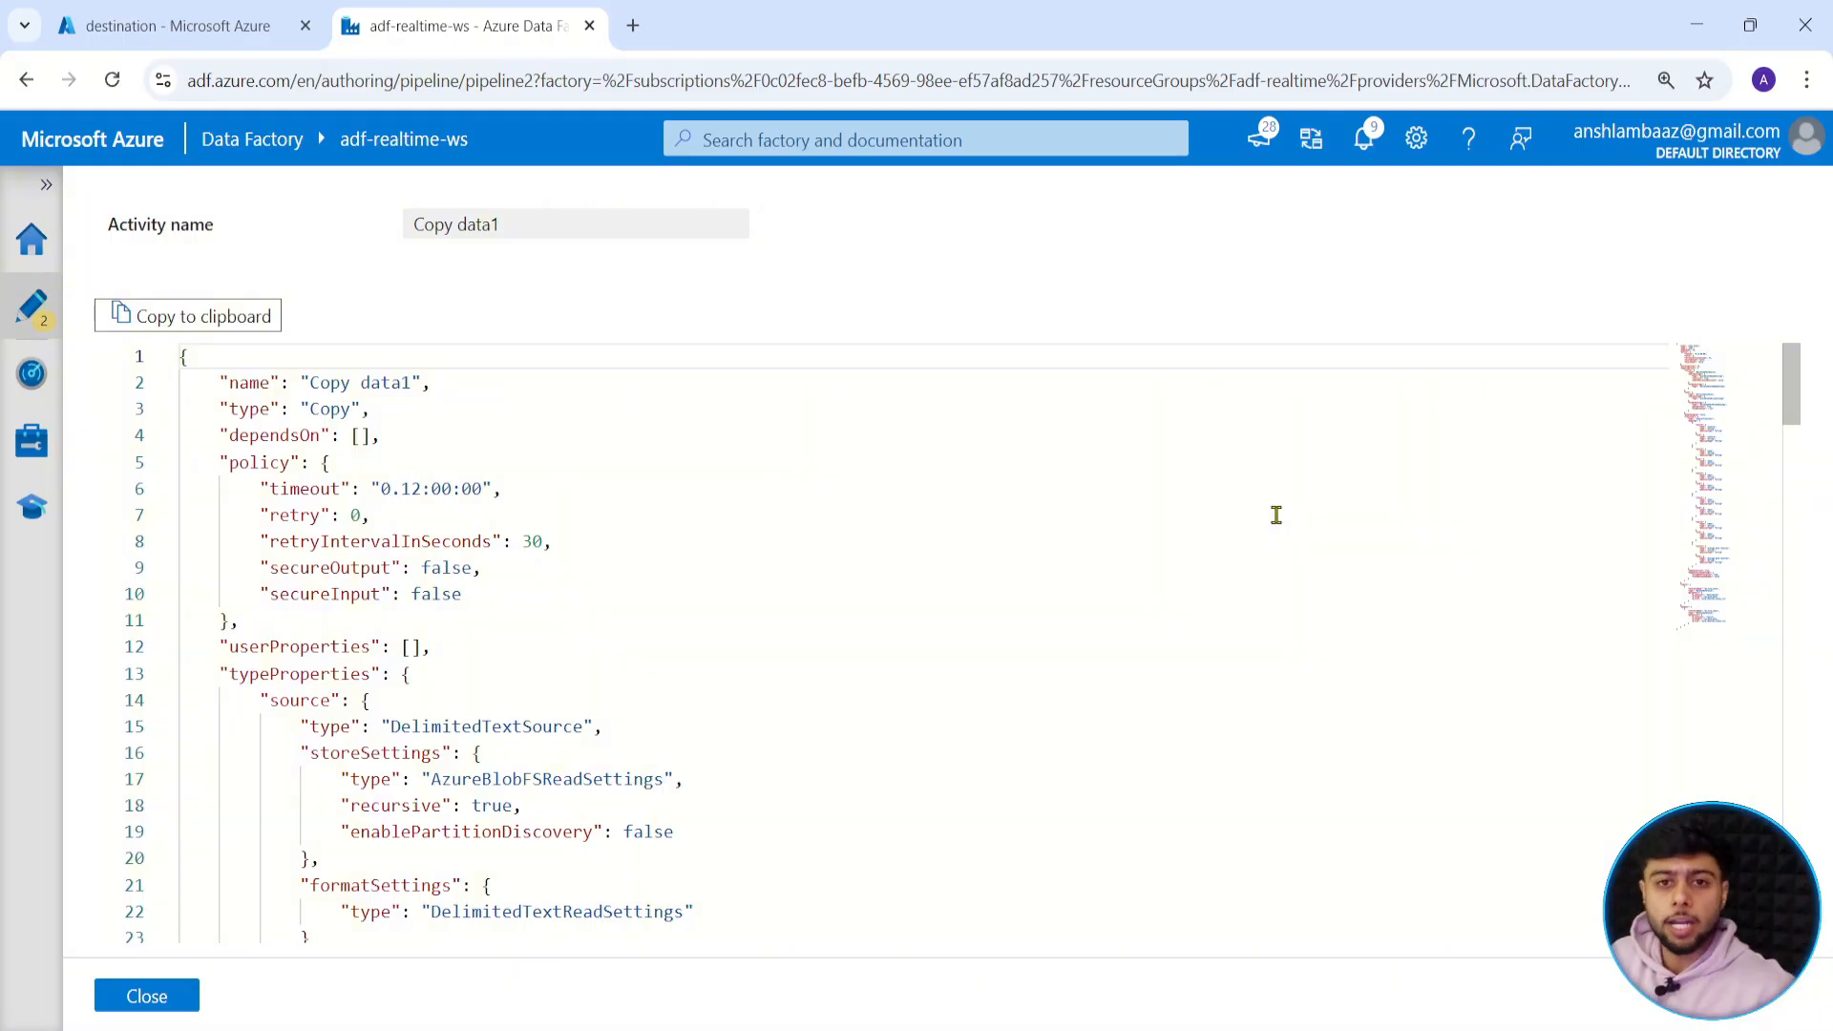
{"action": "scroll", "coordinate": [1015, 589], "scroll_direction": "down", "scroll_amount": 3}
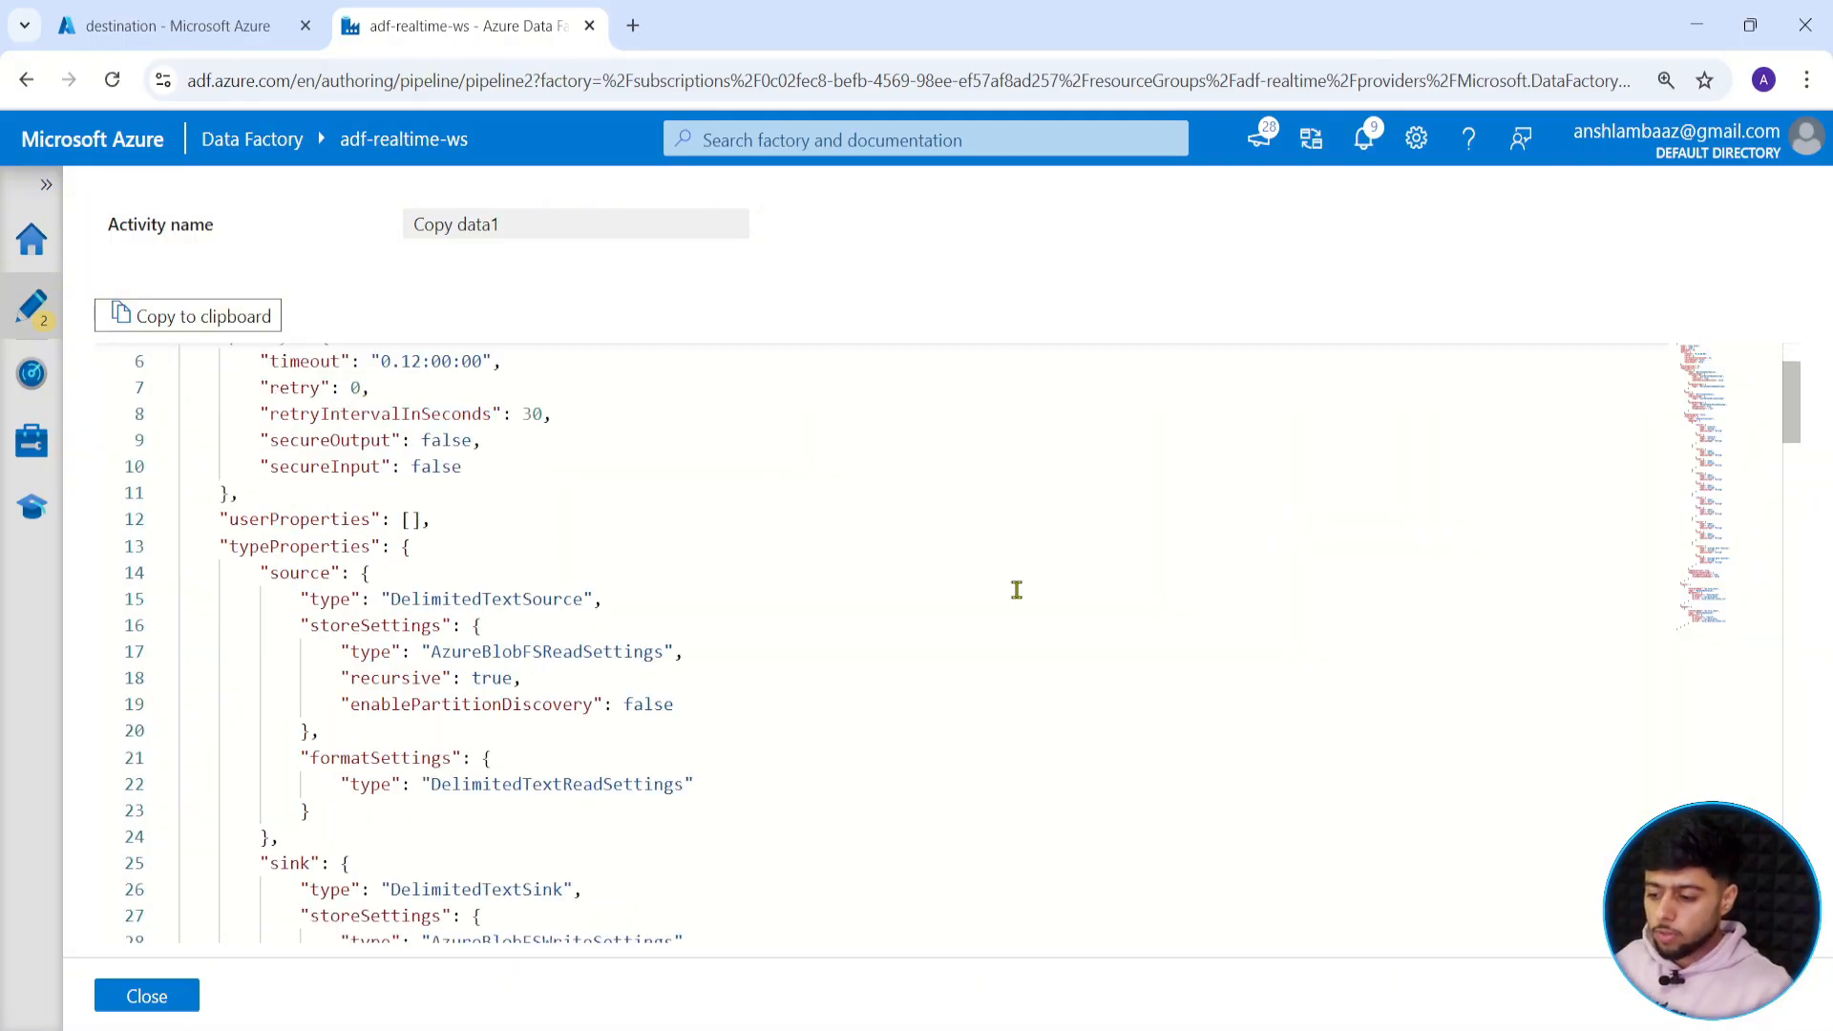
{"action": "scroll", "coordinate": [914, 638], "scroll_direction": "down", "scroll_amount": 2}
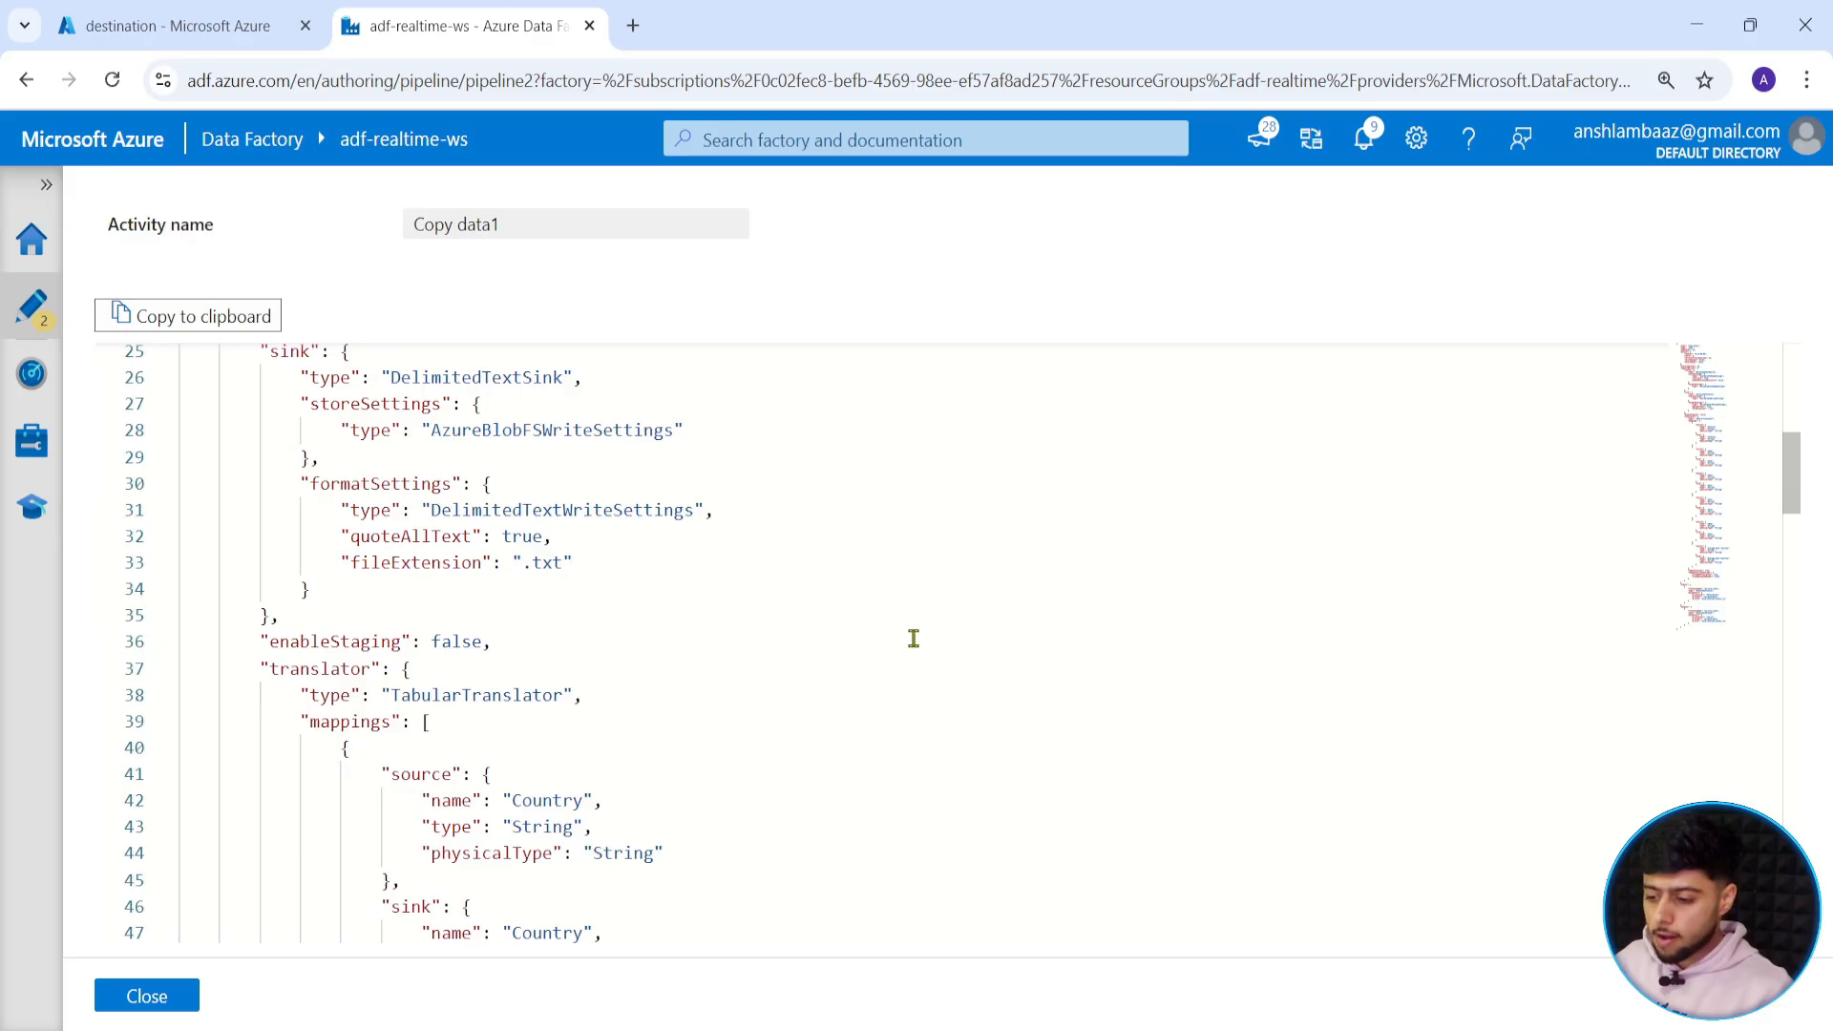
{"action": "scroll", "coordinate": [913, 638], "scroll_direction": "down", "scroll_amount": 1}
{"action": "left_click_drag", "start_coordinate": [268, 604], "coordinate": [364, 606]}
{"action": "left_click", "coordinate": [330, 606]}
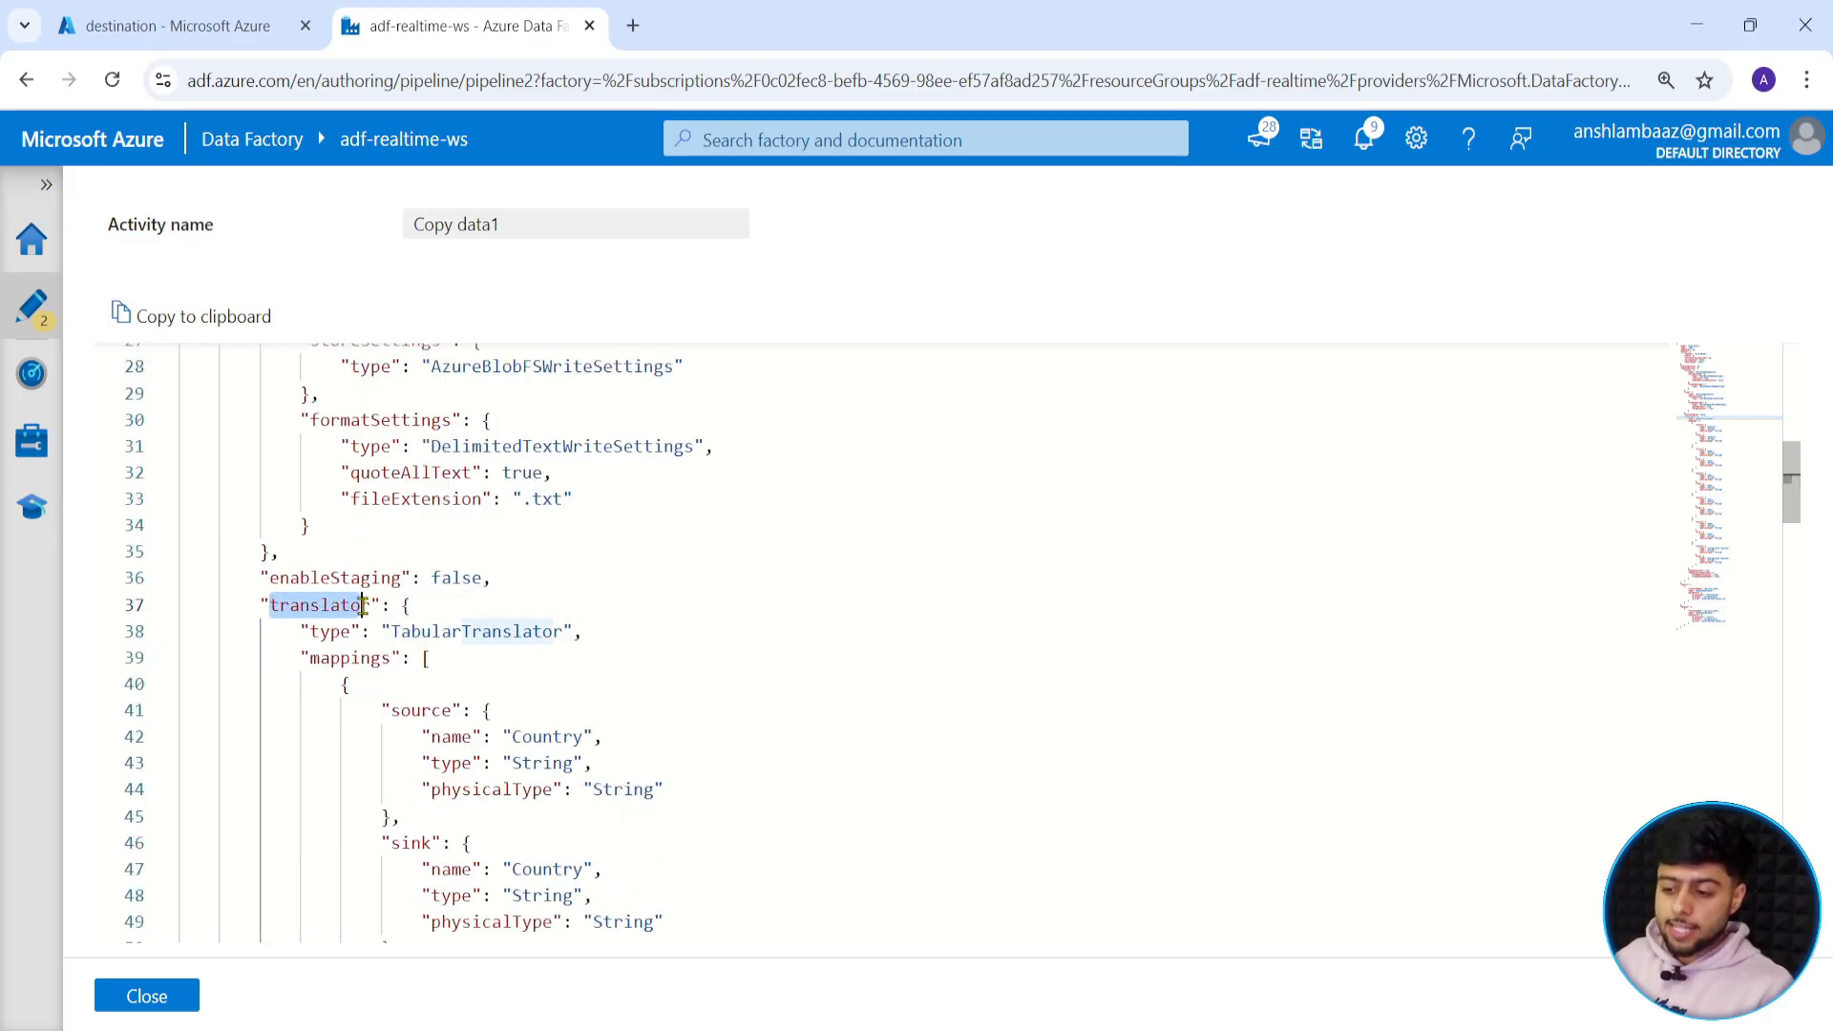
{"action": "left_click", "coordinate": [352, 602]}
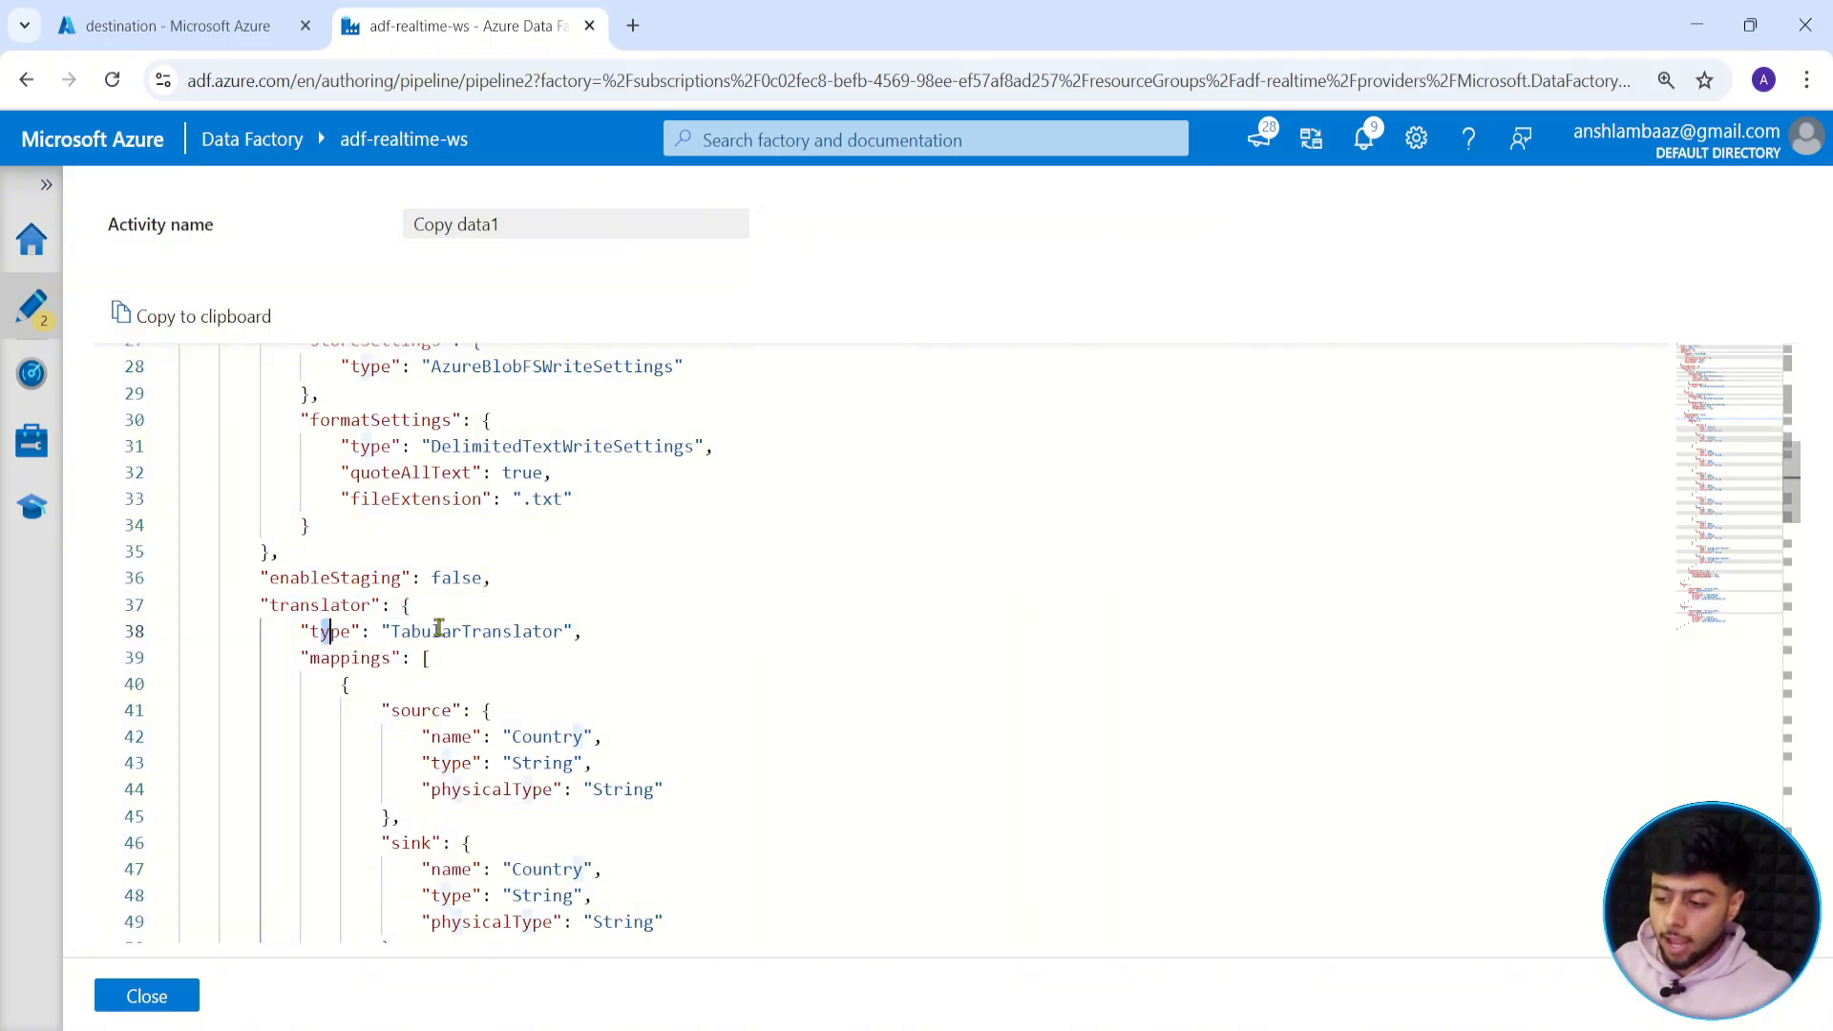
Examine the translator's TabularTranslator type and the source column entry for Country in its mappings array.
{"action": "left_click", "coordinate": [392, 631]}
{"action": "left_click_drag", "start_coordinate": [394, 628], "coordinate": [562, 625]}
{"action": "left_click", "coordinate": [499, 631]}
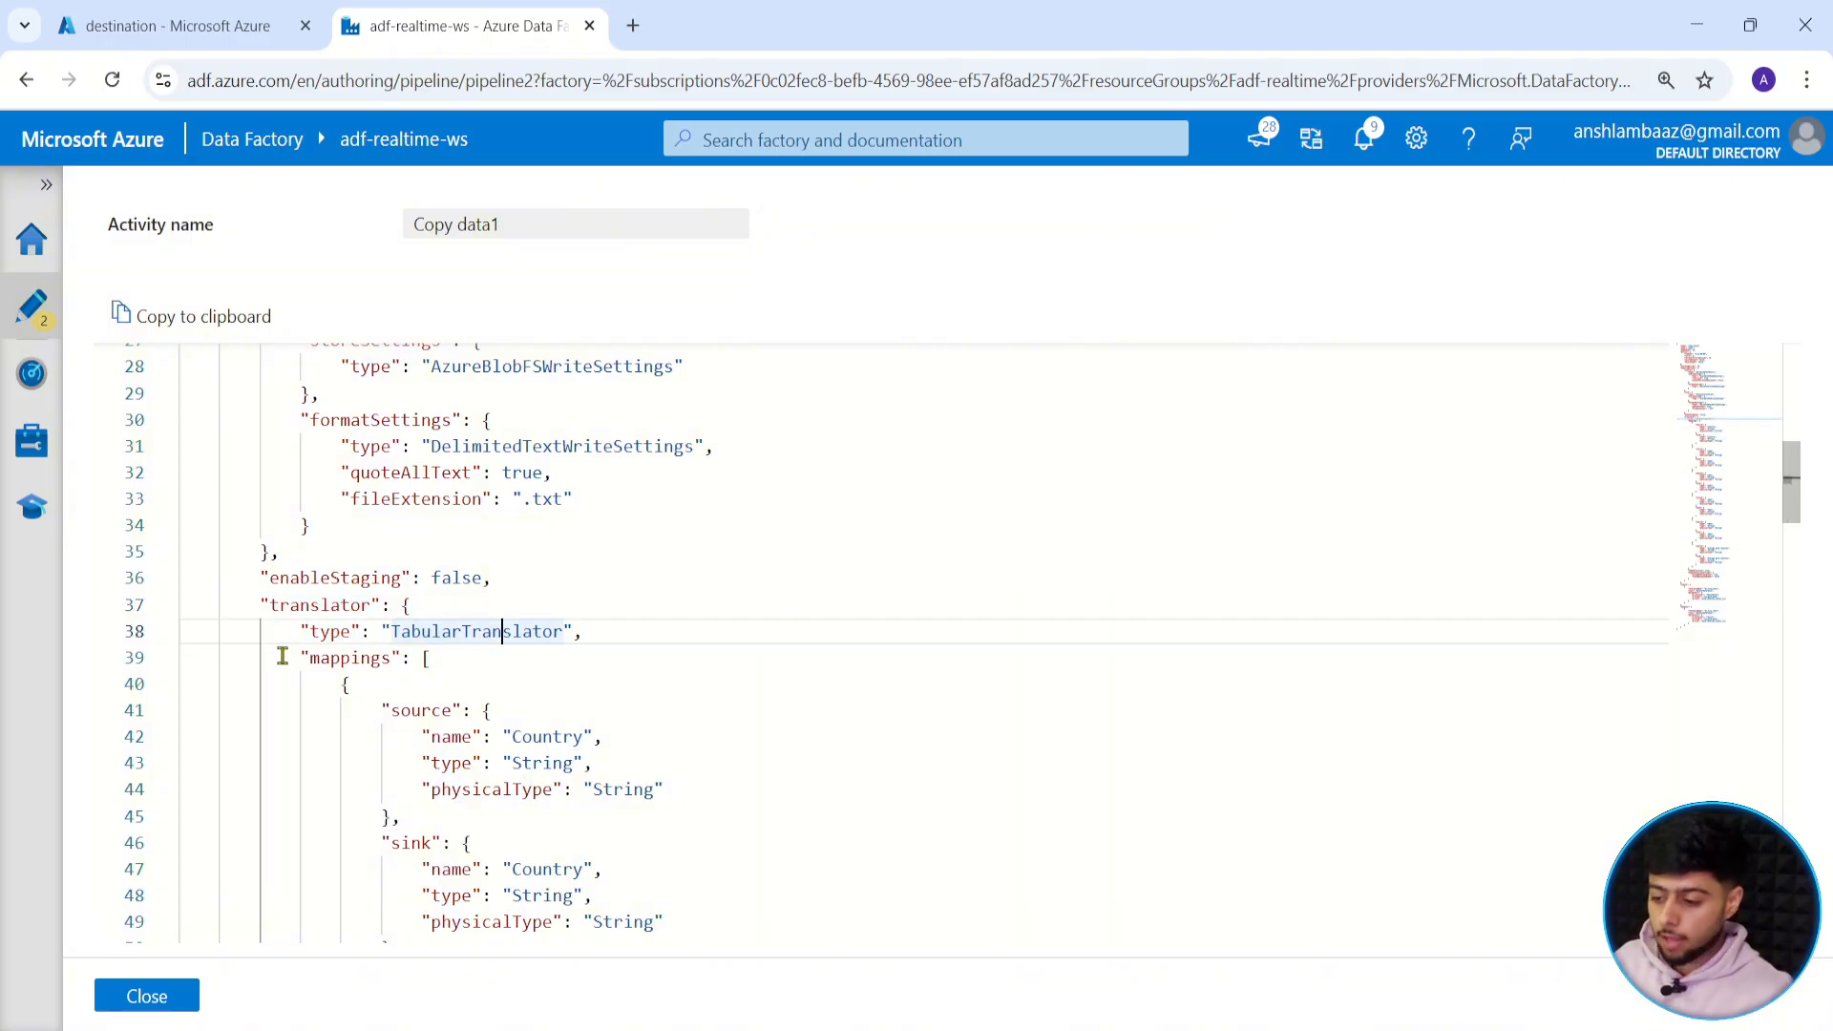
{"action": "left_click_drag", "start_coordinate": [320, 660], "coordinate": [367, 665]}
{"action": "left_click", "coordinate": [479, 763]}
{"action": "left_click_drag", "start_coordinate": [421, 791], "coordinate": [573, 767]}
{"action": "left_click", "coordinate": [495, 770]}
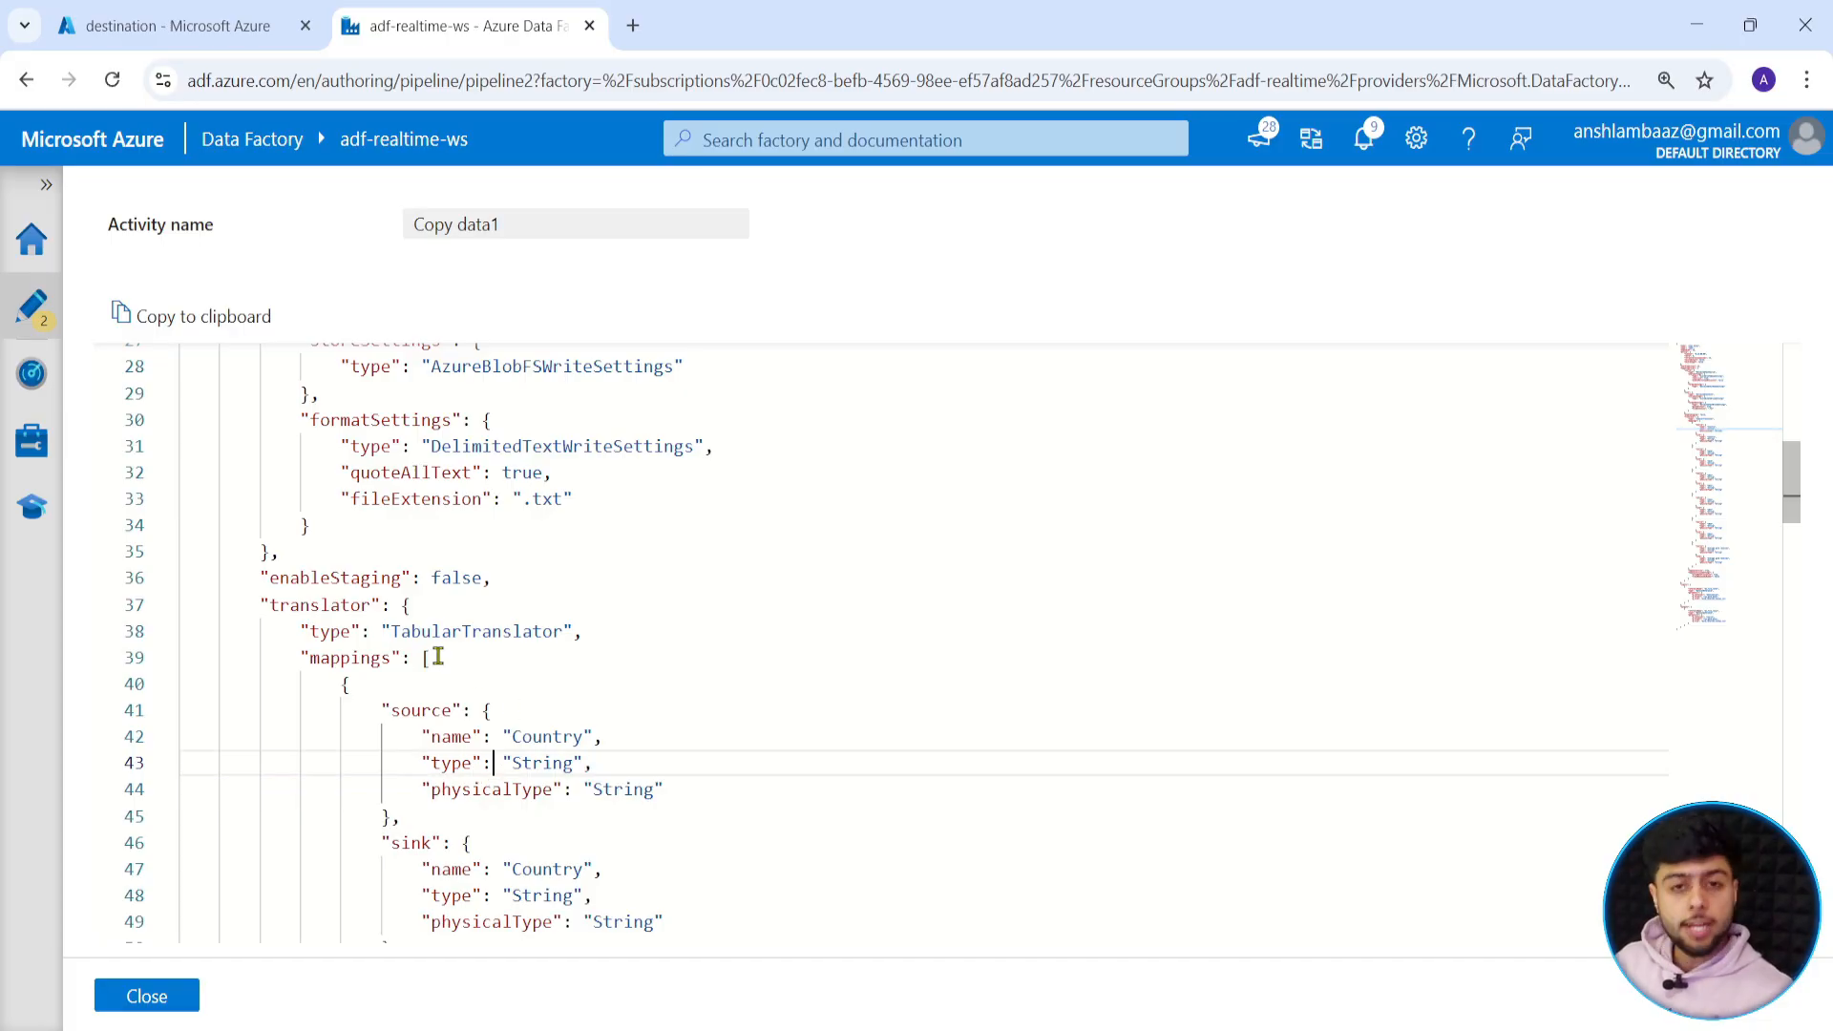
{"action": "left_click", "coordinate": [403, 604]}
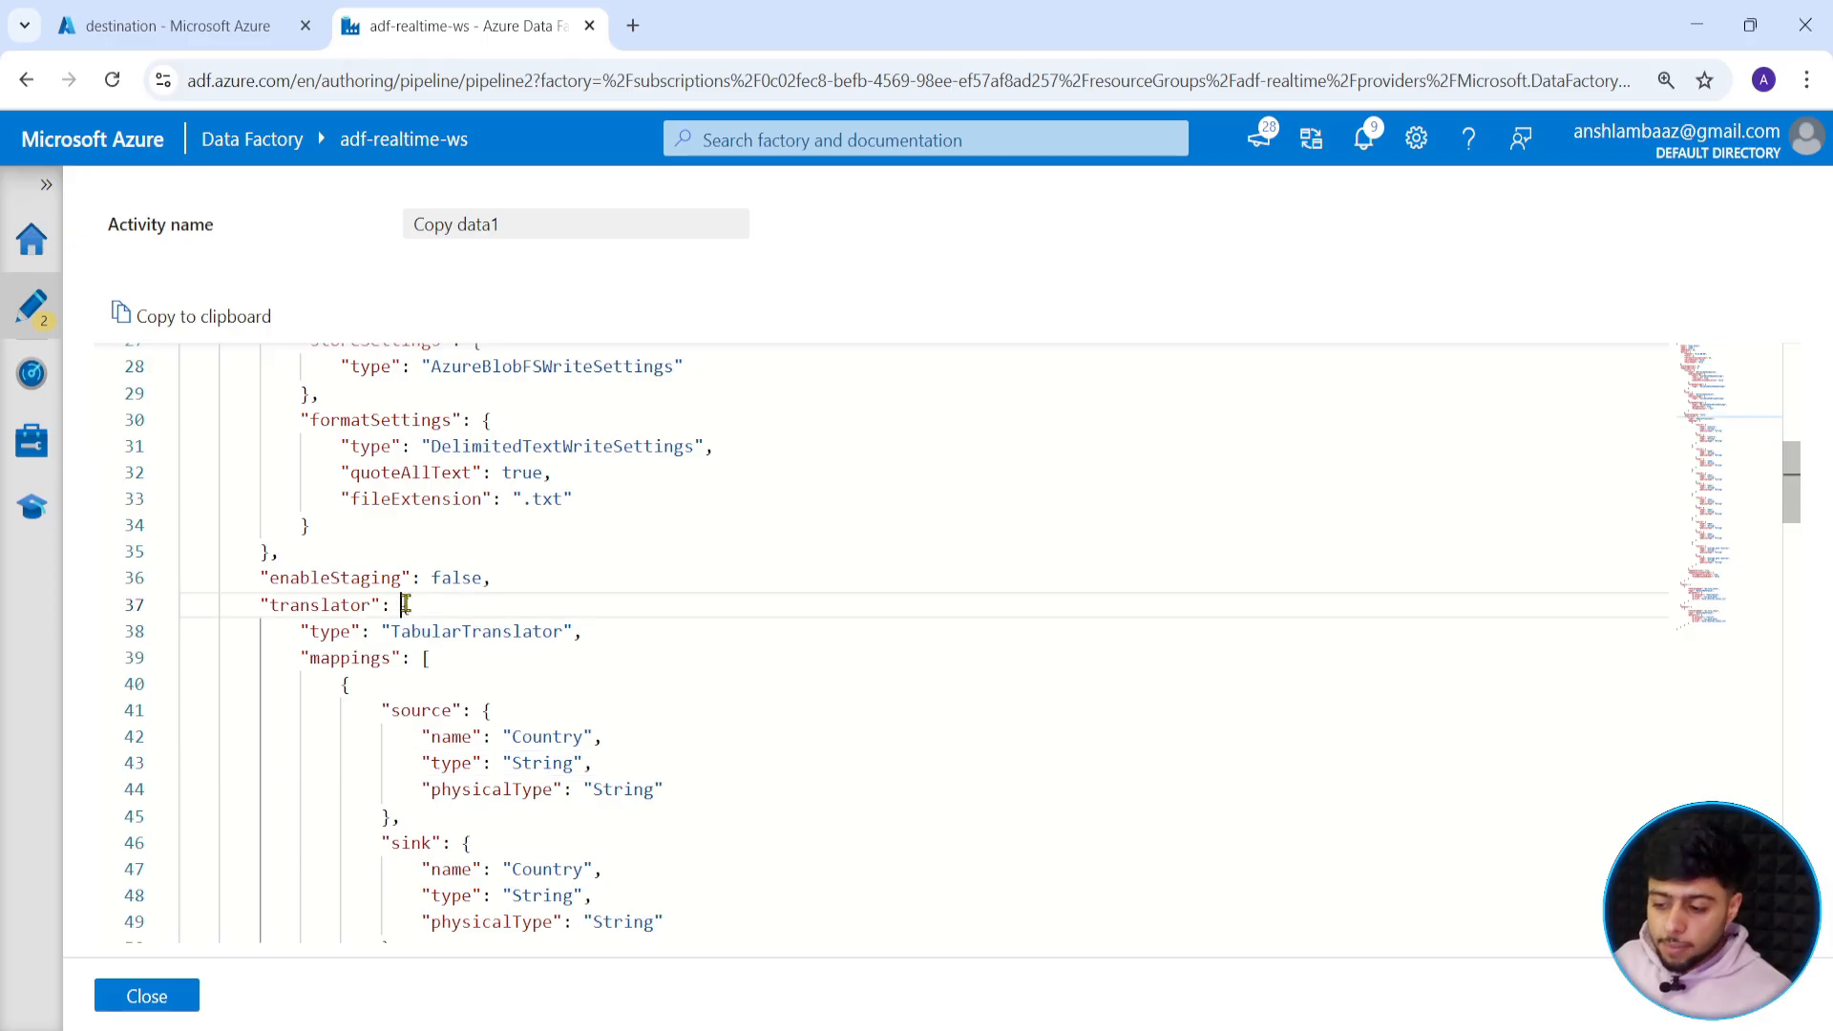
{"action": "left_click_drag", "start_coordinate": [403, 605], "coordinate": [337, 583]}
{"action": "scroll", "coordinate": [336, 620], "scroll_direction": "up", "scroll_amount": 4}
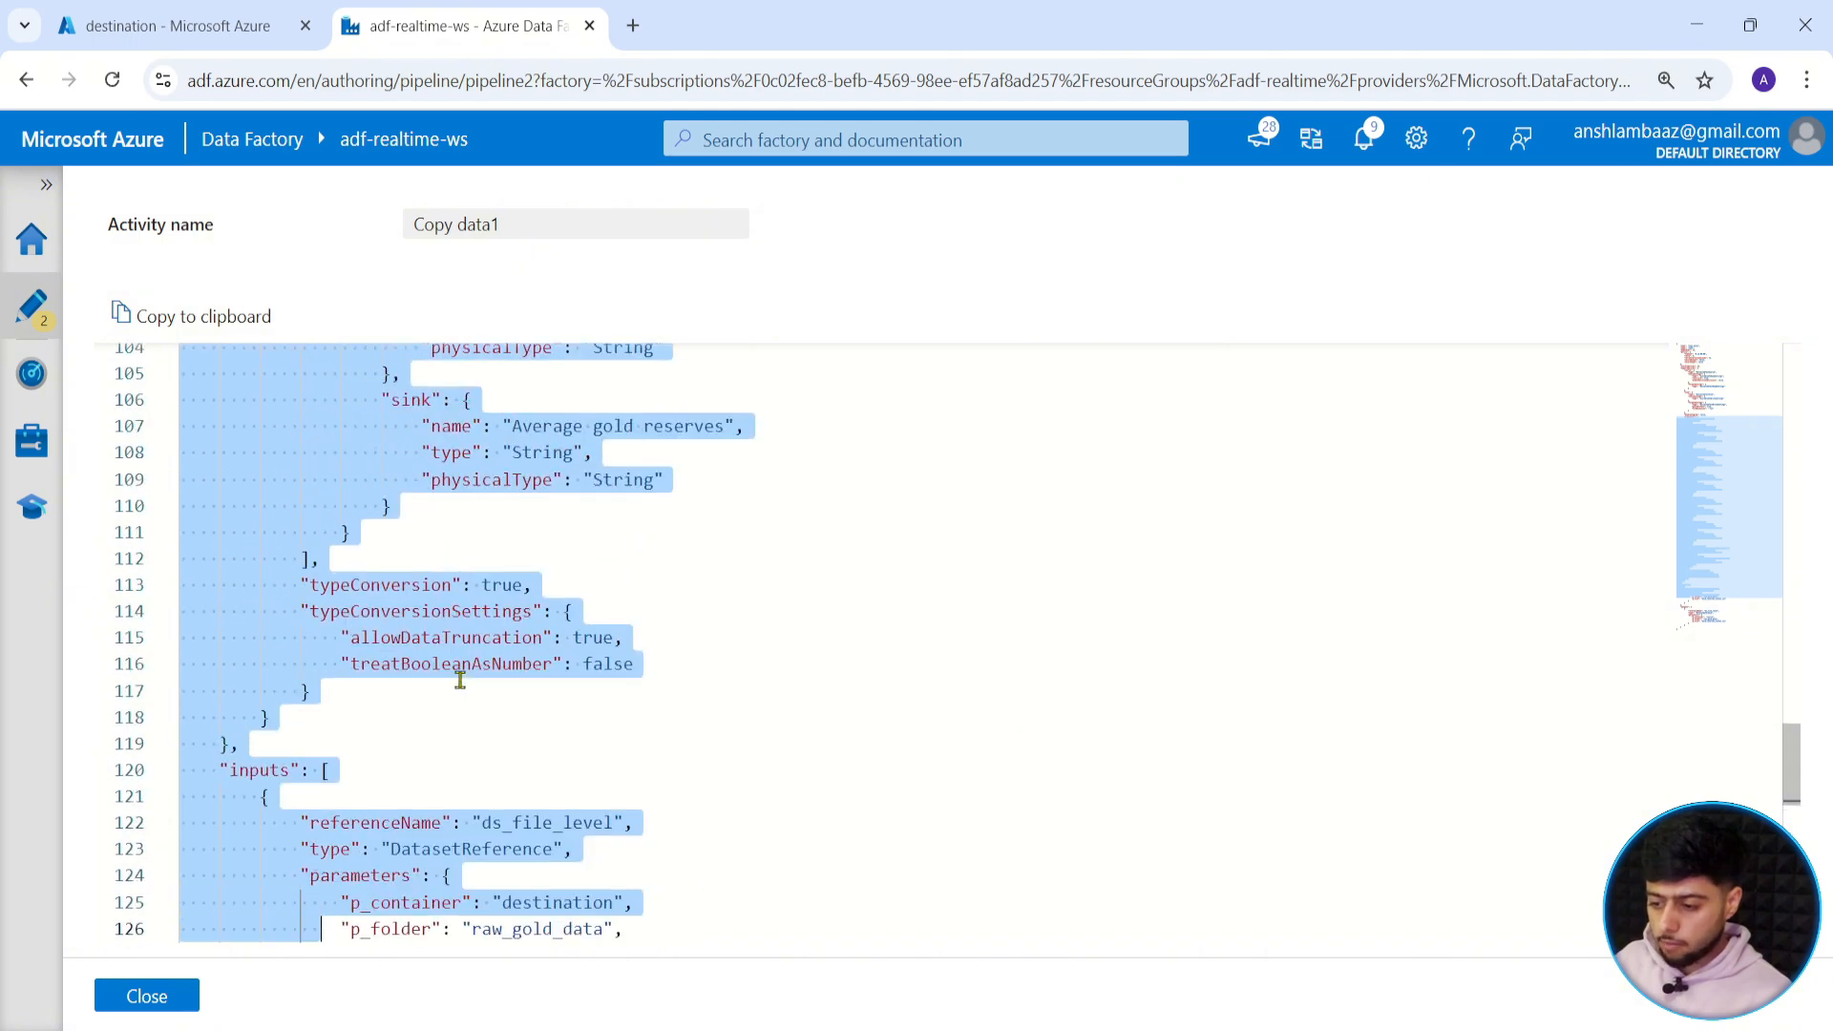
{"action": "left_click", "coordinate": [223, 733]}
Select Copy data1's JSON from the opening brace of typeProperties through the closing bracket of the mappings array.
{"action": "scroll", "coordinate": [220, 717], "scroll_direction": "up", "scroll_amount": 20}
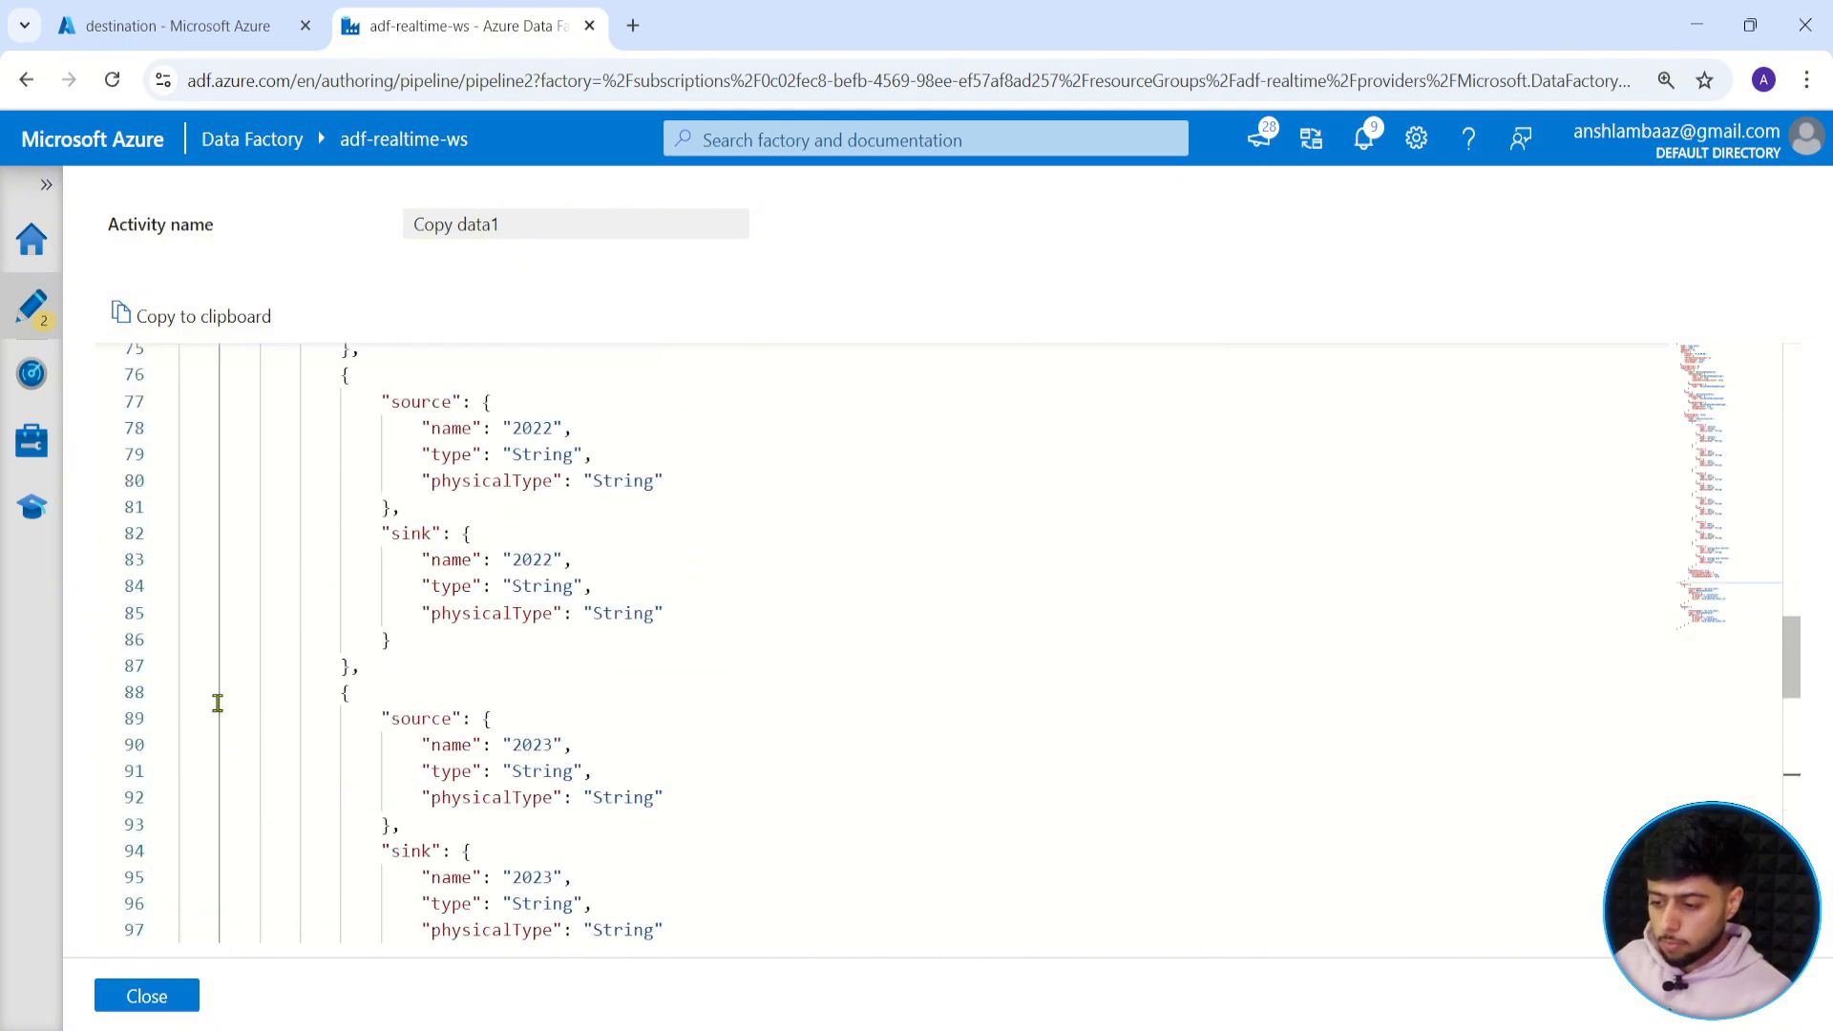
{"action": "scroll", "coordinate": [217, 703], "scroll_direction": "up", "scroll_amount": 10}
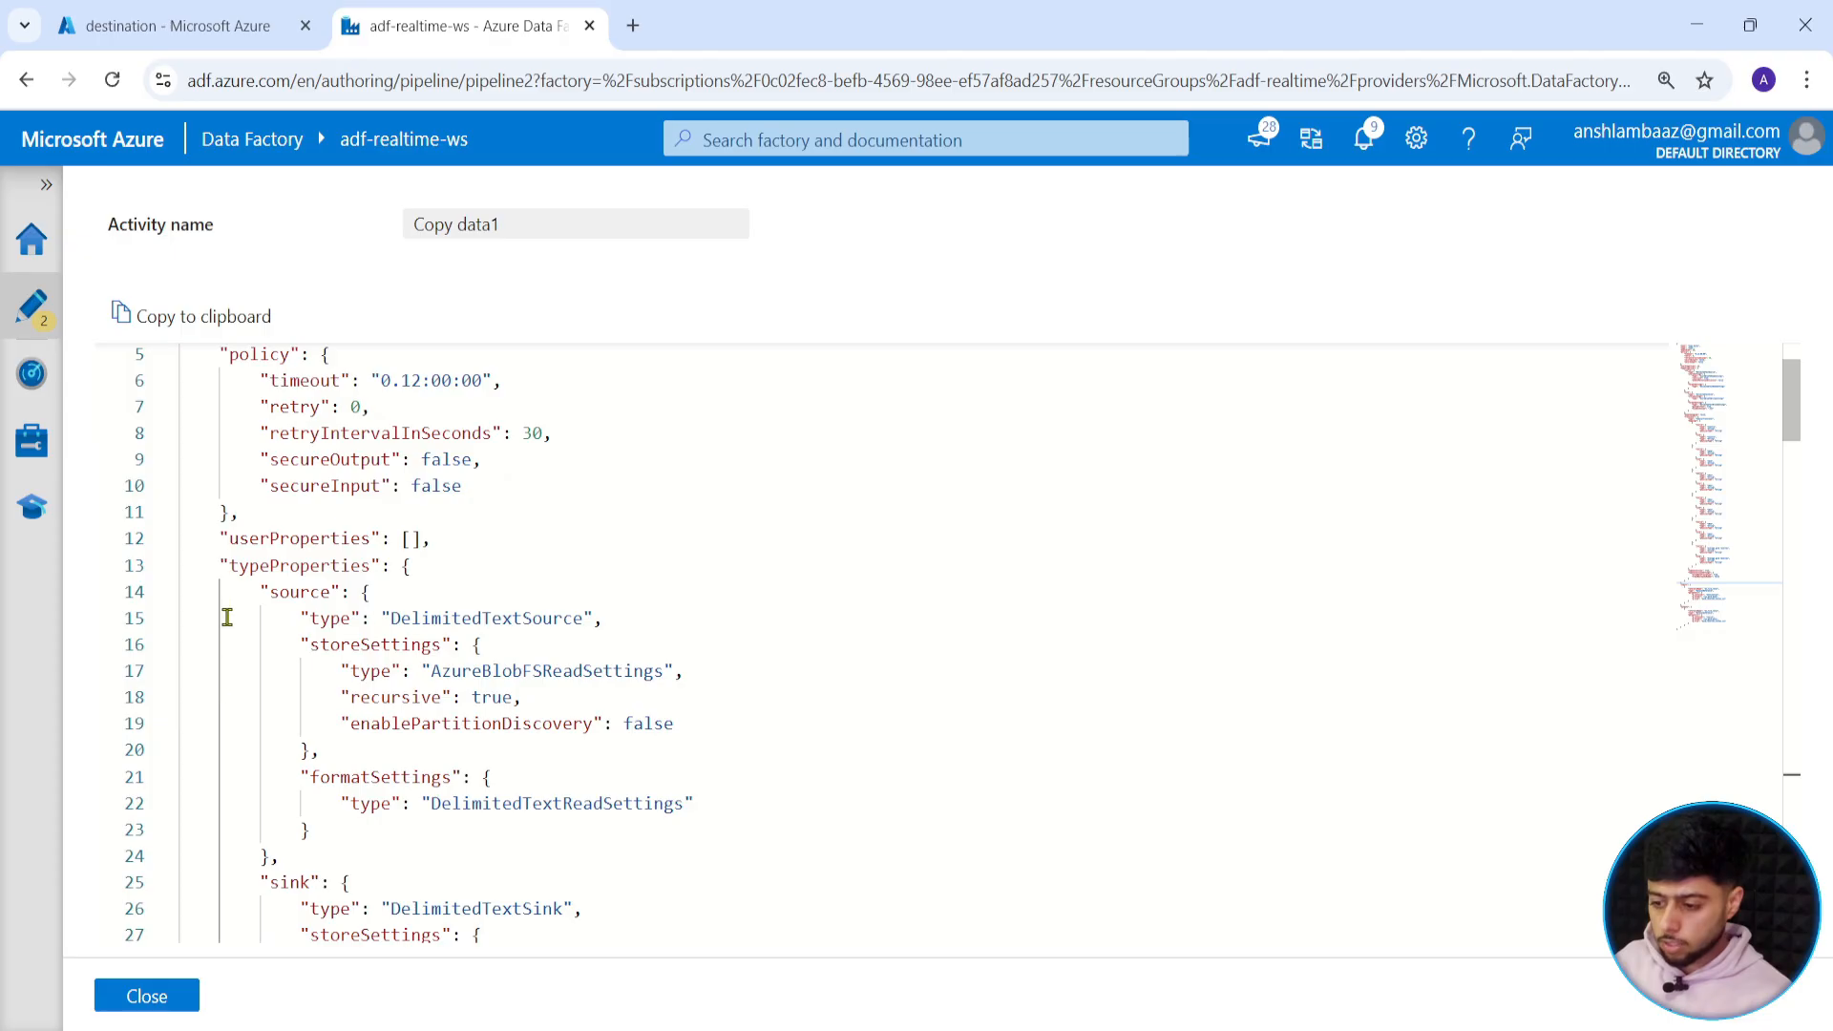
{"action": "left_click", "coordinate": [401, 566]}
{"action": "left_click_drag", "start_coordinate": [401, 566], "coordinate": [373, 876]}
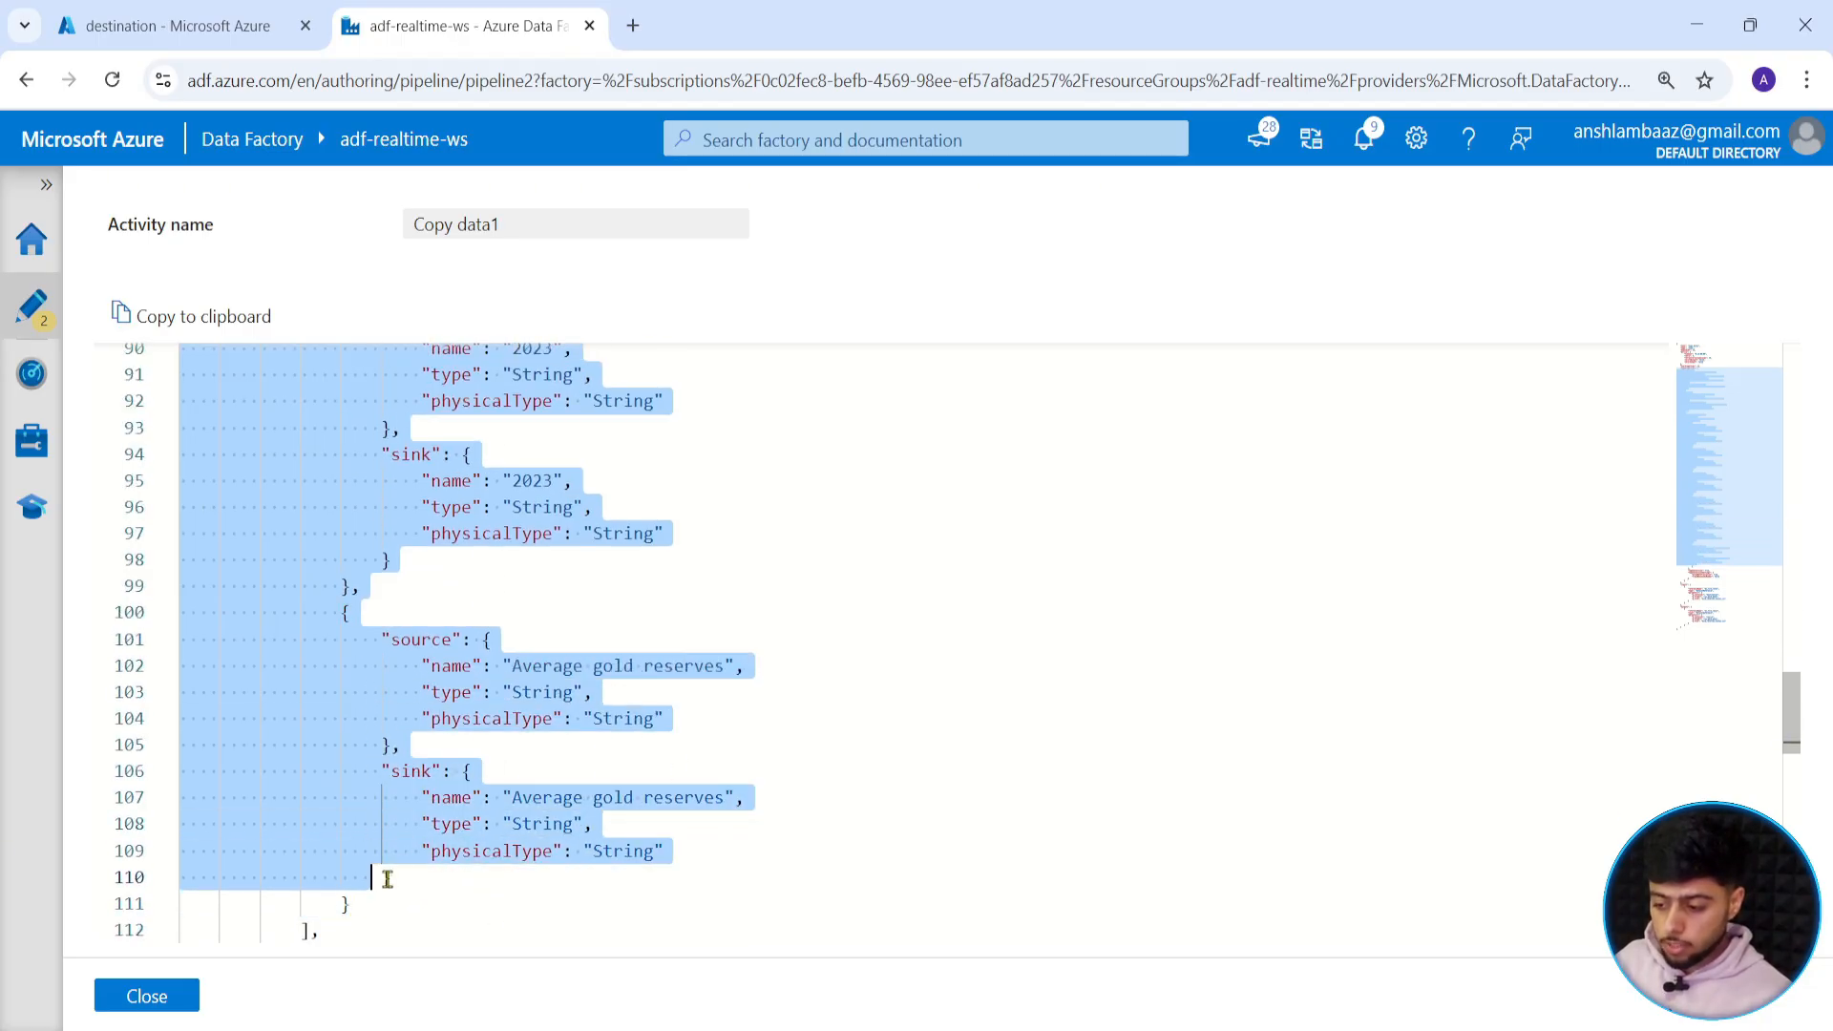
{"action": "scroll", "coordinate": [320, 921], "scroll_direction": "down", "scroll_amount": 2}
{"action": "scroll", "coordinate": [341, 879], "scroll_direction": "down", "scroll_amount": 2}
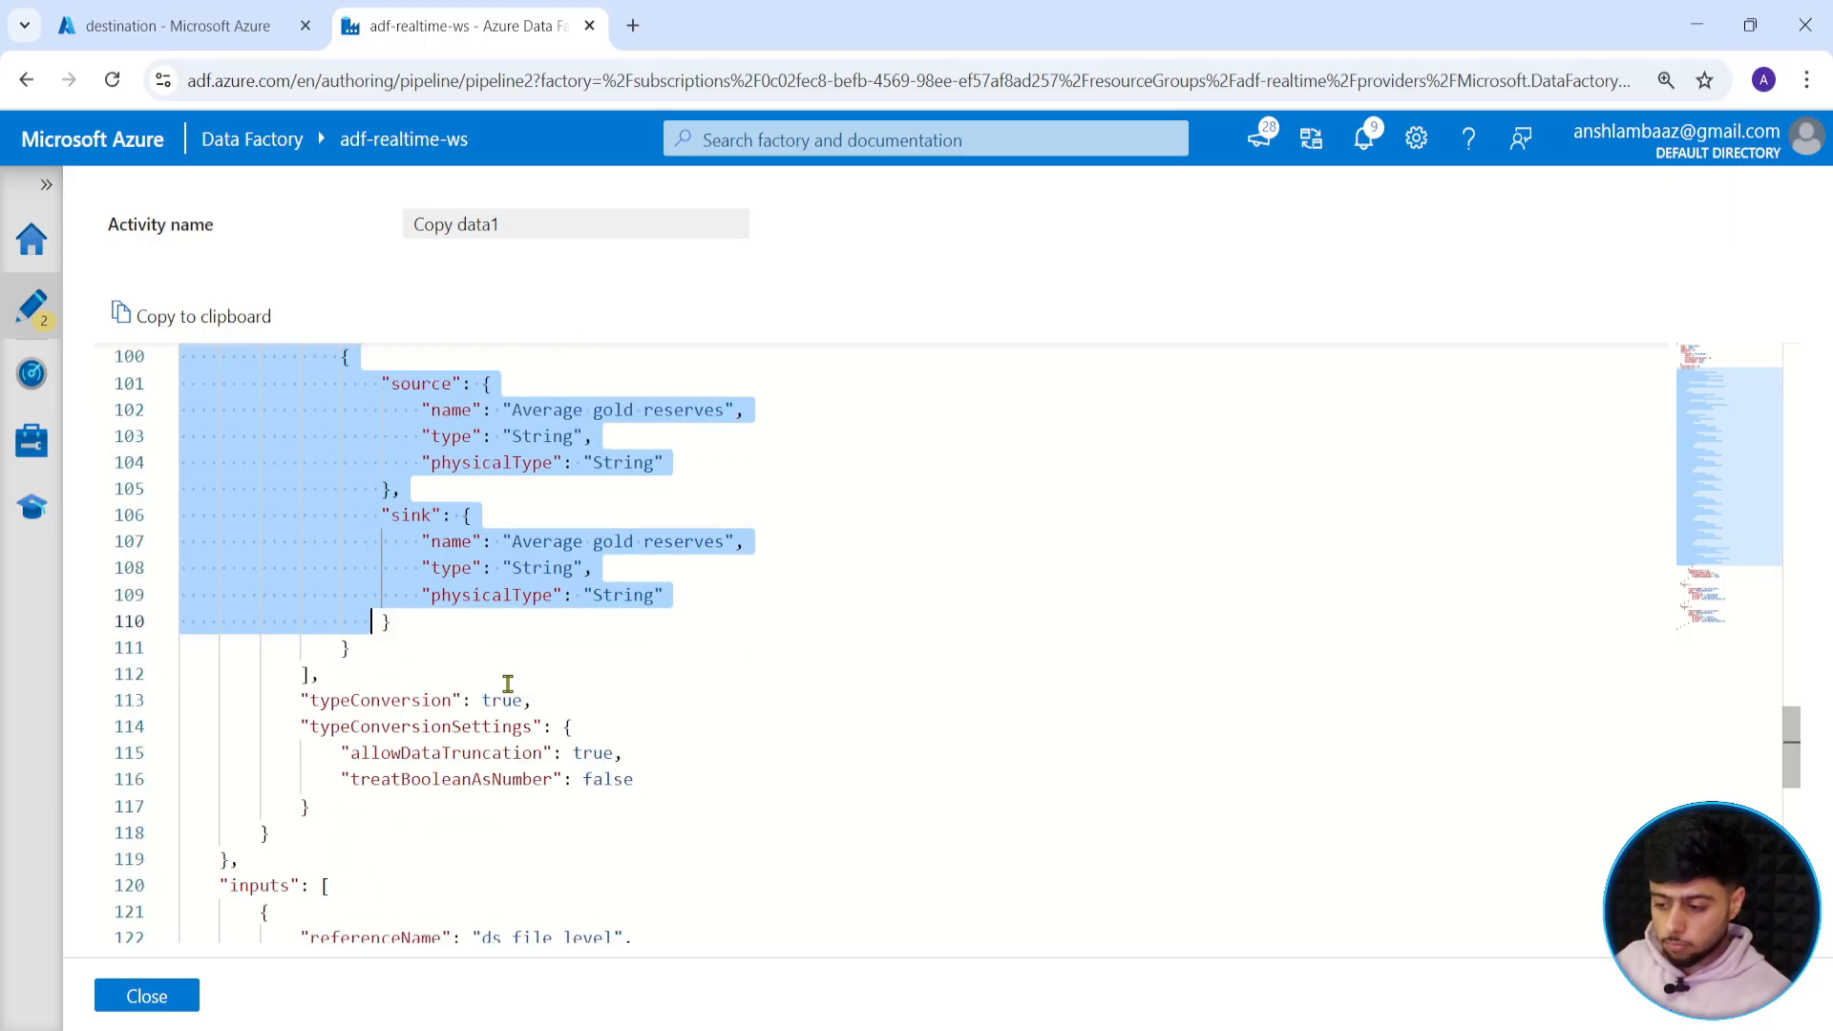
{"action": "key", "text": "shift+Down"}
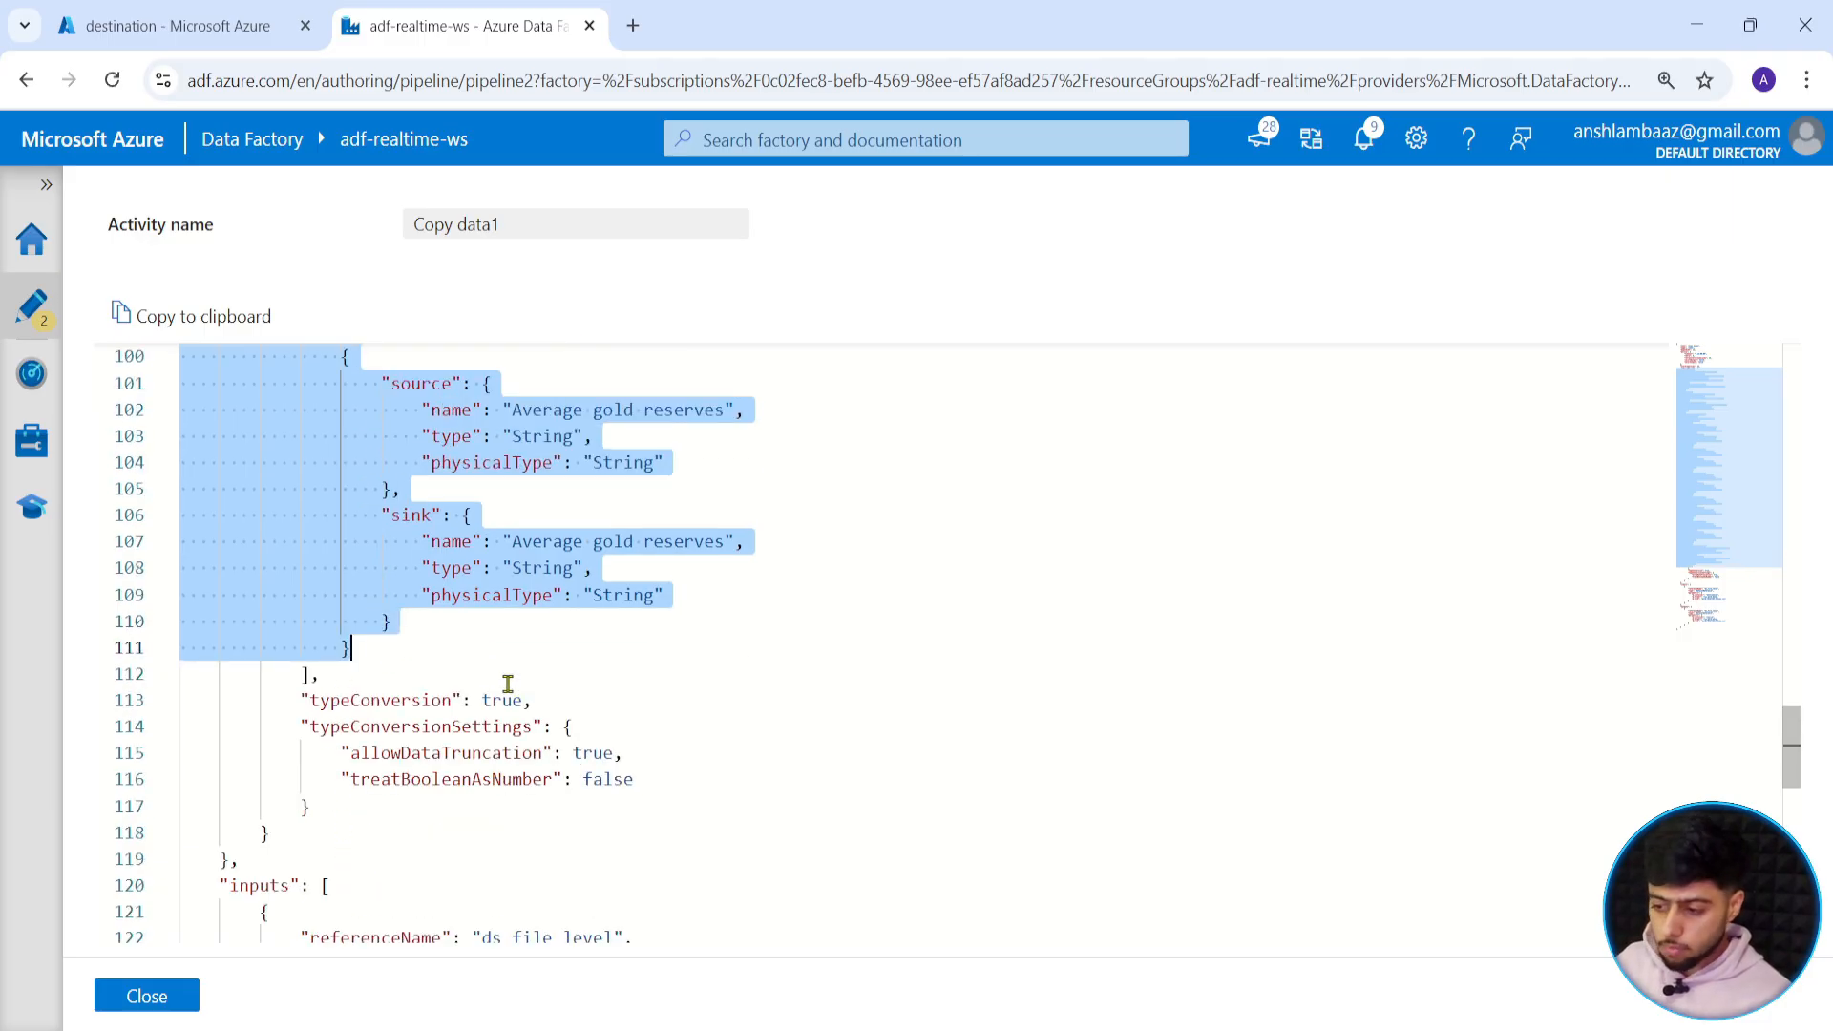
{"action": "scroll", "coordinate": [491, 571], "scroll_direction": "up", "scroll_amount": 2}
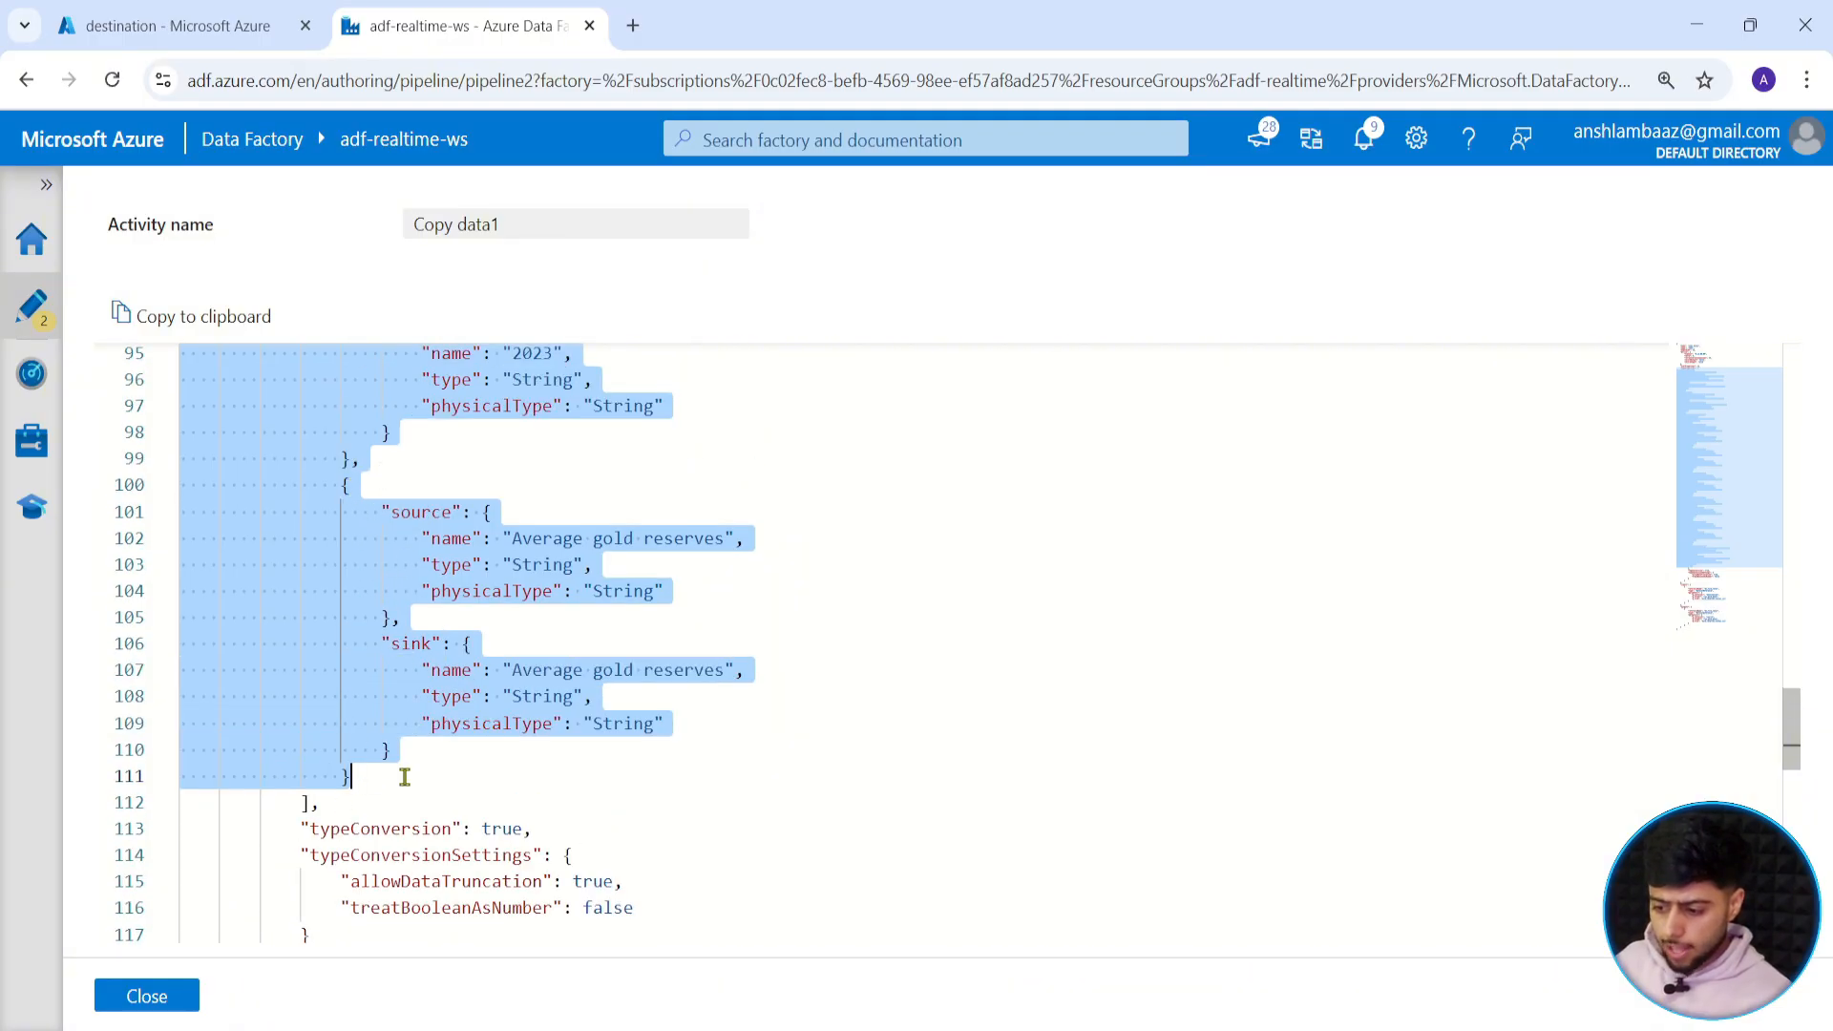
{"action": "scroll", "coordinate": [403, 777], "scroll_direction": "down", "scroll_amount": 1}
{"action": "key", "text": "shift+Down"}
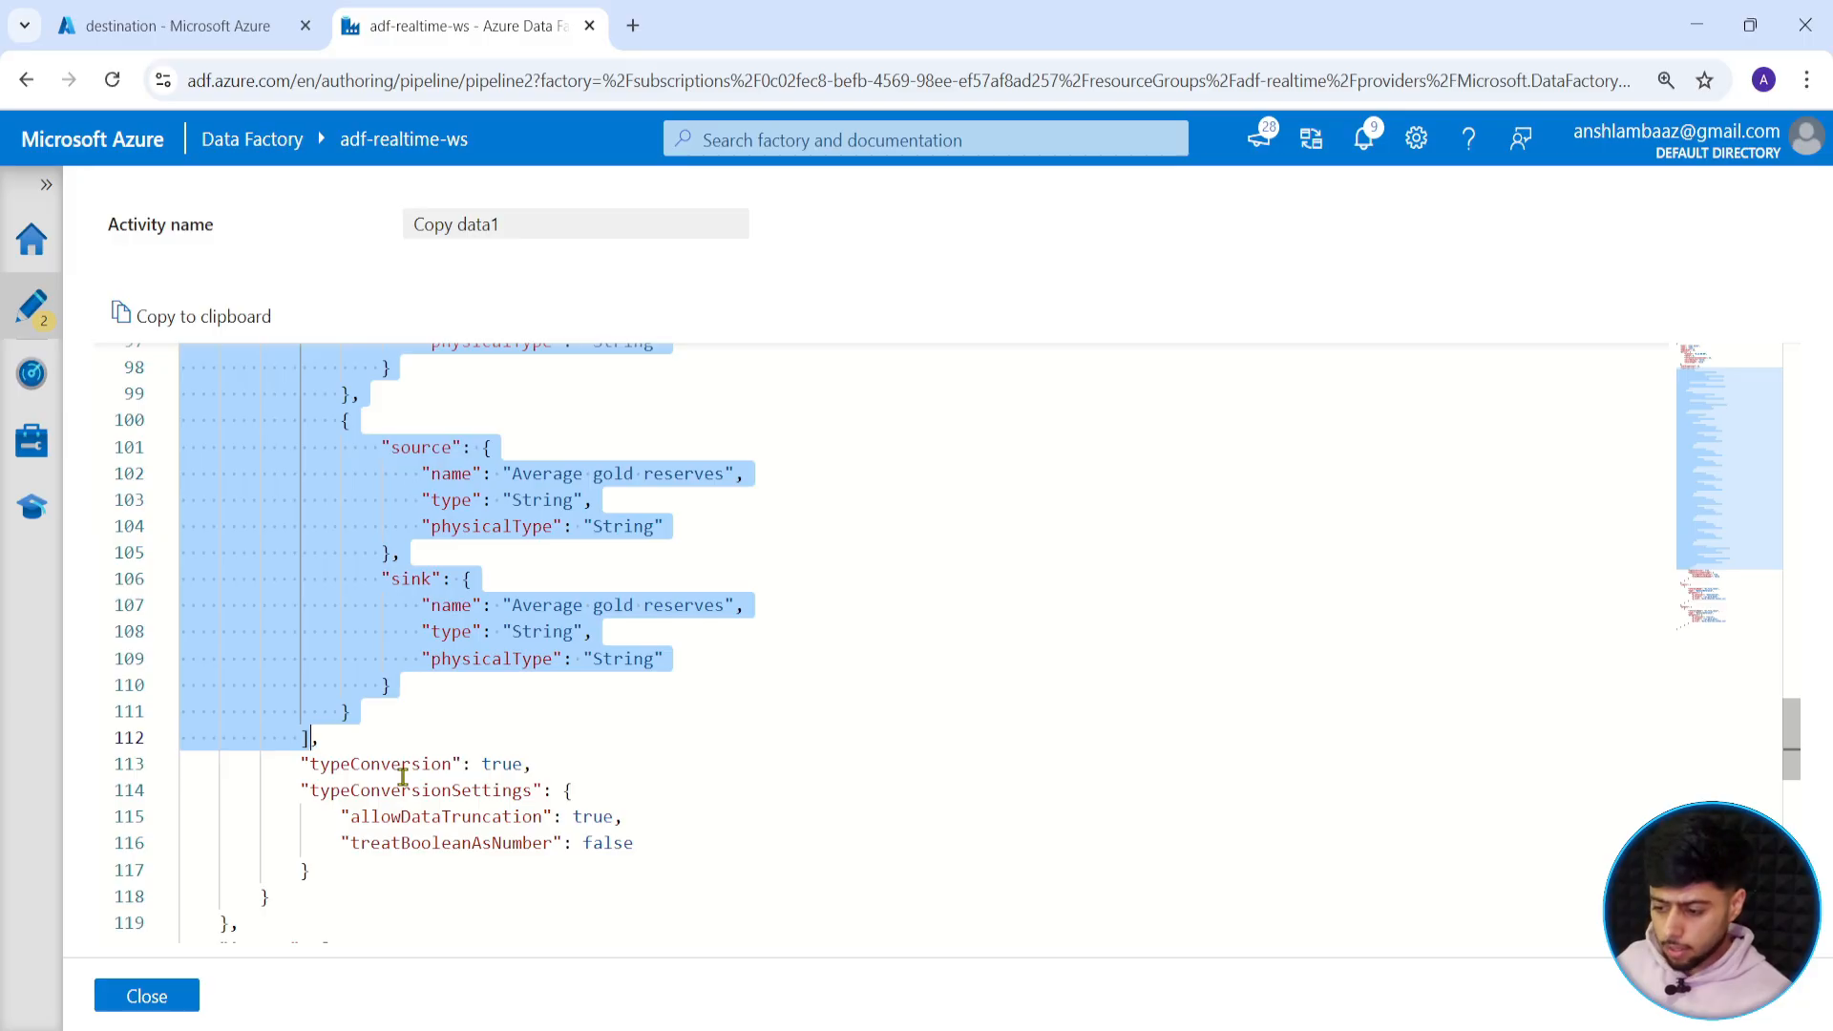
Review the selected JSON from typeProperties through the source, sink and translator sections, and clear the selection.
{"action": "scroll", "coordinate": [398, 764], "scroll_direction": "up", "scroll_amount": 14}
{"action": "scroll", "coordinate": [392, 753], "scroll_direction": "up", "scroll_amount": 10}
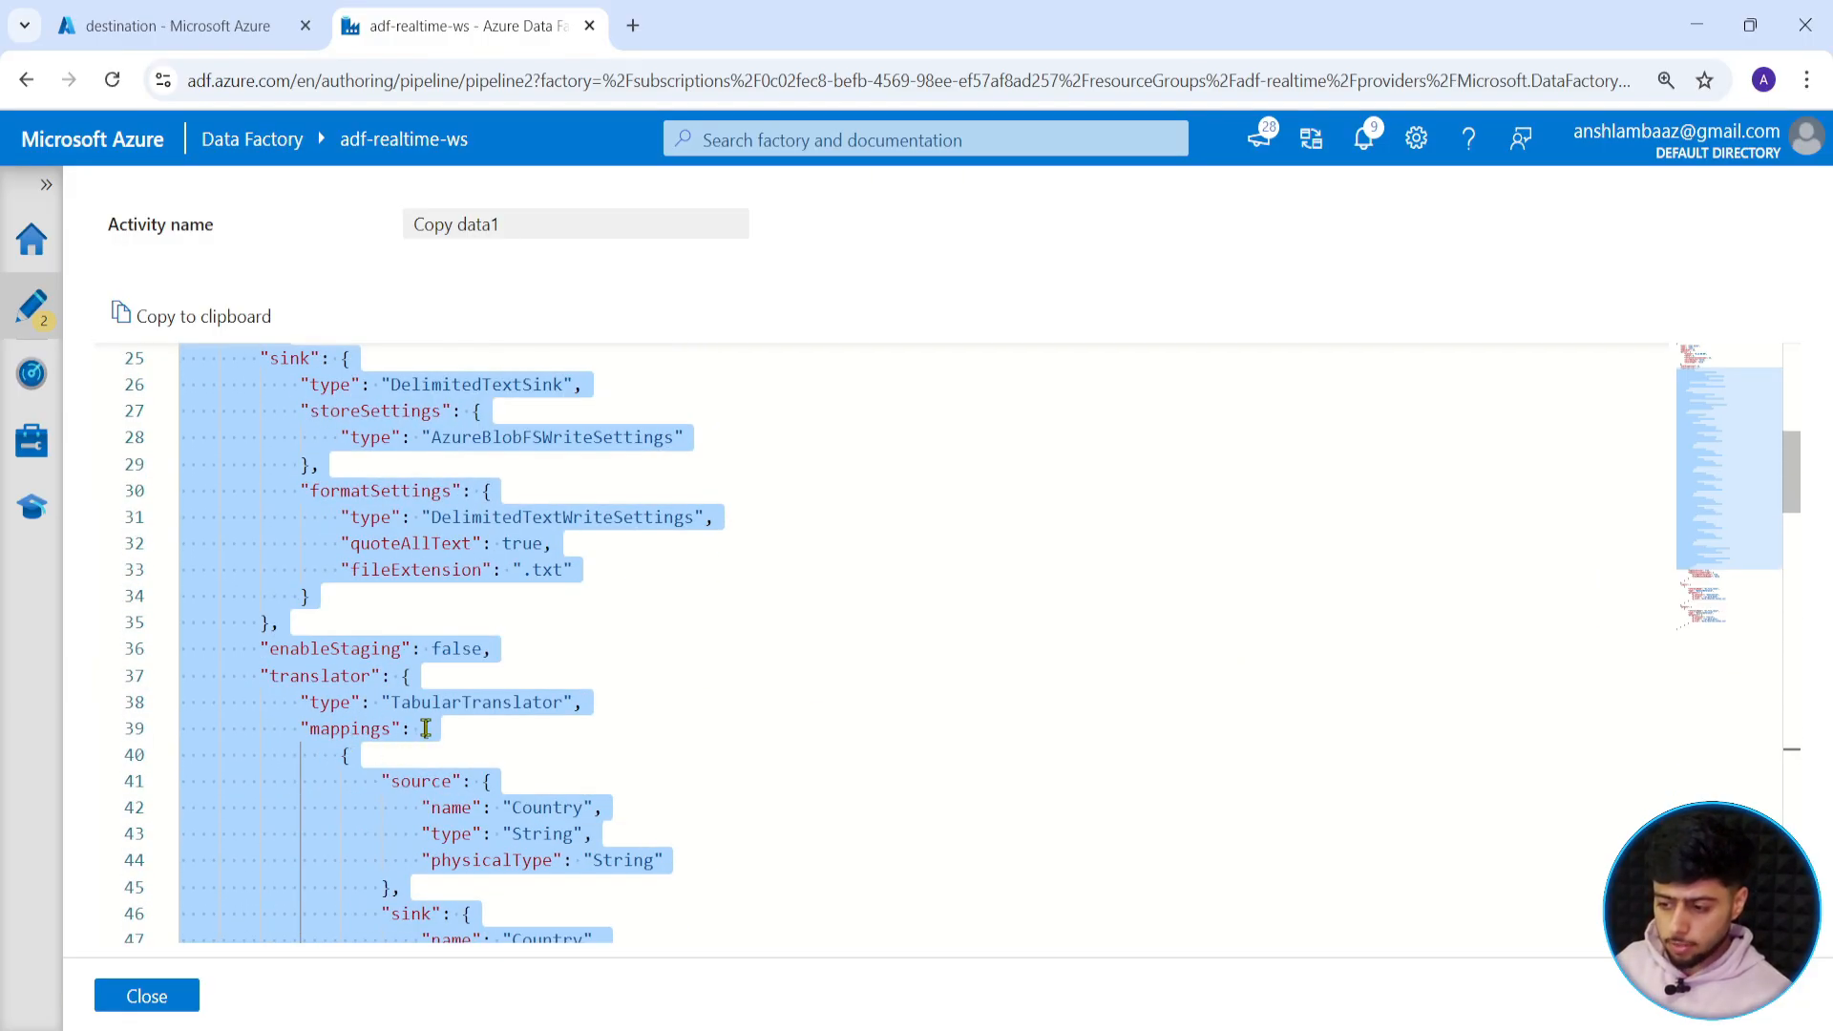
{"action": "scroll", "coordinate": [423, 738], "scroll_direction": "up", "scroll_amount": 8}
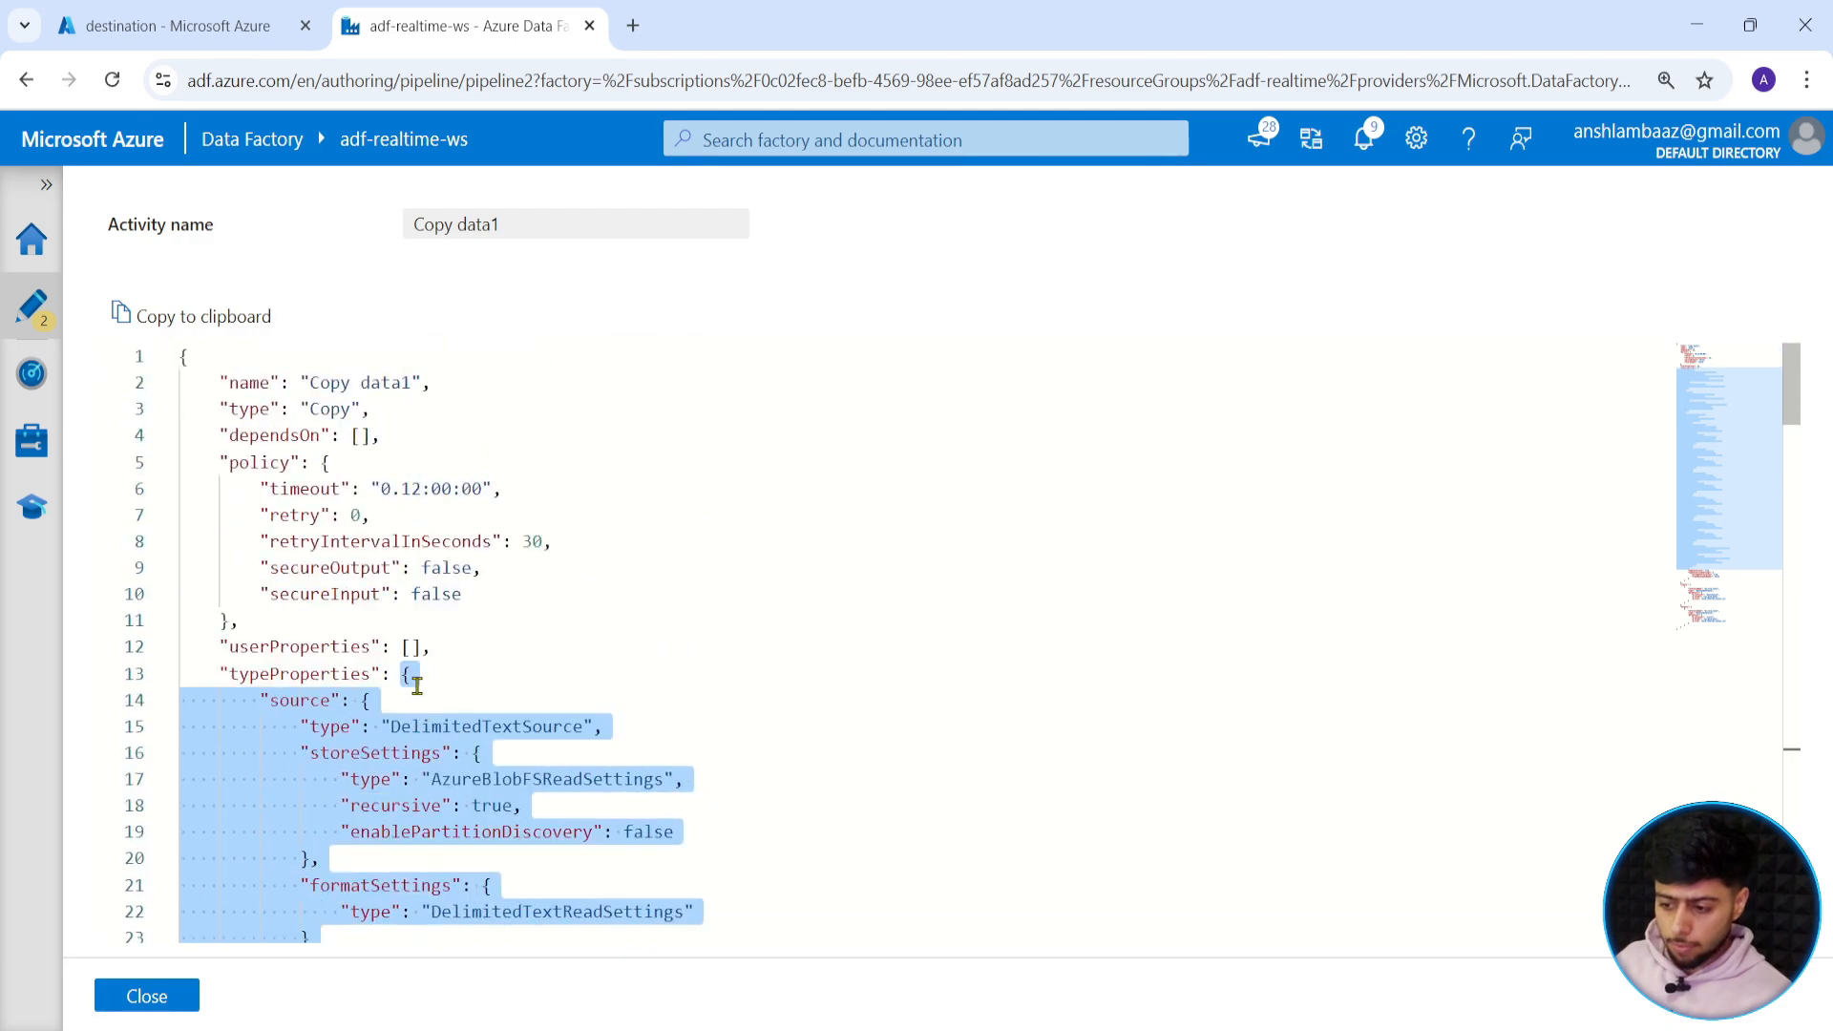
{"action": "scroll", "coordinate": [387, 768], "scroll_direction": "down", "scroll_amount": 2}
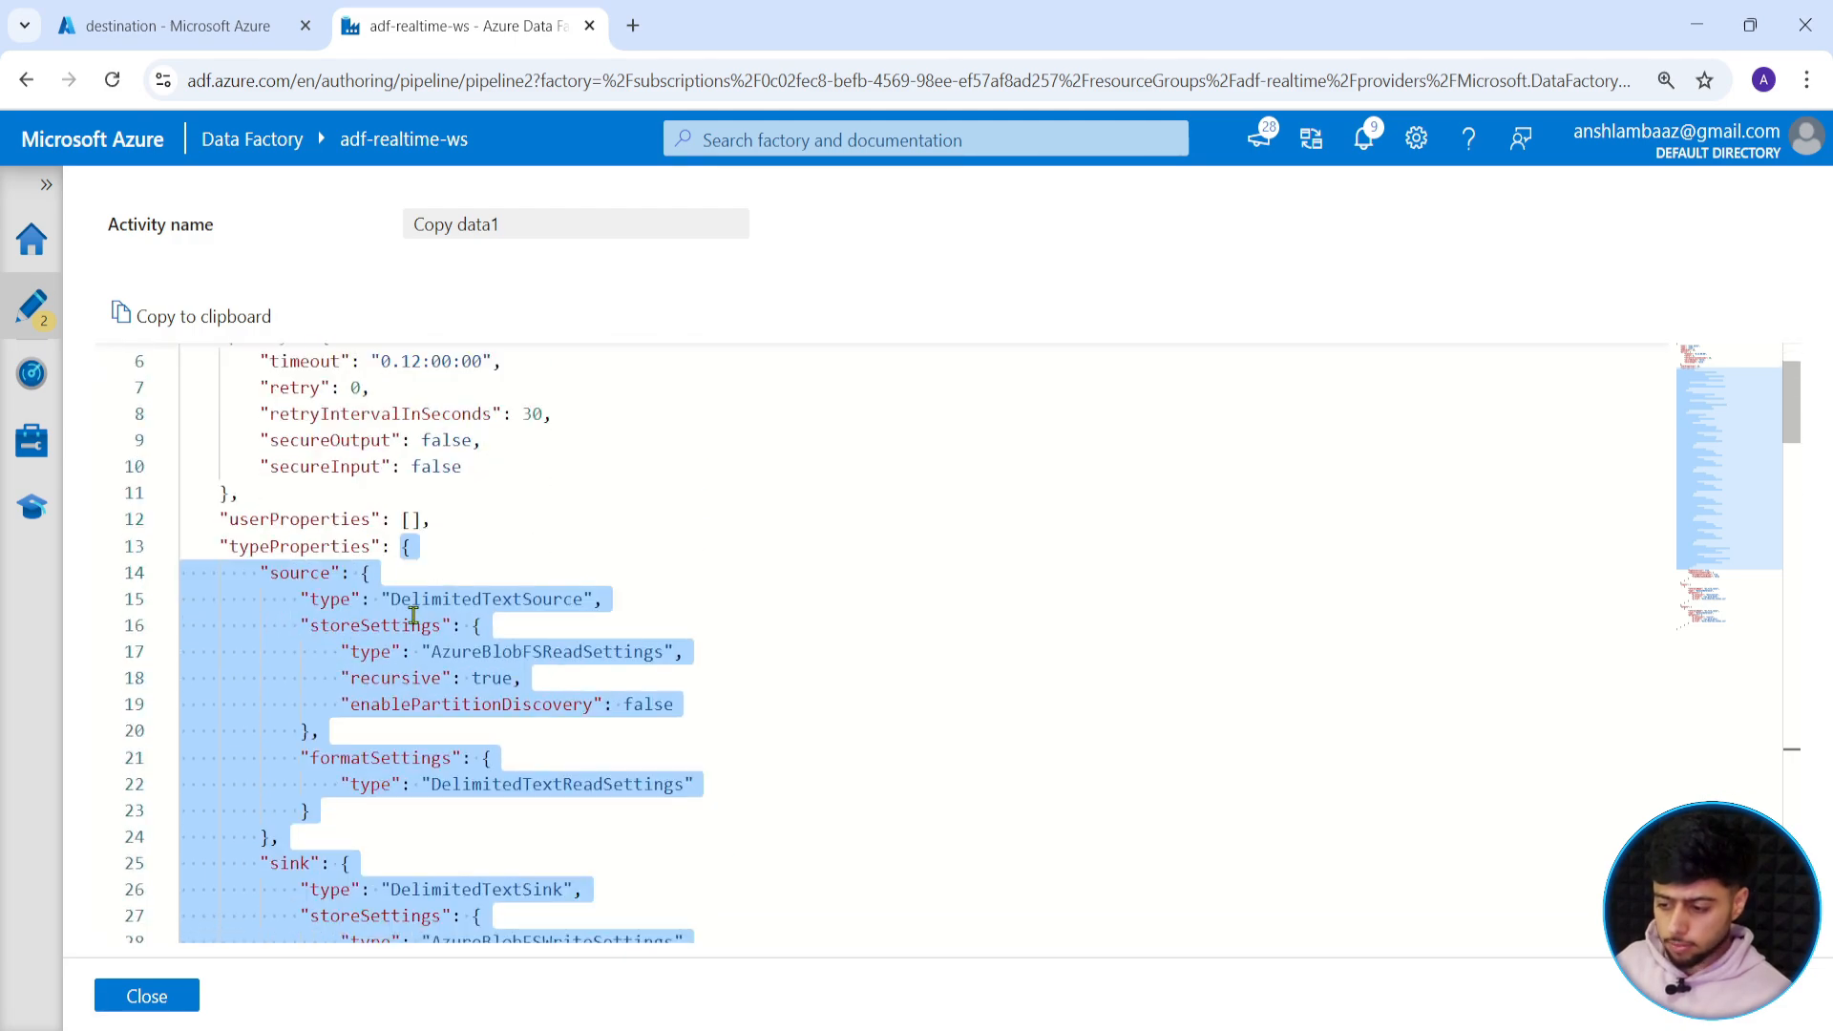
{"action": "scroll", "coordinate": [409, 623], "scroll_direction": "down", "scroll_amount": 5}
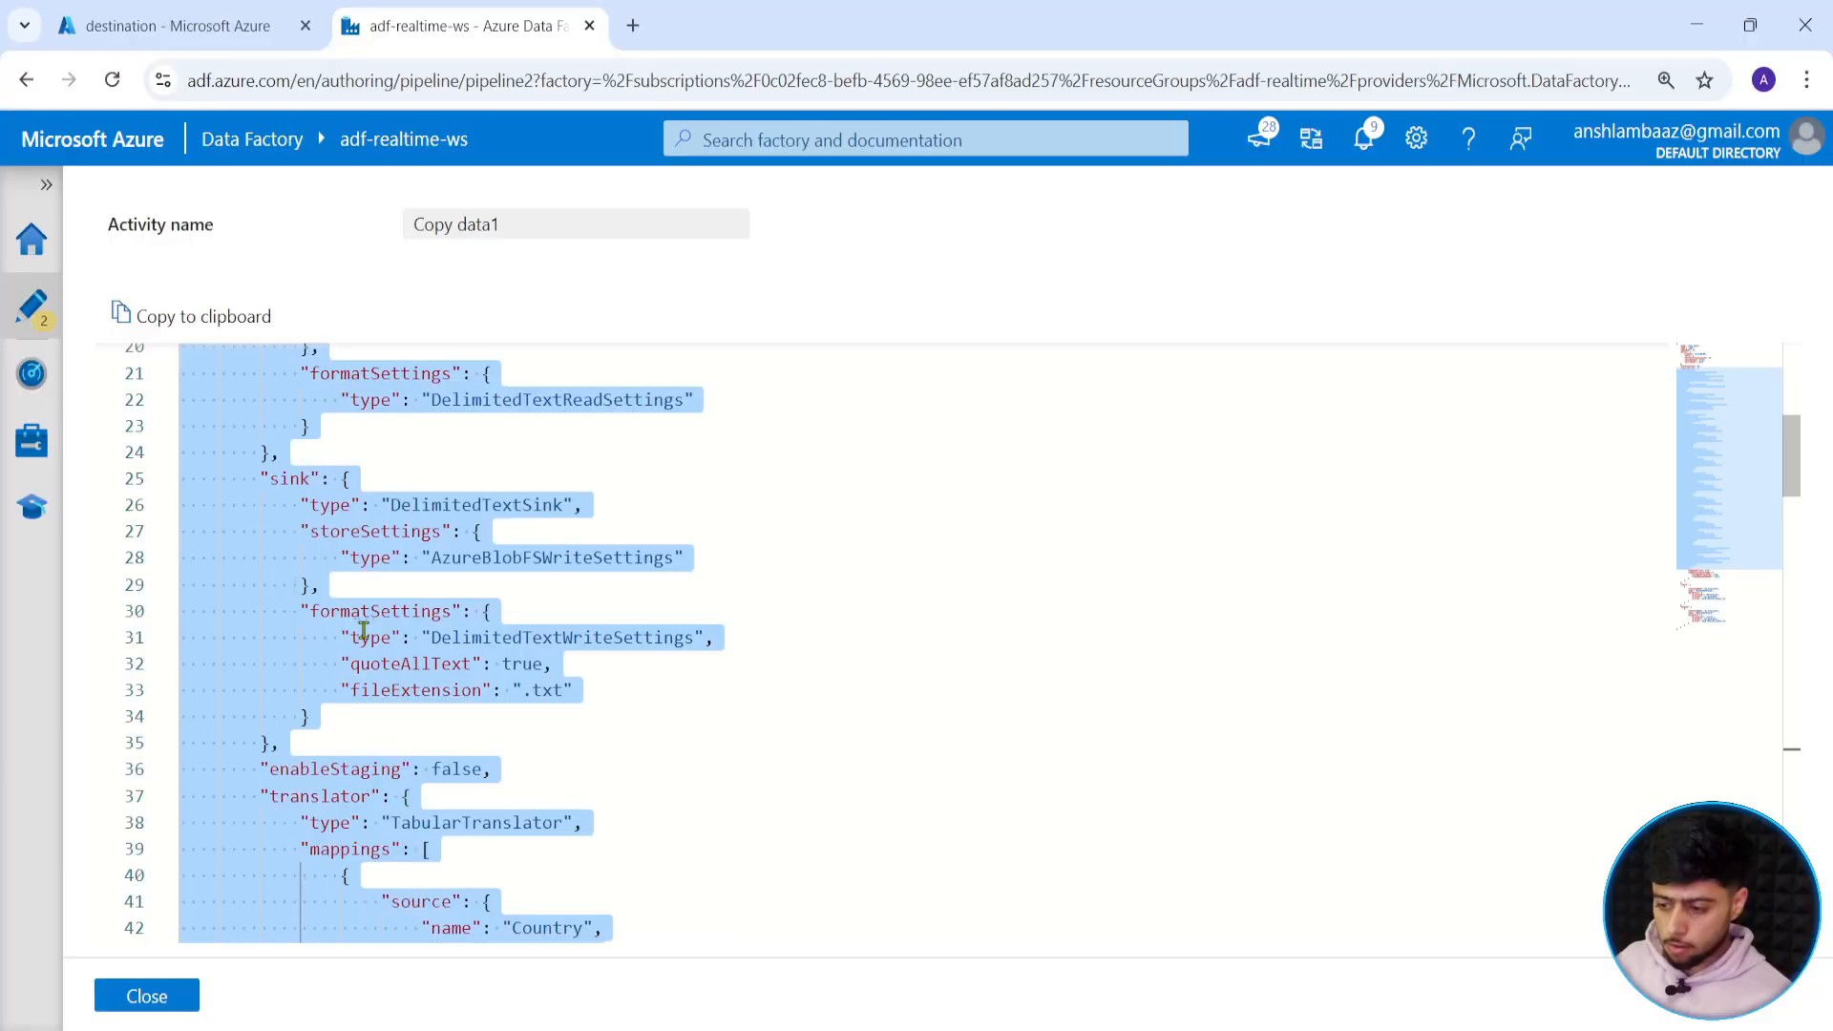
{"action": "scroll", "coordinate": [363, 628], "scroll_direction": "up", "scroll_amount": 1}
{"action": "scroll", "coordinate": [363, 627], "scroll_direction": "up", "scroll_amount": 2}
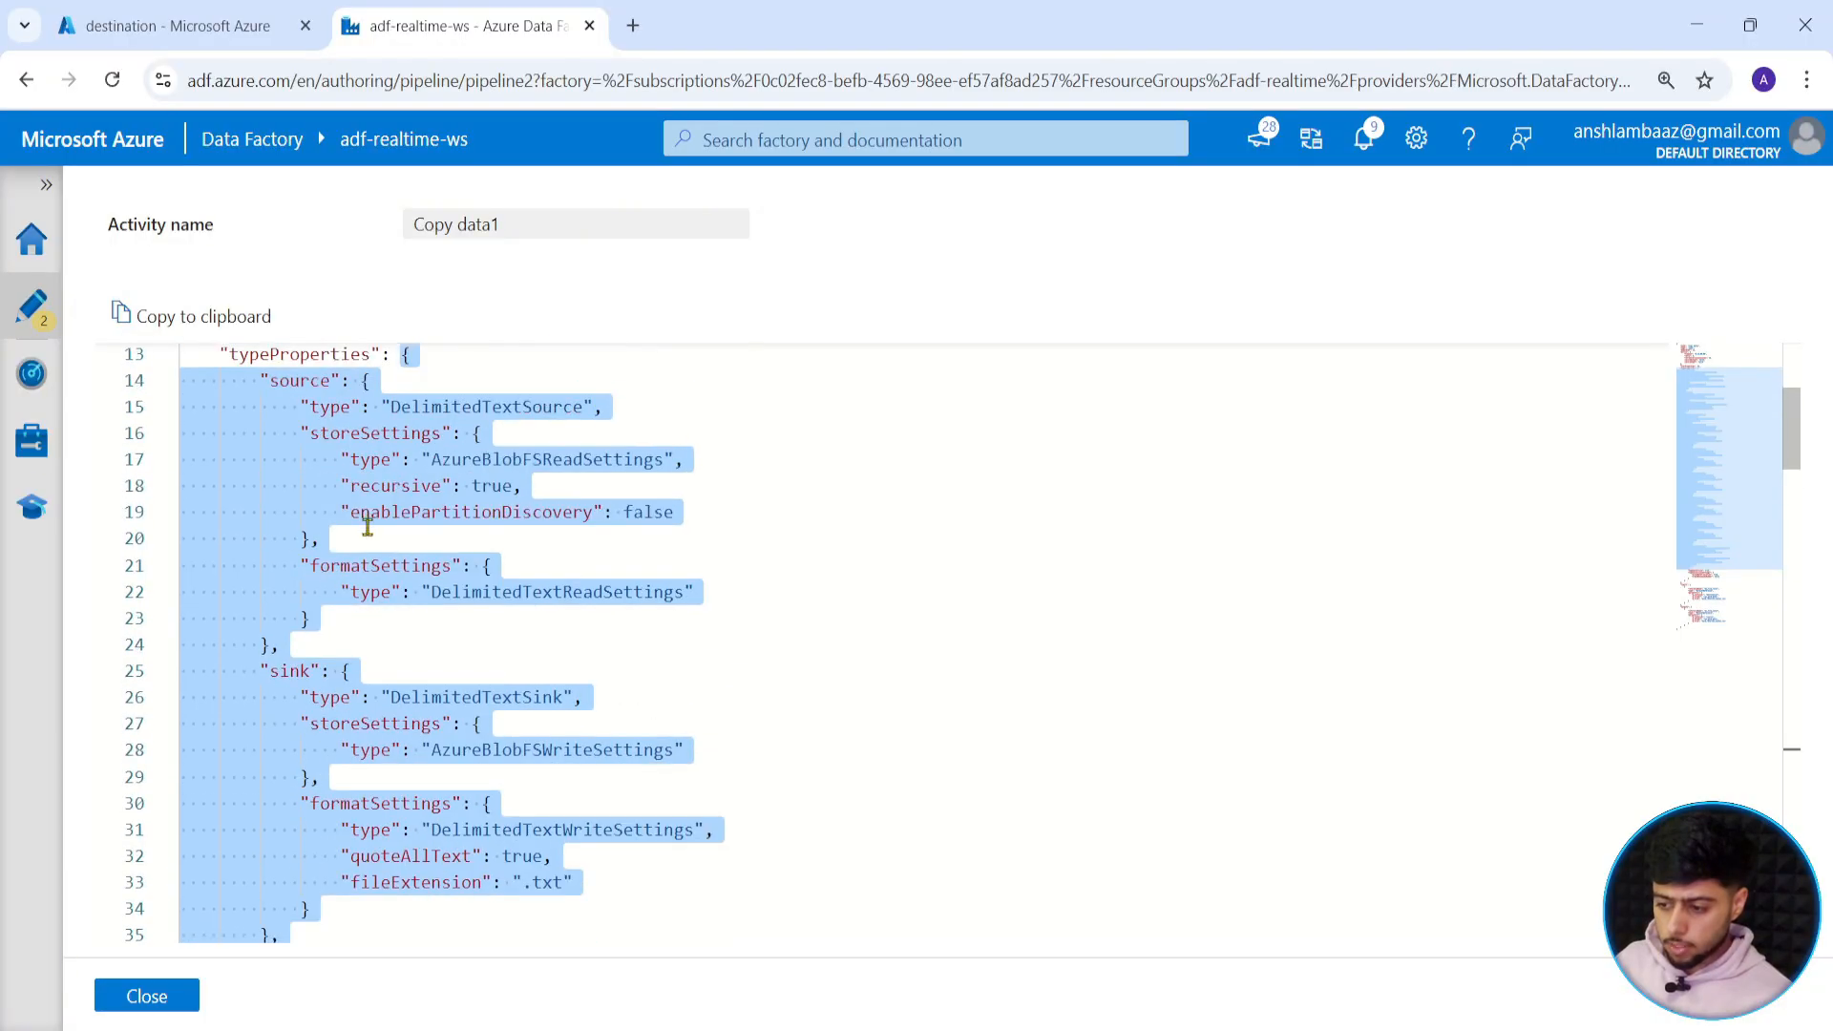
{"action": "scroll", "coordinate": [367, 527], "scroll_direction": "up", "scroll_amount": 1}
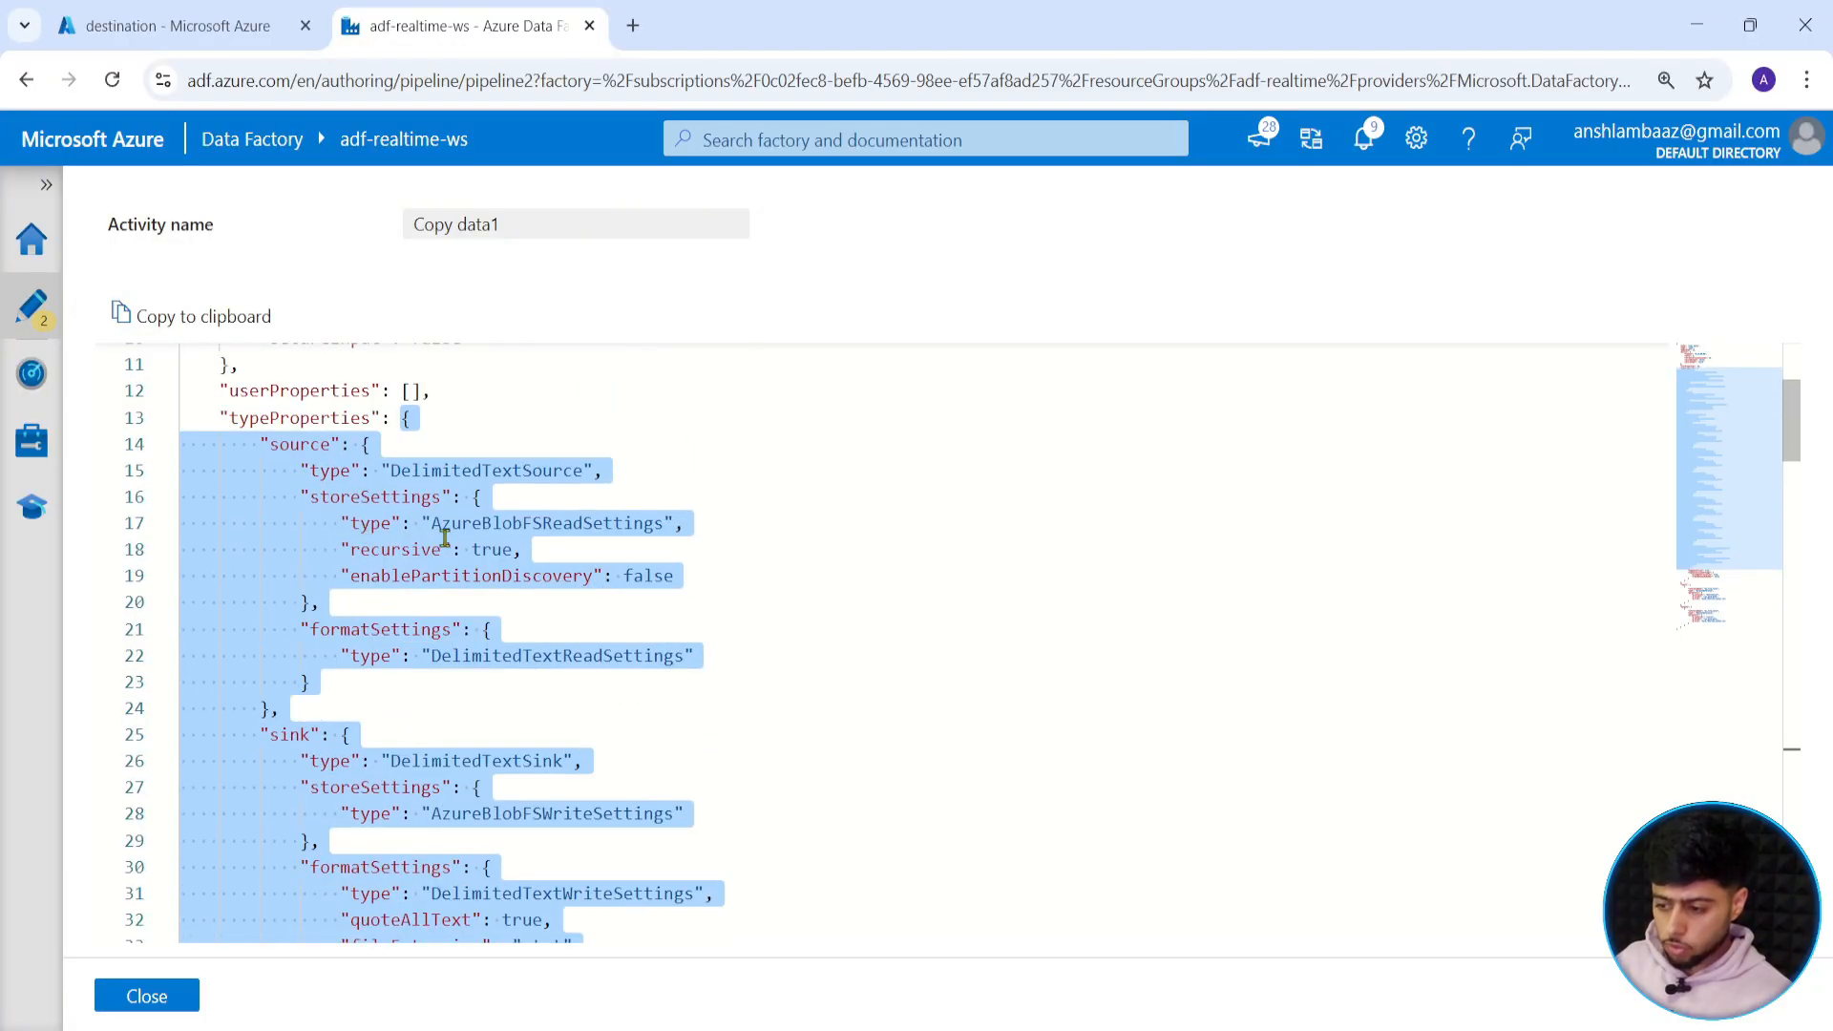
{"action": "scroll", "coordinate": [453, 532], "scroll_direction": "up", "scroll_amount": 1}
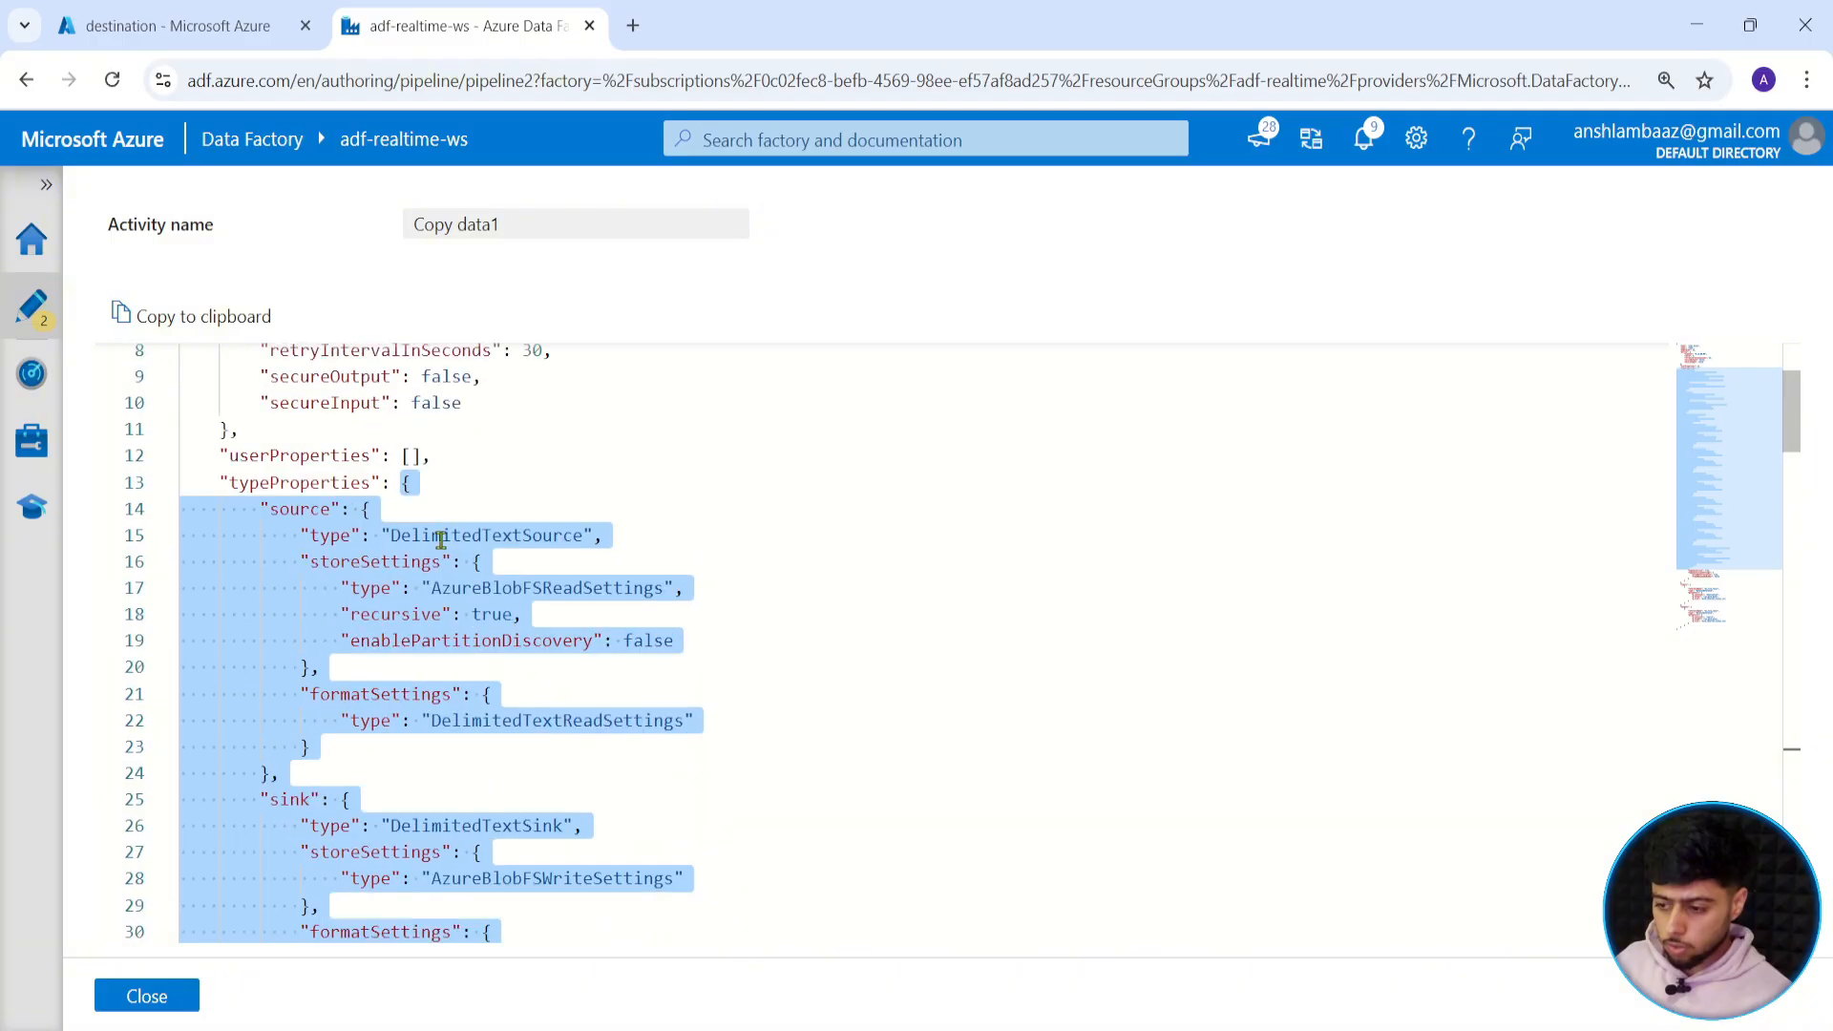
{"action": "left_click", "coordinate": [388, 741]}
Locate the translator object in Copy data1's JSON and examine its opening brace, TabularTranslator type and mappings array.
{"action": "scroll", "coordinate": [401, 731], "scroll_direction": "up", "scroll_amount": 3}
{"action": "scroll", "coordinate": [413, 720], "scroll_direction": "down", "scroll_amount": 1}
{"action": "scroll", "coordinate": [414, 720], "scroll_direction": "up", "scroll_amount": 1}
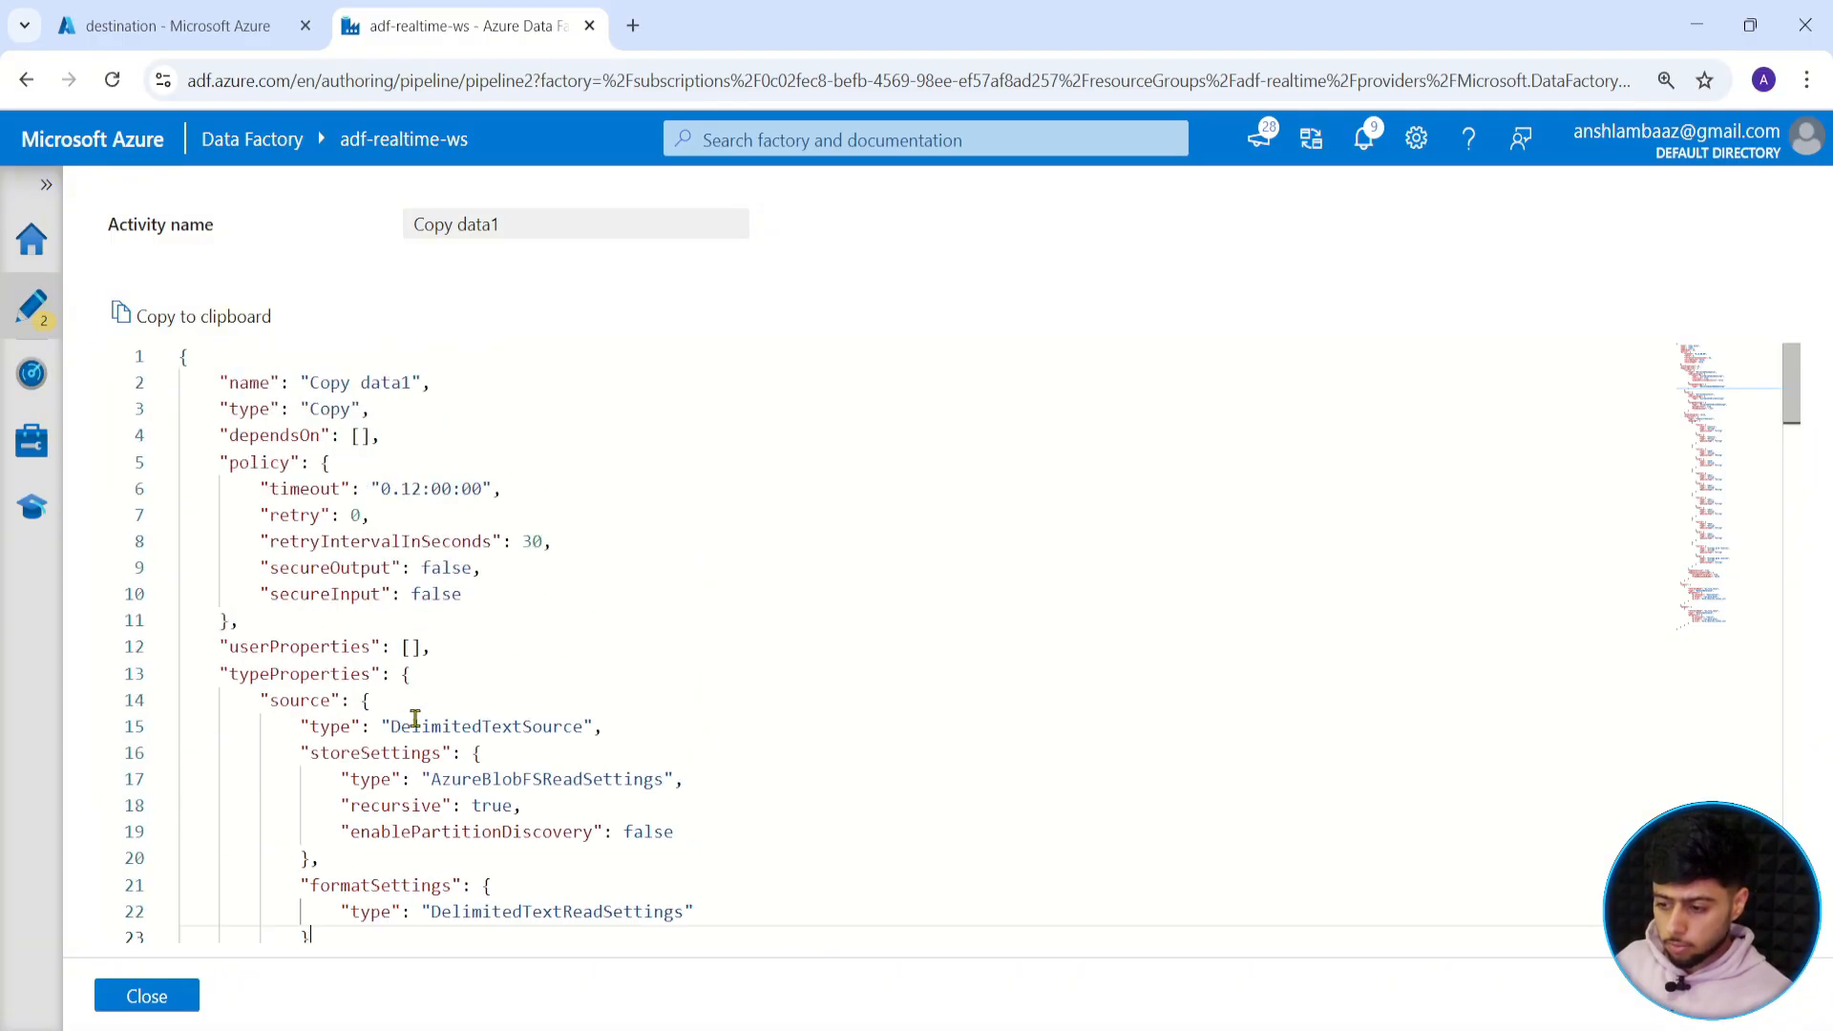
{"action": "scroll", "coordinate": [415, 718], "scroll_direction": "down", "scroll_amount": 4}
{"action": "scroll", "coordinate": [415, 718], "scroll_direction": "down", "scroll_amount": 2}
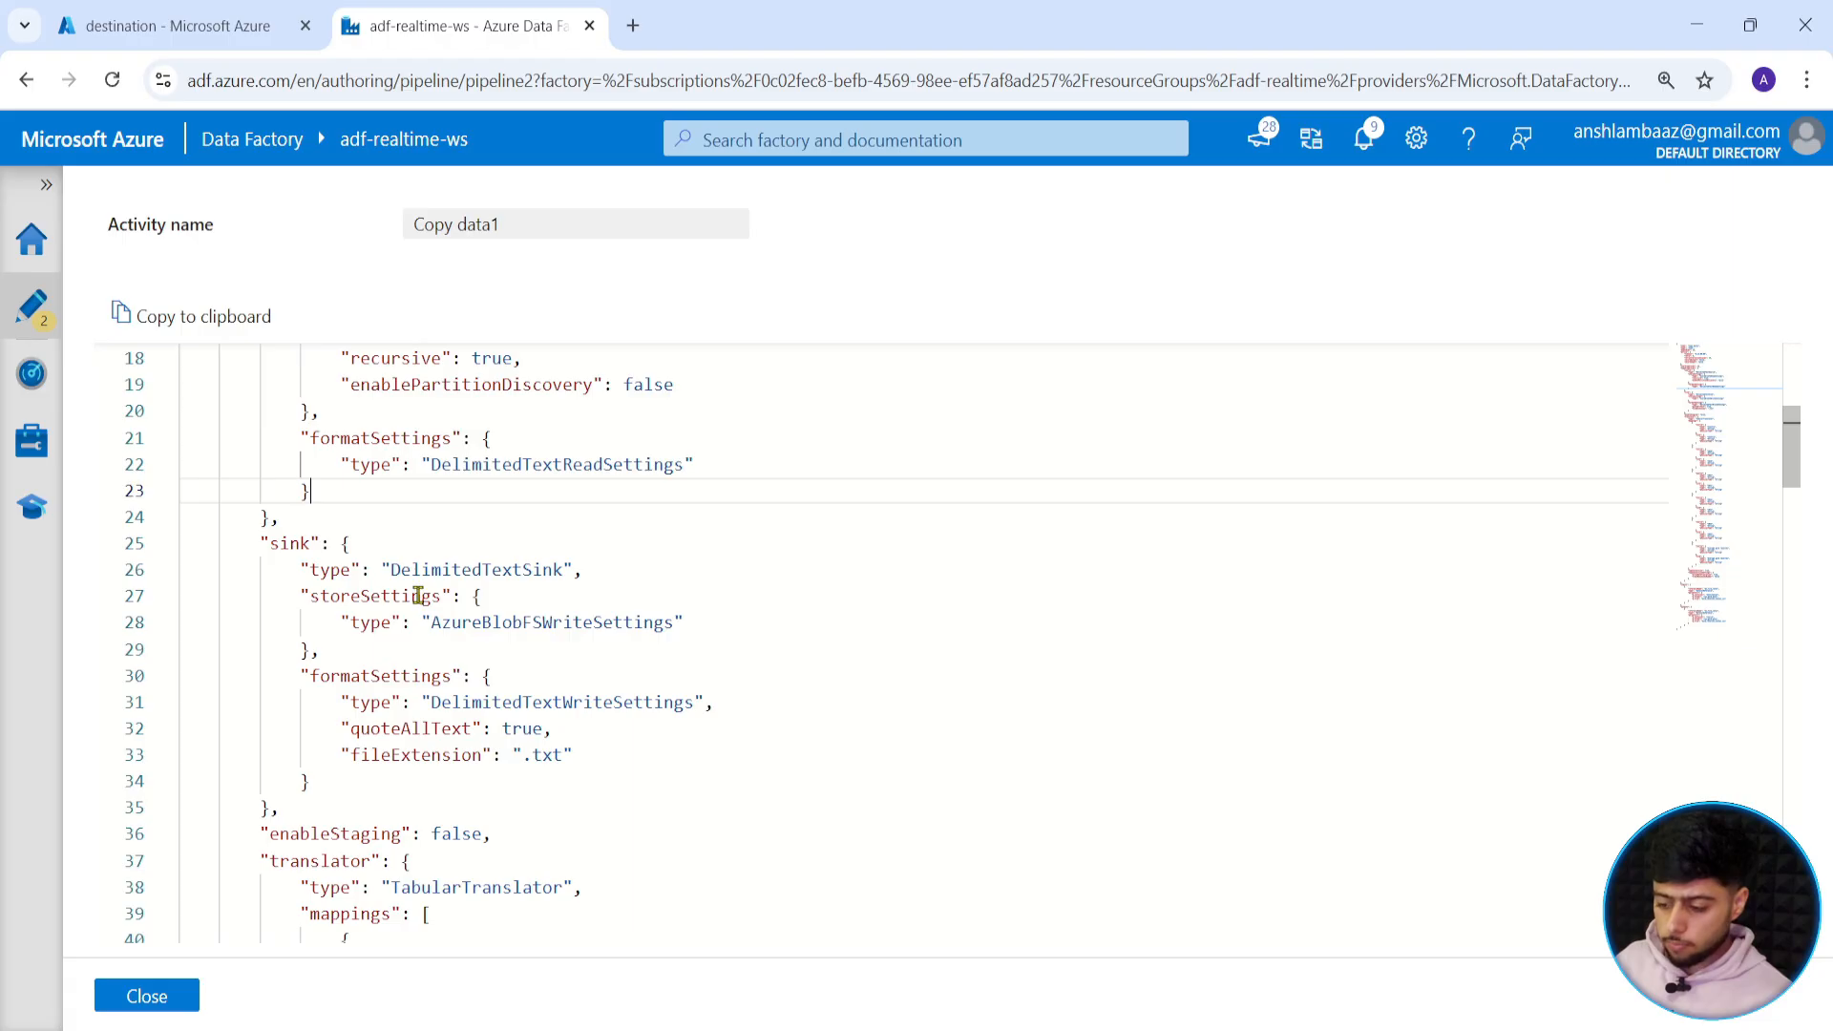
{"action": "scroll", "coordinate": [418, 594], "scroll_direction": "down", "scroll_amount": 2}
{"action": "left_click", "coordinate": [402, 668]}
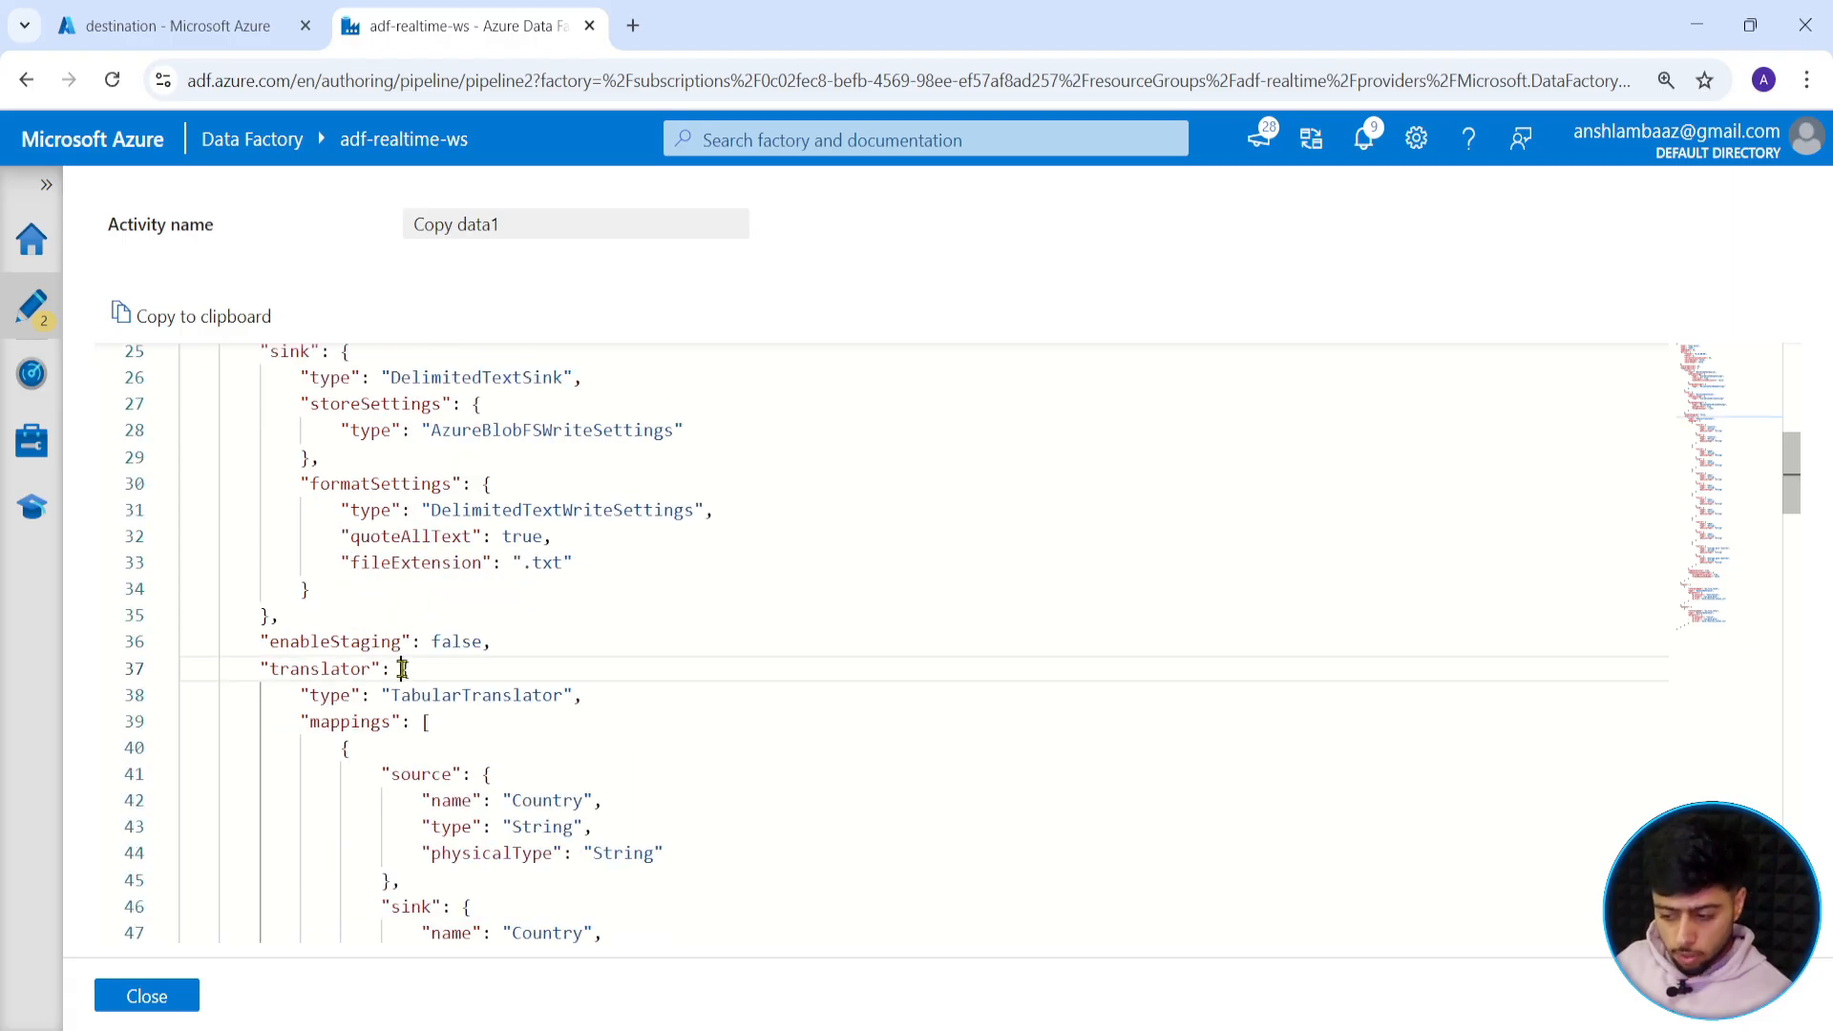
{"action": "mouse_move", "coordinate": [402, 668]}
{"action": "left_mouse_down"}
{"action": "mouse_move", "coordinate": [394, 738]}
{"action": "mouse_move", "coordinate": [387, 712]}
{"action": "mouse_move", "coordinate": [421, 670]}
{"action": "left_mouse_up"}
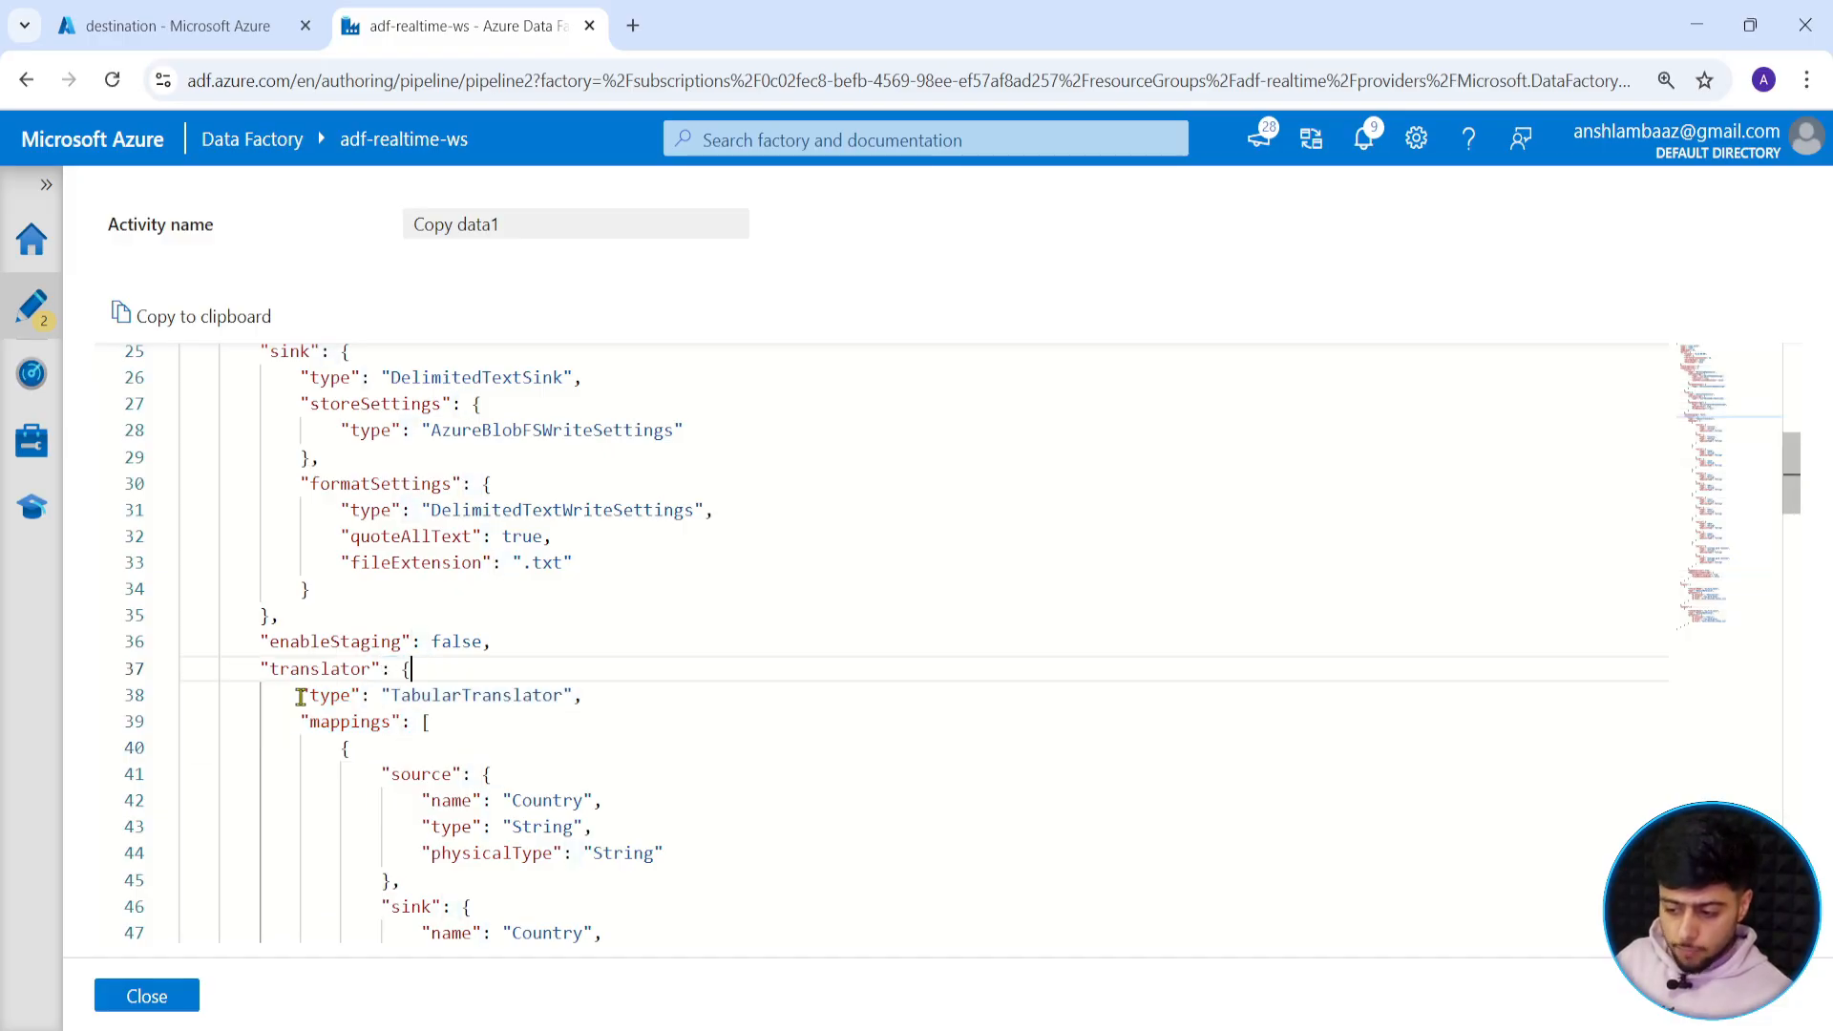
{"action": "left_click_drag", "start_coordinate": [298, 695], "coordinate": [563, 691]}
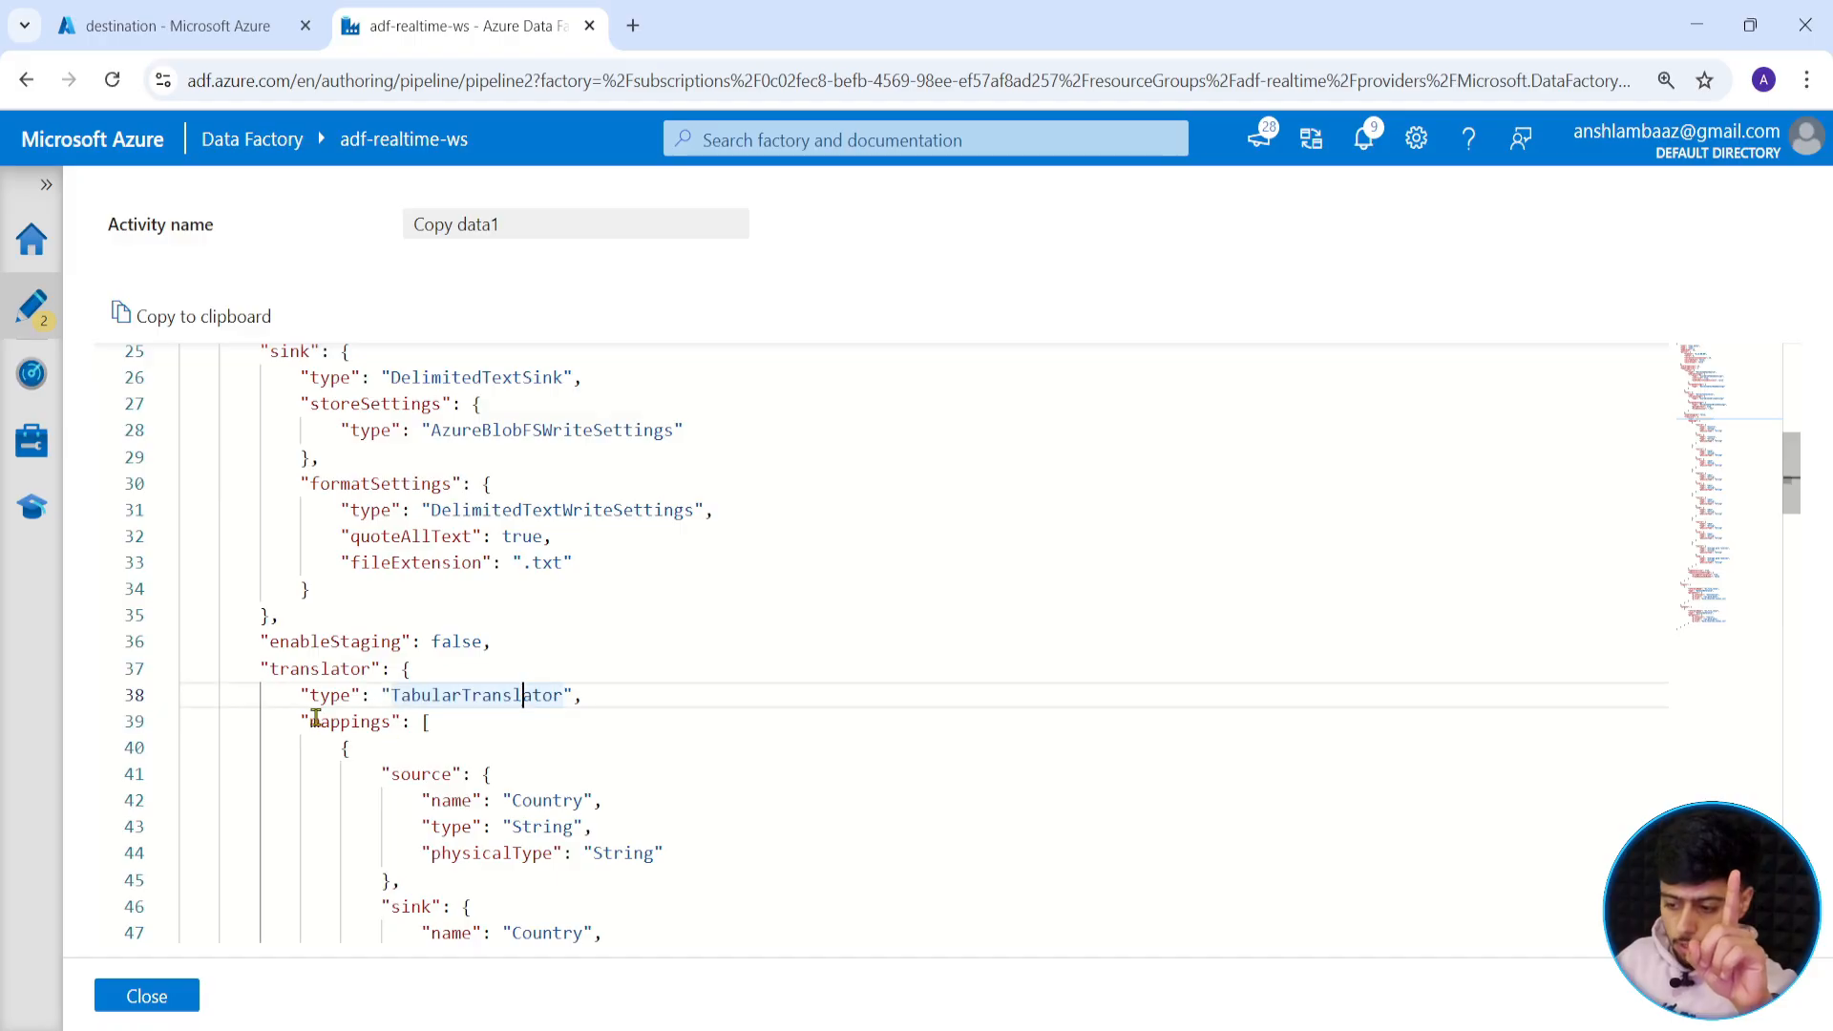
{"action": "left_click_drag", "start_coordinate": [301, 723], "coordinate": [401, 724]}
{"action": "left_click", "coordinate": [427, 725]}
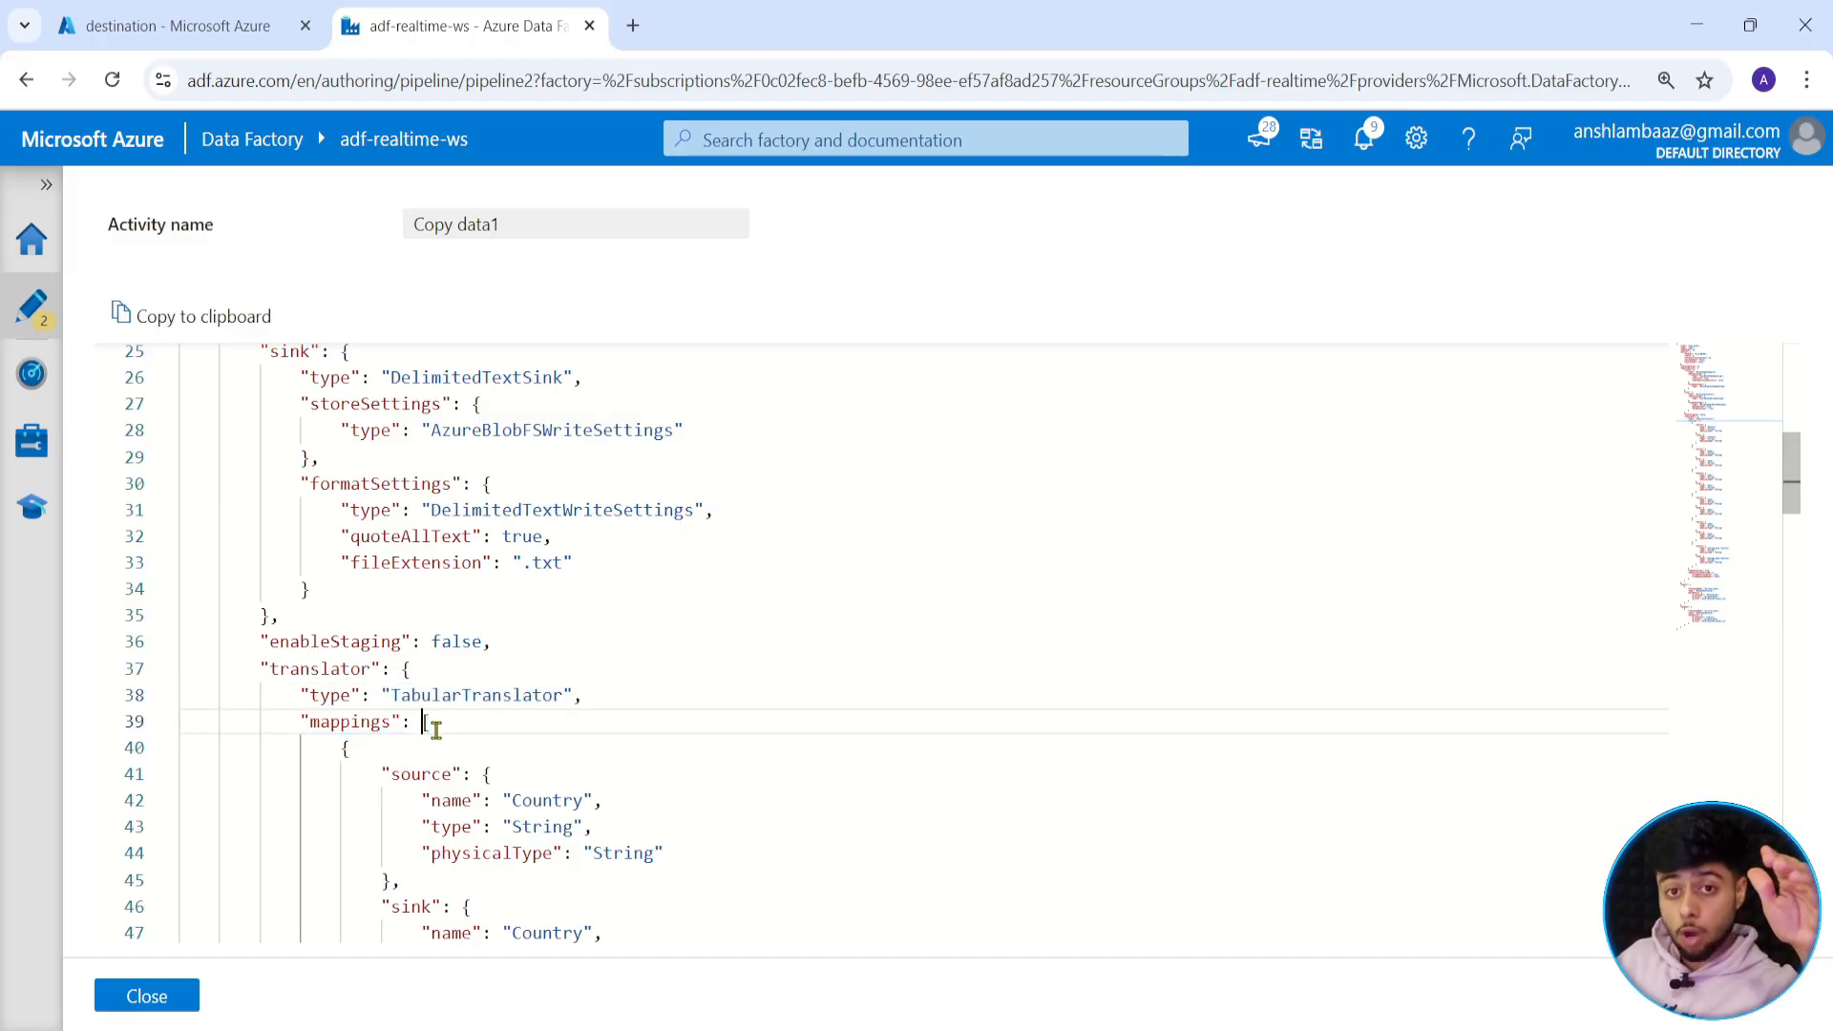
Select the JSON from the translator's opening brace through the brace that closes typeProperties.
{"action": "left_click_drag", "start_coordinate": [399, 668], "coordinate": [311, 402]}
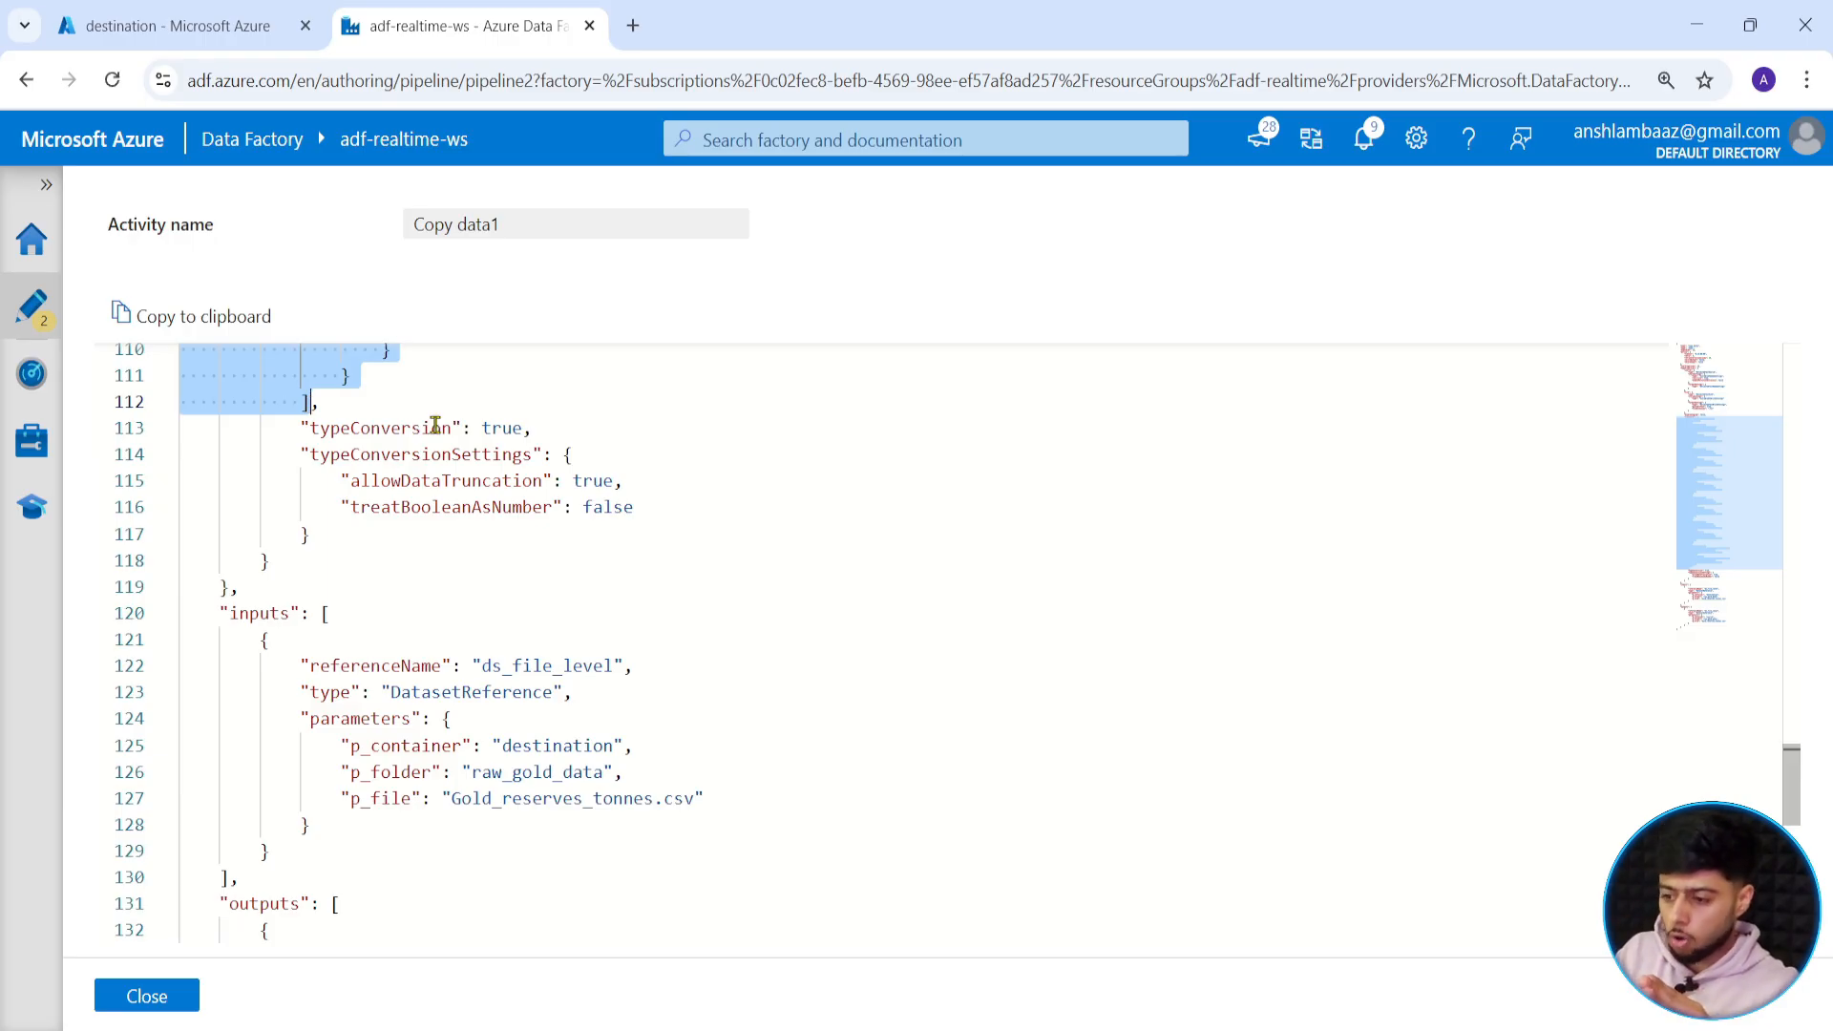
{"action": "key", "text": "shift+Down"}
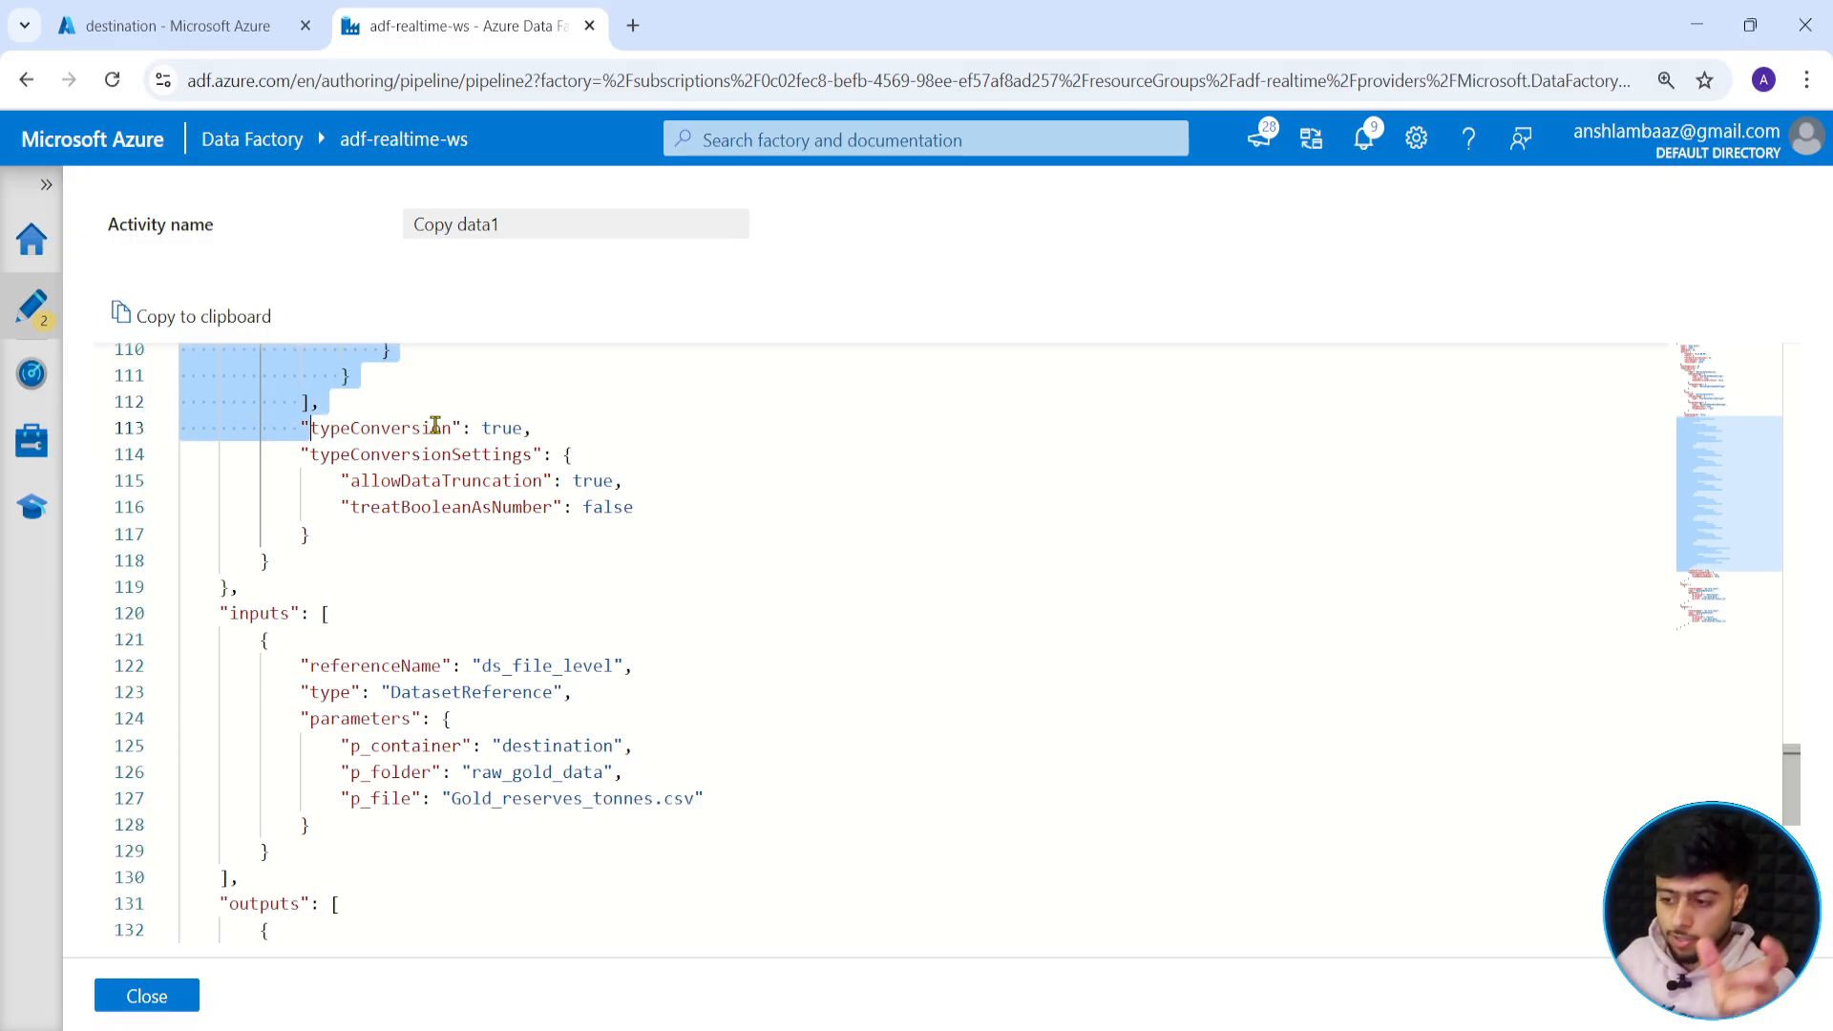
{"action": "key", "text": "shift+Down"}
{"action": "key", "text": "shift+Down"}
{"action": "key", "text": "shift+Down"}
{"action": "key", "text": "shift+Down"}
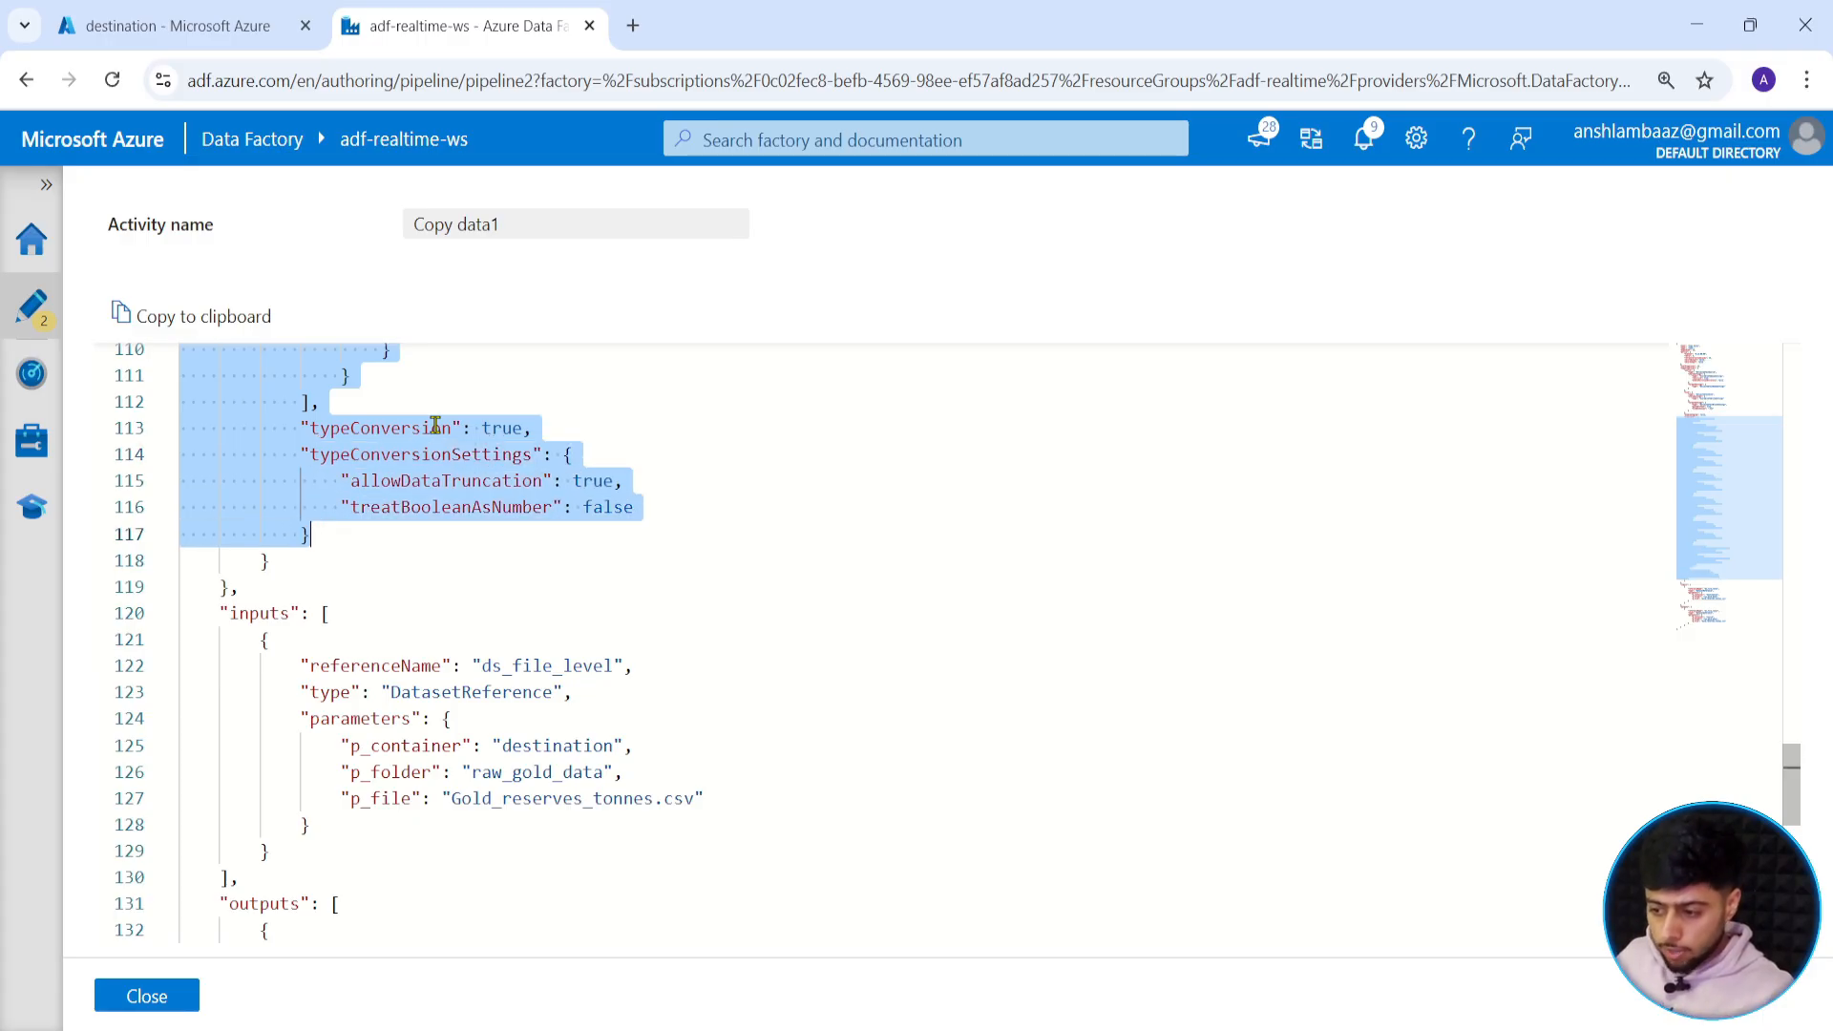
{"action": "key", "text": "shift+Down"}
{"action": "key", "text": "shift+Down"}
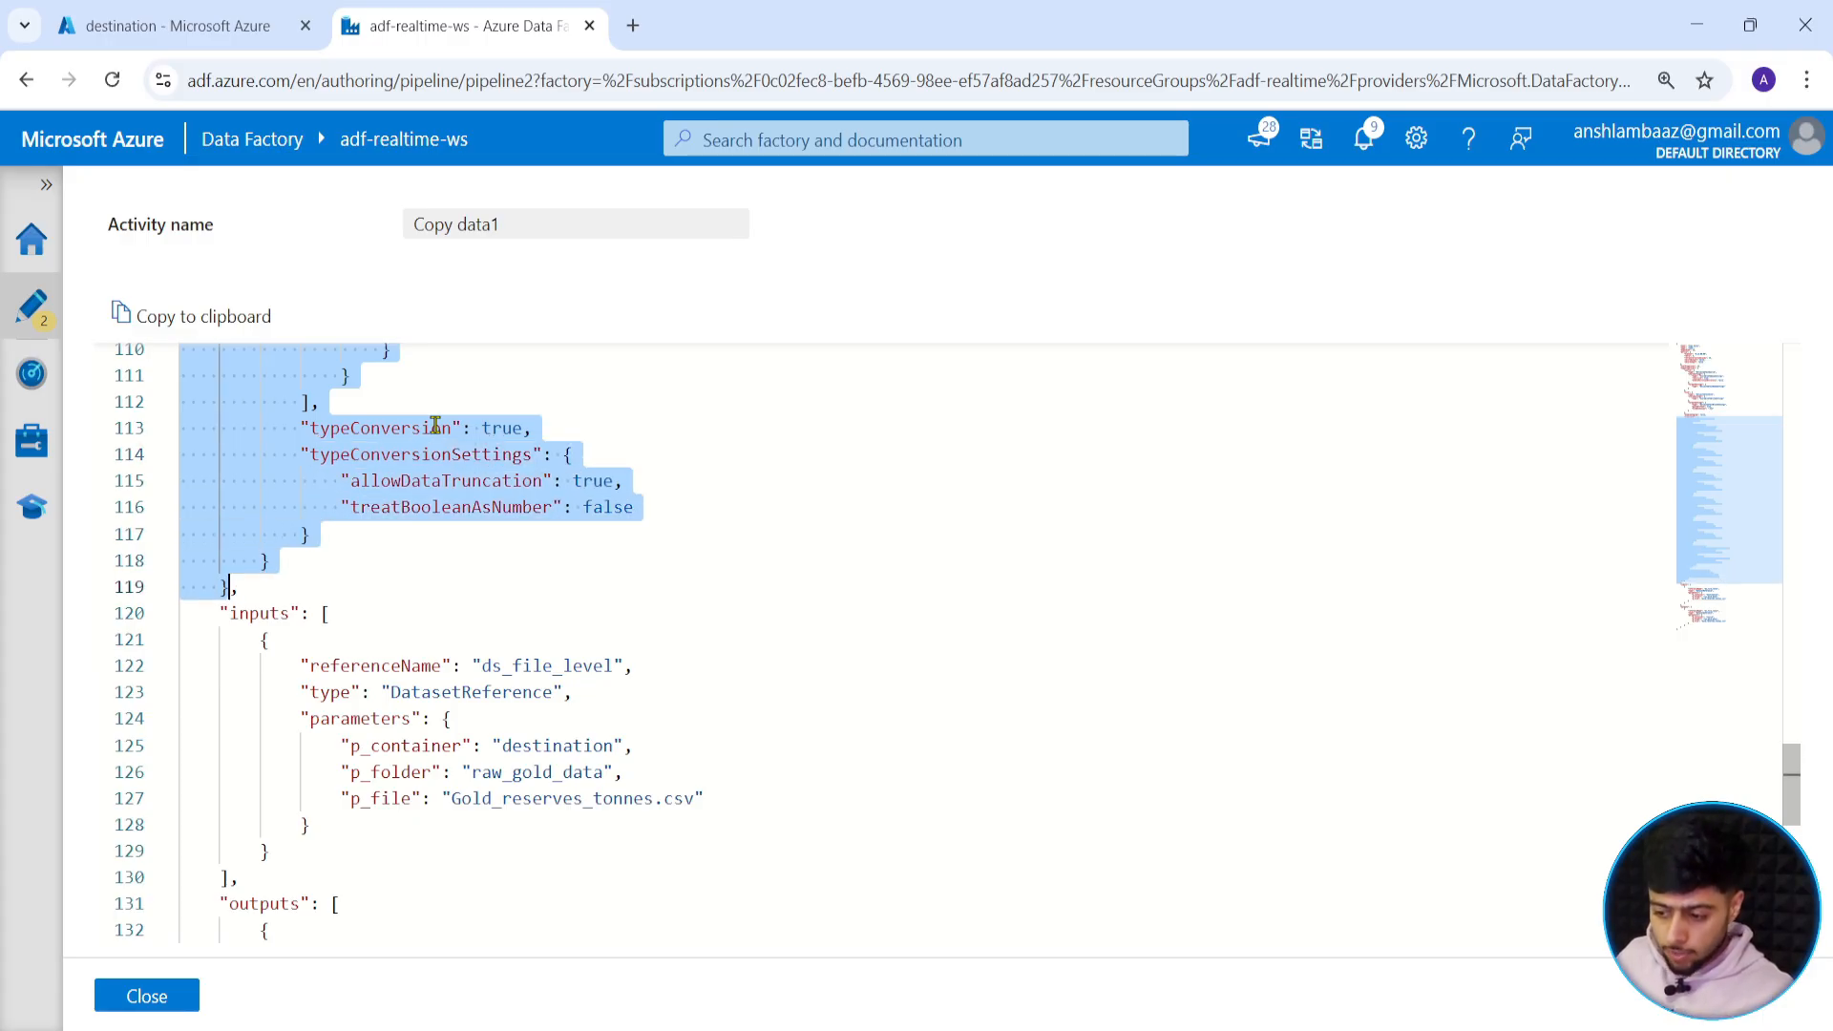
Examine the selected JSON from the translator's opening brace through its column mappings, typeConversionSettings and closing braces.
{"action": "scroll", "coordinate": [258, 582], "scroll_direction": "up", "scroll_amount": 8}
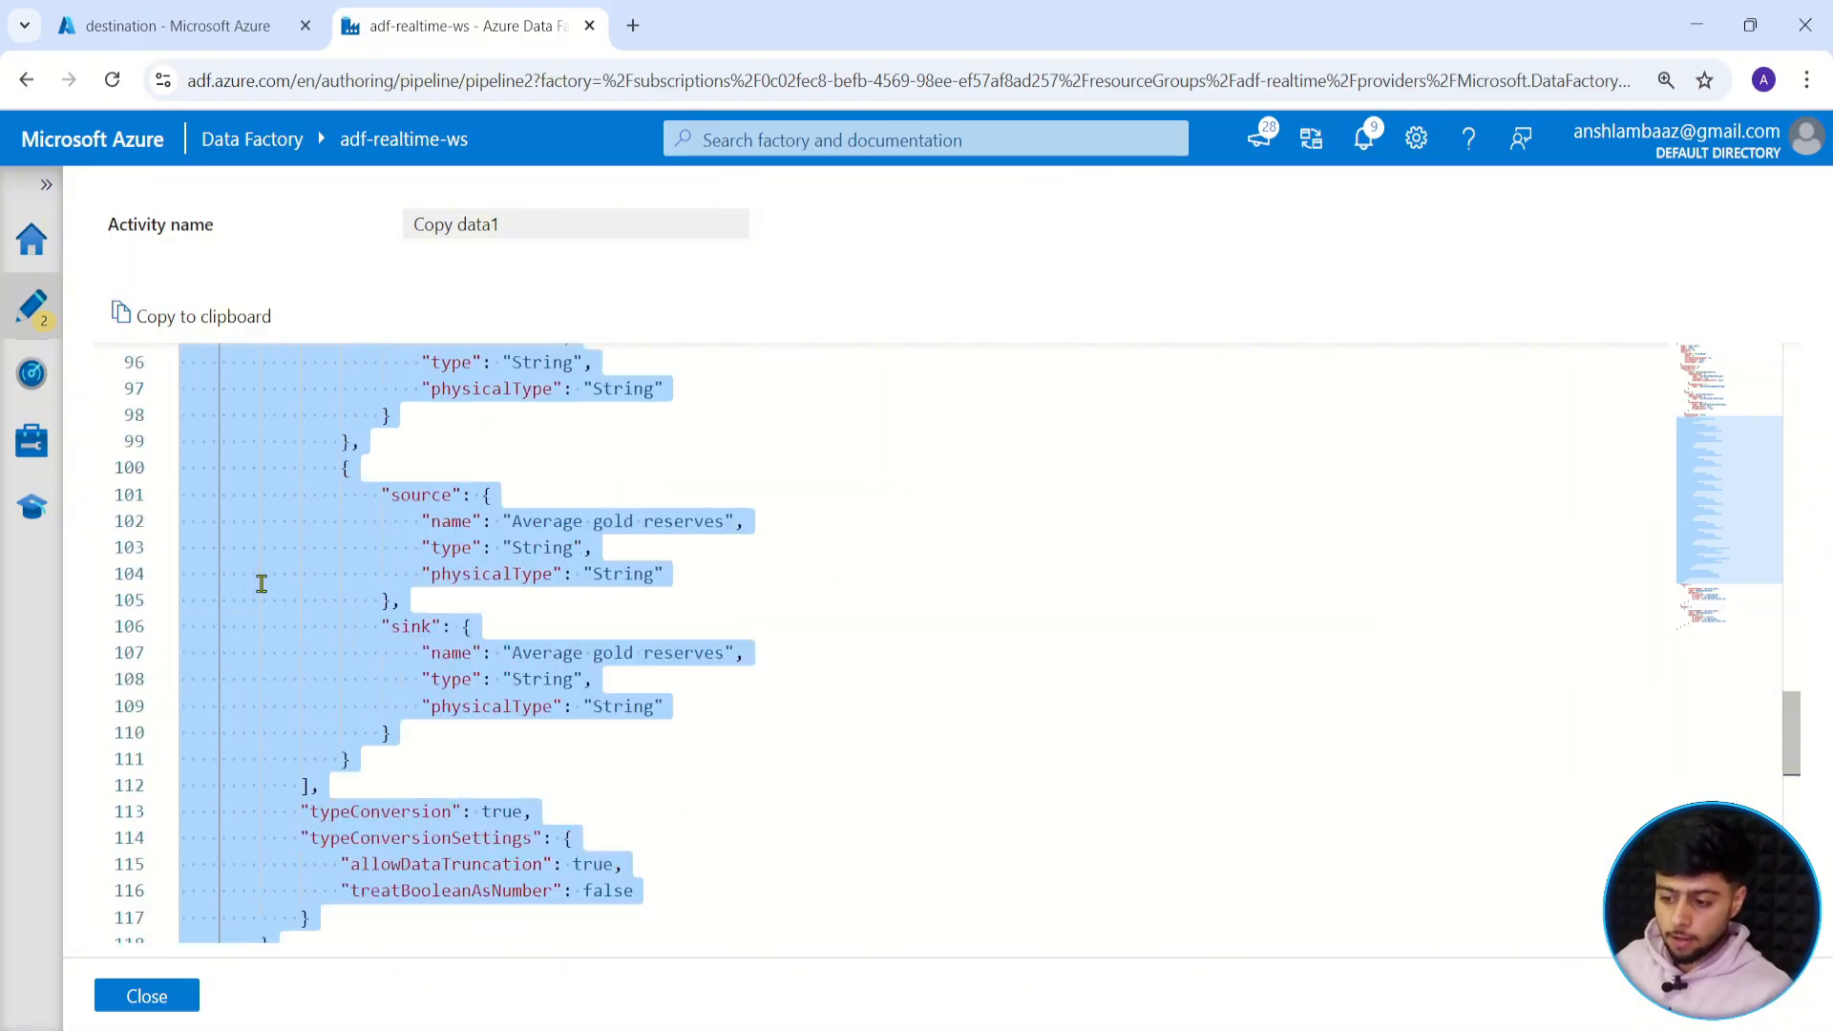
{"action": "scroll", "coordinate": [261, 584], "scroll_direction": "up", "scroll_amount": 14}
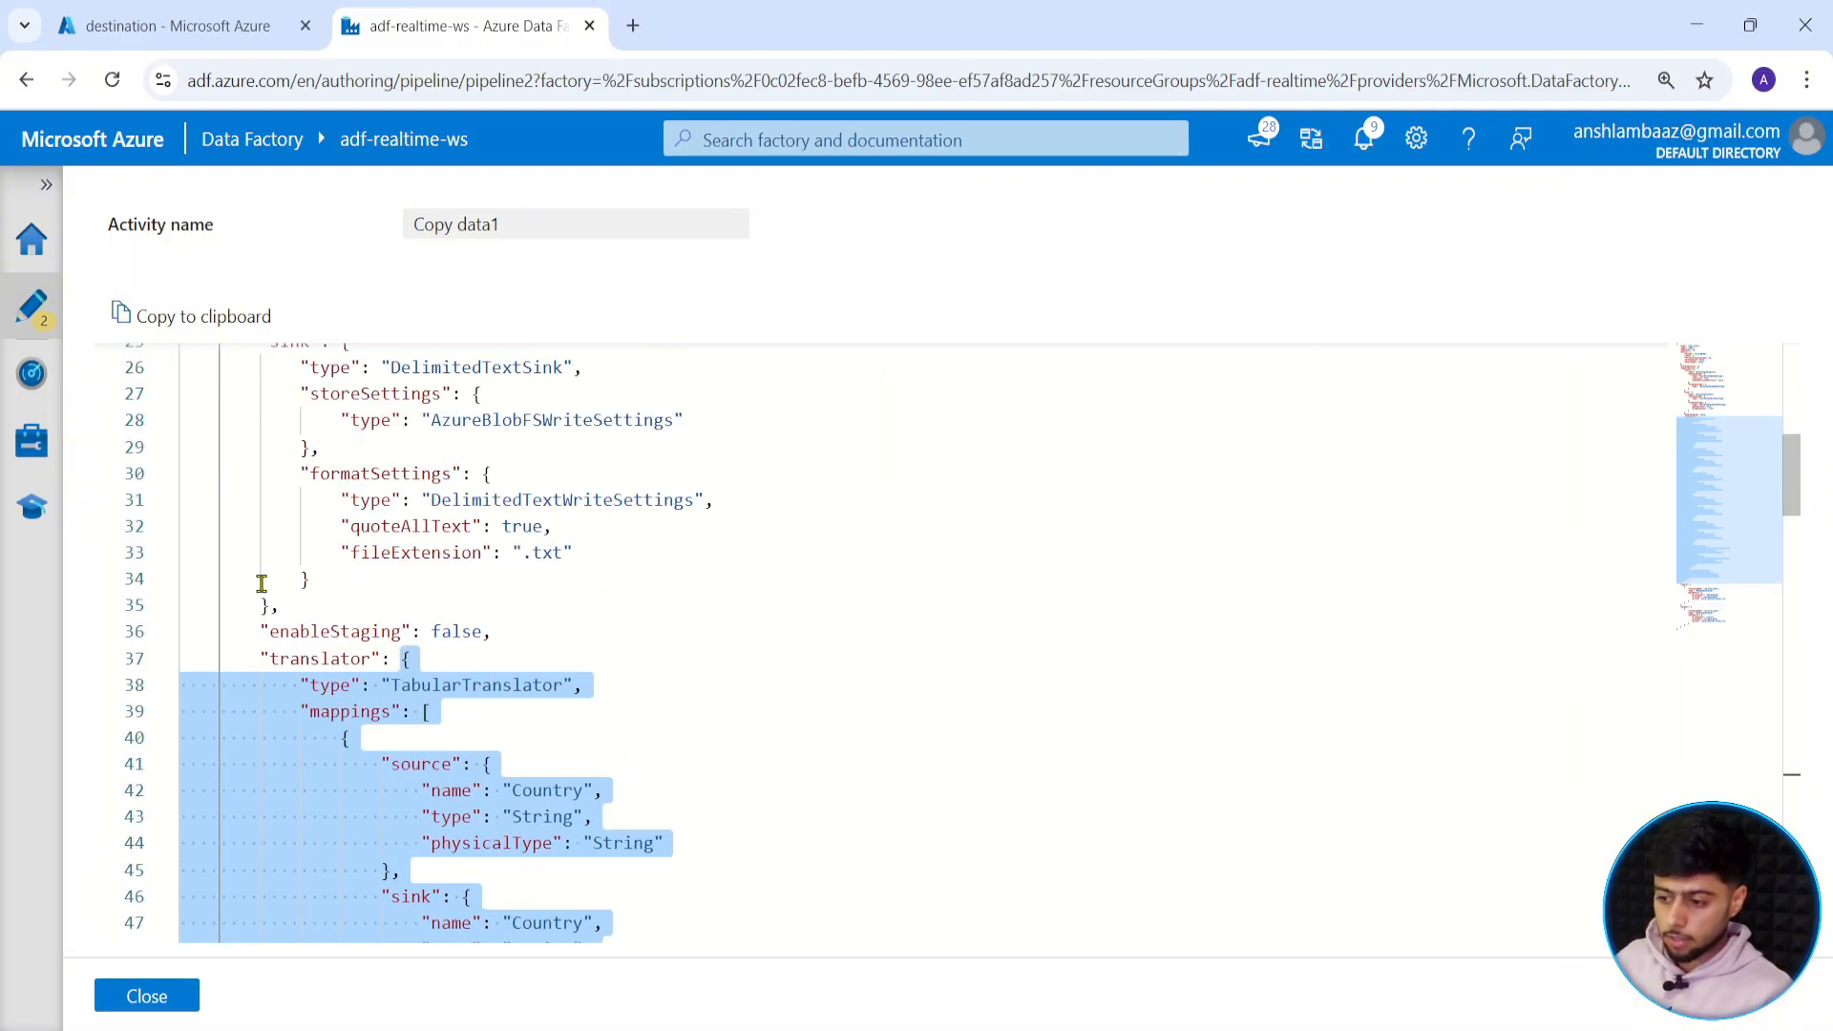
{"action": "scroll", "coordinate": [411, 686], "scroll_direction": "down", "scroll_amount": 1}
{"action": "scroll", "coordinate": [389, 608], "scroll_direction": "up", "scroll_amount": 7}
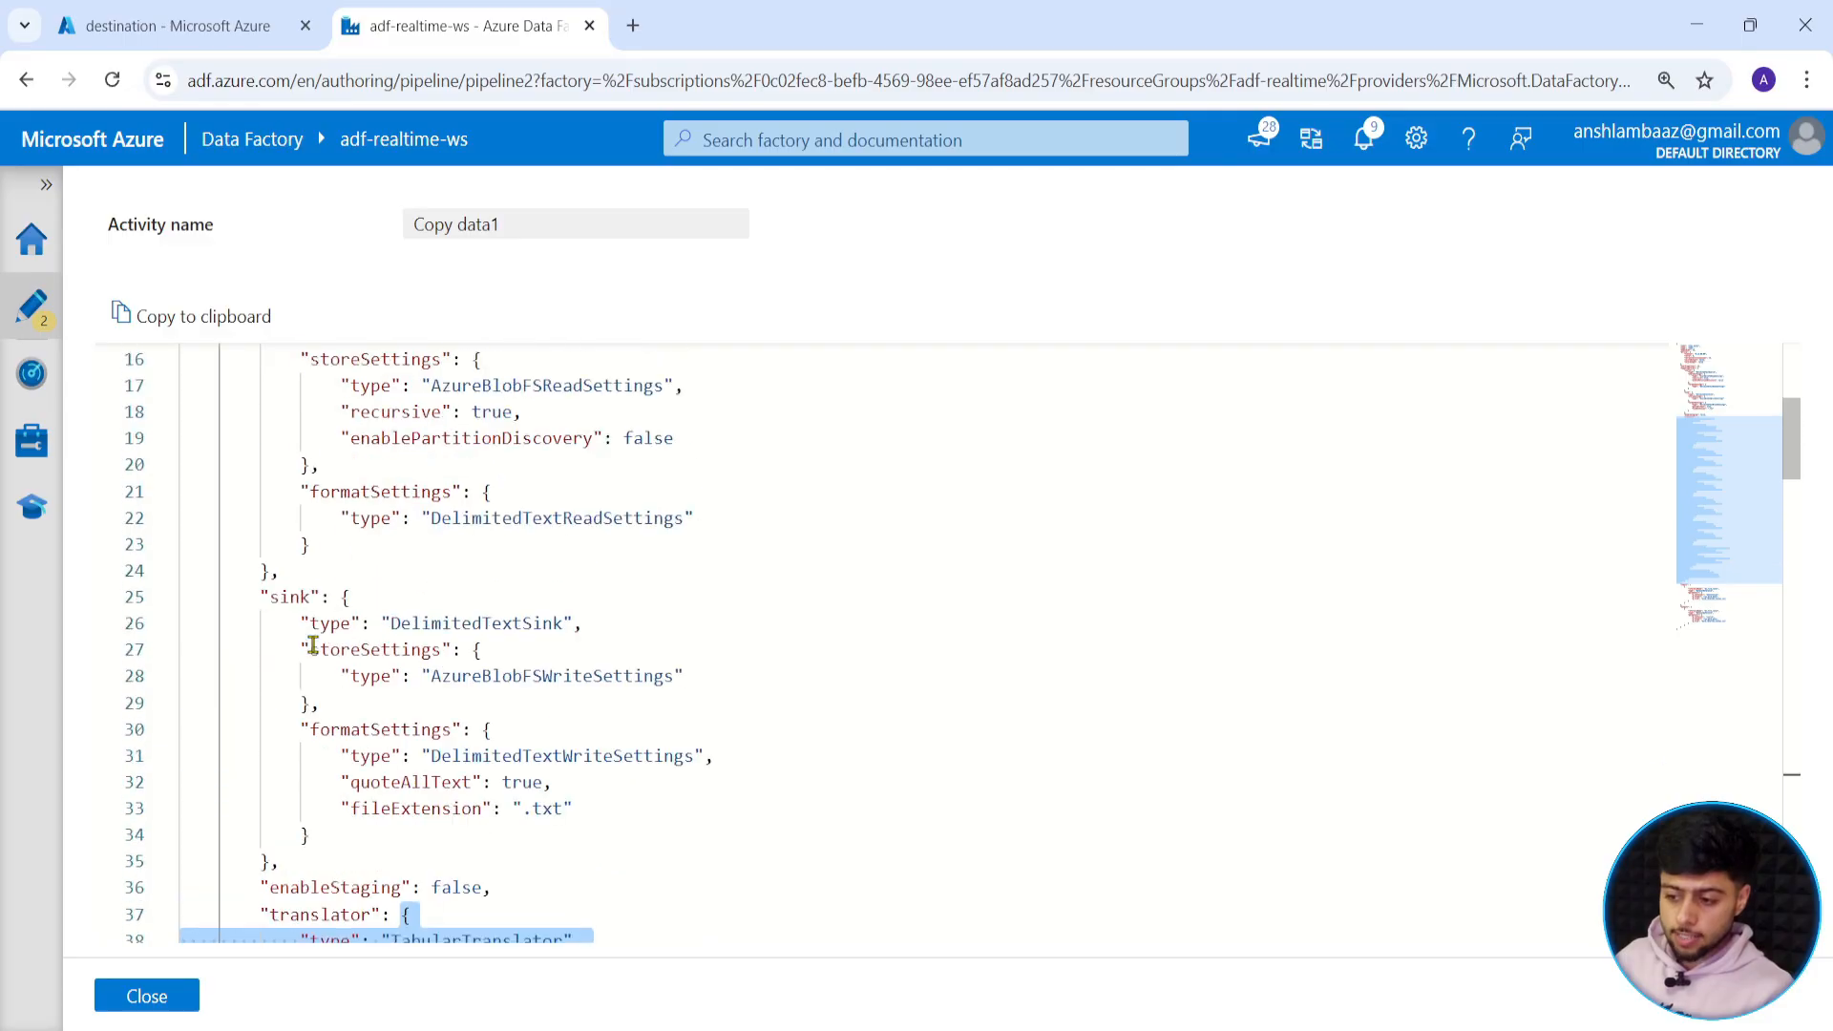
{"action": "scroll", "coordinate": [318, 764], "scroll_direction": "down", "scroll_amount": 7}
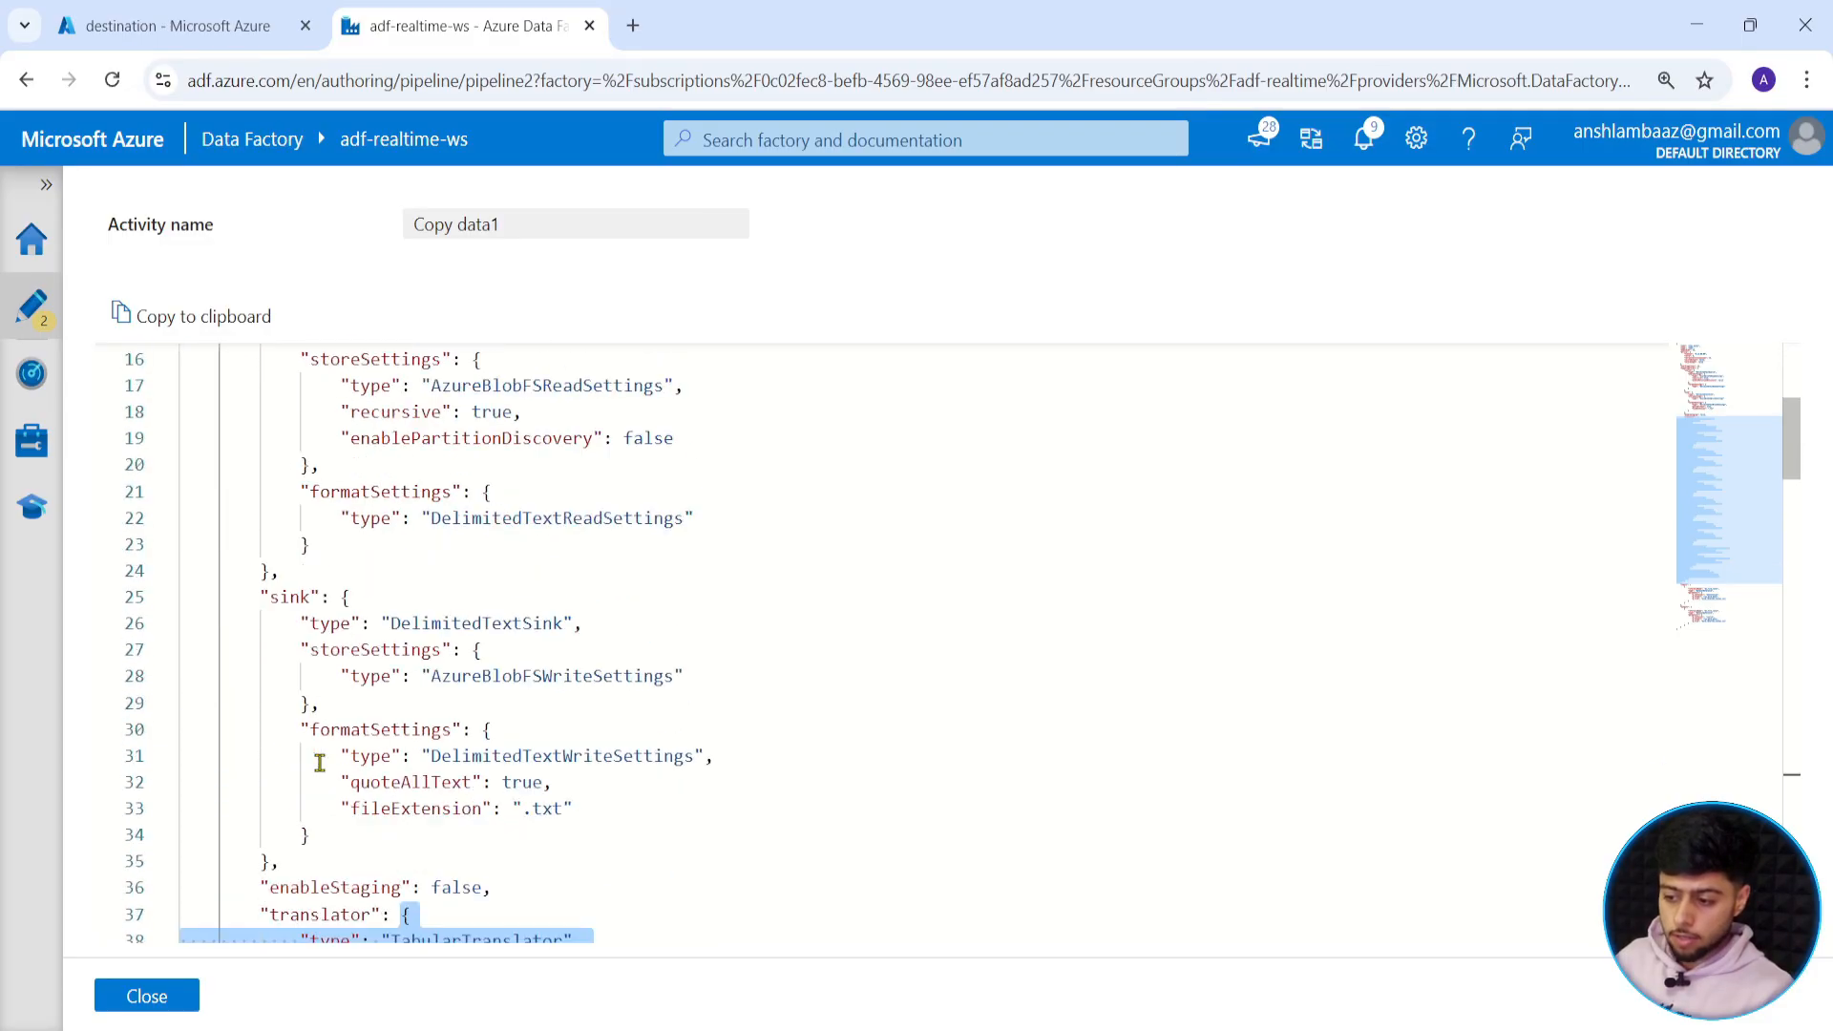
{"action": "scroll", "coordinate": [340, 713], "scroll_direction": "down", "scroll_amount": 1}
{"action": "scroll", "coordinate": [411, 573], "scroll_direction": "down", "scroll_amount": 2}
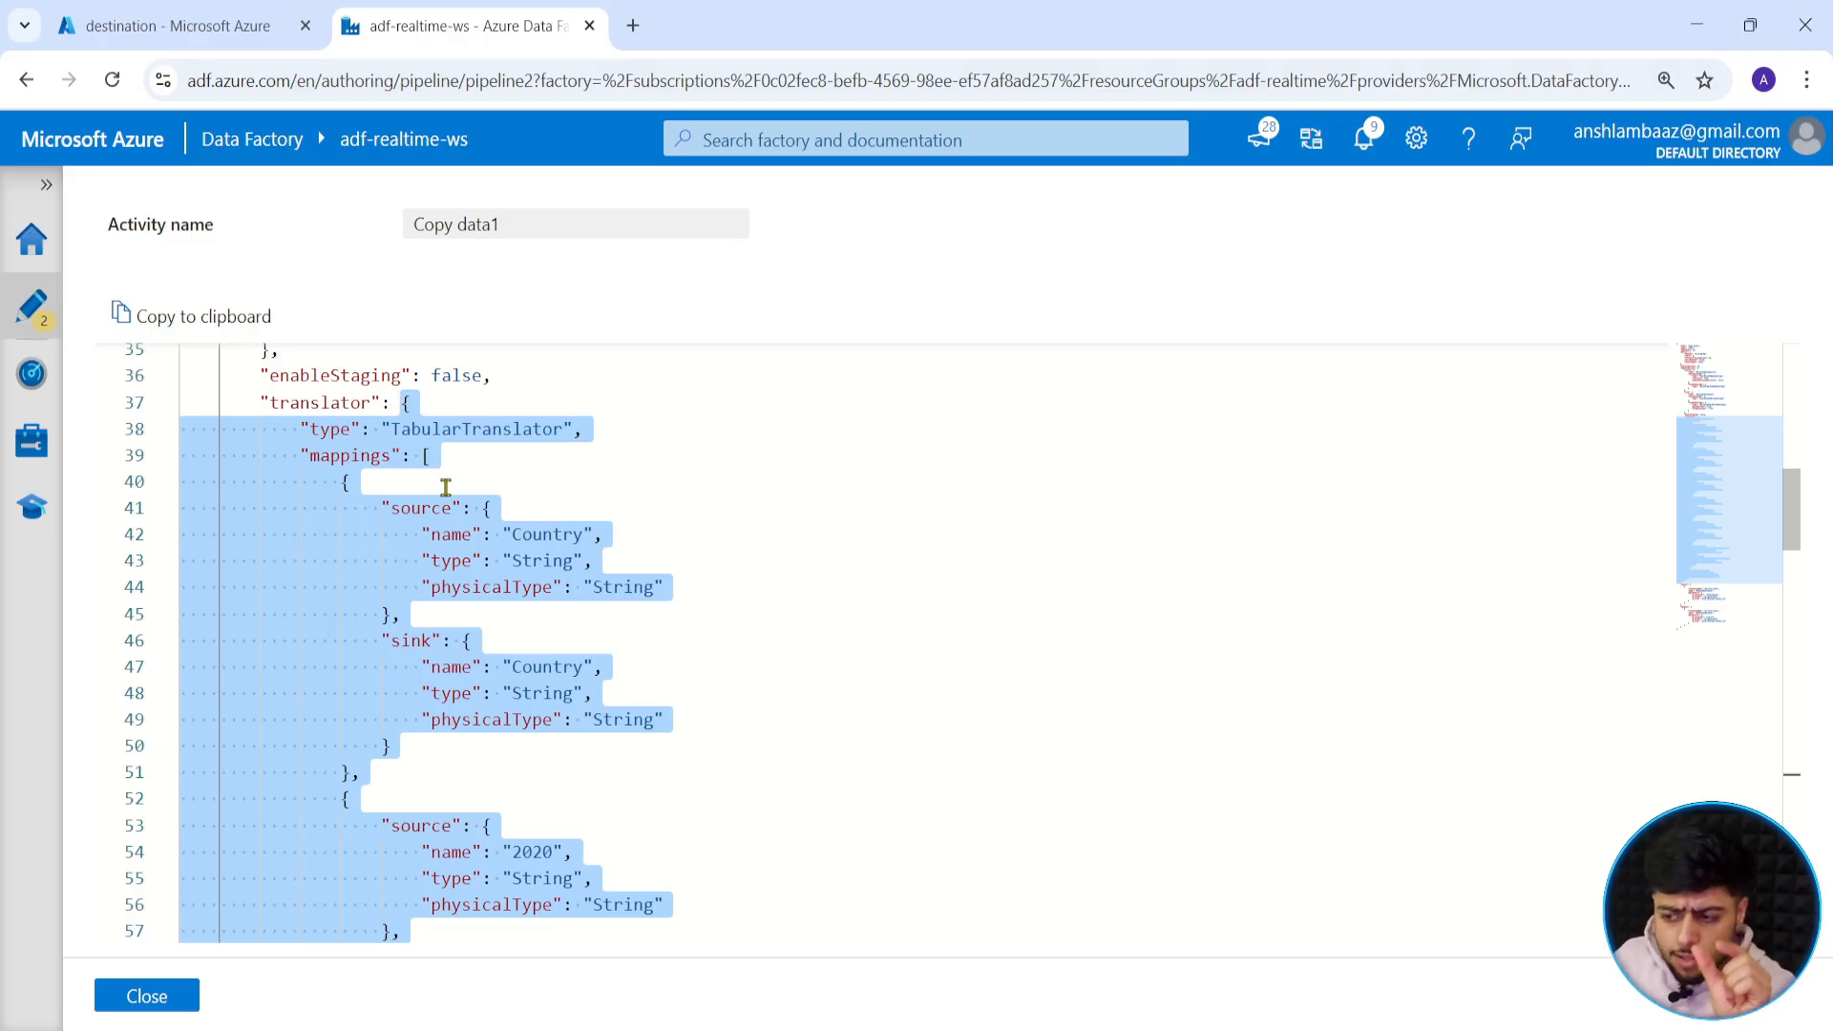
{"action": "scroll", "coordinate": [447, 496], "scroll_direction": "down", "scroll_amount": 10}
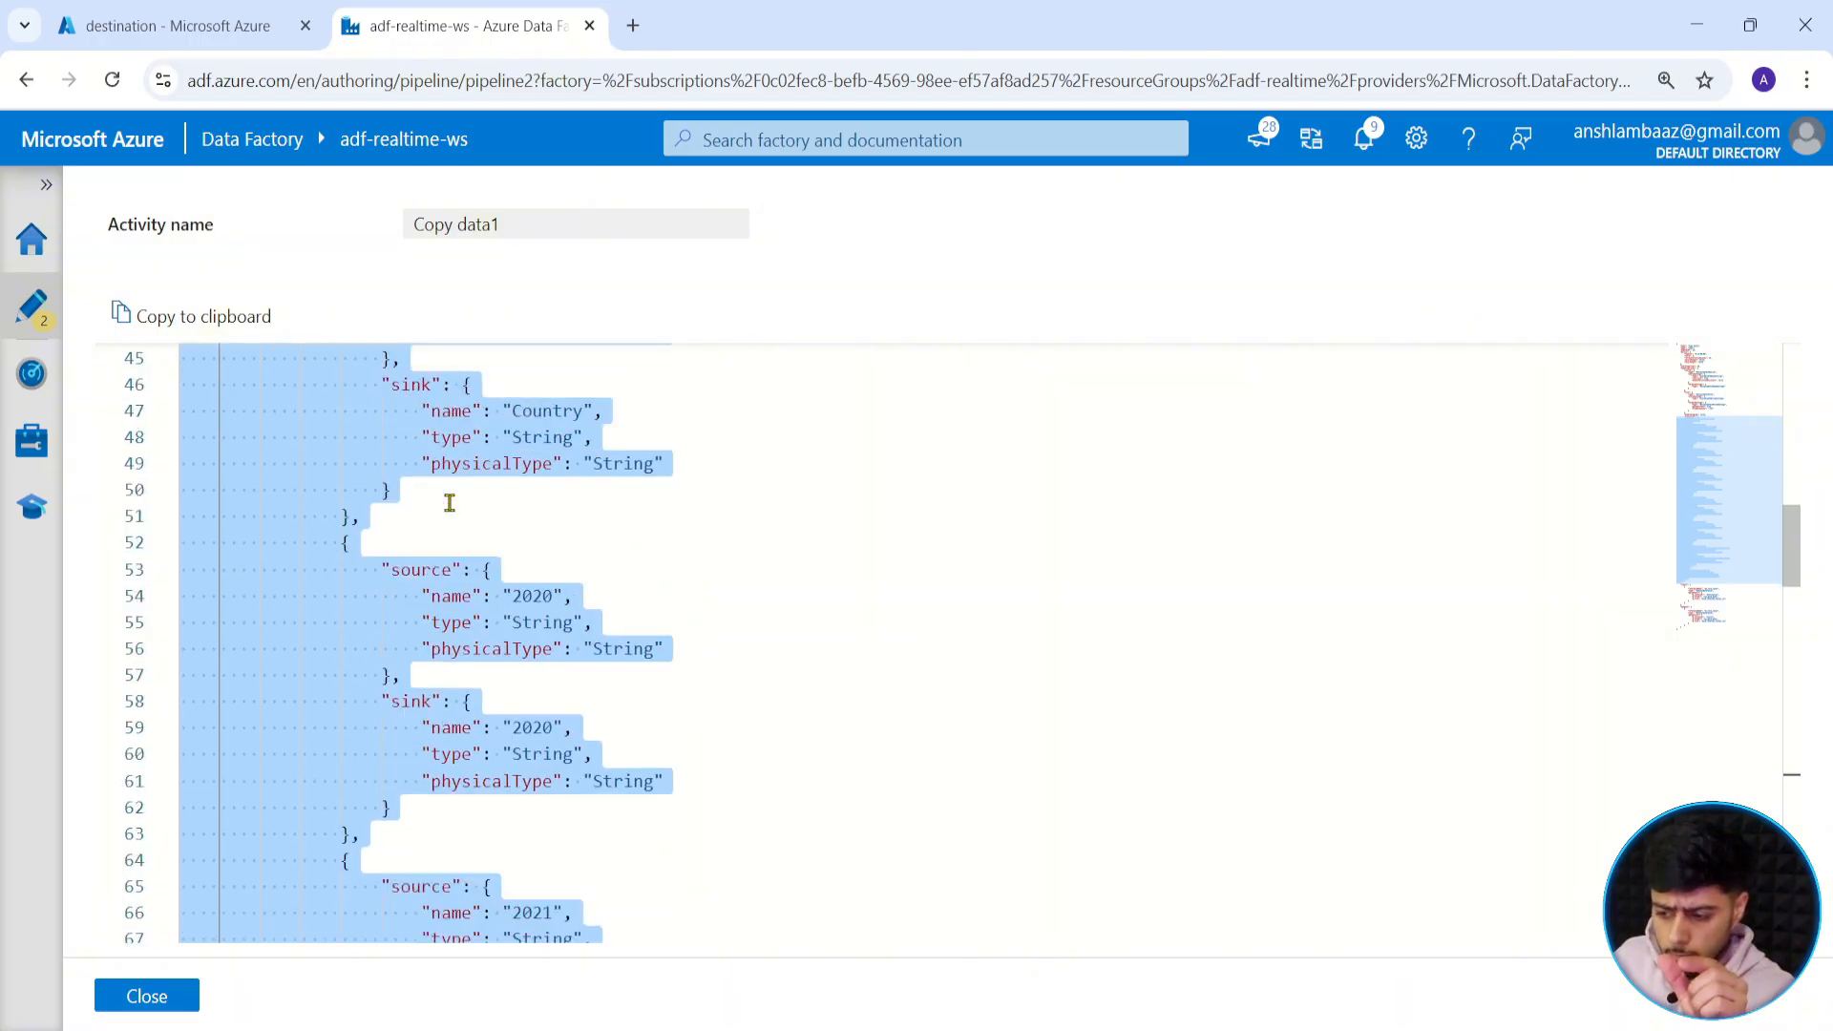
{"action": "scroll", "coordinate": [449, 516], "scroll_direction": "down", "scroll_amount": 13}
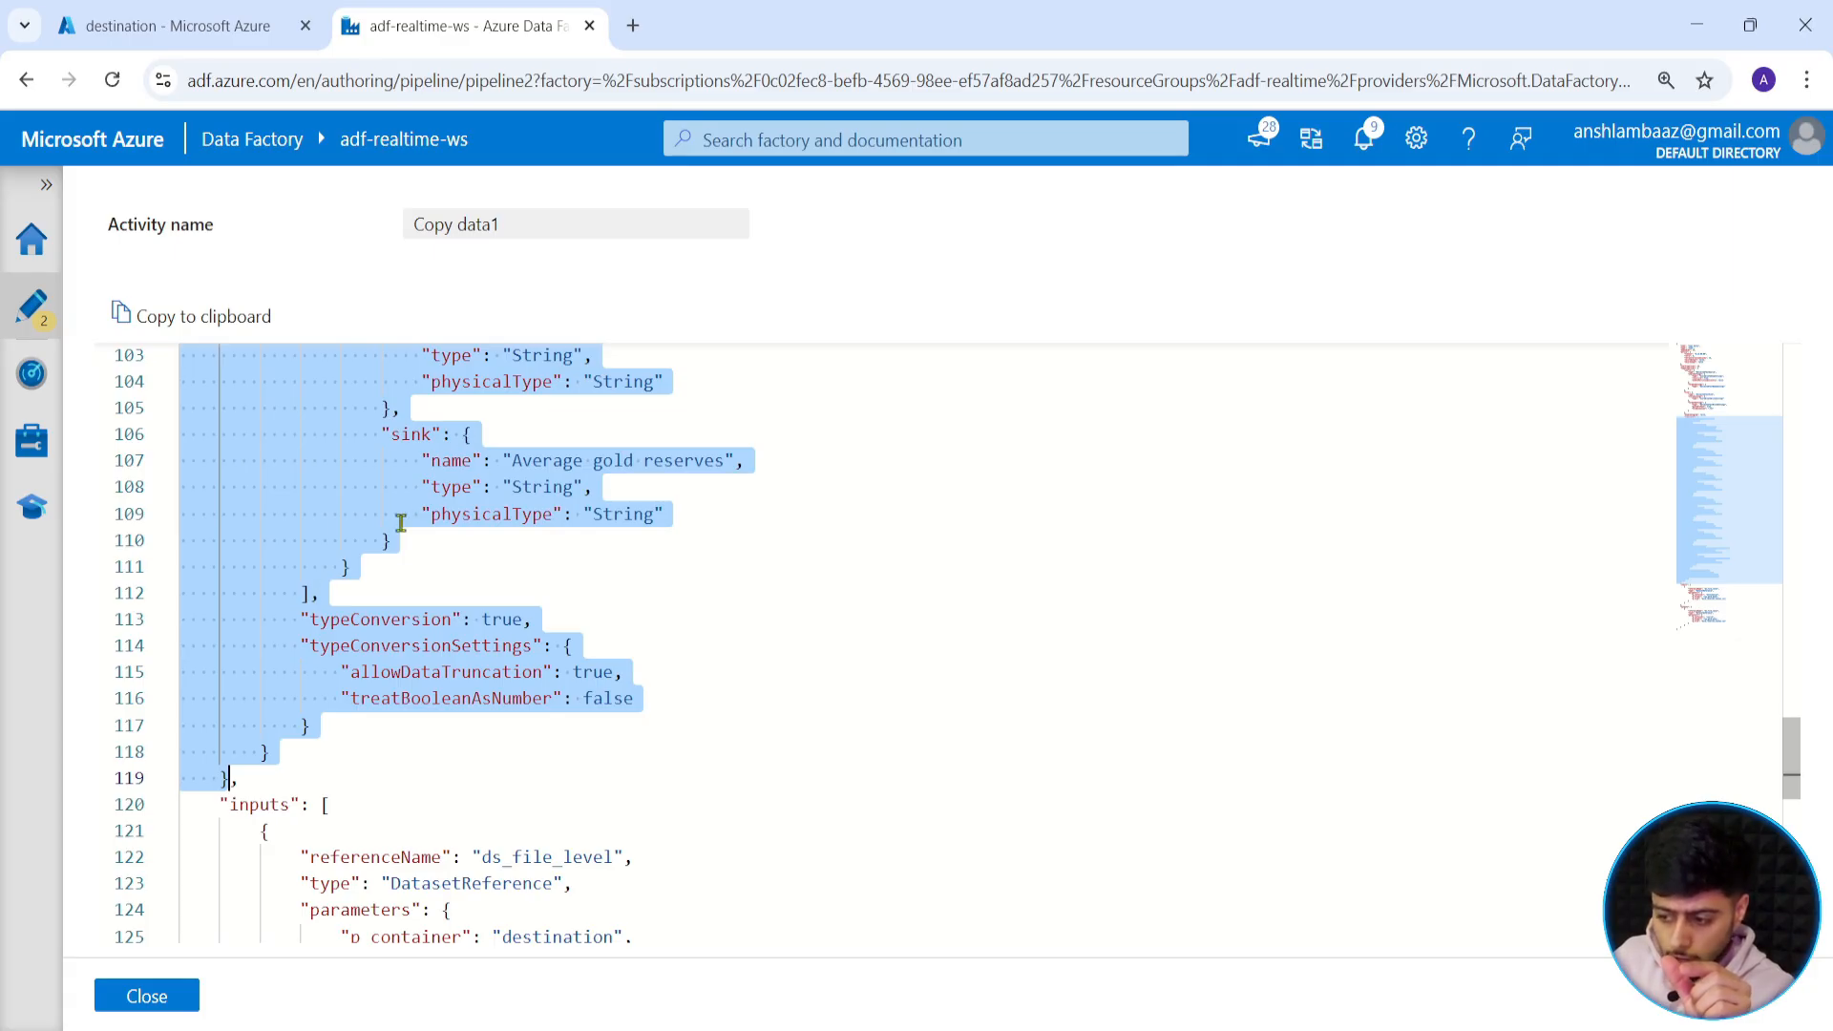
{"action": "scroll", "coordinate": [344, 573], "scroll_direction": "up", "scroll_amount": 2}
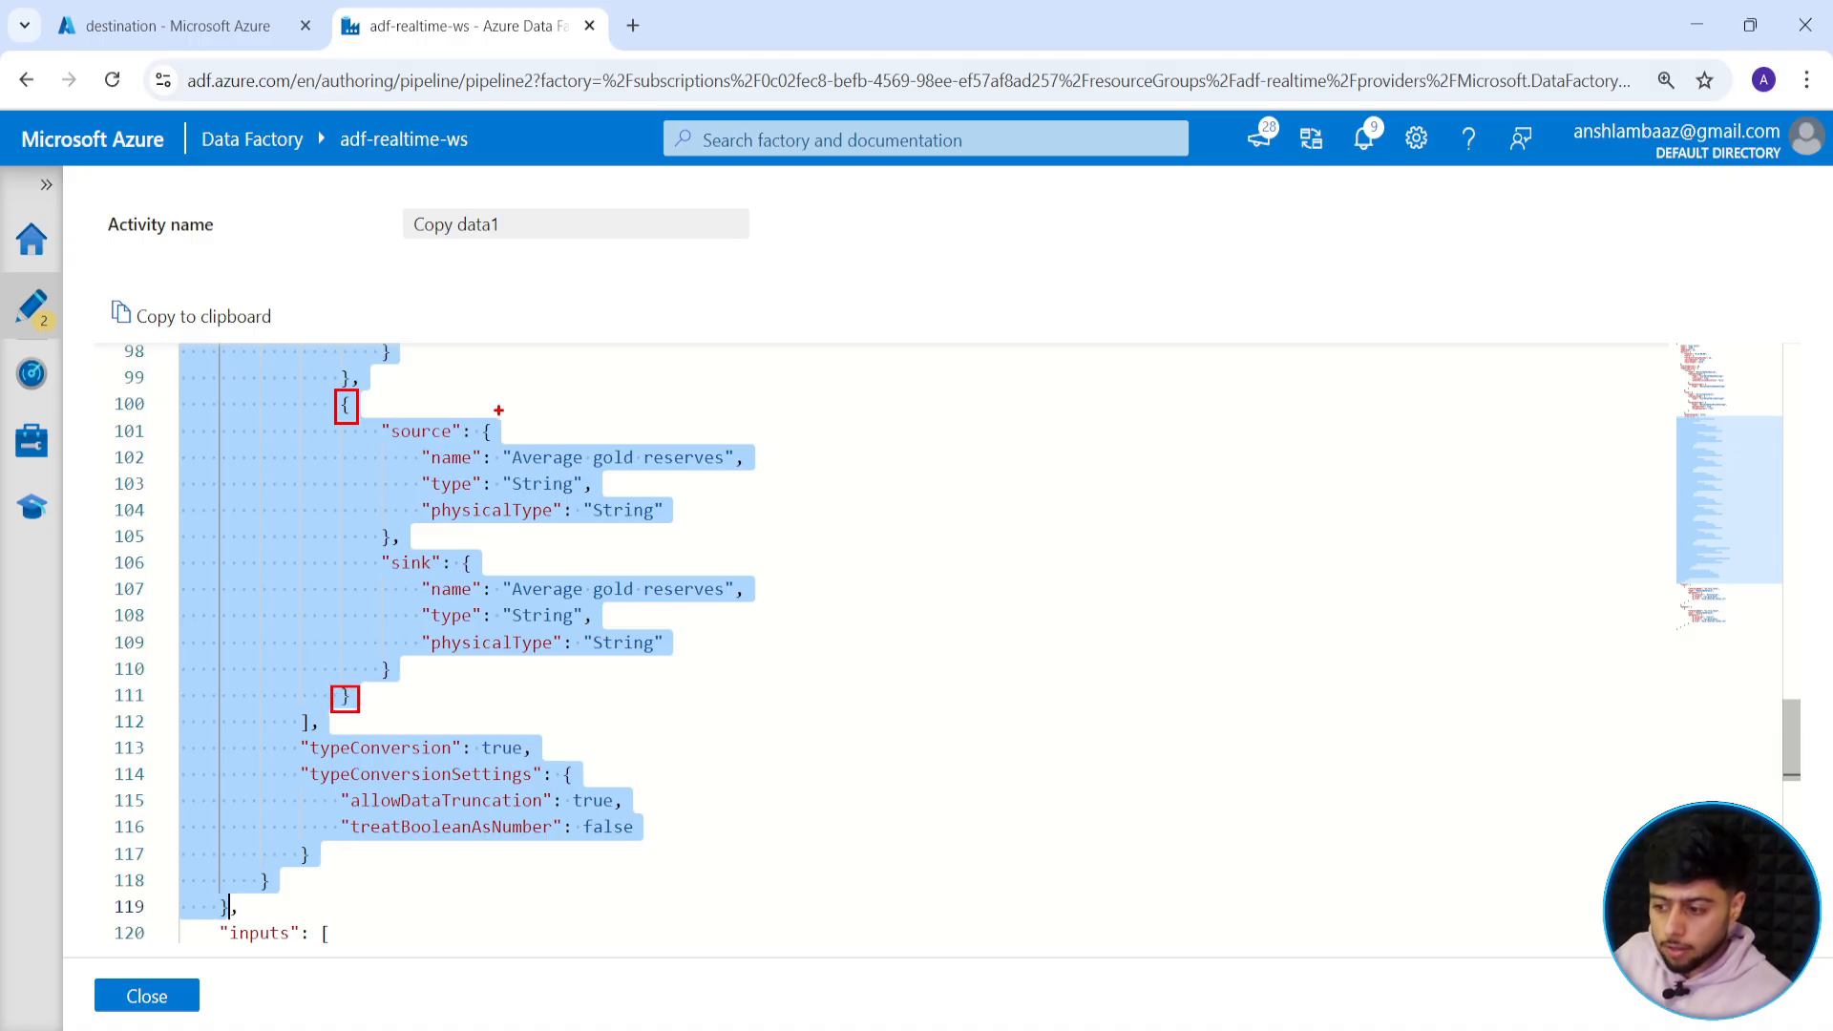
{"action": "left_click_drag", "start_coordinate": [478, 415], "coordinate": [504, 447]}
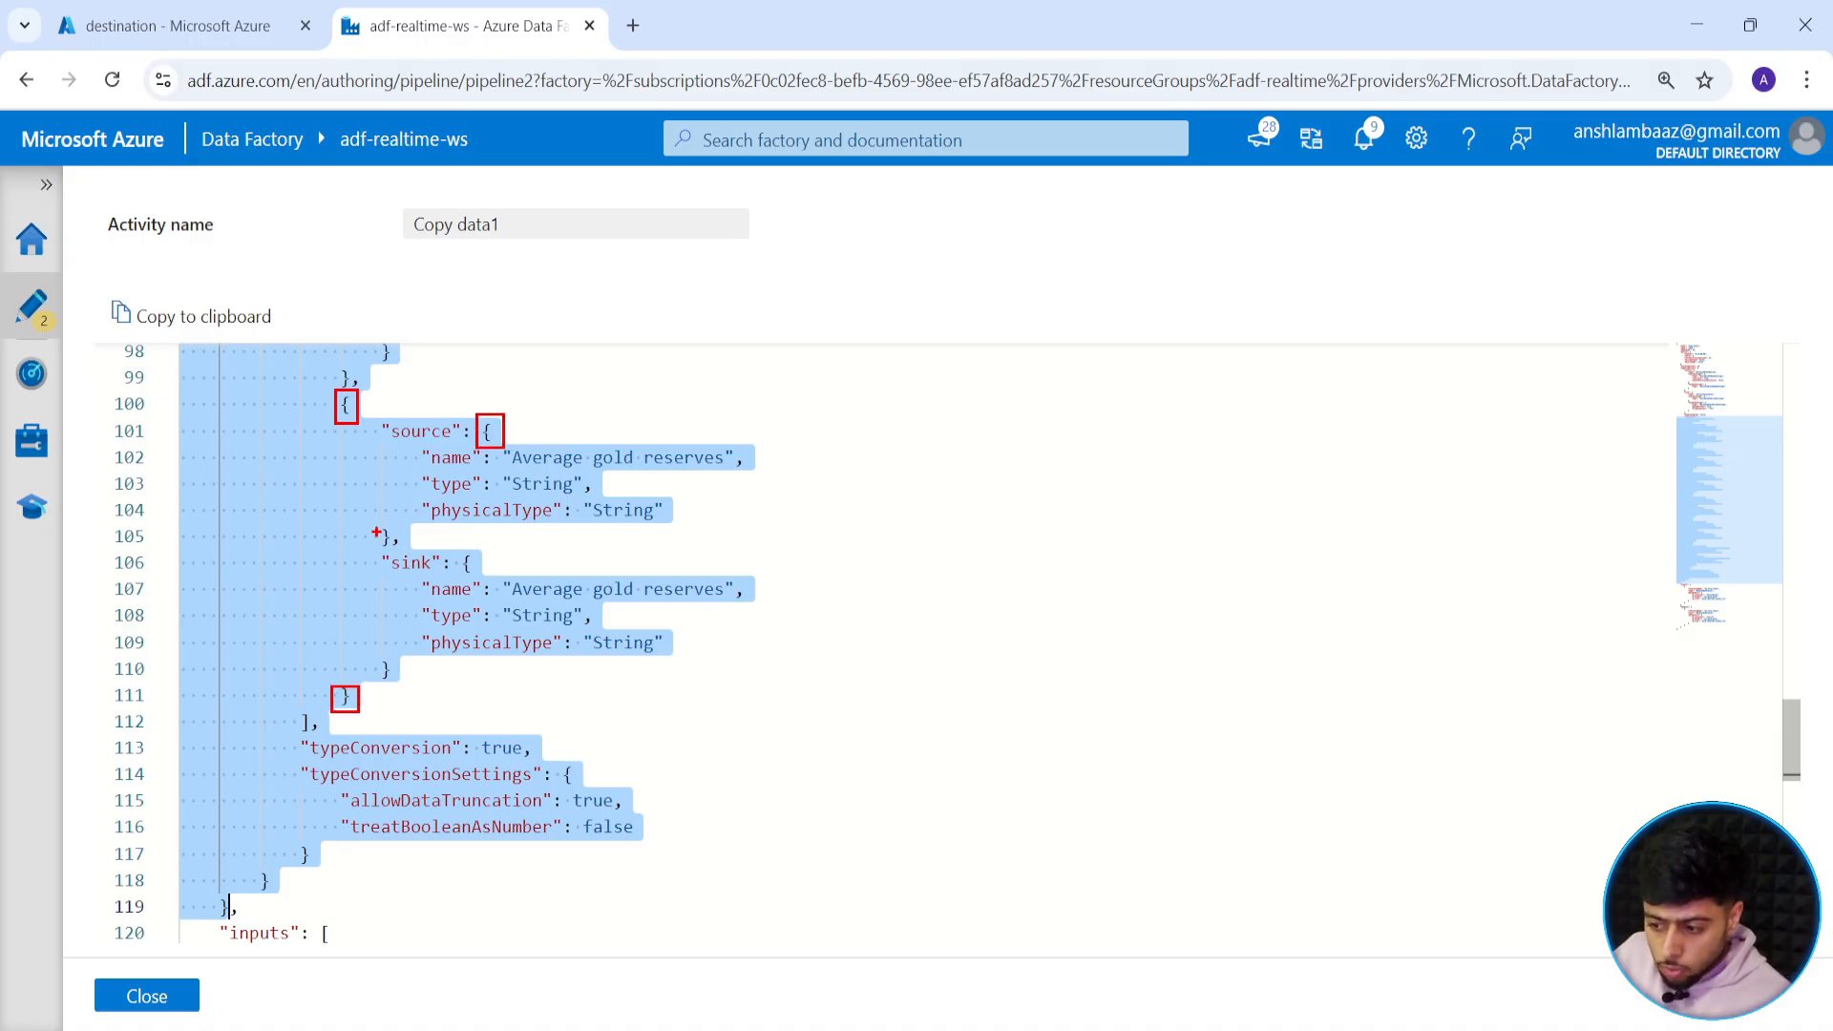
{"action": "left_click_drag", "start_coordinate": [374, 531], "coordinate": [487, 578]}
{"action": "left_click_drag", "start_coordinate": [377, 653], "coordinate": [407, 686]}
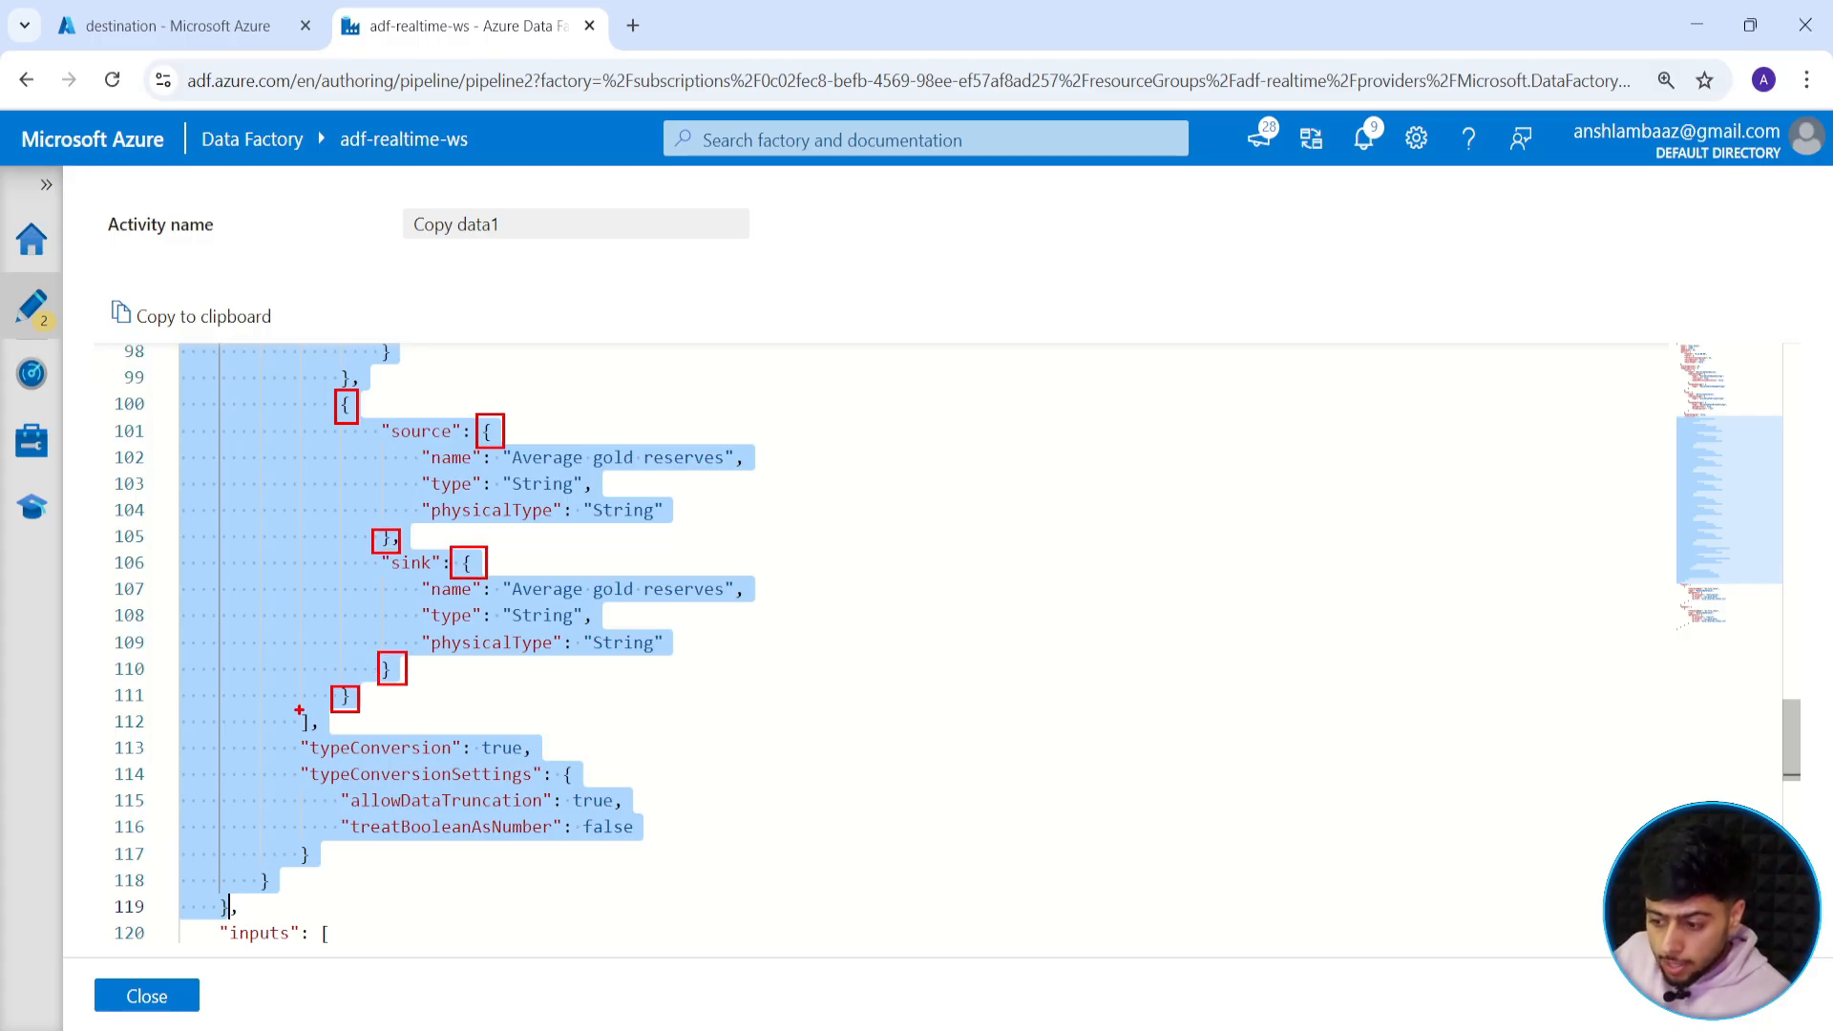
{"action": "left_click_drag", "start_coordinate": [303, 714], "coordinate": [313, 731]}
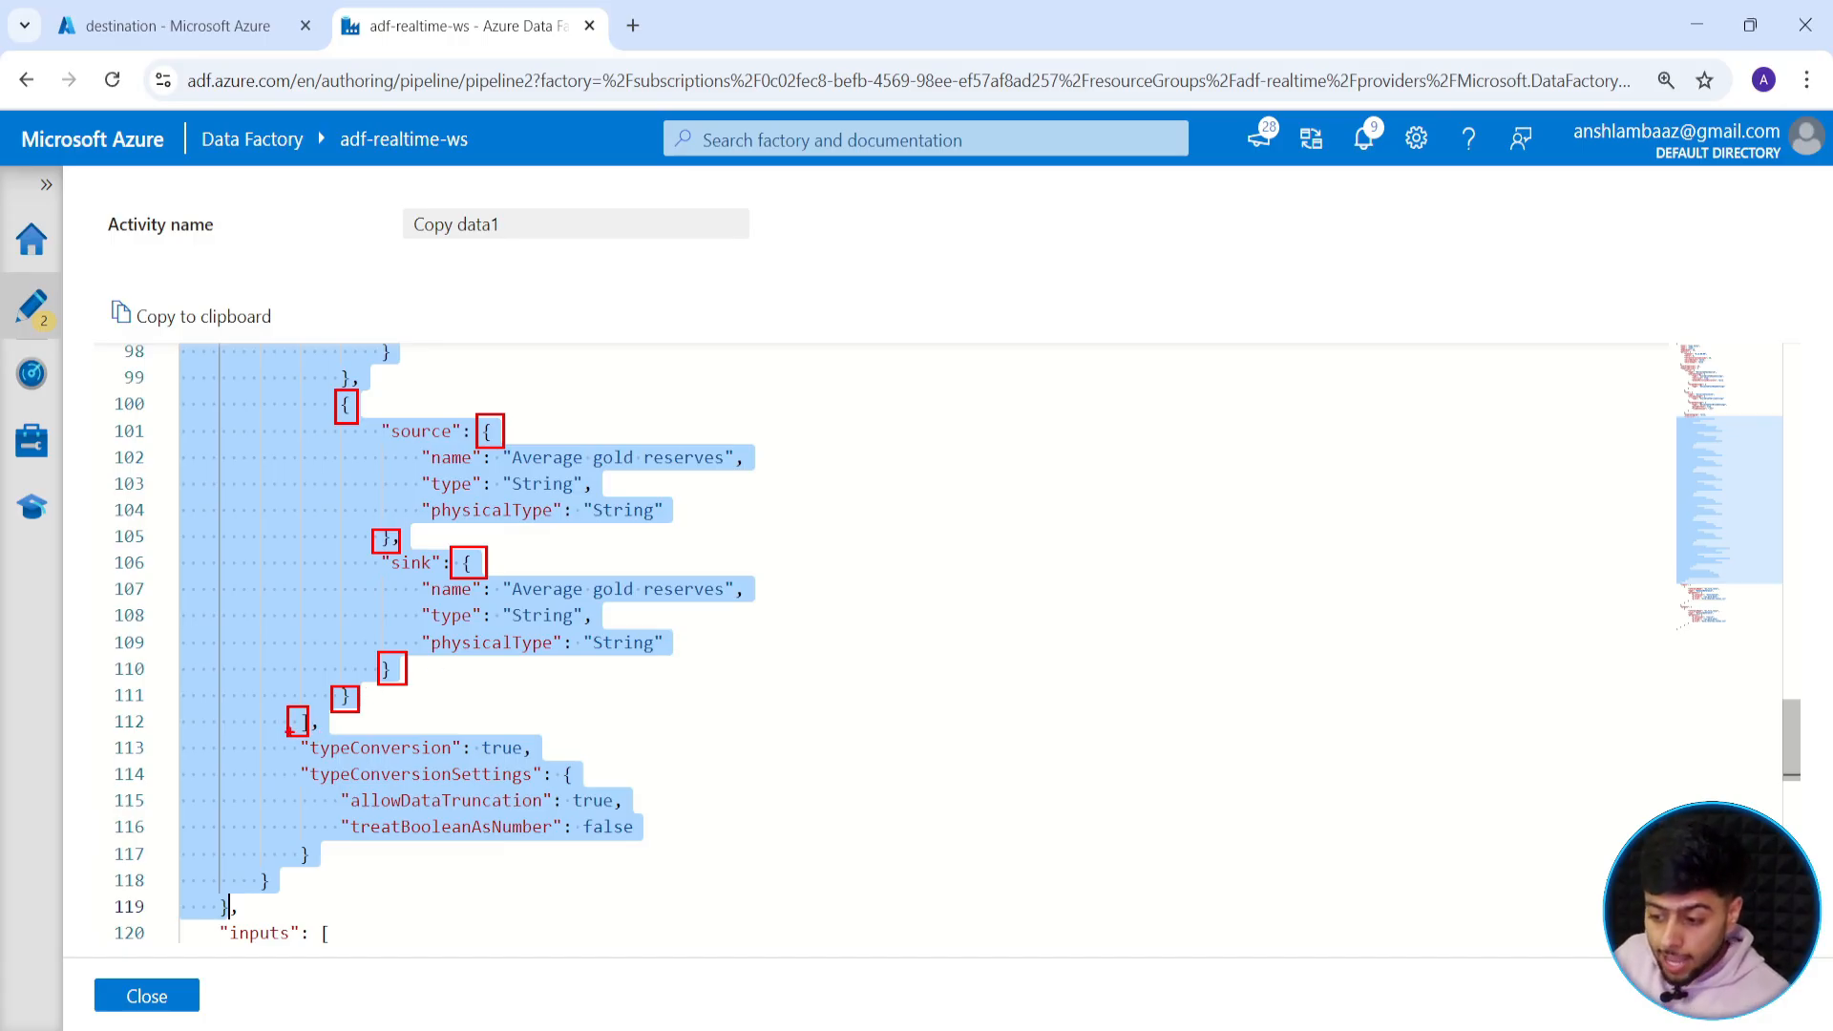
{"action": "left_click_drag", "start_coordinate": [289, 730], "coordinate": [489, 759]}
{"action": "left_click_drag", "start_coordinate": [289, 762], "coordinate": [559, 804]}
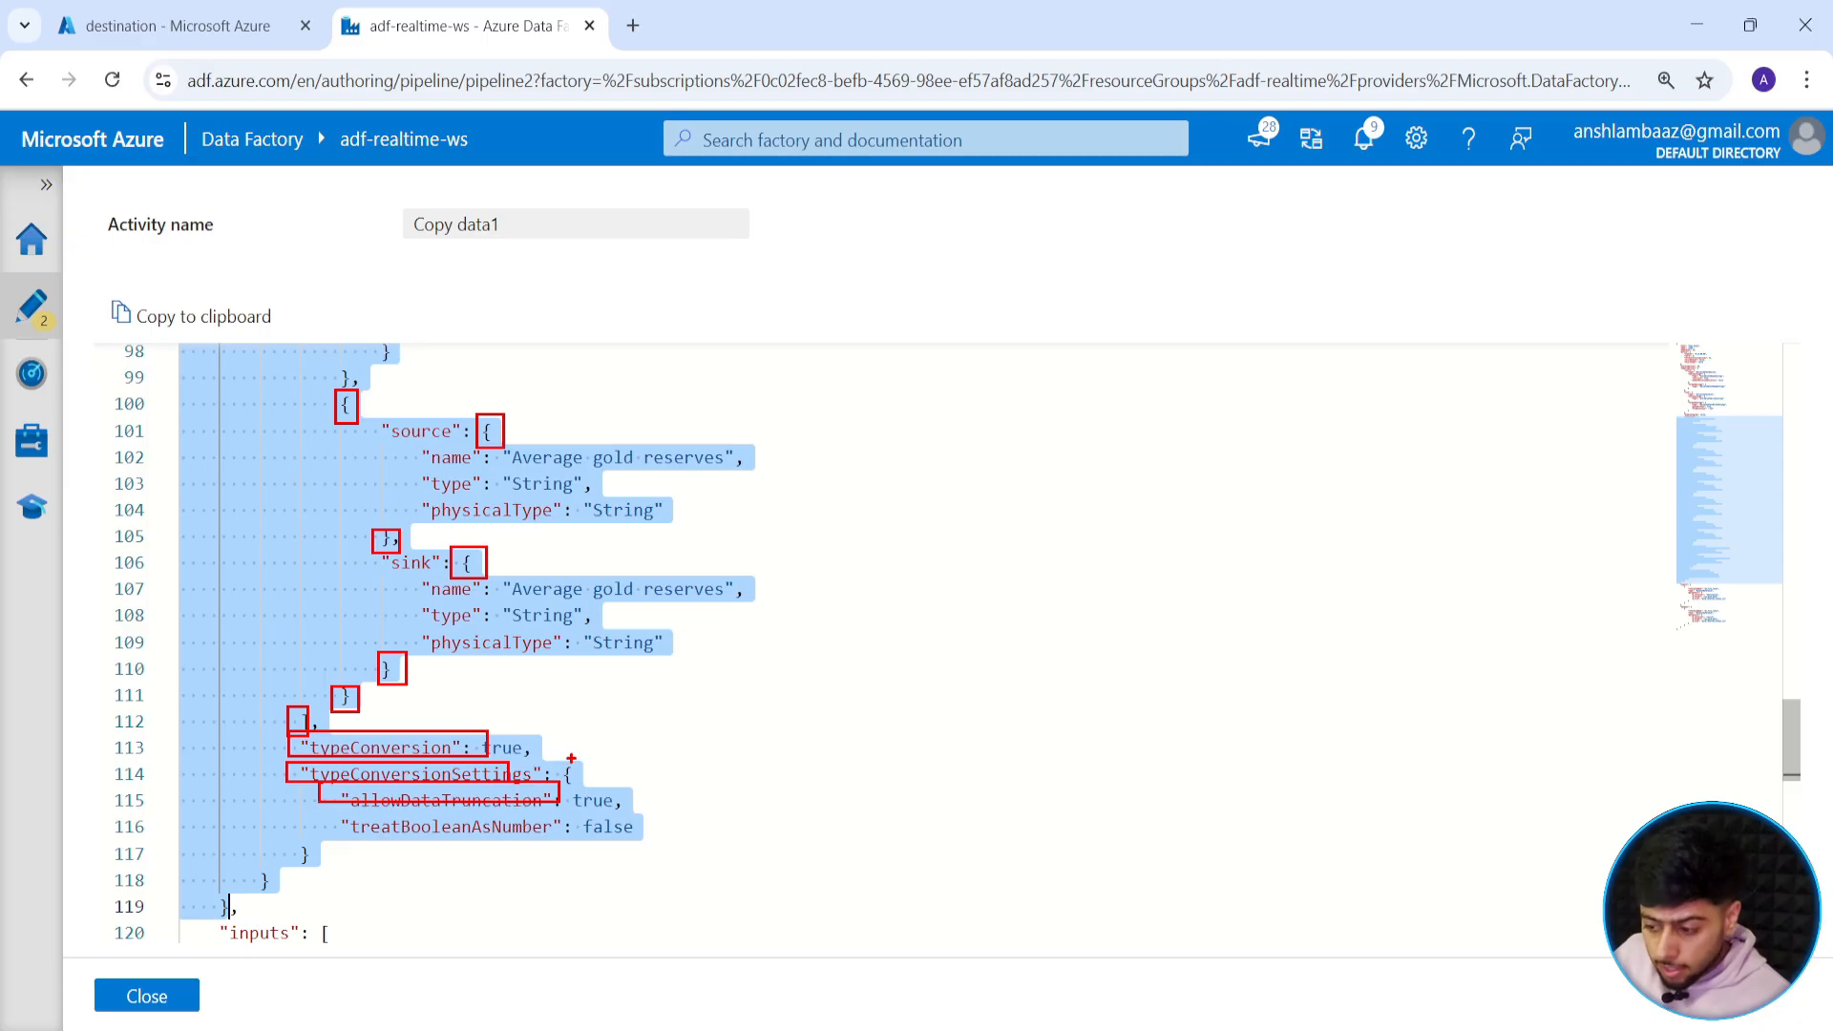
{"action": "left_click_drag", "start_coordinate": [558, 759], "coordinate": [580, 792]}
{"action": "left_click_drag", "start_coordinate": [302, 847], "coordinate": [333, 866]}
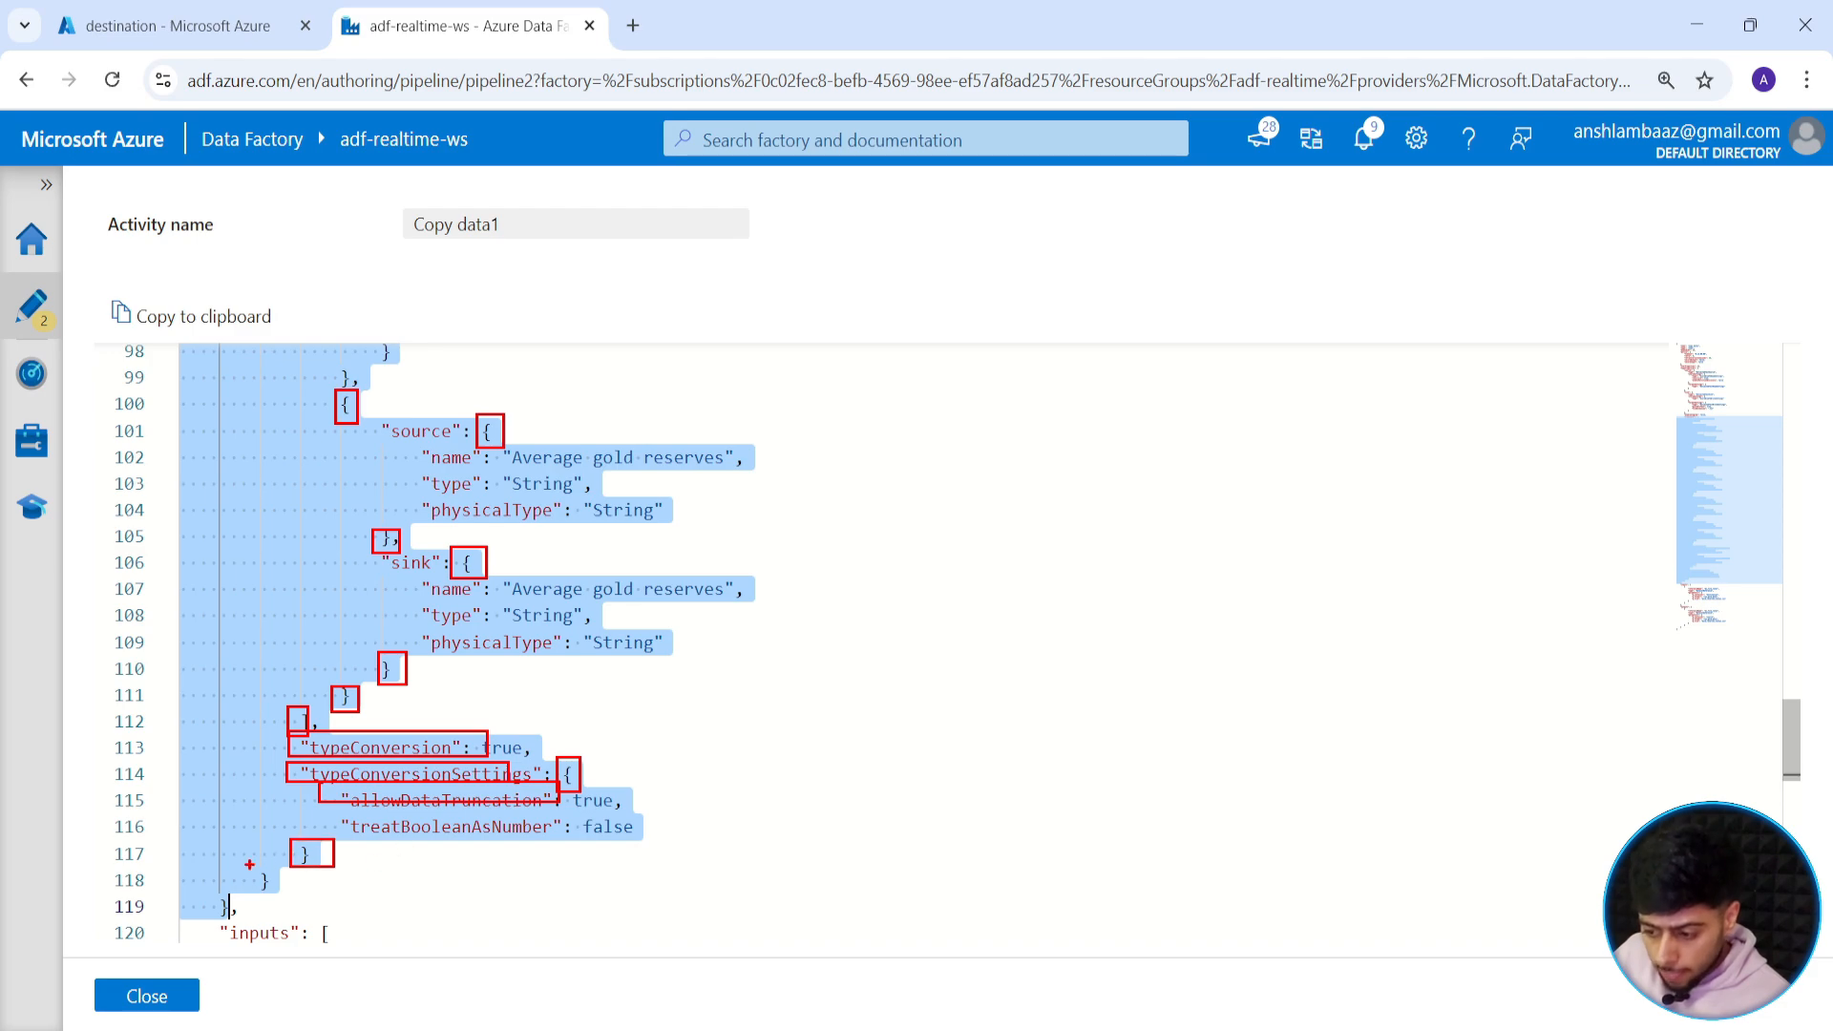
{"action": "left_click_drag", "start_coordinate": [265, 875], "coordinate": [279, 898]}
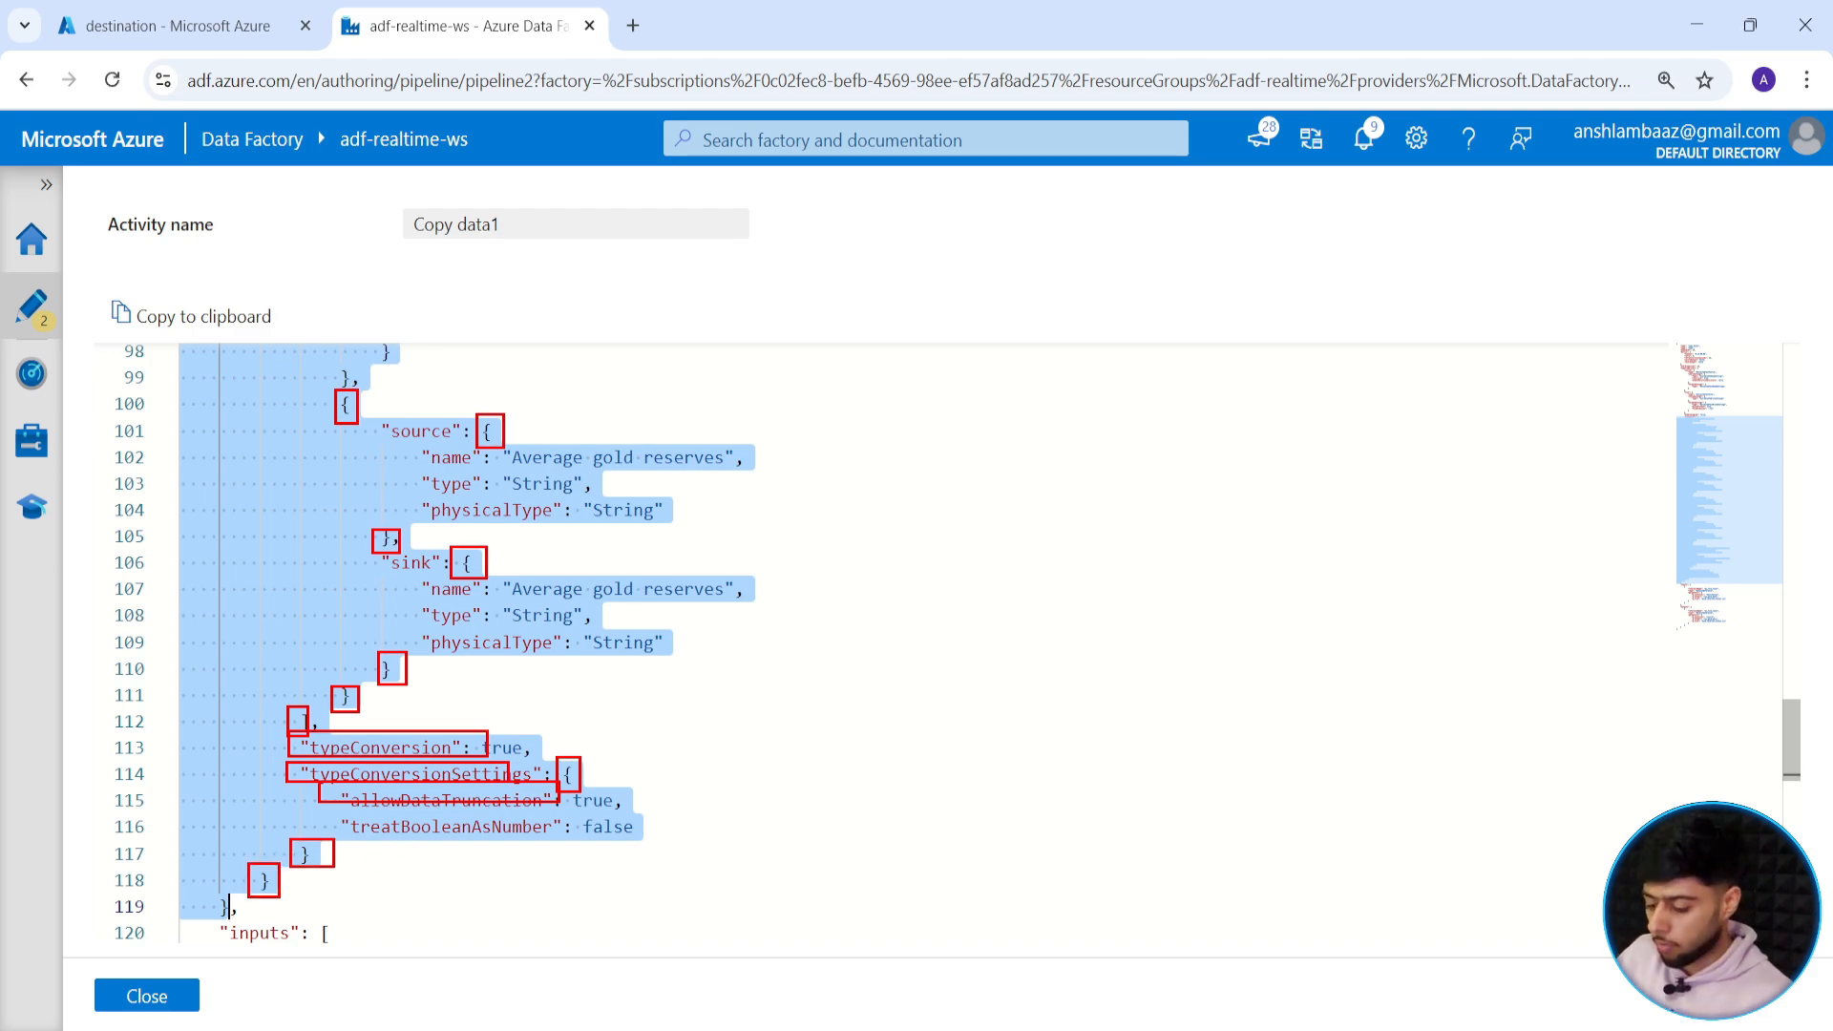
{"action": "key", "text": "Escape"}
Reopen Copy data1's JSON code and select the translator object's full value, from its opening brace through its own closing brace.
{"action": "left_click", "coordinate": [146, 996]}
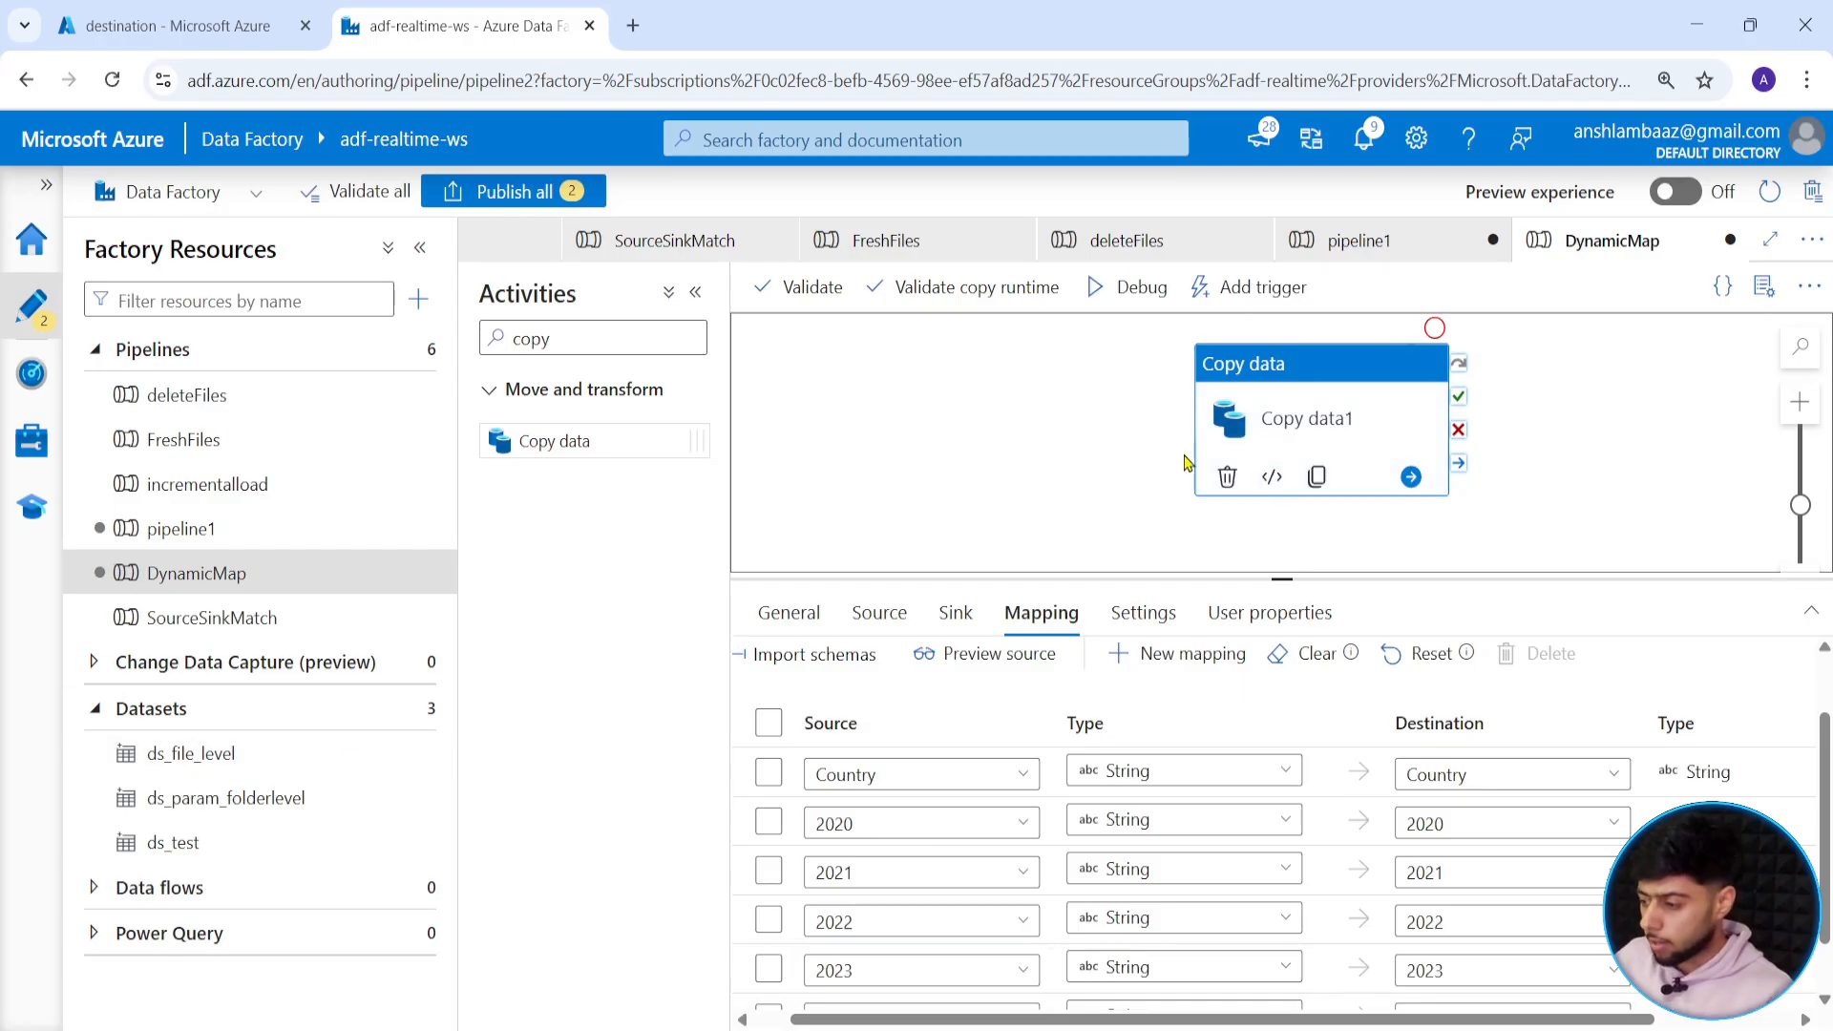
{"action": "left_click", "coordinate": [1272, 480]}
{"action": "scroll", "coordinate": [420, 630], "scroll_direction": "down", "scroll_amount": 6}
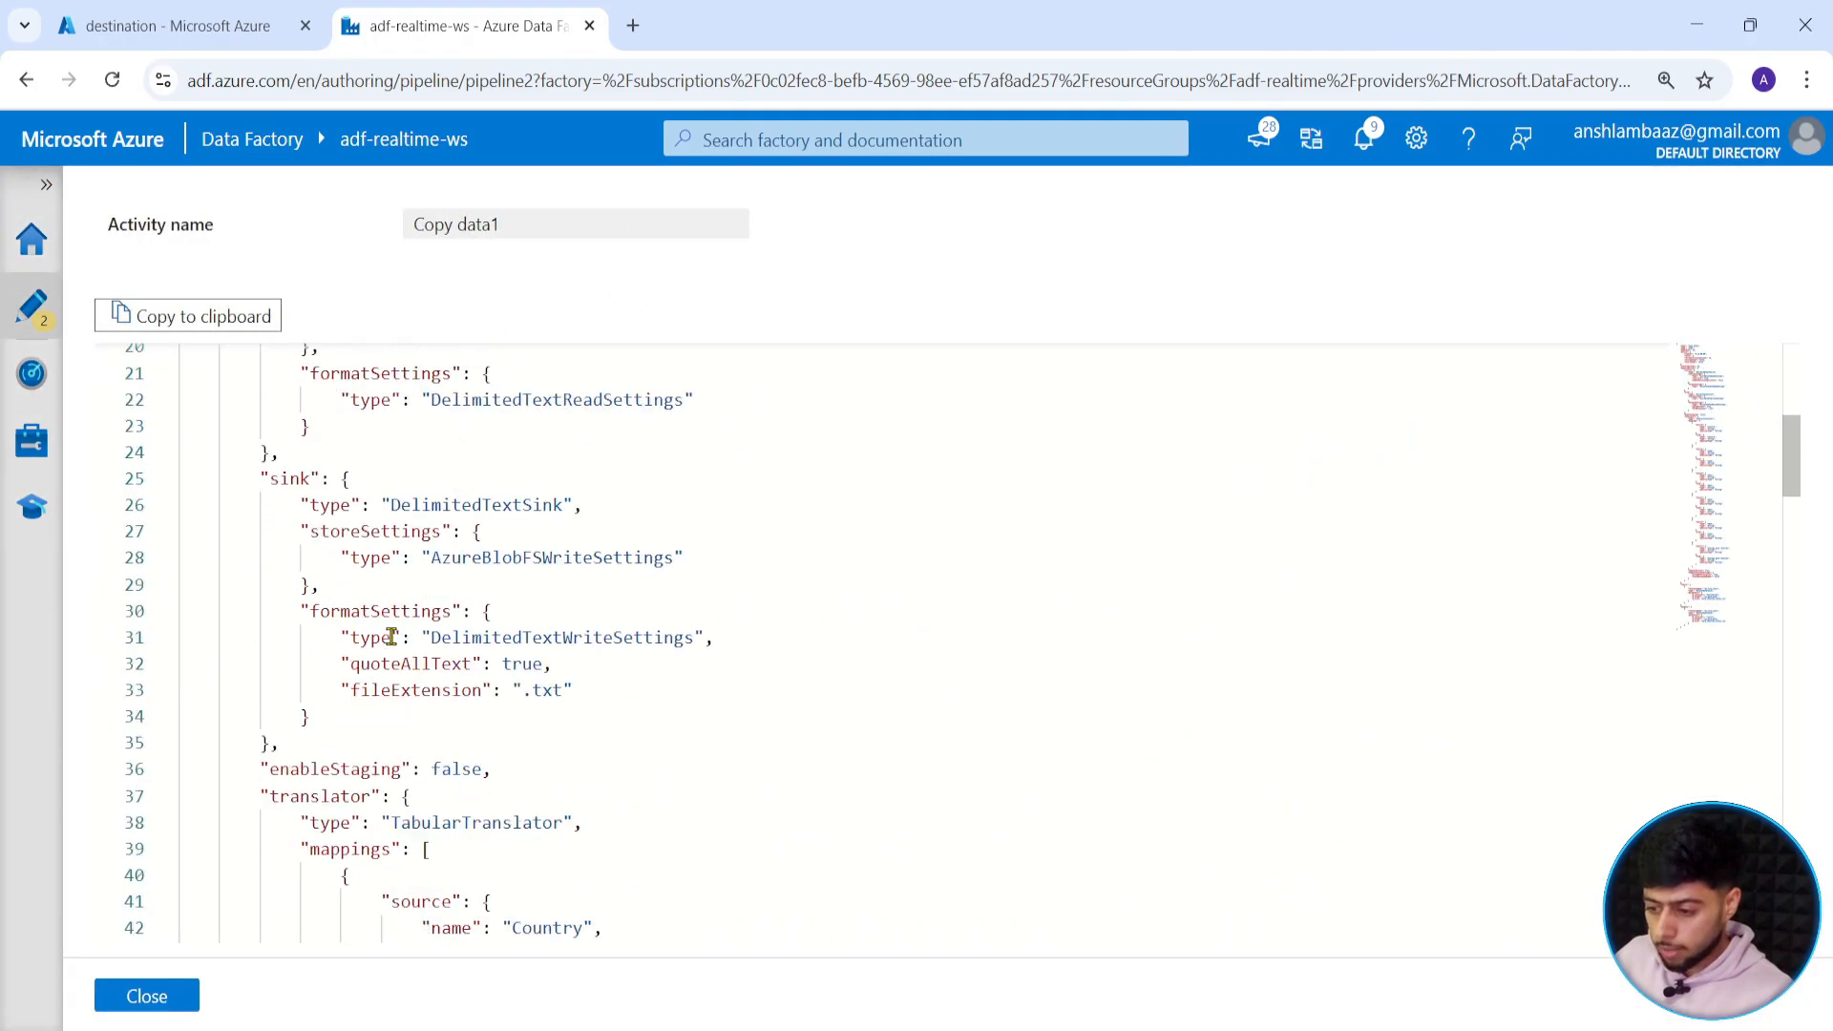
{"action": "scroll", "coordinate": [391, 637], "scroll_direction": "down", "scroll_amount": 3}
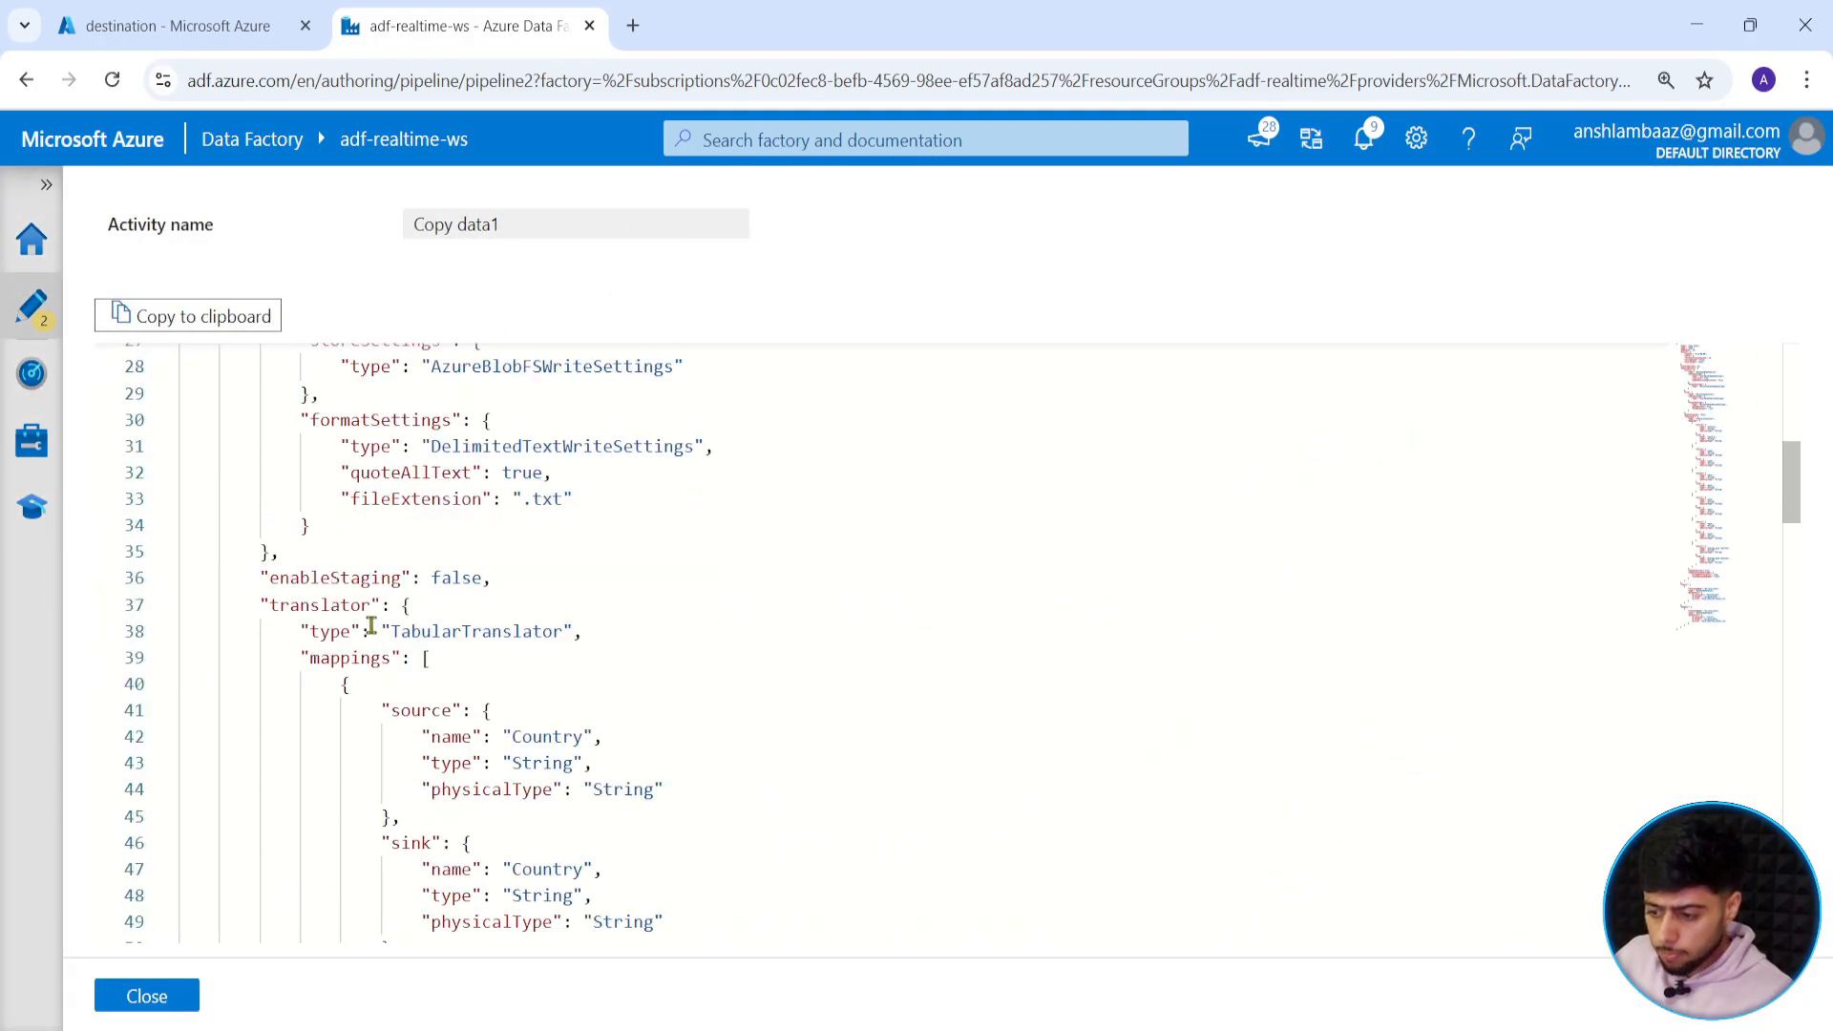
{"action": "left_click_drag", "start_coordinate": [405, 608], "coordinate": [325, 857]}
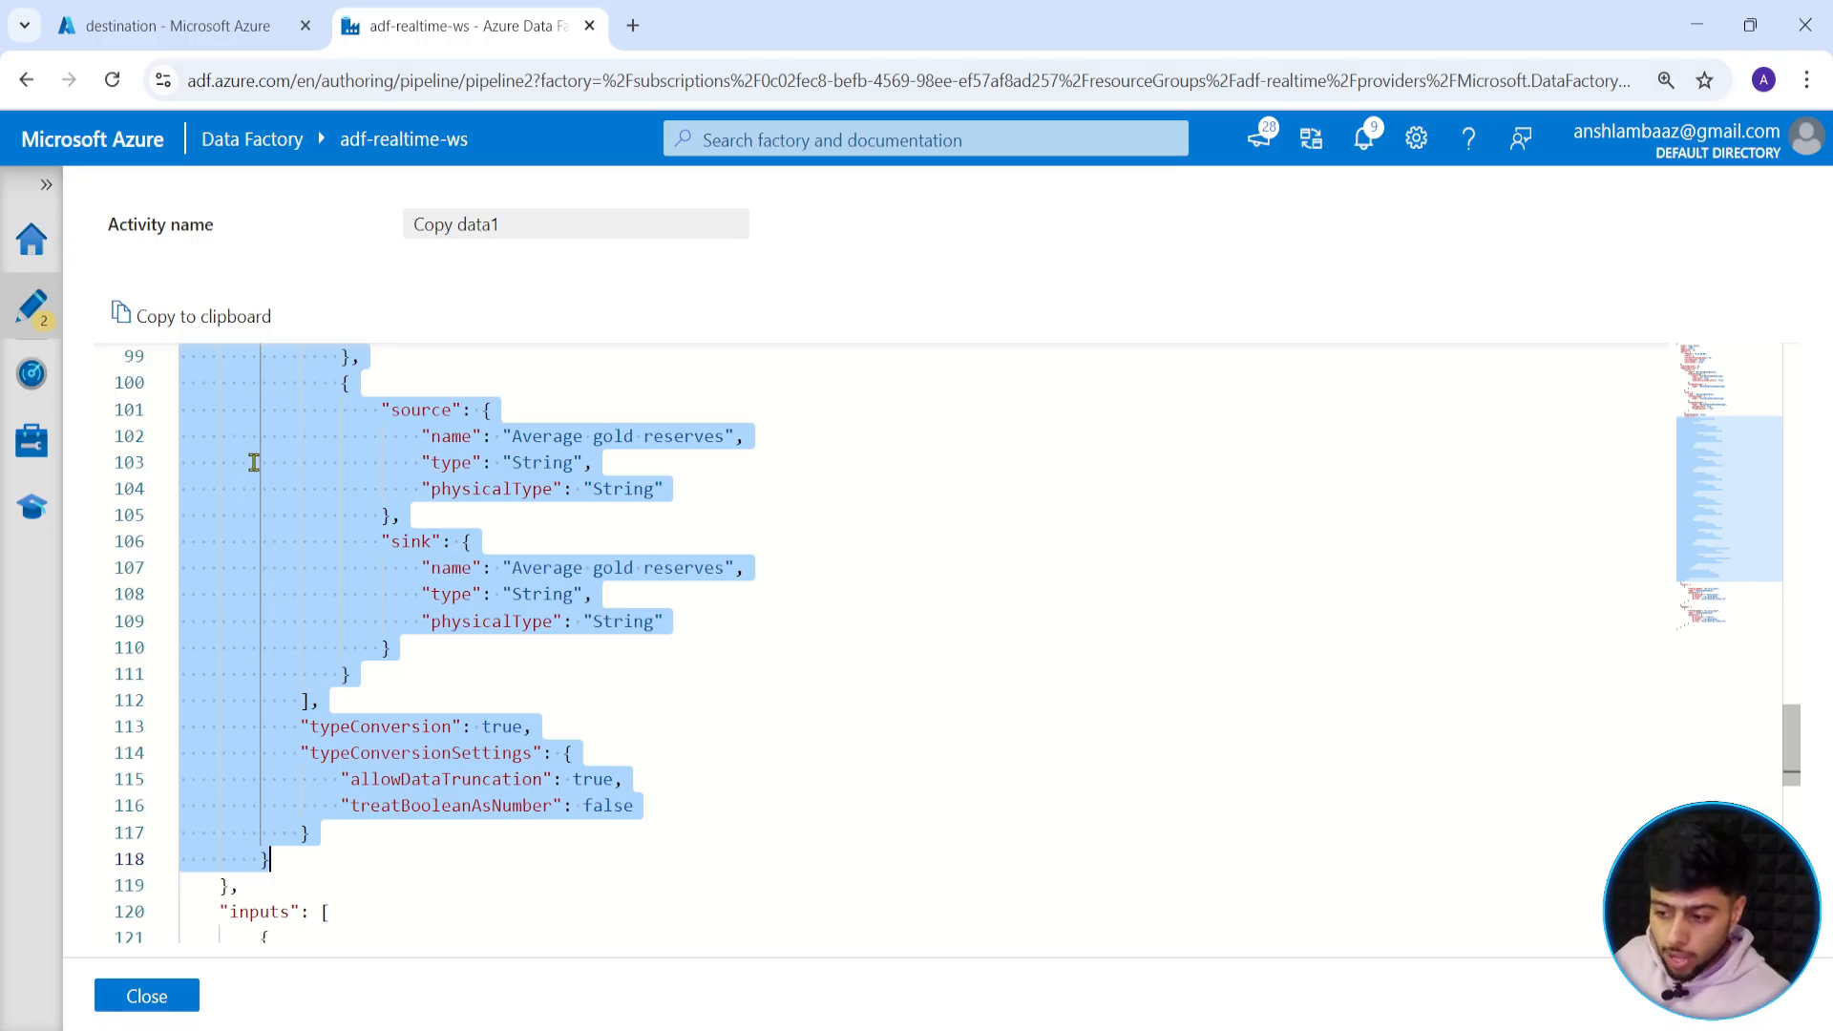
{"action": "scroll", "coordinate": [286, 681], "scroll_direction": "up", "scroll_amount": 19}
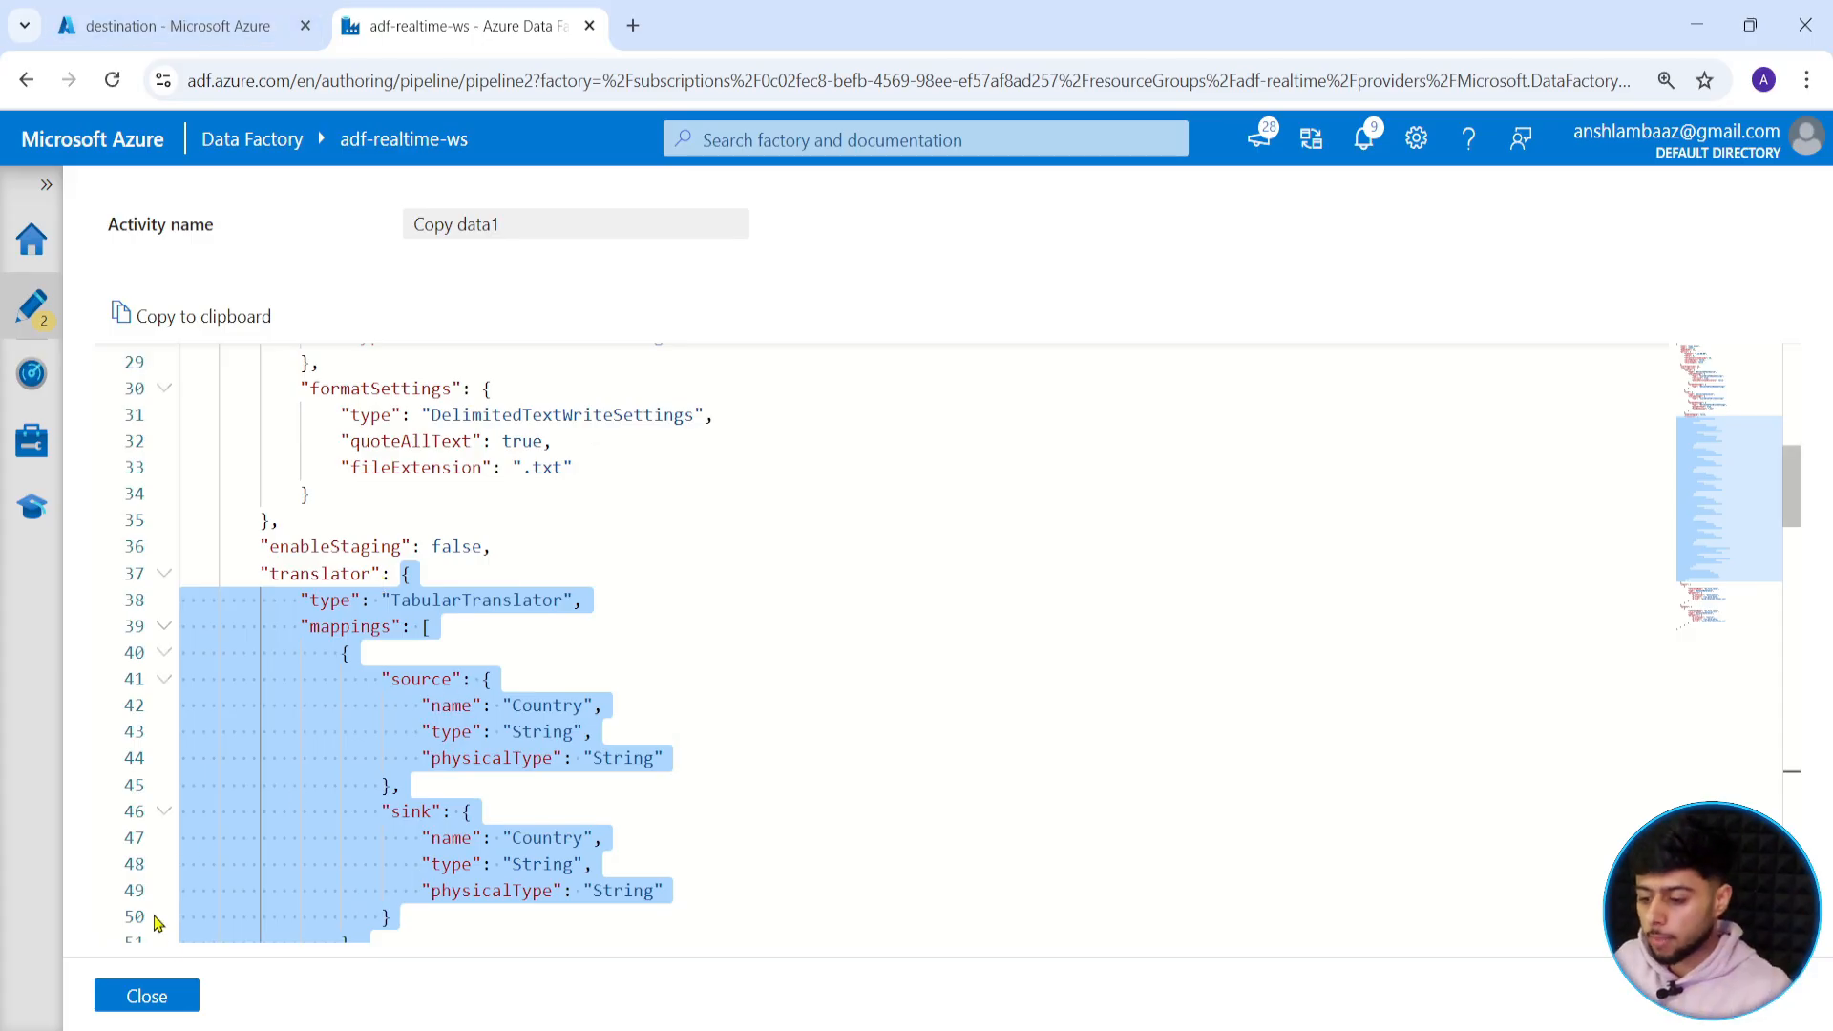
Close the JSON code view and show the DynamicMap pipeline's parameters.
{"action": "left_click", "coordinate": [146, 996]}
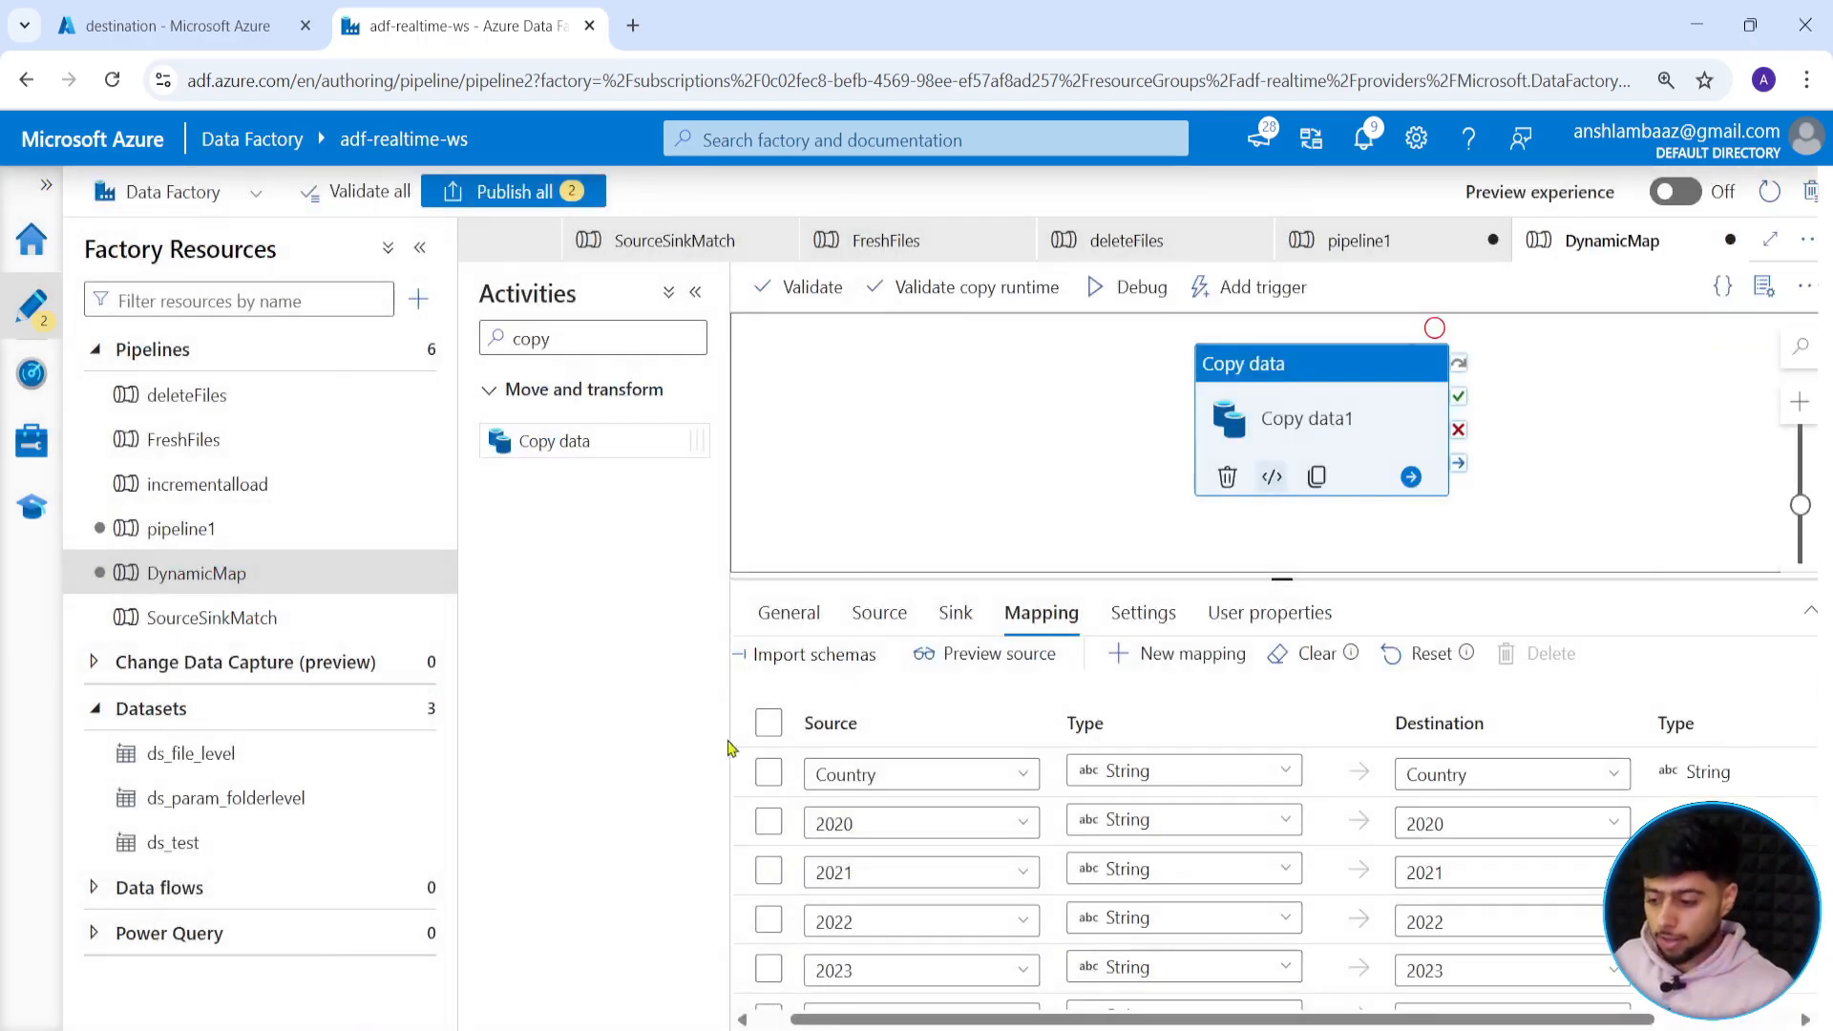
{"action": "left_click", "coordinate": [1027, 520]}
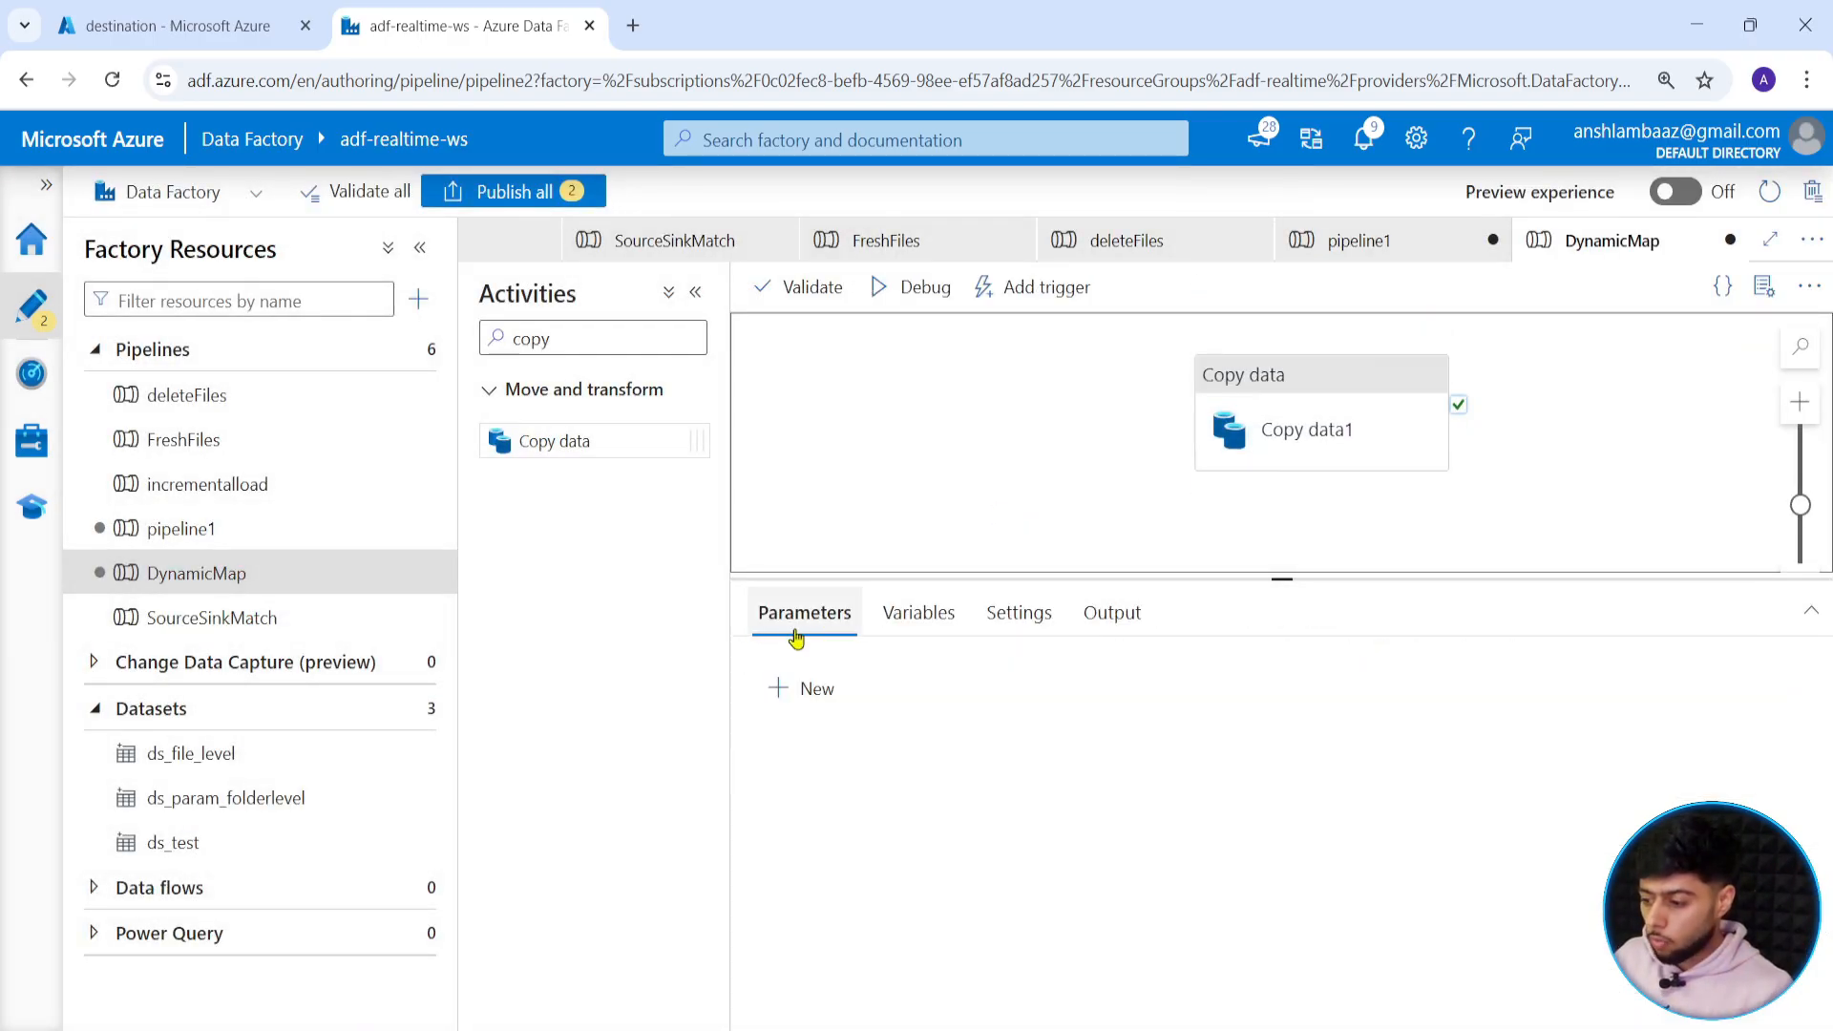
Add a parameter named p_reserves to the DynamicMap pipeline.
{"action": "left_click", "coordinate": [801, 697]}
{"action": "left_click", "coordinate": [1273, 428]}
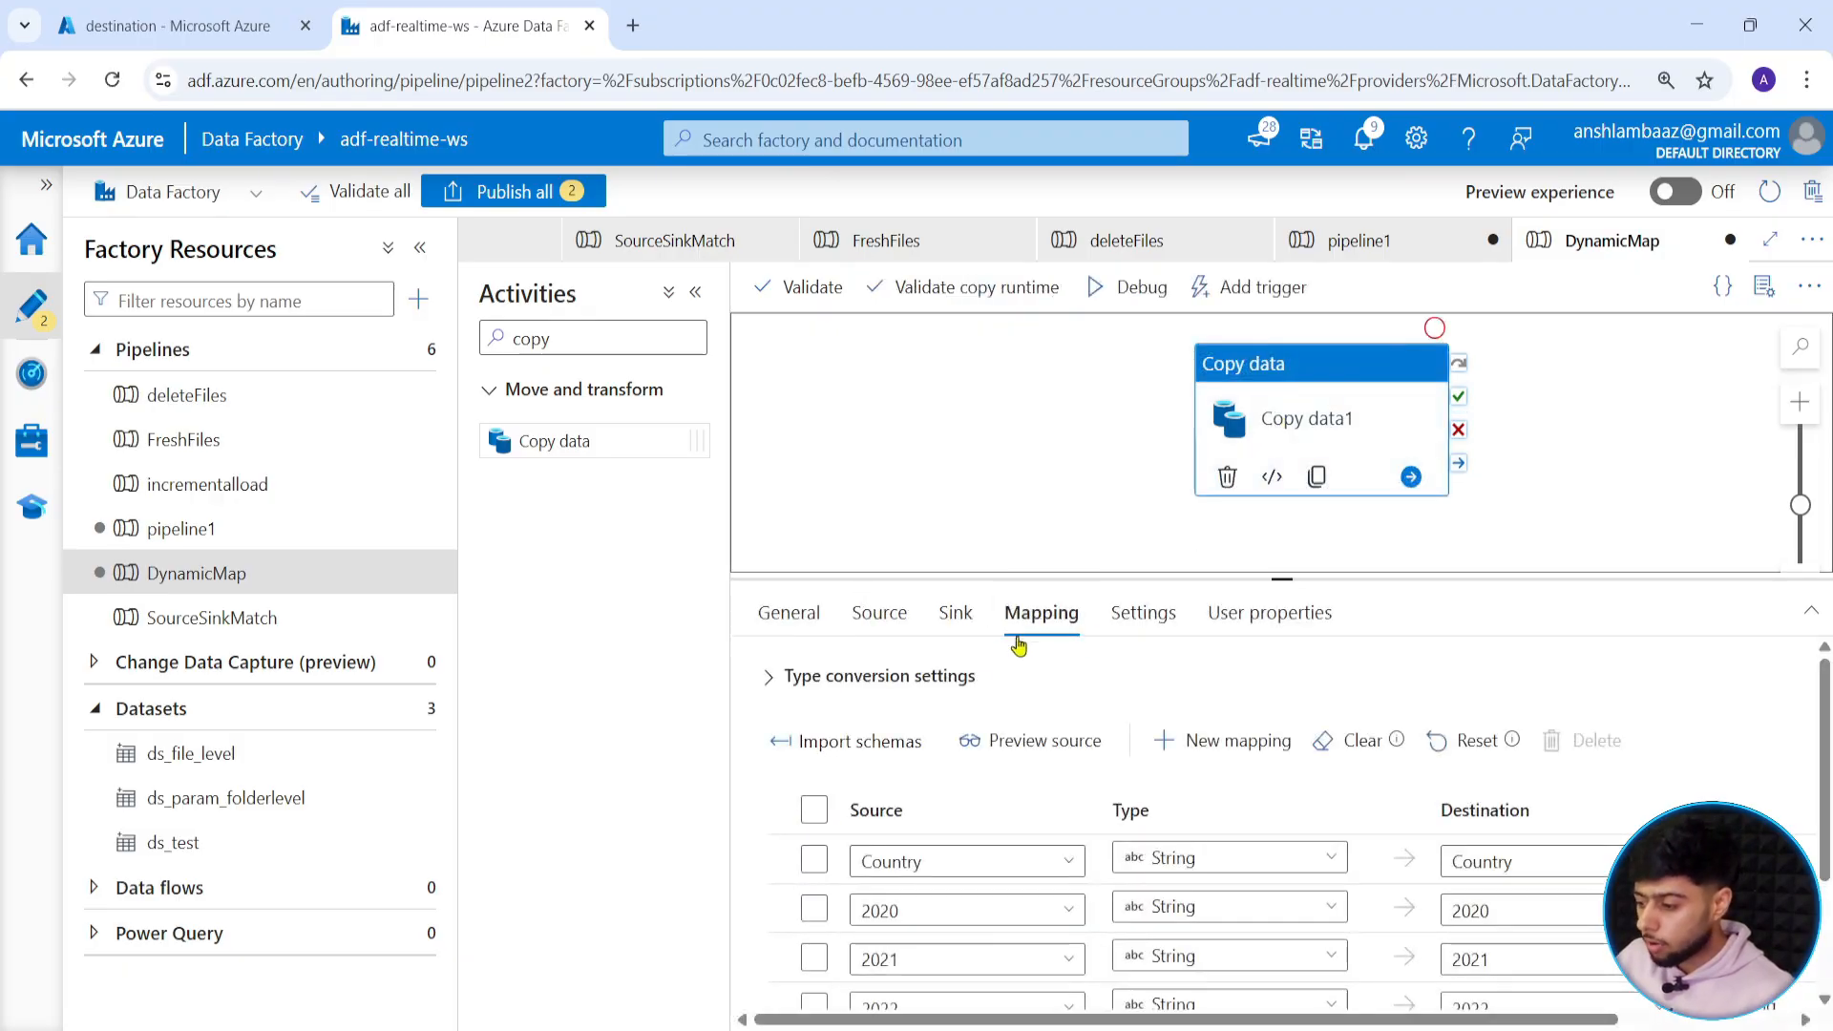
{"action": "left_click", "coordinate": [972, 626]}
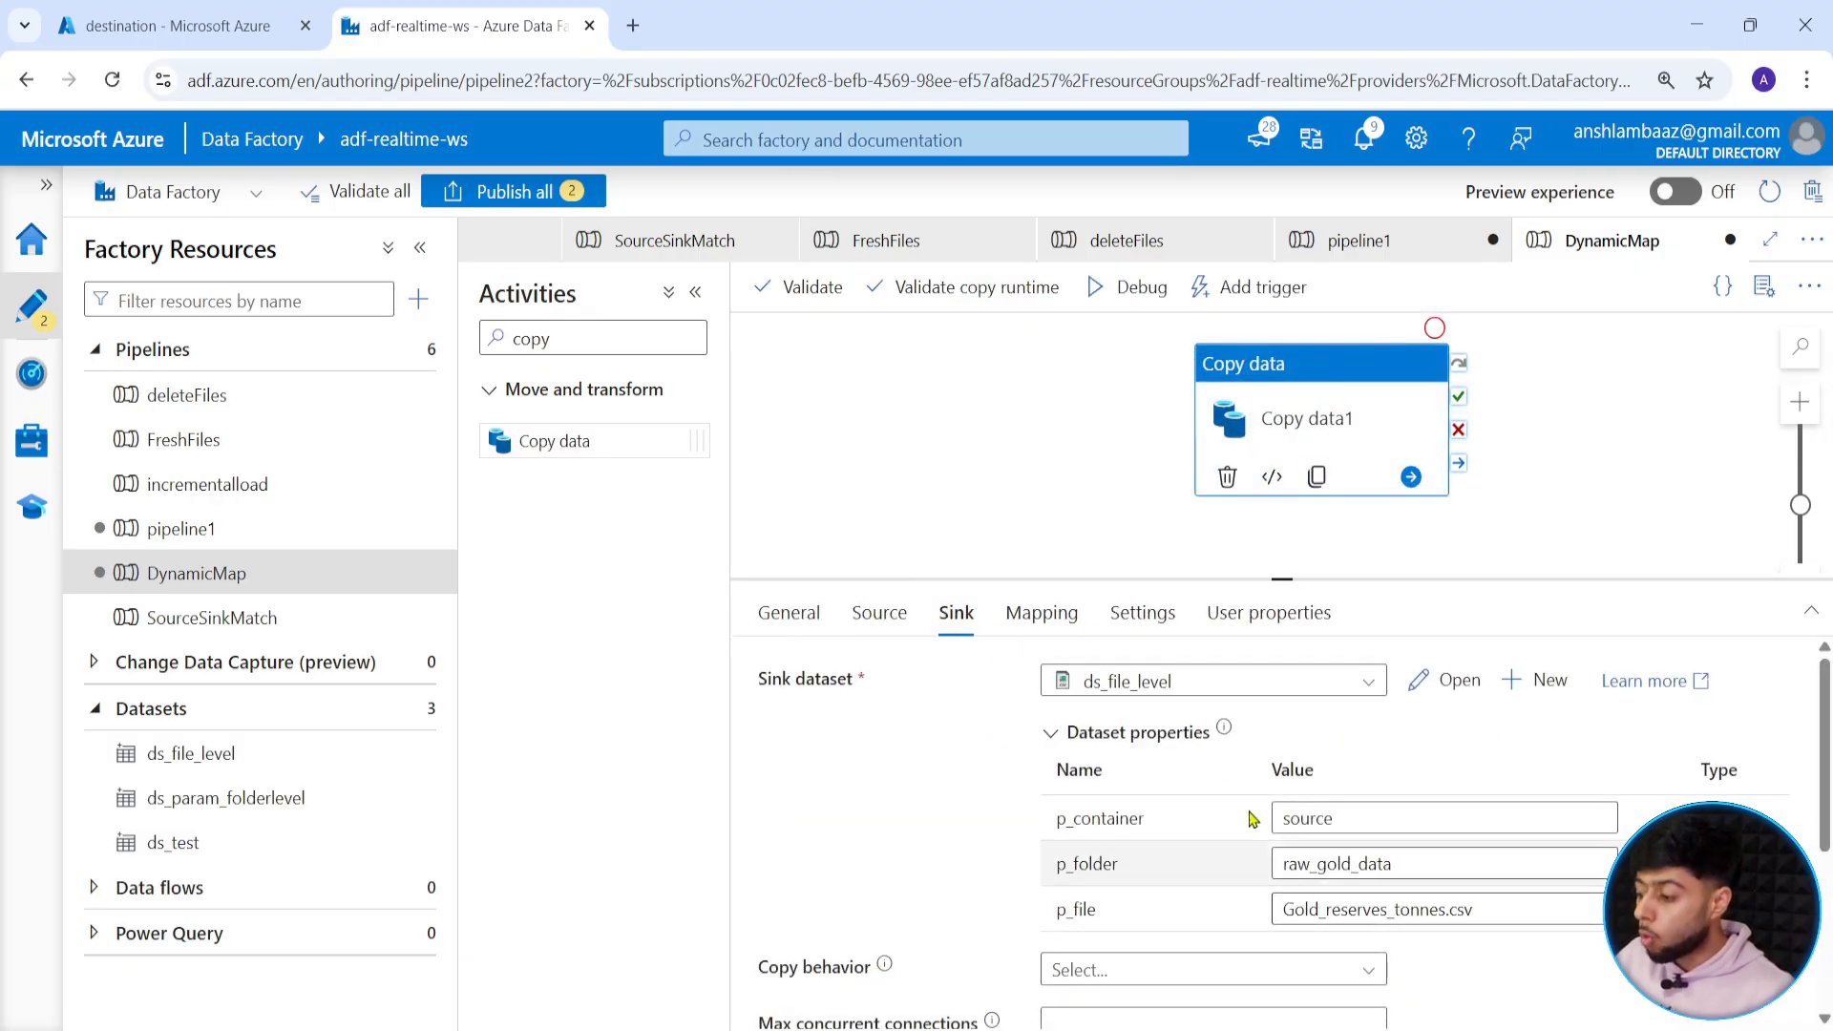
{"action": "left_click", "coordinate": [1002, 506]}
{"action": "left_click", "coordinate": [870, 791]}
{"action": "type", "text": "p"}
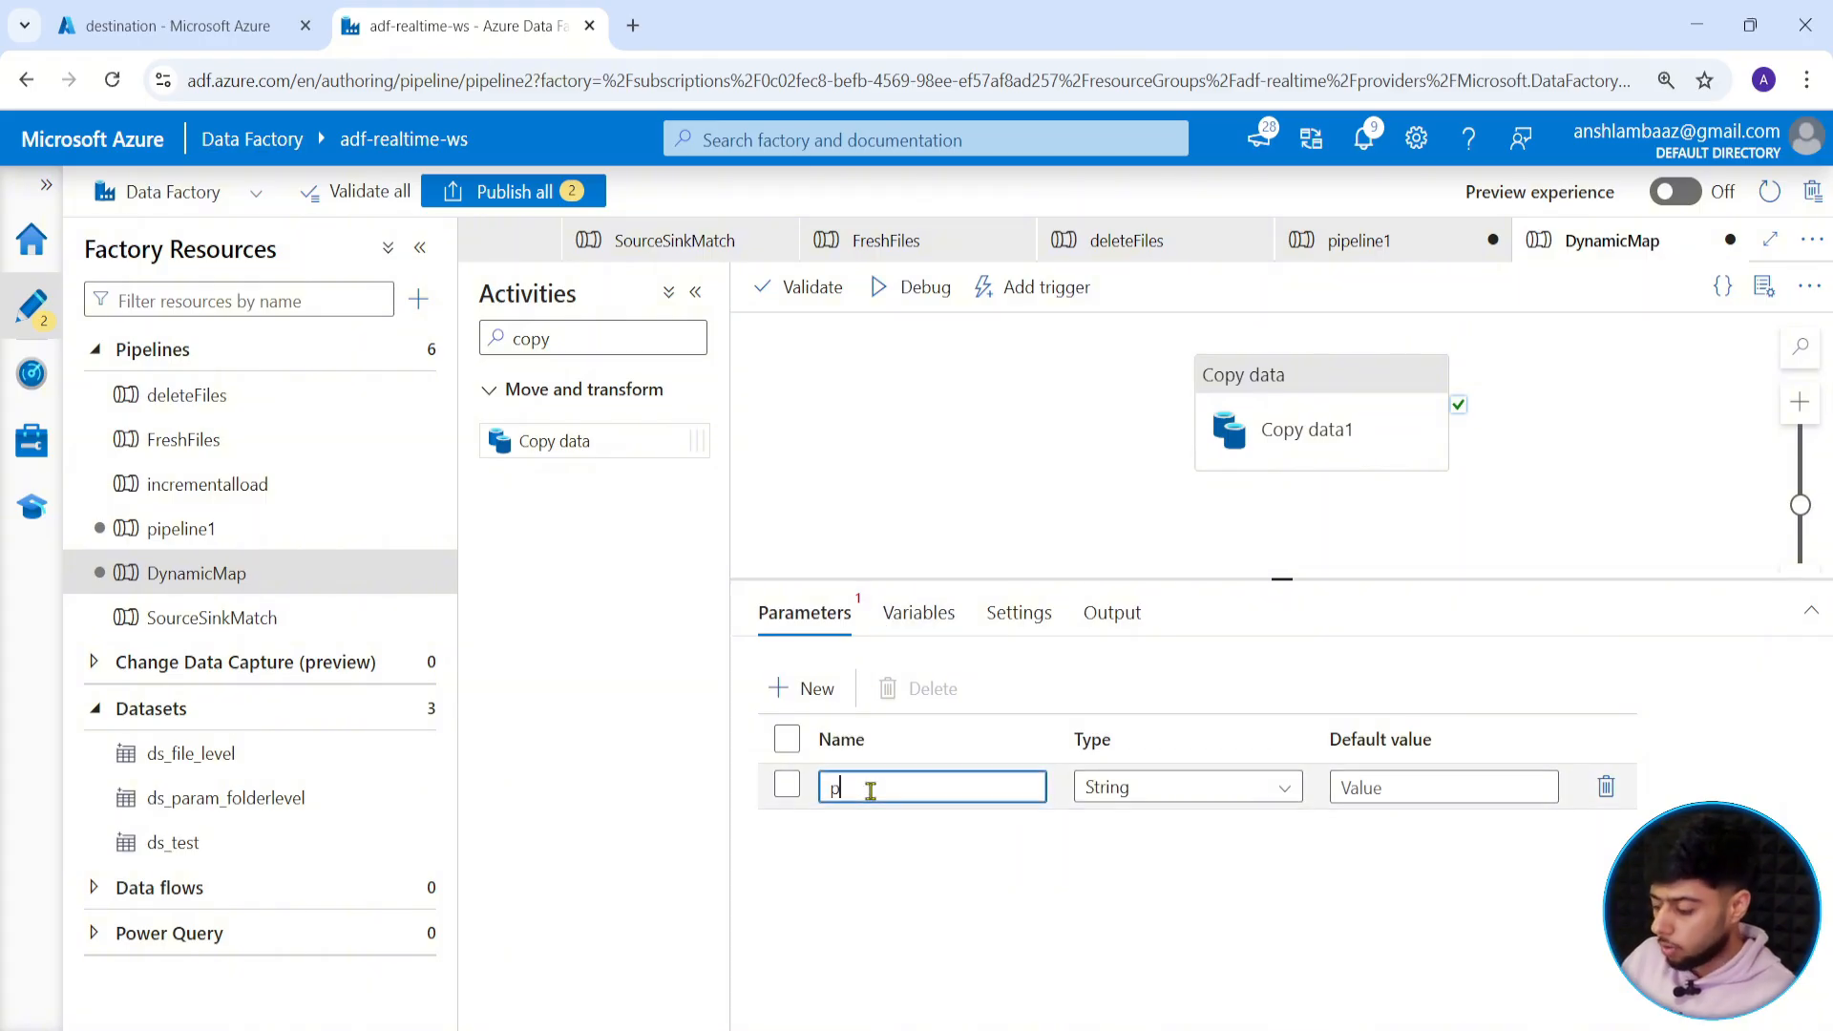
{"action": "type", "text": "_reserv"}
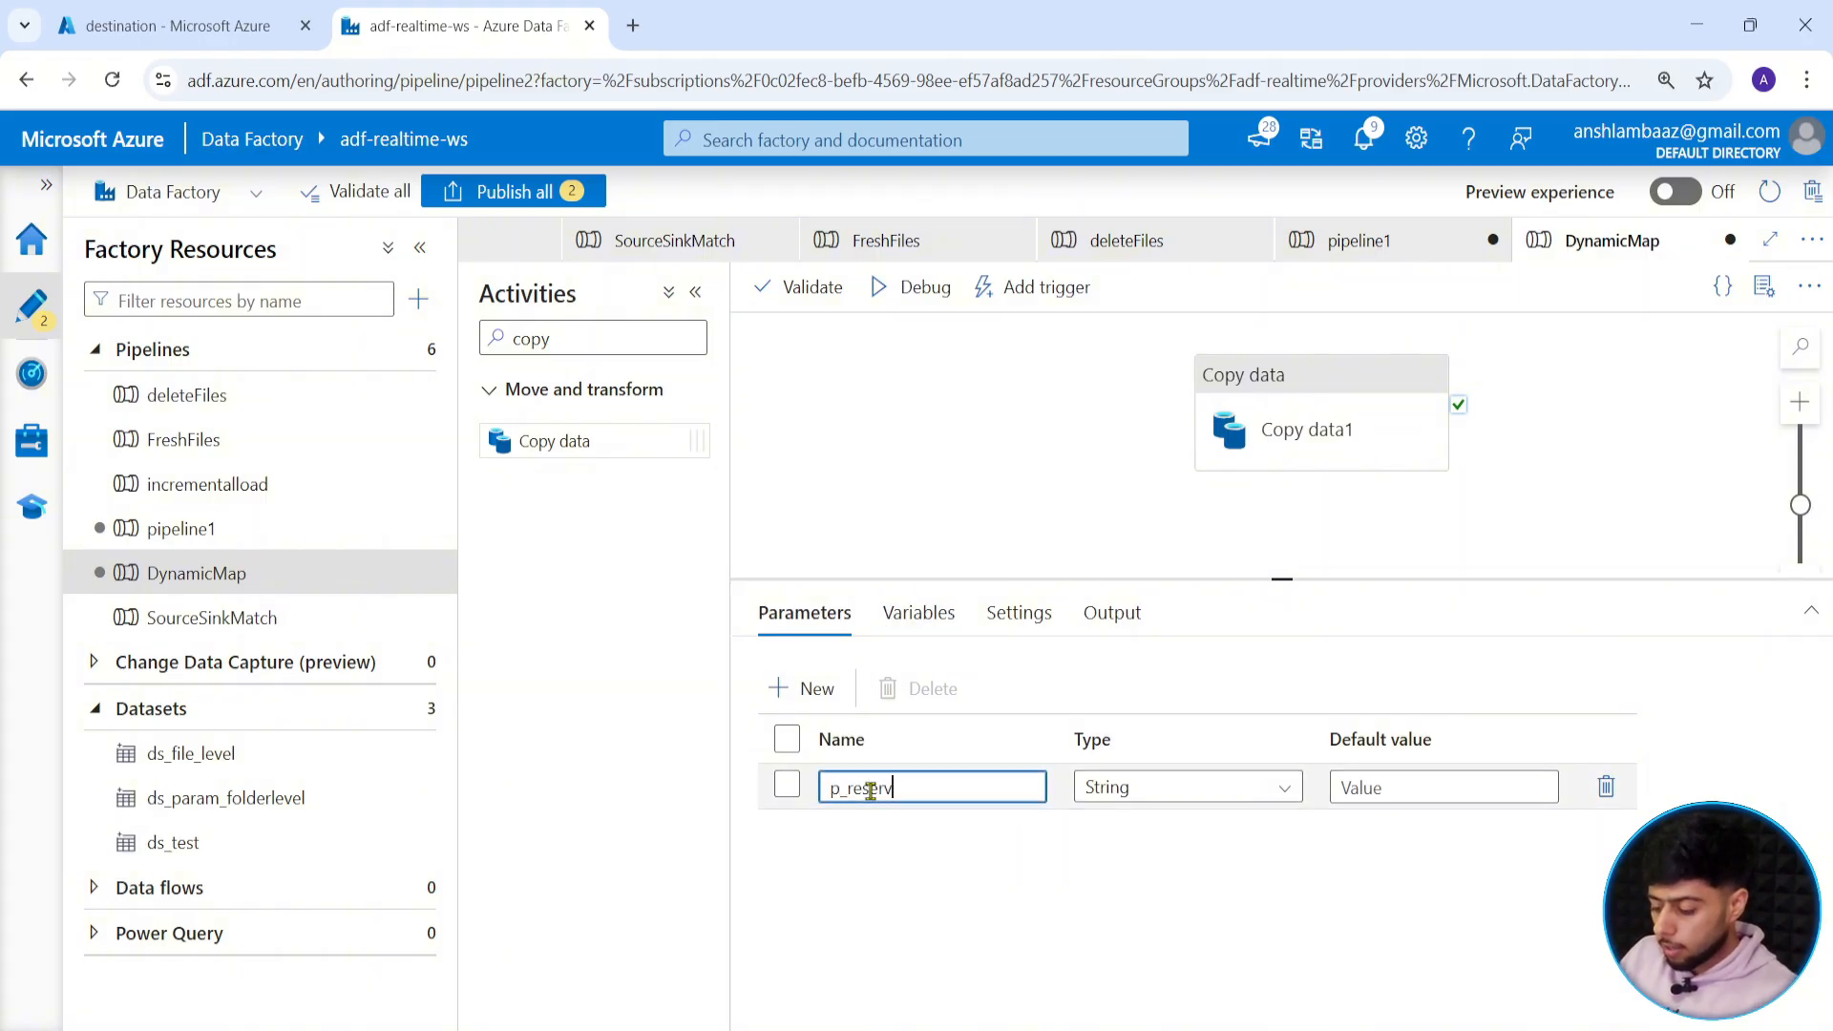
{"action": "type", "text": "es"}
{"action": "left_click_drag", "start_coordinate": [1282, 581], "coordinate": [1280, 476]}
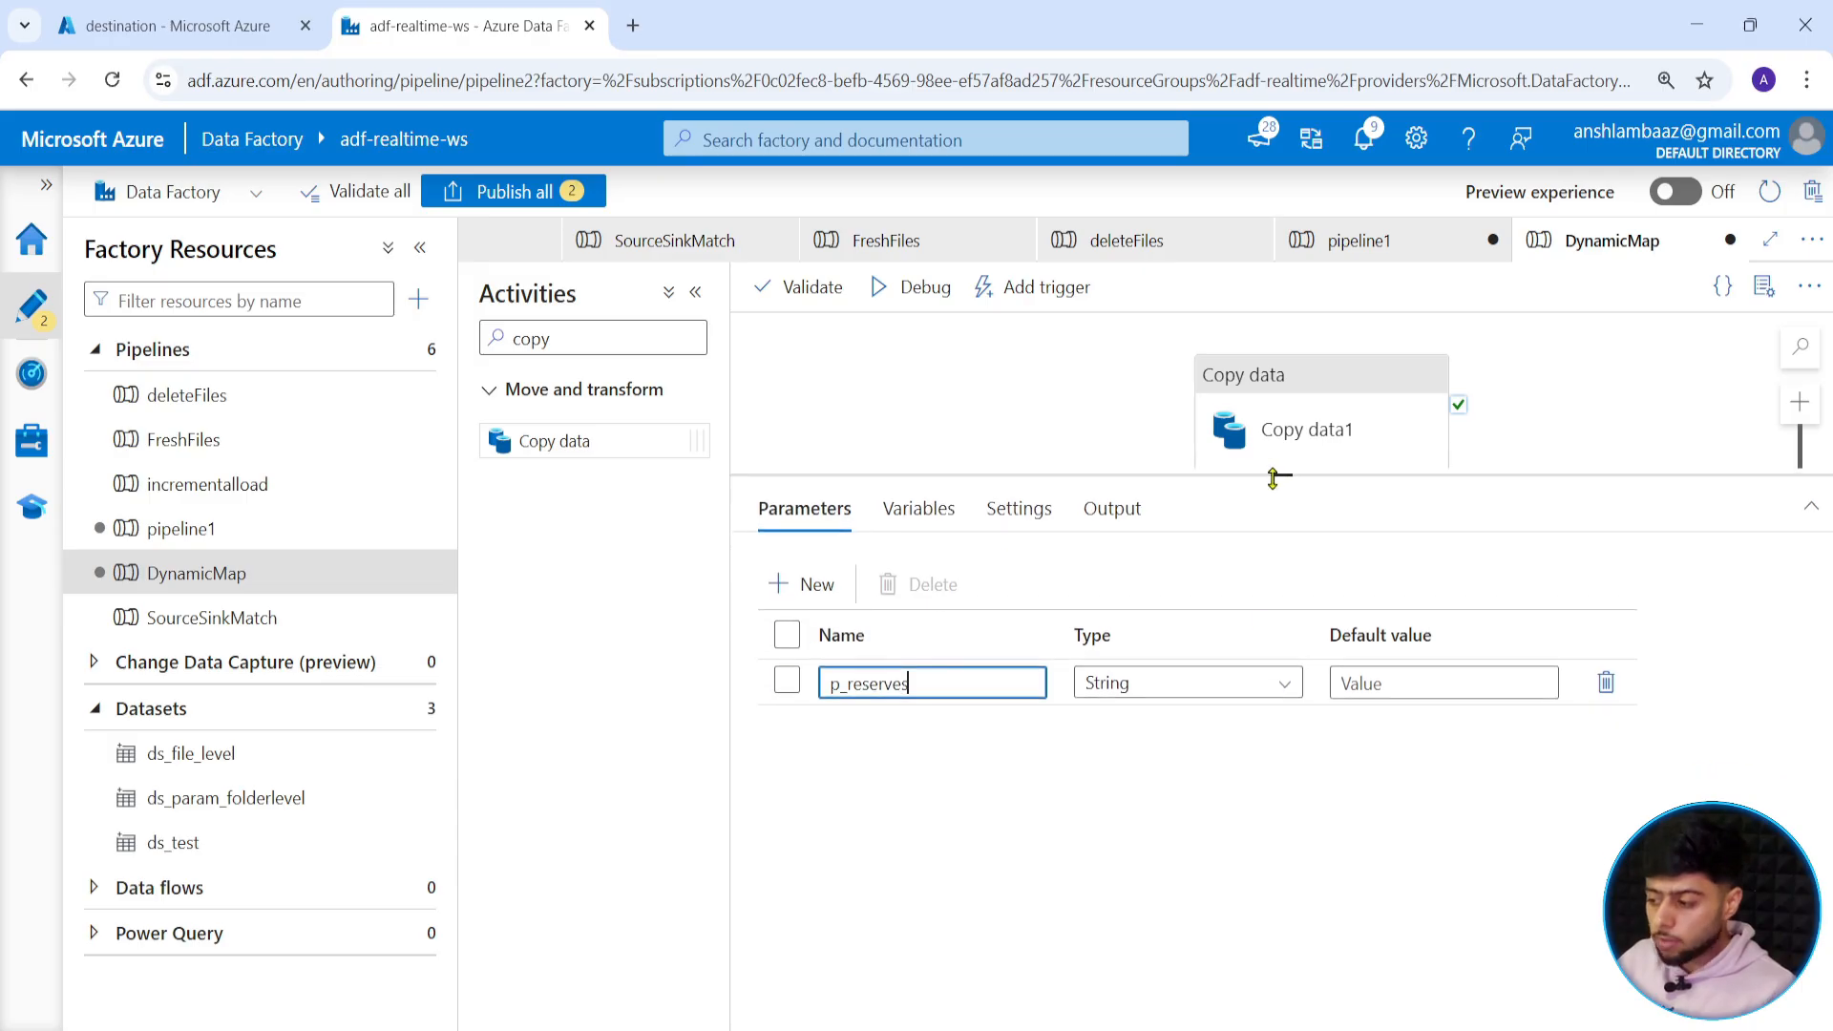
Set the p_reserves parameter's type to Object and paste the copied TabularTranslator mapping JSON as its default value.
{"action": "left_click", "coordinate": [1238, 687]}
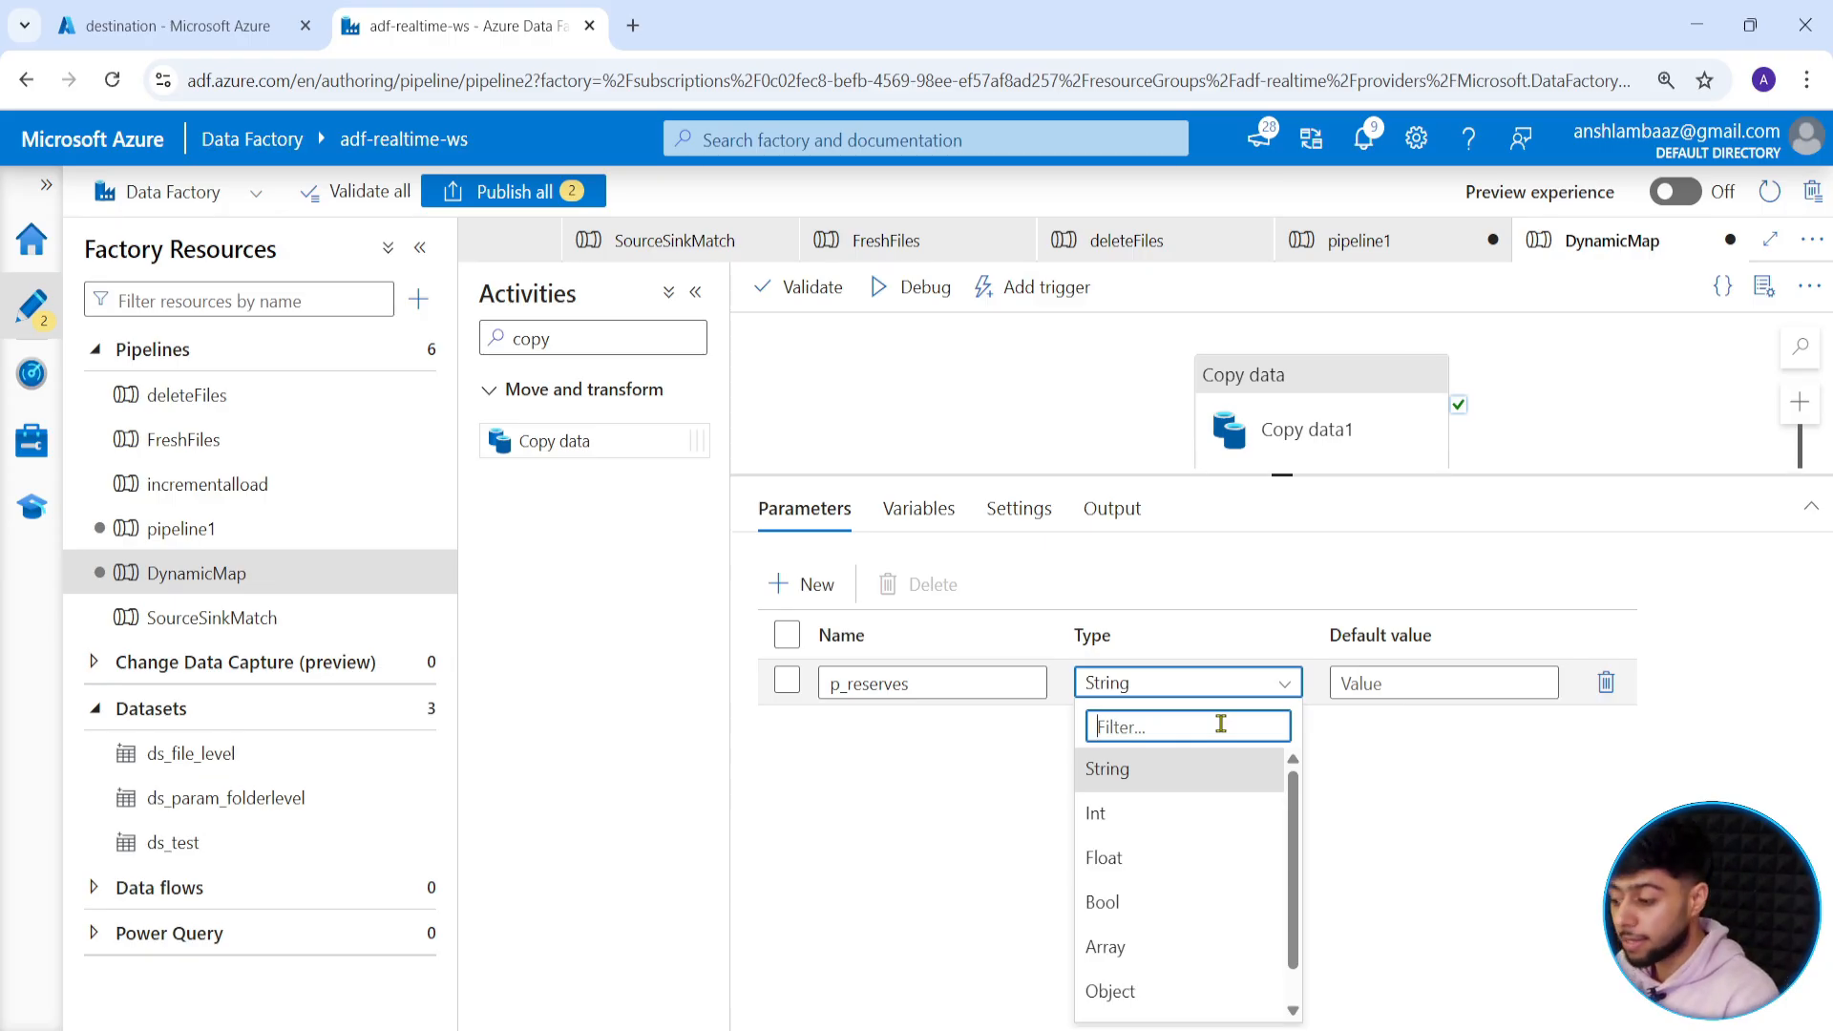
{"action": "left_click", "coordinate": [1168, 788]}
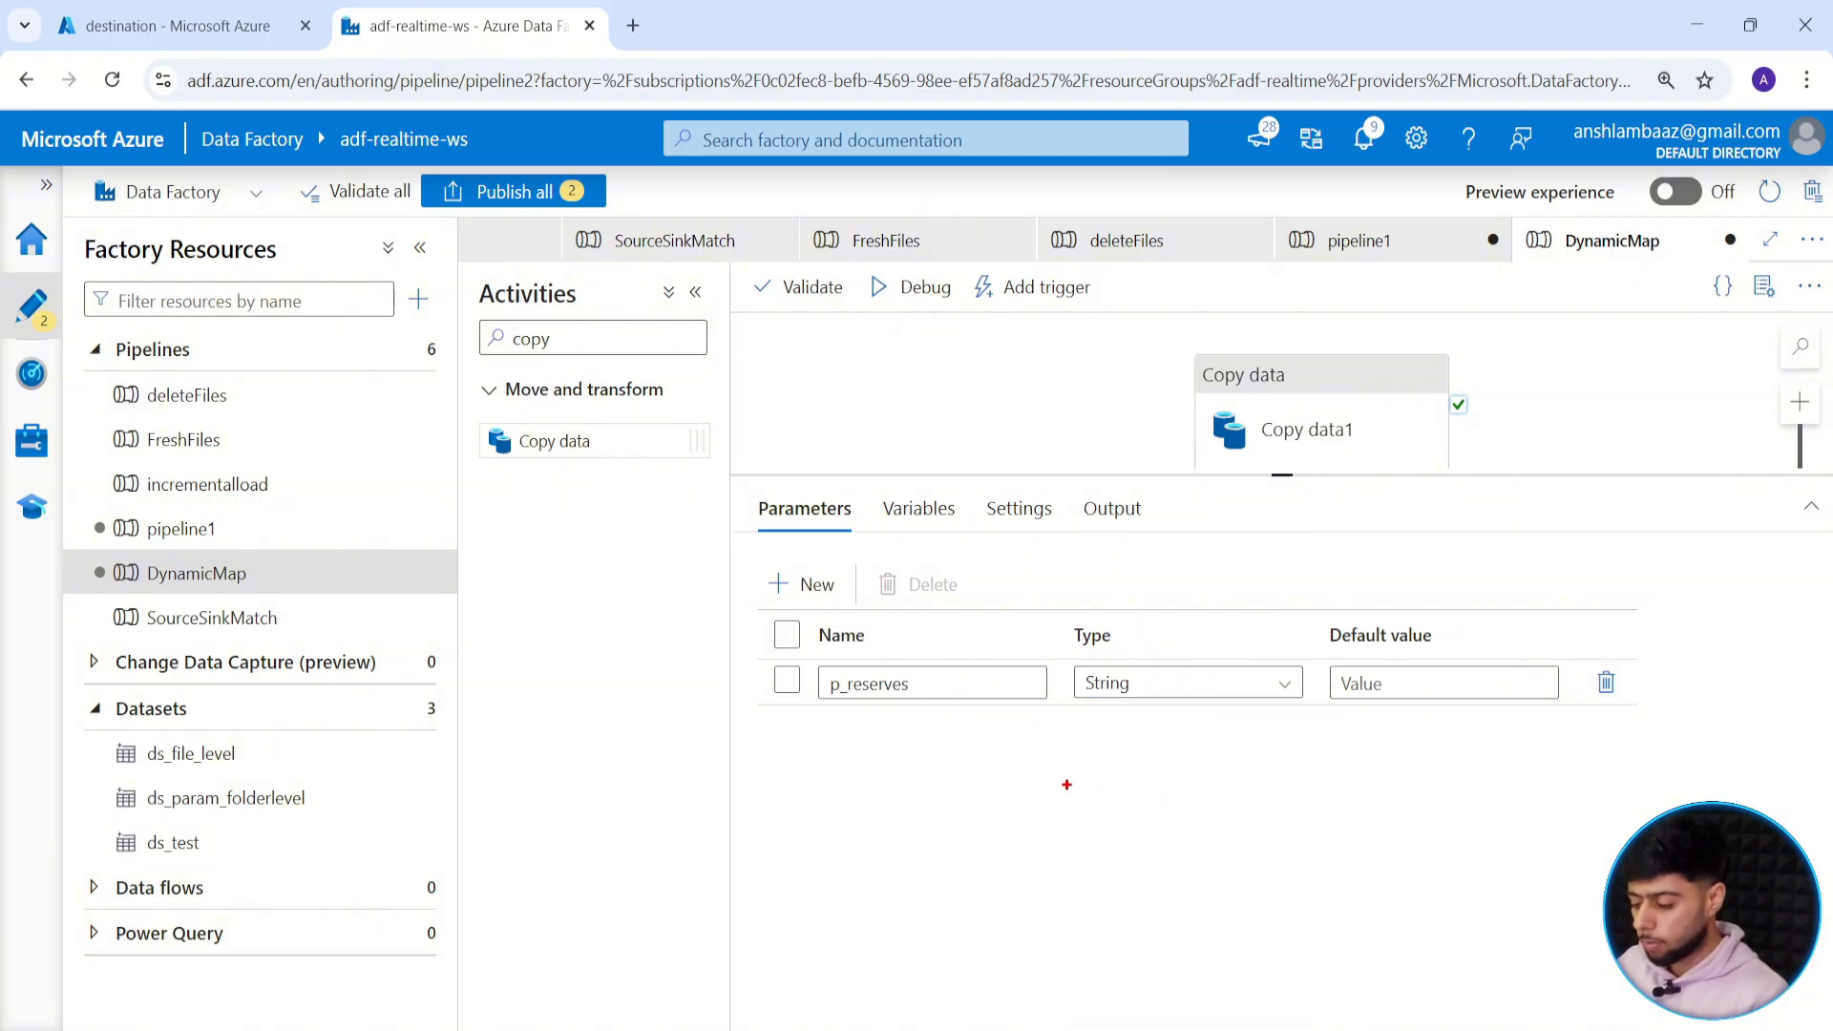
{"action": "type", "text": "@json("}
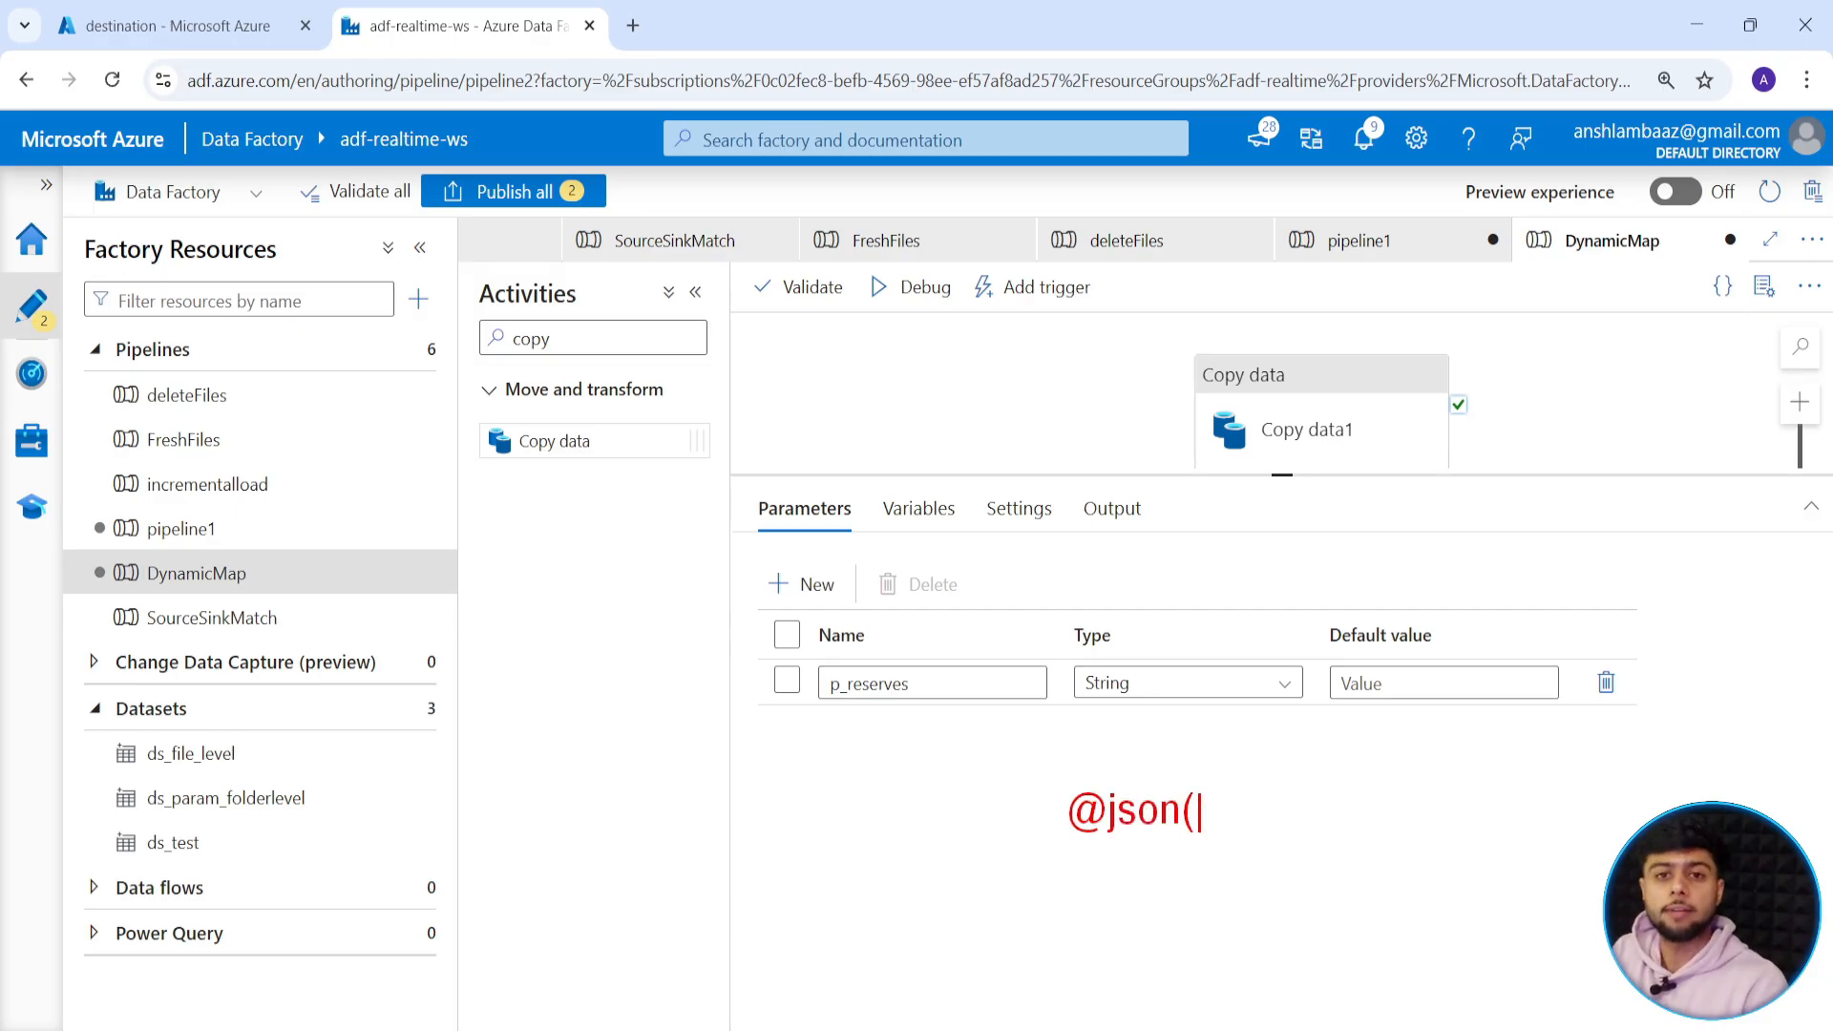
{"action": "left_click", "coordinate": [1269, 684]}
{"action": "scroll", "coordinate": [1127, 908], "scroll_direction": "down", "scroll_amount": 1}
{"action": "left_click", "coordinate": [1114, 953]}
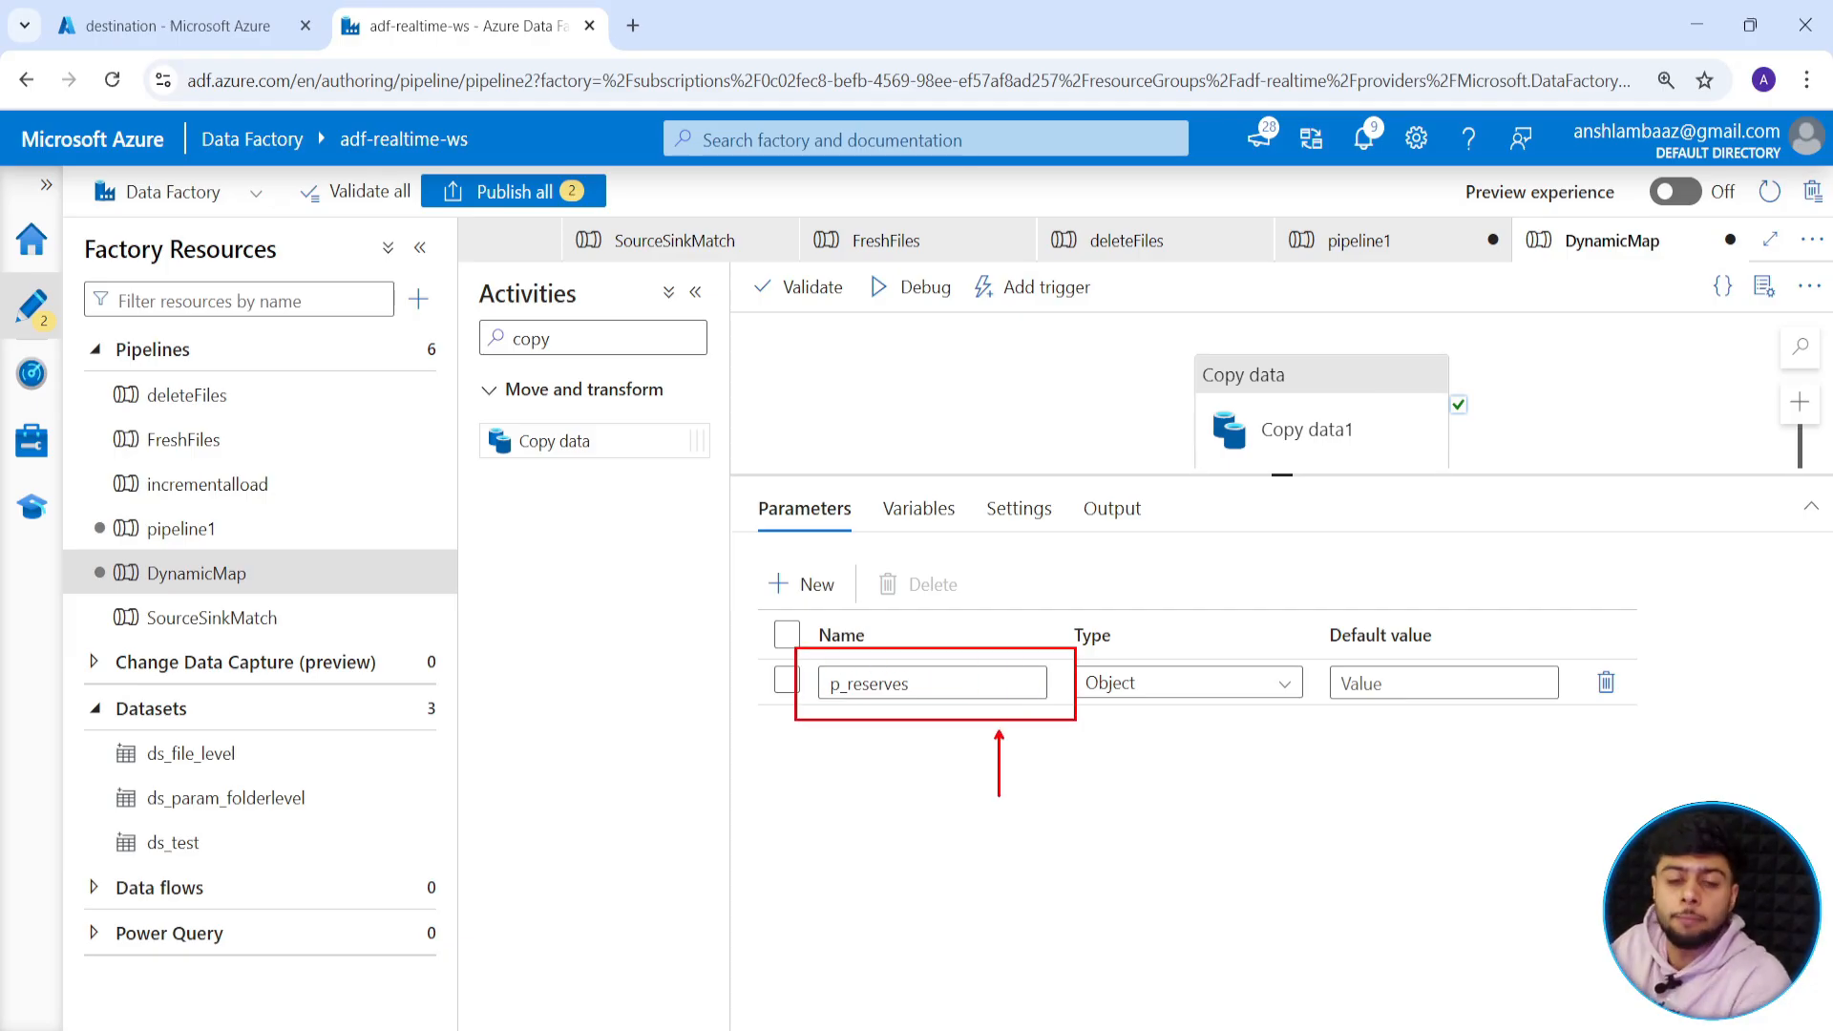
{"action": "left_click", "coordinate": [1390, 684]}
{"action": "key", "text": "ctrl+v"}
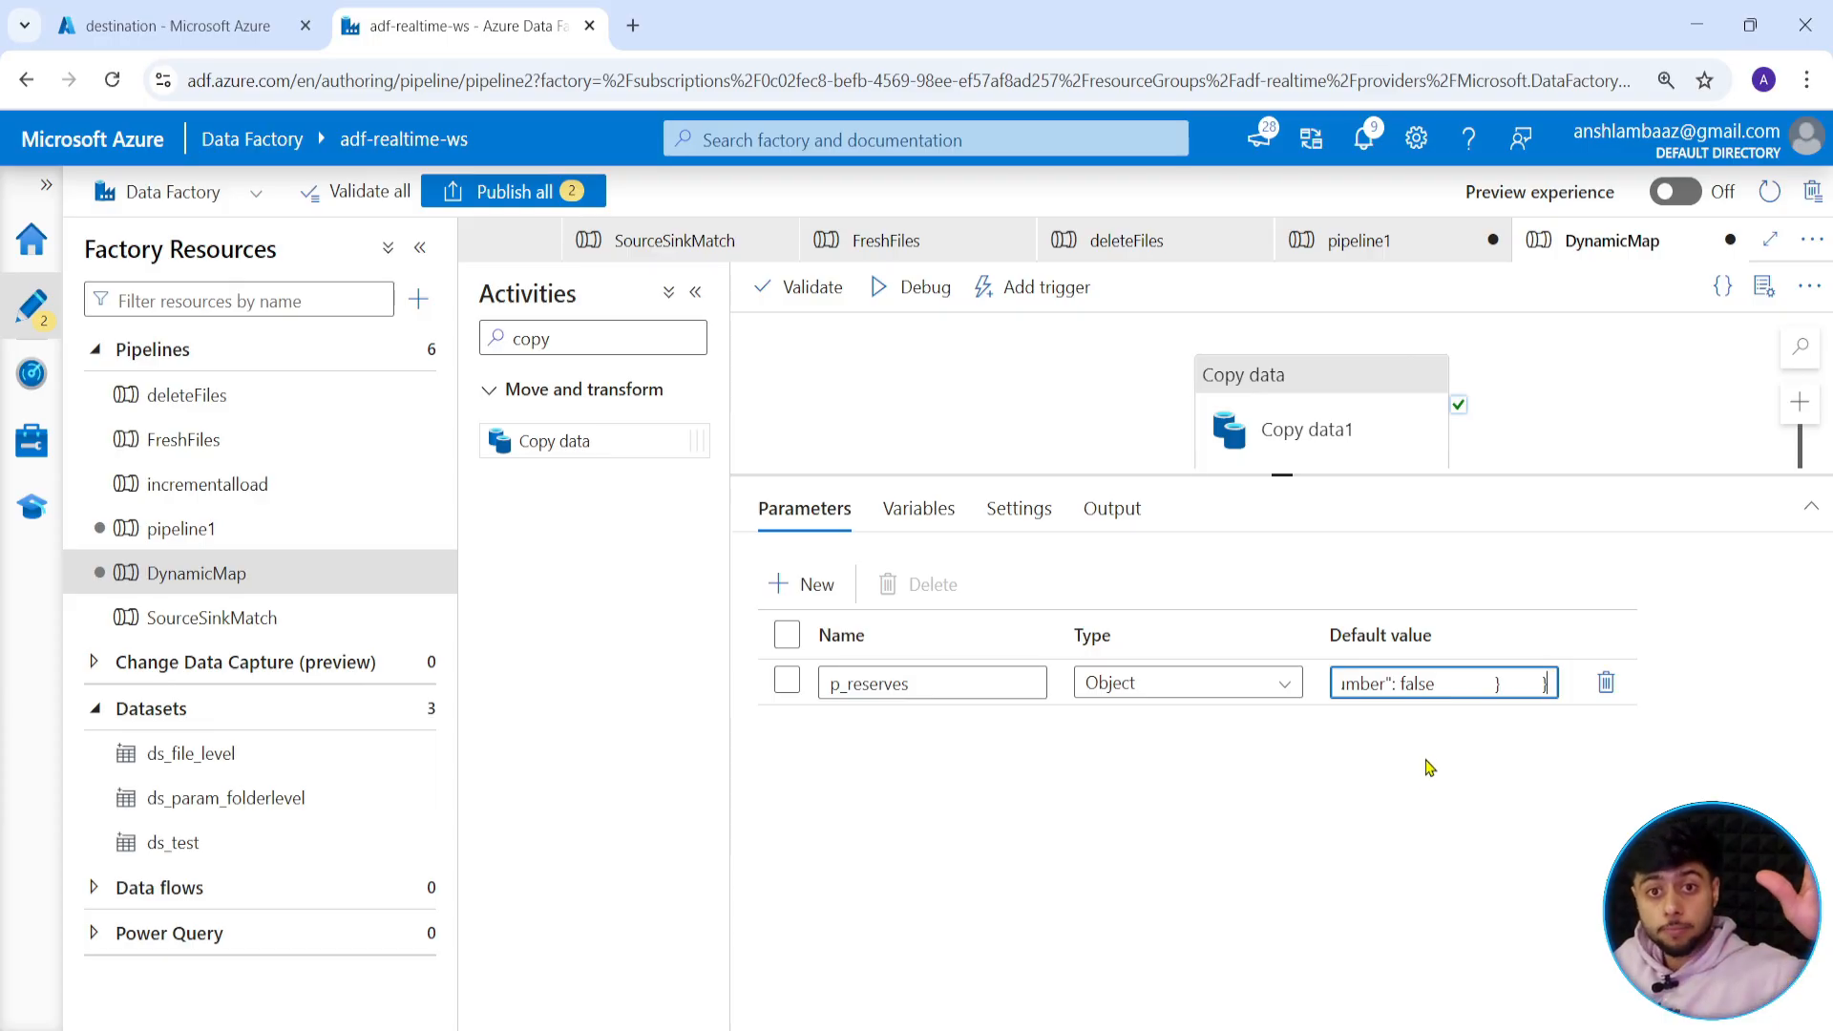
{"action": "left_click", "coordinate": [1354, 818]}
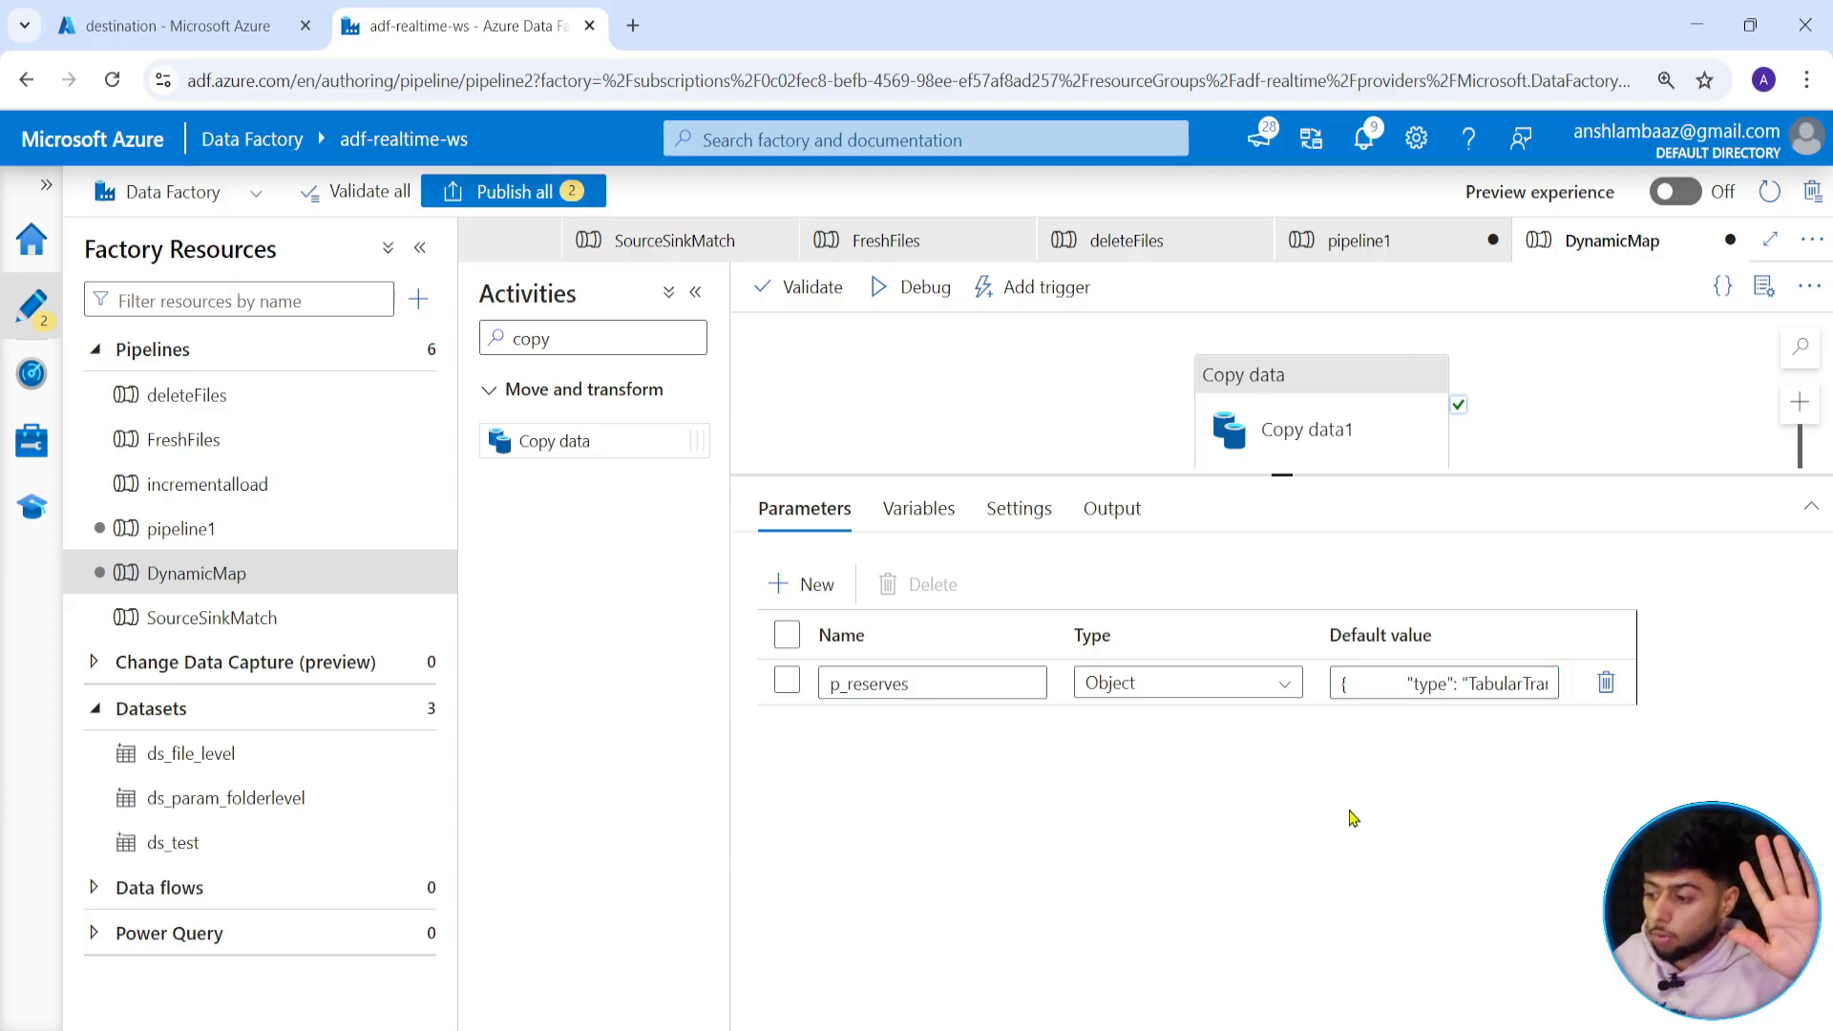
{"action": "left_click", "coordinate": [1302, 395]}
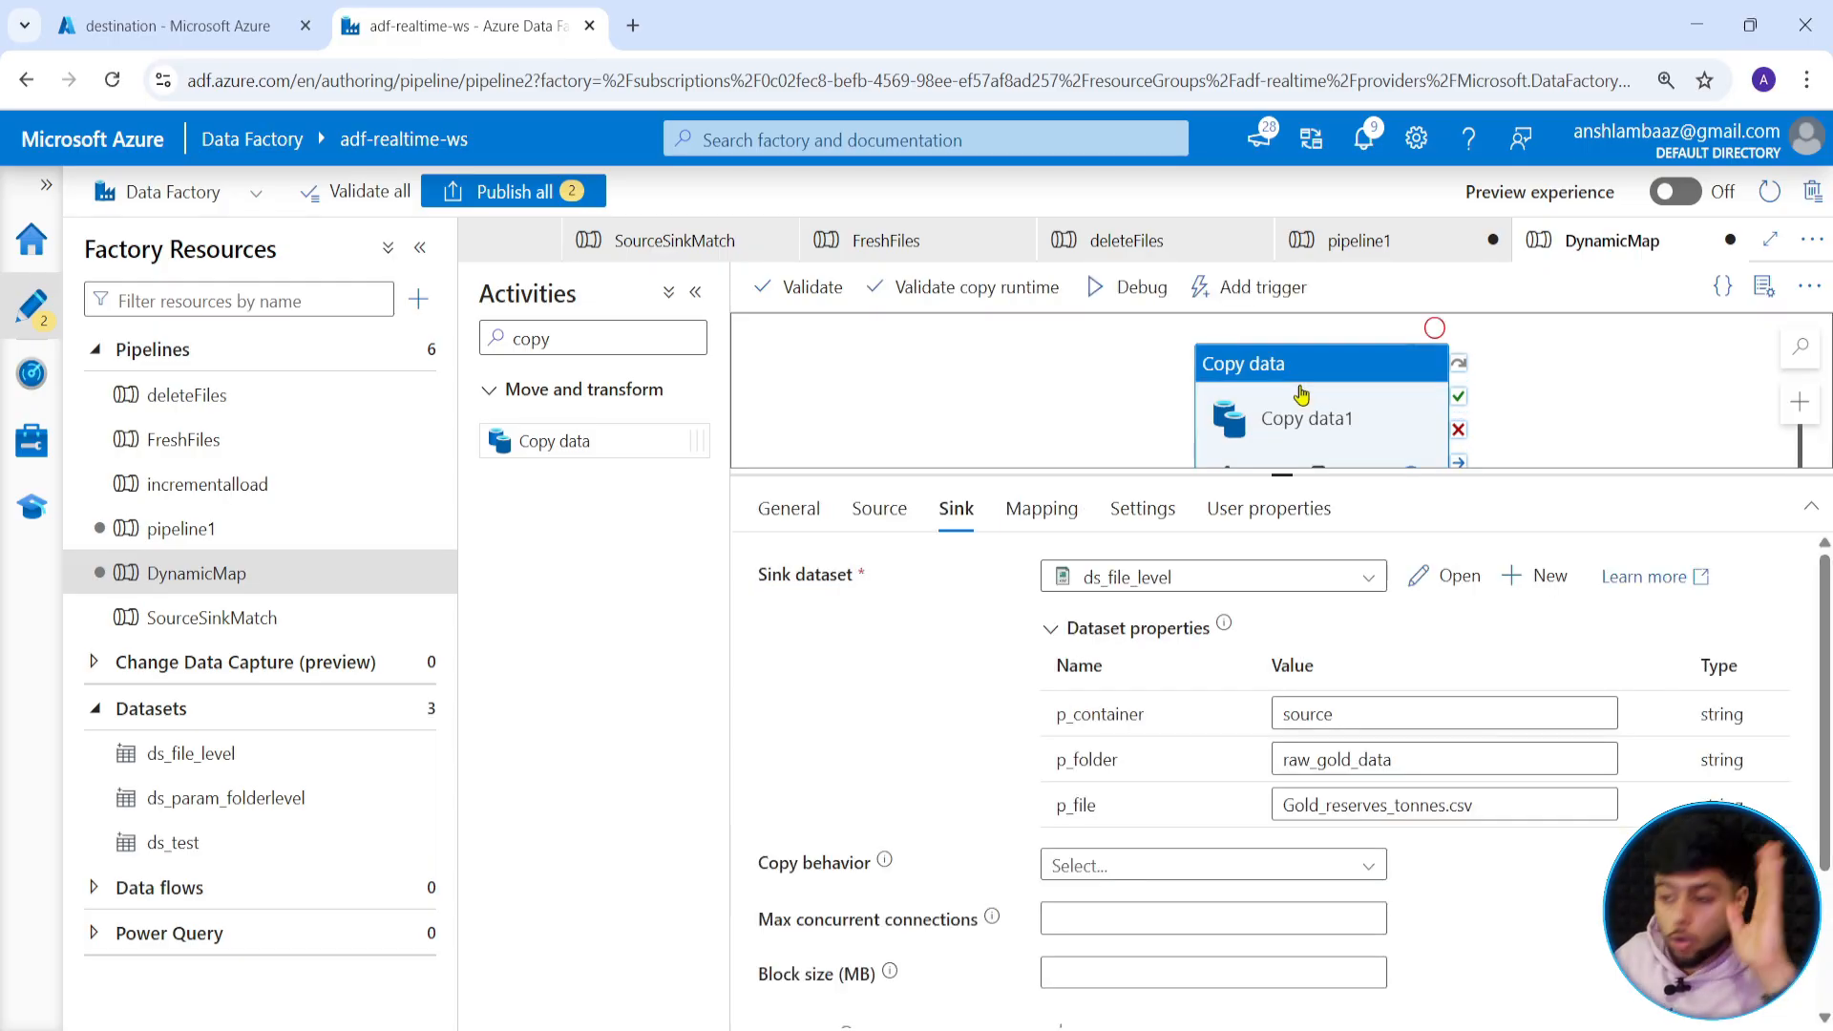
{"action": "left_click", "coordinate": [1041, 509]}
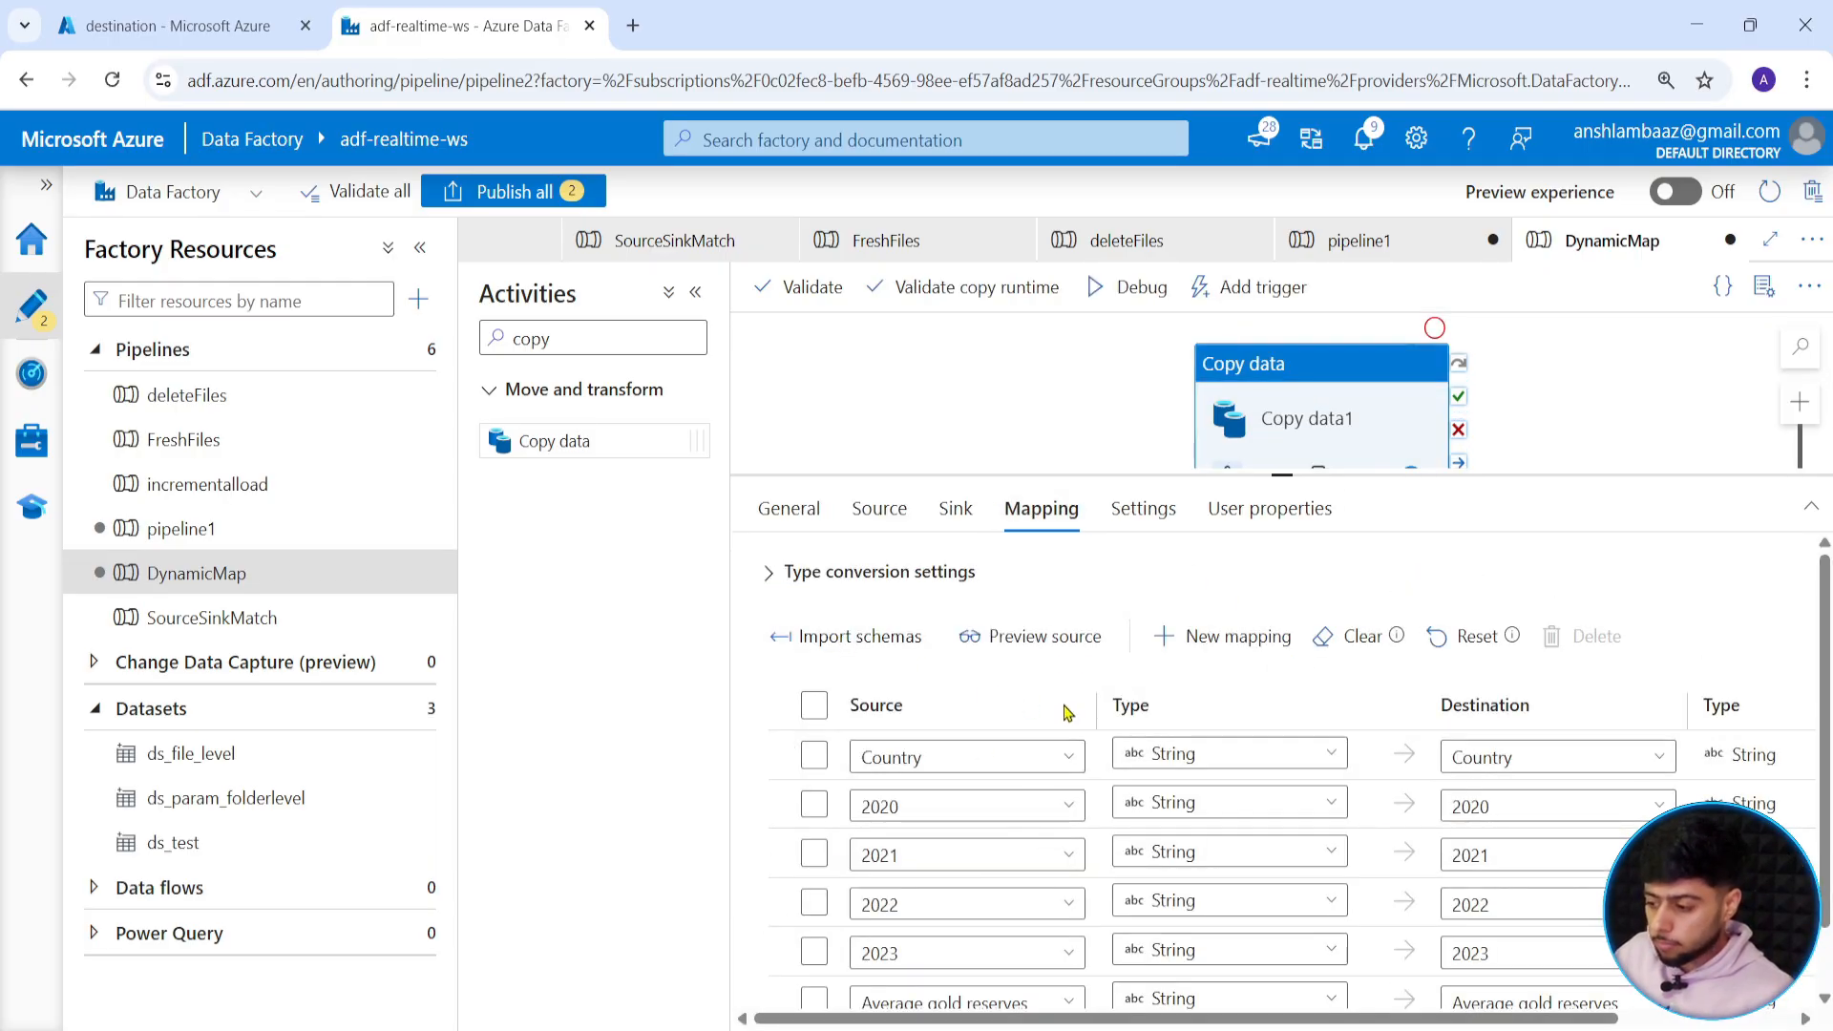
{"action": "scroll", "coordinate": [1050, 755], "scroll_direction": "down", "scroll_amount": 2}
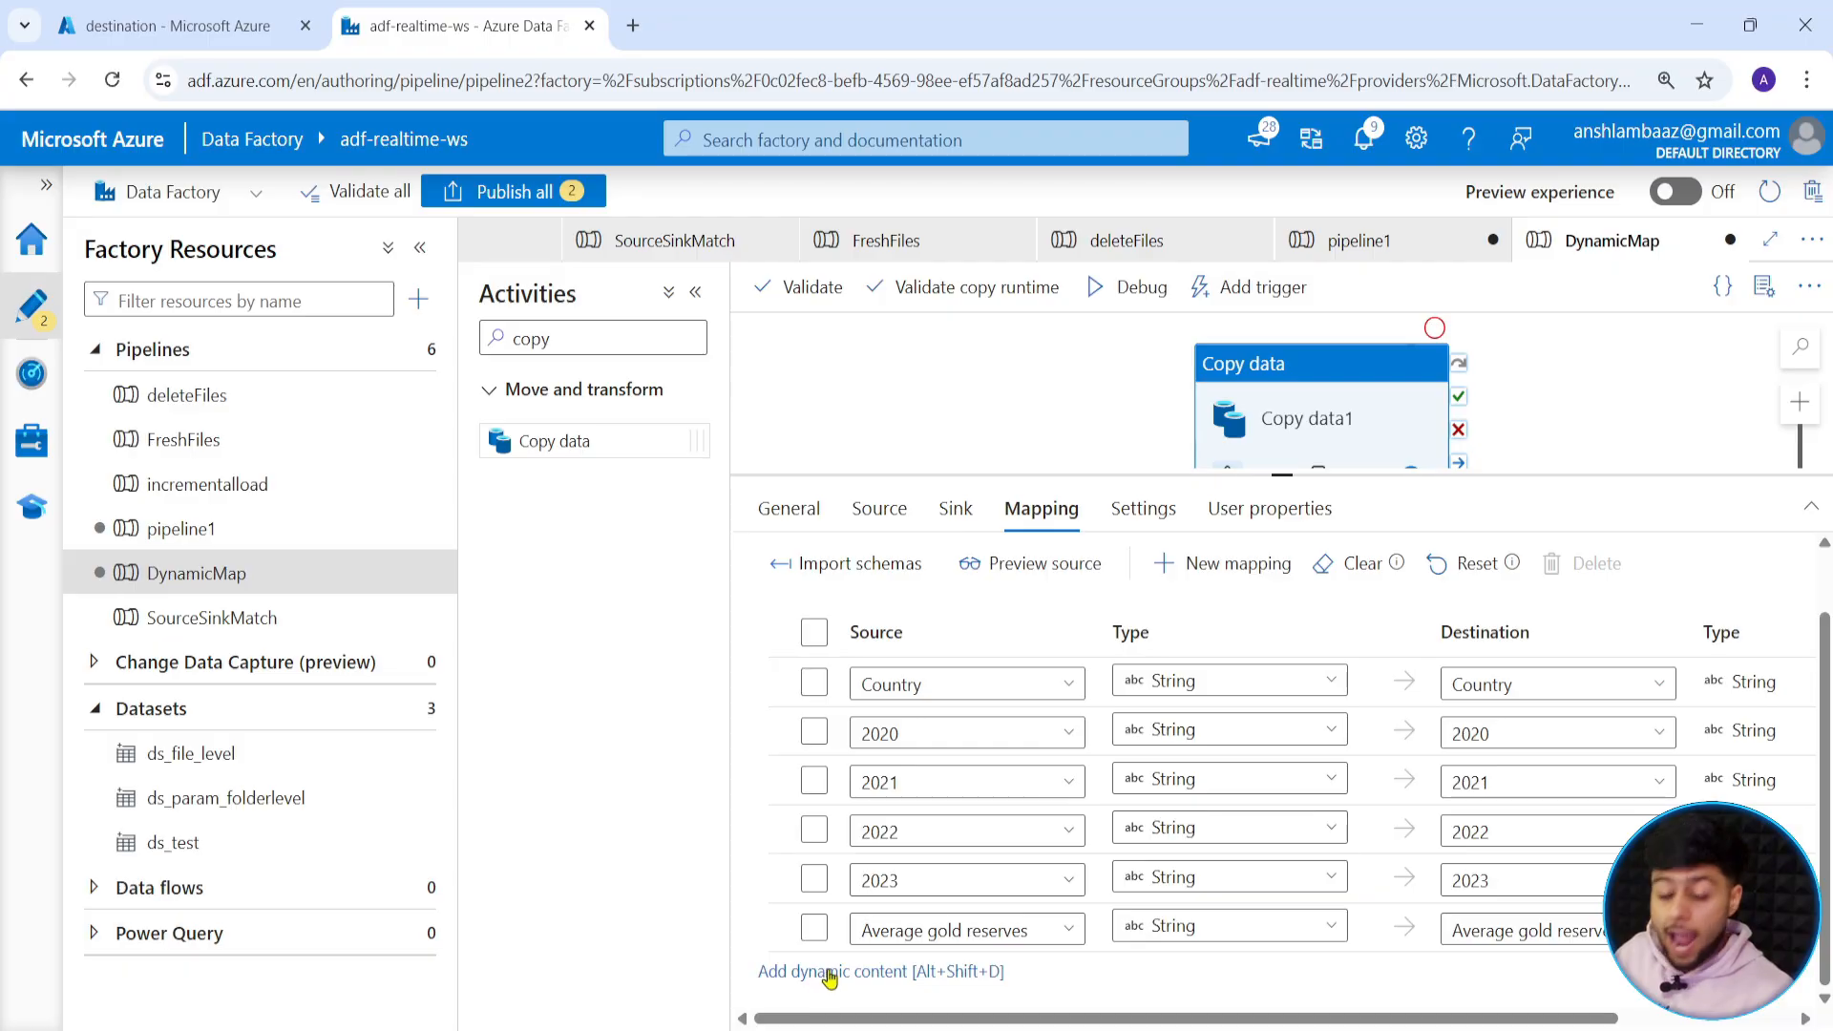
{"action": "left_click", "coordinate": [830, 973]}
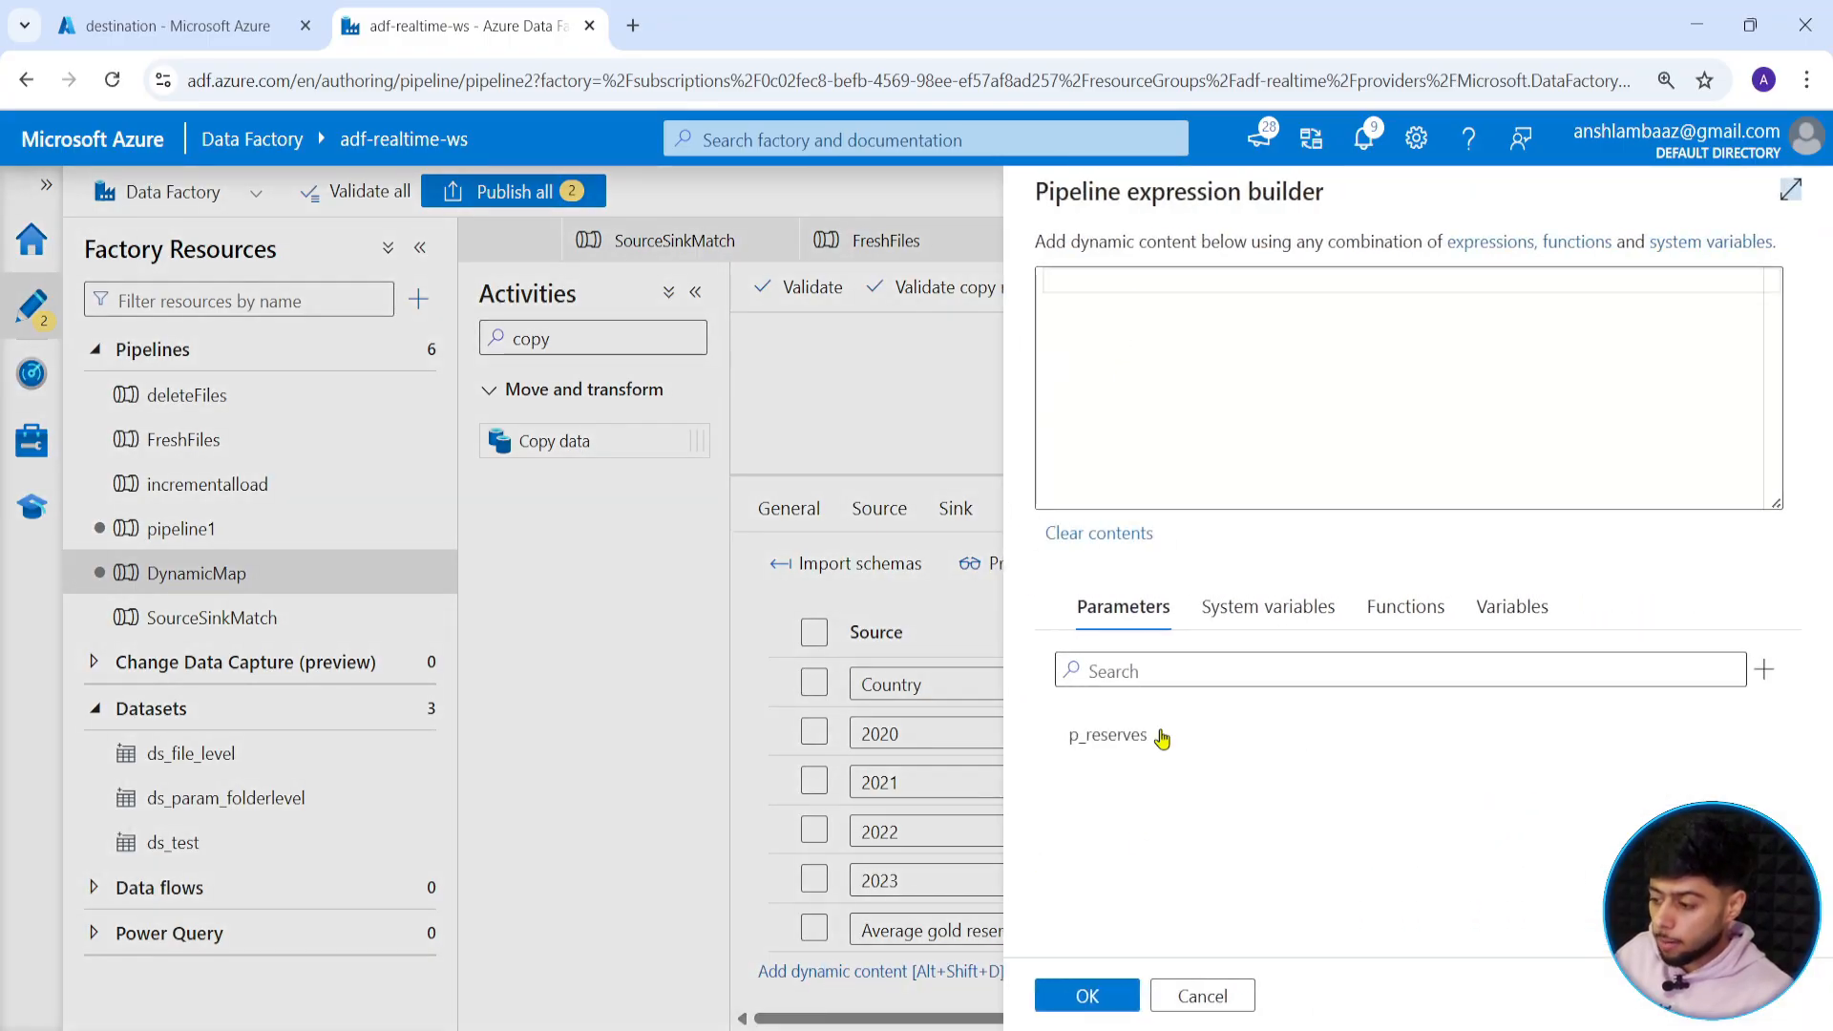
{"action": "left_click", "coordinate": [1124, 740]}
{"action": "left_click", "coordinate": [1088, 996]}
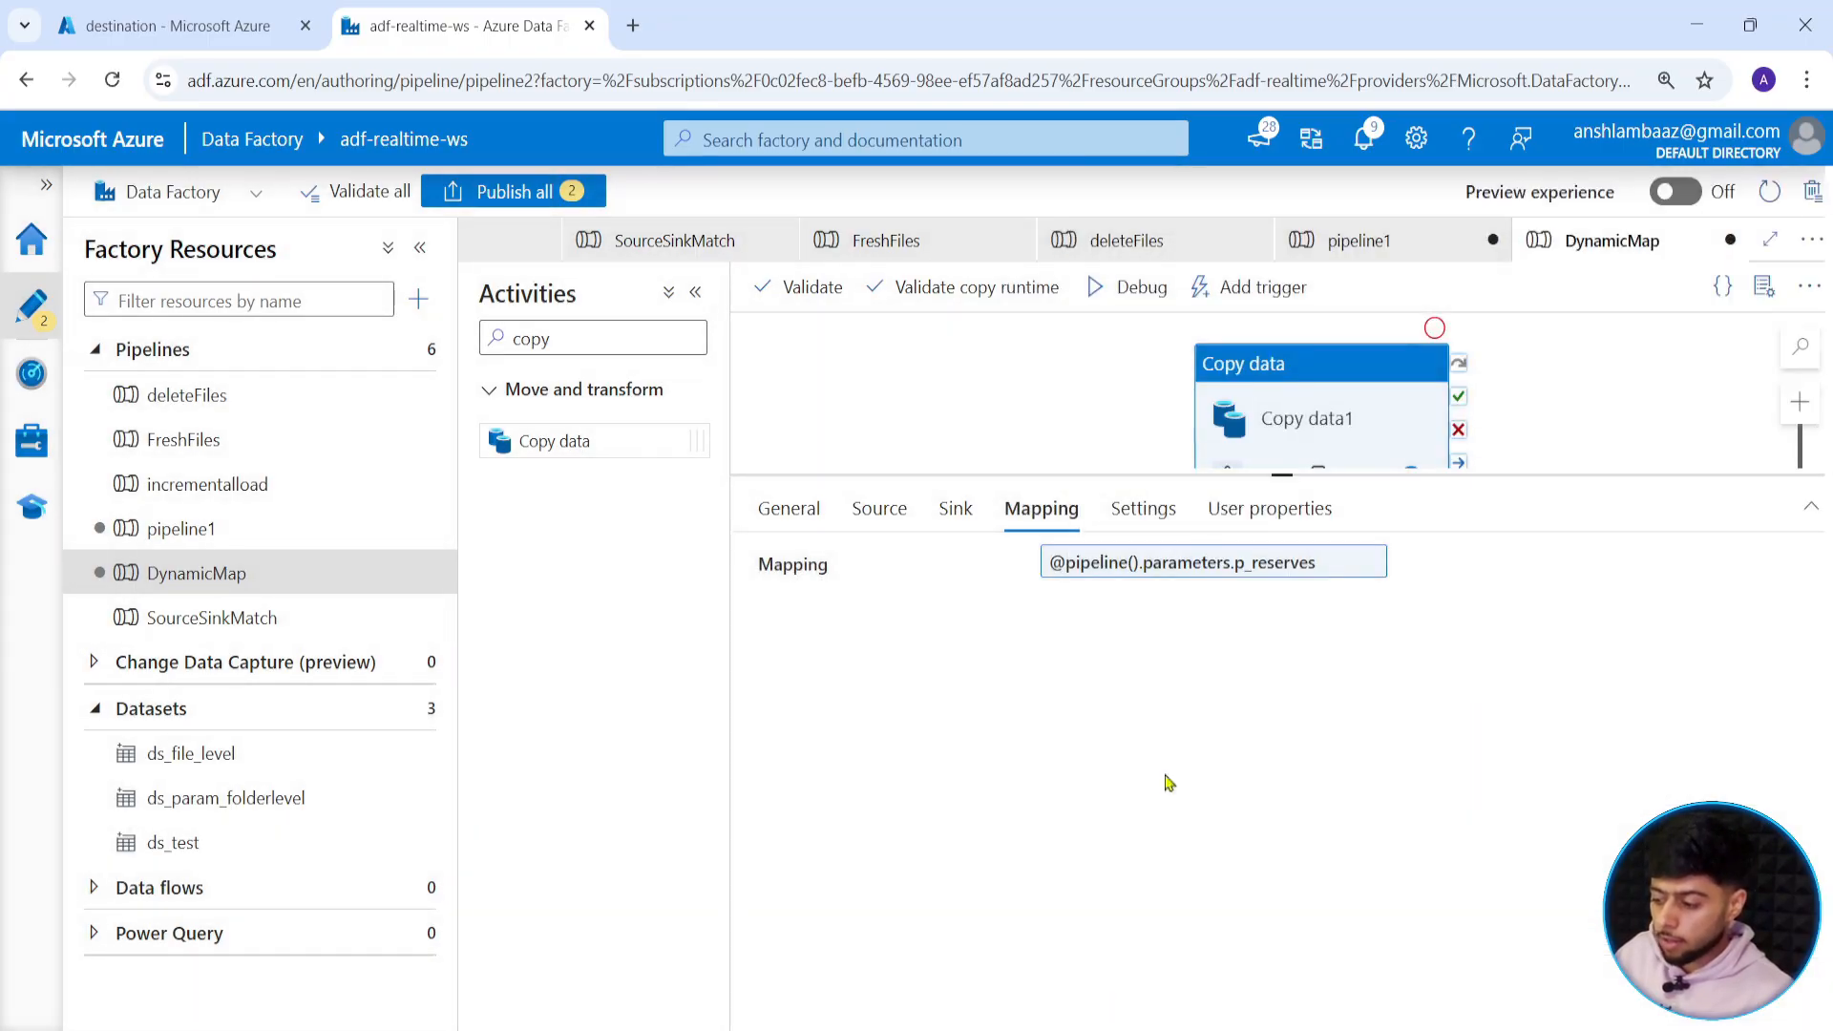
Debug the DynamicMap pipeline with the default p_reserves value and refresh the run status.
{"action": "left_click", "coordinate": [1129, 286]}
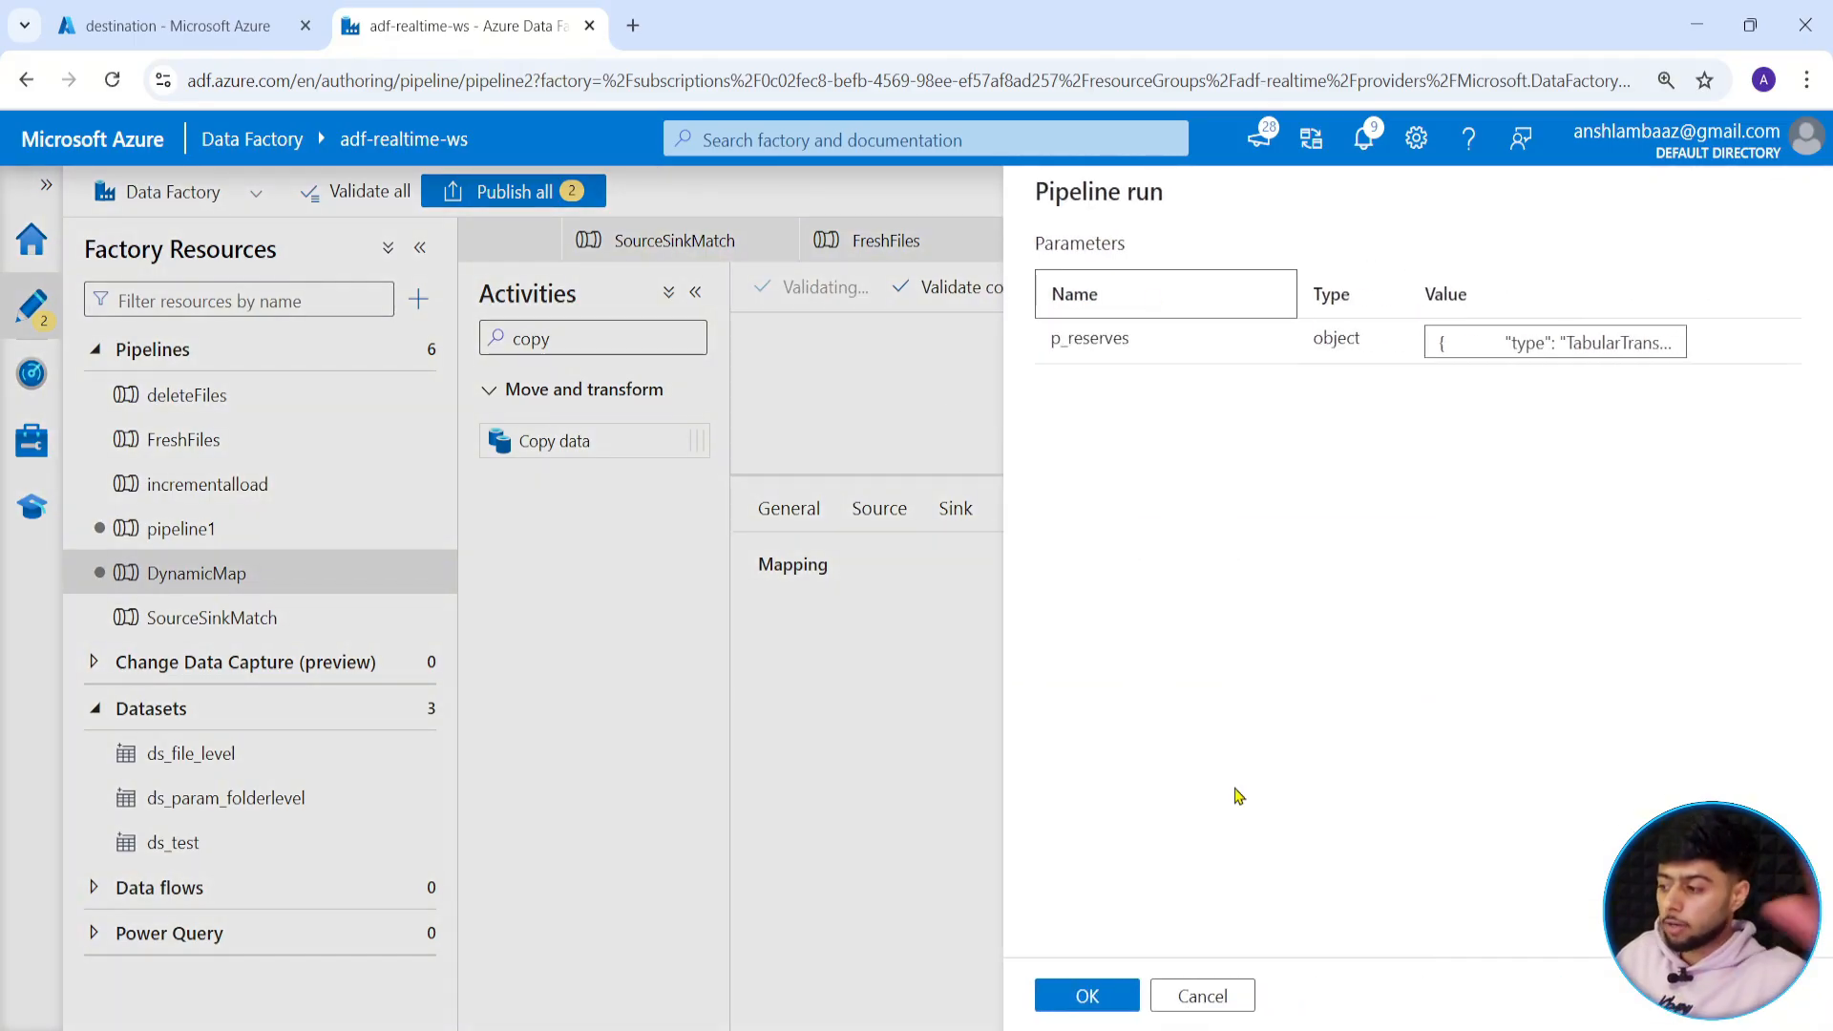
{"action": "left_click", "coordinate": [1082, 996]}
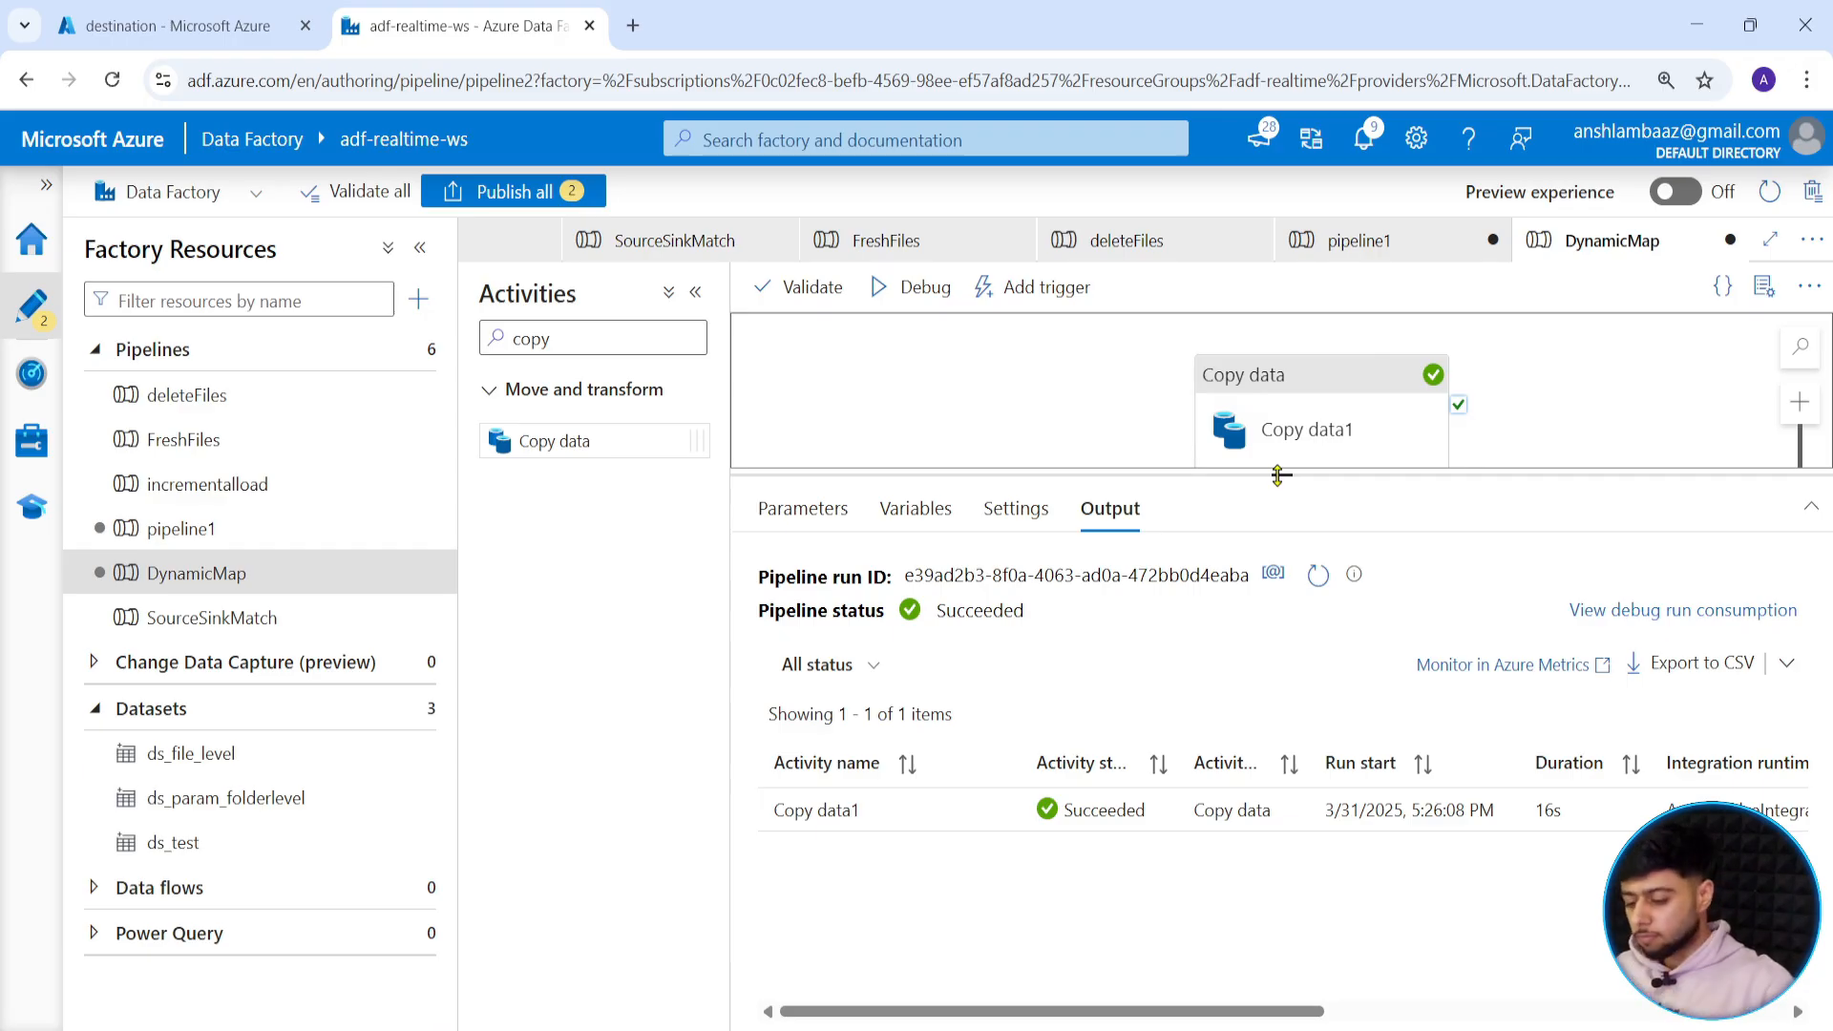
{"action": "left_click", "coordinate": [1318, 583]}
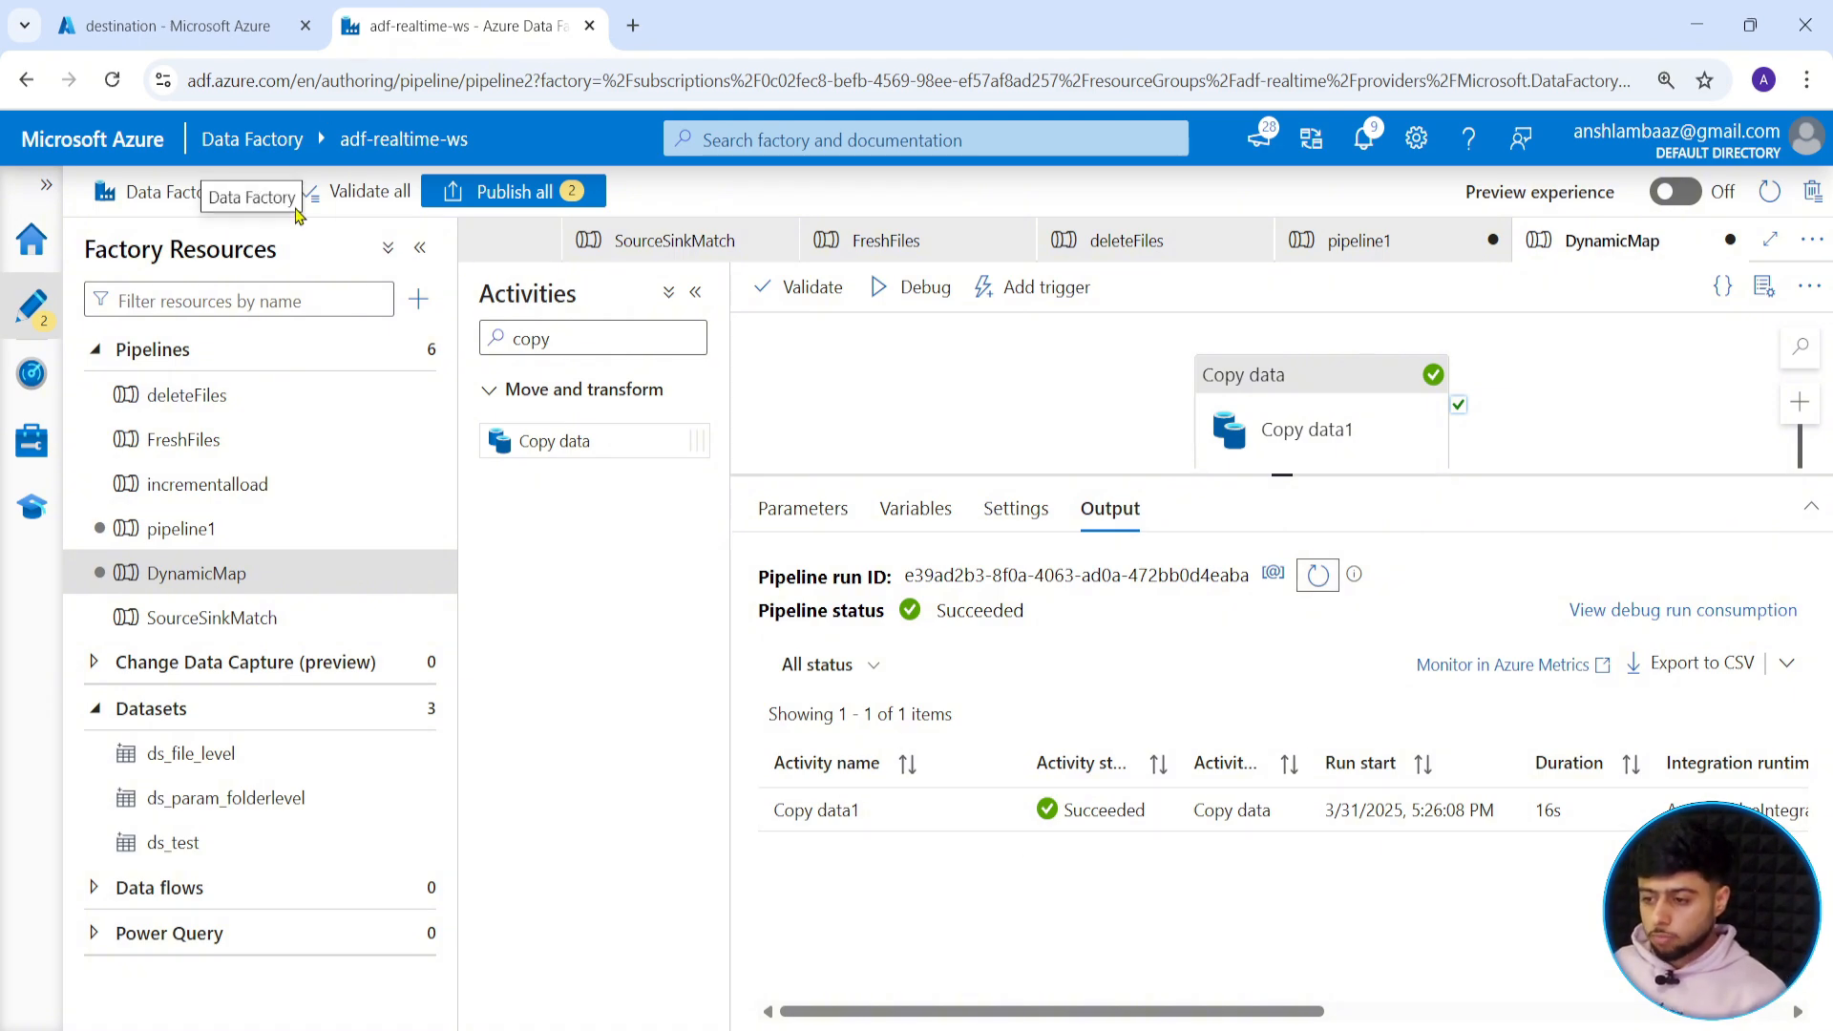
Review the transfer details of the Copy data1 run, including data and rows read and written.
{"action": "left_click", "coordinate": [998, 812]}
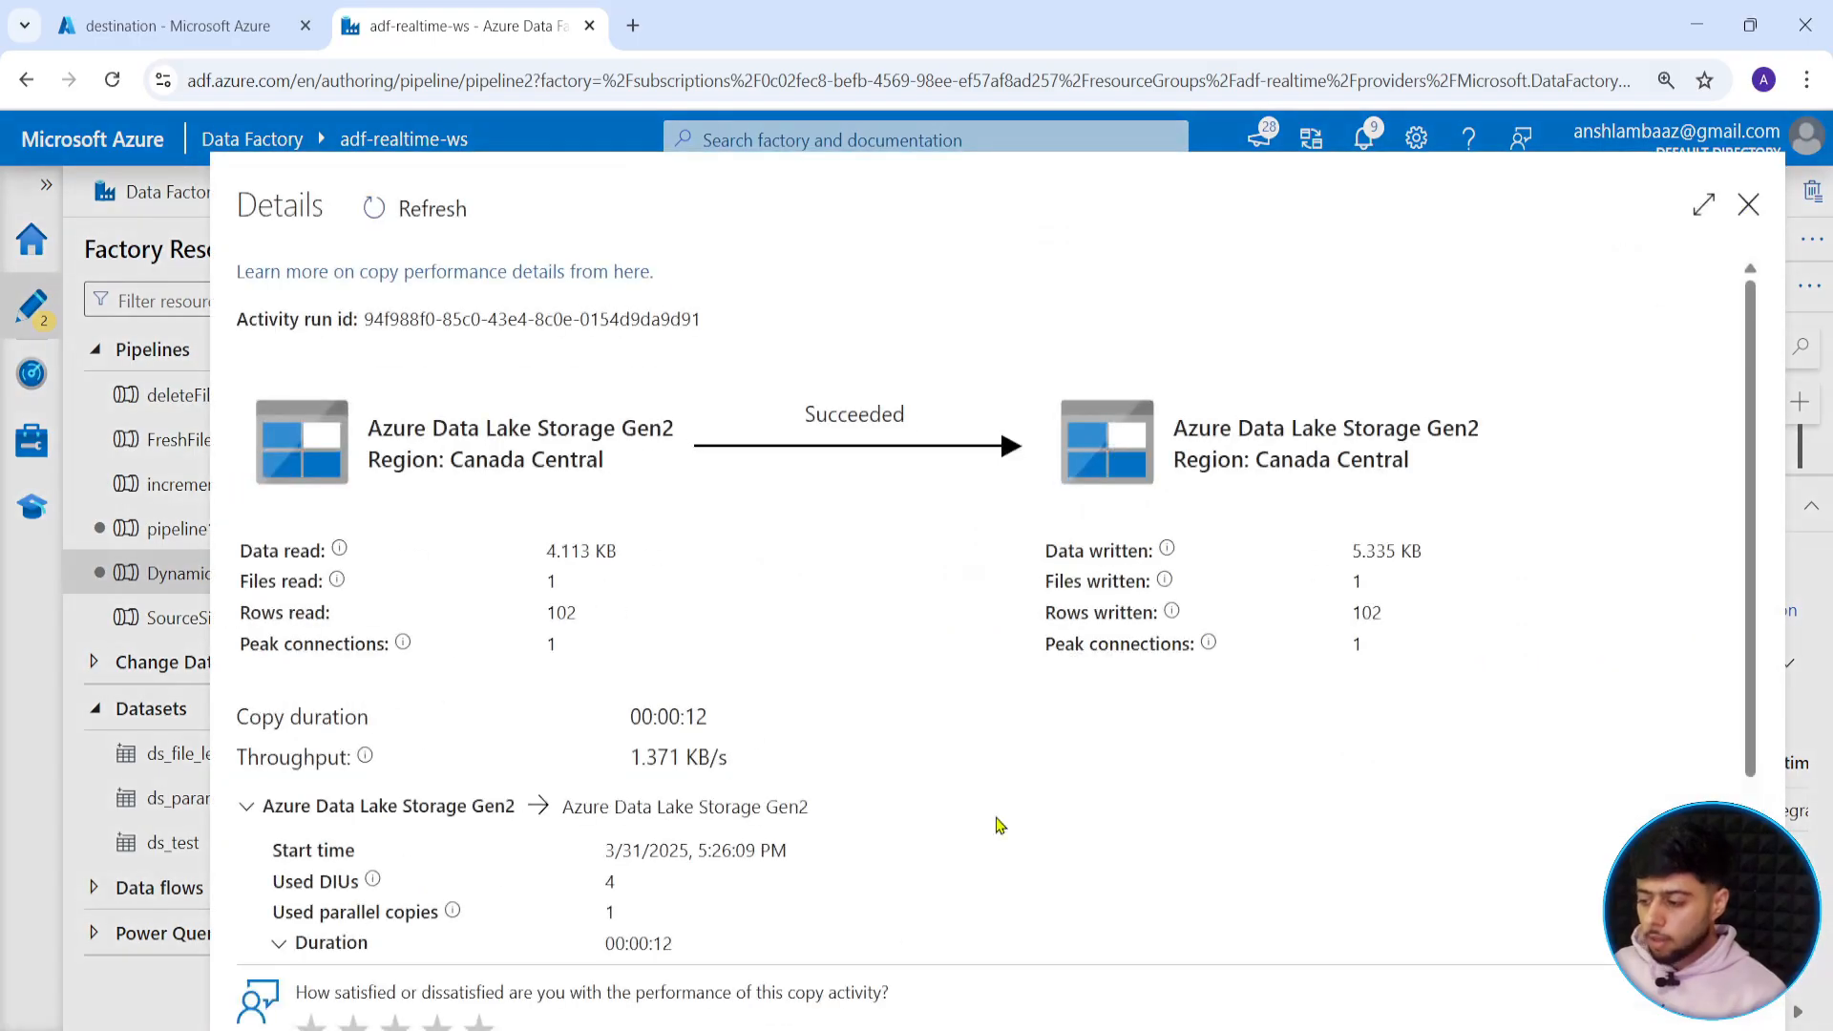
{"action": "scroll", "coordinate": [806, 736], "scroll_direction": "down", "scroll_amount": 2}
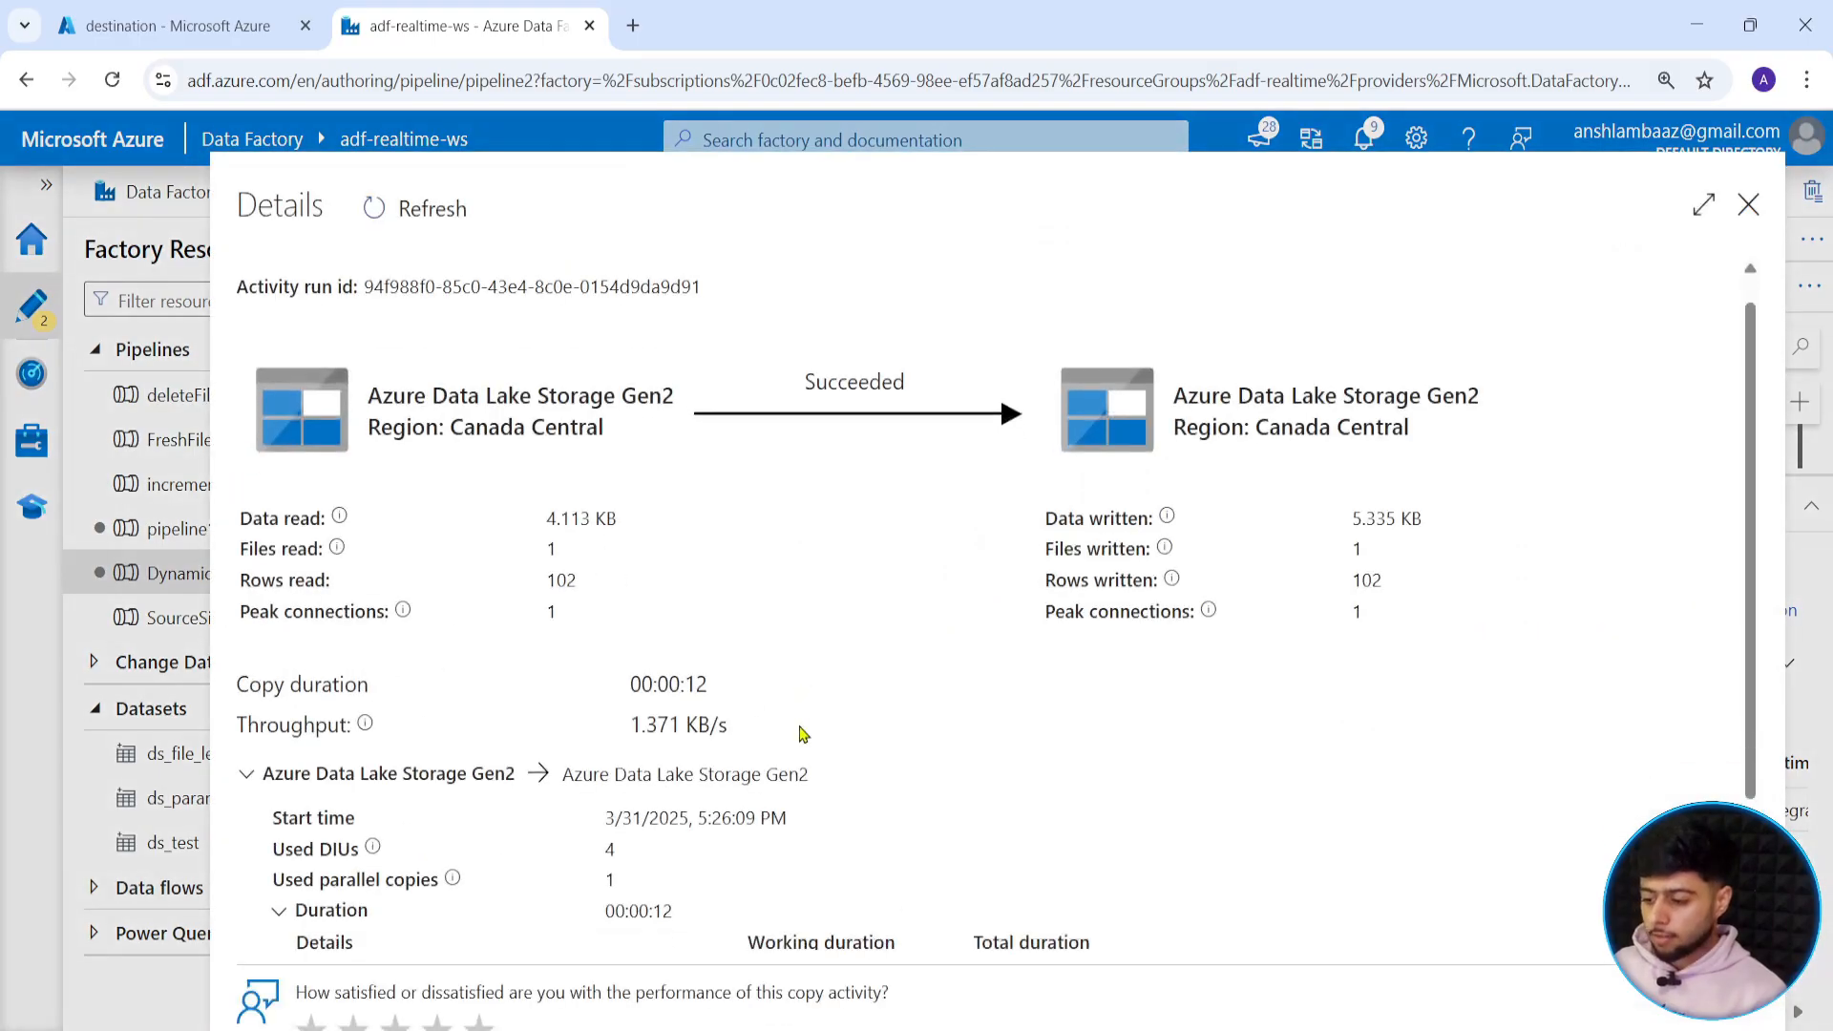
{"action": "left_click", "coordinate": [1748, 204]}
Examine the translator mappings in the input JSON of the Copy data1 run.
{"action": "left_click", "coordinate": [909, 809]}
{"action": "left_click", "coordinate": [1096, 426]}
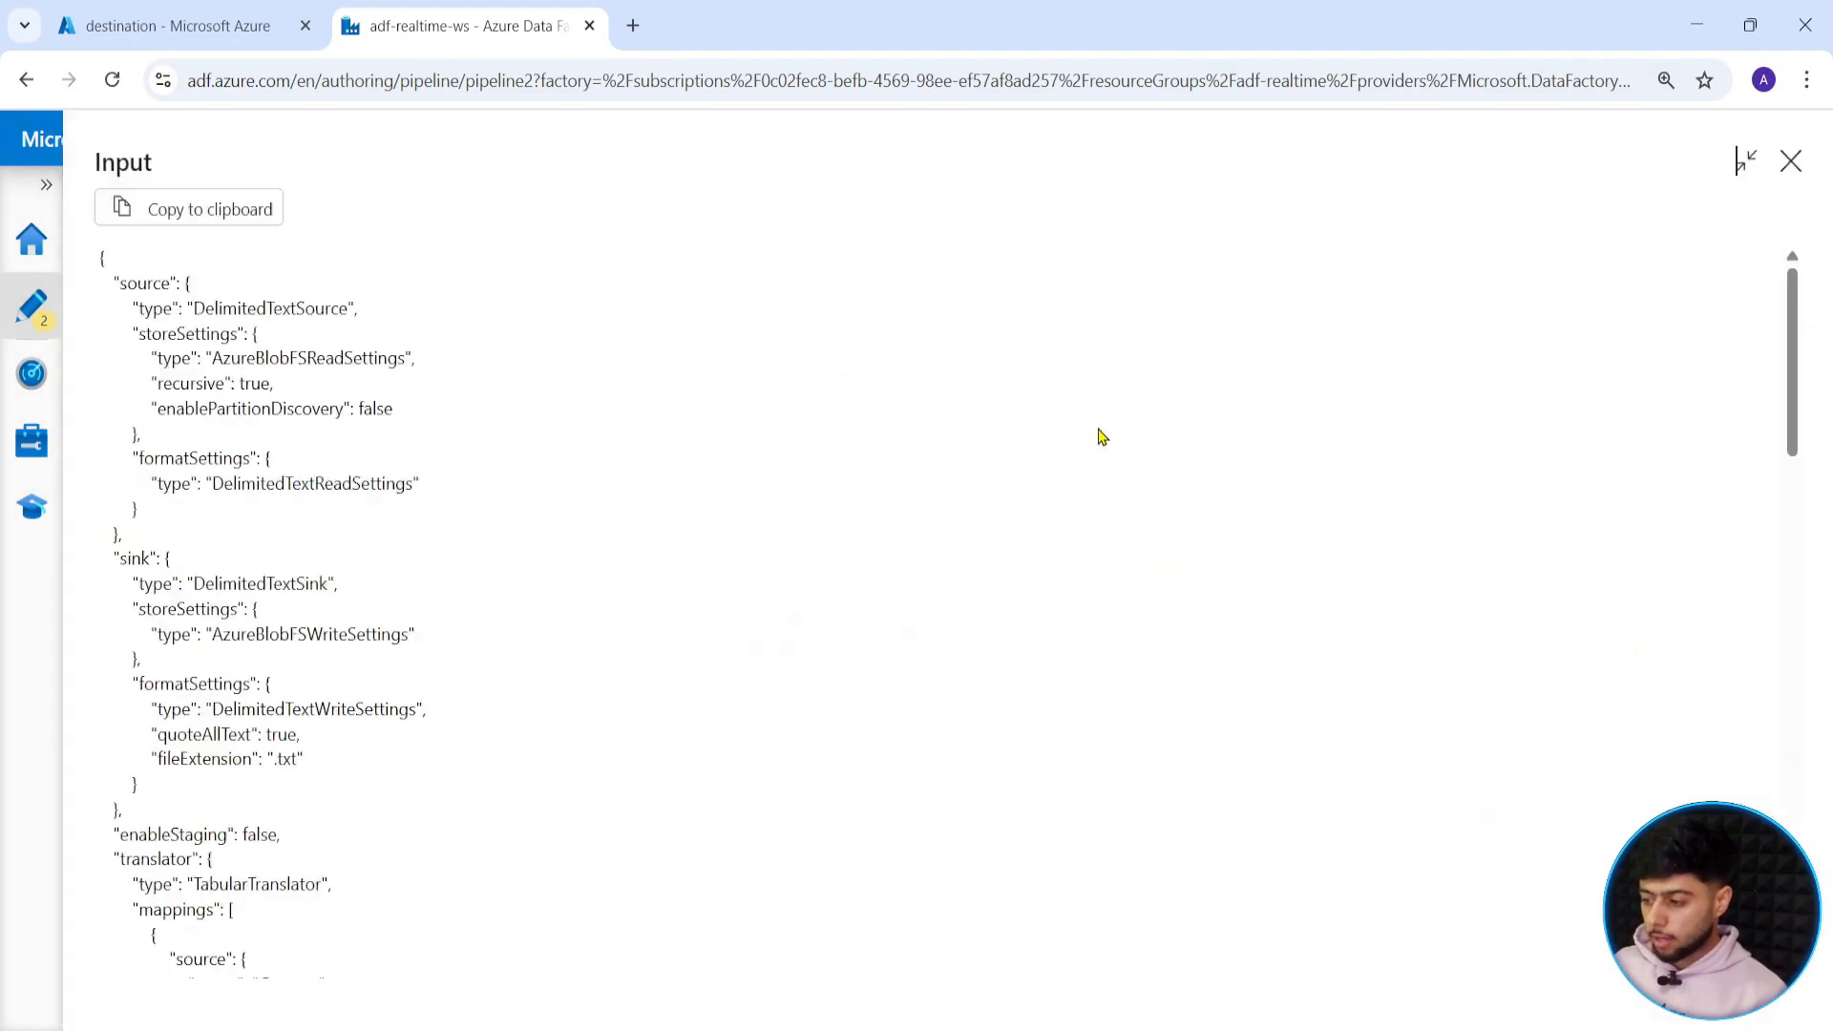
{"action": "scroll", "coordinate": [291, 710], "scroll_direction": "down", "scroll_amount": 3}
{"action": "scroll", "coordinate": [295, 712], "scroll_direction": "down", "scroll_amount": 5}
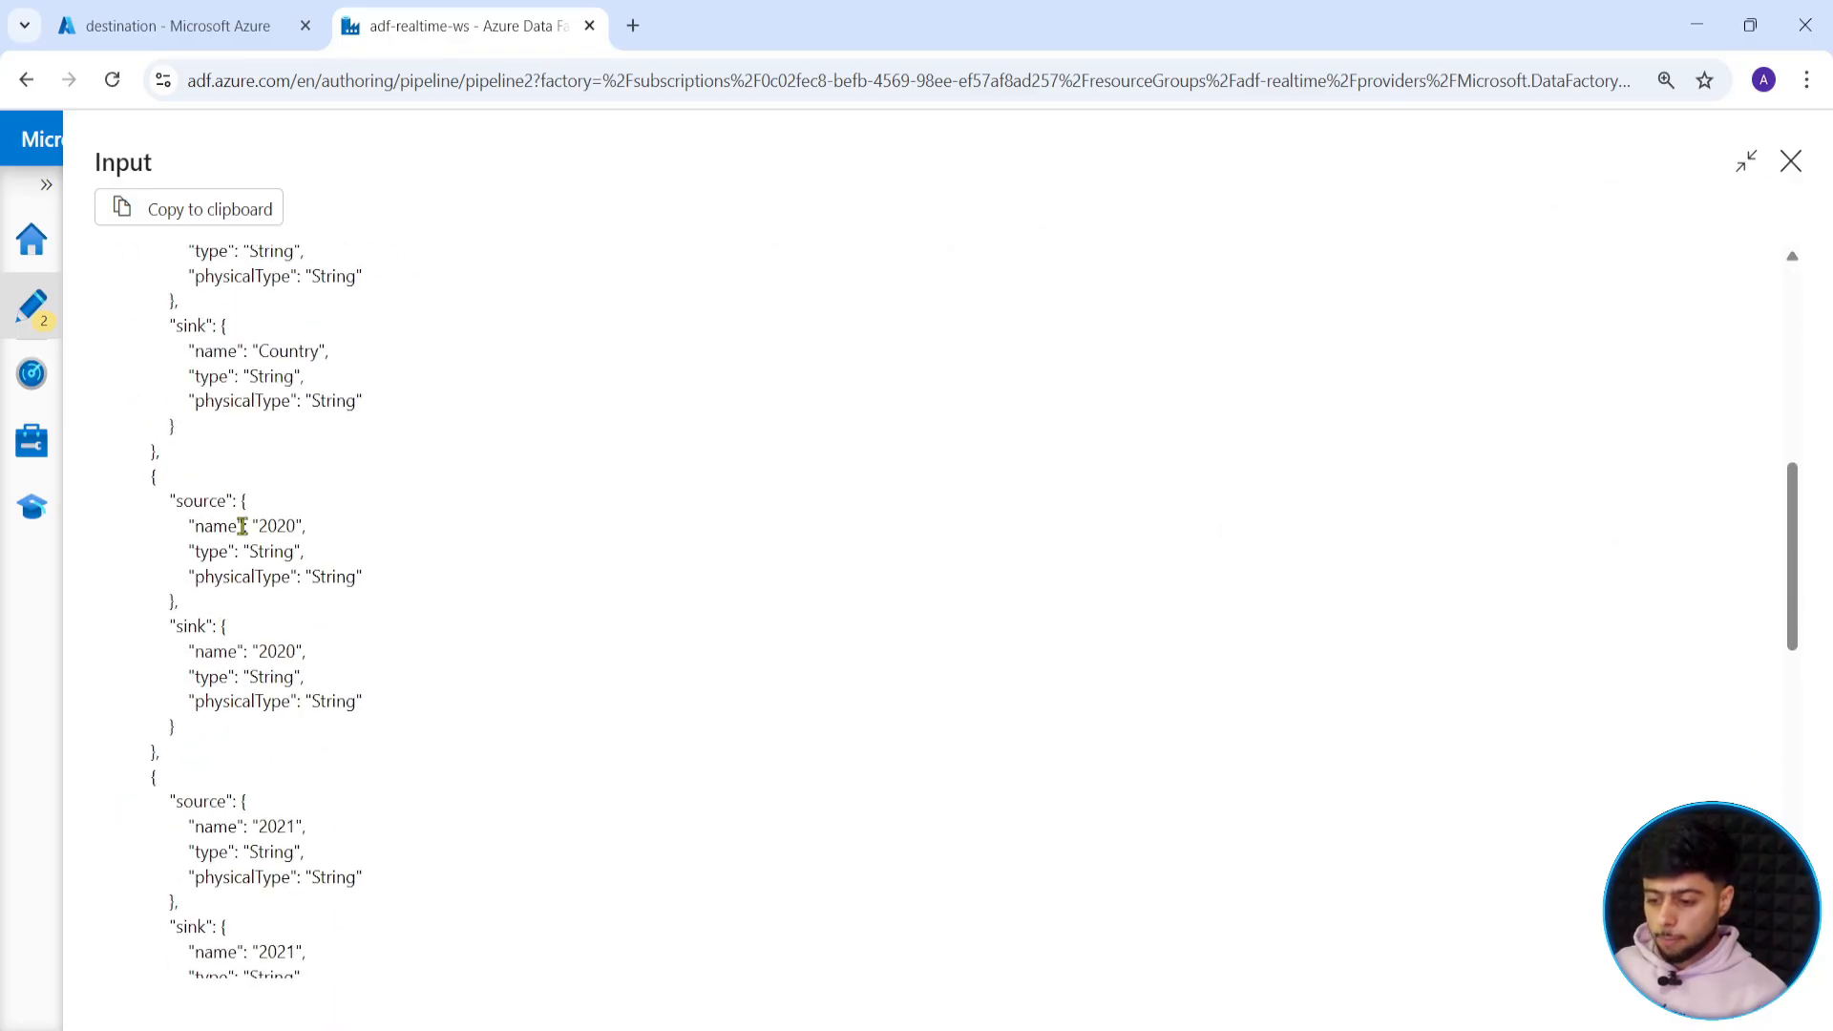
{"action": "scroll", "coordinate": [250, 520], "scroll_direction": "up", "scroll_amount": 4}
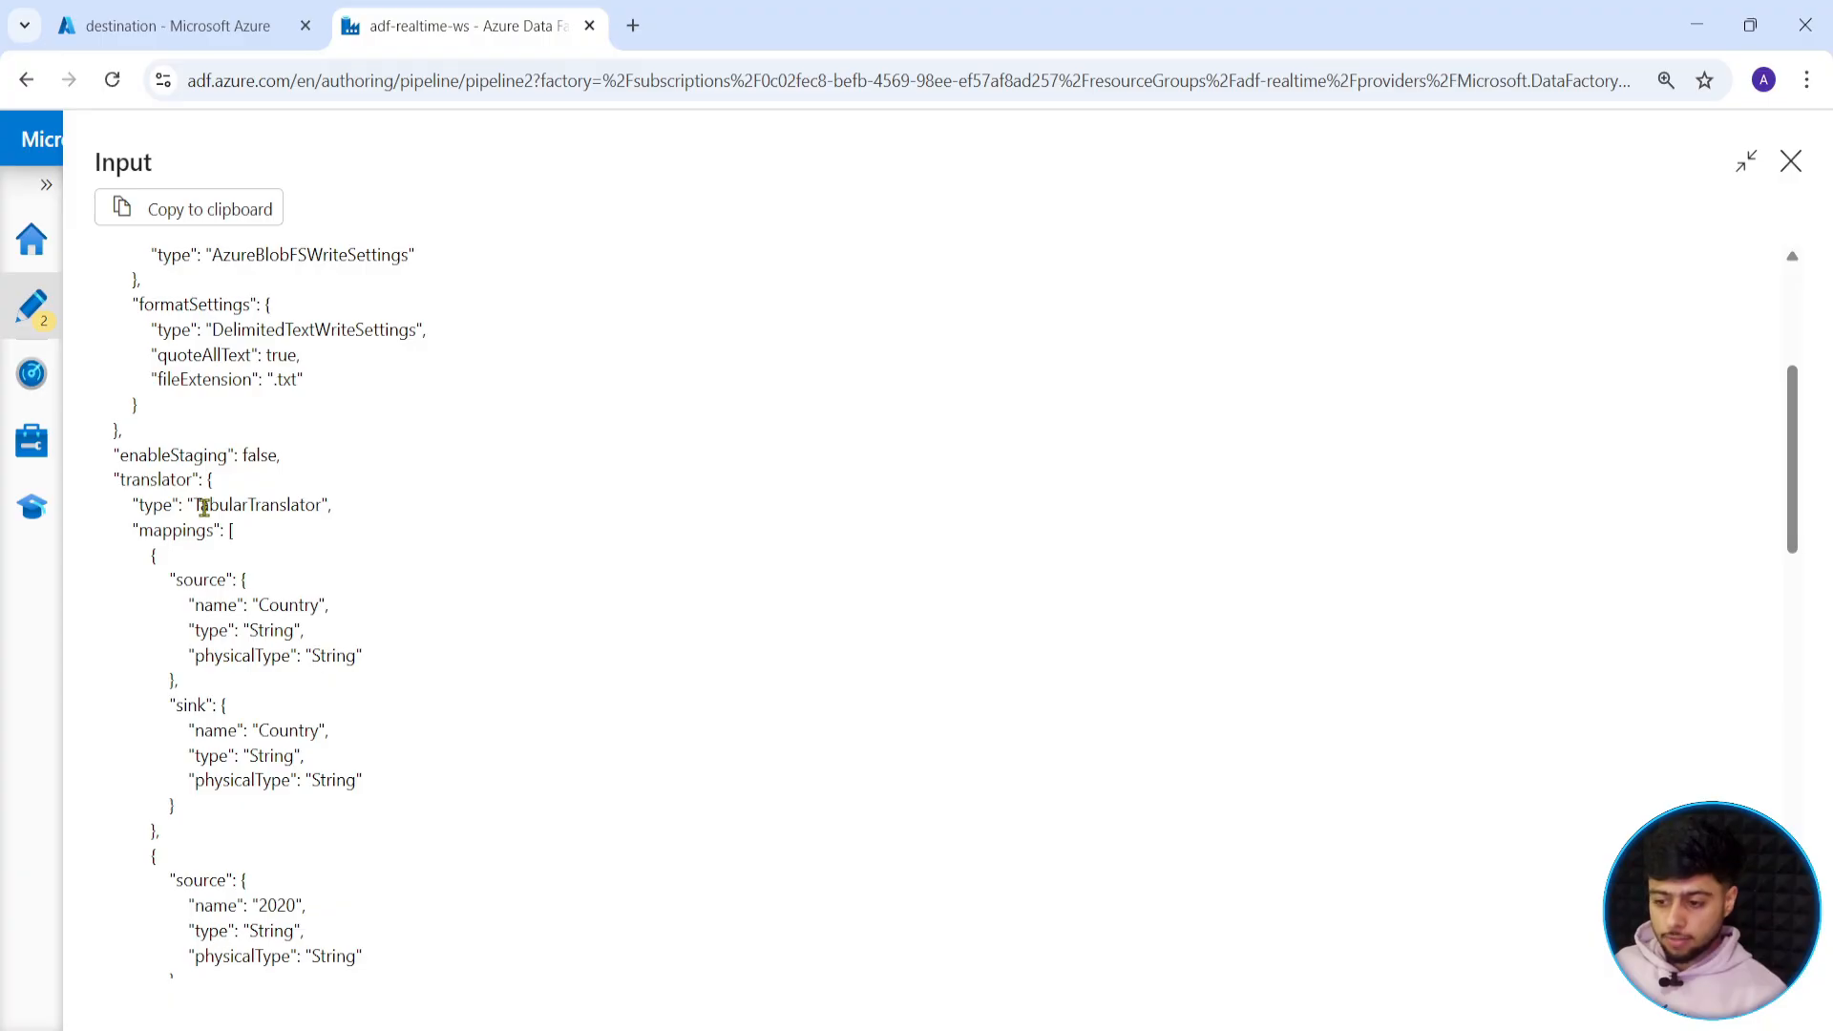
{"action": "left_click_drag", "start_coordinate": [209, 478], "coordinate": [315, 1022]}
{"action": "left_click", "coordinate": [1791, 161]}
Switch to the Azure portal and inspect the header row of raw_gold_data/Gold_reserves_tonnes.csv in the source container.
{"action": "left_click", "coordinate": [160, 12]}
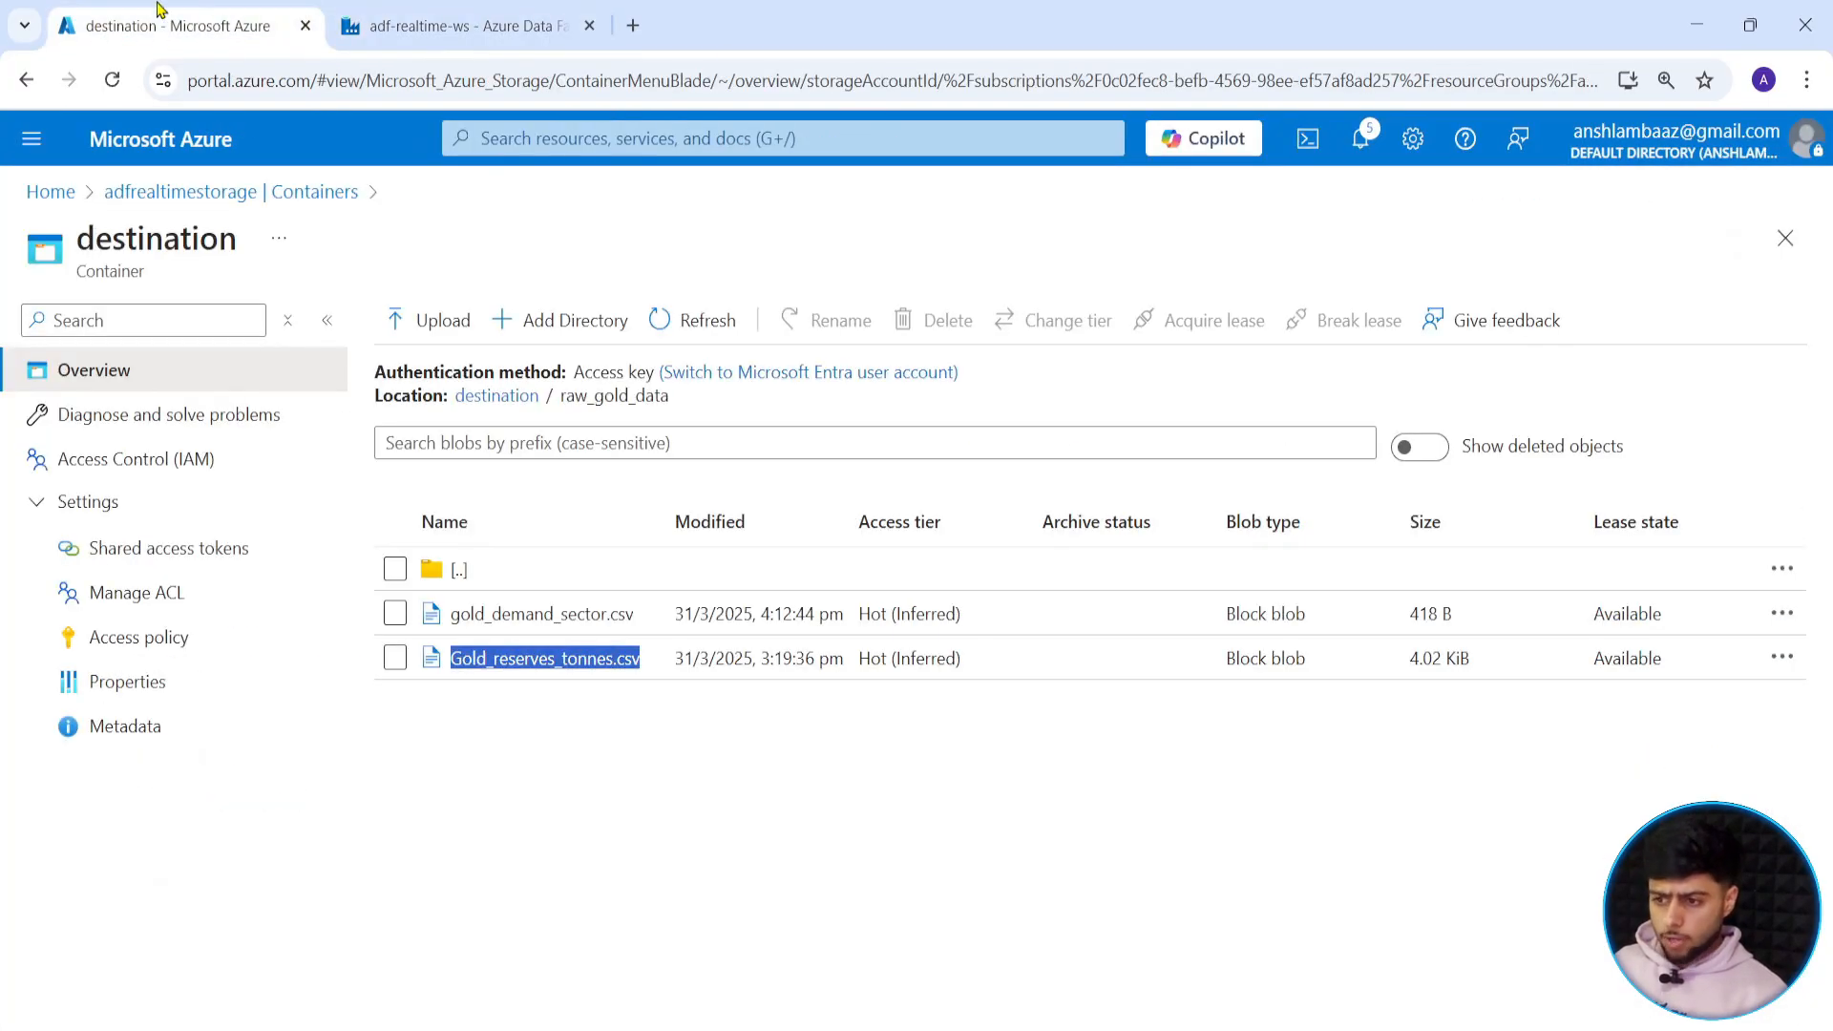
{"action": "left_click", "coordinate": [181, 192]}
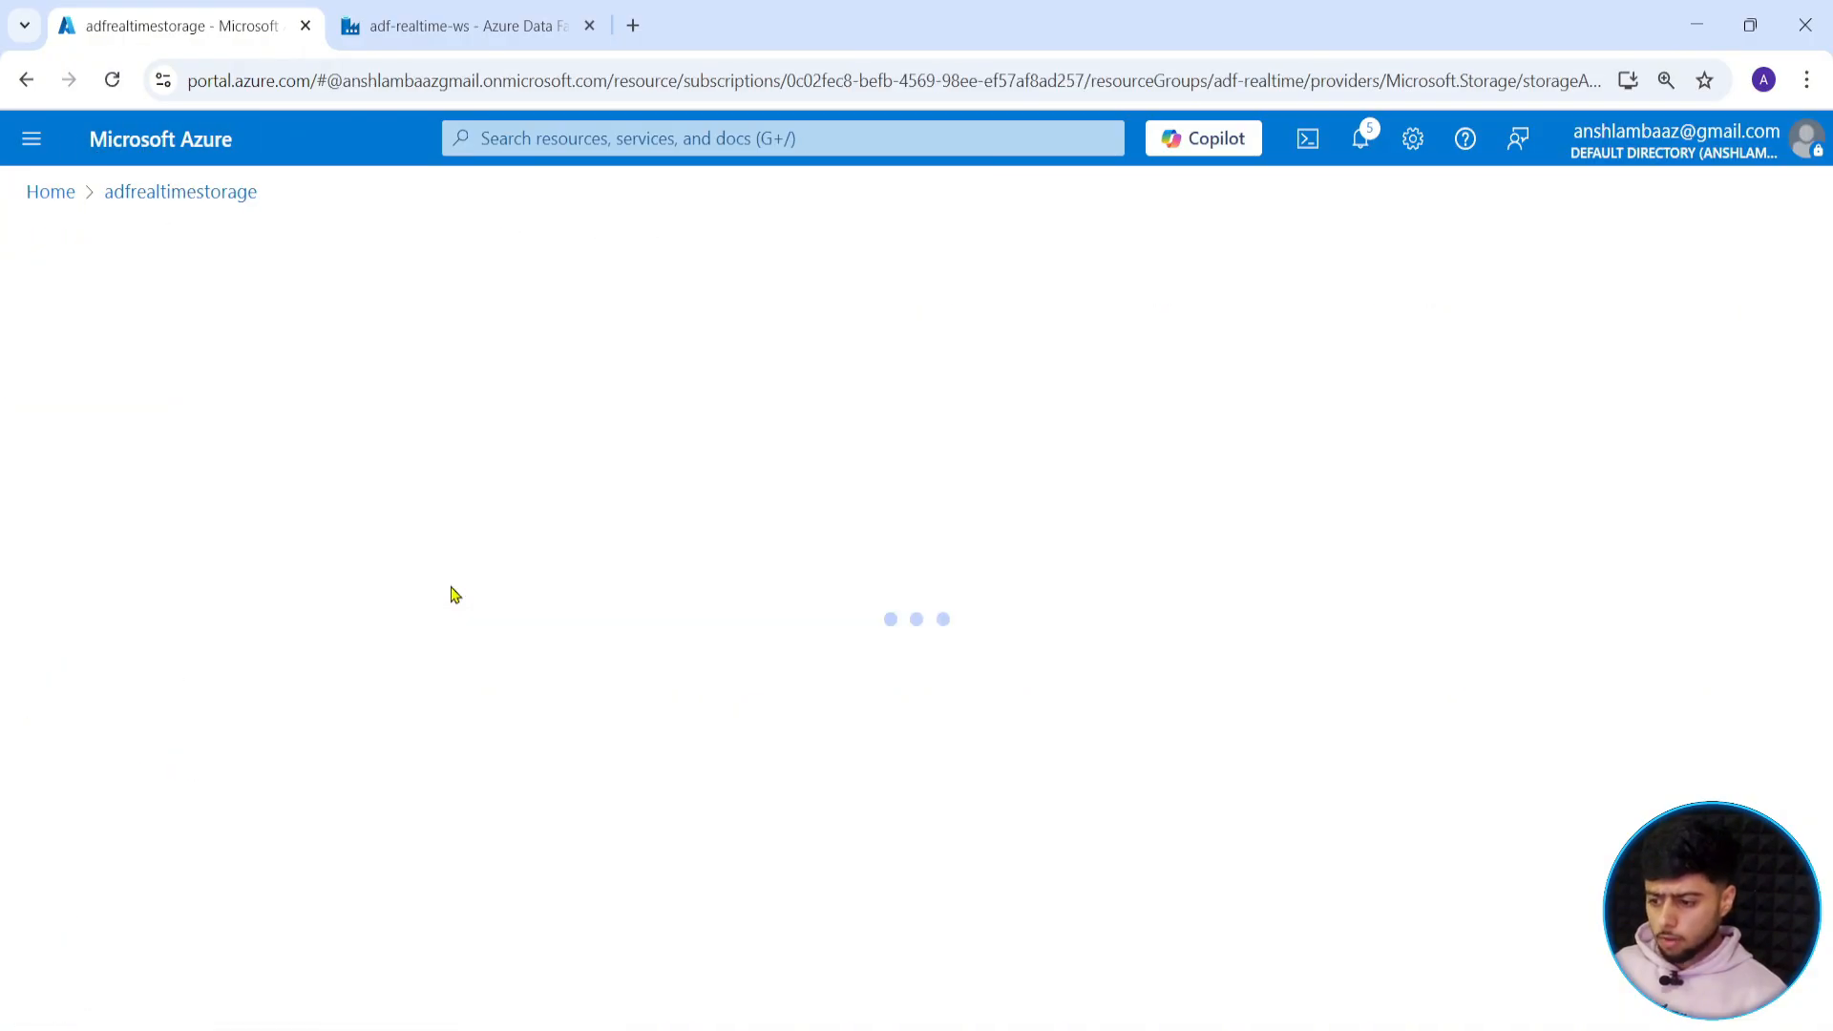
{"action": "left_click", "coordinate": [493, 571]}
{"action": "left_click", "coordinate": [519, 626]}
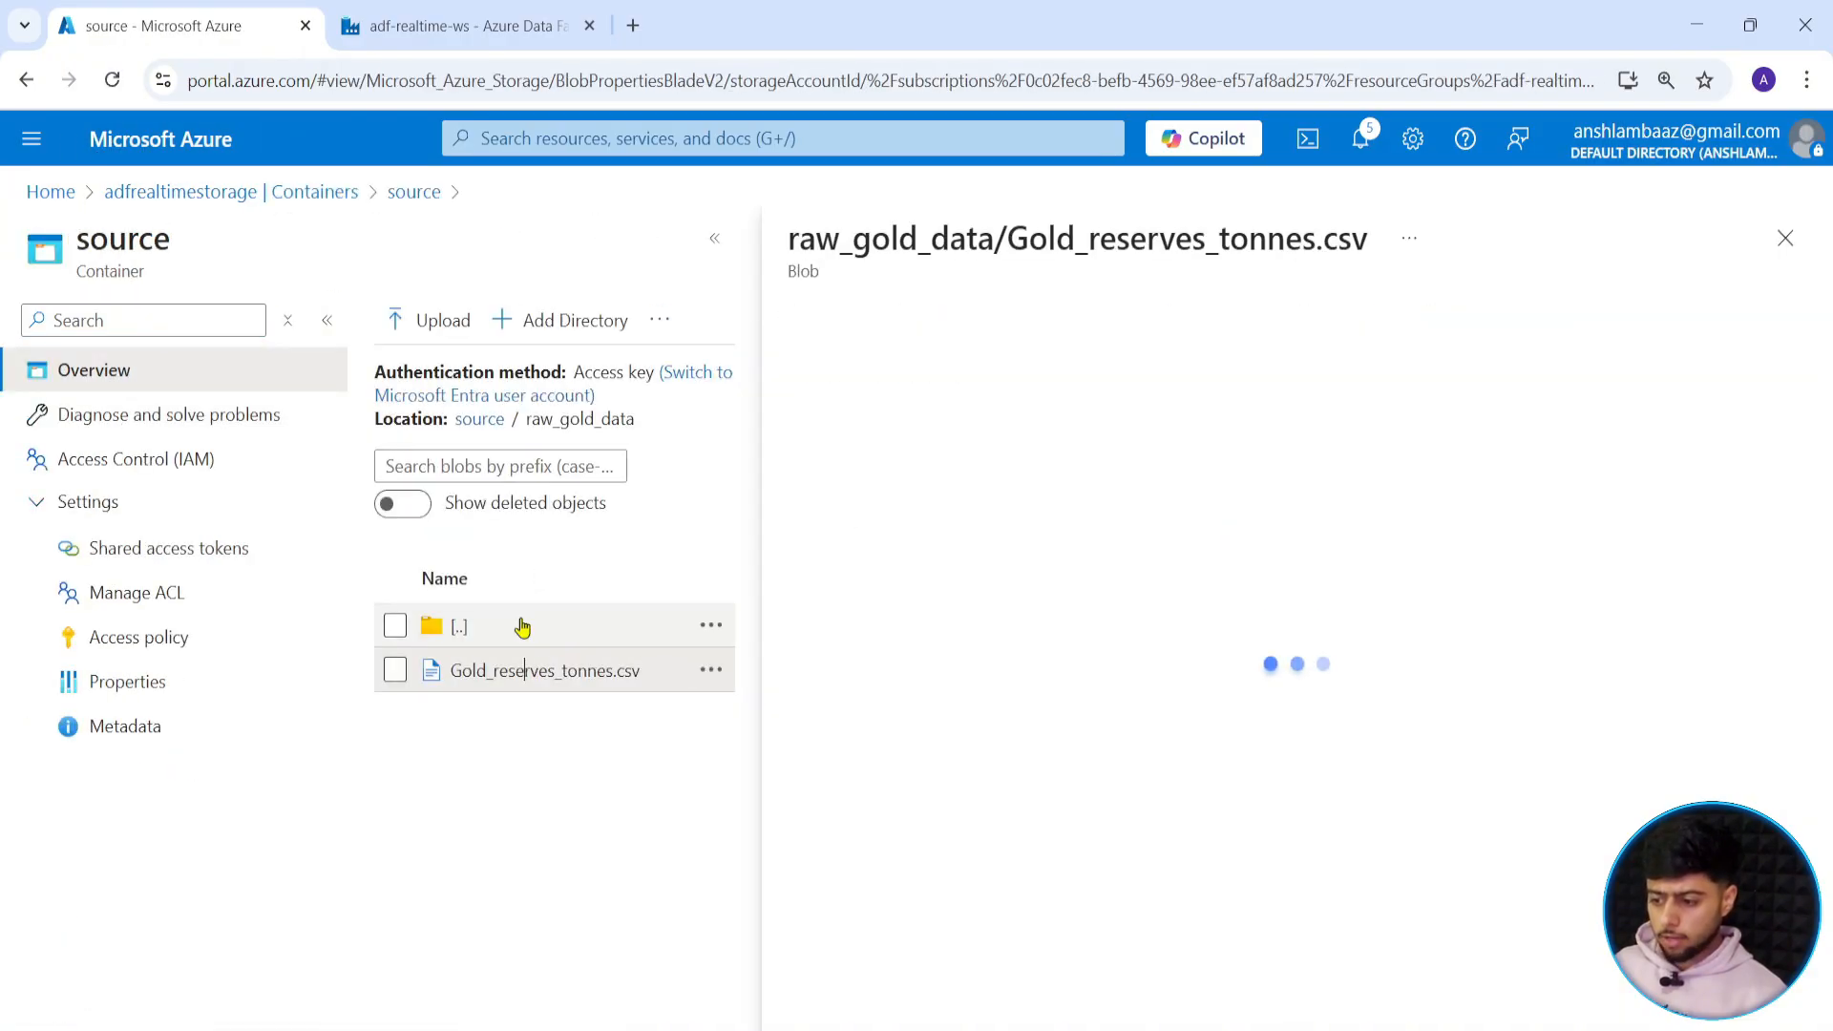
{"action": "left_click", "coordinate": [1024, 384]}
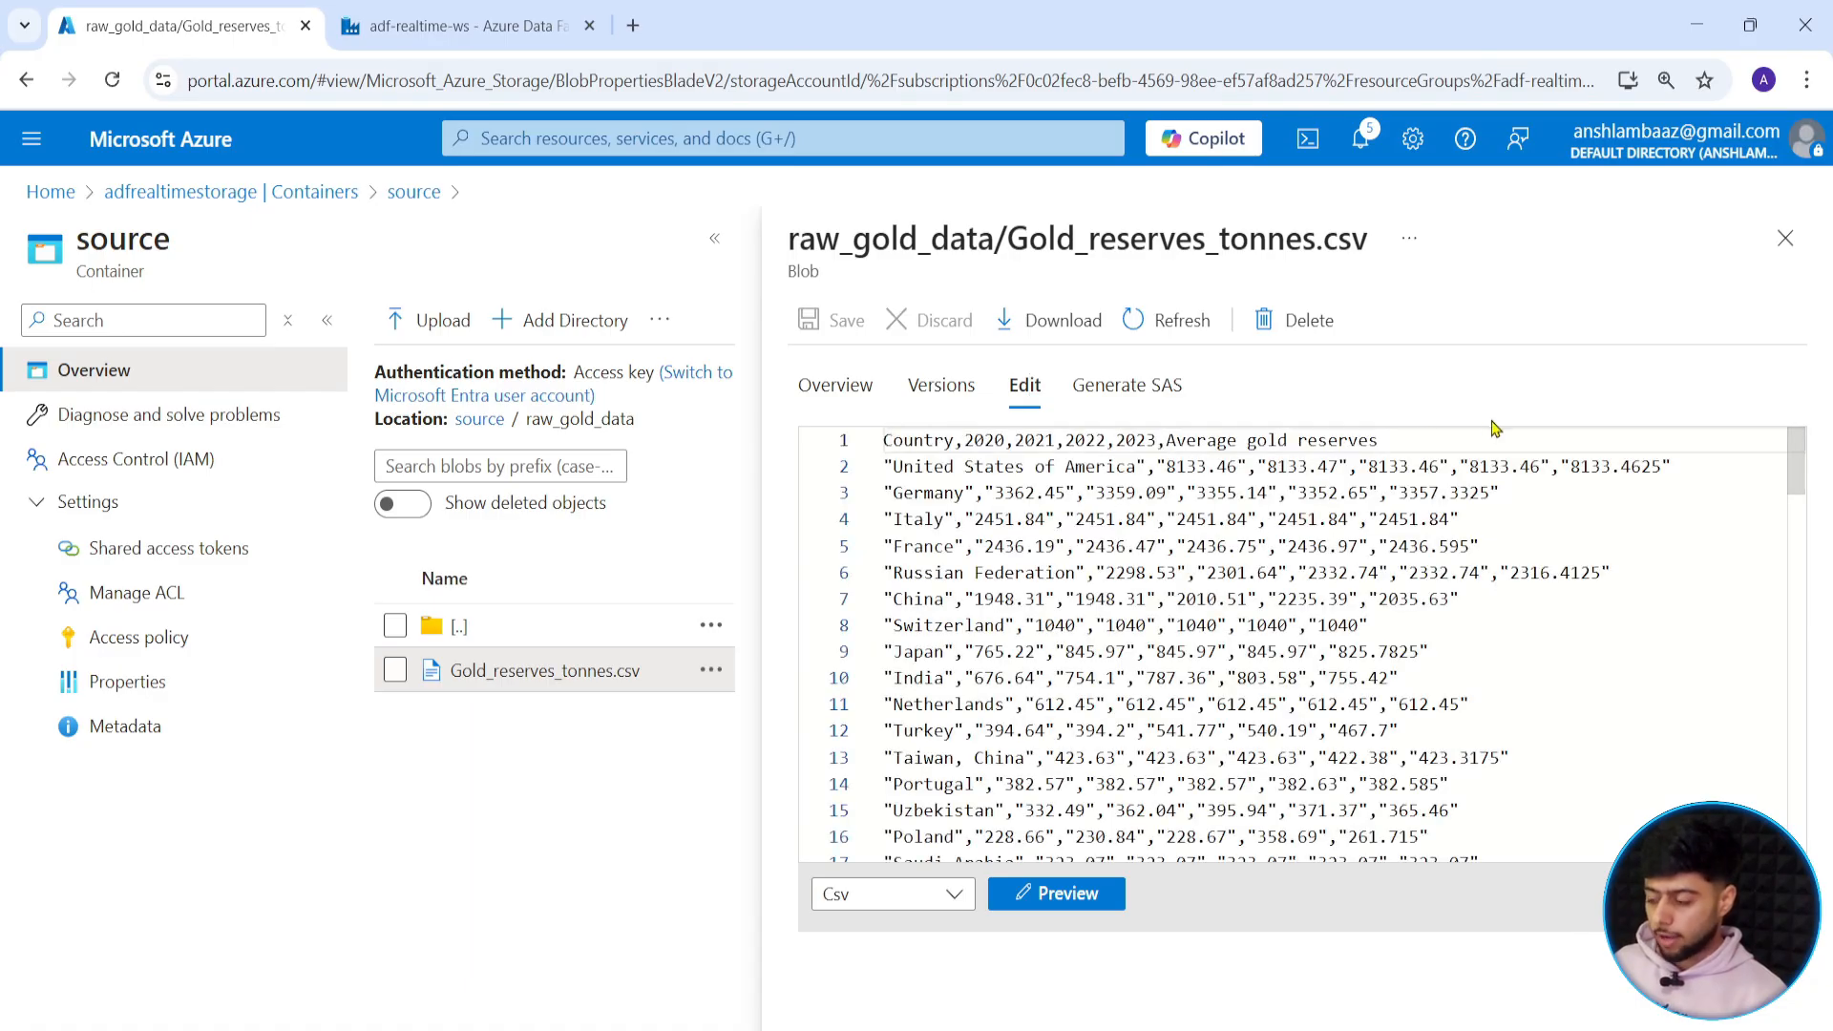
{"action": "left_click_drag", "start_coordinate": [1488, 439], "coordinate": [849, 440]}
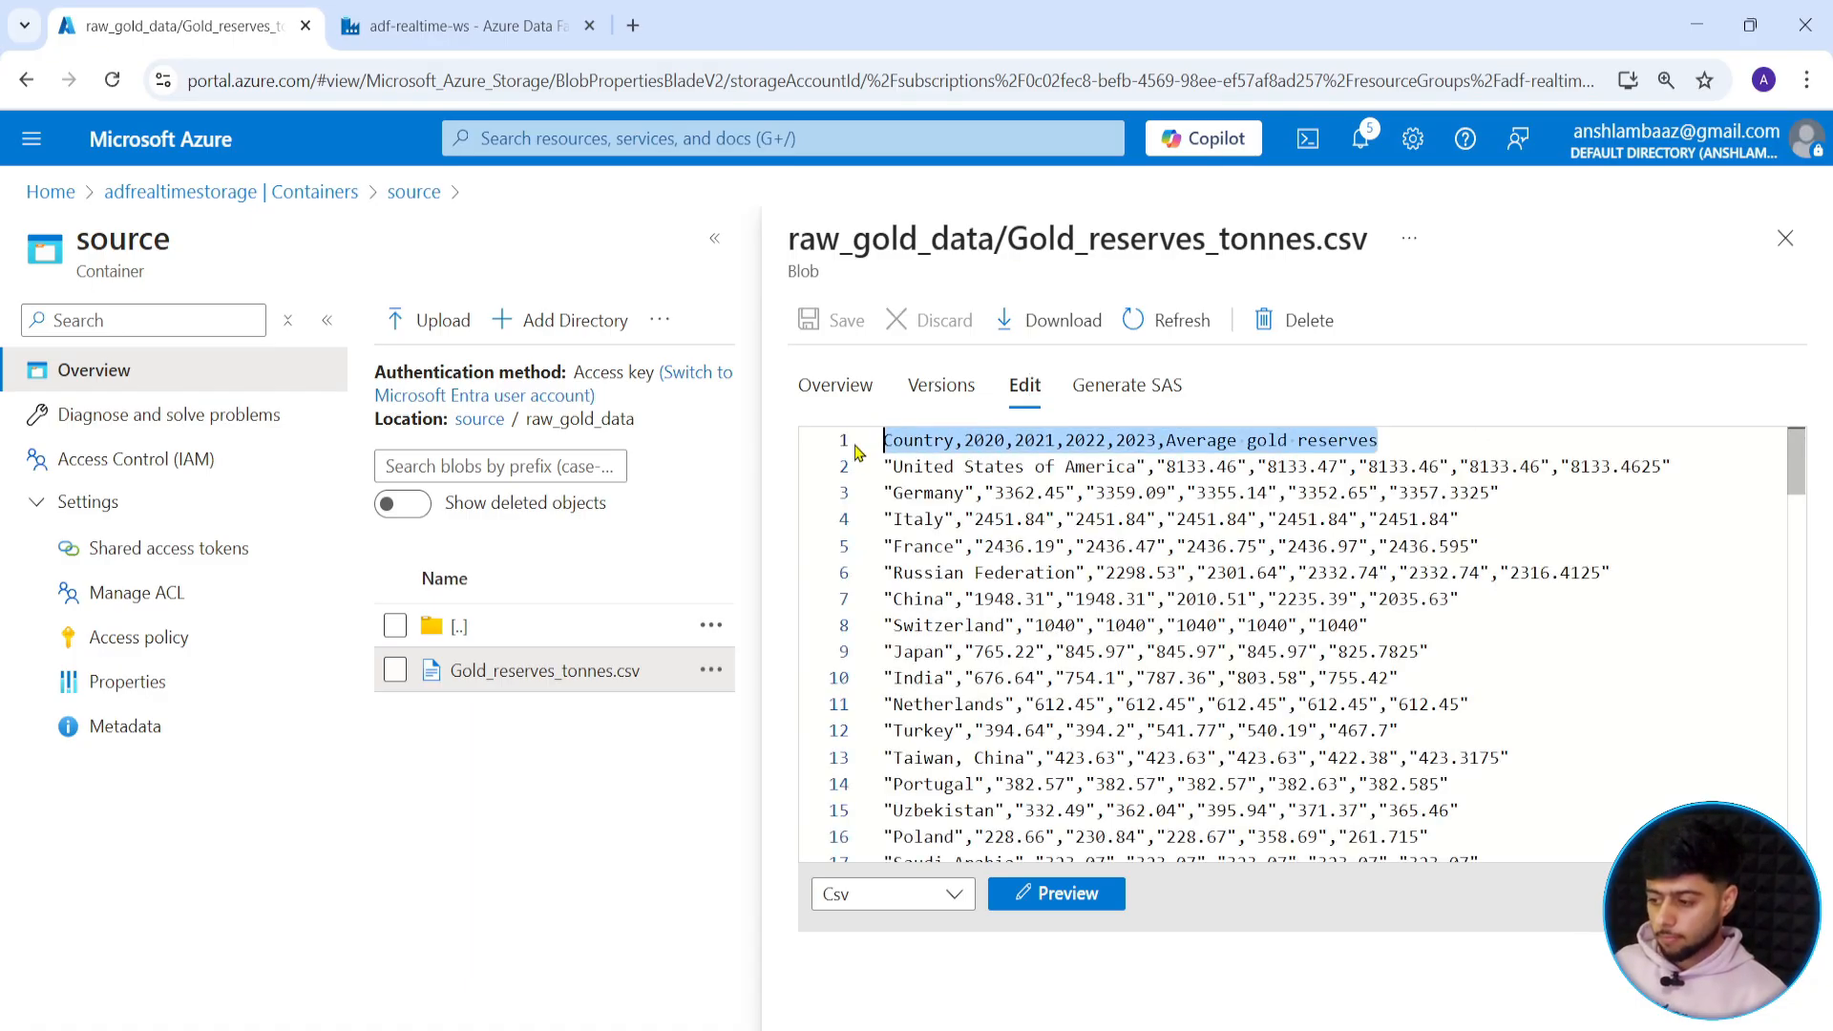
{"action": "left_click", "coordinate": [1089, 441]}
{"action": "left_click", "coordinate": [1786, 238]}
Return to Data Factory and view the source dataset properties of Copy data1.
{"action": "left_click", "coordinate": [452, 11]}
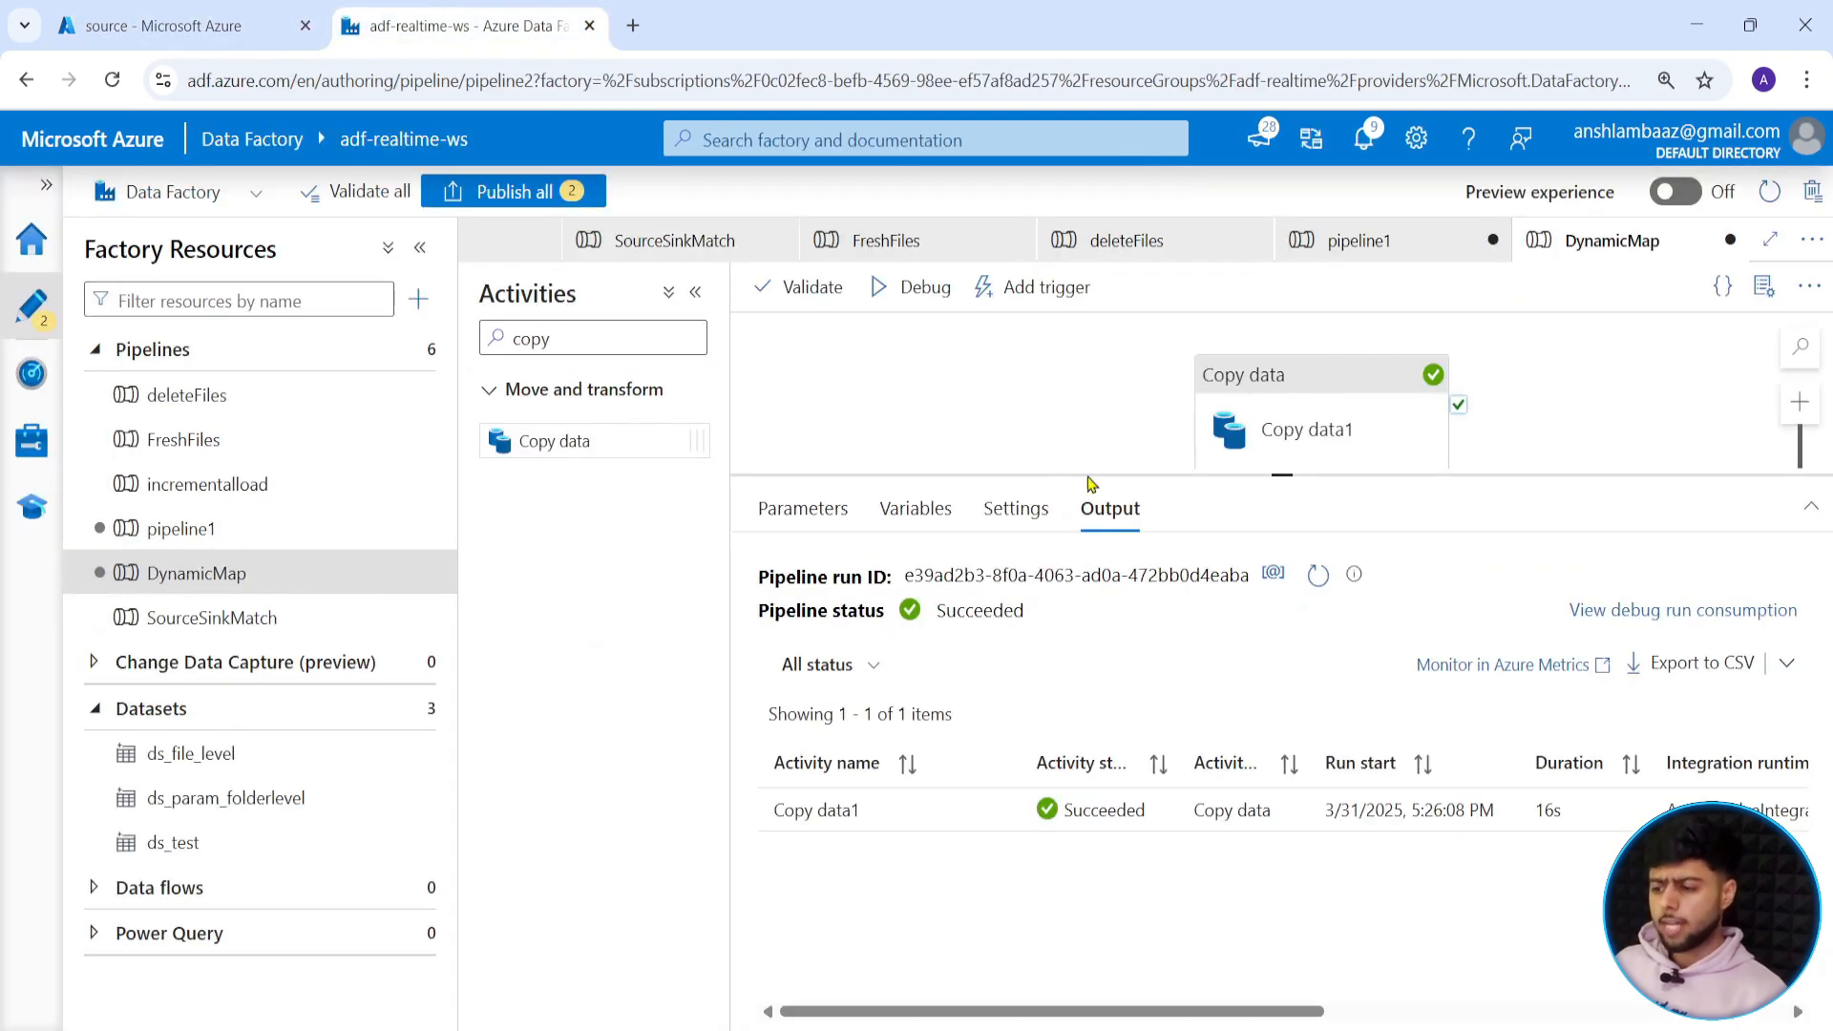
{"action": "left_click_drag", "start_coordinate": [1296, 474], "coordinate": [1268, 573]}
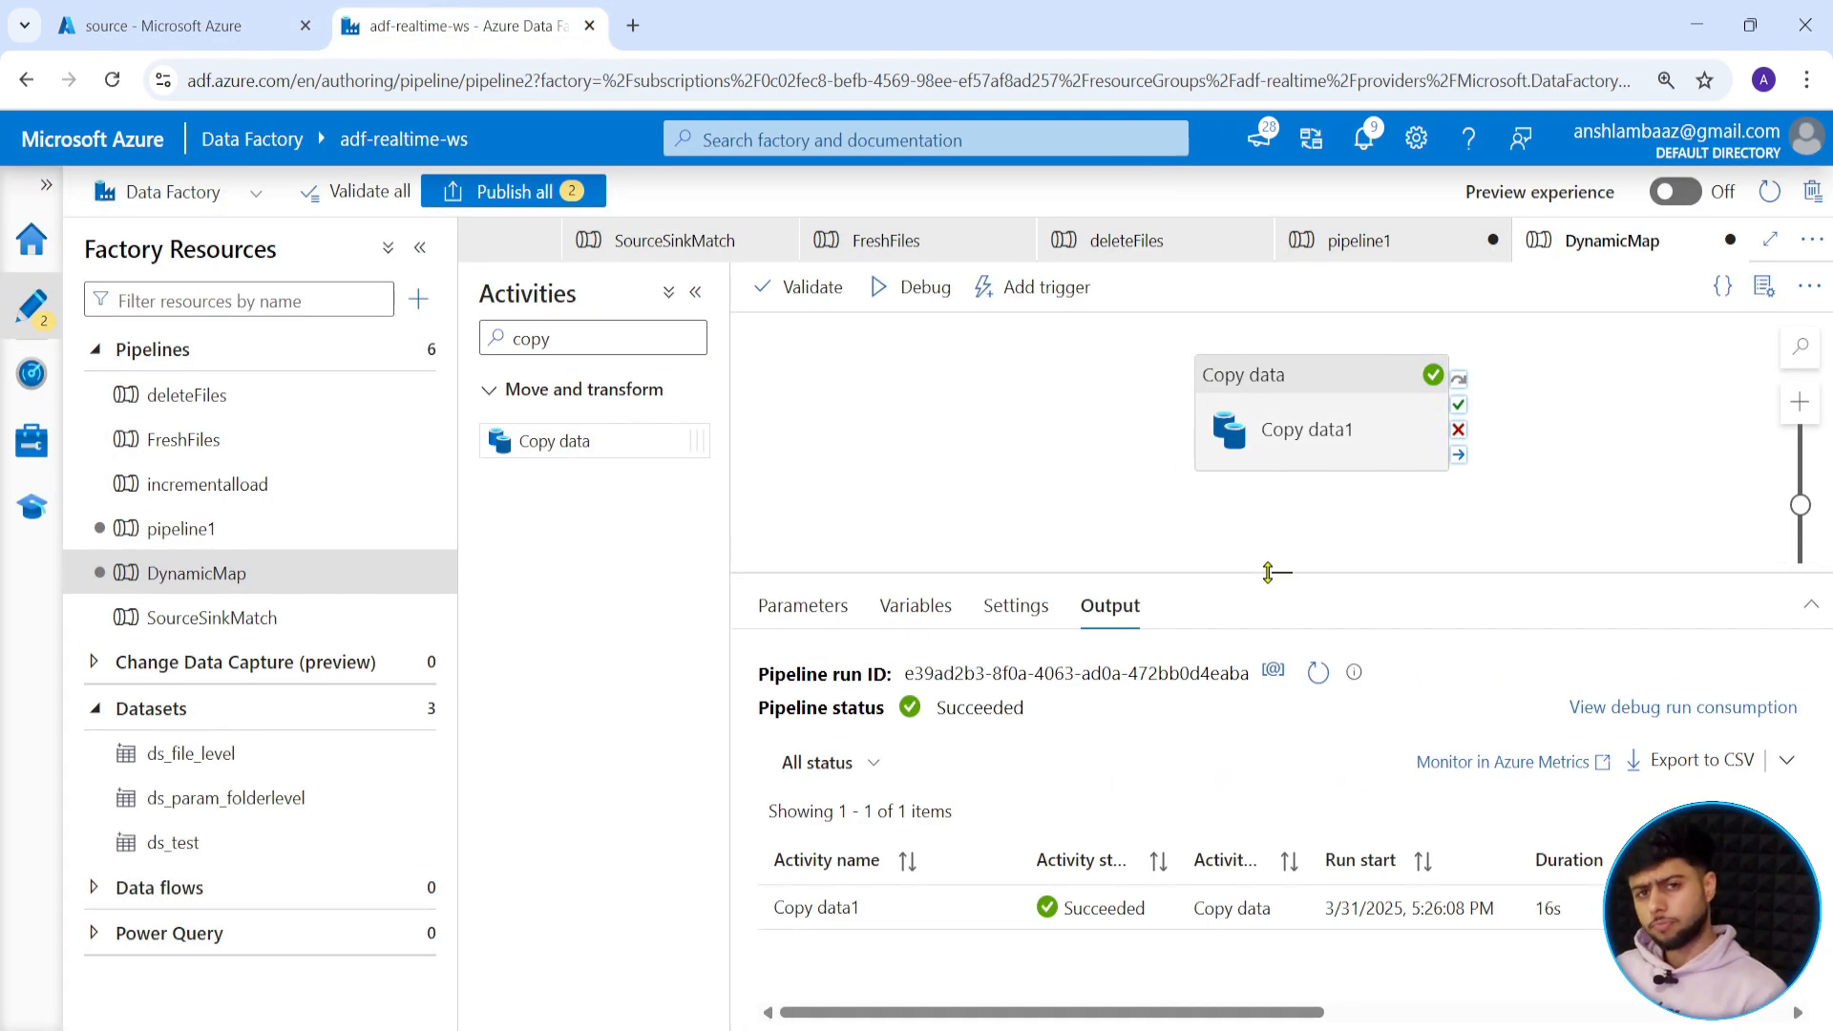
{"action": "left_click", "coordinate": [1280, 425]}
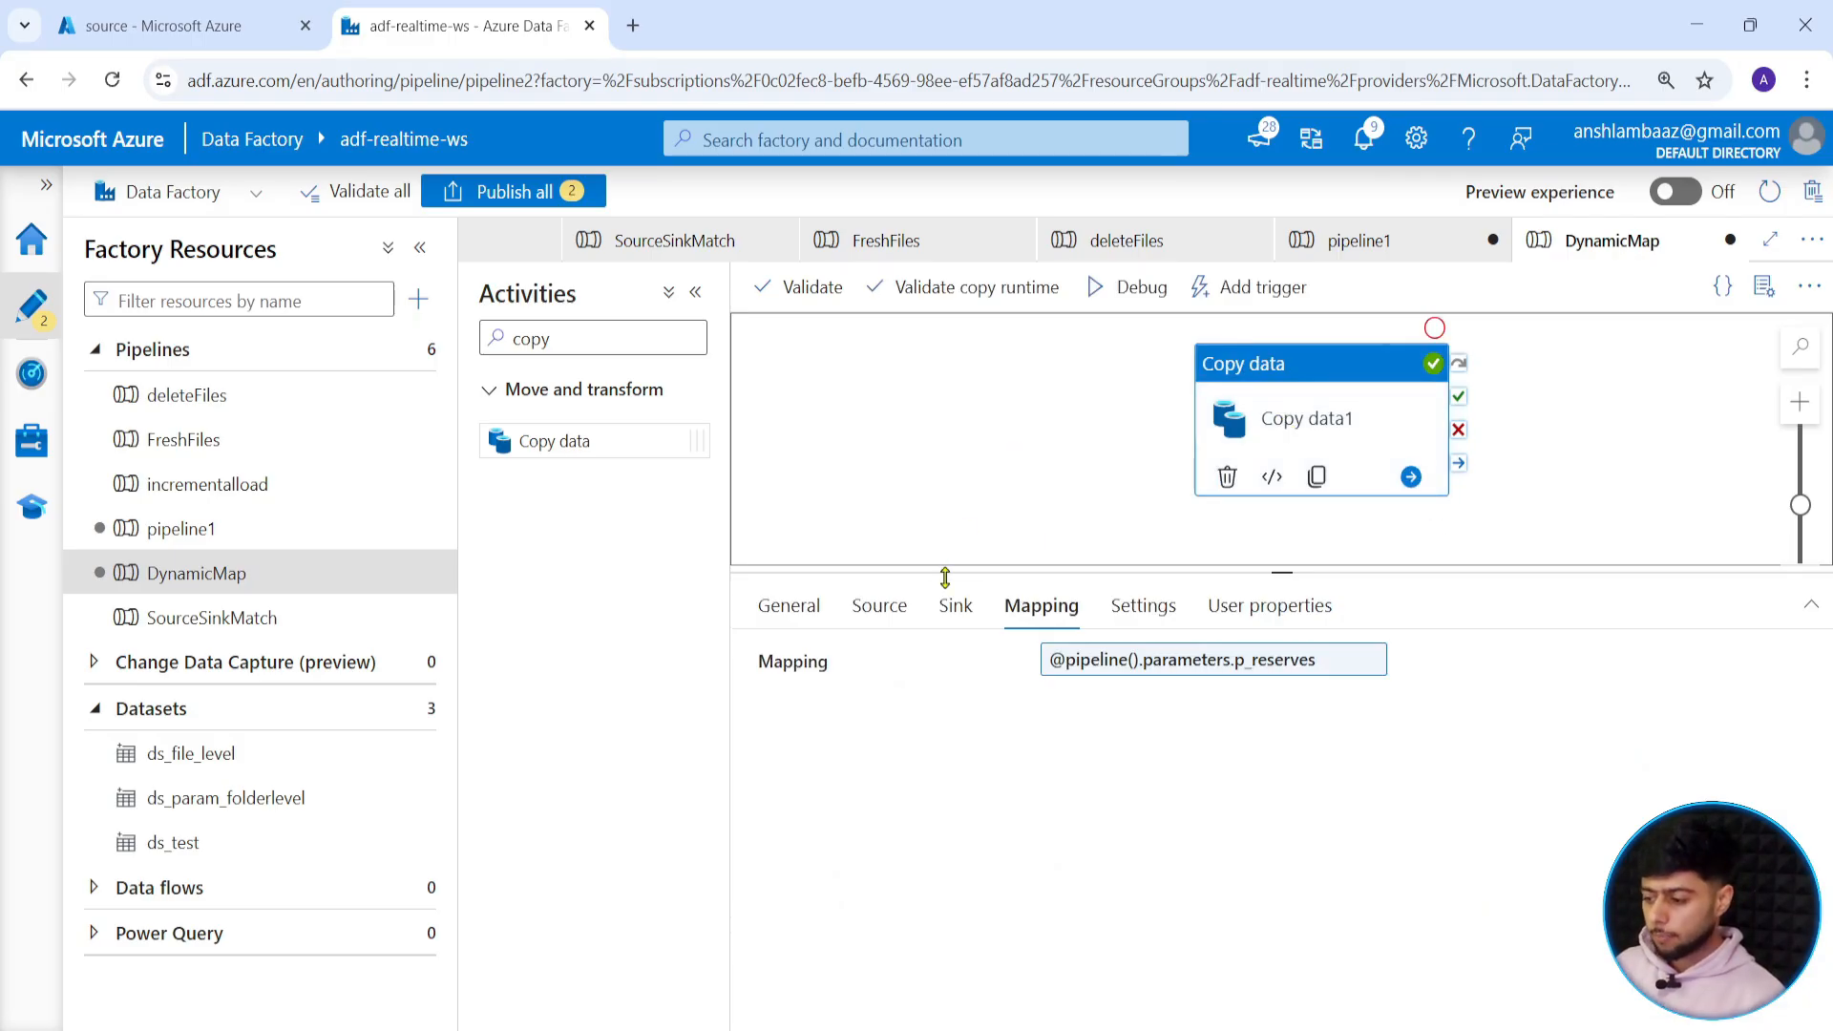
{"action": "left_click", "coordinate": [880, 605]}
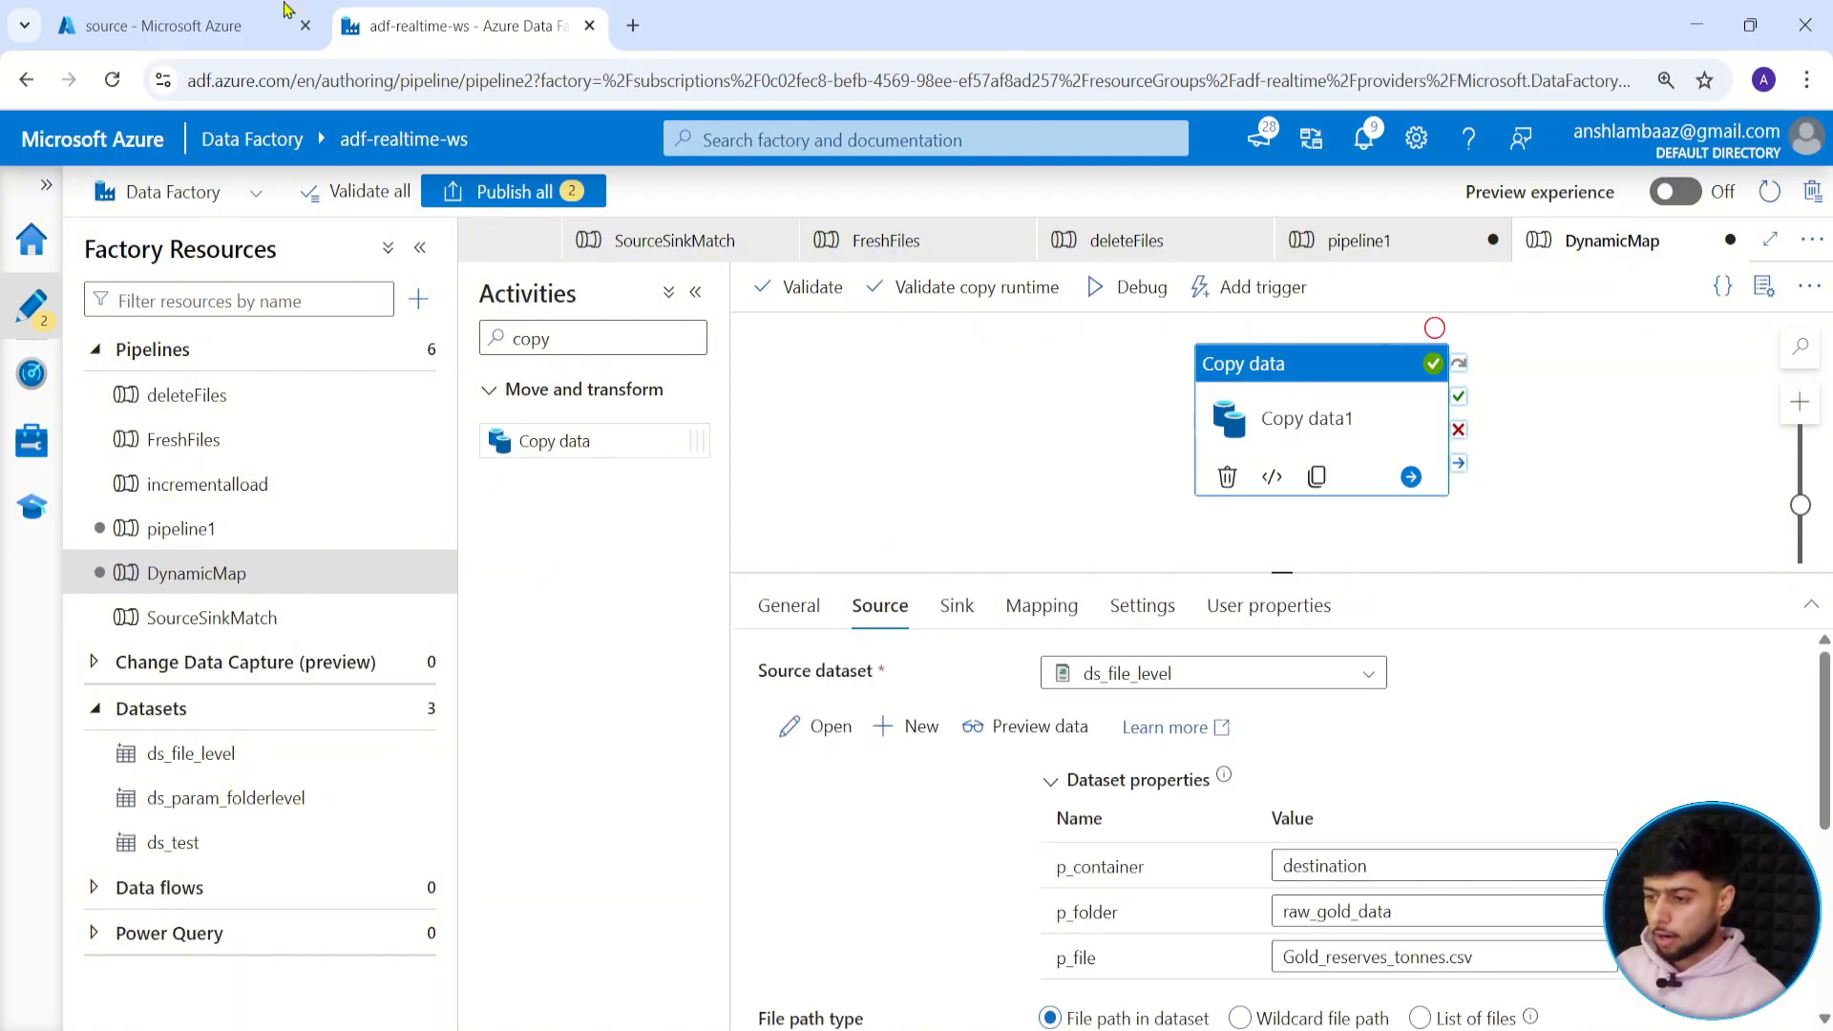
Switch to the Azure portal and open the raw_gold_data folder in the destination container.
{"action": "left_click", "coordinate": [196, 19]}
{"action": "left_click", "coordinate": [315, 192]}
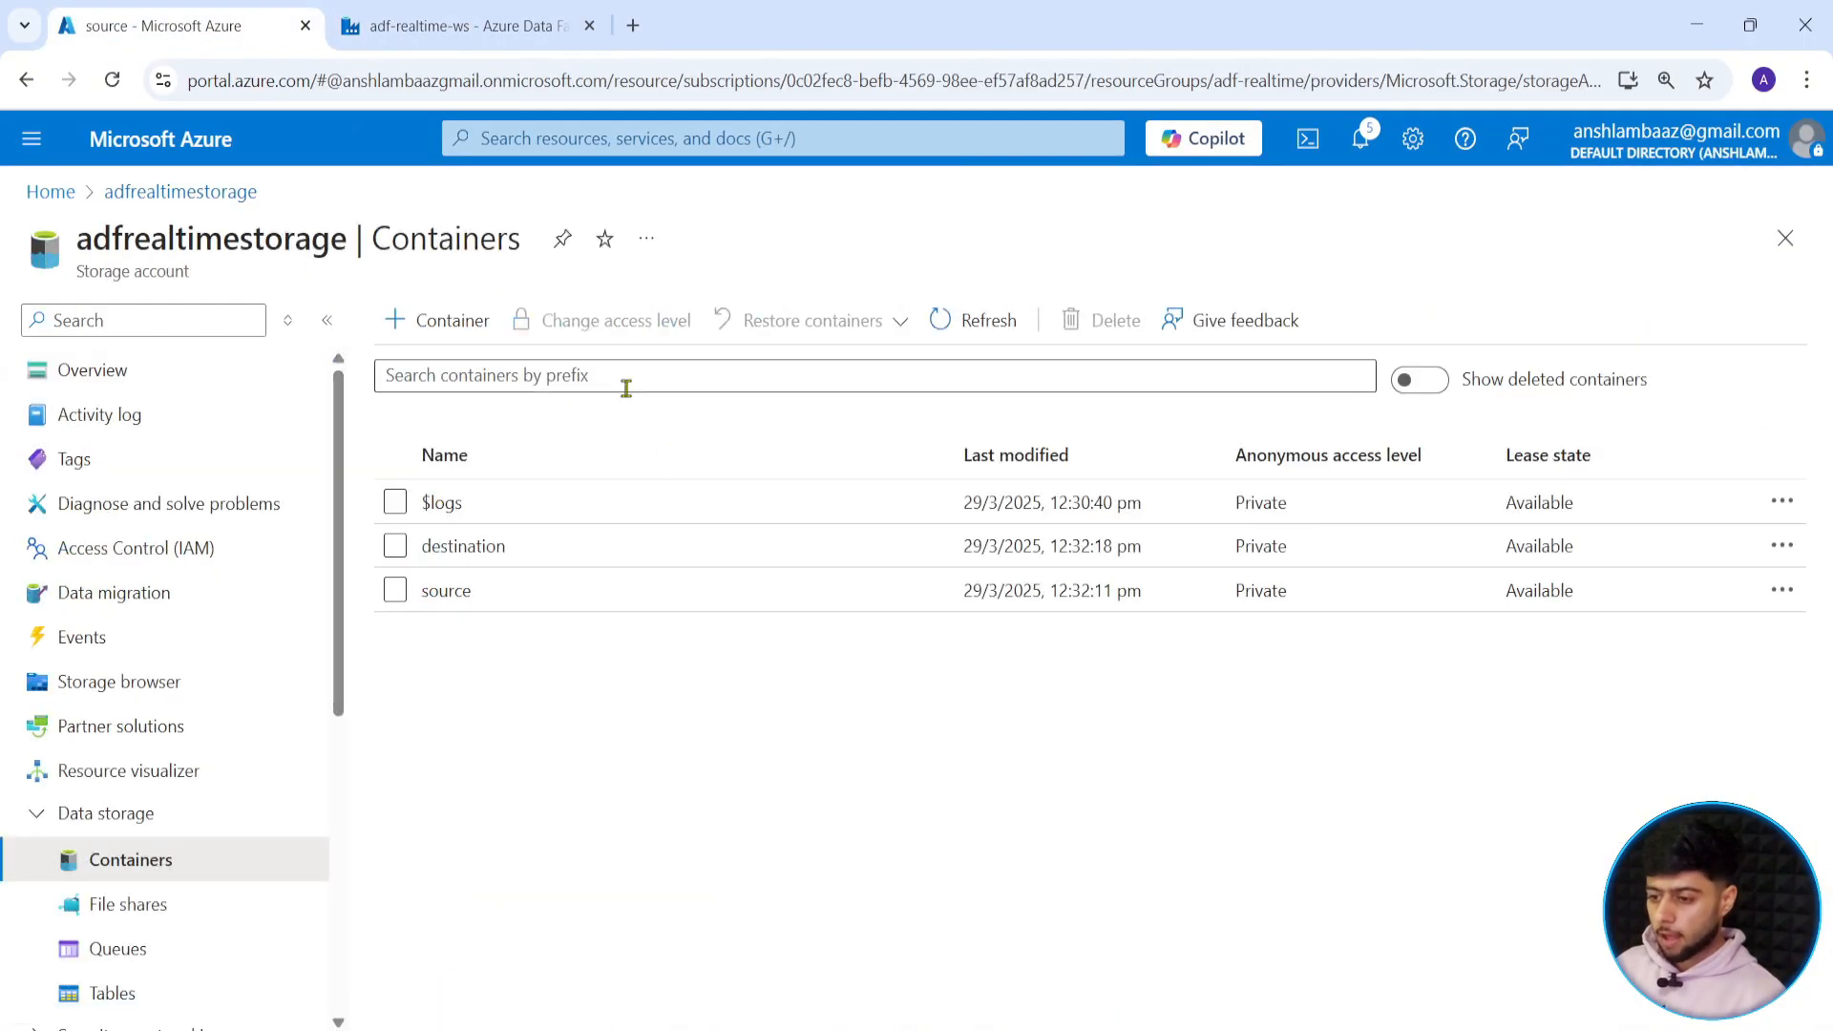
{"action": "left_click", "coordinate": [450, 543]}
{"action": "left_click", "coordinate": [482, 569]}
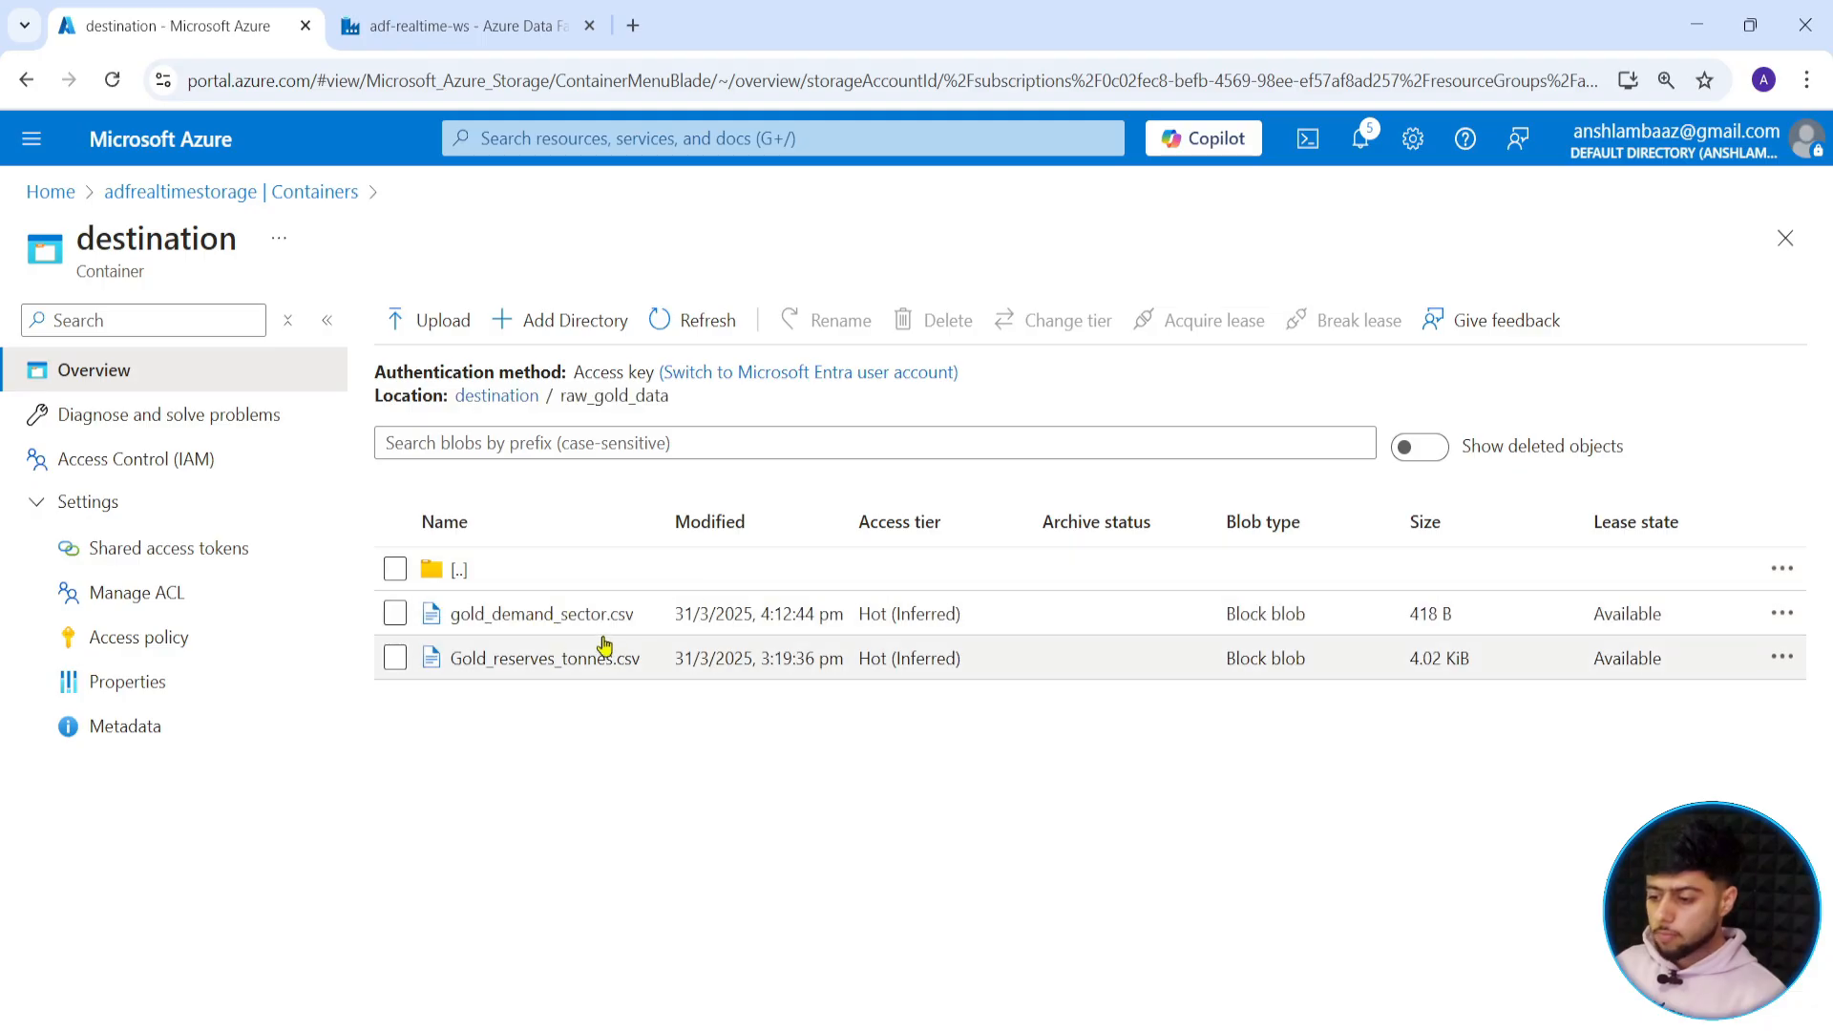
Copy the file name gold_demand_sector.csv from the destination container and enter it as p_file for both source and sink of Copy data1.
{"action": "left_click_drag", "start_coordinate": [626, 616], "coordinate": [450, 616]}
{"action": "key", "text": "ctrl+Tab"}
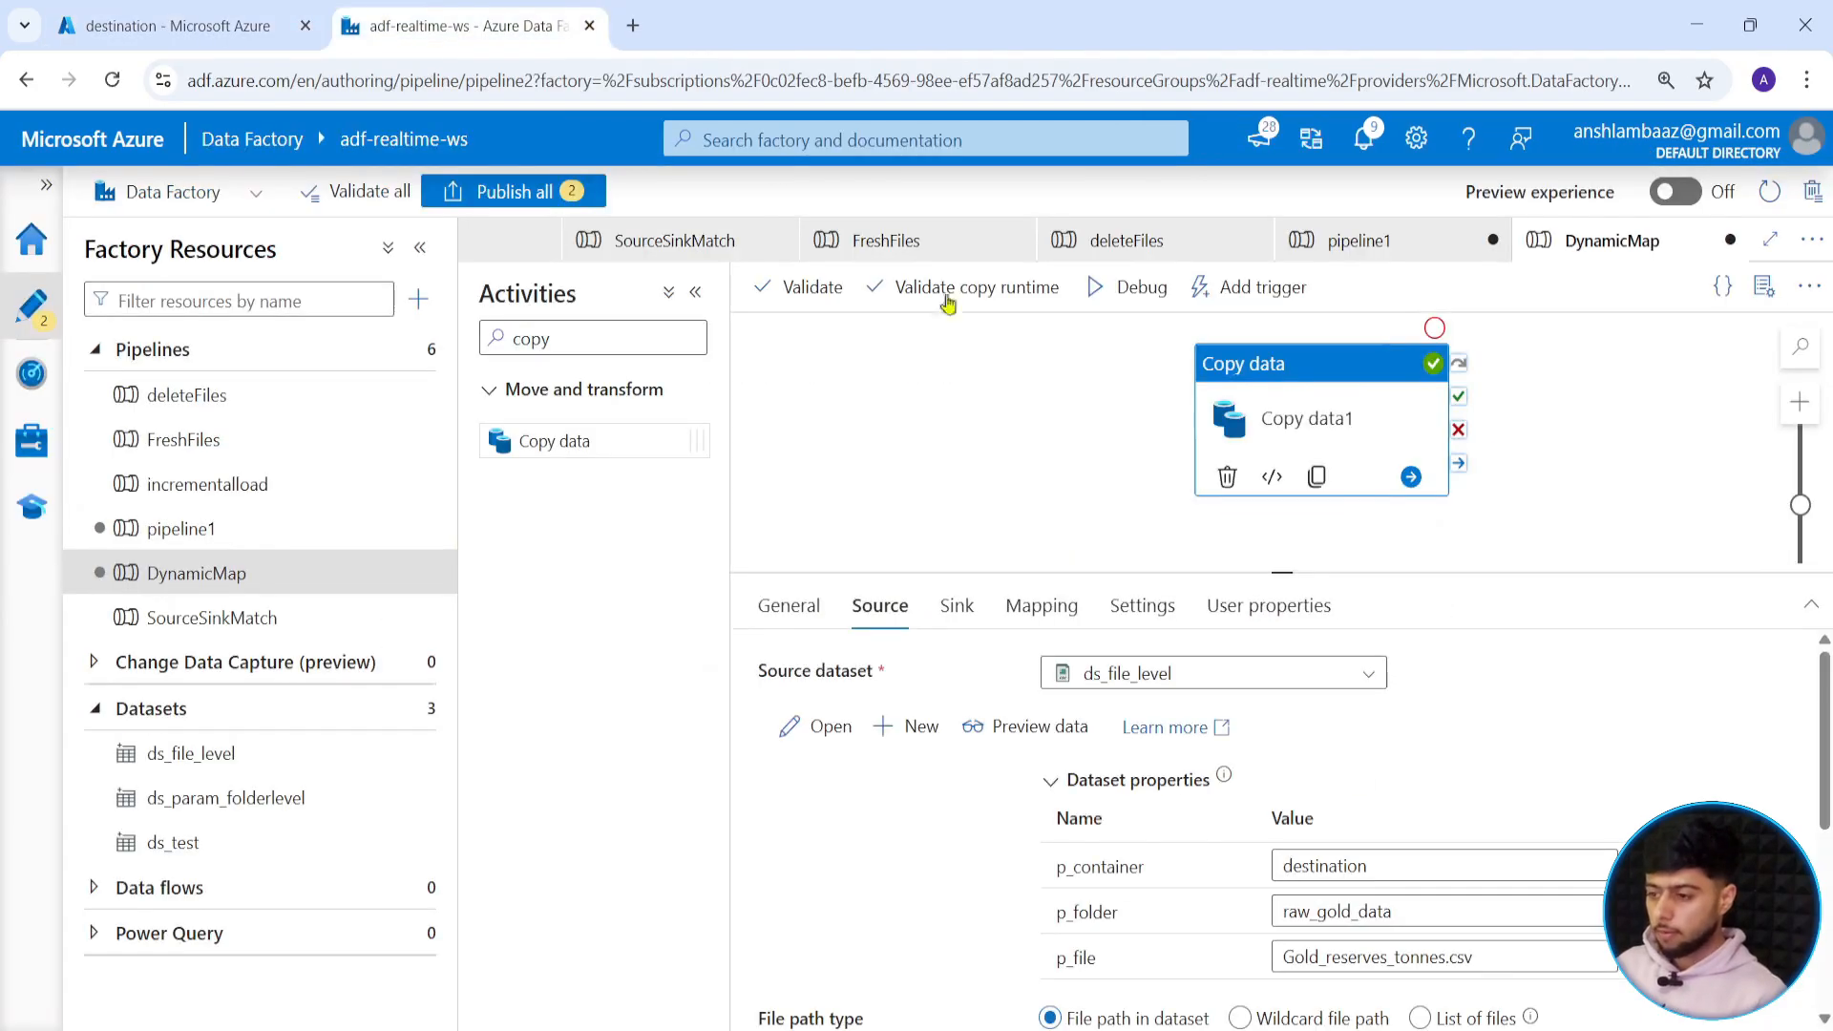
{"action": "triple_click", "coordinate": [1485, 960]}
{"action": "key", "text": "ctrl+v"}
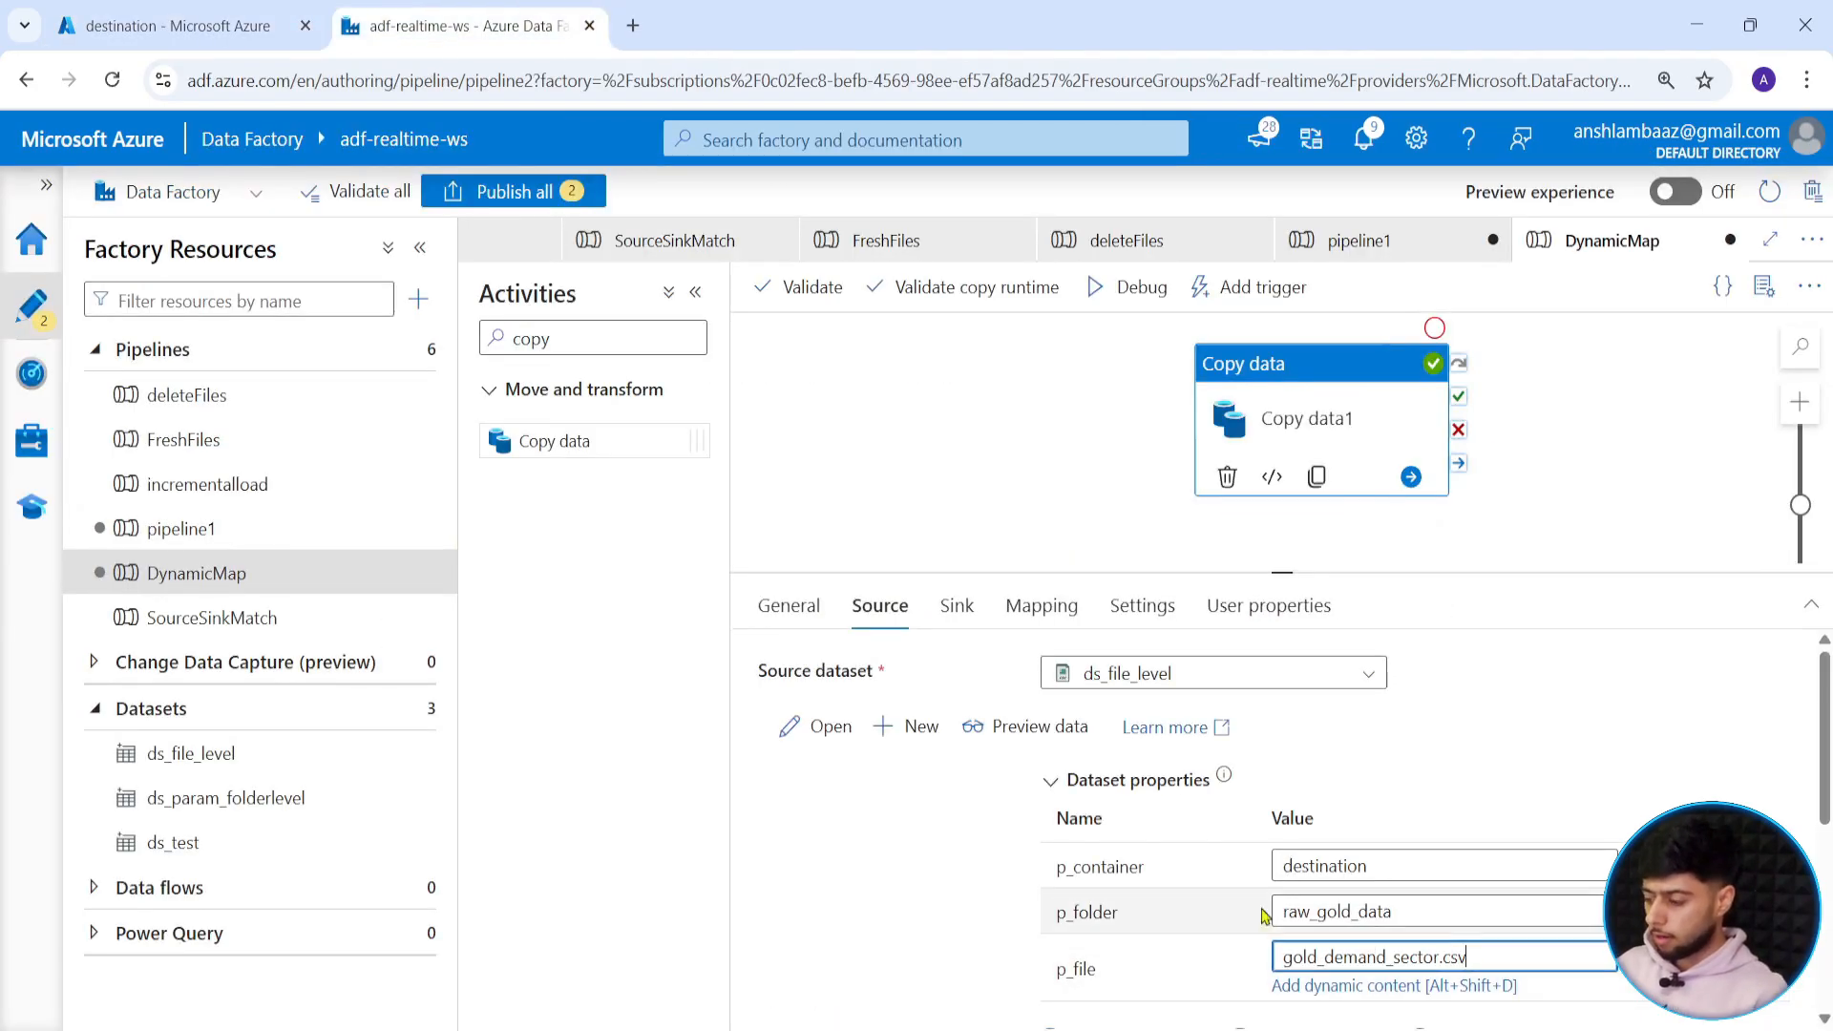
{"action": "left_click", "coordinate": [957, 605]}
{"action": "triple_click", "coordinate": [1385, 902]}
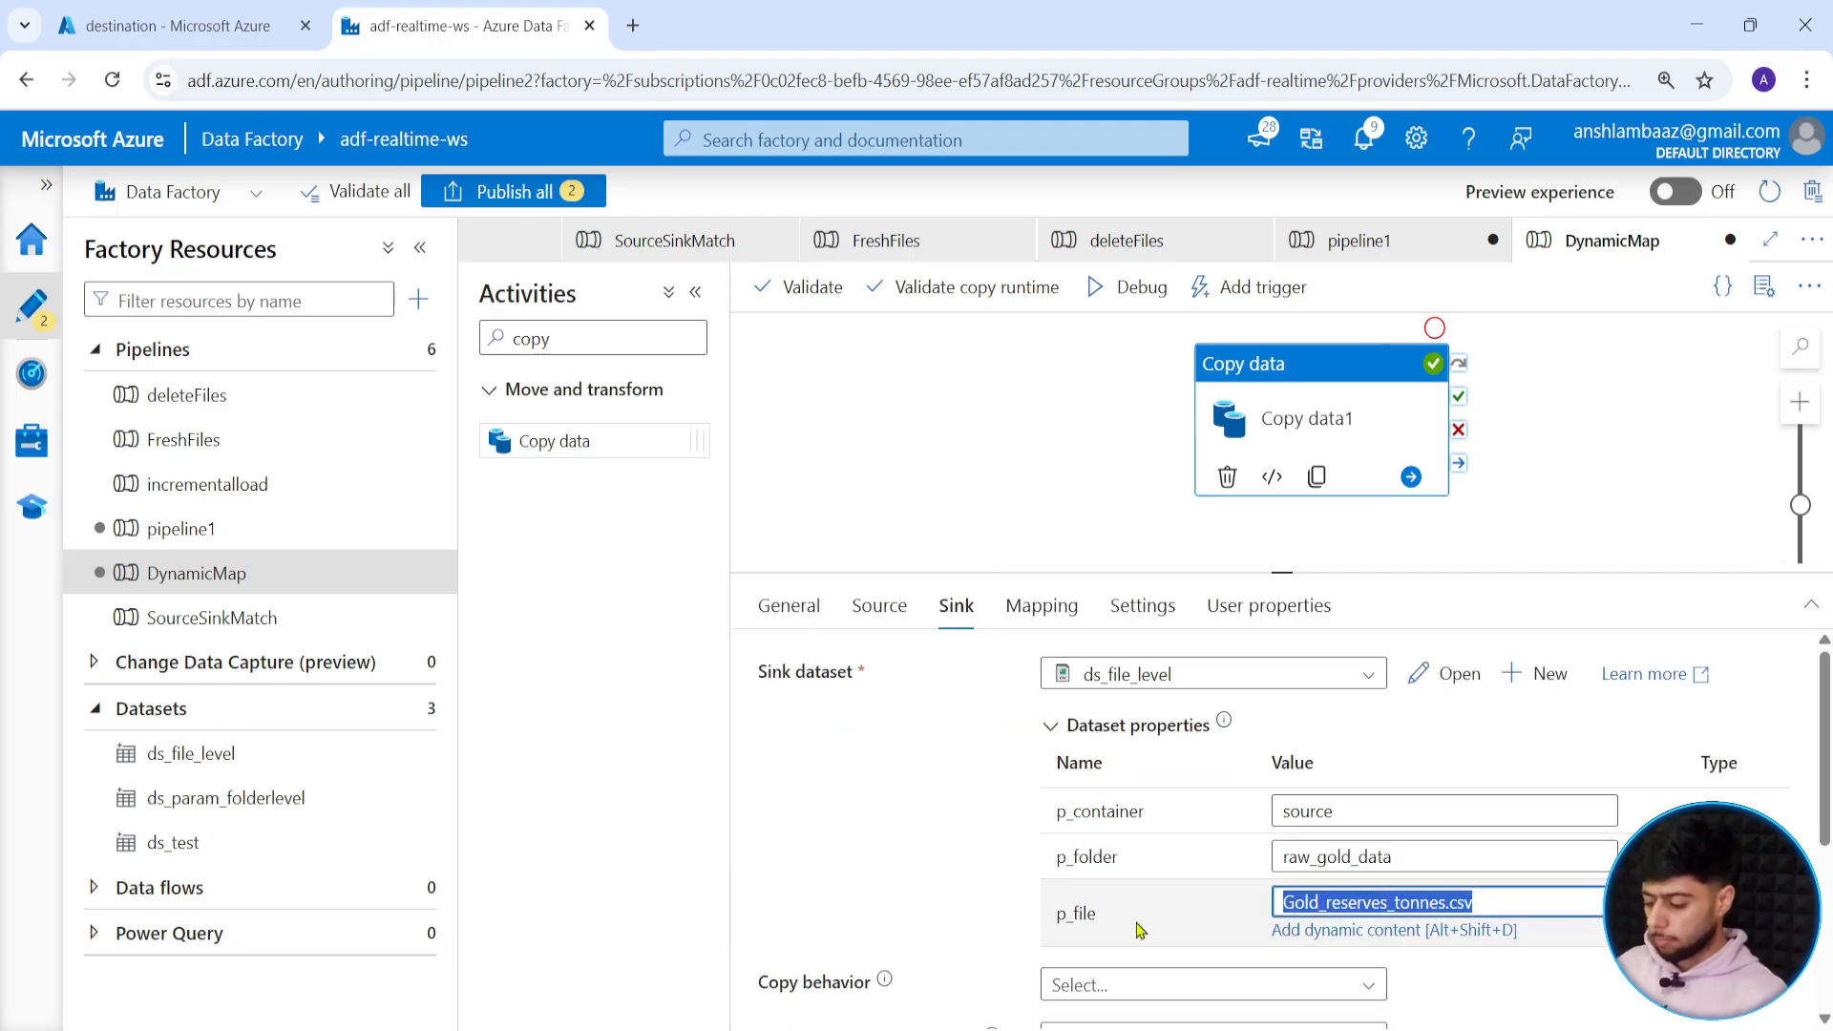
{"action": "key", "text": "ctrl+v"}
Remove the dynamic mapping expression from Copy data1 and import the schemas for the new file.
{"action": "left_click", "coordinate": [1041, 606]}
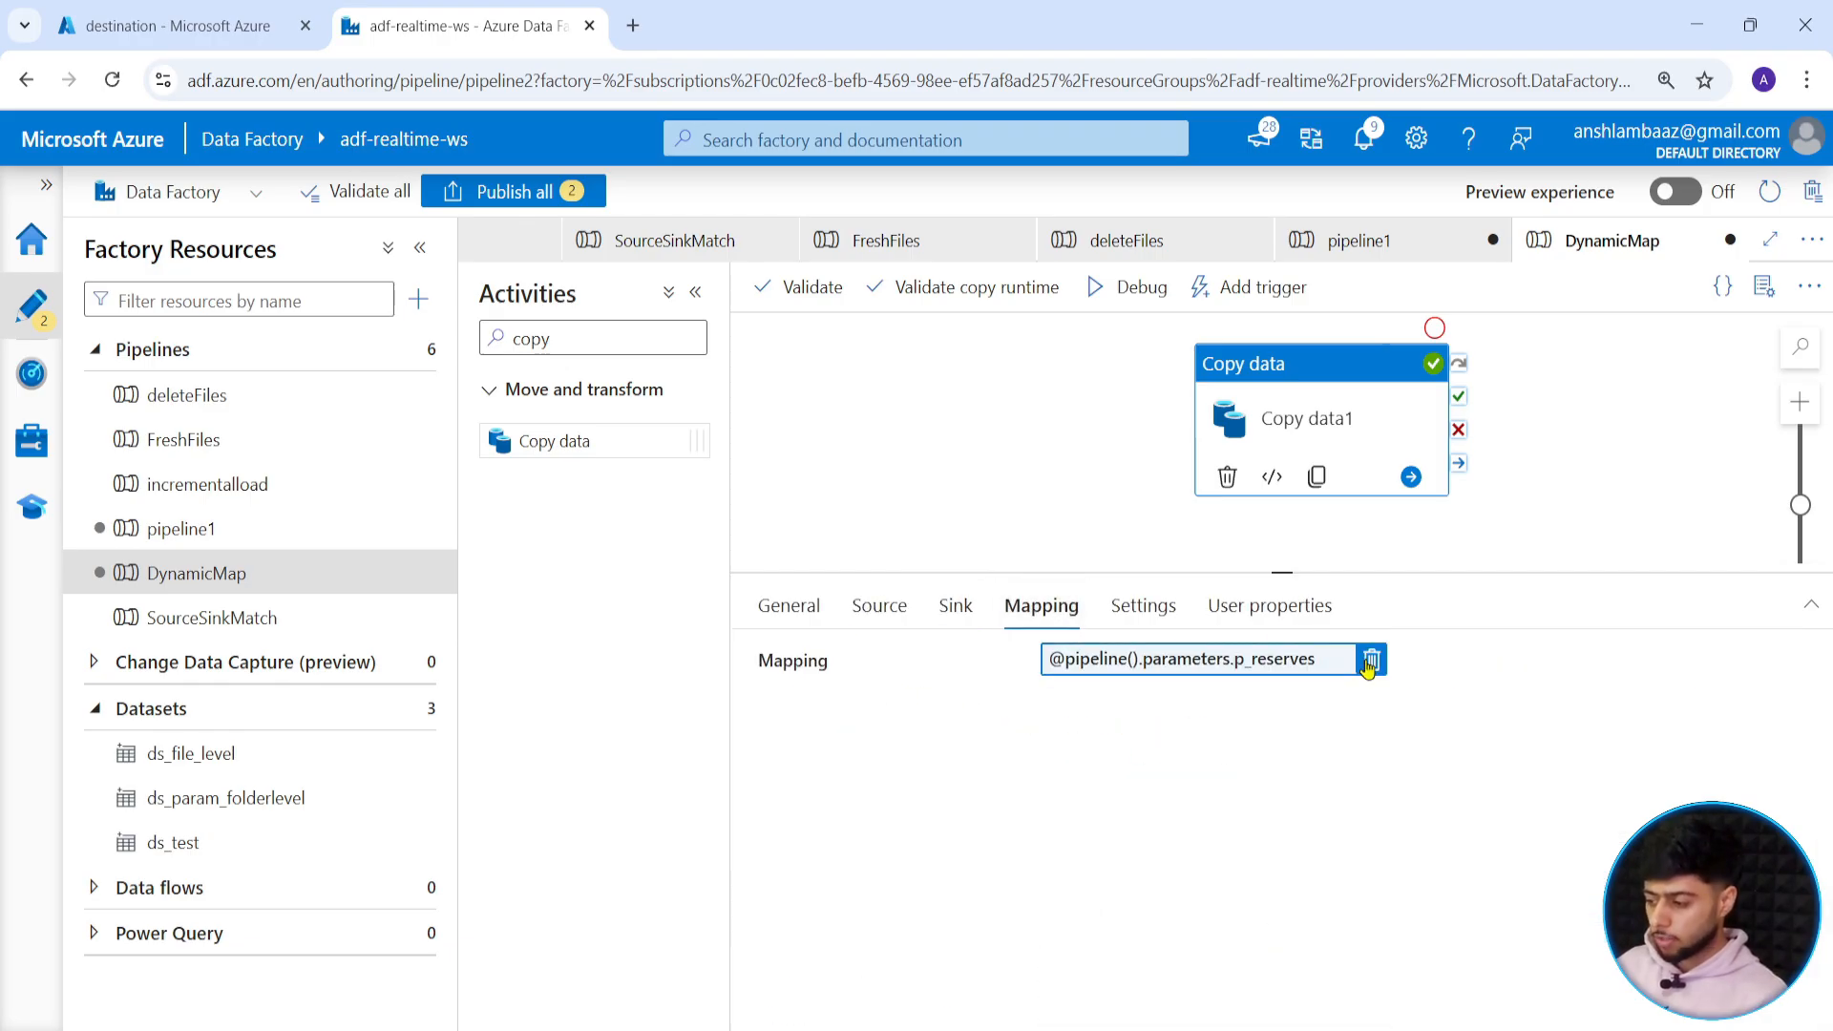
{"action": "left_click", "coordinate": [1370, 660]}
{"action": "left_click", "coordinate": [840, 733]}
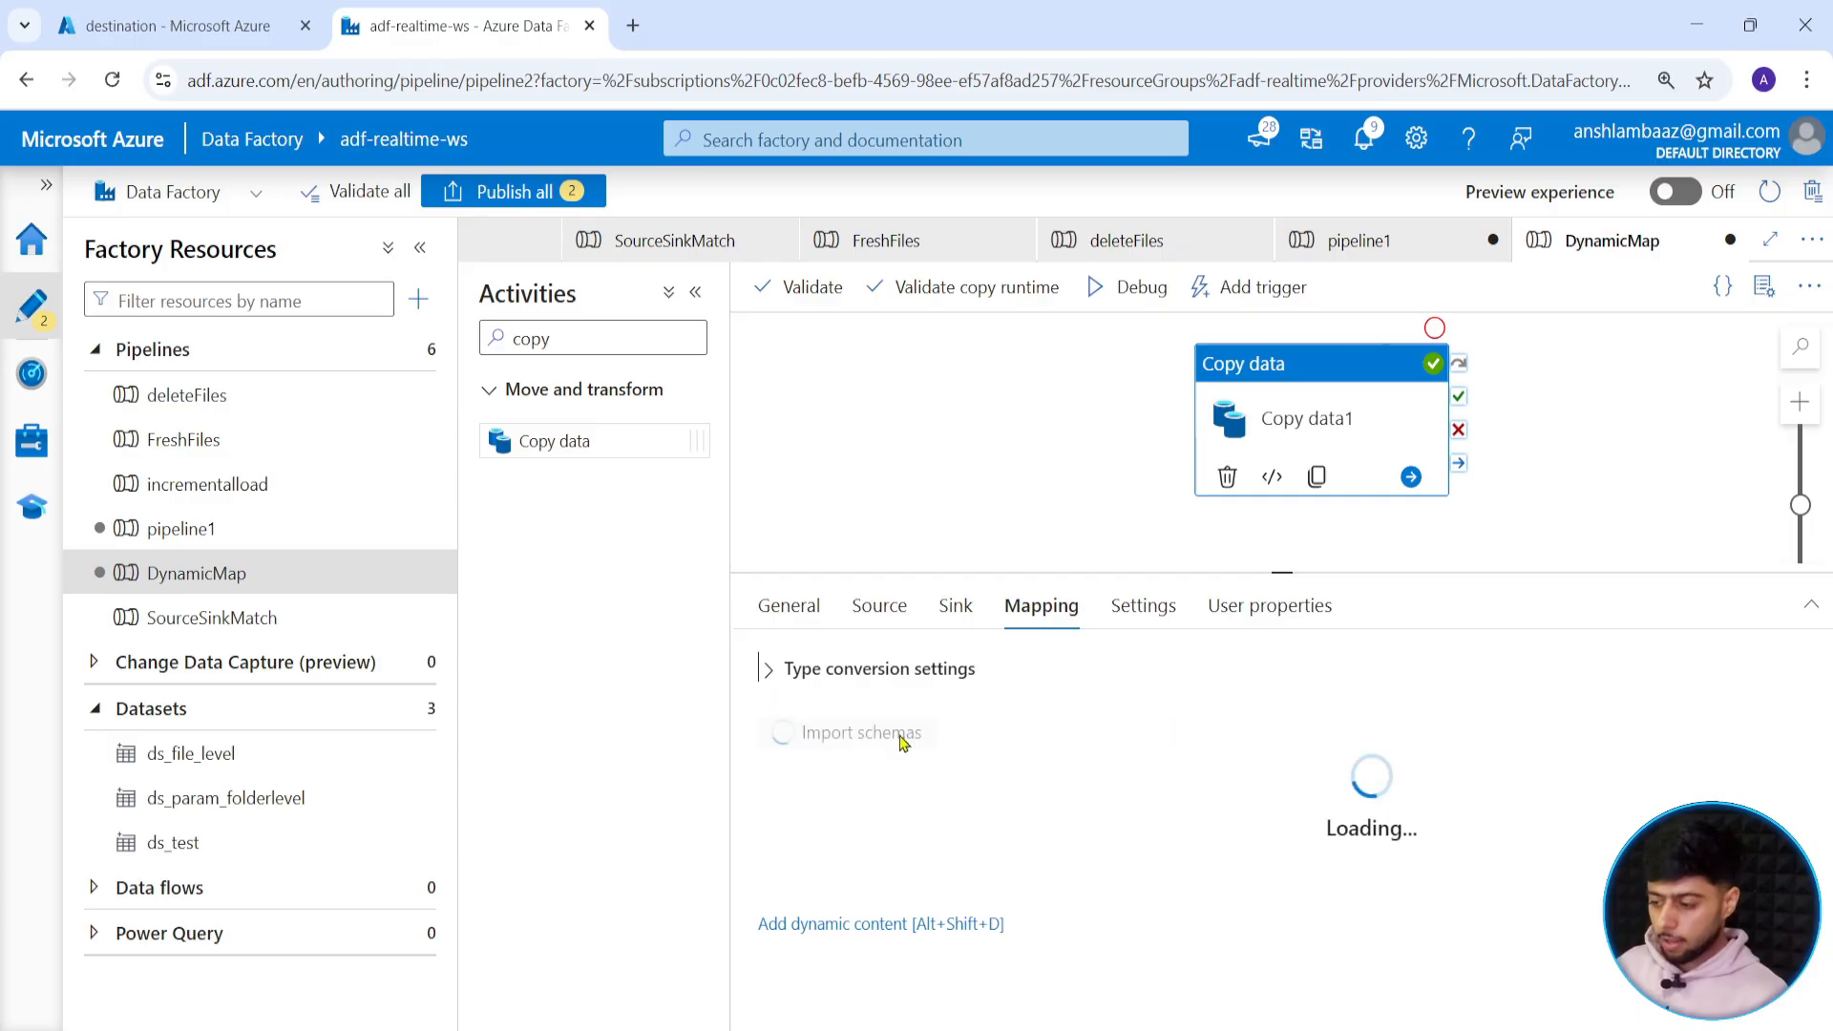
{"action": "left_click_drag", "start_coordinate": [1267, 574], "coordinate": [1280, 526]}
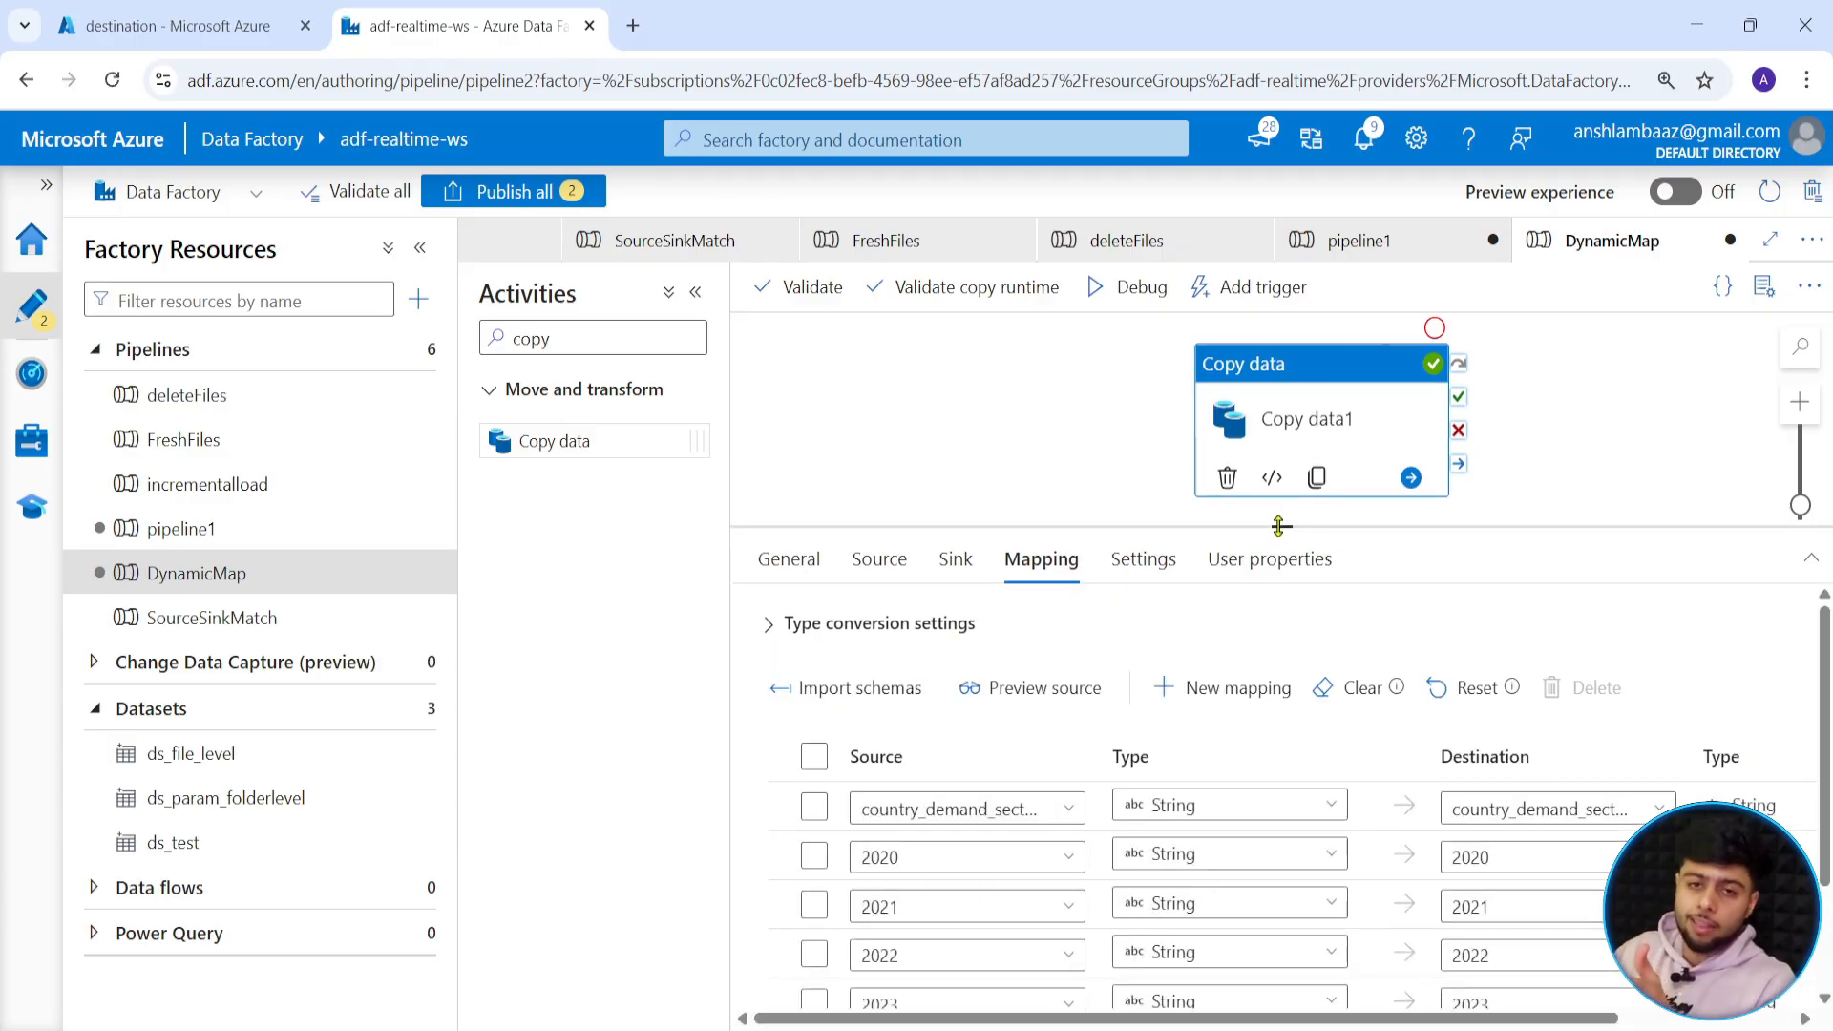
{"action": "scroll", "coordinate": [1071, 828], "scroll_direction": "down", "scroll_amount": 3}
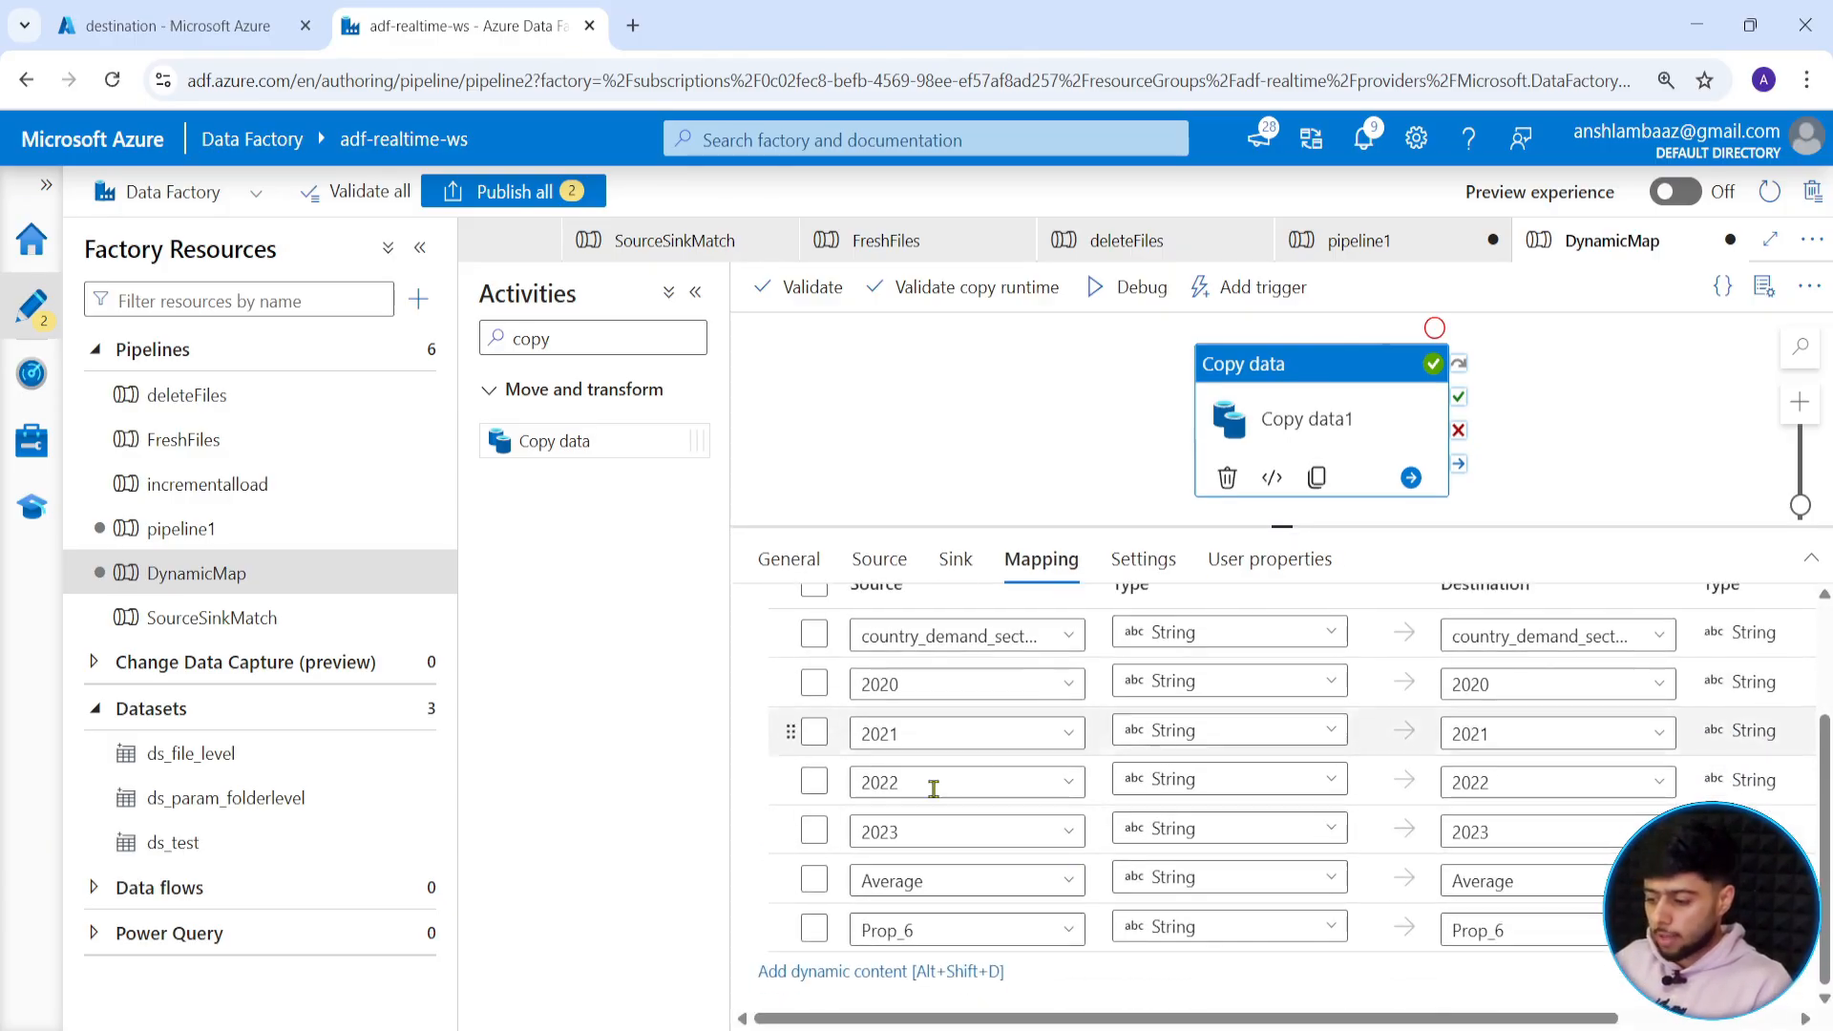
Open the JSON code of Copy data1 and copy the whole translator object, including its type conversion settings.
{"action": "left_click", "coordinate": [1272, 477]}
{"action": "scroll", "coordinate": [363, 736], "scroll_direction": "down", "scroll_amount": 2}
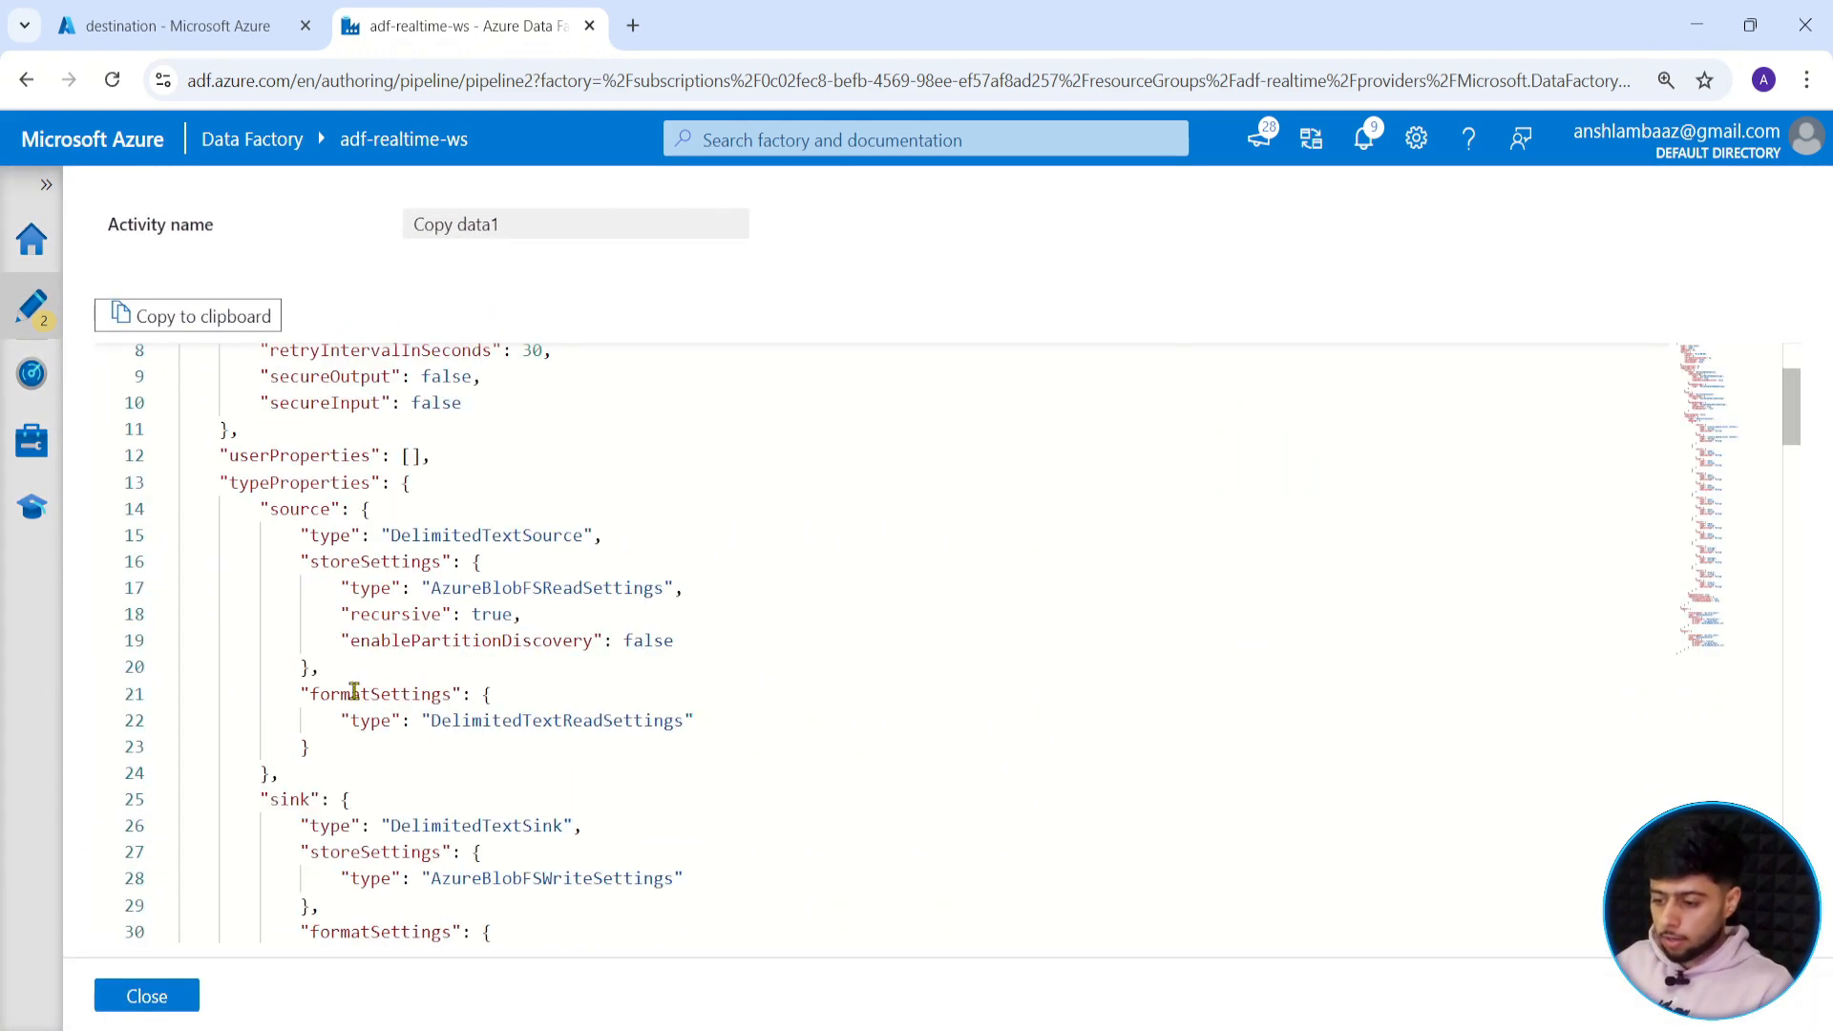
{"action": "scroll", "coordinate": [383, 507], "scroll_direction": "down", "scroll_amount": 2}
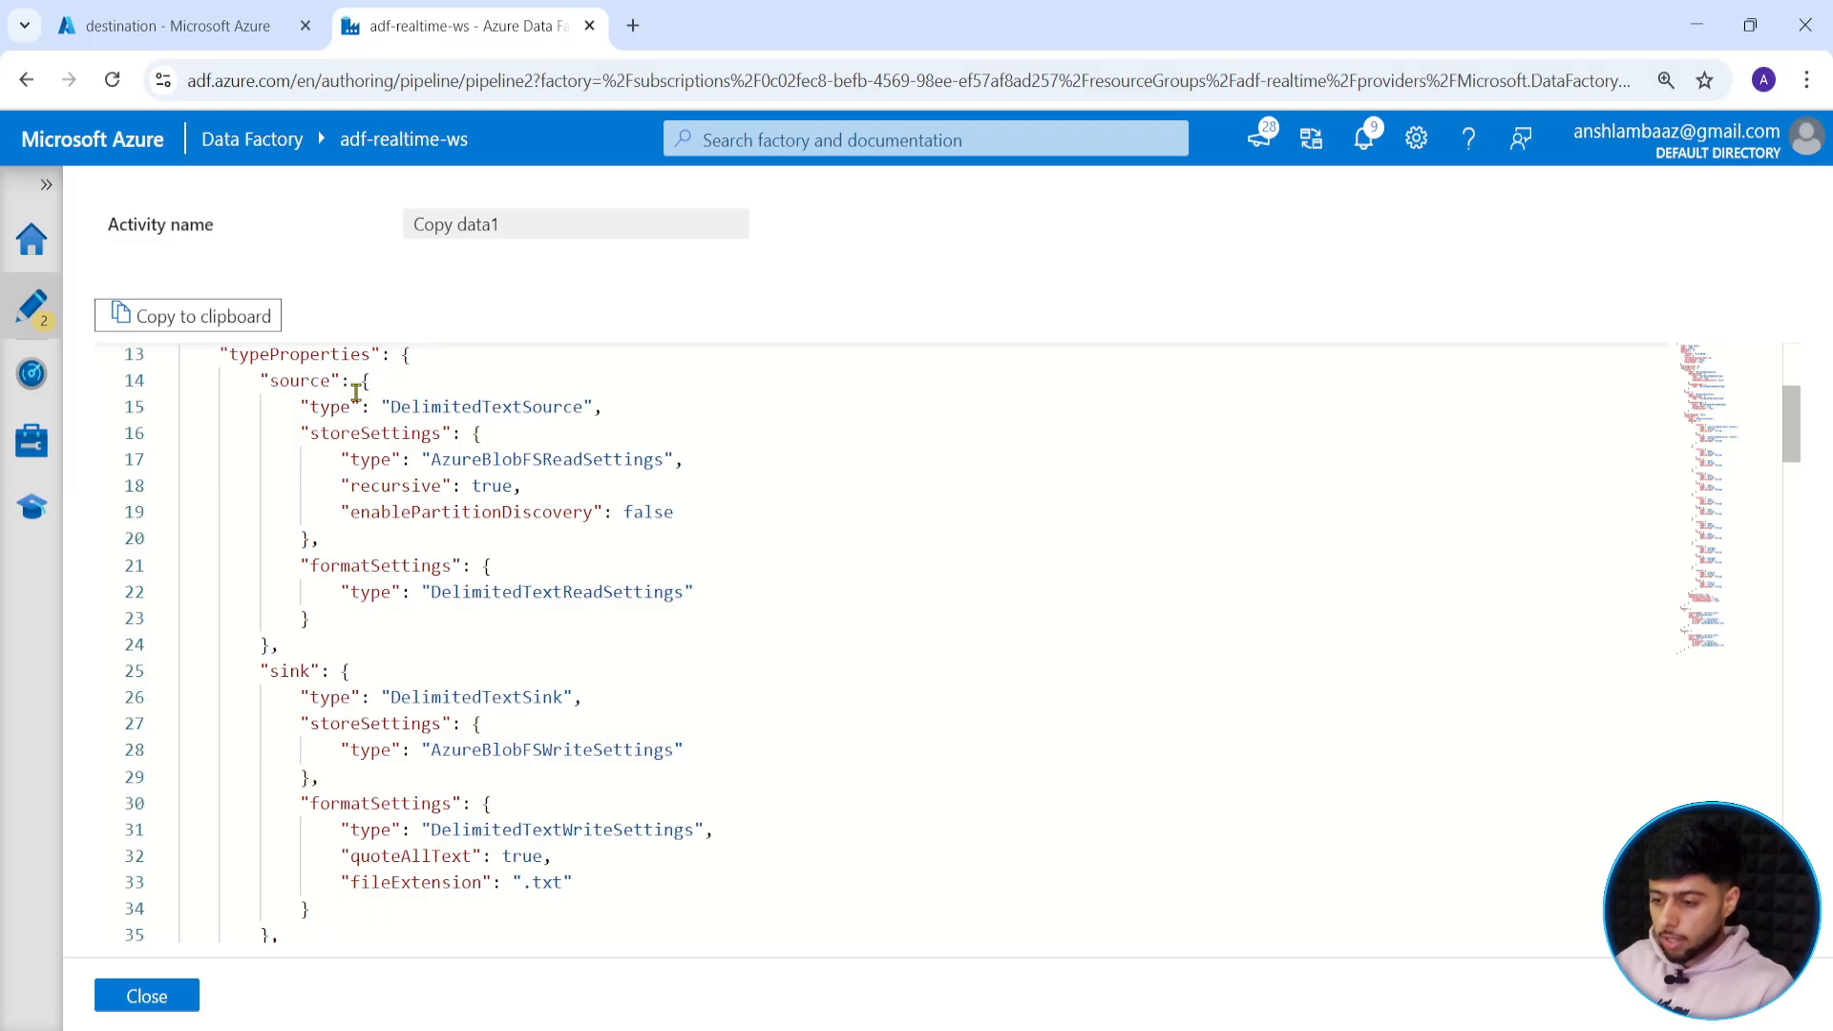
{"action": "scroll", "coordinate": [411, 484], "scroll_direction": "down", "scroll_amount": 2}
{"action": "scroll", "coordinate": [356, 716], "scroll_direction": "up", "scroll_amount": 5}
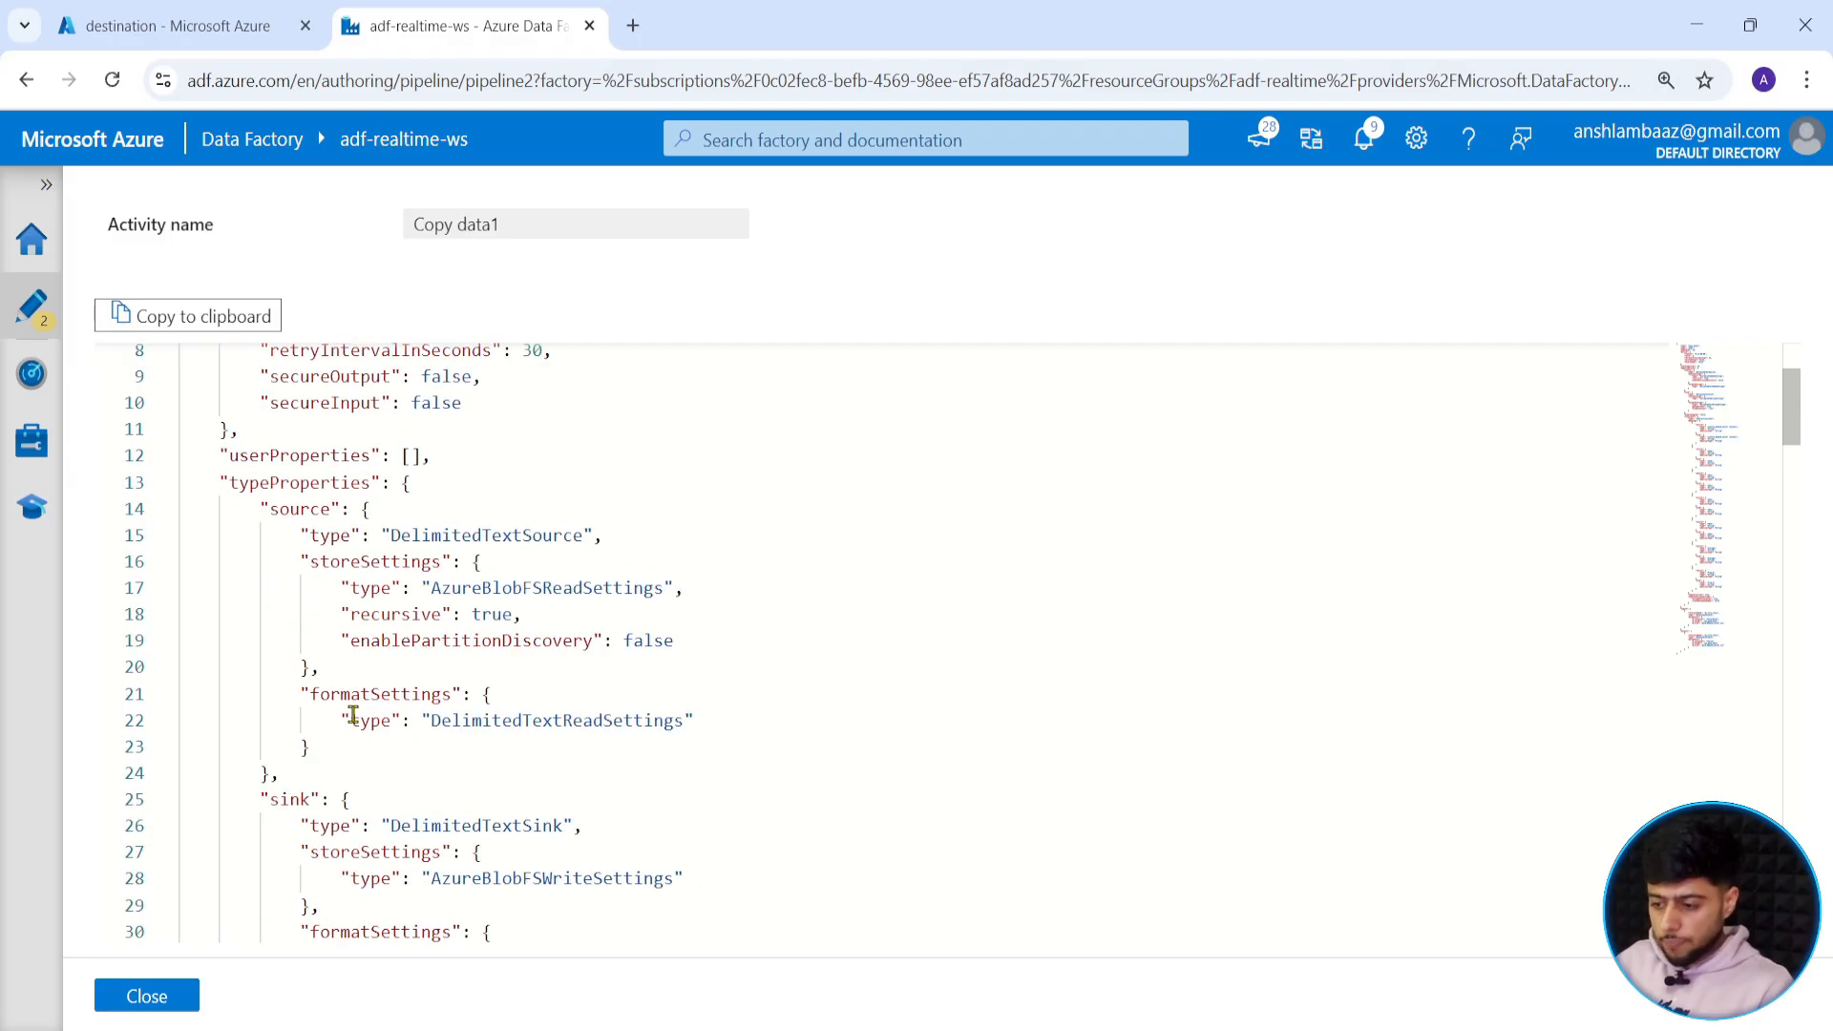
{"action": "scroll", "coordinate": [344, 492], "scroll_direction": "up", "scroll_amount": 1}
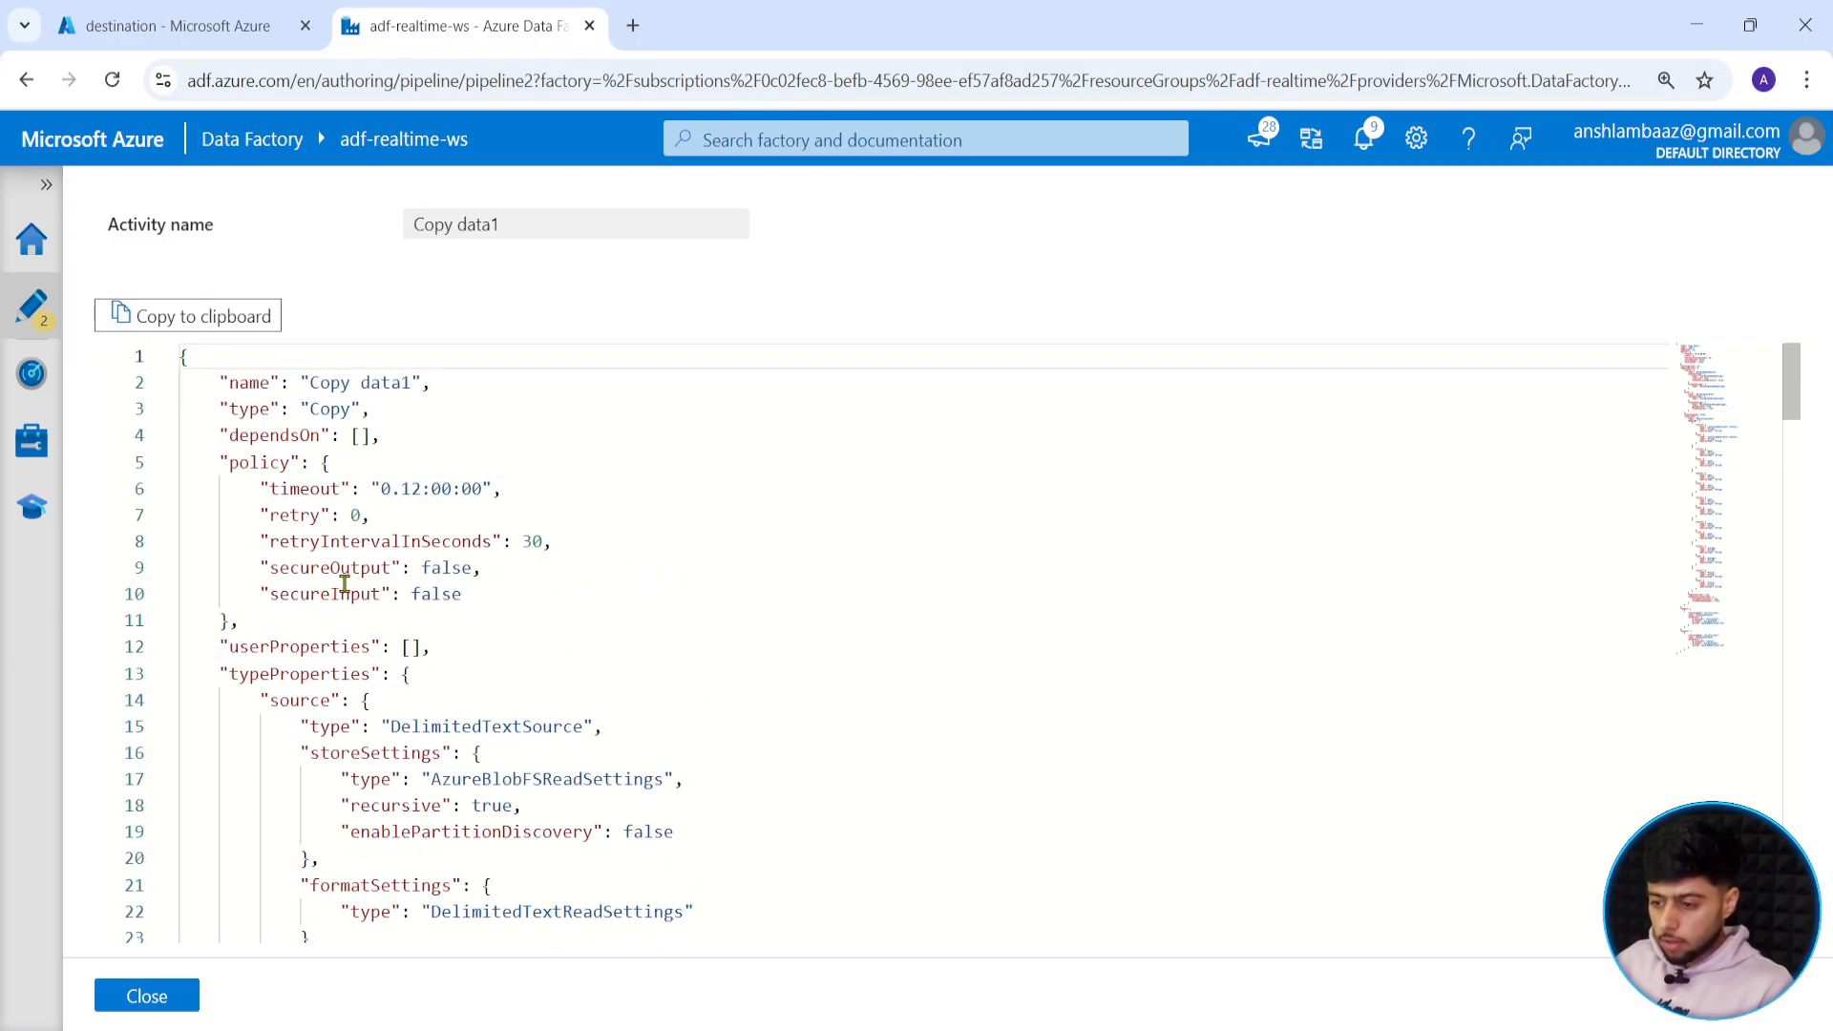
{"action": "scroll", "coordinate": [340, 587], "scroll_direction": "down", "scroll_amount": 4}
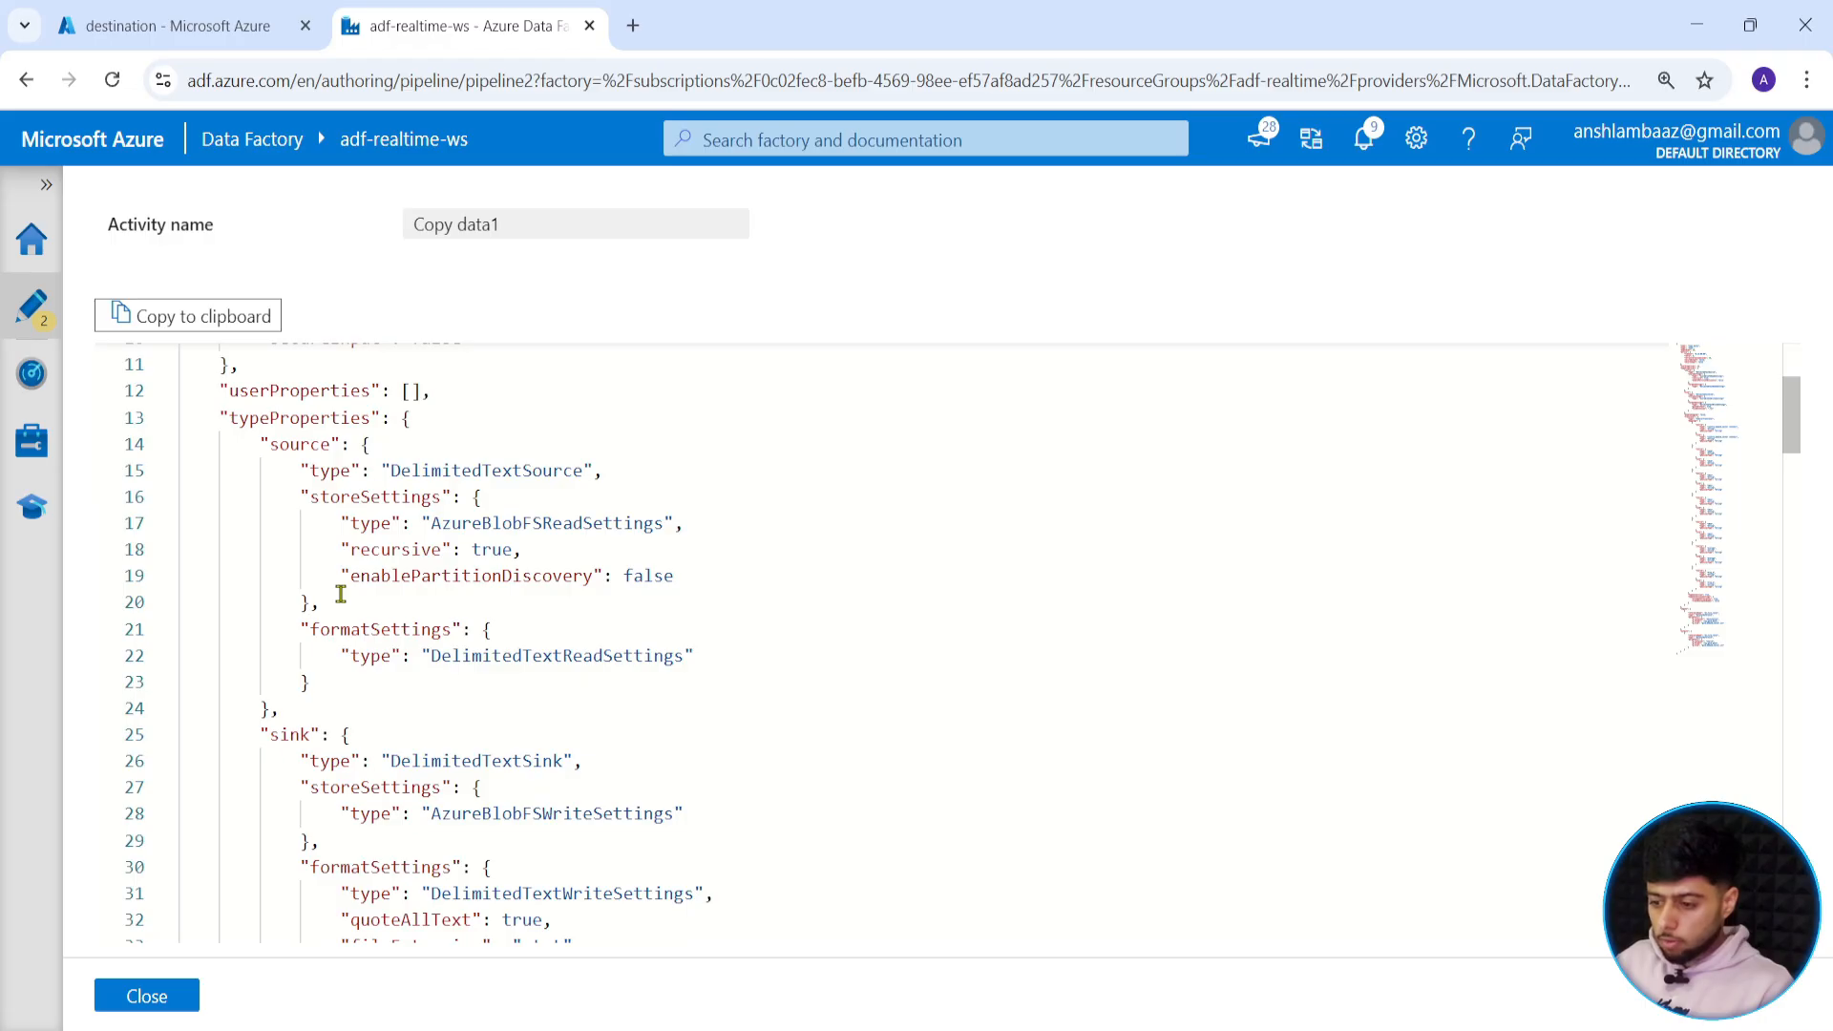
{"action": "scroll", "coordinate": [341, 594], "scroll_direction": "down", "scroll_amount": 8}
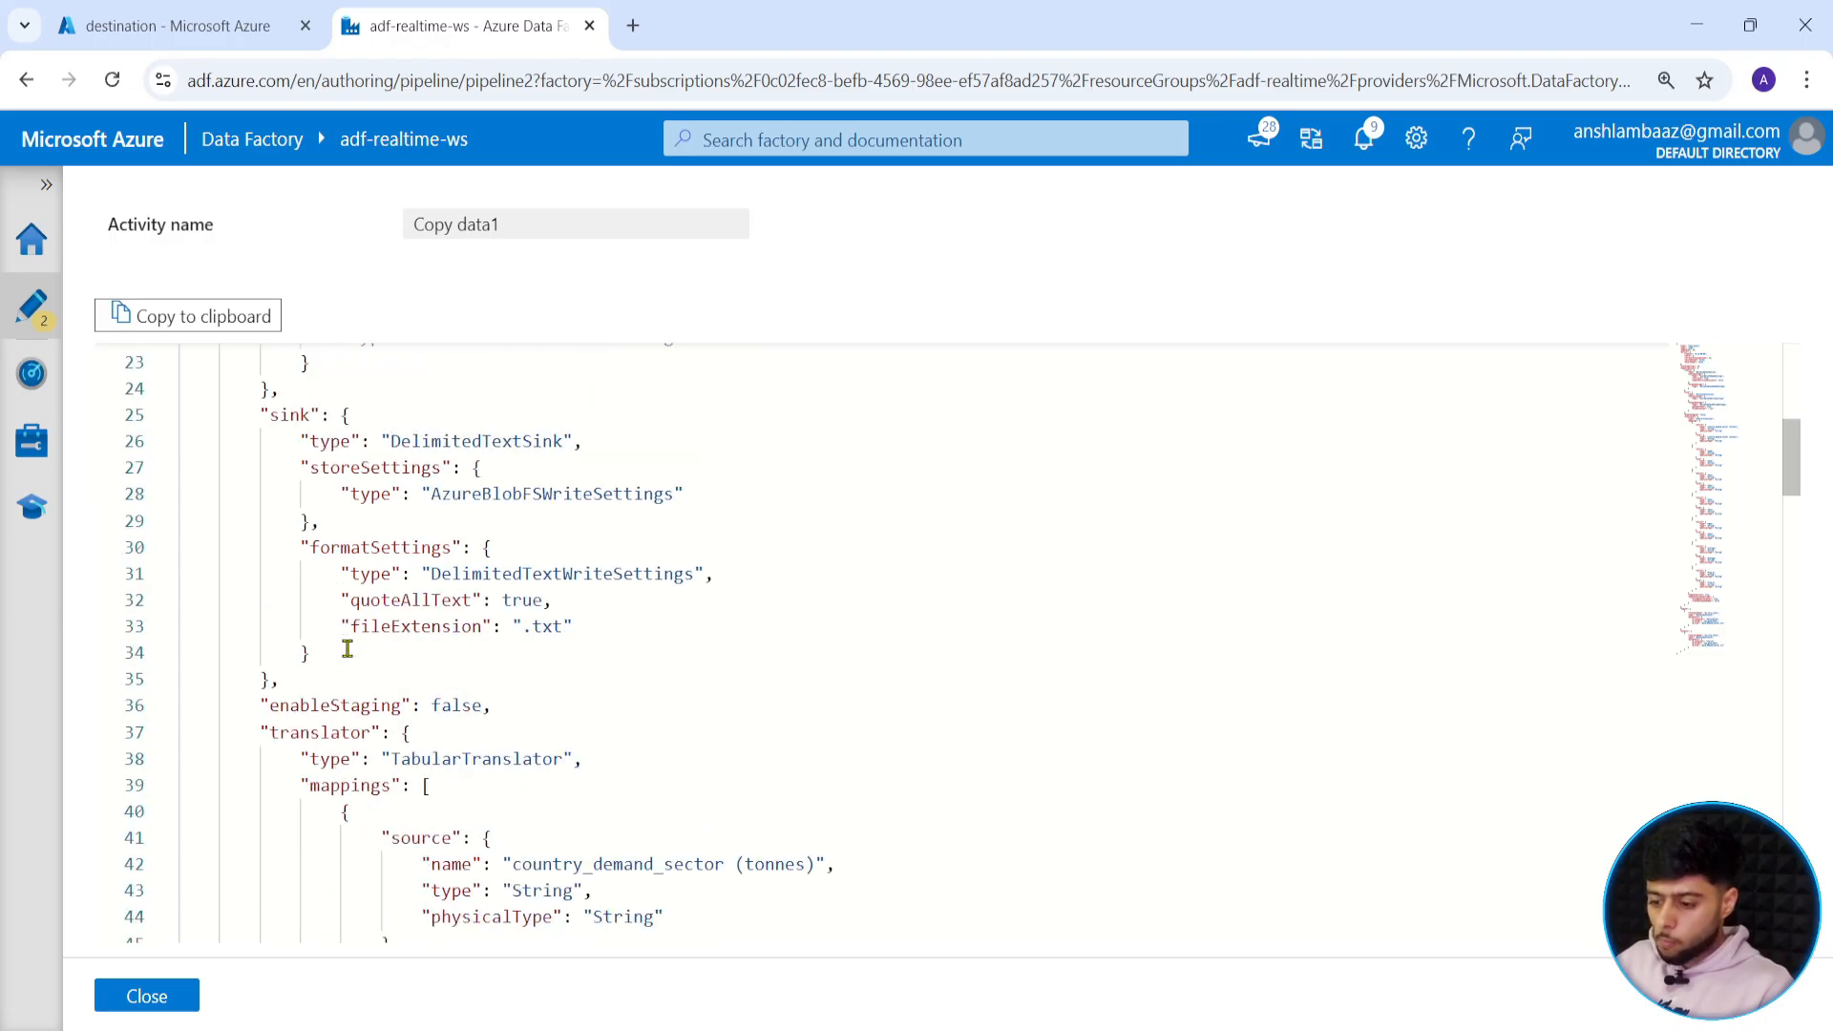
{"action": "left_click_drag", "start_coordinate": [397, 475], "coordinate": [372, 833]}
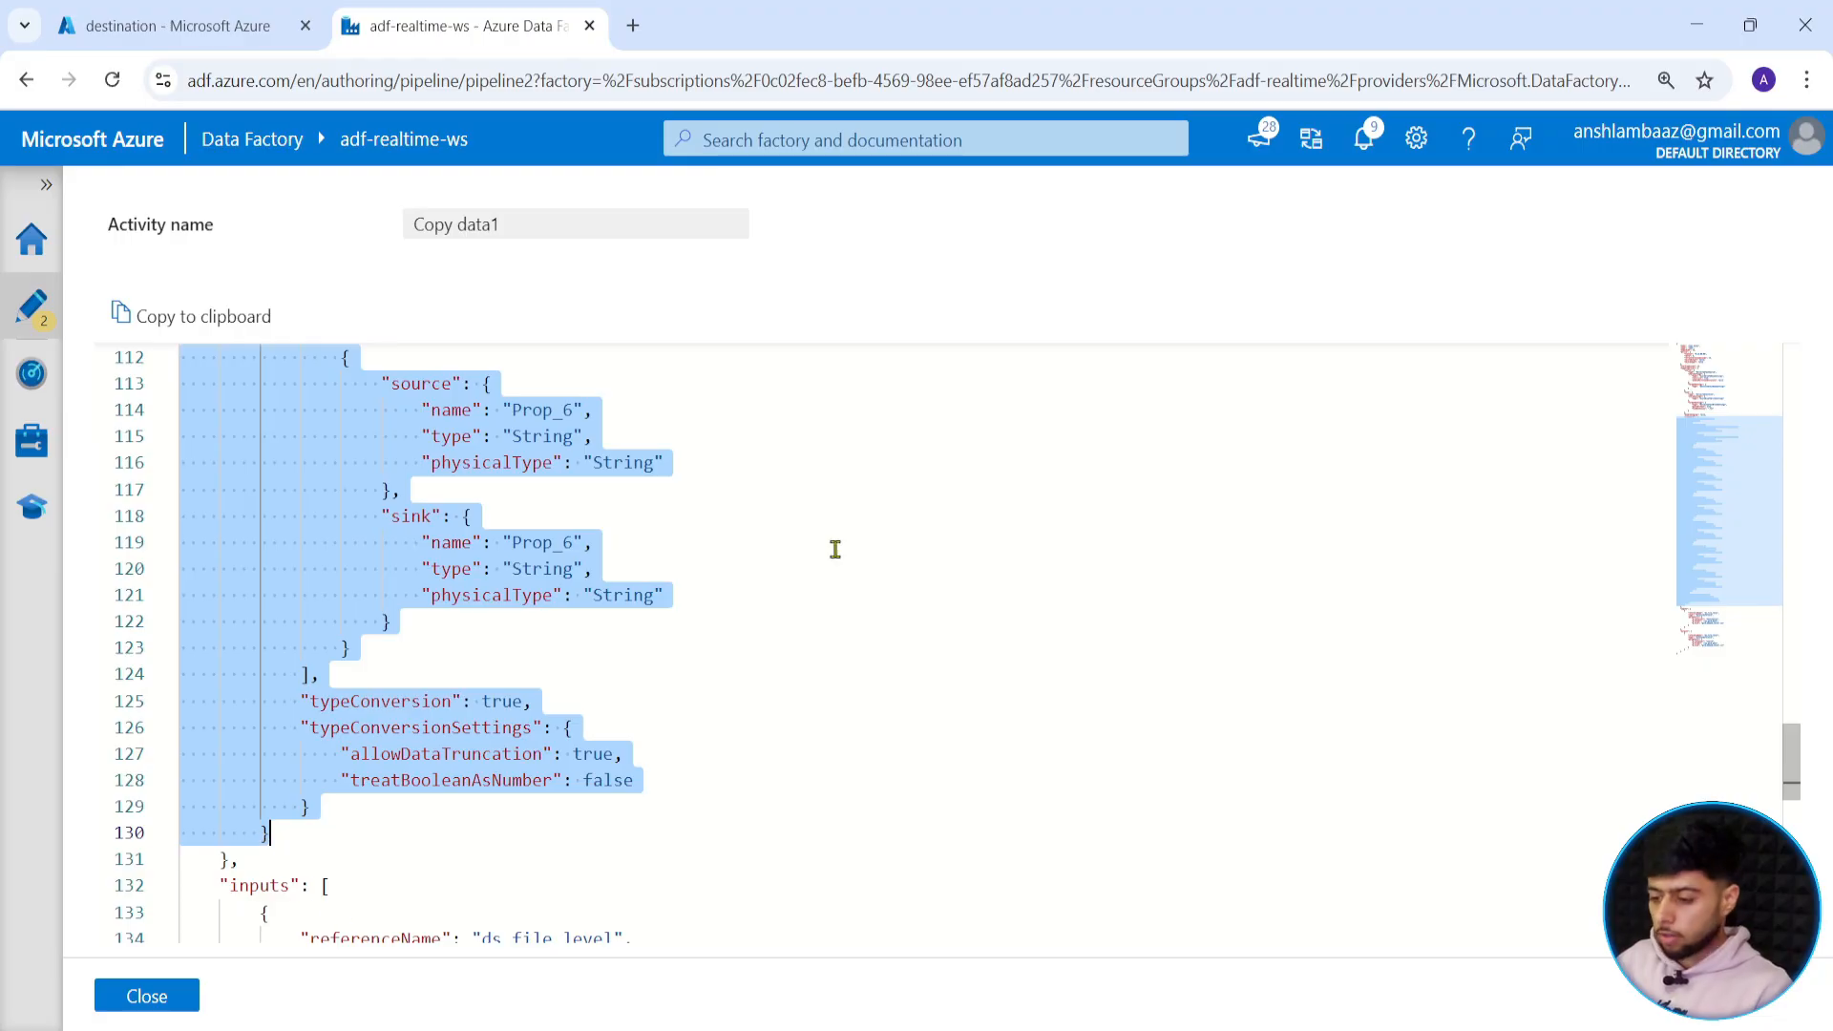
{"action": "left_click", "coordinate": [101, 996]}
Add a new pipeline parameter named p_demand to DynamicMap, checking the gold demand file name in the Azure portal.
{"action": "left_click", "coordinate": [866, 384]}
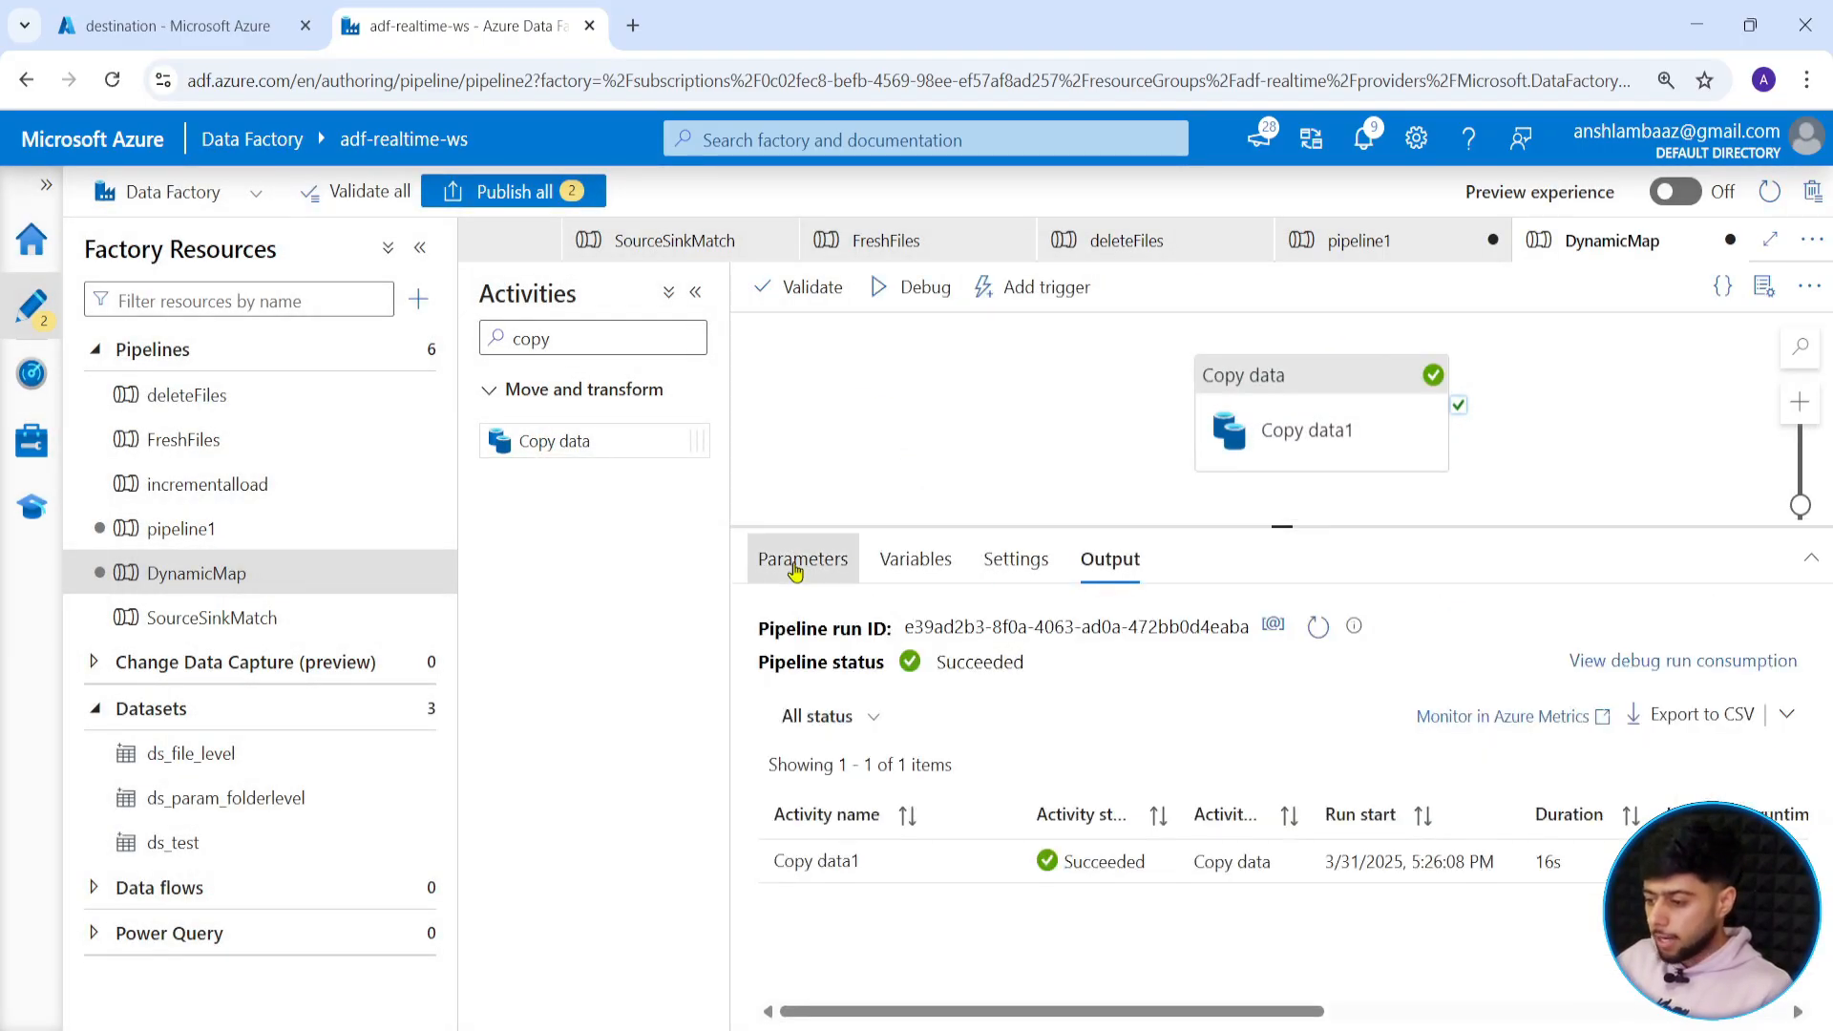
{"action": "left_click", "coordinate": [805, 558]}
{"action": "left_click", "coordinate": [792, 636]}
{"action": "left_click", "coordinate": [873, 776]}
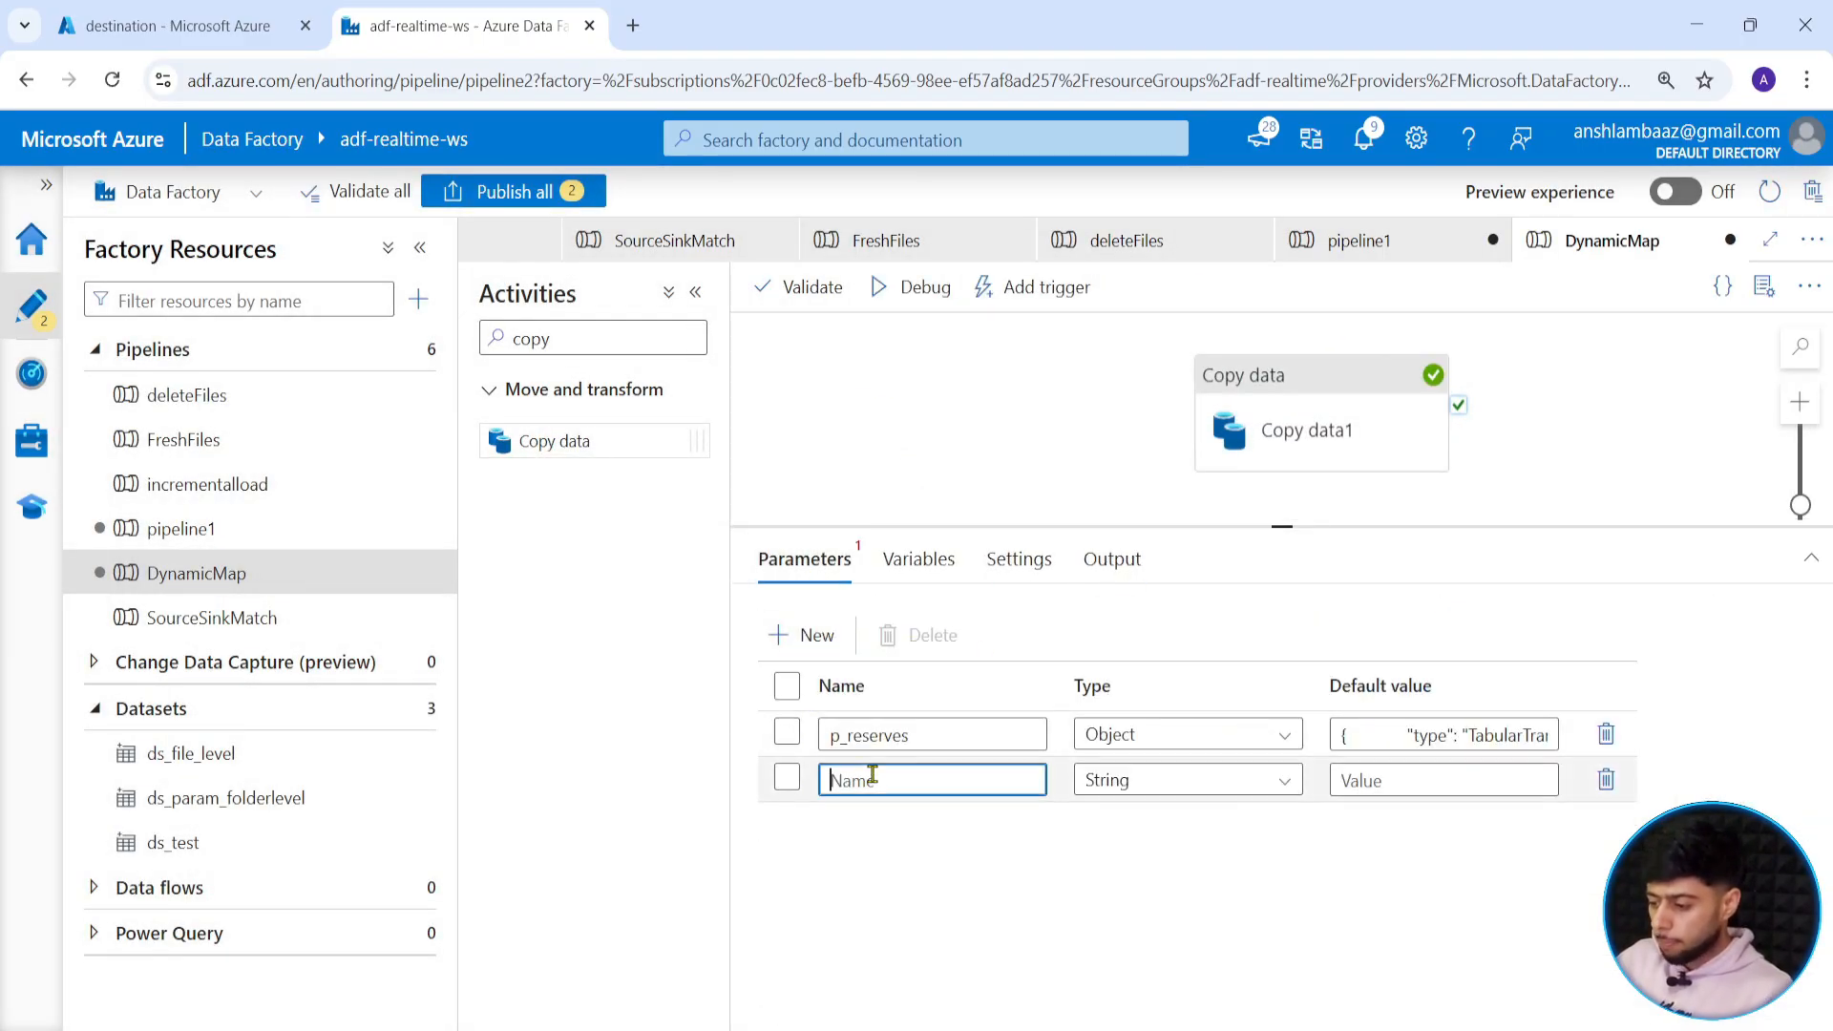
{"action": "type", "text": "p_"}
{"action": "left_click", "coordinate": [204, 10]}
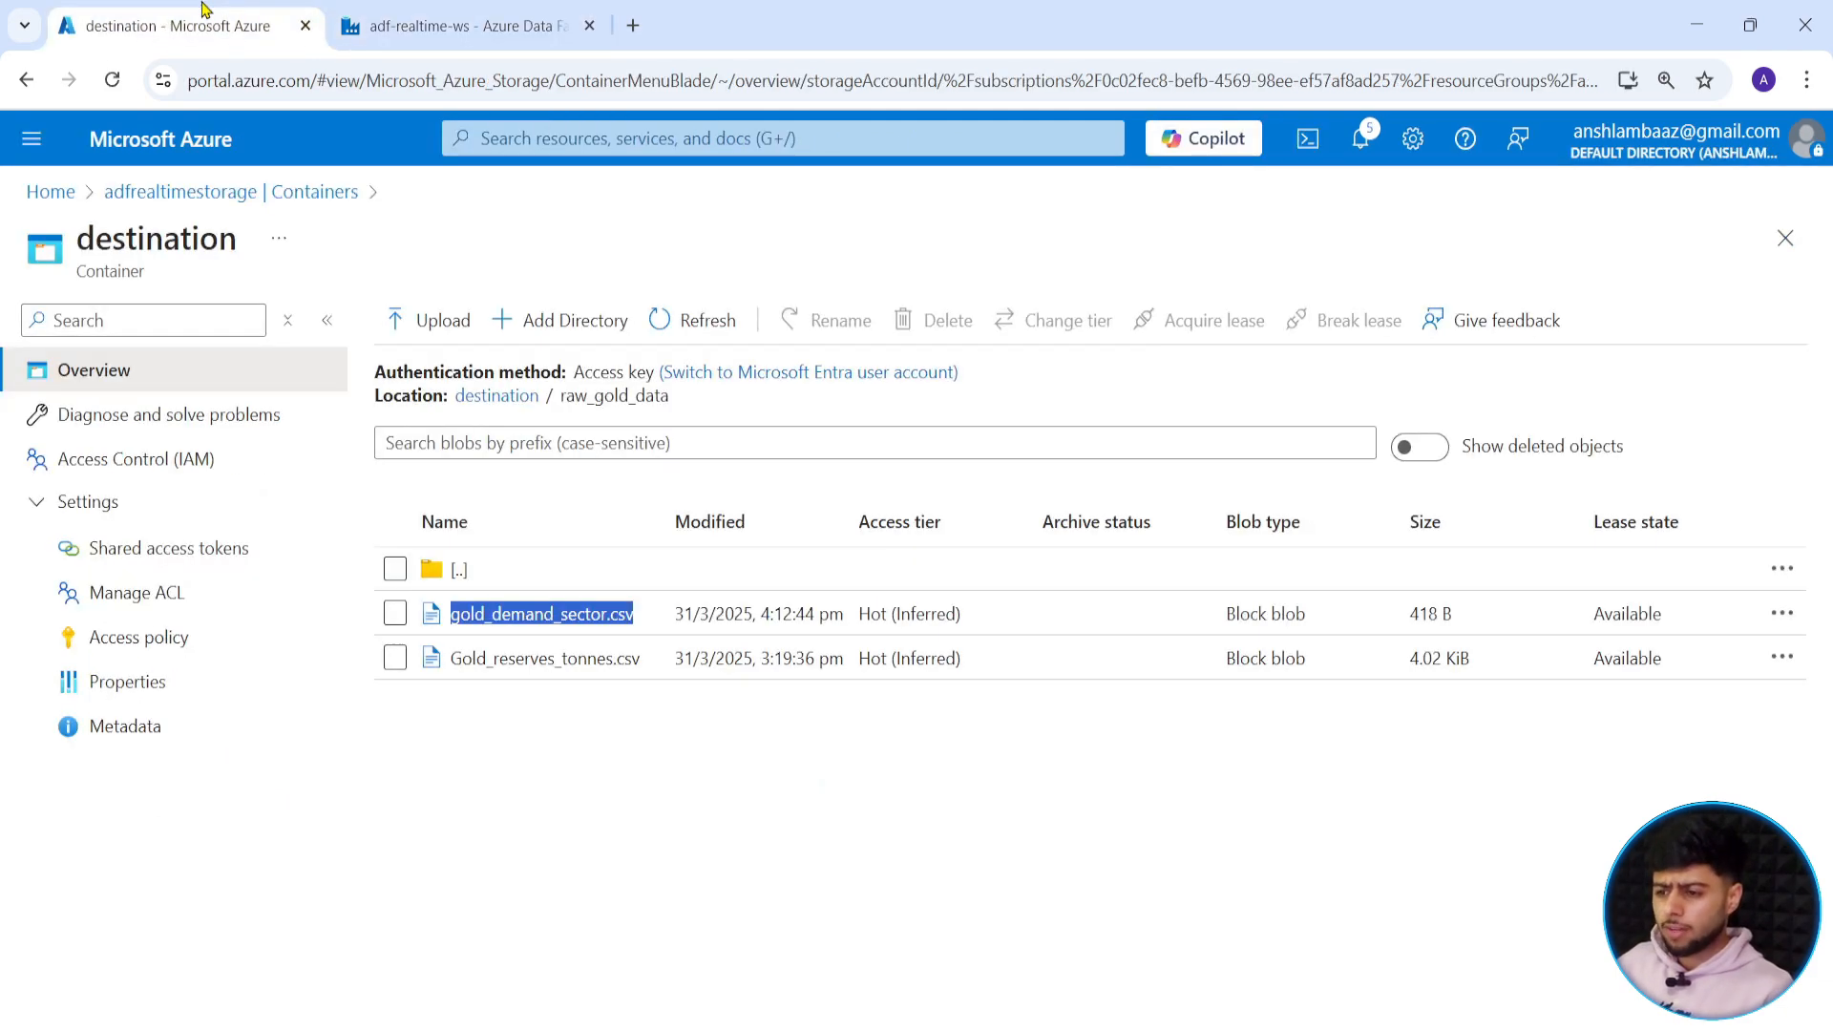
{"action": "left_click", "coordinate": [475, 12]}
{"action": "type", "text": "demand"}
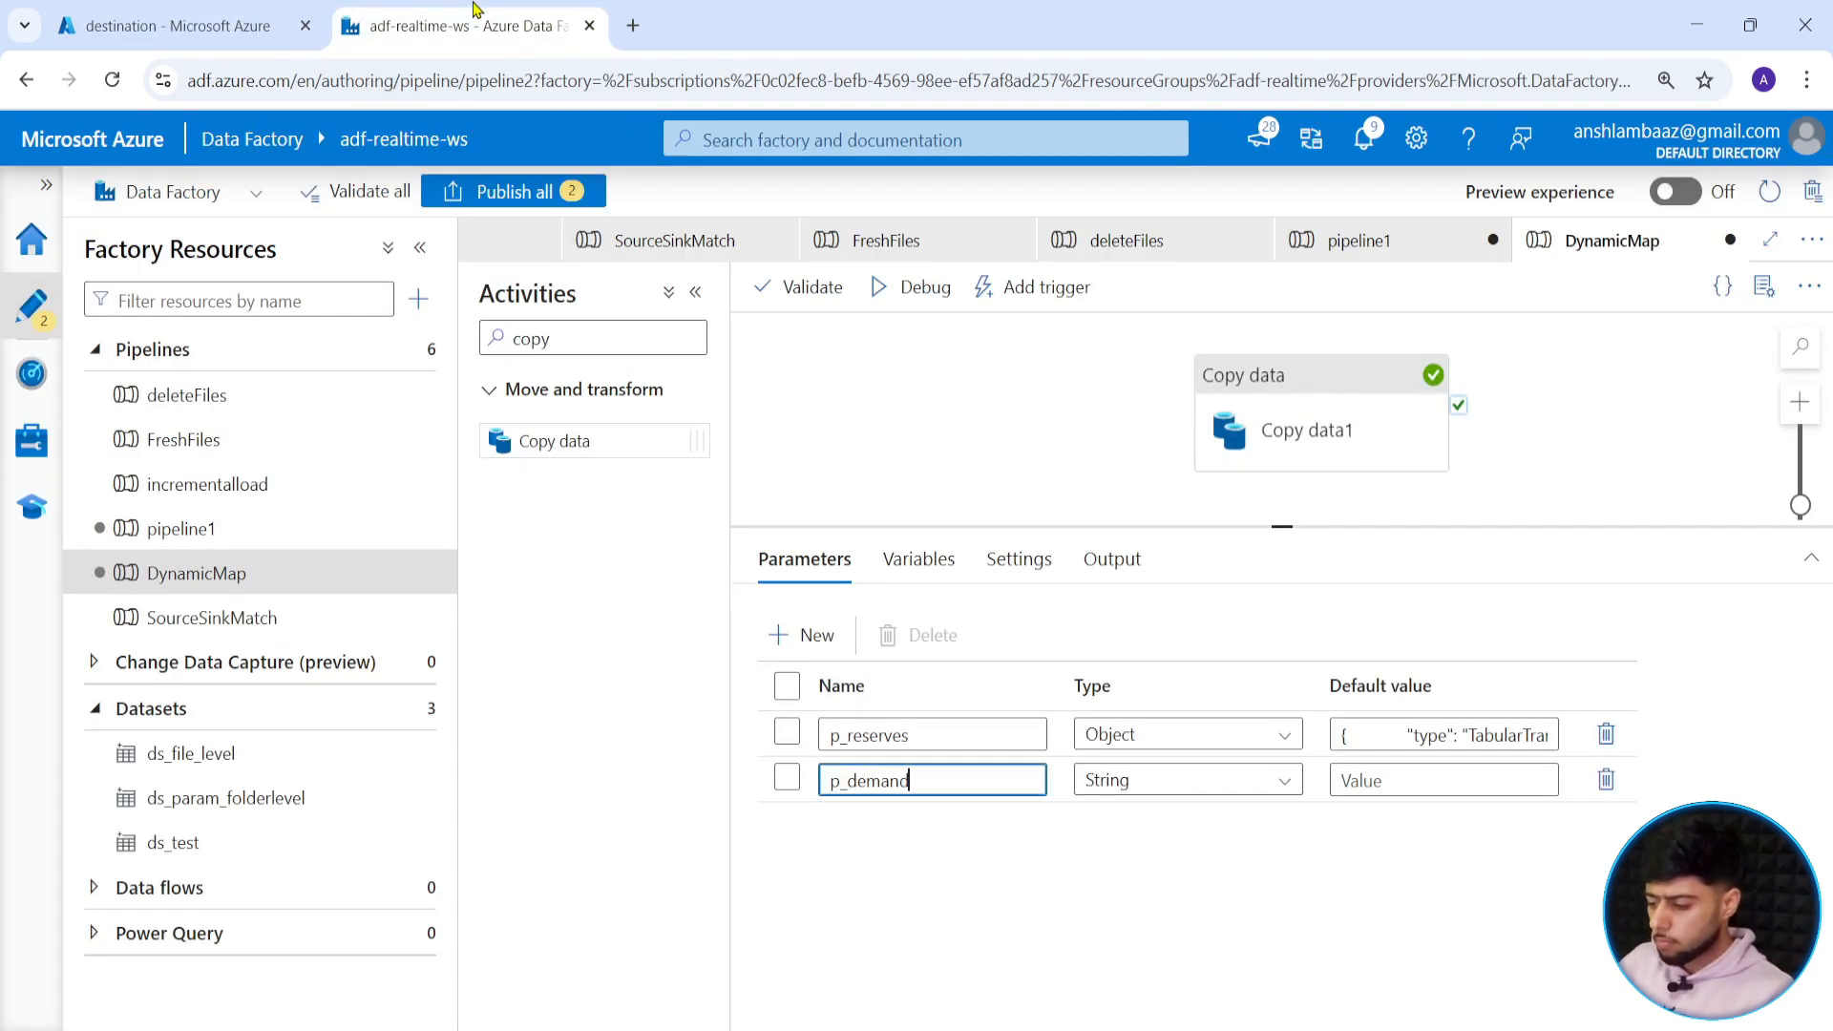
Set the type of p_demand to Object and paste the copied translator JSON as its default value.
{"action": "left_click", "coordinate": [1252, 781]}
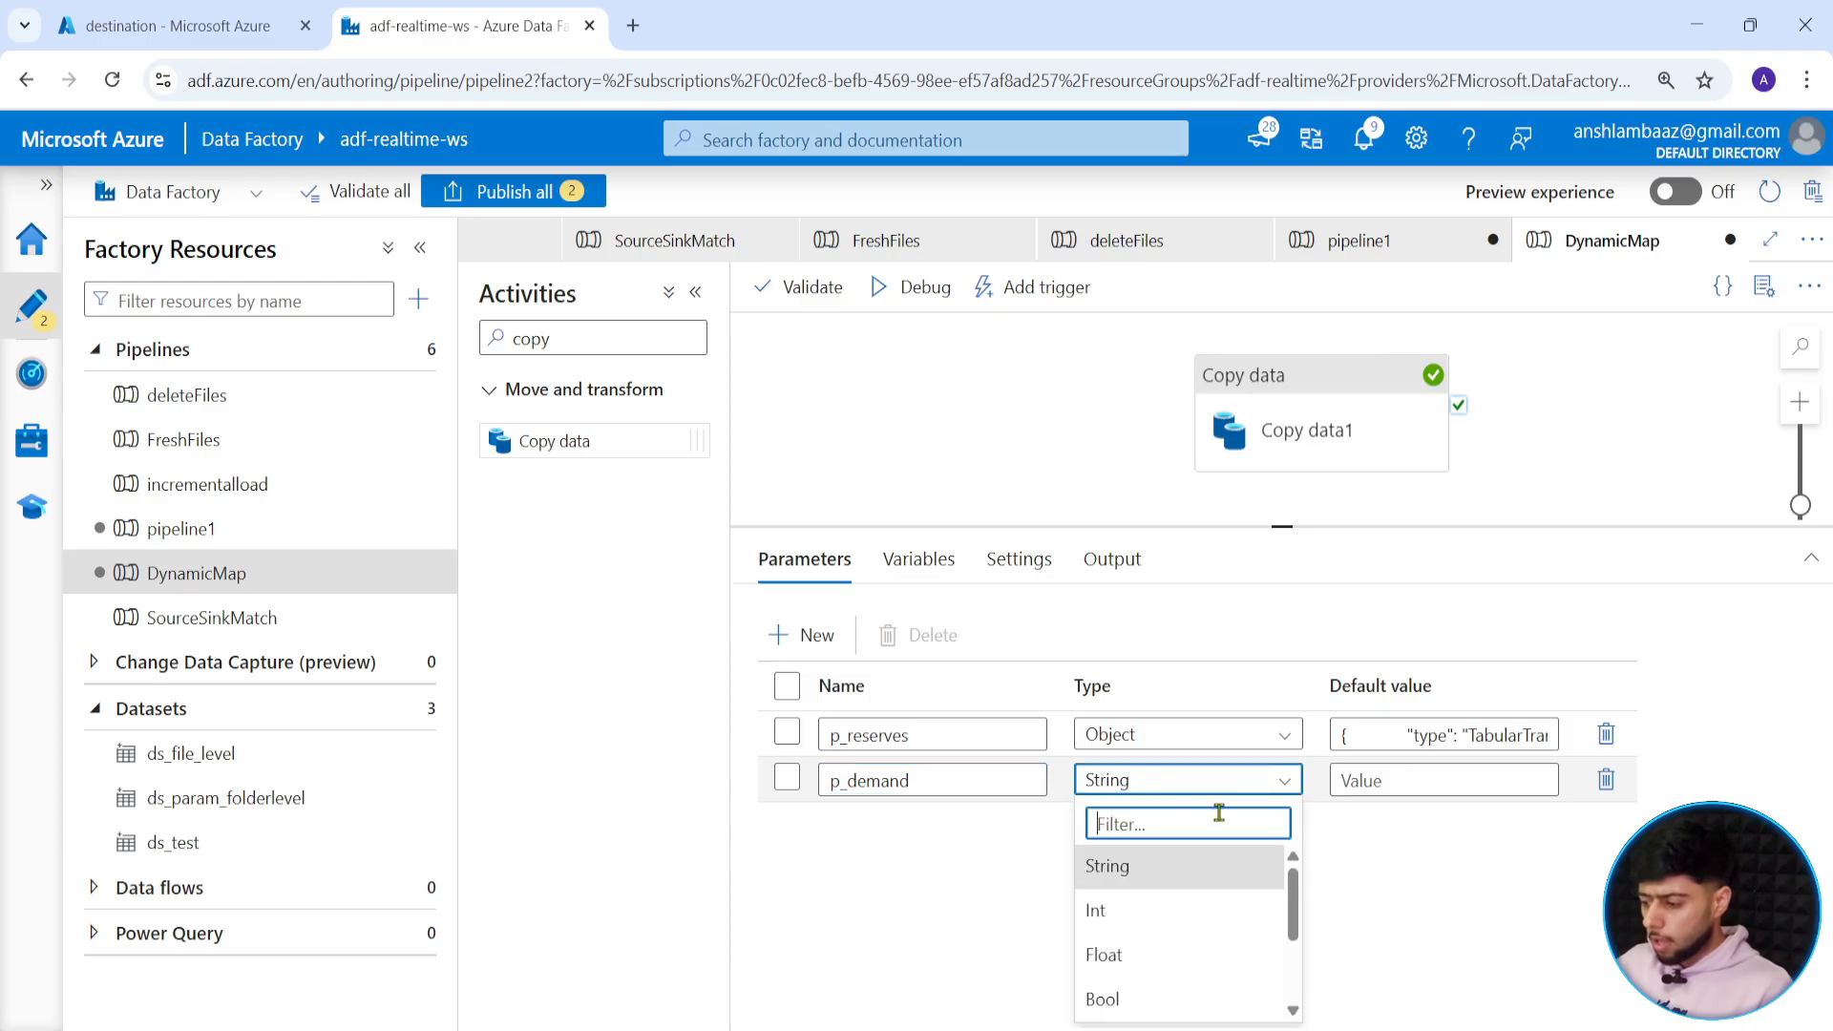
{"action": "scroll", "coordinate": [1151, 974], "scroll_direction": "down", "scroll_amount": 2}
{"action": "scroll", "coordinate": [1150, 974], "scroll_direction": "down", "scroll_amount": 1}
{"action": "left_click", "coordinate": [1146, 967]}
{"action": "left_click", "coordinate": [1420, 779]}
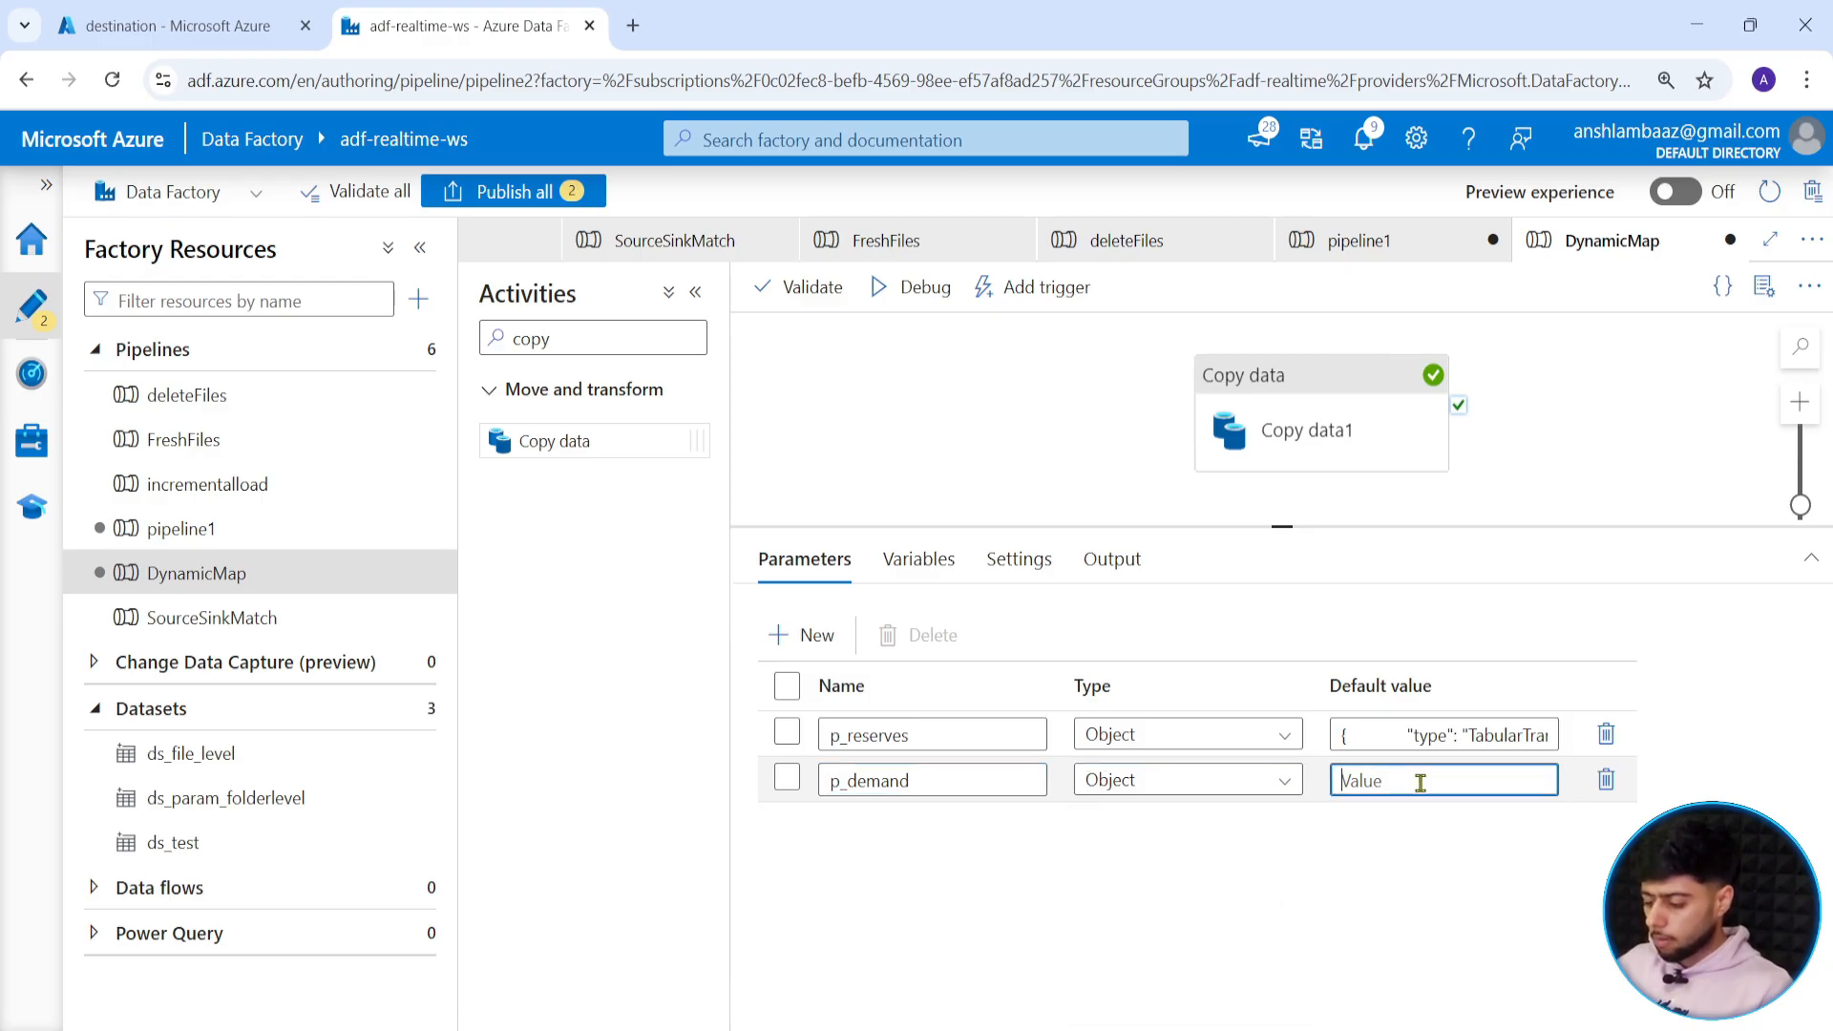
{"action": "key", "text": "ctrl+v"}
{"action": "left_click", "coordinate": [1294, 430]}
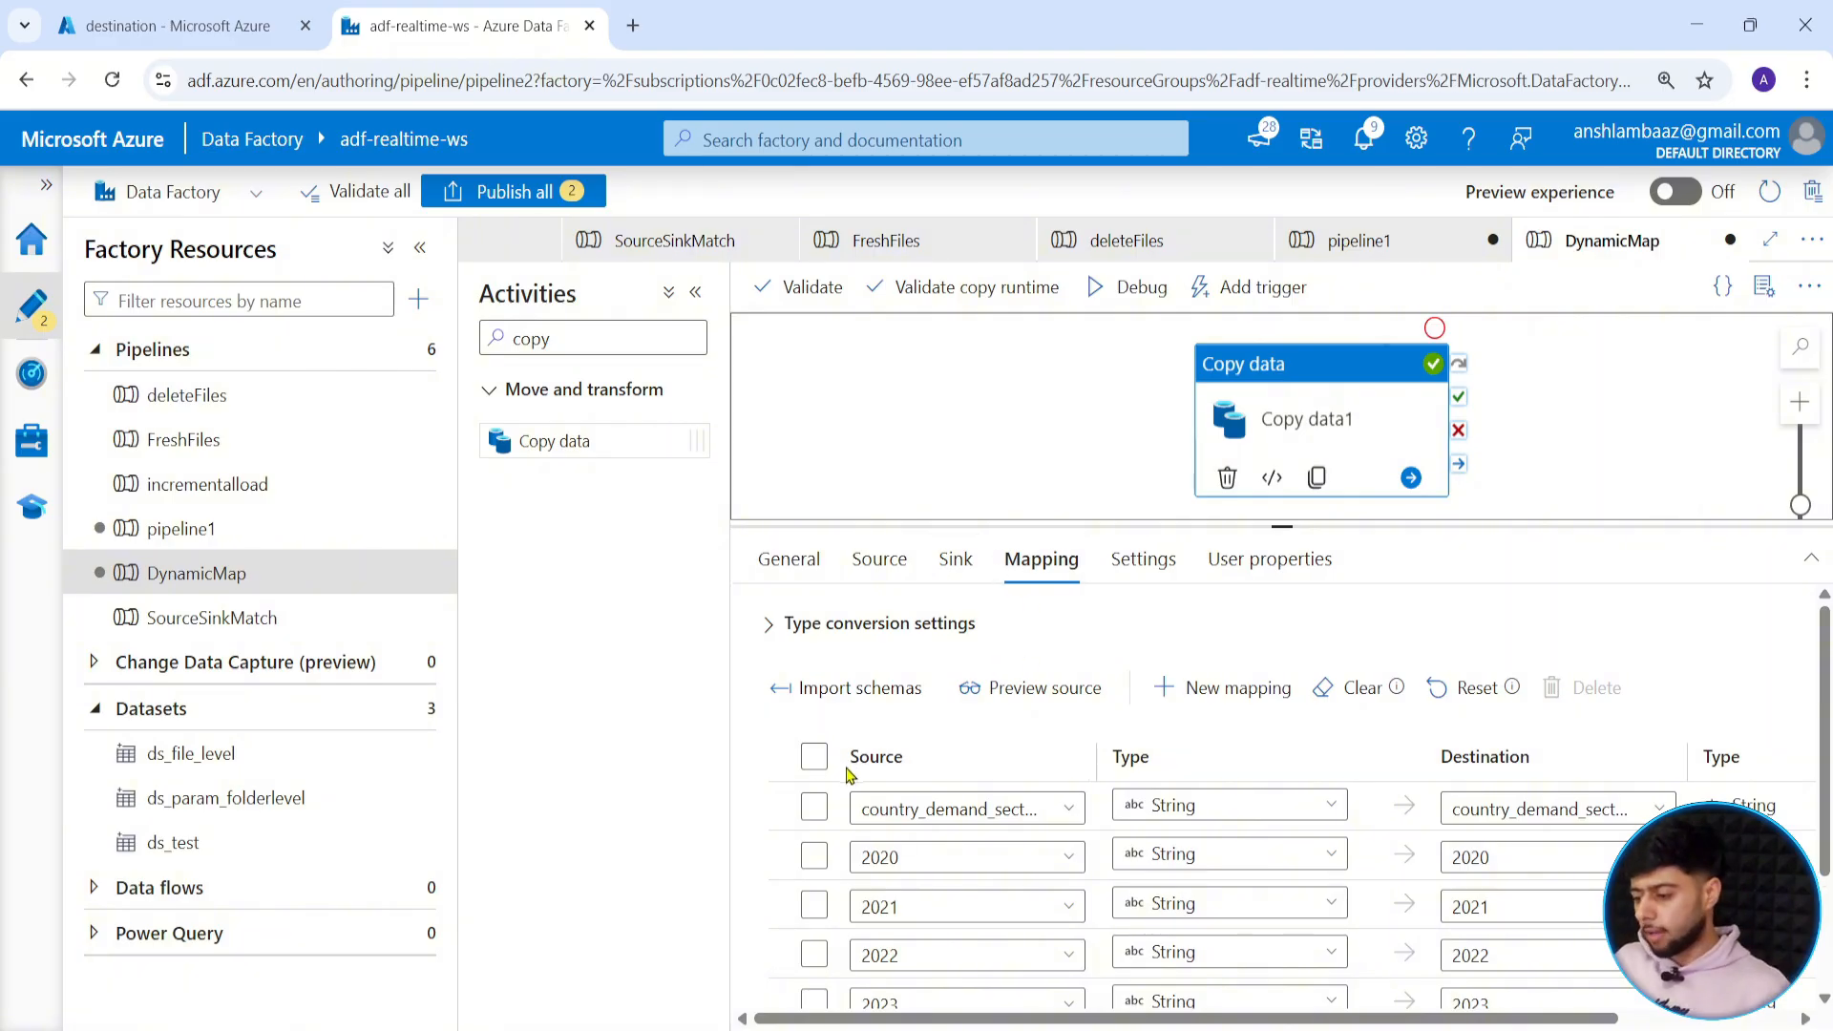
{"action": "left_click", "coordinate": [1006, 378]}
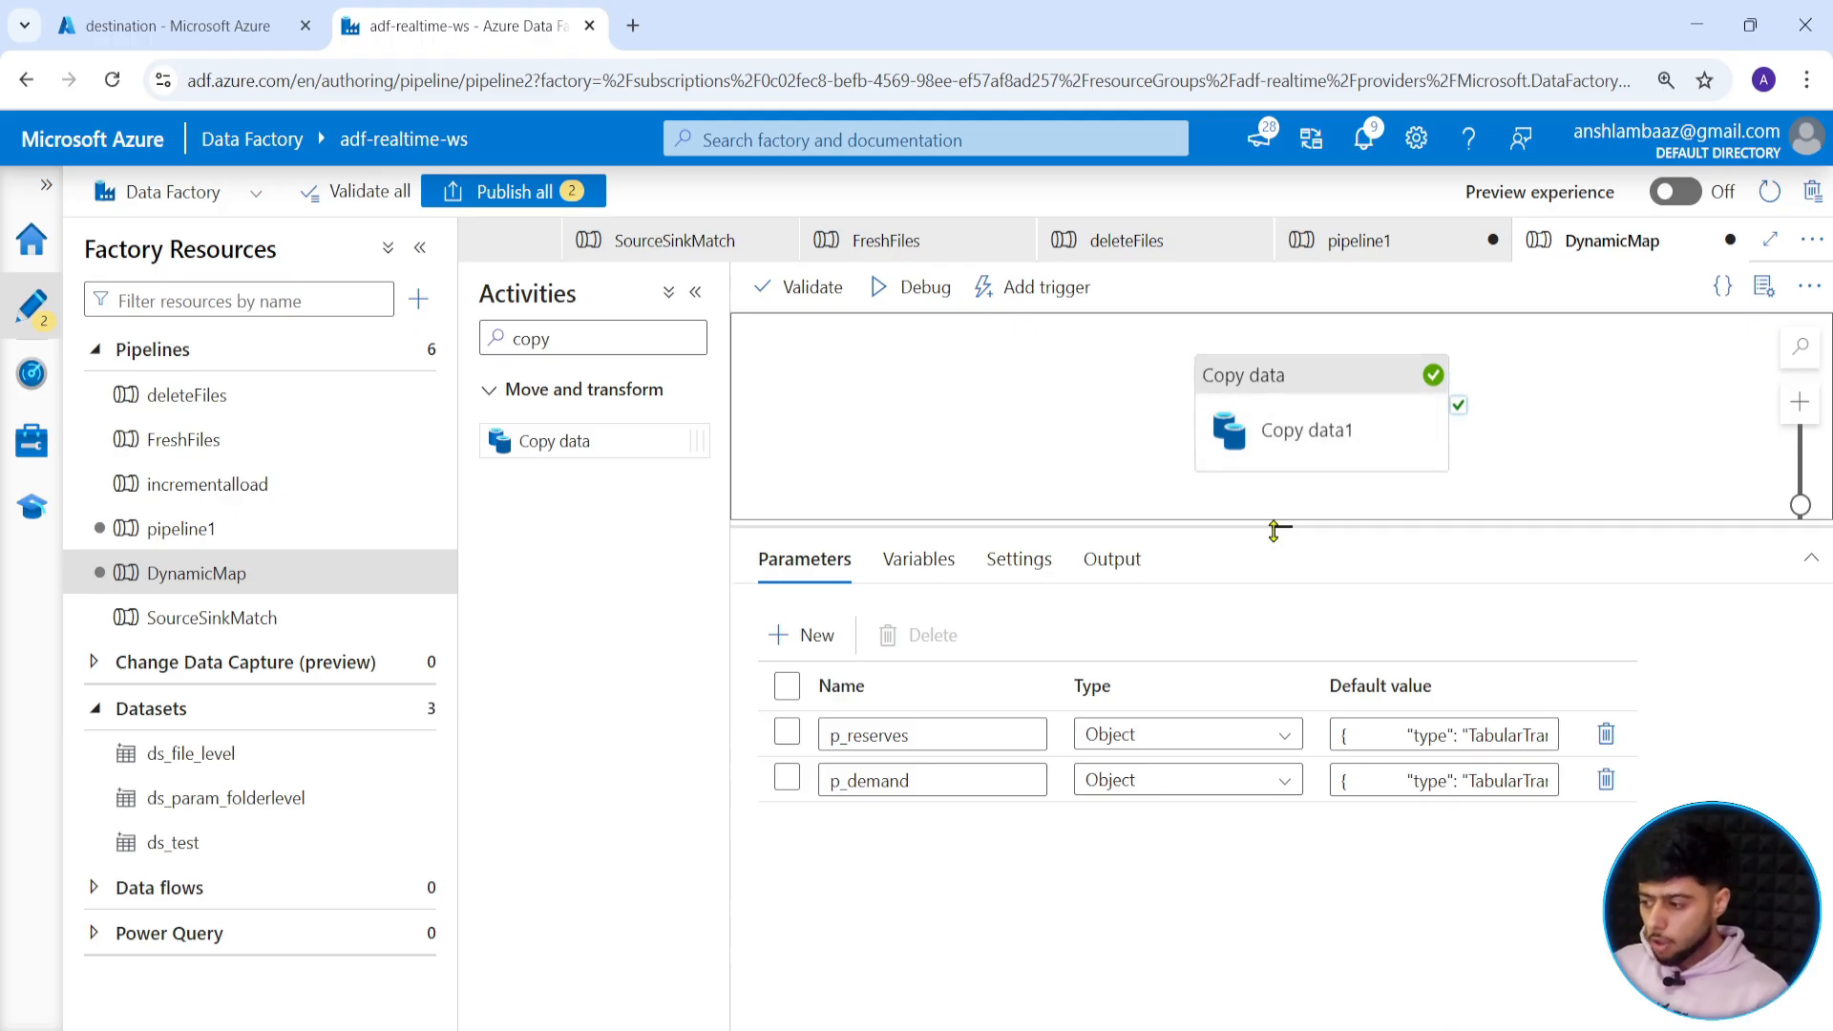
{"action": "left_click", "coordinate": [1295, 414]}
{"action": "left_click_drag", "start_coordinate": [1289, 413], "coordinate": [1404, 439]}
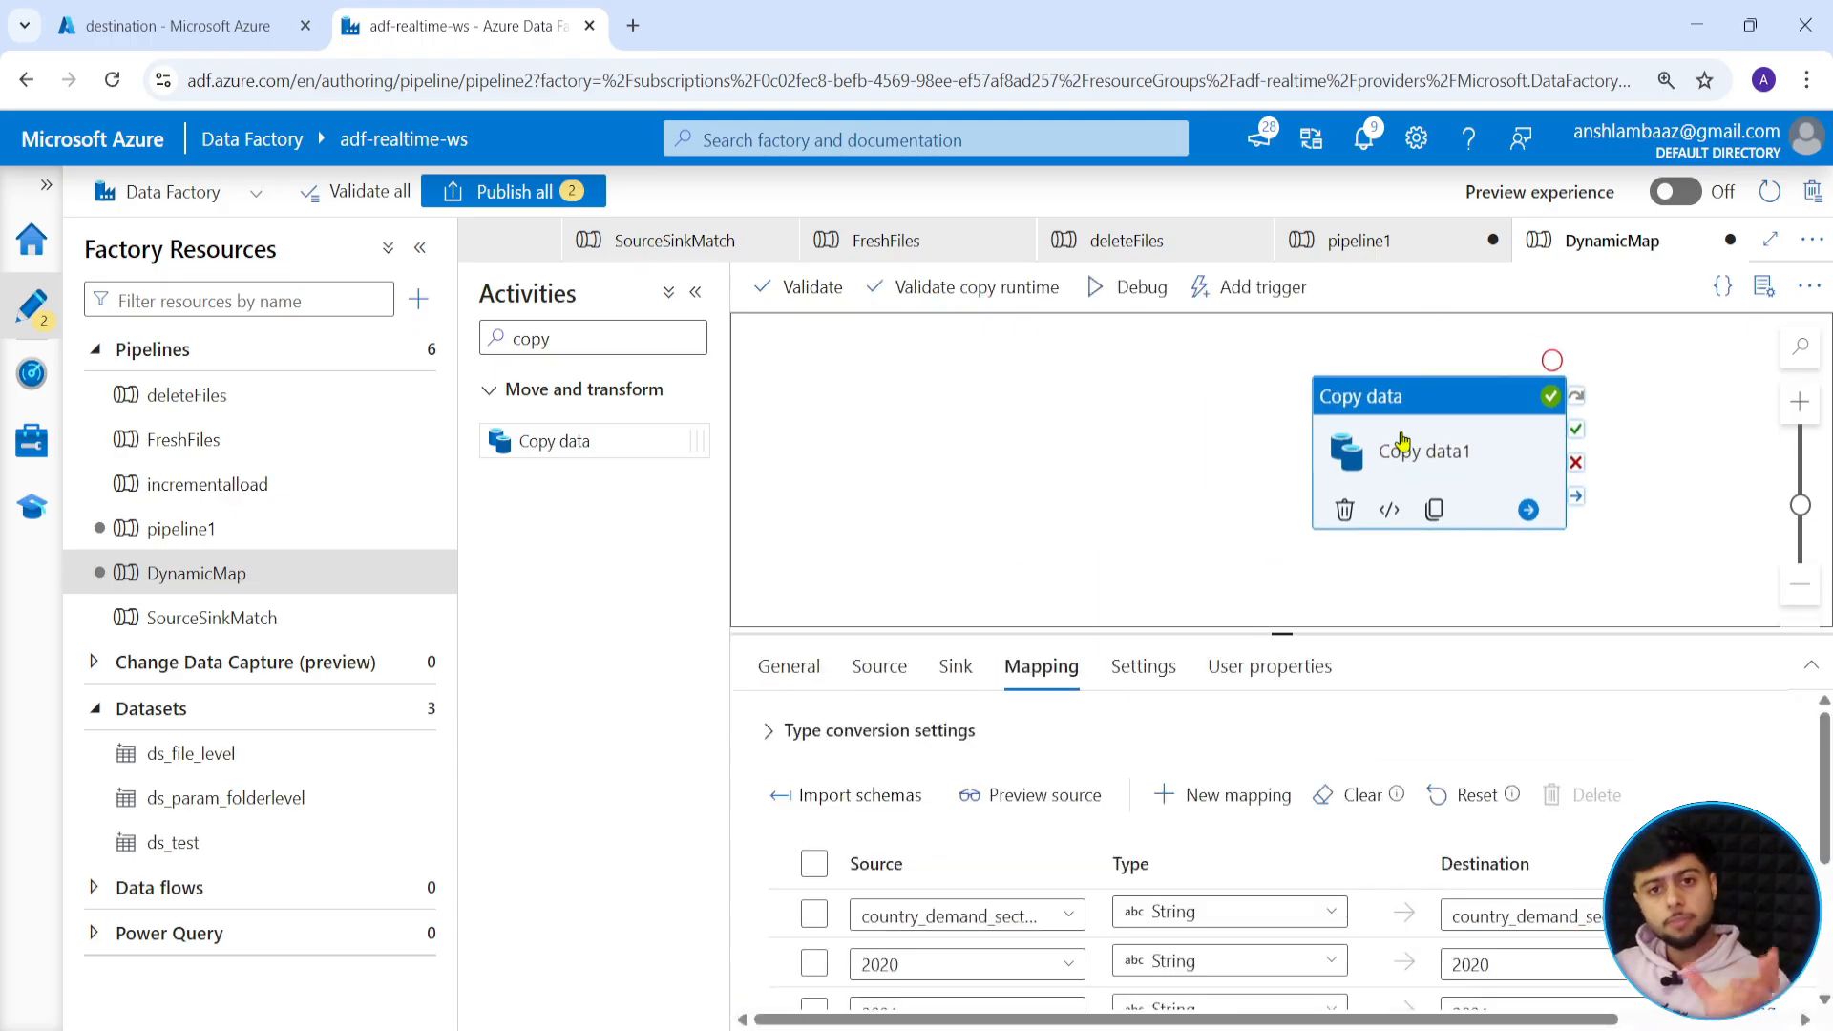
{"action": "left_click", "coordinate": [1130, 493]}
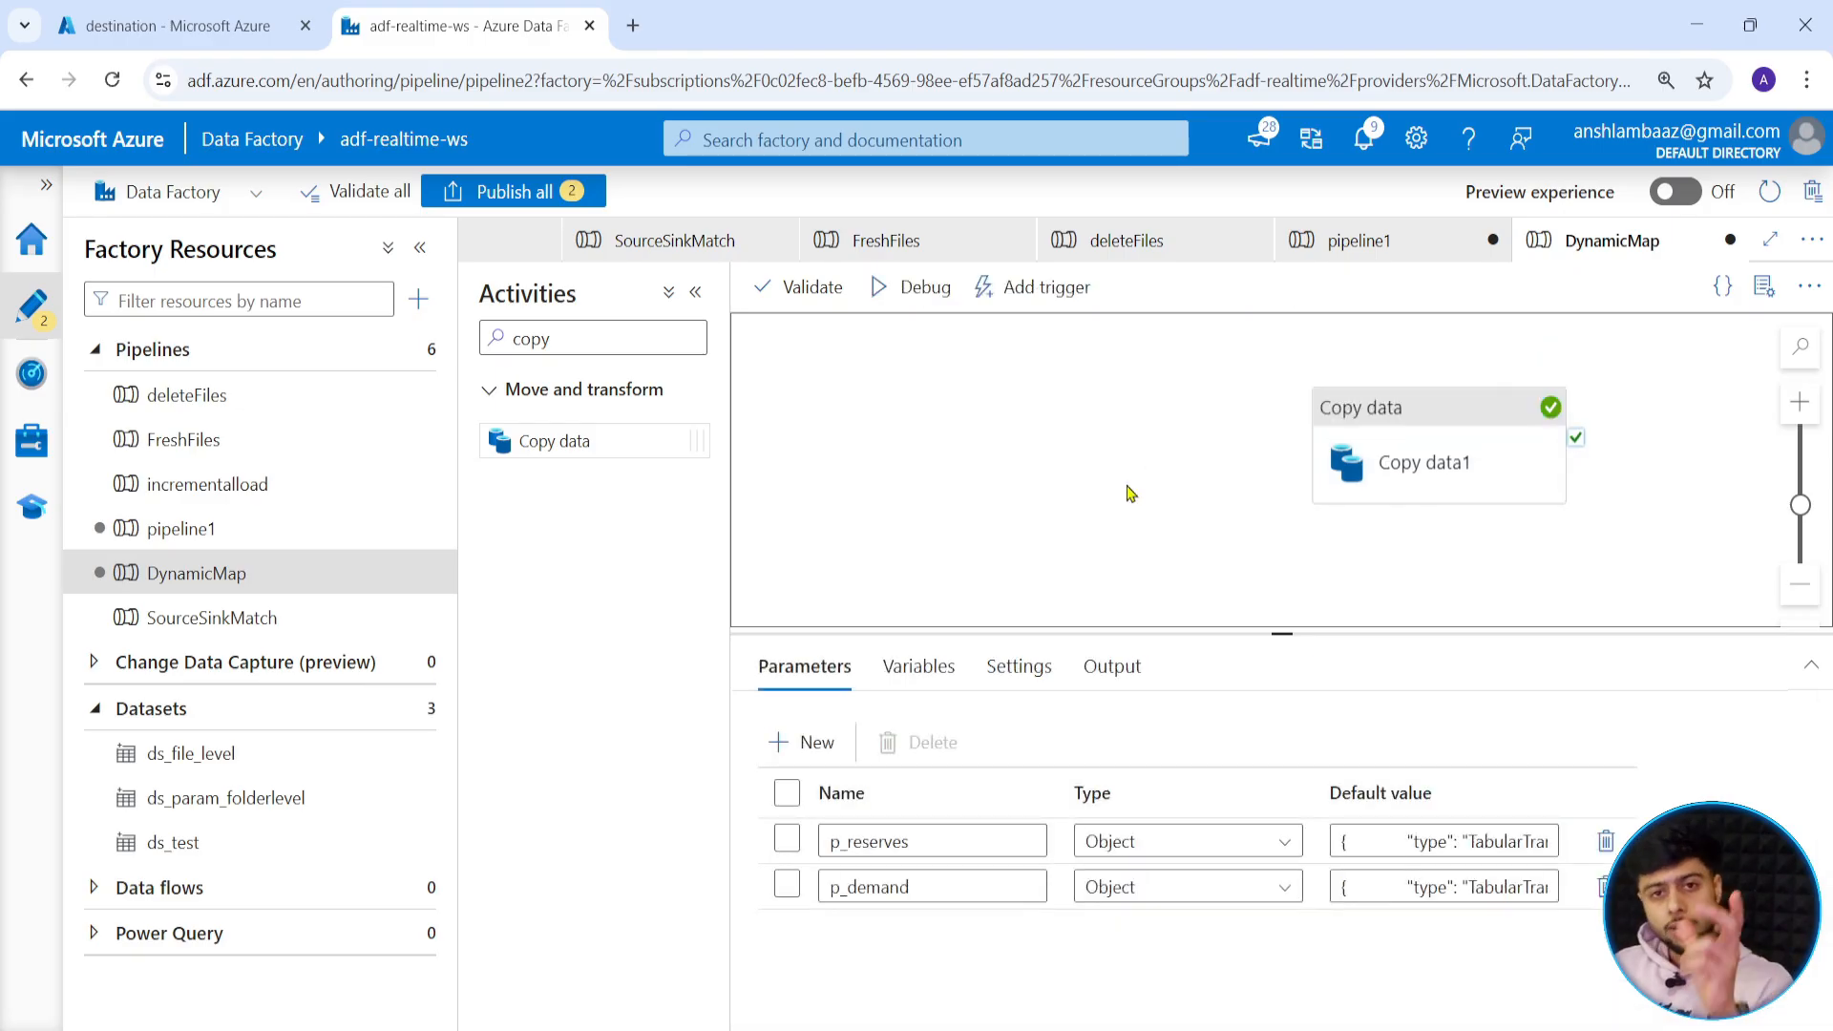
Switch to the Azure portal to review the files in the destination's raw_gold_data folder, and return to Data Factory.
{"action": "left_click", "coordinate": [181, 25]}
{"action": "left_click", "coordinate": [587, 786]}
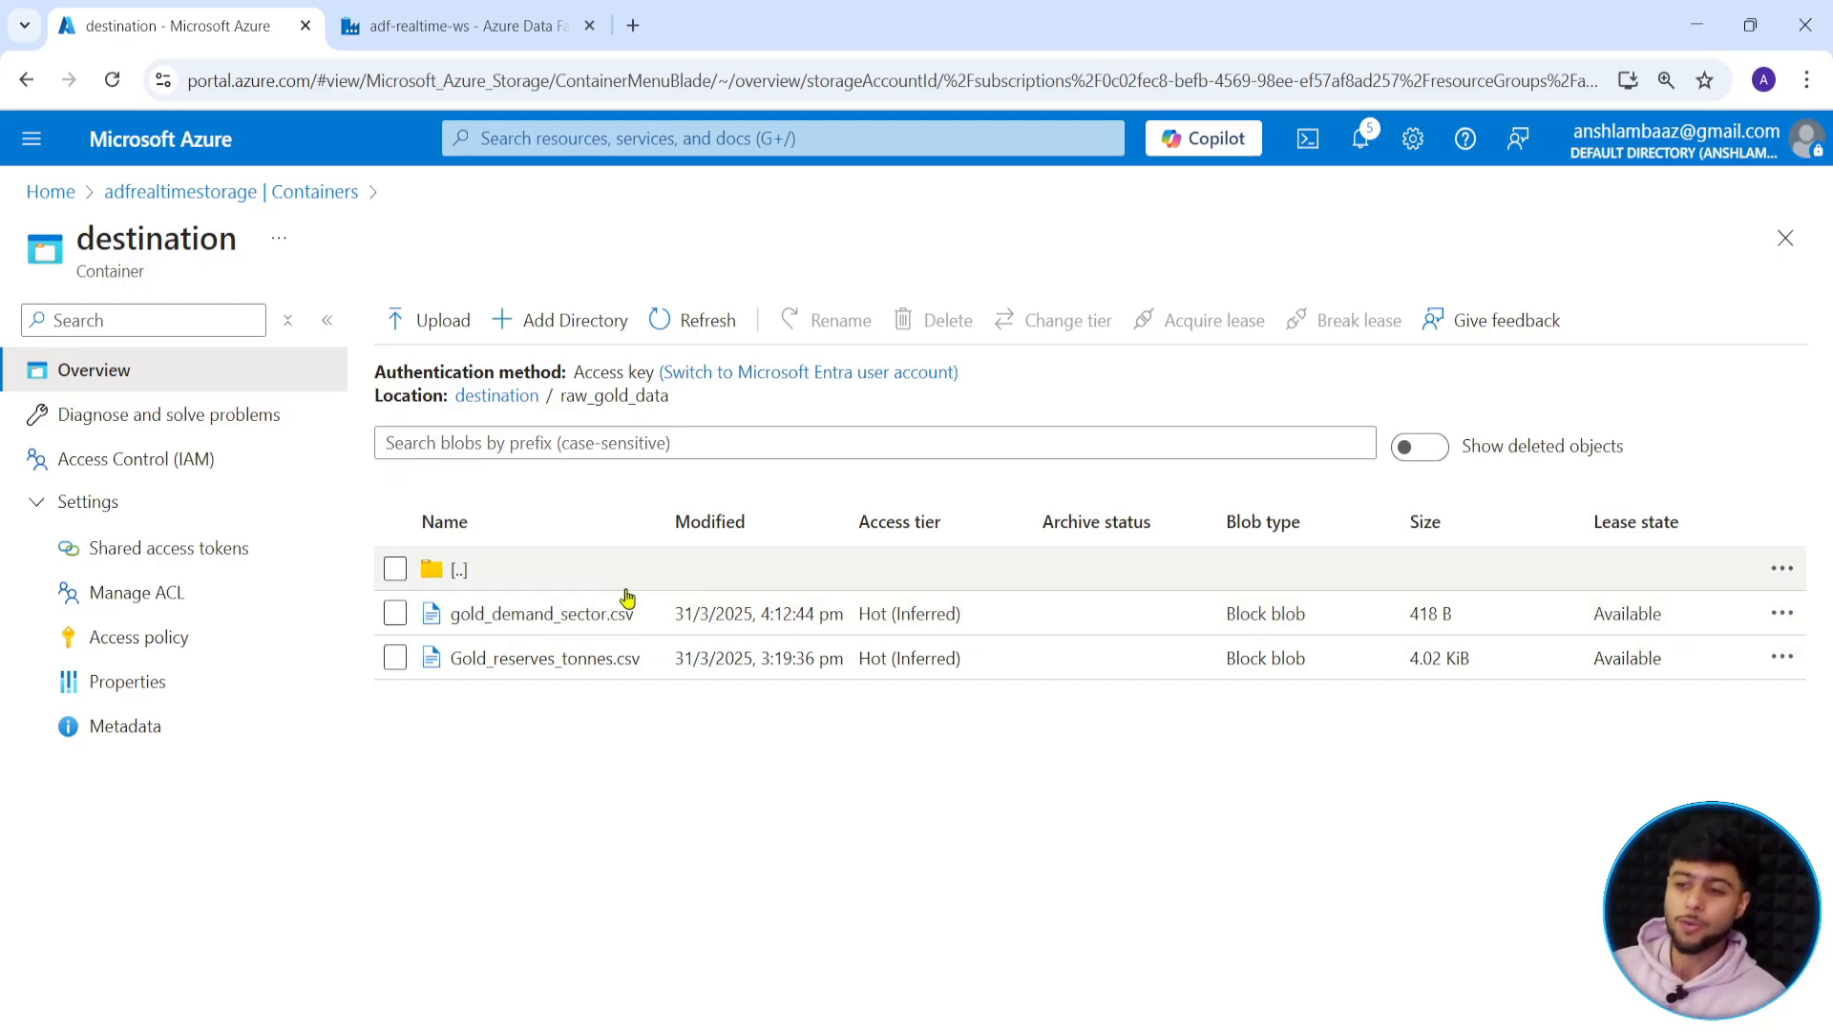
{"action": "left_click", "coordinate": [407, 15]}
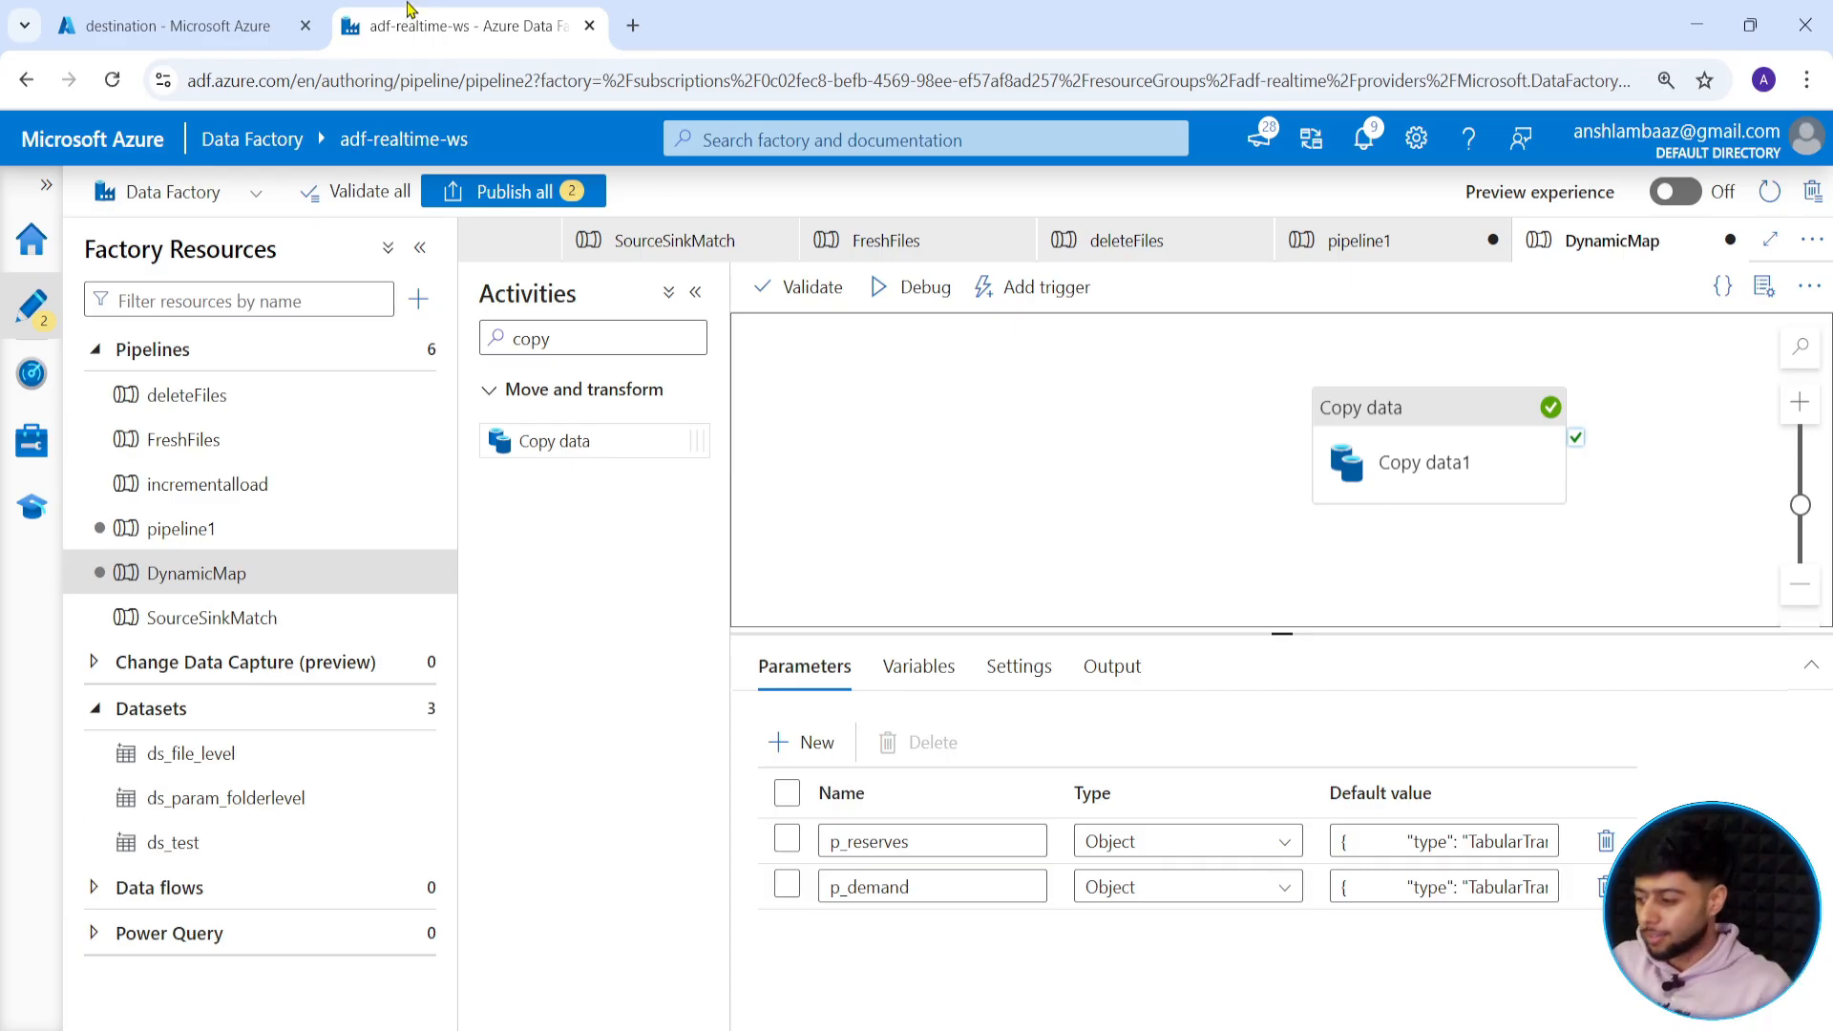
{"action": "left_click", "coordinate": [1443, 452]}
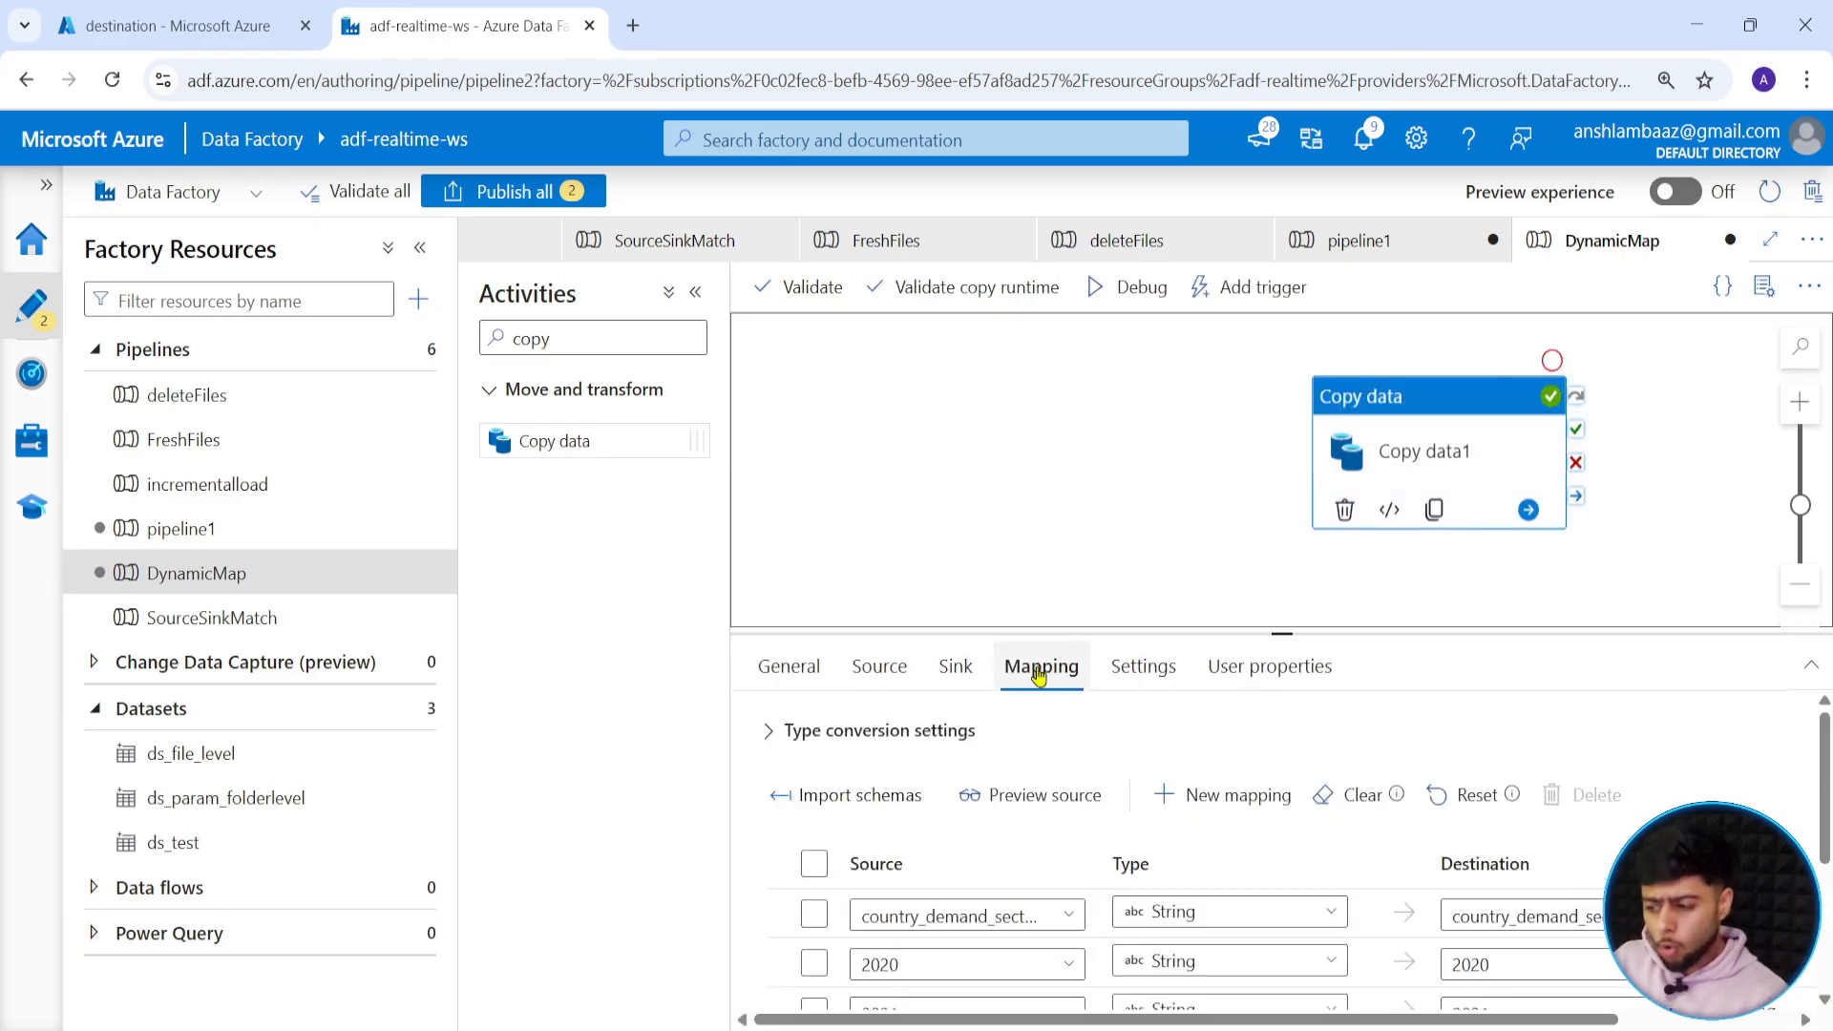
{"action": "left_click_drag", "start_coordinate": [1282, 634], "coordinate": [1212, 463]}
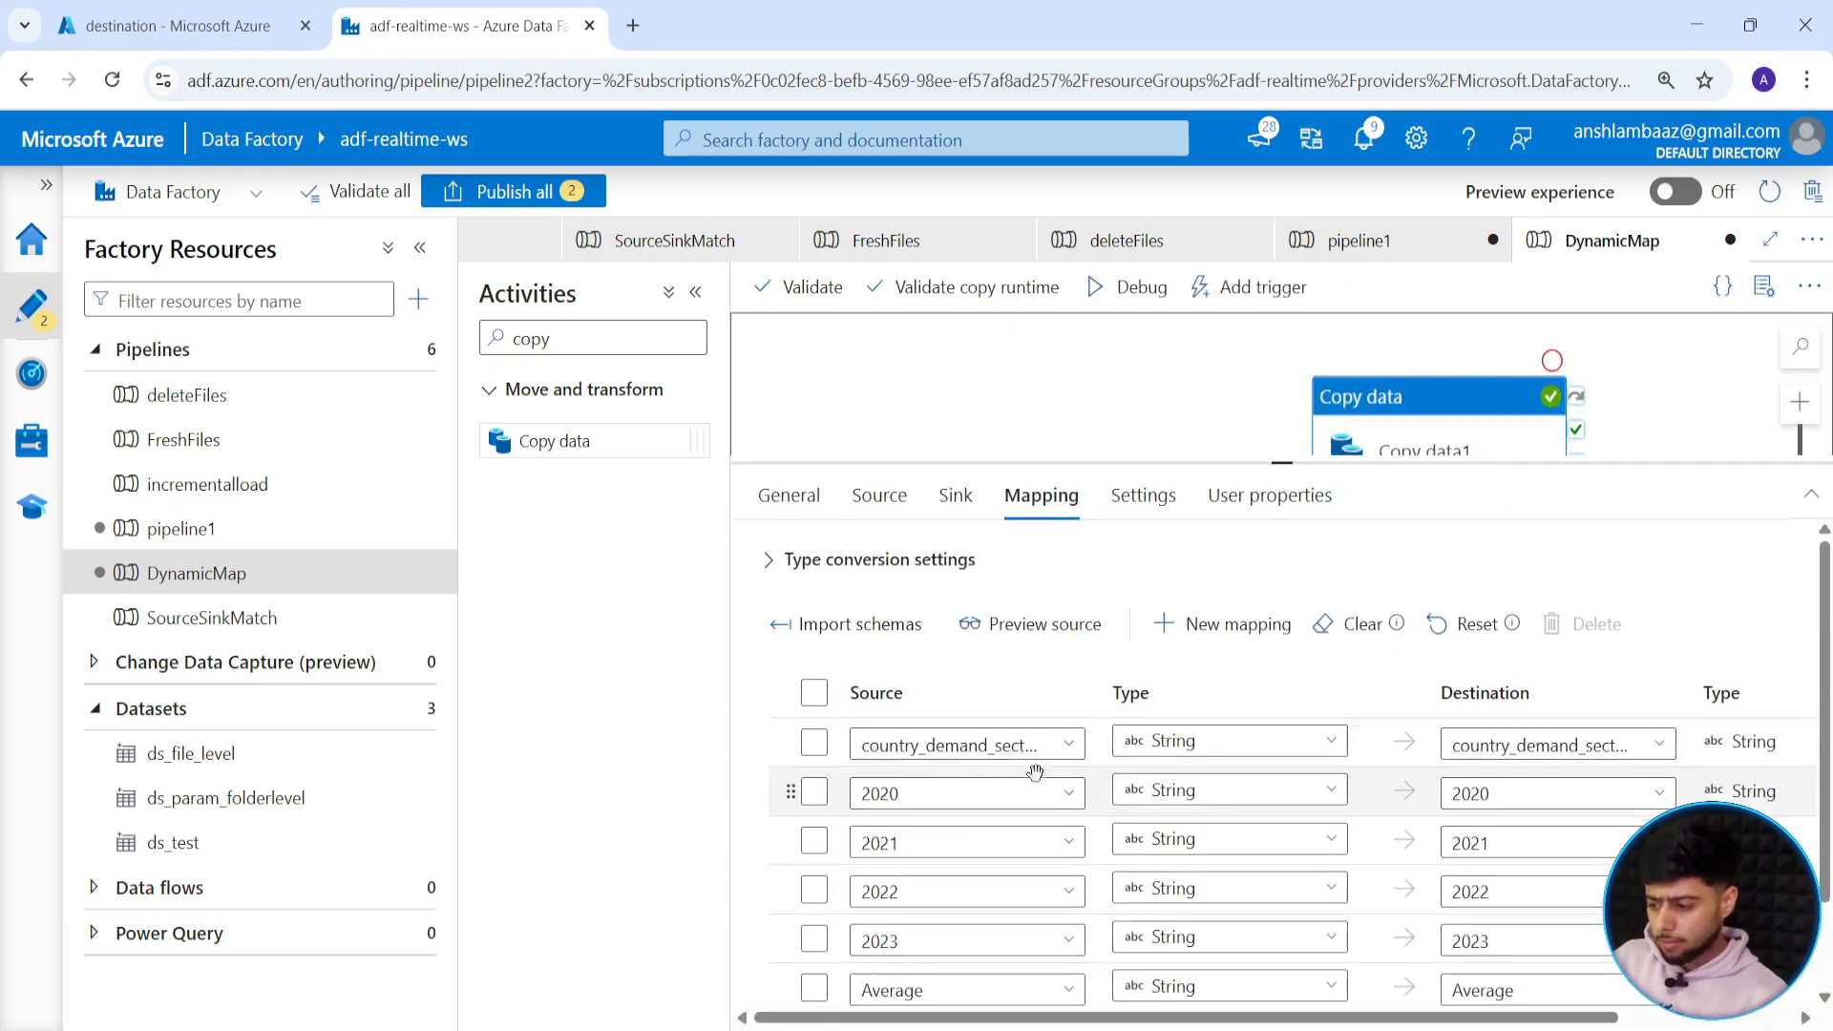
{"action": "scroll", "coordinate": [1073, 819], "scroll_direction": "down", "scroll_amount": 2}
{"action": "left_click", "coordinate": [840, 969]}
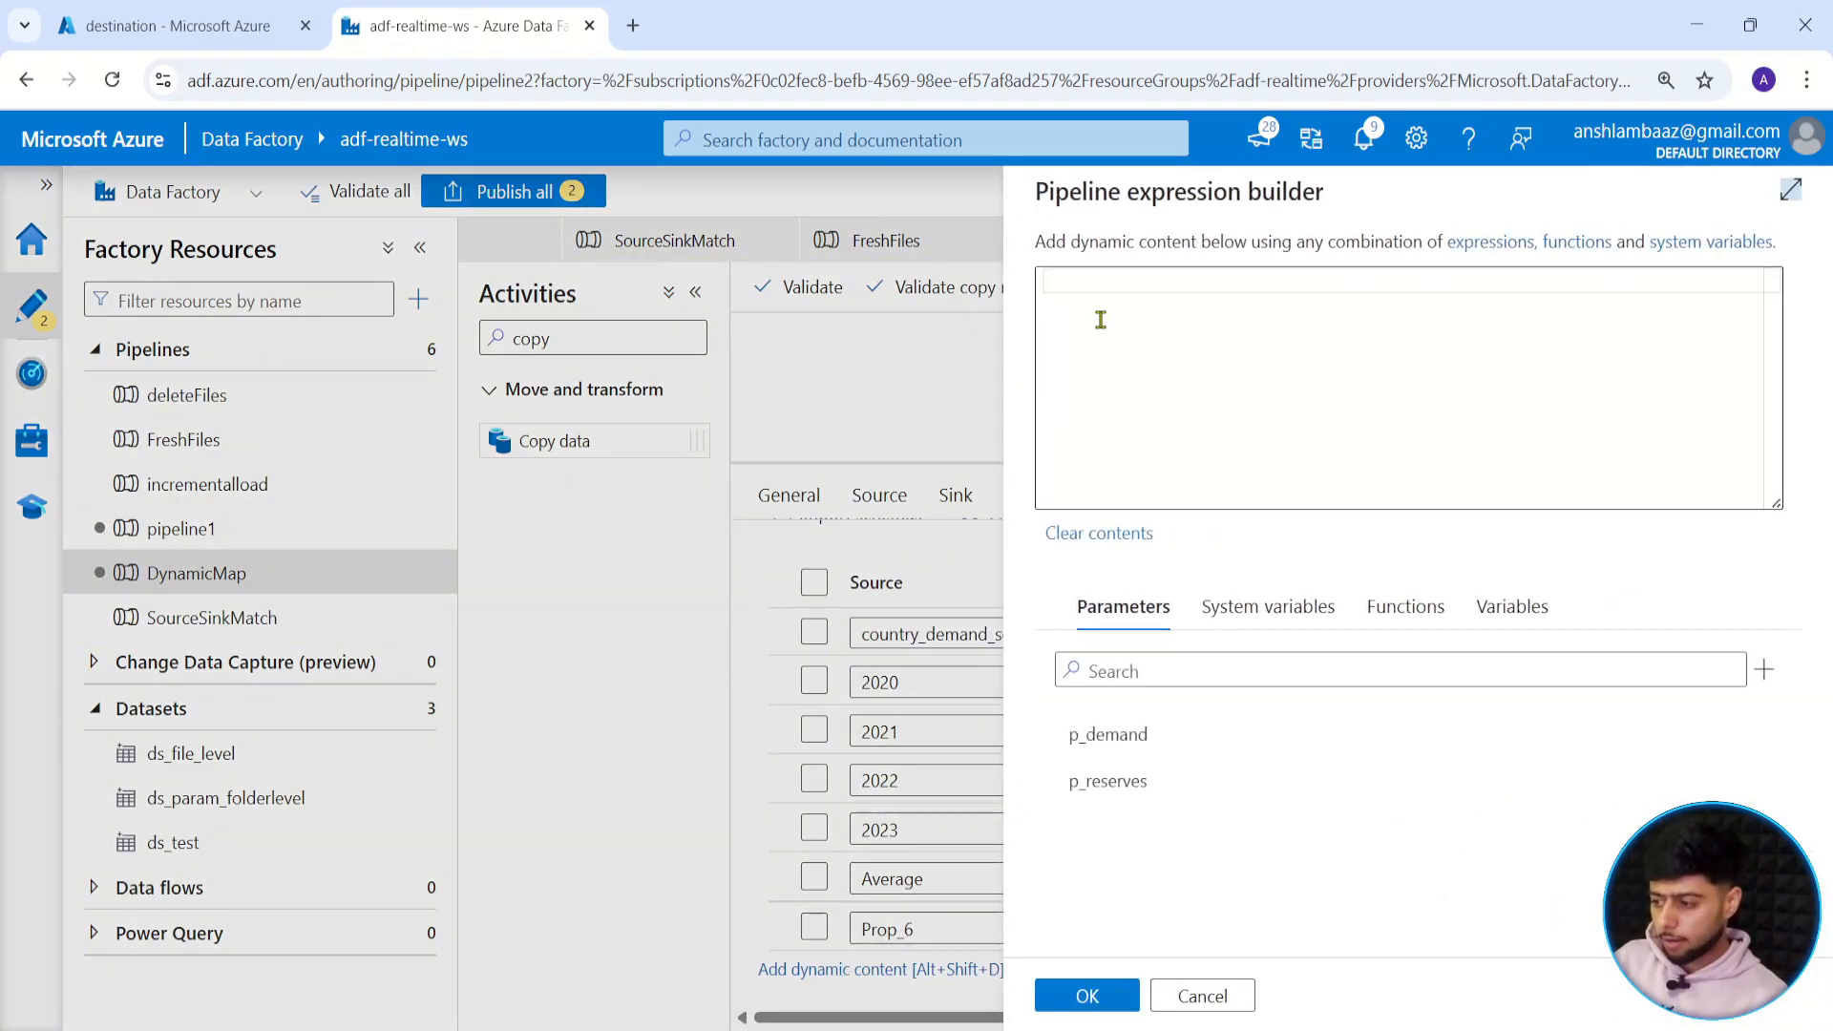
{"action": "type", "text": "@co"}
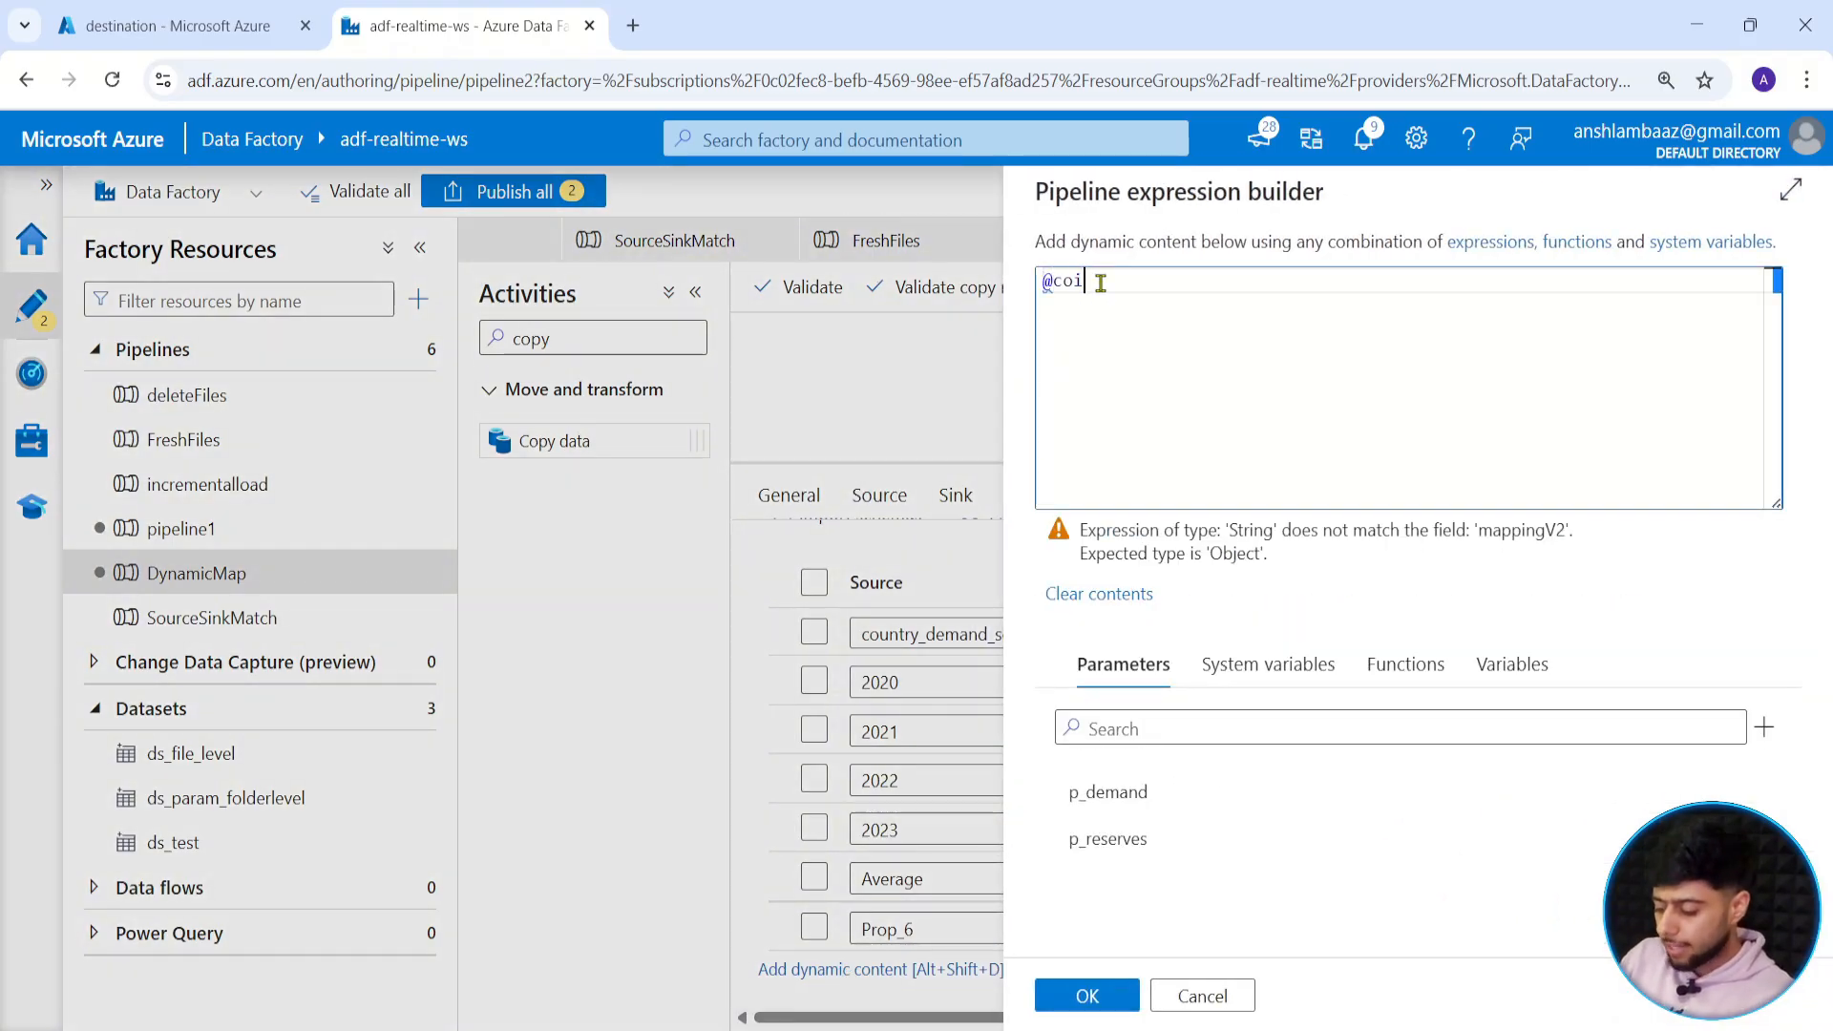
{"action": "type", "text": "nta"}
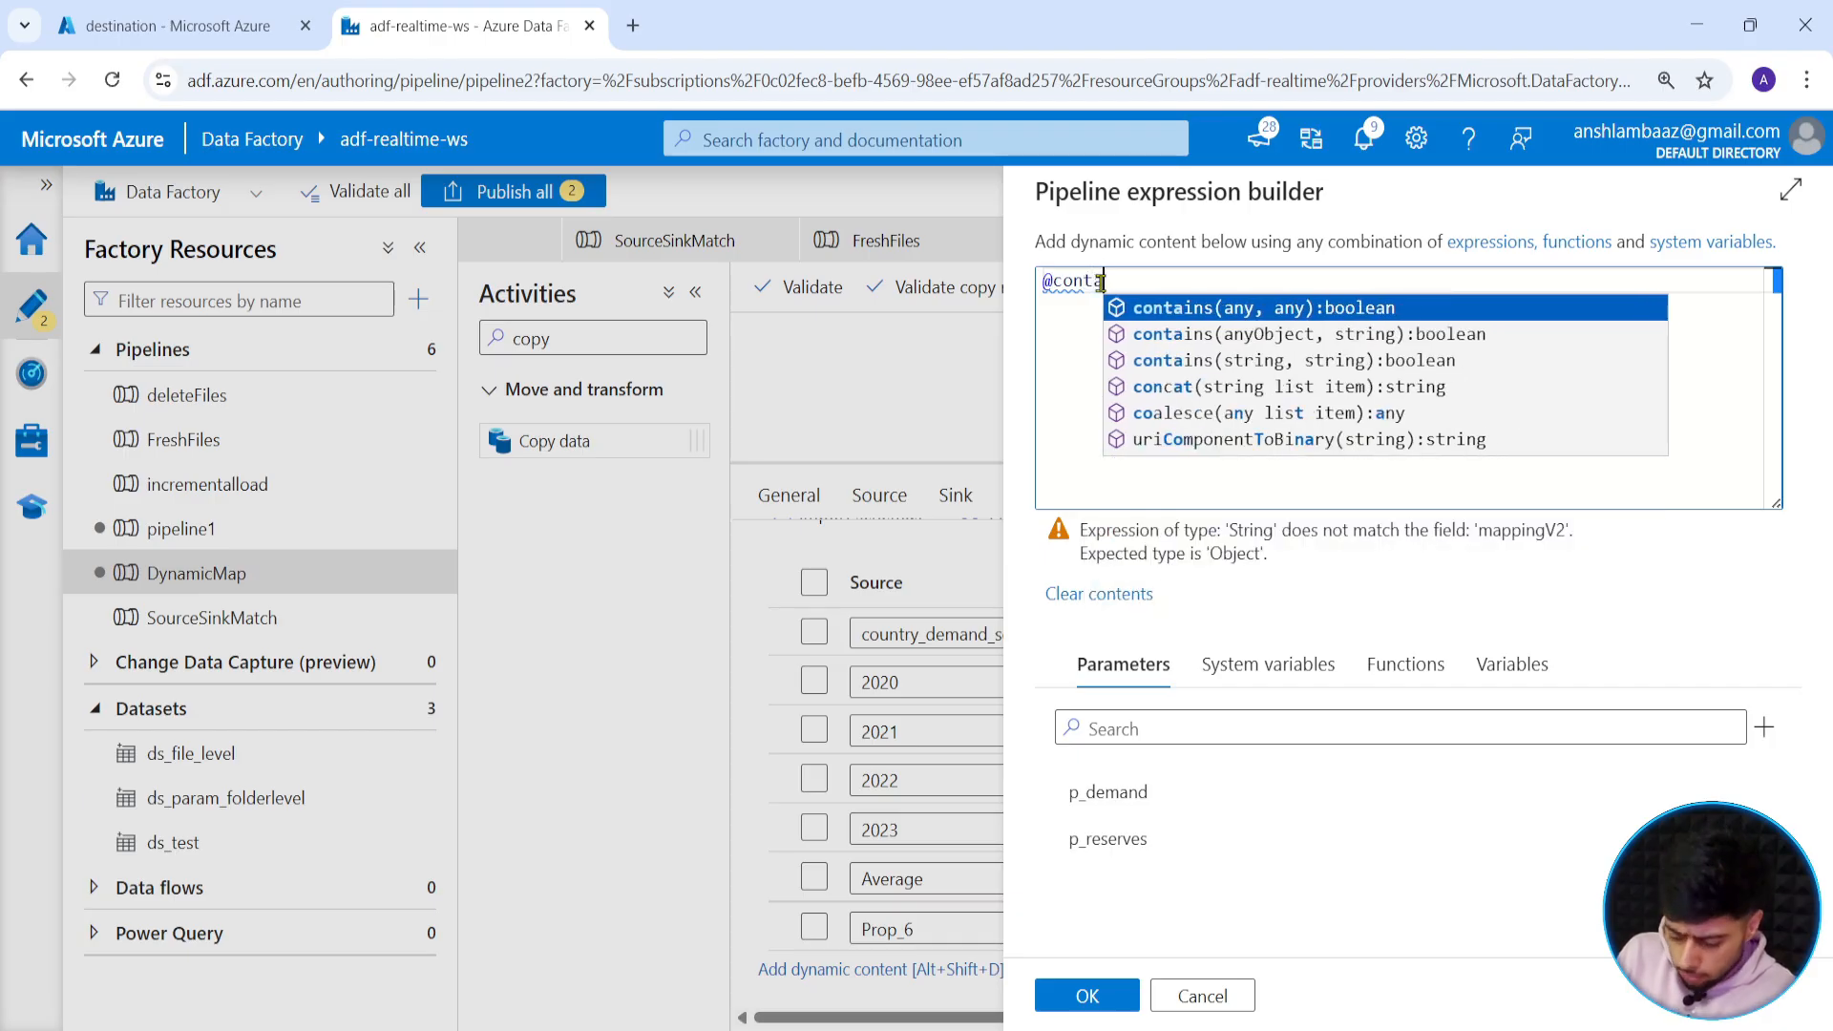
{"action": "key", "text": "Return"}
{"action": "left_click", "coordinate": [1146, 280]}
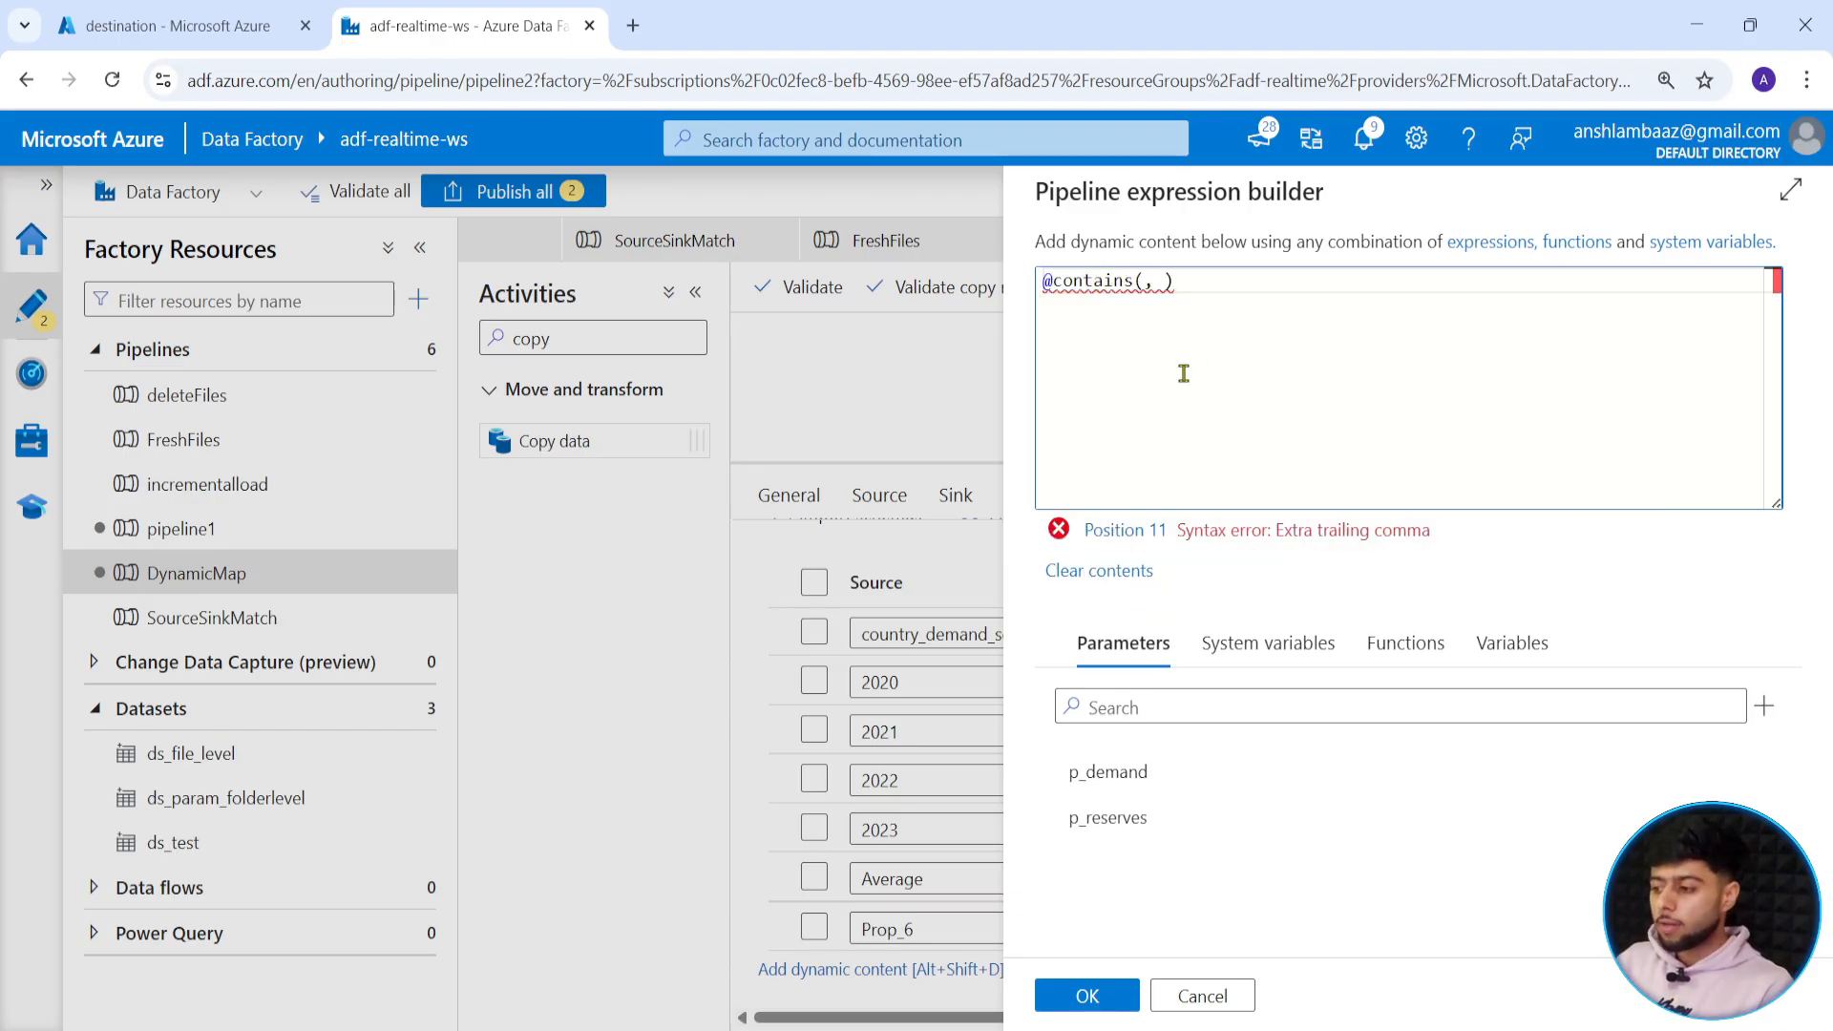
Copy the file name gold_demand_sector.csv from the Azure portal's raw_gold_data folder and paste it as the first contains argument in Data Factory.
{"action": "key", "text": "ctrl+shift+Tab"}
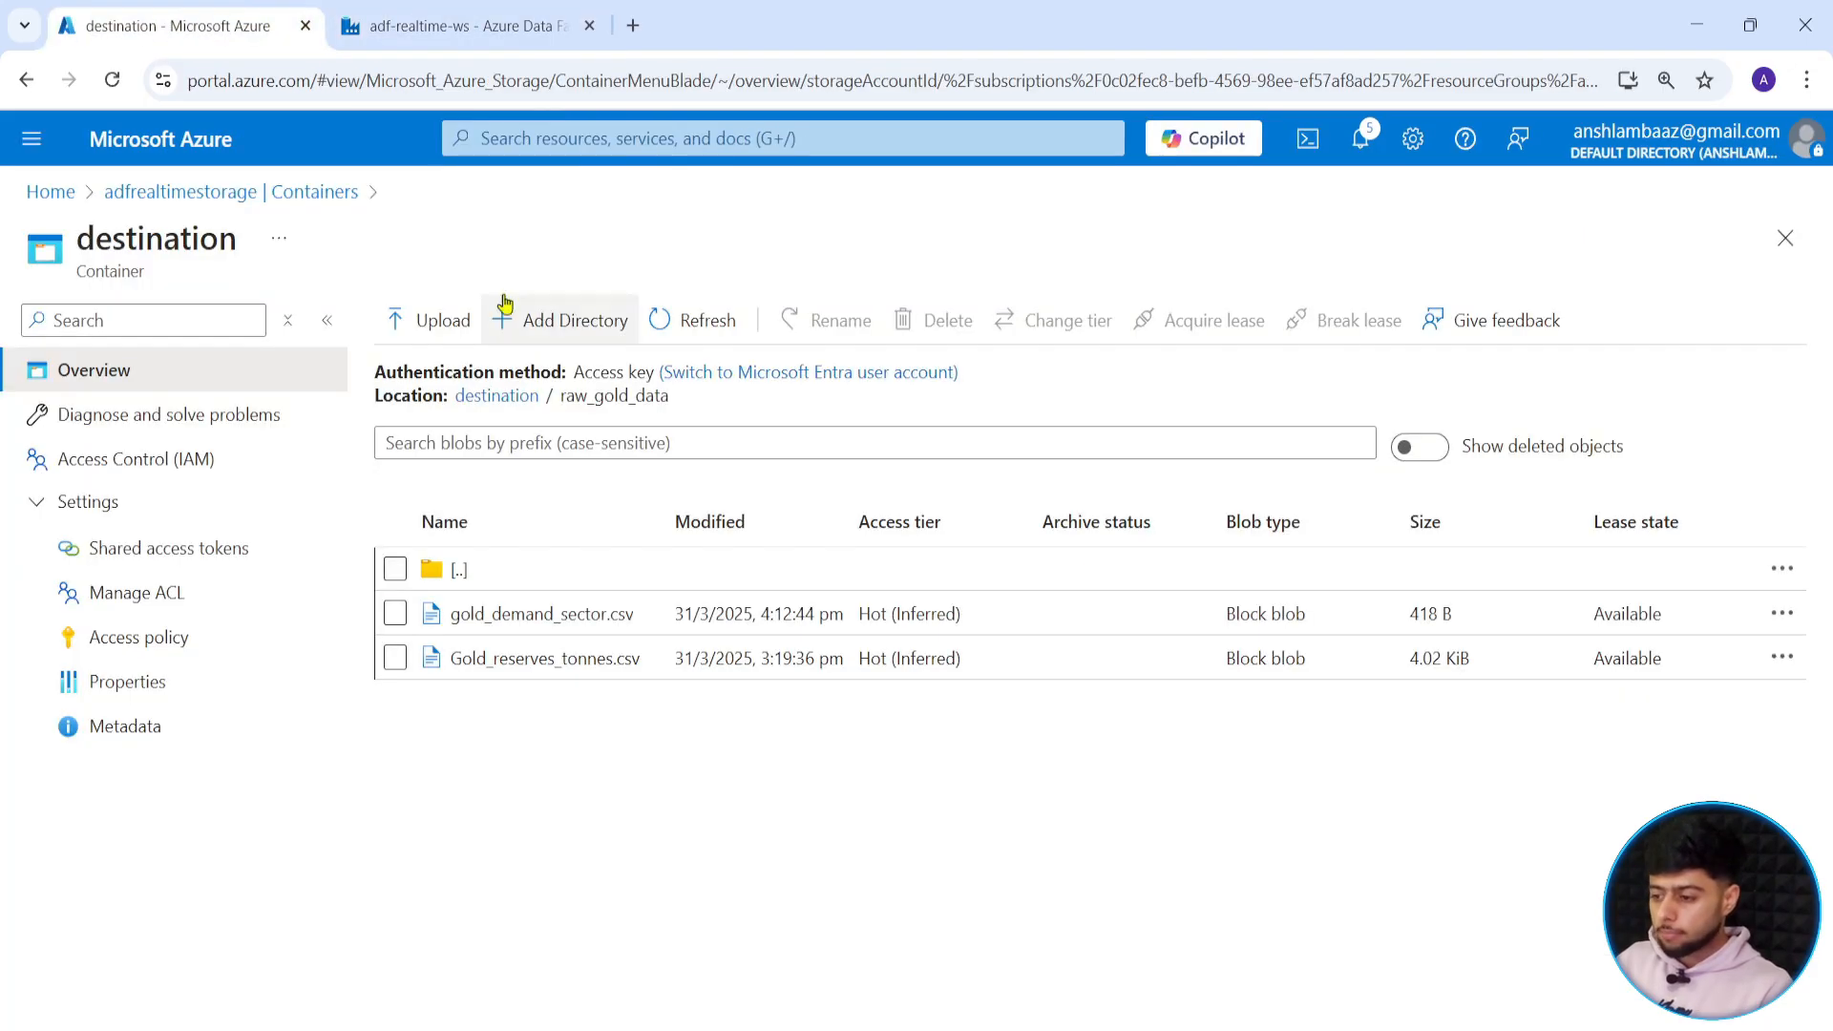
{"action": "left_click_drag", "start_coordinate": [642, 663], "coordinate": [455, 672]}
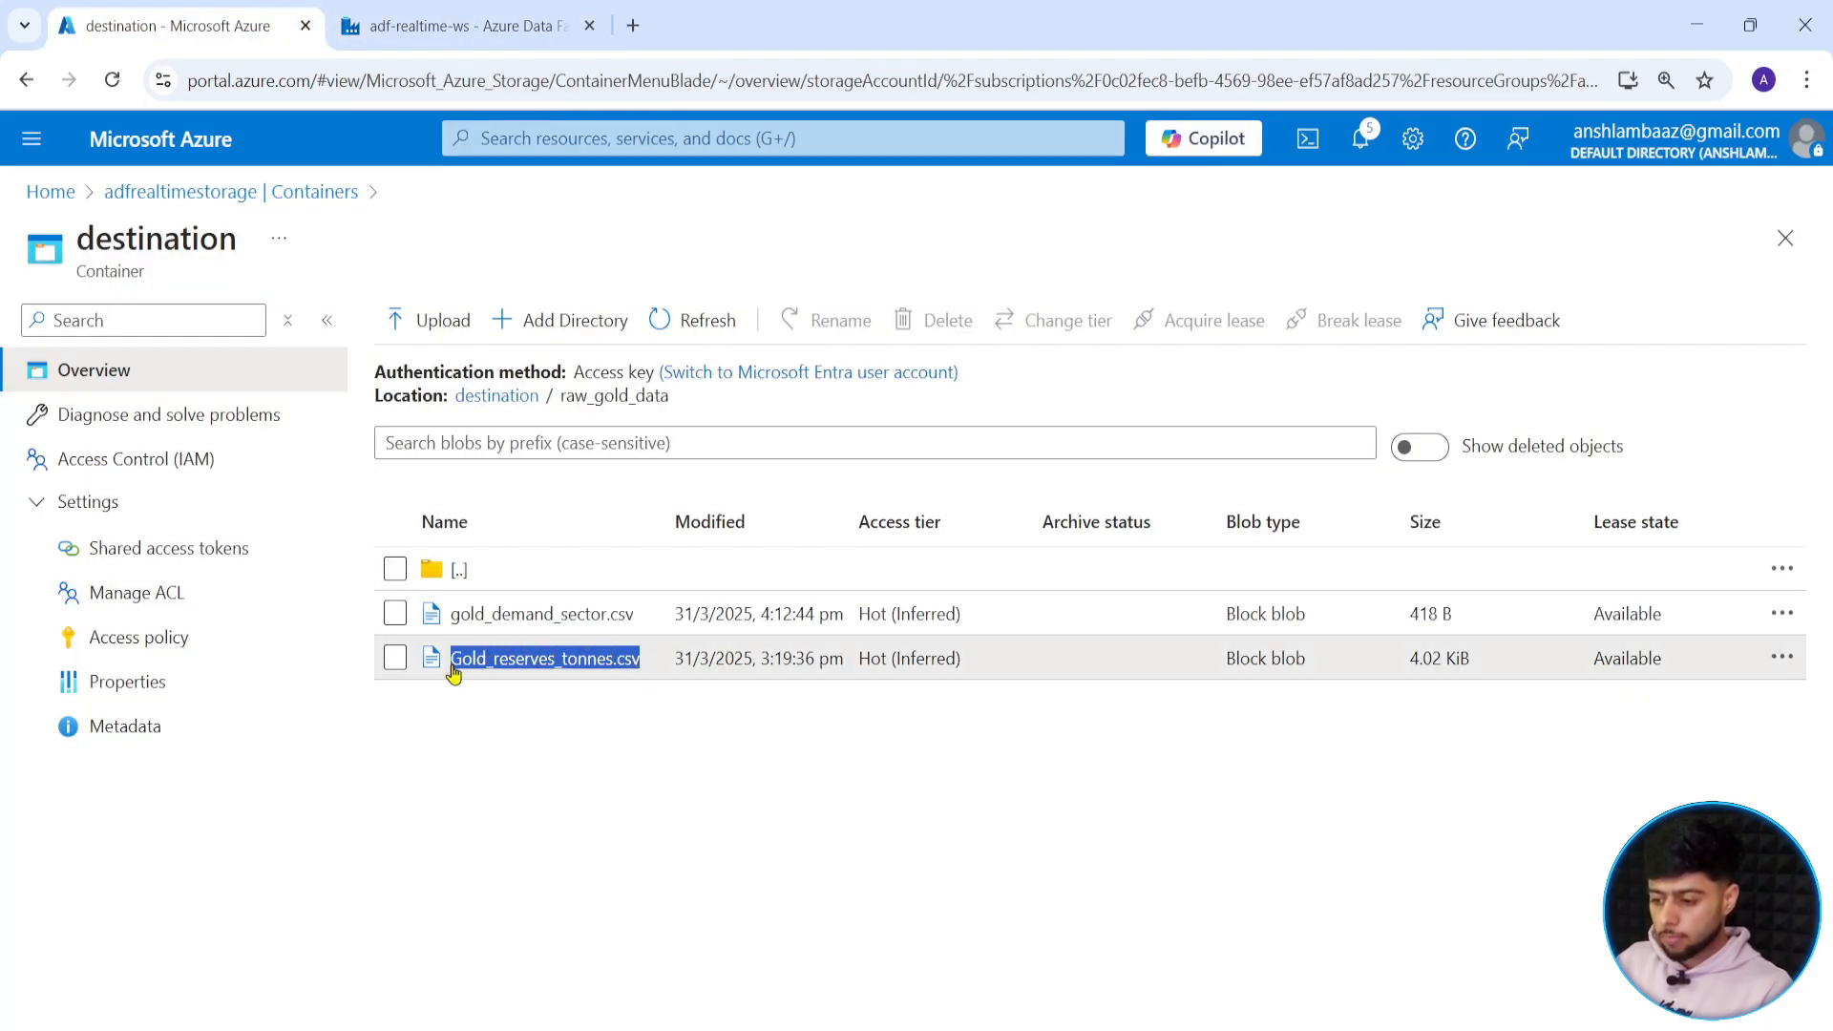
{"action": "left_click", "coordinate": [458, 26]}
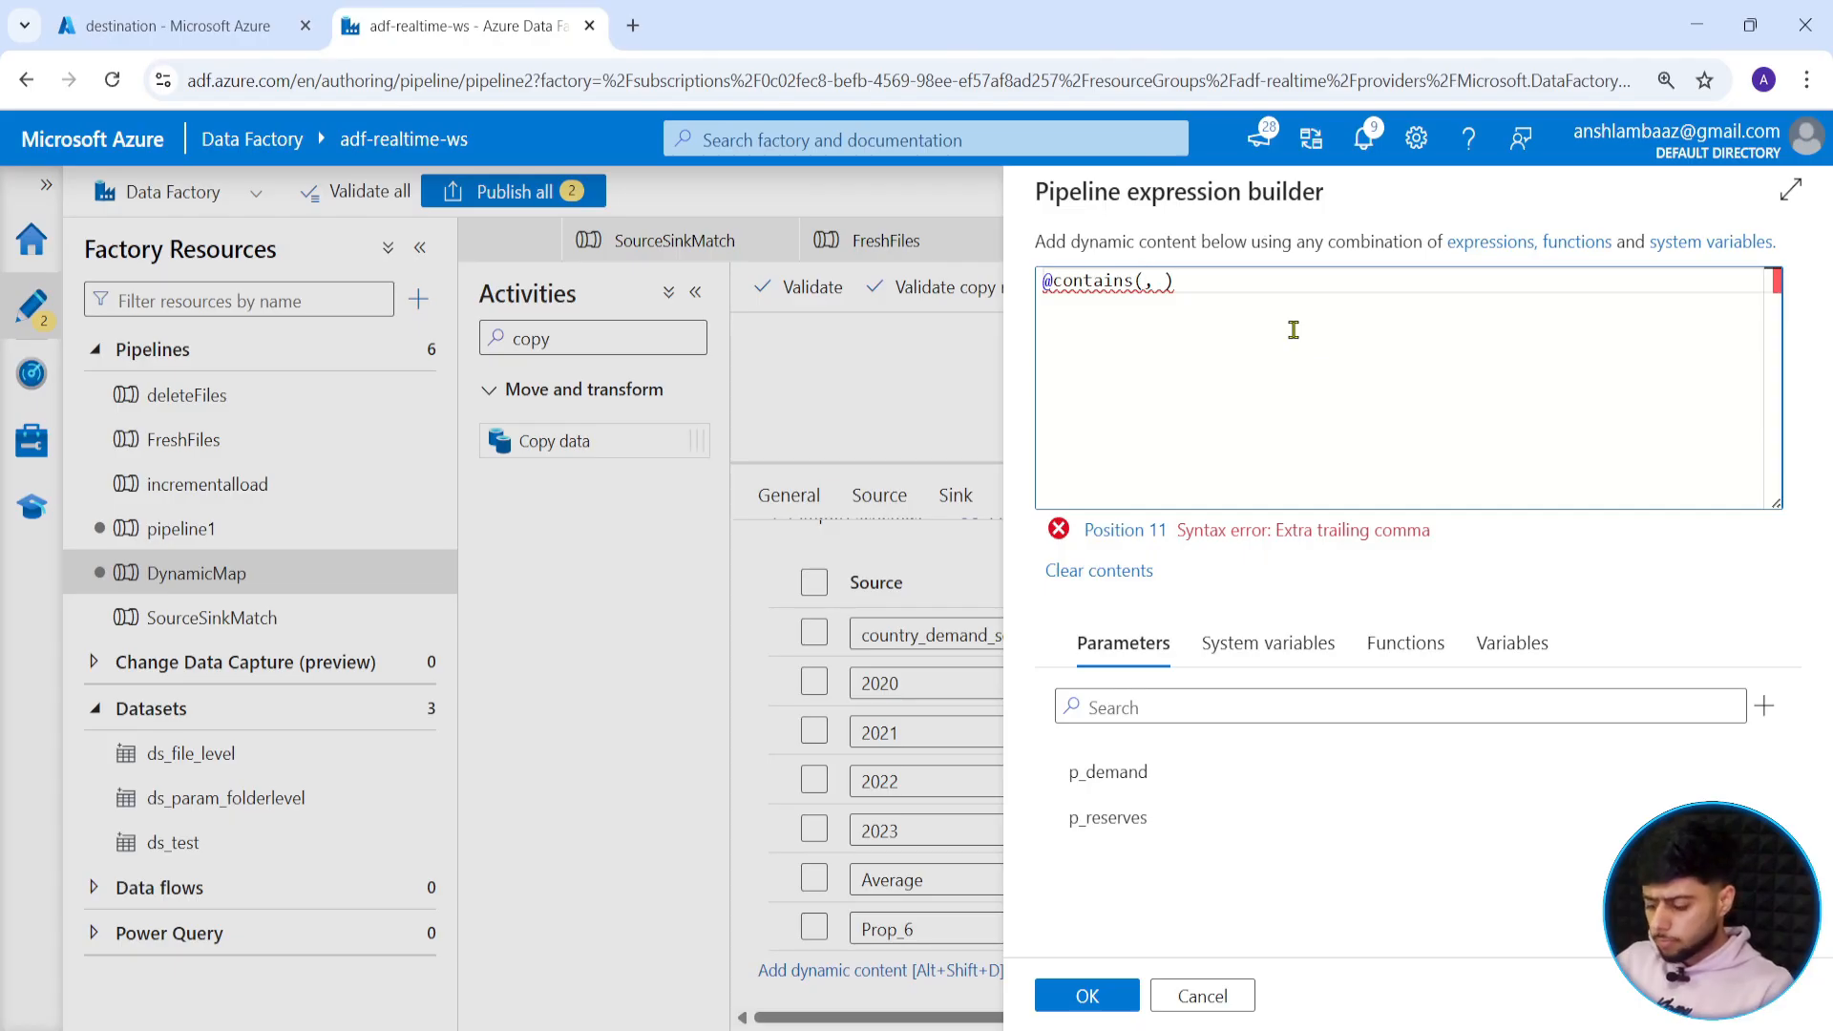
{"action": "left_click", "coordinate": [221, 10]}
{"action": "left_click", "coordinate": [698, 764]}
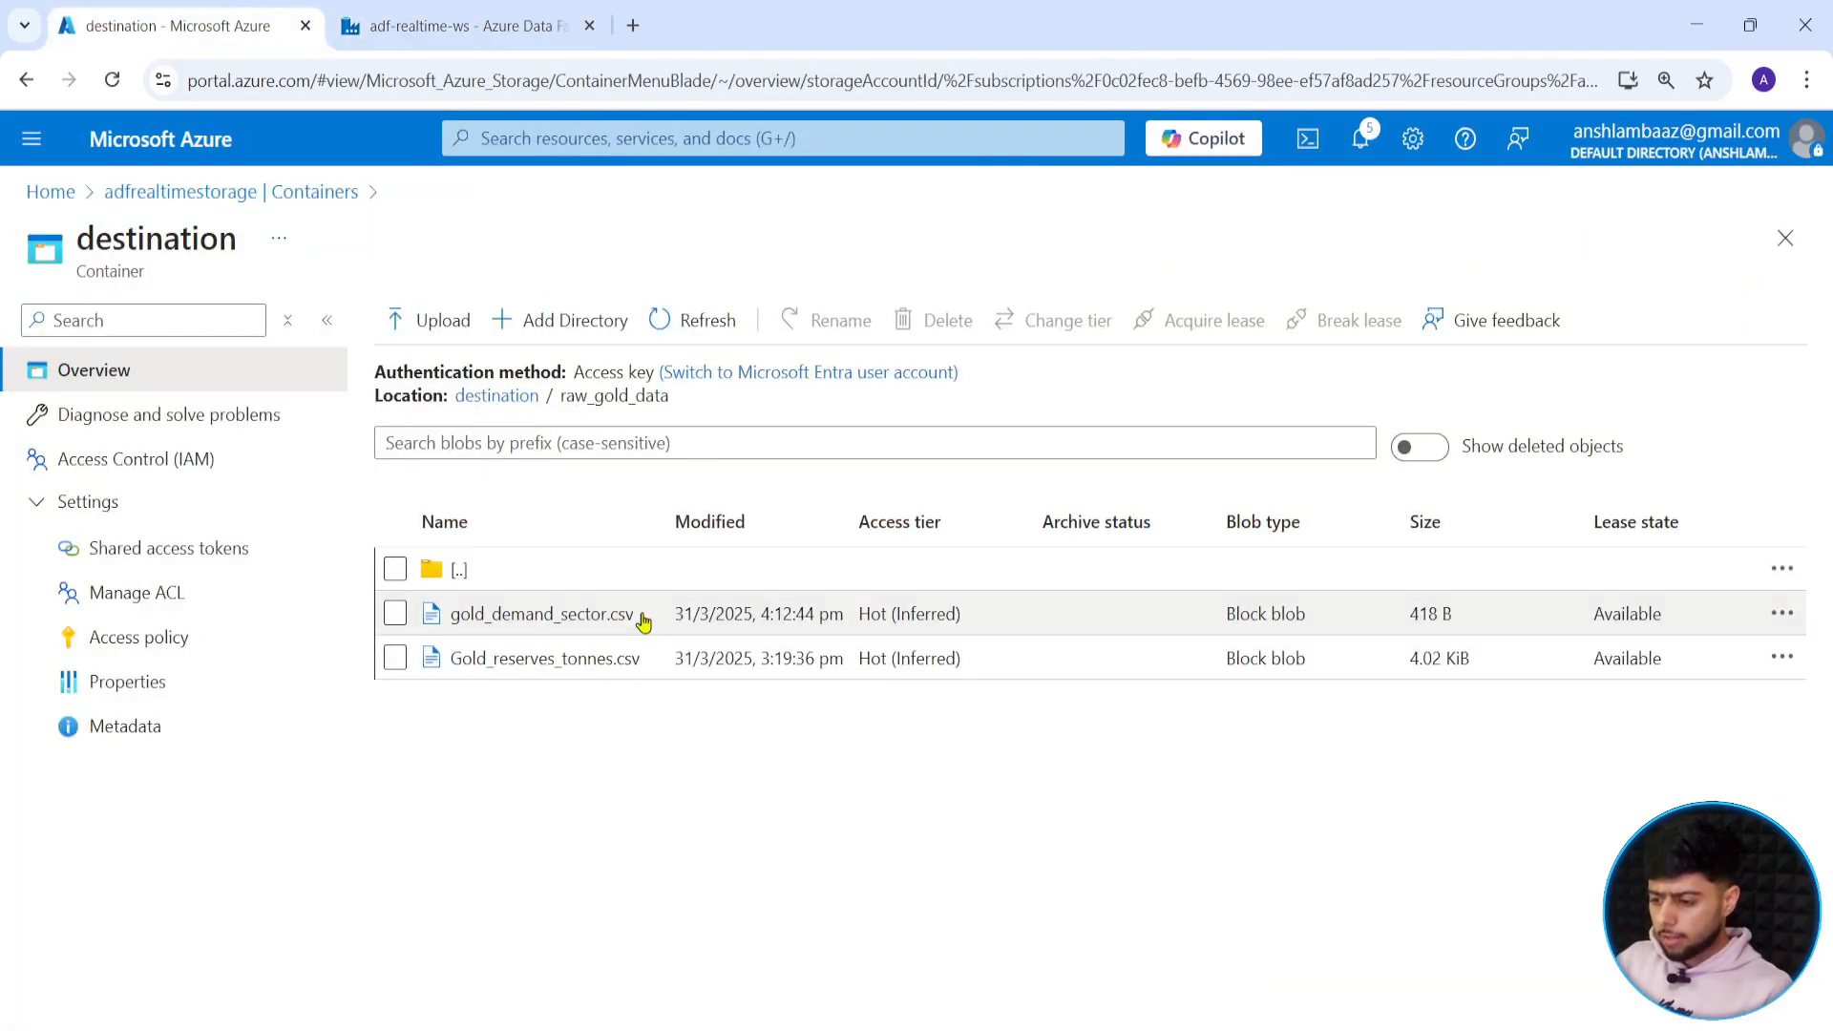
{"action": "left_click_drag", "start_coordinate": [642, 622], "coordinate": [449, 620]}
{"action": "left_click", "coordinate": [459, 26]}
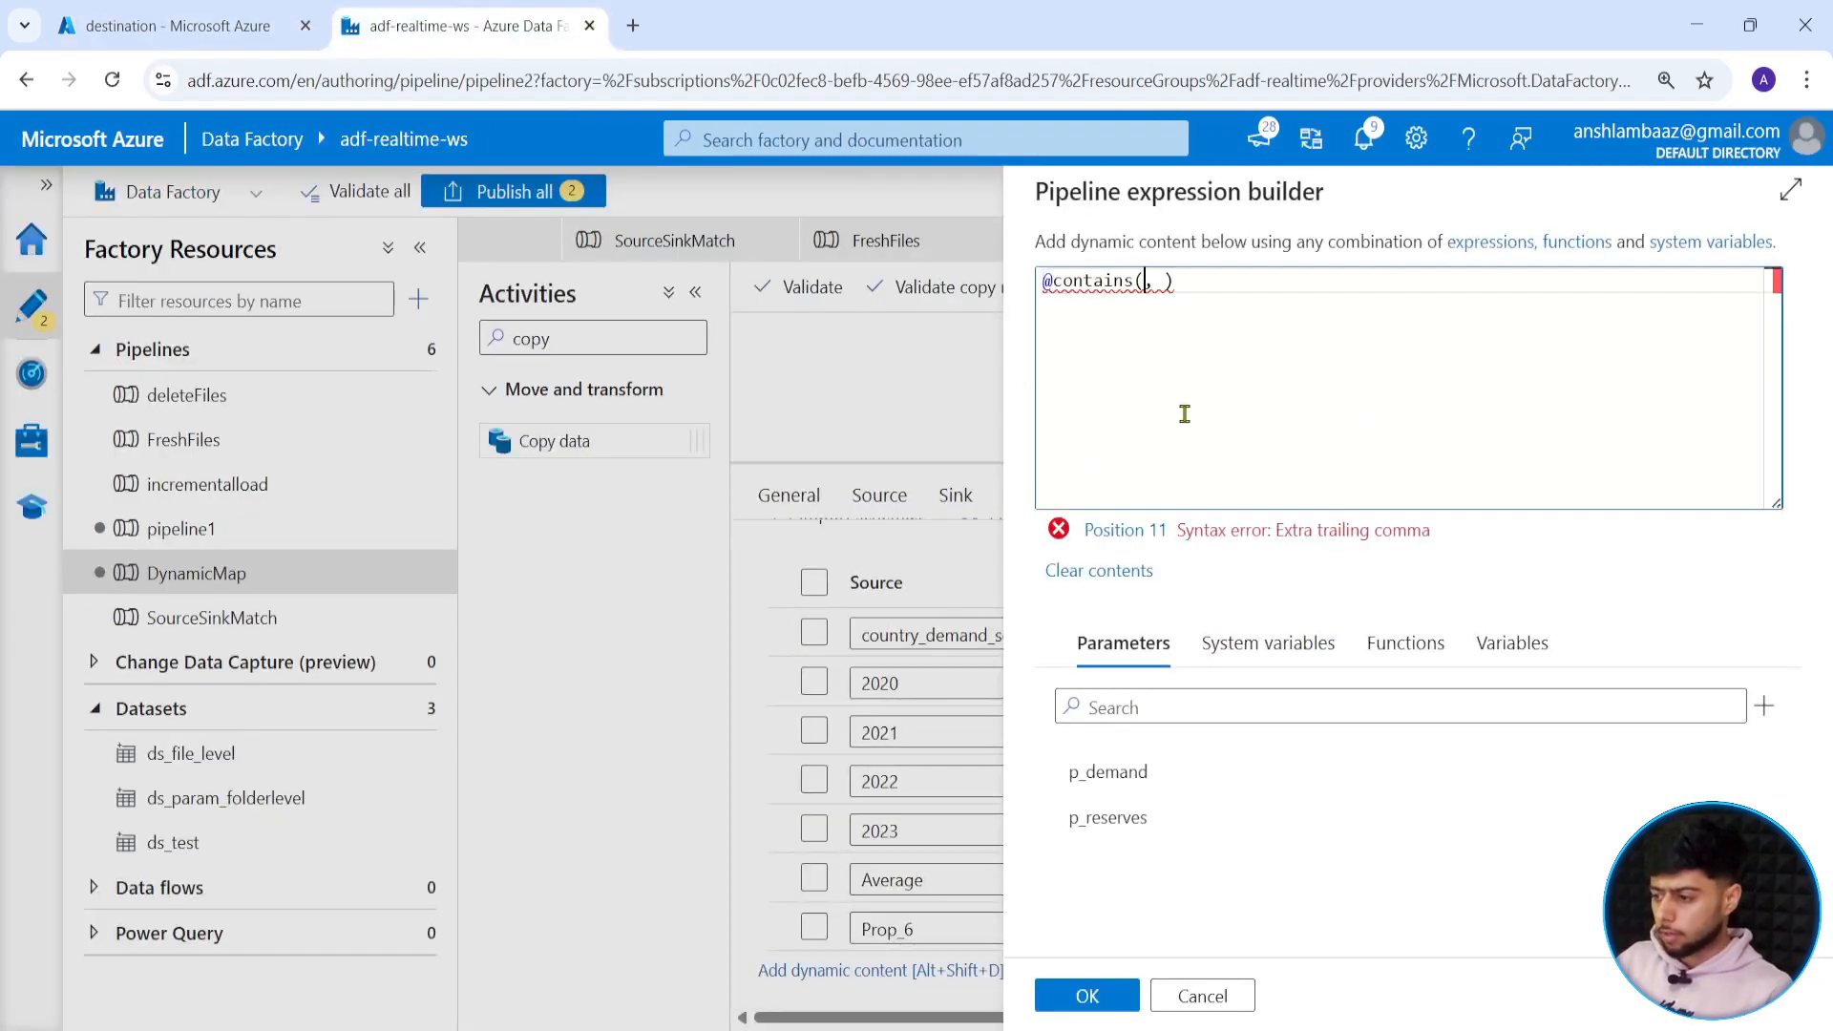
{"action": "key", "text": "ctrl+v"}
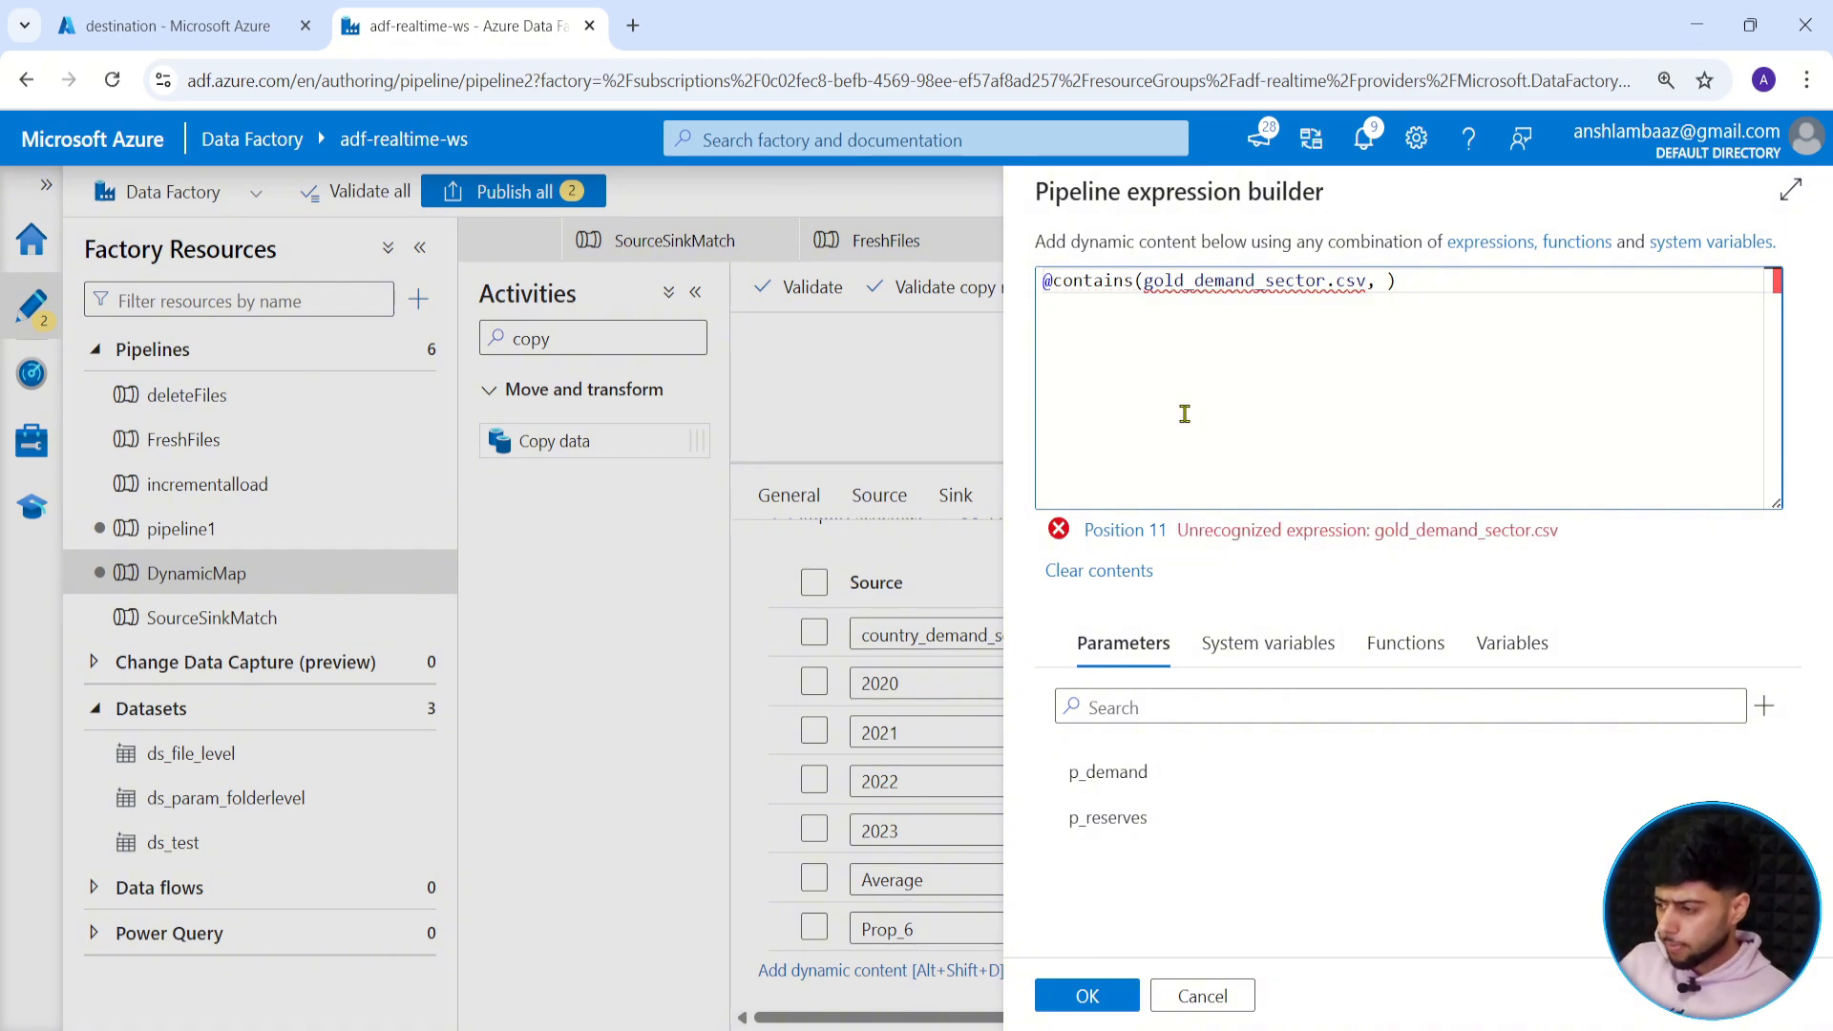
Enclose the pasted gold_demand_sector.csv argument in double quotes.
{"action": "key", "text": "Left"}
{"action": "key", "text": "Left"}
{"action": "key", "text": "Left"}
{"action": "key", "text": "Left"}
{"action": "key", "text": "Left"}
{"action": "key", "text": "Left"}
{"action": "key", "text": "Left"}
{"action": "key", "text": "Left"}
{"action": "key", "text": "Left"}
{"action": "key", "text": "Left"}
{"action": "key", "text": "Left"}
{"action": "key", "text": "Left"}
{"action": "key", "text": "Left"}
{"action": "key", "text": "Left"}
{"action": "key", "text": "Left"}
{"action": "key", "text": "Left"}
{"action": "key", "text": "Left"}
{"action": "key", "text": "Left"}
{"action": "key", "text": "Left"}
{"action": "key", "text": "Left"}
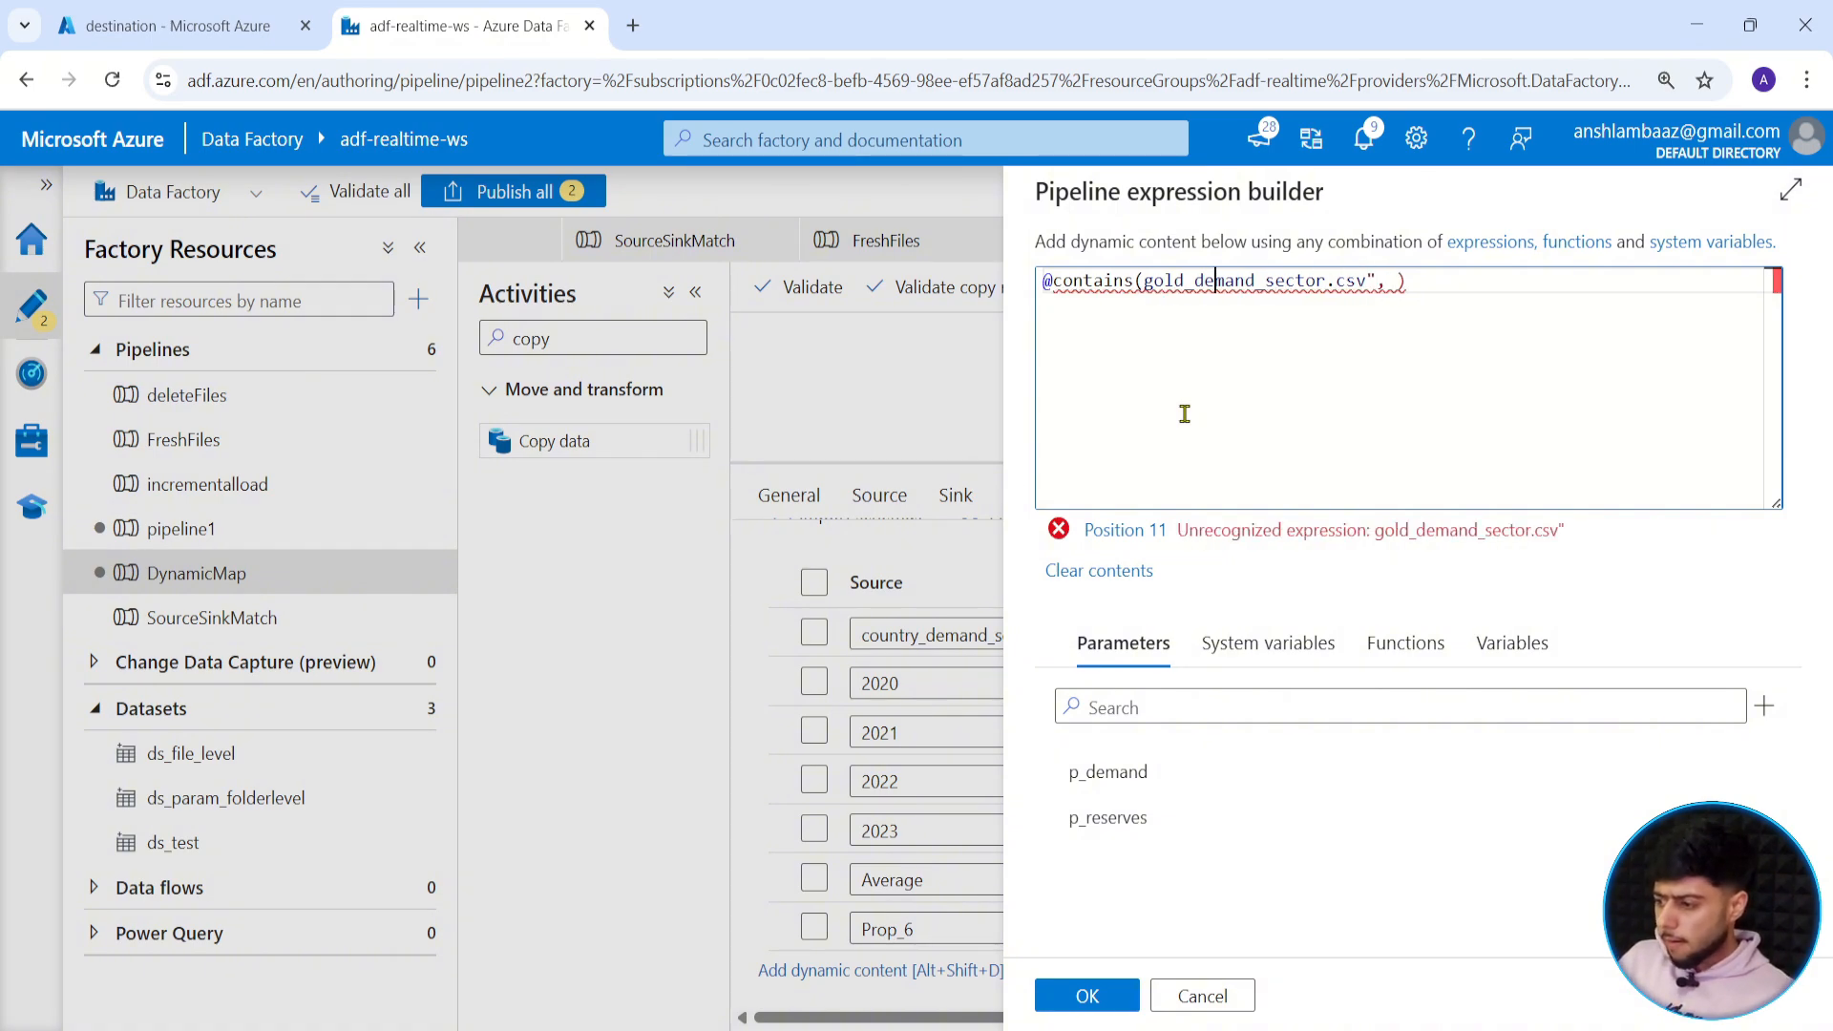
{"action": "type", "text": "\""}
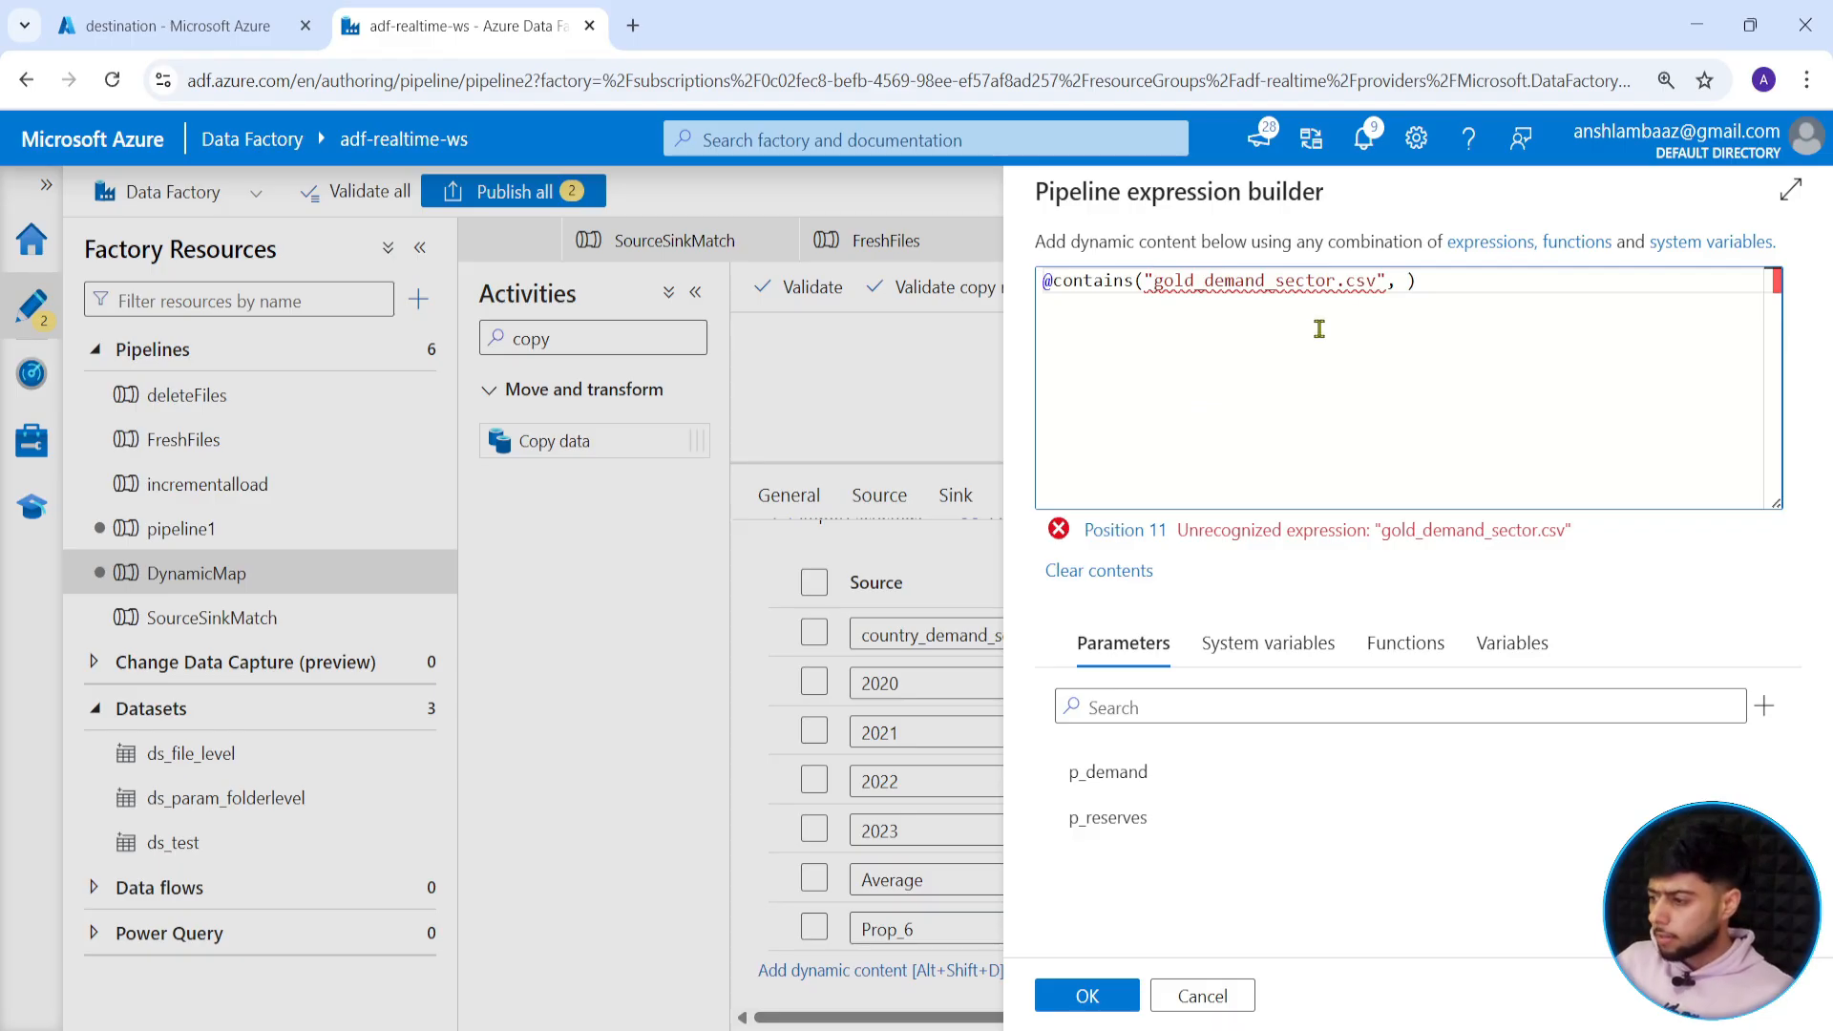
Remove both double quotes around the gold_demand_sector.csv argument.
{"action": "left_click", "coordinate": [1386, 281]}
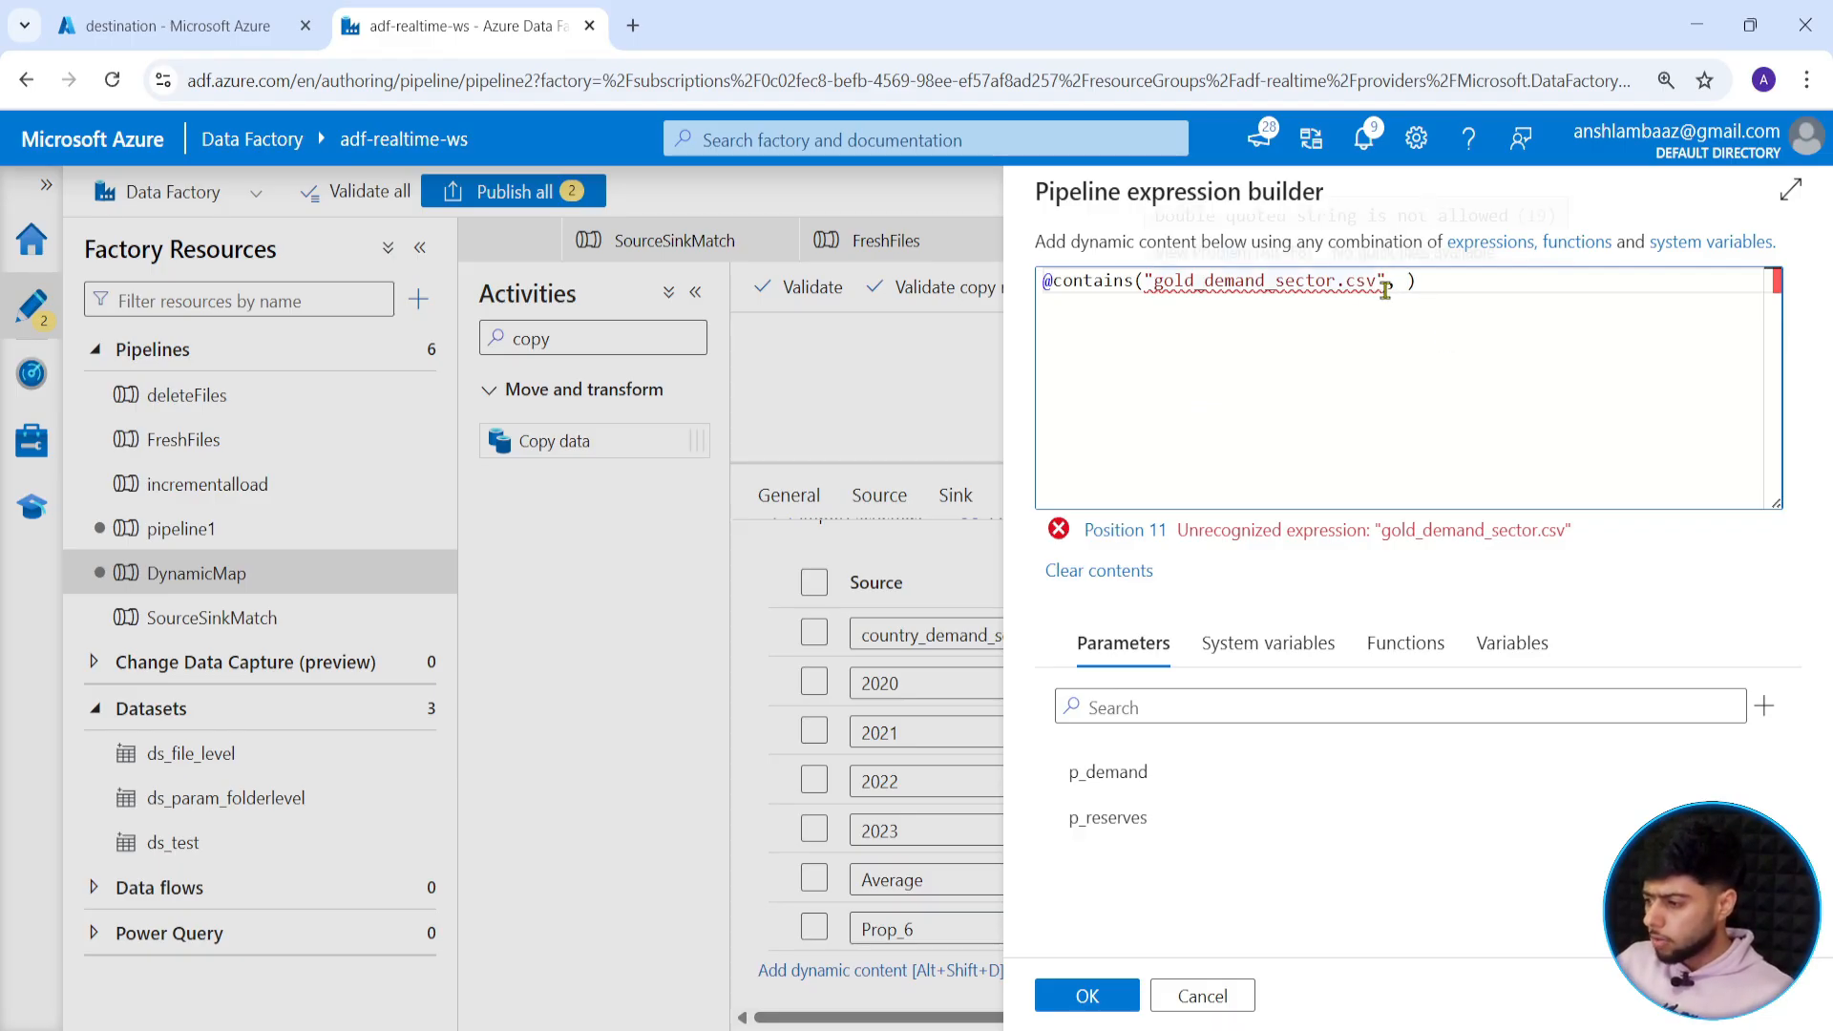
{"action": "key", "text": "BackSpace"}
{"action": "key", "text": "Left"}
{"action": "key", "text": "Left"}
{"action": "key", "text": "Left"}
{"action": "key", "text": "Left"}
{"action": "key", "text": "Left"}
{"action": "key", "text": "Left"}
{"action": "key", "text": "Left"}
{"action": "key", "text": "Left"}
{"action": "key", "text": "Left"}
{"action": "key", "text": "Left"}
{"action": "key", "text": "Left"}
{"action": "key", "text": "Left"}
{"action": "key", "text": "Left"}
{"action": "key", "text": "Left"}
{"action": "key", "text": "Left"}
{"action": "key", "text": "Left"}
{"action": "key", "text": "Left"}
{"action": "key", "text": "Left"}
{"action": "key", "text": "Left"}
{"action": "key", "text": "Left"}
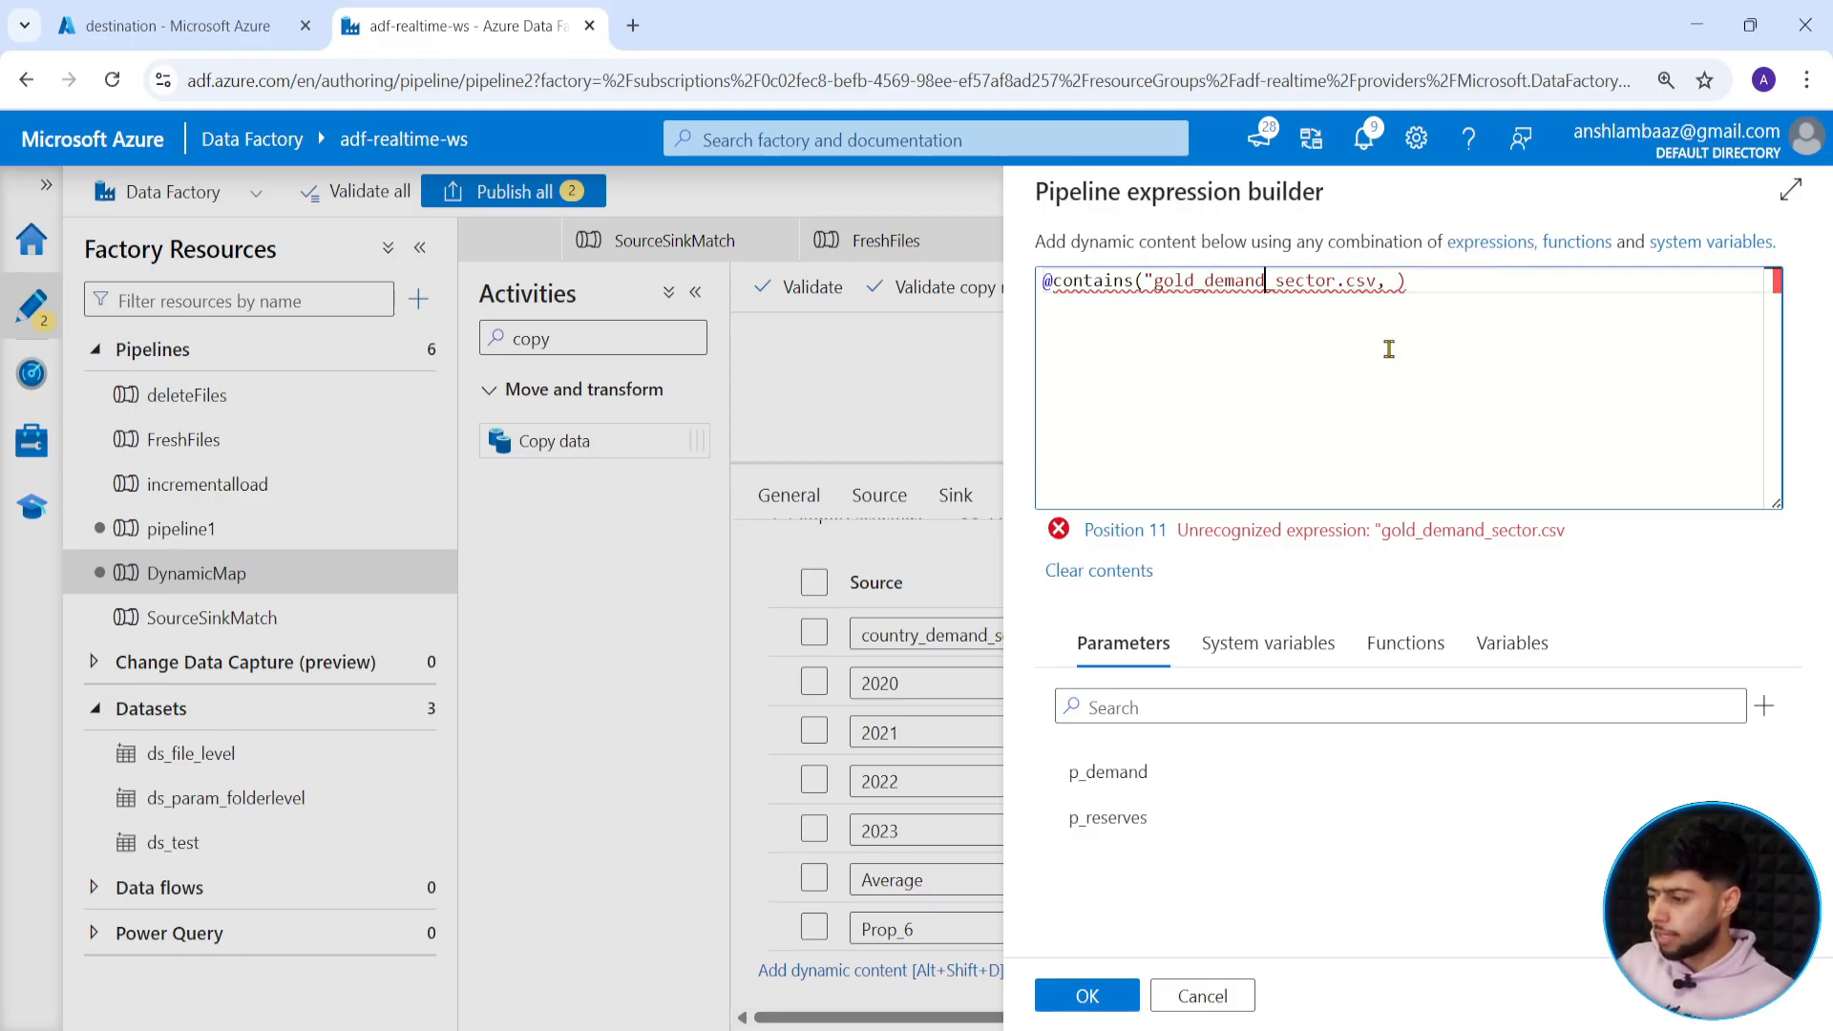
{"action": "key", "text": "BackSpace"}
Enter "demand" in double quotes as the second argument of the contains function.
{"action": "key", "text": "Right"}
{"action": "key", "text": "Right"}
{"action": "key", "text": "Right"}
{"action": "key", "text": "Right"}
{"action": "key", "text": "Right"}
{"action": "key", "text": "Right"}
{"action": "key", "text": "Right"}
{"action": "key", "text": "Right"}
{"action": "key", "text": "Right"}
{"action": "key", "text": "Right"}
{"action": "key", "text": "Right"}
{"action": "key", "text": "Right"}
{"action": "key", "text": "Right"}
{"action": "key", "text": "Right"}
{"action": "key", "text": "Right"}
{"action": "key", "text": "Right"}
{"action": "key", "text": "Right"}
{"action": "key", "text": "Right"}
{"action": "key", "text": "Right"}
{"action": "key", "text": "Right"}
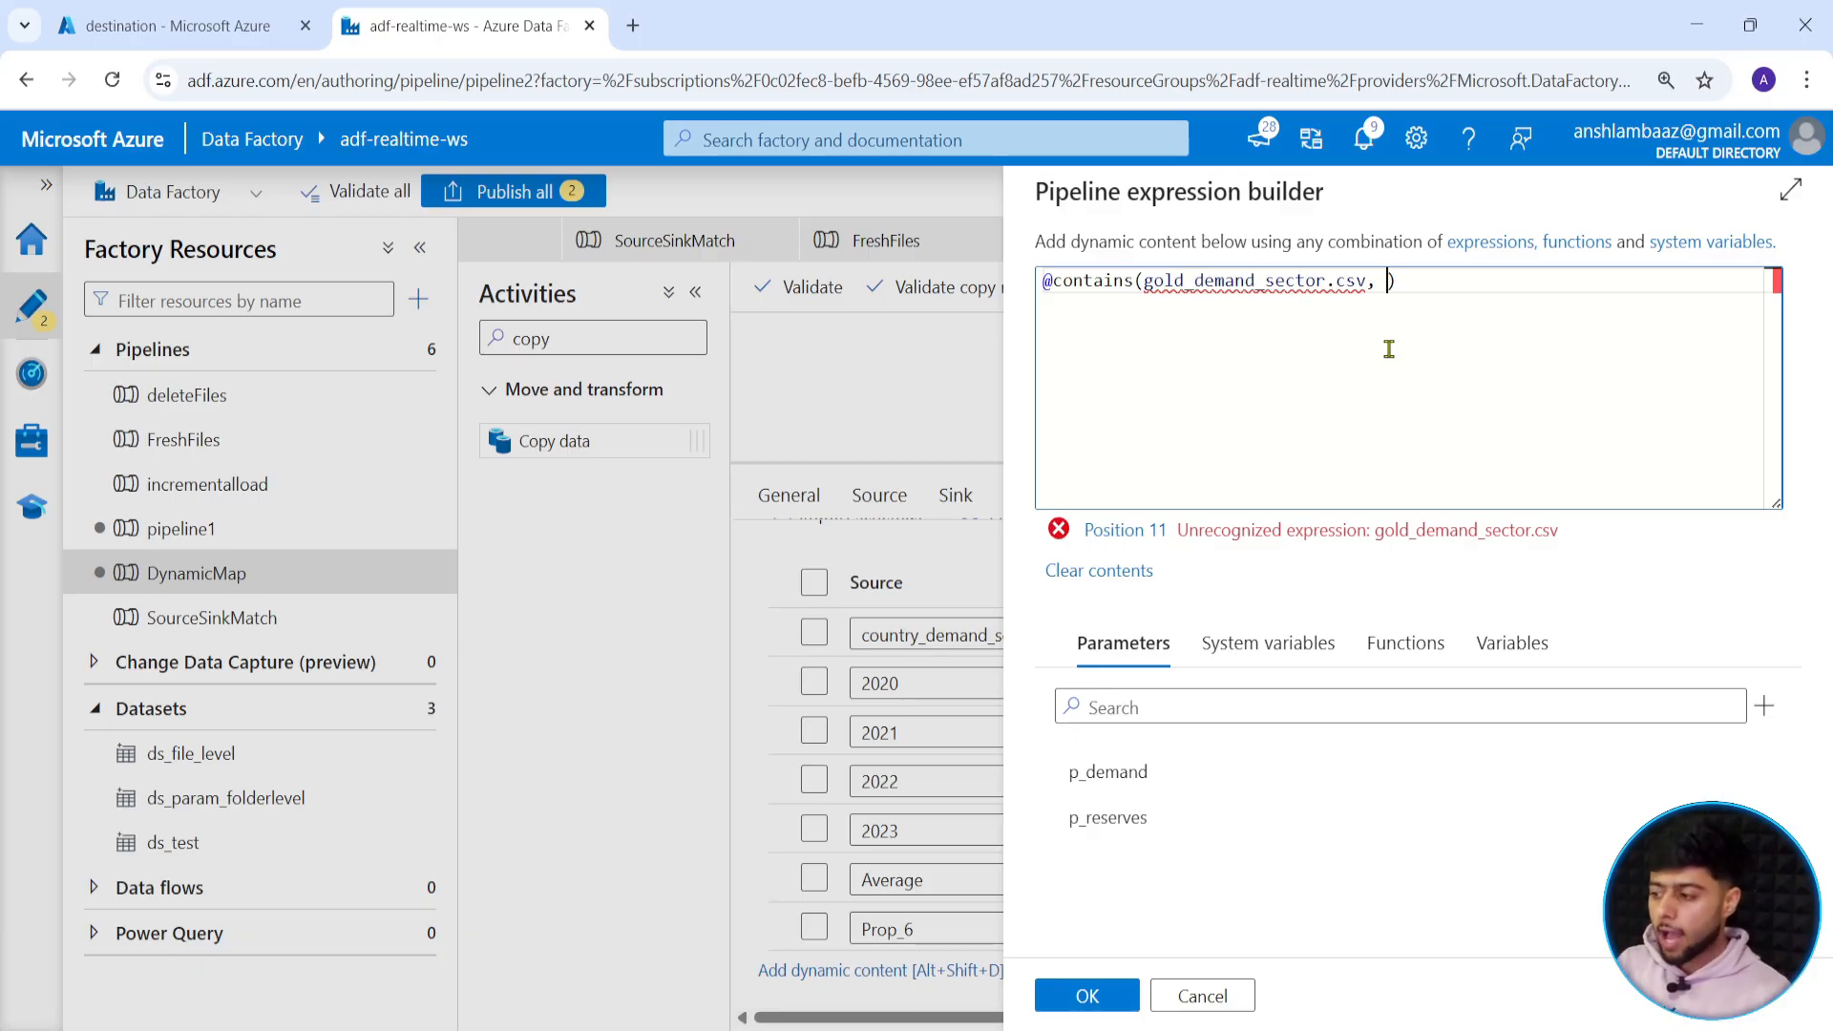
{"action": "type", "text": "\""}
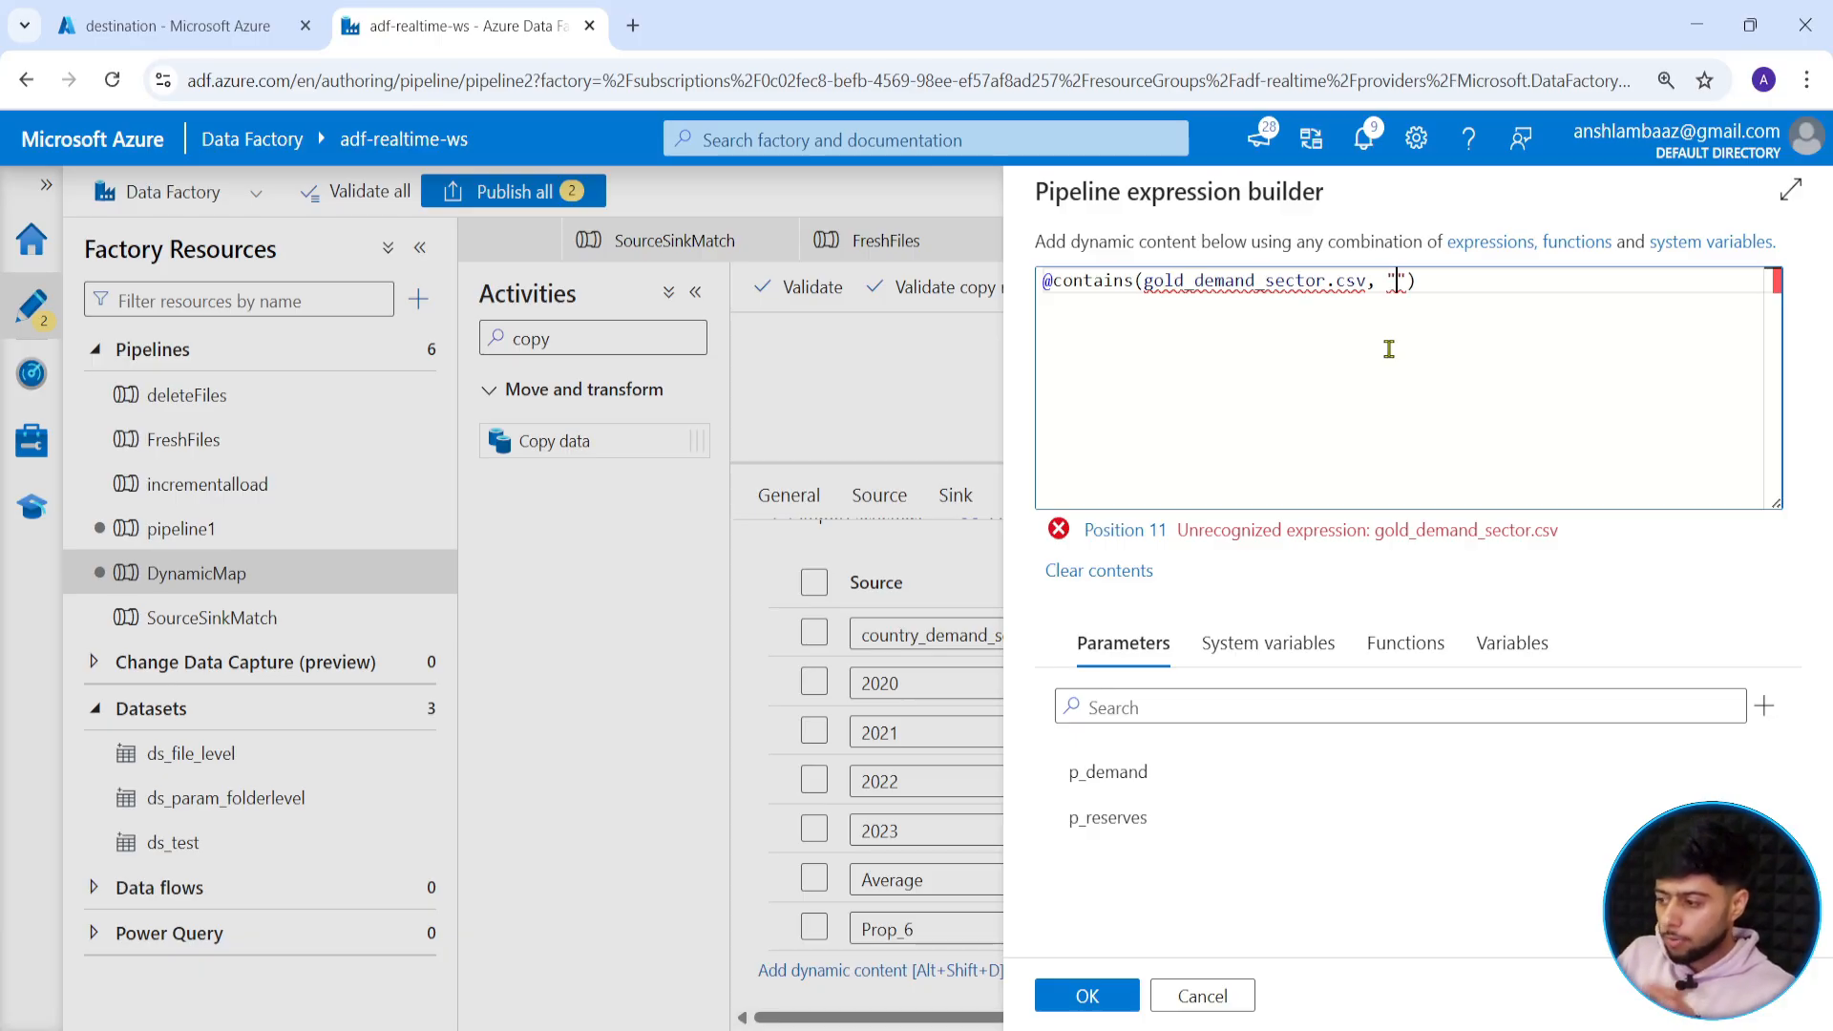
{"action": "type", "text": "demand"}
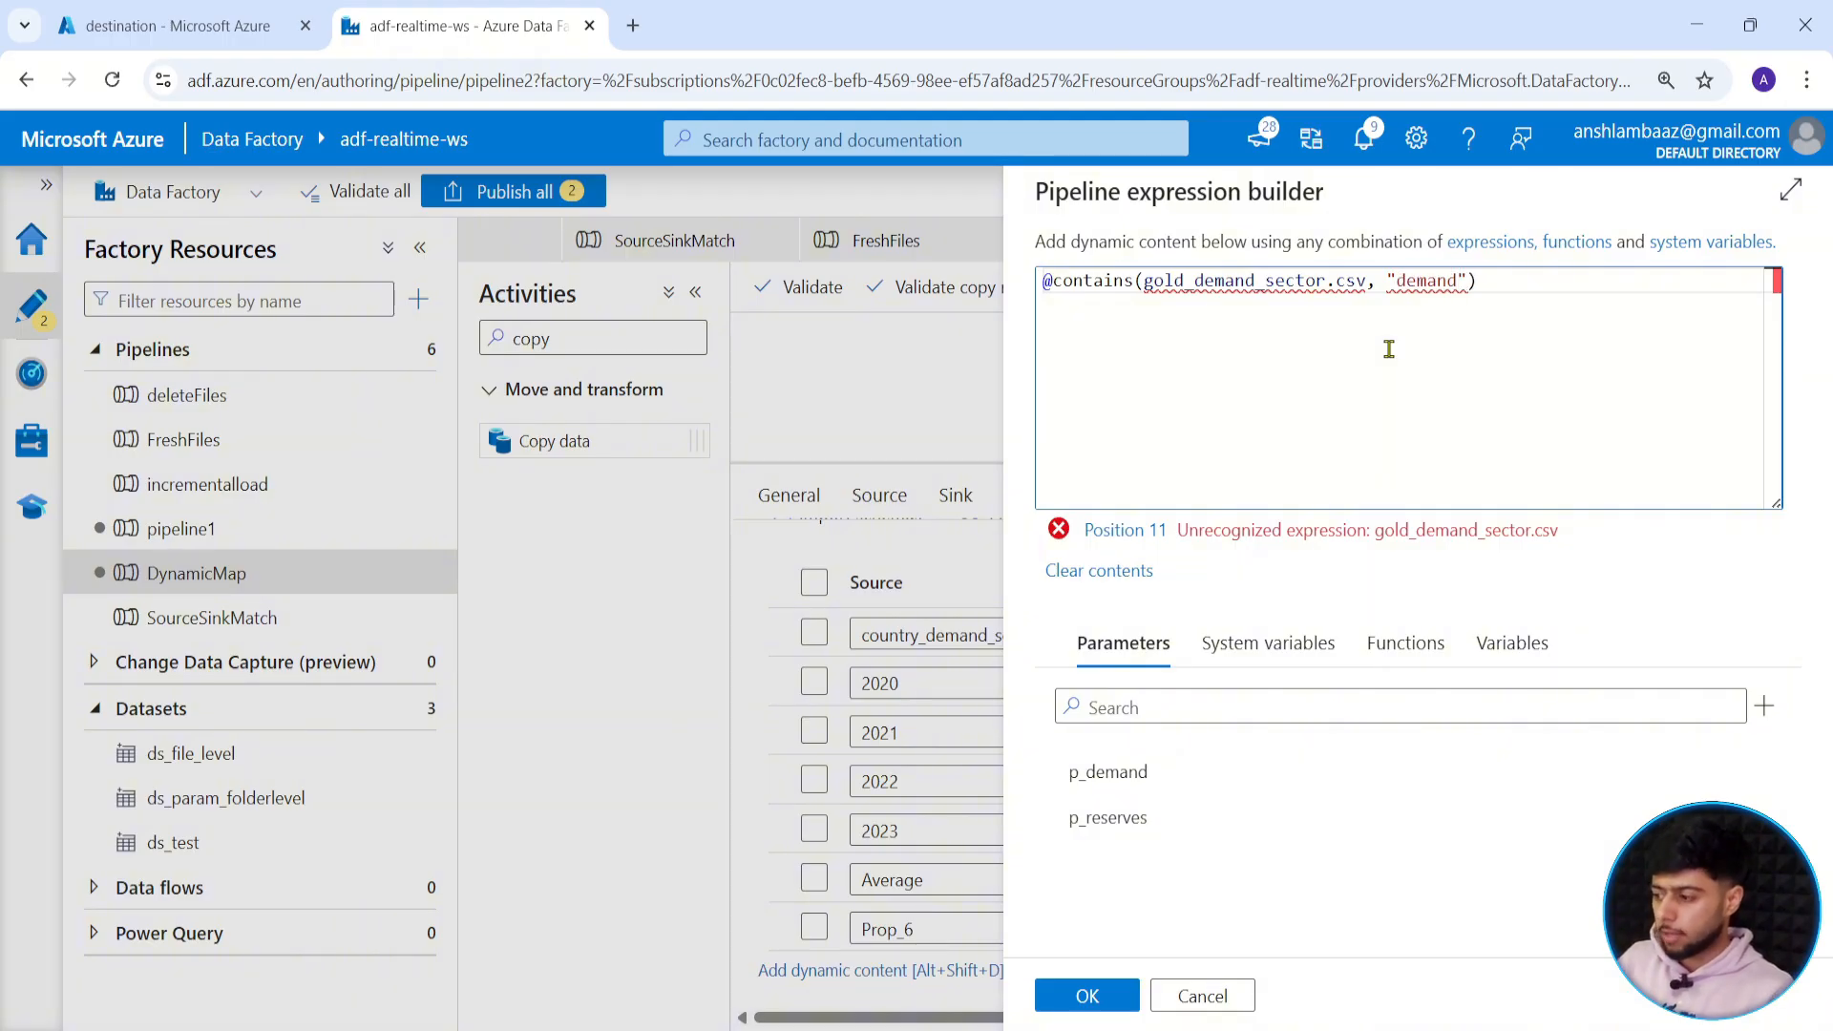
Wrap the first contains argument, gold_demand_sector.csv, in double quotes to match the second argument.
{"action": "key", "text": "Left"}
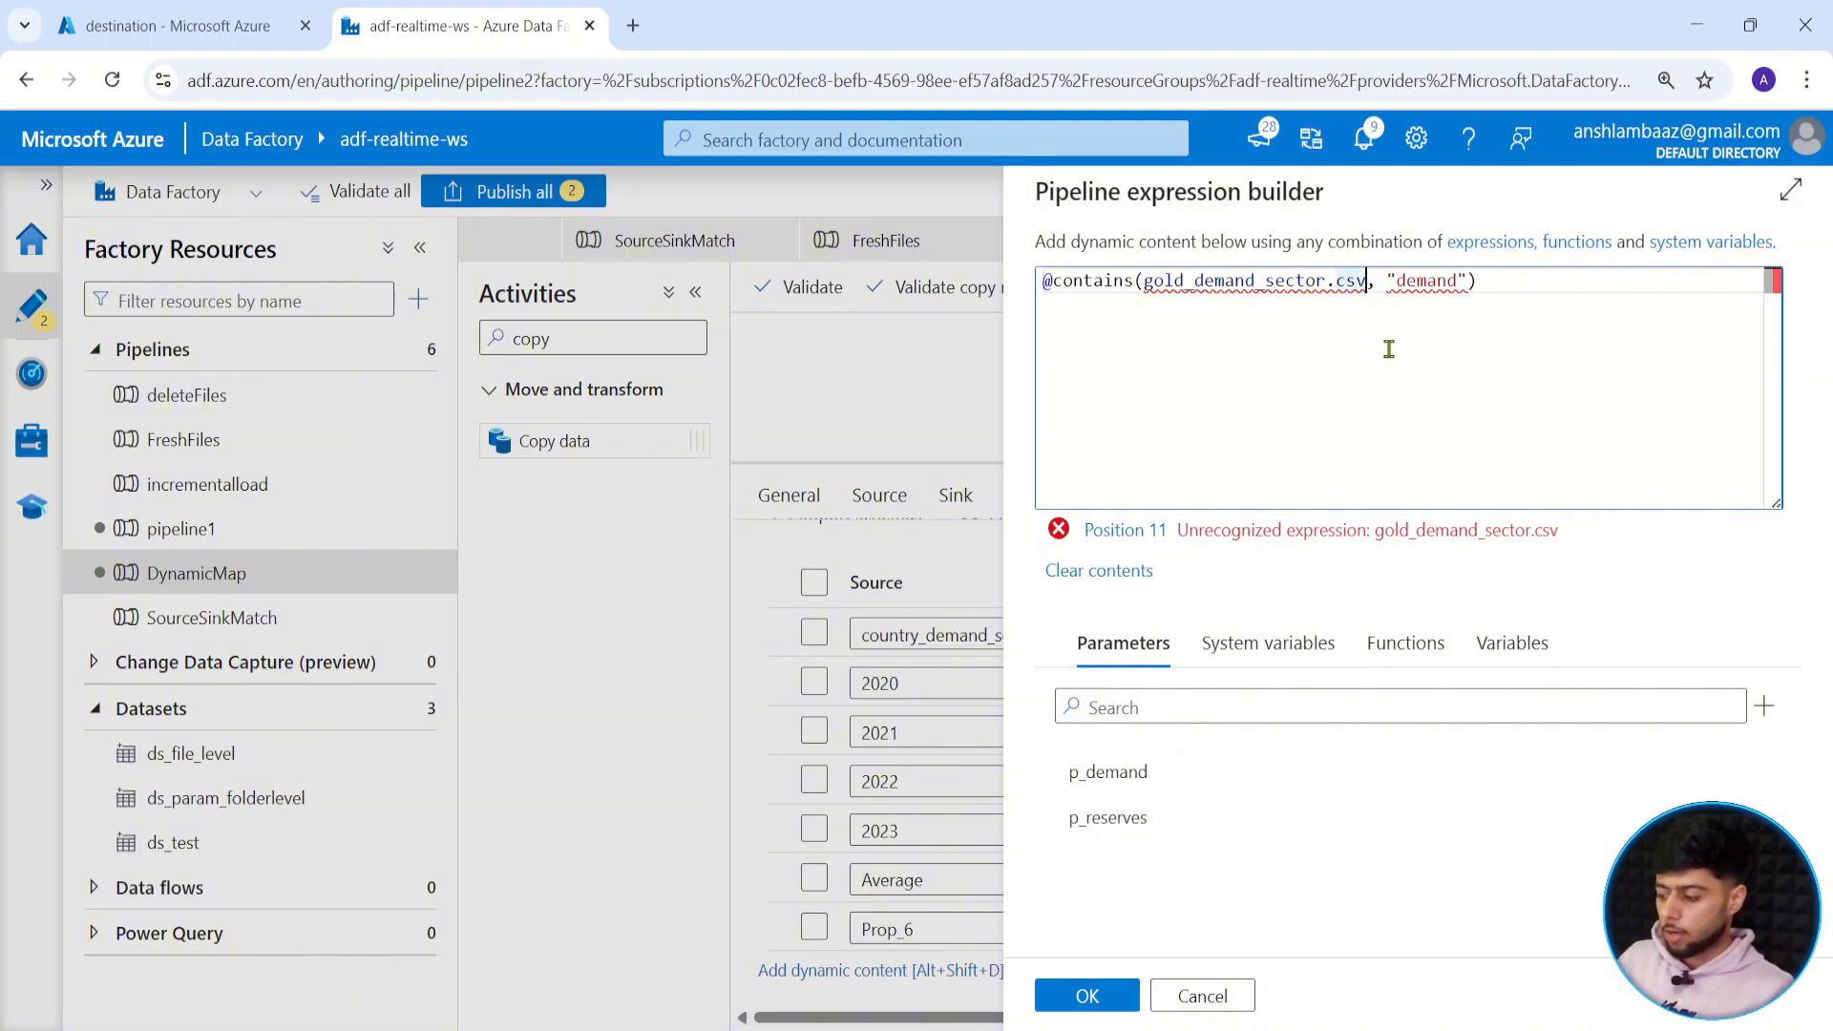
{"action": "type", "text": "\""}
{"action": "key", "text": "Left"}
{"action": "key", "text": "Left"}
{"action": "key", "text": "Left"}
{"action": "key", "text": "Left"}
{"action": "key", "text": "Left"}
{"action": "key", "text": "Left"}
{"action": "key", "text": "Left"}
{"action": "key", "text": "Left"}
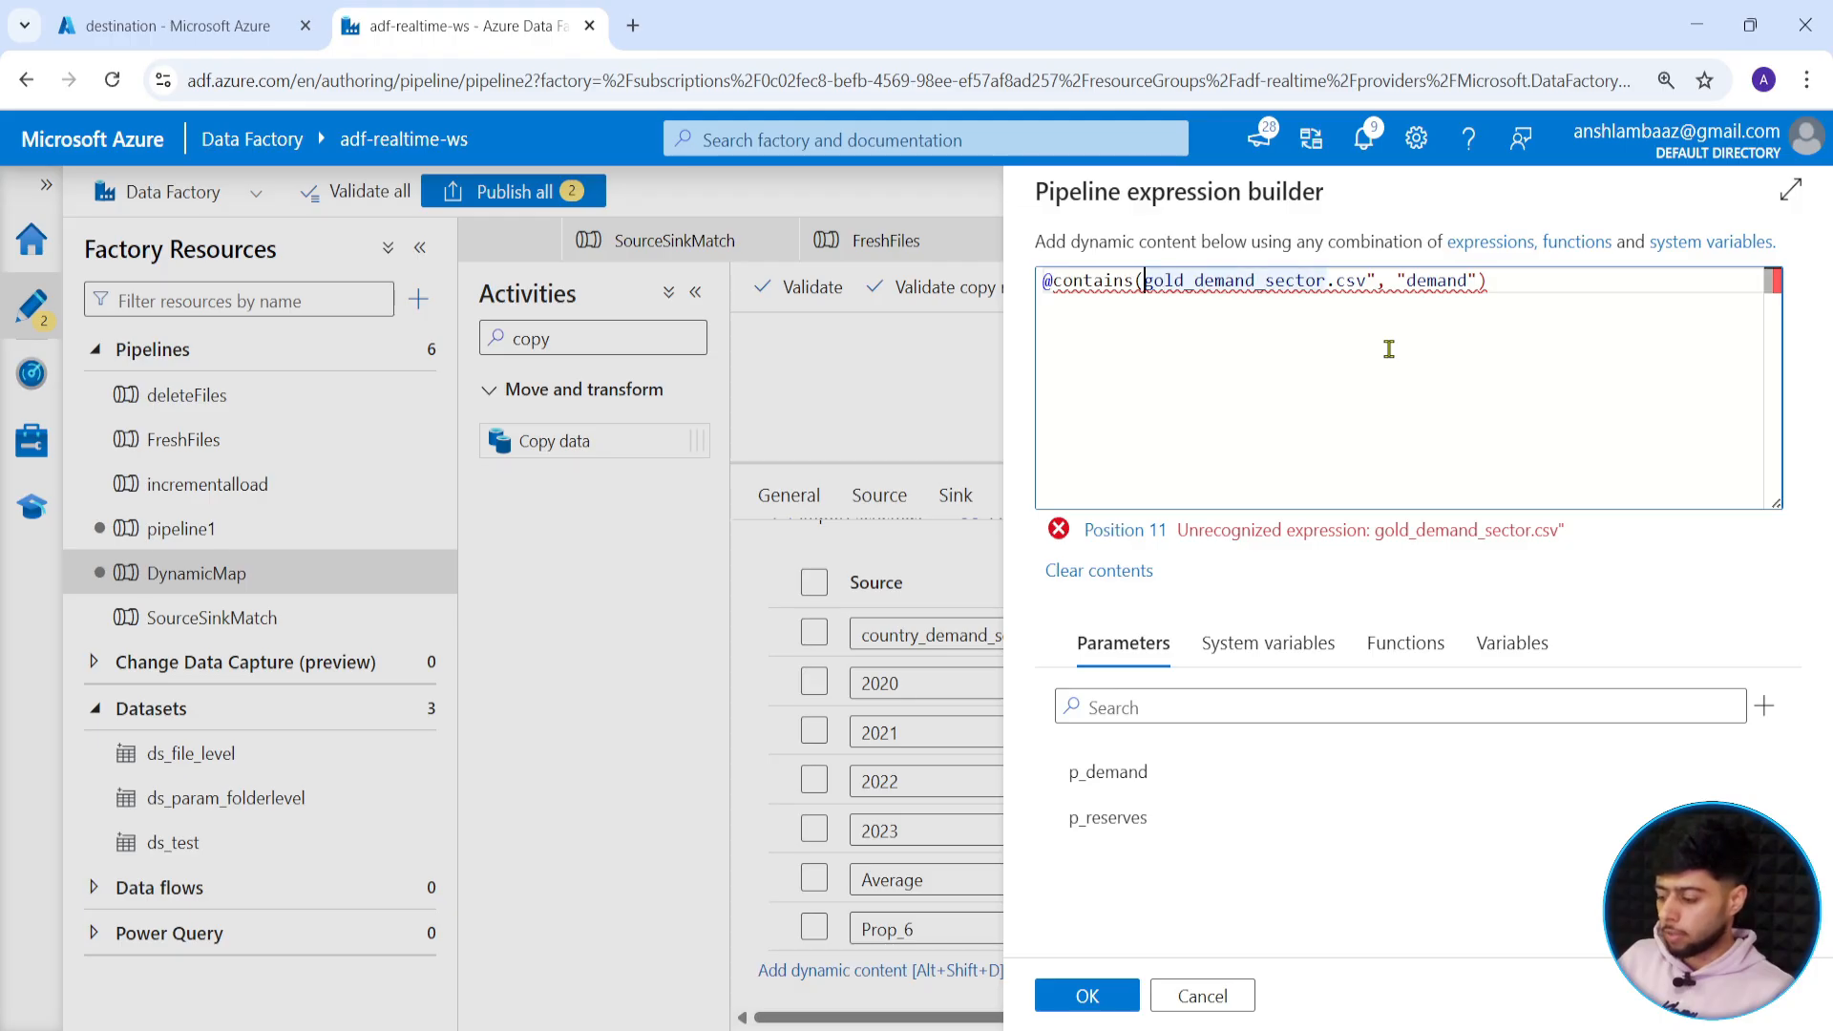
{"action": "type", "text": "\""}
{"action": "left_click", "coordinate": [1545, 281]}
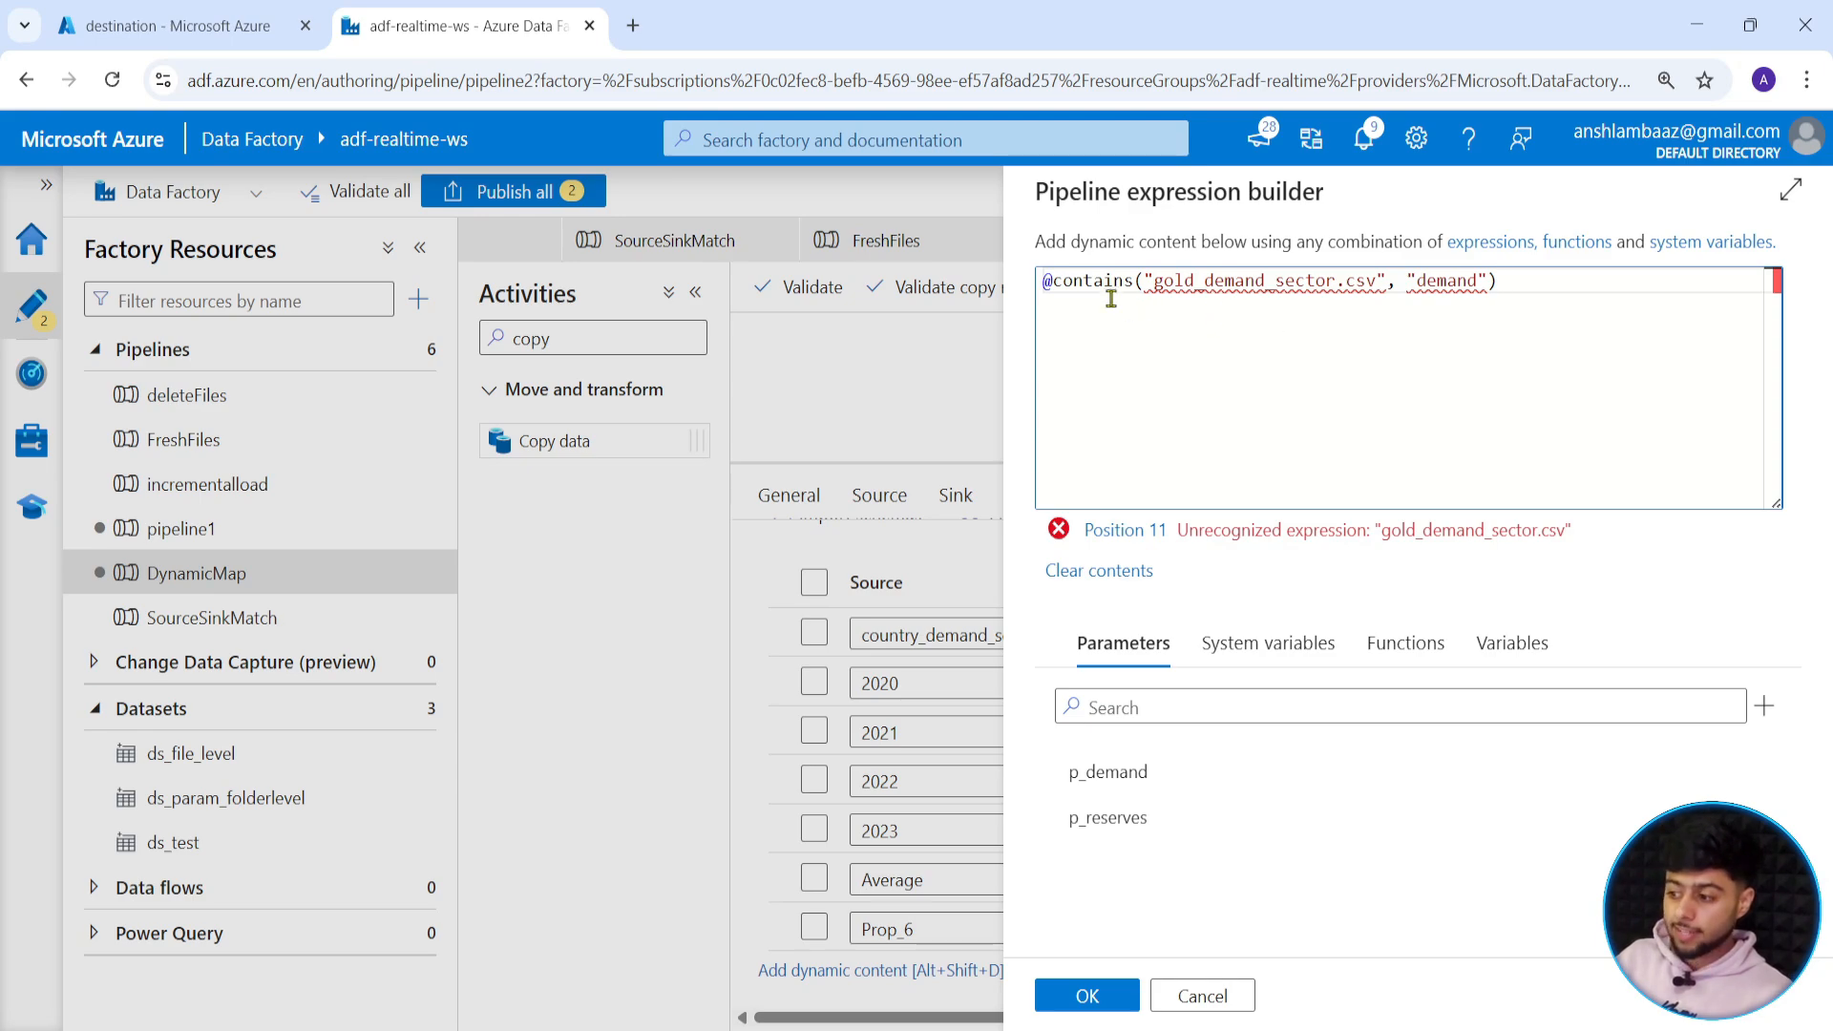
{"action": "left_click_drag", "start_coordinate": [1150, 284], "coordinate": [1382, 283]}
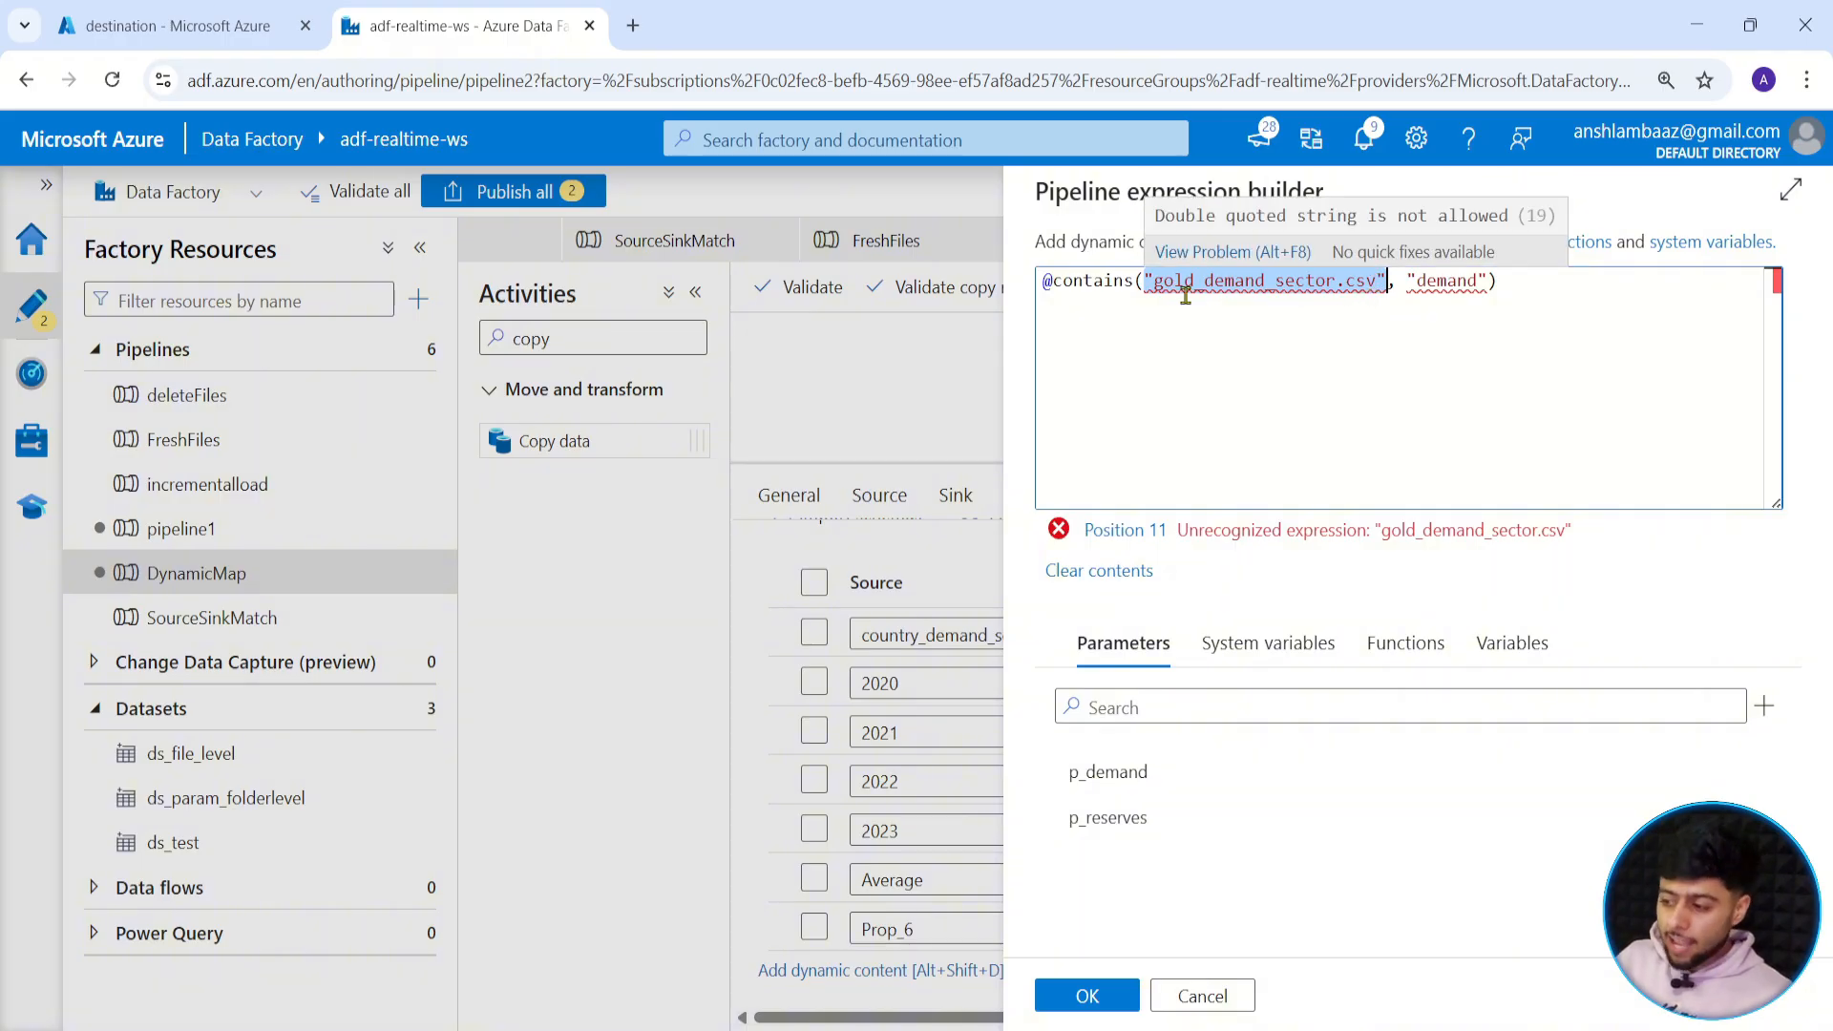
{"action": "left_click_drag", "start_coordinate": [1155, 281], "coordinate": [1373, 281]}
{"action": "left_click", "coordinate": [1310, 278]}
{"action": "left_click_drag", "start_coordinate": [1154, 283], "coordinate": [1476, 280]}
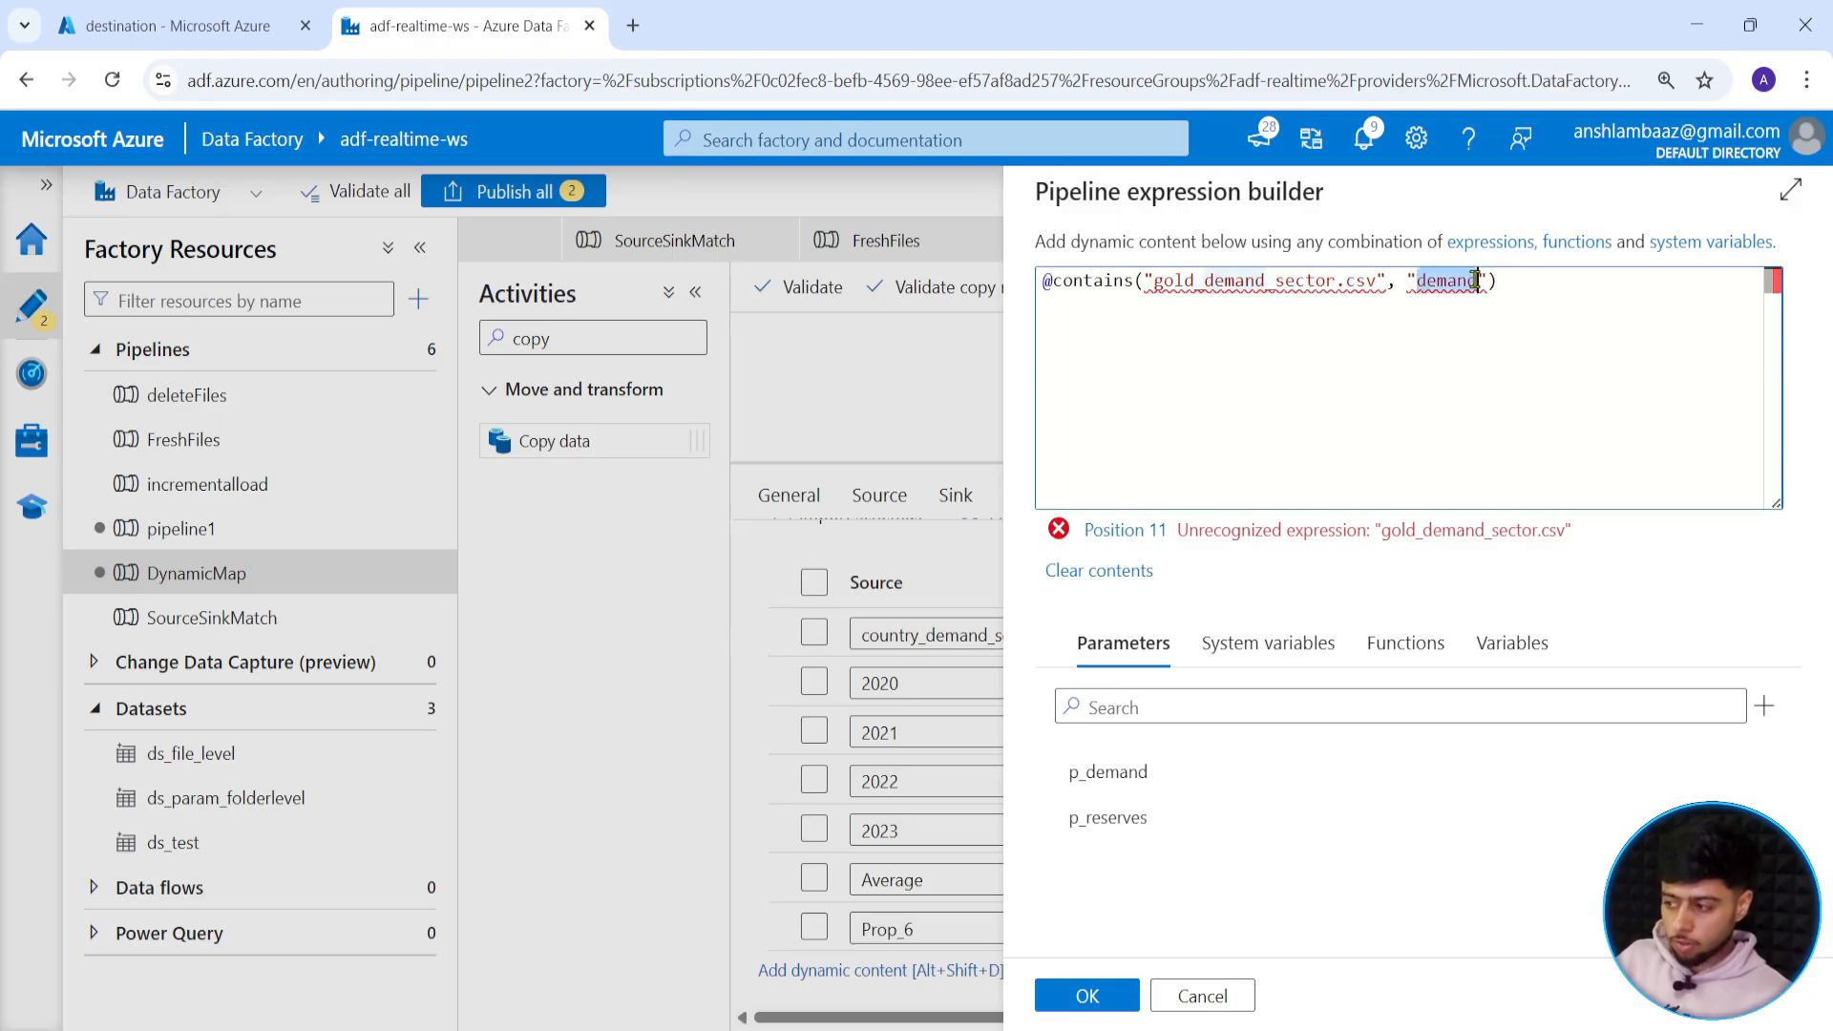
{"action": "left_click", "coordinate": [1470, 280]}
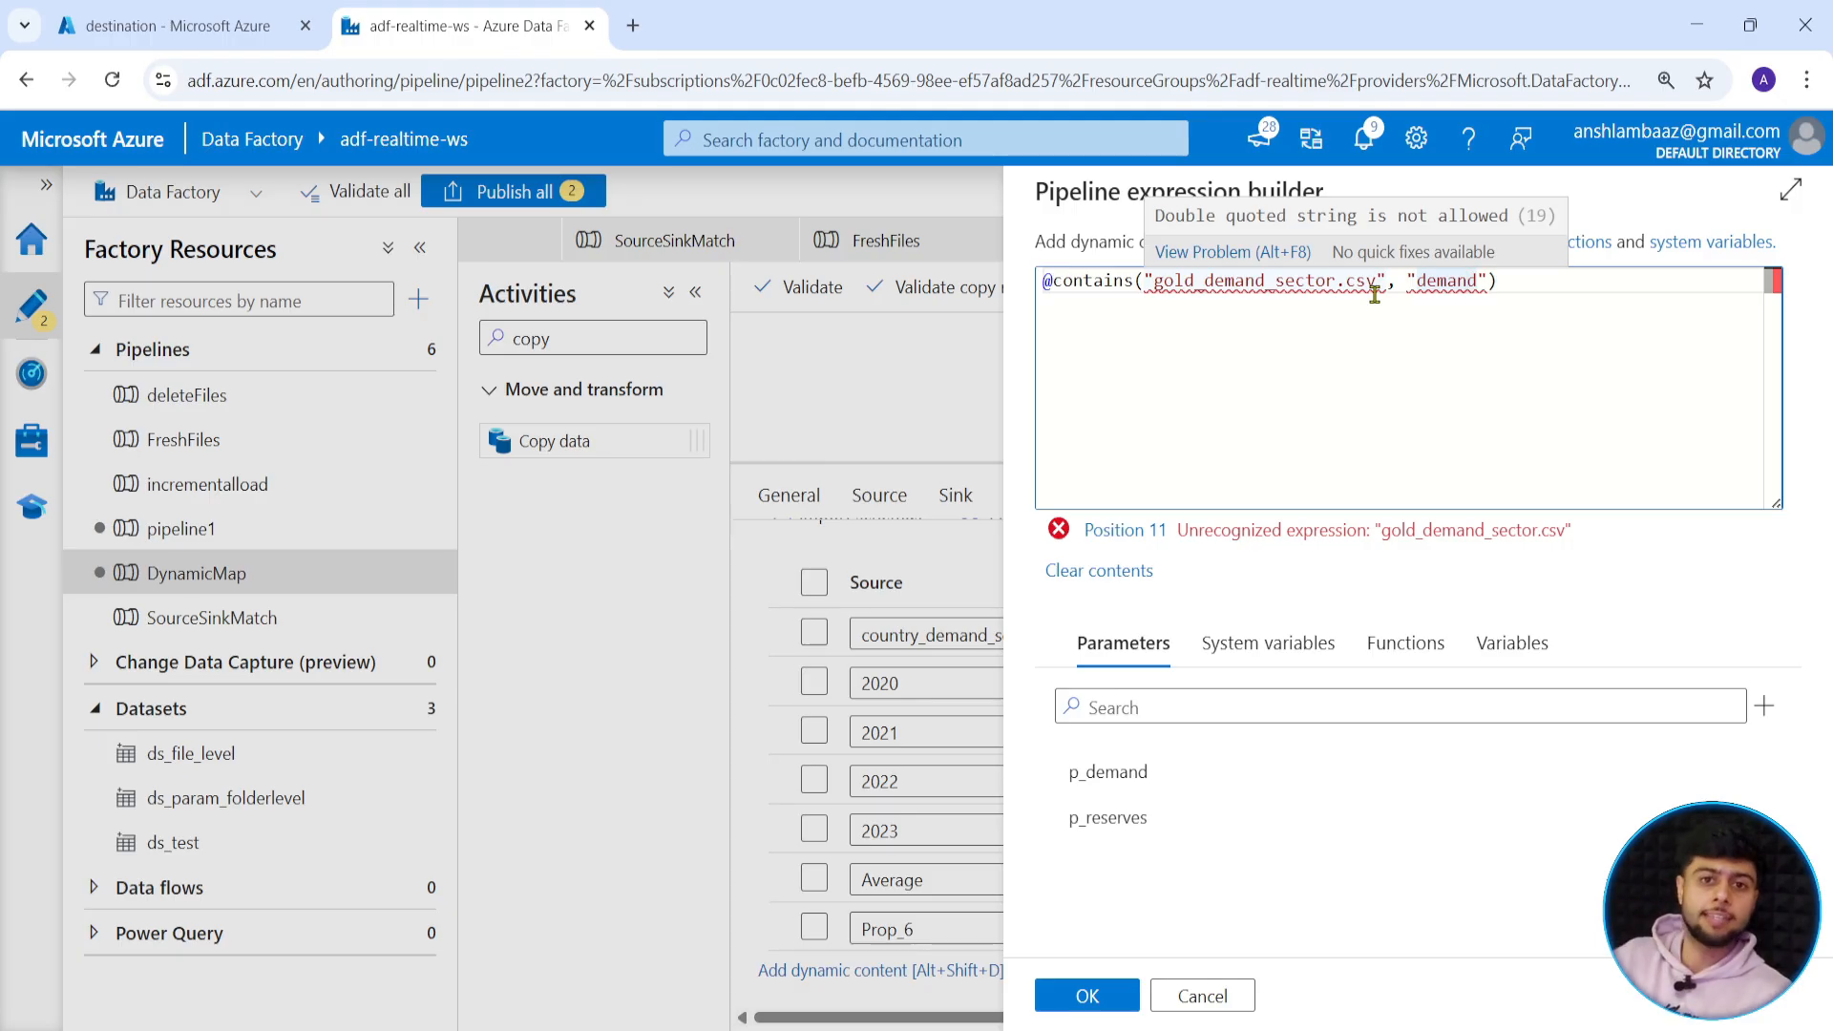
Wrap the contains function in an if function, adding the closing parenthesis at the end of the expression.
{"action": "left_click", "coordinate": [1060, 283]}
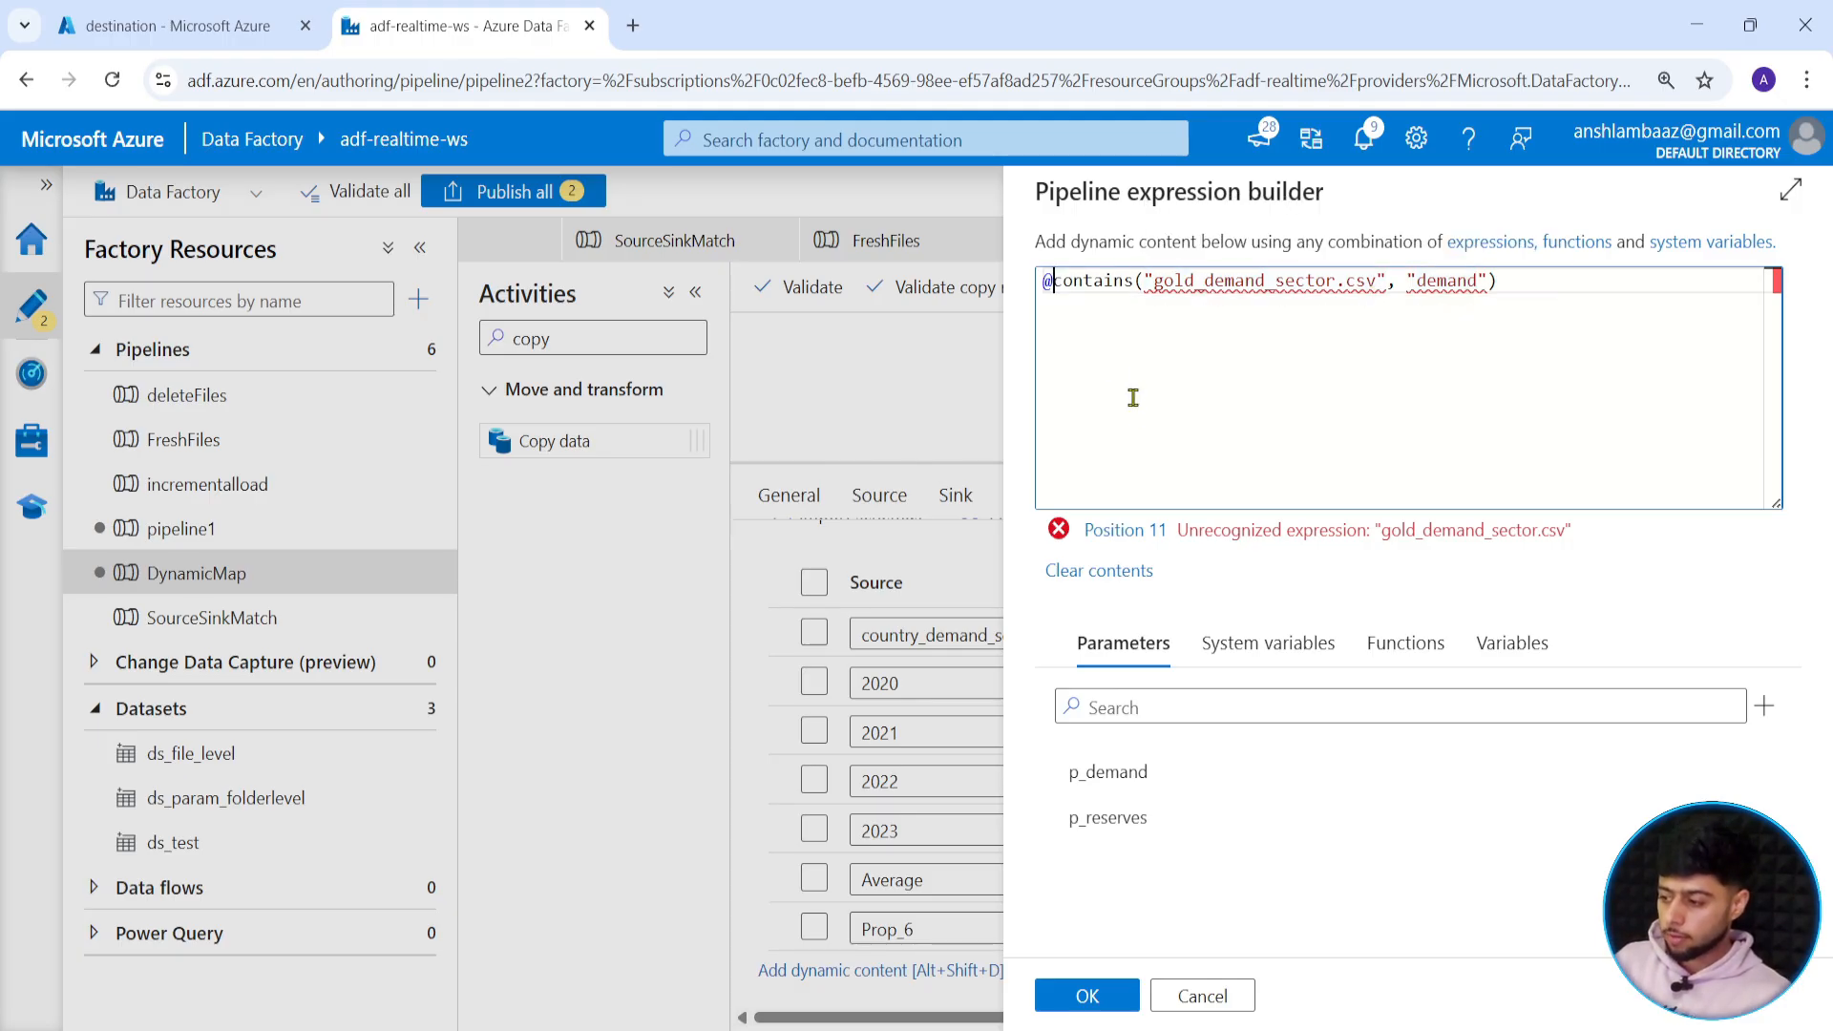
{"action": "type", "text": "if("}
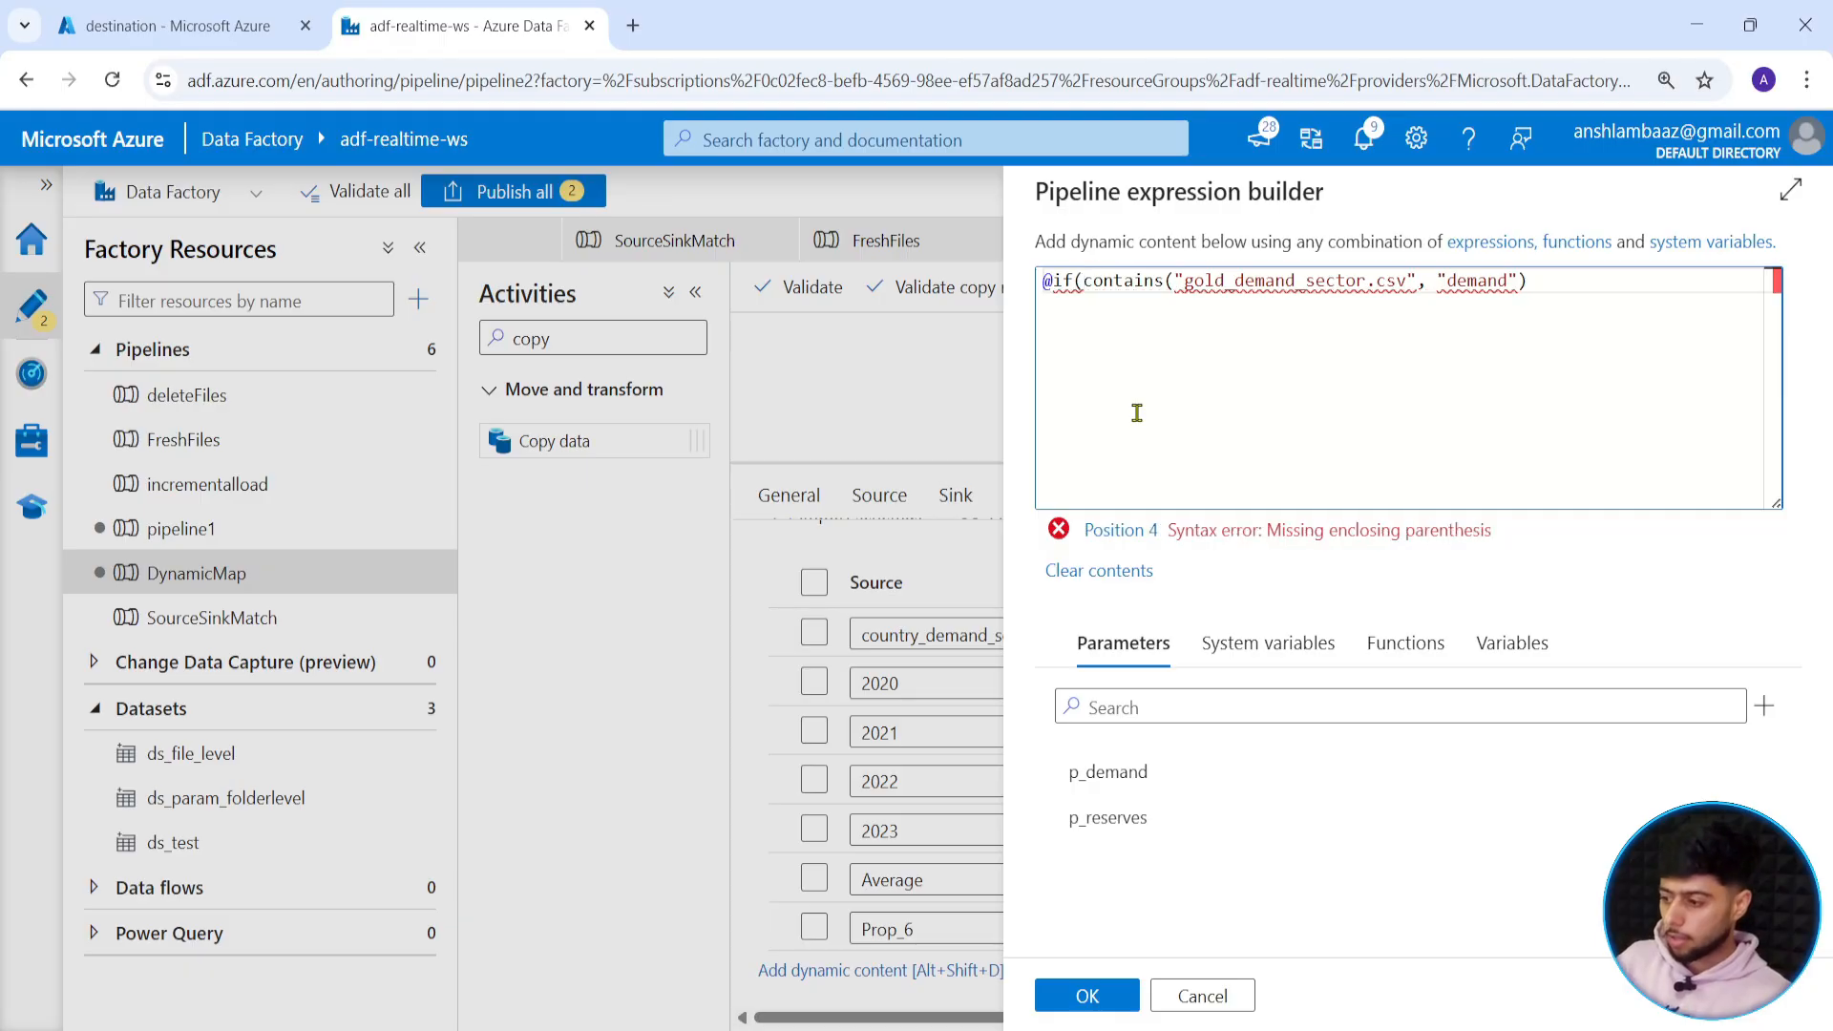
{"action": "key", "text": "Right"}
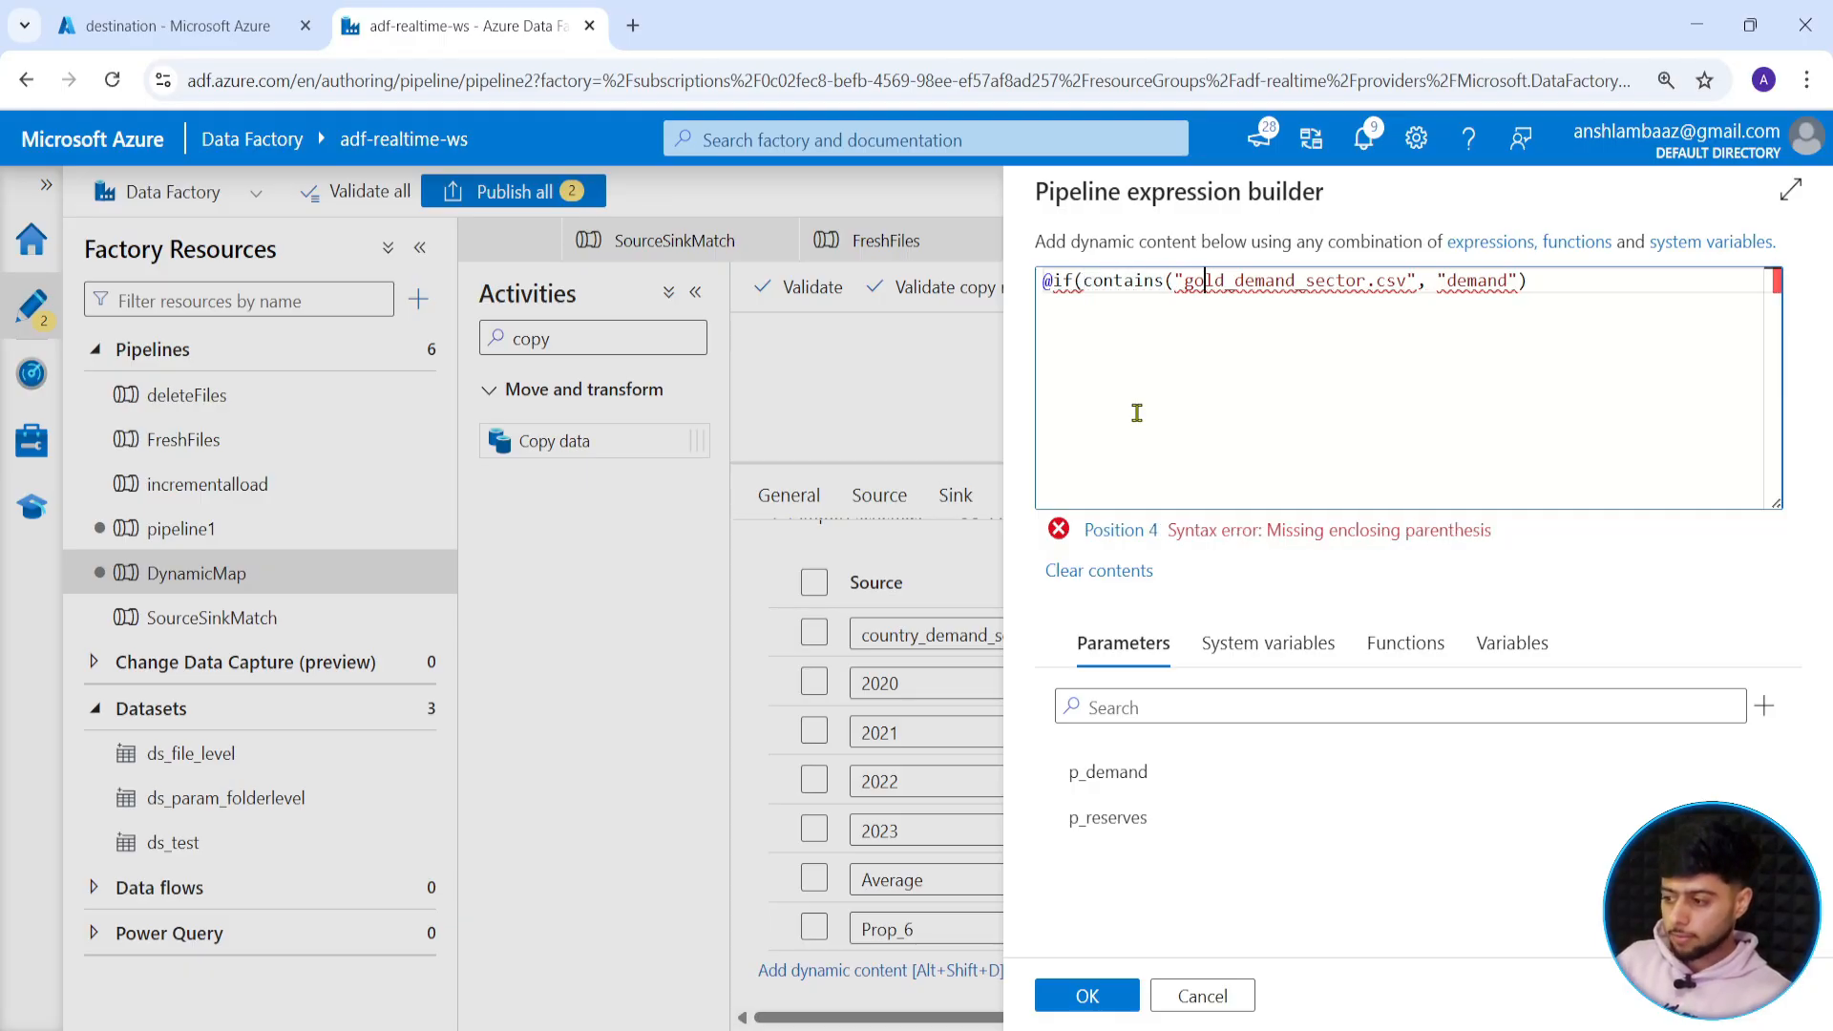
{"action": "key", "text": "Right"}
{"action": "key", "text": "Right"}
{"action": "key", "text": "Right"}
{"action": "key", "text": "Right"}
{"action": "key", "text": "Right"}
{"action": "key", "text": "Right"}
{"action": "key", "text": "Right"}
{"action": "key", "text": "Right"}
{"action": "key", "text": "Right"}
{"action": "key", "text": "Right"}
{"action": "key", "text": "Right"}
{"action": "key", "text": "Right"}
{"action": "key", "text": "Right"}
{"action": "key", "text": "Right"}
{"action": "key", "text": "Right"}
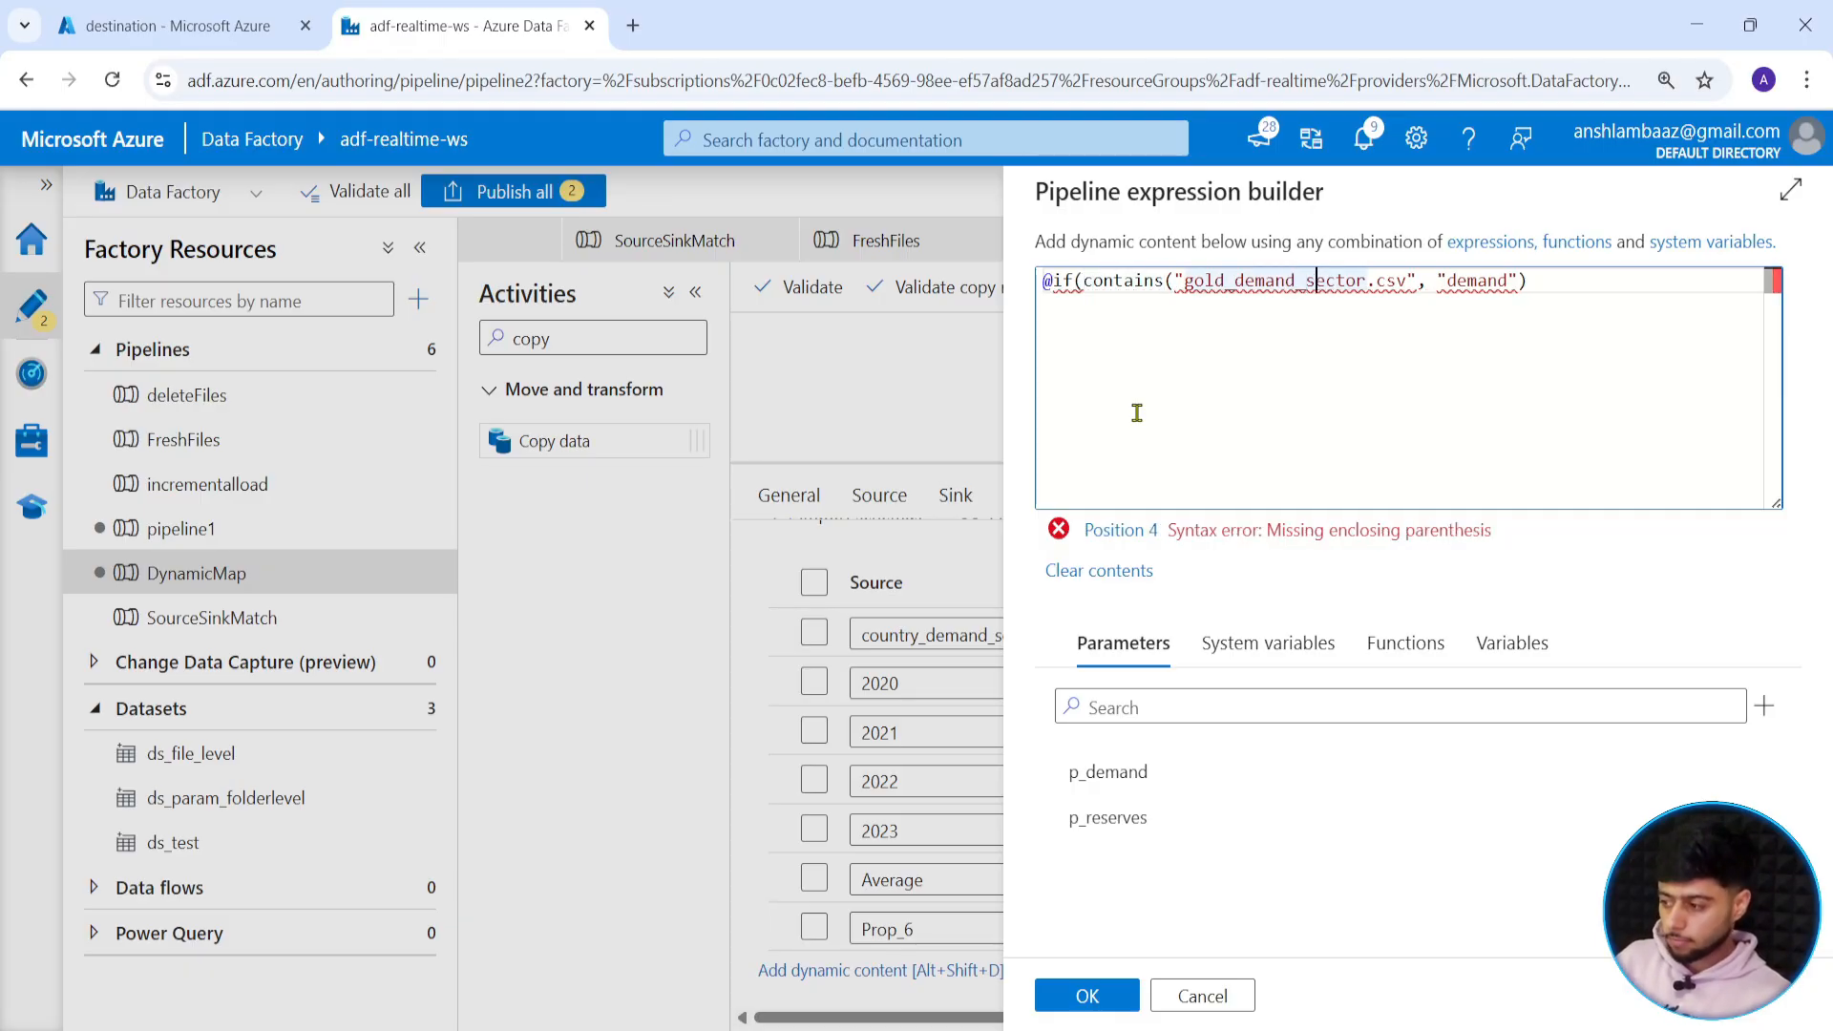
{"action": "type", "text": ")"}
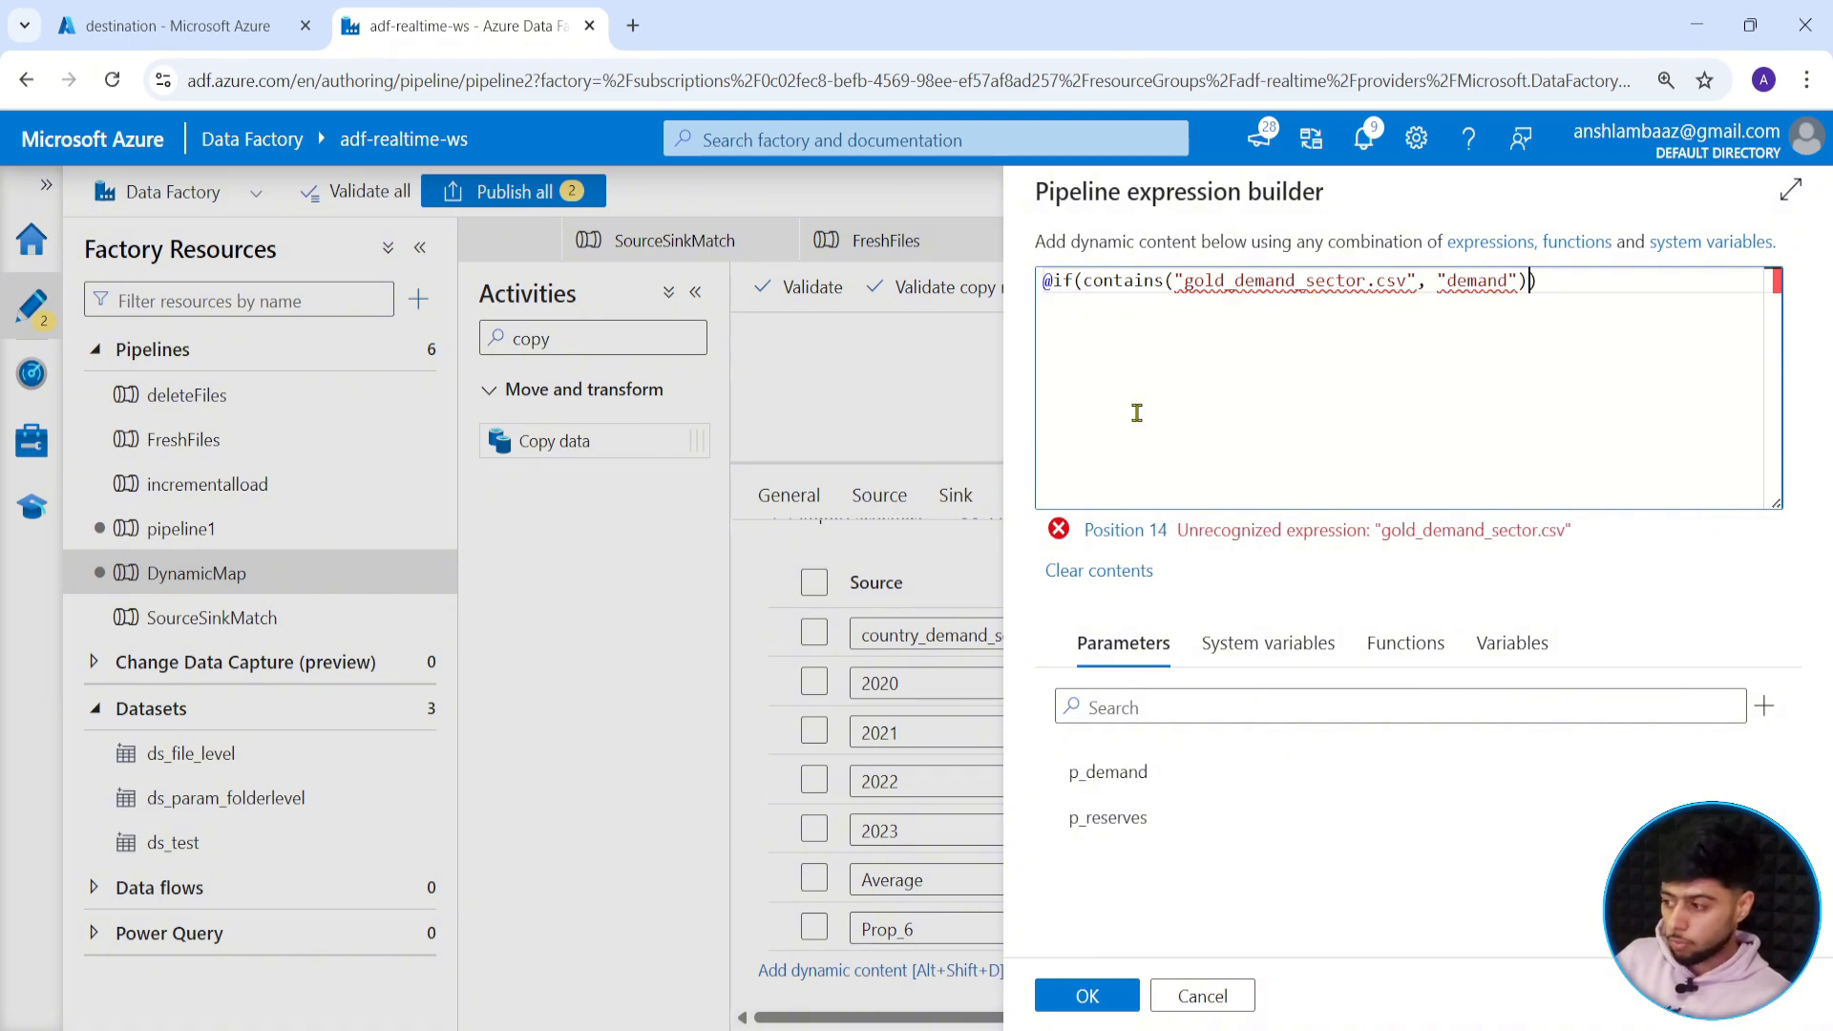
Add the pipeline parameter p_demand as the if function's true value and p_reserves as its false value.
{"action": "type", "text": ","}
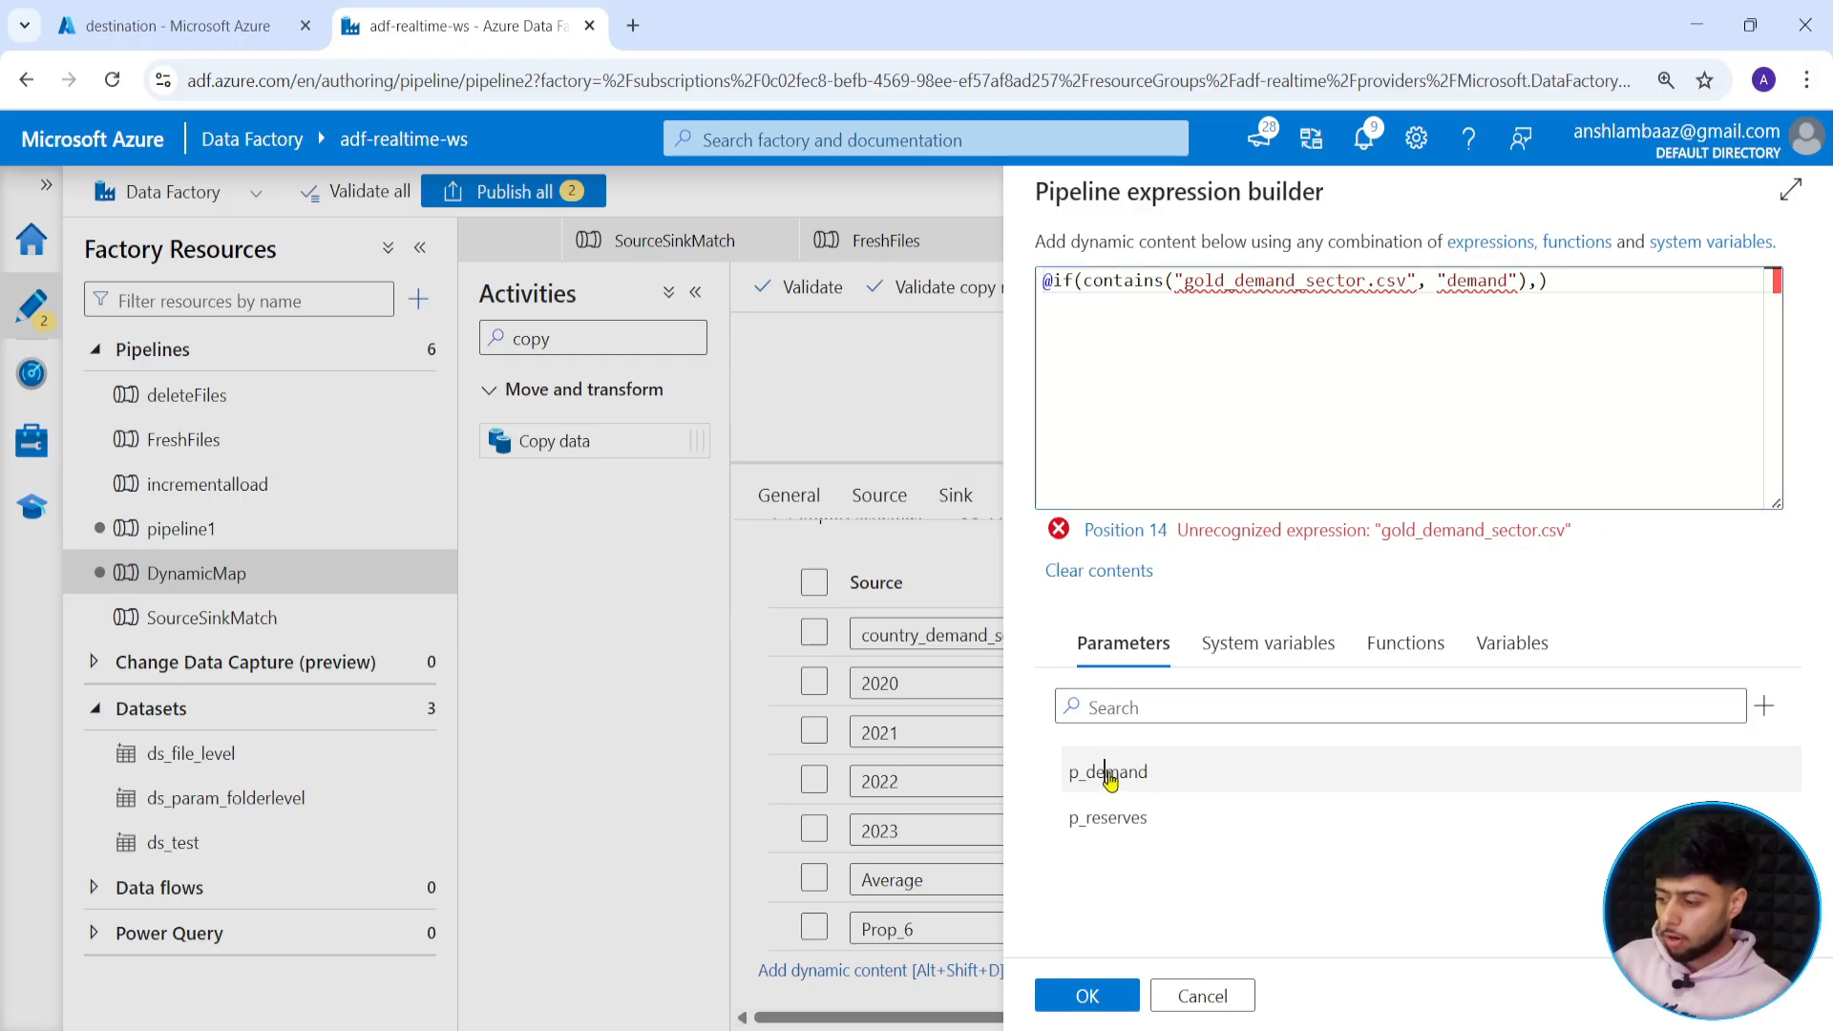
{"action": "left_click", "coordinate": [1108, 773]}
{"action": "left_click", "coordinate": [1286, 308]}
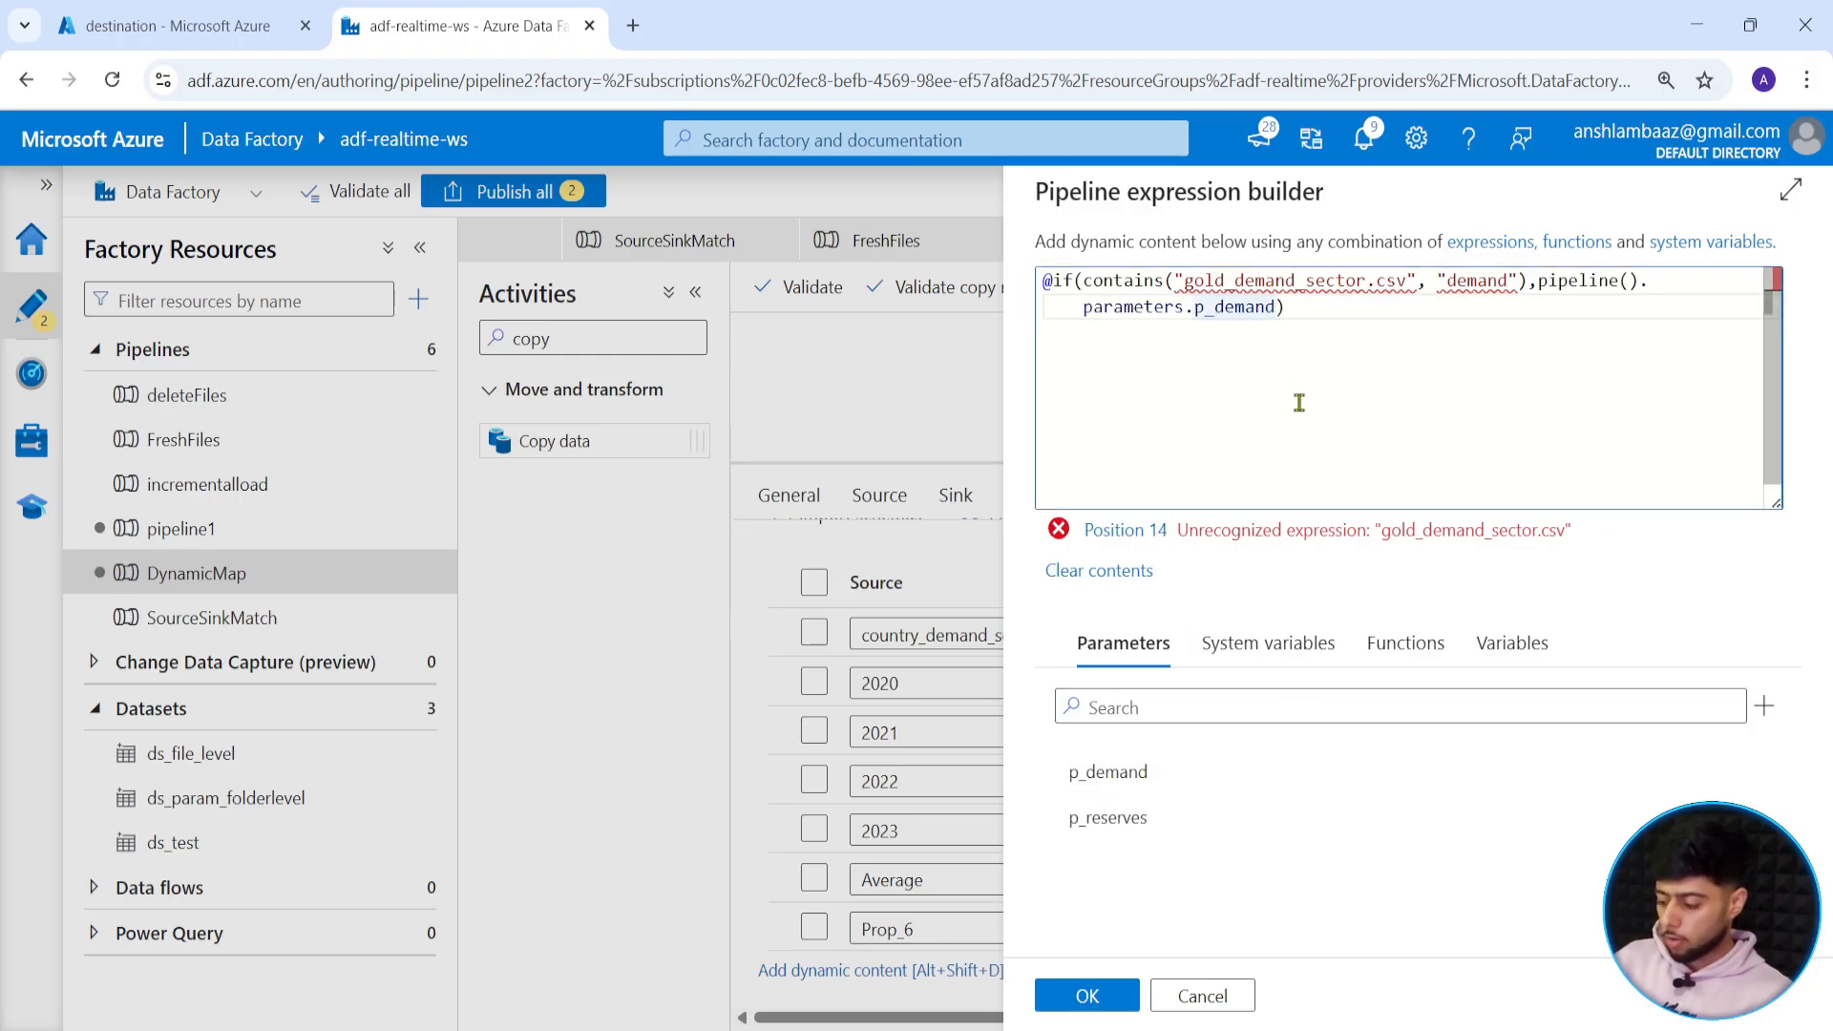
{"action": "type", "text": ","}
{"action": "left_click", "coordinate": [1107, 819]}
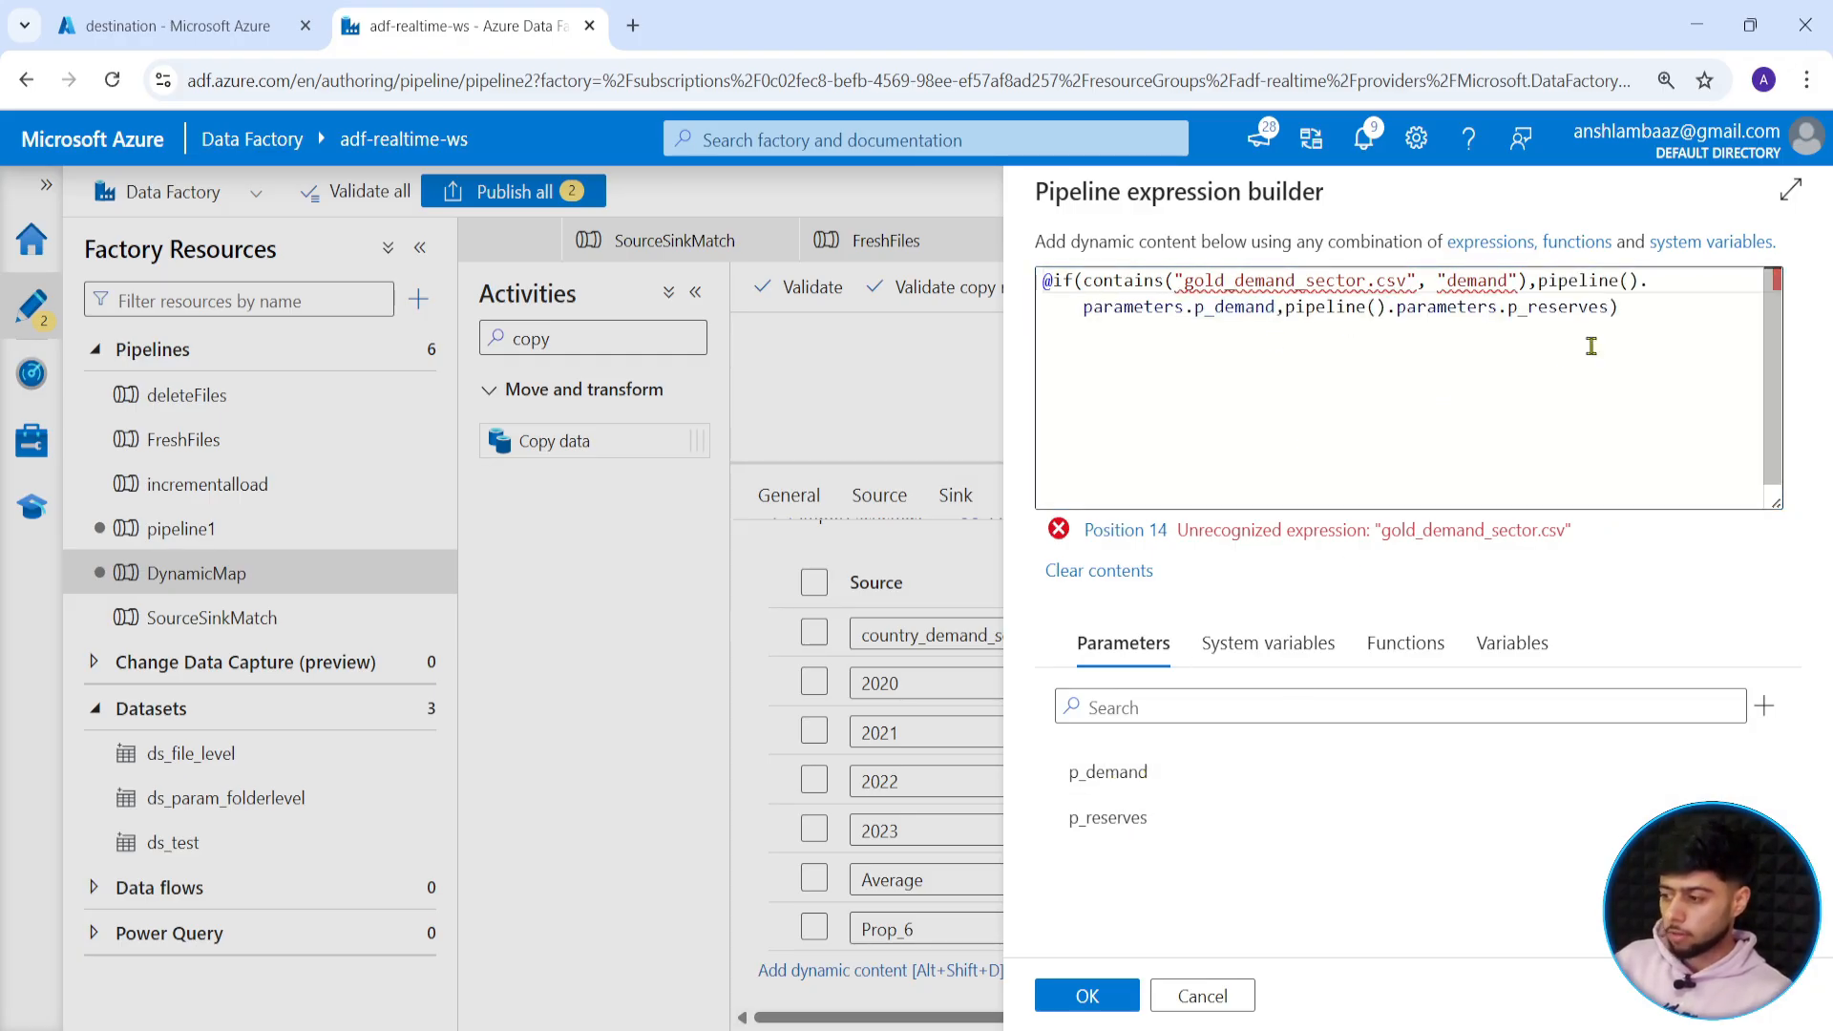
{"action": "left_click", "coordinate": [1659, 299]}
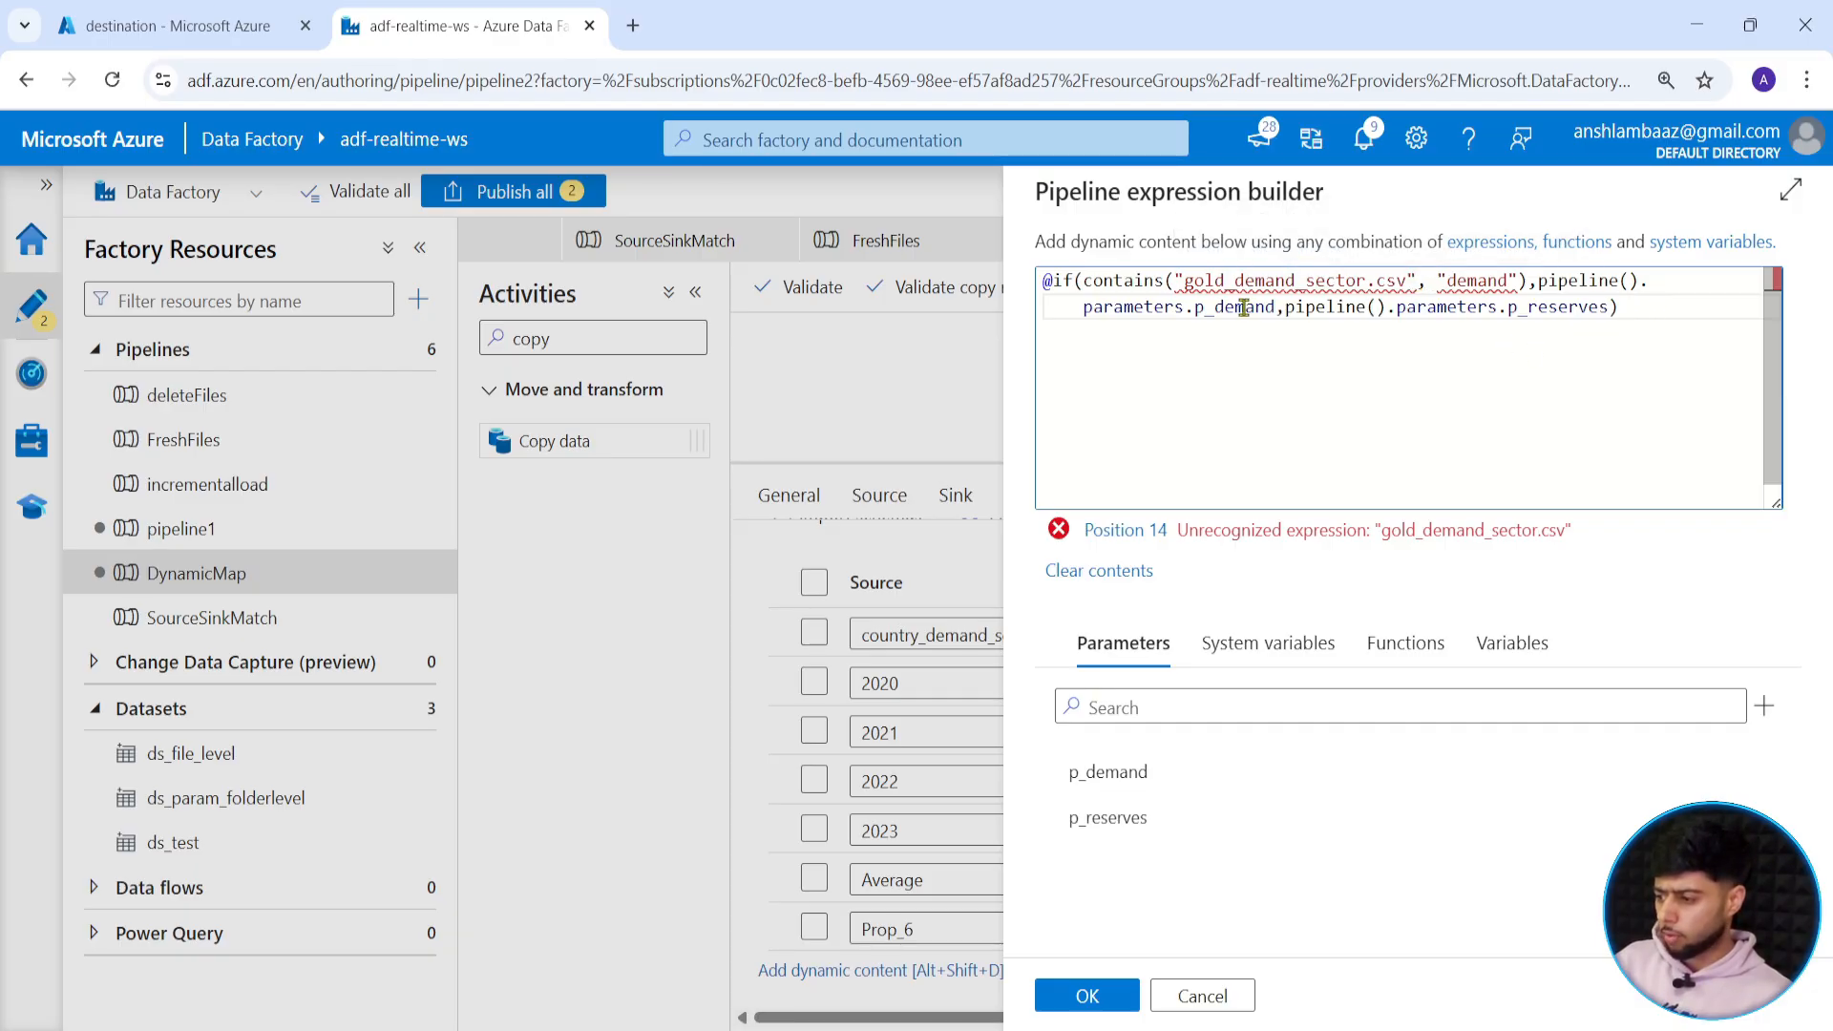
Replace the double quotes around gold_demand_sector.csv and demand with single quotes.
{"action": "mouse_move", "coordinate": [1211, 281]}
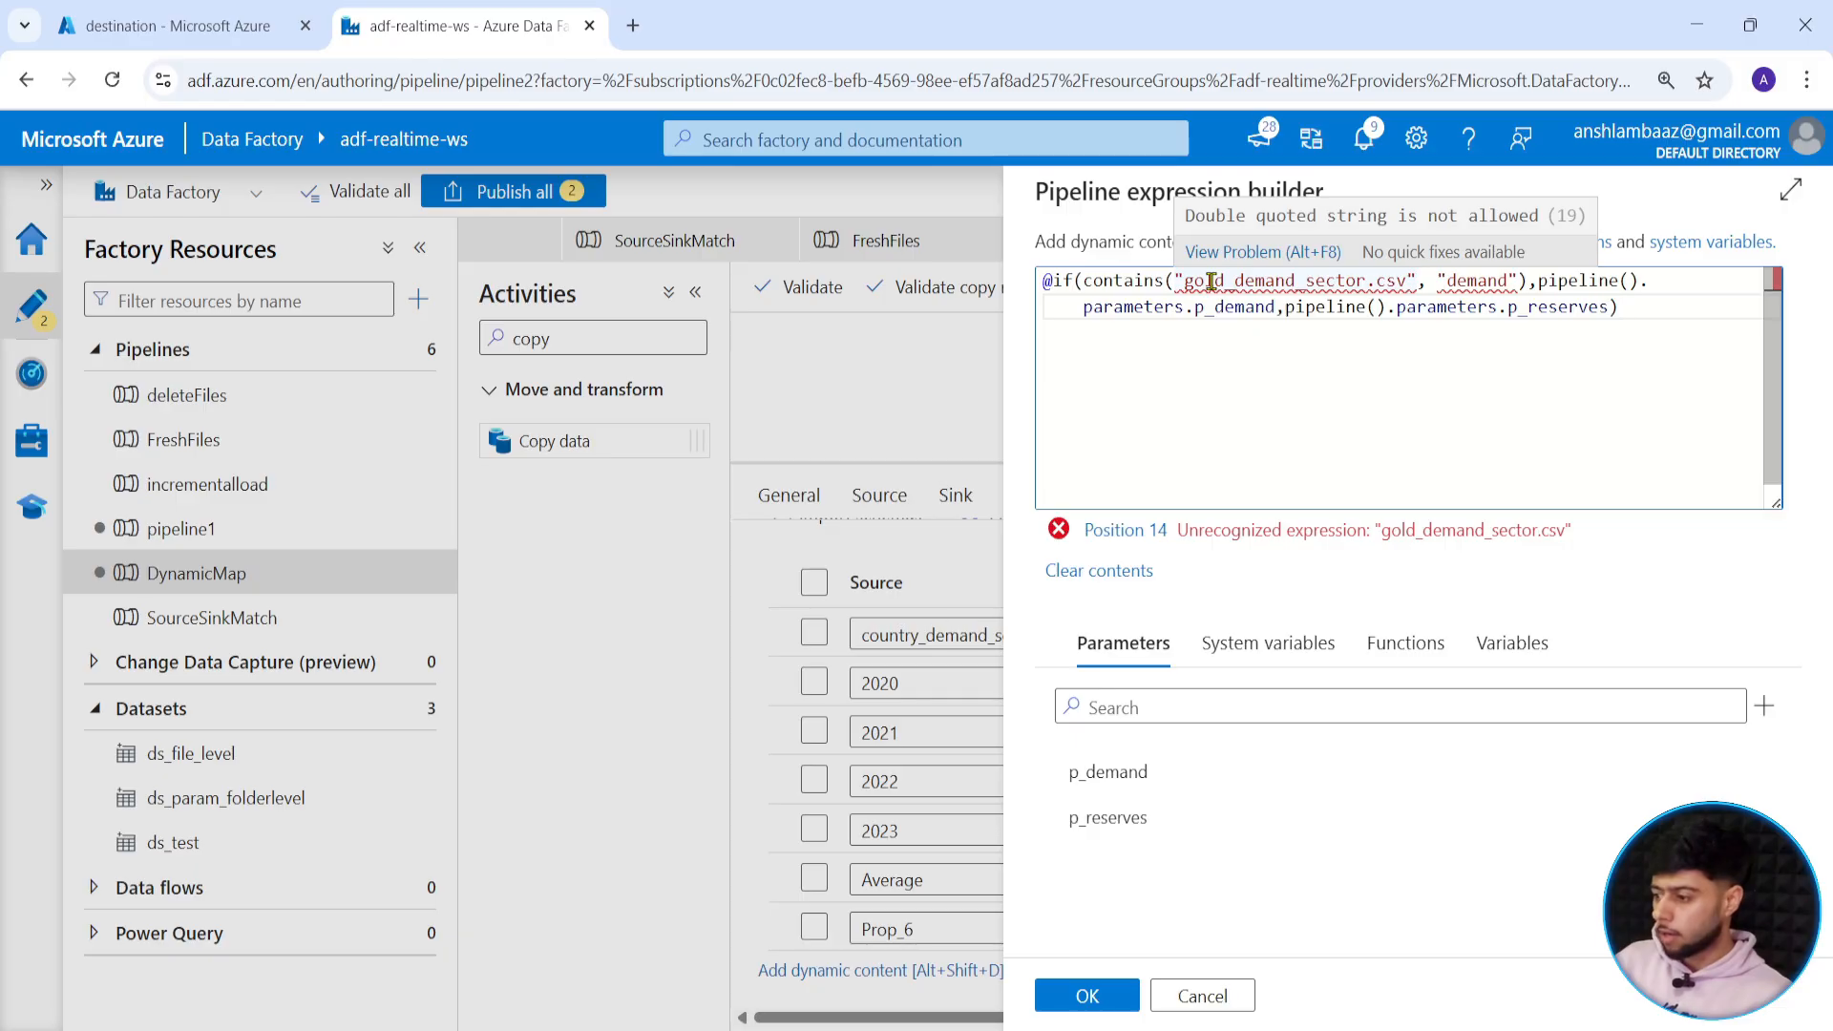
{"action": "left_click", "coordinate": [1187, 279]}
{"action": "key", "text": "BackSpace"}
{"action": "type", "text": "'"}
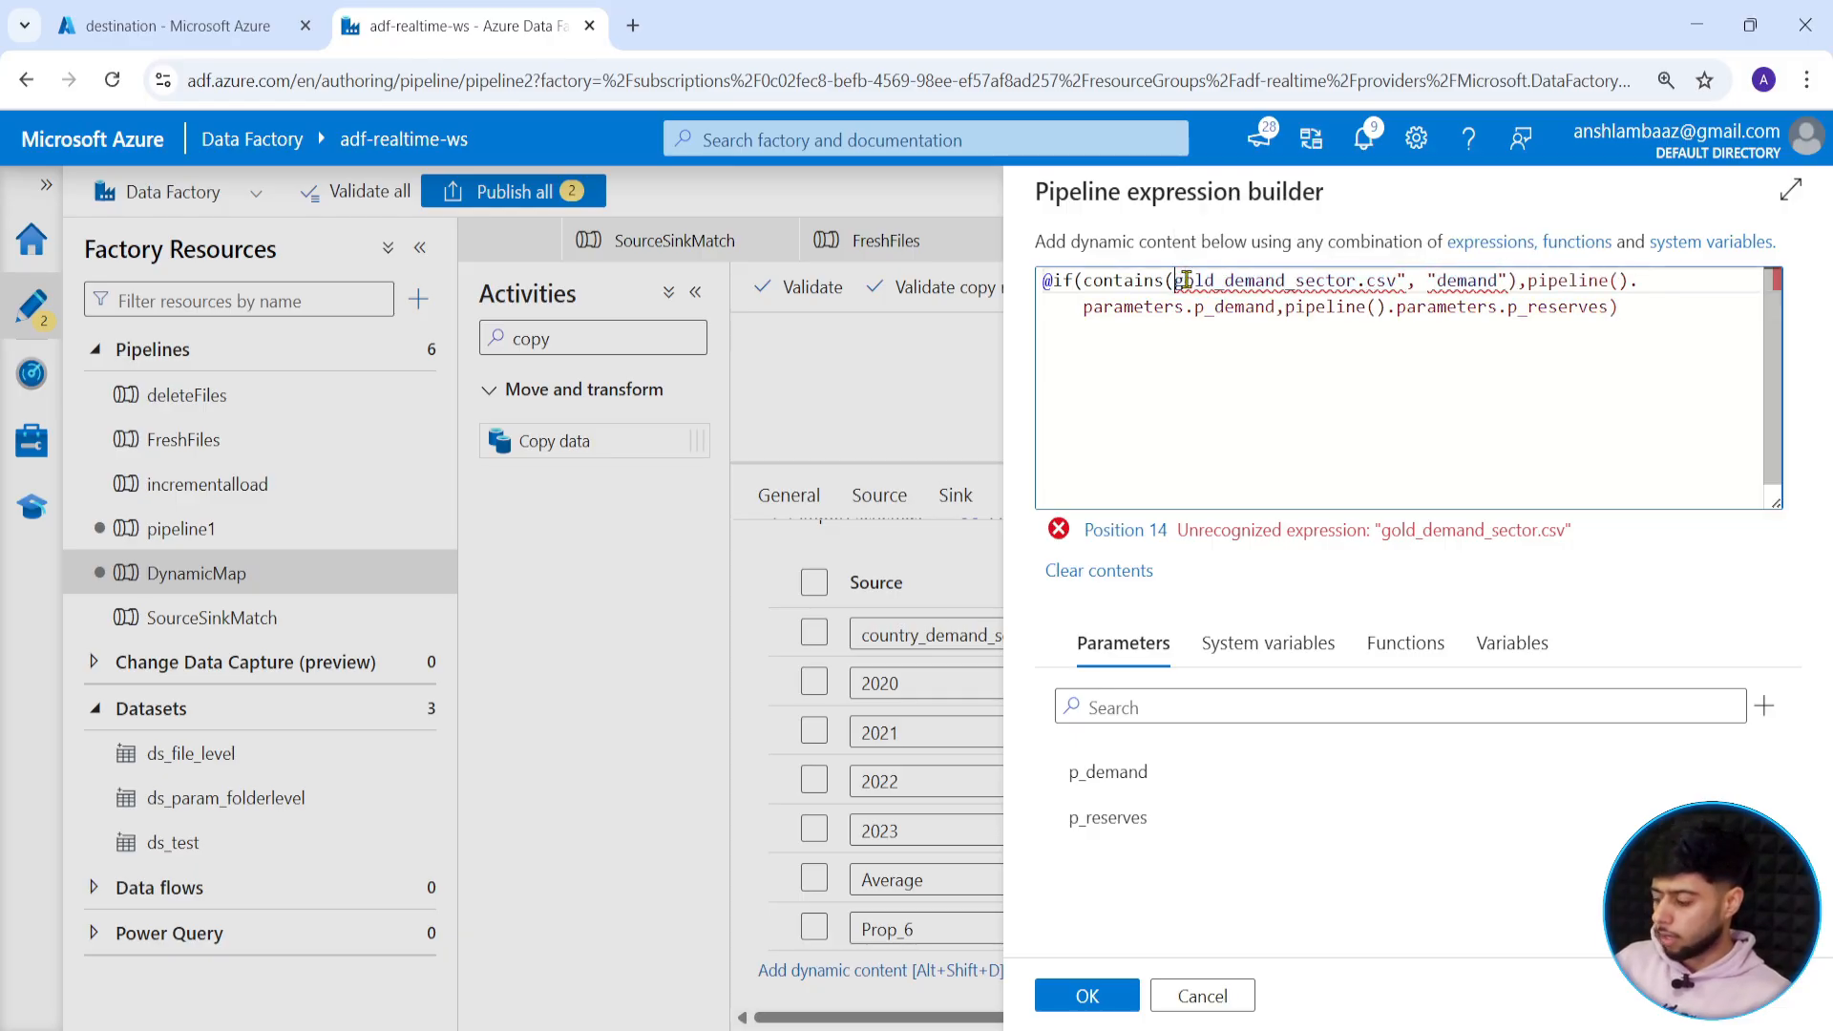
{"action": "left_click", "coordinate": [1418, 281]}
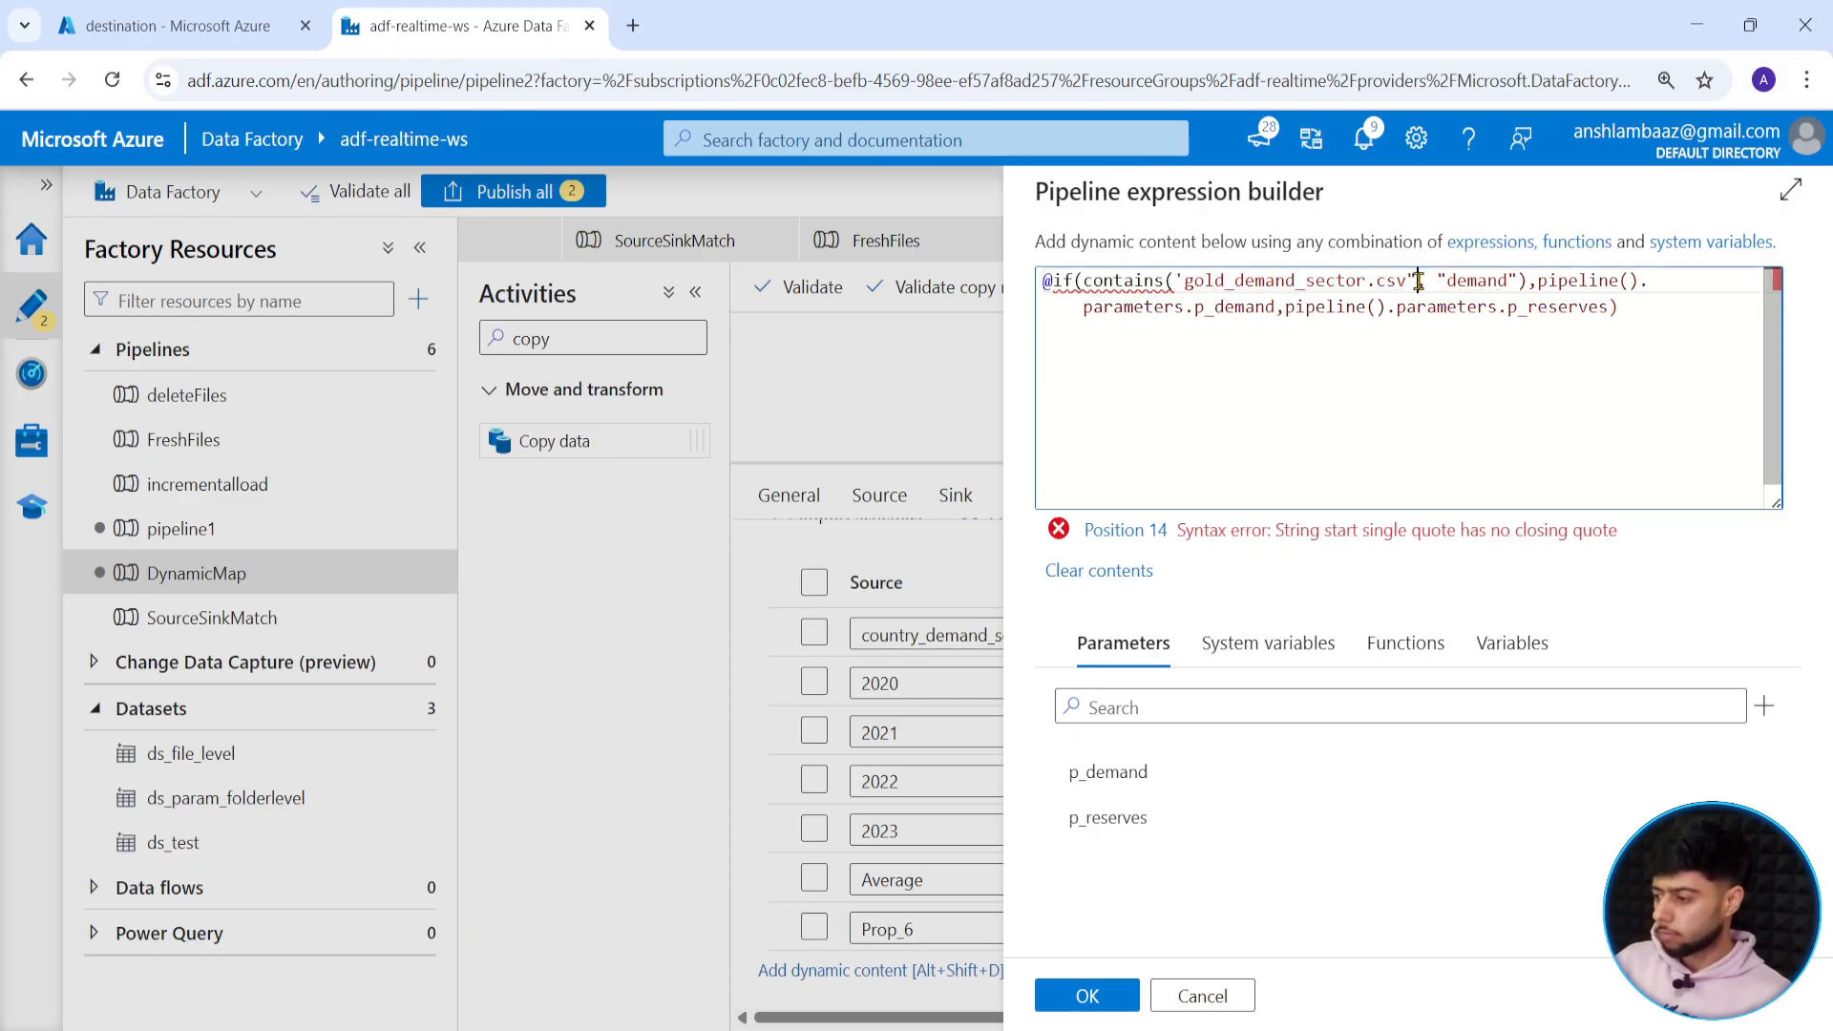
{"action": "key", "text": "BackSpace"}
{"action": "type", "text": "'"}
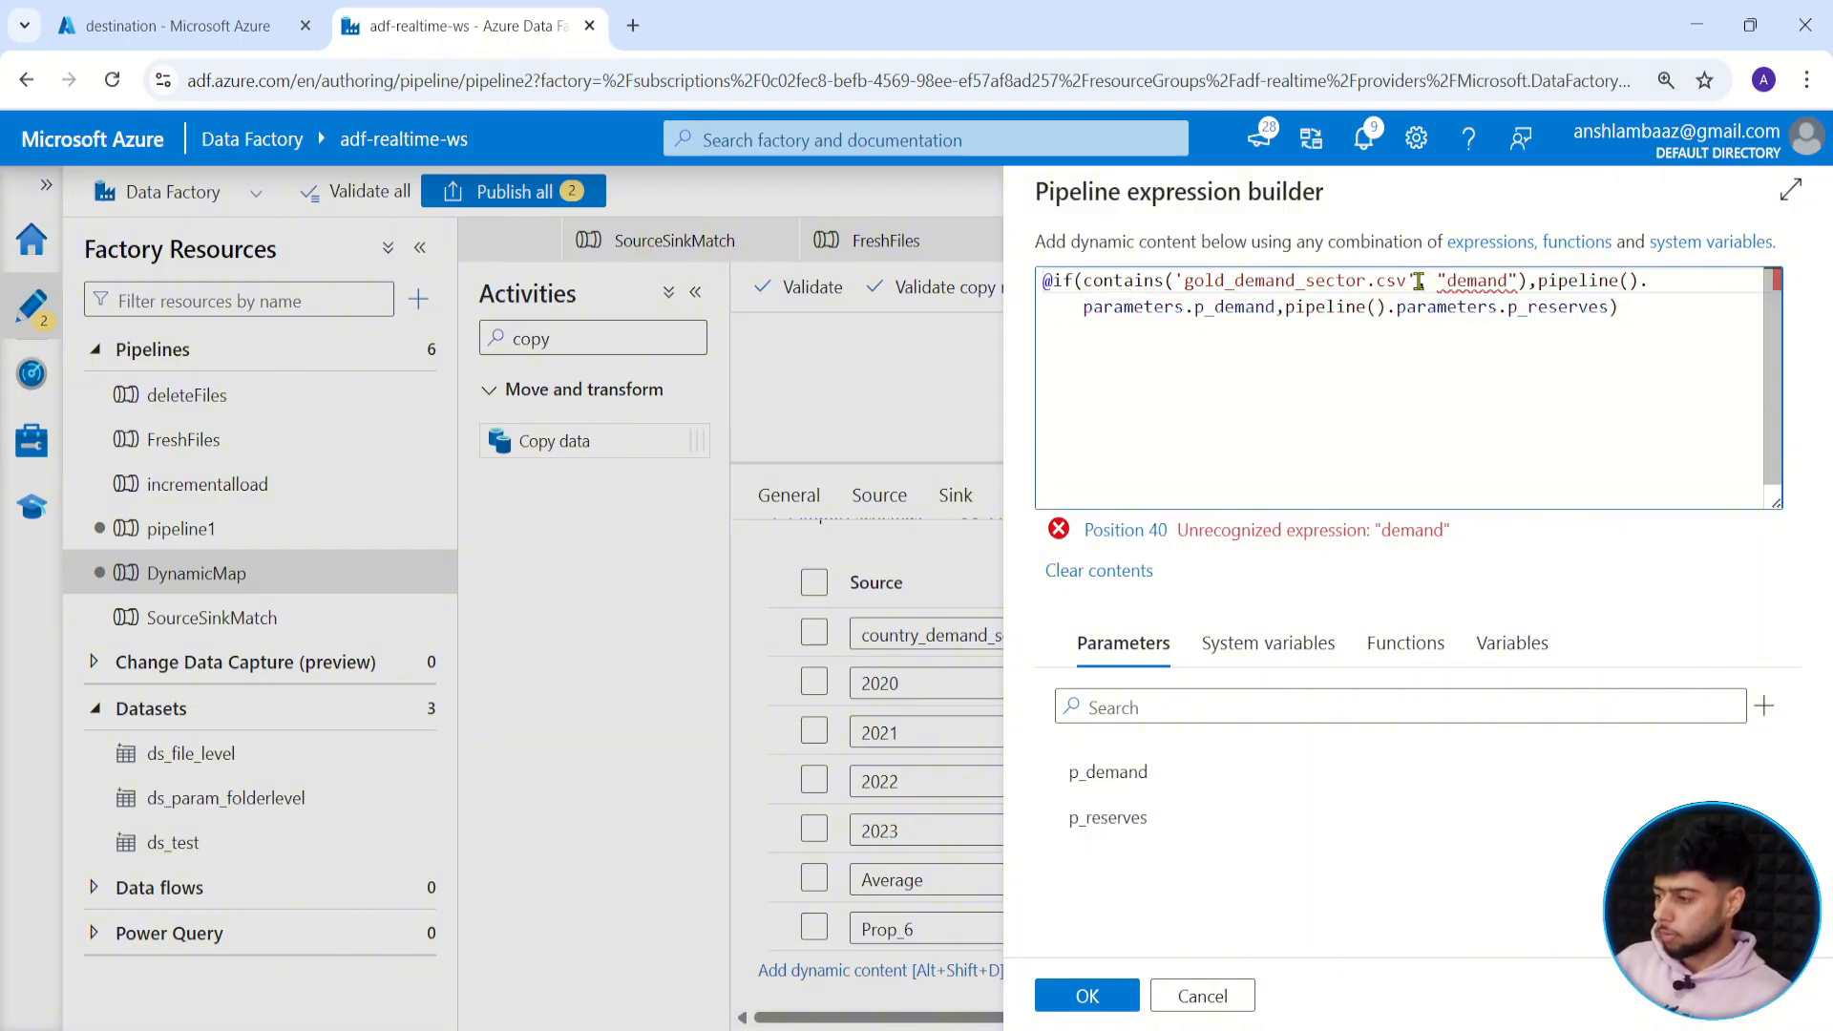
{"action": "left_click", "coordinate": [1449, 280]}
{"action": "key", "text": "BackSpace"}
{"action": "type", "text": "'"}
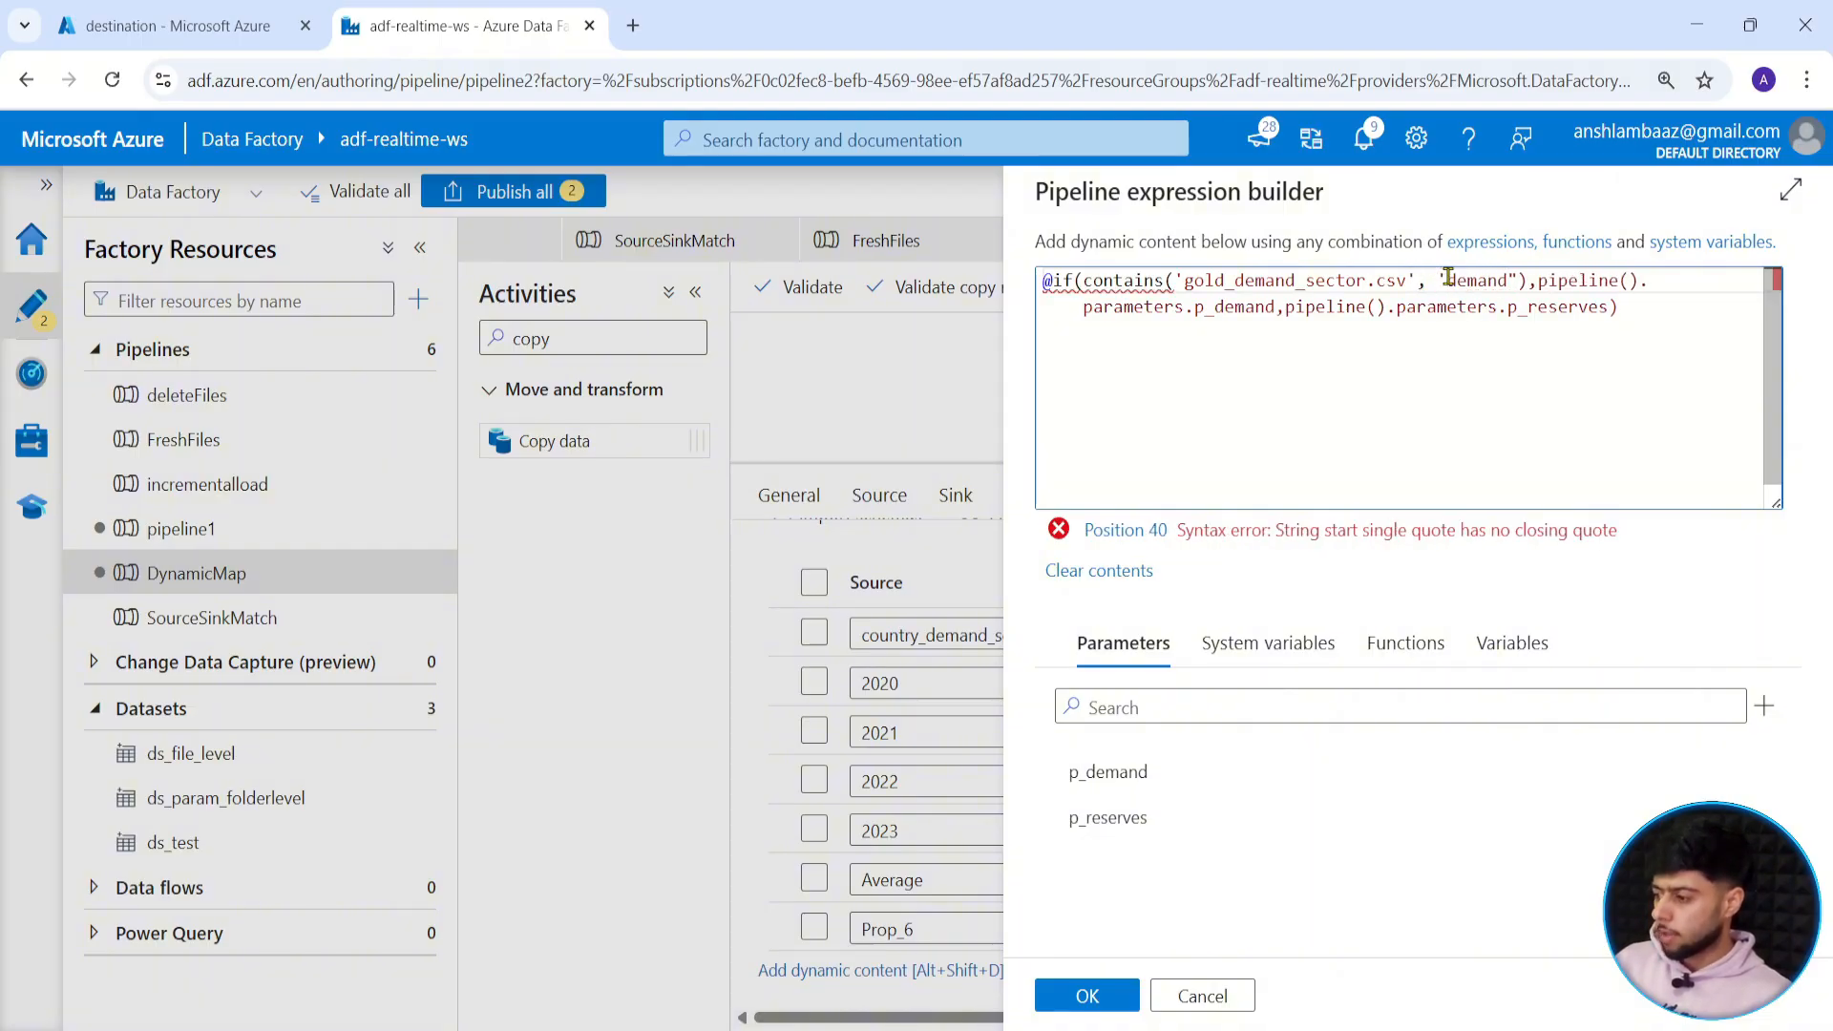
{"action": "left_click", "coordinate": [1518, 280]}
{"action": "key", "text": "BackSpace"}
{"action": "type", "text": "'"}
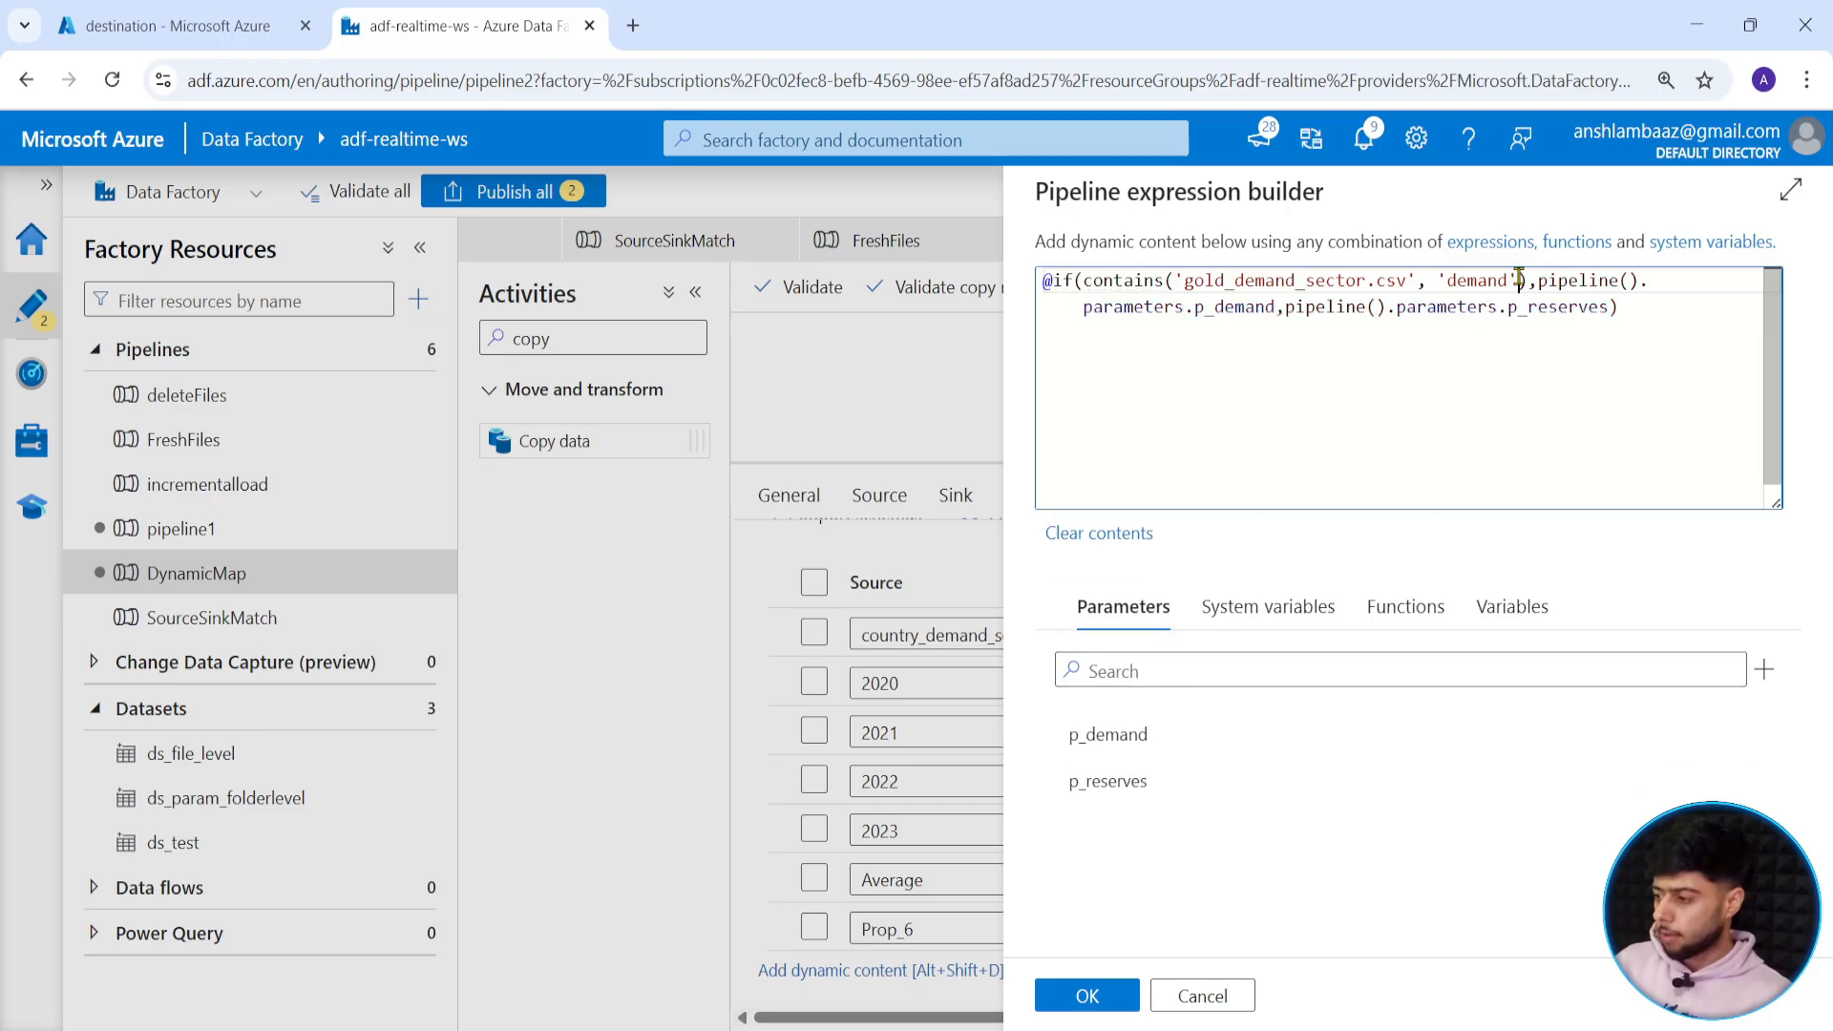
{"action": "left_click", "coordinate": [1647, 308]}
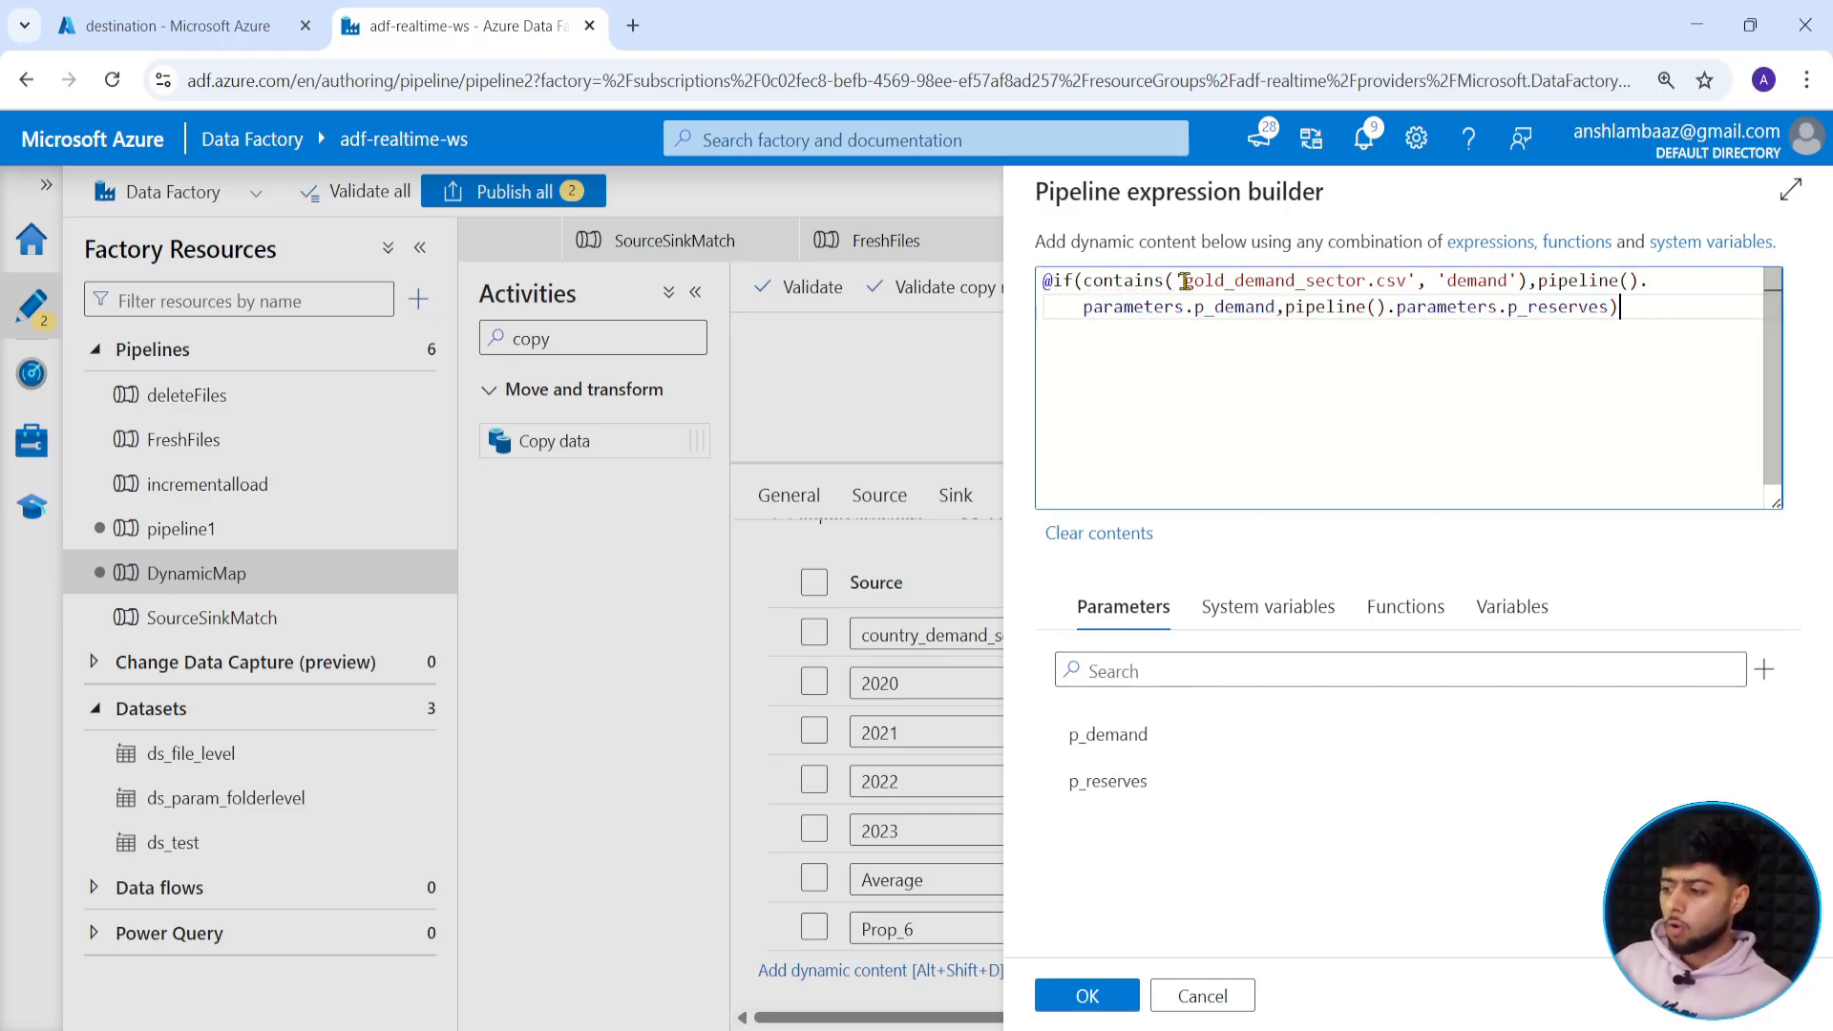
Review the mapping expression's contains arguments and the parameter references returned by the if function.
{"action": "left_click_drag", "start_coordinate": [1184, 280], "coordinate": [1387, 277]}
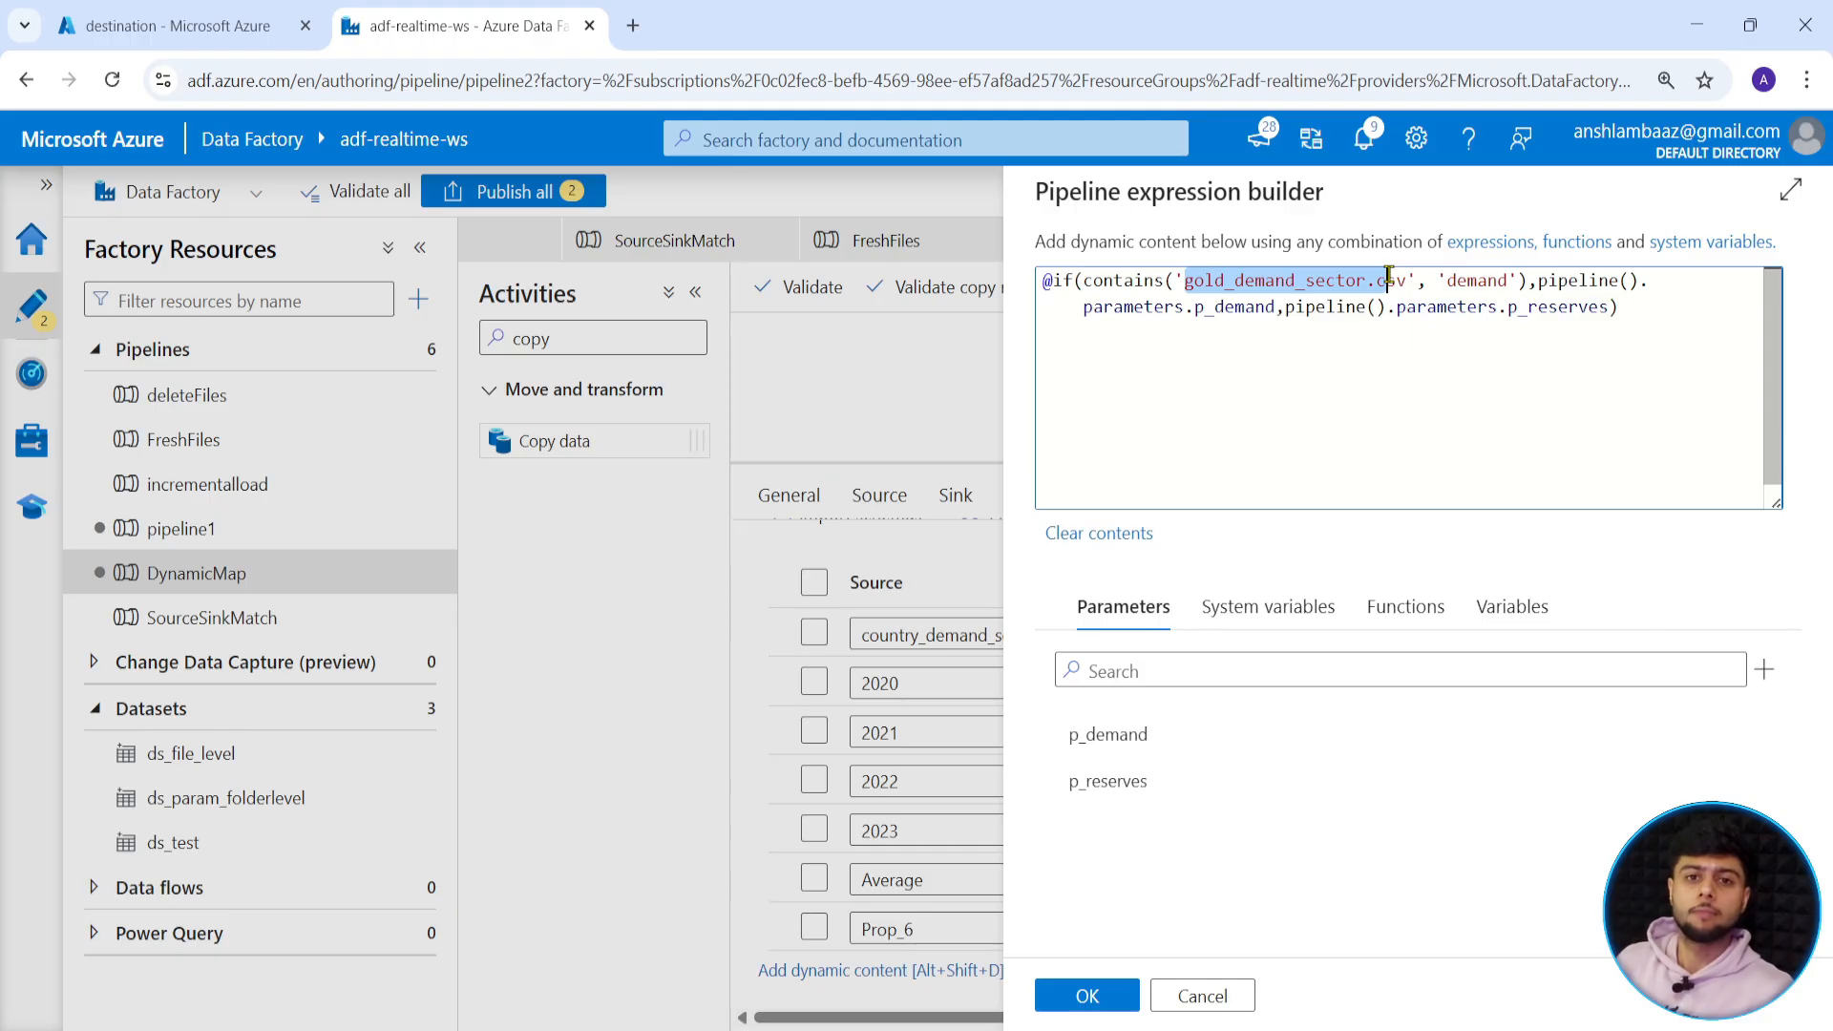
{"action": "left_click", "coordinate": [1327, 373]}
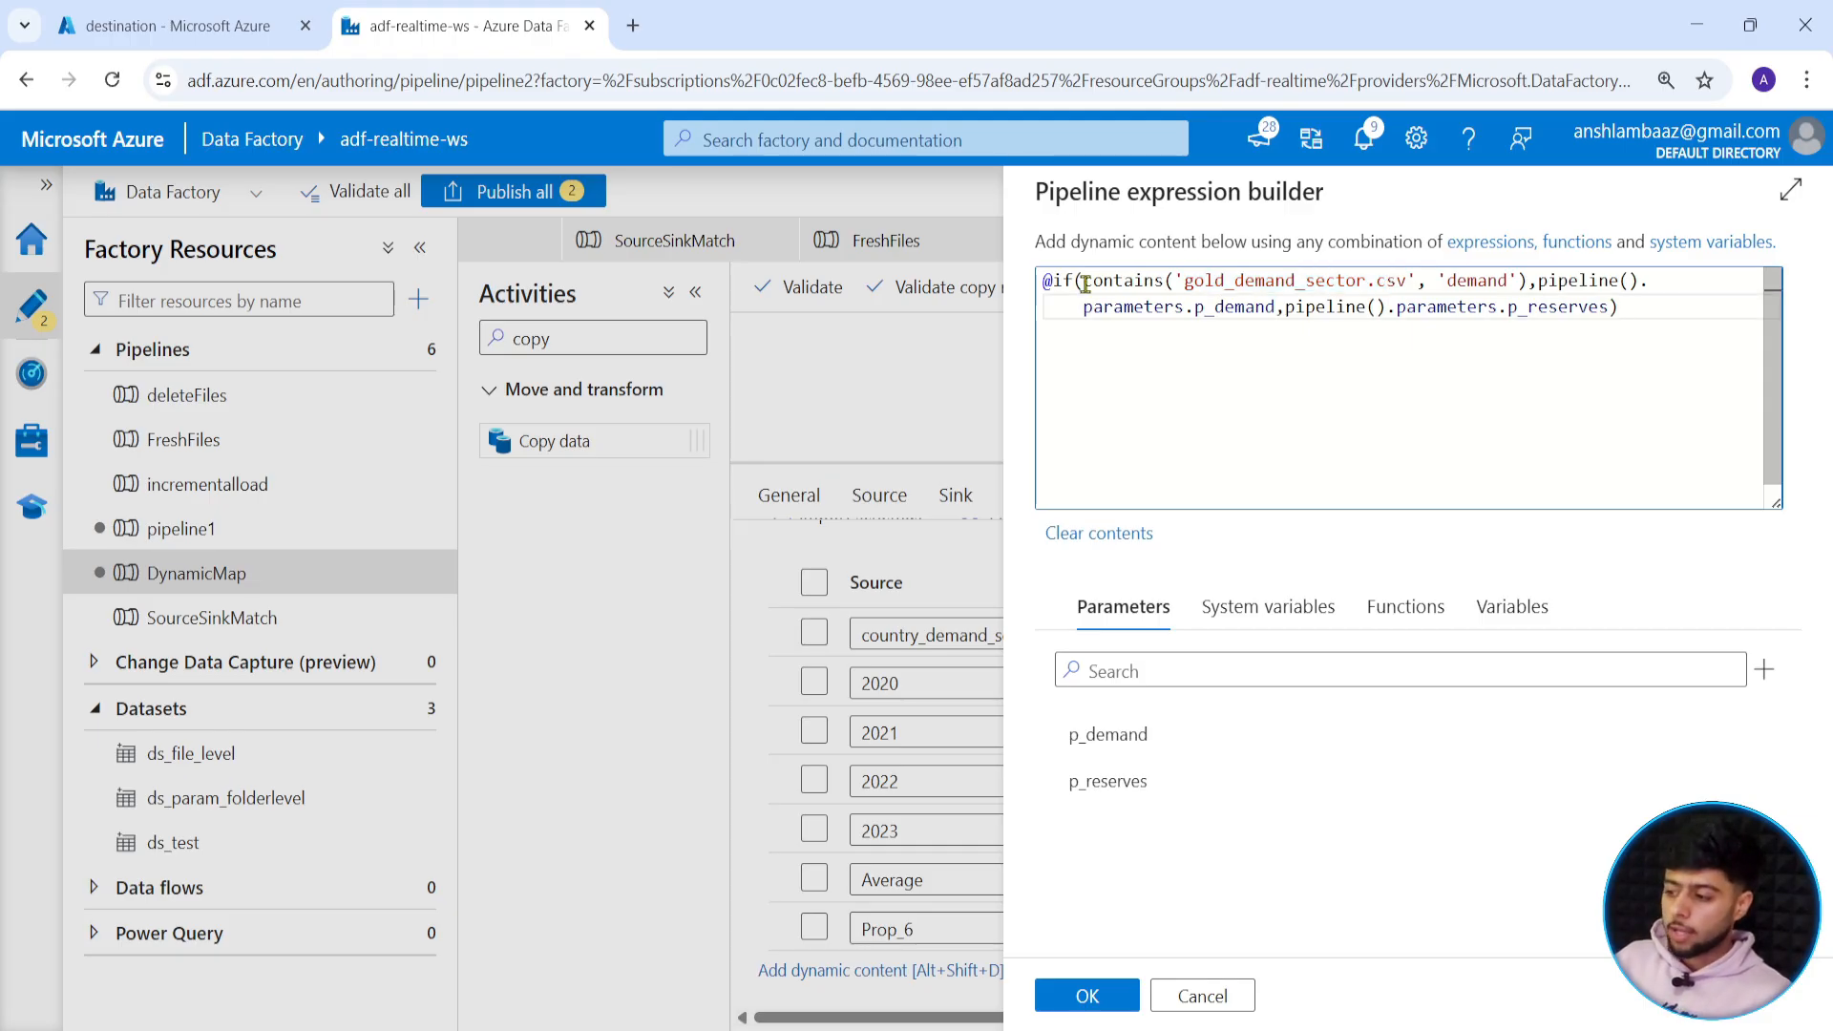
{"action": "left_click_drag", "start_coordinate": [1185, 282], "coordinate": [1206, 282]}
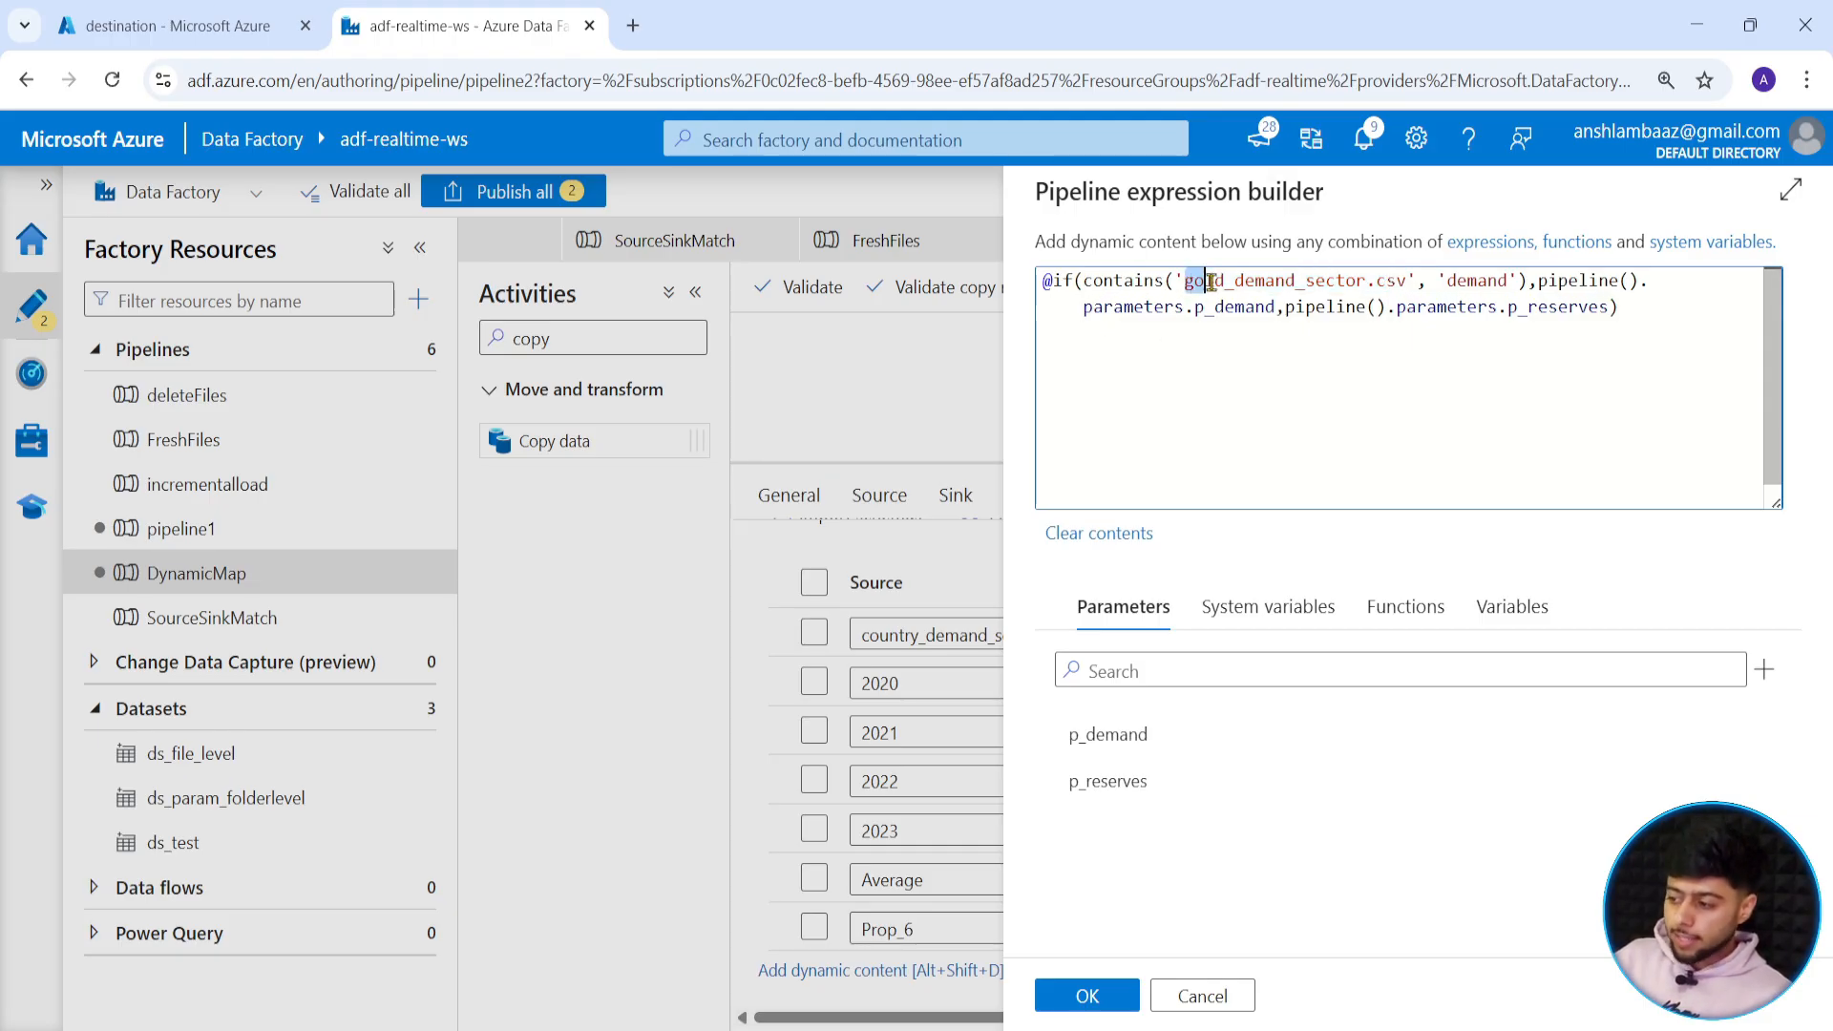
{"action": "left_click_drag", "start_coordinate": [1449, 280], "coordinate": [1509, 278]}
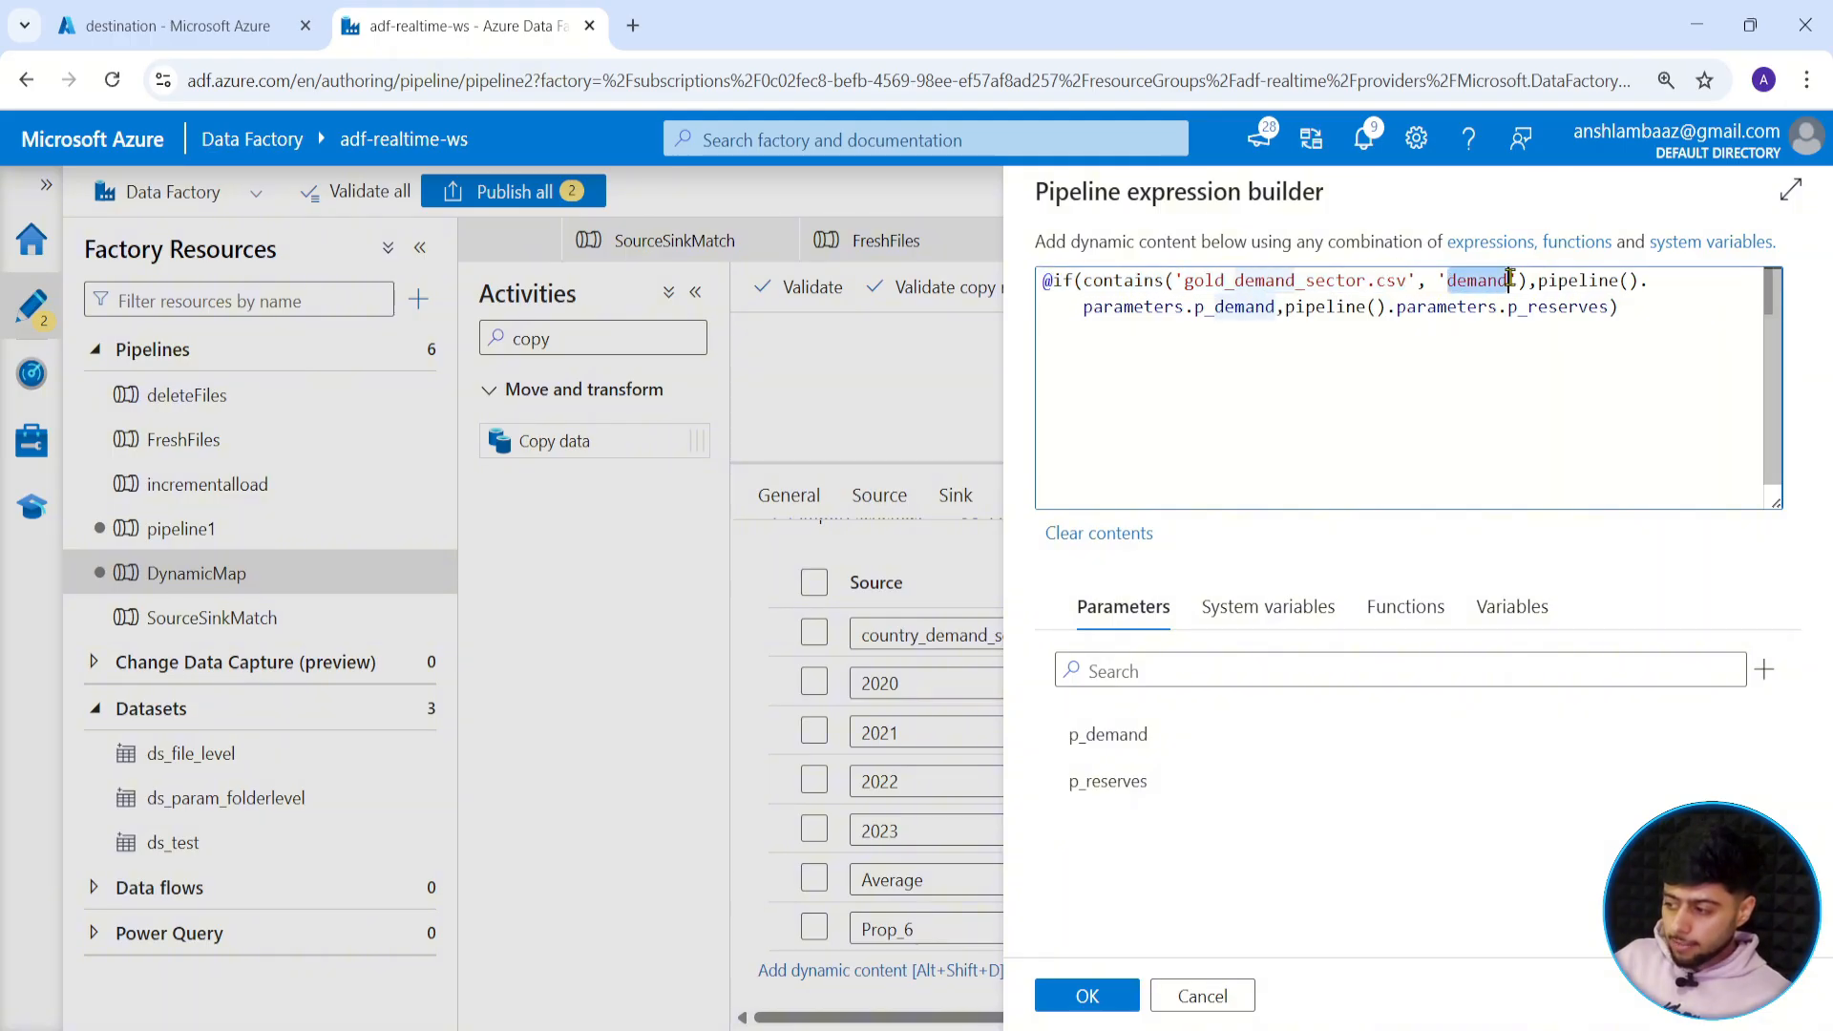
{"action": "left_click", "coordinate": [1502, 280]}
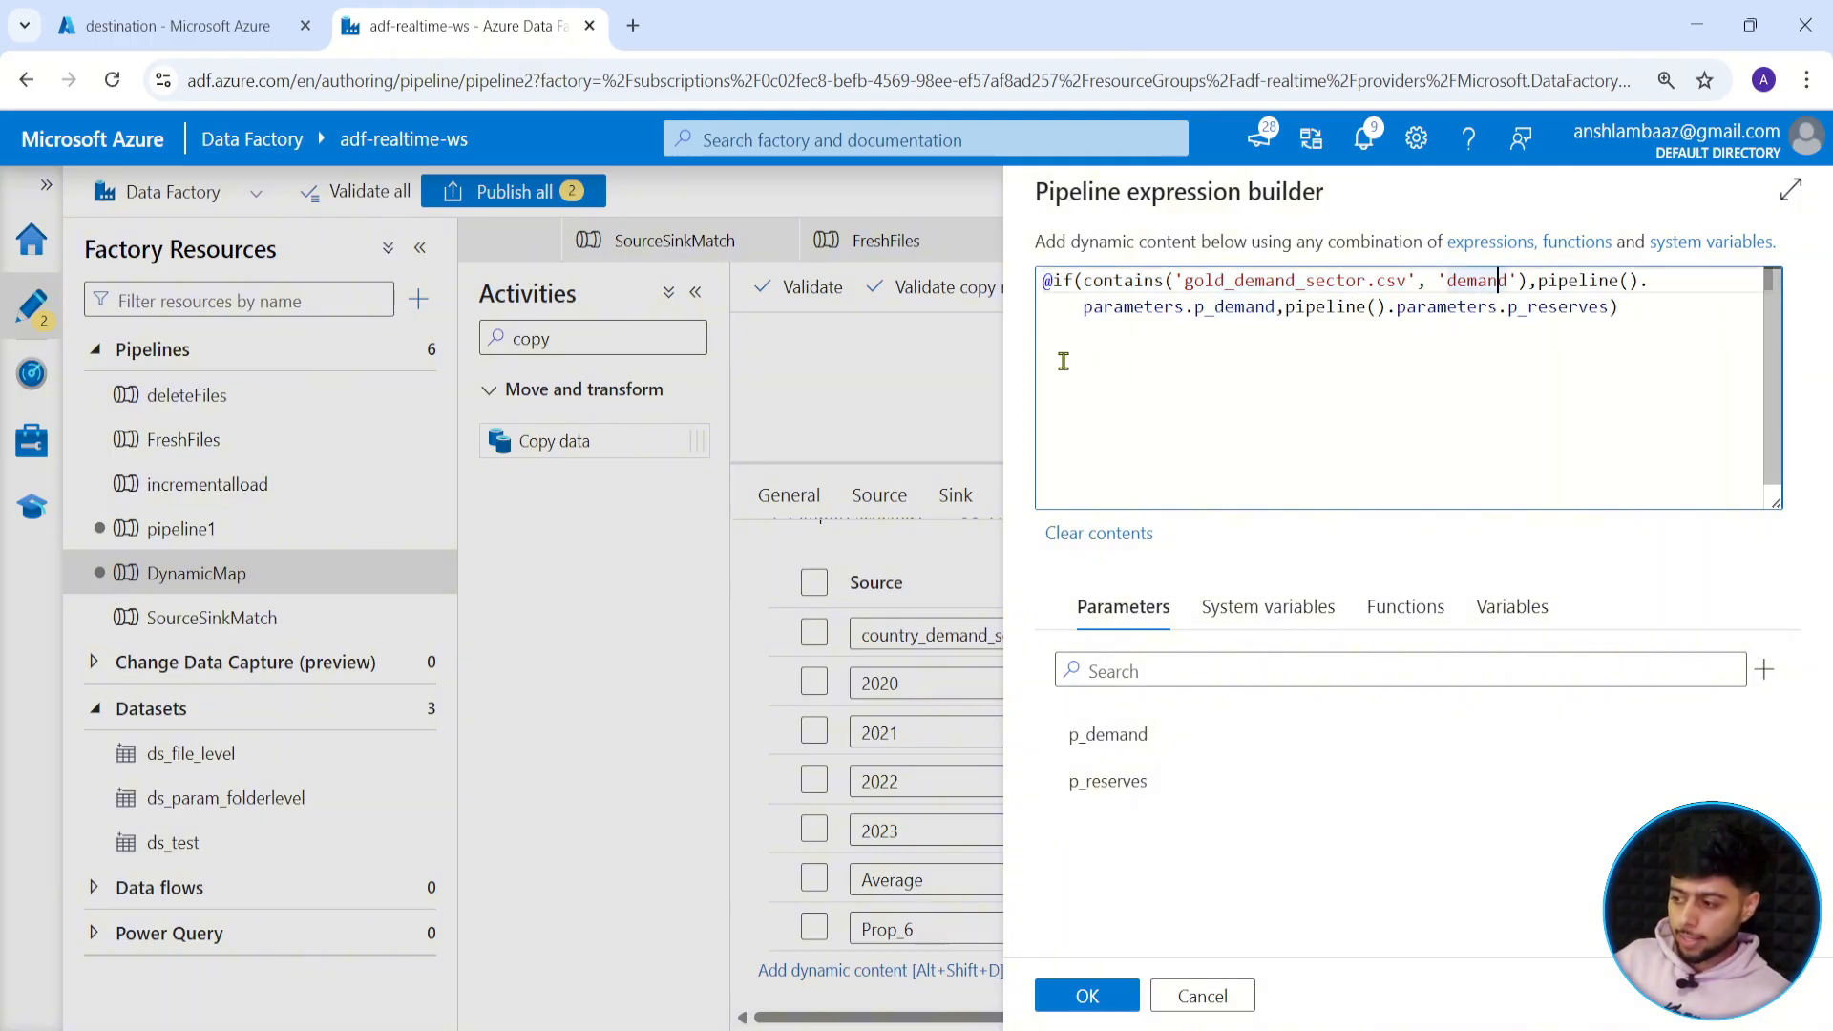
{"action": "left_click_drag", "start_coordinate": [1082, 306], "coordinate": [1614, 306]}
{"action": "left_click", "coordinate": [1328, 306]}
{"action": "left_click", "coordinate": [1586, 307]}
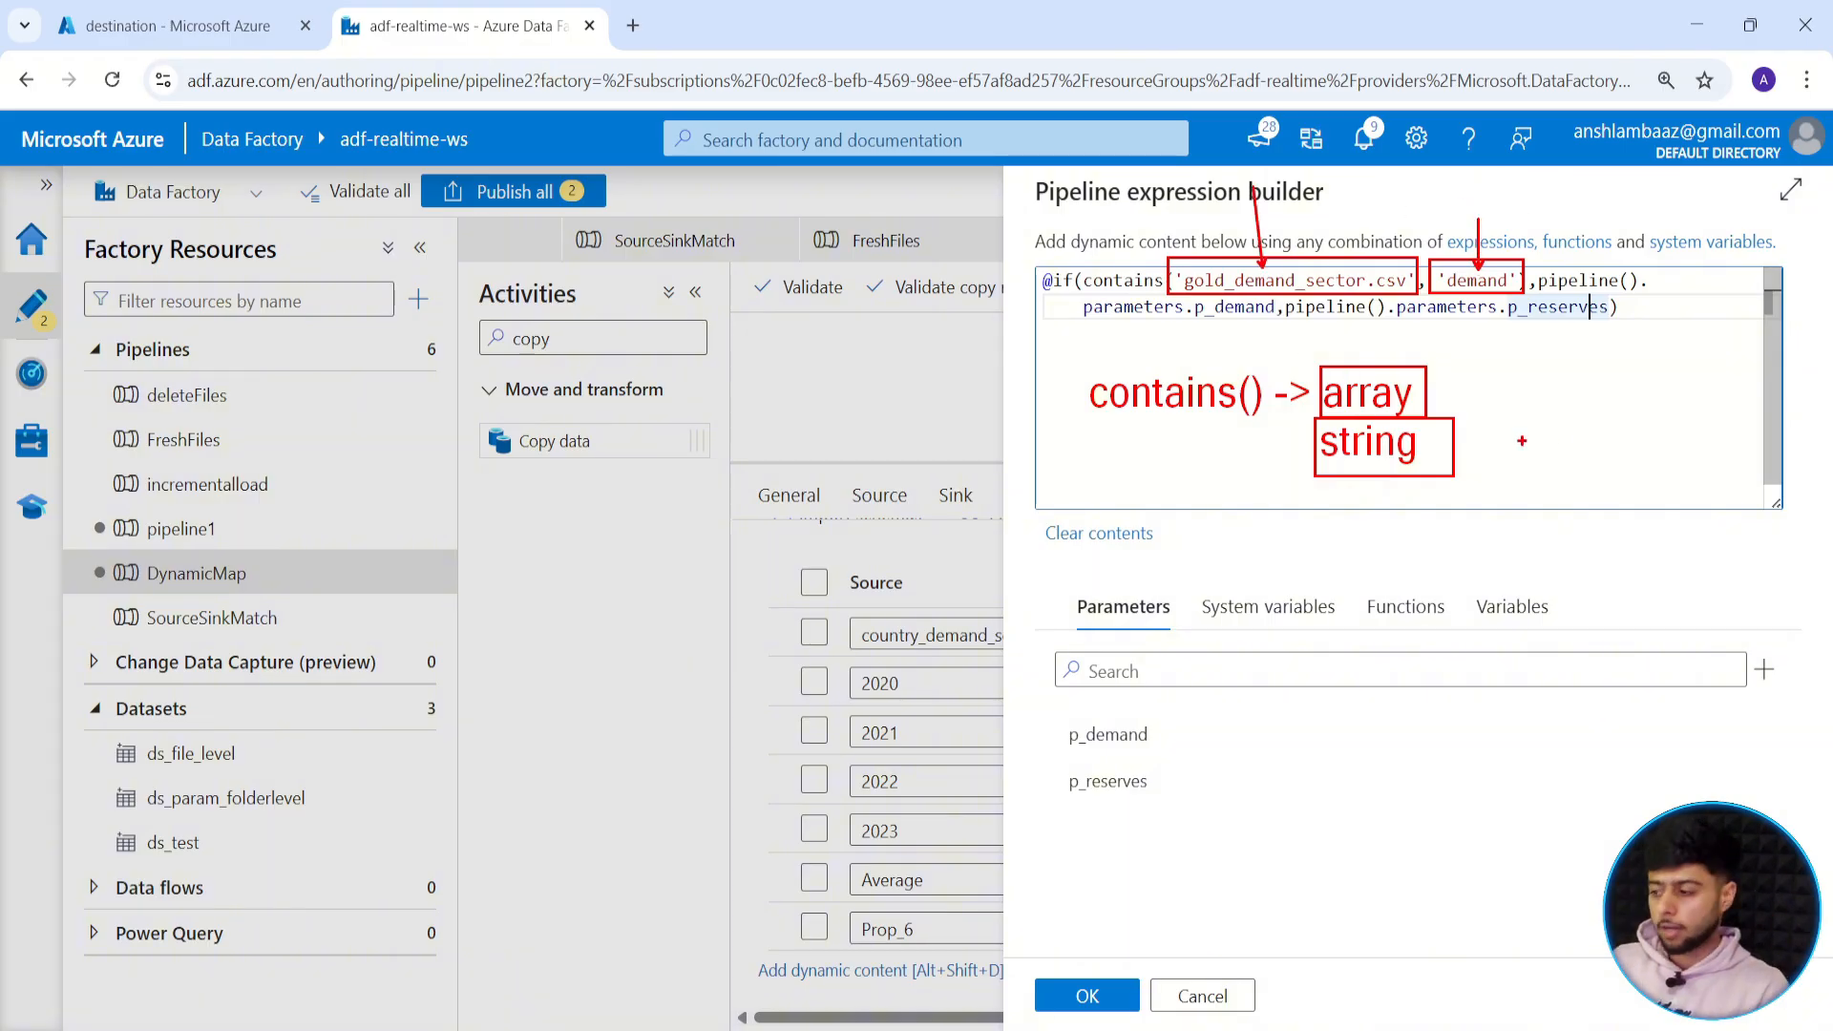
Apply the mapping expression and start a debug run of the DynamicMap pipeline with the default parameter values.
{"action": "left_click", "coordinate": [1086, 994]}
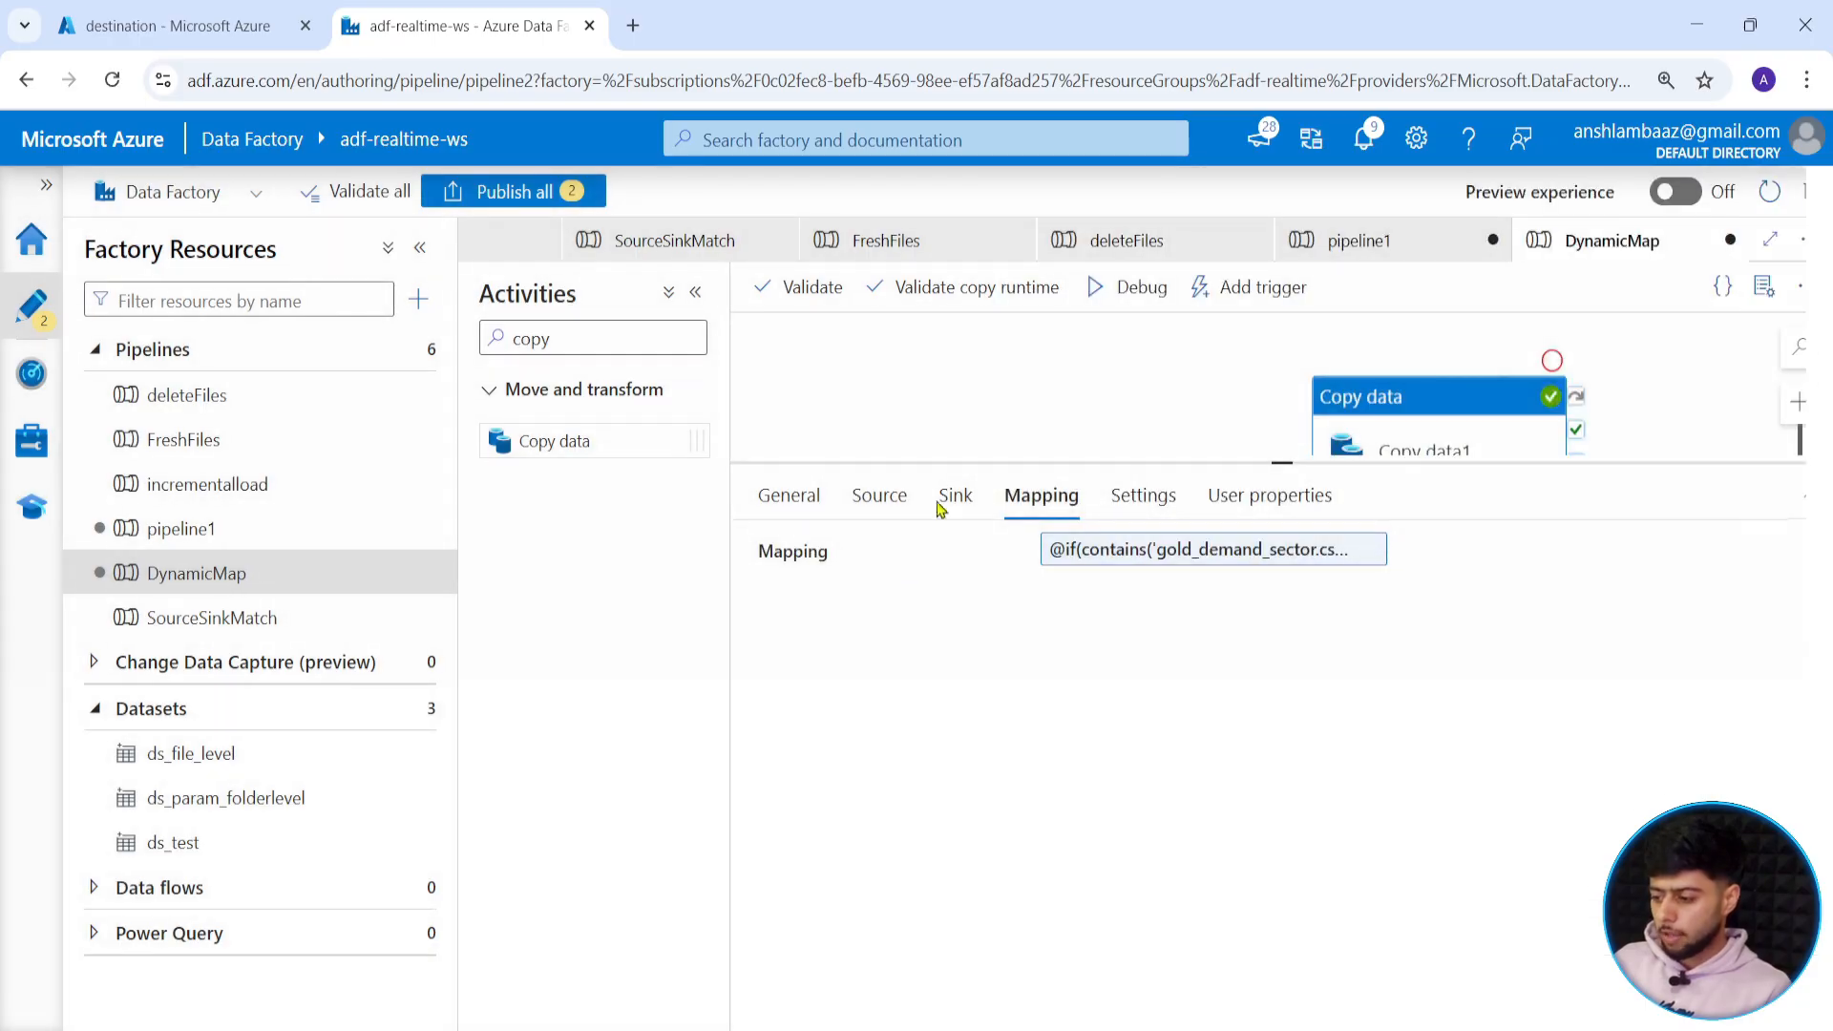
{"action": "left_click", "coordinate": [1095, 291]}
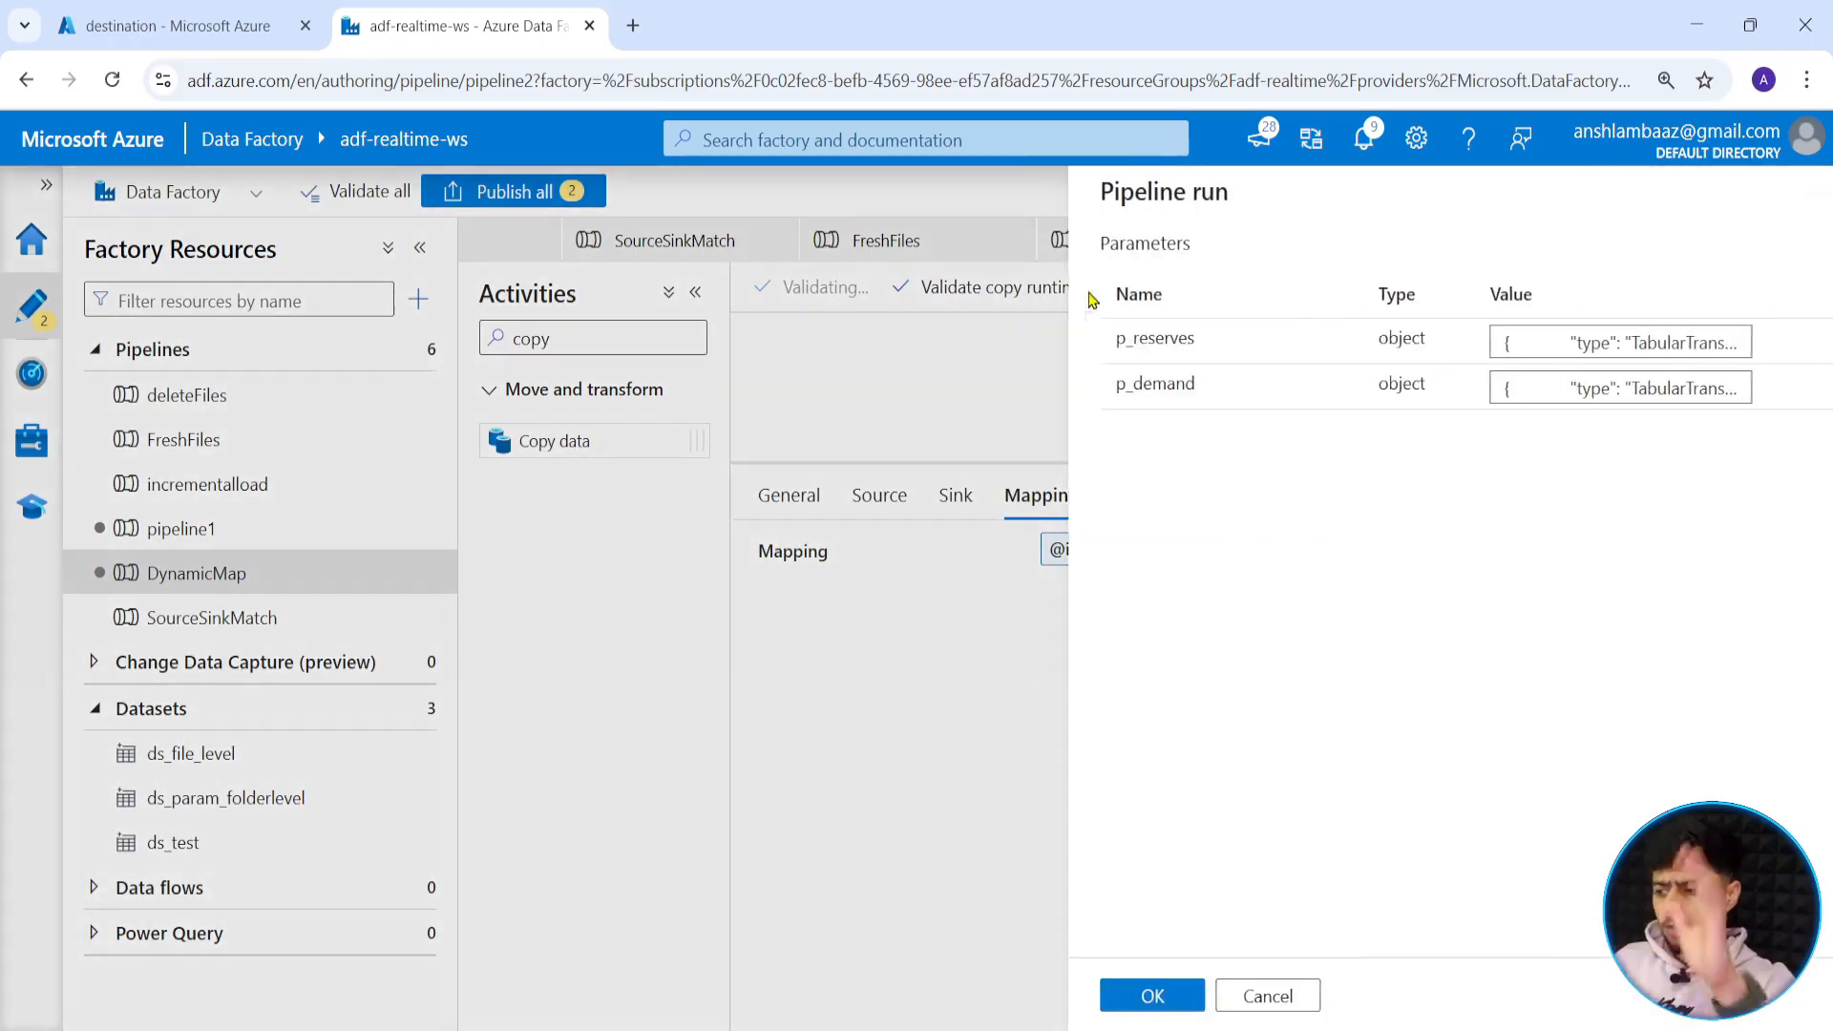
{"action": "left_click", "coordinate": [1098, 1002]}
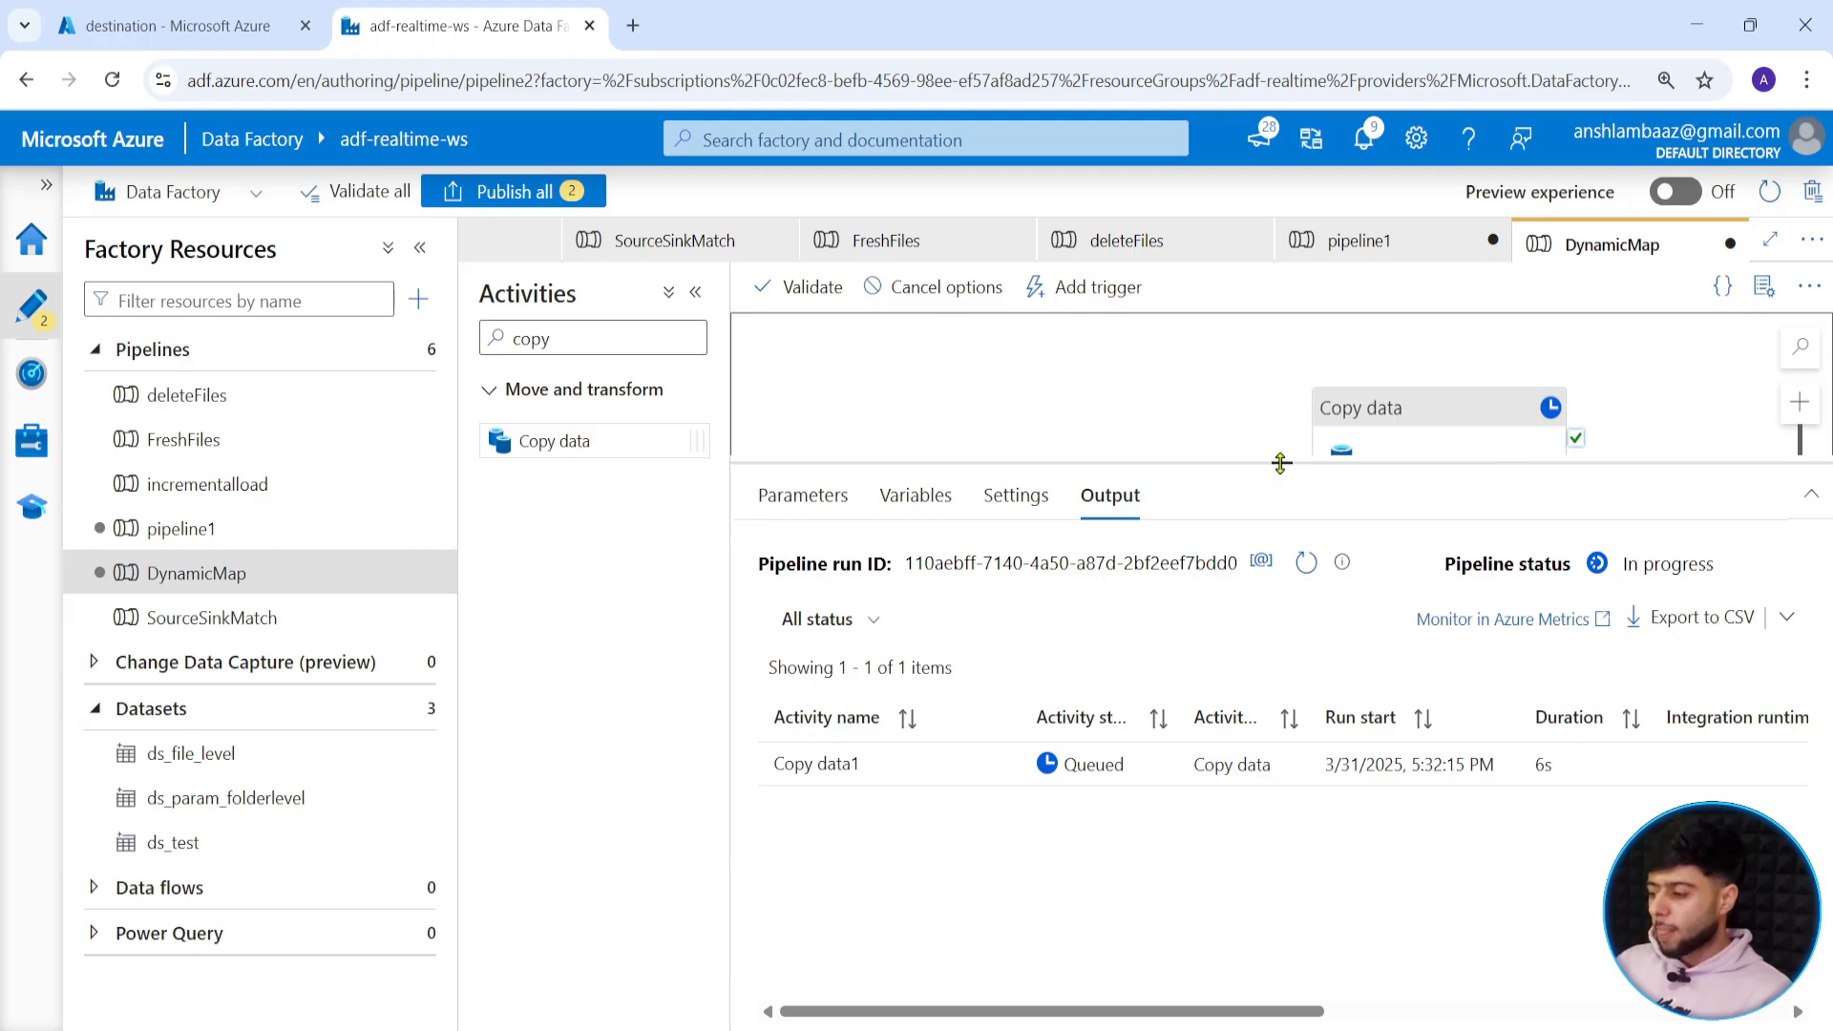
Read the full error details of the Copy data1 debug run, copy the error text, and close the details.
{"action": "left_click_drag", "start_coordinate": [1282, 463], "coordinate": [1273, 546]}
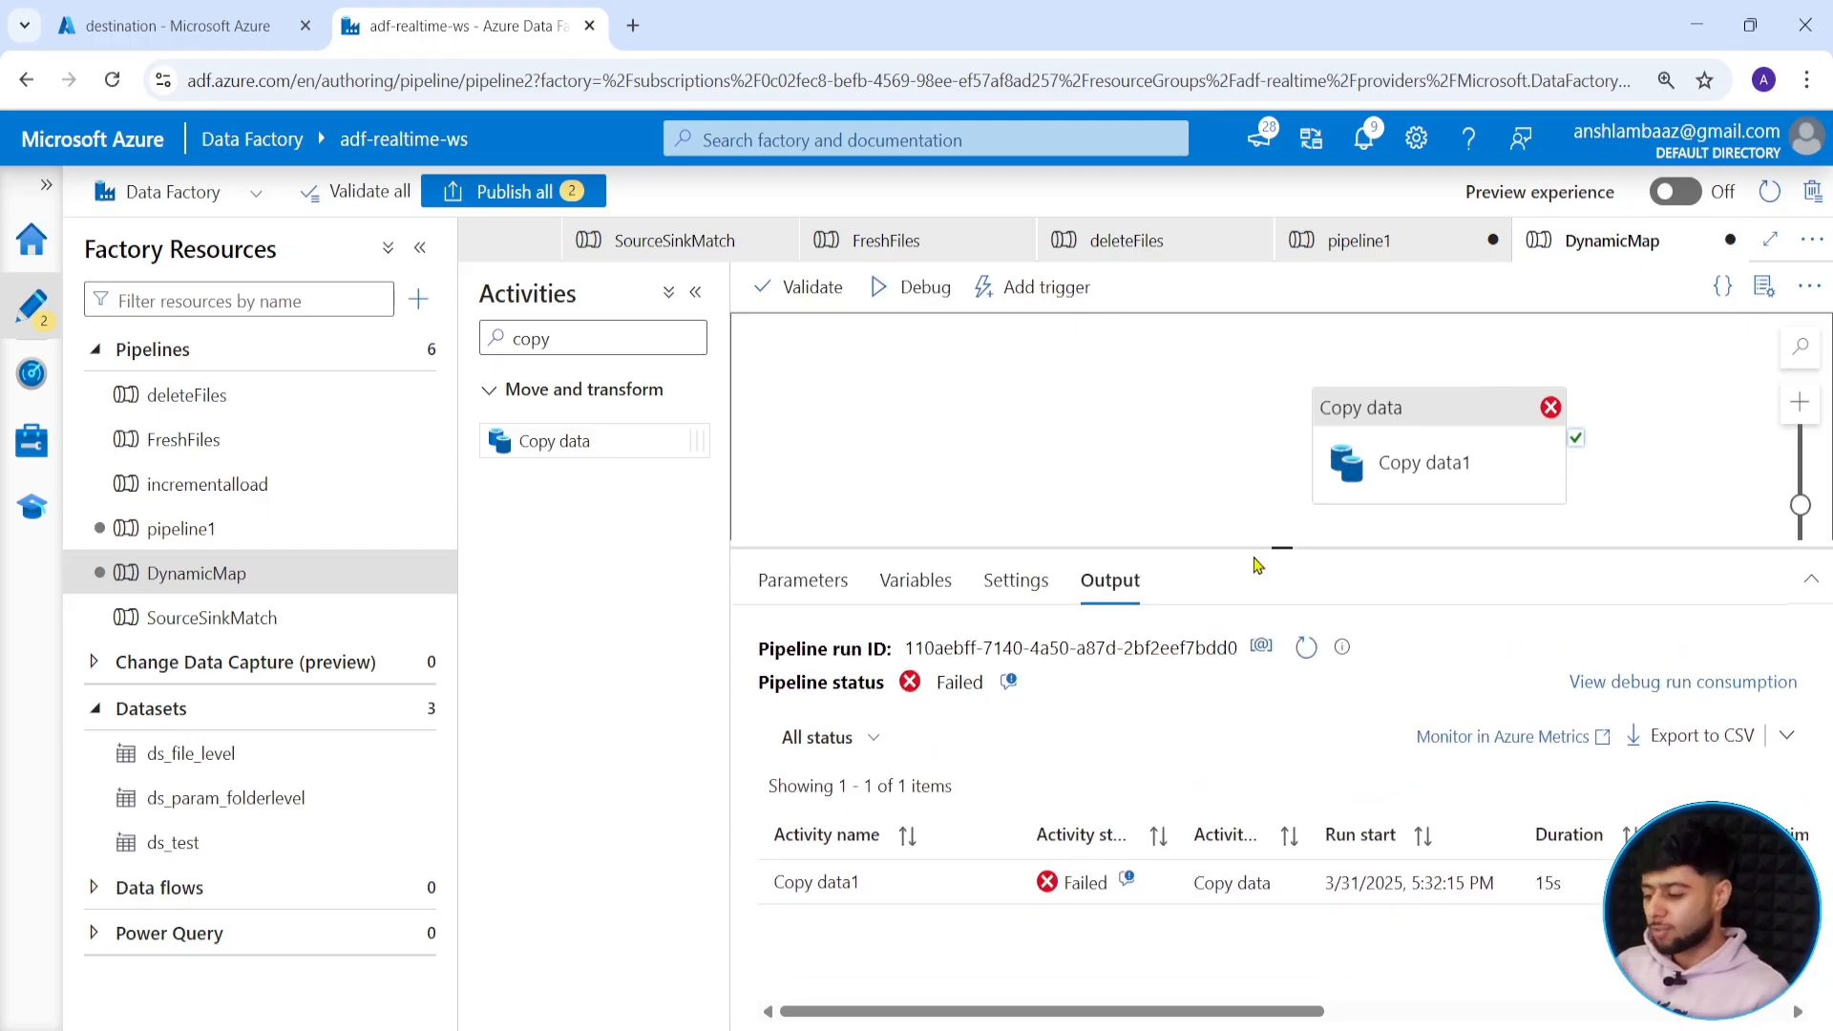
{"action": "left_click", "coordinate": [1128, 879]}
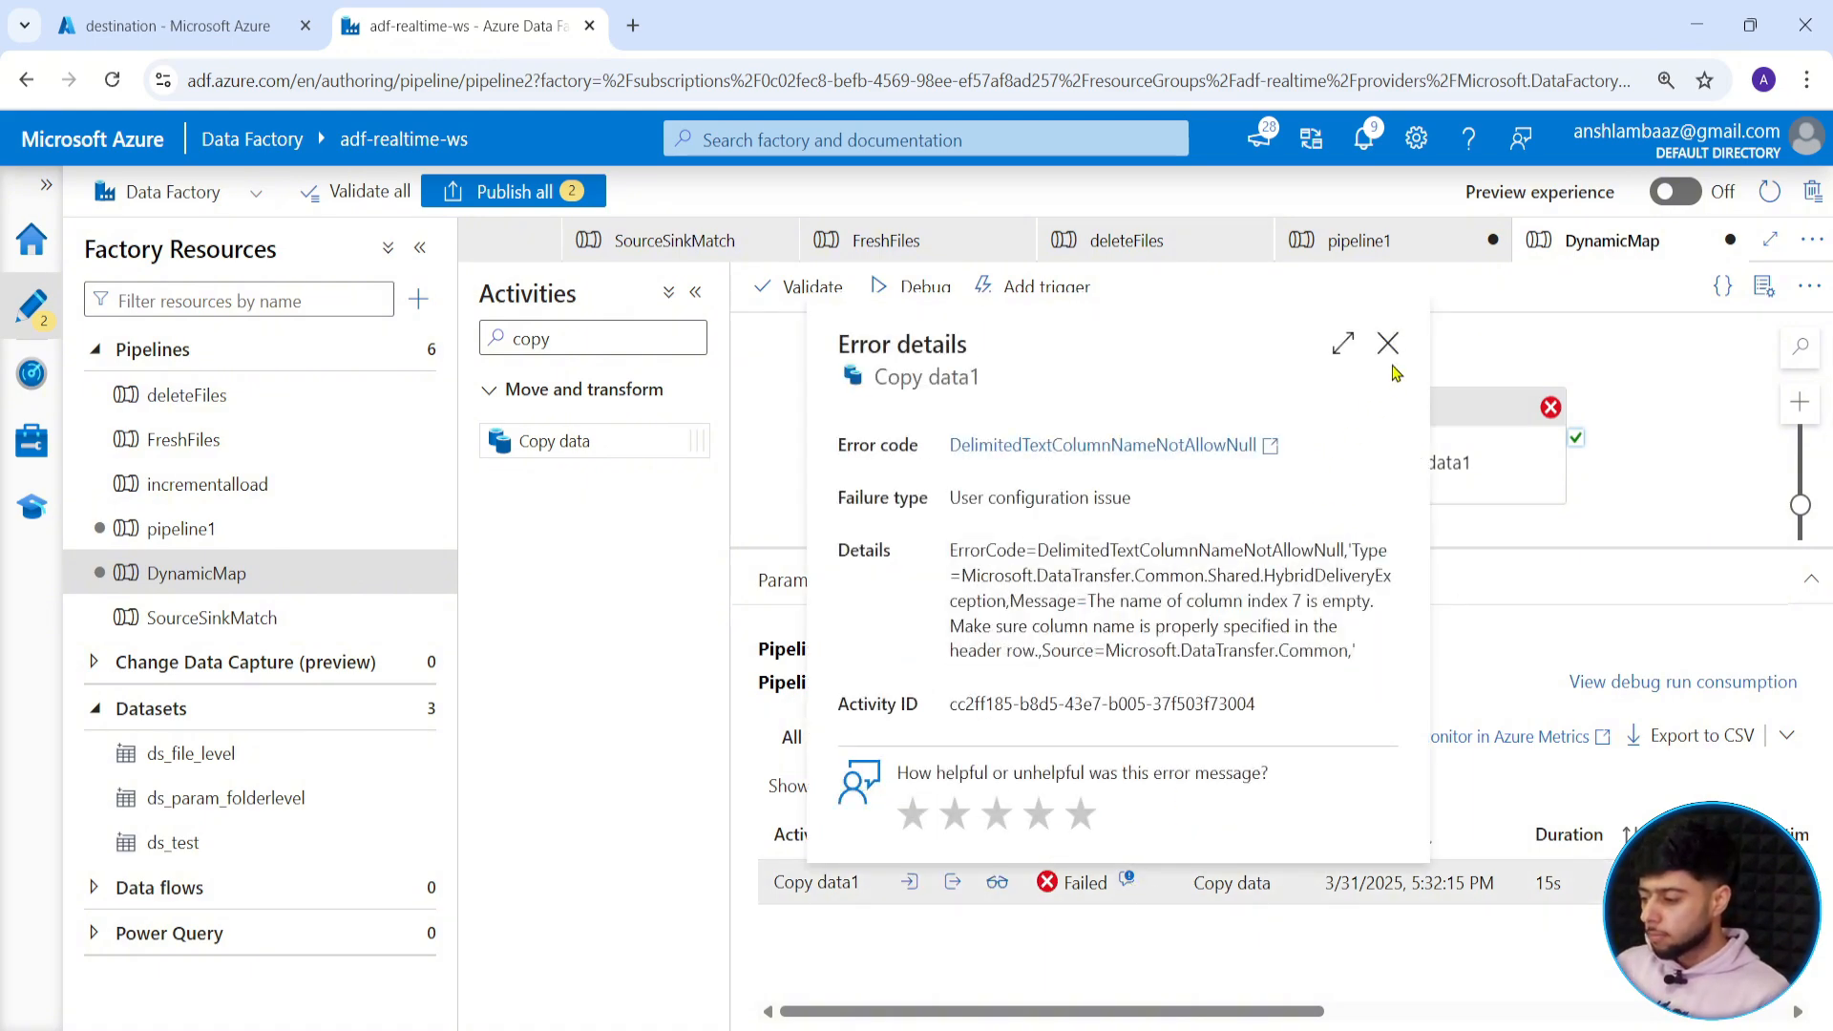
{"action": "left_click", "coordinate": [1359, 550]}
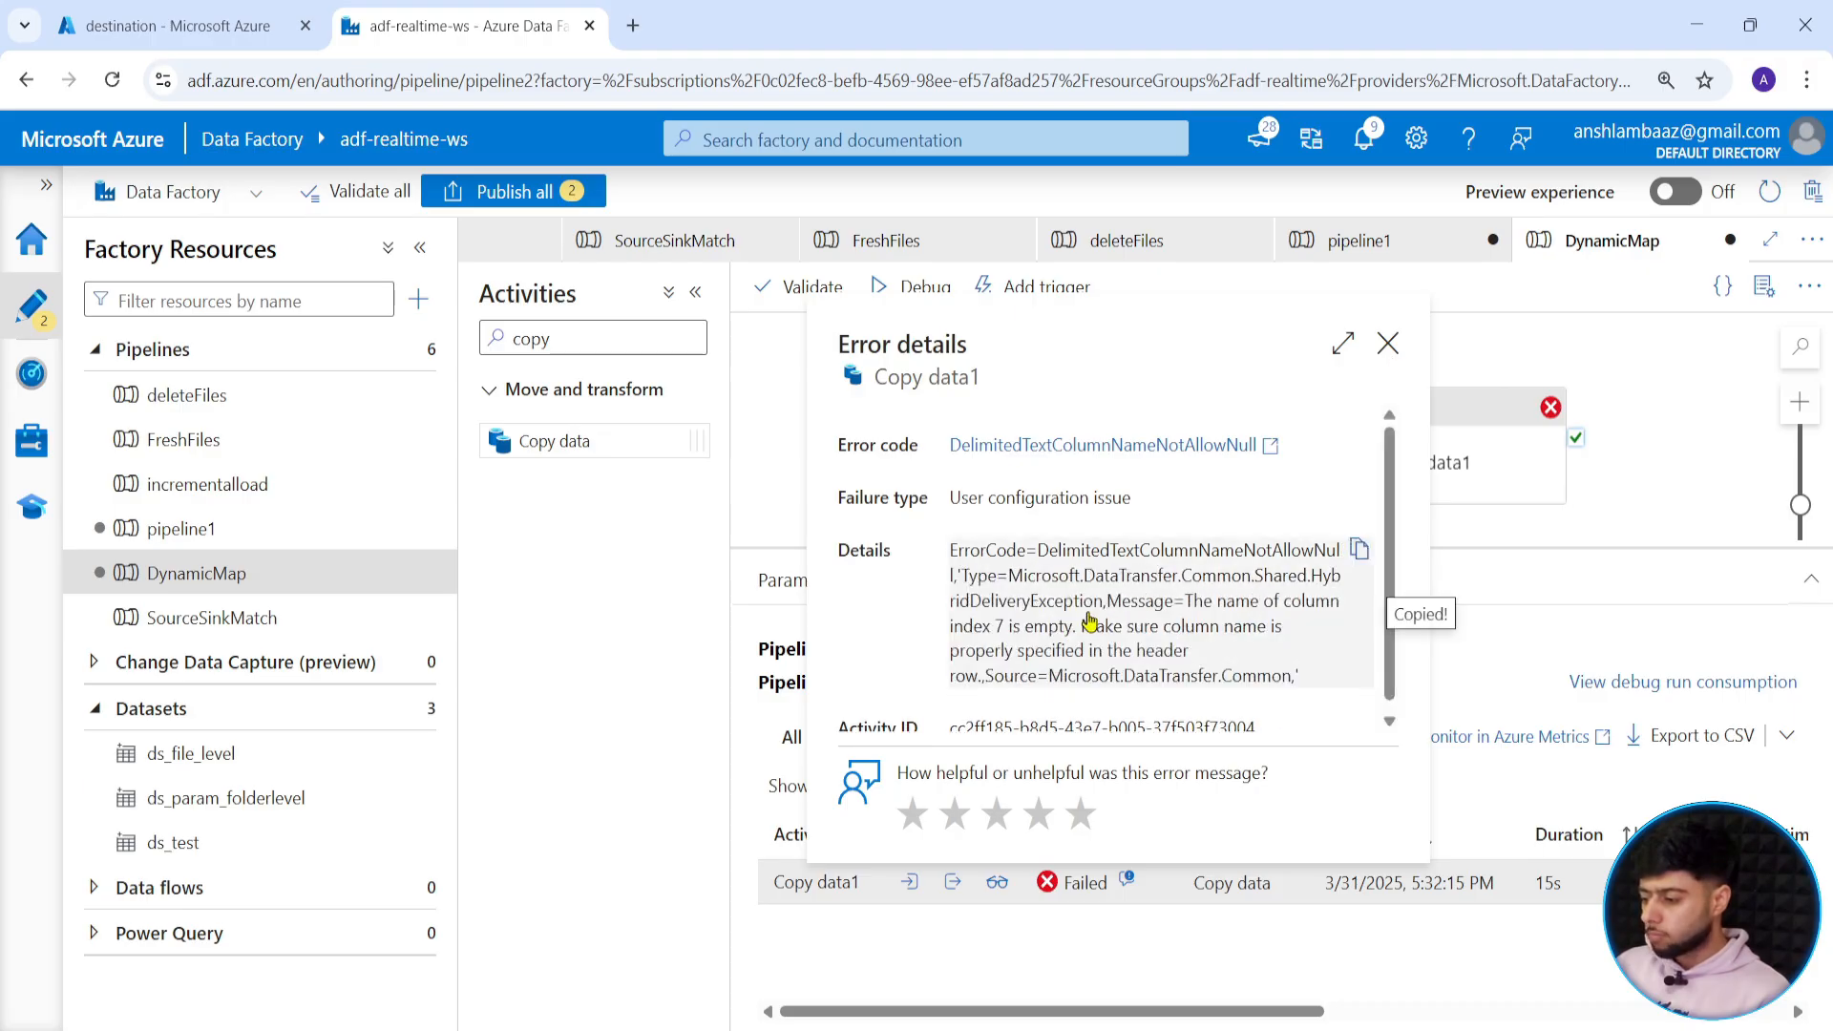
{"action": "left_click", "coordinate": [1356, 341]}
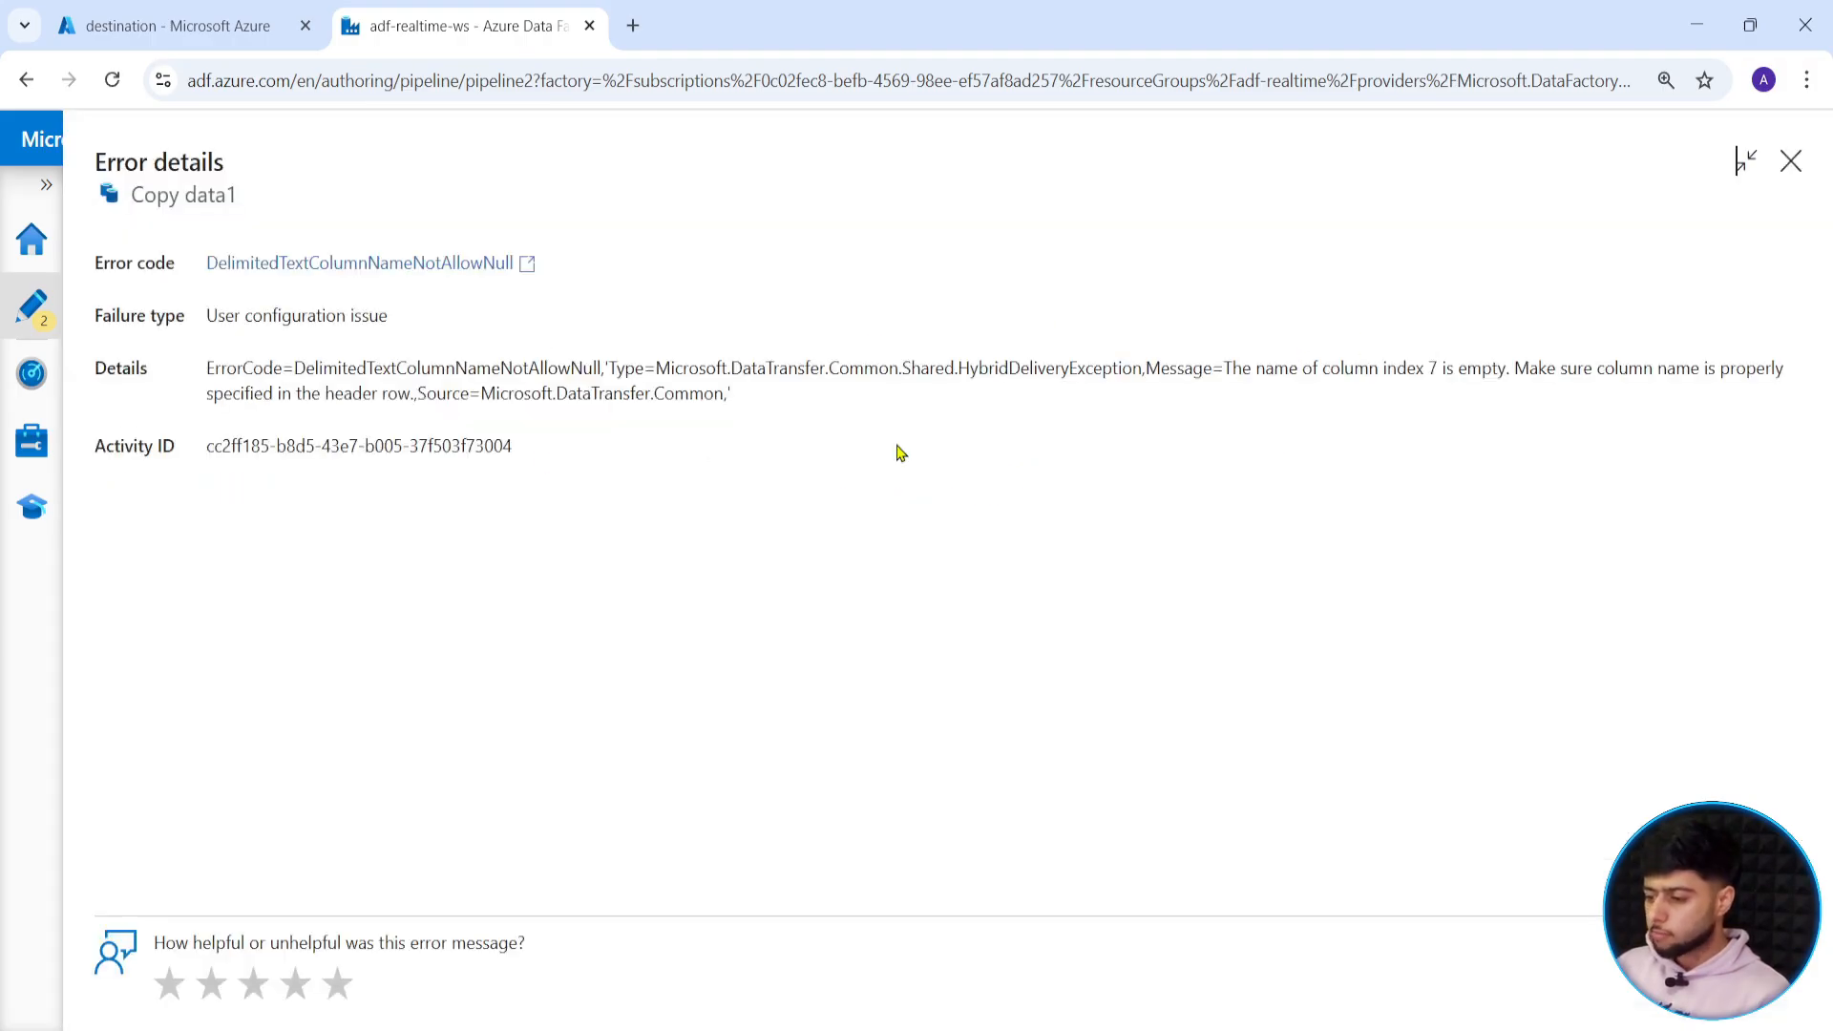
{"action": "left_click", "coordinate": [1293, 396]}
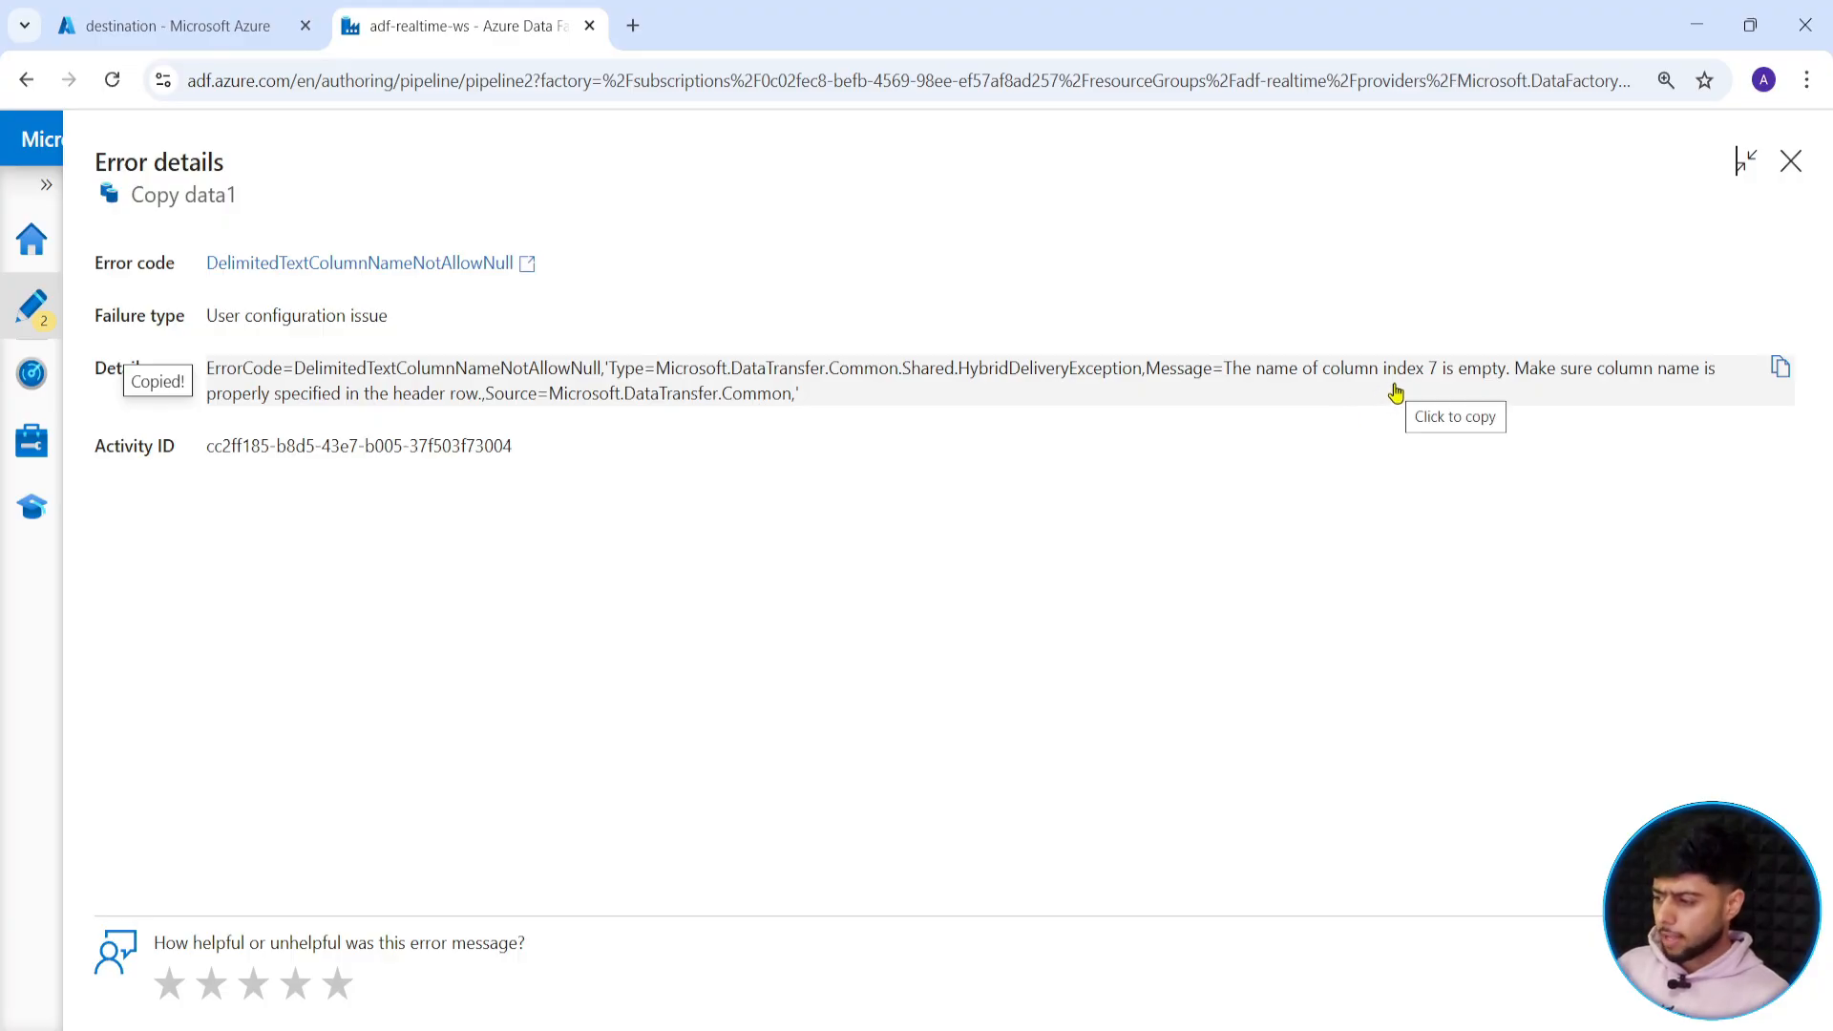
{"action": "left_click", "coordinate": [1791, 161]}
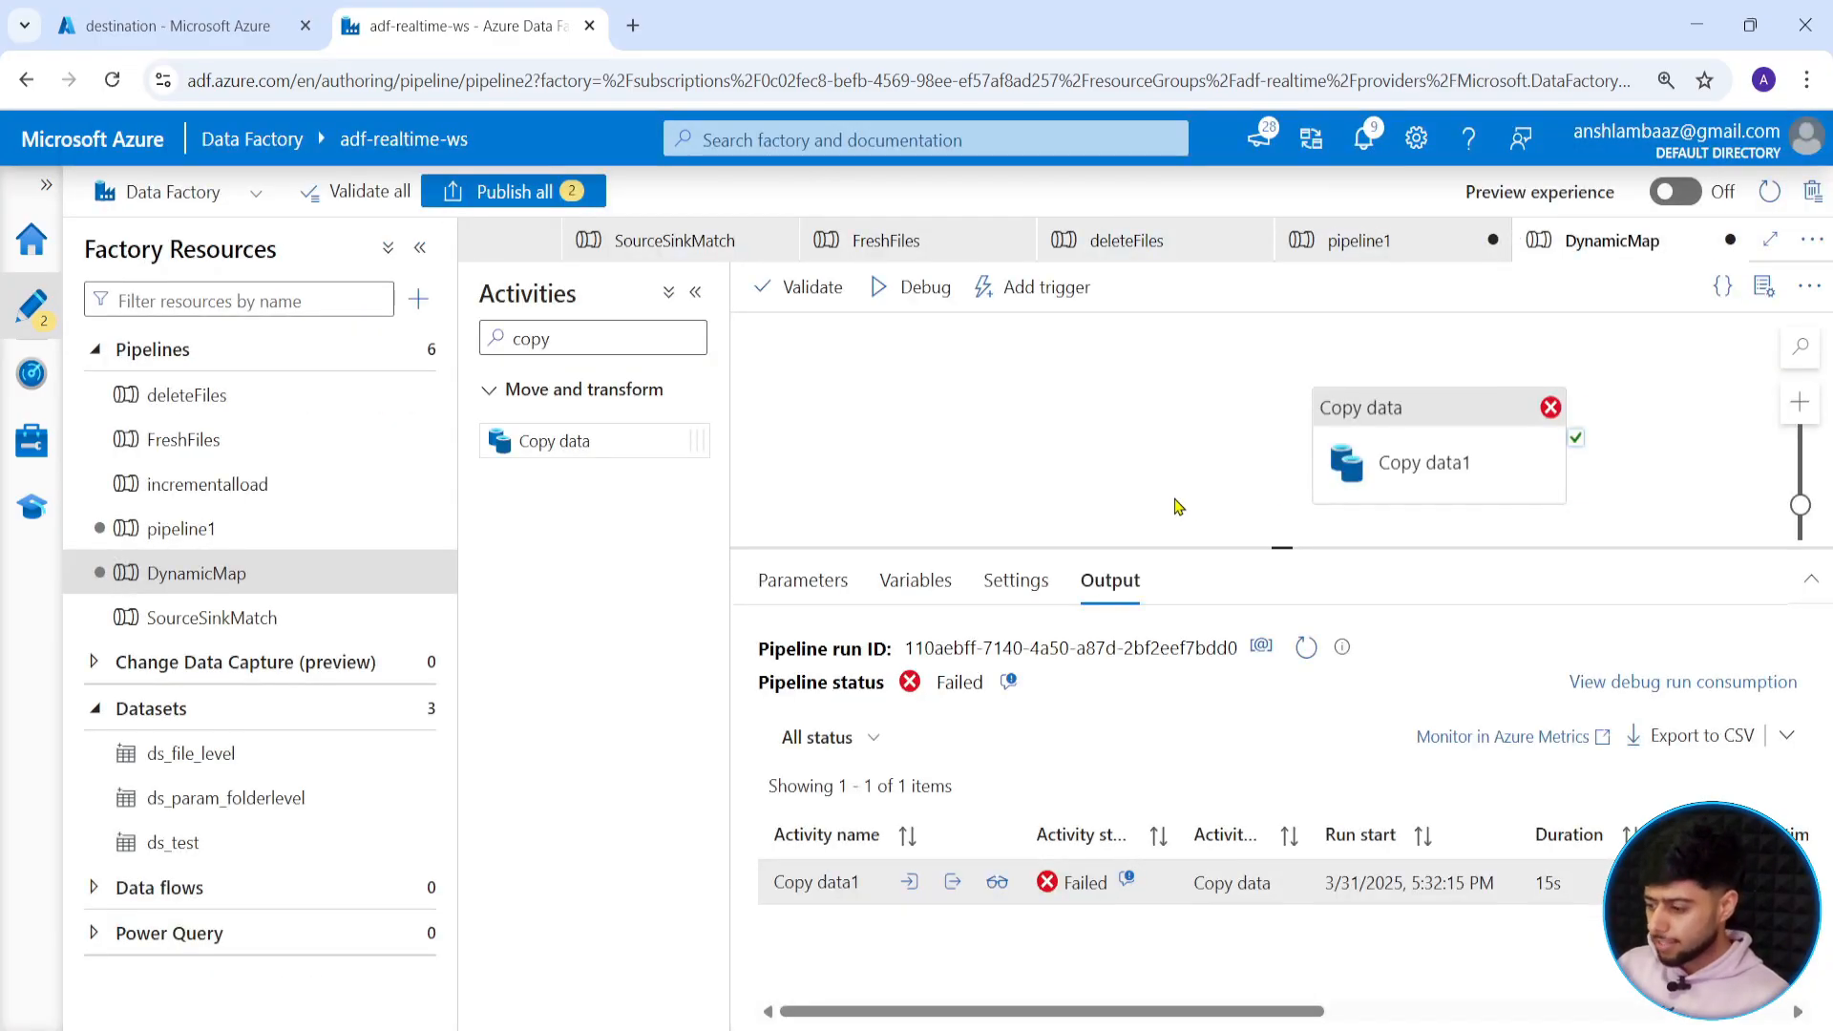
Recheck the mapping expression of the Copy data1 activity and leave it without changes.
{"action": "left_click", "coordinate": [1404, 503]}
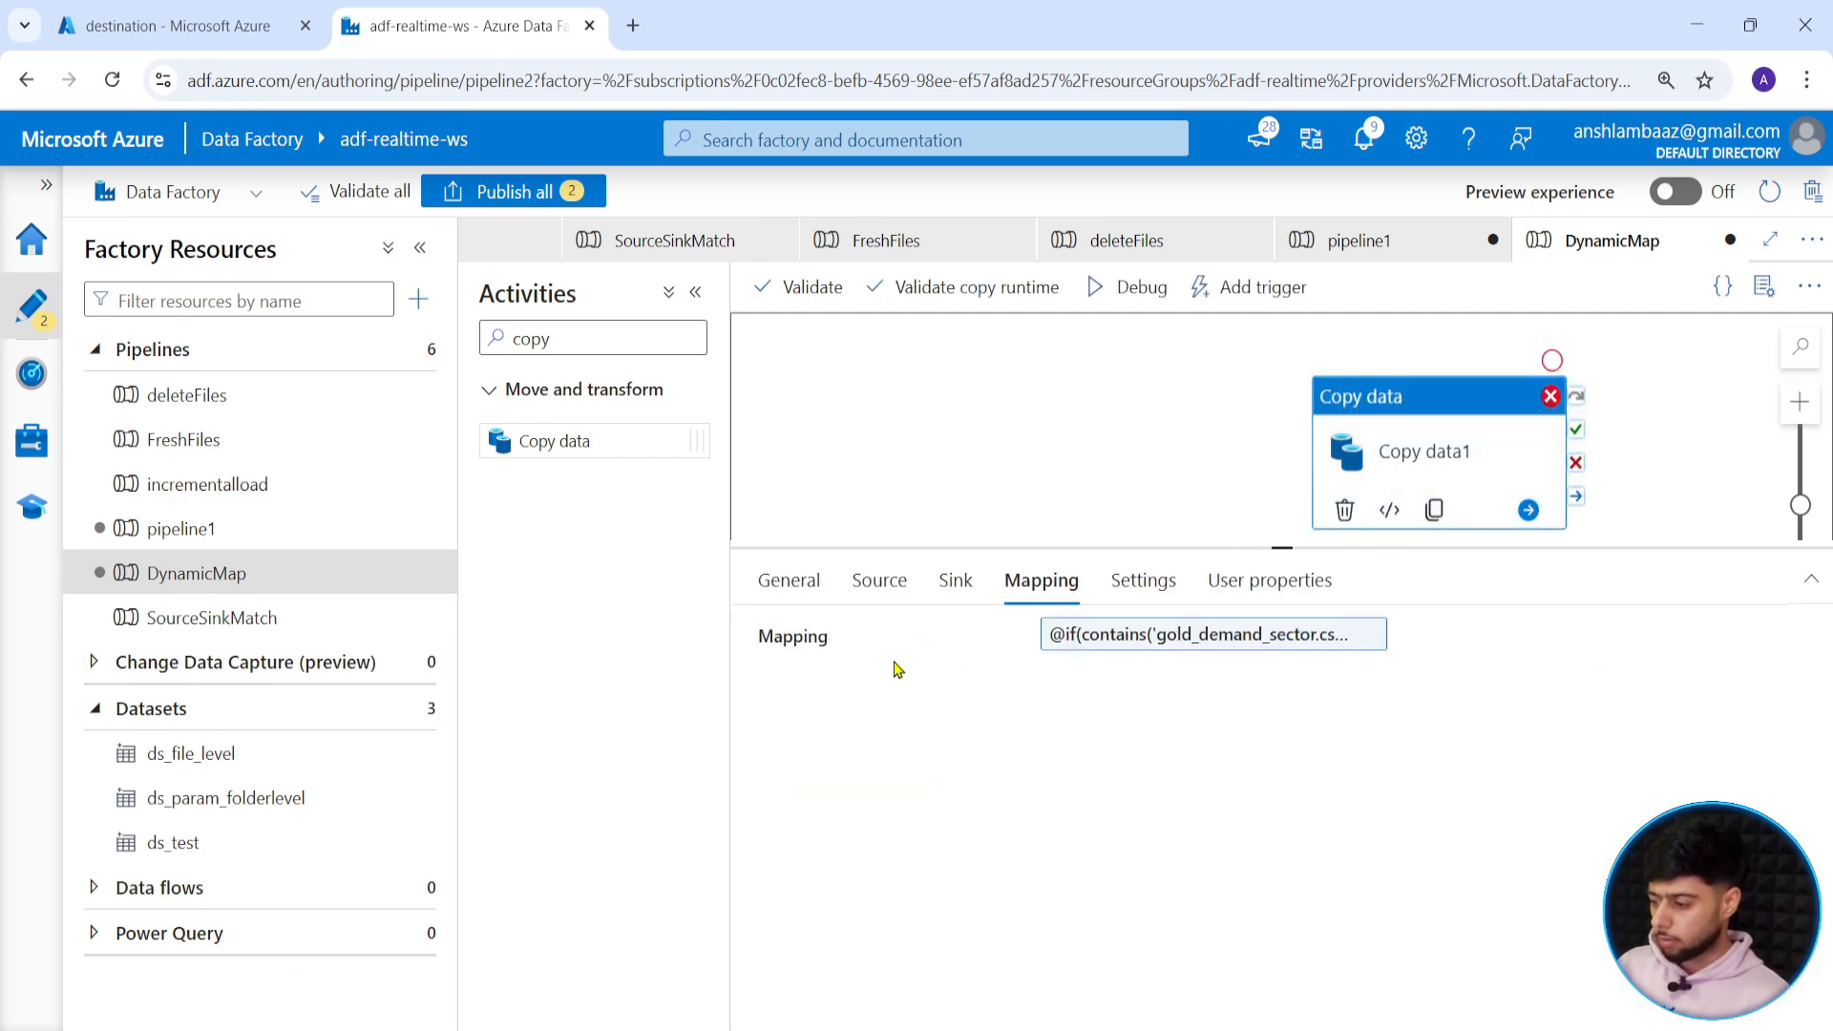
{"action": "left_click", "coordinate": [1156, 645]}
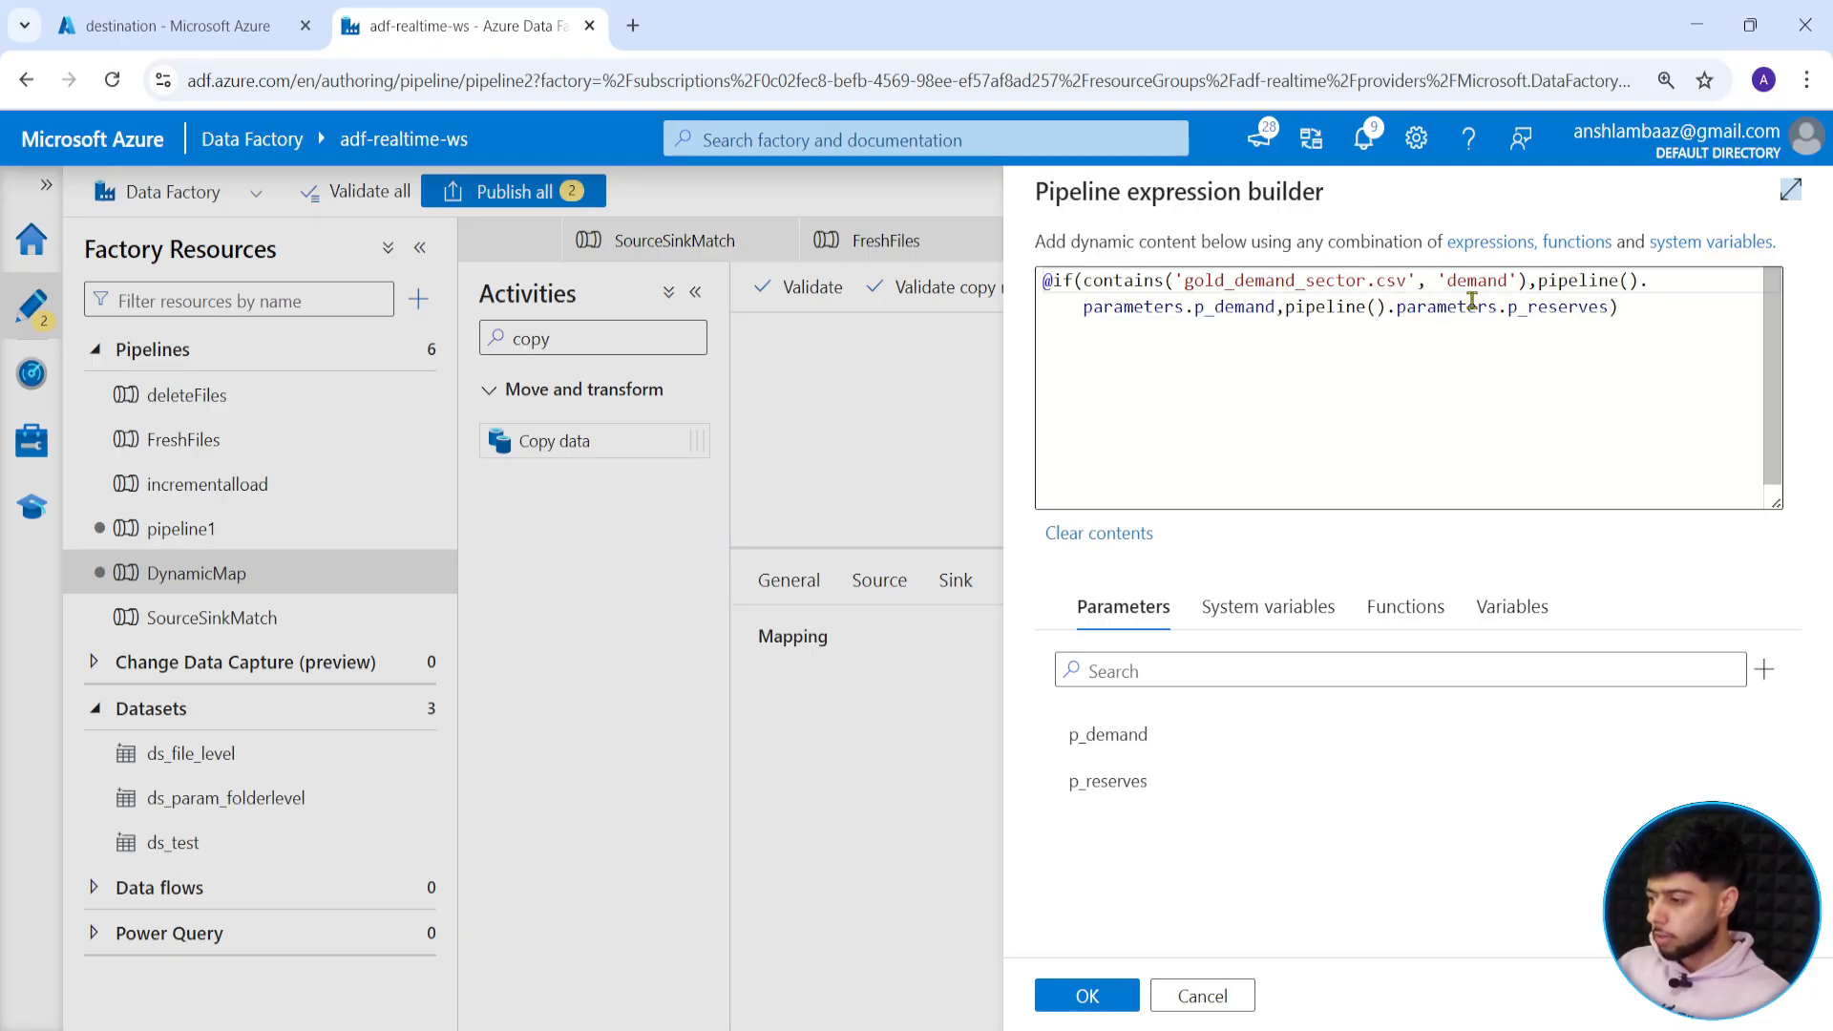
{"action": "left_click_drag", "start_coordinate": [1625, 307], "coordinate": [932, 298]}
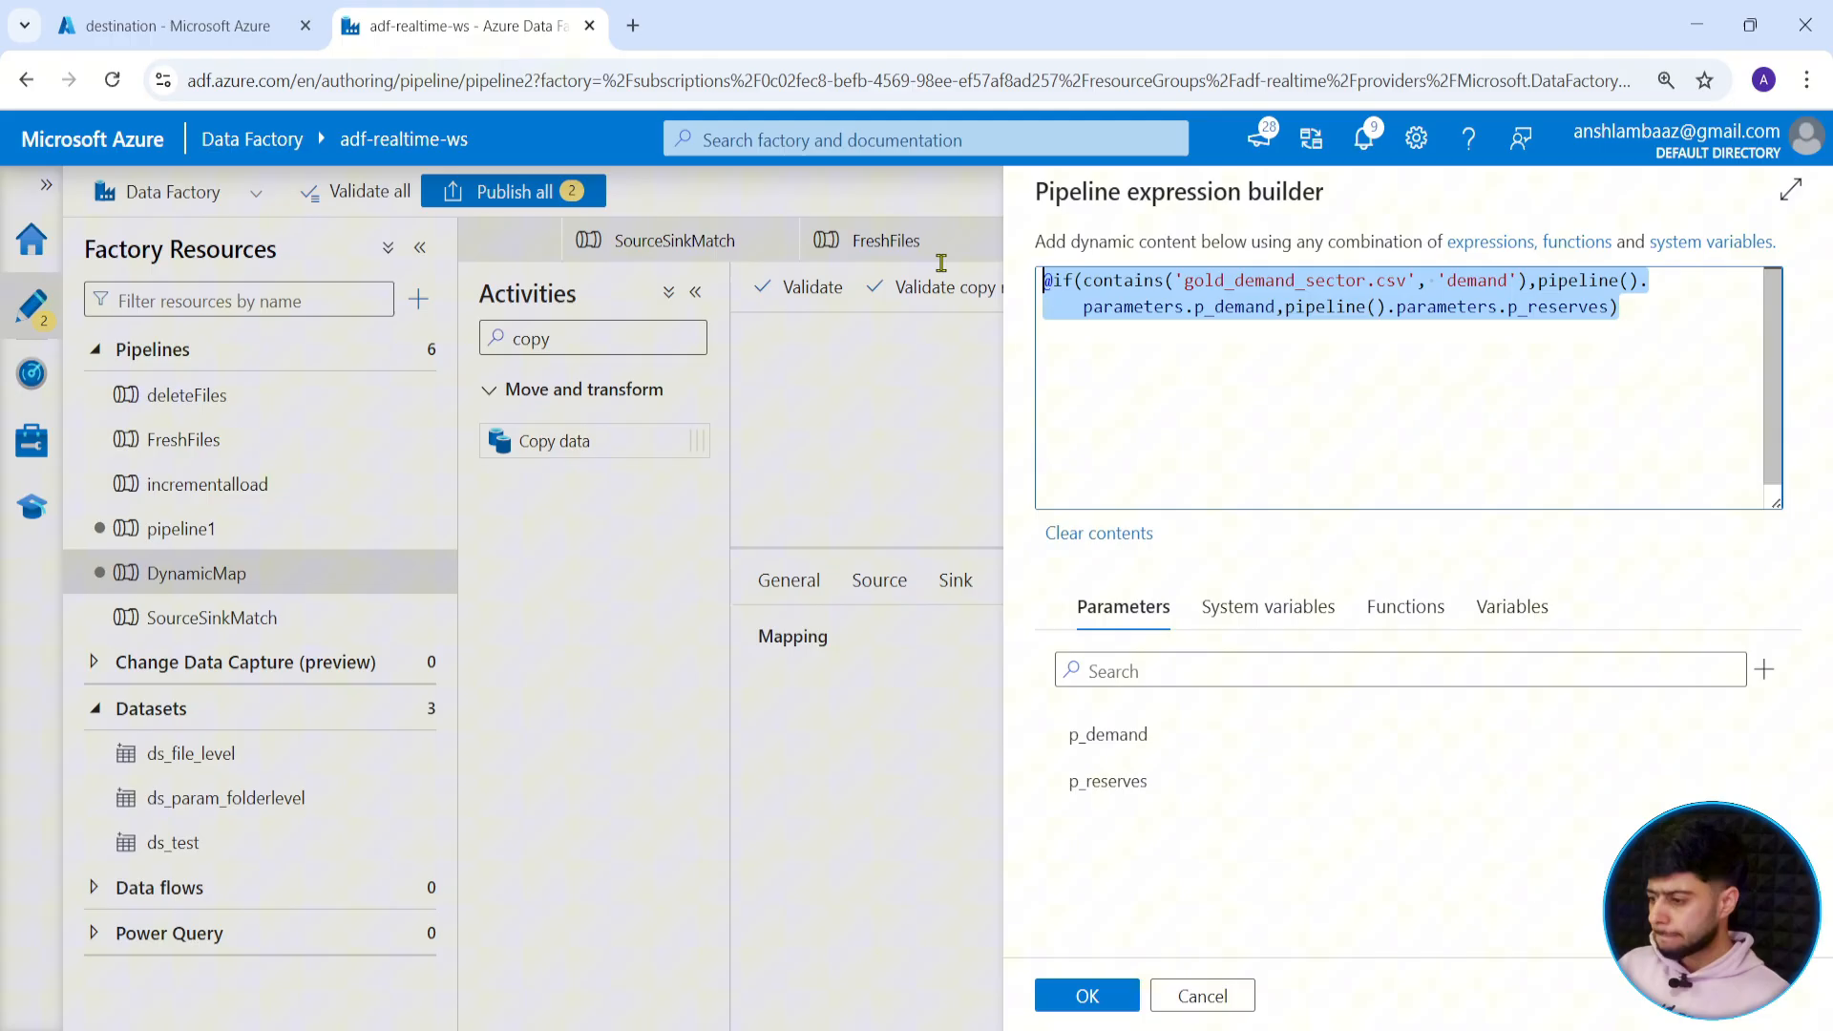
{"action": "left_click", "coordinate": [1193, 994]}
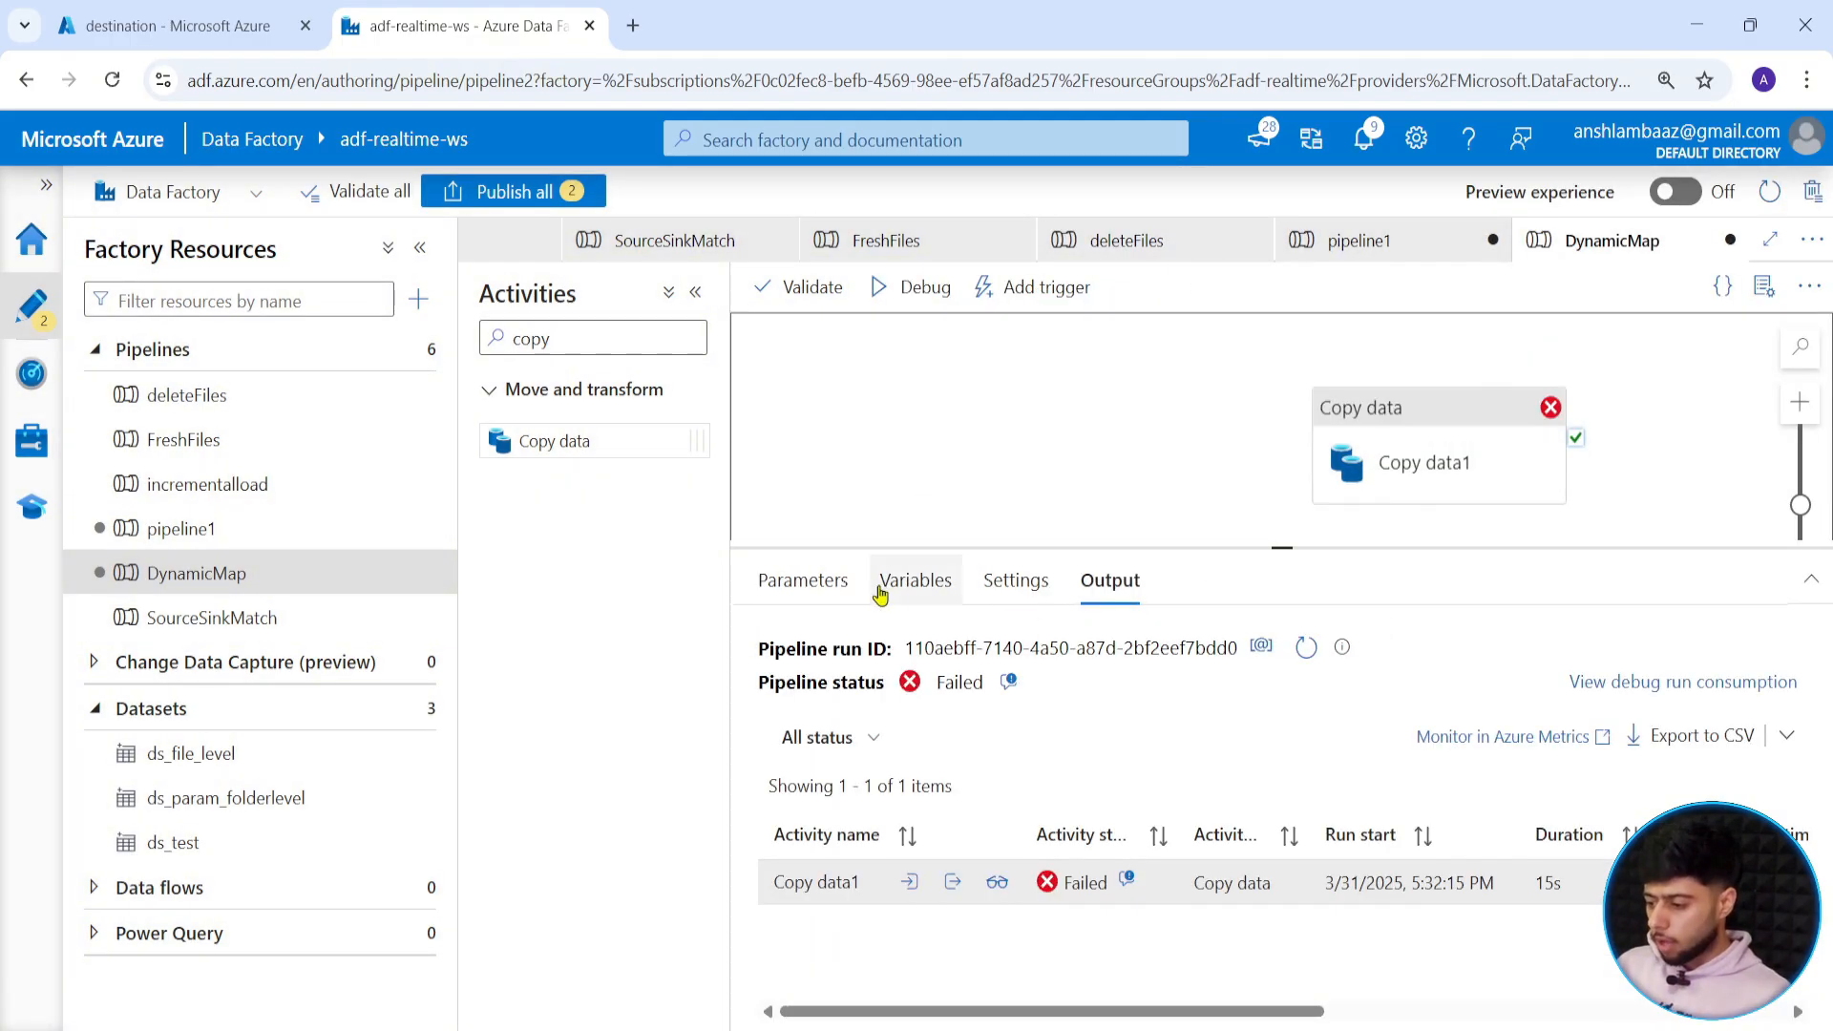
Copy the whole default value of the pipeline parameter p_demand.
{"action": "left_click", "coordinate": [812, 582]}
{"action": "left_click", "coordinate": [1393, 754]}
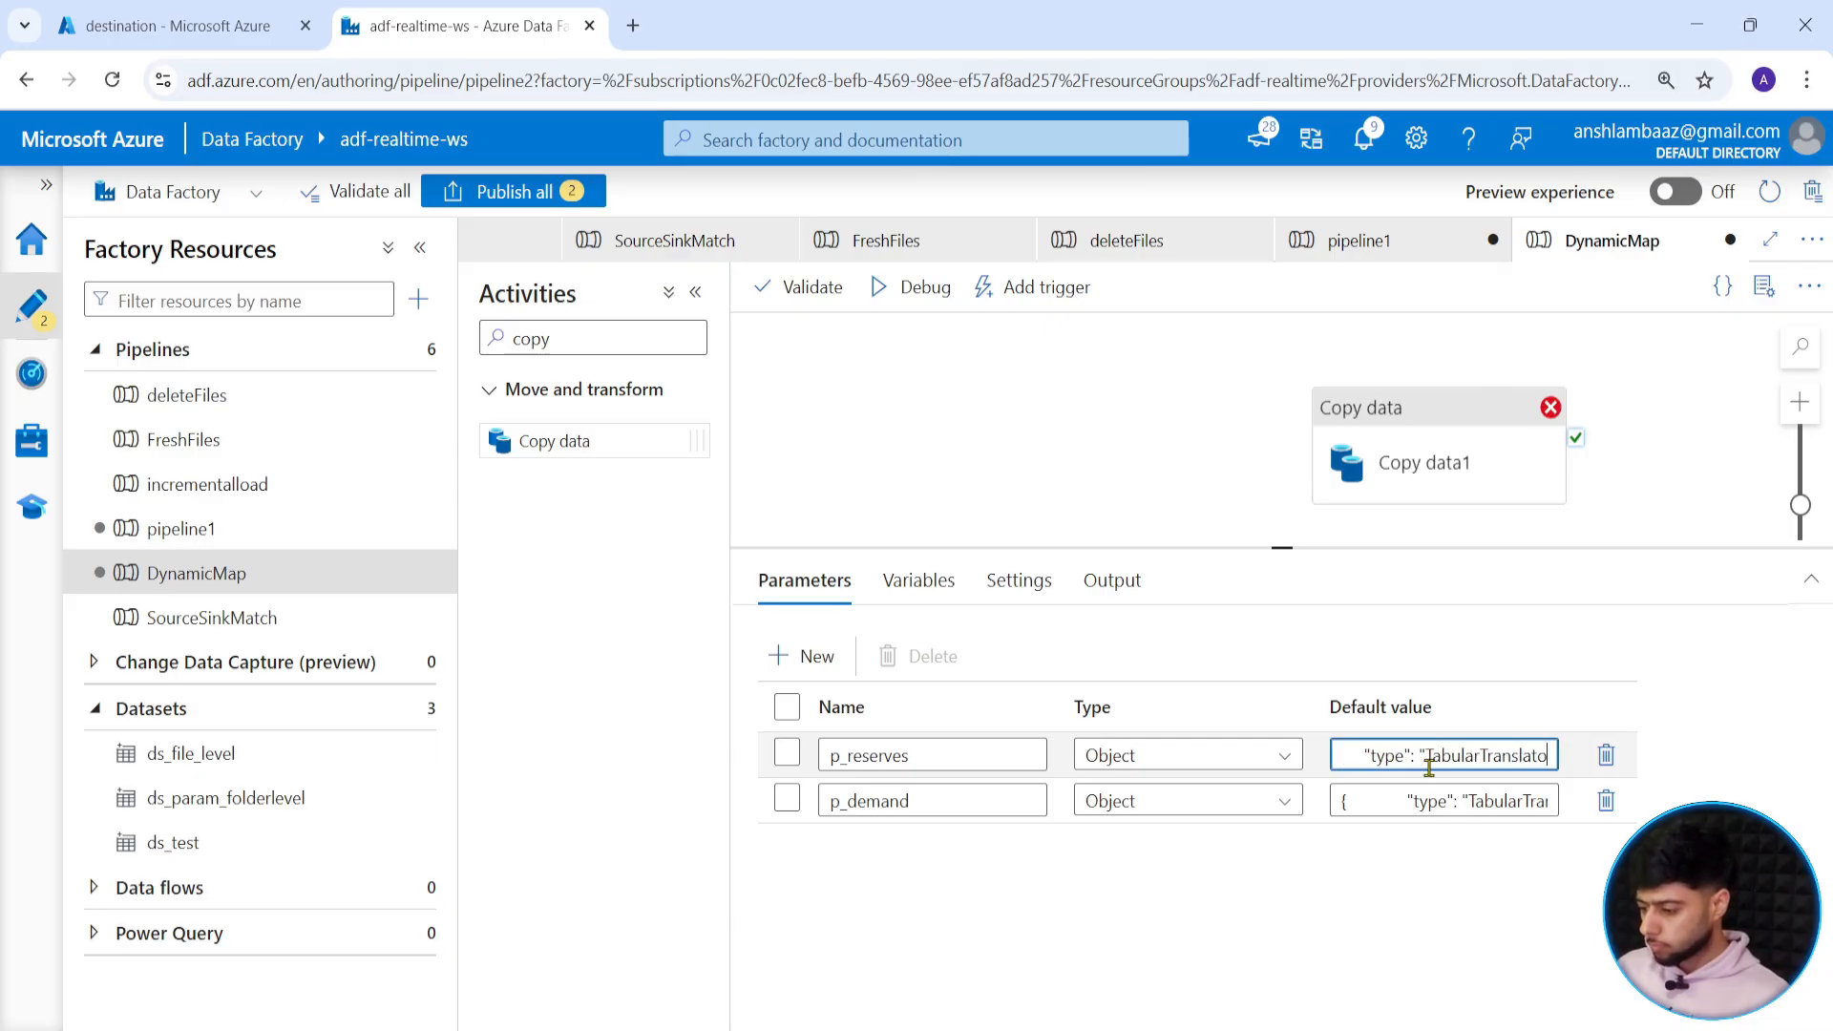
{"action": "left_click", "coordinate": [1412, 807]}
{"action": "key", "text": "ctrl+a"}
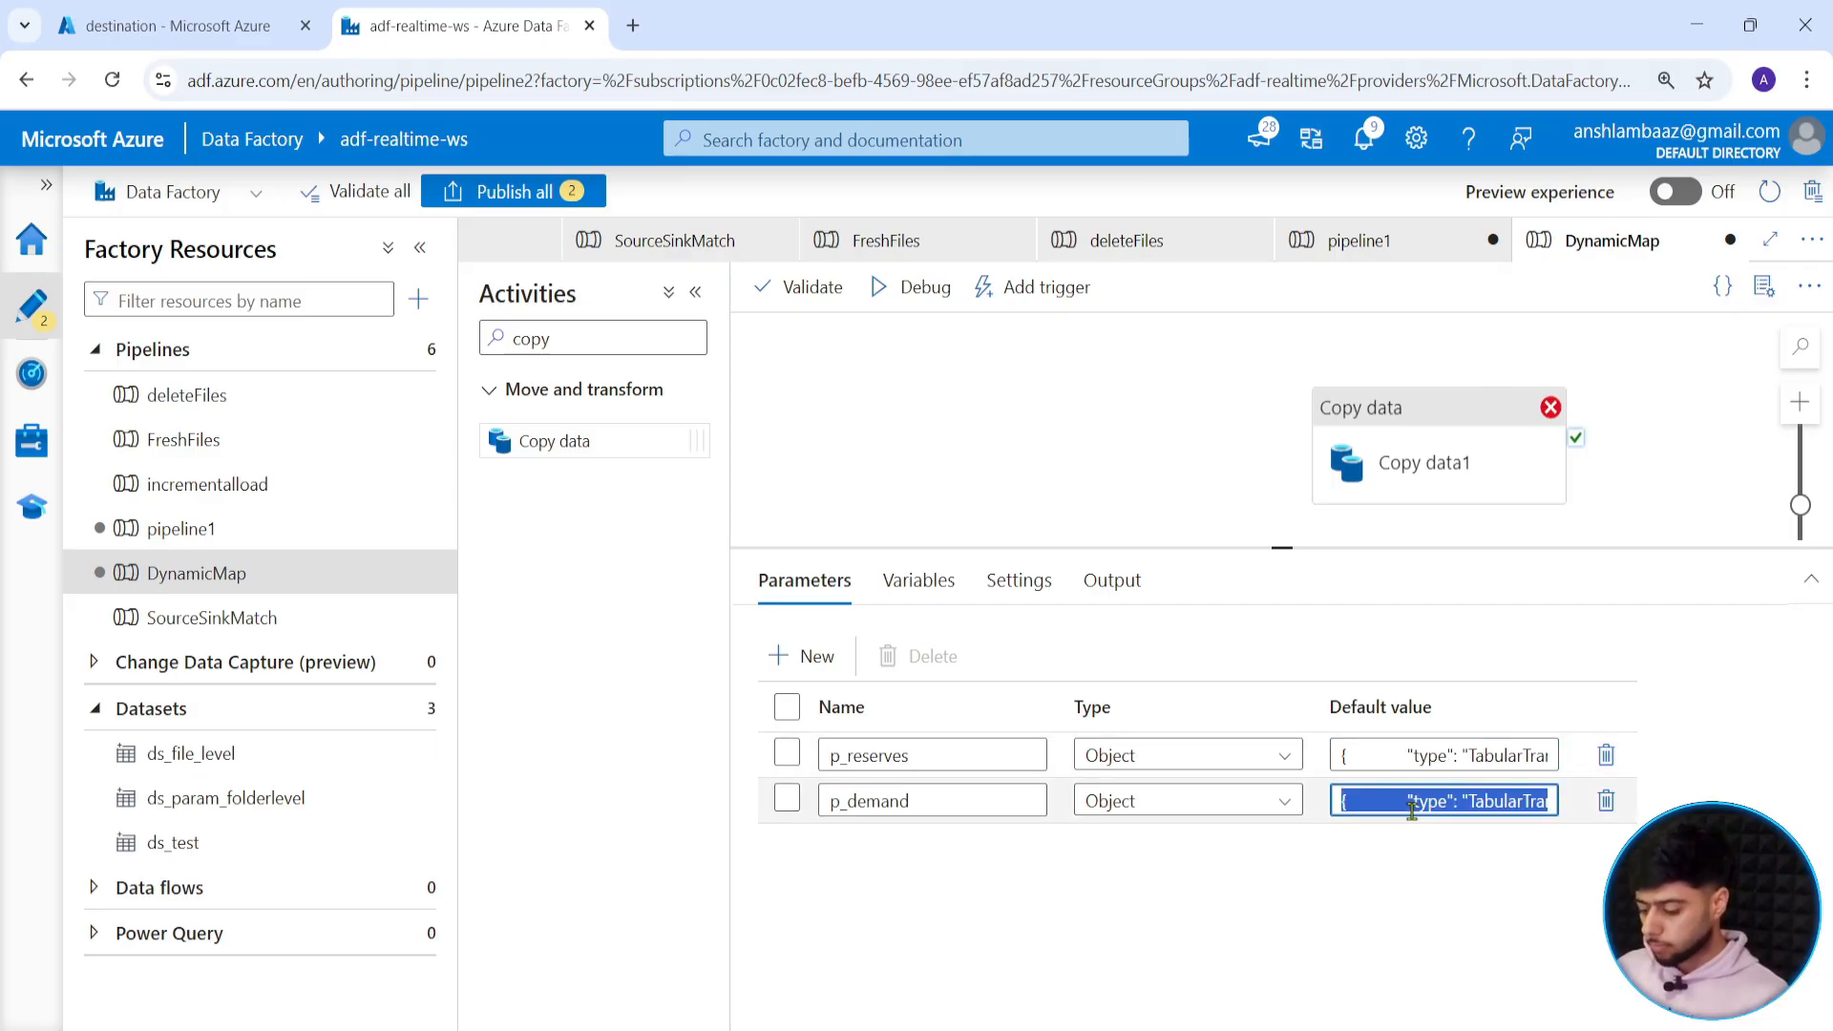
{"action": "key", "text": "ctrl+c"}
Search the web for json formatter in a new browser tab and open jsonformatter.org.
{"action": "key", "text": "ctrl+t"}
{"action": "type", "text": "json"}
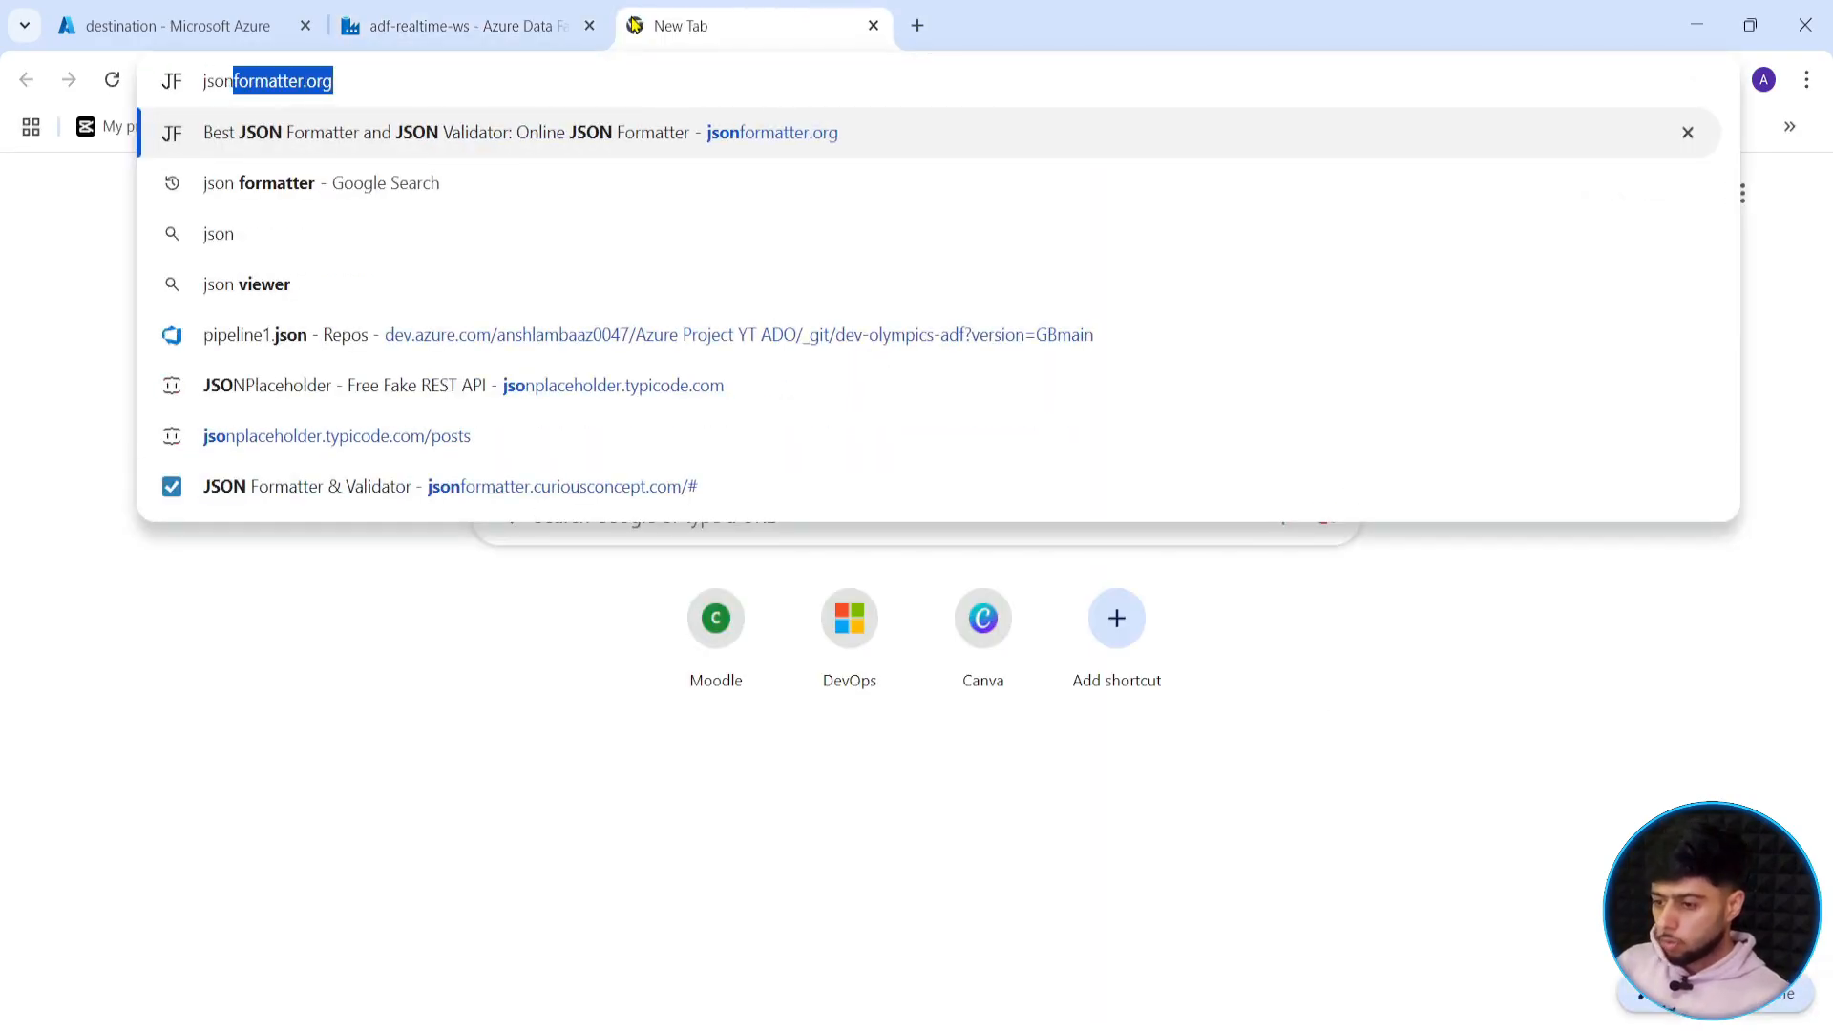
{"action": "key", "text": "Return"}
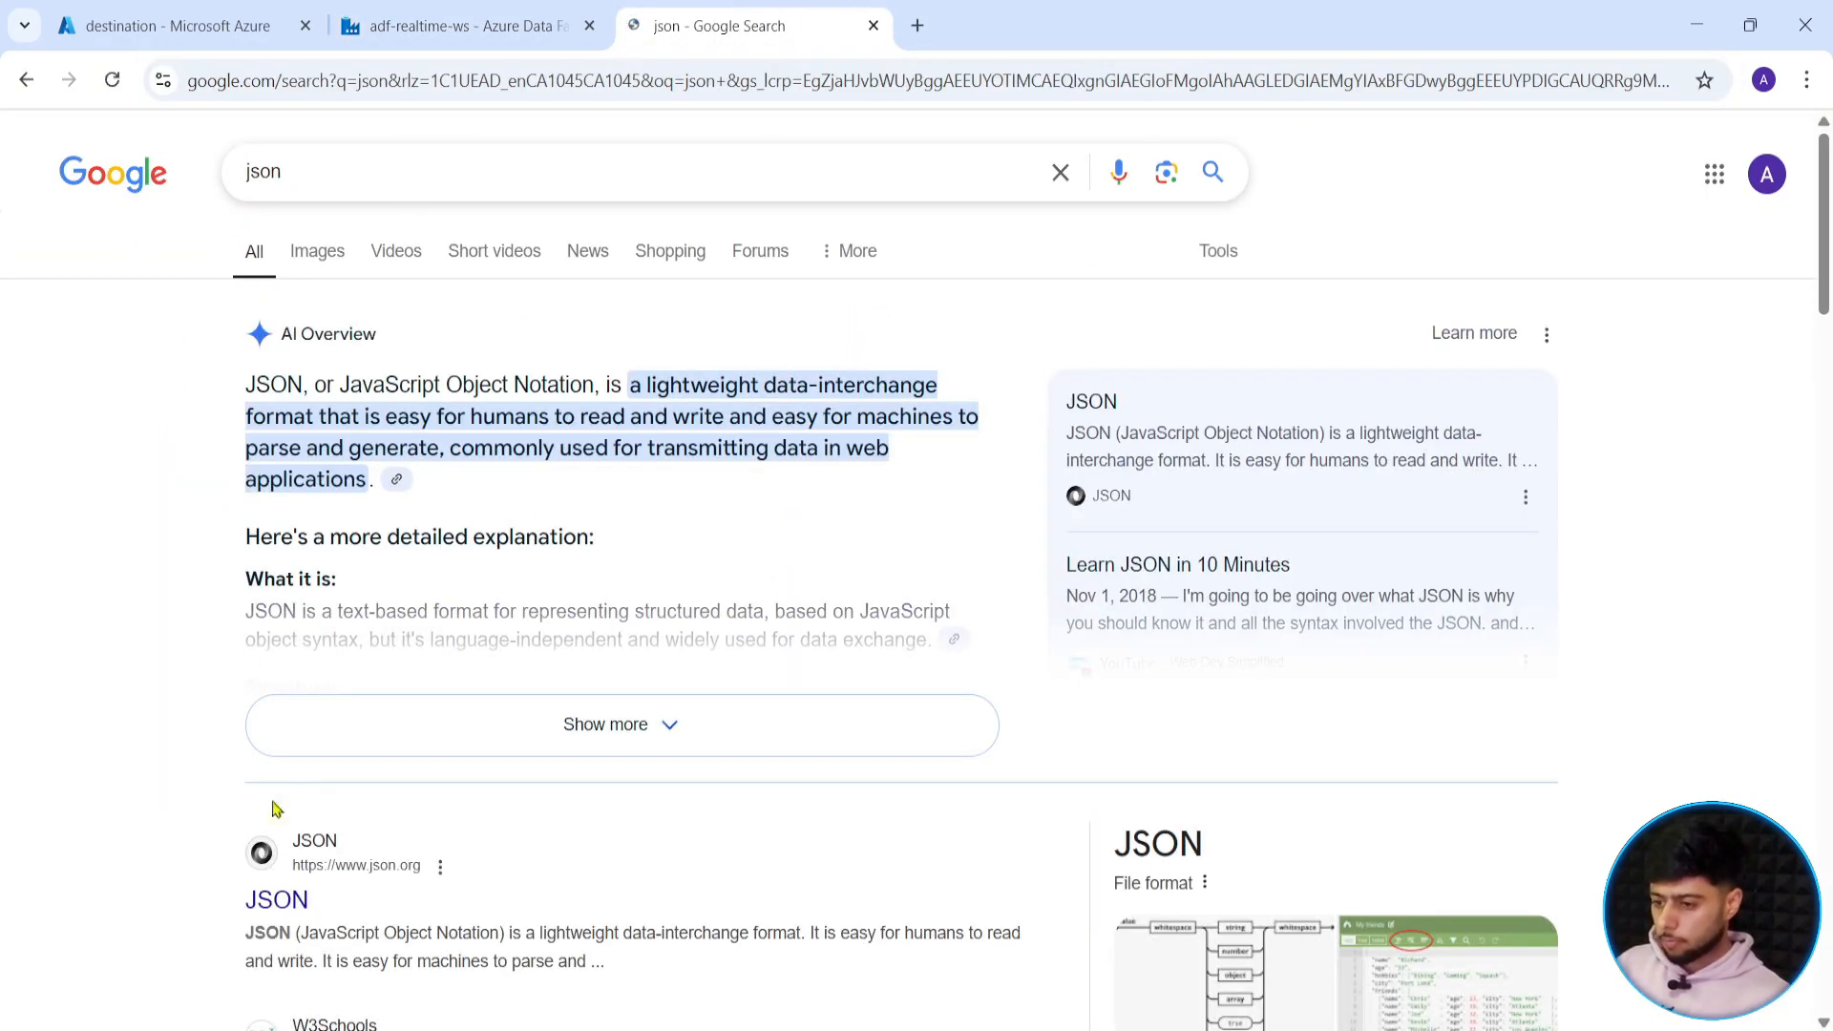
{"action": "left_click", "coordinate": [411, 180]}
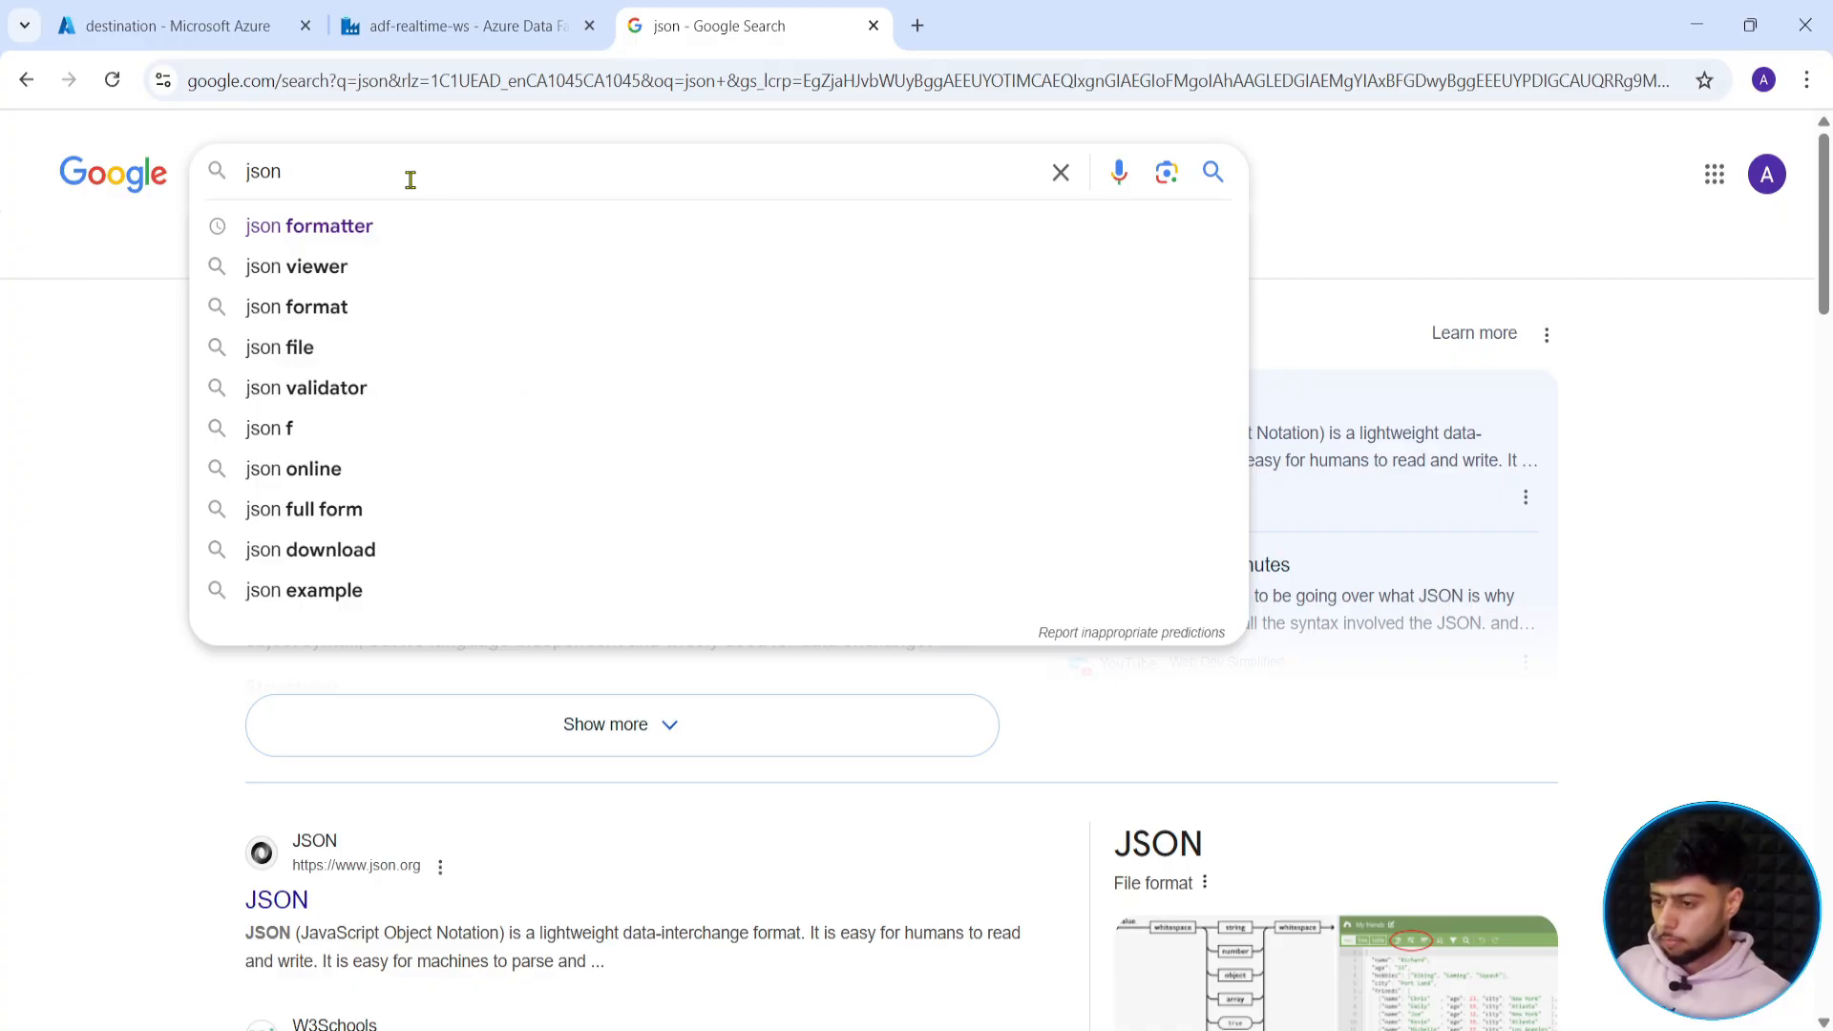
{"action": "left_click", "coordinate": [369, 219]}
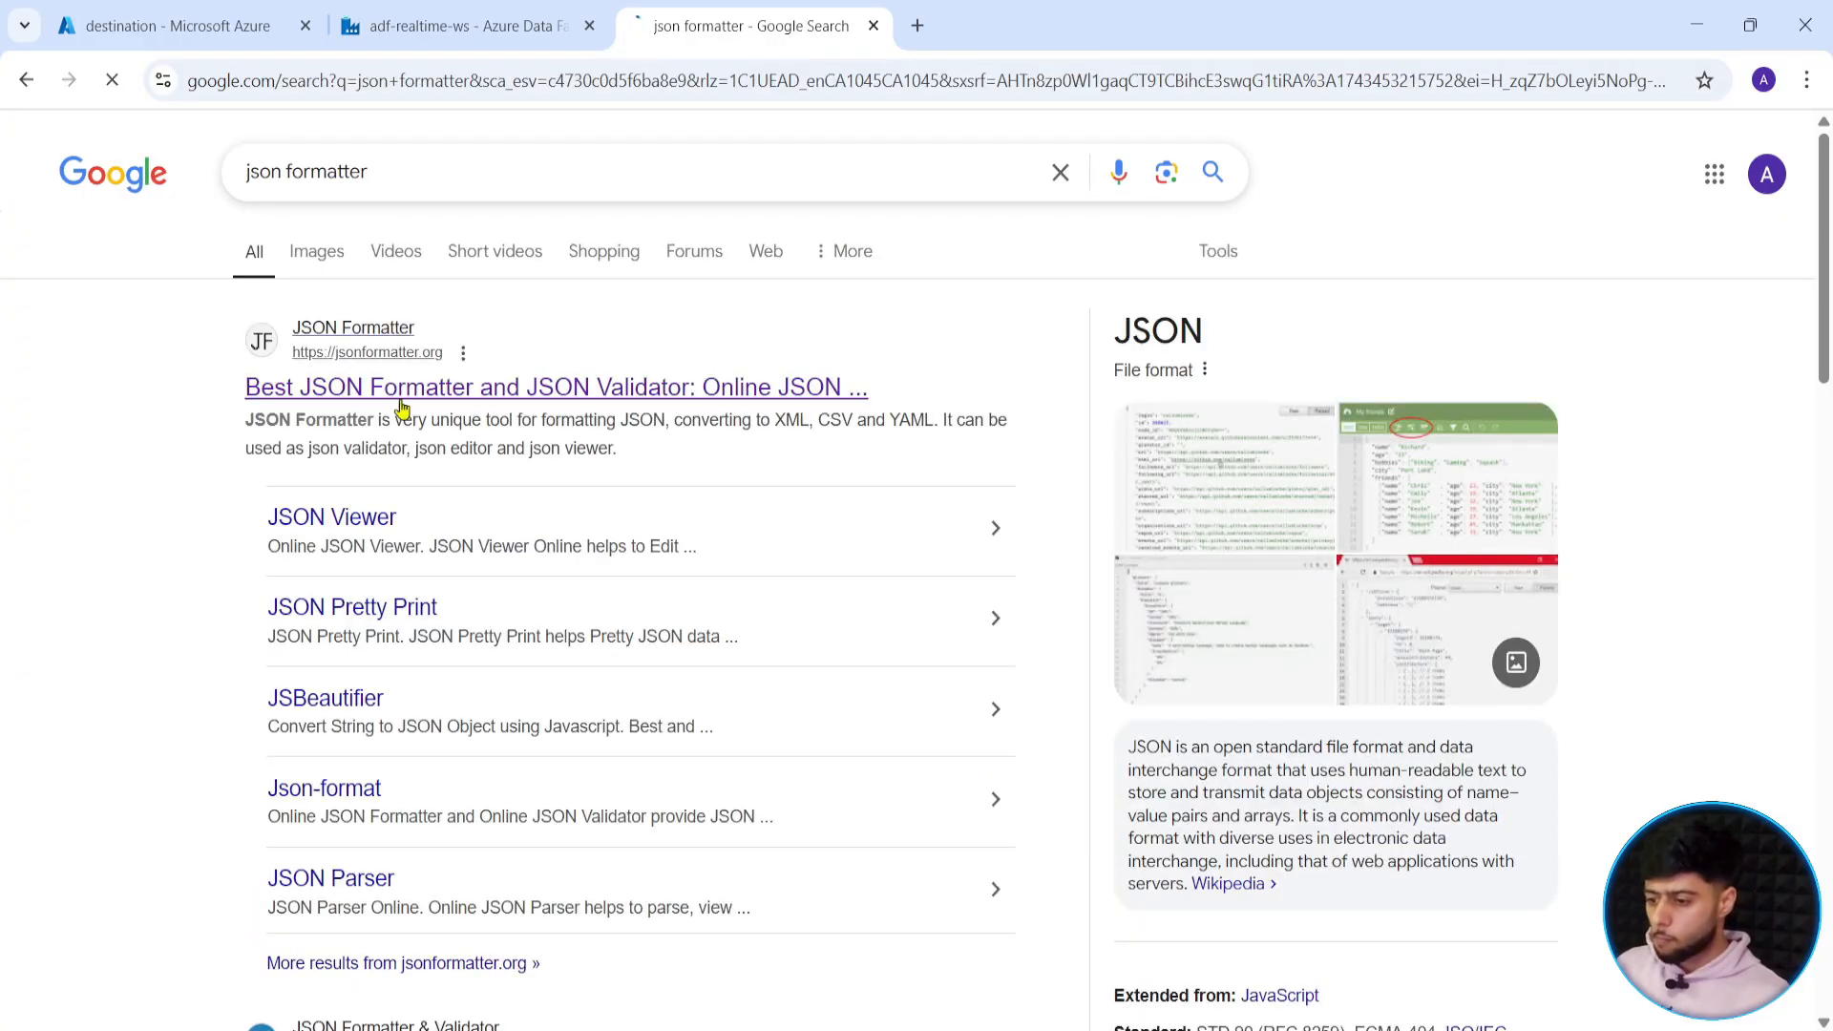
{"action": "left_click", "coordinate": [401, 406]}
Replace the existing text in the JSON formatter's input with the copied p_demand mapping JSON.
{"action": "left_click", "coordinate": [472, 589]}
{"action": "key", "text": "ctrl+a"}
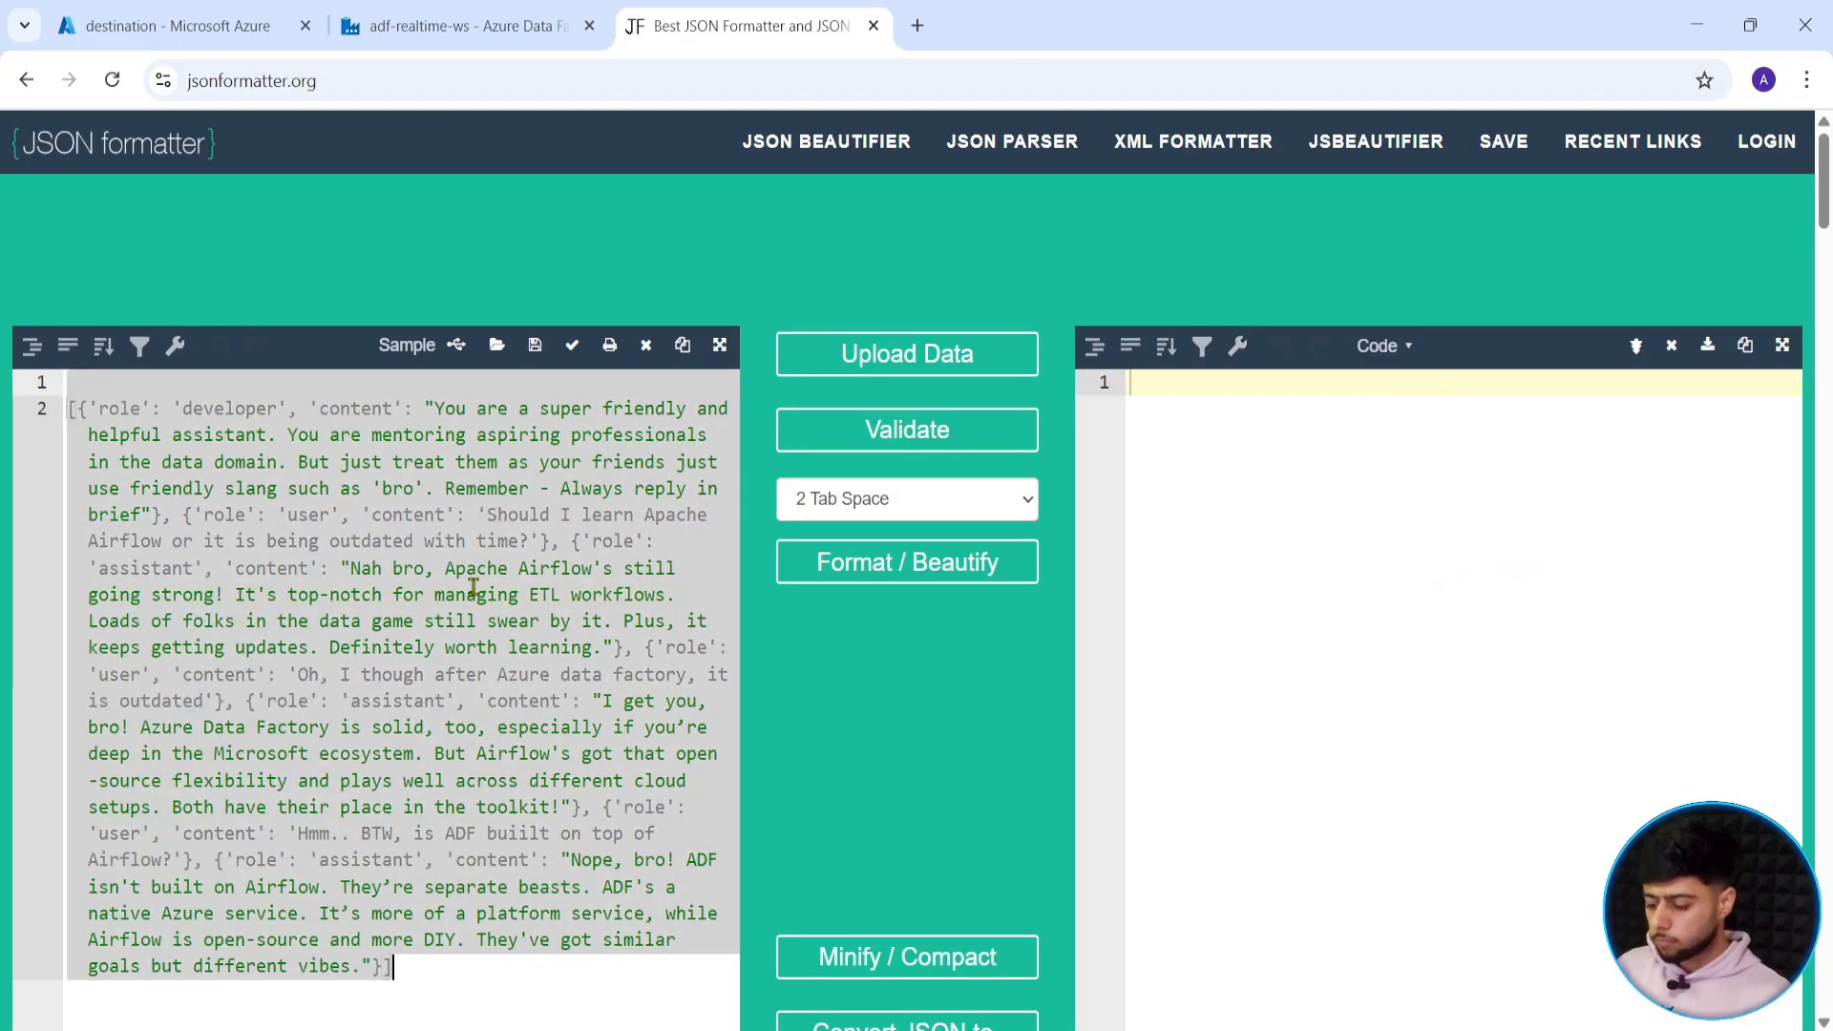
{"action": "key", "text": "ctrl+v"}
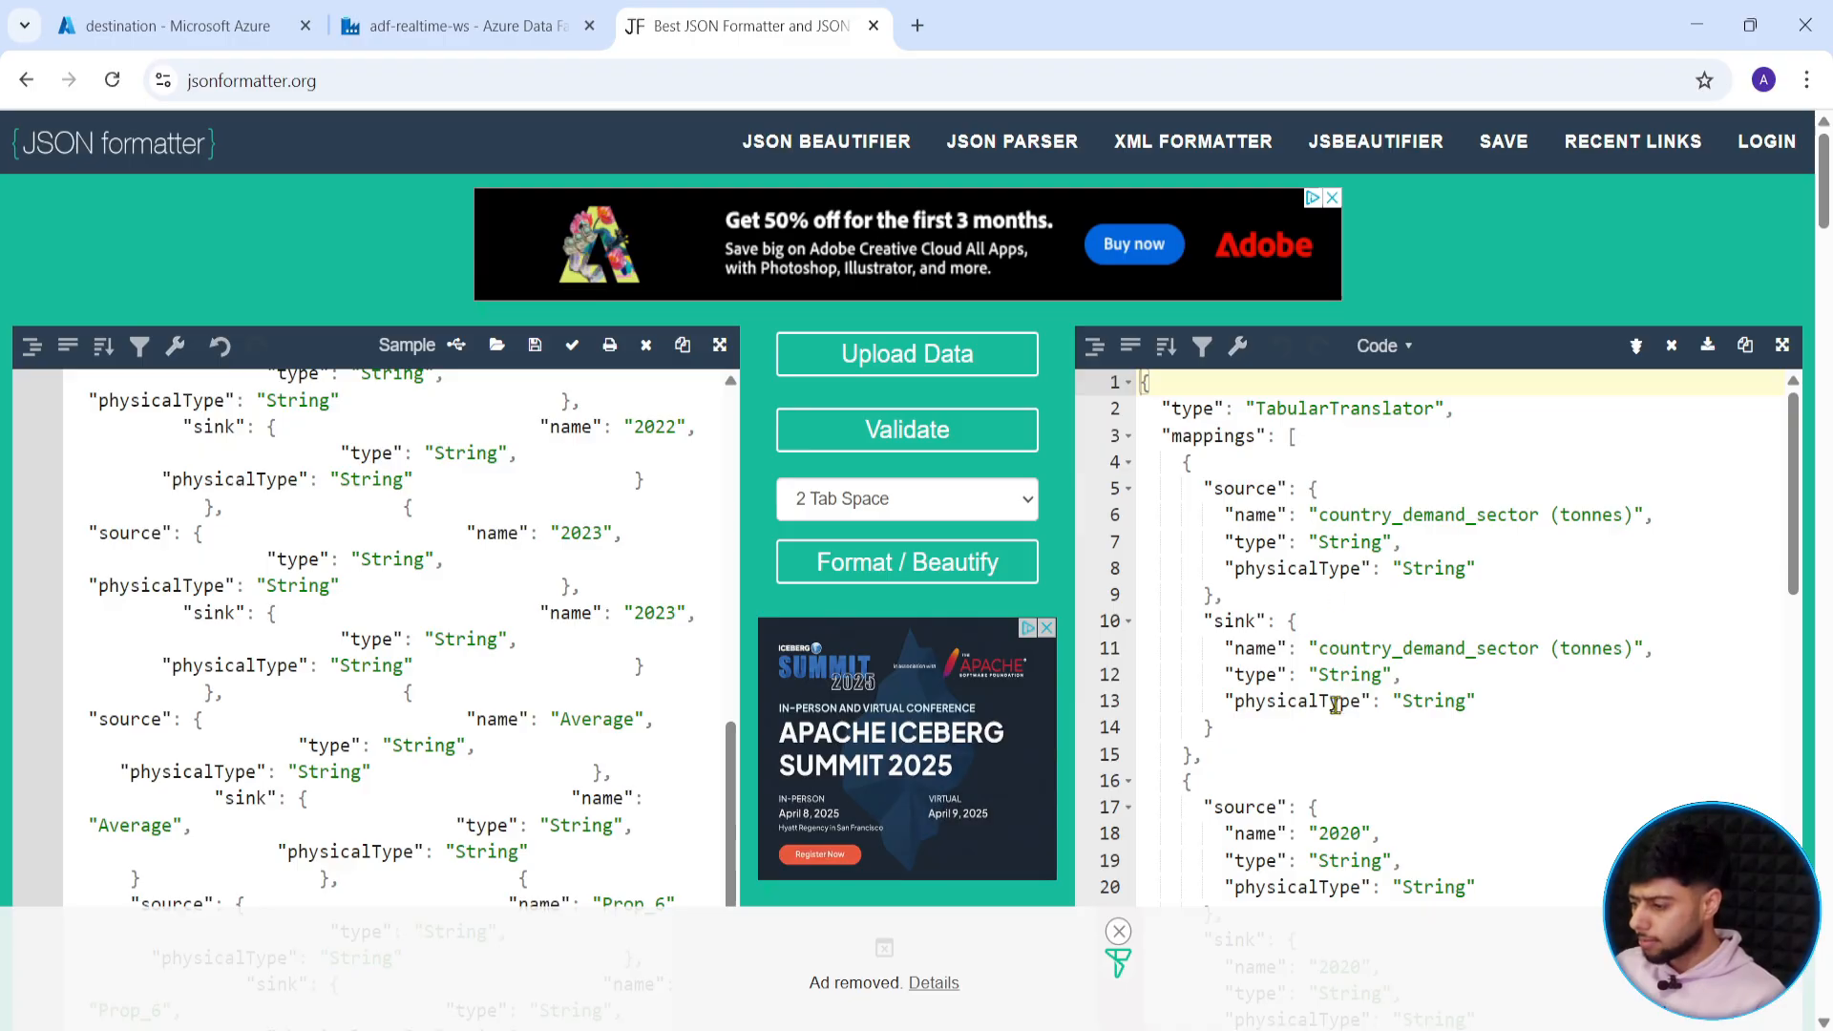
Examine the formatted p_demand JSON's column mappings and type conversion settings, then return to Data Factory and close the formatter page.
{"action": "scroll", "coordinate": [1335, 705], "scroll_direction": "down", "scroll_amount": 4}
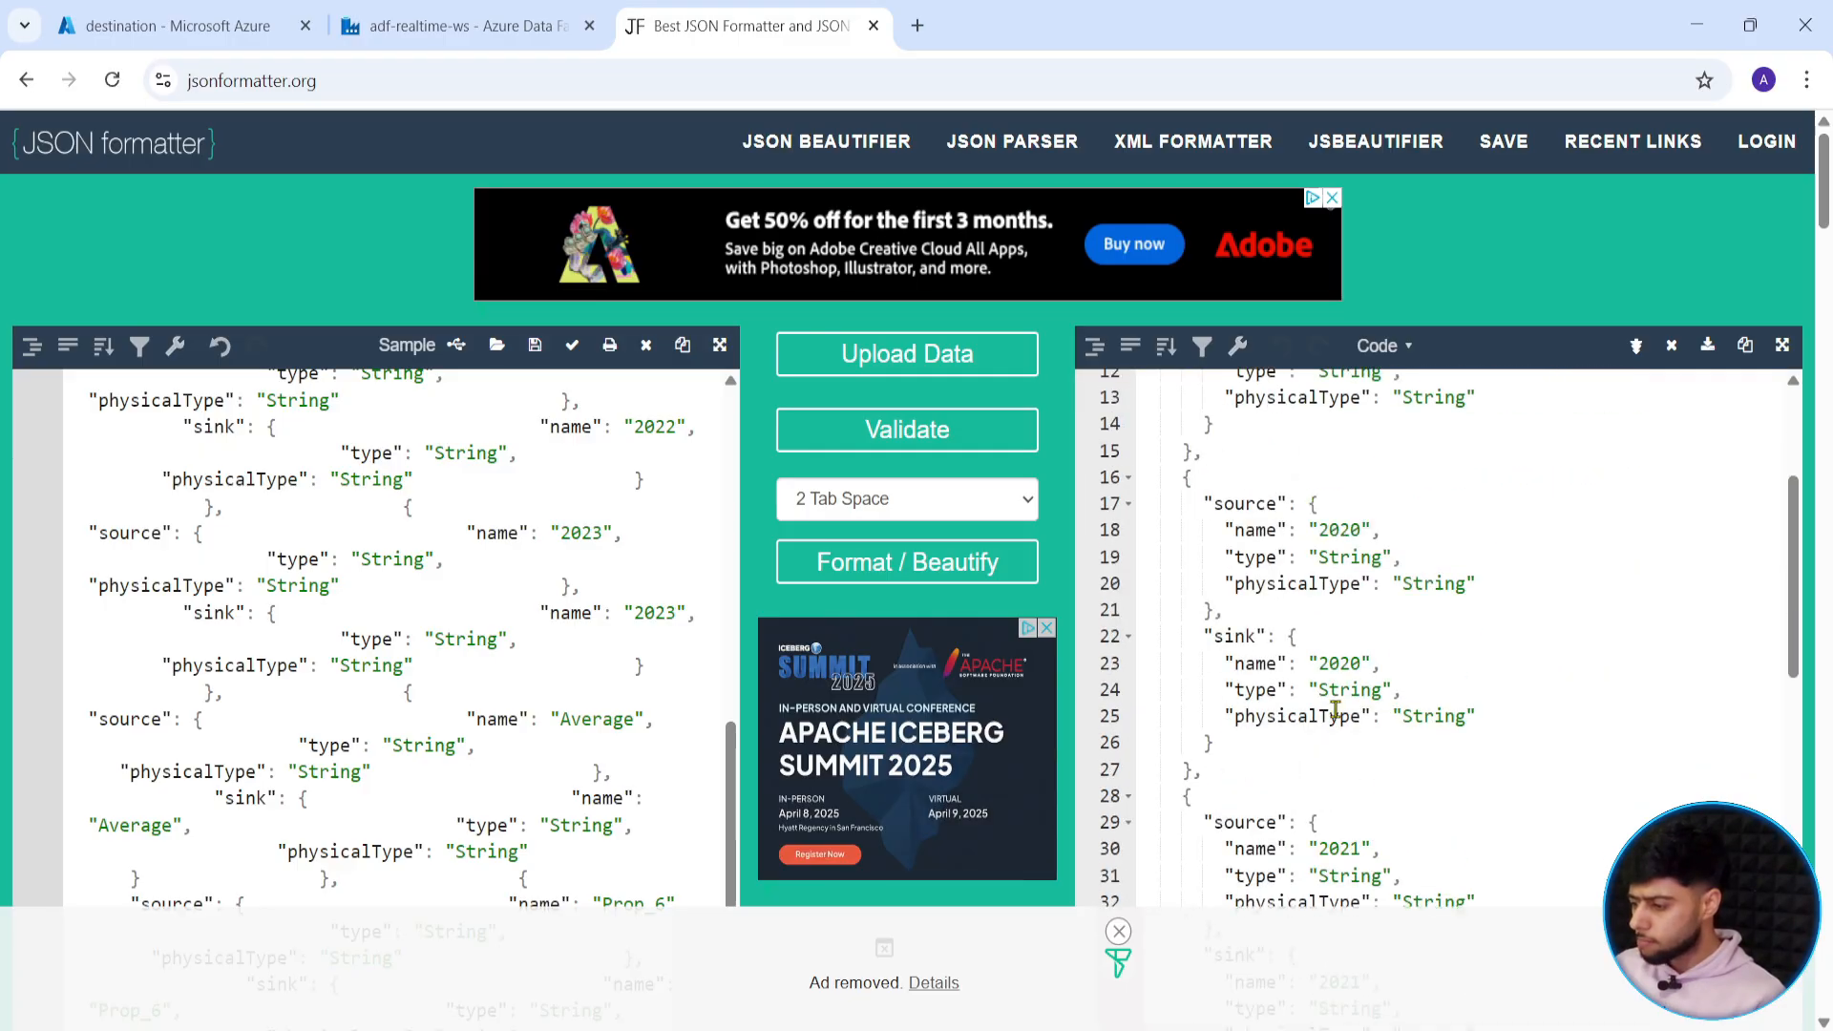
{"action": "scroll", "coordinate": [1335, 708], "scroll_direction": "down", "scroll_amount": 14}
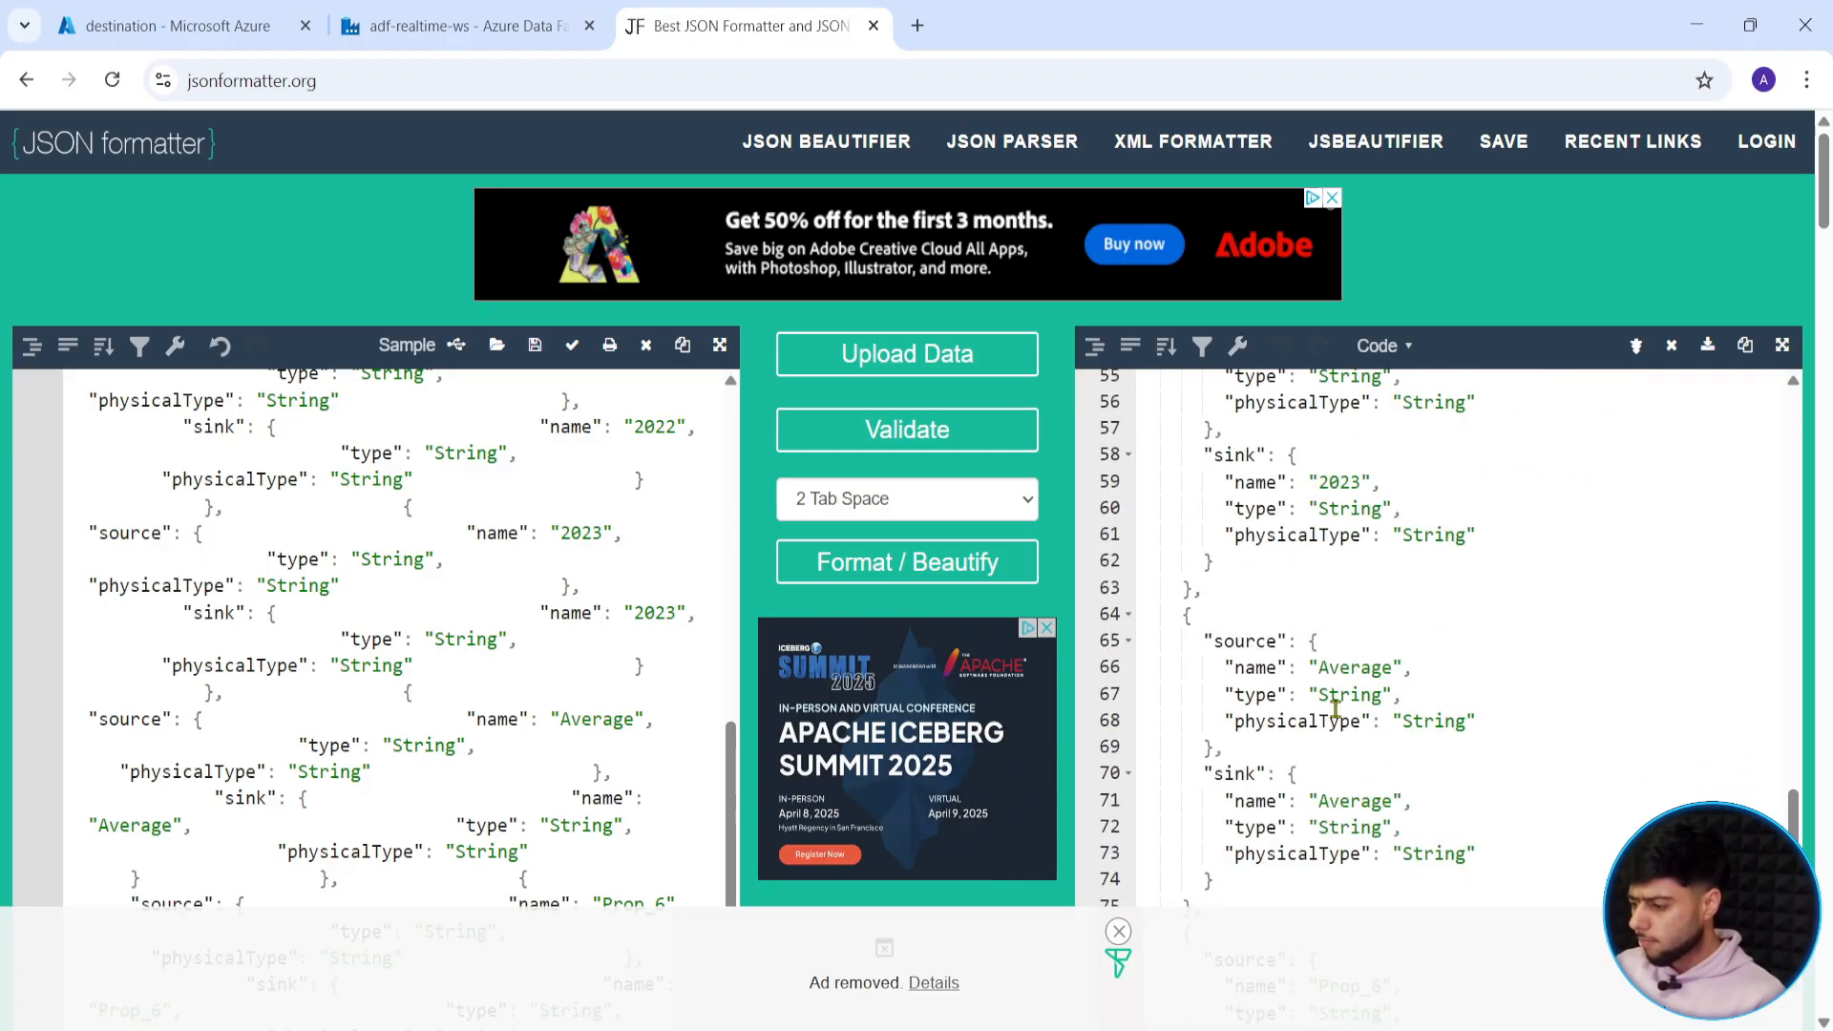
{"action": "scroll", "coordinate": [1346, 726], "scroll_direction": "down", "scroll_amount": 4}
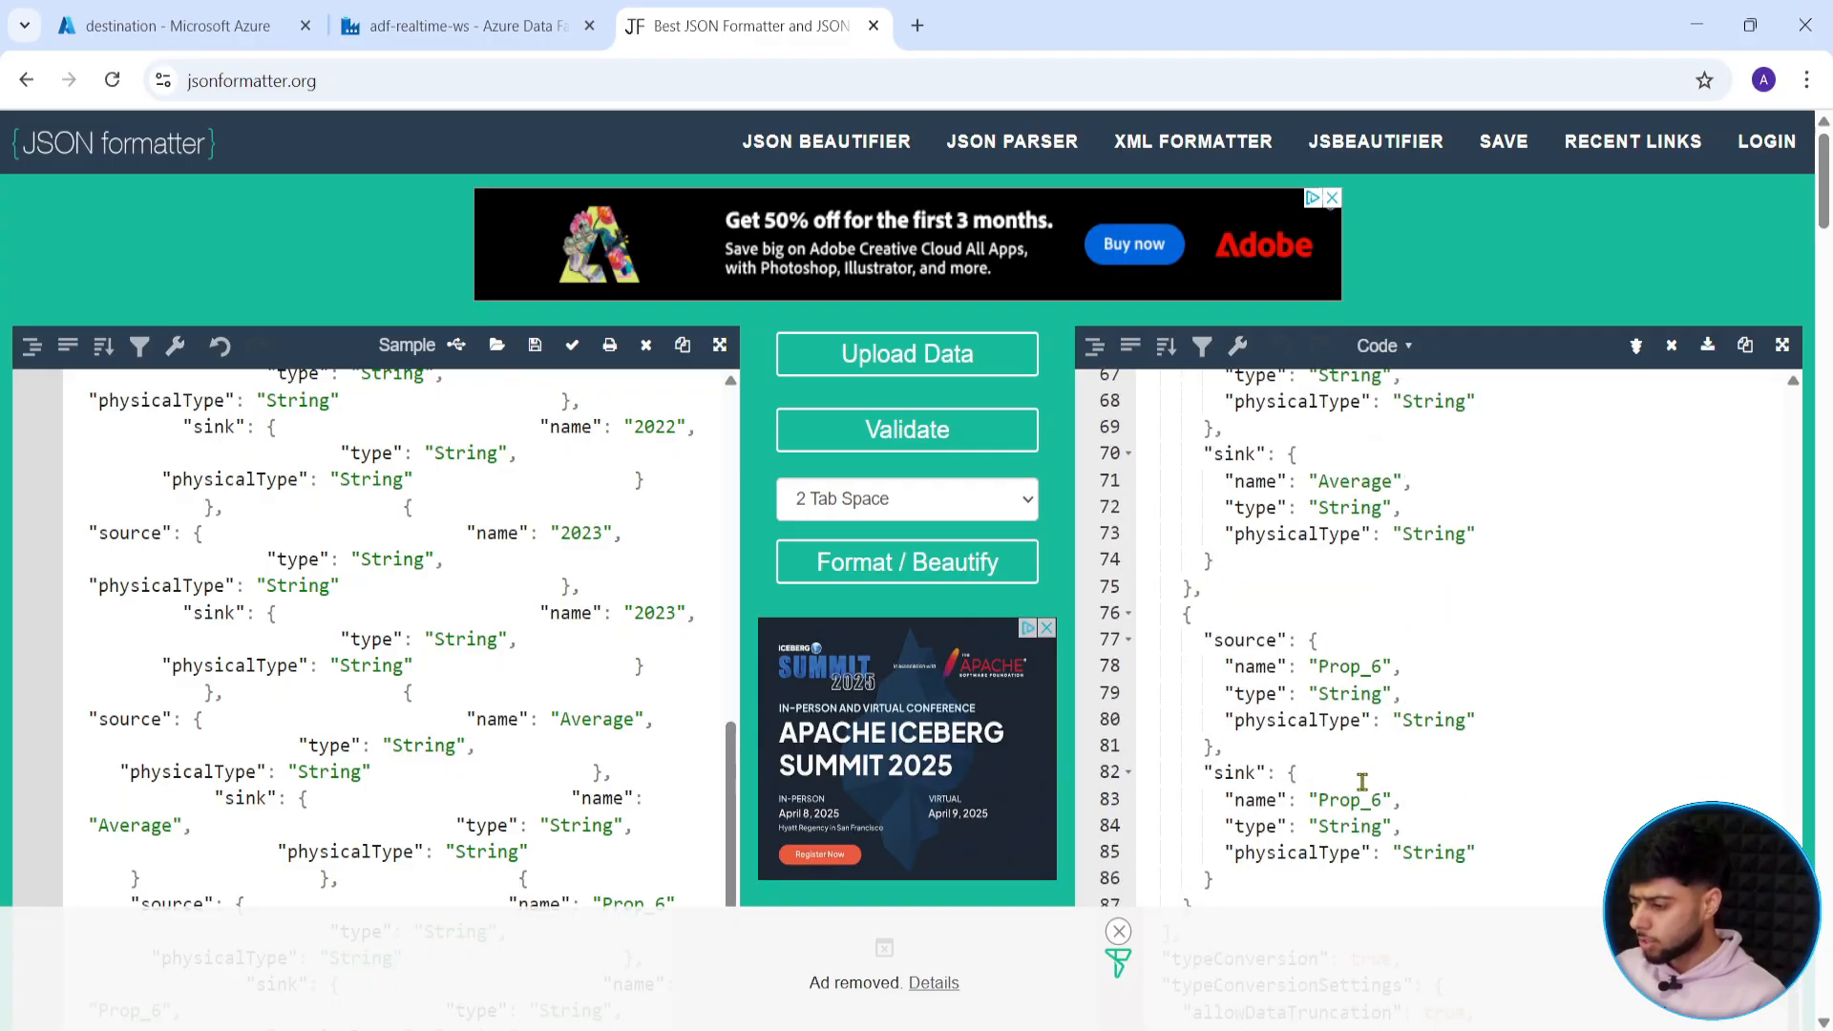
{"action": "scroll", "coordinate": [1363, 781], "scroll_direction": "down", "scroll_amount": 3}
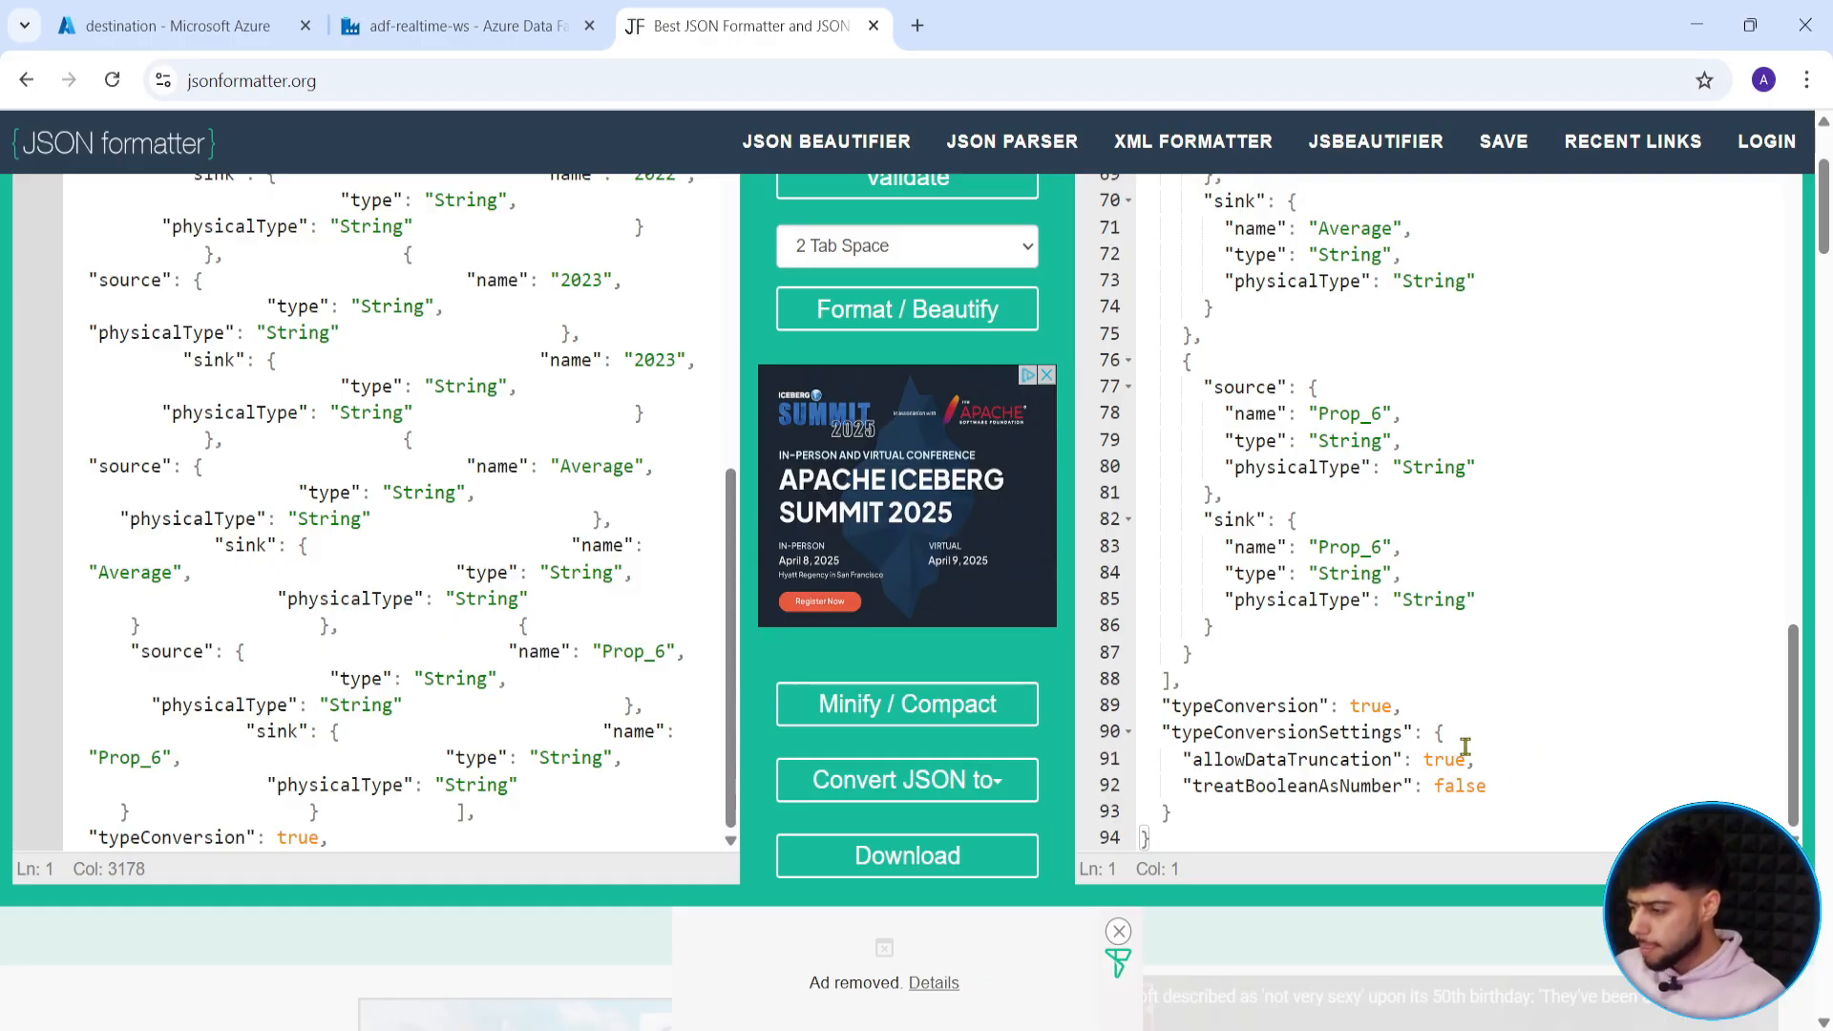
{"action": "left_click", "coordinate": [1153, 839]}
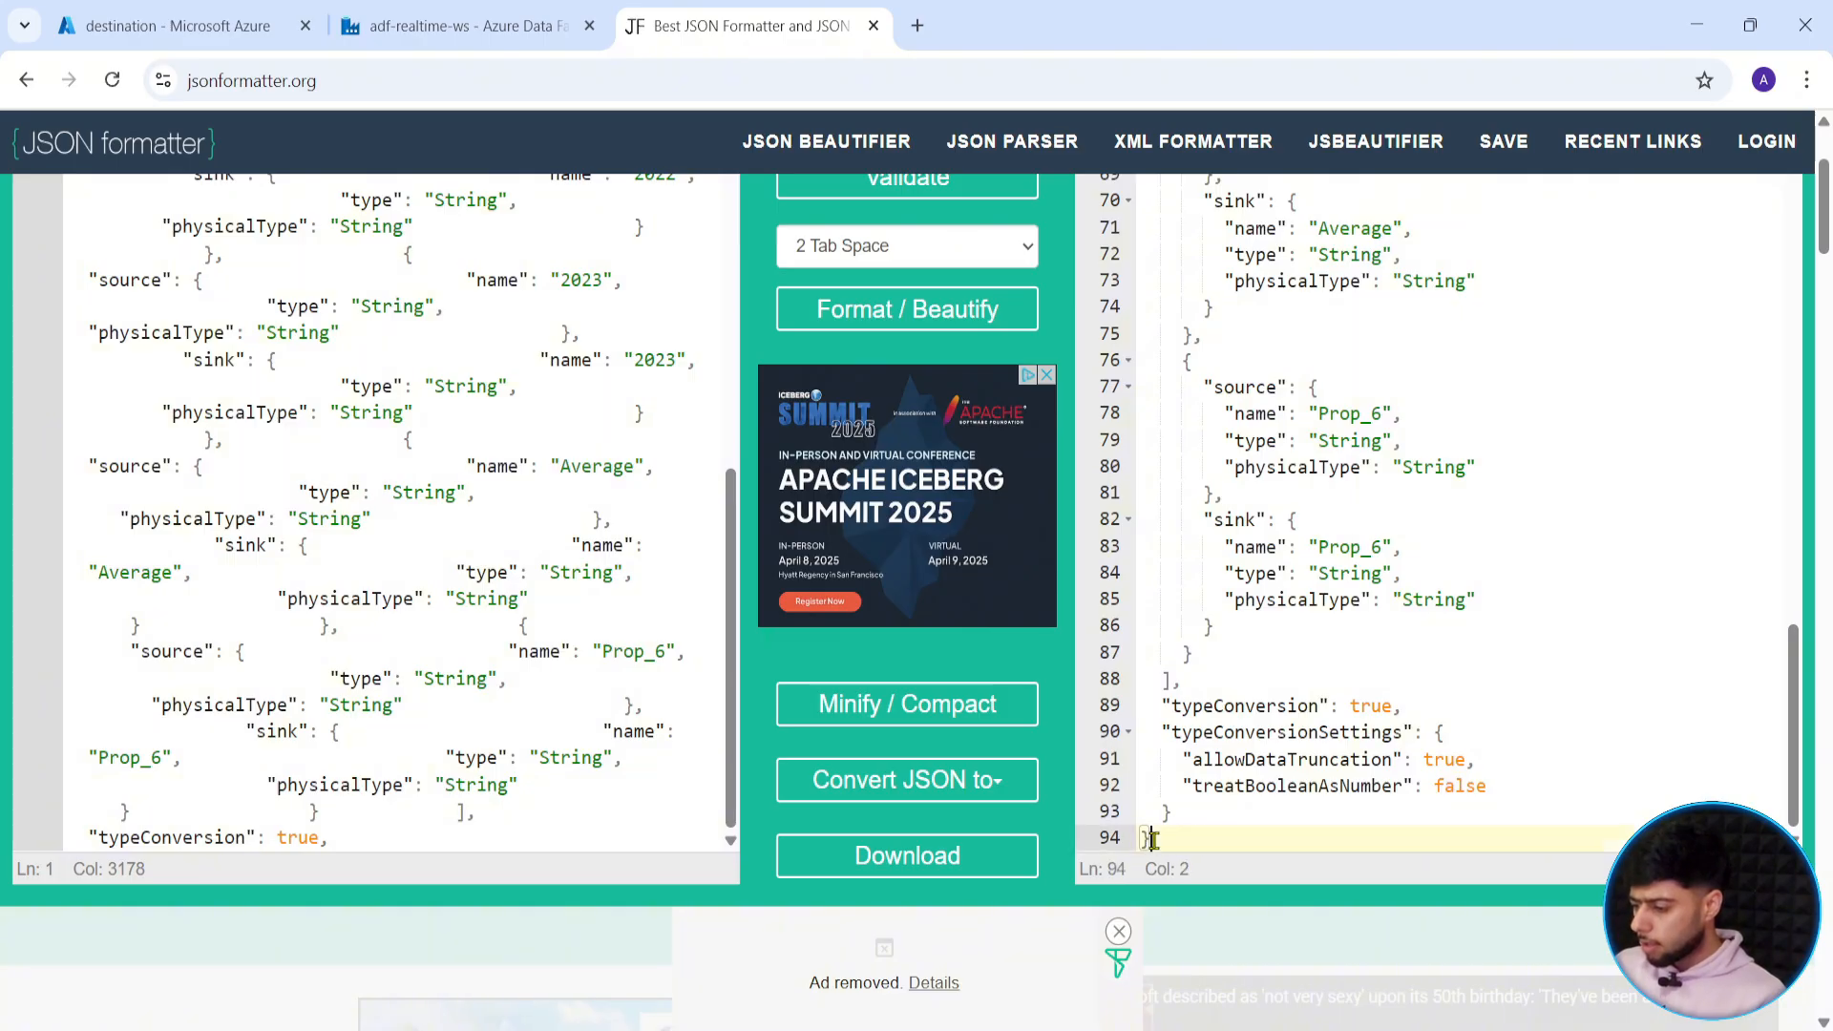
{"action": "left_click_drag", "start_coordinate": [1153, 839], "coordinate": [1124, 198]}
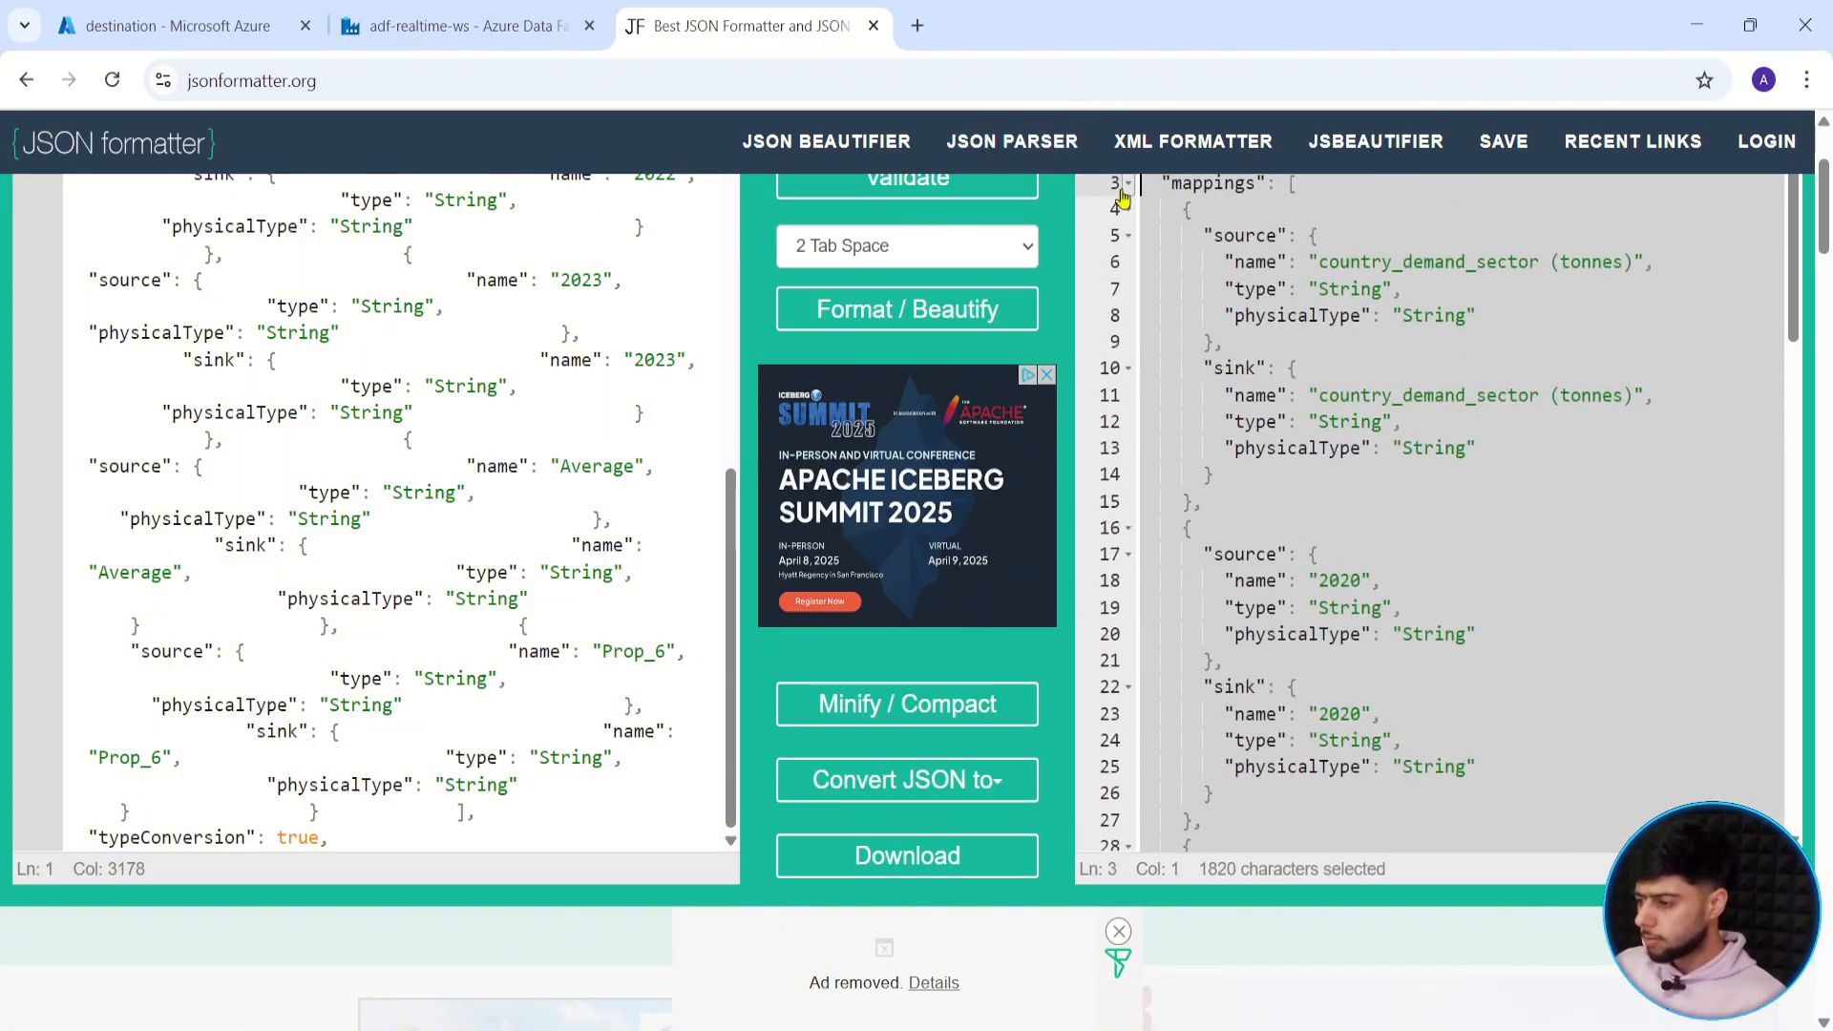
{"action": "left_click", "coordinate": [489, 10]}
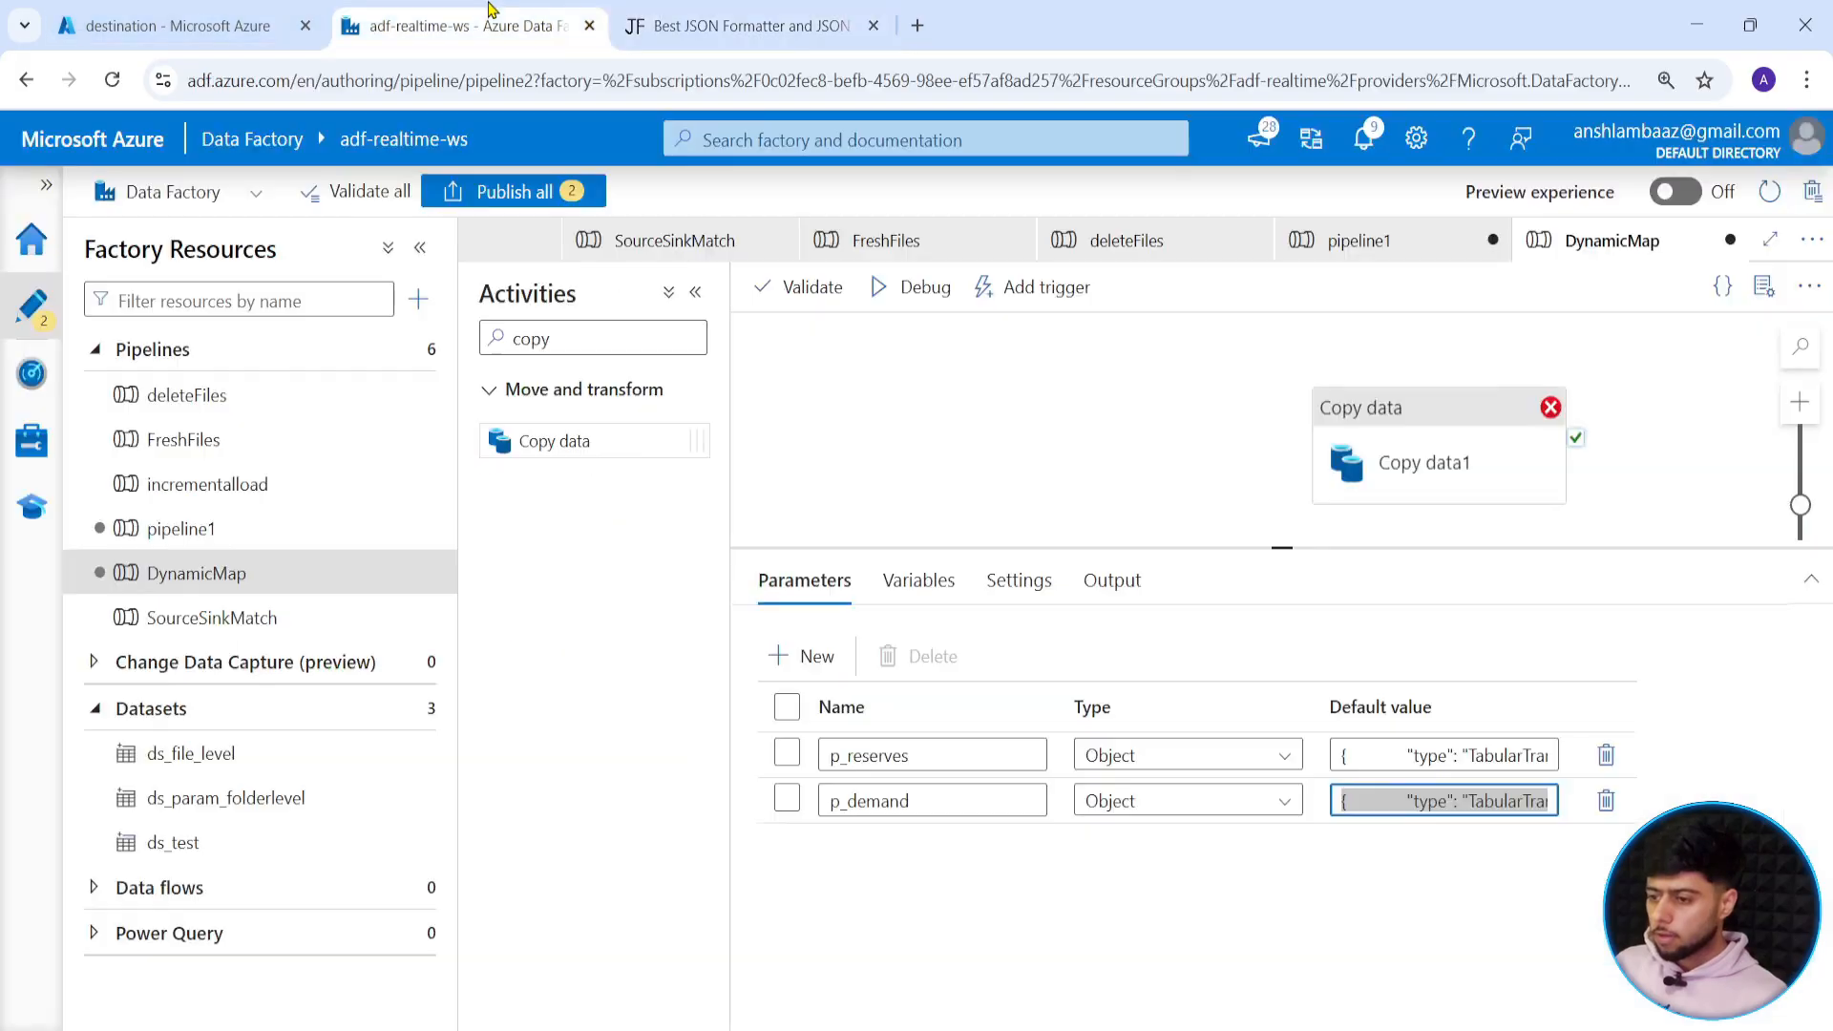
{"action": "left_click", "coordinate": [873, 26]}
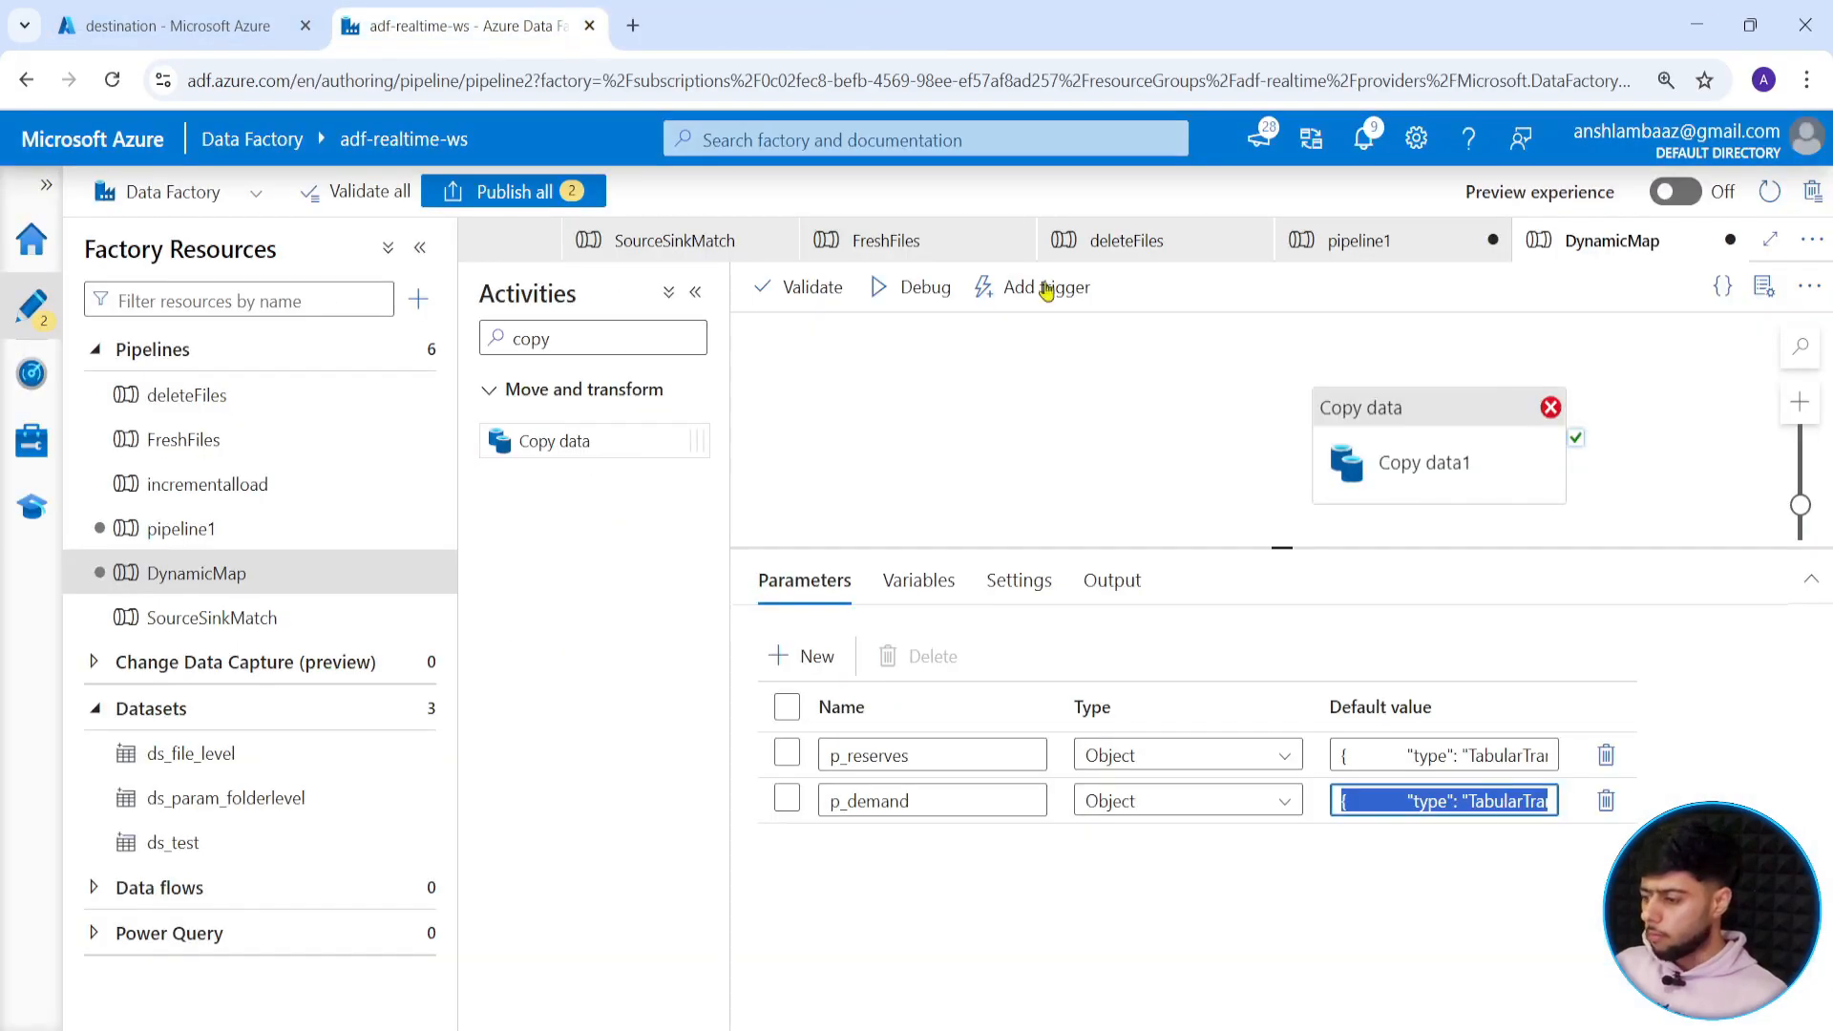
Copy Copy data1's mapping expression into a new browser tab, and clear the expression in the builder.
{"action": "left_click", "coordinate": [1243, 518]}
{"action": "left_click", "coordinate": [1384, 449]}
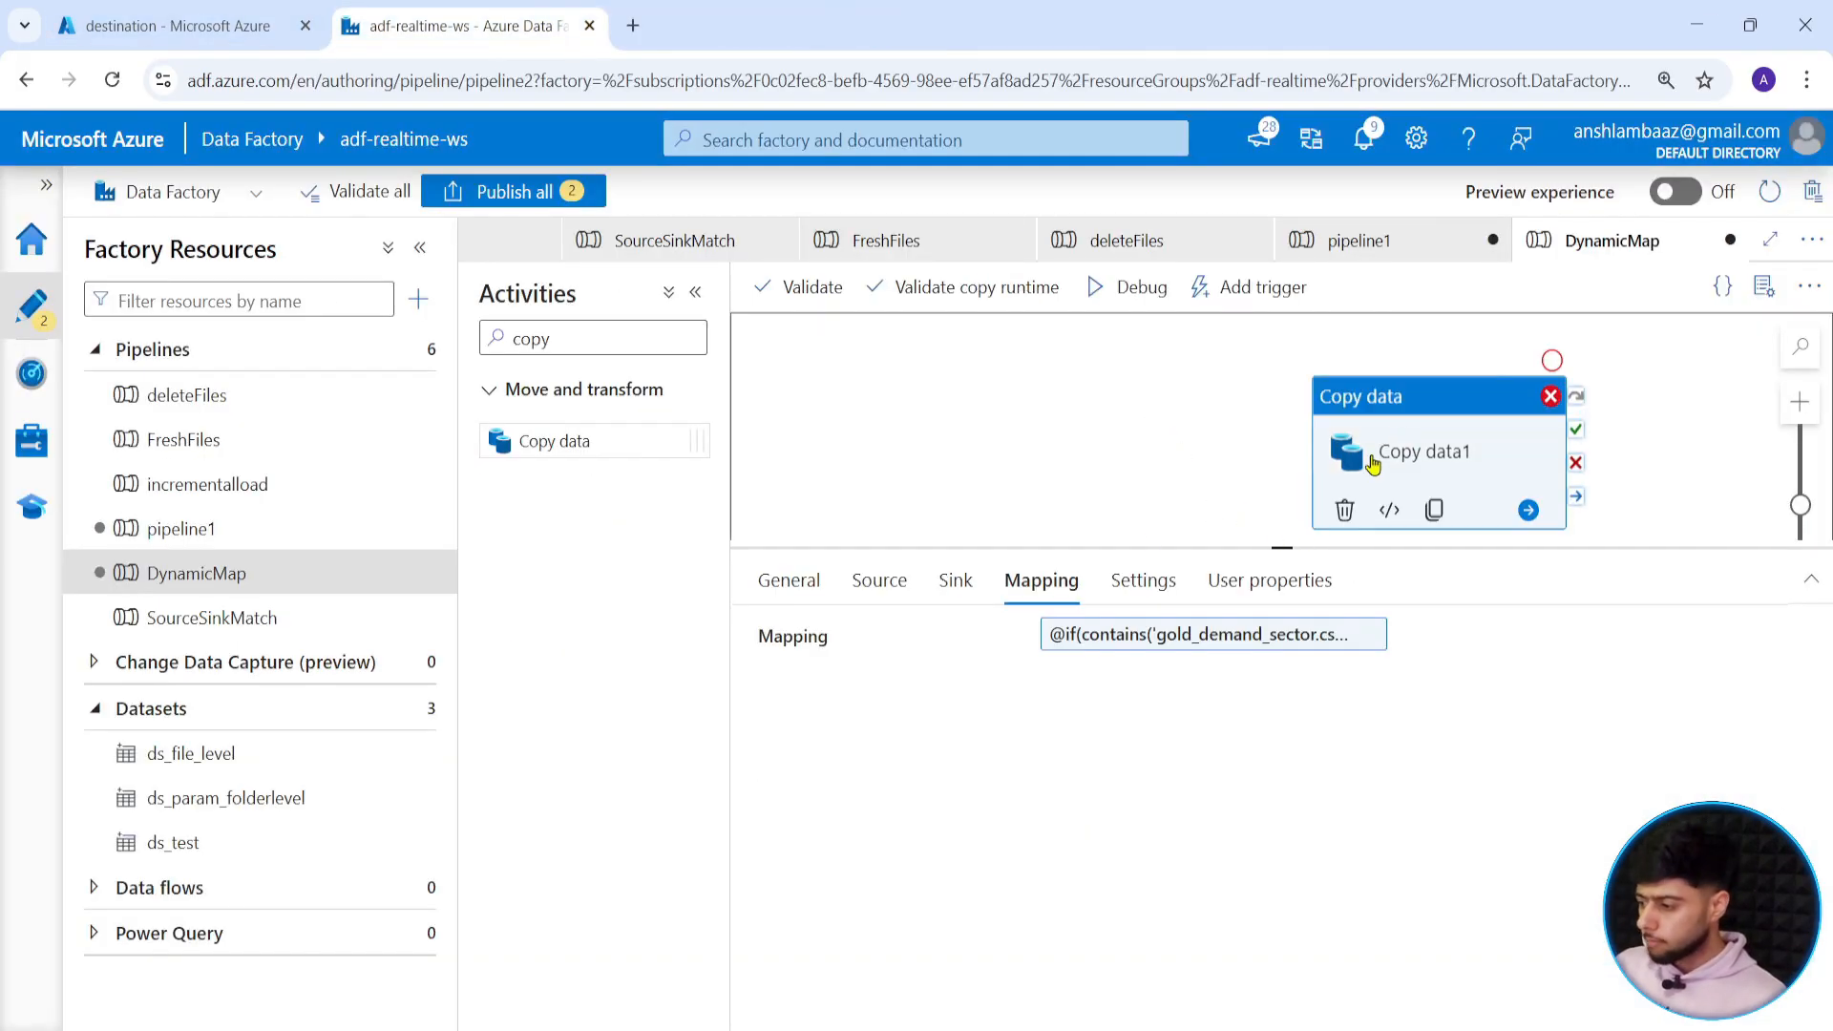
{"action": "left_click", "coordinate": [1132, 628]}
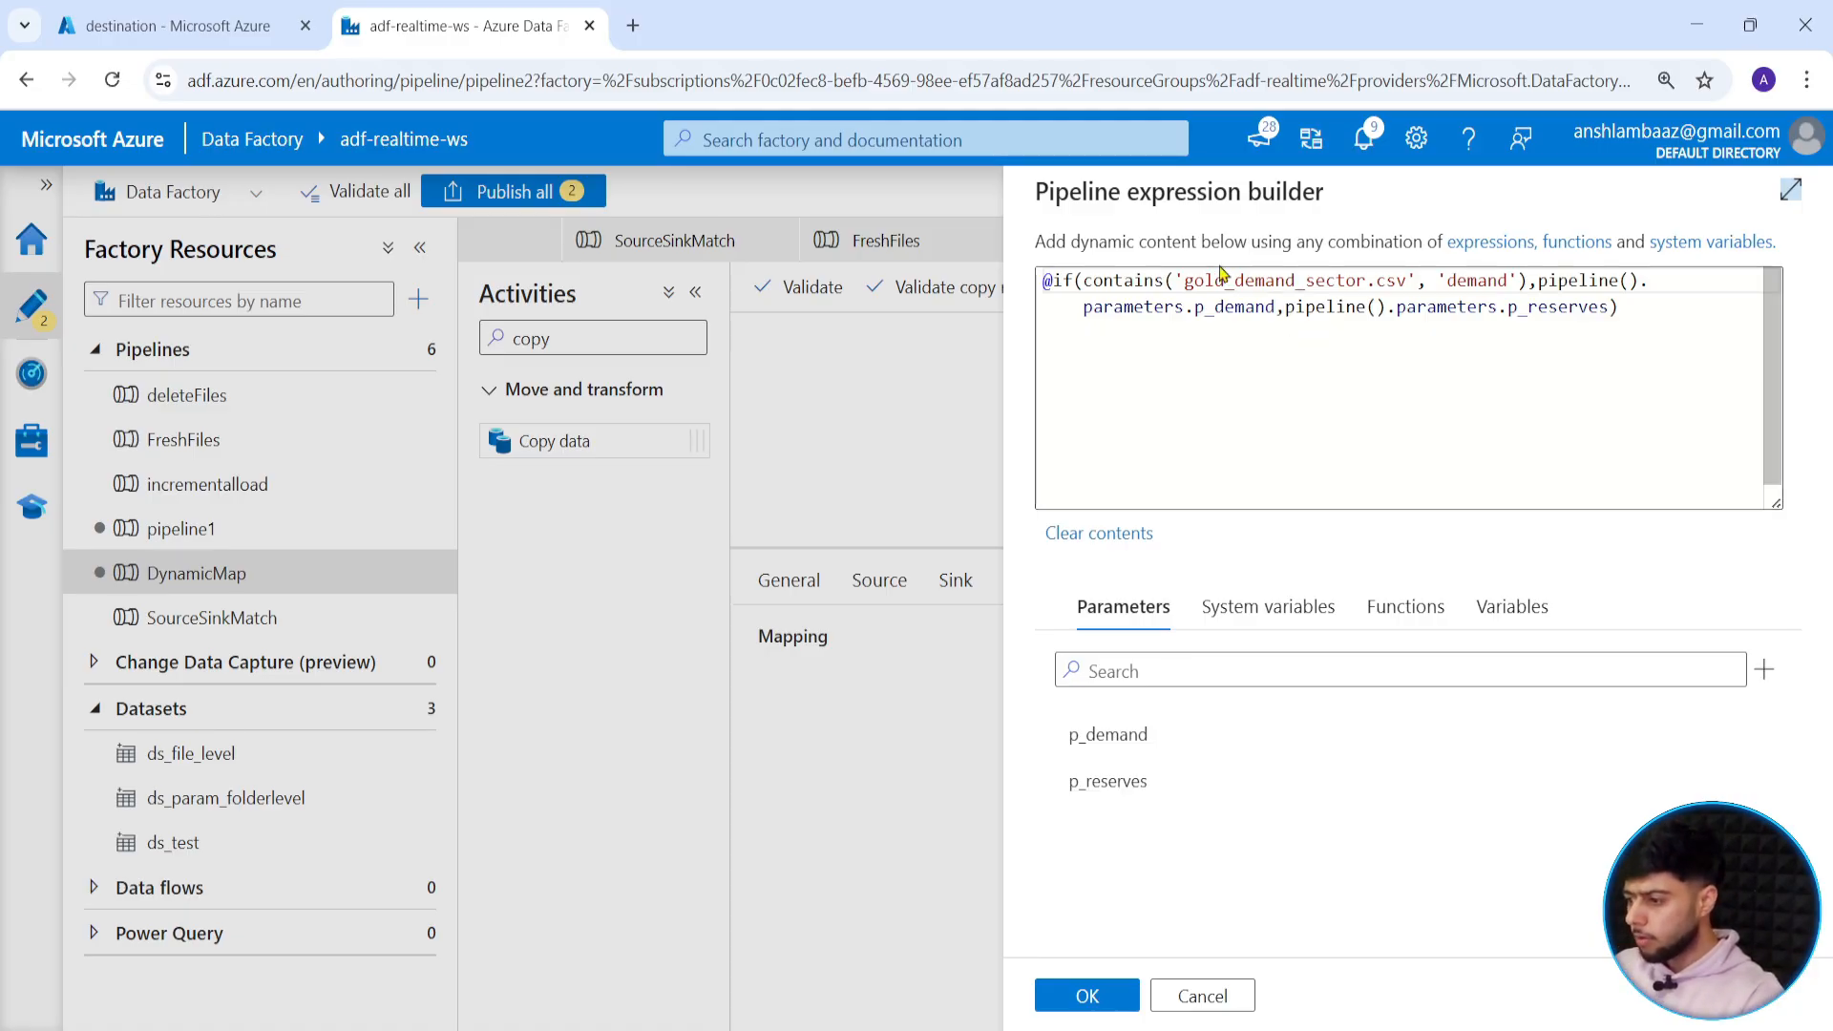
{"action": "left_click_drag", "start_coordinate": [1643, 311], "coordinate": [983, 287]}
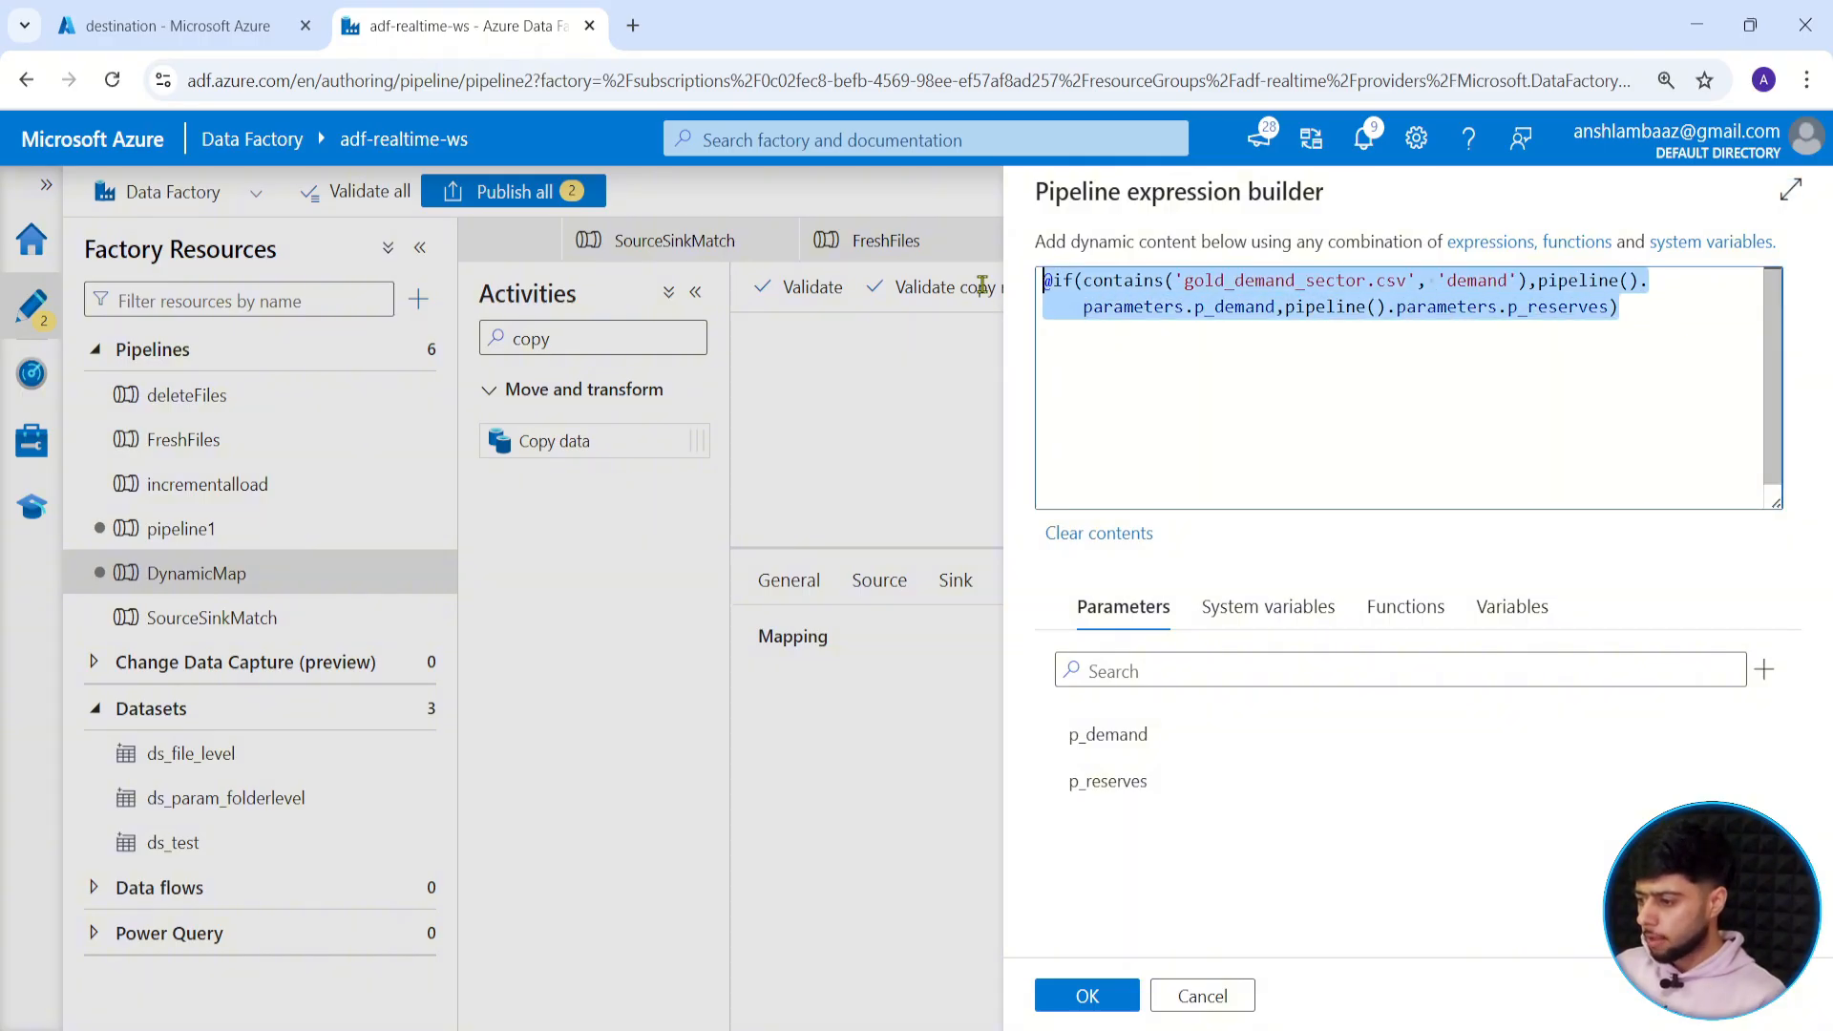
{"action": "left_click", "coordinate": [633, 24]}
{"action": "key", "text": "ctrl+v"}
{"action": "left_click", "coordinate": [427, 26]}
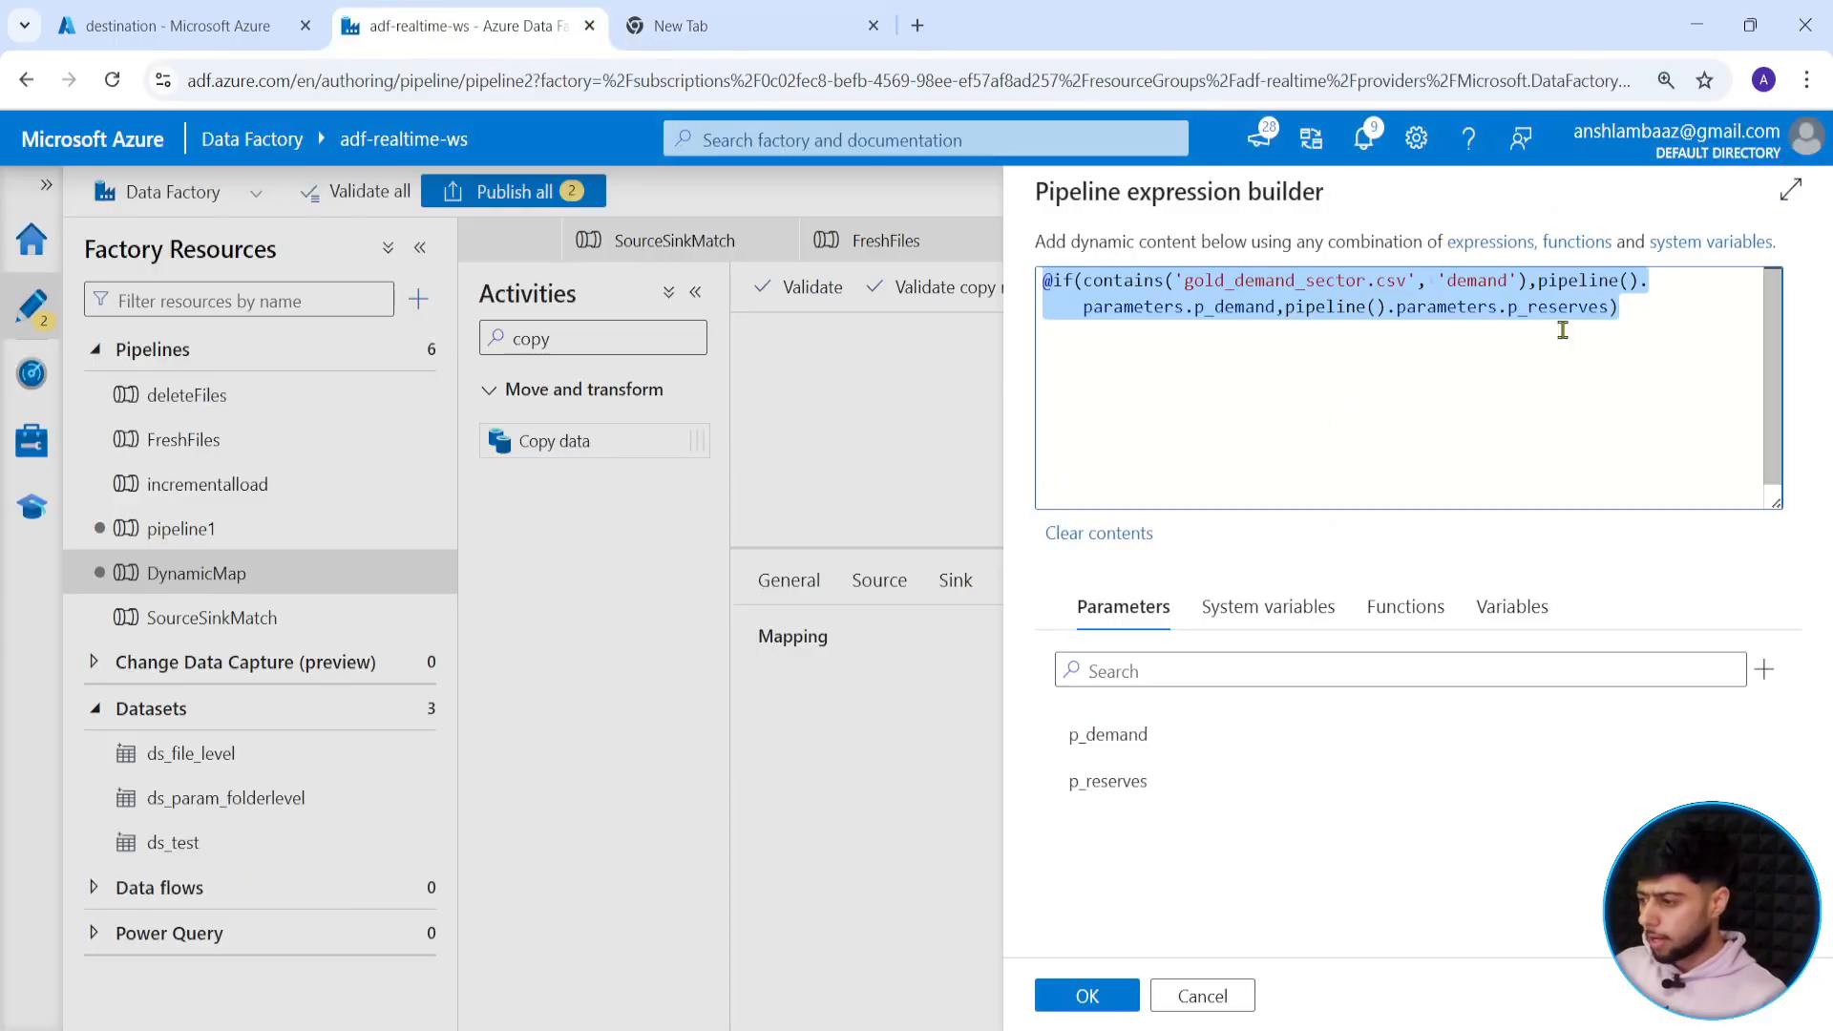
{"action": "left_click_drag", "start_coordinate": [1644, 313], "coordinate": [886, 290]}
{"action": "key", "text": "BackSpace"}
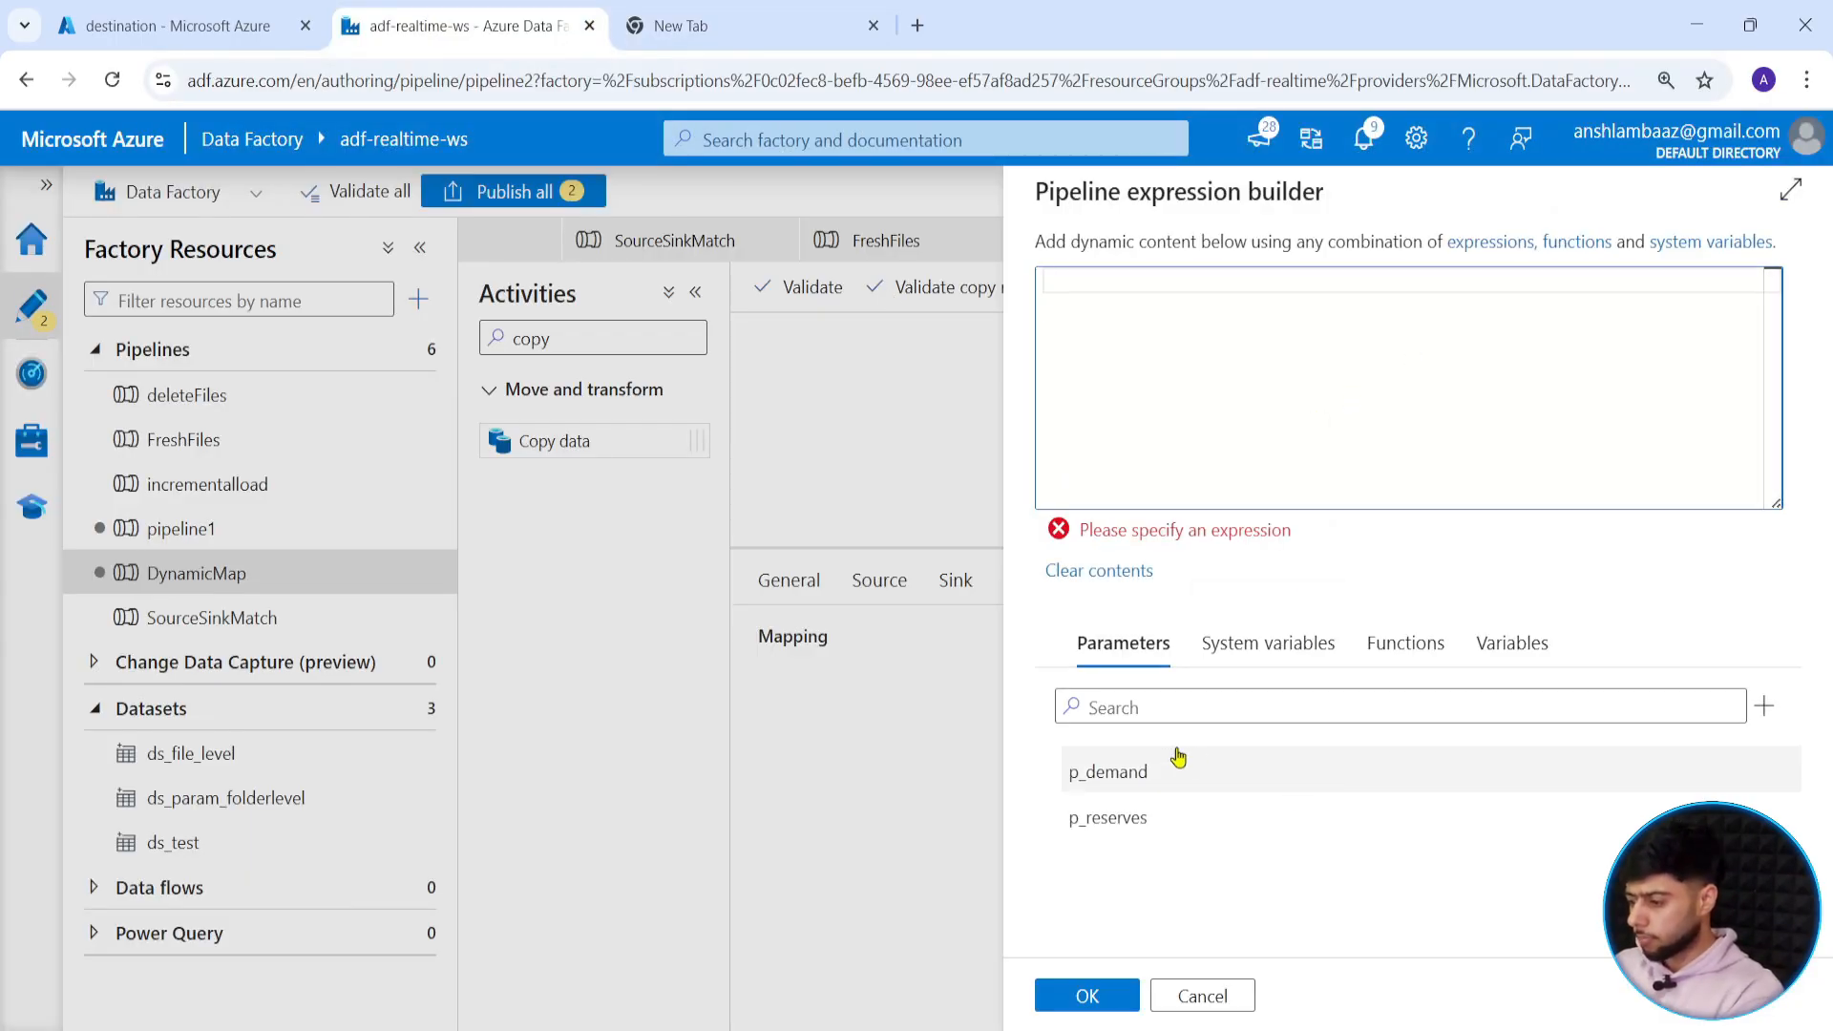
{"action": "left_click", "coordinate": [1110, 815]}
{"action": "left_click", "coordinate": [1151, 751]}
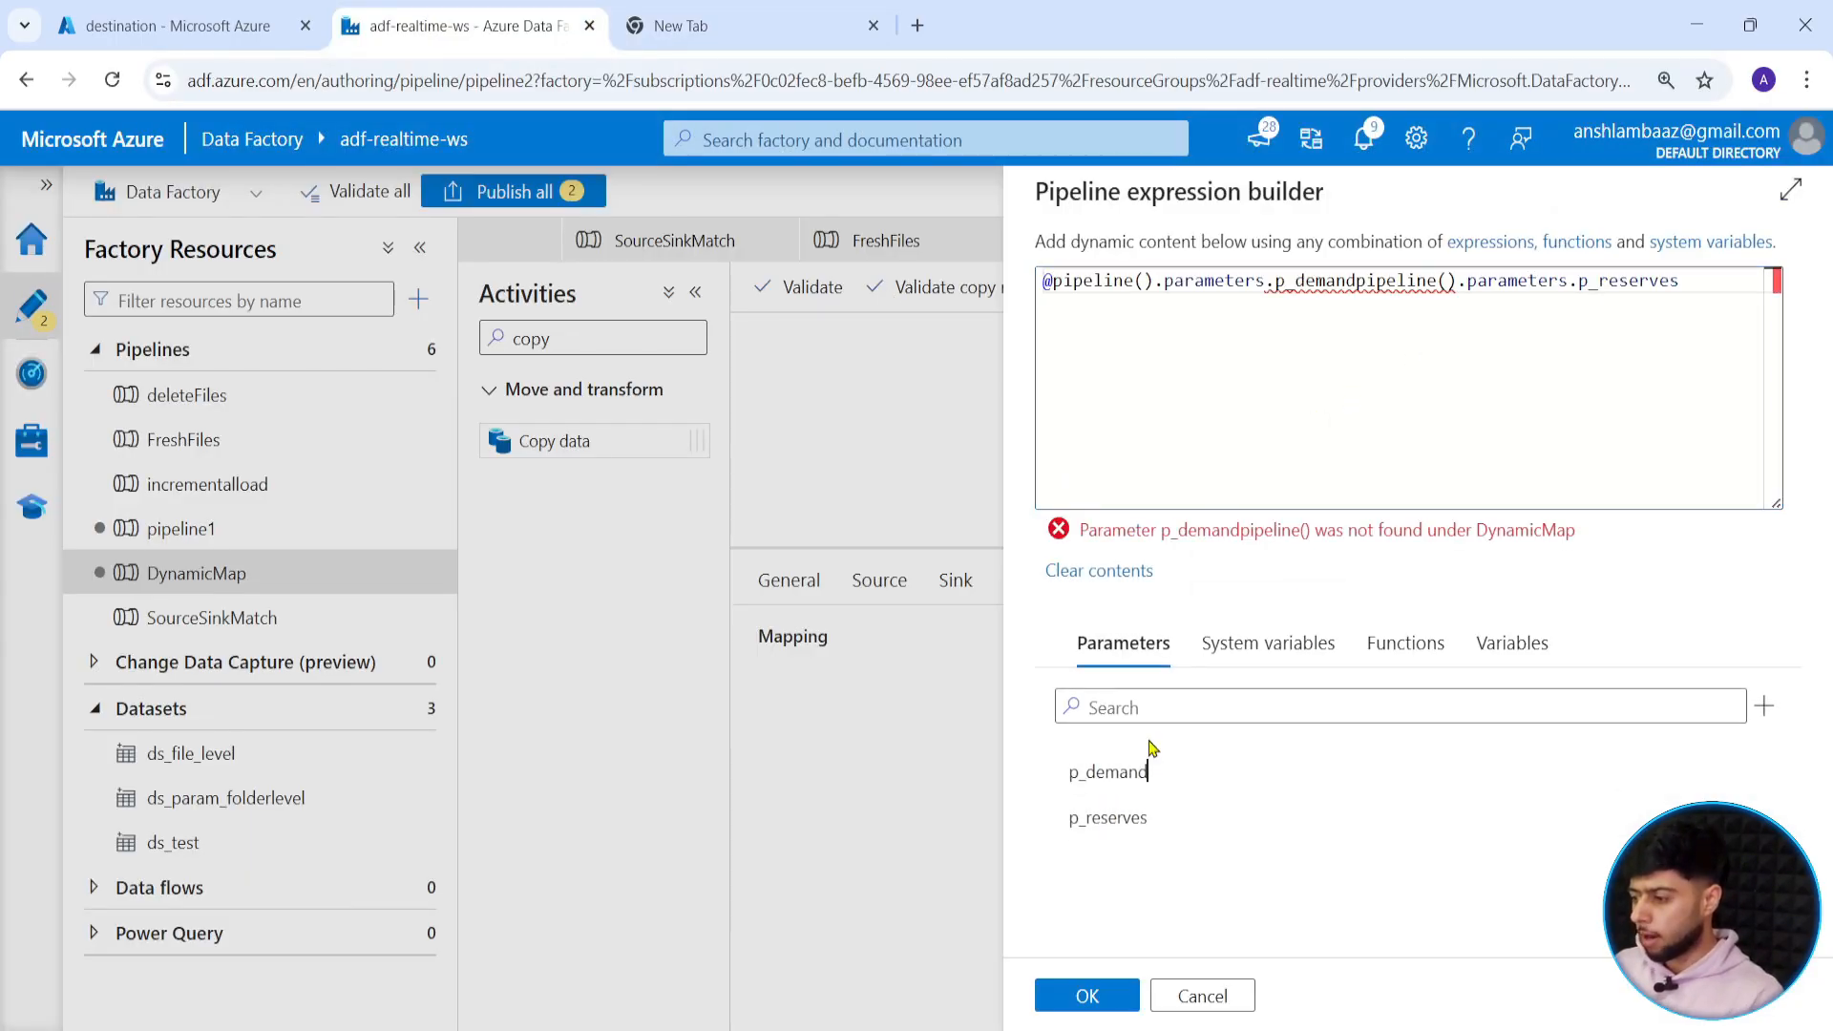
{"action": "key", "text": "ctrl+a"}
{"action": "left_click", "coordinate": [1187, 847]}
{"action": "left_click", "coordinate": [1162, 765]}
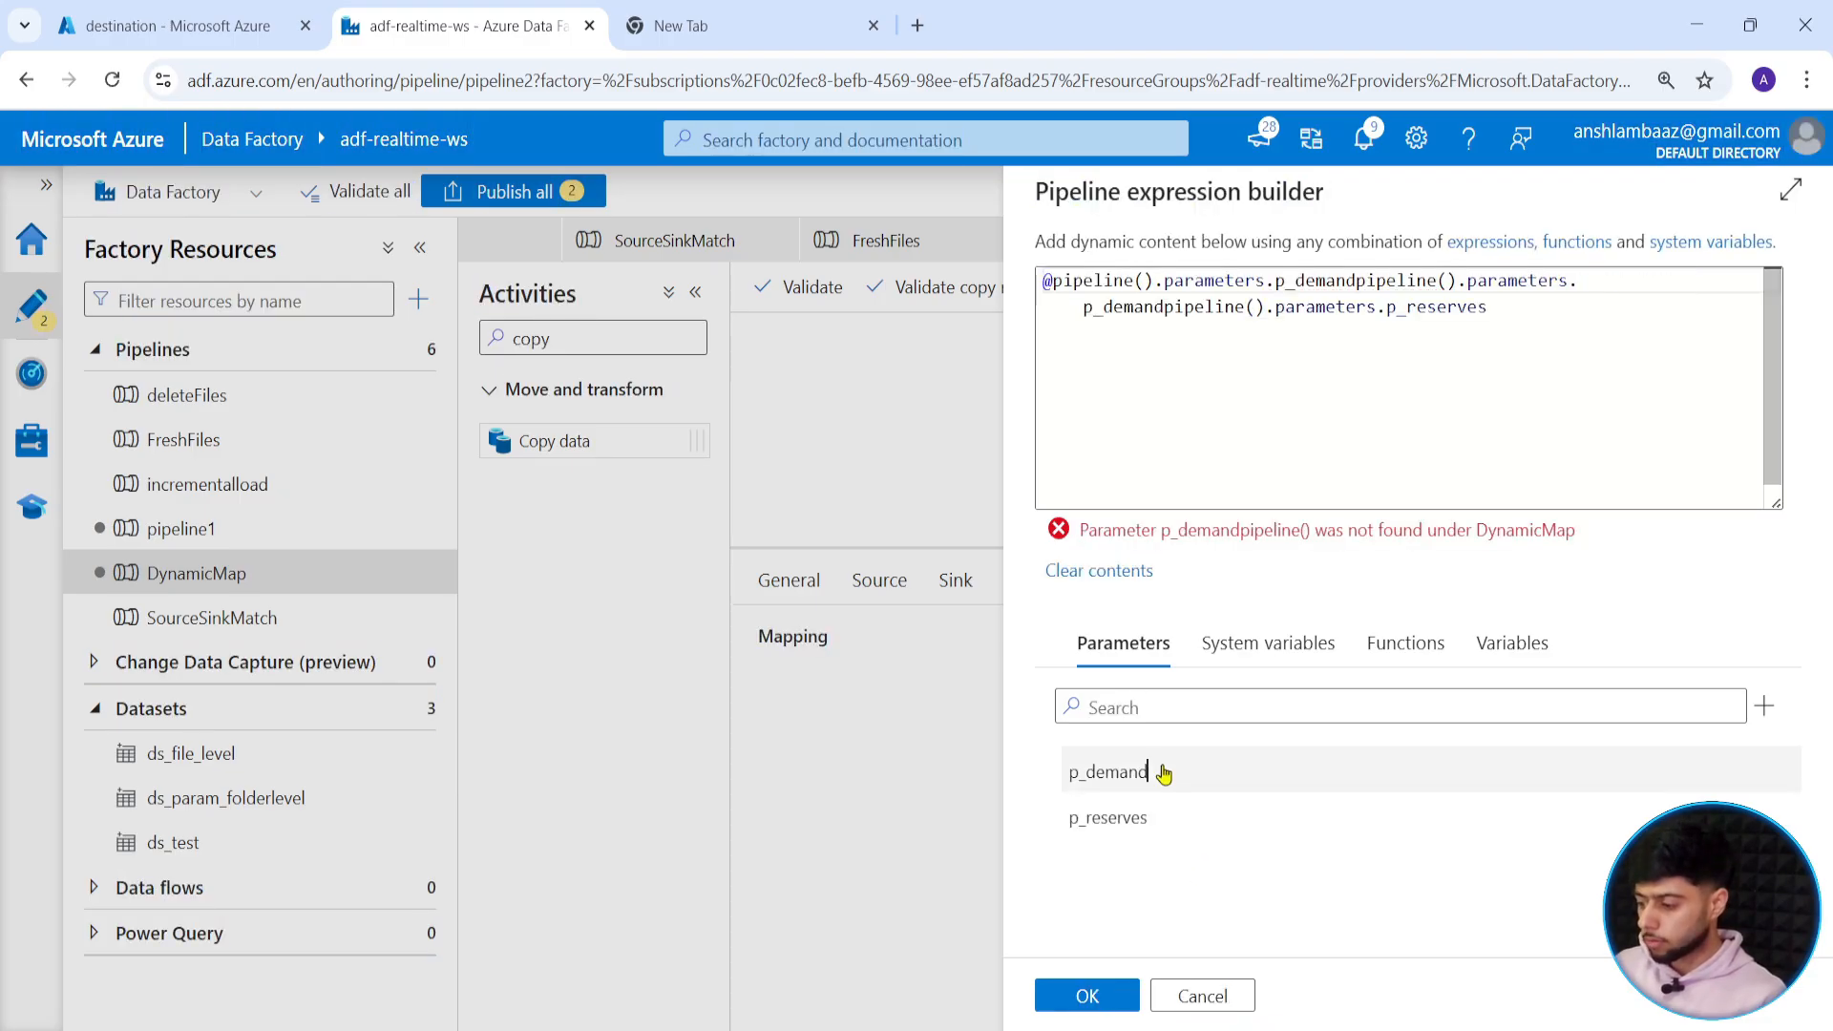
{"action": "key", "text": "ctrl+a"}
{"action": "left_click", "coordinate": [1383, 393]}
{"action": "key", "text": "ctrl+a"}
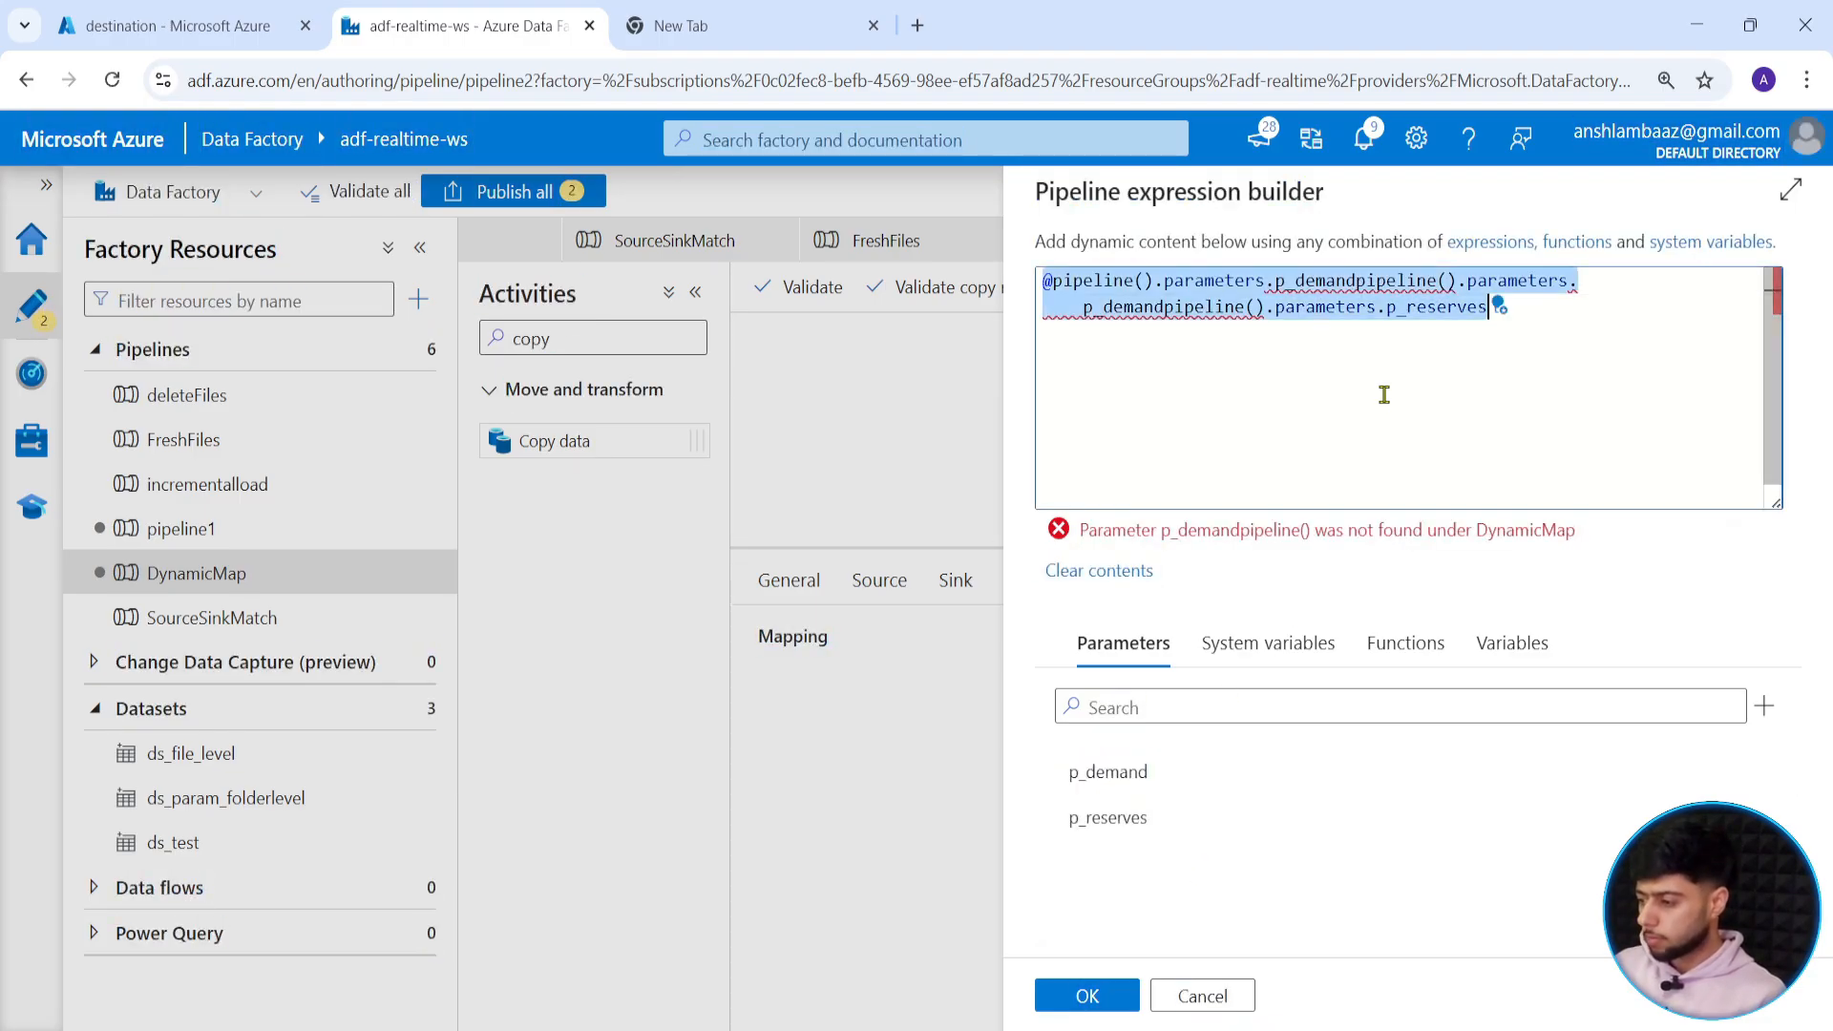
{"action": "key", "text": "BackSpace"}
{"action": "left_click", "coordinate": [1098, 772]}
{"action": "left_click", "coordinate": [1087, 996]}
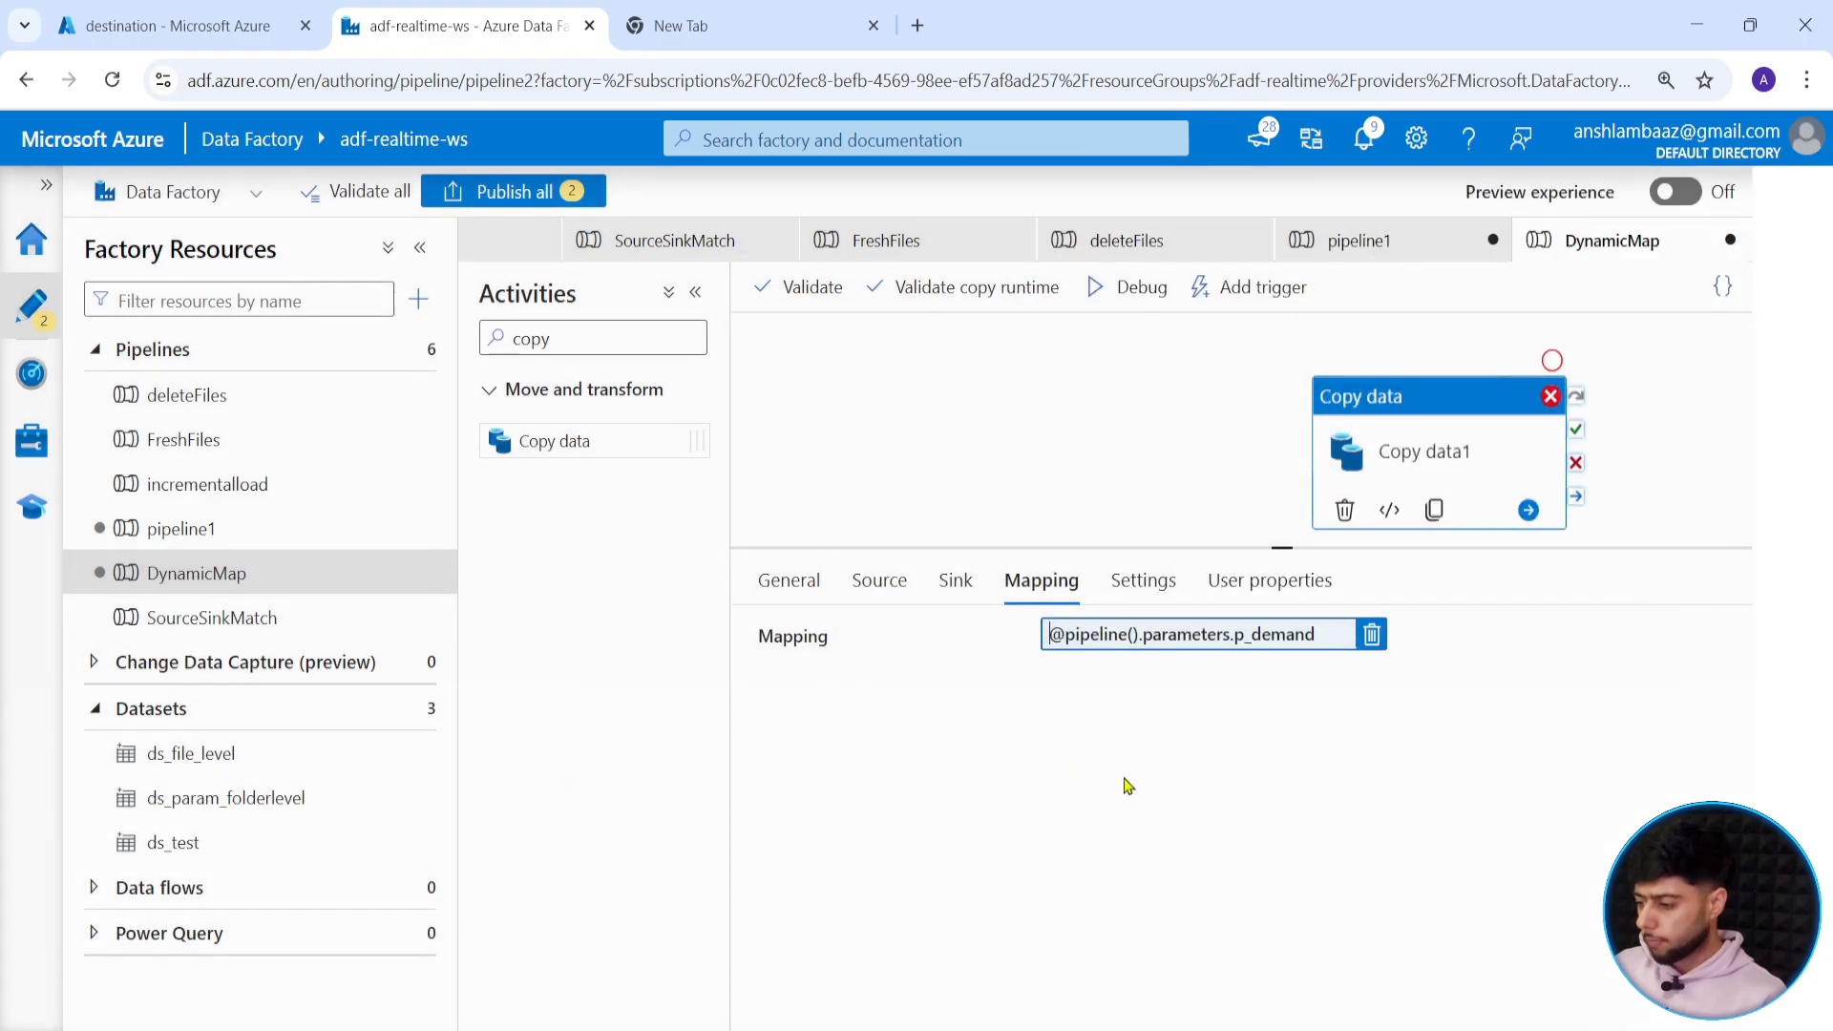
{"action": "left_click", "coordinate": [1095, 289]}
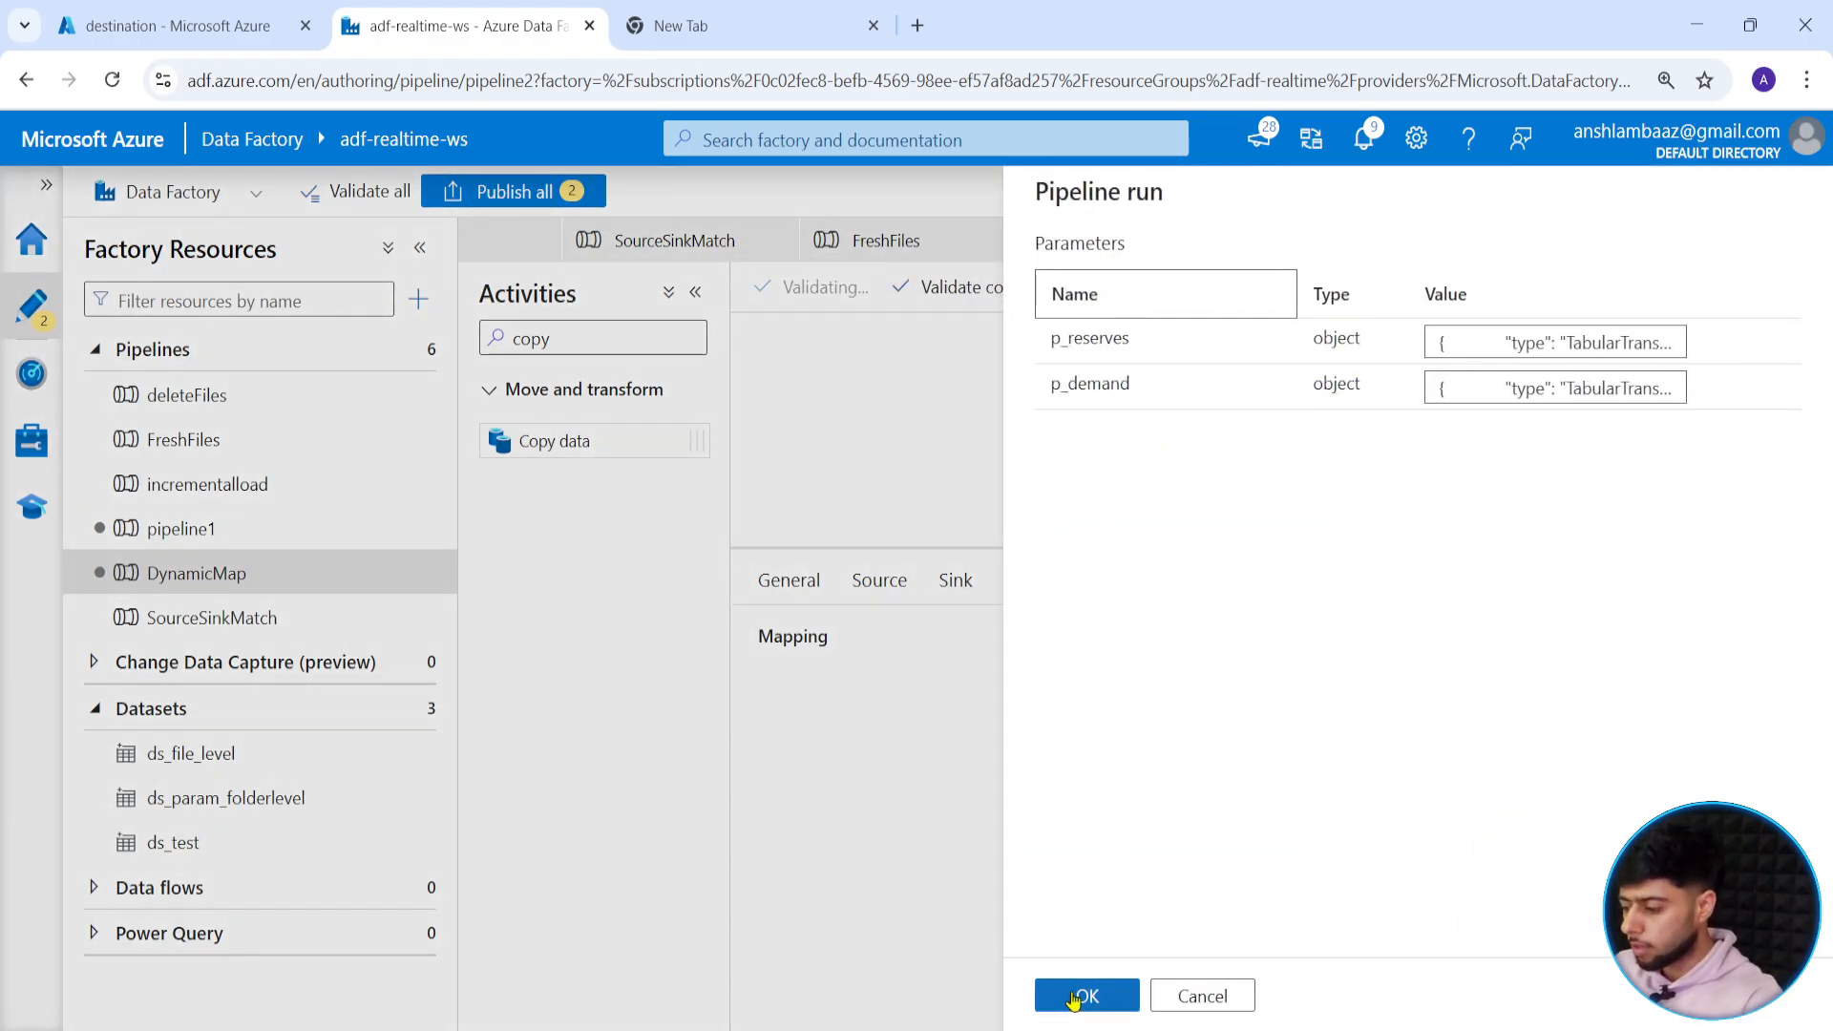
{"action": "left_click", "coordinate": [1076, 996]}
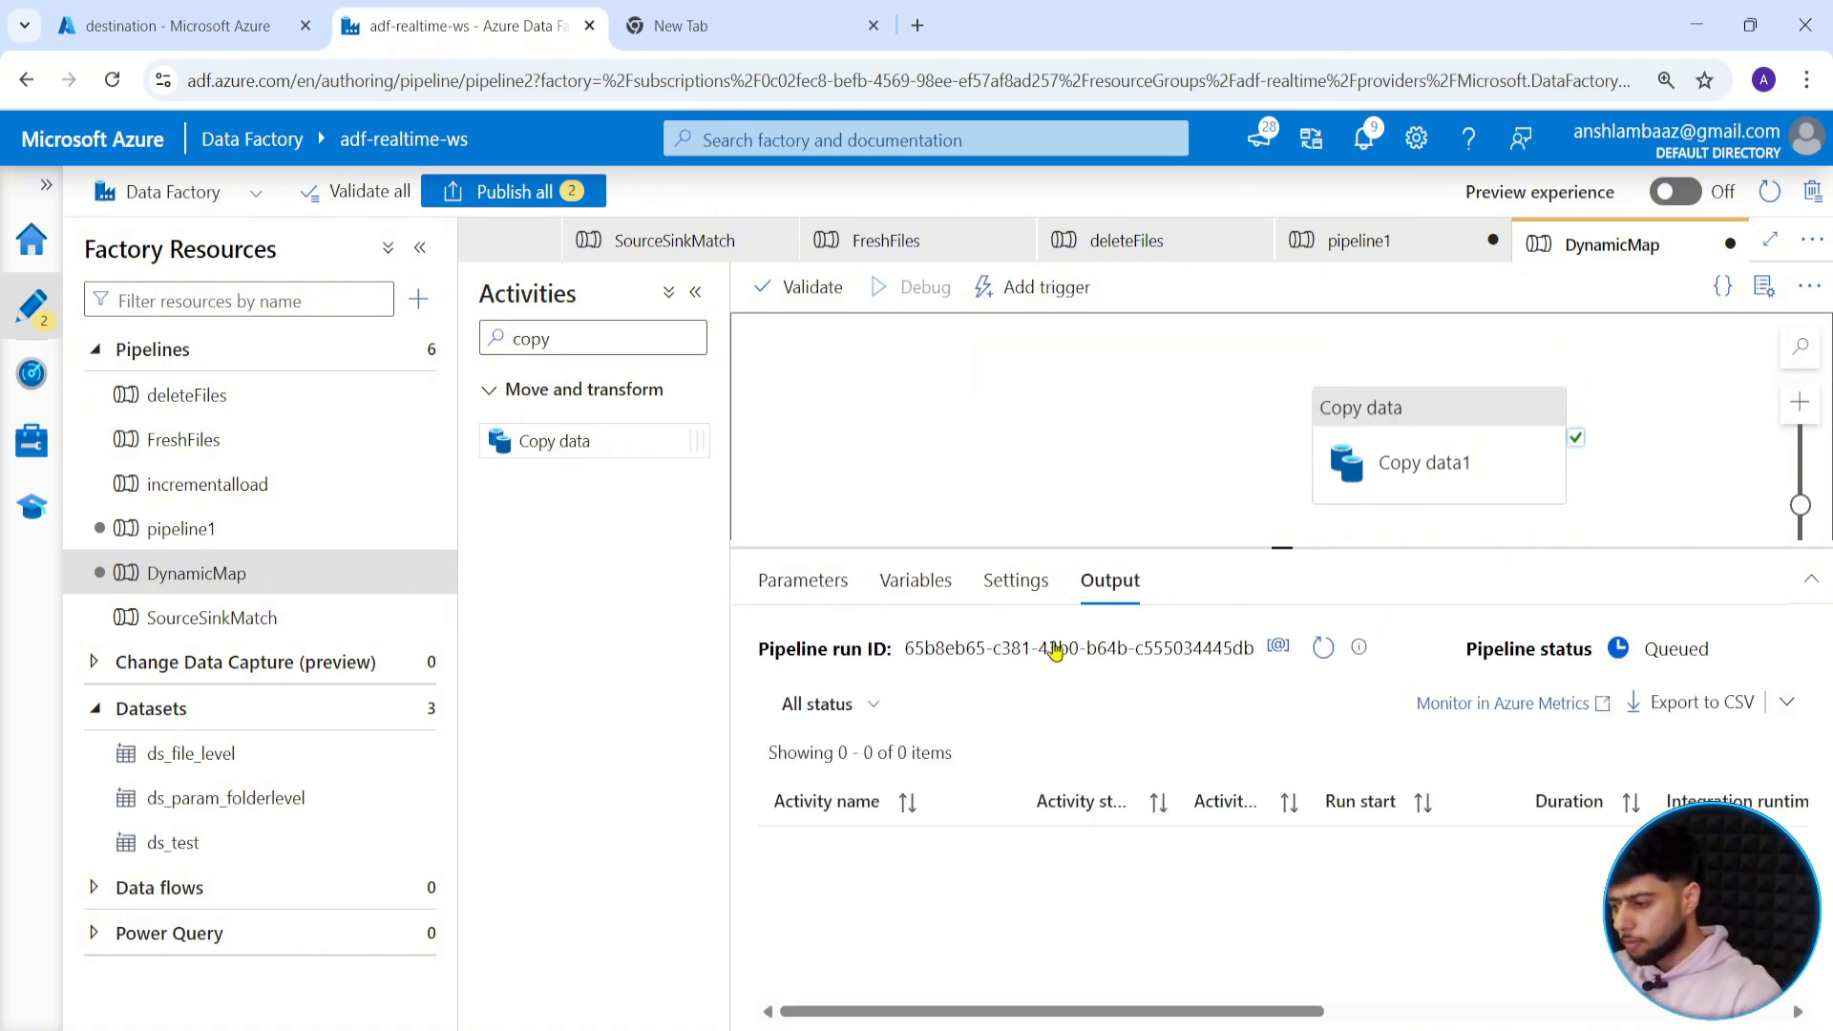
Check the sink dataset properties of Copy data1, and refresh the debug run's status.
{"action": "left_click", "coordinate": [1351, 458]}
{"action": "left_click", "coordinate": [958, 584]}
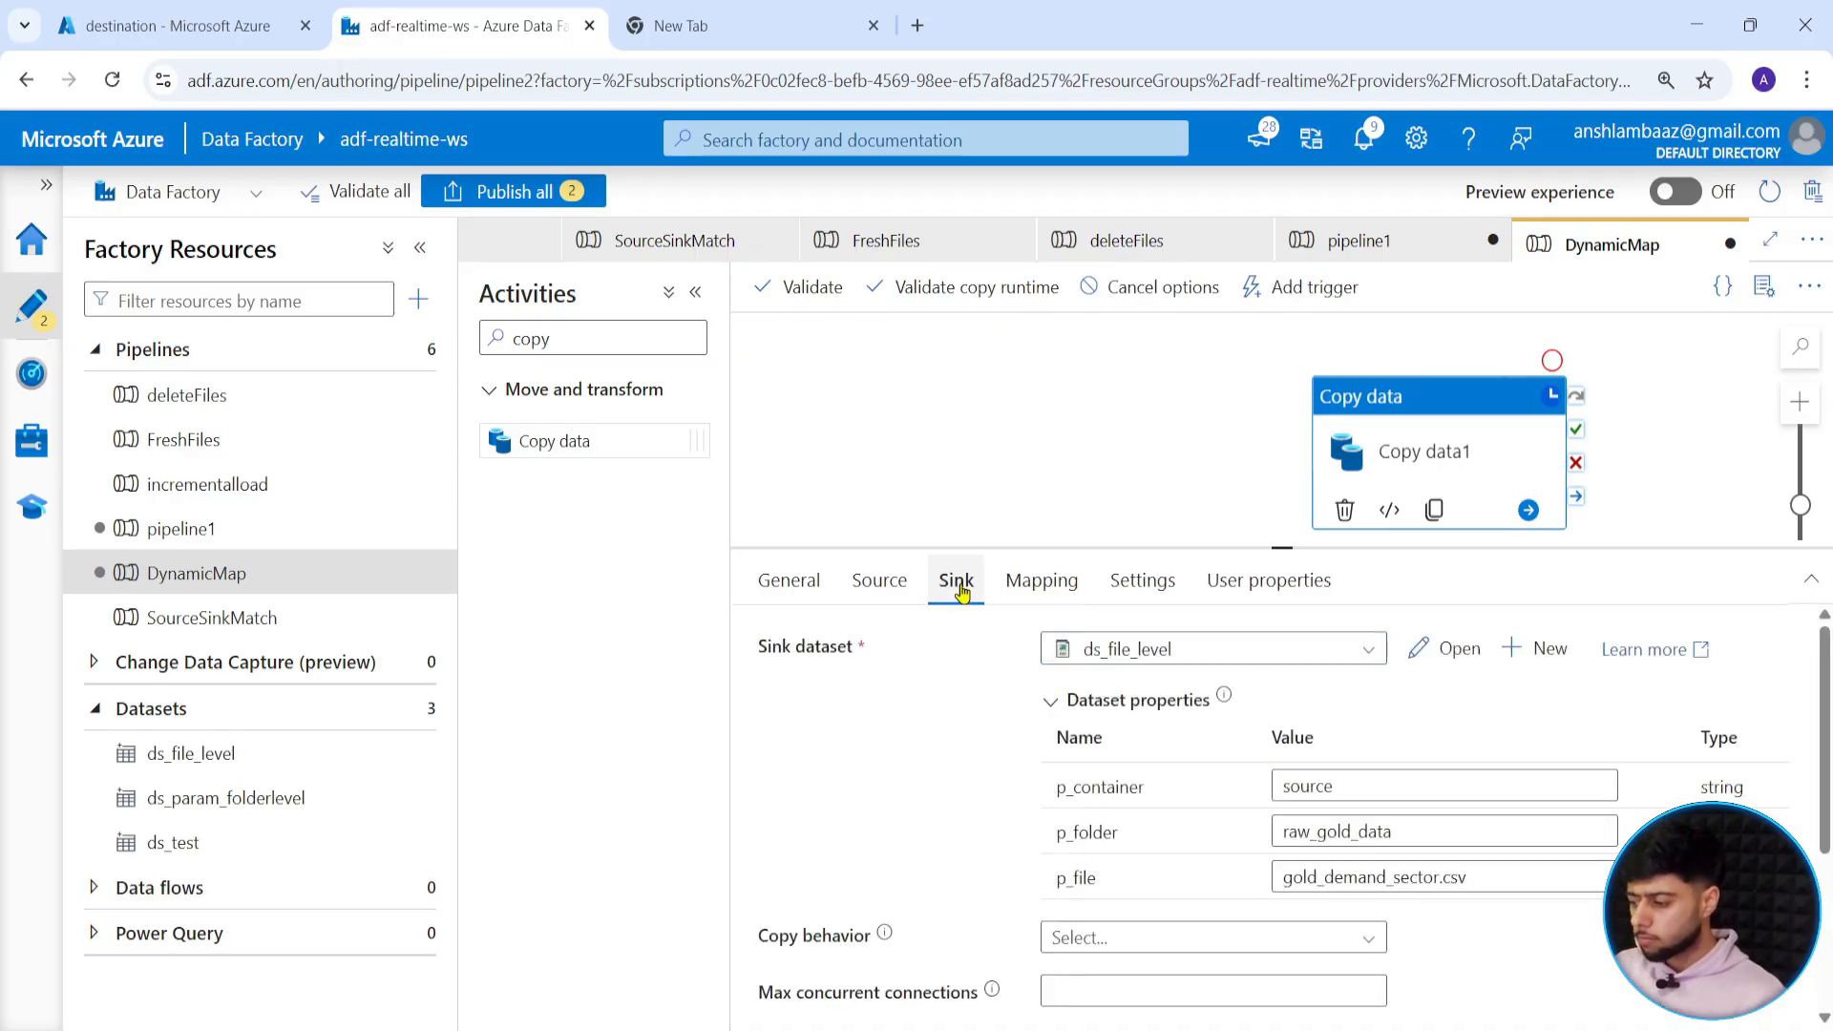
{"action": "left_click", "coordinate": [1199, 434]}
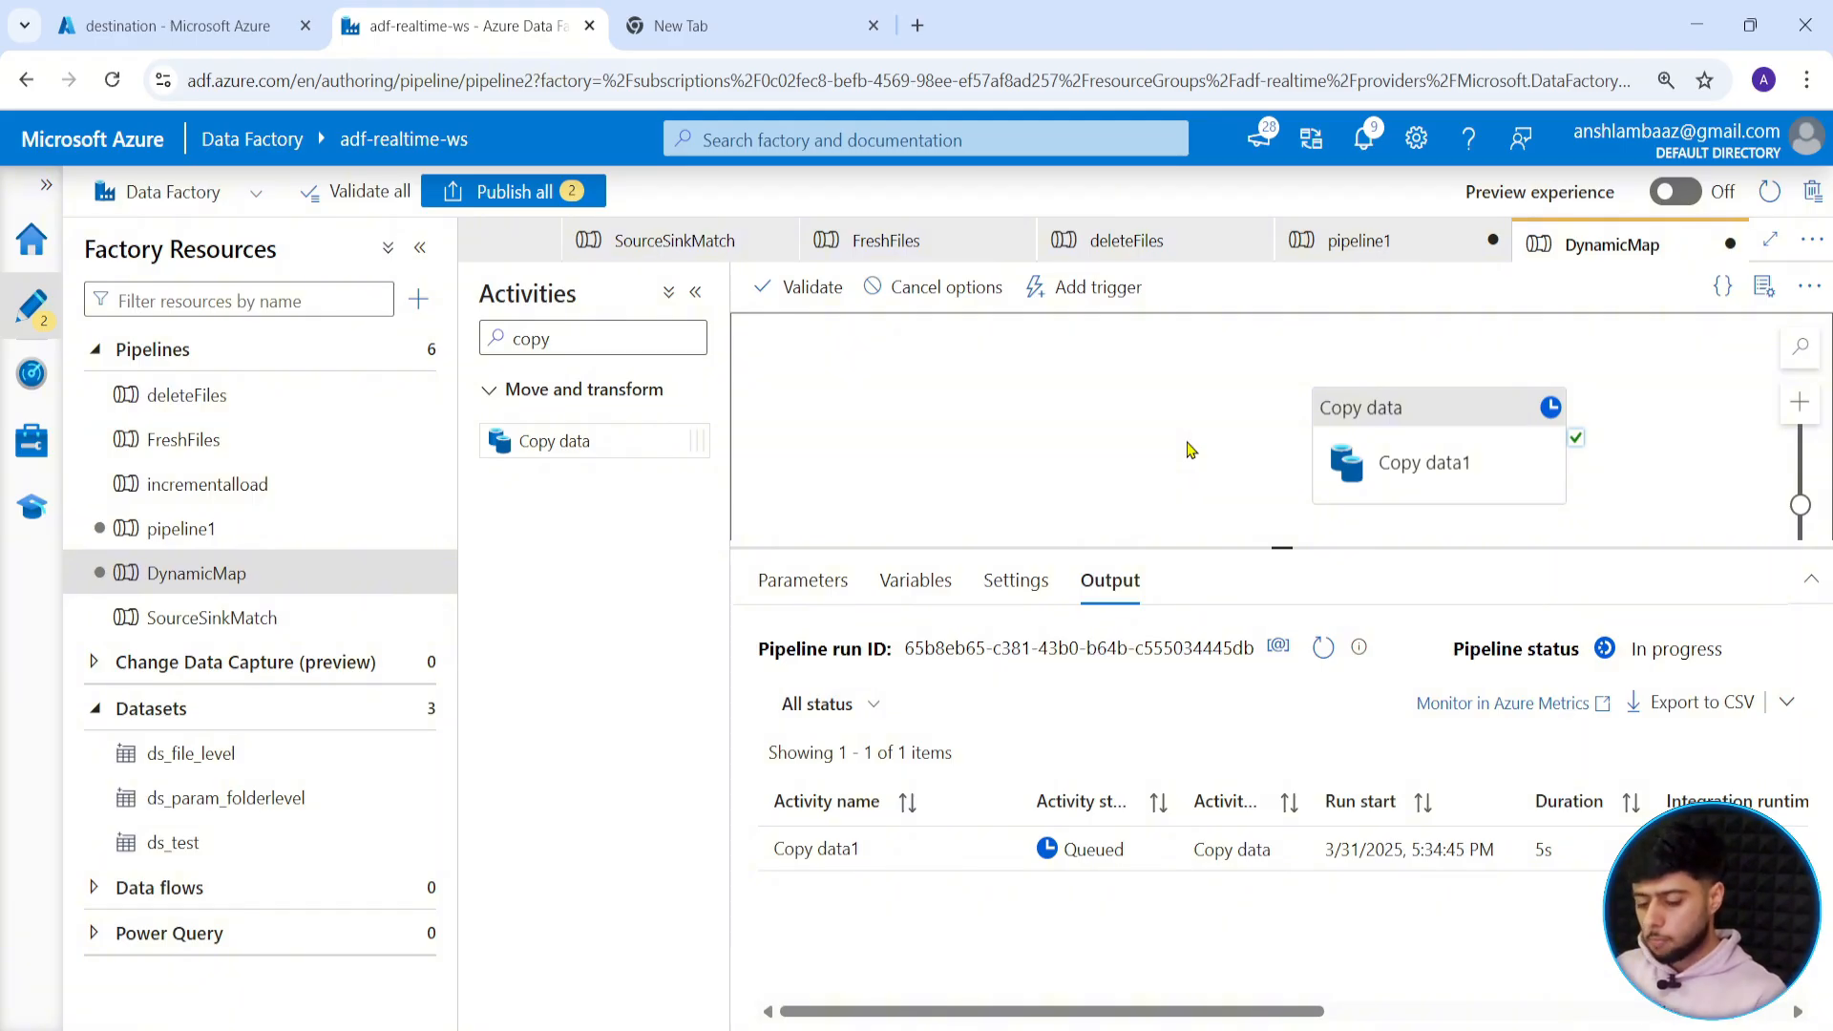
{"action": "left_click", "coordinate": [1325, 653]}
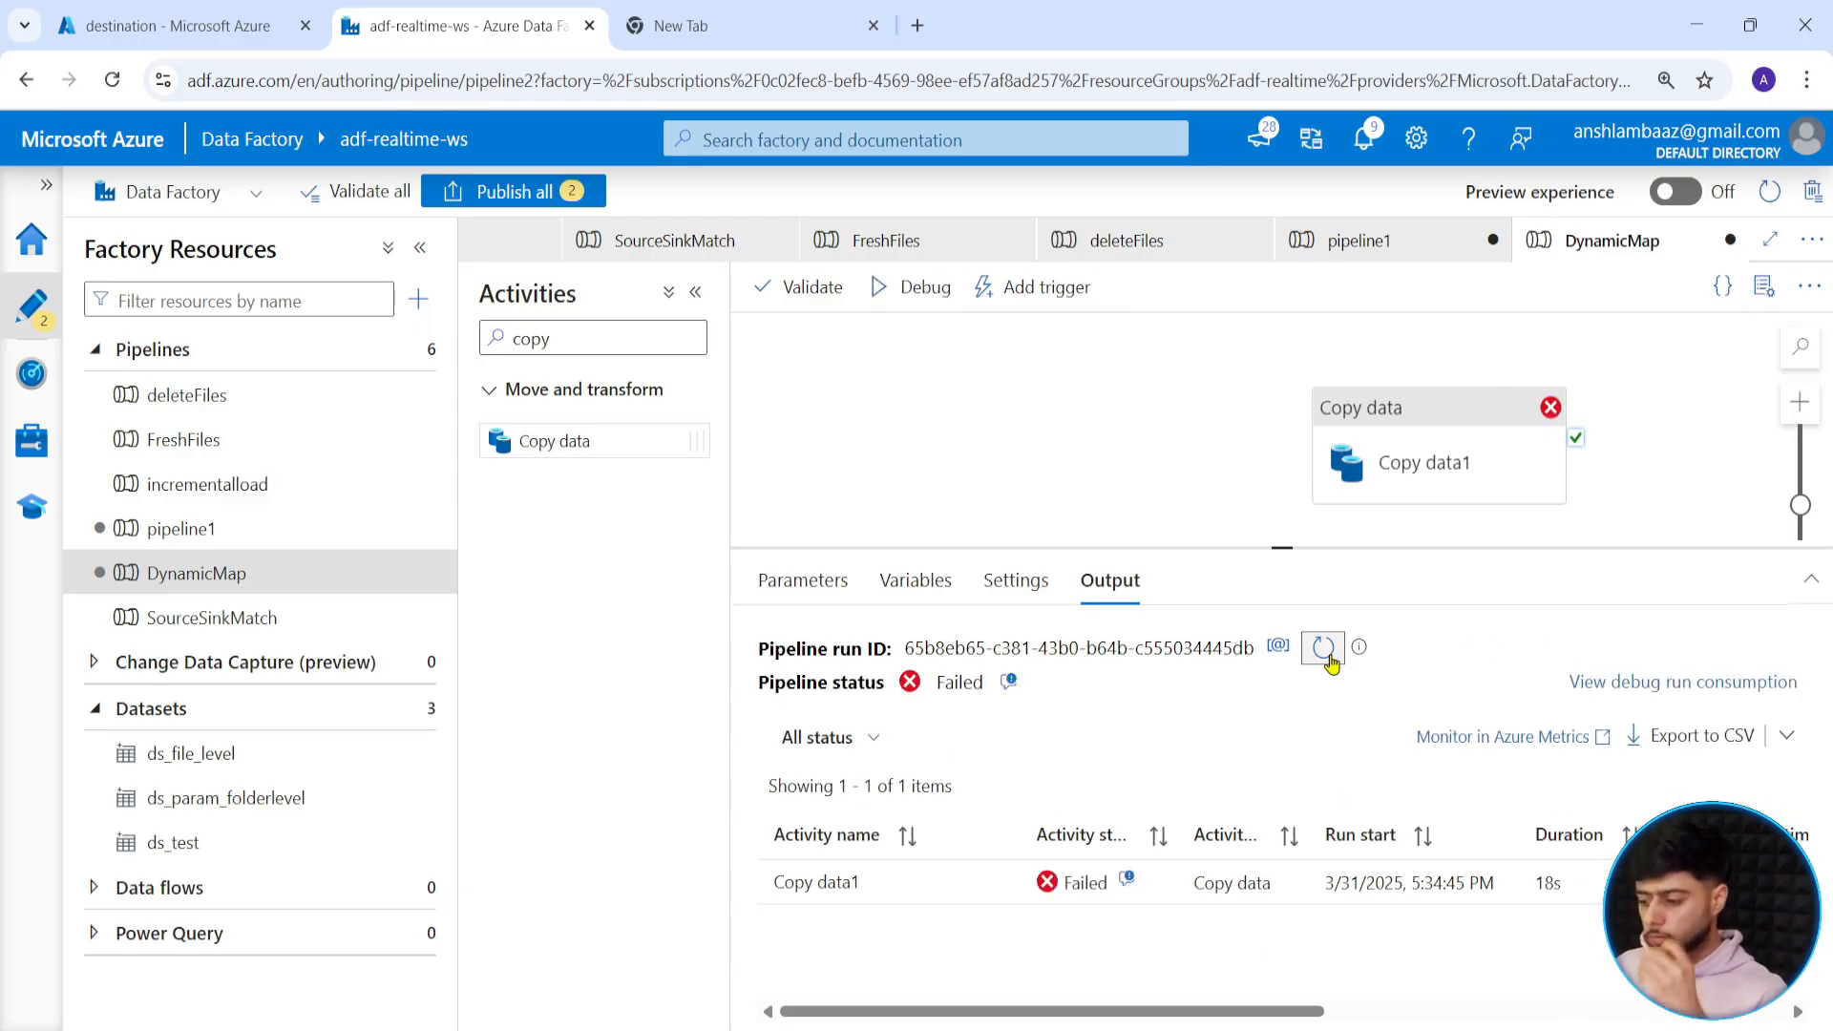
Examine the full error details of the Copy data1 run, focusing on the column name message, and close them.
{"action": "left_click", "coordinate": [1128, 875]}
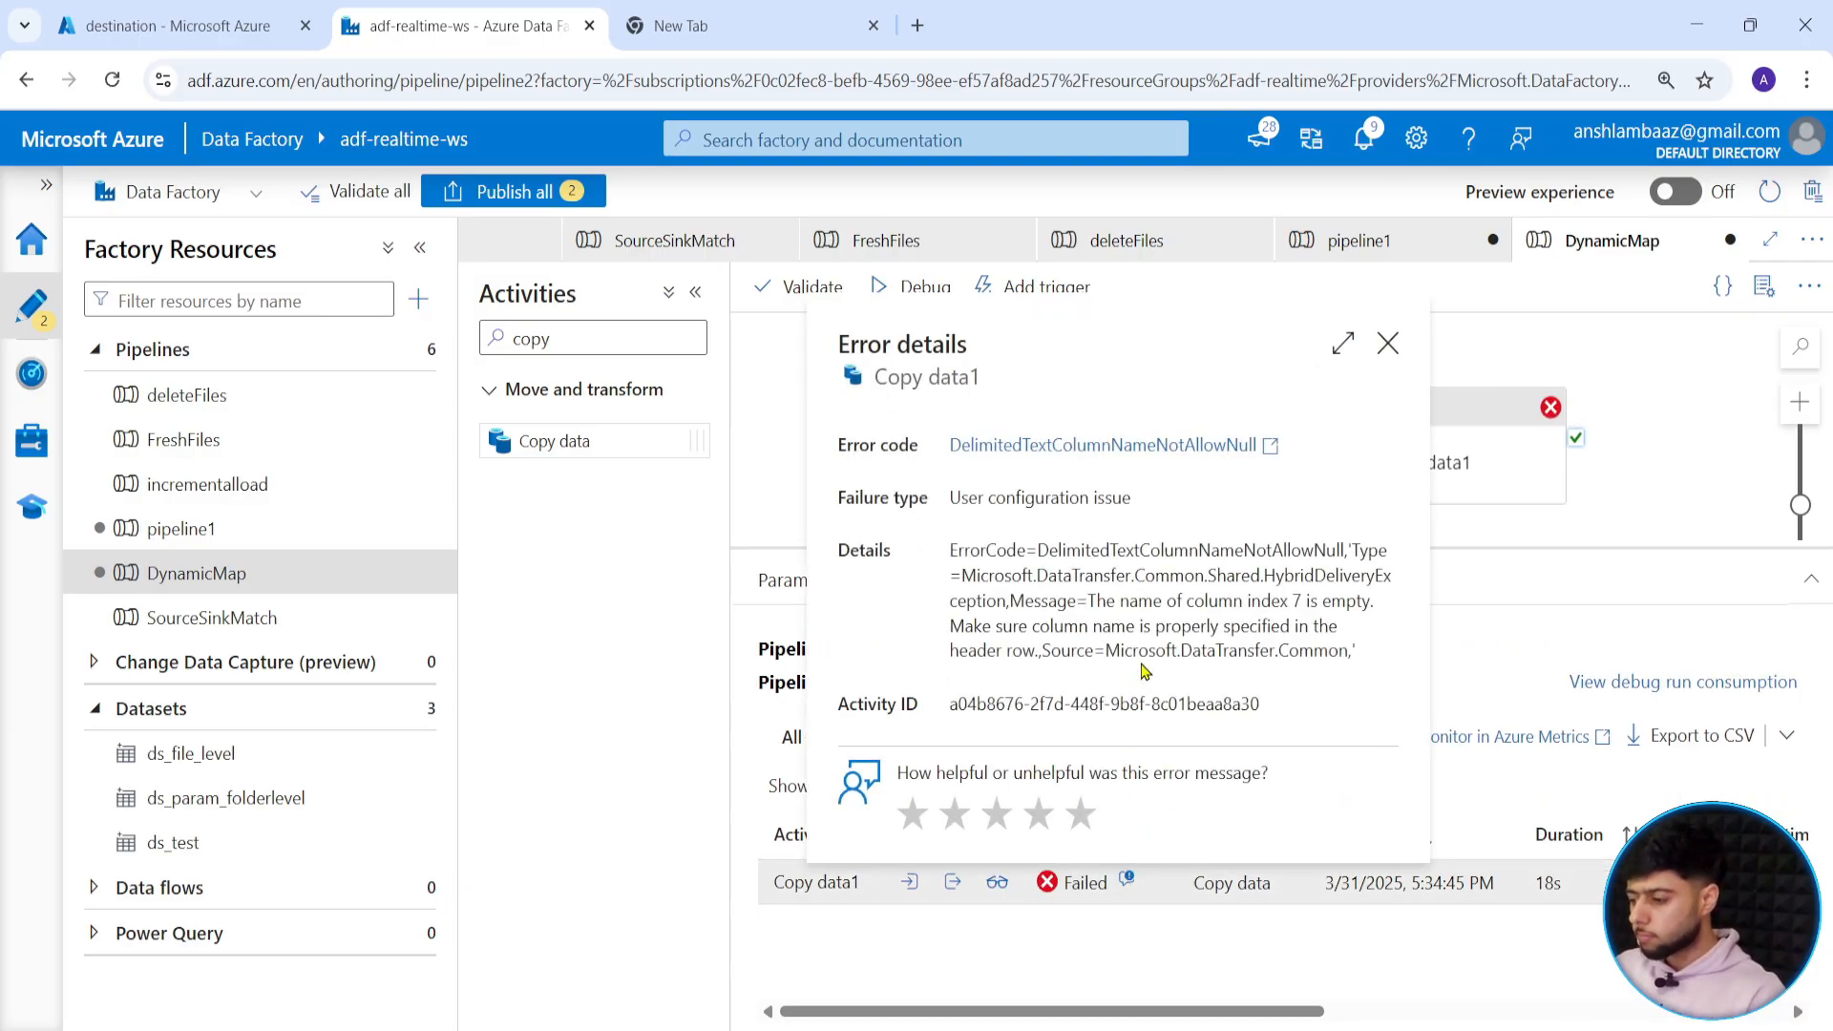
{"action": "left_click", "coordinate": [1345, 343]}
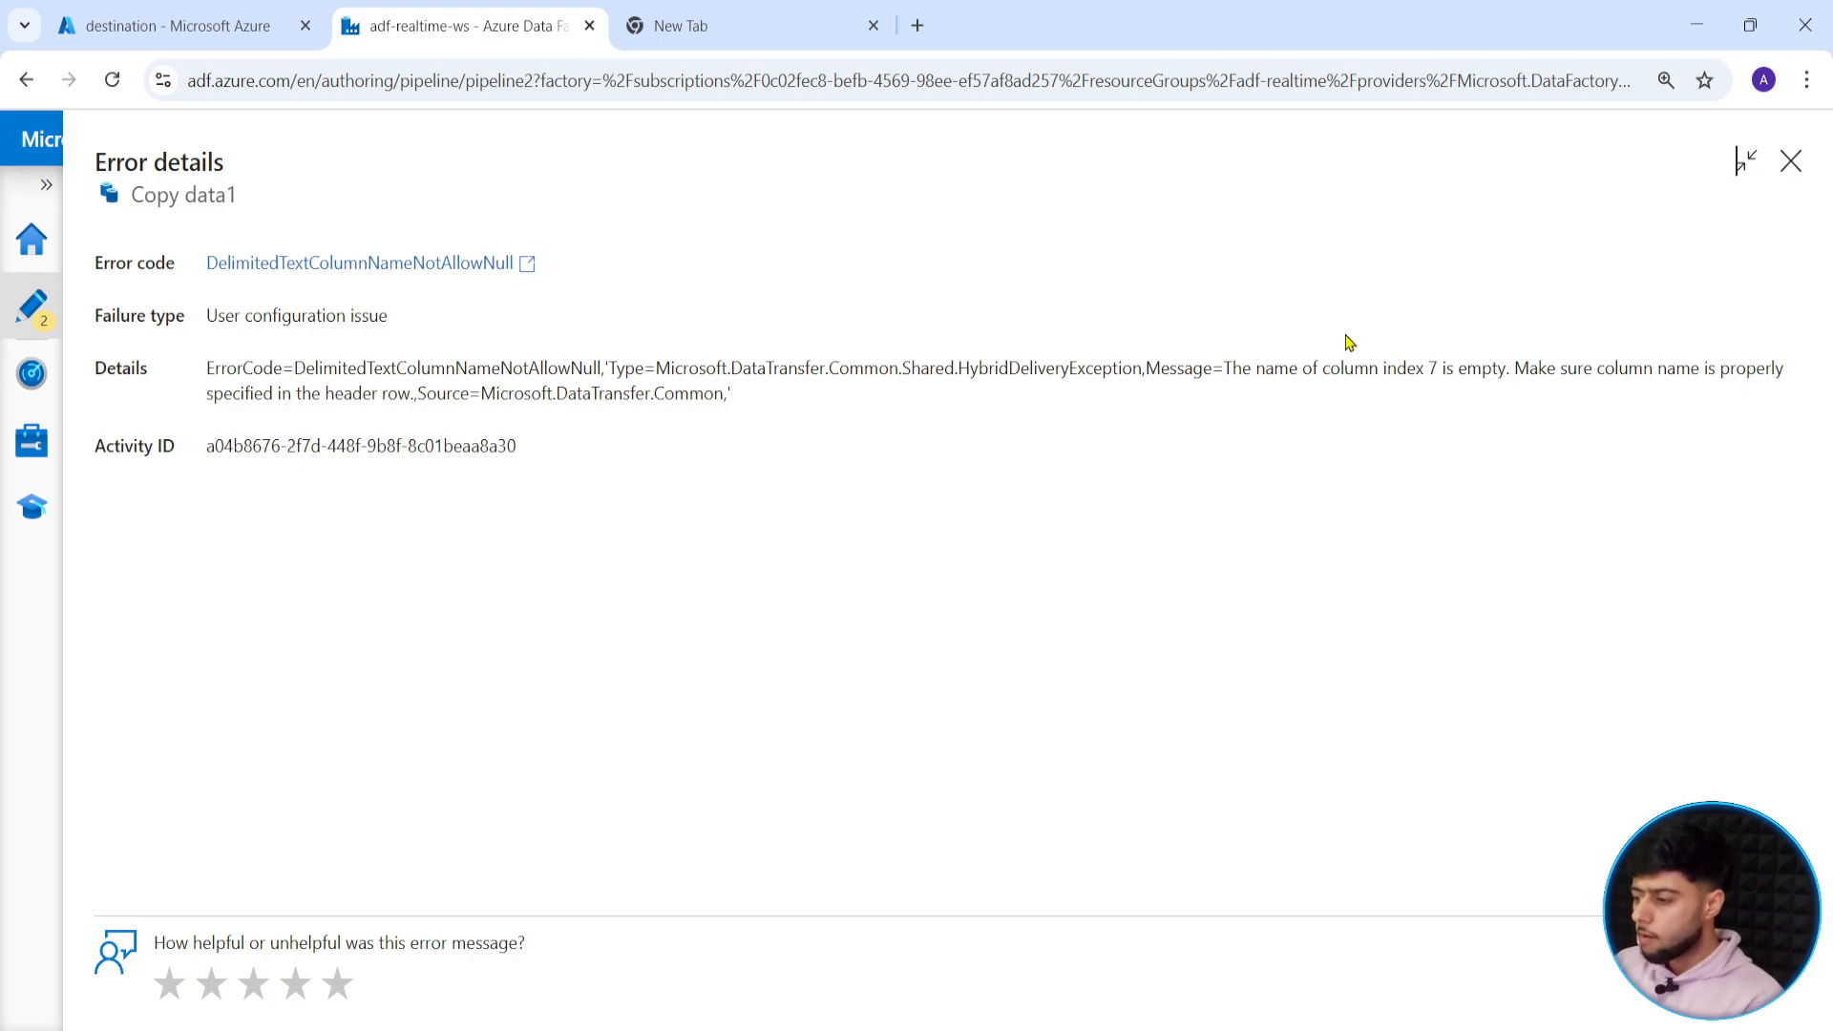
{"action": "left_click", "coordinate": [818, 401]}
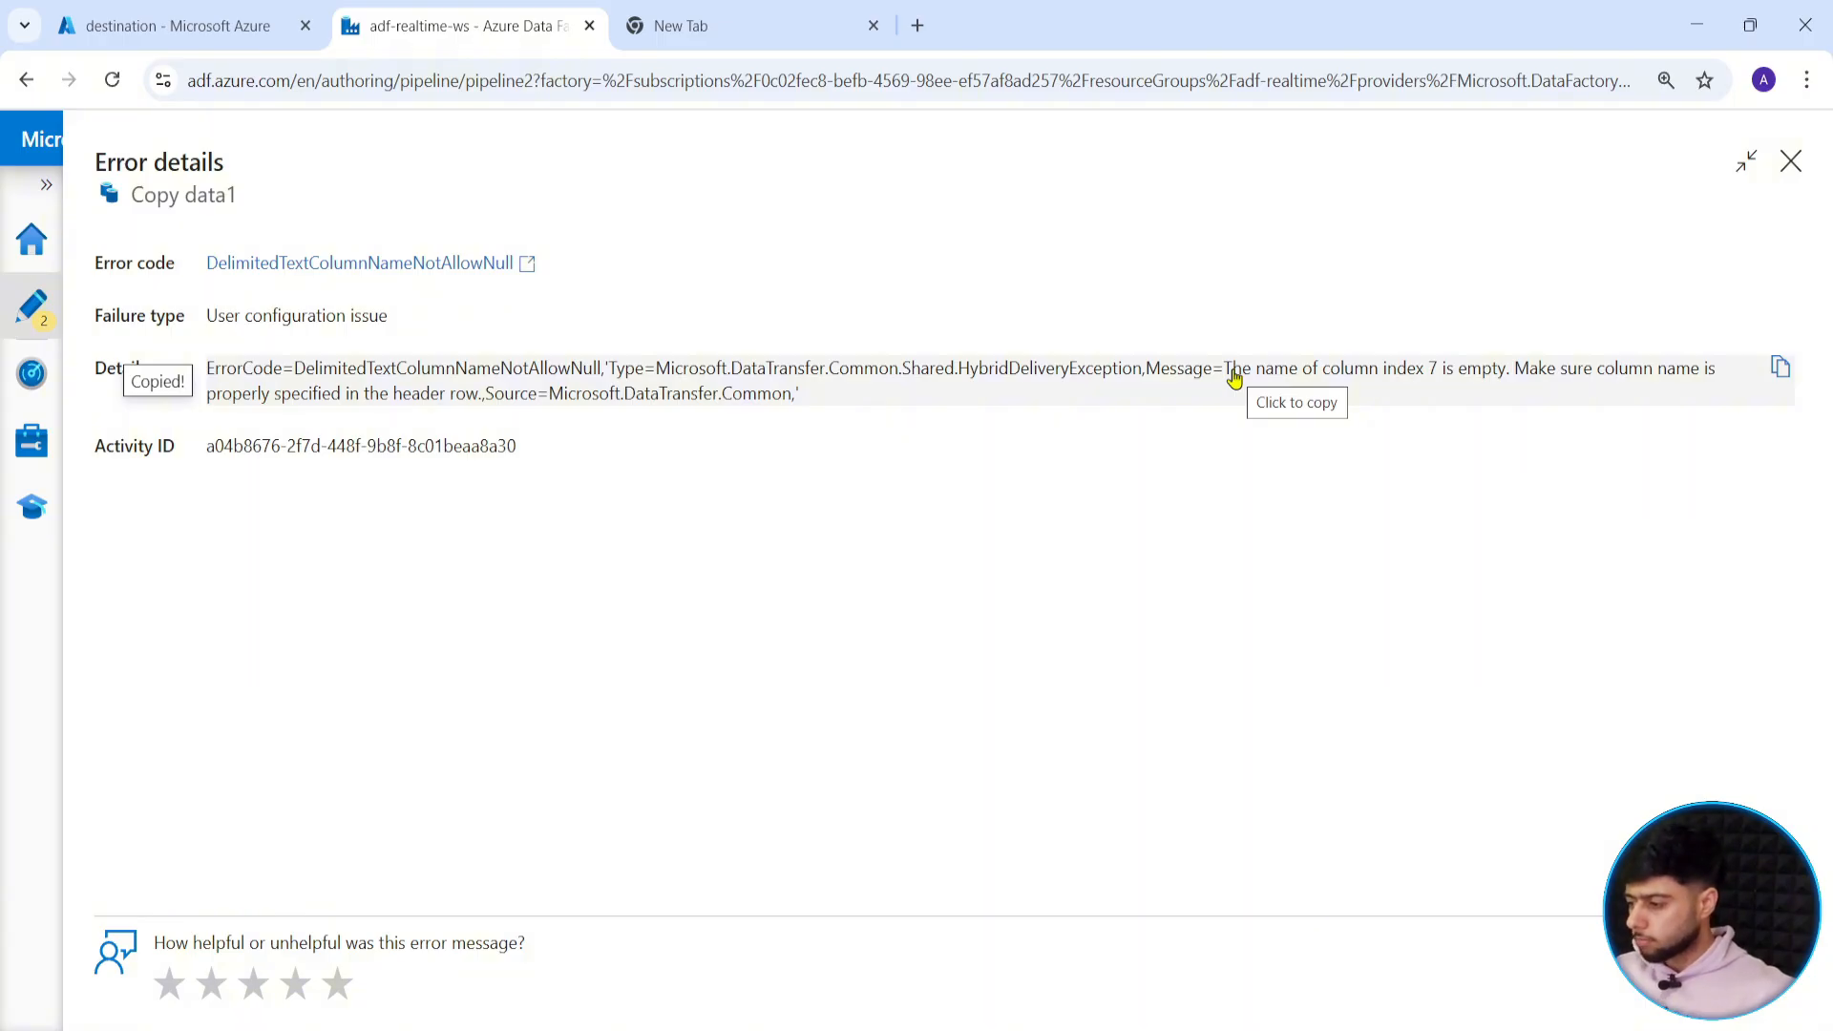
{"action": "left_click_drag", "start_coordinate": [1429, 372], "coordinate": [1496, 379]}
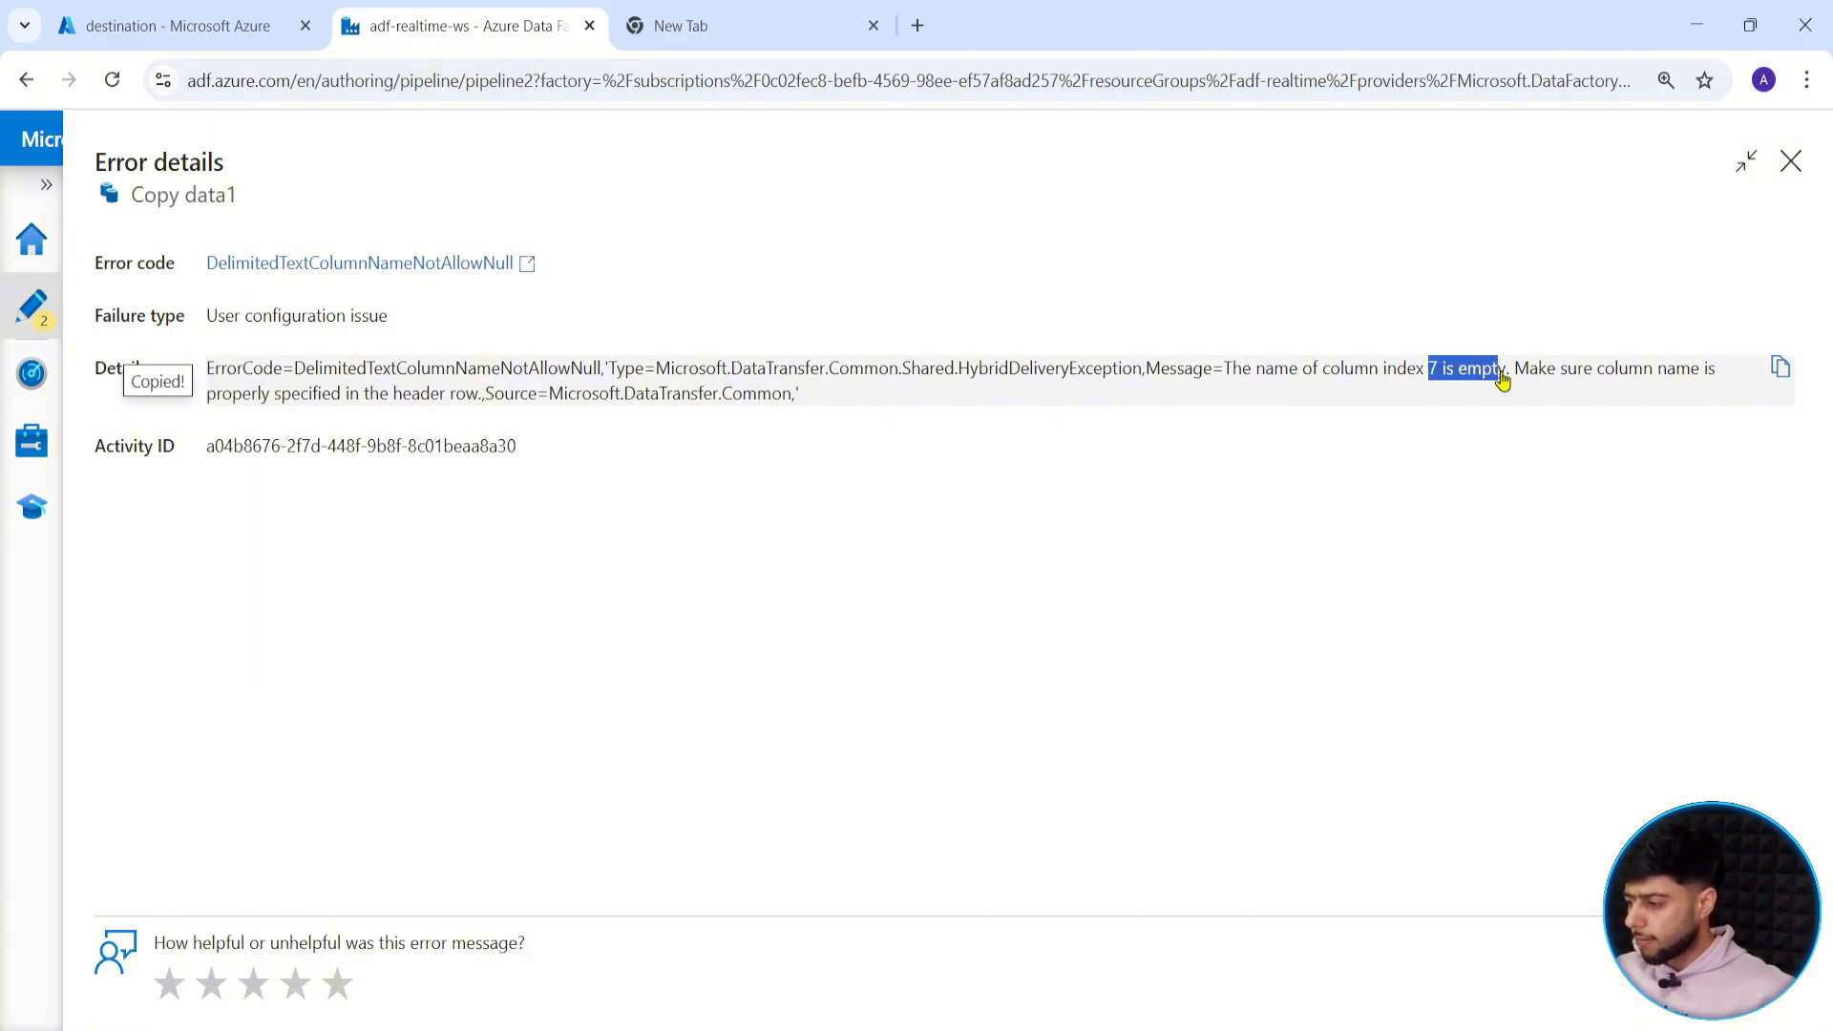
{"action": "left_click", "coordinate": [1505, 378]}
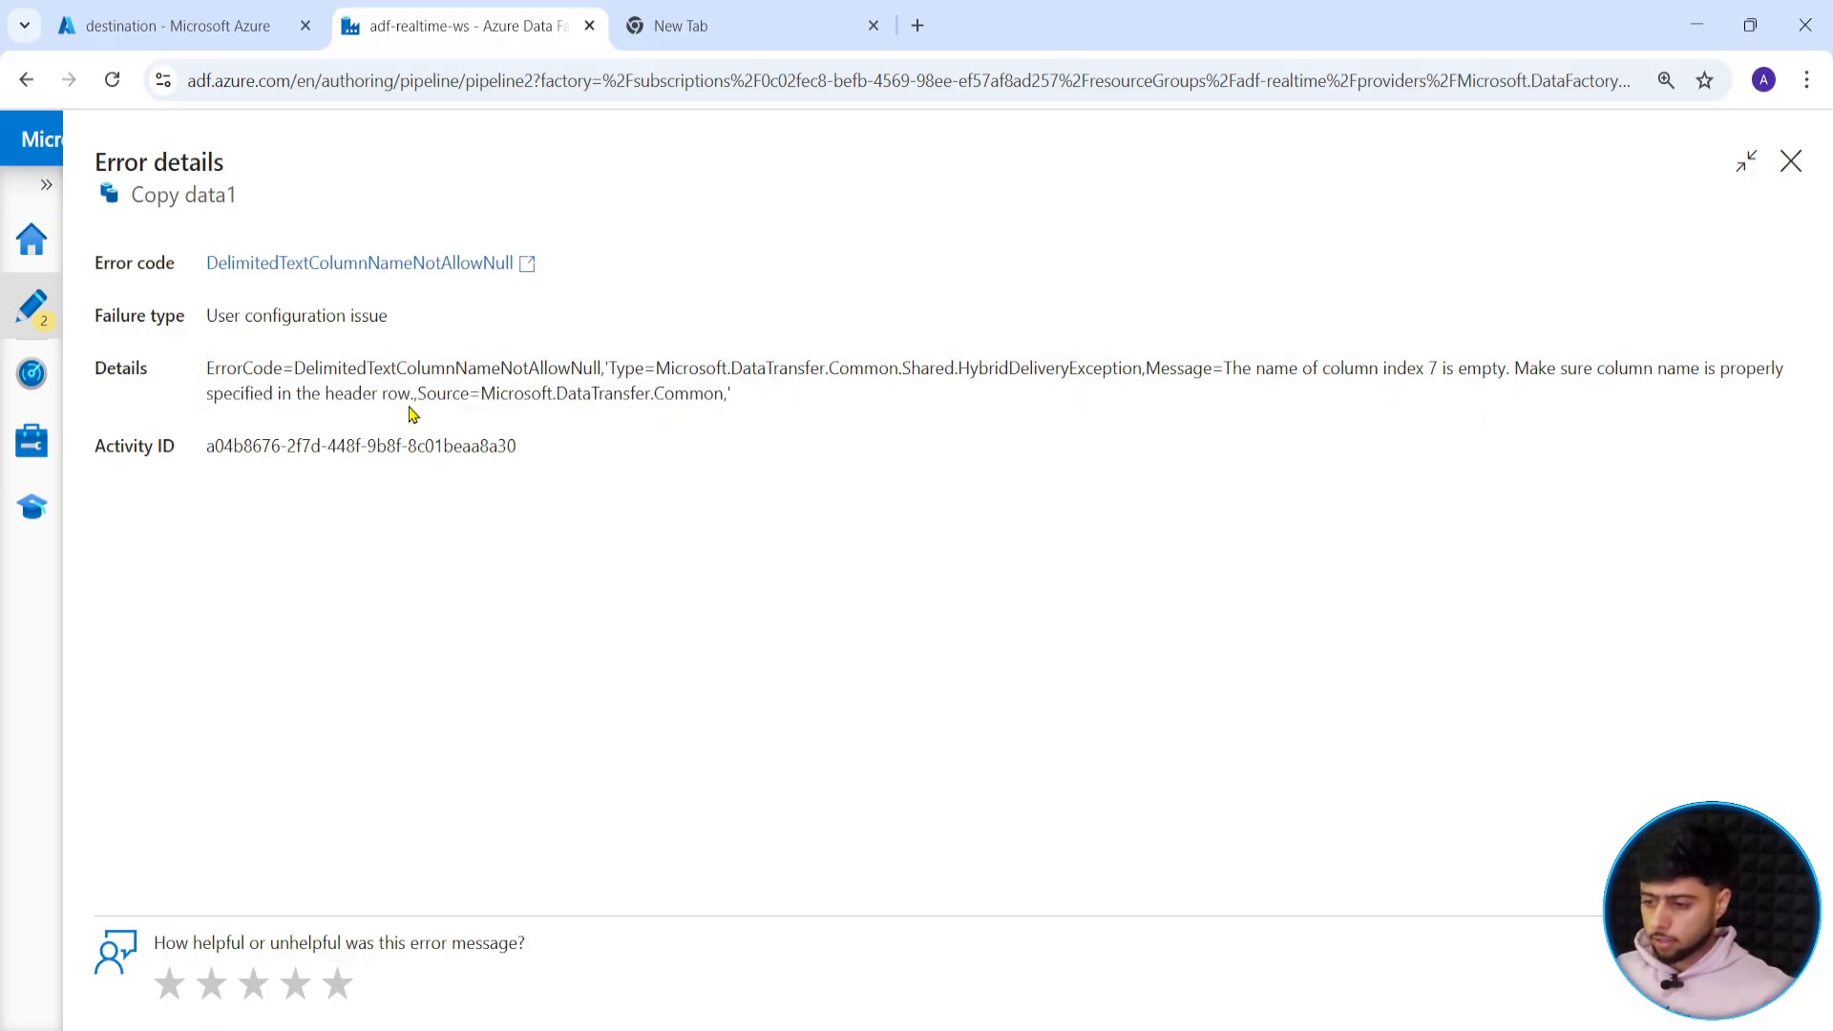
{"action": "left_click", "coordinate": [1788, 163]}
Shift the Copy data1 activity slightly to the left on the DynamicMap pipeline canvas.
{"action": "left_click_drag", "start_coordinate": [1275, 549], "coordinate": [1270, 655]}
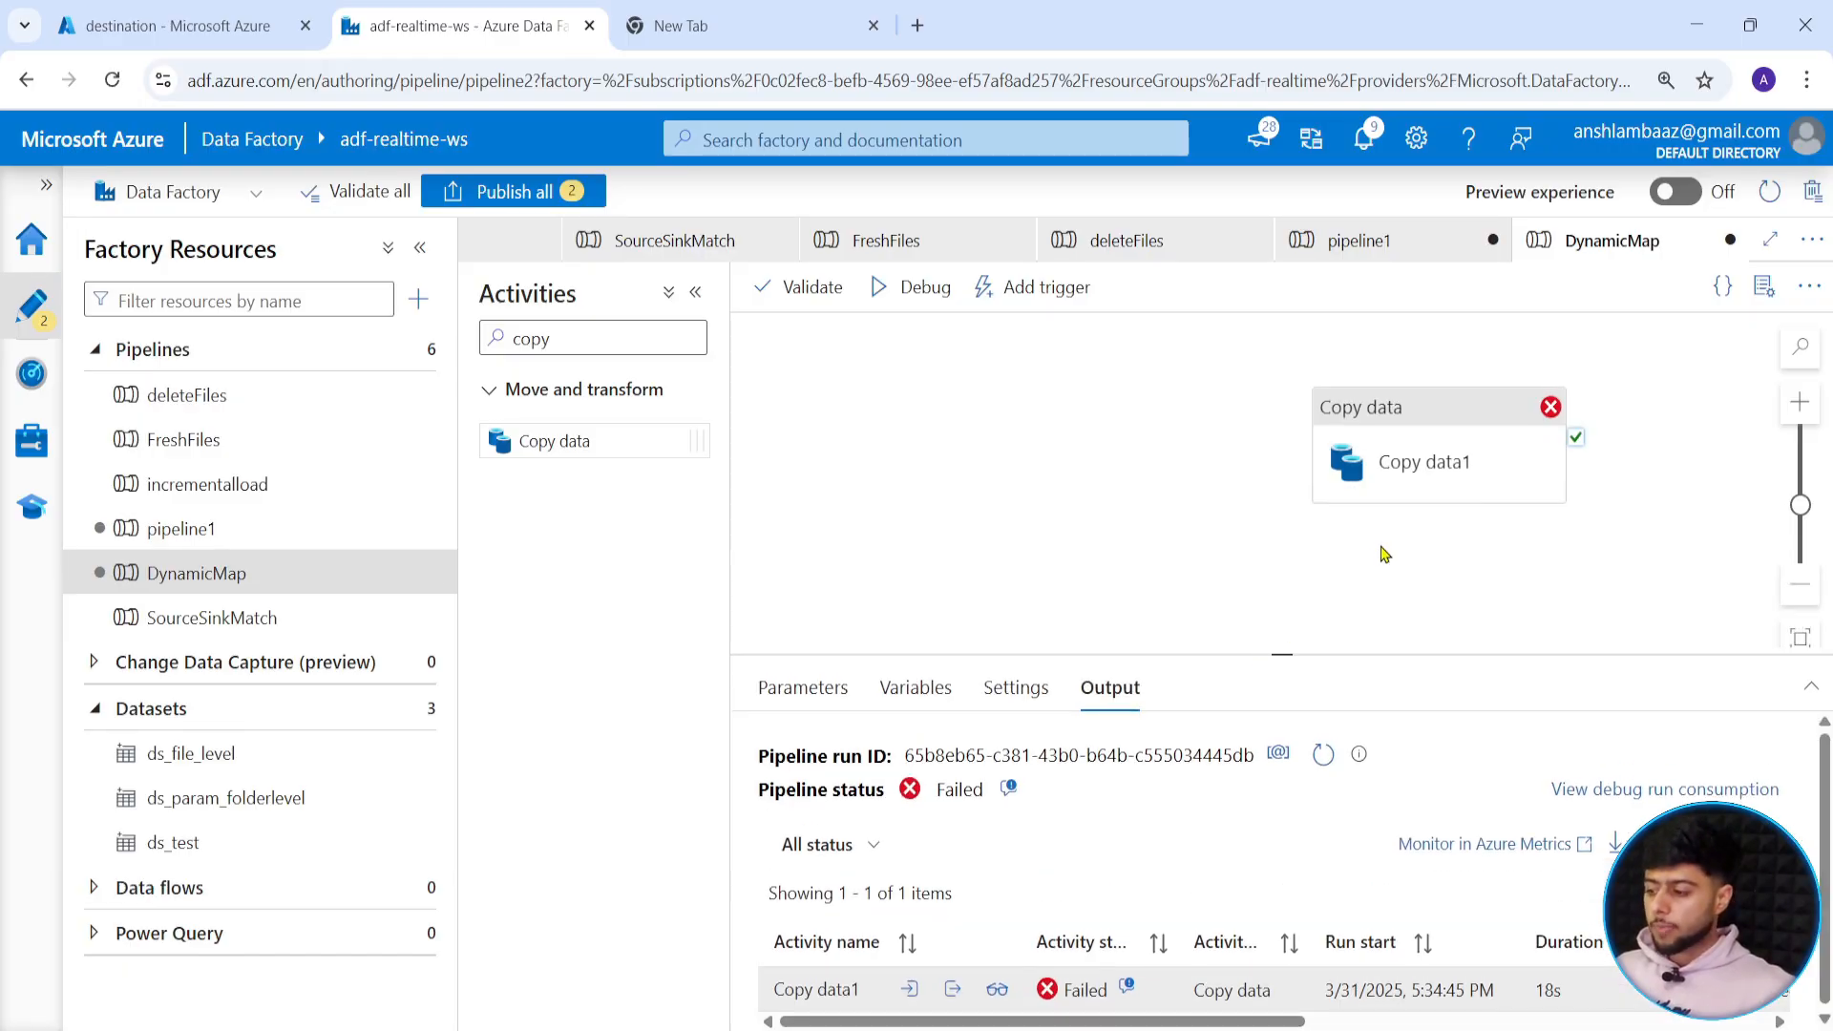
{"action": "left_click_drag", "start_coordinate": [1391, 458], "coordinate": [1246, 457]}
{"action": "left_click", "coordinate": [1281, 627]}
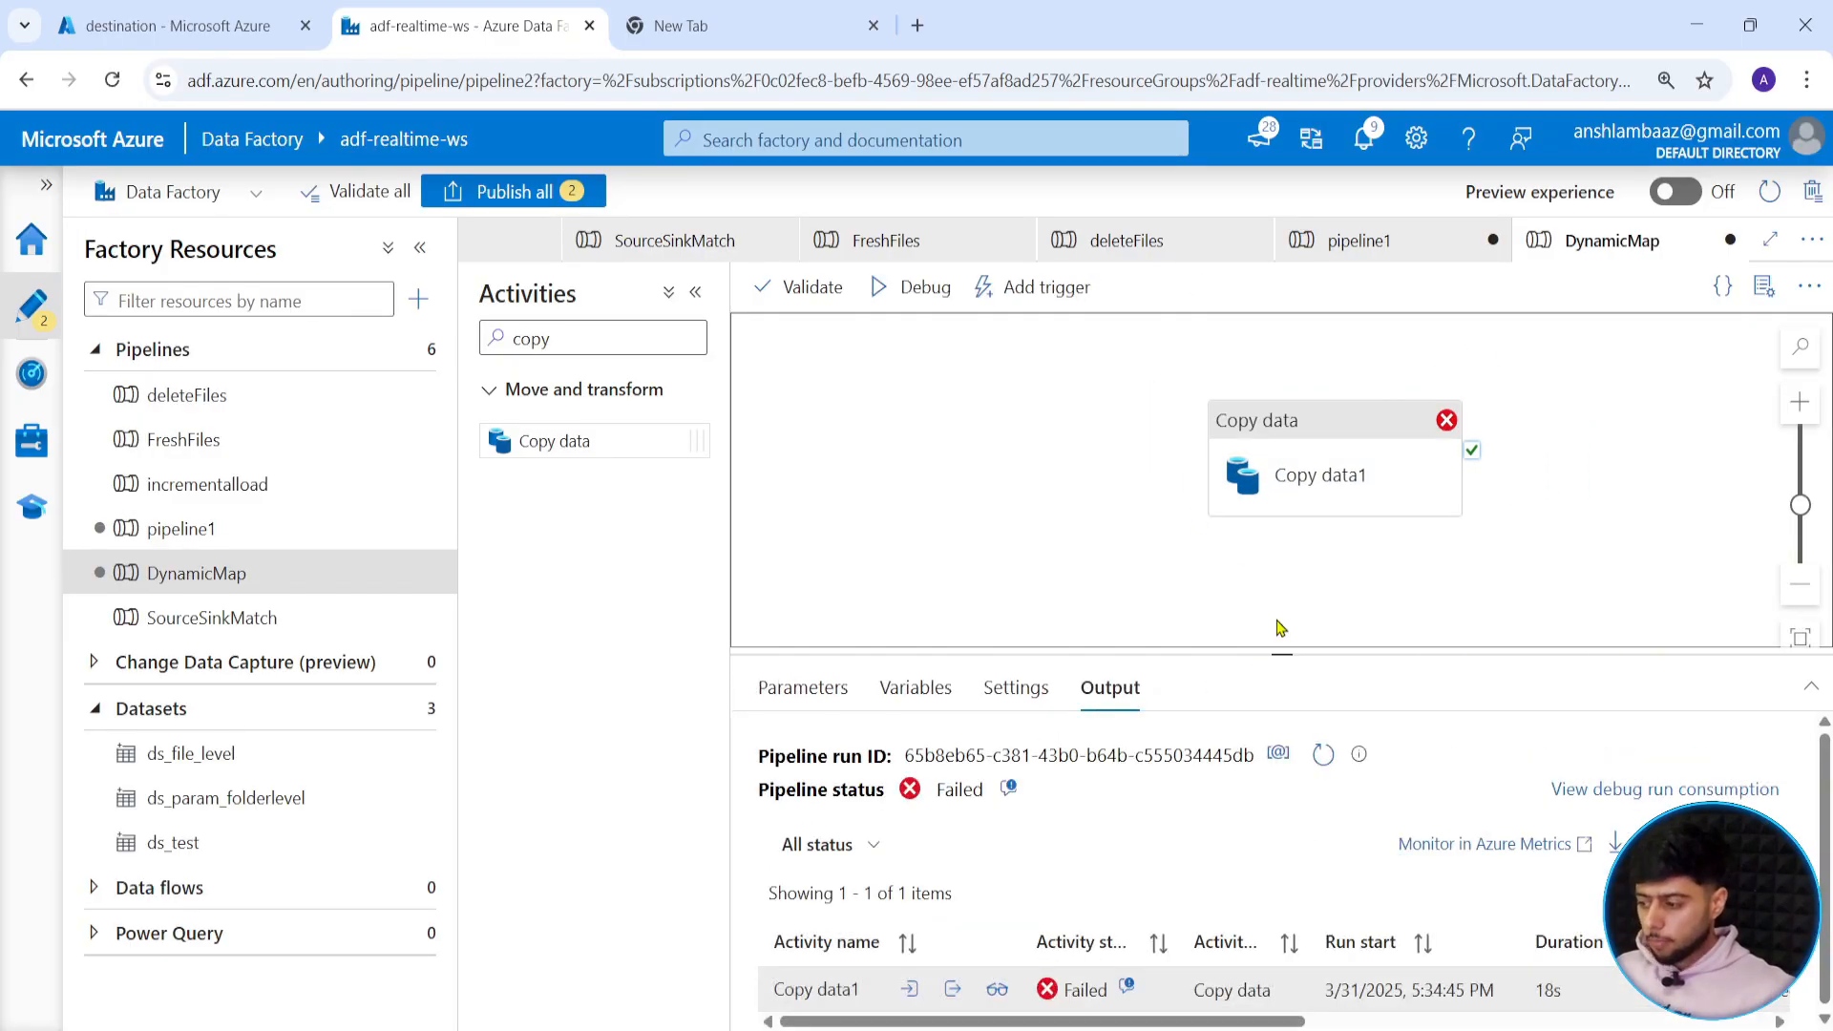
{"action": "left_click_drag", "start_coordinate": [1277, 651], "coordinate": [1275, 576]}
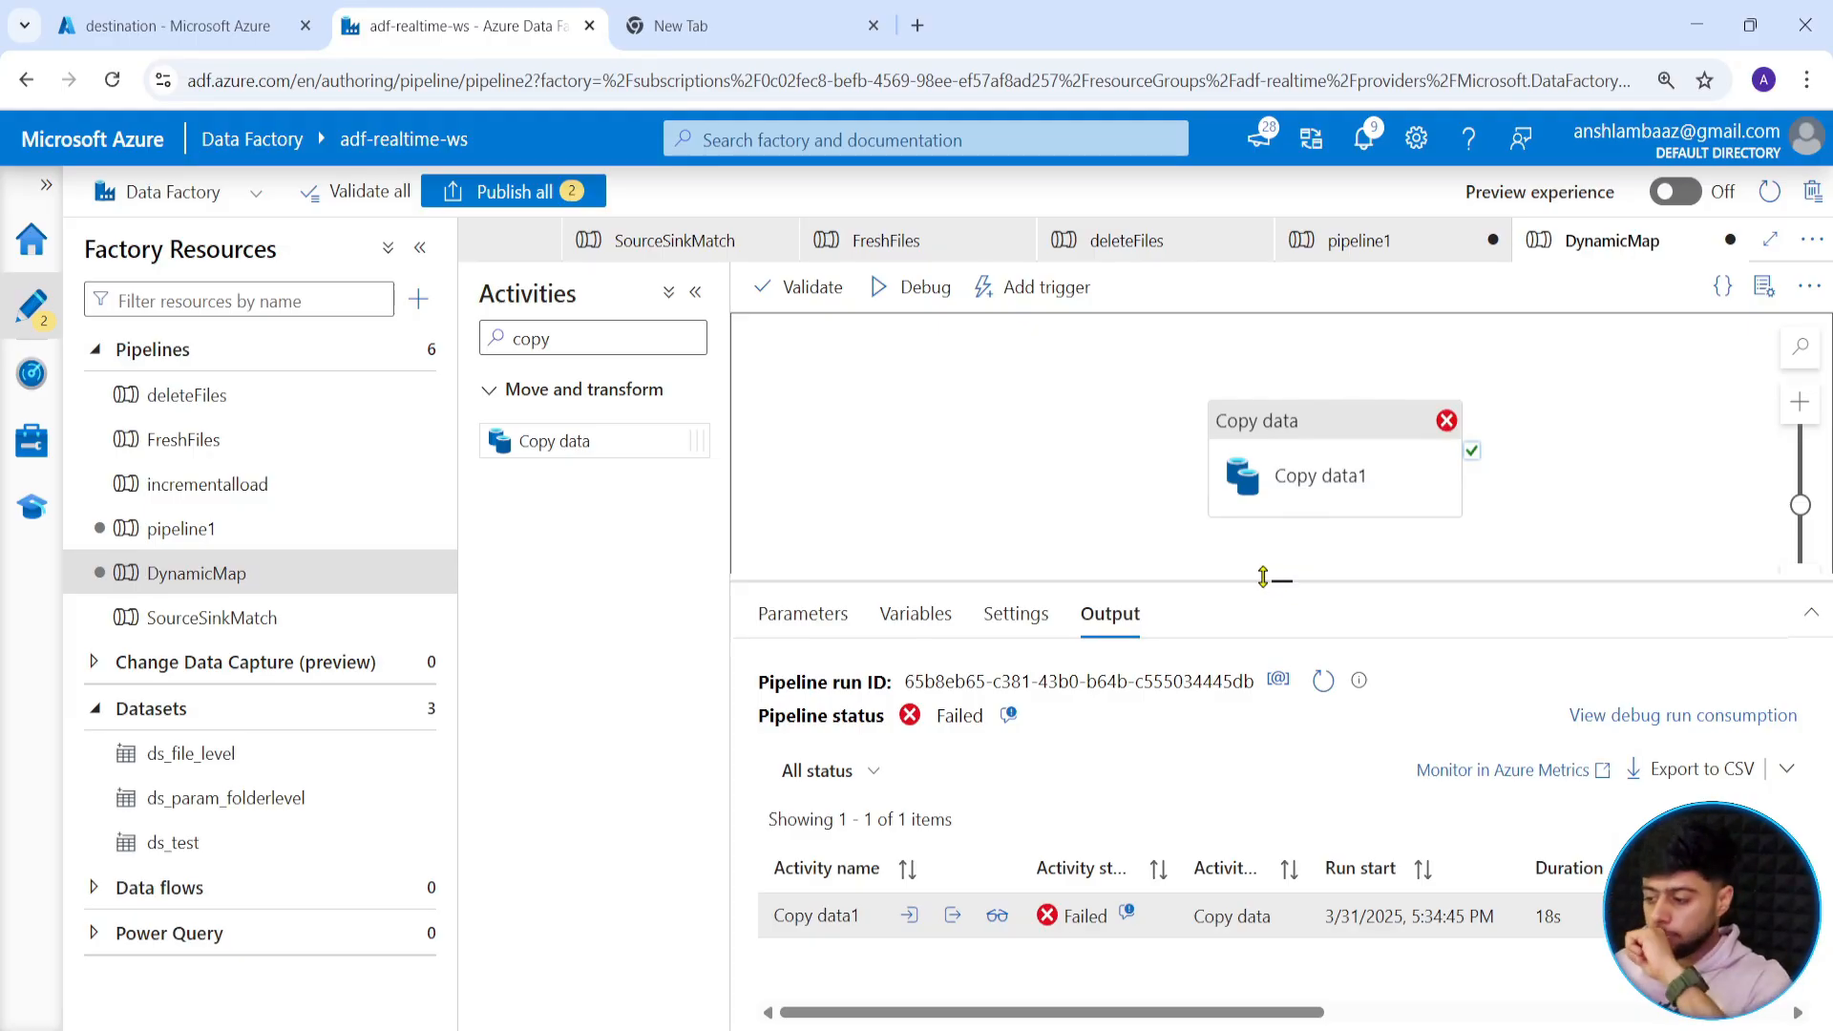
Switch to the Azure portal and open the contents of gold_demand_sector.csv in the destination container's raw_gold_data folder.
{"action": "left_click", "coordinate": [193, 36]}
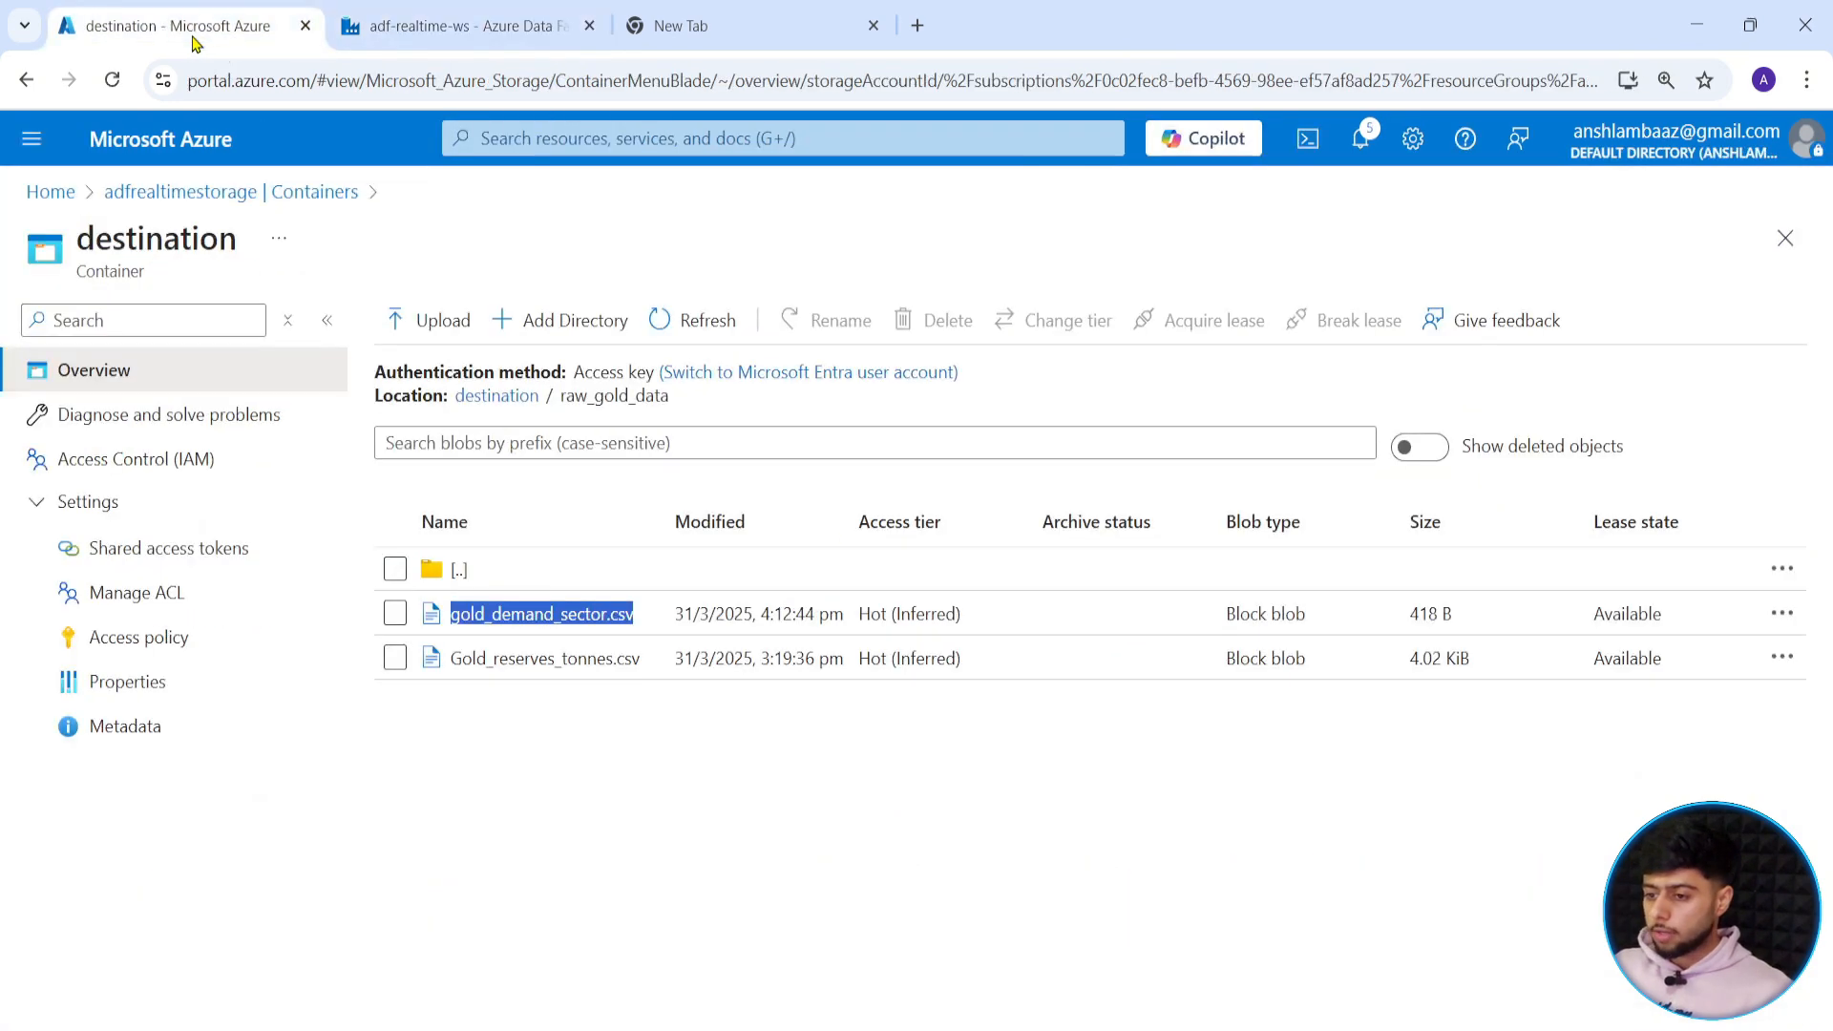
{"action": "left_click", "coordinate": [537, 659]}
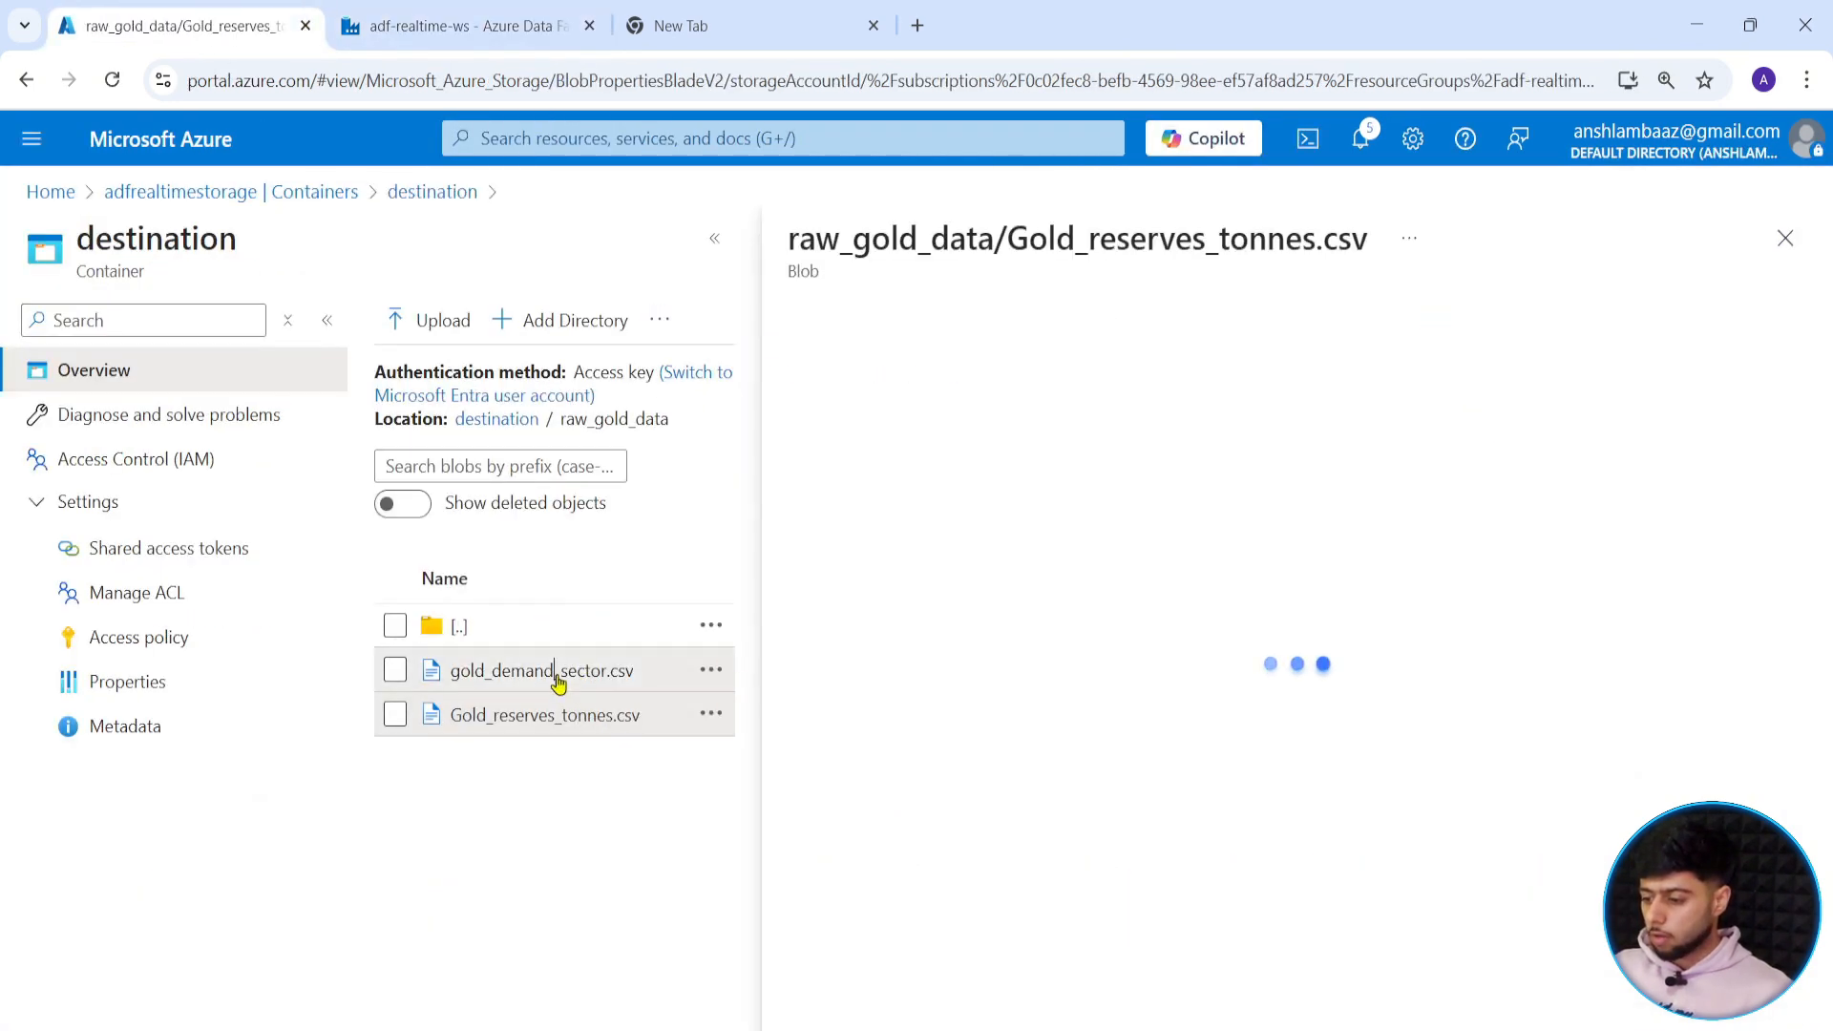
{"action": "left_click", "coordinate": [554, 671]}
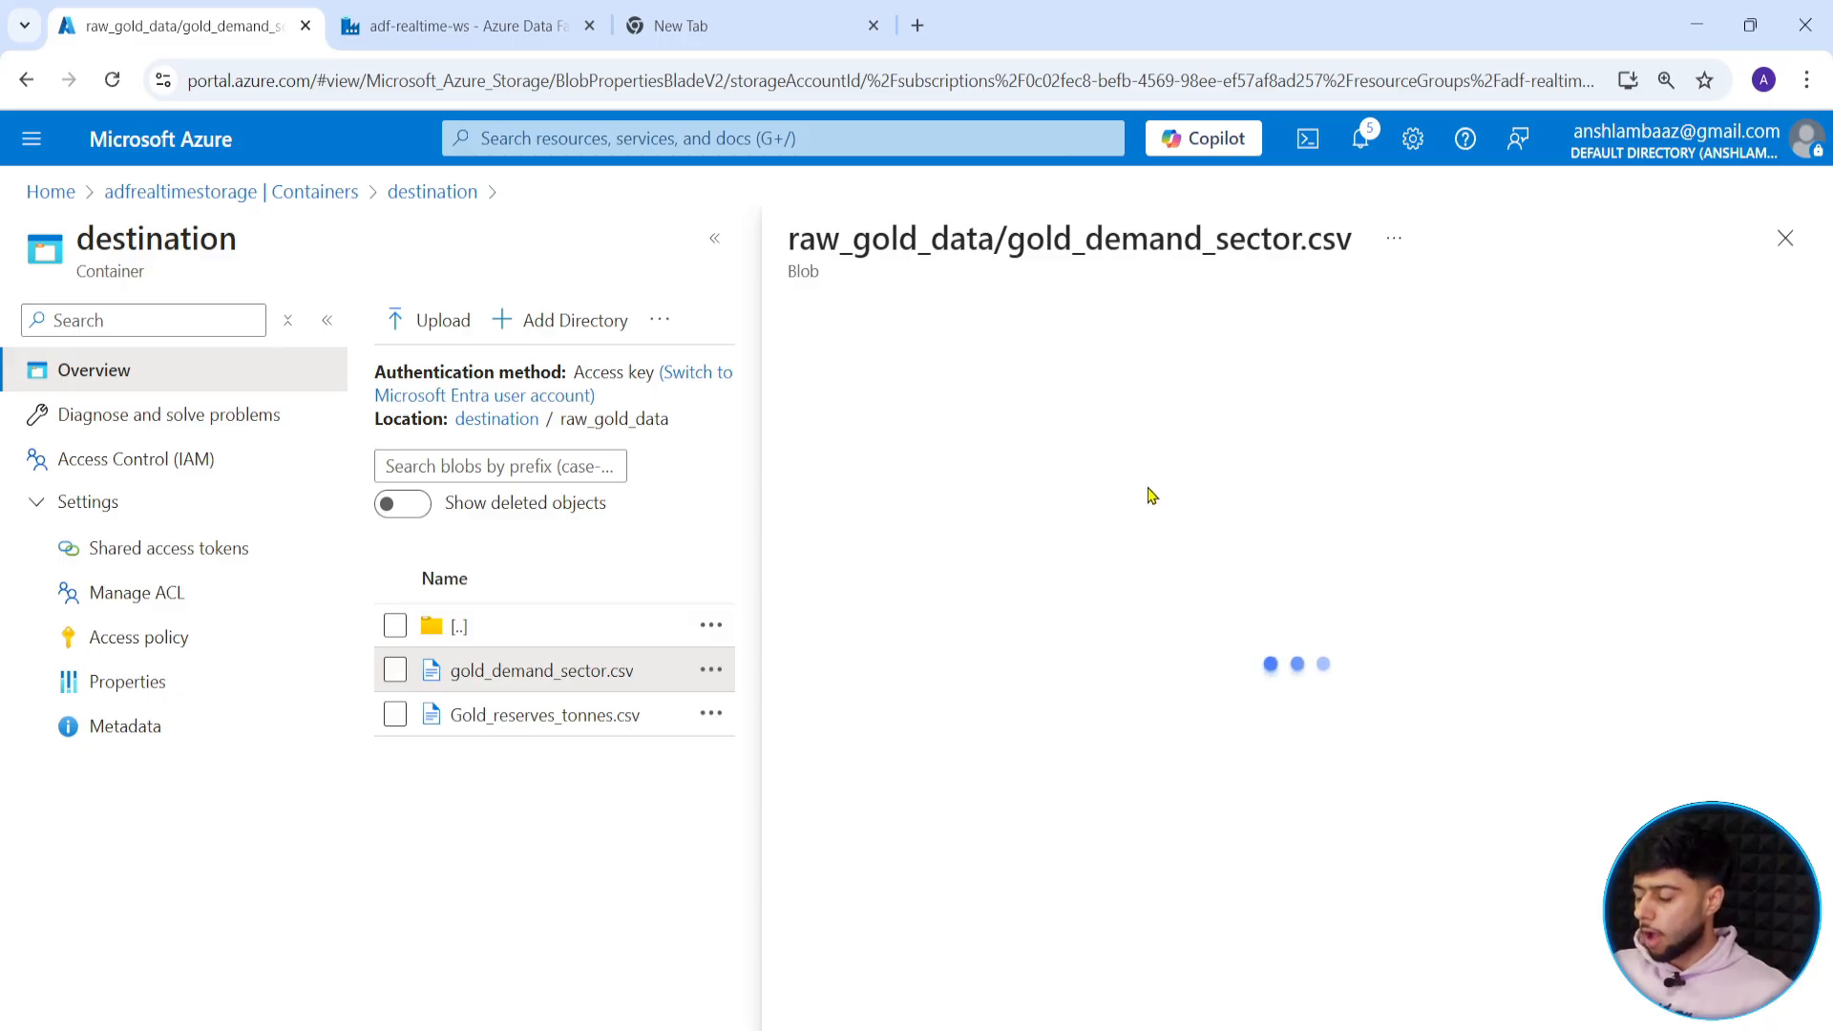
{"action": "left_click", "coordinate": [1025, 385]}
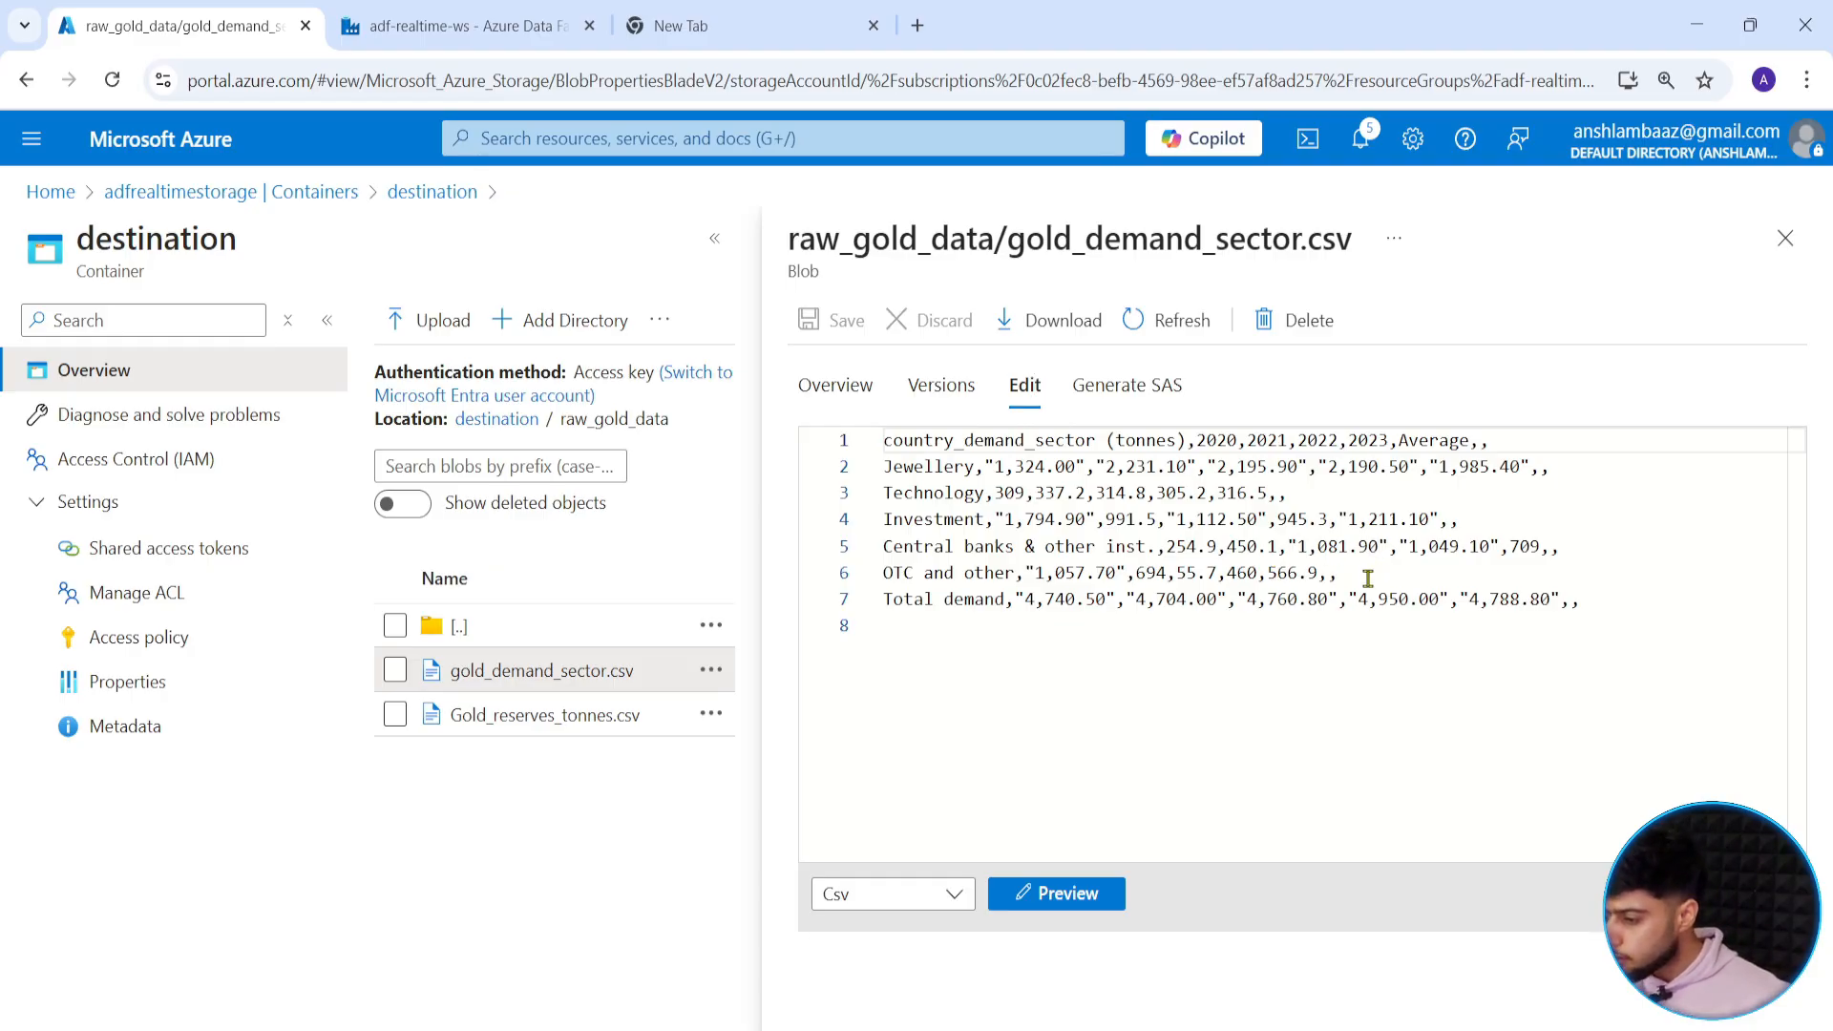
Examine the header row of gold_demand_sector.csv column by column for missing names after Average, and close the file.
{"action": "double_click", "coordinate": [925, 441]}
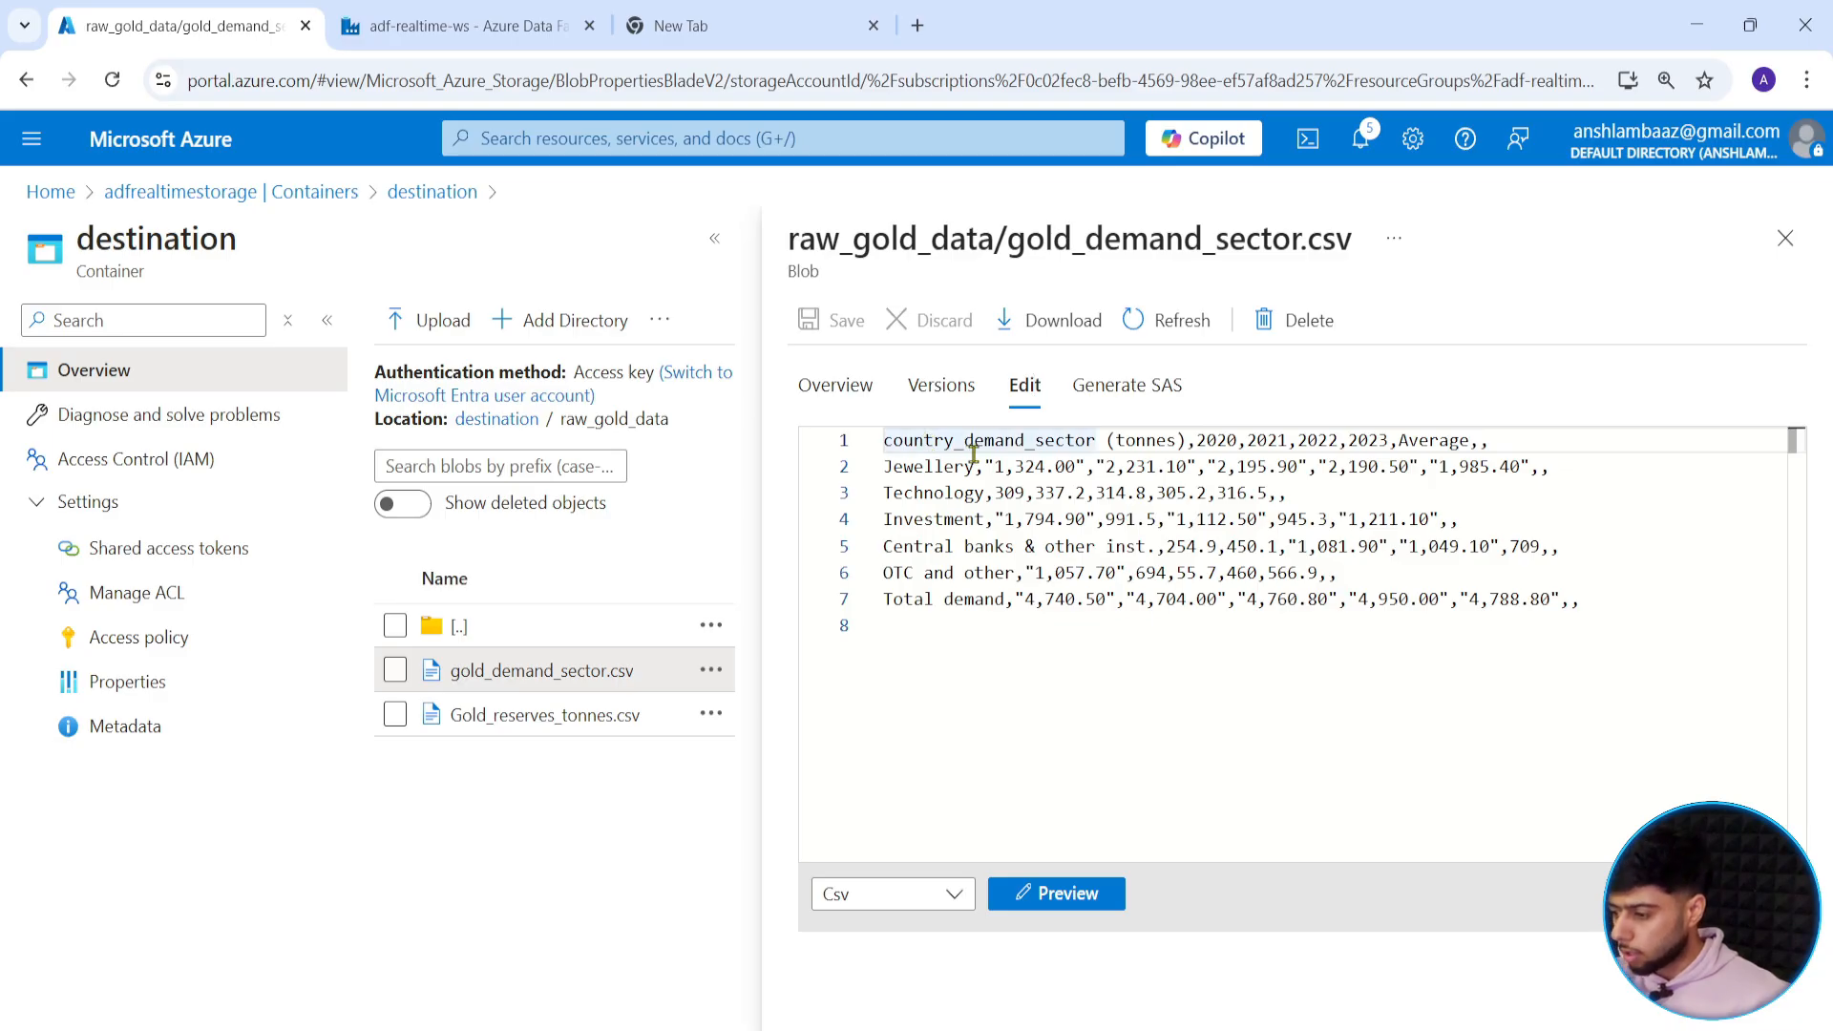
{"action": "left_click", "coordinate": [1160, 443]}
{"action": "left_click", "coordinate": [1220, 439]}
{"action": "left_click", "coordinate": [1261, 439]}
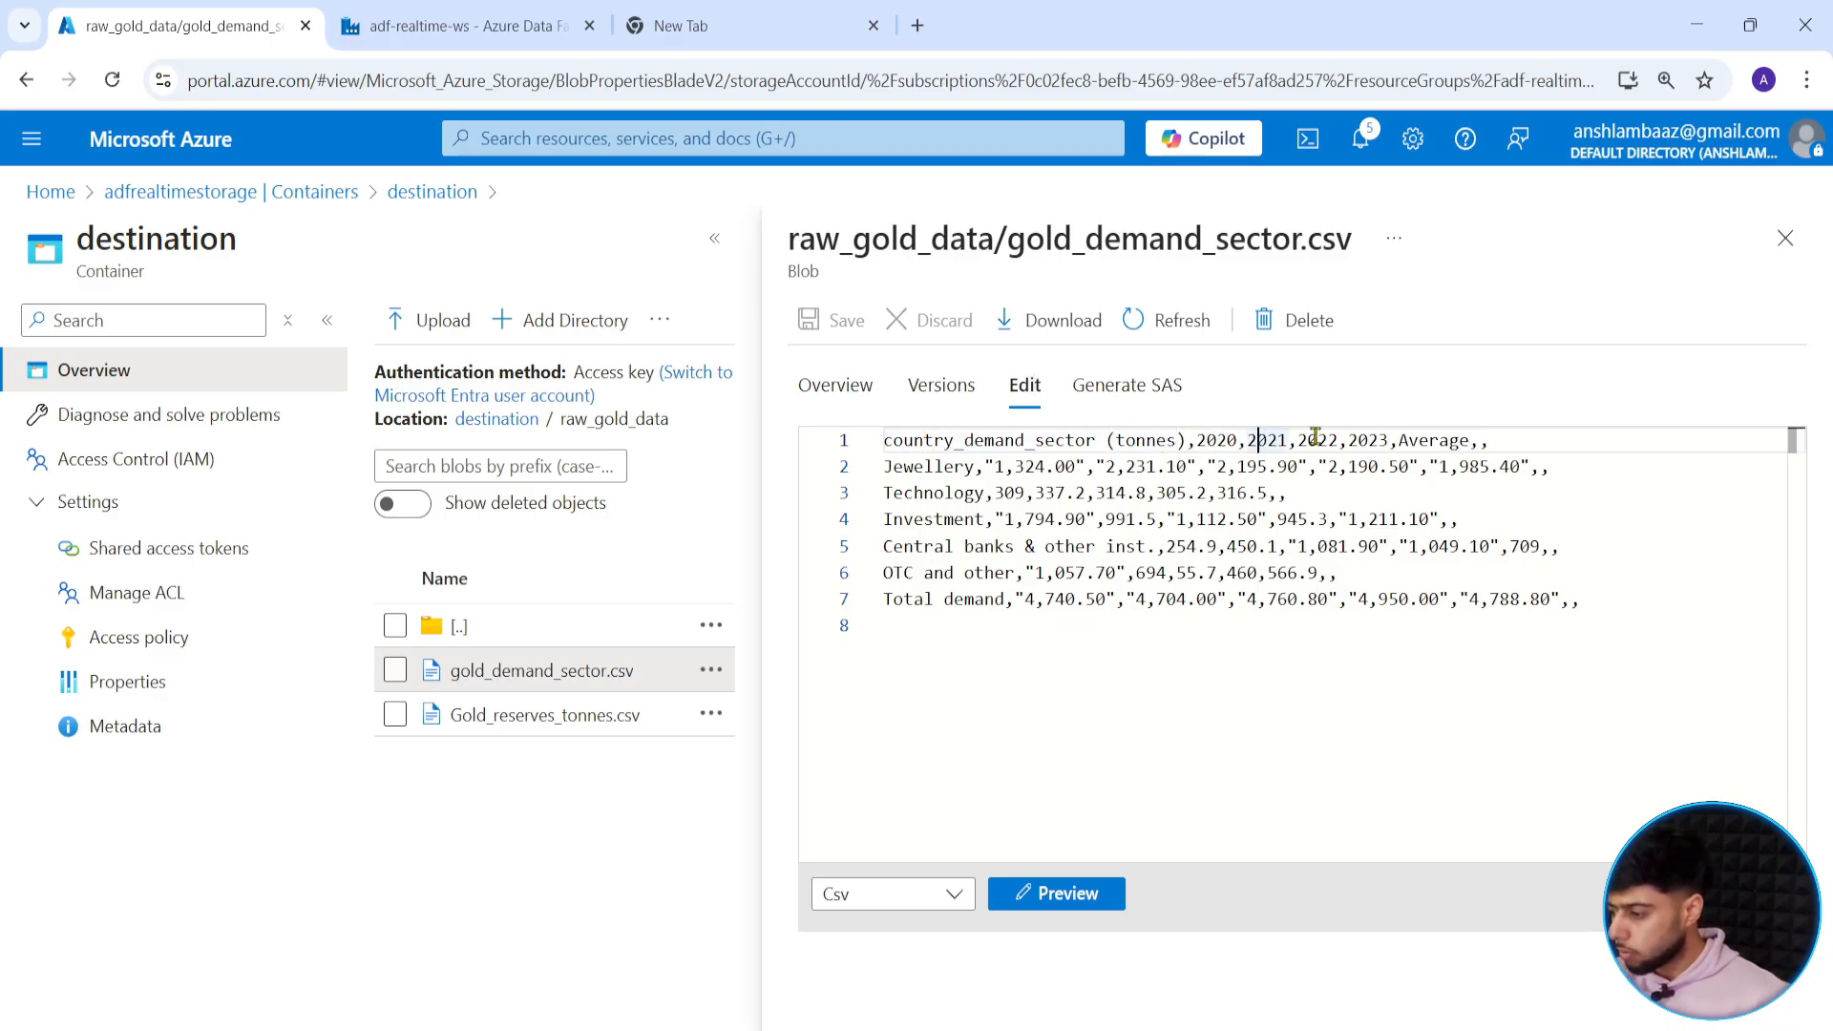
{"action": "left_click", "coordinate": [1316, 439]}
{"action": "left_click", "coordinate": [1371, 440]}
{"action": "left_click", "coordinate": [1441, 440]}
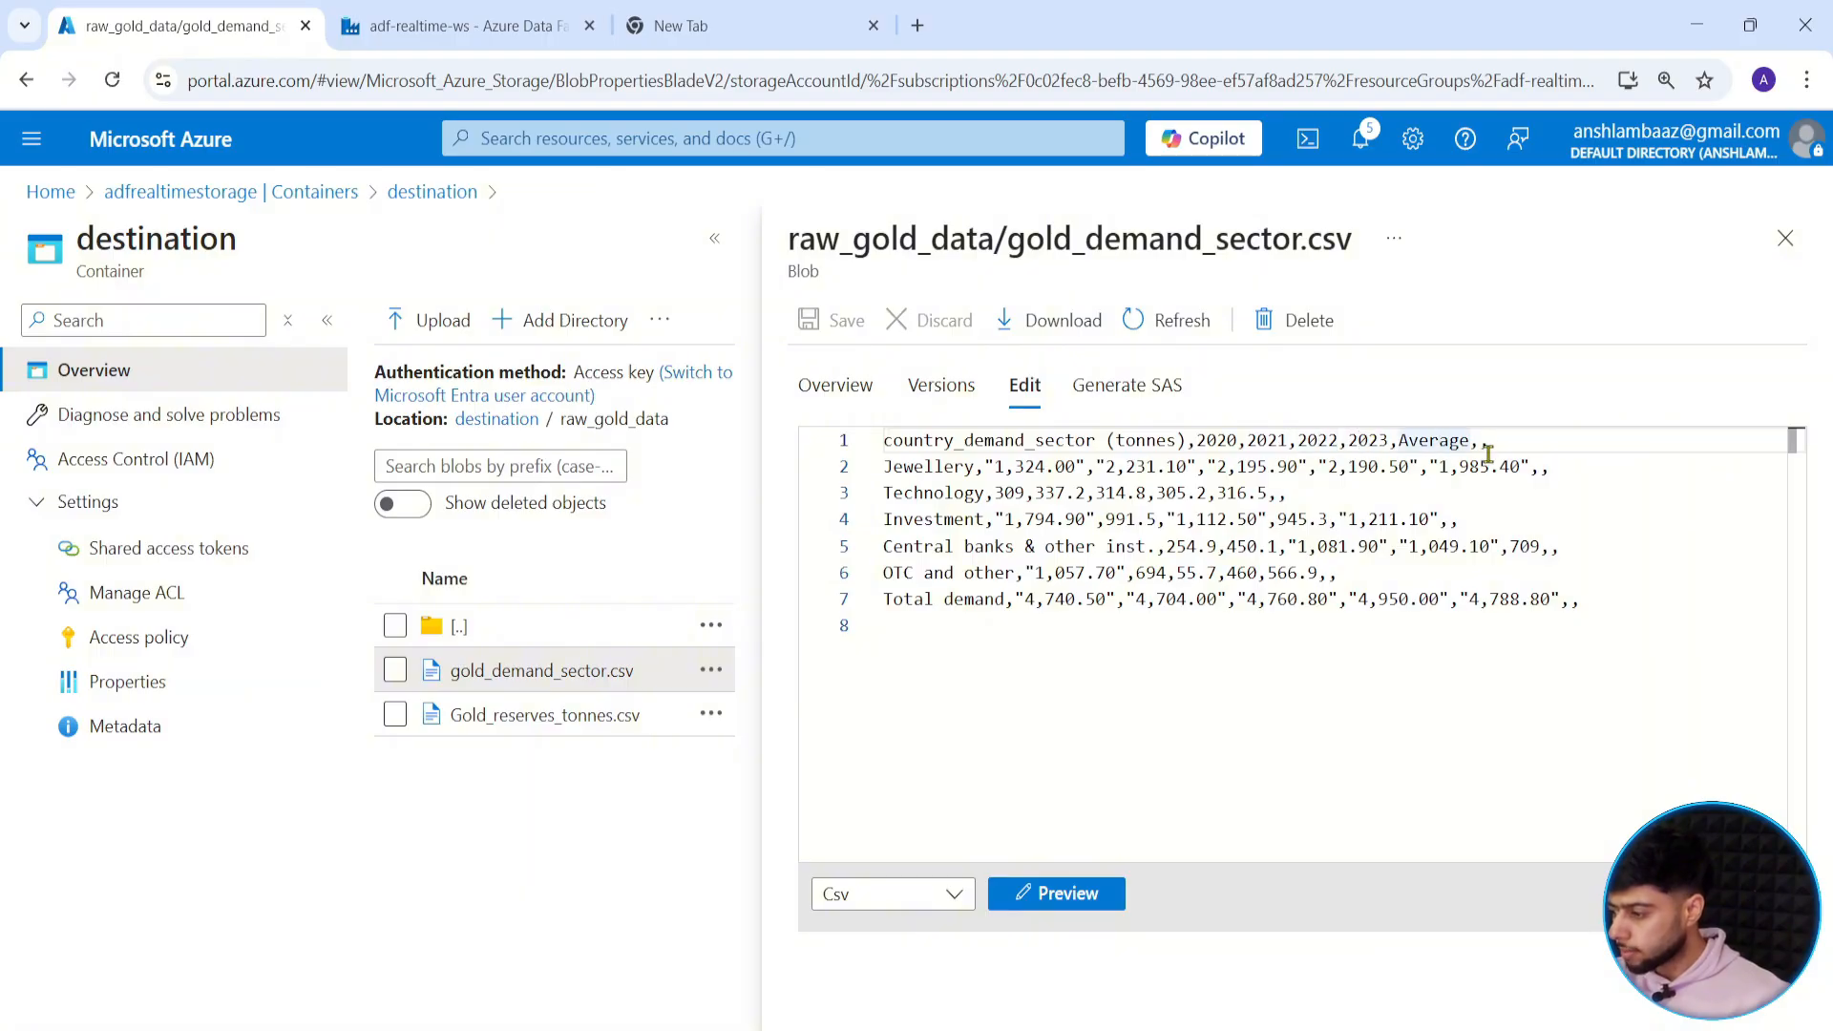
{"action": "left_click", "coordinate": [1481, 440]}
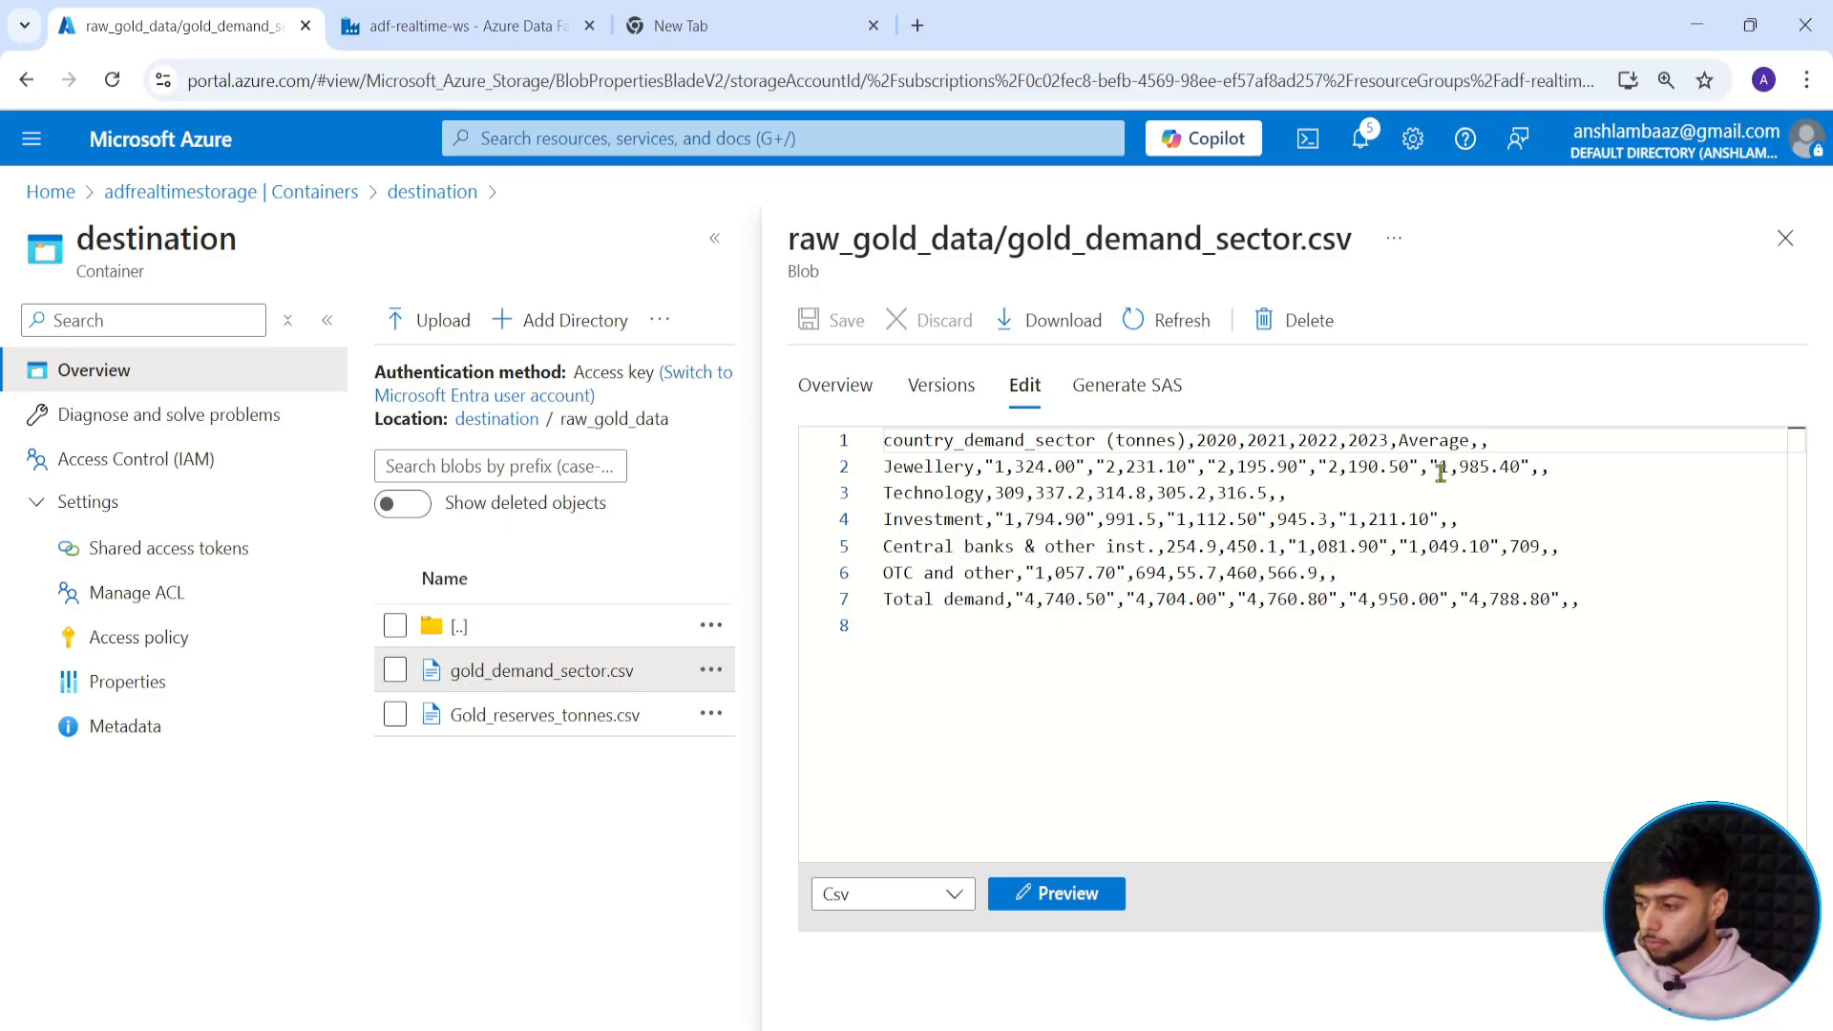
{"action": "left_click", "coordinate": [1288, 504]}
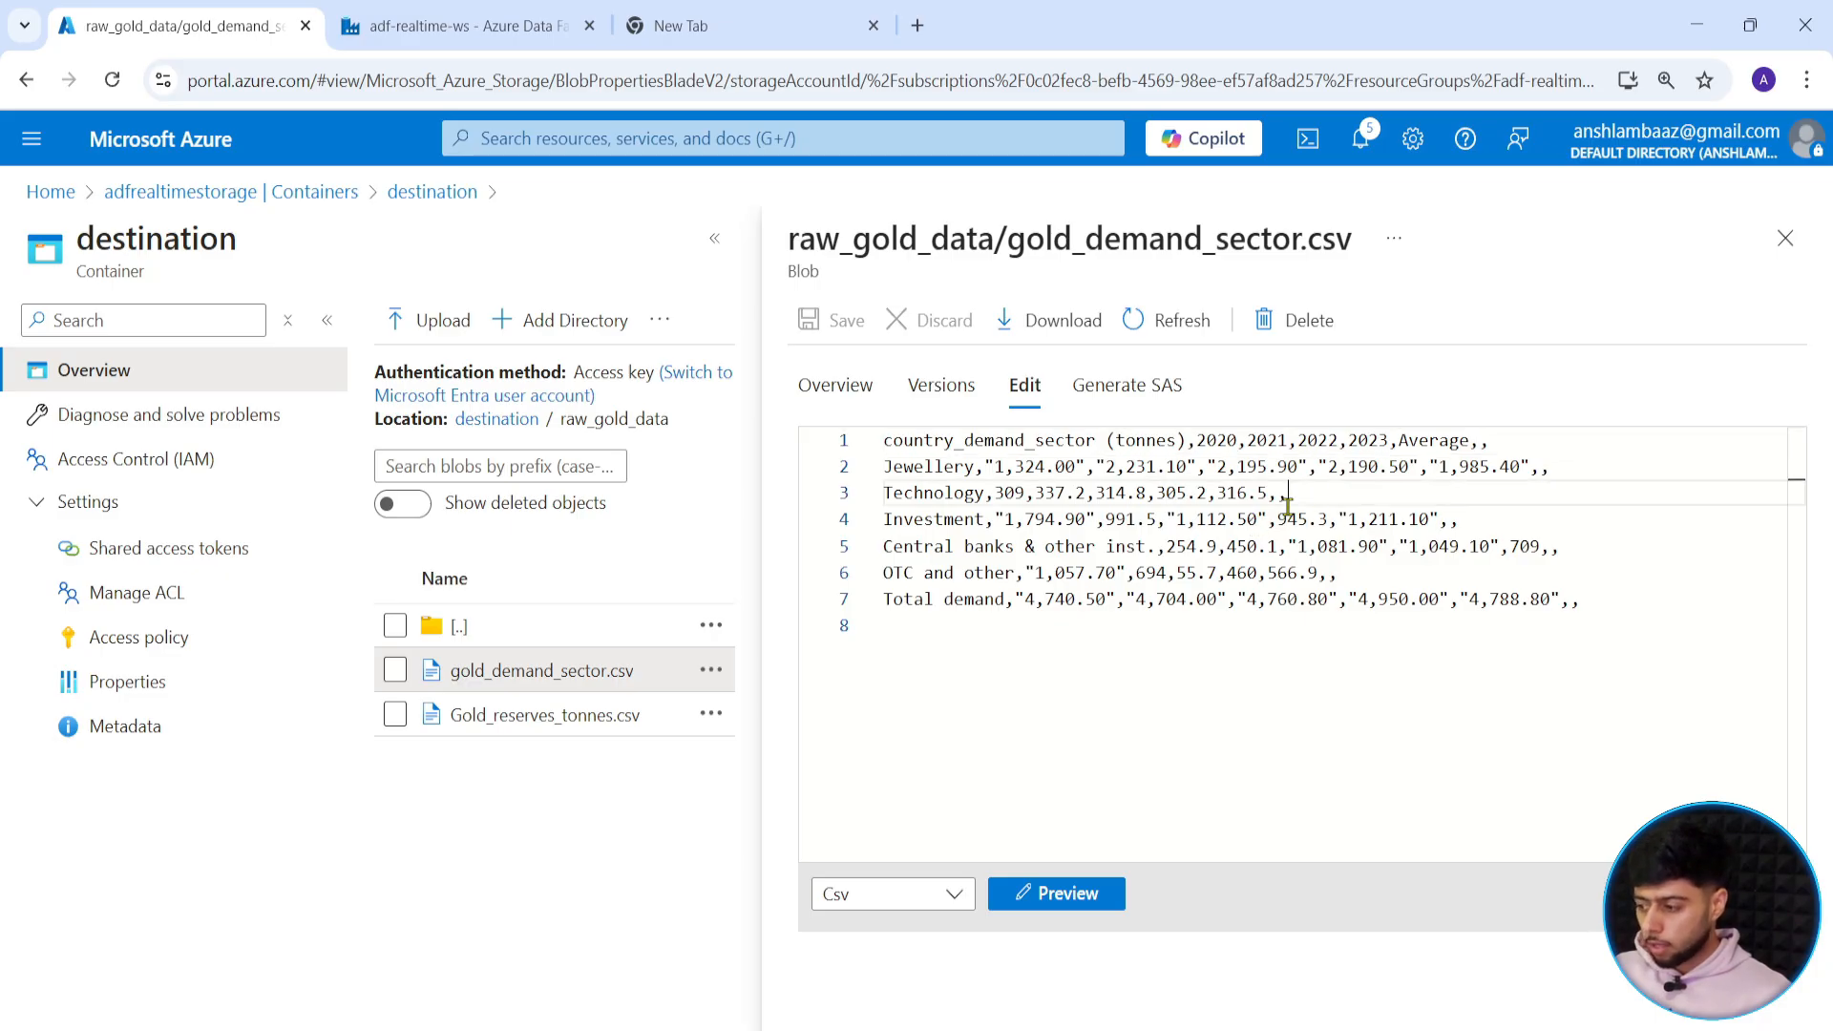
{"action": "left_click", "coordinate": [1479, 441]}
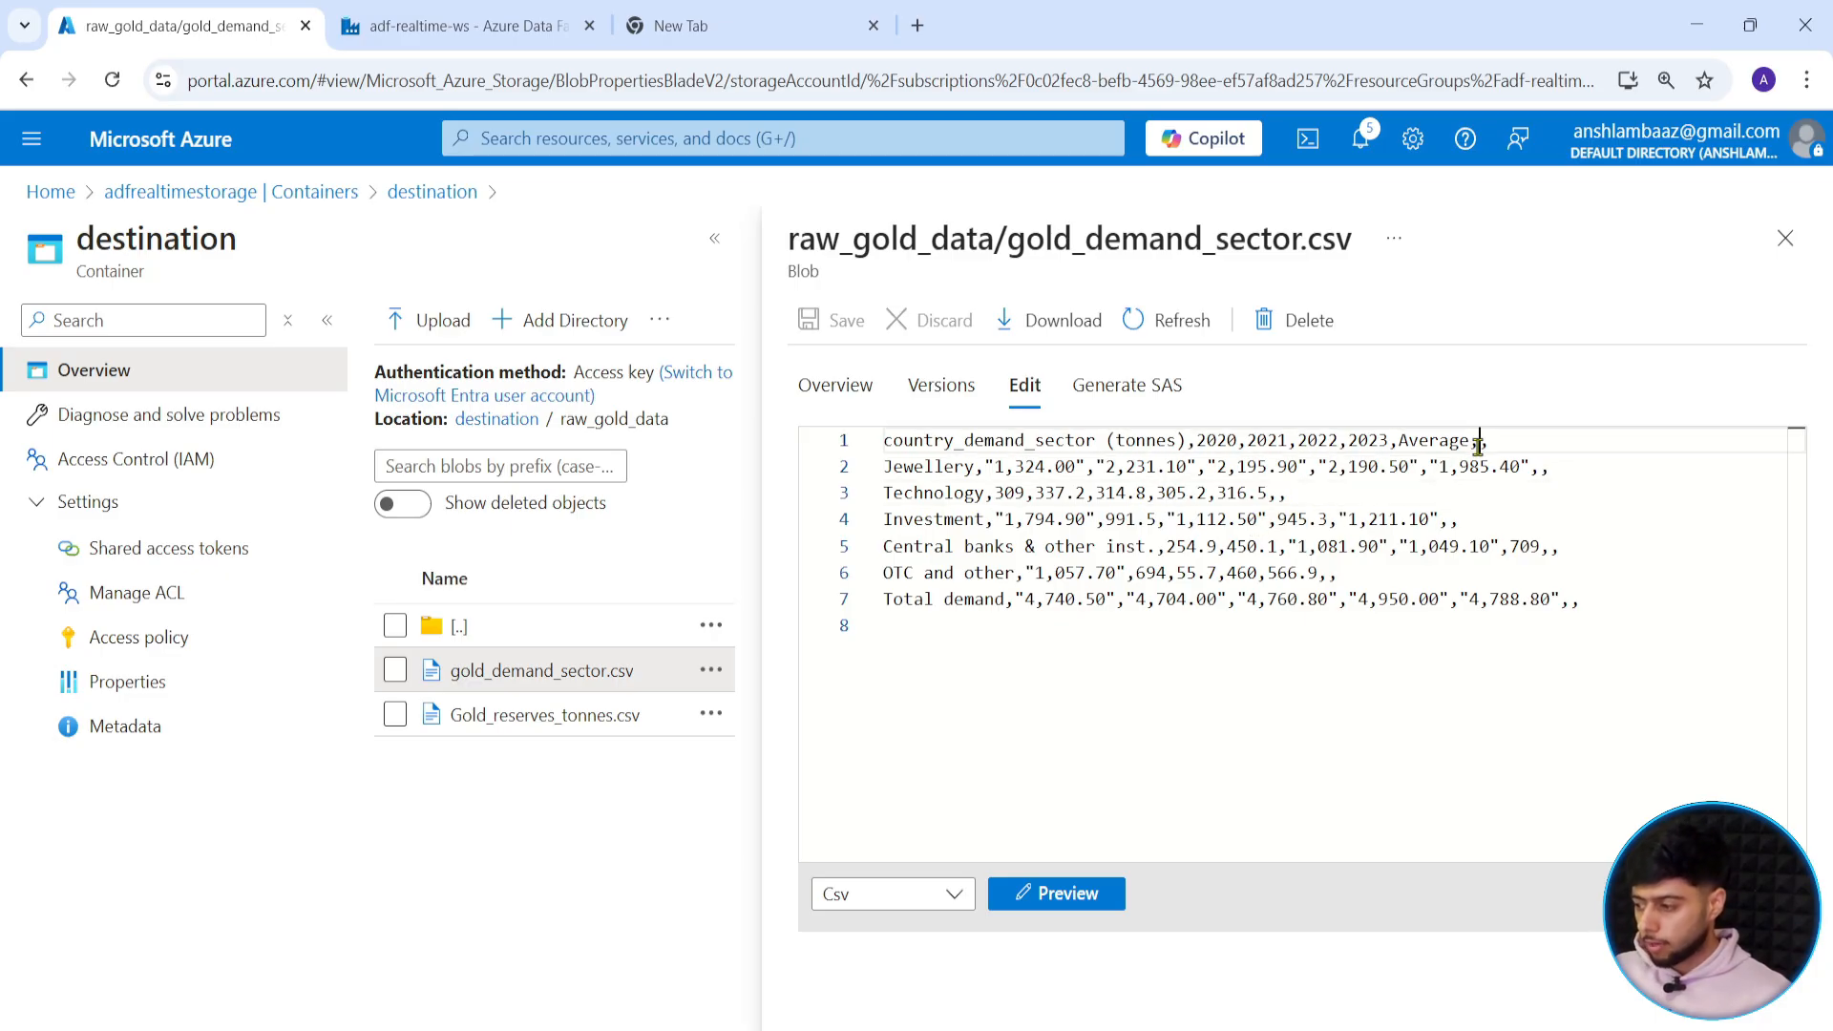
{"action": "left_click", "coordinate": [1785, 238]}
Return to Data Factory and remove the dynamic mapping expression from the Copy data1 activity.
{"action": "left_click", "coordinate": [487, 14]}
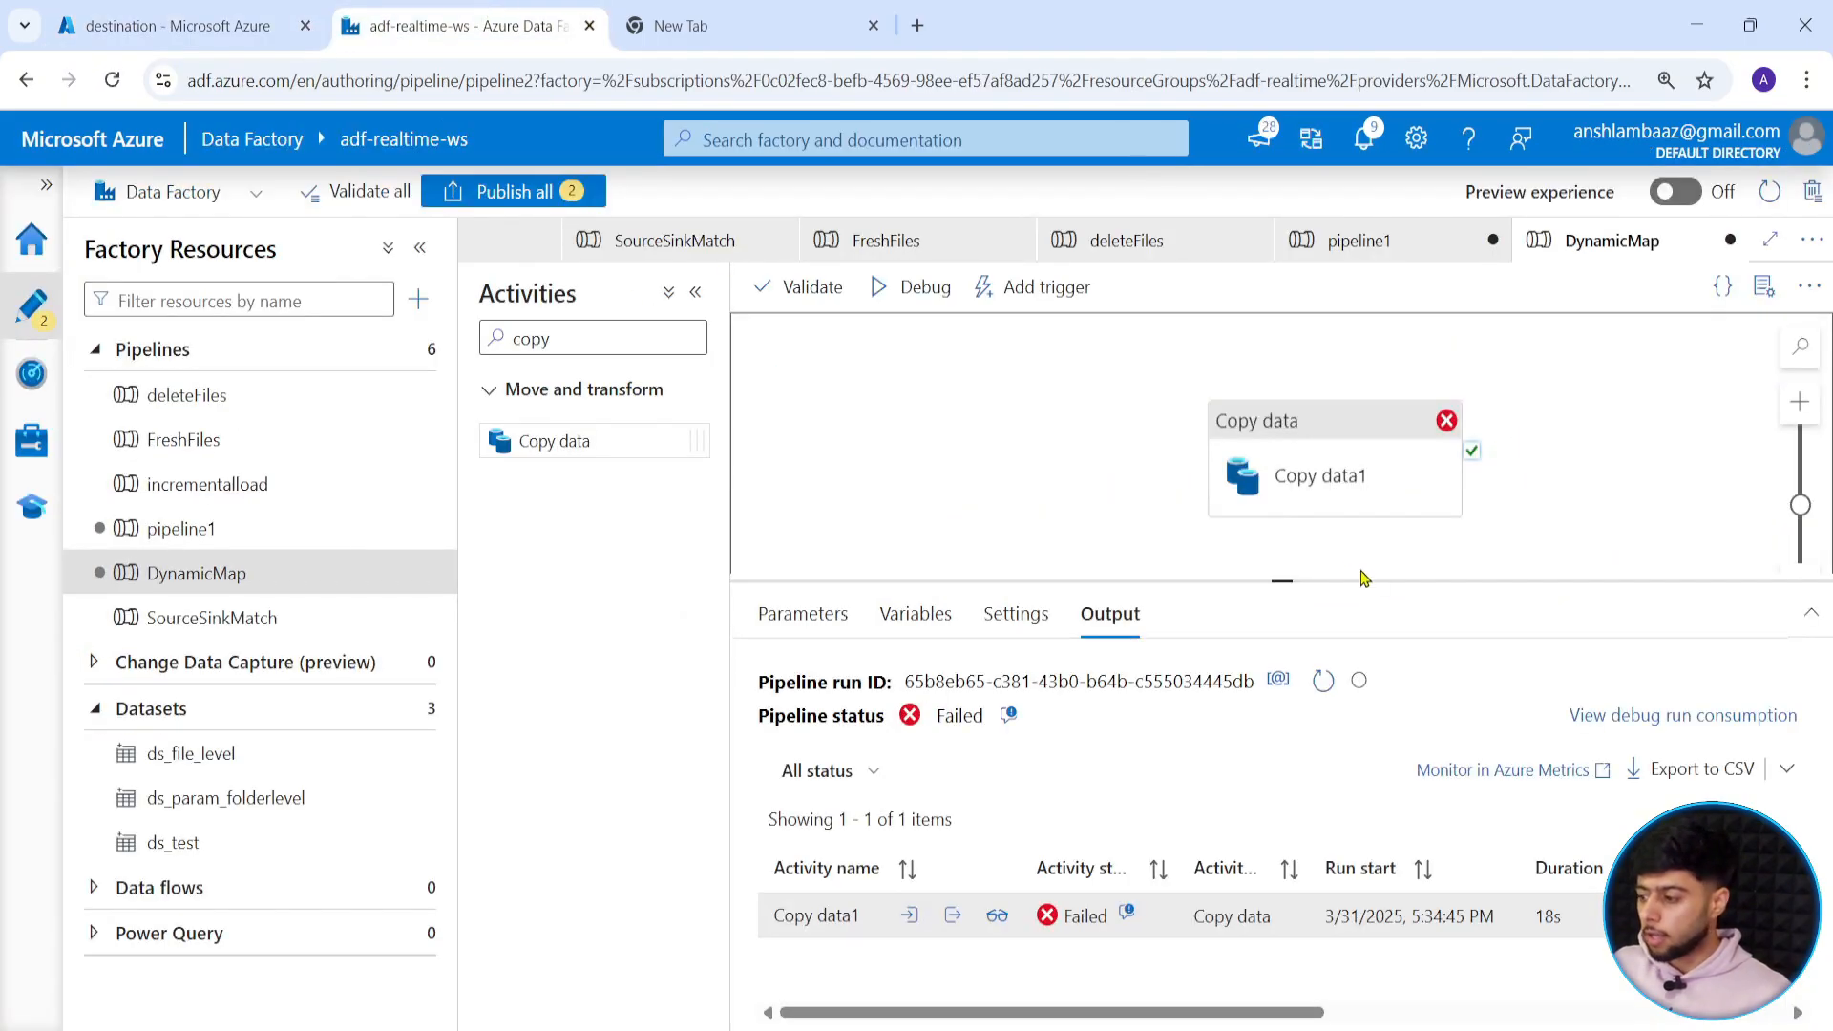
{"action": "left_click", "coordinate": [1337, 482]}
{"action": "left_click", "coordinate": [1041, 614]}
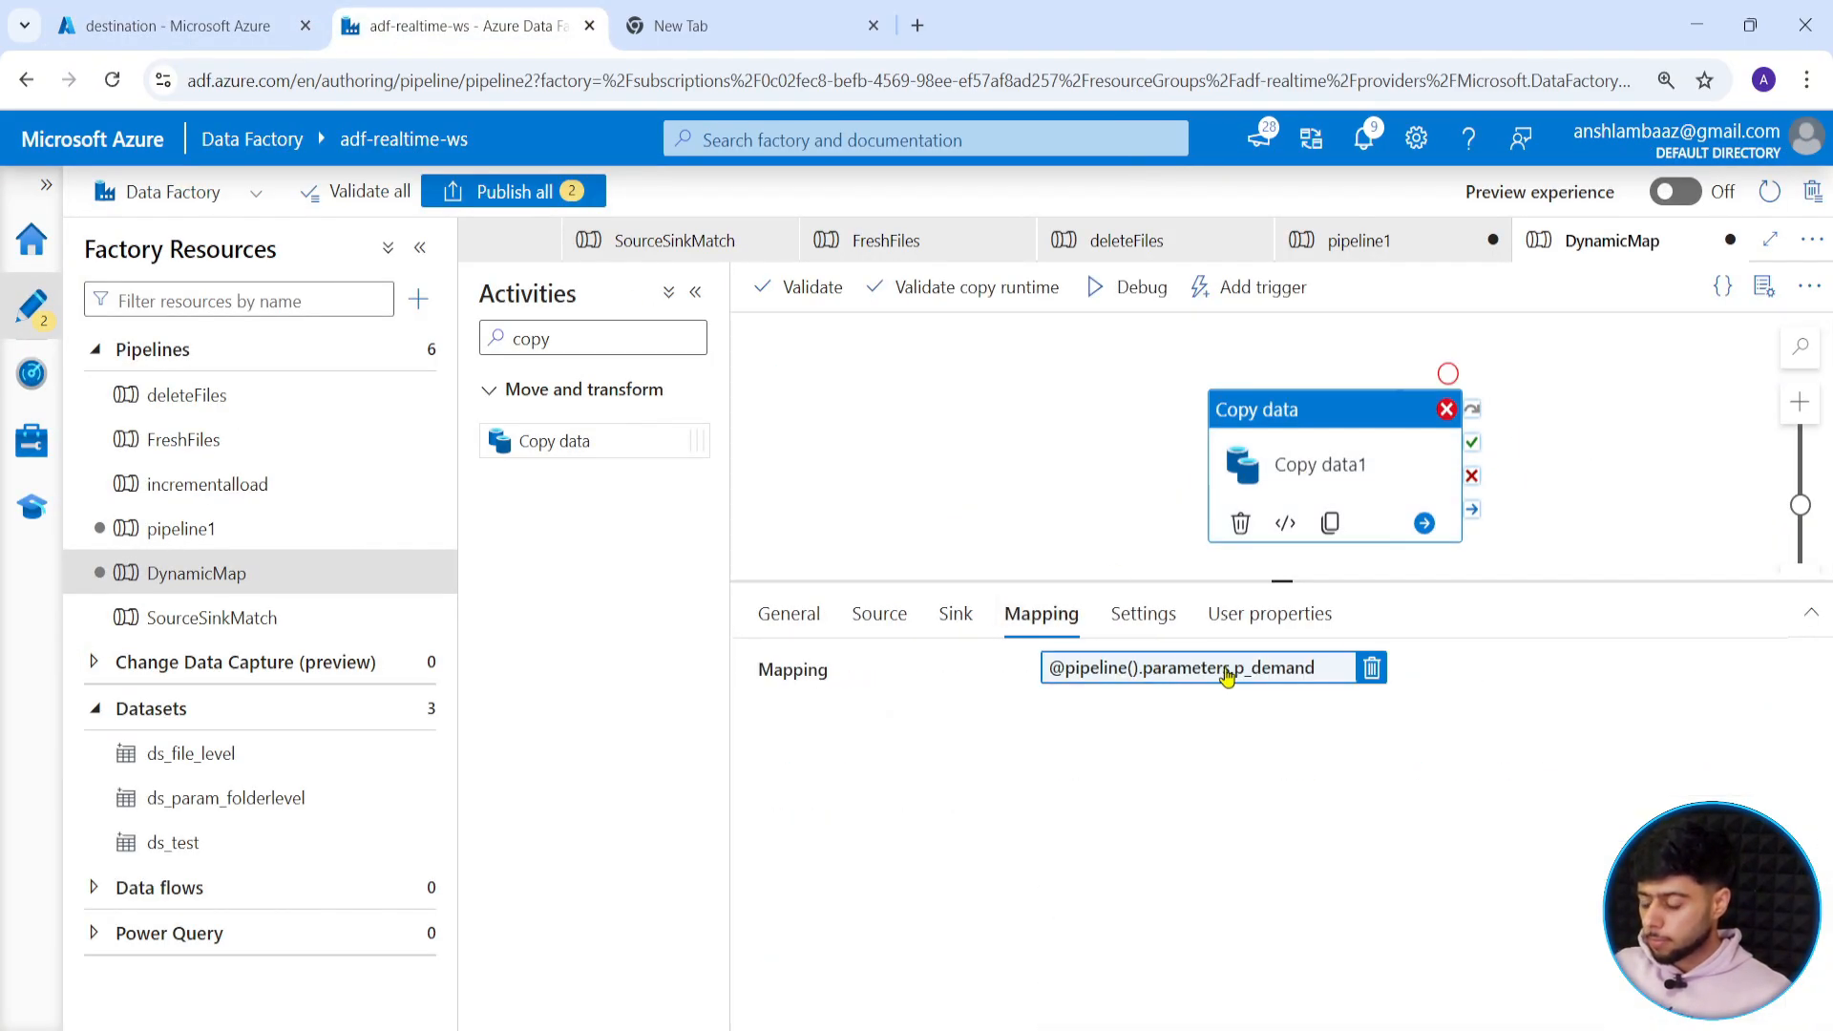
{"action": "left_click", "coordinate": [1372, 669]}
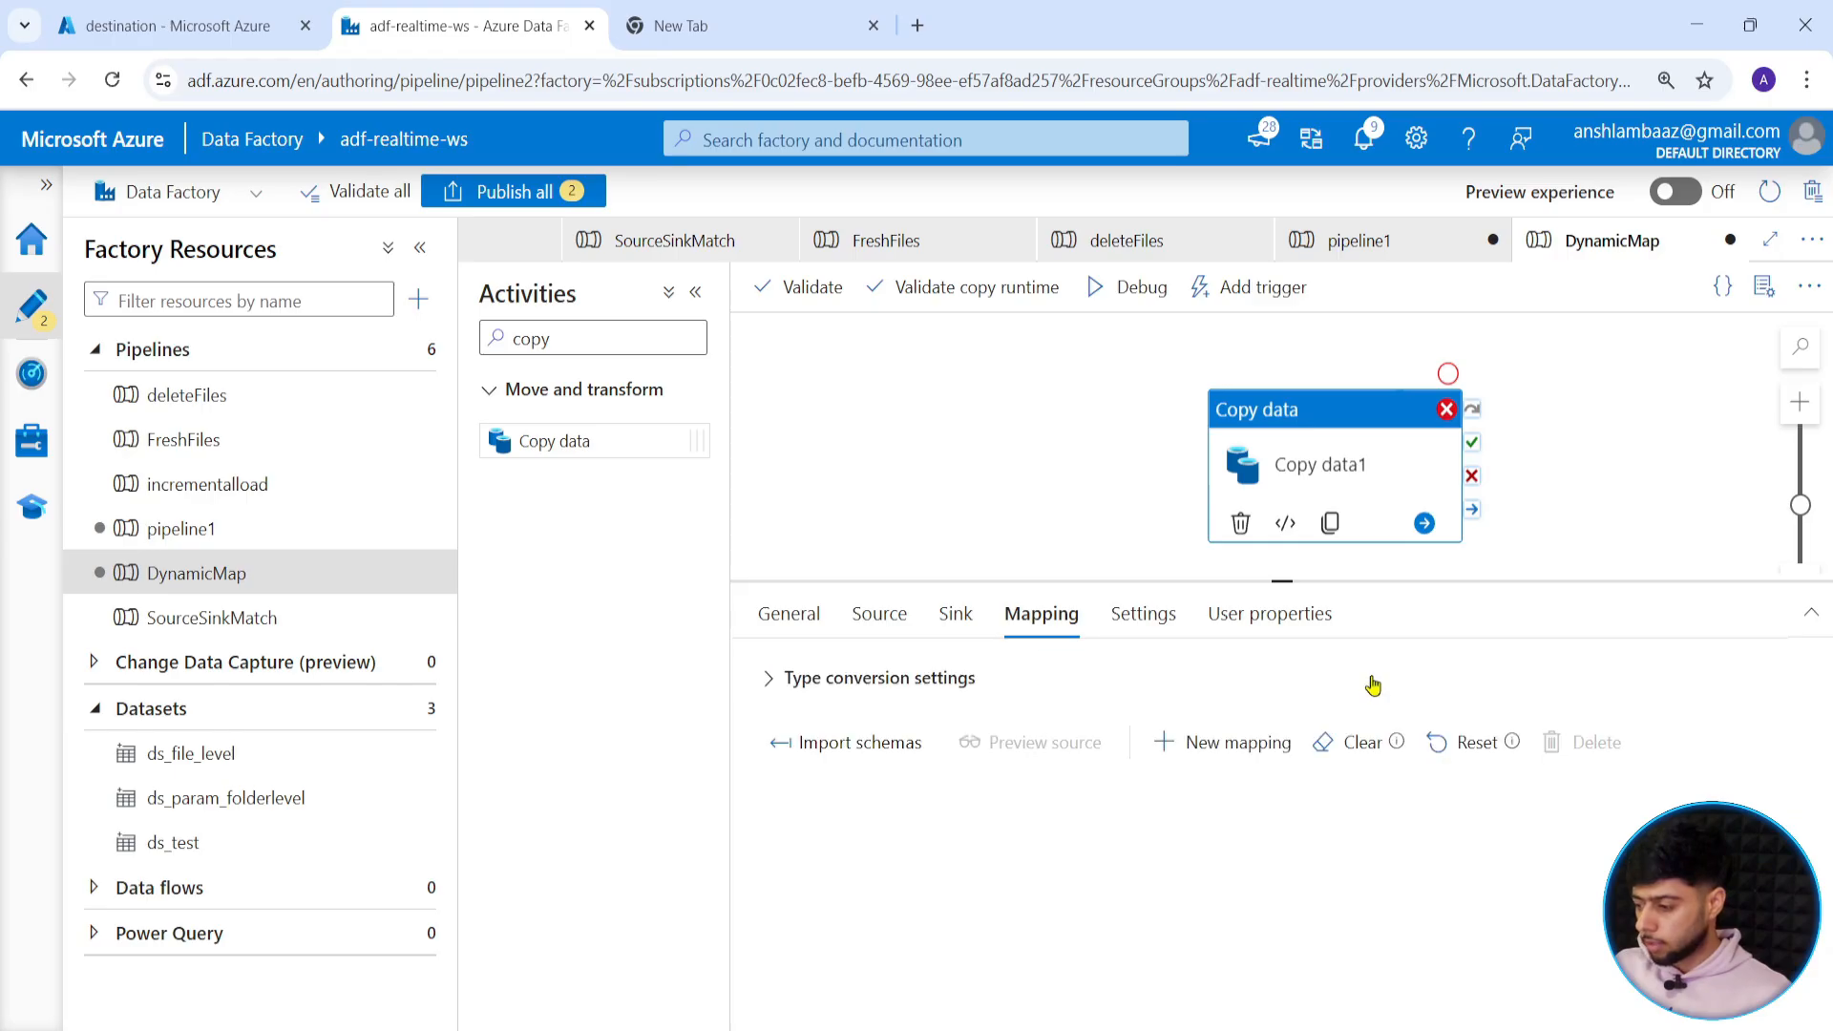
Import the schemas into the Copy data1 mapping and inspect the source column listed after Average.
{"action": "left_click", "coordinate": [779, 743]}
{"action": "left_click_drag", "start_coordinate": [1279, 581], "coordinate": [1281, 506]}
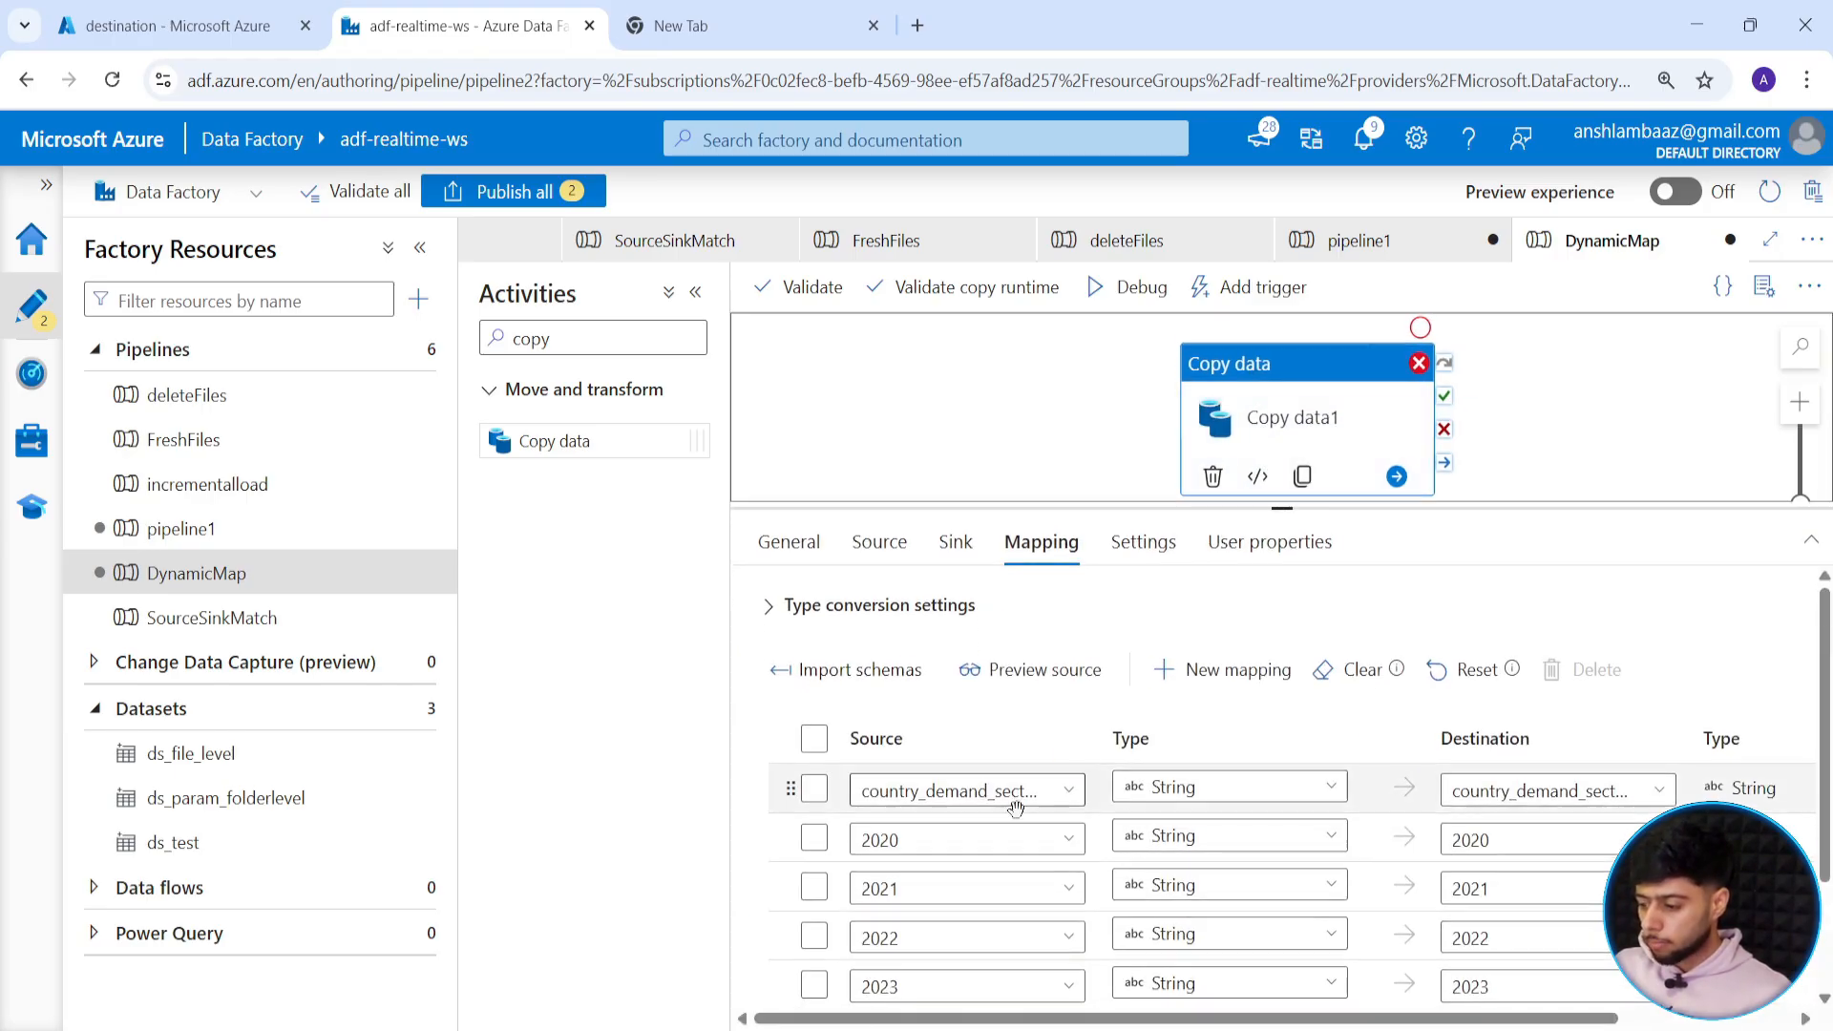
{"action": "scroll", "coordinate": [1016, 809], "scroll_direction": "down", "scroll_amount": 2}
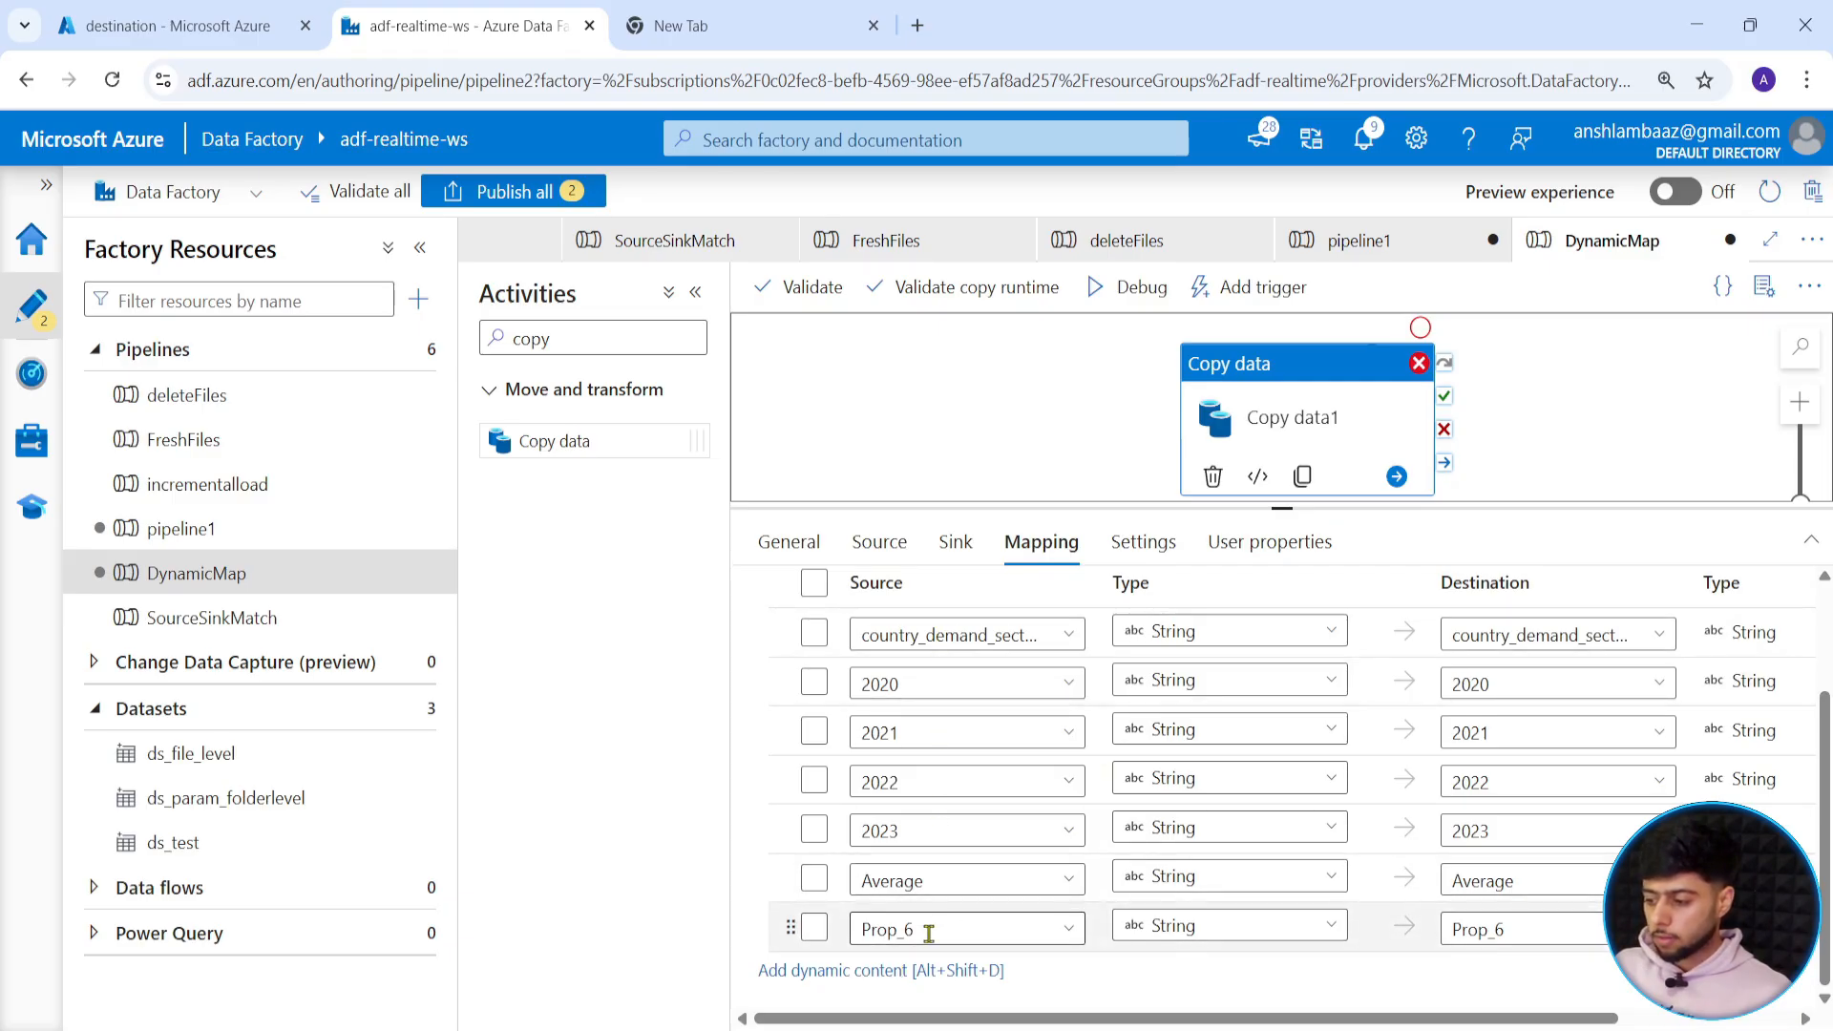
{"action": "left_click", "coordinate": [1052, 938]}
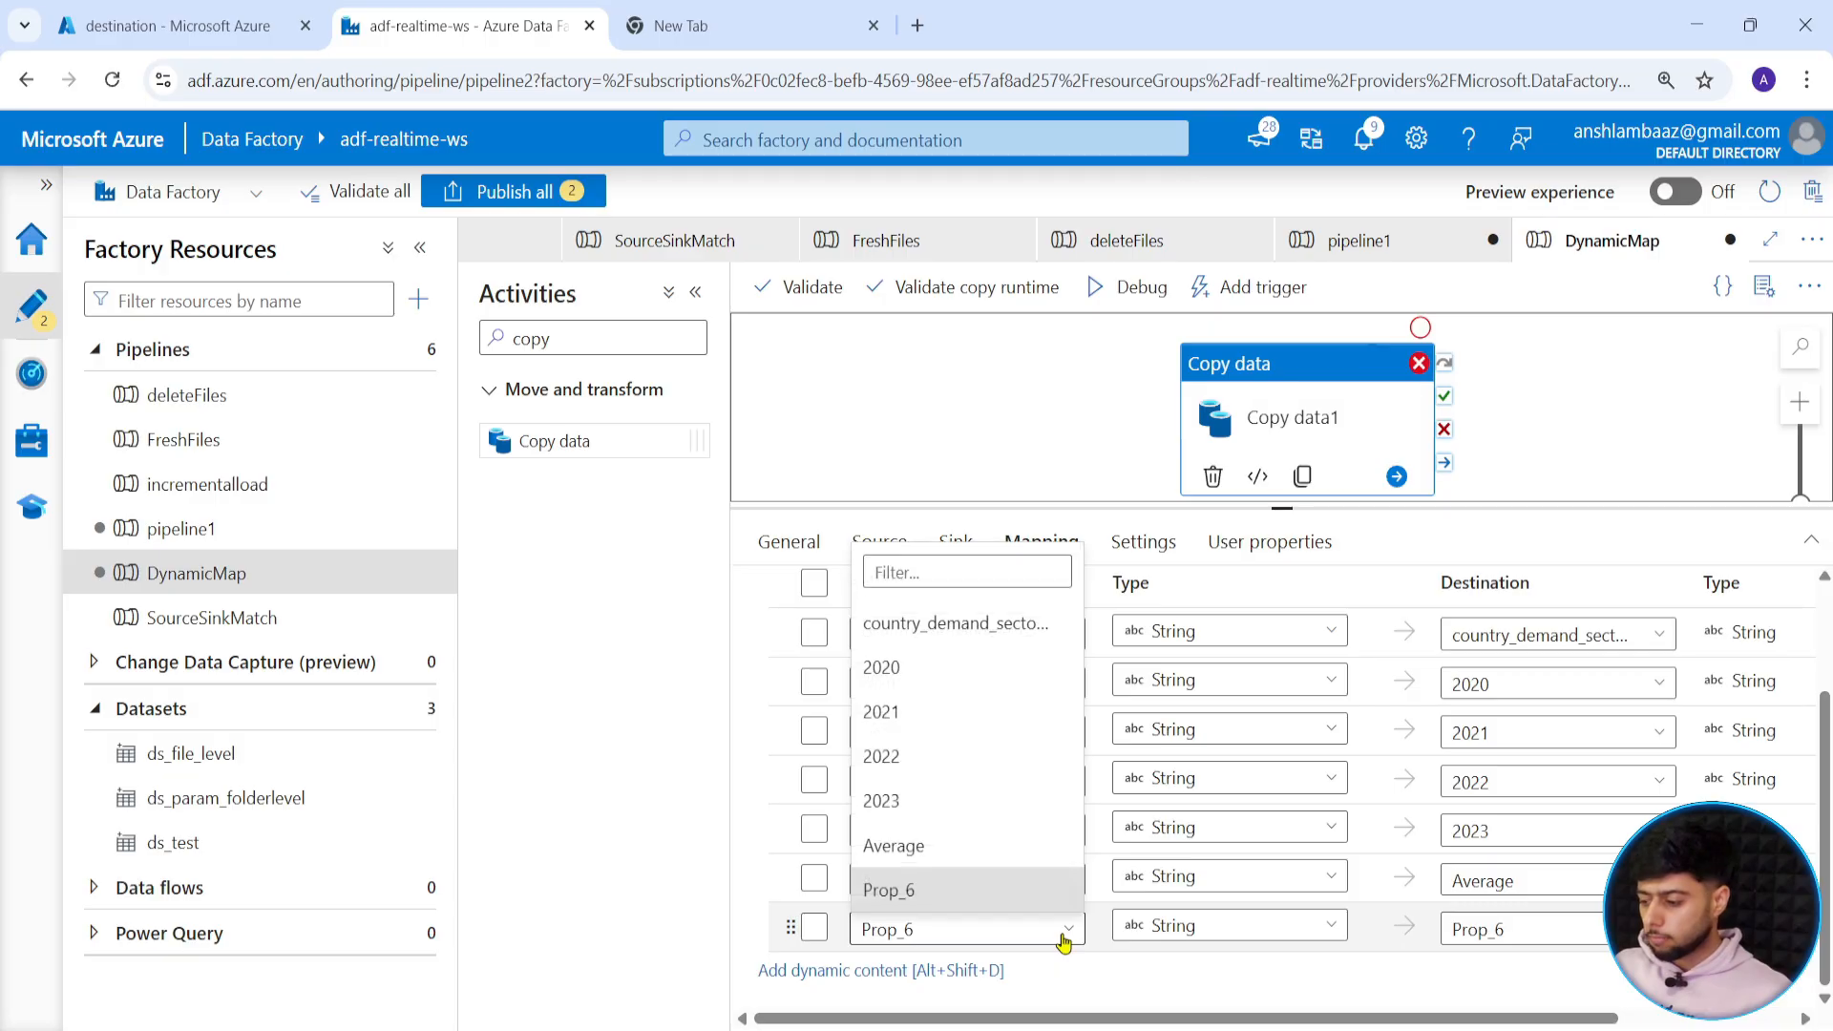
{"action": "left_click", "coordinate": [954, 926]}
{"action": "left_click_drag", "start_coordinate": [953, 926], "coordinate": [860, 929]}
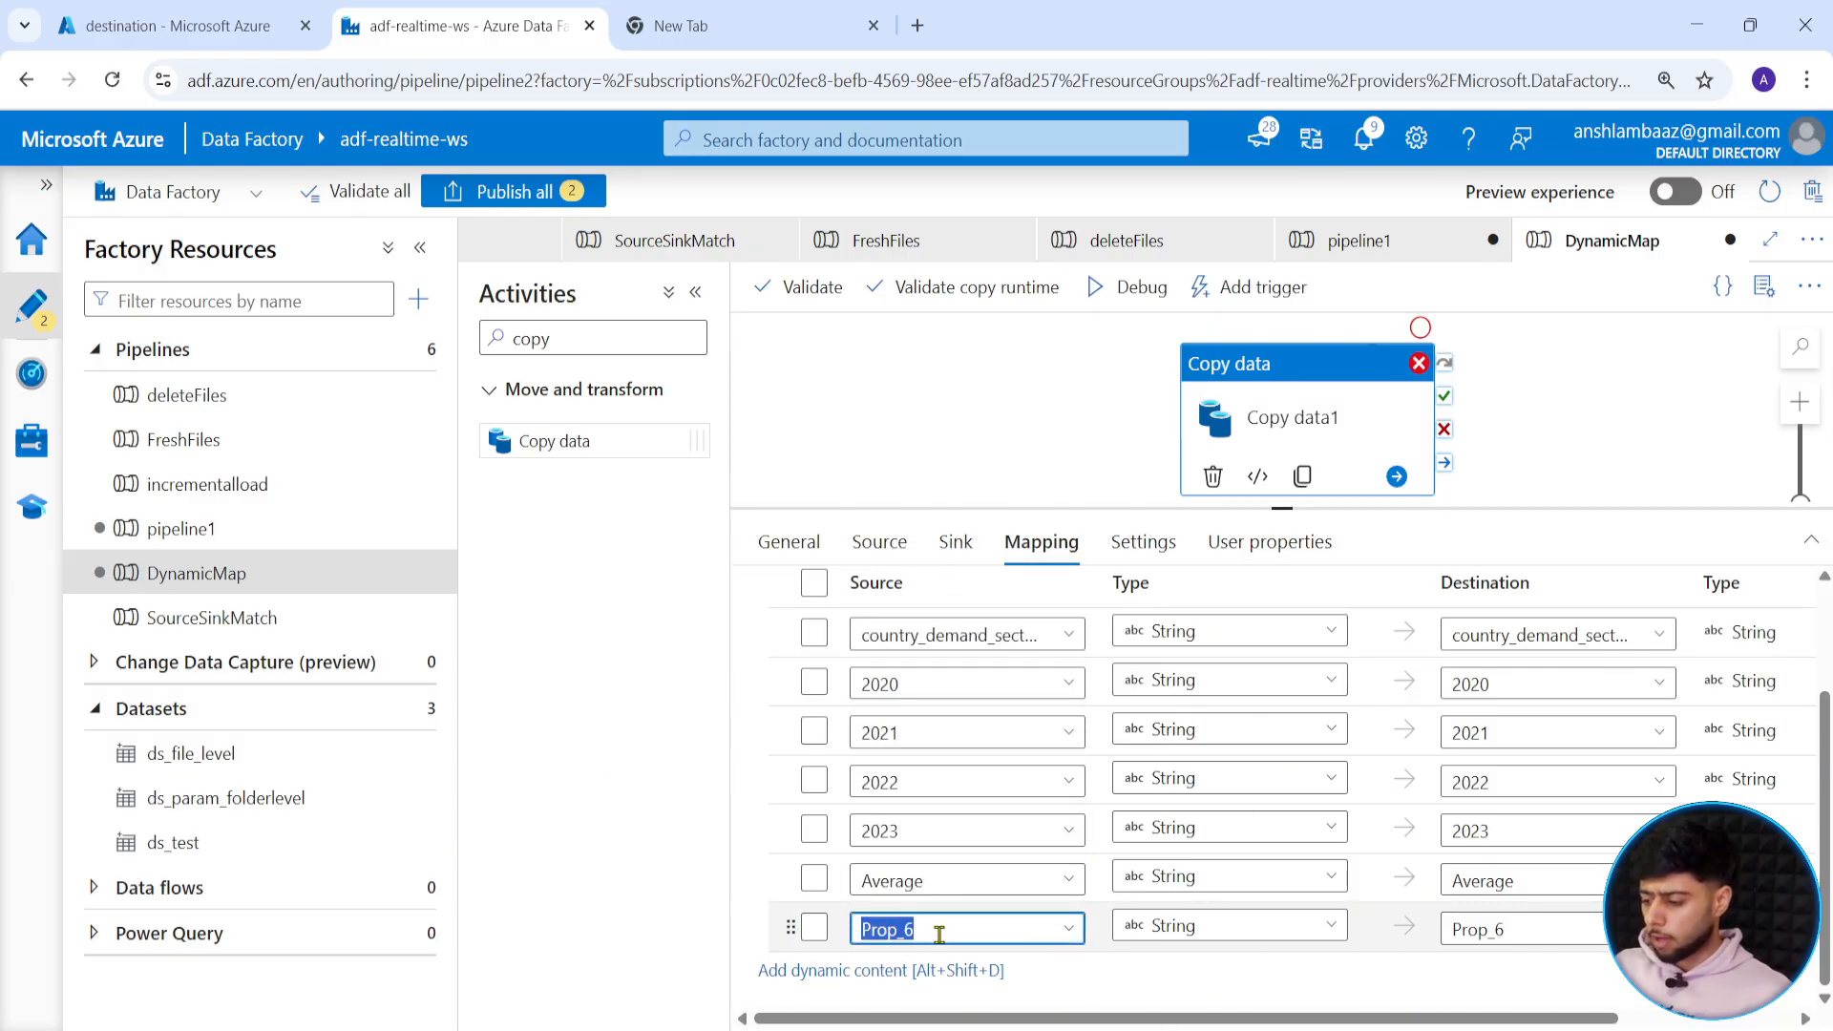
Switch to the Azure portal, add the header name dummy after Average in raw_gold_data/gold_demand_sector.csv, and save the file.
{"action": "left_click", "coordinate": [201, 15]}
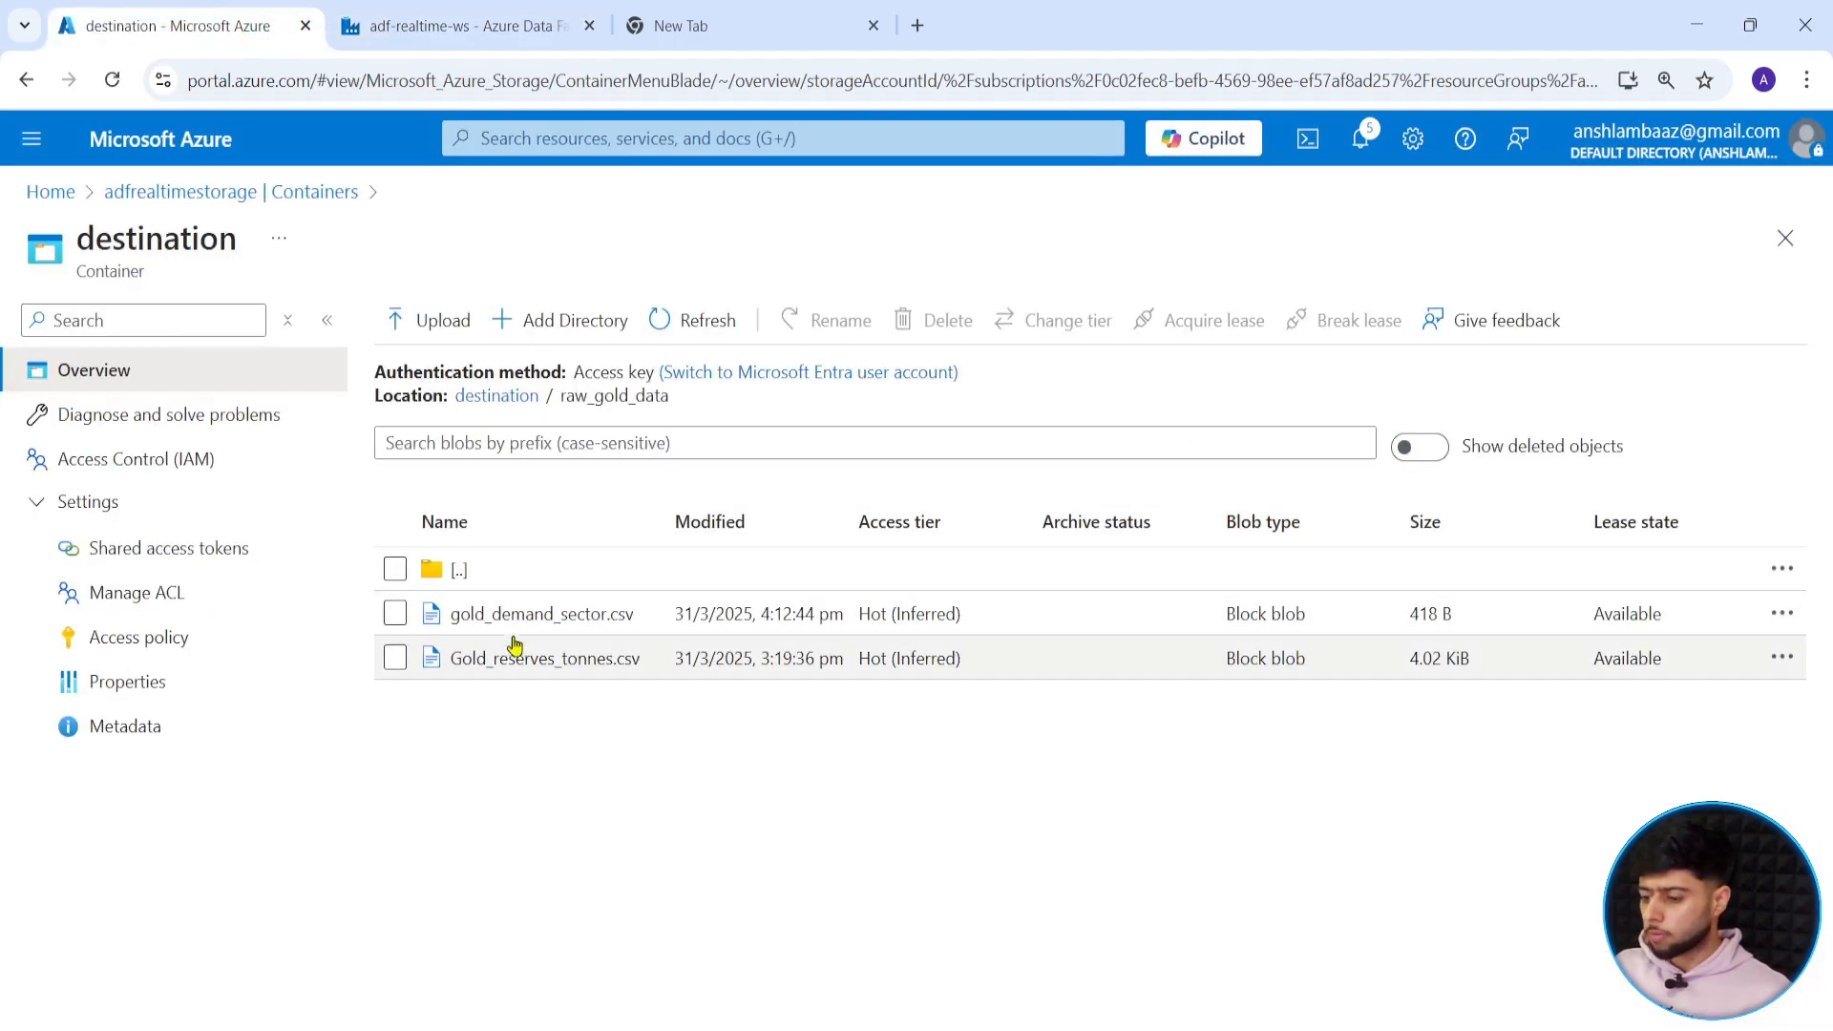
{"action": "left_click", "coordinate": [537, 616]}
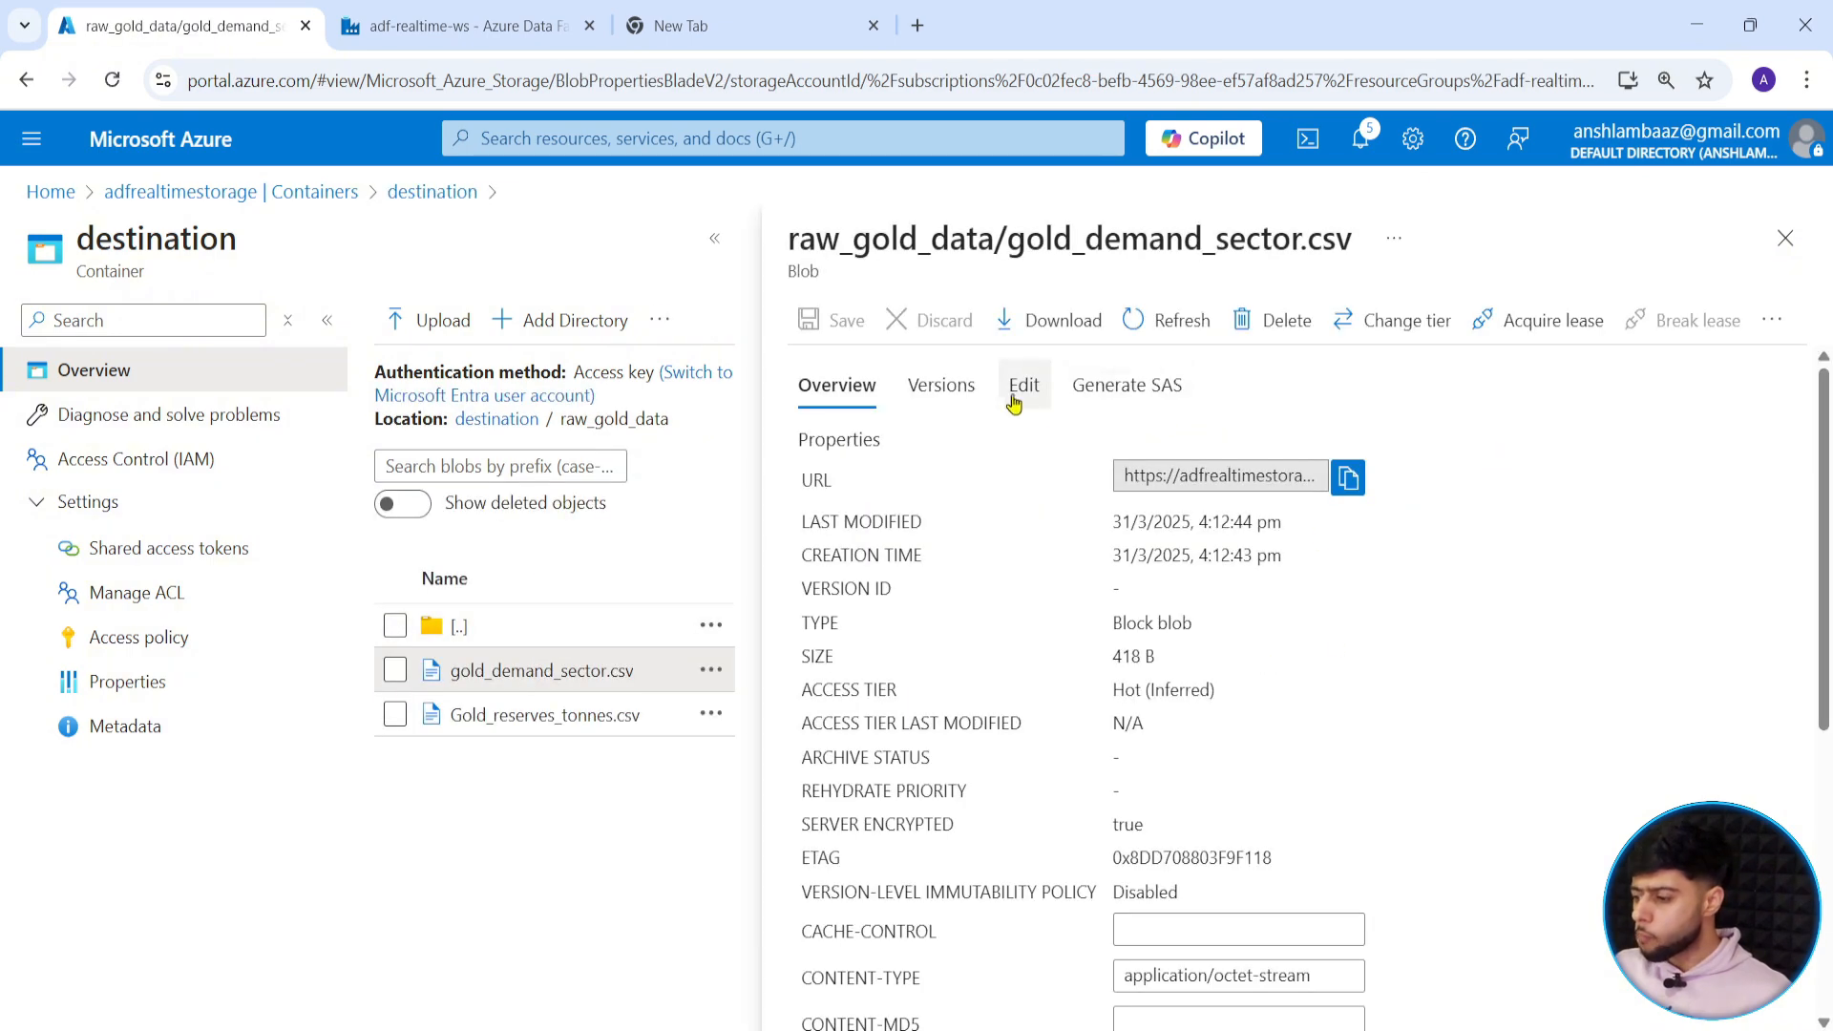
{"action": "left_click", "coordinate": [1024, 385]}
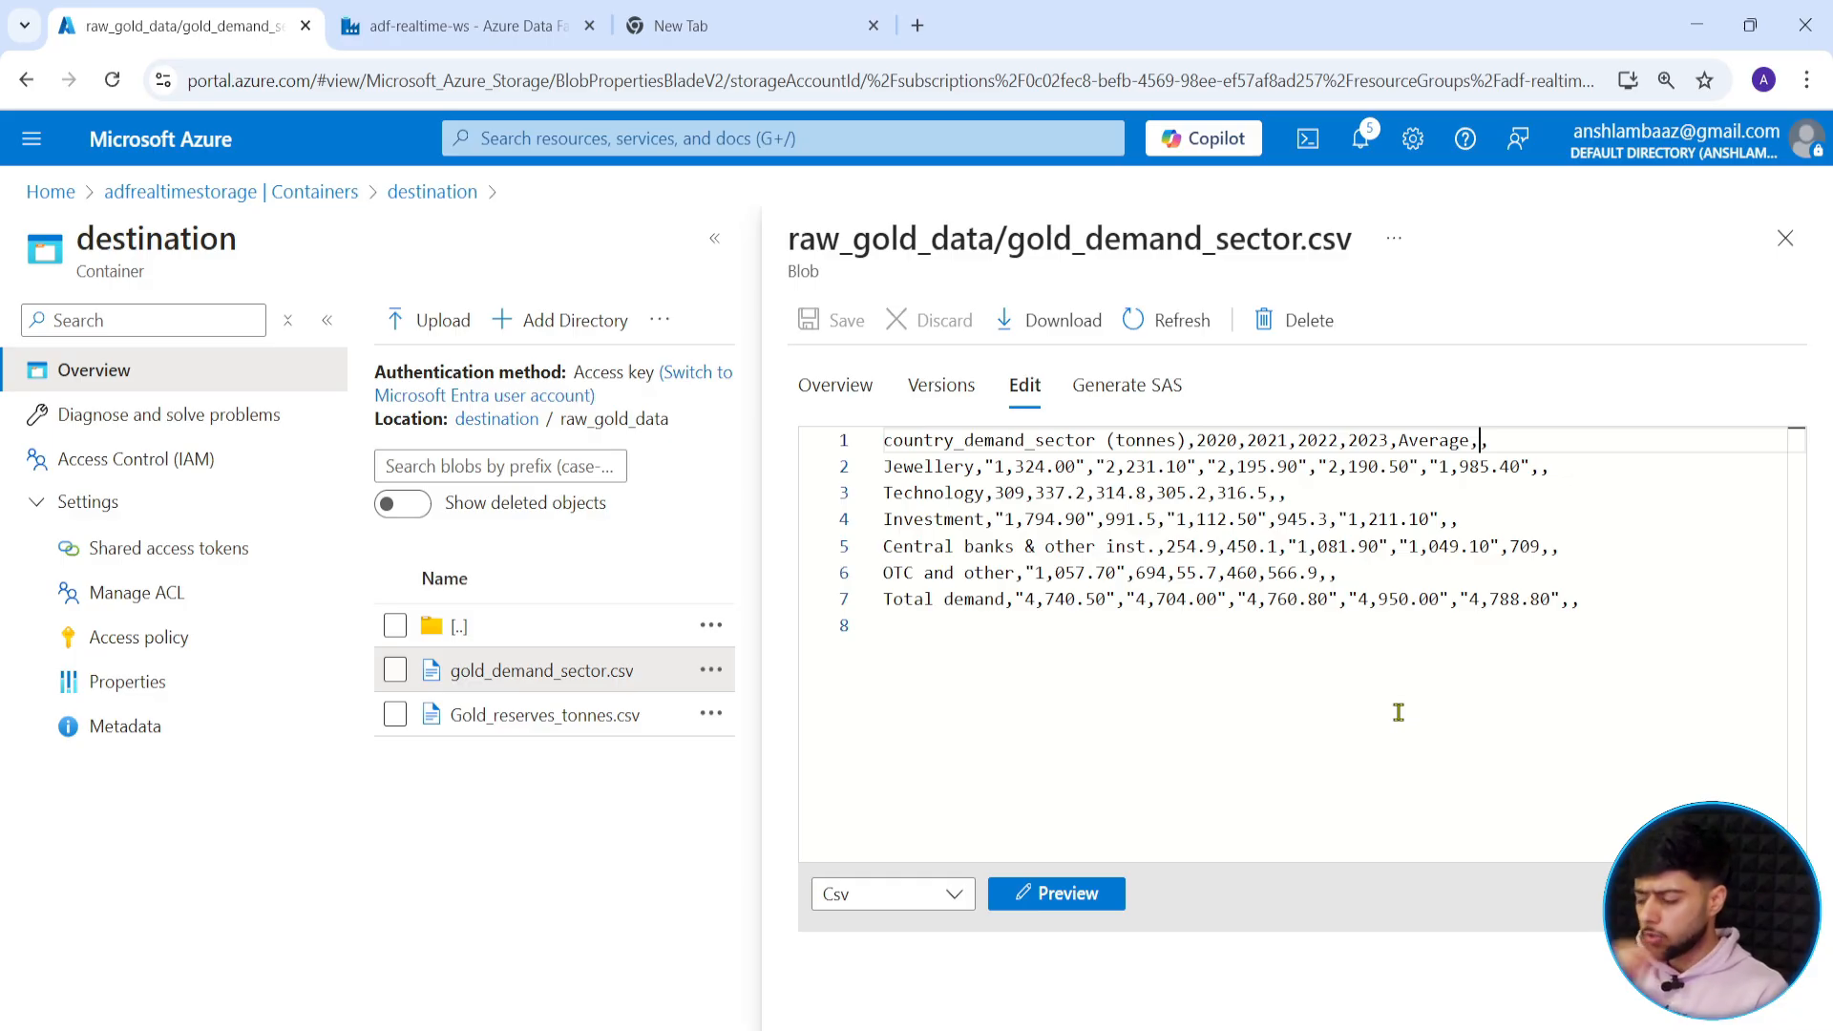
{"action": "type", "text": "dummy"}
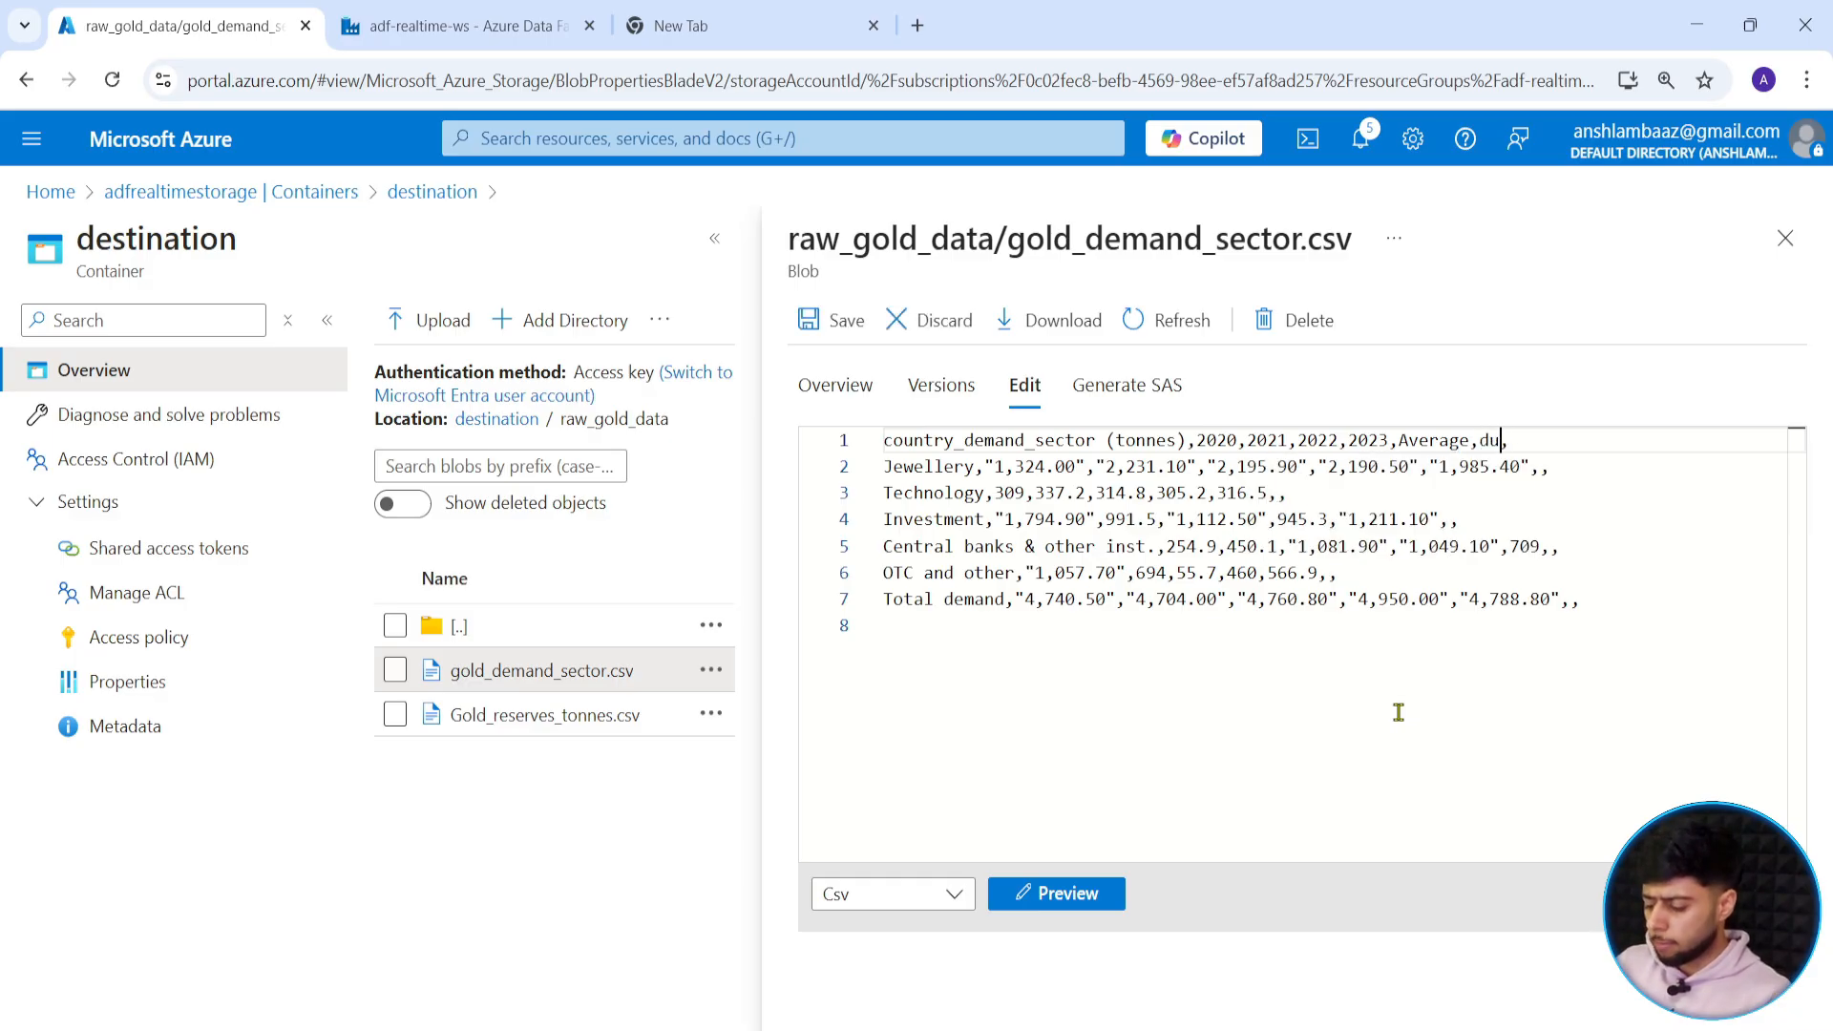
{"action": "left_click", "coordinate": [841, 322]}
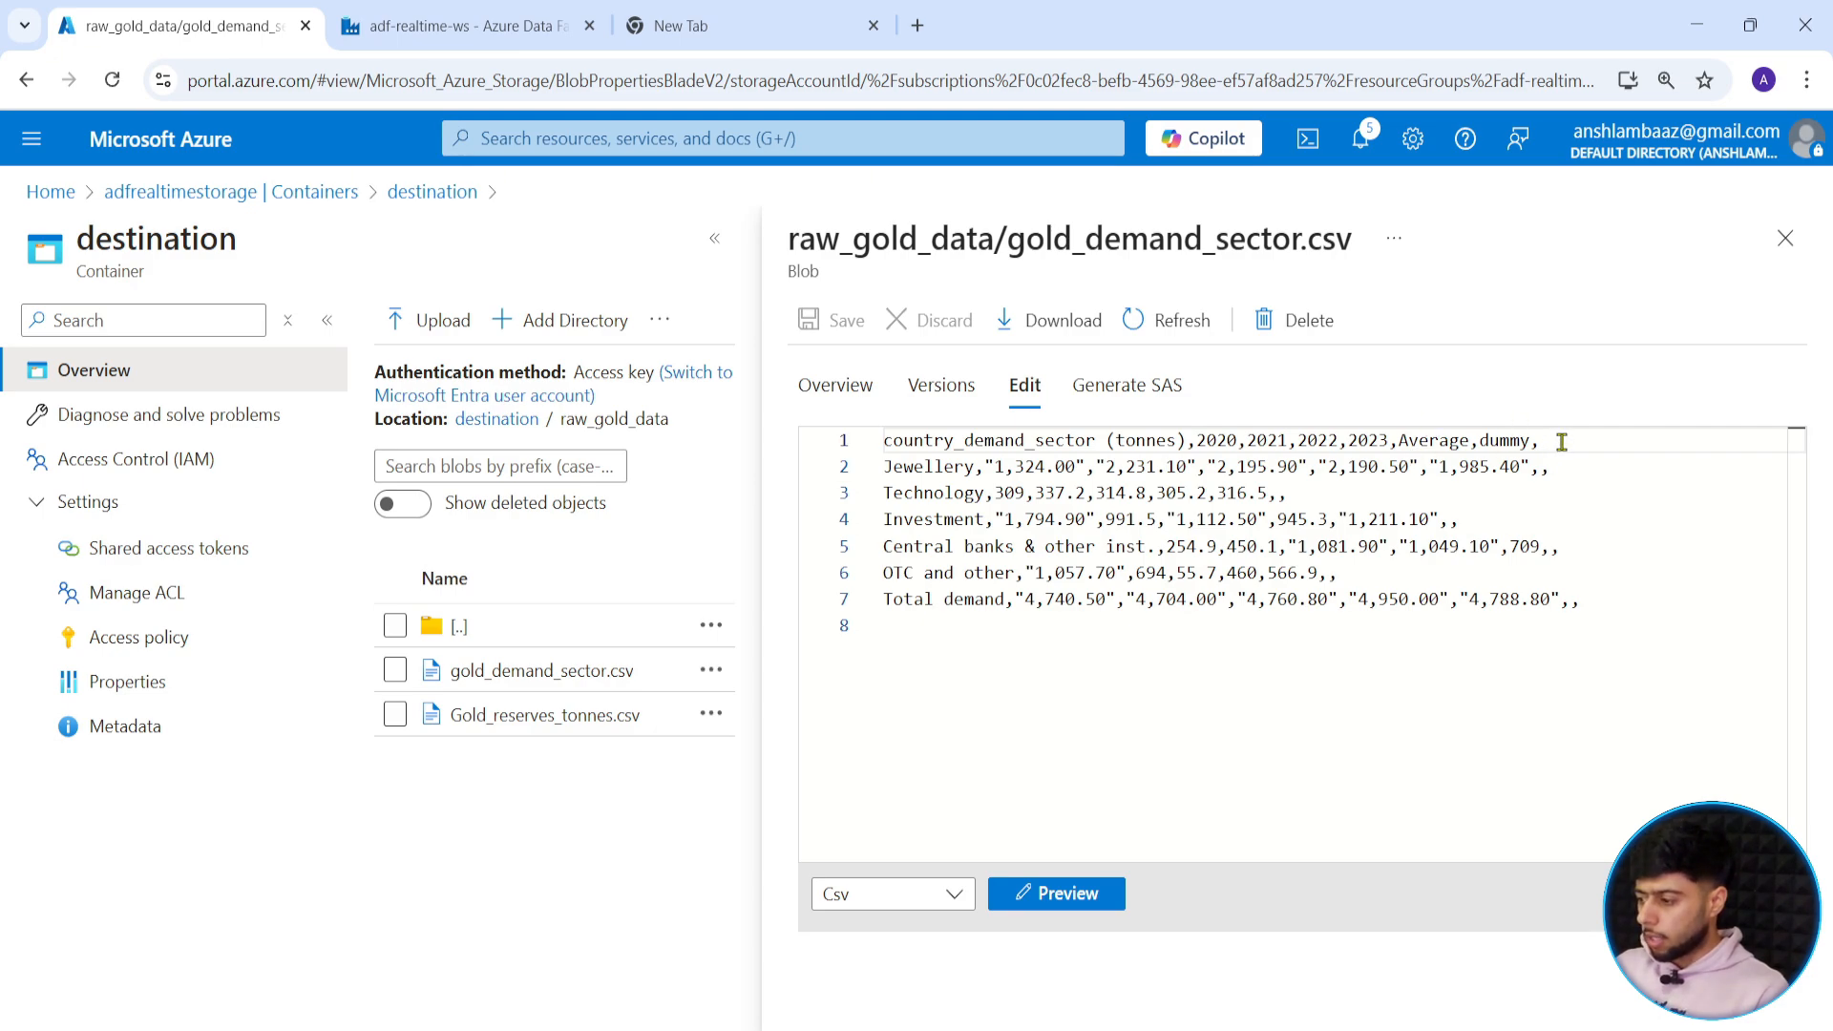
Add dummy2 as the last header name in gold_demand_sector.csv and save the file.
{"action": "type", "text": "dummy2"}
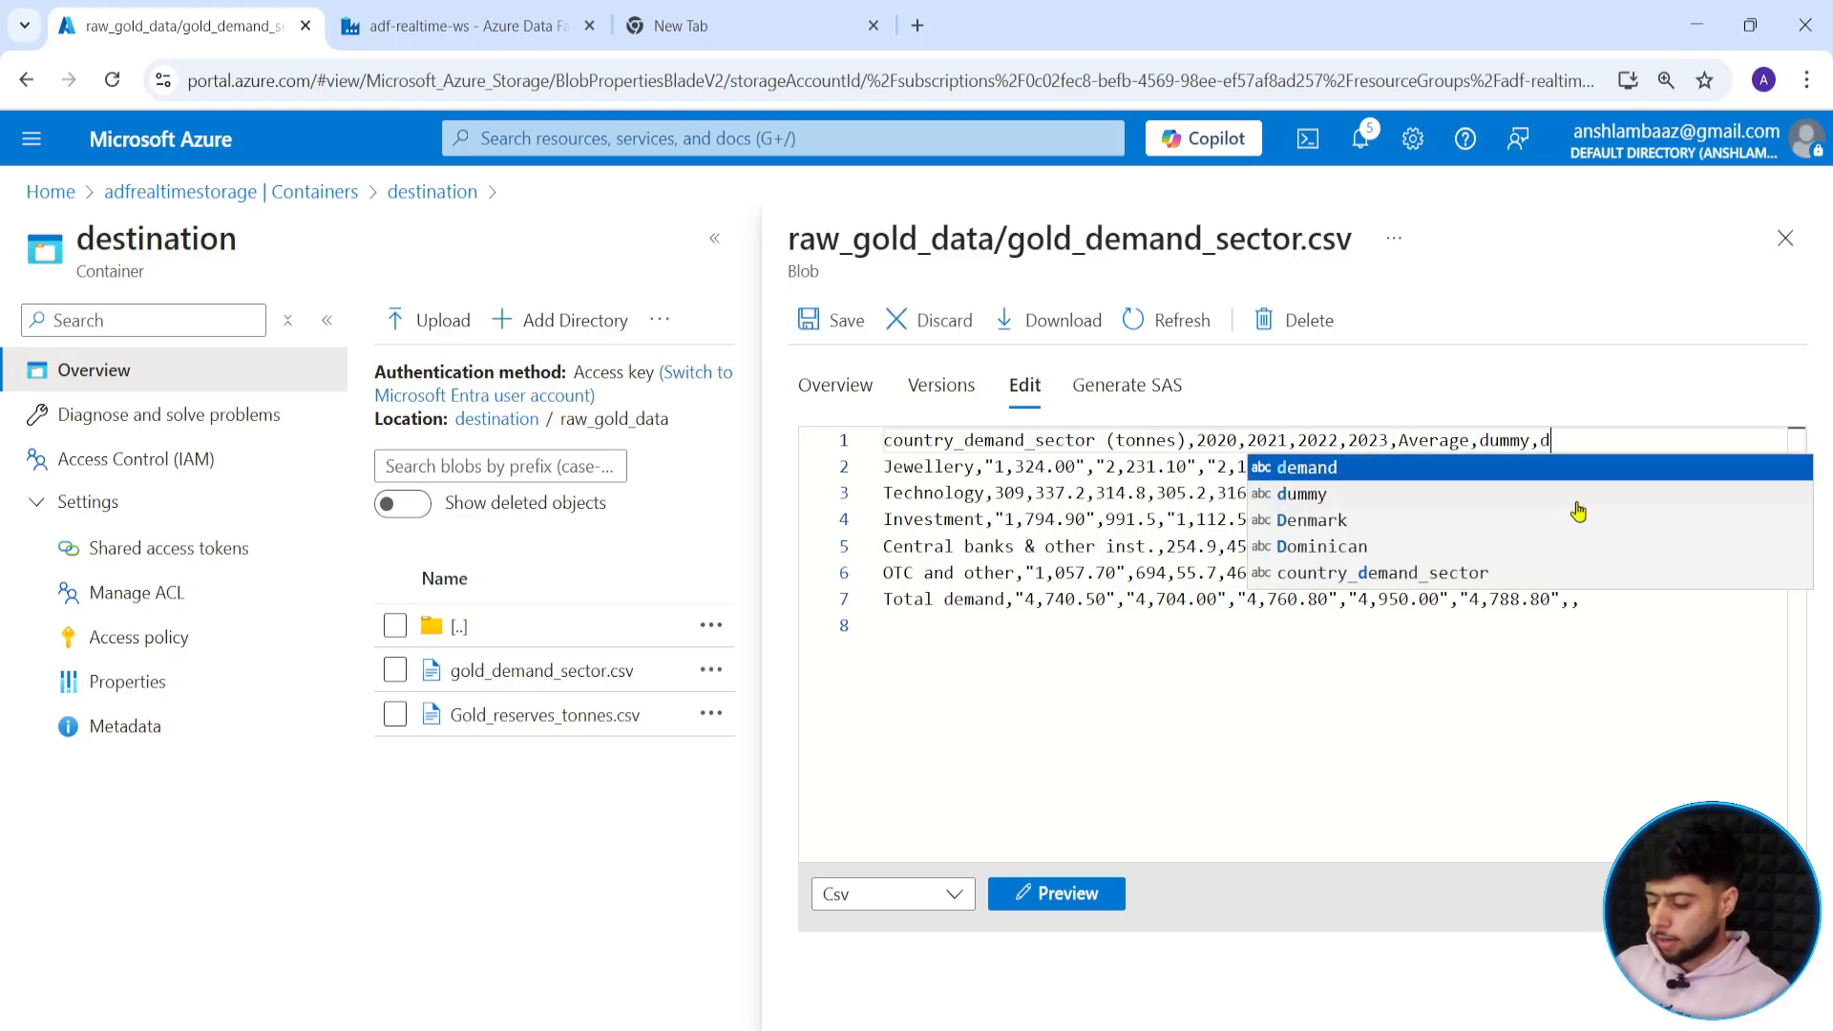
{"action": "left_click", "coordinate": [1581, 483]}
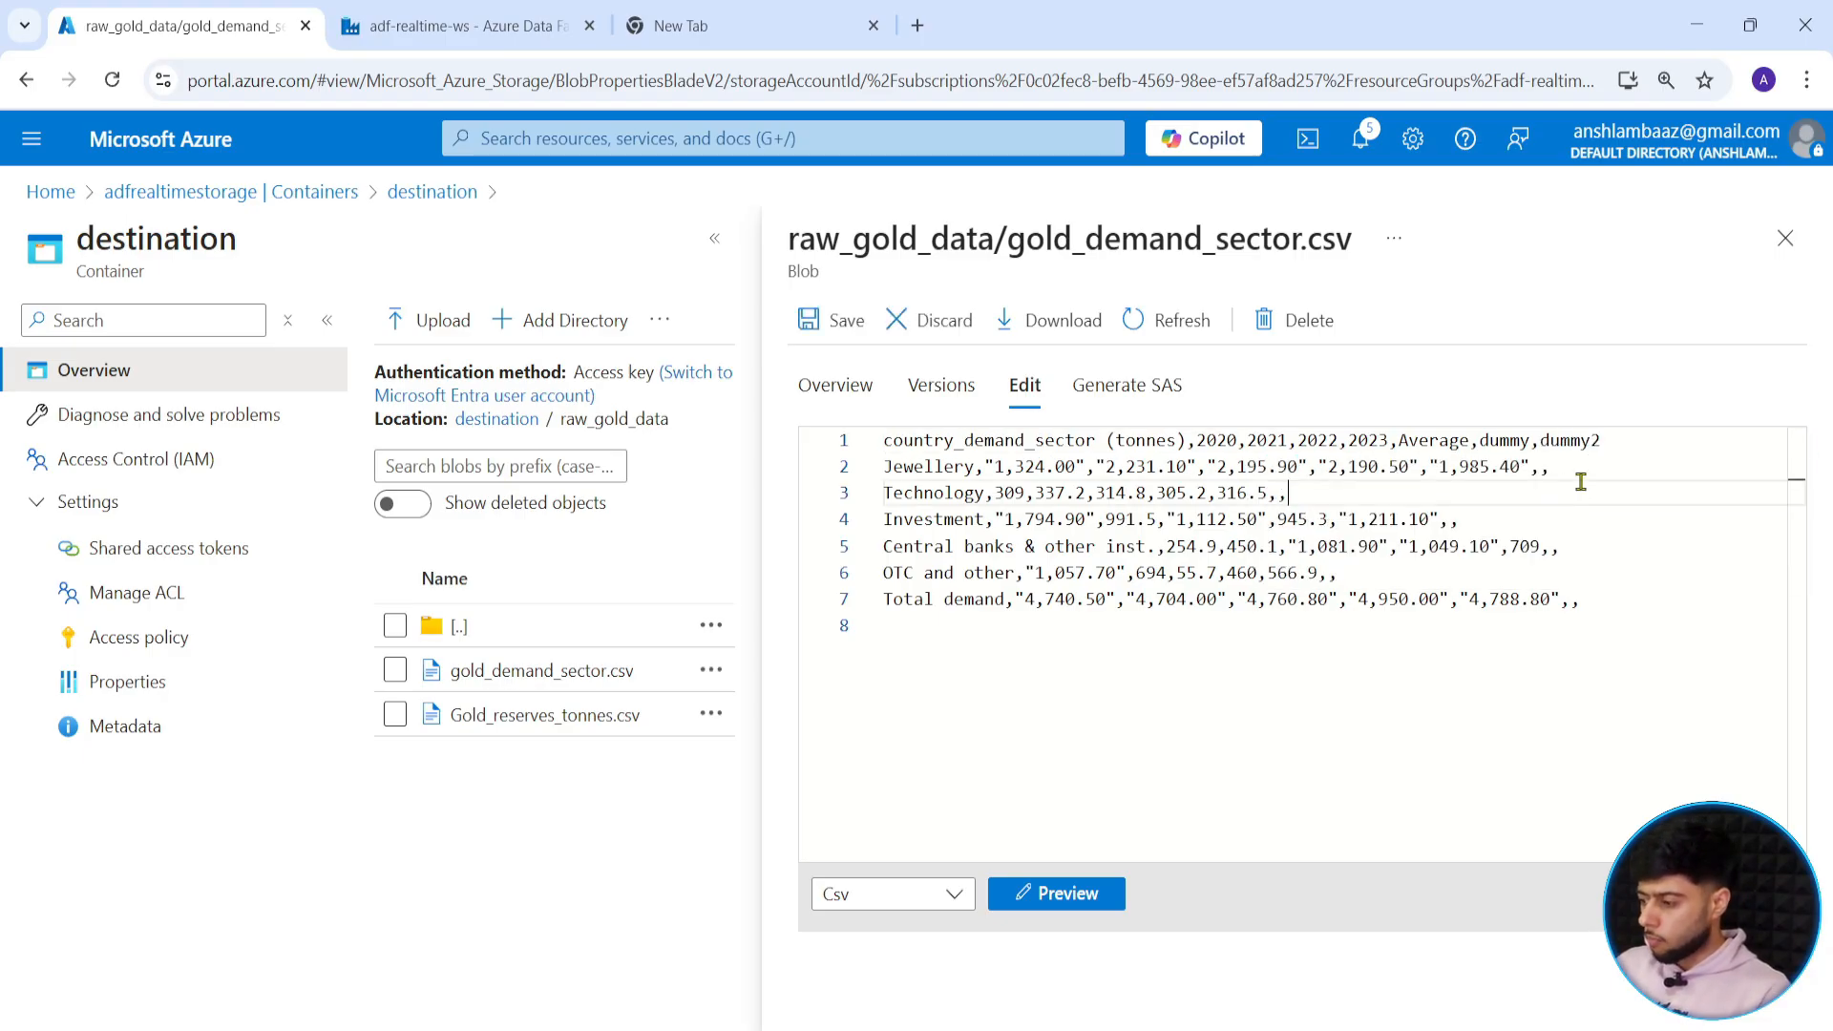
{"action": "left_click", "coordinate": [1541, 469]}
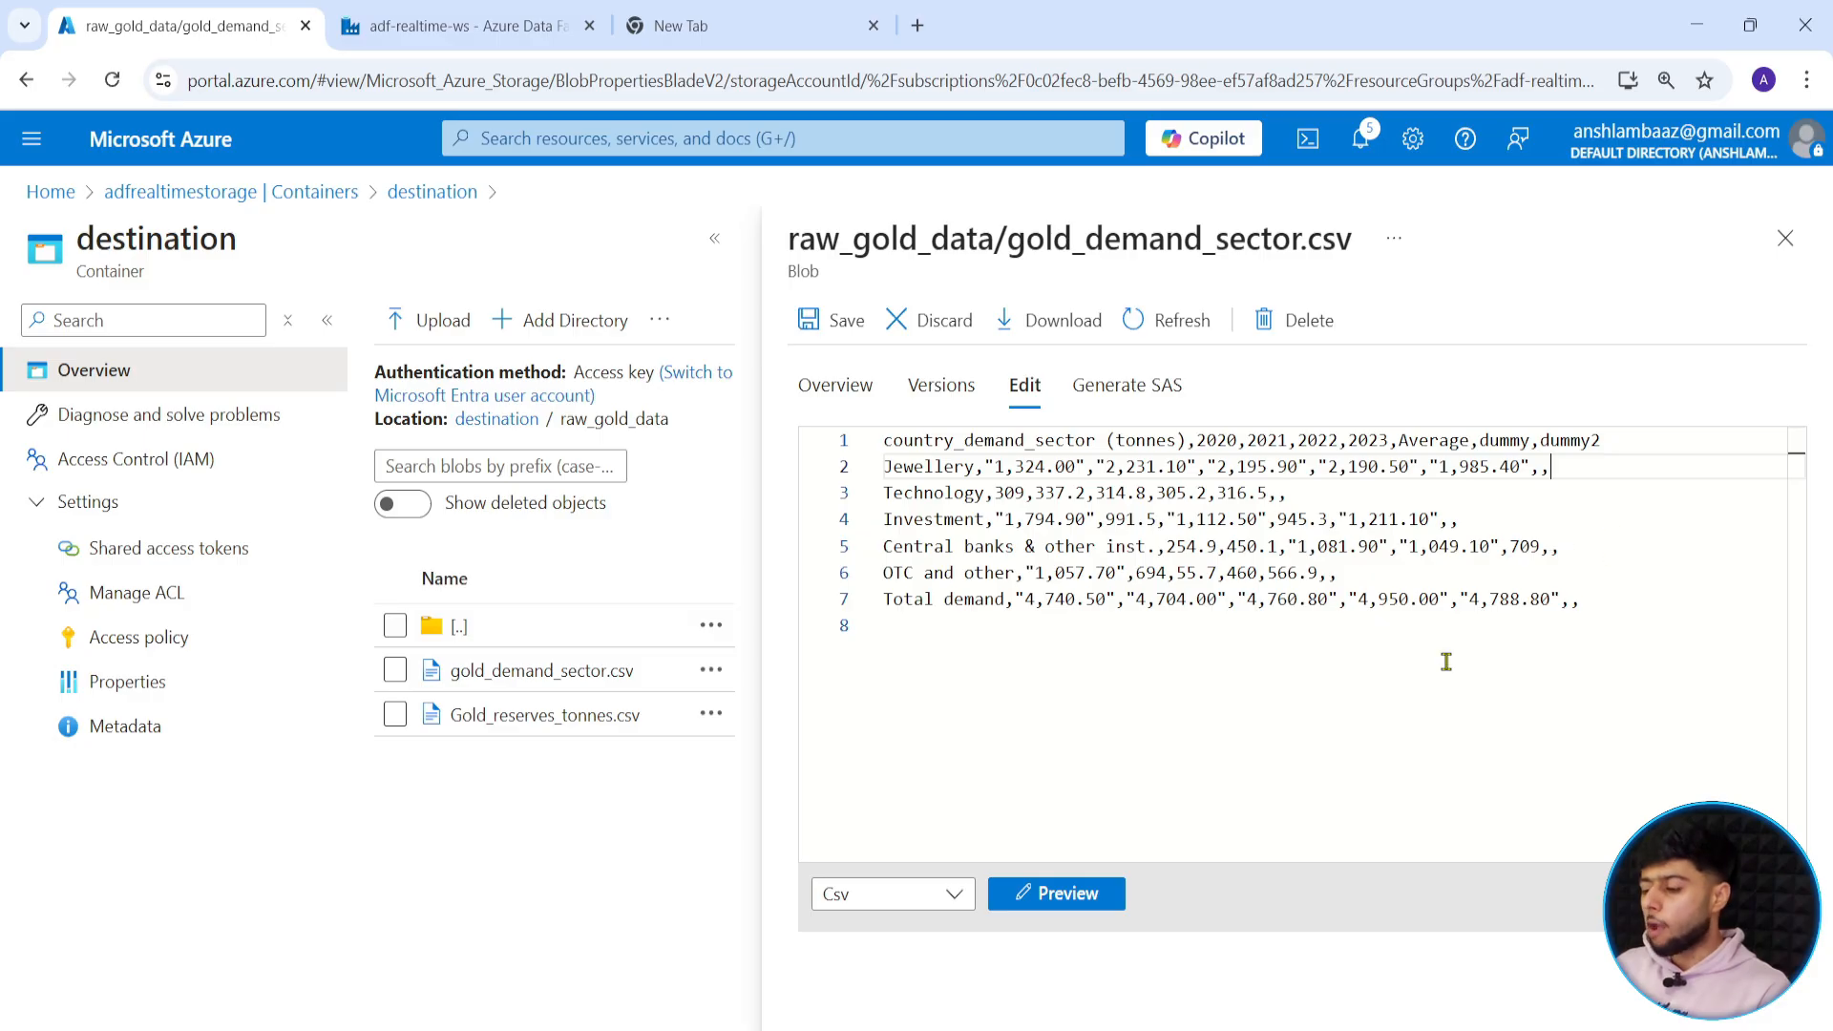
{"action": "left_click", "coordinate": [829, 319]}
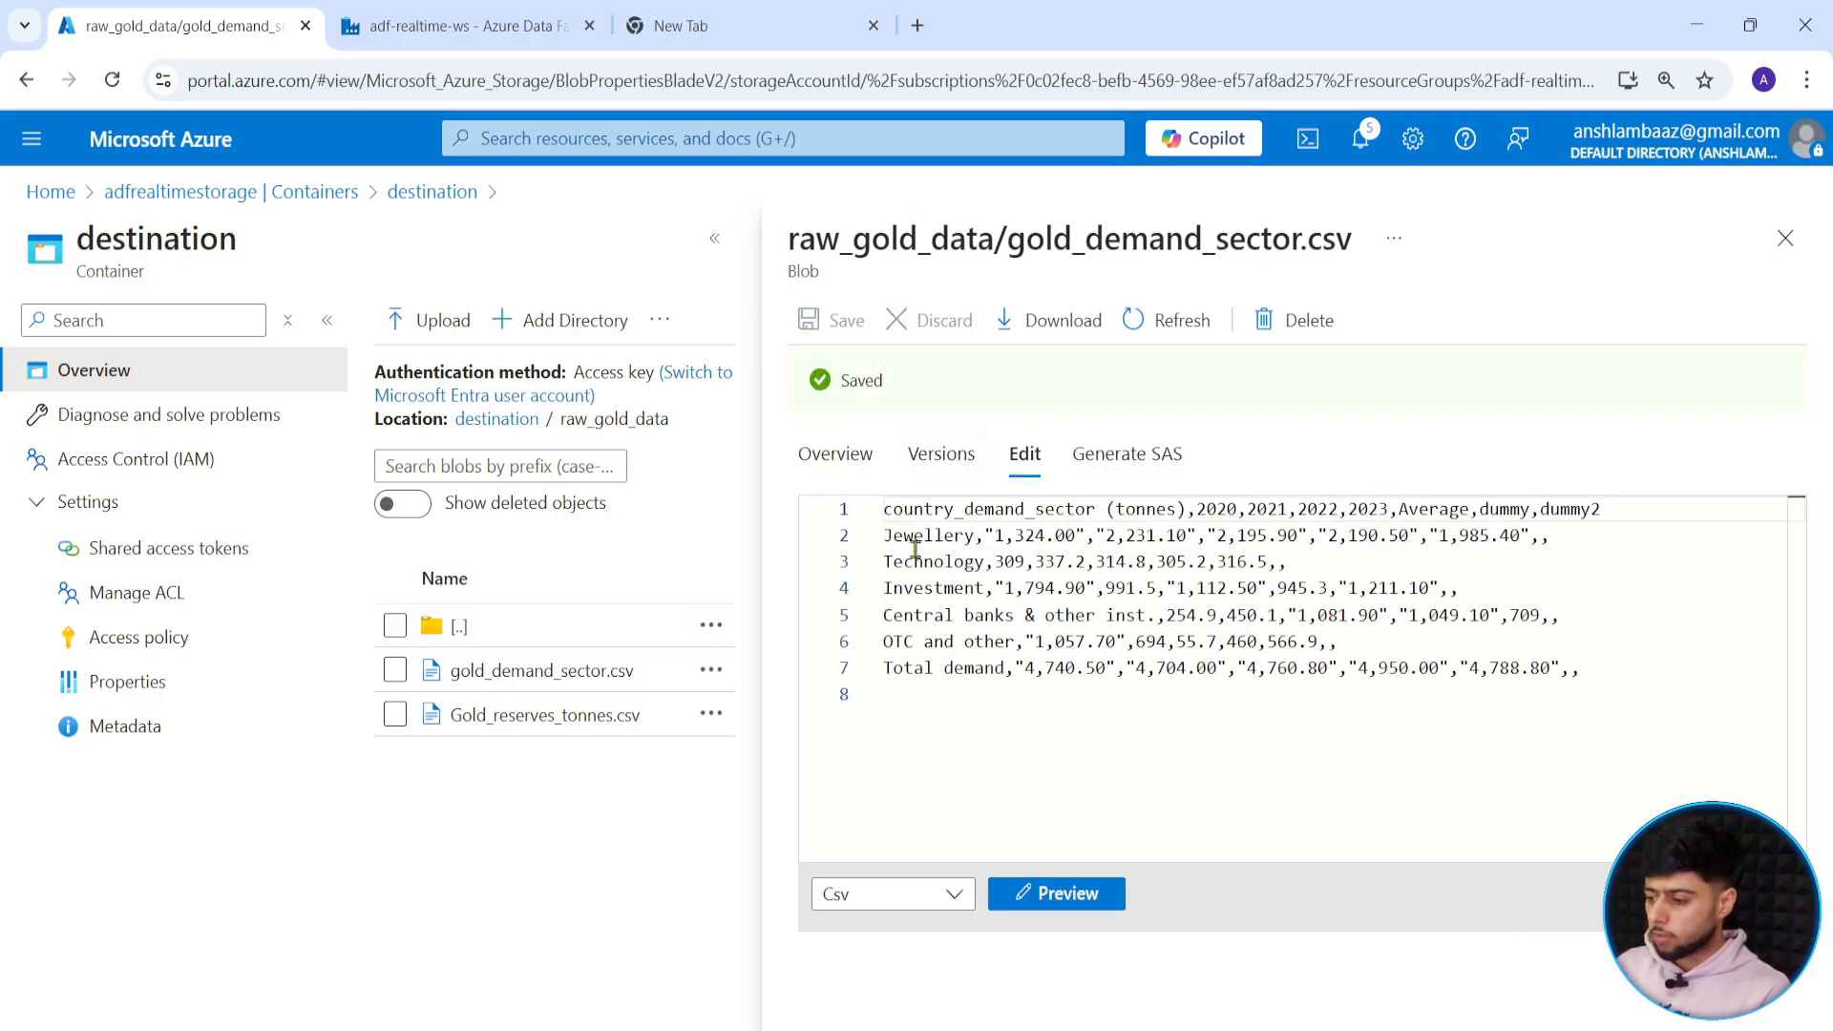
Return to Data Factory and re-import the schemas in the Copy data1 mapping, checking the columns down to dummy2.
{"action": "left_click", "coordinate": [468, 26]}
{"action": "left_click", "coordinate": [958, 485]}
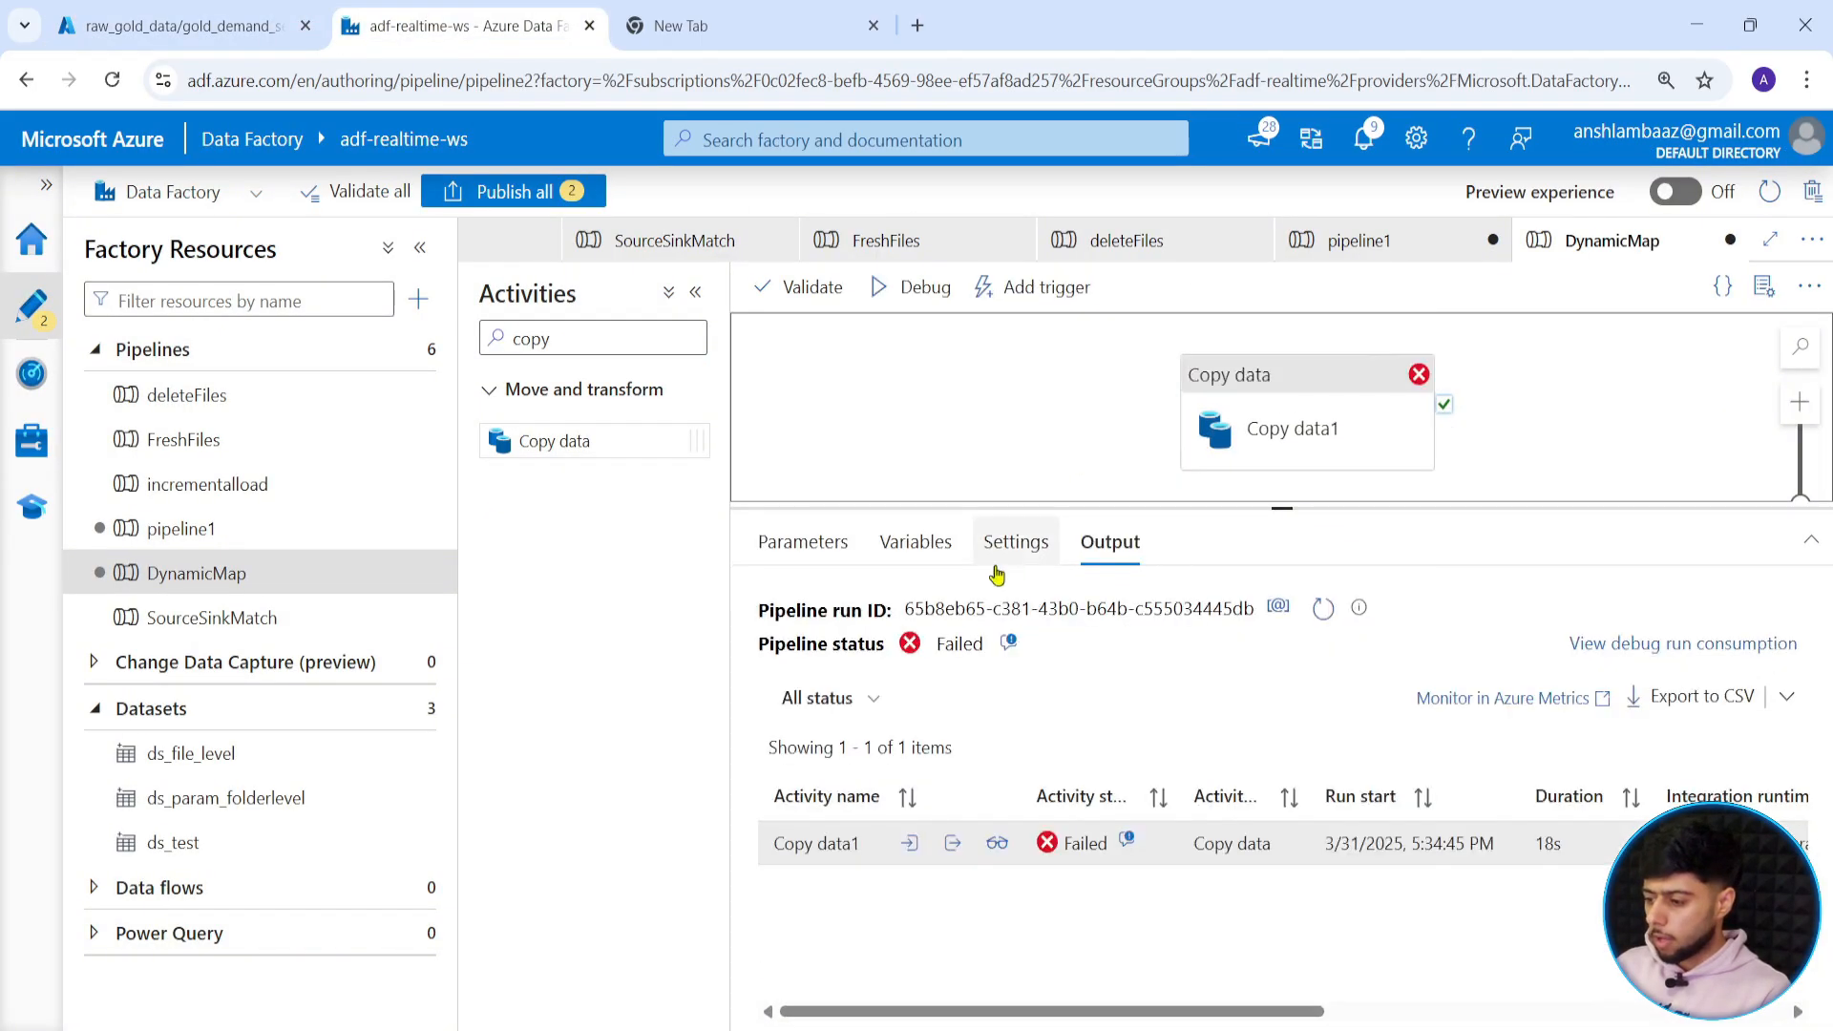
{"action": "left_click", "coordinate": [1289, 435]}
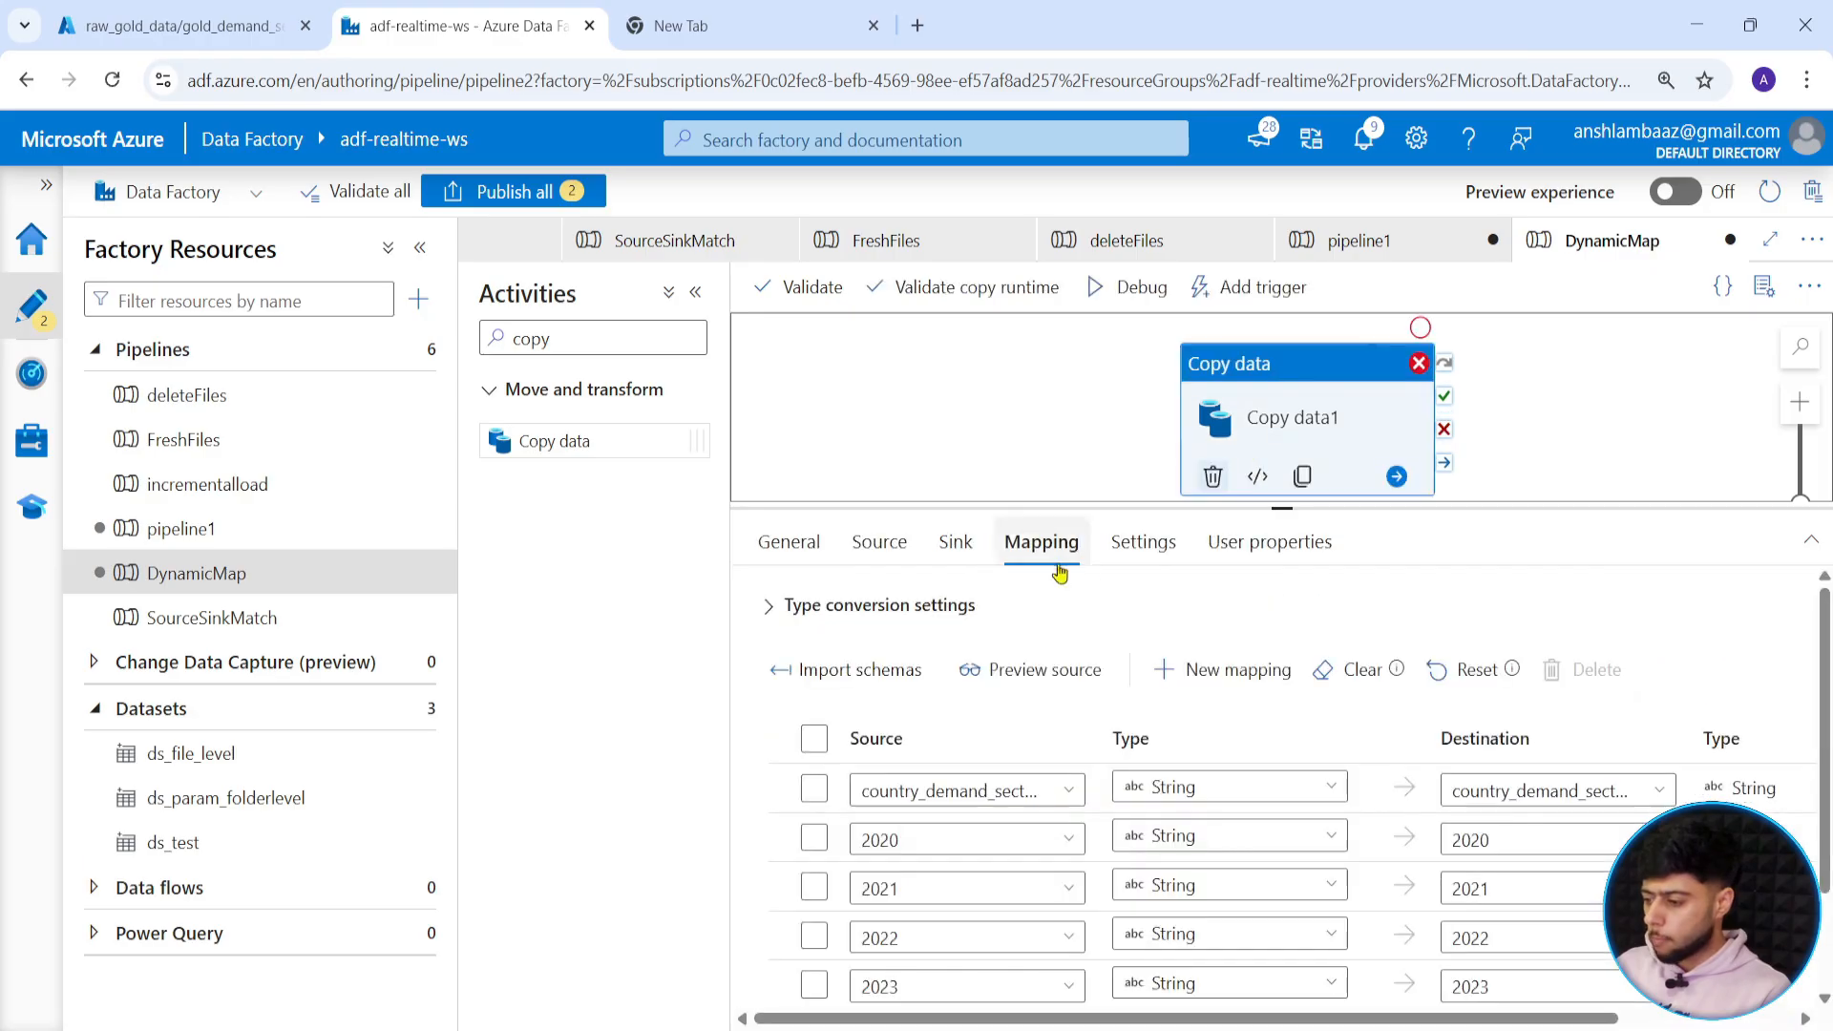
{"action": "left_click", "coordinate": [812, 668]}
{"action": "left_click_drag", "start_coordinate": [1298, 515], "coordinate": [1280, 390]}
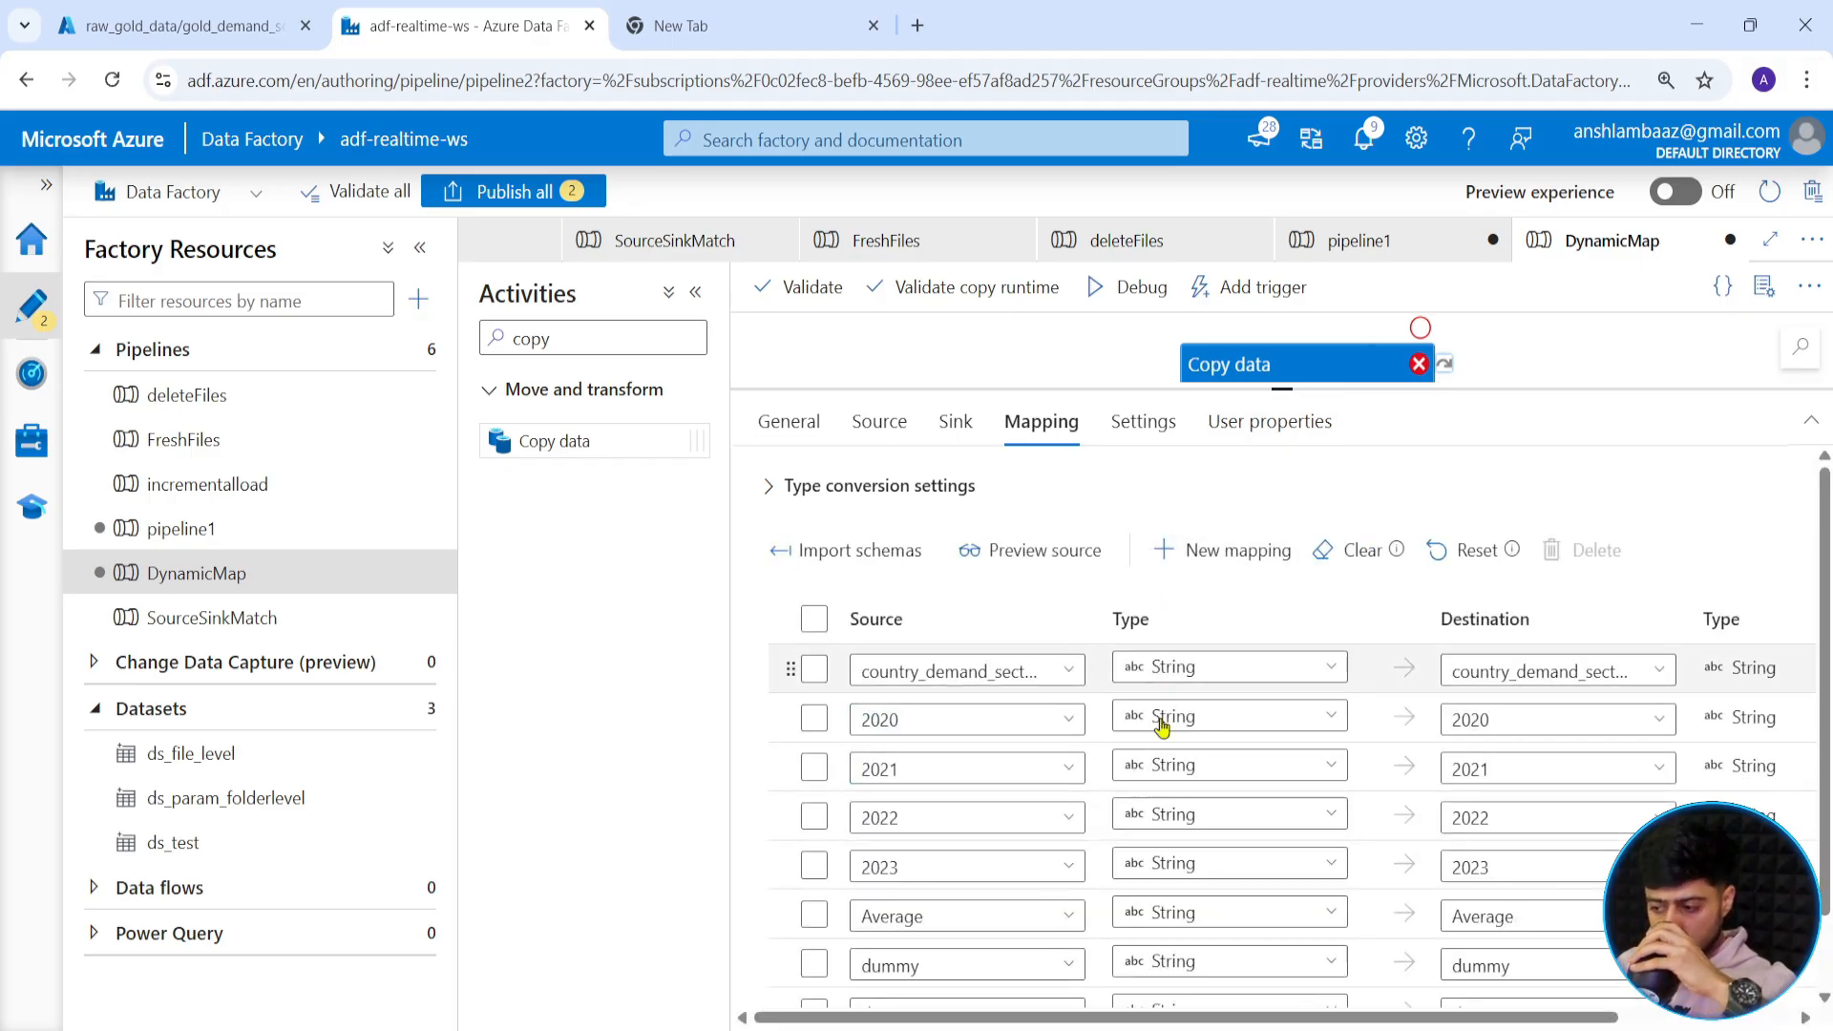
{"action": "scroll", "coordinate": [1162, 726], "scroll_direction": "down", "scroll_amount": 1}
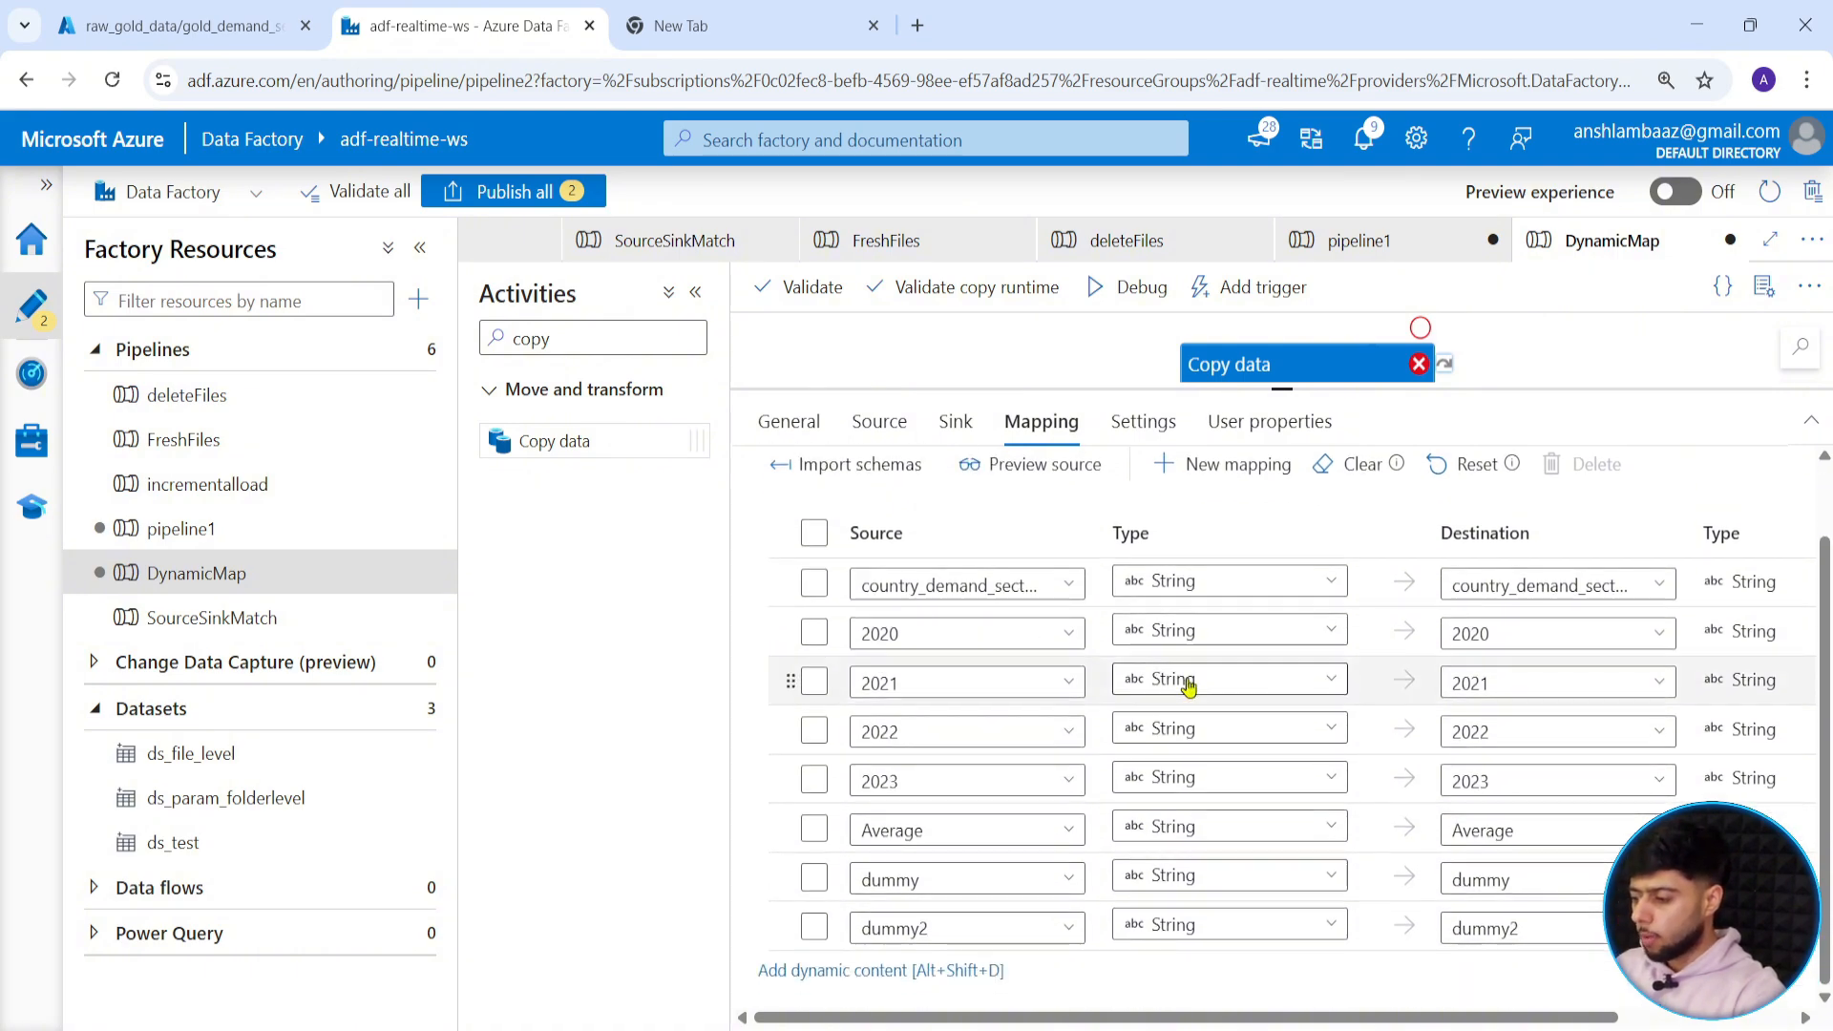
Open the JSON code of the Copy data1 activity and copy the complete translator object.
{"action": "left_click_drag", "start_coordinate": [1276, 389], "coordinate": [1280, 749]}
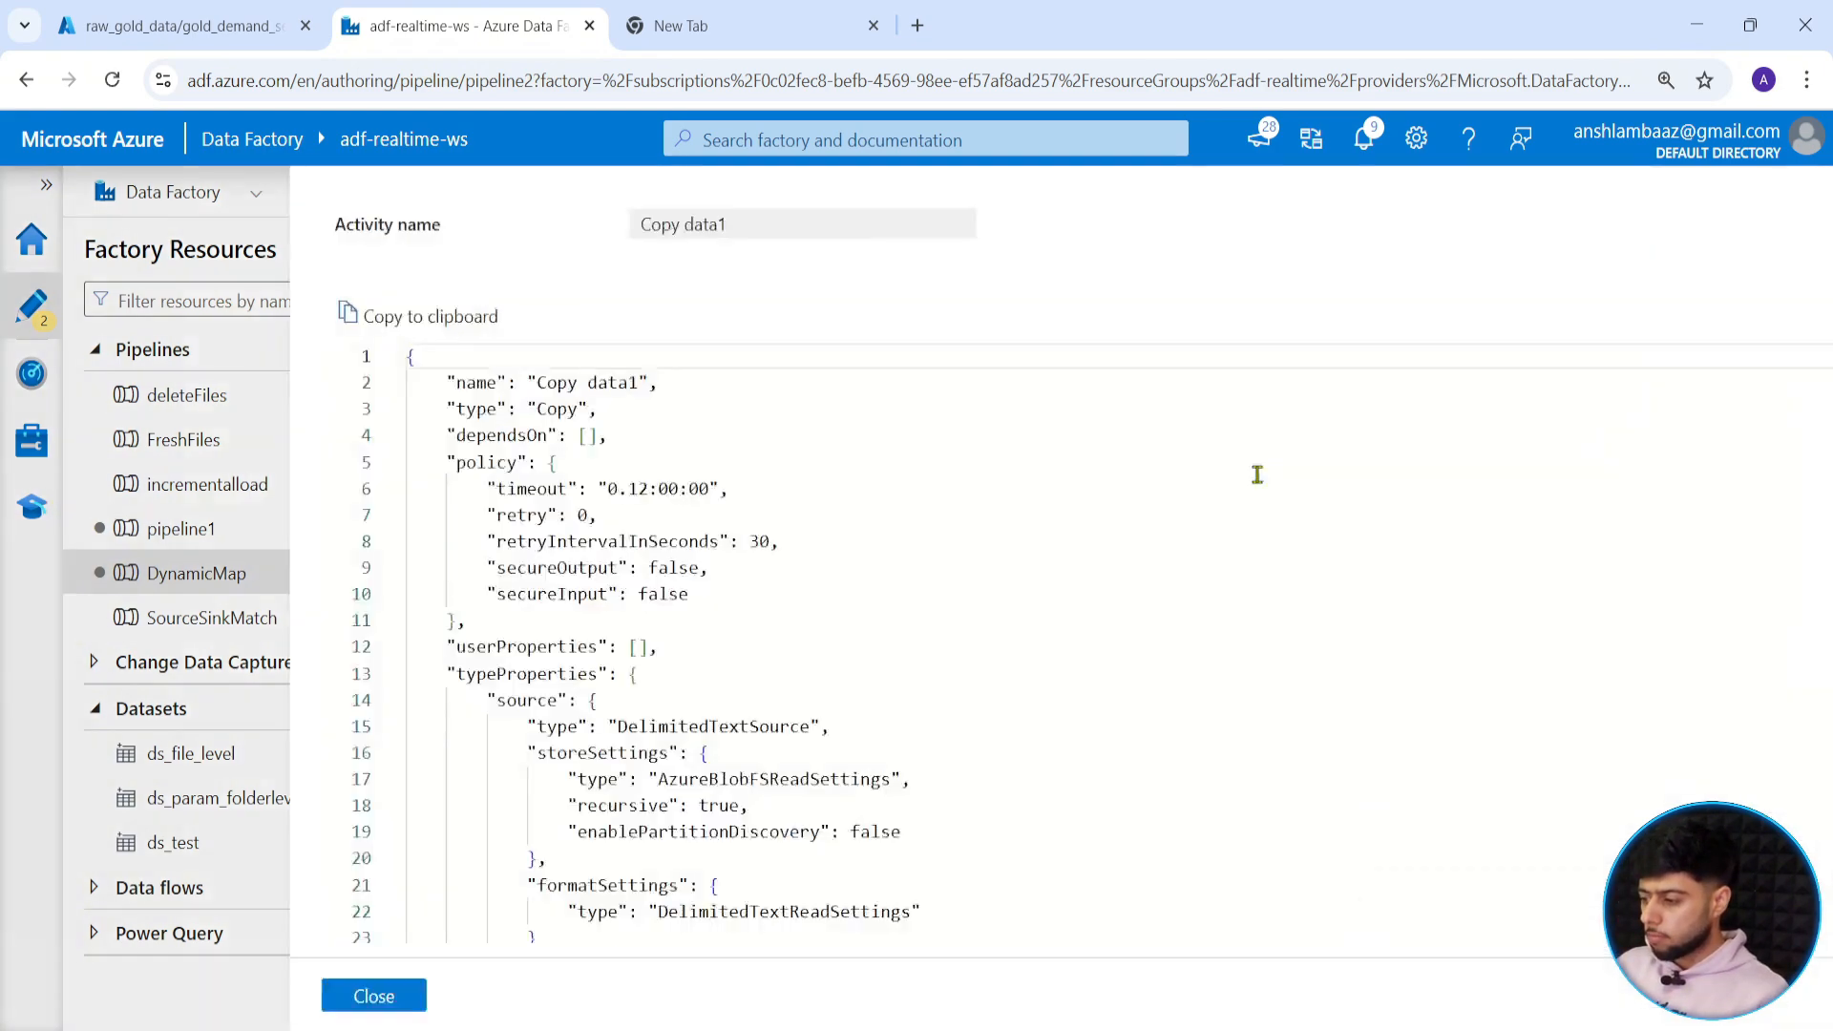
{"action": "left_click", "coordinate": [1265, 474]}
{"action": "scroll", "coordinate": [375, 716], "scroll_direction": "down", "scroll_amount": 6}
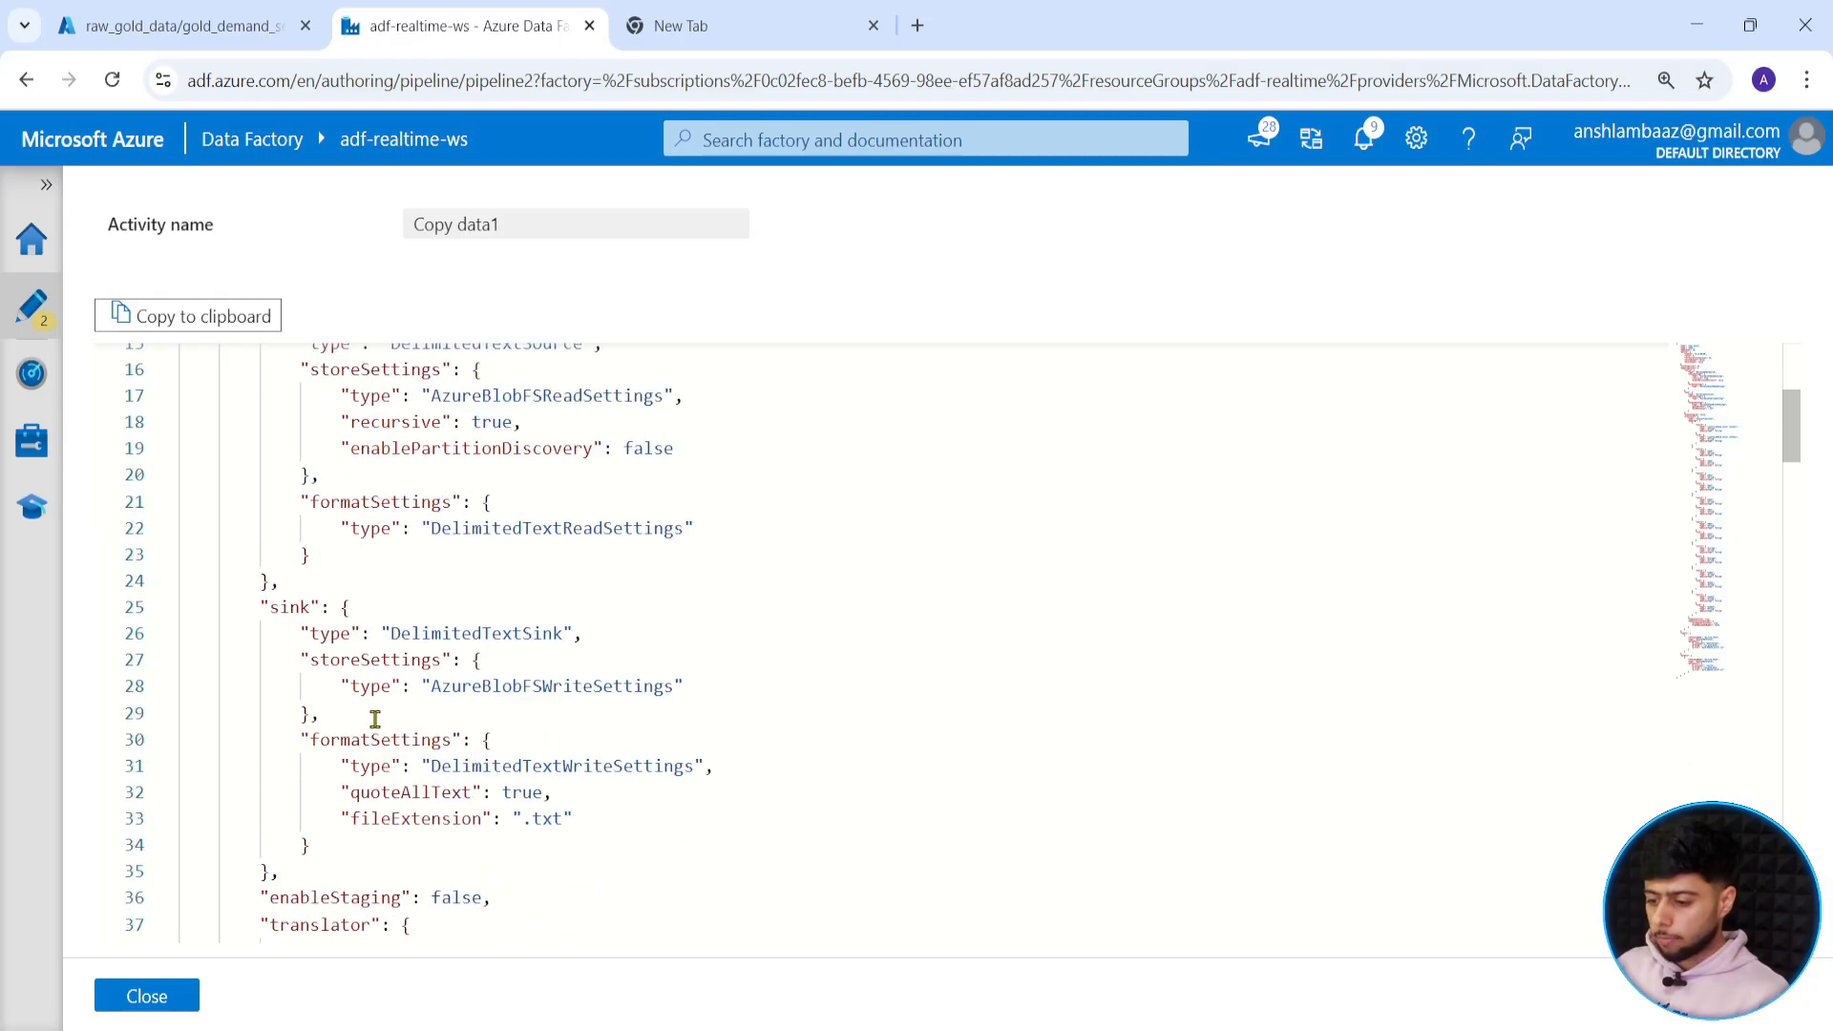
{"action": "scroll", "coordinate": [385, 707], "scroll_direction": "down", "scroll_amount": 2}
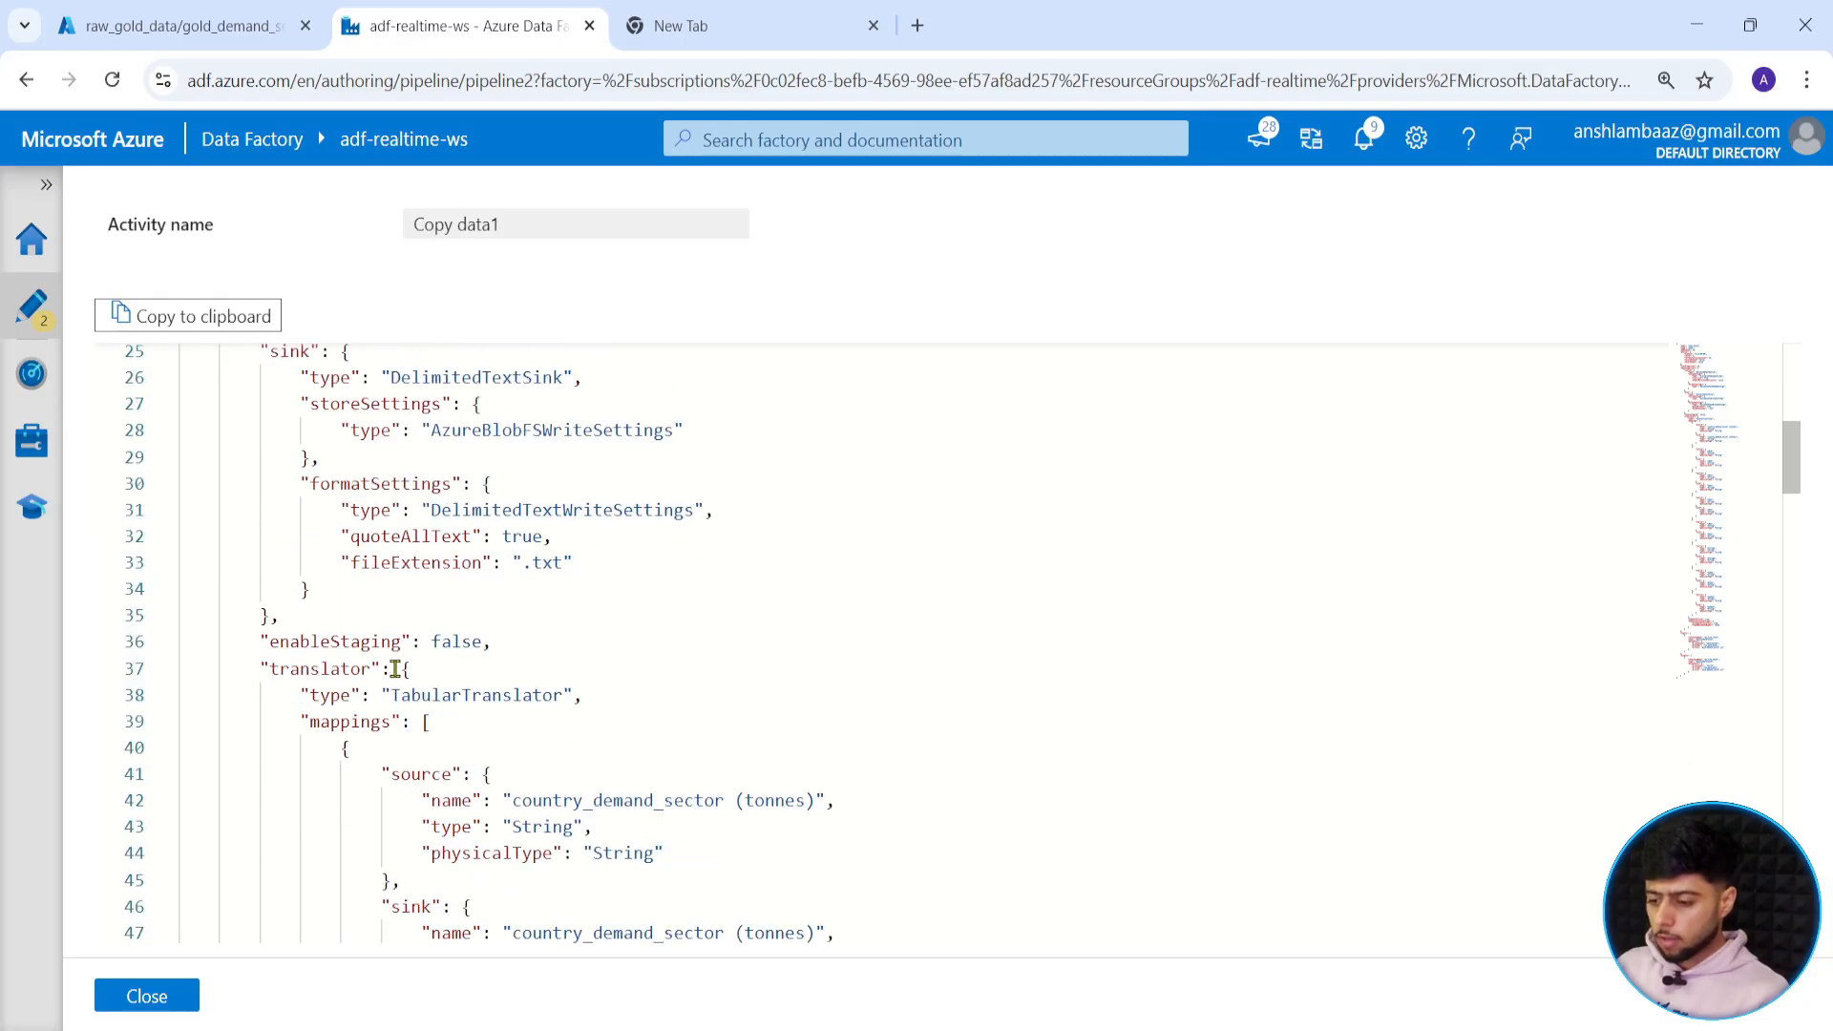
{"action": "left_click_drag", "start_coordinate": [396, 668], "coordinate": [352, 523]}
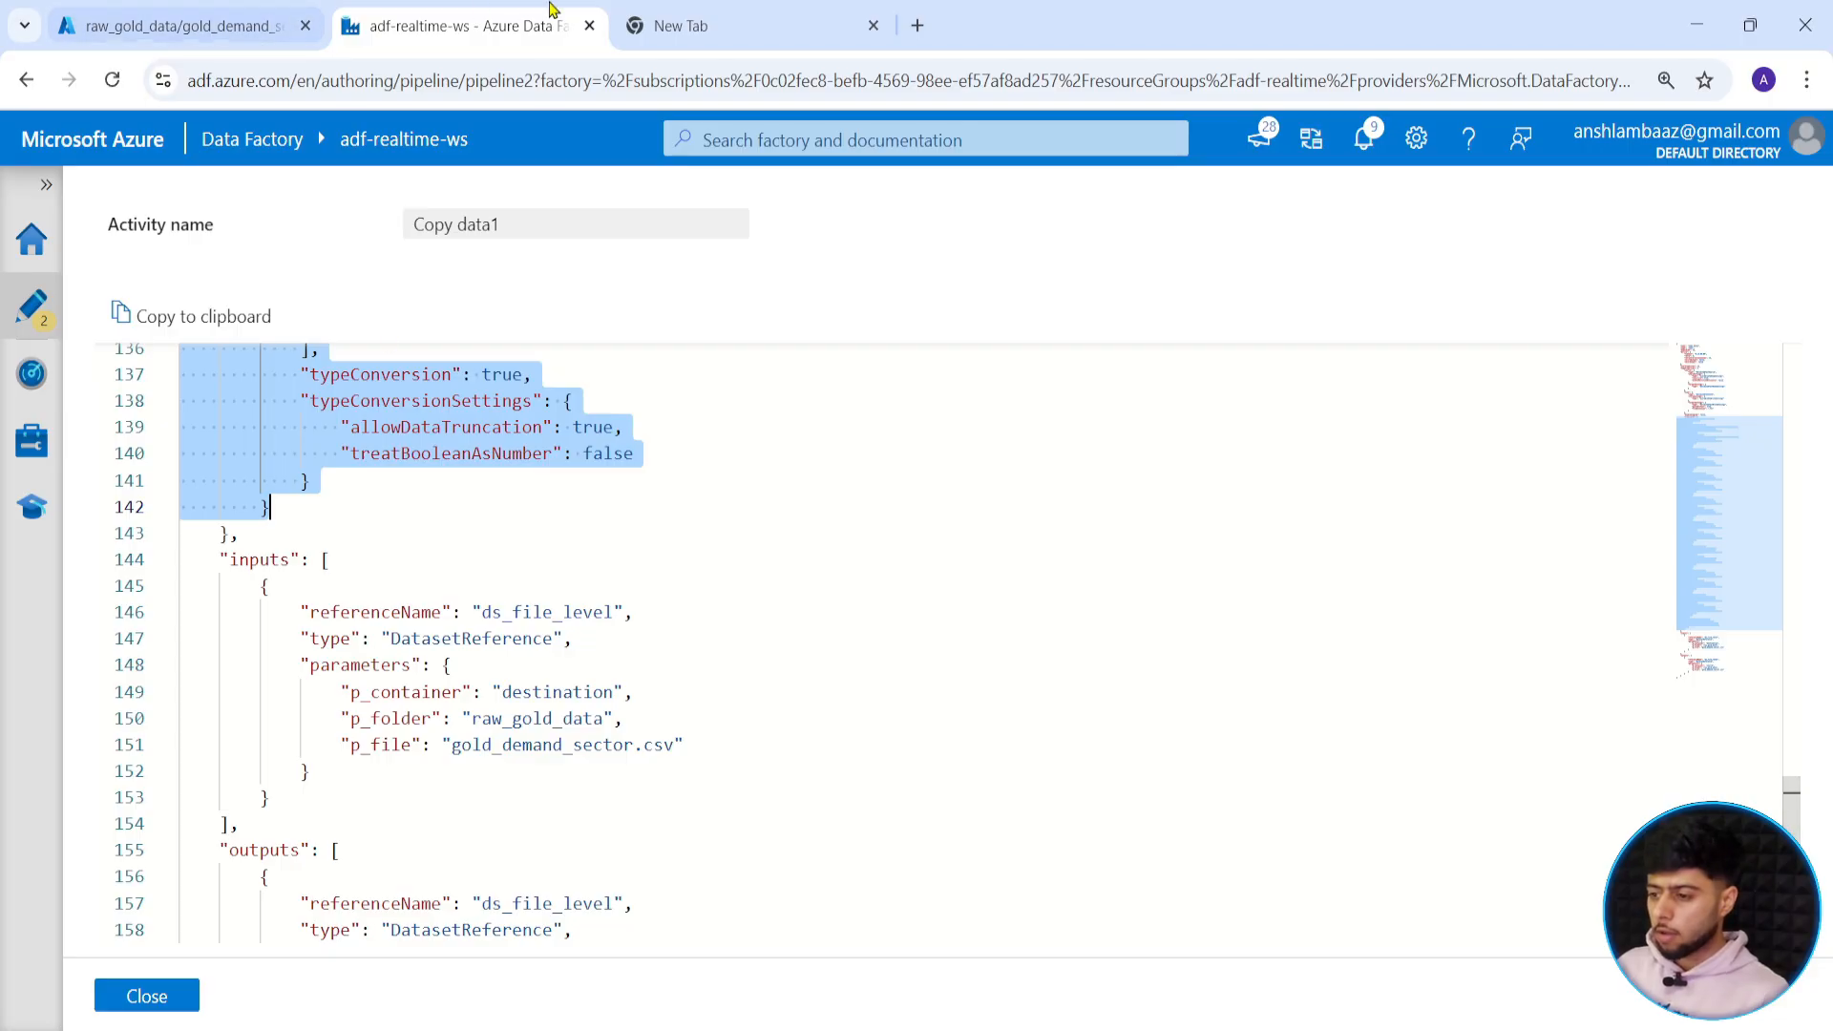
Switch to the Azure portal, close gold_demand_sector.csv, and return to Data Factory.
{"action": "left_click", "coordinate": [177, 26]}
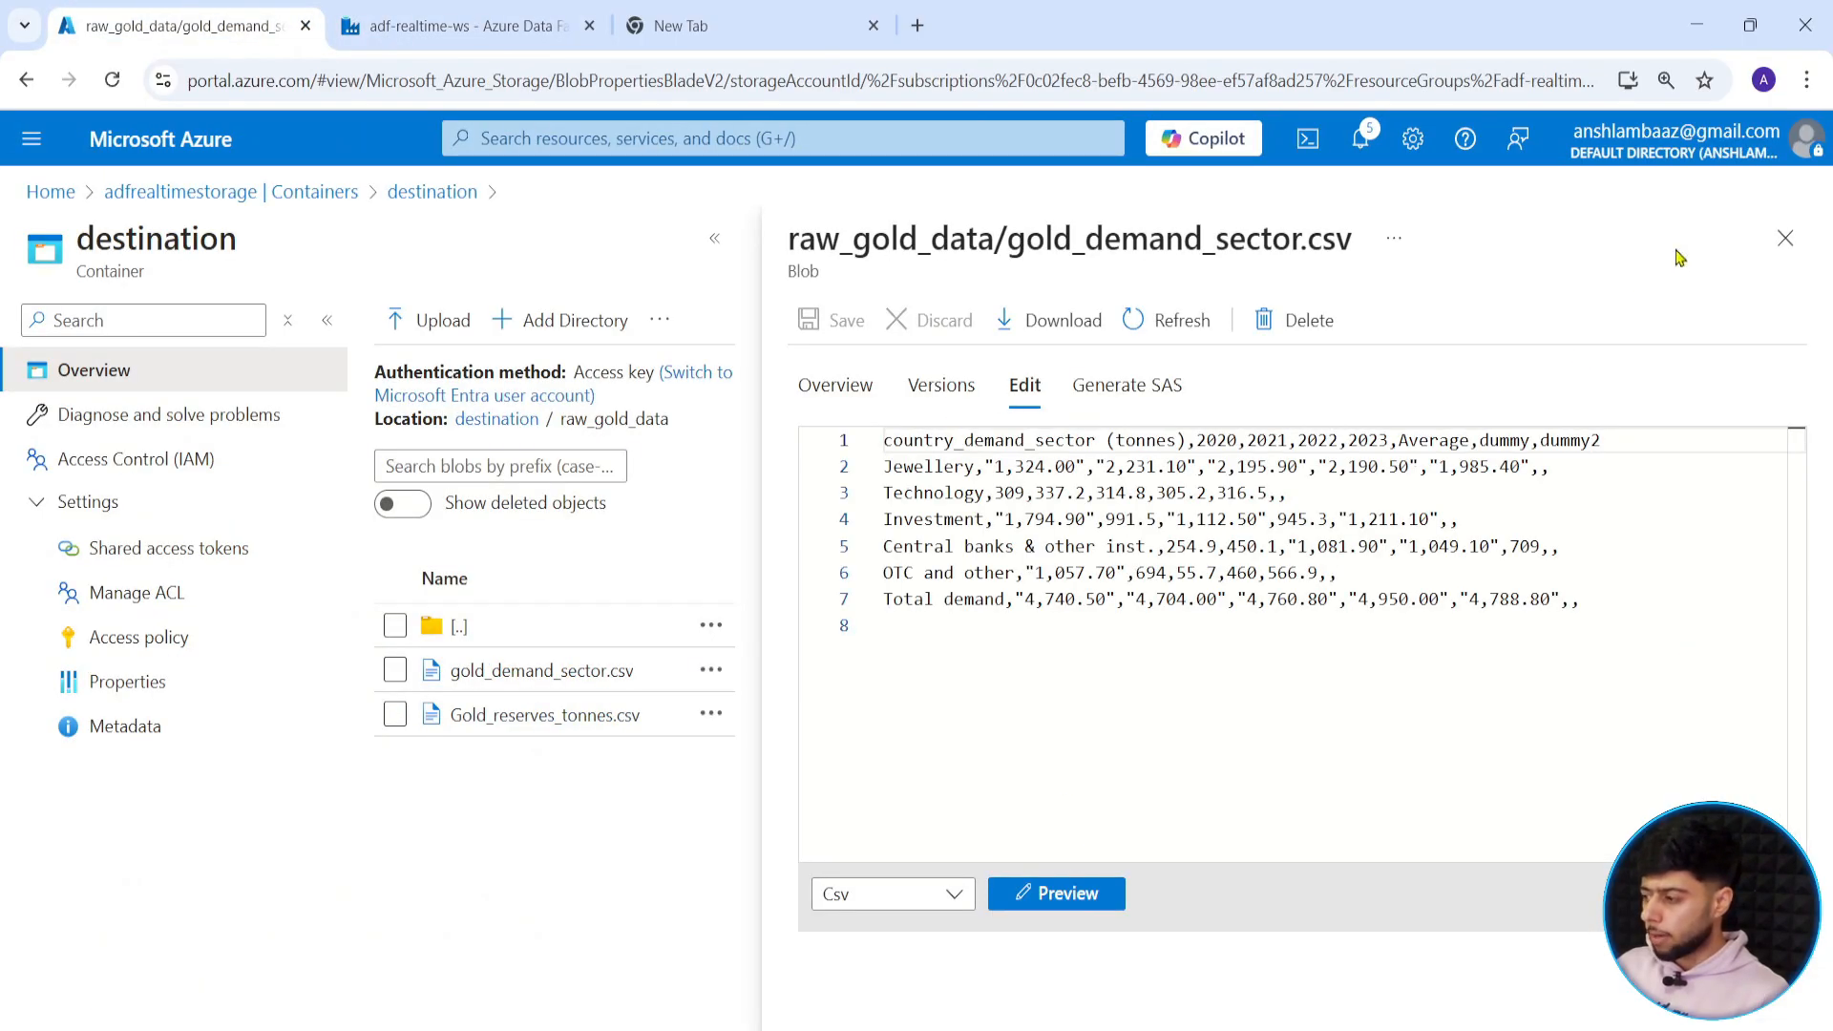
{"action": "left_click", "coordinate": [1785, 238]}
{"action": "left_click", "coordinate": [422, 26]}
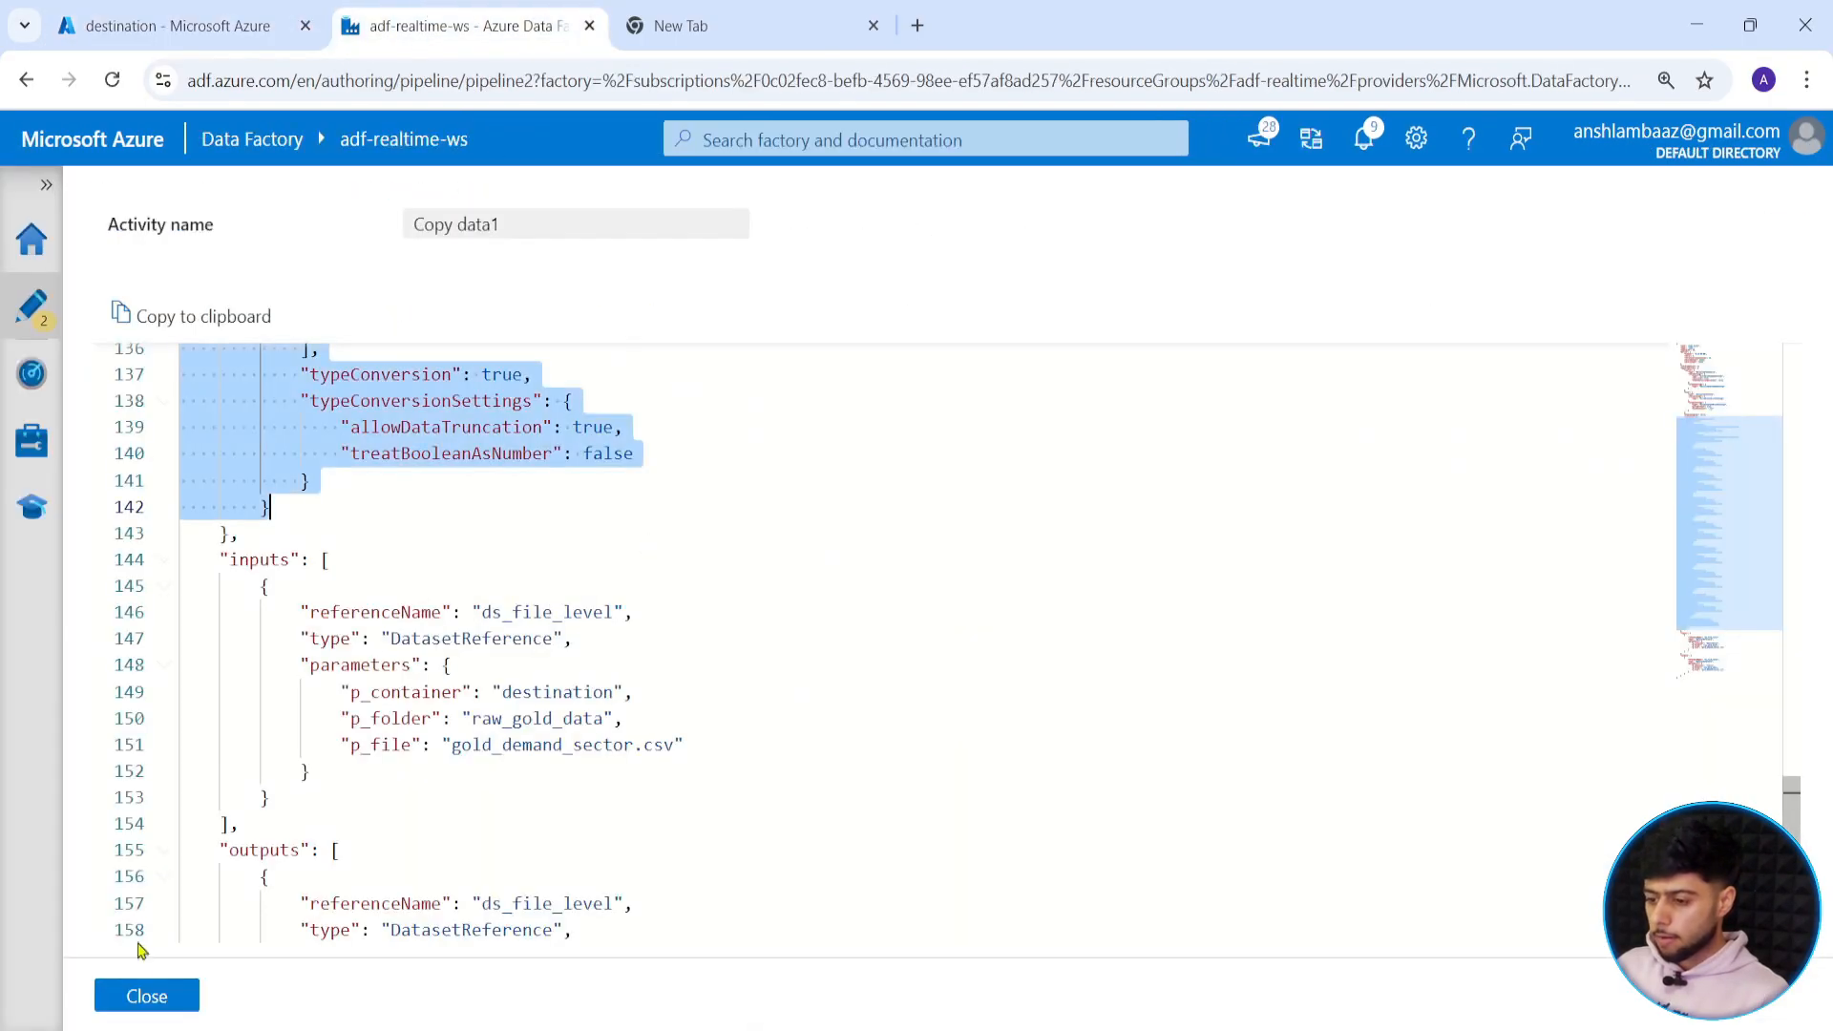
Close the activity code and replace the default value of the p_demand pipeline parameter with the copied translator JSON.
{"action": "left_click", "coordinate": [146, 996]}
{"action": "left_click", "coordinate": [1098, 545]}
{"action": "left_click", "coordinate": [805, 781]}
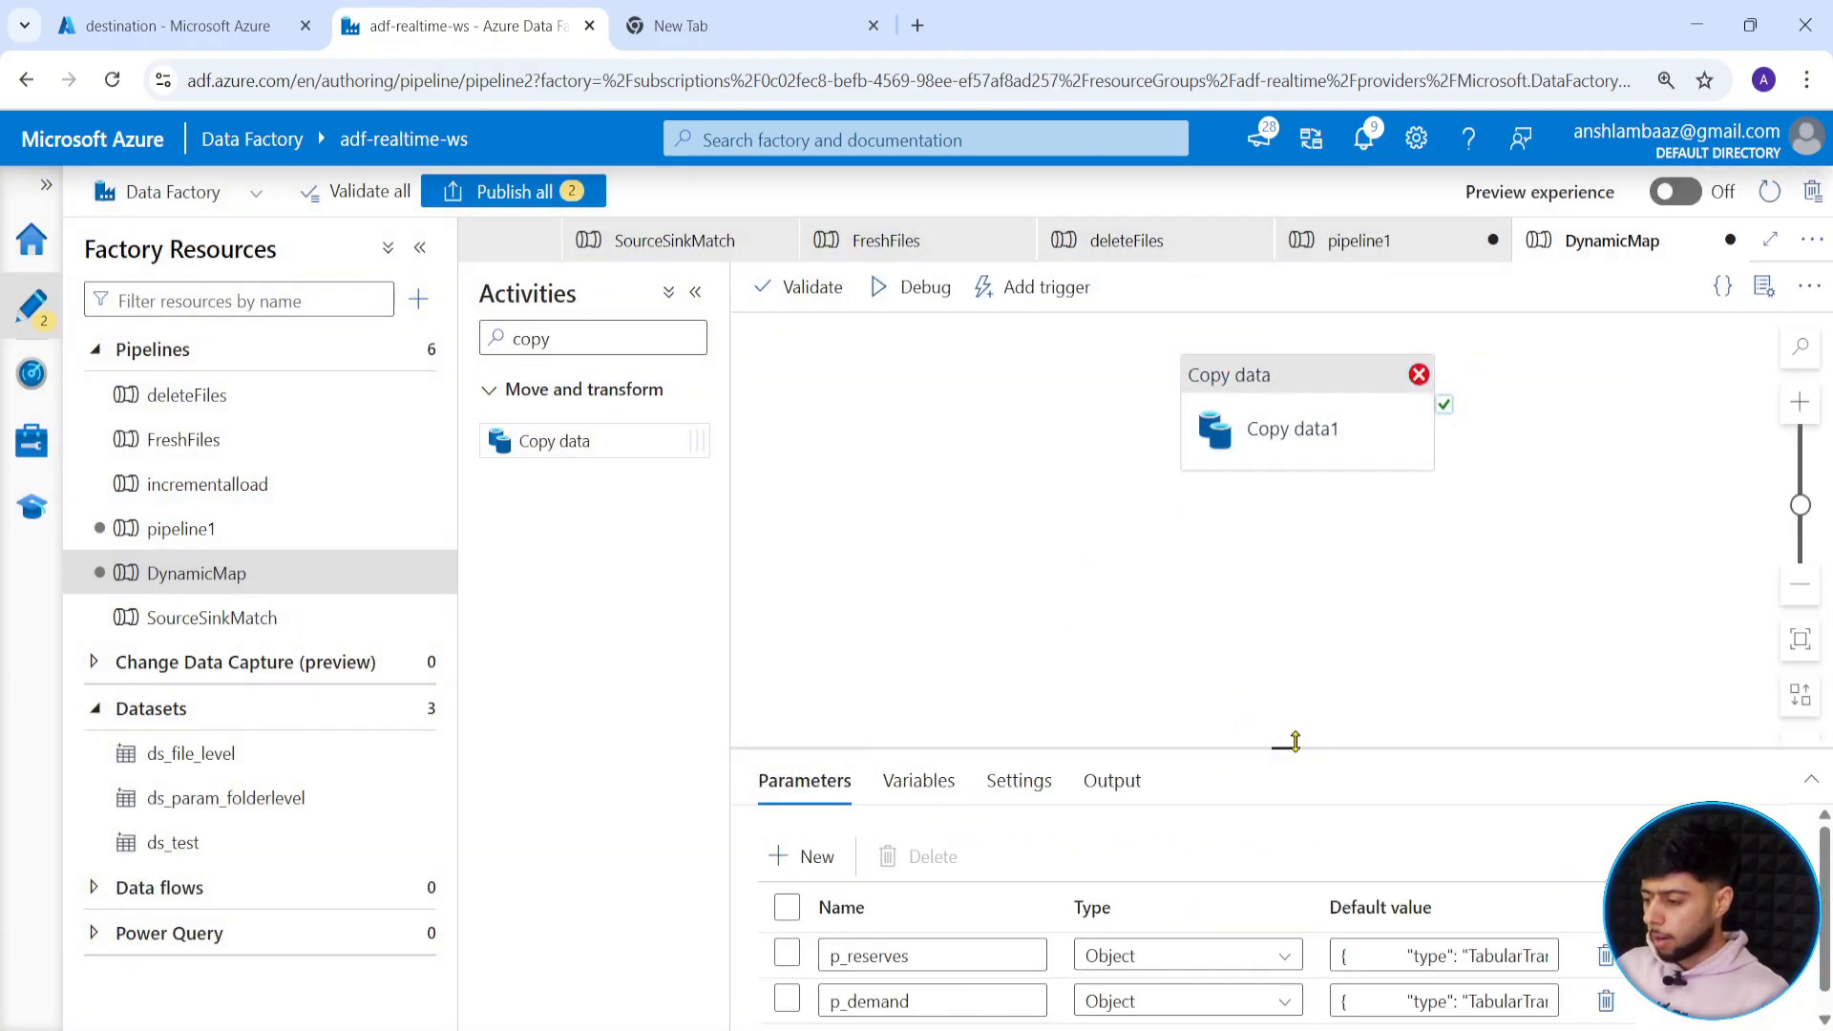
{"action": "left_click_drag", "start_coordinate": [1294, 742], "coordinate": [1284, 461]}
{"action": "left_click", "coordinate": [1433, 712]}
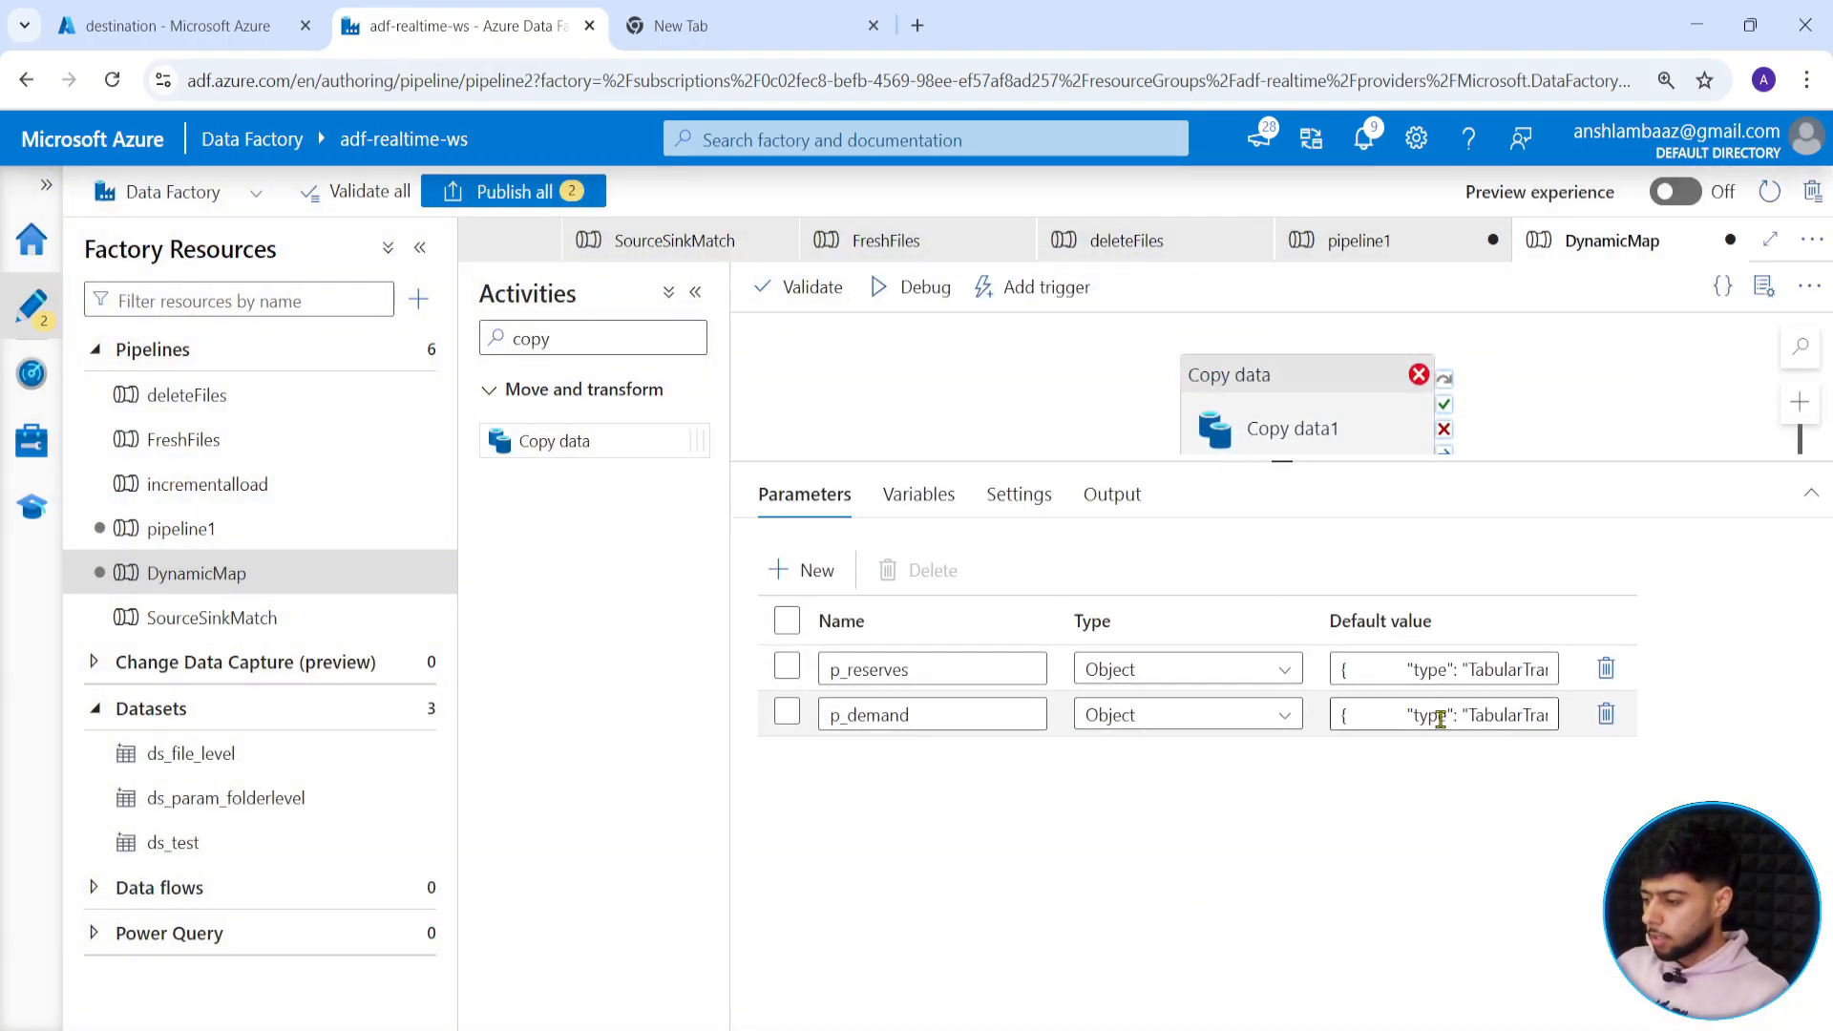
{"action": "key", "text": "ctrl+a"}
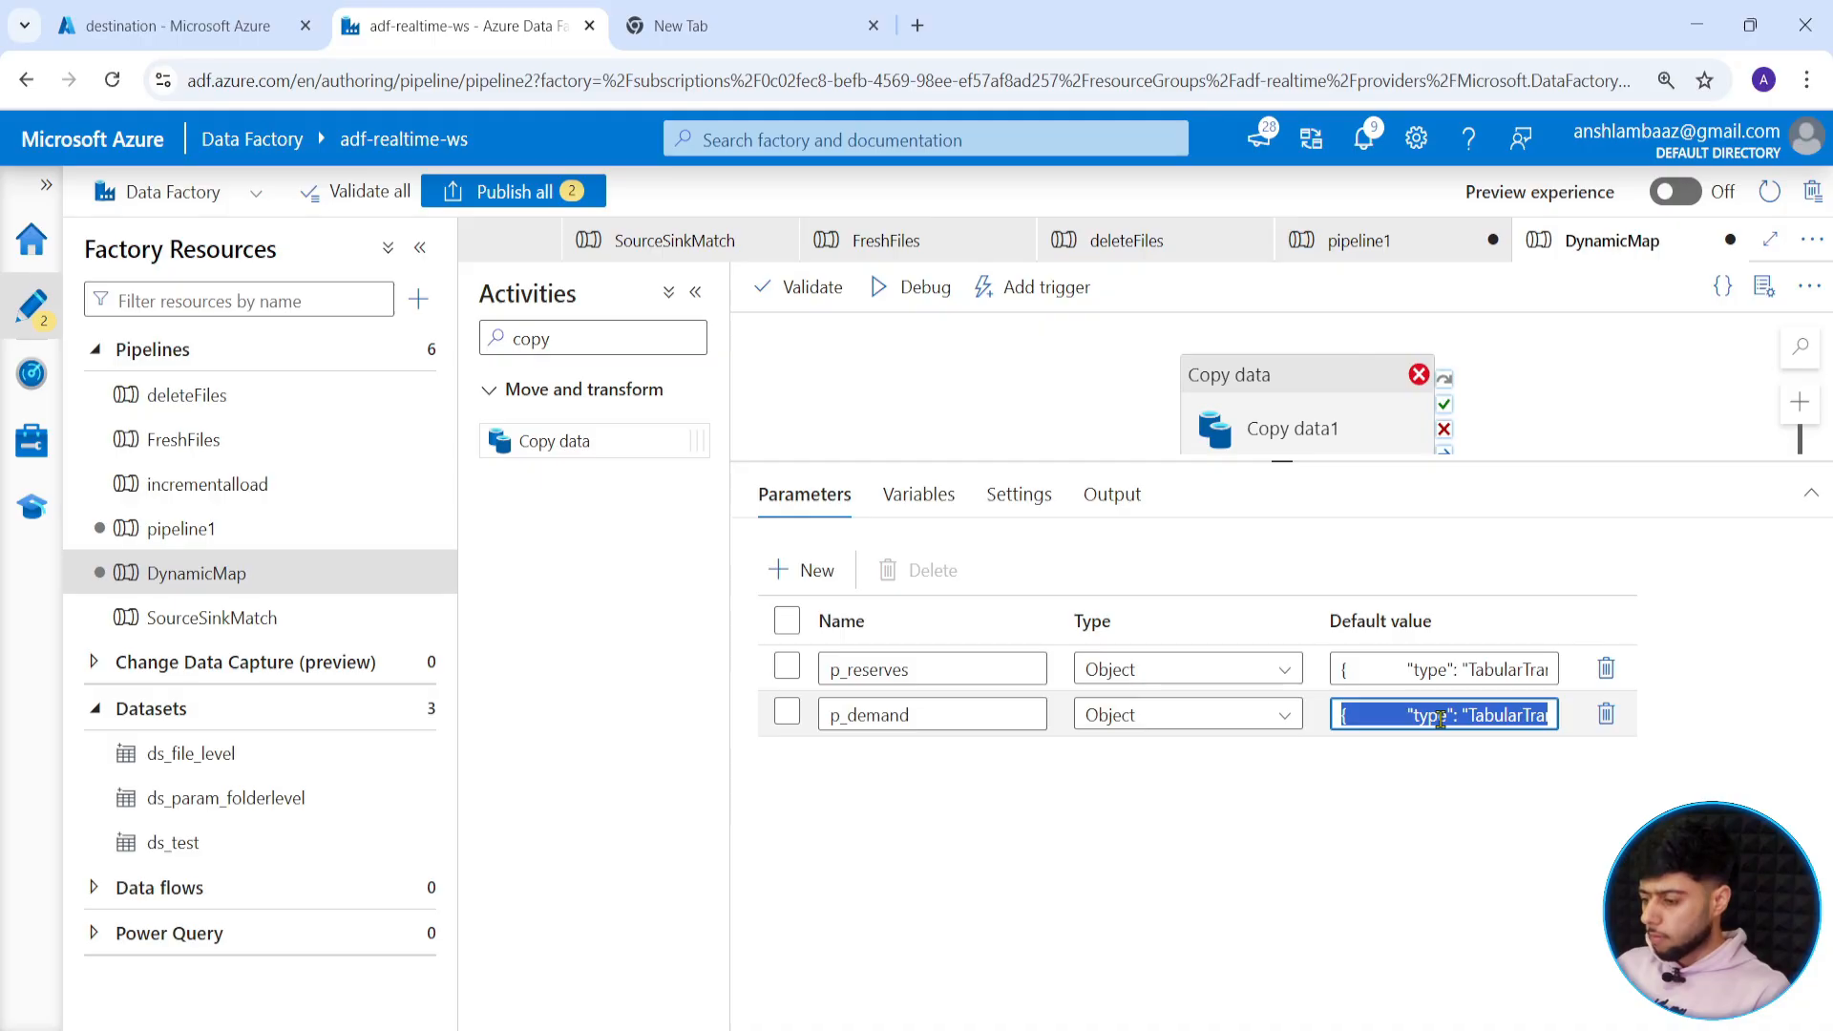
{"action": "key", "text": "ctrl+v"}
{"action": "left_click", "coordinate": [1590, 398]}
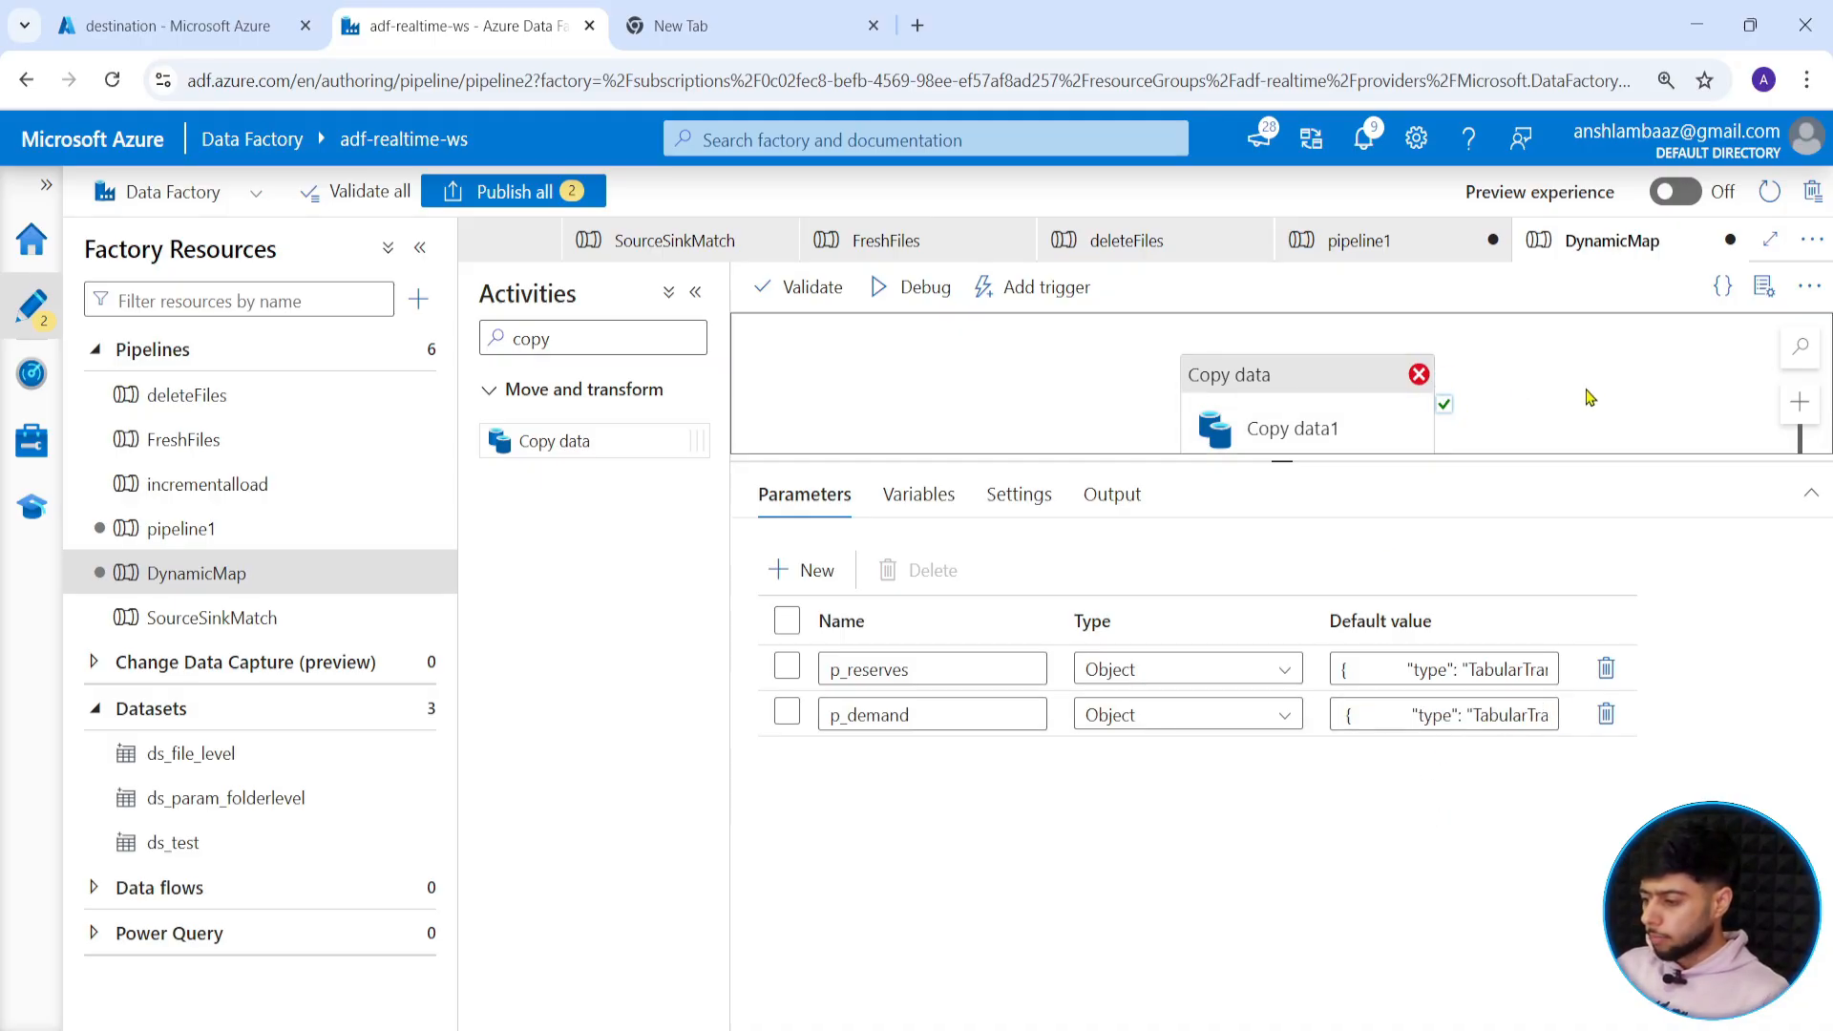
{"action": "left_click", "coordinate": [1318, 421]}
{"action": "scroll", "coordinate": [947, 844], "scroll_direction": "down", "scroll_amount": 1}
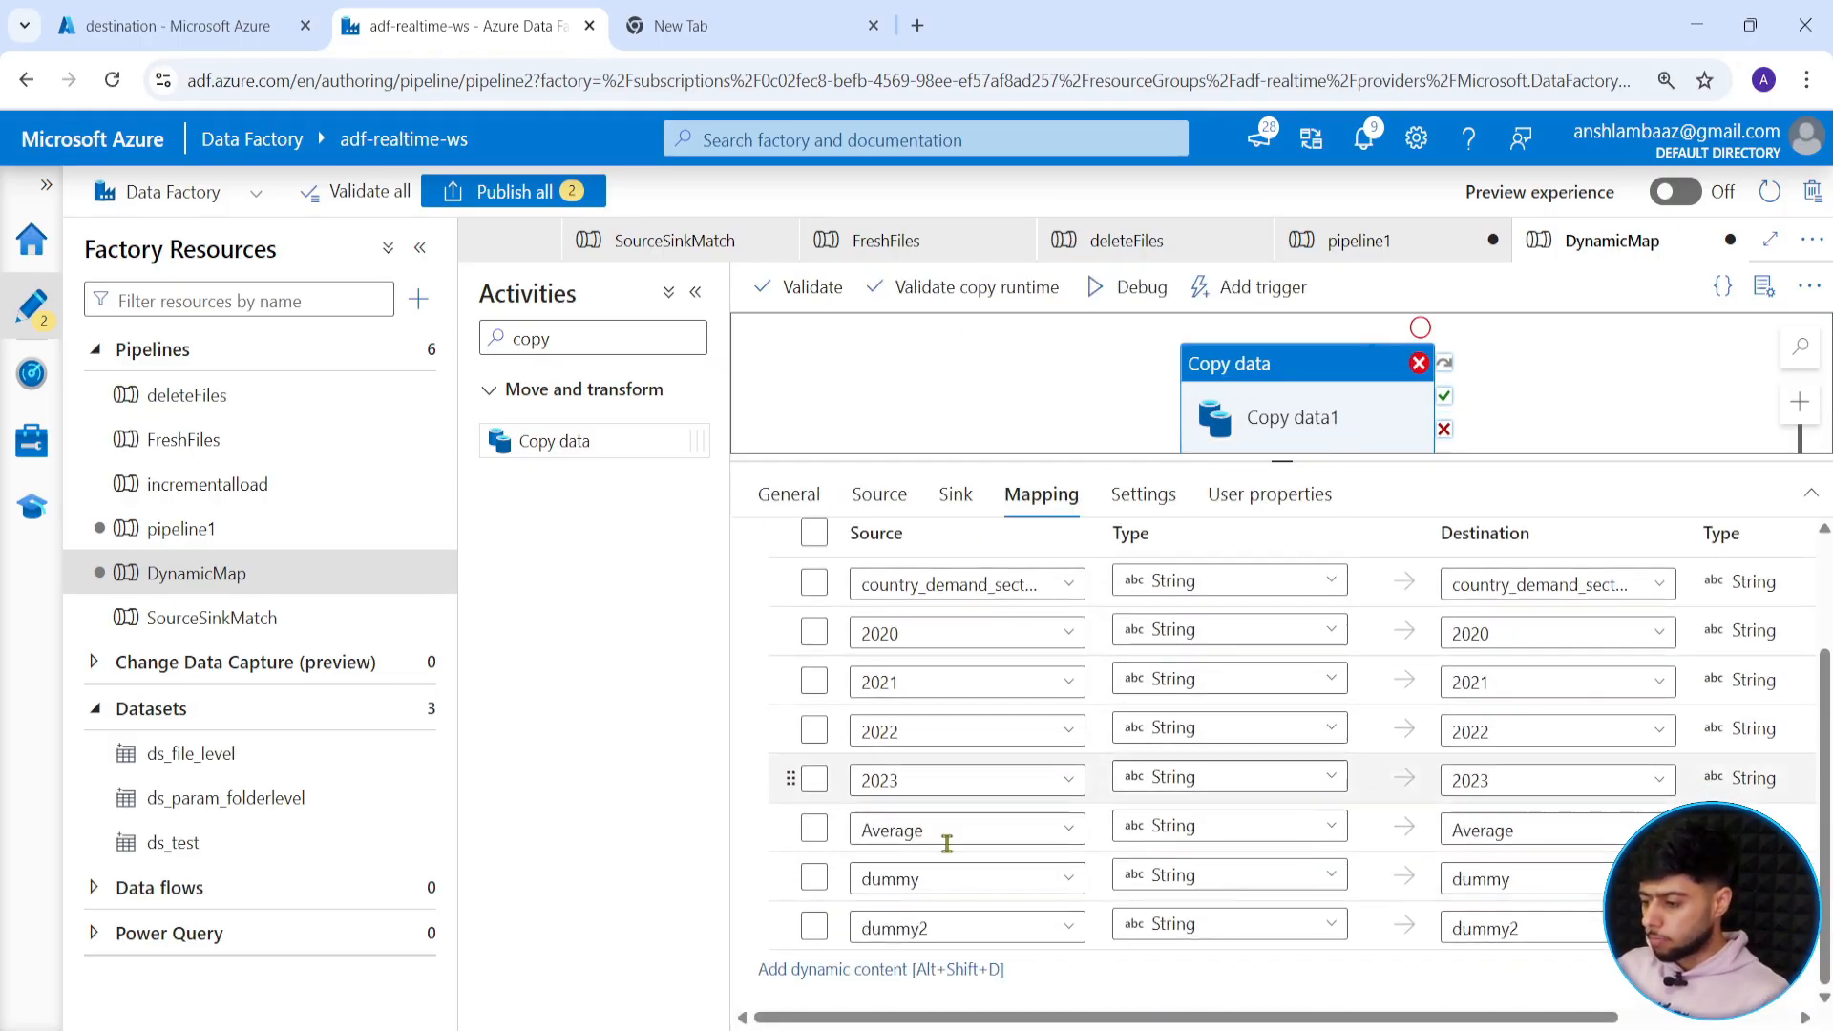
{"action": "left_click", "coordinate": [956, 496]}
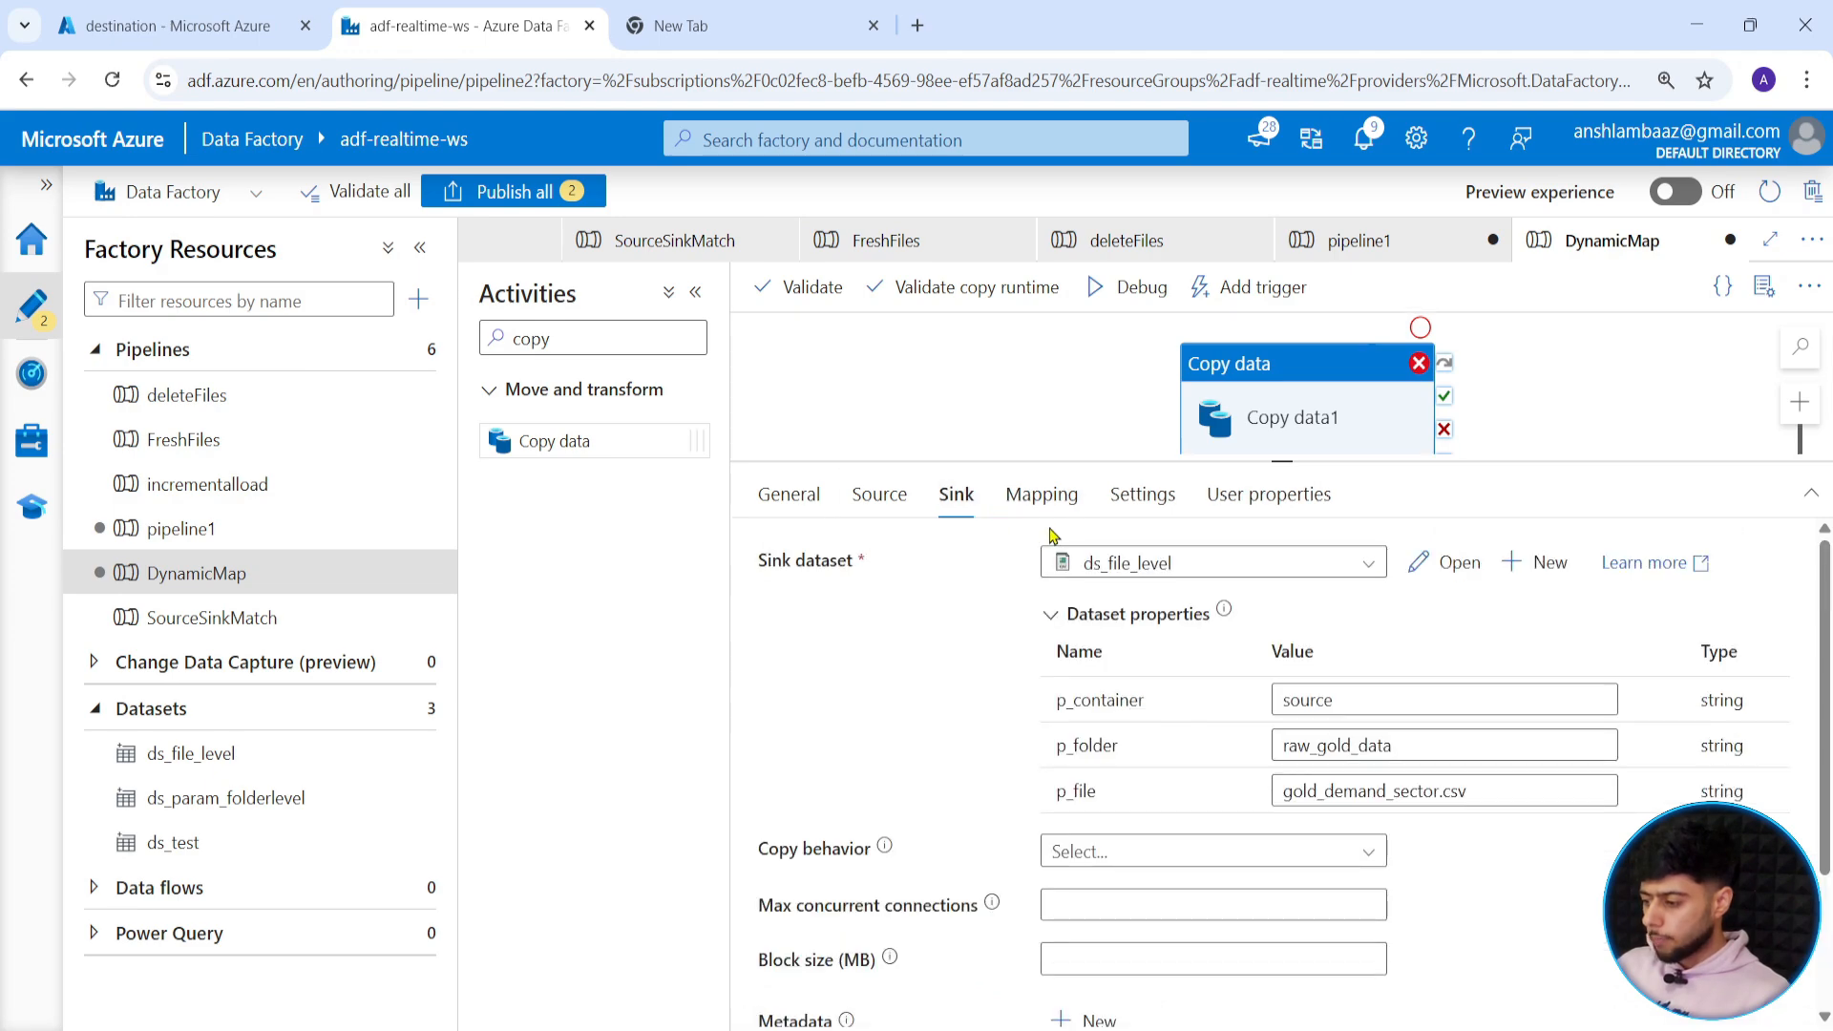
{"action": "left_click", "coordinate": [1042, 495]}
{"action": "scroll", "coordinate": [892, 834], "scroll_direction": "down", "scroll_amount": 3}
{"action": "left_click", "coordinate": [849, 970]}
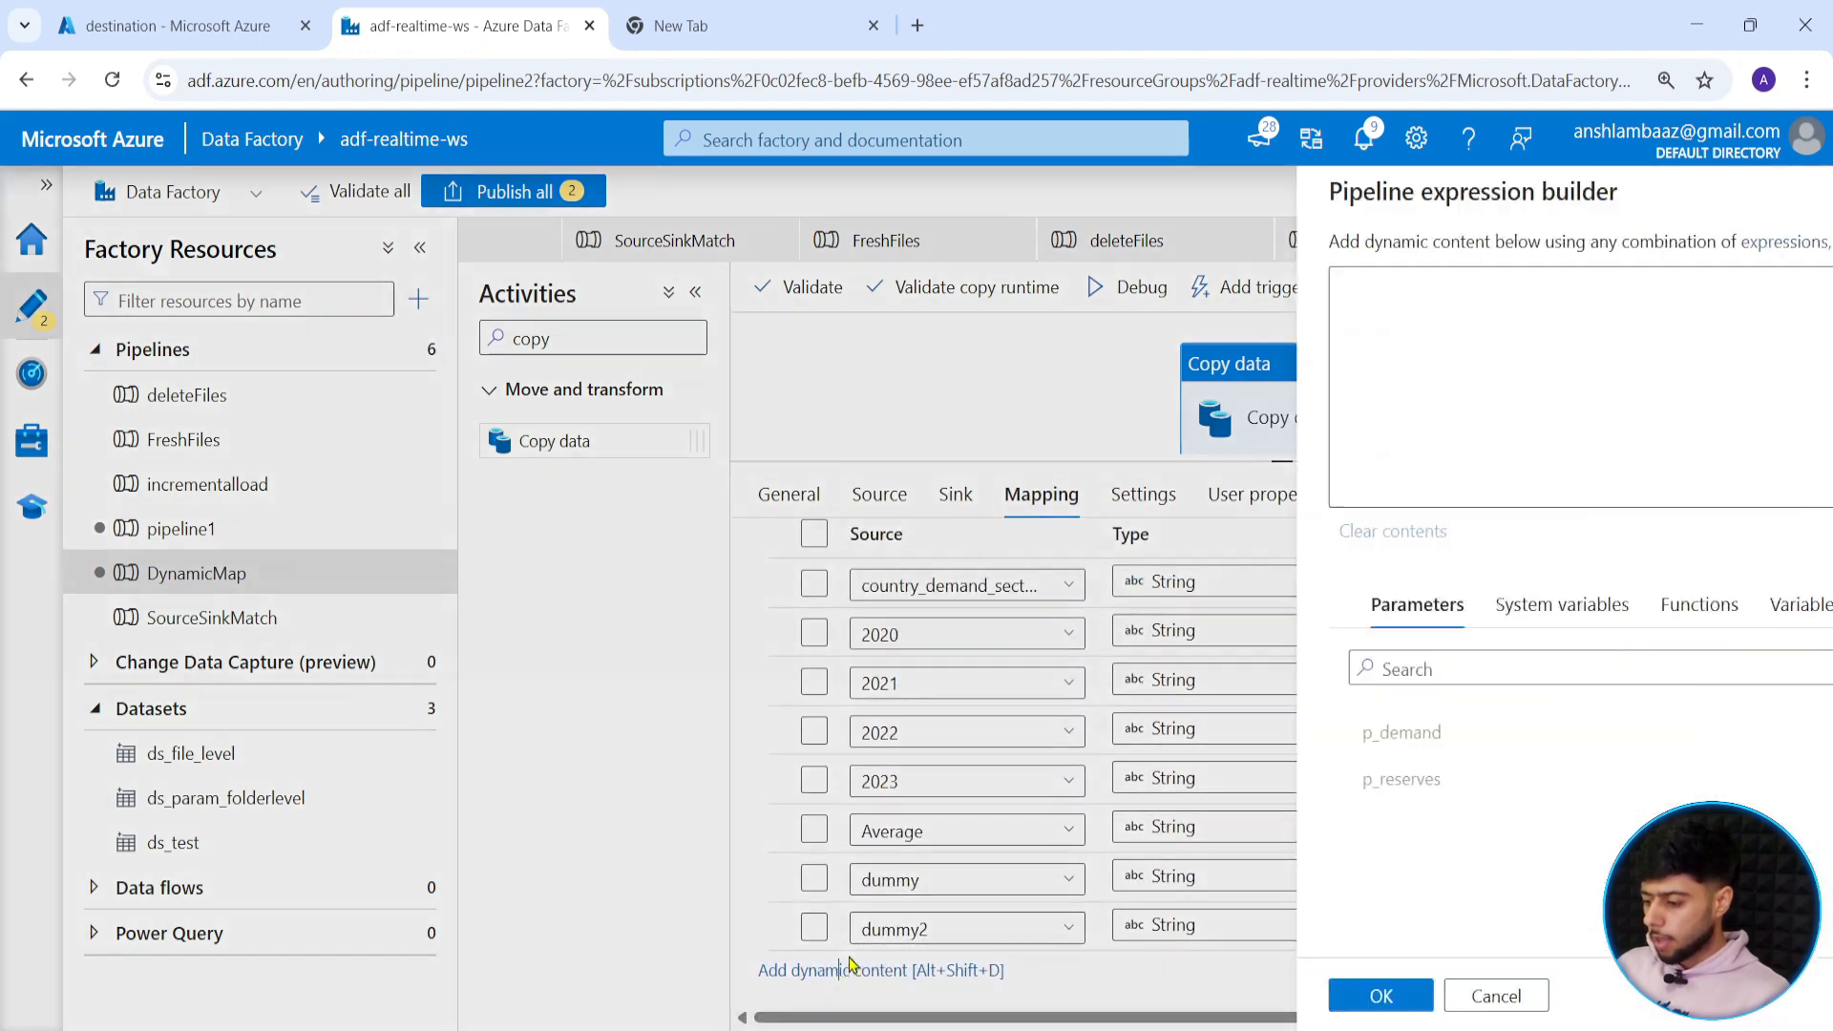
{"action": "left_click", "coordinate": [1134, 732]}
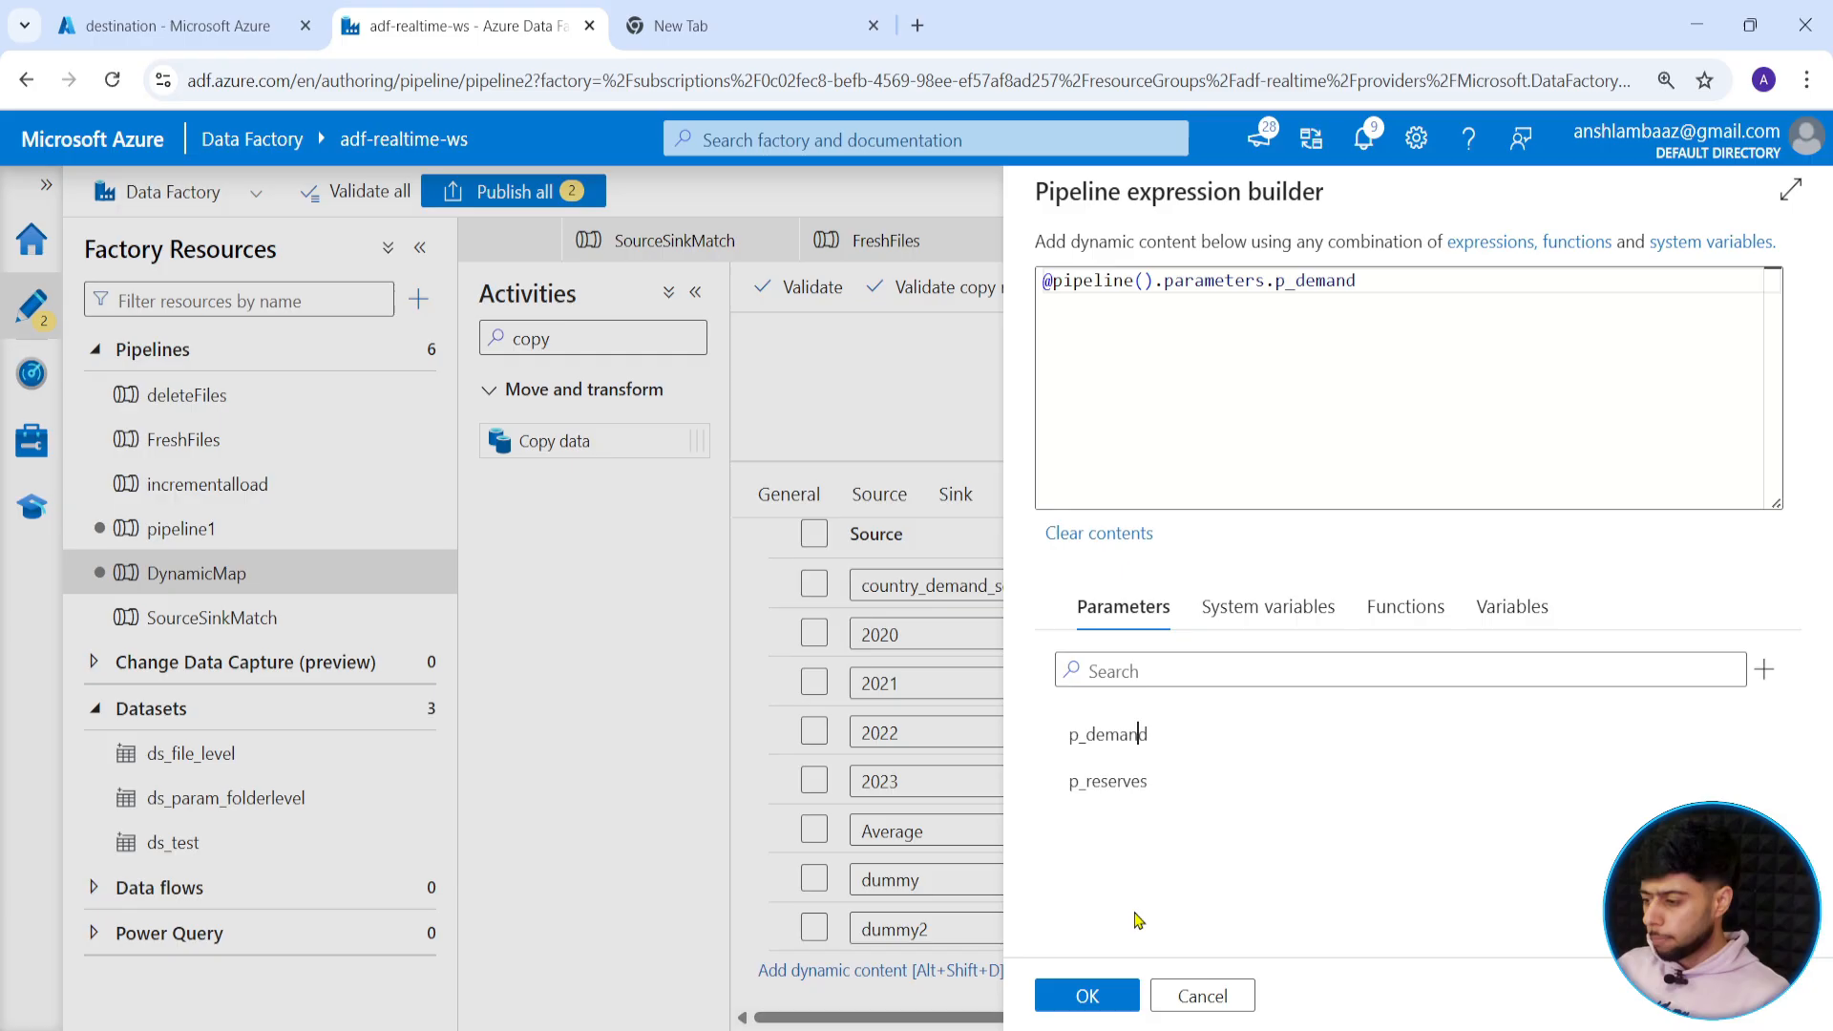
{"action": "left_click", "coordinate": [1071, 996]}
Run the DynamicMap pipeline in debug with the default parameter values and refresh the run status.
{"action": "left_click", "coordinate": [1102, 287]}
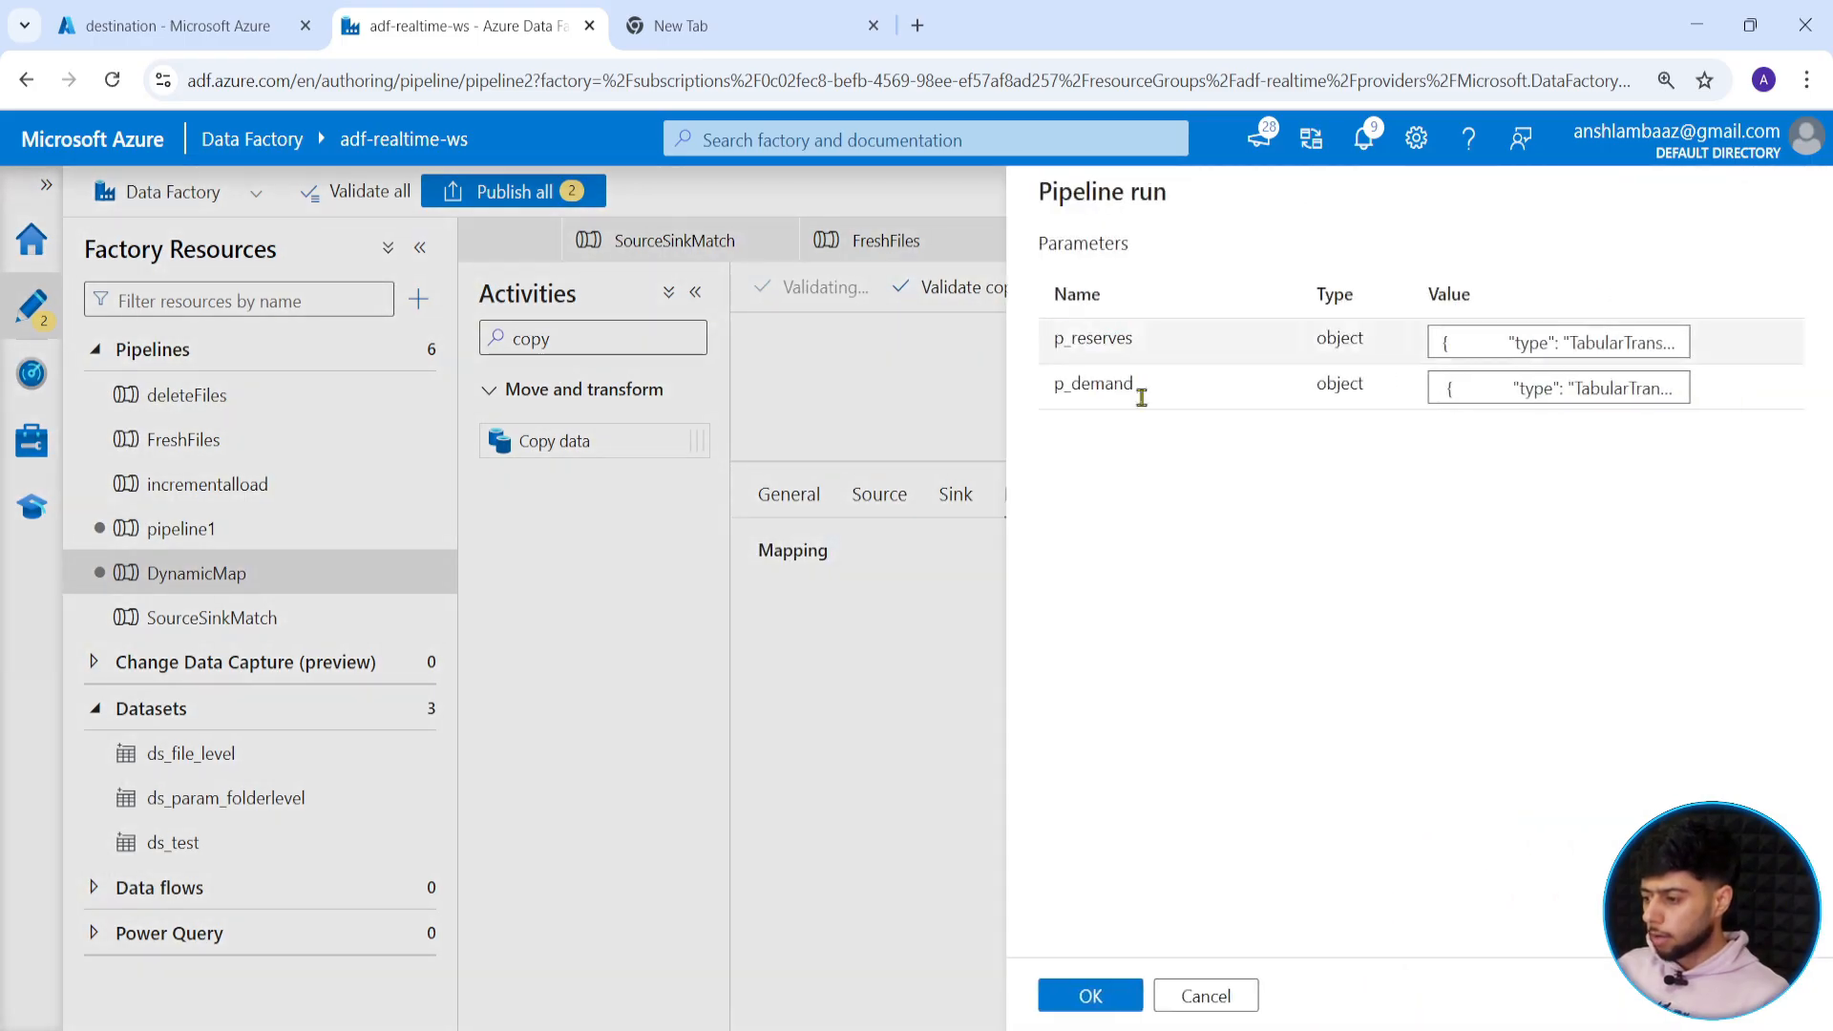
{"action": "left_click", "coordinate": [1091, 996]}
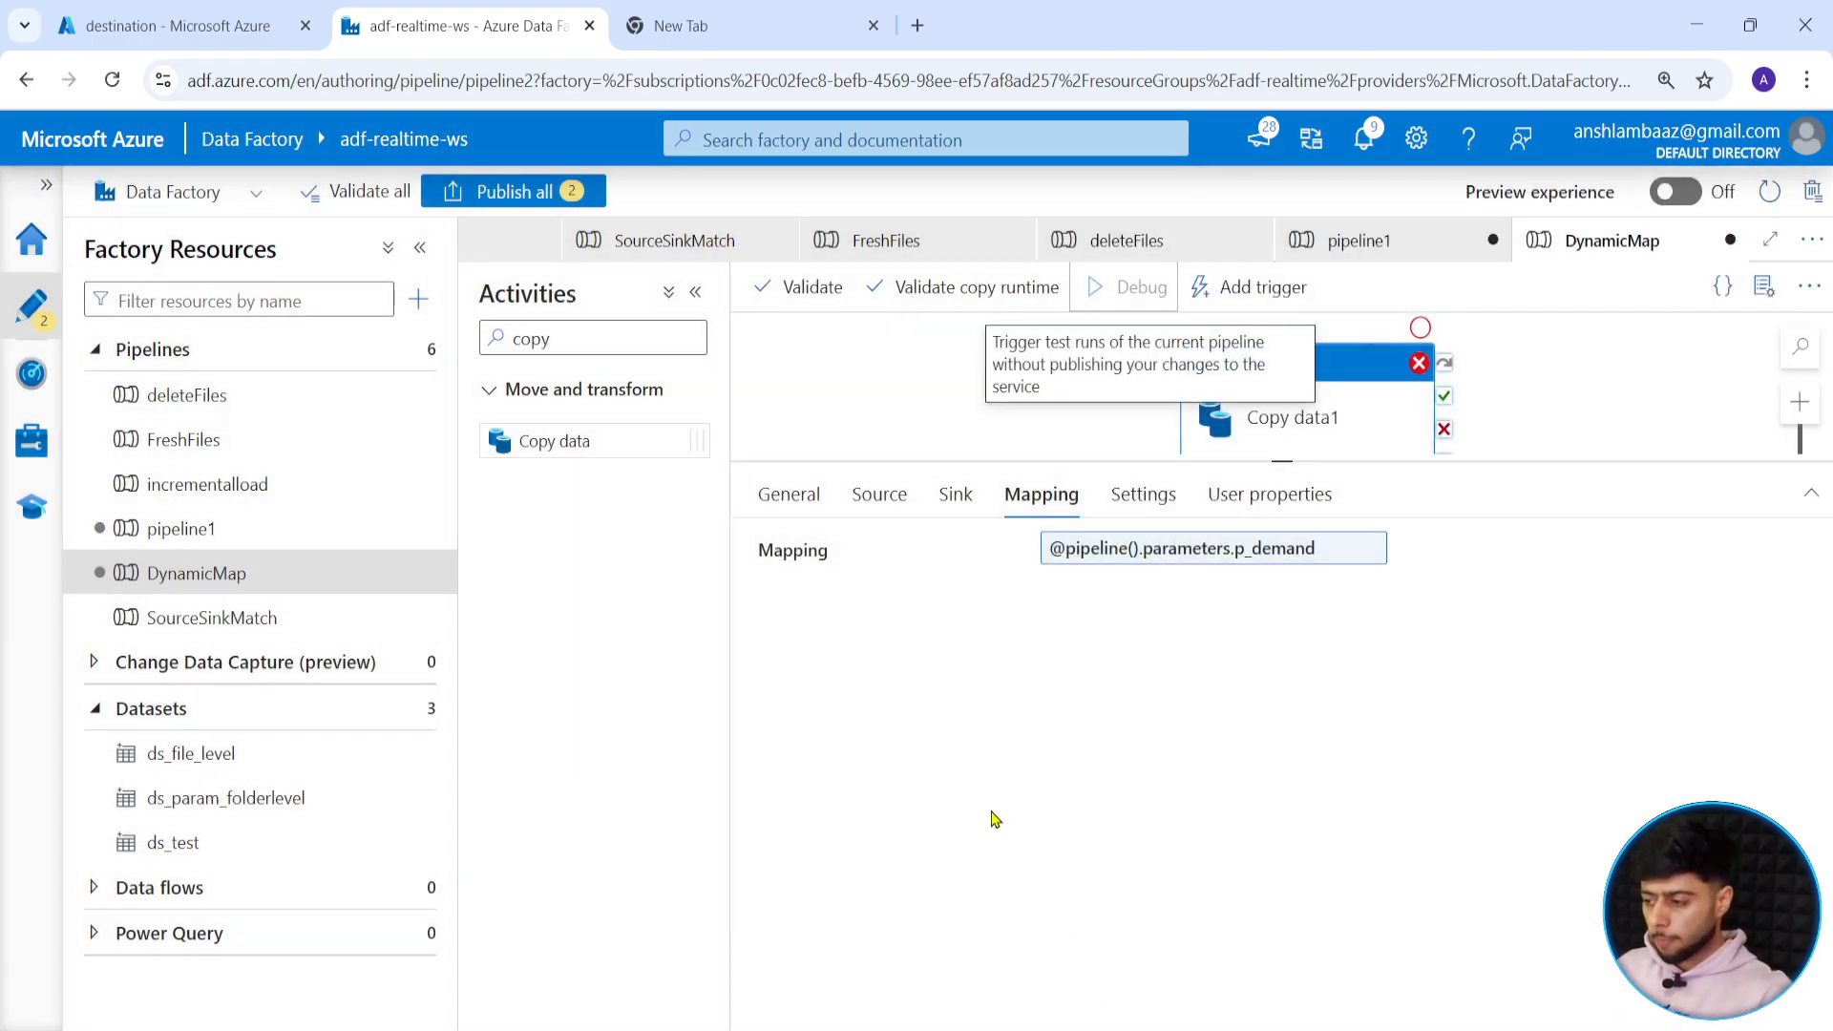
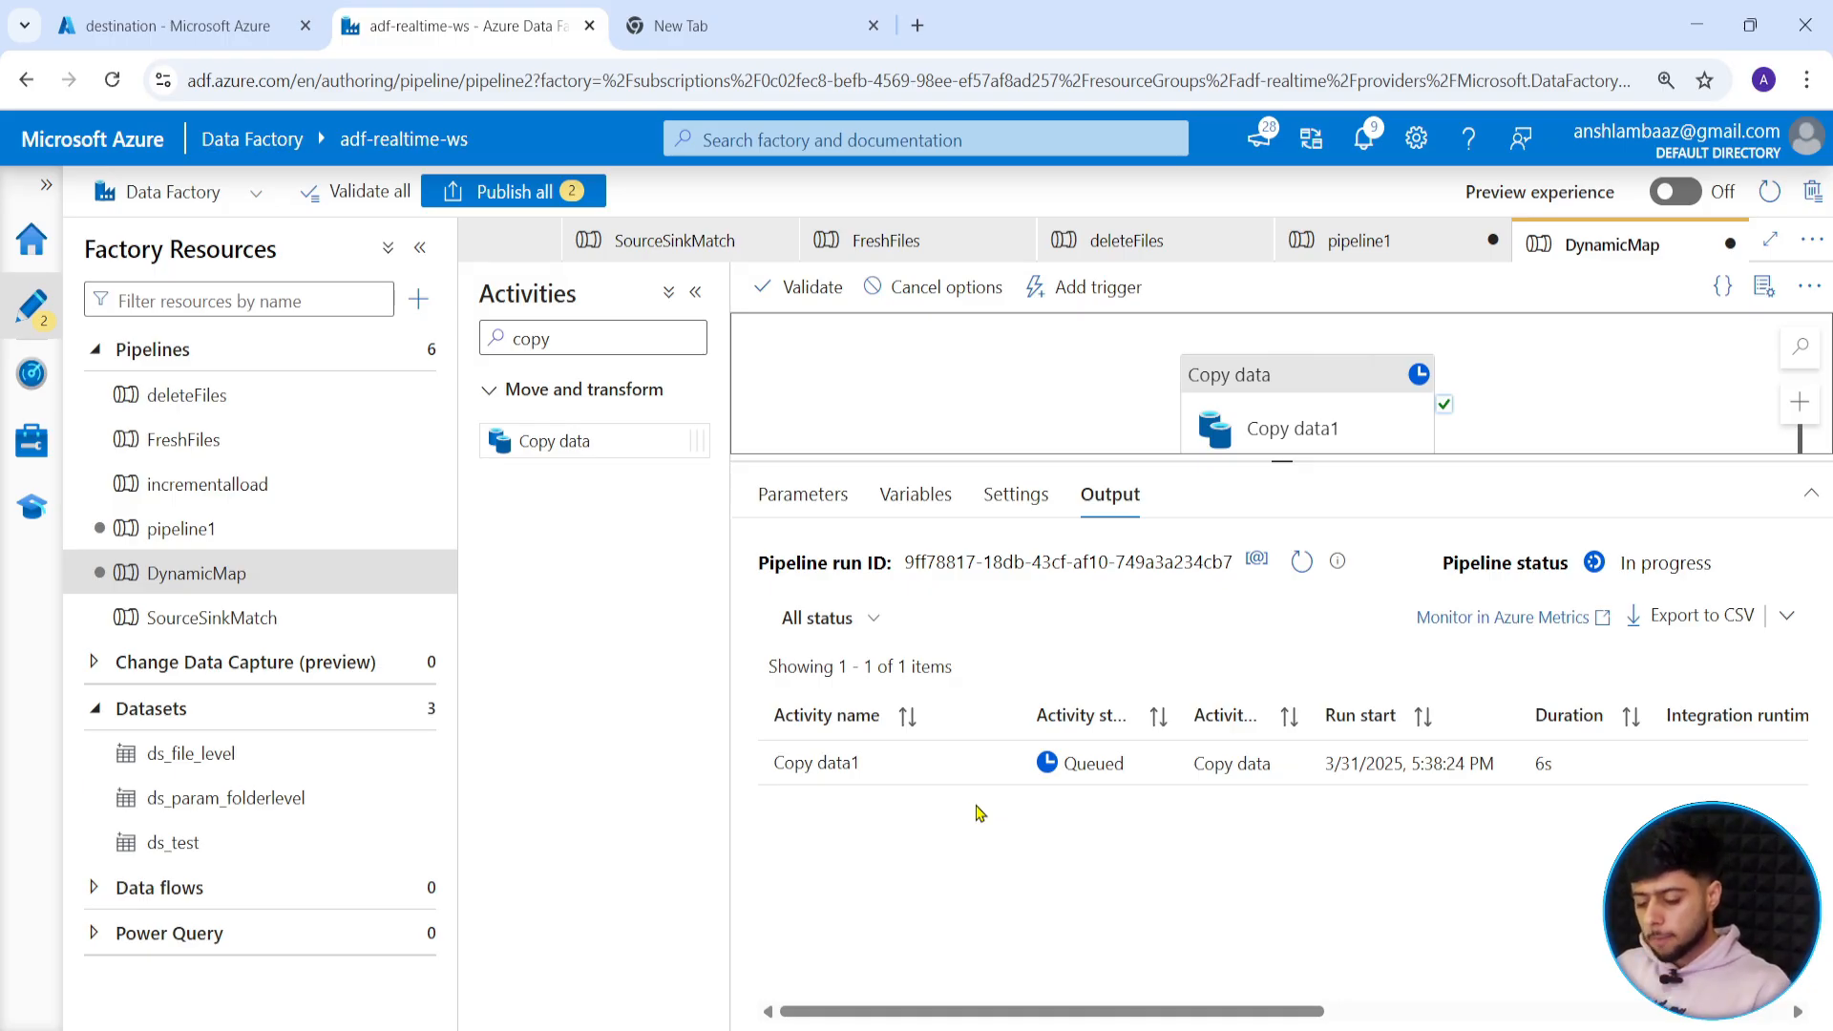
{"action": "left_click", "coordinate": [1303, 561]}
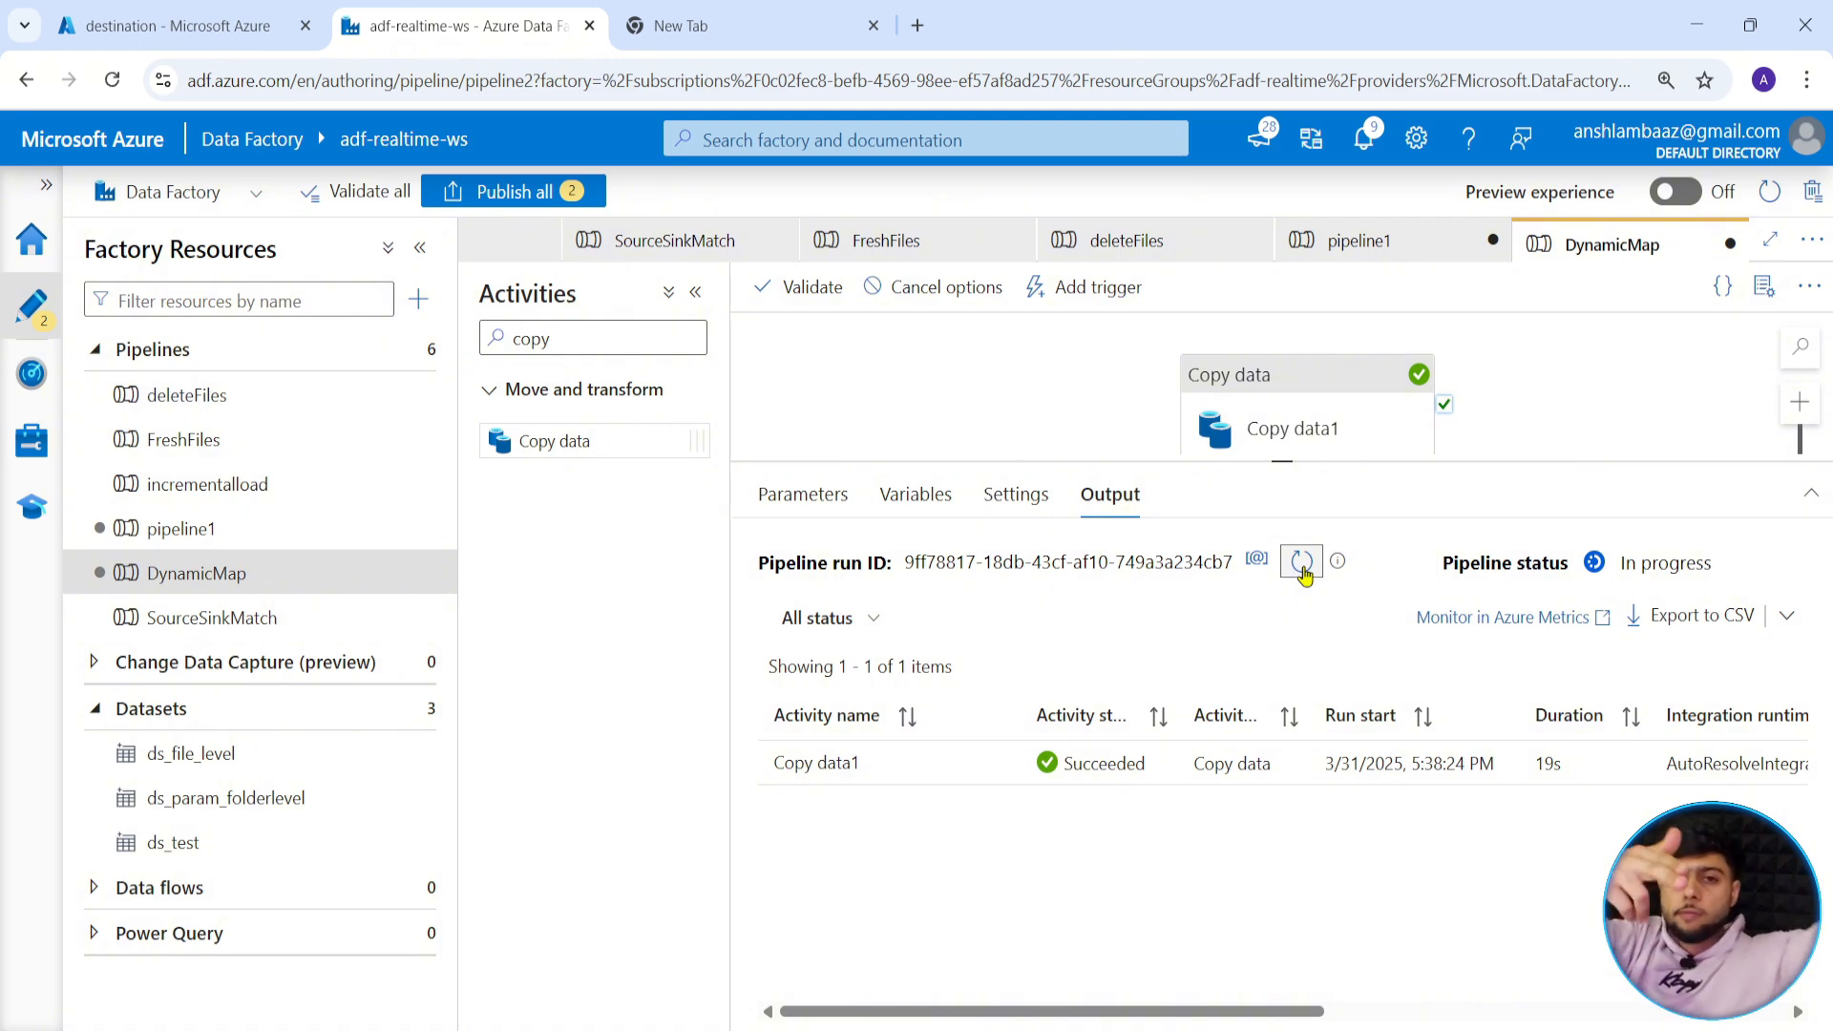
Refresh the DynamicMap debug run again and check the Copy data1 status.
{"action": "left_click", "coordinate": [1302, 561]}
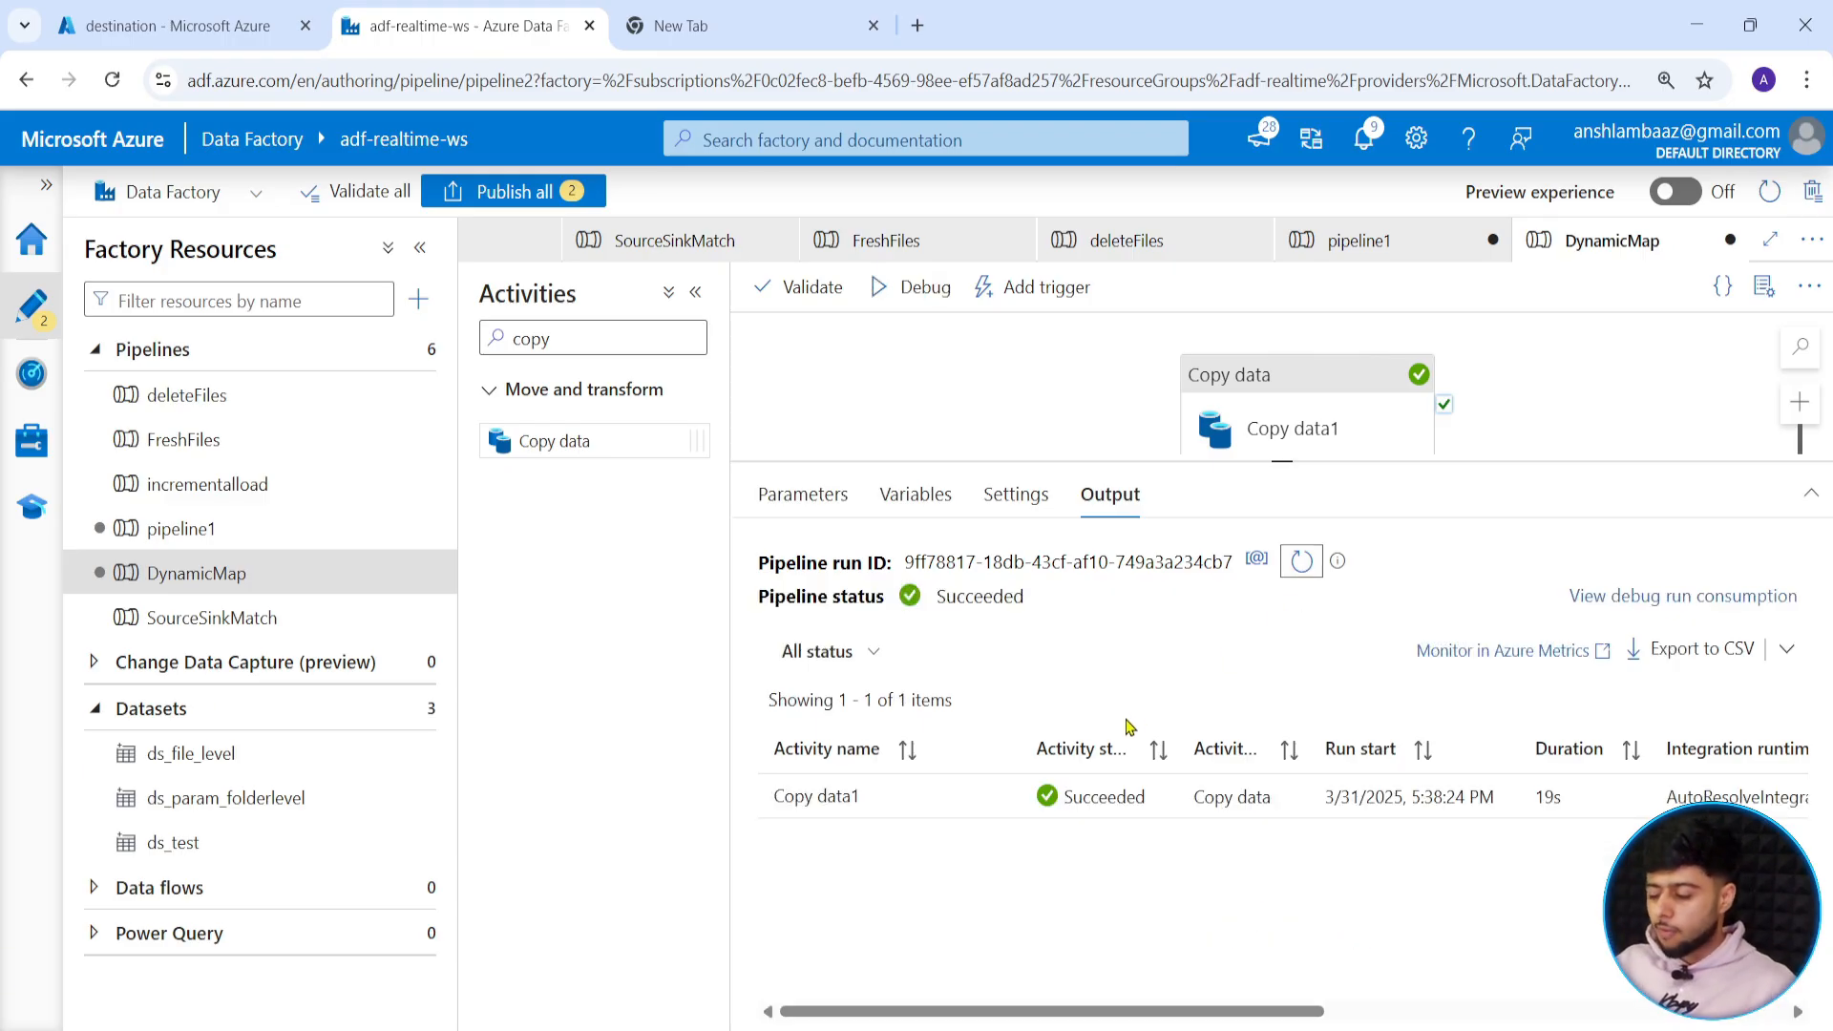
{"action": "mouse_move", "coordinate": [1003, 809]}
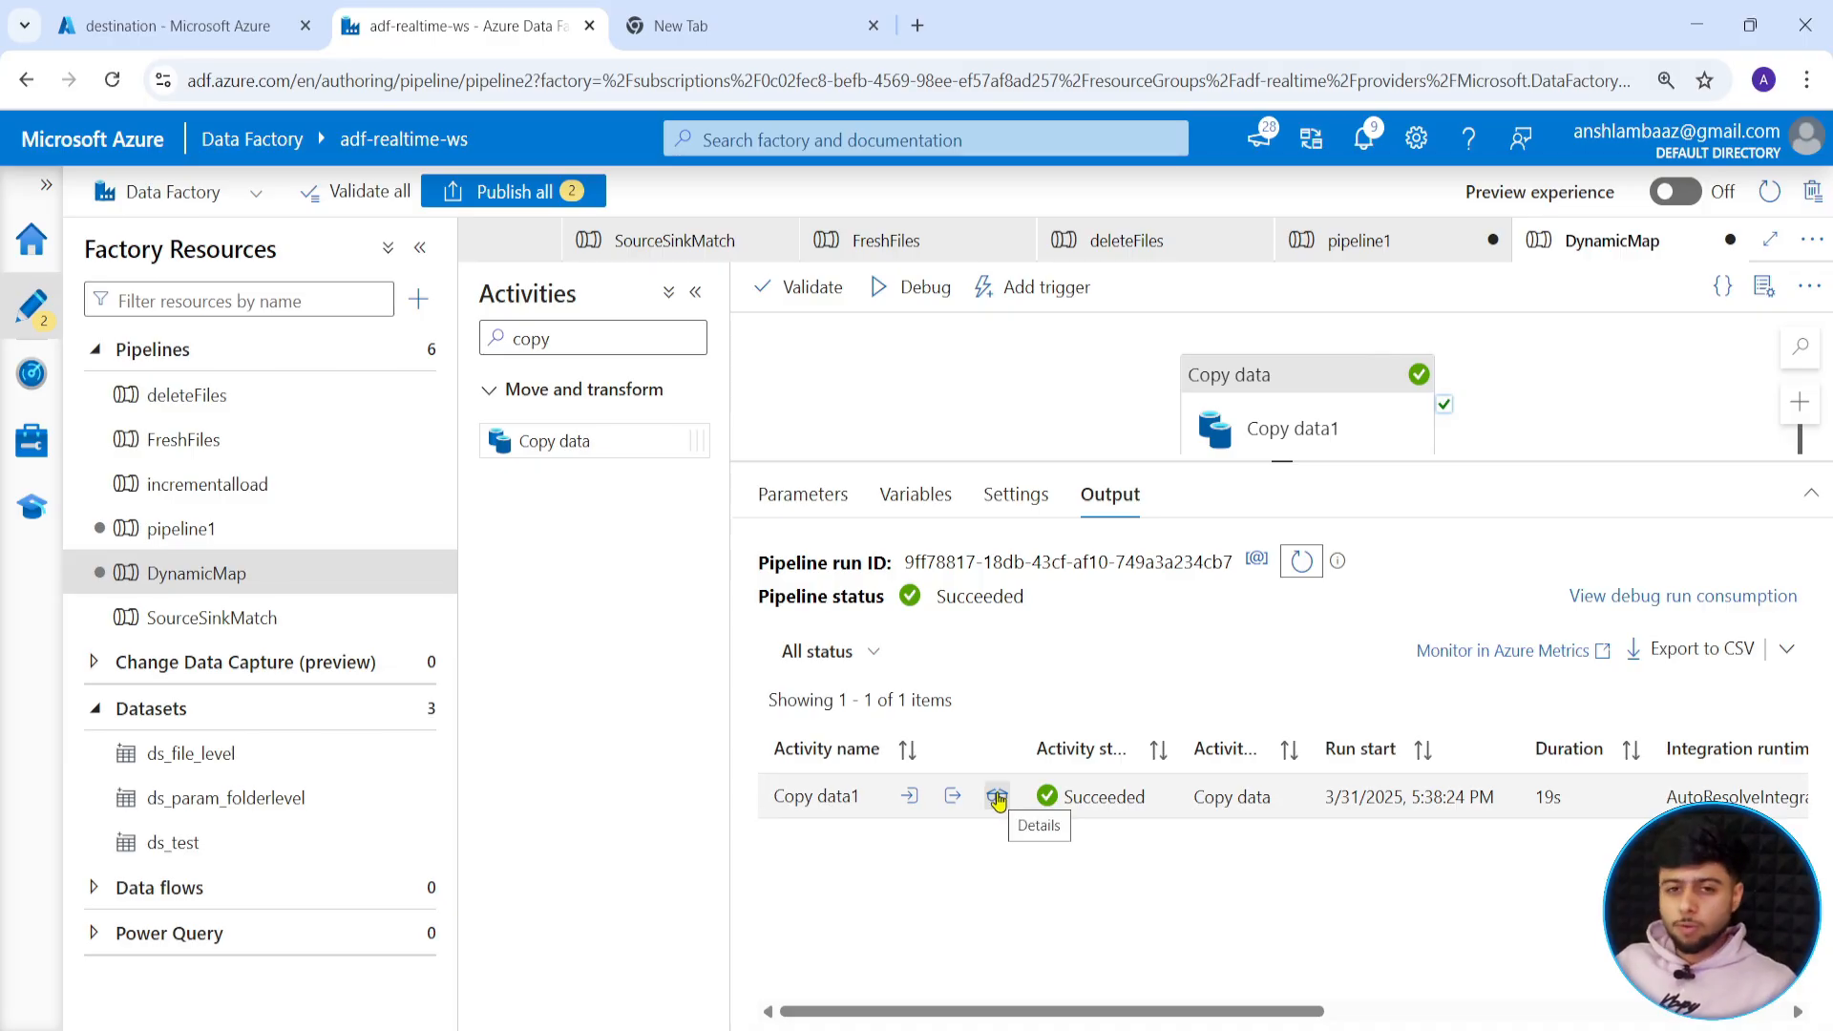
{"action": "left_click", "coordinate": [725, 25]}
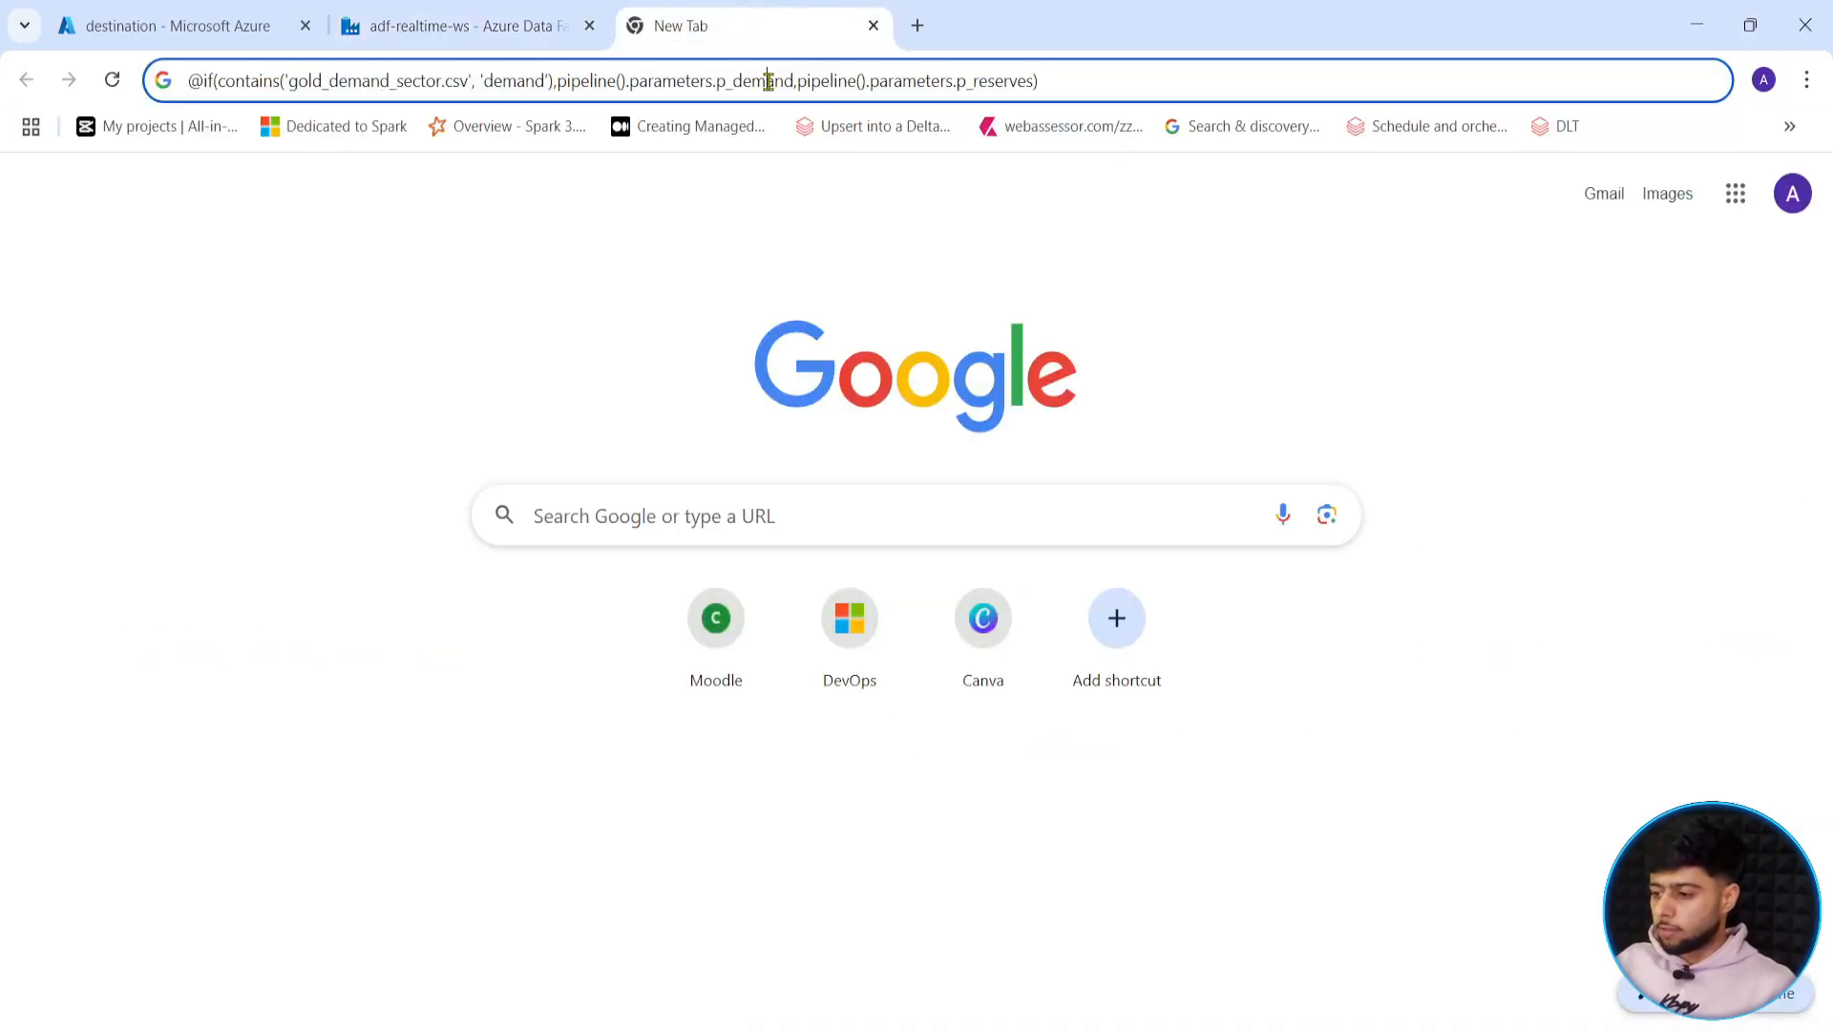
{"action": "key", "text": "ctrl+a"}
{"action": "left_click", "coordinate": [458, 26]}
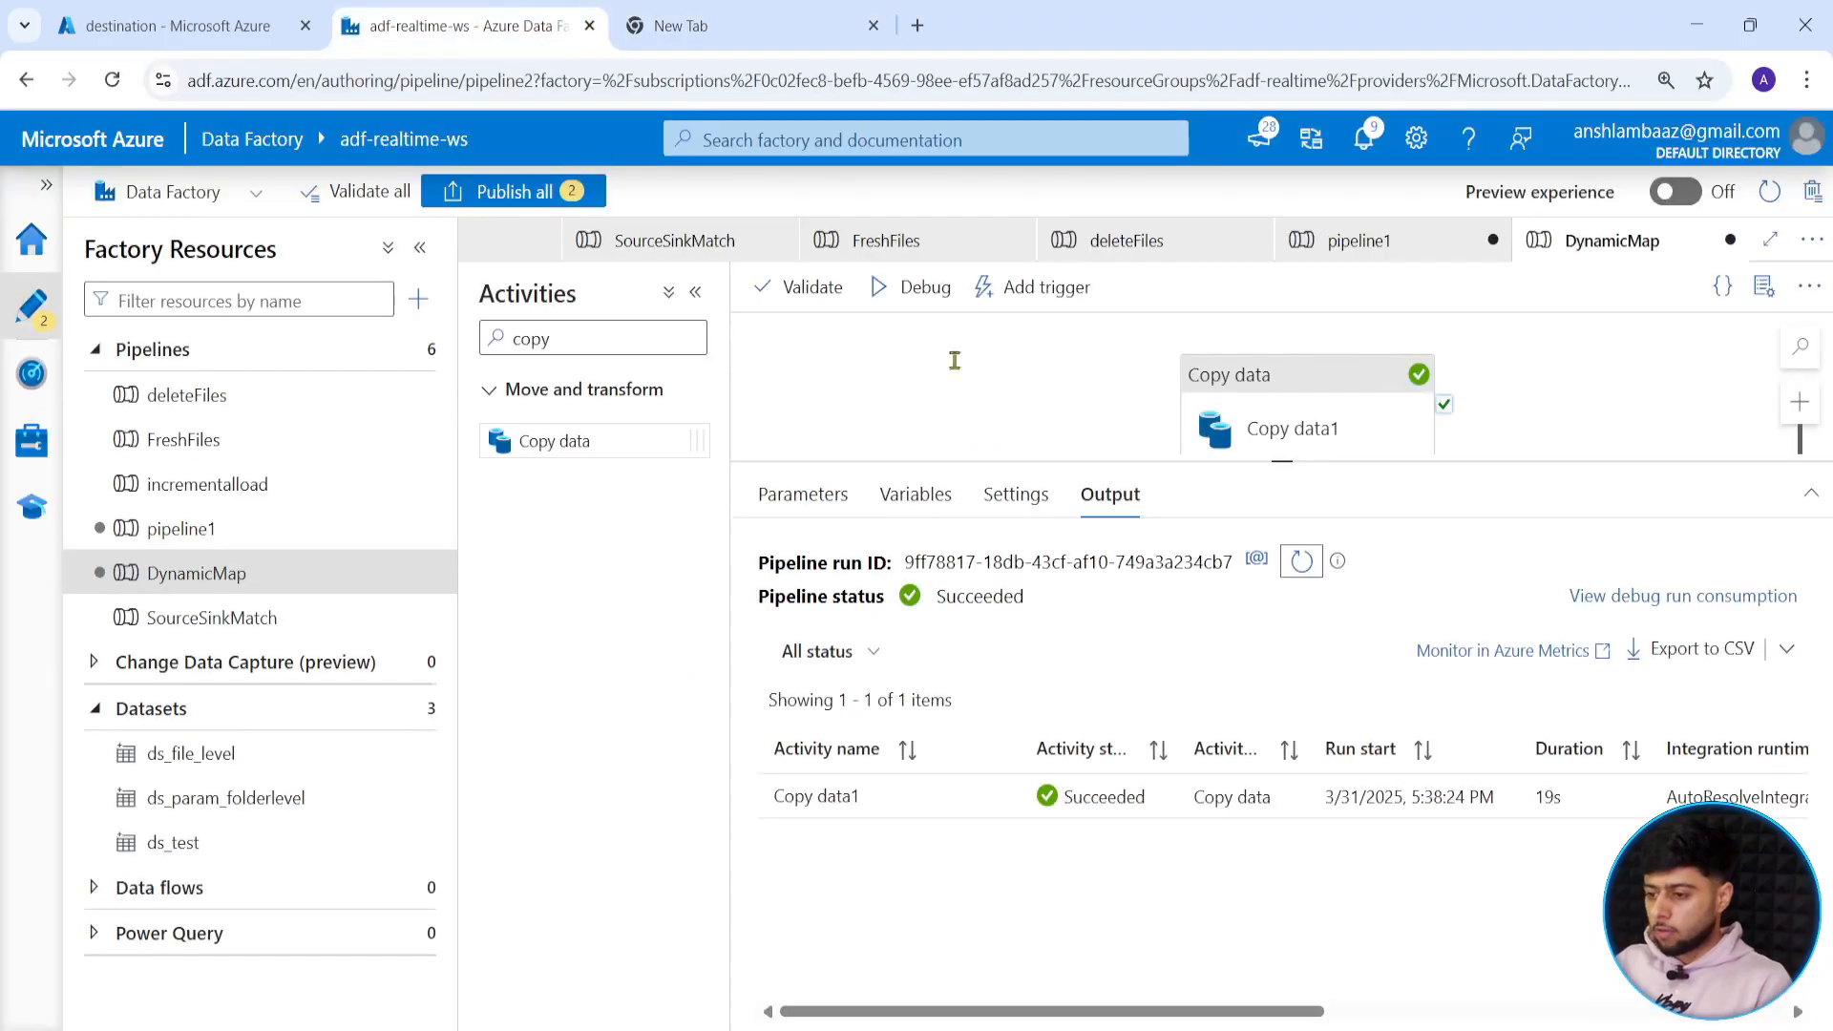
{"action": "left_click", "coordinate": [1337, 382]}
{"action": "left_click", "coordinate": [1144, 558]}
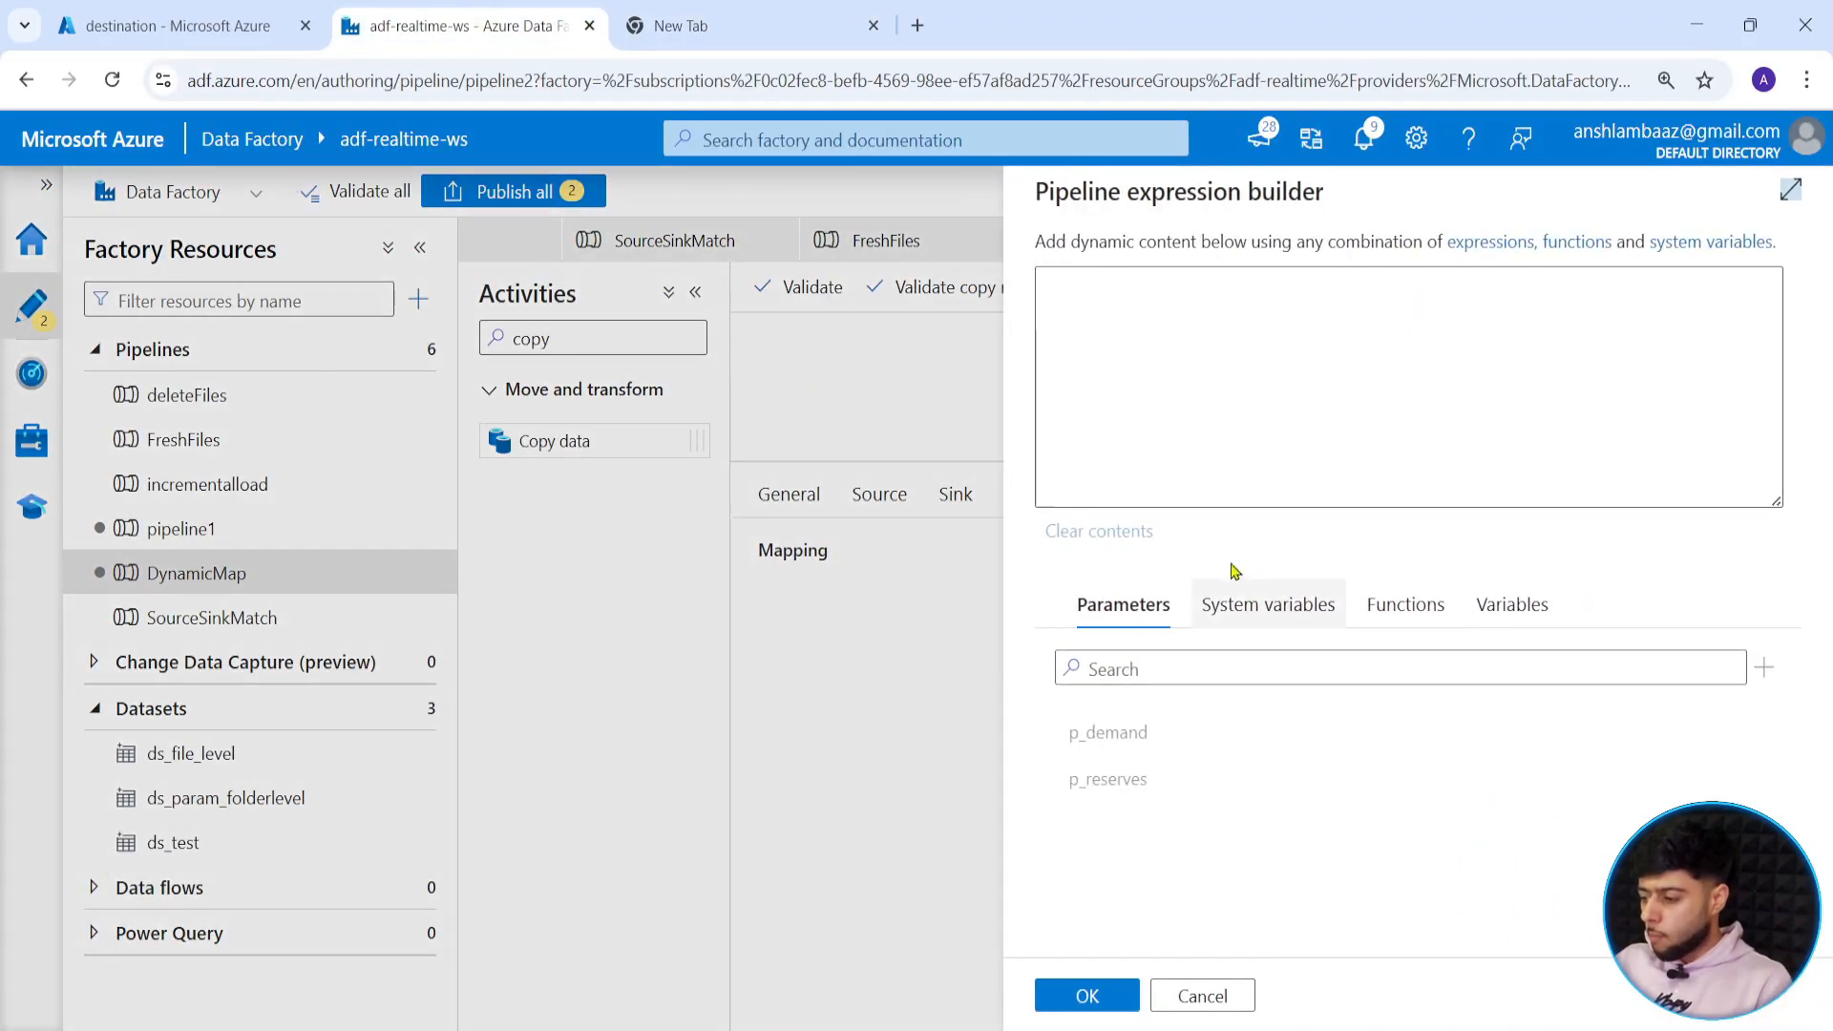
{"action": "key", "text": "ctrl+a"}
{"action": "key", "text": "ctrl+v"}
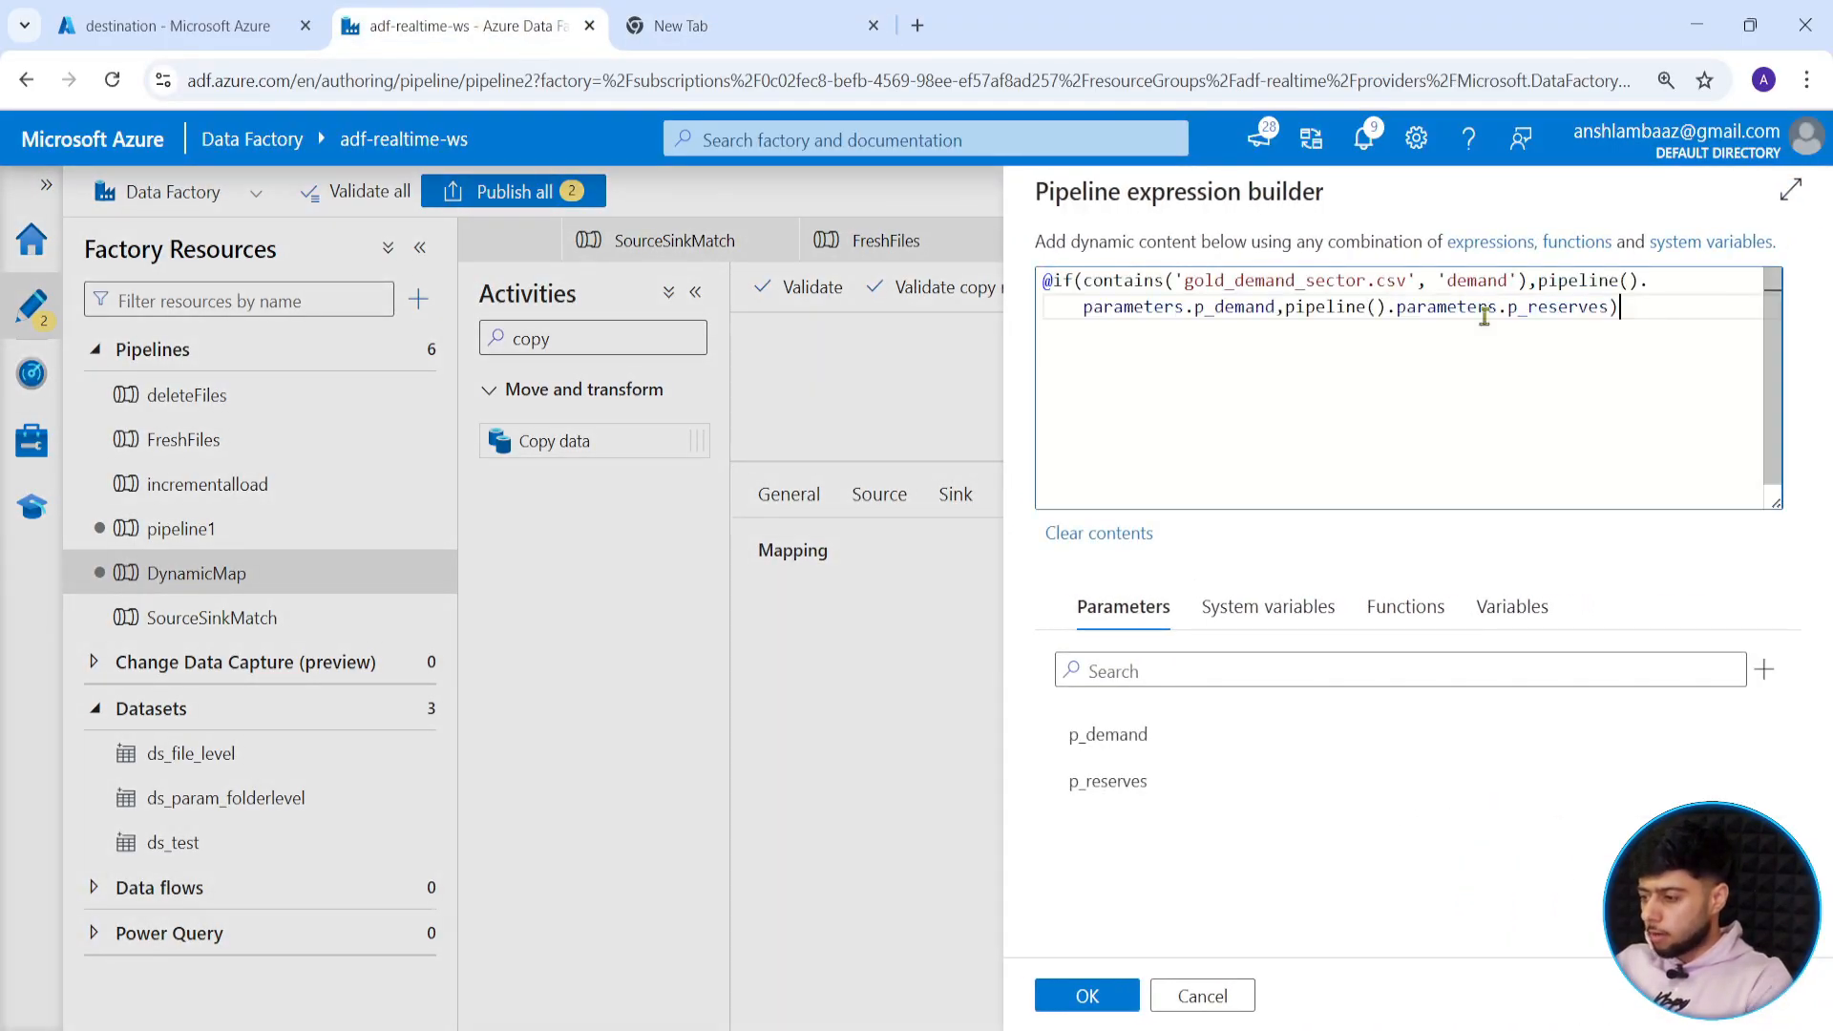
{"action": "left_click", "coordinate": [1087, 996]}
{"action": "left_click_drag", "start_coordinate": [1246, 459], "coordinate": [1246, 683]}
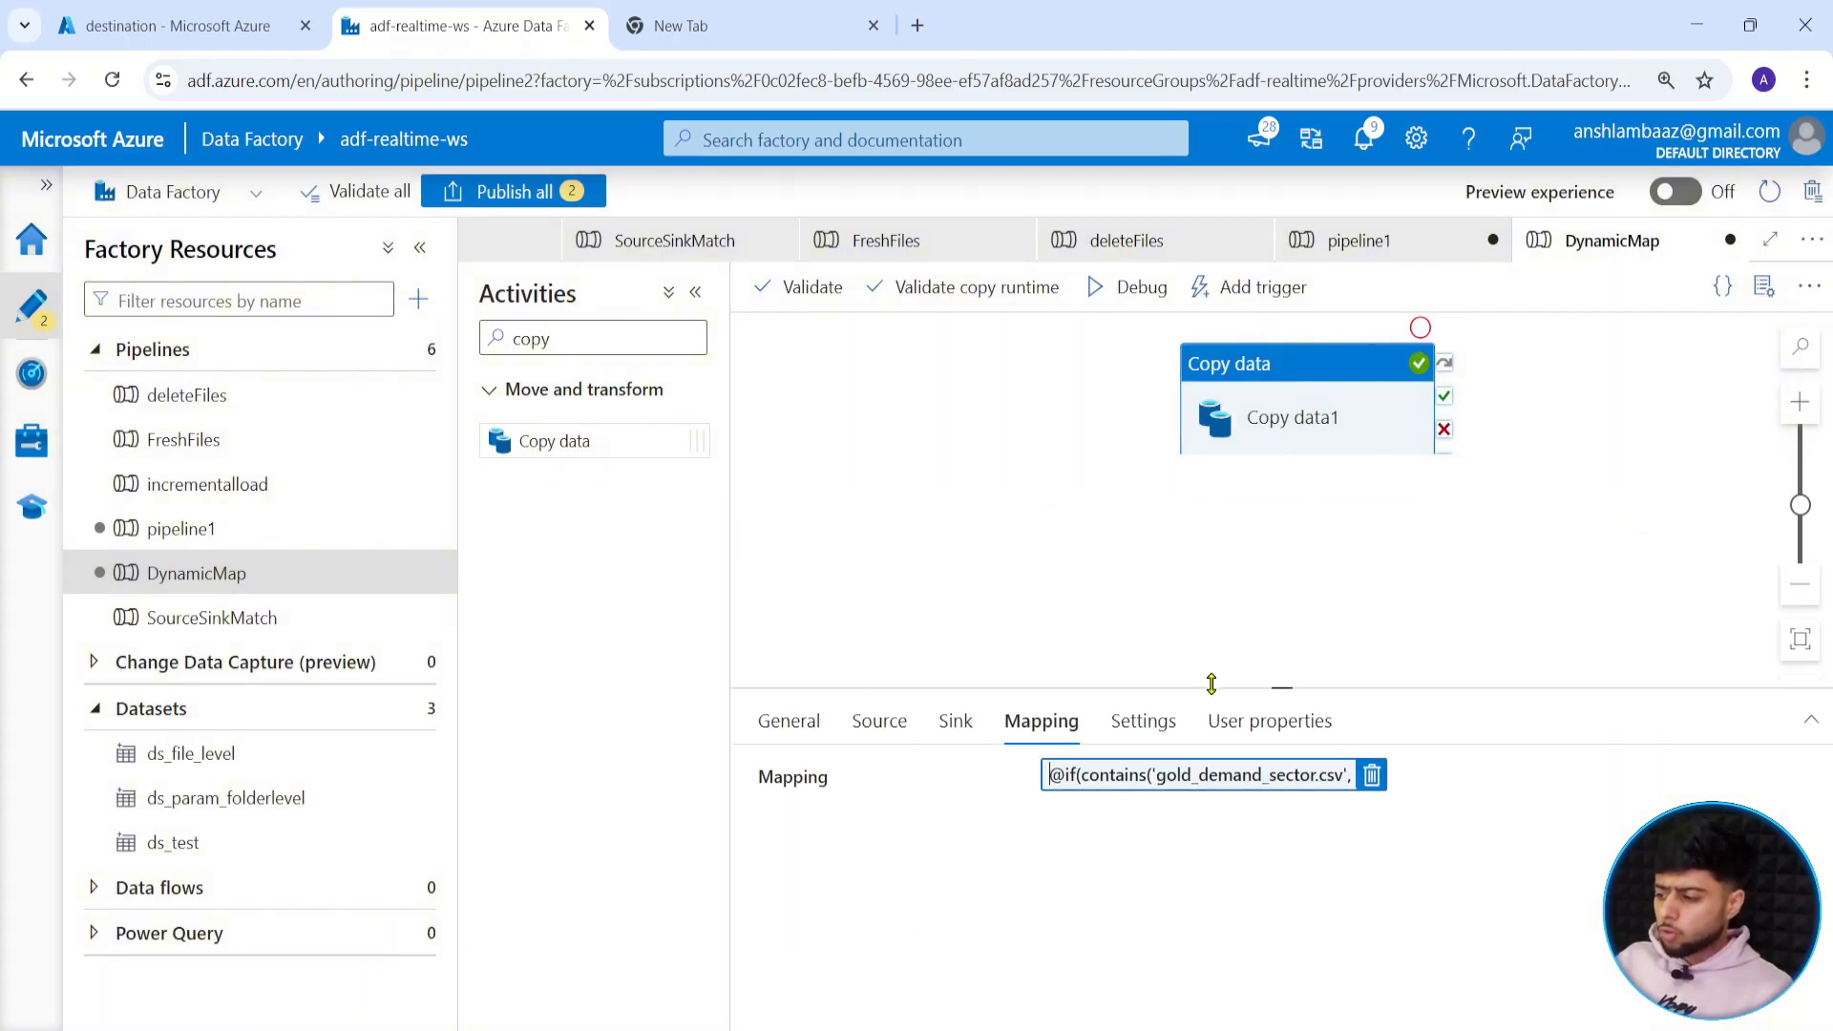
Switch to the Azure portal and delete gold_demand_sector.csv and Gold_reserves_tonnes.csv from the raw_gold_data folder of the source container.
{"action": "left_click", "coordinate": [187, 11]}
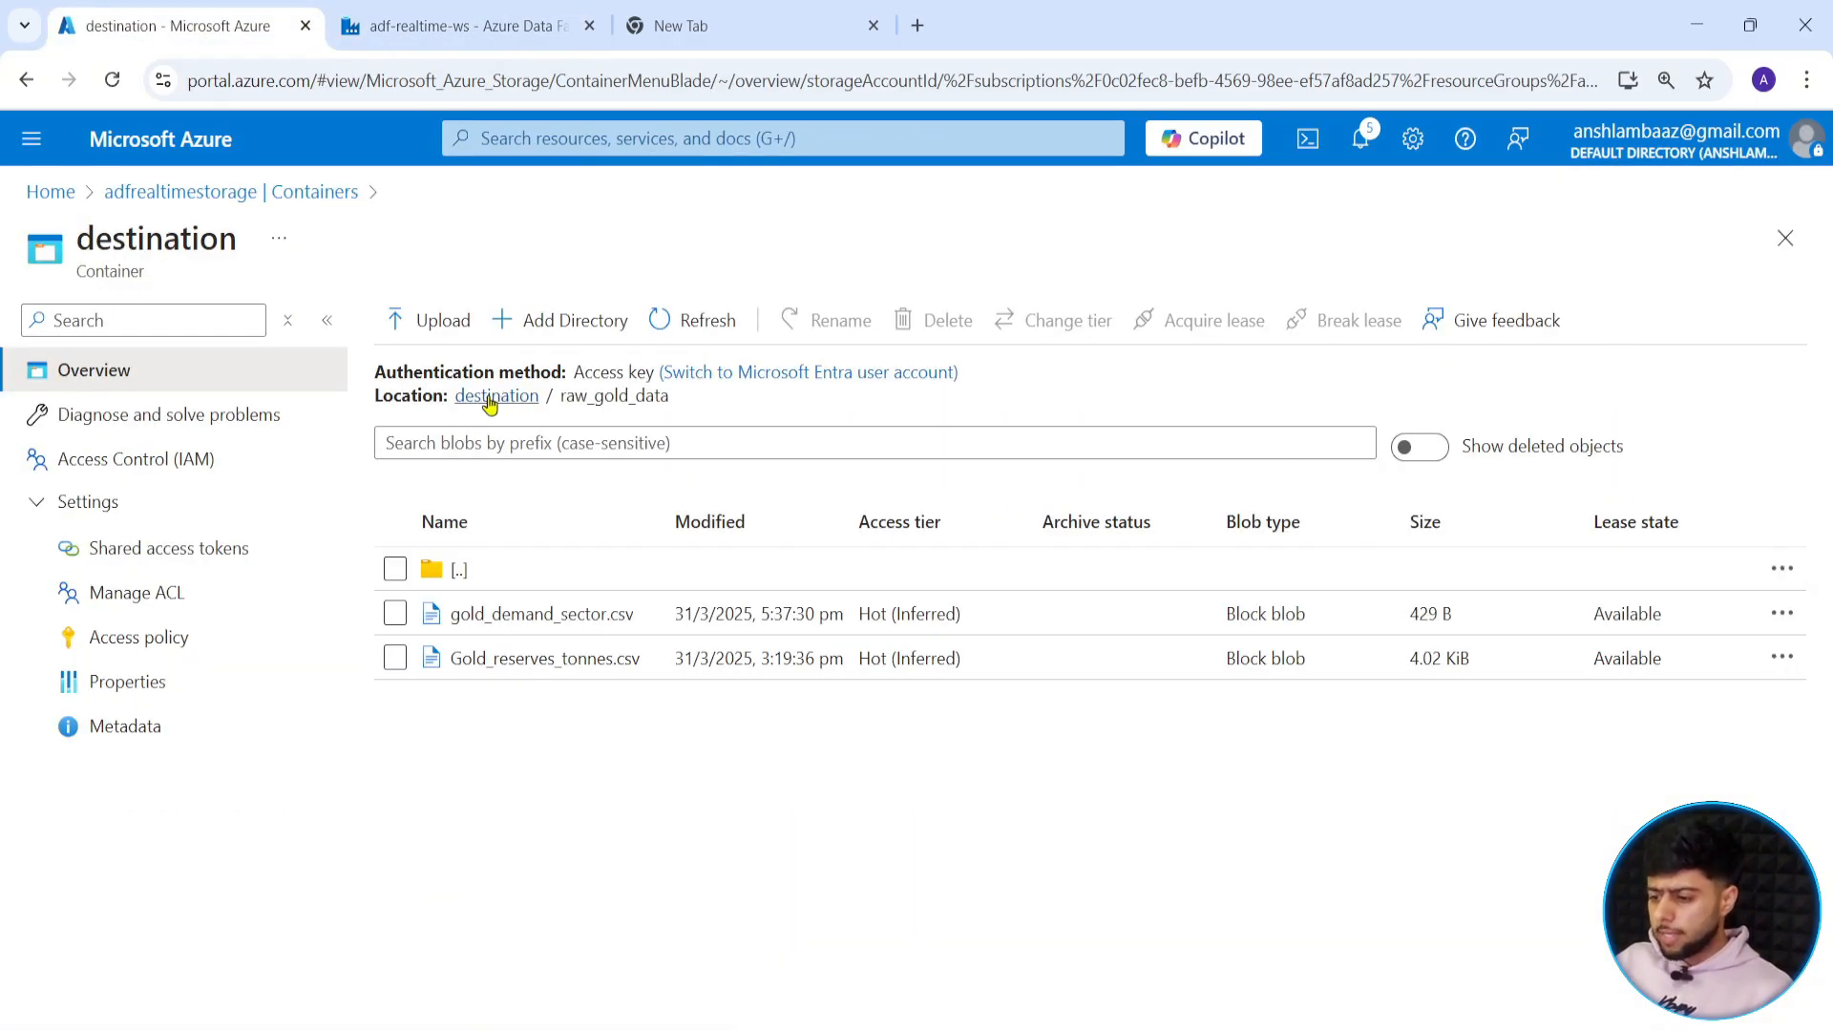
{"action": "left_click", "coordinate": [306, 194]}
{"action": "left_click", "coordinate": [447, 590]}
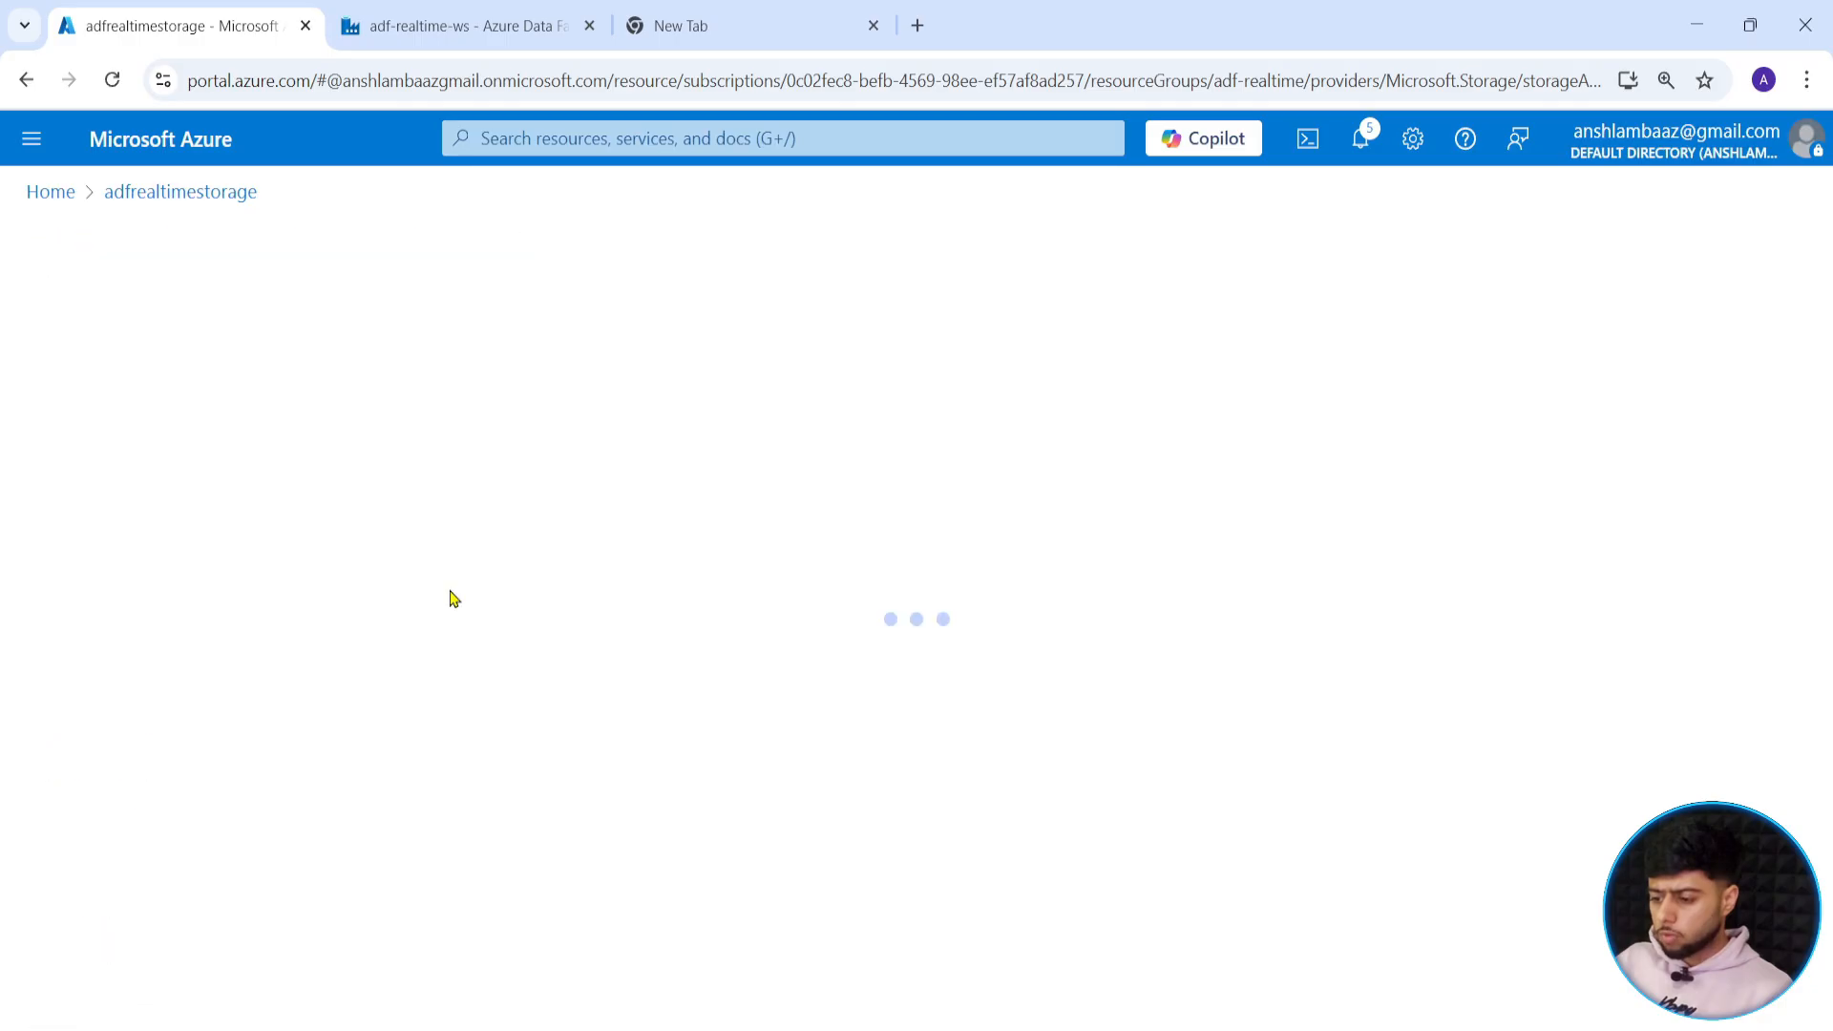
{"action": "left_click", "coordinate": [494, 574]}
{"action": "left_click", "coordinate": [394, 613]}
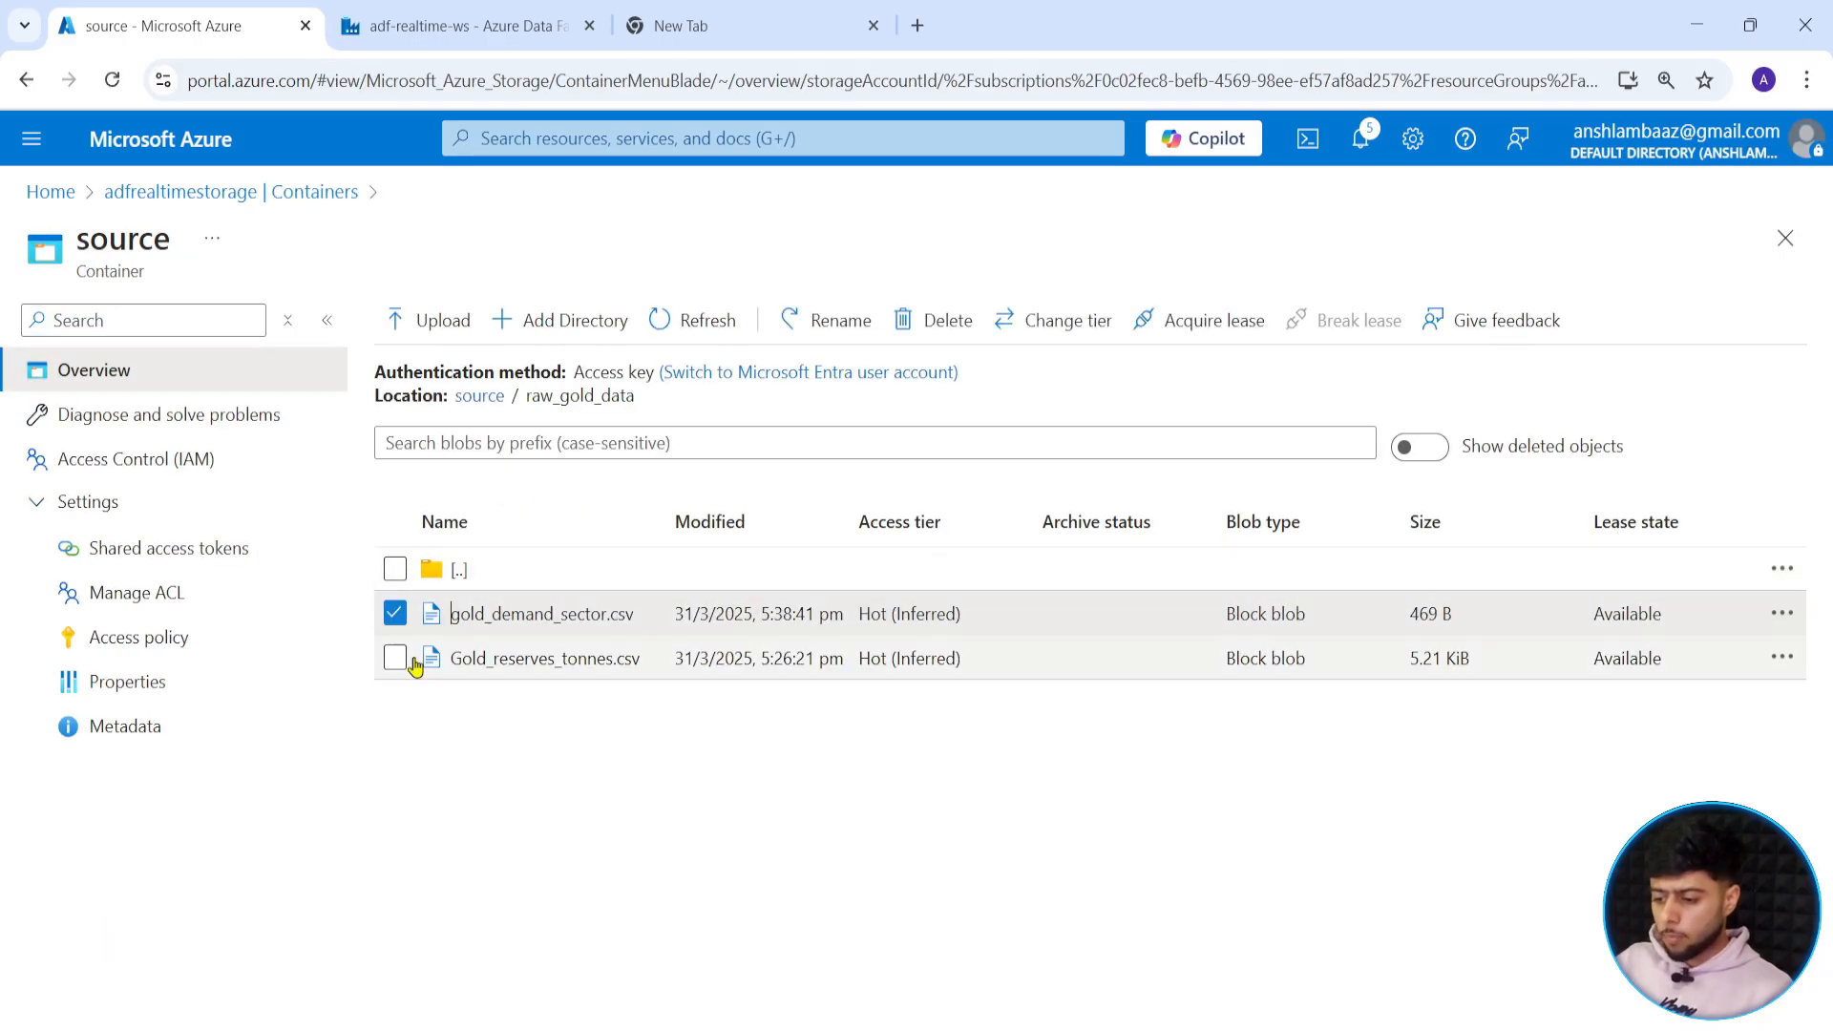
{"action": "left_click", "coordinate": [497, 655]}
{"action": "left_click", "coordinate": [1786, 238]}
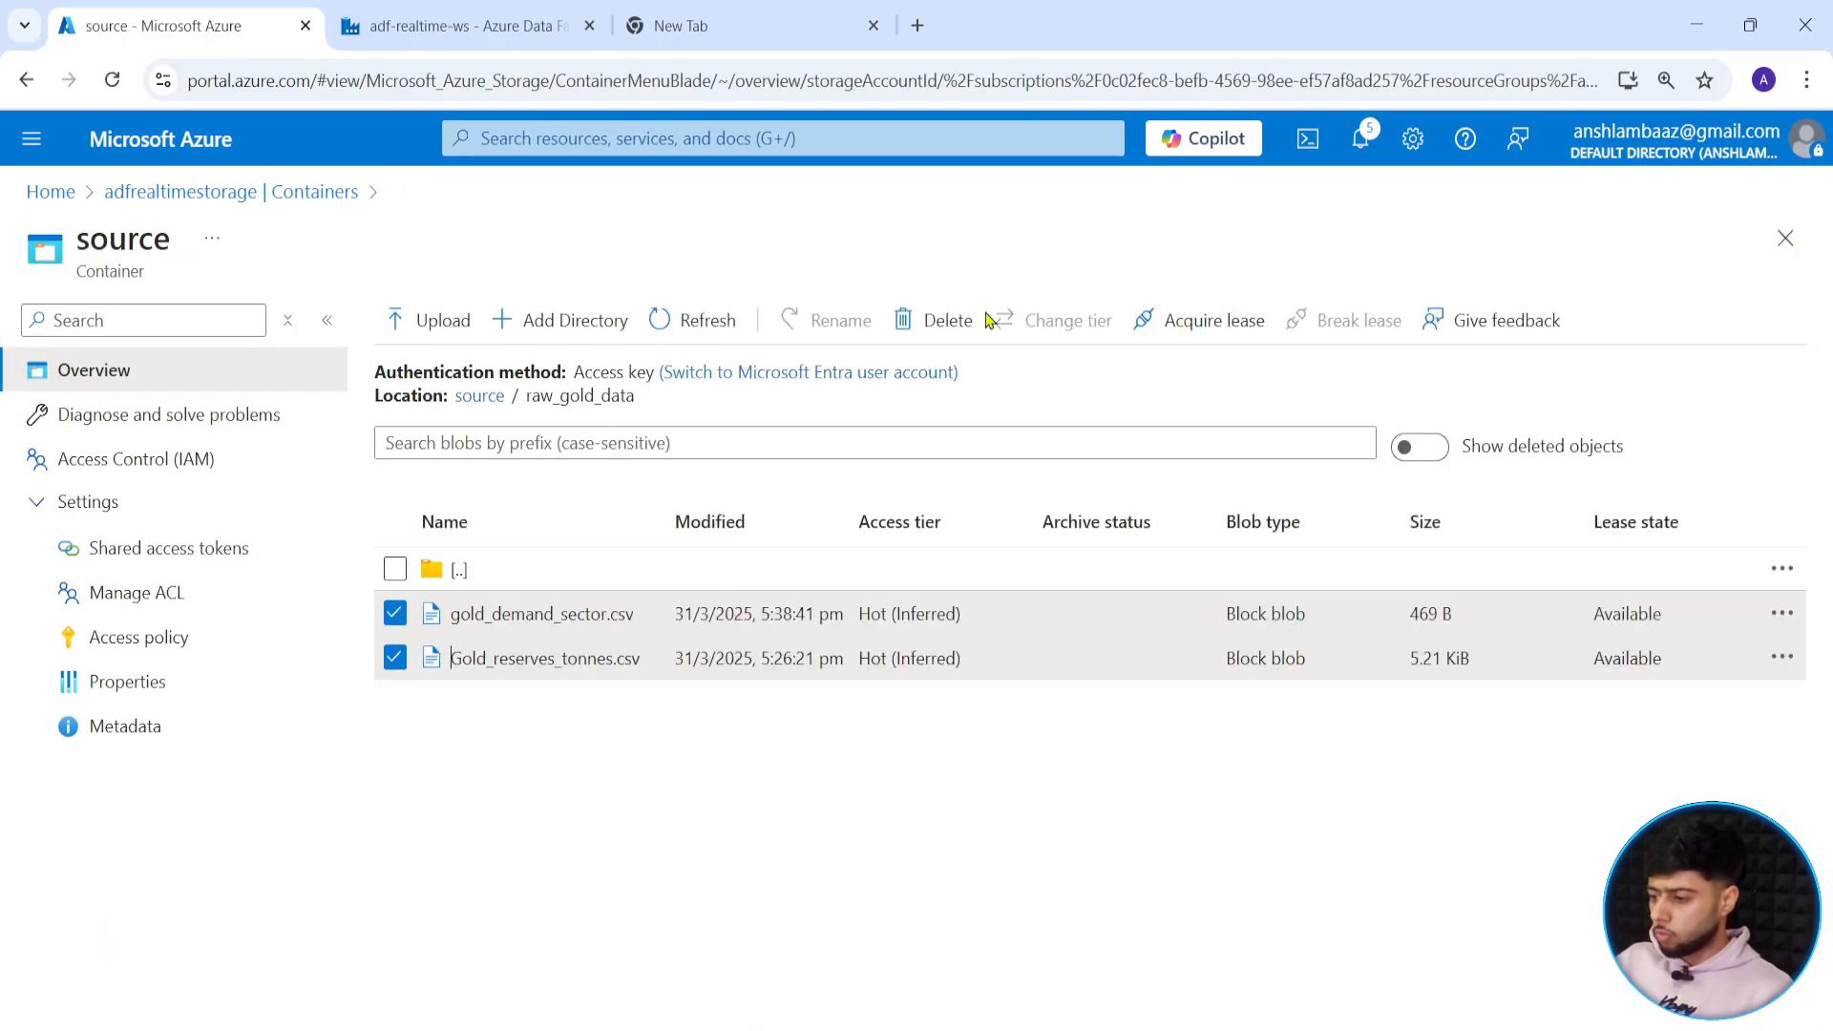
{"action": "left_click", "coordinate": [934, 320]}
{"action": "left_click", "coordinate": [876, 755]}
Return to Data Factory and review the Copy data1 mapping expression without changing it.
{"action": "left_click", "coordinate": [458, 26]}
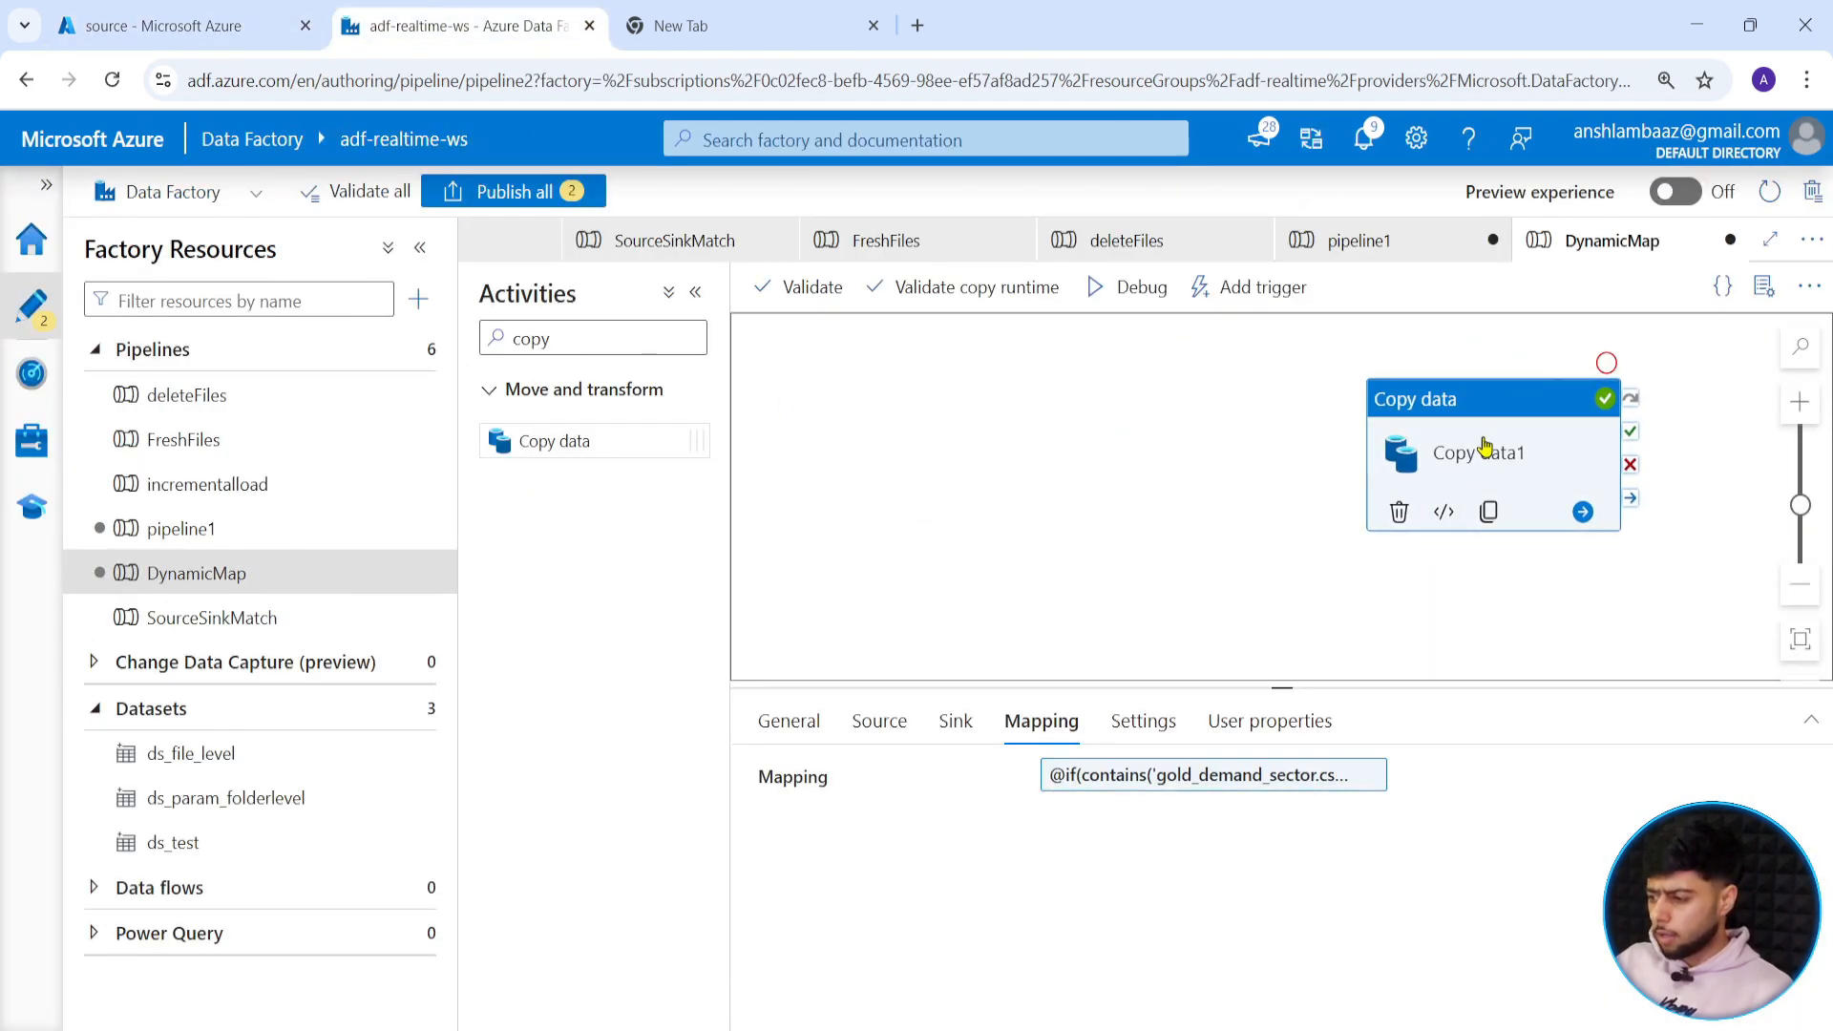
{"action": "left_click", "coordinate": [1184, 779]}
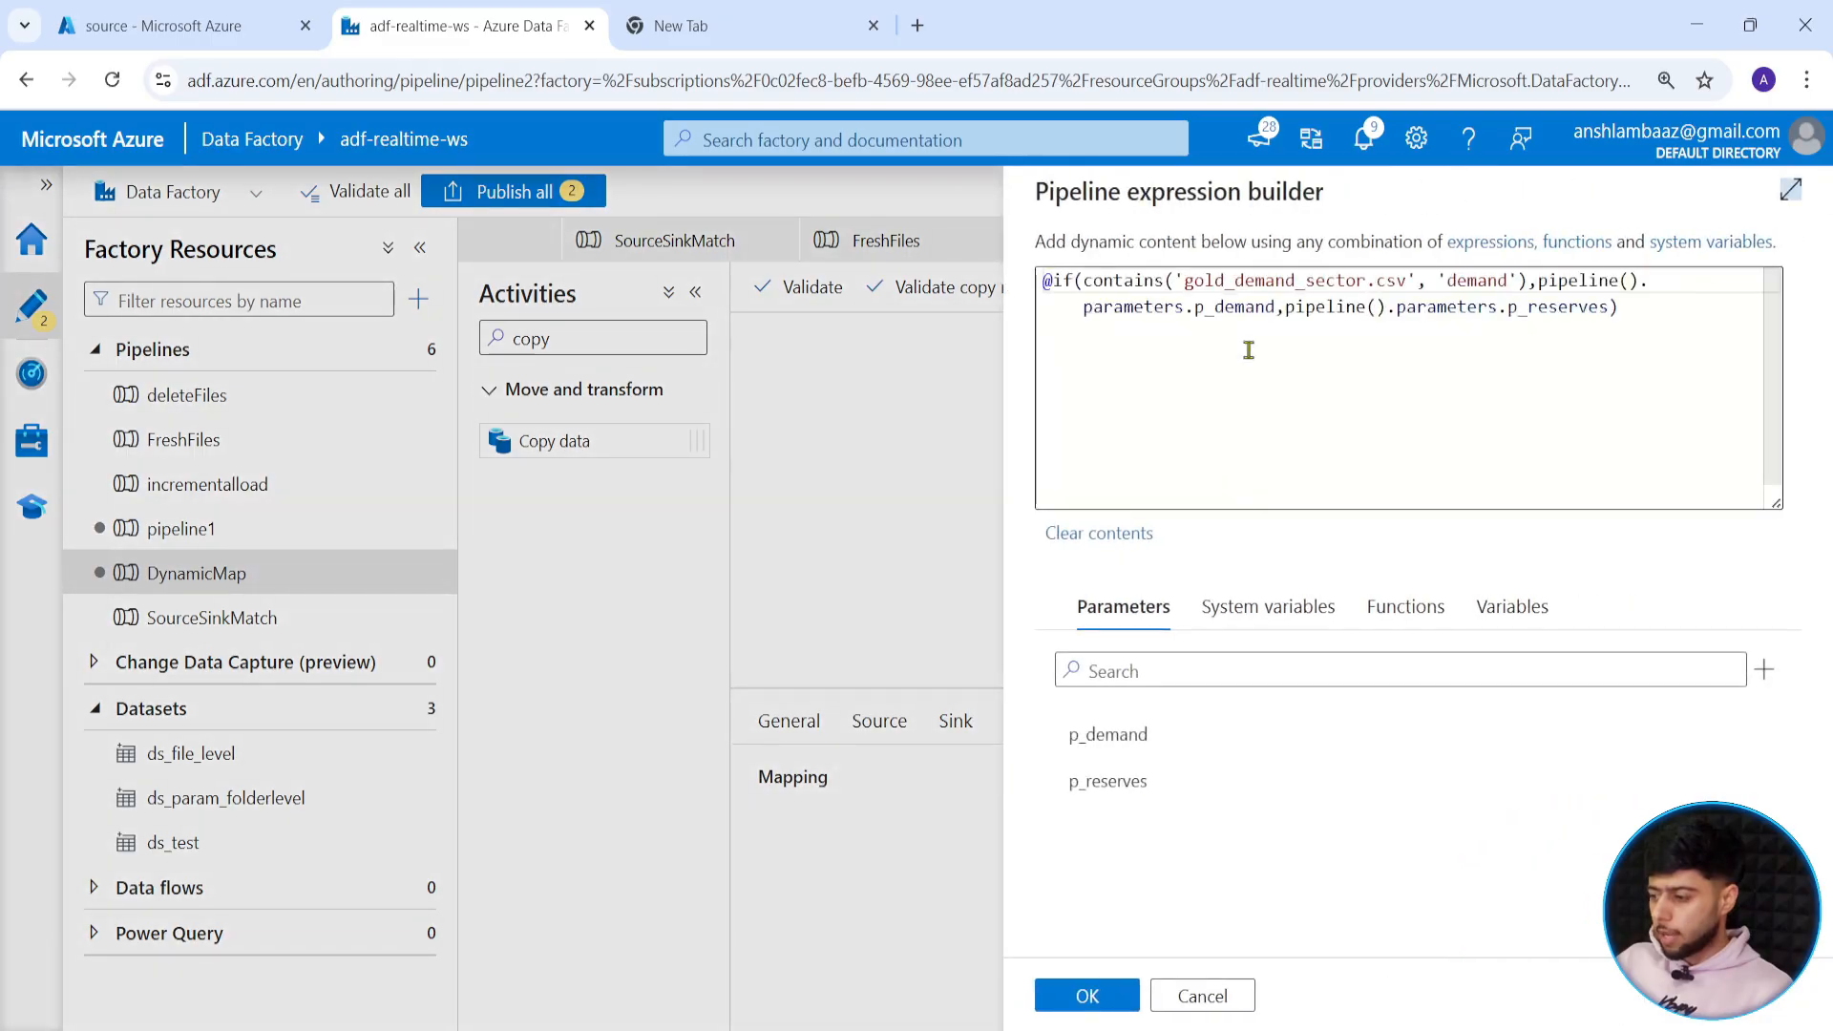
{"action": "left_click_drag", "start_coordinate": [1629, 307], "coordinate": [1019, 307]}
{"action": "left_click", "coordinate": [1381, 308]}
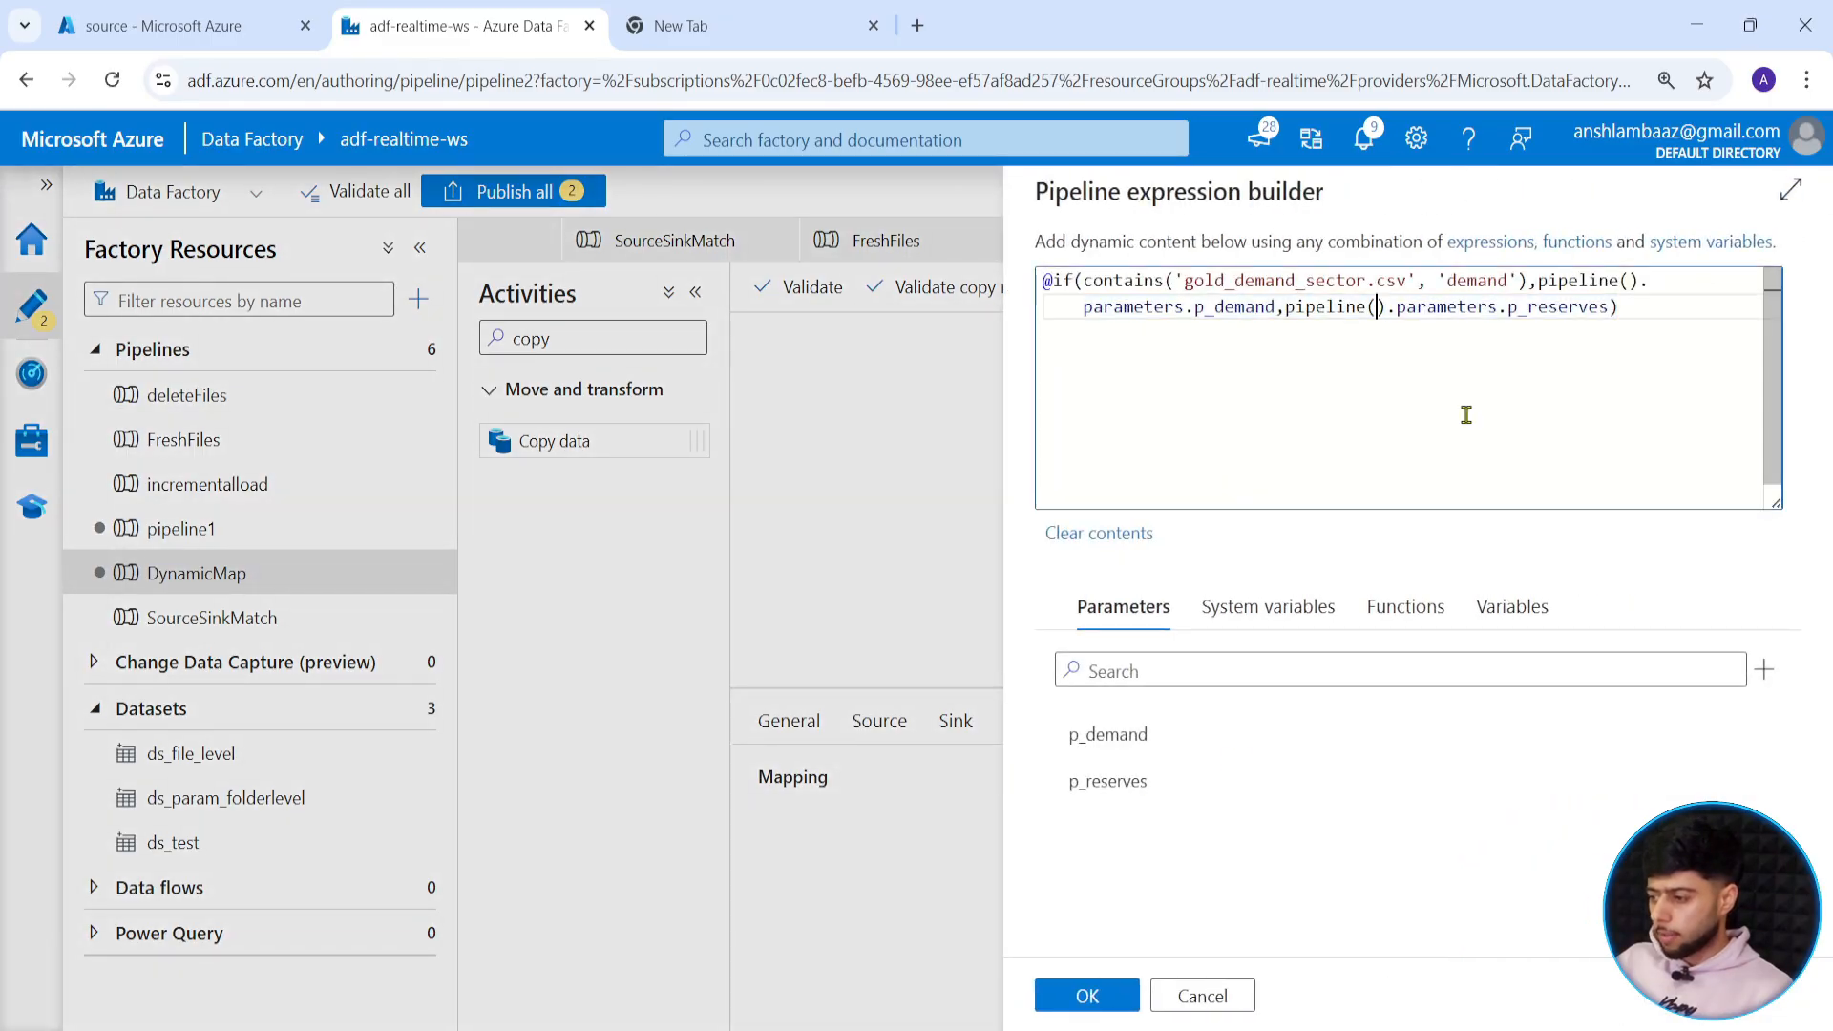
{"action": "left_click", "coordinate": [1193, 996]}
Search the activities for "get" and add a Get Metadata activity to the DynamicMap canvas beside Copy data1.
{"action": "double_click", "coordinate": [578, 341]}
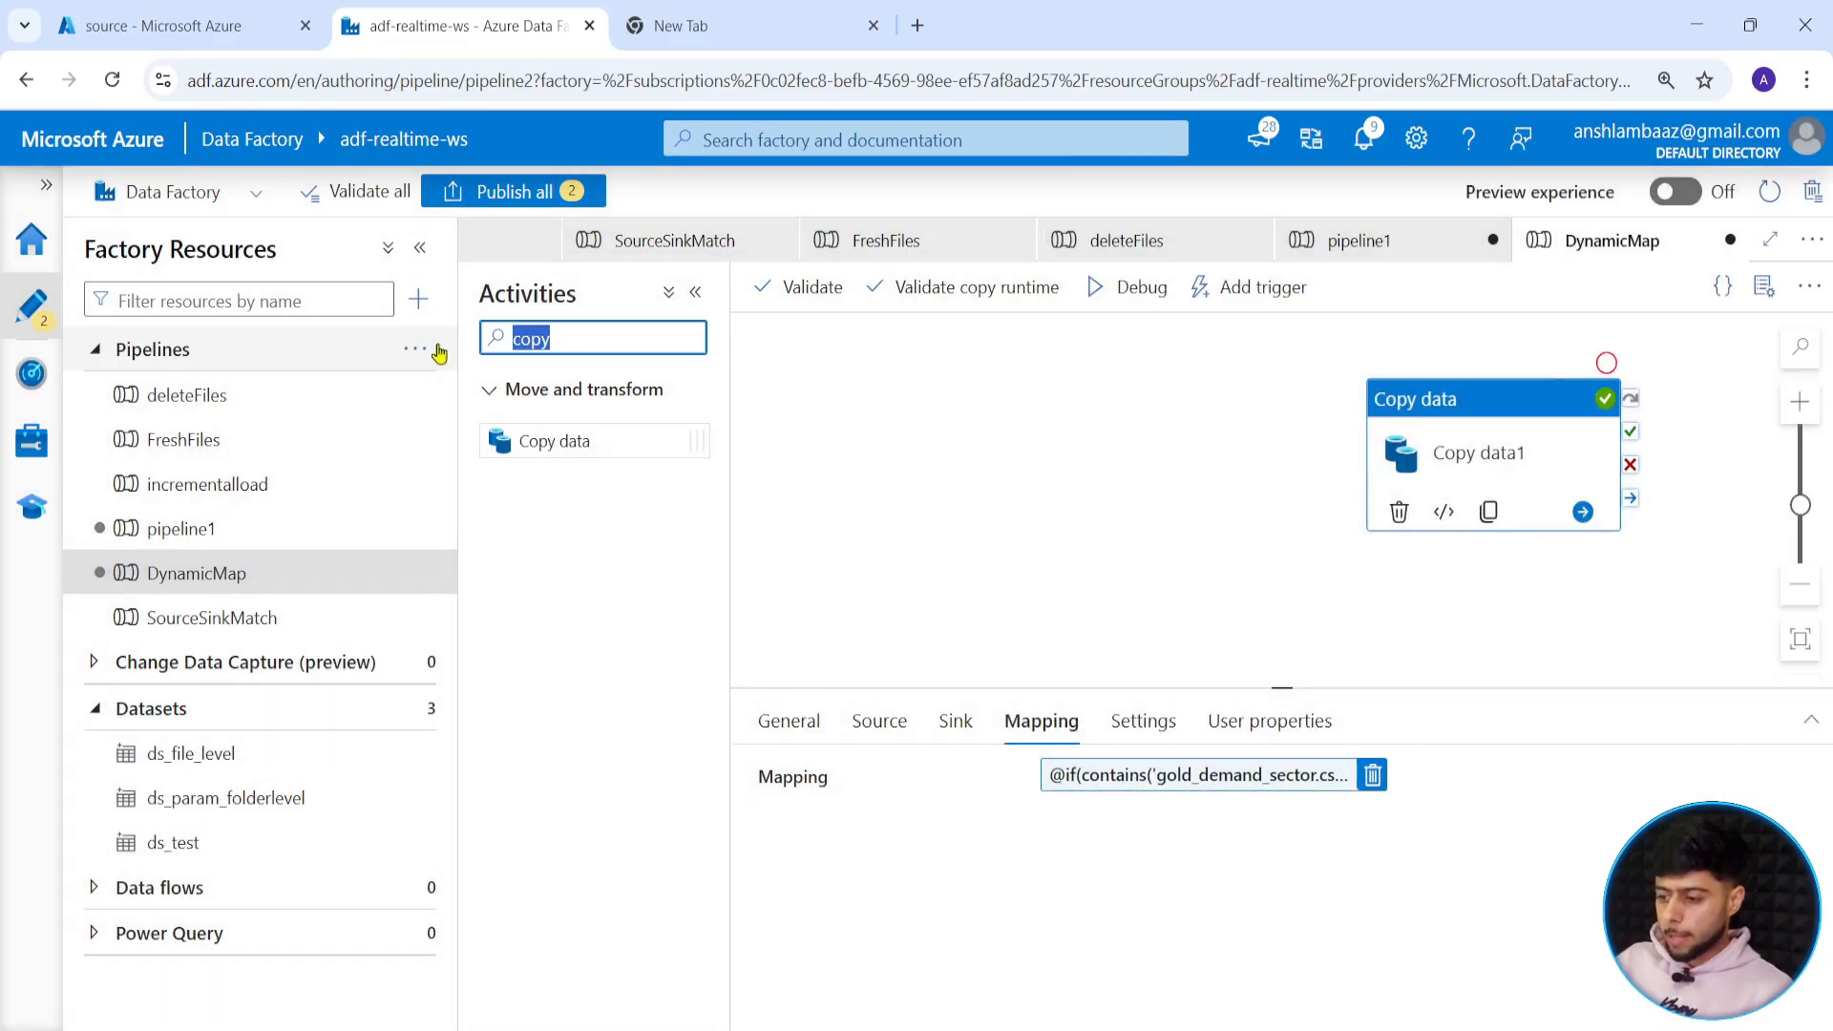
{"action": "key", "text": "BackSpace"}
{"action": "type", "text": "get"}
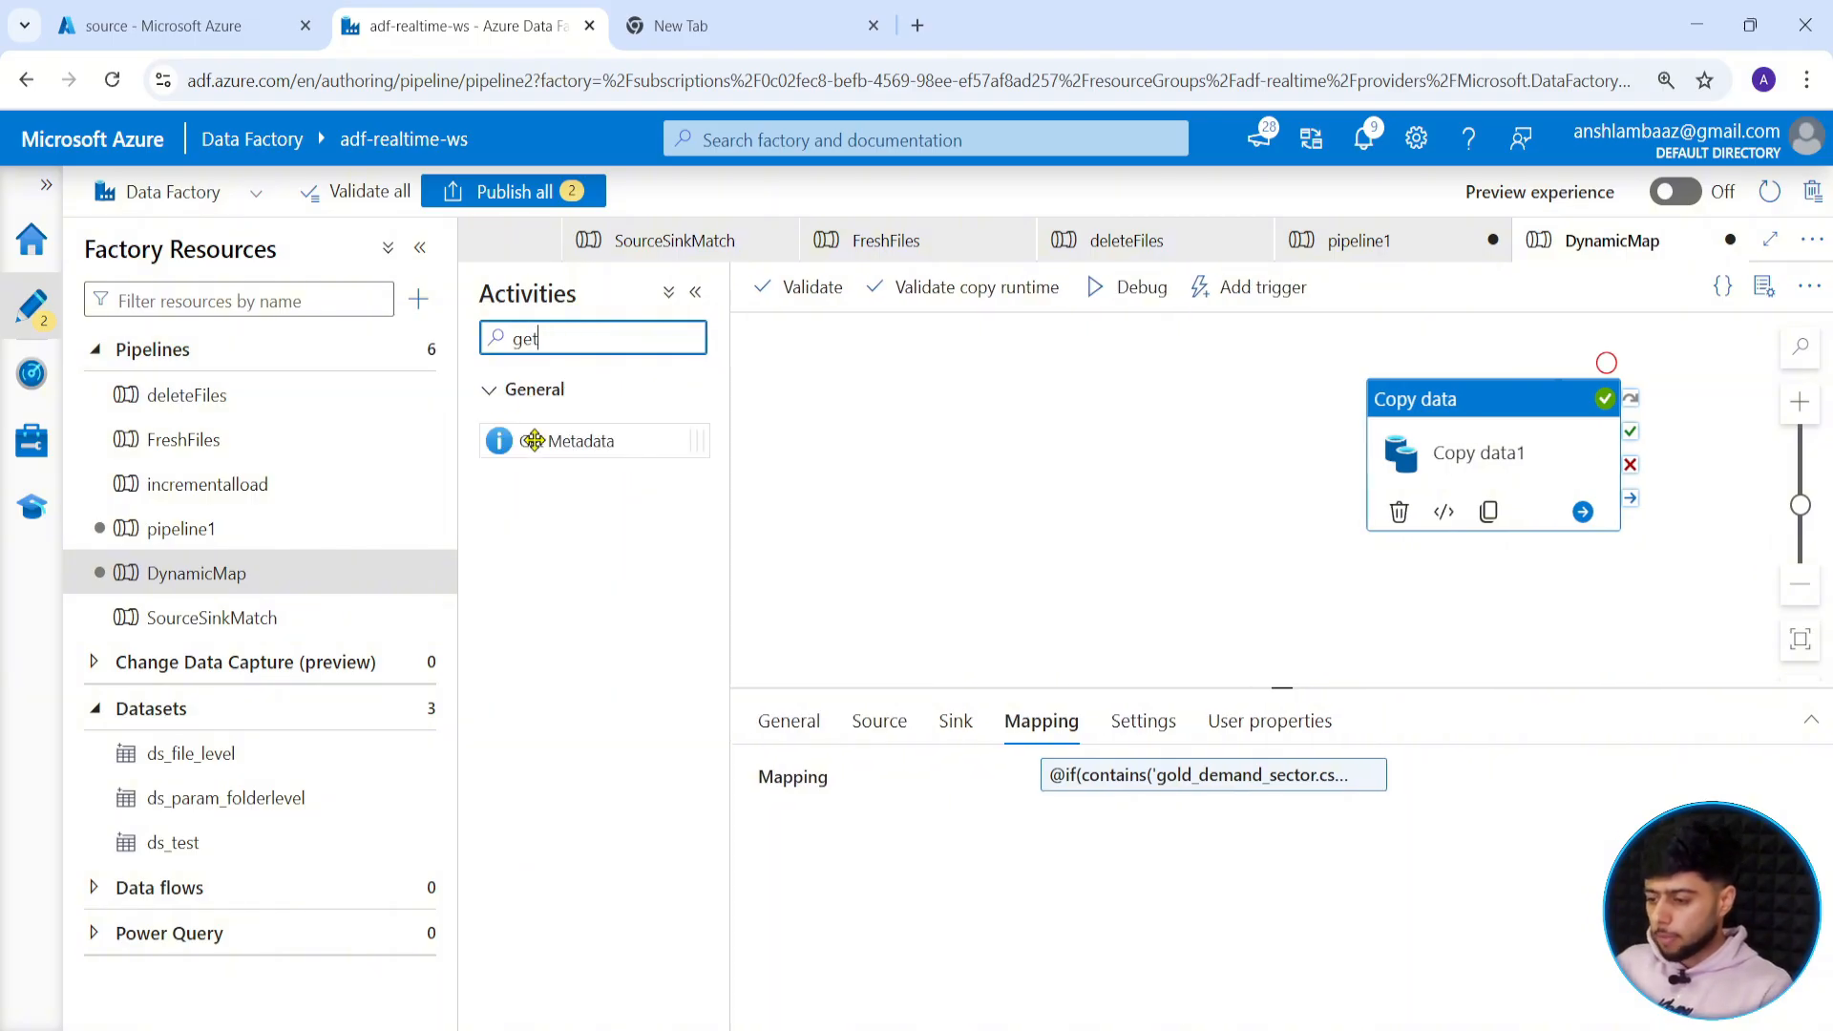
{"action": "left_click_drag", "start_coordinate": [559, 440], "coordinate": [941, 435]}
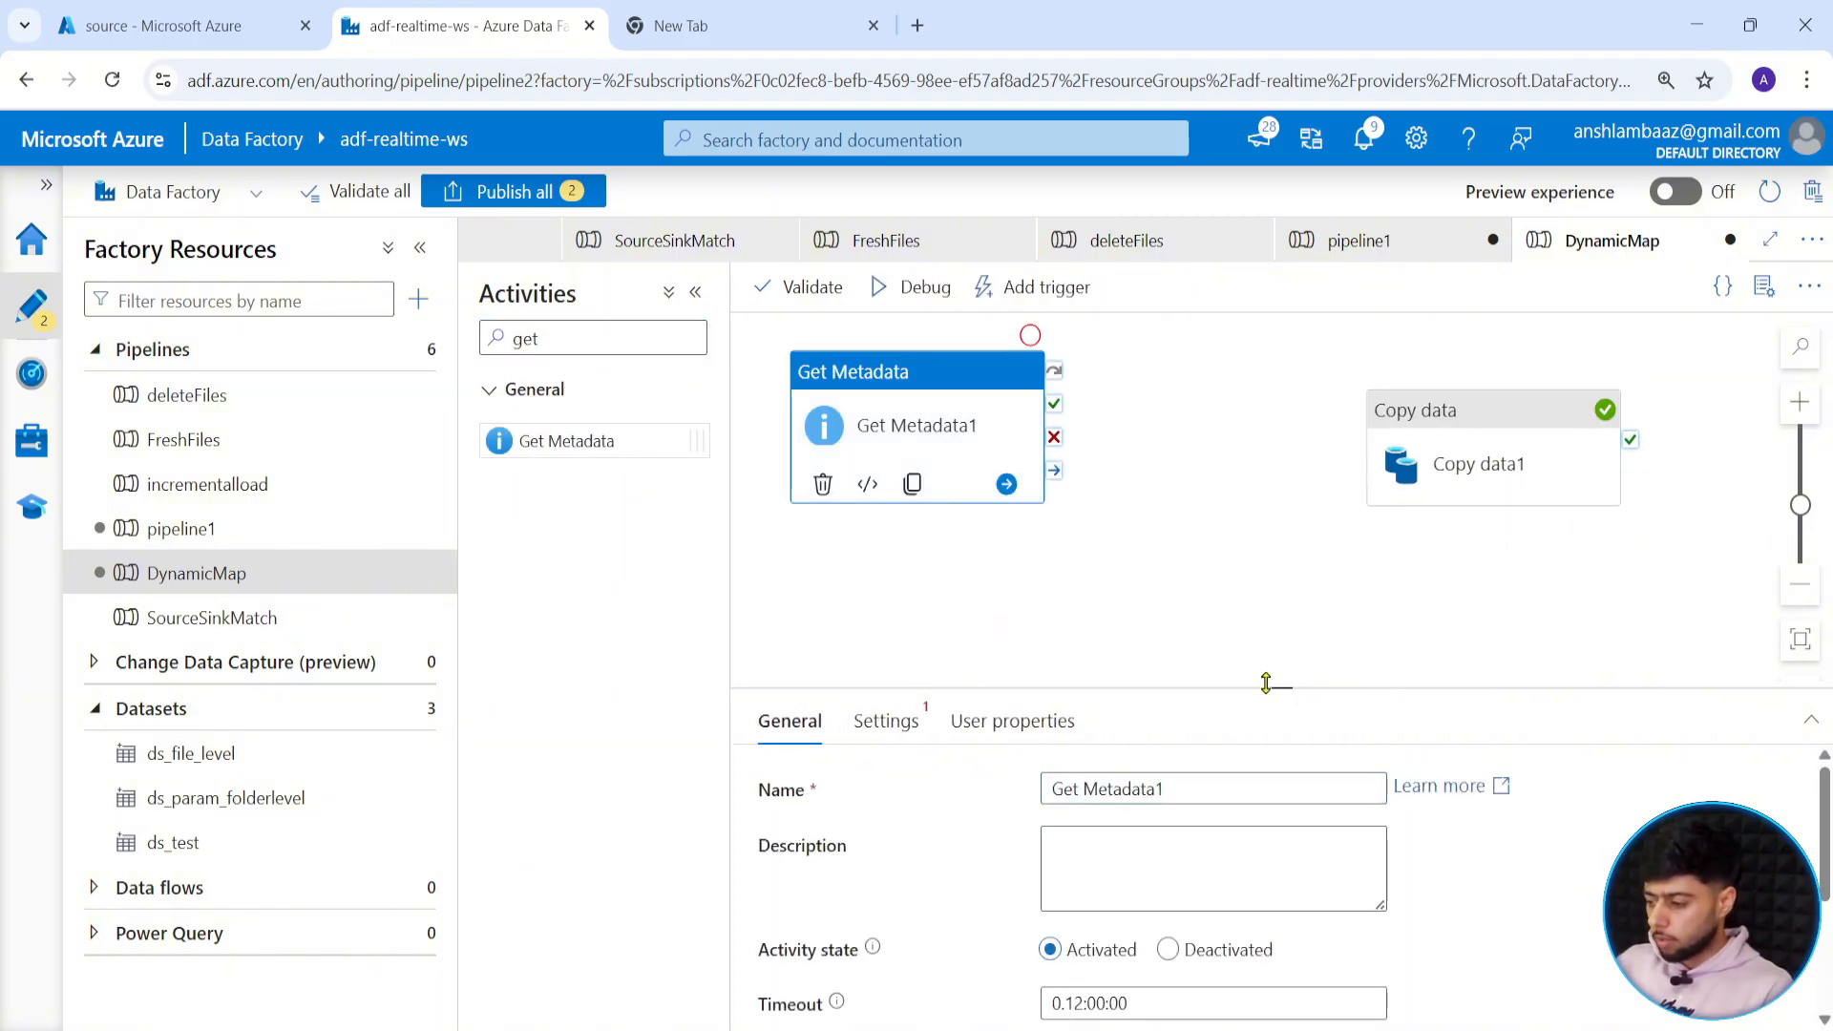
Set the Get Metadata1 dataset to ds_param_folderlevel with p_container destination and p_folder raw_gold_data.
{"action": "left_click_drag", "start_coordinate": [1276, 688], "coordinate": [1243, 578]}
{"action": "left_click", "coordinate": [884, 609]}
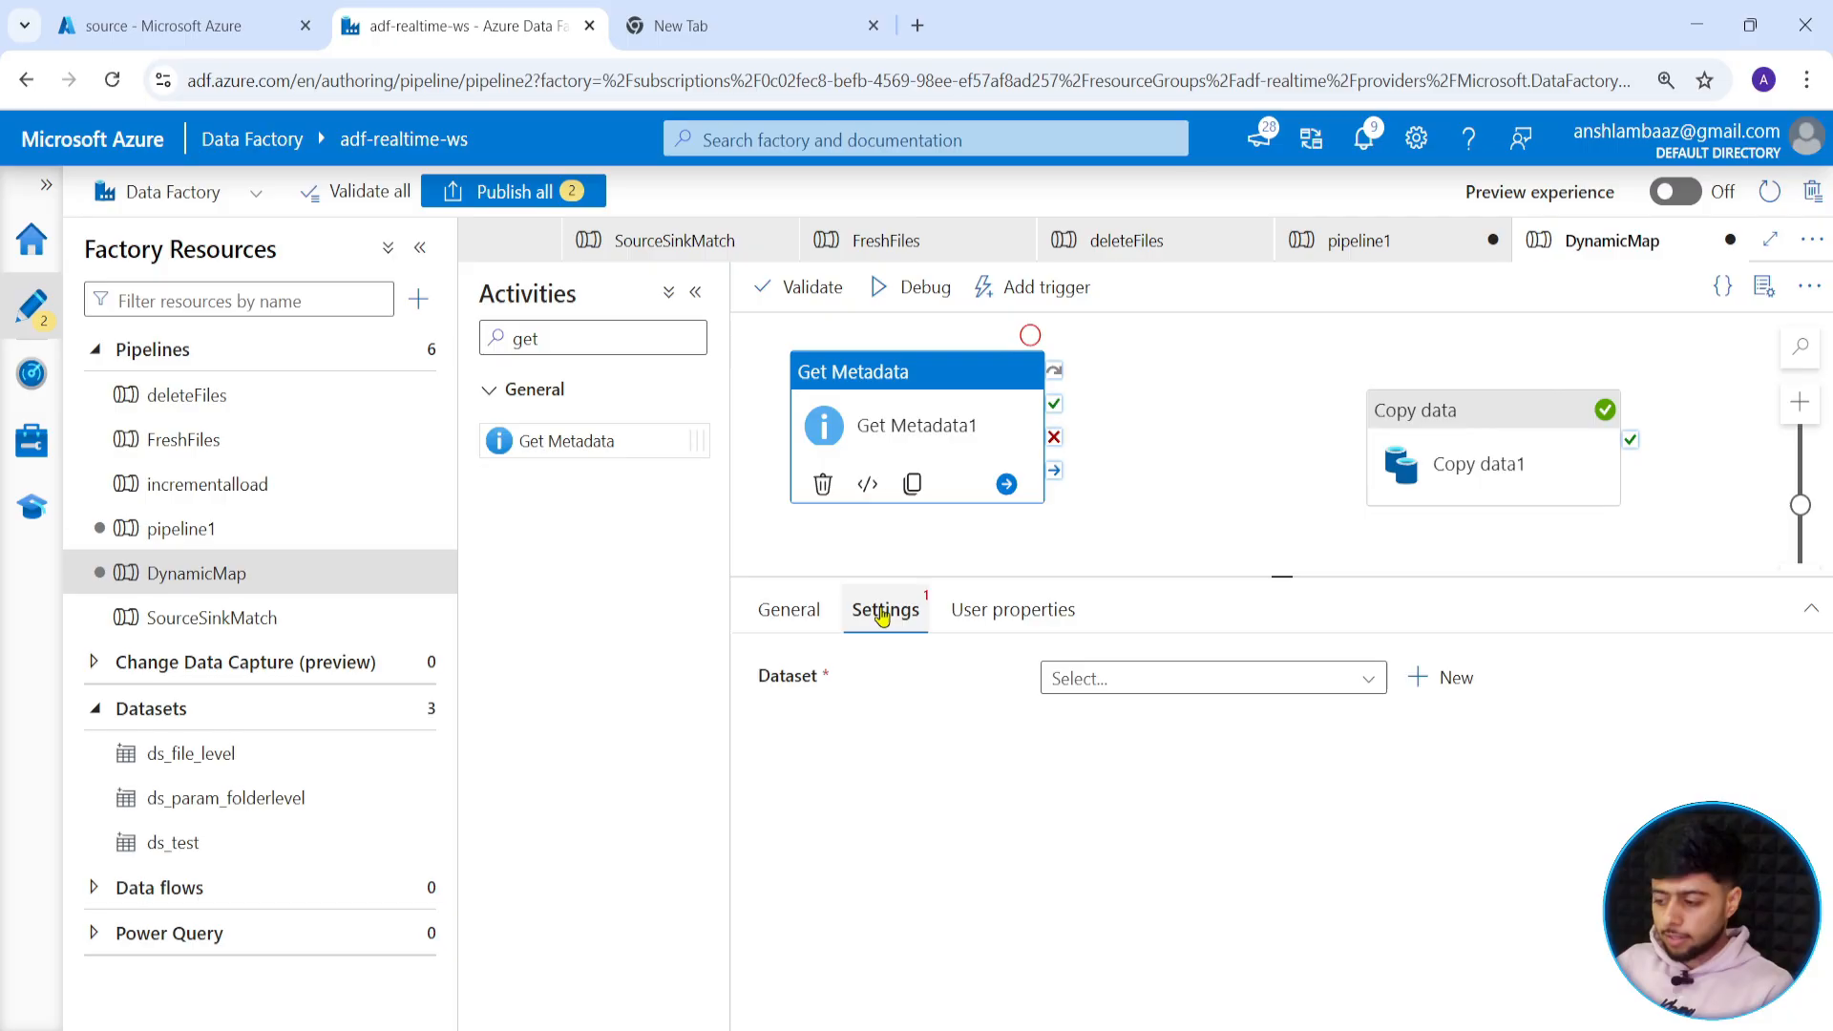
{"action": "left_click", "coordinate": [1166, 689]}
{"action": "left_click", "coordinate": [1155, 722]}
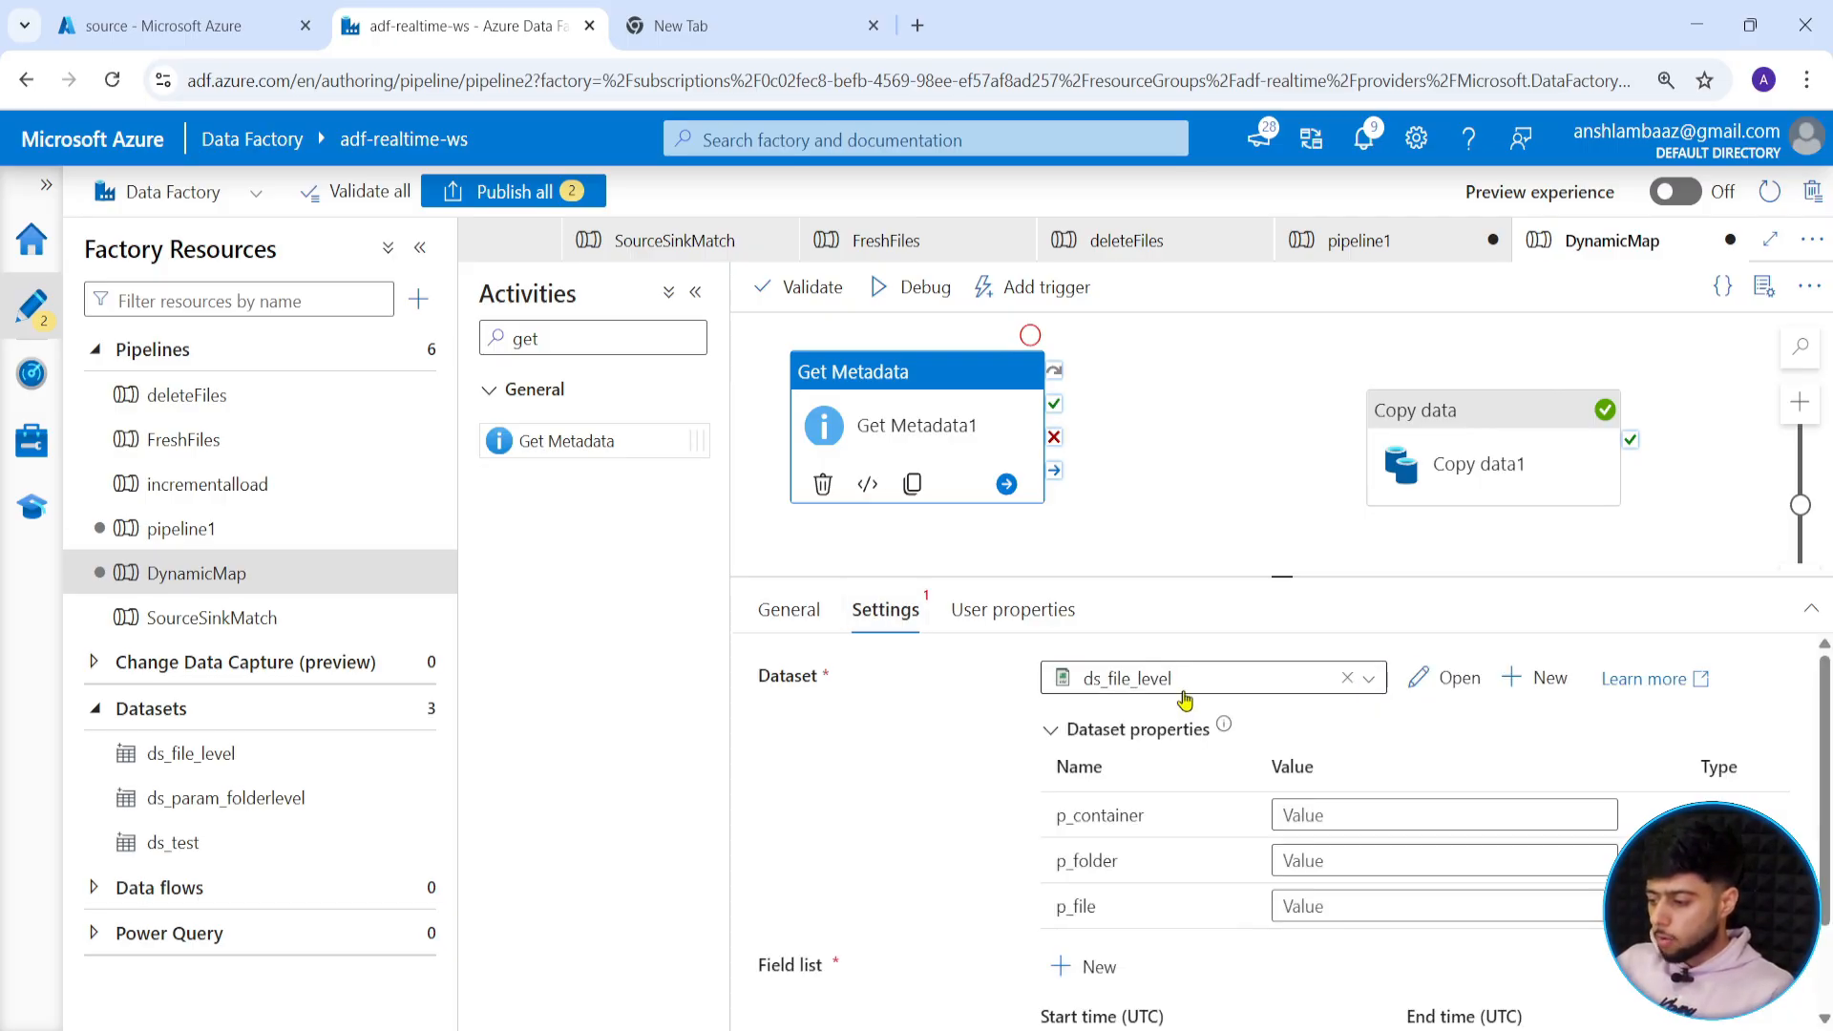
{"action": "left_click", "coordinate": [1213, 670]}
{"action": "left_click", "coordinate": [1184, 759]}
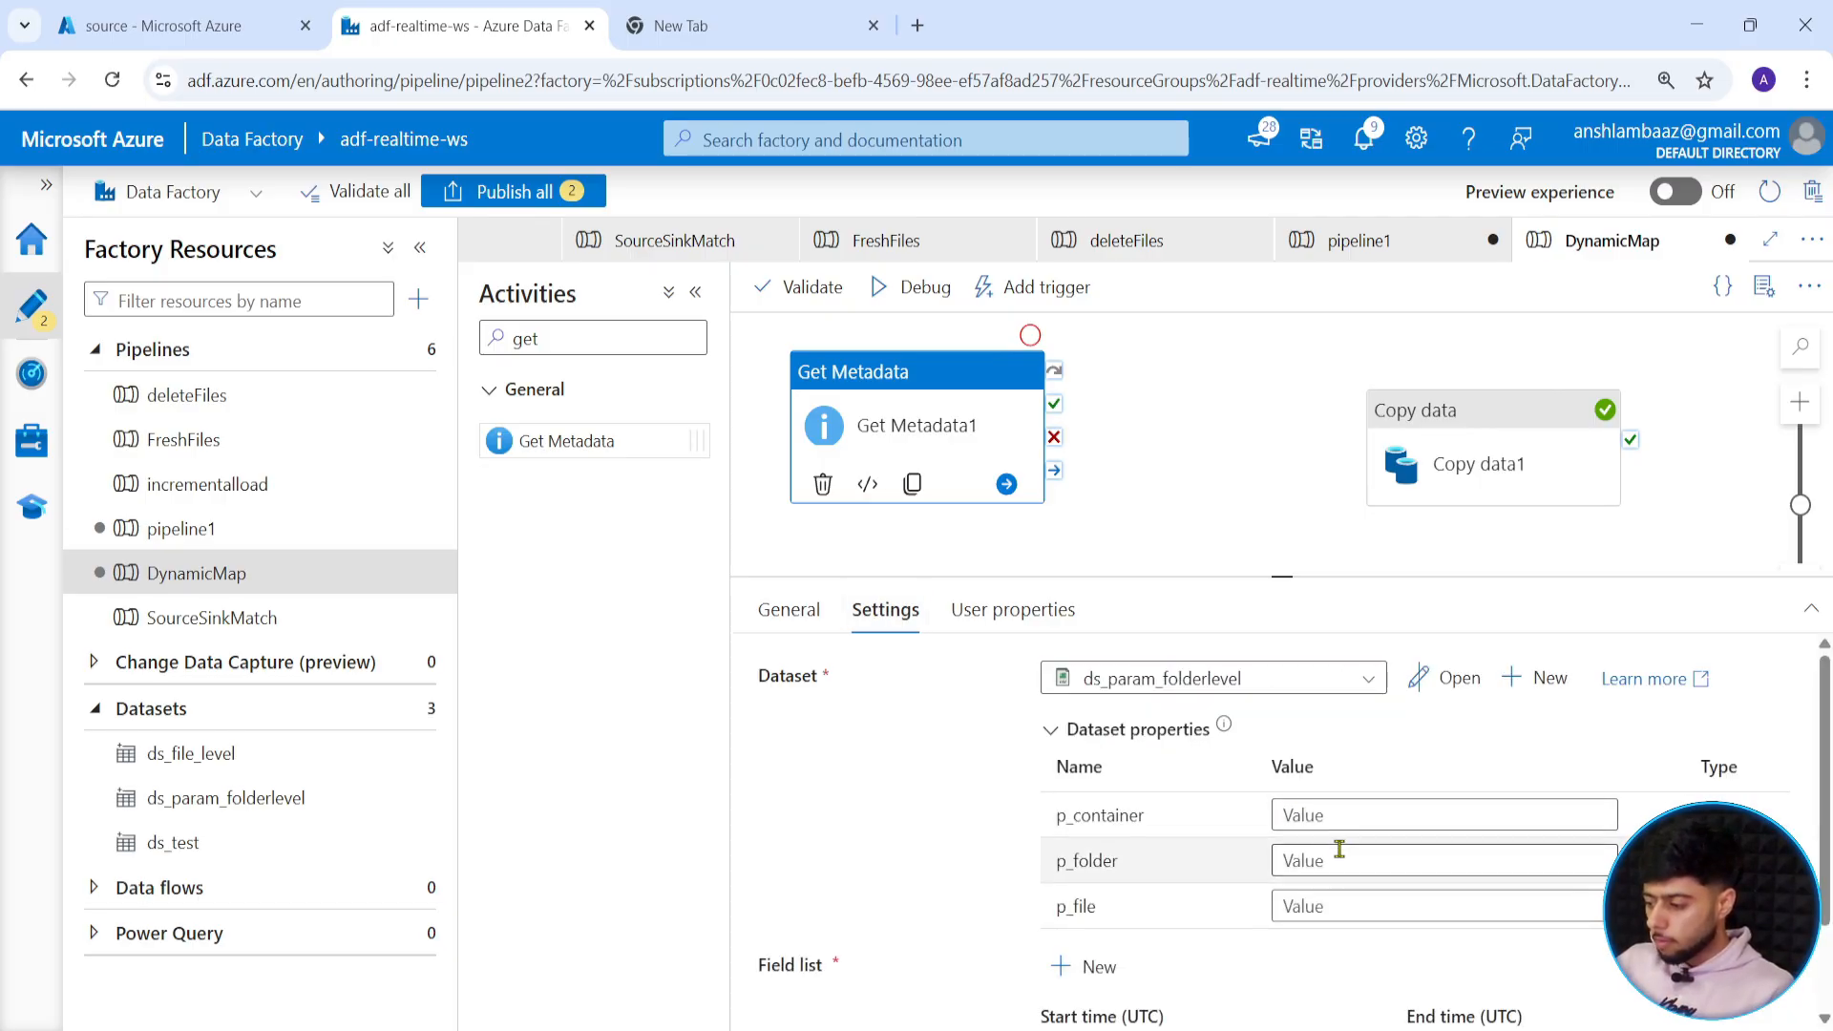
{"action": "left_click", "coordinate": [1333, 812]}
{"action": "type", "text": "de"}
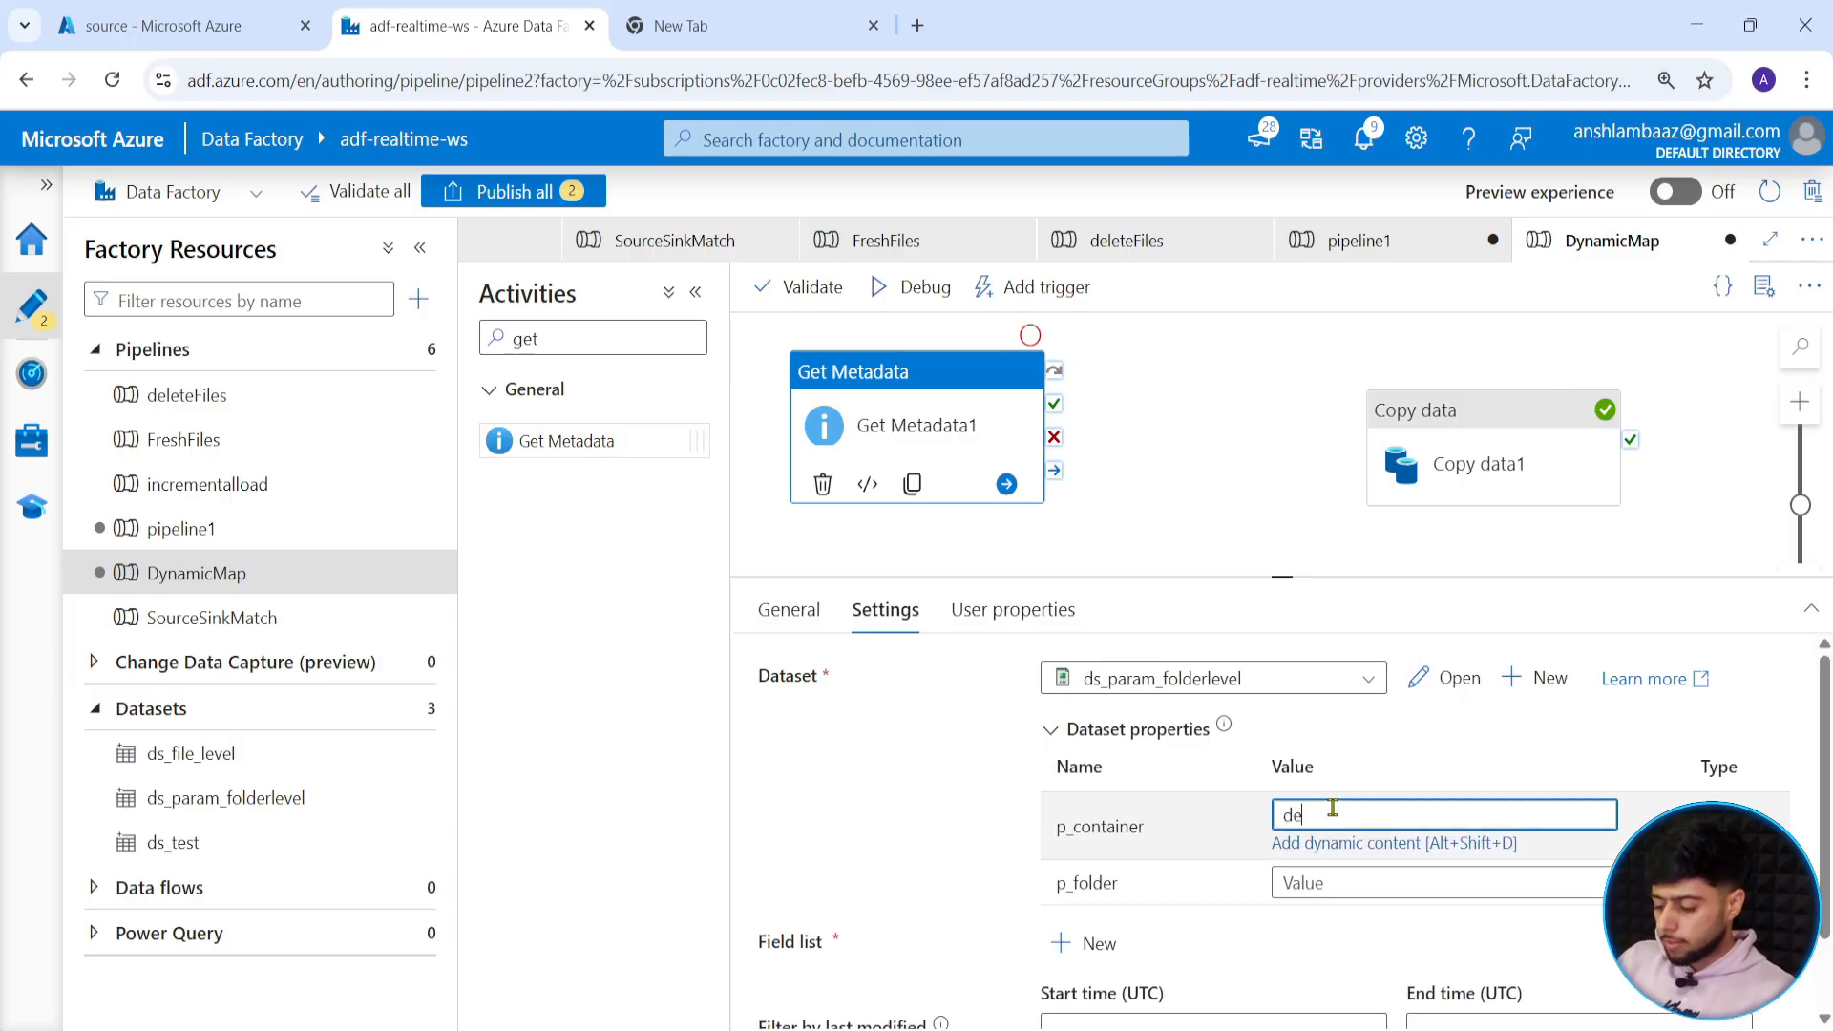
{"action": "type", "text": "stination"}
{"action": "key", "text": "Tab"}
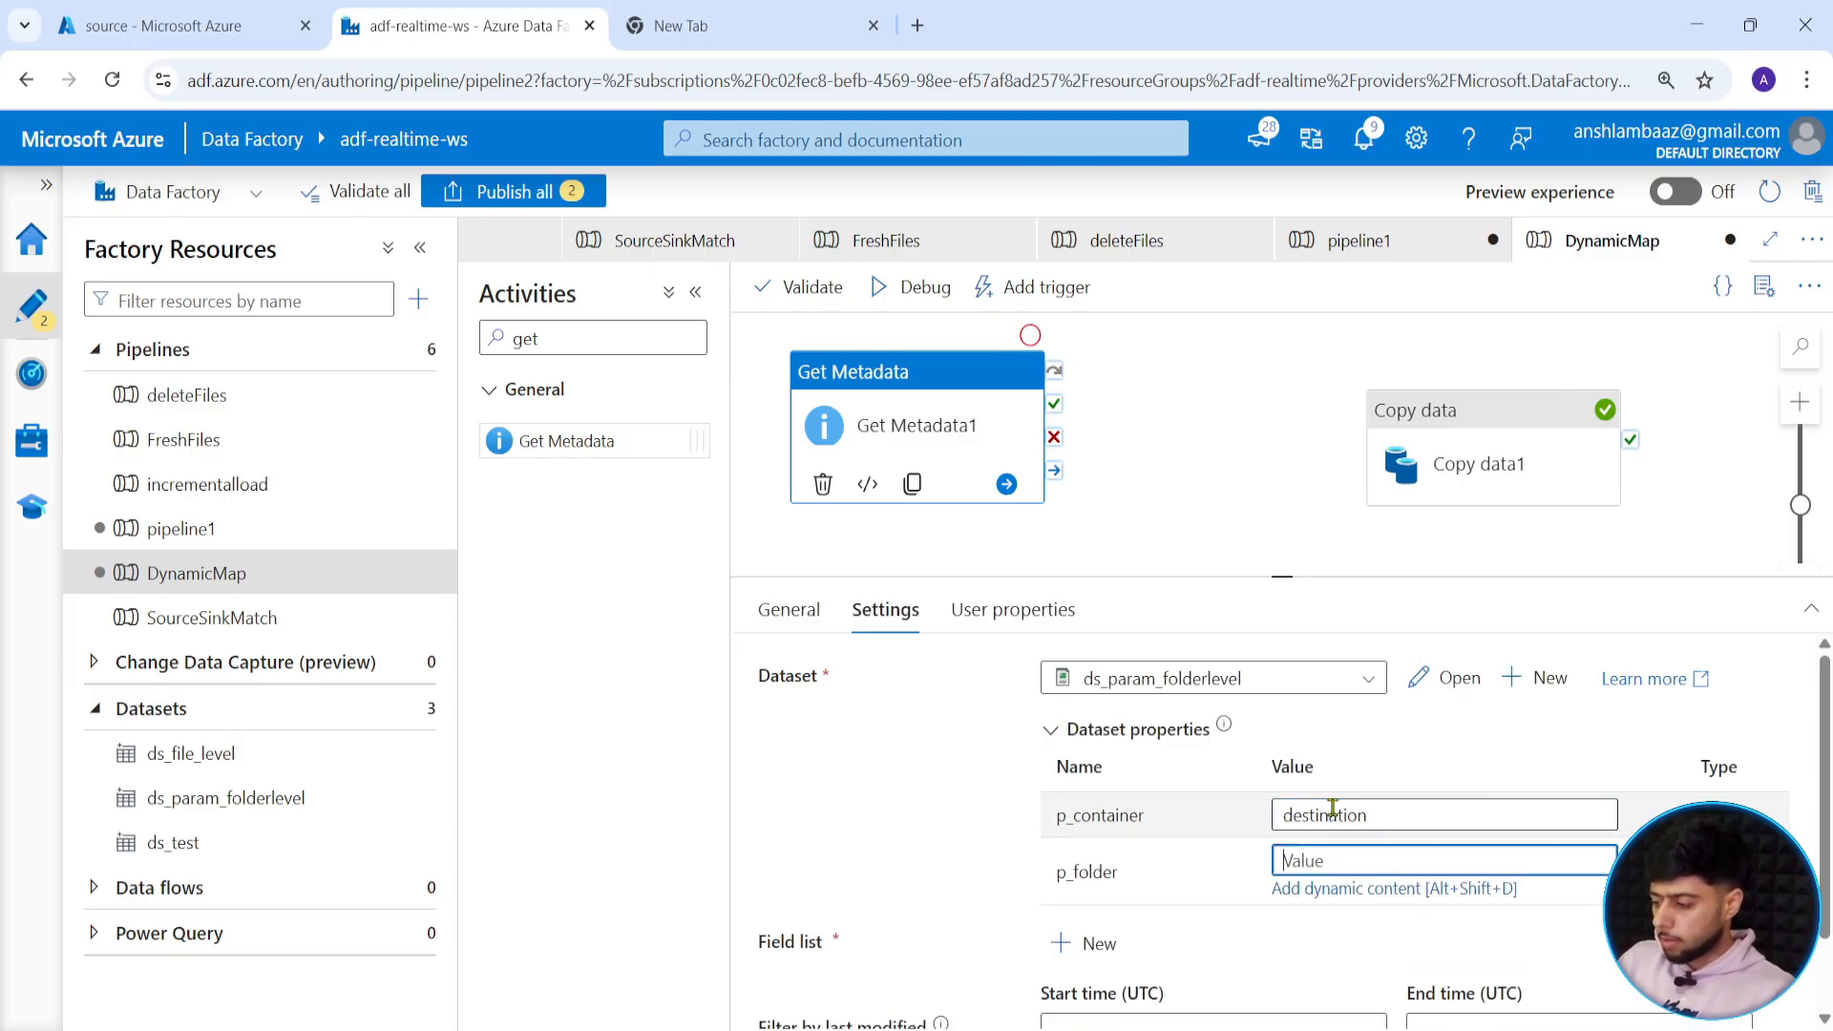
{"action": "type", "text": "raw_gold_data"}
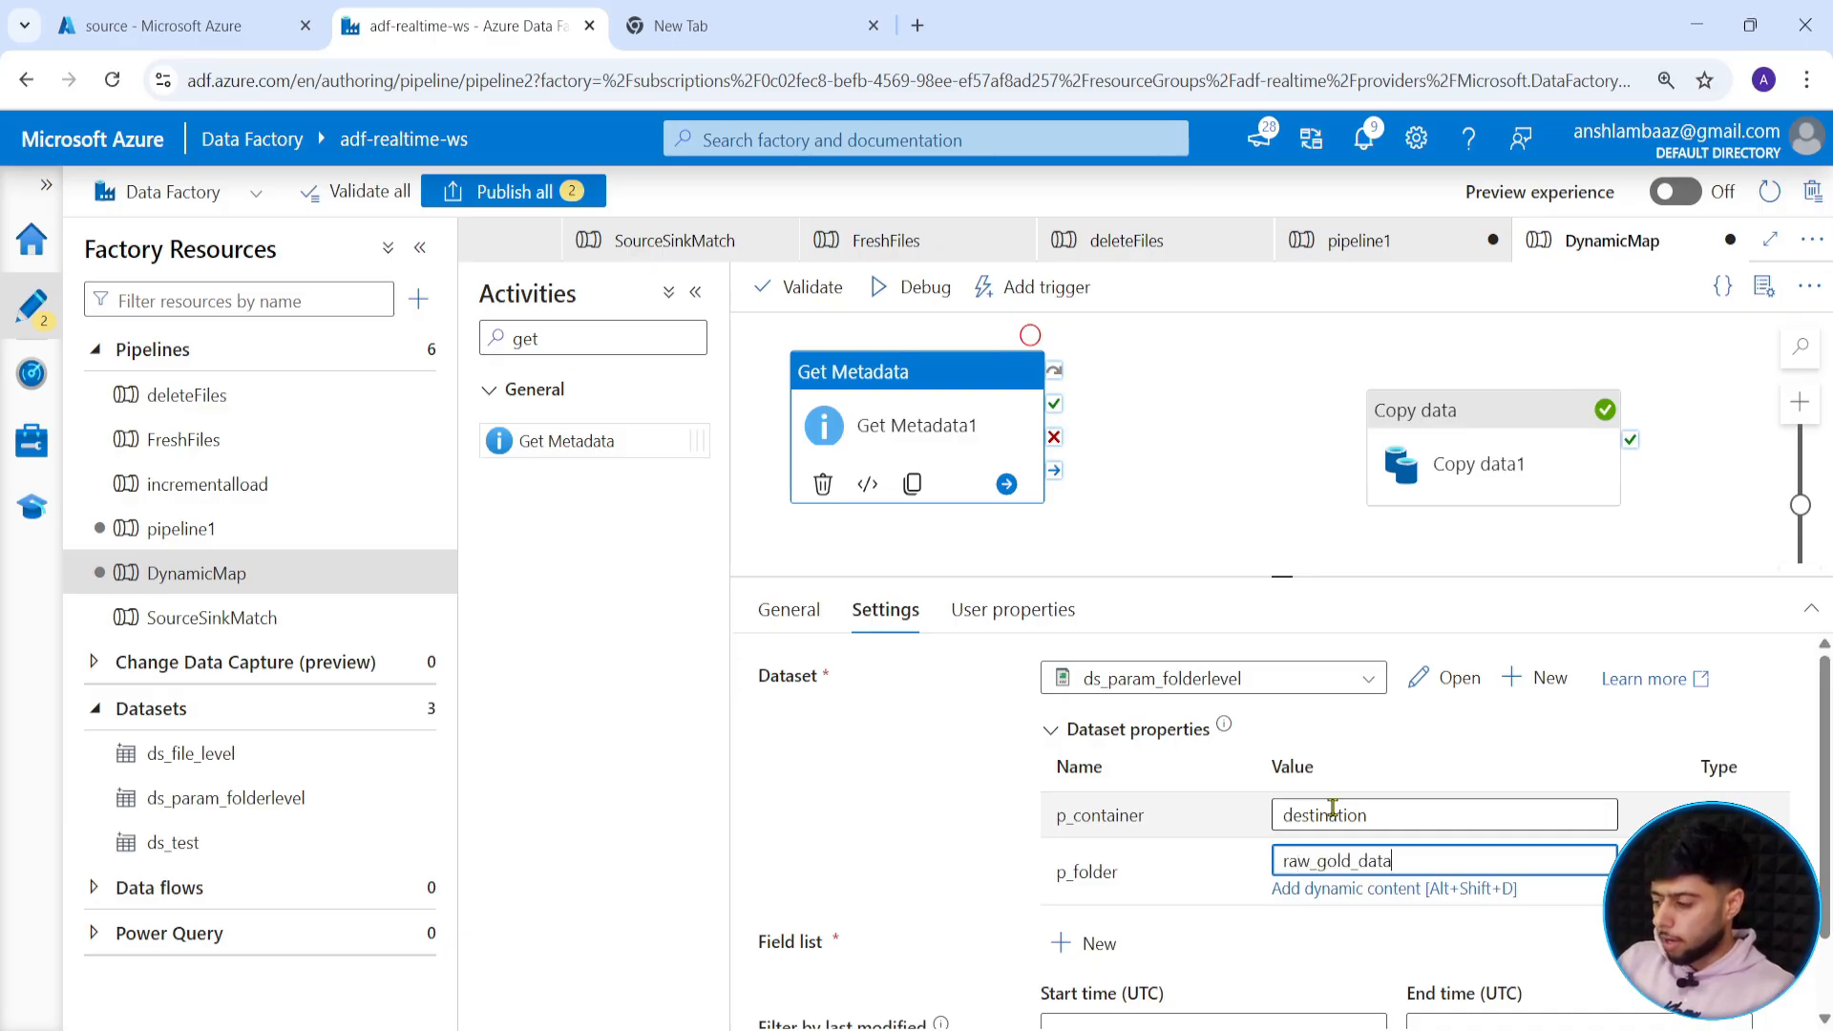
Move Copy data1 aside and add a ForEach activity between Get Metadata1 and Copy data1.
{"action": "left_click", "coordinate": [1422, 437]}
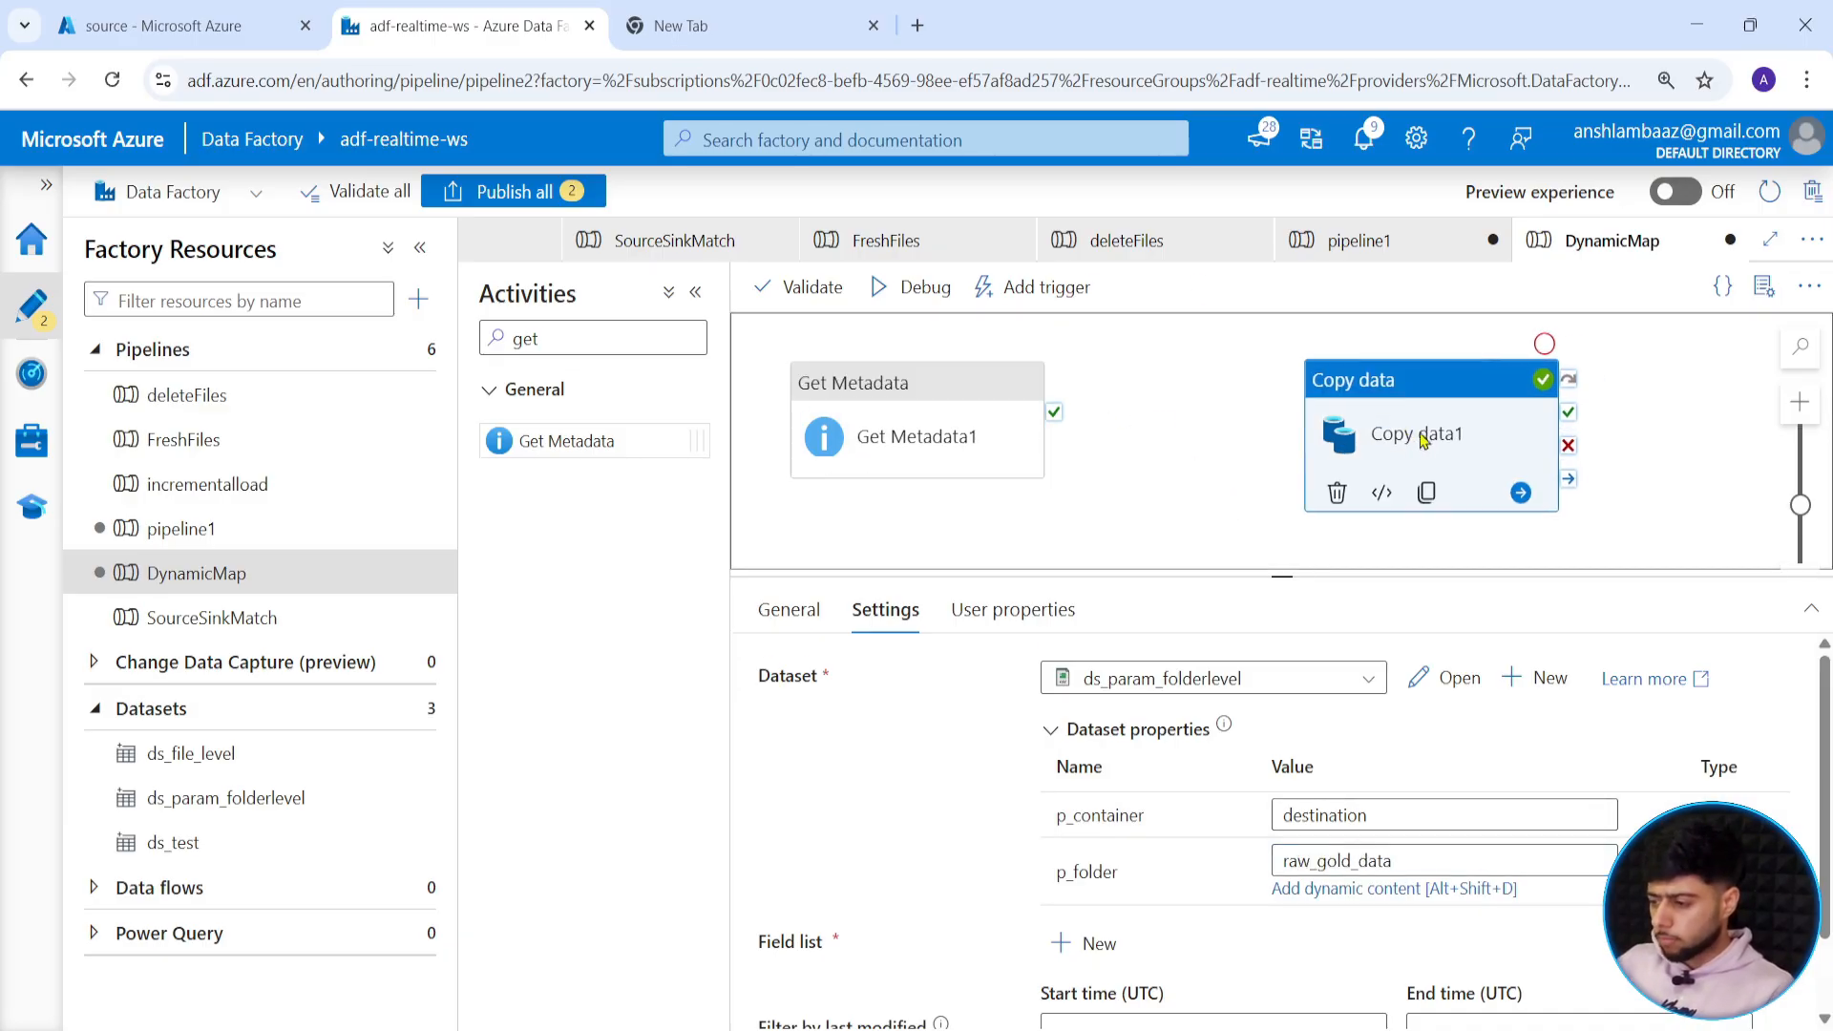
{"action": "left_click", "coordinate": [931, 434]}
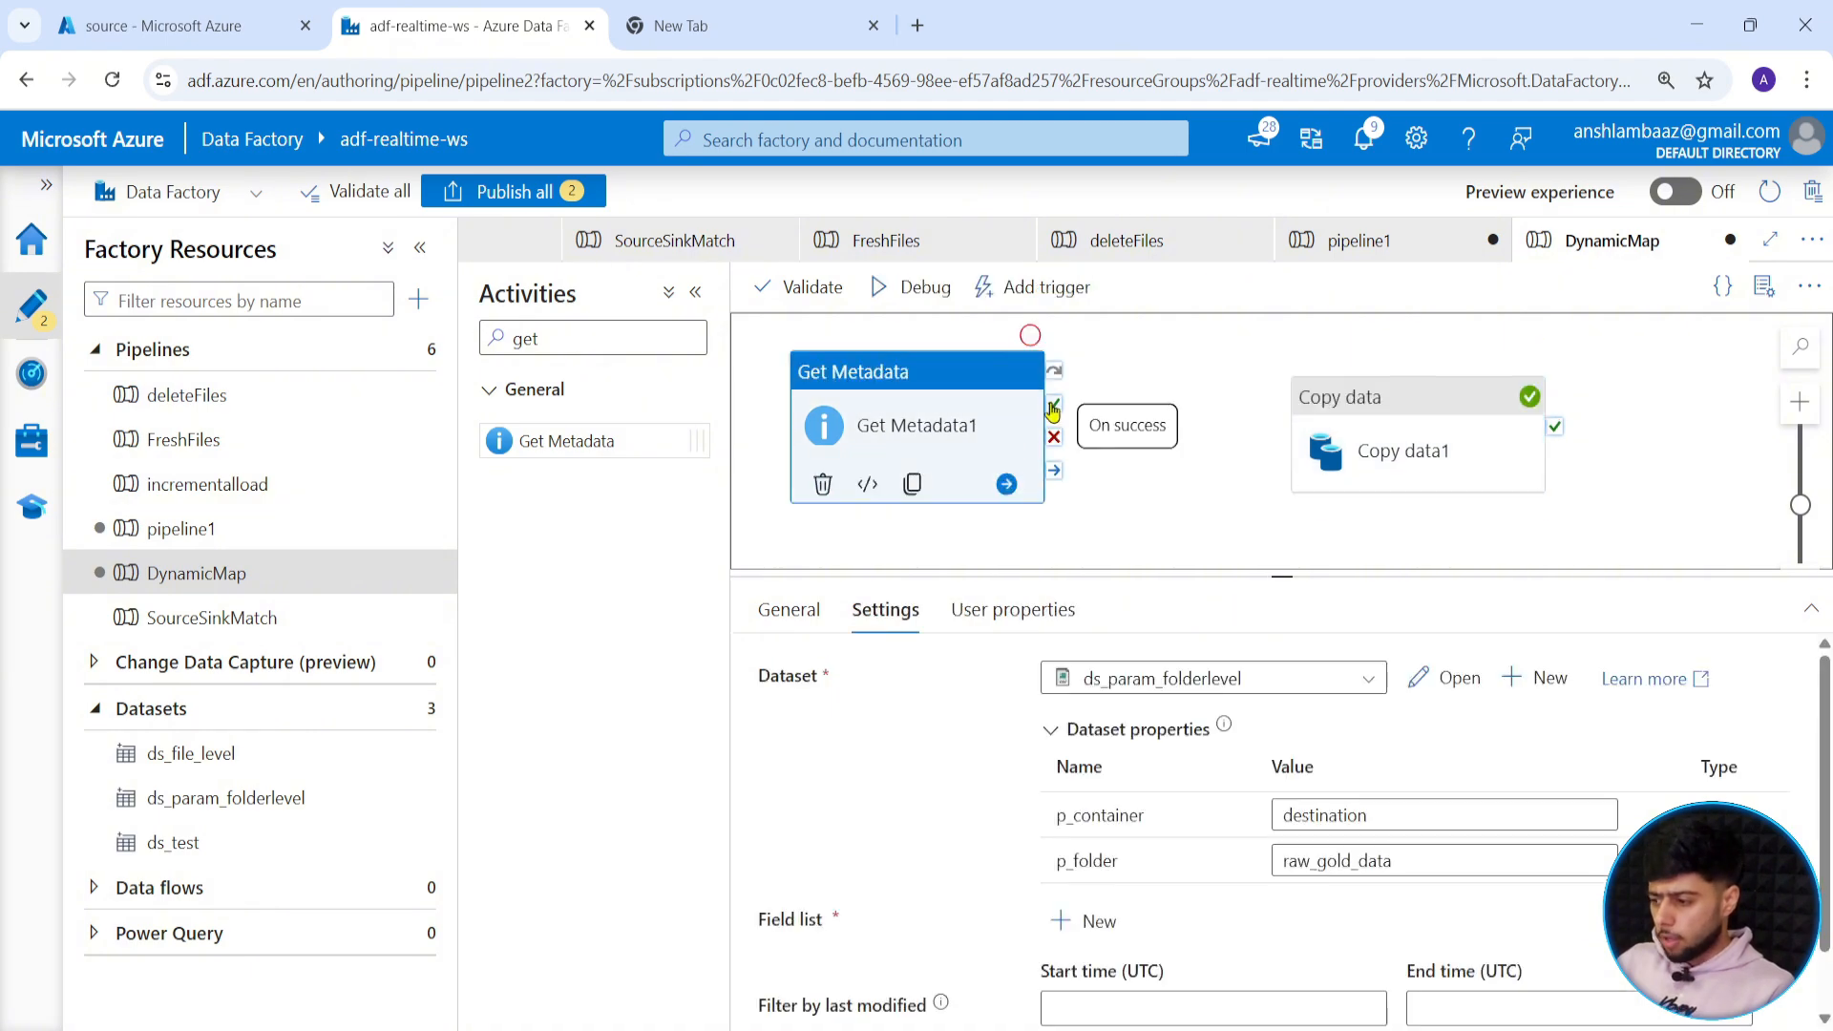
{"action": "left_click_drag", "start_coordinate": [1414, 449], "coordinate": [1528, 449]}
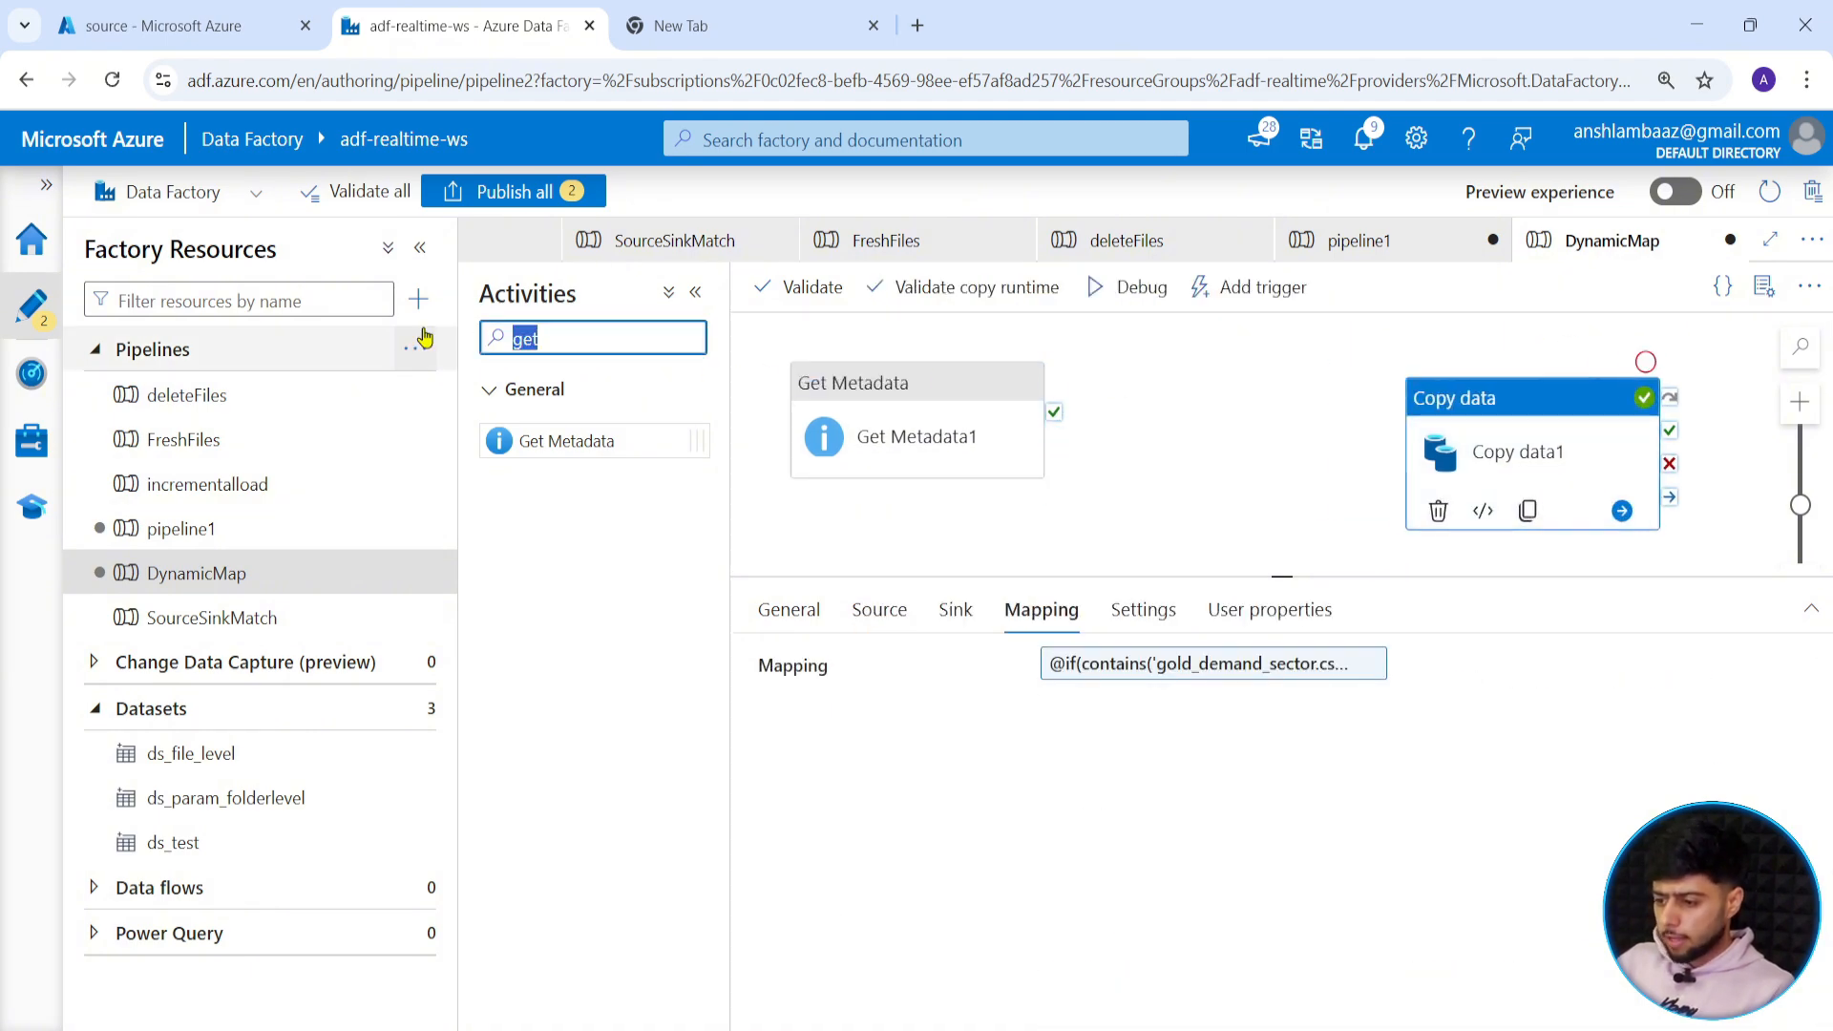
{"action": "type", "text": "for"}
{"action": "left_click_drag", "start_coordinate": [539, 600], "coordinate": [1186, 417]}
{"action": "left_click", "coordinate": [695, 291]}
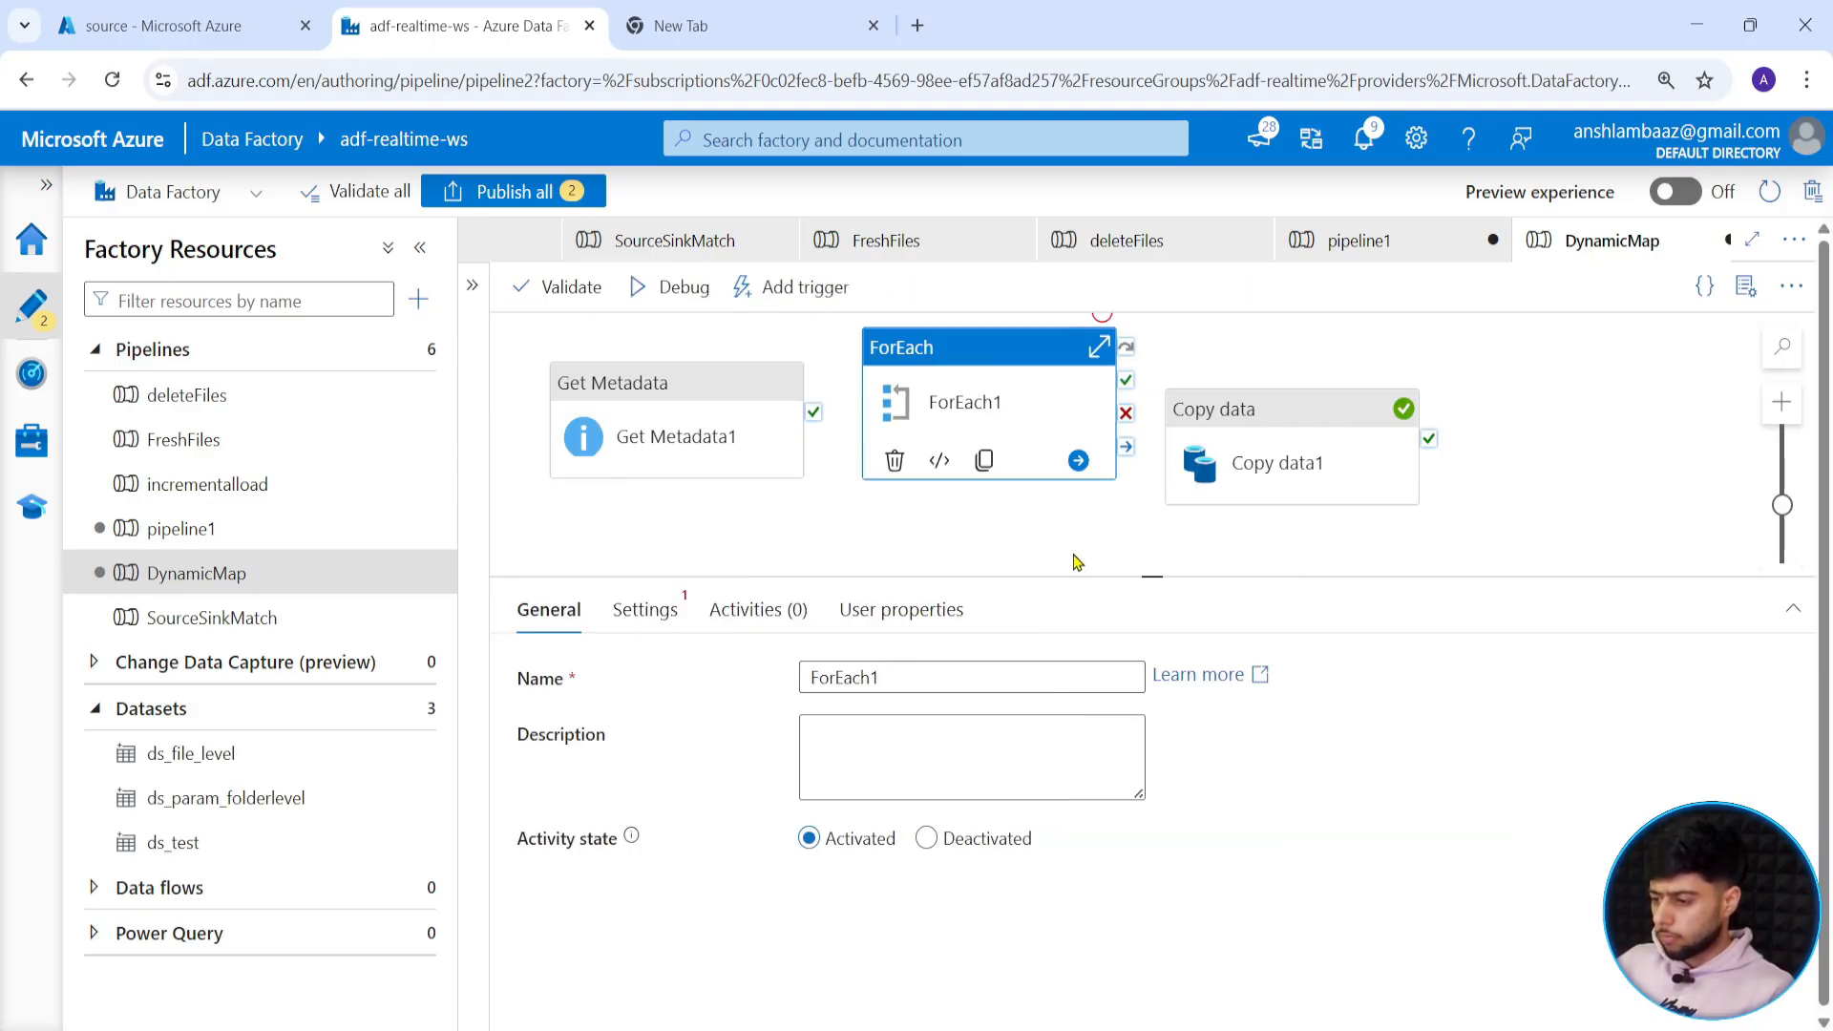
{"action": "left_click_drag", "start_coordinate": [1162, 578], "coordinate": [1152, 733]}
Cut Copy data1 from the canvas and connect Get Metadata1 to ForEach1 on success.
{"action": "left_click_drag", "start_coordinate": [1266, 463], "coordinate": [1380, 542]}
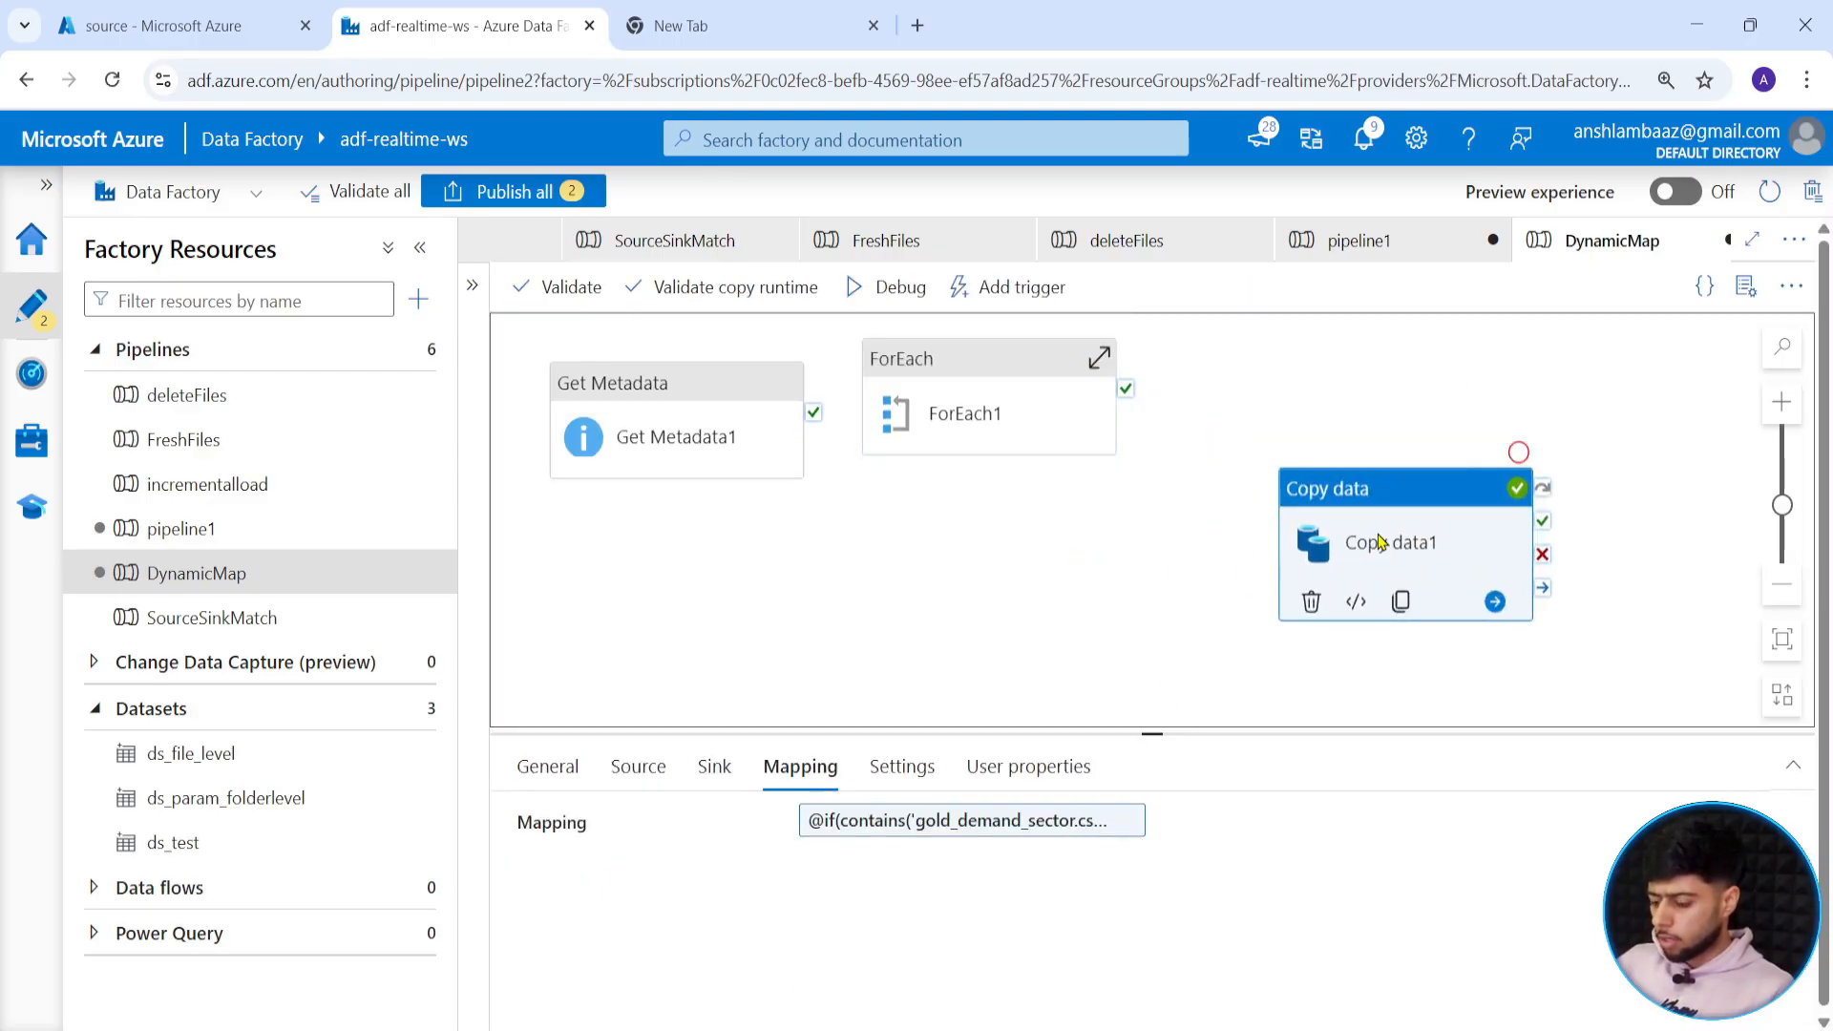
{"action": "key", "text": "ctrl+x"}
{"action": "left_click_drag", "start_coordinate": [1020, 386], "coordinate": [1234, 466]}
{"action": "left_click", "coordinate": [1312, 445]}
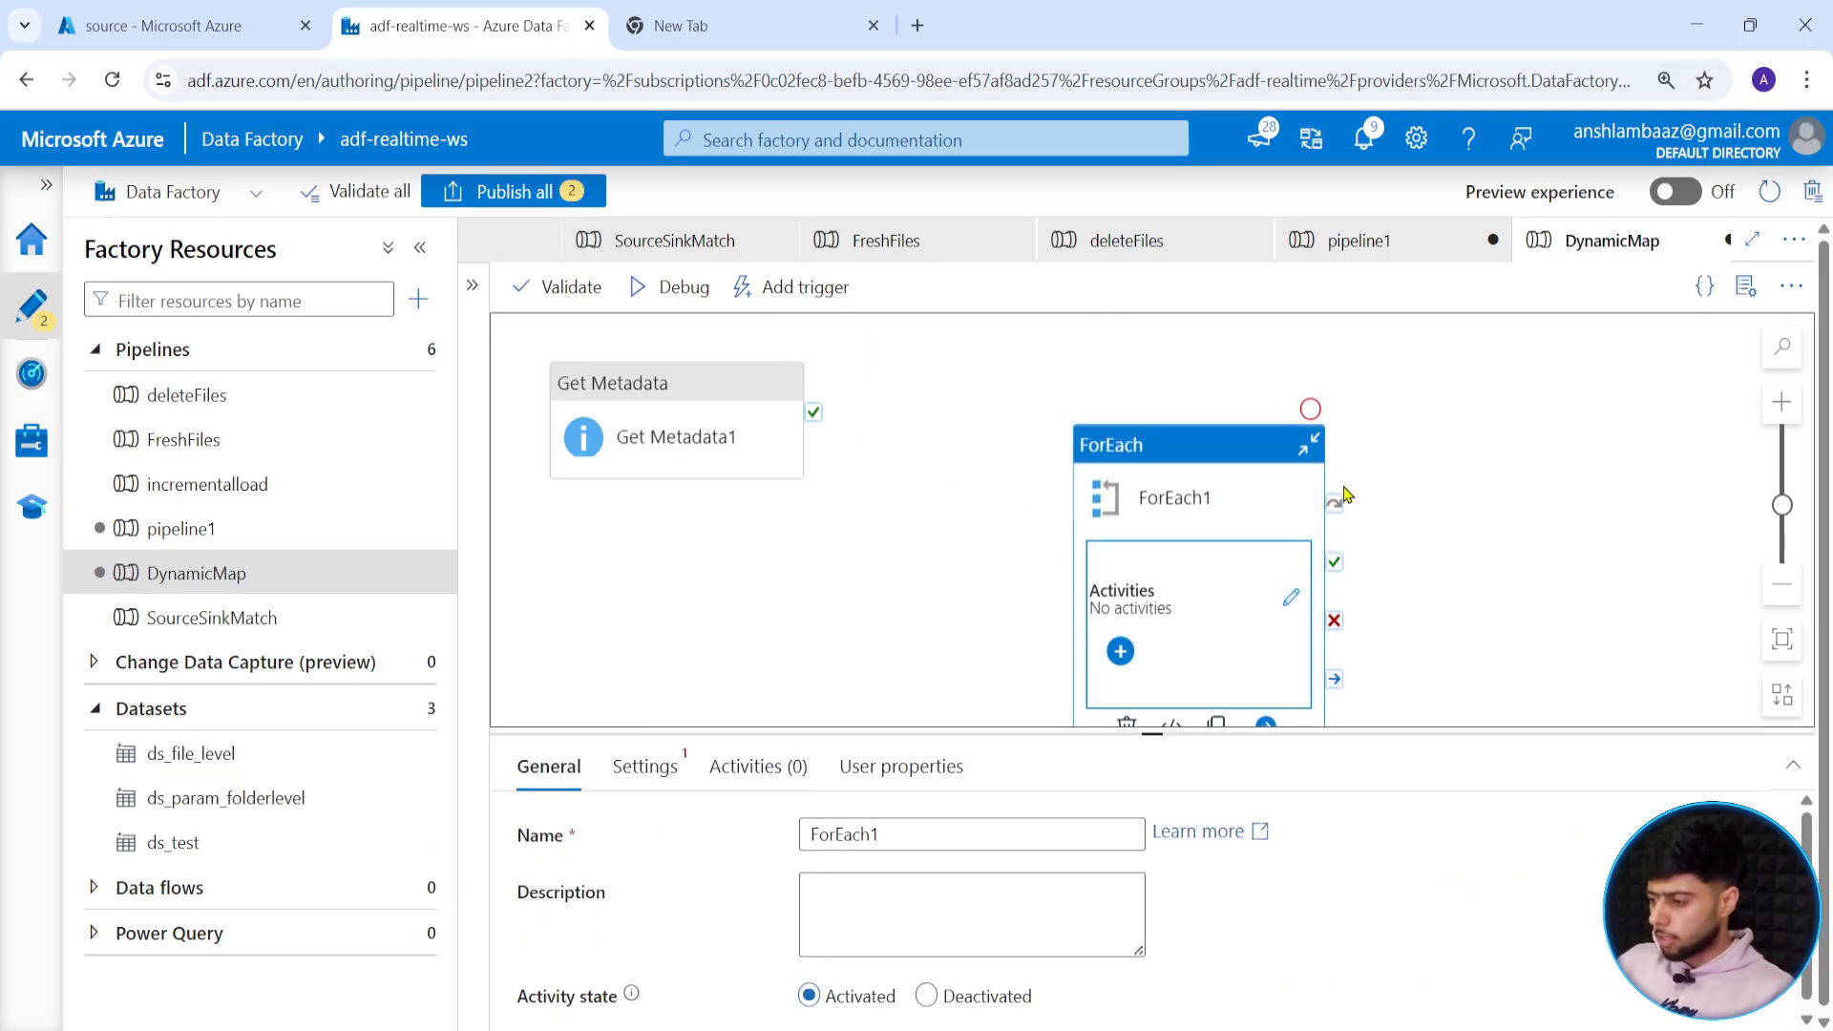
{"action": "left_click_drag", "start_coordinate": [813, 411], "coordinate": [1272, 563]}
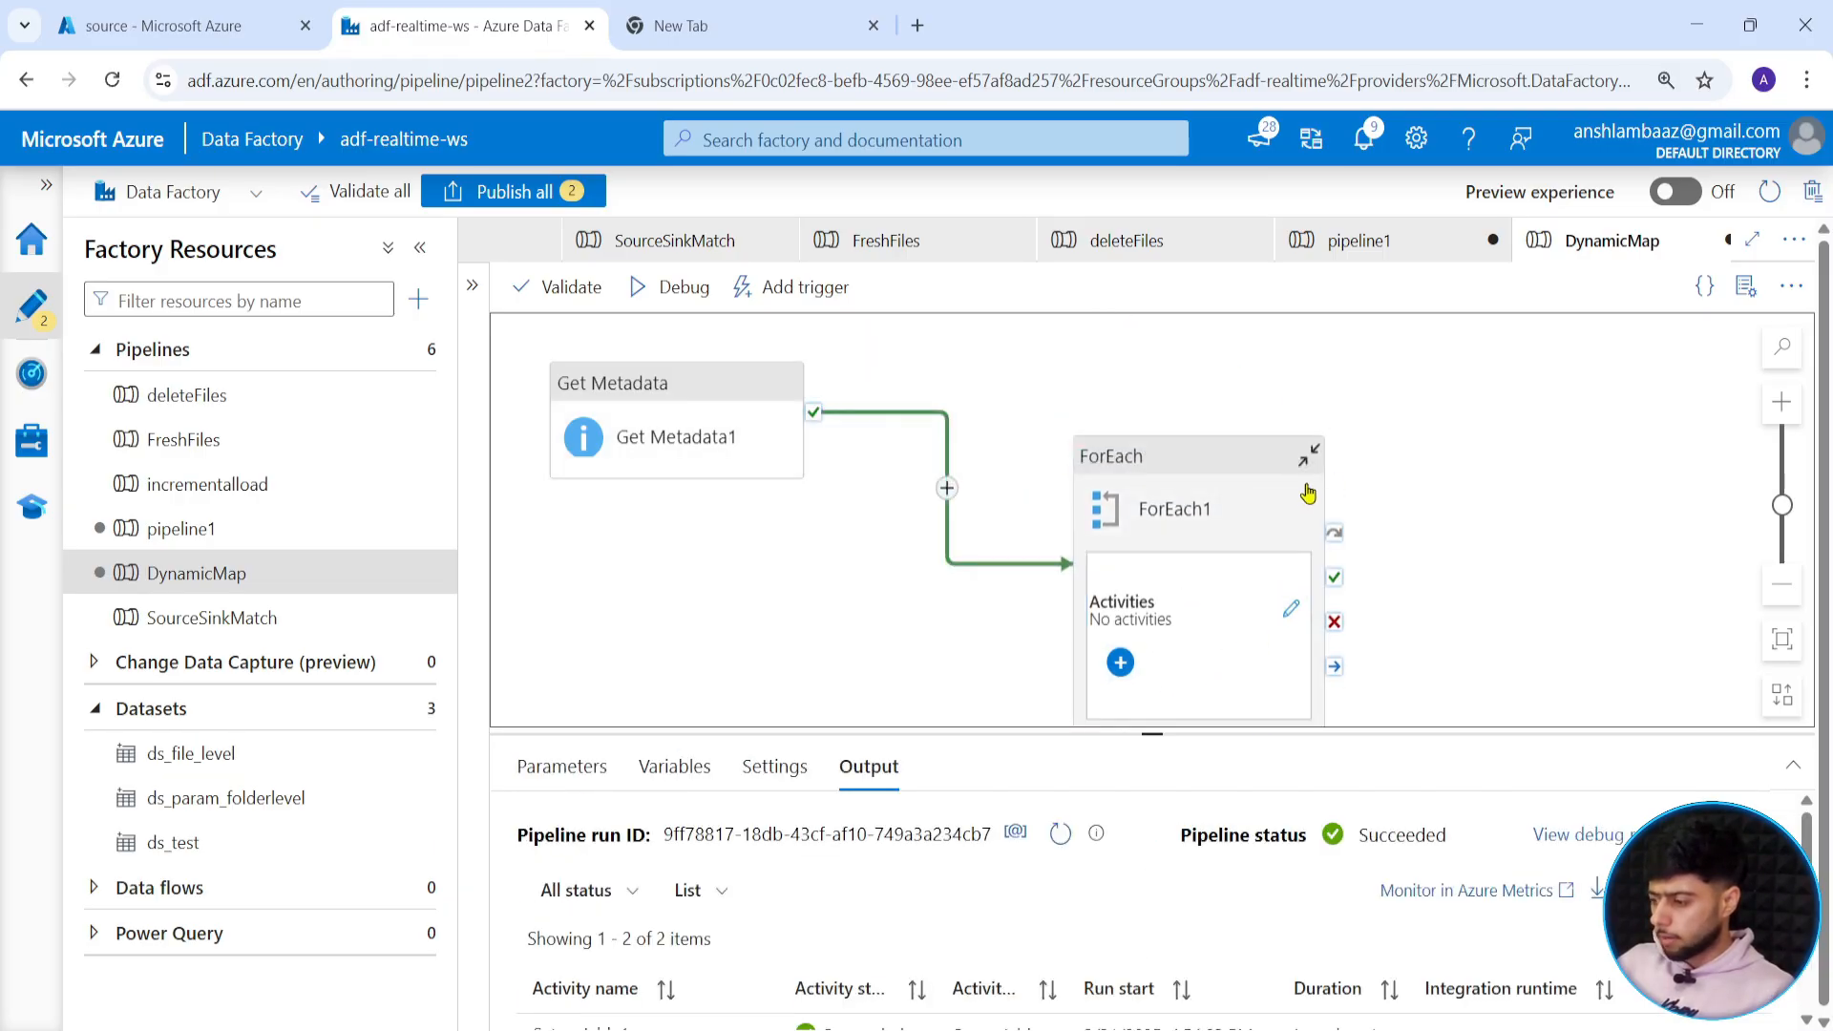
{"action": "left_click", "coordinate": [1291, 609]}
{"action": "left_click", "coordinate": [601, 344]}
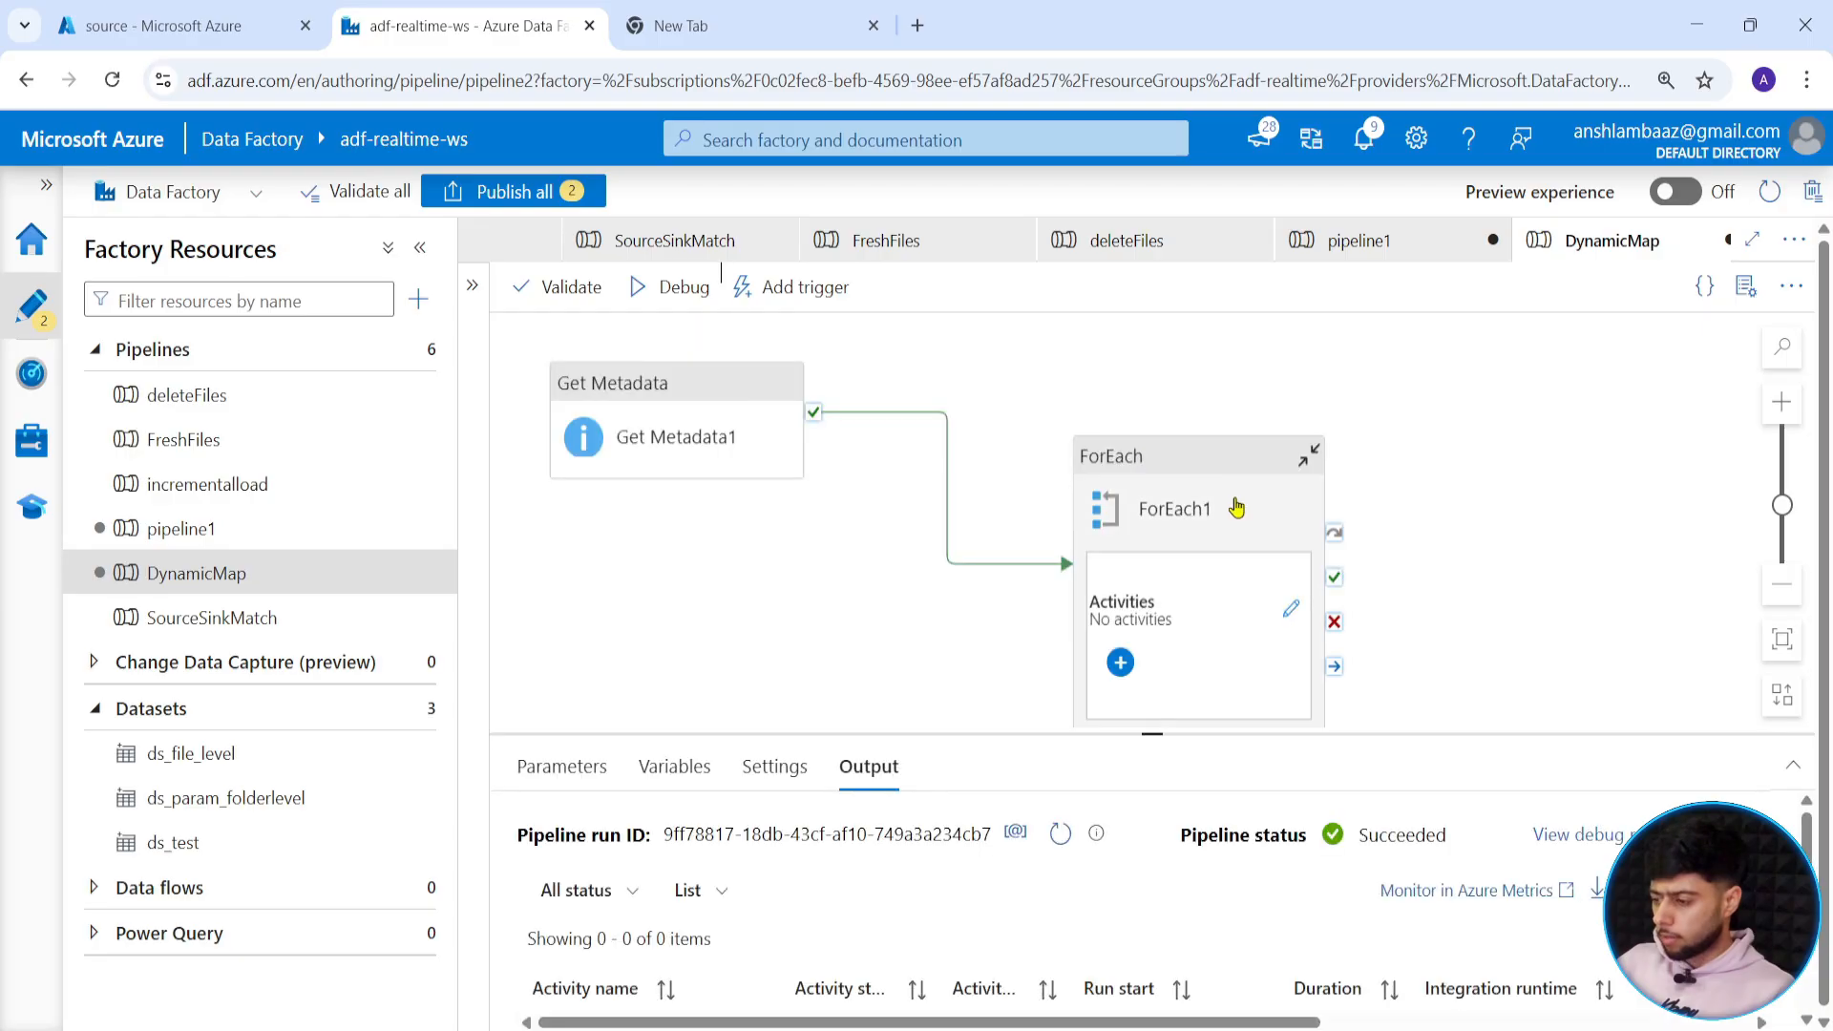
{"action": "left_click", "coordinate": [1236, 507]}
{"action": "left_click", "coordinate": [645, 692]}
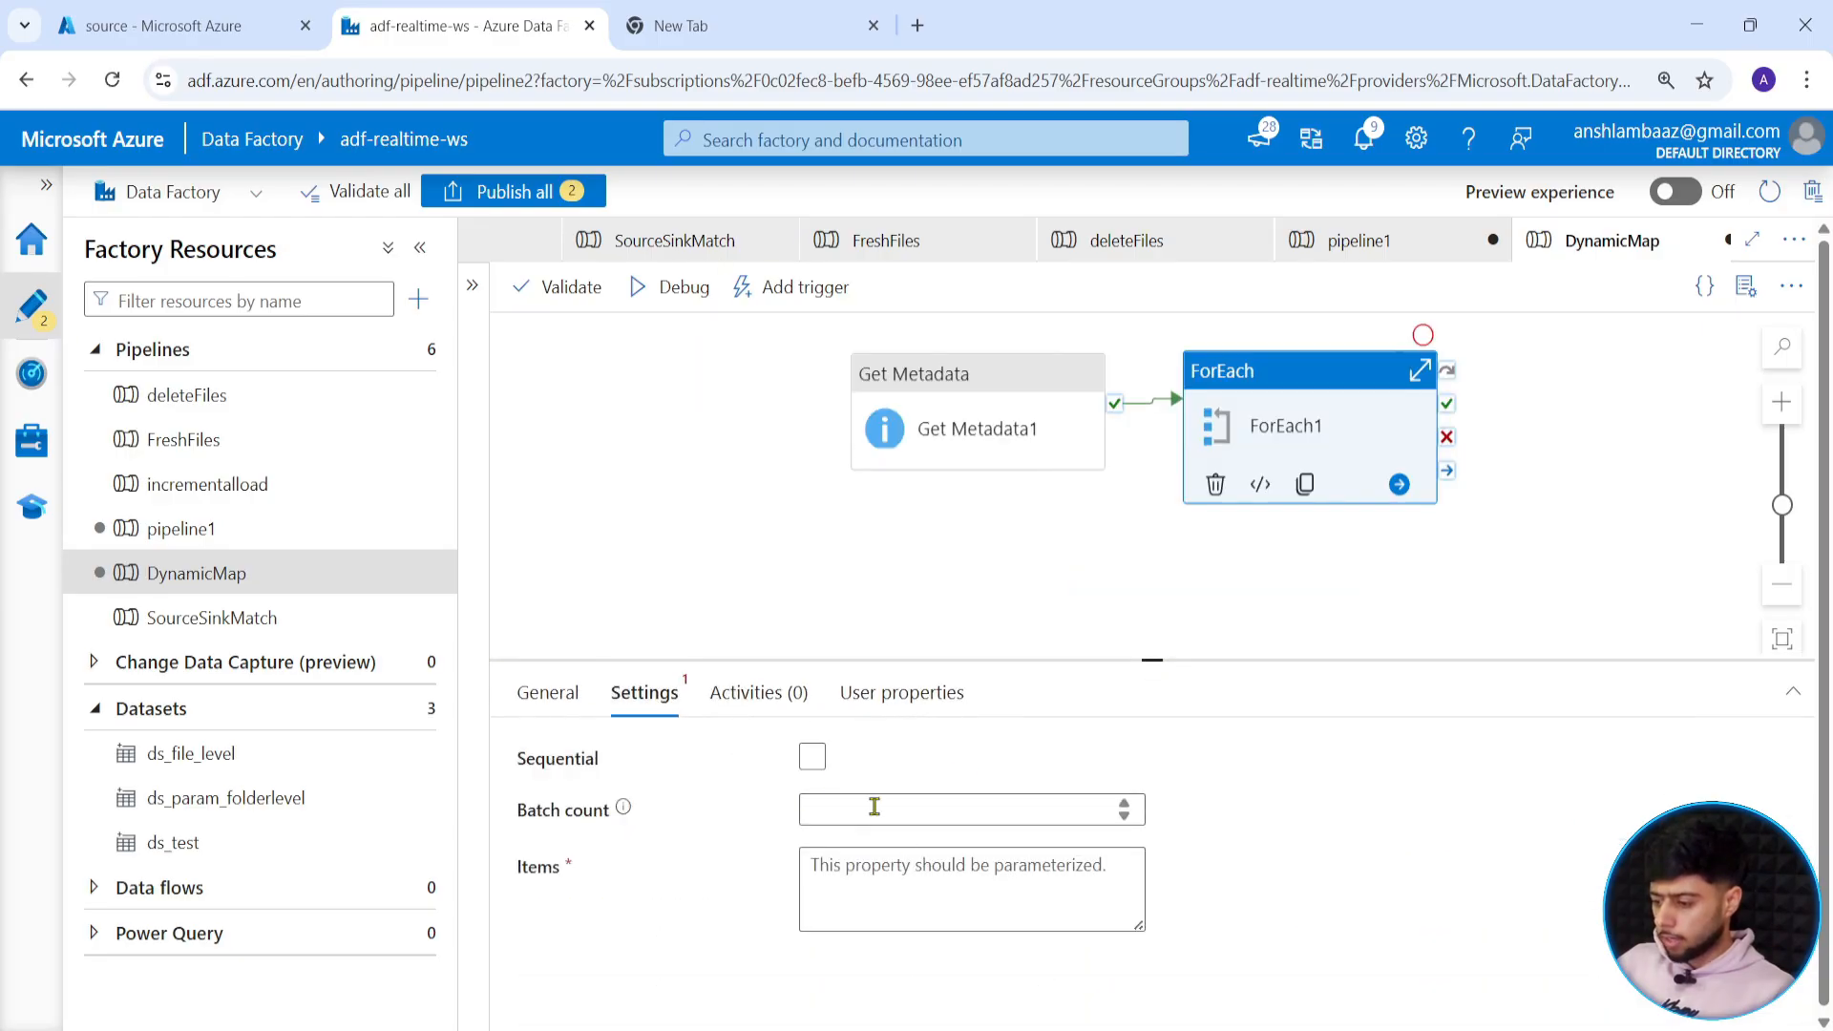
{"action": "left_click", "coordinate": [811, 756]}
{"action": "left_click", "coordinate": [915, 859]}
{"action": "left_click", "coordinate": [905, 896]}
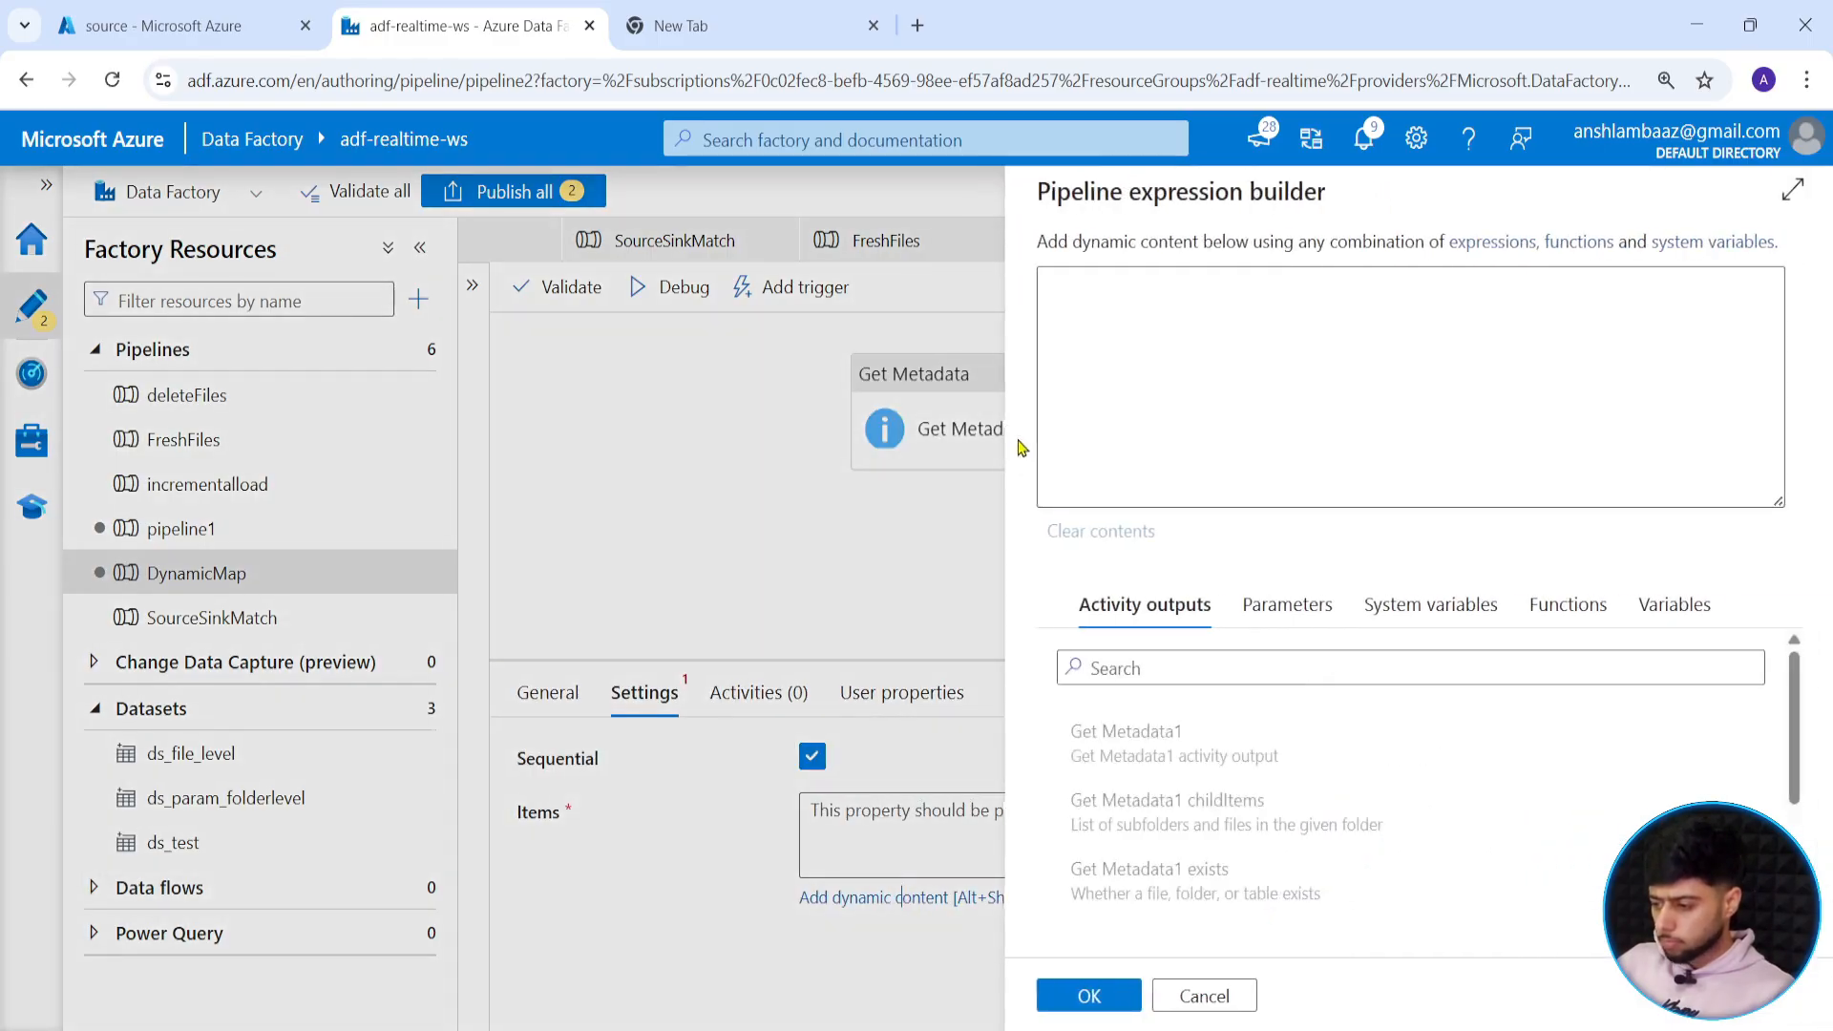
{"action": "left_click", "coordinate": [1125, 735]}
{"action": "type", "text": ".output."}
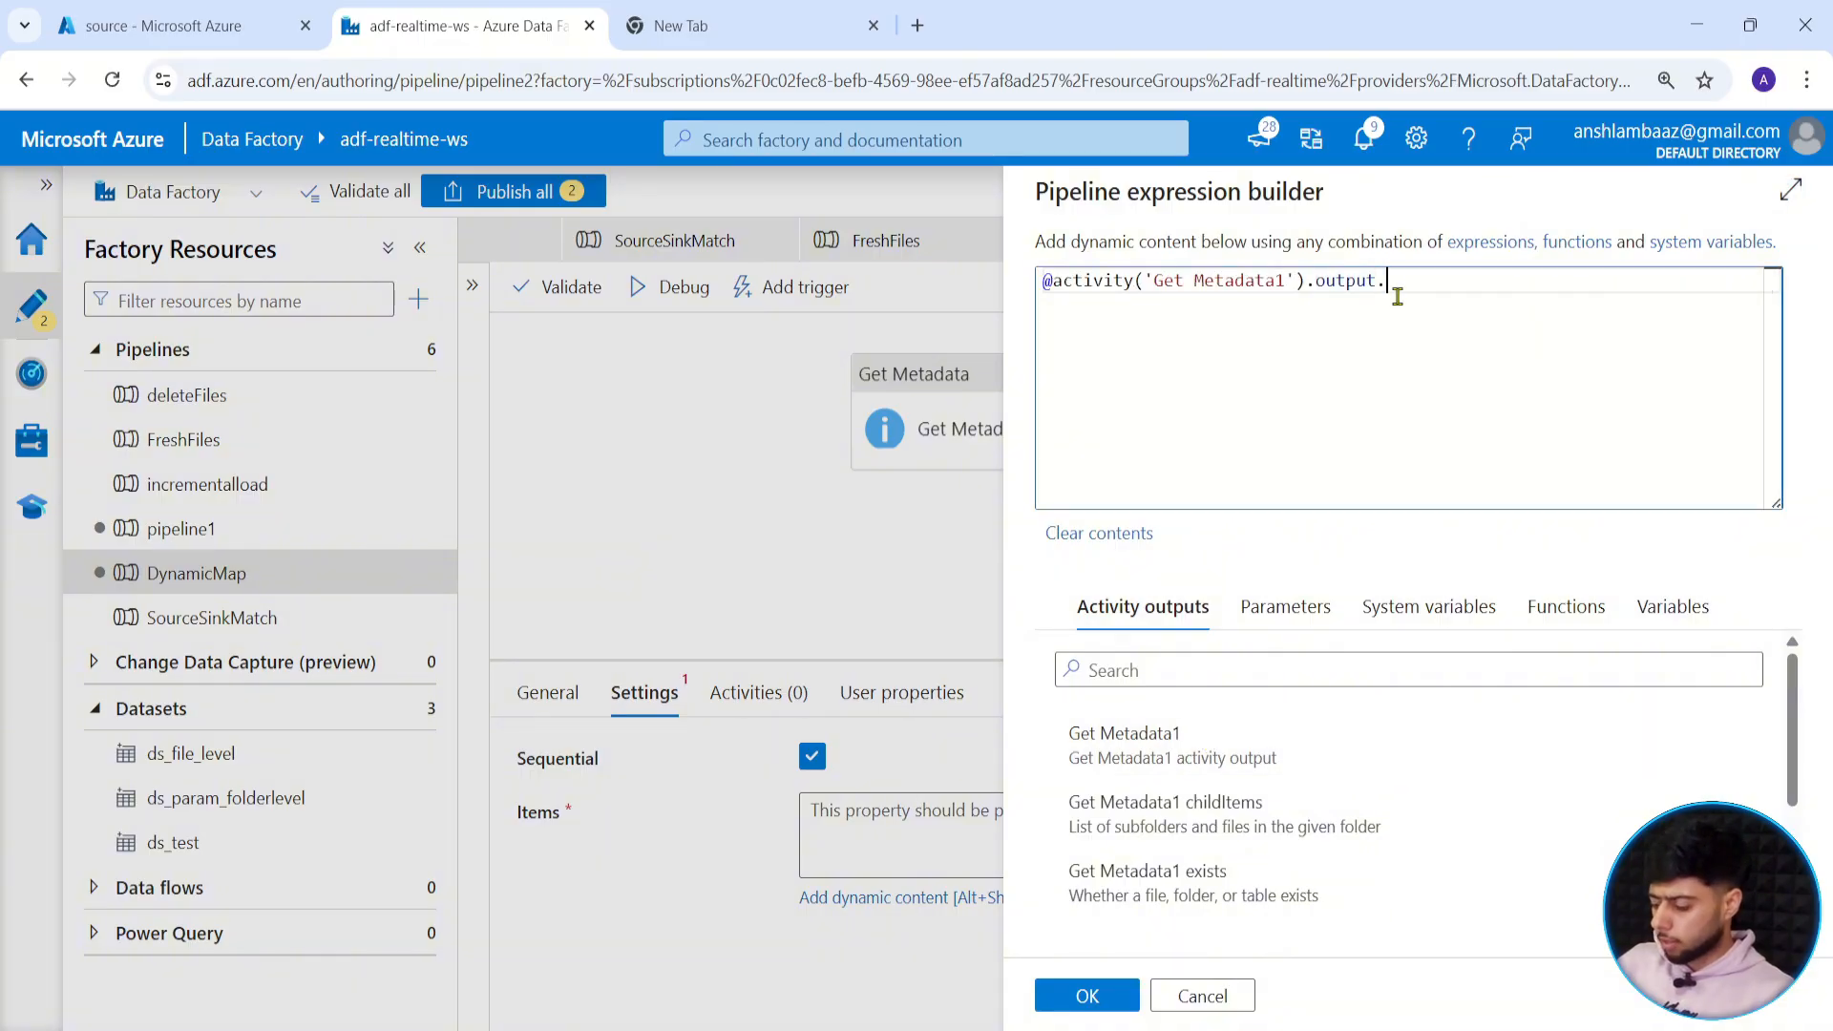
{"action": "type", "text": "chil"}
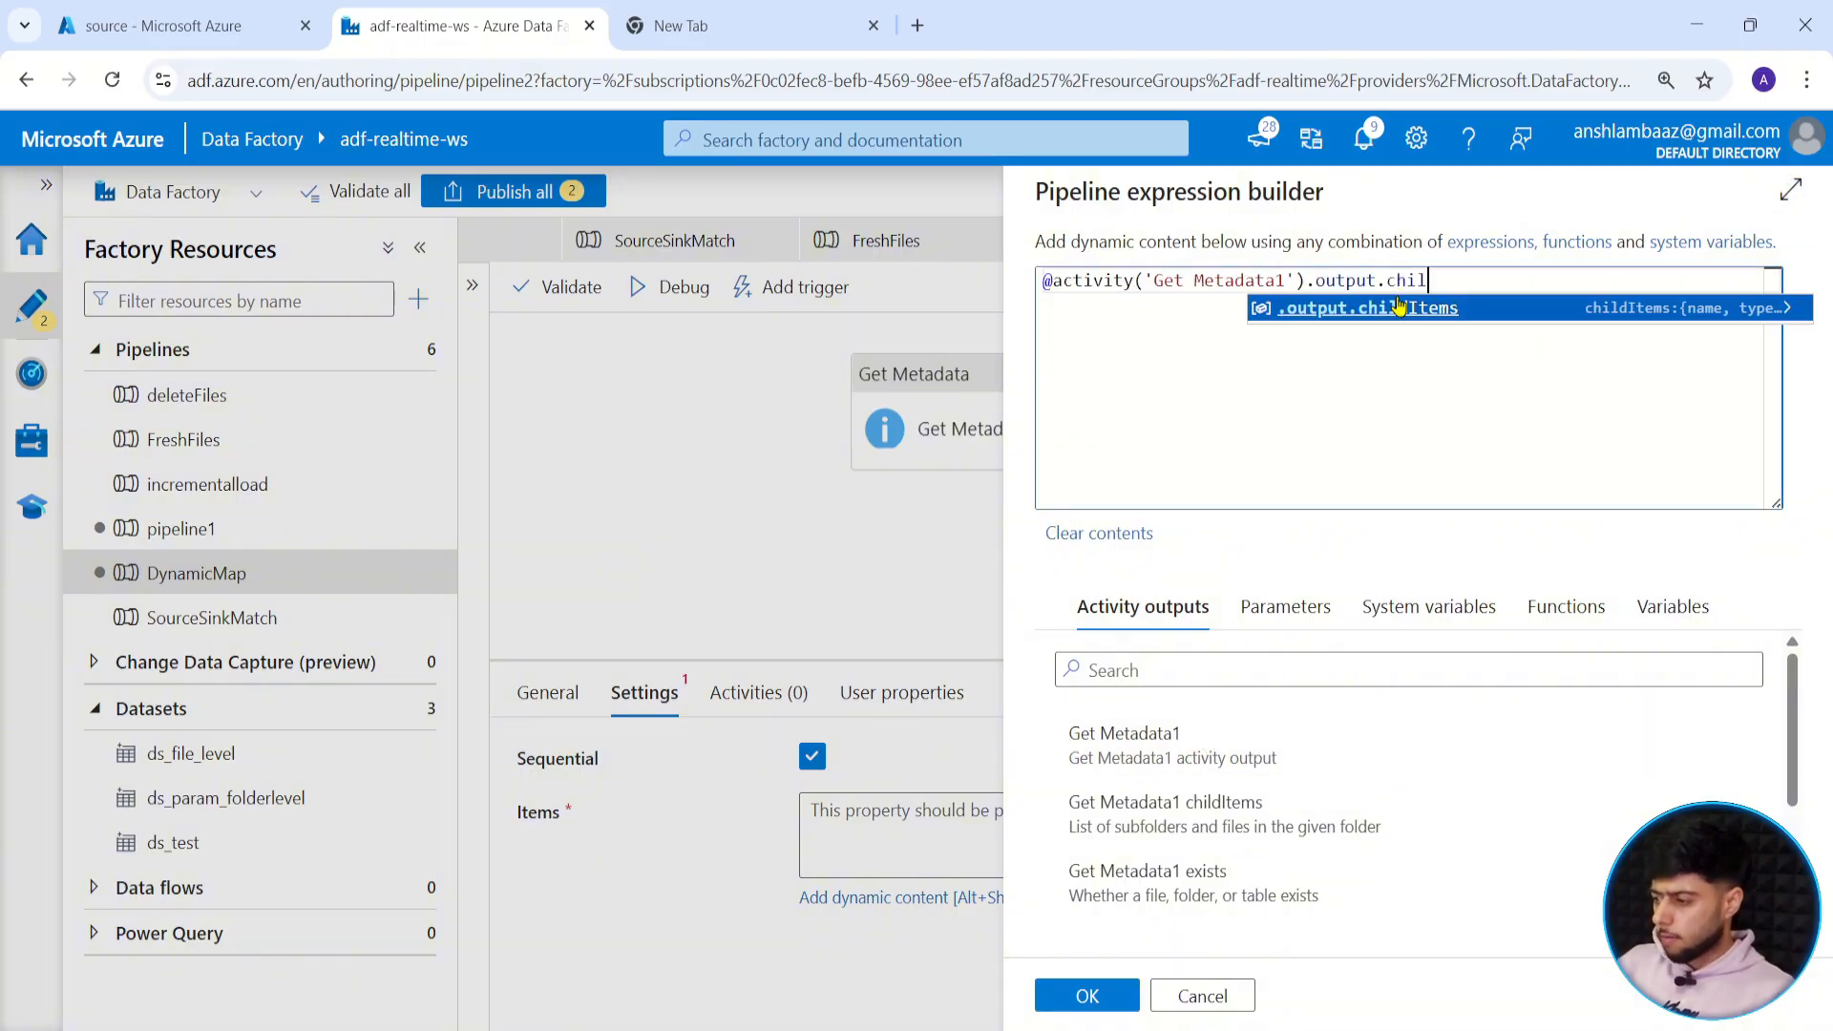
{"action": "left_click", "coordinate": [1399, 308]}
{"action": "left_click", "coordinate": [1077, 996]}
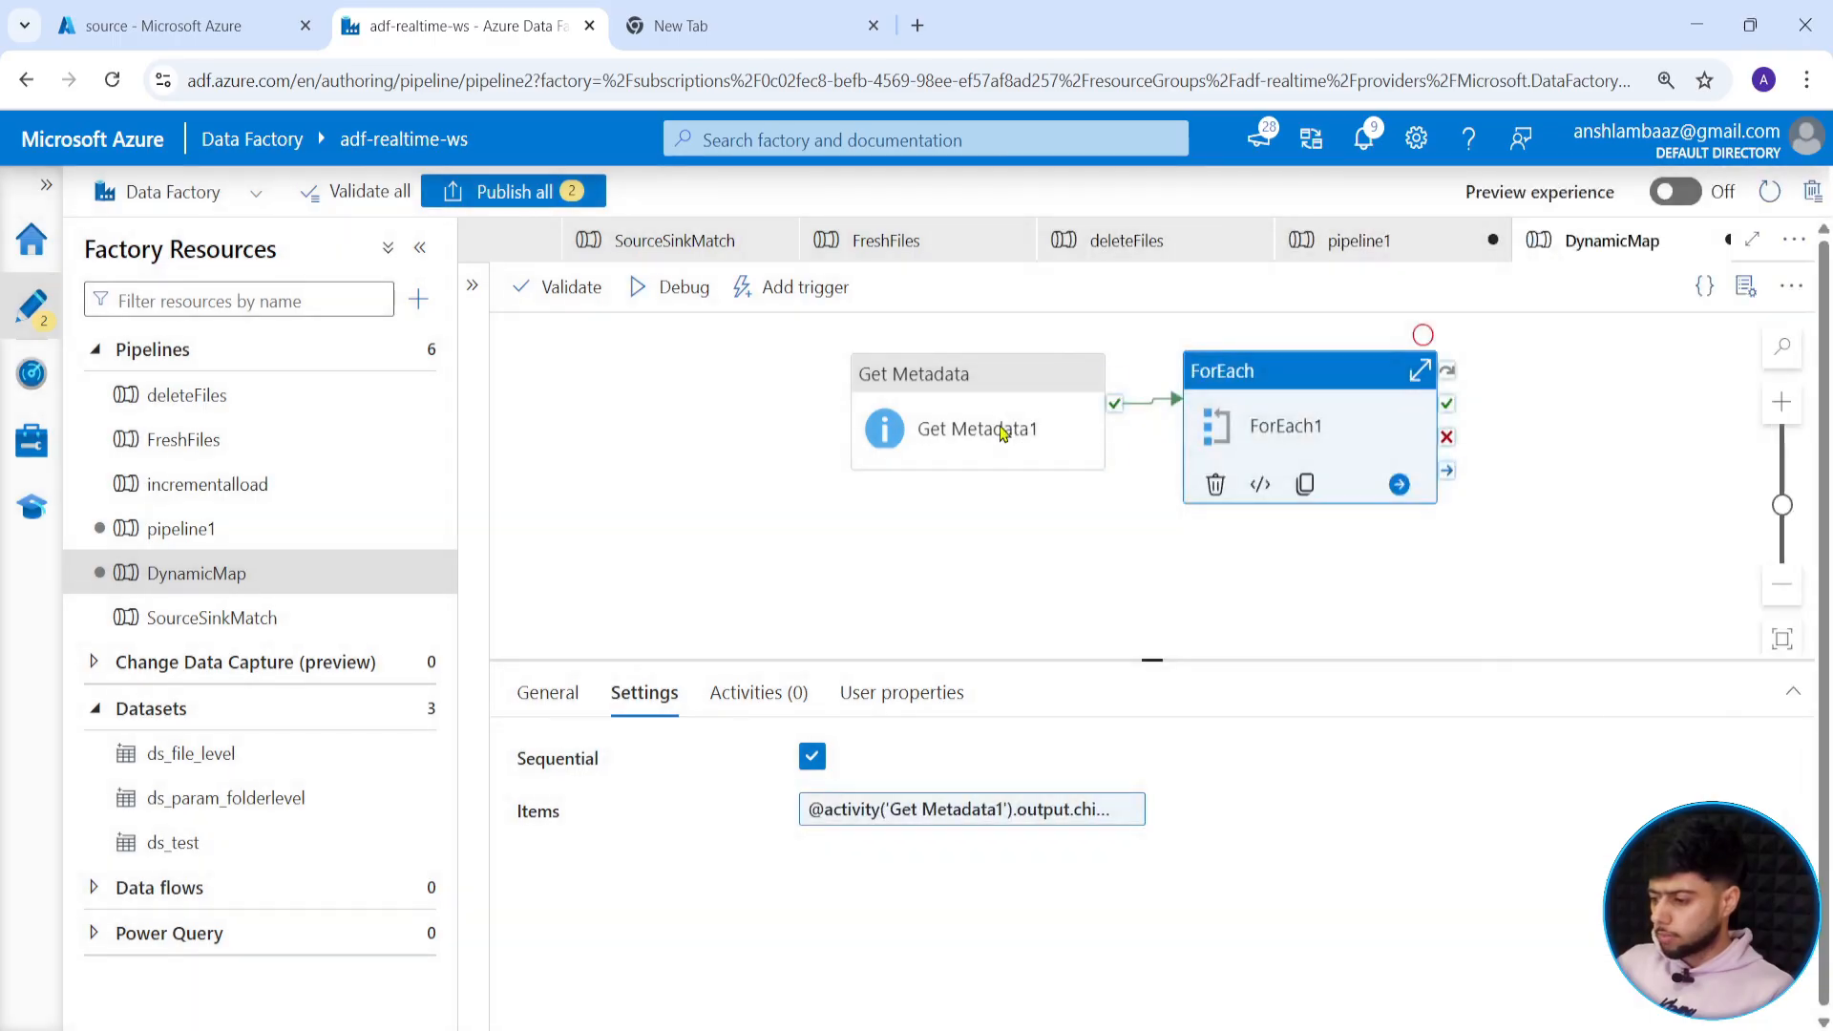
Add a Child items argument to the field list of Get Metadata1.
{"action": "left_click", "coordinate": [867, 466]}
{"action": "scroll", "coordinate": [983, 883], "scroll_direction": "down", "scroll_amount": 2}
{"action": "left_click", "coordinate": [850, 852]}
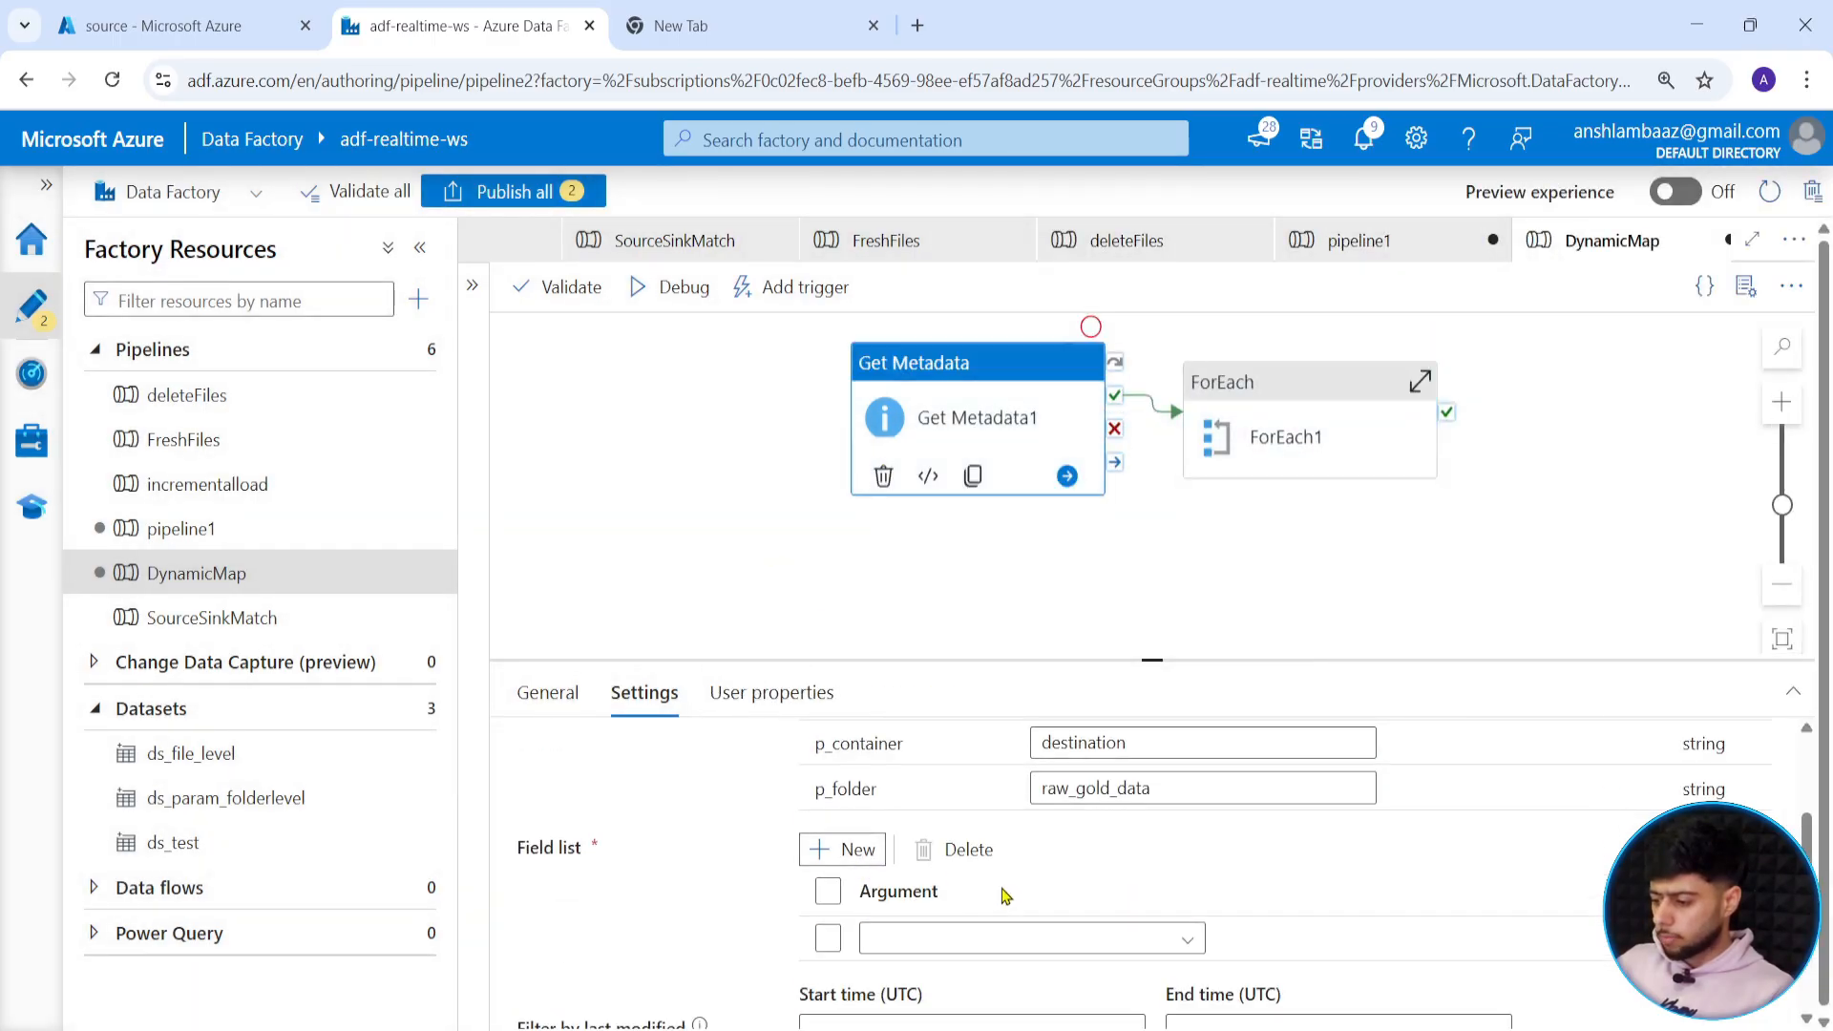
{"action": "scroll", "coordinate": [1003, 893], "scroll_direction": "down", "scroll_amount": 1}
{"action": "left_click", "coordinate": [995, 847]}
{"action": "scroll", "coordinate": [1003, 886], "scroll_direction": "up", "scroll_amount": 1}
{"action": "left_click", "coordinate": [1006, 872]}
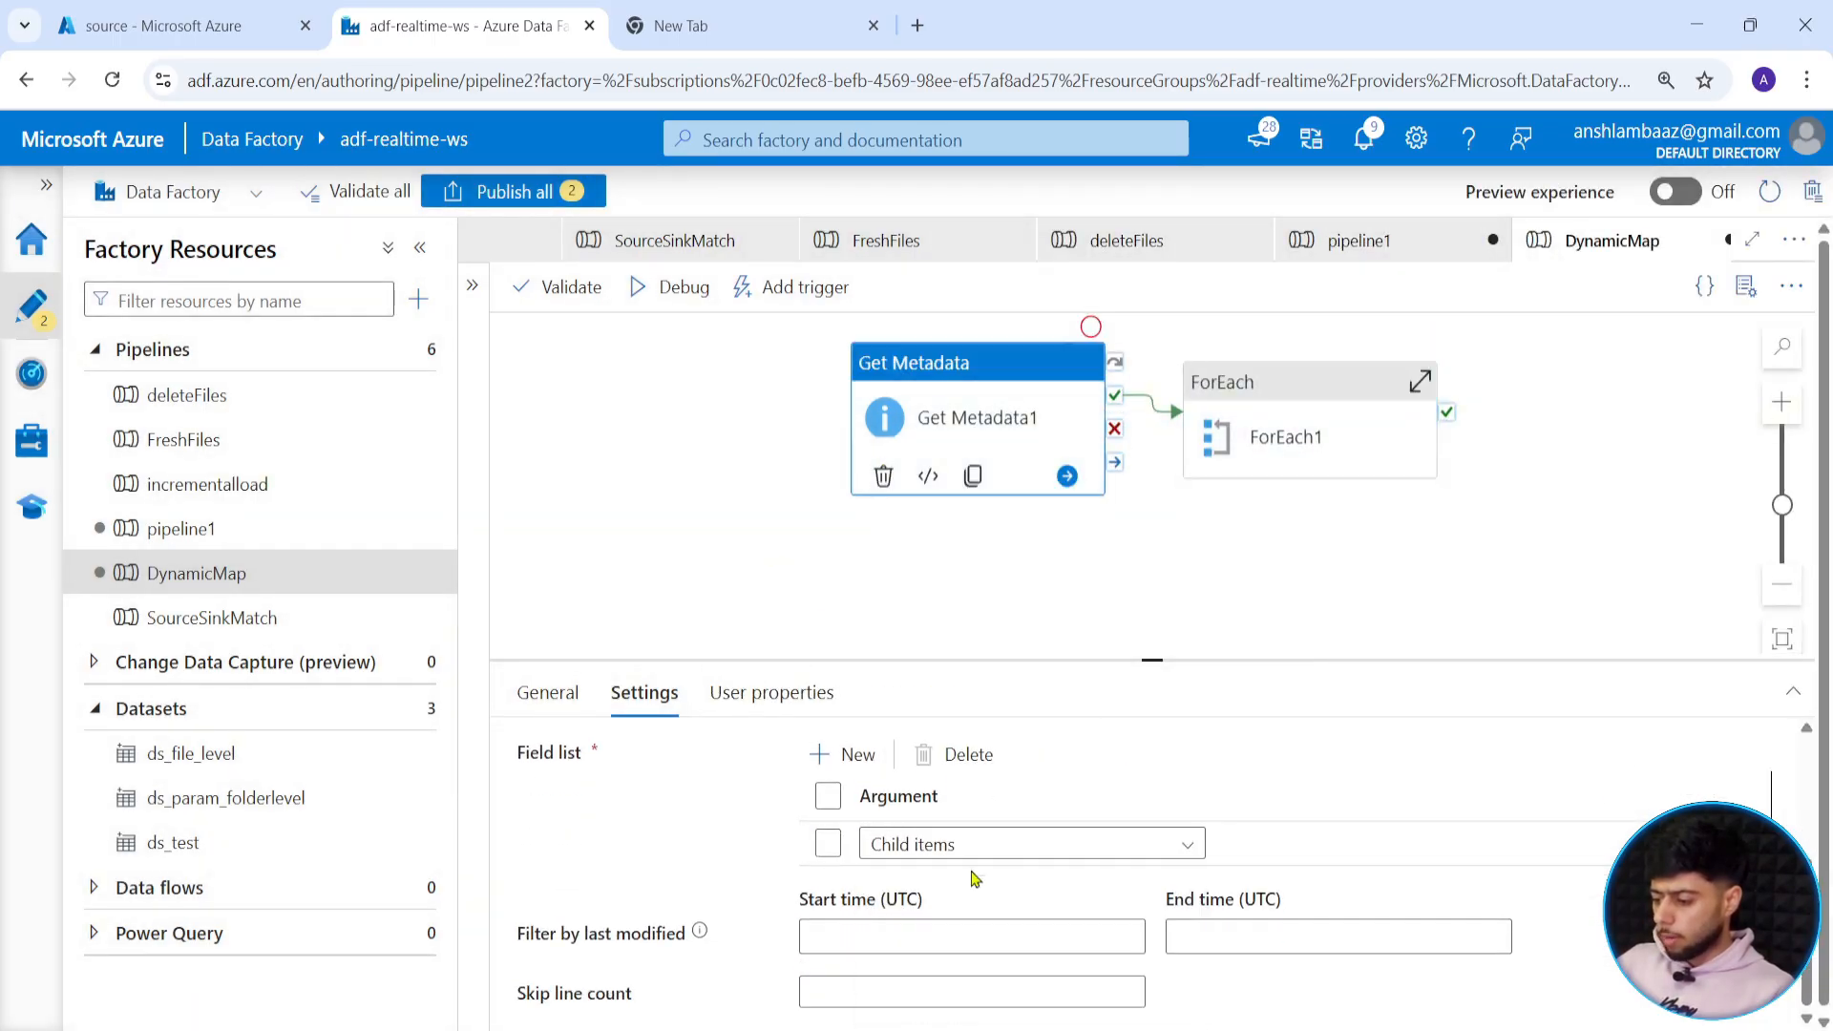
{"action": "left_click", "coordinate": [1150, 564]}
Open the inner activities of ForEach1 and paste Copy data1 into its canvas.
{"action": "left_click", "coordinate": [1284, 438]}
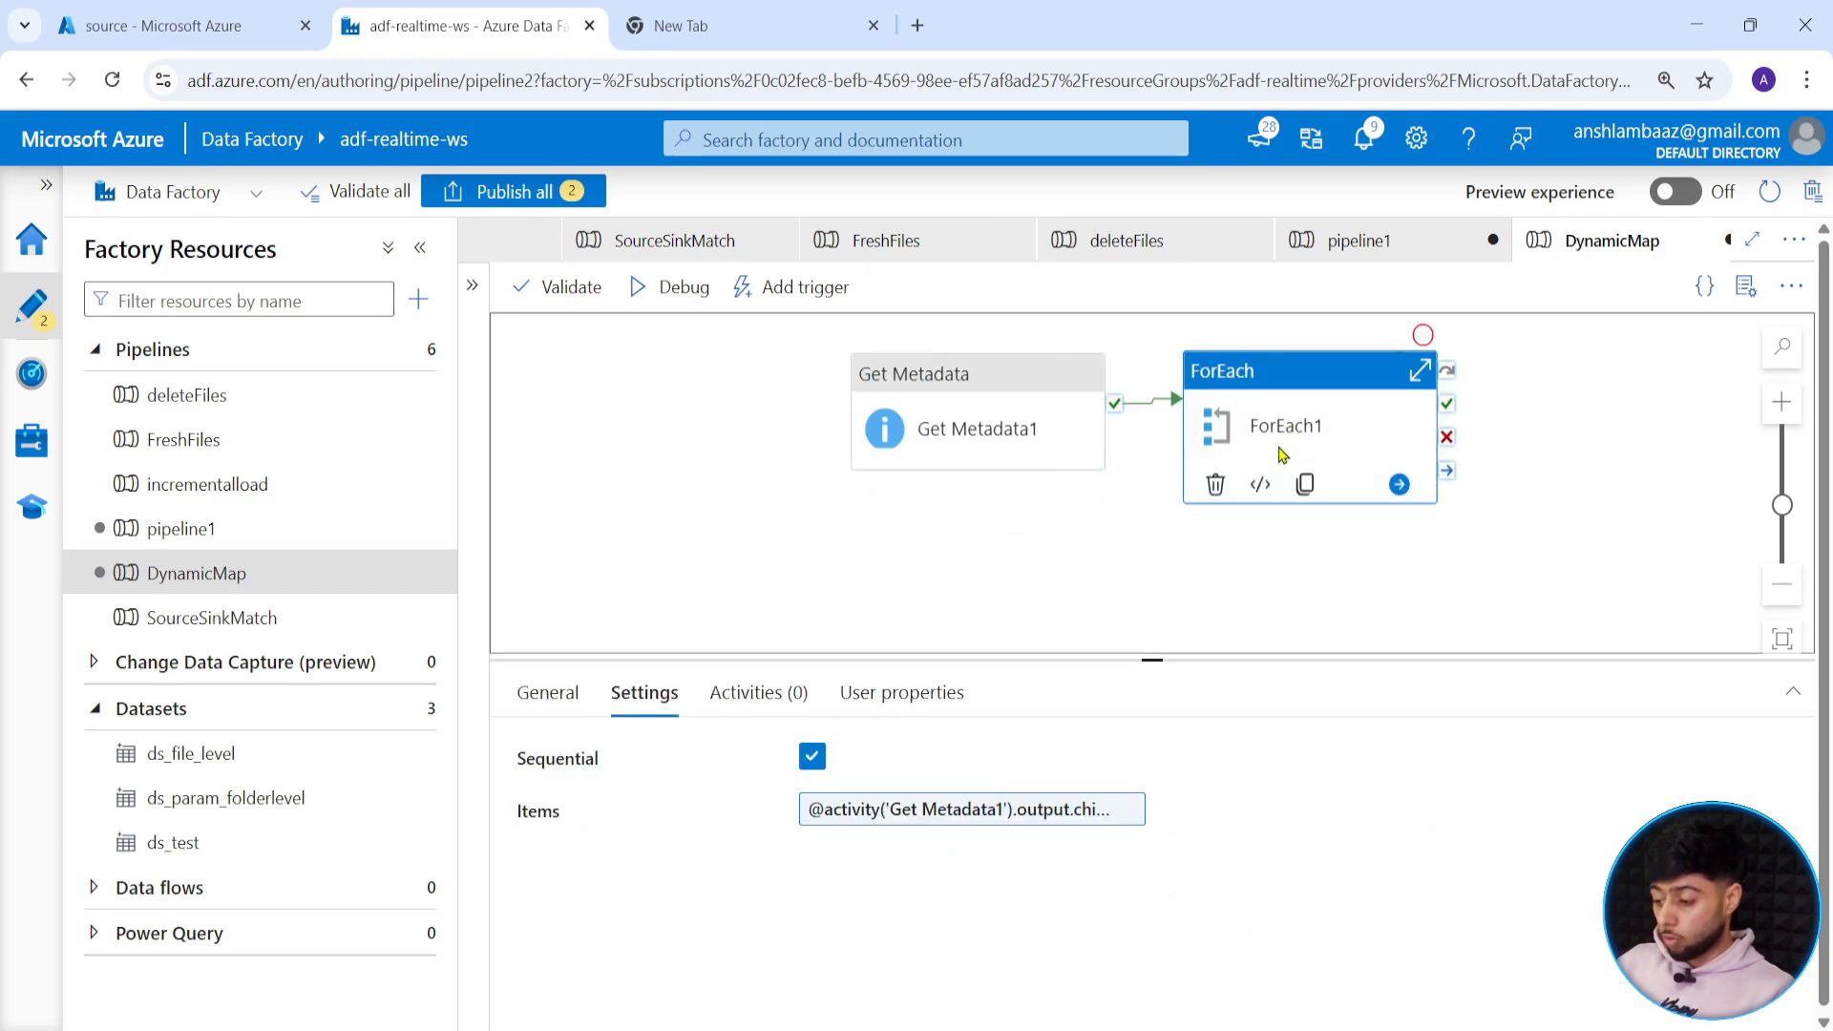
{"action": "left_click", "coordinate": [1420, 372]}
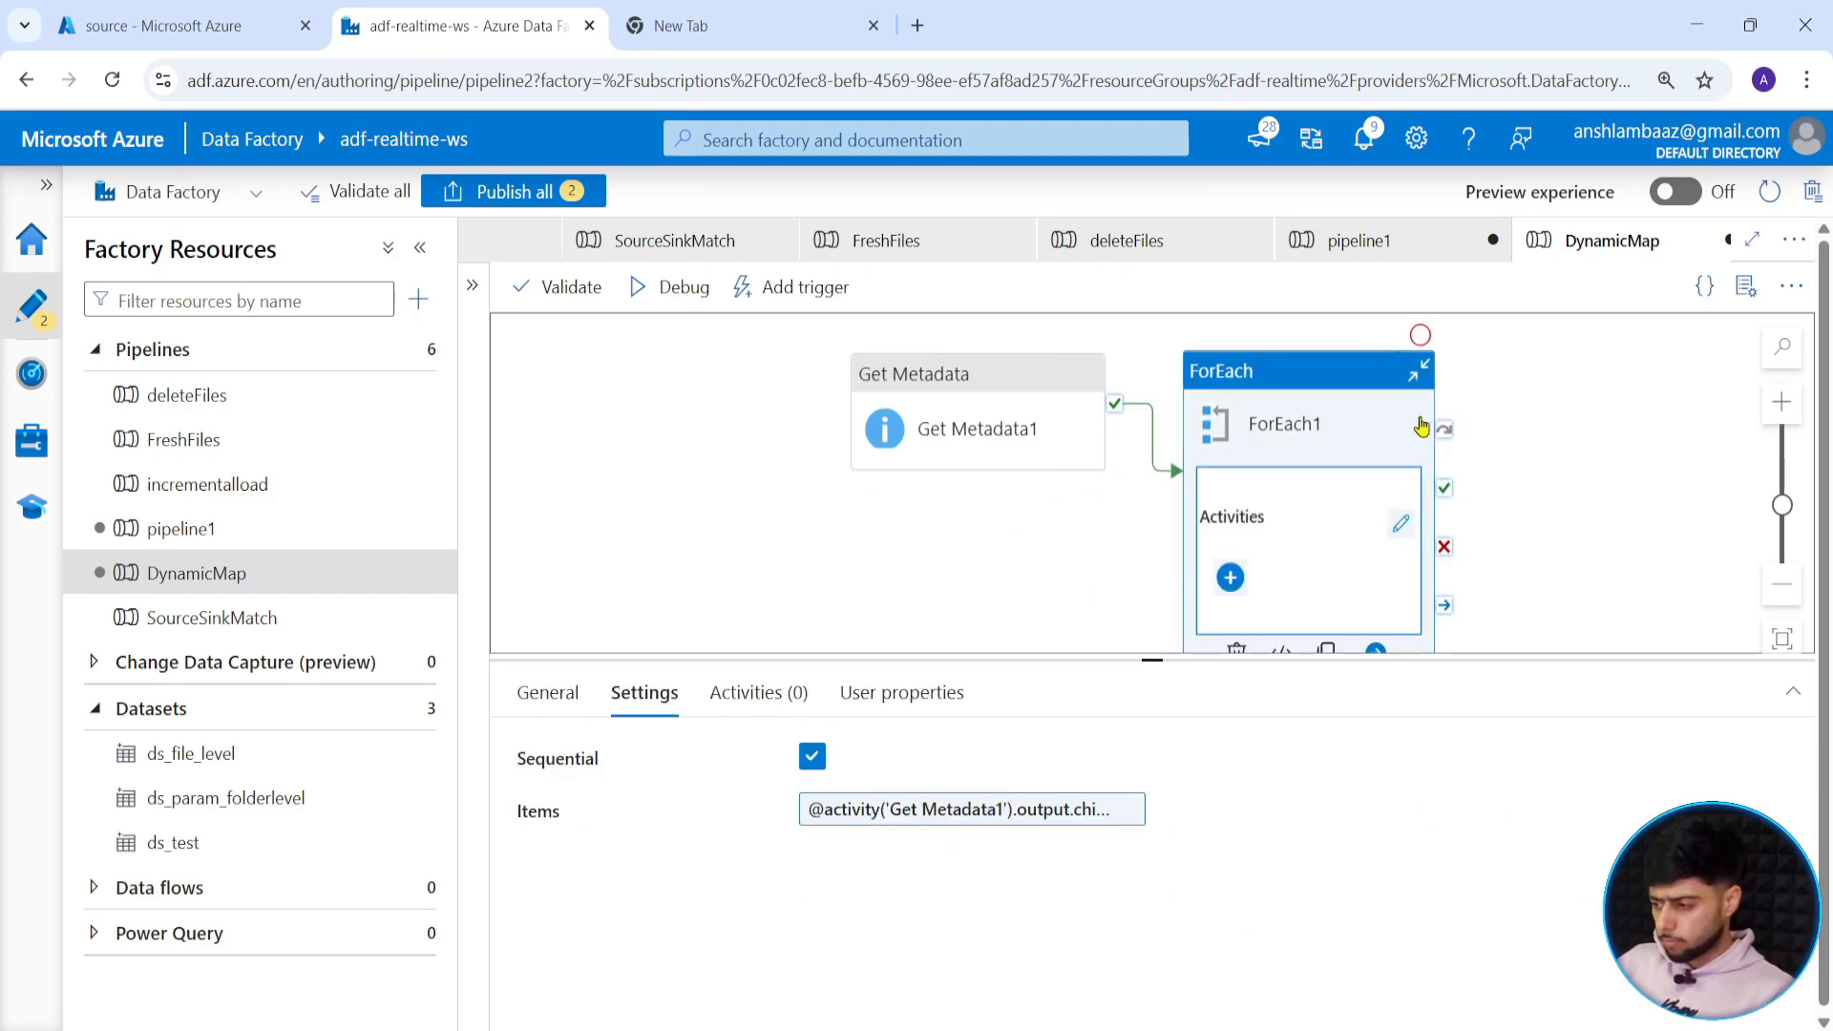
{"action": "left_click", "coordinate": [1399, 526]}
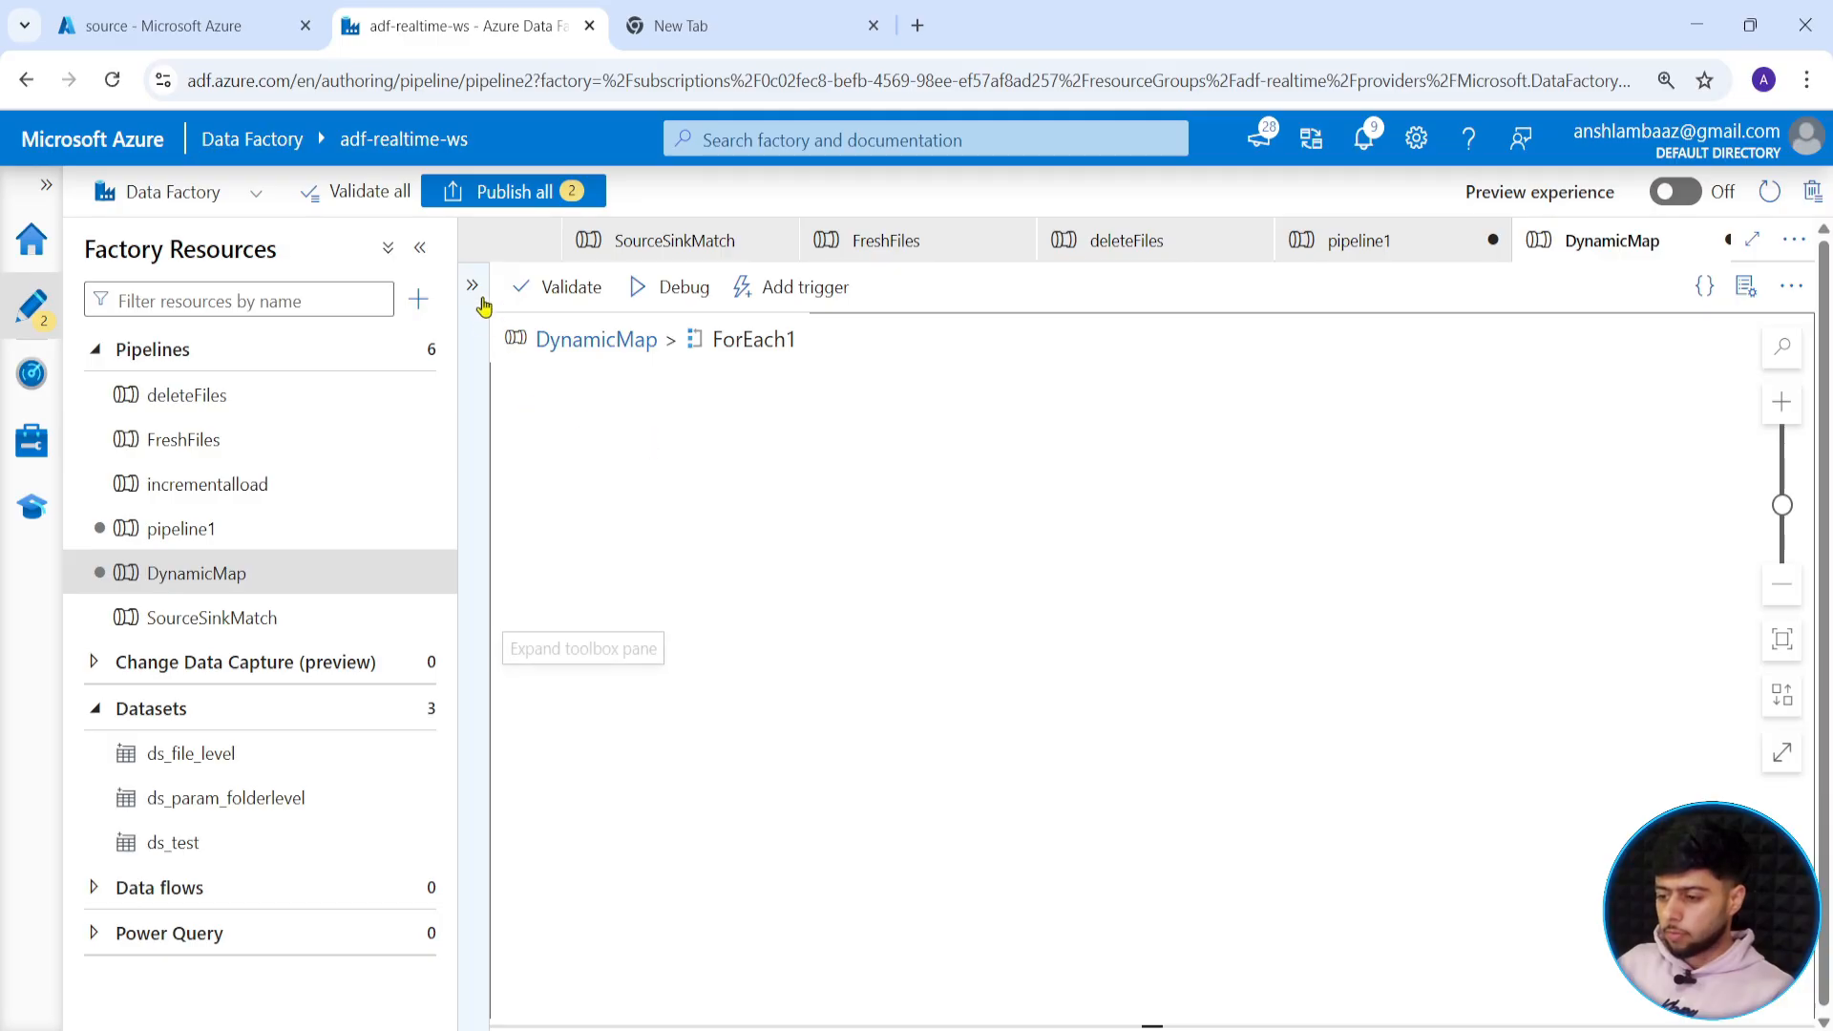
{"action": "key", "text": "ctrl+v"}
{"action": "left_click_drag", "start_coordinate": [1052, 505], "coordinate": [1185, 450]}
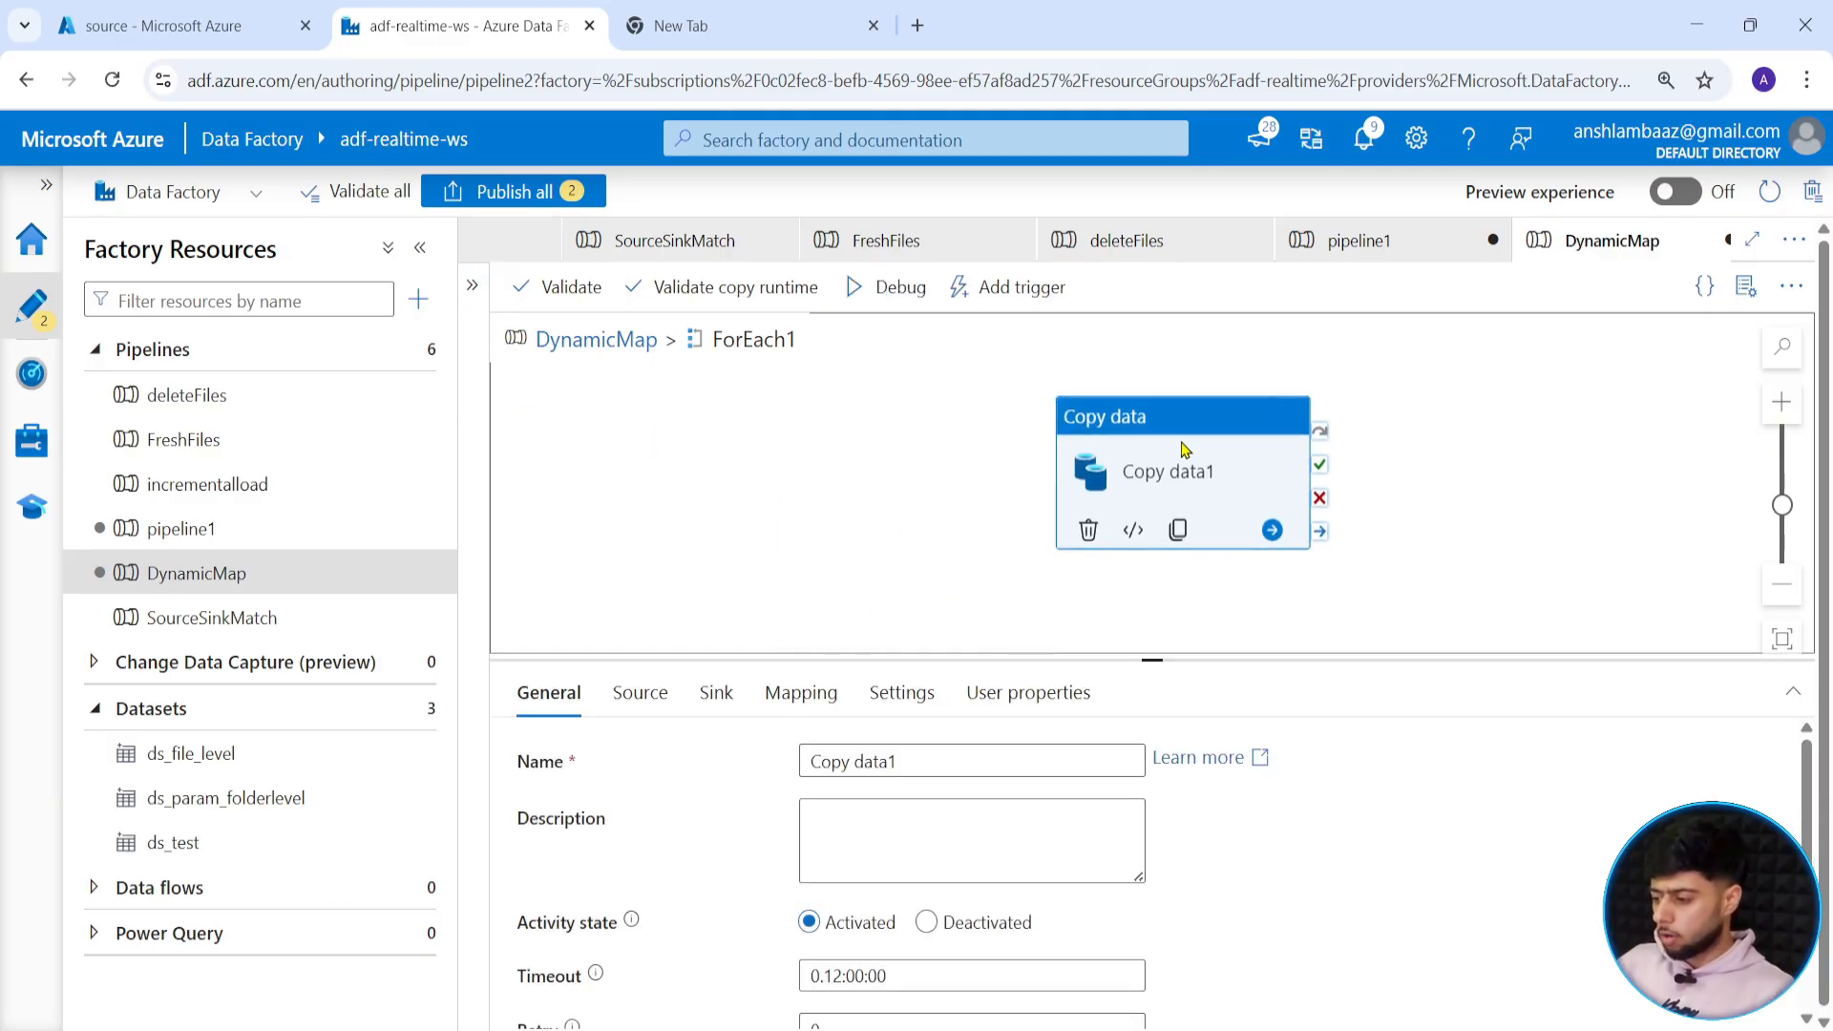
{"action": "left_click", "coordinate": [640, 692]}
{"action": "left_click_drag", "start_coordinate": [1152, 659], "coordinate": [1153, 555]}
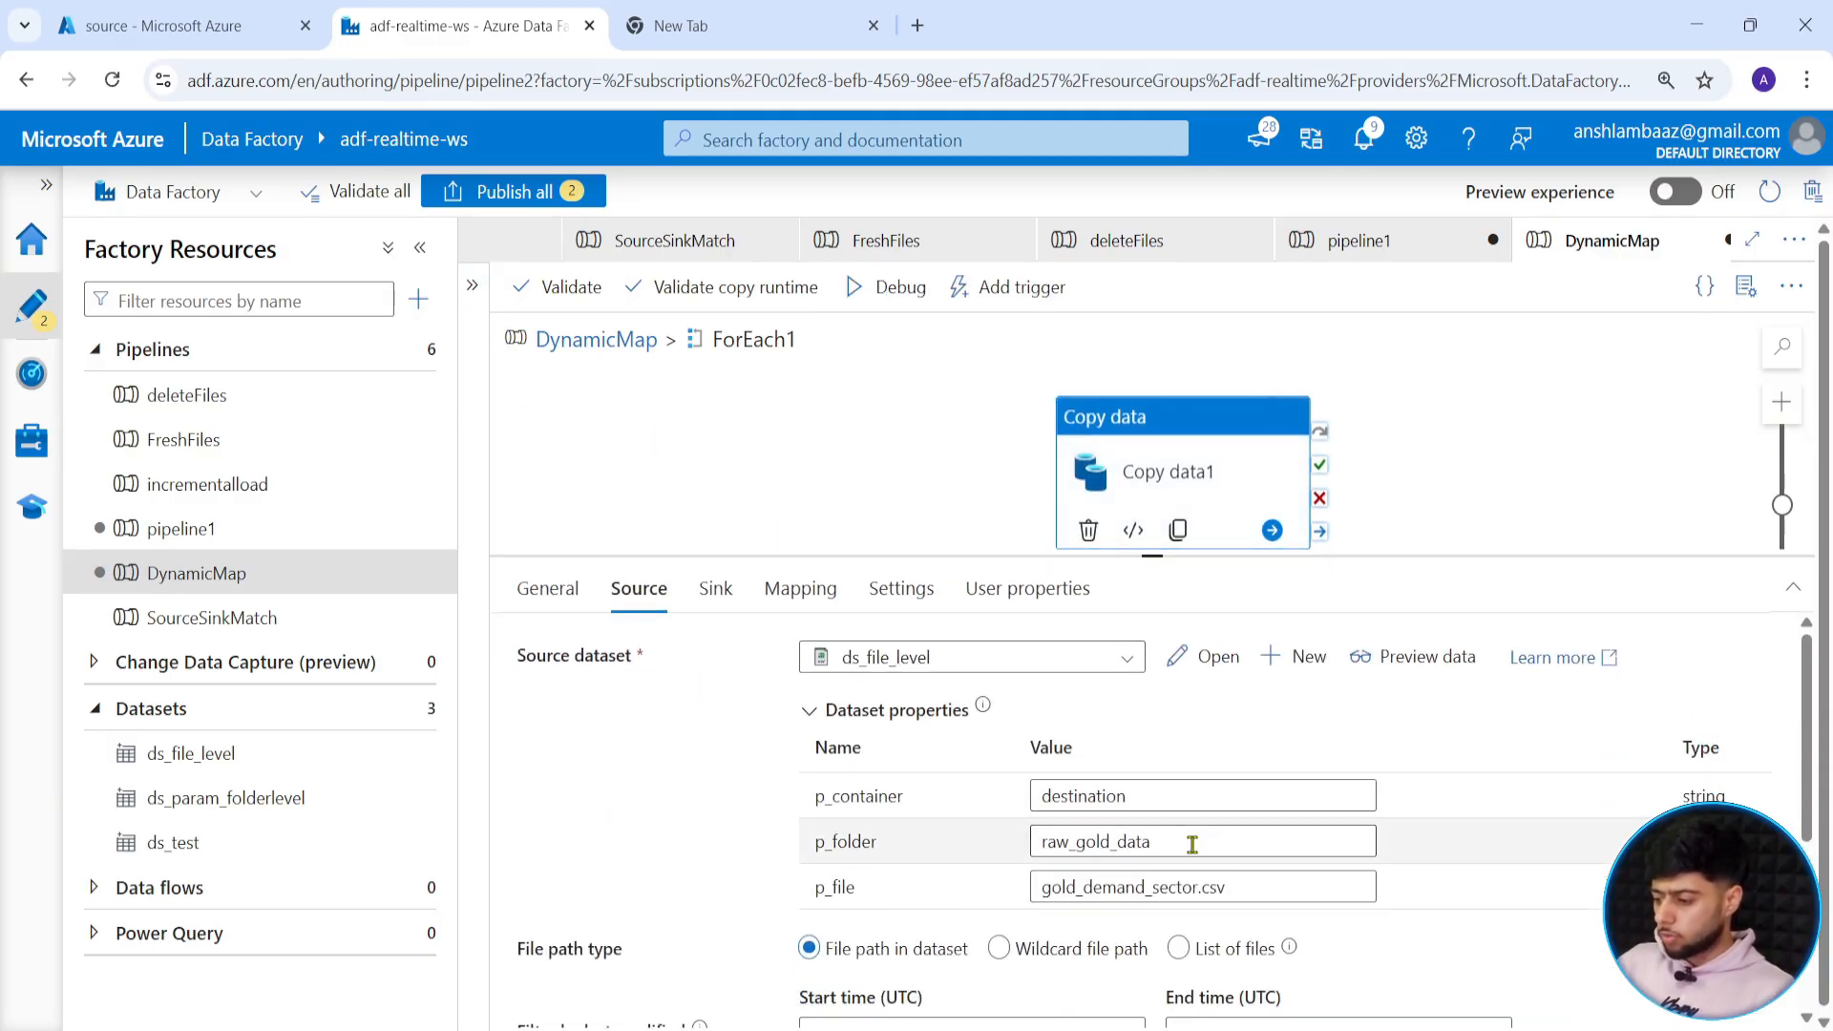
{"action": "triple_click", "coordinate": [1255, 885]}
{"action": "key", "text": "BackSpace"}
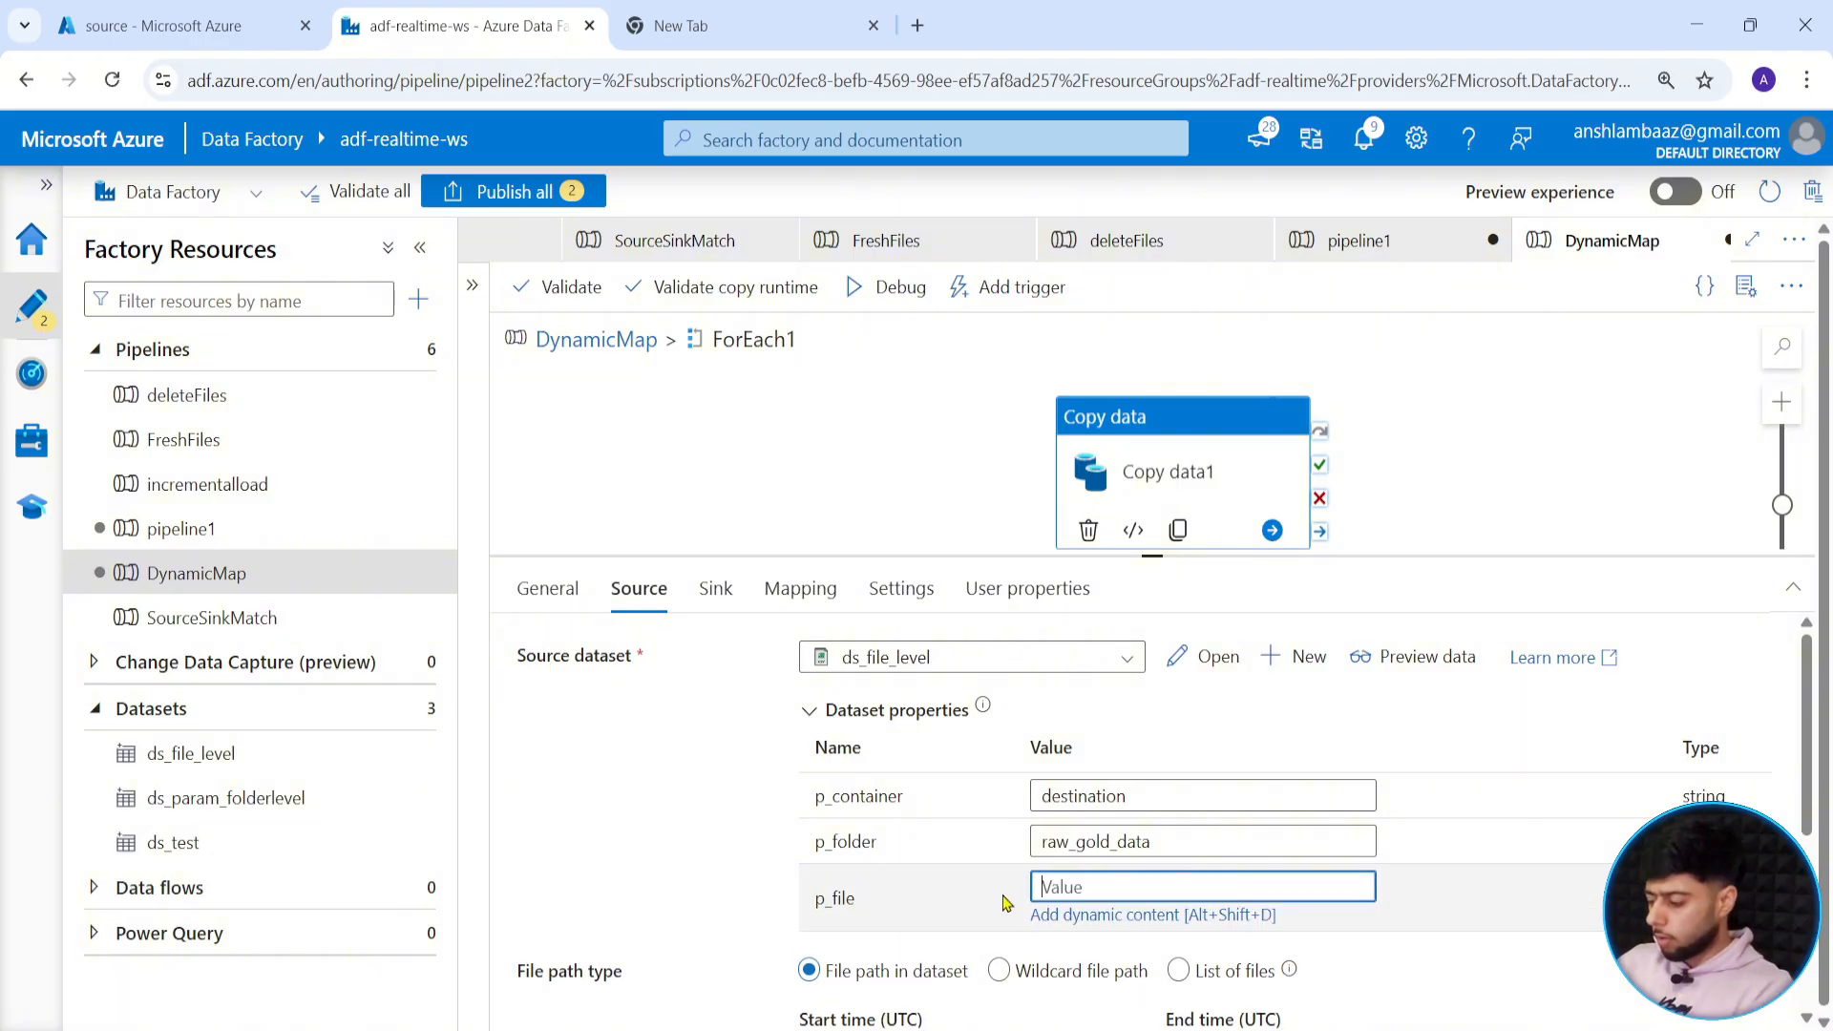
{"action": "left_click", "coordinate": [1086, 915]}
{"action": "left_click", "coordinate": [1107, 740]}
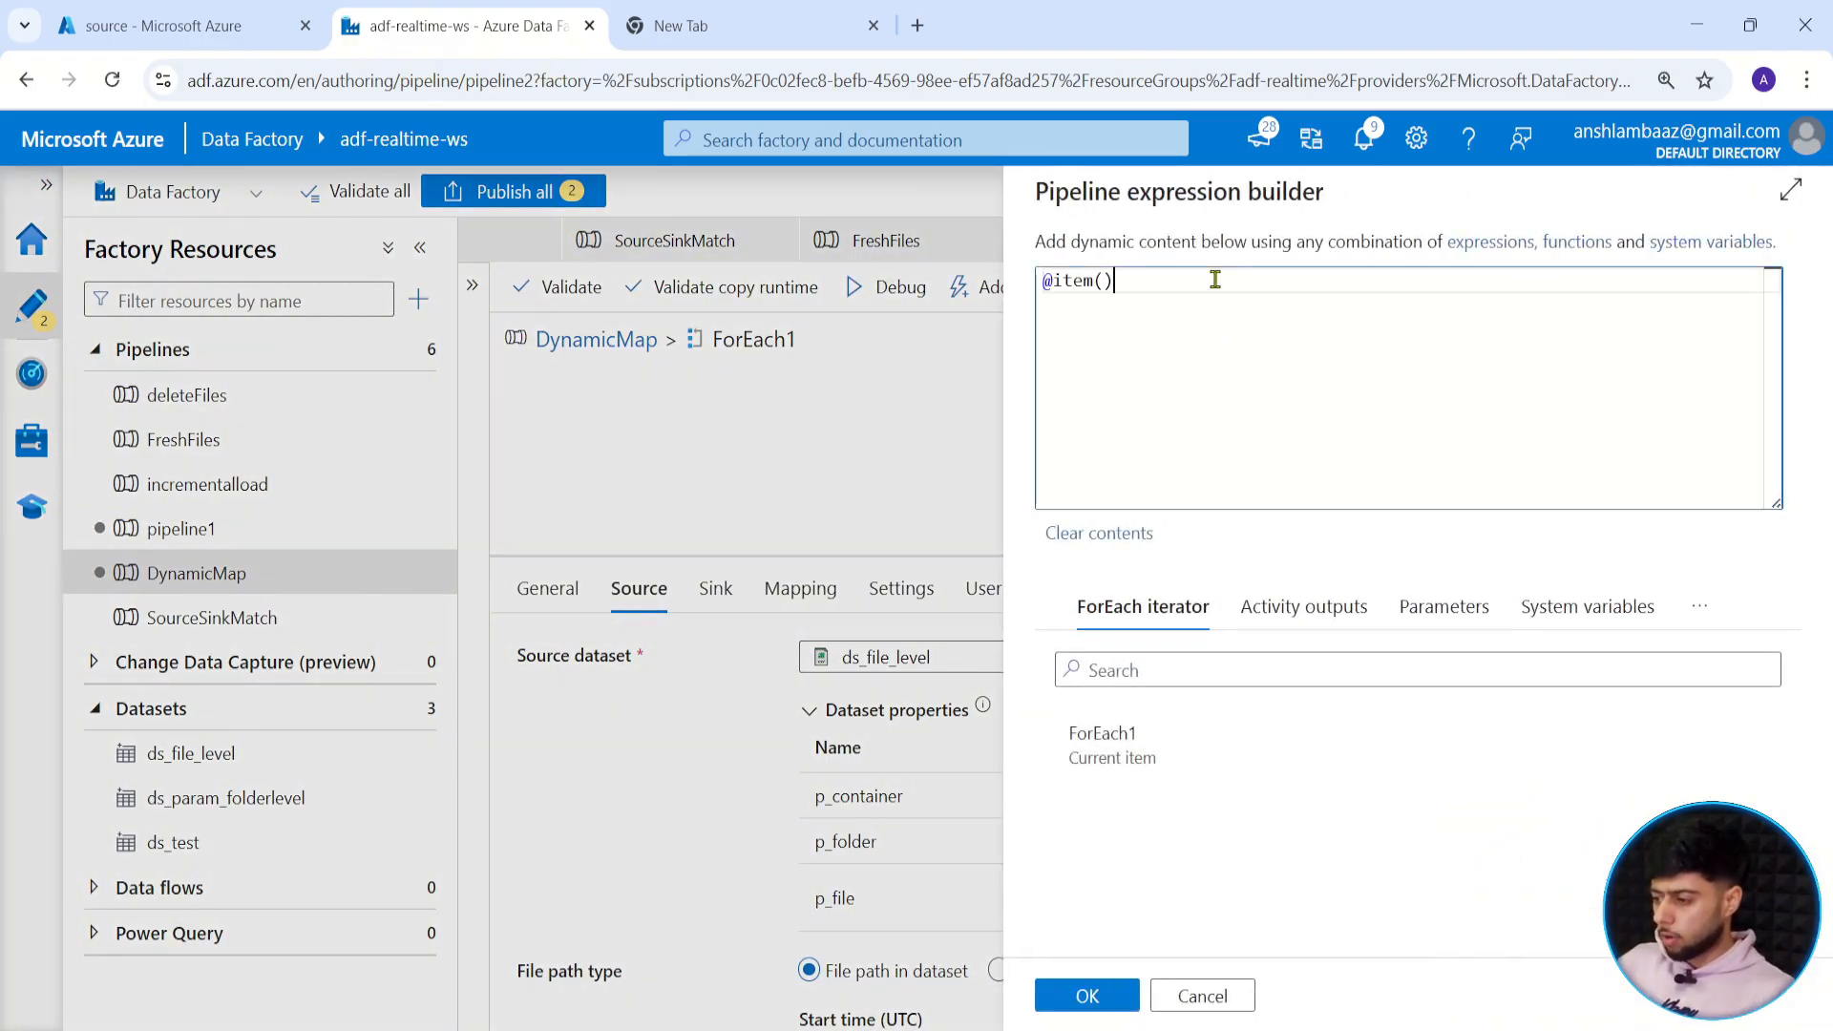
{"action": "type", "text": ".name"}
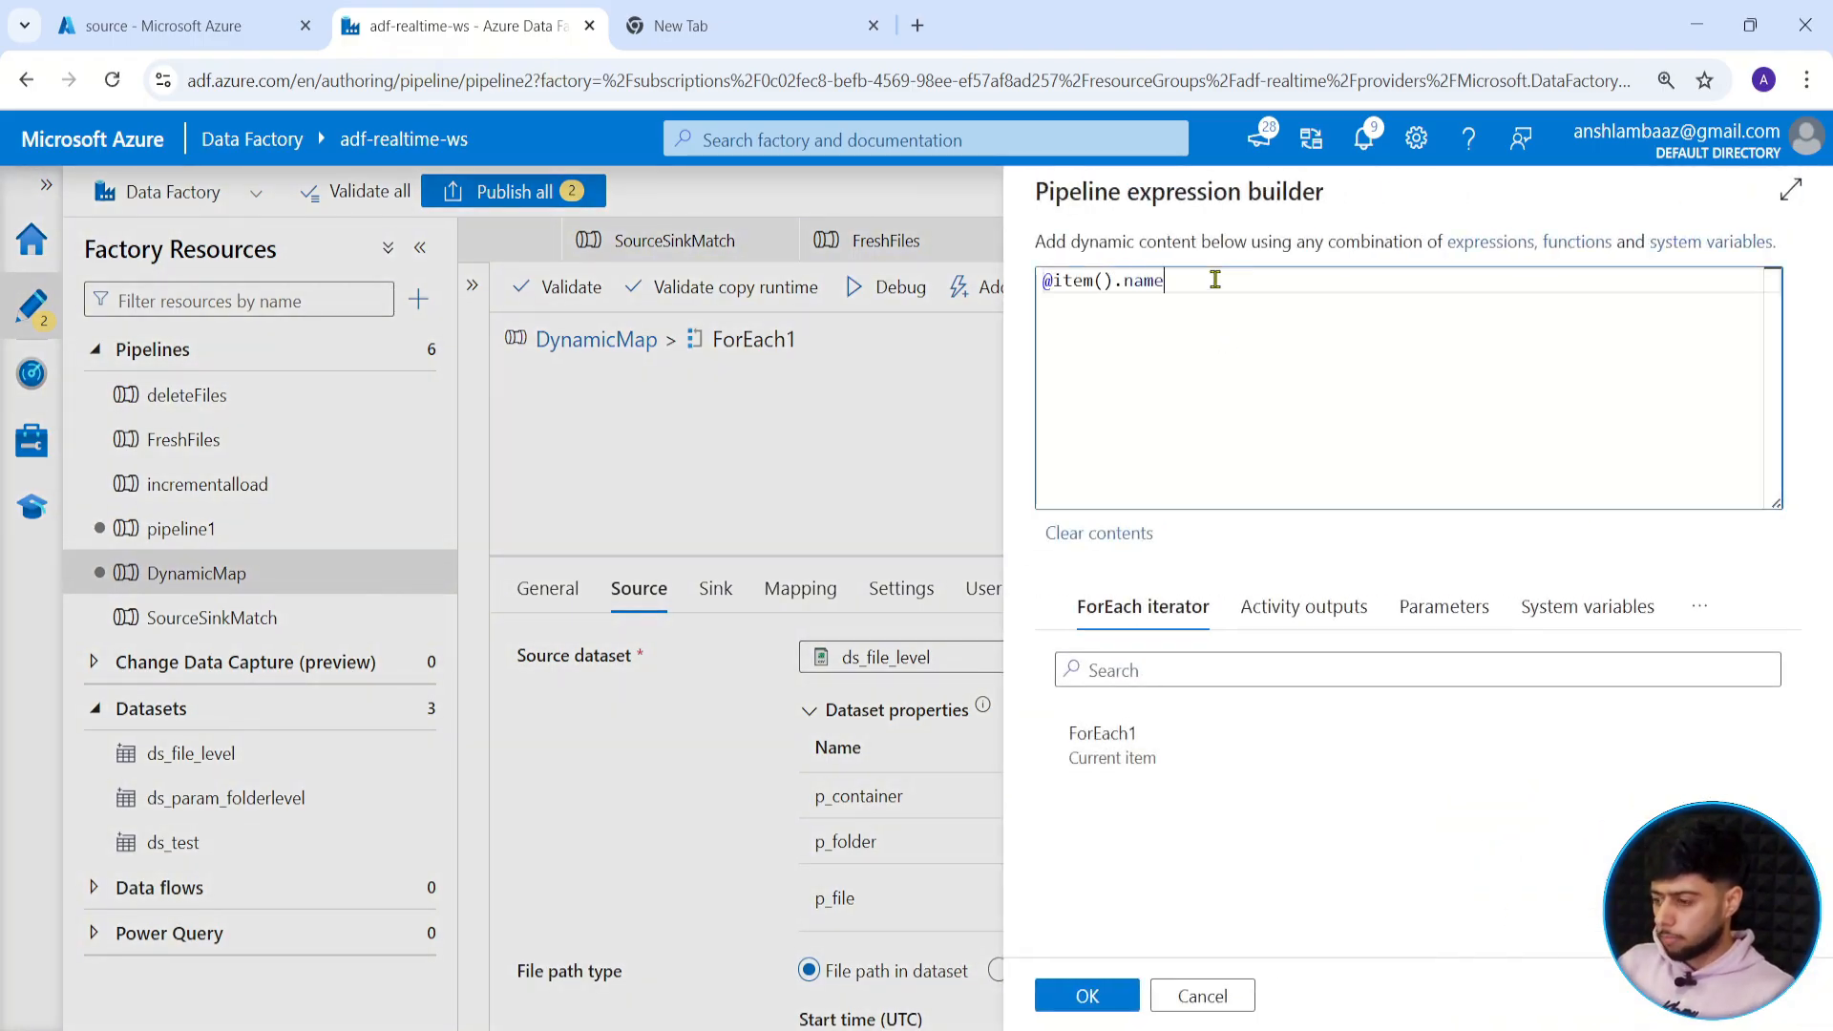
{"action": "left_click", "coordinate": [1060, 1003]}
{"action": "left_click", "coordinate": [718, 588]}
{"action": "left_click_drag", "start_coordinate": [1257, 888], "coordinate": [983, 898]}
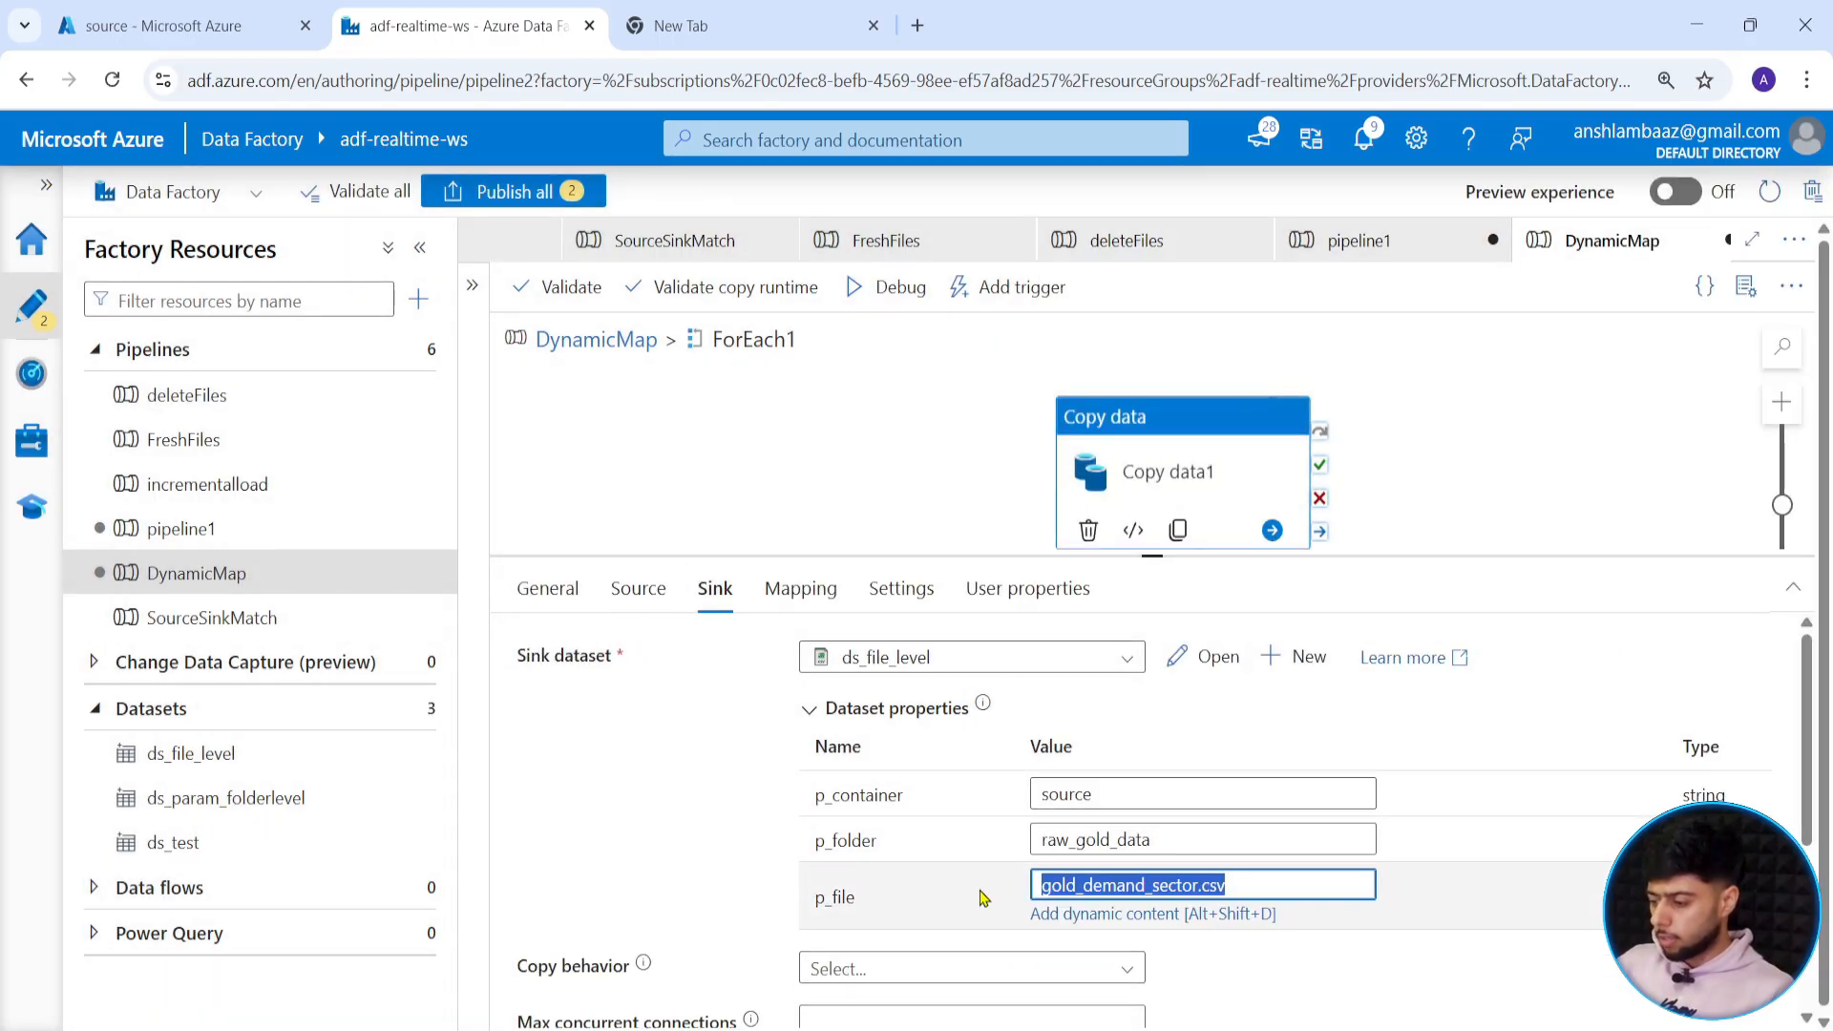
{"action": "key", "text": "BackSpace"}
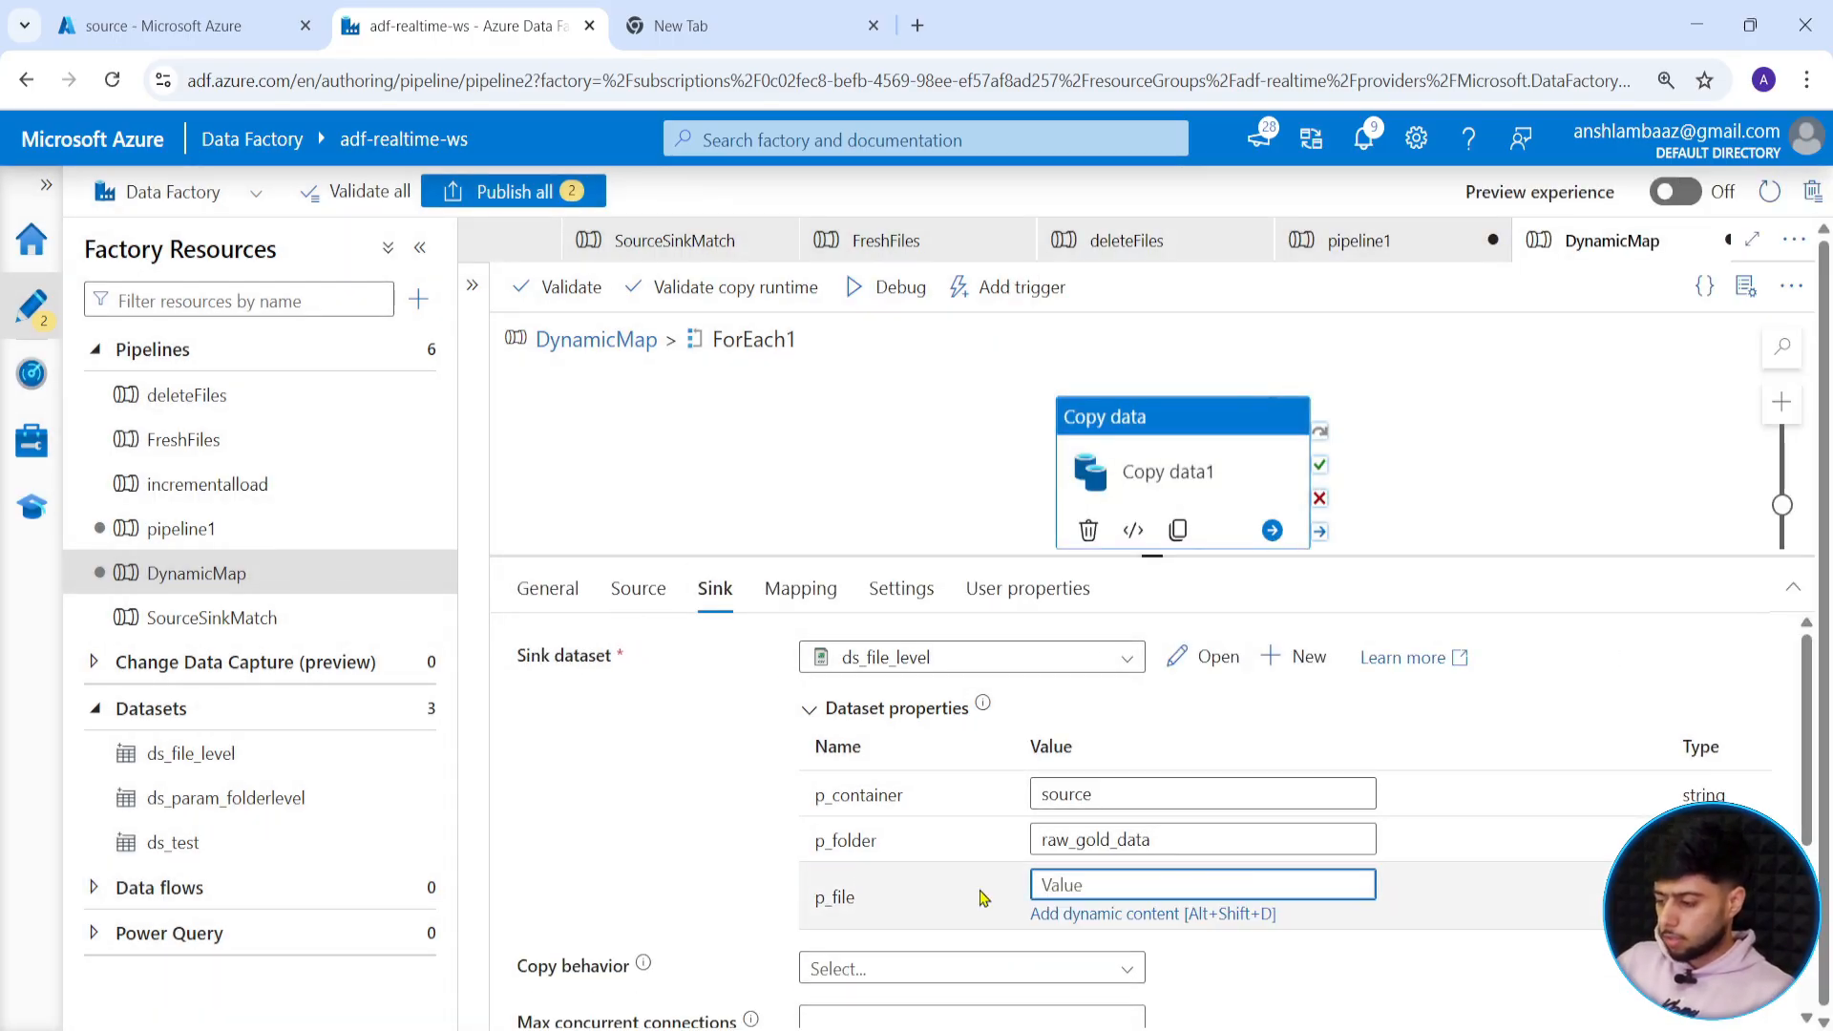
{"action": "left_click", "coordinate": [1089, 917]}
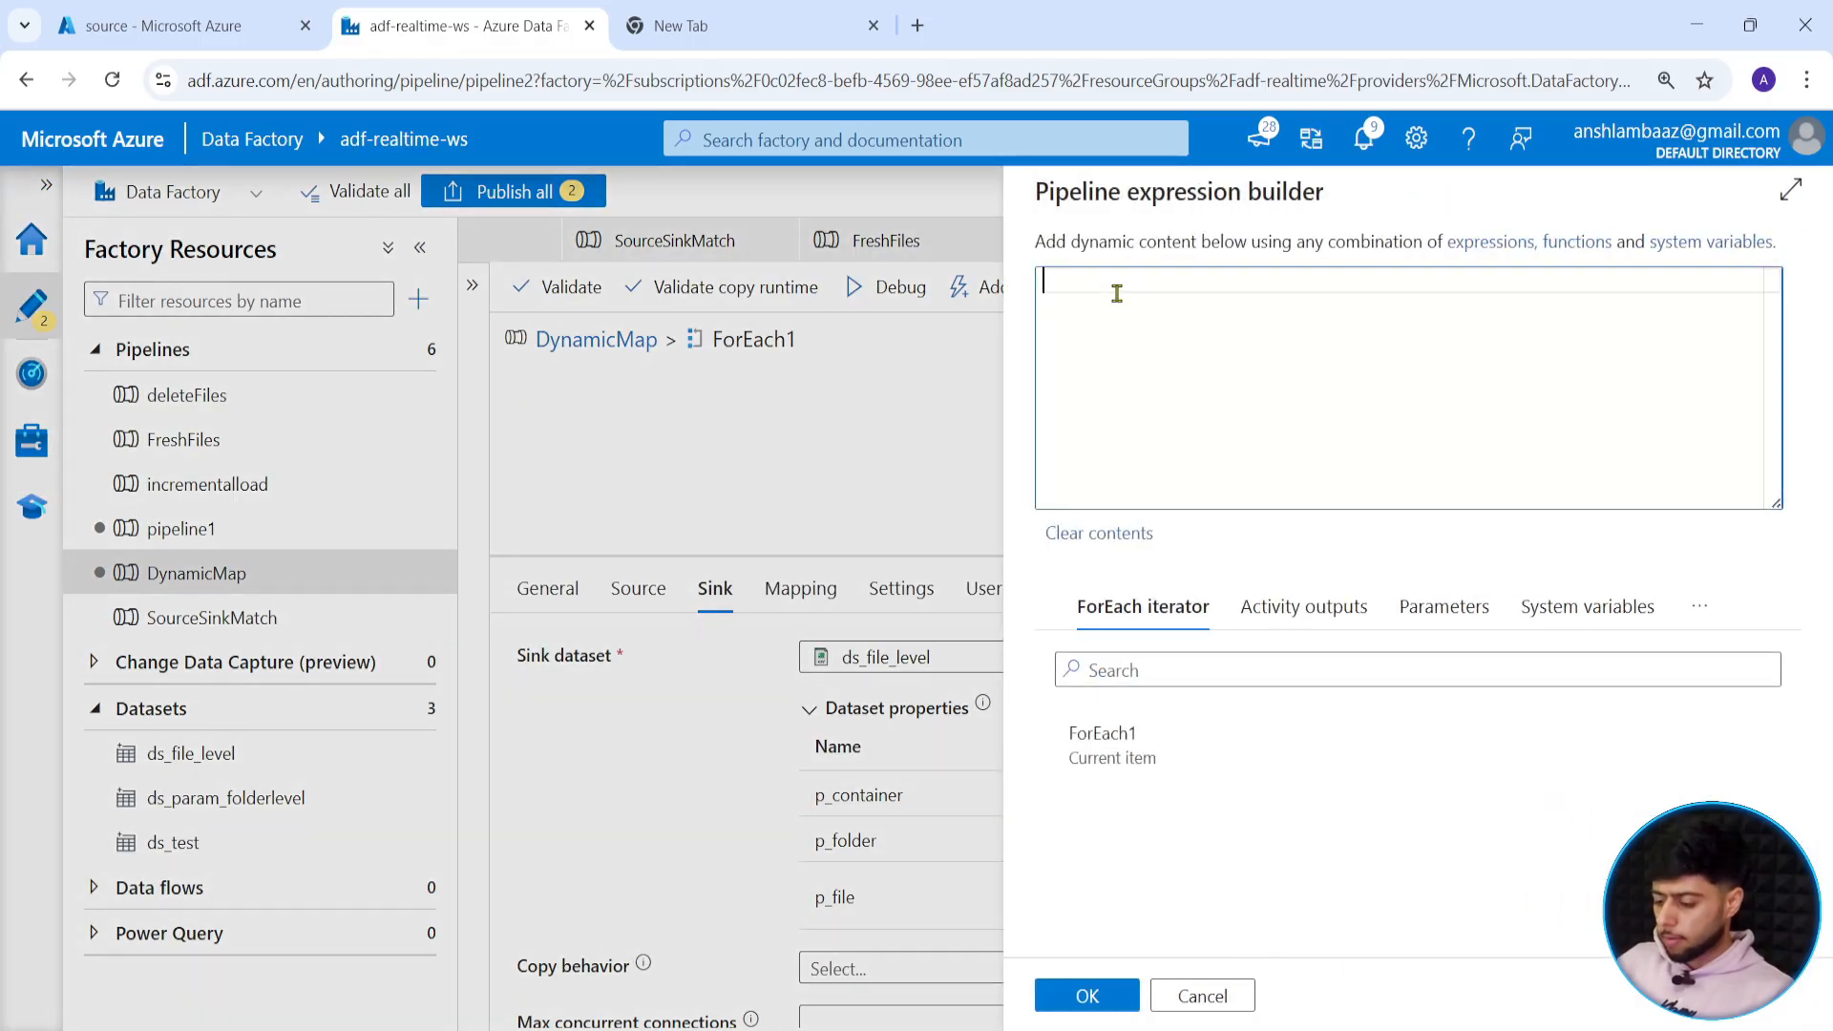
{"action": "type", "text": "@ite"}
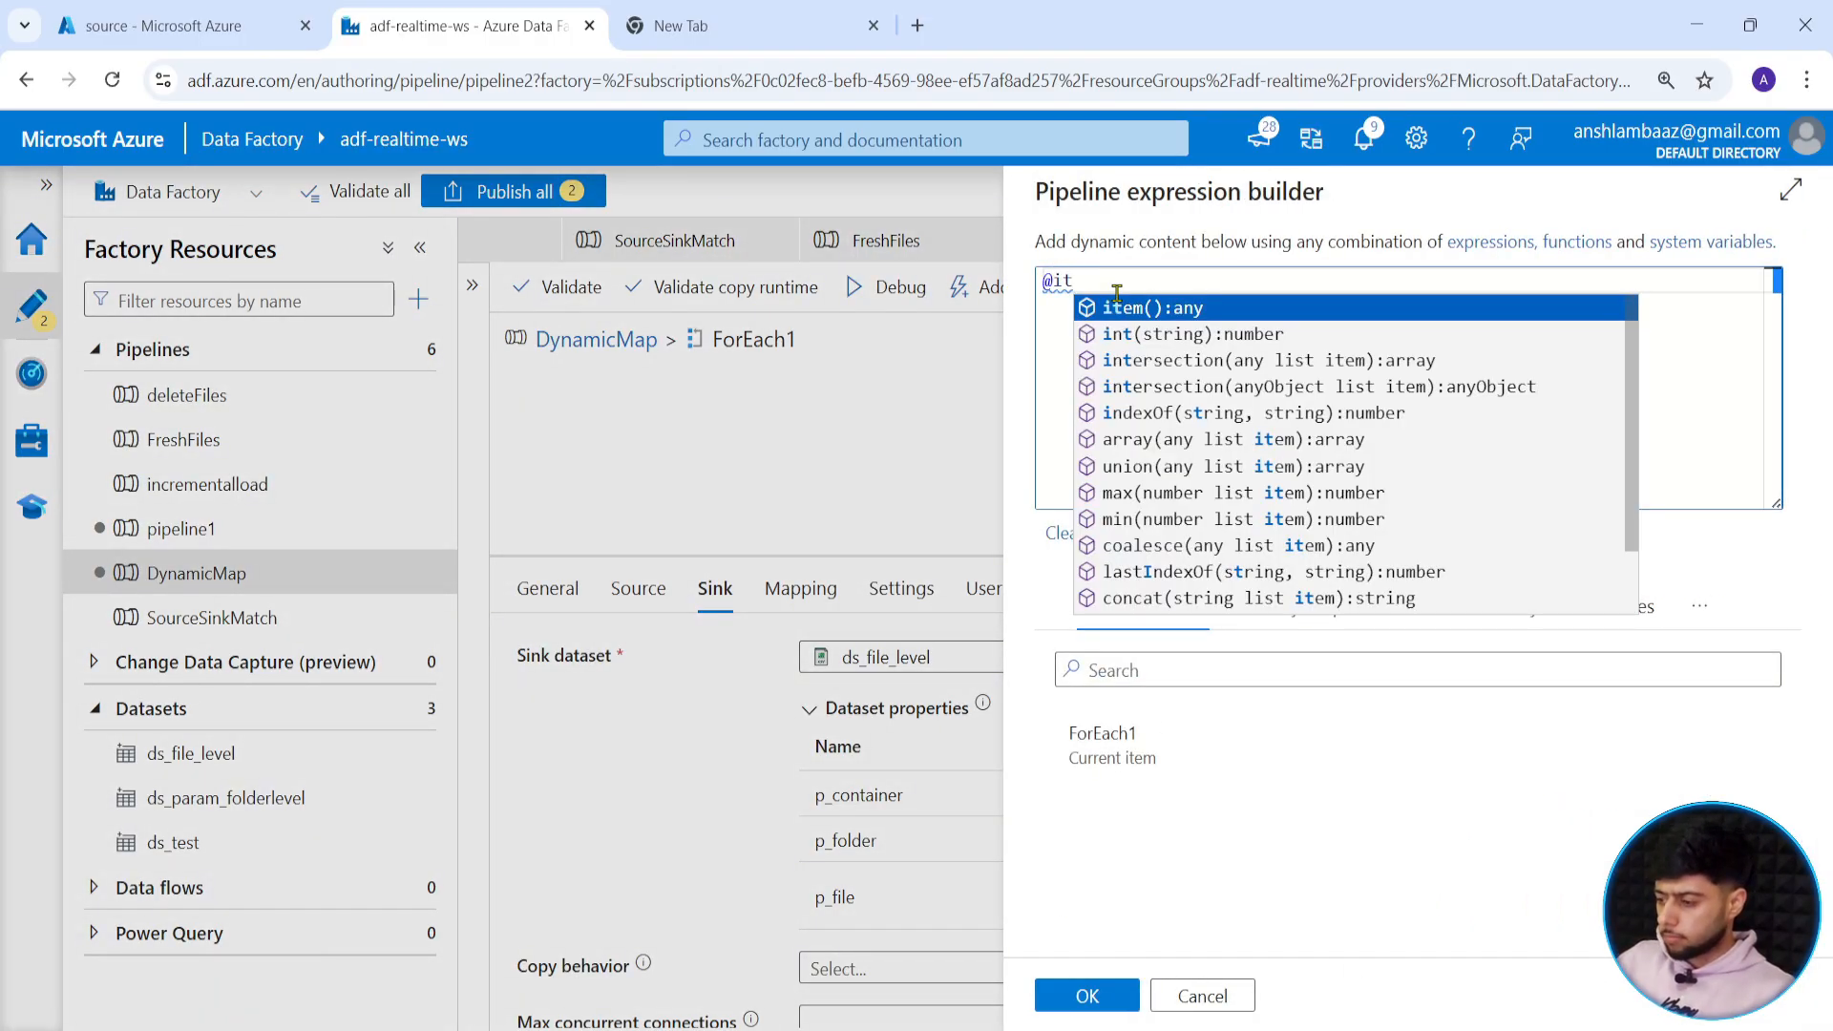
{"action": "key", "text": "Return"}
{"action": "type", "text": ".name"}
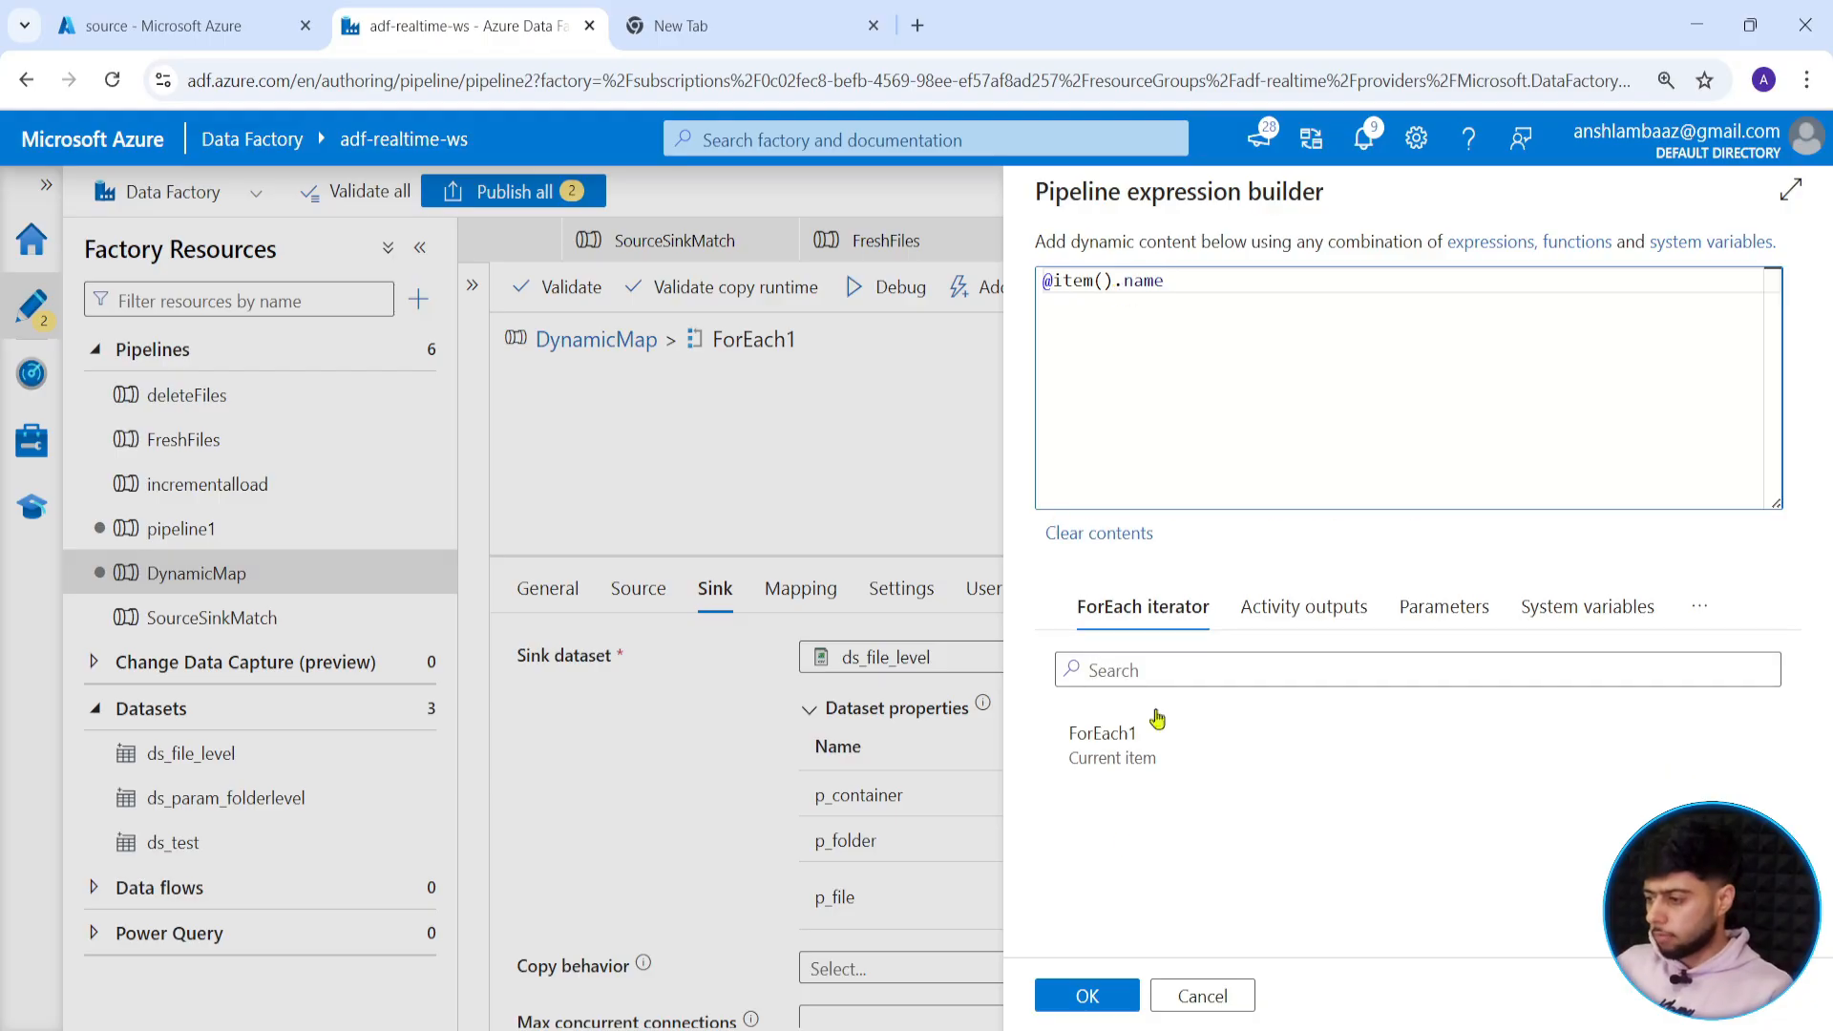
{"action": "left_click", "coordinate": [1088, 996]}
In Copy data1's mapping expression, replace the hardcoded 'gold_demand_sector.csv' in the contains condition with item().name.
{"action": "left_click", "coordinate": [800, 588]}
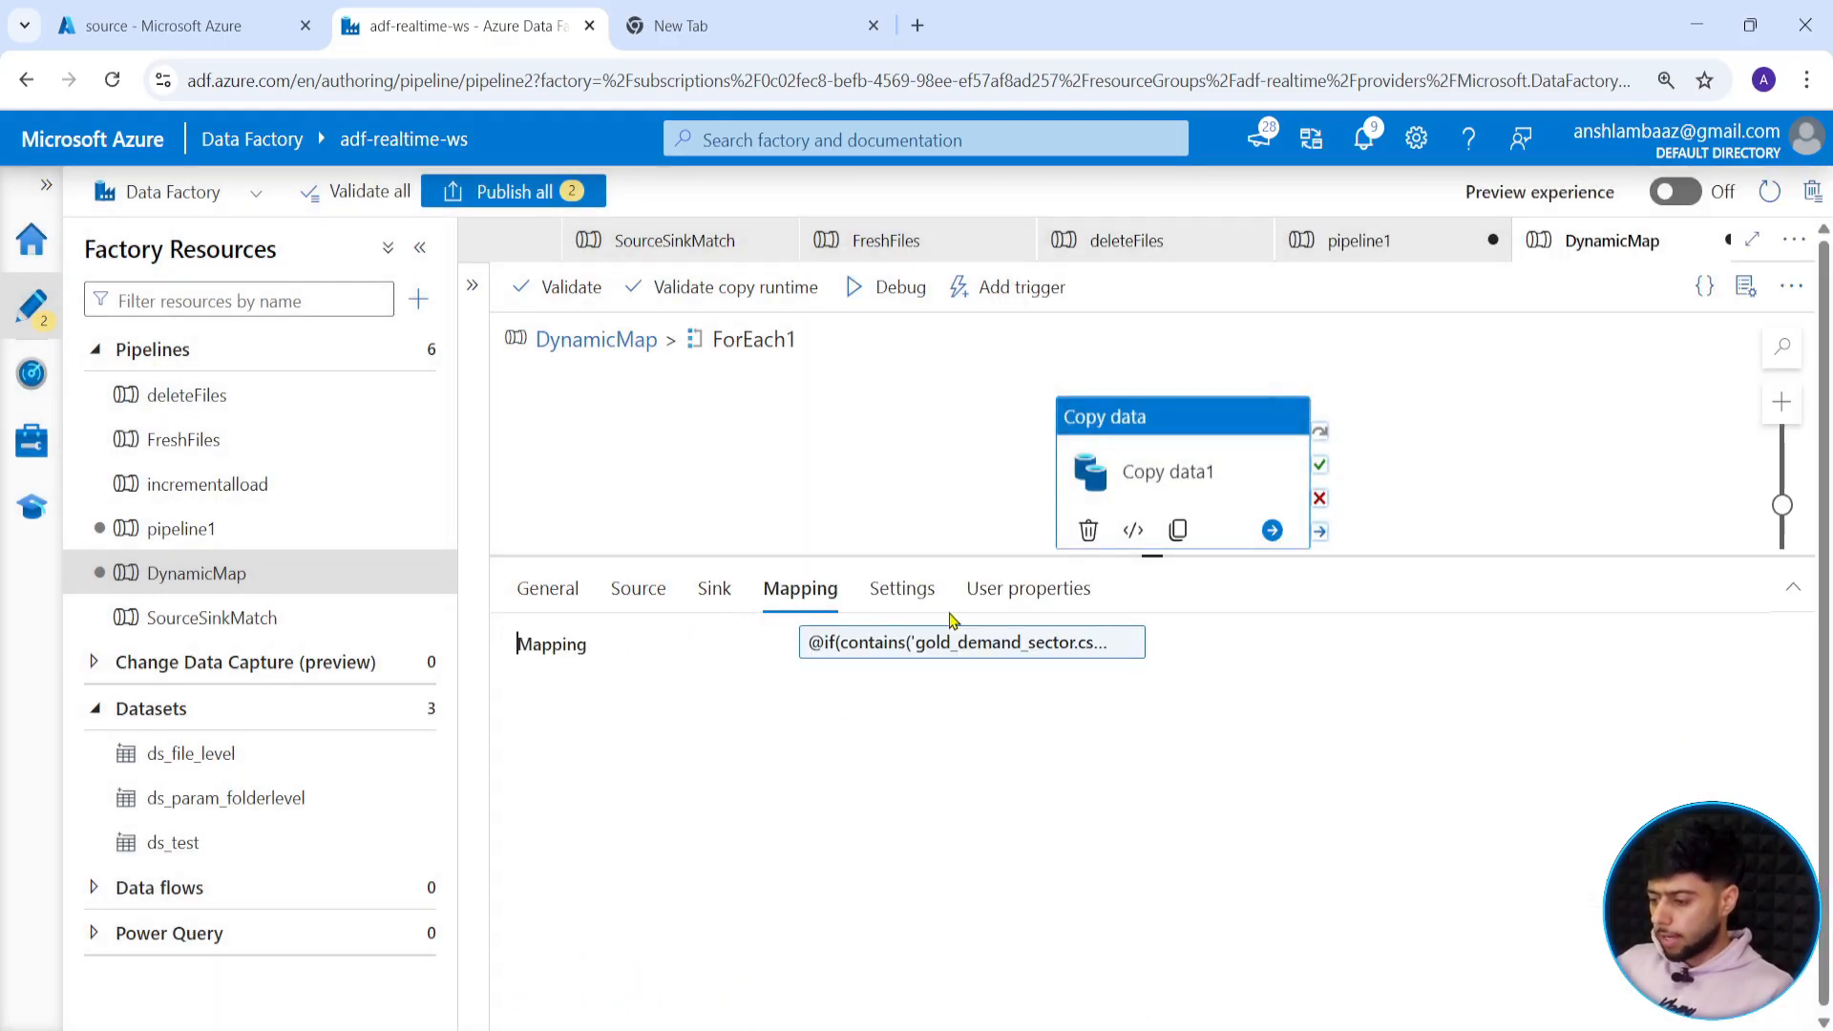
{"action": "left_click", "coordinate": [953, 642]}
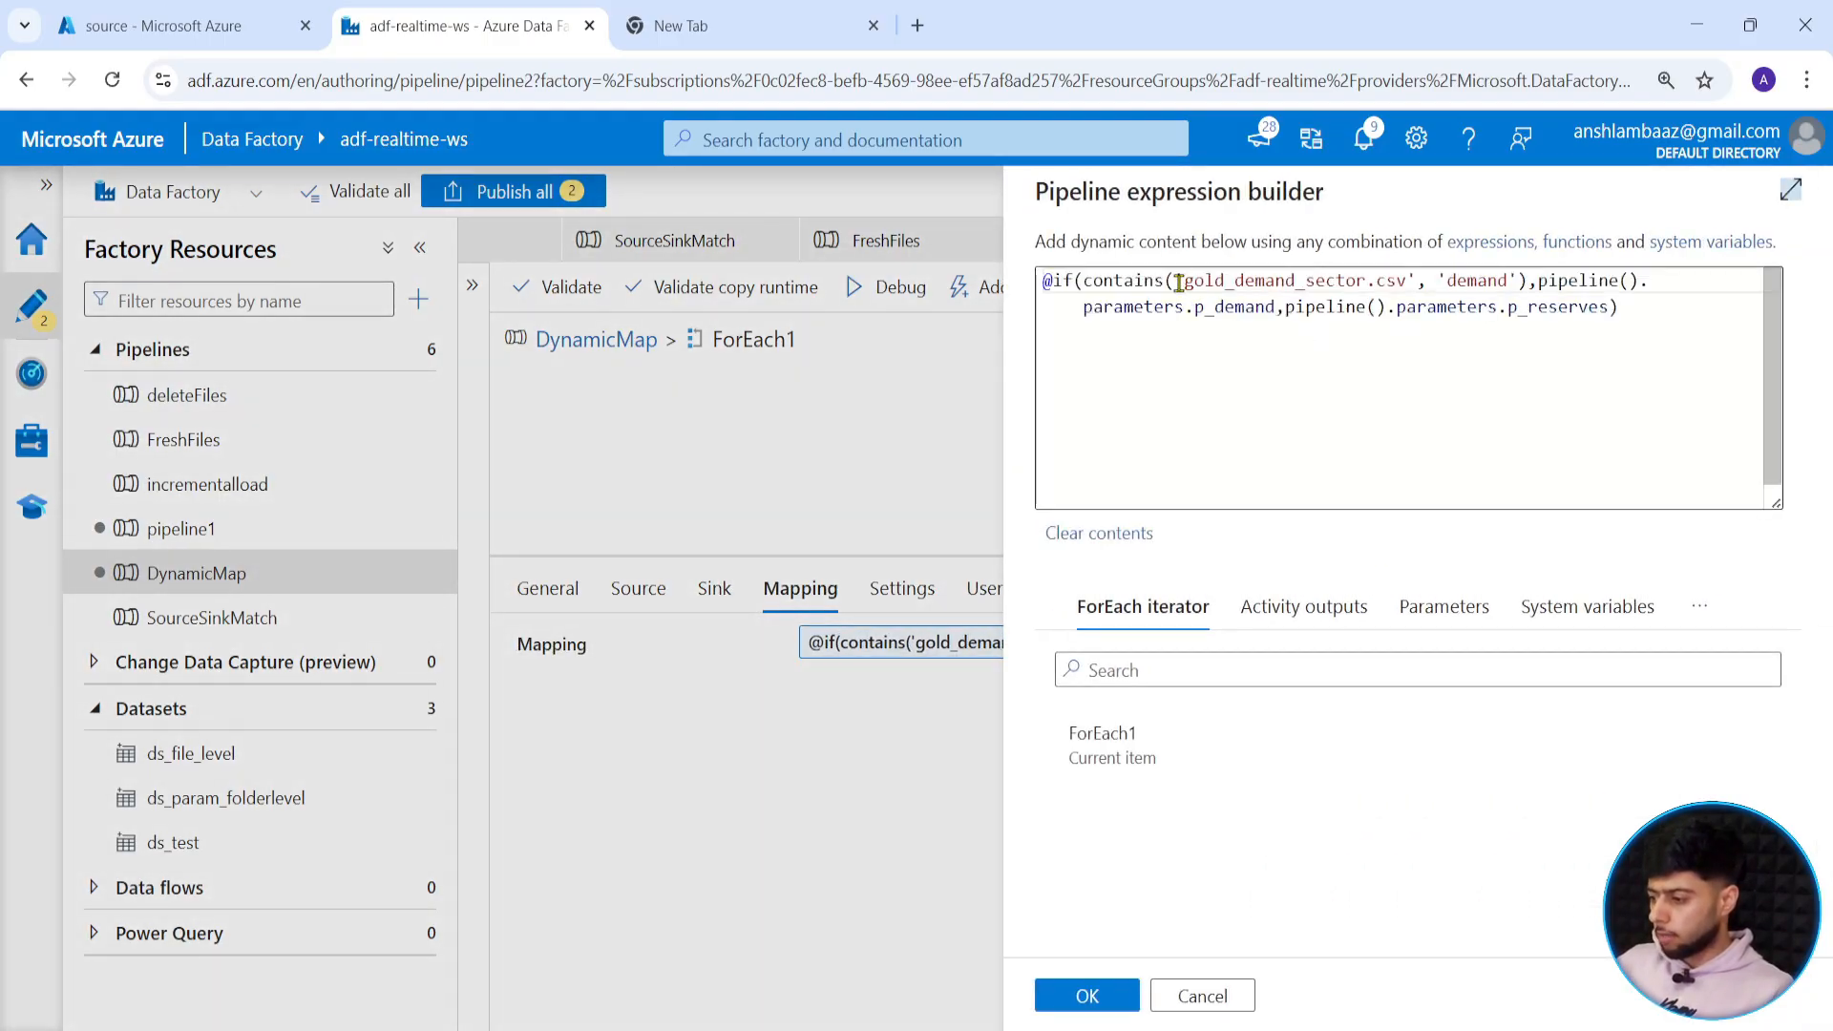
{"action": "left_click_drag", "start_coordinate": [1180, 282], "coordinate": [1420, 283]}
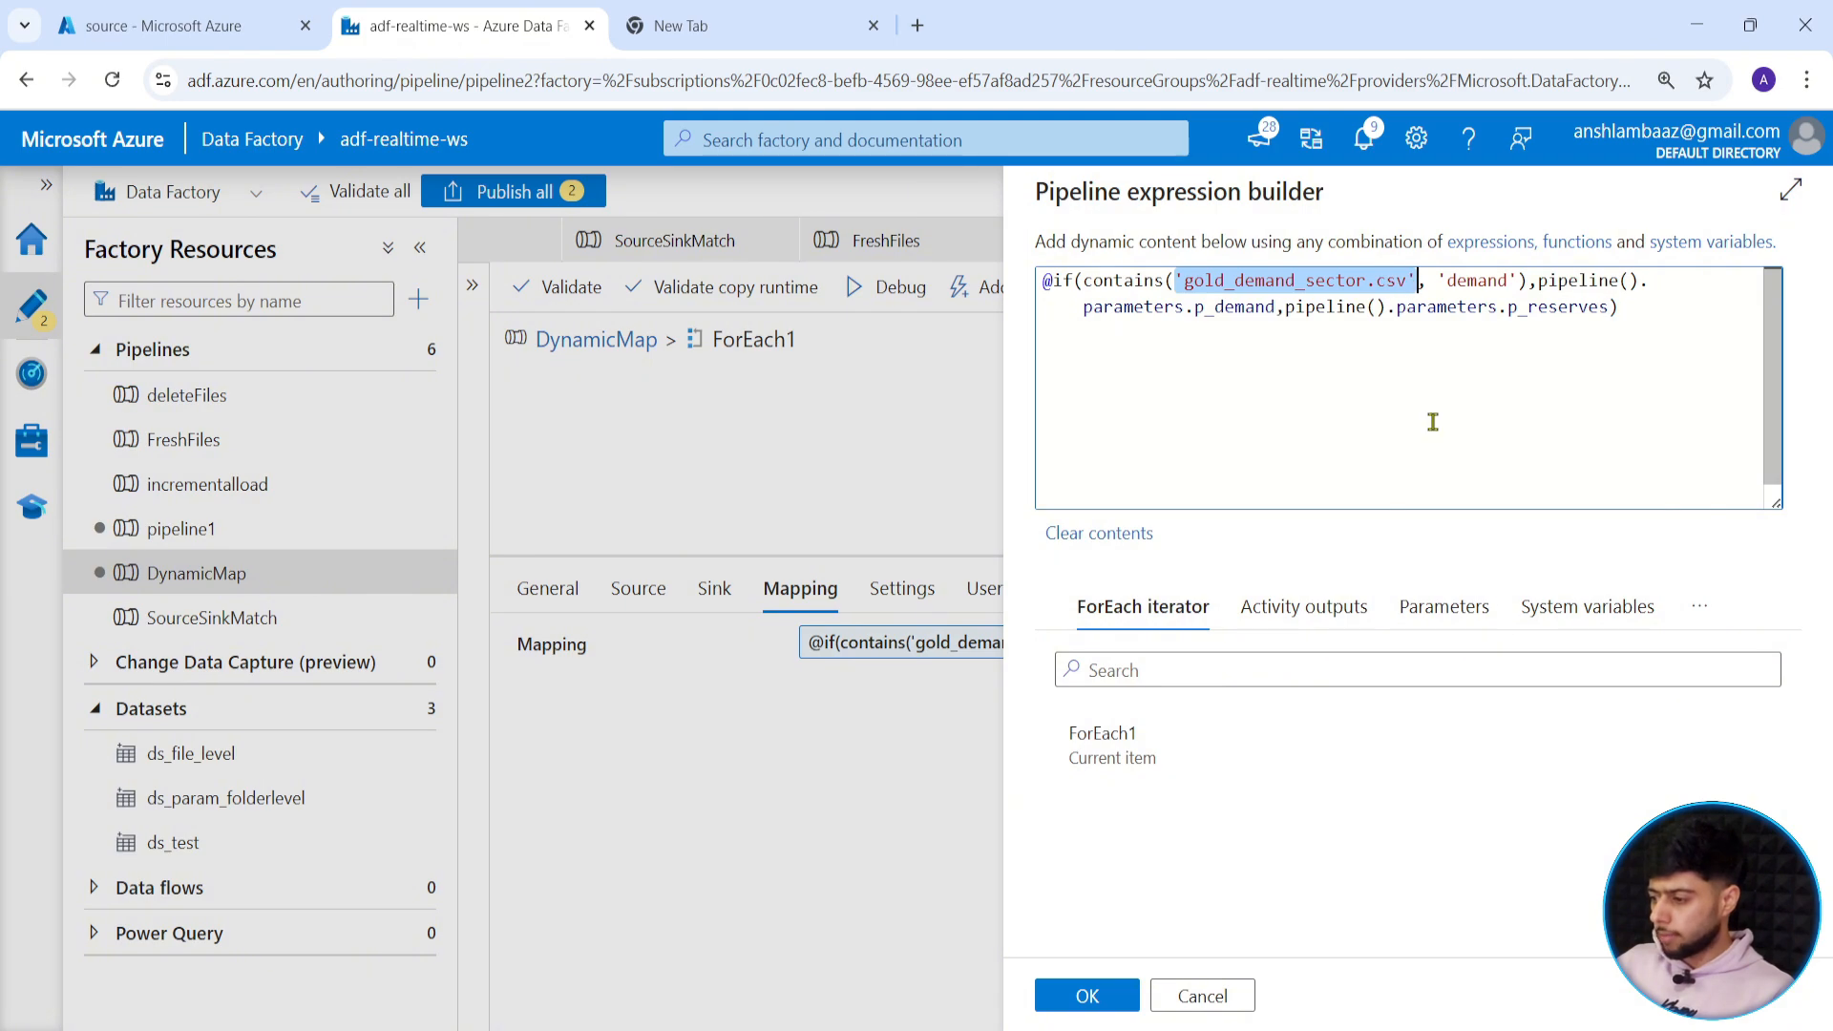
{"action": "key", "text": "BackSpace"}
{"action": "type", "text": "item"}
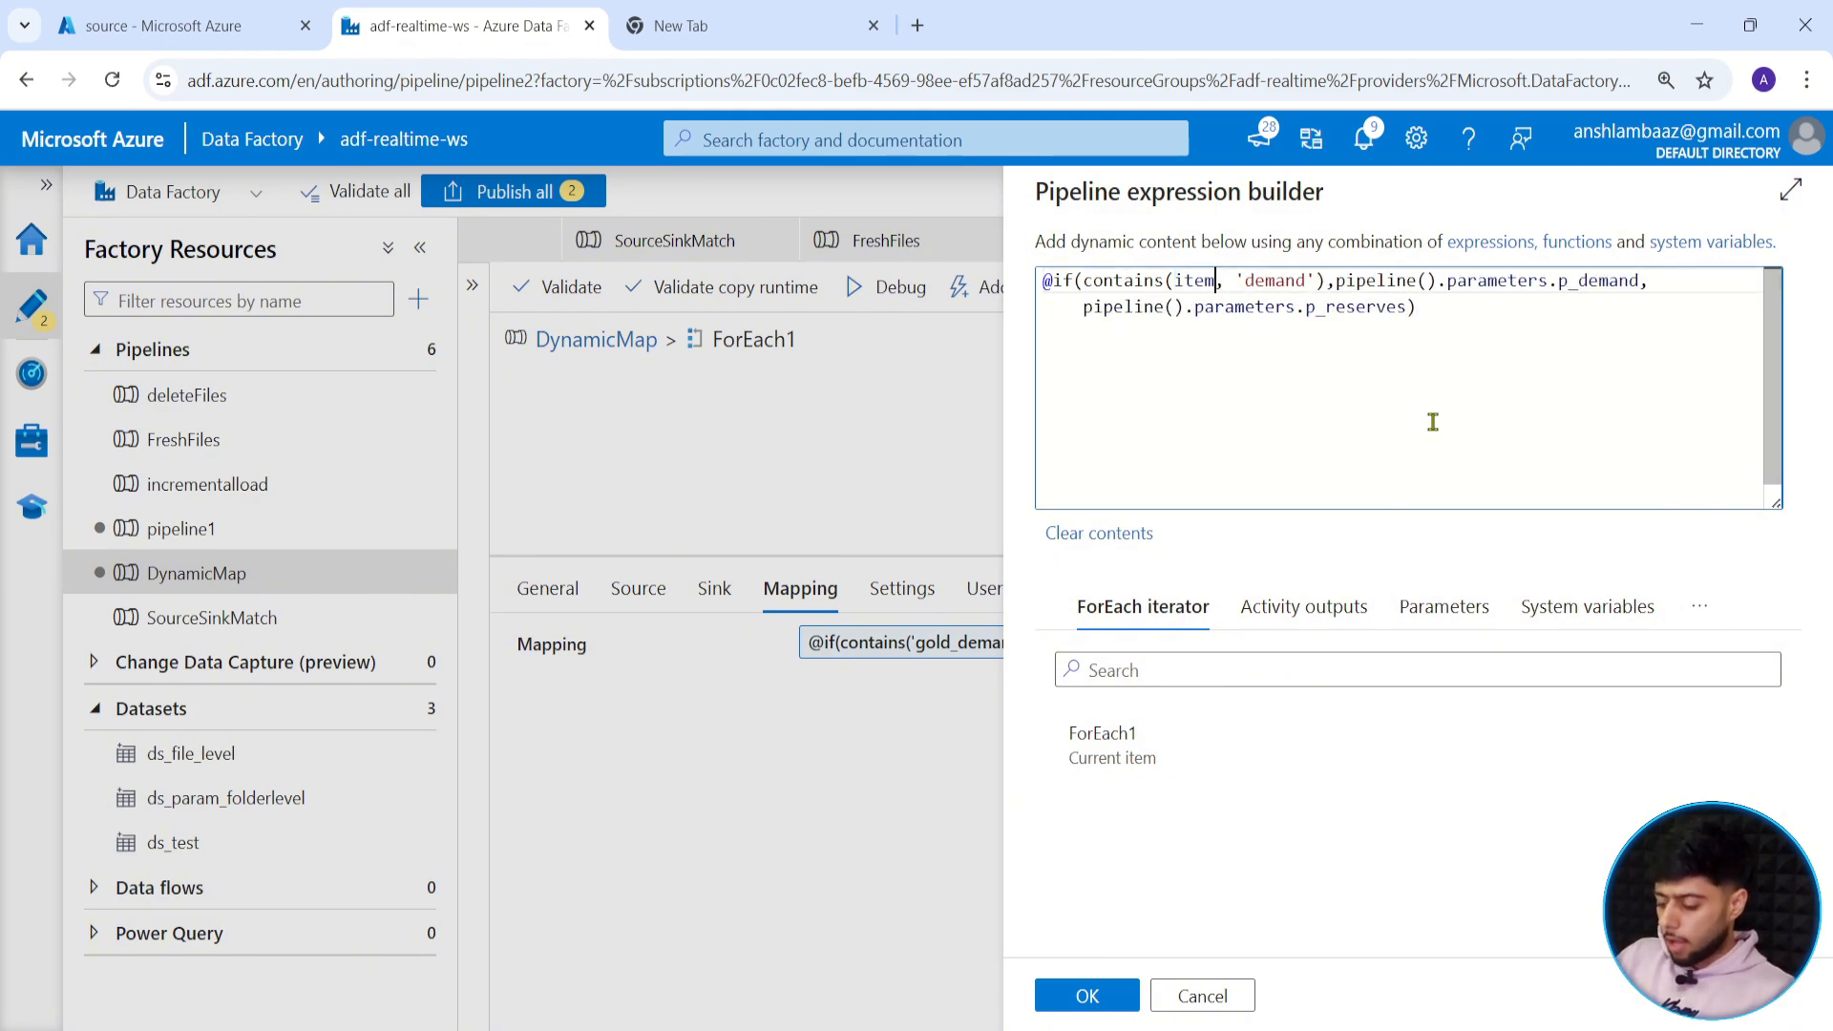
{"action": "key", "text": "Tab"}
{"action": "type", "text": ".name"}
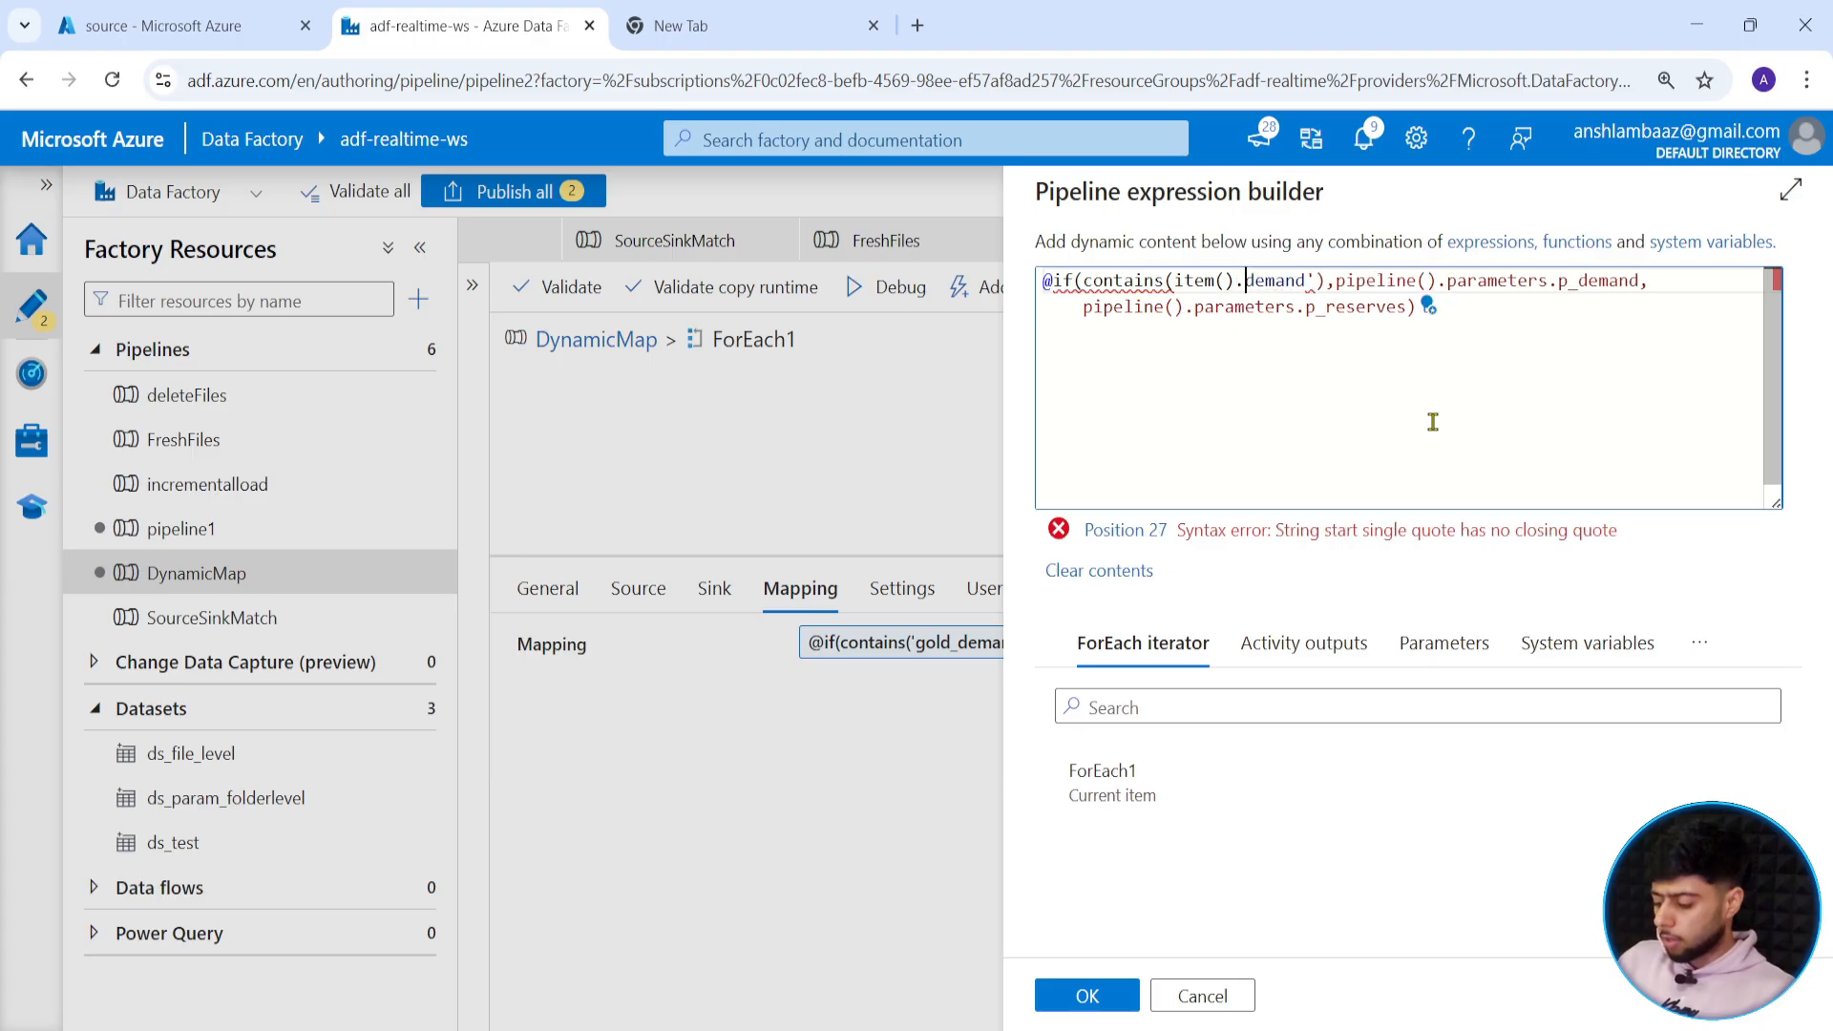
{"action": "type", "text": ",'"}
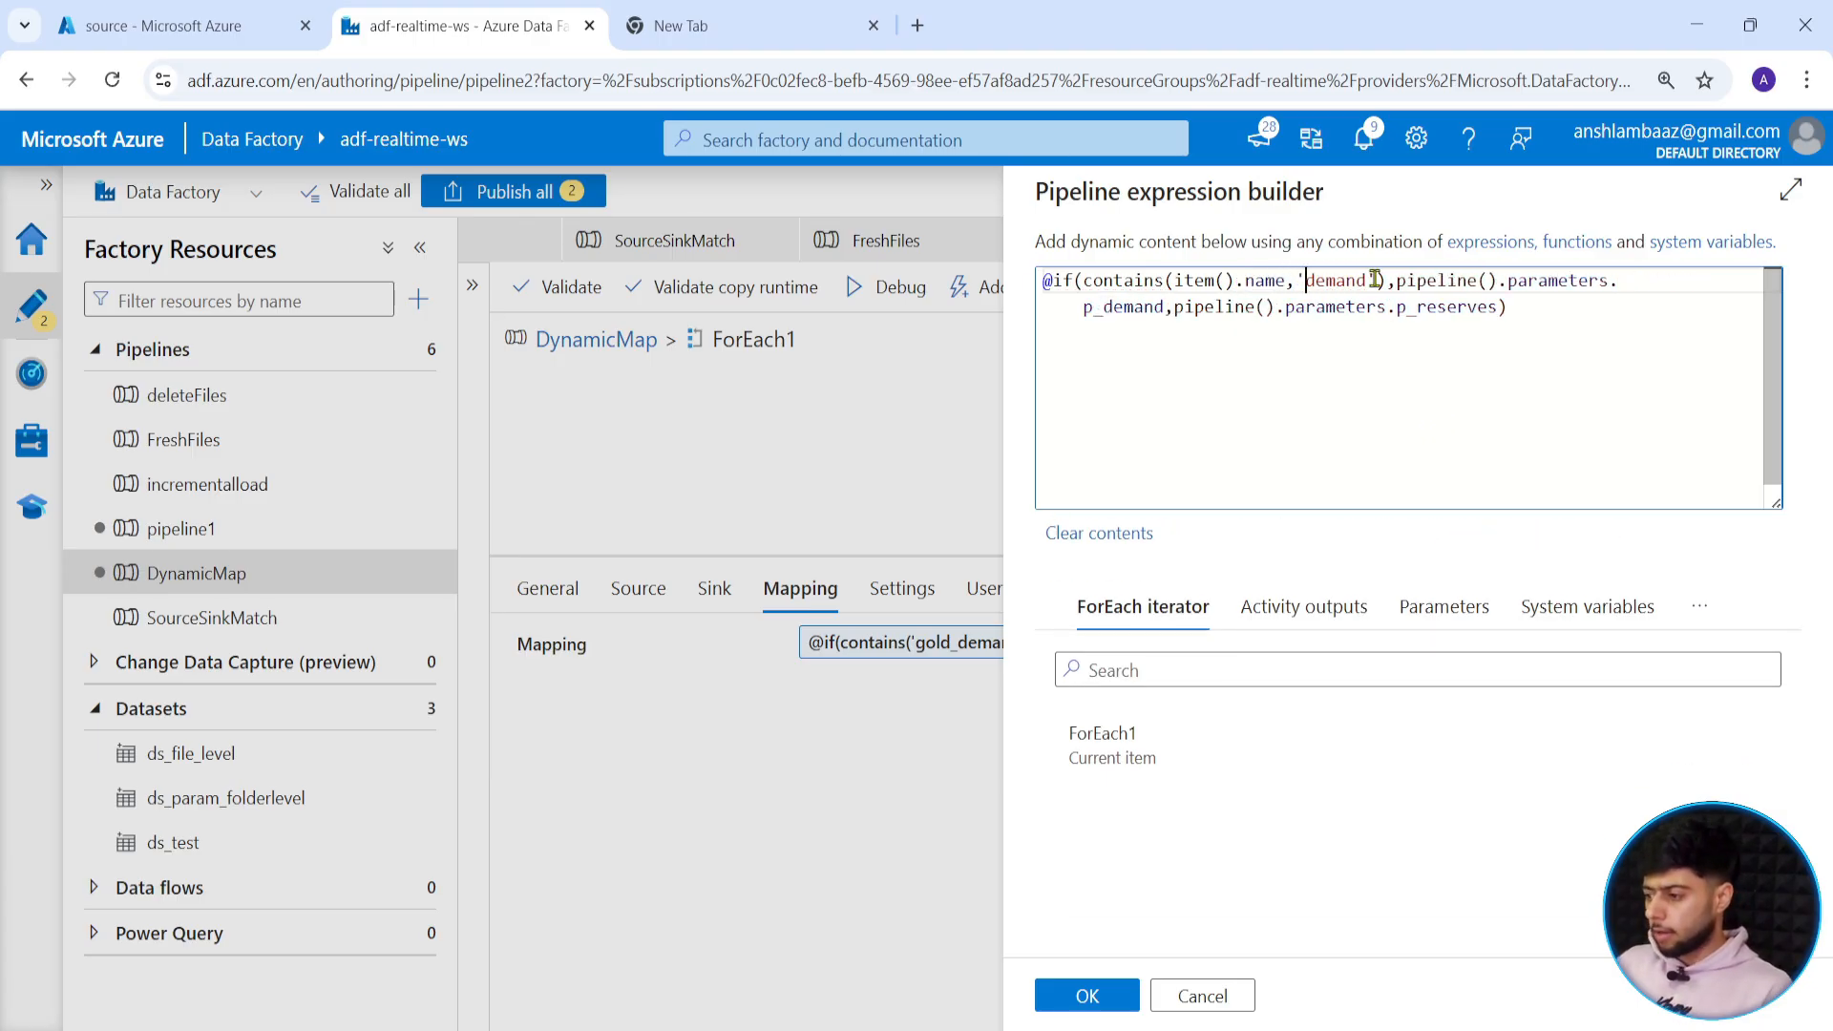
{"action": "left_click_drag", "start_coordinate": [1376, 281], "coordinate": [1504, 306]}
{"action": "left_click", "coordinate": [1335, 280]}
{"action": "left_click", "coordinate": [1345, 280]}
{"action": "left_click", "coordinate": [1096, 315]}
{"action": "left_click", "coordinate": [1458, 307]}
{"action": "left_click", "coordinate": [1076, 994]}
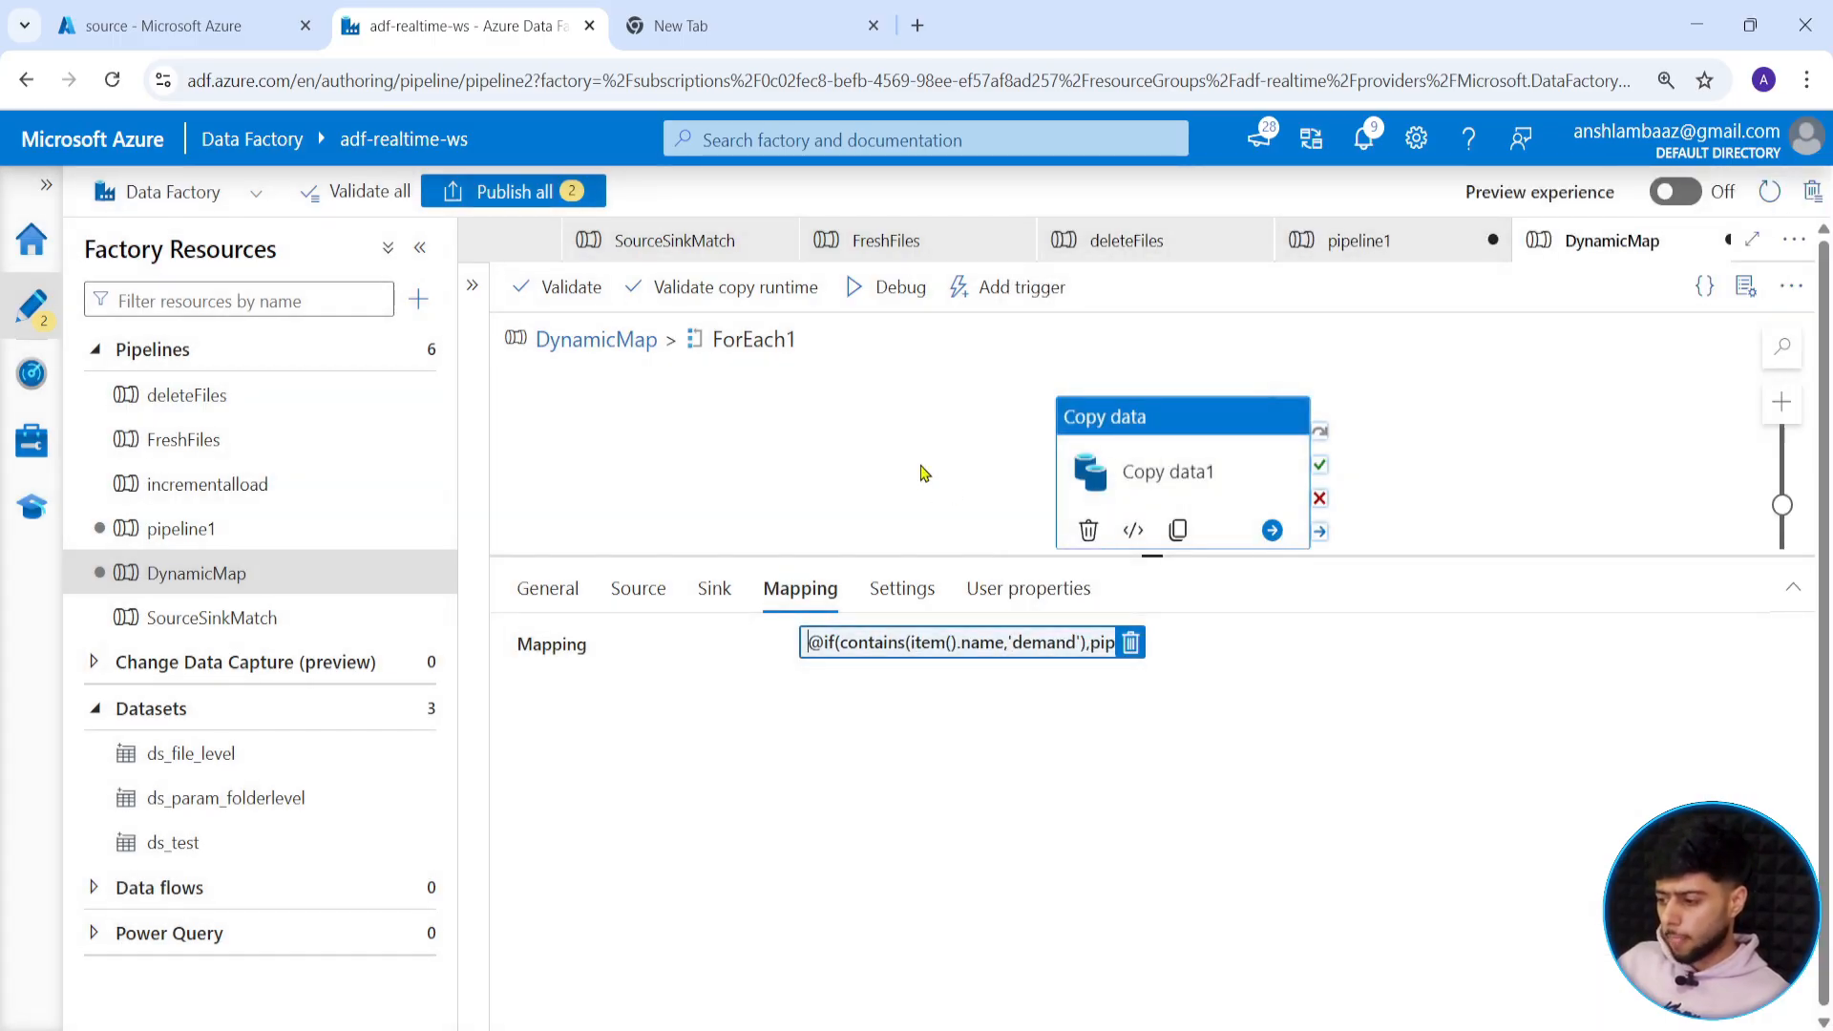
{"action": "left_click", "coordinate": [916, 475]}
Return to the DynamicMap pipeline level and start a debug run with the existing p_reserves and p_demand parameter values.
{"action": "left_click", "coordinate": [587, 340]}
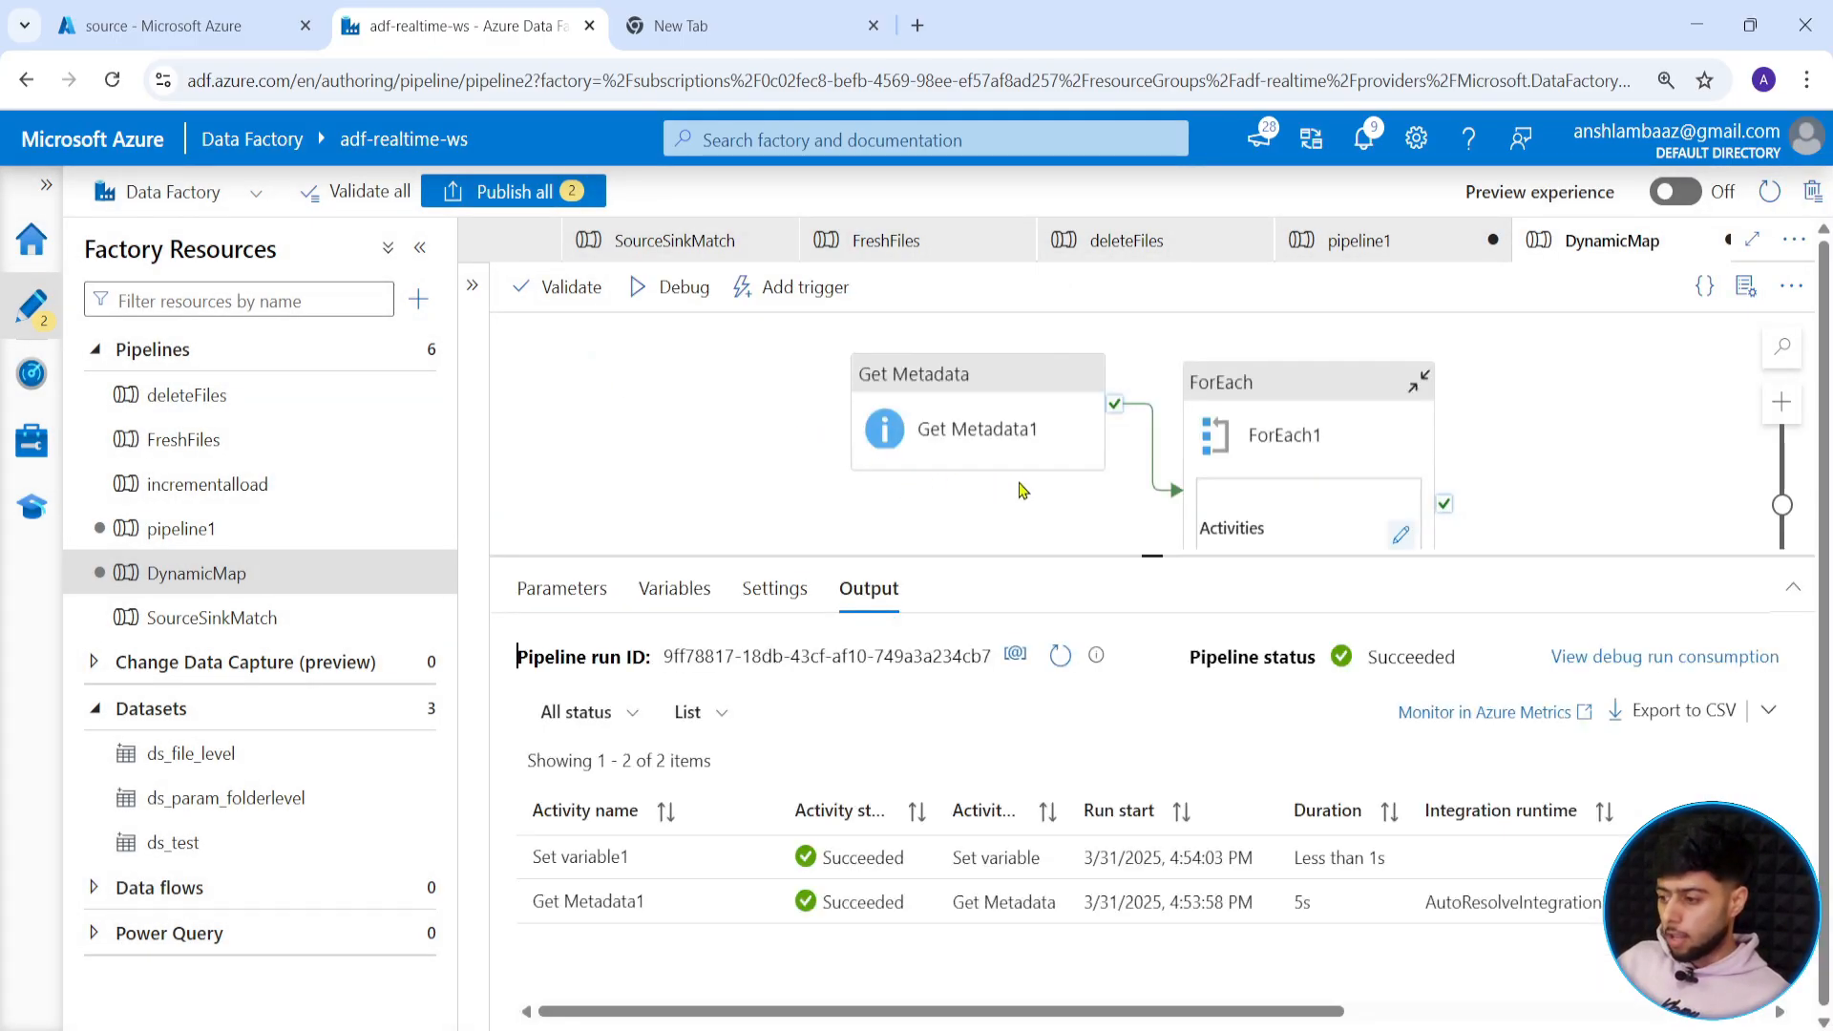
{"action": "left_click", "coordinate": [678, 287]}
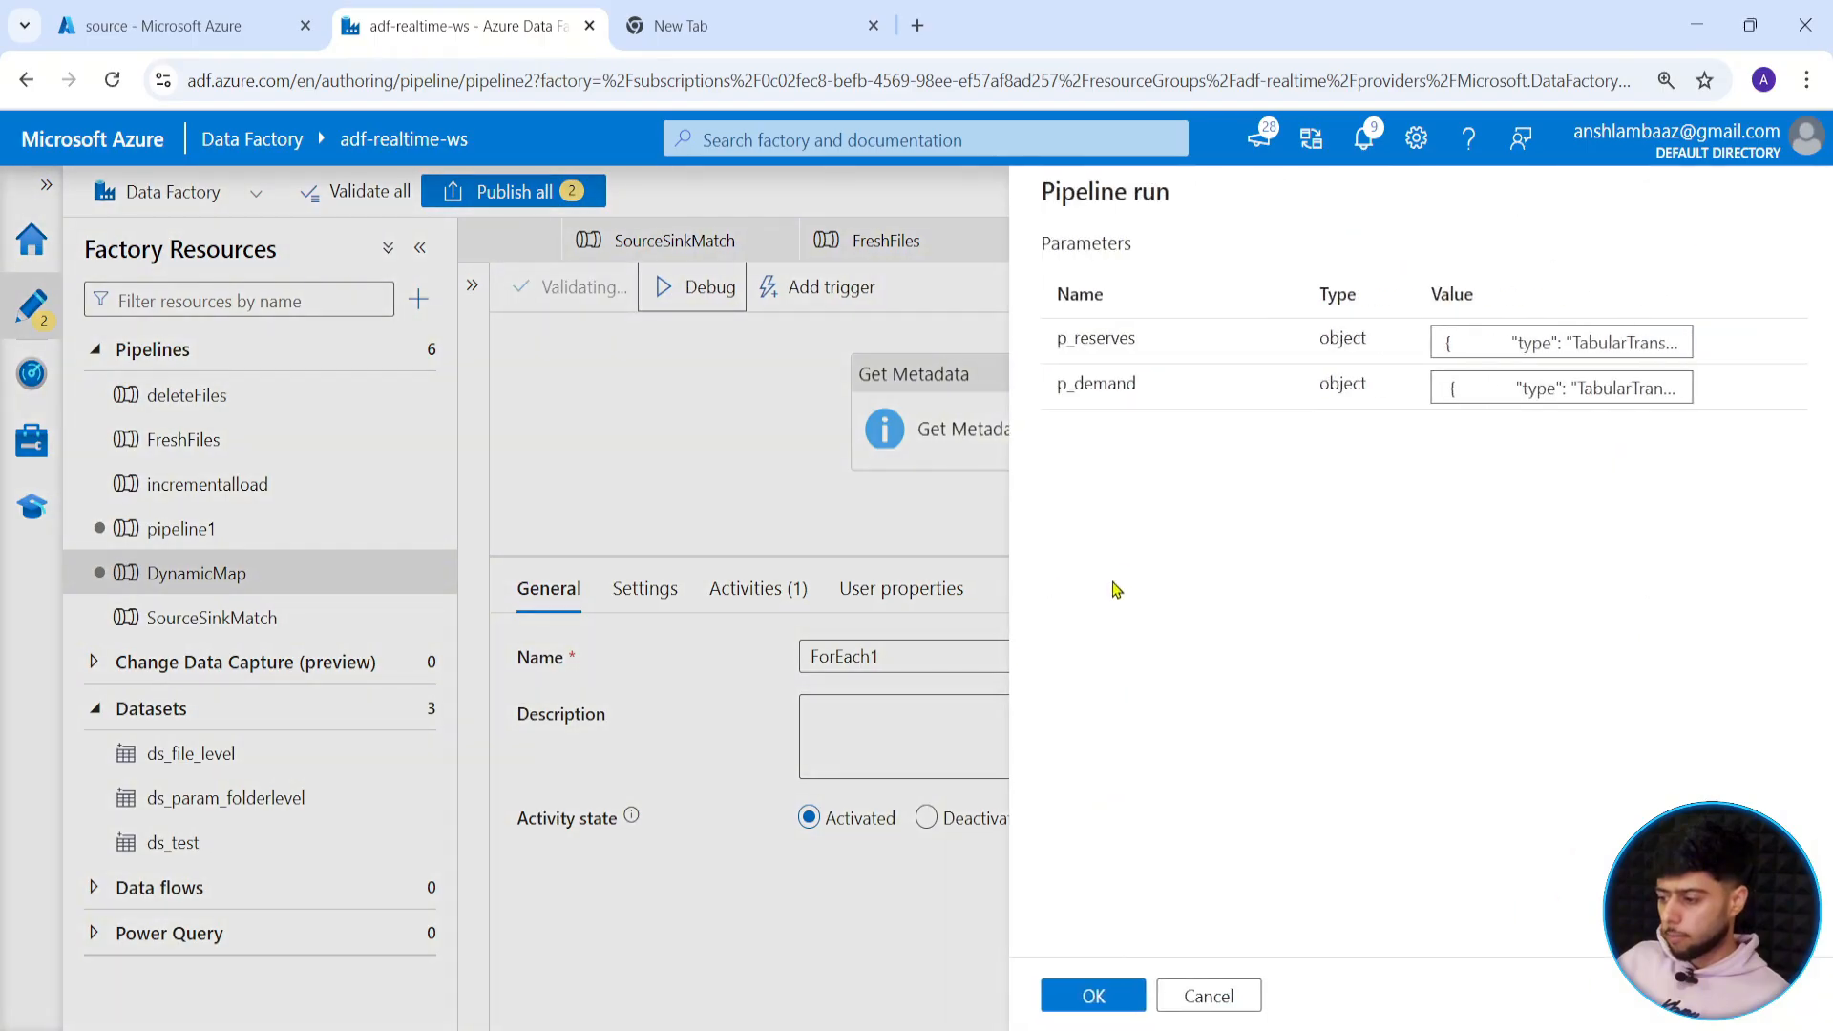
{"action": "left_click", "coordinate": [1093, 994]}
Enlarge the pipeline canvas, collapse ForEach1 and place it lower than Get Metadata1, moving both activities down.
{"action": "left_click_drag", "start_coordinate": [1153, 558], "coordinate": [1153, 860]}
{"action": "left_click_drag", "start_coordinate": [1292, 418], "coordinate": [1299, 588]}
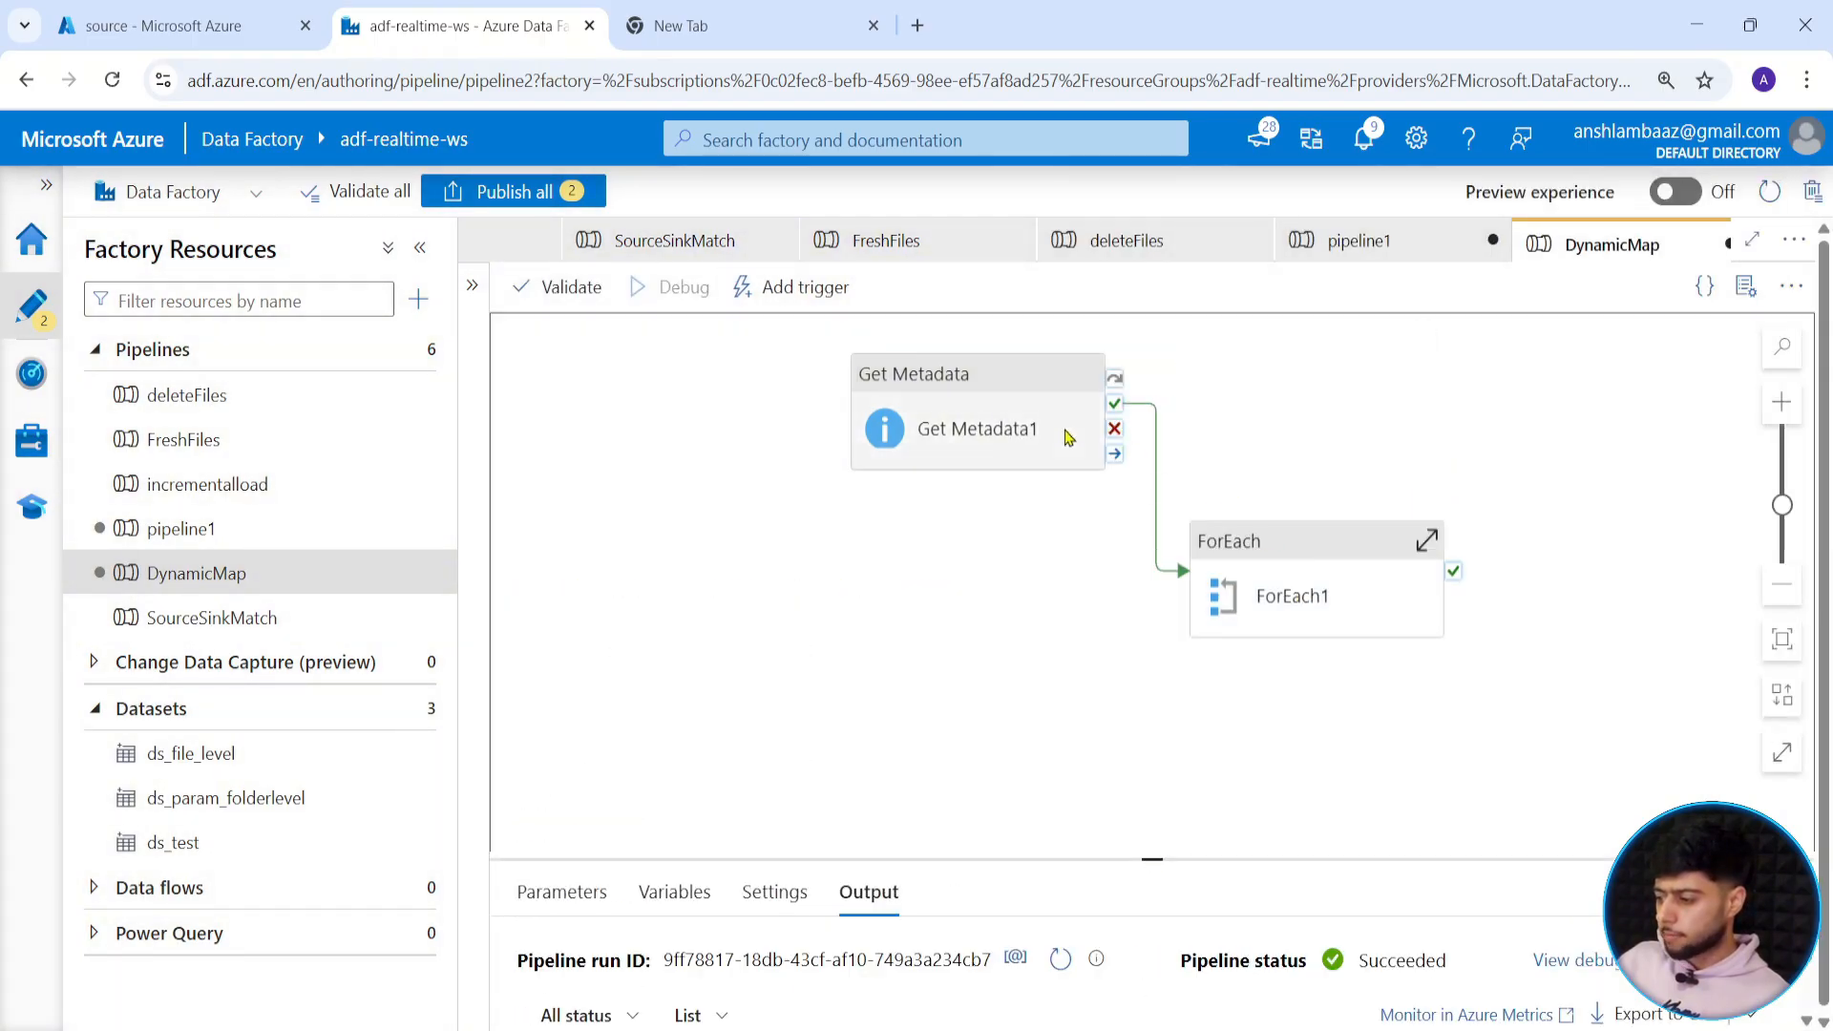
{"action": "left_click_drag", "start_coordinate": [1030, 418], "coordinate": [1032, 472]}
{"action": "left_click", "coordinate": [1335, 480]}
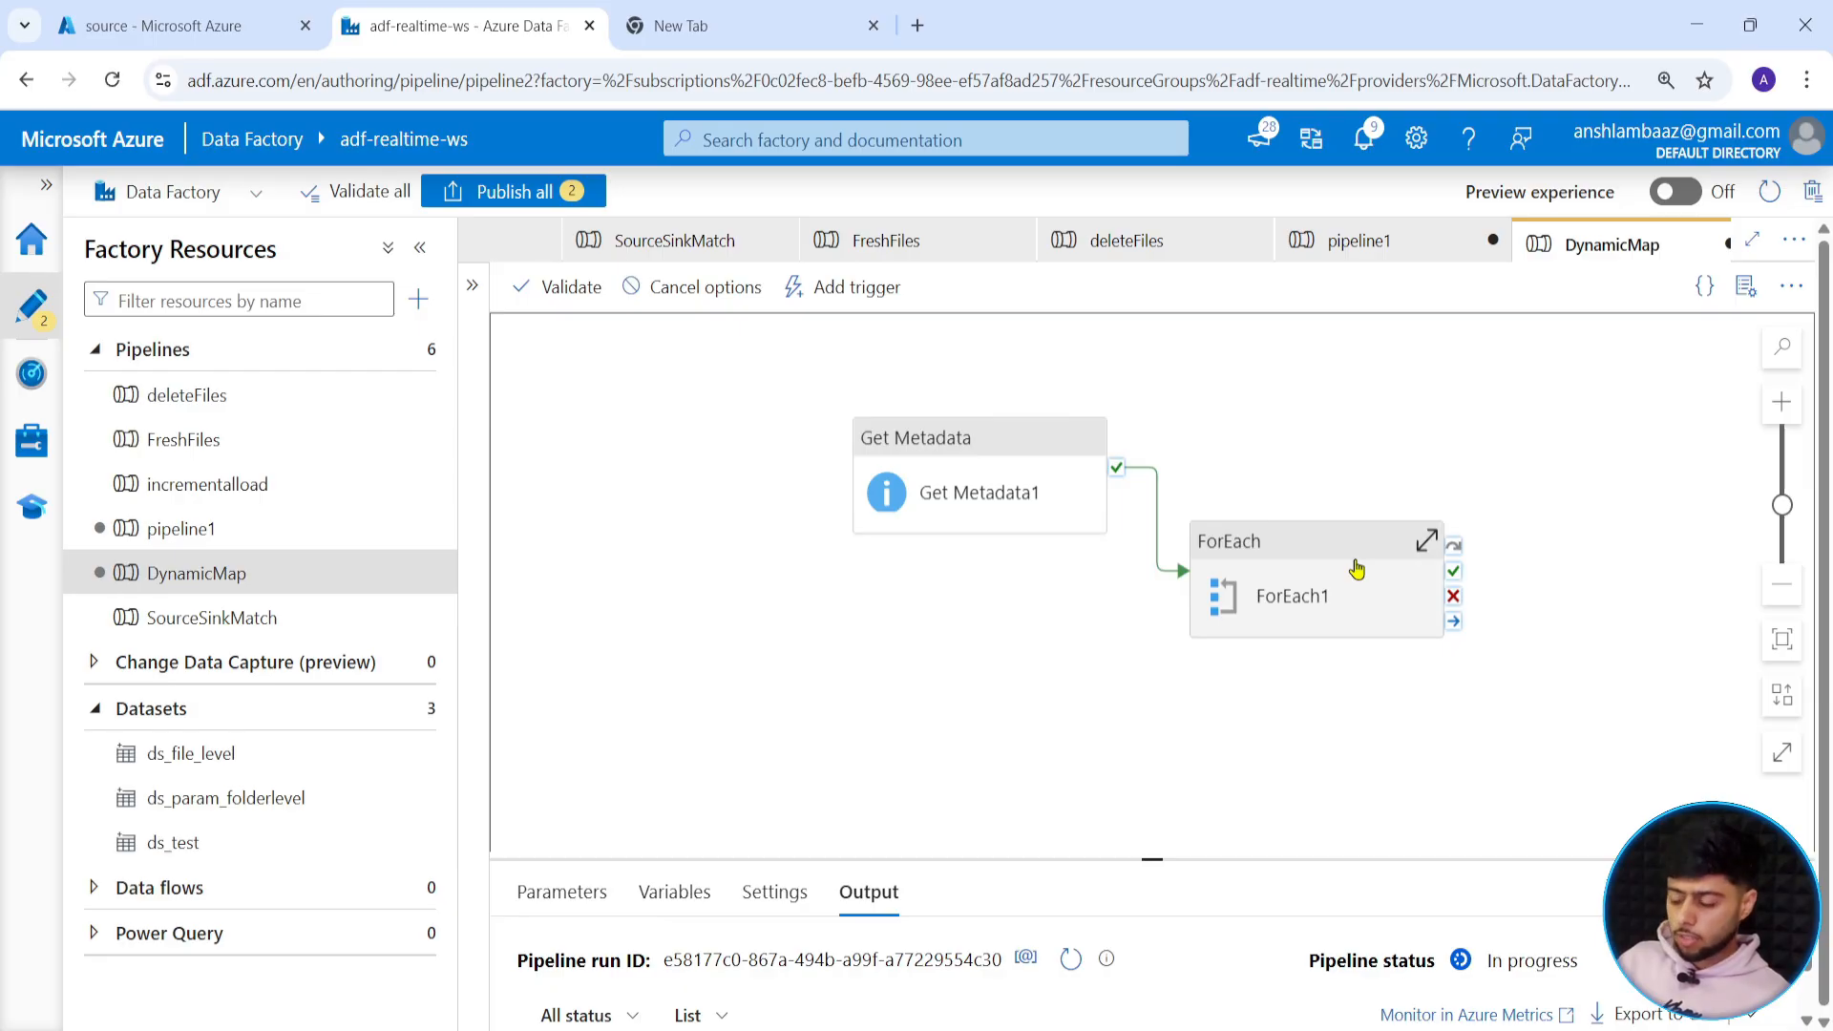
{"action": "left_click", "coordinate": [1357, 570]}
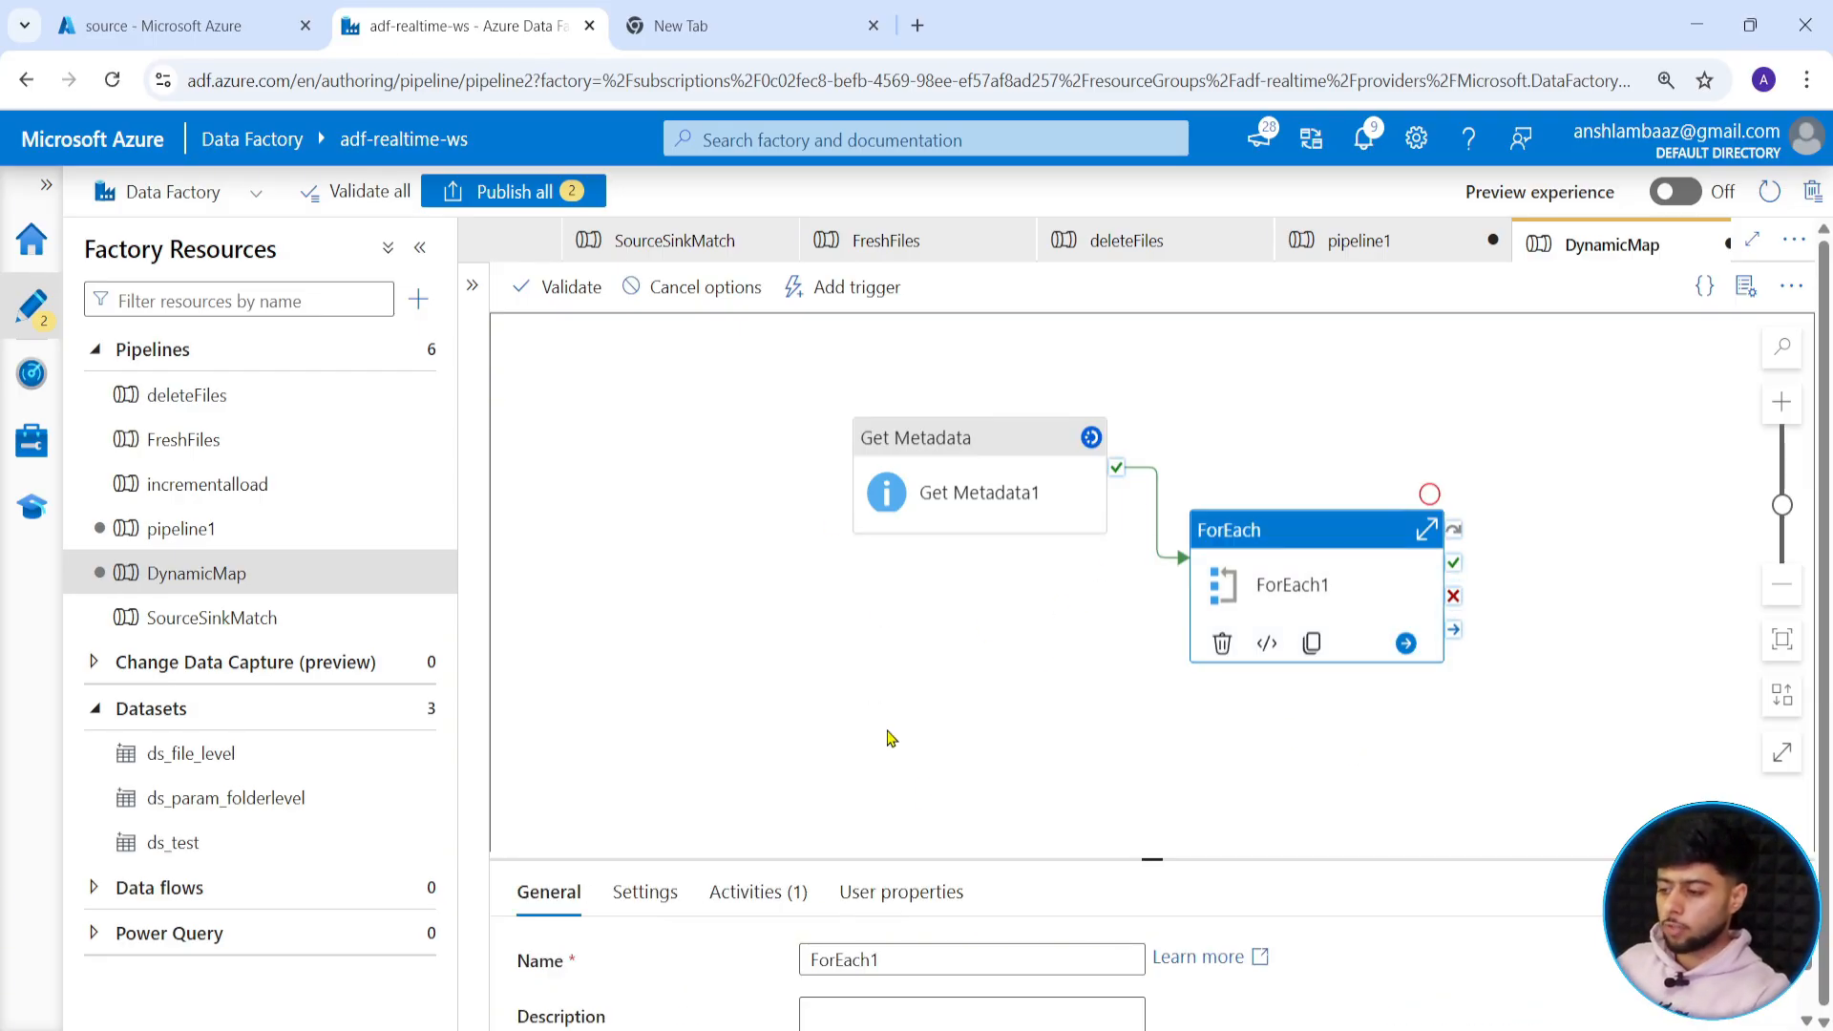
{"action": "left_click", "coordinate": [1072, 762]}
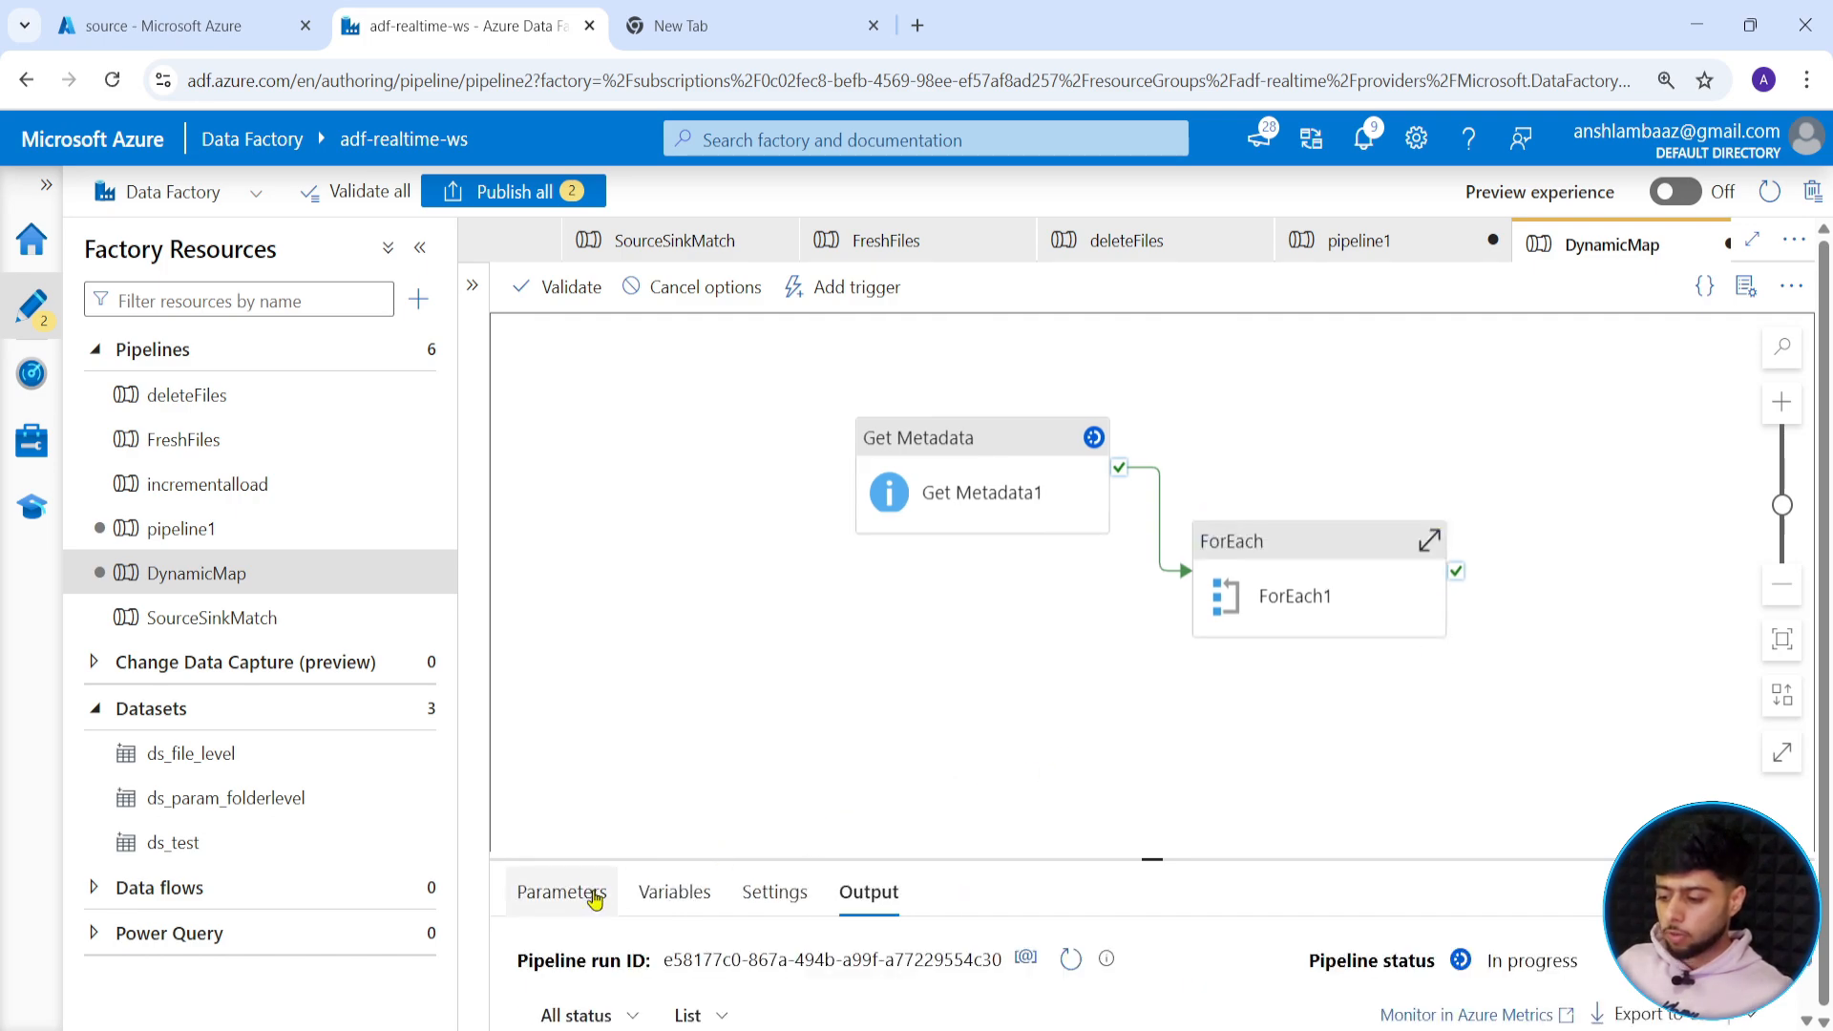
Check the debug run's activity output, then switch to the Azure portal and refresh the source container's raw_gold_data folder.
{"action": "left_click_drag", "start_coordinate": [1141, 869], "coordinate": [1153, 559]}
{"action": "left_click", "coordinate": [564, 594]}
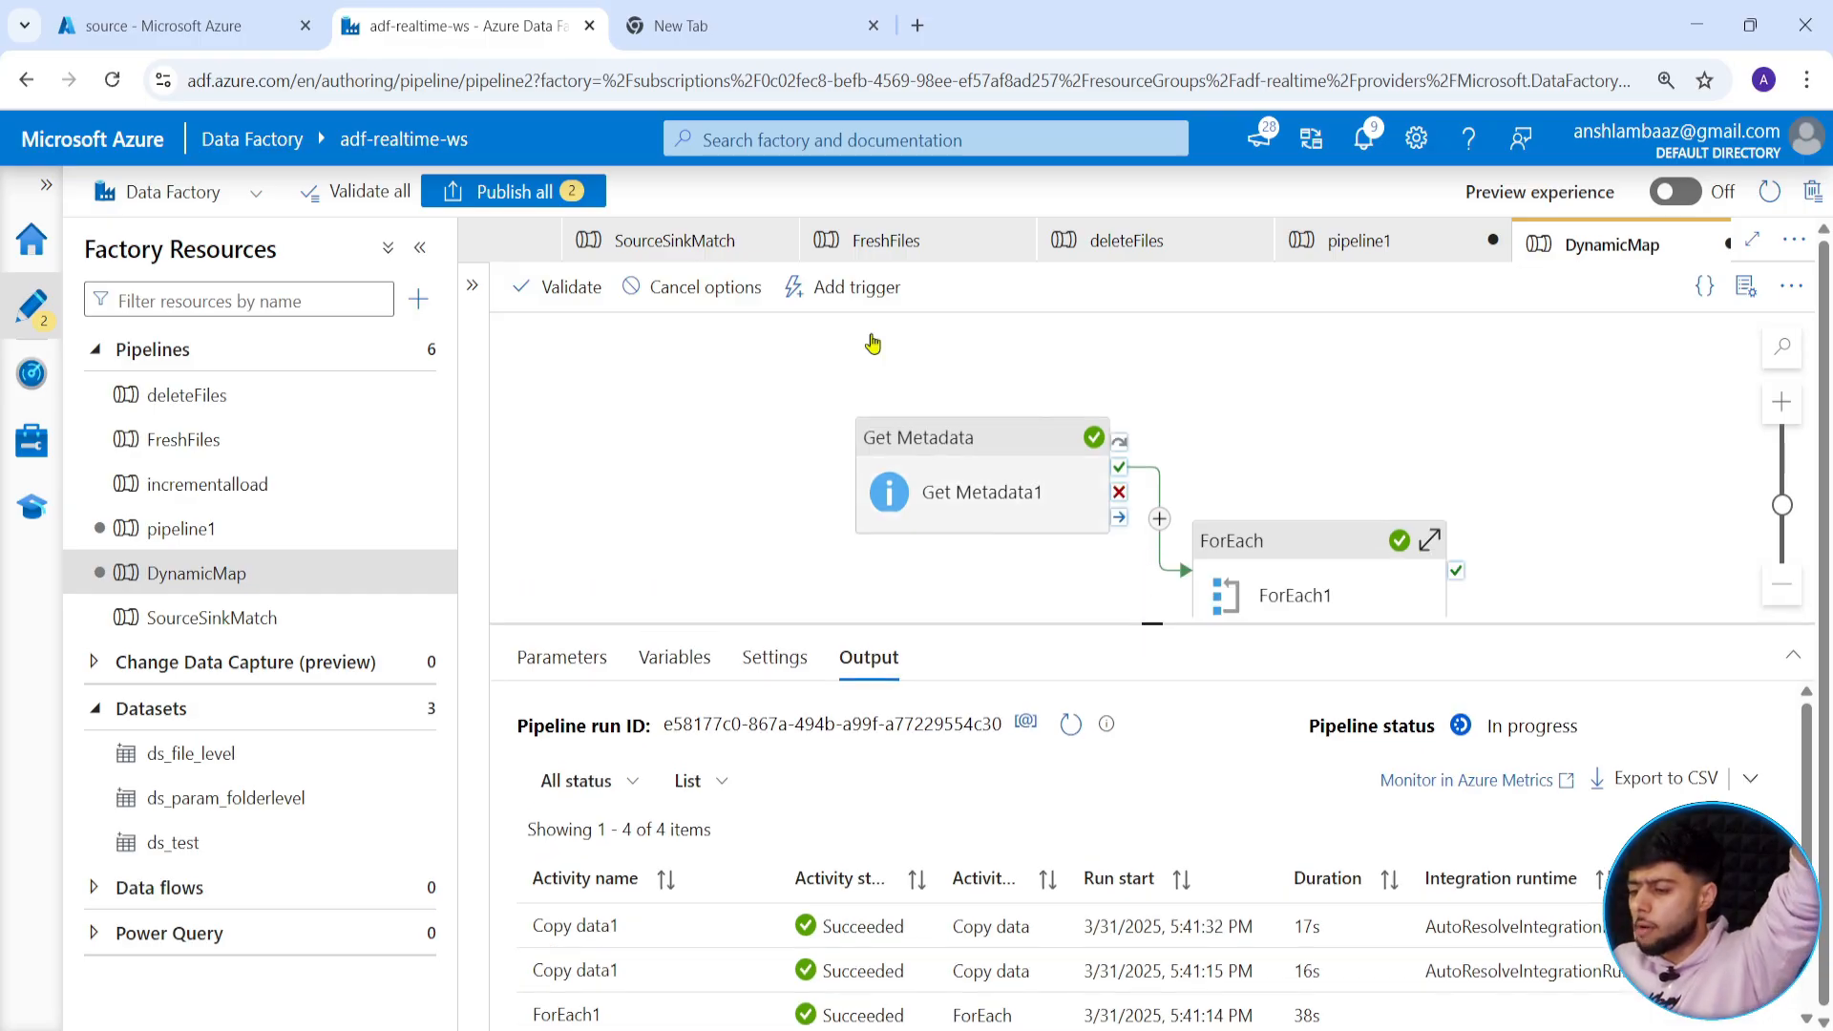
{"action": "left_click", "coordinate": [78, 17]}
{"action": "left_click", "coordinate": [659, 321]}
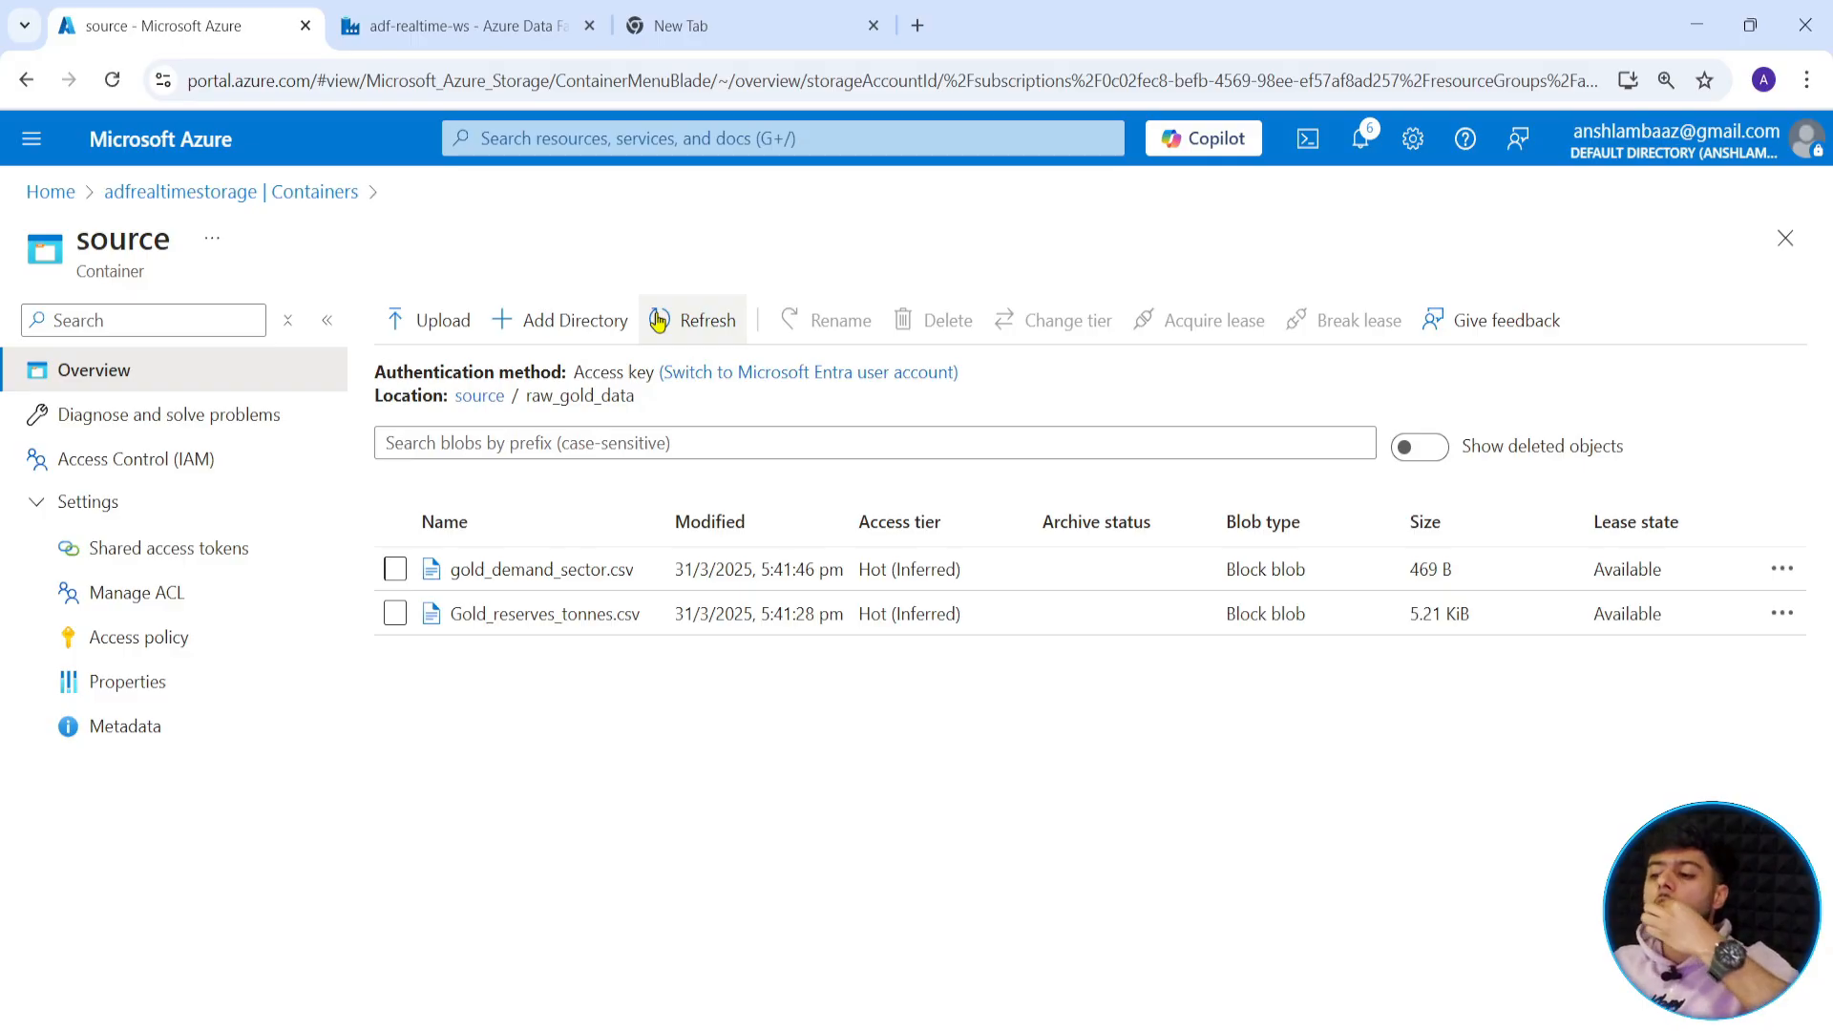
Delete both gold_demand_sector.csv and Gold_reserves_tonnes.csv from the source container's raw_gold_data folder.
{"action": "left_click", "coordinate": [395, 570]}
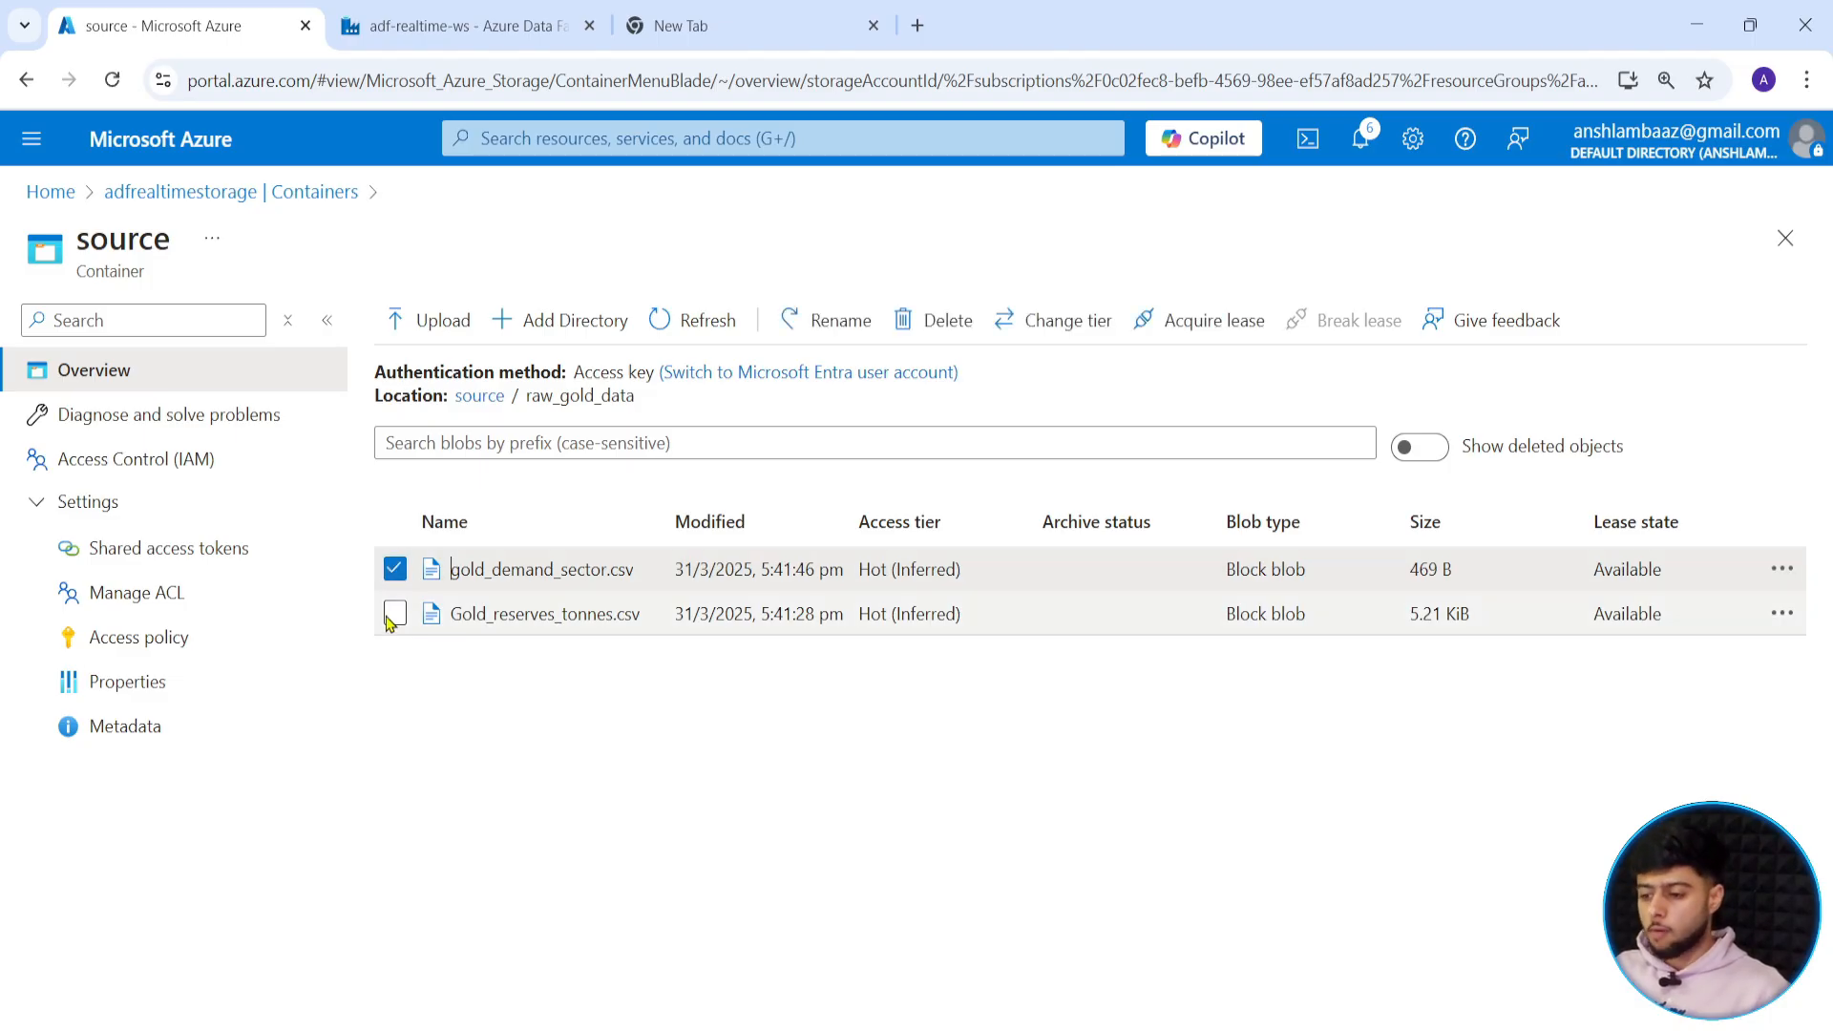
{"action": "left_click", "coordinate": [394, 614]}
{"action": "left_click", "coordinate": [904, 319]}
{"action": "left_click", "coordinate": [890, 753]}
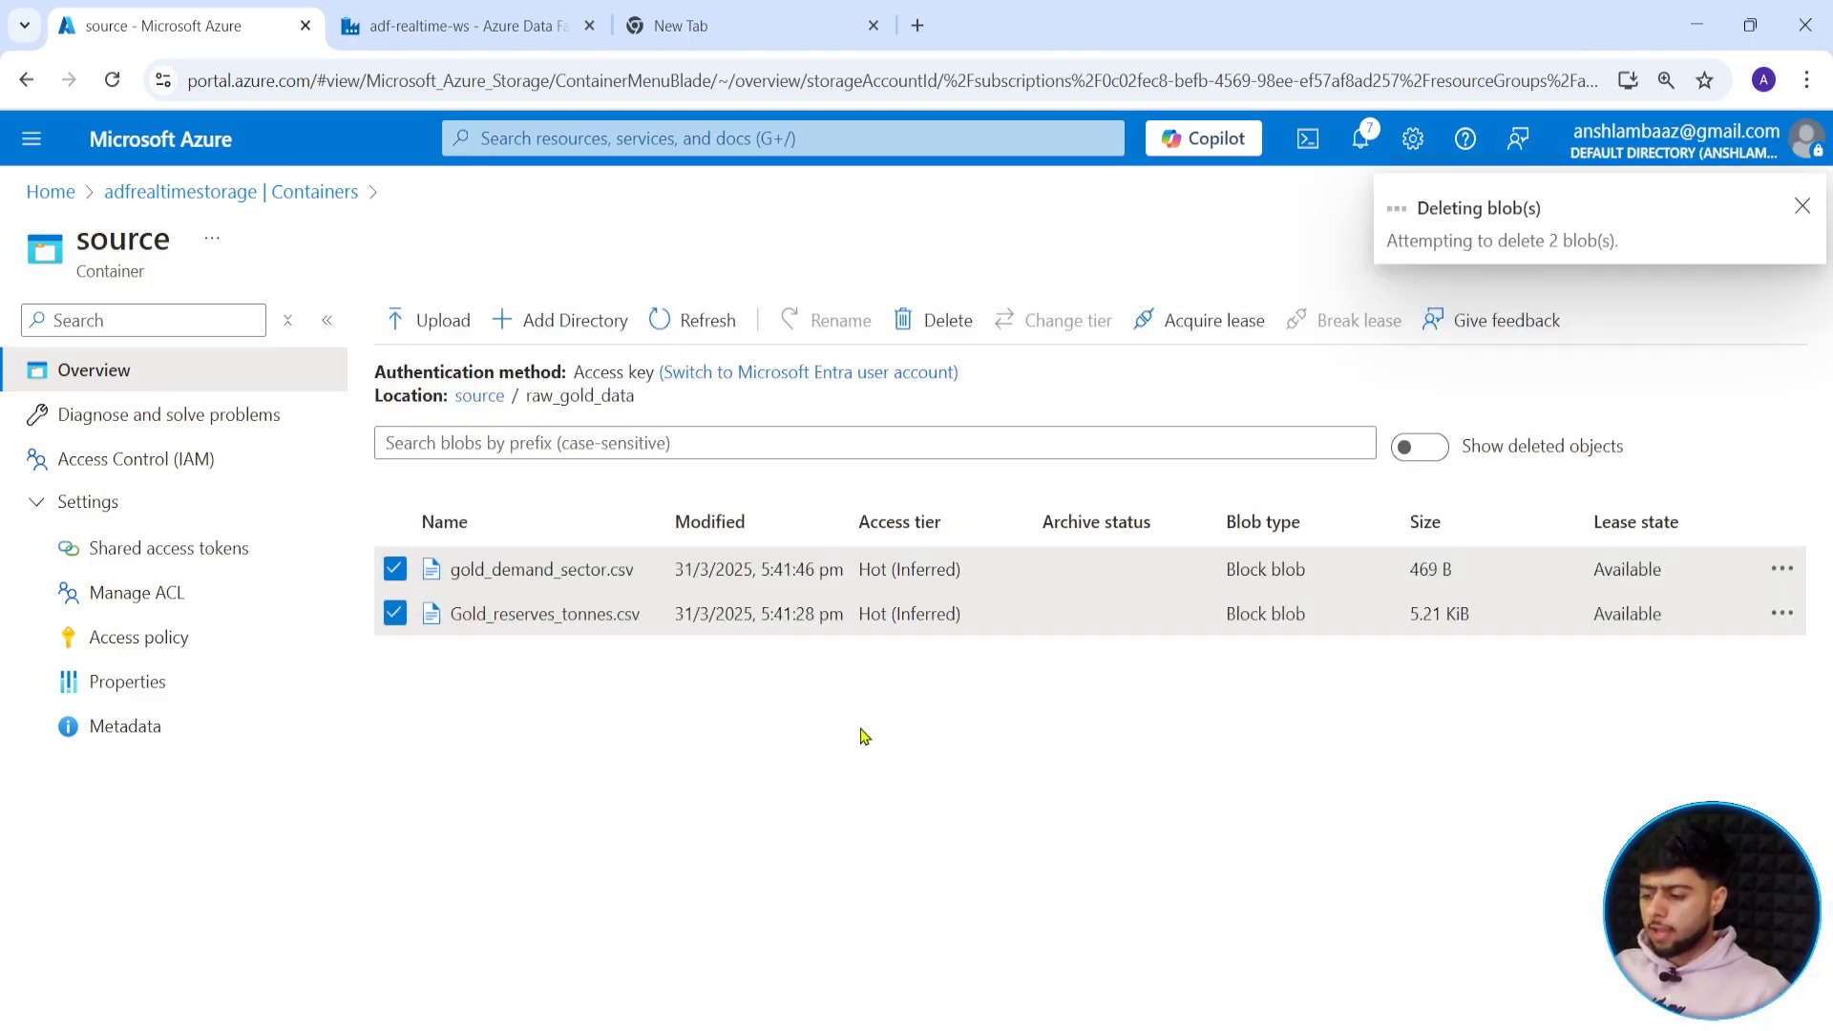
Switch to Azure Data Factory and set the type of the DynamicMap parameters p_reserves and p_demand to String.
{"action": "left_click", "coordinate": [415, 26]}
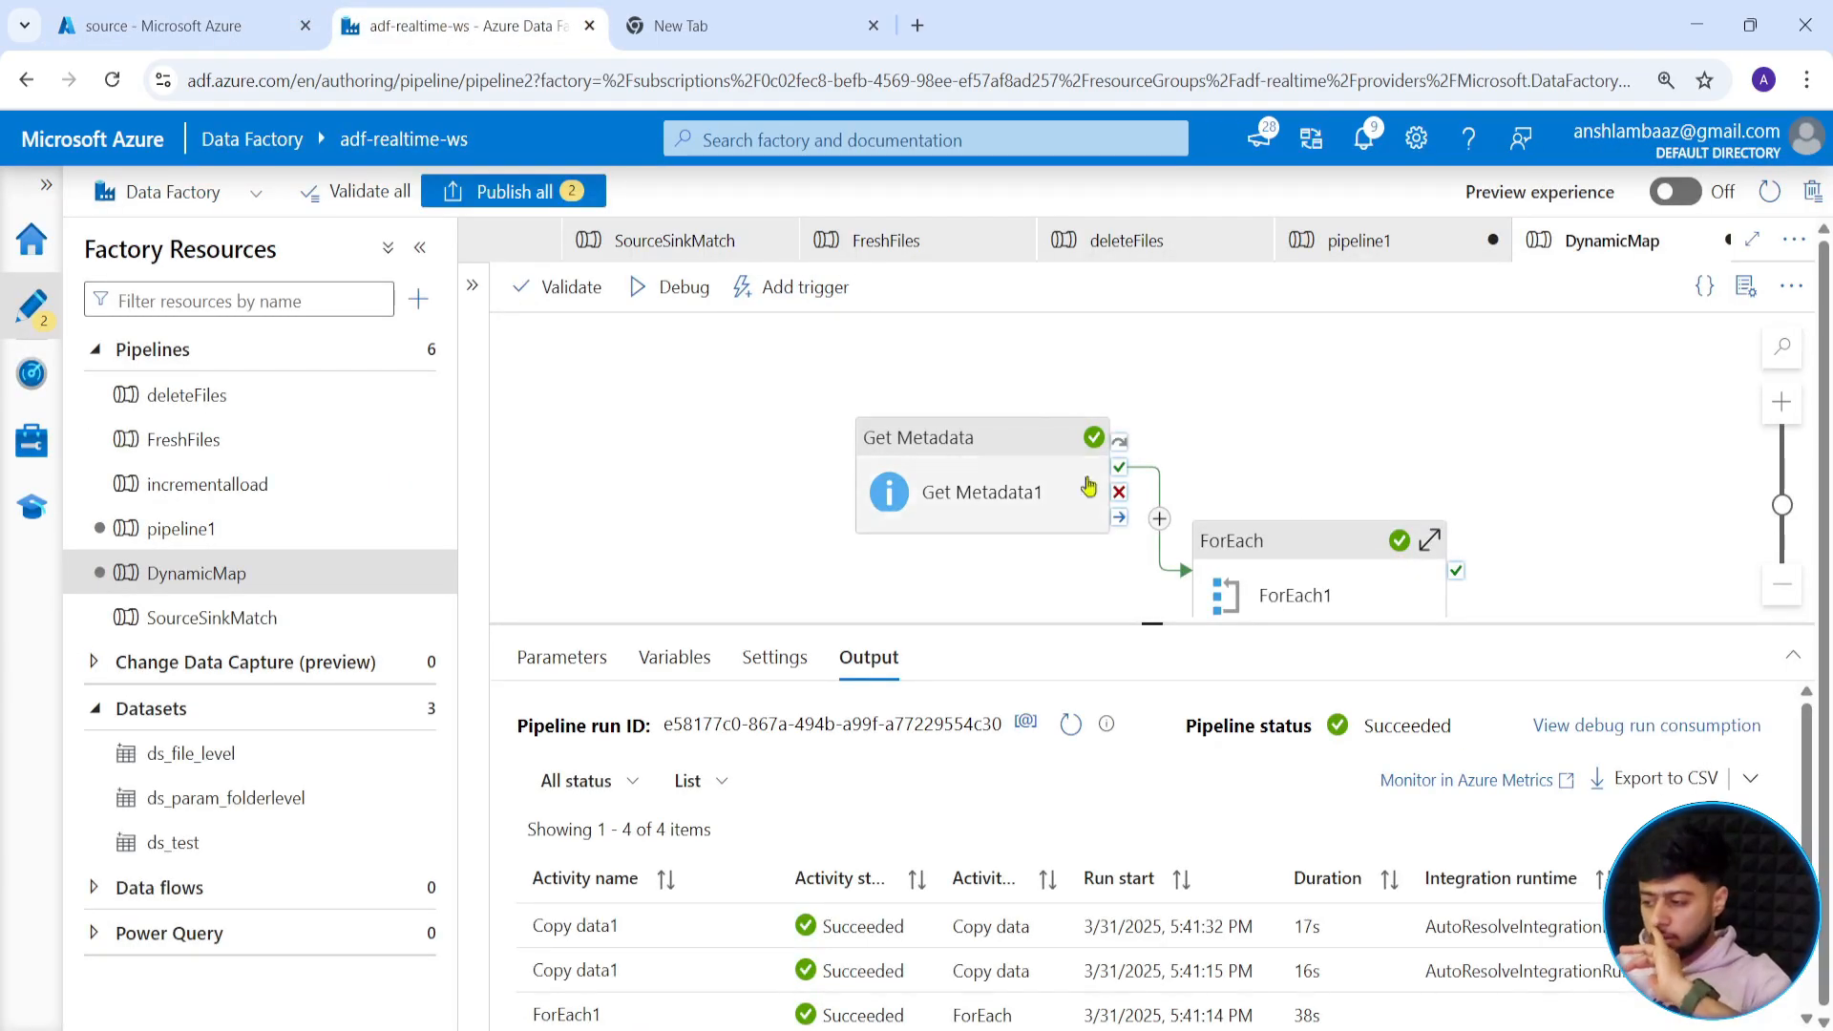
{"action": "left_click", "coordinate": [601, 678]}
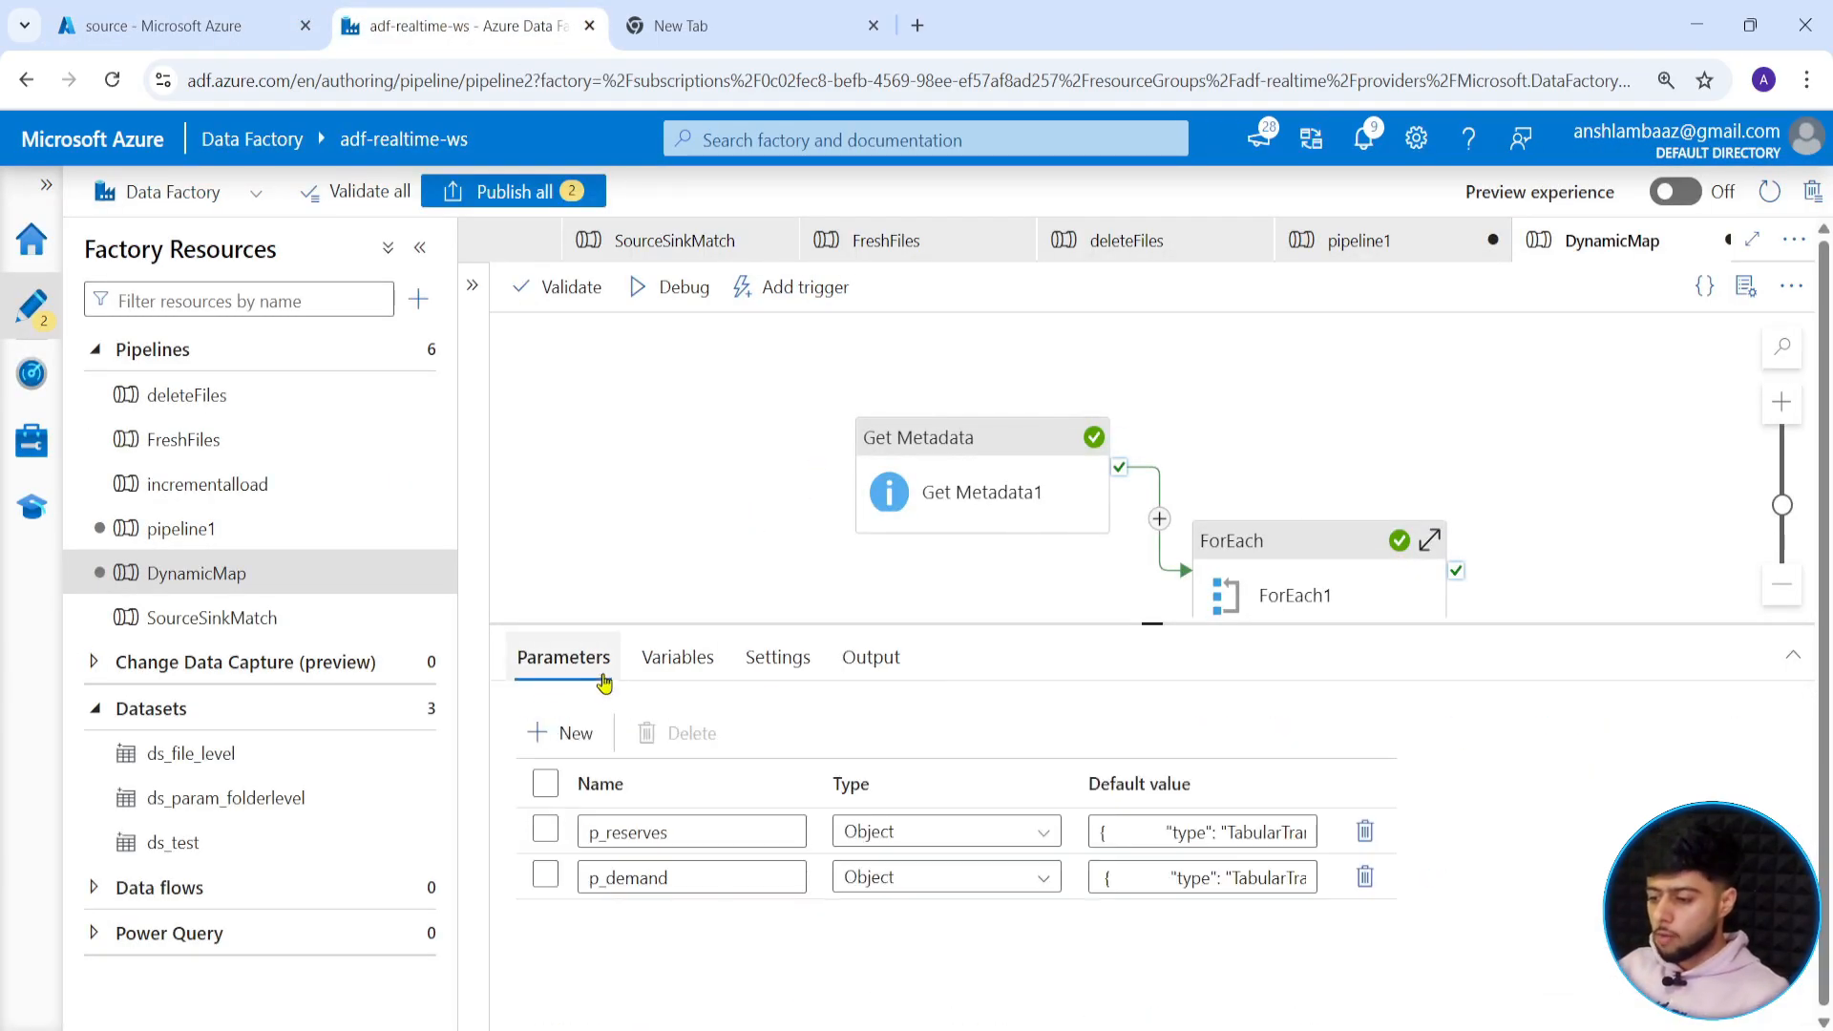
{"action": "left_click", "coordinate": [925, 829]}
{"action": "left_click", "coordinate": [994, 920]}
{"action": "left_click", "coordinate": [994, 879]}
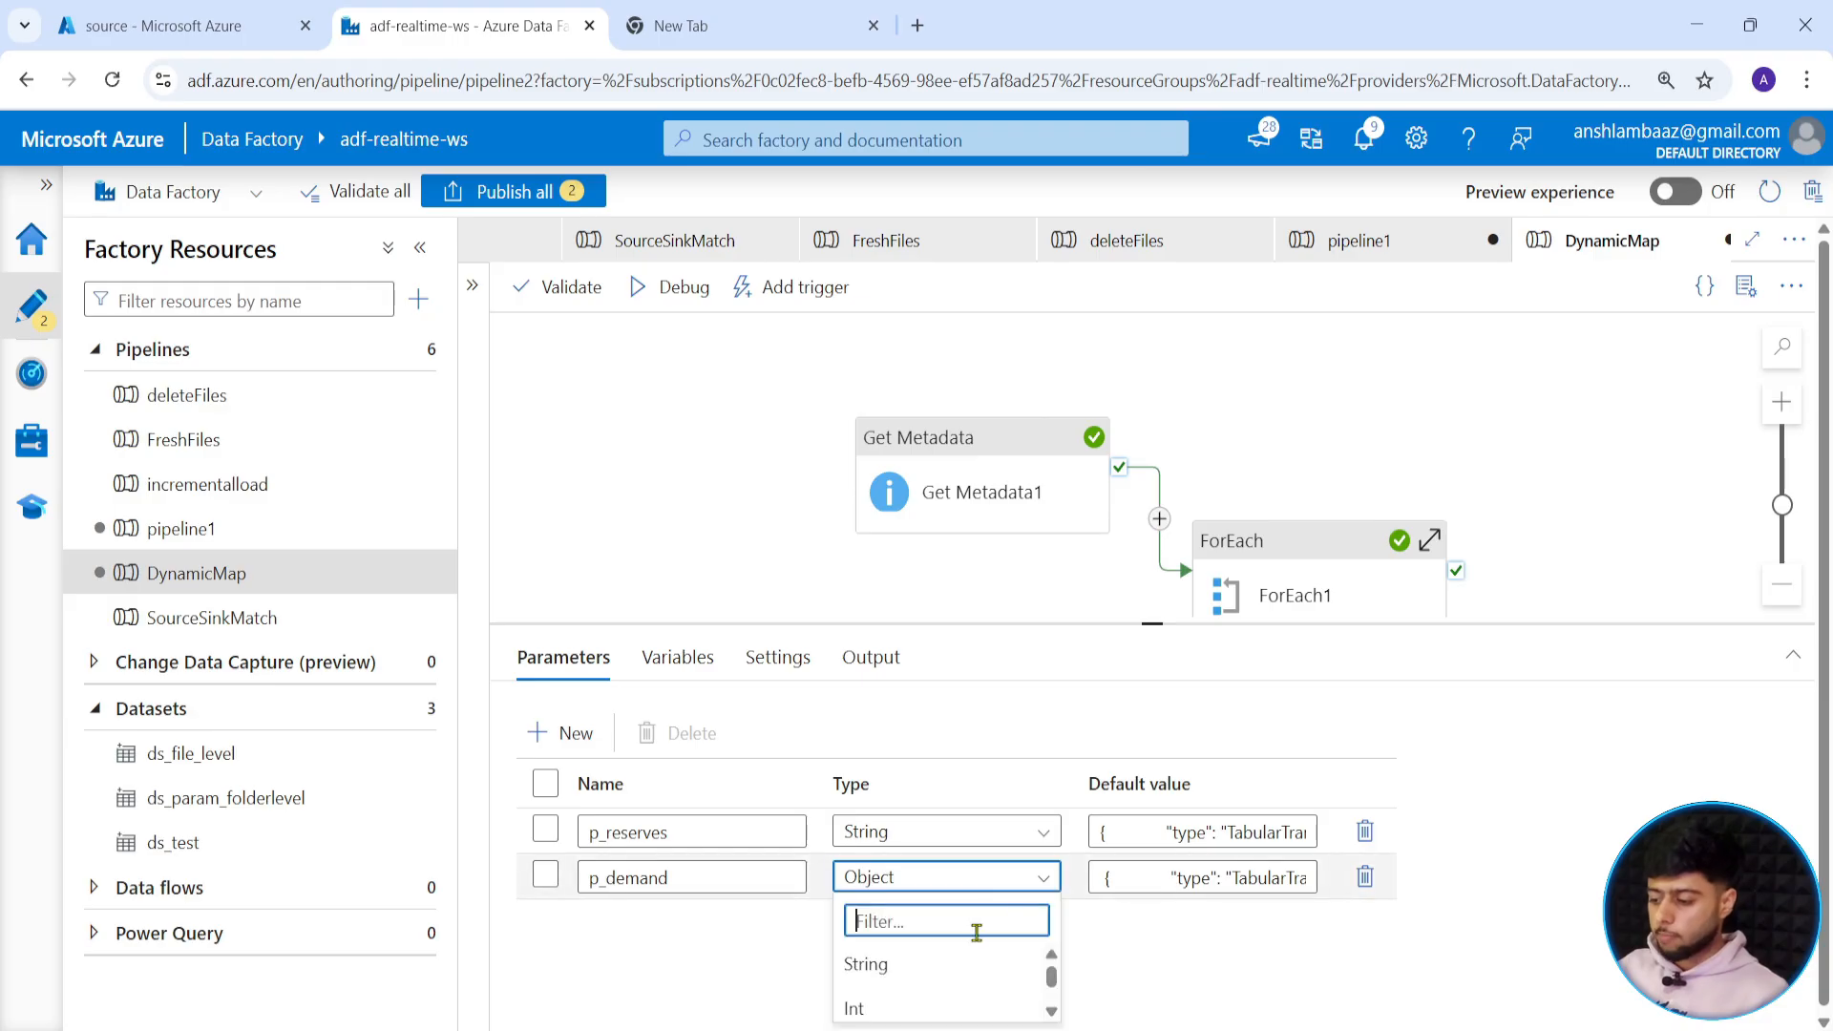
{"action": "left_click", "coordinate": [936, 966]}
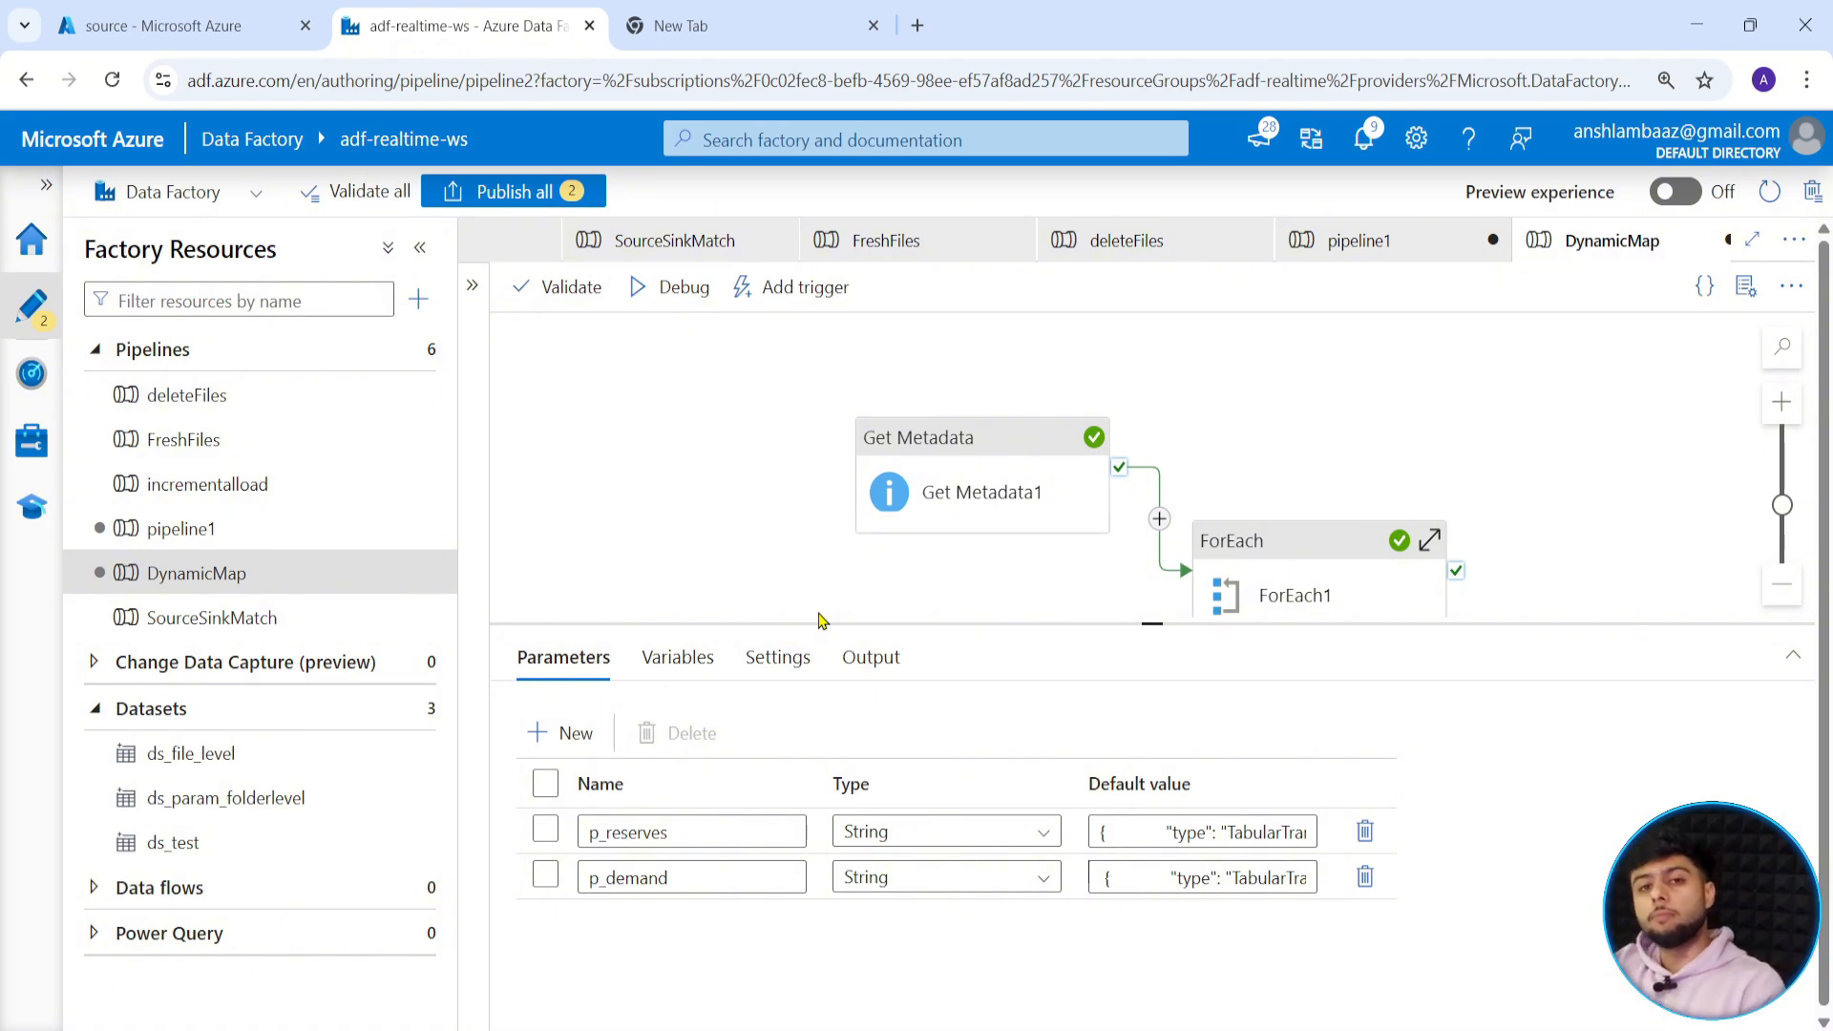
{"action": "left_click_drag", "start_coordinate": [1148, 623], "coordinate": [1152, 769]}
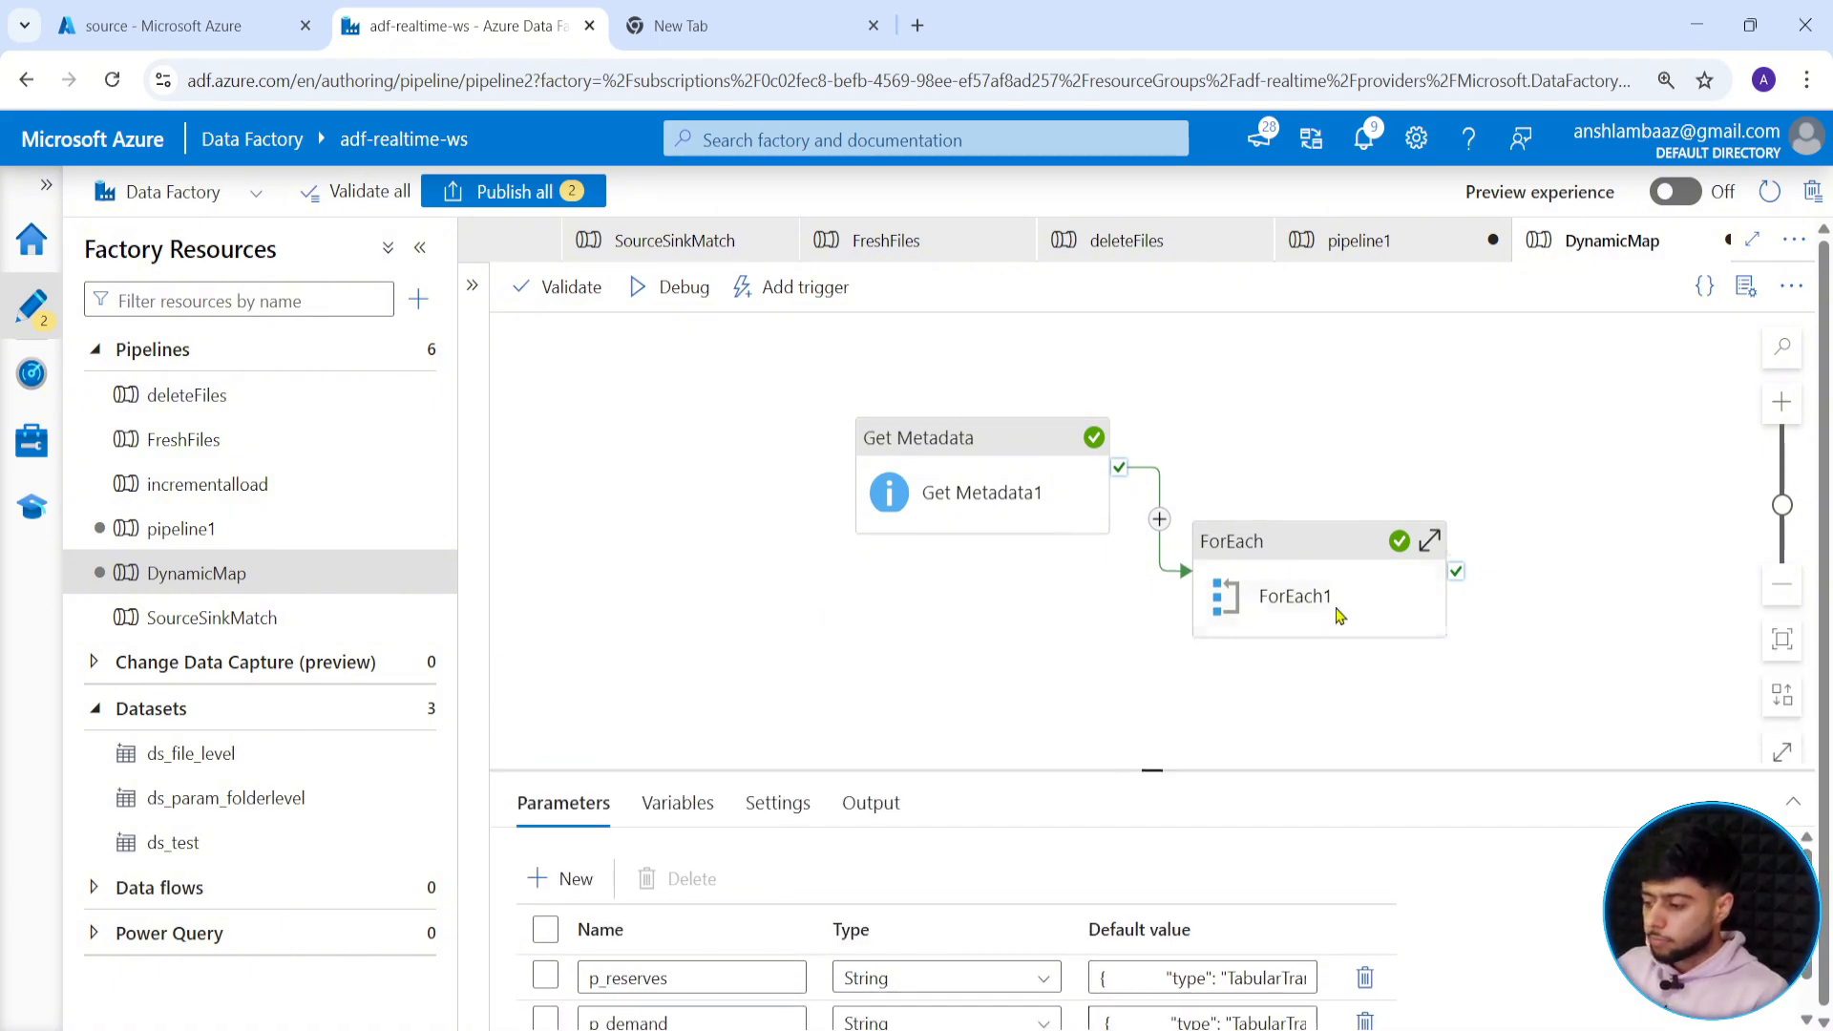
{"action": "left_click", "coordinate": [1430, 544]}
{"action": "left_click", "coordinate": [1255, 718]}
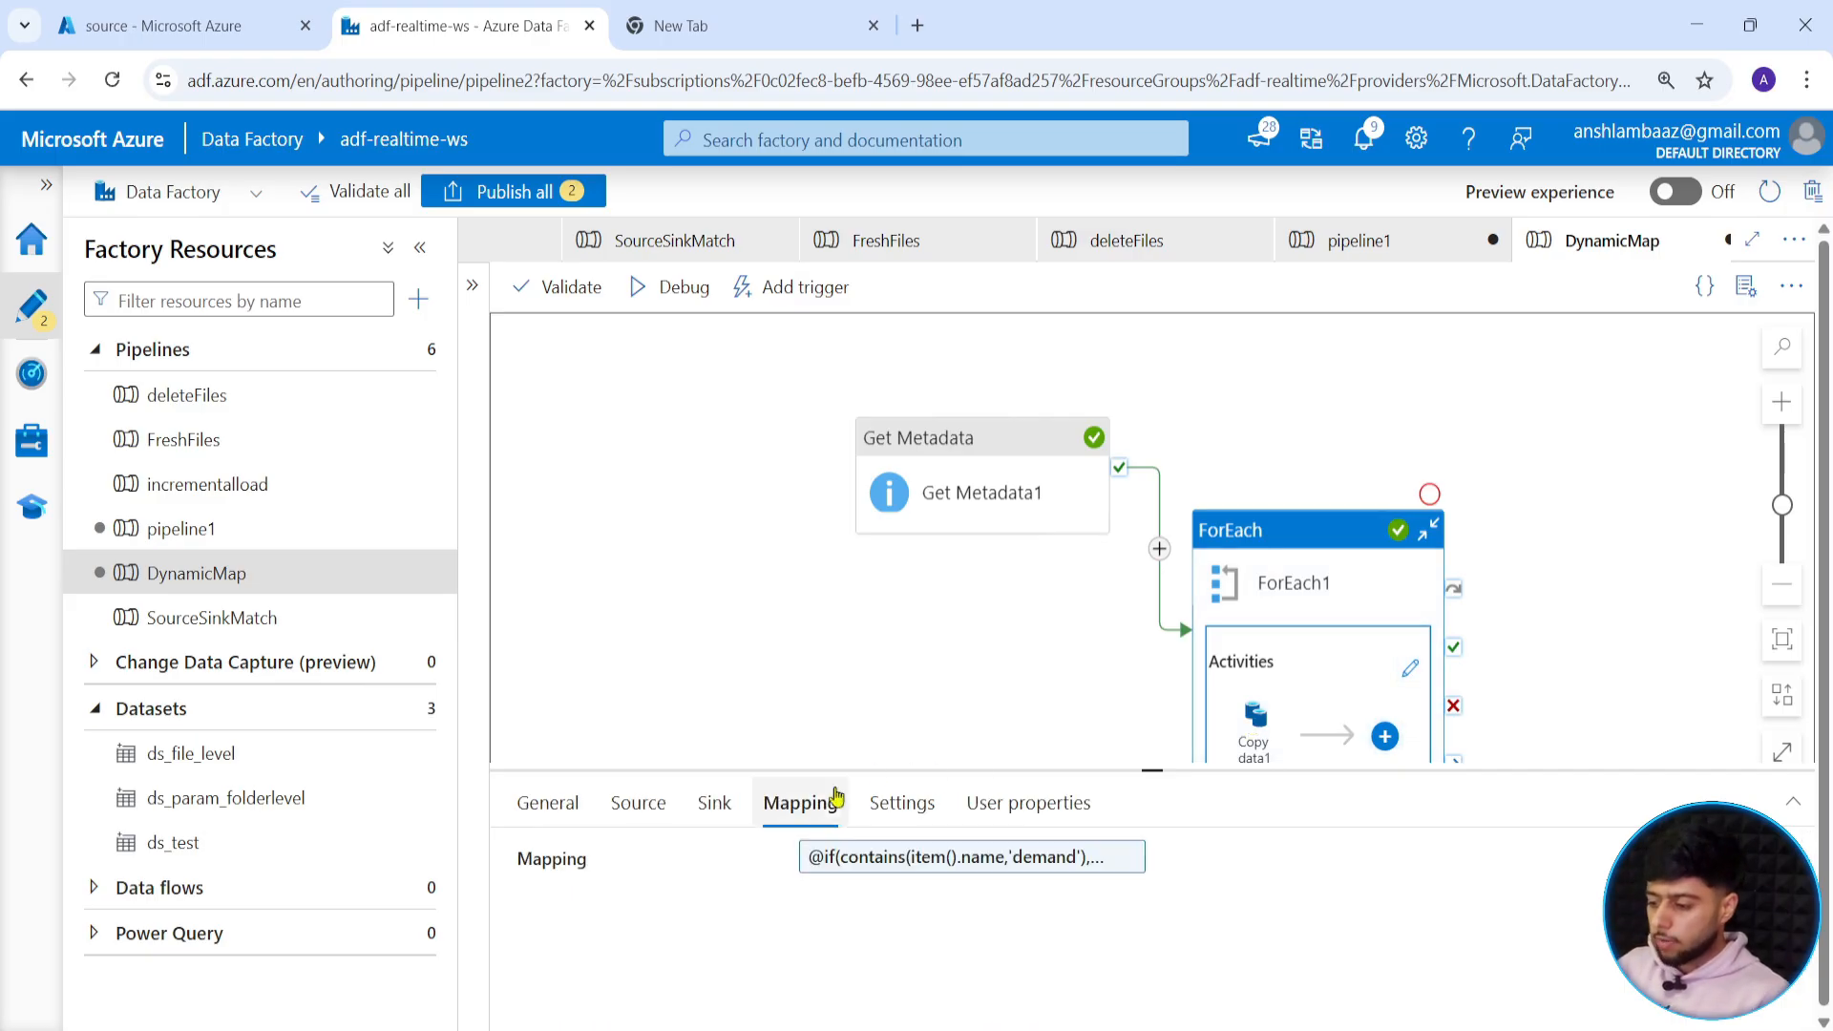
{"action": "left_click", "coordinate": [941, 869]}
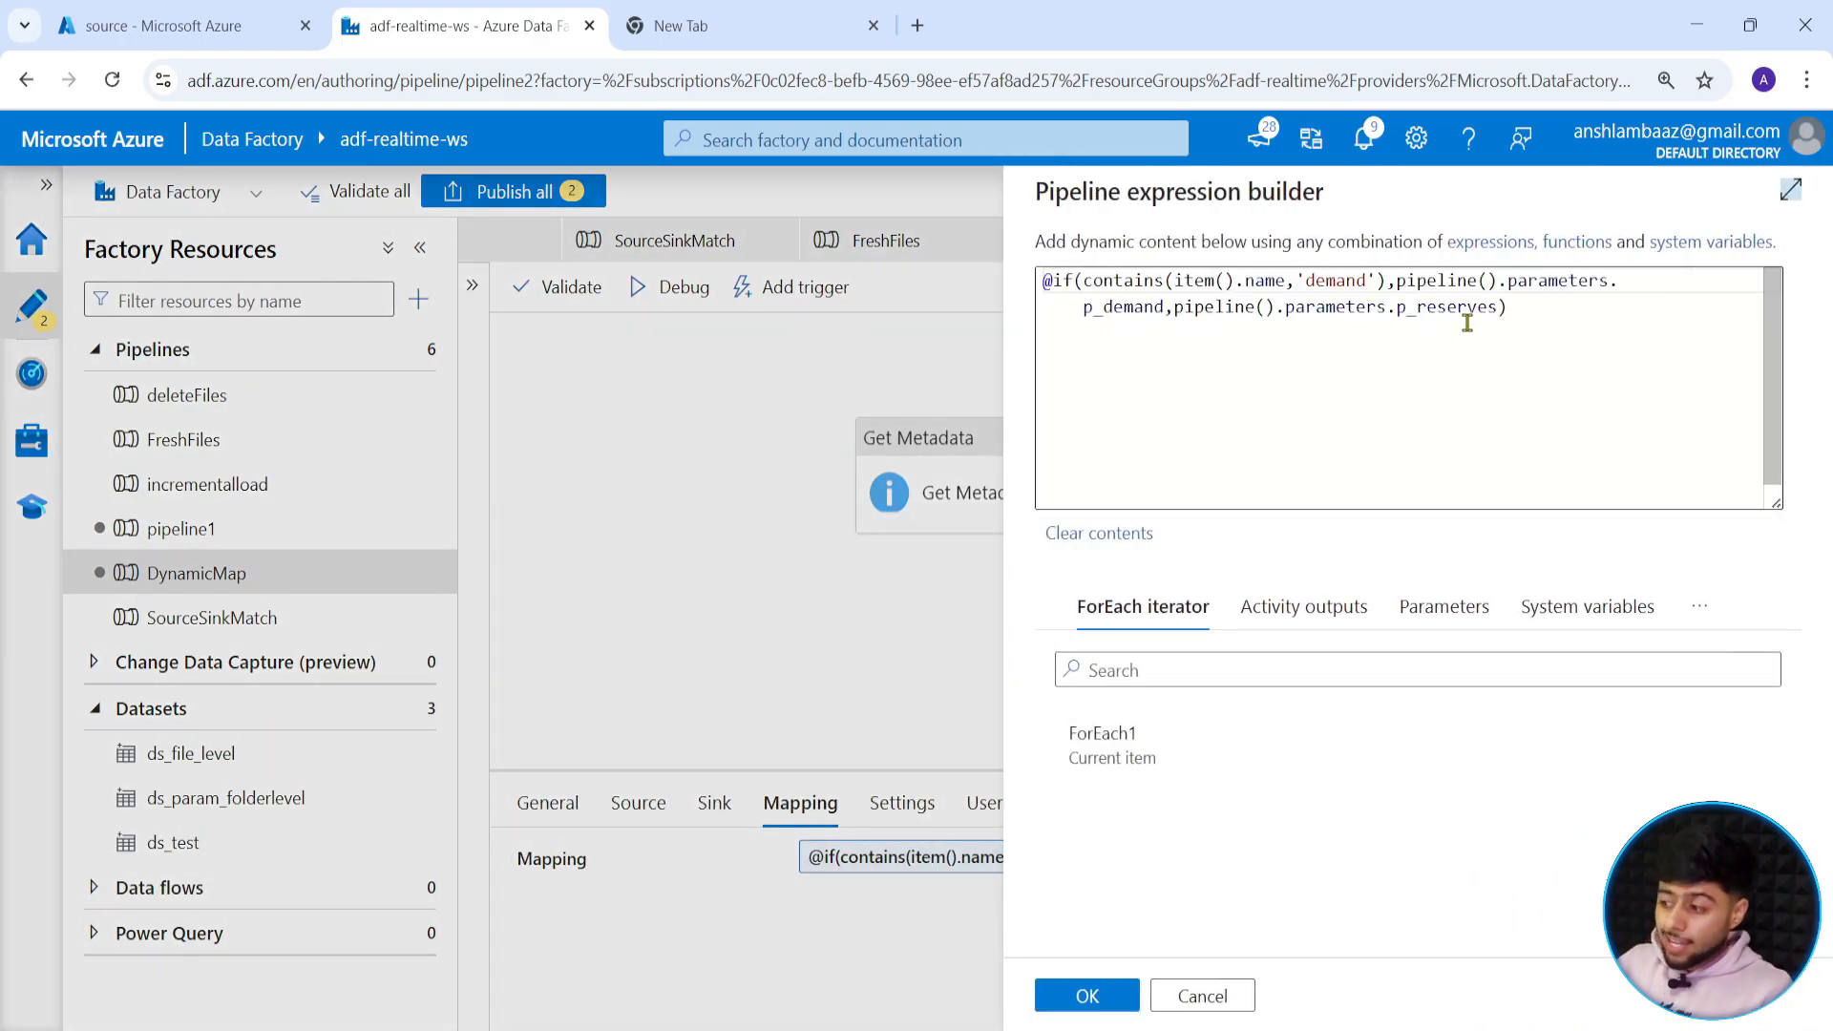
{"action": "left_click", "coordinate": [1389, 282]}
{"action": "left_click", "coordinate": [1396, 280]}
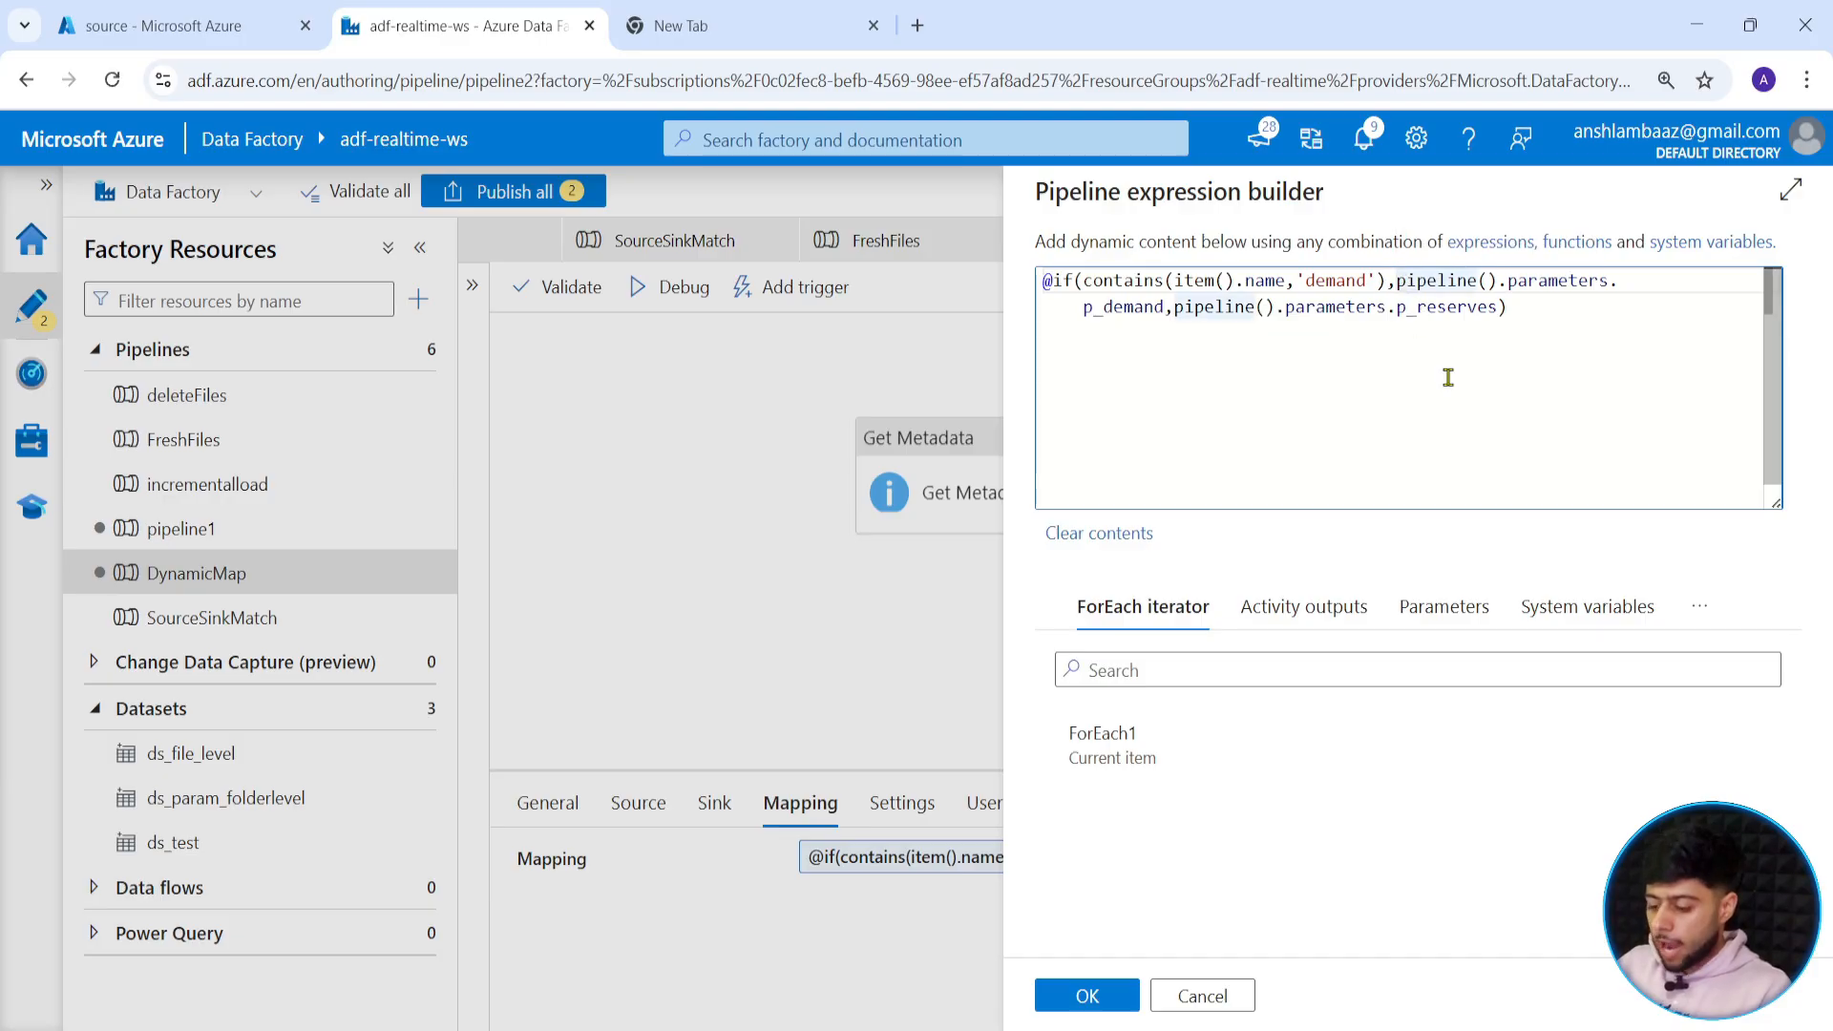
{"action": "type", "text": "@json("}
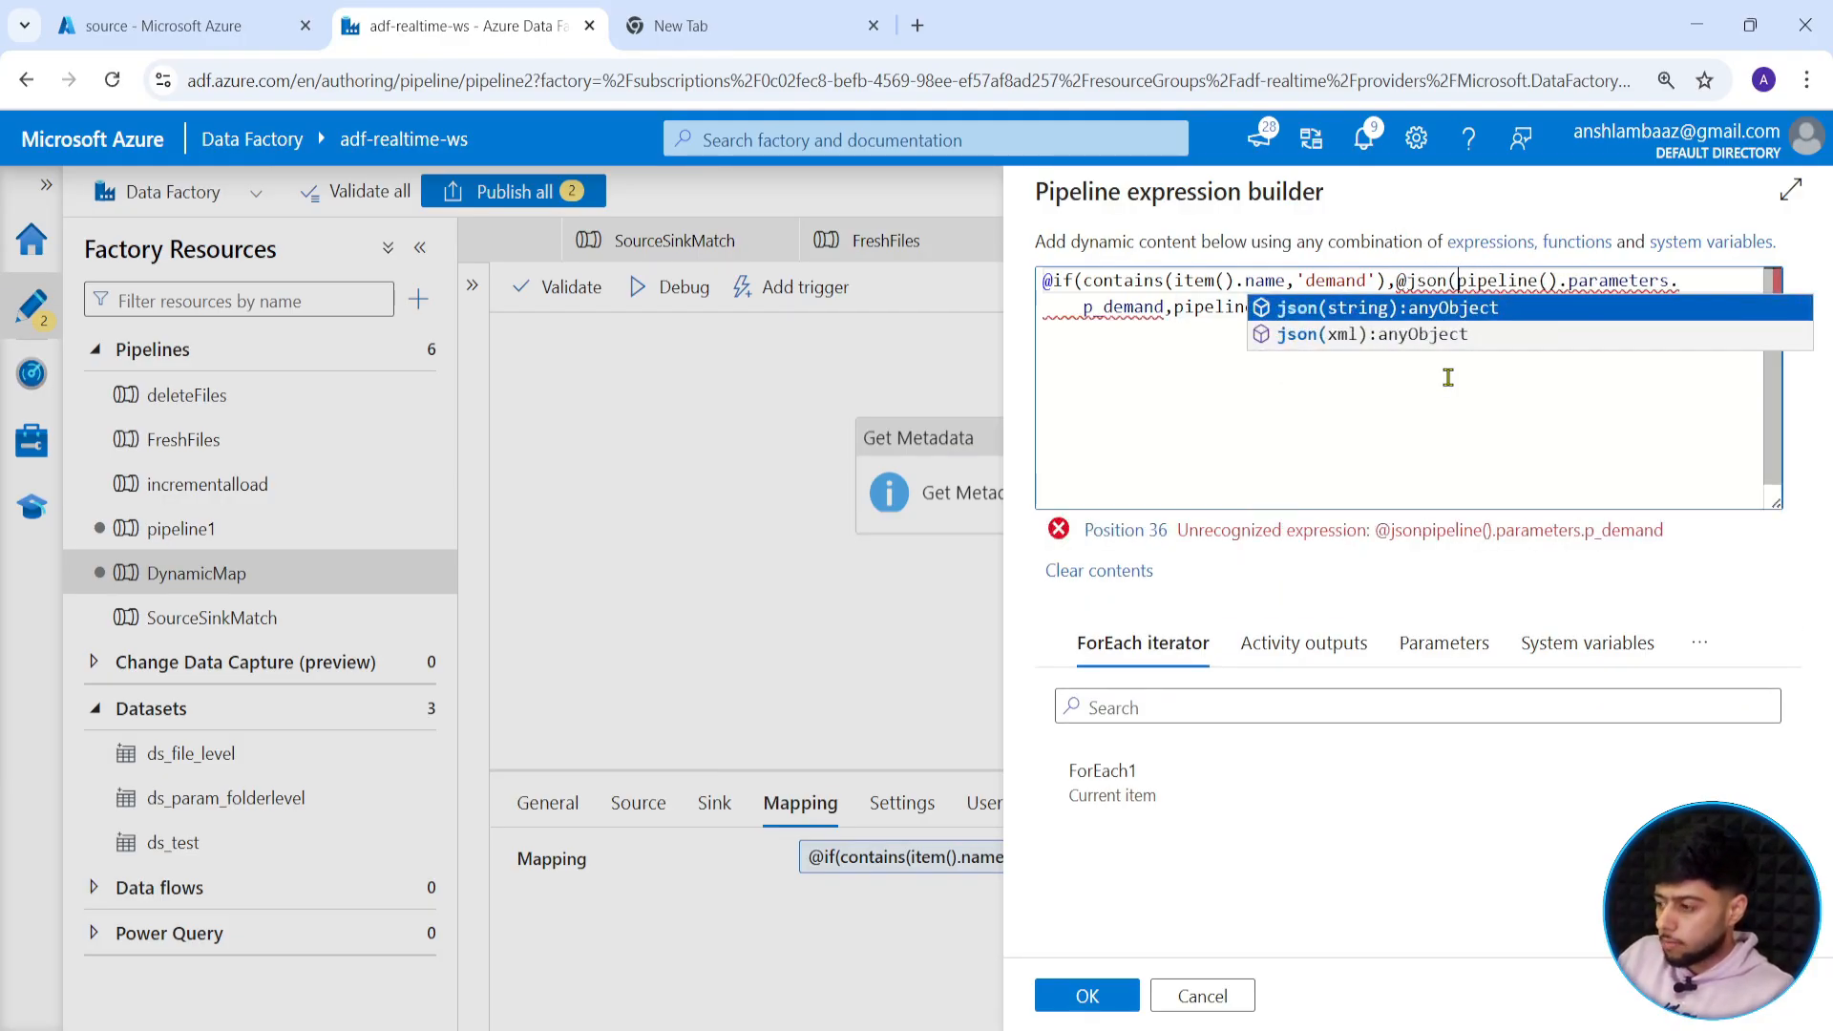
{"action": "left_click", "coordinate": [1166, 306]}
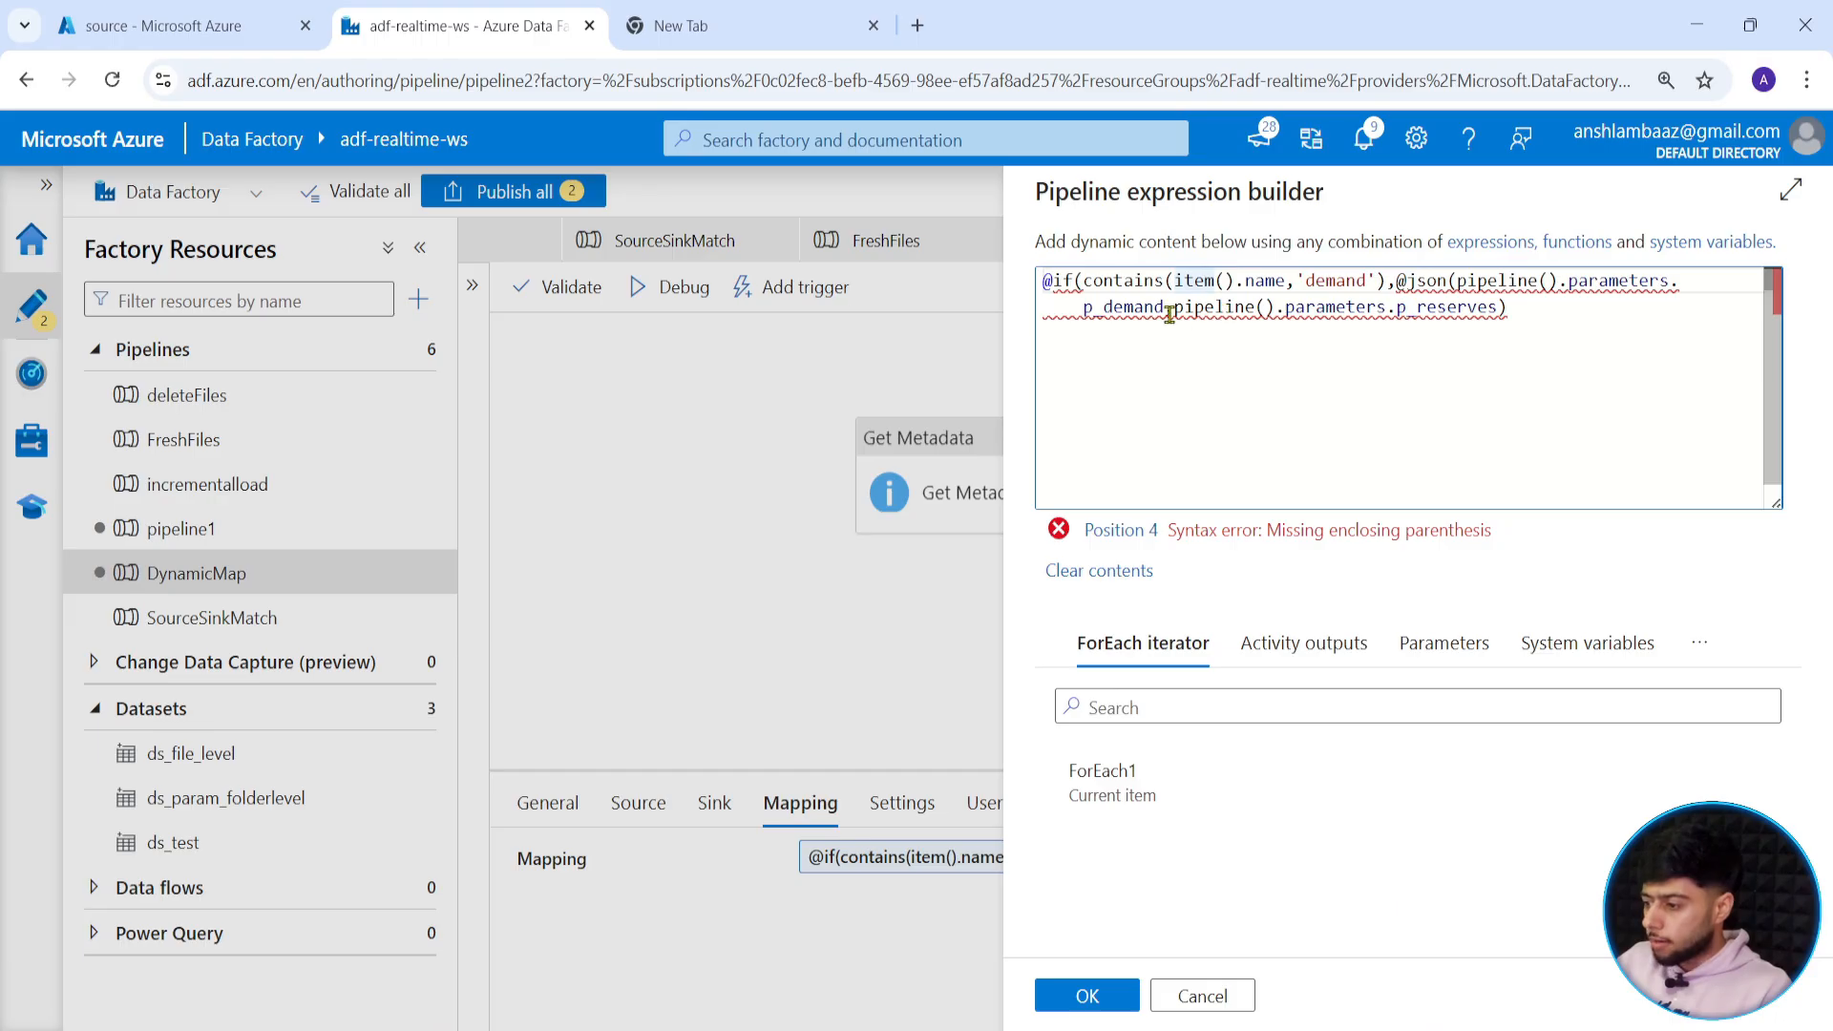
{"action": "type", "text": "),"}
{"action": "key", "text": "Right"}
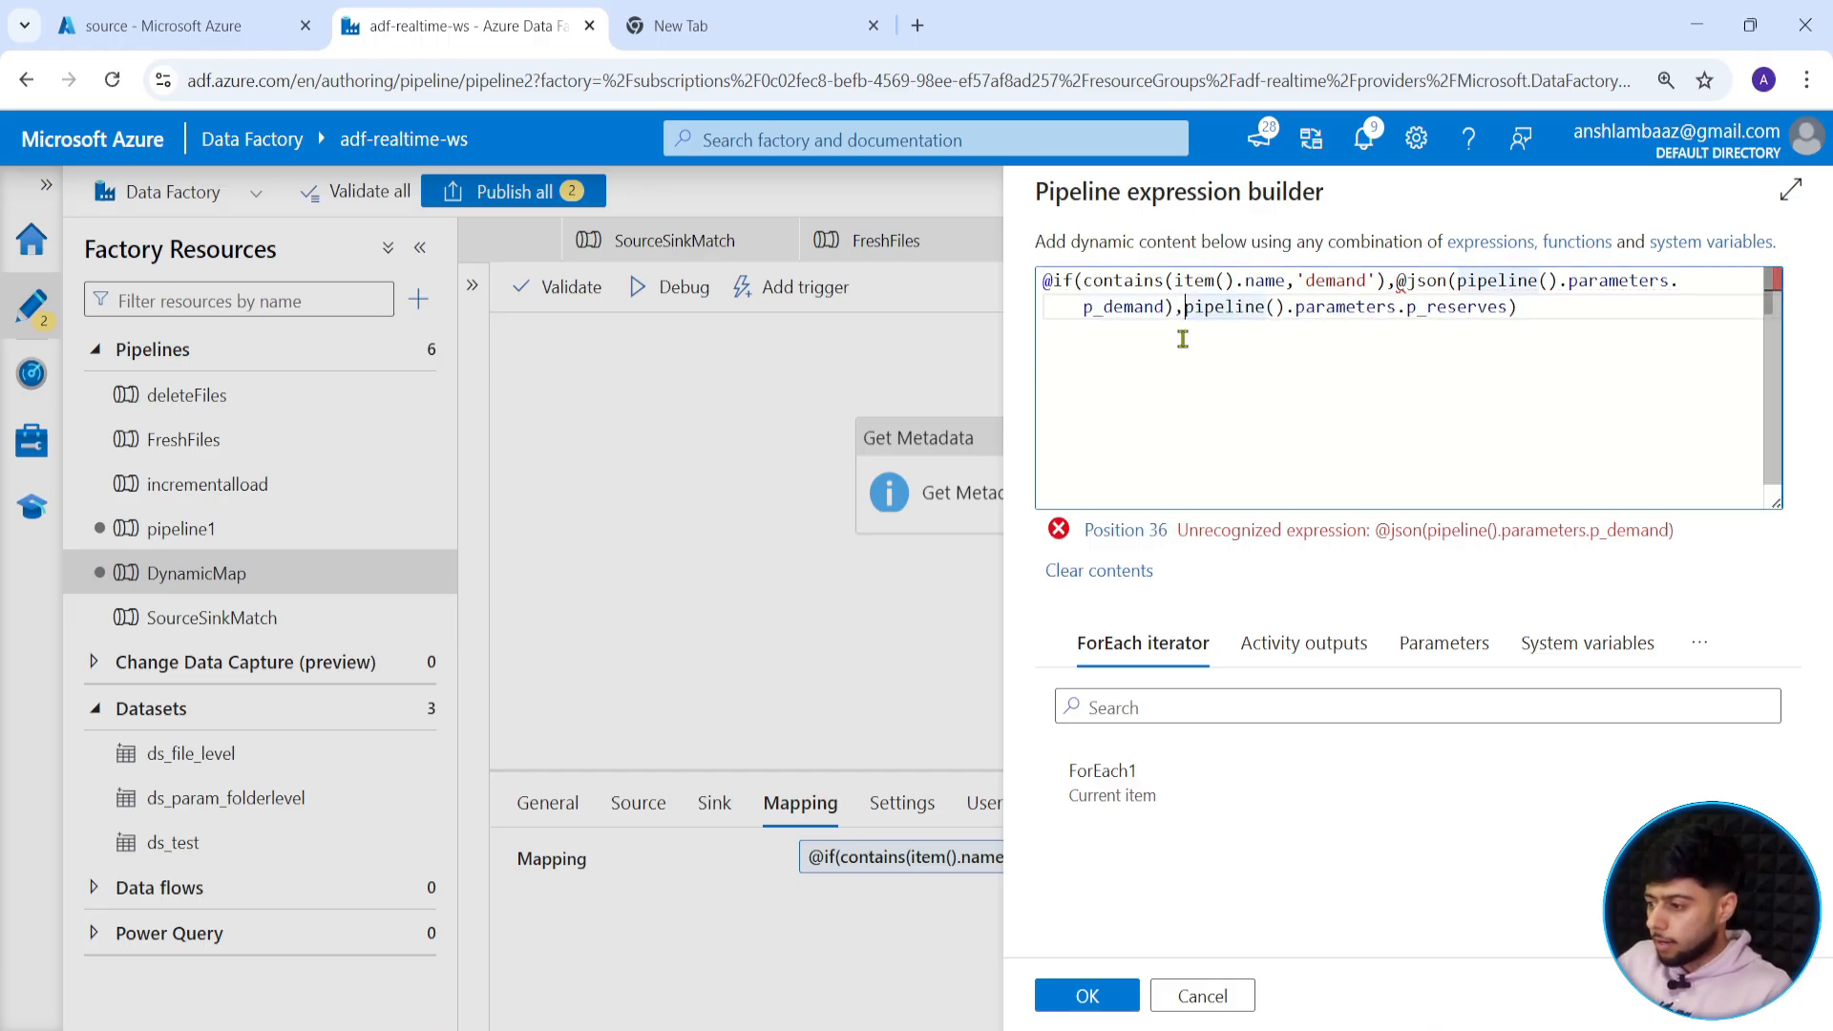
{"action": "type", "text": "@json("}
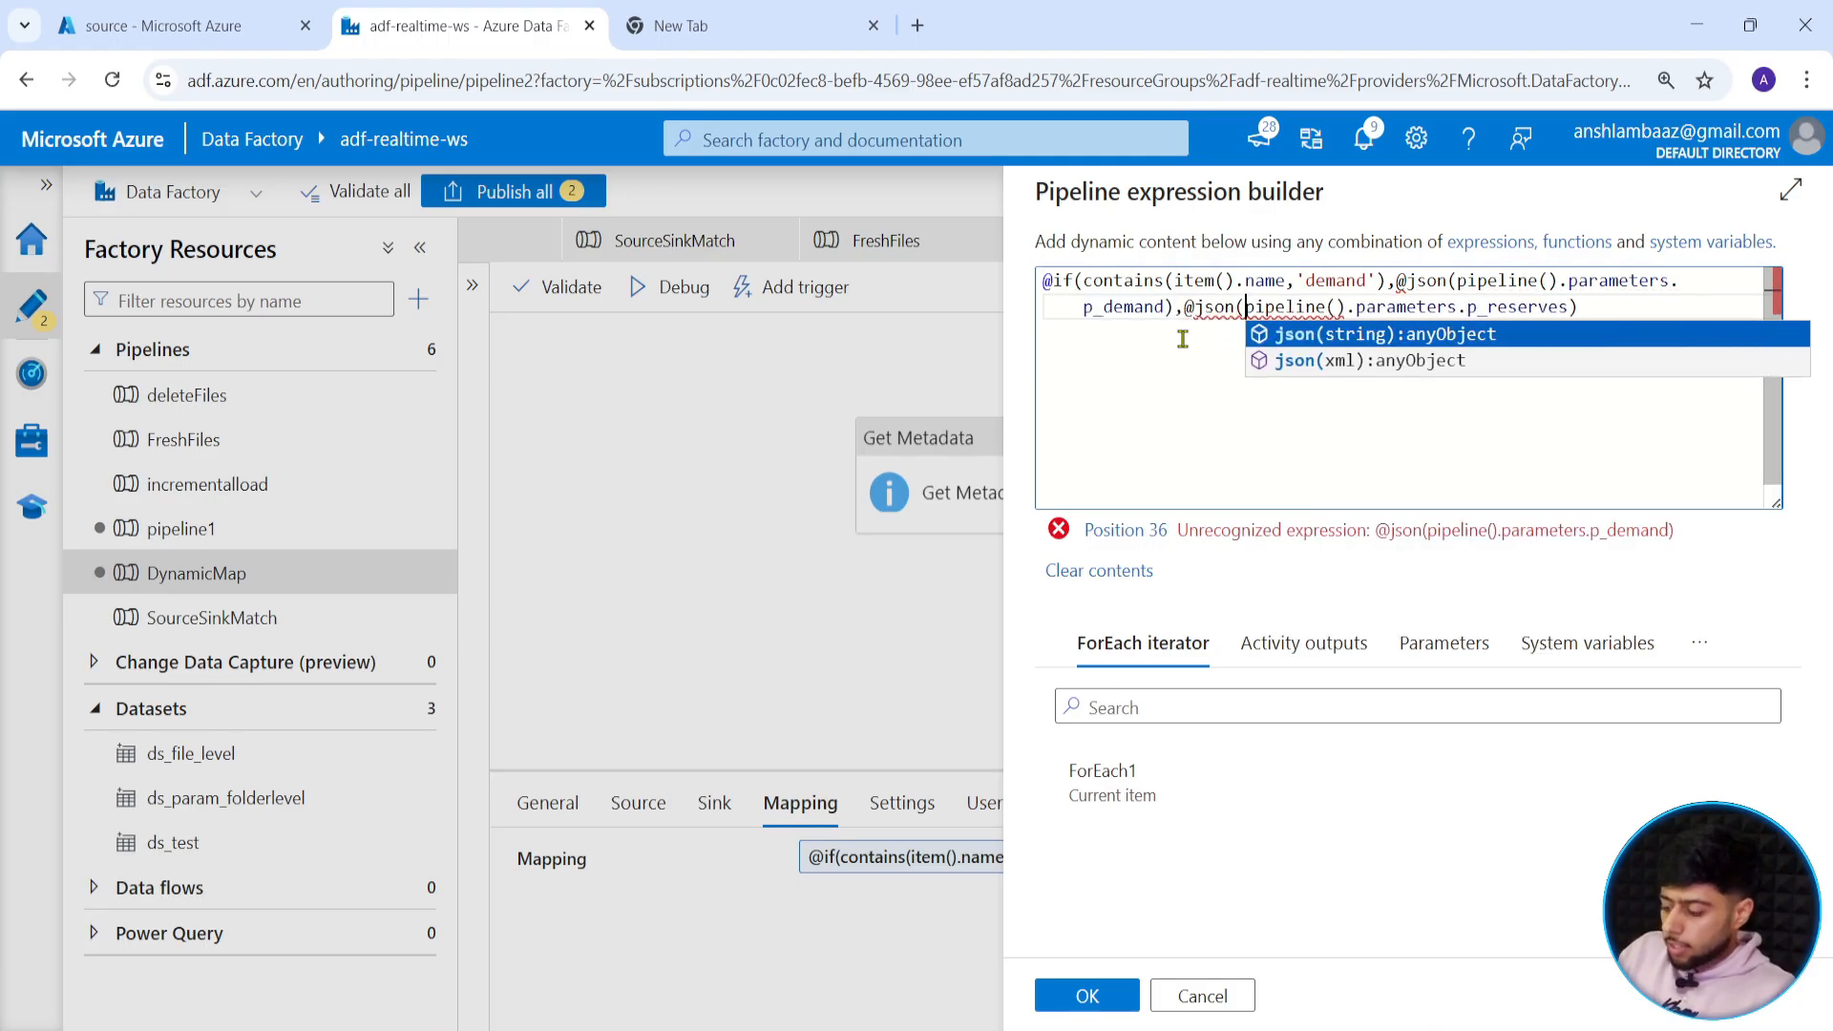
{"action": "key", "text": "Right"}
{"action": "key", "text": "Right"}
{"action": "key", "text": "Right"}
{"action": "key", "text": "Right"}
{"action": "key", "text": "Right"}
{"action": "key", "text": "Right"}
{"action": "key", "text": "Right"}
{"action": "key", "text": "Right"}
{"action": "key", "text": "Right"}
{"action": "key", "text": "Right"}
{"action": "key", "text": "Right"}
{"action": "key", "text": "Right"}
{"action": "key", "text": "Right"}
{"action": "key", "text": "Right"}
{"action": "key", "text": "Right"}
{"action": "key", "text": "Right"}
{"action": "key", "text": "Right"}
{"action": "key", "text": "Right"}
{"action": "key", "text": "Right"}
{"action": "key", "text": "Right"}
{"action": "key", "text": "Right"}
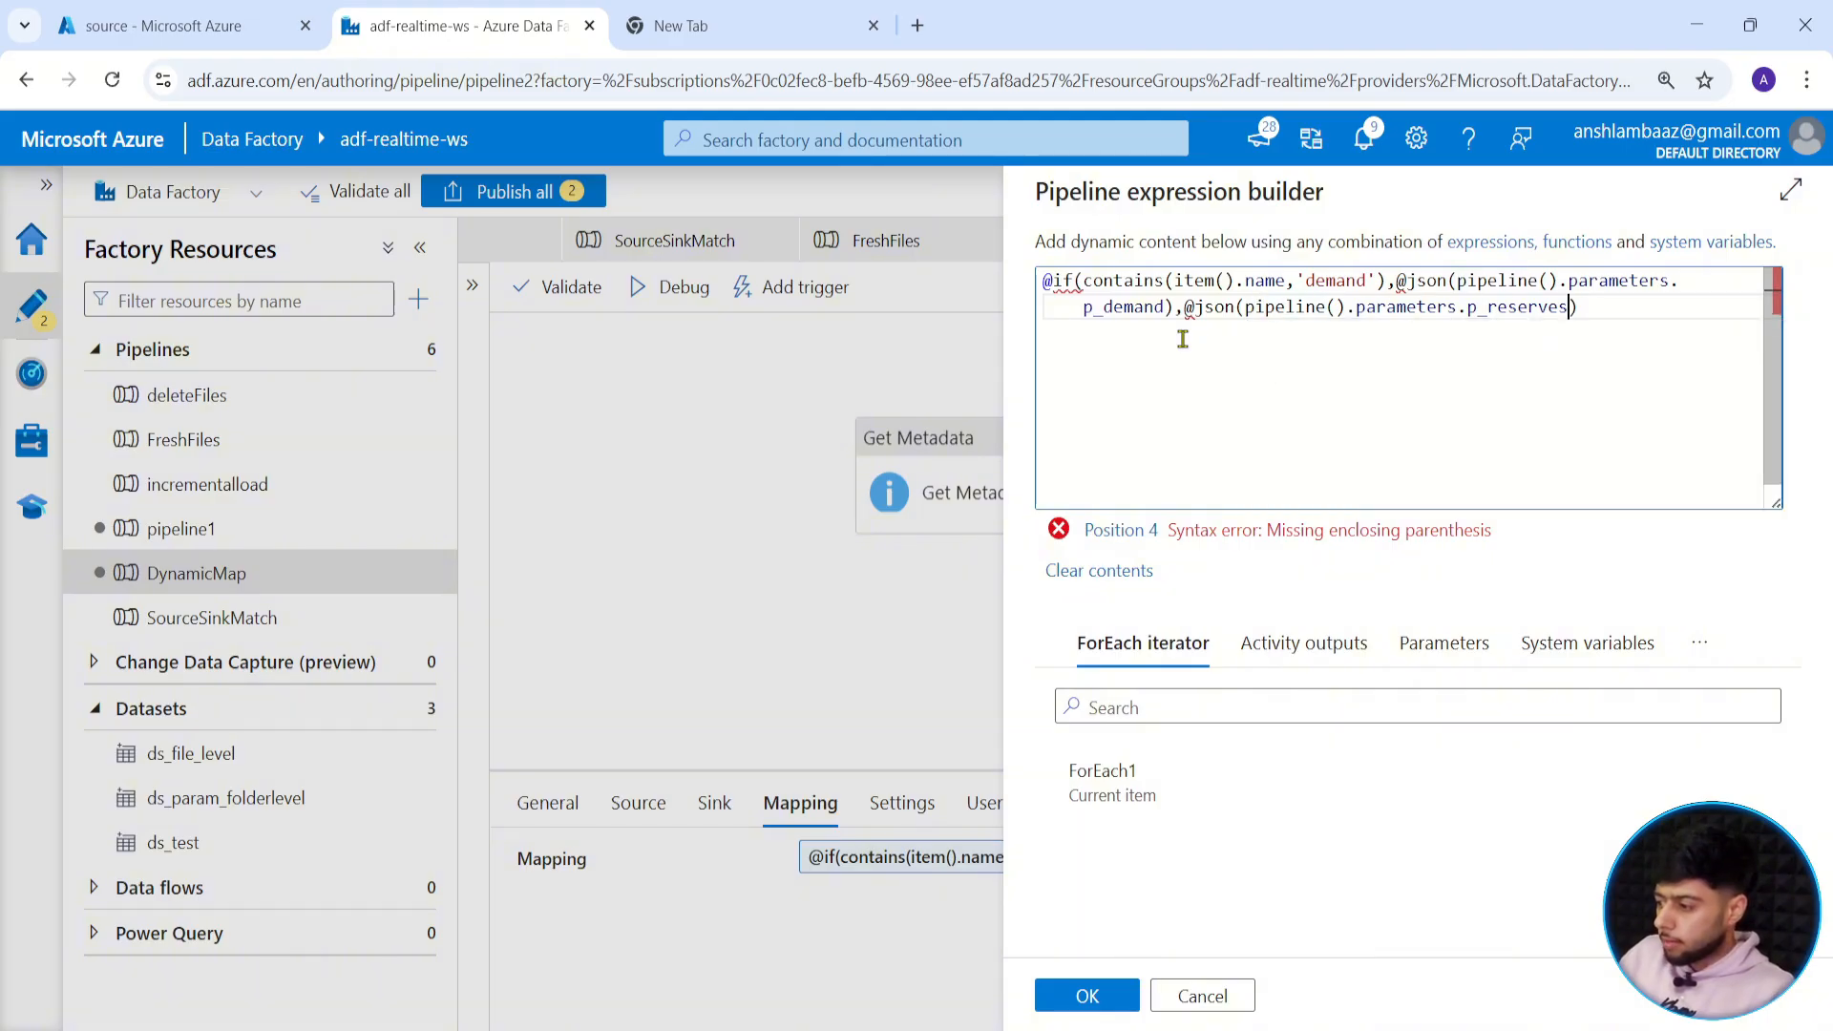
{"action": "type", "text": ")"}
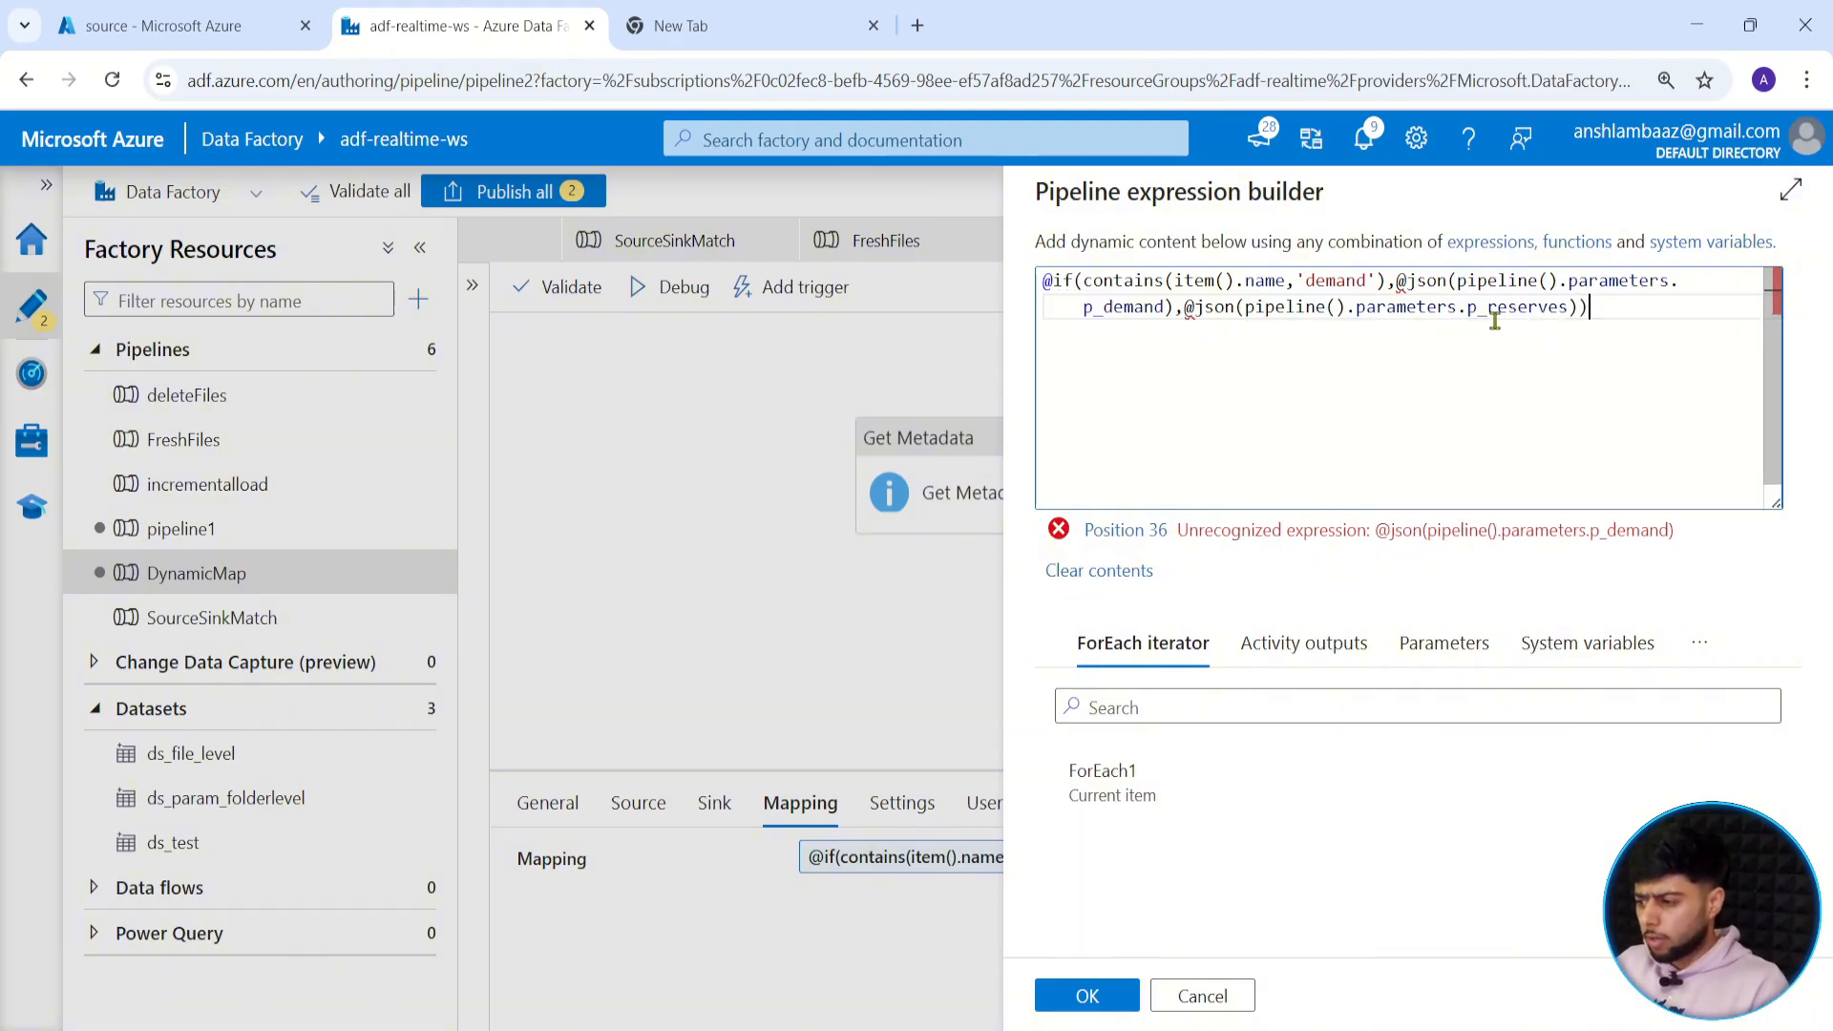
Remove the @ sign before both json functions in the mapping expression and apply it.
{"action": "left_click", "coordinate": [1407, 280]}
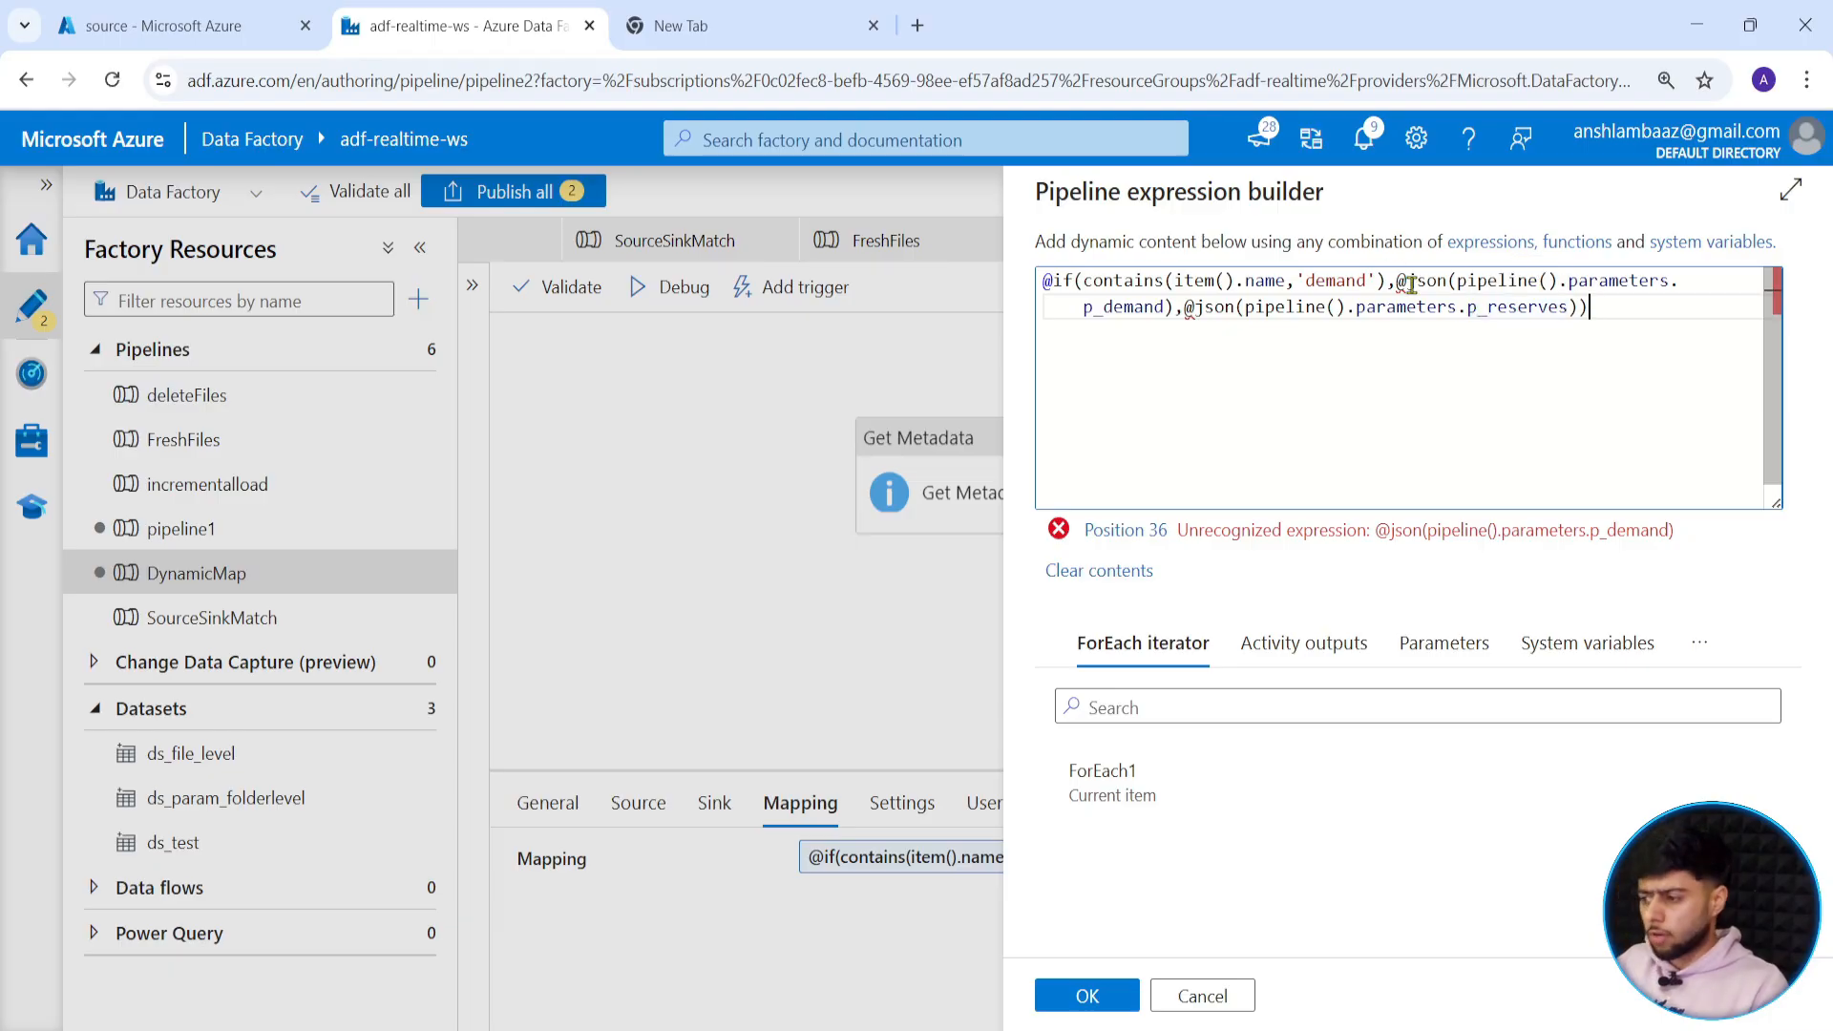
{"action": "key", "text": "BackSpace"}
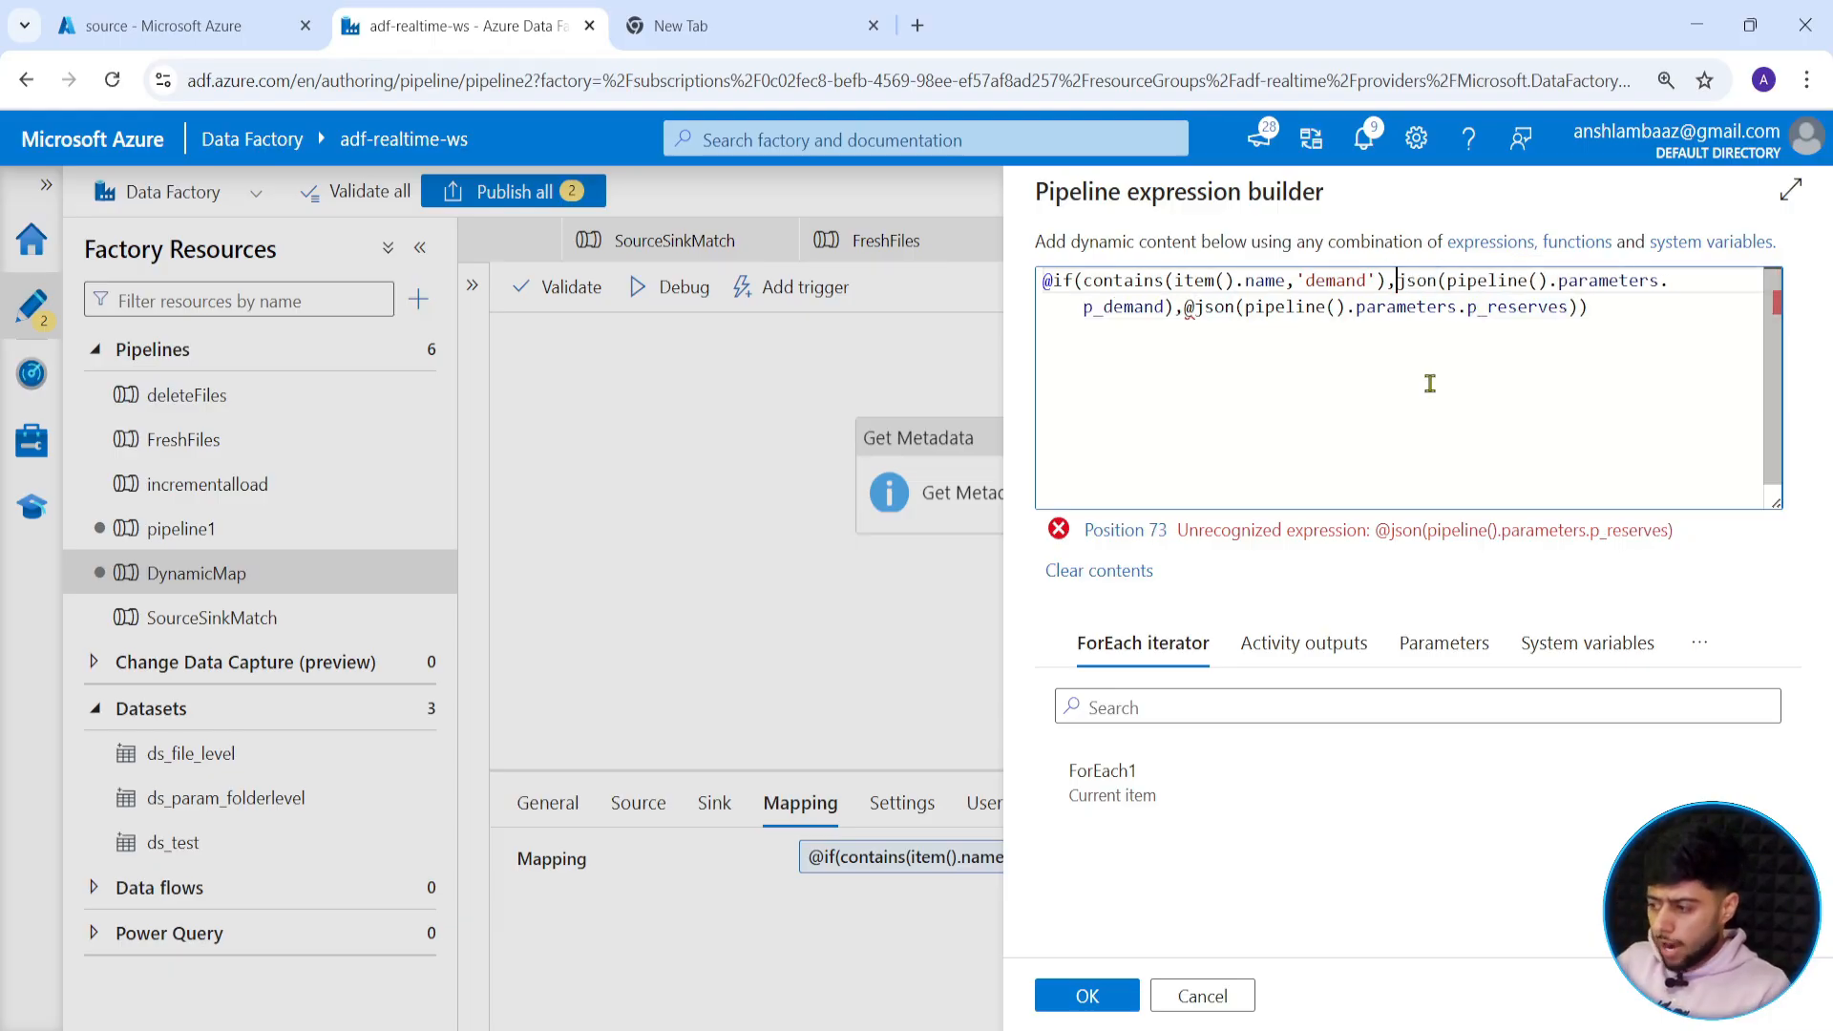
{"action": "left_click", "coordinate": [1194, 308]}
{"action": "key", "text": "BackSpace"}
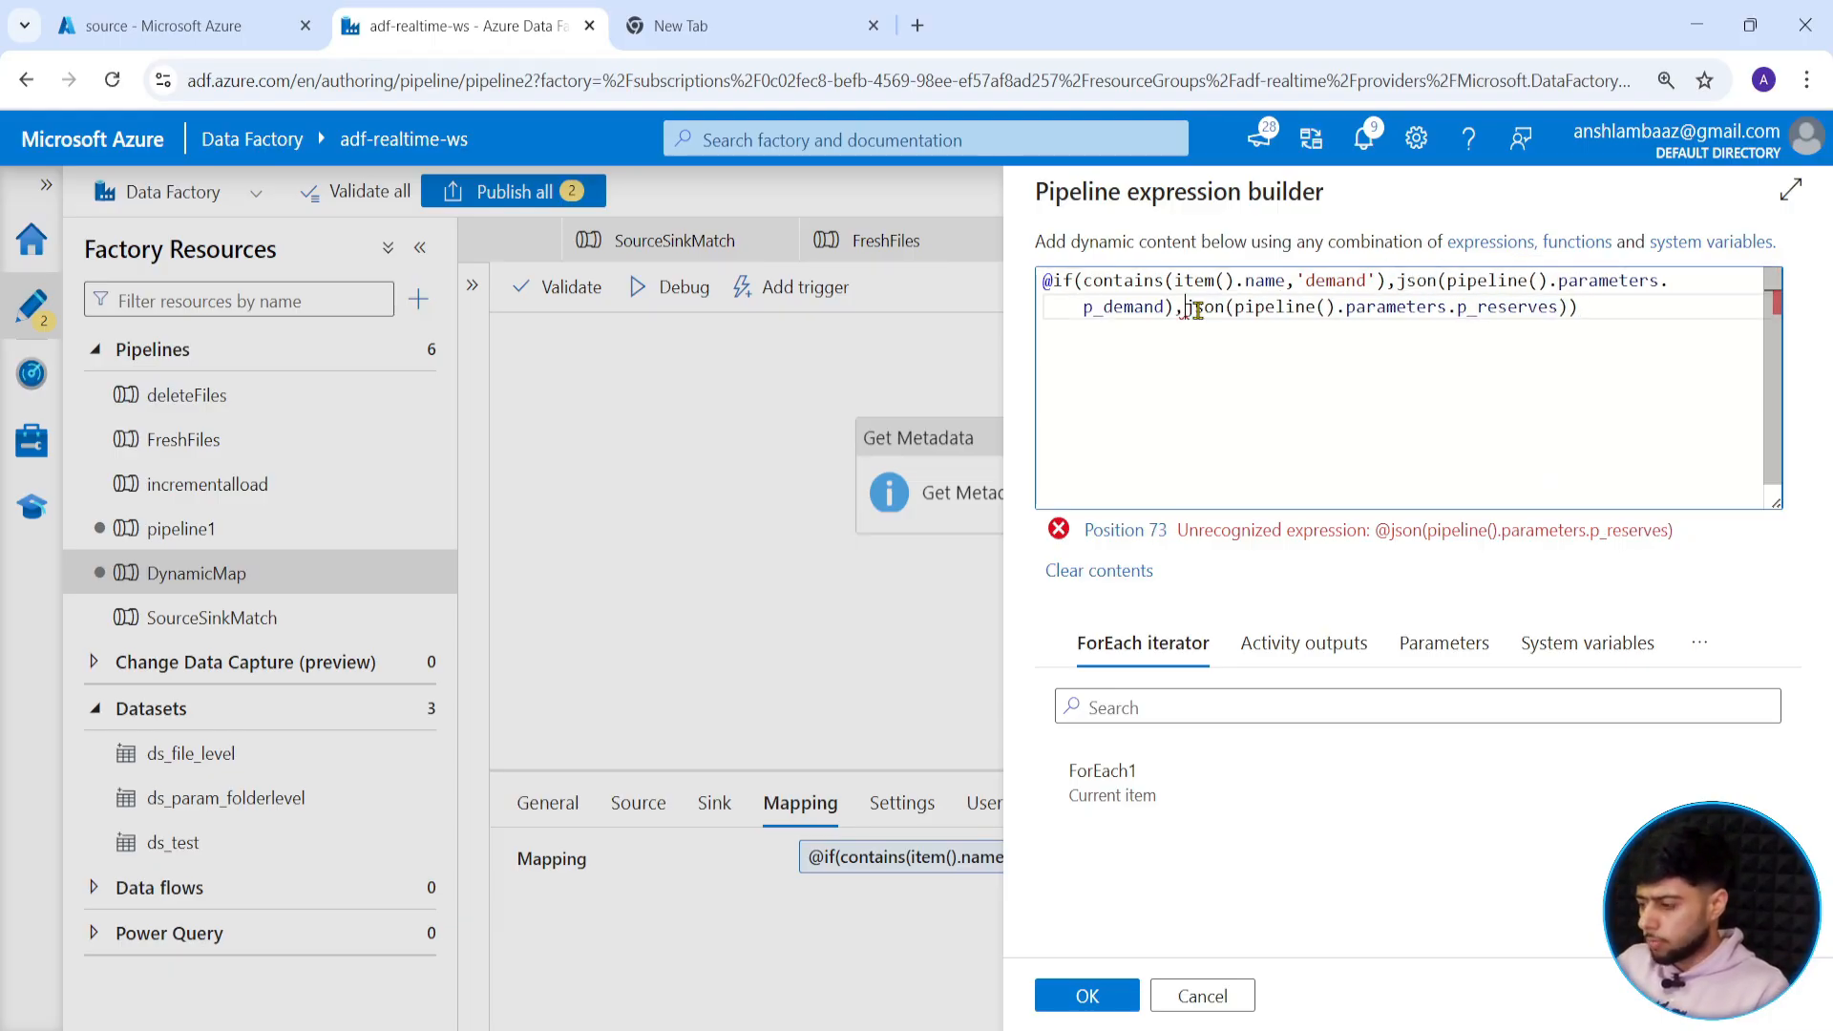
{"action": "left_click", "coordinate": [1069, 993]}
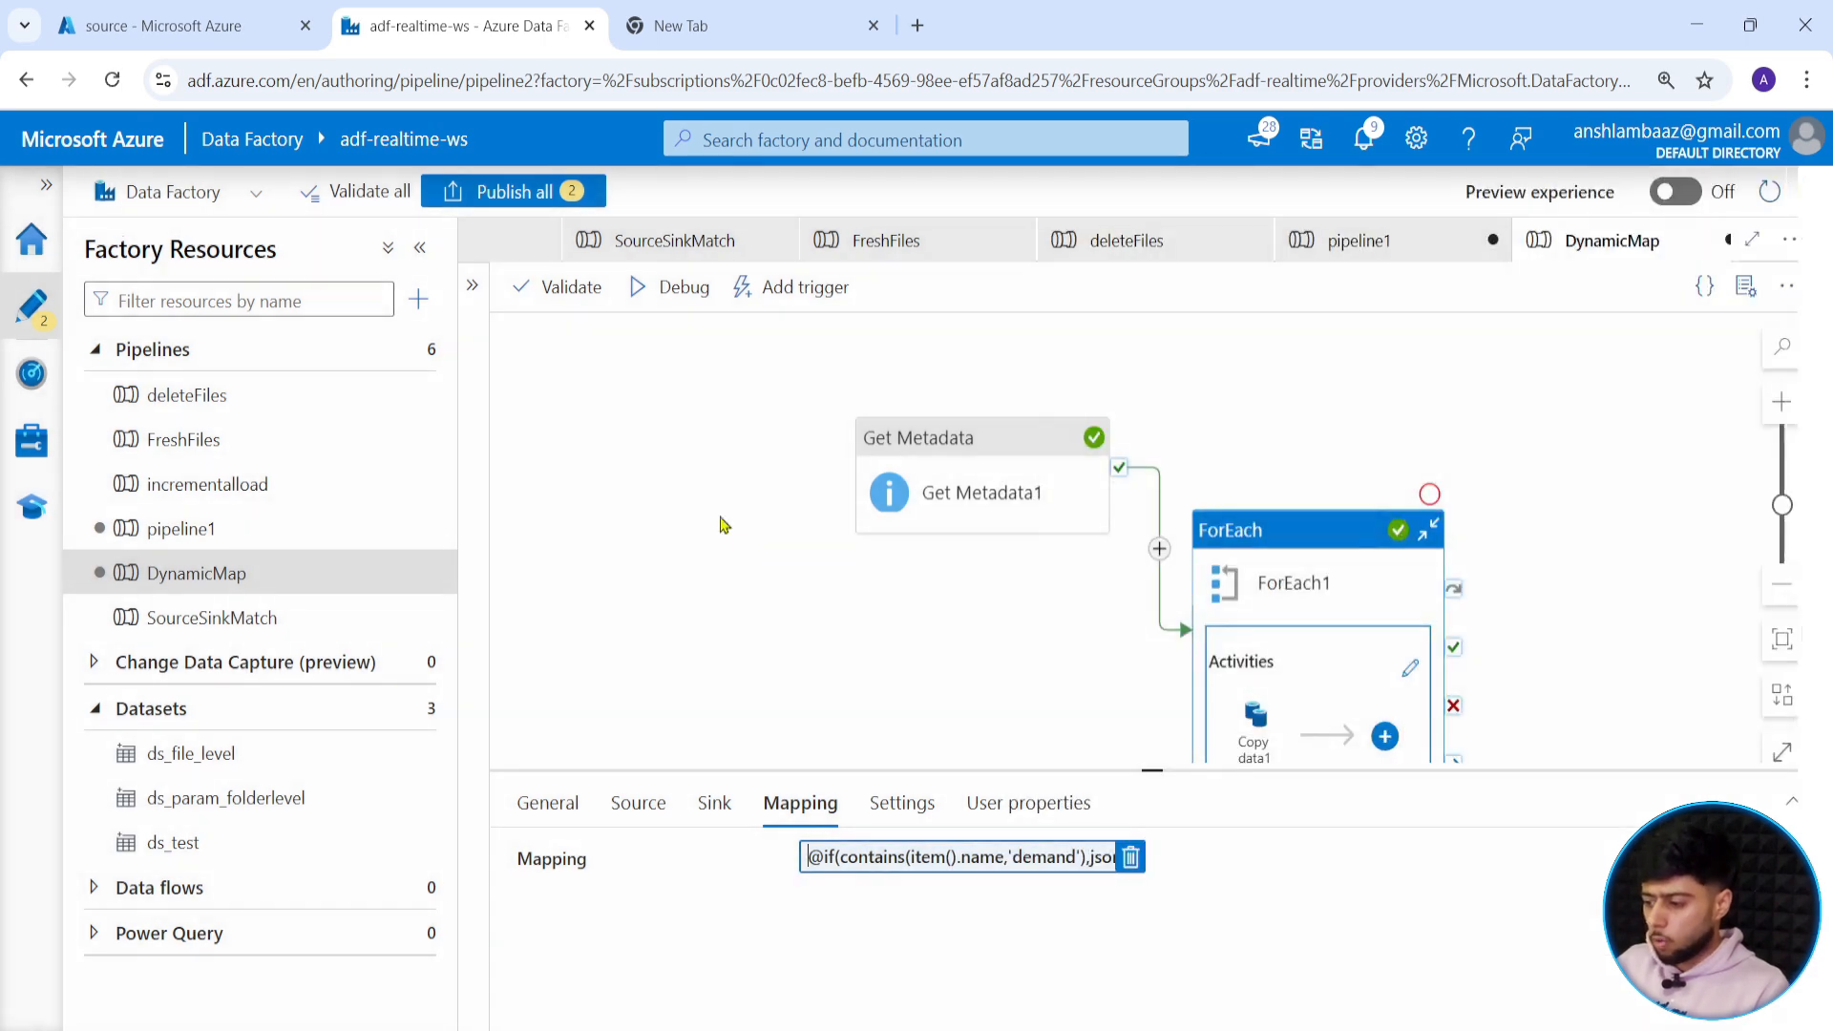
Start a debug run of DynamicMap with the existing parameter values and enlarge the run output area.
{"action": "left_click", "coordinate": [681, 289]}
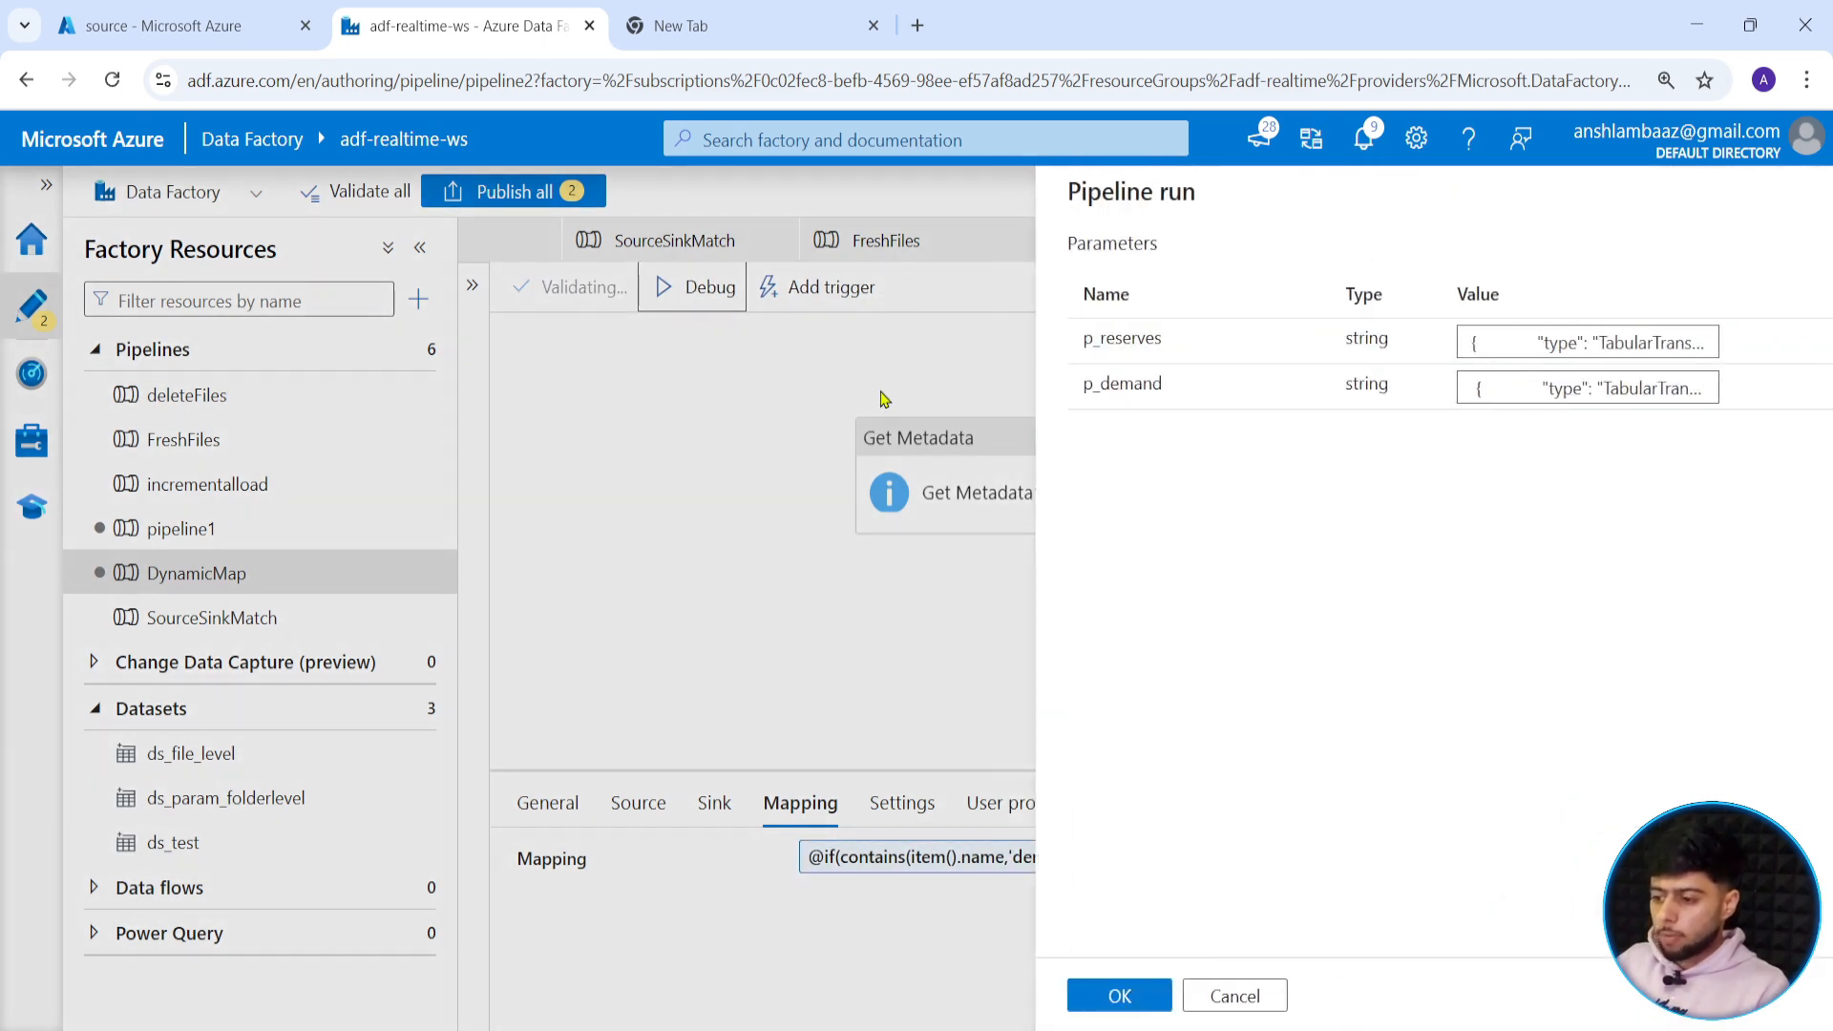
{"action": "left_click", "coordinate": [1098, 994]}
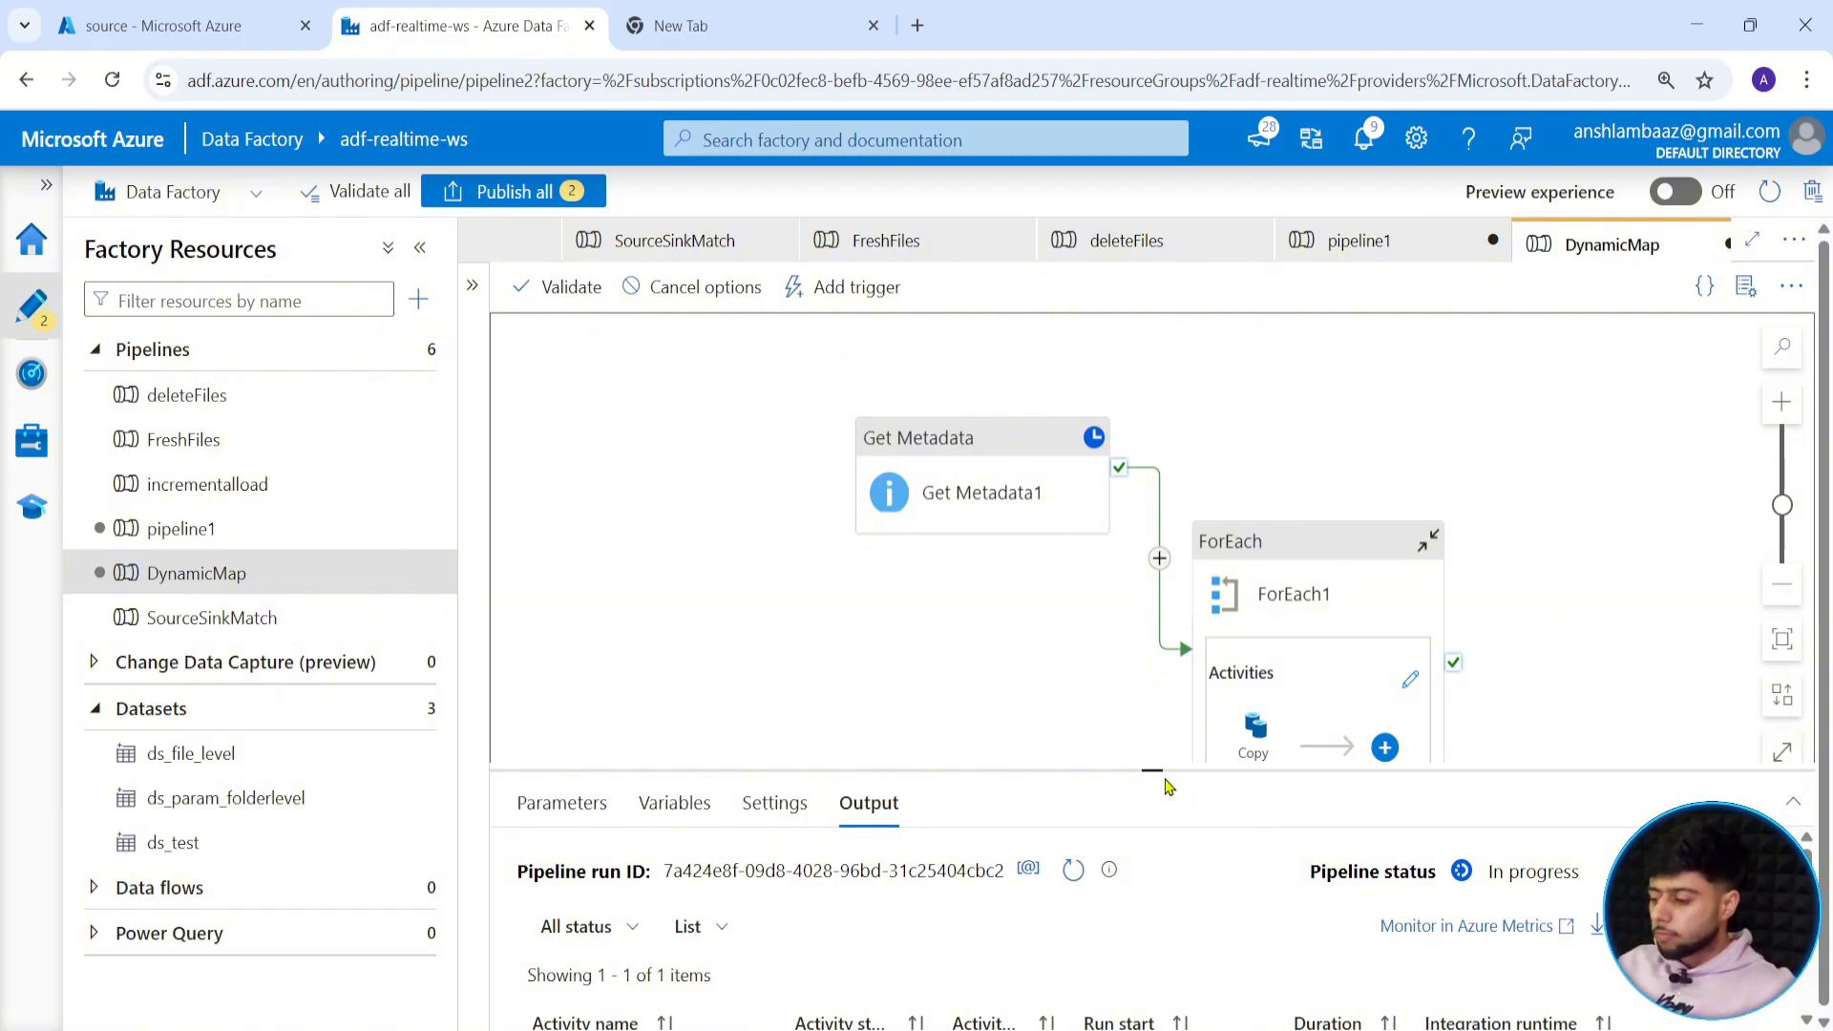
{"action": "left_click_drag", "start_coordinate": [1155, 765], "coordinate": [1096, 607]}
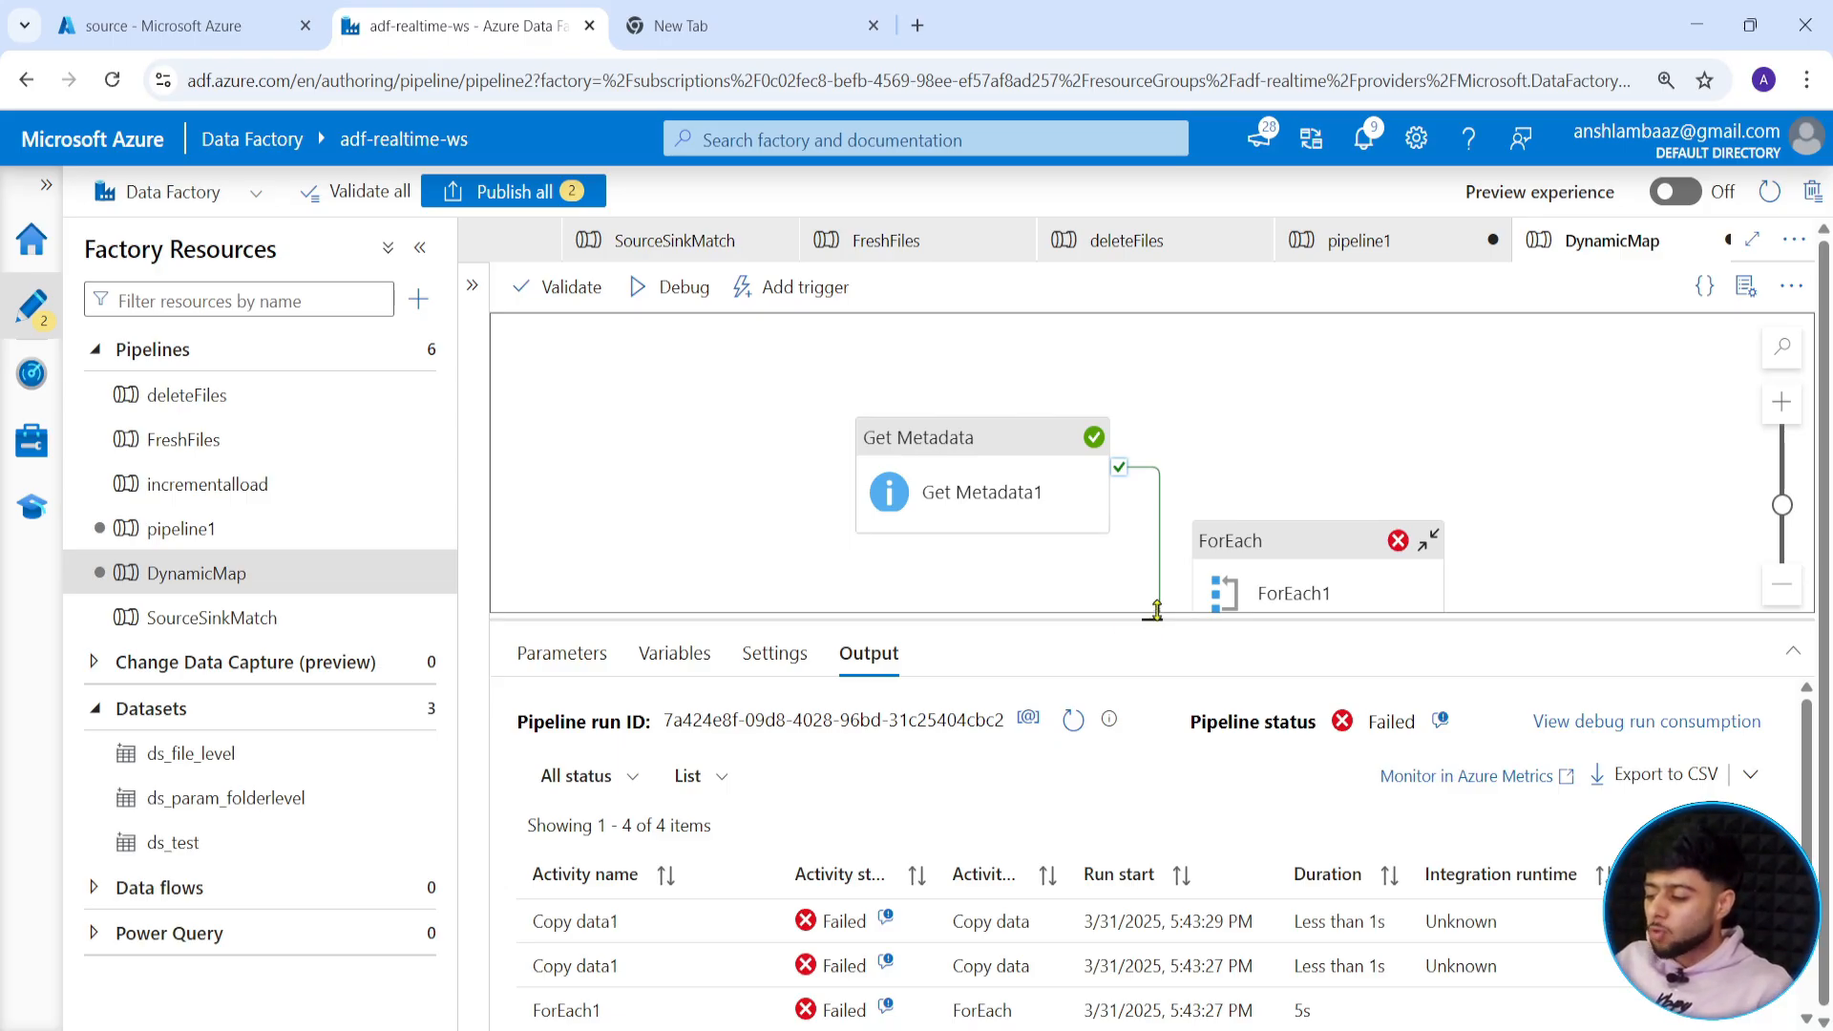
Examine the error details of the most recent Copy data1 activity in the debug run output.
{"action": "left_click_drag", "start_coordinate": [1156, 622], "coordinate": [1153, 477]}
{"action": "left_click", "coordinate": [888, 781]}
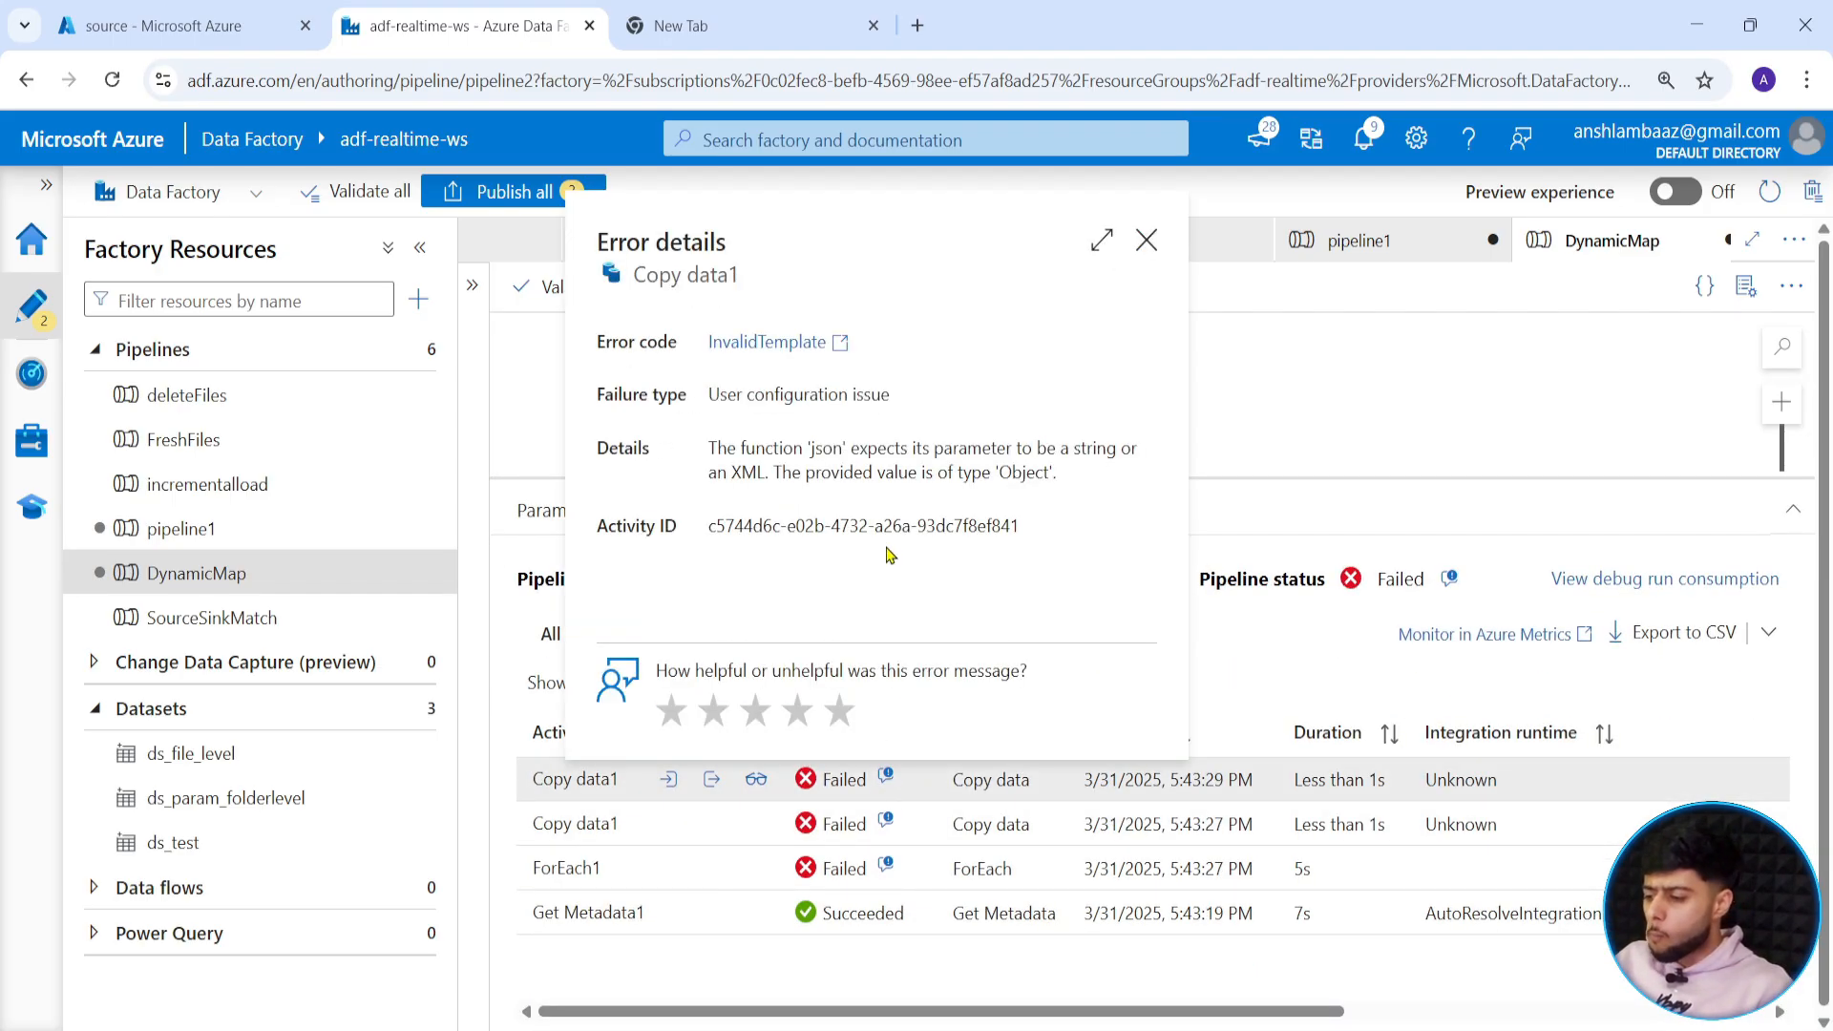
{"action": "left_click", "coordinate": [833, 483]}
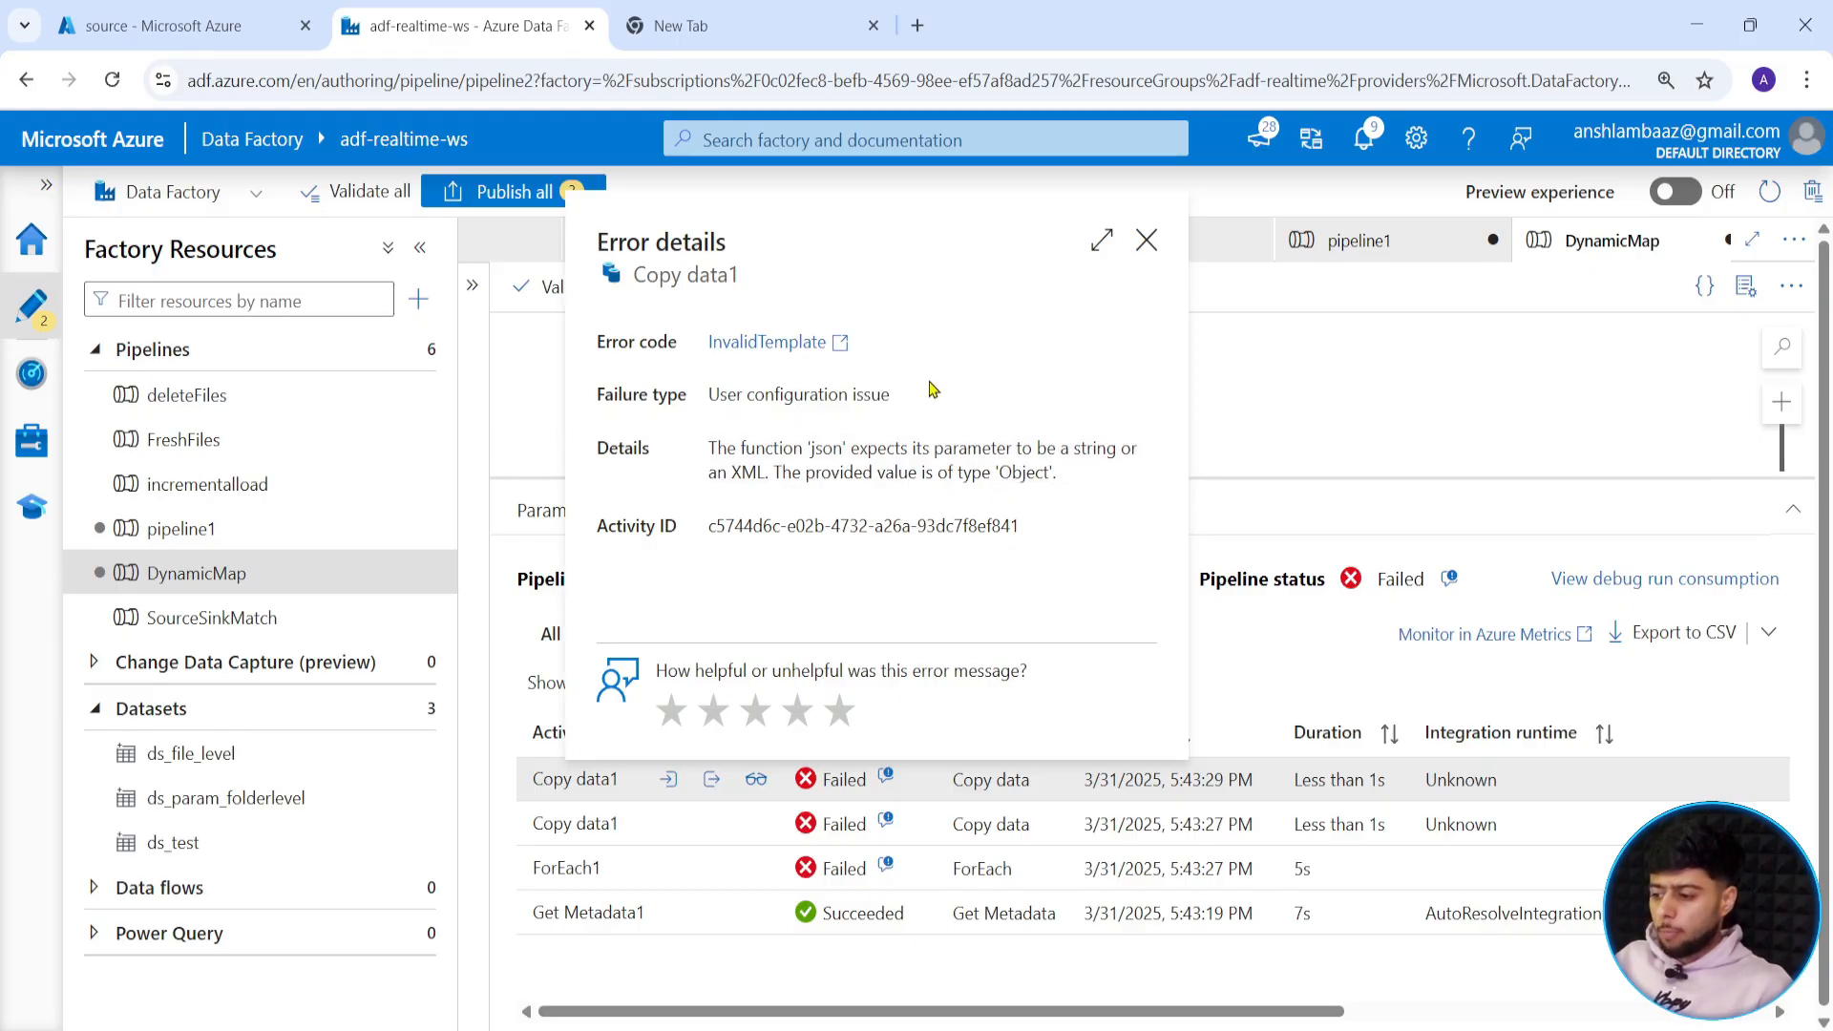
{"action": "left_click", "coordinate": [1146, 241]}
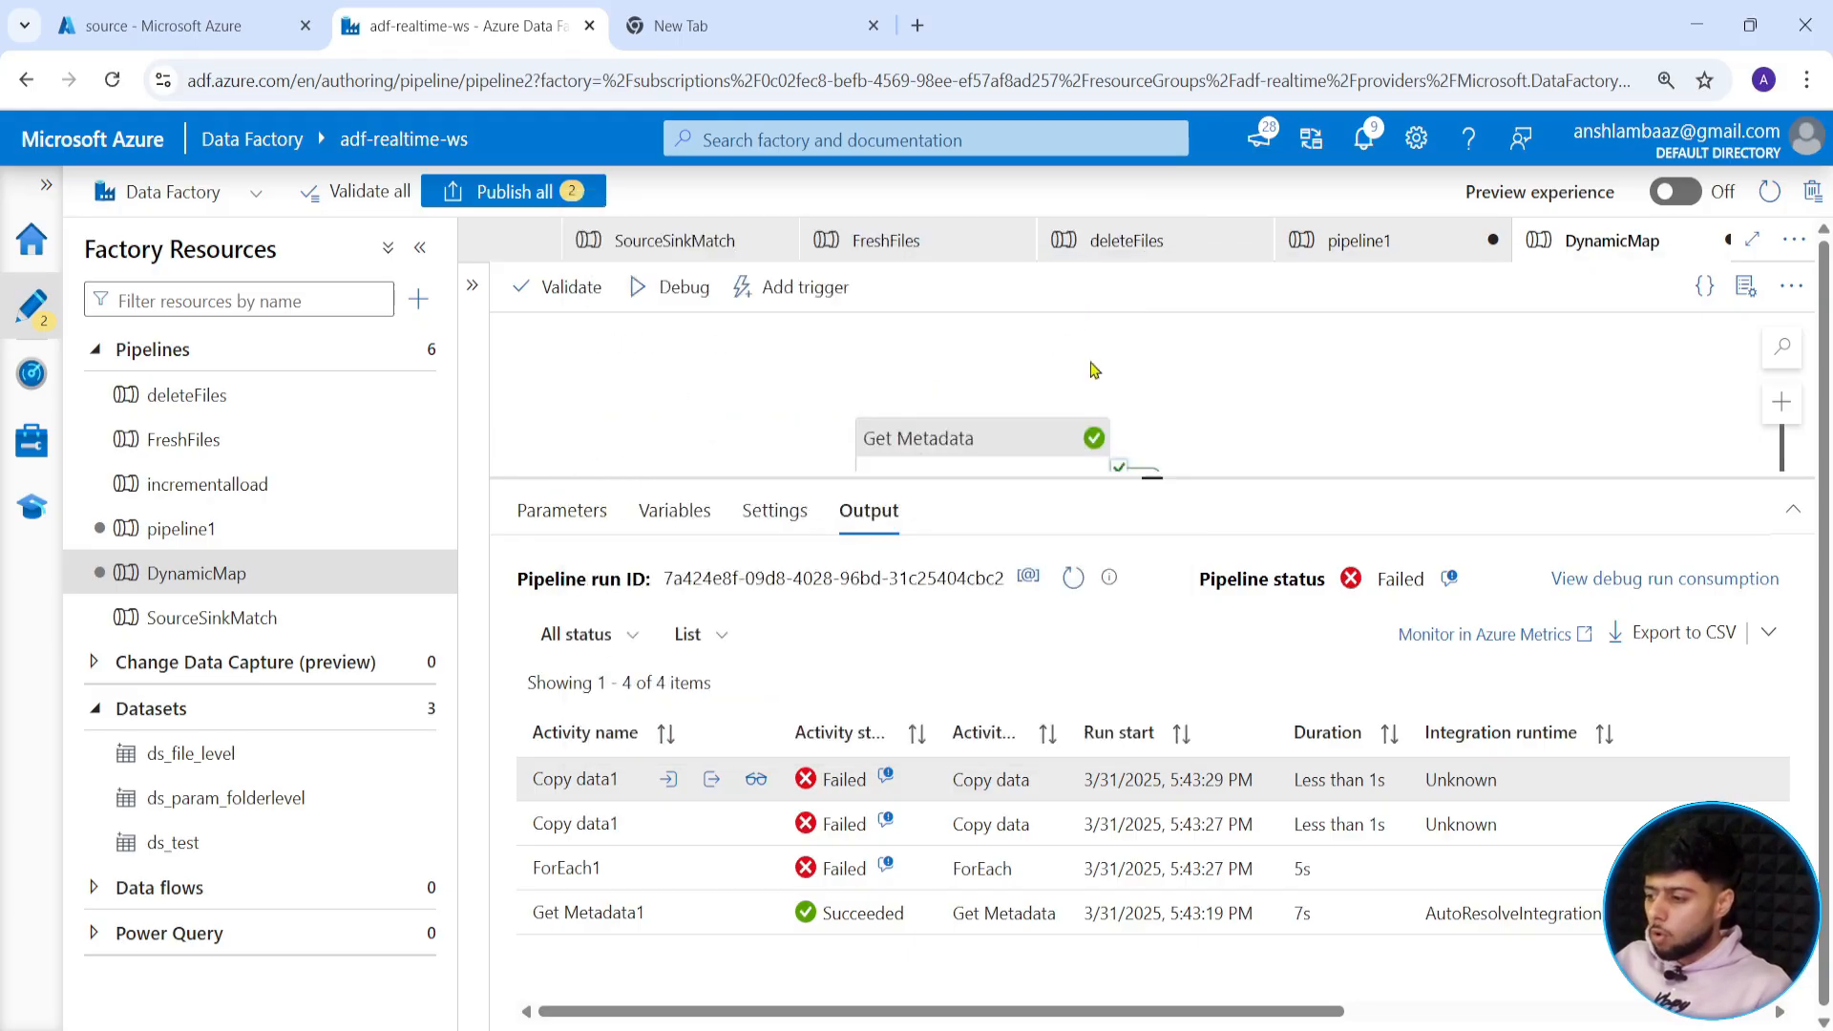
Enclose the default values of the pipeline parameters p_reserves and p_demand in single quotes.
{"action": "left_click", "coordinate": [537, 510]}
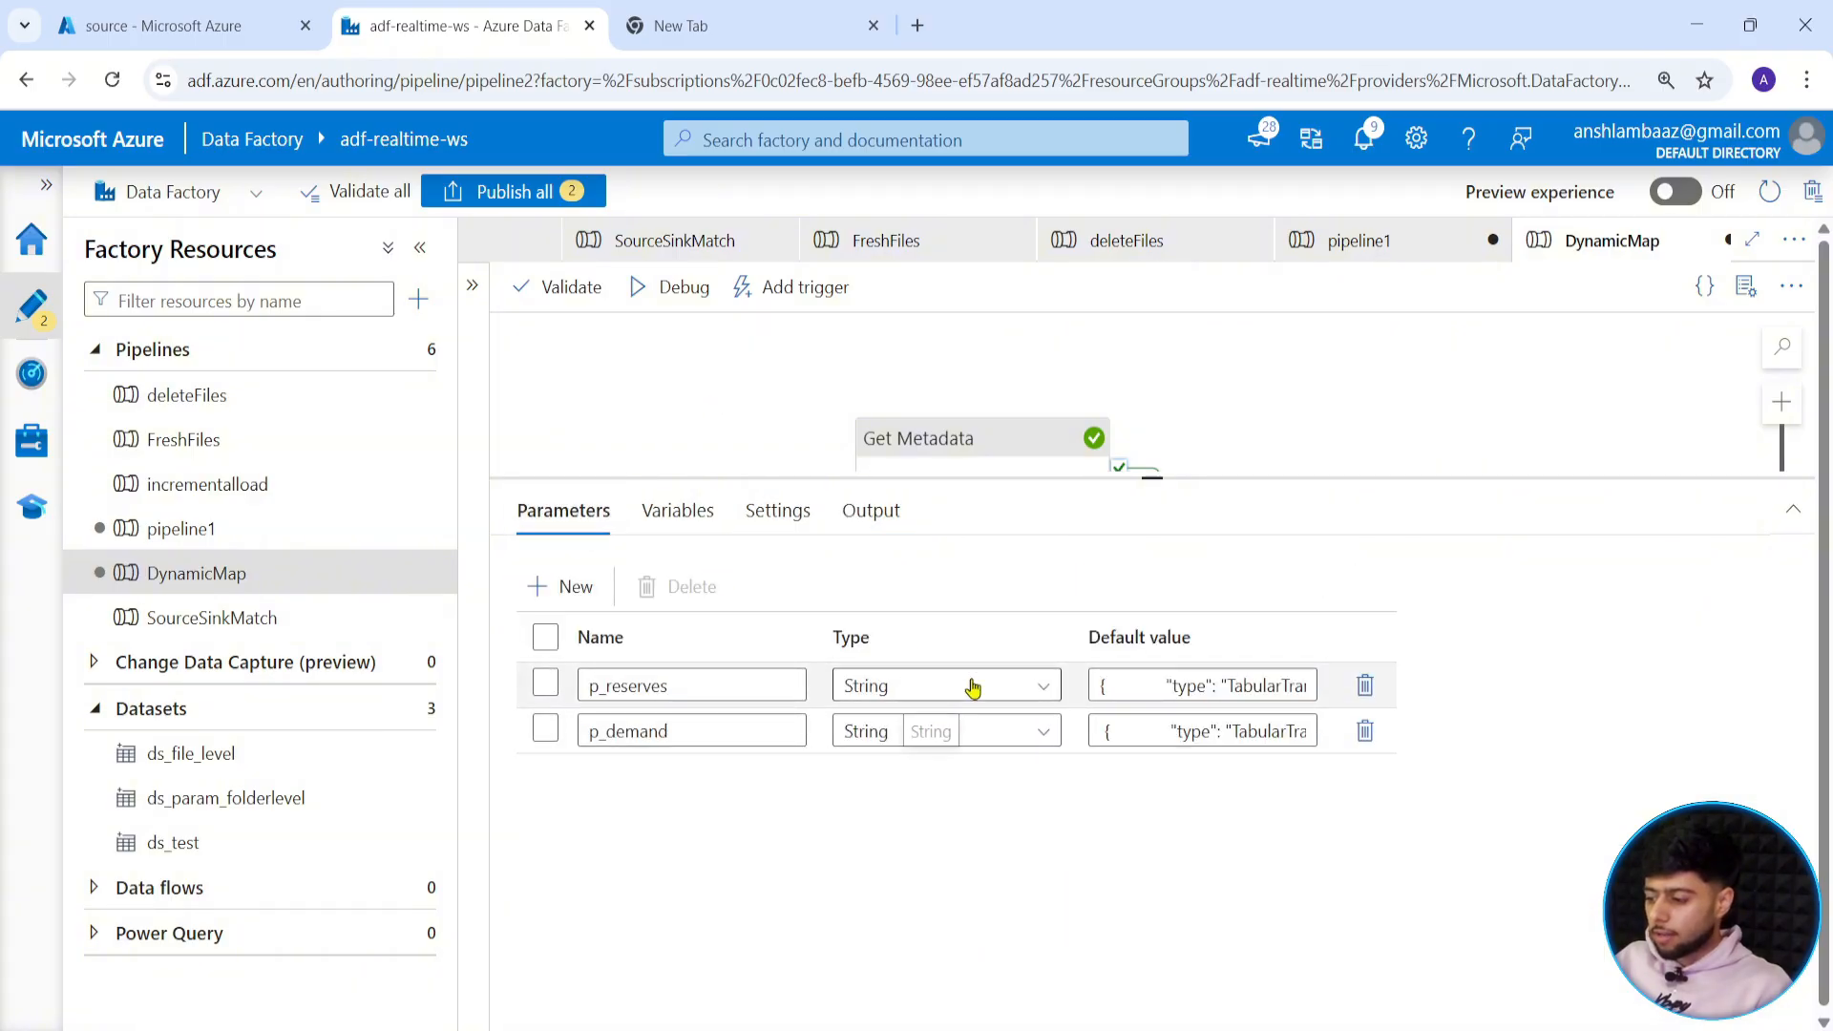
{"action": "left_click_drag", "start_coordinate": [1153, 477], "coordinate": [1152, 643]}
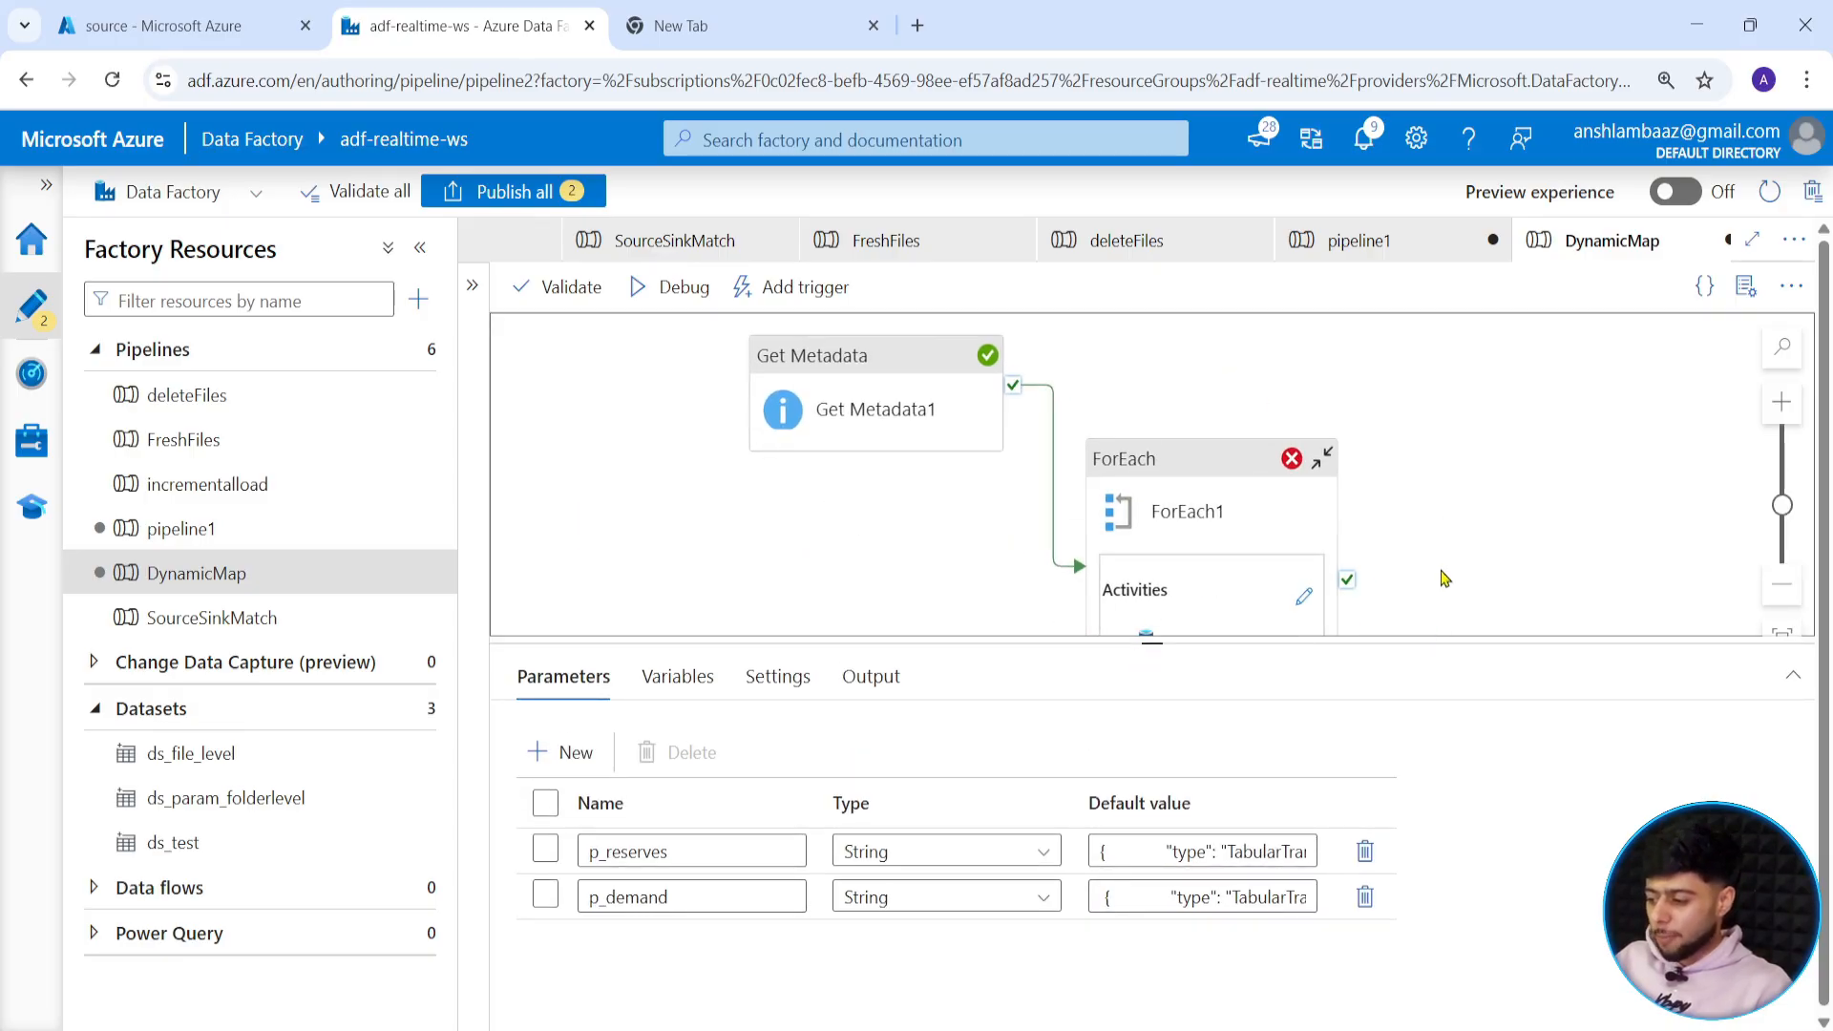
{"action": "left_click_drag", "start_coordinate": [1149, 642], "coordinate": [1077, 769]}
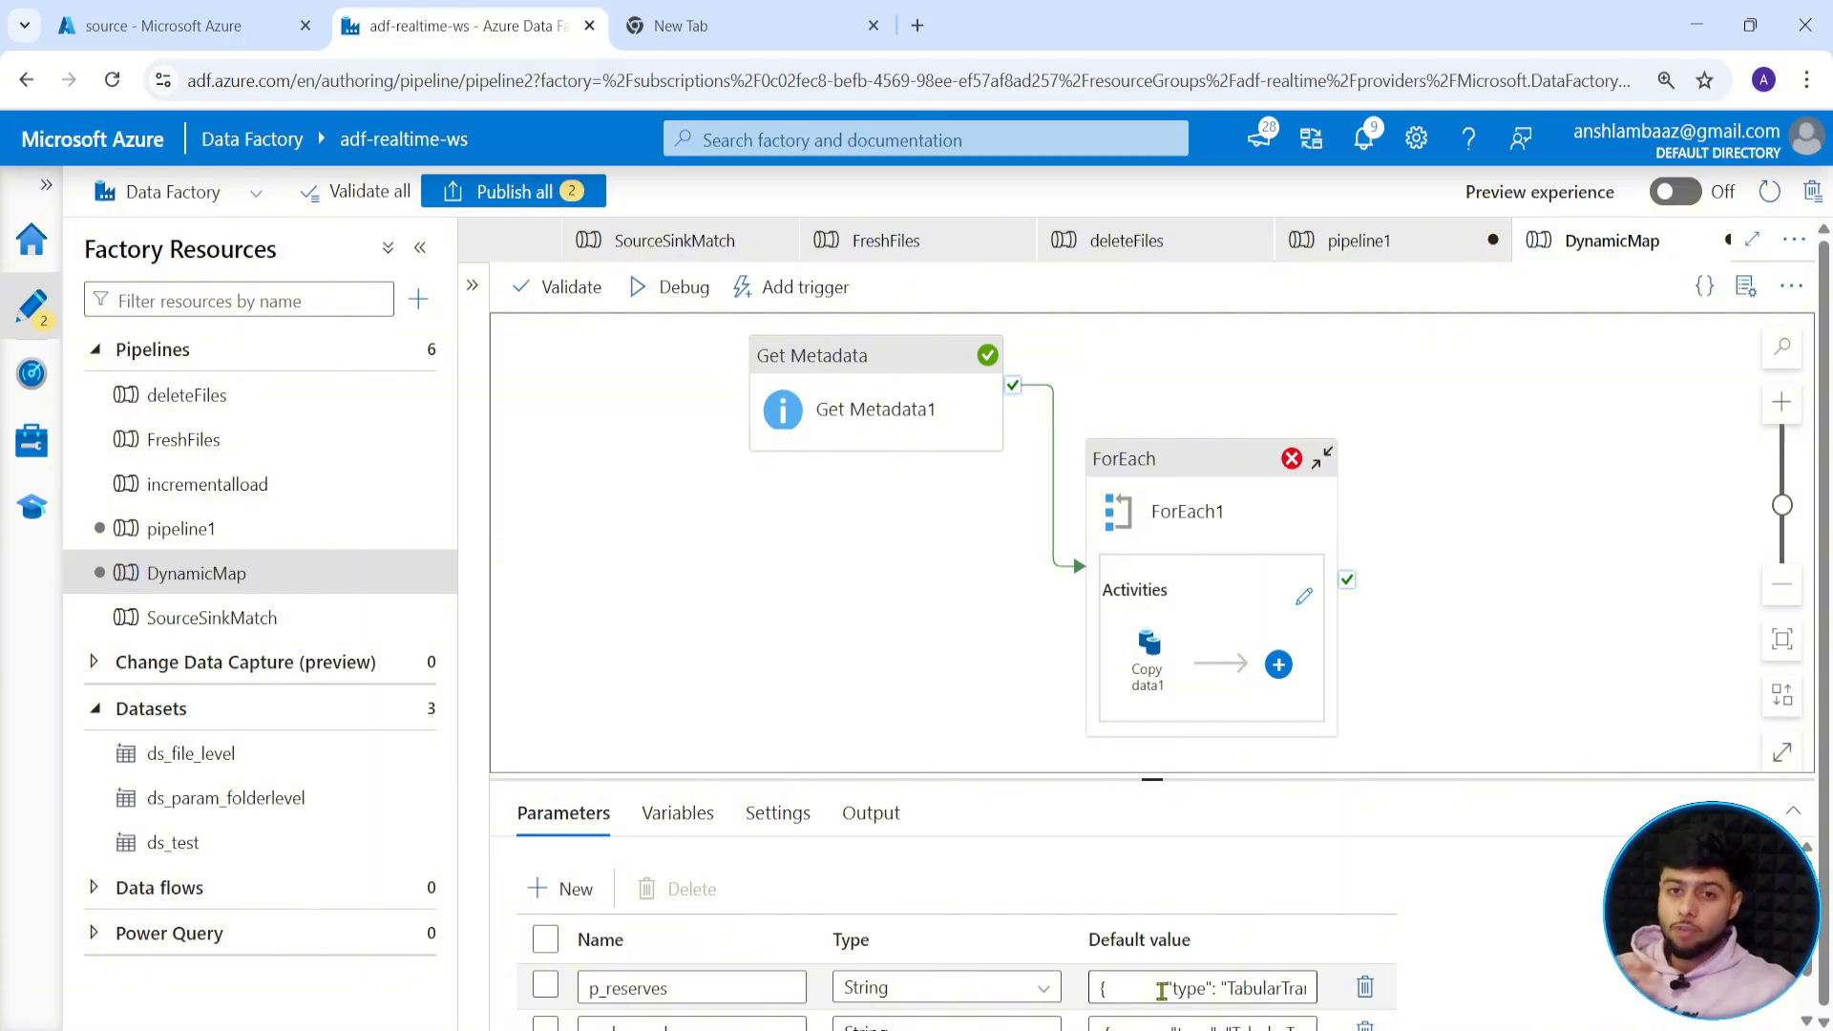
{"action": "left_click", "coordinate": [1125, 987]}
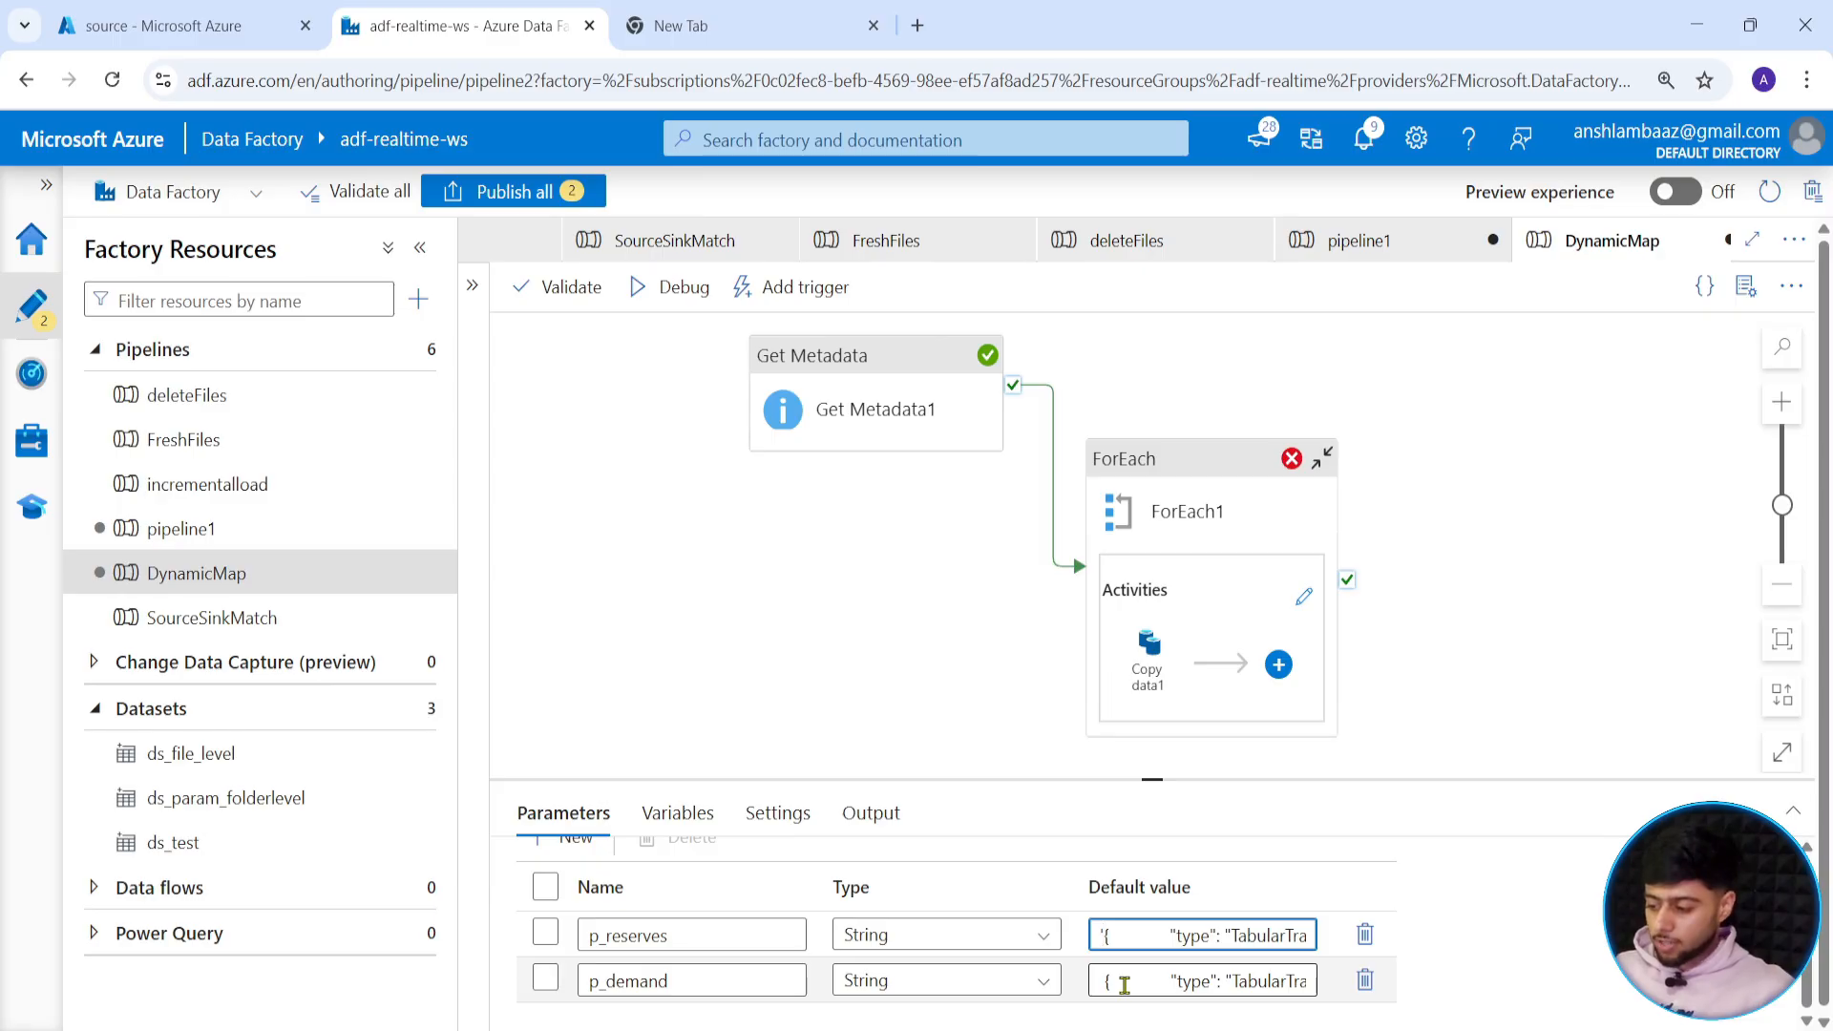
{"action": "key", "text": "End"}
{"action": "type", "text": "'"}
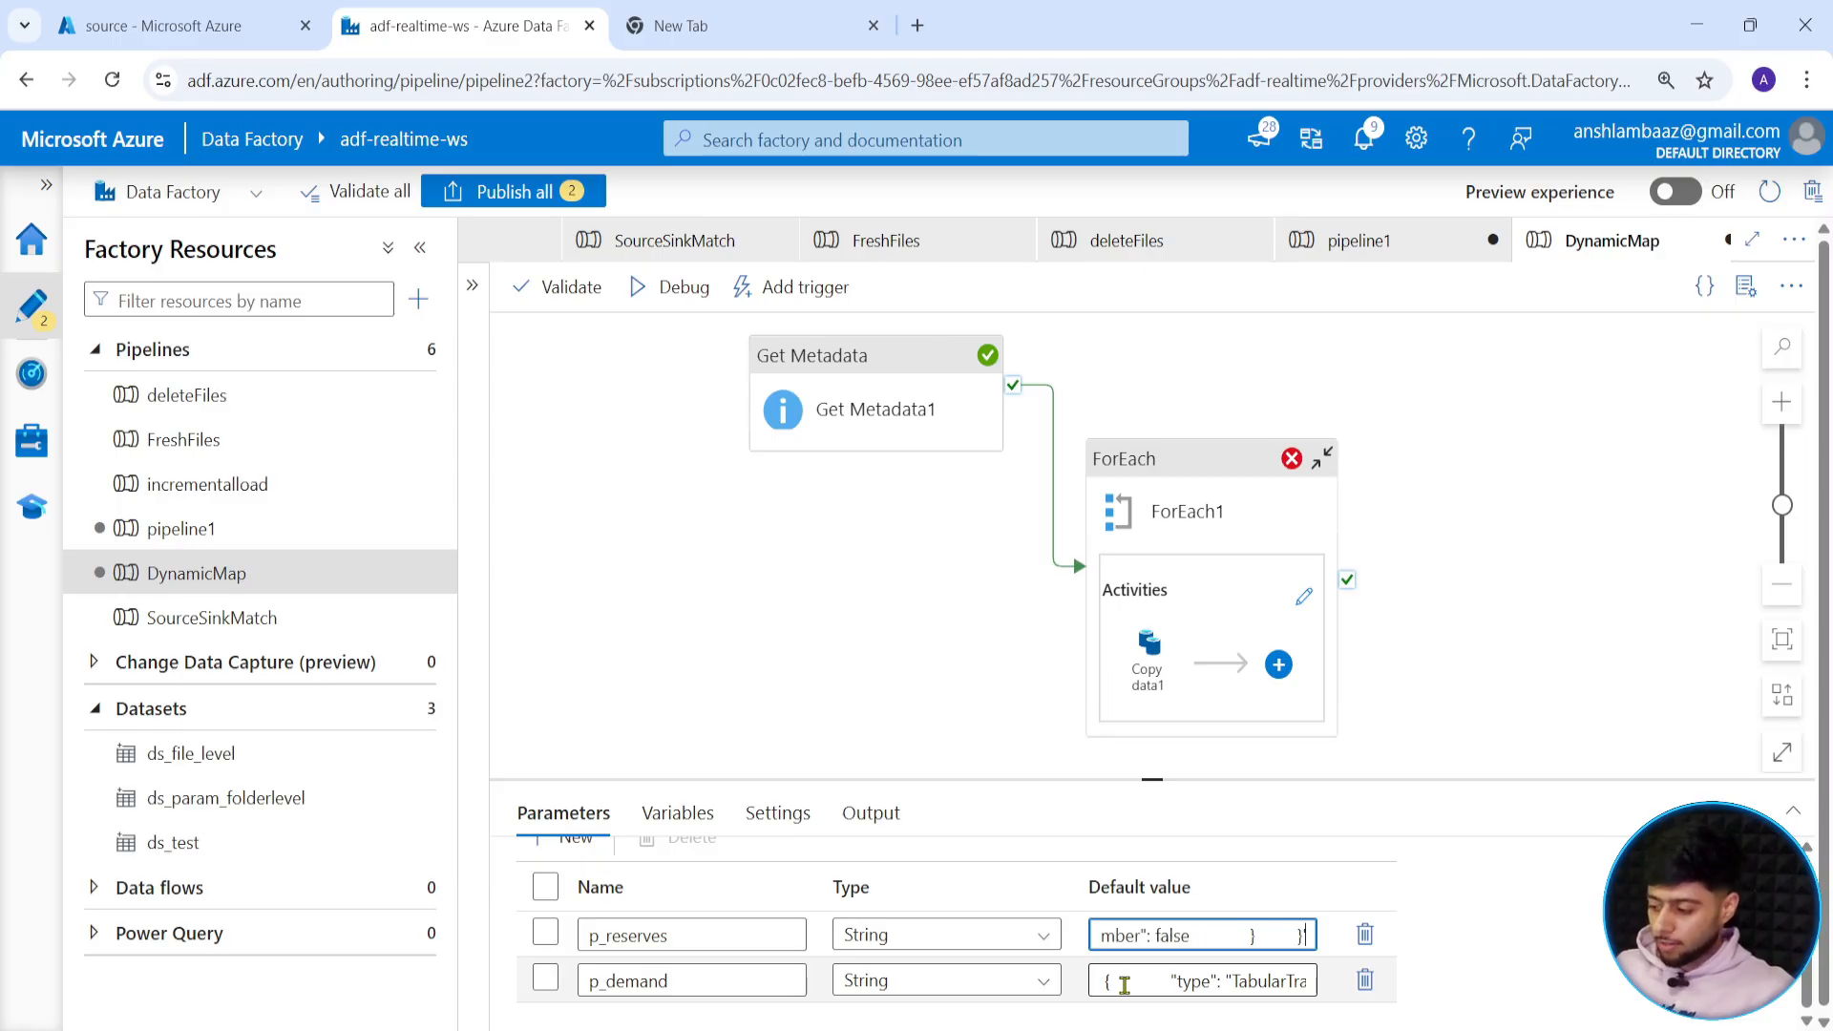
{"action": "left_click", "coordinate": [1102, 981]}
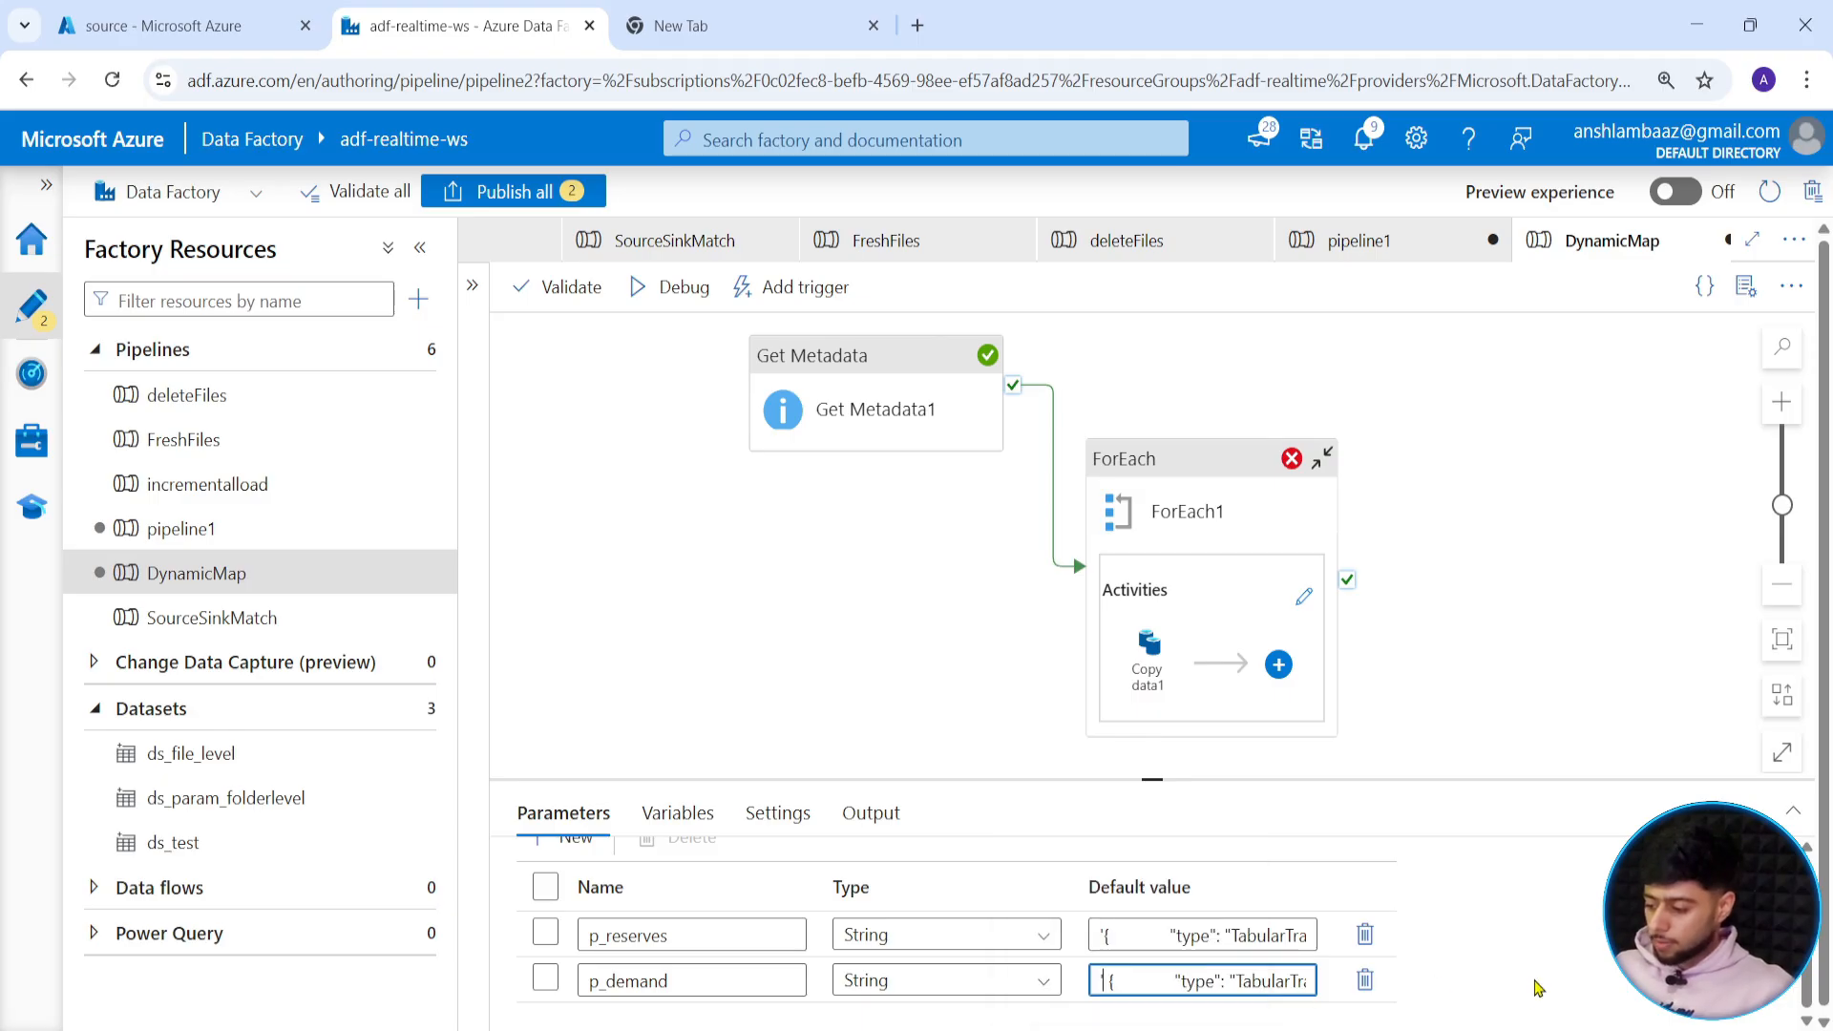
{"action": "key", "text": "End"}
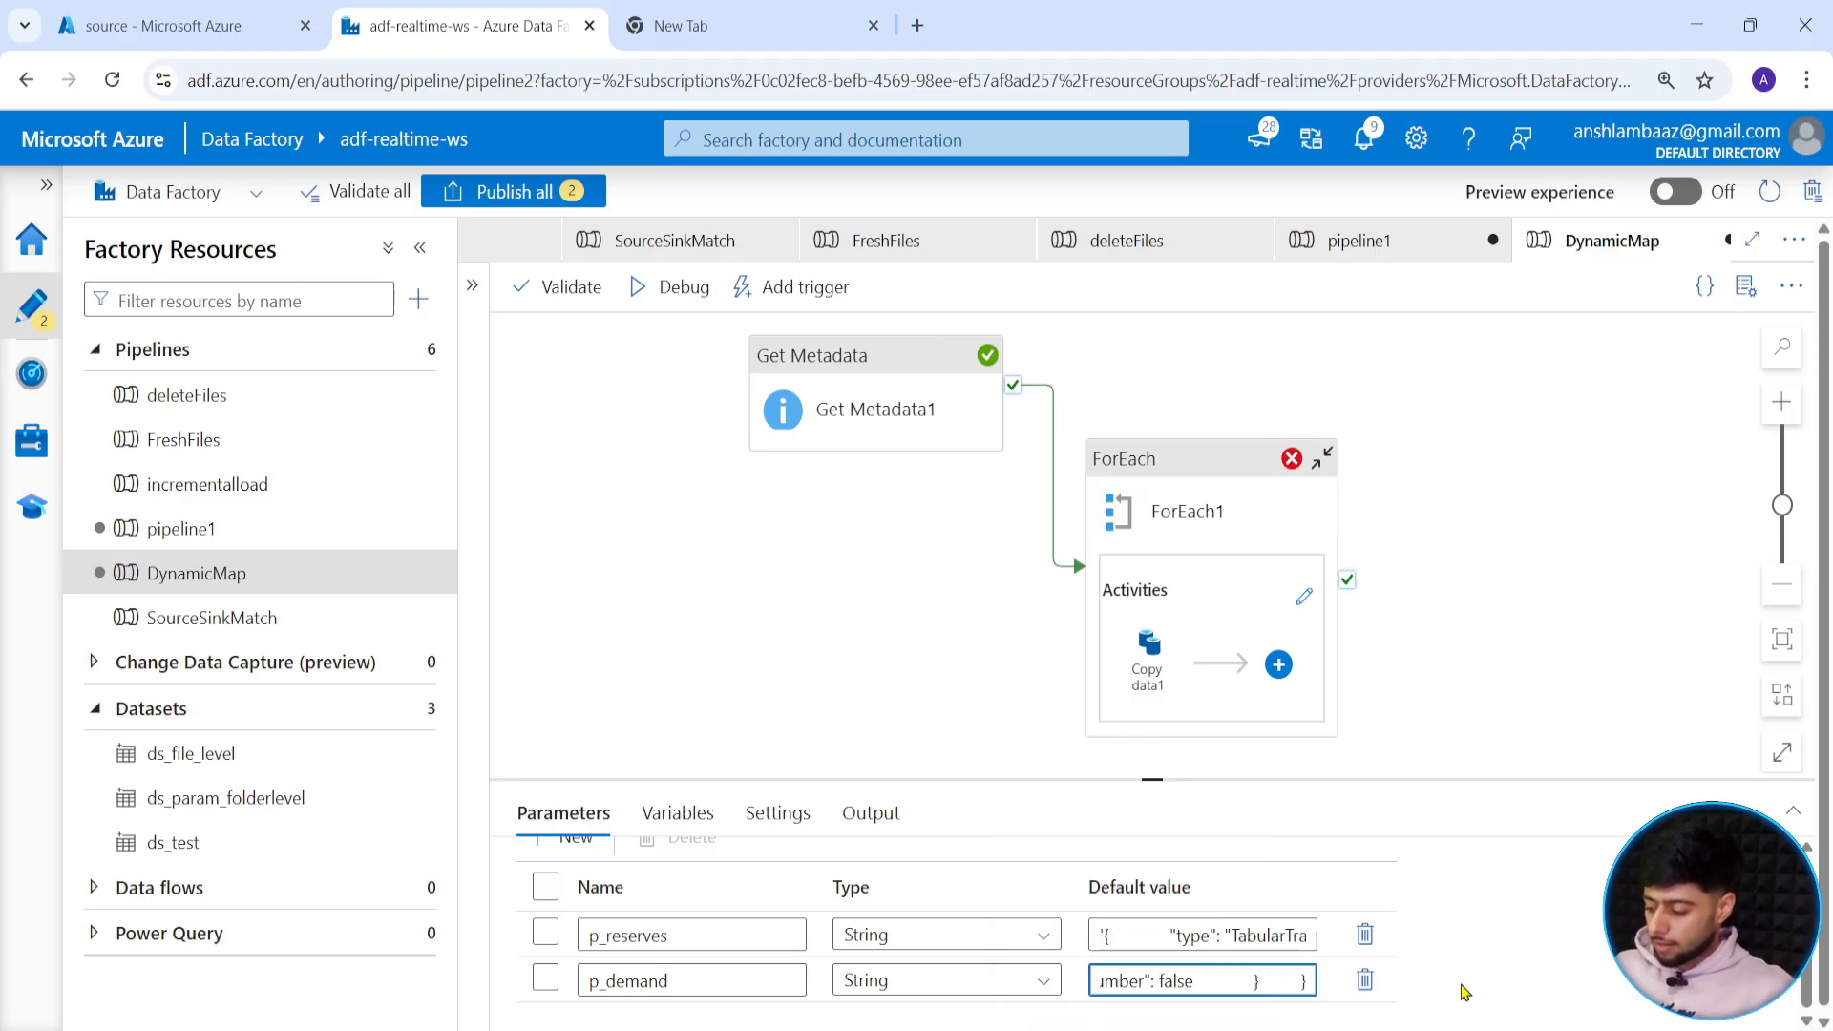
Start another debug run of DynamicMap using the quoted p_reserves and p_demand values.
{"action": "left_click", "coordinate": [978, 632]}
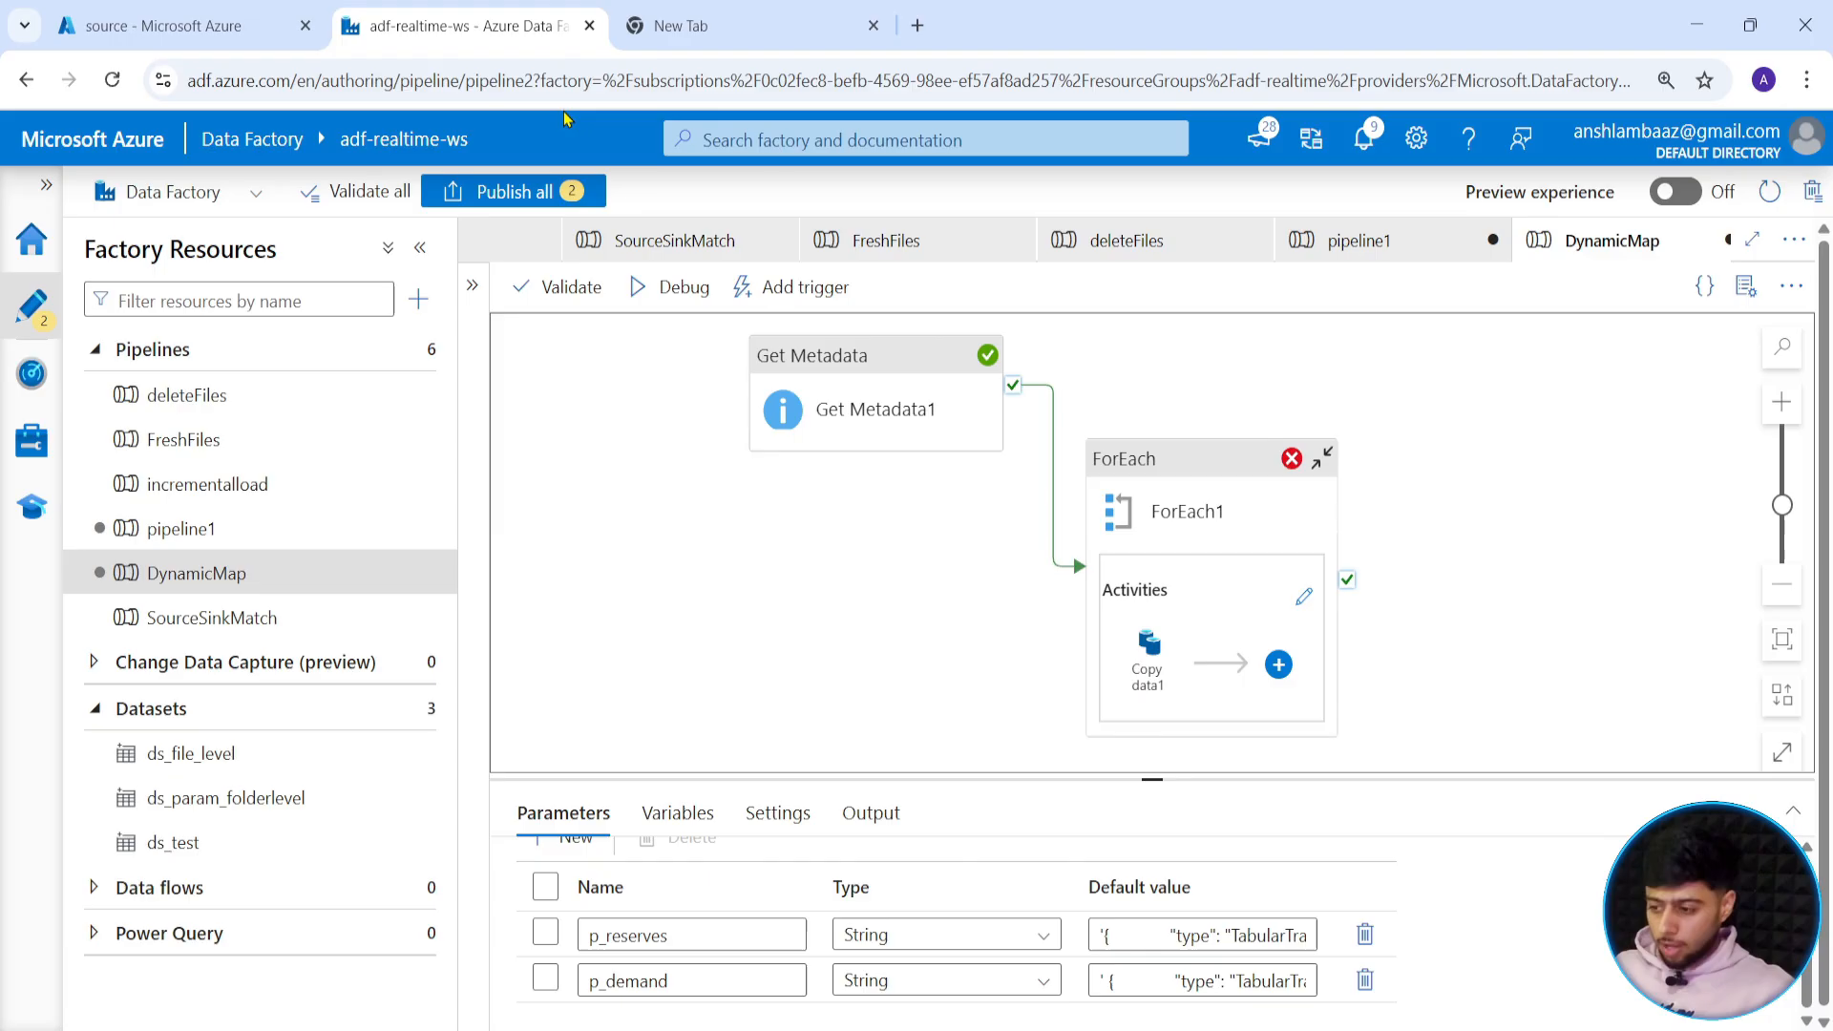
{"action": "left_click", "coordinate": [646, 291]}
{"action": "left_click", "coordinate": [1077, 993]}
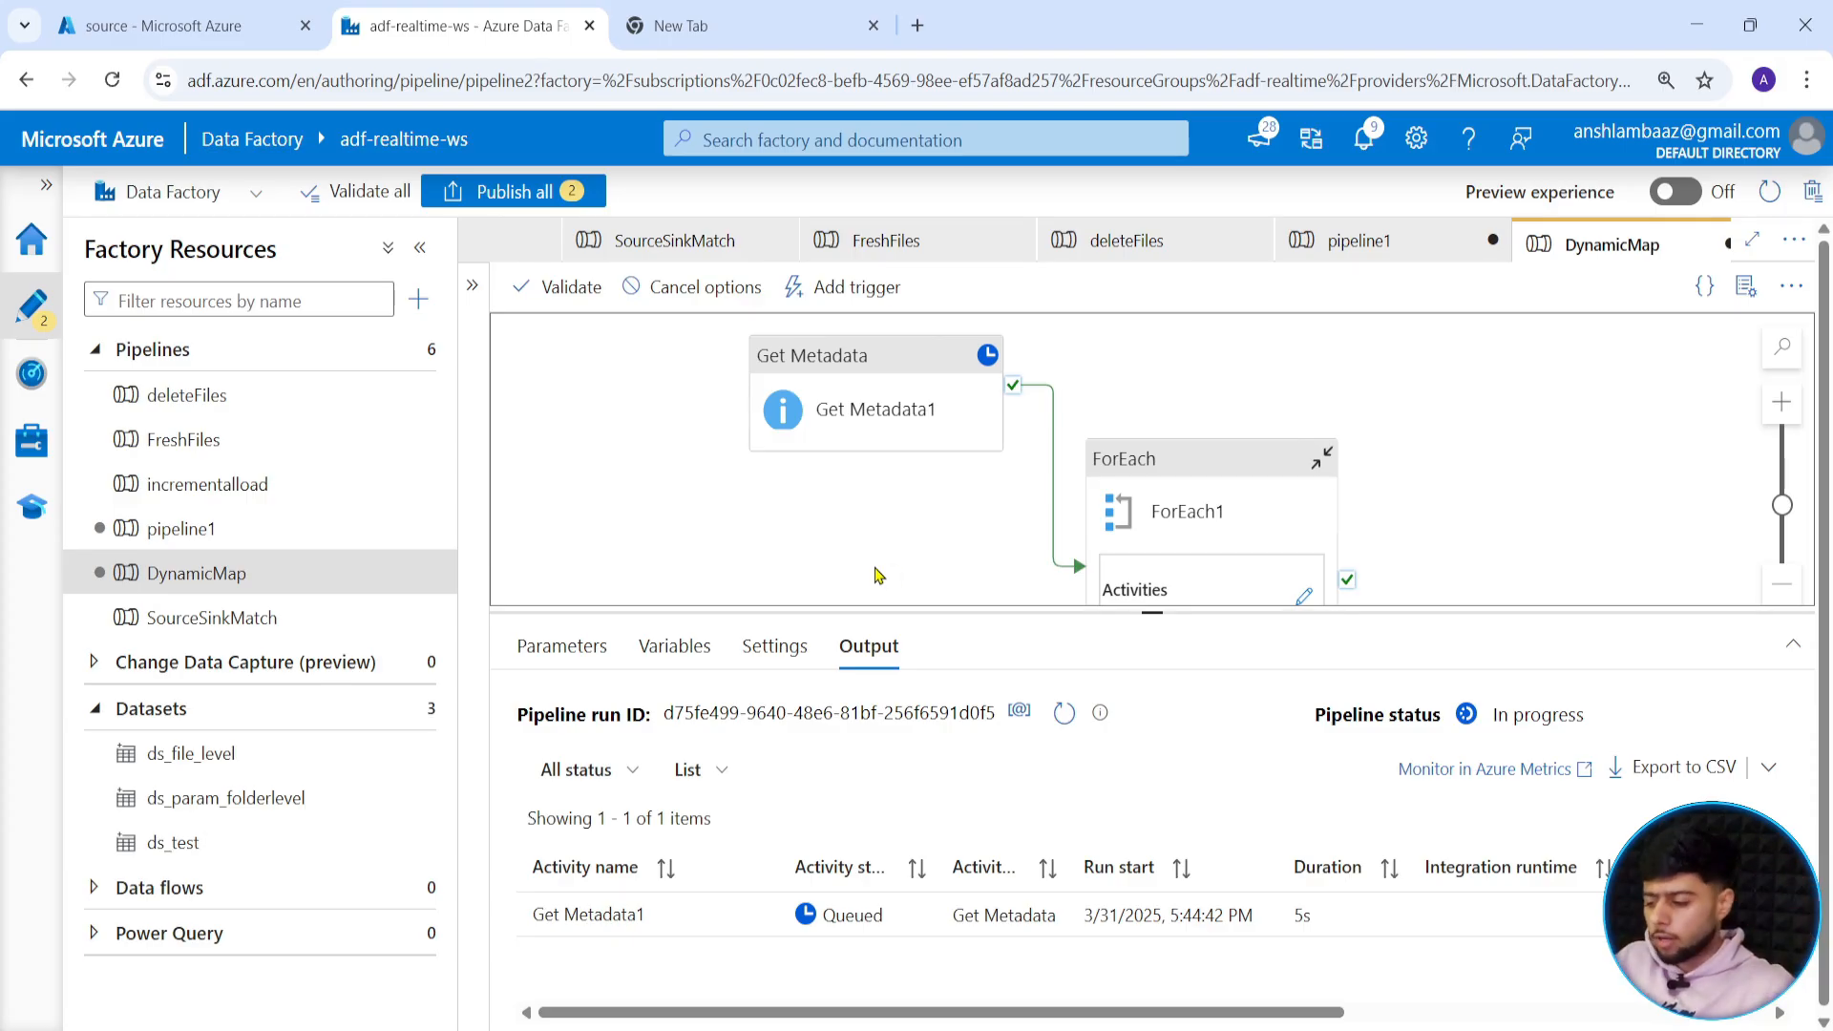
Refresh the debug run's output and enlarge the output area to check the status of every activity.
{"action": "left_click", "coordinate": [1063, 714]}
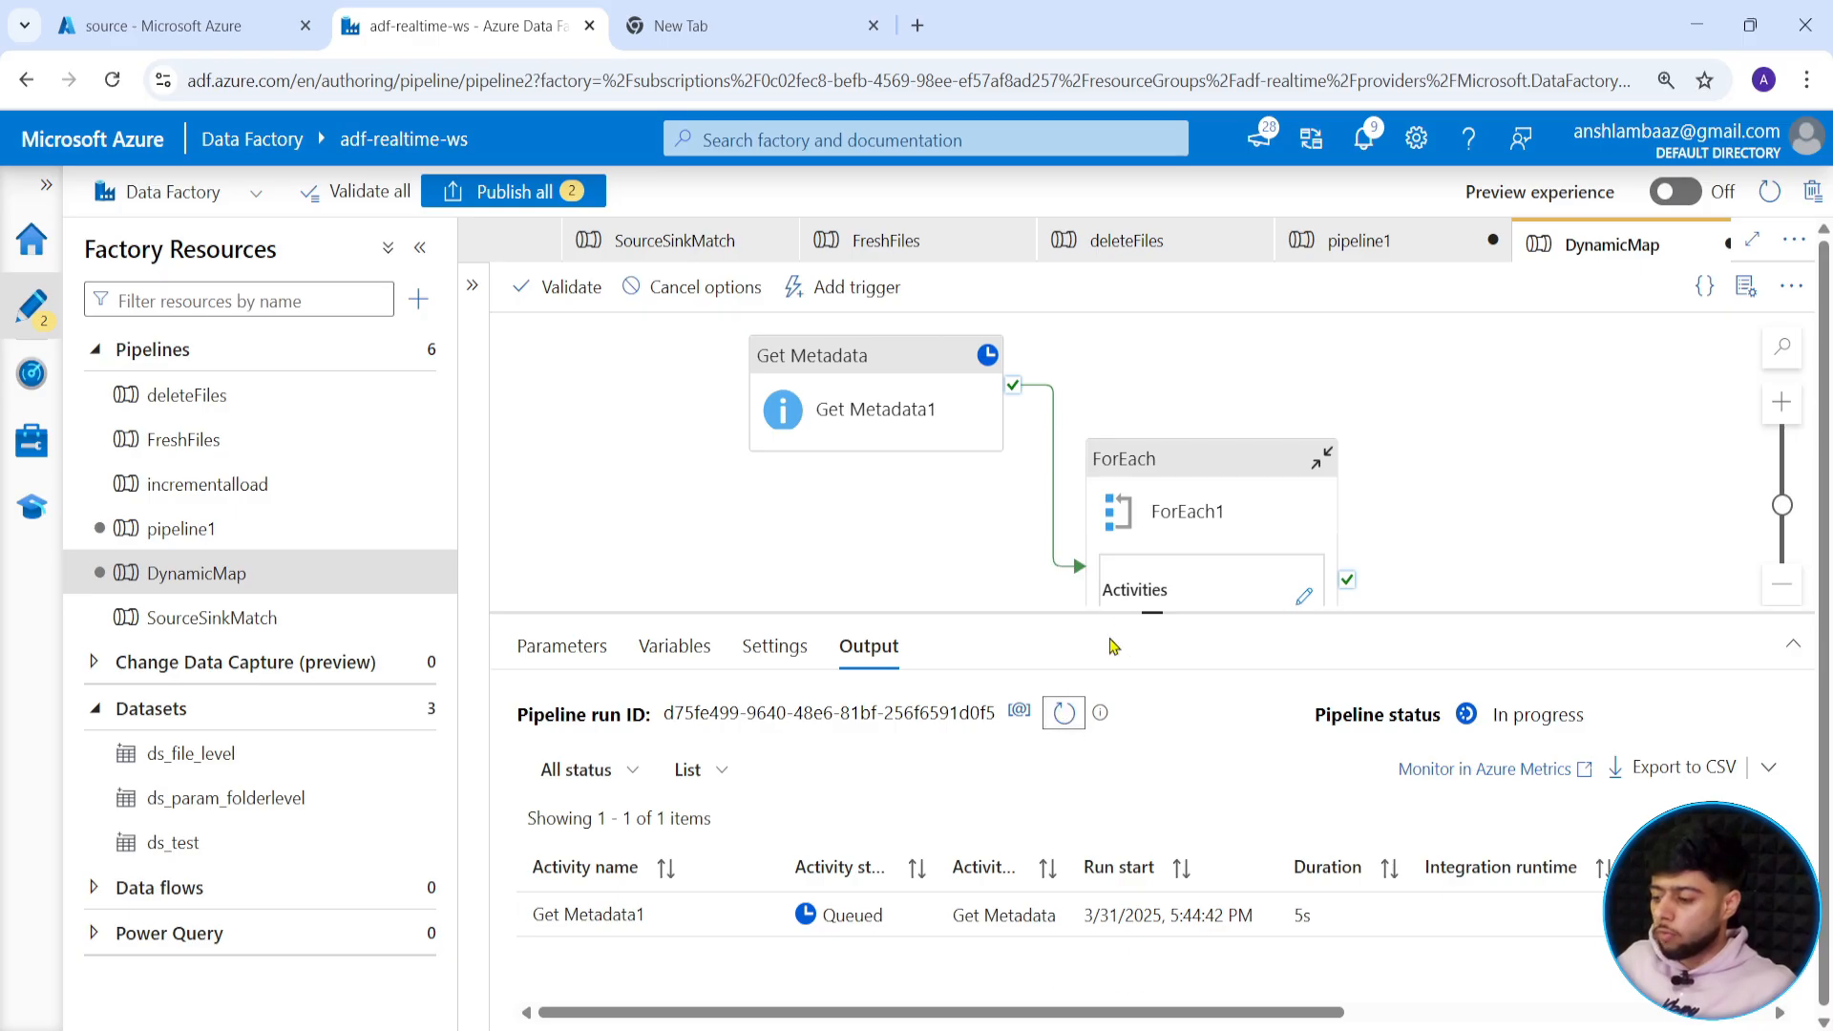
{"action": "left_click_drag", "start_coordinate": [1133, 612], "coordinate": [1134, 549]}
{"action": "left_click", "coordinate": [1058, 655]}
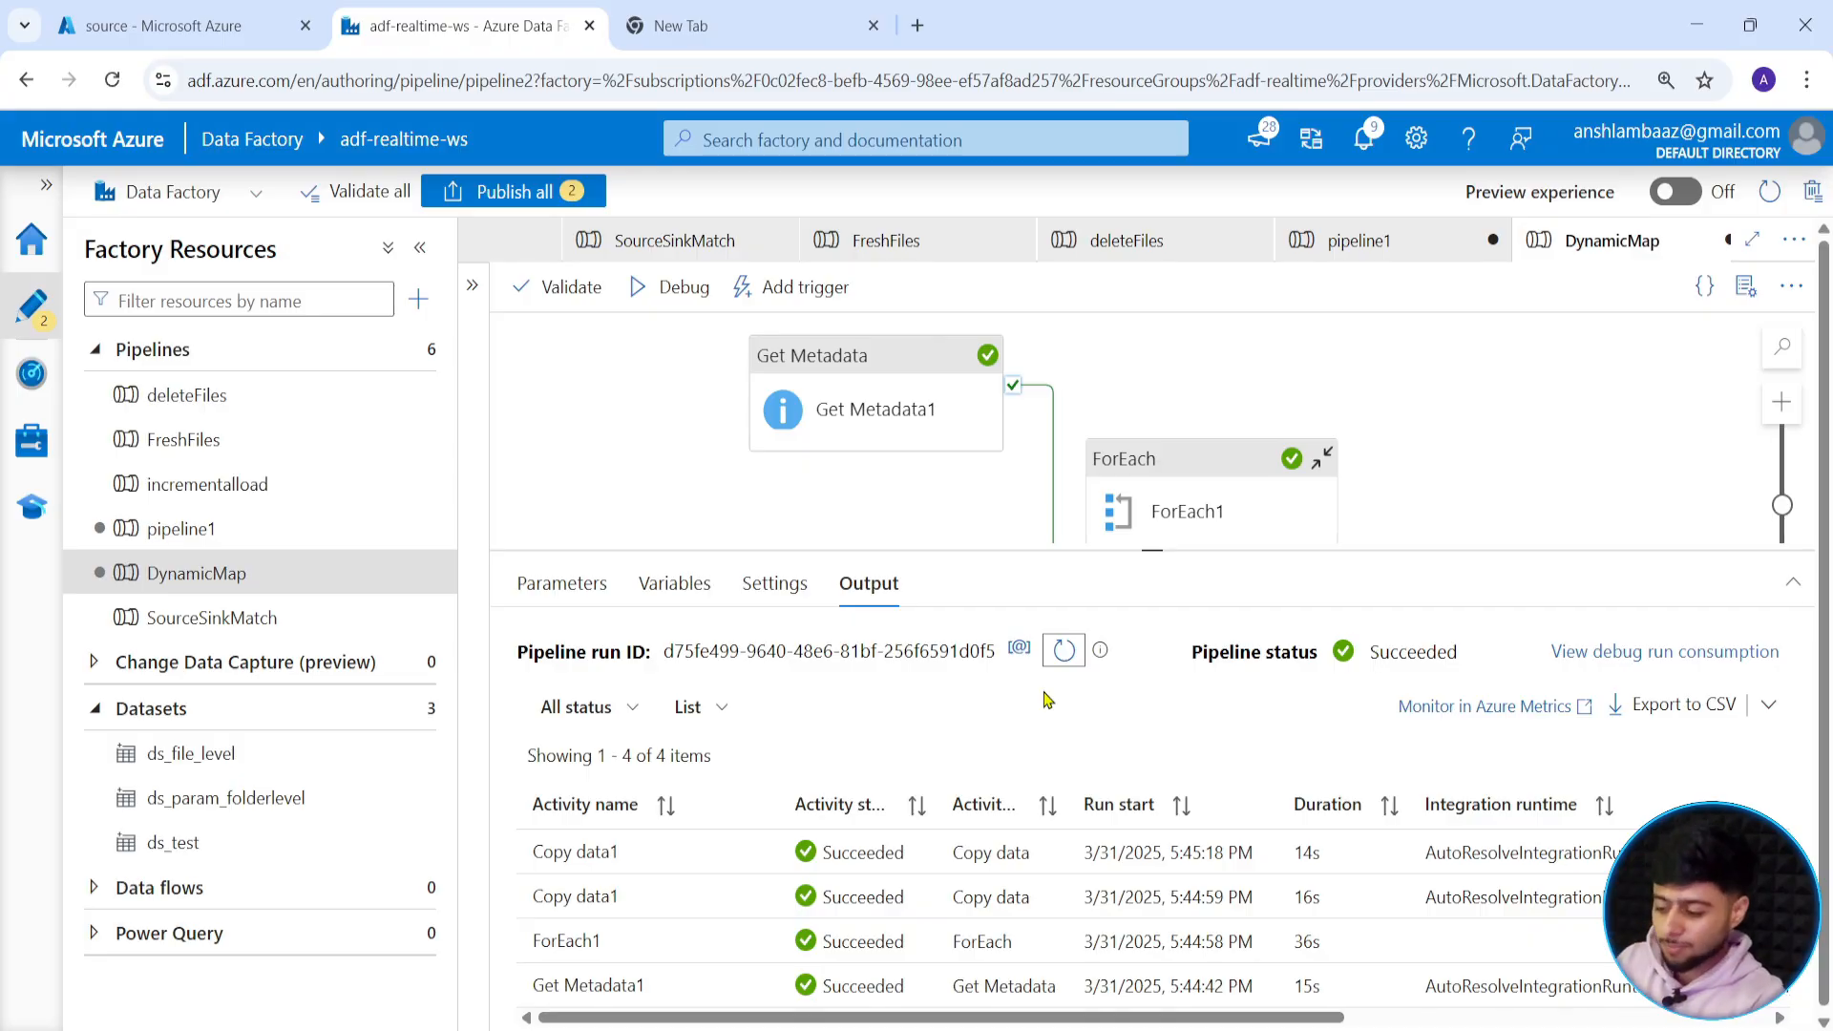
{"action": "left_click_drag", "start_coordinate": [1150, 548], "coordinate": [1150, 496]}
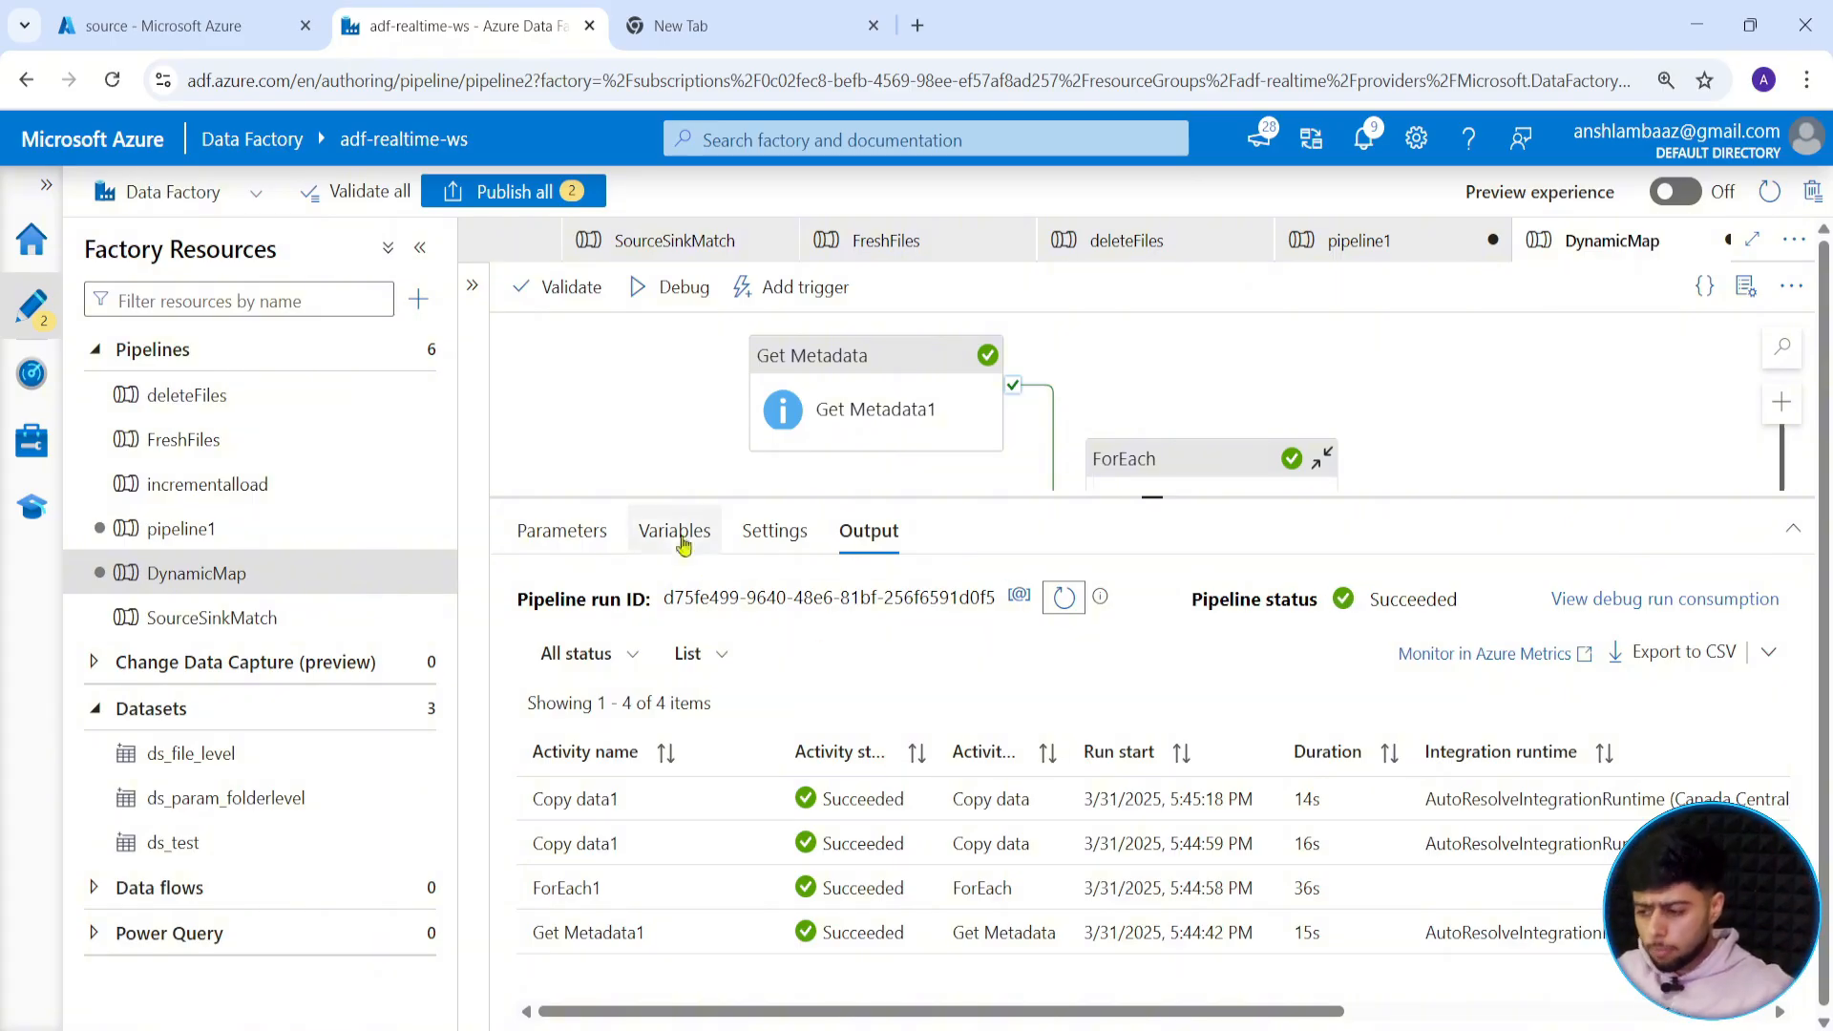
{"action": "left_click", "coordinate": [657, 456]}
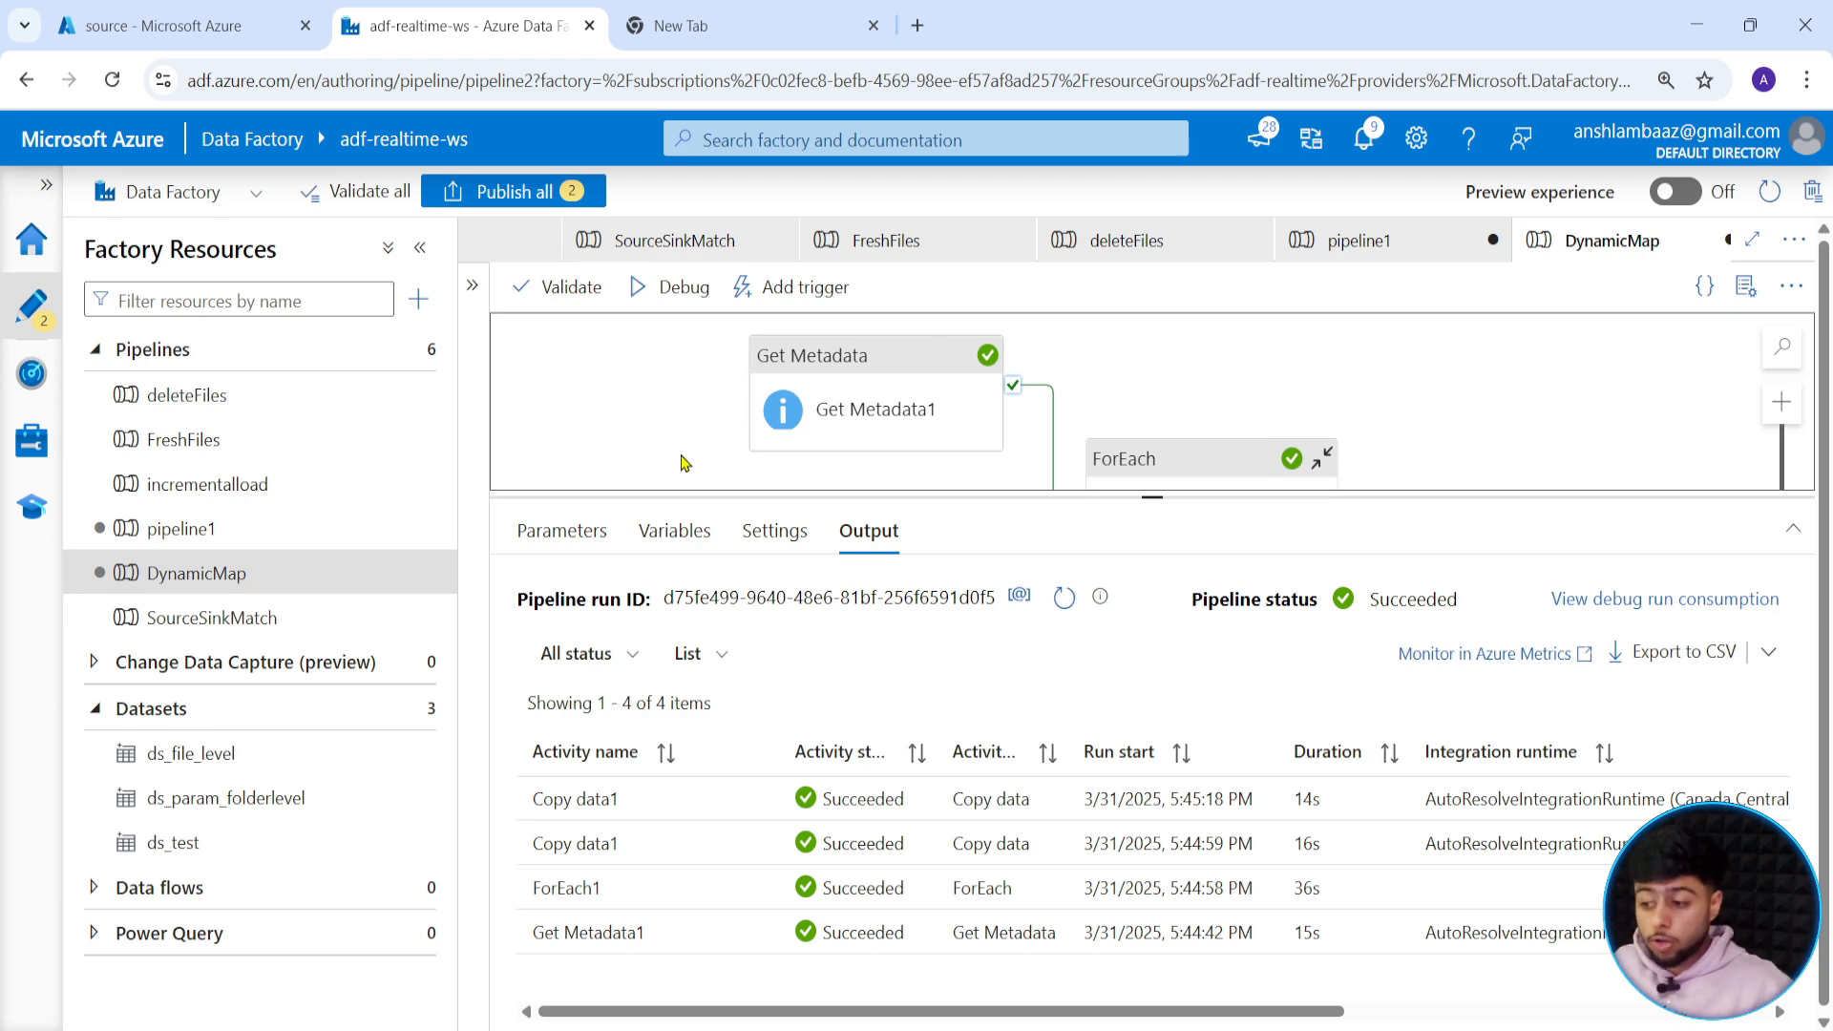
Remove the enclosing single quotes from the default values of the pipeline parameters p_reserves and p_demand.
{"action": "left_click", "coordinate": [561, 532]}
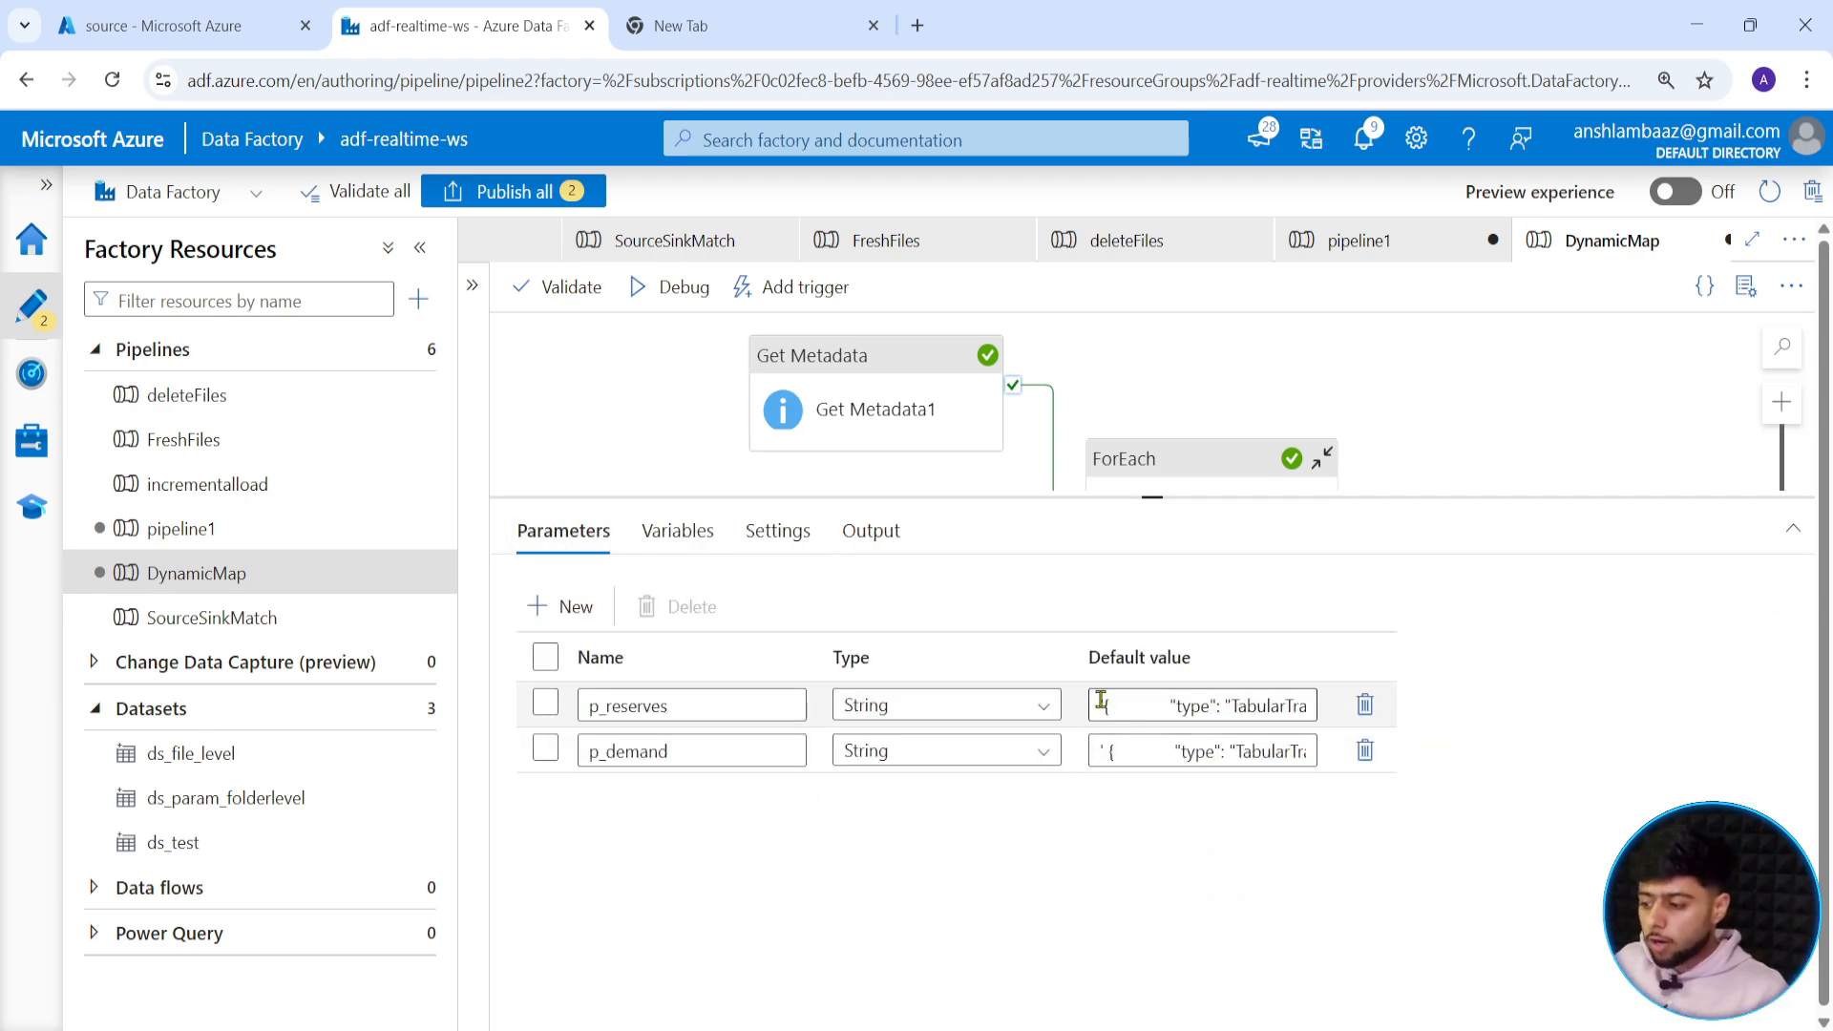
{"action": "left_click", "coordinate": [1101, 704]}
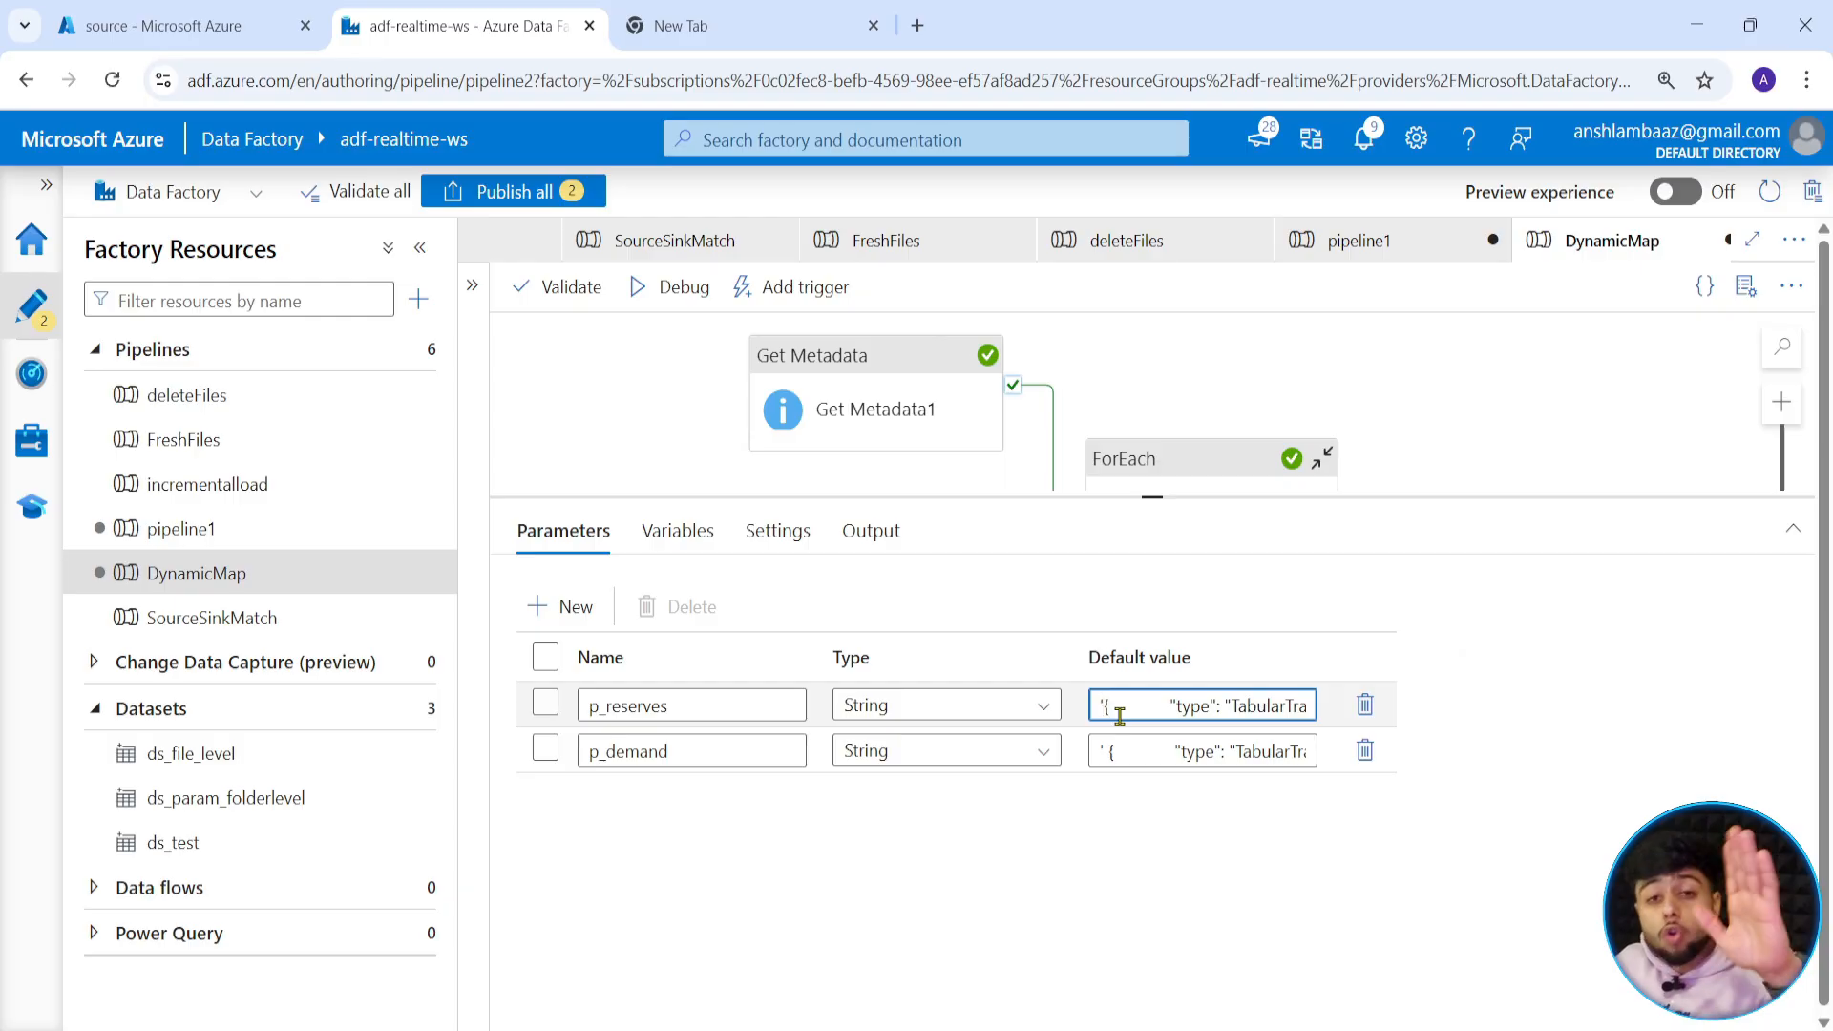
{"action": "key", "text": "BackSpace"}
{"action": "key", "text": "End"}
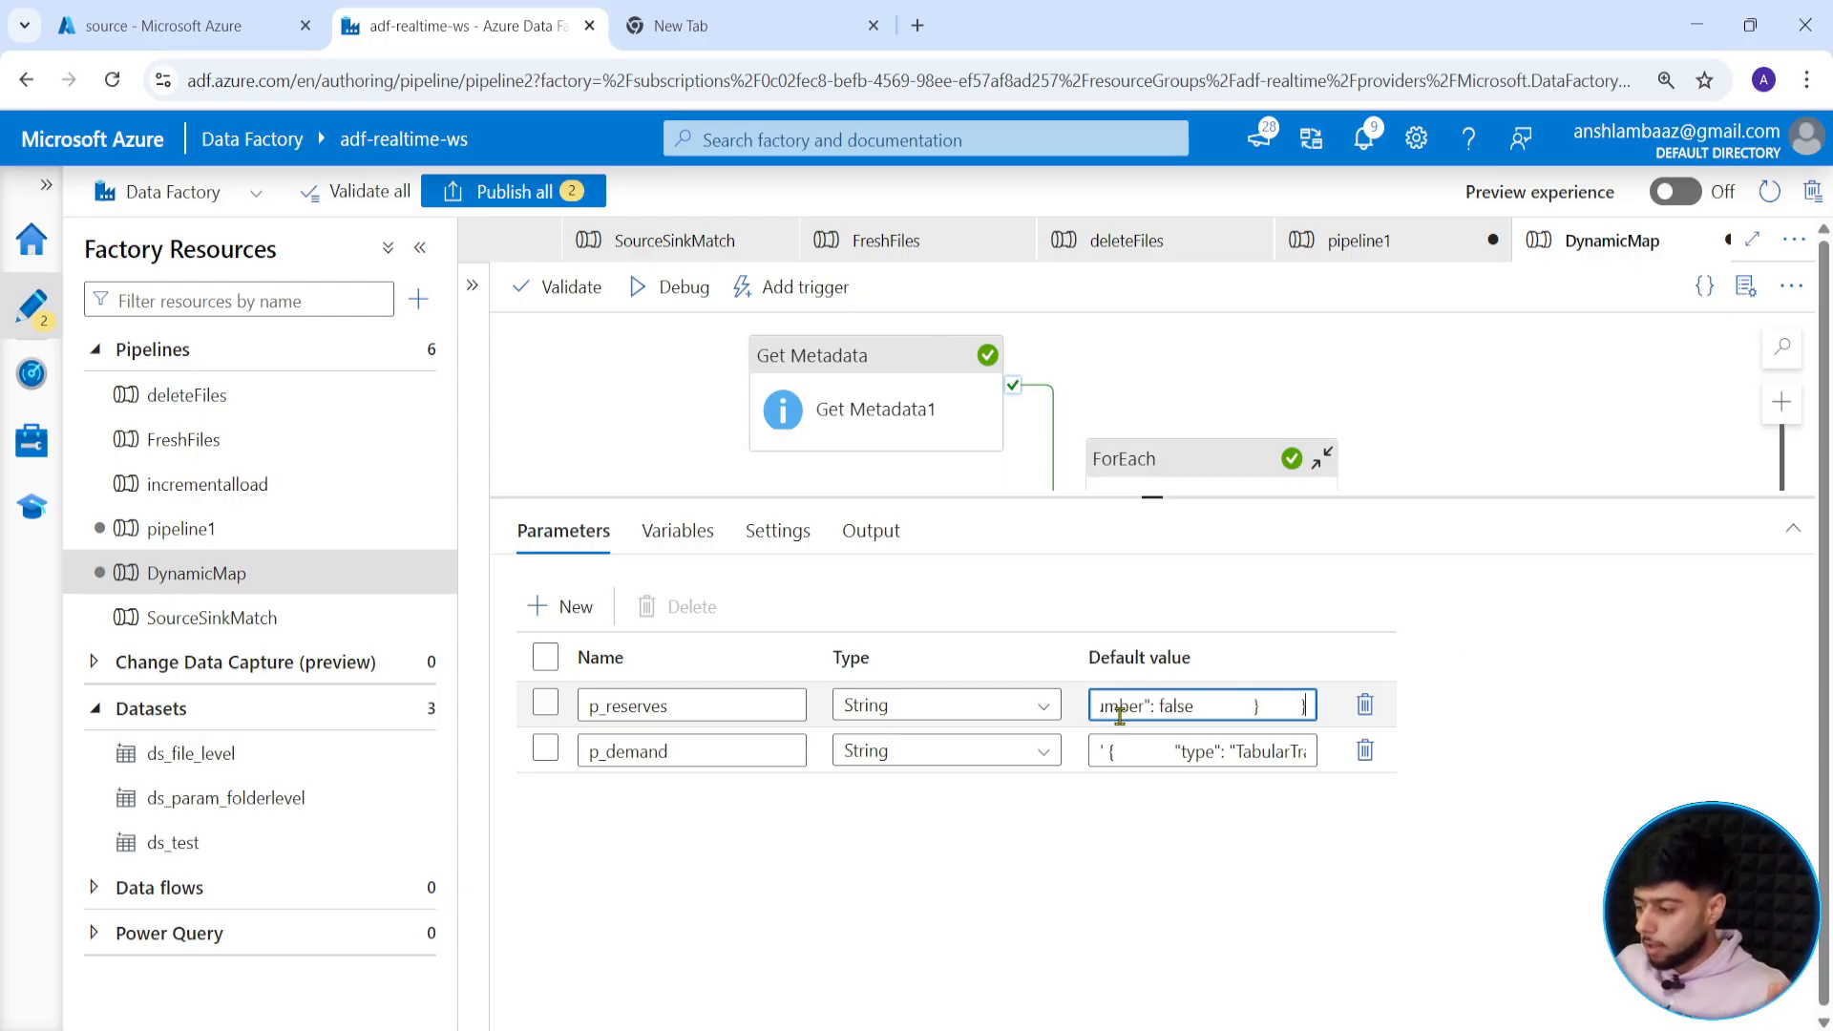
{"action": "left_click", "coordinate": [1105, 750]}
{"action": "key", "text": "BackSpace"}
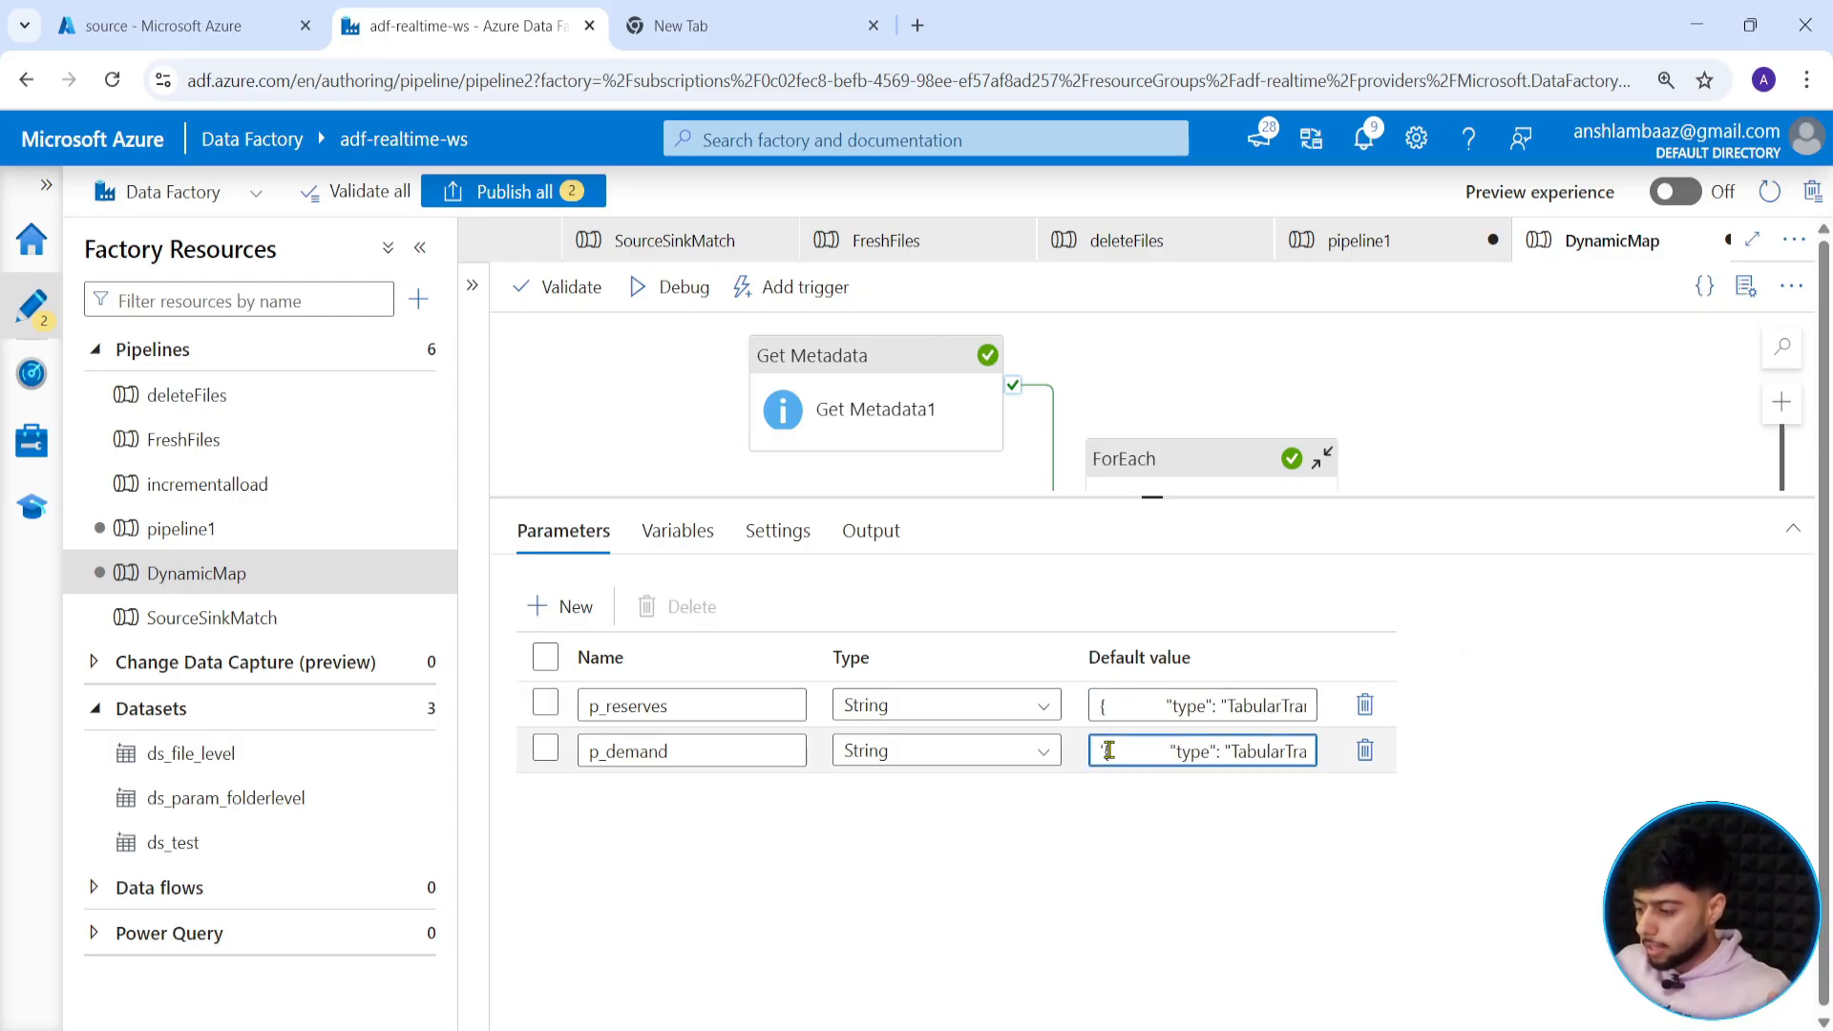
{"action": "key", "text": "End"}
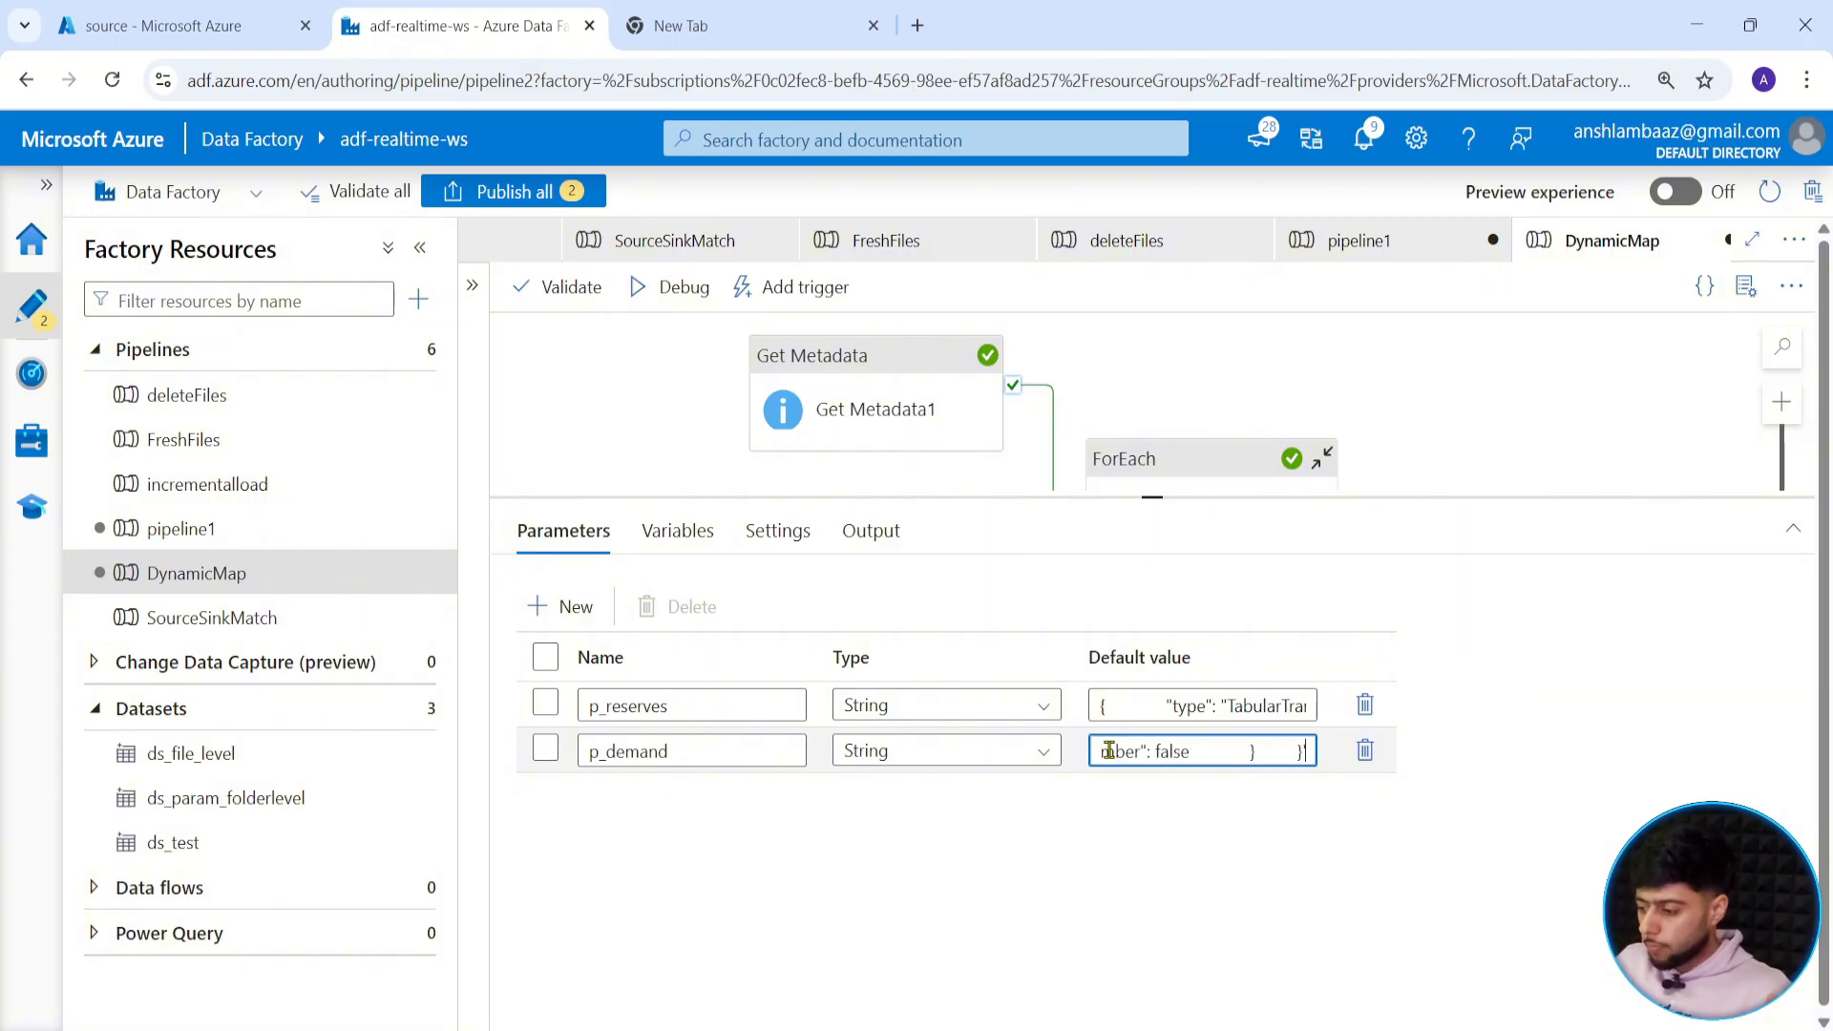
{"action": "left_click", "coordinate": [1231, 849]}
In the mapping expression of Copy data1 inside ForEach1, wrap pipeline().parameters.p_demand in string() within its json() call.
{"action": "left_click", "coordinate": [1158, 482]}
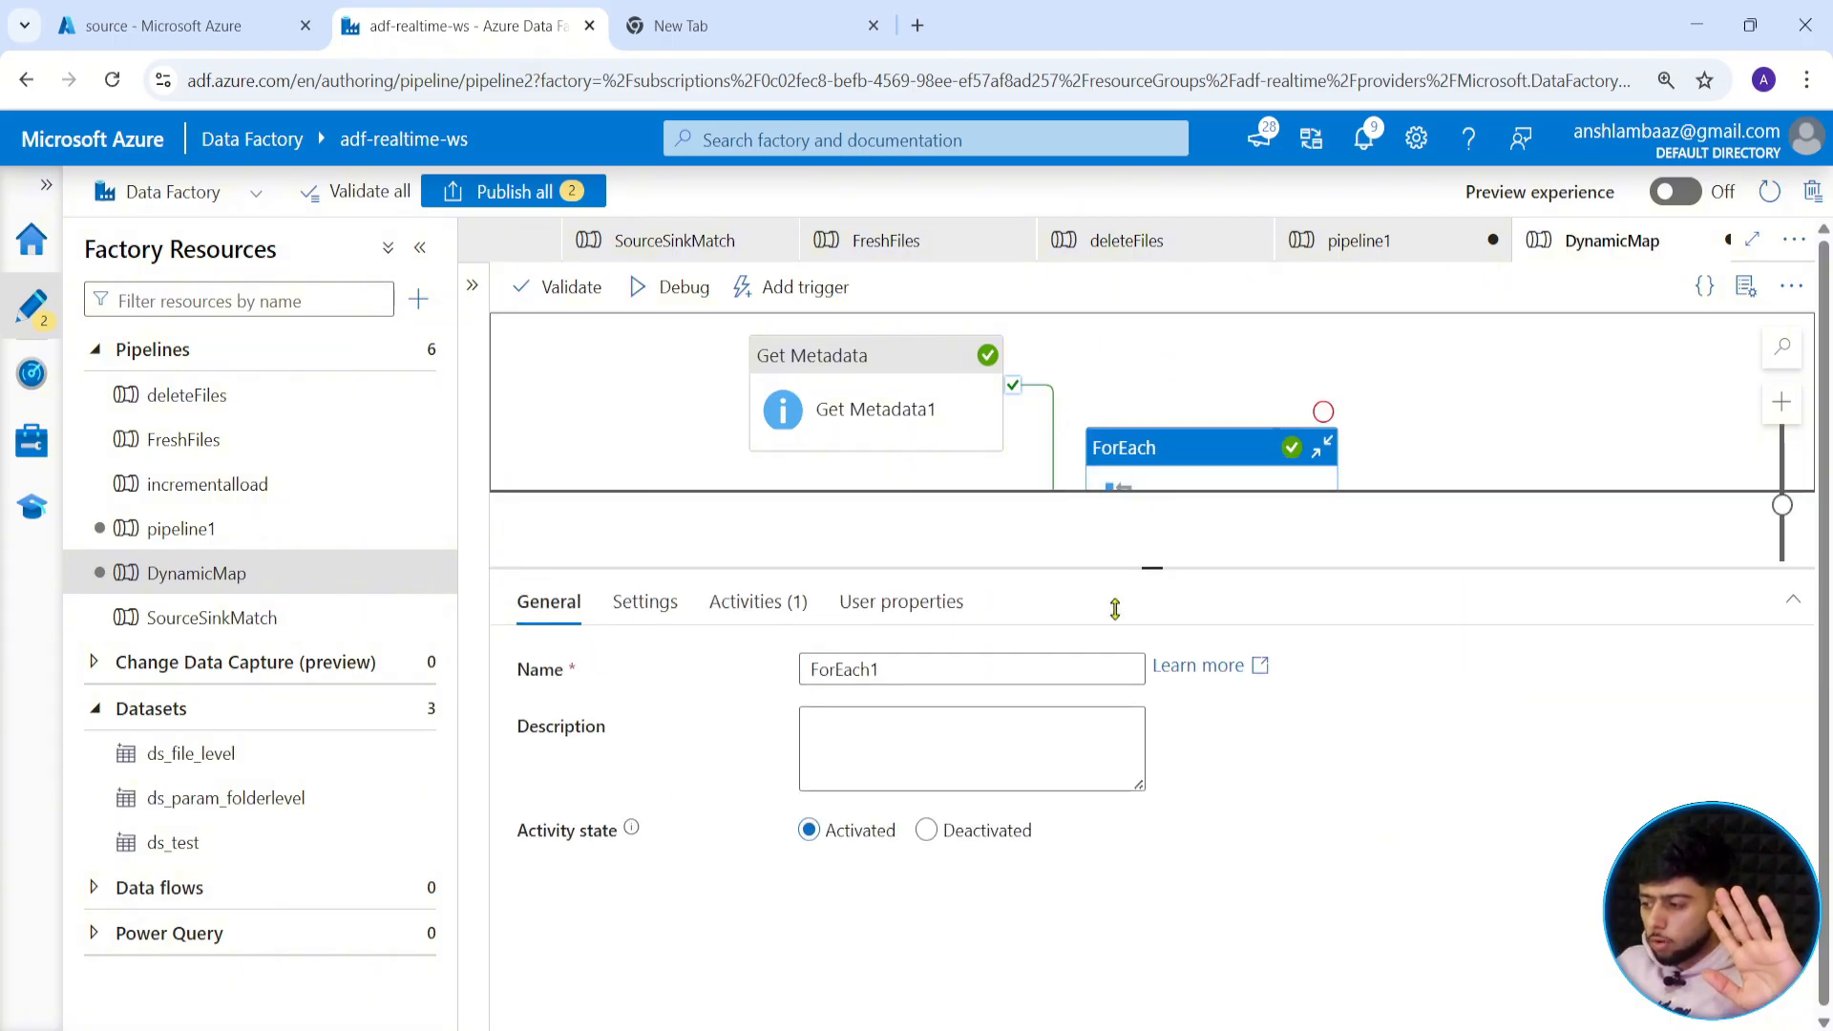
{"action": "left_click", "coordinate": [1290, 581]}
{"action": "left_click", "coordinate": [1194, 425]}
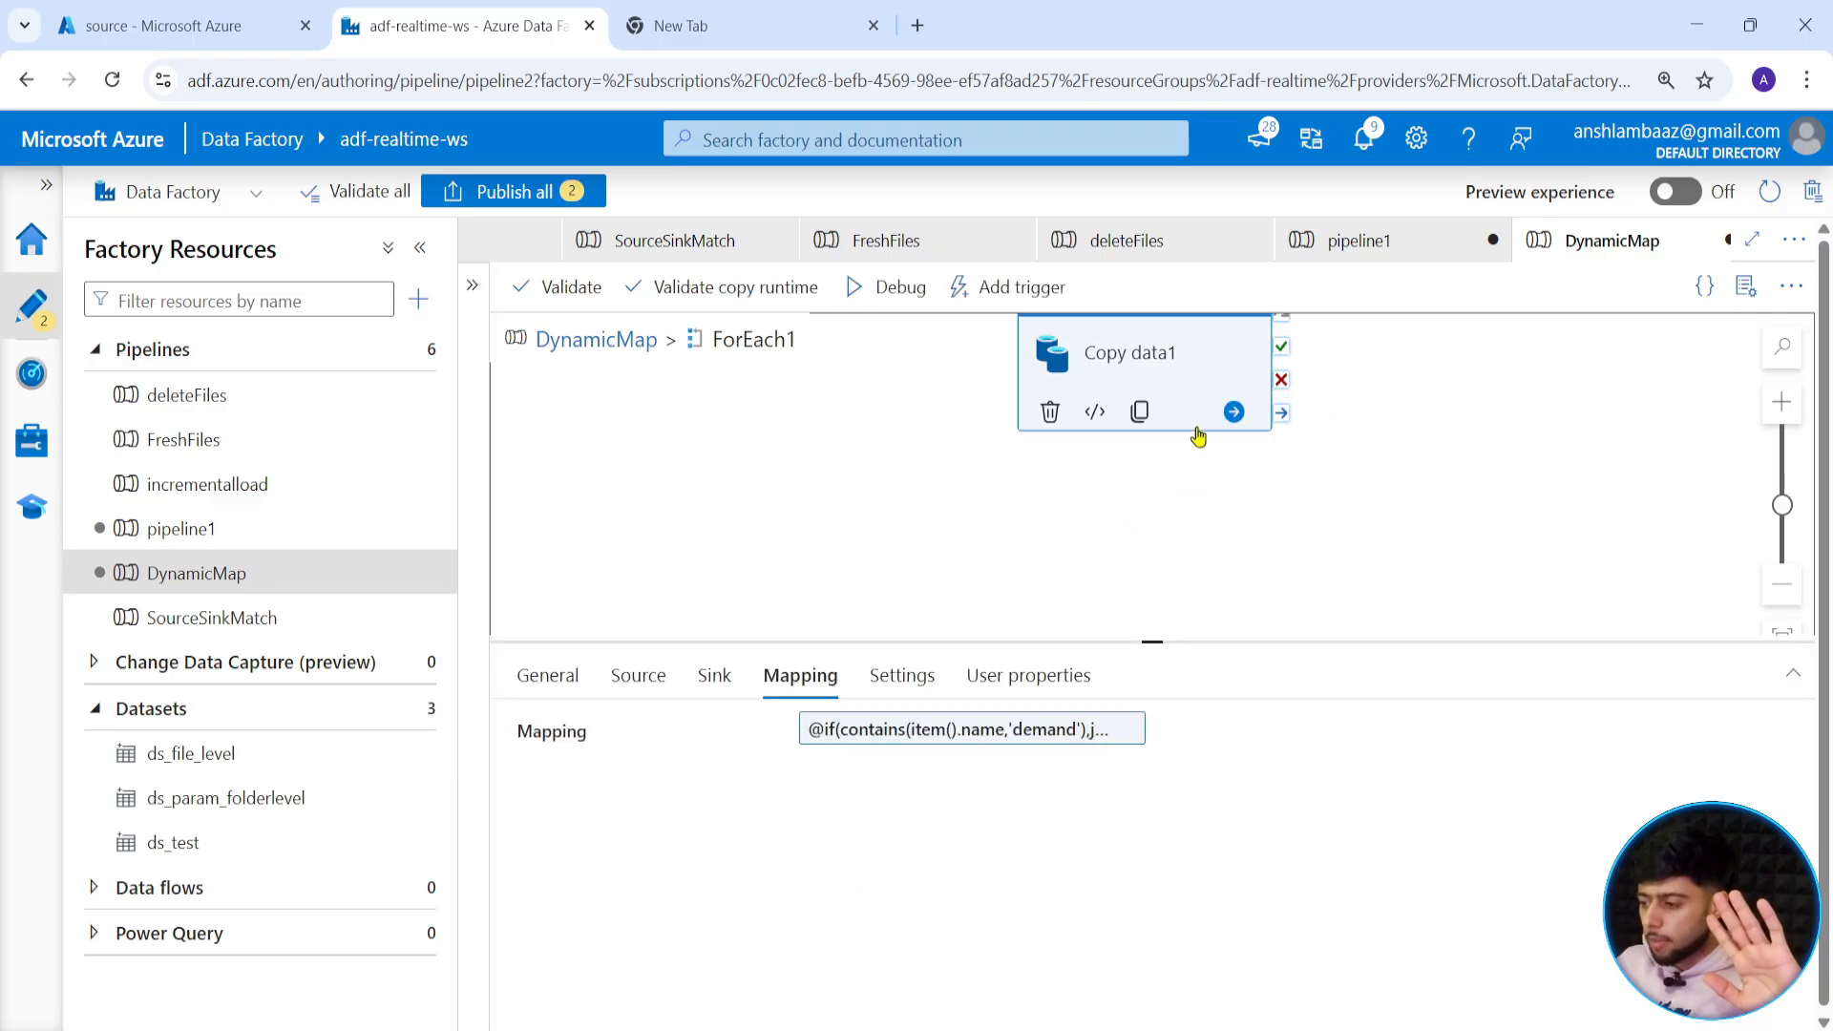
{"action": "left_click", "coordinate": [875, 737]}
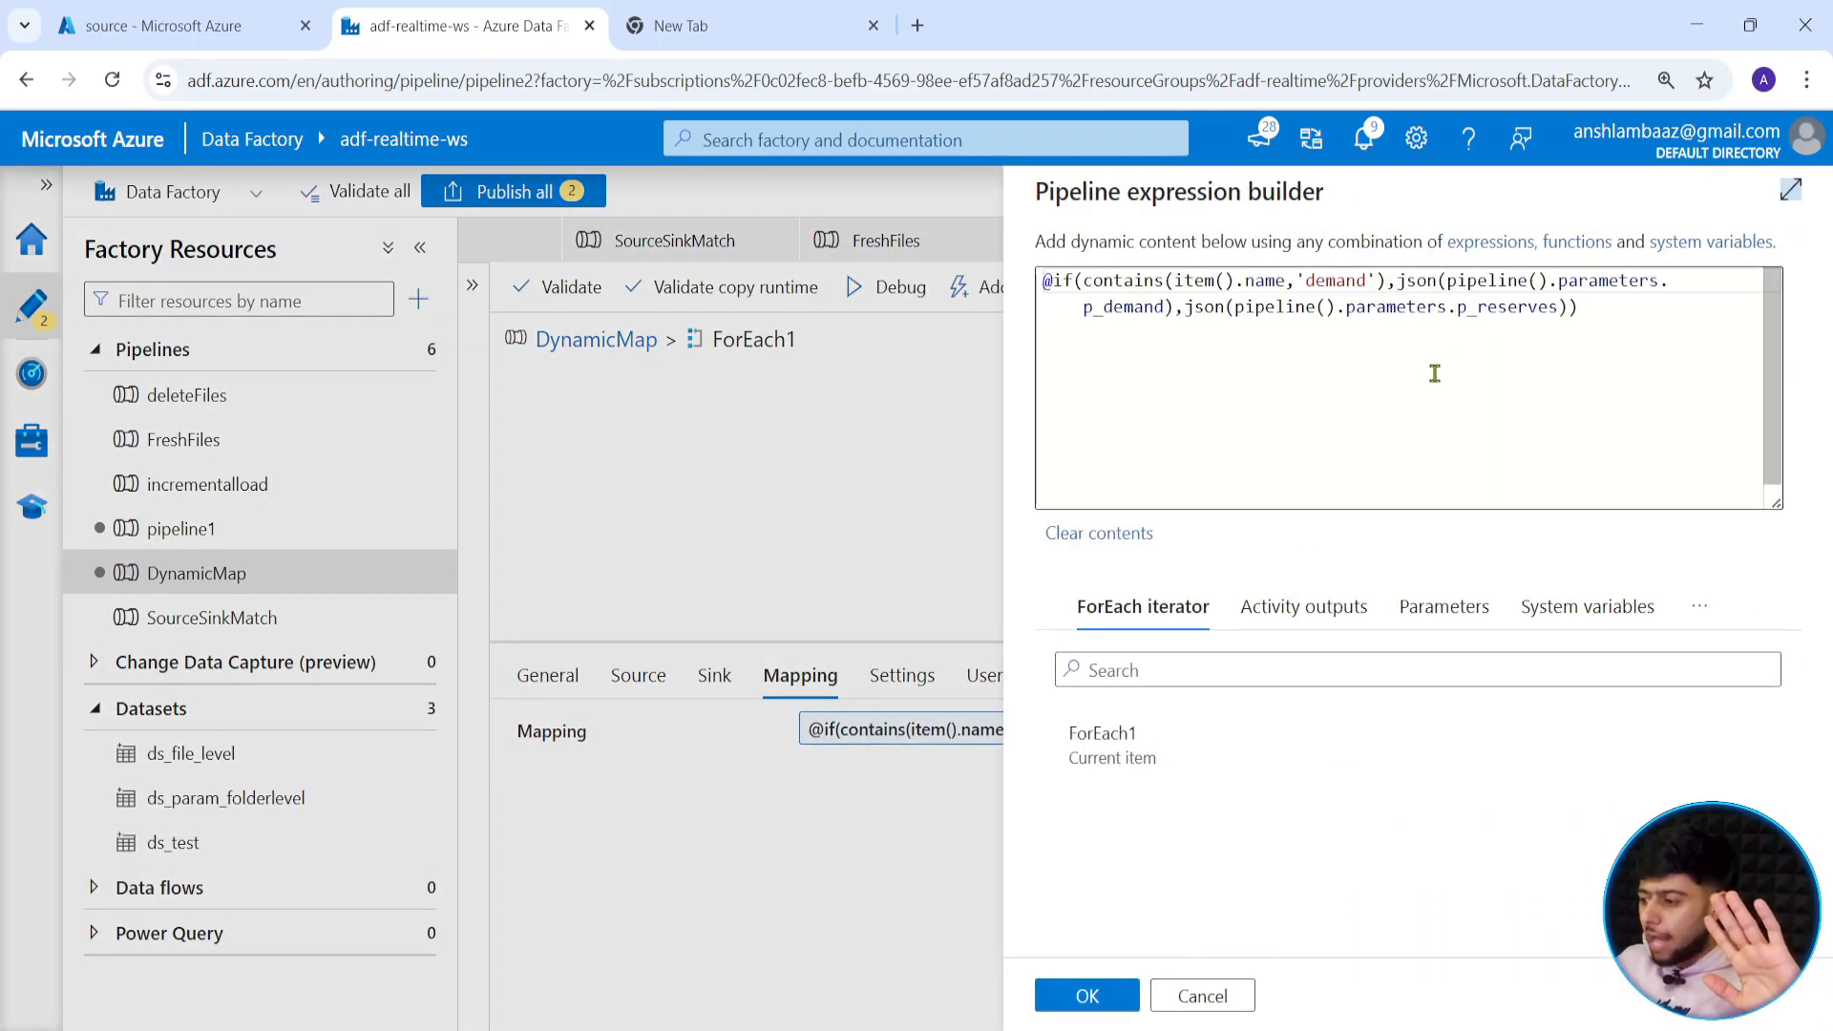
{"action": "left_click", "coordinate": [1449, 282]}
{"action": "type", "text": "str"}
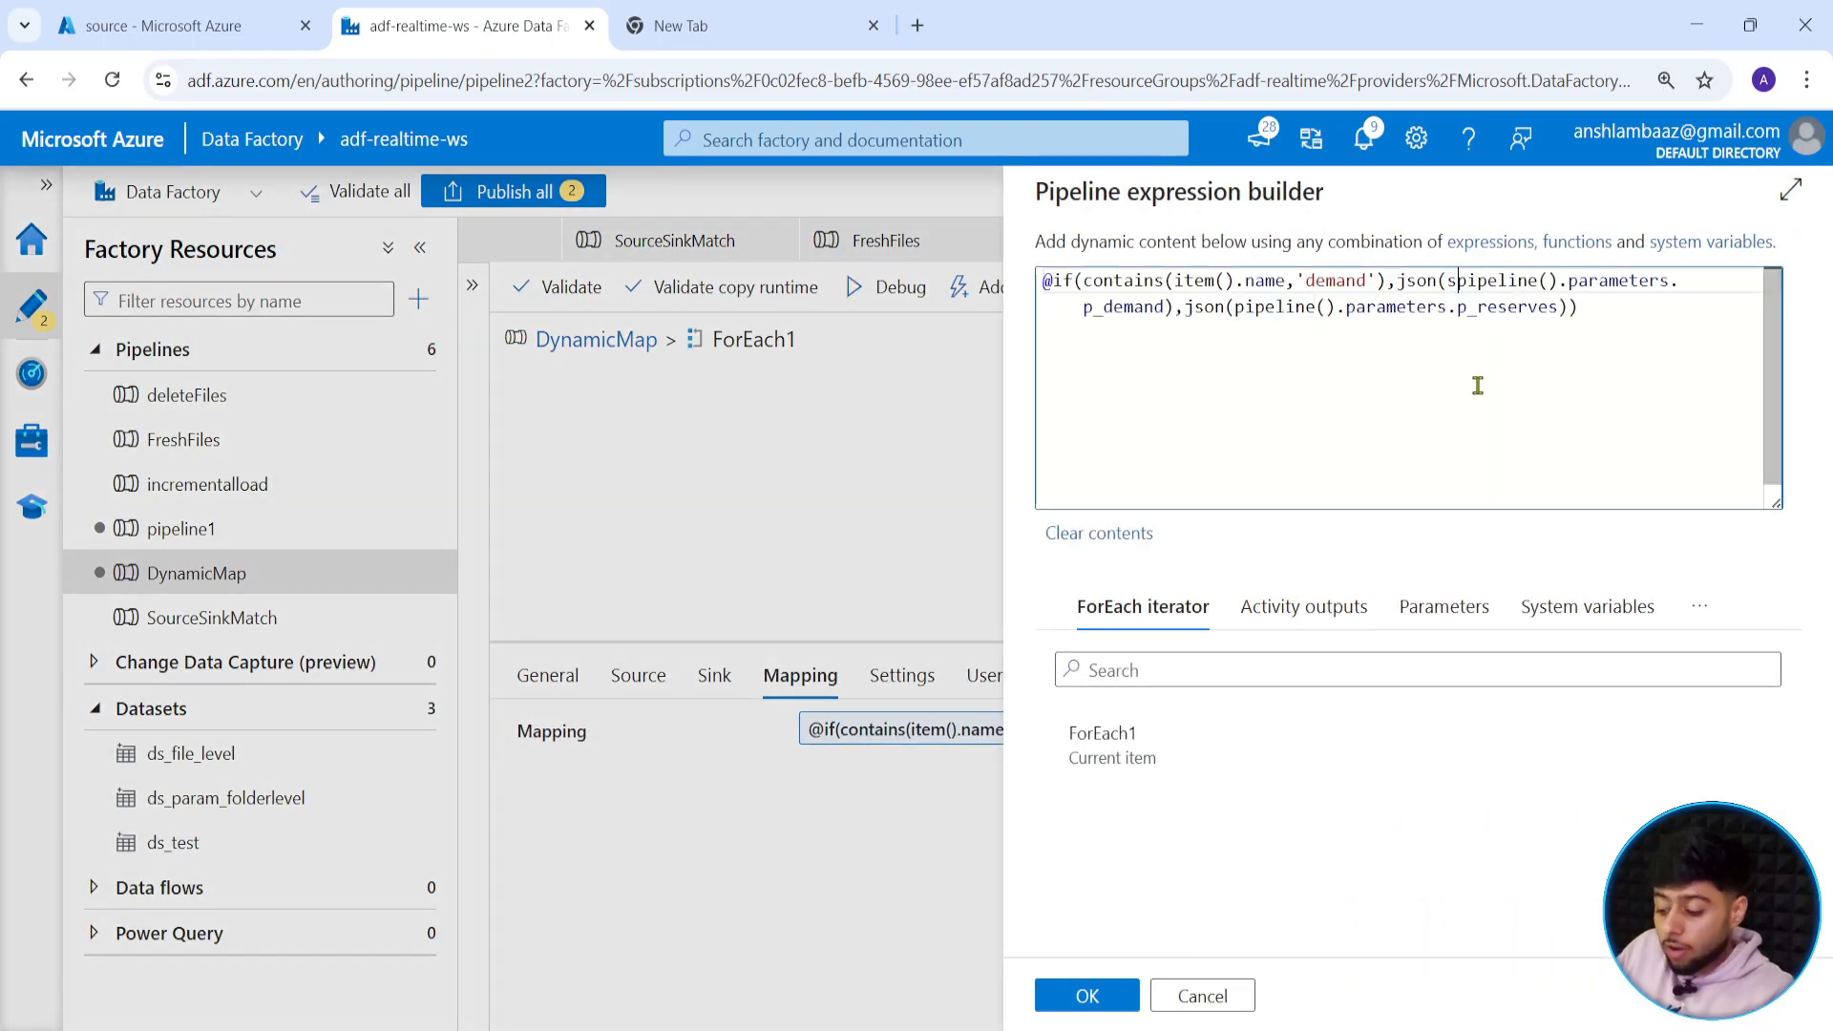
{"action": "type", "text": "ing)"}
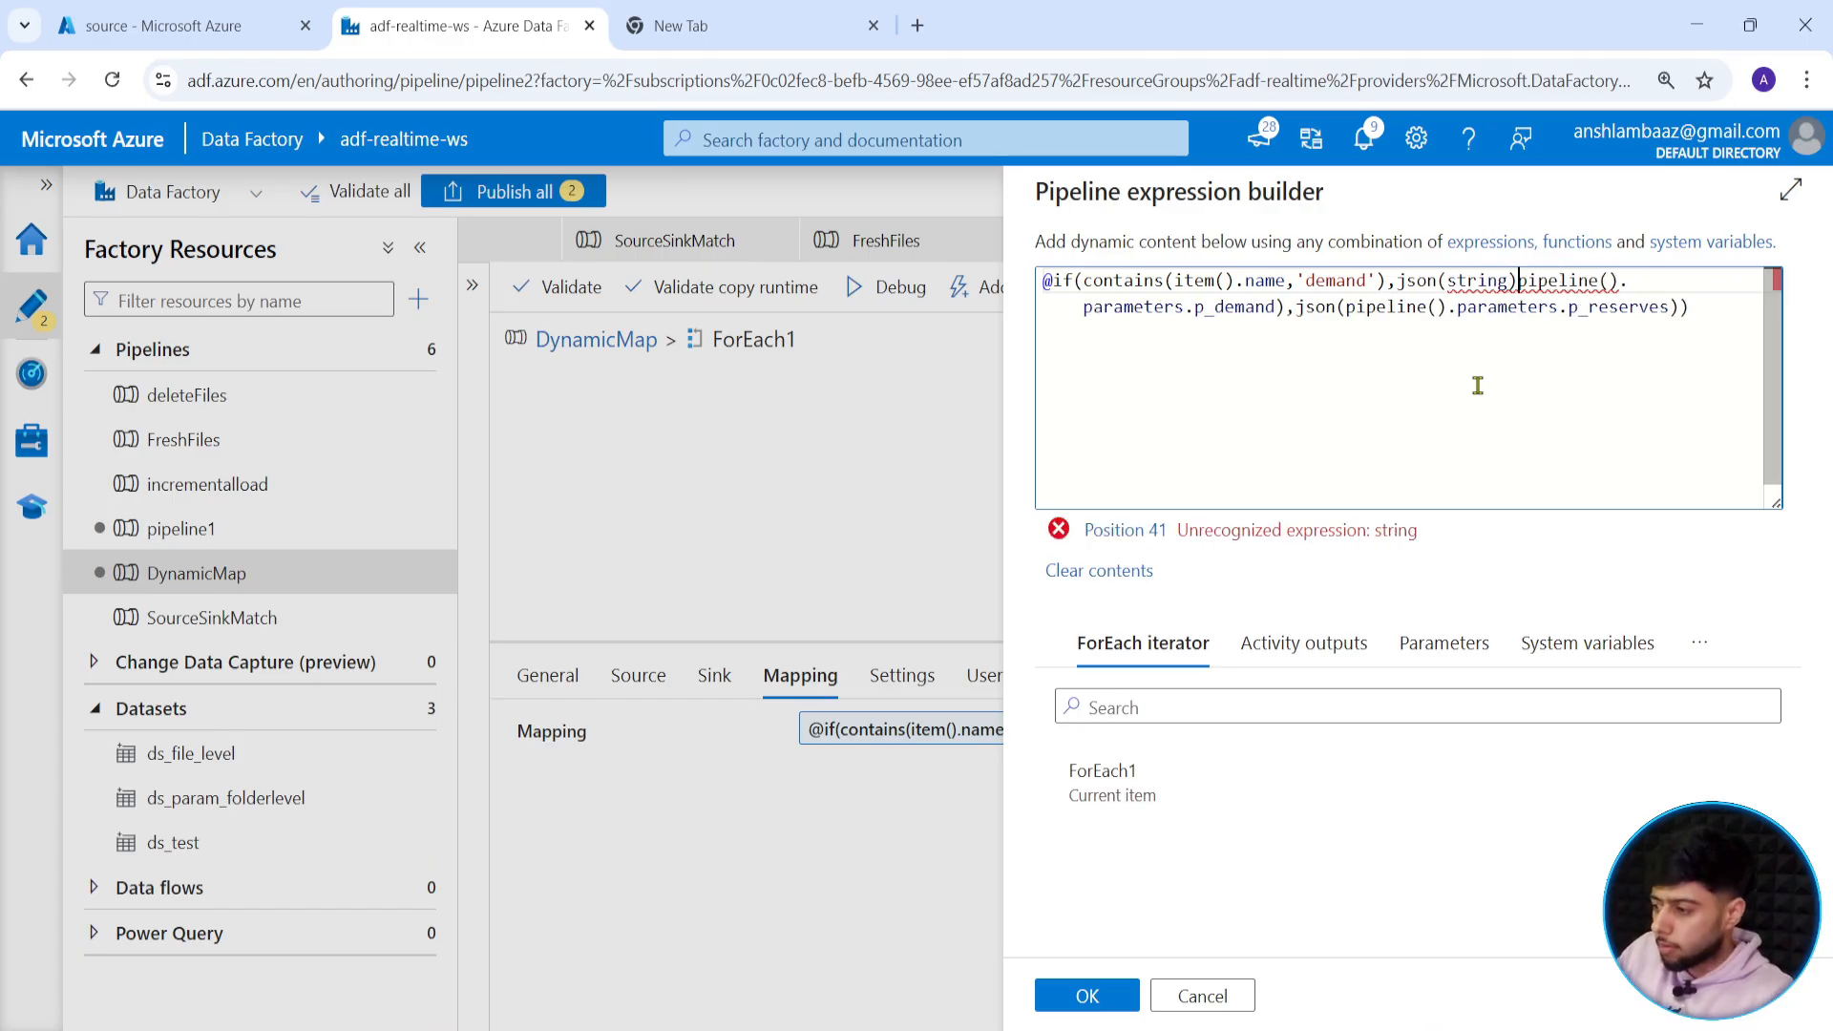
{"action": "key", "text": "BackSpace"}
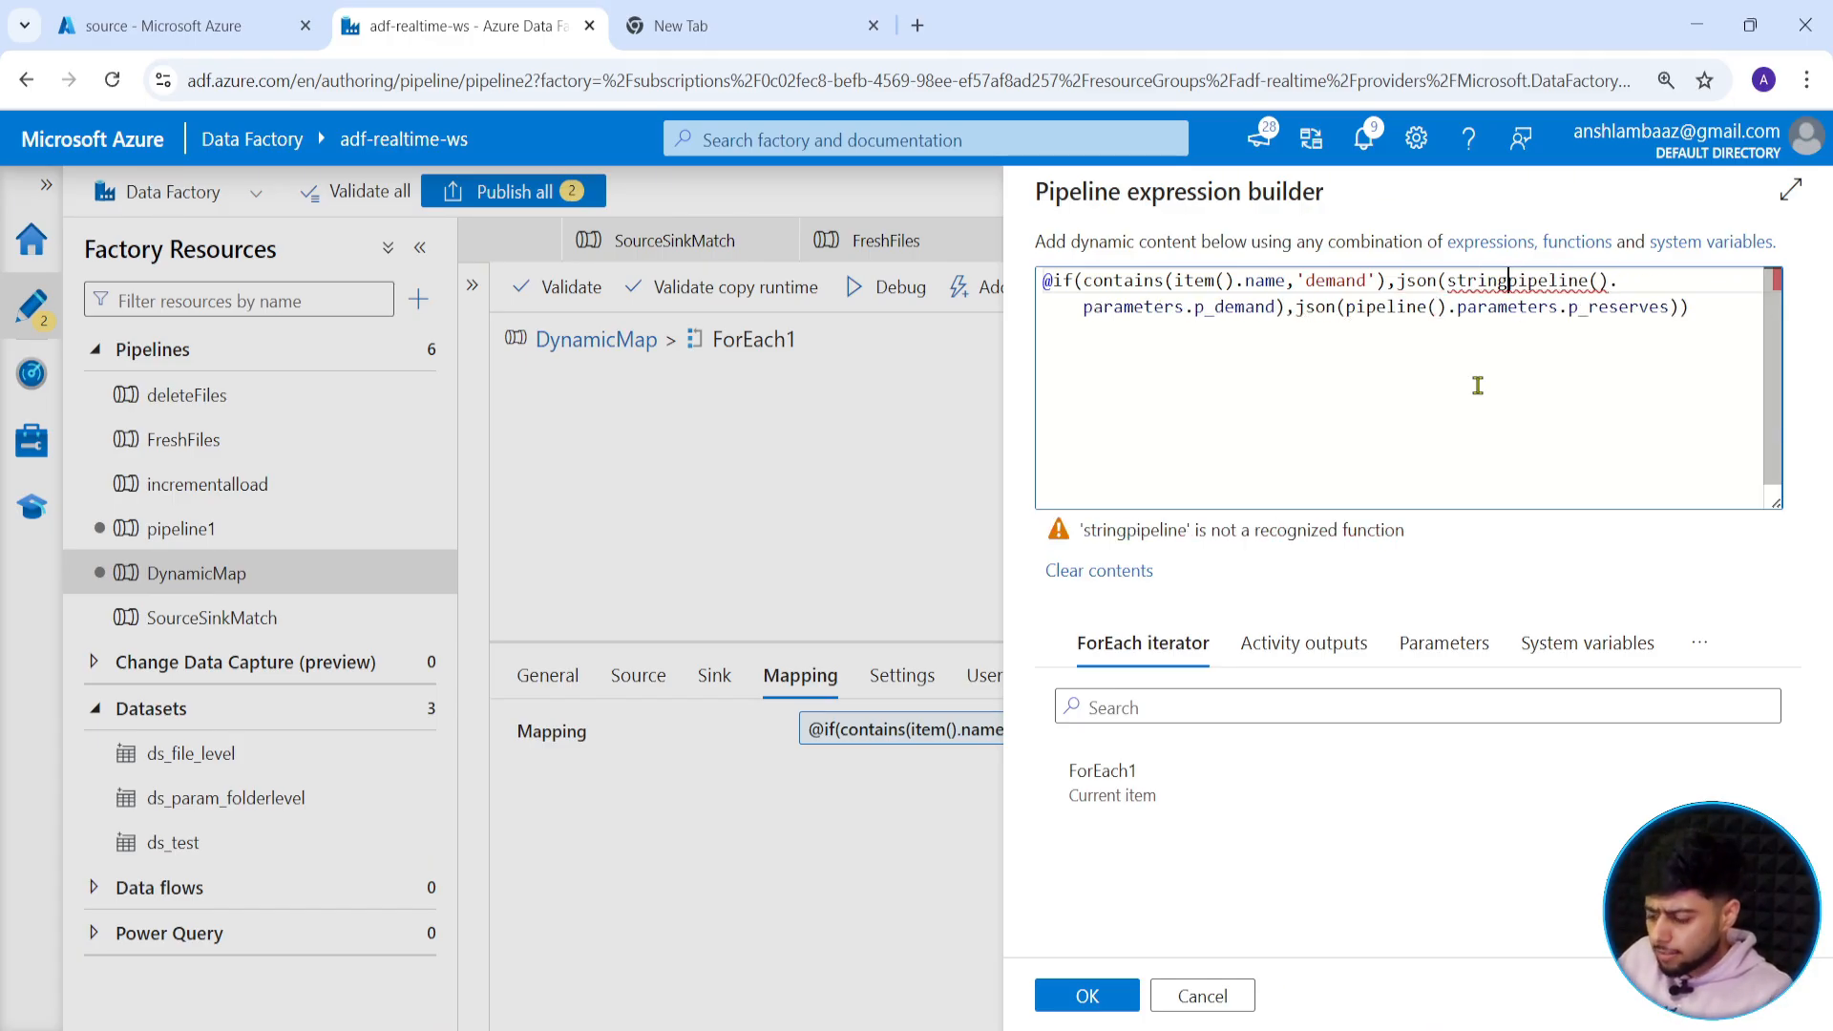
{"action": "type", "text": "("}
{"action": "left_click", "coordinate": [1287, 307]}
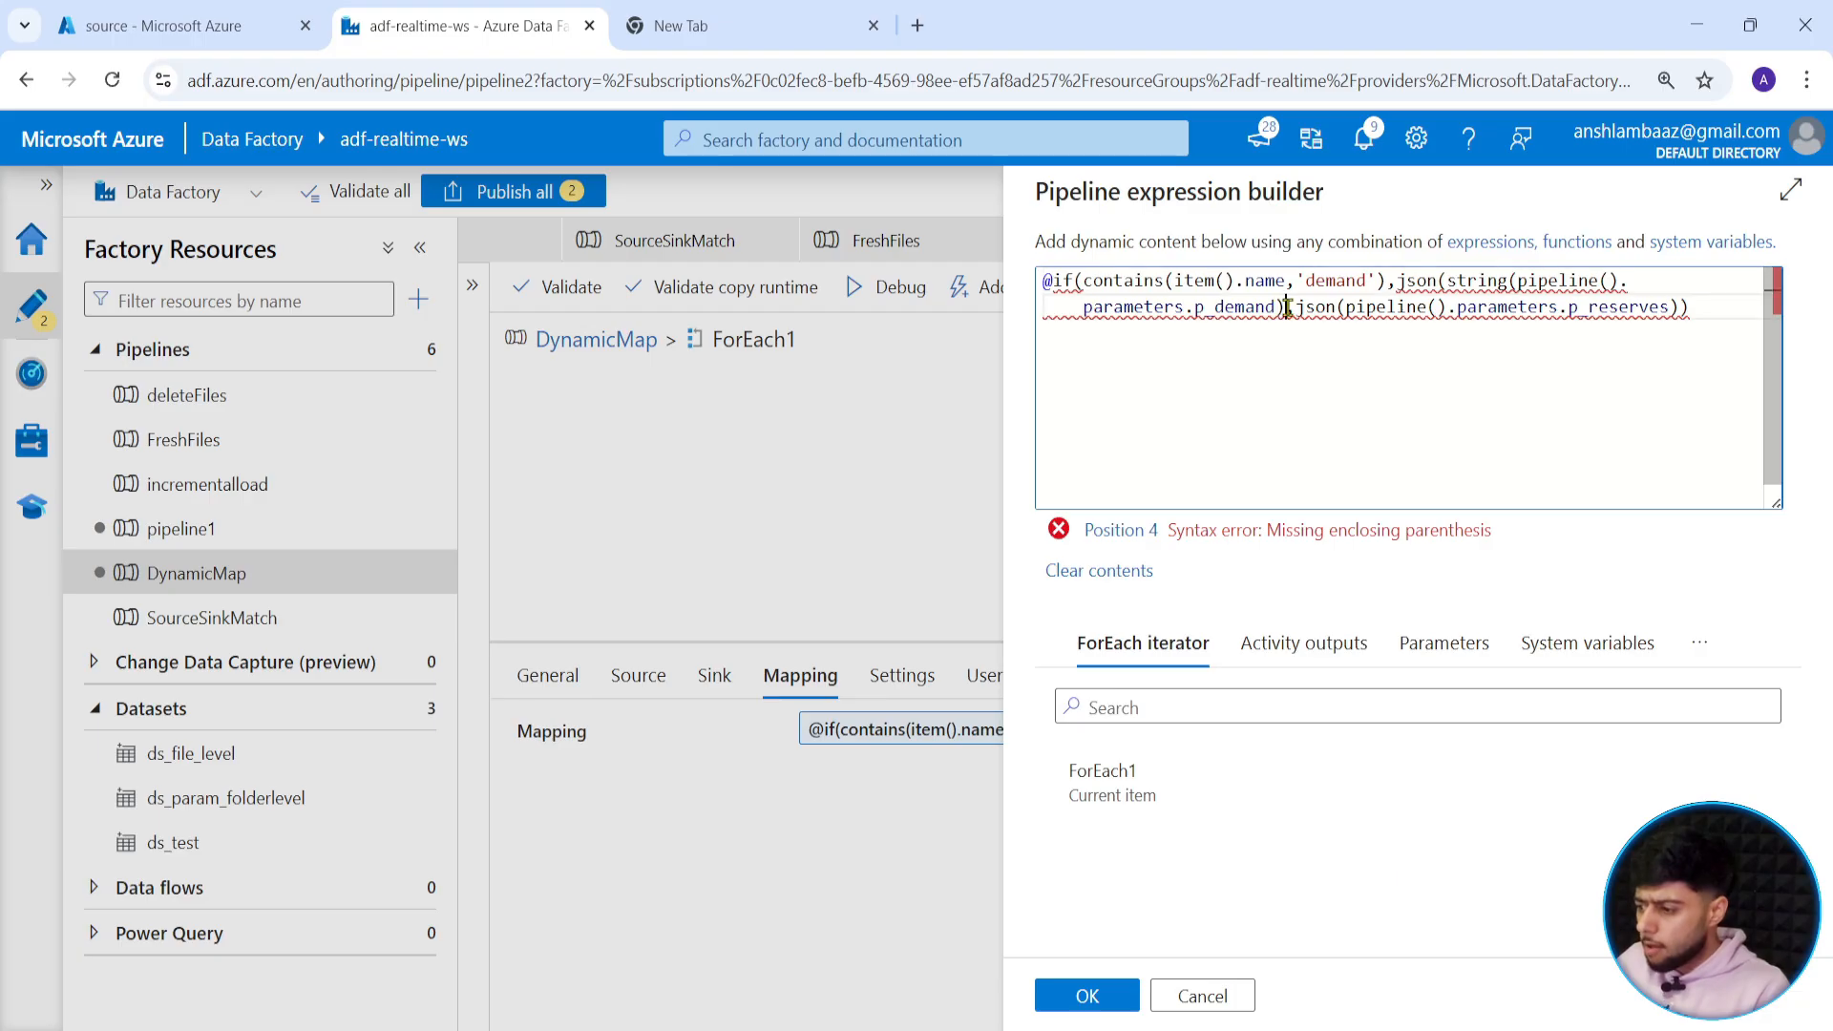
{"action": "type", "text": "),"}
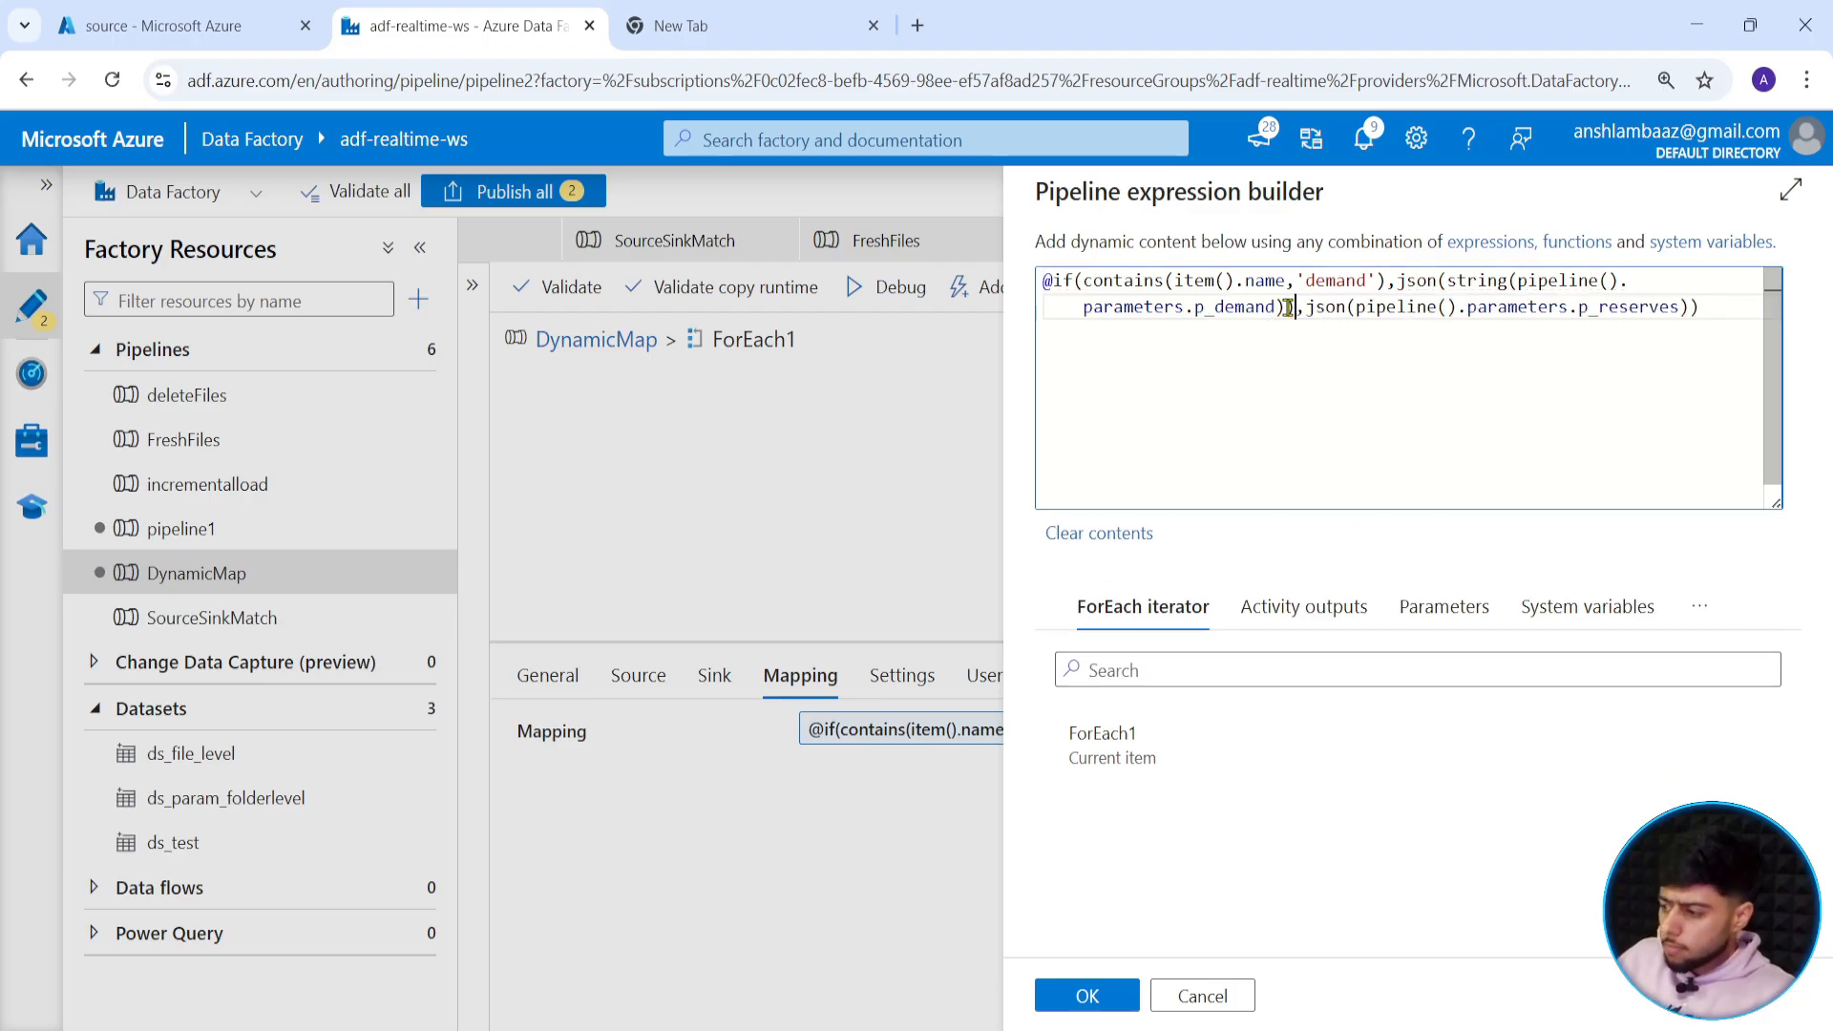
Wrap pipeline().parameters.p_reserves in string() within its json() call and accept the mapping expression.
{"action": "left_click", "coordinate": [1360, 308]}
{"action": "type", "text": "str"}
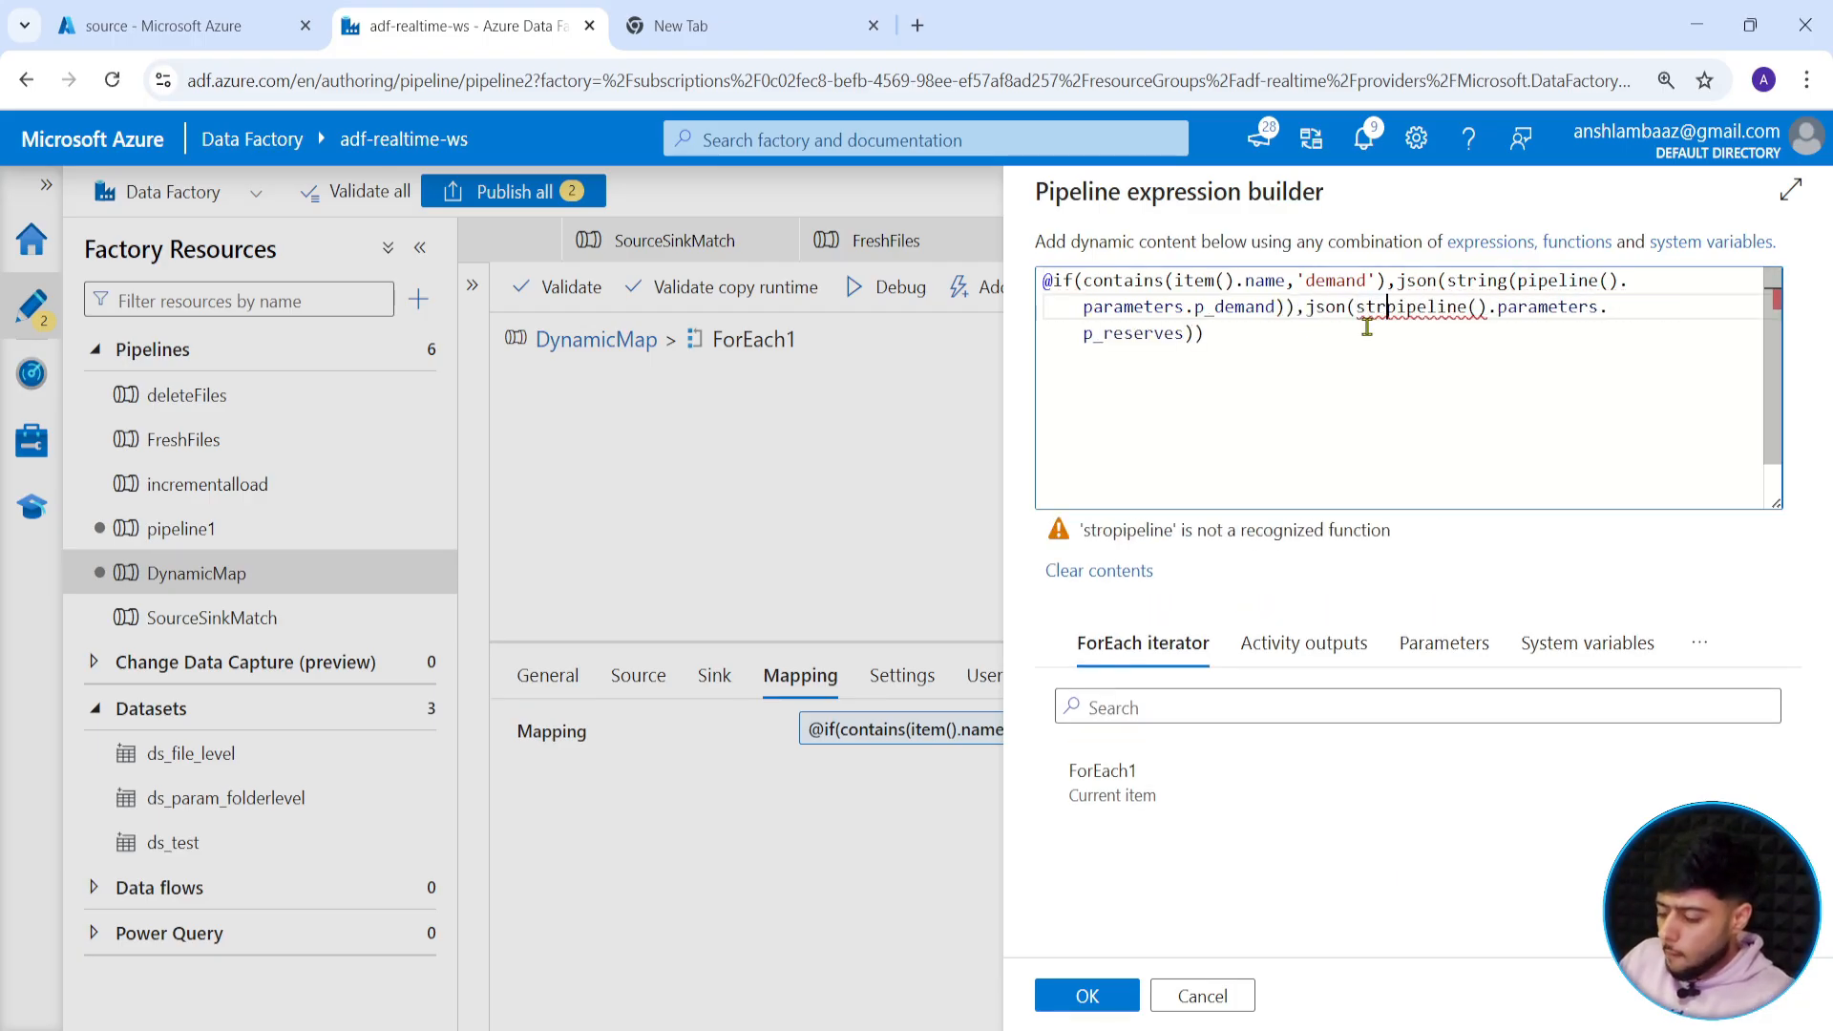
{"action": "type", "text": "ing("}
{"action": "left_click", "coordinate": [1368, 327]}
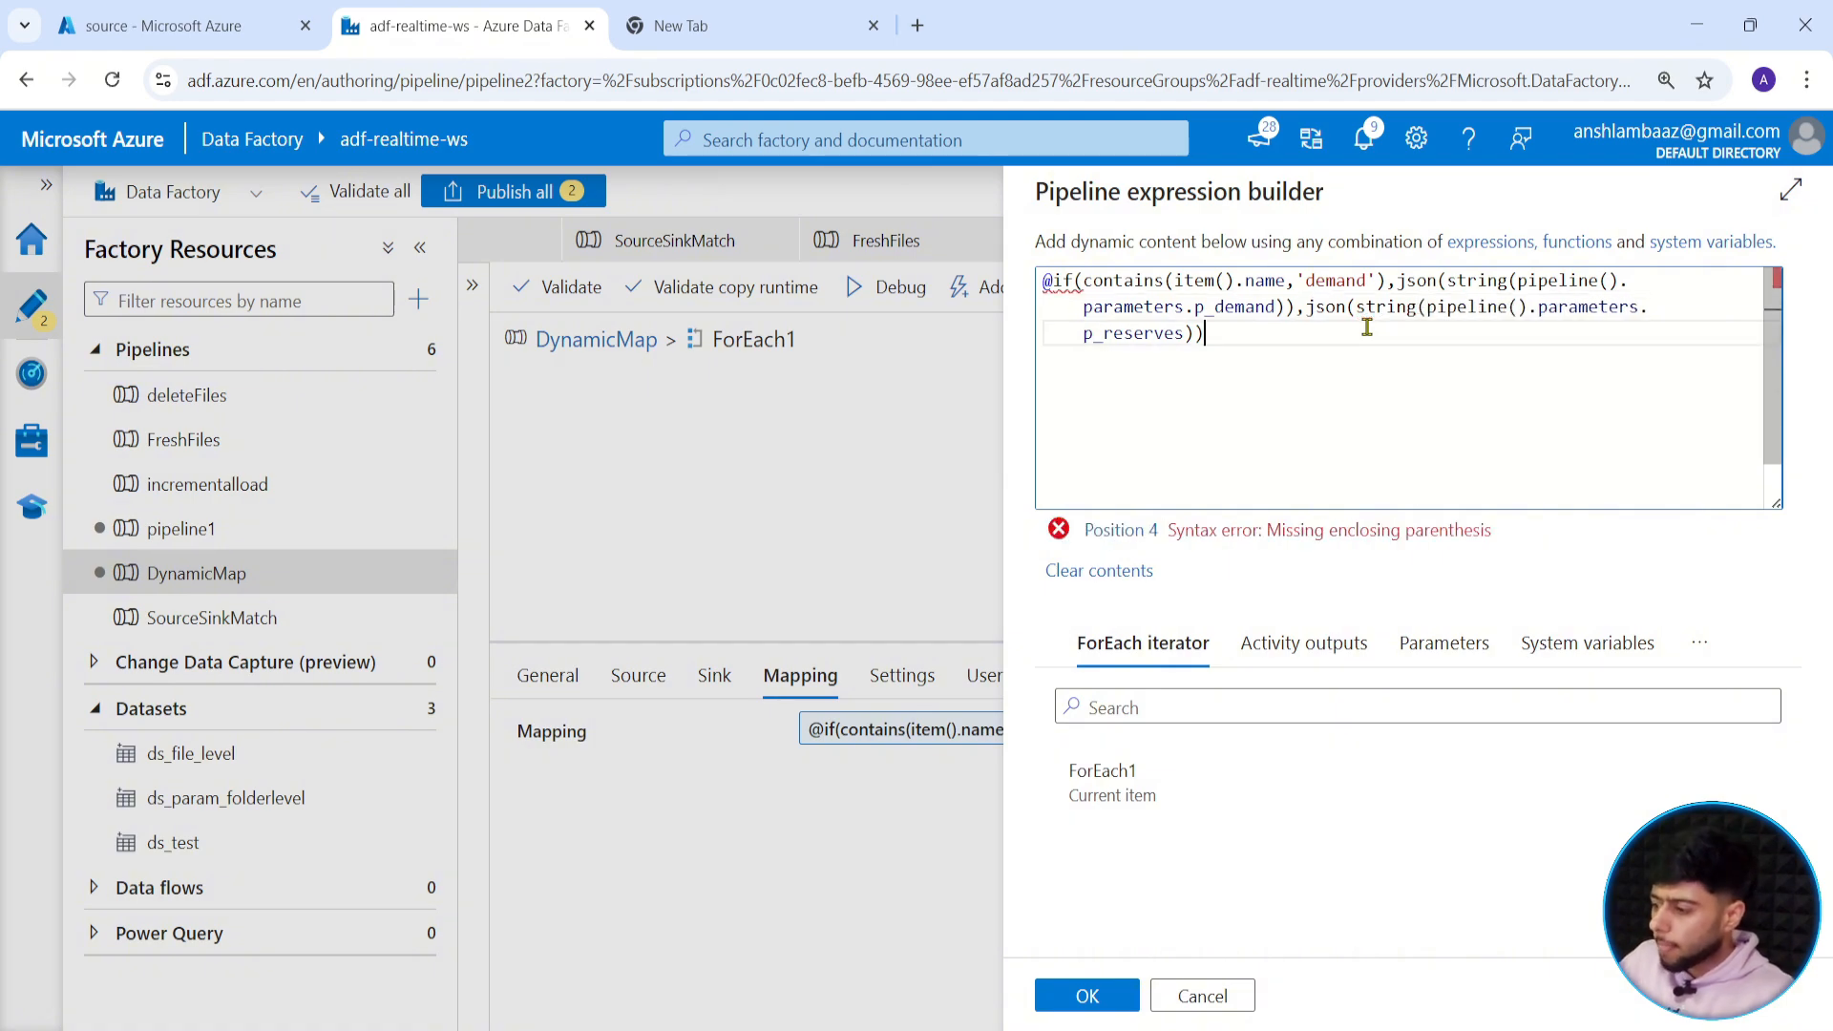
{"action": "type", "text": ")"}
{"action": "left_click", "coordinate": [1087, 996]}
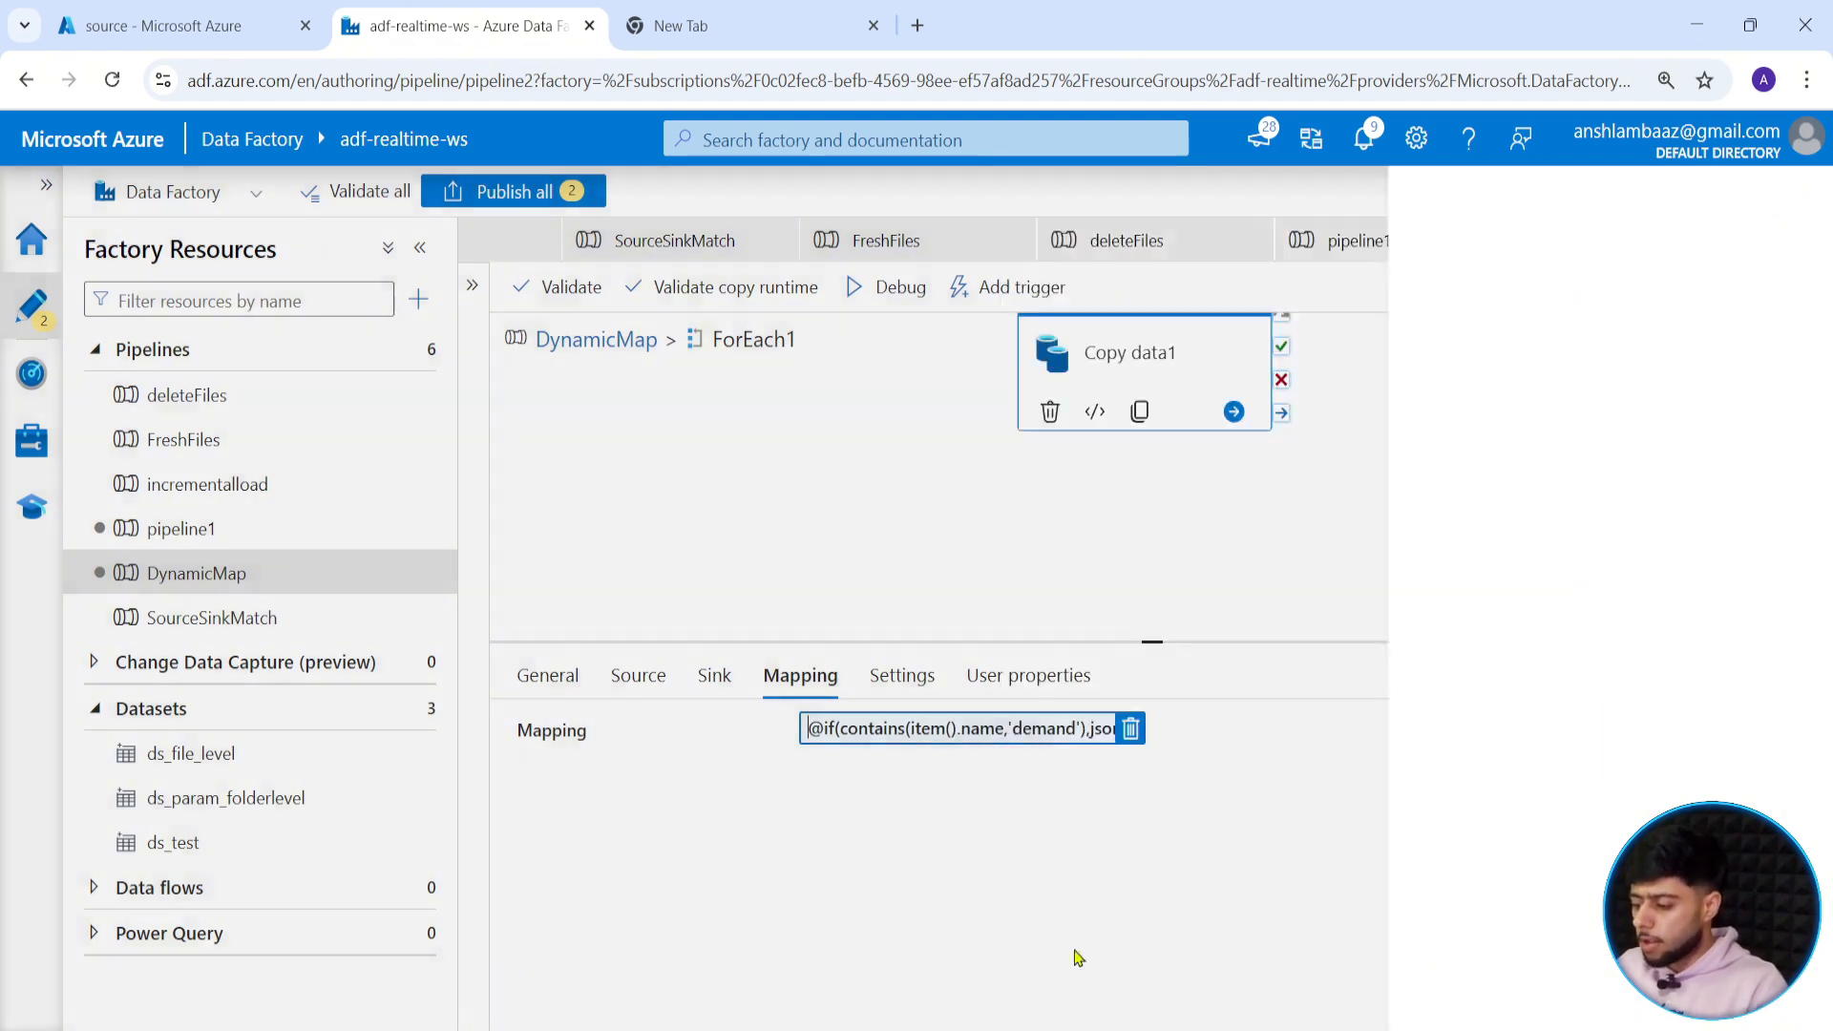
Return to the DynamicMap pipeline and start a debug run with the unquoted p_reserves and p_demand values.
{"action": "left_click", "coordinate": [596, 340]}
{"action": "left_click", "coordinate": [678, 286]}
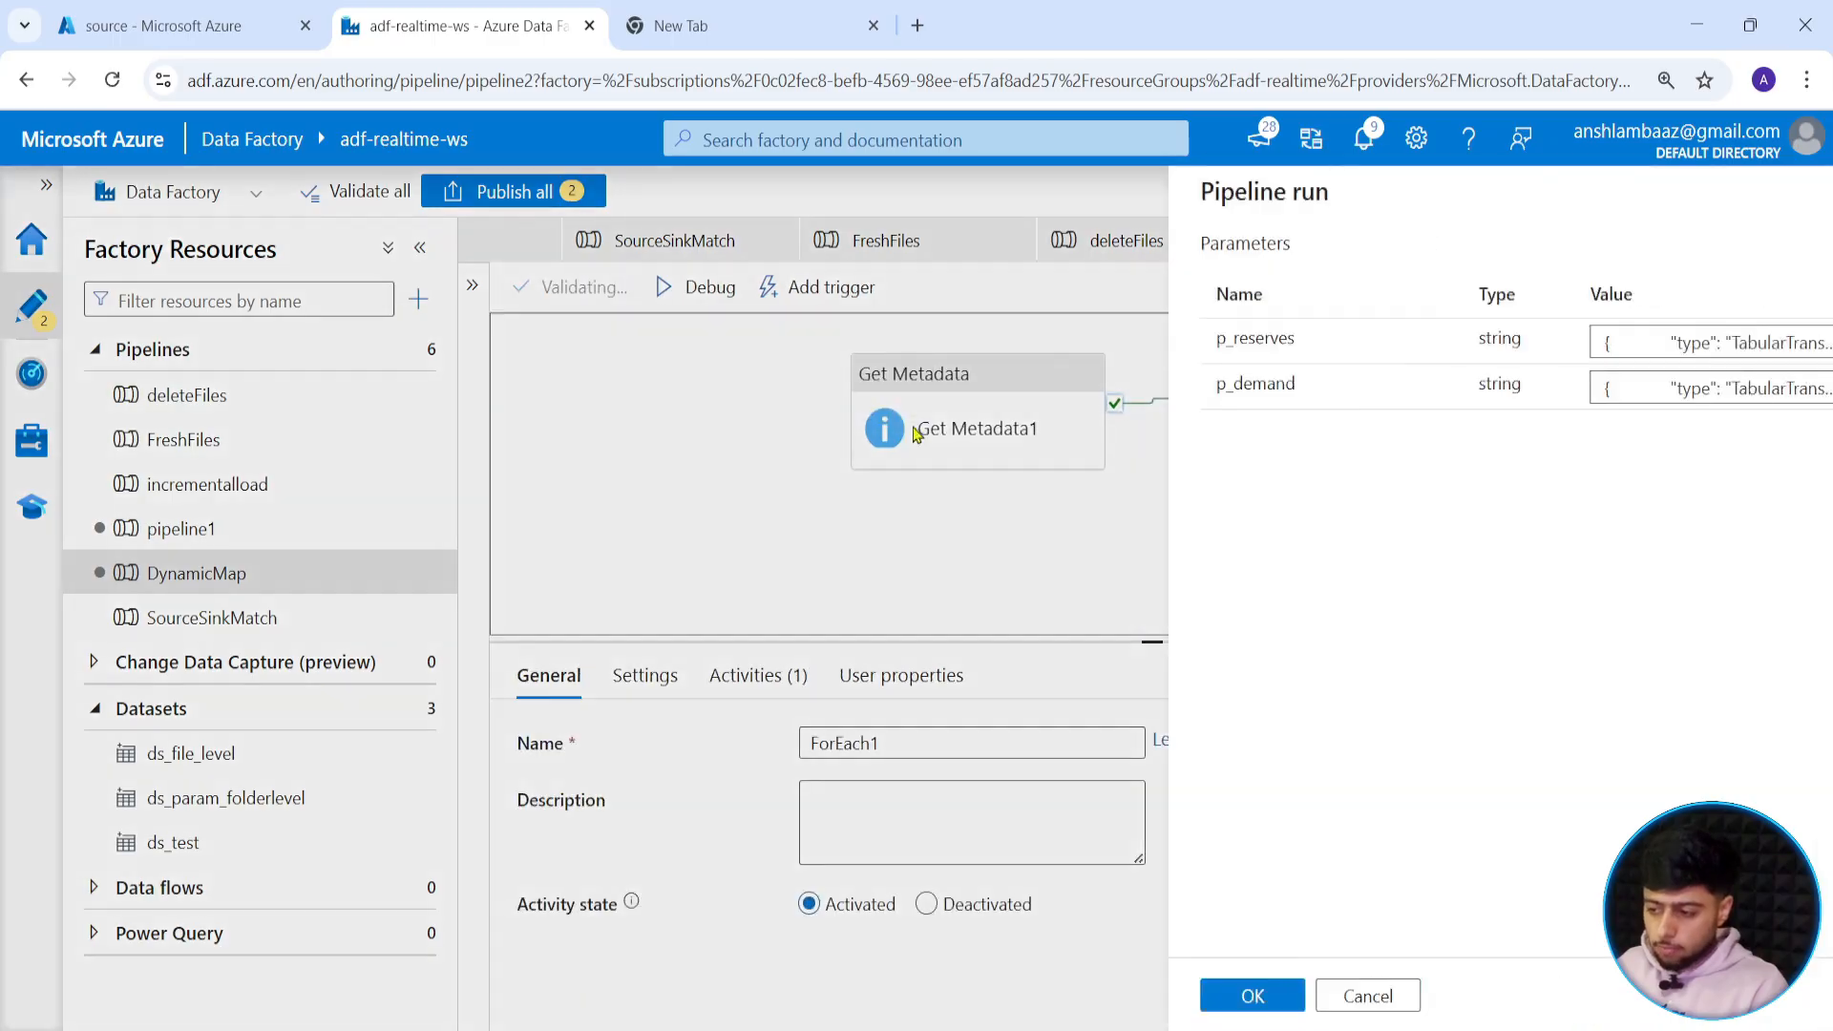
{"action": "left_click", "coordinate": [1087, 996]}
{"action": "left_click_drag", "start_coordinate": [1146, 526], "coordinate": [1146, 577]}
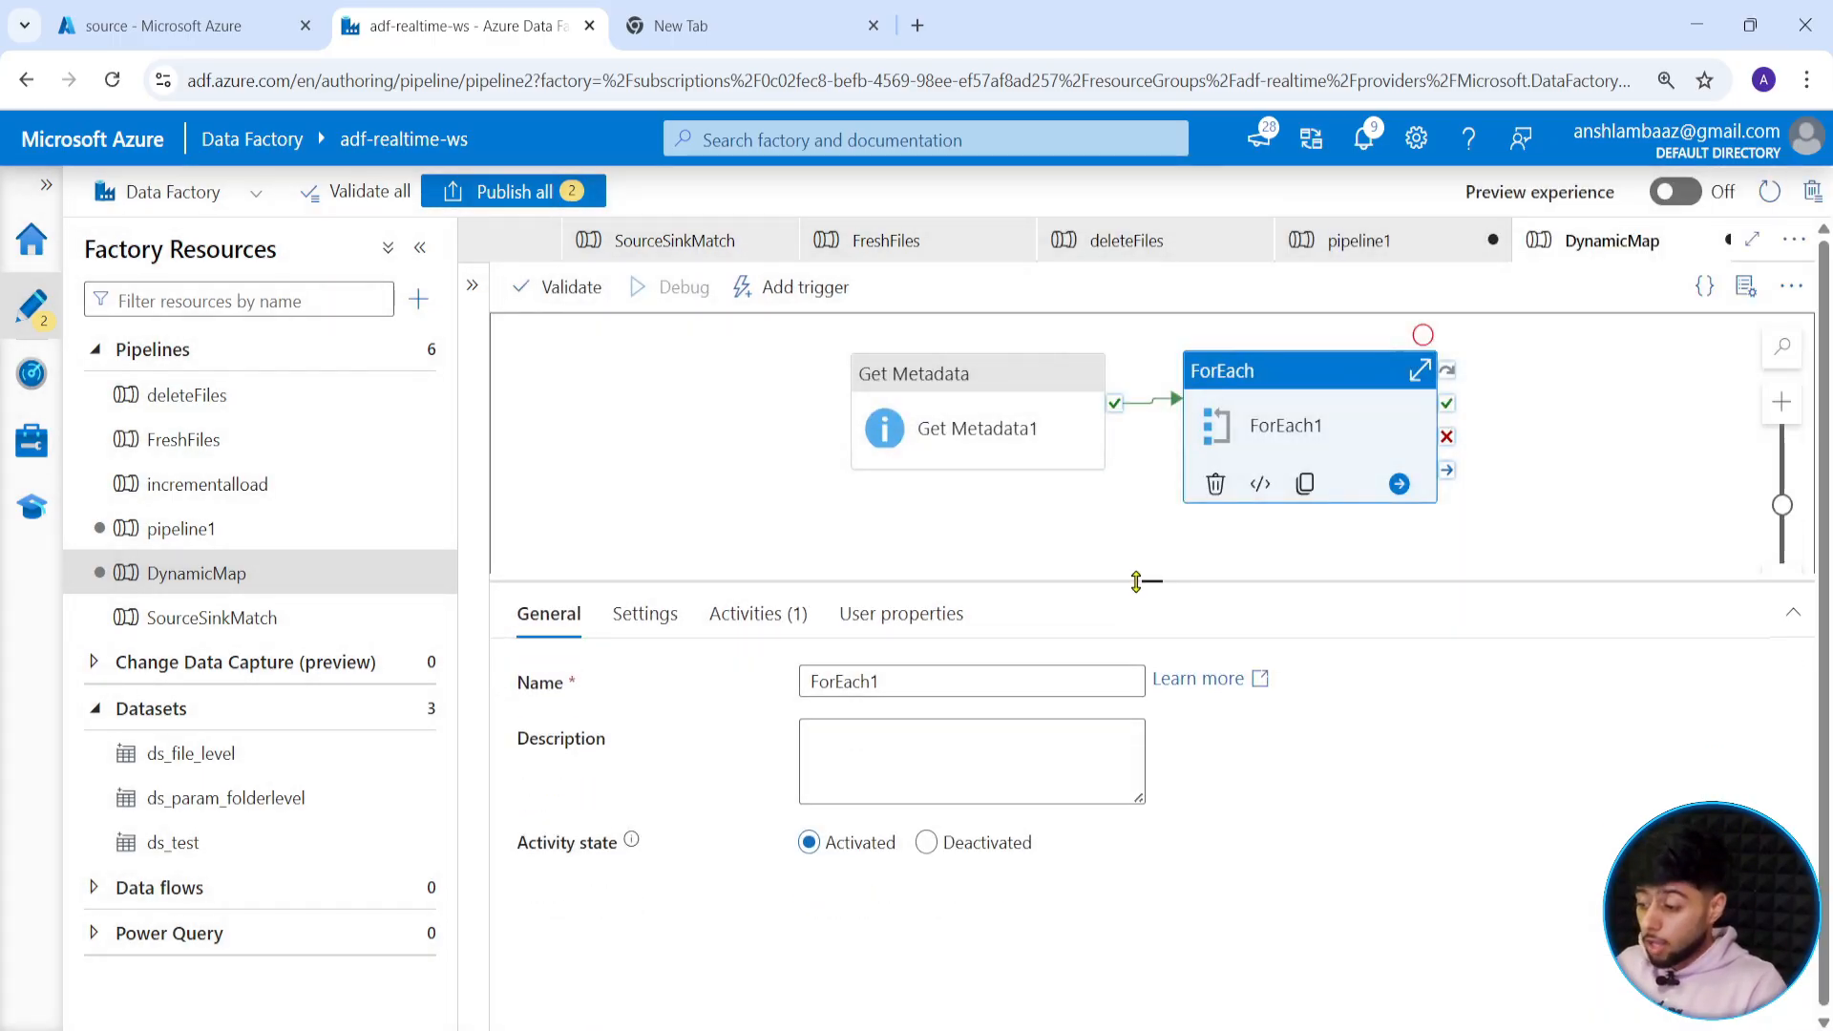
{"action": "left_click", "coordinate": [1129, 561]}
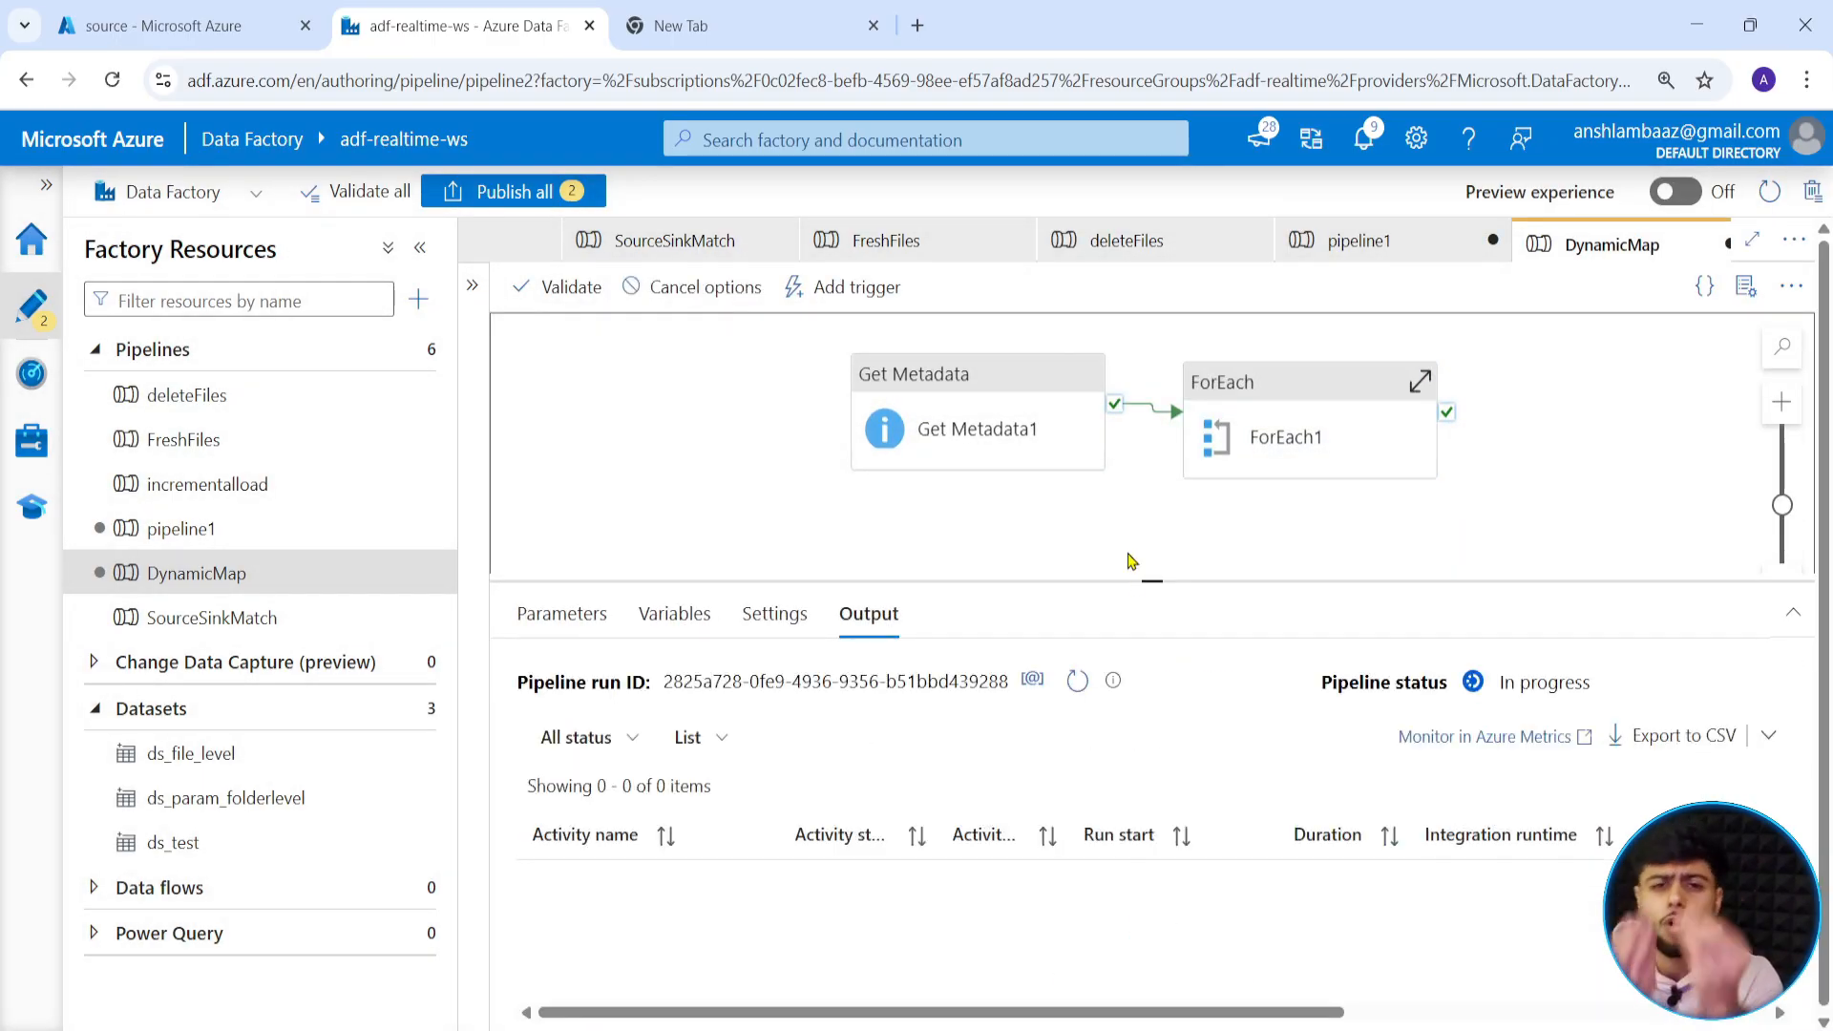